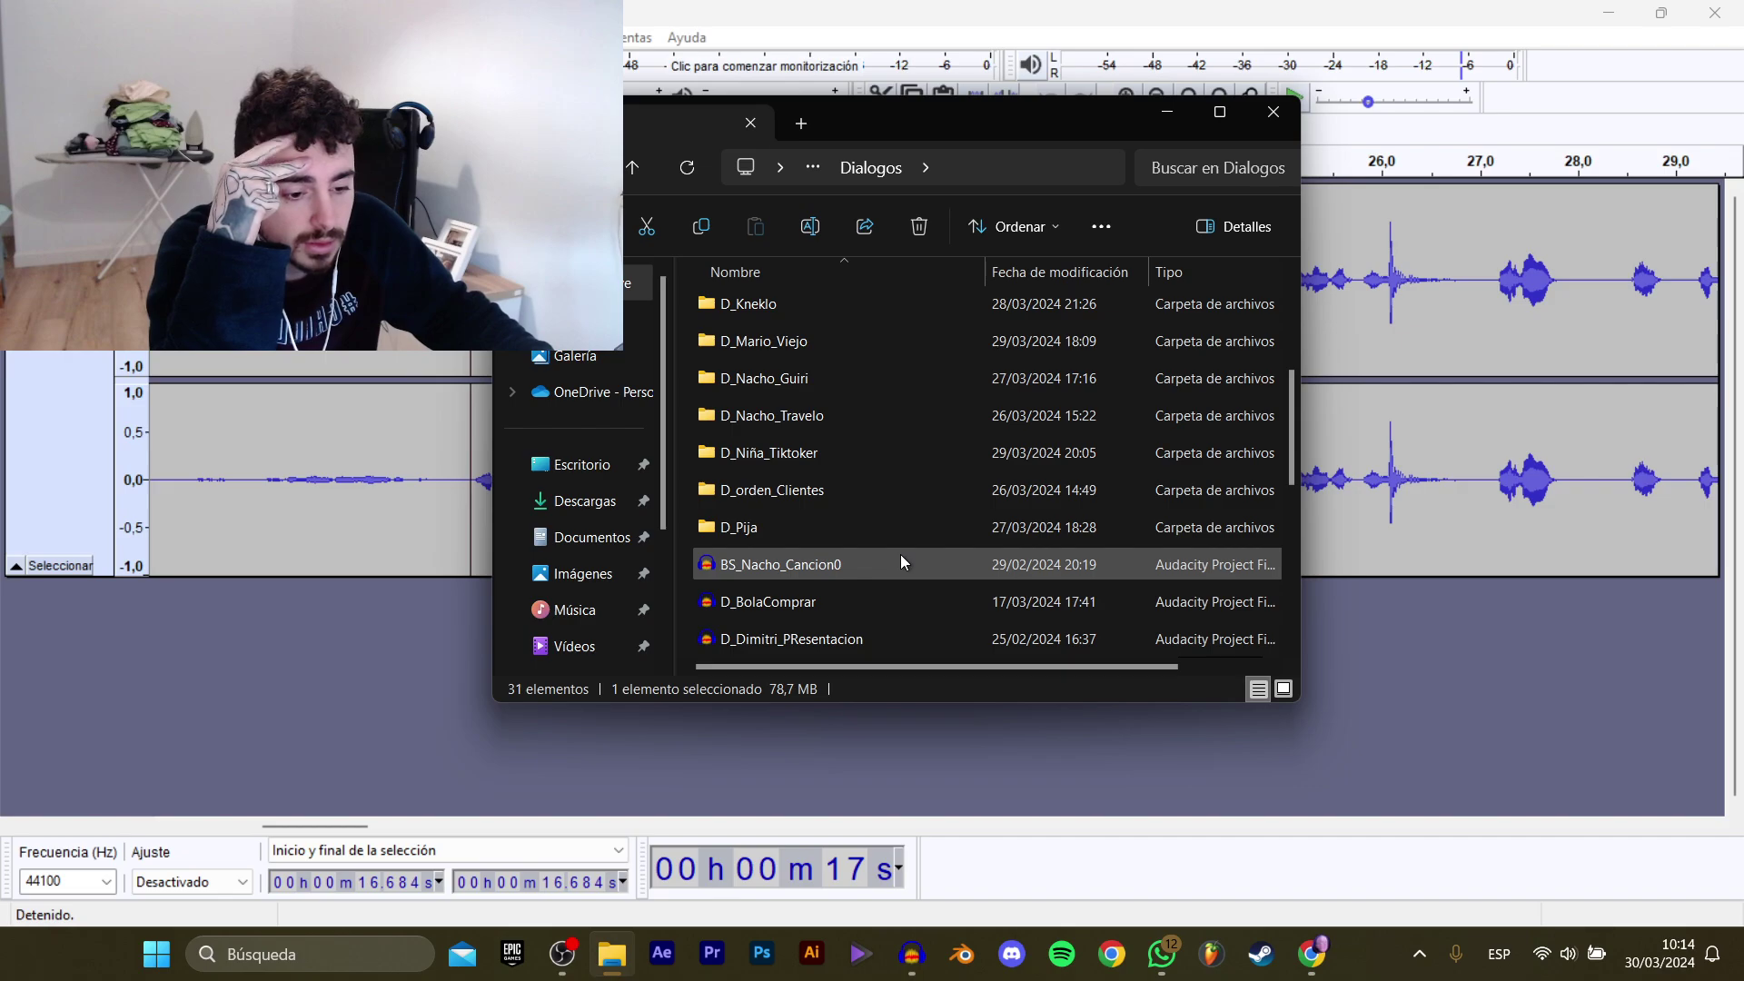
# Check the Pagar_Normal and Pedir_Butano folders inside D_Niña_Tiktoker, play the third Pedir_Butano audio file, and close the player and folder window.
pyautogui.doubleClick(849, 451)
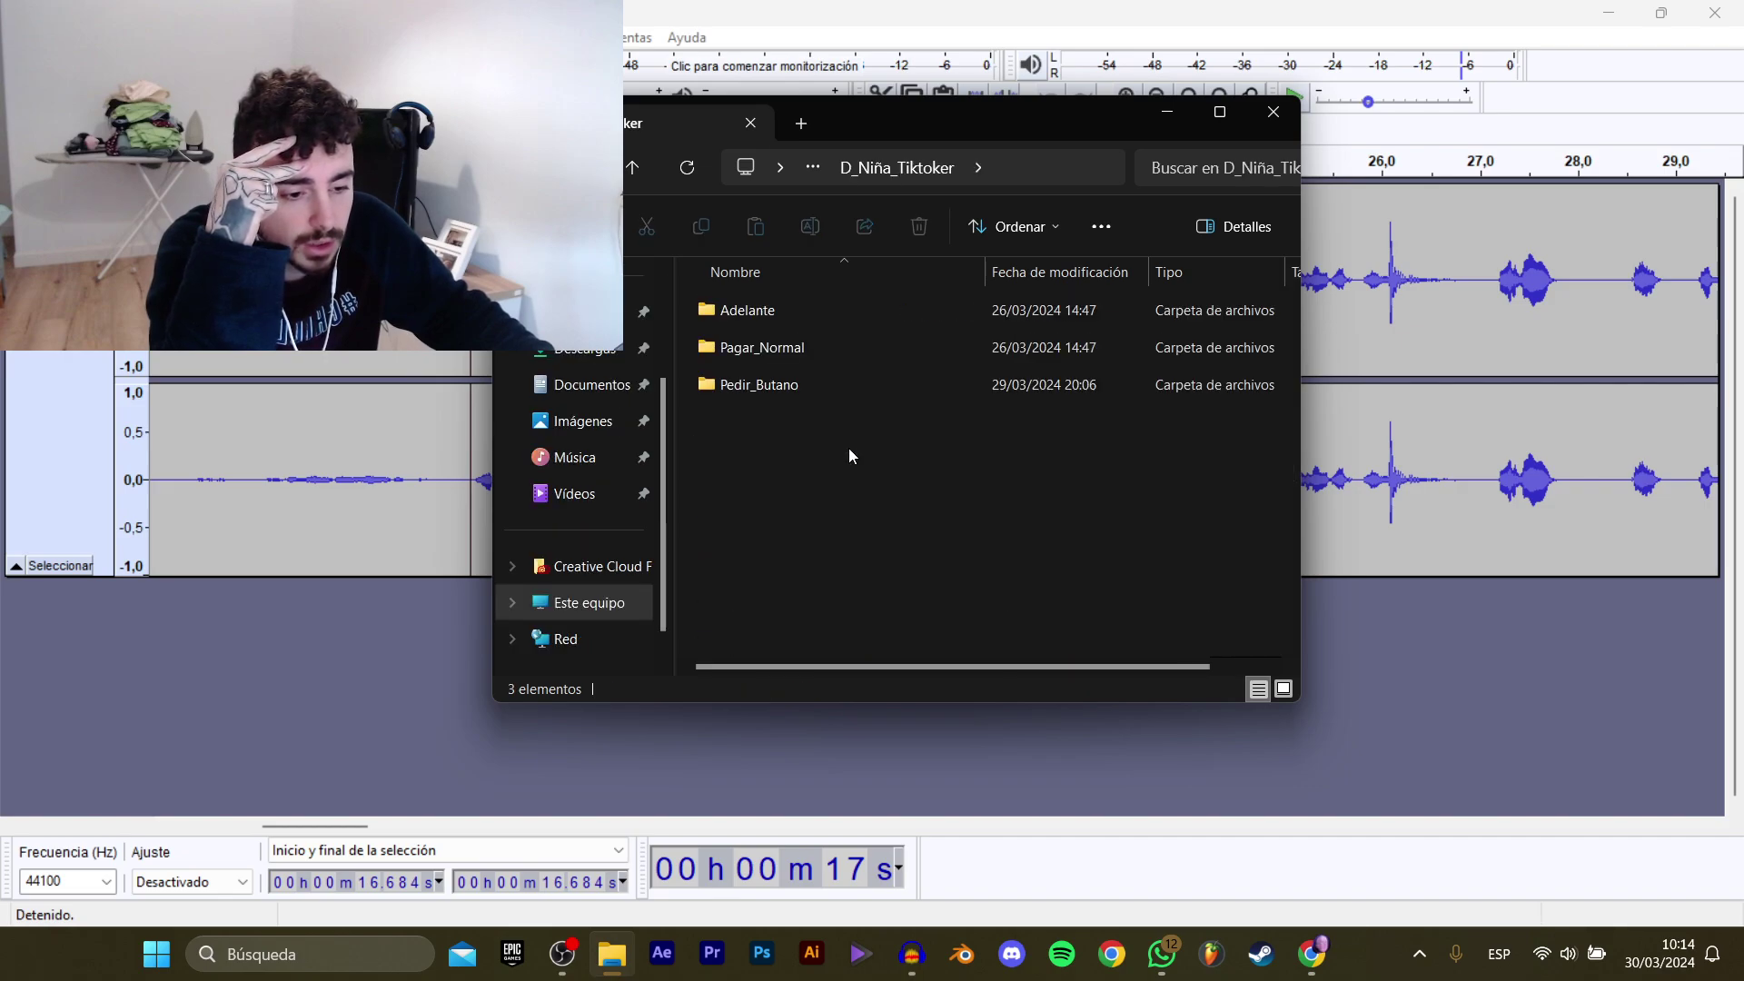
pyautogui.doubleClick(816, 352)
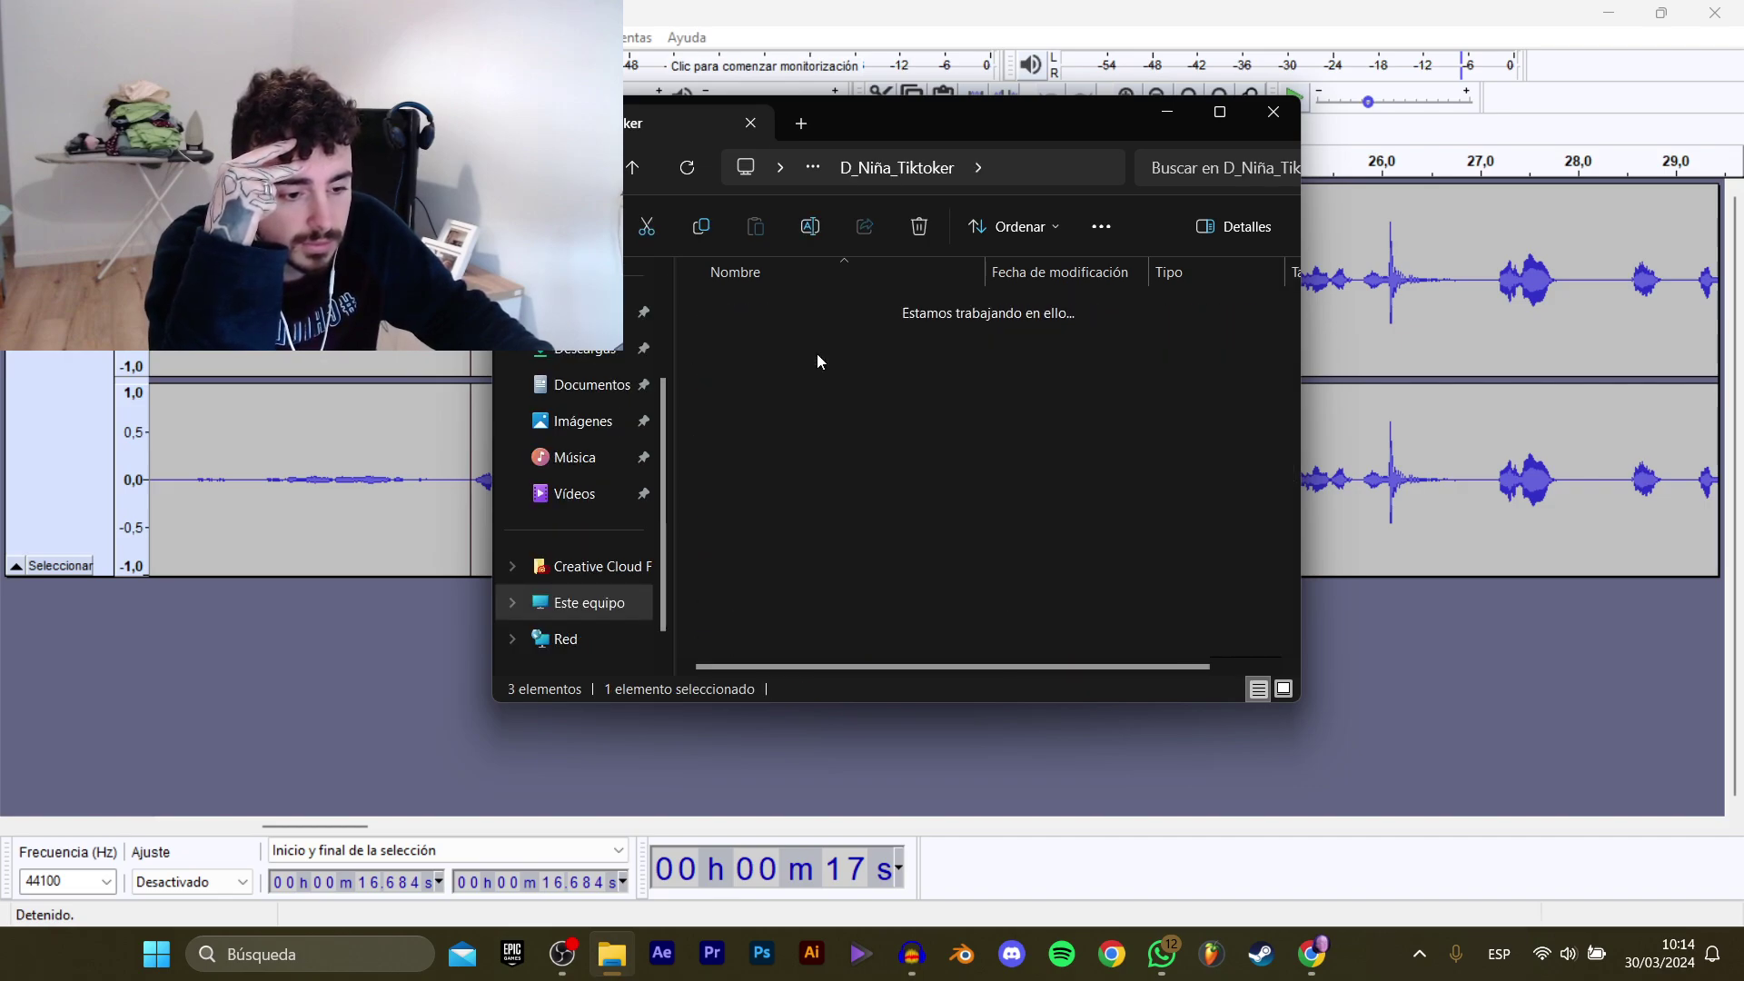
pyautogui.click(632, 167)
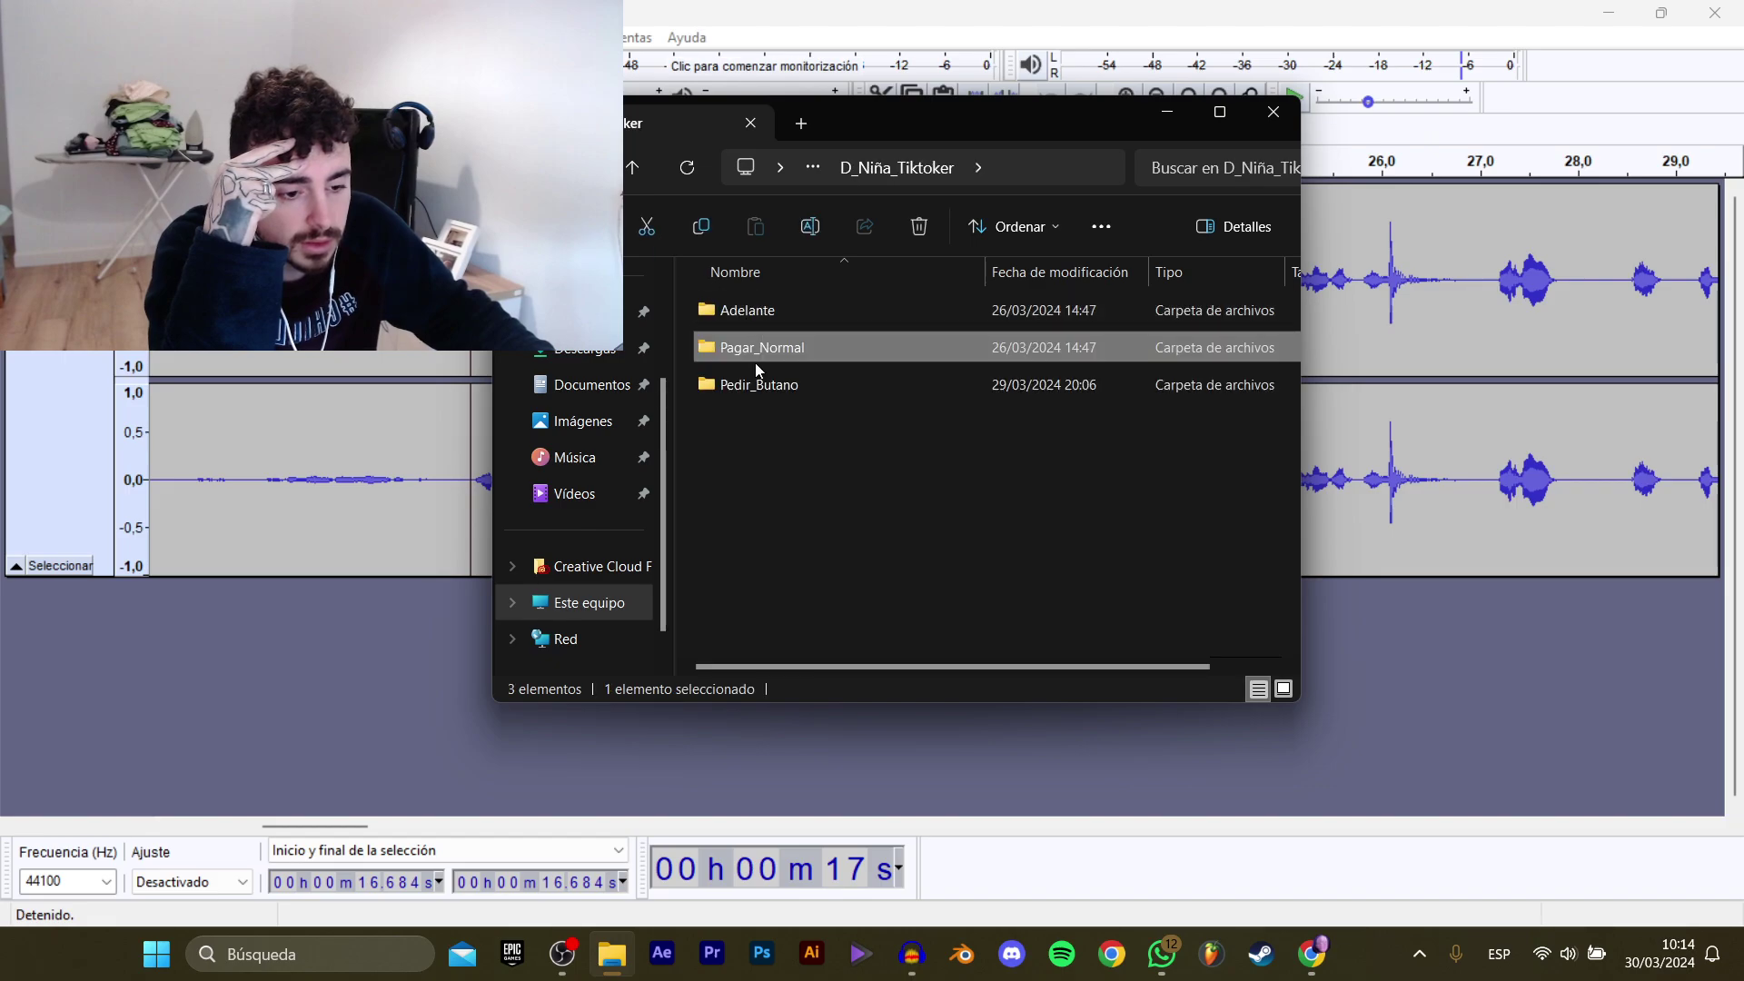
pyautogui.doubleClick(772, 387)
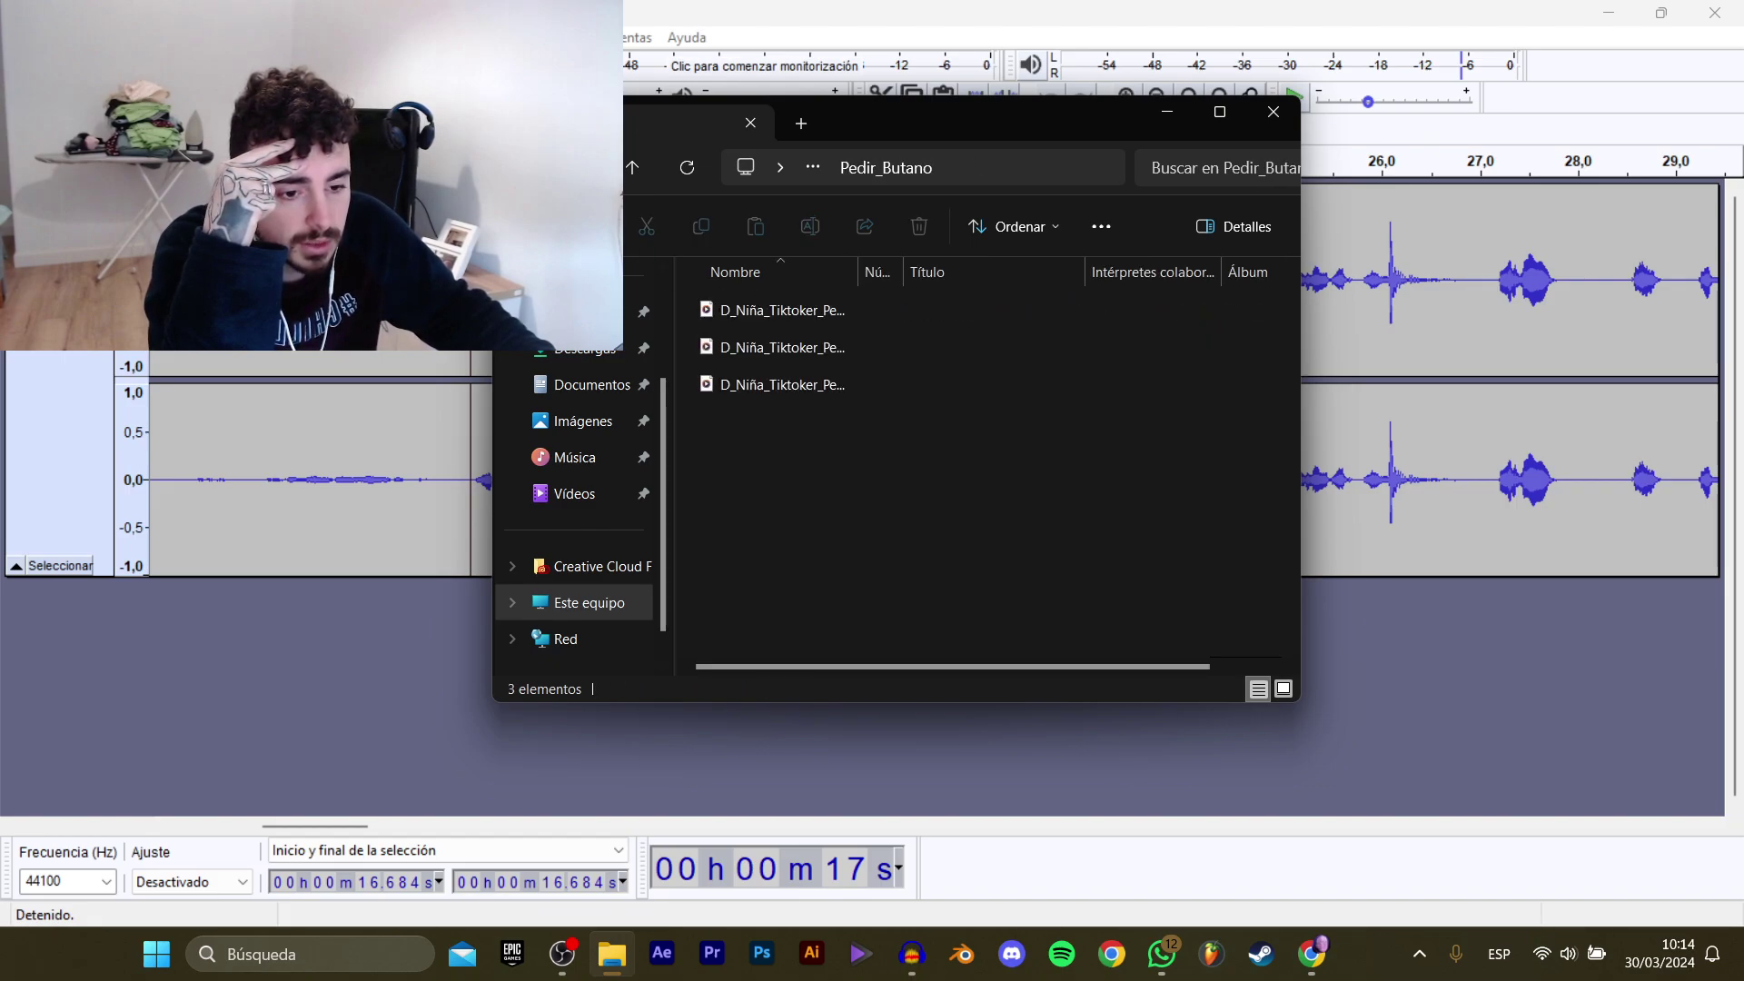
pyautogui.doubleClick(838, 385)
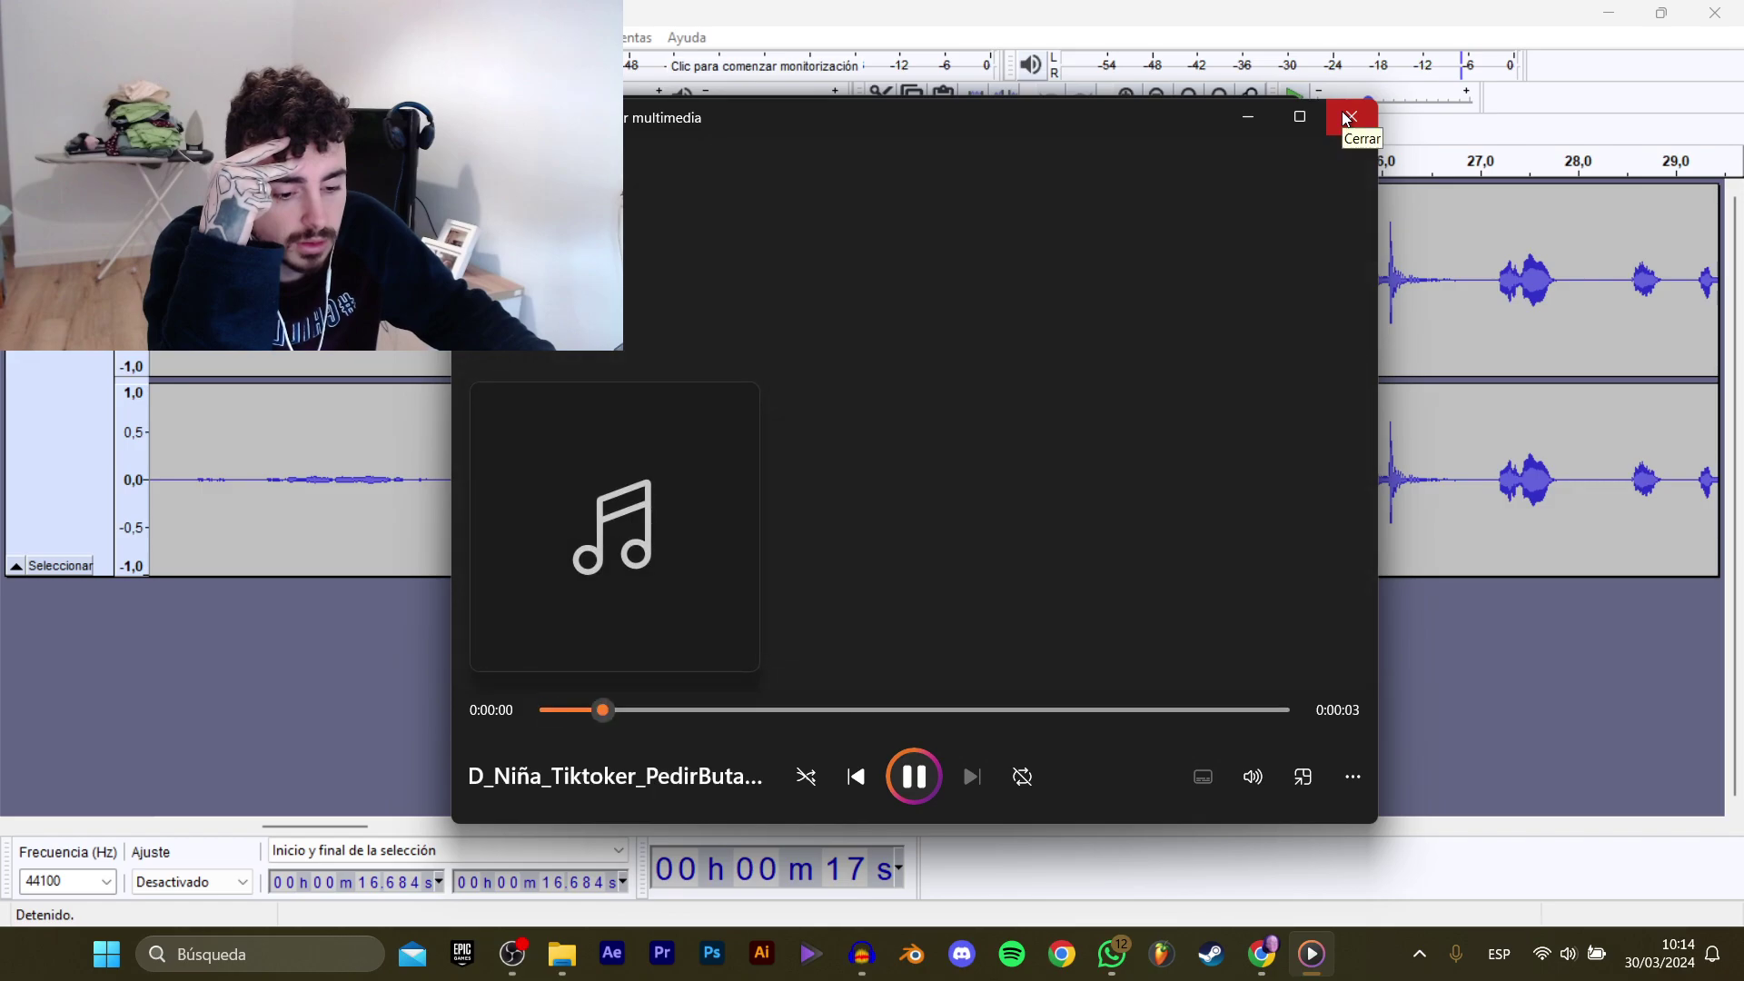
pyautogui.click(1347, 118)
pyautogui.click(1267, 116)
# Play the voice recording from about 23.5 s to identify the dialogue line there.
pyautogui.click(1141, 280)
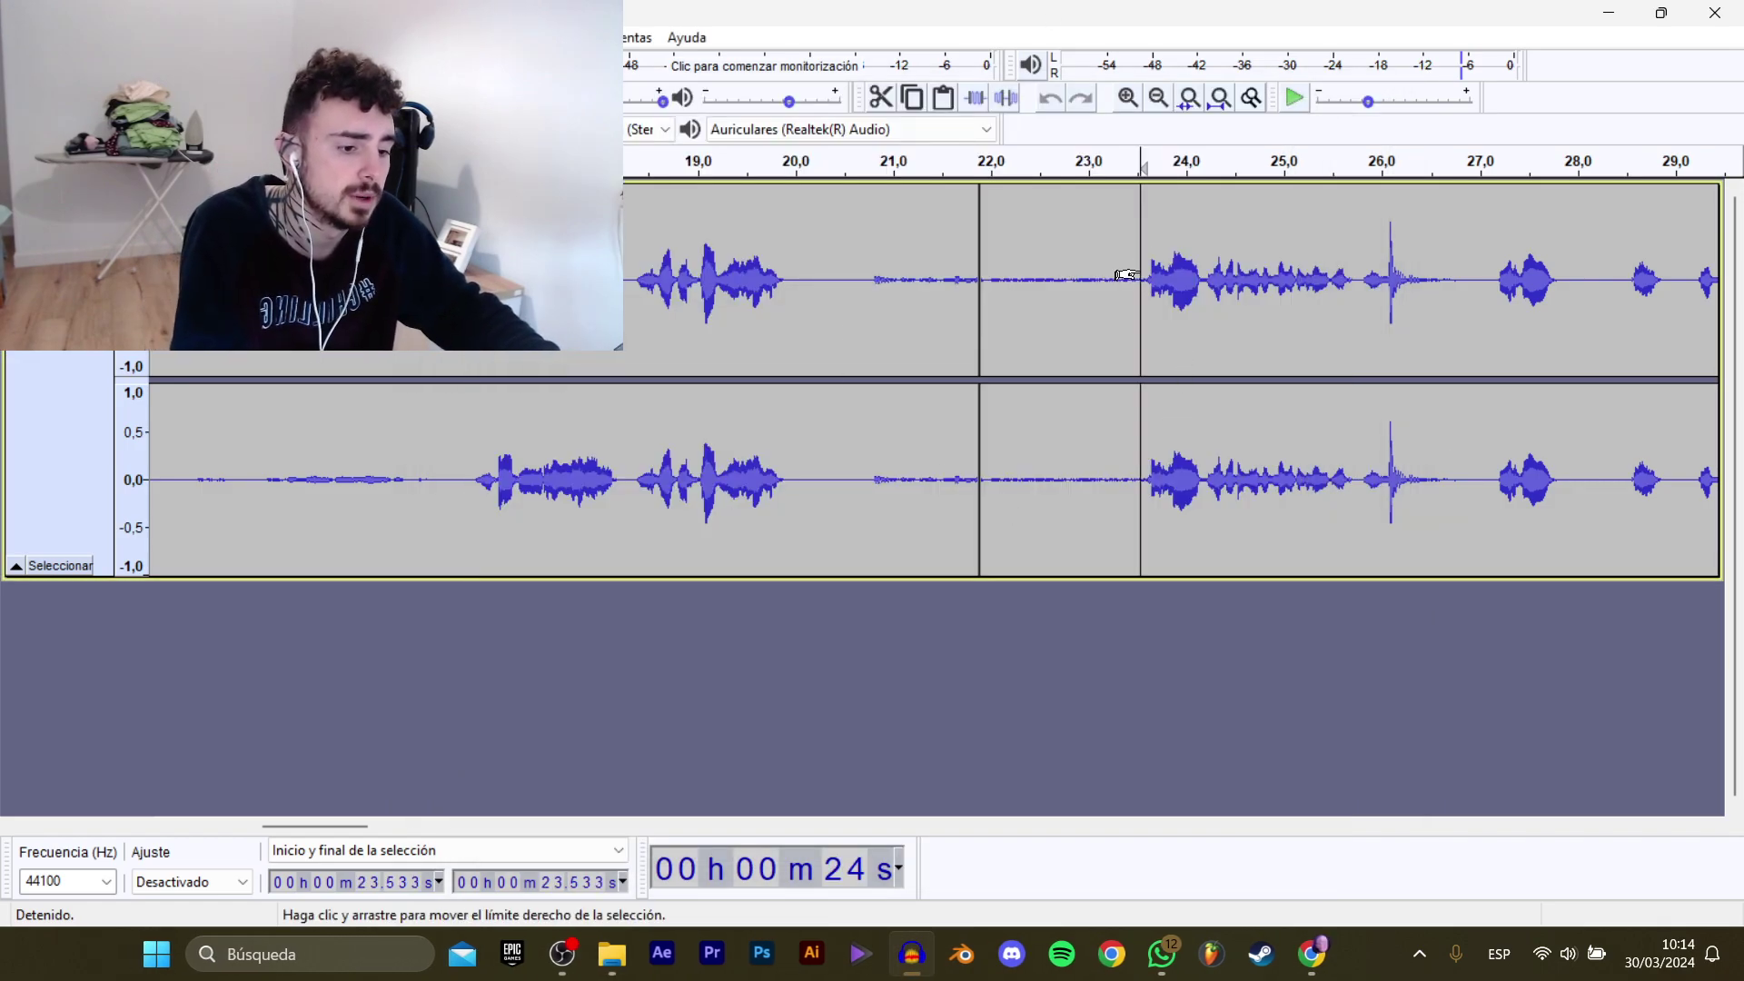
pyautogui.moveTo(323, 834); pyautogui.dragTo(372, 826)
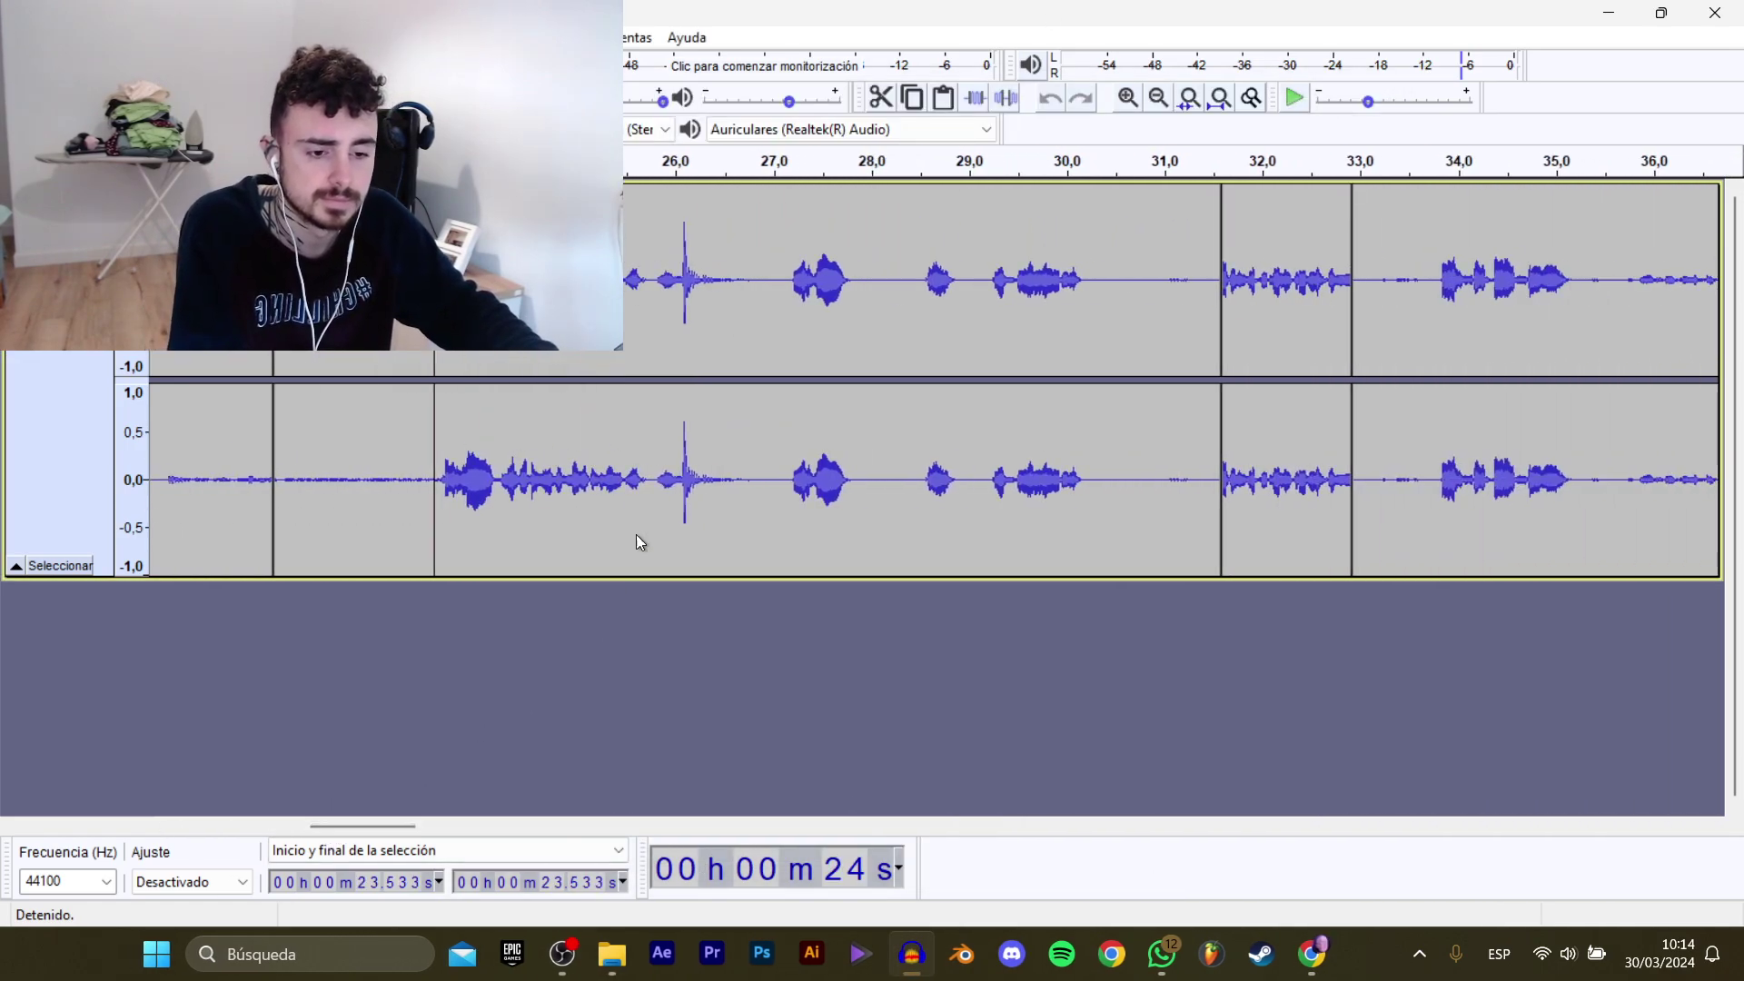
pyautogui.press('space')
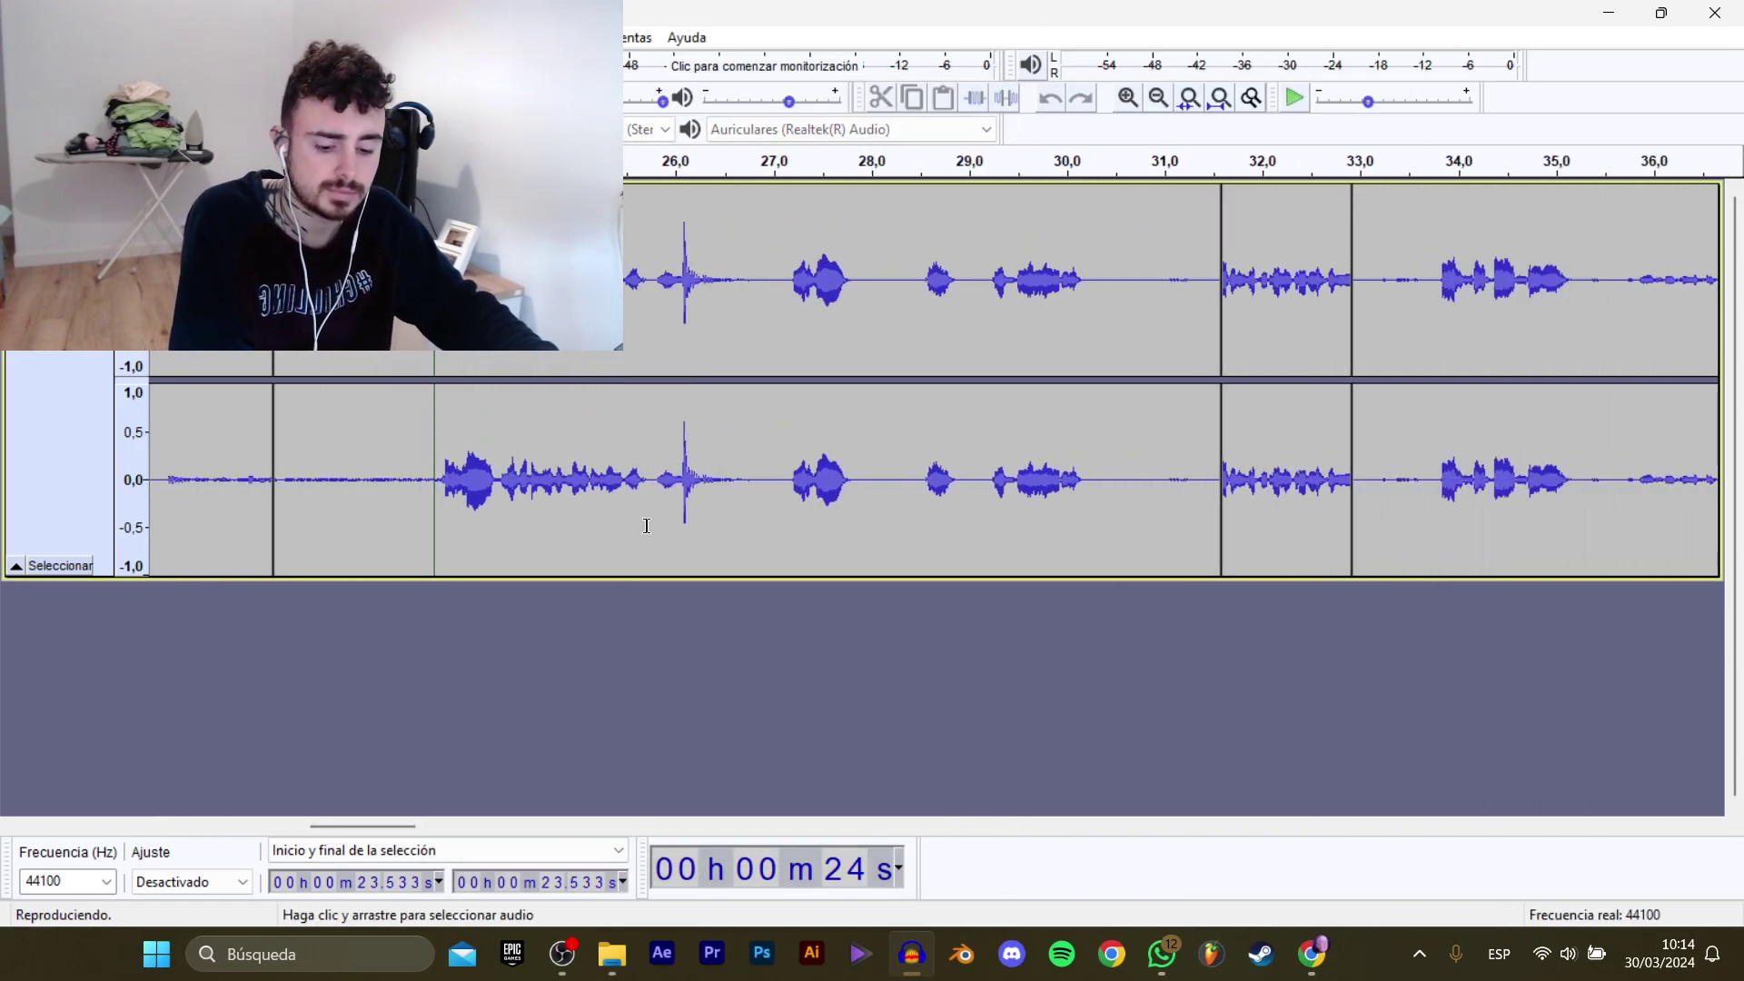
pyautogui.press('space')
# Listen to the line at about 27.1–30.4 s and export that selection as a numbered WAV file whose name starts with D_Niña_Tiktoker_Adelante.
pyautogui.click(786, 292)
pyautogui.press('space')
pyautogui.moveTo(370, 826); pyautogui.dragTo(397, 810)
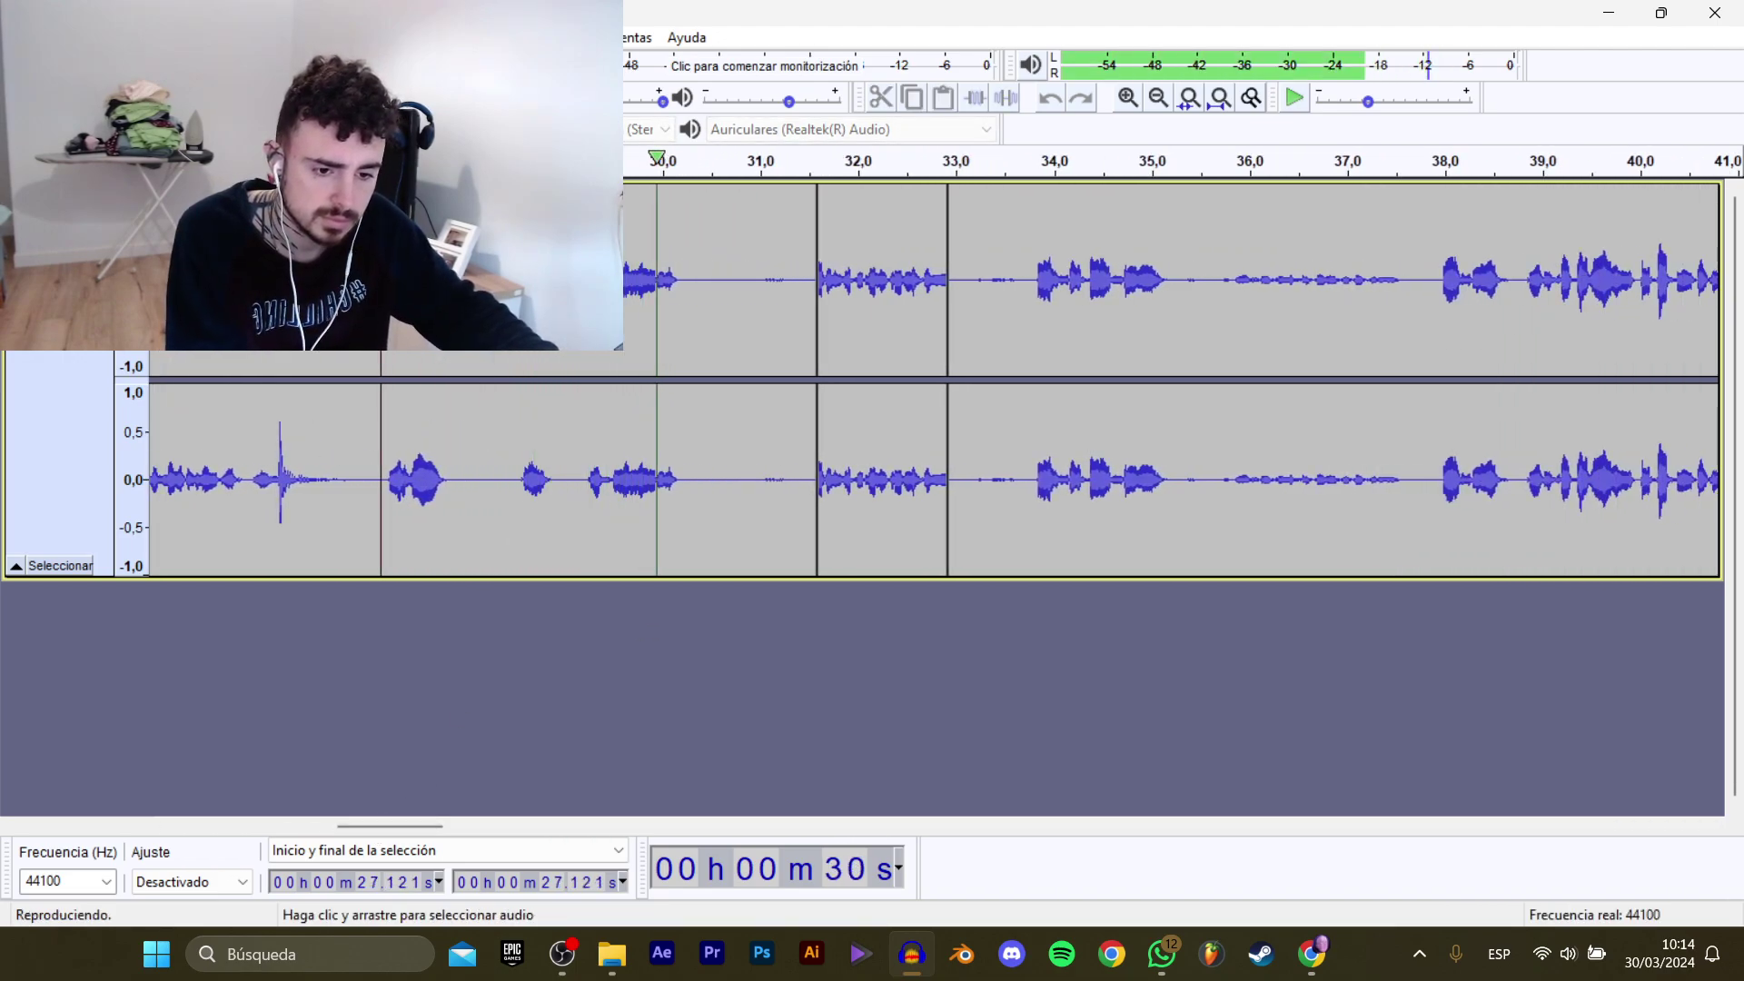
pyautogui.press('space')
pyautogui.moveTo(381, 318); pyautogui.dragTo(703, 334)
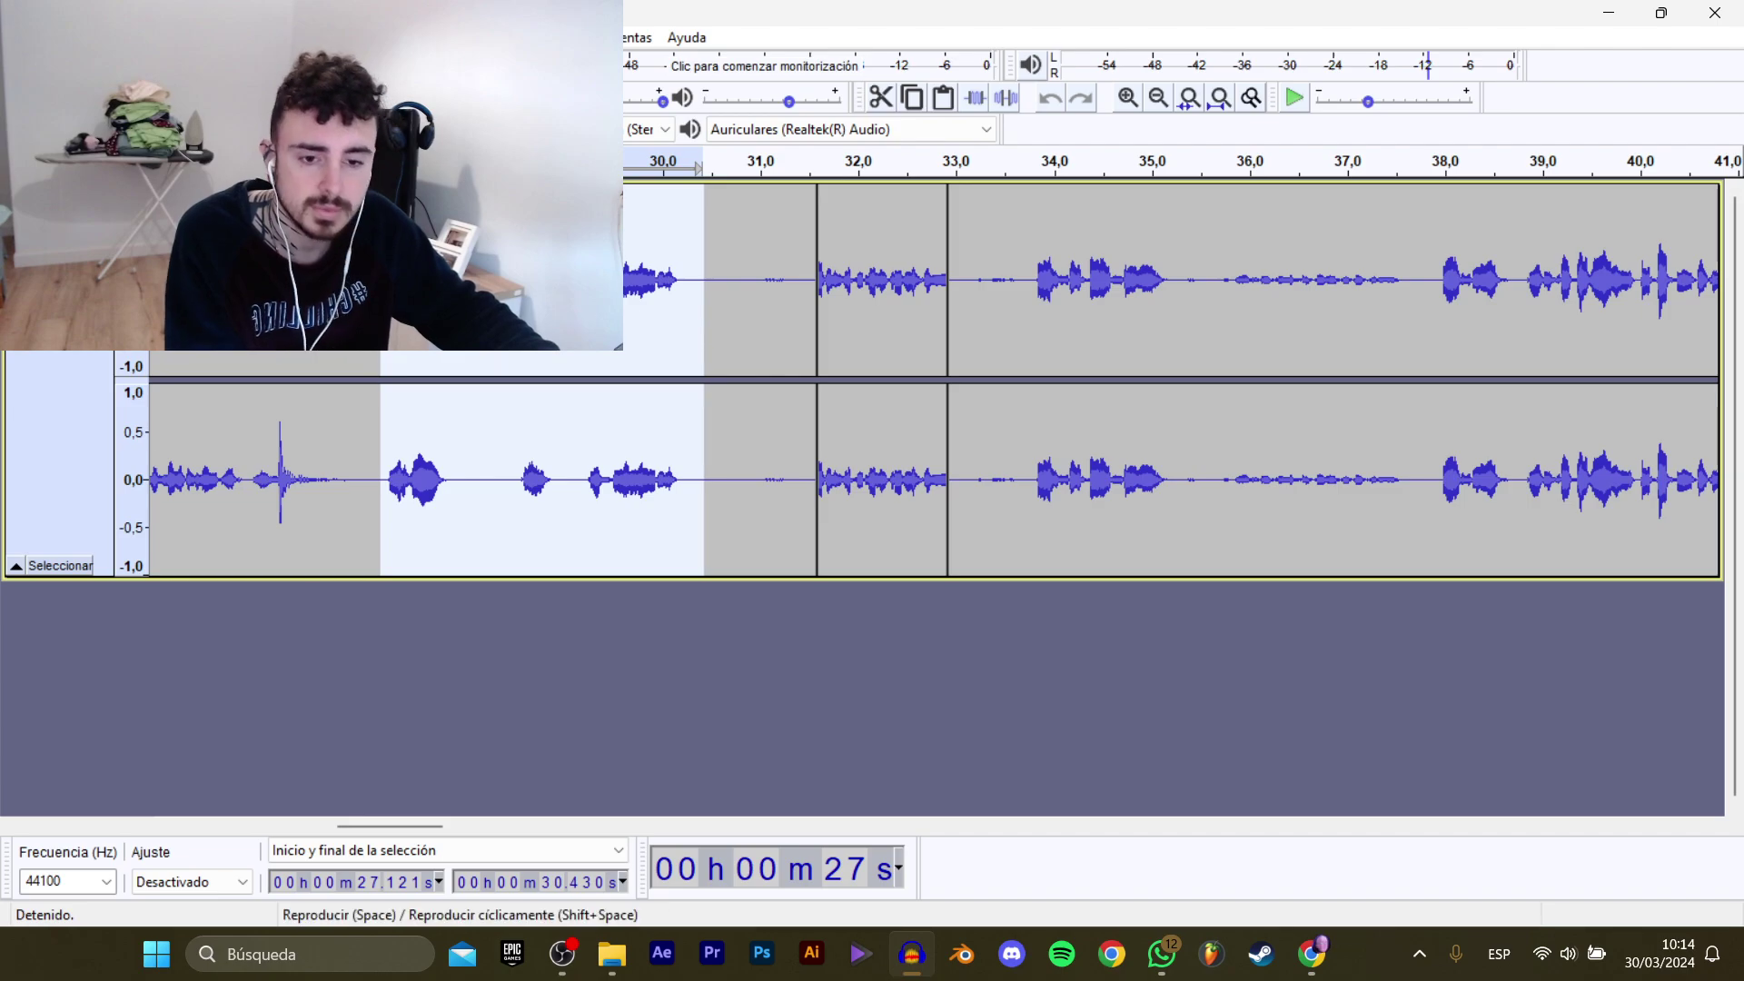
pyautogui.click(25, 38)
pyautogui.moveTo(91, 209)
pyautogui.click(391, 309)
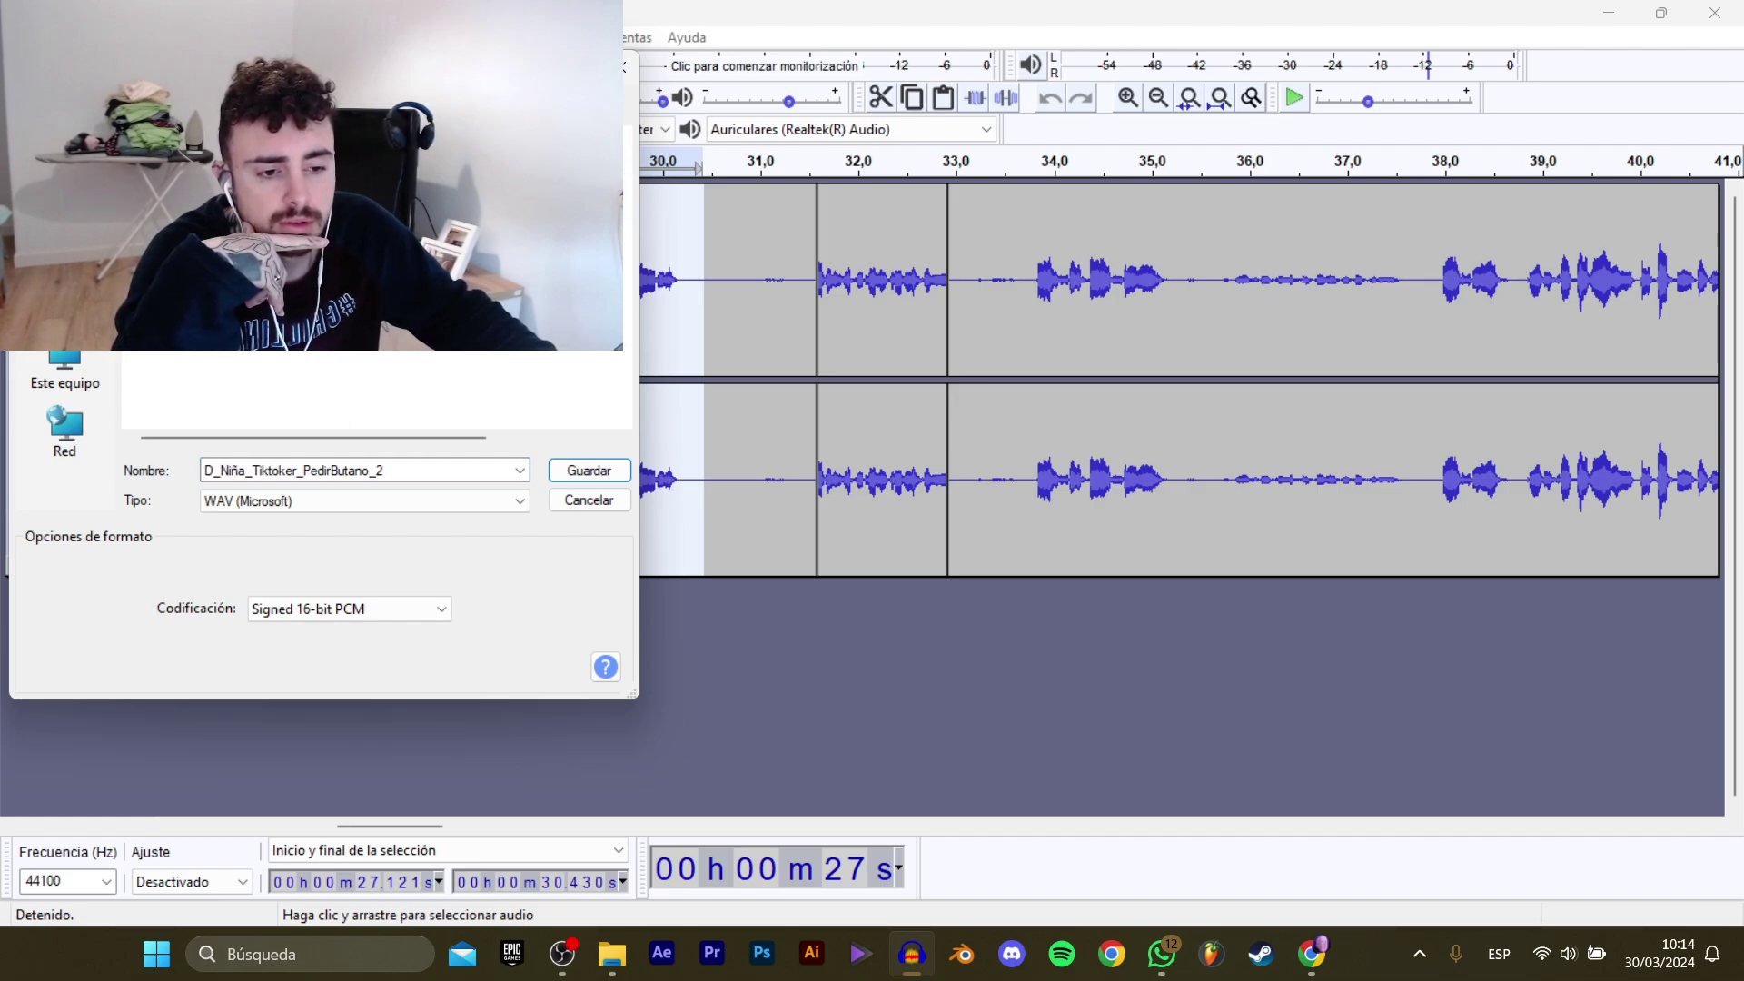
pyautogui.moveTo(385, 470); pyautogui.dragTo(302, 479)
pyautogui.write('Adelantes')
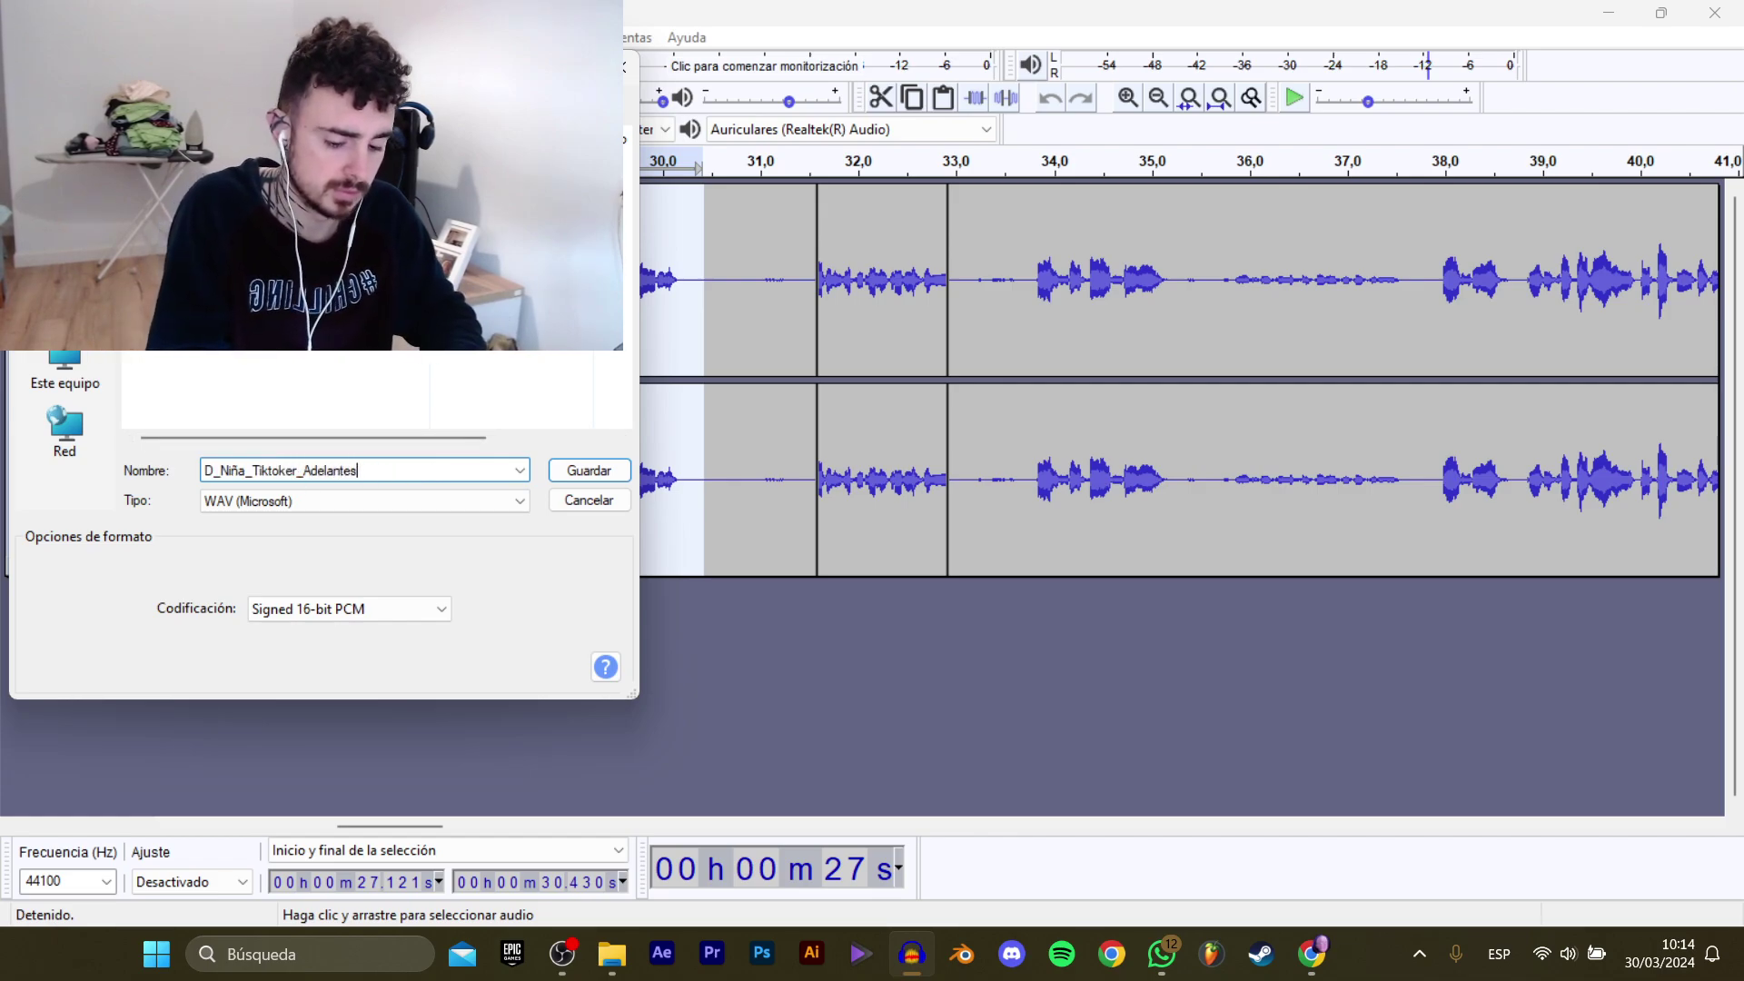
pyautogui.write('_3')
pyautogui.press('Return')
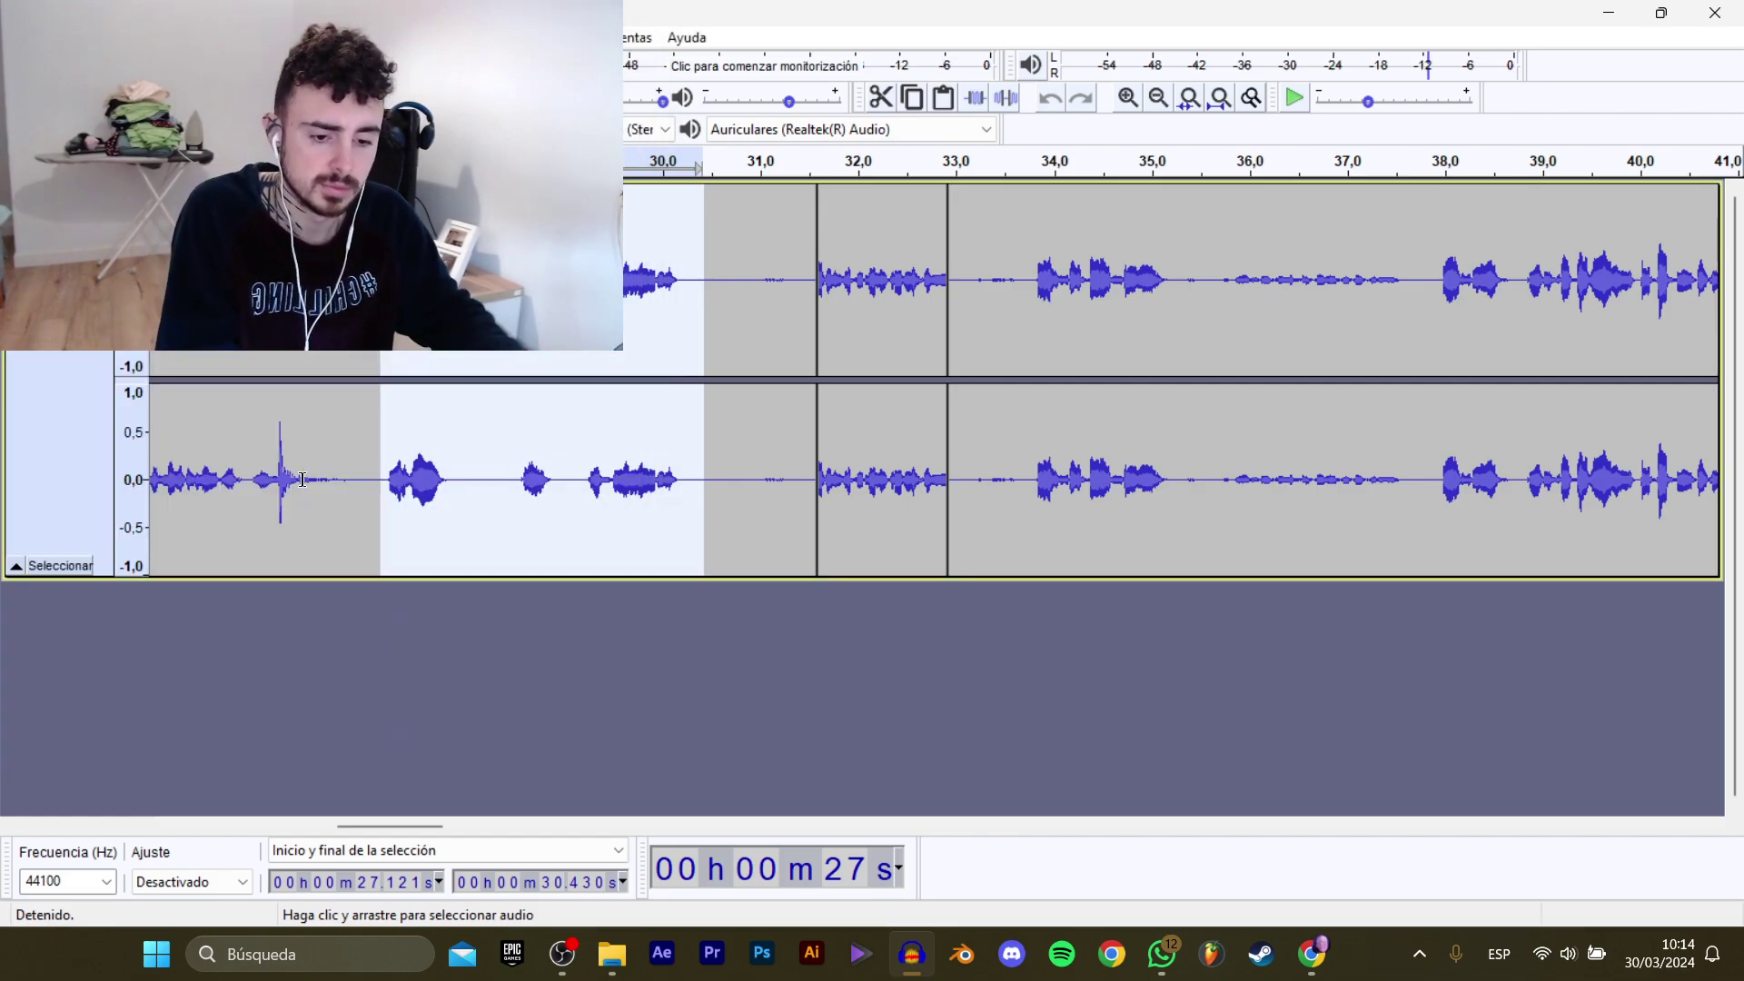
# Listen to the line at about 33.7–35.4 s and export that selection as the next numbered D_Niña_Tiktoker_Adelante WAV file.
pyautogui.click(1036, 290)
pyautogui.press('space')
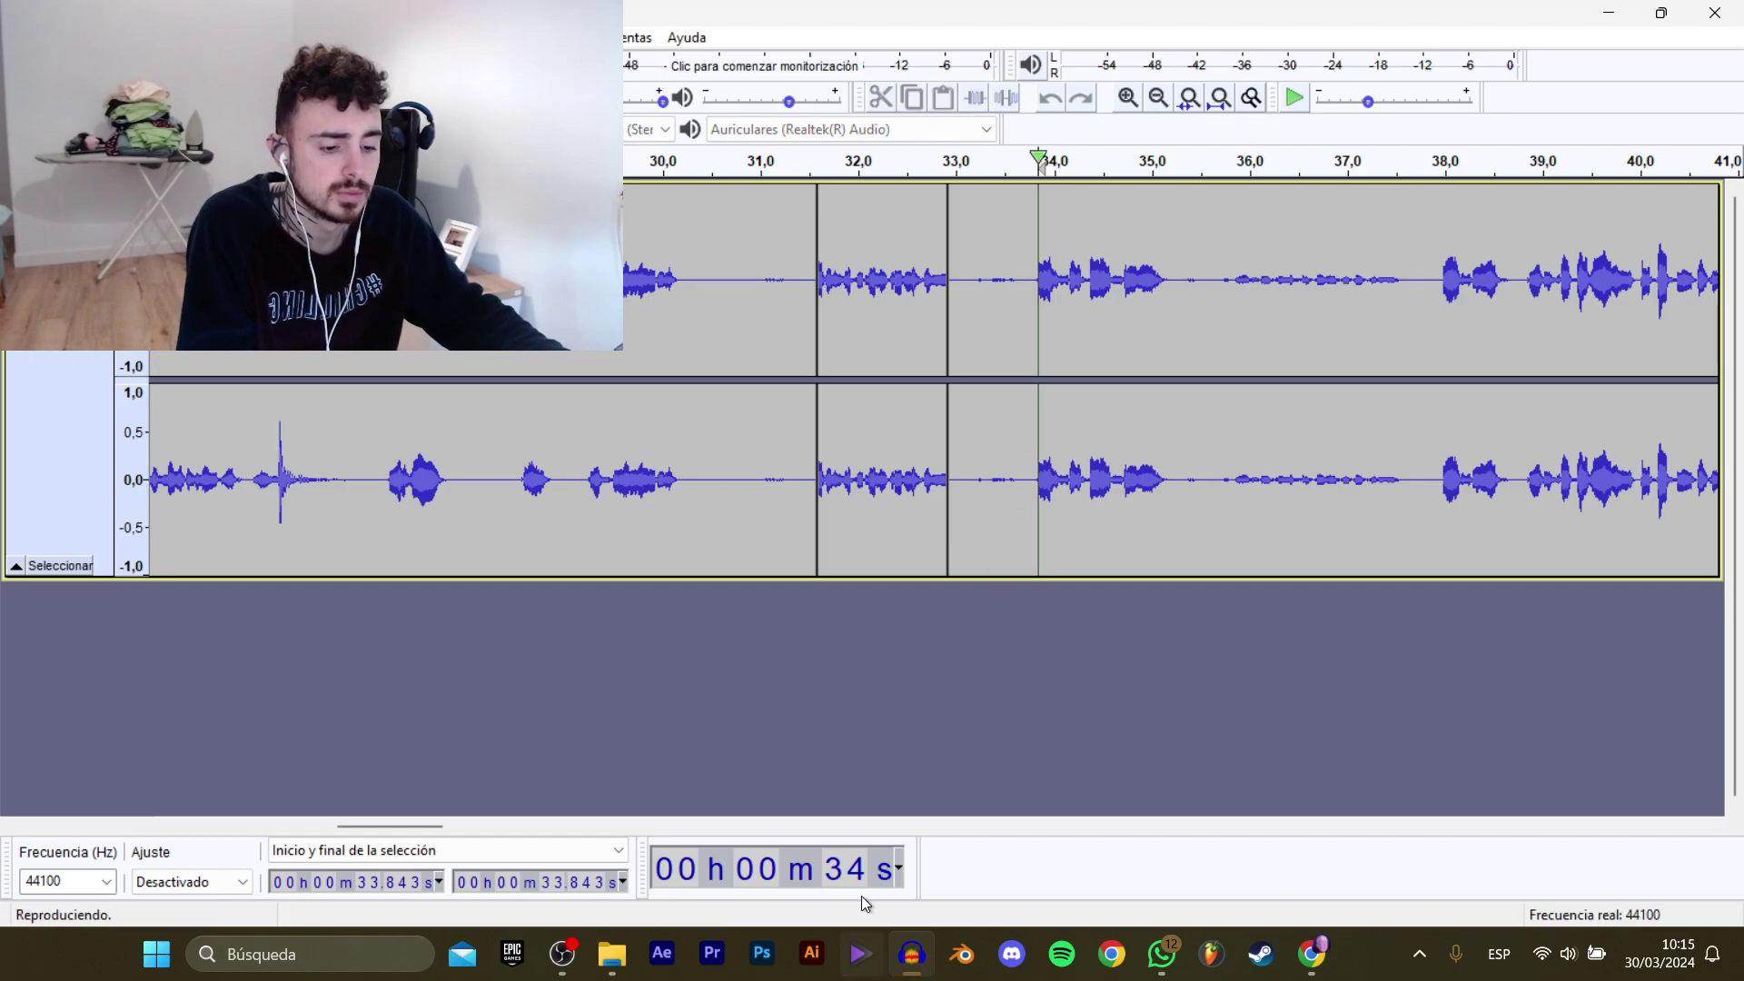
pyautogui.moveTo(378, 825); pyautogui.dragTo(406, 826)
pyautogui.press('space')
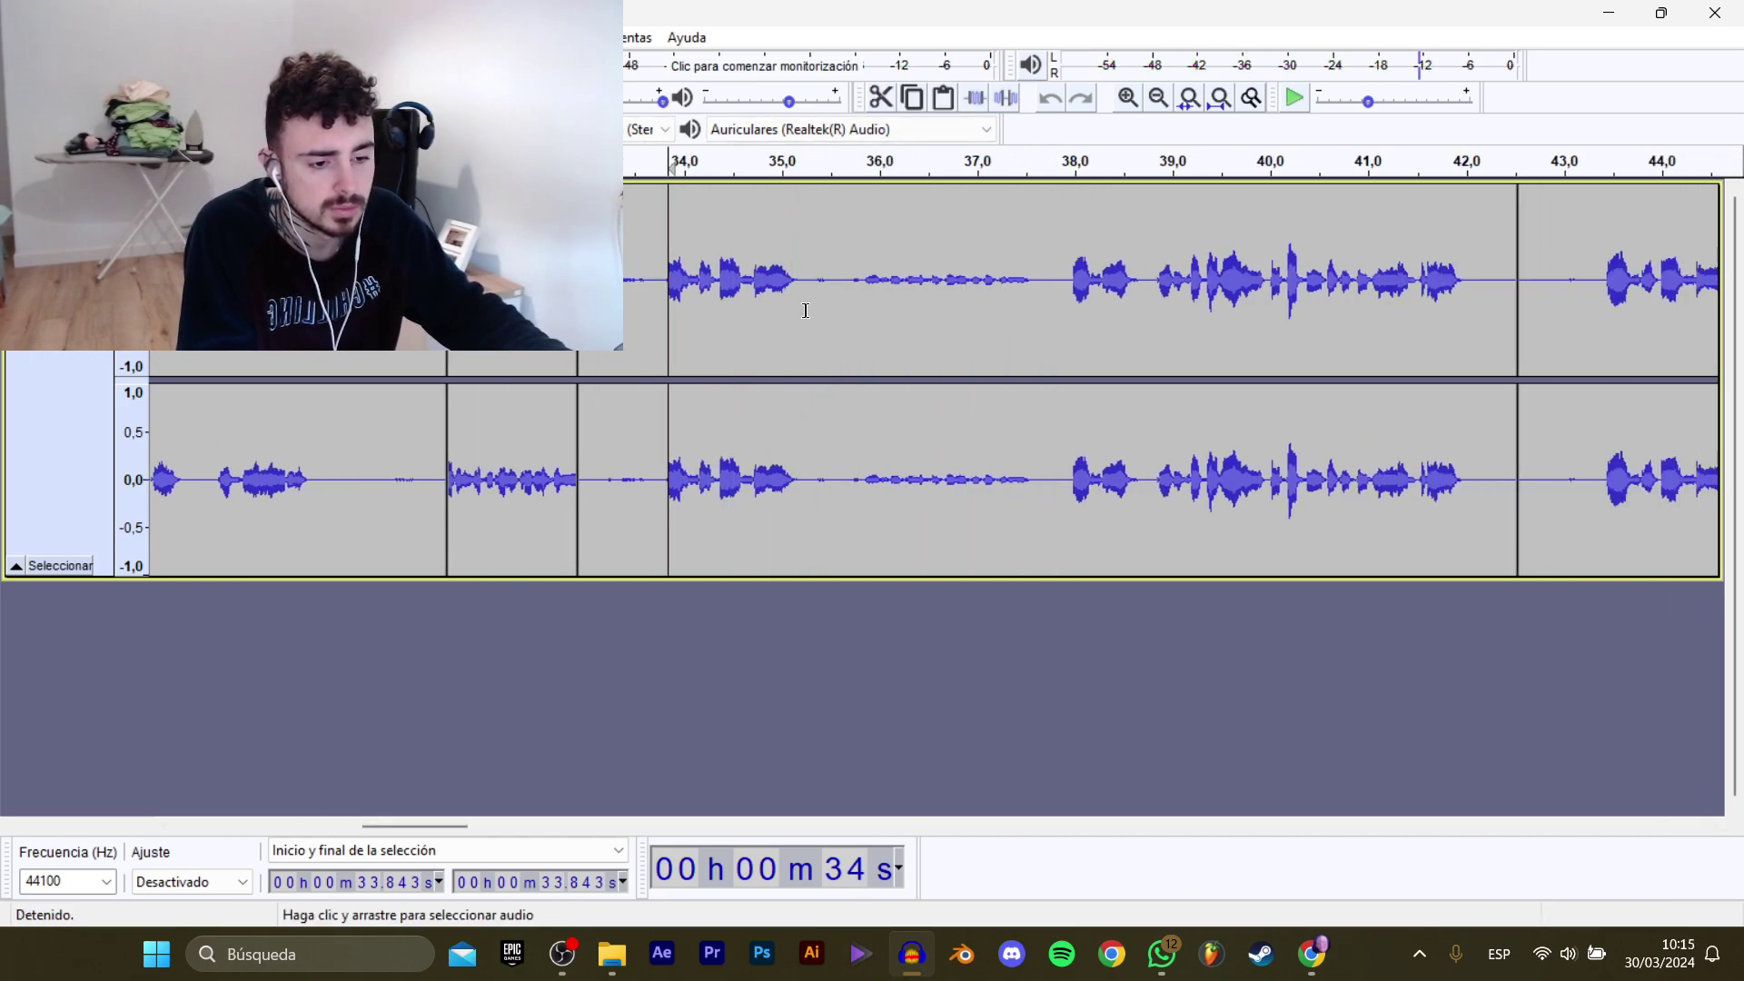
pyautogui.moveTo(817, 300); pyautogui.dragTo(656, 300)
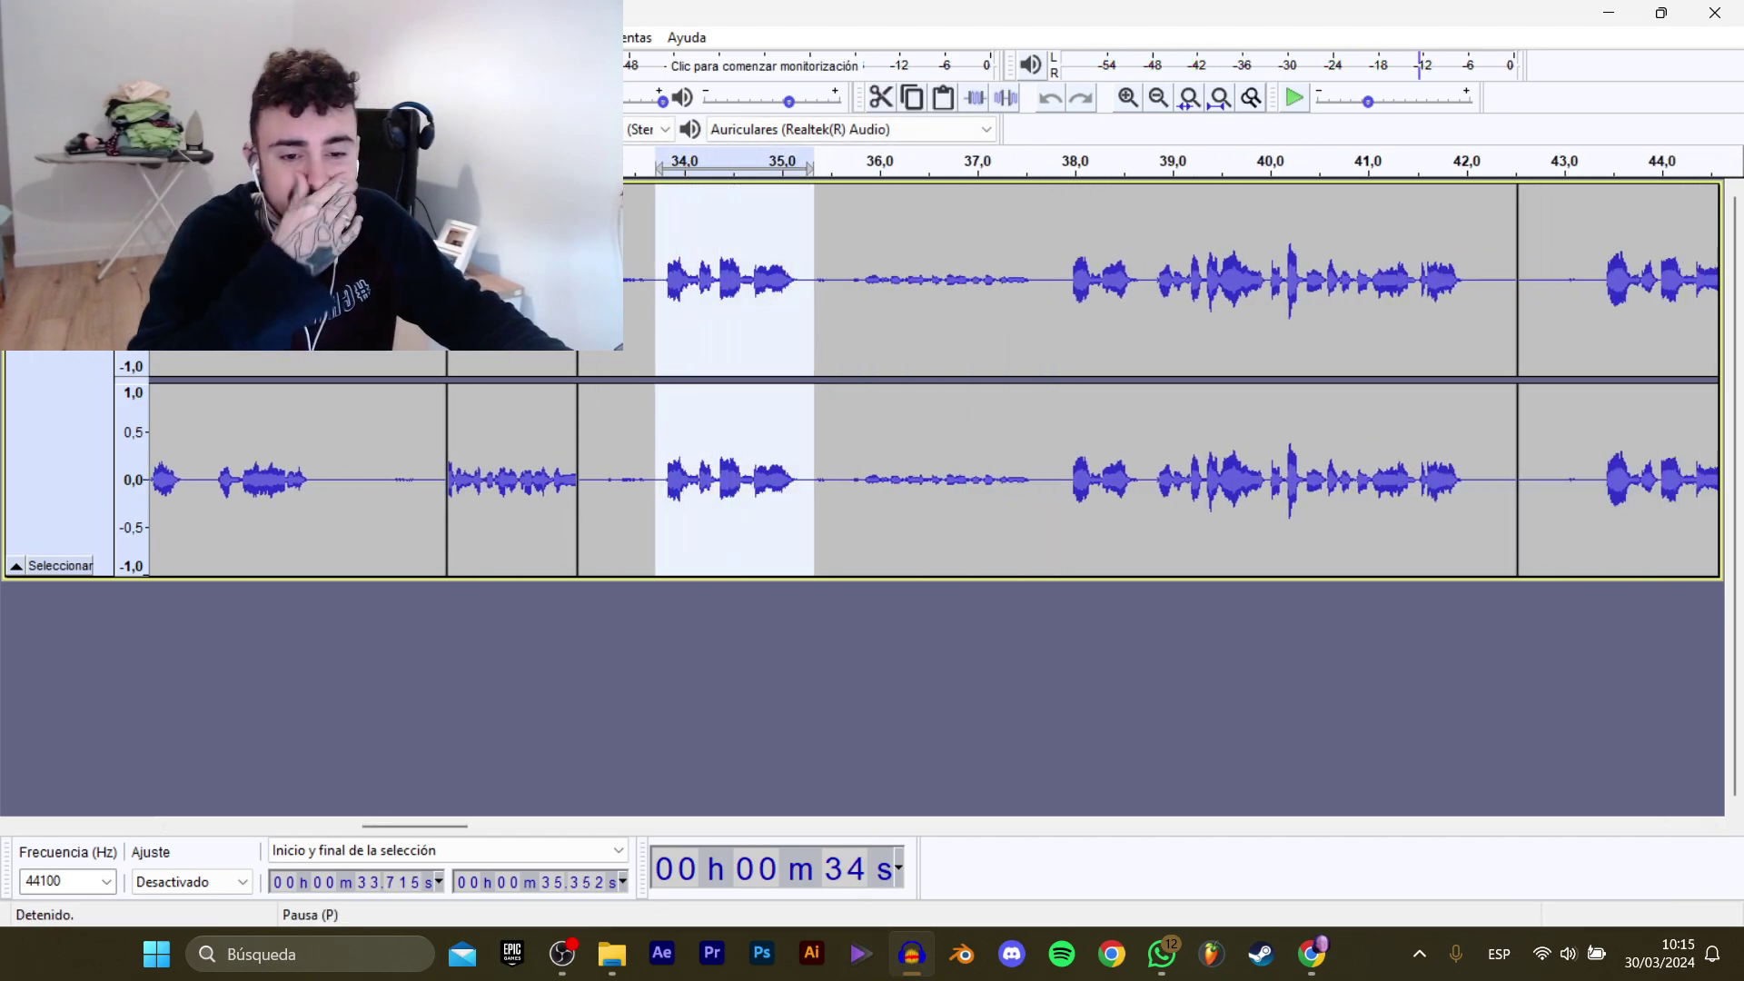
pyautogui.moveTo(91, 208)
pyautogui.click(390, 309)
pyautogui.click(391, 164)
pyautogui.click(444, 466)
pyautogui.click(444, 467)
pyautogui.press('BackSpace')
pyautogui.write('2')
pyautogui.press('Return')
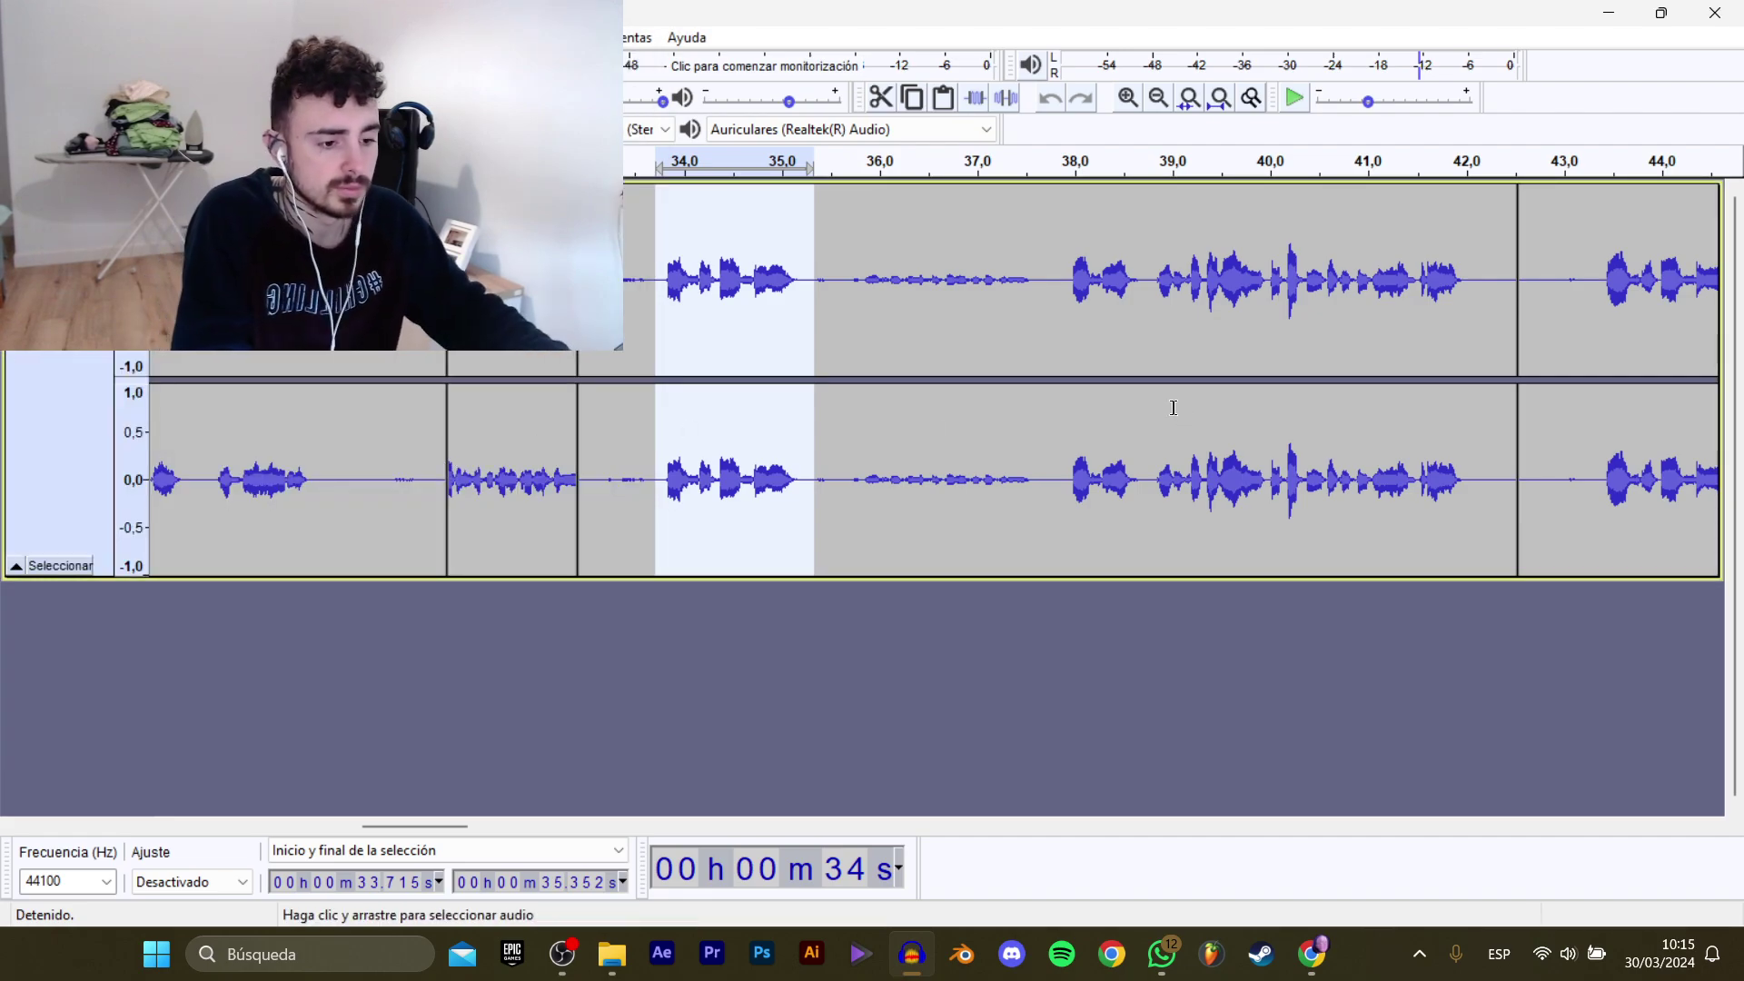
# Listen to the line at about 38.0–42.2 s and export that selection as the WAV file D_Niña_Tiktoker_Adelante_2.
pyautogui.click(1067, 300)
pyautogui.press('space')
pyautogui.moveTo(422, 823); pyautogui.dragTo(470, 785)
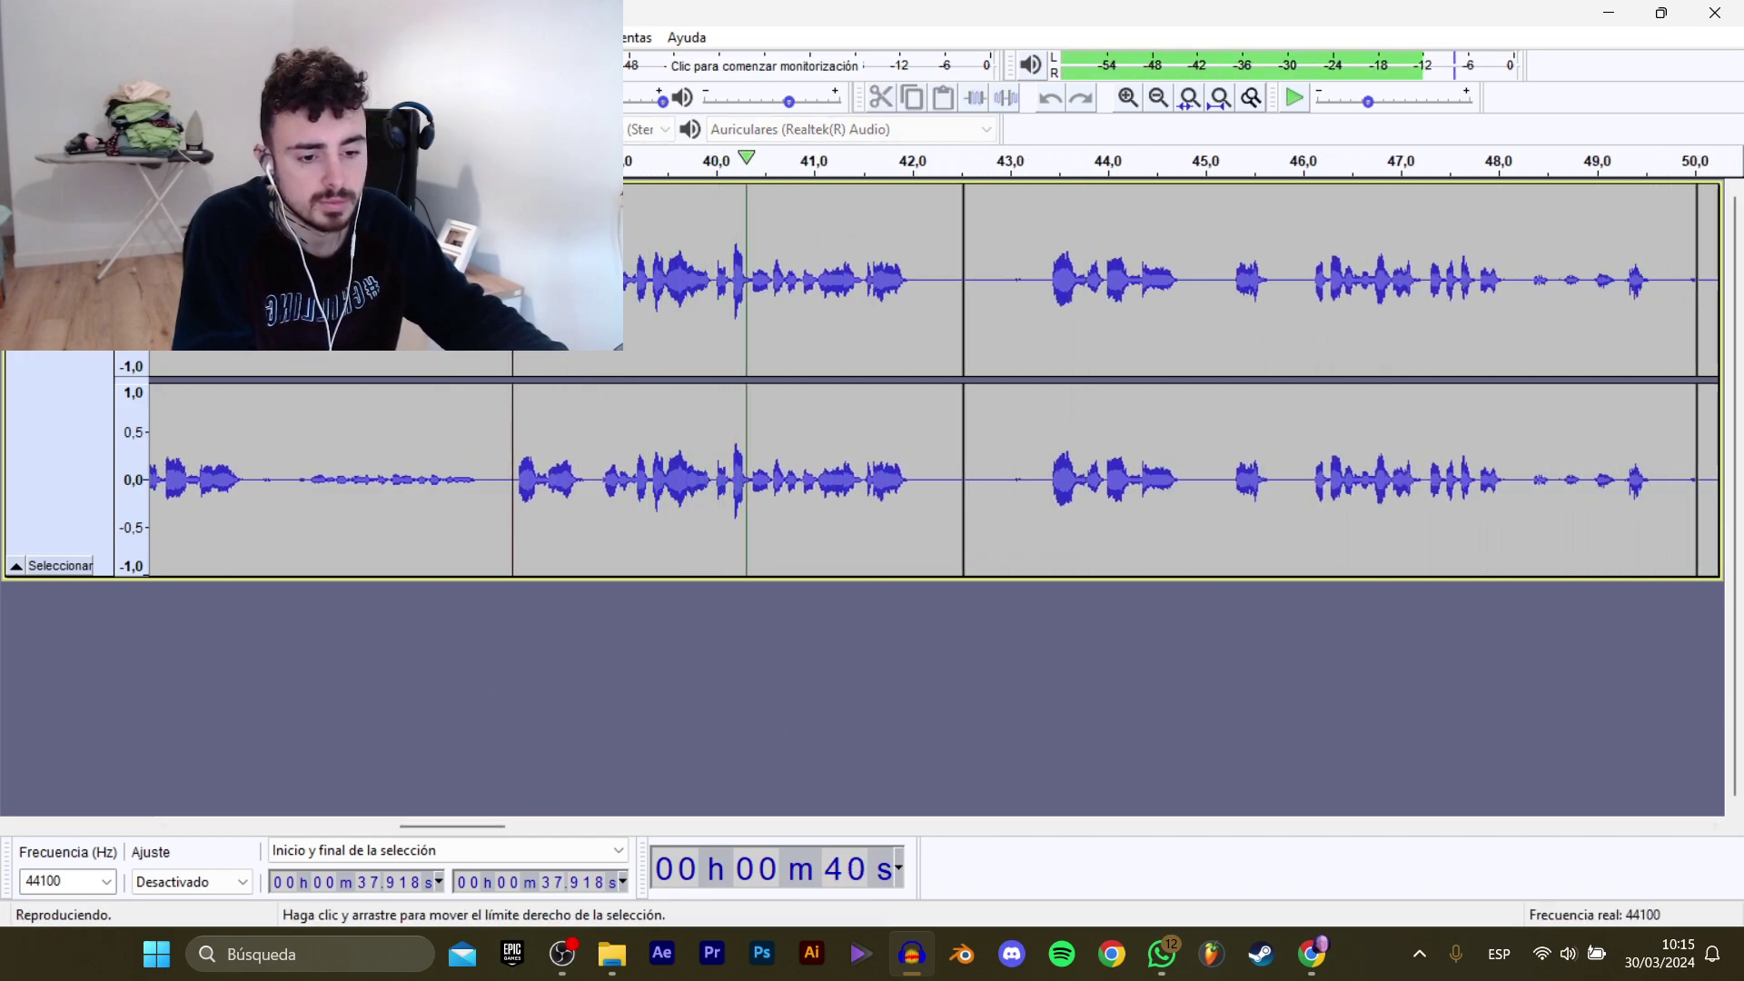
pyautogui.moveTo(515, 327); pyautogui.dragTo(924, 299)
pyautogui.moveTo(91, 205)
pyautogui.click(363, 308)
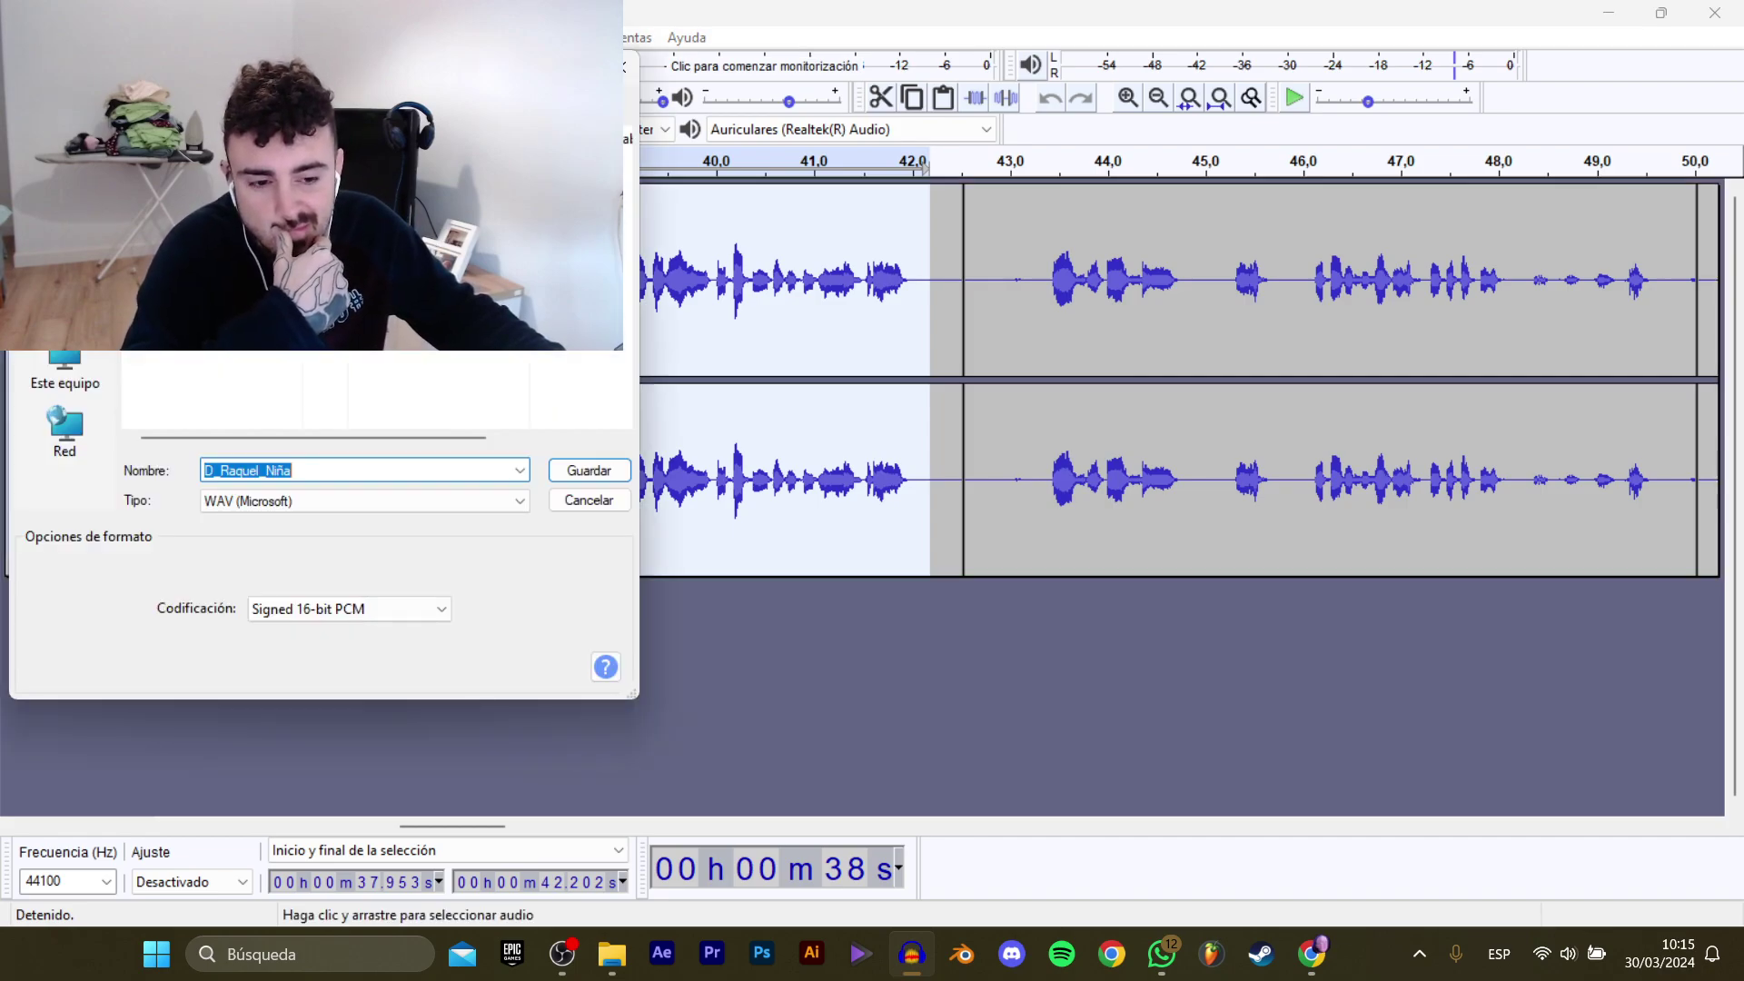
pyautogui.doubleClick(423, 467)
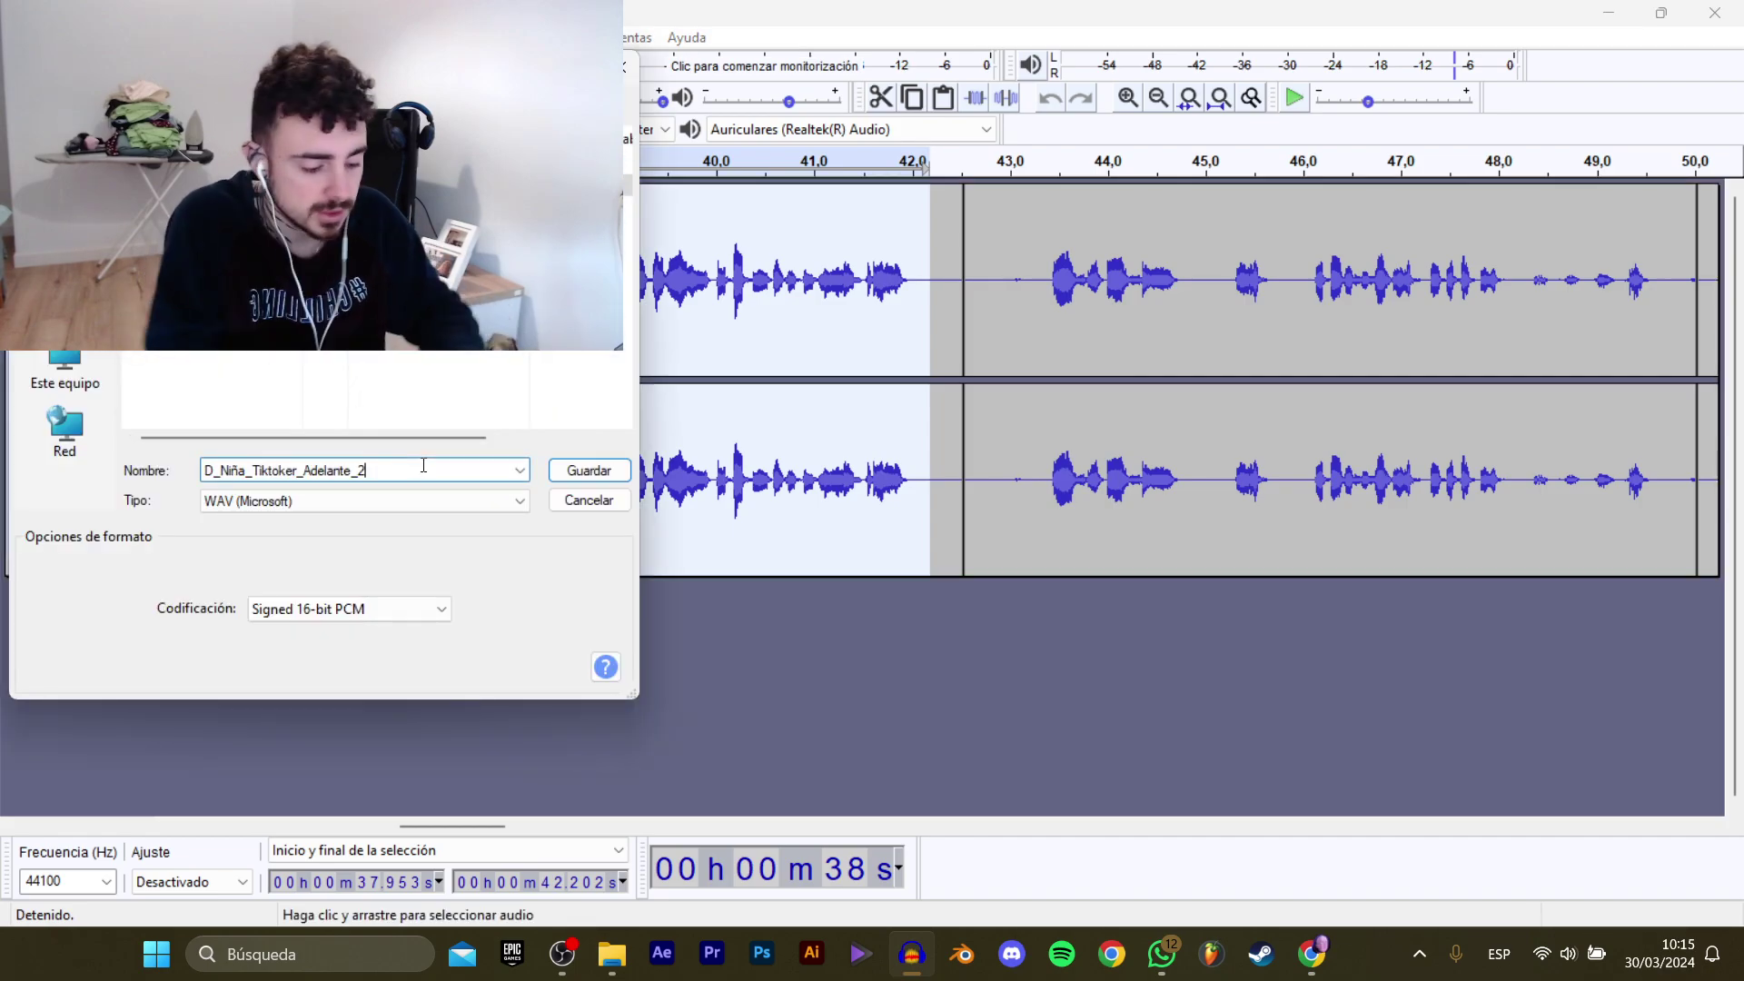
pyautogui.press('Return')
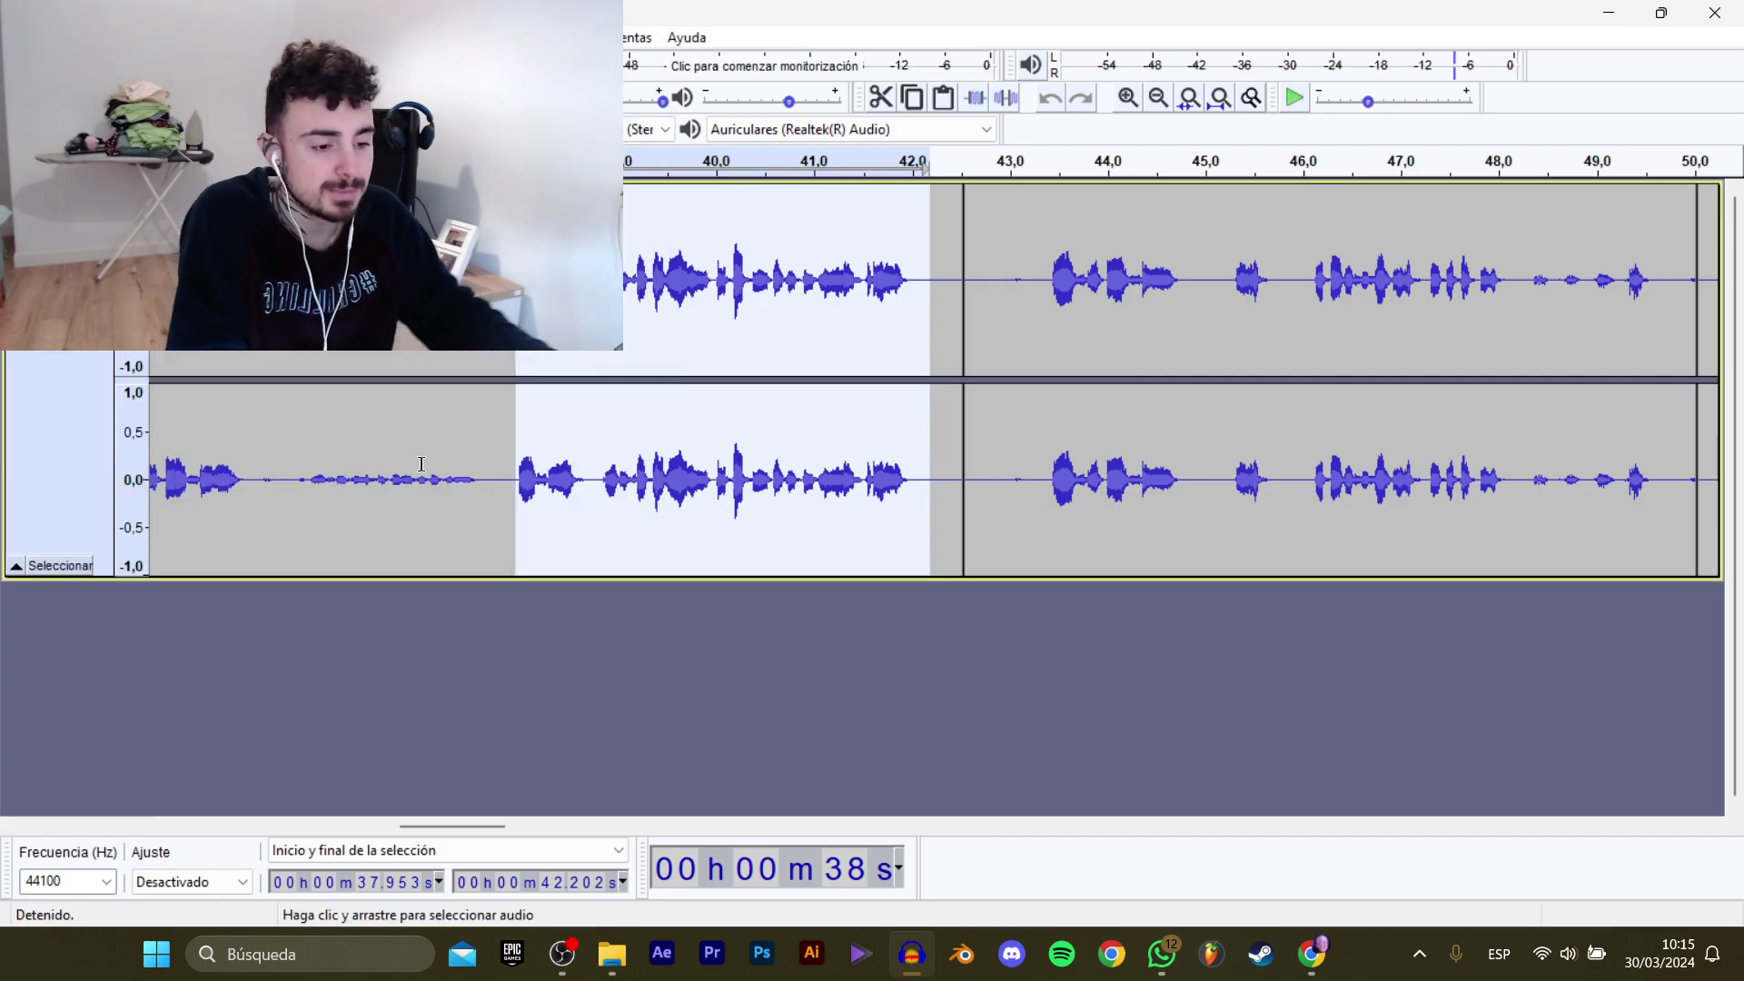
# Listen to the line at about 43.4–48.9 s and export that selection as the WAV file D_Niña_Tiktoker_Adelante_3.
pyautogui.click(1029, 310)
pyautogui.press('space')
pyautogui.moveTo(466, 826); pyautogui.dragTo(505, 812)
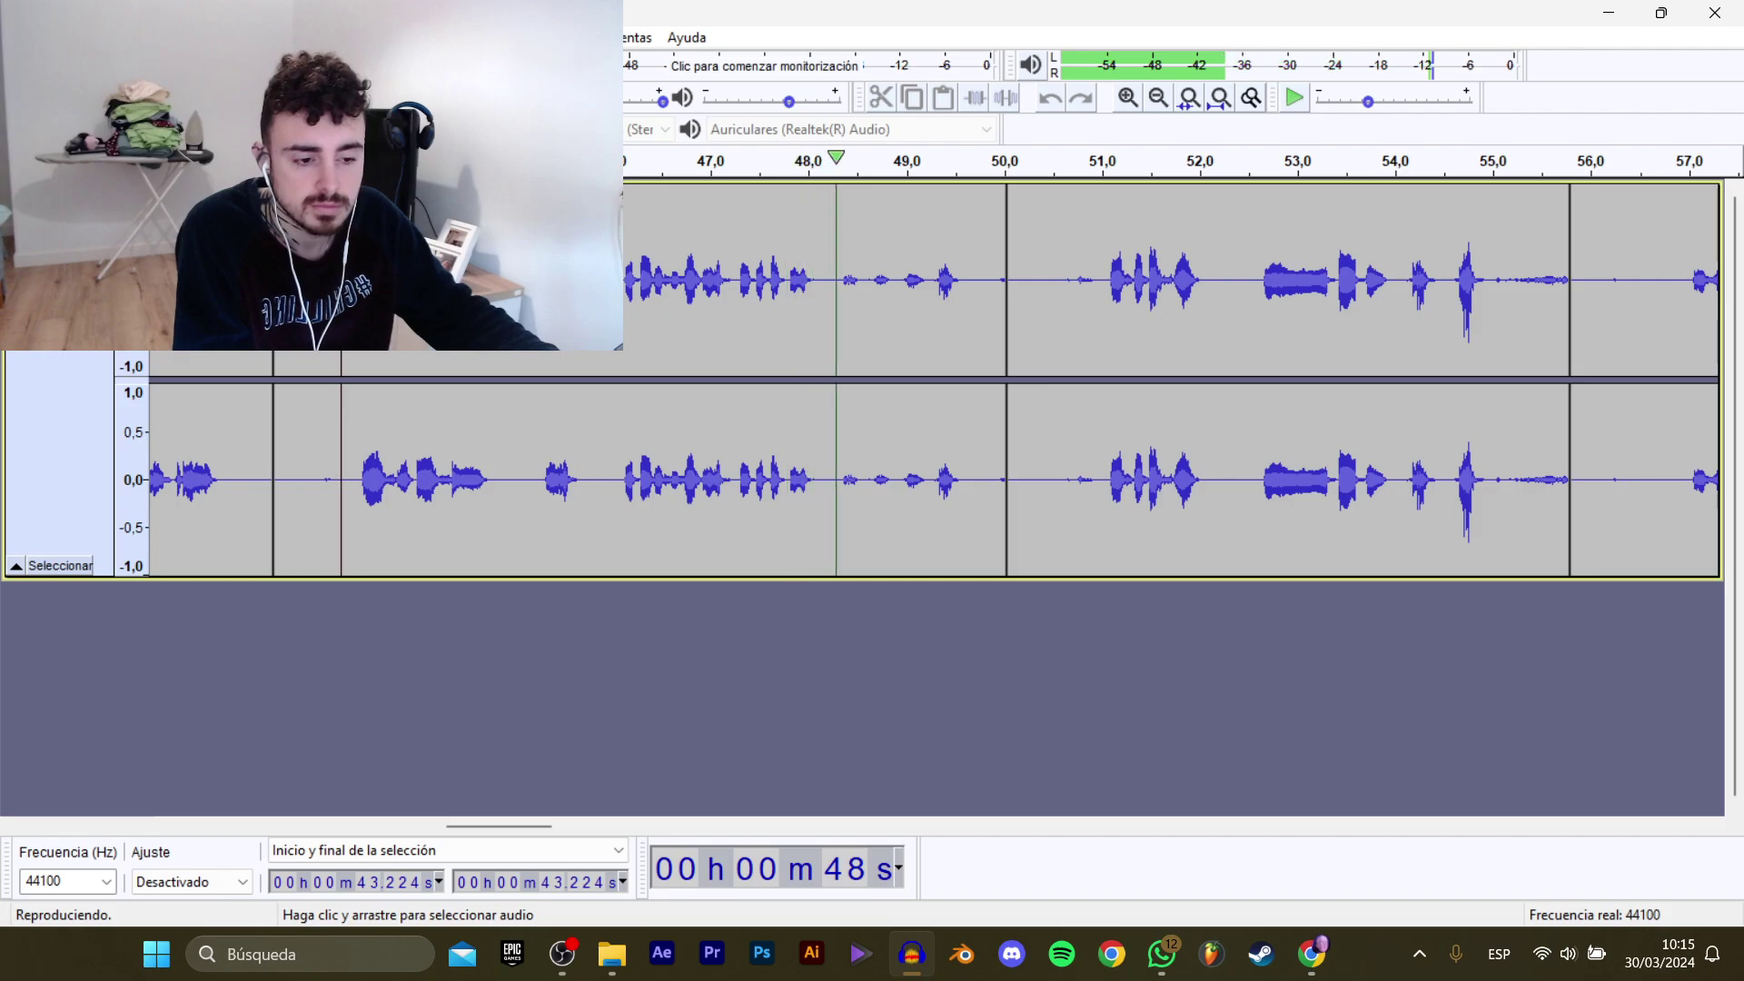
pyautogui.press('space')
pyautogui.moveTo(356, 327); pyautogui.dragTo(890, 320)
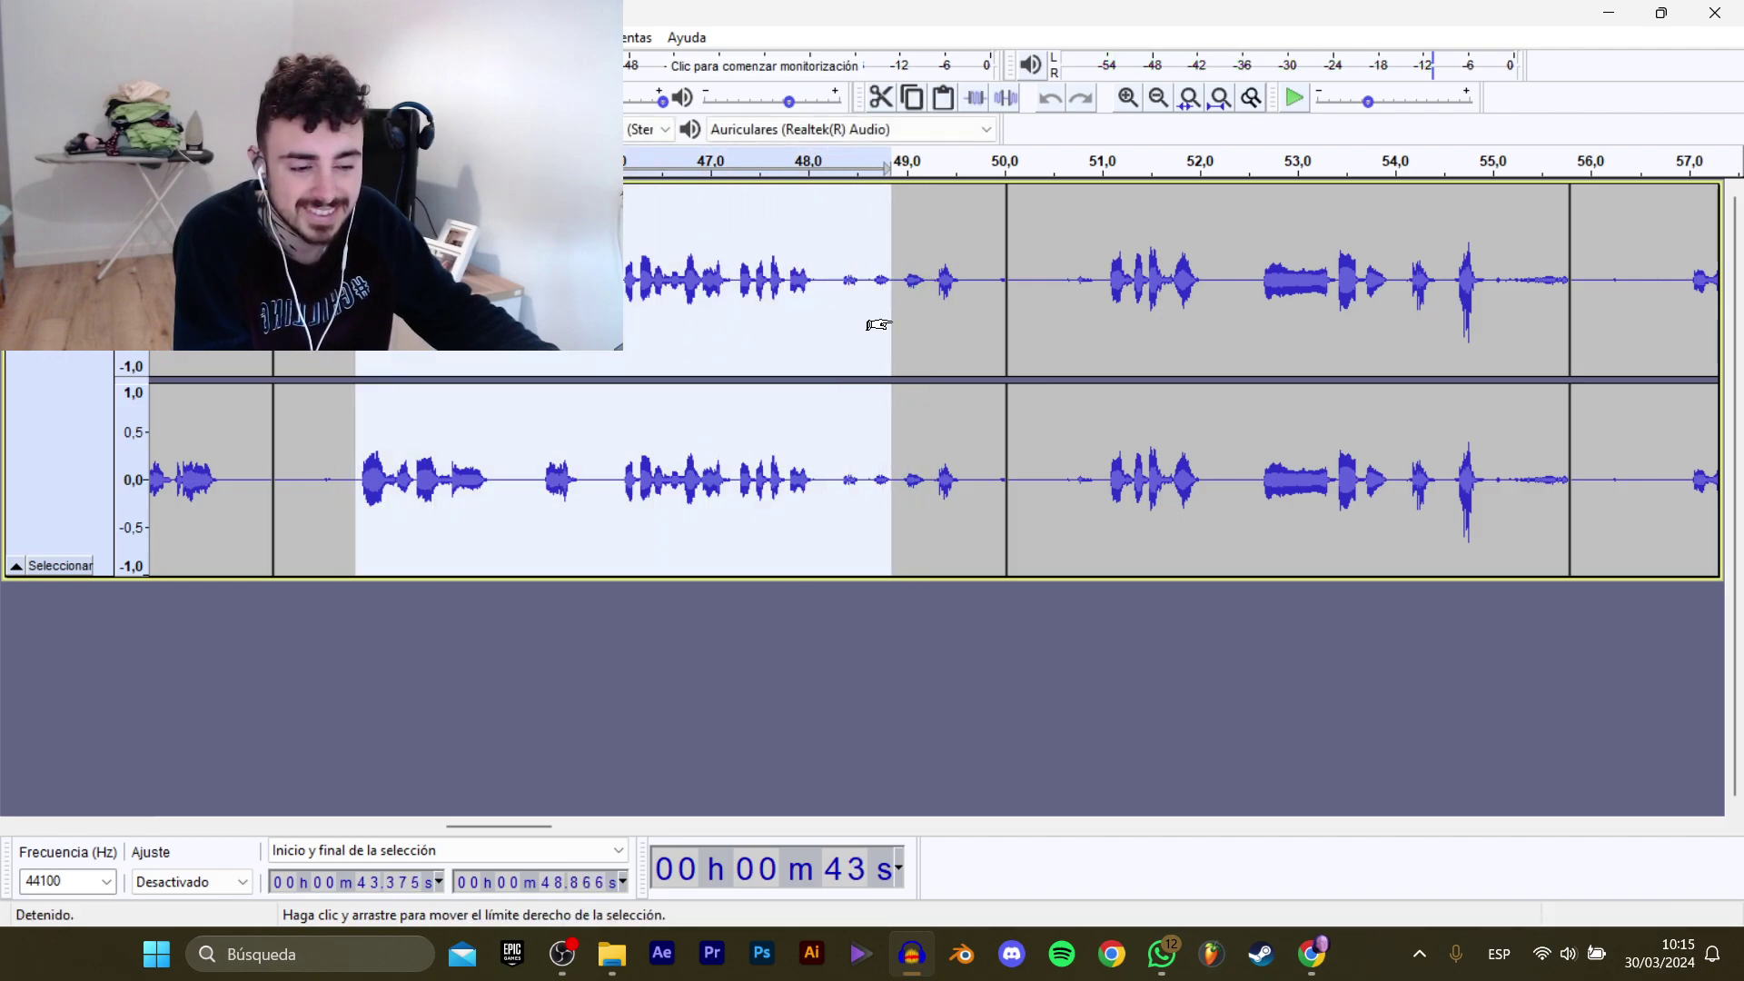
pyautogui.press('space')
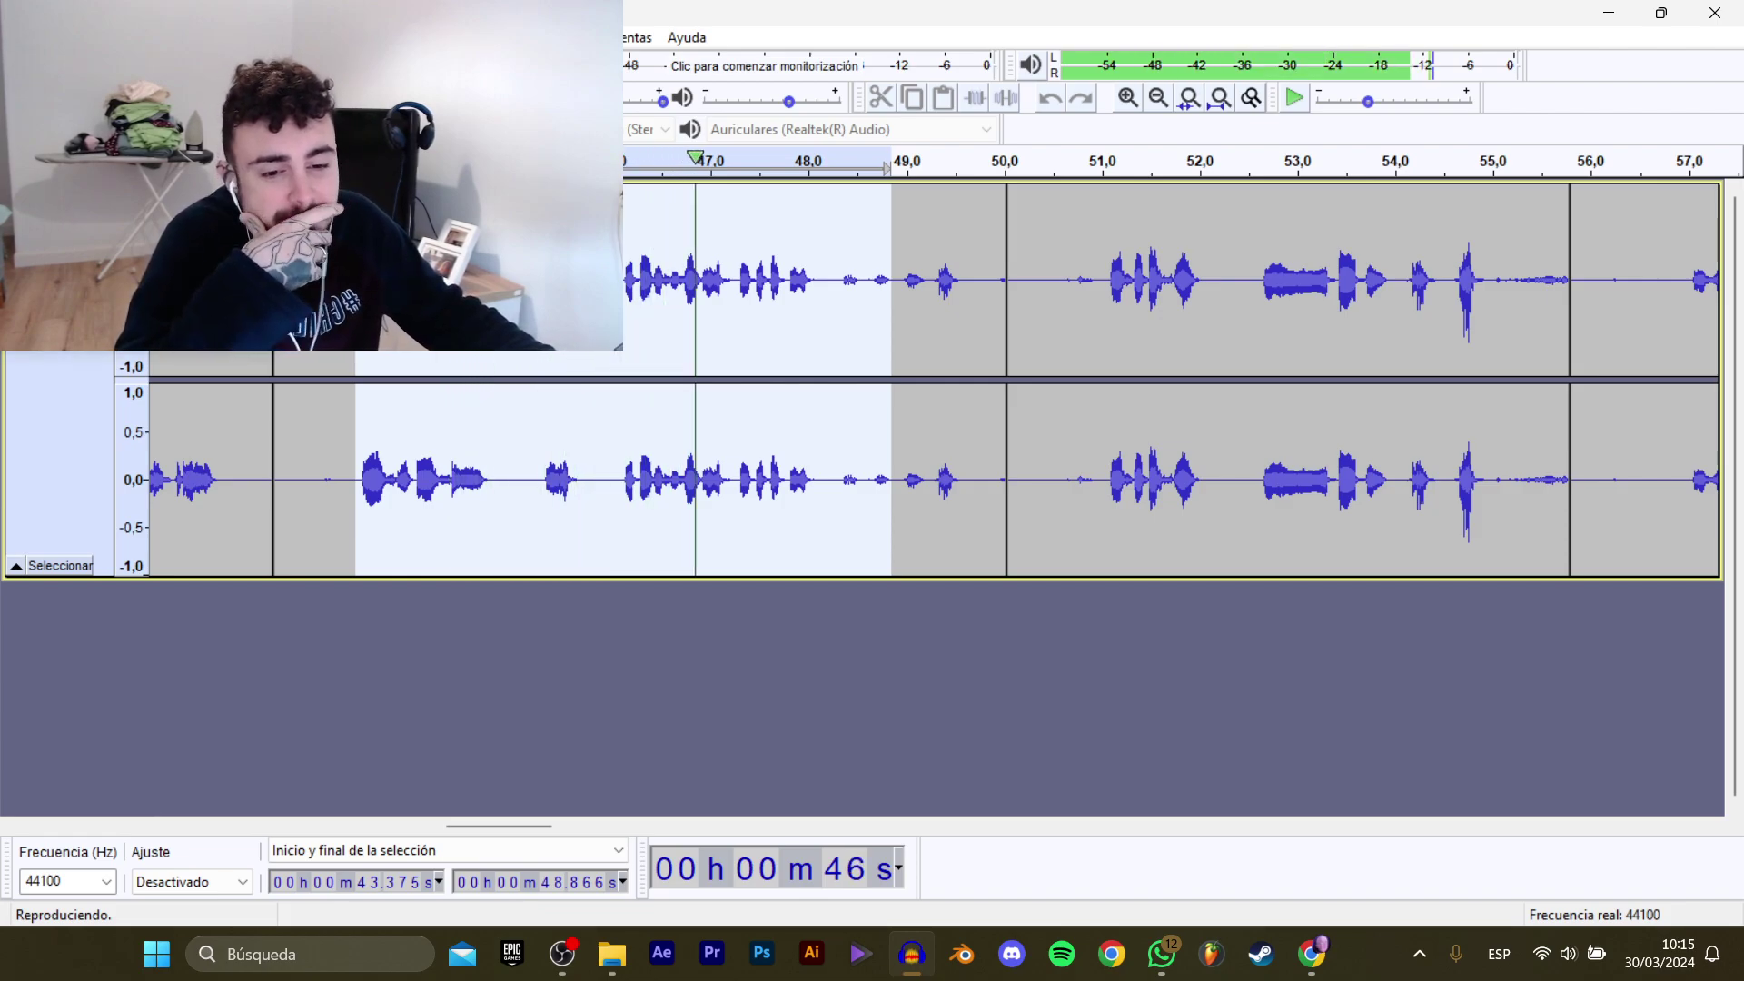
pyautogui.moveTo(136, 208)
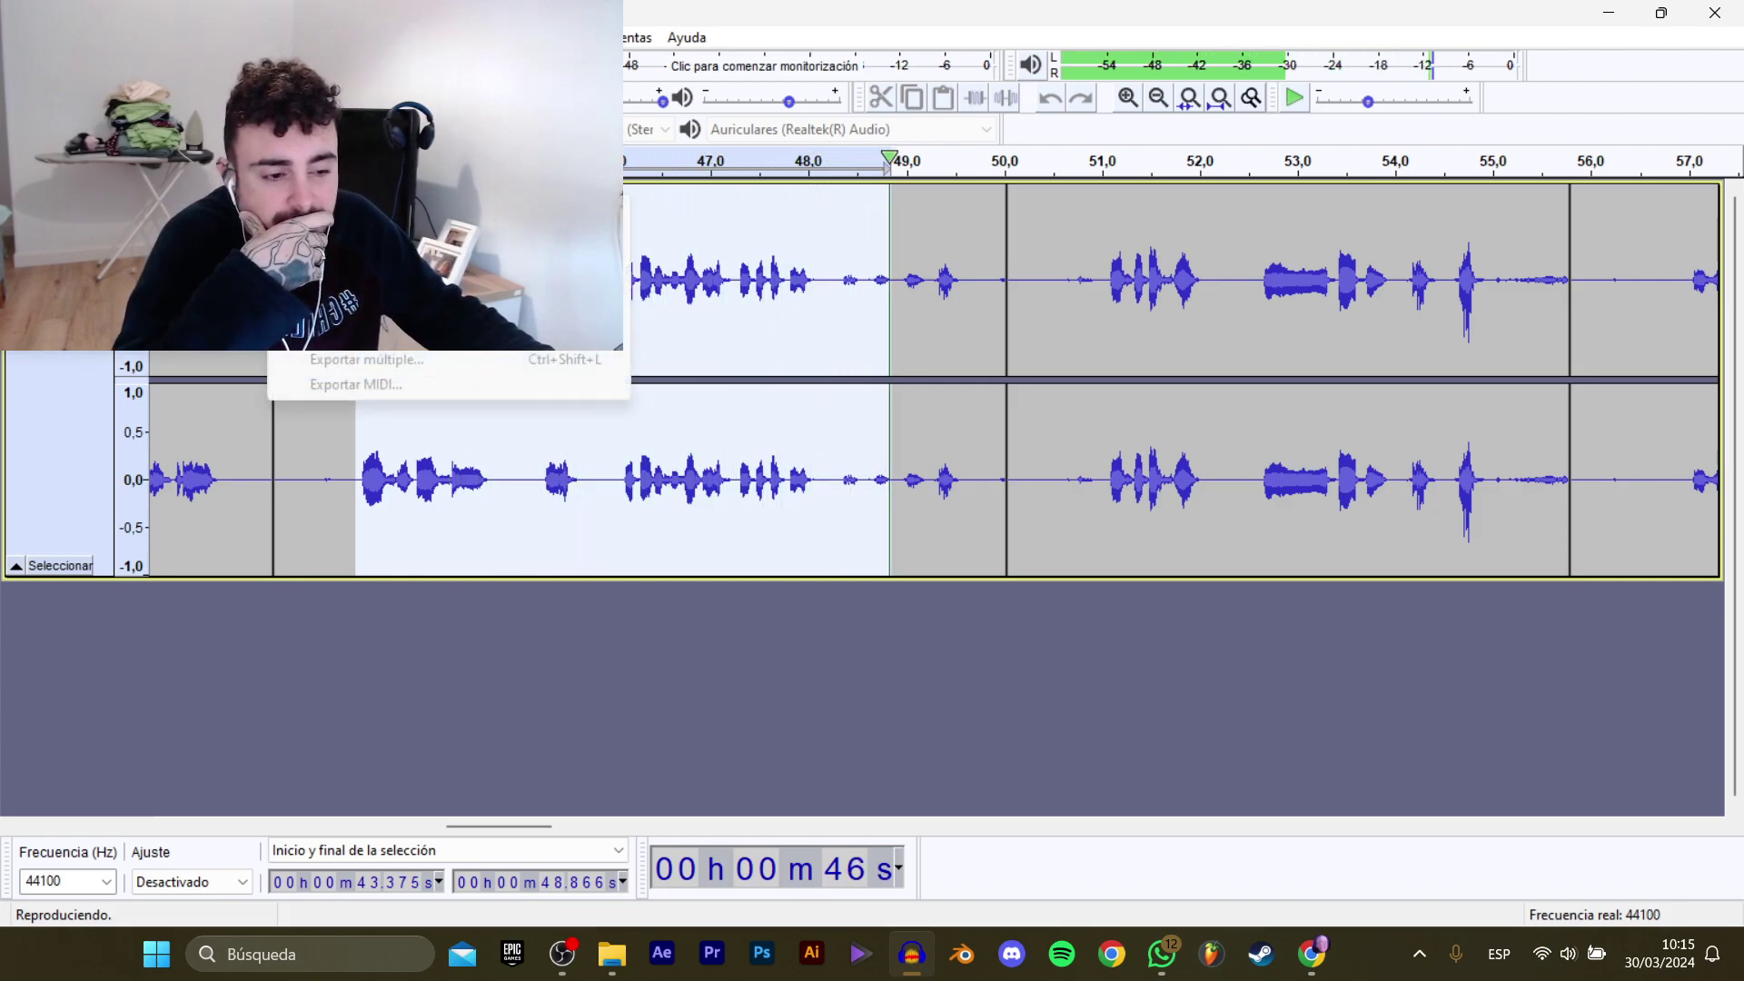
pyautogui.click(390, 309)
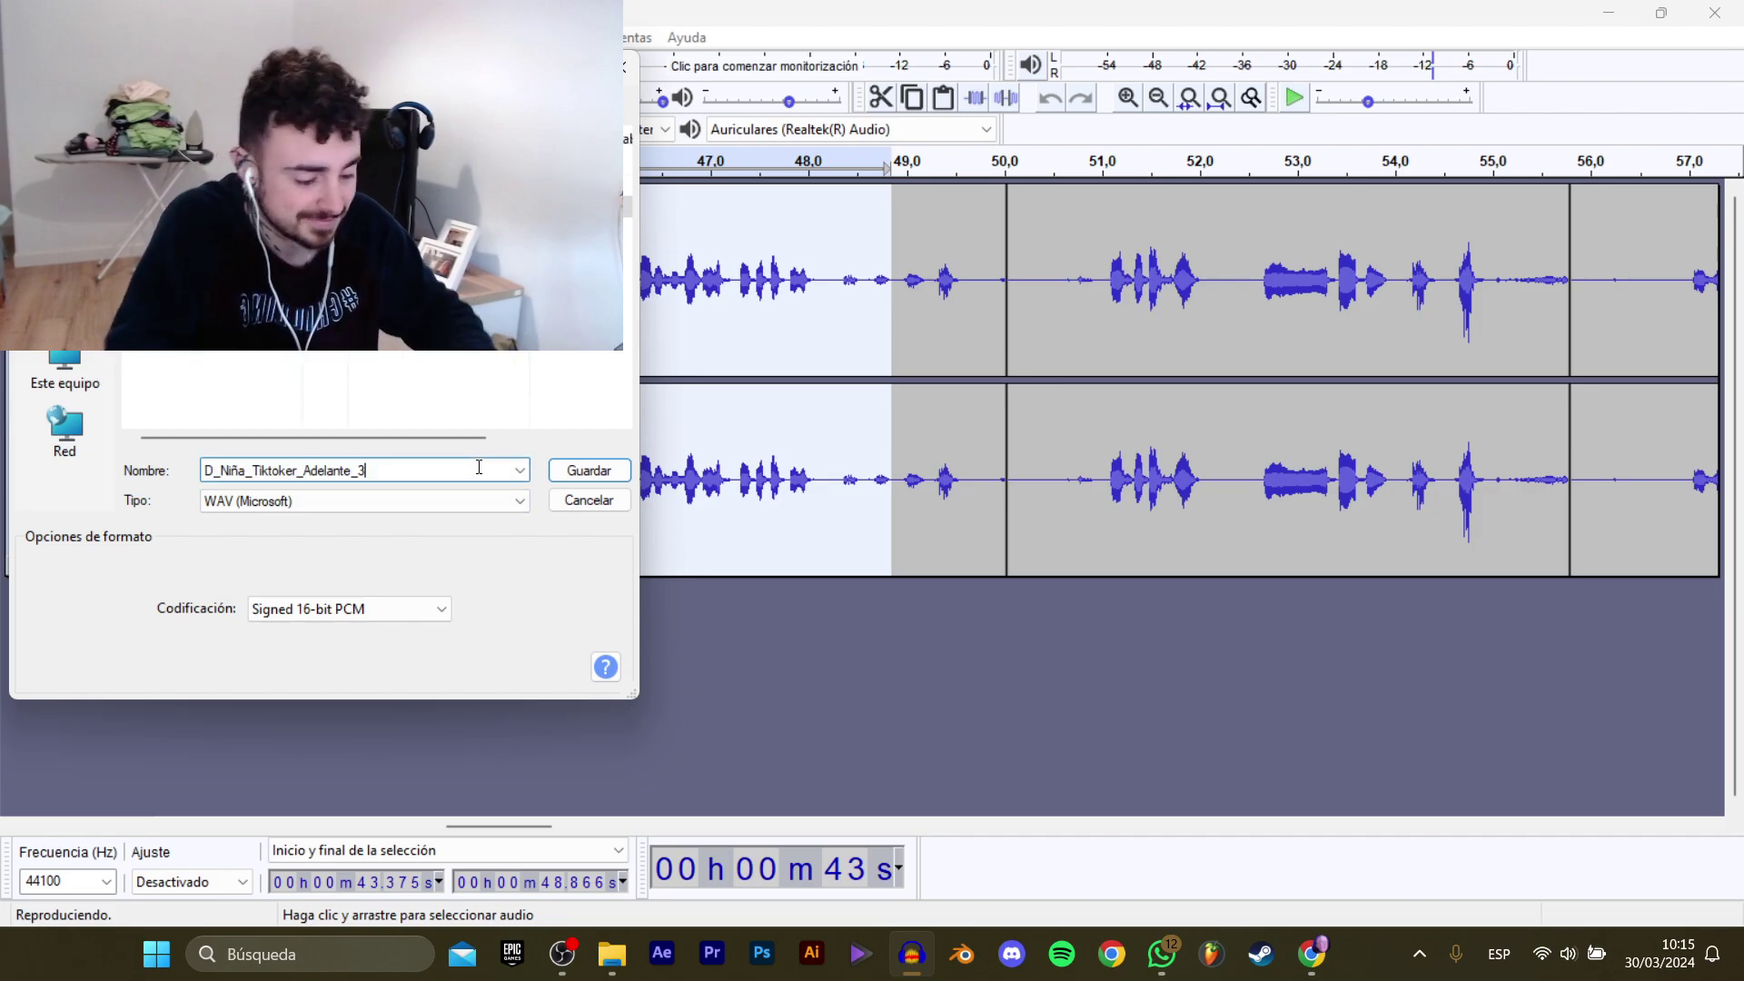
pyautogui.press('Return')
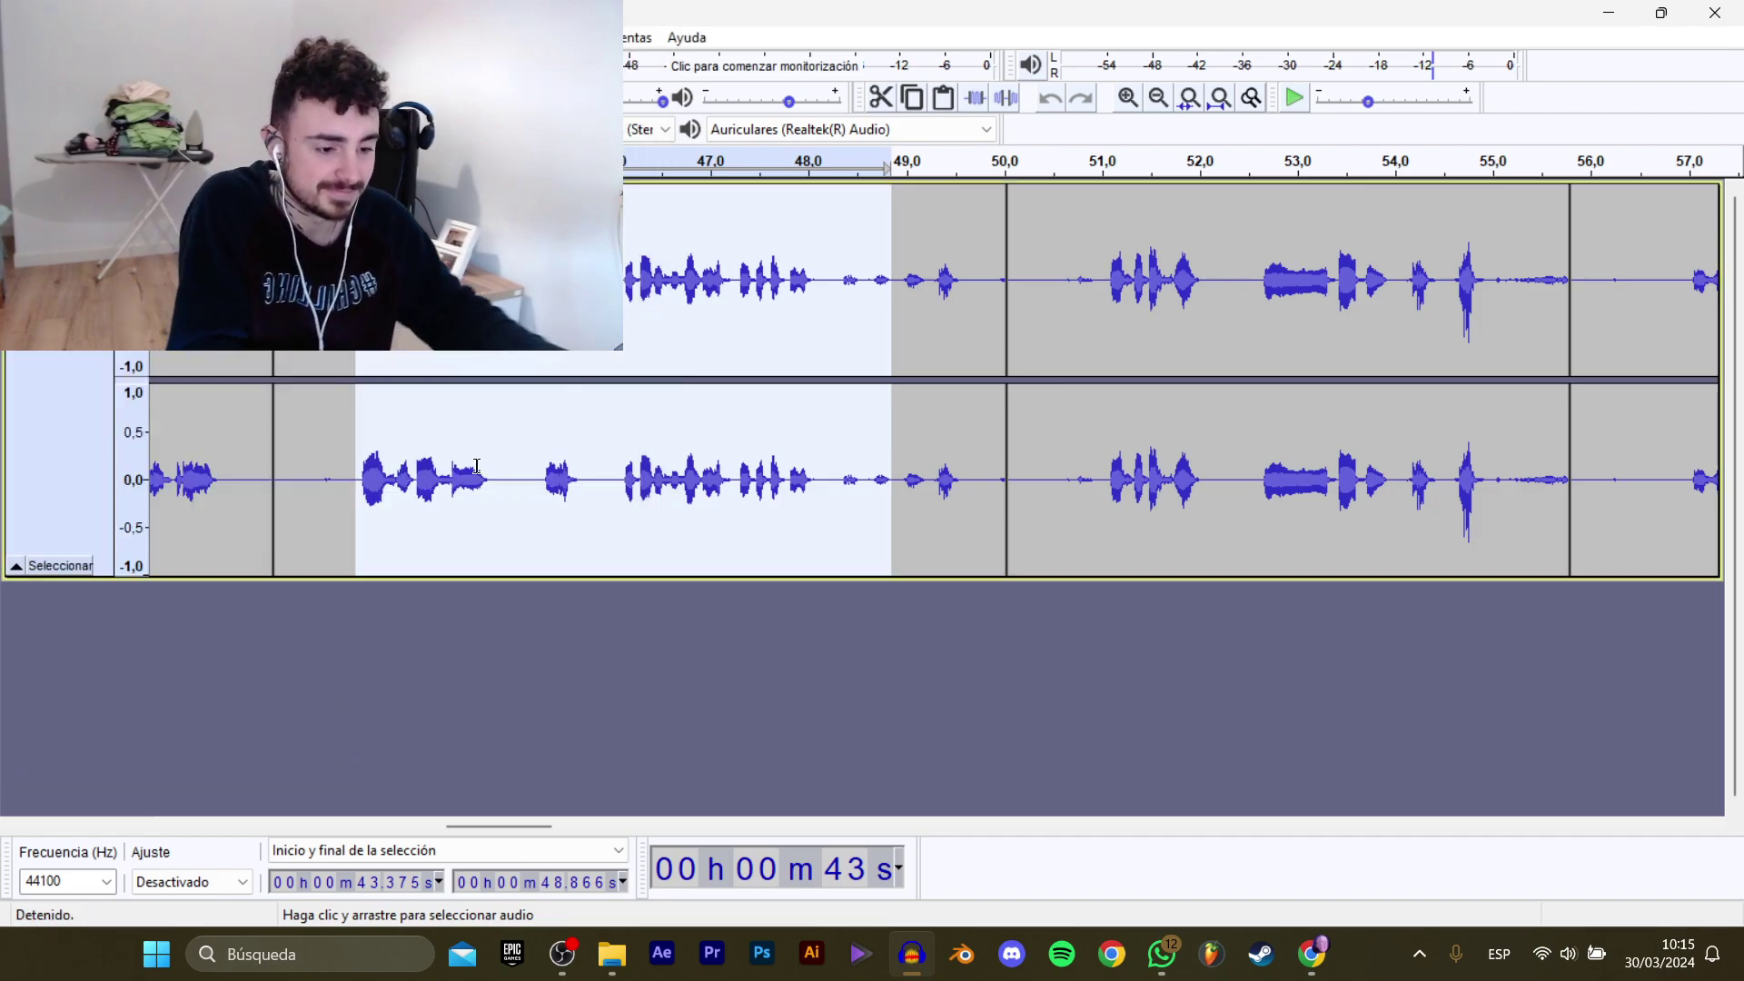
# Listen to the line at about 51.0–55.0 s and export that selection as the WAV file D_Niña_Tiktoker_Adelante_4.
pyautogui.click(1101, 300)
pyautogui.press('space')
pyautogui.moveTo(513, 826); pyautogui.dragTo(552, 822)
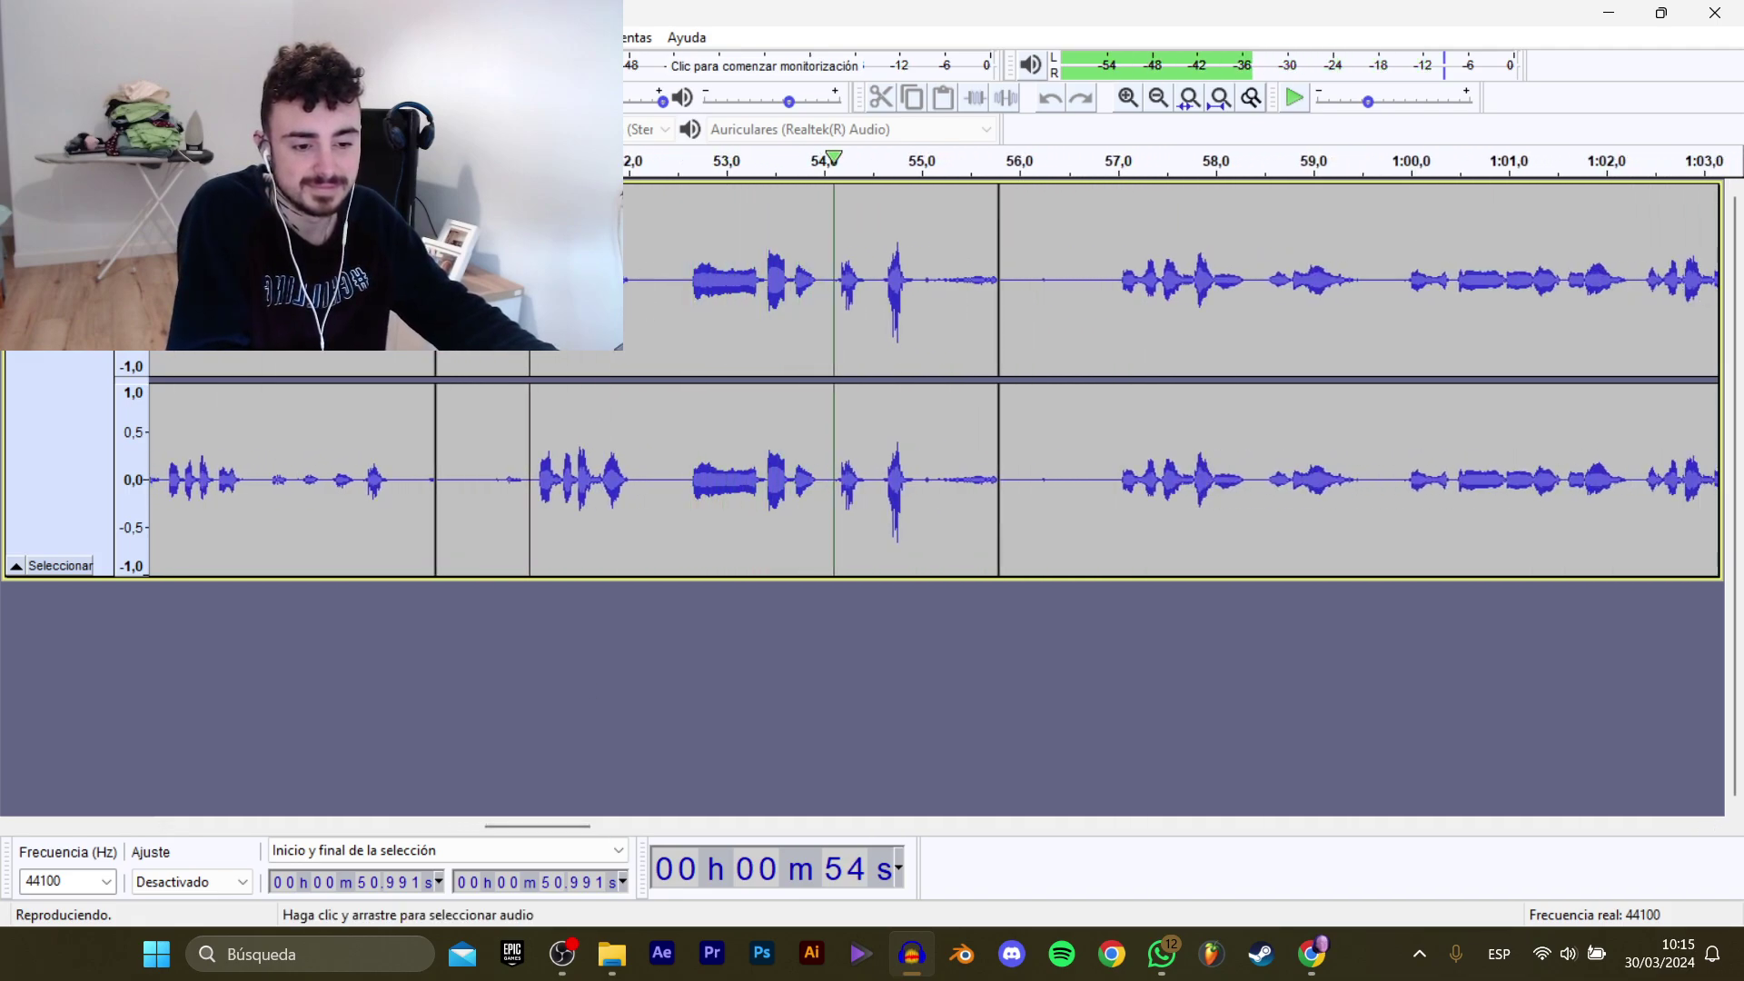
pyautogui.press('space')
pyautogui.moveTo(540, 296); pyautogui.dragTo(916, 296)
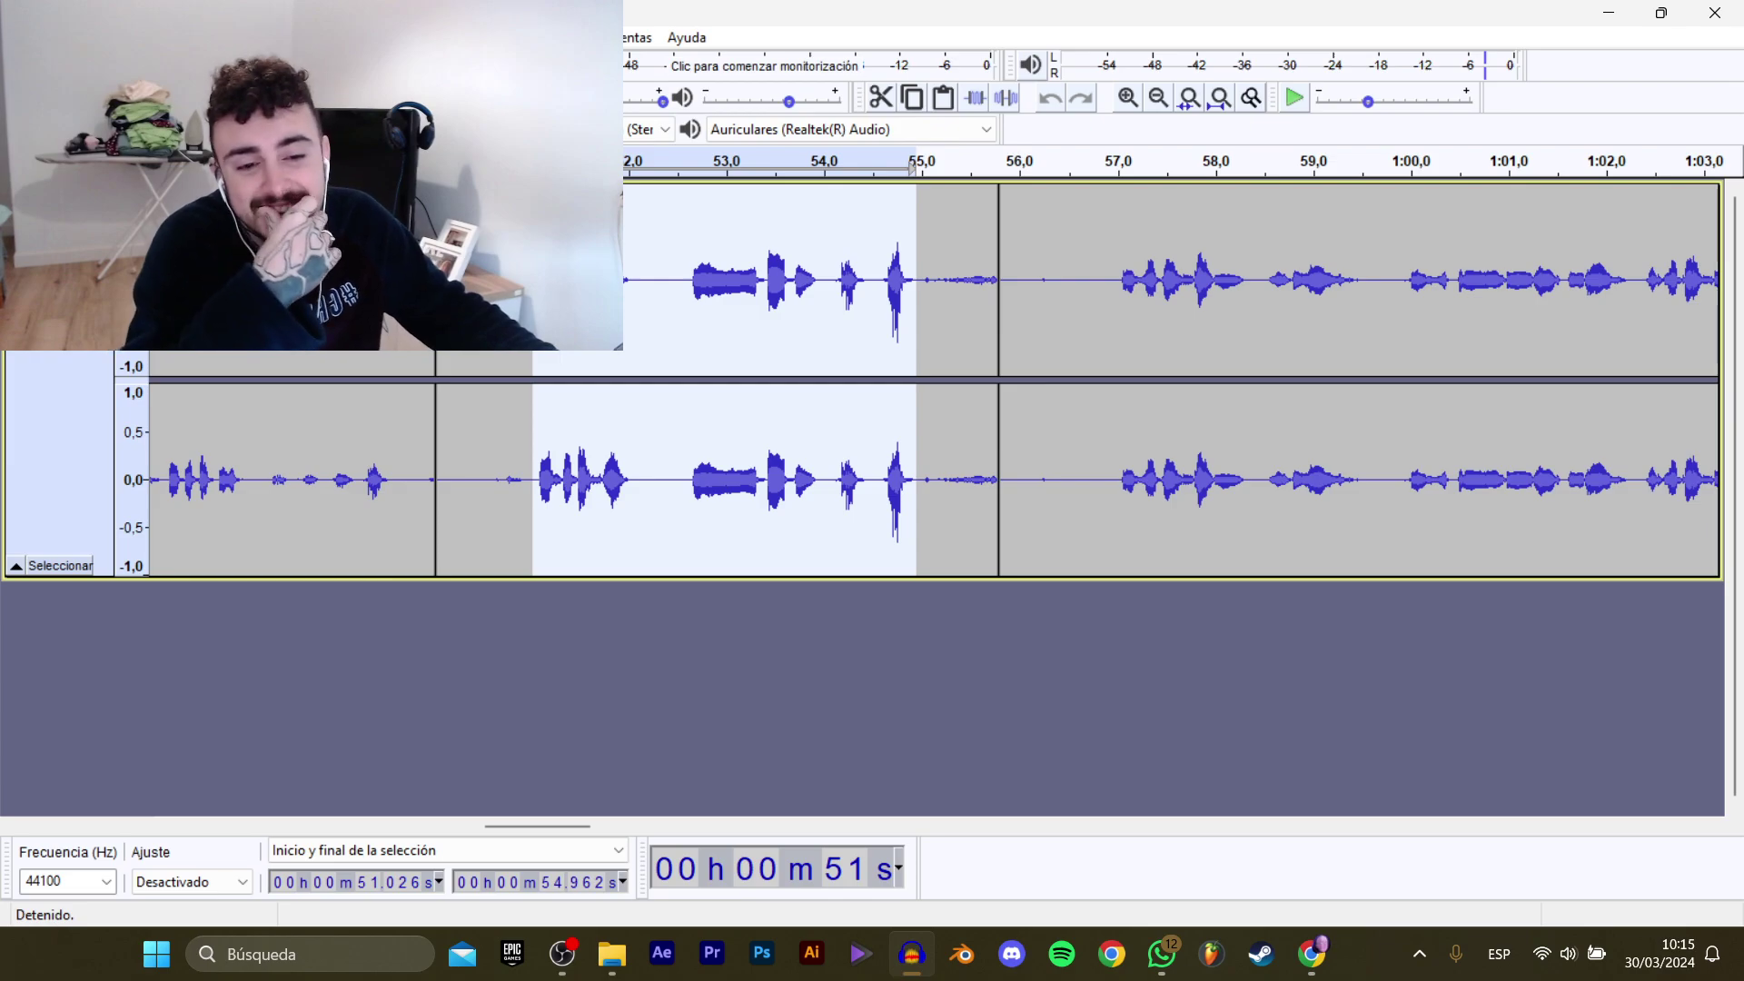
pyautogui.moveTo(100, 207)
pyautogui.click(381, 309)
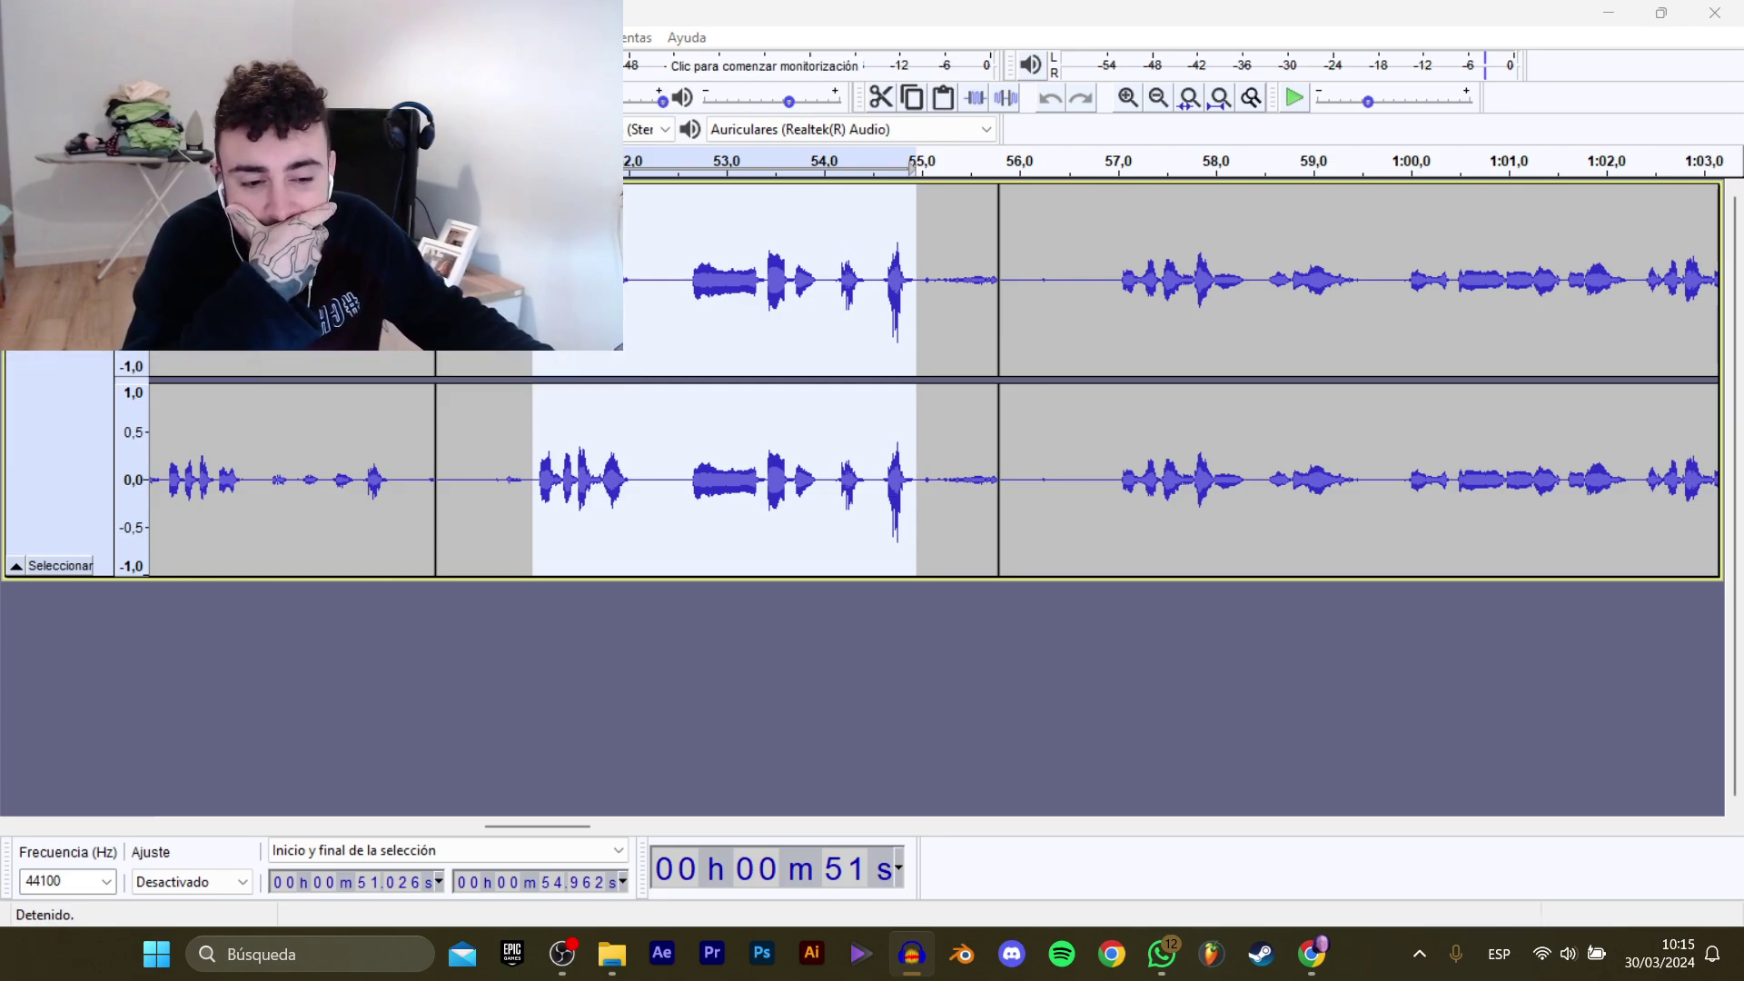
pyautogui.write('D_Niña_Tiktoker_Adelante_4')
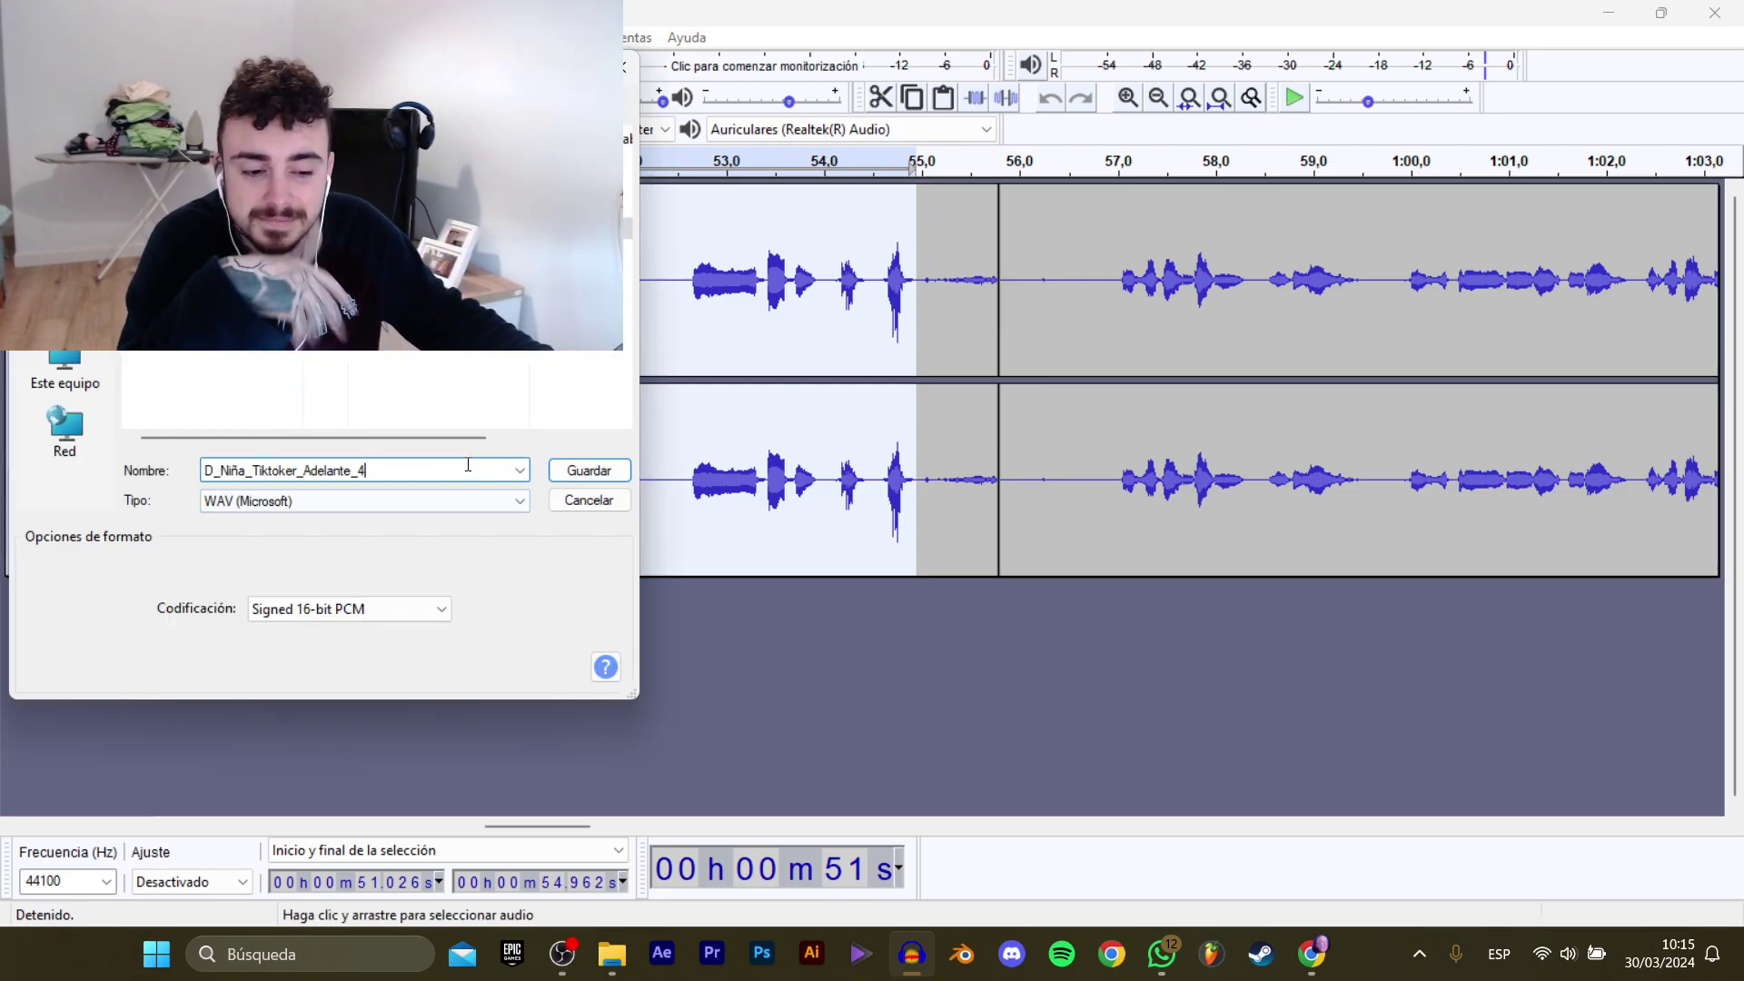
pyautogui.press('Return')
# Listen to the line at about 57.0–67.5 s and export that selection as the WAV file D_Niña_Tiktoker_Adelante_6_Mickey.
pyautogui.click(1107, 352)
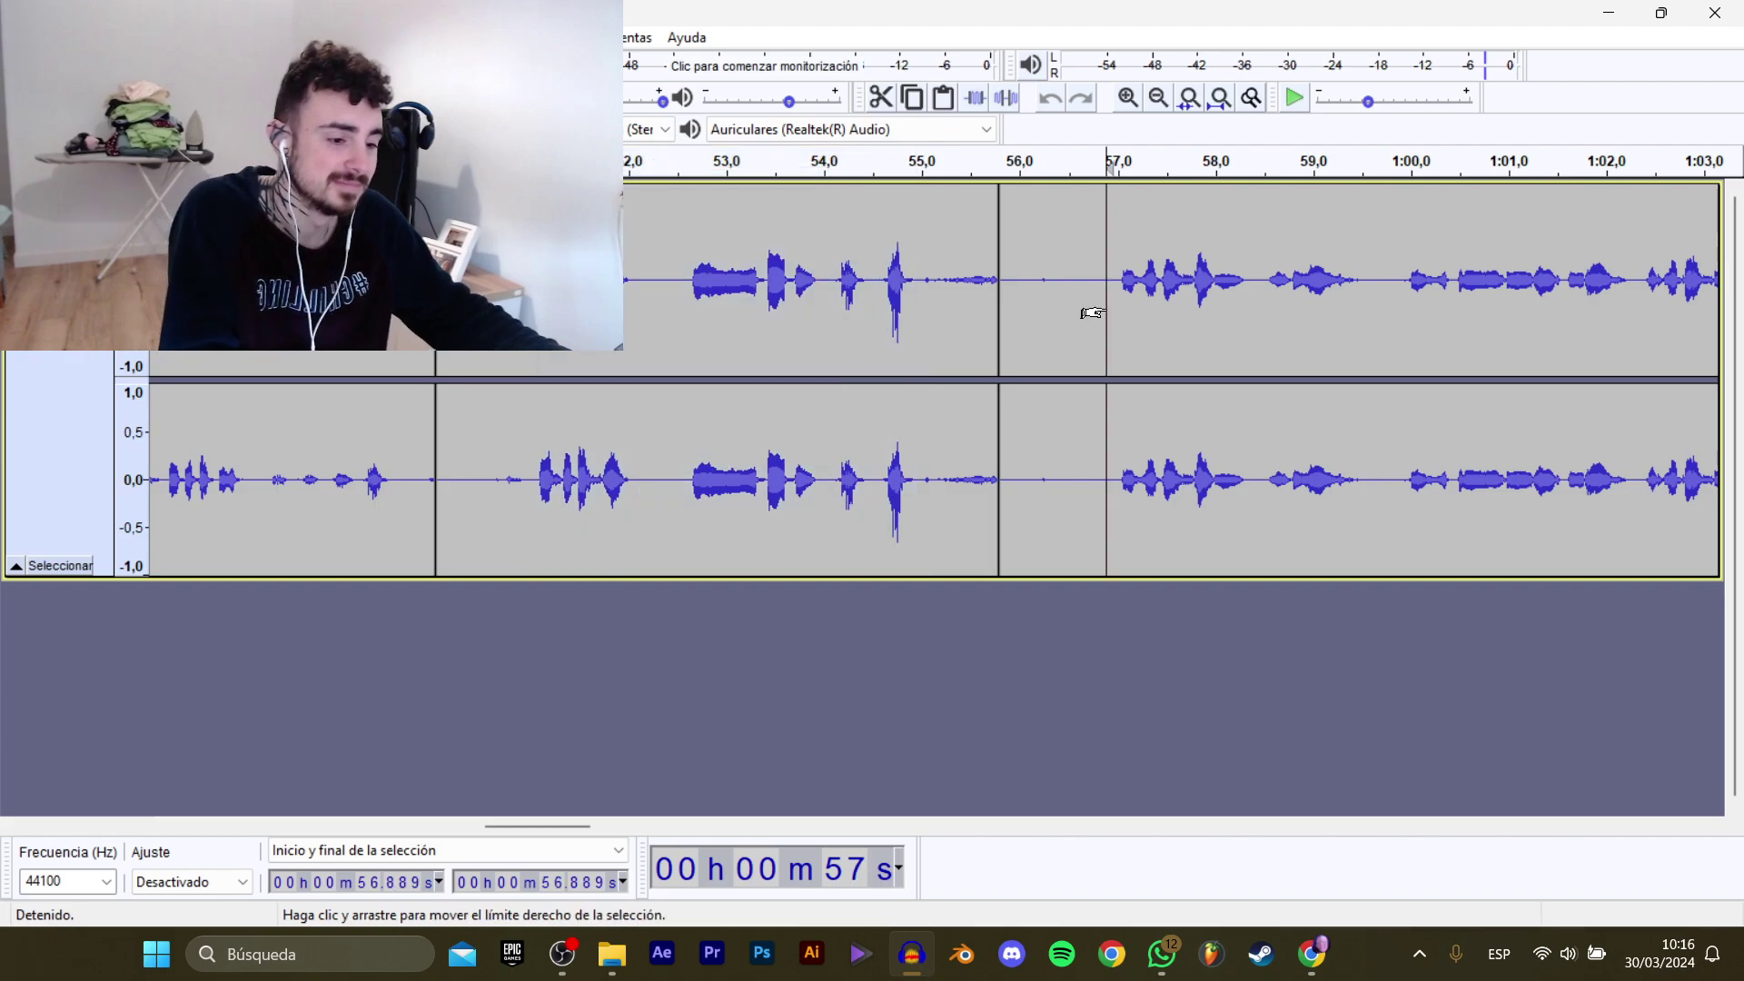
pyautogui.press('space')
pyautogui.moveTo(576, 825); pyautogui.dragTo(619, 803)
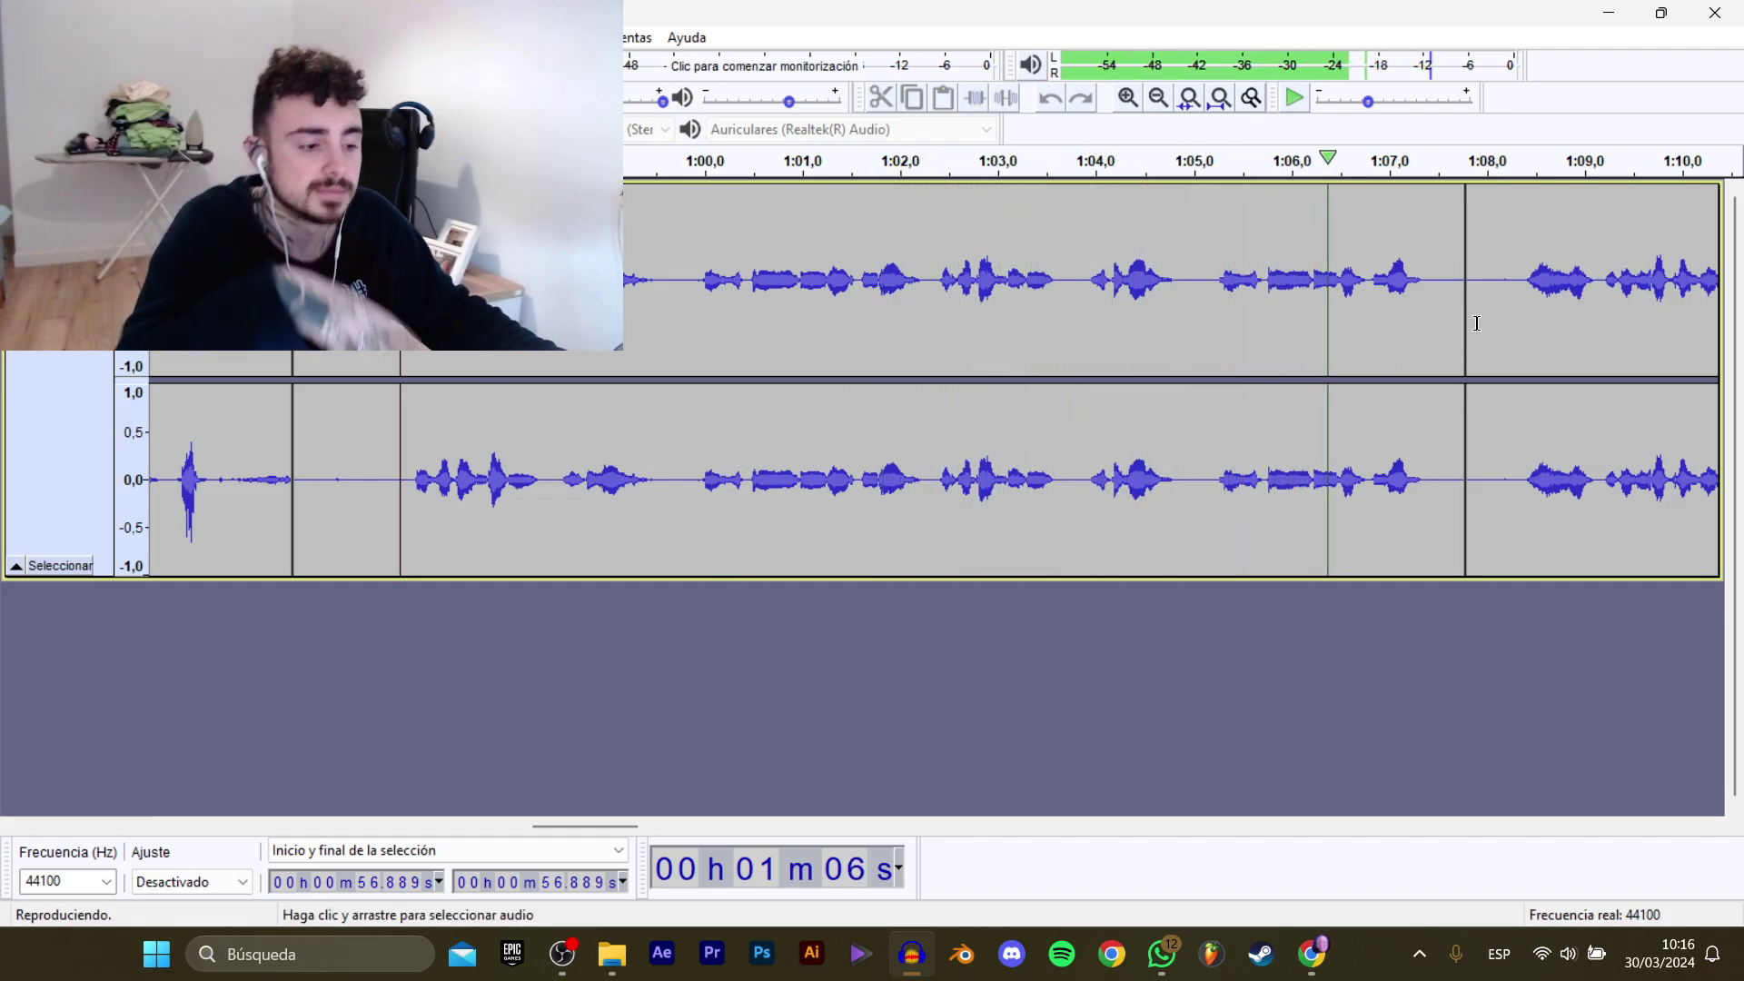
pyautogui.press('space')
pyautogui.moveTo(1436, 269); pyautogui.dragTo(406, 269)
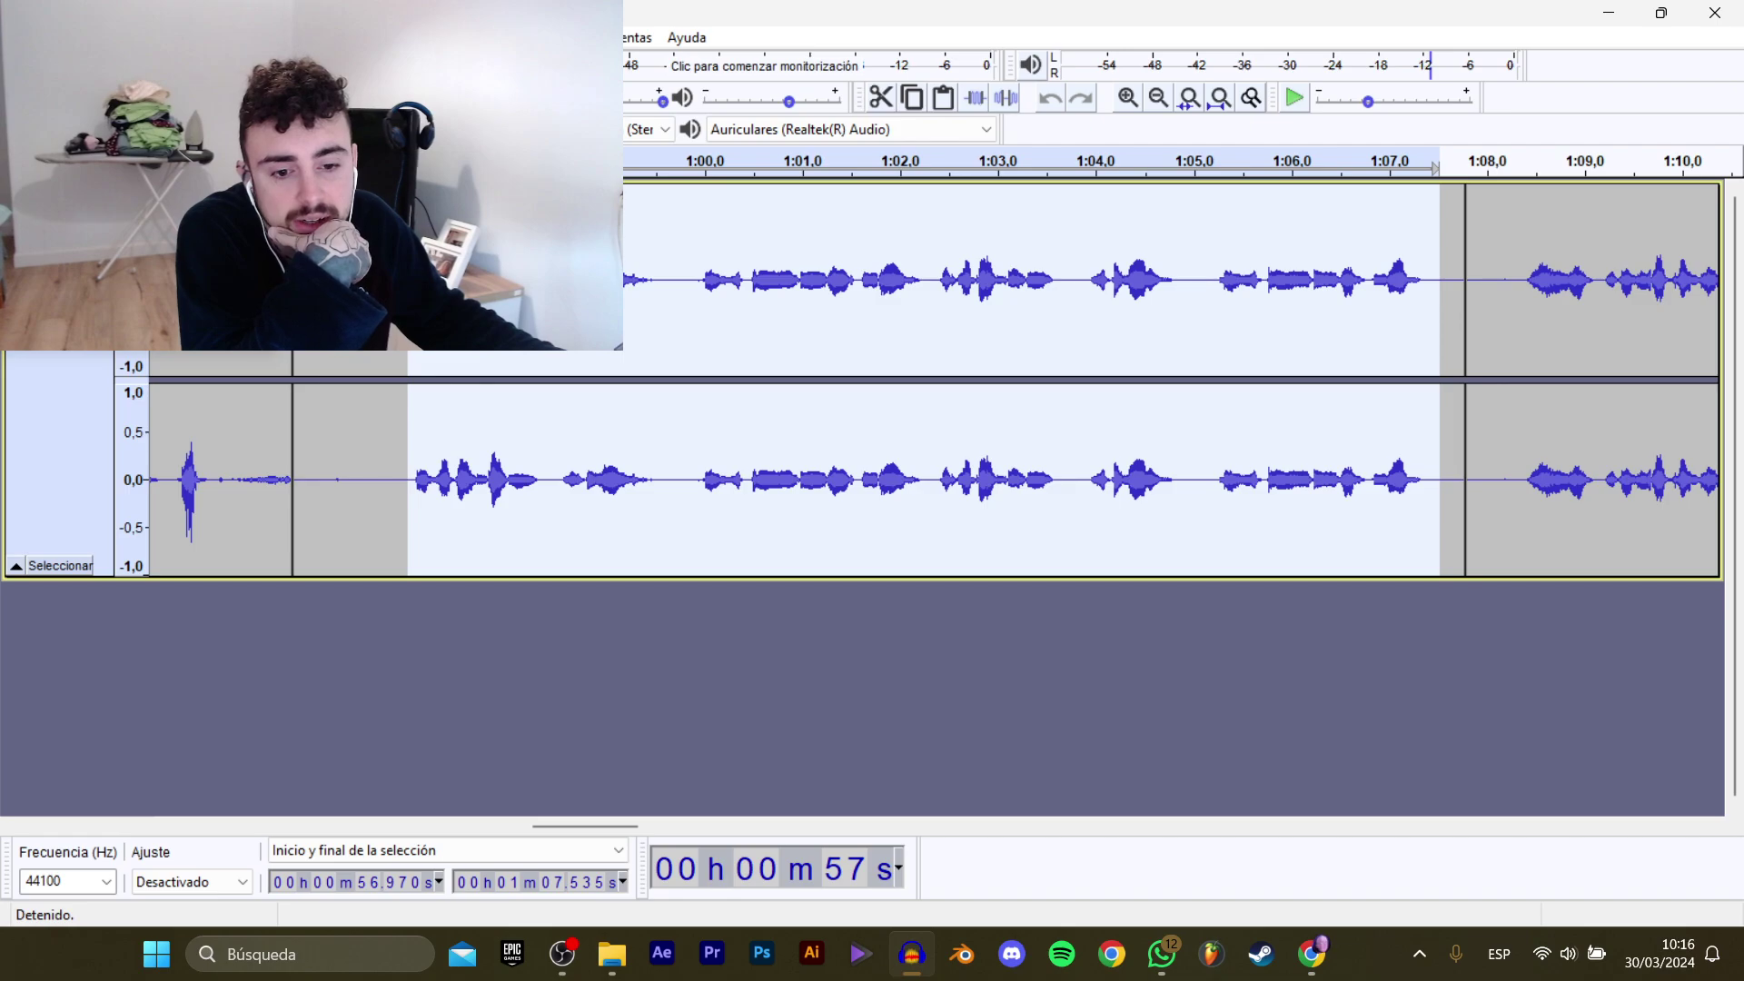
pyautogui.moveTo(137, 210)
pyautogui.click(363, 312)
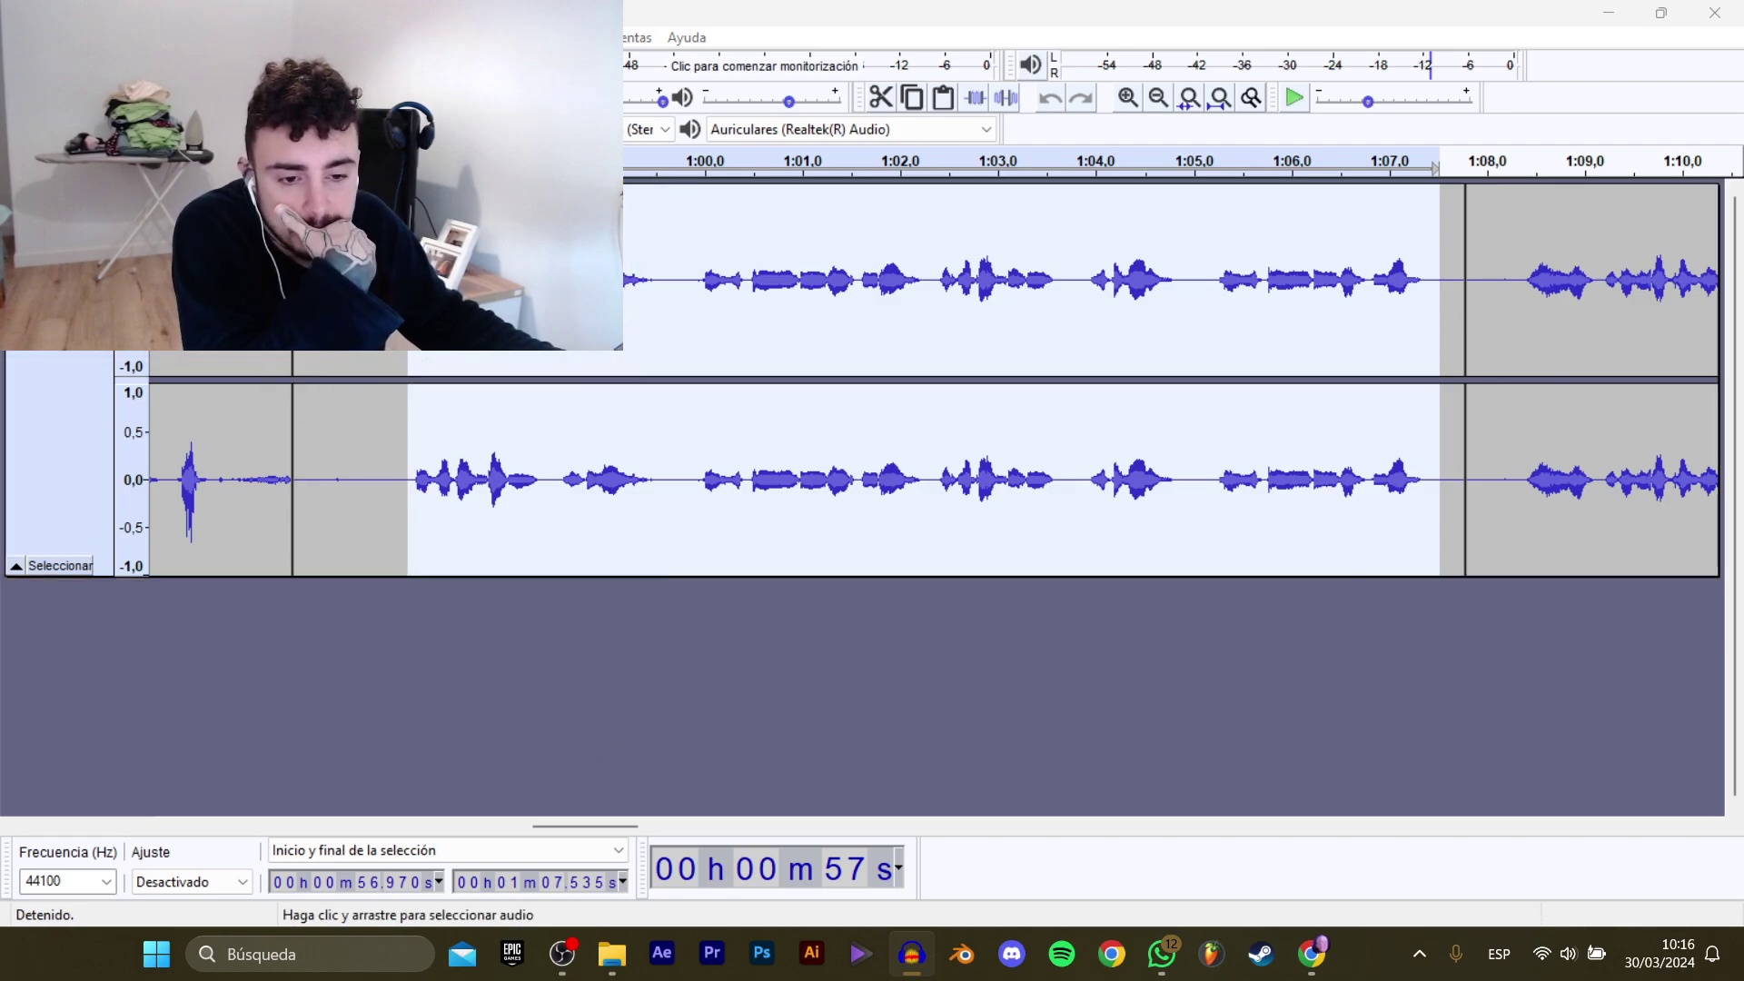
pyautogui.click(403, 464)
pyautogui.press('BackSpace')
pyautogui.write('6_Mickey')
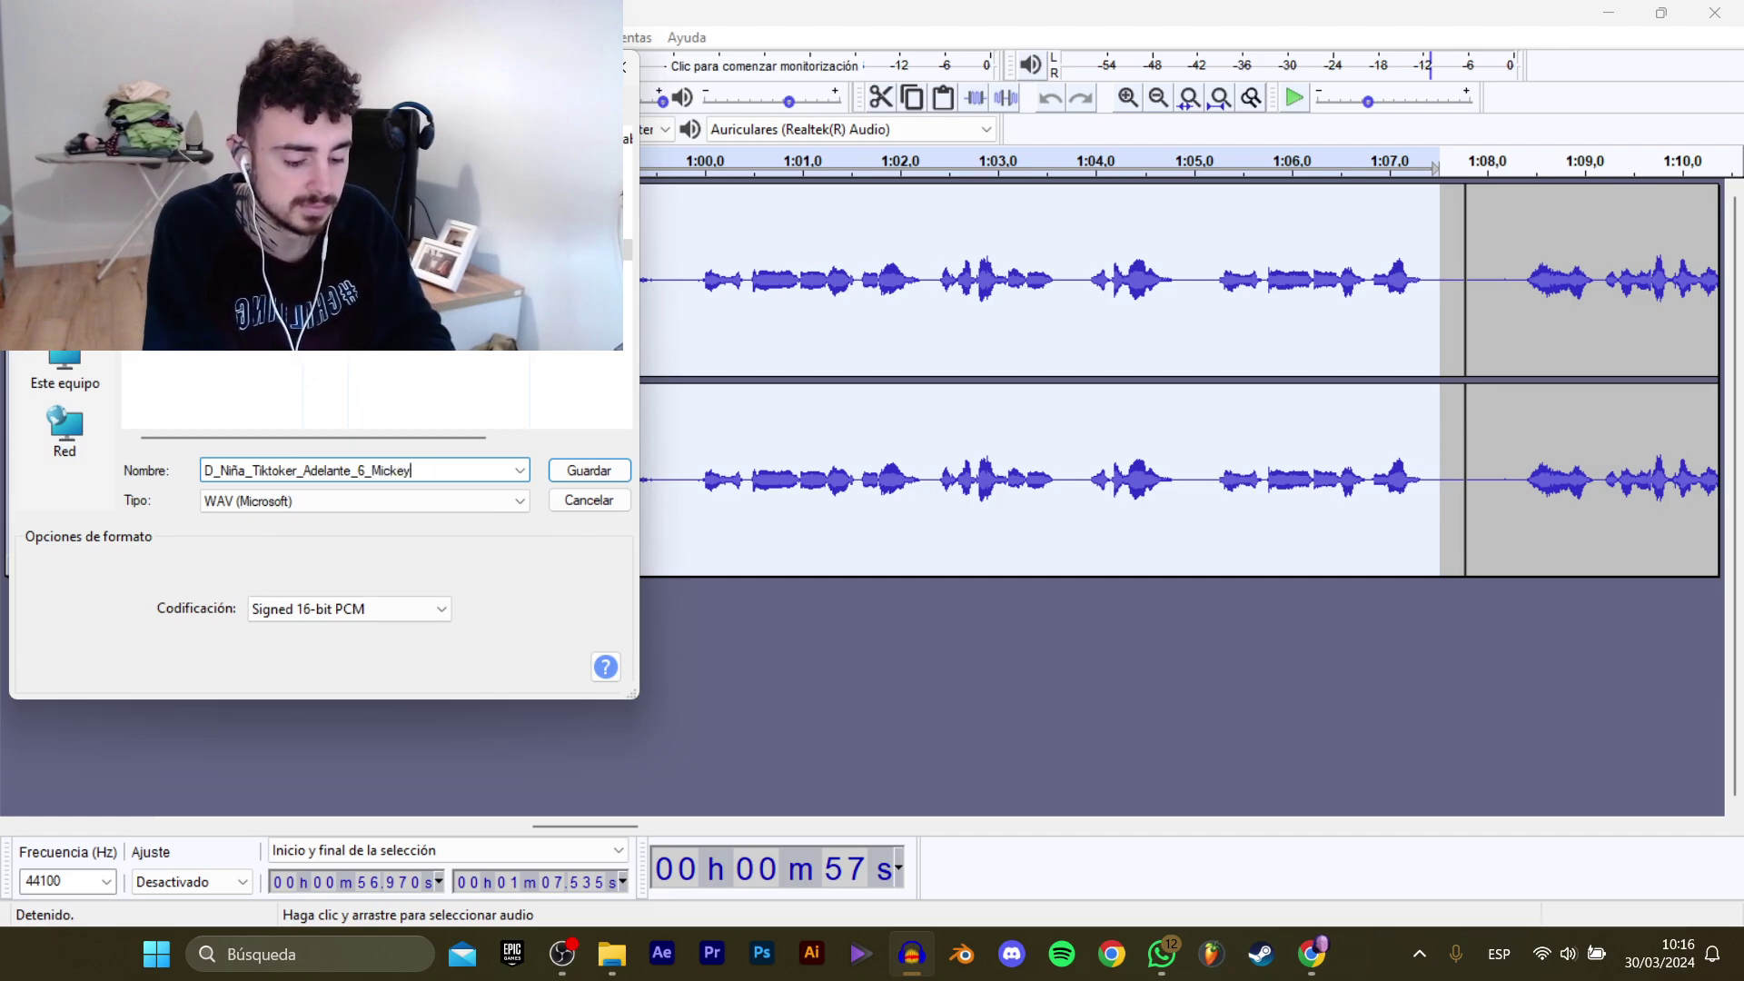
pyautogui.press('Return')
# Listen to the line at about 1:08.4–1:12.1 and export that selection as the WAV file D_Niña_Tiktoker_Adelante_5.
pyautogui.moveTo(599, 813); pyautogui.dragTo(680, 783)
pyautogui.click(505, 479)
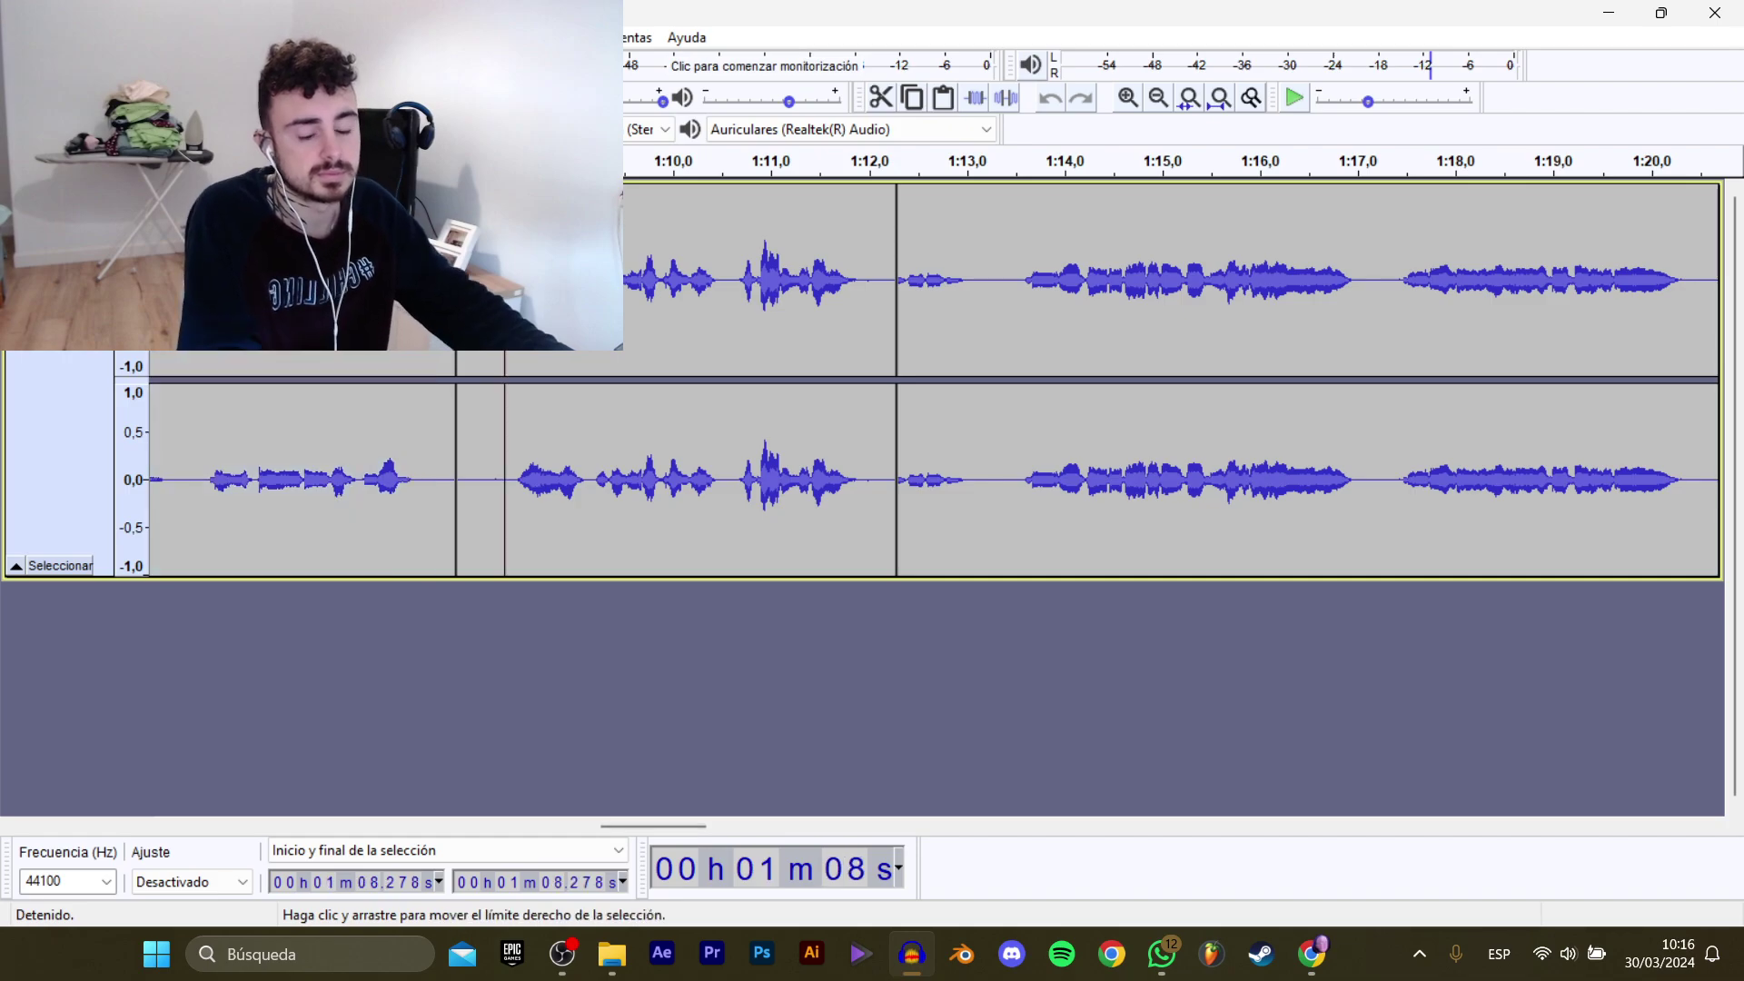
pyautogui.press('space')
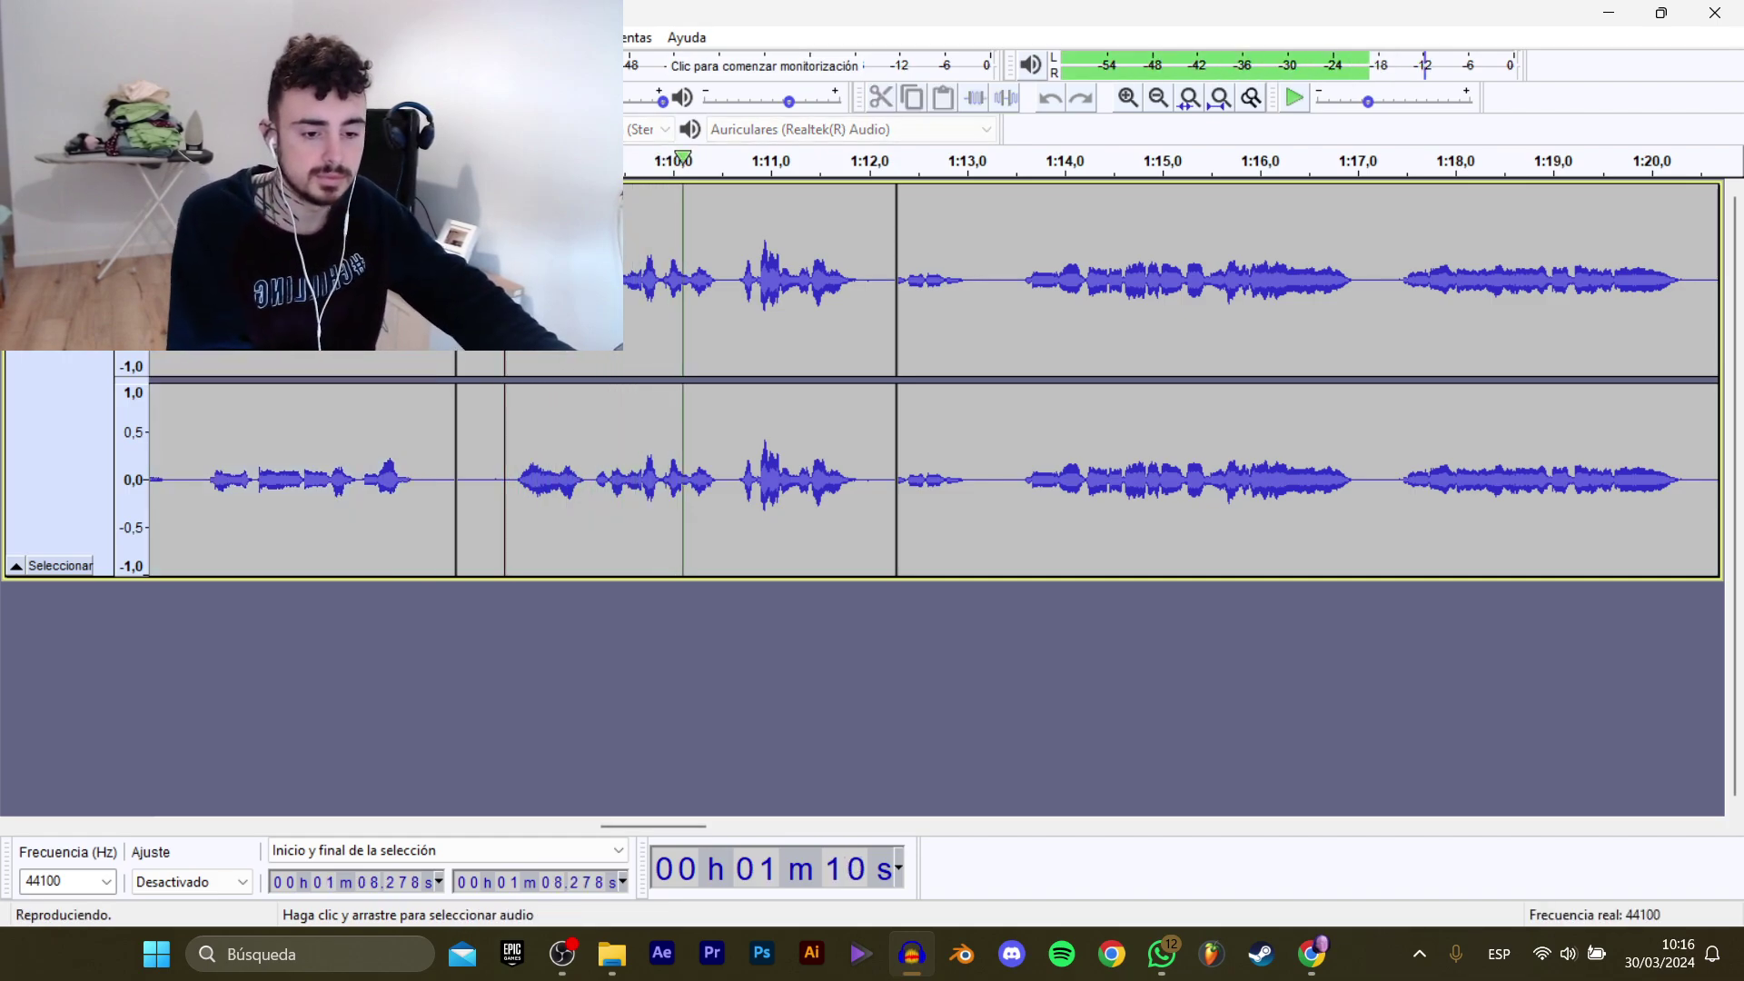
pyautogui.moveTo(513, 436); pyautogui.dragTo(876, 293)
pyautogui.moveTo(63, 207)
pyautogui.click(364, 309)
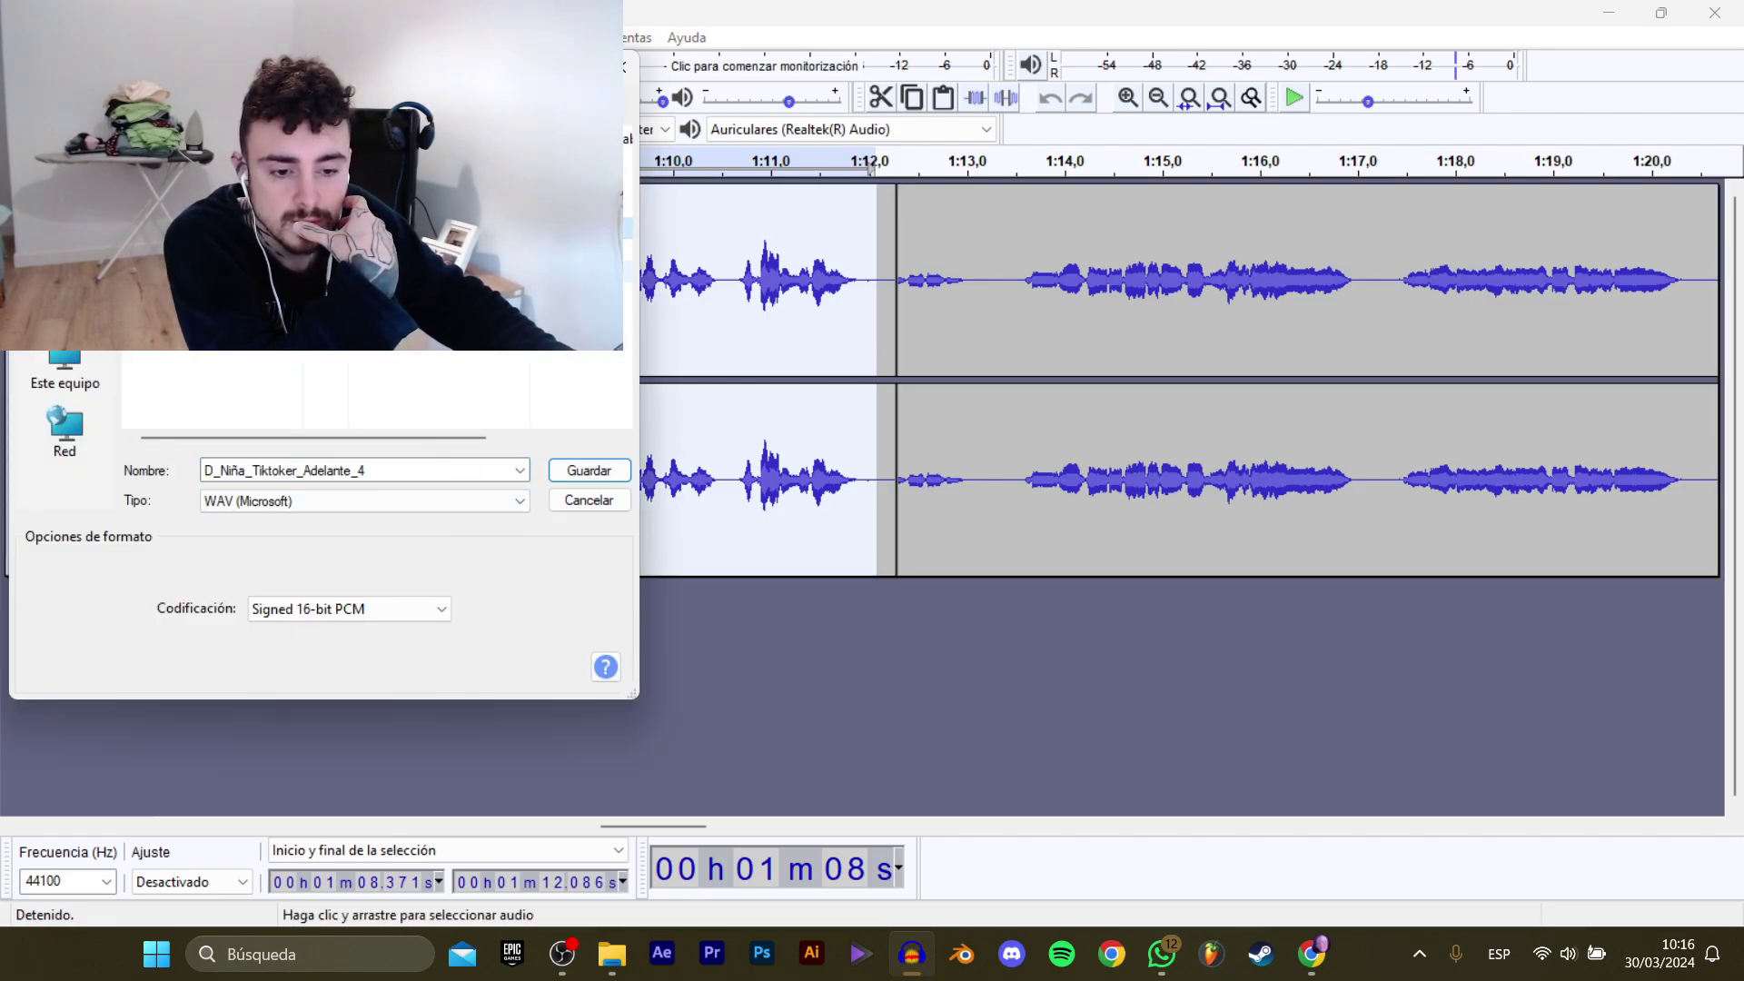
pyautogui.doubleClick(435, 469)
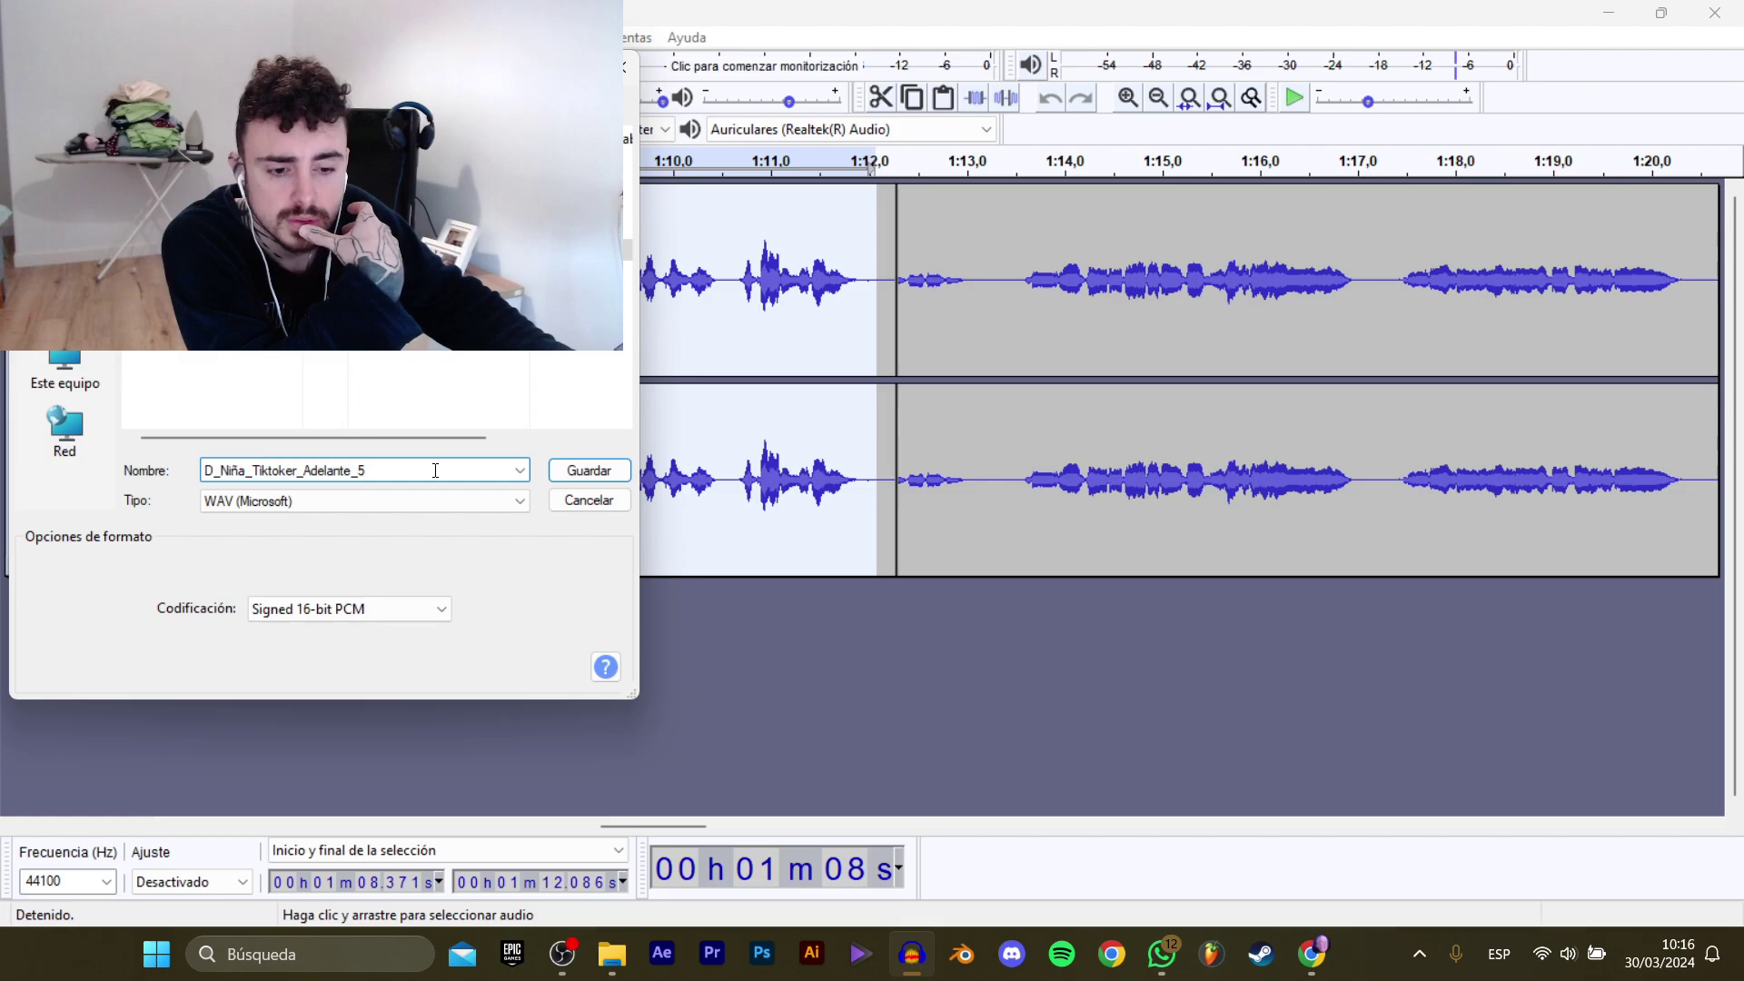
pyautogui.press('Return')
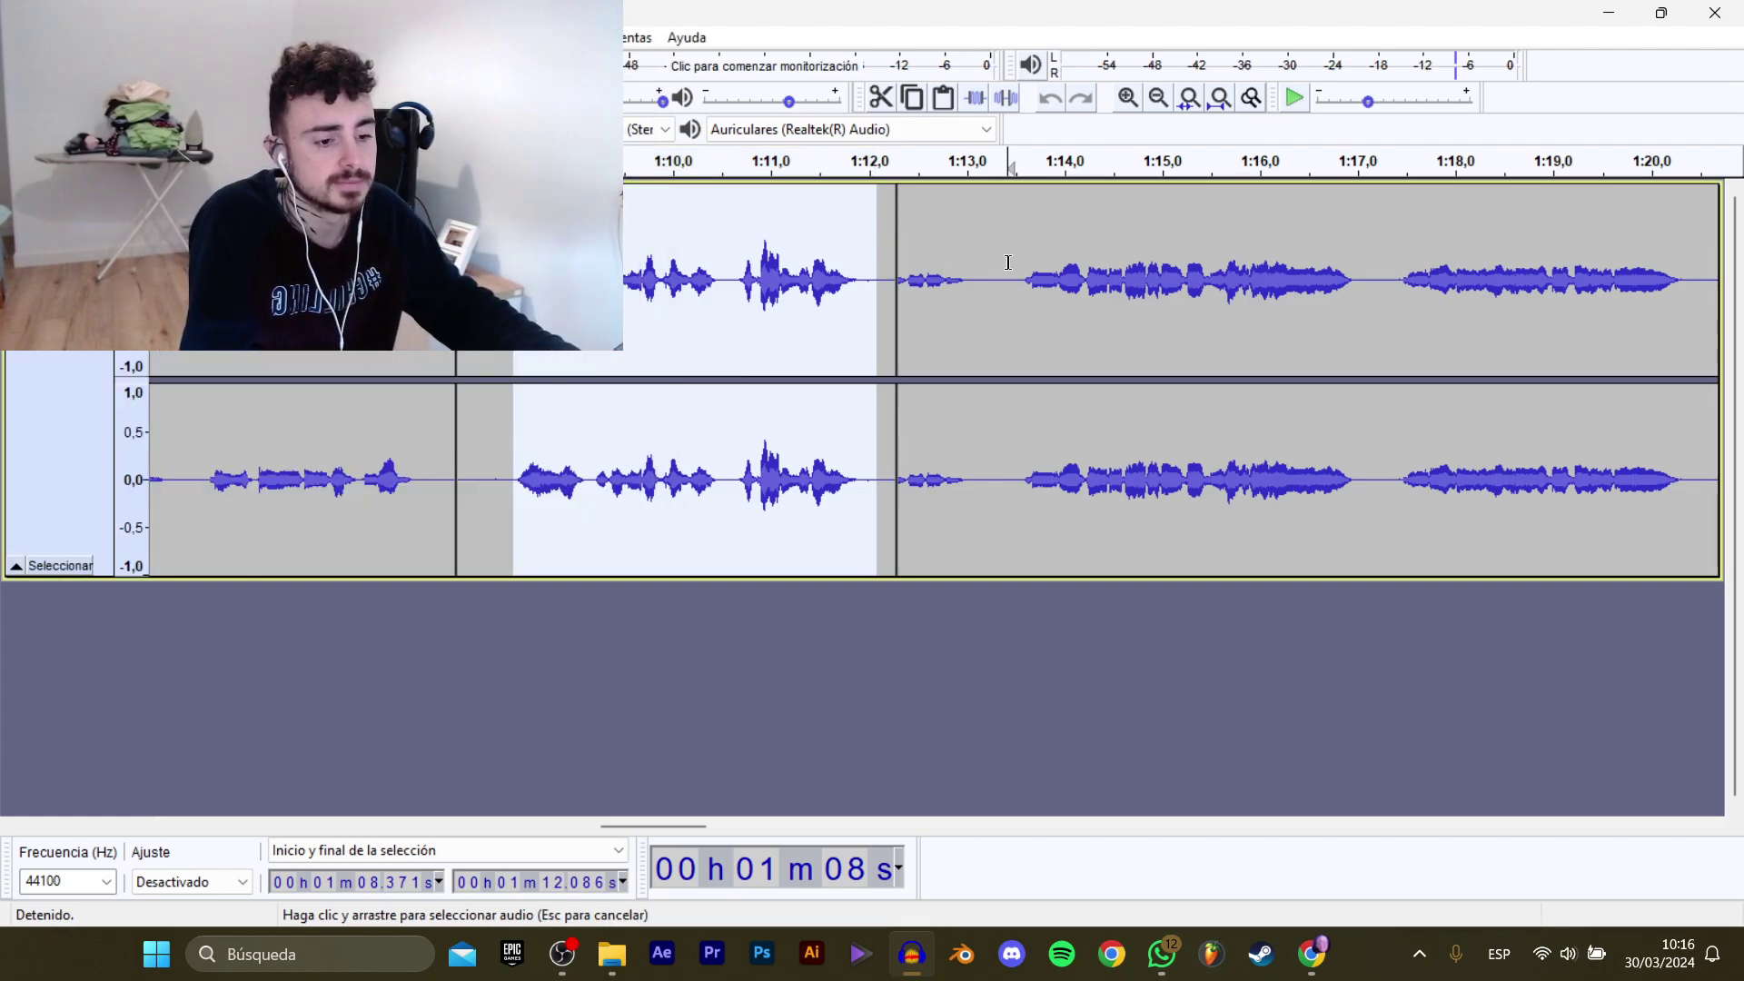
# Listen to the line at about 1:13.5–1:23.2 and export that selection as the WAV file D_Niña_Tiktoker_PagarNormal_1.
pyautogui.click(1007, 262)
pyautogui.press('space')
pyautogui.moveTo(640, 822); pyautogui.dragTo(684, 819)
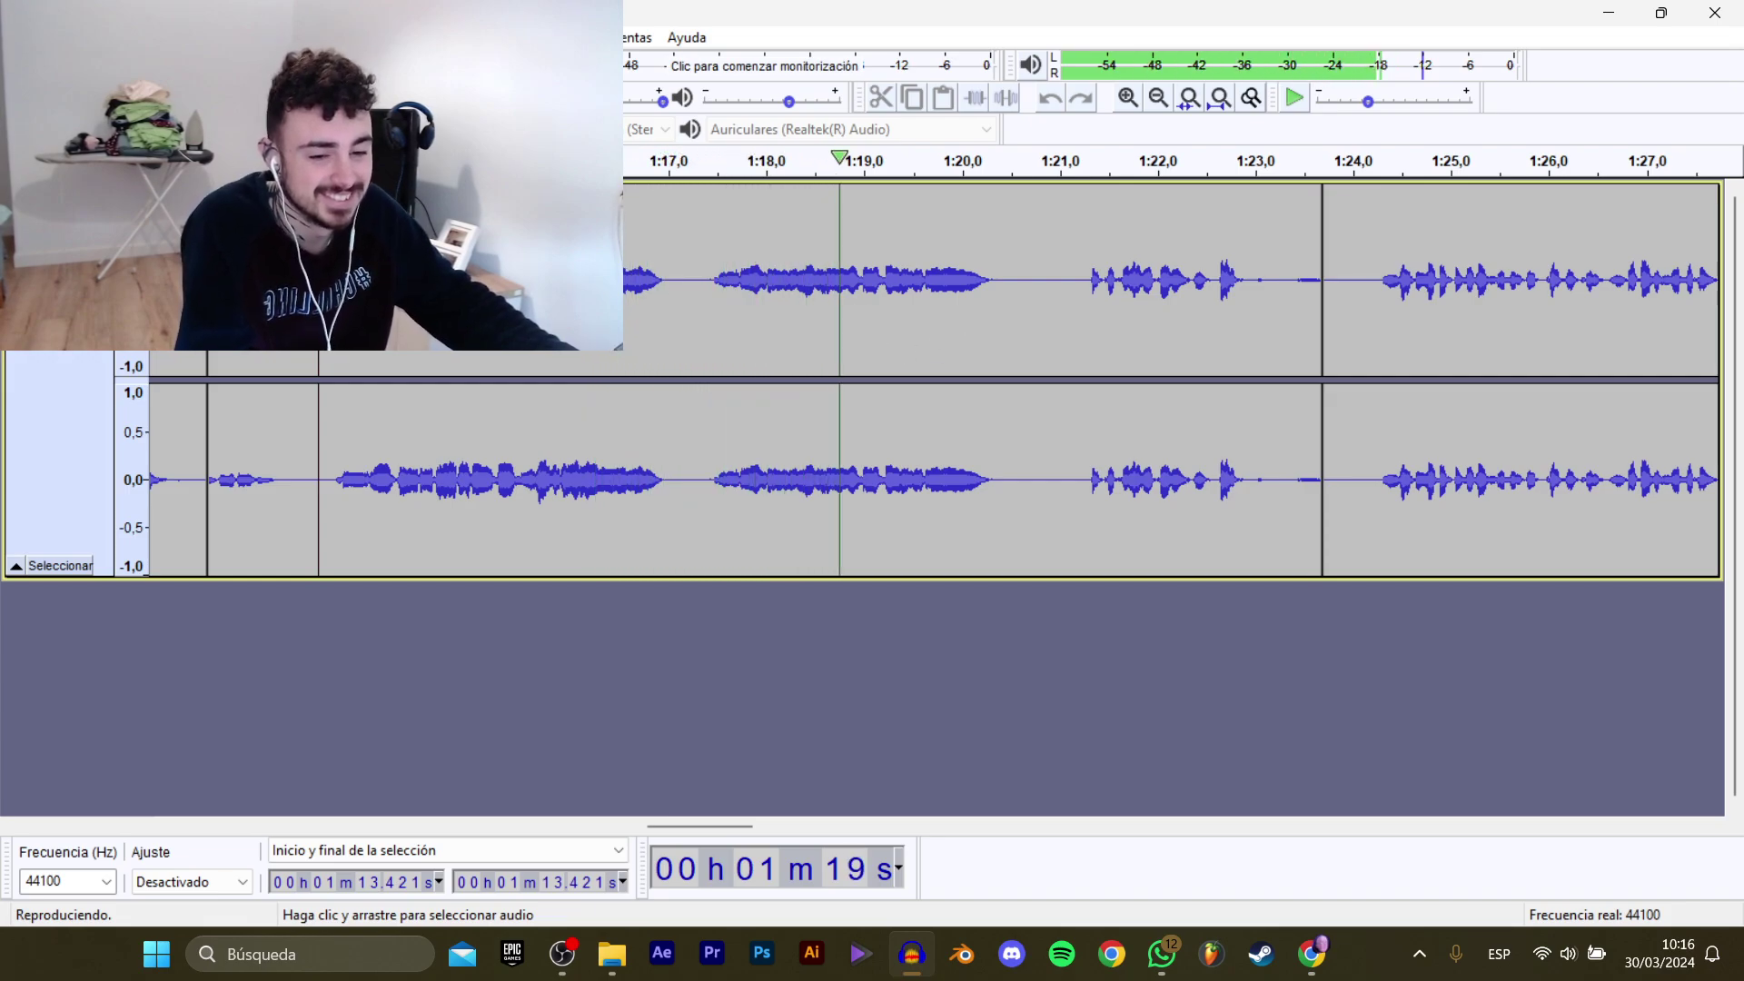
pyautogui.press('space')
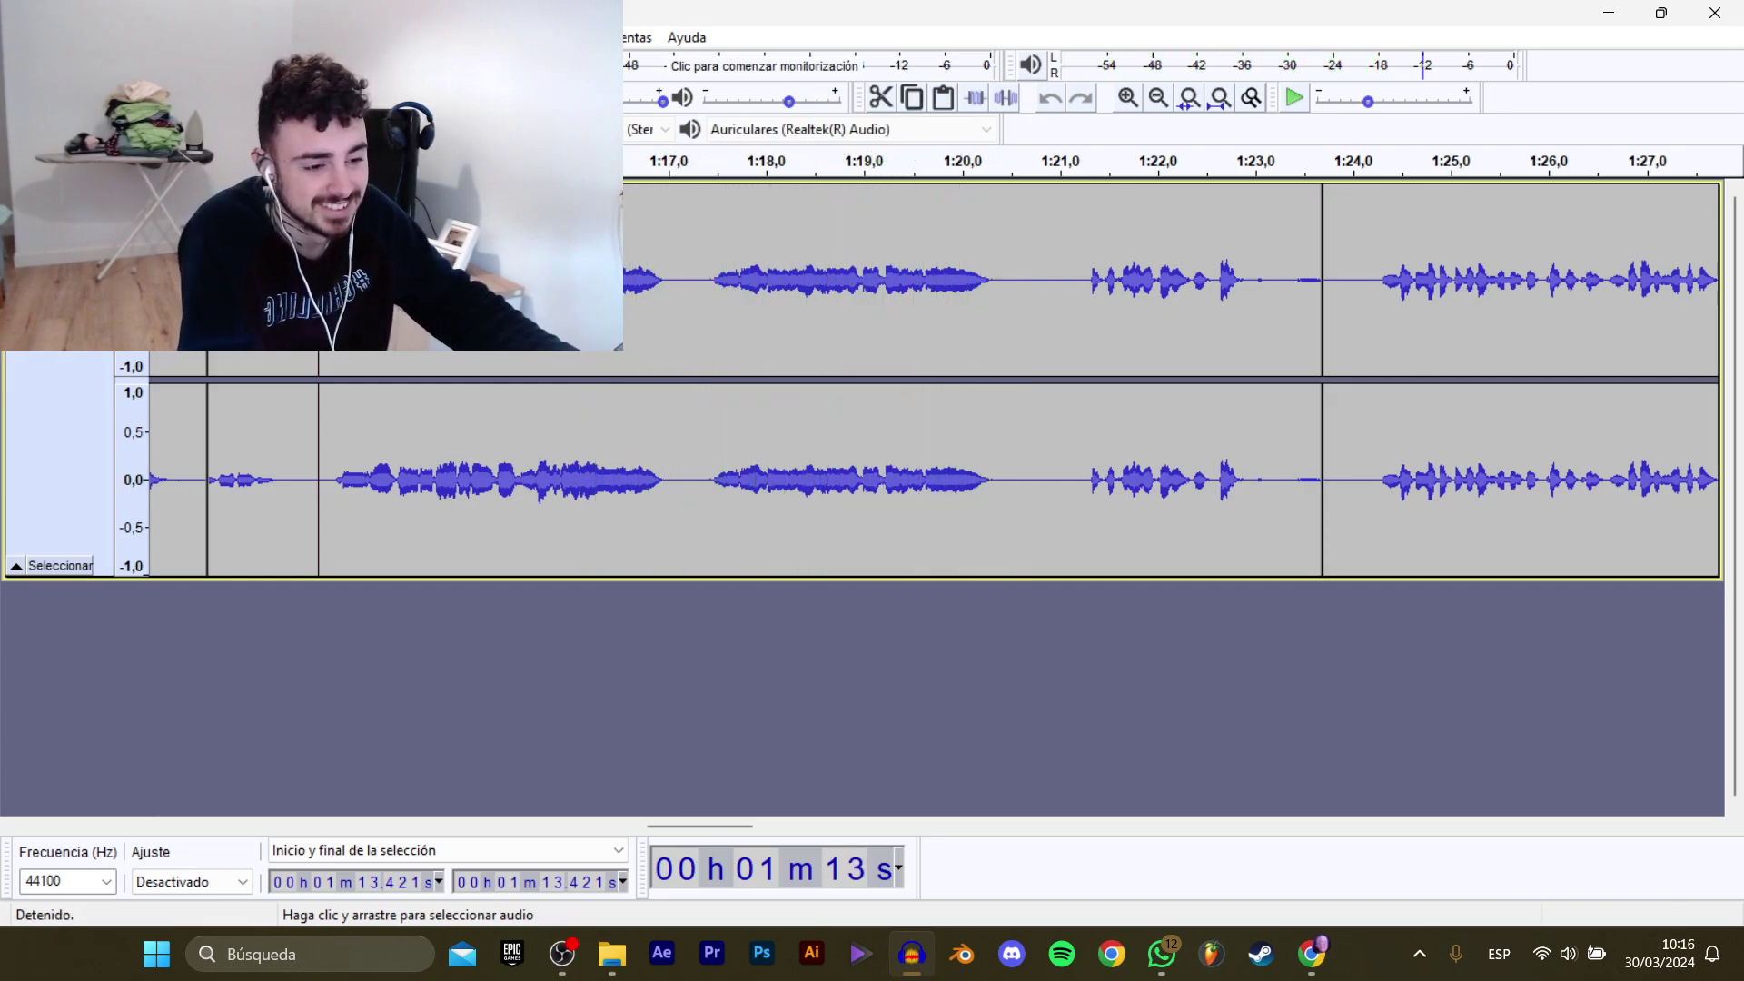
pyautogui.click(1082, 264)
pyautogui.press('space')
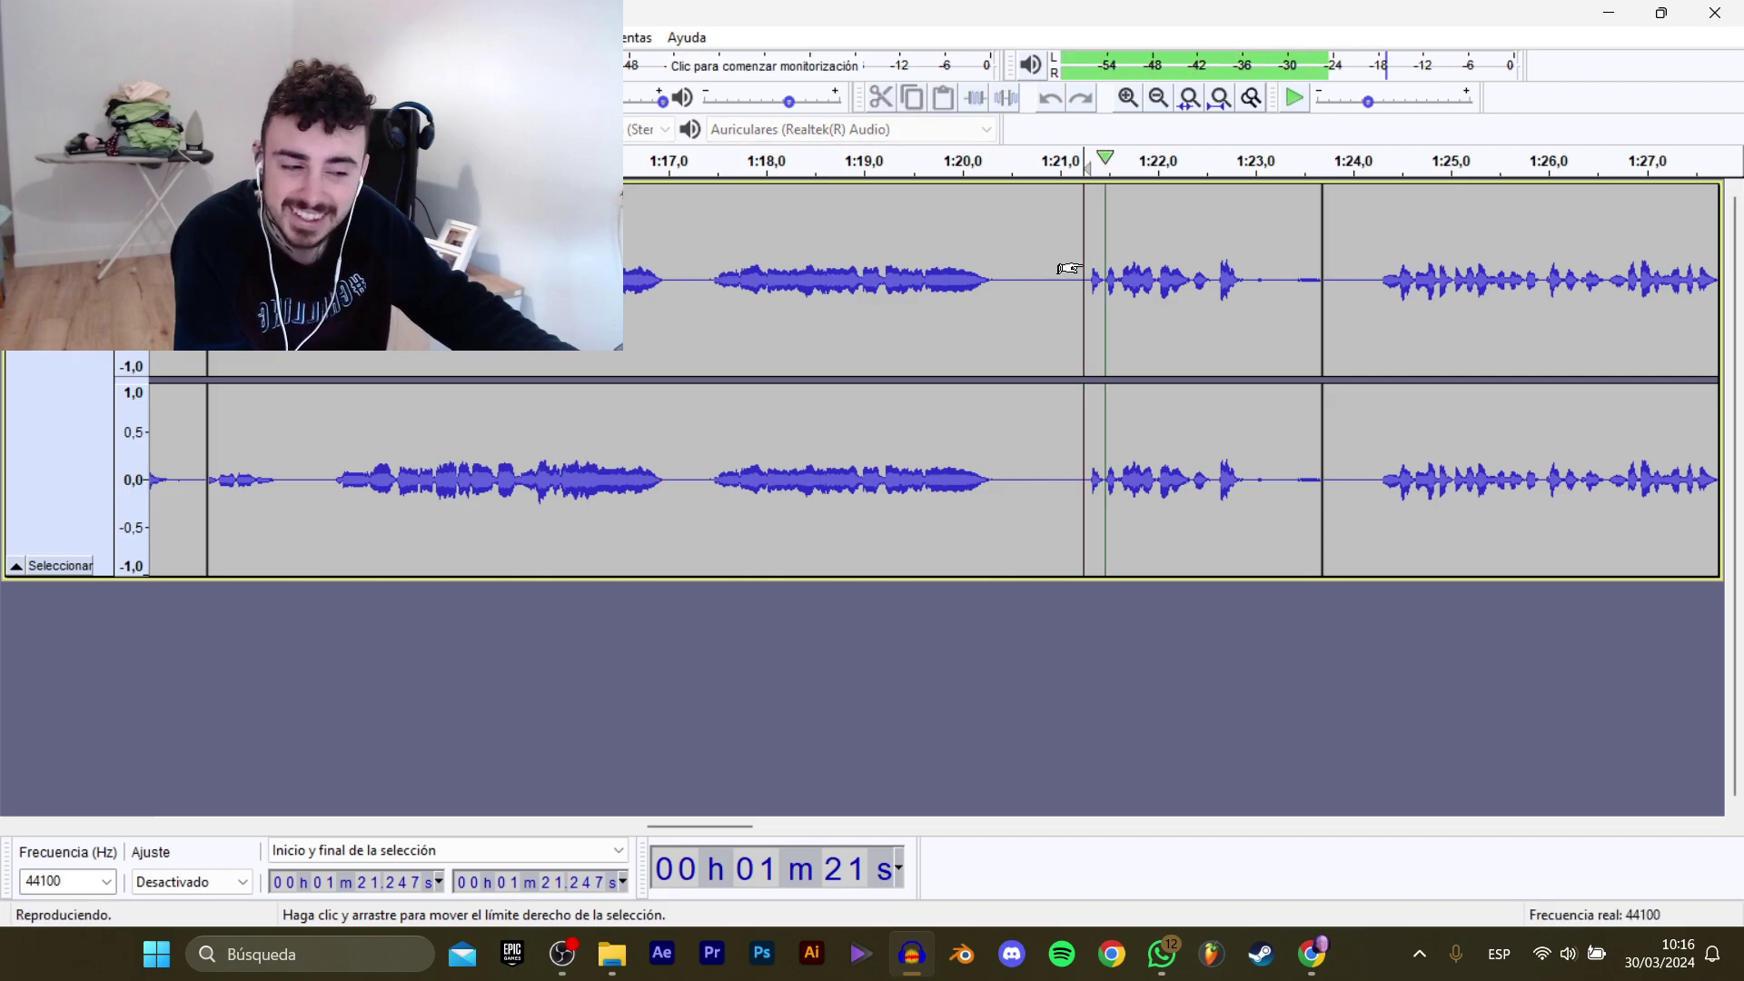
pyautogui.press('space')
pyautogui.moveTo(1279, 284); pyautogui.dragTo(324, 284)
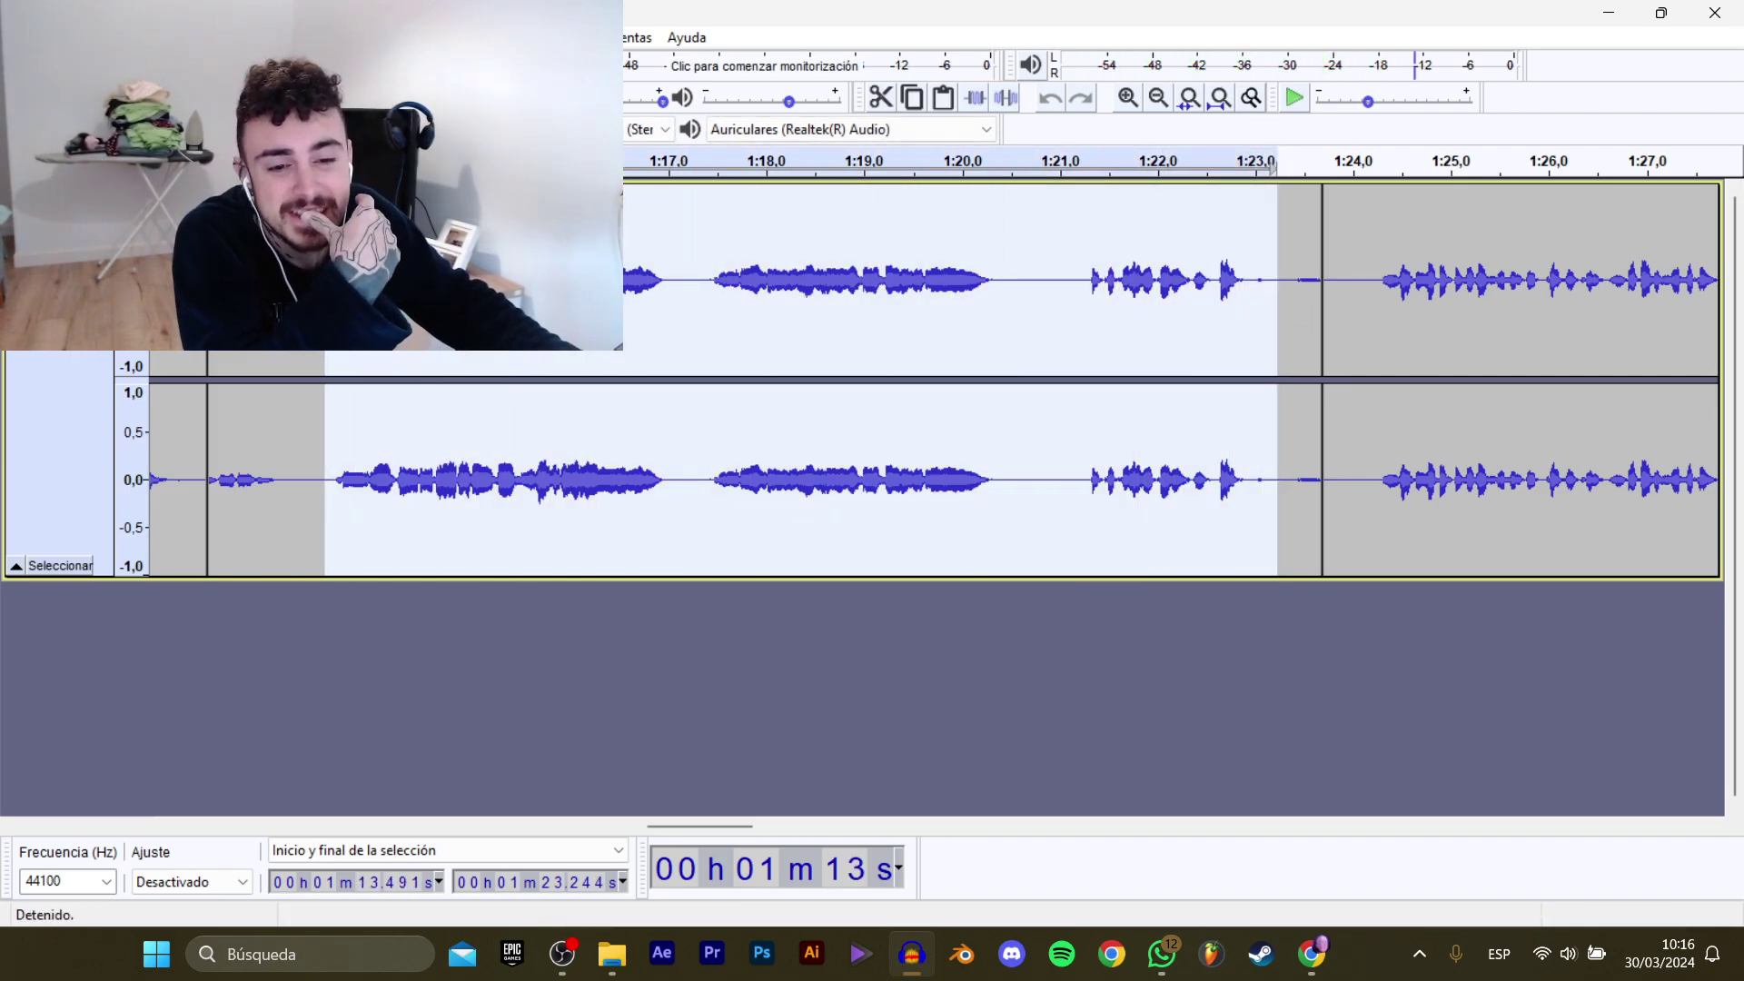
pyautogui.moveTo(136, 205)
pyautogui.click(382, 308)
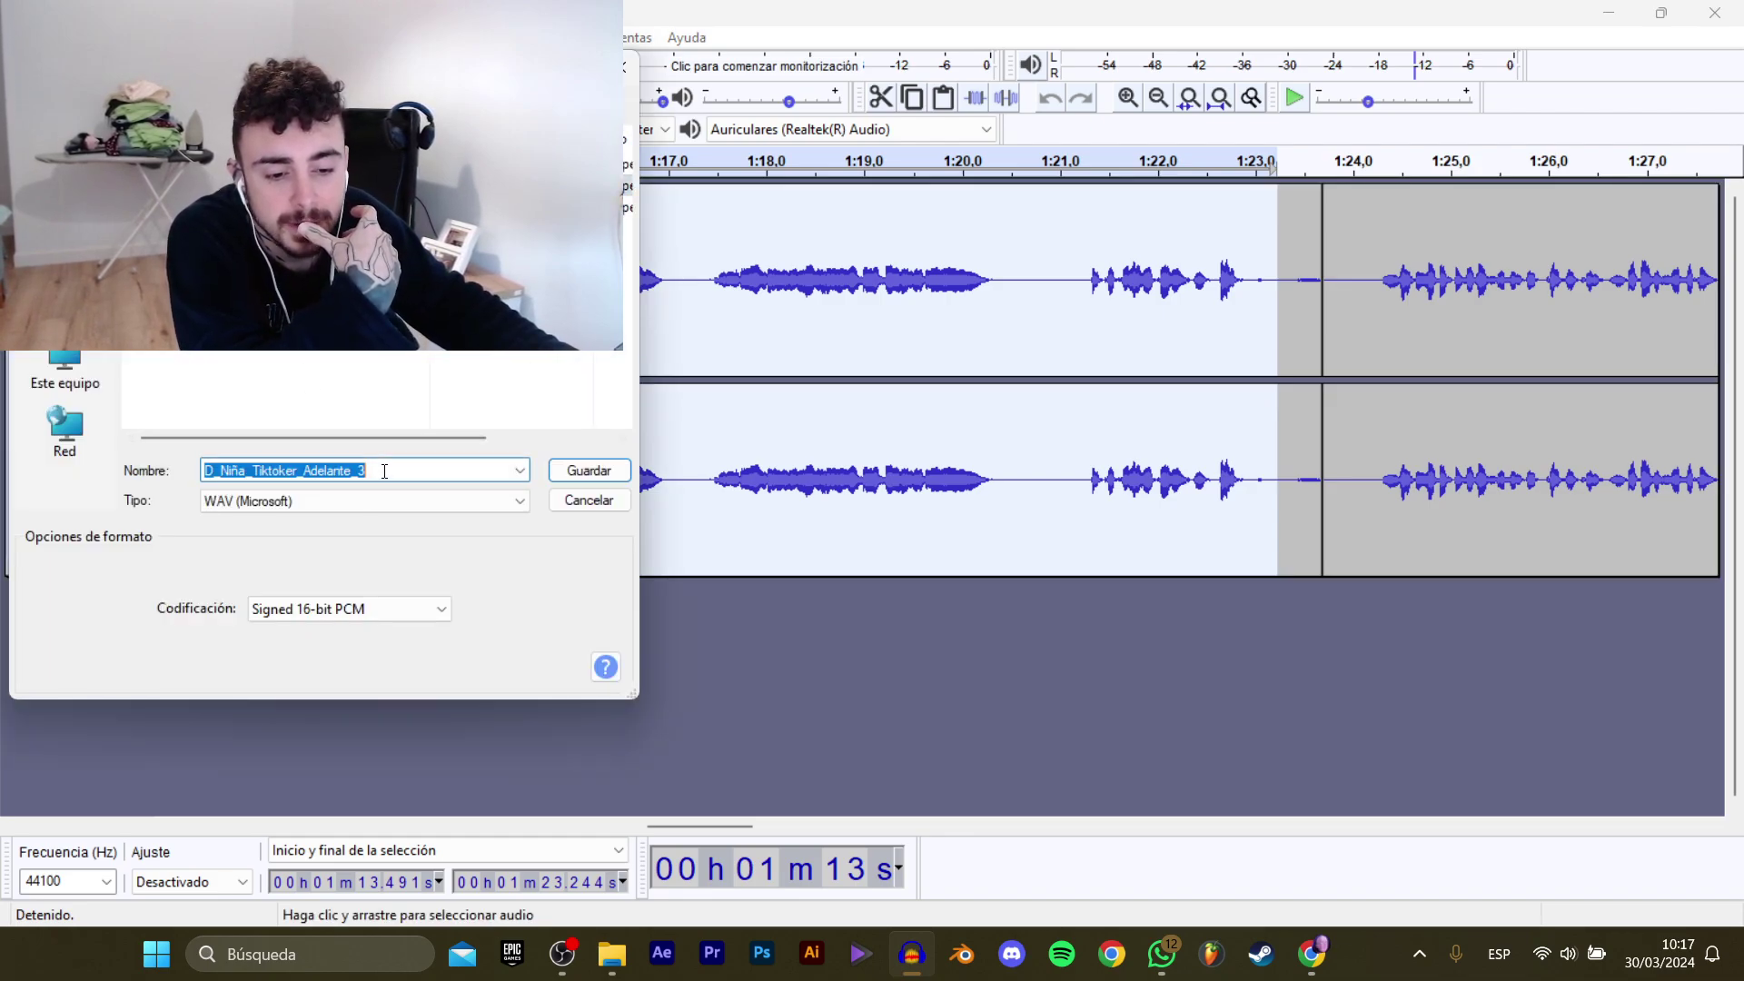
pyautogui.doubleClick(209, 208)
pyautogui.click(392, 470)
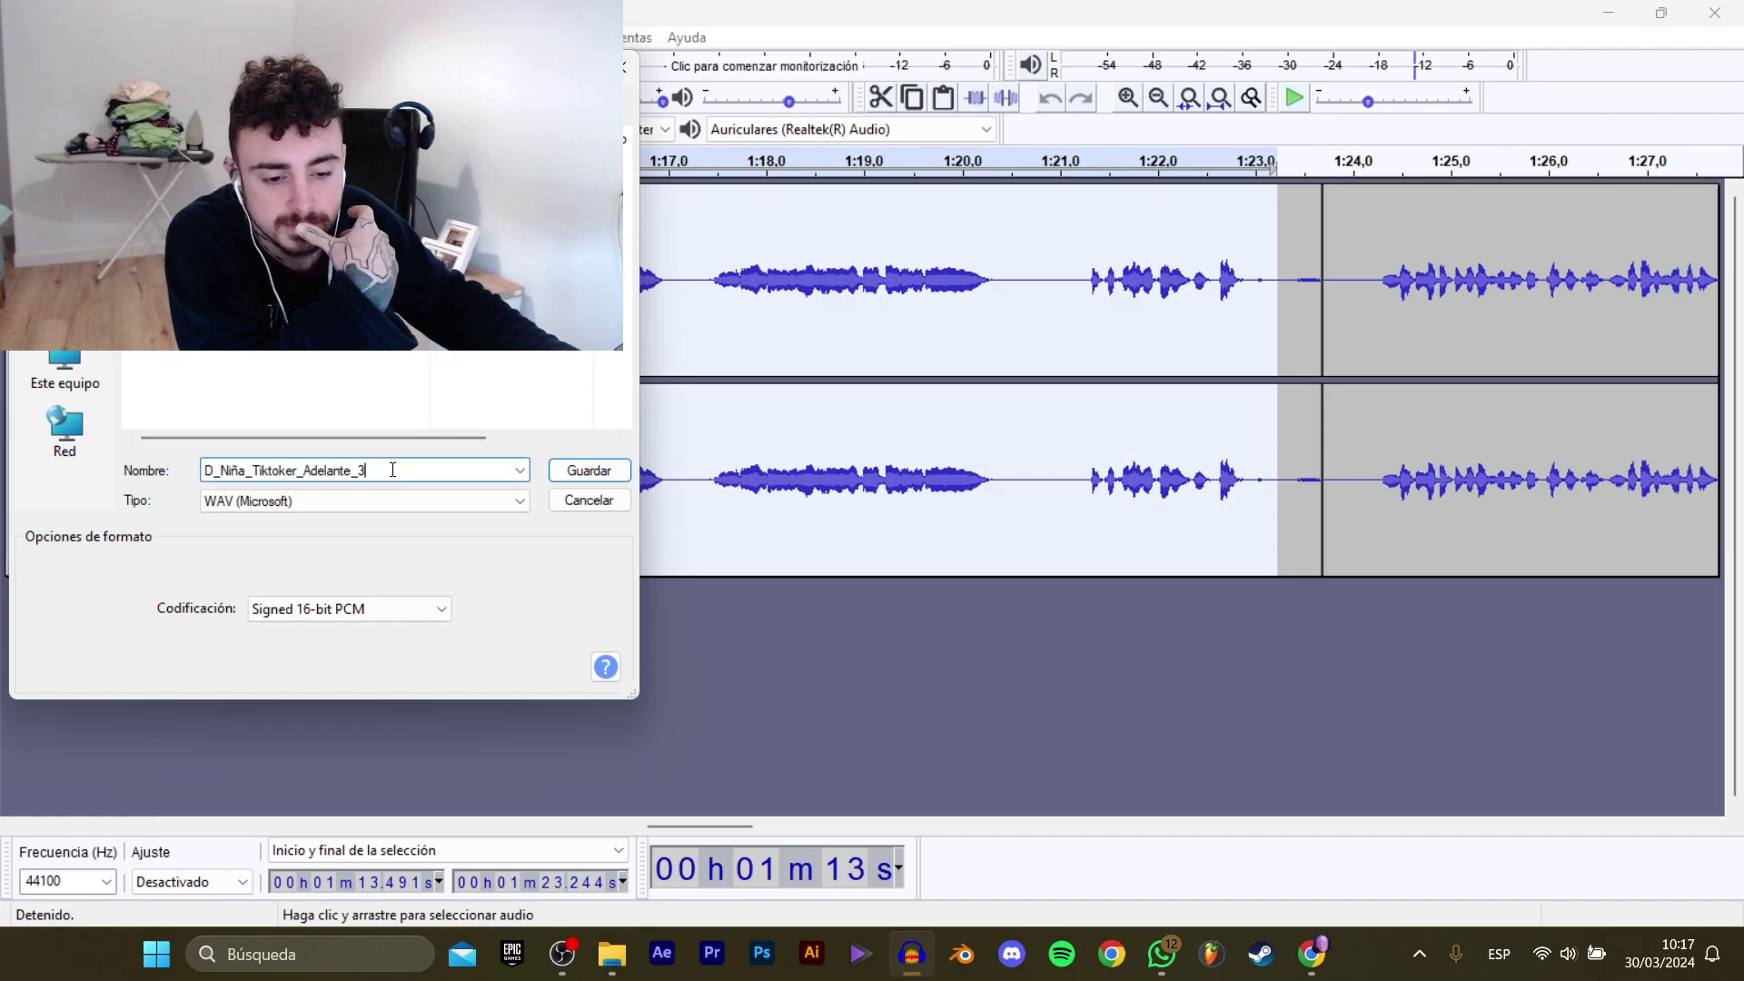
pyautogui.write('PagarNorma')
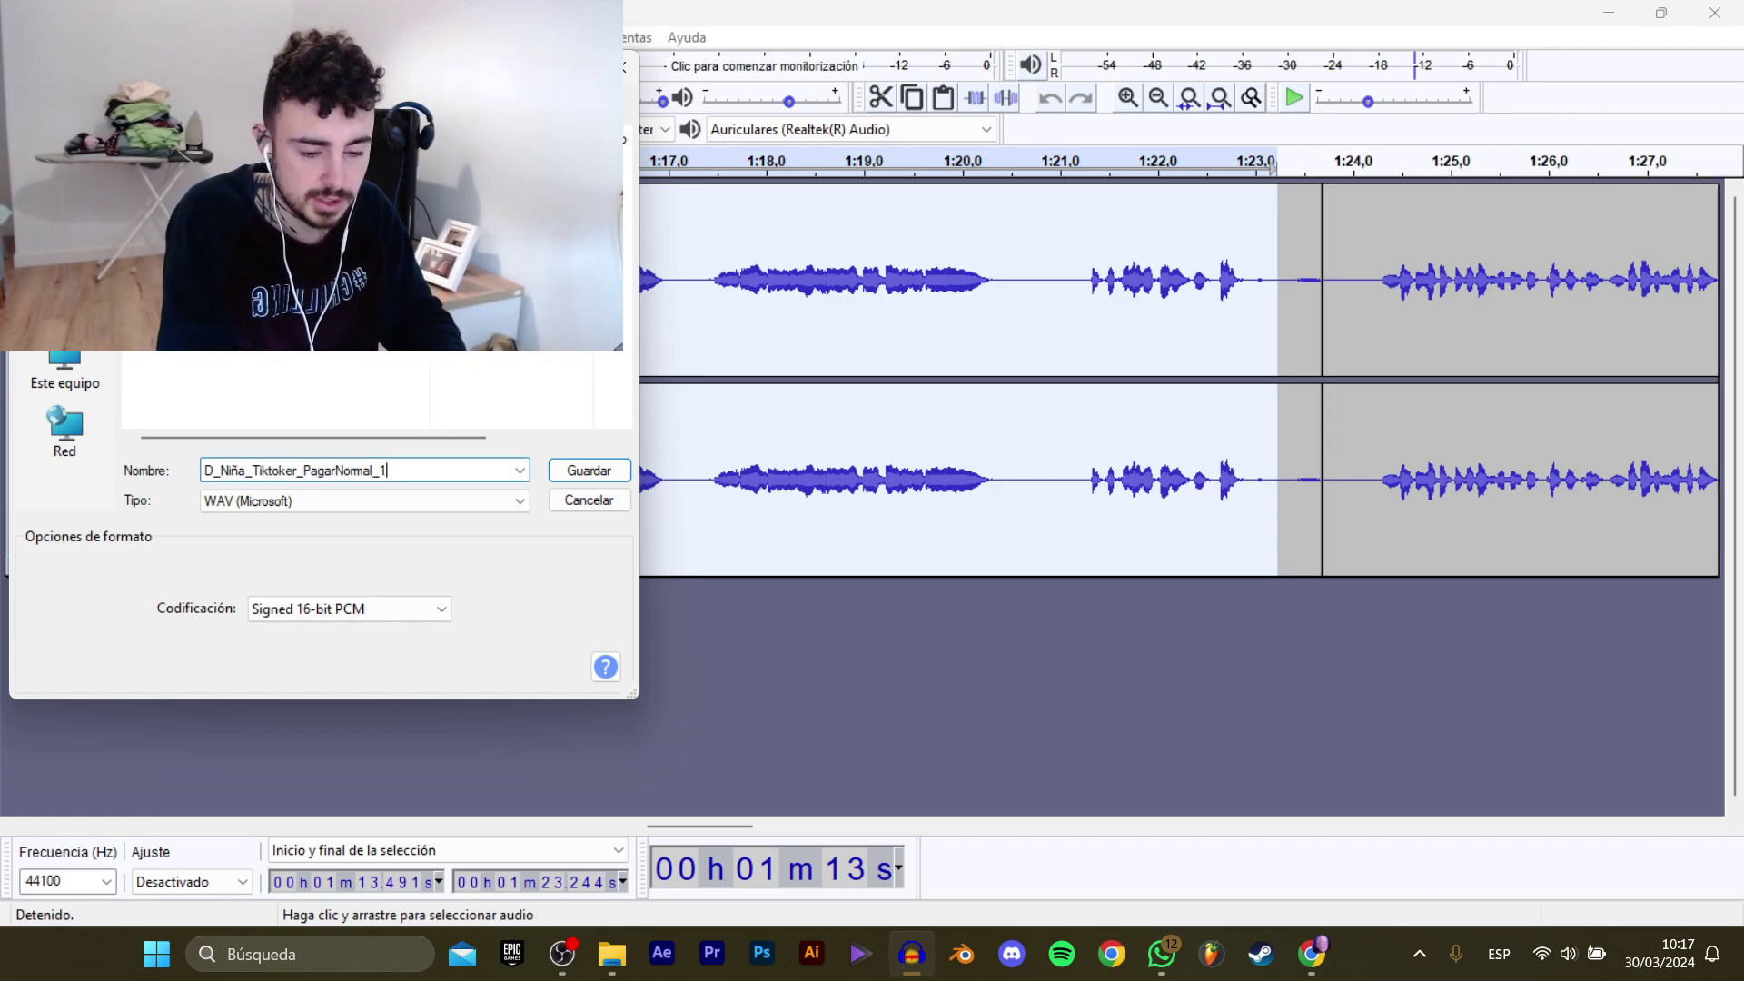
pyautogui.press('Return')
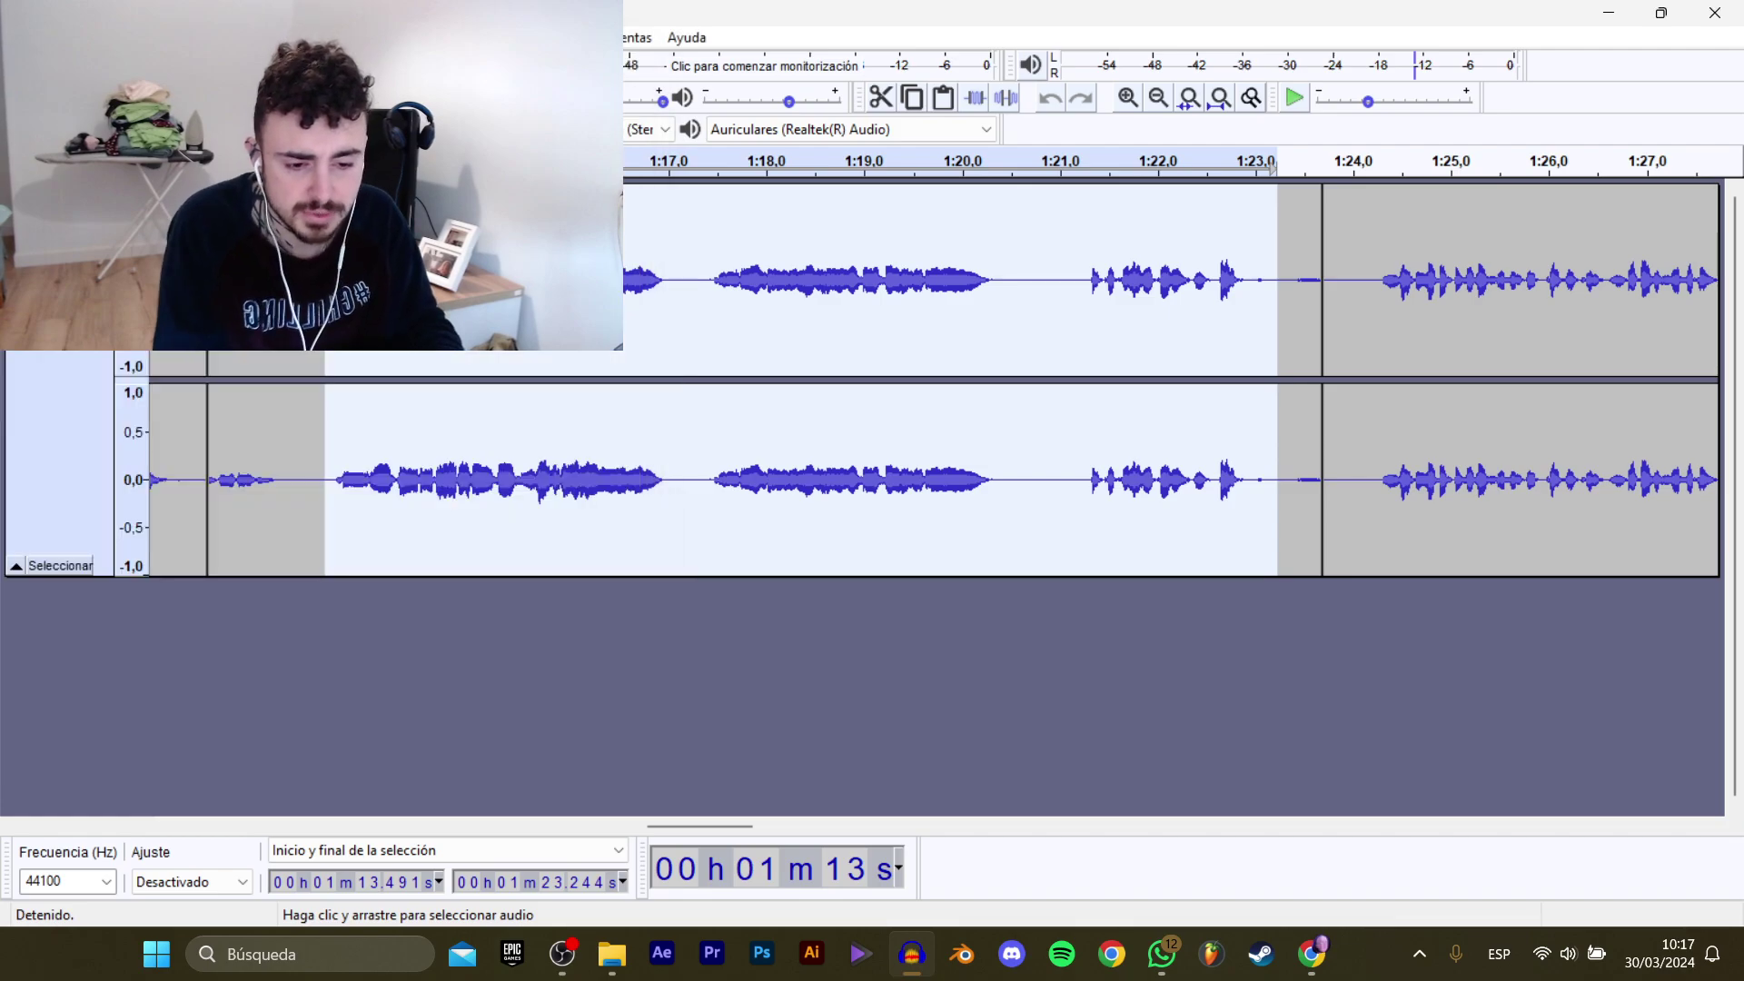
# Listen to the line at about 1:24.3–1:28.2 and the start of the line at about 1:29.3.
pyautogui.moveTo(729, 827); pyautogui.dragTo(787, 825)
pyautogui.click(506, 473)
pyautogui.moveTo(506, 473); pyautogui.dragTo(893, 302)
pyautogui.press('space')
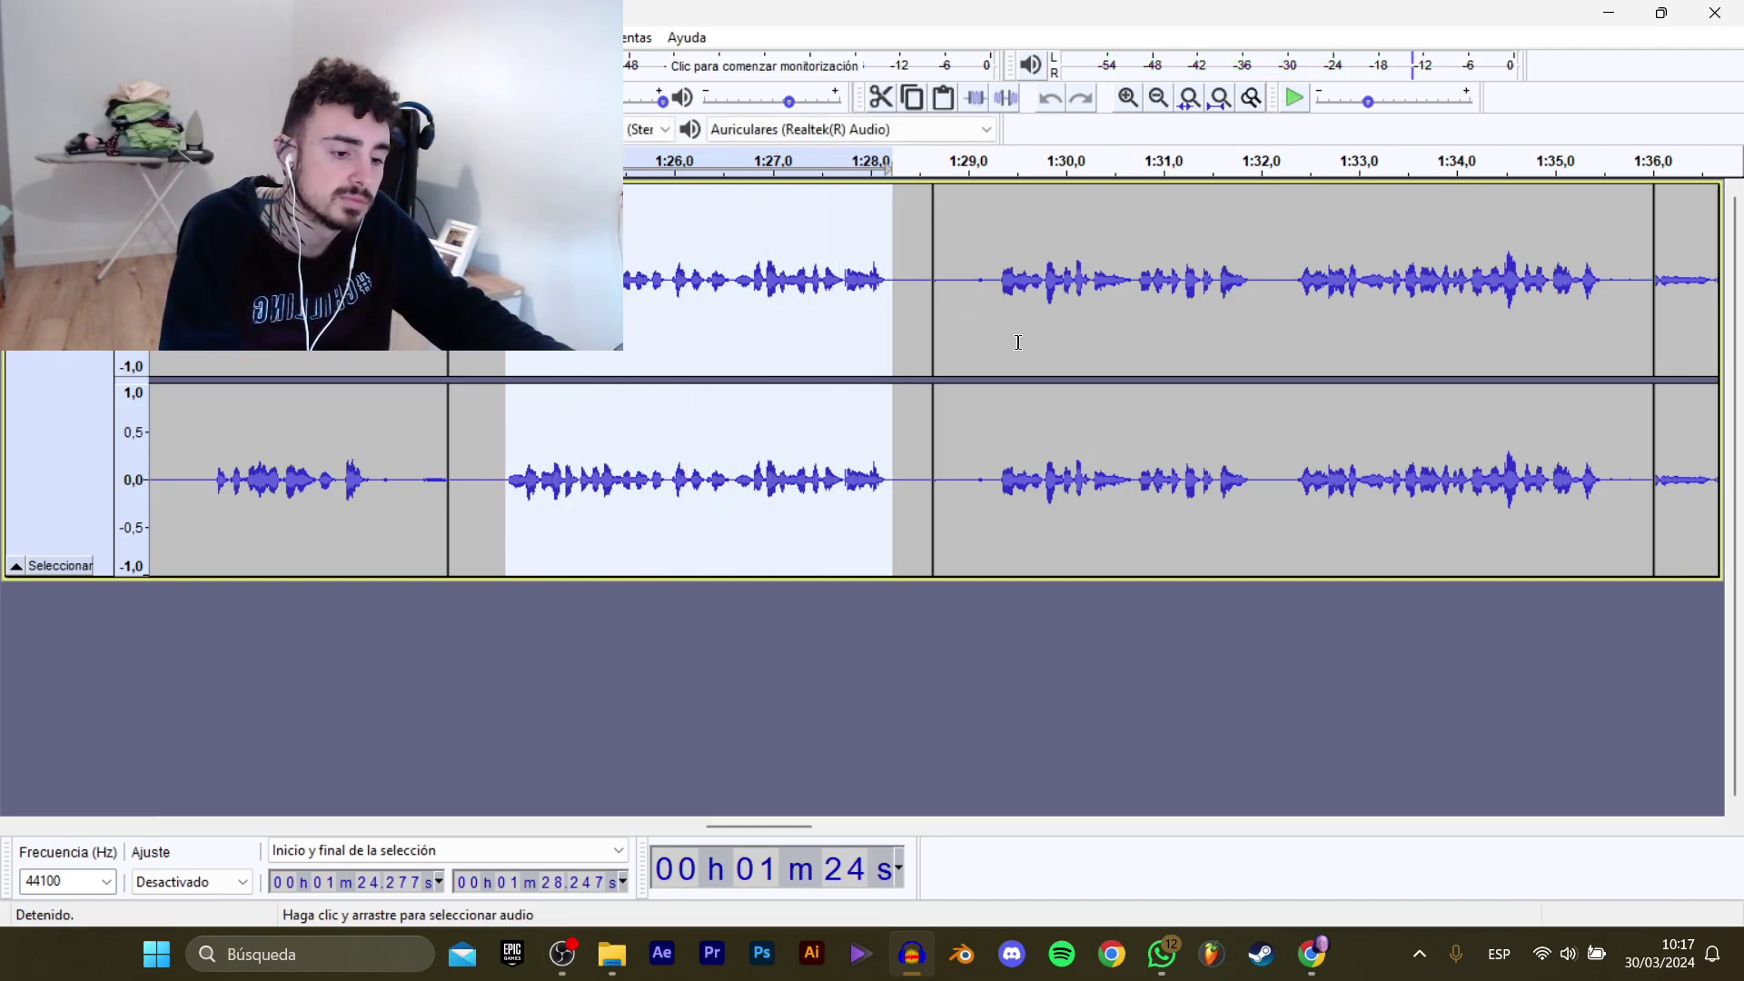
pyautogui.click(990, 277)
pyautogui.press('space')
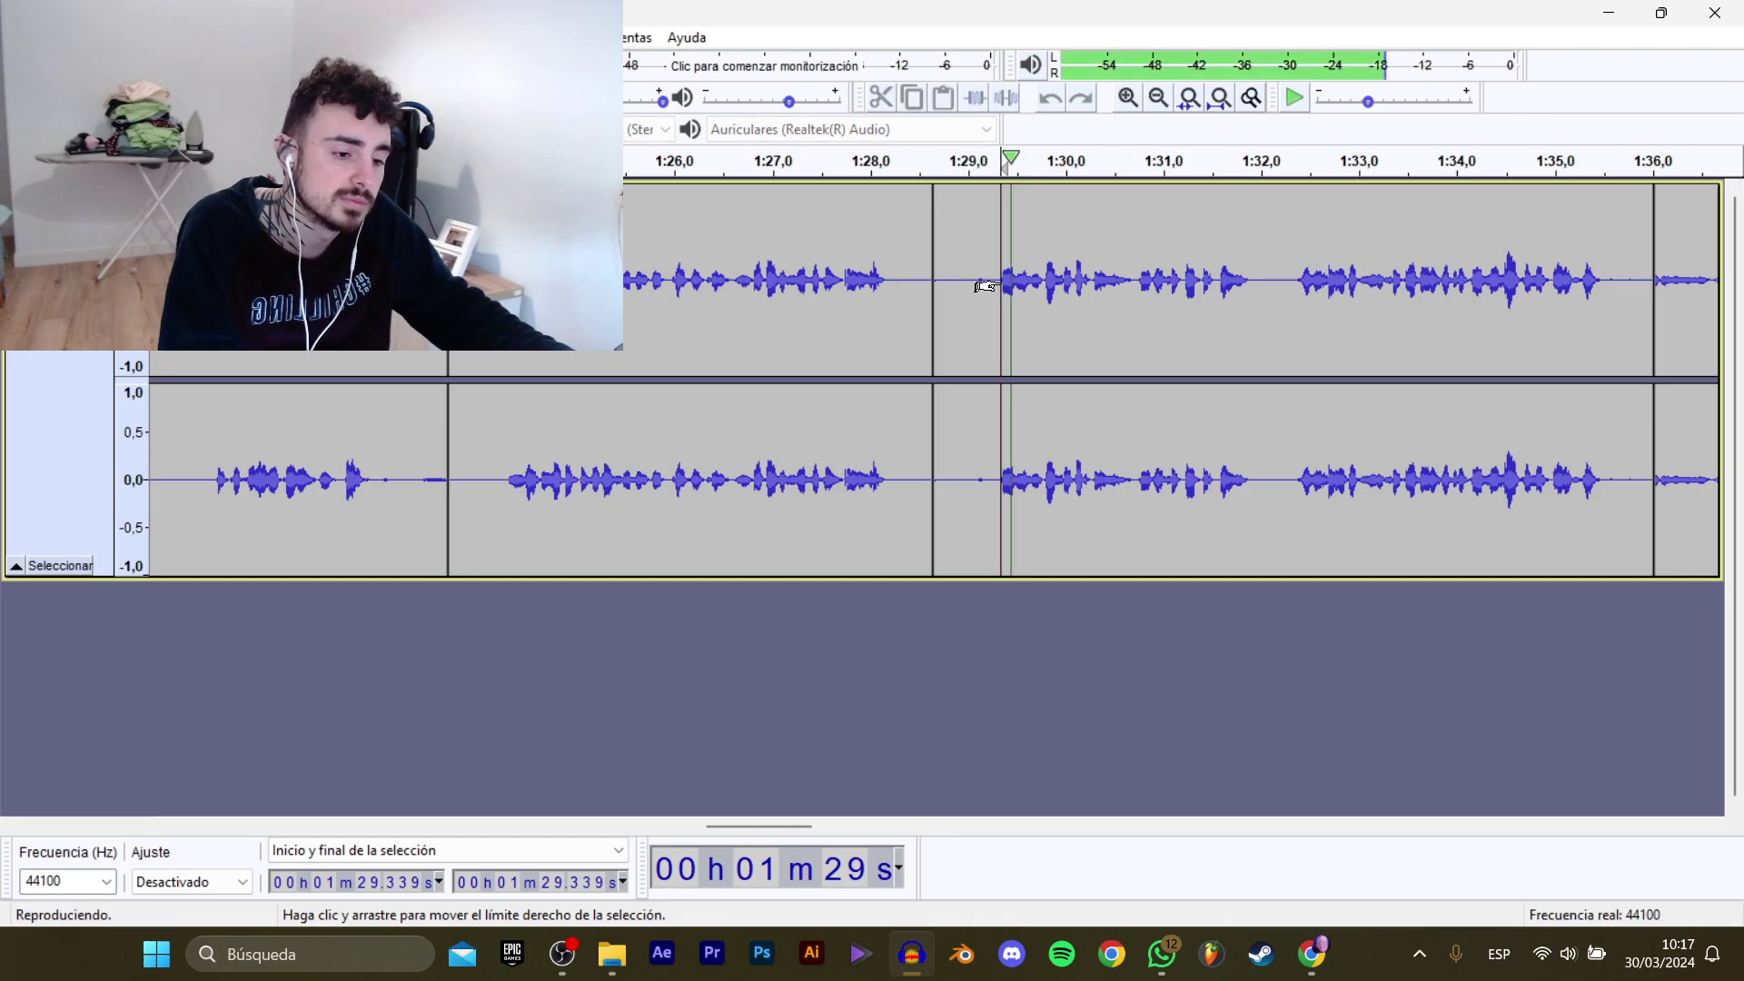
pyautogui.press('space')
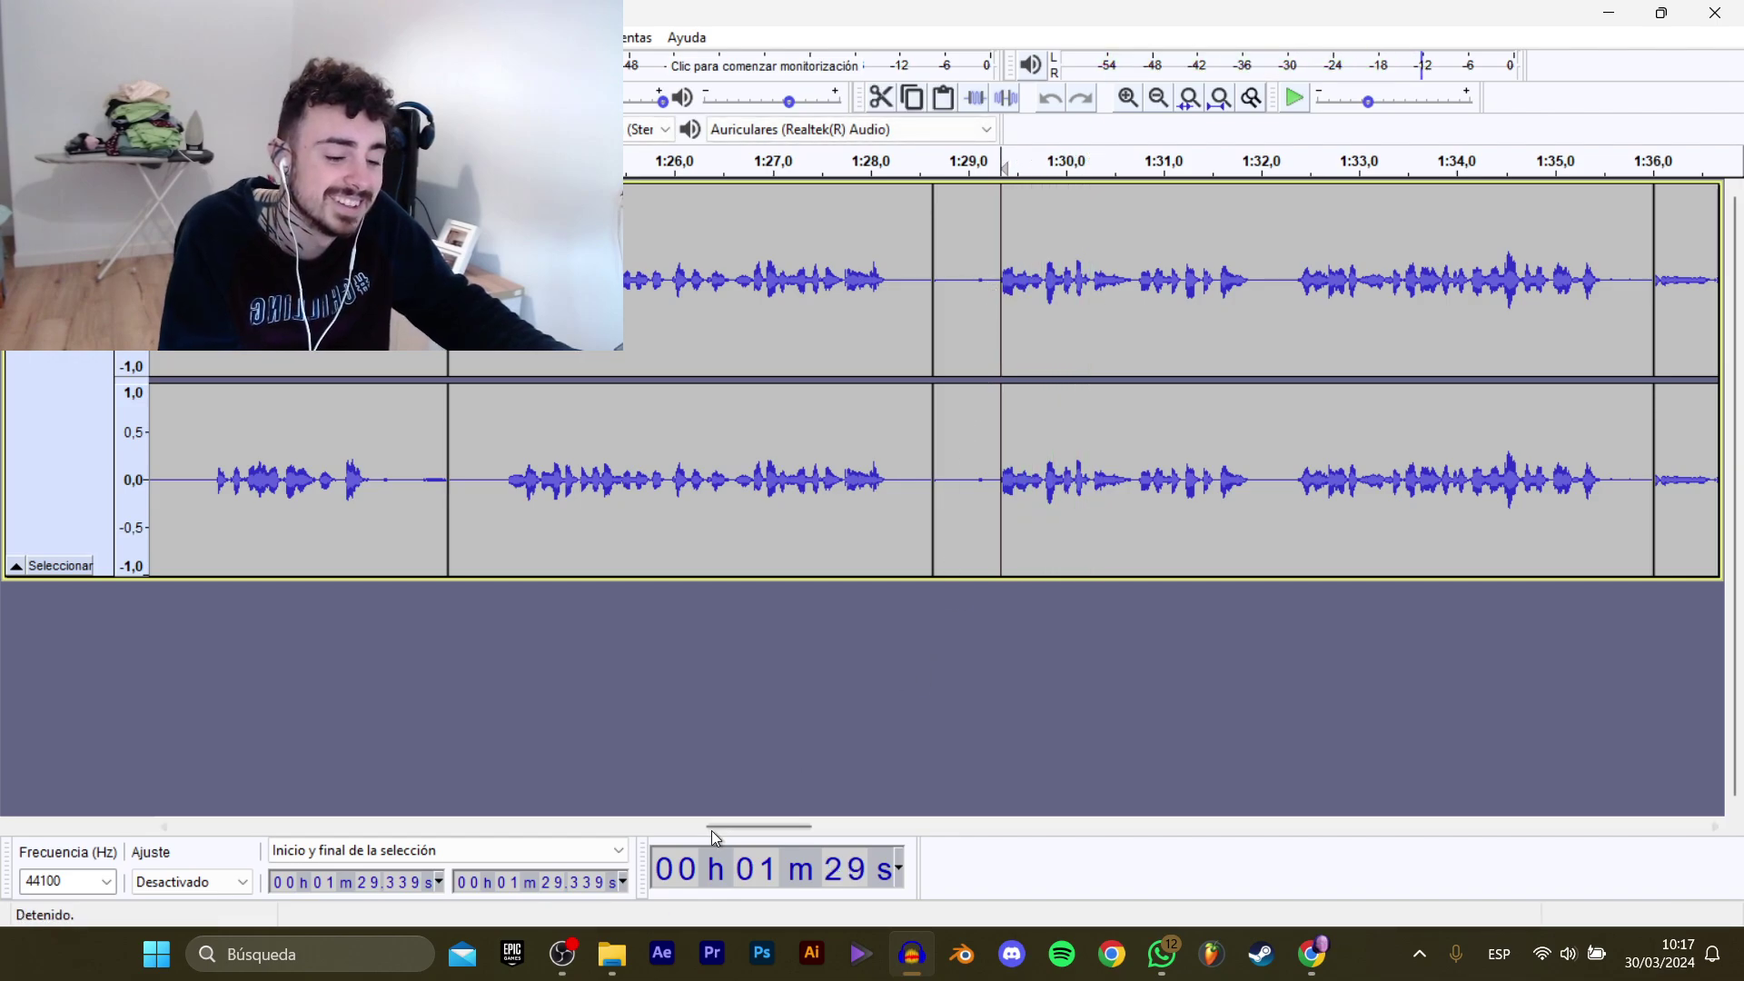
# Listen to the passage at about 1:38.2–1:52.3 and export that selection as the WAV file D_Niña_Tiktoker_PagarNormal_2.
pyautogui.moveTo(787, 825); pyautogui.dragTo(841, 821)
pyautogui.press('space')
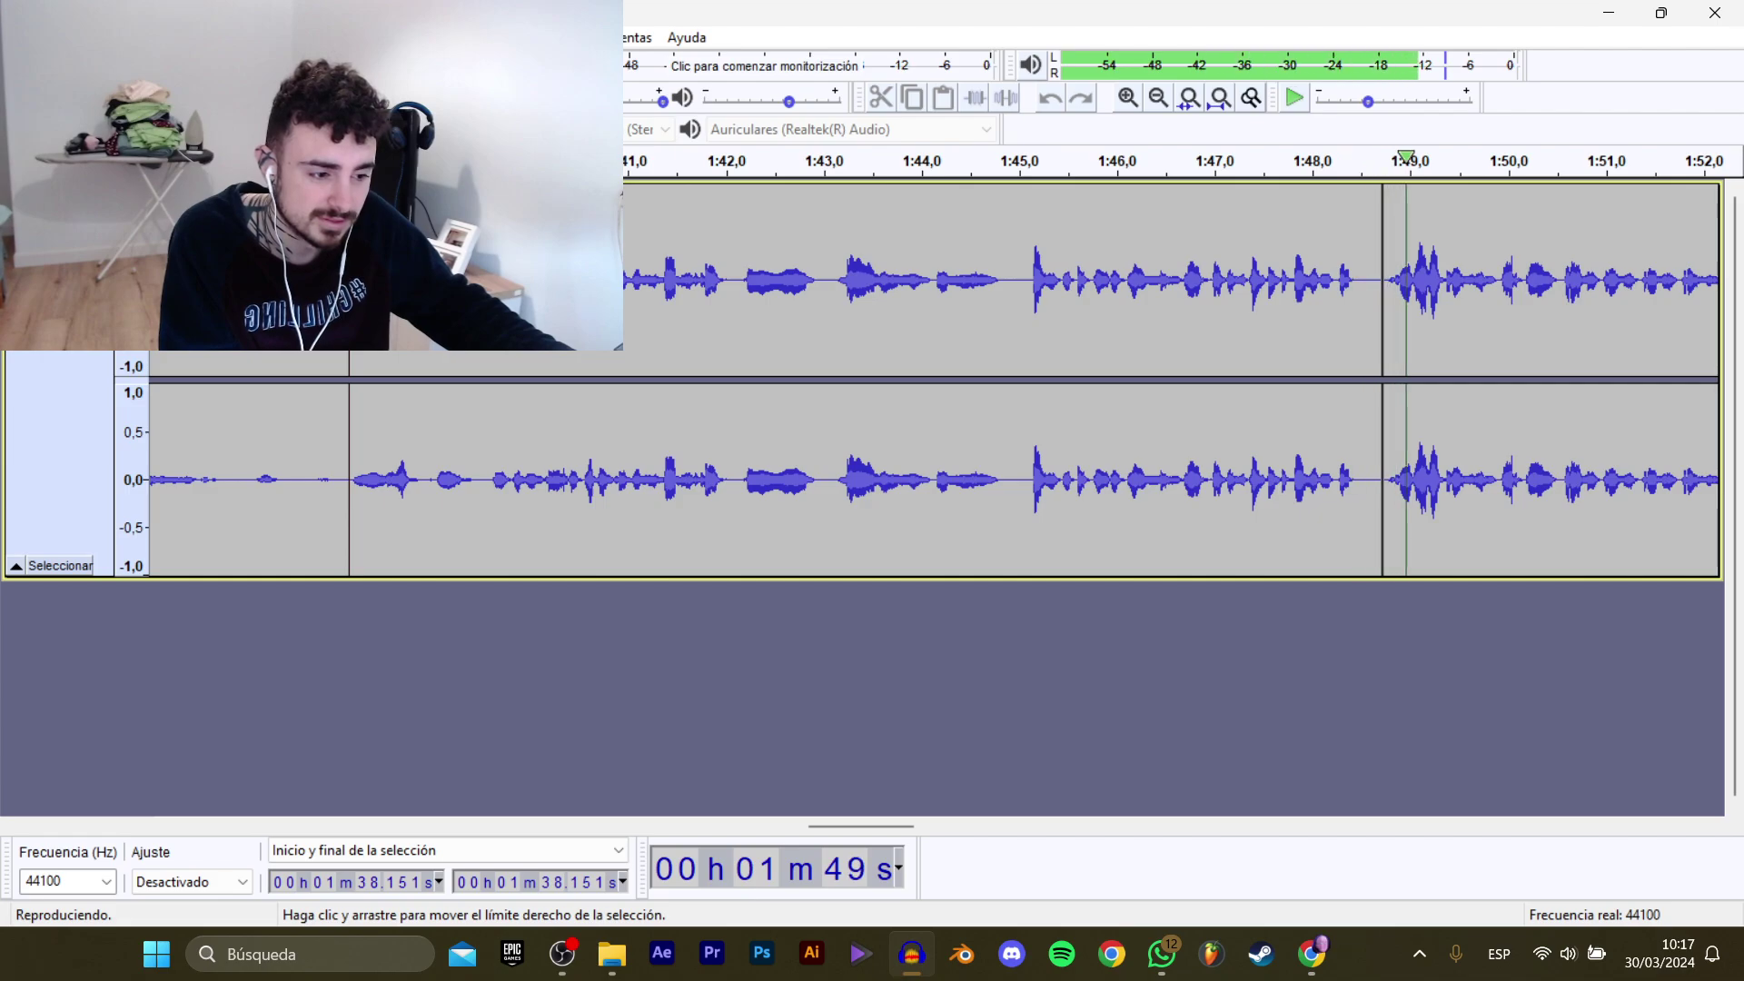
pyautogui.moveTo(348, 472); pyautogui.dragTo(1069, 366)
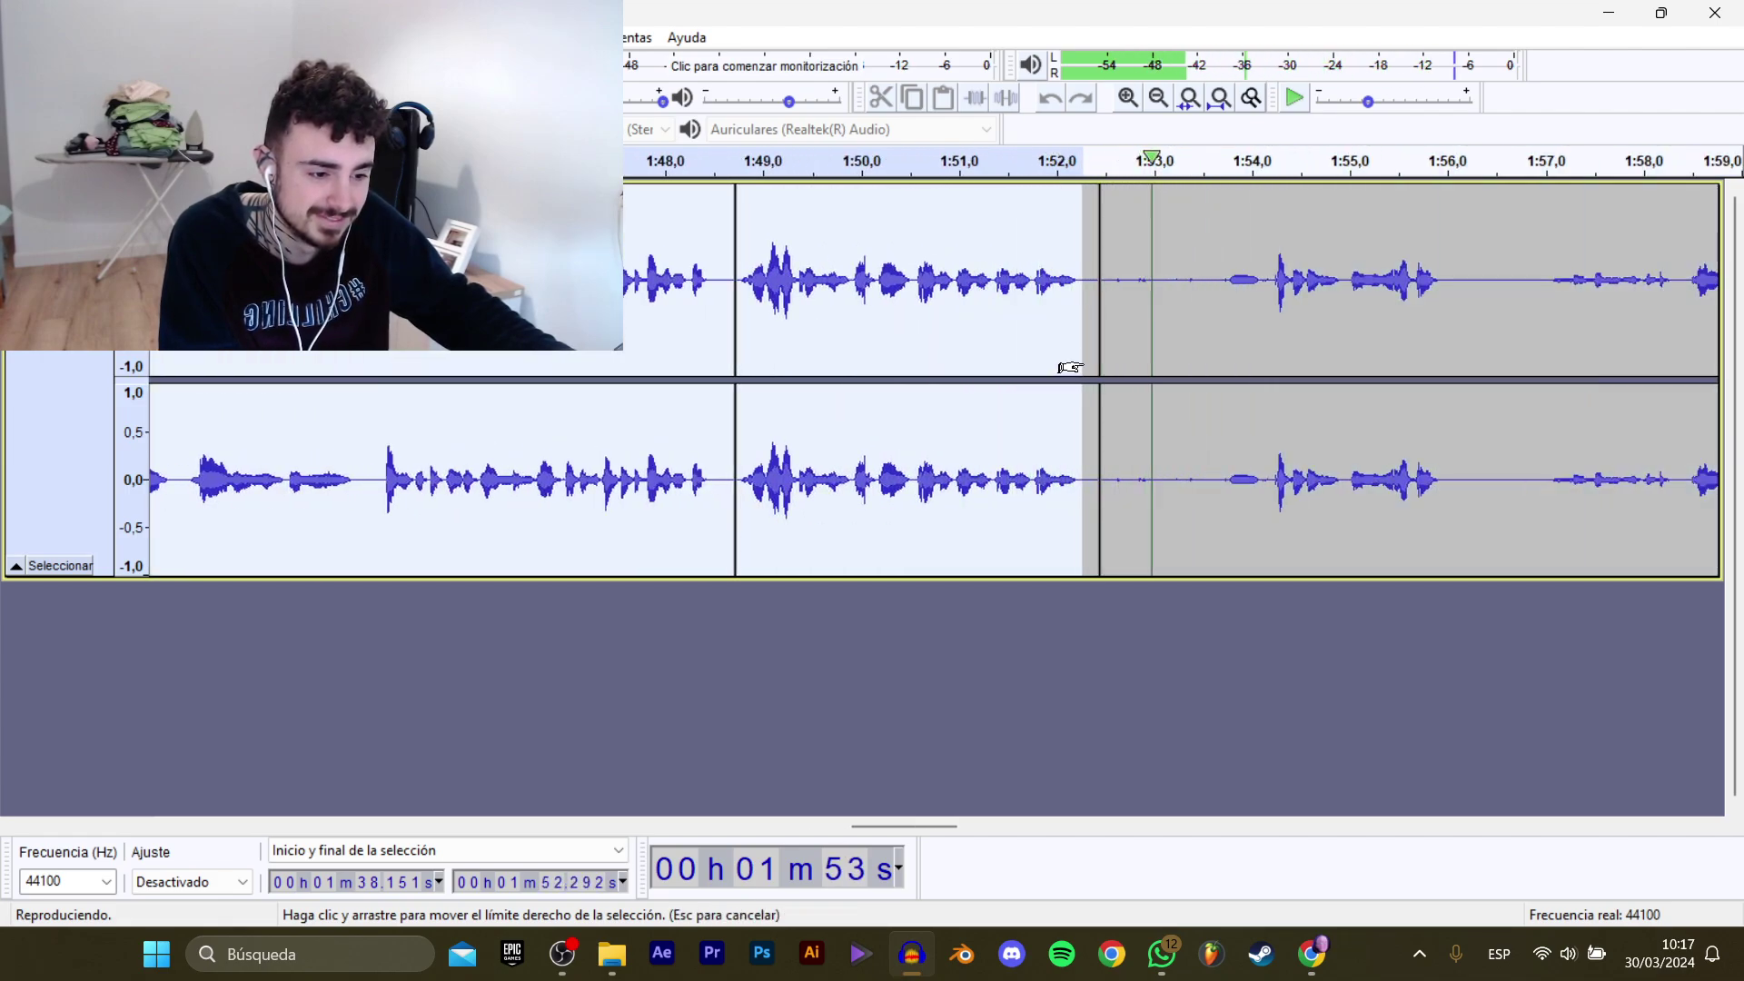
pyautogui.press('space')
pyautogui.moveTo(91, 208)
pyautogui.click(400, 309)
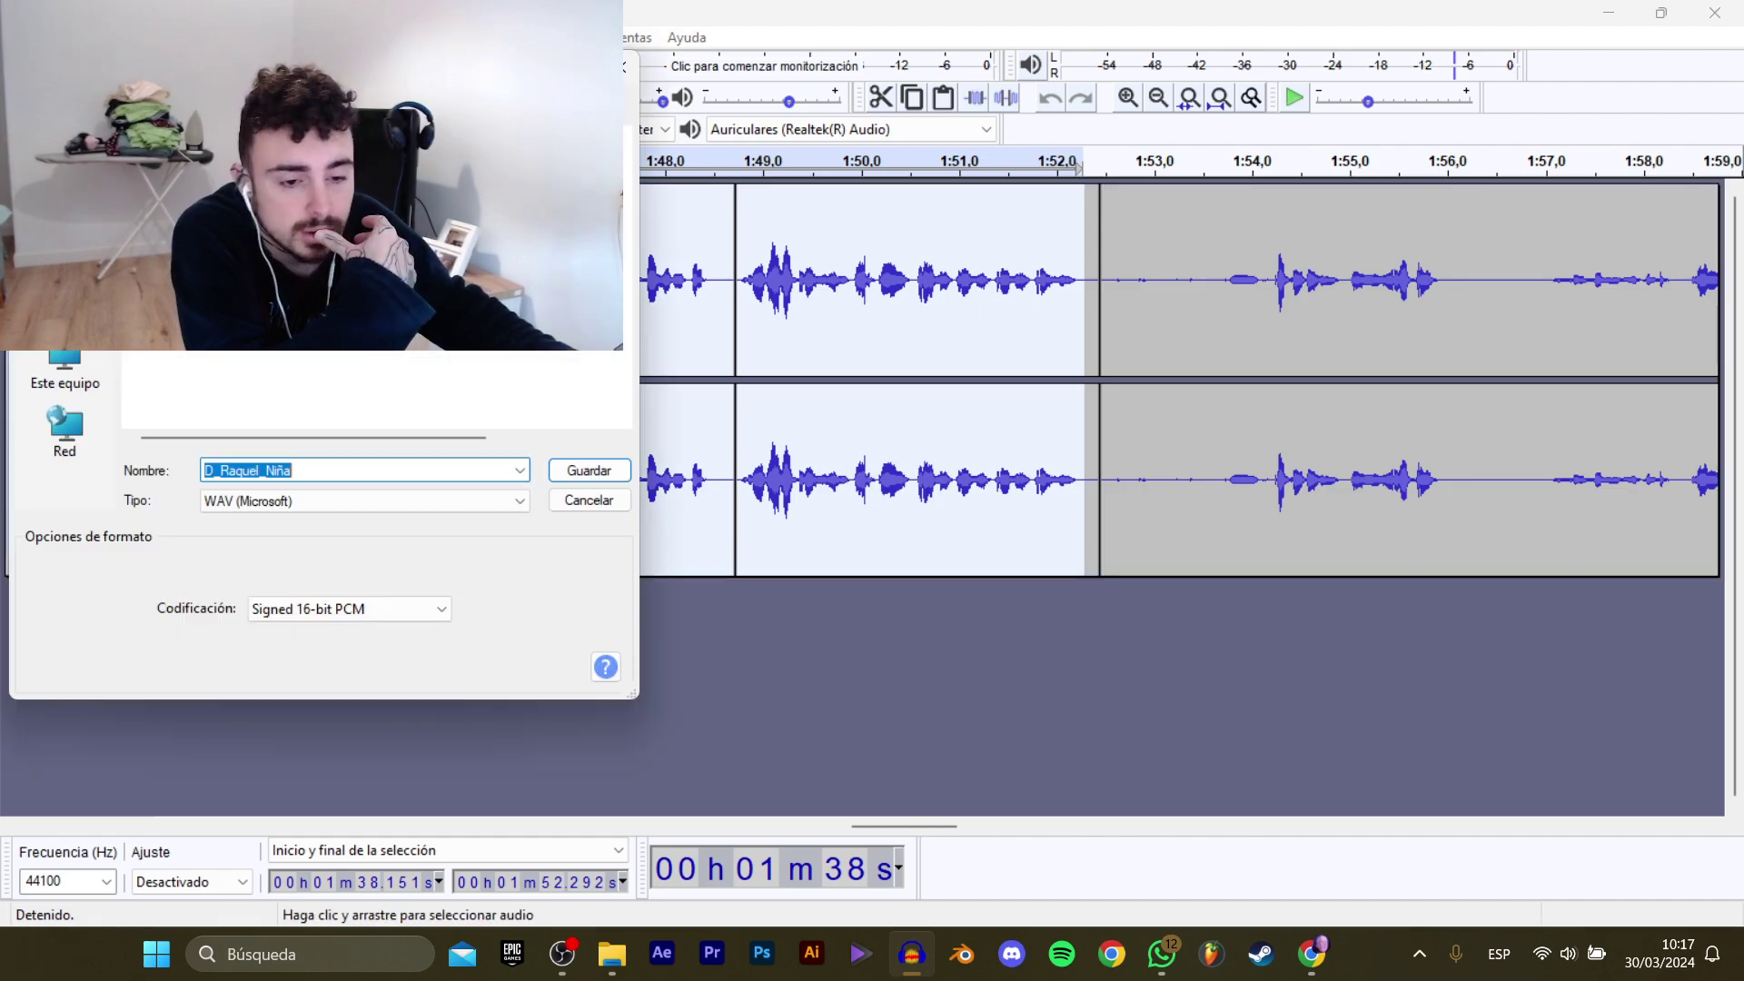
pyautogui.click(440, 469)
pyautogui.click(440, 469)
pyautogui.press('BackSpace')
pyautogui.write('2')
pyautogui.press('Return')
# Listen to the line at about 1:53.6–1:56.2 and export that selection as the next numbered D_Niña_Tiktoker_PagarNormal WAV file.
pyautogui.click(1222, 278)
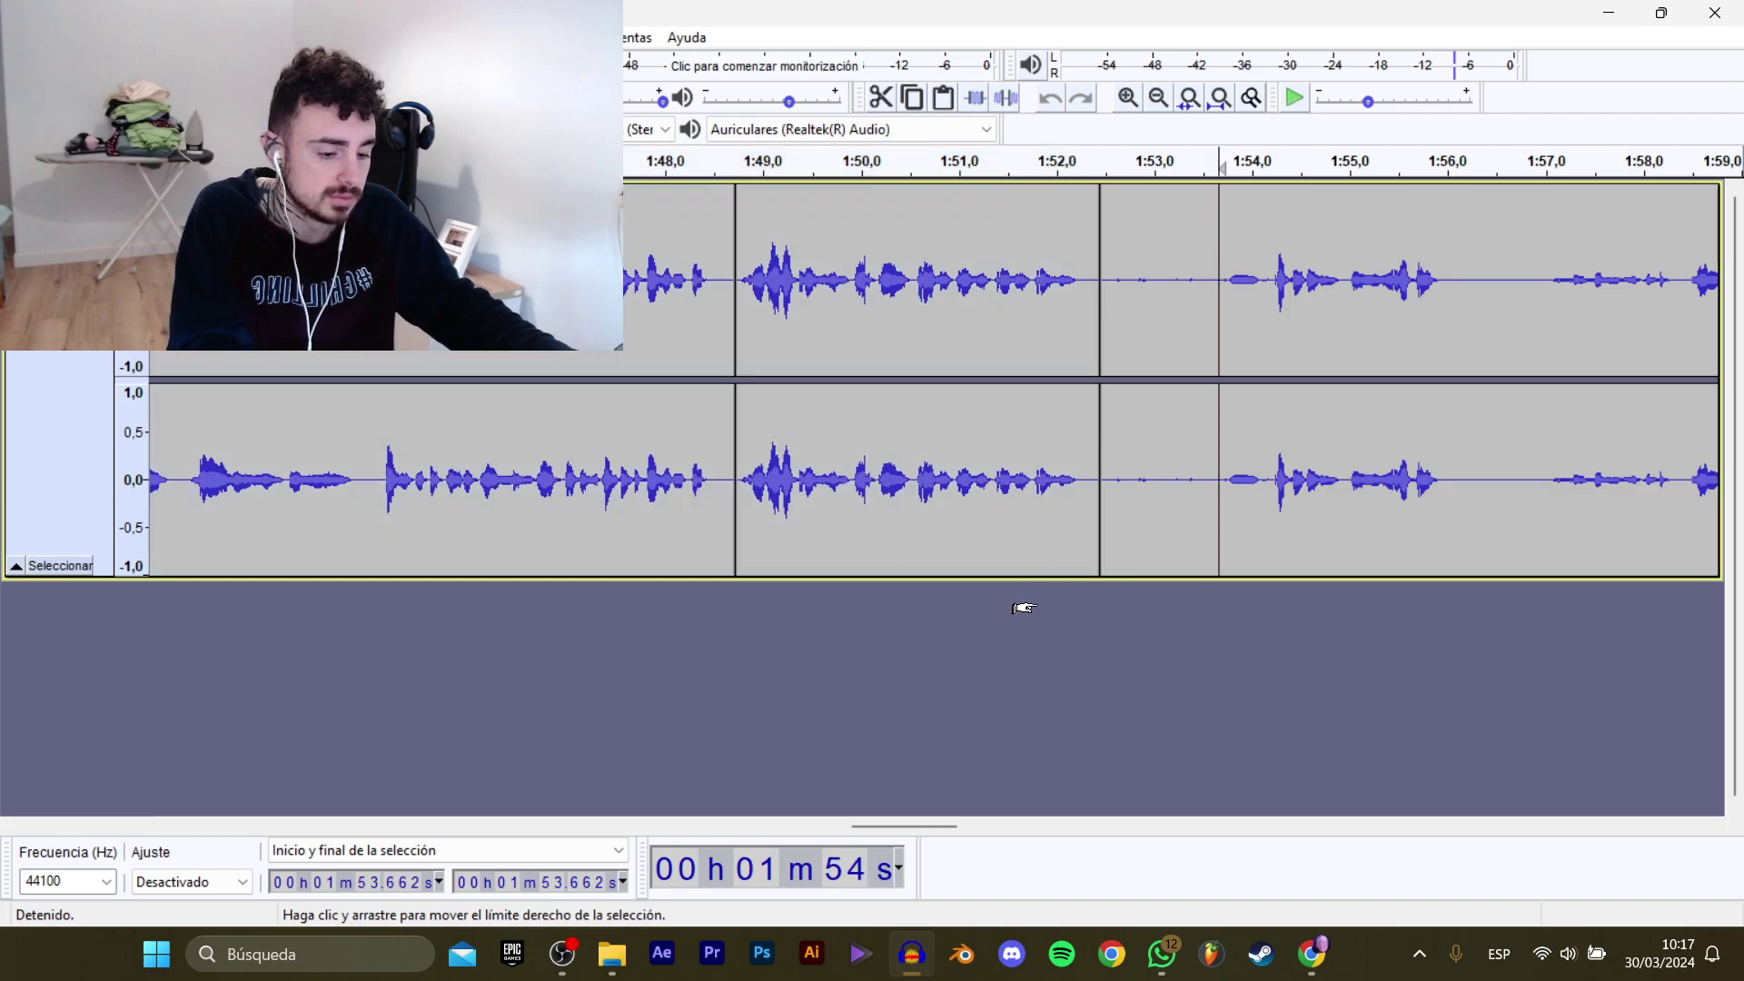
pyautogui.press('space')
pyautogui.moveTo(896, 827); pyautogui.dragTo(943, 821)
pyautogui.press('space')
pyautogui.moveTo(767, 298); pyautogui.dragTo(518, 295)
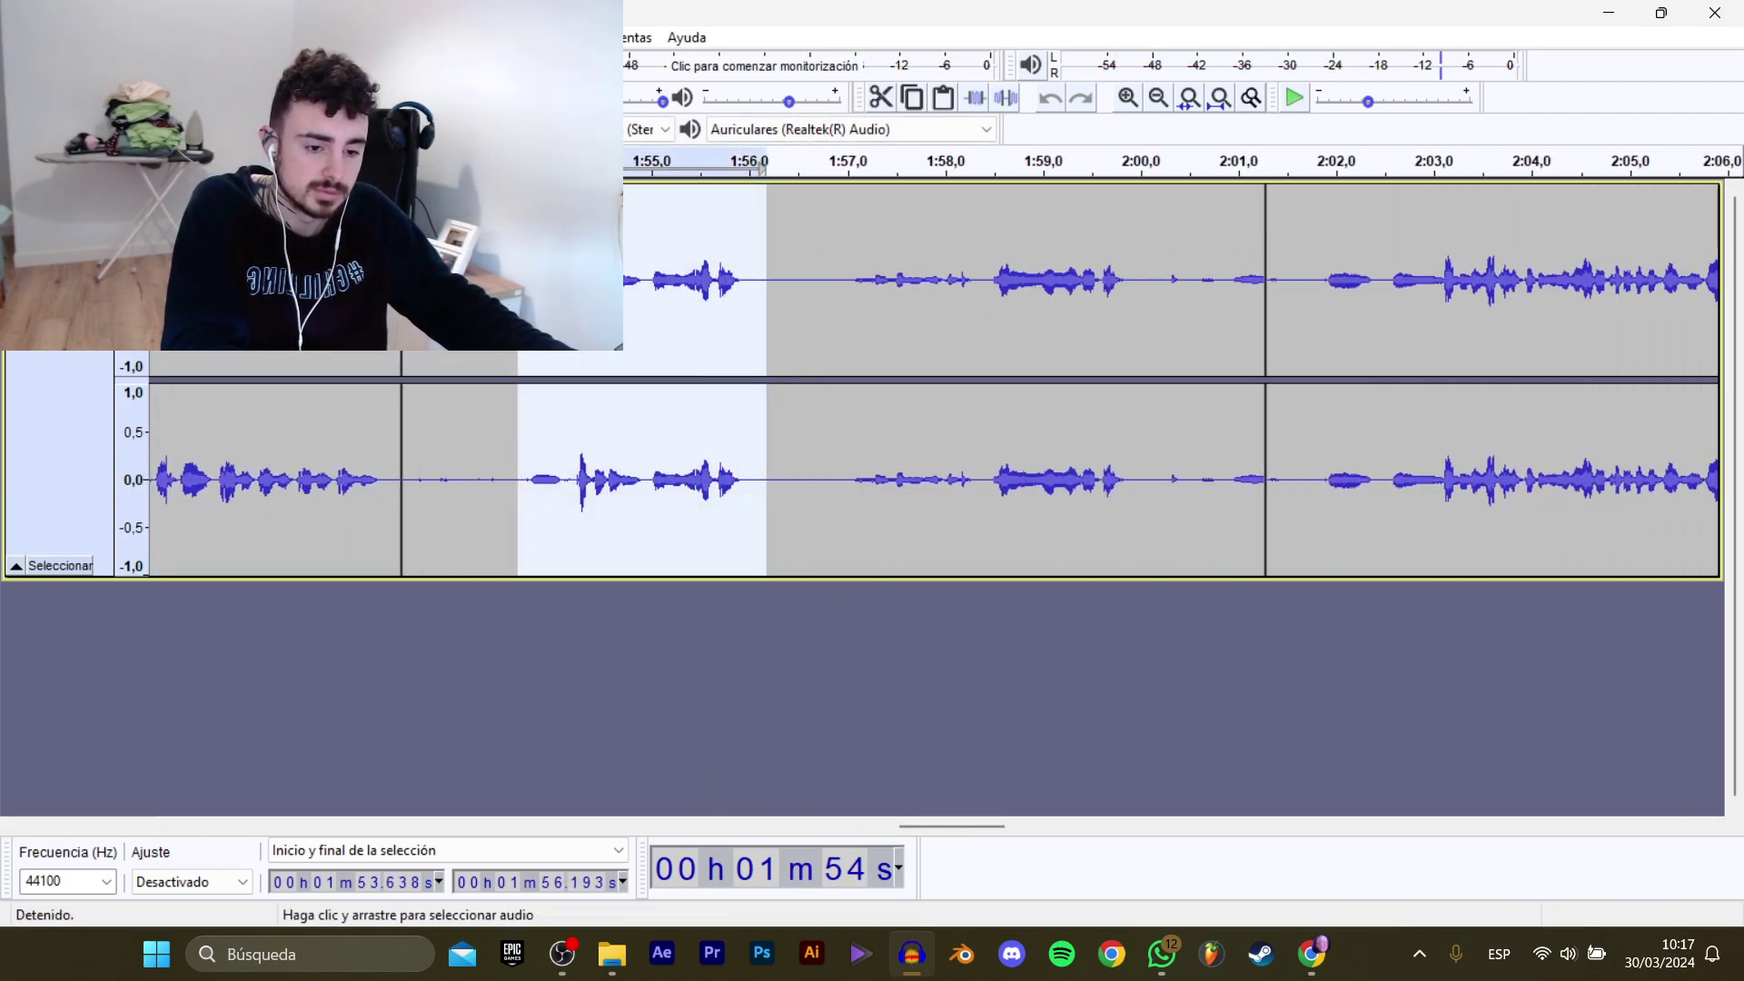
pyautogui.moveTo(136, 199)
pyautogui.click(391, 307)
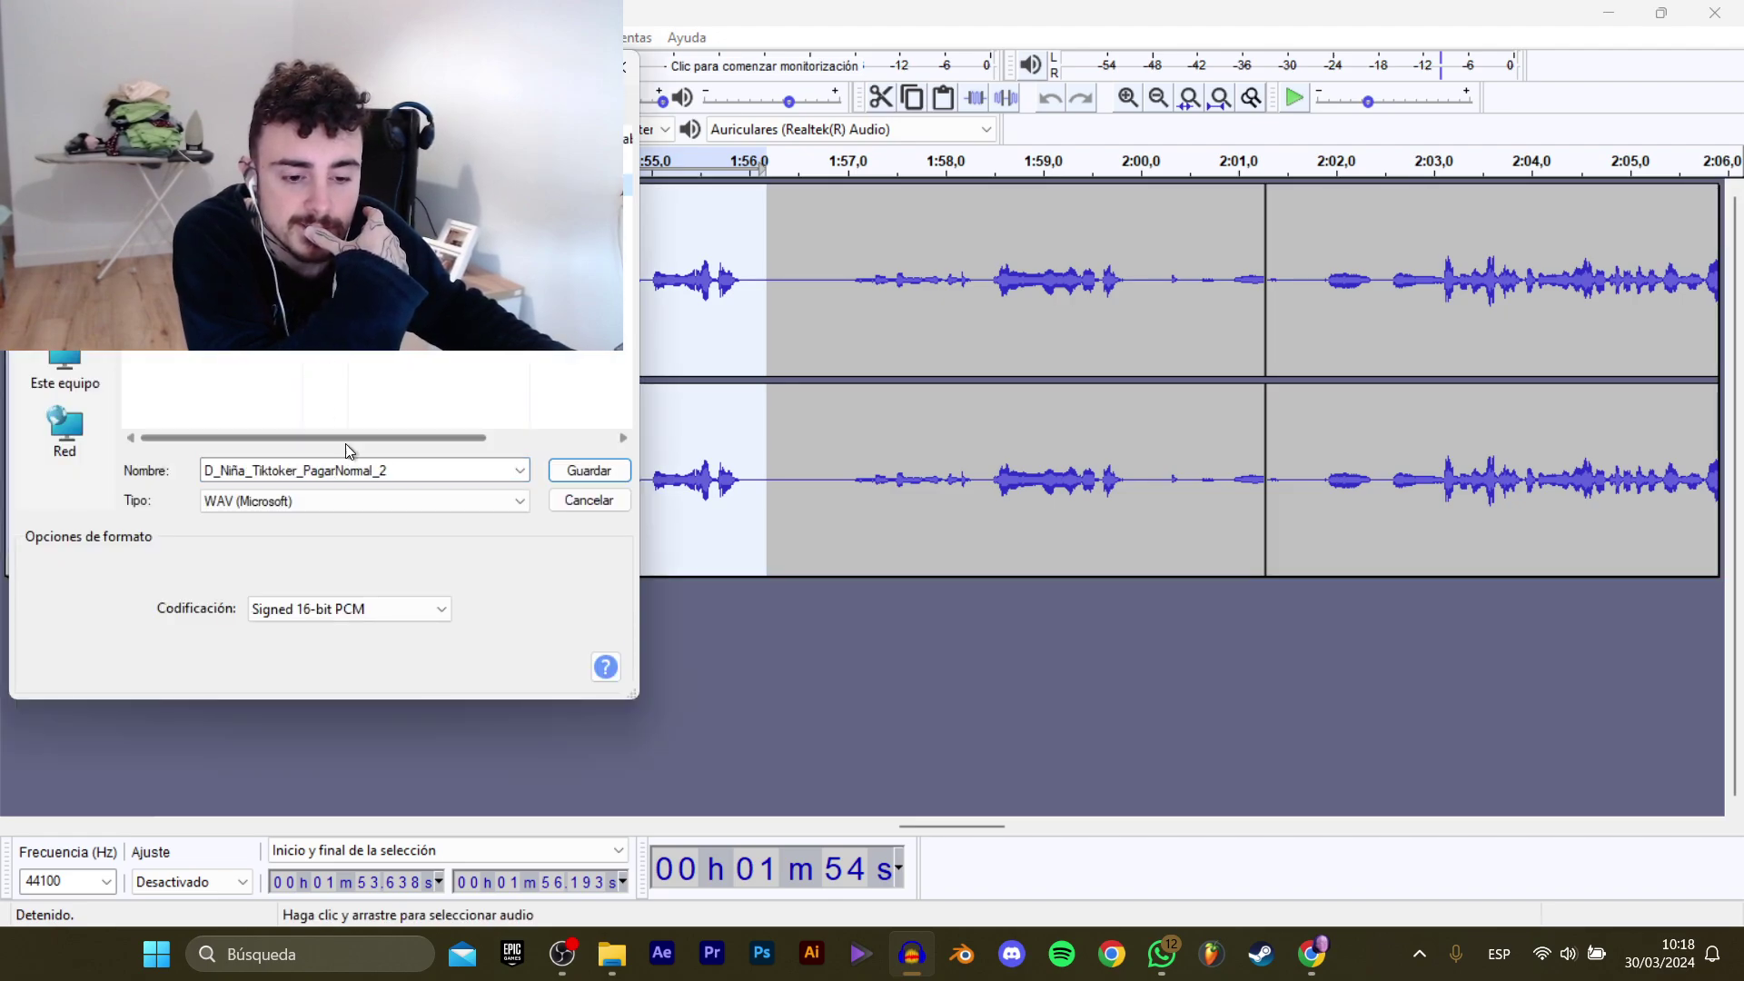
pyautogui.click(433, 468)
pyautogui.click(440, 467)
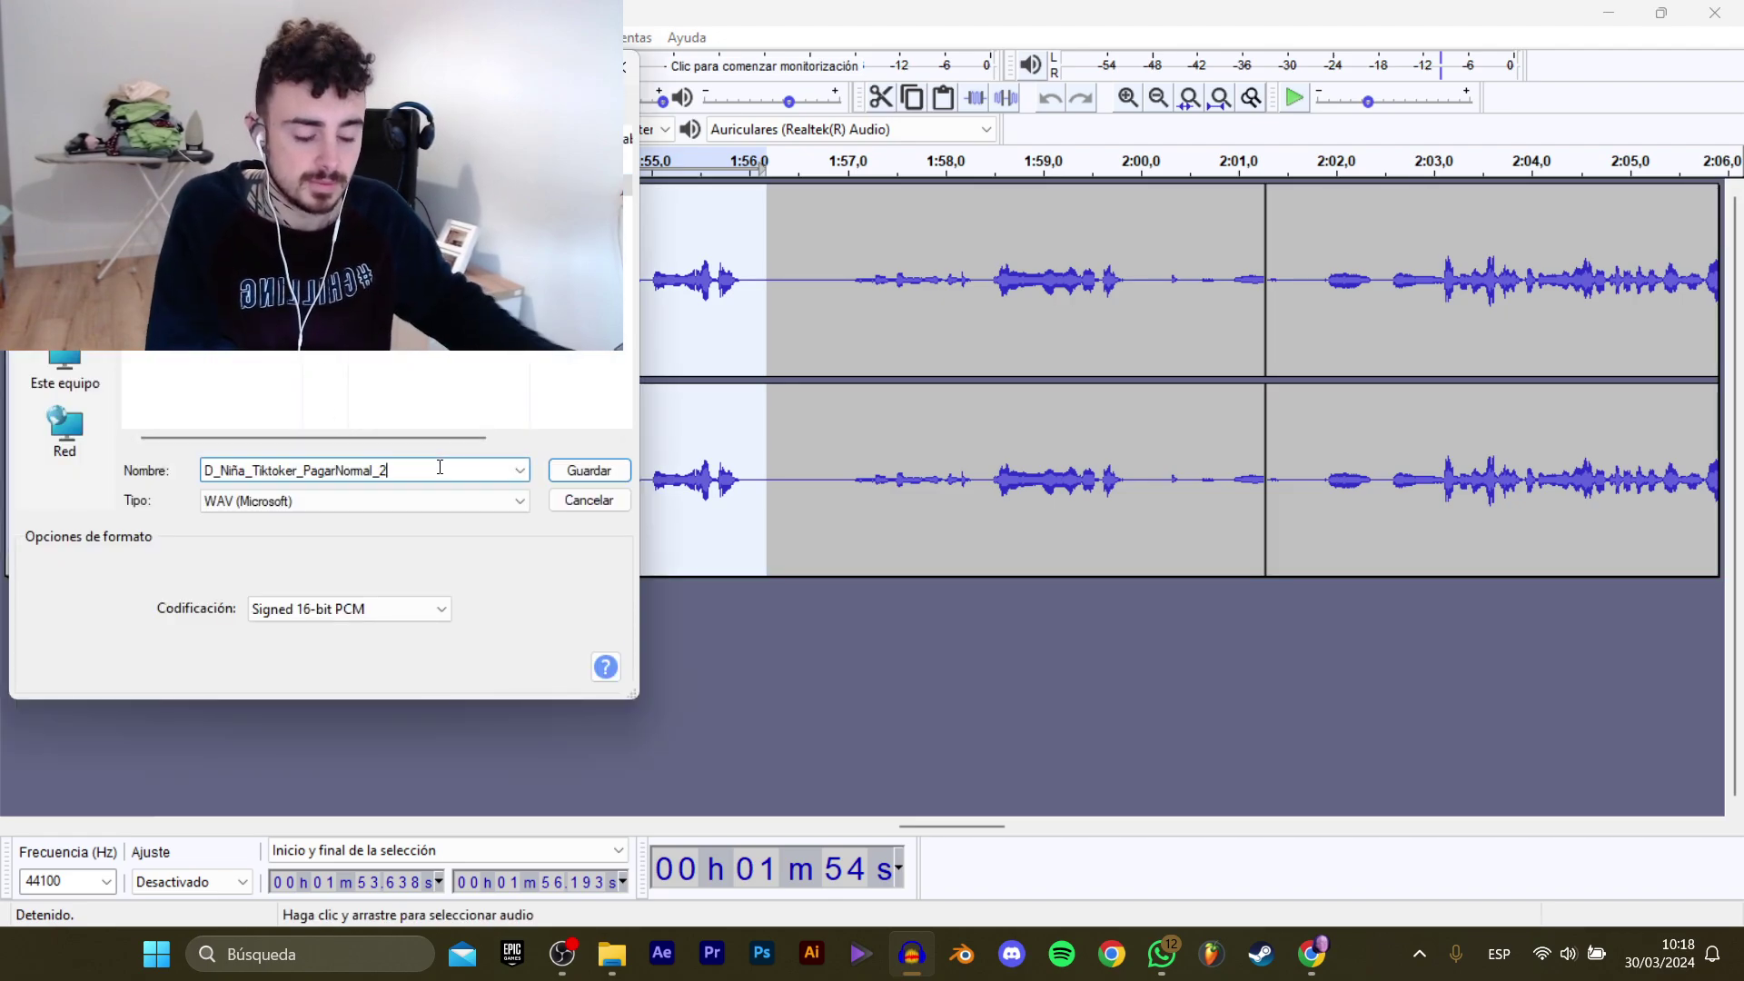
pyautogui.press('Return')
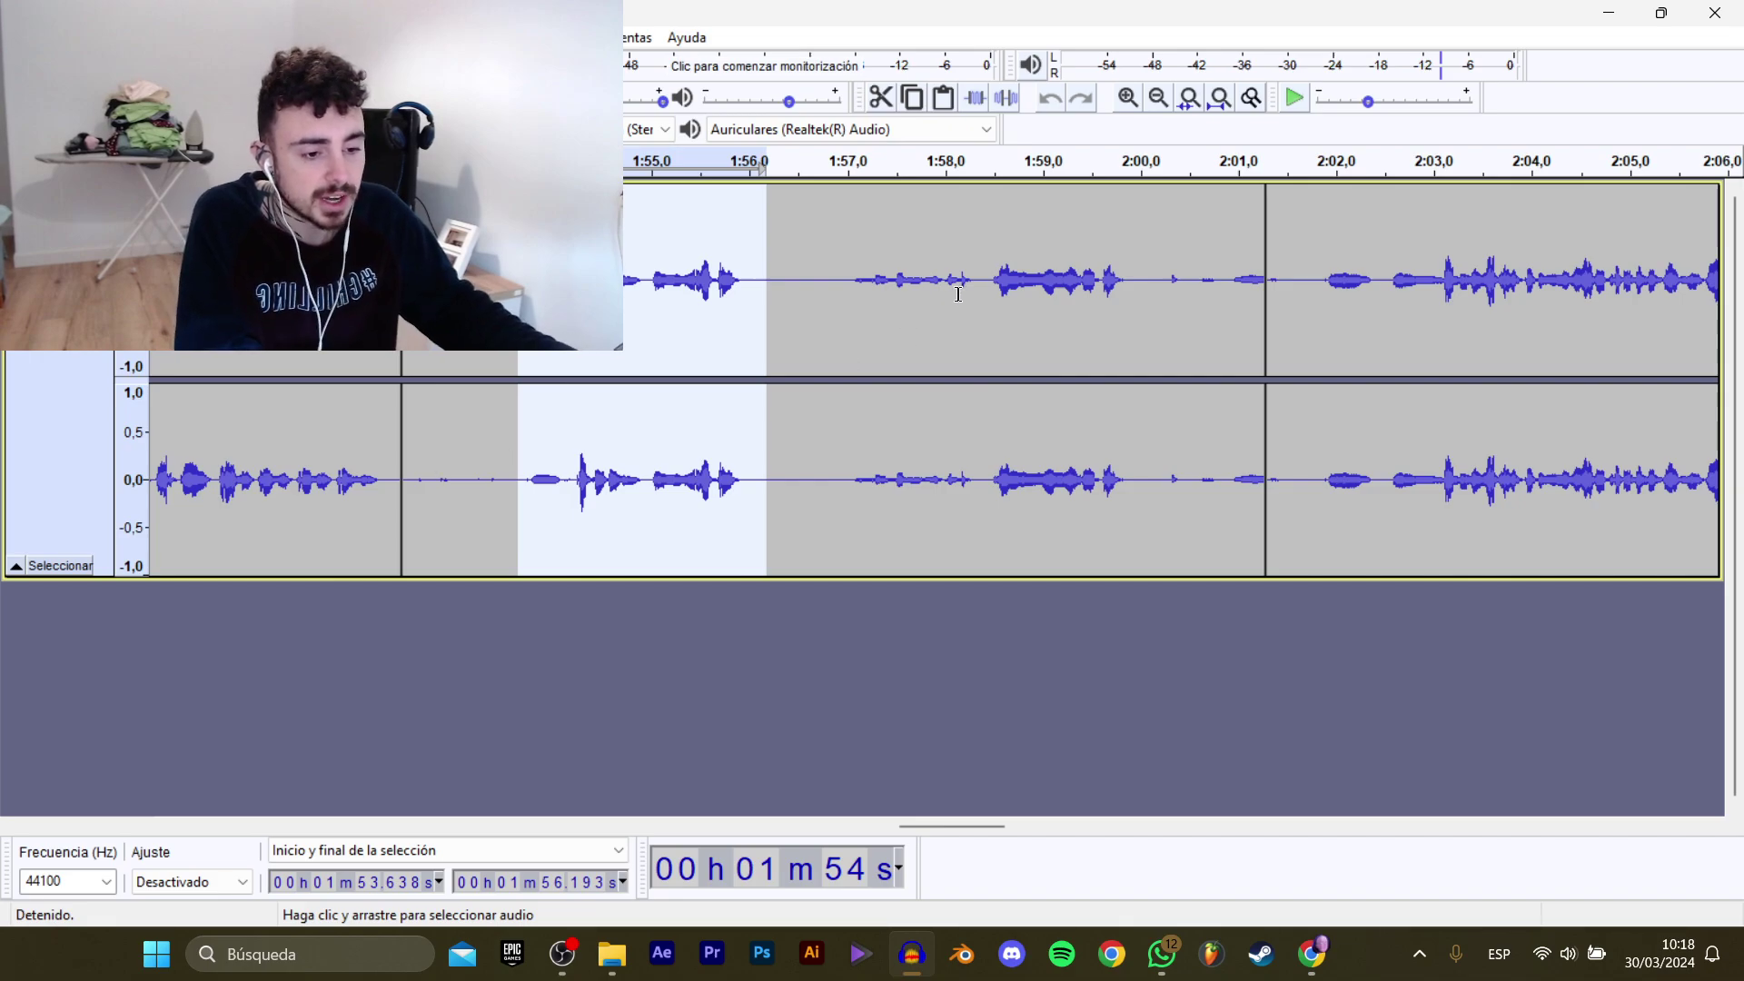
# Listen to the line at about 1:58.4–2:00.0 and export that selection as the next numbered D_Niña_Tiktoker_PagarNormal WAV file.
pyautogui.click(958, 294)
pyautogui.press('space')
pyautogui.moveTo(944, 826); pyautogui.dragTo(961, 826)
pyautogui.click(639, 280)
pyautogui.press('space')
pyautogui.press('space')
pyautogui.moveTo(751, 273); pyautogui.dragTo(899, 271)
pyautogui.press('space')
pyautogui.click(26, 38)
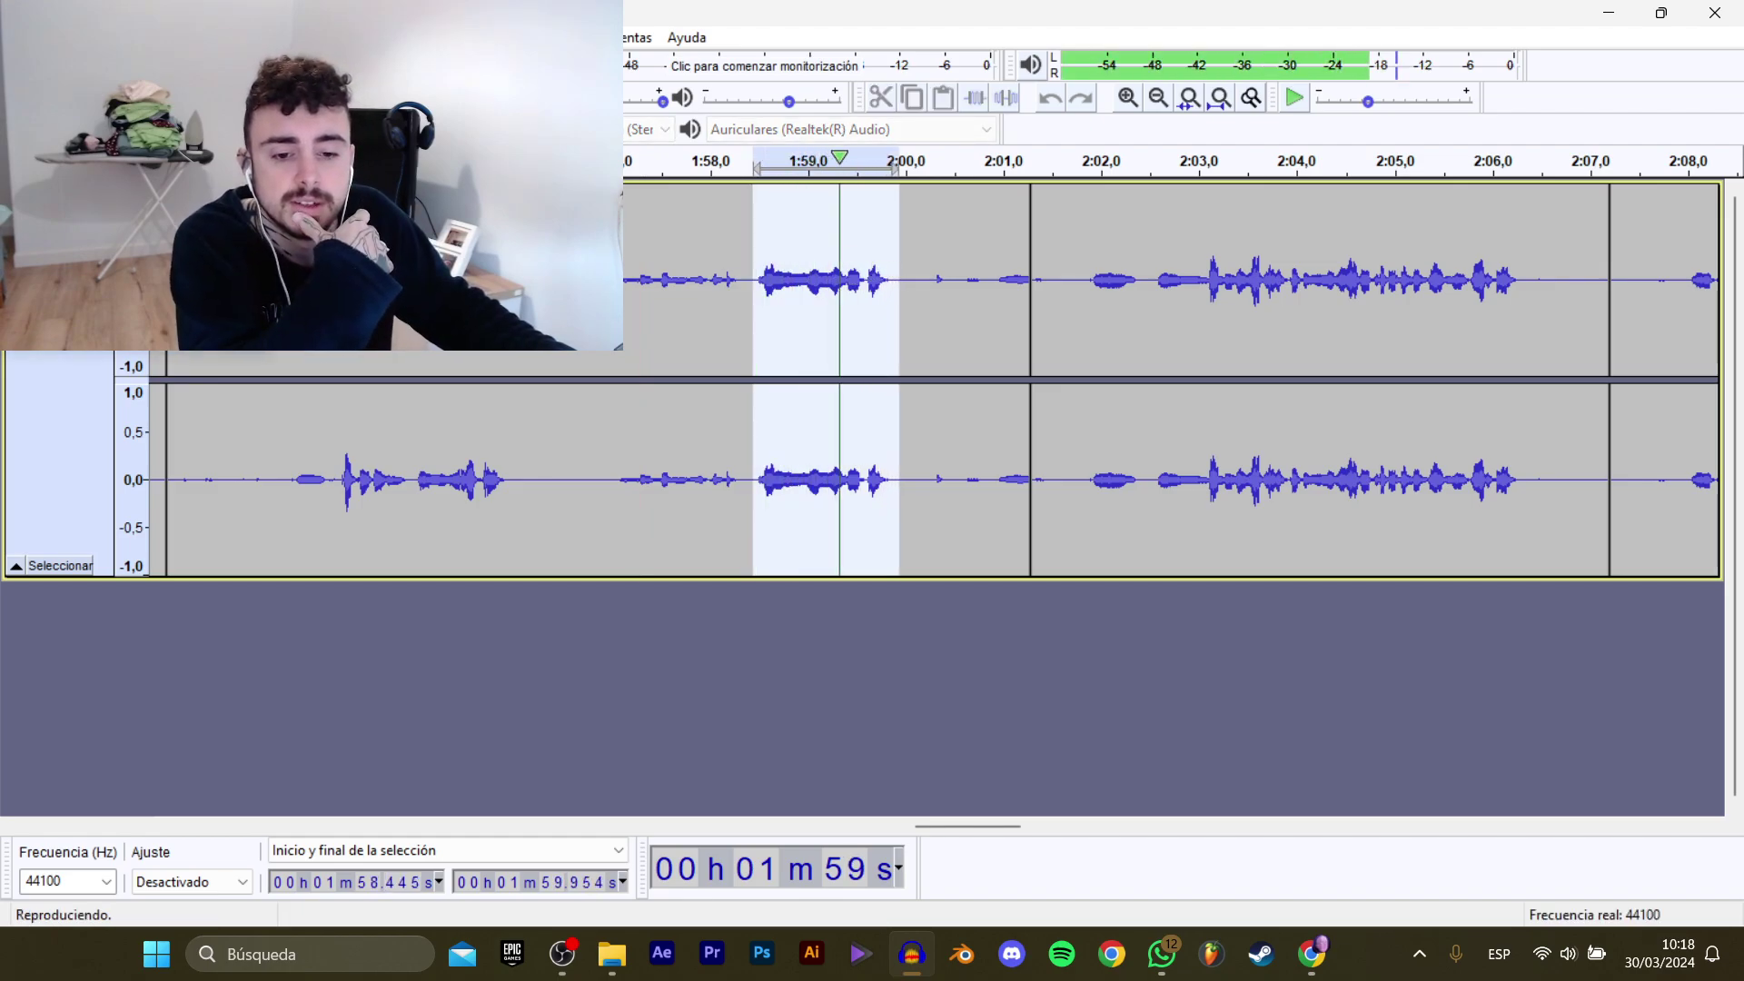
pyautogui.moveTo(109, 208)
pyautogui.click(391, 309)
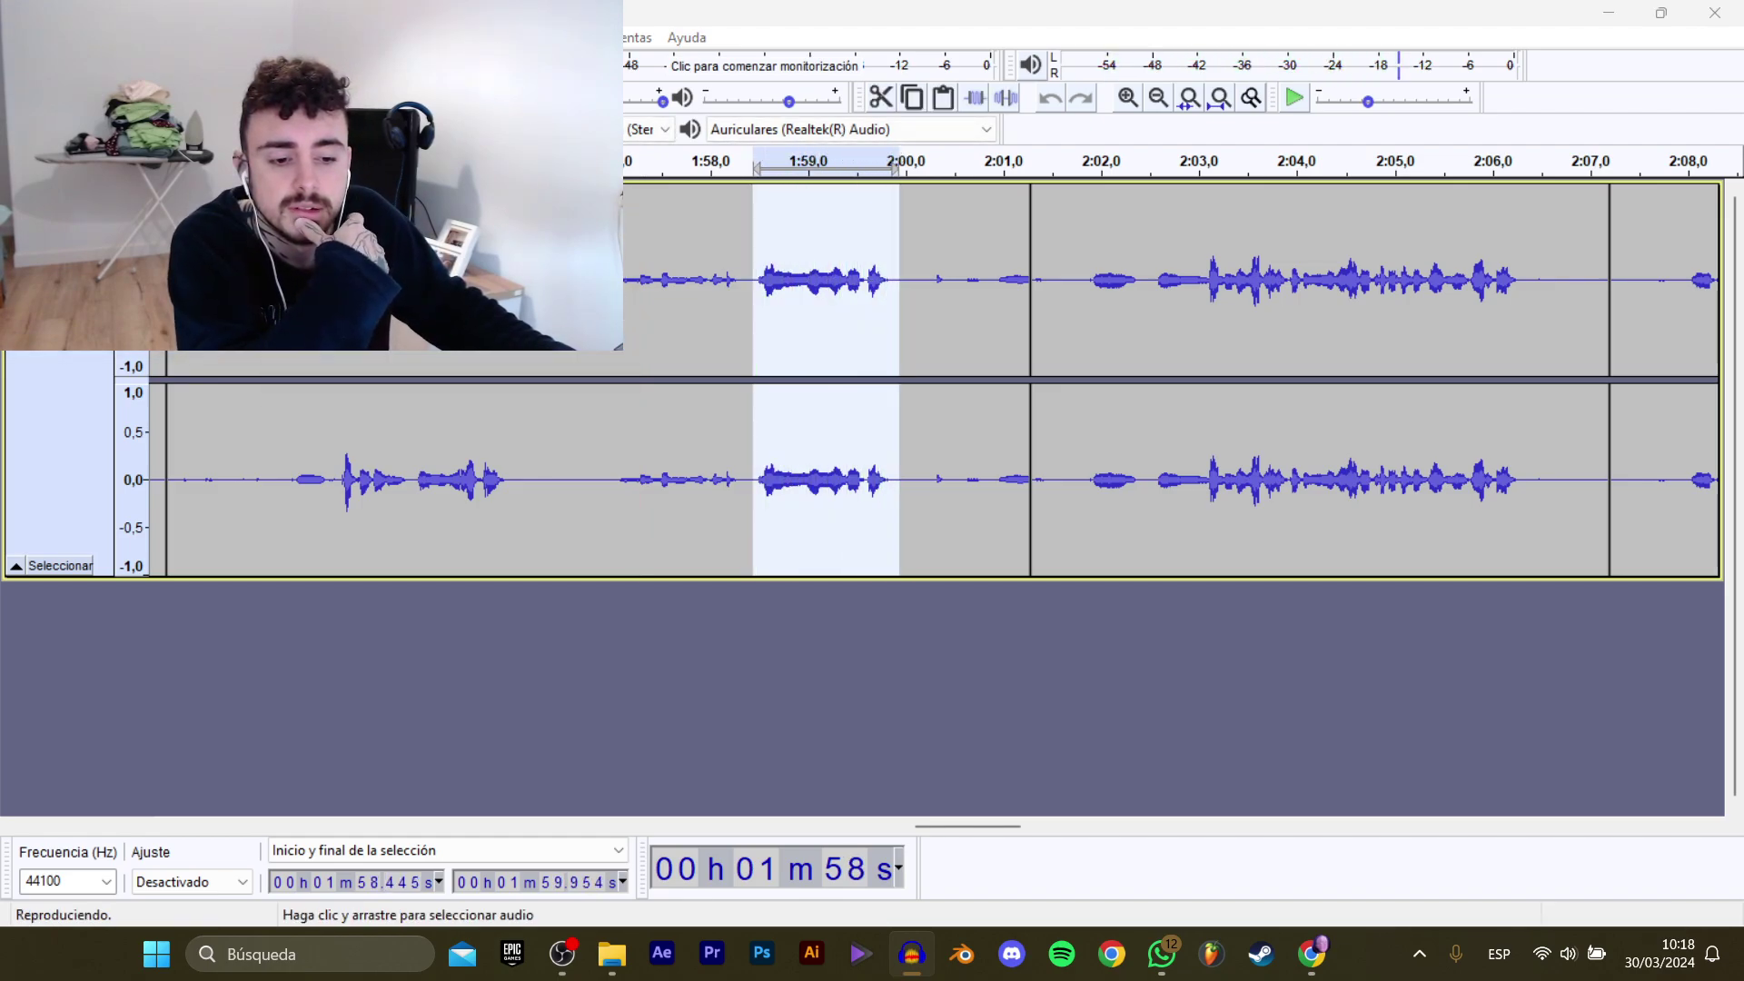
pyautogui.click(425, 471)
pyautogui.click(446, 472)
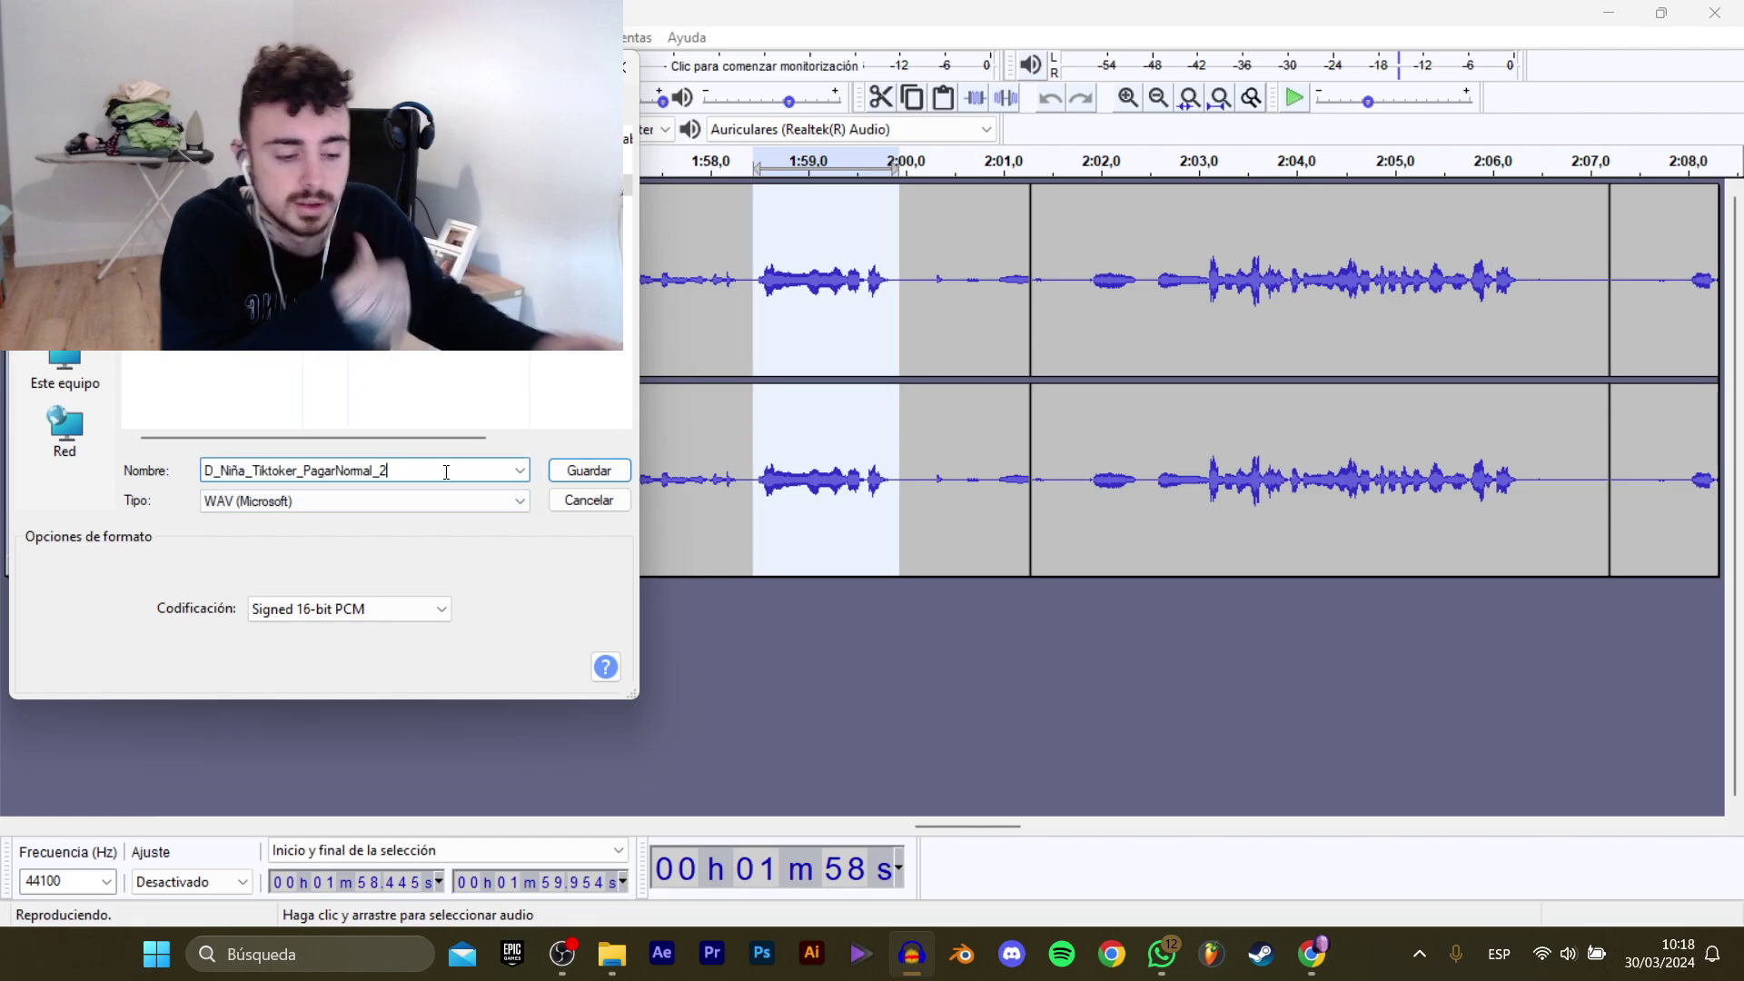
pyautogui.press('Return')
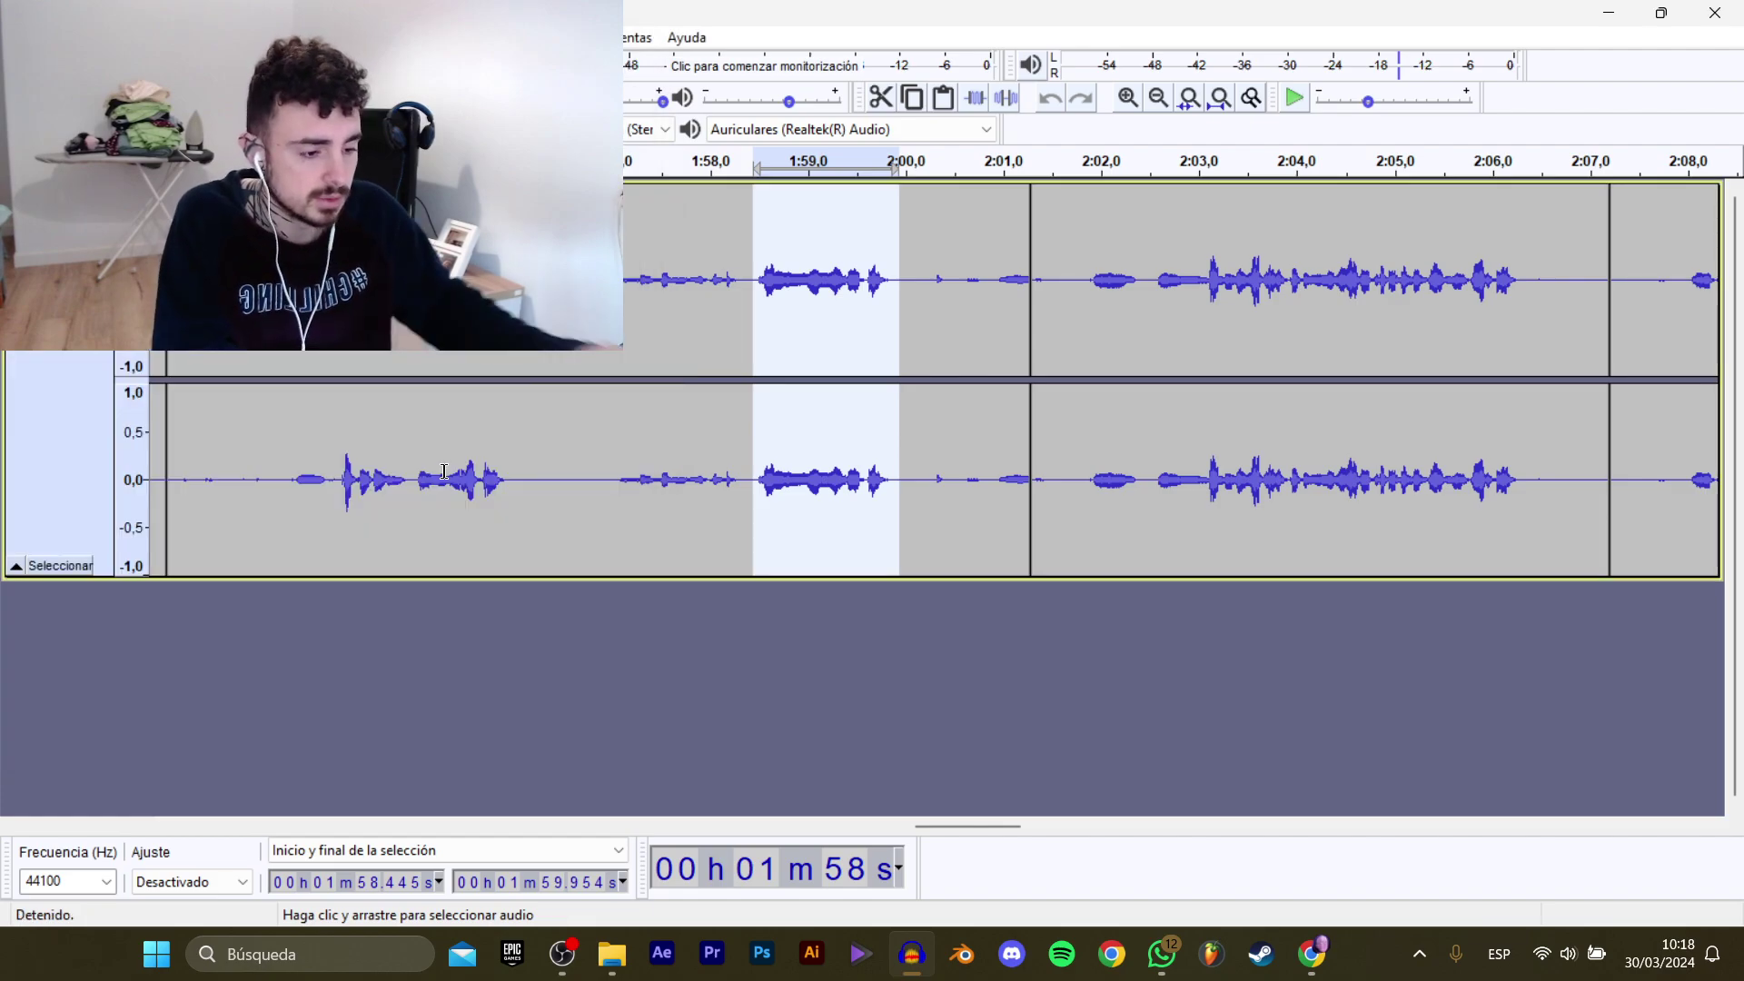
# Listen to the line at about 2:01.8–2:06.4 and export that selection as the WAV file D_Niña_Tiktoker_PagarNormal_5.
pyautogui.click(1093, 285)
pyautogui.press('space')
pyautogui.hscroll(3, 1029, 823)
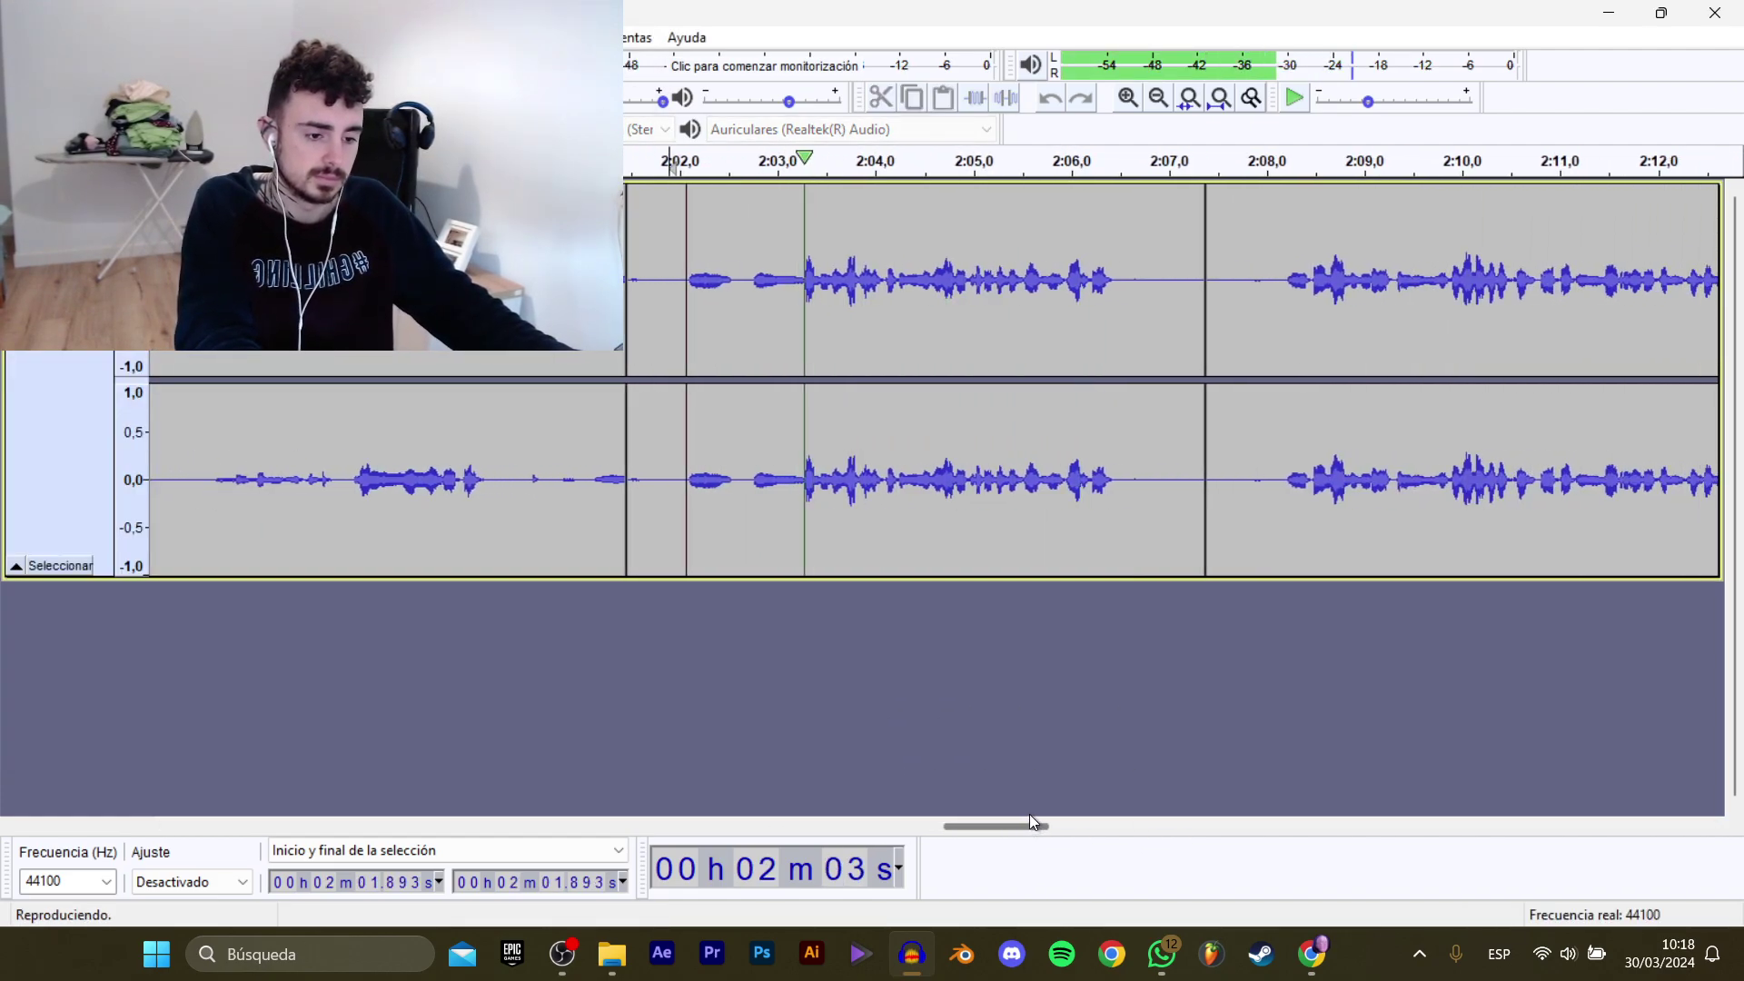
pyautogui.hscroll(1, 1028, 823)
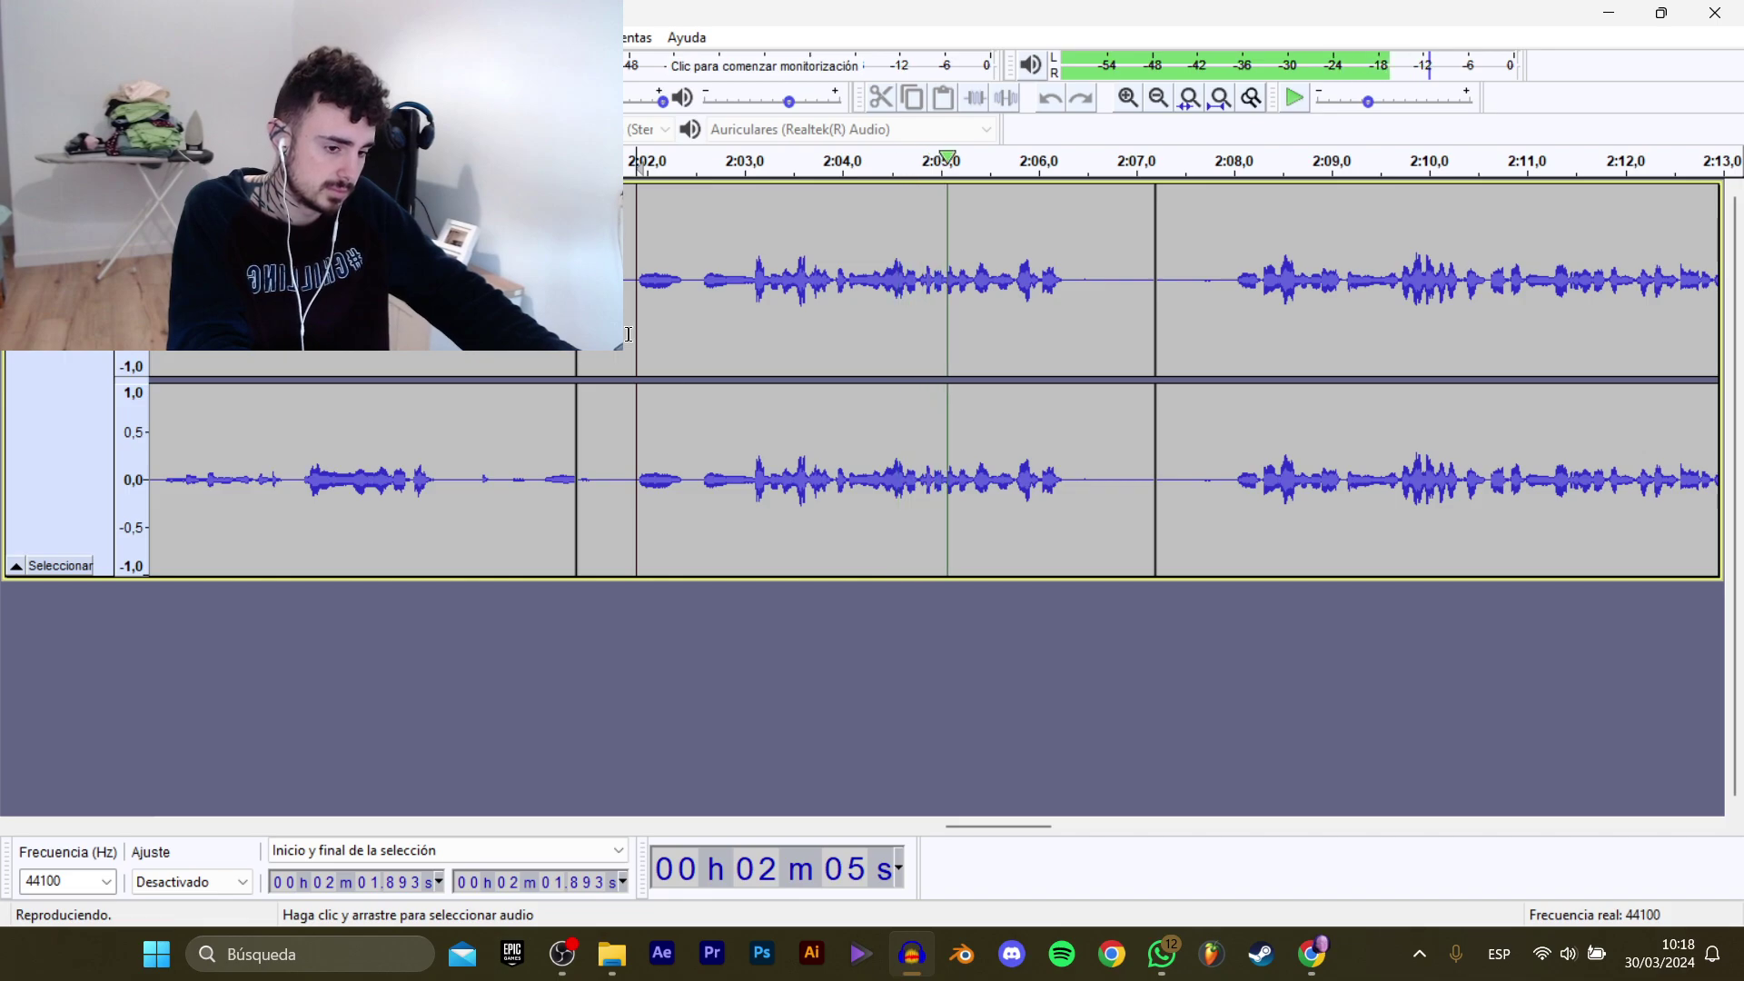
pyautogui.moveTo(628, 335); pyautogui.dragTo(1073, 337)
pyautogui.press('space')
pyautogui.moveTo(136, 206)
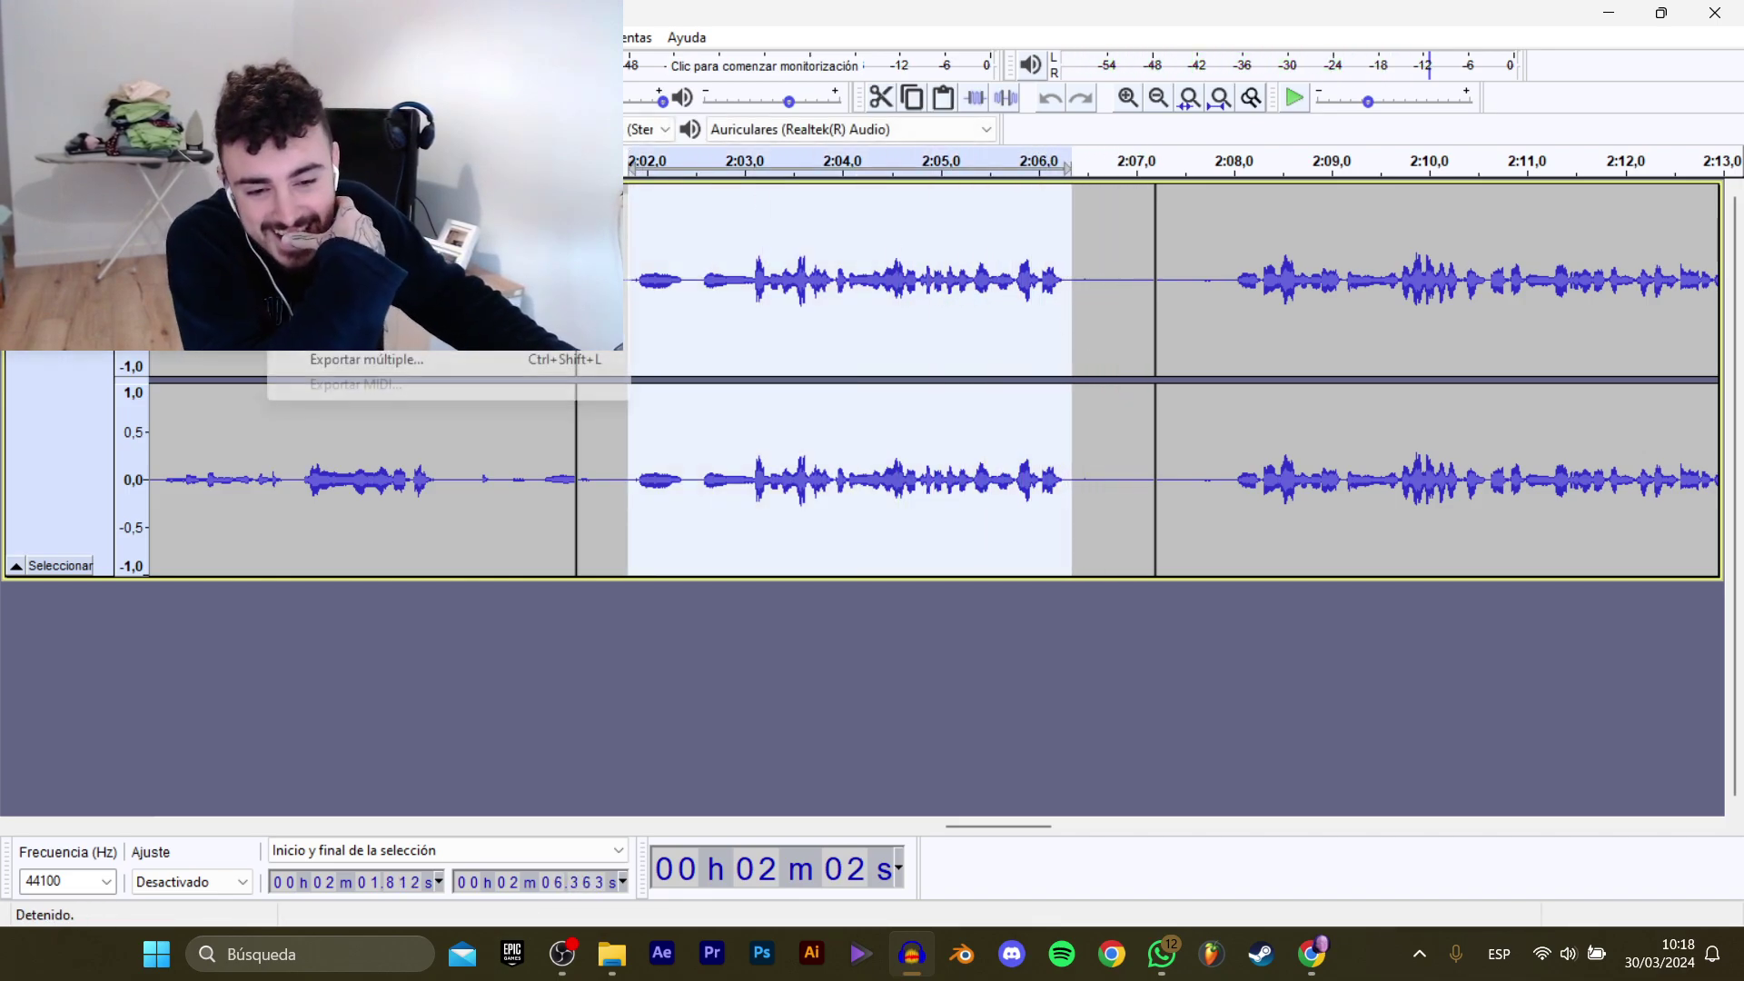
pyautogui.click(382, 308)
pyautogui.click(364, 228)
pyautogui.click(433, 472)
pyautogui.click(436, 474)
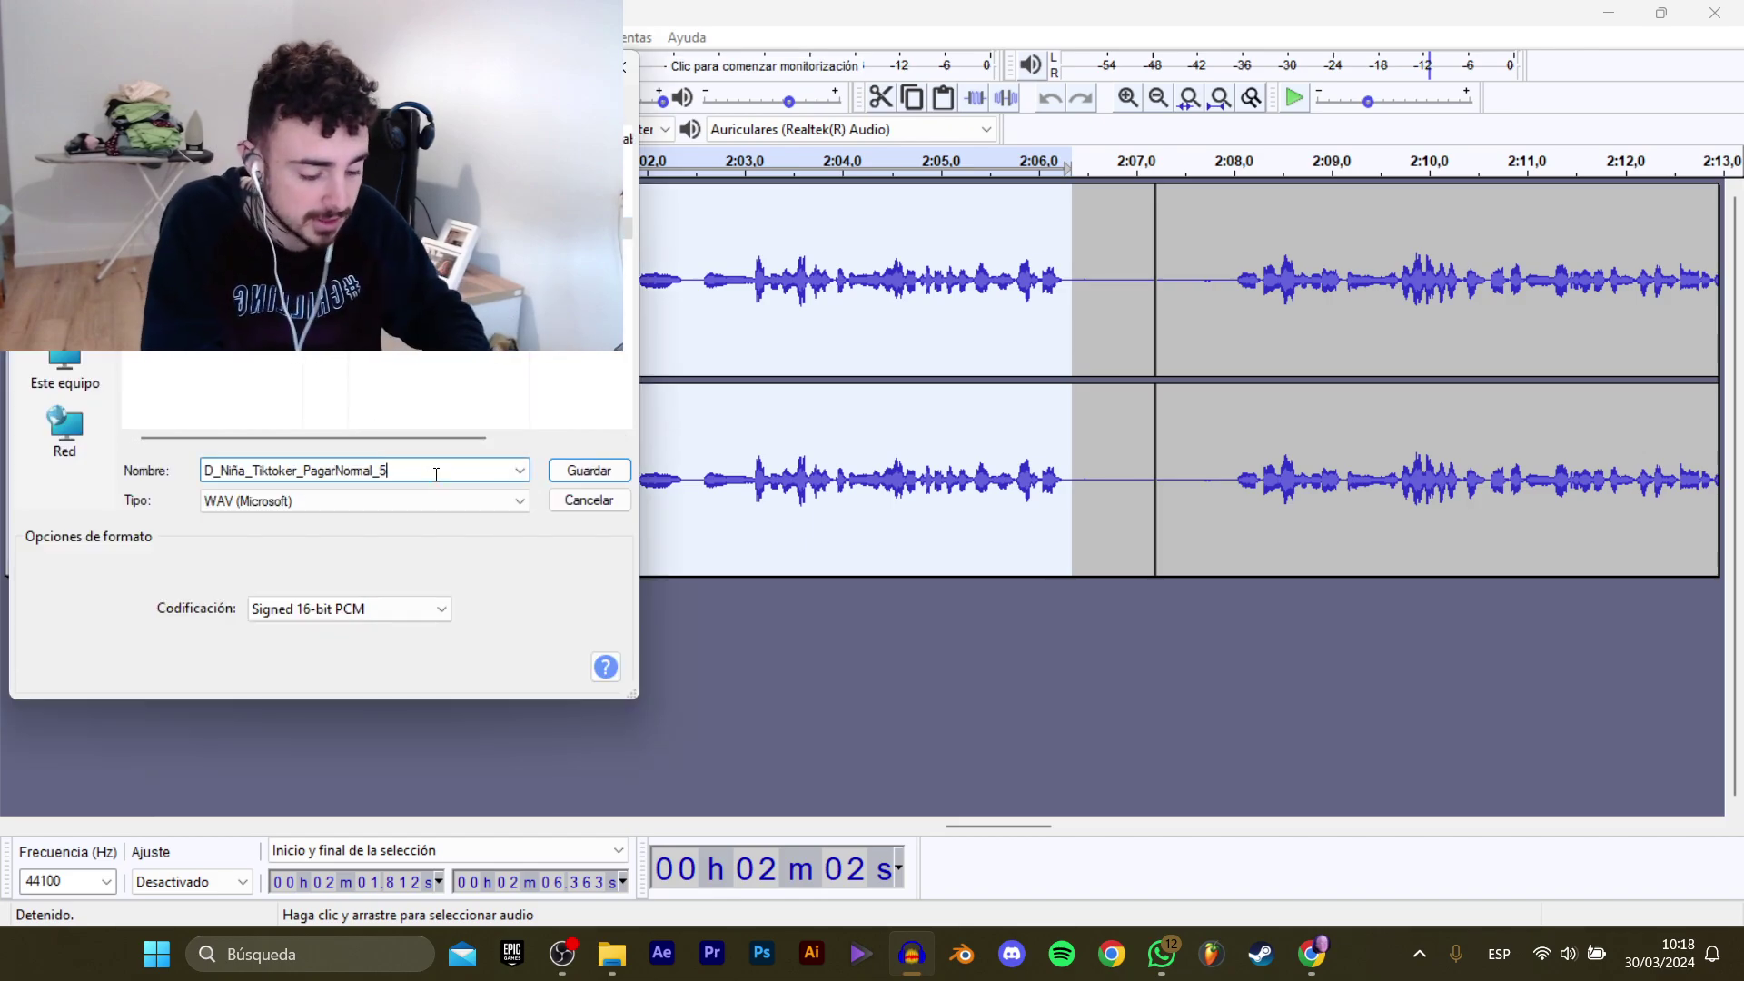
pyautogui.press('Return')
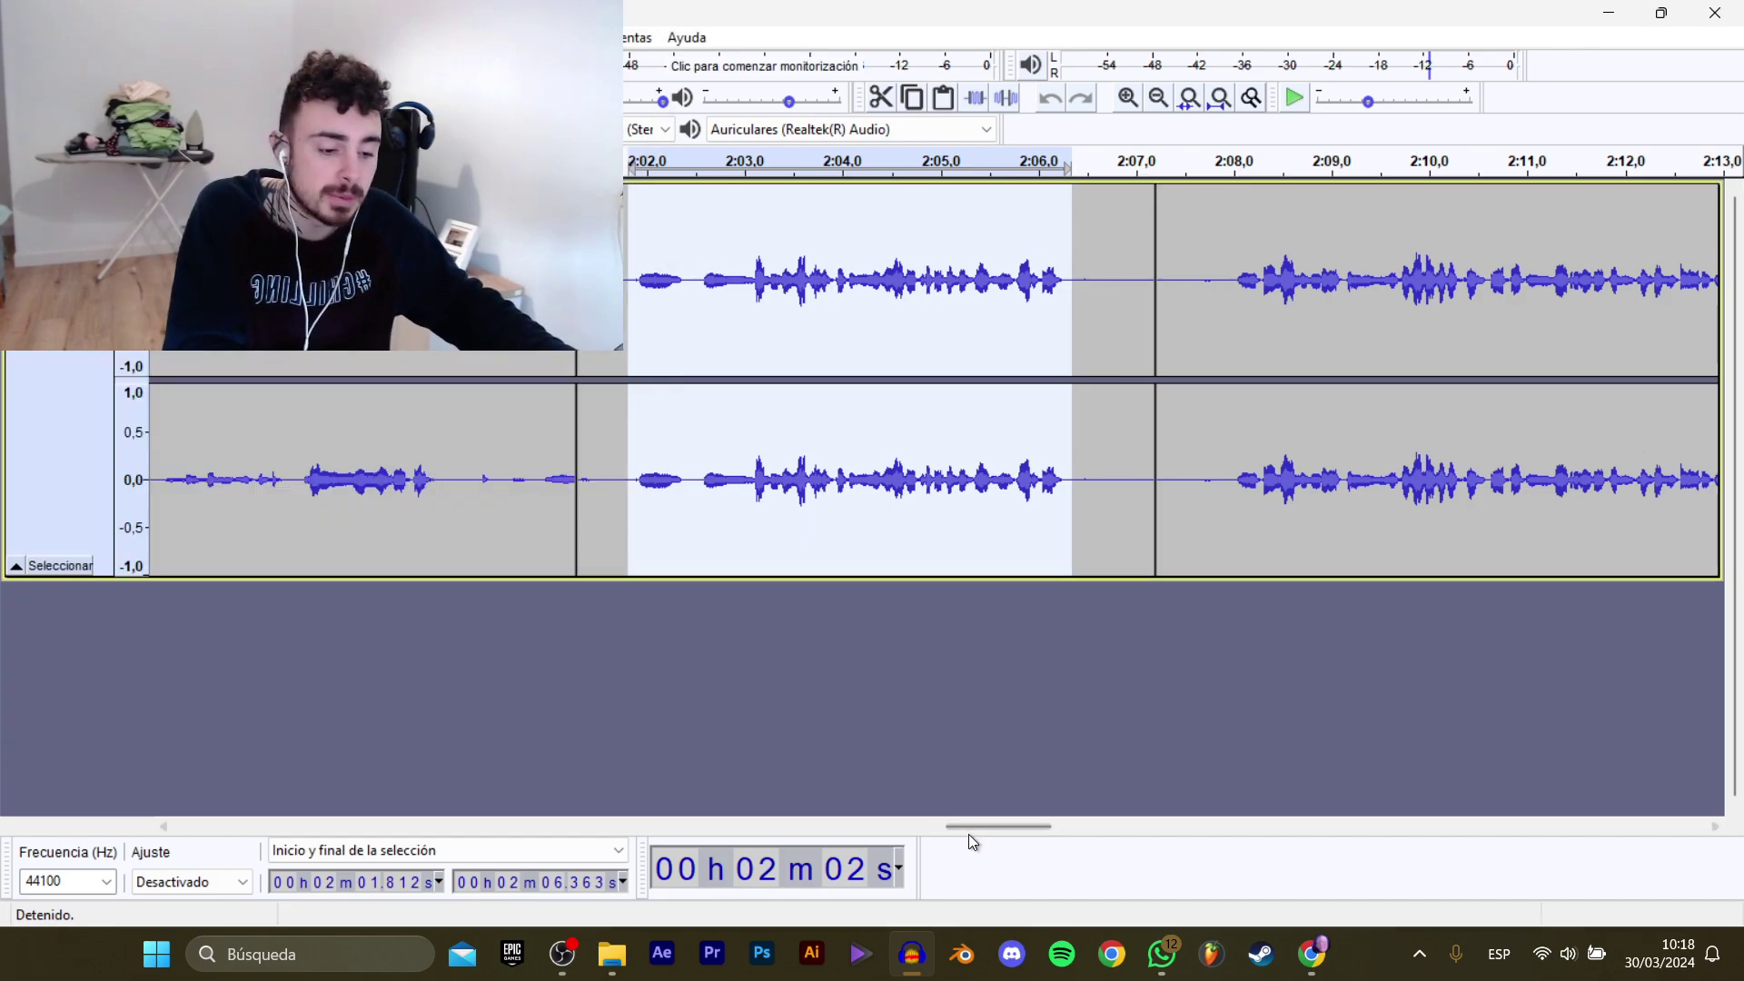
# Listen to the line at about 2:07.9–2:14.2 and export that selection as the next numbered D_Niña_Tiktoker_PagarNormal WAV file.
pyautogui.moveTo(963, 832); pyautogui.dragTo(1011, 829)
pyautogui.click(555, 314)
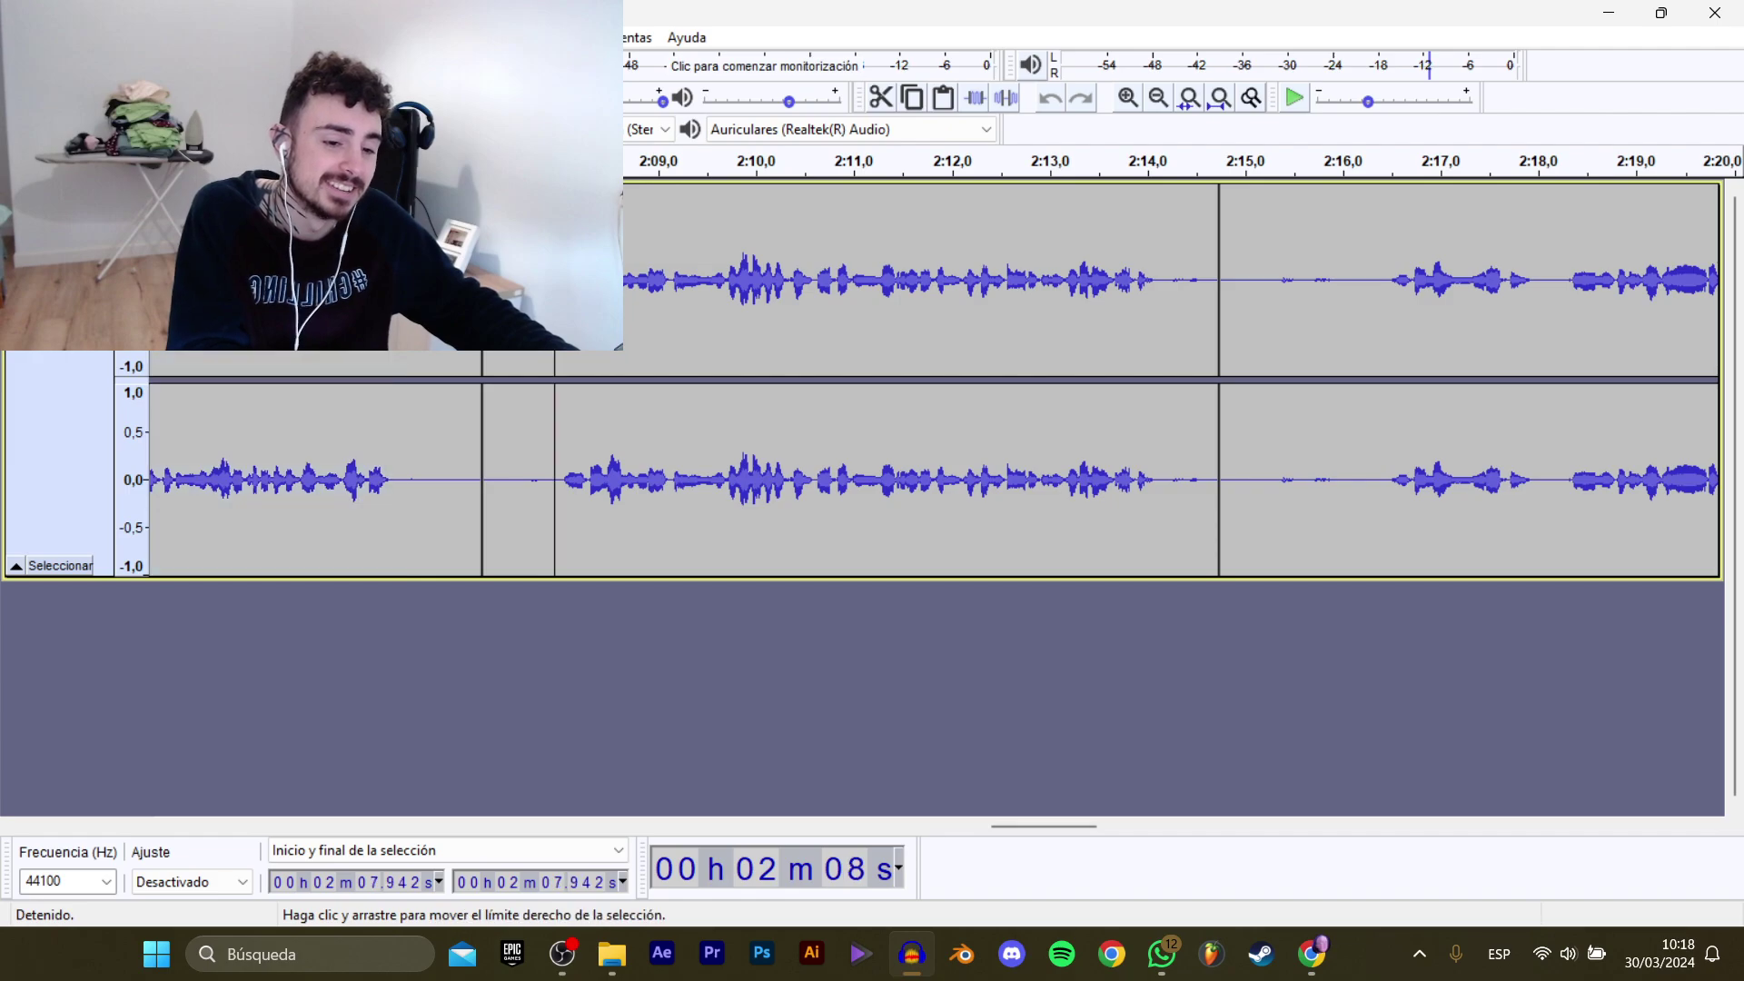
pyautogui.press('space')
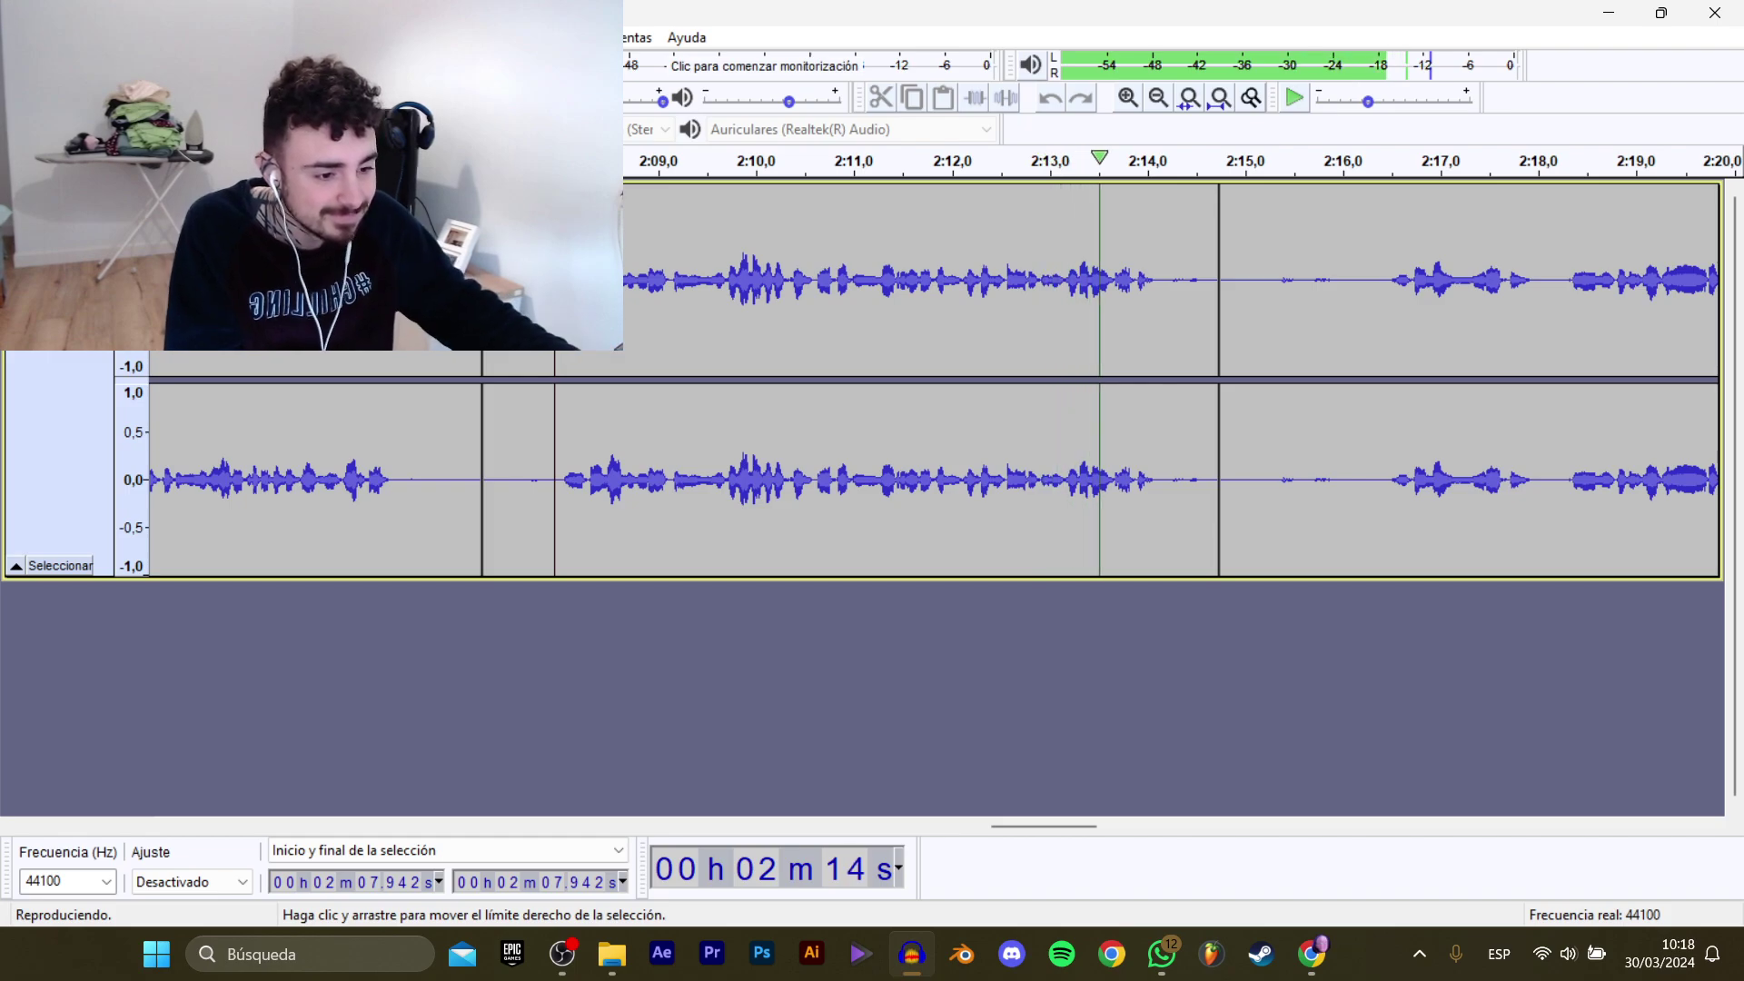
pyautogui.press('space')
pyautogui.moveTo(555, 281); pyautogui.dragTo(1161, 292)
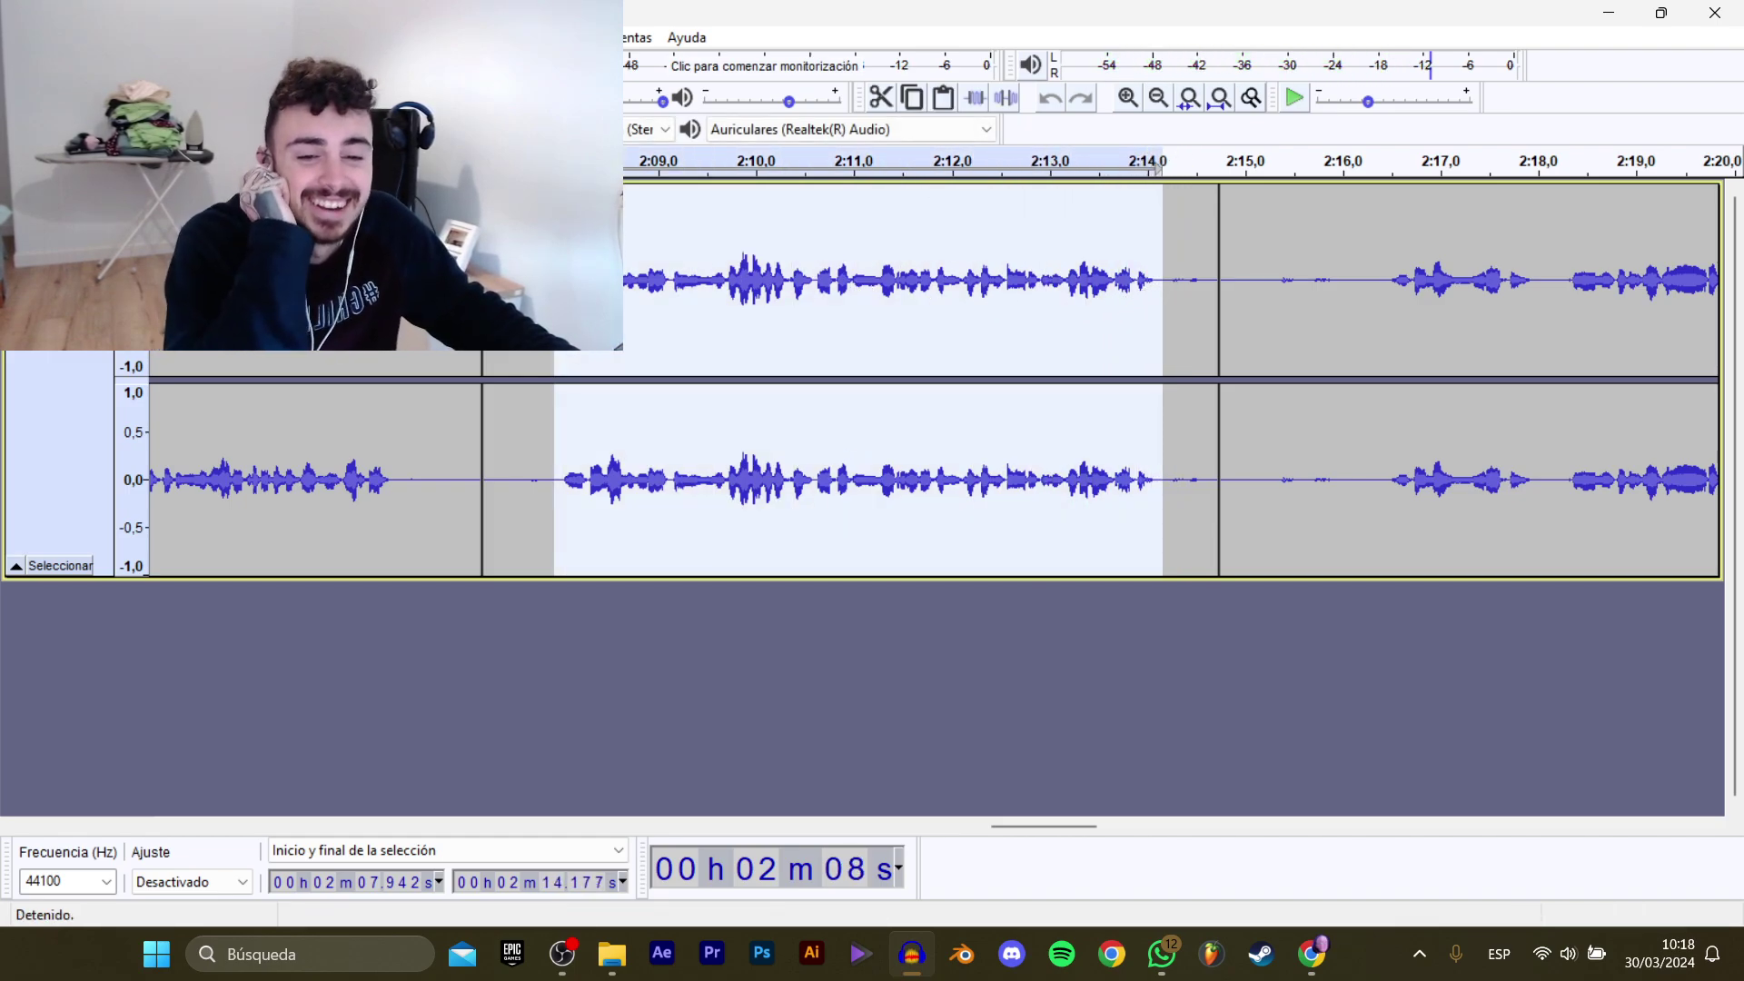
pyautogui.moveTo(100, 208)
pyautogui.click(390, 310)
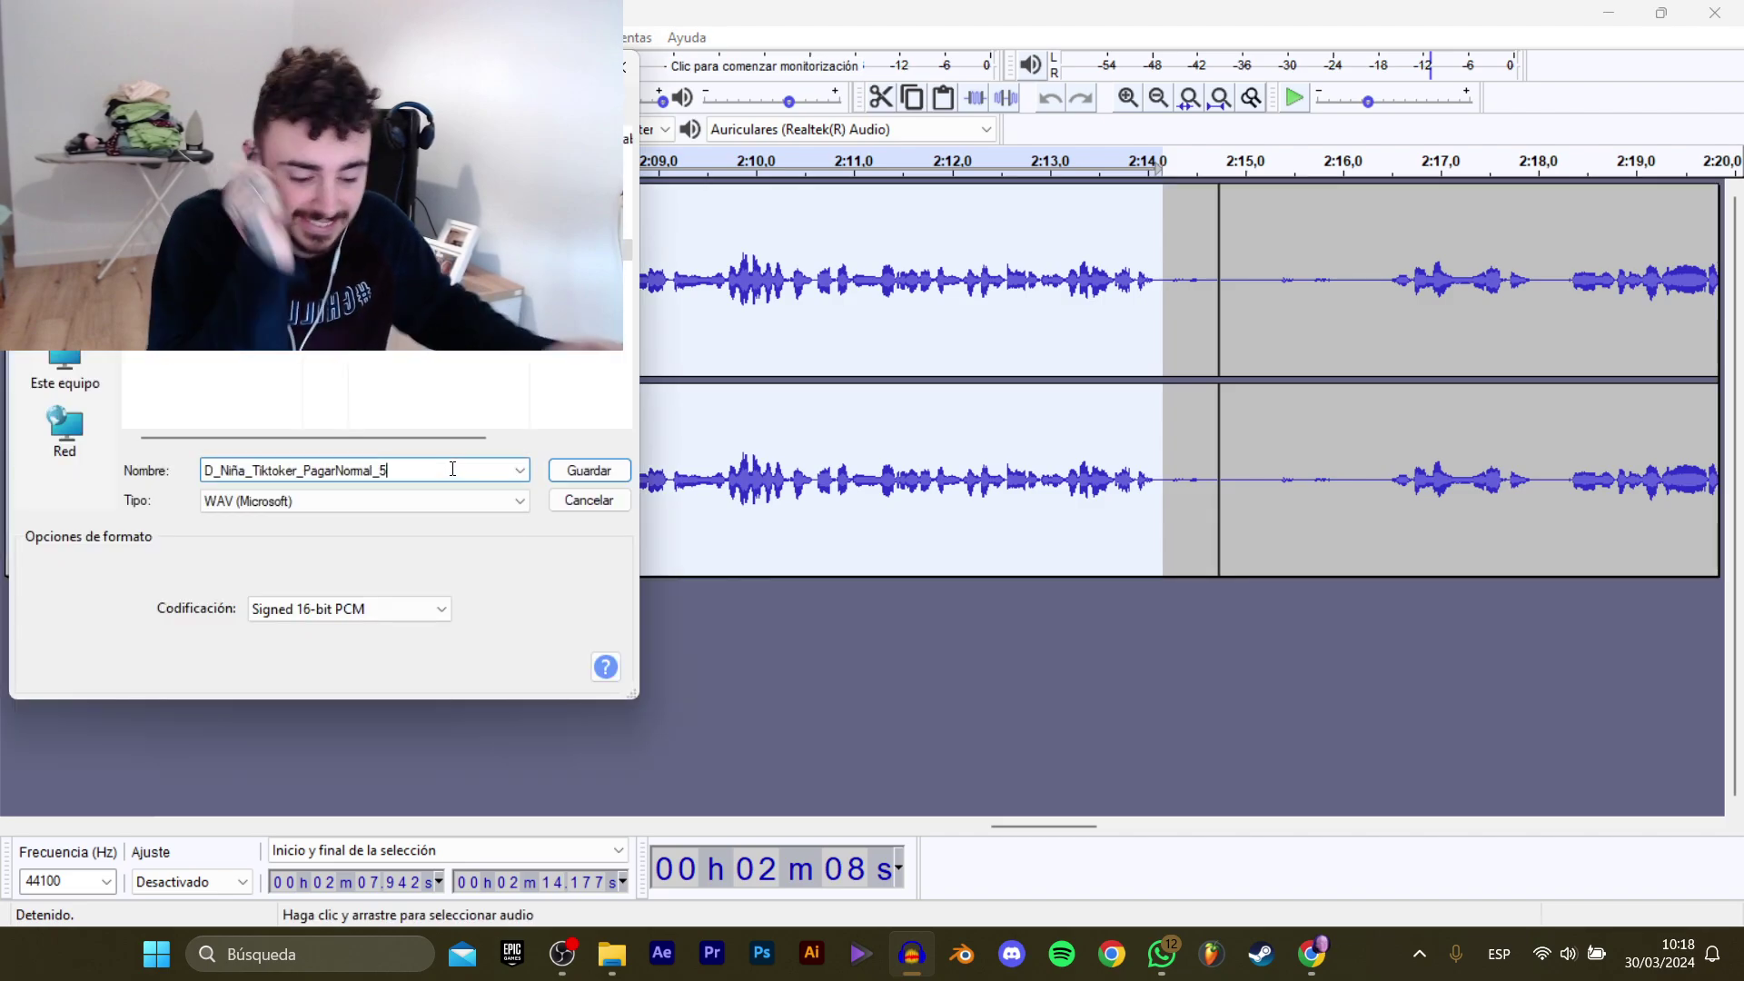
pyautogui.press('Return')
# Listen to the line at about 2:16.4–2:23.9 and export that selection as the WAV file D_Niña_Tiktoker_PagarNormal_7.
pyautogui.moveTo(1044, 830); pyautogui.dragTo(1110, 828)
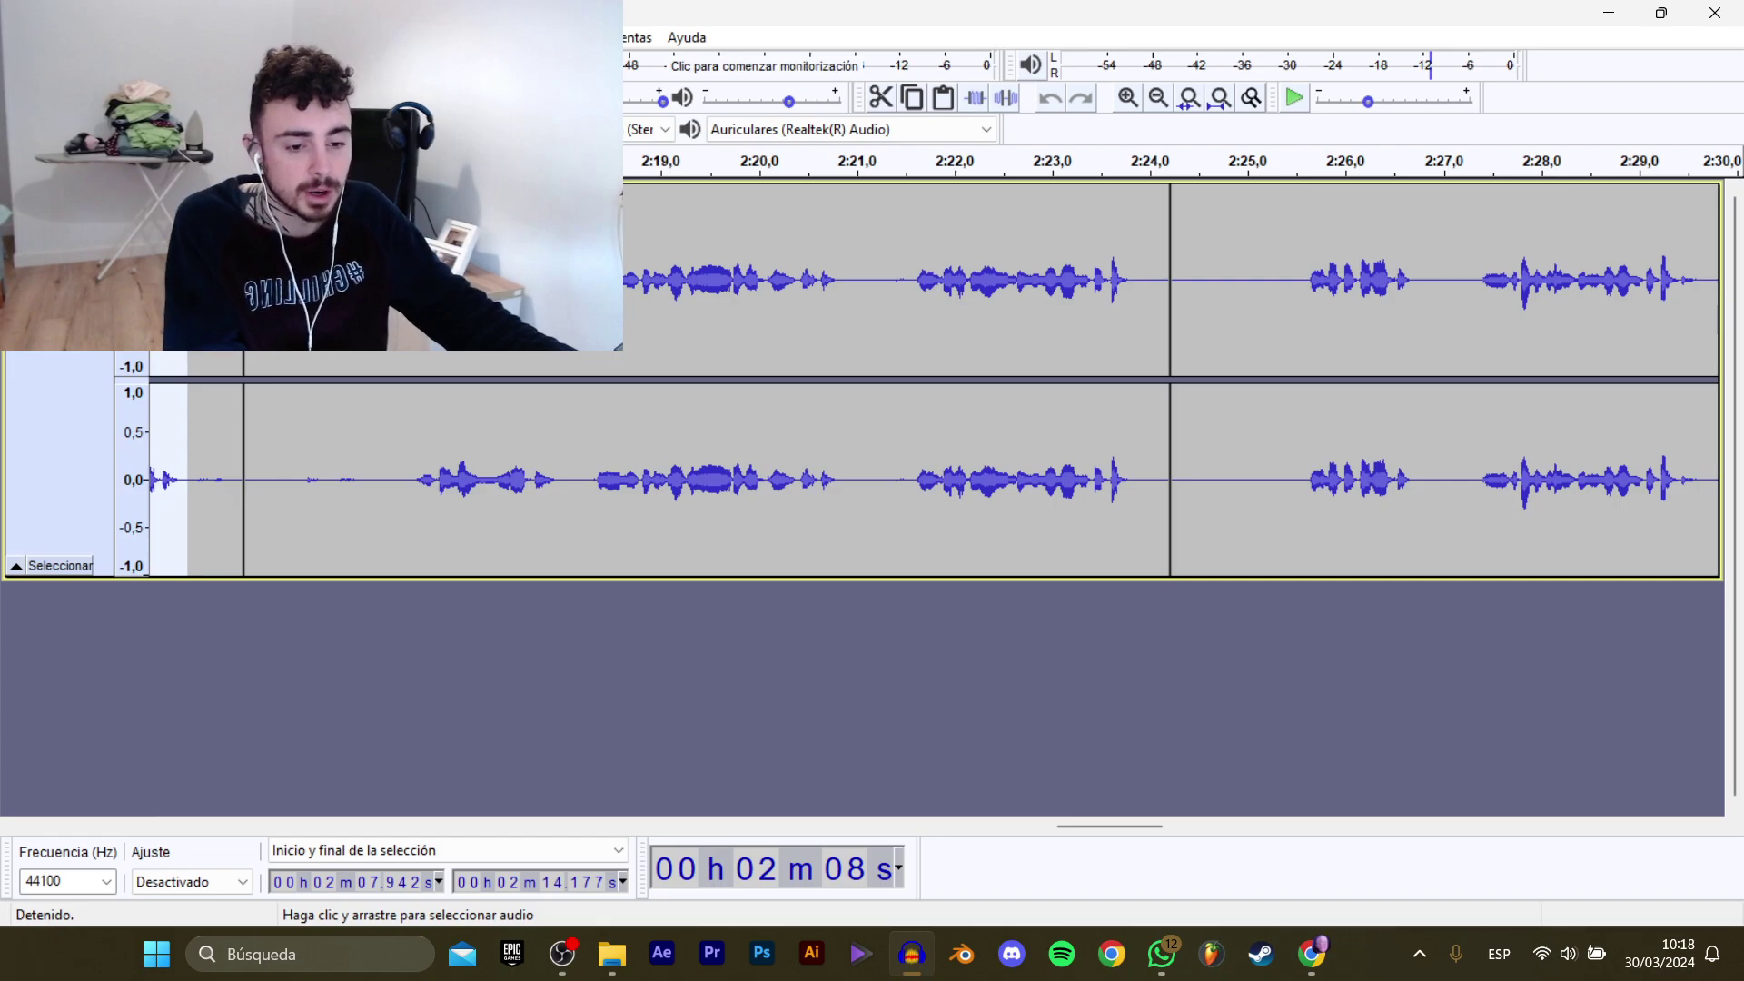
pyautogui.click(408, 318)
pyautogui.press('space')
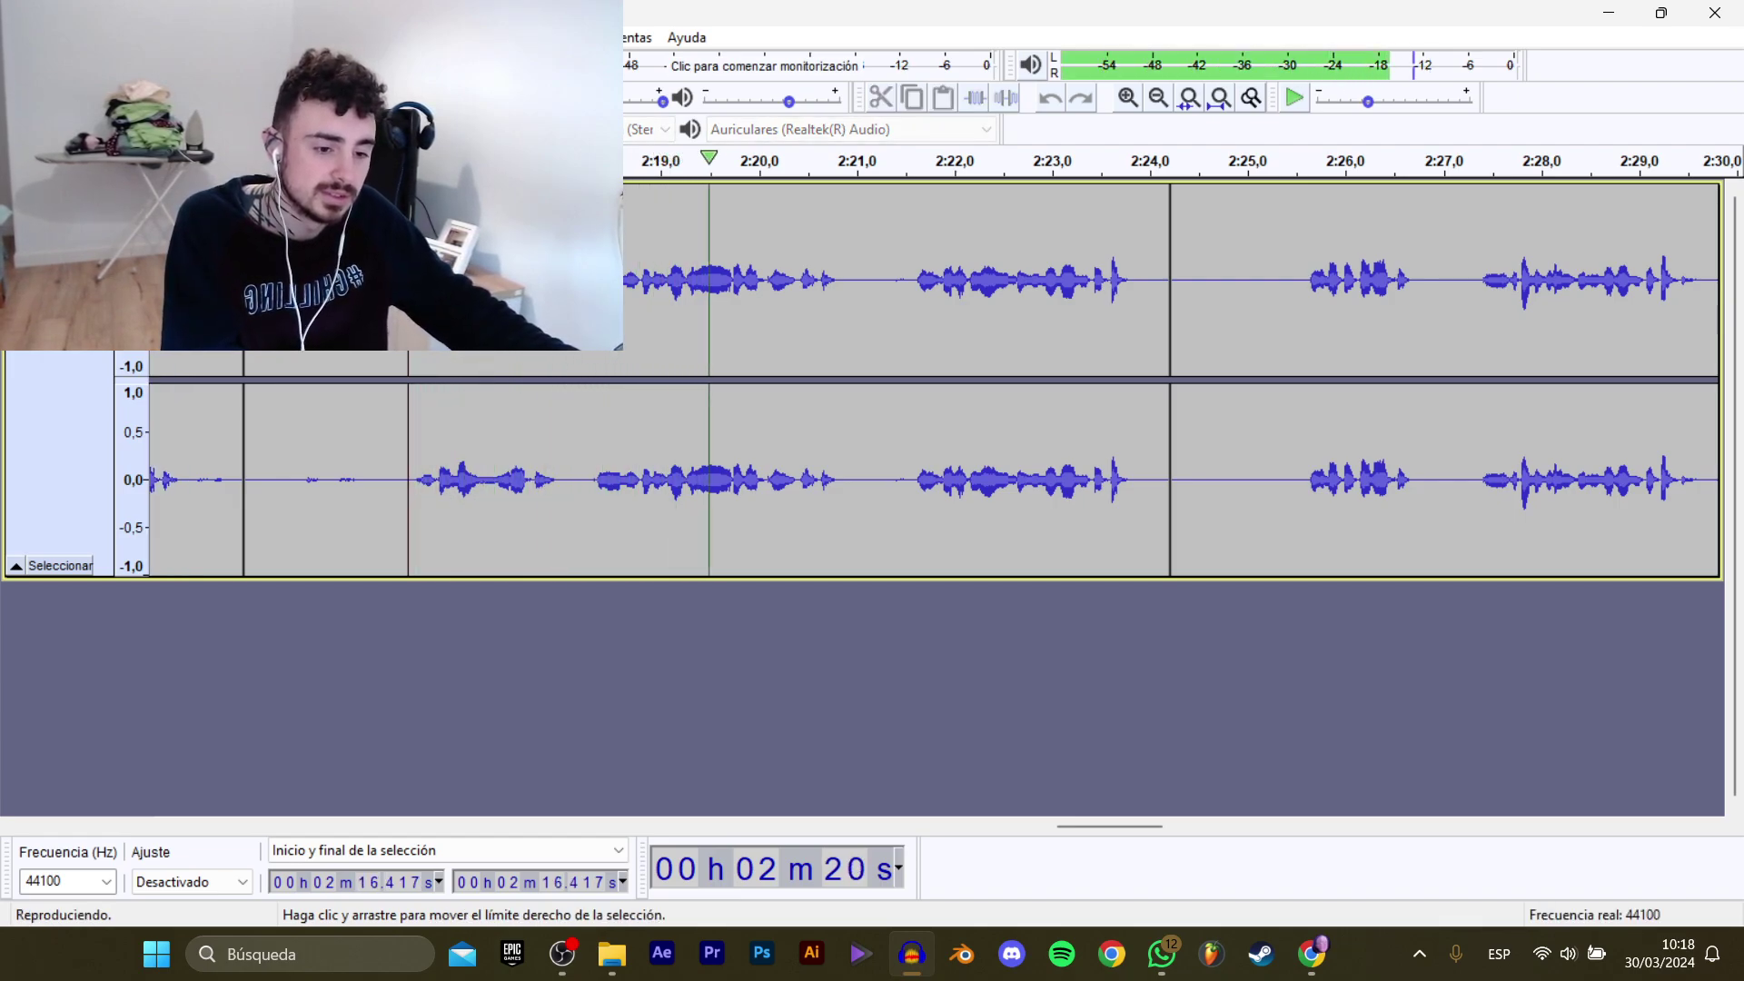
pyautogui.moveTo(408, 318); pyautogui.dragTo(1139, 297)
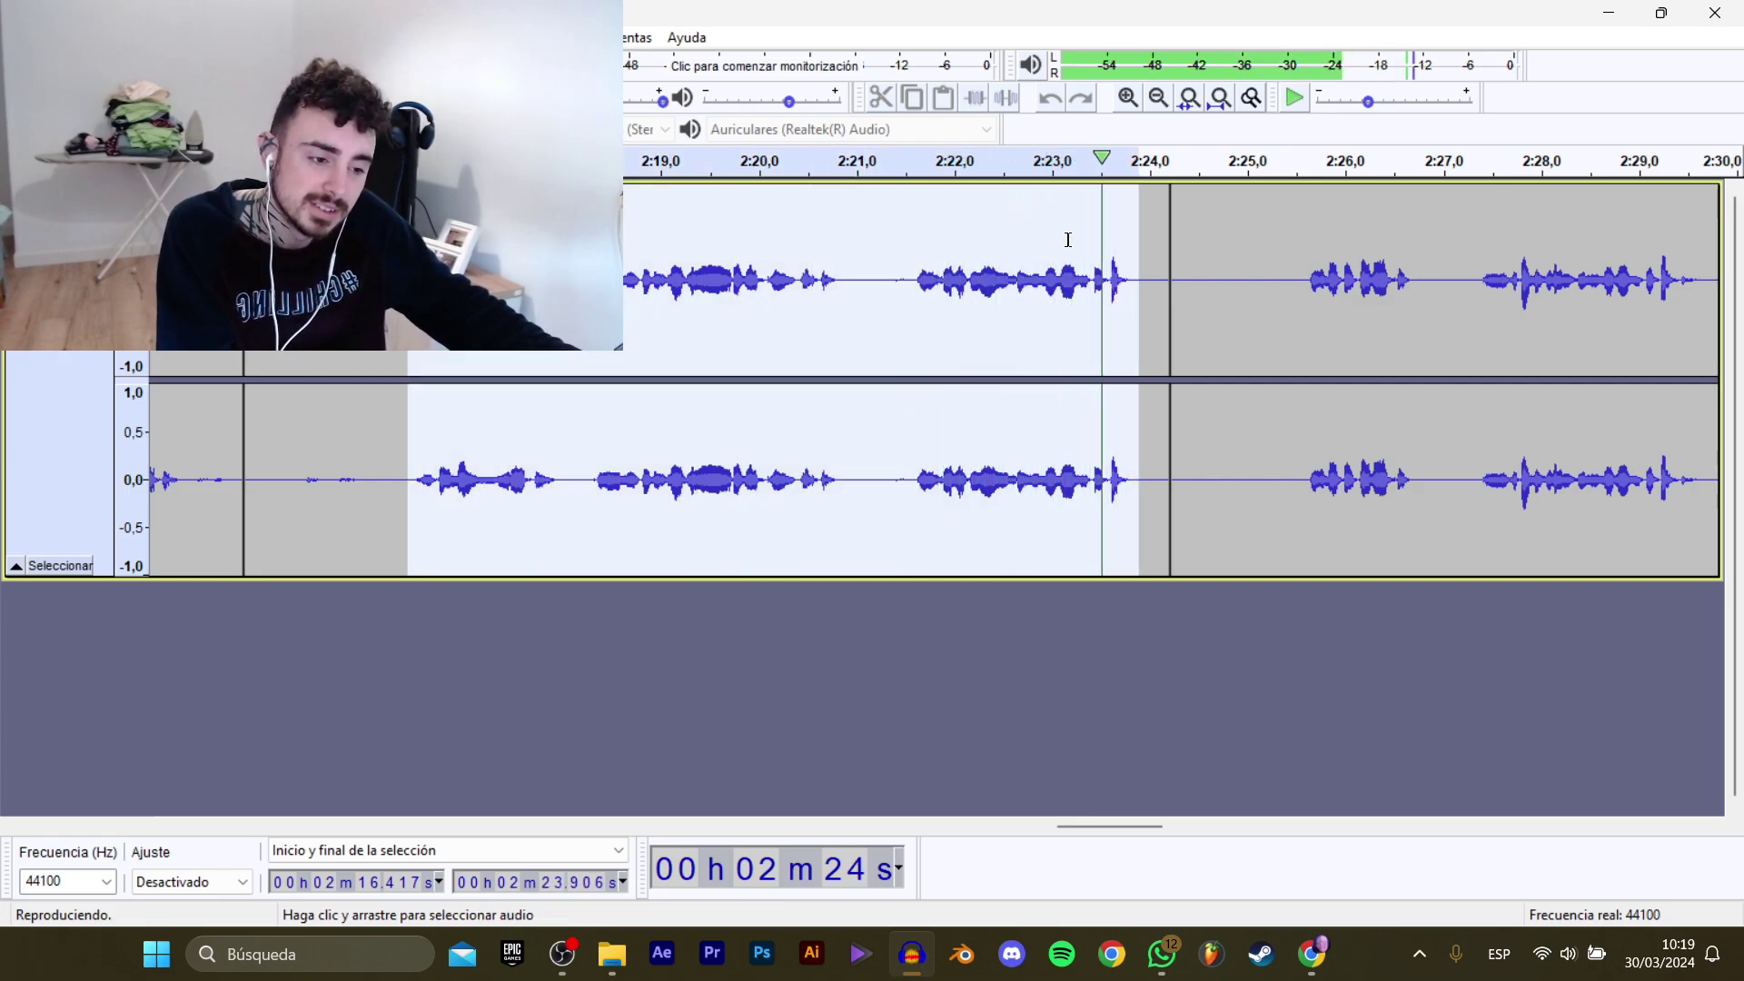
pyautogui.moveTo(100, 203)
pyautogui.click(390, 312)
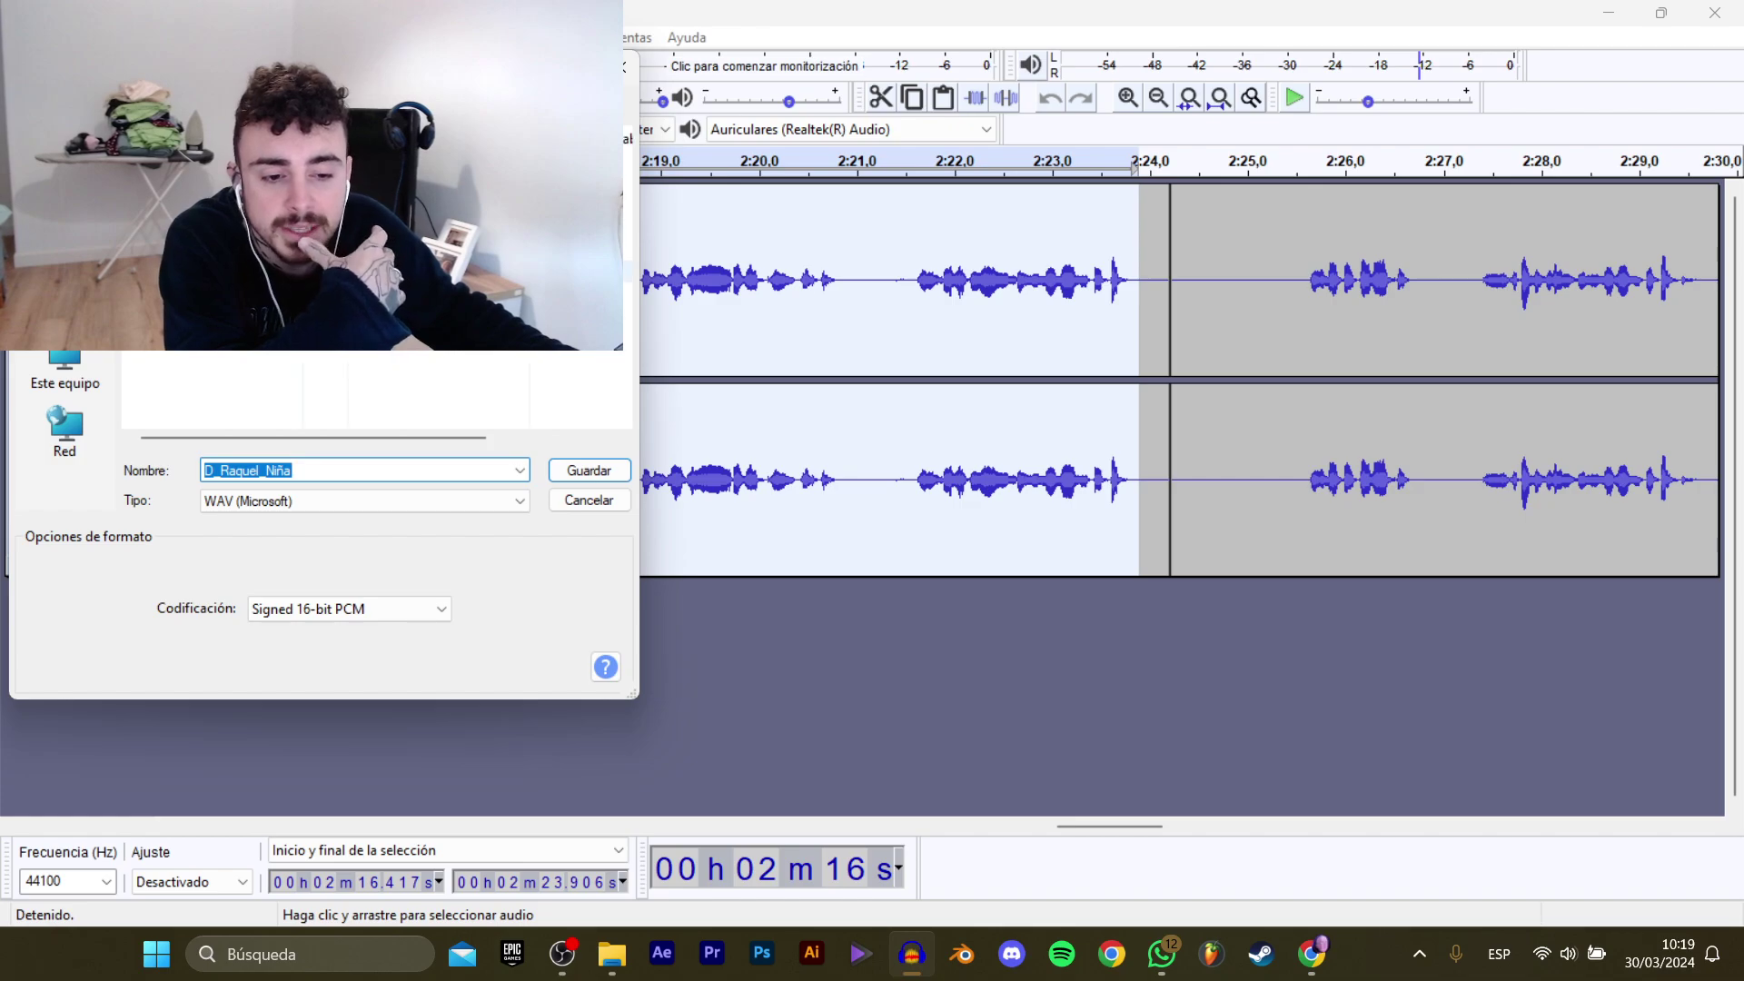
pyautogui.click(456, 466)
pyautogui.press('BackSpace')
pyautogui.write('7')
pyautogui.press('Return')
# Listen to the line at about 2:25.6–2:29.7 and export that selection as the WAV file D_Niña_Tiktoker_PagarNormal_8.
pyautogui.click(1306, 261)
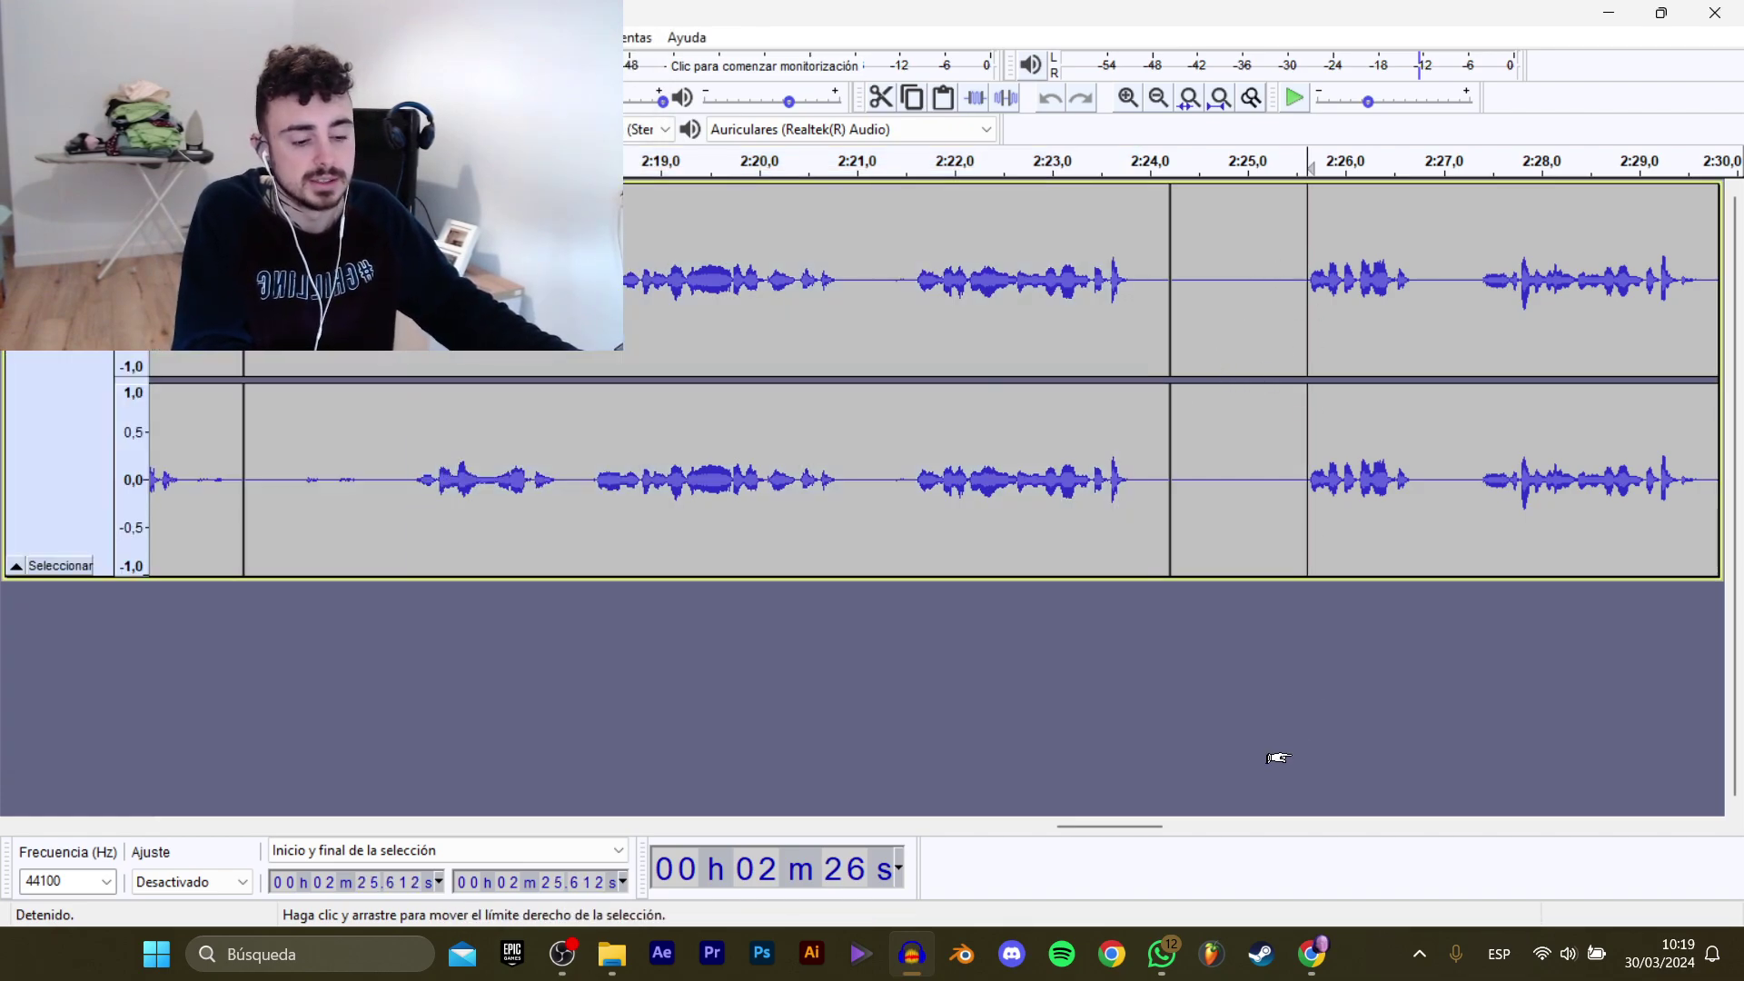
pyautogui.press('space')
pyautogui.moveTo(1141, 825); pyautogui.dragTo(1168, 792)
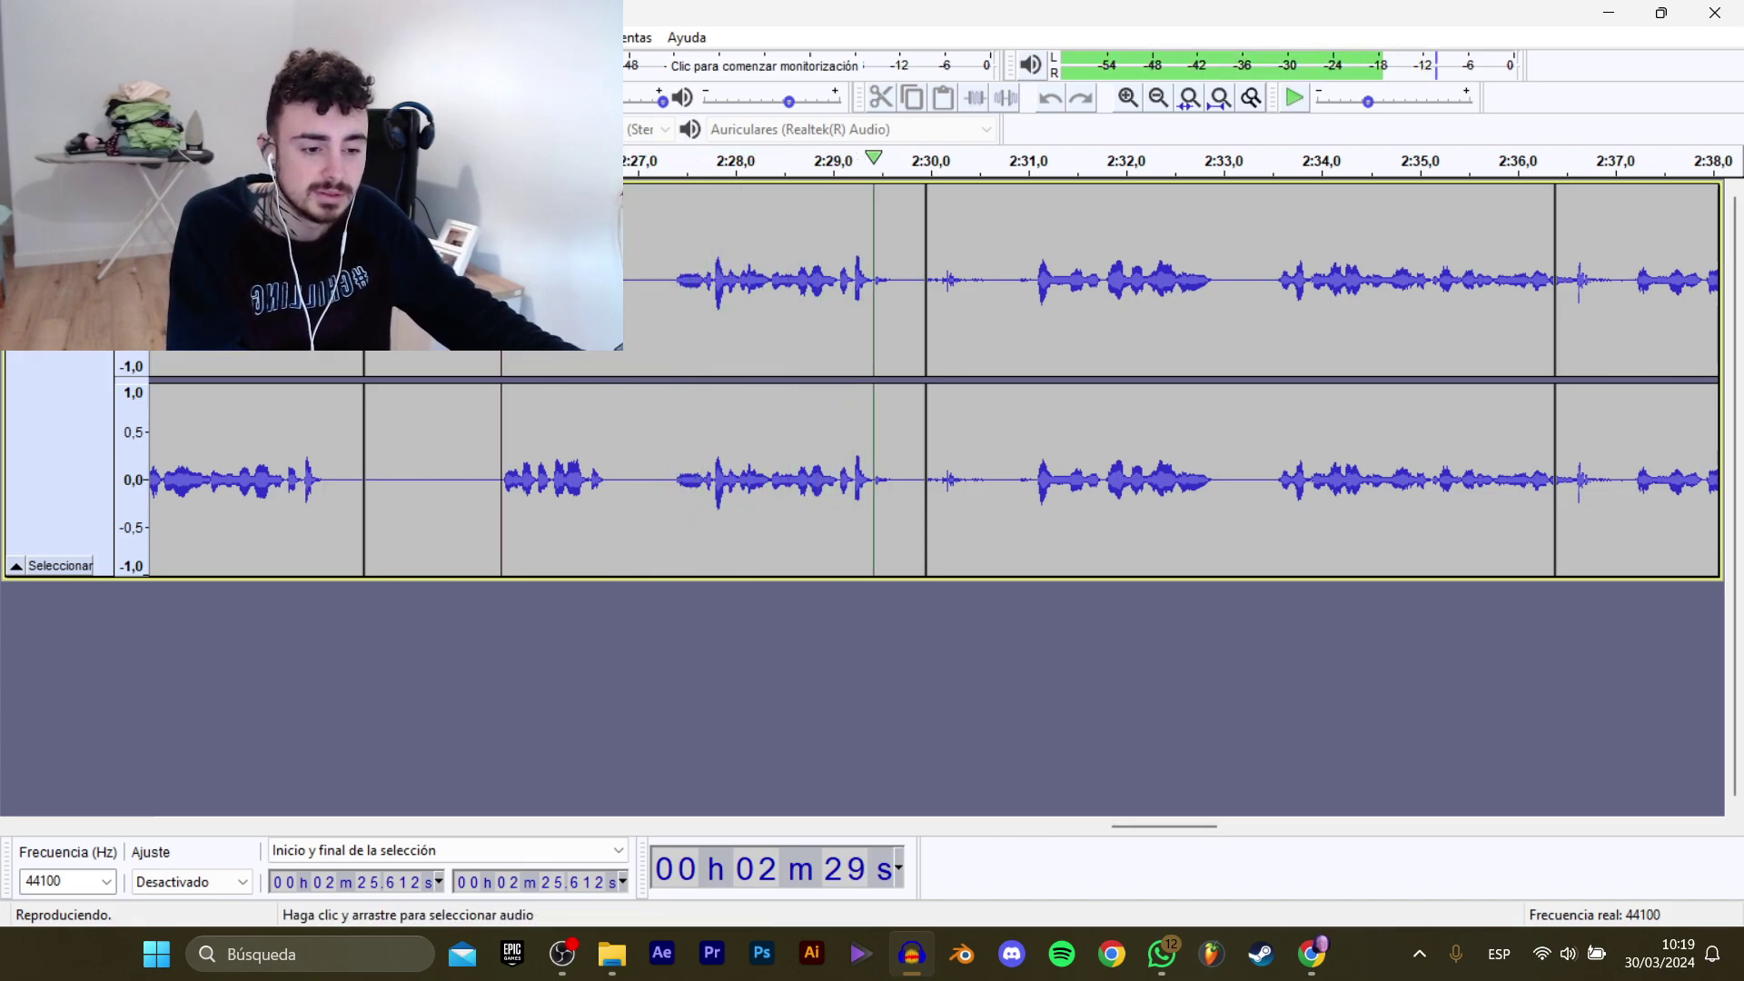
pyautogui.press('space')
pyautogui.moveTo(498, 472); pyautogui.dragTo(899, 472)
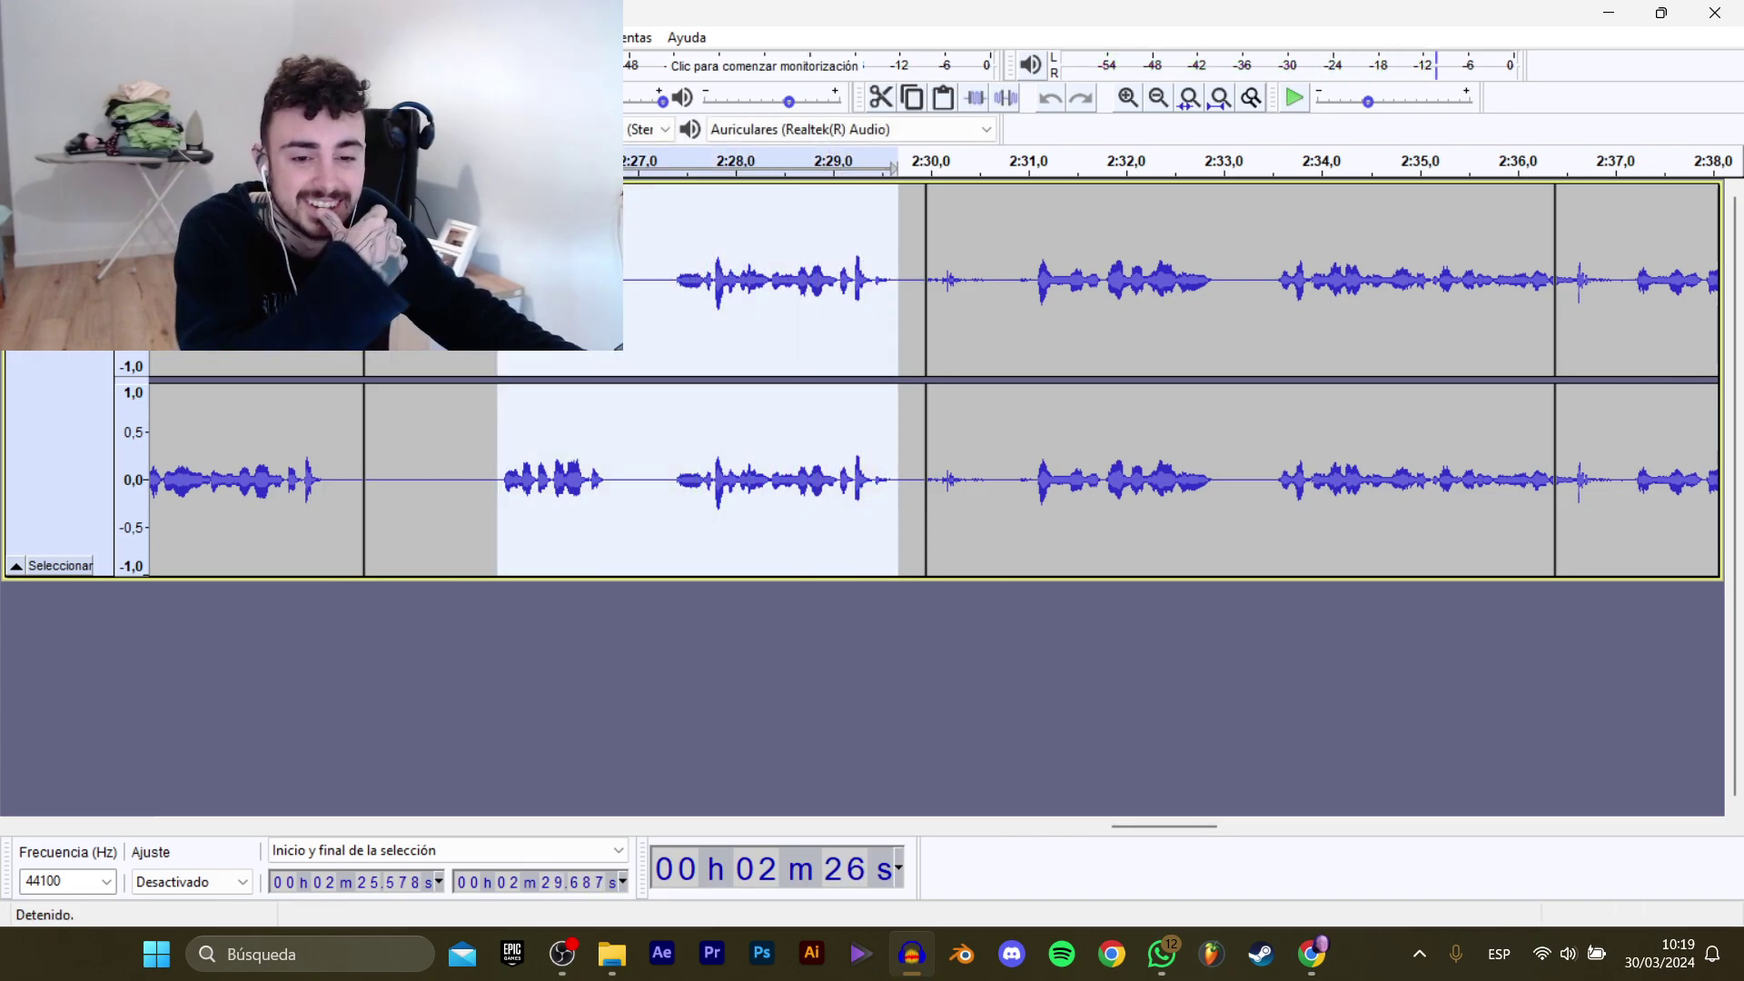
pyautogui.moveTo(109, 204)
pyautogui.click(382, 311)
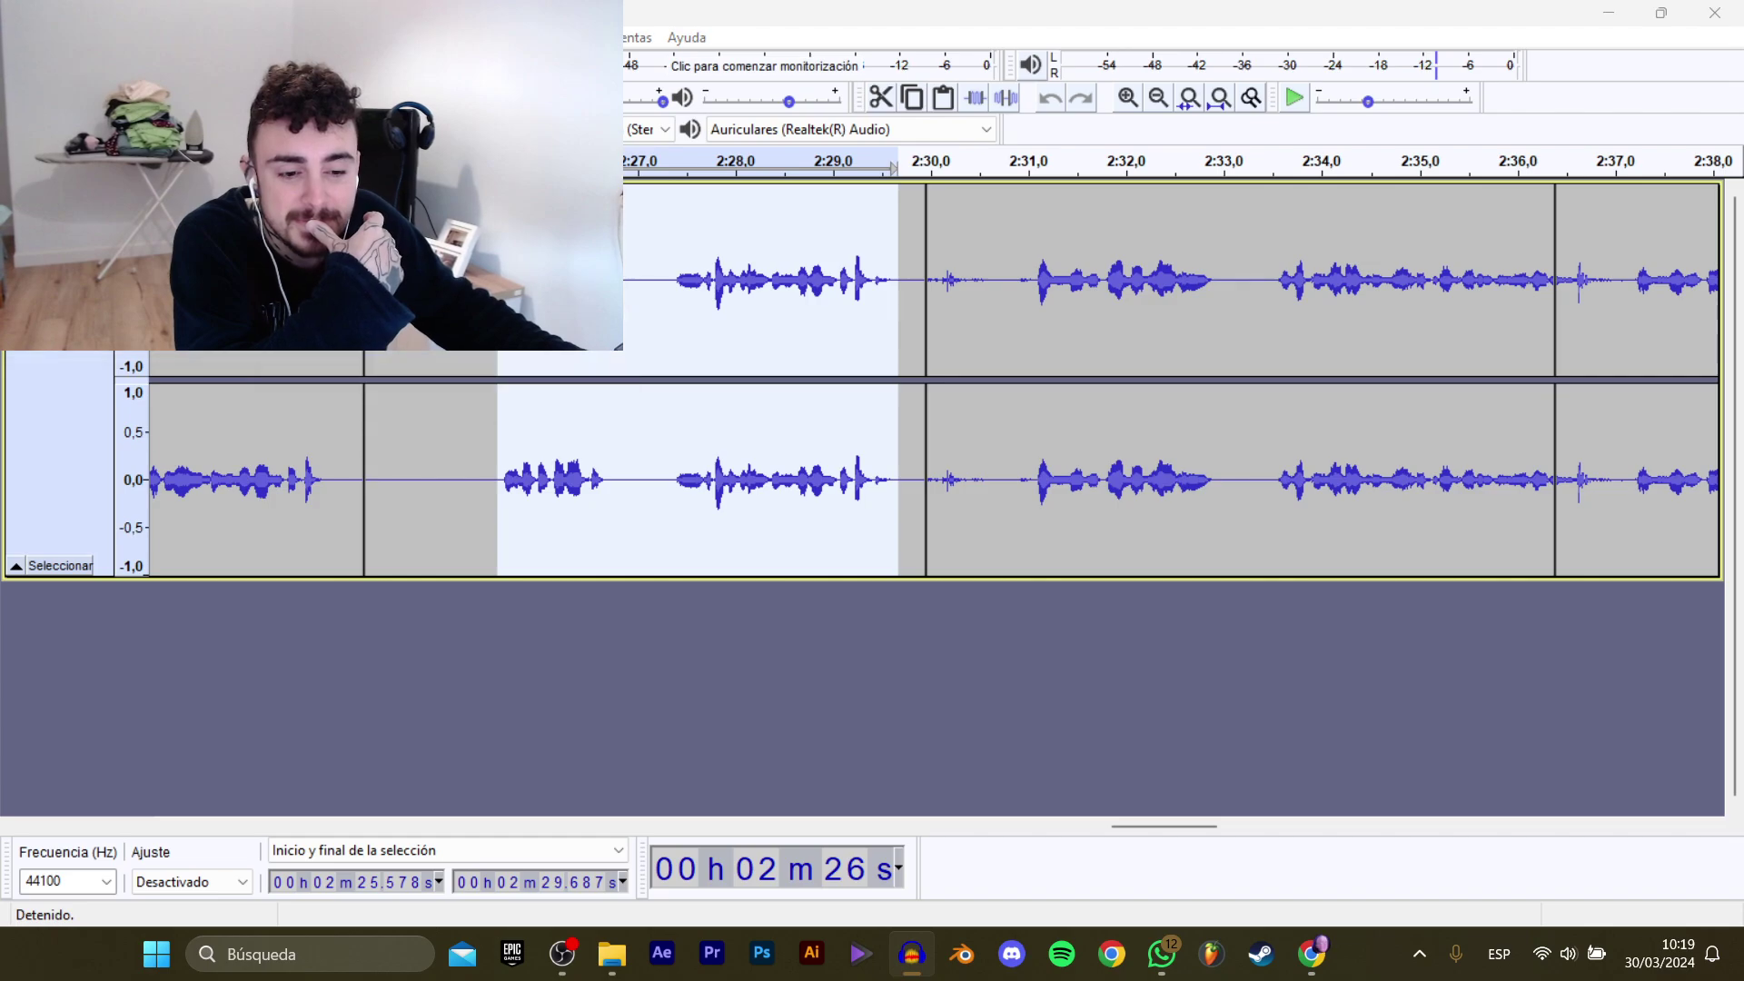
pyautogui.click(451, 471)
pyautogui.click(452, 472)
pyautogui.press('BackSpace')
pyautogui.write('8')
pyautogui.press('Return')
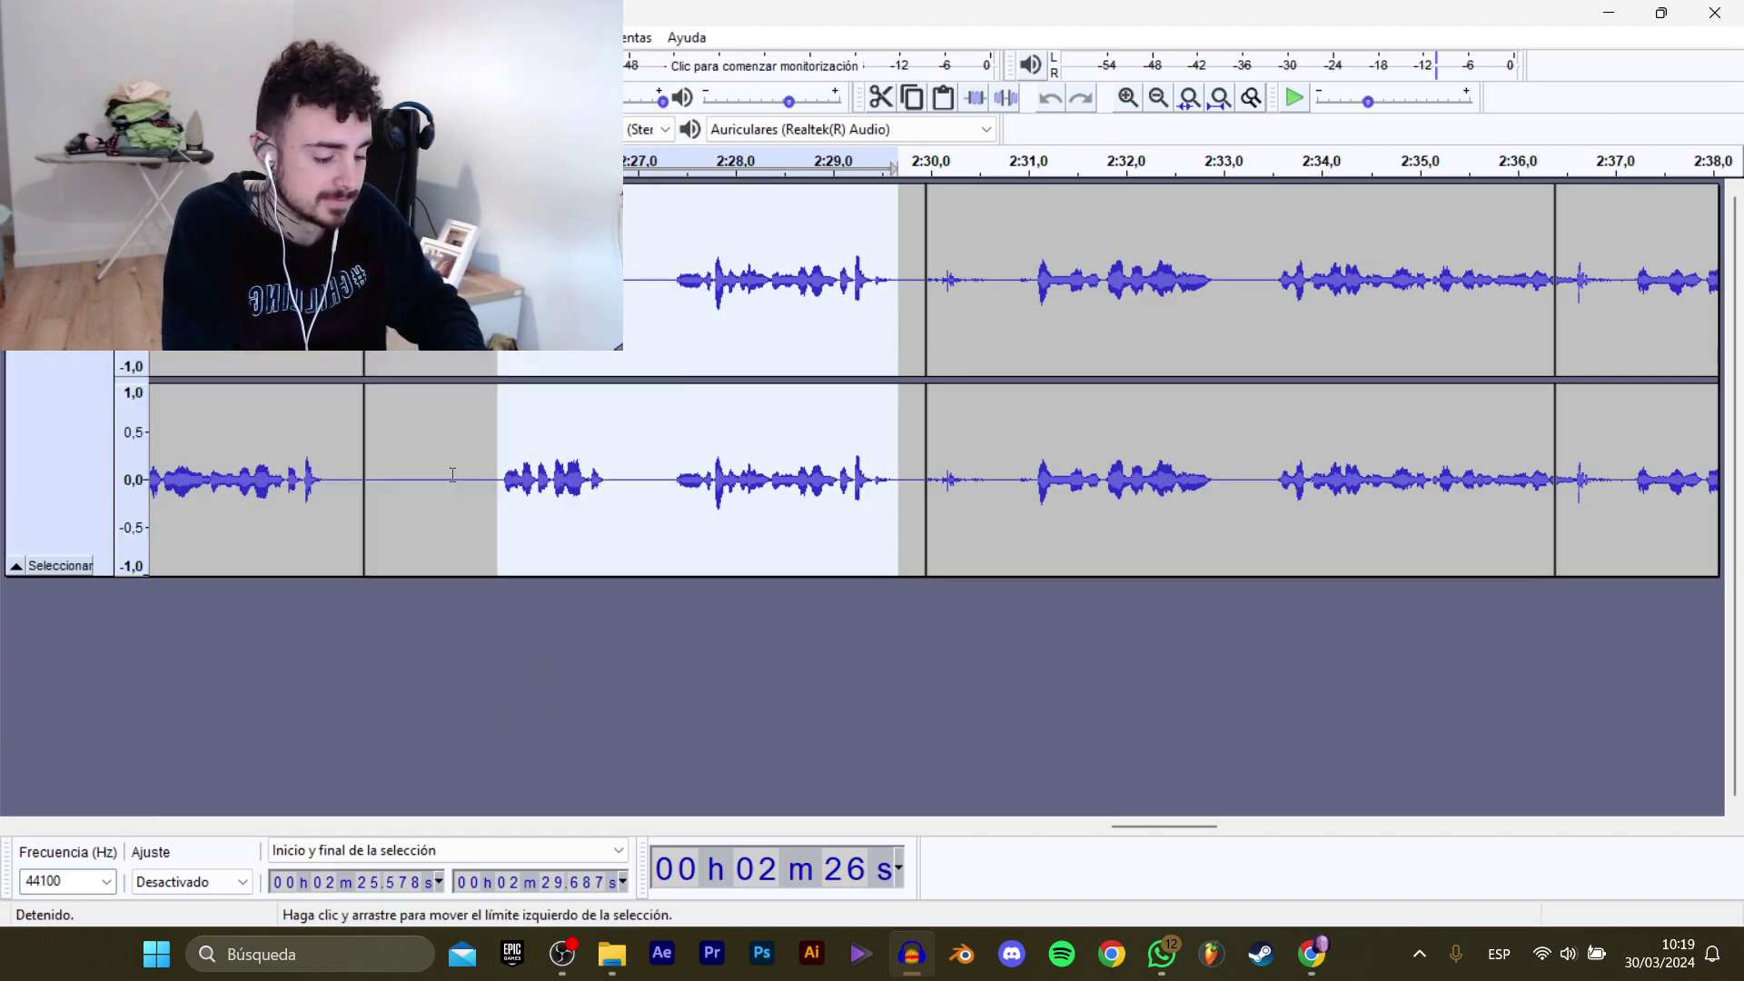
pyautogui.click(1140, 485)
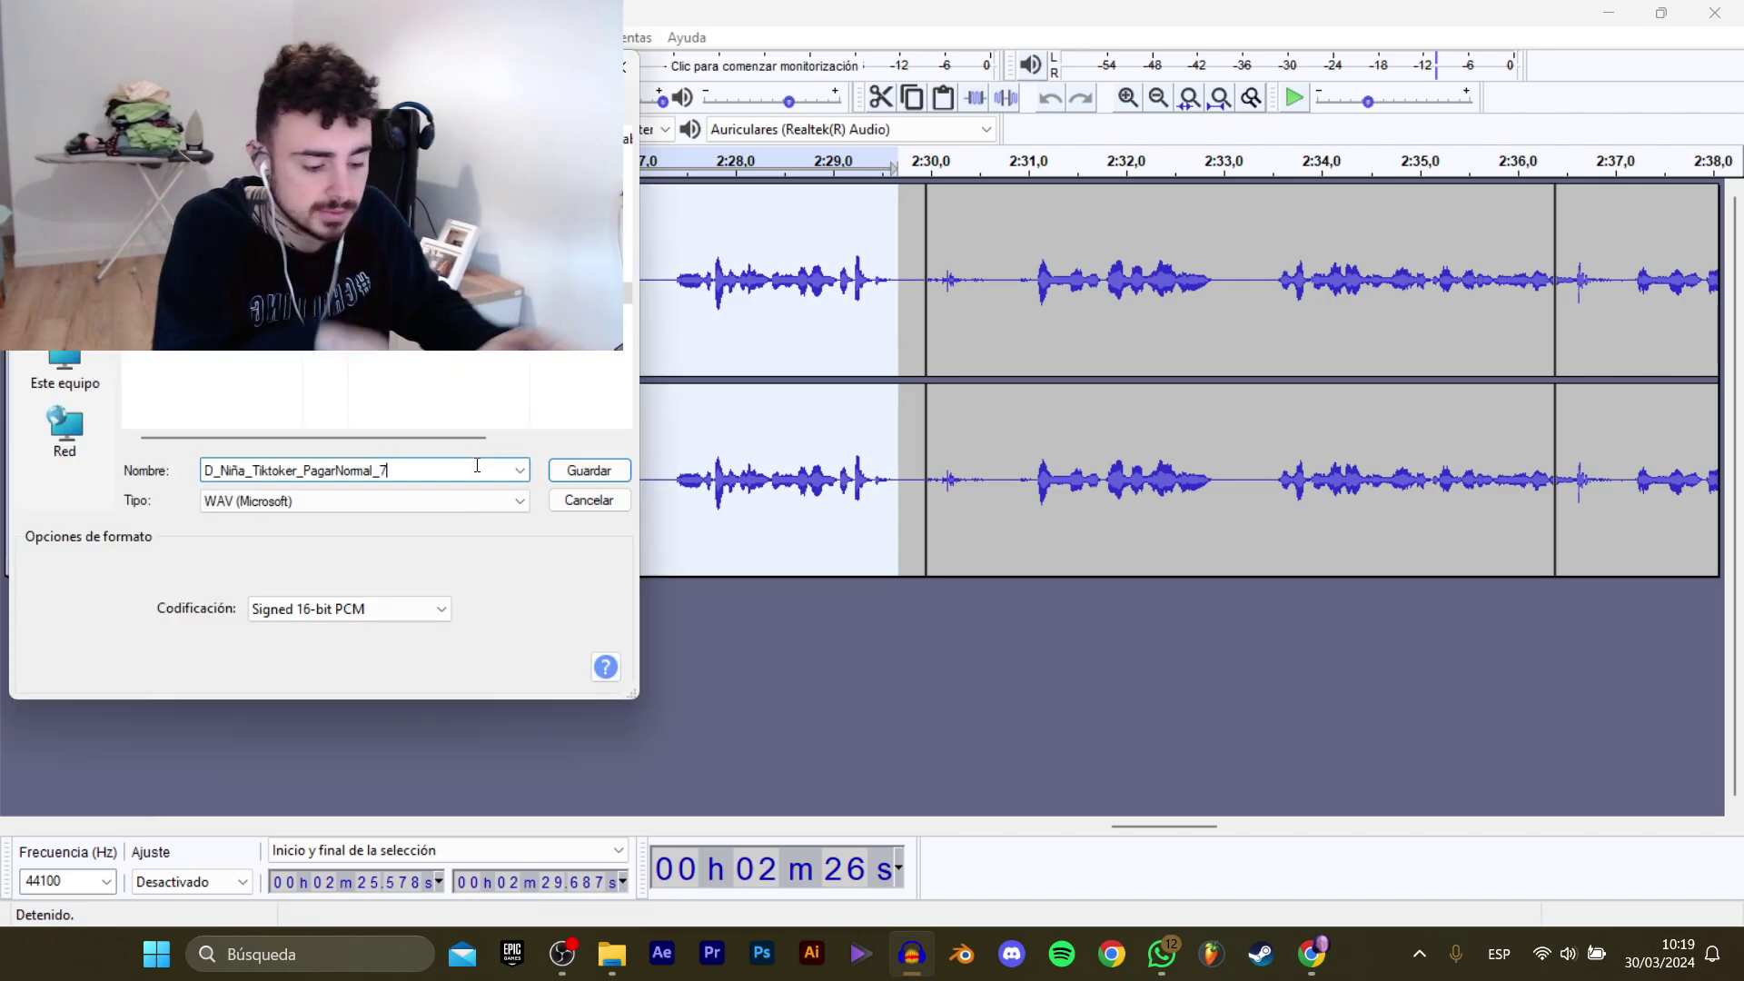
pyautogui.press('Return')
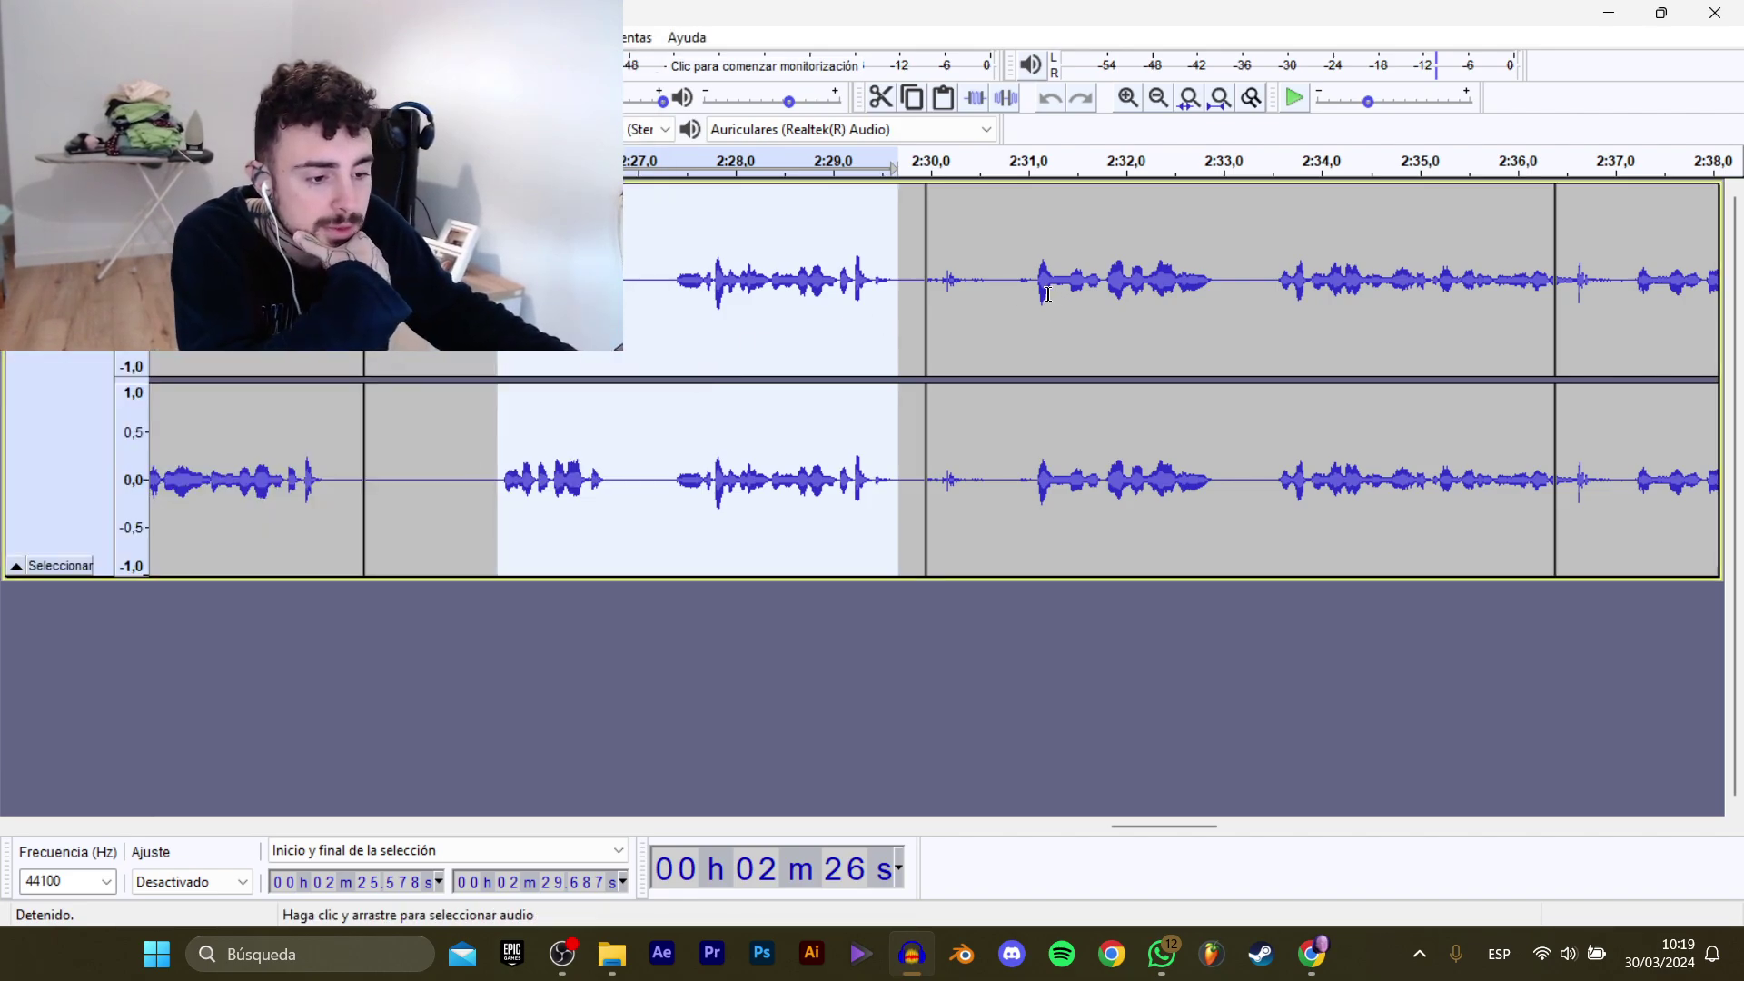
# Listen to the line starting at about 2:31.0 and the passage at about 2:37.2–2:46.
pyautogui.click(1038, 290)
pyautogui.moveTo(1146, 827); pyautogui.dragTo(1192, 825)
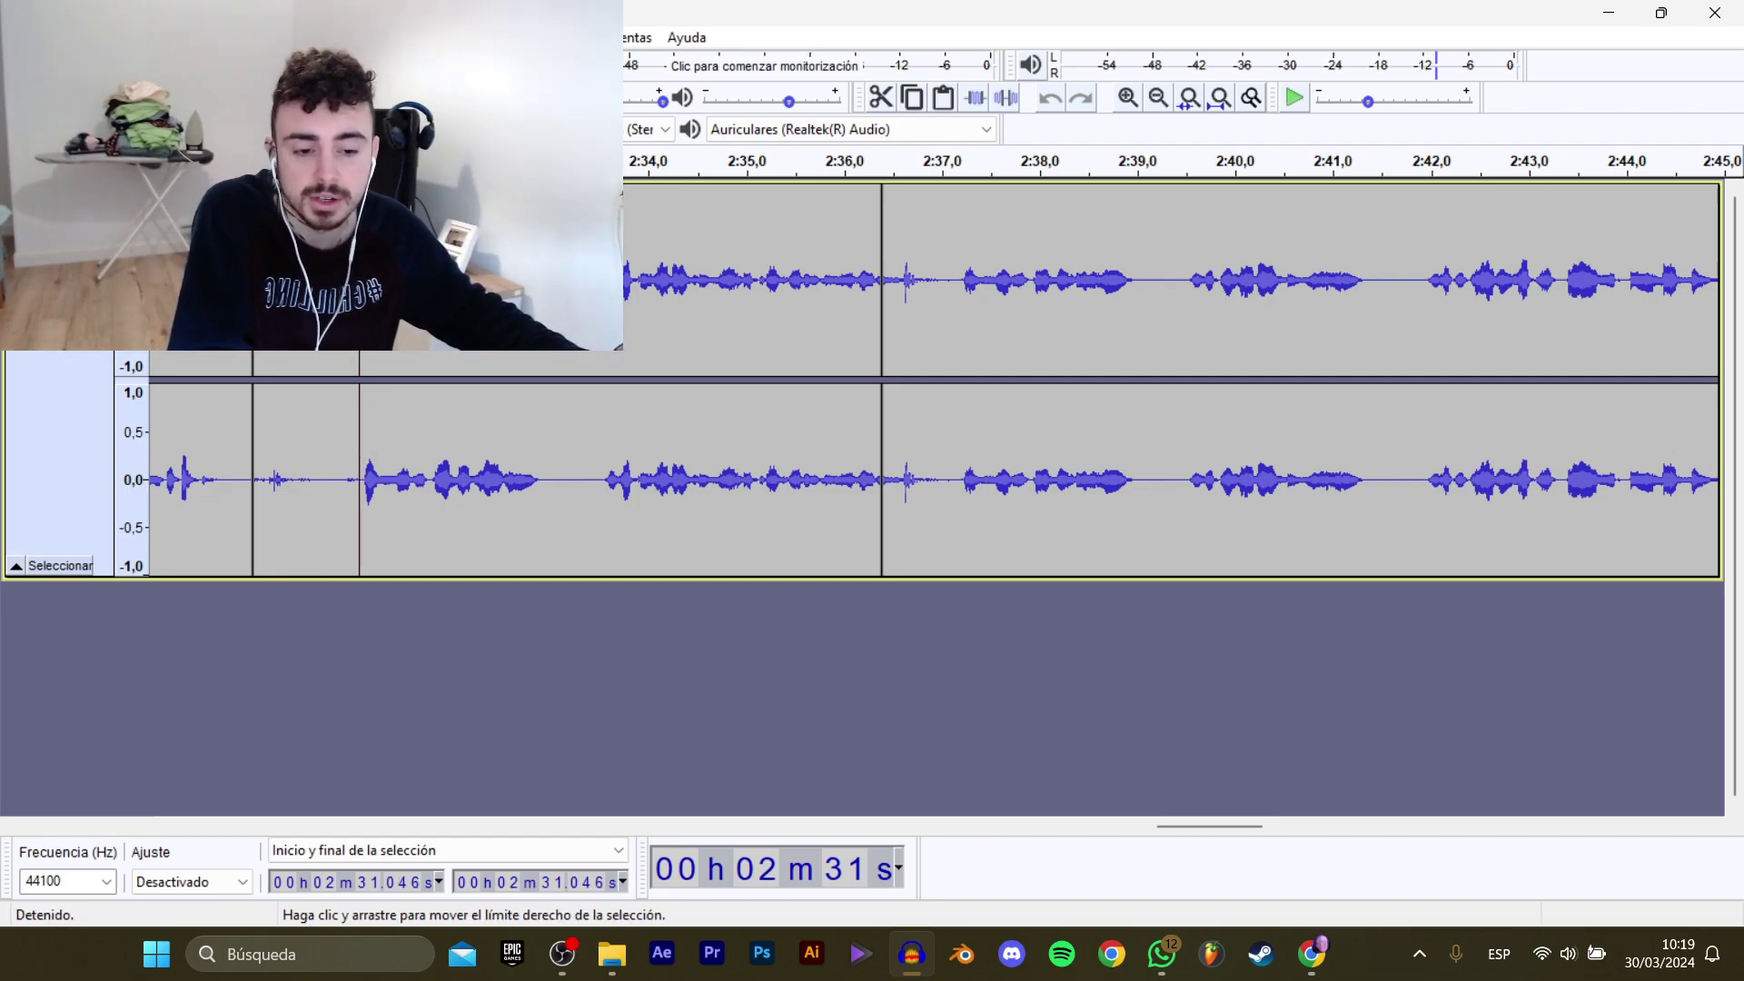
pyautogui.press('space')
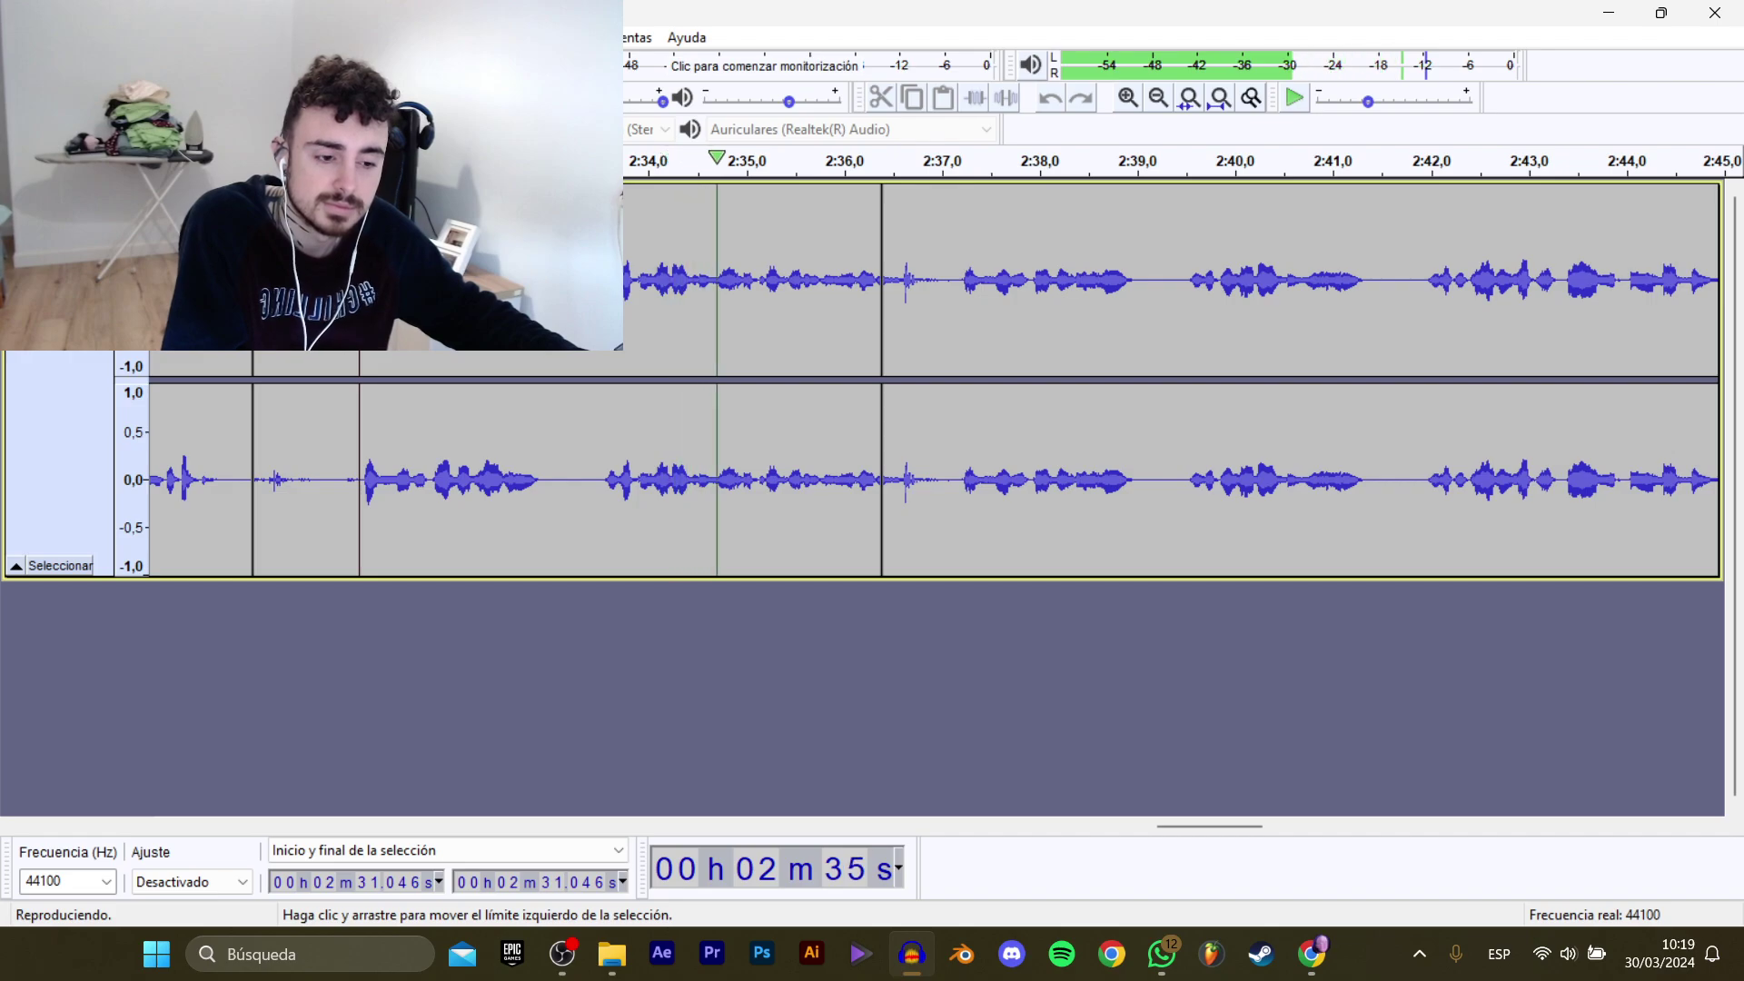
pyautogui.press('space')
pyautogui.click(961, 287)
pyautogui.press('space')
pyautogui.moveTo(1202, 819); pyautogui.dragTo(1252, 825)
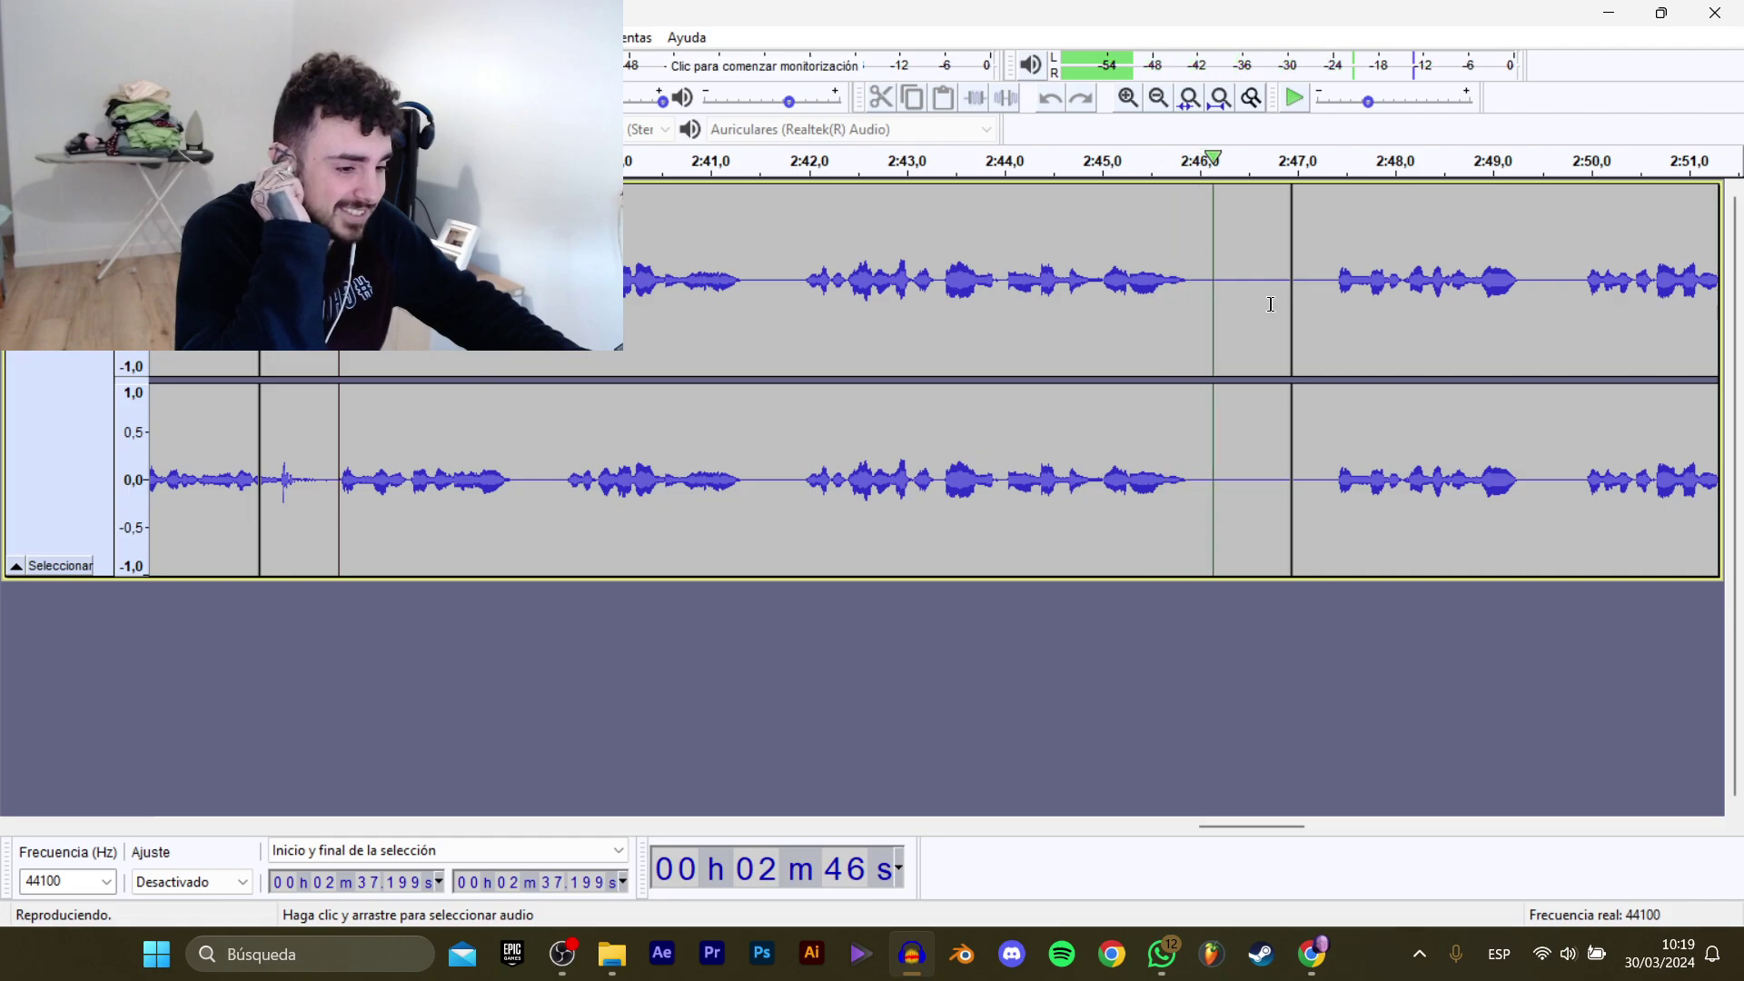
pyautogui.press('space')
# Delete the silent gap around the clip boundary at about 2:46.3–2:47.4 and listen across the join from about 2:45.3.
pyautogui.moveTo(1226, 291); pyautogui.dragTo(1339, 300)
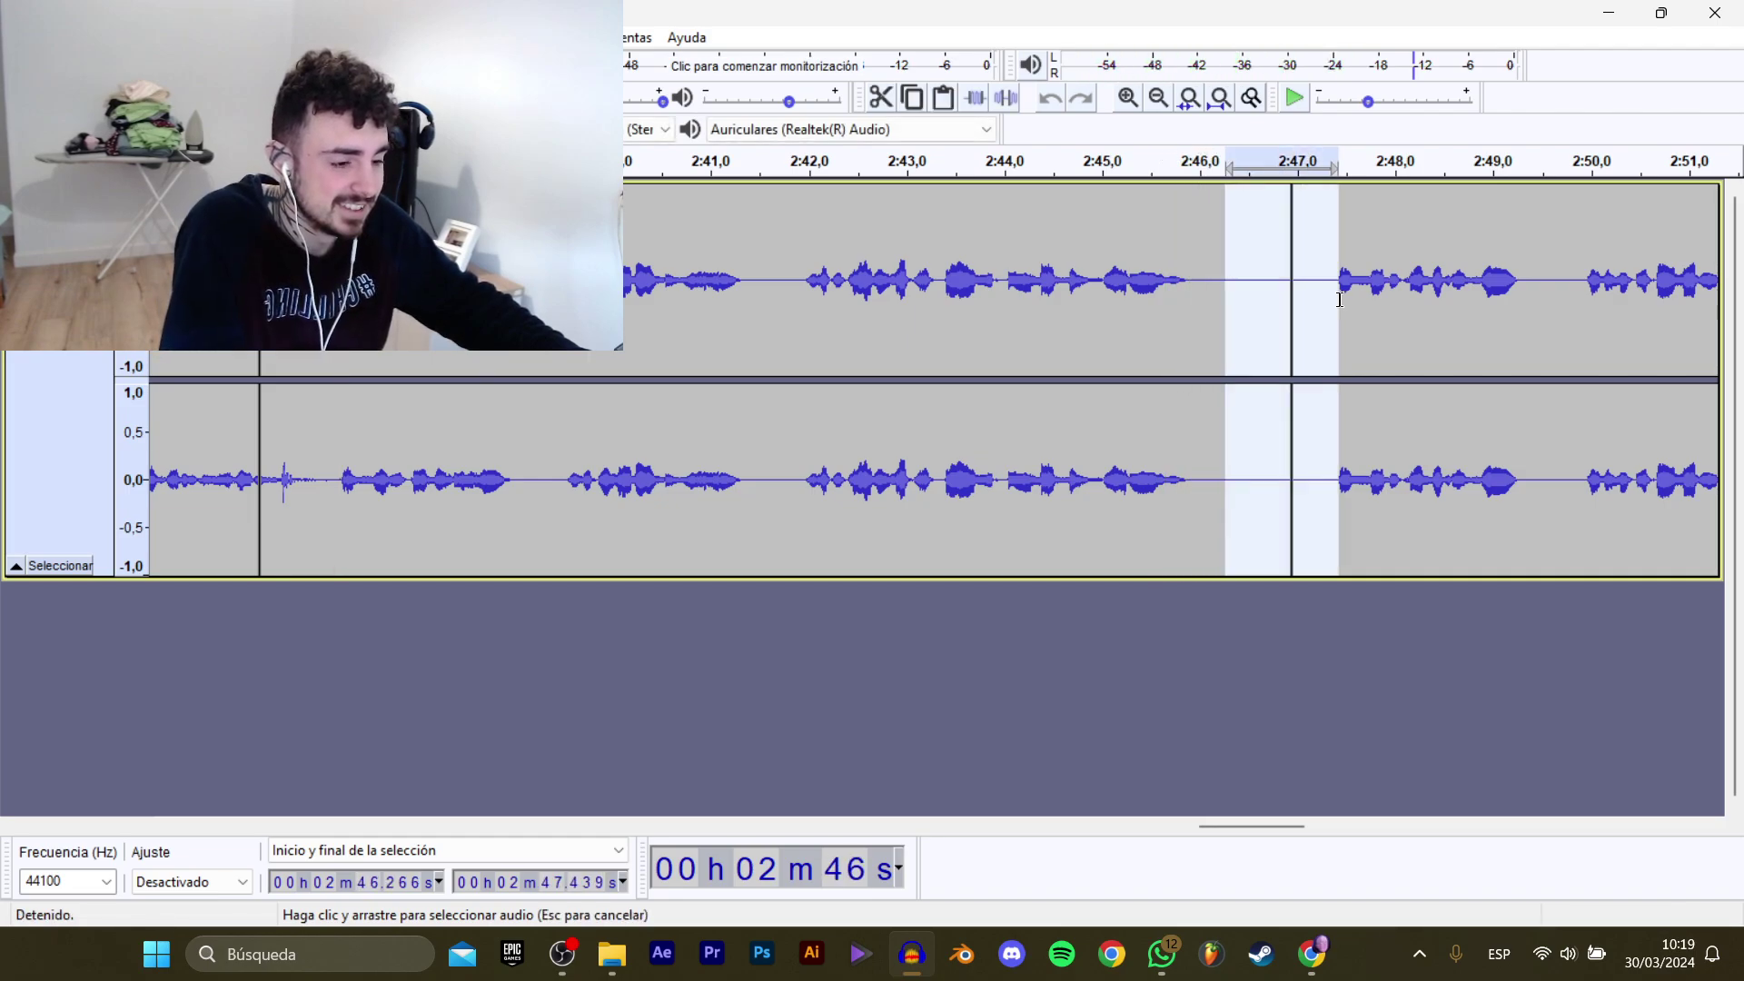
pyautogui.press('Delete')
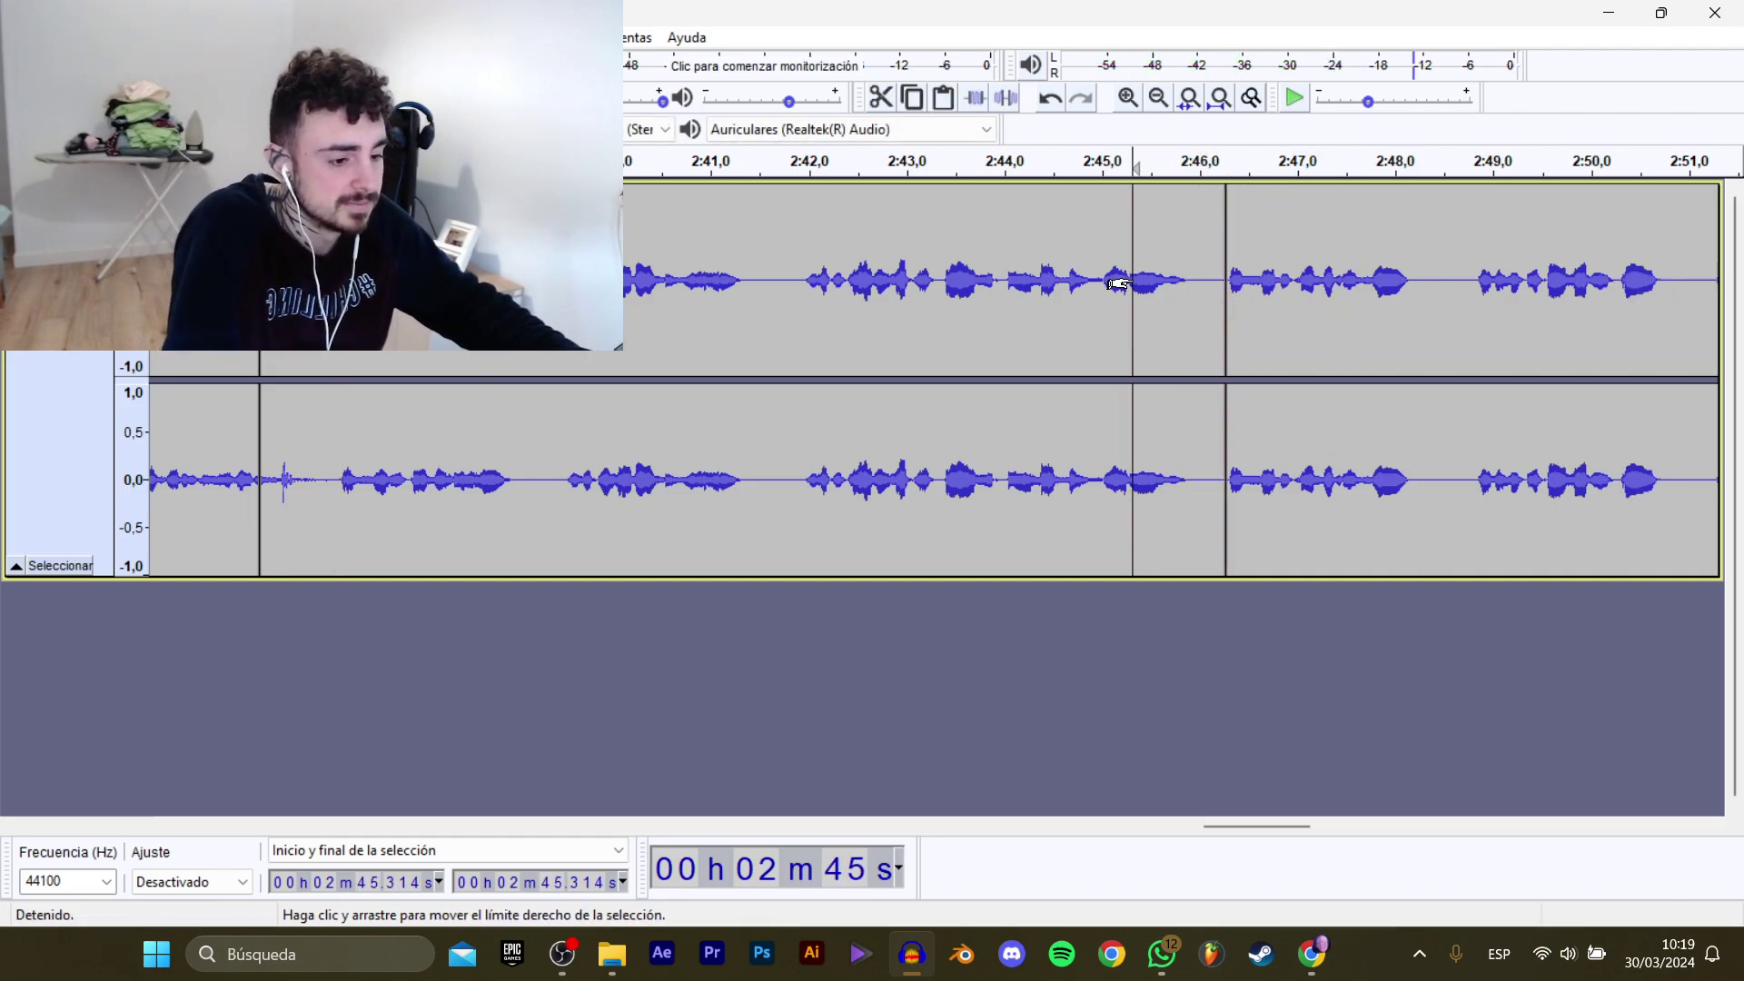
pyautogui.press('space')
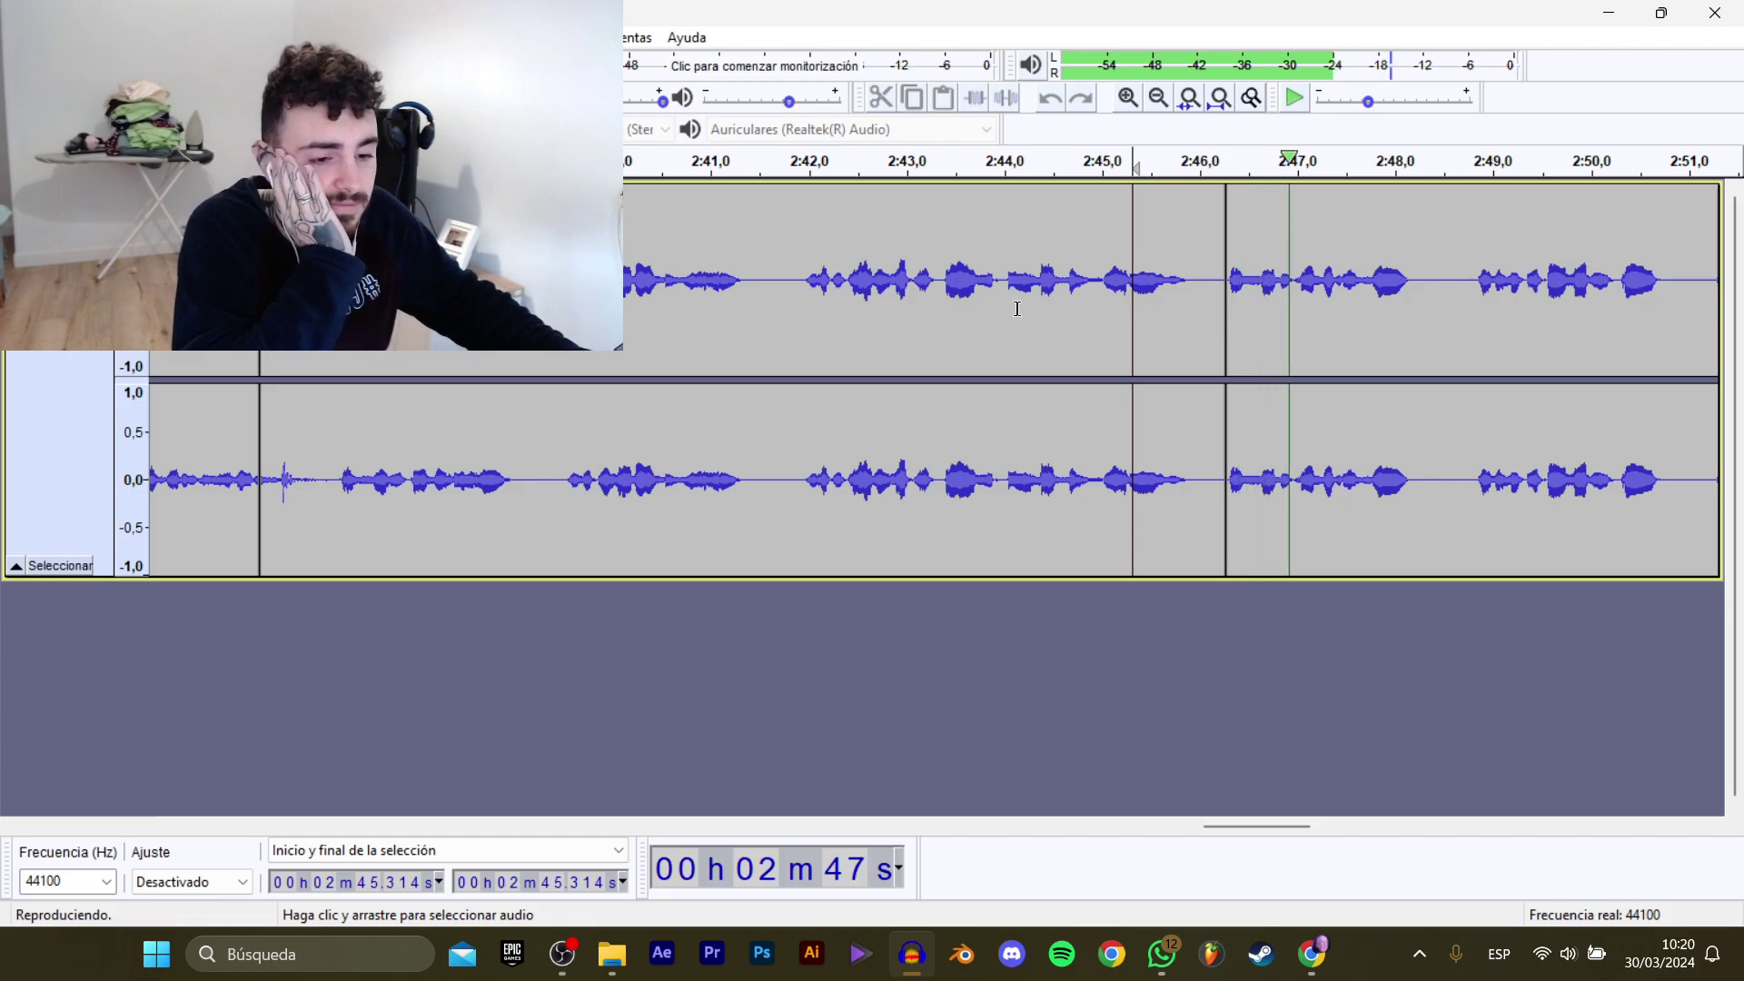
# Select the passage at about 2:37.2–2:55.3 and play a cut preview of it.
pyautogui.moveTo(335, 472); pyautogui.dragTo(1228, 323)
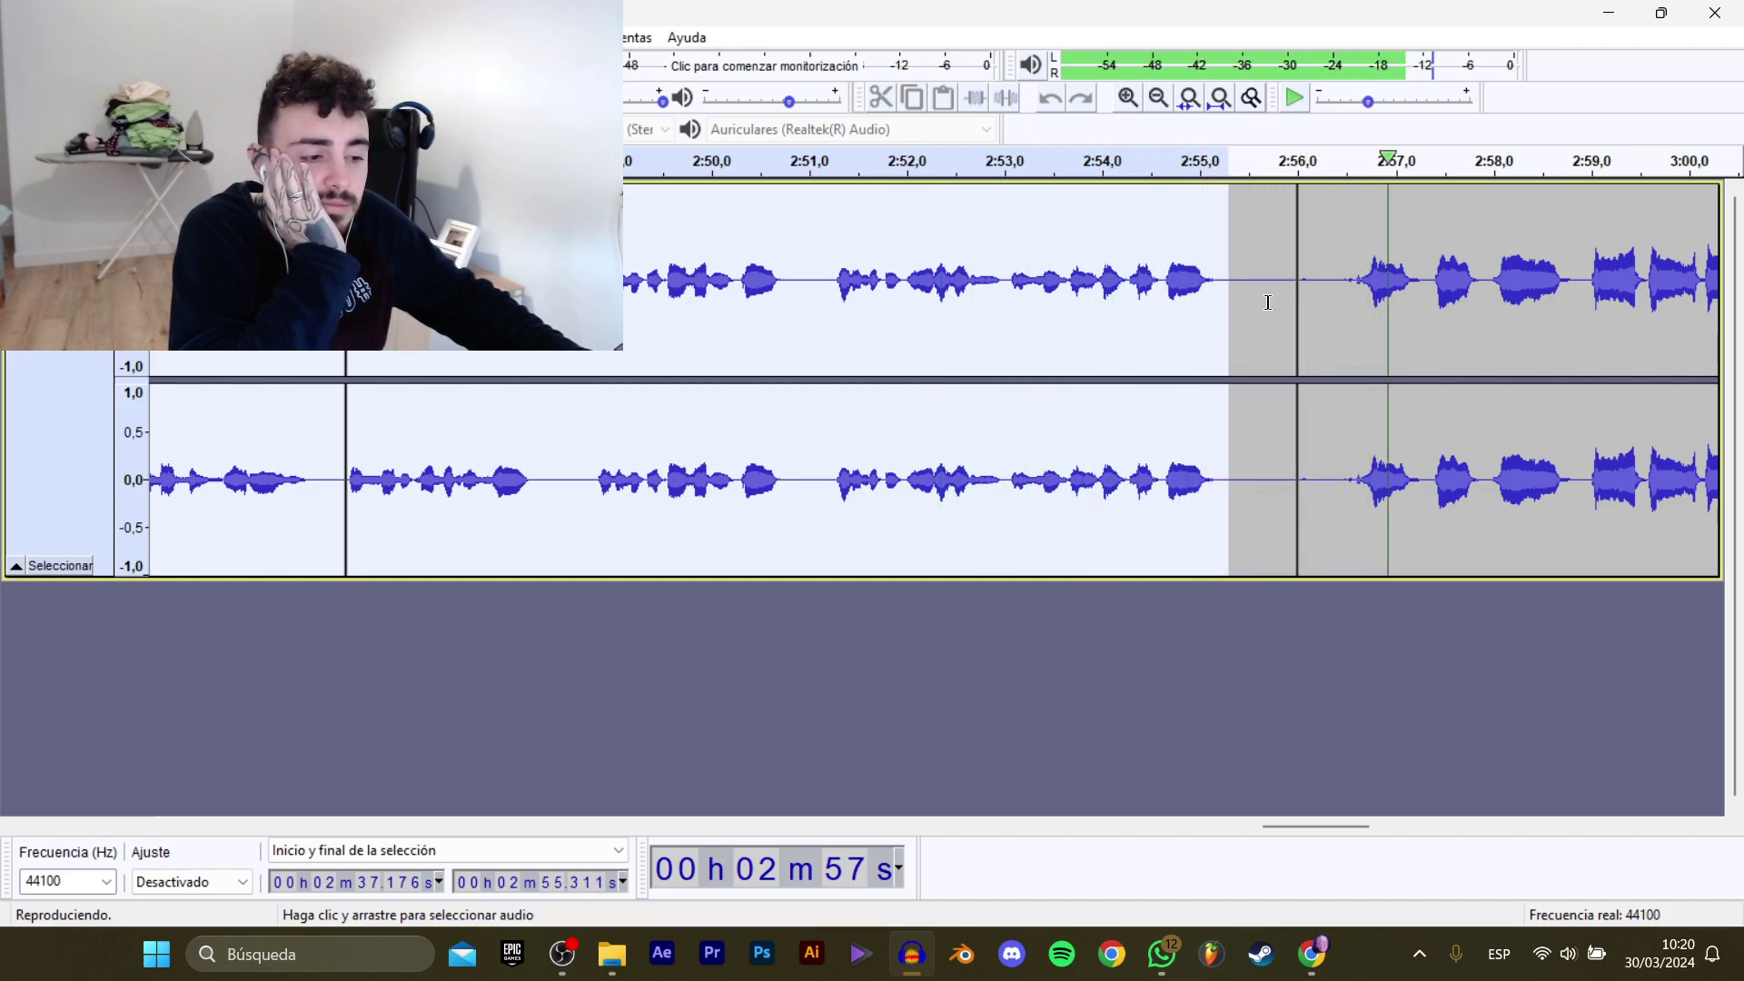
pyautogui.press('c')
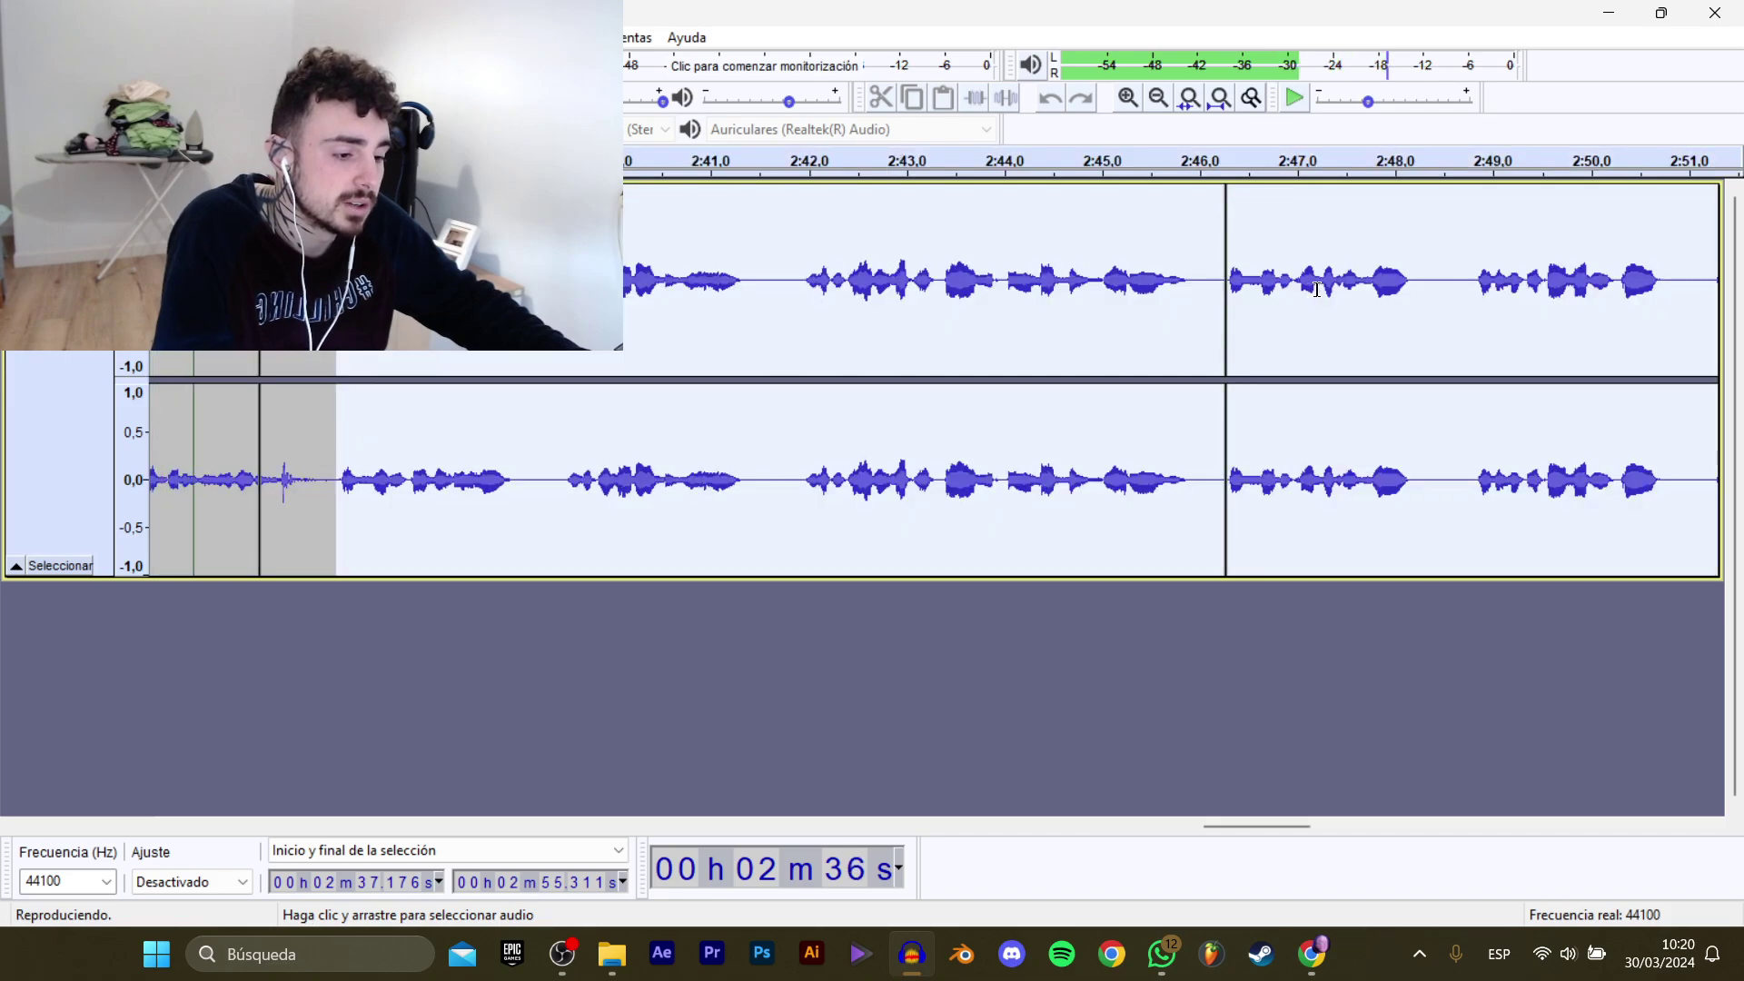
pyautogui.click(1317, 295)
pyautogui.press('space')
# Delete the silent gap around the clip boundary at about 2:55.8–2:56.5 and listen across the join from about 2:55.4.
pyautogui.moveTo(1220, 836); pyautogui.dragTo(1288, 819)
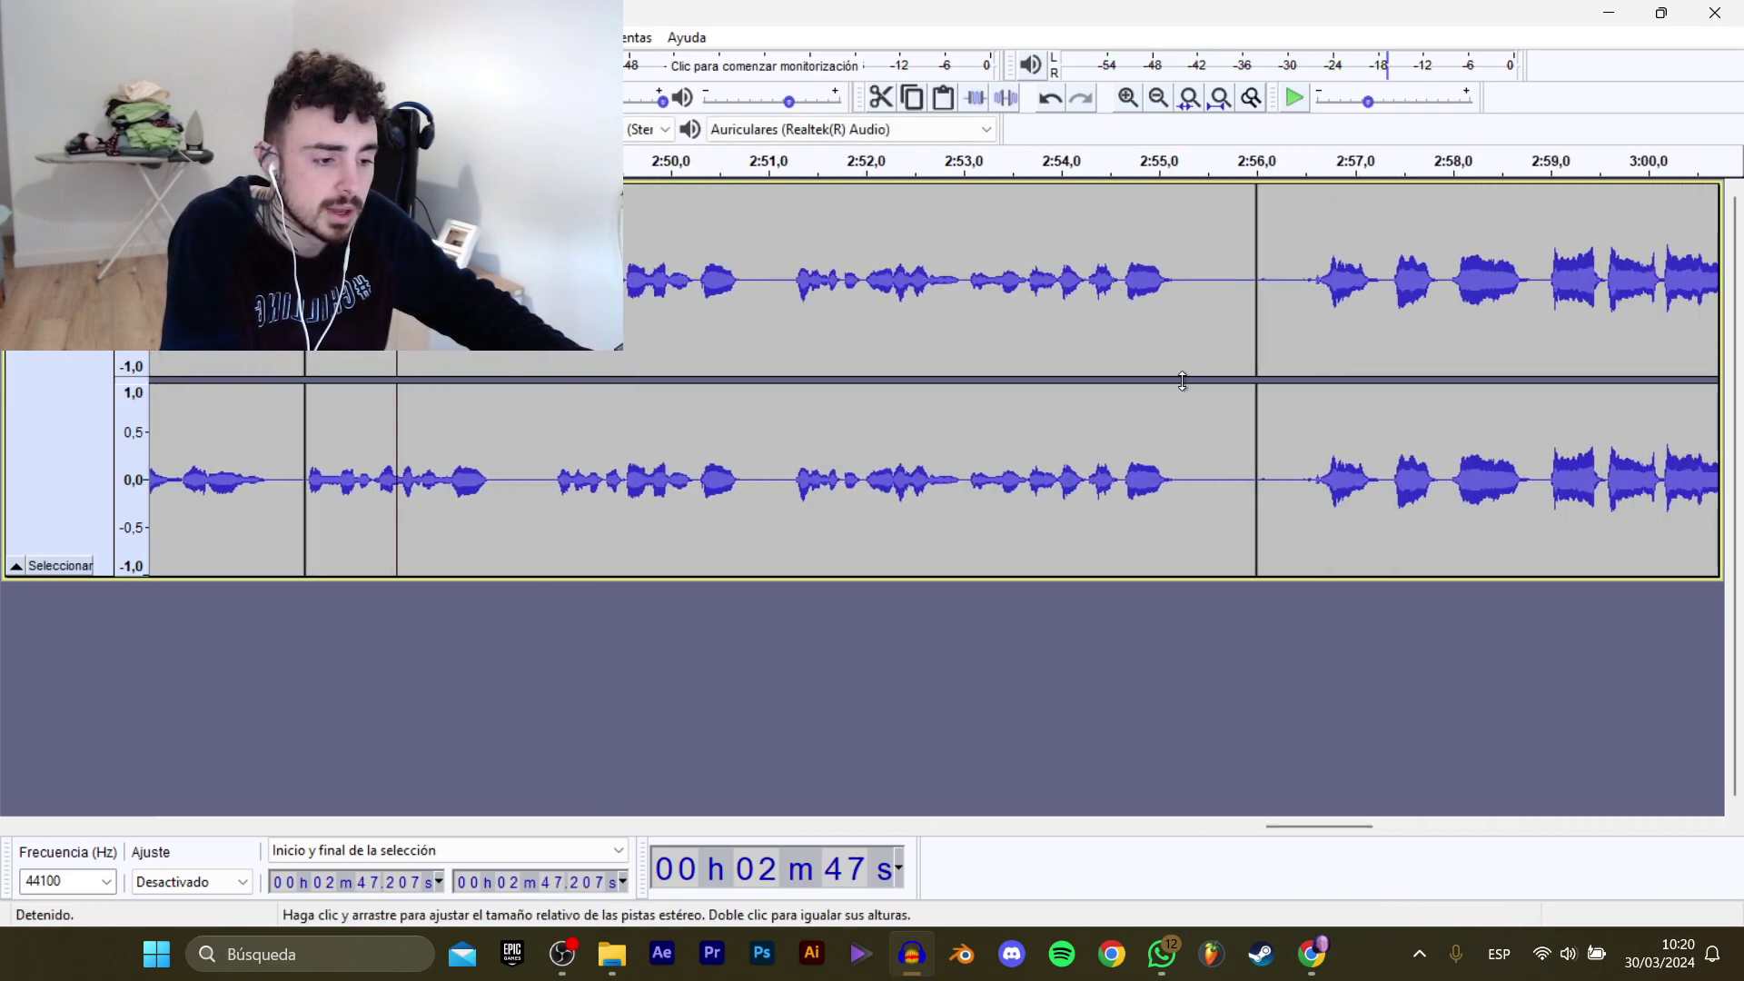
pyautogui.moveTo(1239, 327); pyautogui.dragTo(1301, 305)
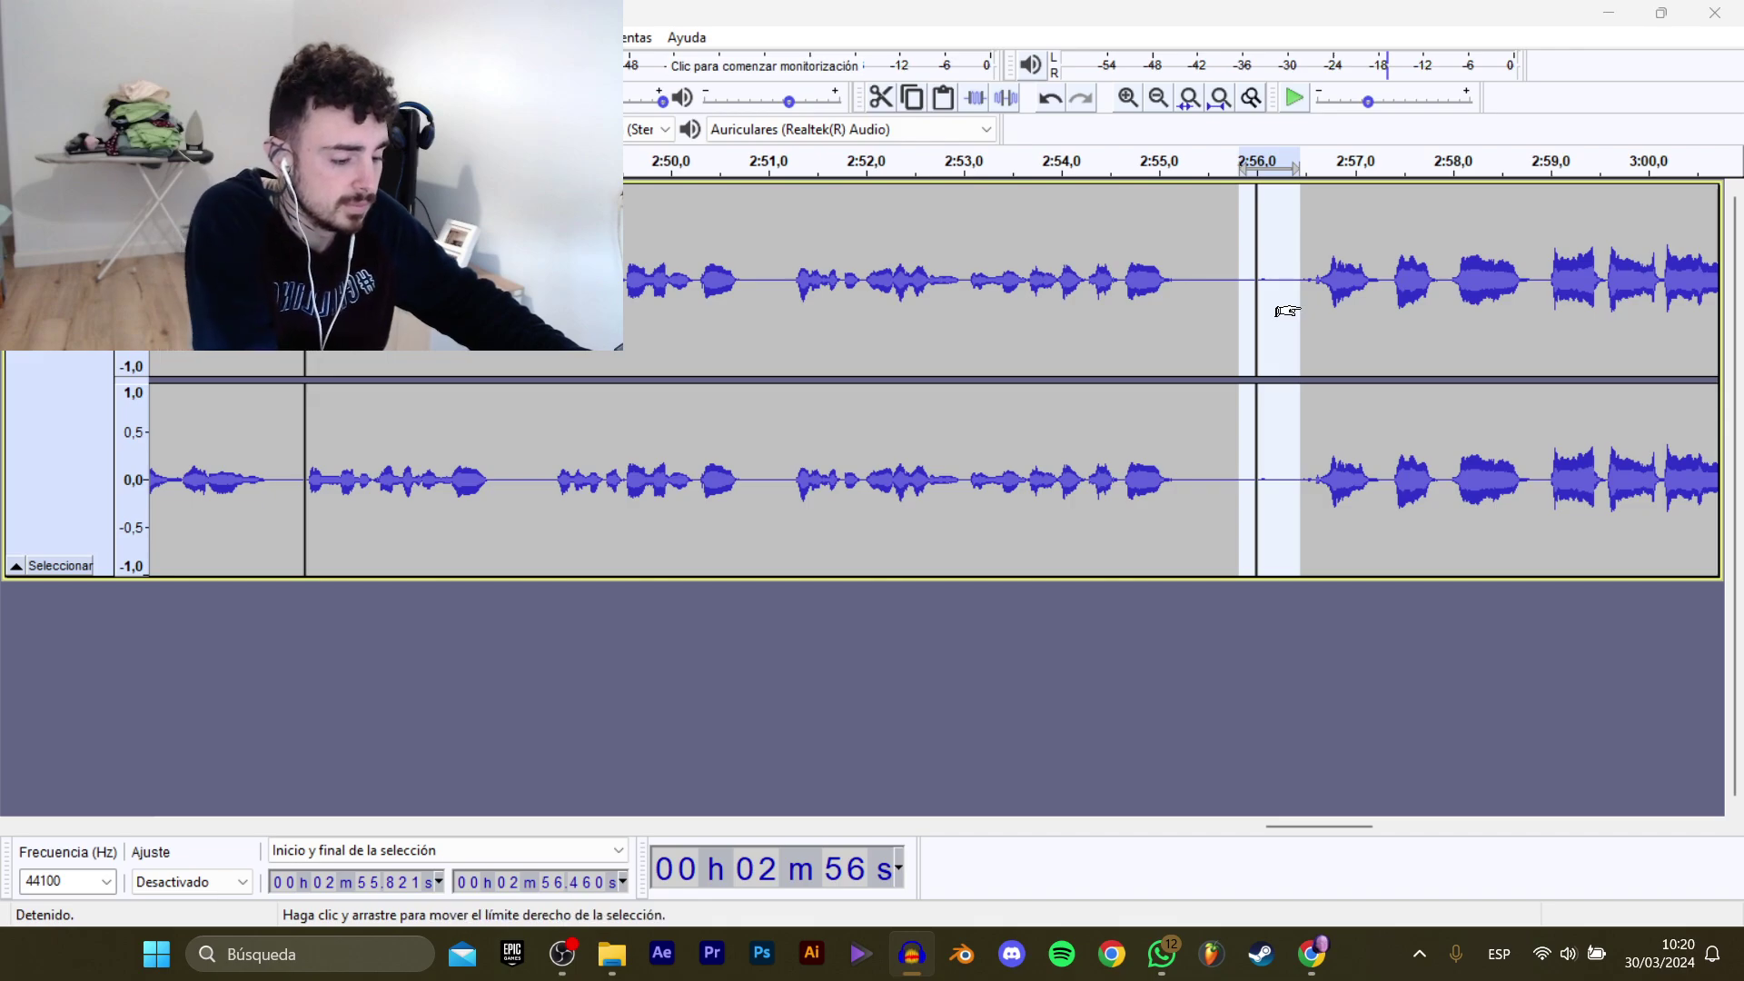
pyautogui.press('Delete')
pyautogui.click(1202, 273)
pyautogui.press('space')
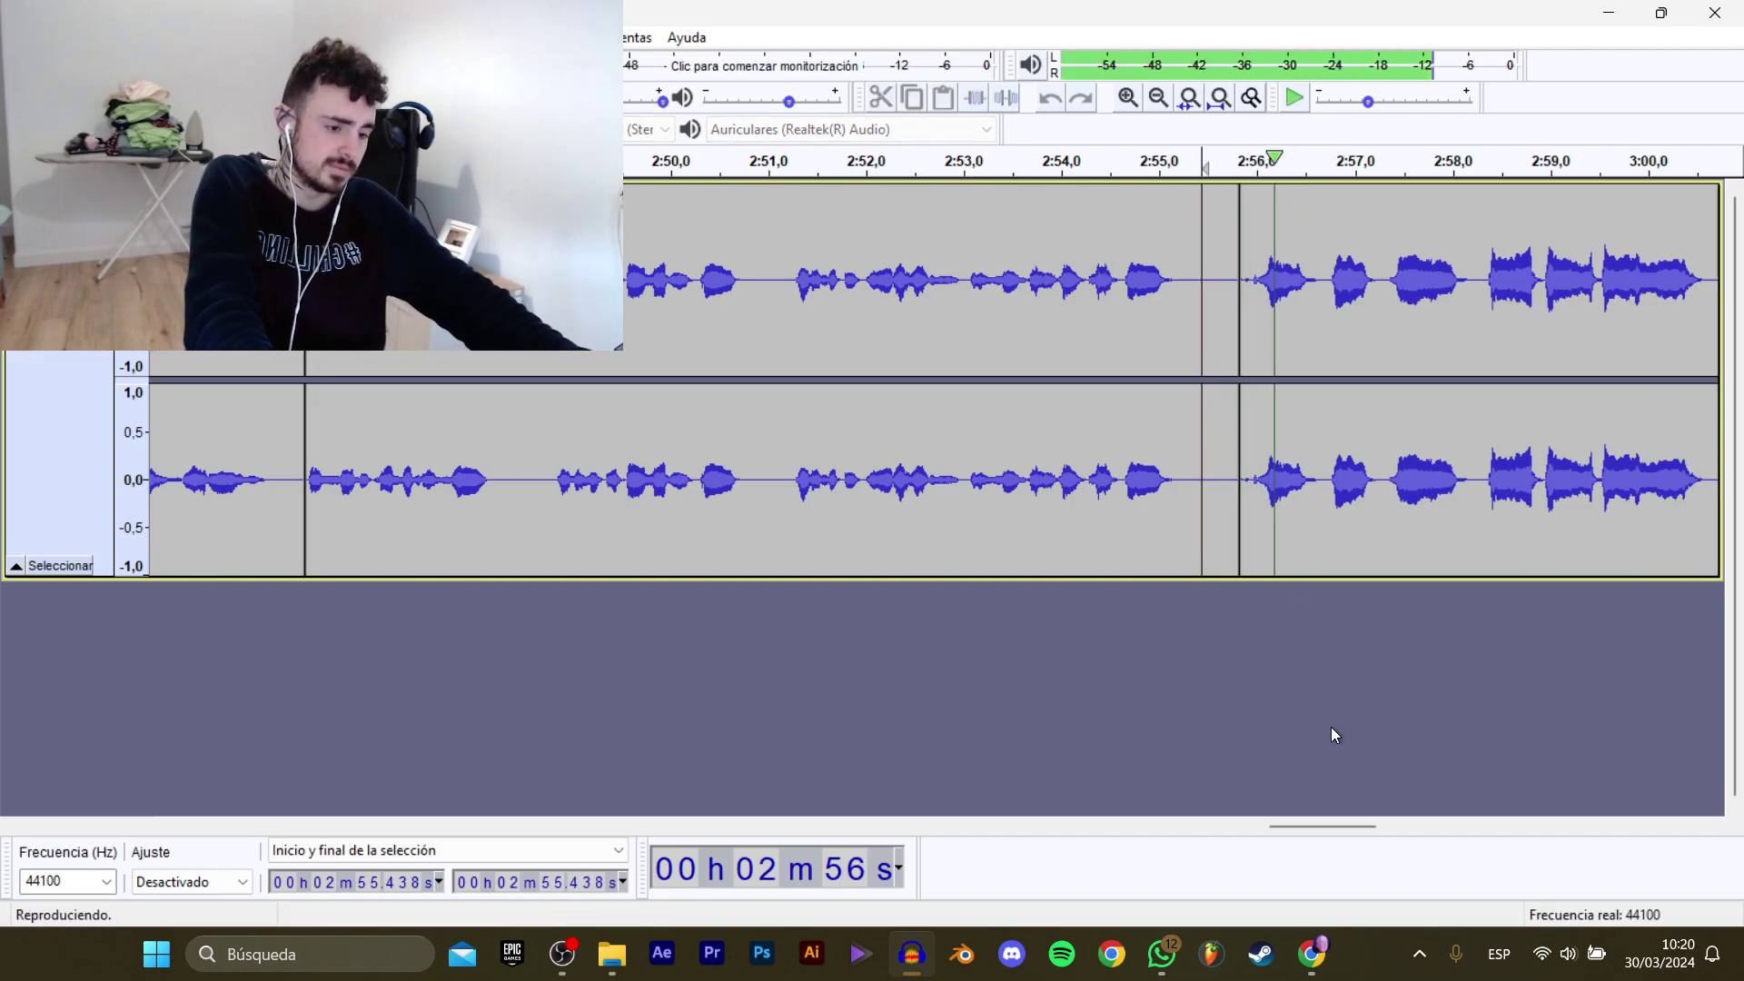
pyautogui.moveTo(1348, 830); pyautogui.dragTo(1376, 824)
pyautogui.press('space')
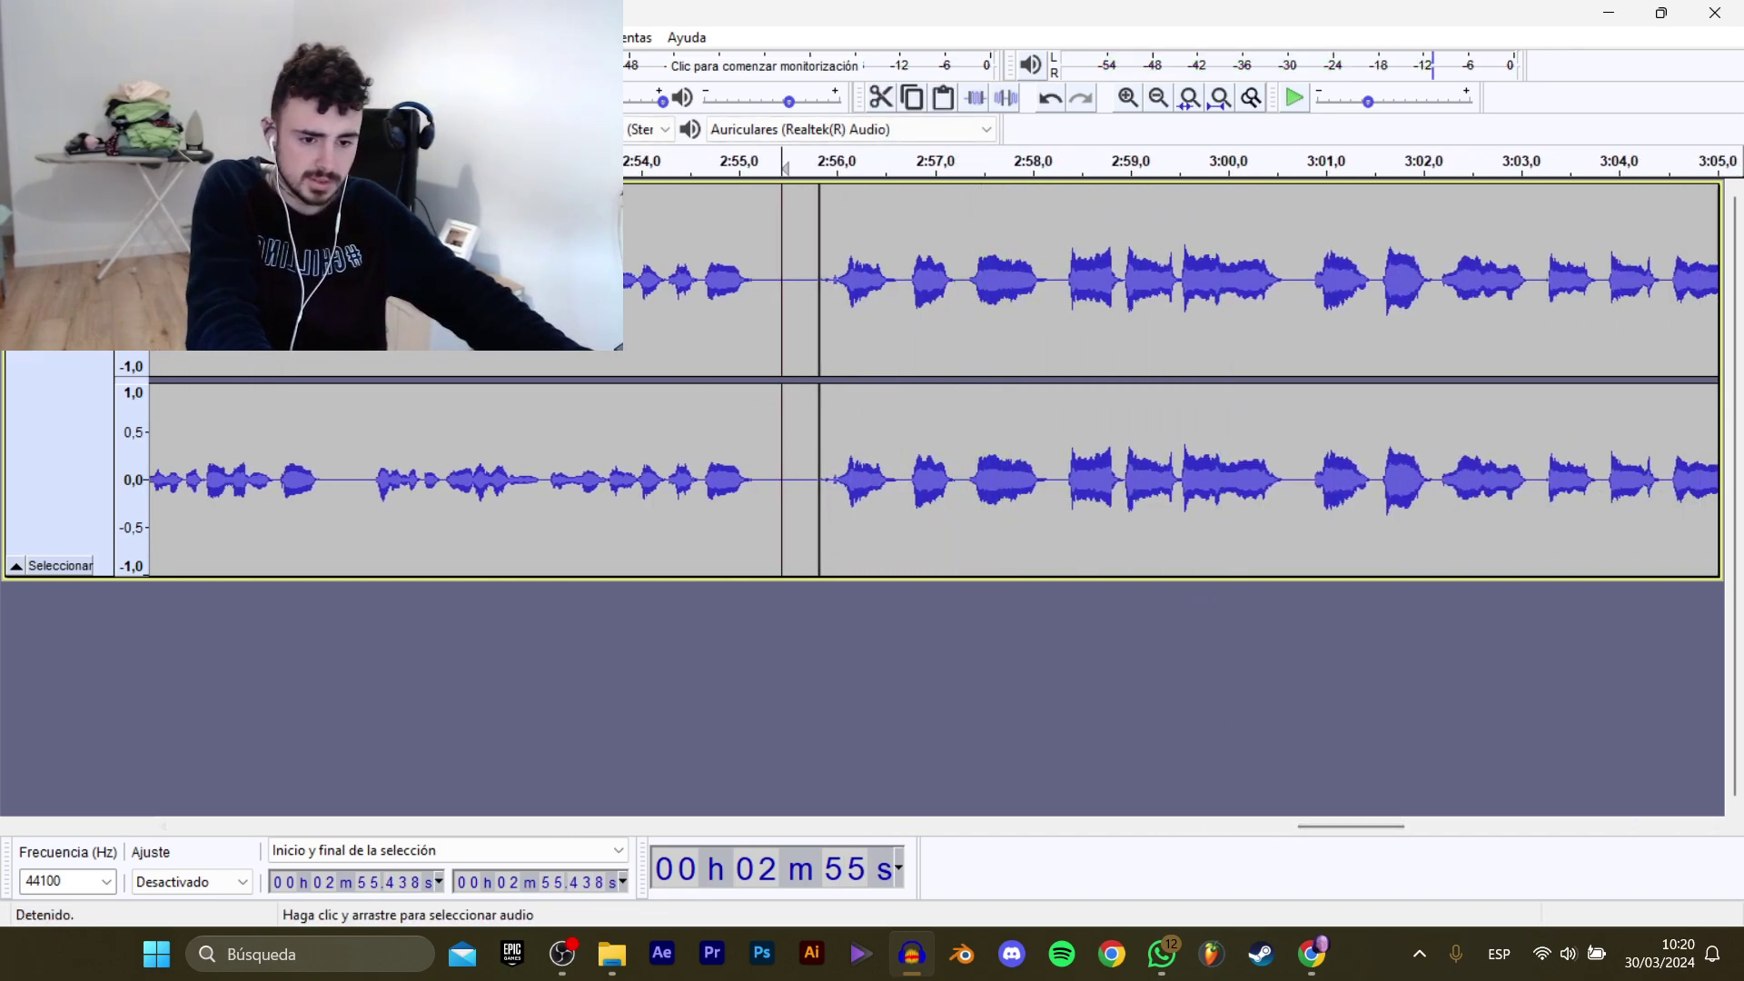
# Listen to the recording from about 2:50.2 through the passage ending at about 3:05.
pyautogui.click(269, 272)
pyautogui.press('space')
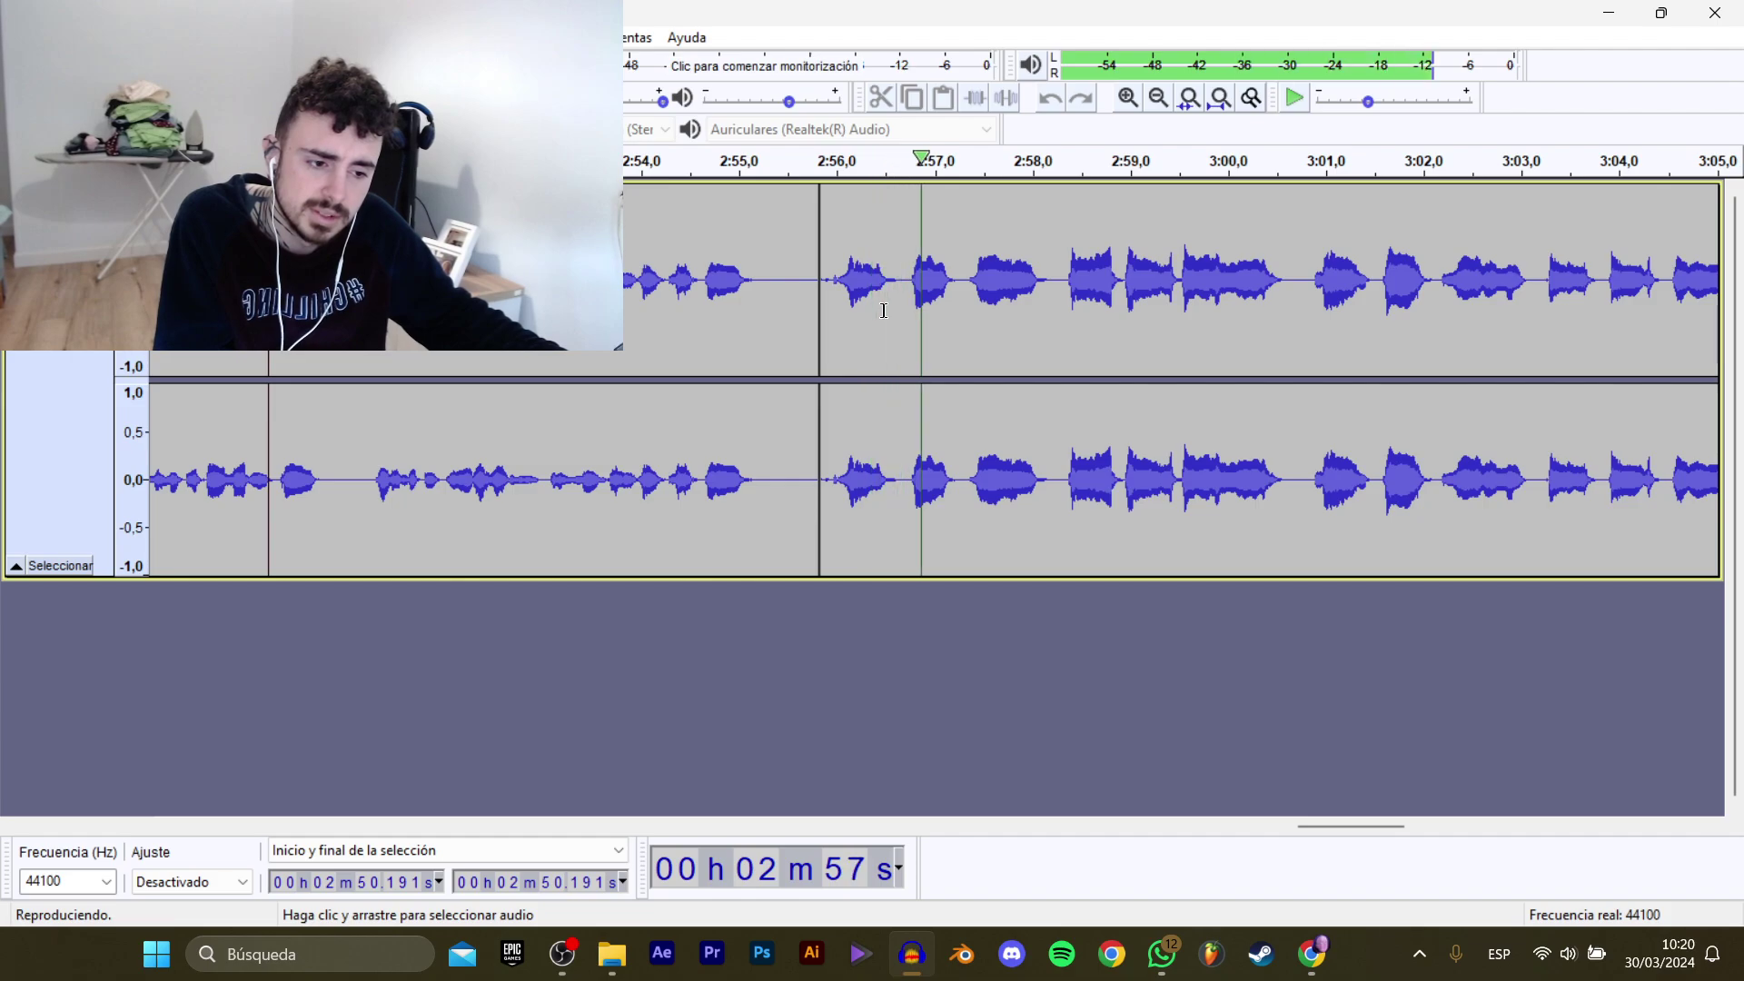
pyautogui.moveTo(1351, 829); pyautogui.dragTo(1399, 810)
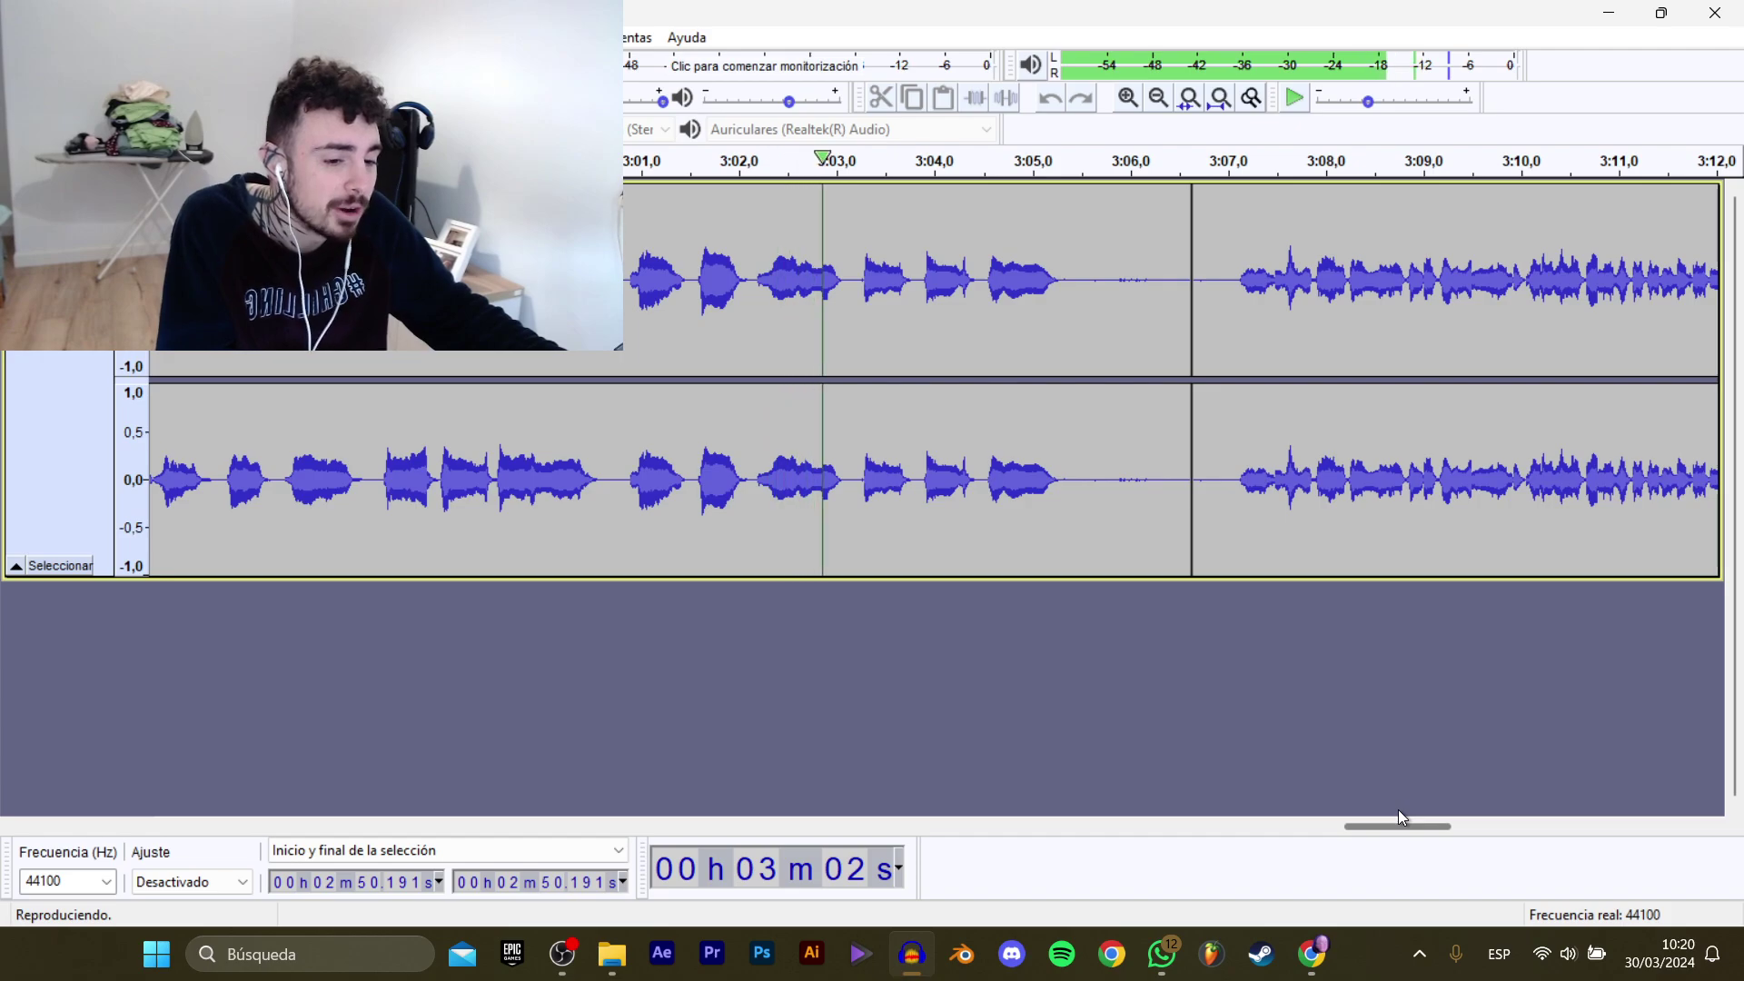
pyautogui.moveTo(1399, 811); pyautogui.dragTo(1410, 802)
pyautogui.press('space')
# Delete the silent gap around the clip boundary at about 3:06.0–3:06.7 and listen across the join from about 3:04.9.
pyautogui.moveTo(983, 296); pyautogui.dragTo(1051, 298)
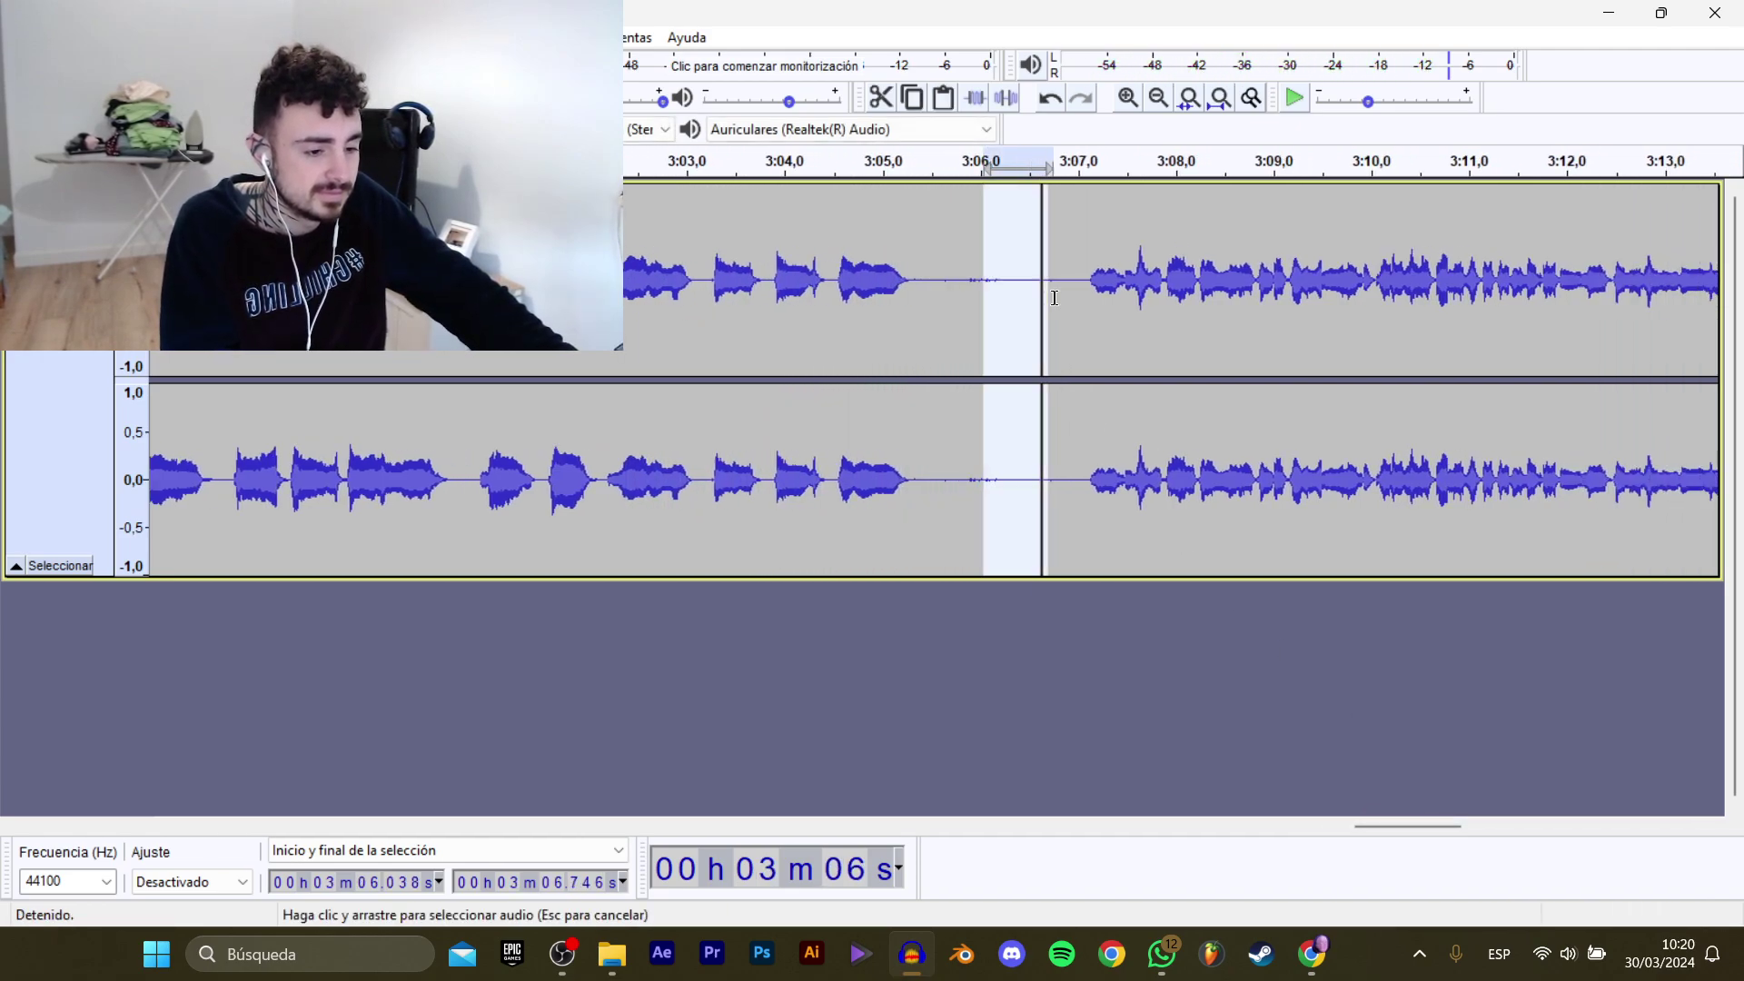
pyautogui.press('Delete')
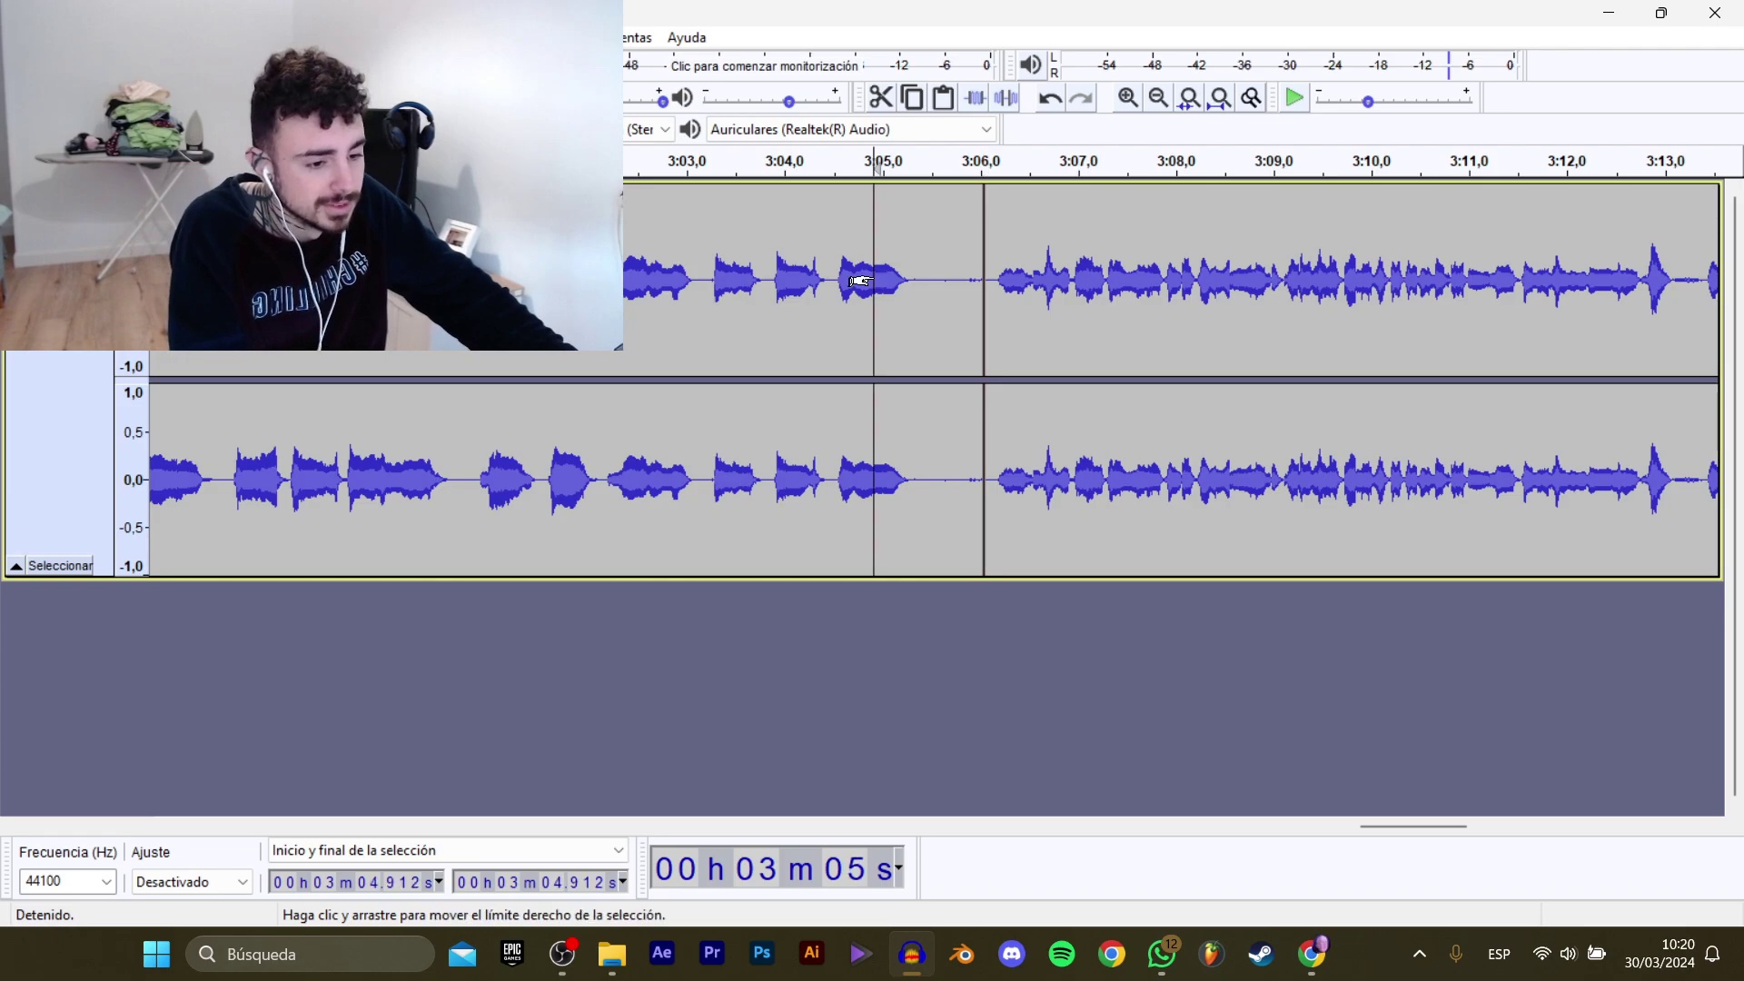
pyautogui.press('space')
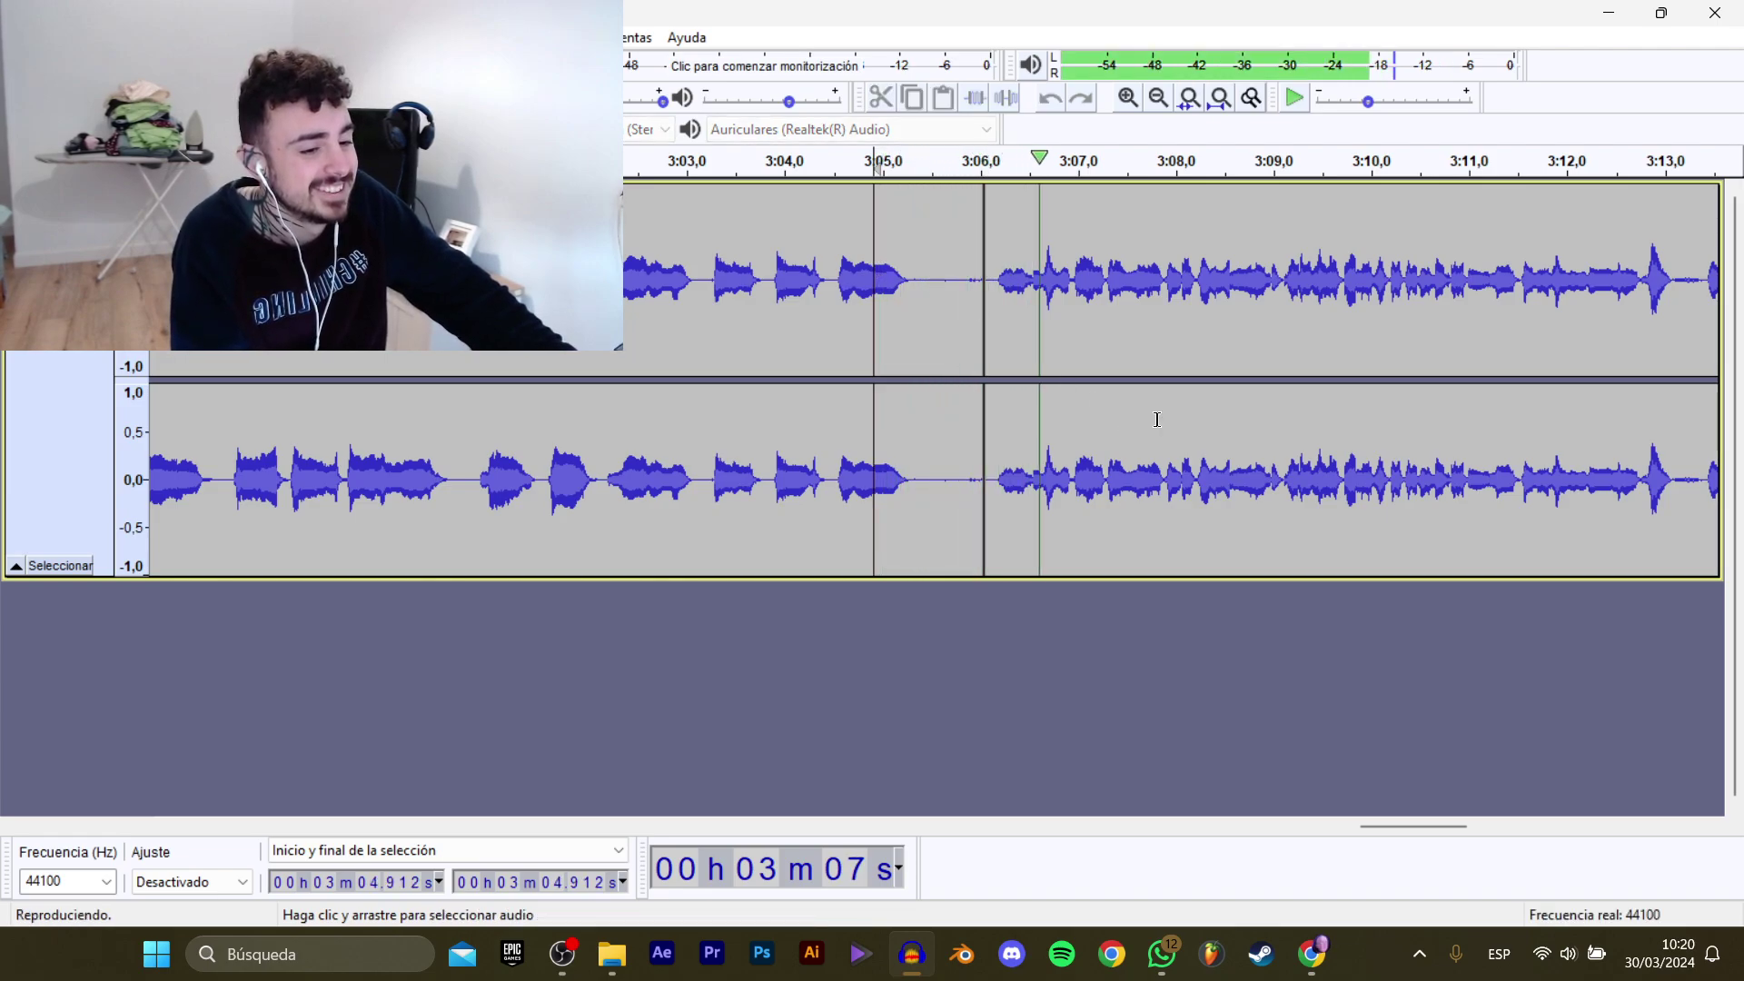
pyautogui.moveTo(1432, 826); pyautogui.dragTo(1473, 824)
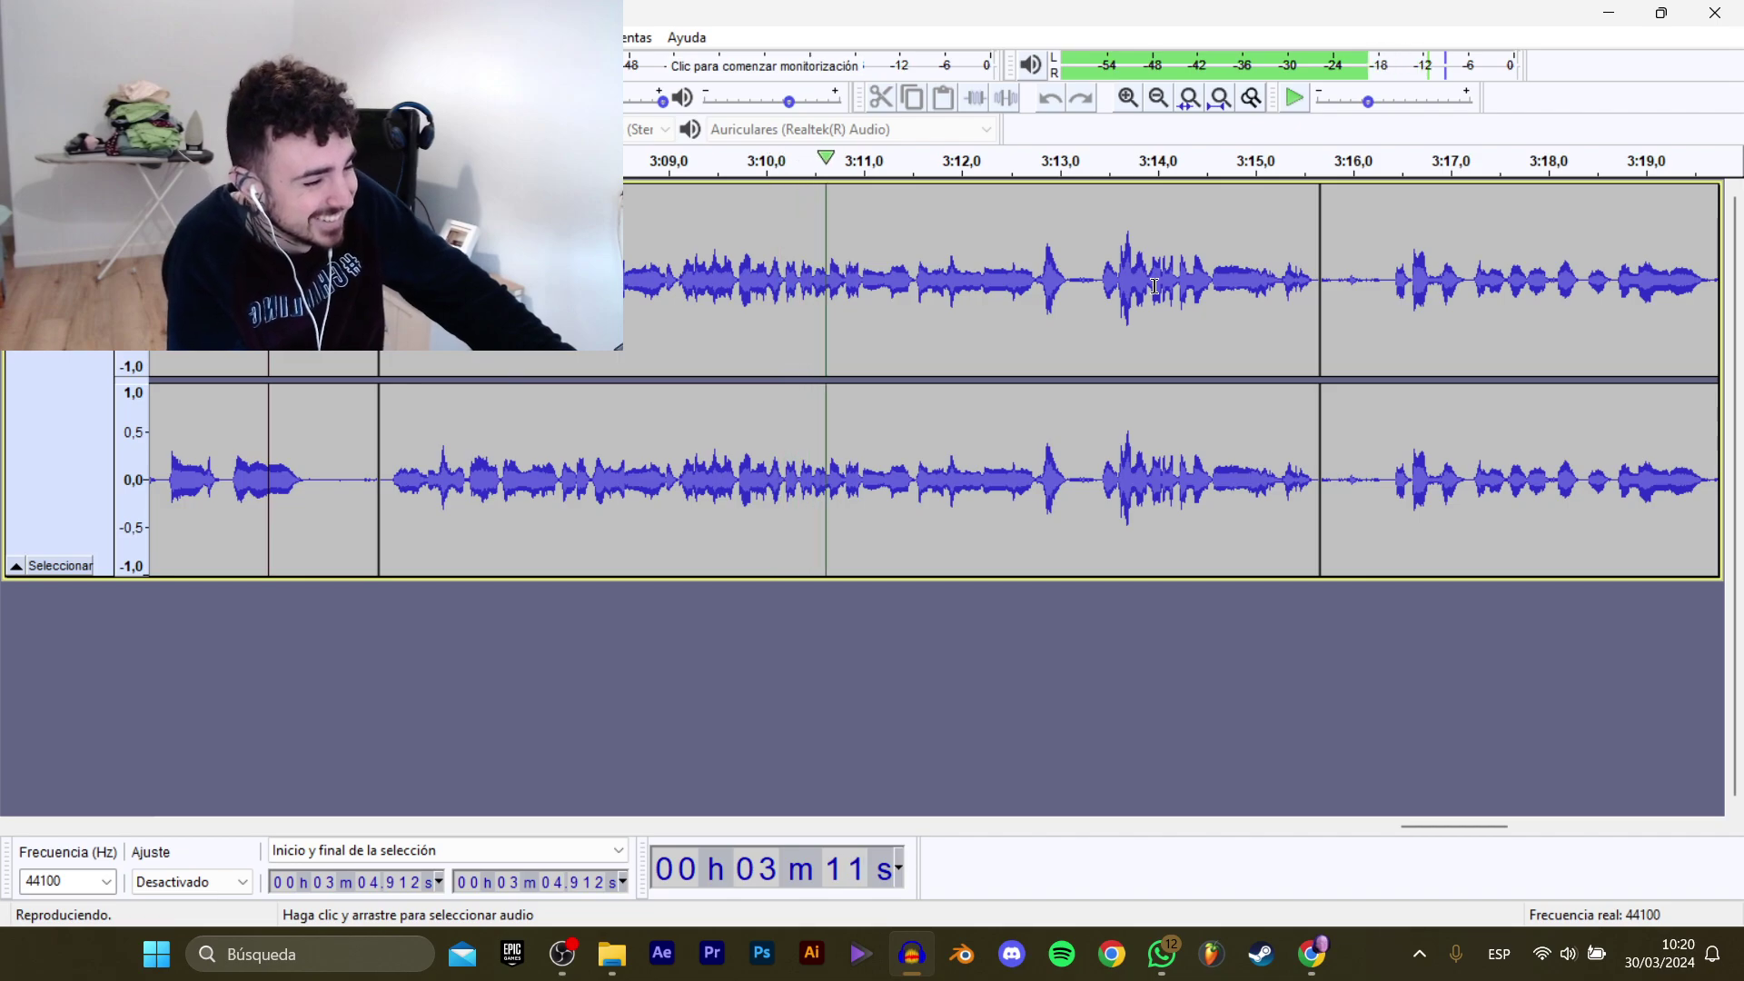
pyautogui.moveTo(1448, 826); pyautogui.dragTo(1481, 808)
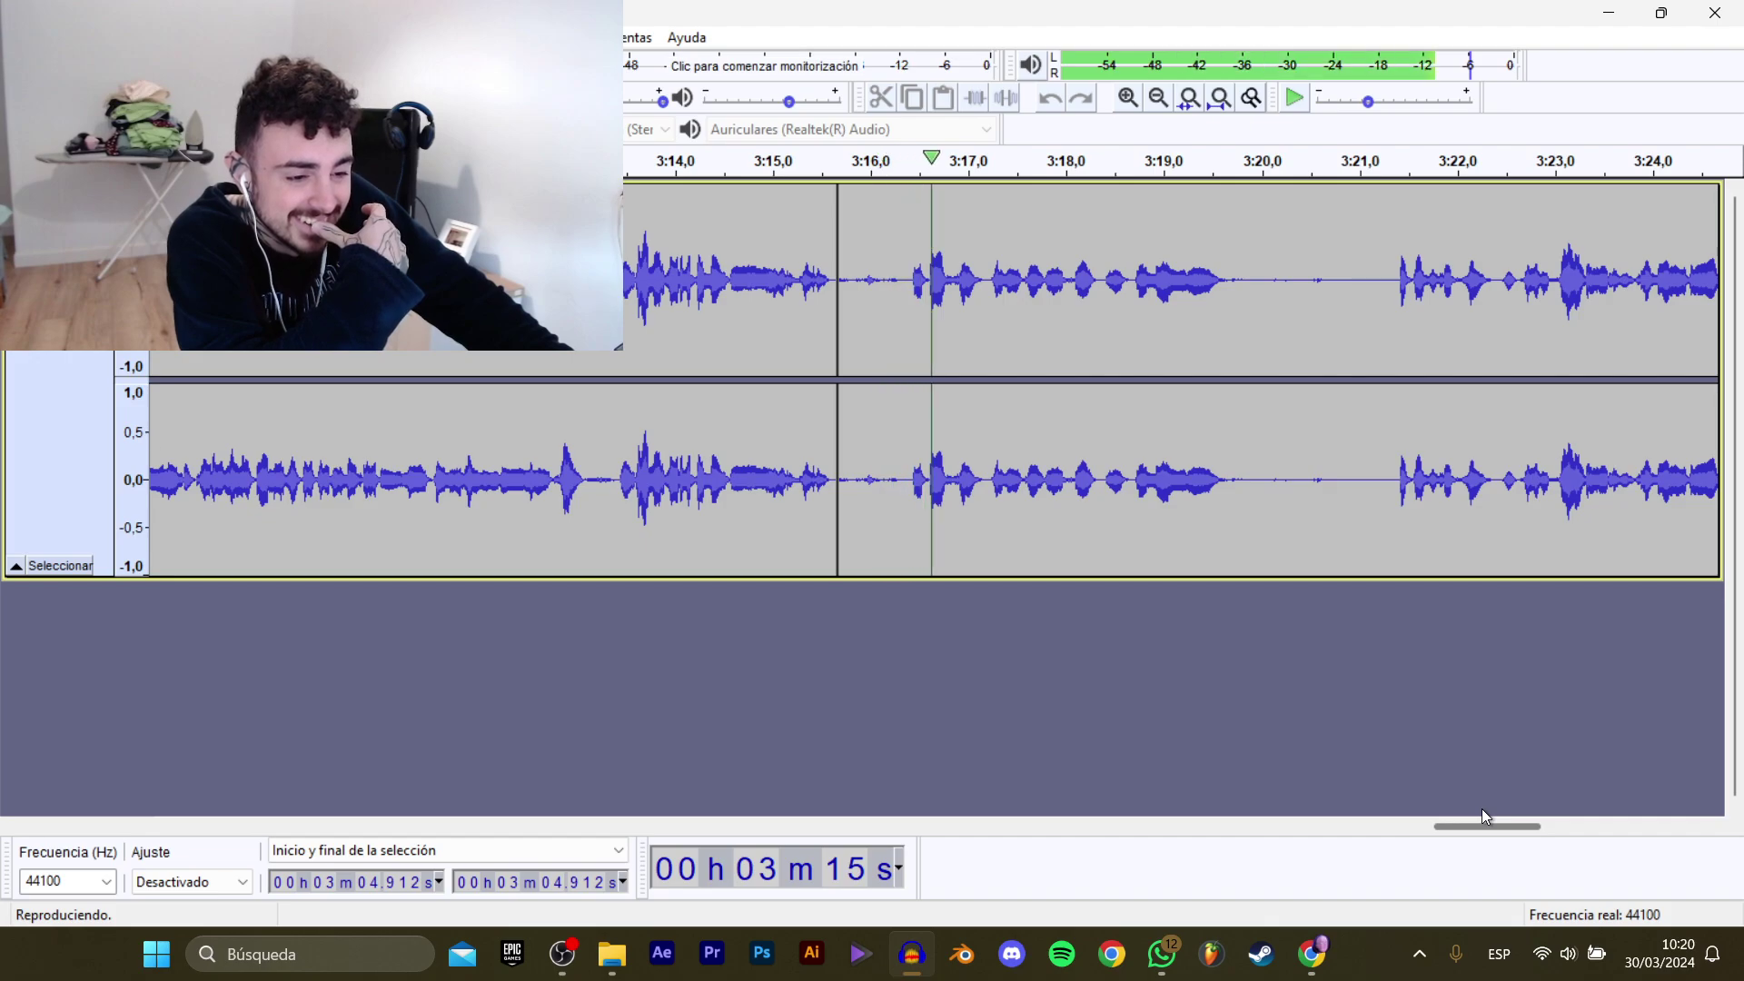
# Select the passage at about 2:37.2–3:15.6 and export it as the WAV file D_Niña_Tiktoker_PagarNormal_9.
pyautogui.press('space')
pyautogui.moveTo(833, 287); pyautogui.dragTo(109, 287)
pyautogui.moveTo(2, 282); pyautogui.dragTo(411, 327)
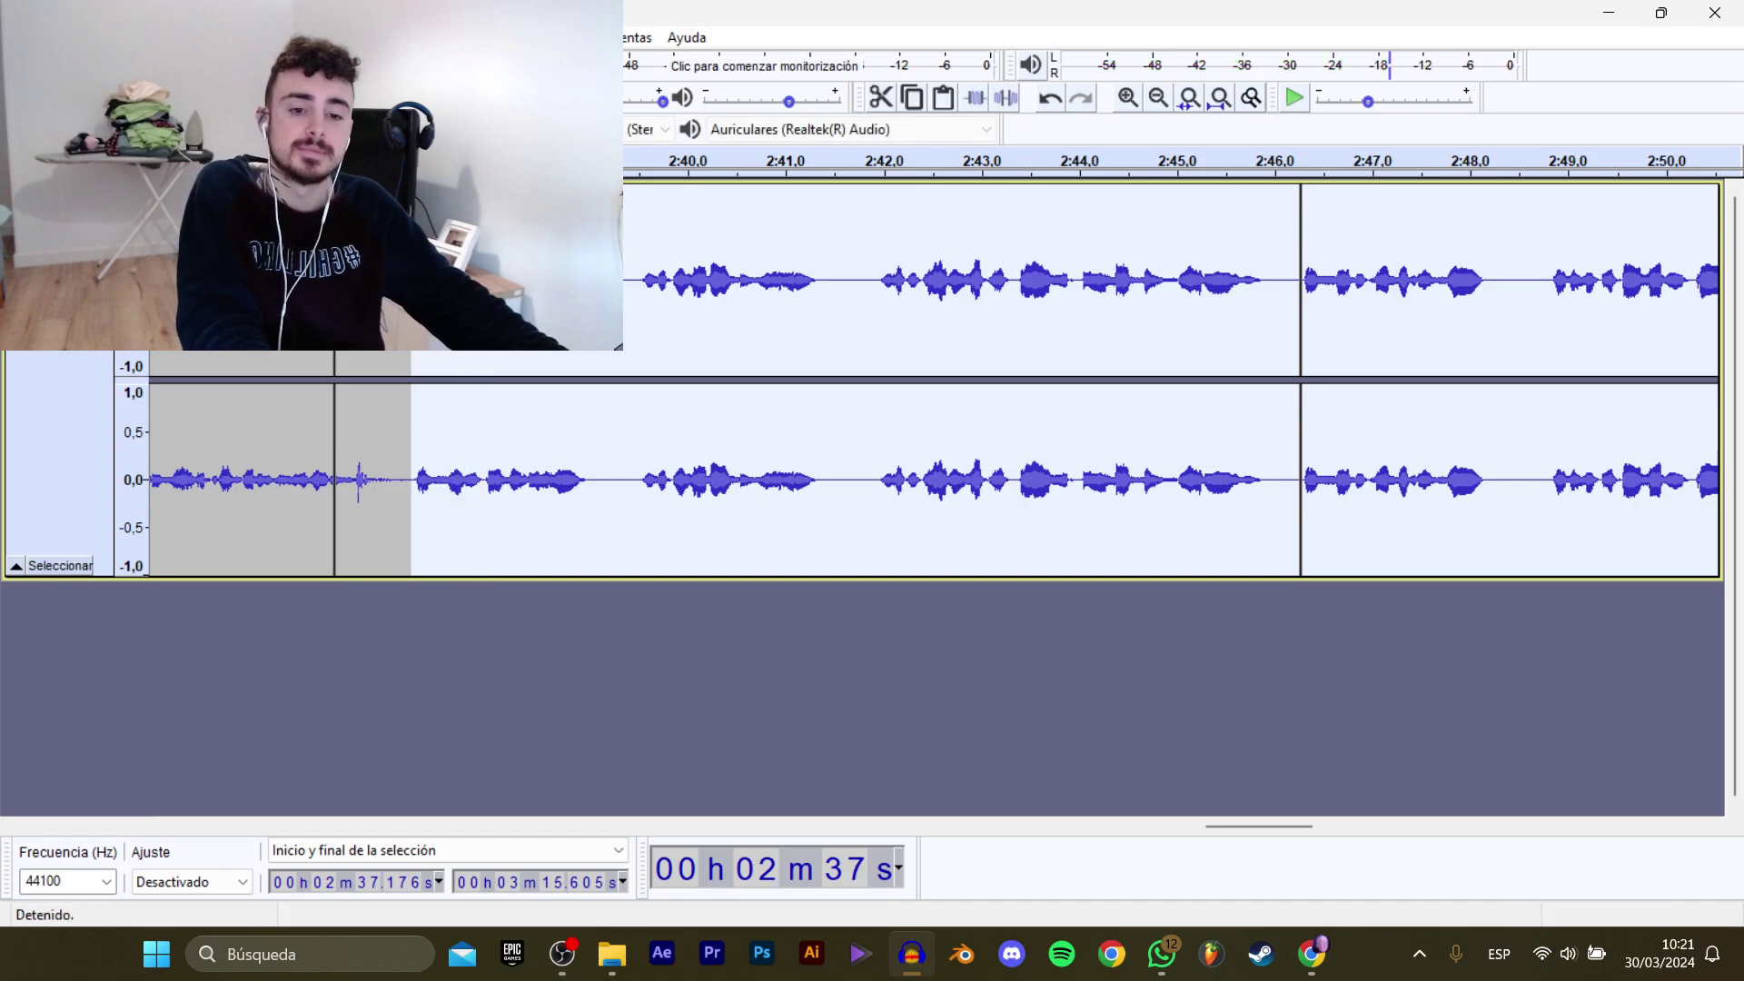
pyautogui.moveTo(109, 206)
pyautogui.click(381, 307)
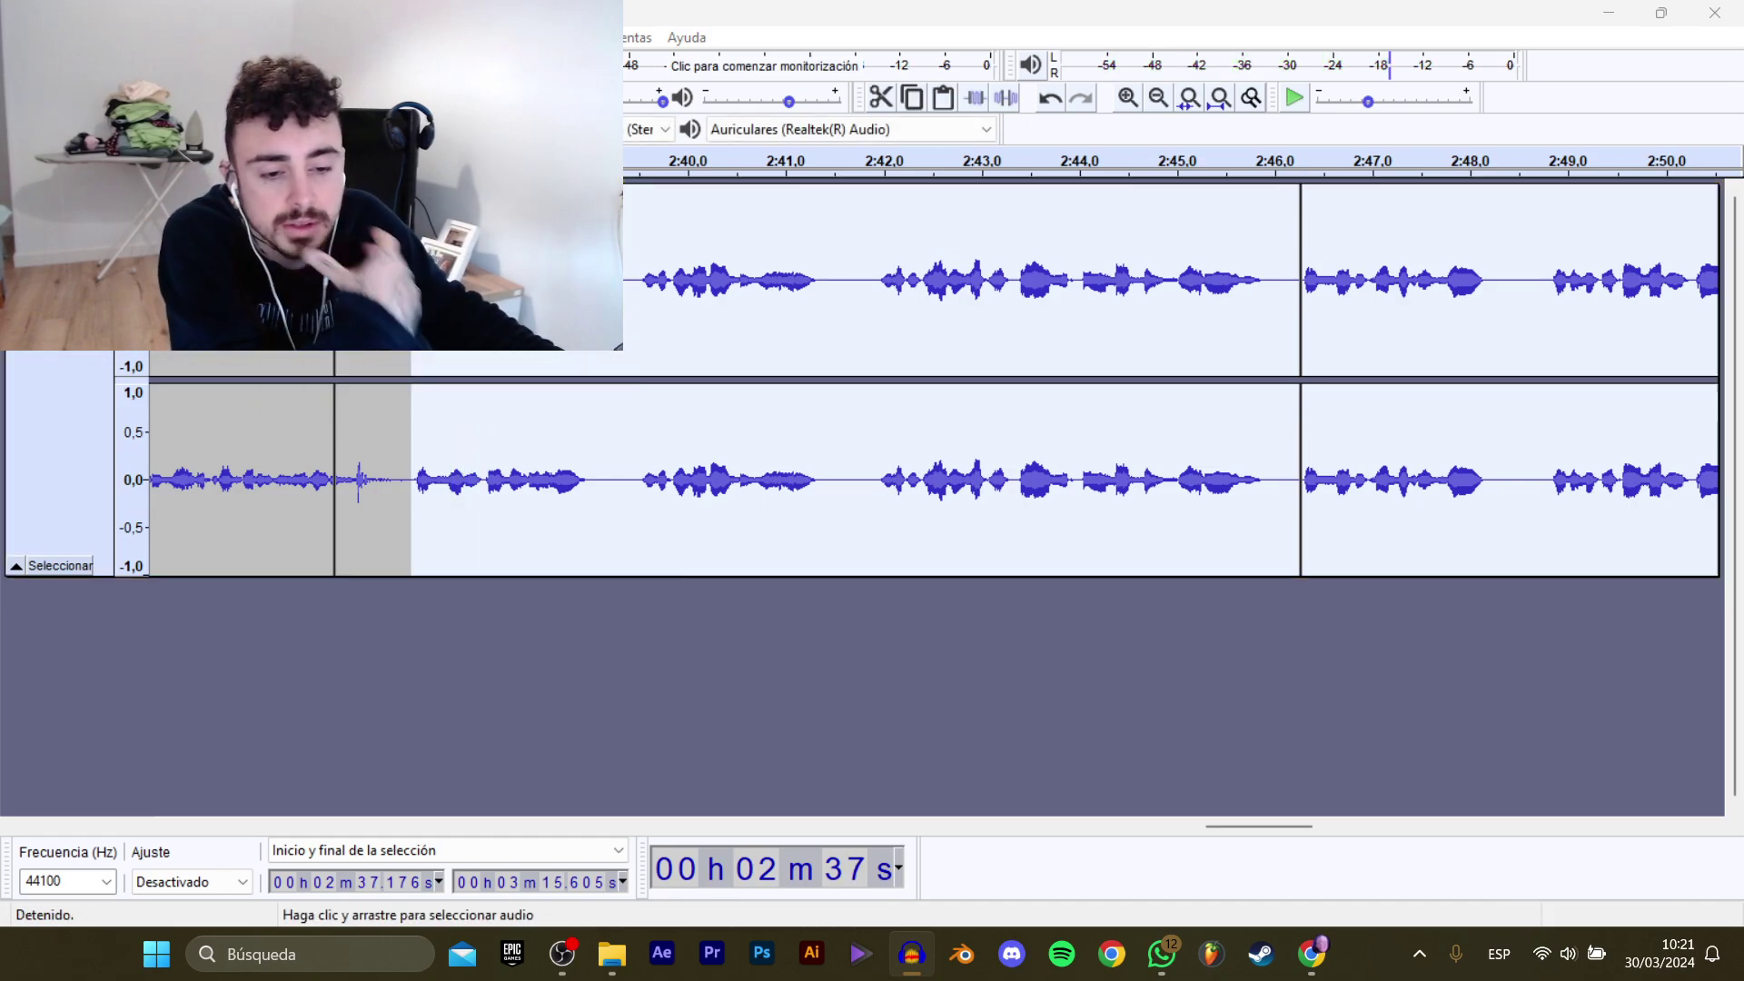
pyautogui.click(425, 466)
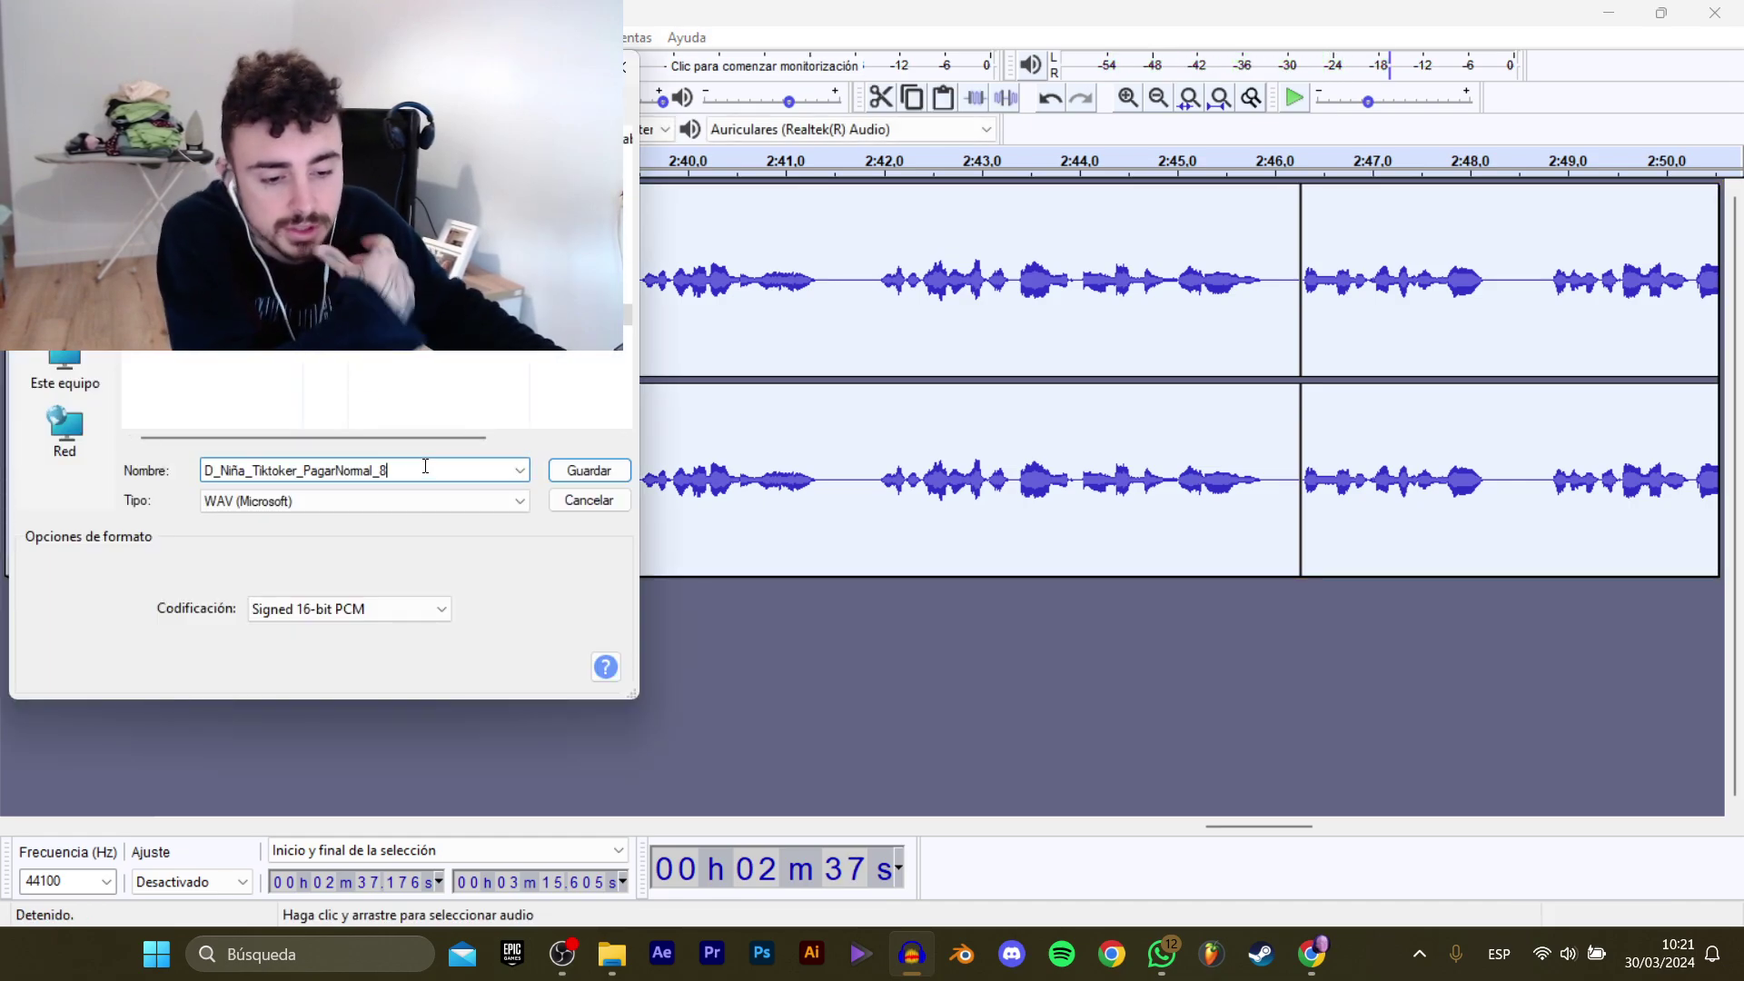
pyautogui.press('Return')
# Listen to the passage starting at about 3:16.4 and select it up to about 3:44.7.
pyautogui.moveTo(1258, 826); pyautogui.dragTo(1513, 826)
pyautogui.click(512, 473)
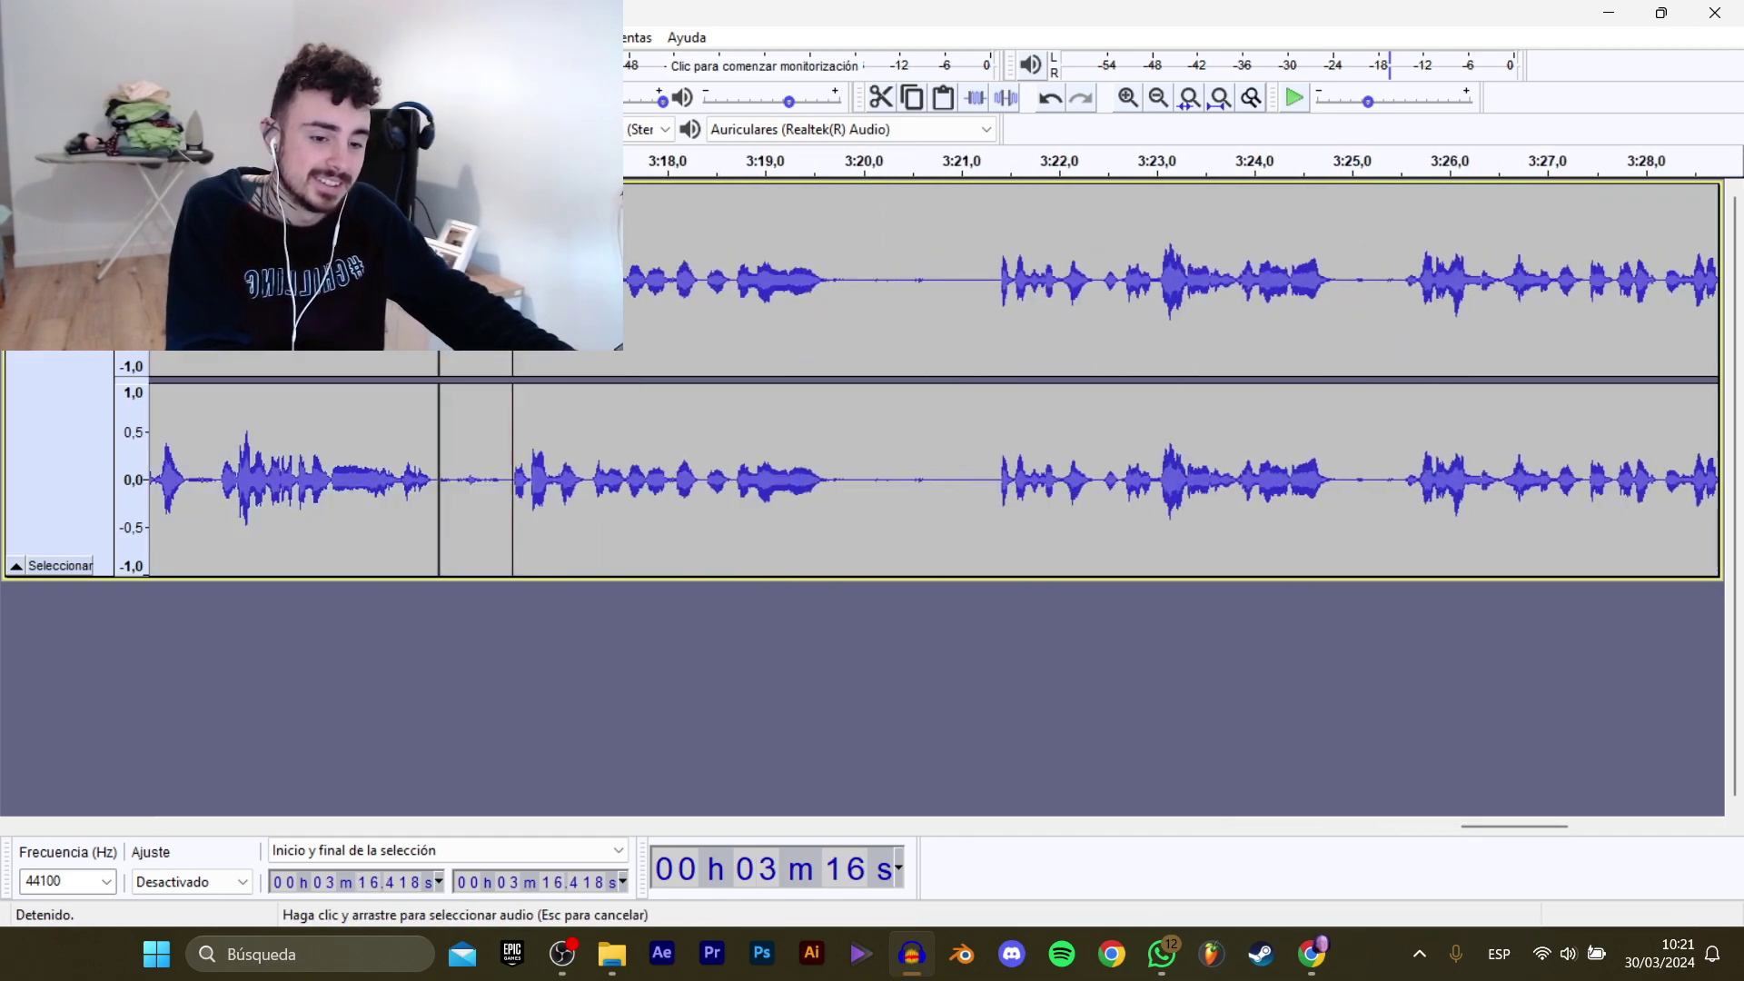
pyautogui.press('space')
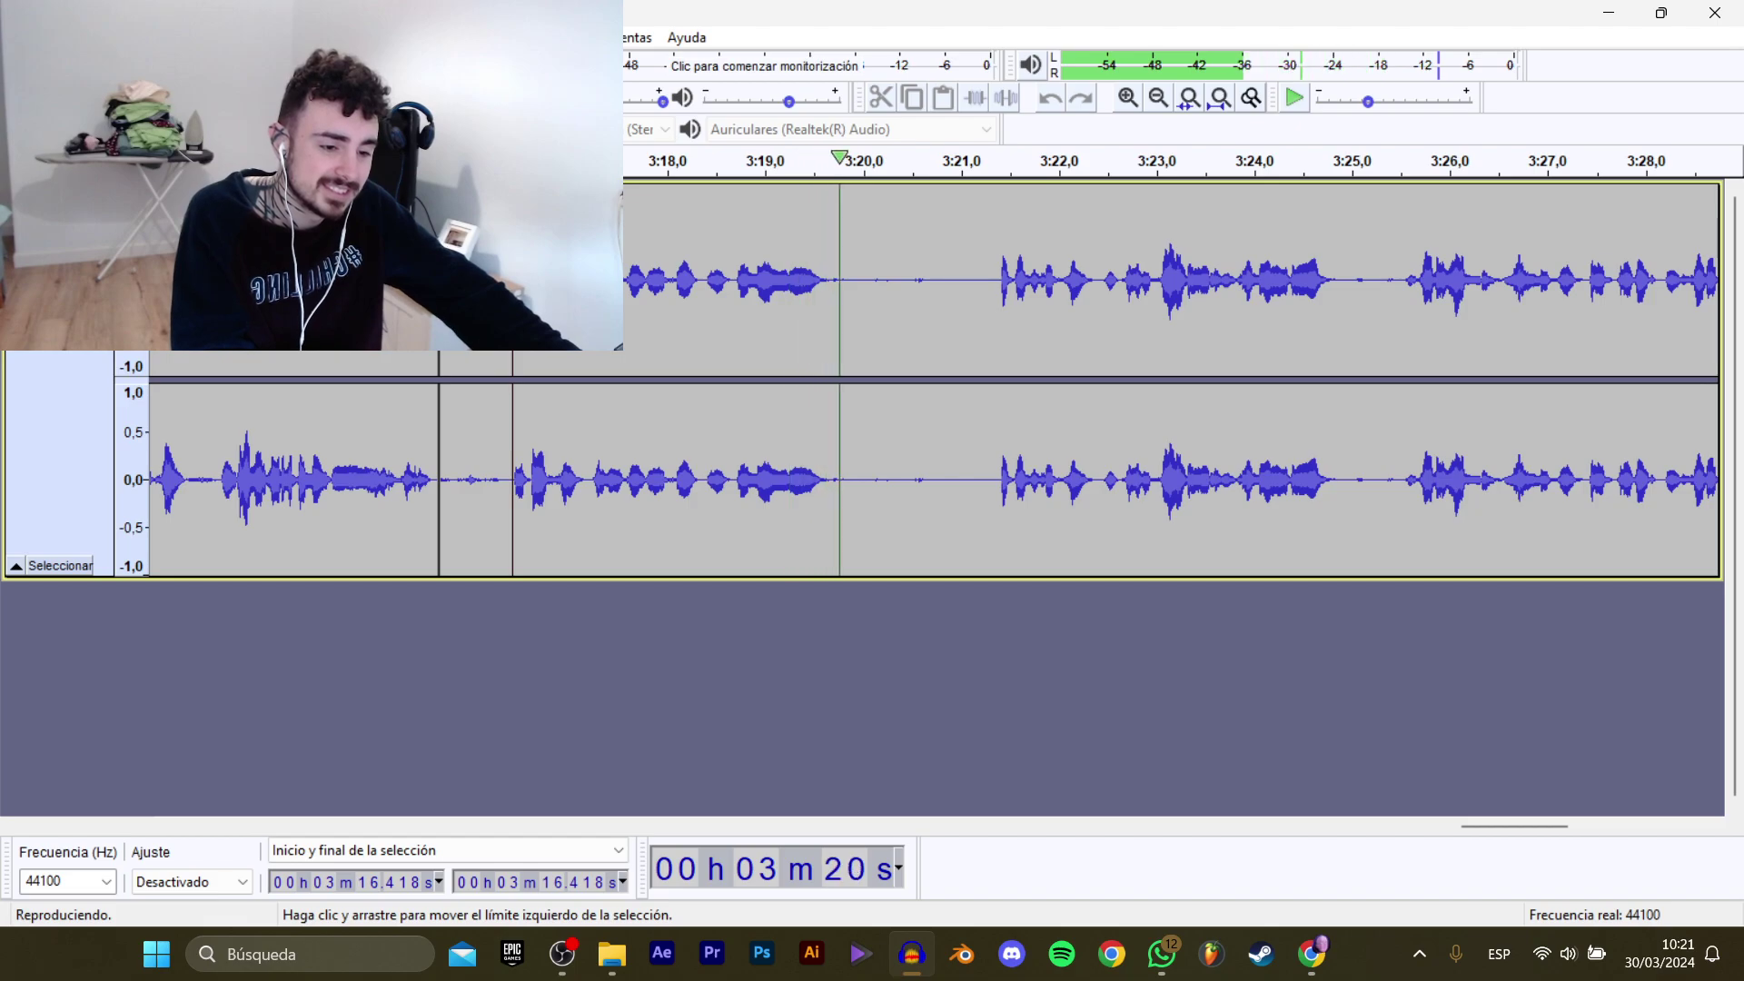
pyautogui.moveTo(512, 454); pyautogui.dragTo(1407, 386)
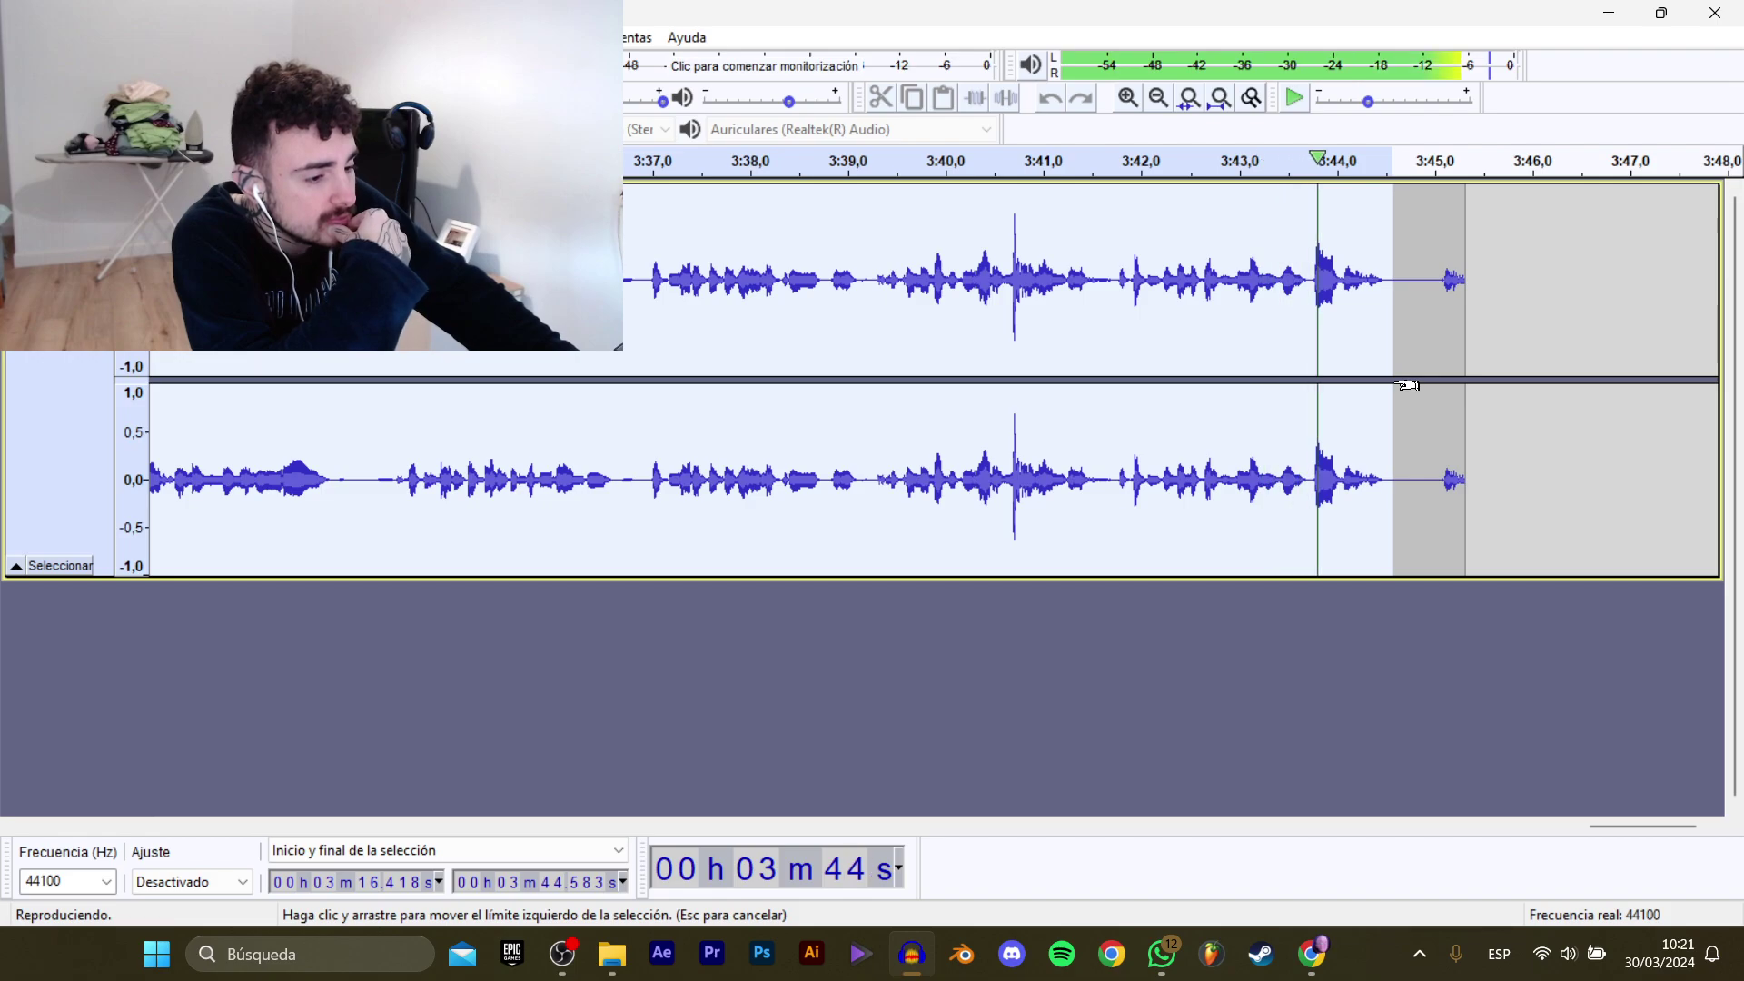
pyautogui.moveTo(1398, 386); pyautogui.dragTo(1405, 379)
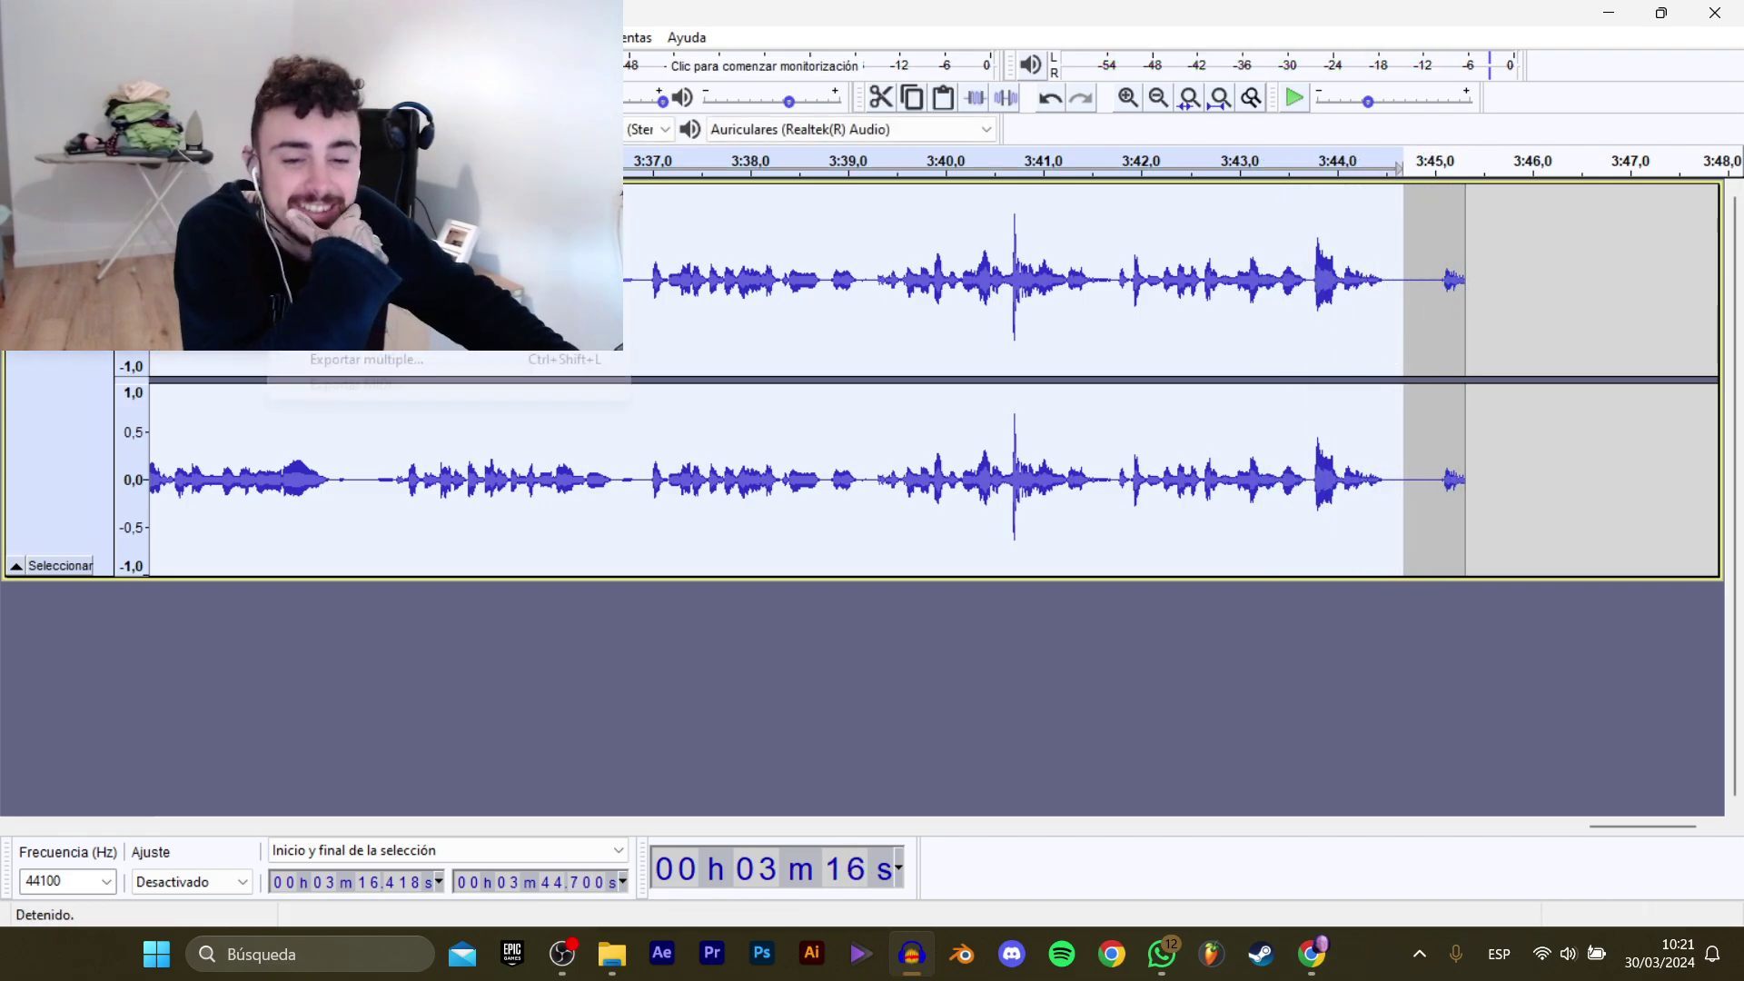
# Export the selected passage as the WAV file D_Niña_Tiktoker_PagarNormal_10.
pyautogui.click(391, 309)
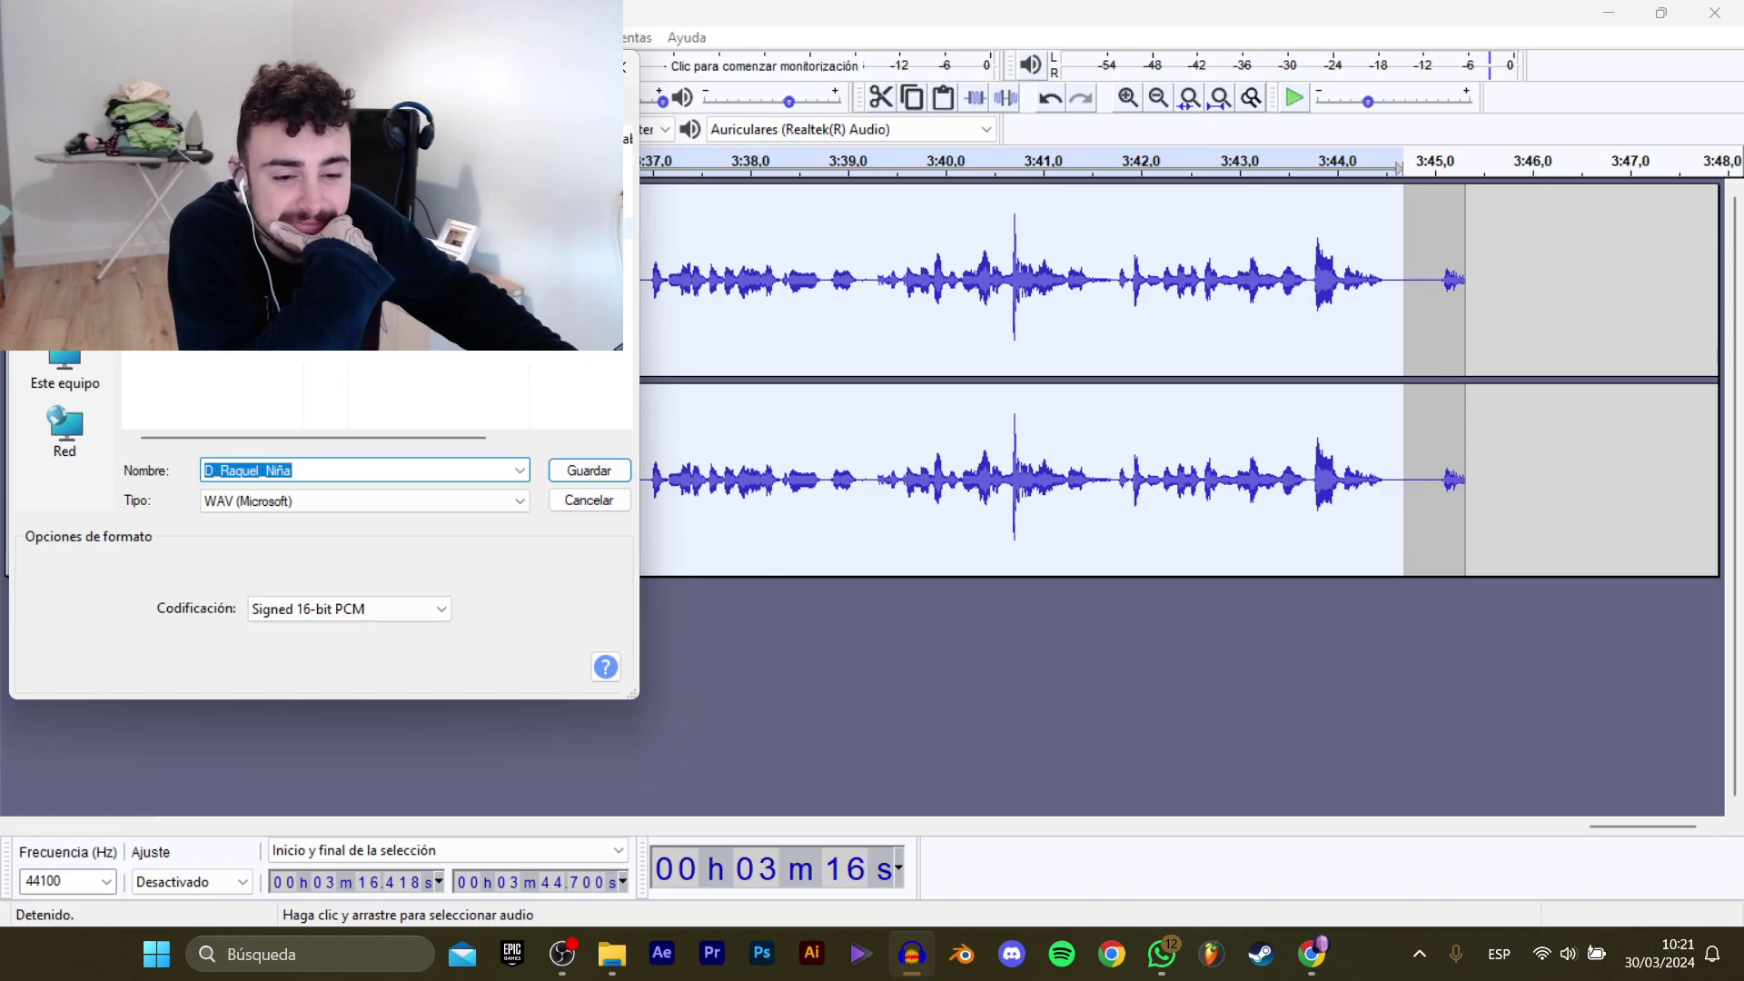
pyautogui.click(430, 470)
pyautogui.press('BackSpace')
pyautogui.write('10')
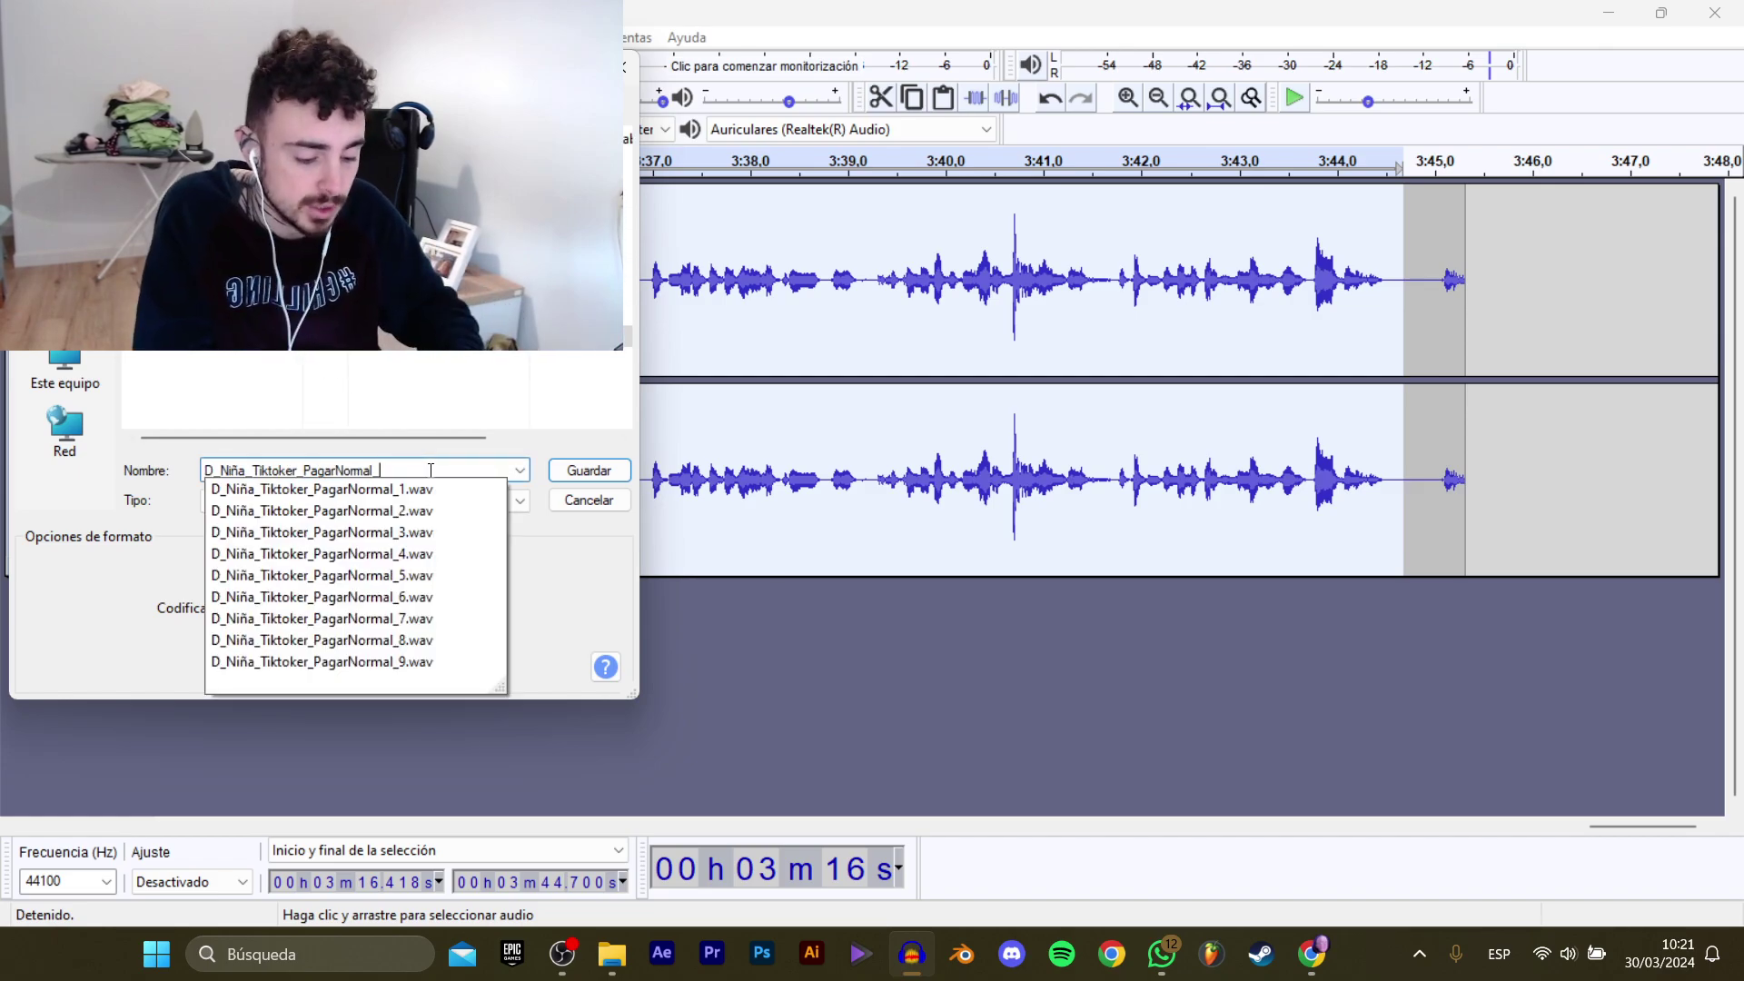
pyautogui.press('Return')
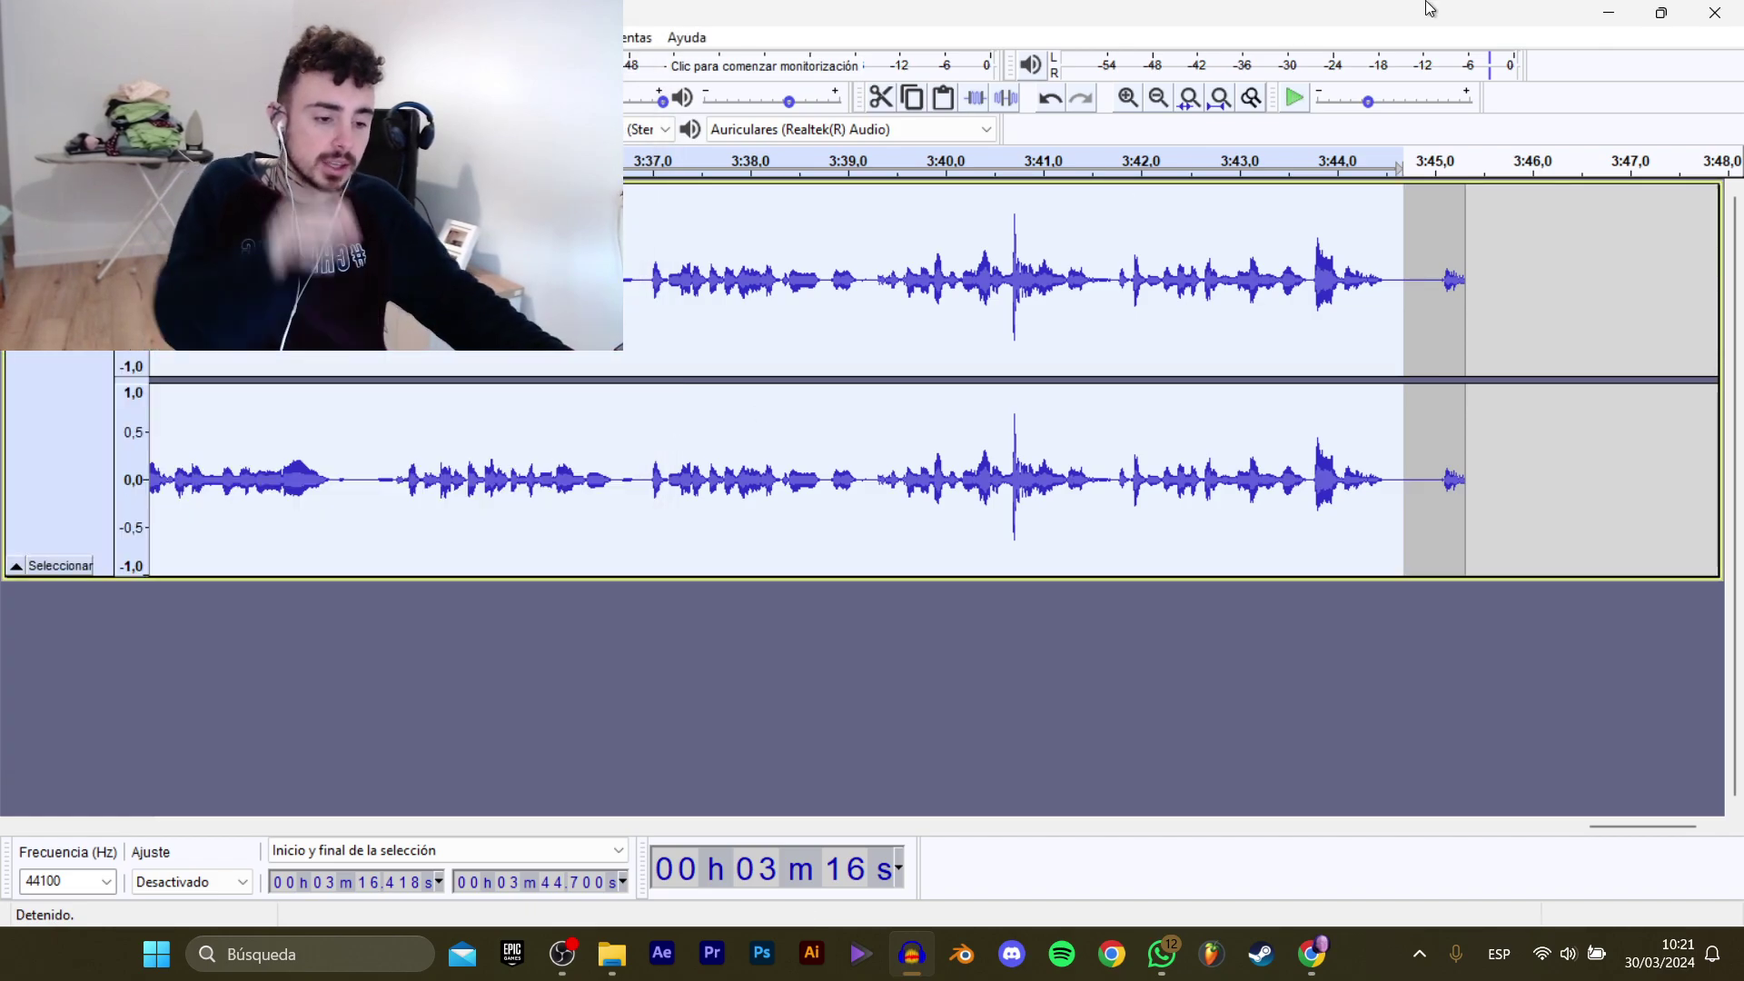
# Switch to File Explorer, go up from Pedir_Butano to the Dialogos folder and look through its folders and Audacity projects.
pyautogui.click(1695, 9)
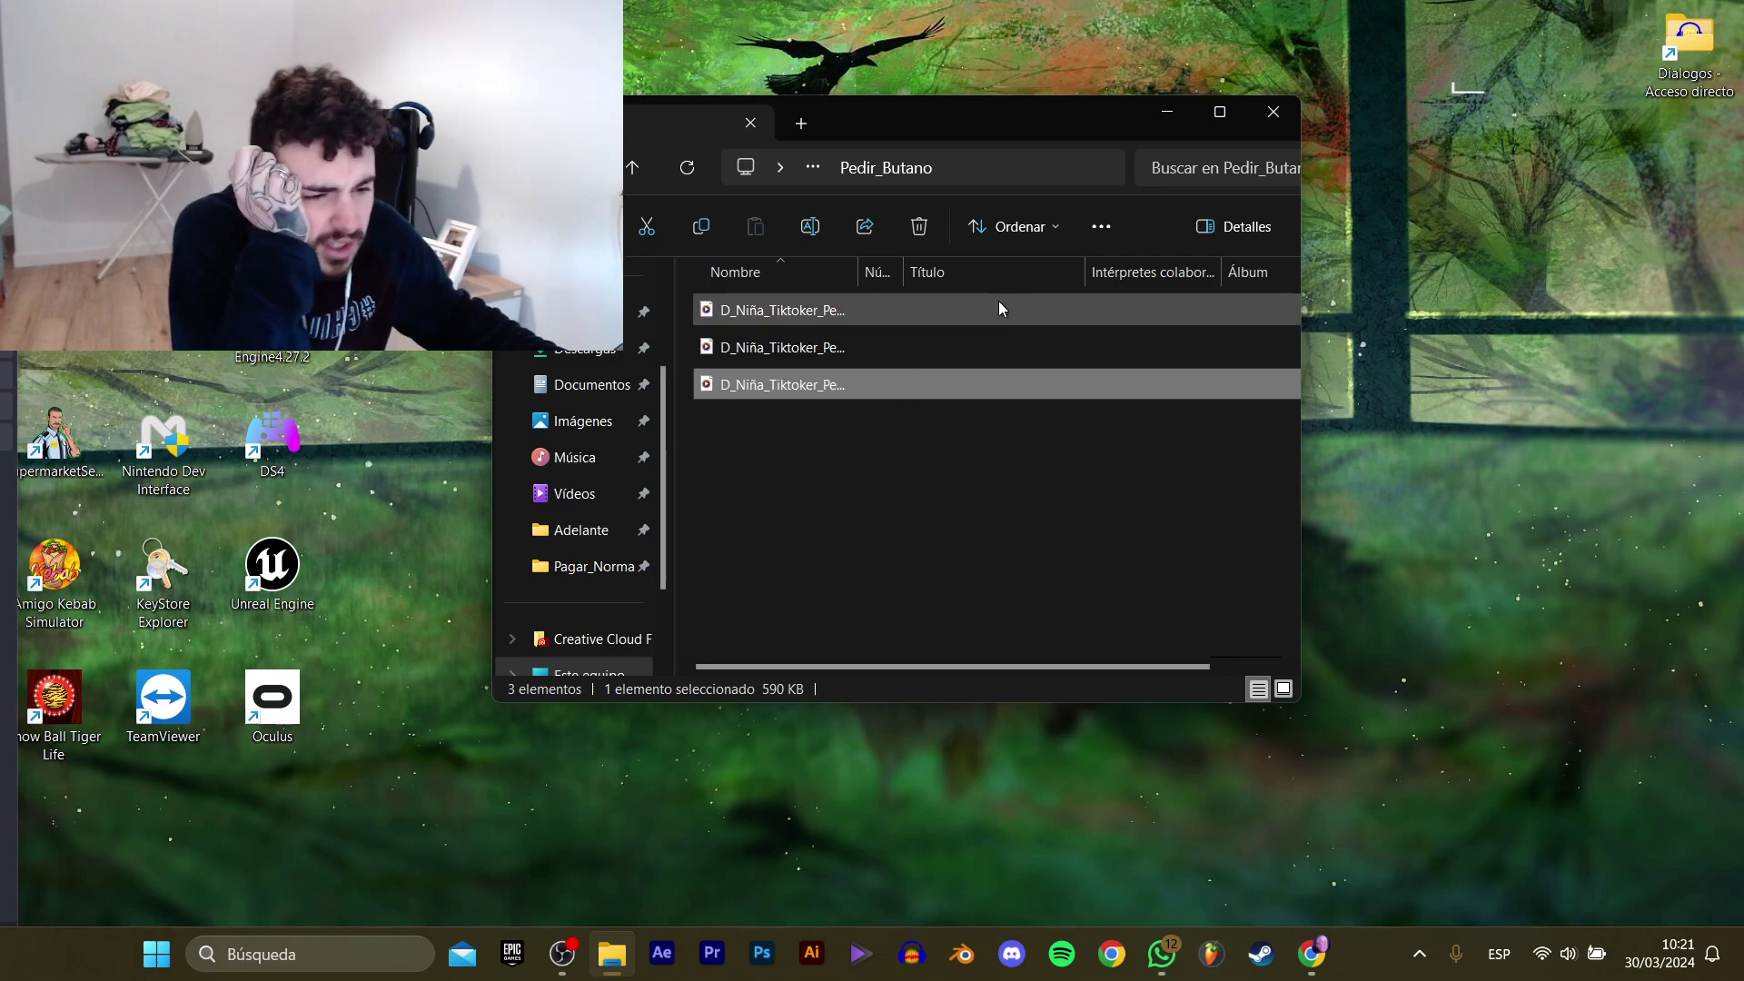
pyautogui.click(523, 168)
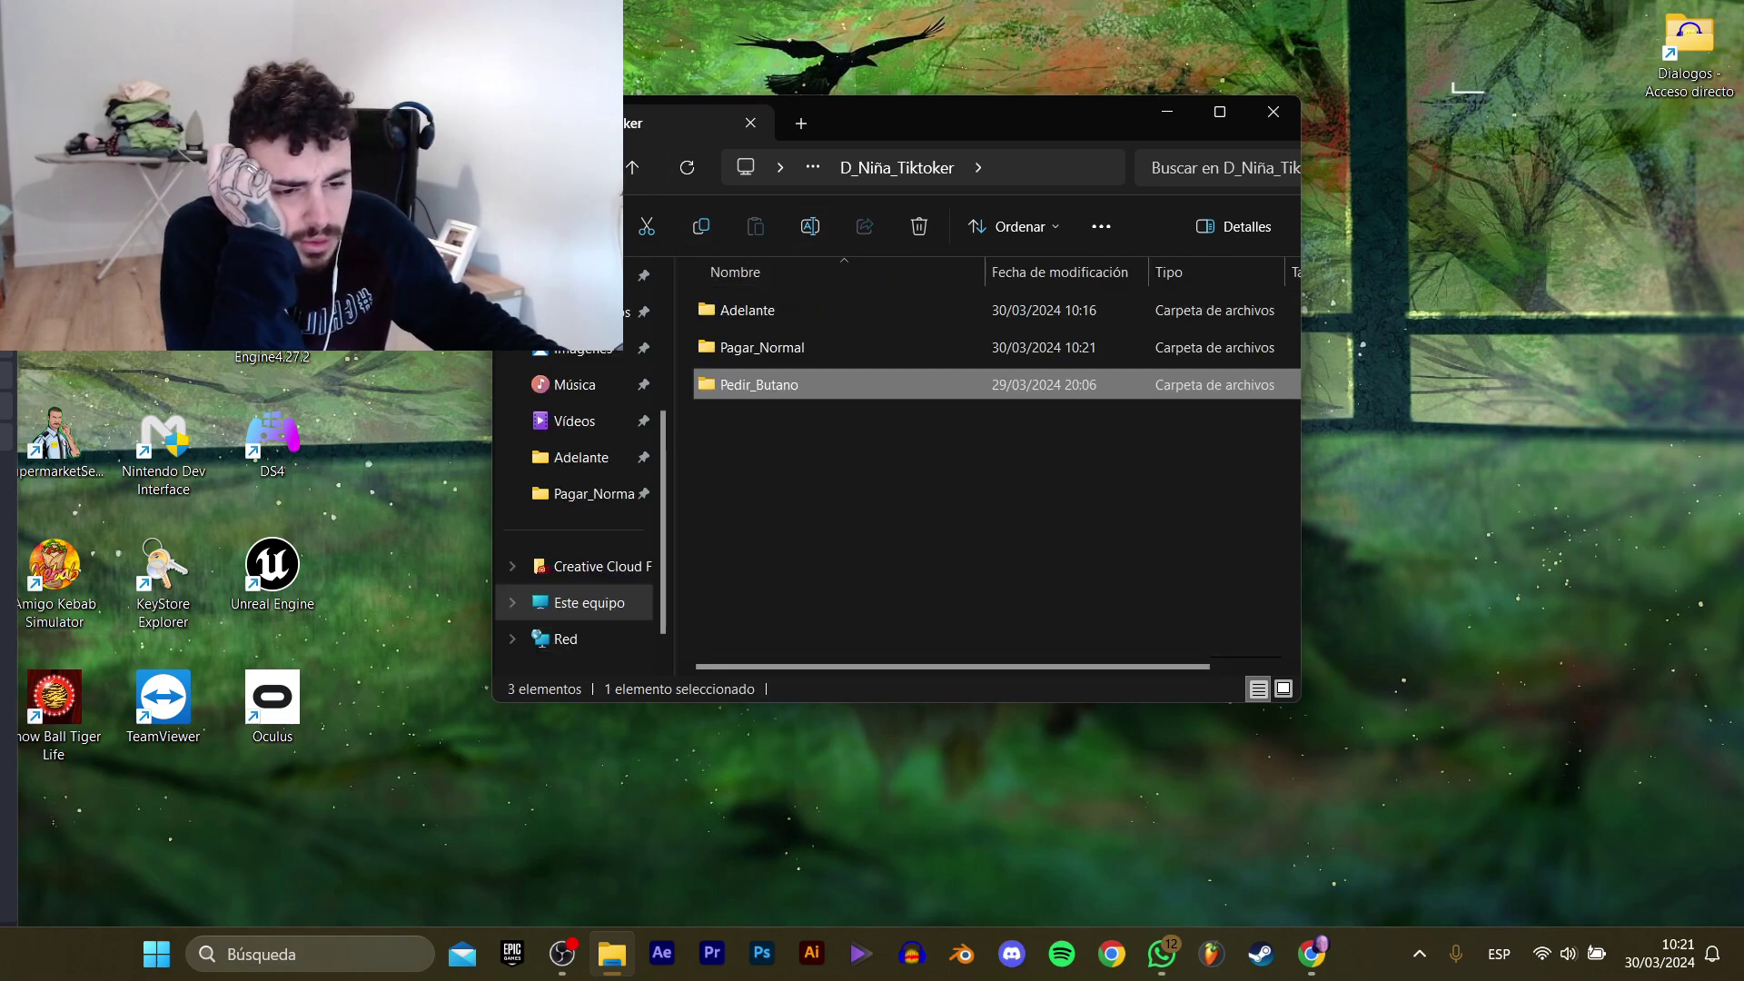
pyautogui.click(523, 168)
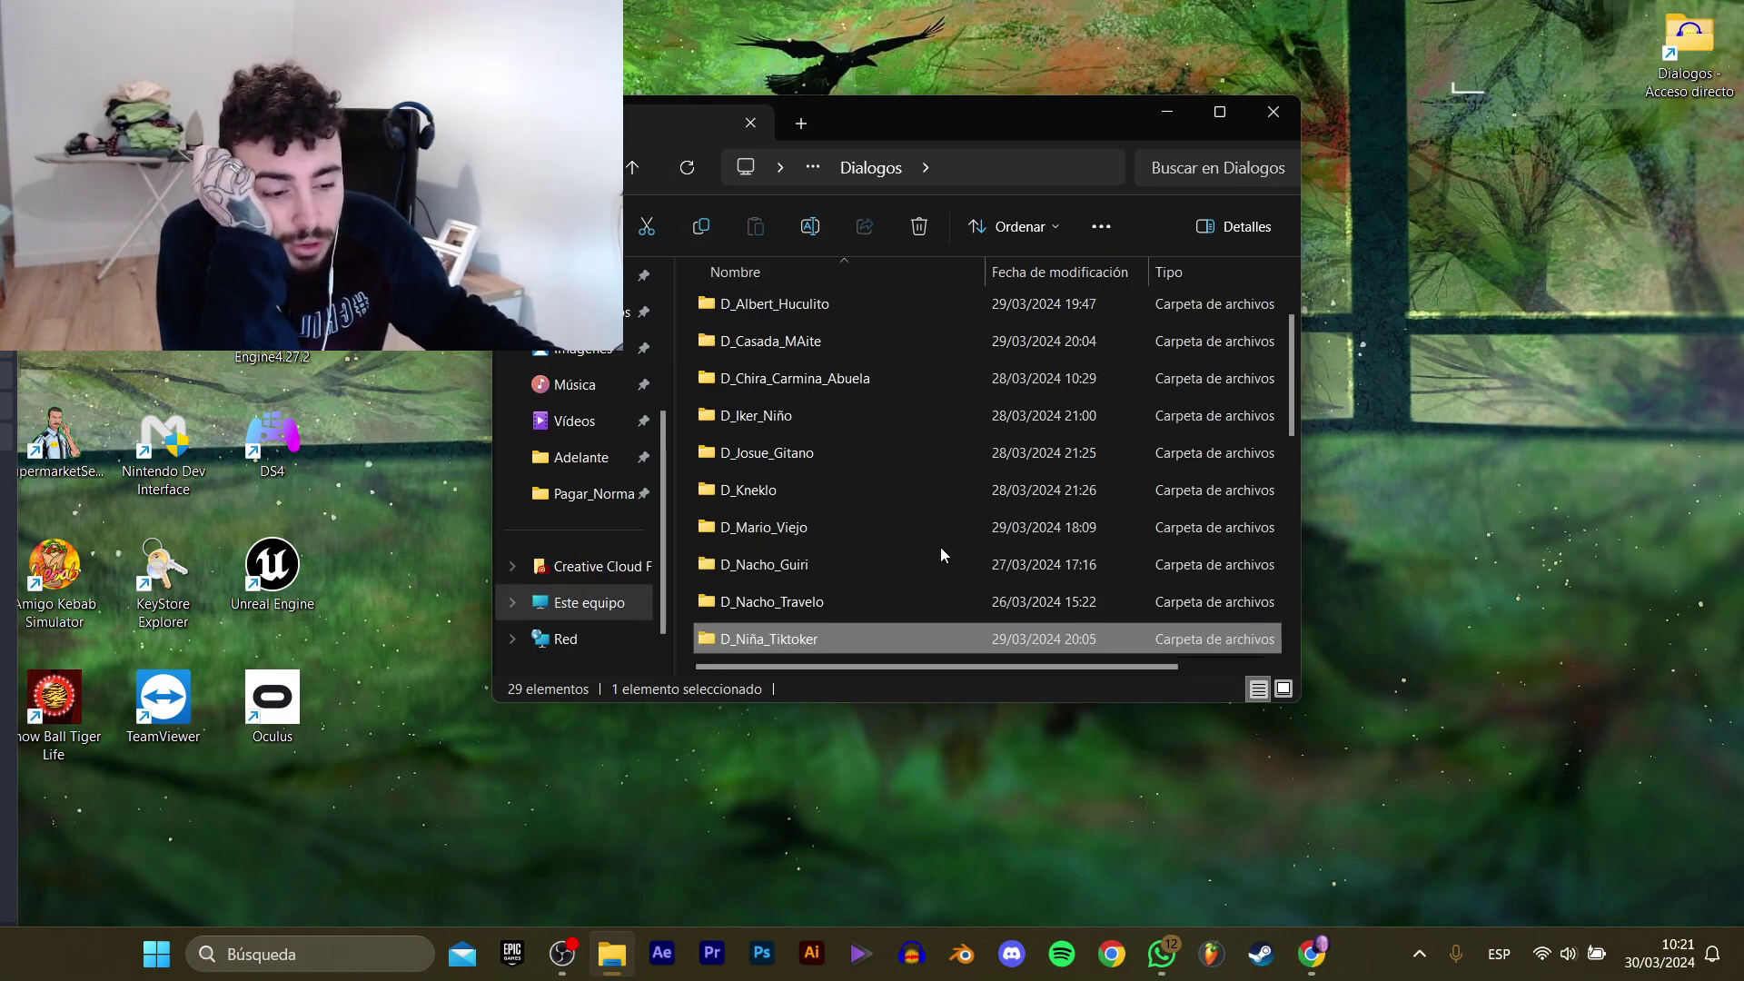
pyautogui.scroll(-3, 945, 541)
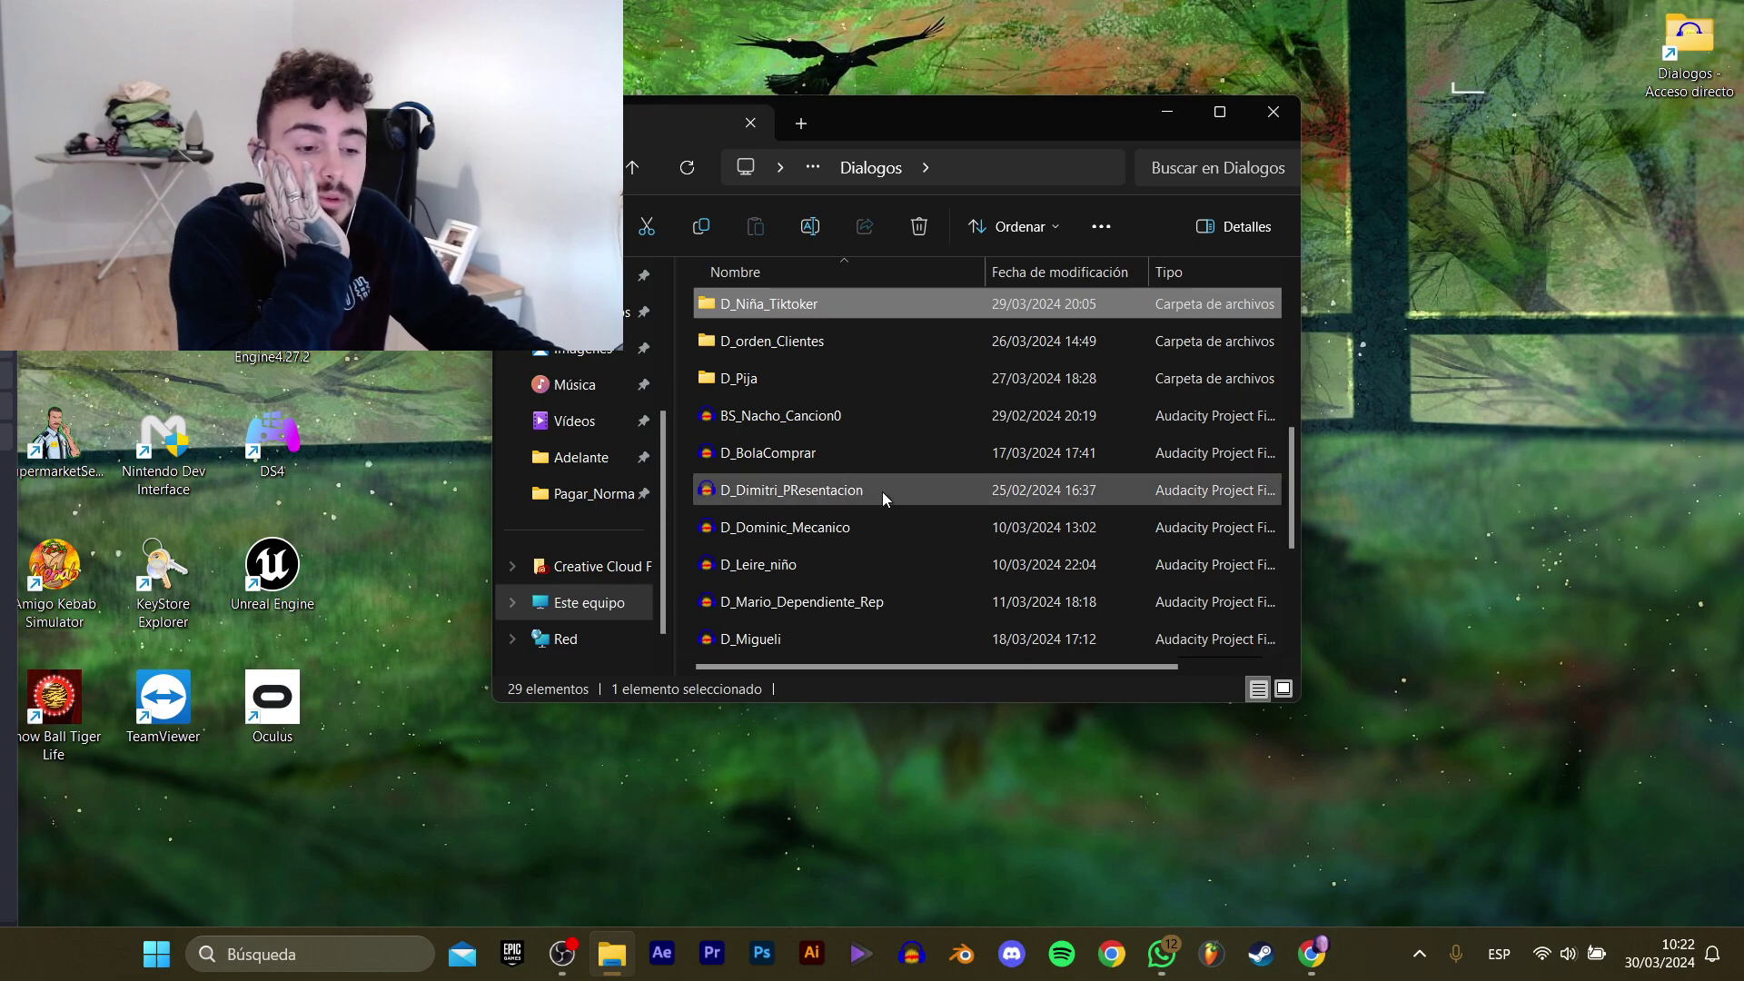
pyautogui.scroll(-3, 881, 492)
pyautogui.moveTo(809, 604); pyautogui.dragTo(848, 464)
pyautogui.scroll(10, 848, 464)
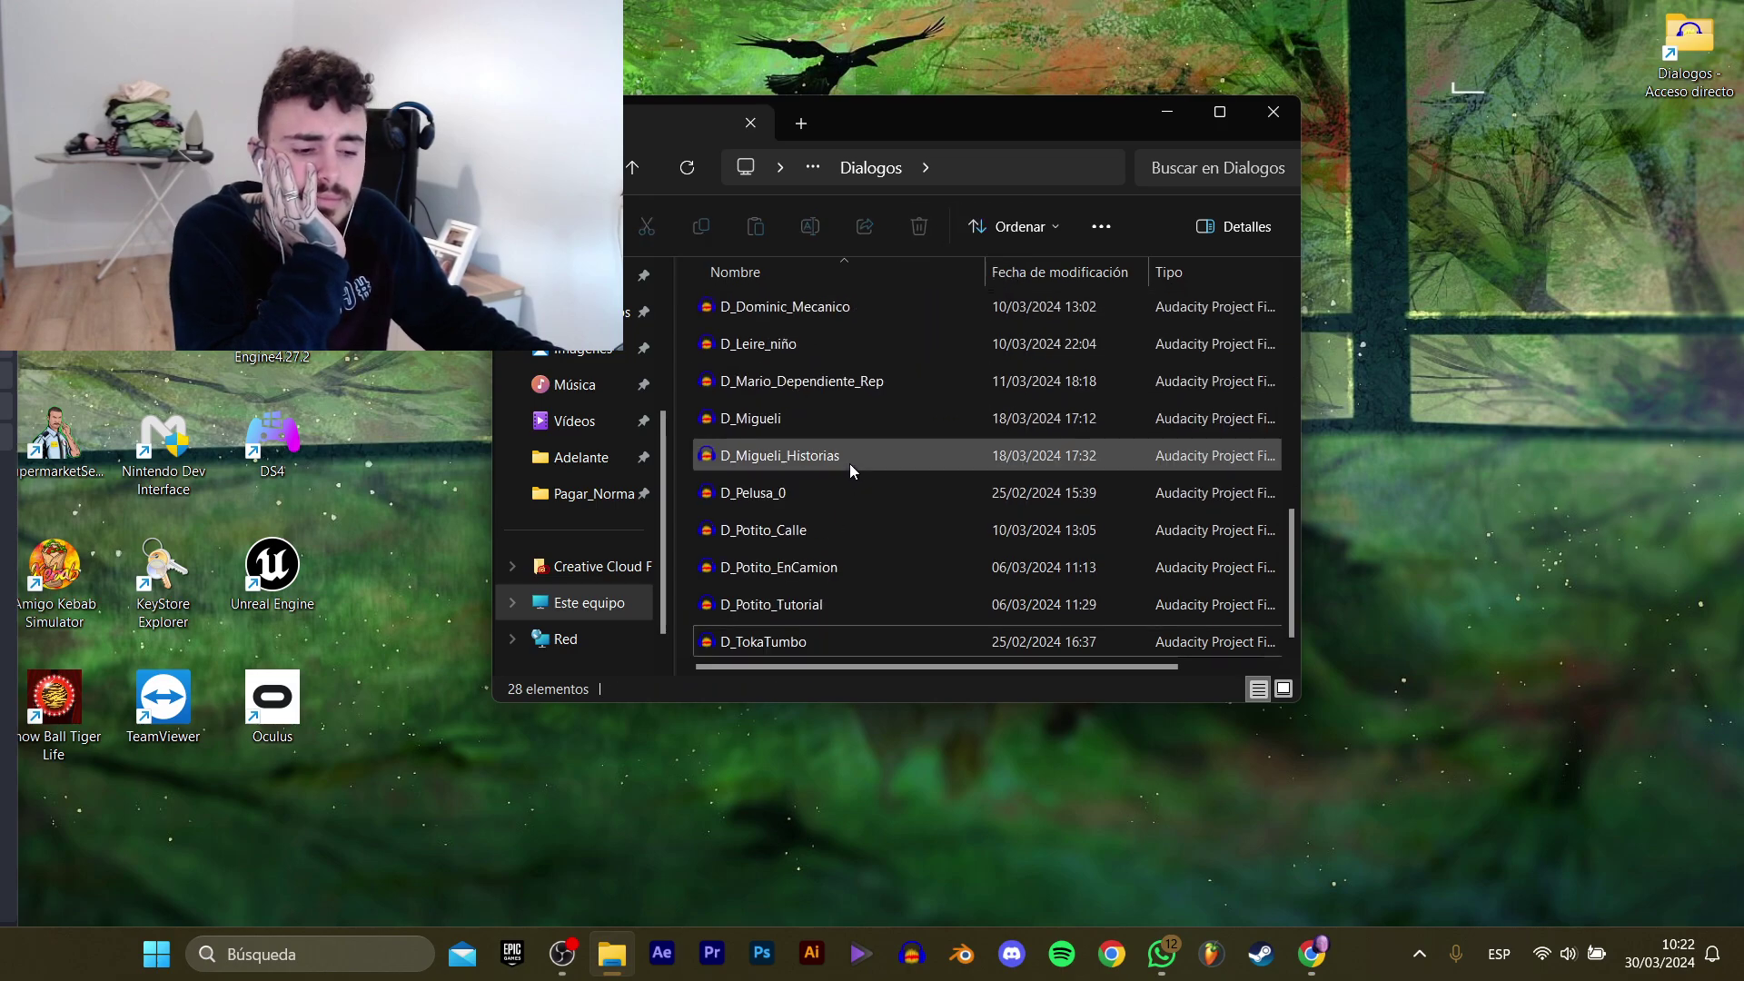
pyautogui.moveTo(692, 311); pyautogui.dragTo(945, 556)
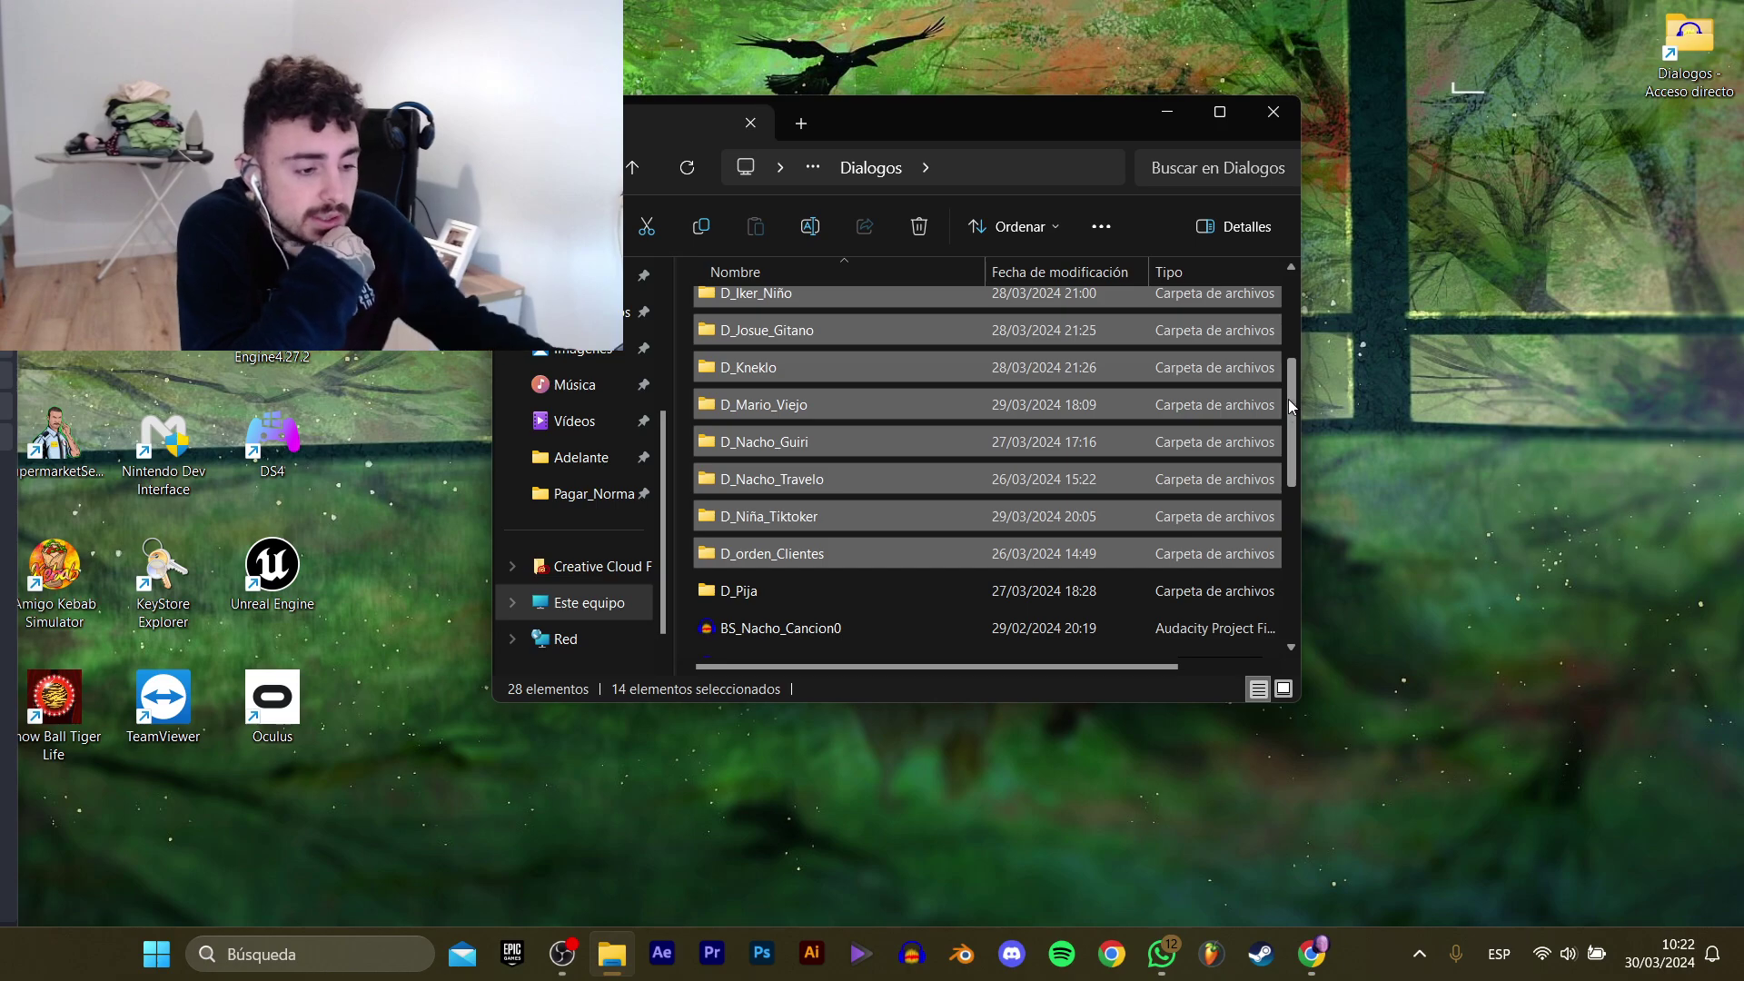
pyautogui.scroll(-3, 1291, 406)
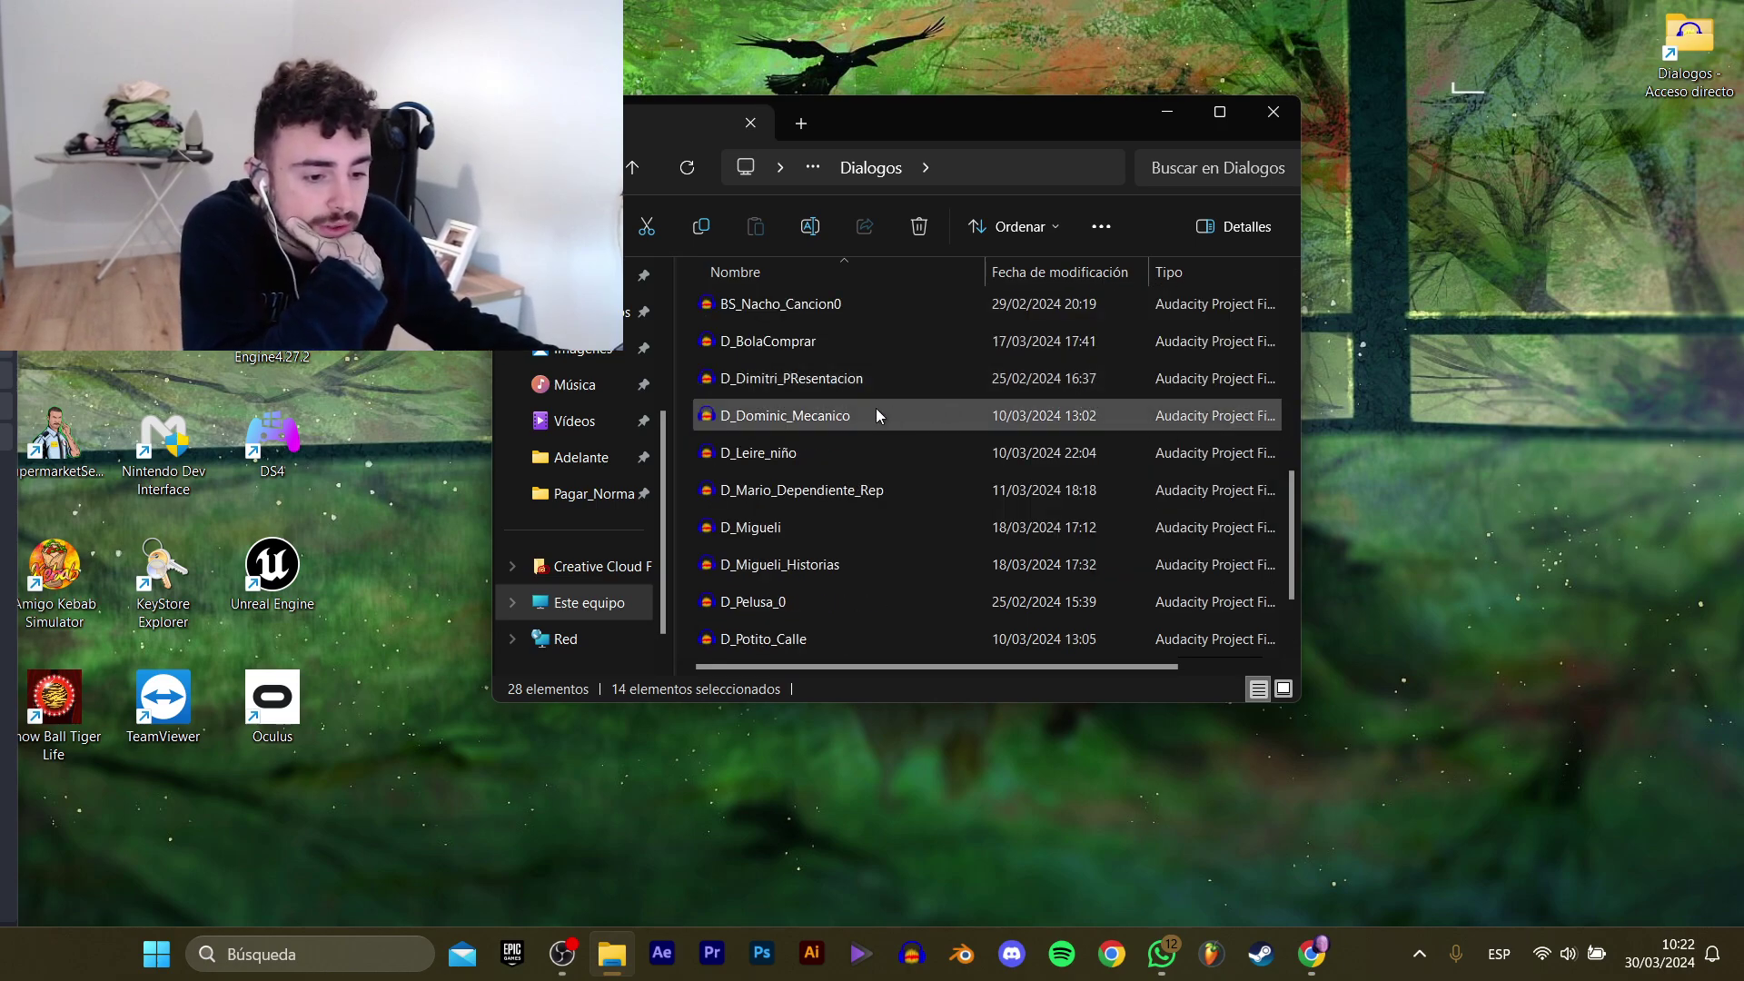
pyautogui.scroll(-1, 981, 363)
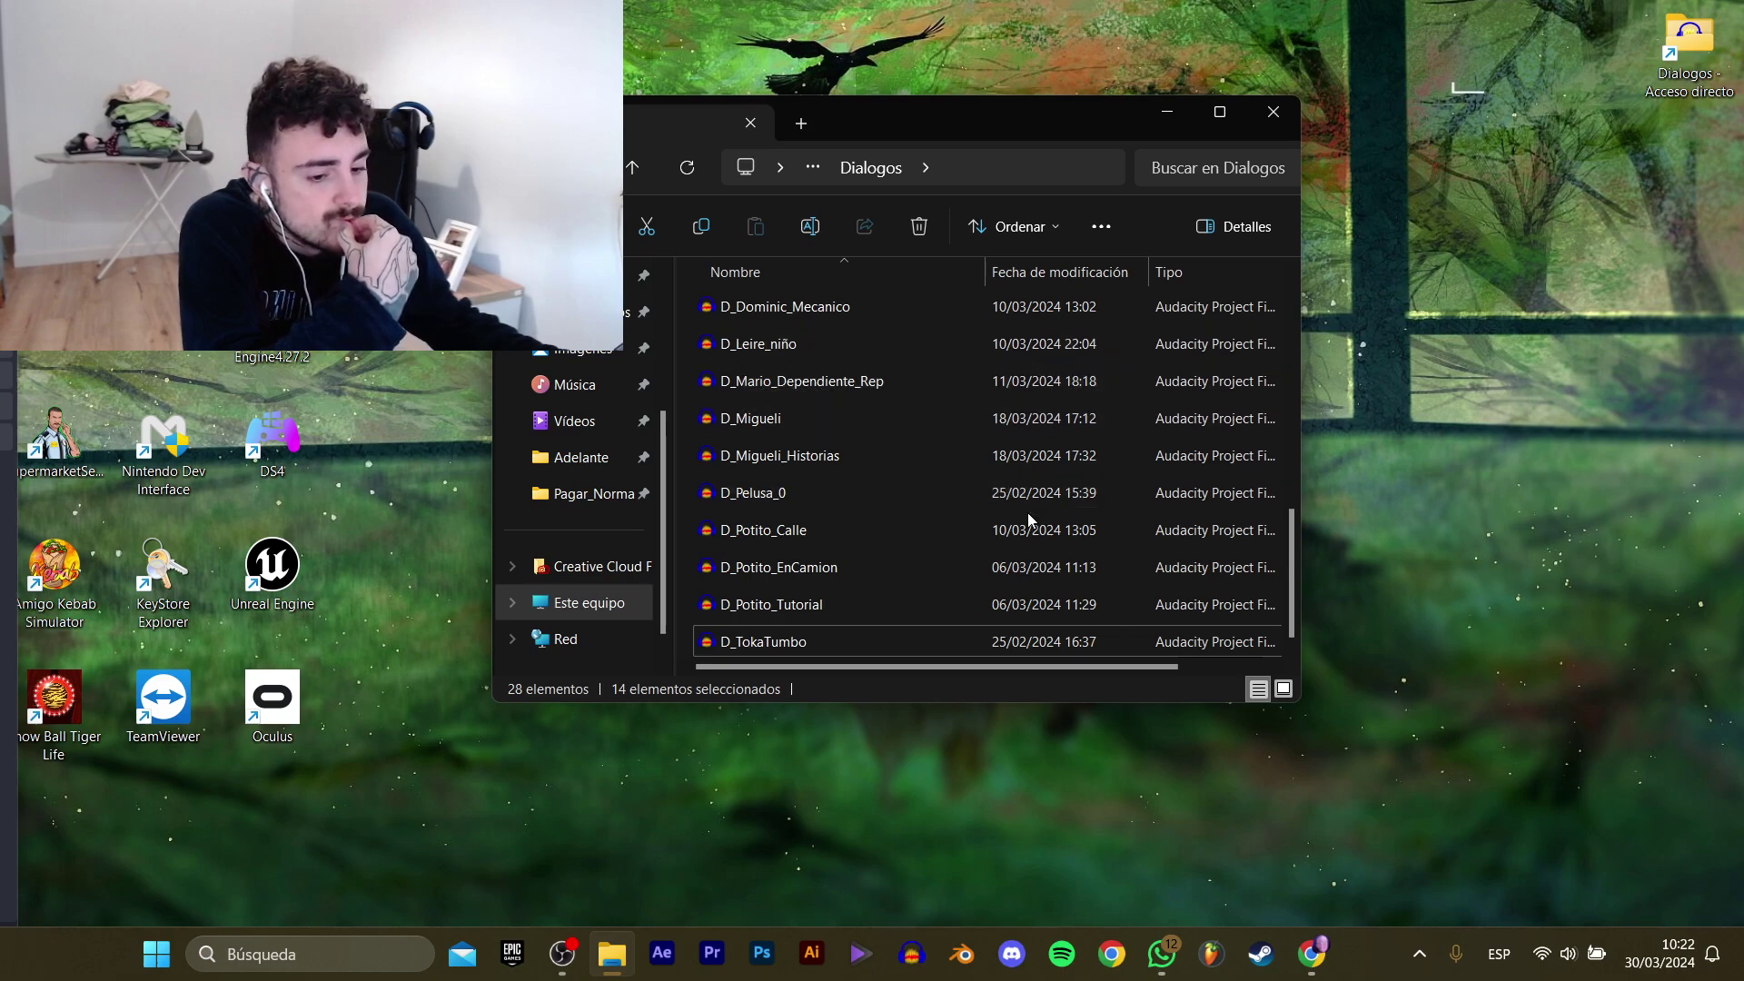
pyautogui.scroll(6, 1090, 586)
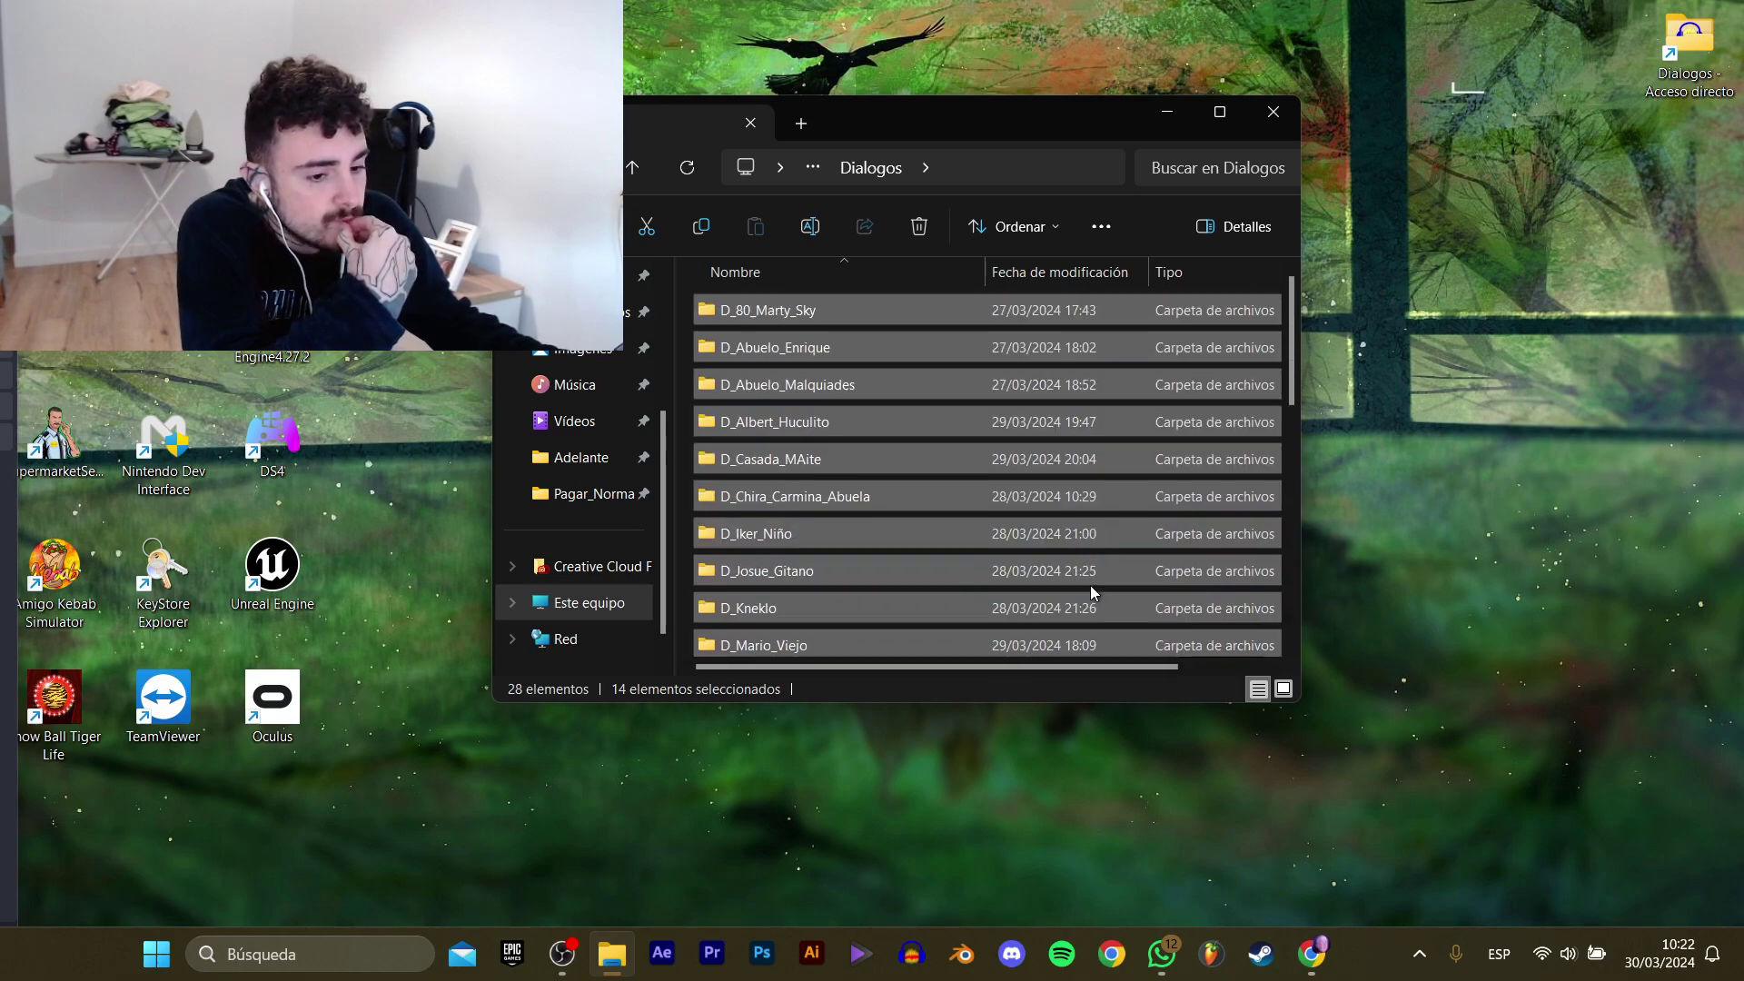
pyautogui.scroll(-2, 1090, 586)
pyautogui.click(685, 529)
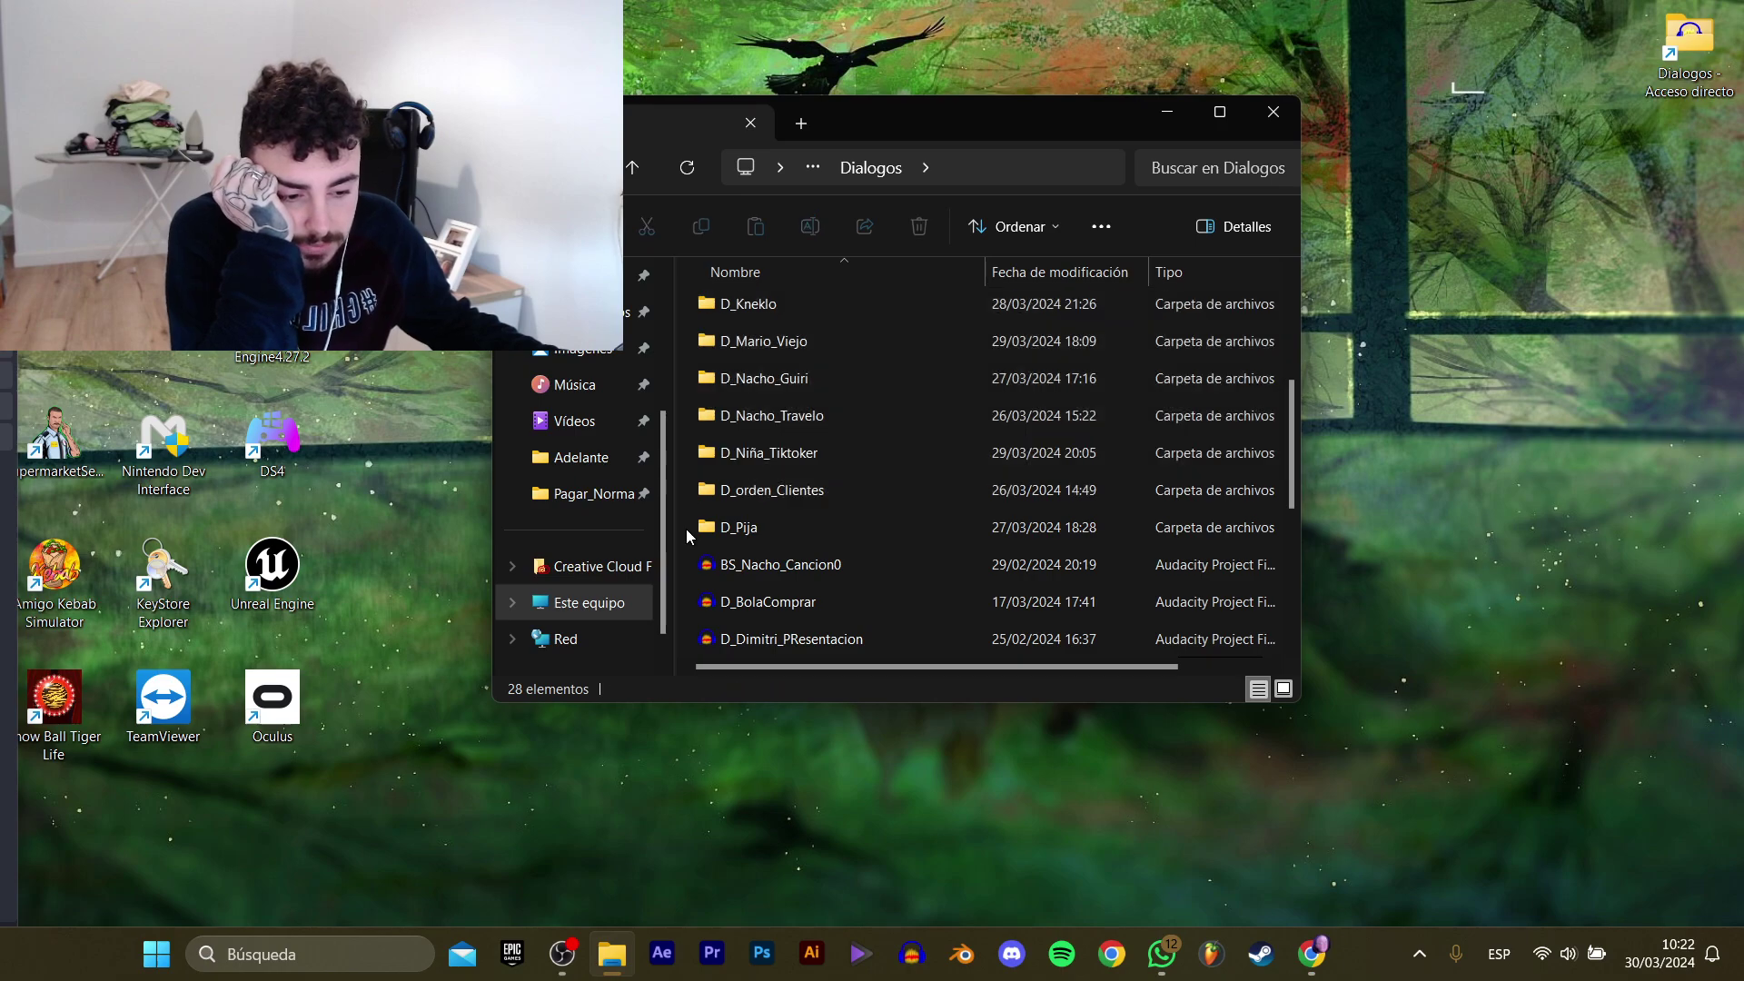
# Create a new folder named Clientes inside the Dialogos folder.
pyautogui.scroll(-1, 669, 540)
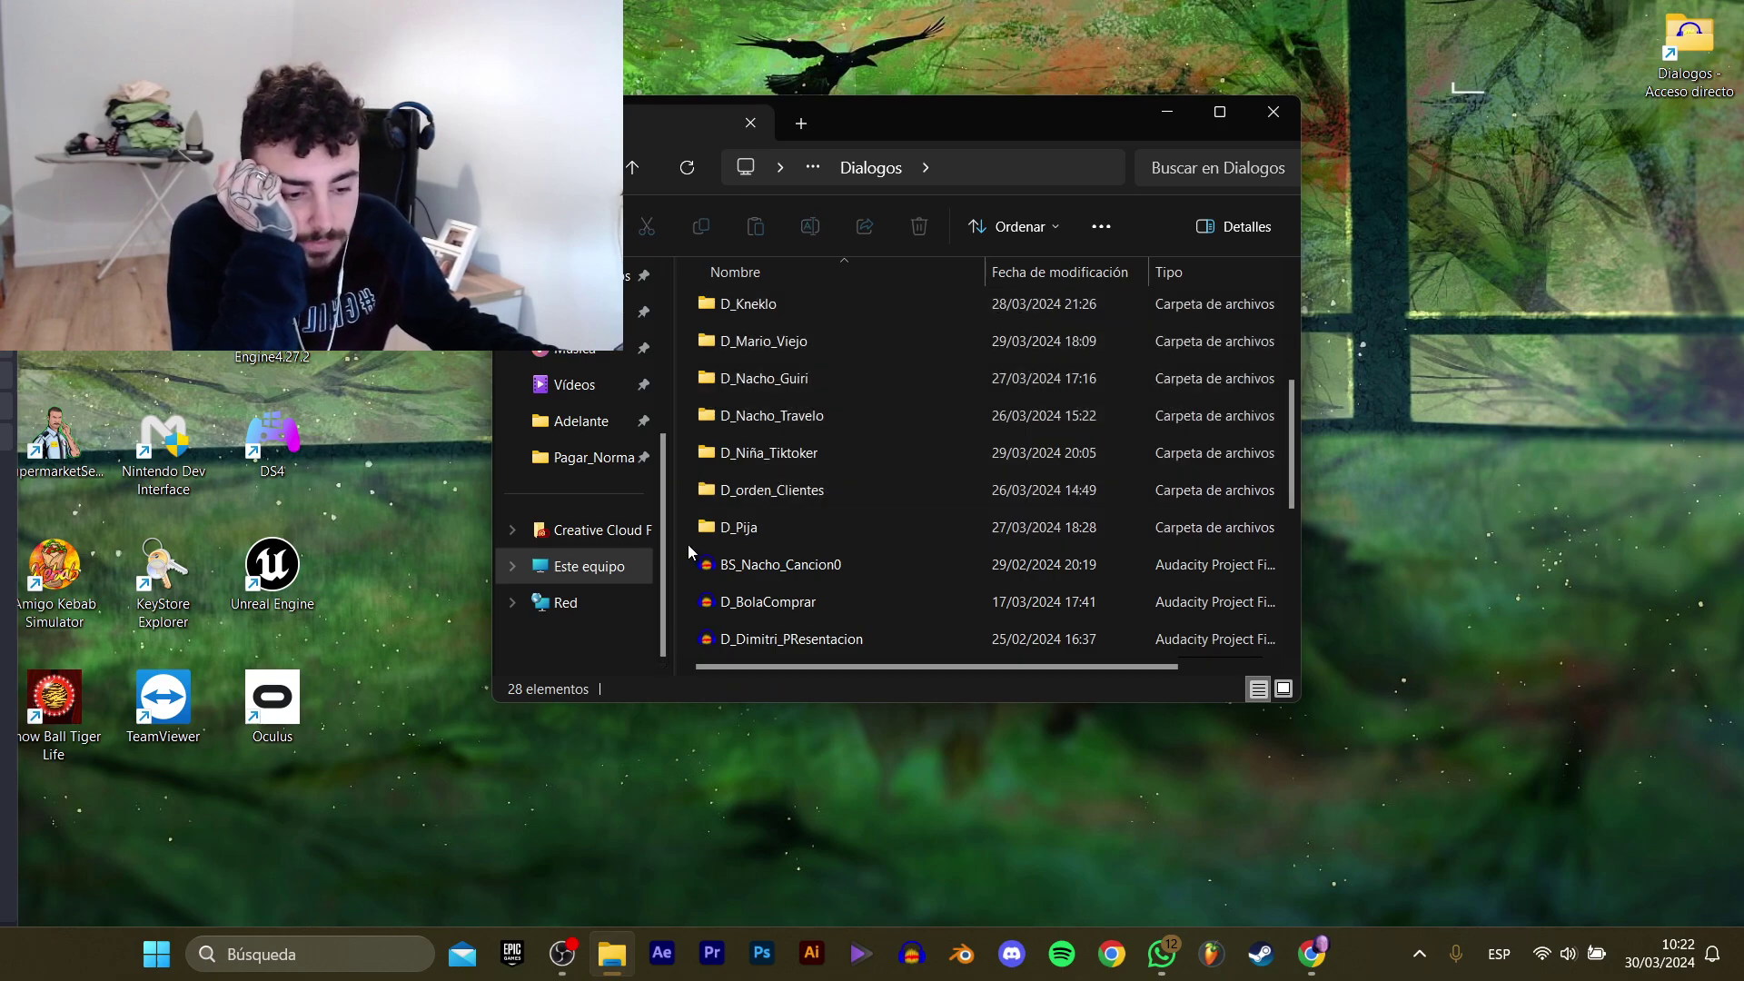
pyautogui.rightClick(694, 550)
pyautogui.moveTo(814, 726)
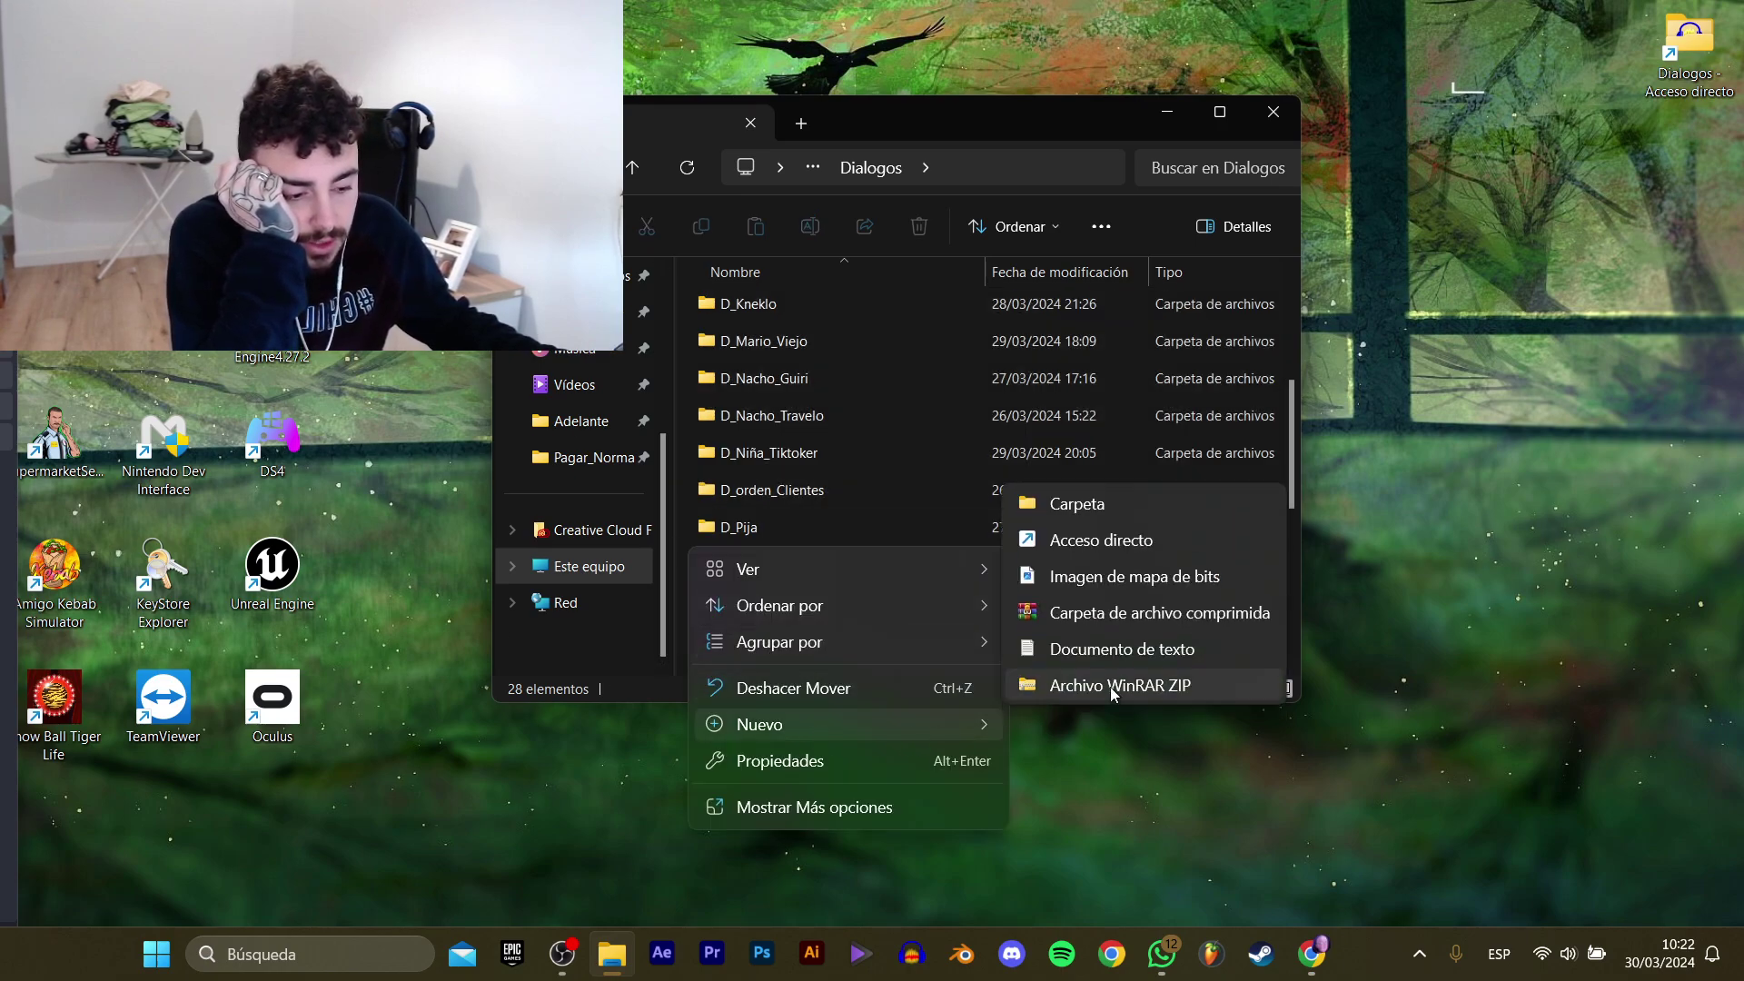
pyautogui.click(1054, 495)
pyautogui.write('Clientes')
pyautogui.press('Return')
# Move all the character dialogue folders from D_80_Marty_Sky to D_Pija, except D_orden_Clientes, into the Clientes folder.
pyautogui.scroll(7, 923, 433)
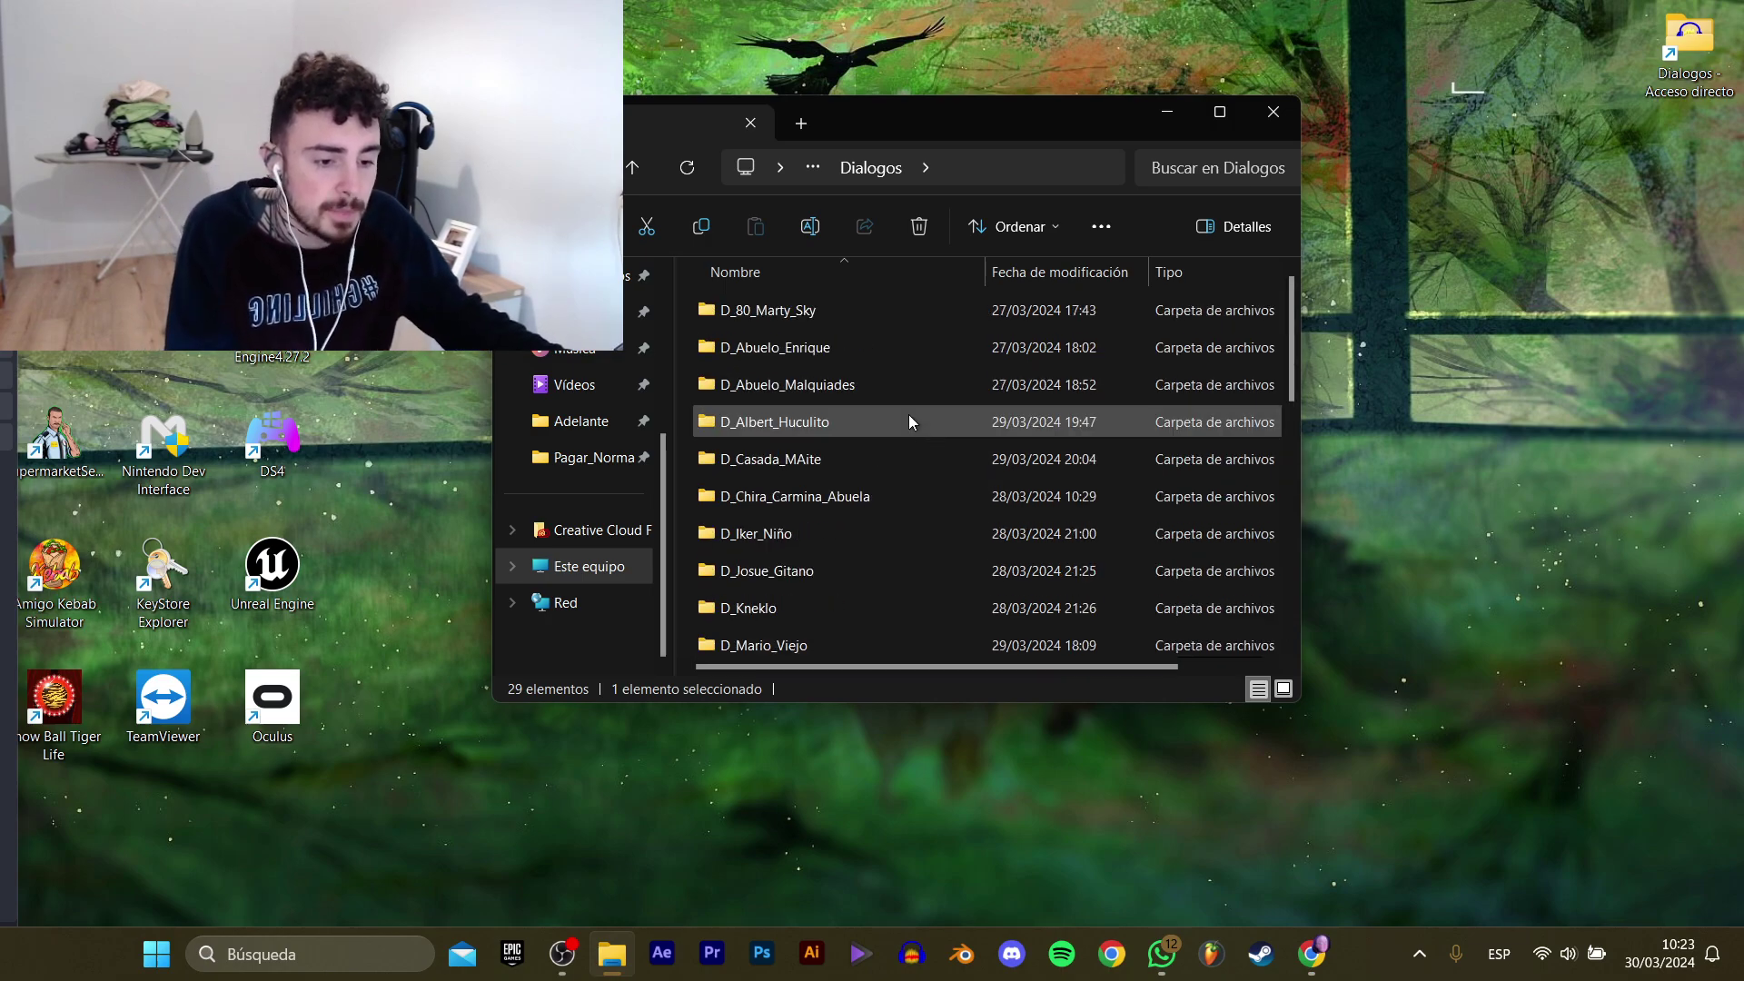
pyautogui.scroll(-3, 879, 391)
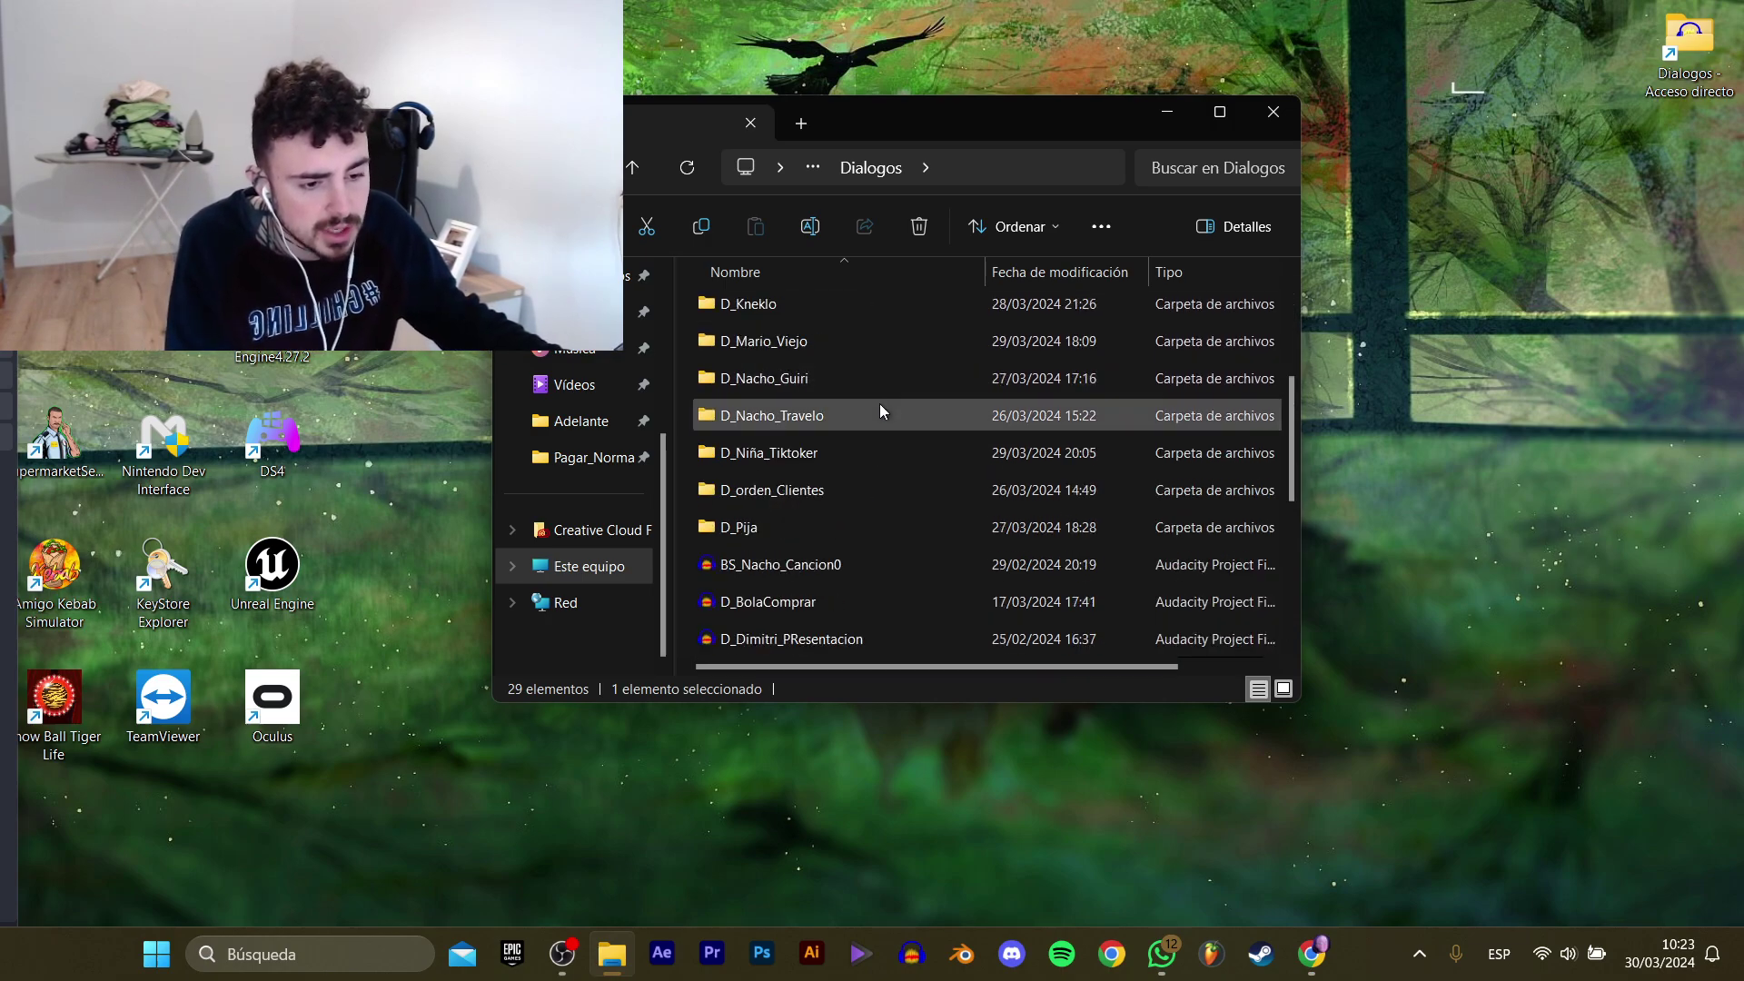
pyautogui.keyDown('shift'); pyautogui.click(814, 529); pyautogui.keyUp('shift')
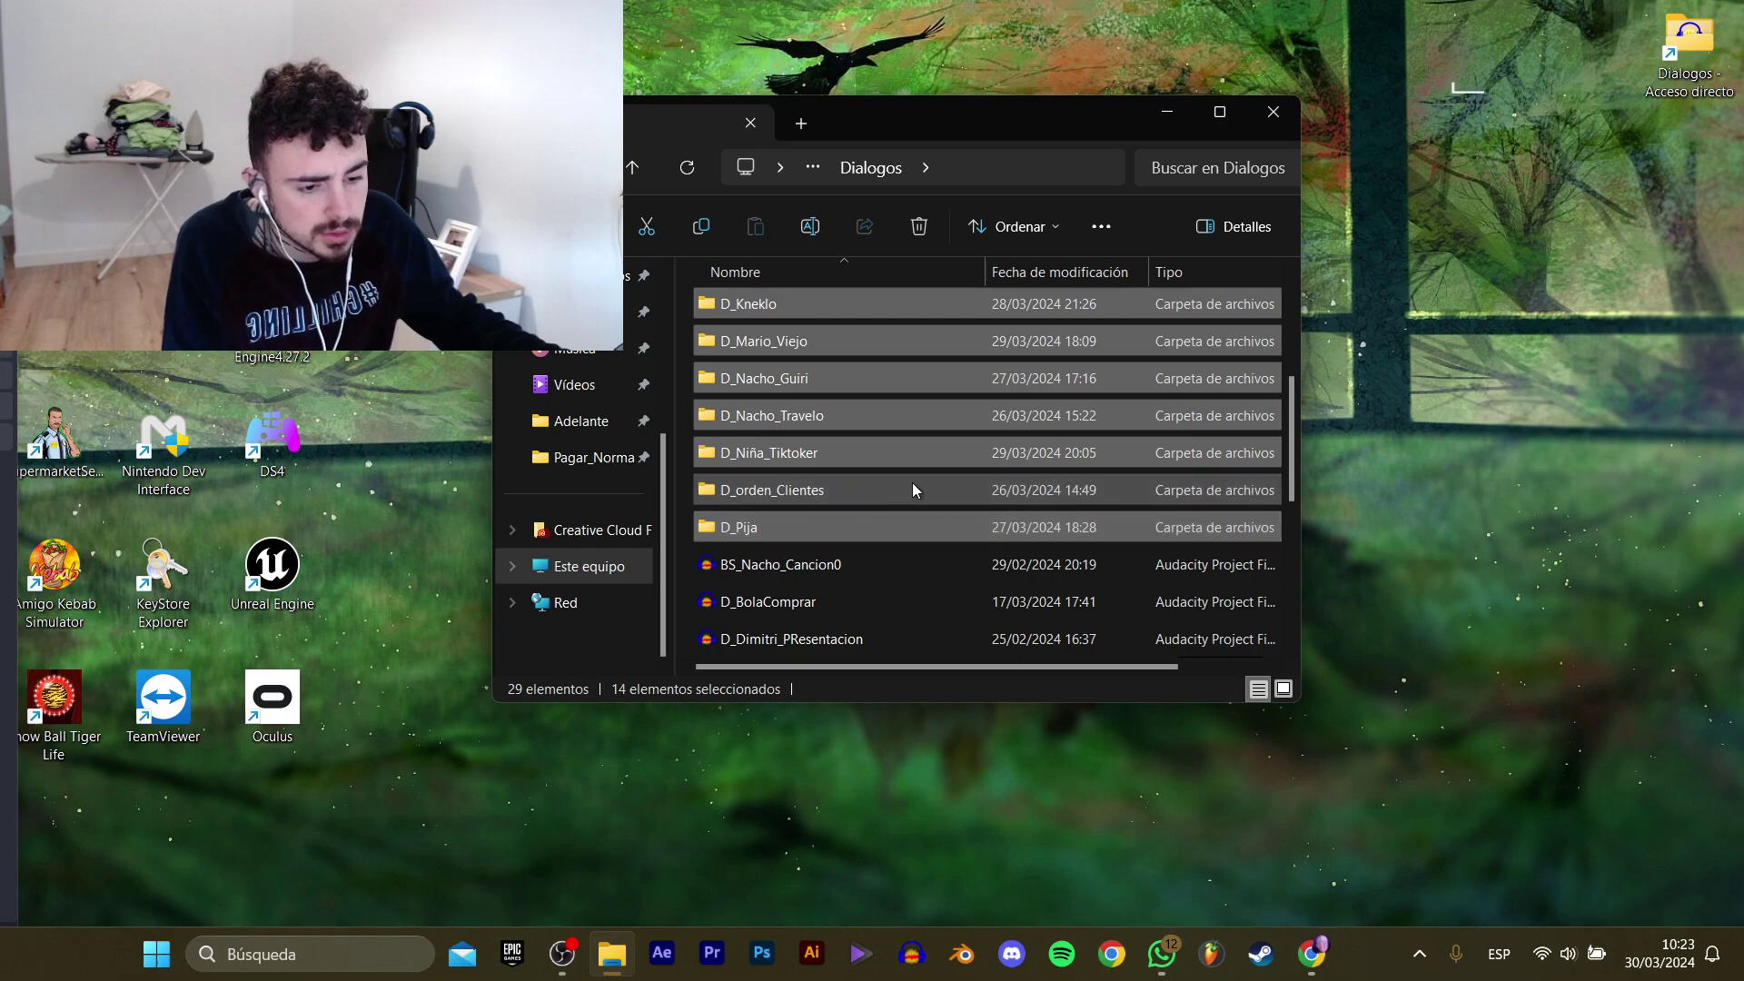
pyautogui.scroll(-2, 918, 510)
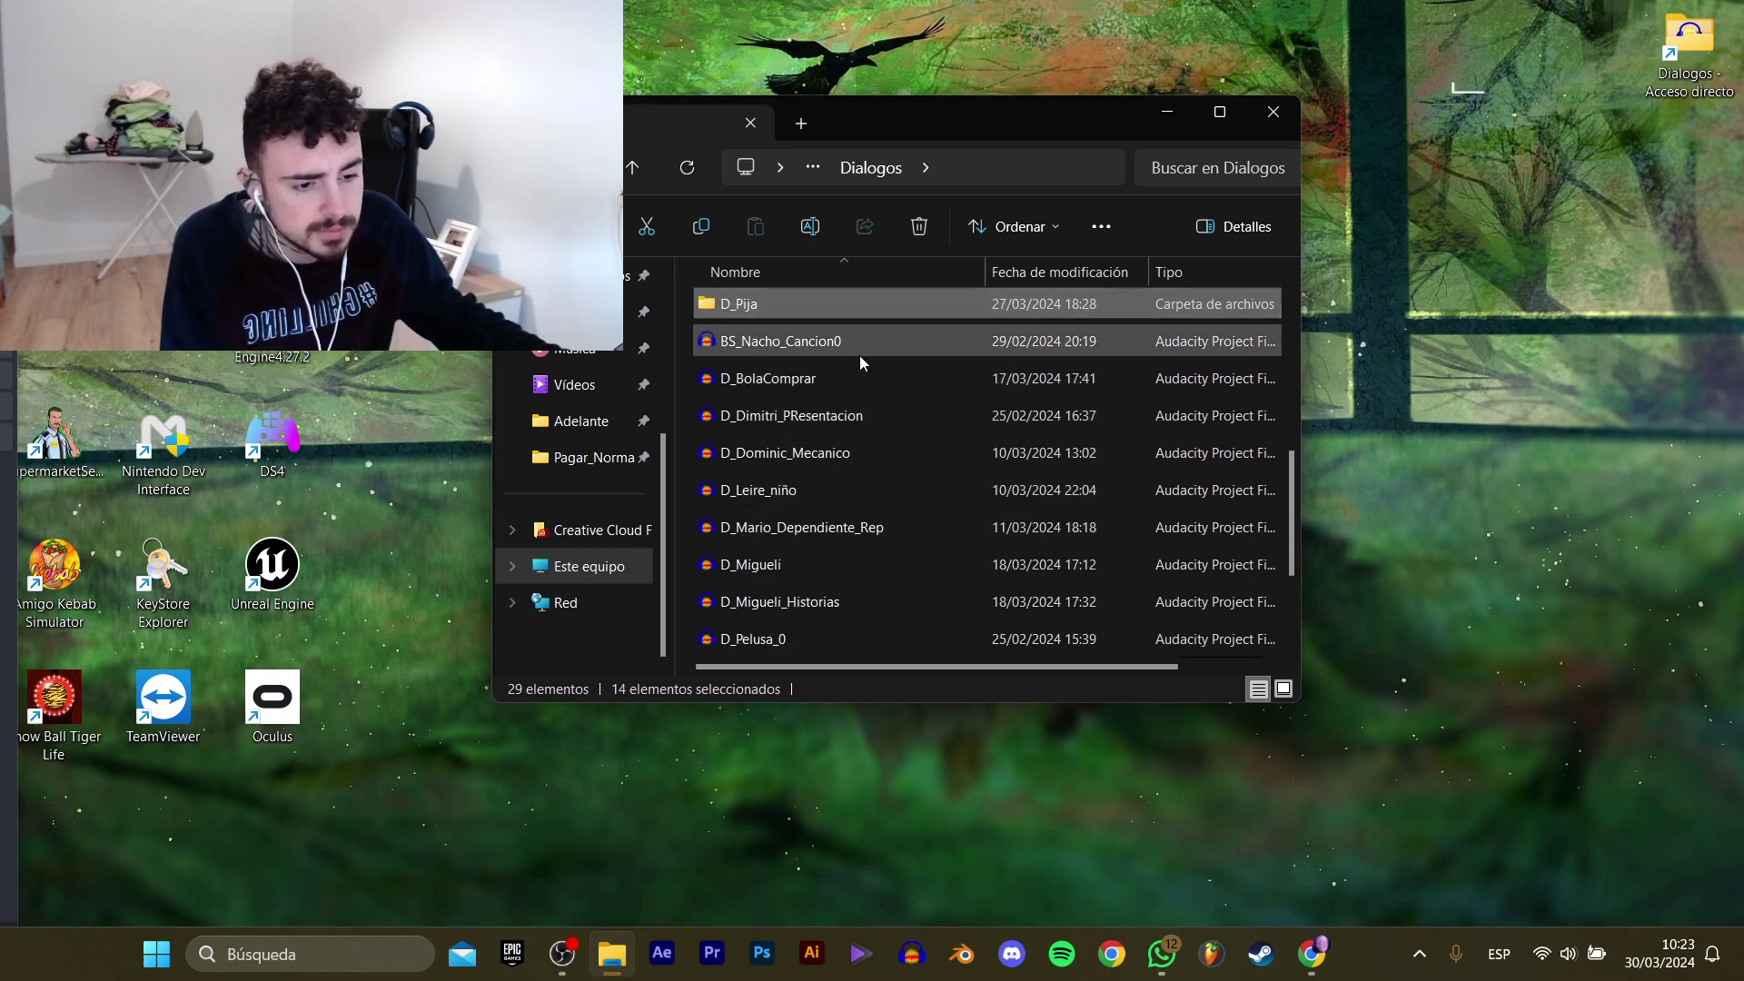
pyautogui.scroll(5, 906, 454)
pyautogui.scroll(-2, 907, 455)
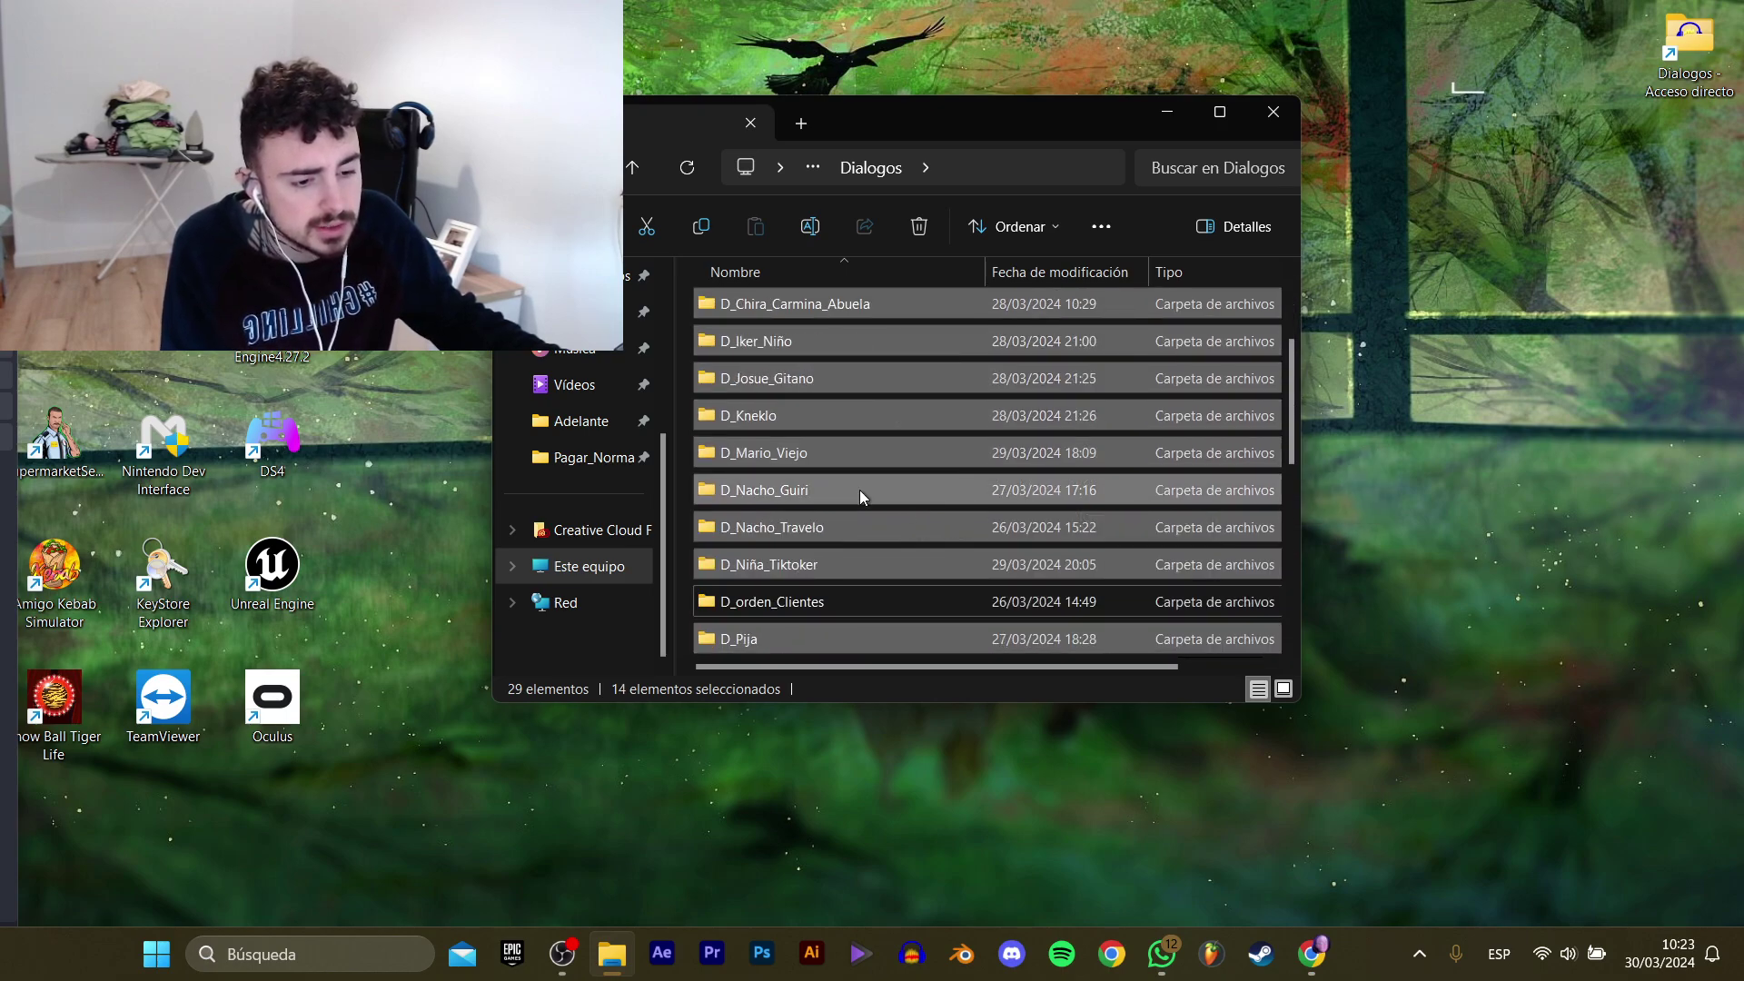
pyautogui.scroll(2, 859, 489)
pyautogui.scroll(-4, 859, 482)
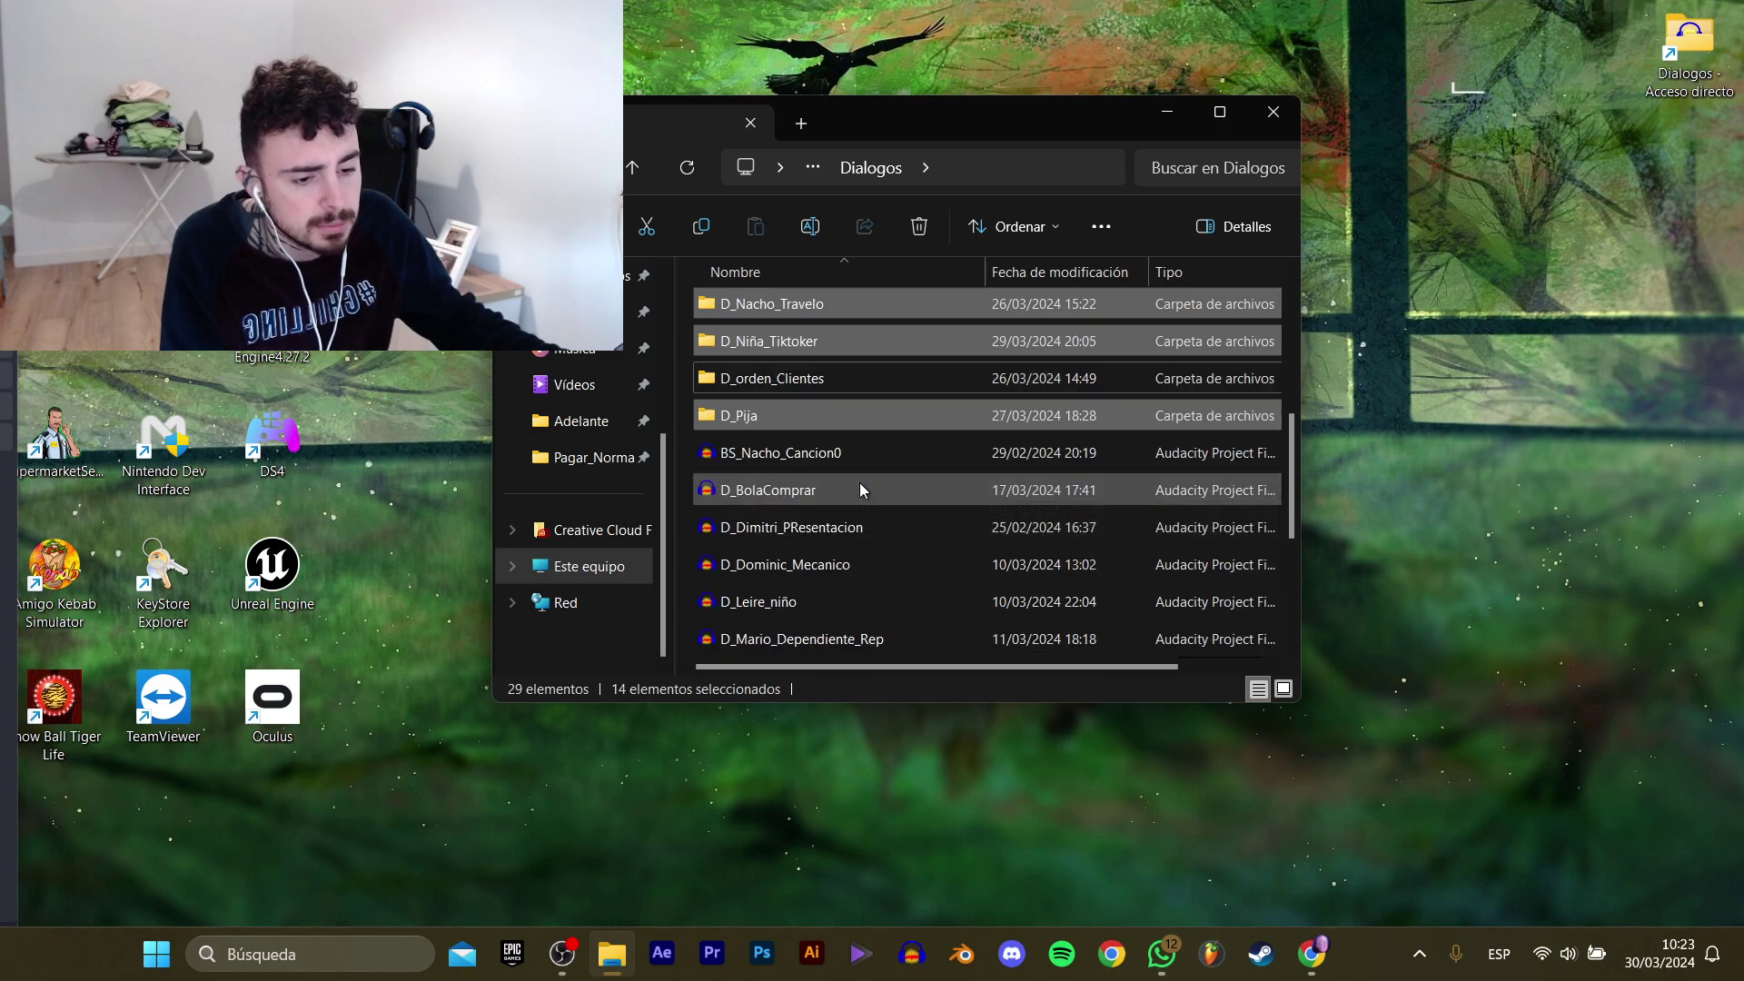
pyautogui.moveTo(859, 490); pyautogui.dragTo(889, 636)
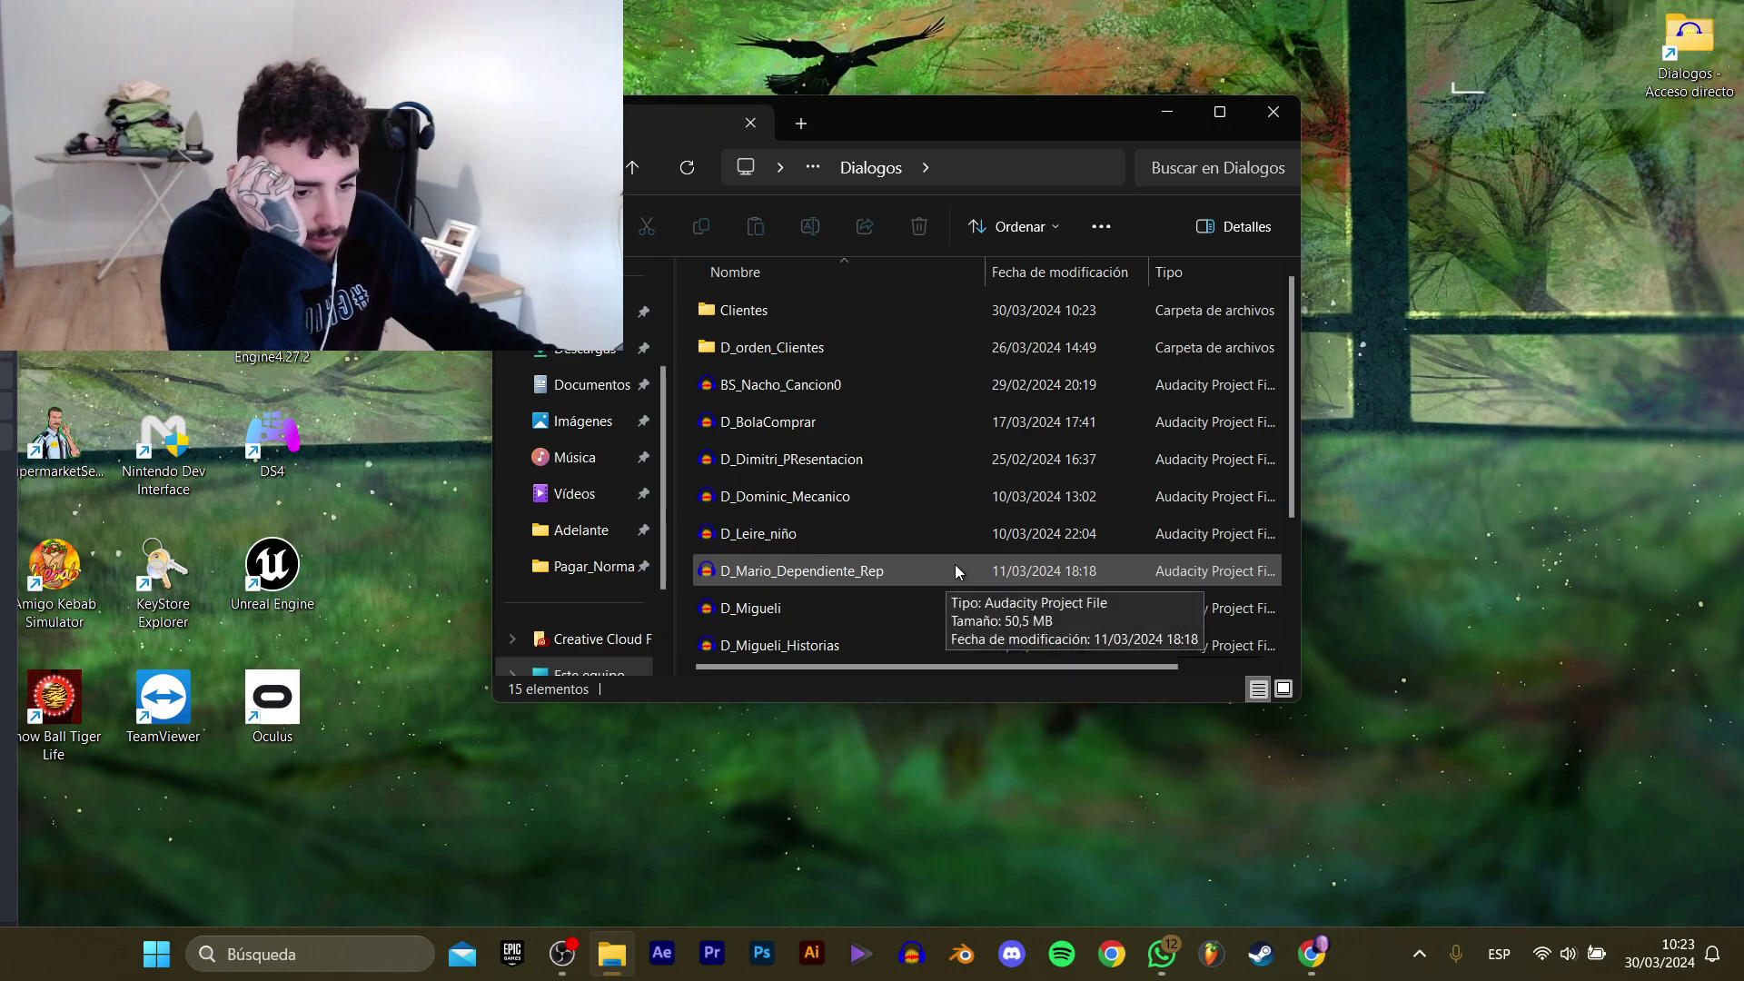
# Create a new folder named D_Bola inside the Dialogos folder.
pyautogui.click(779, 533)
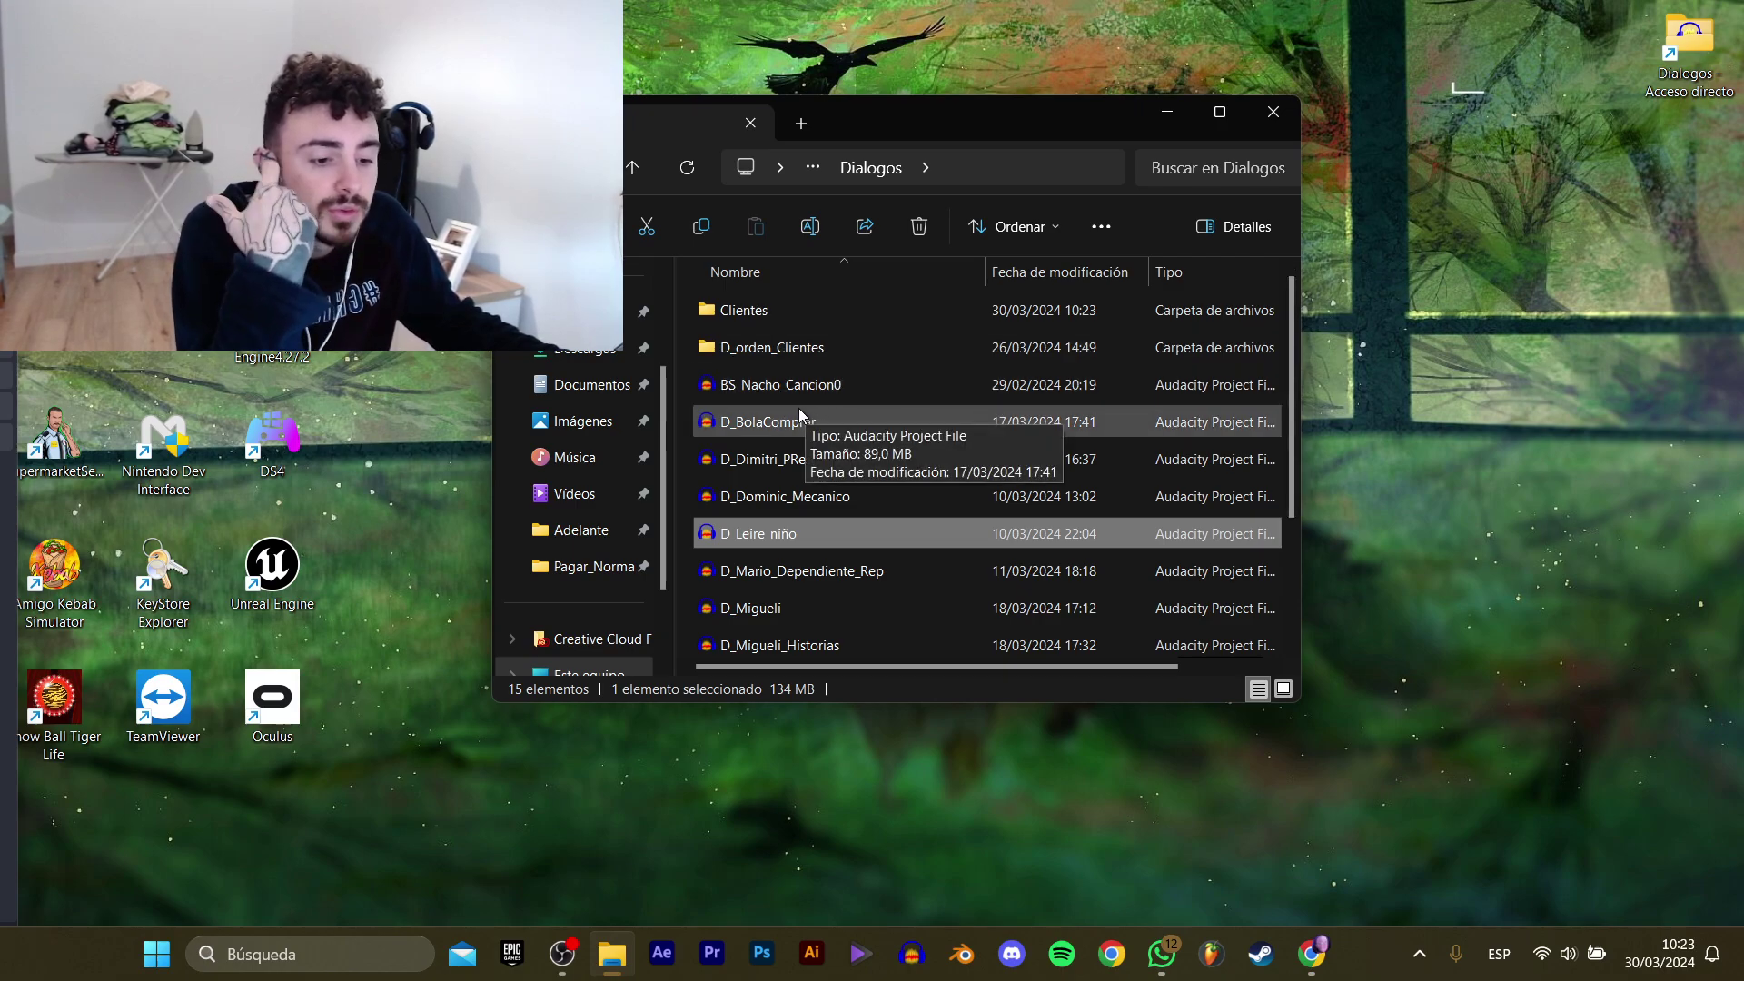
pyautogui.rightClick(688, 389)
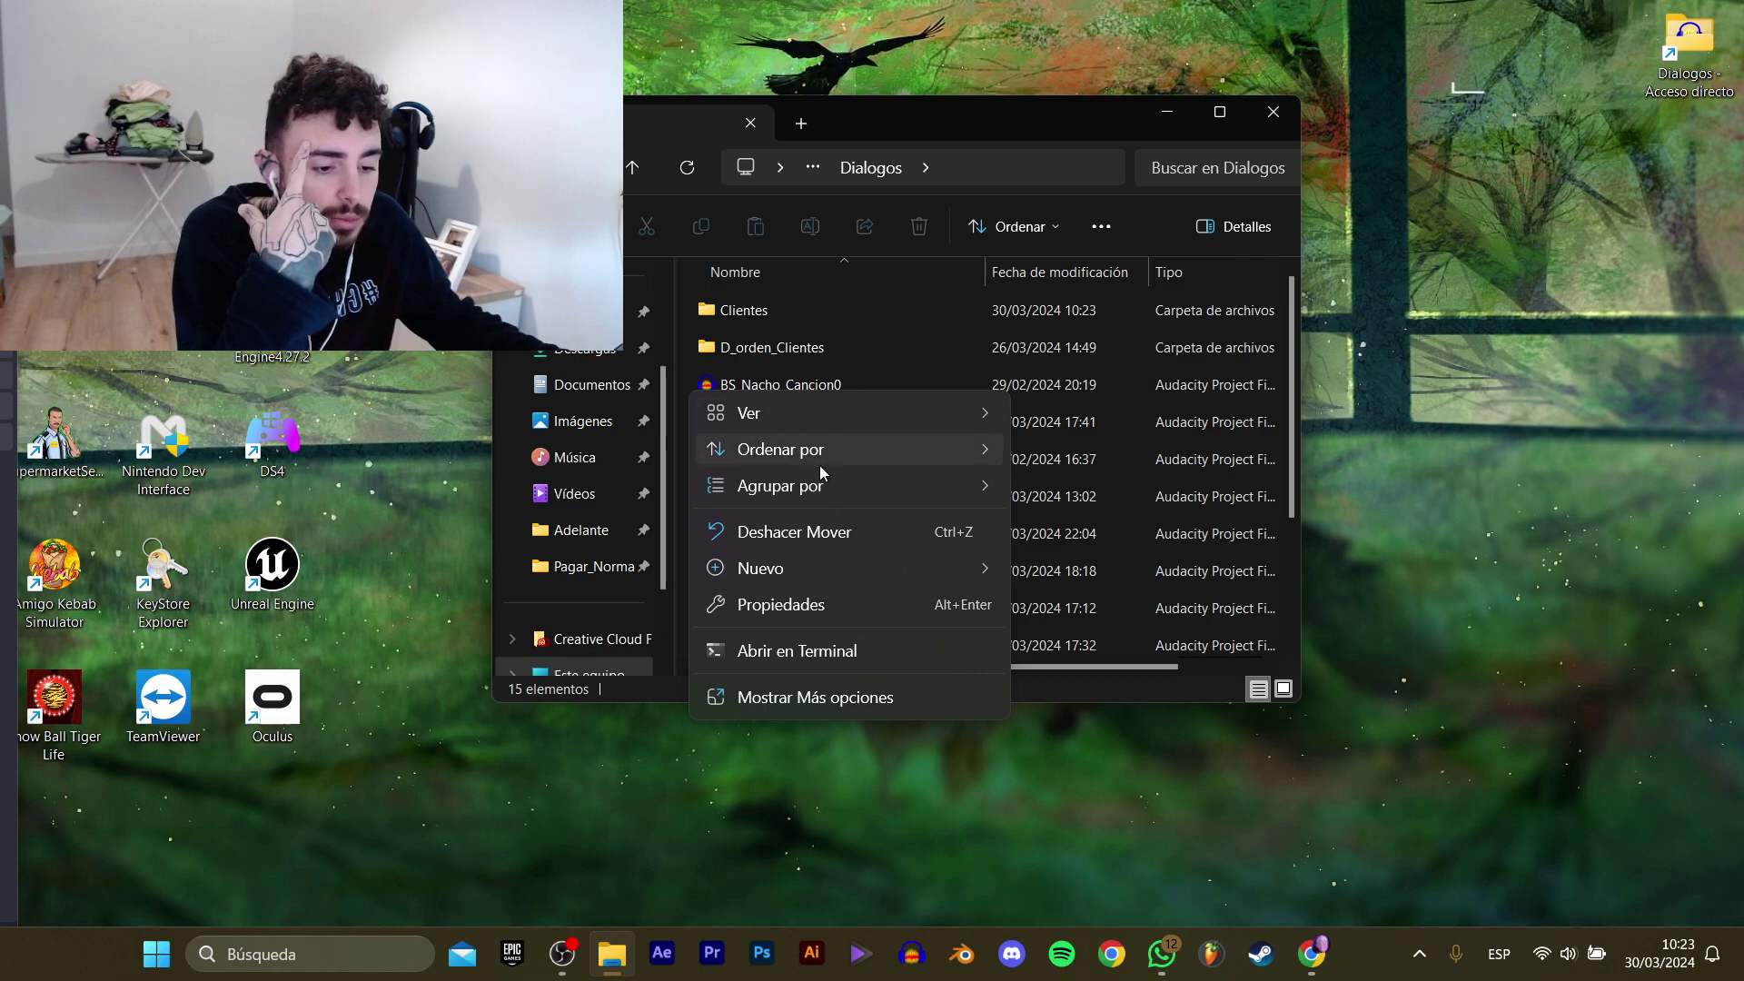
pyautogui.moveTo(849, 568)
pyautogui.click(1054, 567)
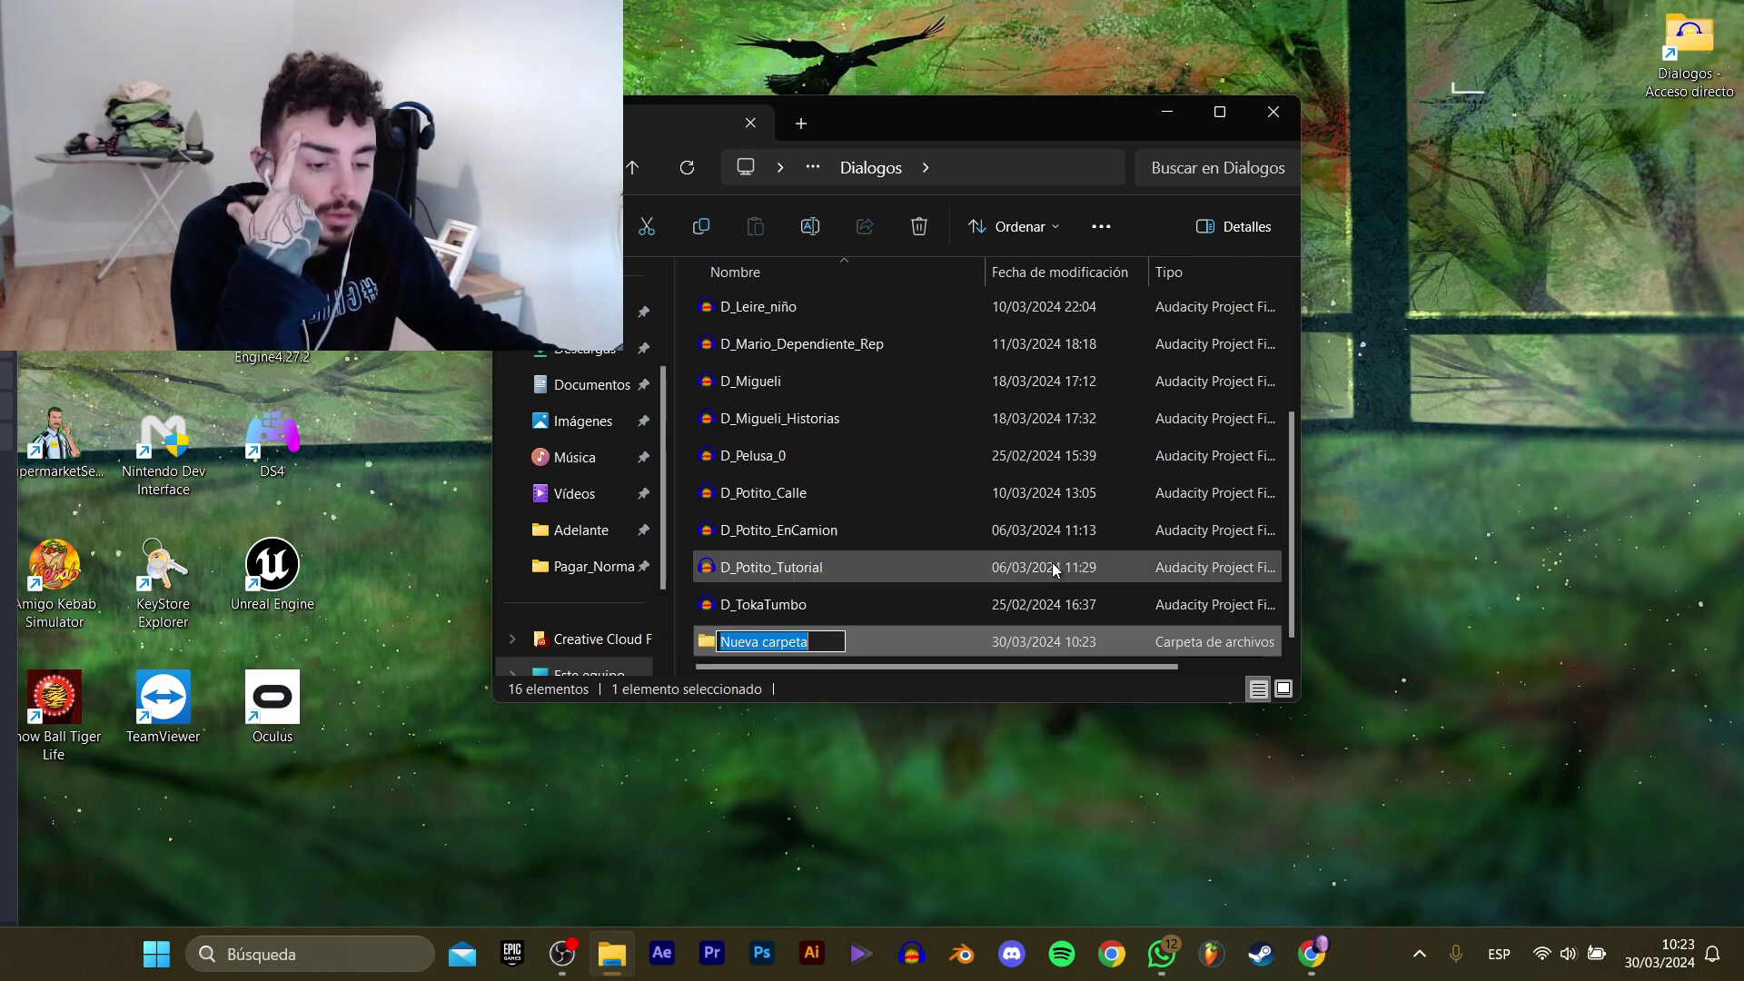
pyautogui.write('D_Bola')
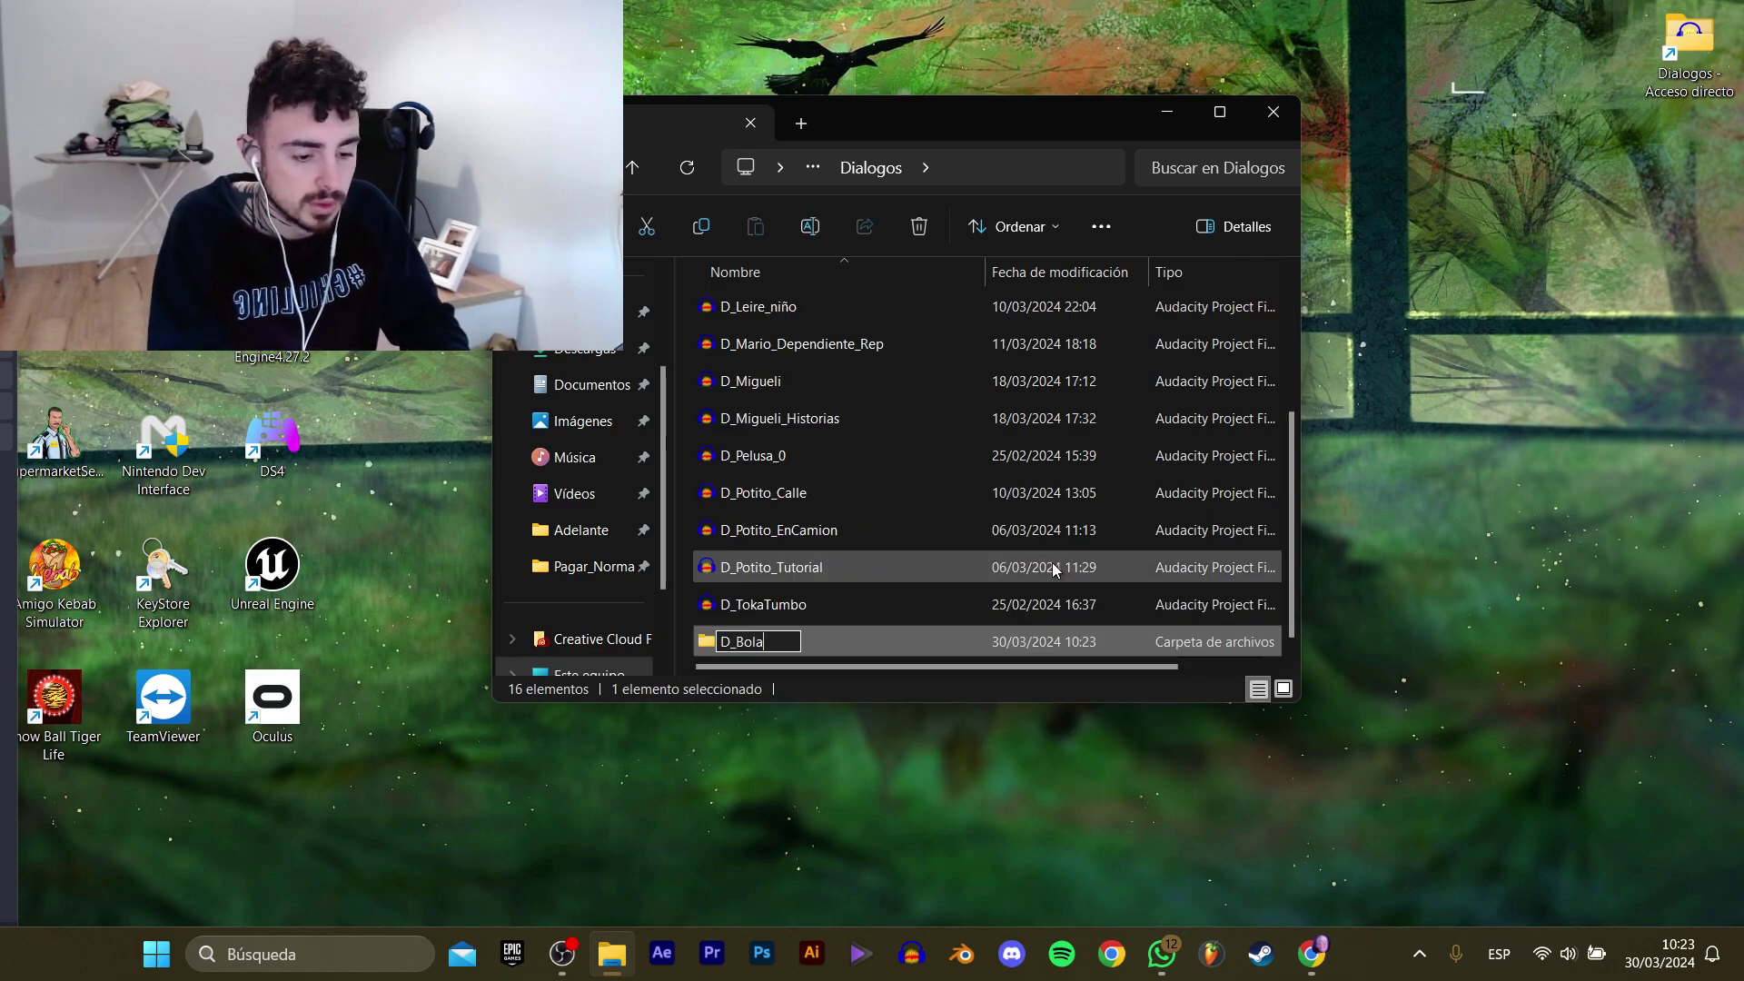
pyautogui.press('Return')
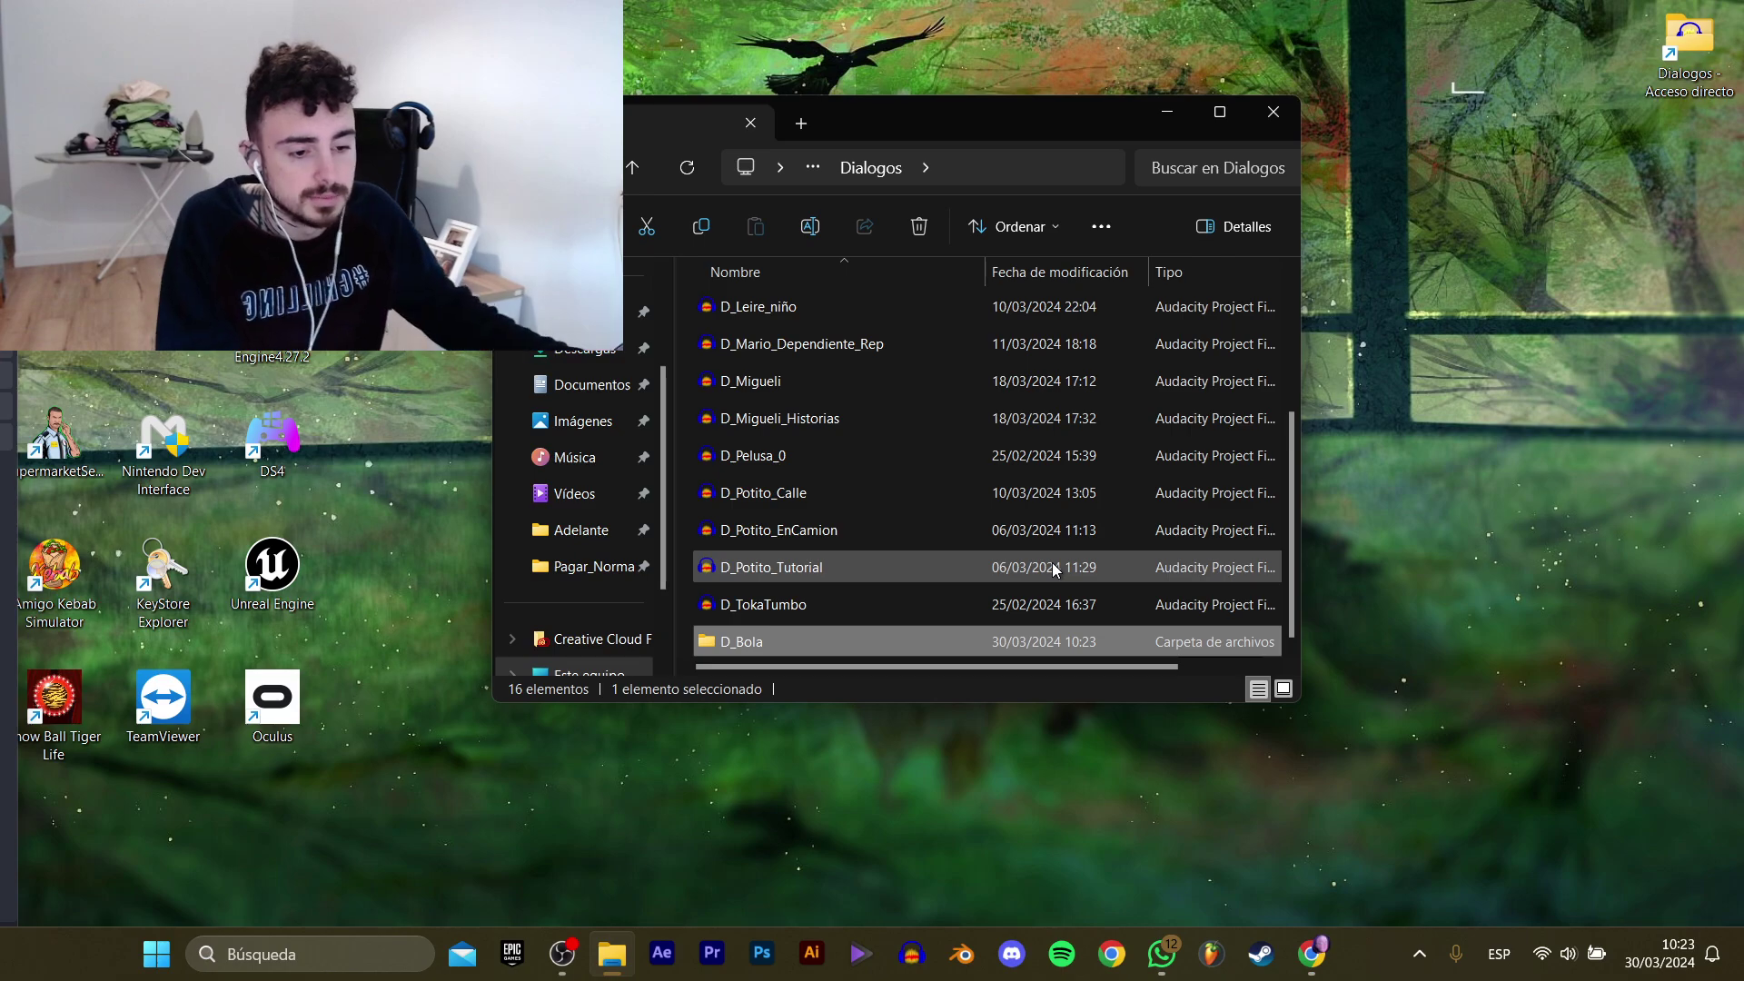
# Open the D_BolaComprar project from the Dialogos folder in Audacity.
pyautogui.scroll(3, 864, 477)
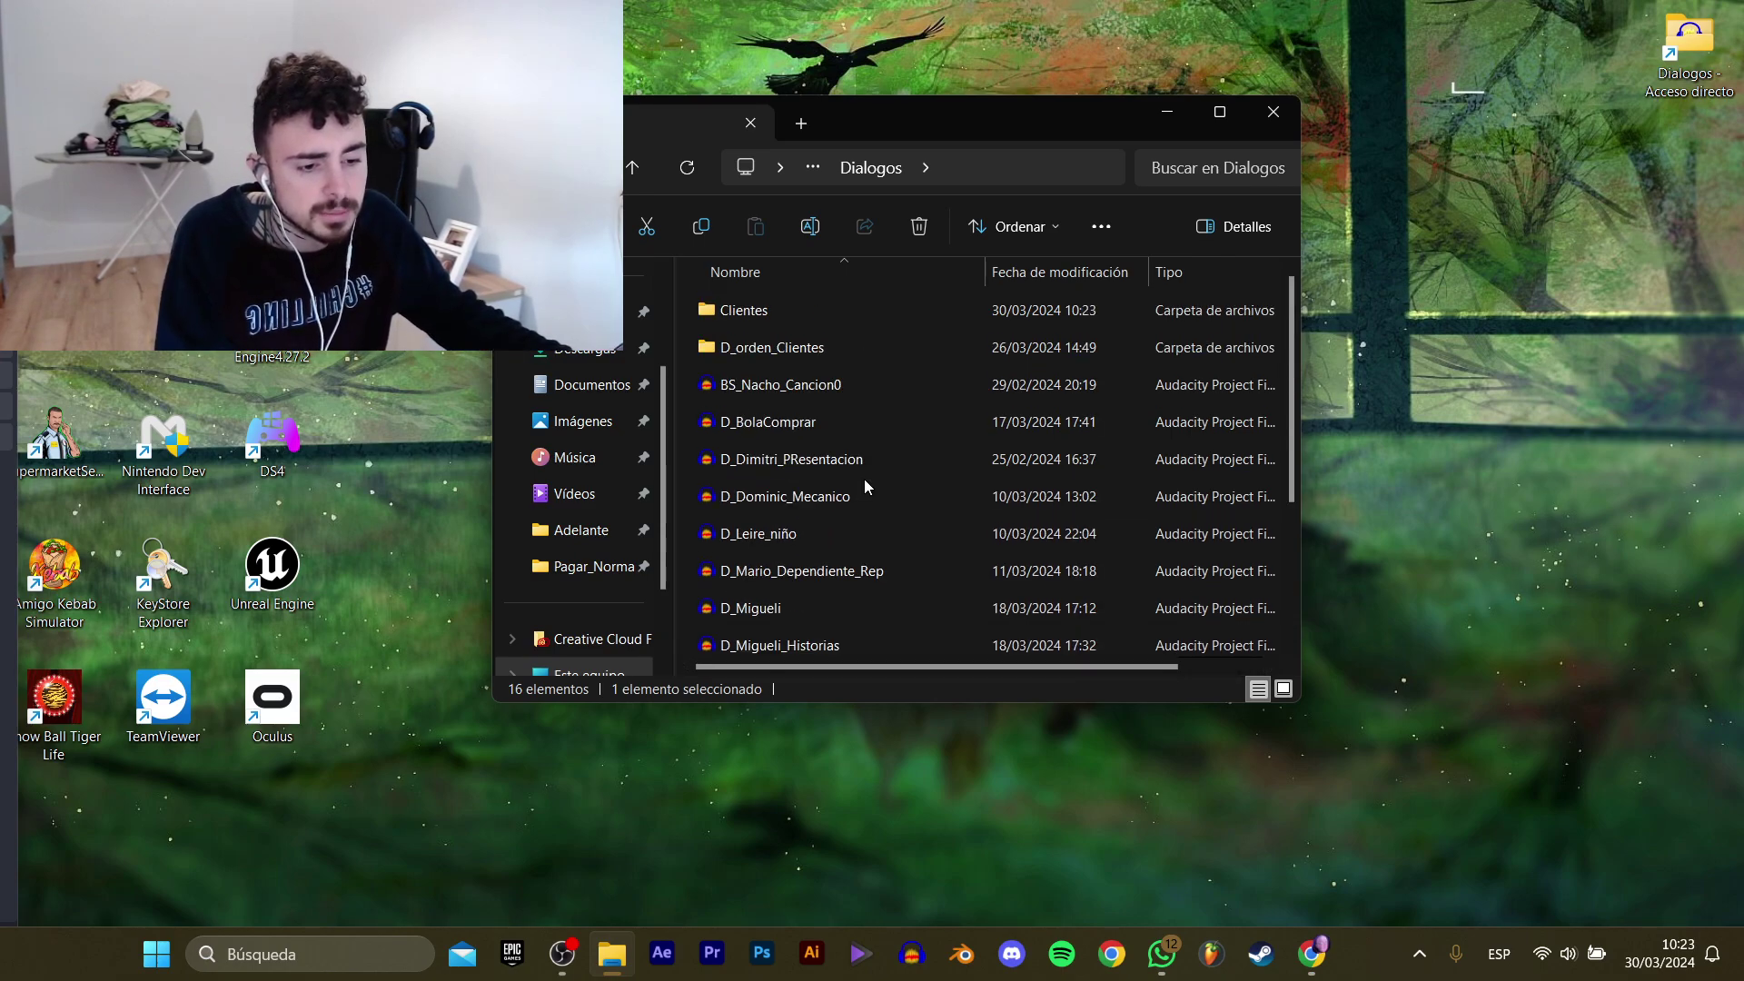
pyautogui.doubleClick(847, 415)
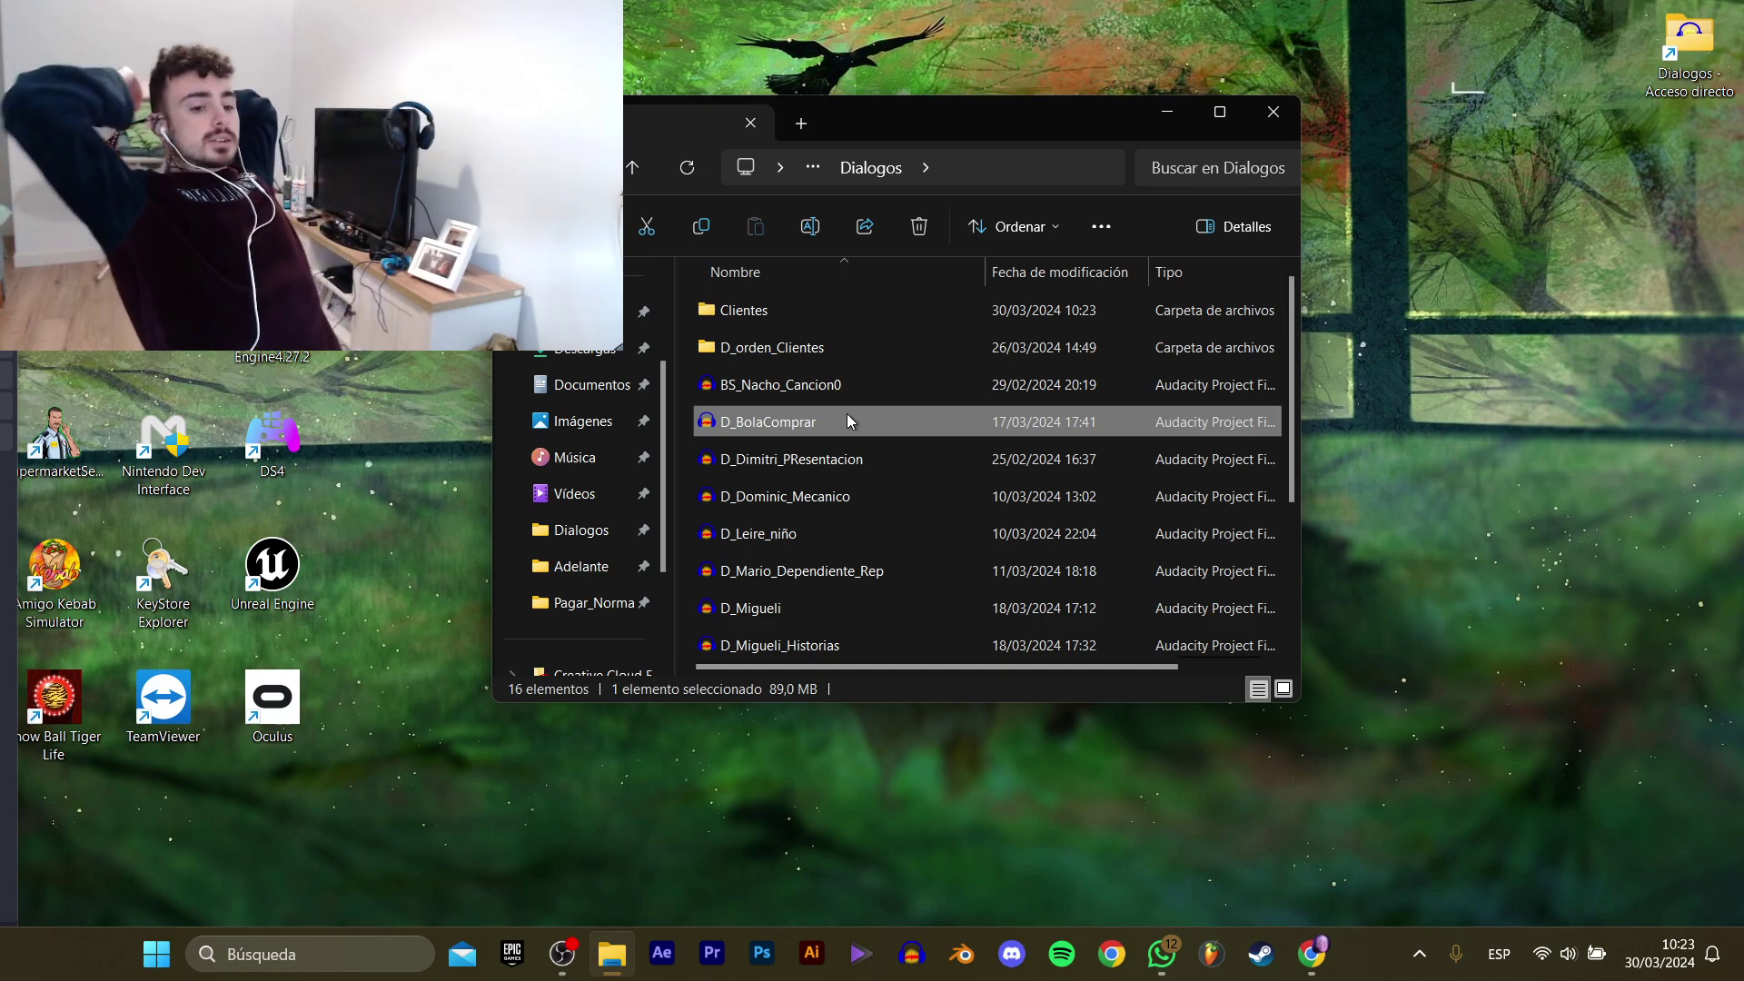
pyautogui.doubleClick(847, 421)
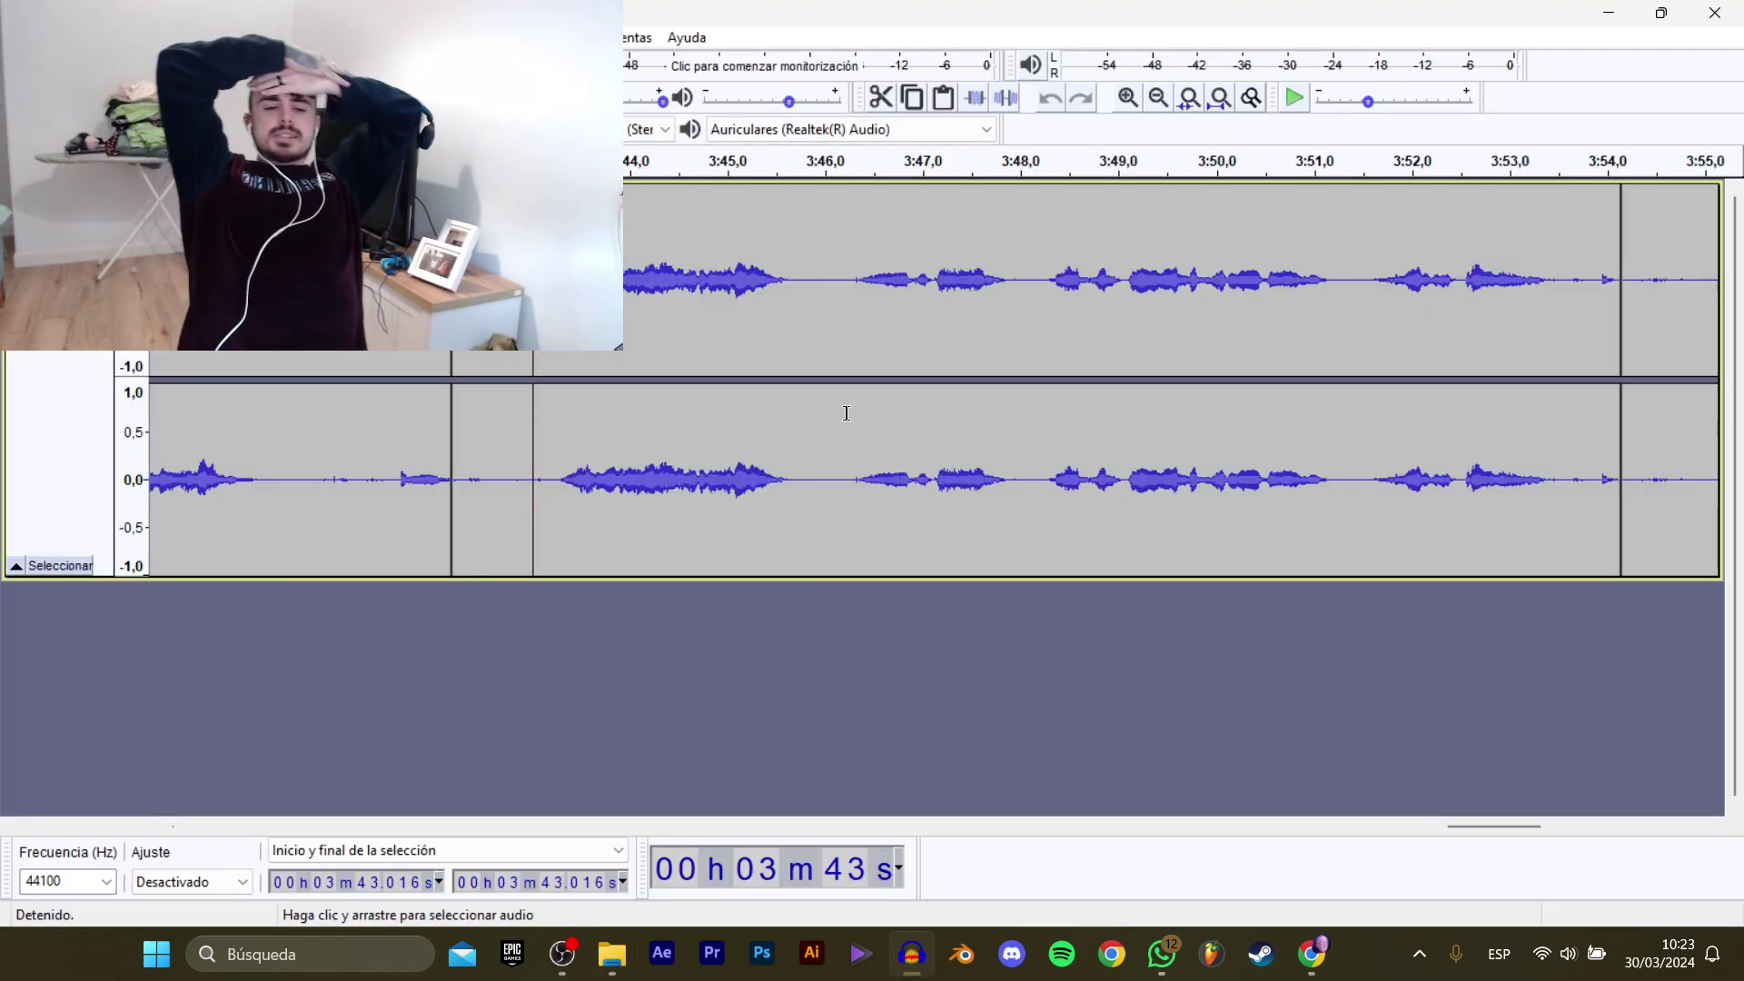
# Select the whole voice track and apply the Normalizar volumen effect to it.
pyautogui.click(19, 351)
pyautogui.click(474, 37)
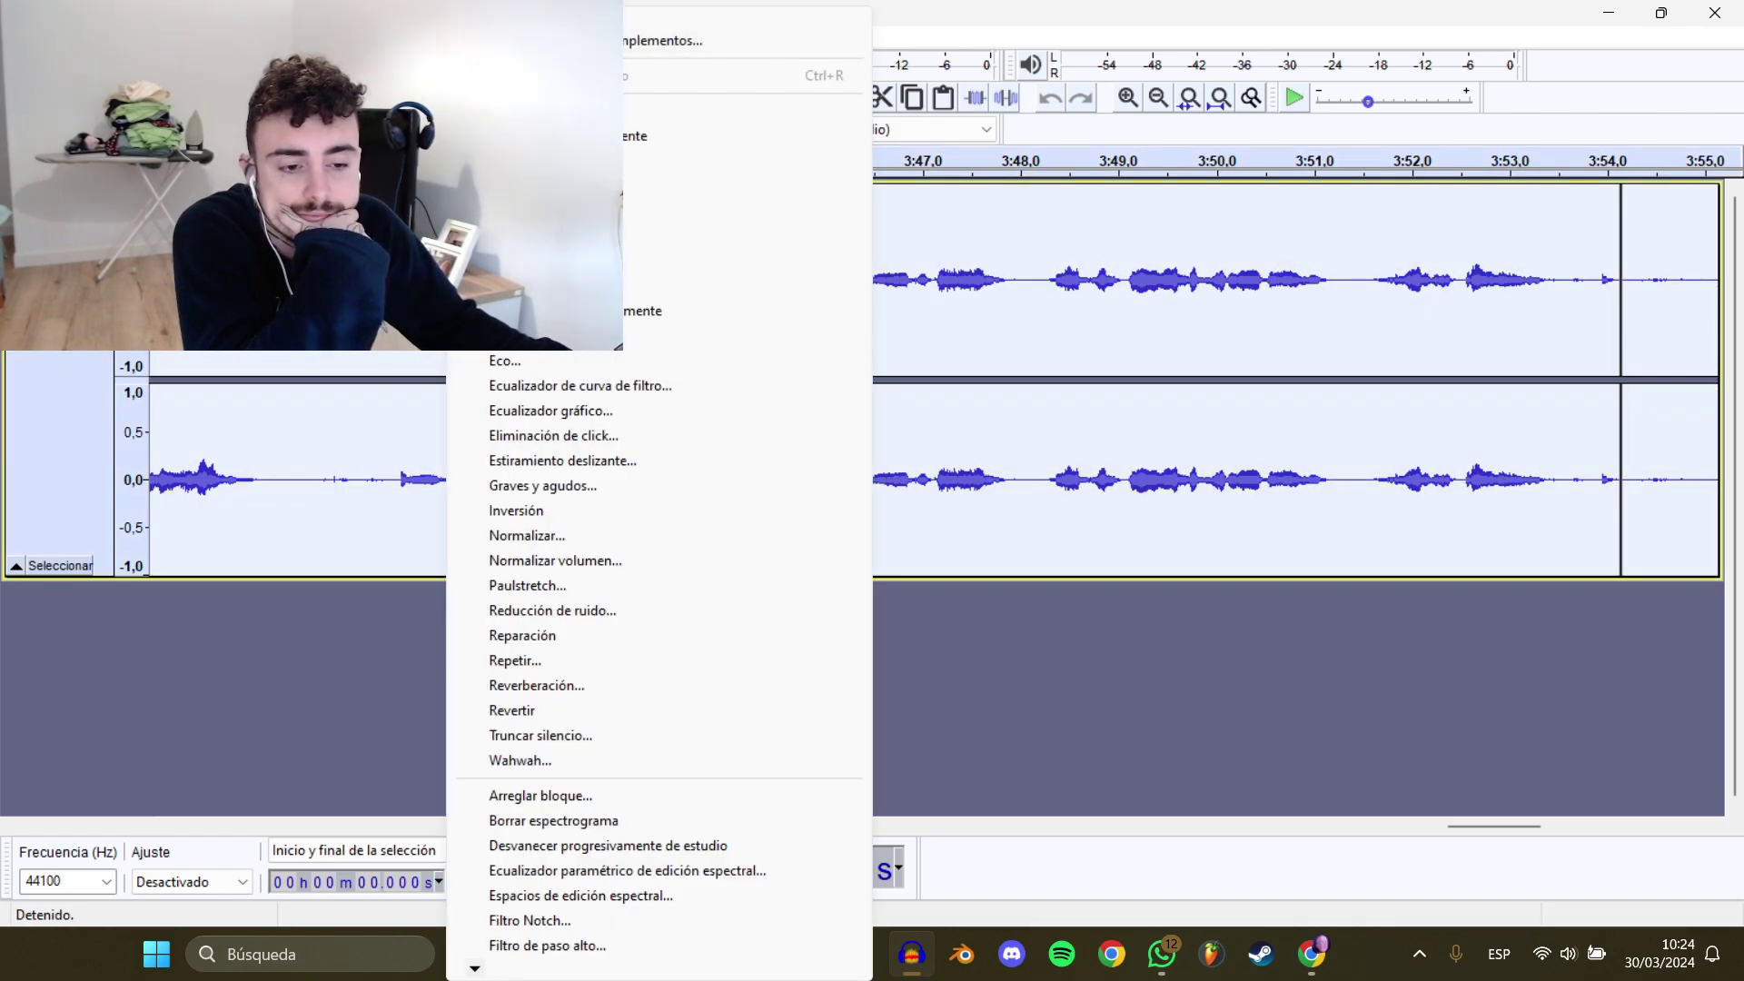
pyautogui.click(580, 564)
pyautogui.click(930, 529)
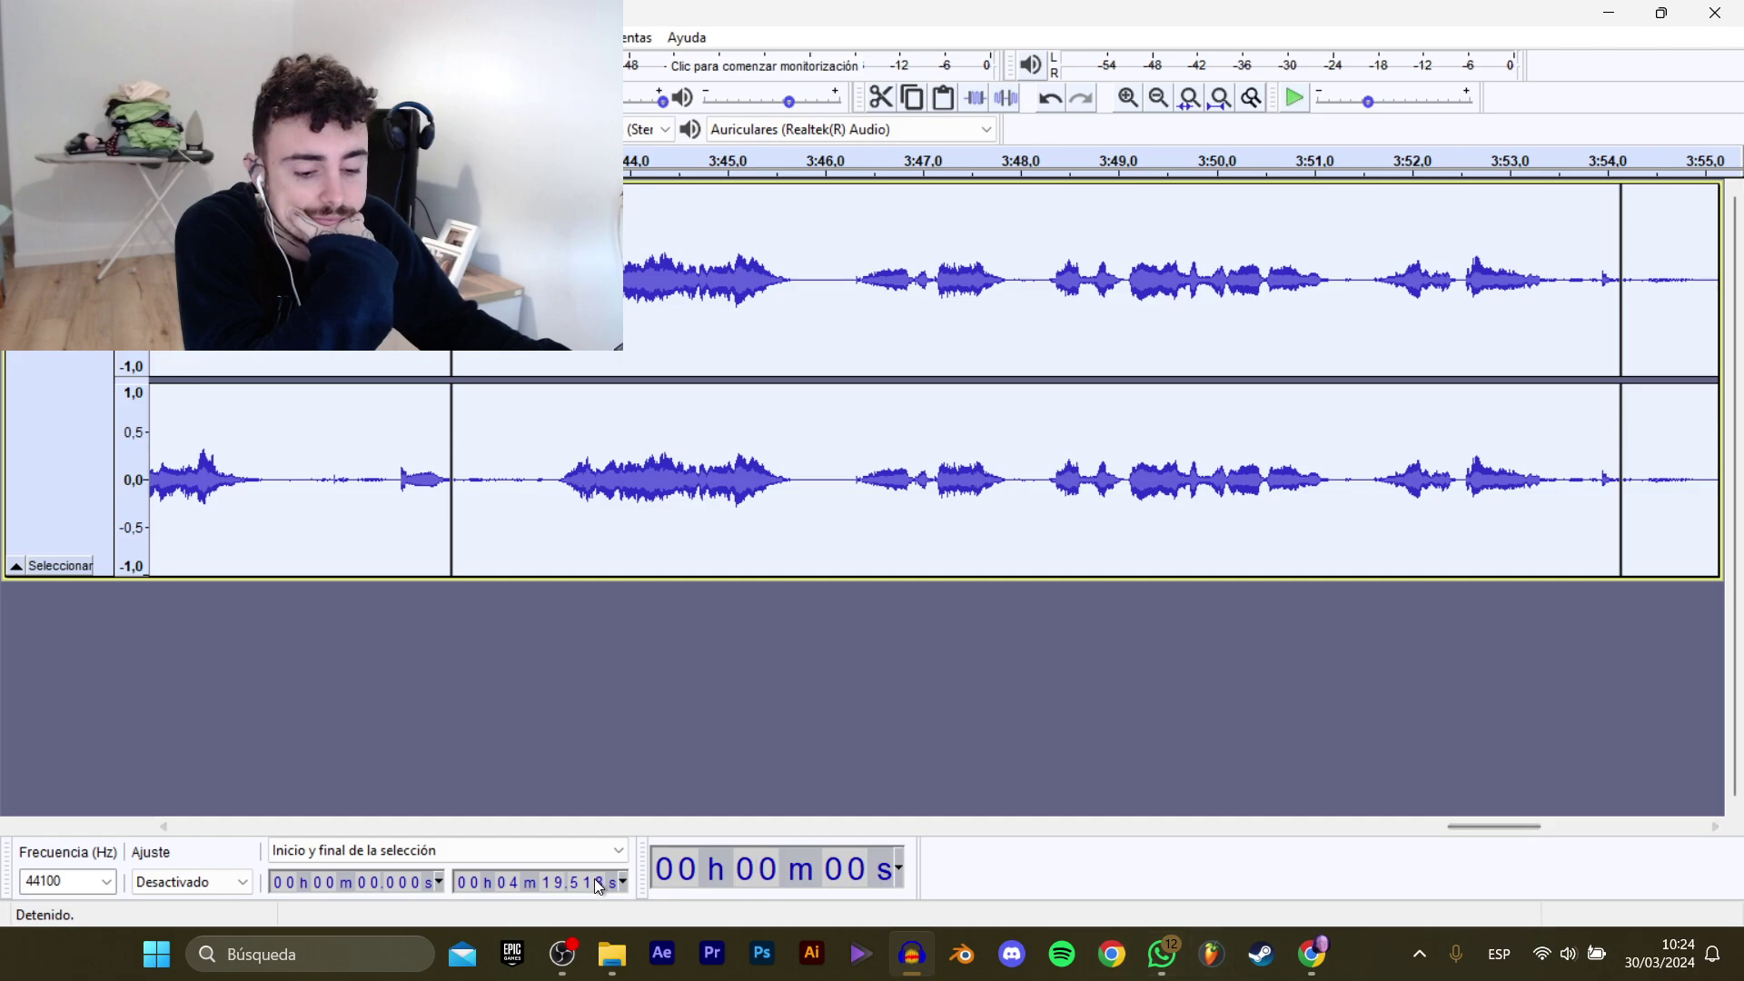
# Listen to the first line at the start of the recording and select it from about 1.5 s to 6.2 s.
pyautogui.moveTo(1493, 826); pyautogui.dragTo(139, 778)
pyautogui.click(338, 709)
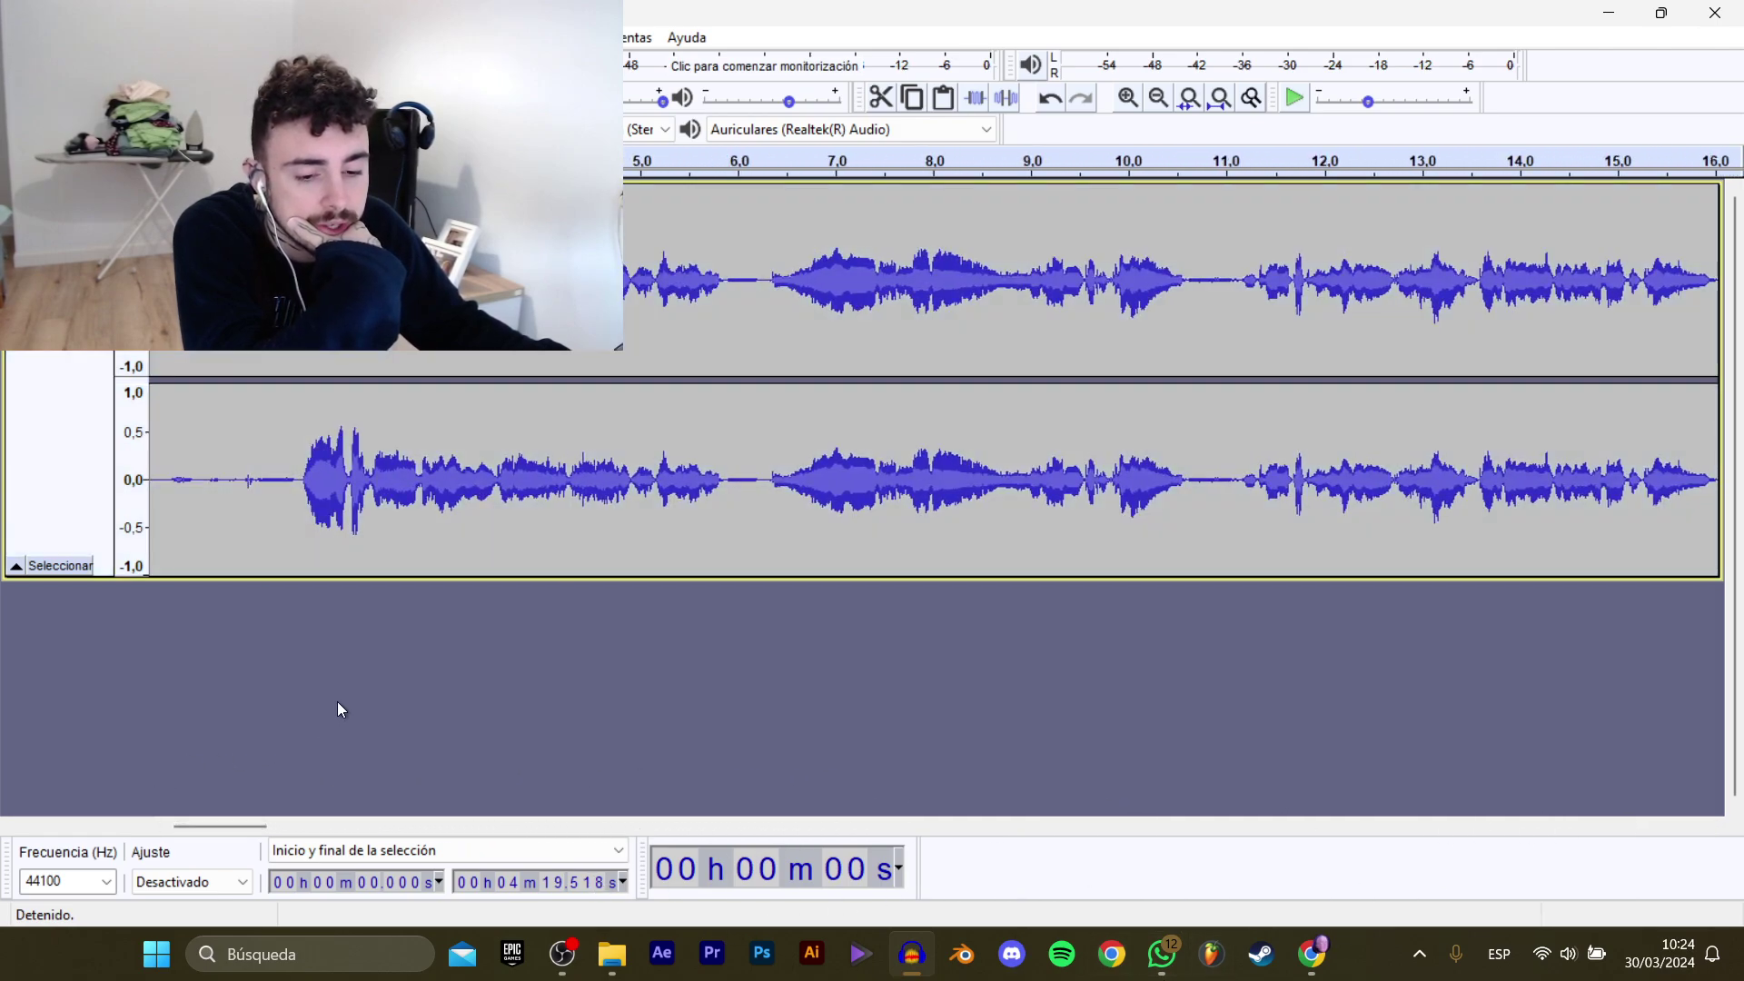
pyautogui.click(294, 452)
pyautogui.press('space')
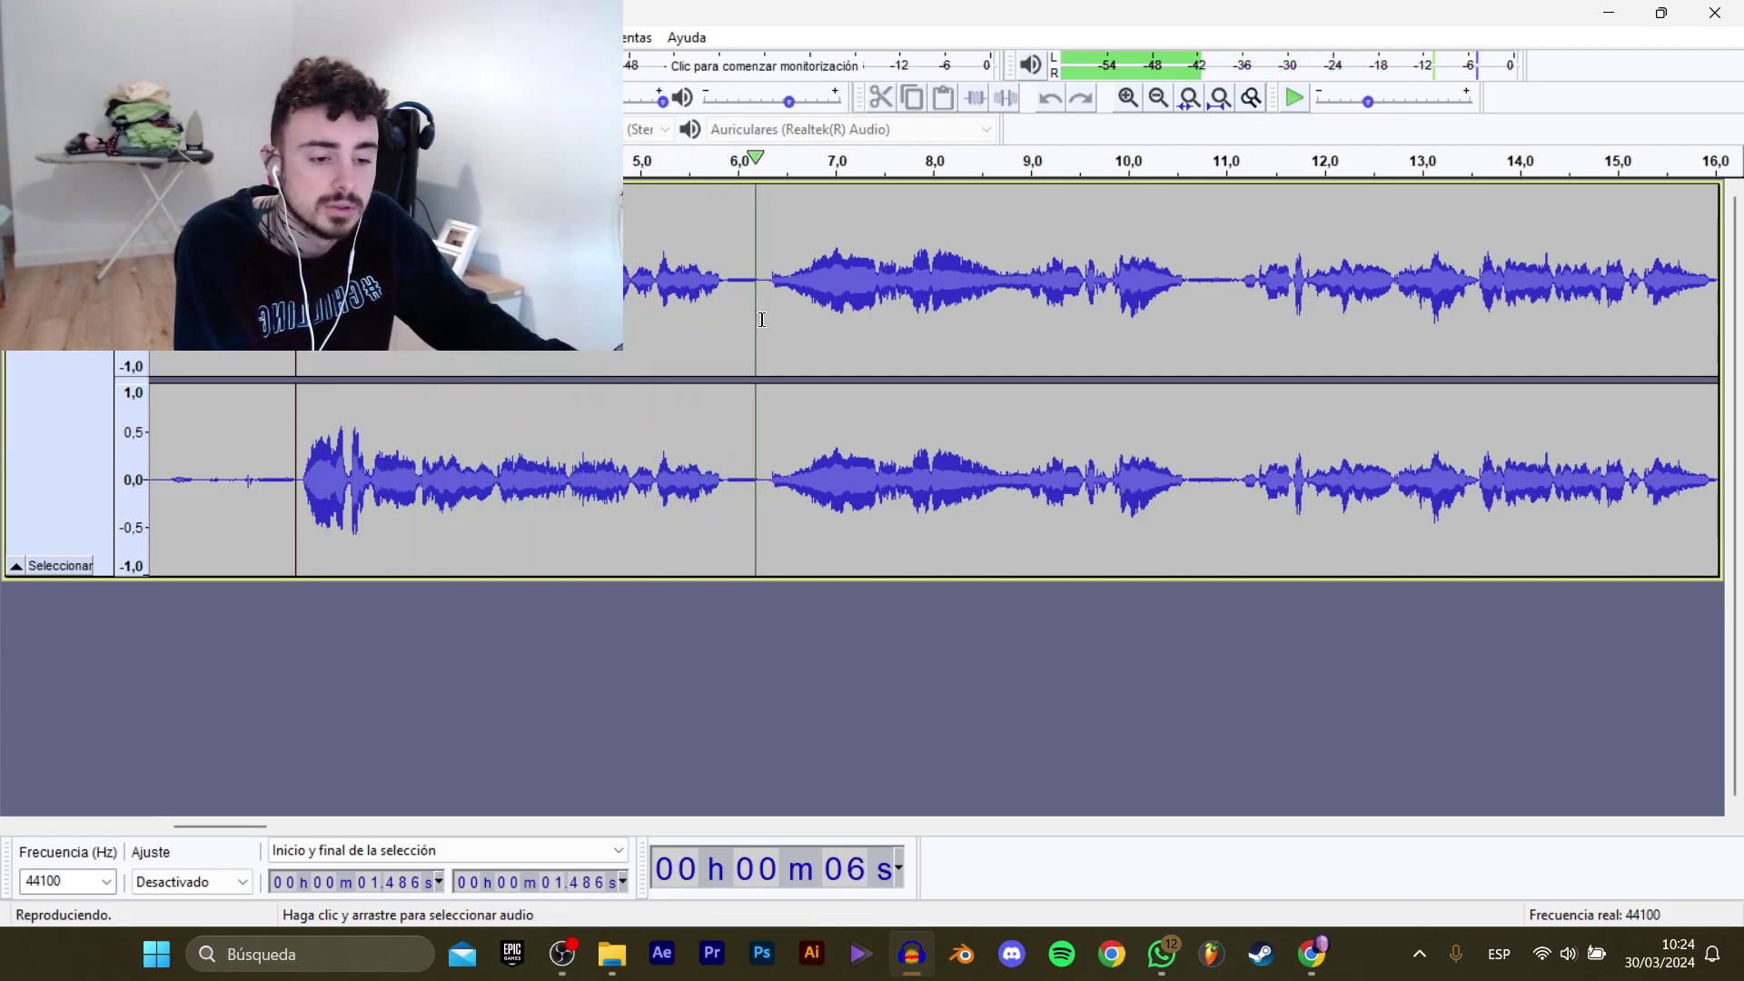
pyautogui.press('space')
pyautogui.click(761, 285)
pyautogui.moveTo(315, 482); pyautogui.dragTo(300, 482)
# Switch to File Explorer and create a folder named Abrir_Tienda inside the D_Bola folder.
pyautogui.click(614, 955)
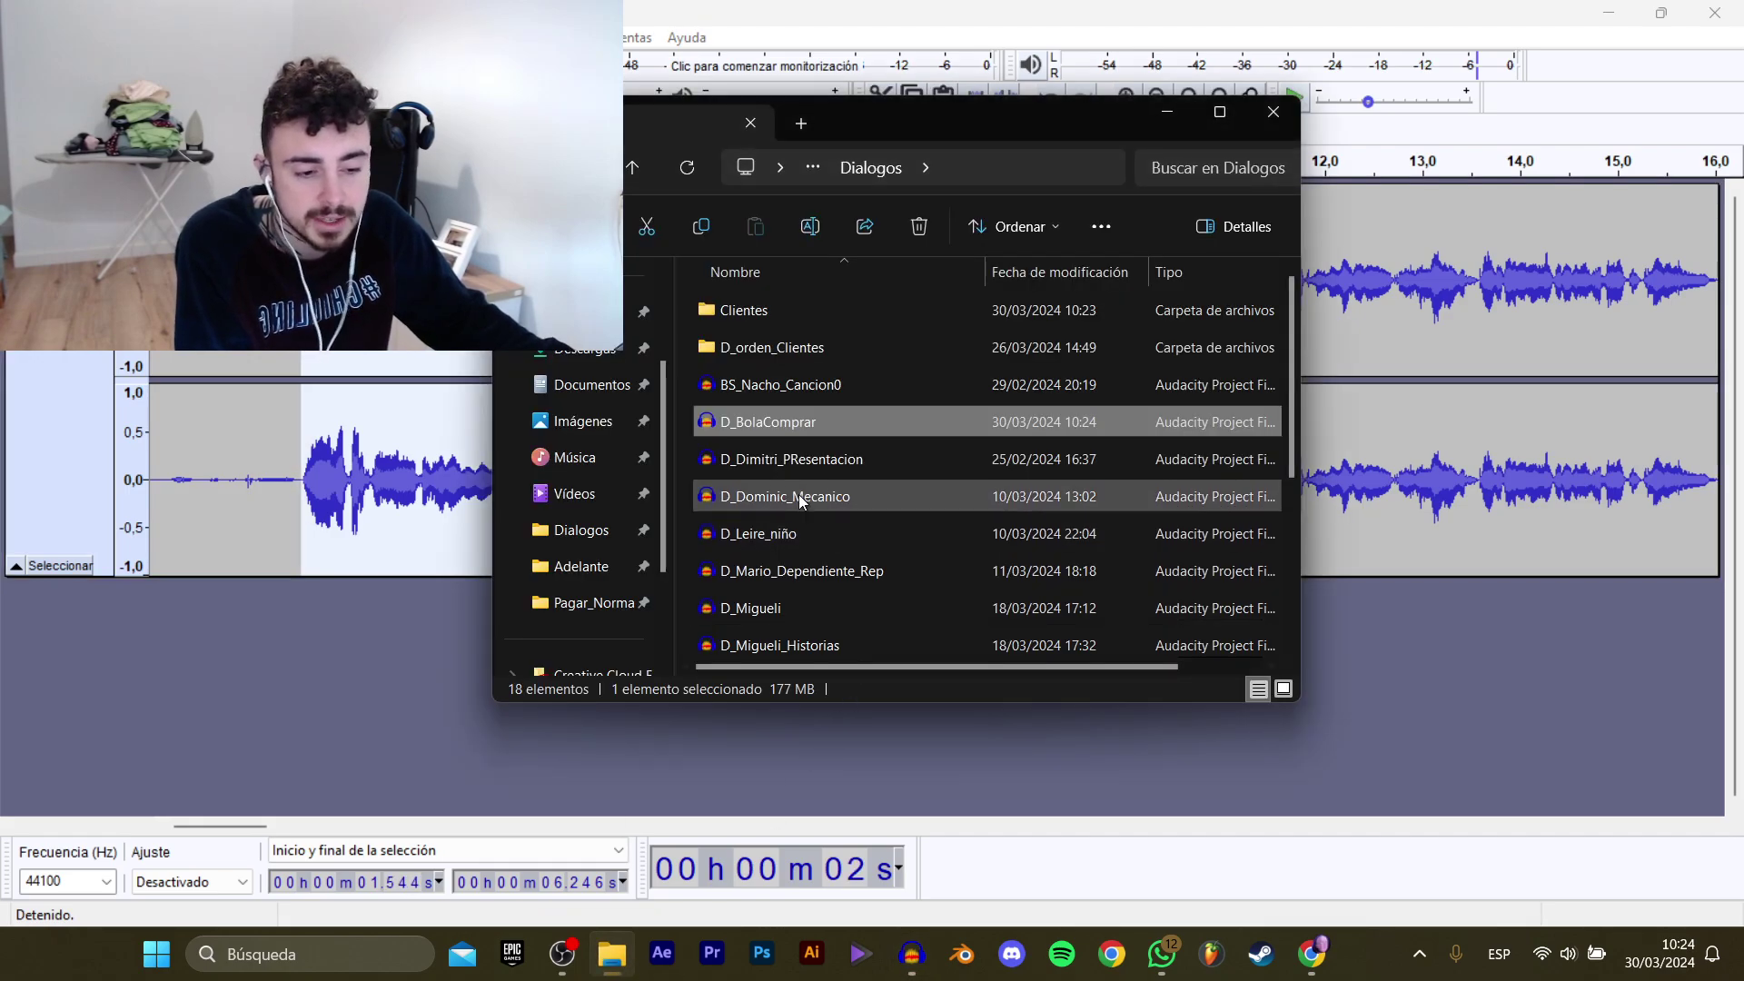
pyautogui.scroll(-3, 800, 427)
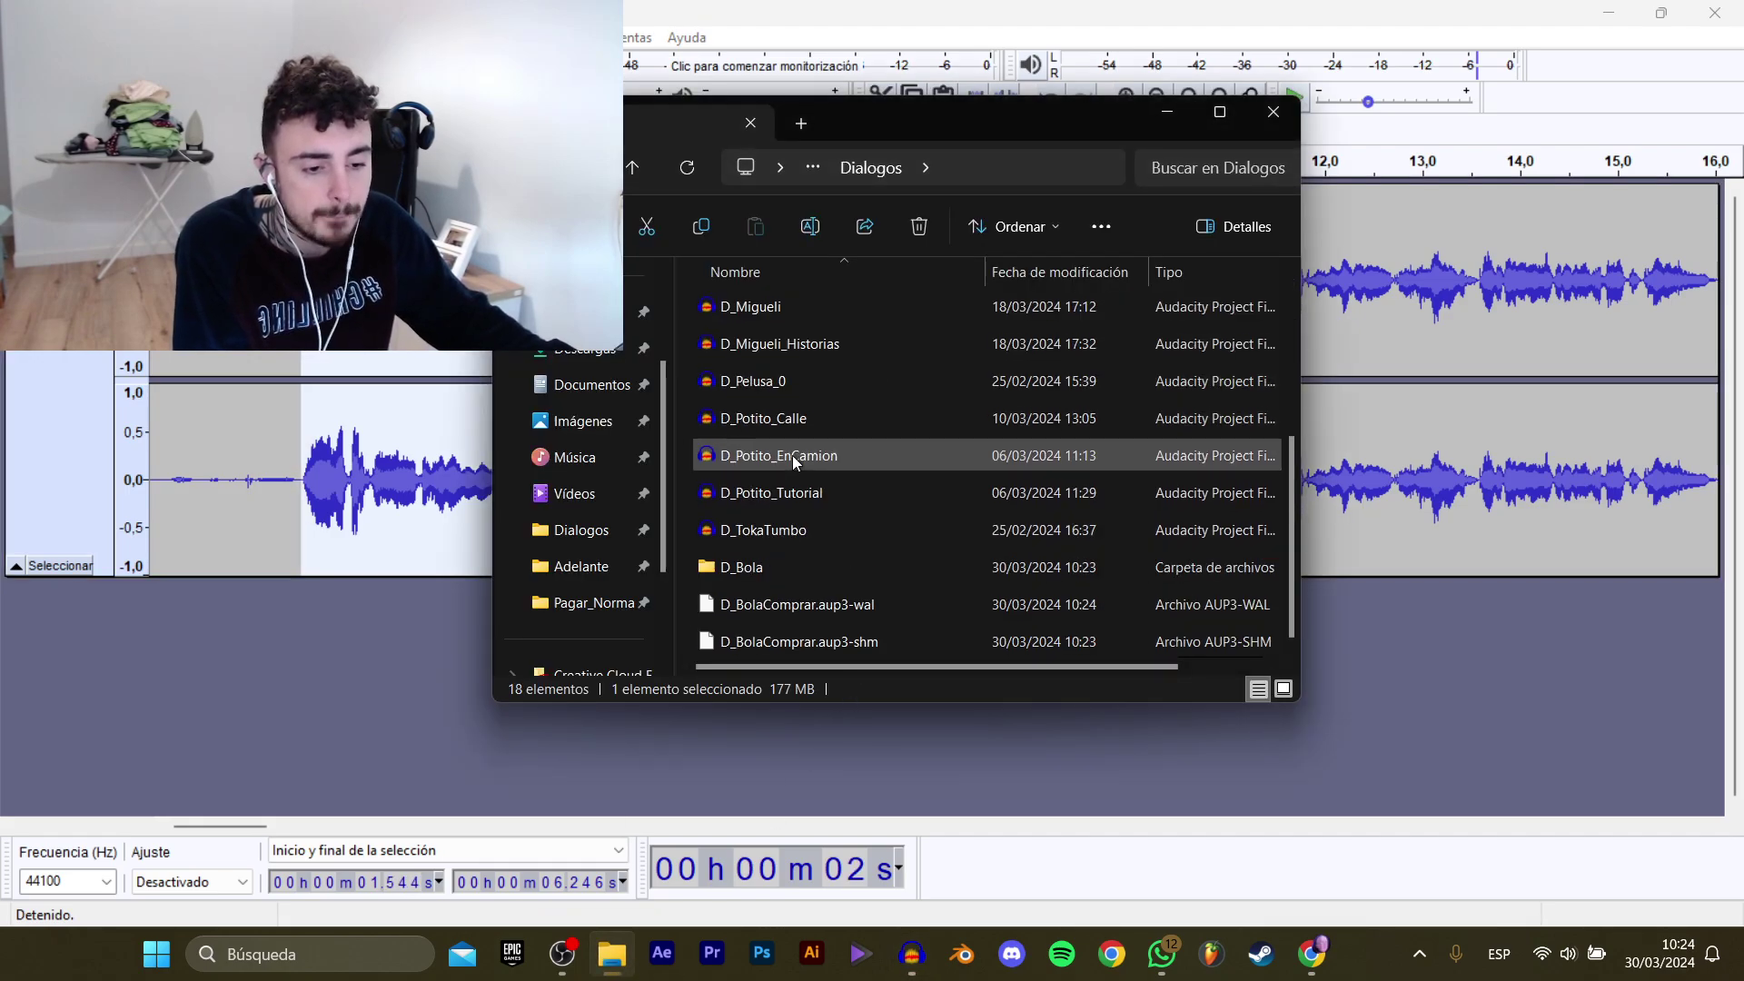
pyautogui.doubleClick(803, 575)
pyautogui.rightClick(822, 578)
pyautogui.moveTo(972, 472)
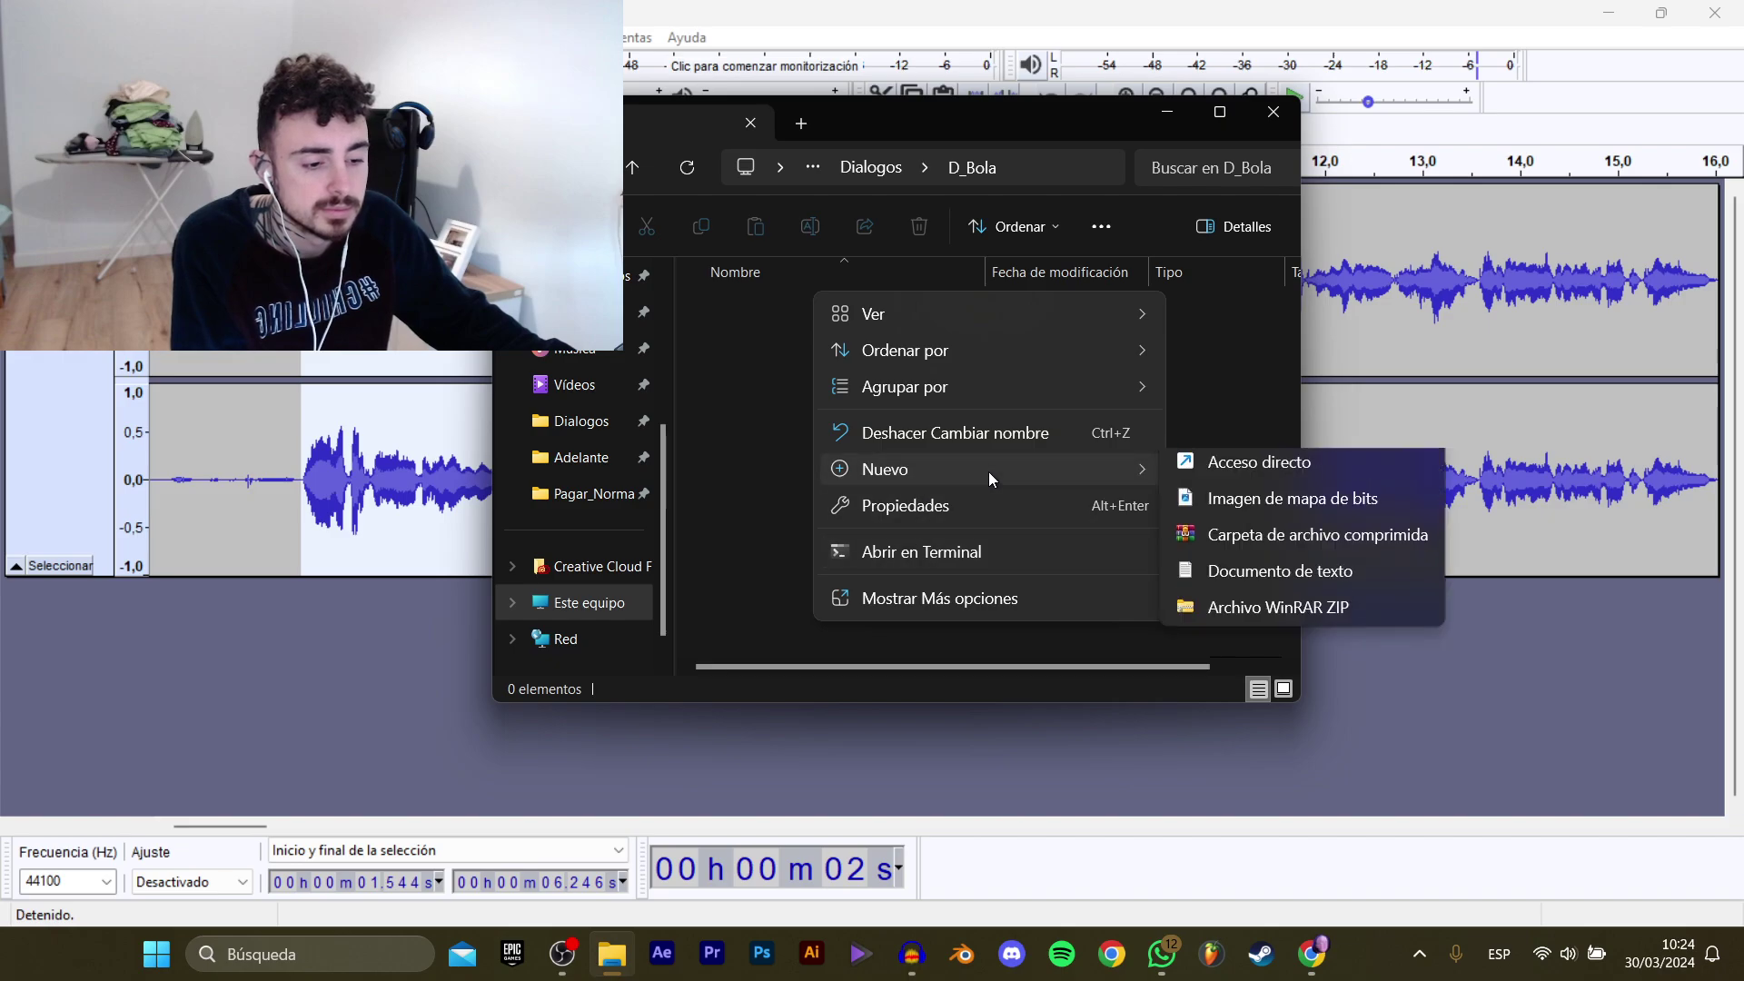
pyautogui.click(1212, 474)
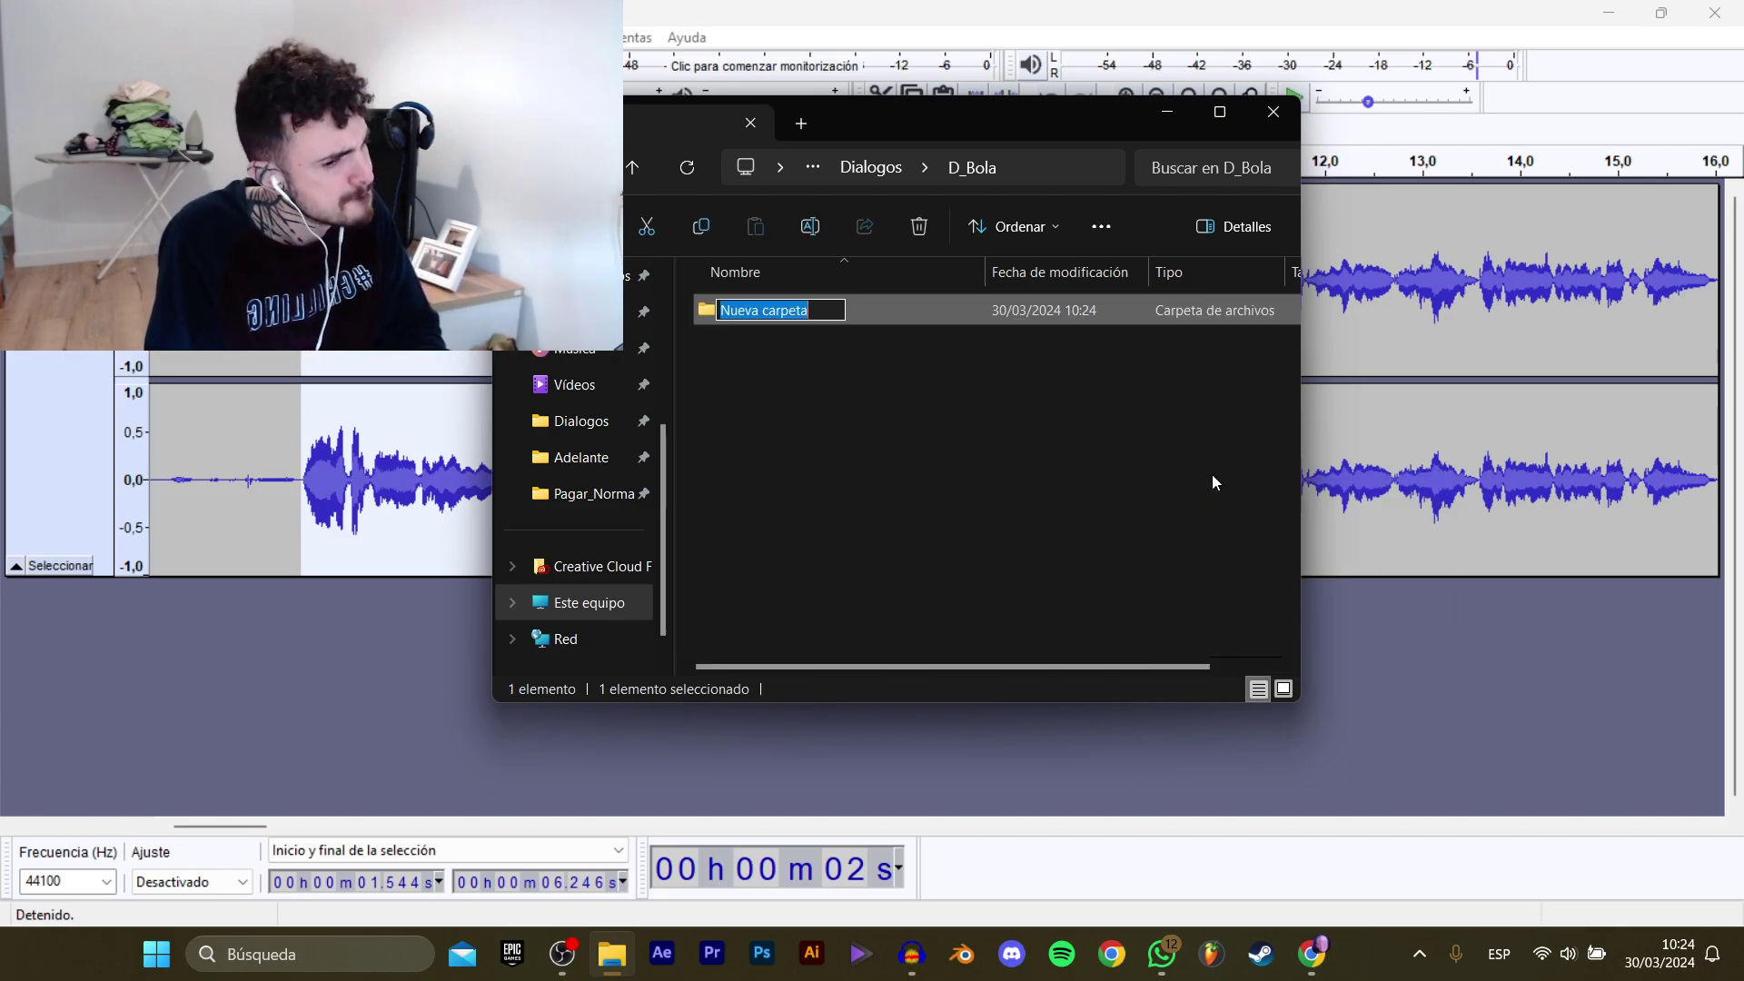
pyautogui.write('Abr')
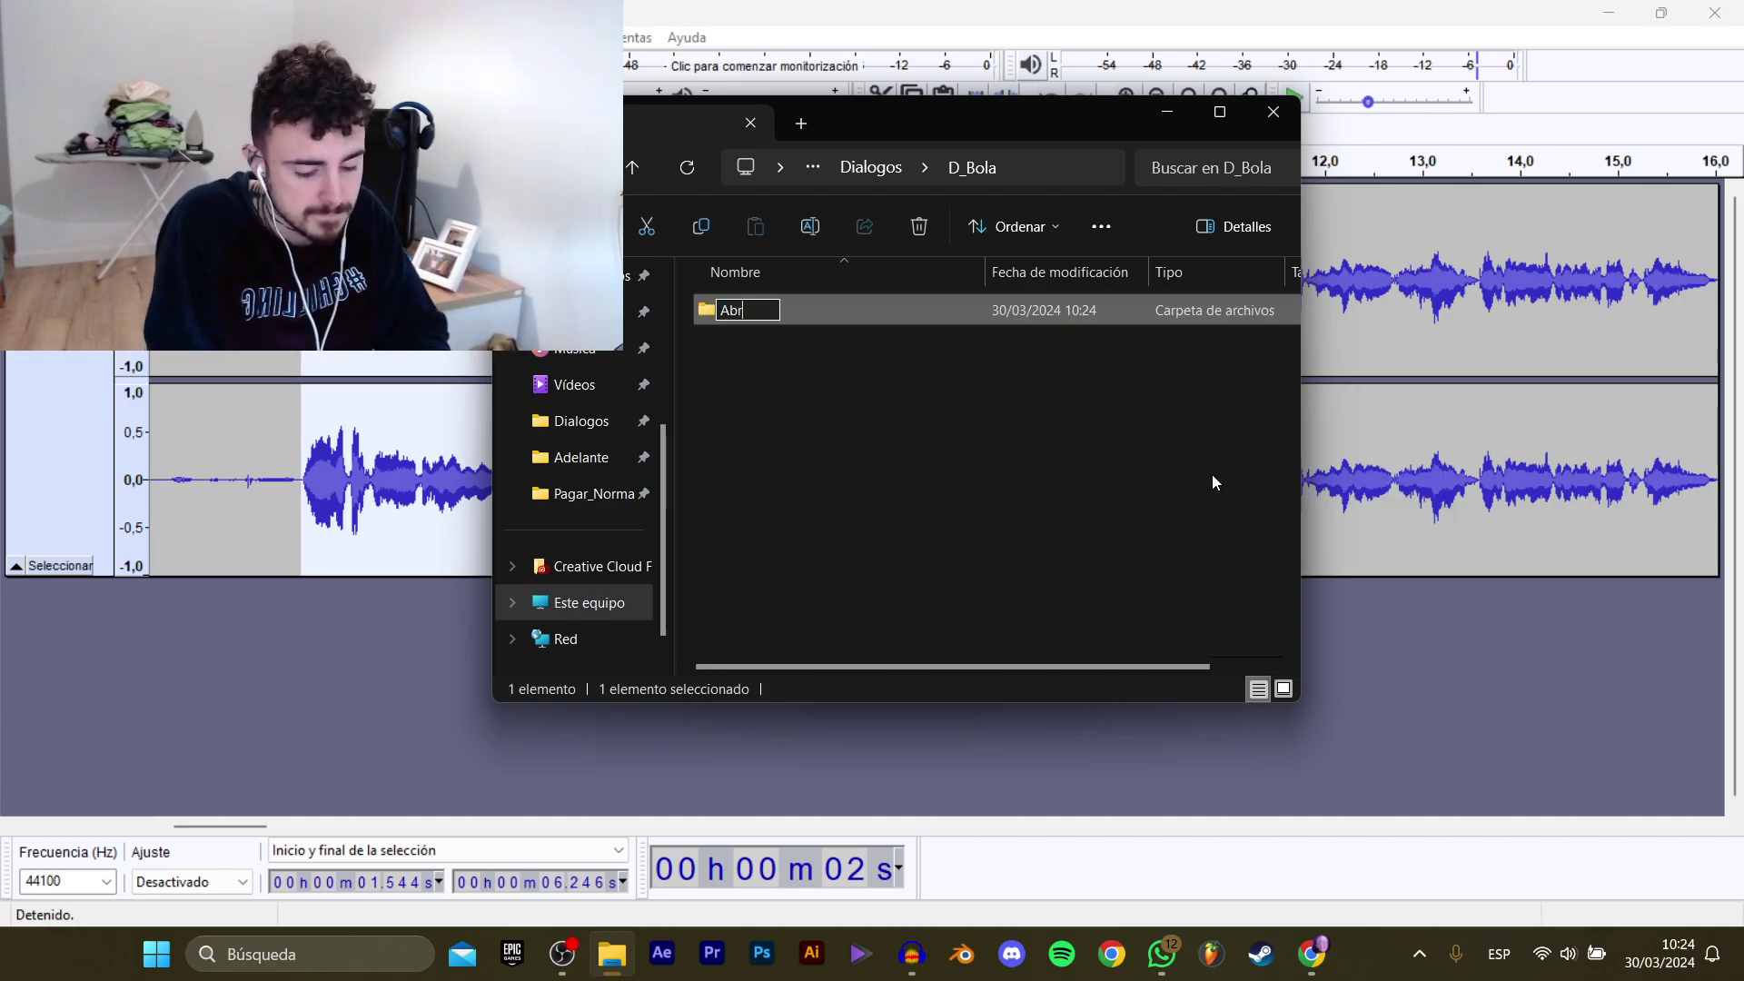
pyautogui.write('ir_Tienda')
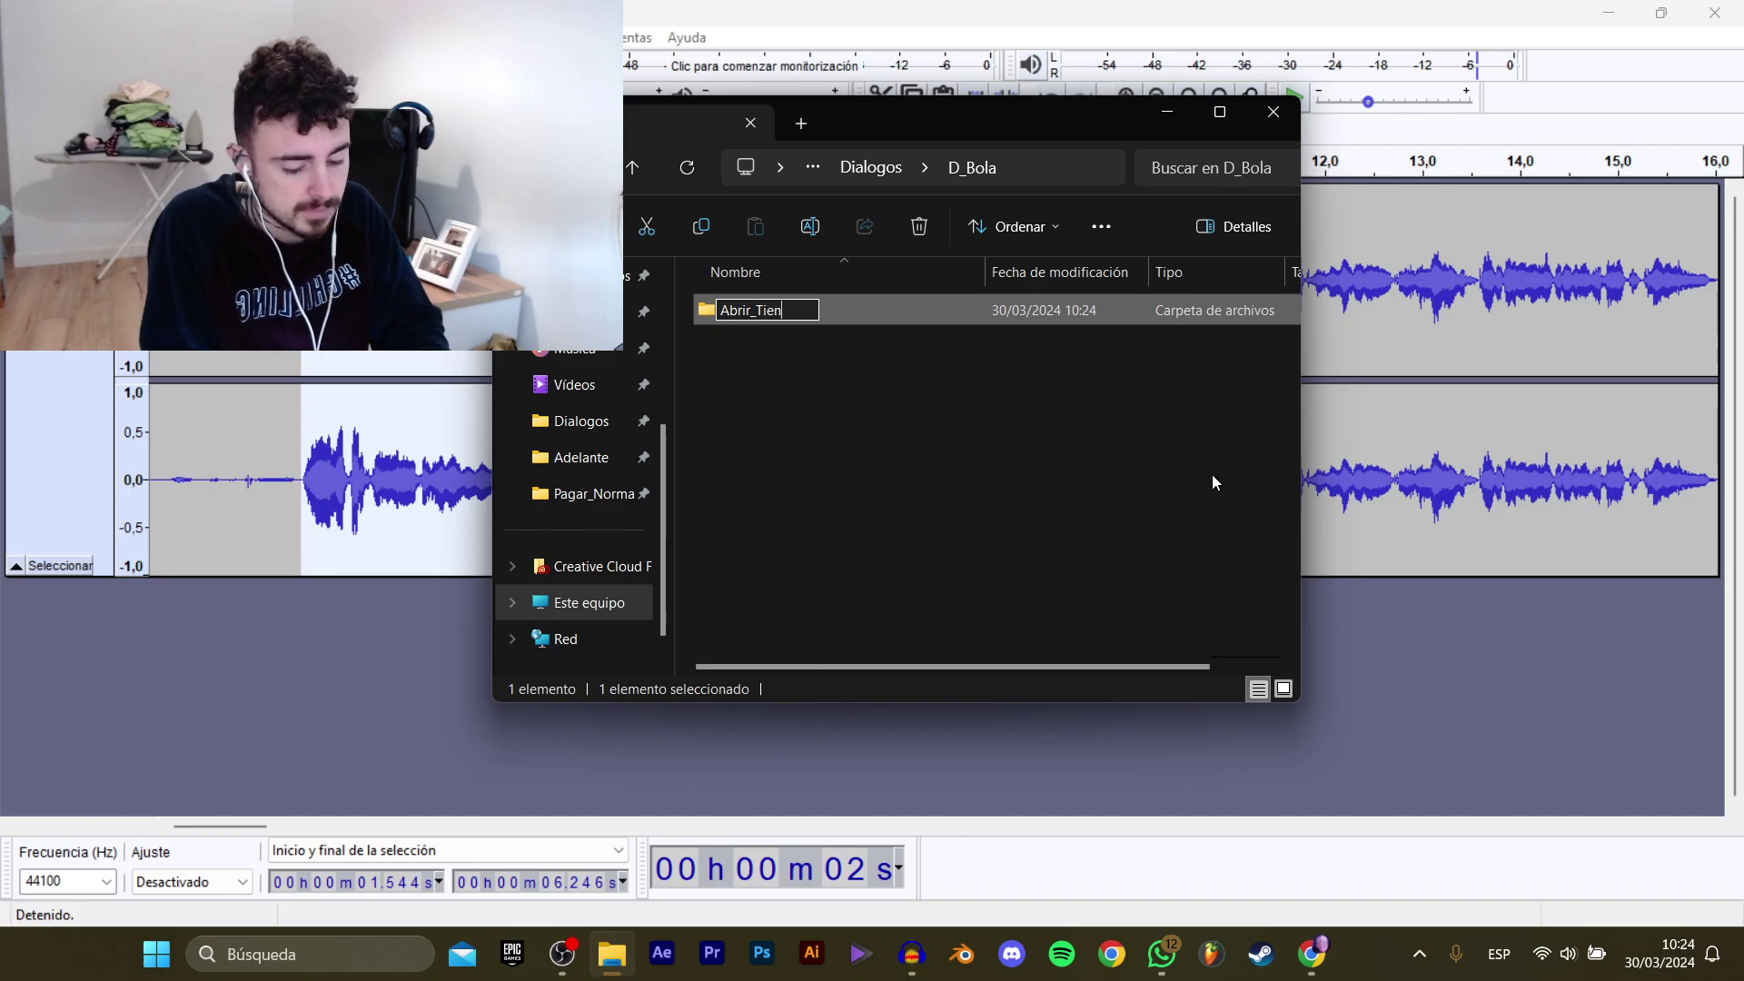
pyautogui.press('Return')
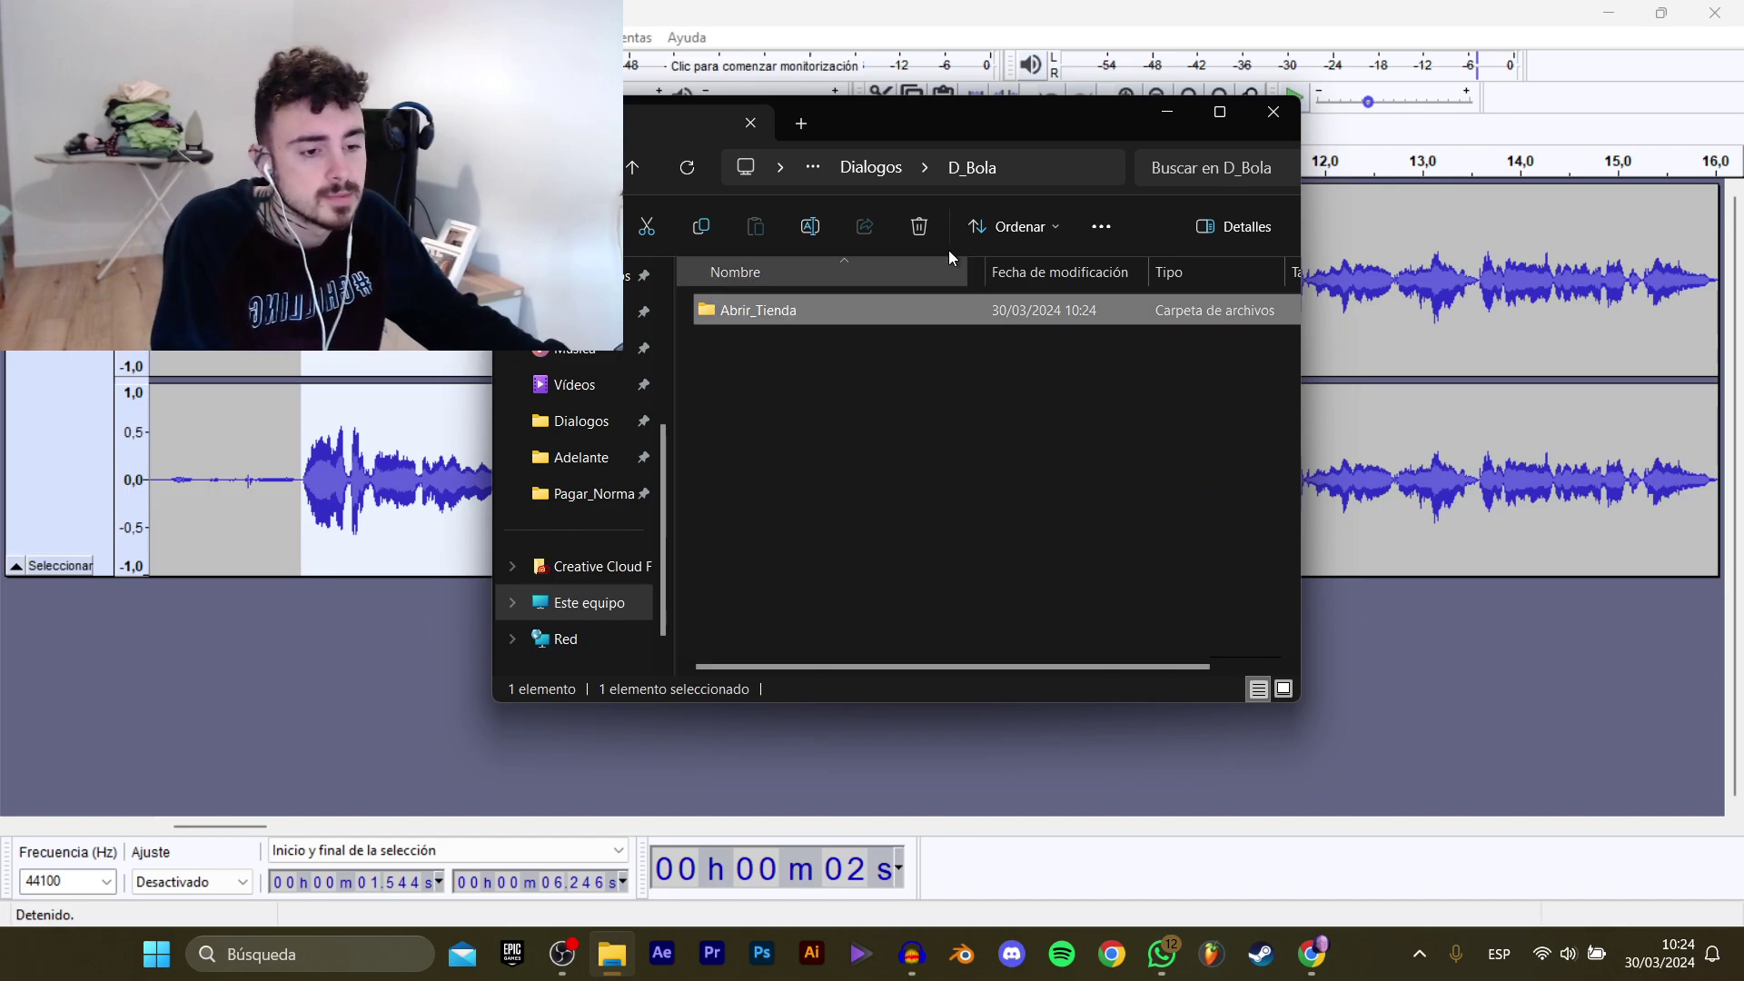
# Return to Audacity, start exporting the selected audio as WAV and browse to the Abrir_Tienda folder.
pyautogui.click(640, 9)
pyautogui.click(24, 37)
pyautogui.moveTo(91, 207)
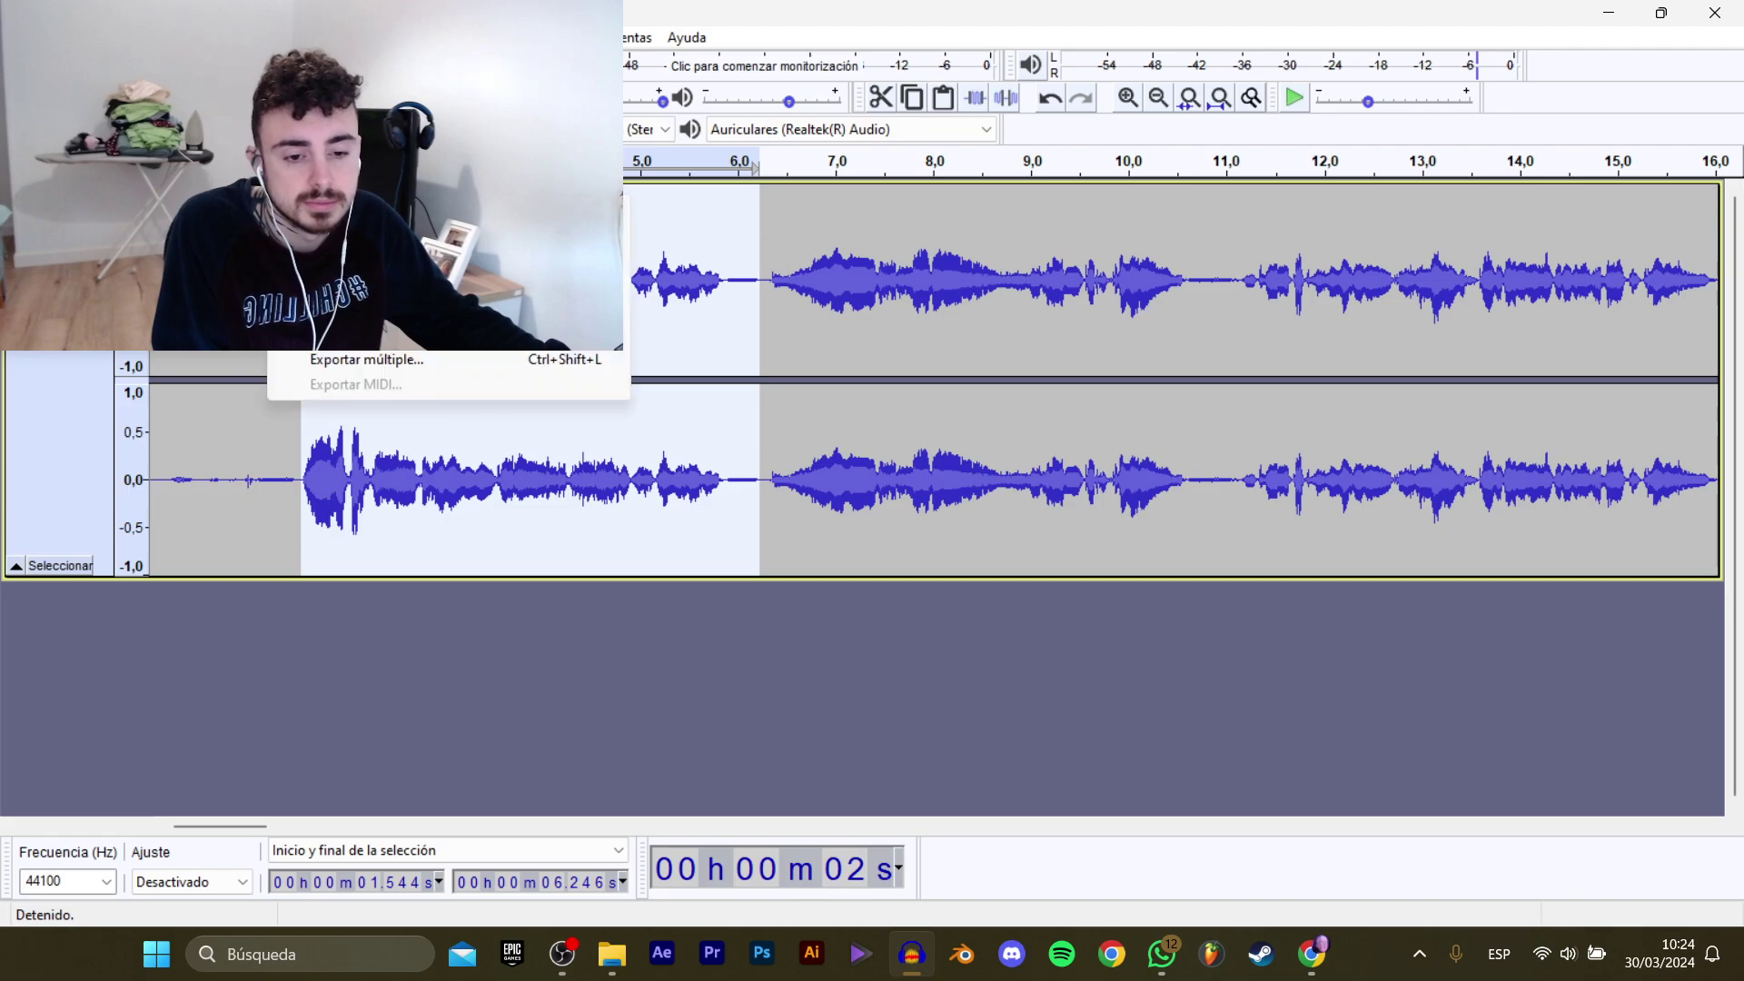
pyautogui.click(391, 310)
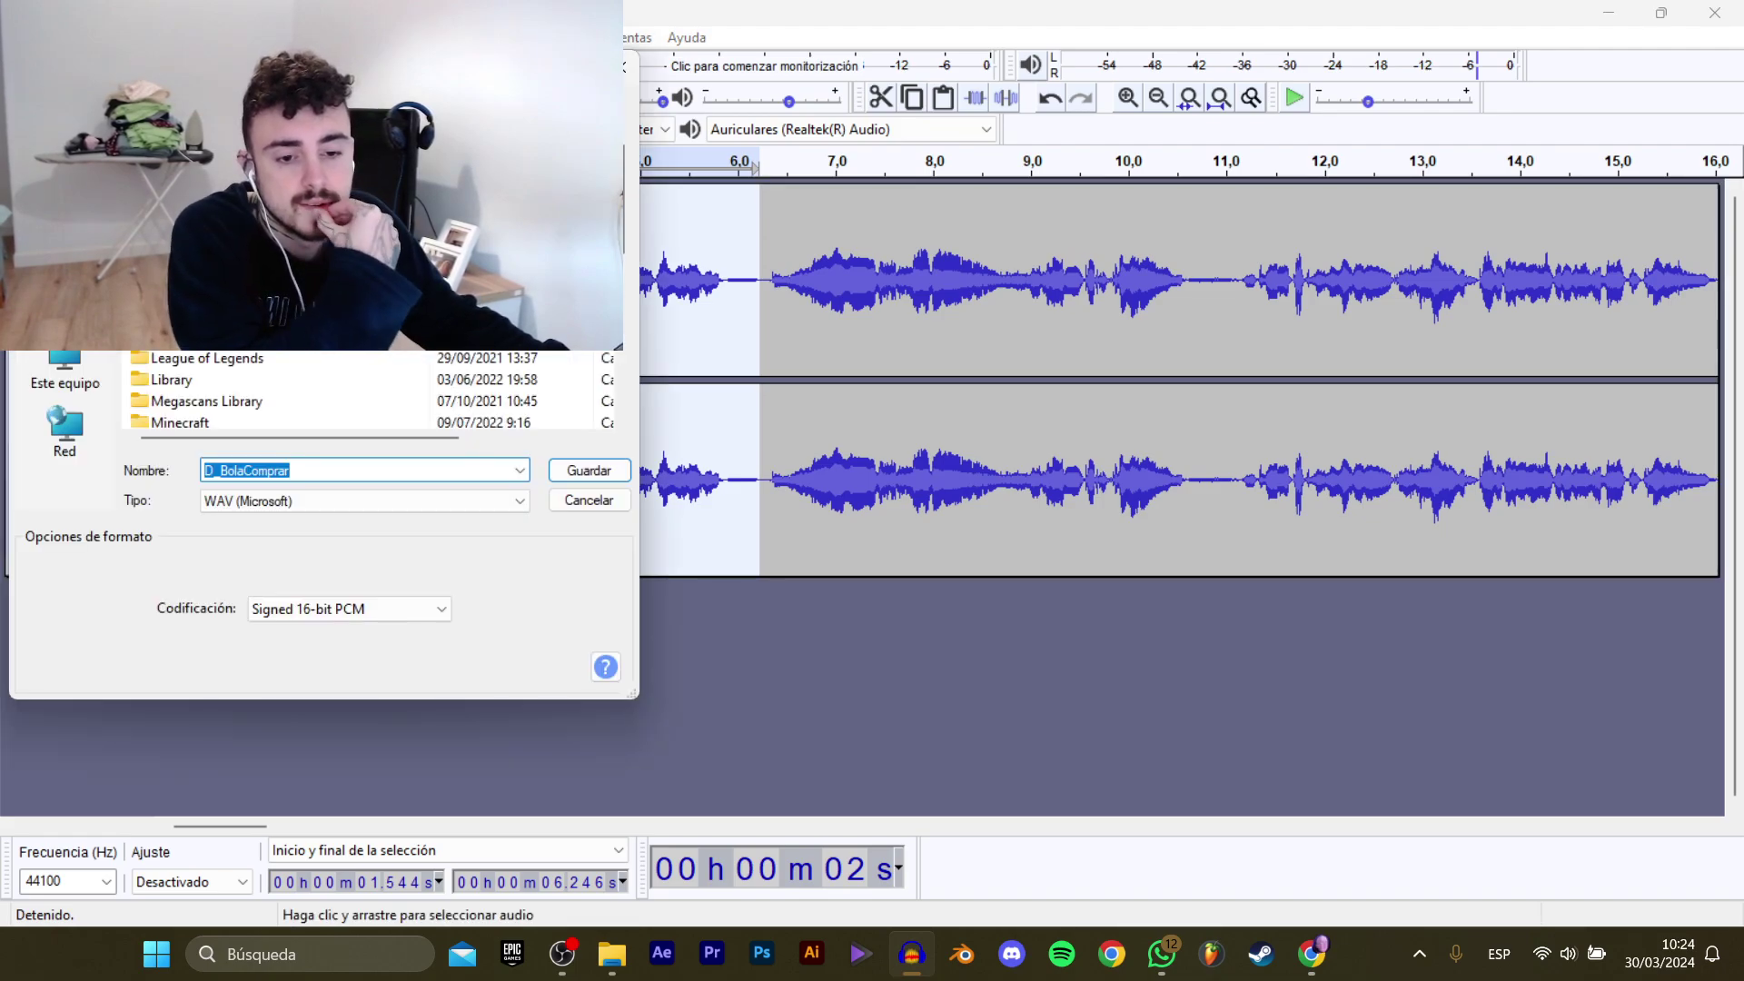
pyautogui.click(65, 345)
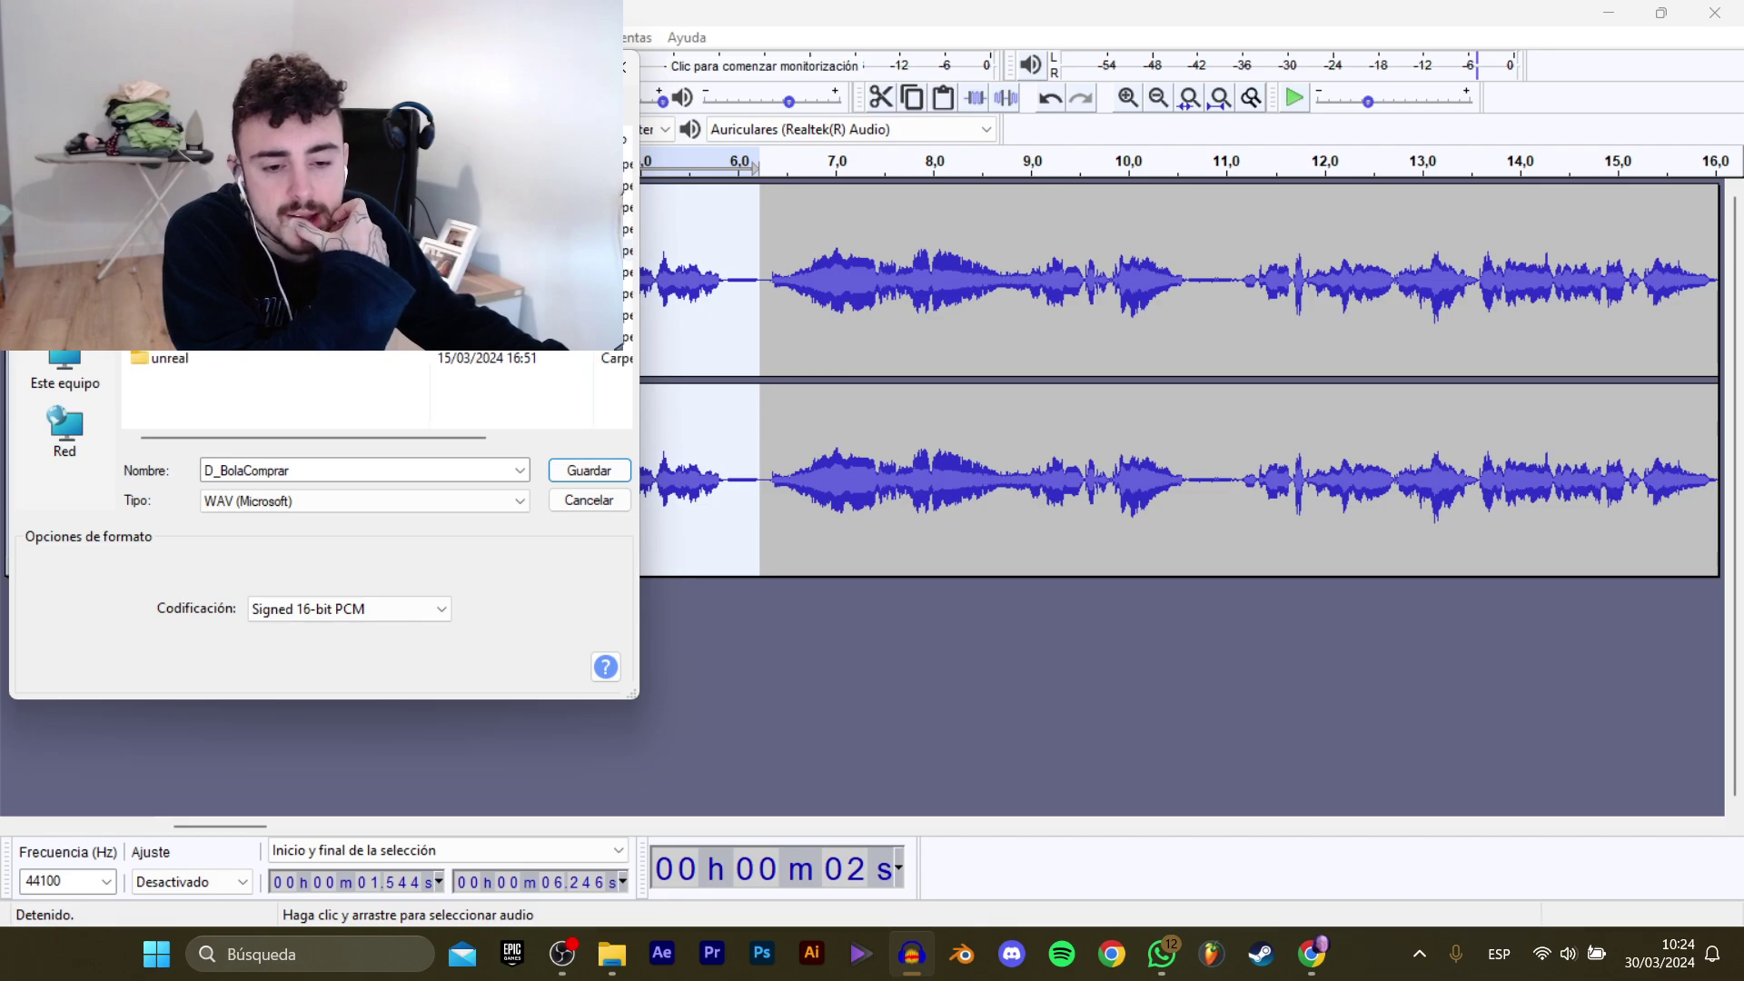
pyautogui.doubleClick(238, 311)
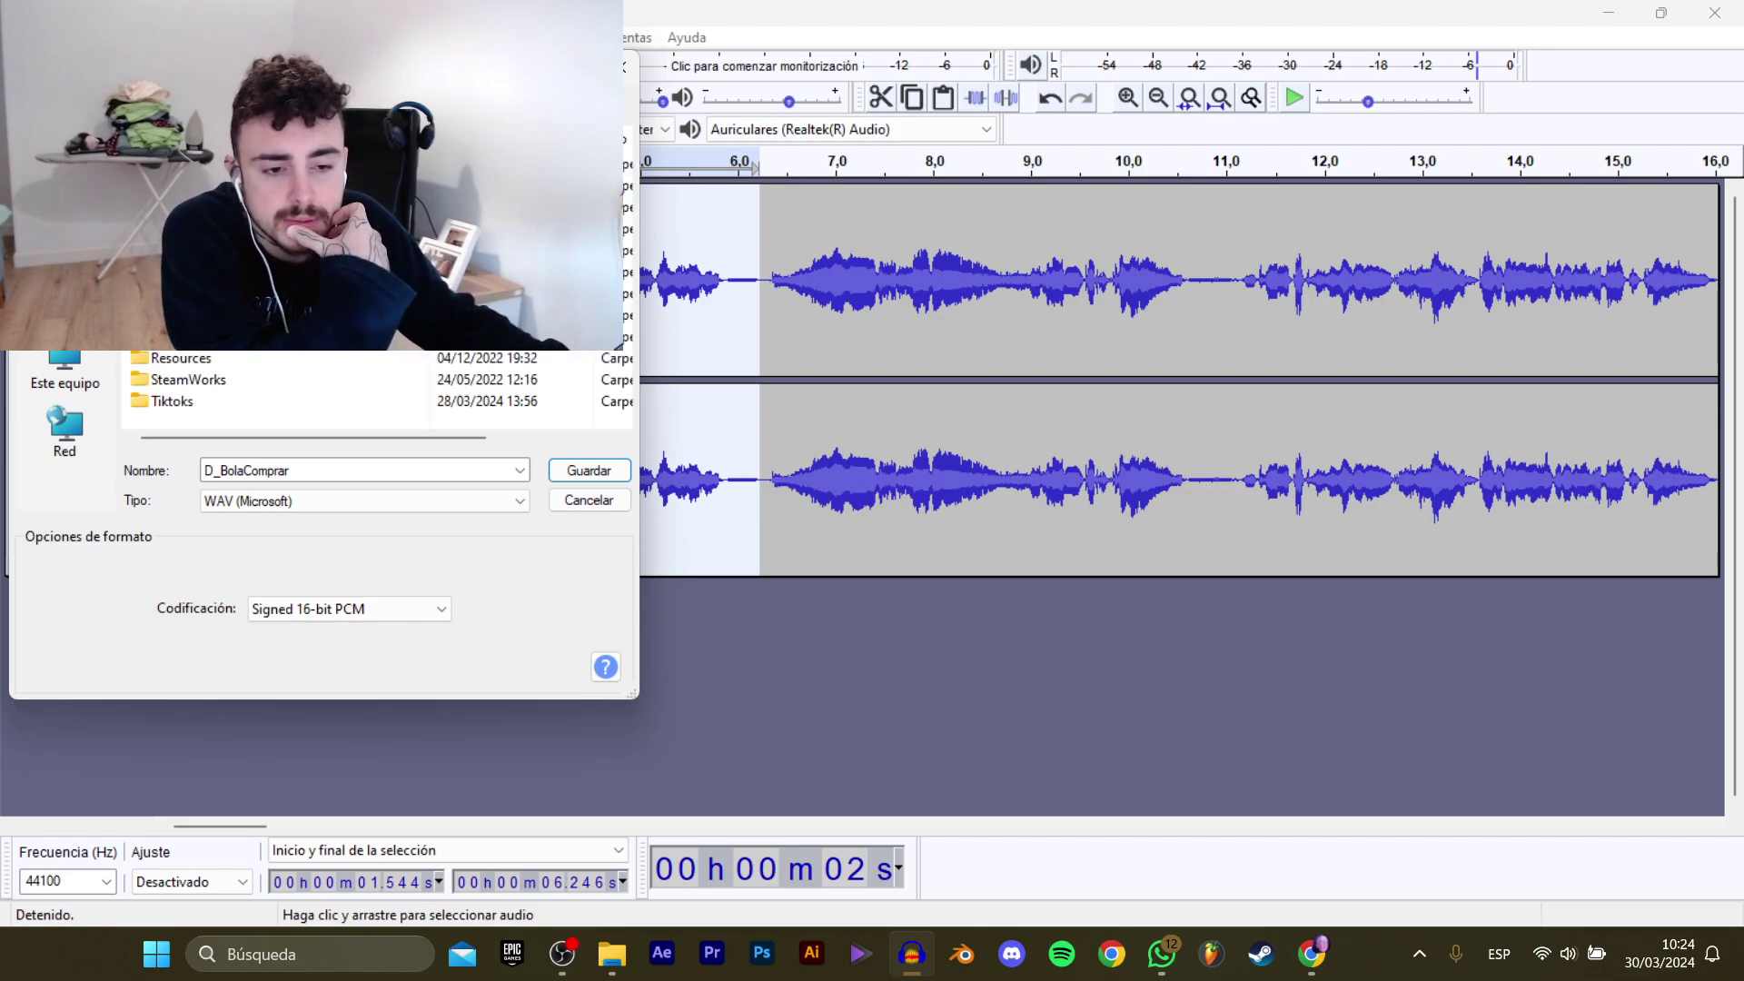
pyautogui.press('Return')
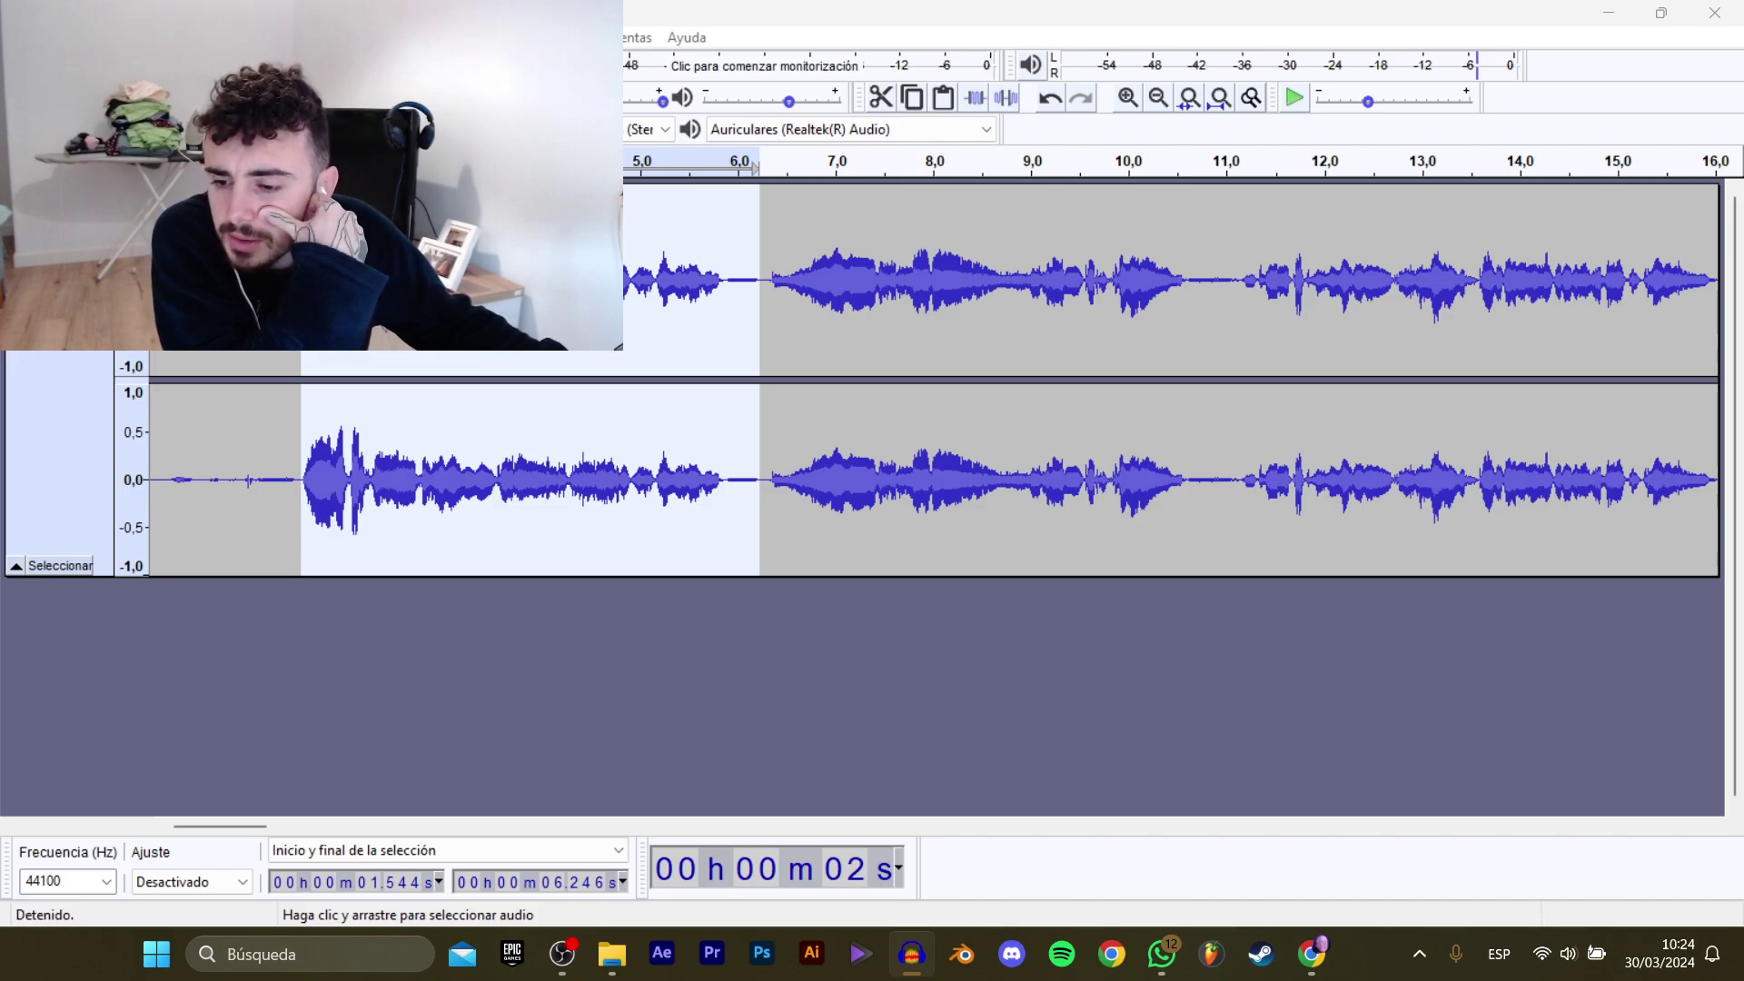
# Name the WAV export D_Bola_AbrirTienda_1 and save it with Signed 16-bit PCM encoding.
pyautogui.moveTo(754, 11); pyautogui.dragTo(511, 59)
pyautogui.click(611, 464)
pyautogui.click(612, 466)
pyautogui.moveTo(612, 464); pyautogui.dragTo(549, 471)
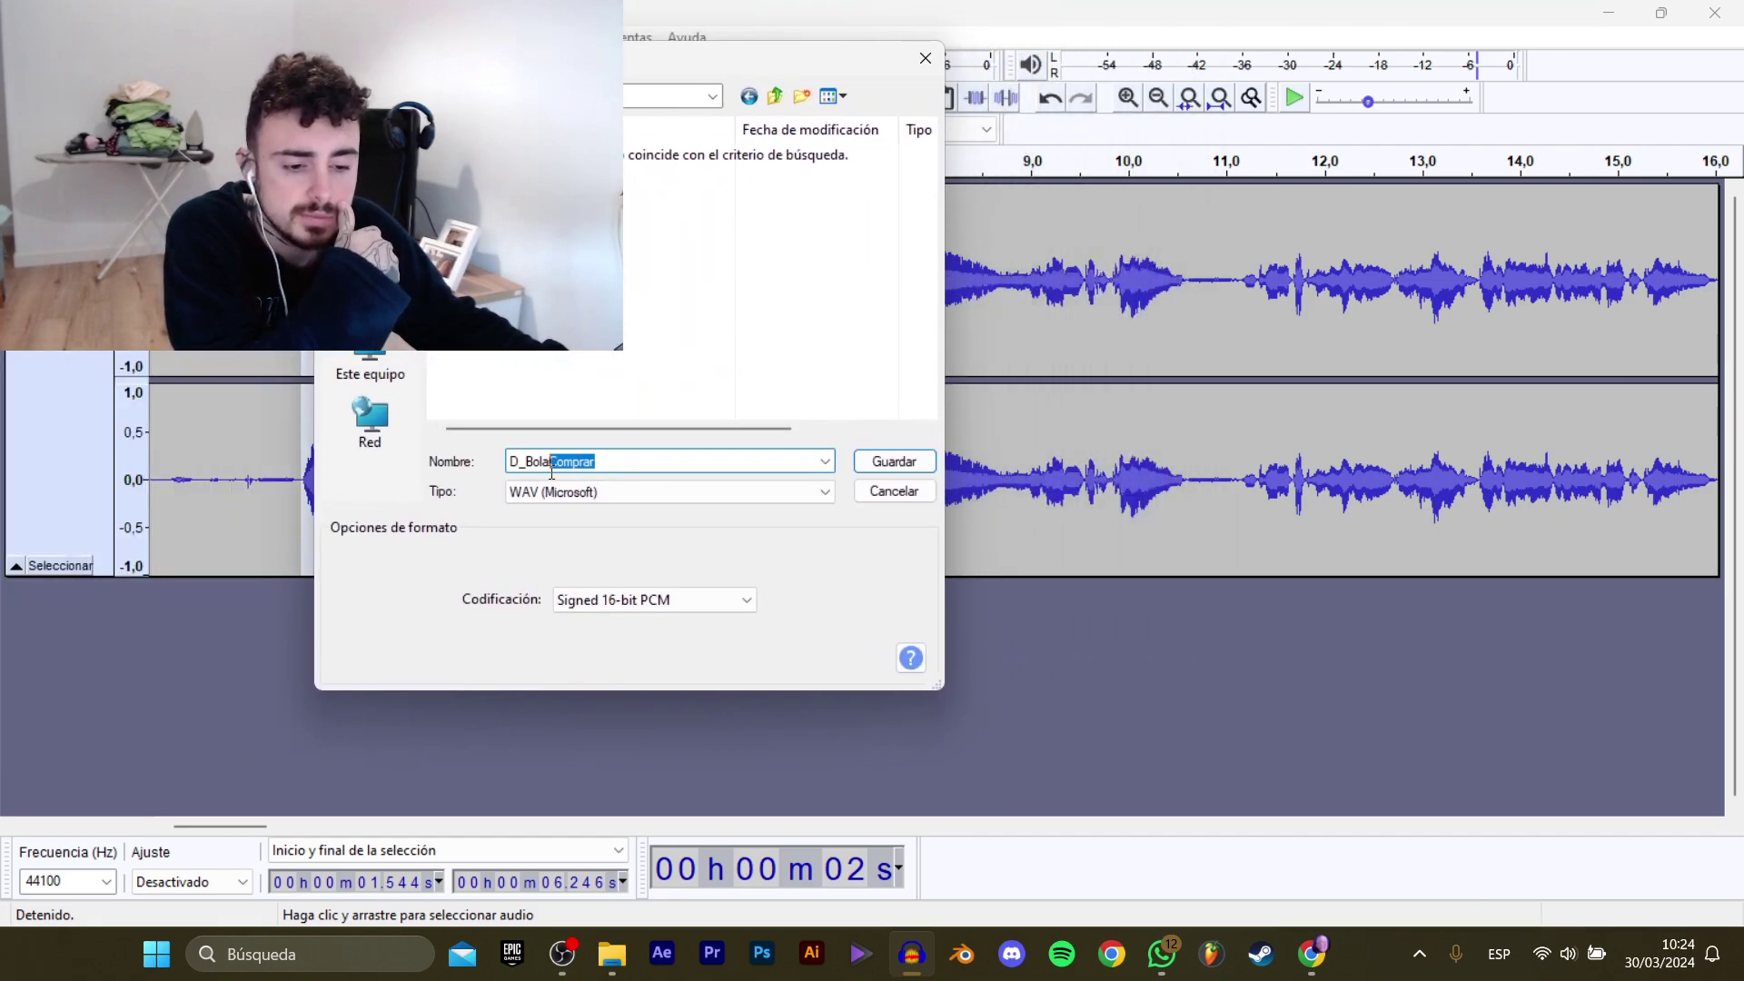
pyautogui.write('_Abr')
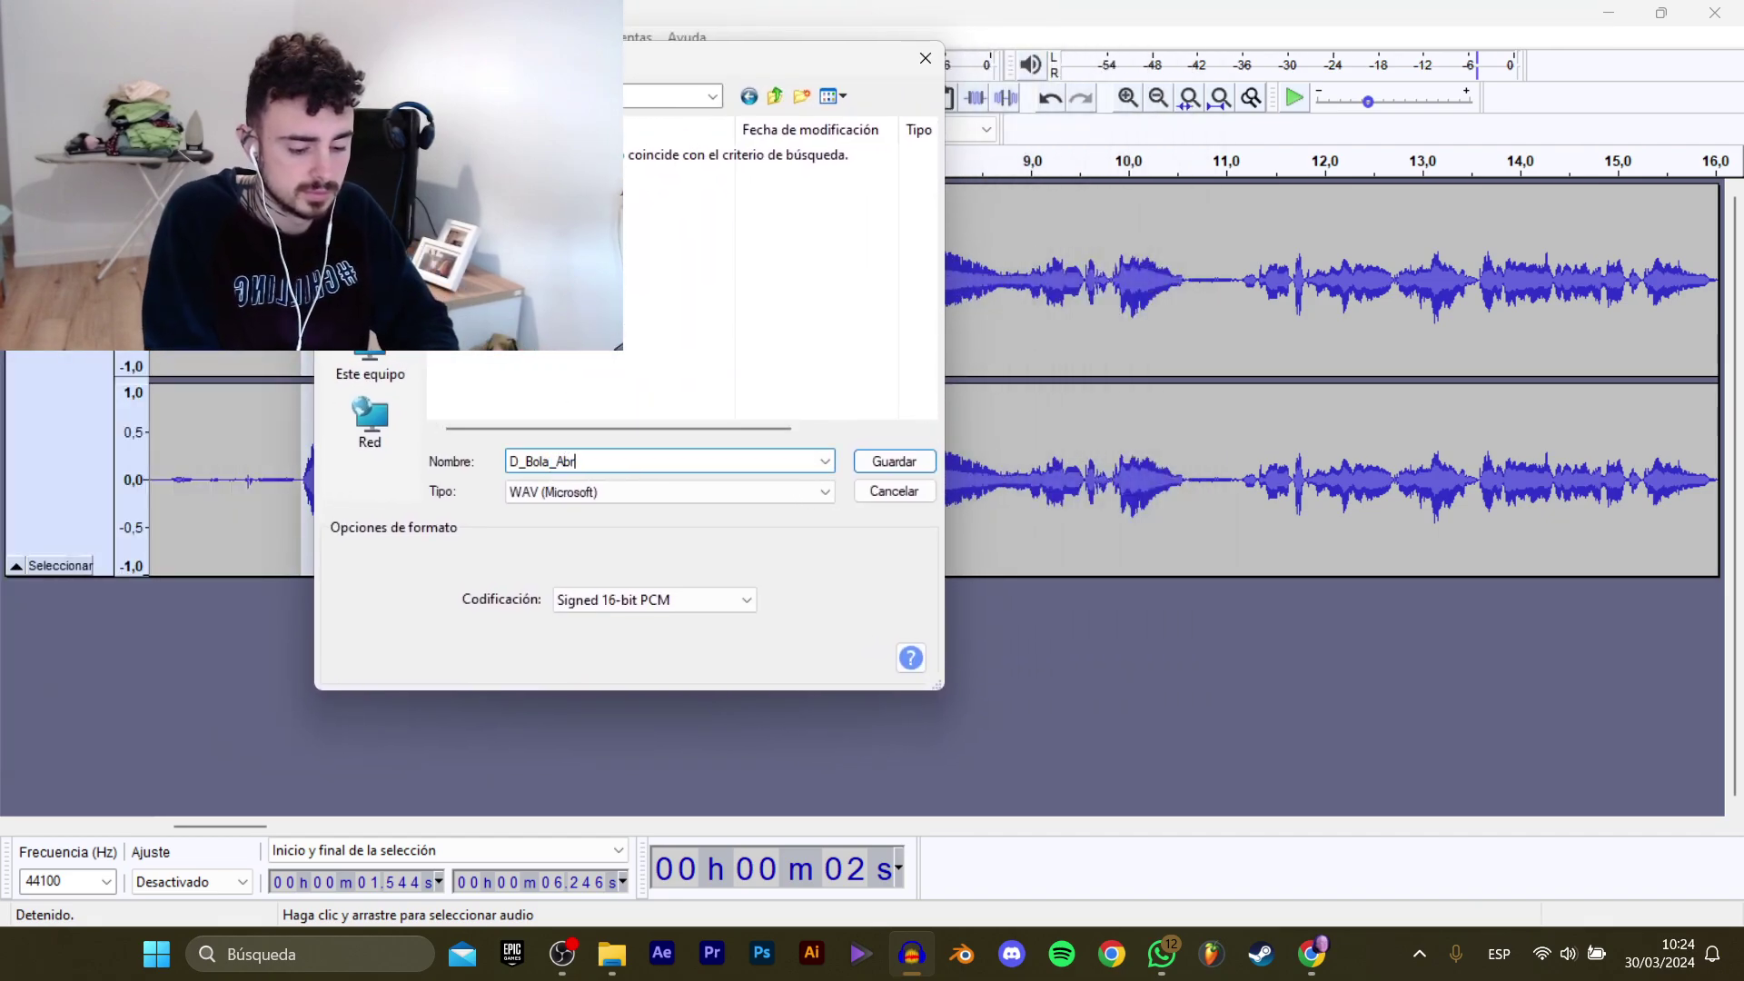
pyautogui.write('irTienda_1')
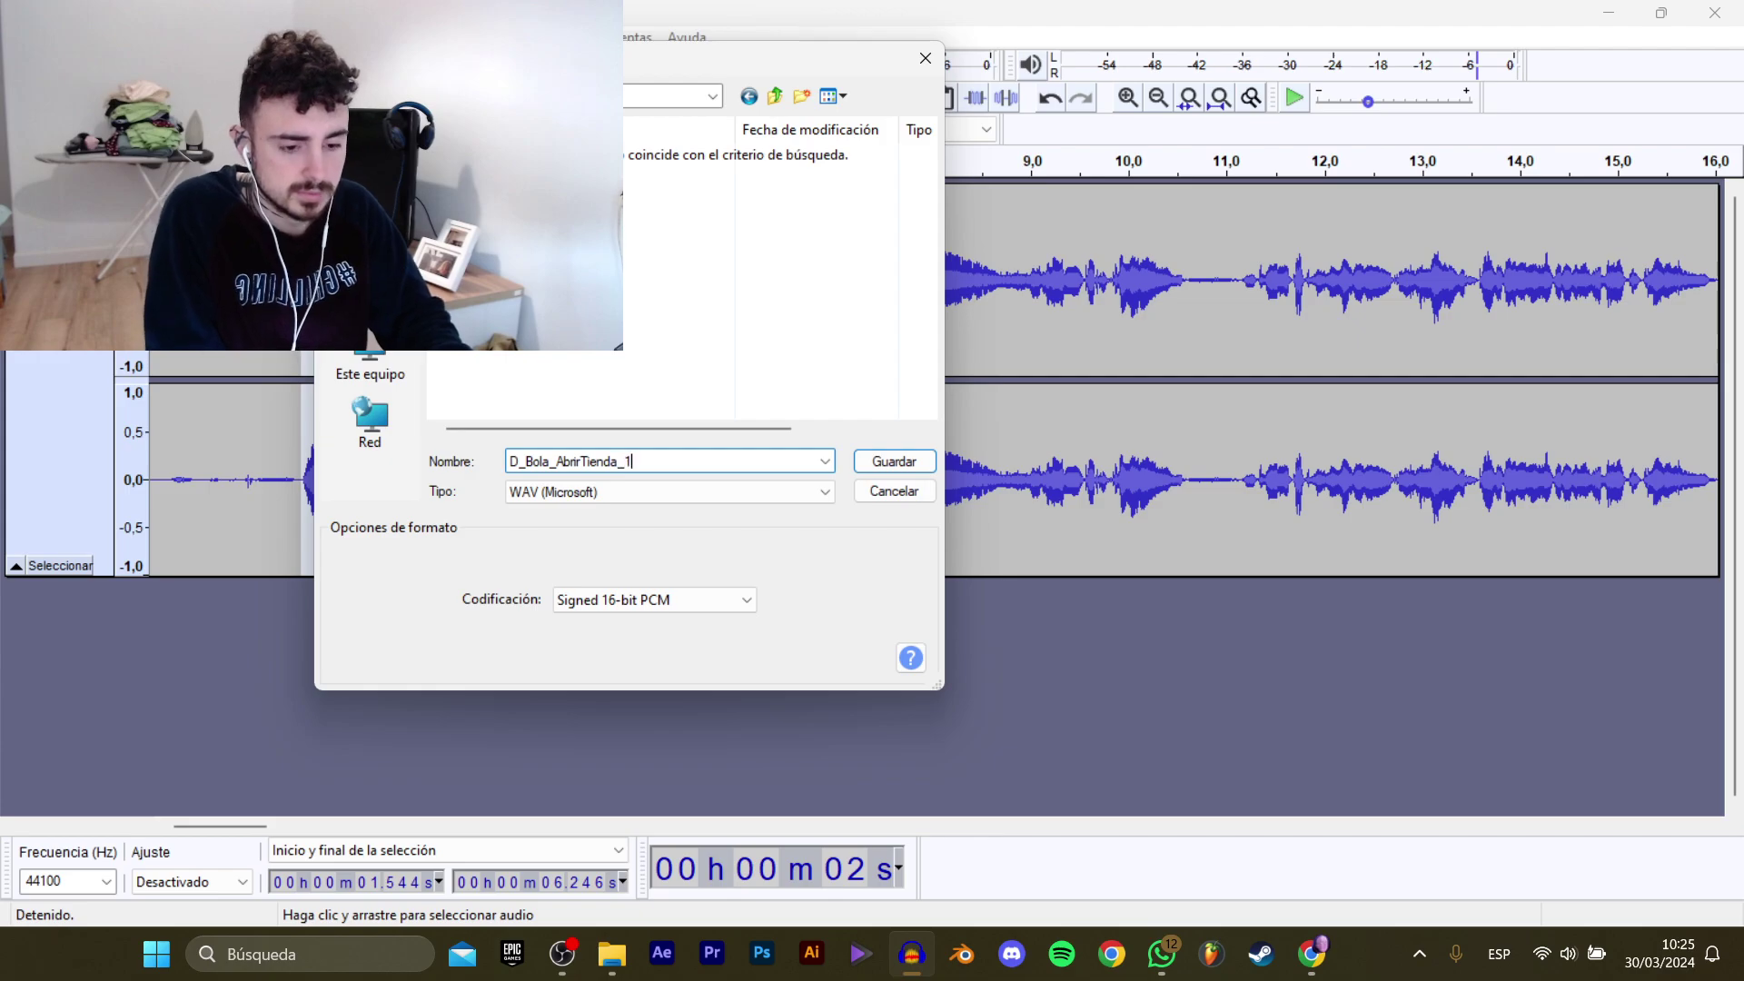
pyautogui.press('Return')
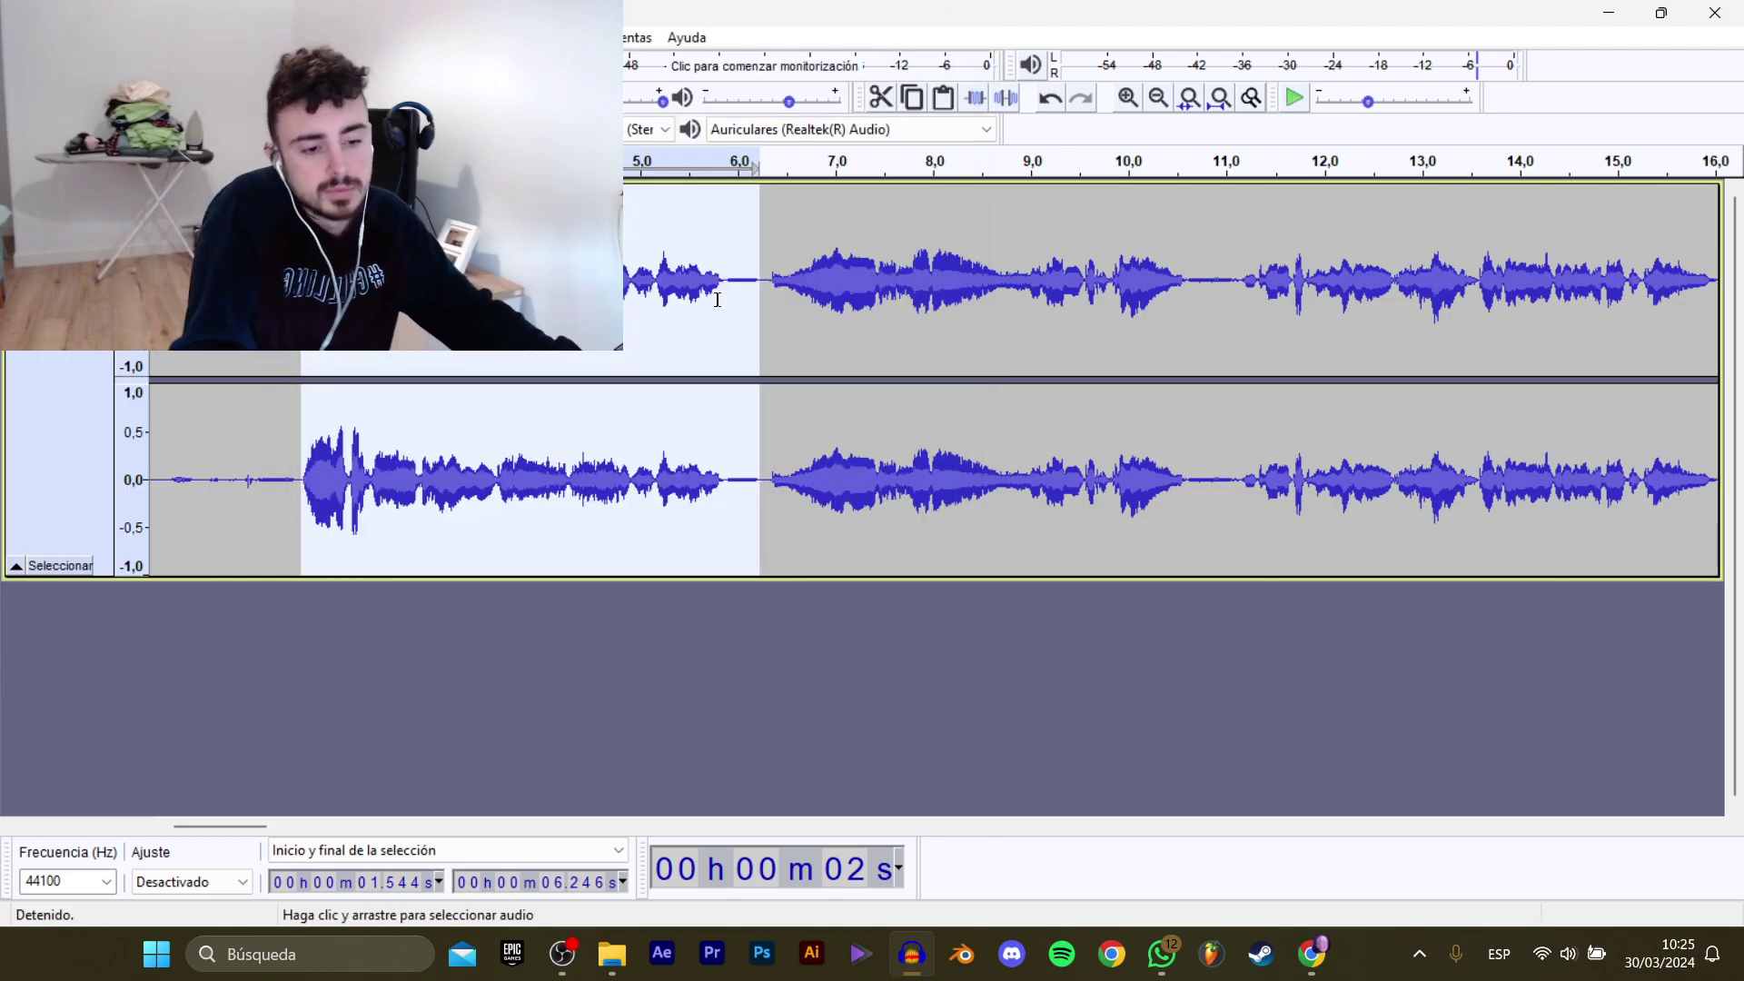
# Listen to the second line of the recording and select it from about 6.3 s to 16.1 s.
pyautogui.click(775, 286)
pyautogui.press('space')
pyautogui.moveTo(233, 825); pyautogui.dragTo(250, 825)
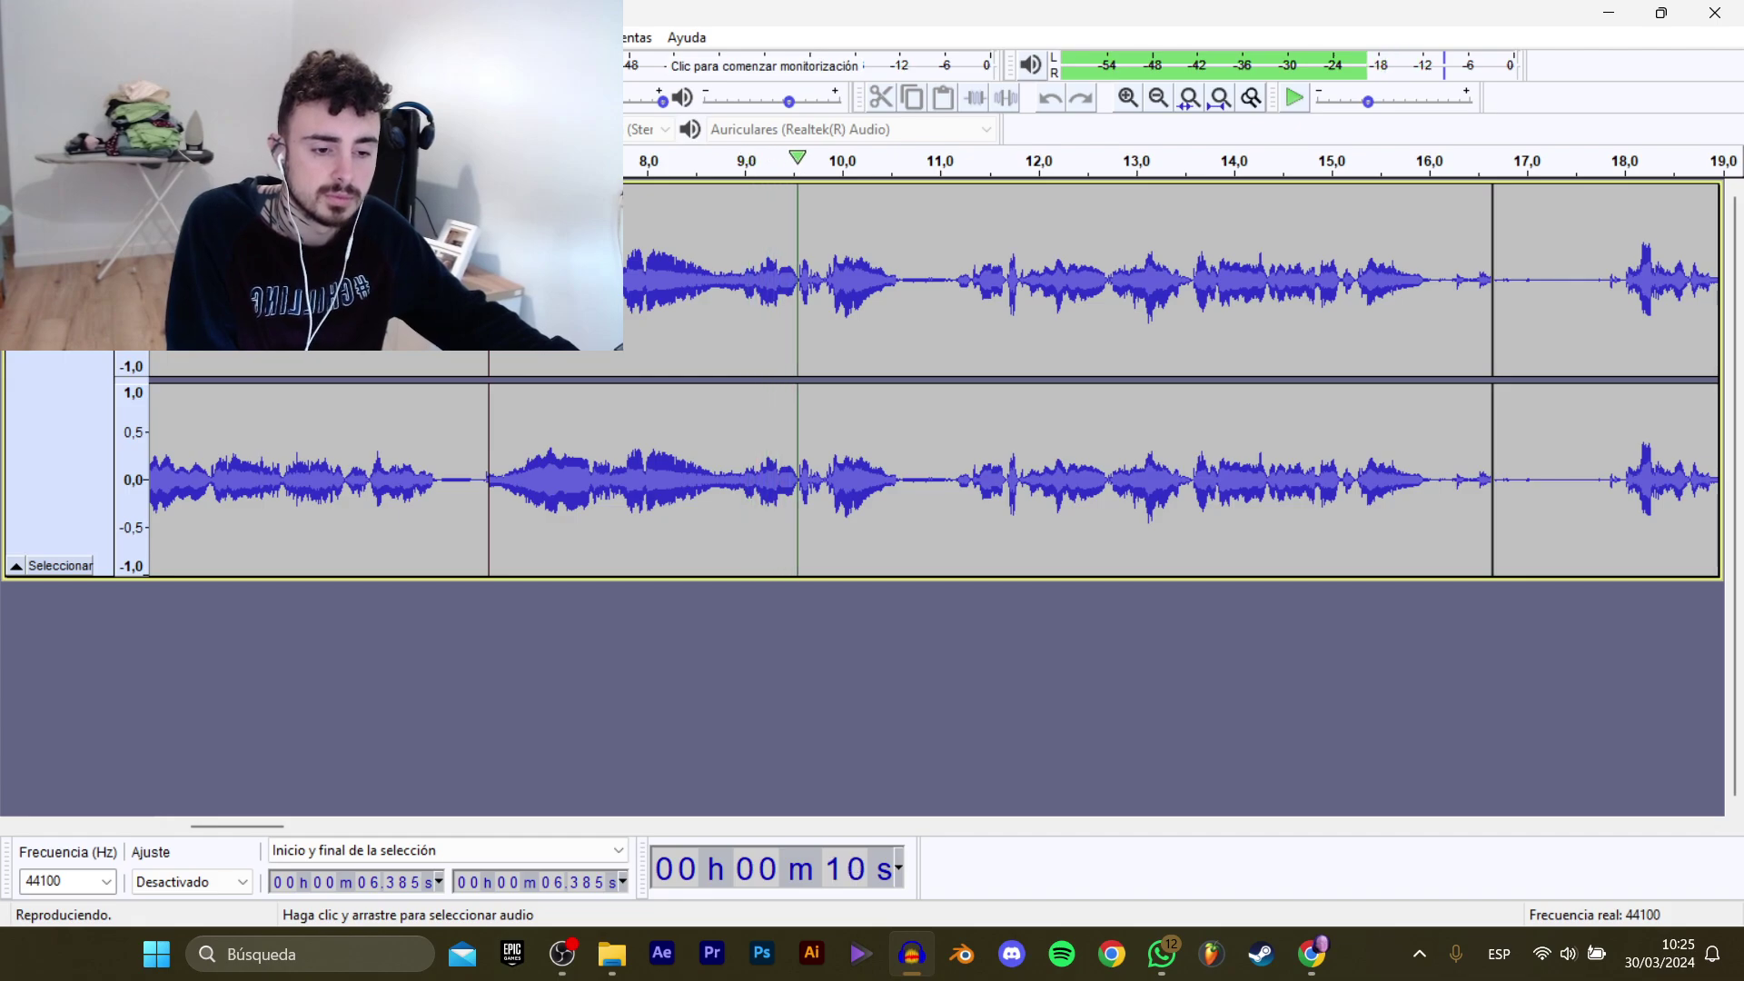
pyautogui.press('space')
pyautogui.moveTo(478, 341); pyautogui.dragTo(1425, 368)
pyautogui.press('space')
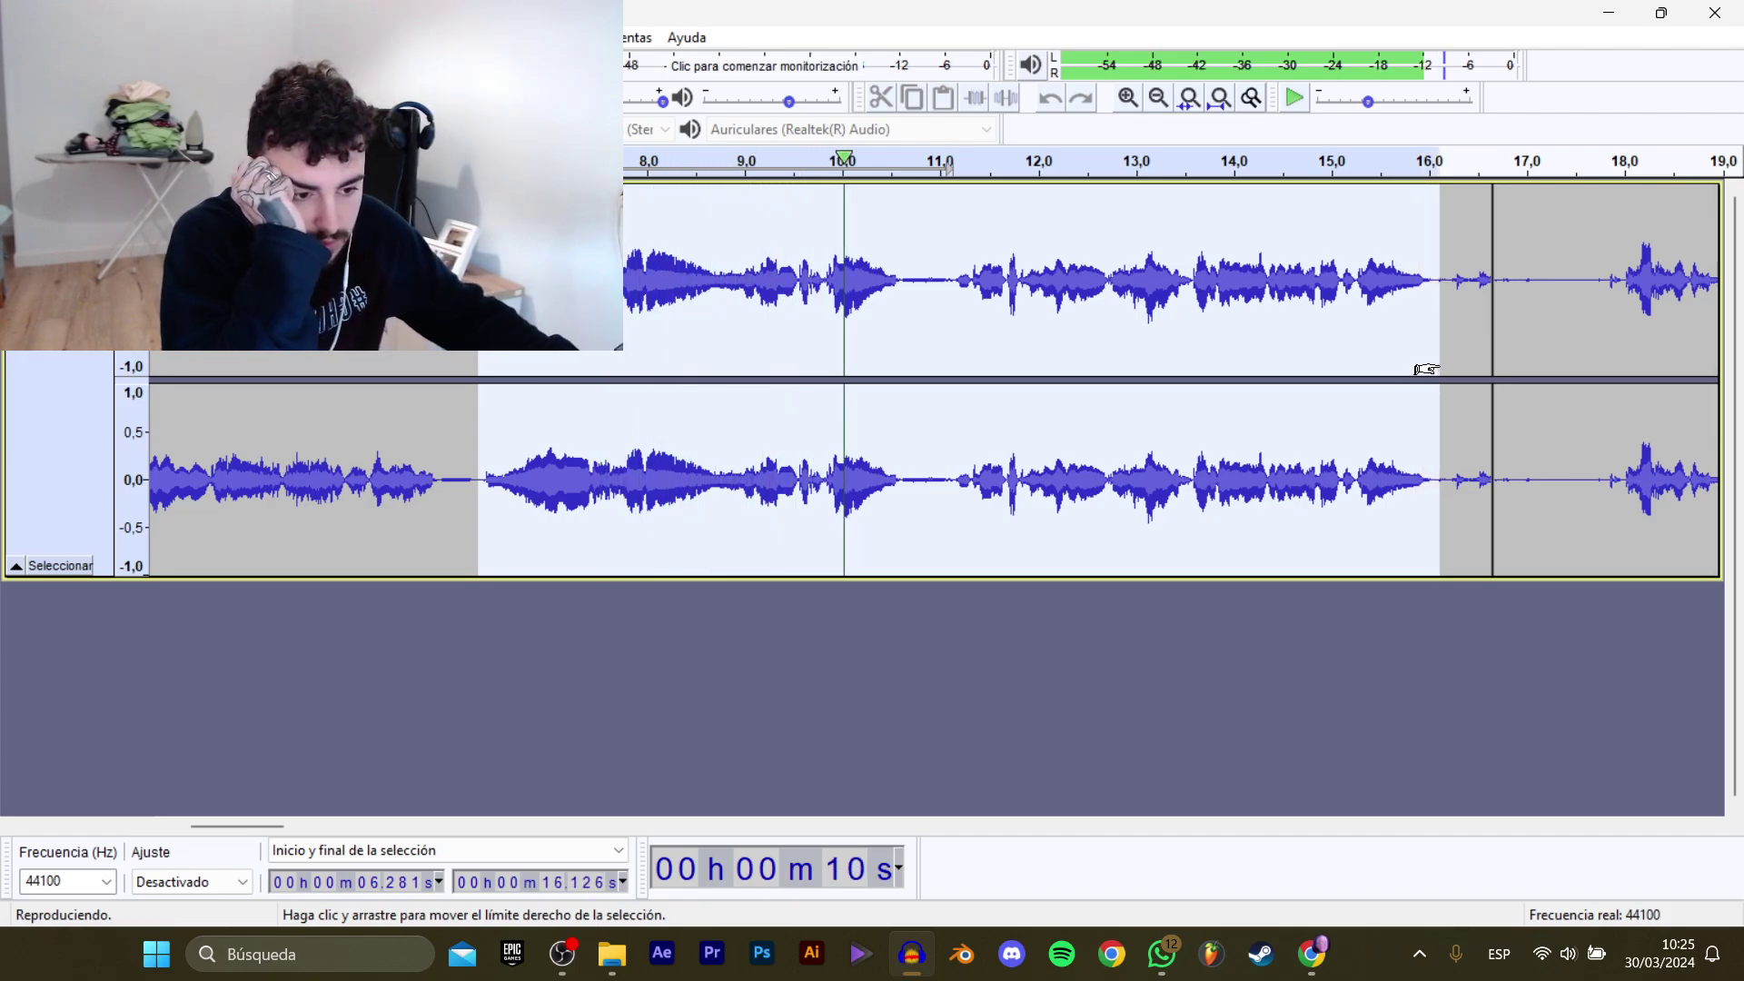
pyautogui.press('space')
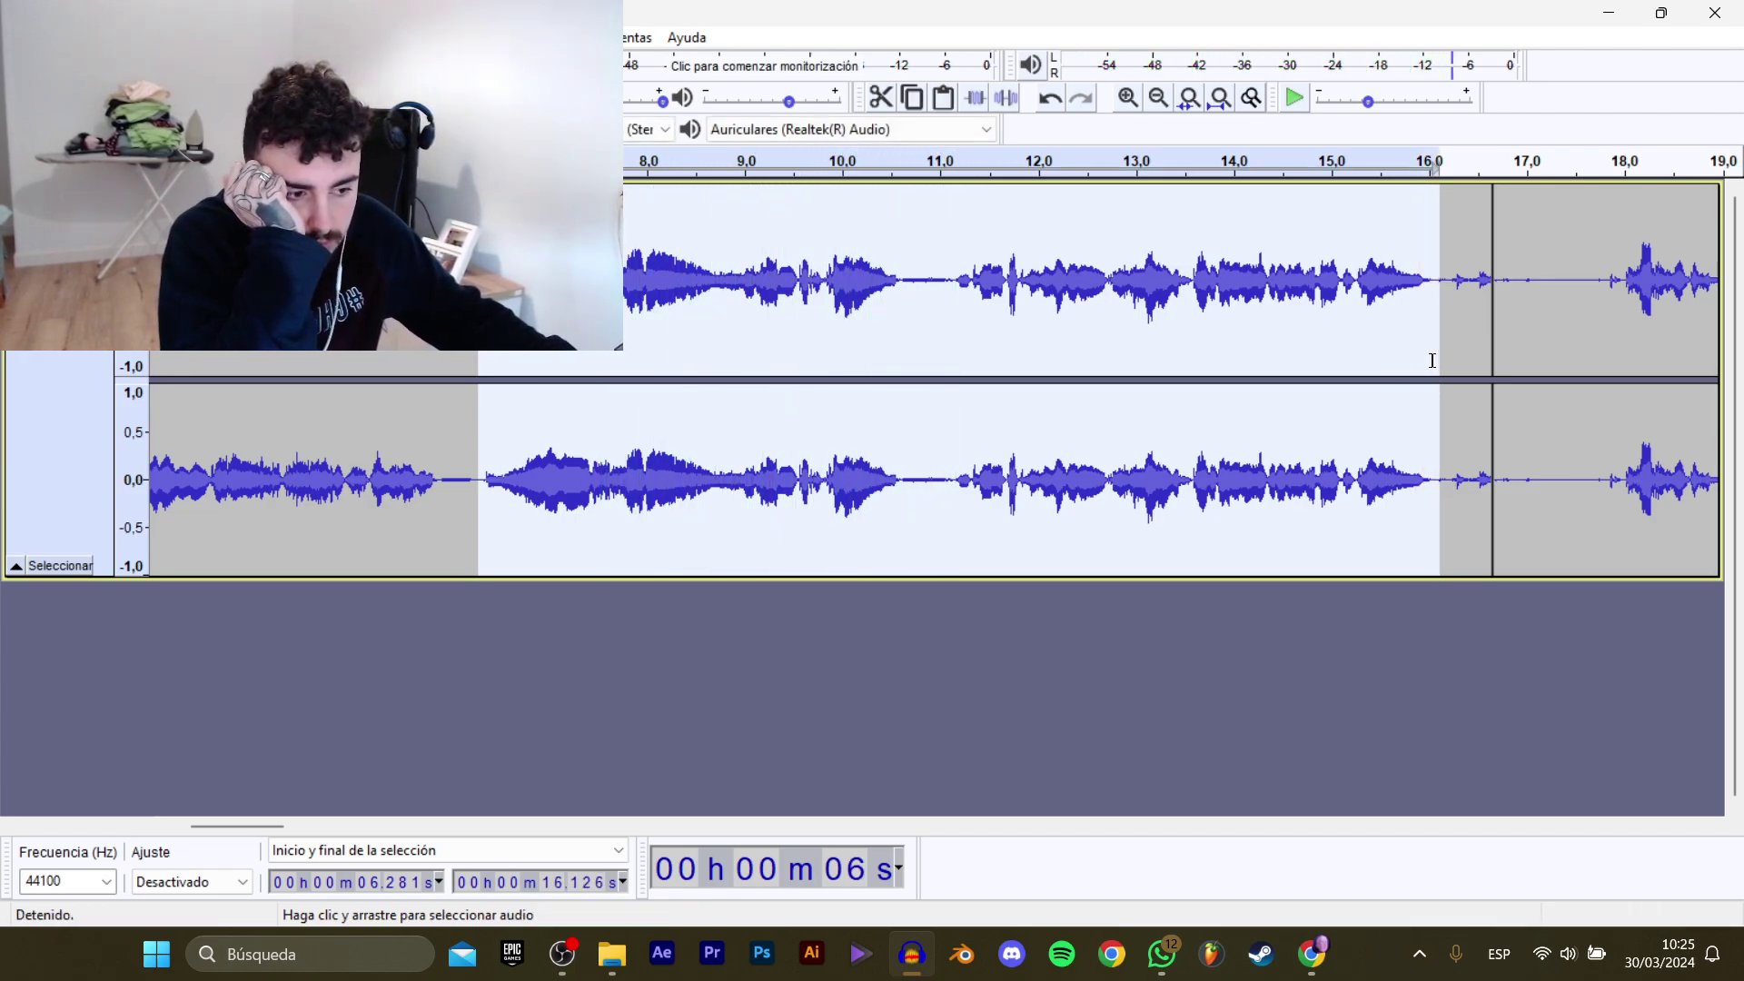
pyautogui.click(944, 264)
pyautogui.press('space')
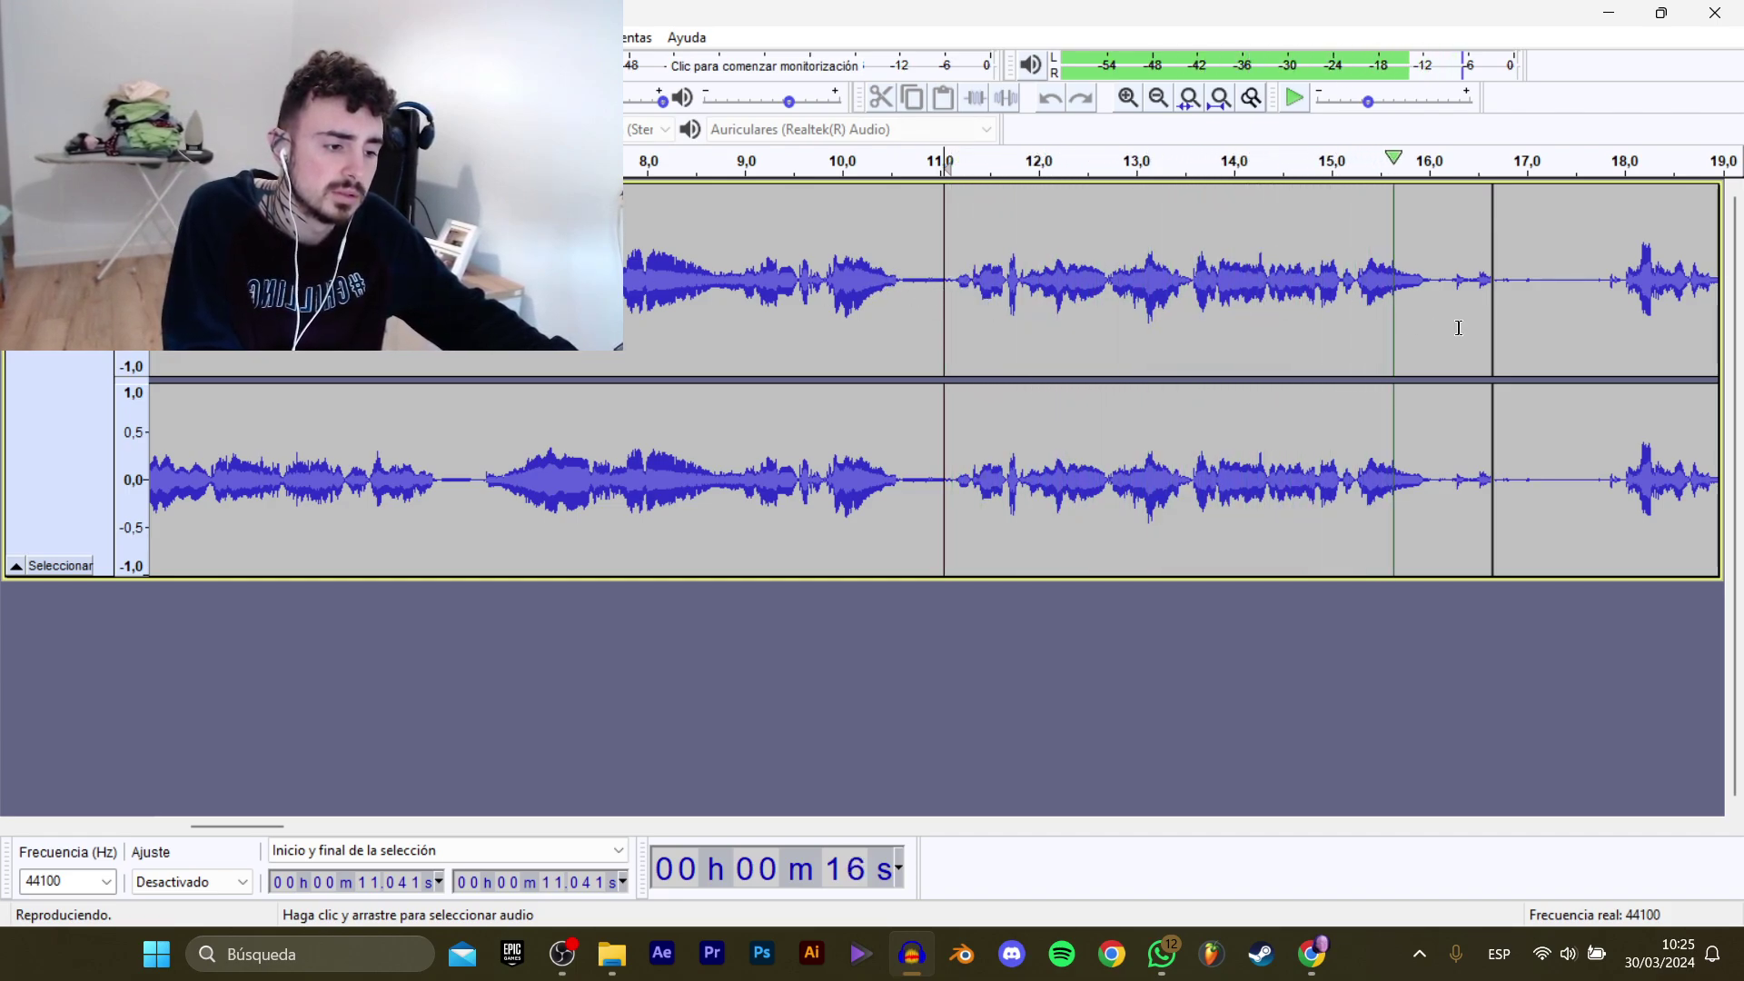
pyautogui.press('space')
pyautogui.moveTo(1438, 291); pyautogui.dragTo(485, 291)
pyautogui.press('space')
pyautogui.press('space')
# Export the selected audio as a WAV named D_Bola_AbrirTienda_2 with Signed 16-bit PCM encoding.
pyautogui.click(24, 37)
pyautogui.moveTo(91, 209)
pyautogui.click(390, 310)
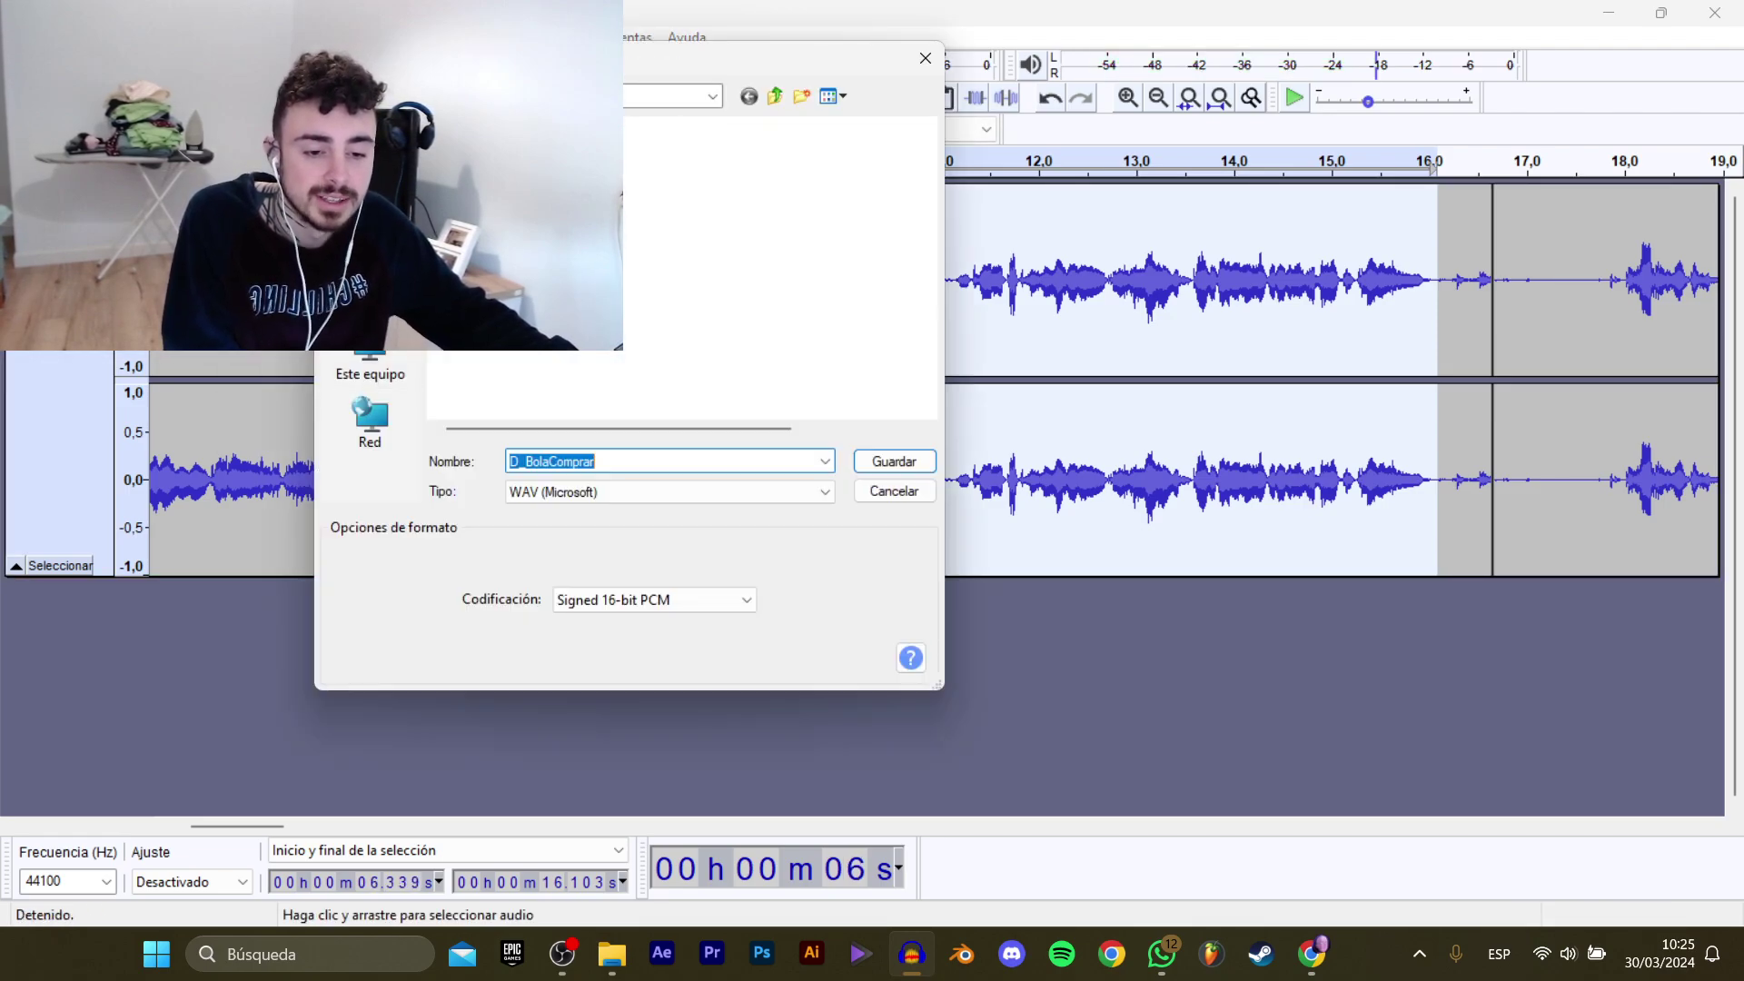
pyautogui.click(509, 154)
pyautogui.click(742, 463)
pyautogui.click(742, 464)
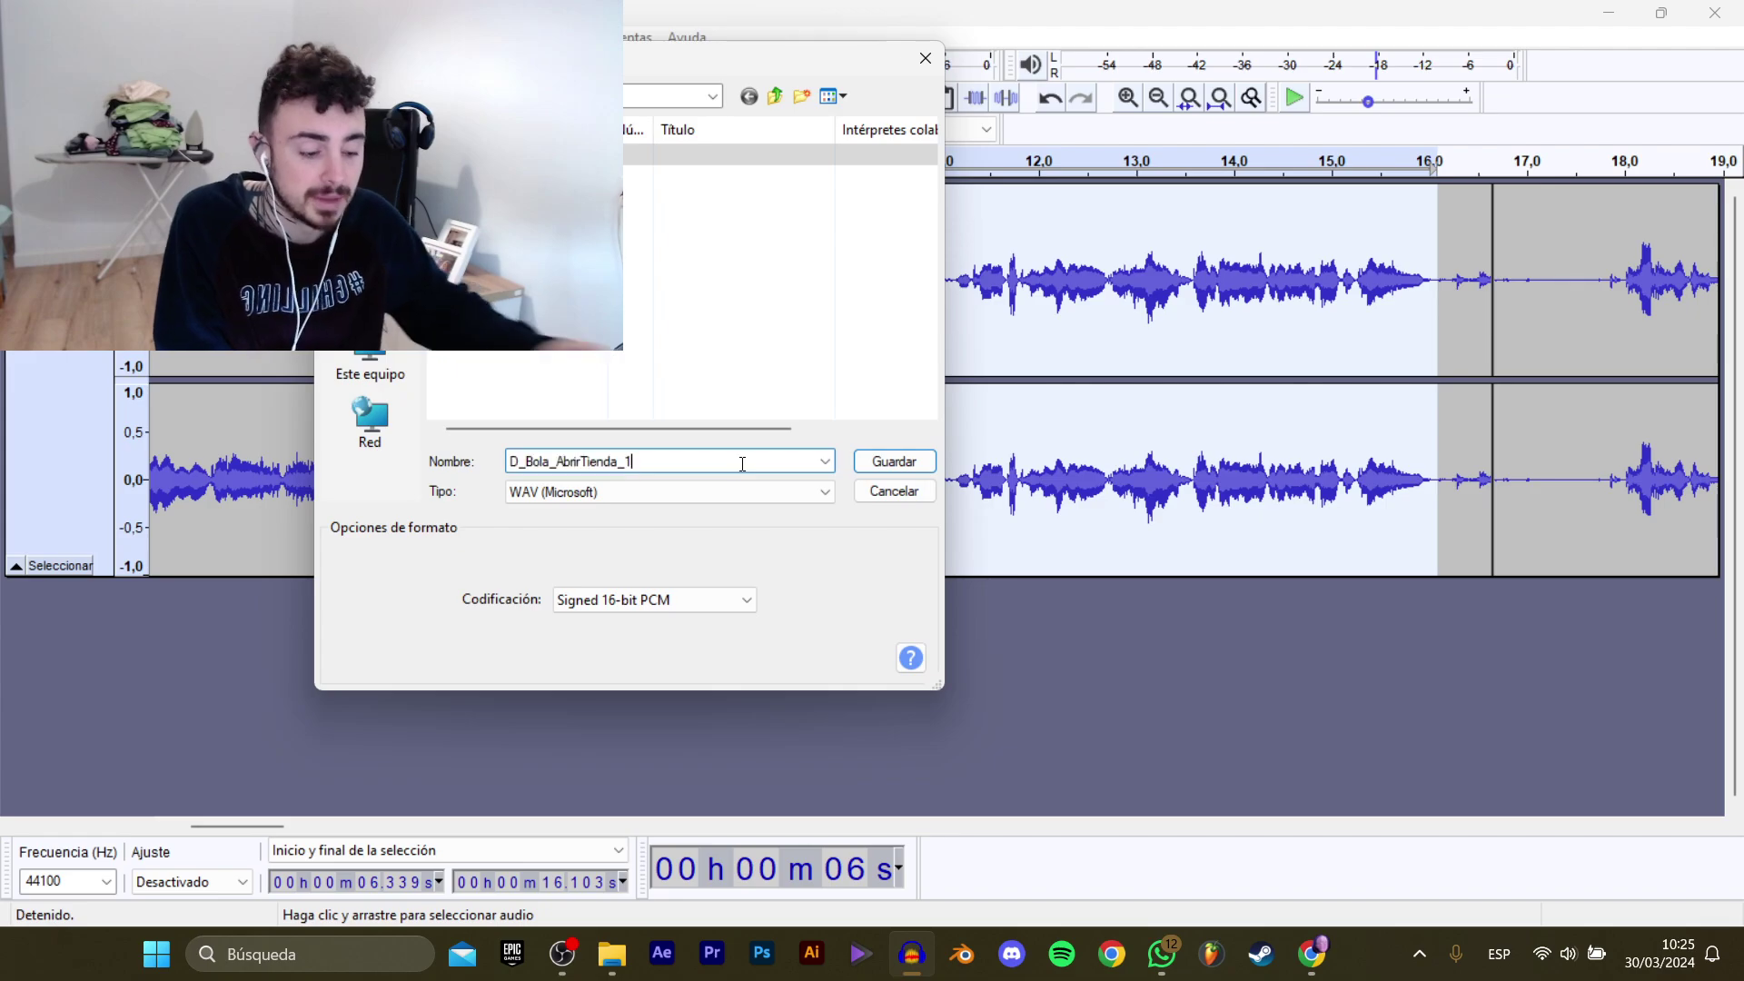
pyautogui.press('BackSpace')
pyautogui.press('Return')
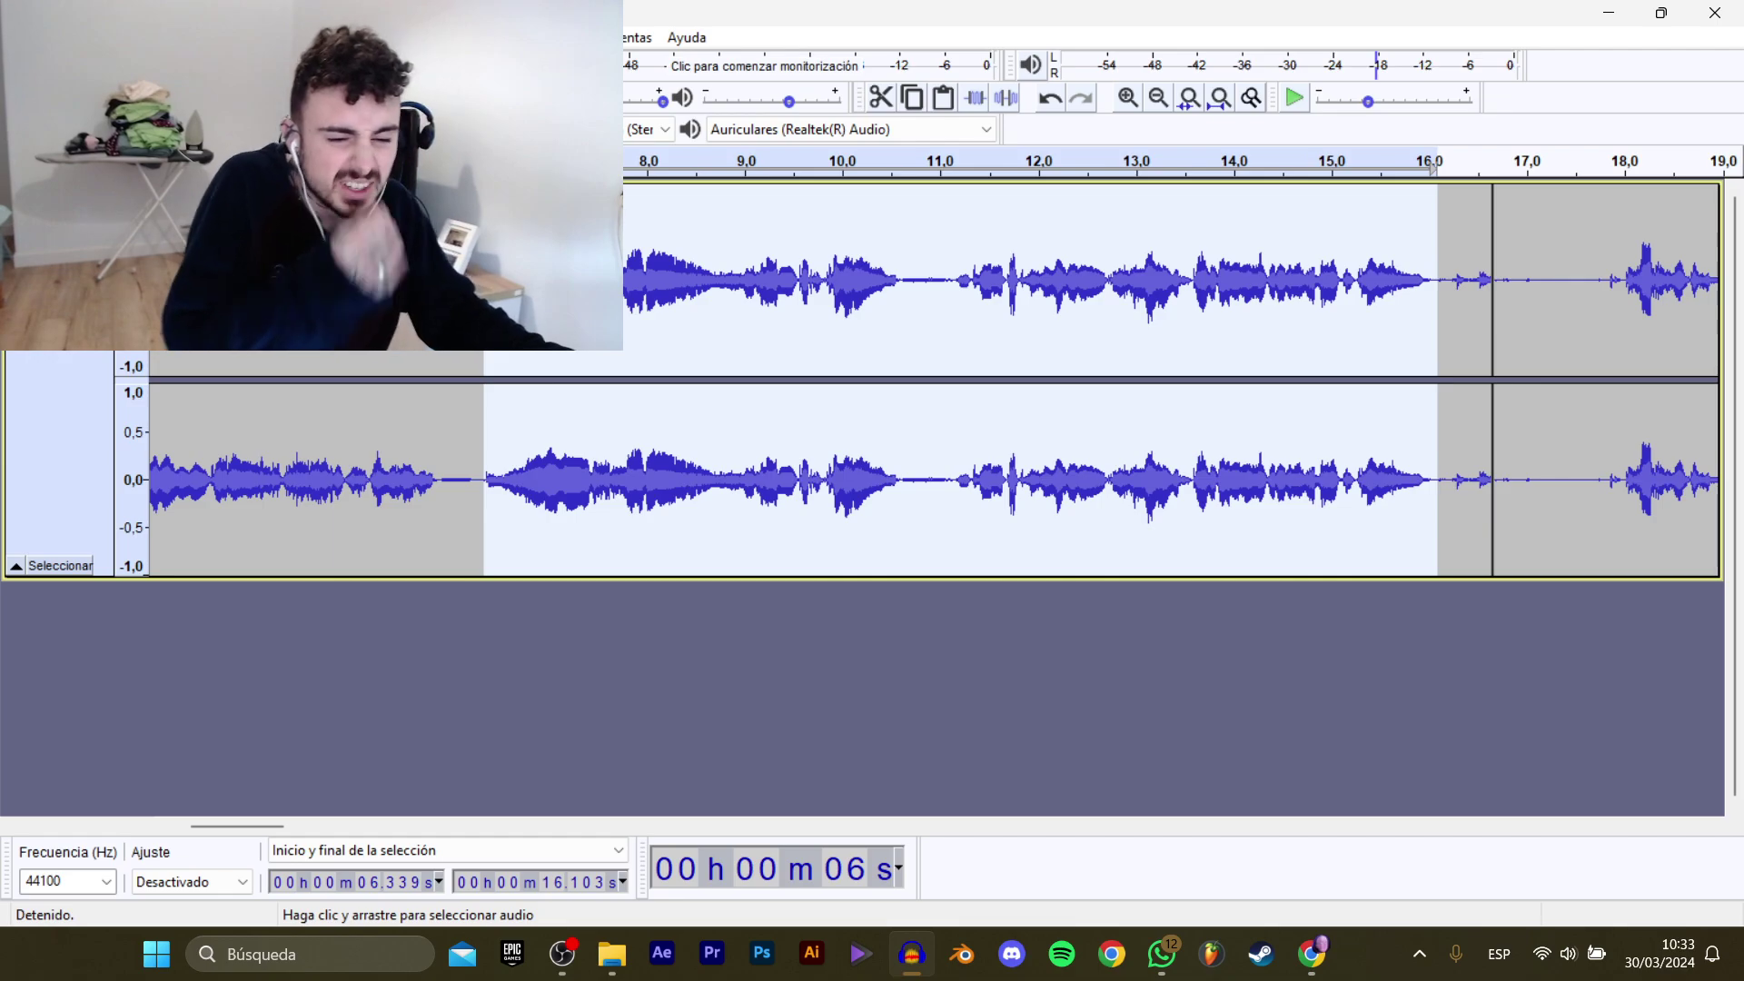
# Listen to the following line and select it from about 18.0 s to 20.7 s.
pyautogui.press('space')
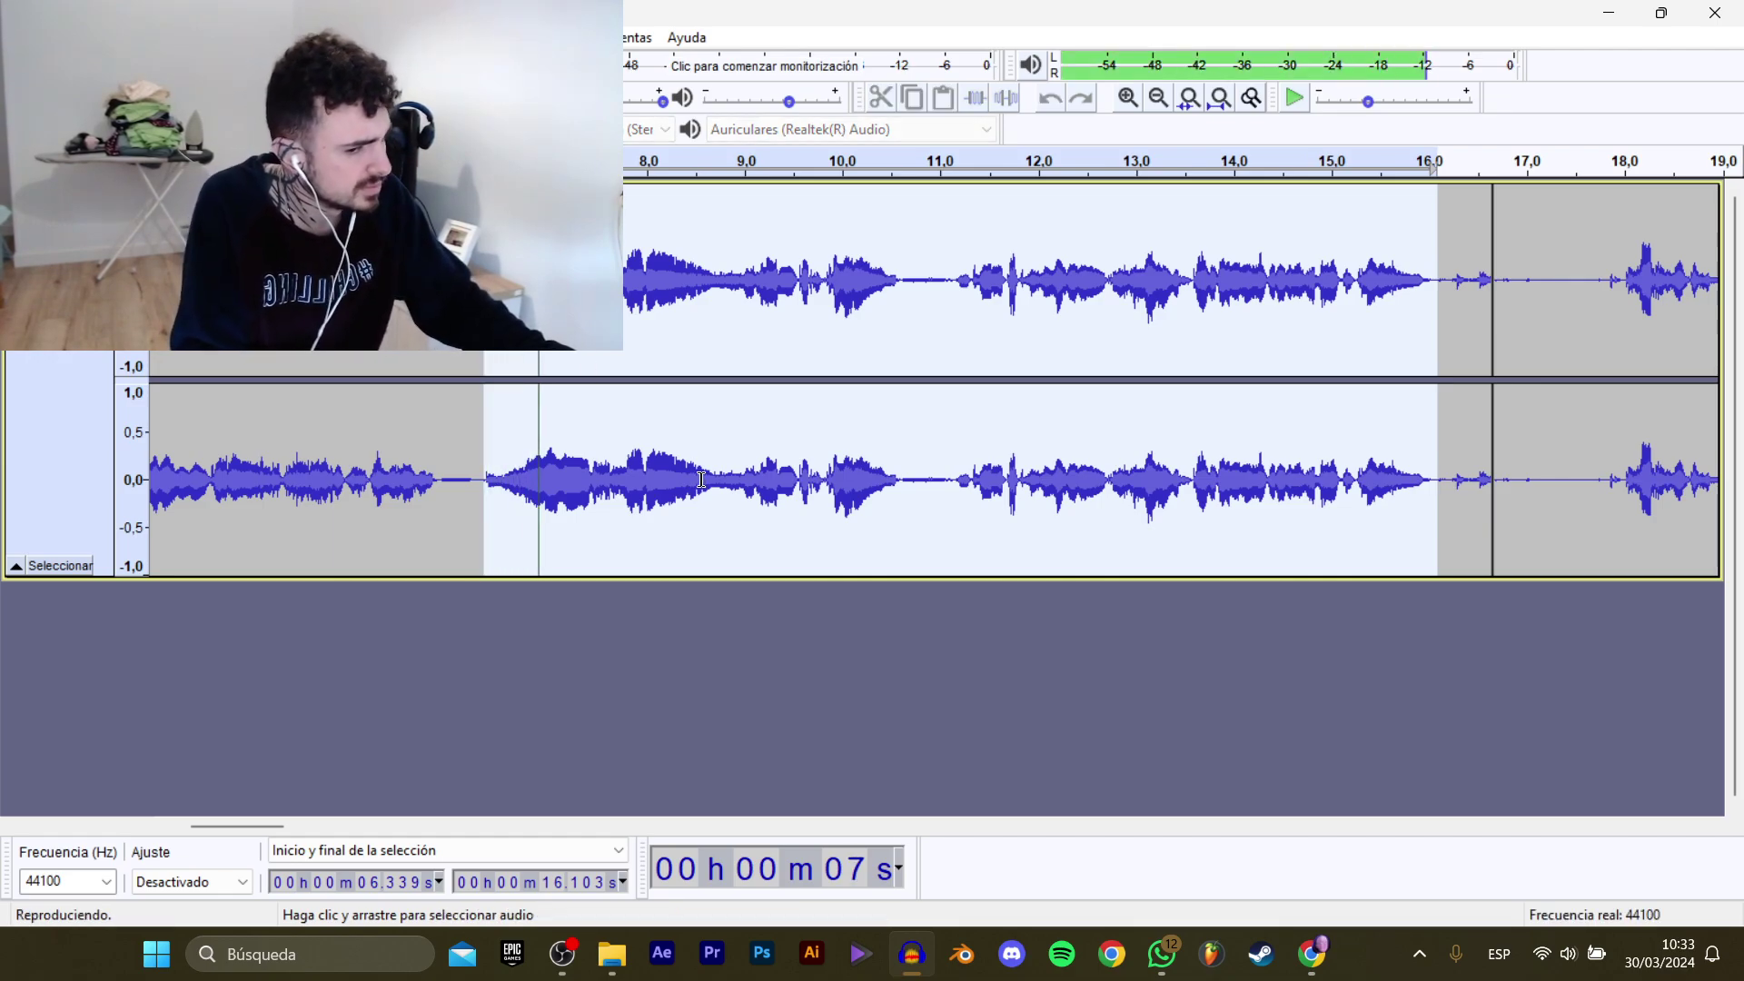
pyautogui.press('space')
pyautogui.moveTo(243, 821); pyautogui.dragTo(322, 826)
pyautogui.click(282, 472)
pyautogui.press('space')
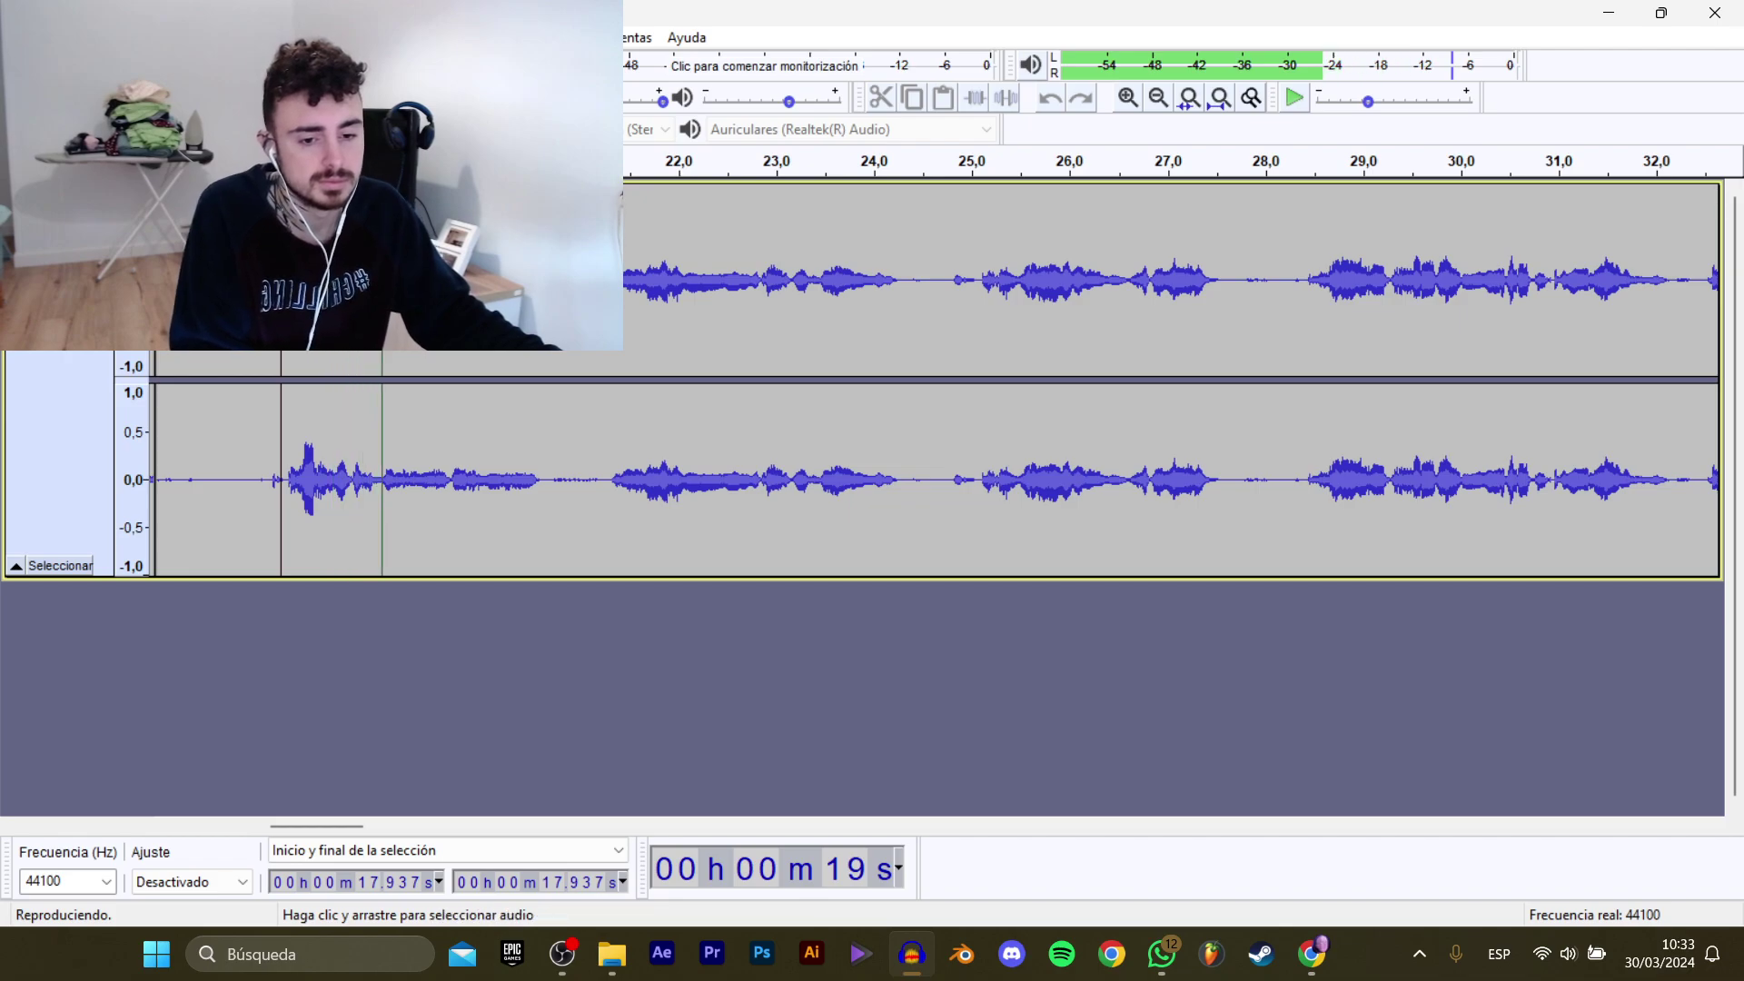
pyautogui.press('space')
pyautogui.click(285, 472)
pyautogui.moveTo(286, 472); pyautogui.dragTo(547, 473)
# Export the selected line as a WAV named D_Bola_AbrirTienda_3, reusing the previous file's name with the new number.
pyautogui.moveTo(109, 207)
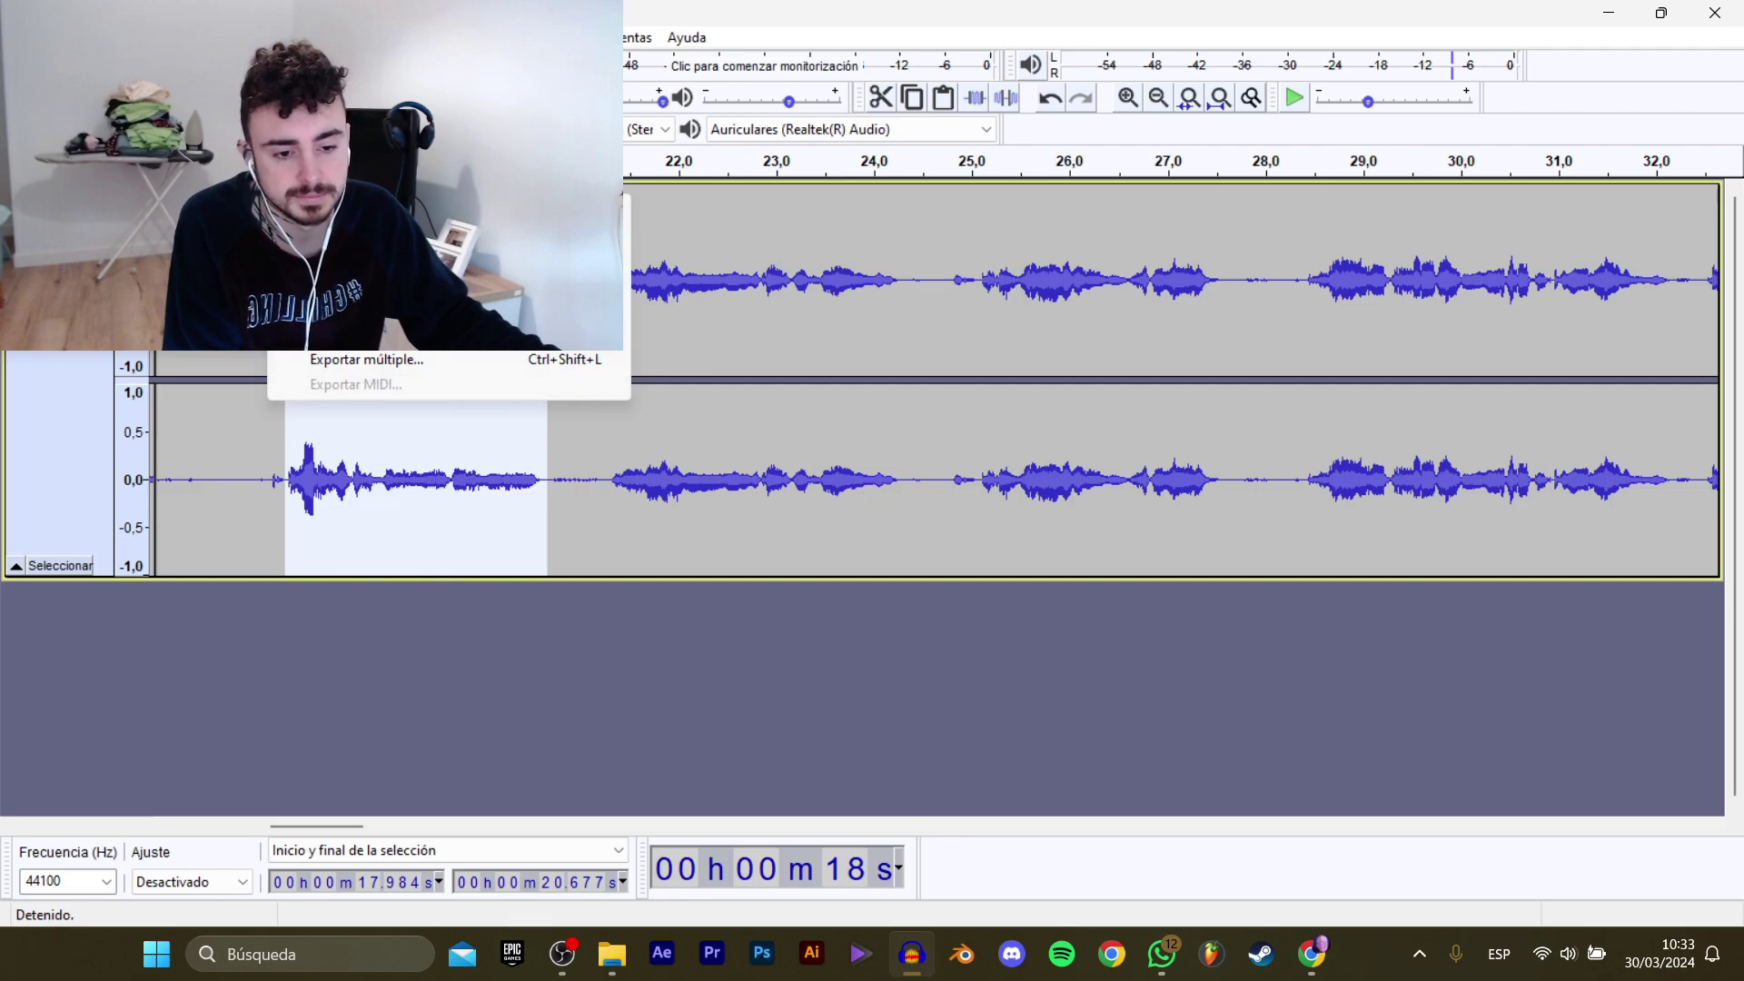
pyautogui.click(417, 309)
pyautogui.click(518, 175)
pyautogui.click(705, 461)
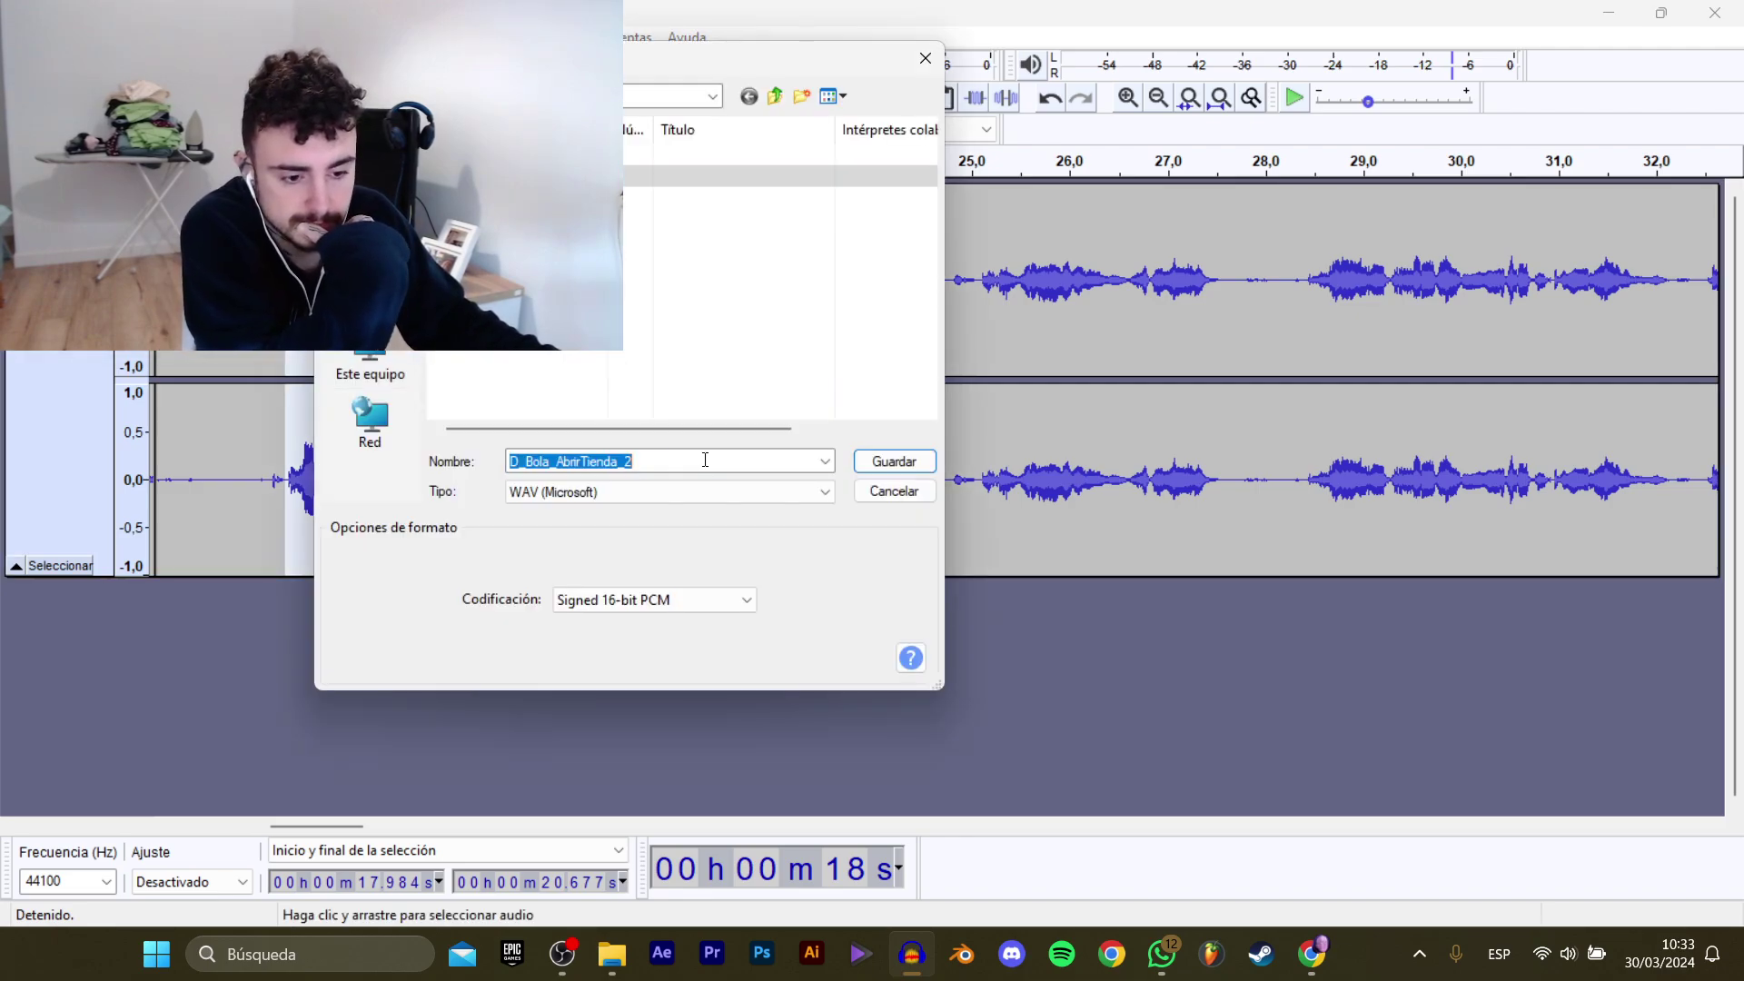
pyautogui.click(719, 460)
pyautogui.press('BackSpace')
pyautogui.press('Return')
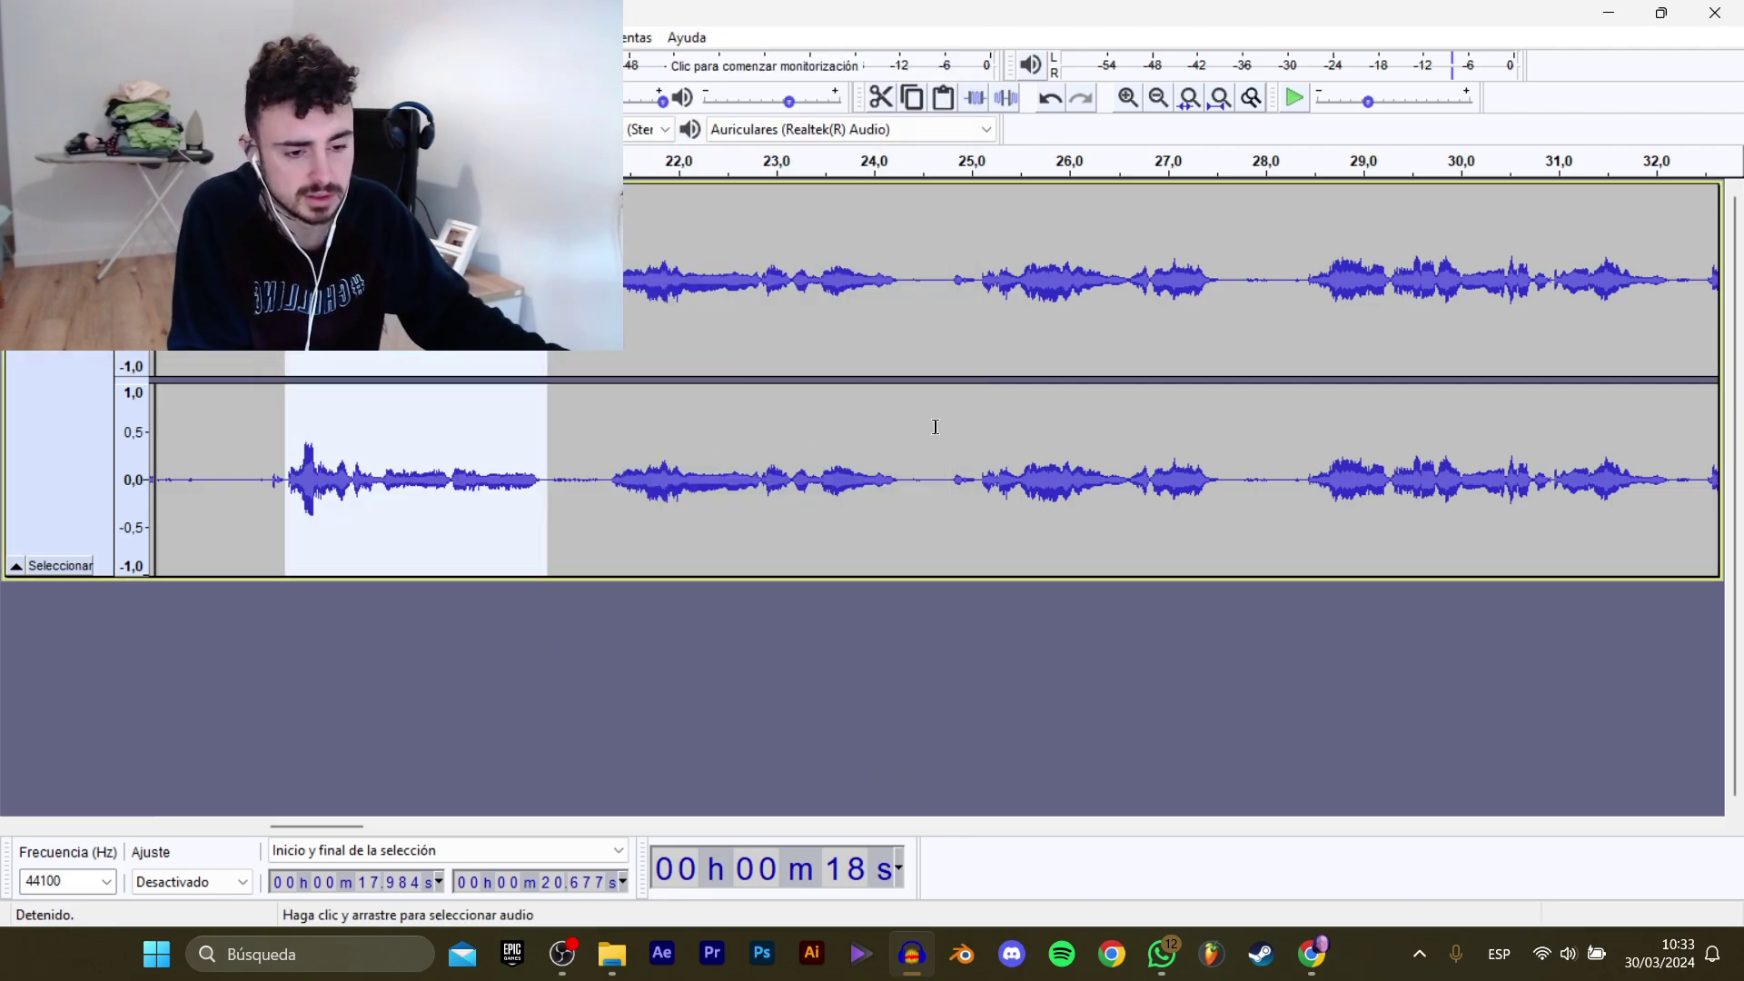
# Listen to the line after 21 s and select it from about 21.3 s to 24.4 s.
pyautogui.click(604, 454)
pyautogui.press('space')
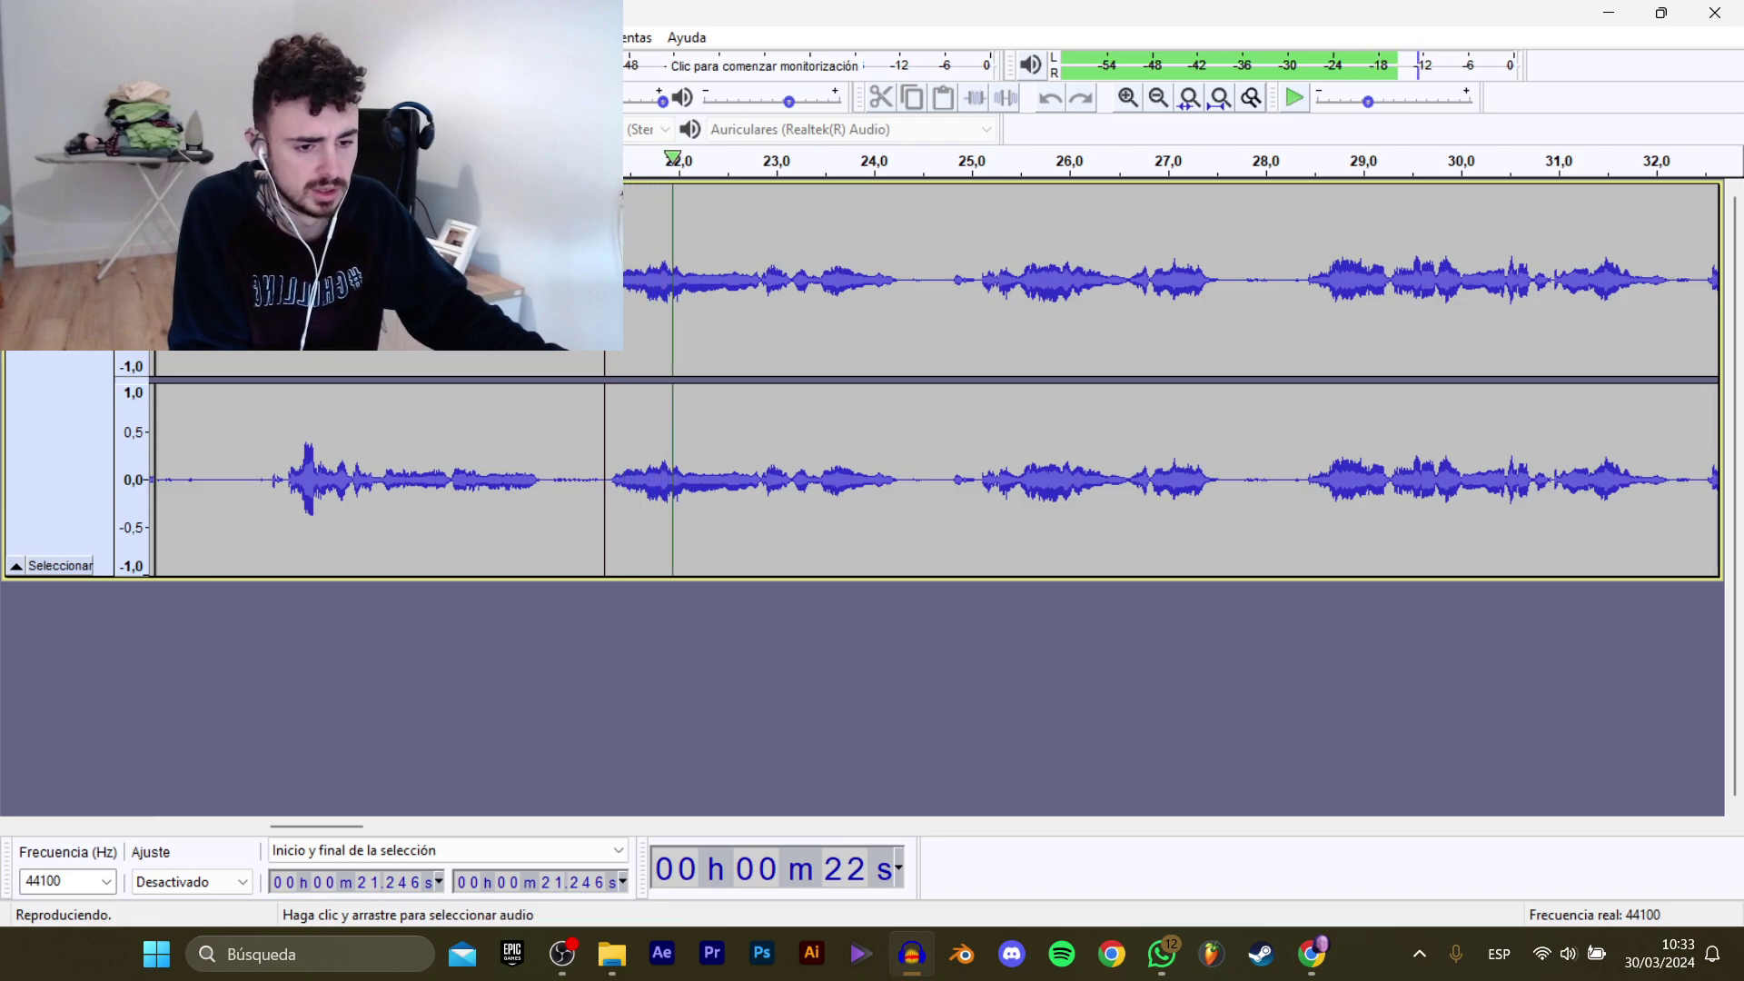
pyautogui.moveTo(607, 307); pyautogui.dragTo(906, 307)
pyautogui.press('space')
# Export the selected audio as a WAV named D_Bola_AbrirTienda_4 with Signed 16-bit PCM encoding.
pyautogui.click(24, 37)
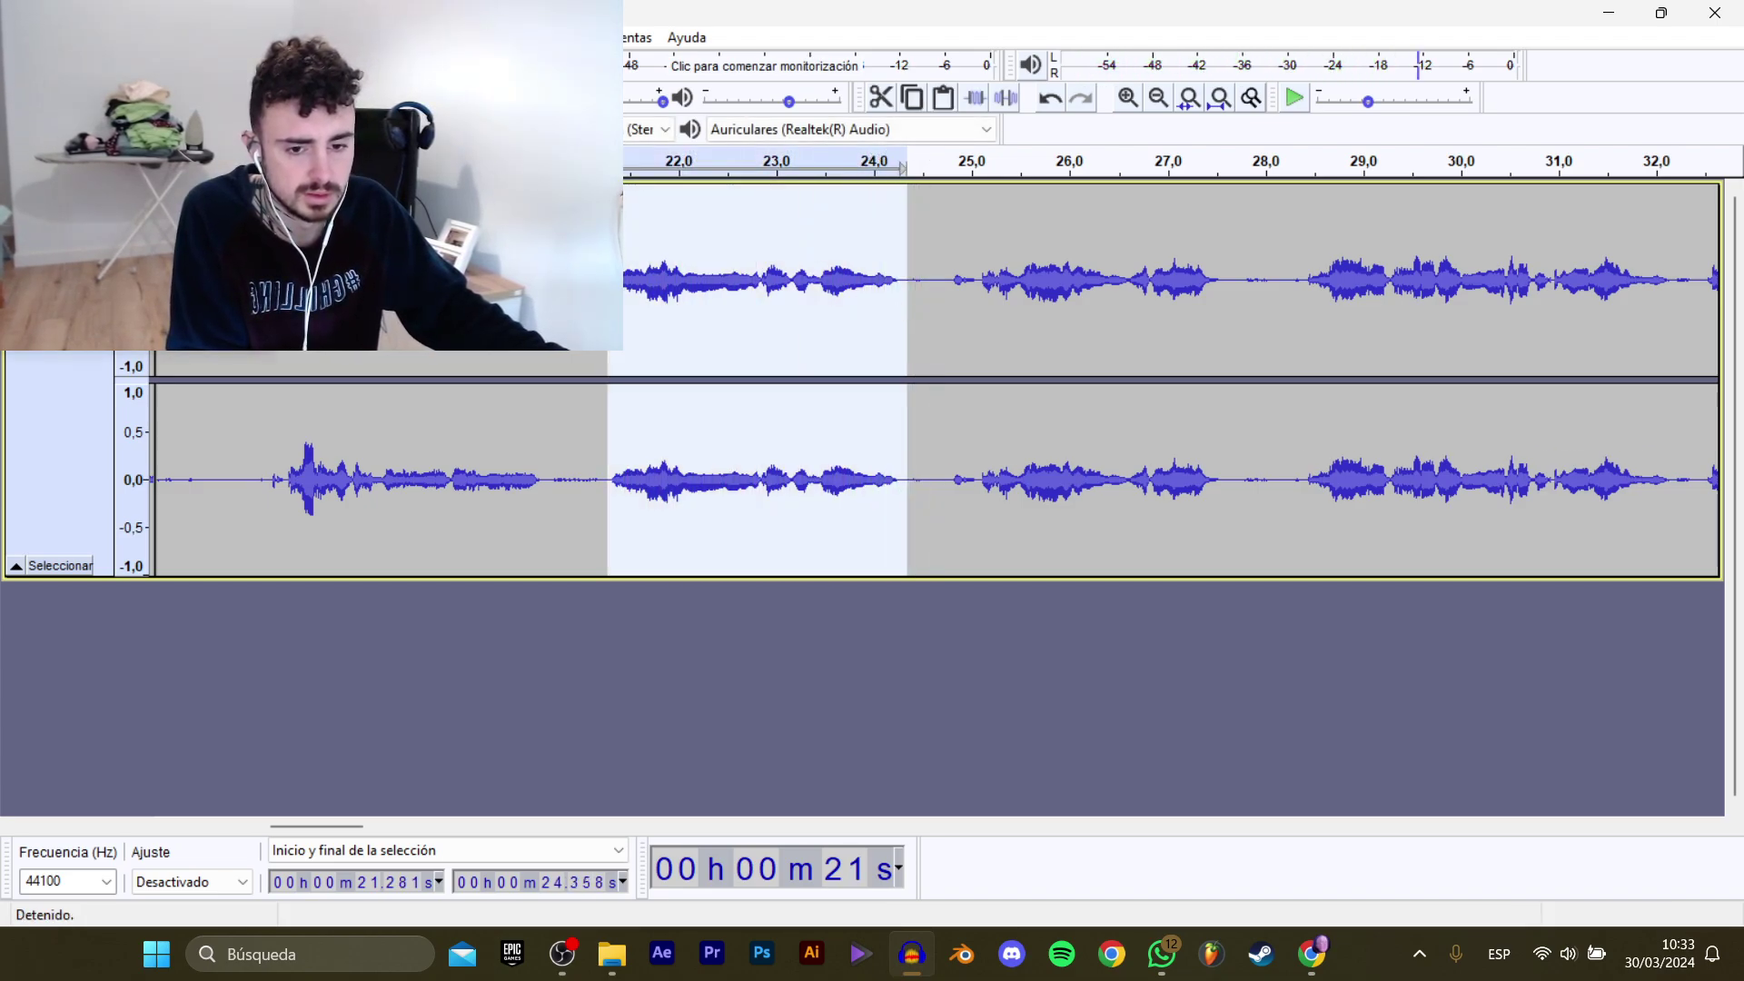
pyautogui.moveTo(59, 207)
pyautogui.click(390, 310)
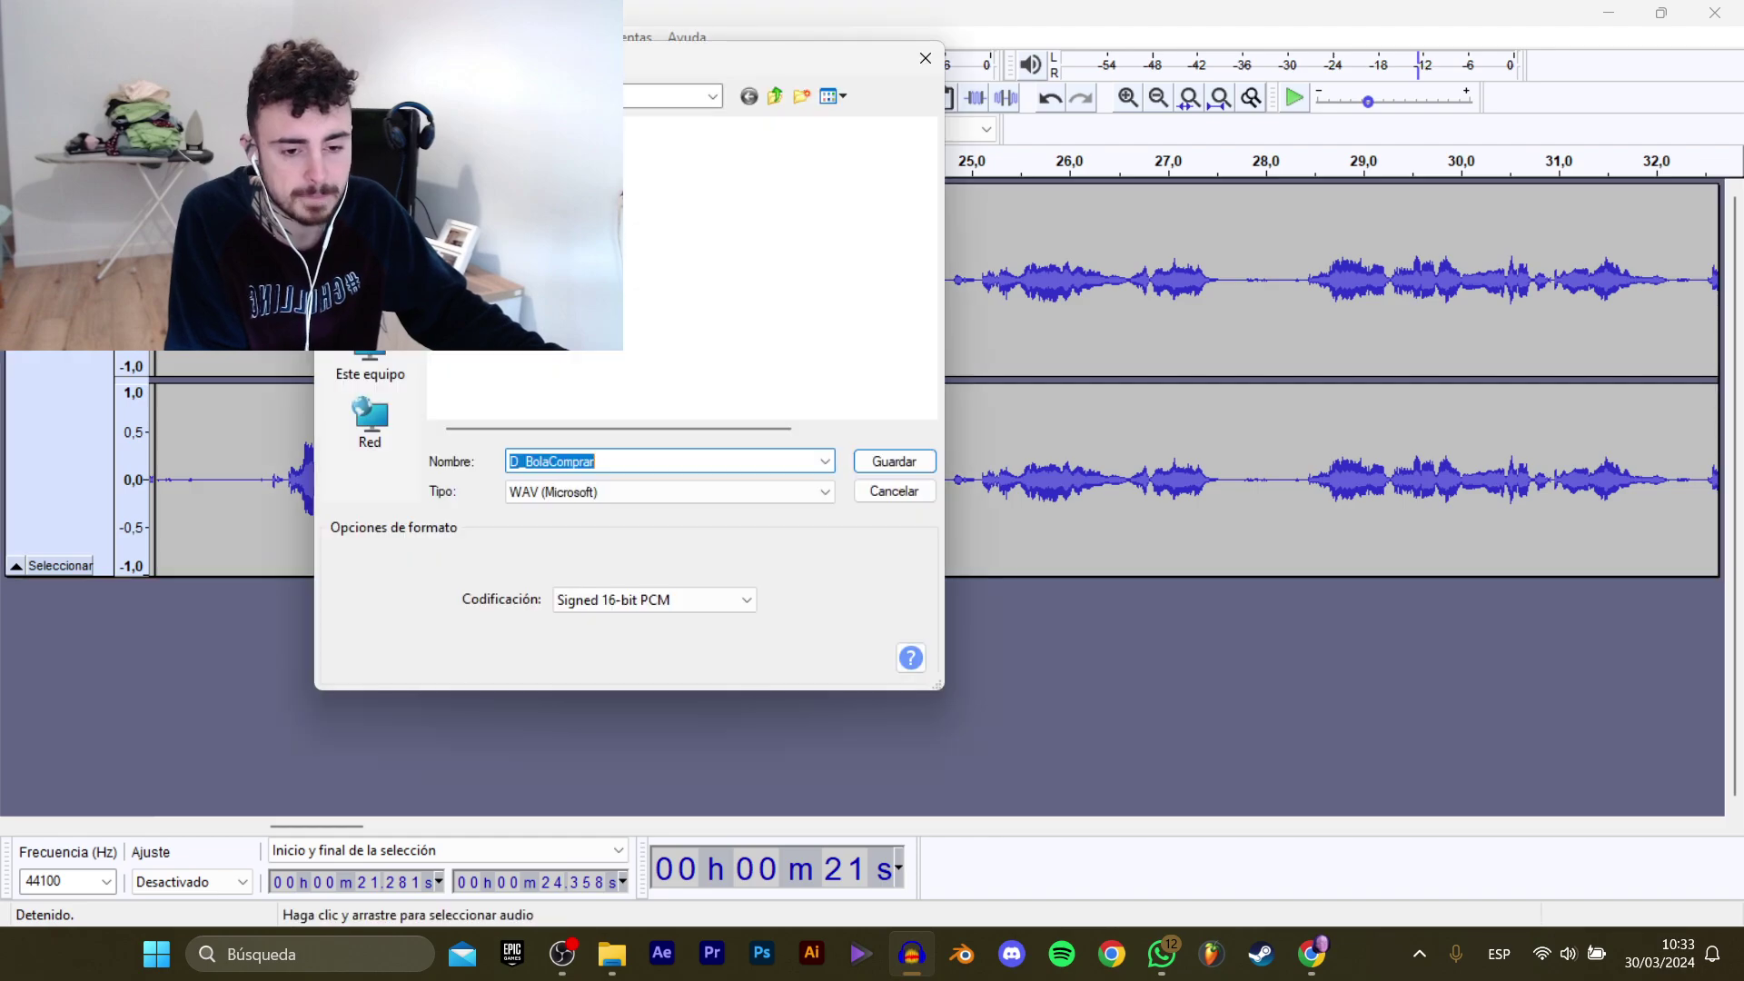
pyautogui.click(508, 197)
pyautogui.click(700, 465)
pyautogui.click(710, 463)
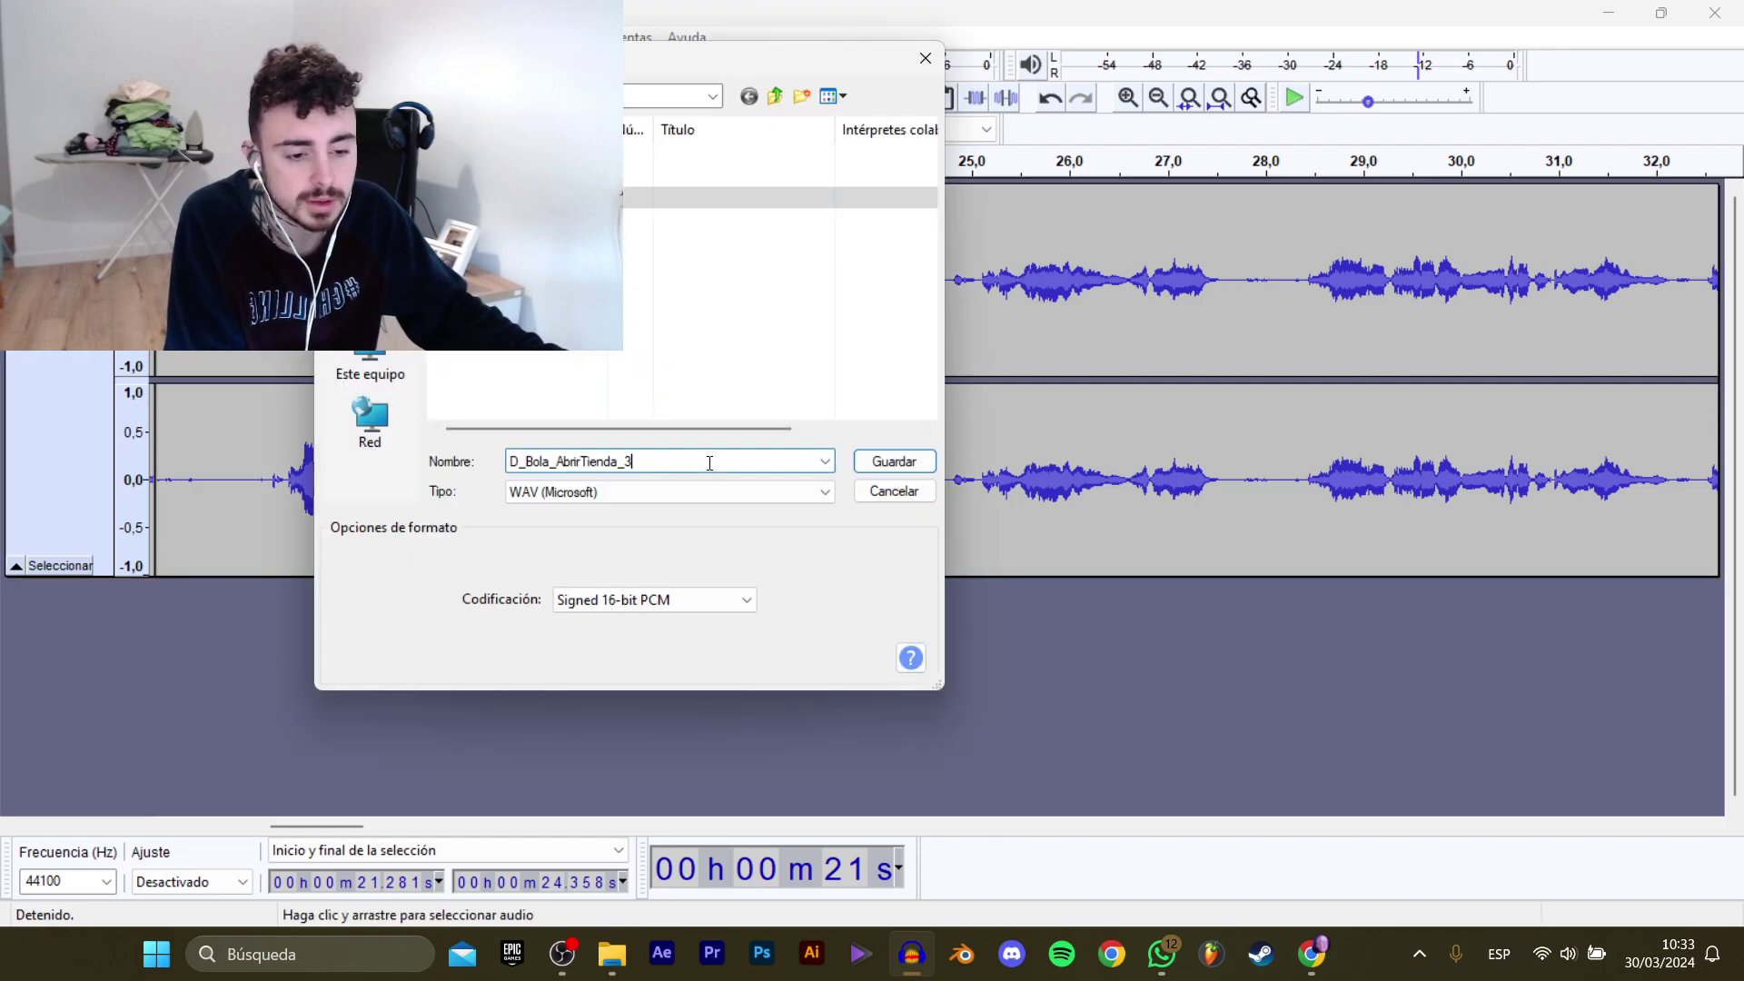
pyautogui.press('BackSpace')
pyautogui.write('4')
pyautogui.press('Return')
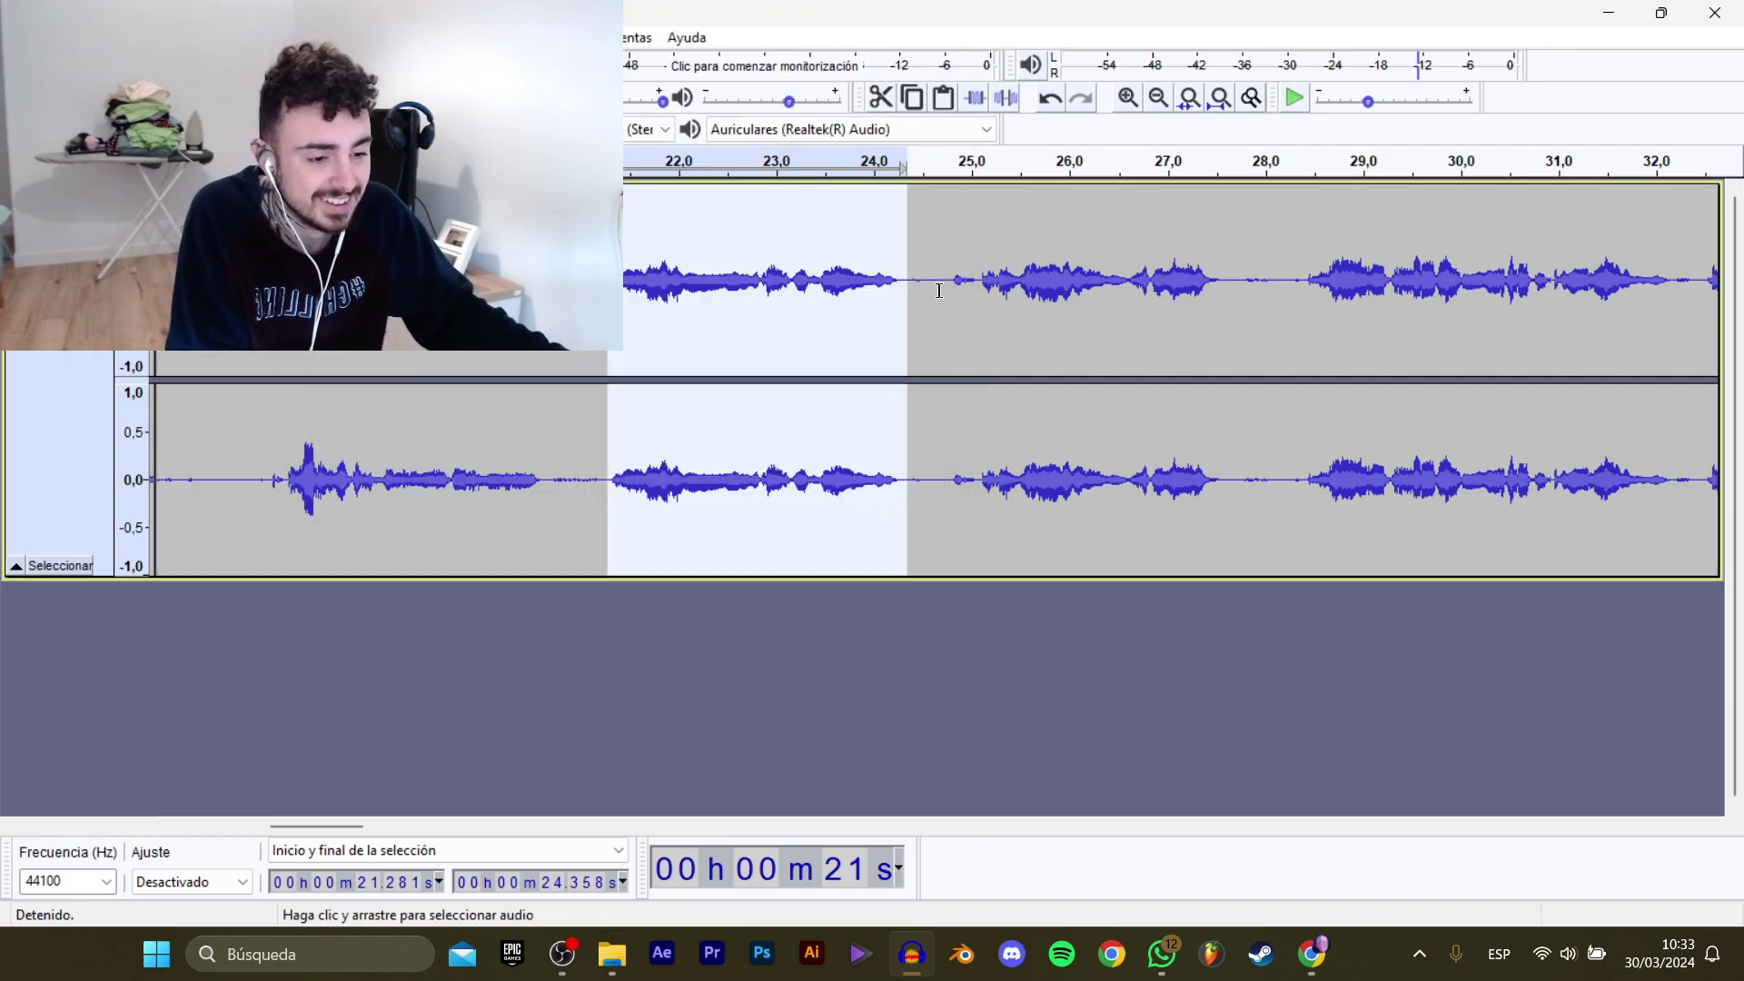
# Play the next phrase and select it from about 24.8 s to 27.6 s.
pyautogui.click(940, 291)
pyautogui.press('space')
pyautogui.moveTo(323, 826); pyautogui.dragTo(351, 814)
pyautogui.press('space')
pyautogui.moveTo(488, 409); pyautogui.dragTo(769, 306)
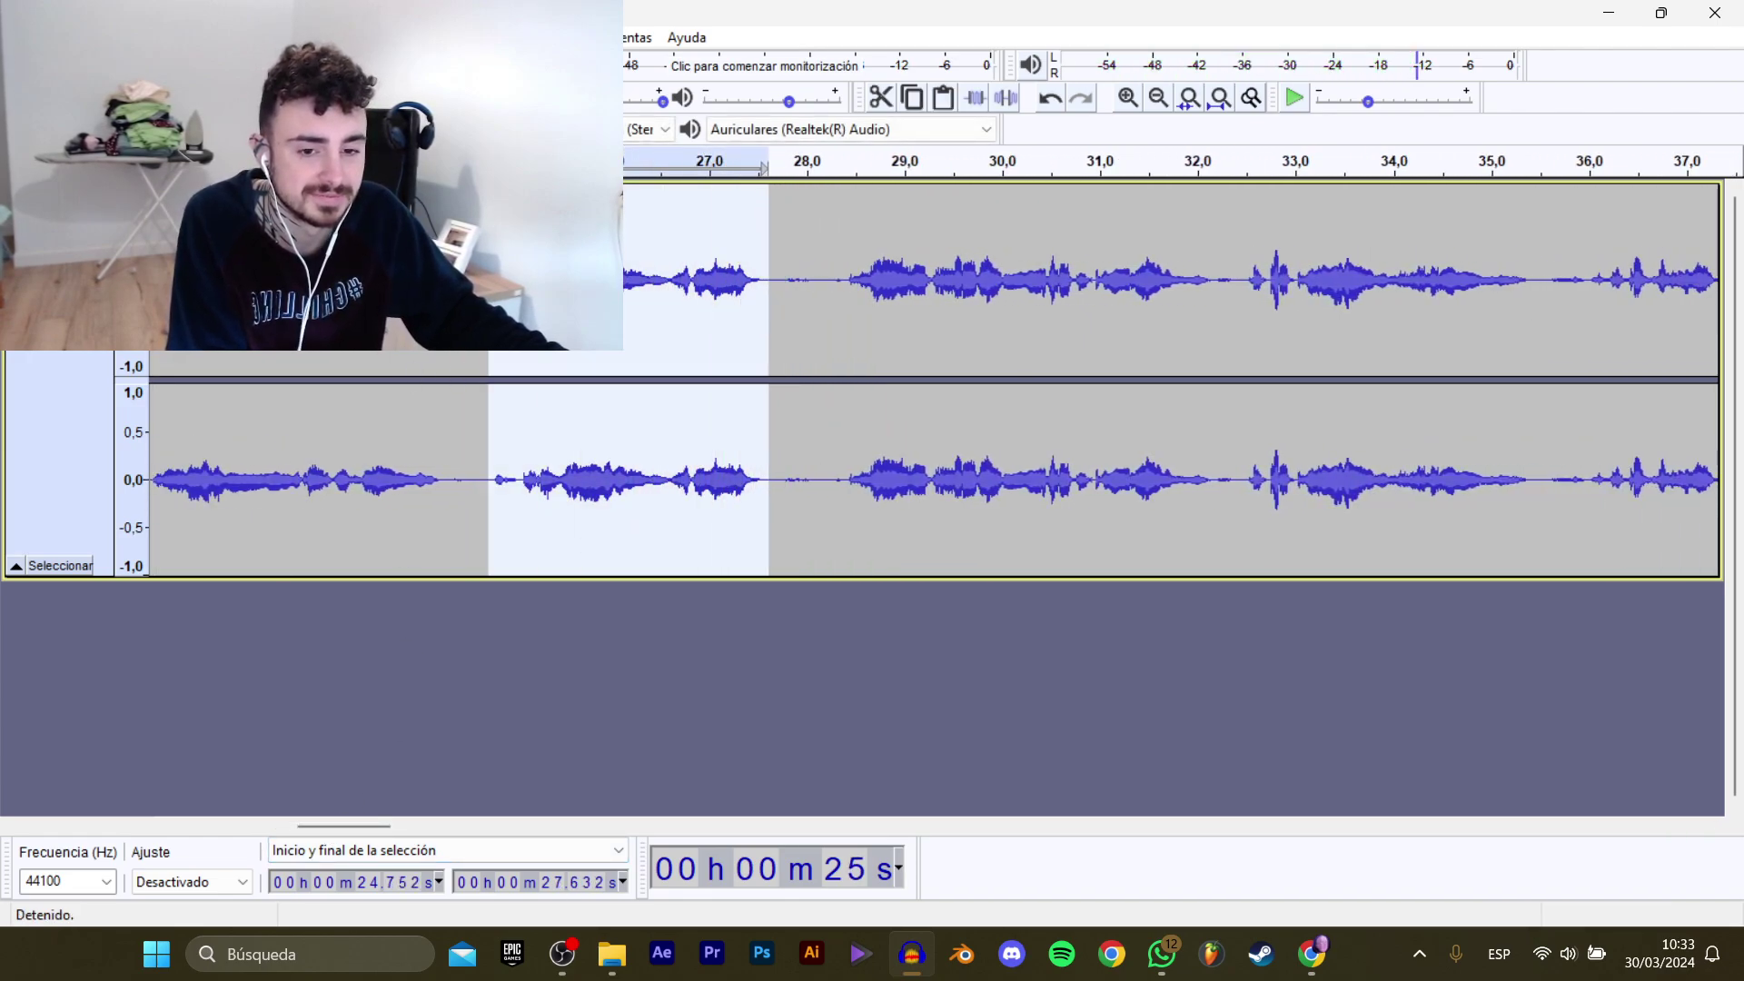
# Export the selected phrase as a WAV named D_Bola_AbrirTienda_5, based on the previous file's name.
pyautogui.moveTo(91, 201)
pyautogui.click(363, 307)
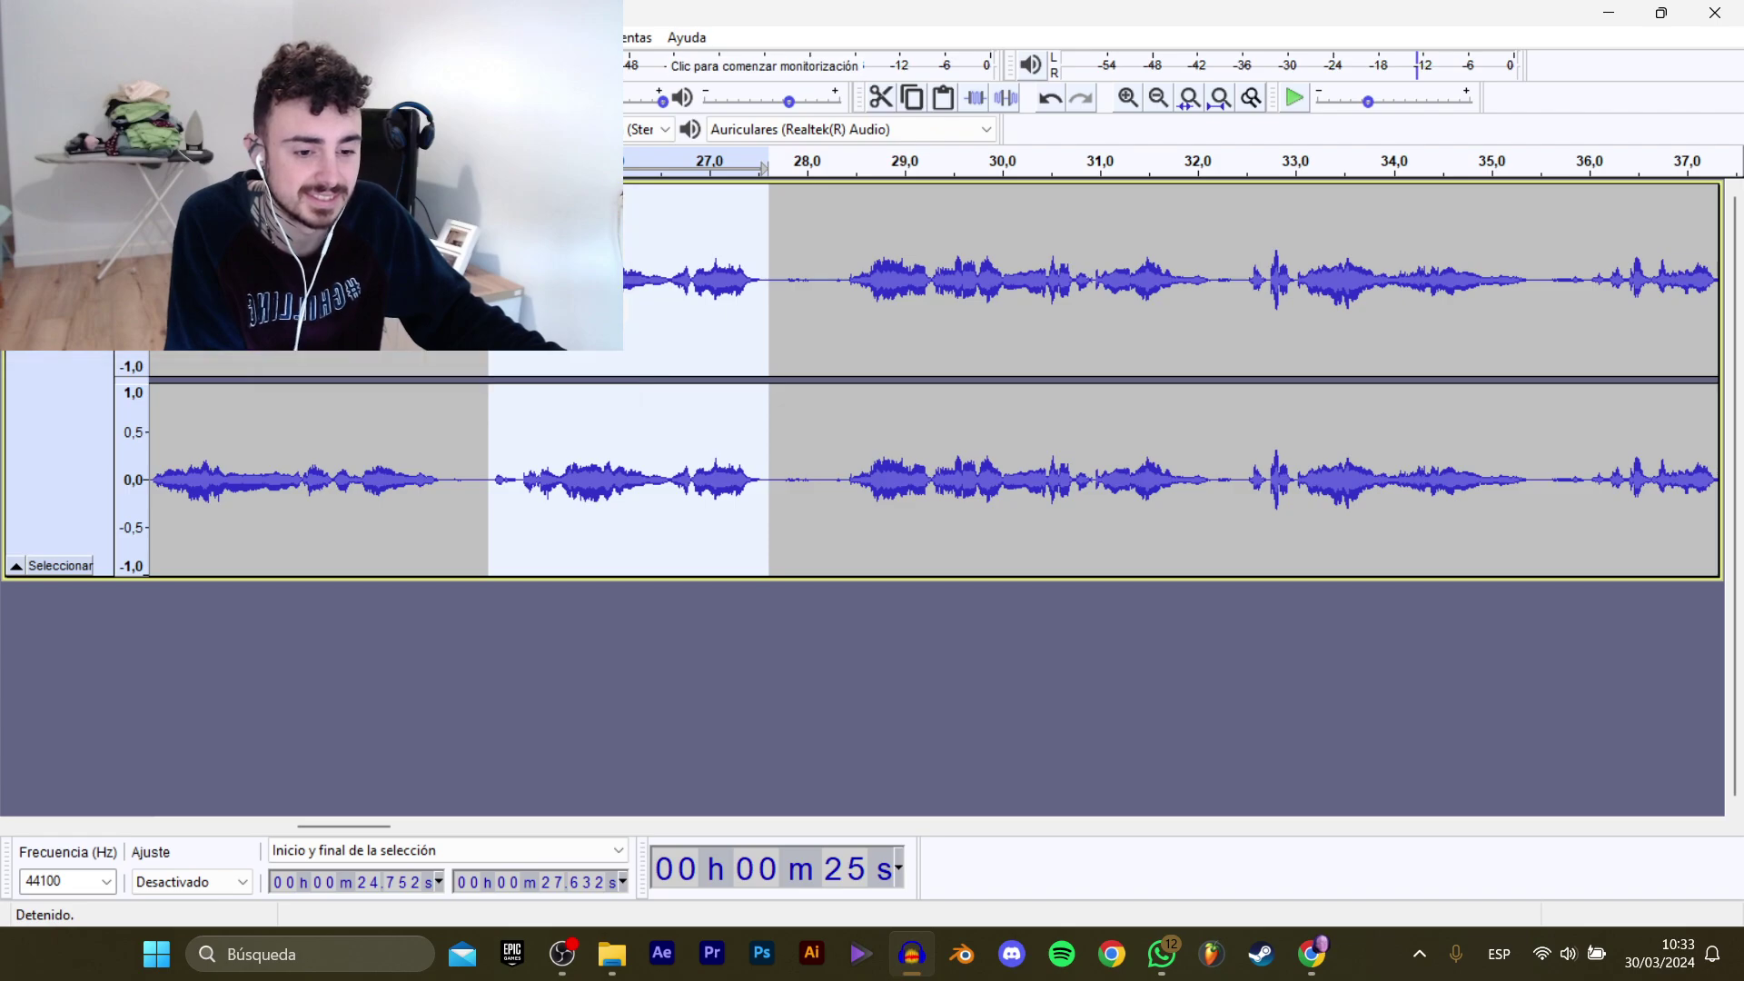
pyautogui.click(563, 219)
pyautogui.click(712, 464)
pyautogui.click(727, 464)
pyautogui.press('BackSpace')
pyautogui.write('5')
pyautogui.press('Return')
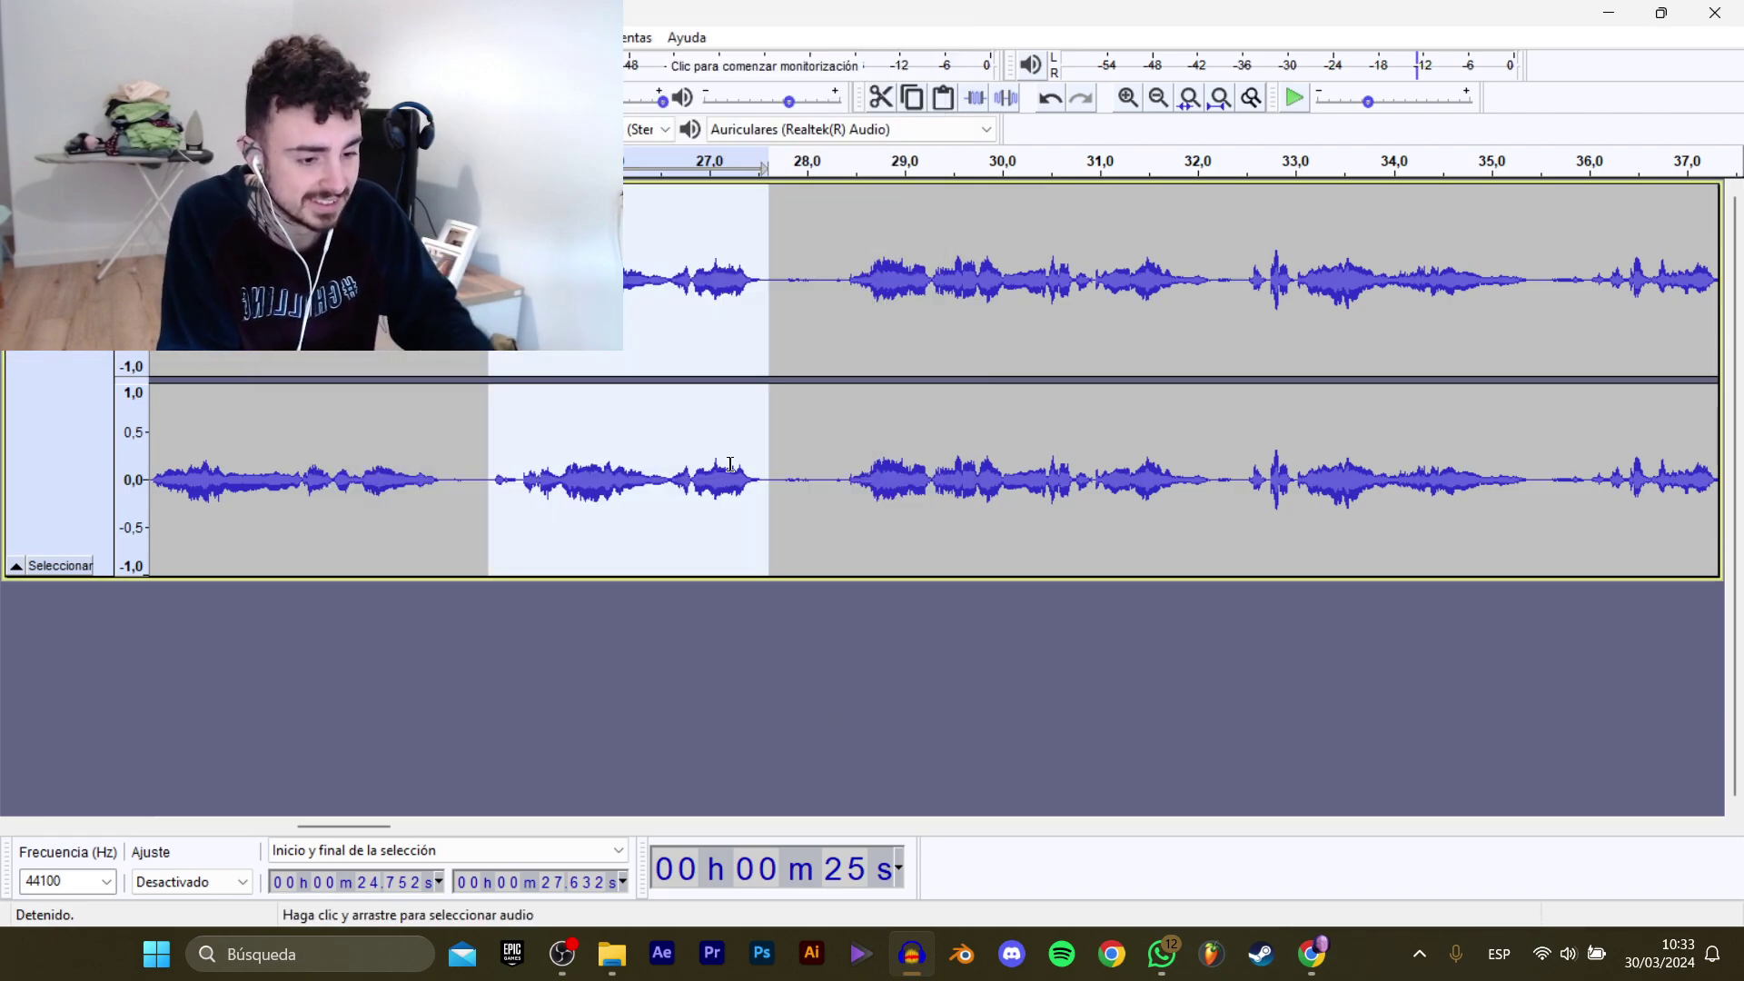
# Listen to the longer line after 28 s and select it from about 28.4 s to 35.5 s.
pyautogui.click(842, 278)
pyautogui.press('space')
pyautogui.moveTo(356, 827); pyautogui.dragTo(390, 824)
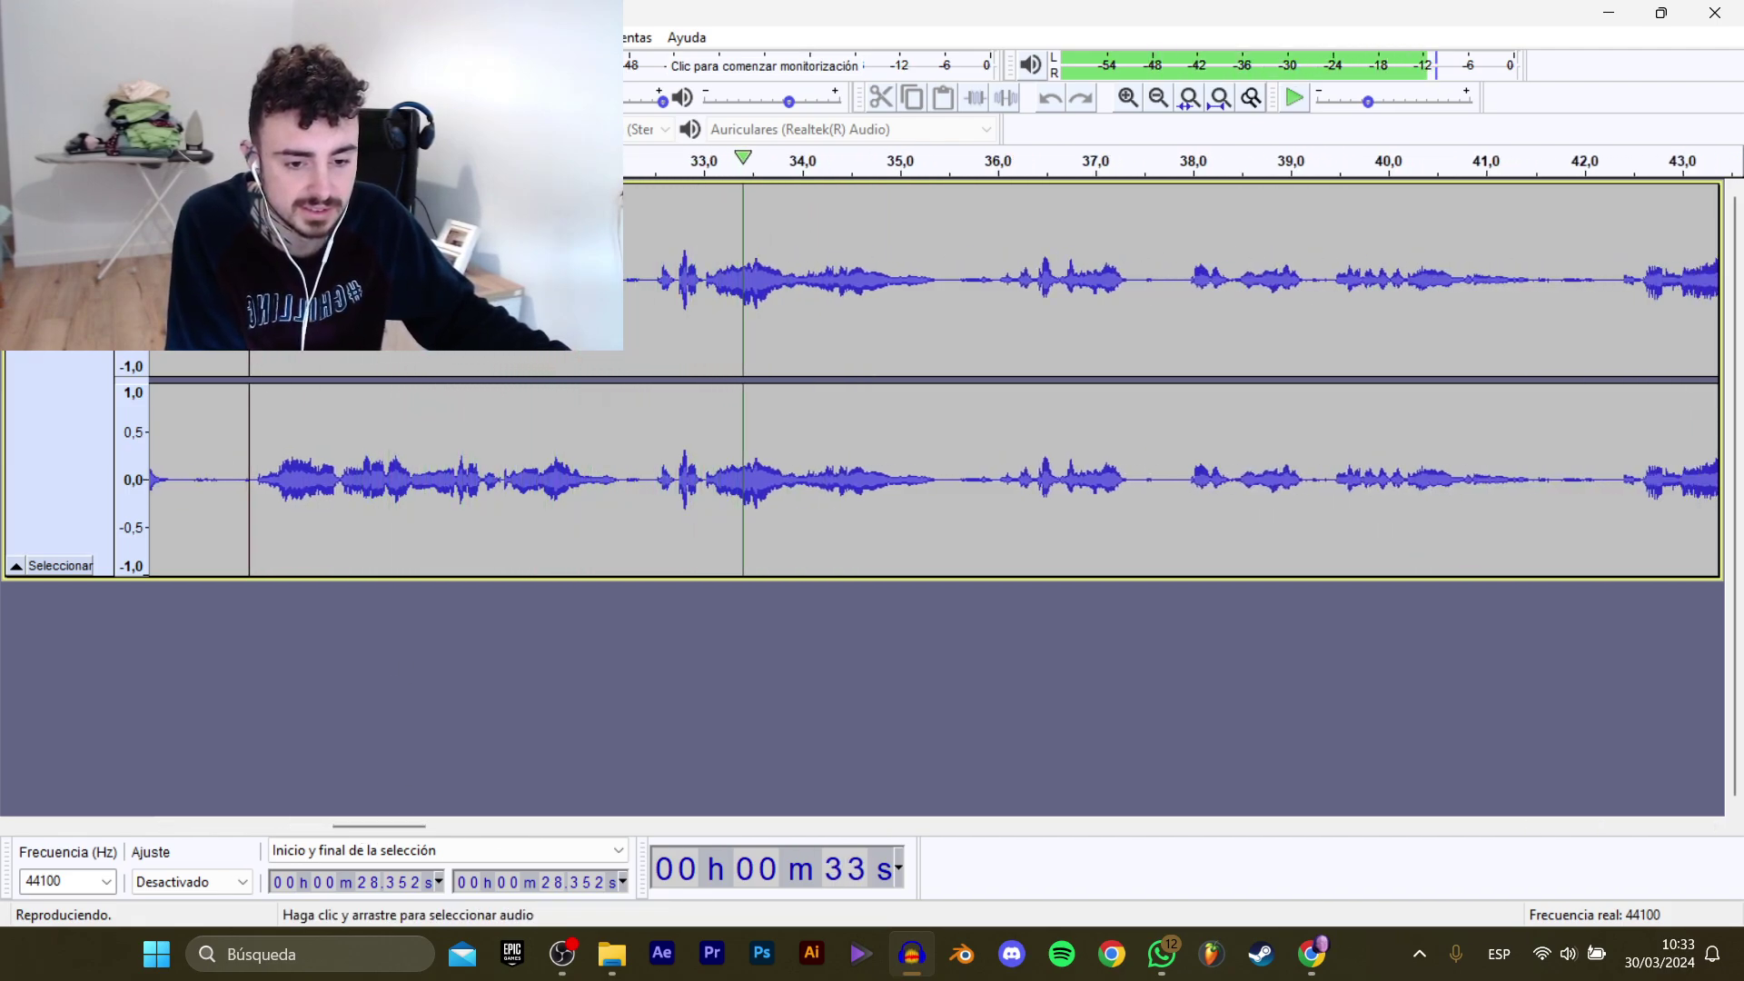
pyautogui.moveTo(253, 381); pyautogui.dragTo(945, 362)
pyautogui.press('space')
# Export the 28.4 s to 35.5 s selection as the WAV that follows D_Bola_AbrirTienda_5 in the numbered series.
pyautogui.click(27, 38)
pyautogui.moveTo(63, 207)
pyautogui.click(391, 310)
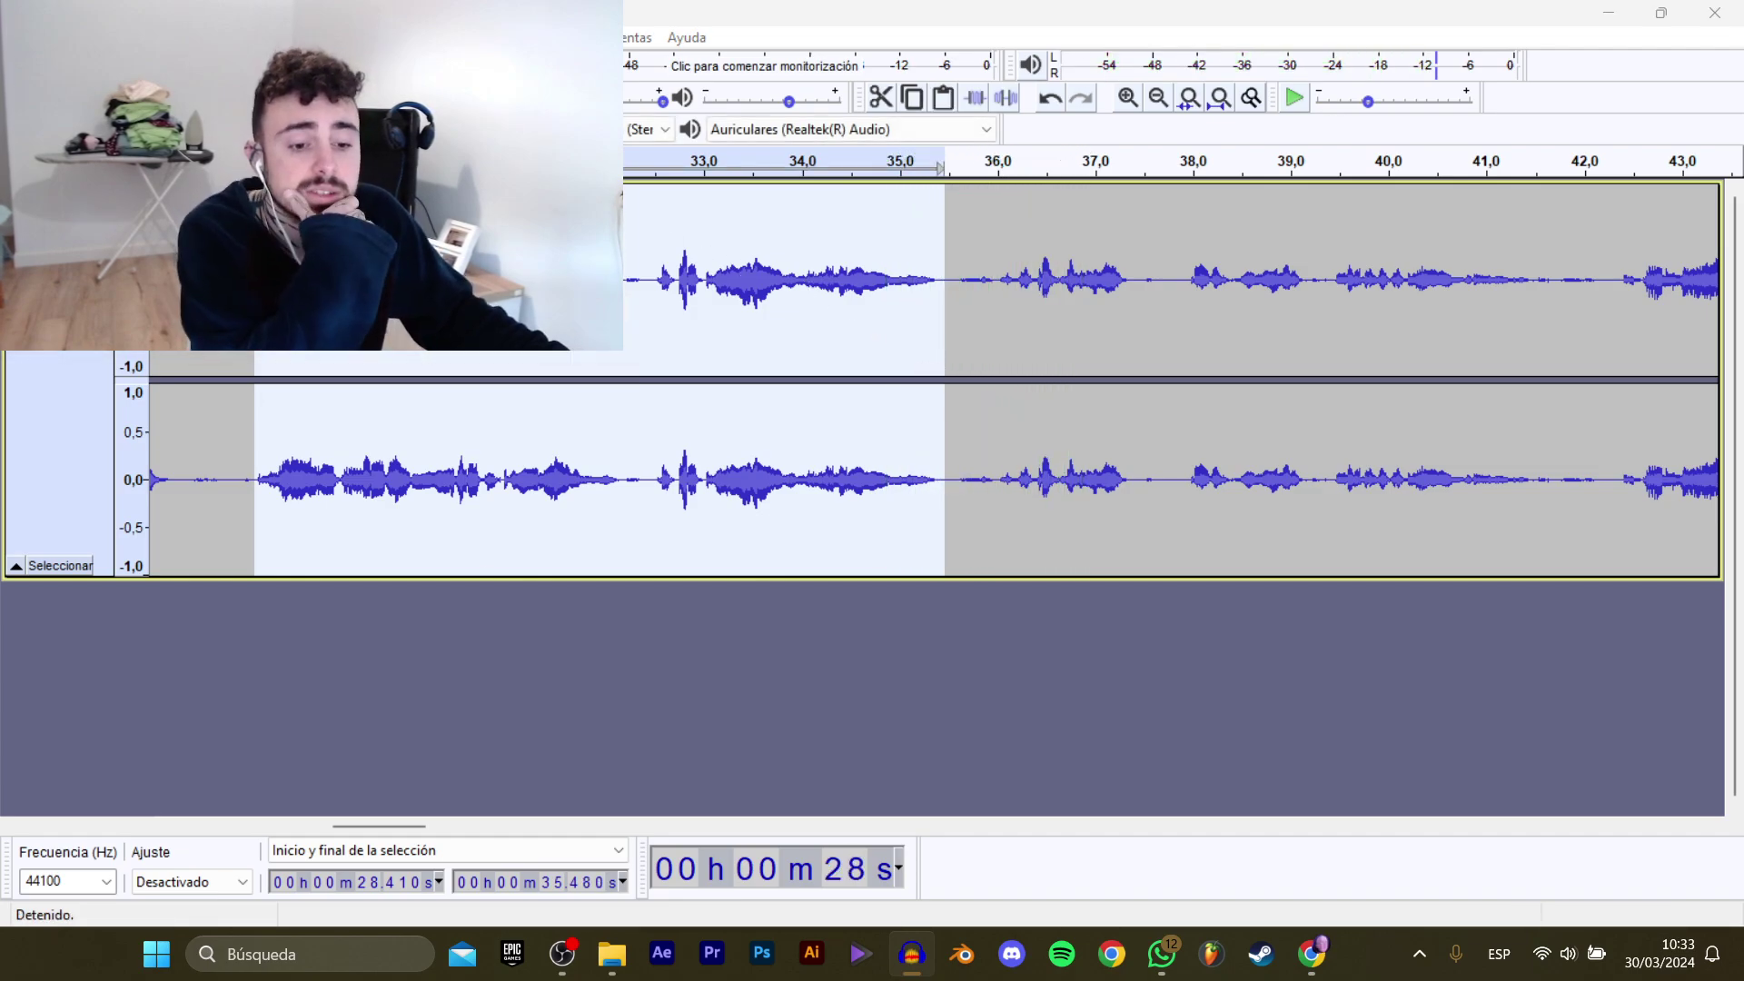
pyautogui.click(641, 241)
pyautogui.doubleClick(681, 461)
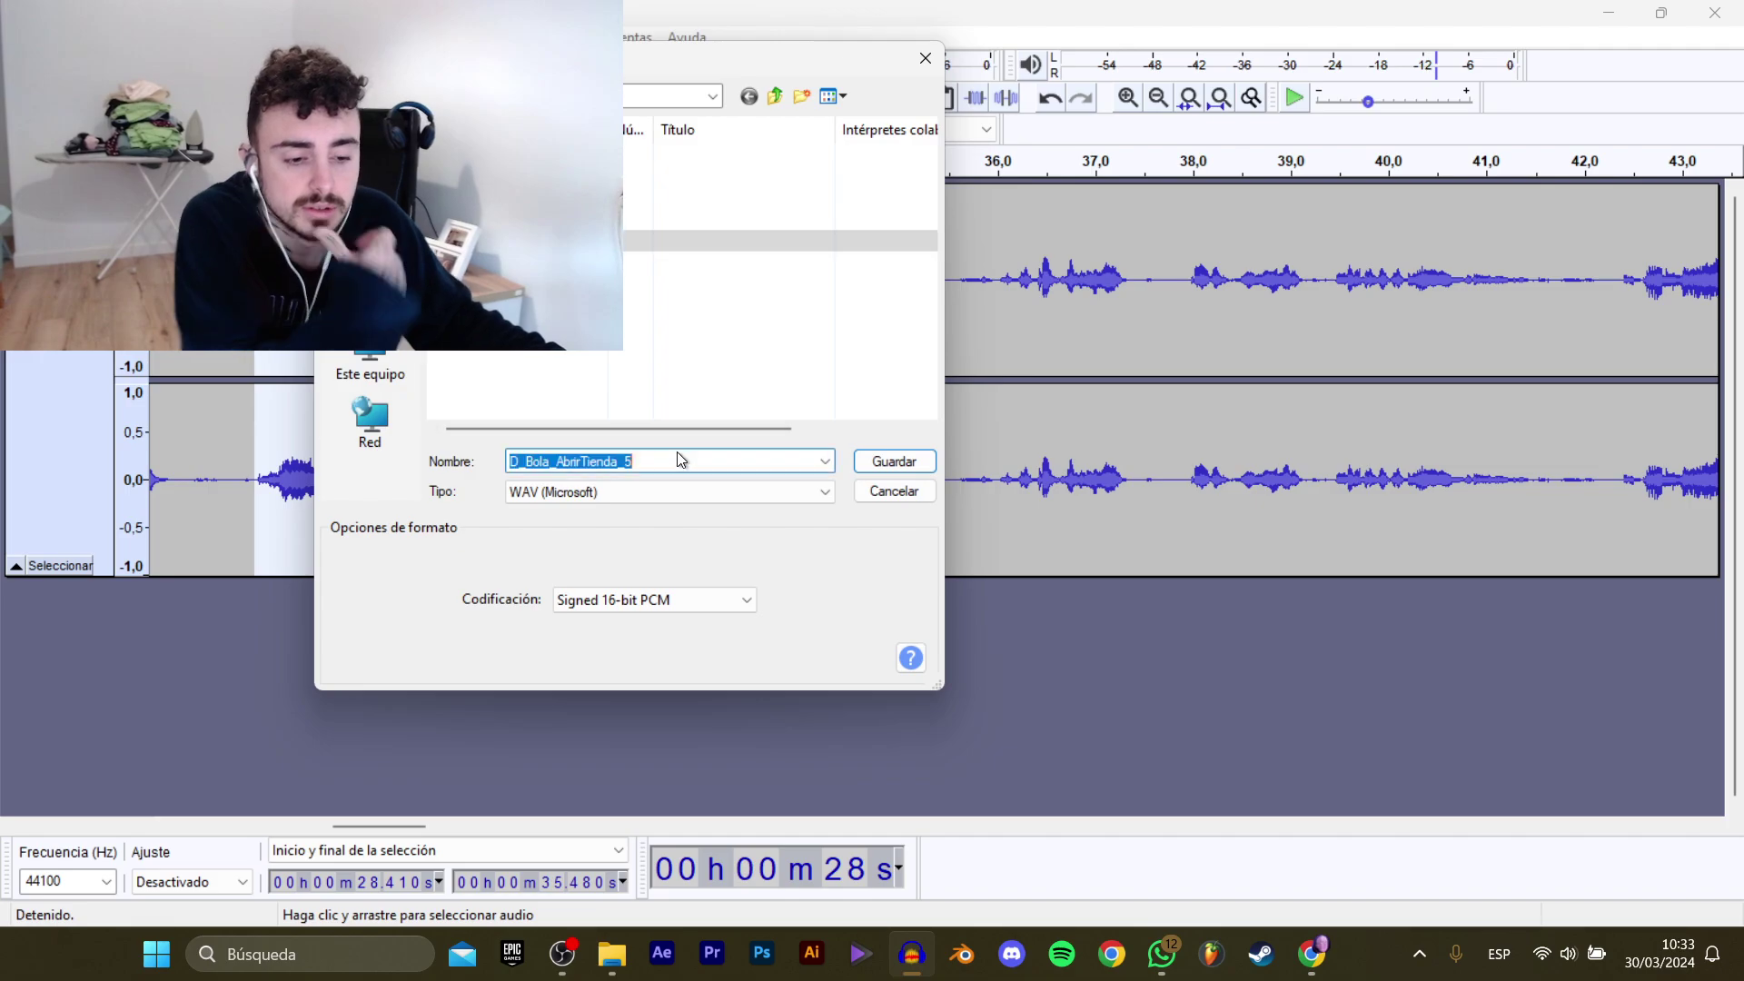
pyautogui.click(694, 462)
pyautogui.press('Return')
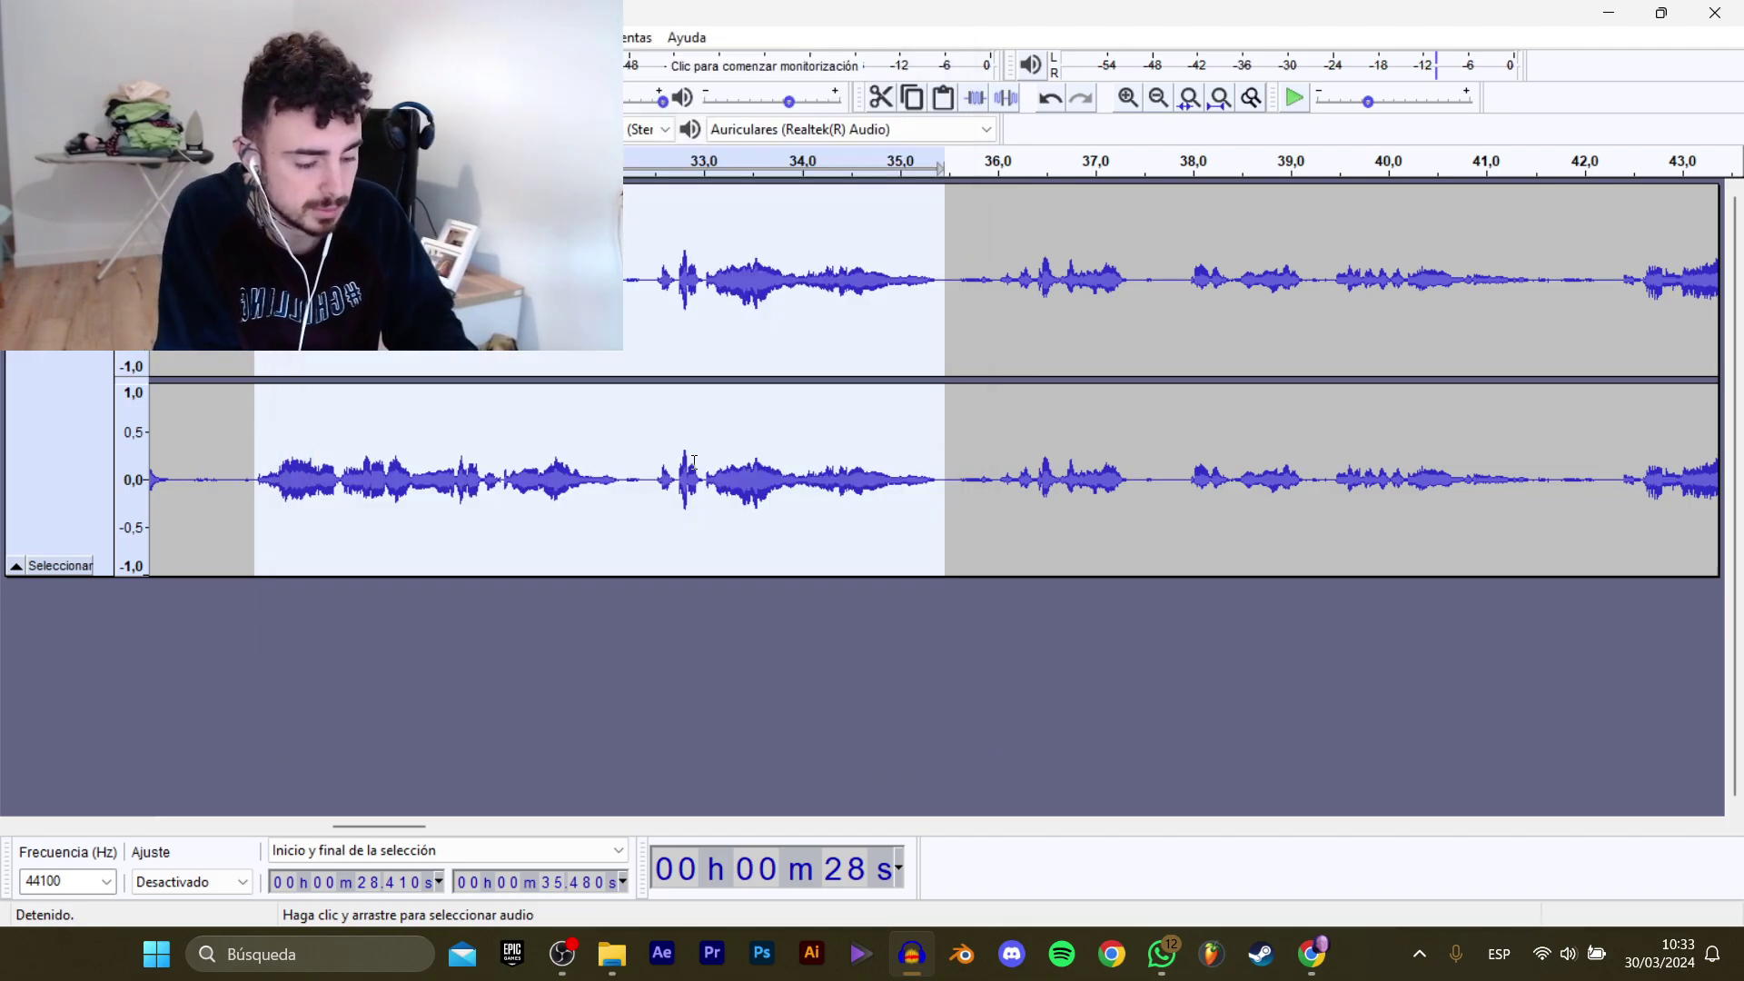
# Listen to the audio from about 37.8 s onward and select the line from about 42.3 s to 45.1 s.
pyautogui.click(1172, 327)
pyautogui.press('space')
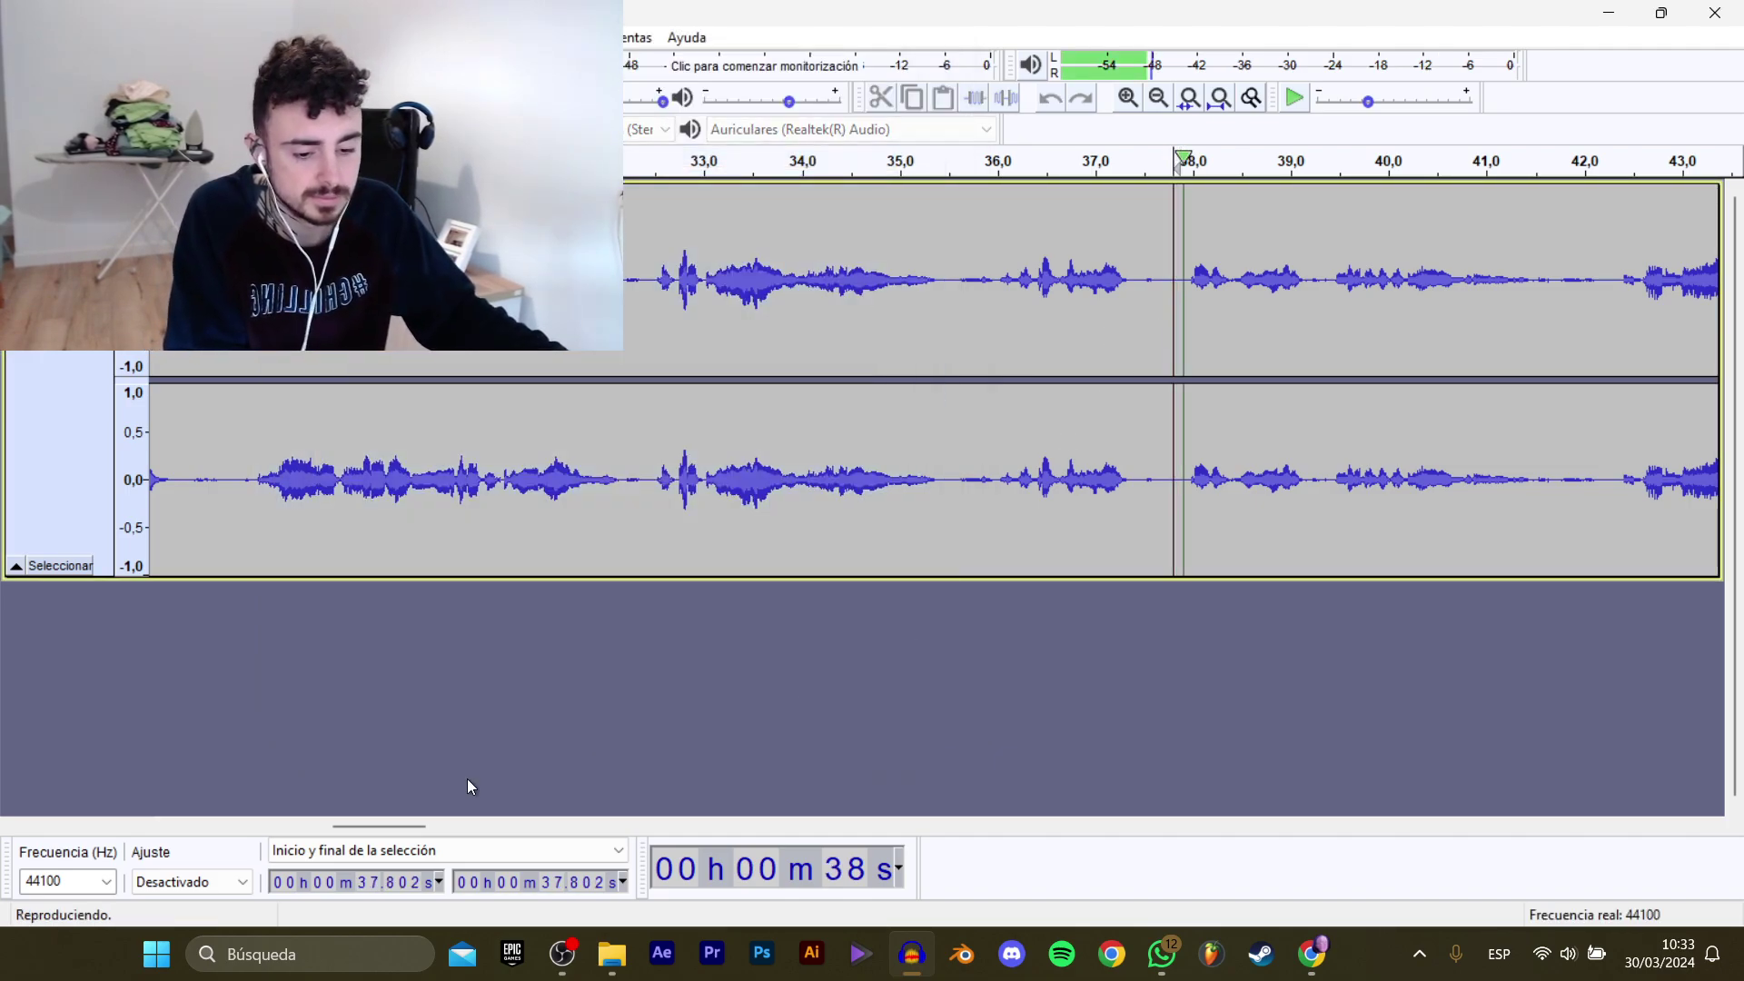
pyautogui.moveTo(417, 827); pyautogui.dragTo(469, 821)
pyautogui.press('space')
pyautogui.click(982, 300)
pyautogui.press('space')
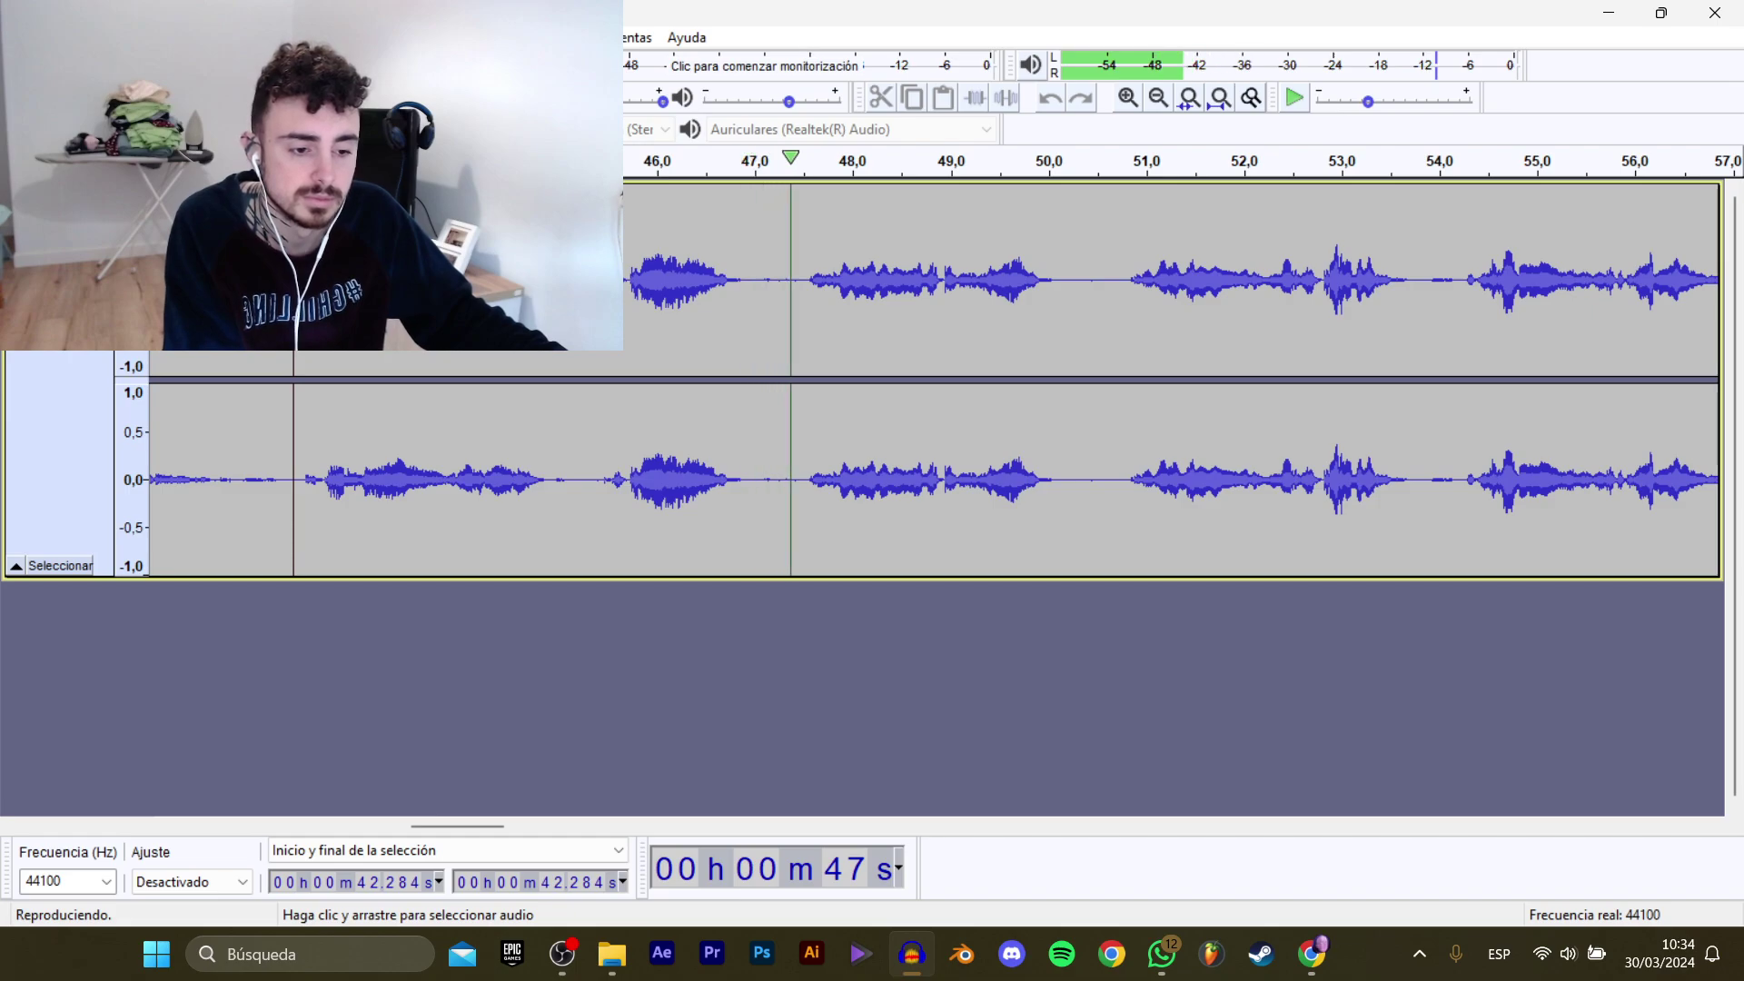
pyautogui.press('space')
pyautogui.moveTo(299, 472); pyautogui.dragTo(571, 473)
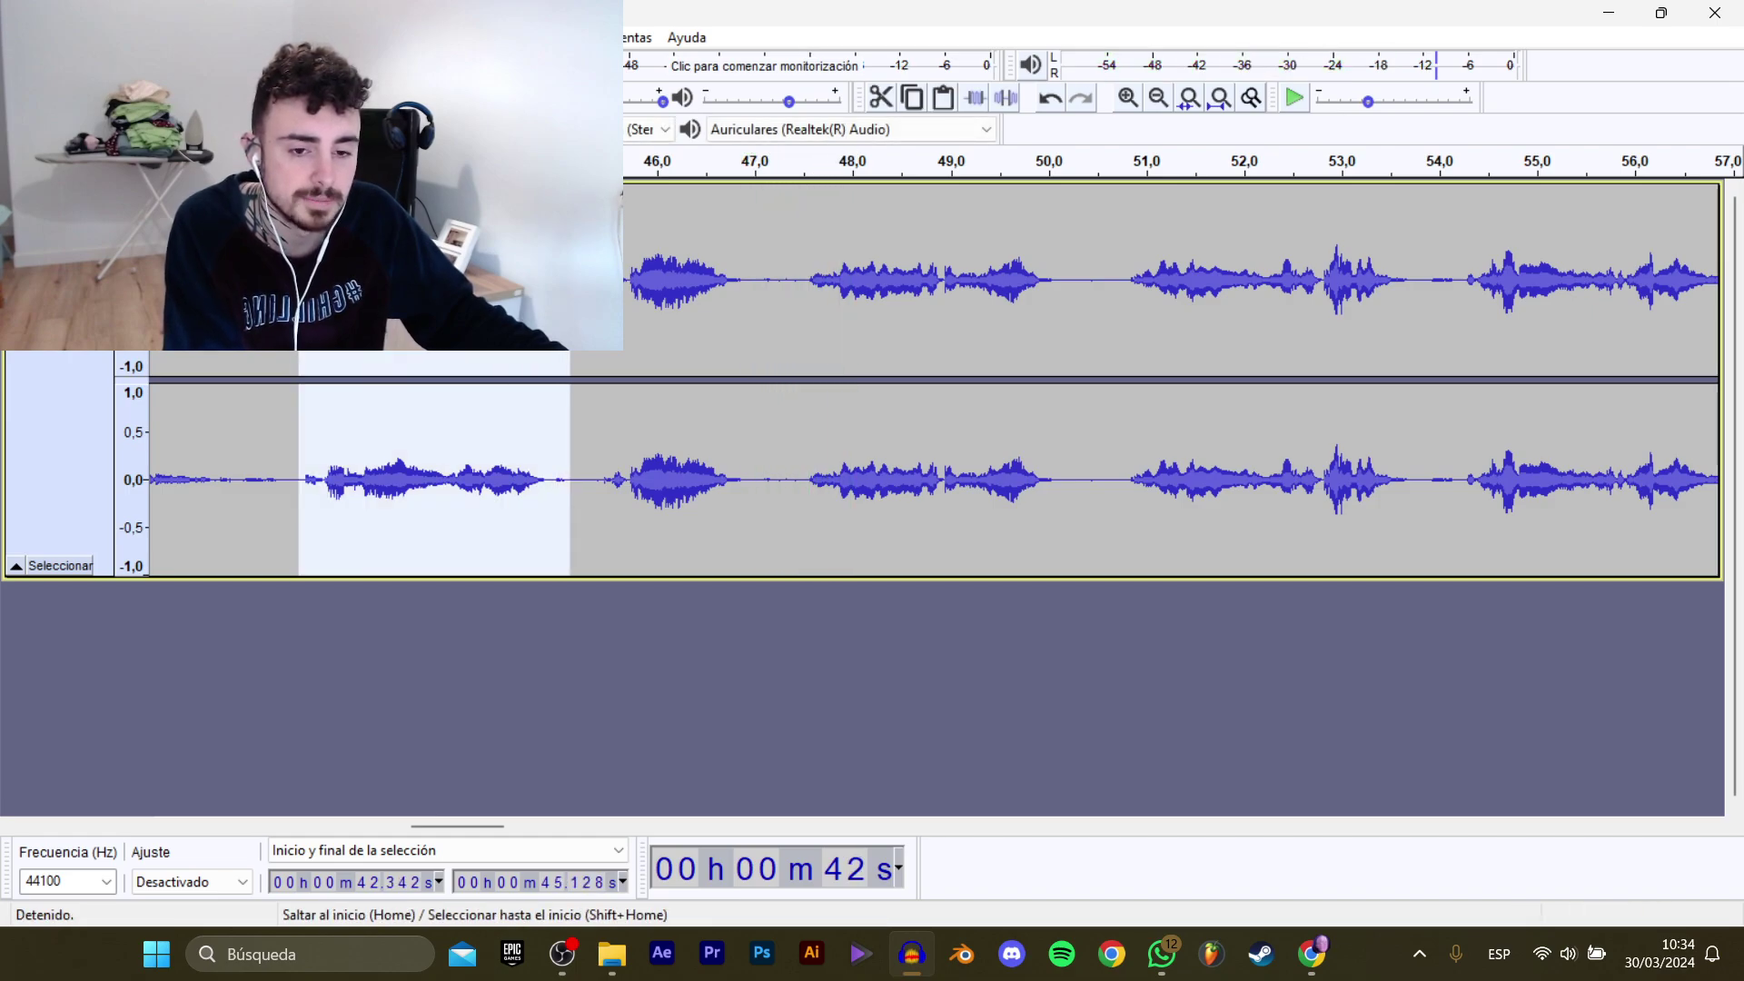
# Export the 42.3 s to 45.1 s selection as the next numbered D_Bola_AbrirTienda WAV file.
pyautogui.moveTo(109, 208)
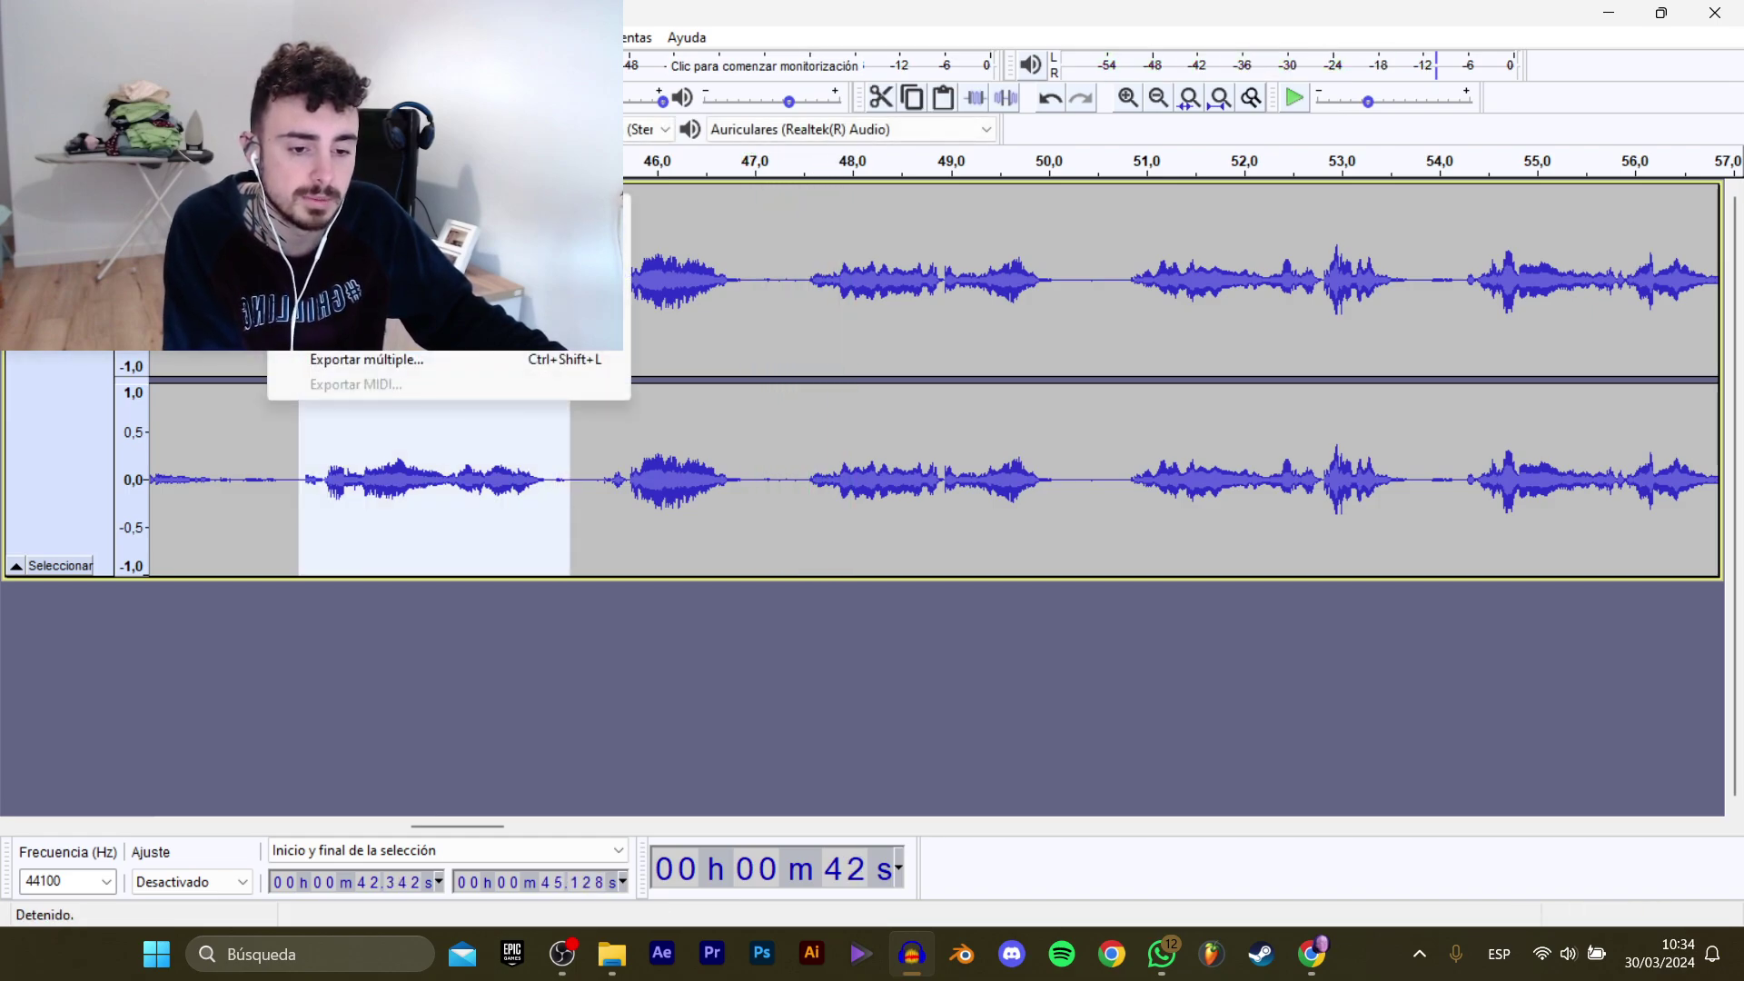
pyautogui.click(399, 310)
pyautogui.click(536, 263)
pyautogui.click(730, 457)
pyautogui.press('Return')
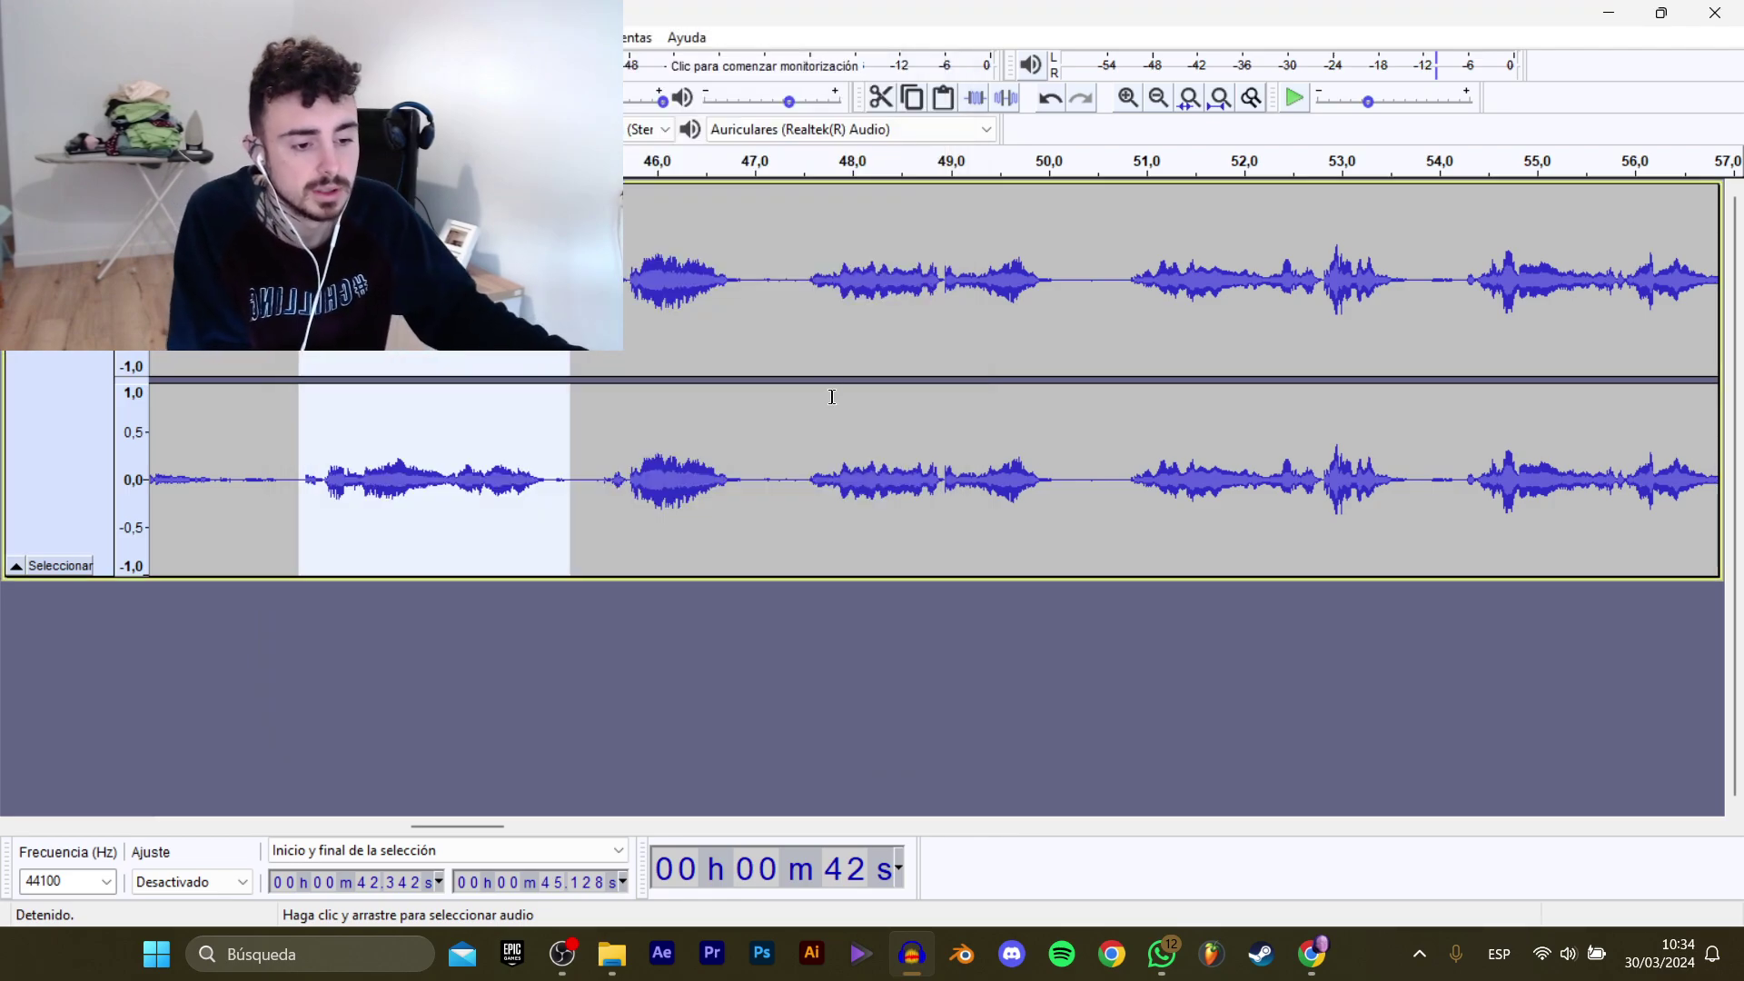
# Listen to the audio from about 47.5 s onward and select the passage from about 1 min 1.9 s to 1 min 18.2 s.
pyautogui.click(806, 300)
pyautogui.press('space')
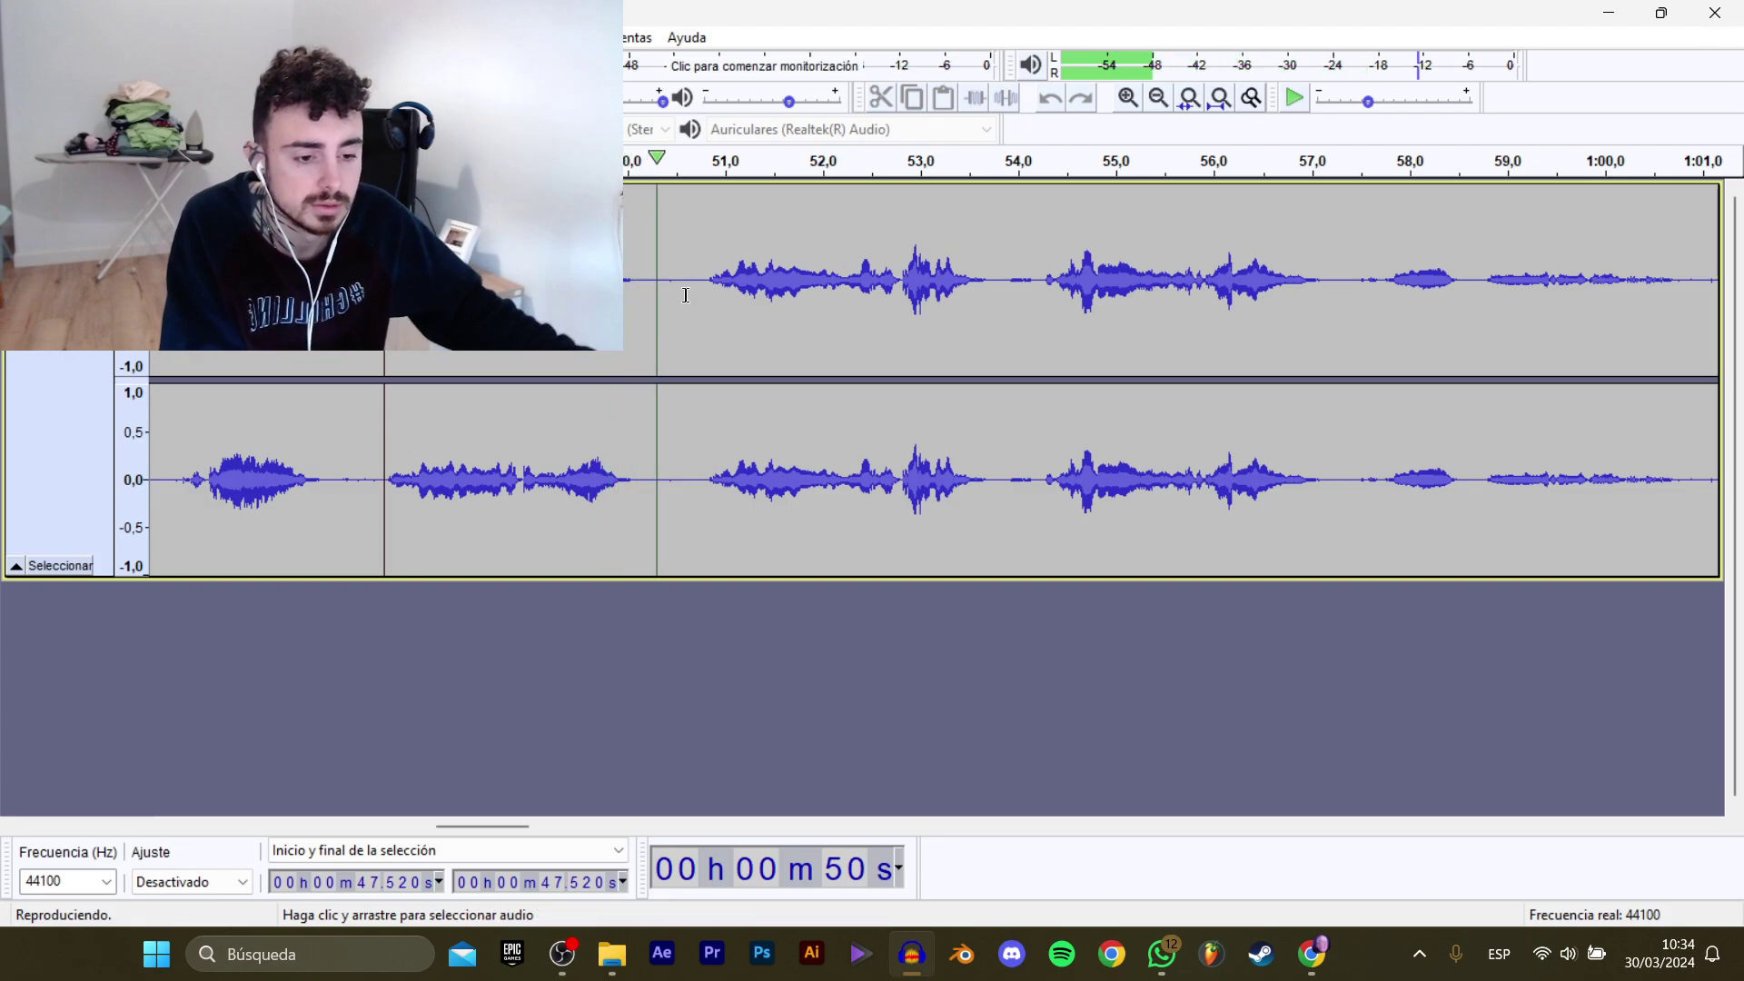
pyautogui.moveTo(506, 828); pyautogui.dragTo(534, 801)
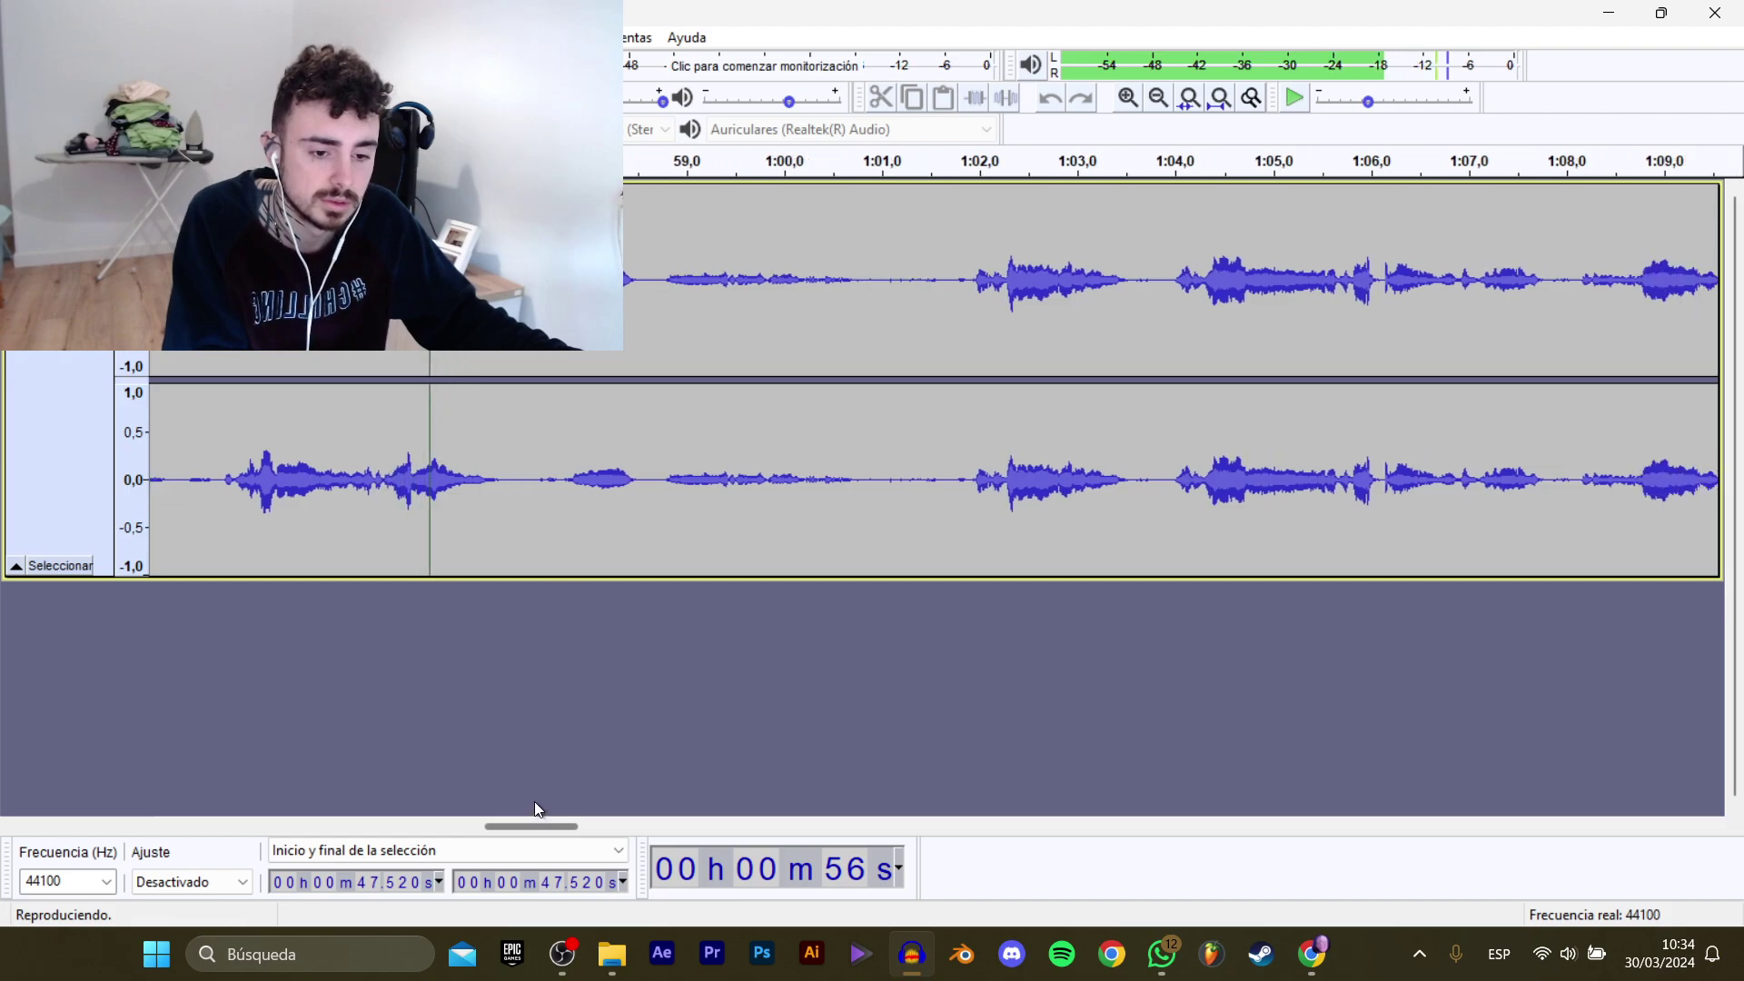
pyautogui.click(959, 291)
pyautogui.press('space')
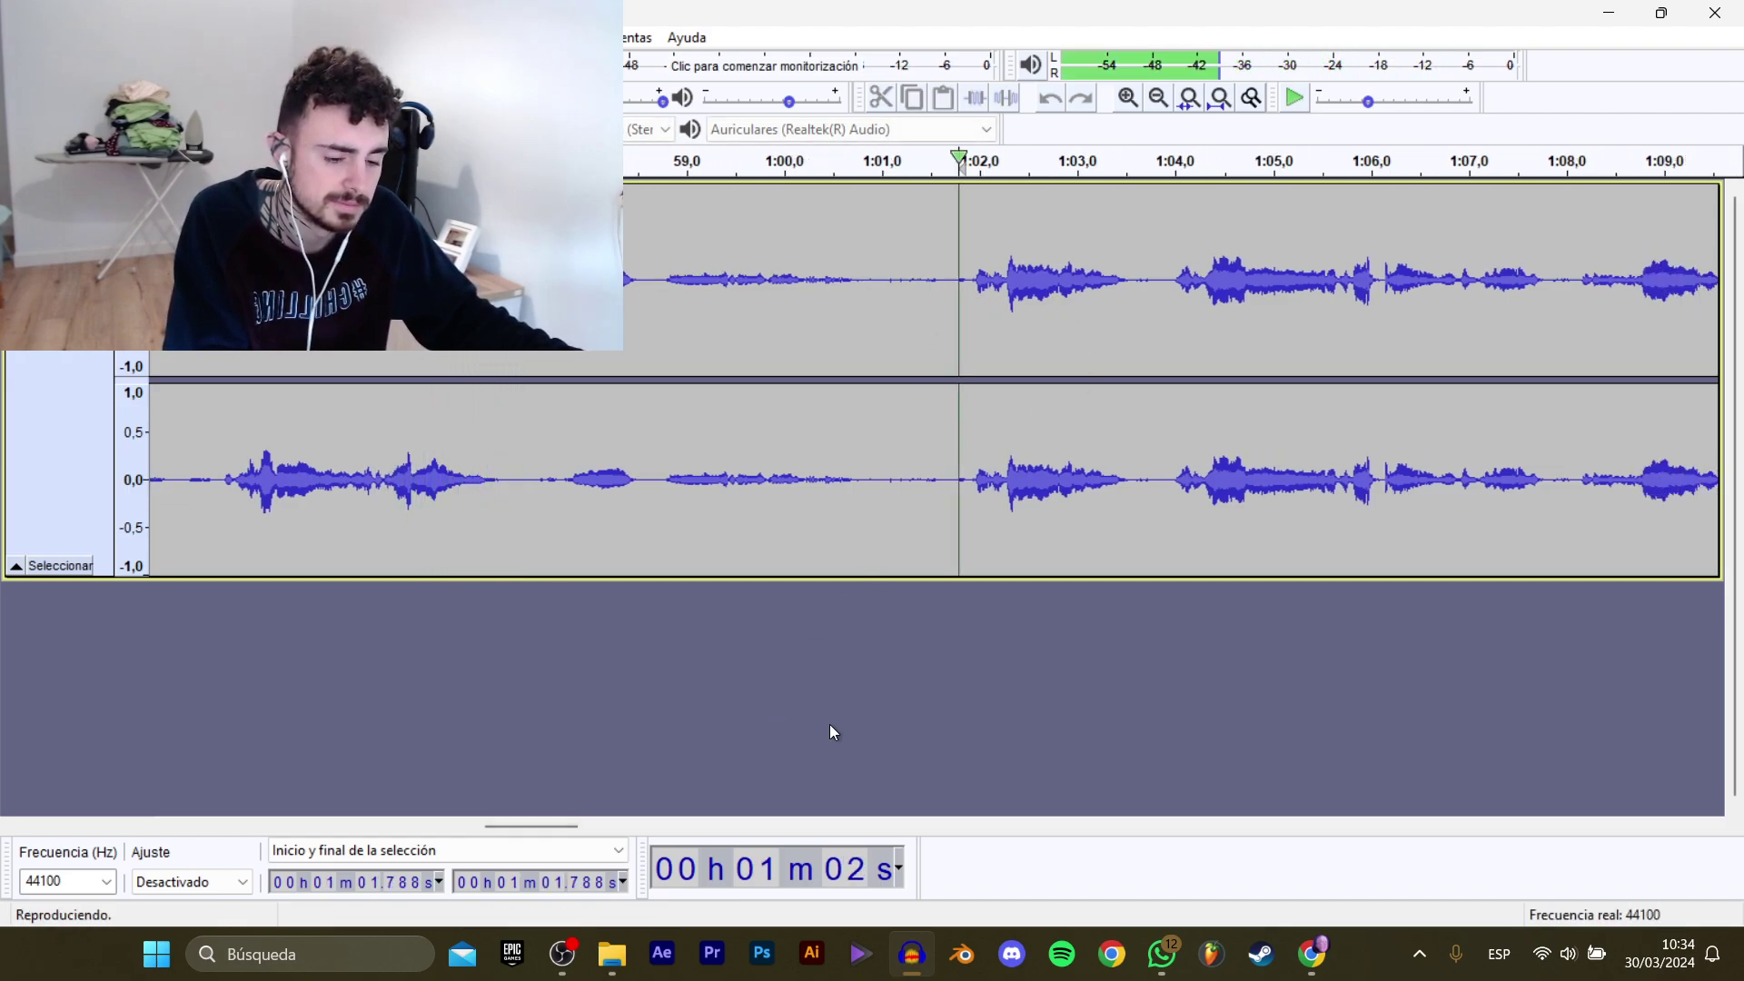
pyautogui.moveTo(529, 826); pyautogui.dragTo(560, 809)
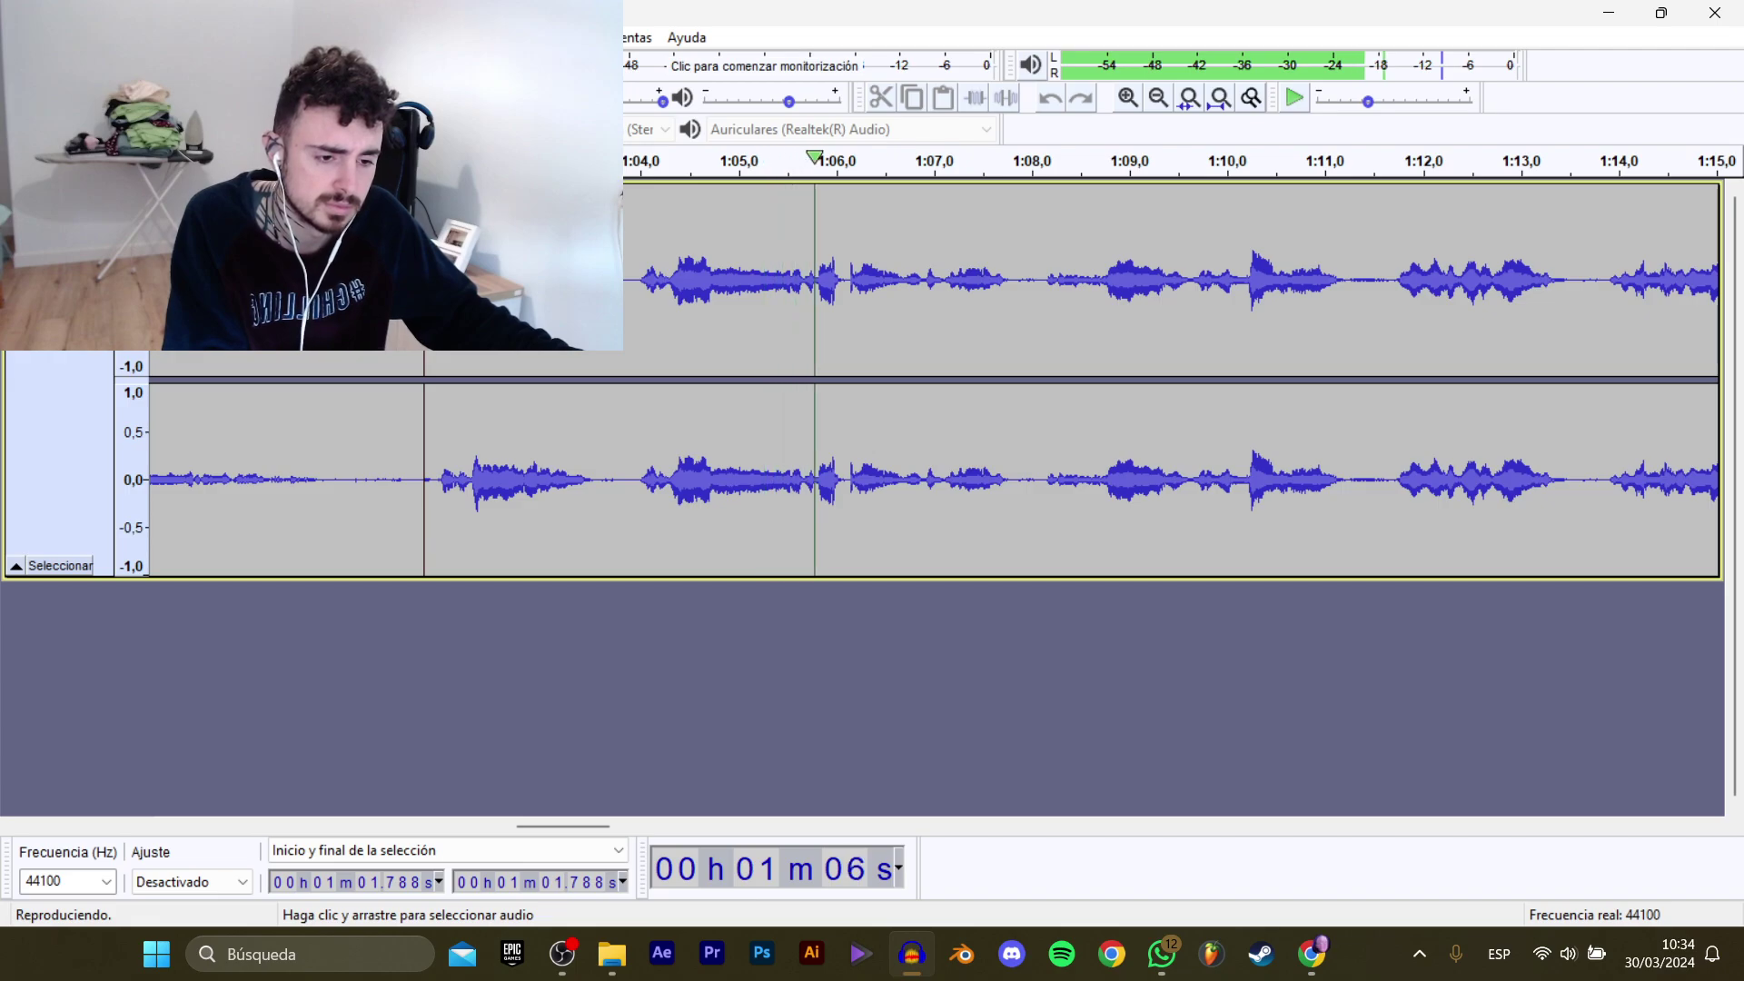
pyautogui.moveTo(436, 319); pyautogui.dragTo(1242, 383)
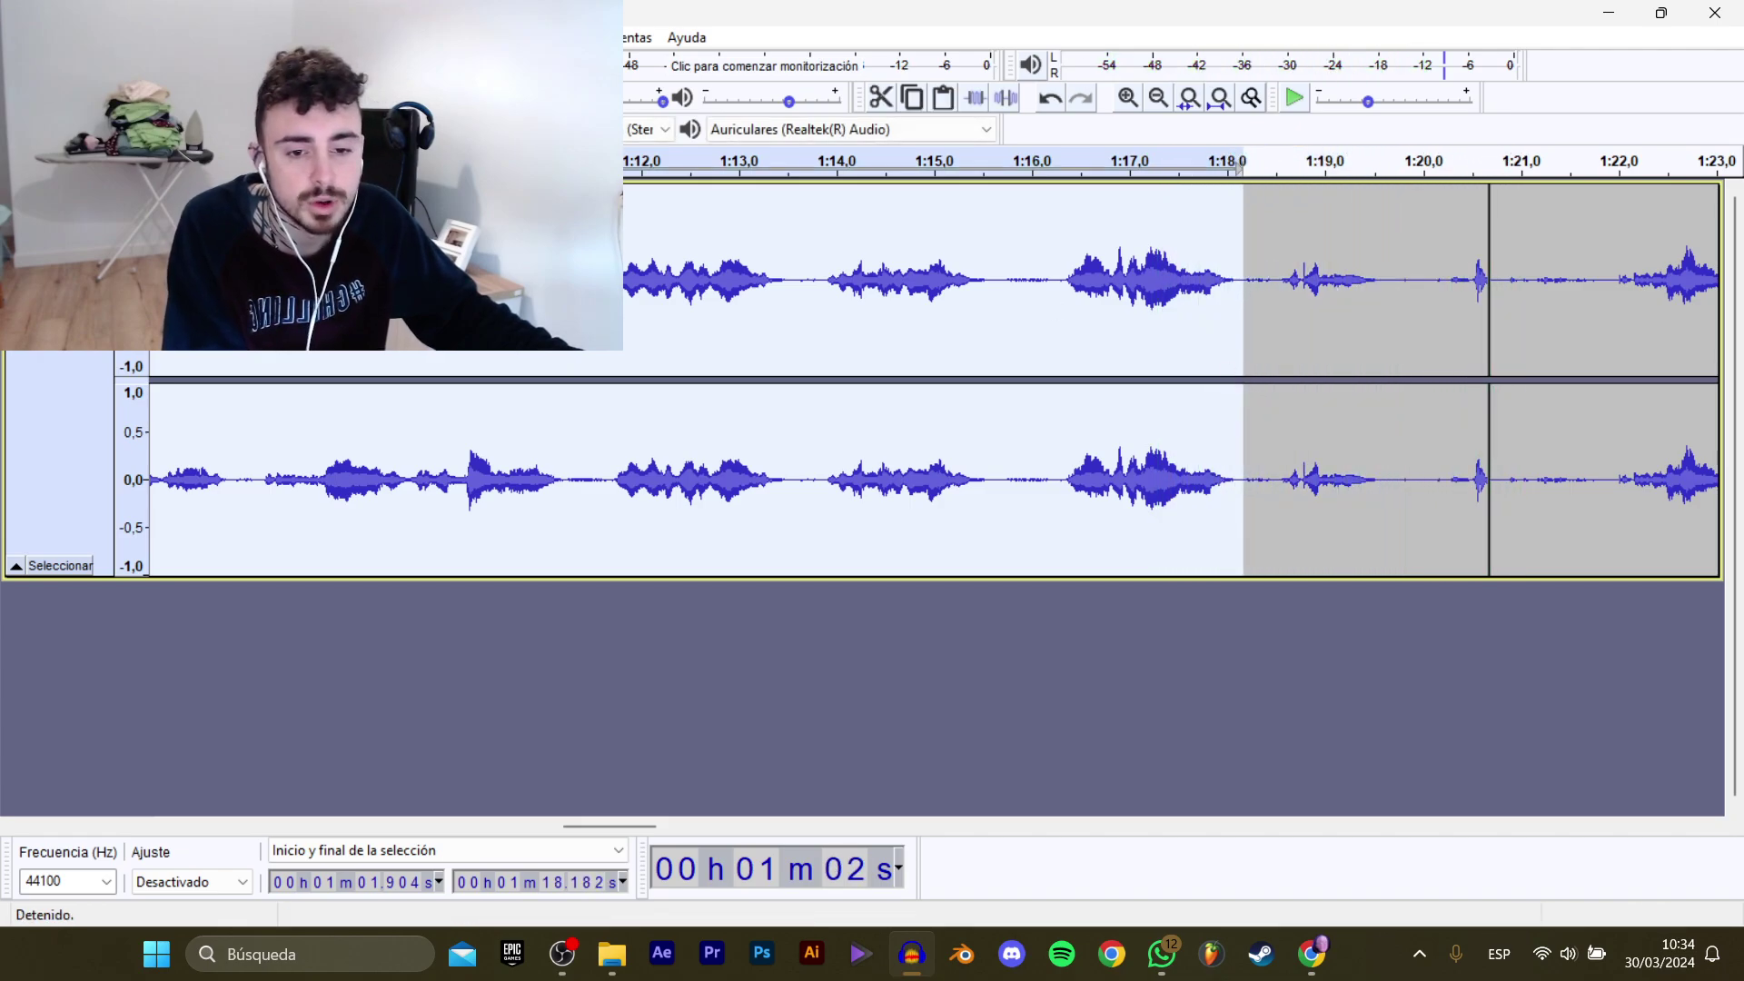
# Export the 1 min 1.9 s to 1 min 18.2 s selection as the WAV file D_Bola_AbrirTienda_8.
pyautogui.moveTo(91, 208)
pyautogui.click(381, 309)
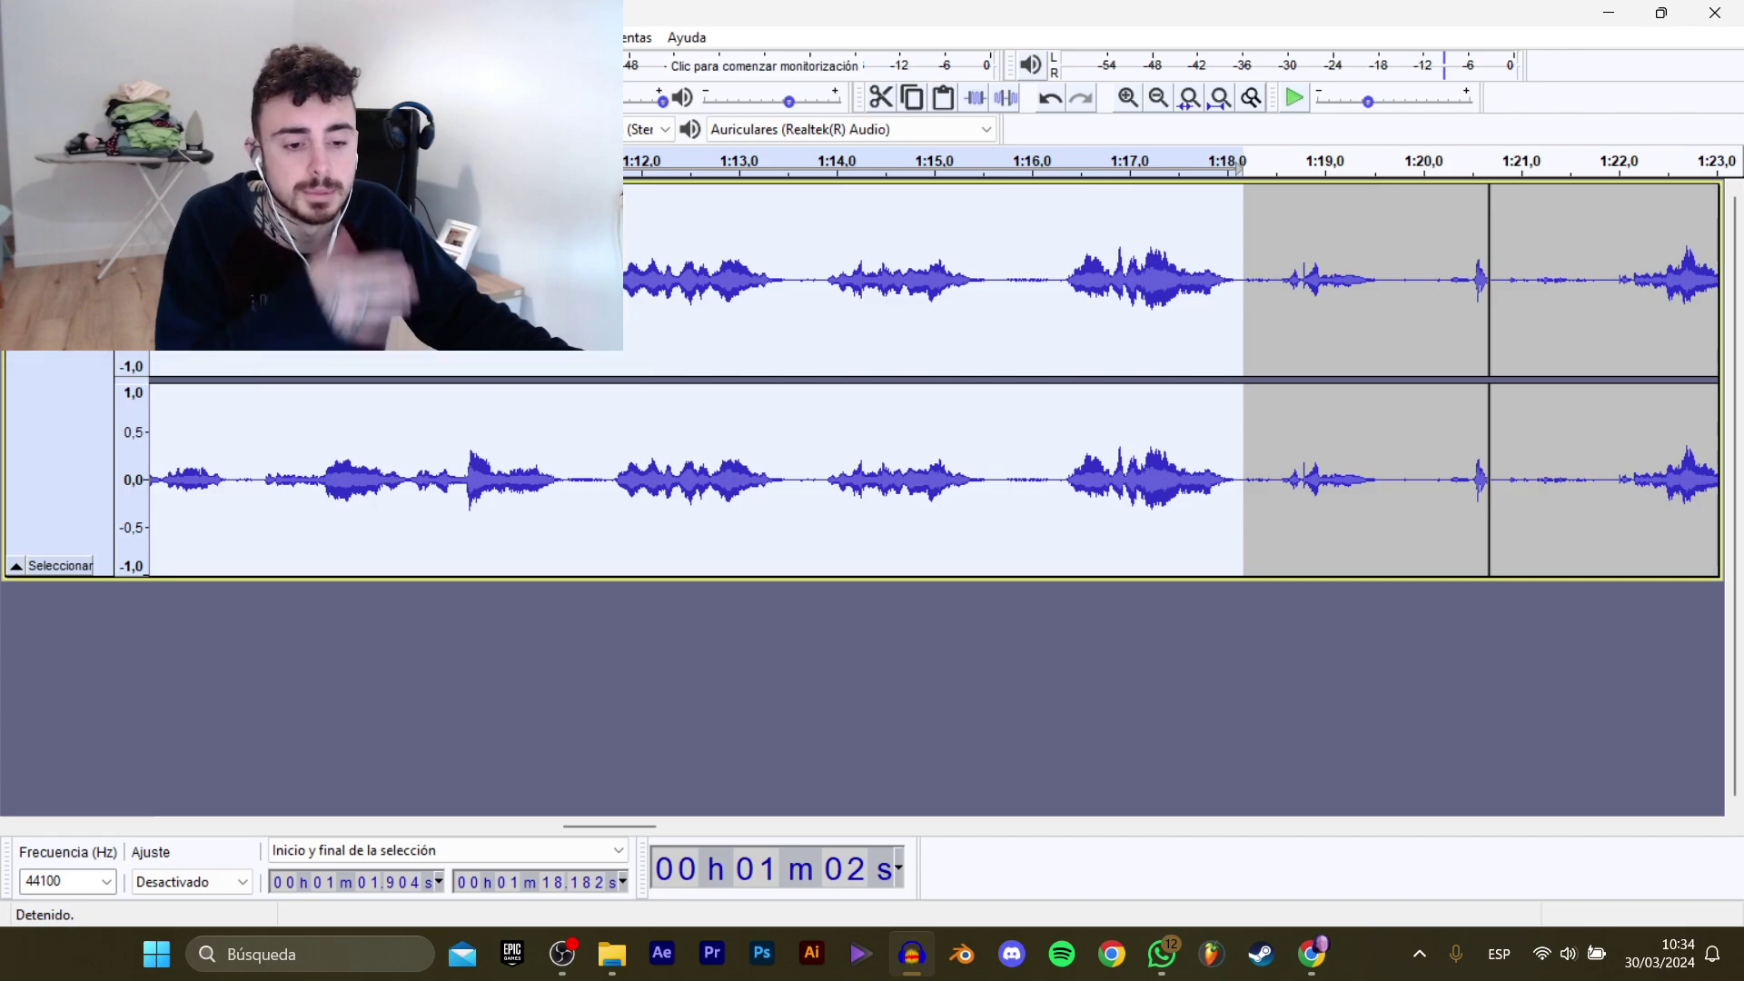
pyautogui.click(582, 283)
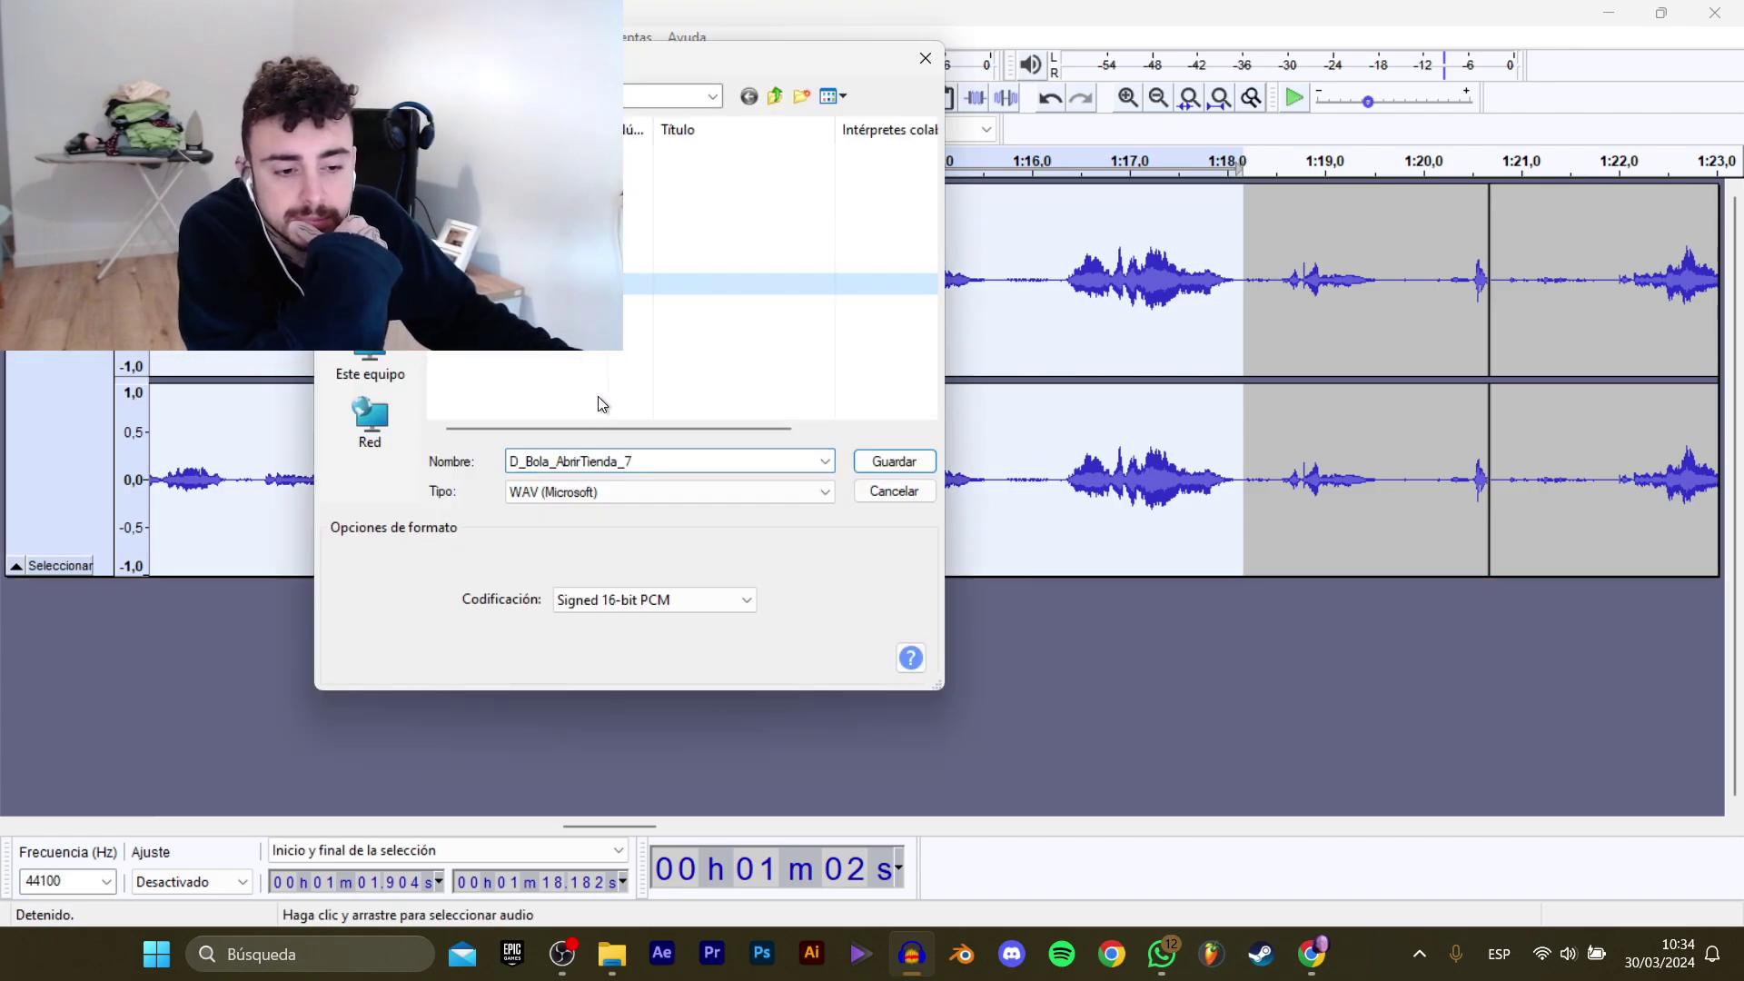
pyautogui.click(697, 461)
pyautogui.press('BackSpace')
pyautogui.write('8')
pyautogui.press('Return')
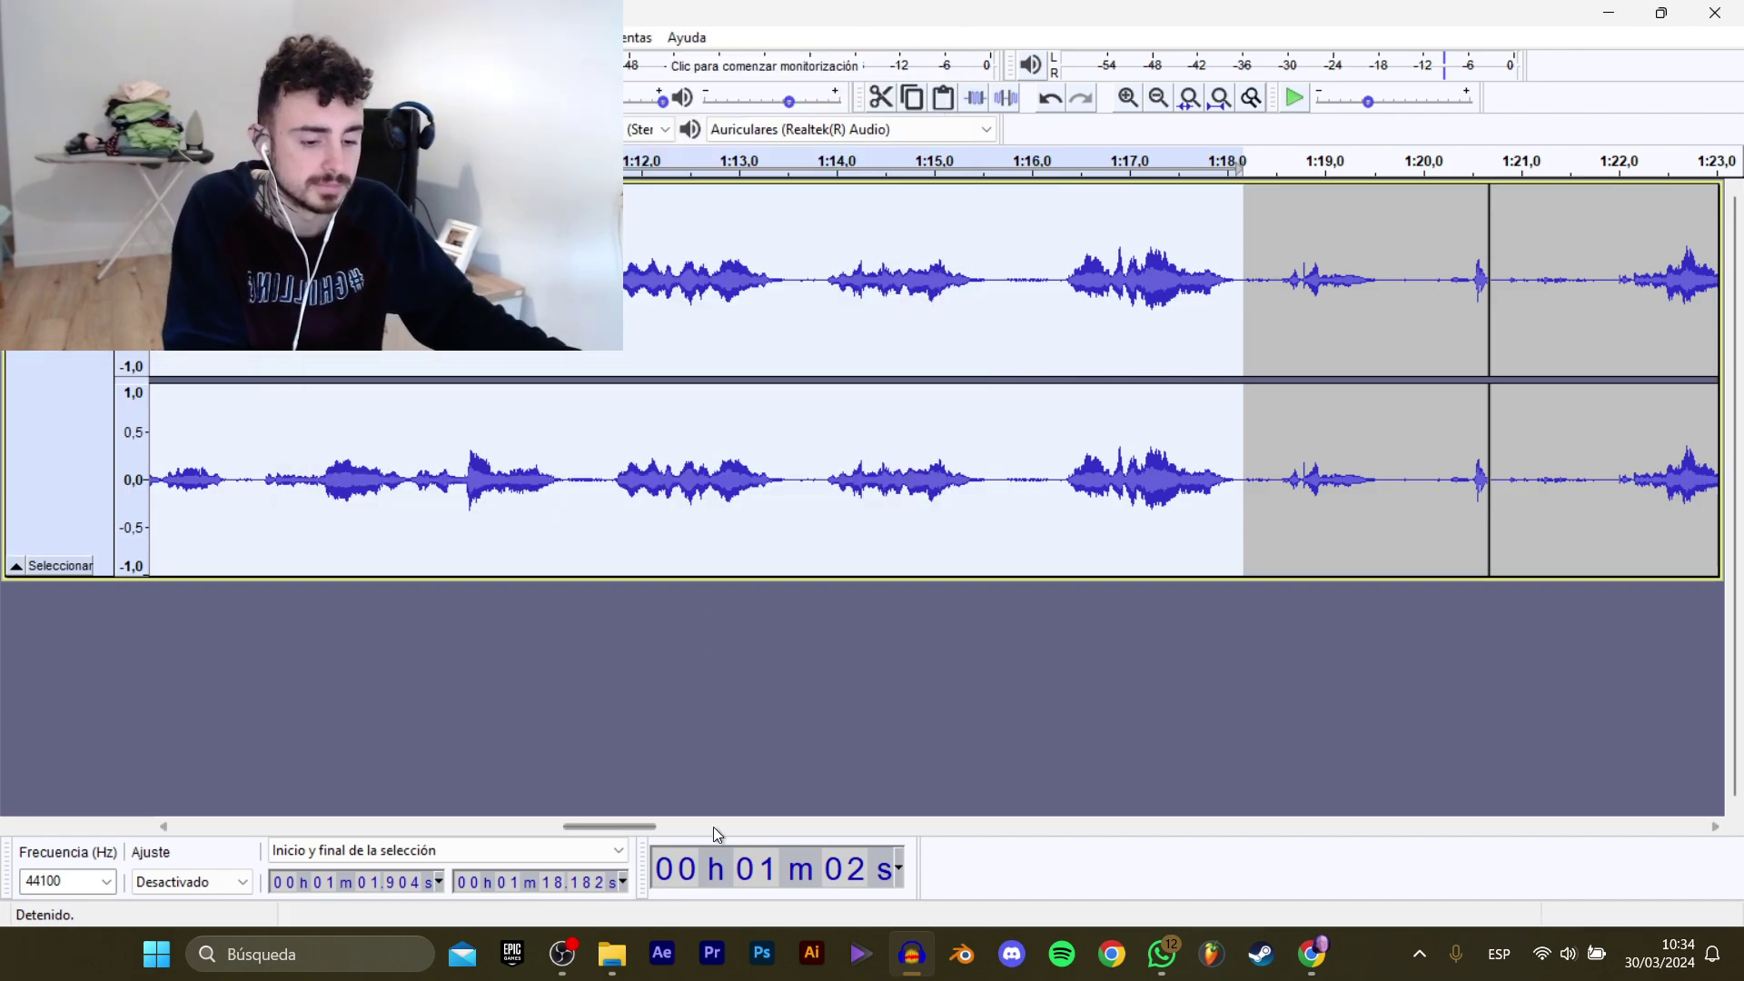
# Listen to the takes between about 1 min 21.9 s and 1 min 30.7 s, marking candidate lines.
pyautogui.moveTo(614, 828); pyautogui.dragTo(659, 828)
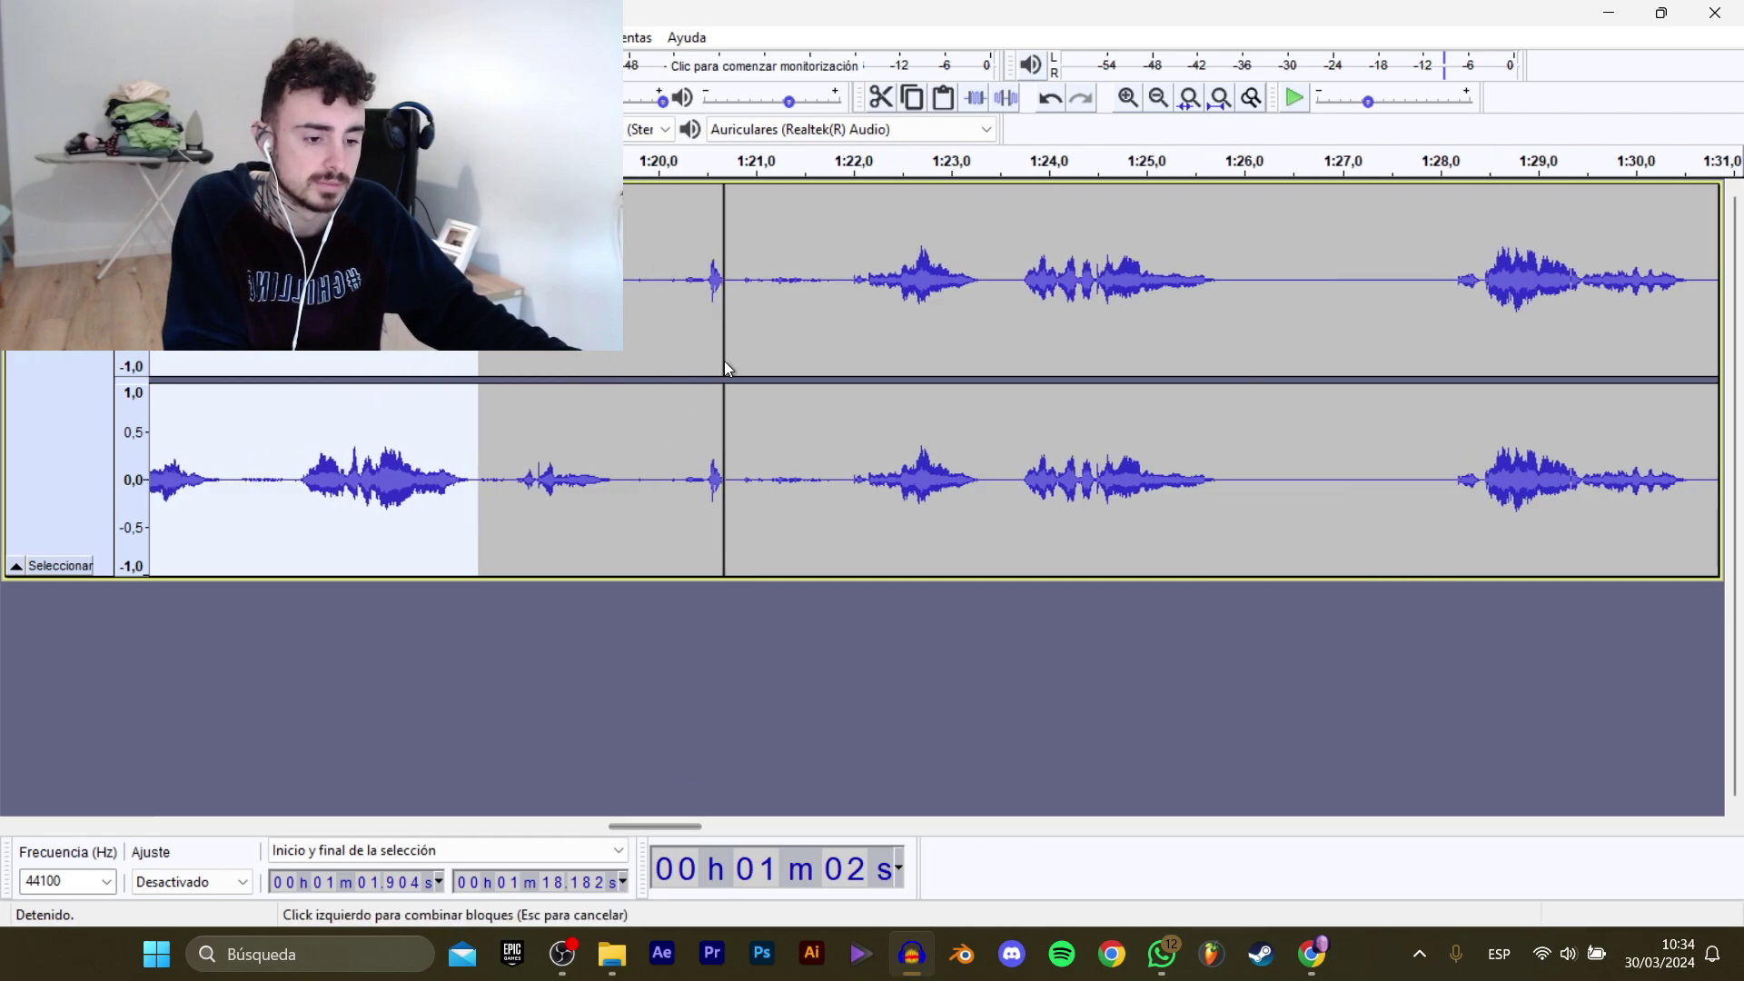
pyautogui.click(847, 287)
pyautogui.press('space')
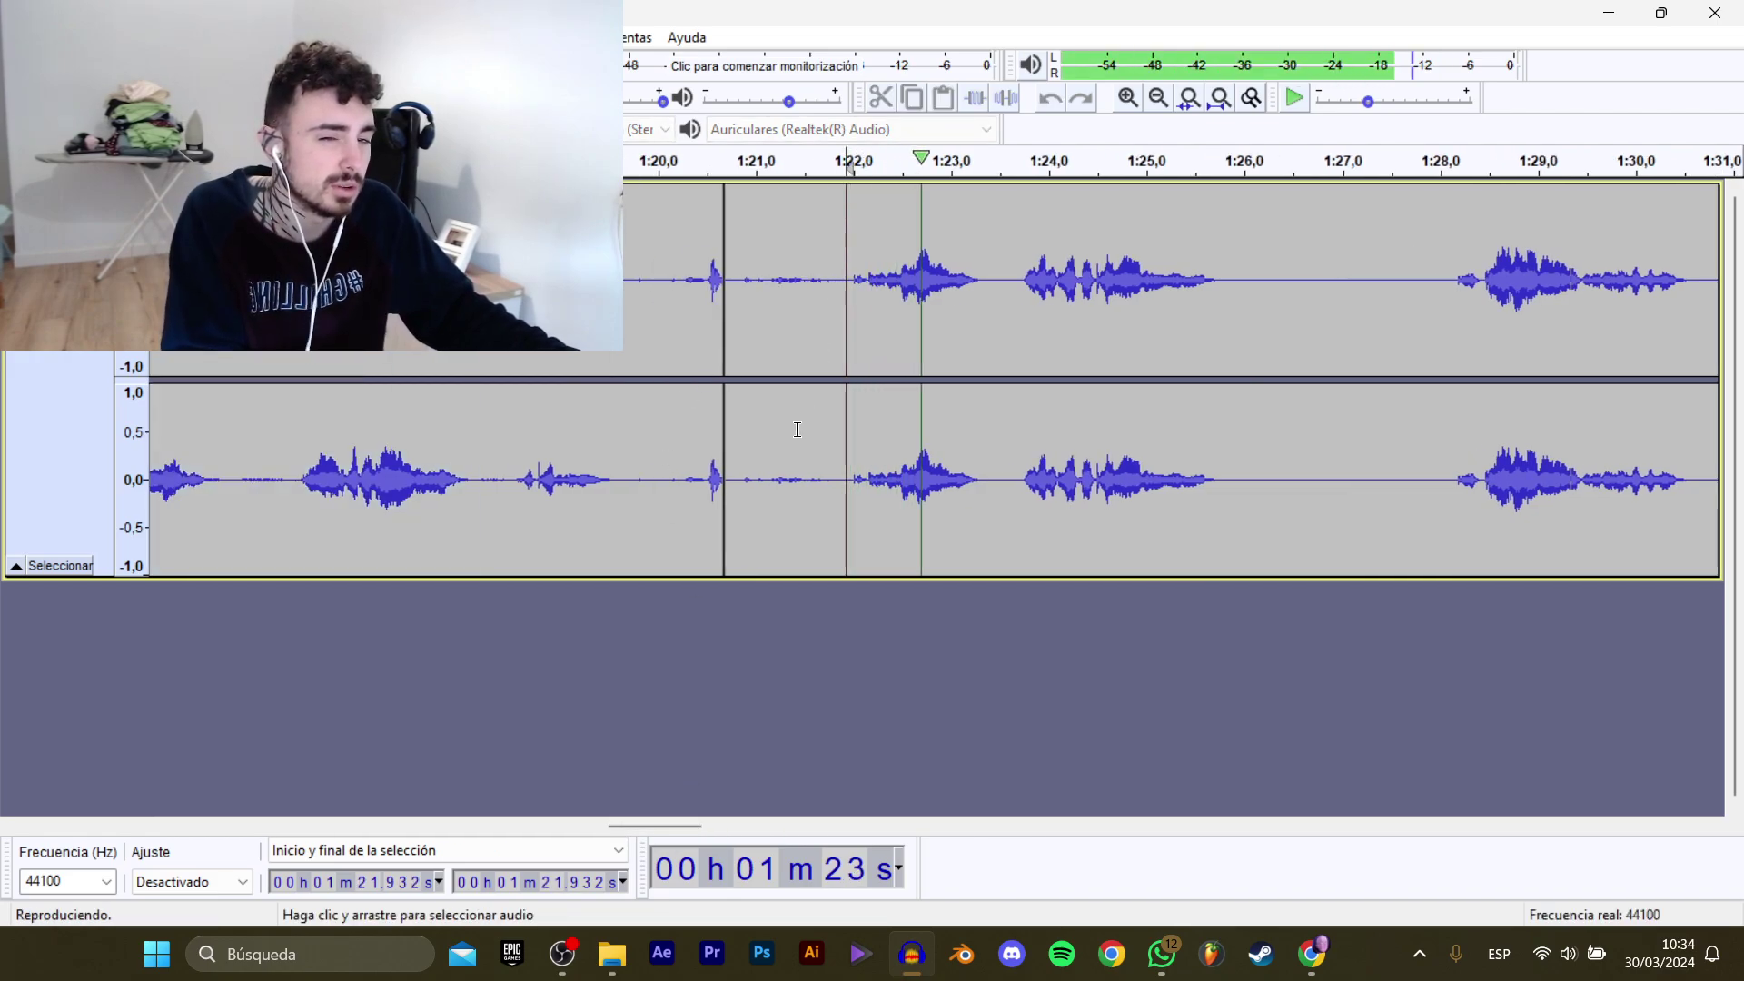
pyautogui.moveTo(677, 827); pyautogui.dragTo(706, 818)
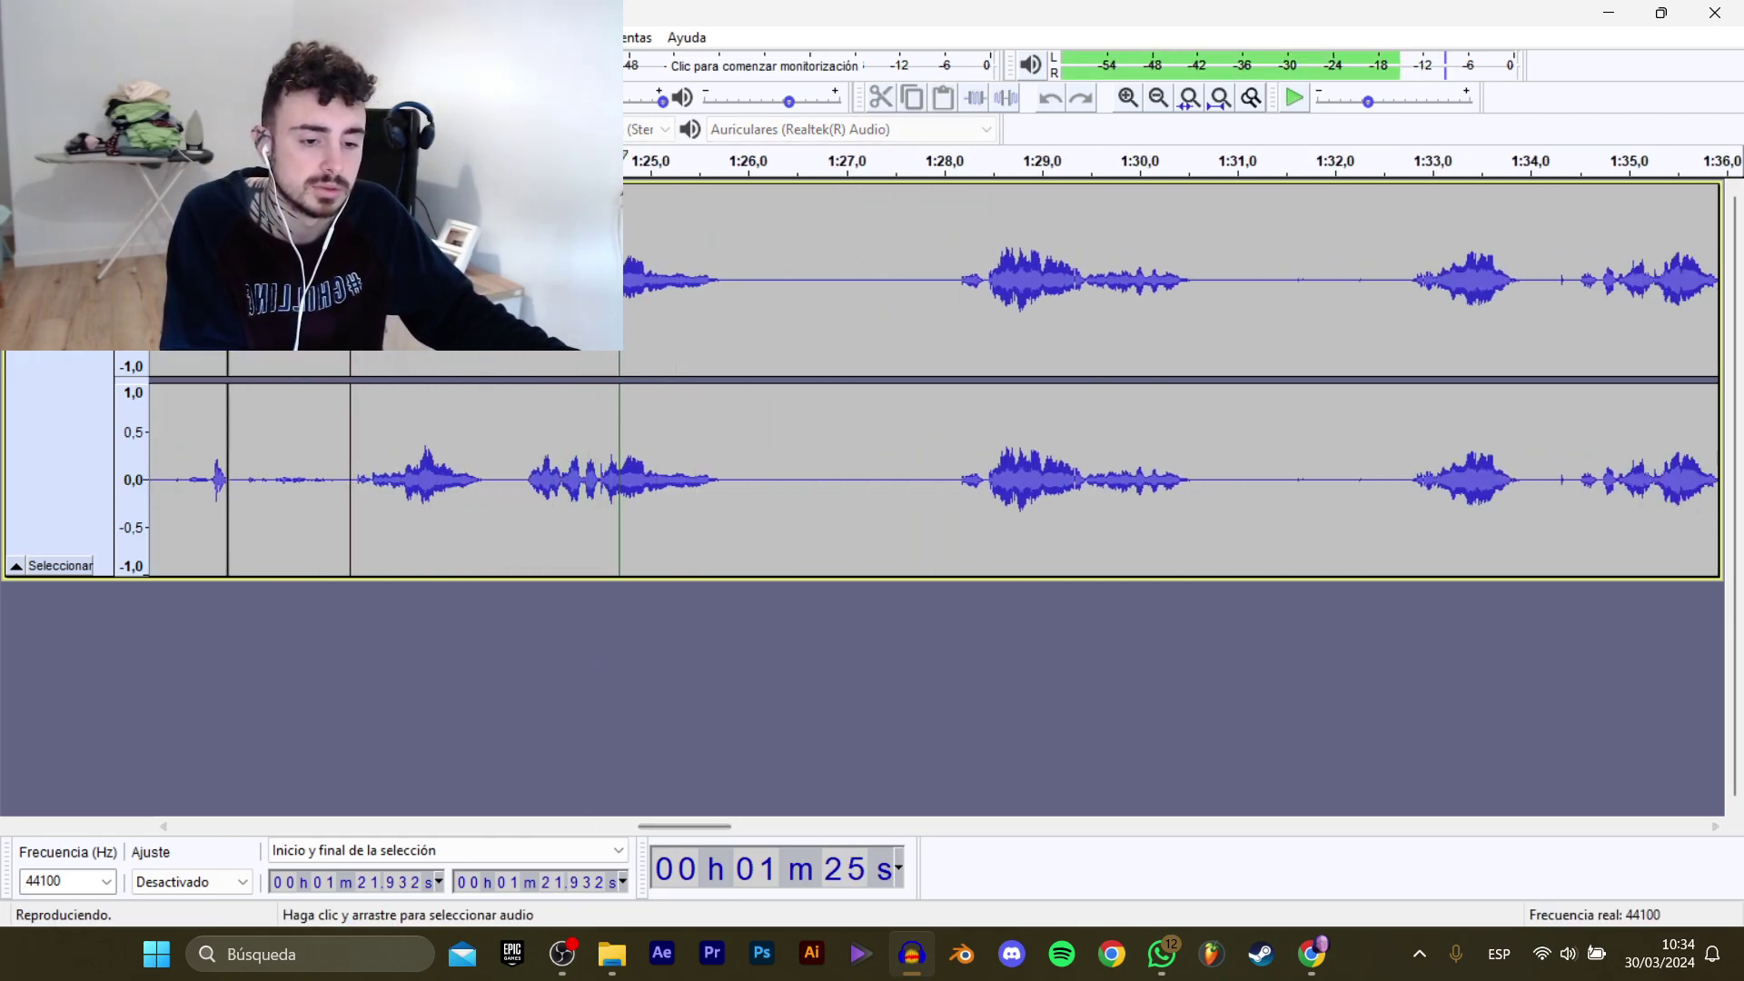
pyautogui.press('space')
pyautogui.moveTo(524, 309); pyautogui.dragTo(737, 311)
pyautogui.click(956, 290)
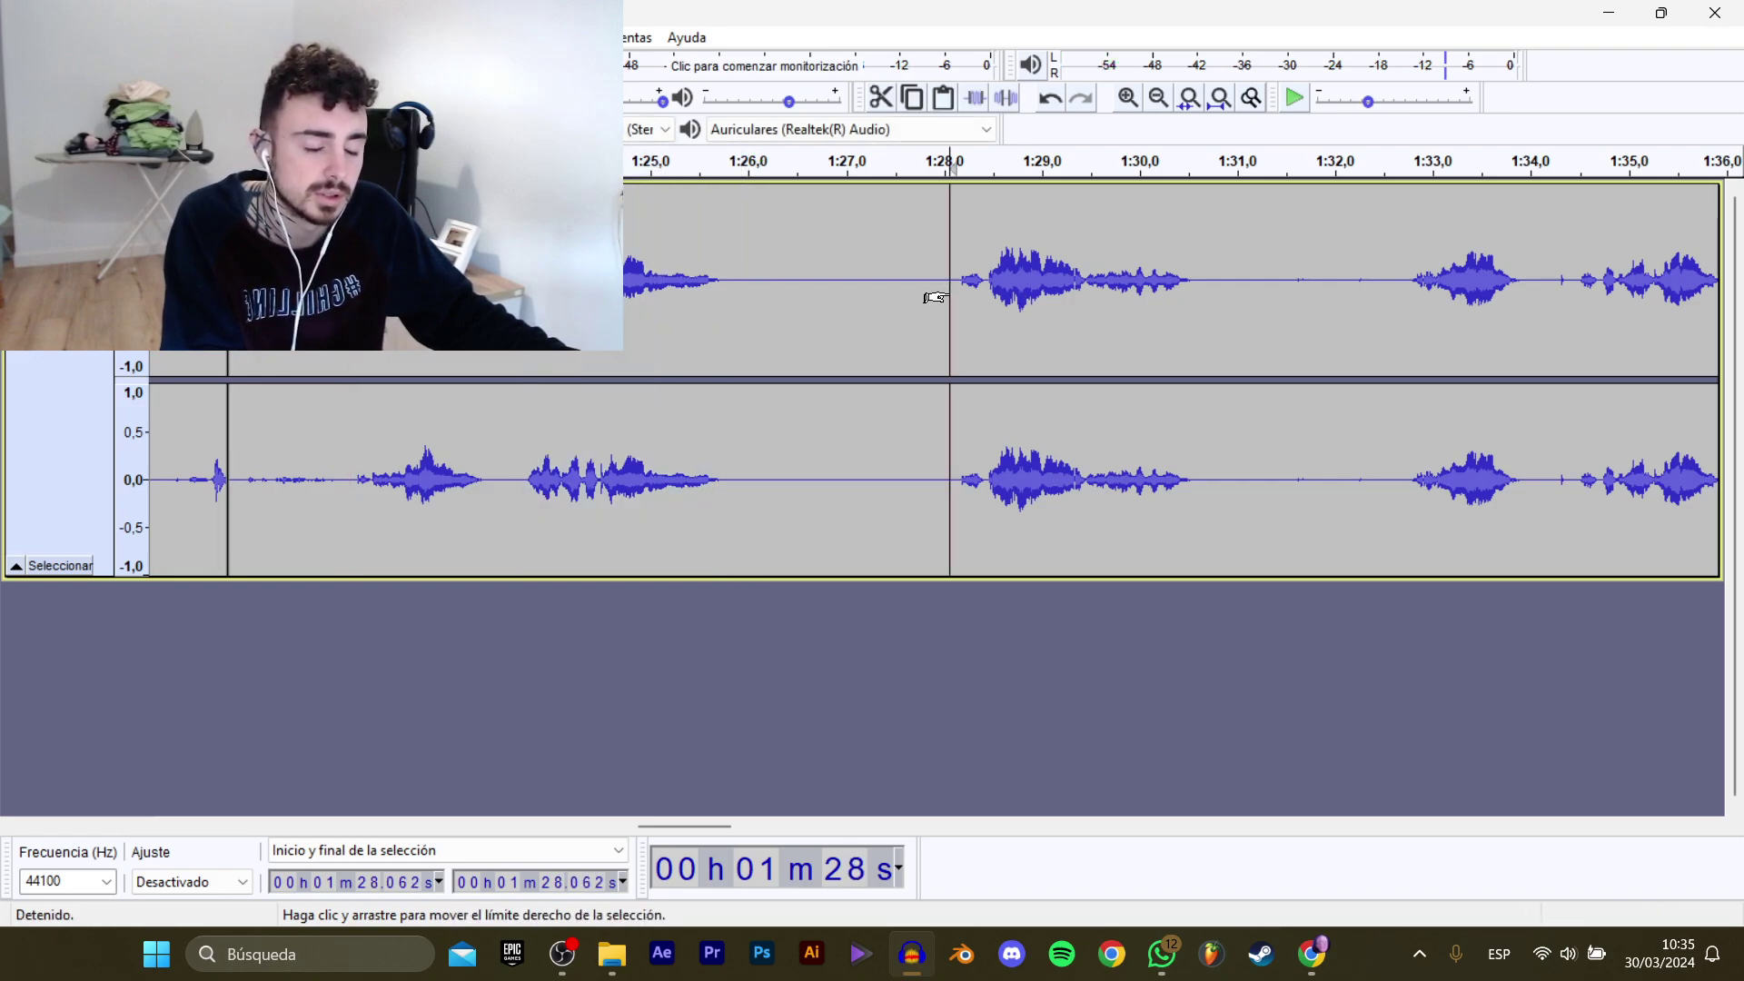
pyautogui.press('space')
pyautogui.moveTo(955, 291); pyautogui.dragTo(1209, 308)
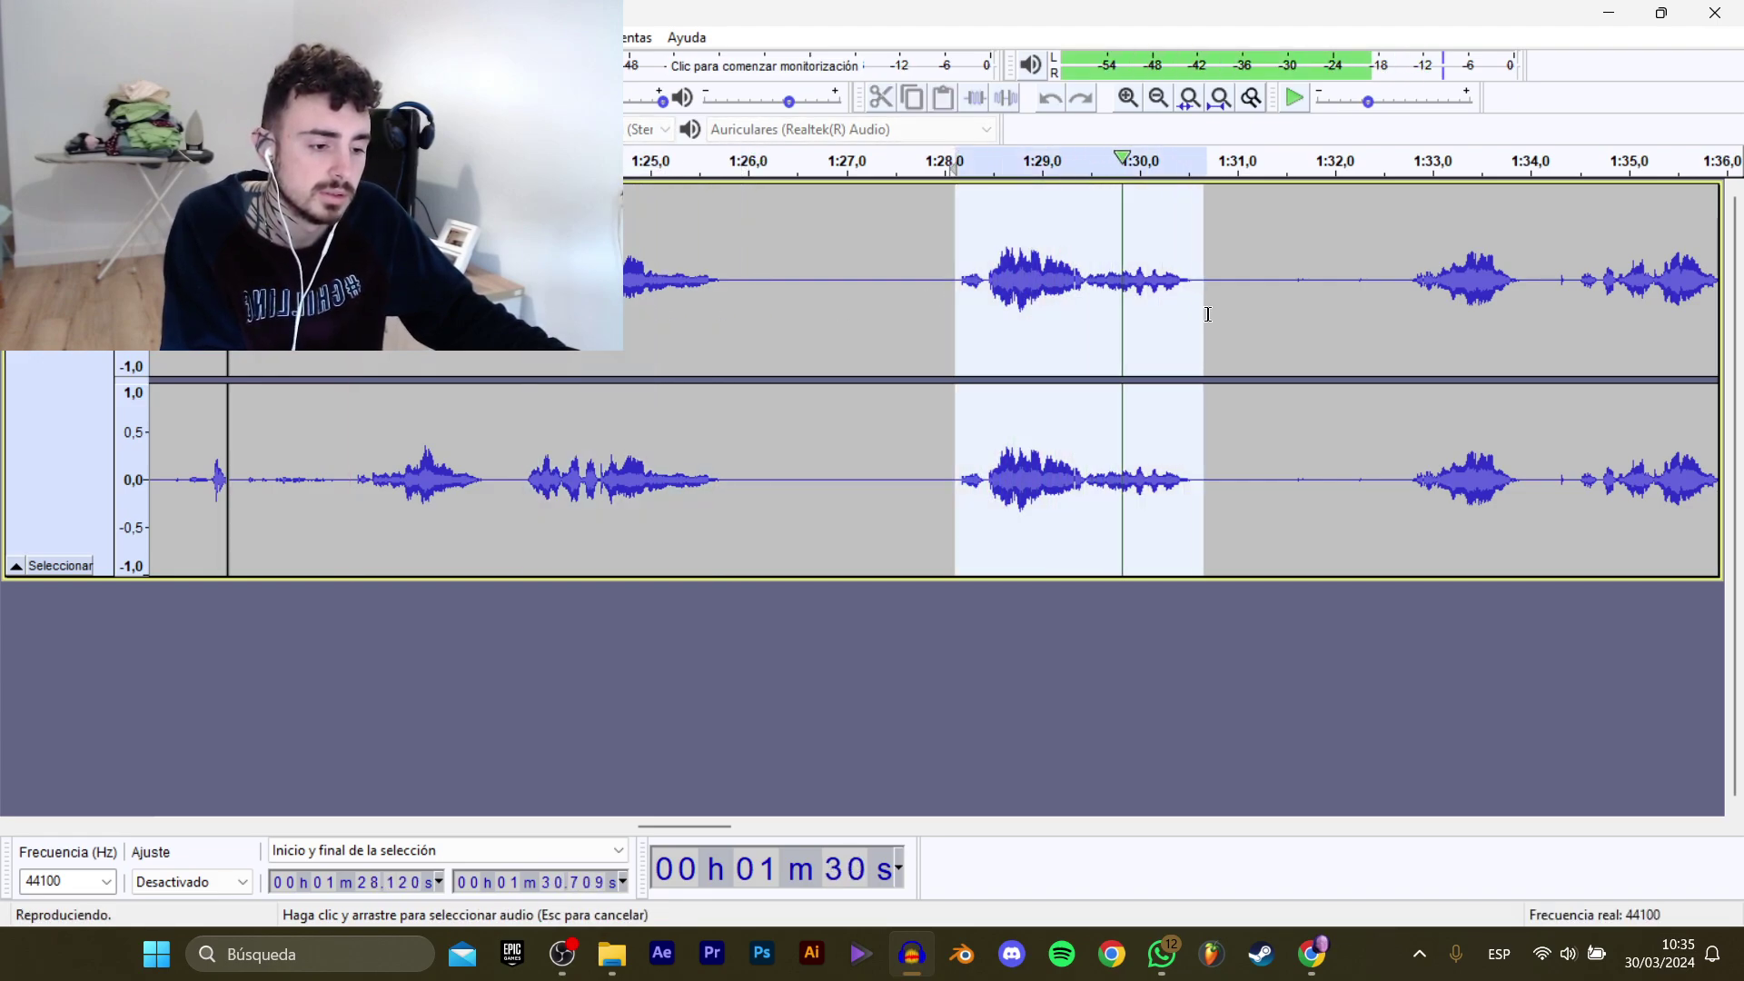
# Listen to the following take and select the line from about 1 min 32.7 s to 1 min 36.3 s.
pyautogui.click(1396, 287)
pyautogui.press('space')
pyautogui.moveTo(716, 826); pyautogui.dragTo(775, 681)
pyautogui.moveTo(547, 309); pyautogui.dragTo(895, 306)
pyautogui.press('space')
# Export the 1 min 32.7 s to 1 min 36.3 s selection as the WAV file D_Bola_AbrirTienda_9.
pyautogui.click(26, 37)
pyautogui.moveTo(54, 202)
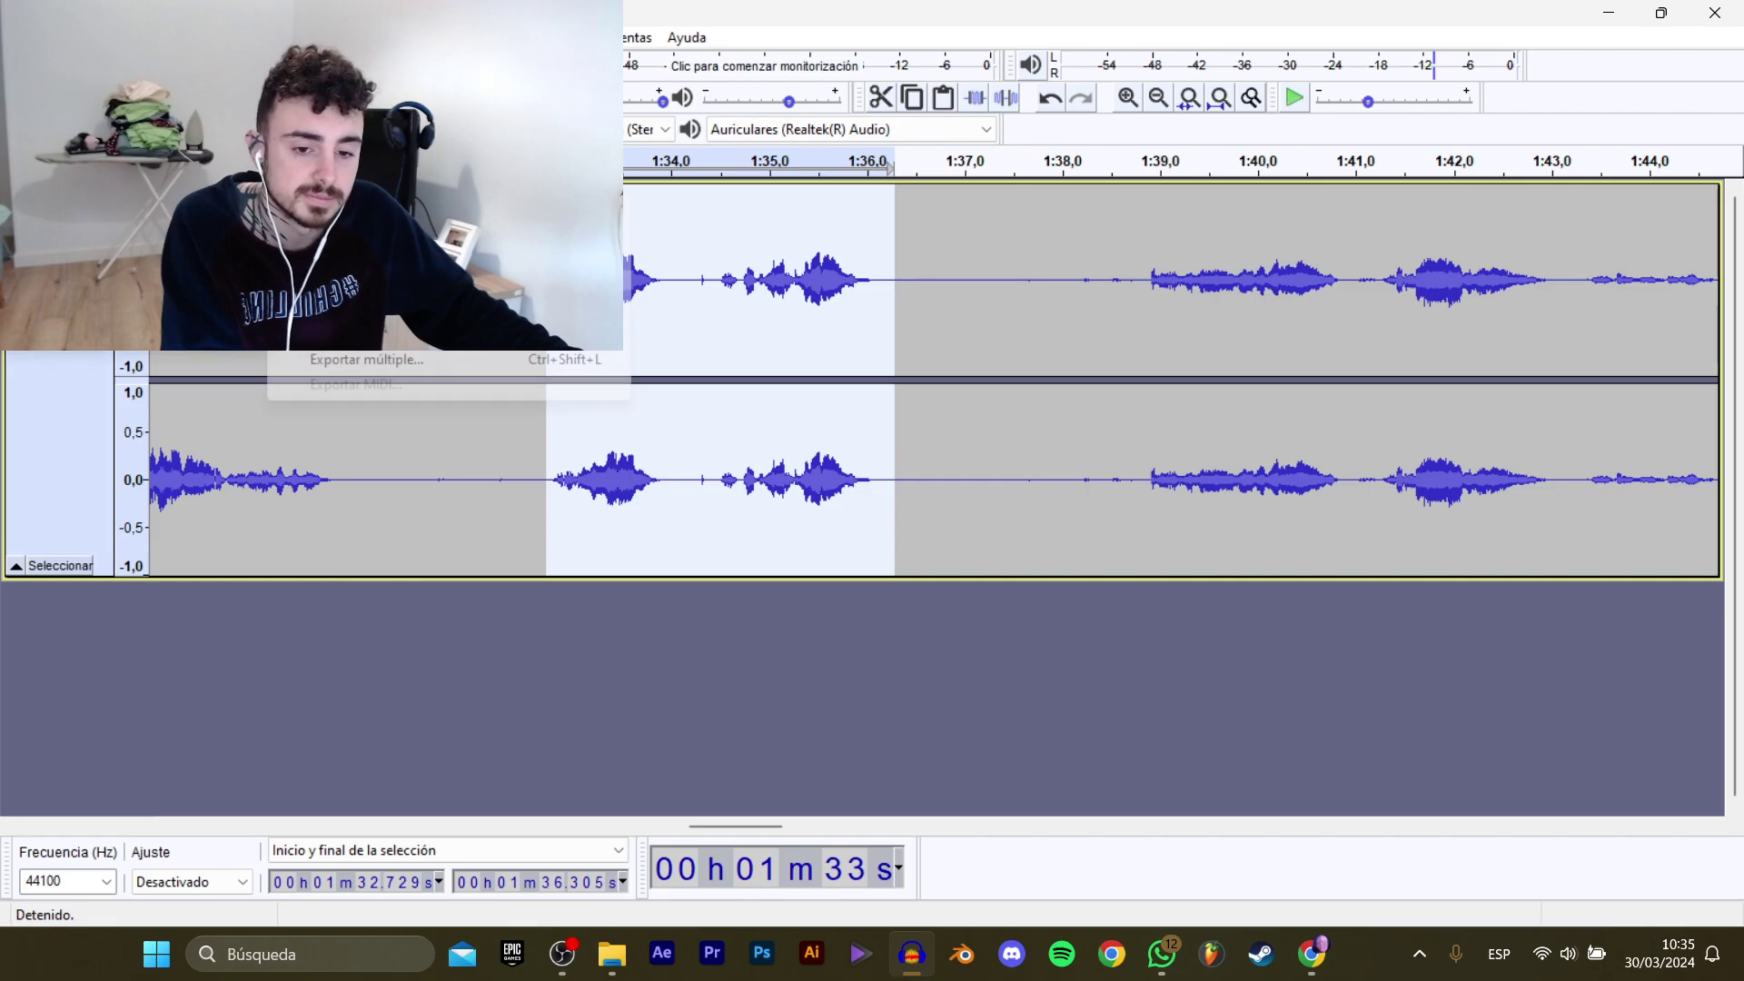
pyautogui.click(418, 306)
pyautogui.click(543, 306)
pyautogui.click(723, 462)
pyautogui.write('9')
pyautogui.press('Return')
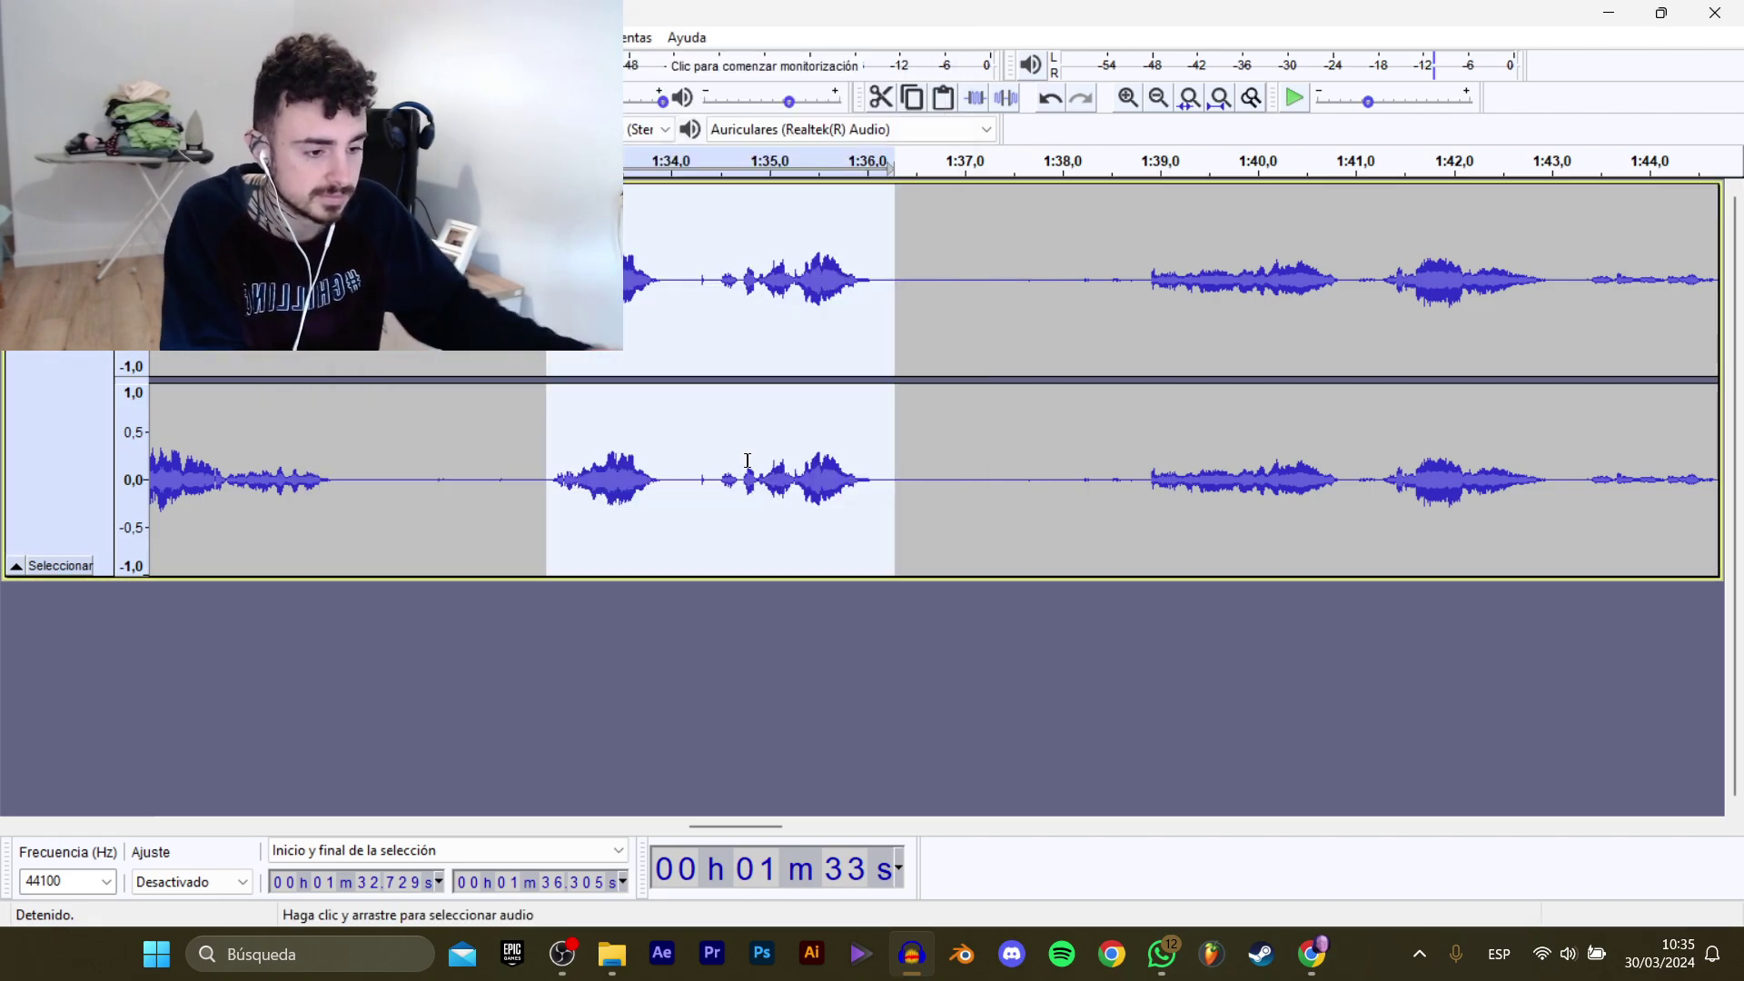
# Listen to the audio from about 1 min 38.9 s onward and select the line from about 1 min 45.7 s to 1 min 50.9 s.
pyautogui.click(1147, 292)
pyautogui.press('space')
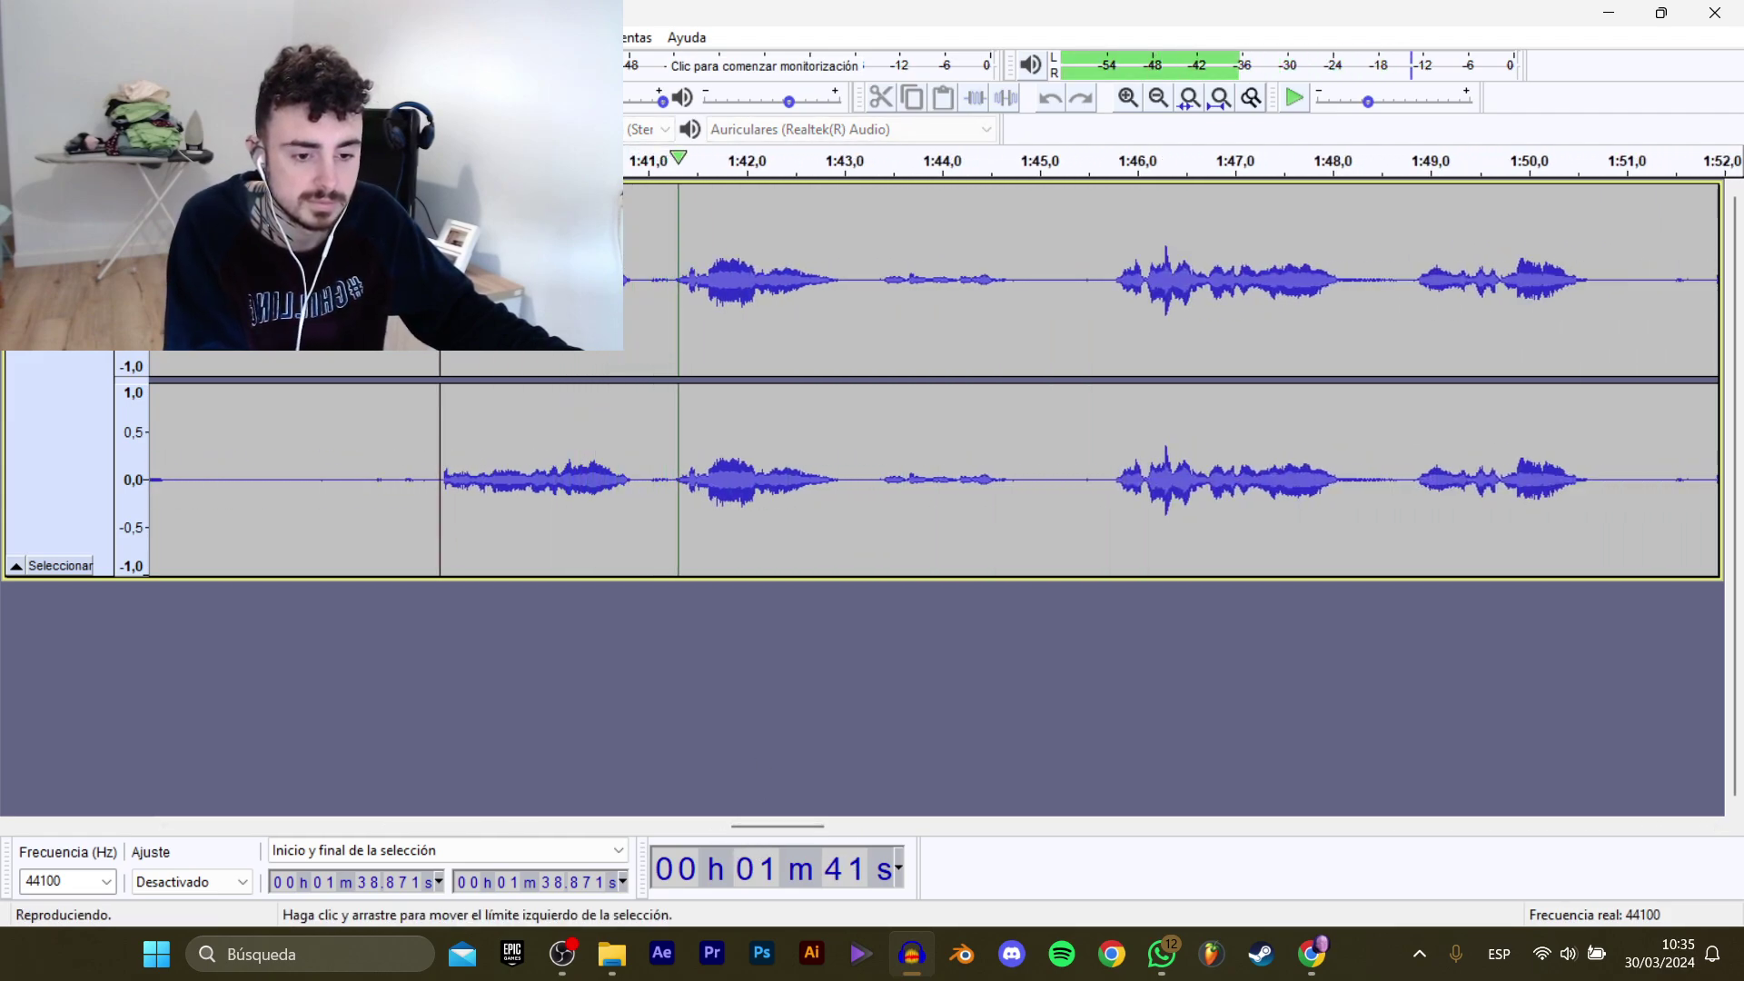
pyautogui.moveTo(440, 335); pyautogui.dragTo(849, 332)
pyautogui.press('space')
pyautogui.click(1110, 289)
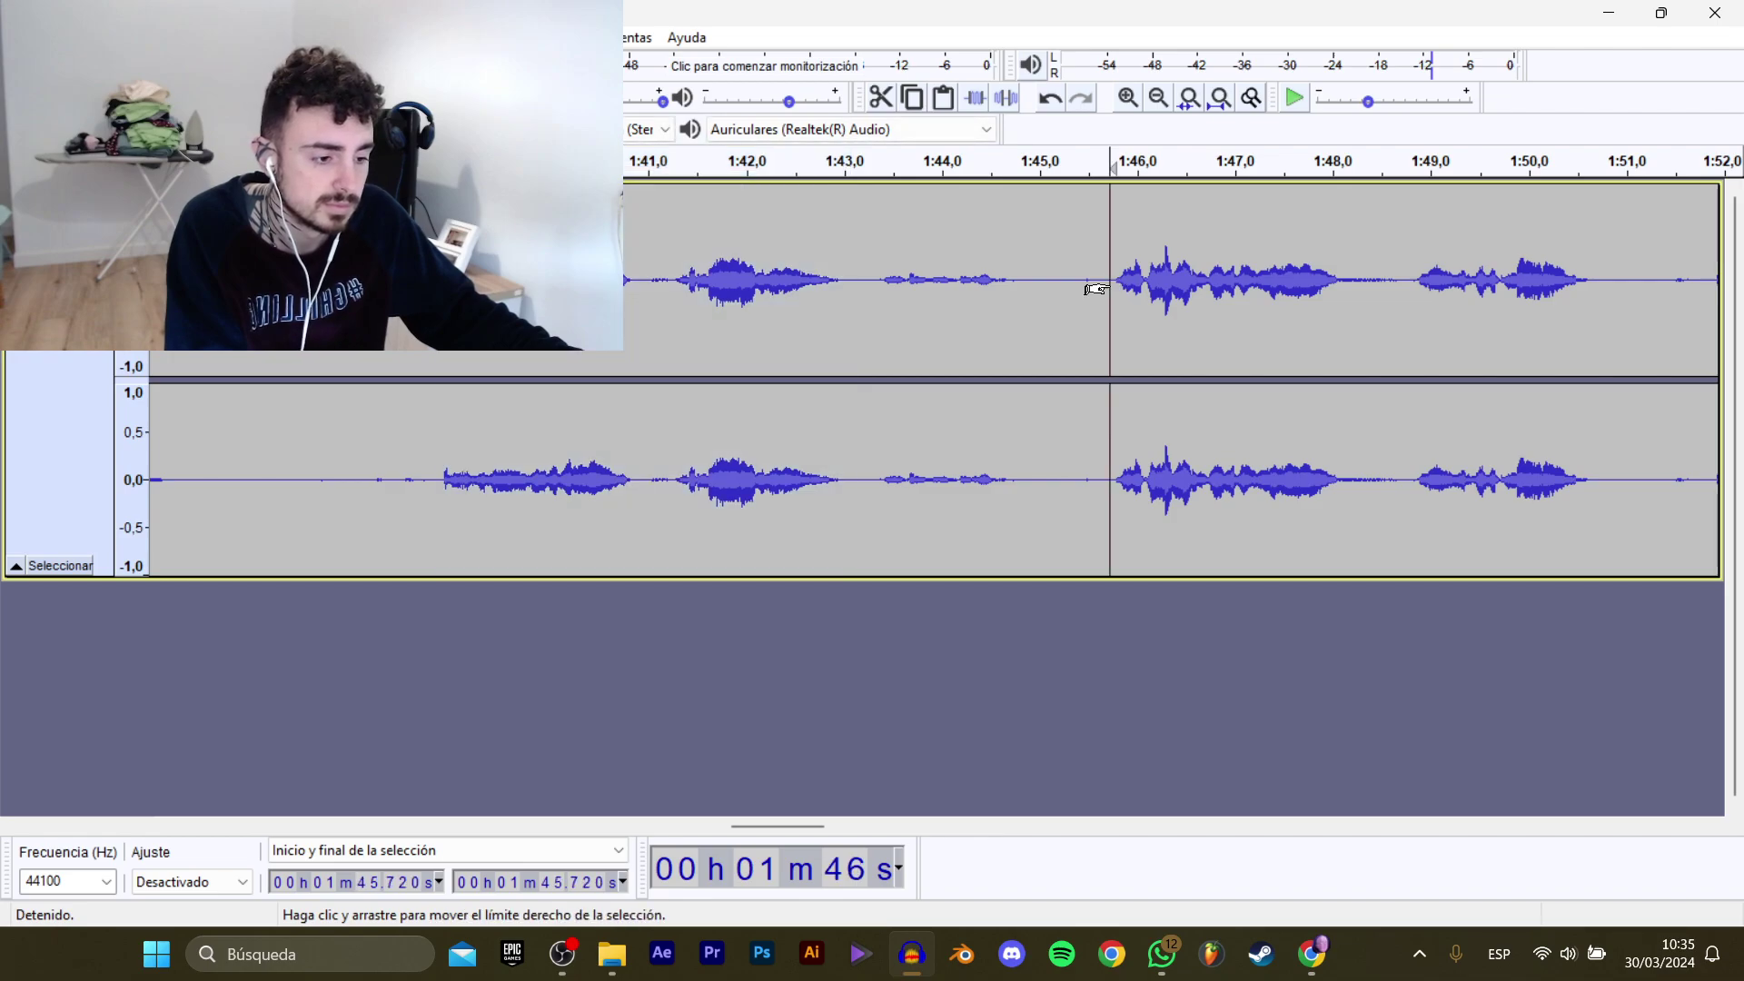
pyautogui.press('space')
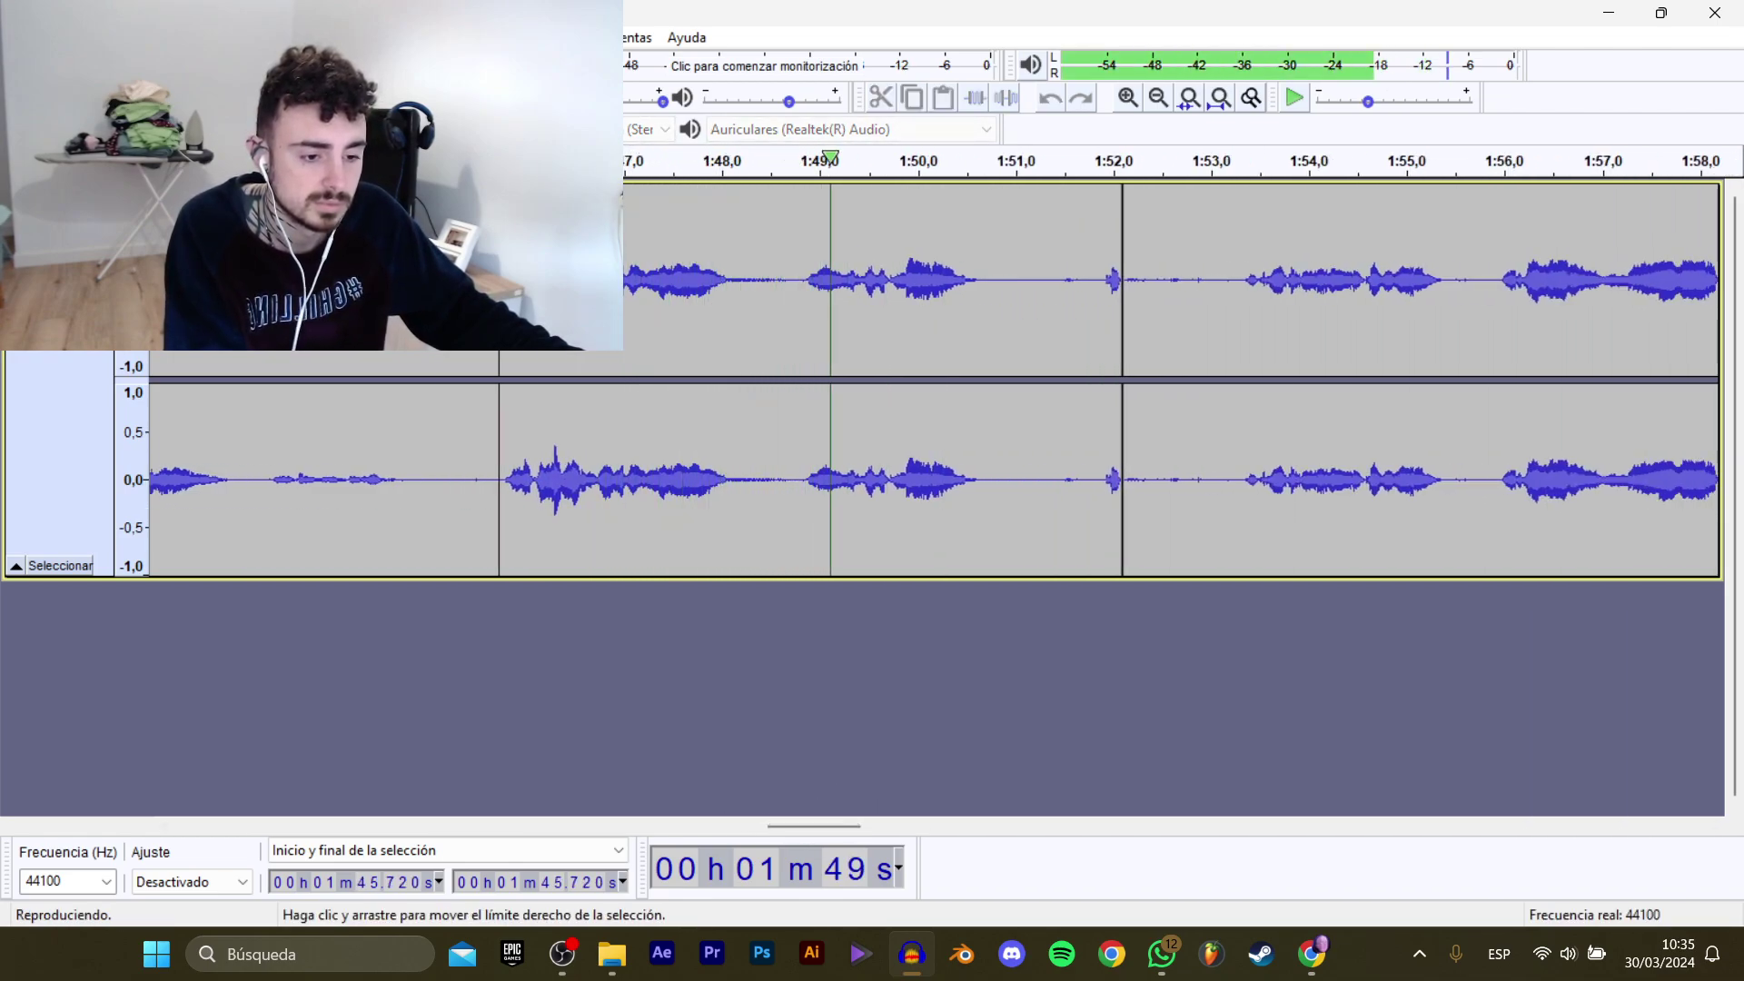
pyautogui.moveTo(499, 308); pyautogui.dragTo(999, 341)
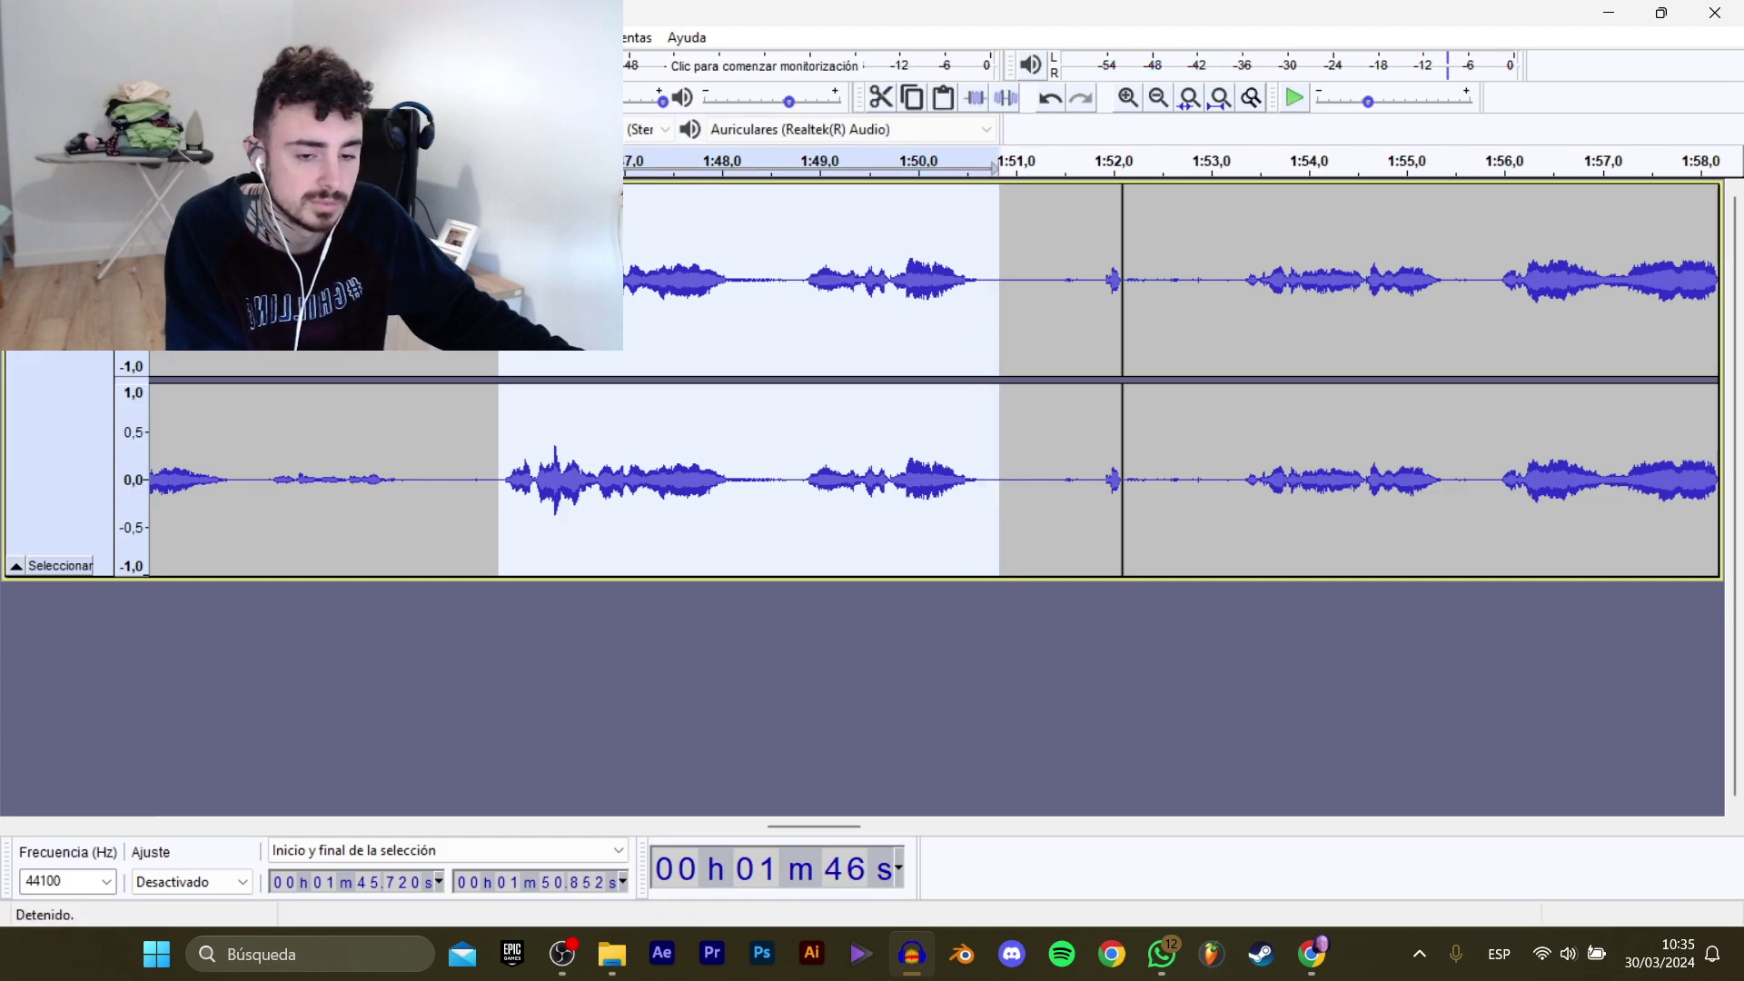
# Export the 1 min 45.7 s to 1 min 50.9 s selection as the WAV file D_Bola_AbrirTienda_10.
pyautogui.moveTo(91, 210)
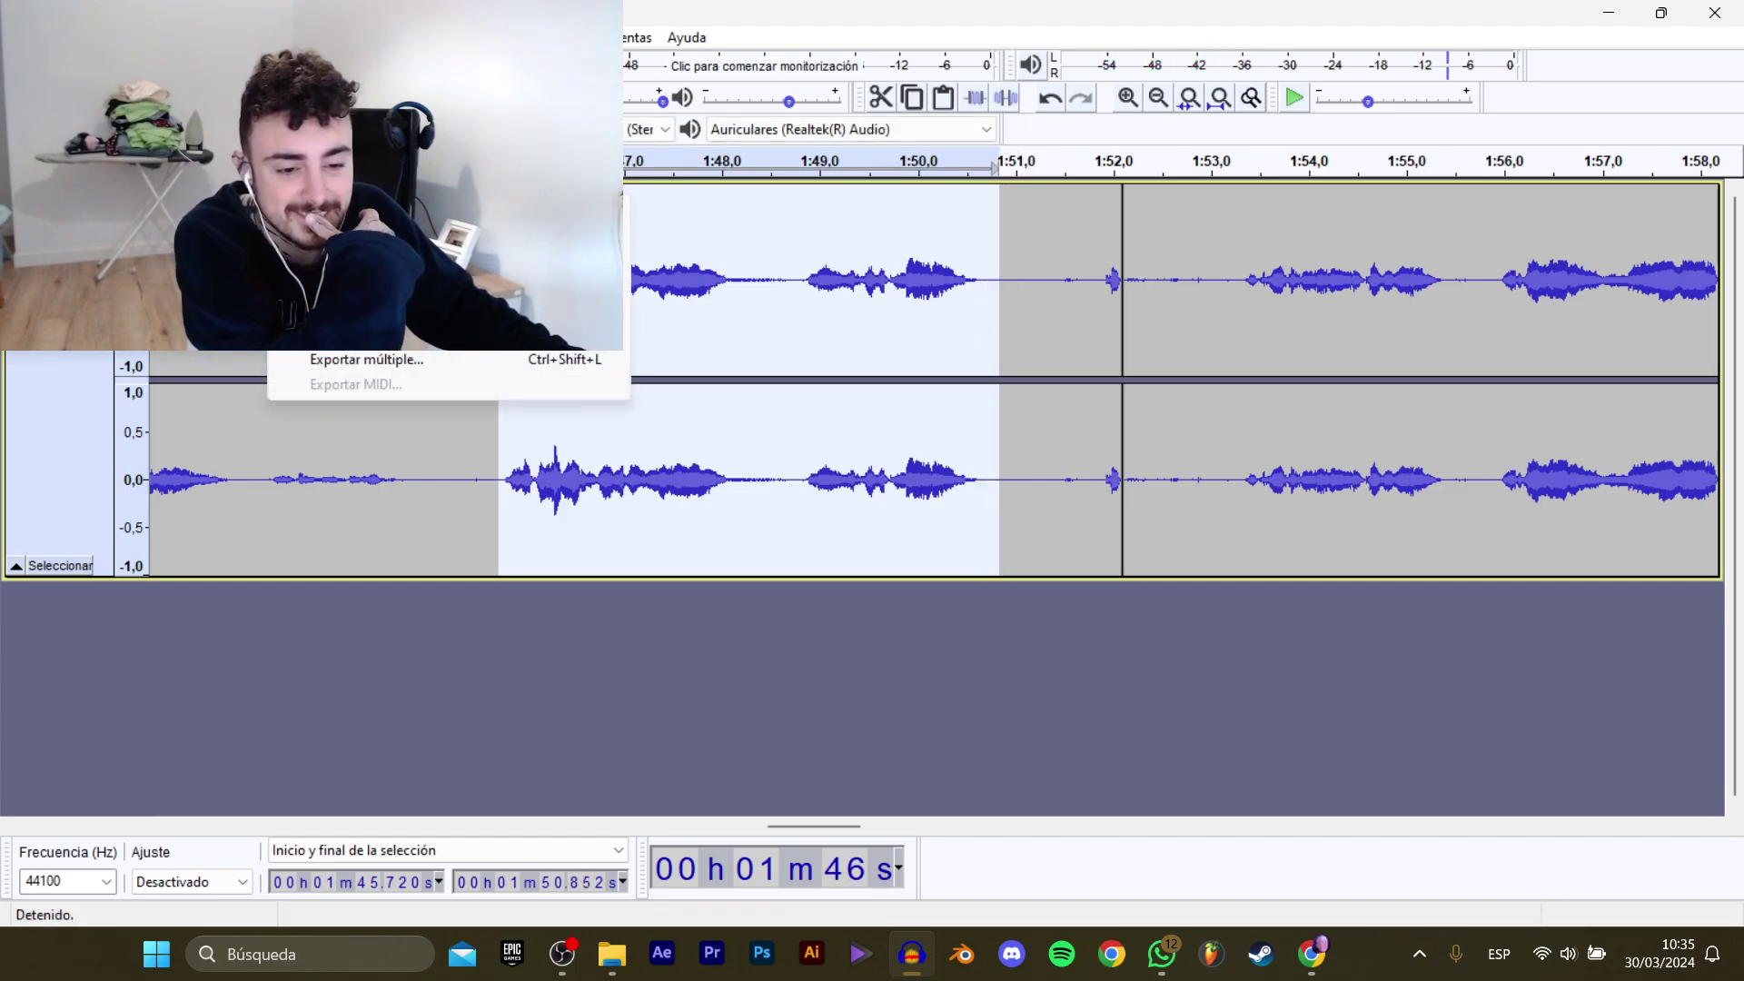
pyautogui.click(391, 310)
pyautogui.click(545, 327)
pyautogui.click(686, 463)
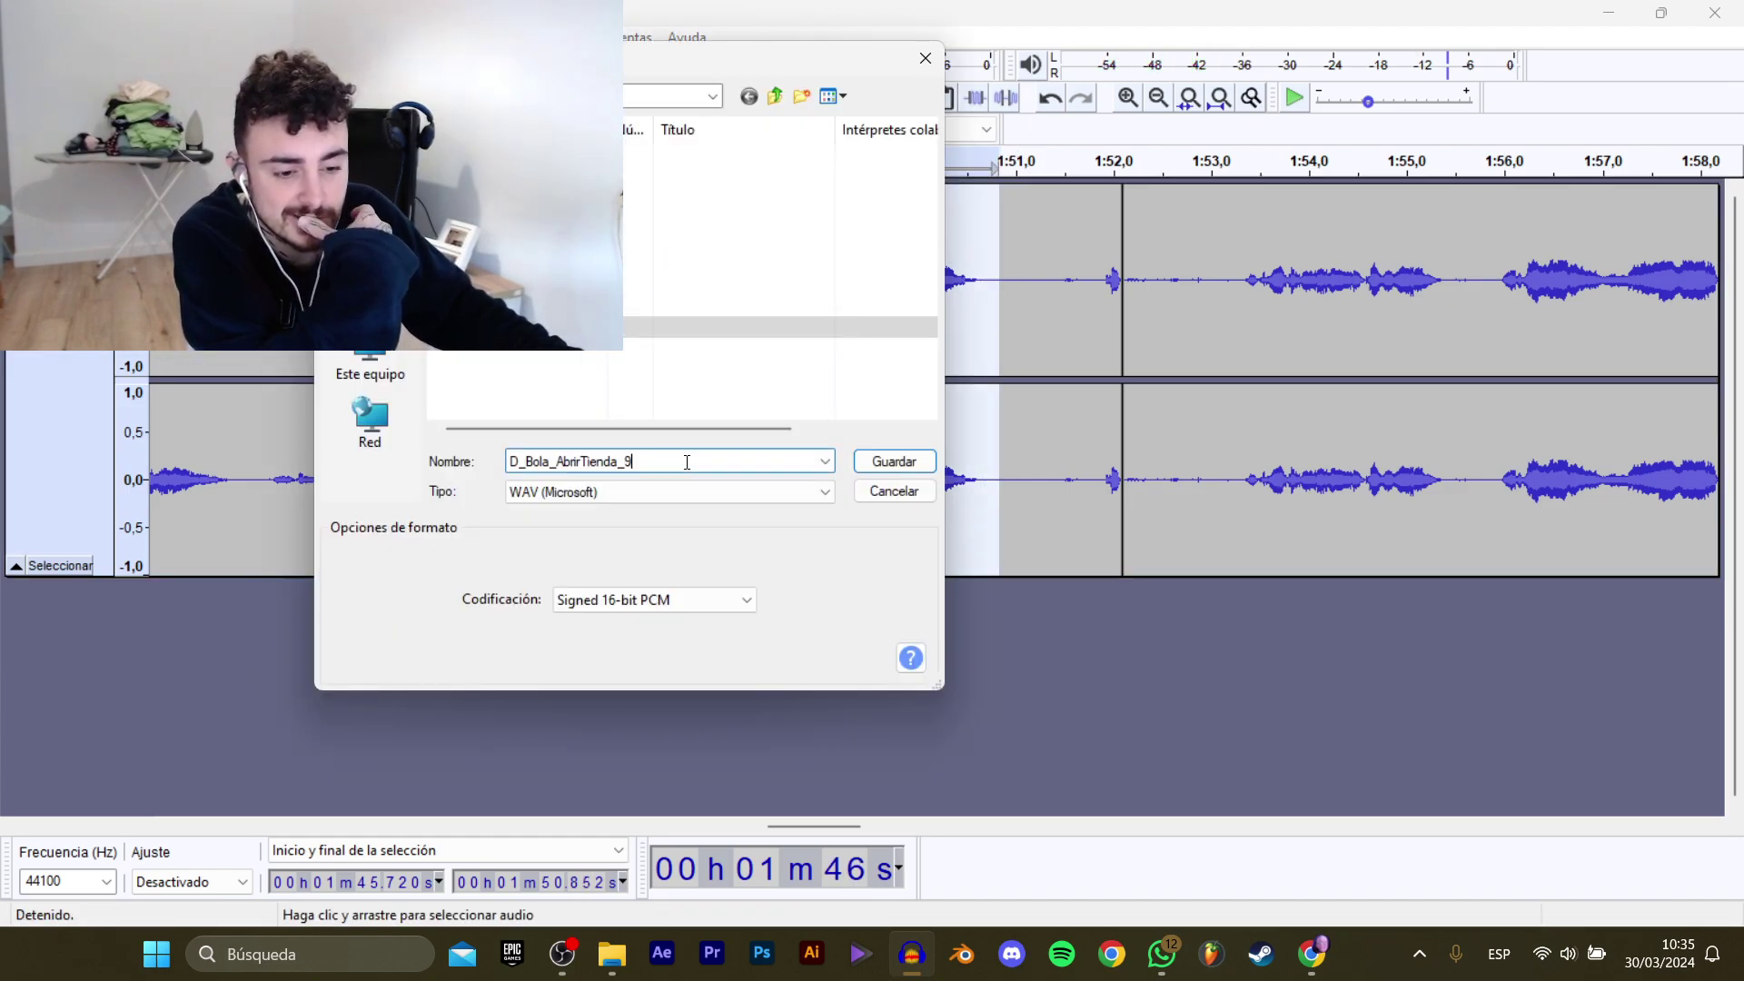
pyautogui.press('BackSpace')
pyautogui.write('10')
pyautogui.press('Return')
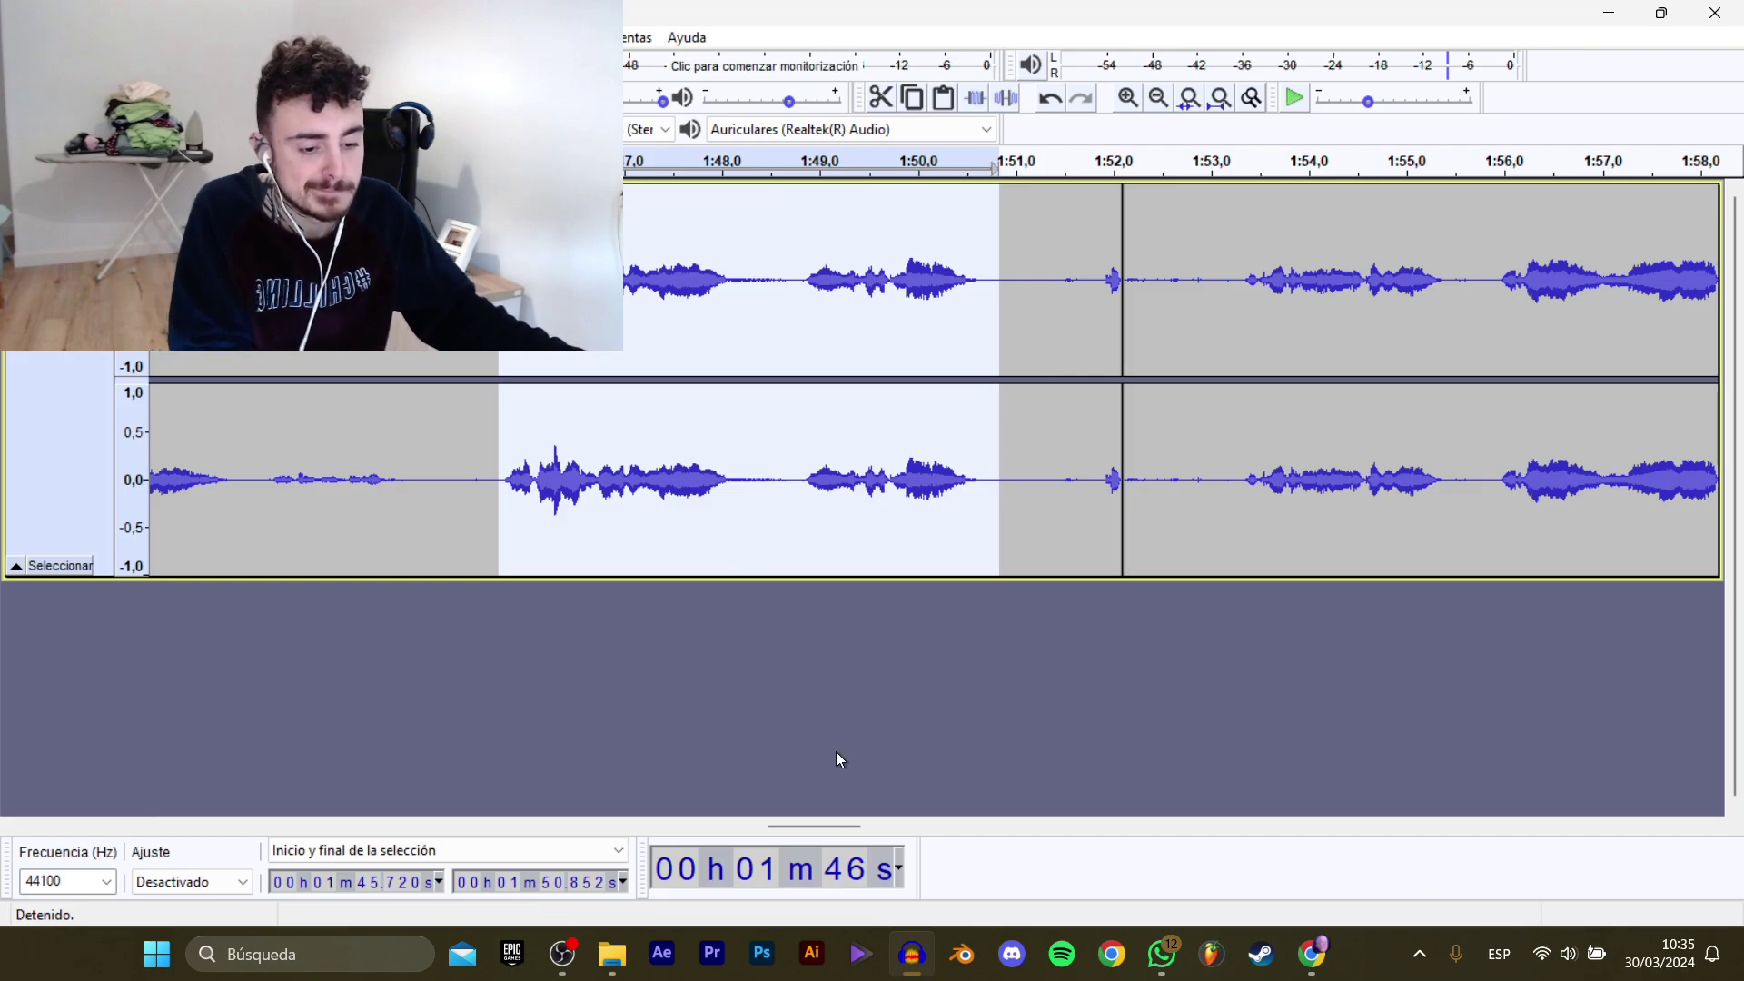
# Listen to the next take and select the line from about 1 min 53.3 s to 2 min 2.5 s.
pyautogui.moveTo(830, 827); pyautogui.dragTo(870, 824)
pyautogui.click(592, 477)
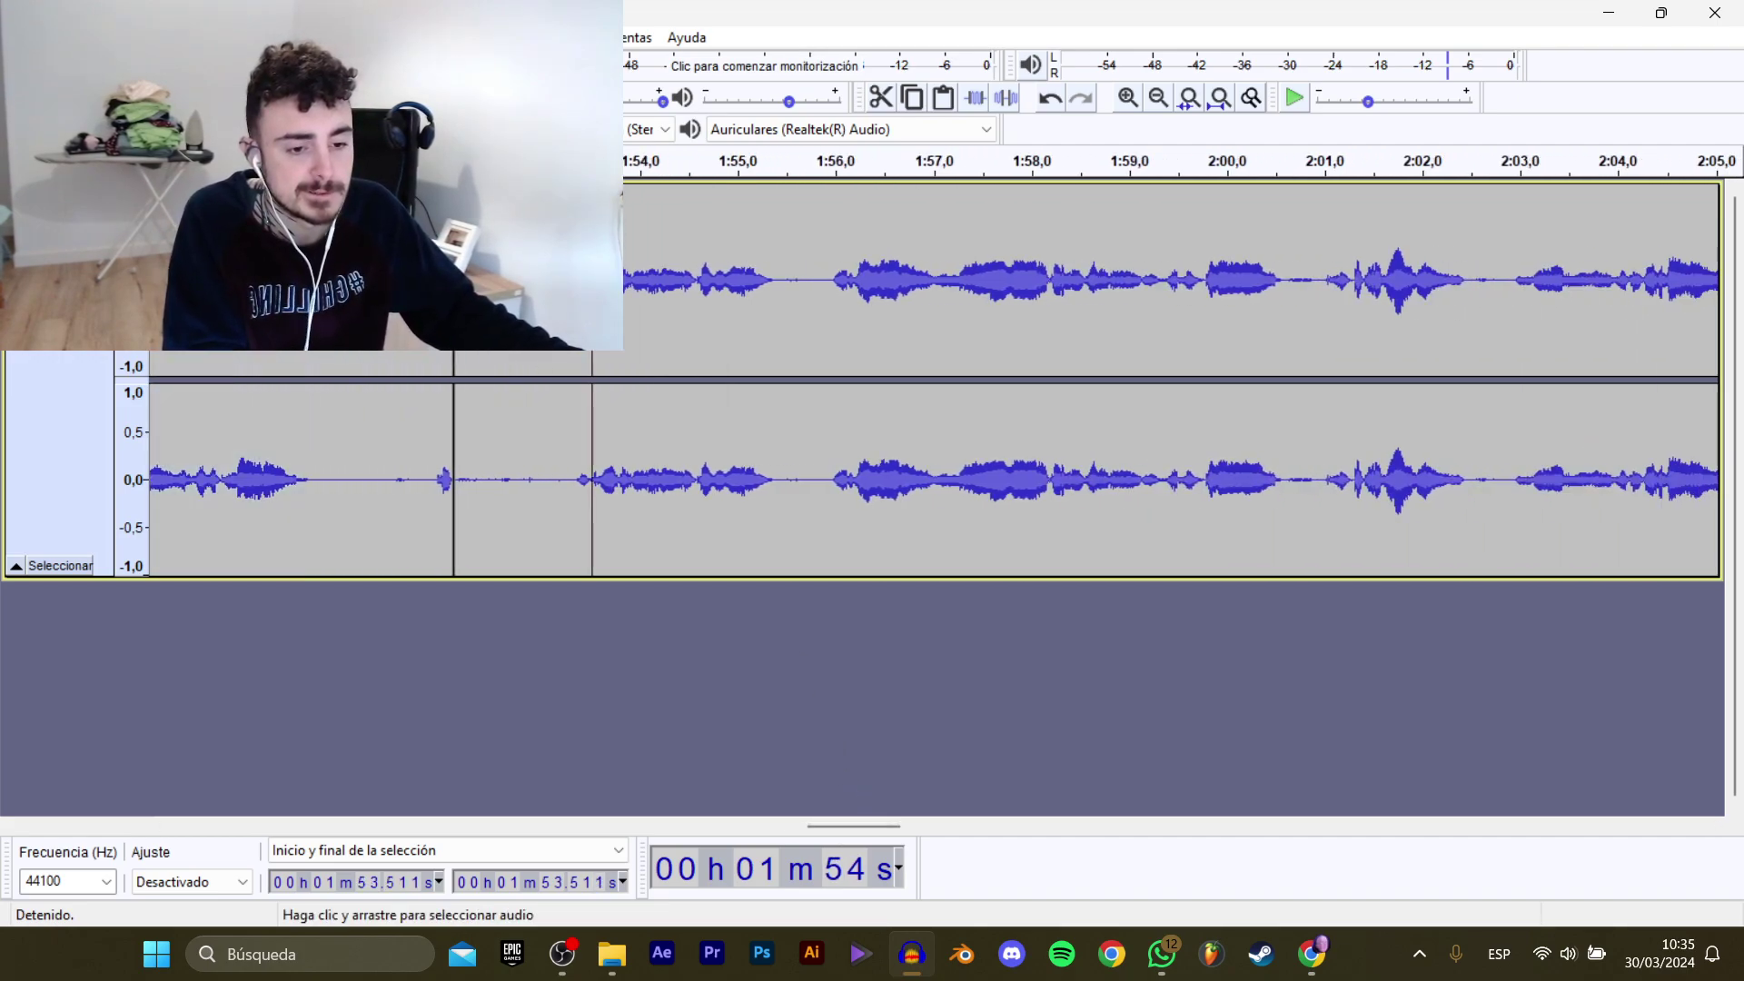
pyautogui.press('space')
pyautogui.moveTo(842, 824); pyautogui.dragTo(850, 824)
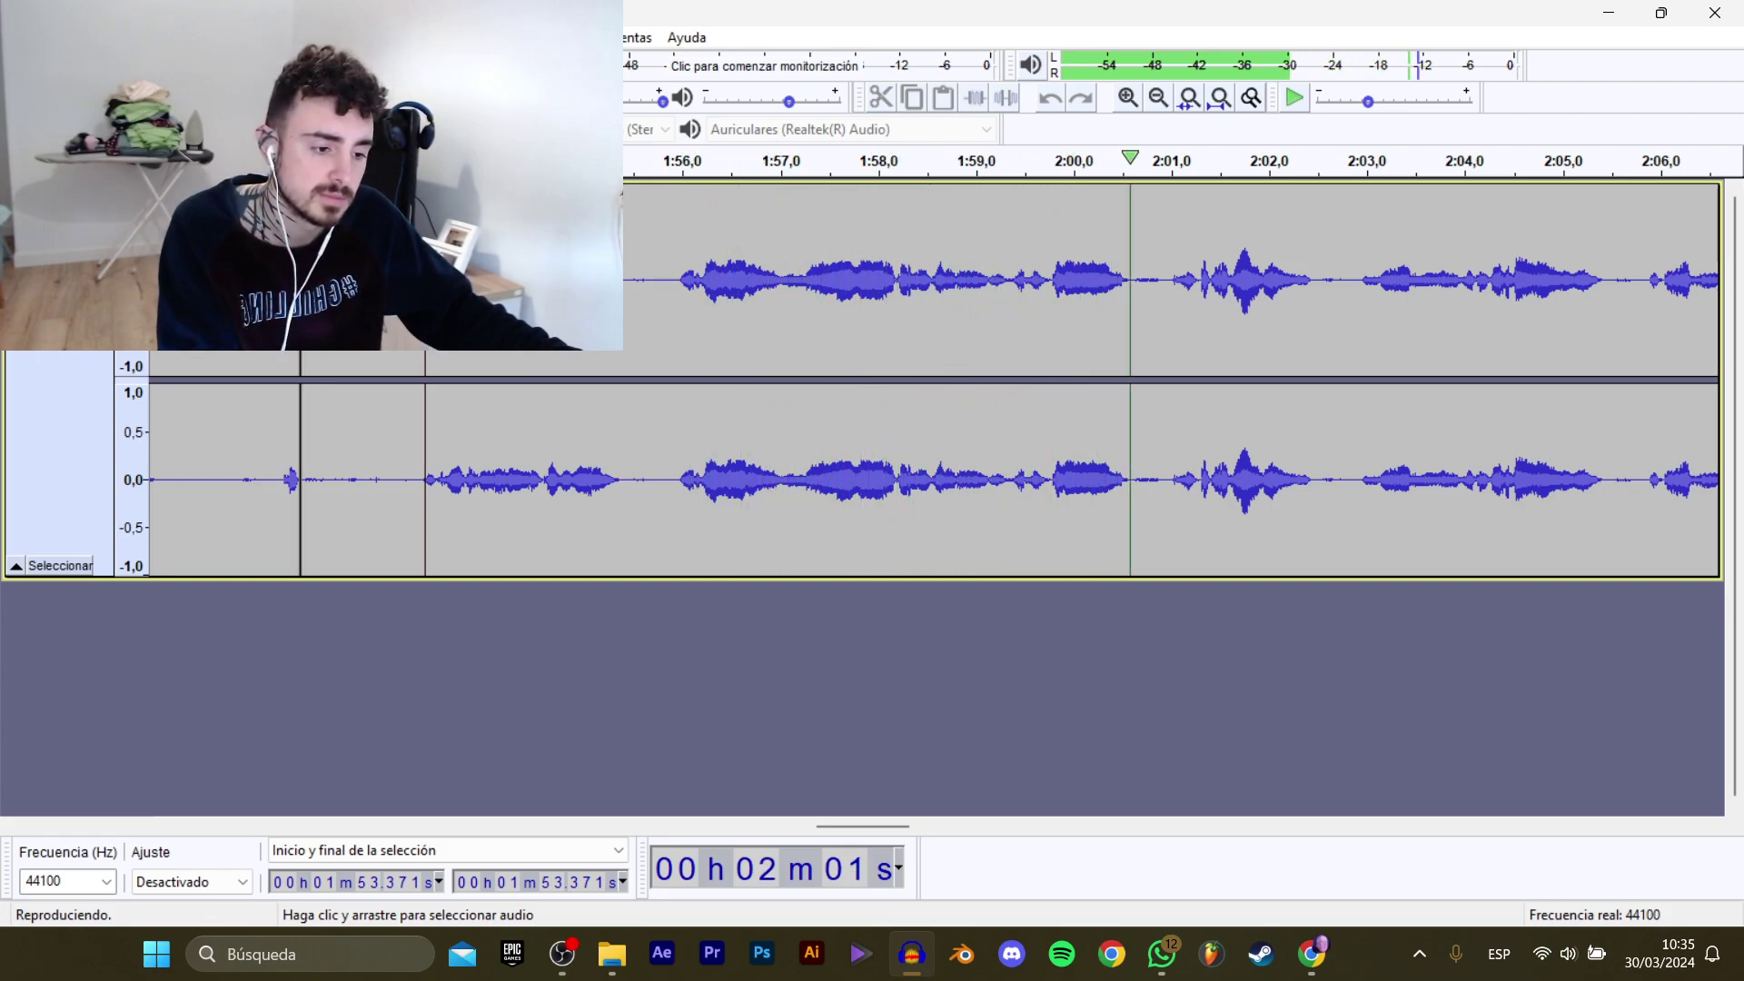
pyautogui.moveTo(420, 345); pyautogui.dragTo(1319, 345)
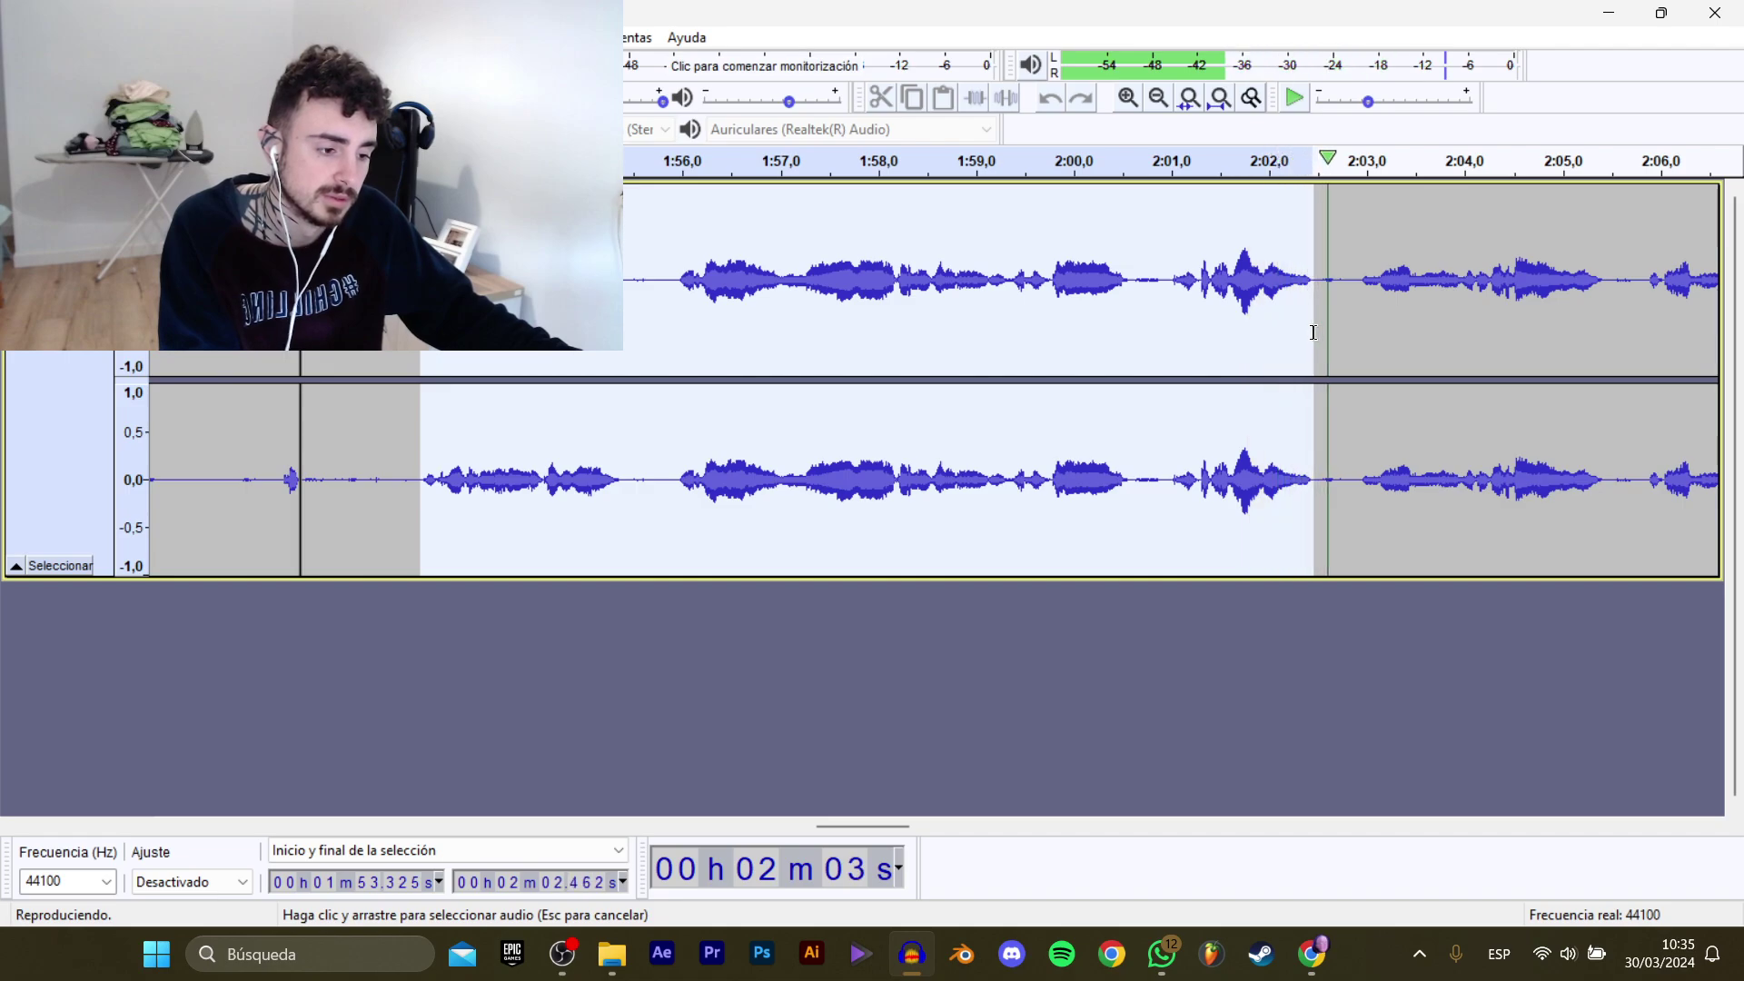
pyautogui.press('space')
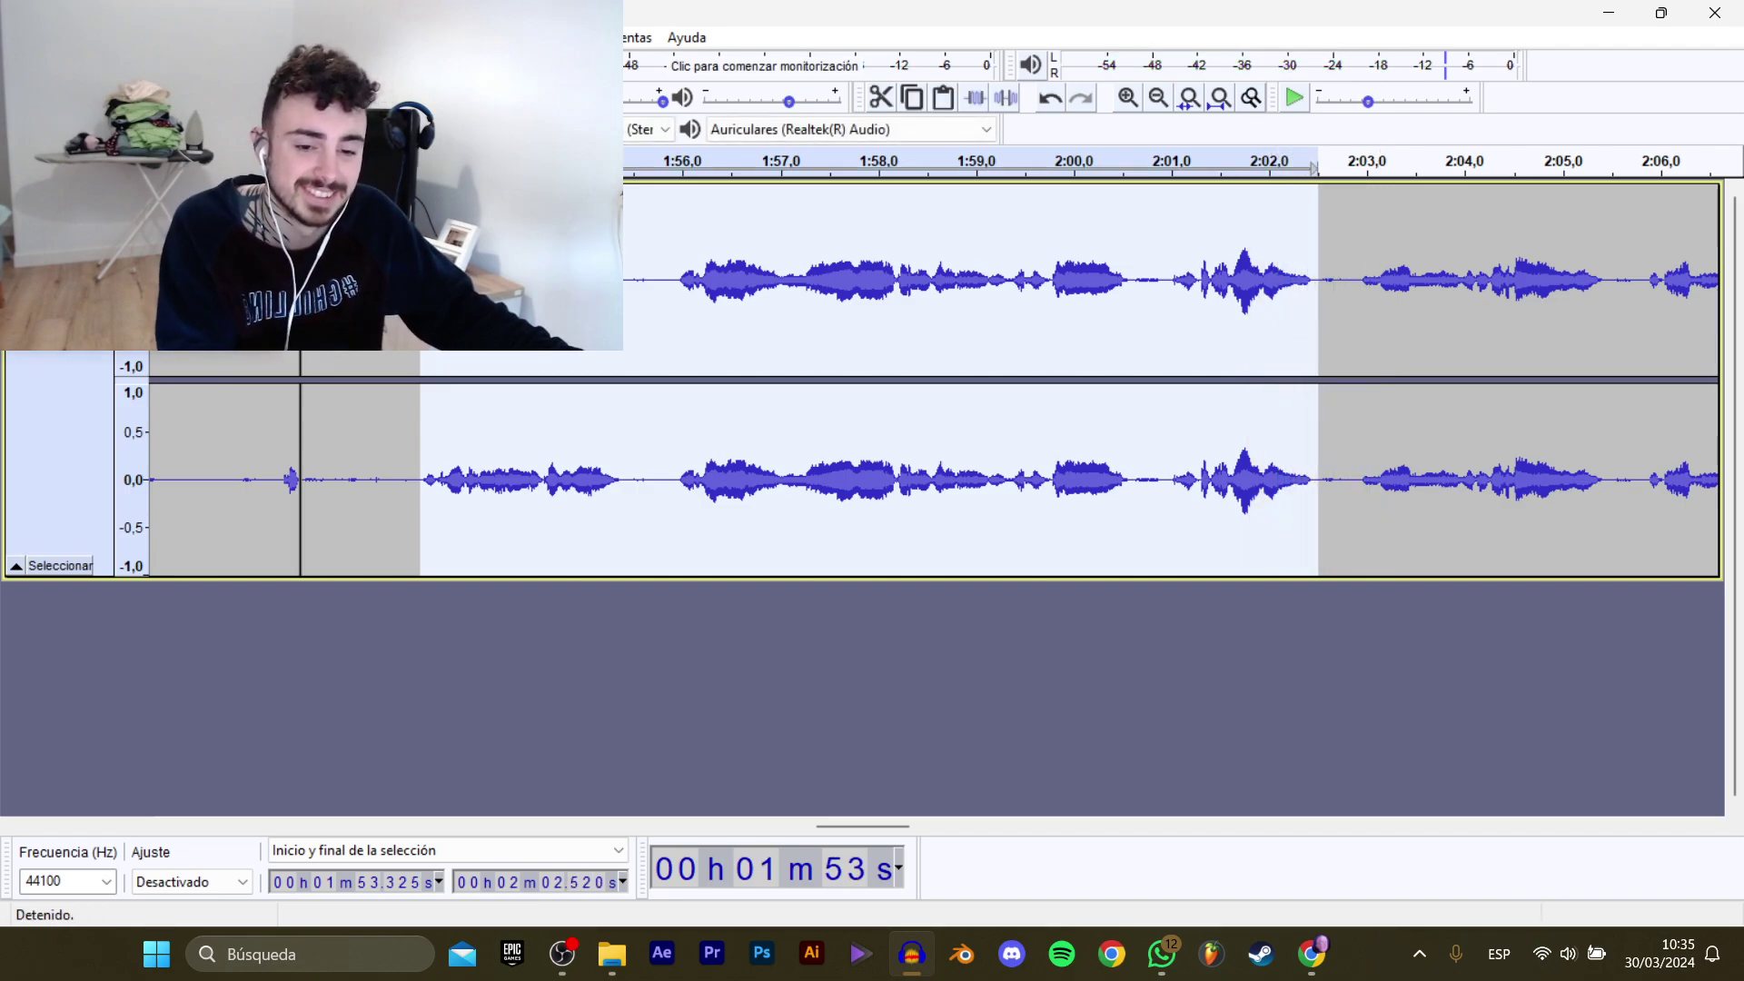
# Export the 1 min 53.3 s to 2 min 2.5 s selection as the WAV file D_Bola_AbrirTienda_11.
pyautogui.moveTo(109, 209)
pyautogui.click(454, 309)
pyautogui.click(552, 351)
pyautogui.click(721, 467)
pyautogui.click(722, 467)
pyautogui.press('BackSpace')
pyautogui.write('11')
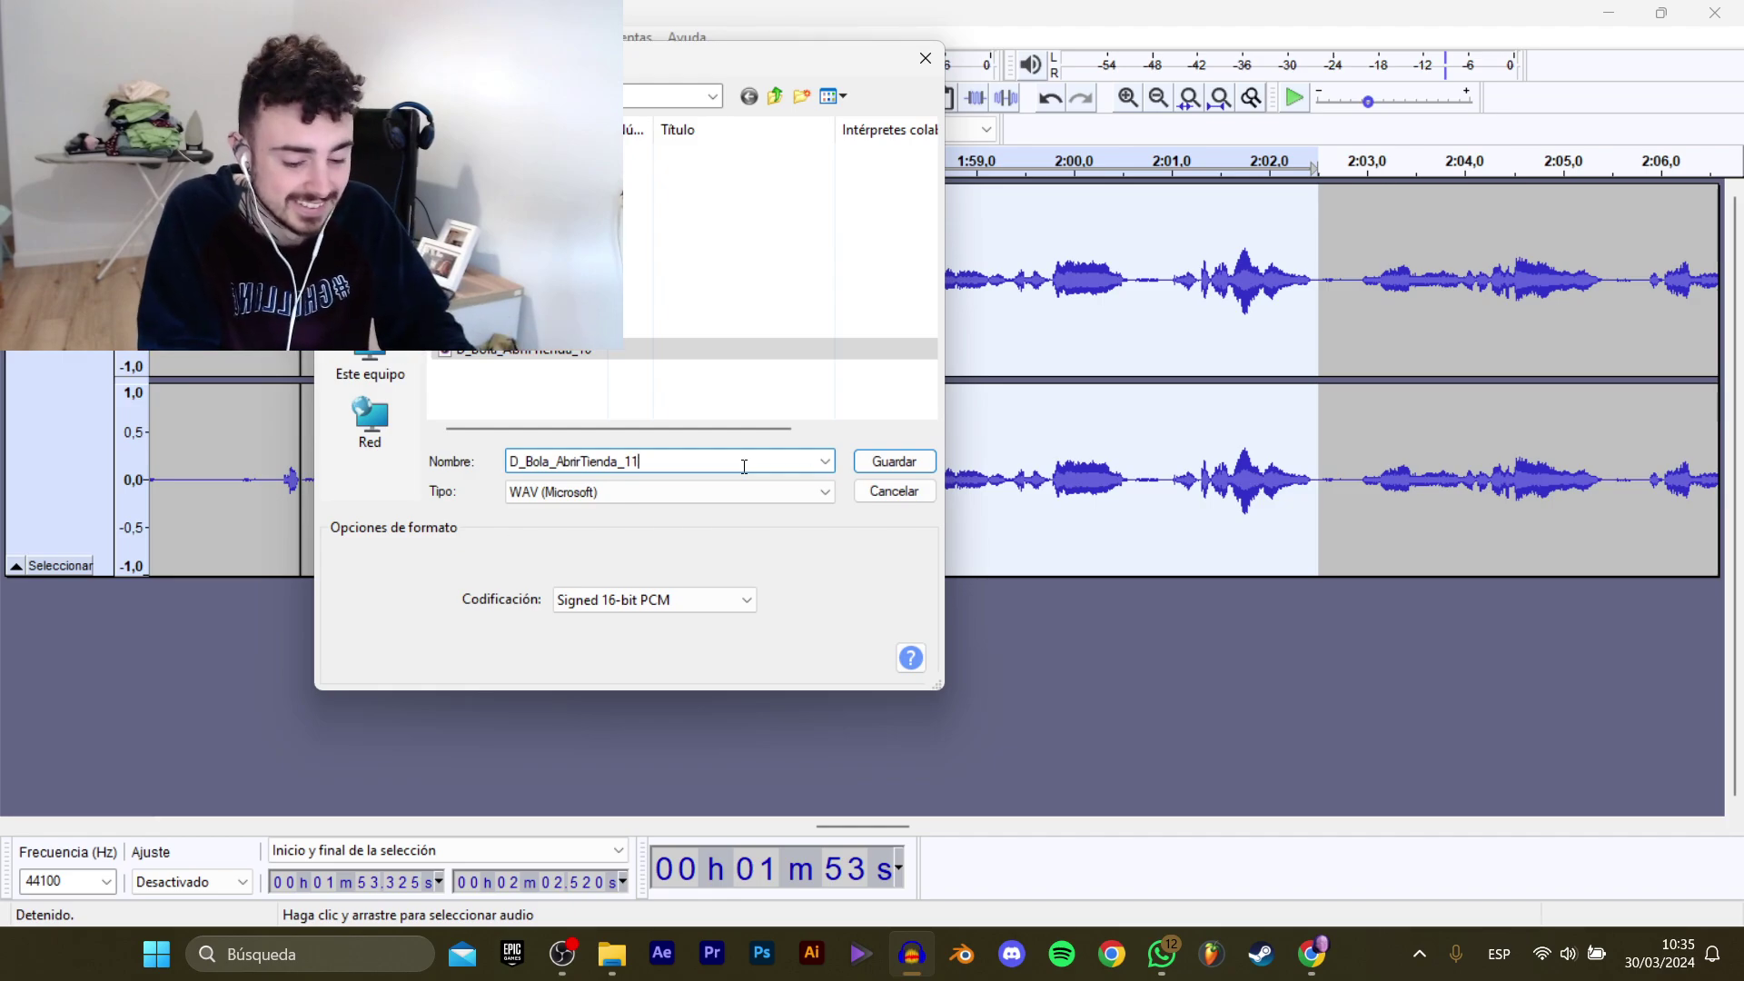
pyautogui.press('Return')
# Listen to the audio from about 2 min 2.9 s onward and select the passage from about 2 min 15.7 s to 2 min 24.3 s.
pyautogui.moveTo(865, 830); pyautogui.dragTo(923, 827)
pyautogui.click(384, 472)
pyautogui.press('space')
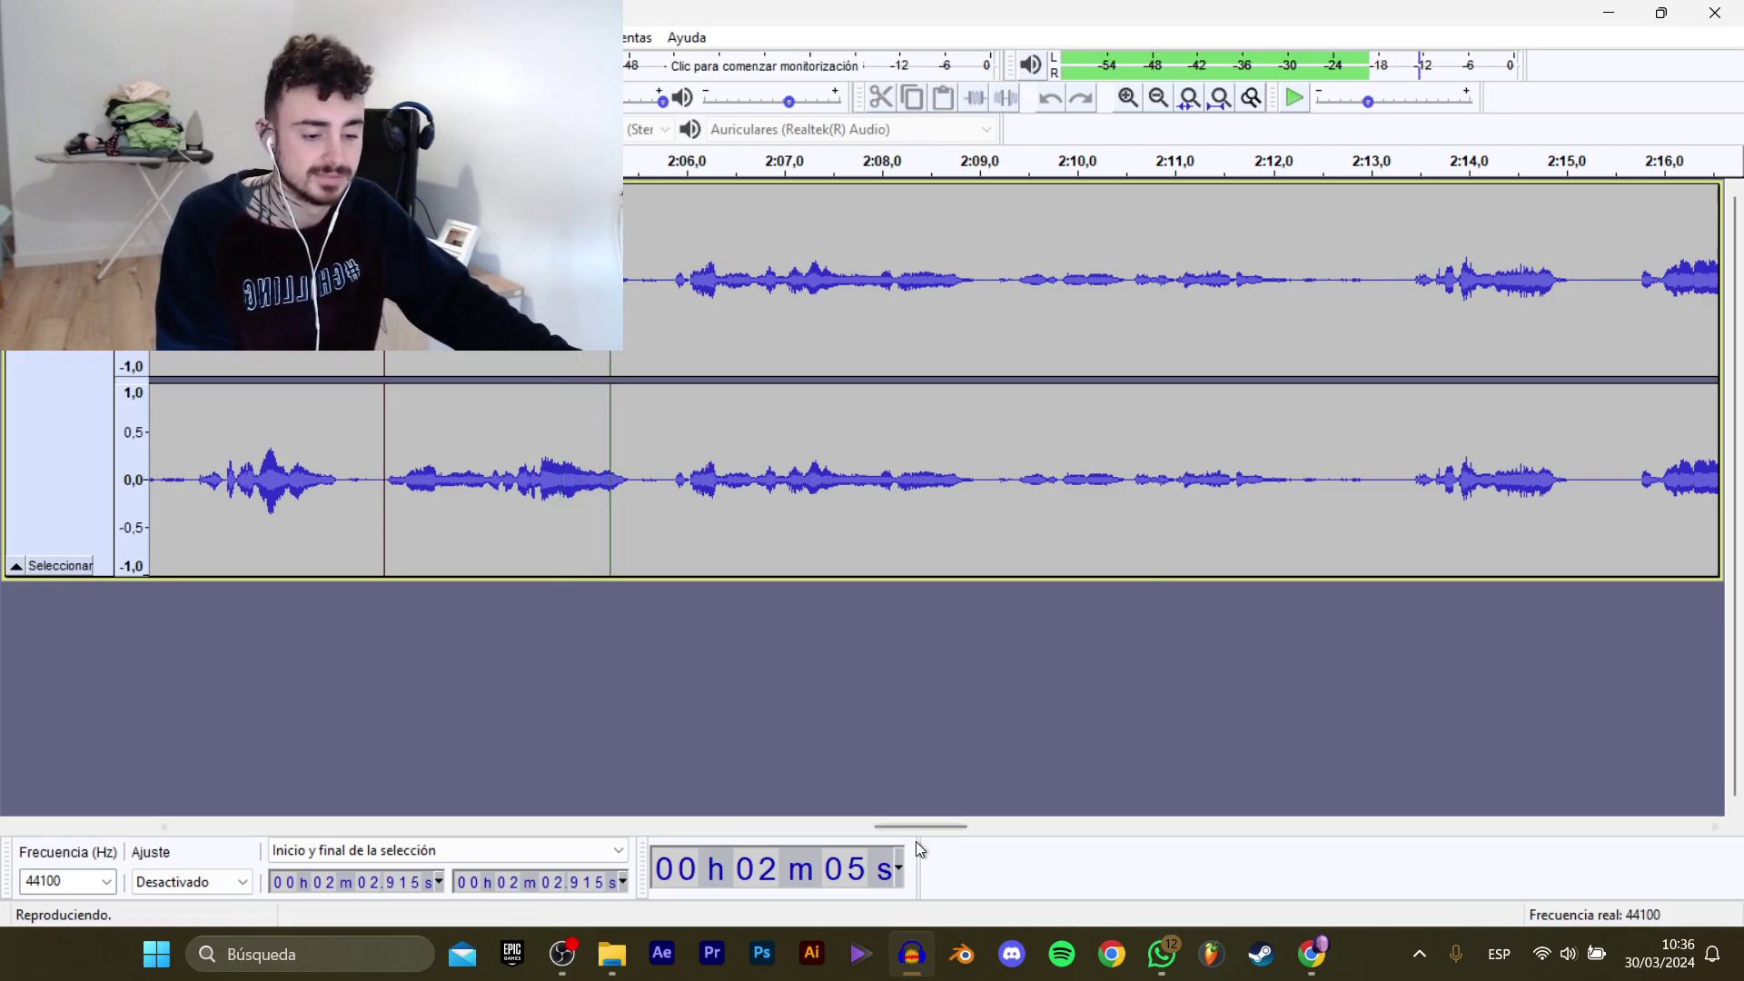
pyautogui.moveTo(925, 825); pyautogui.dragTo(961, 814)
pyautogui.press('space')
pyautogui.click(998, 554)
pyautogui.press('space')
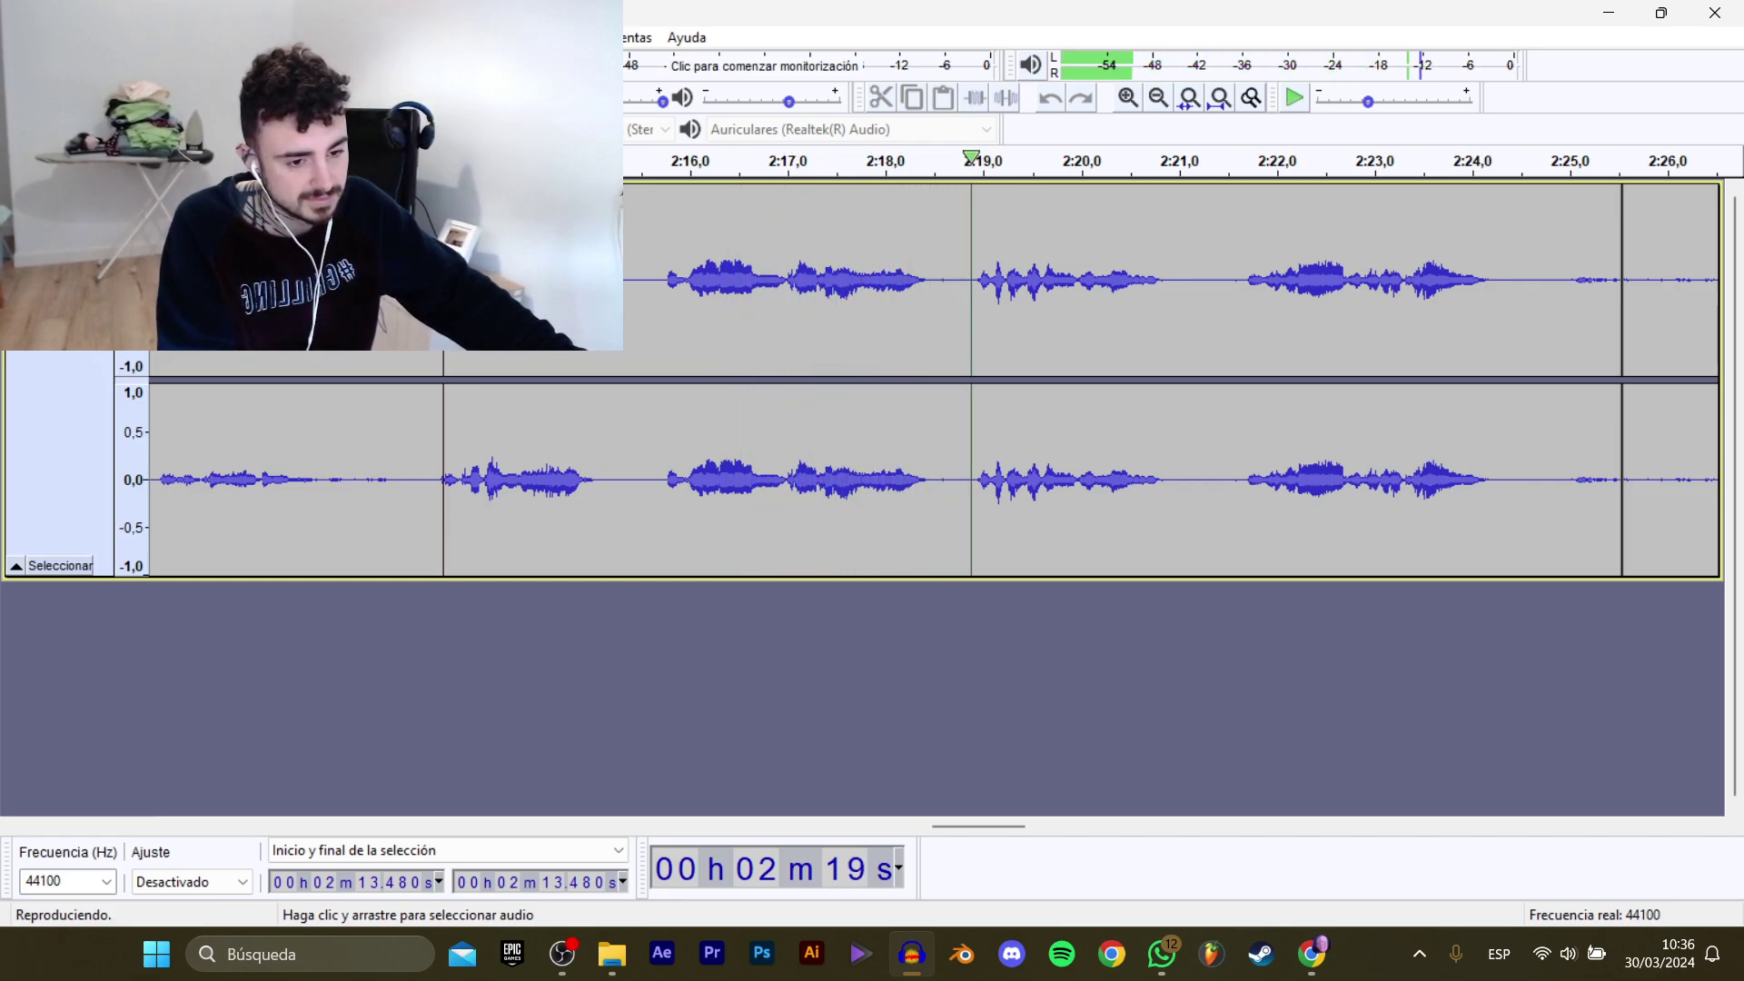
pyautogui.moveTo(660, 279); pyautogui.dragTo(1499, 320)
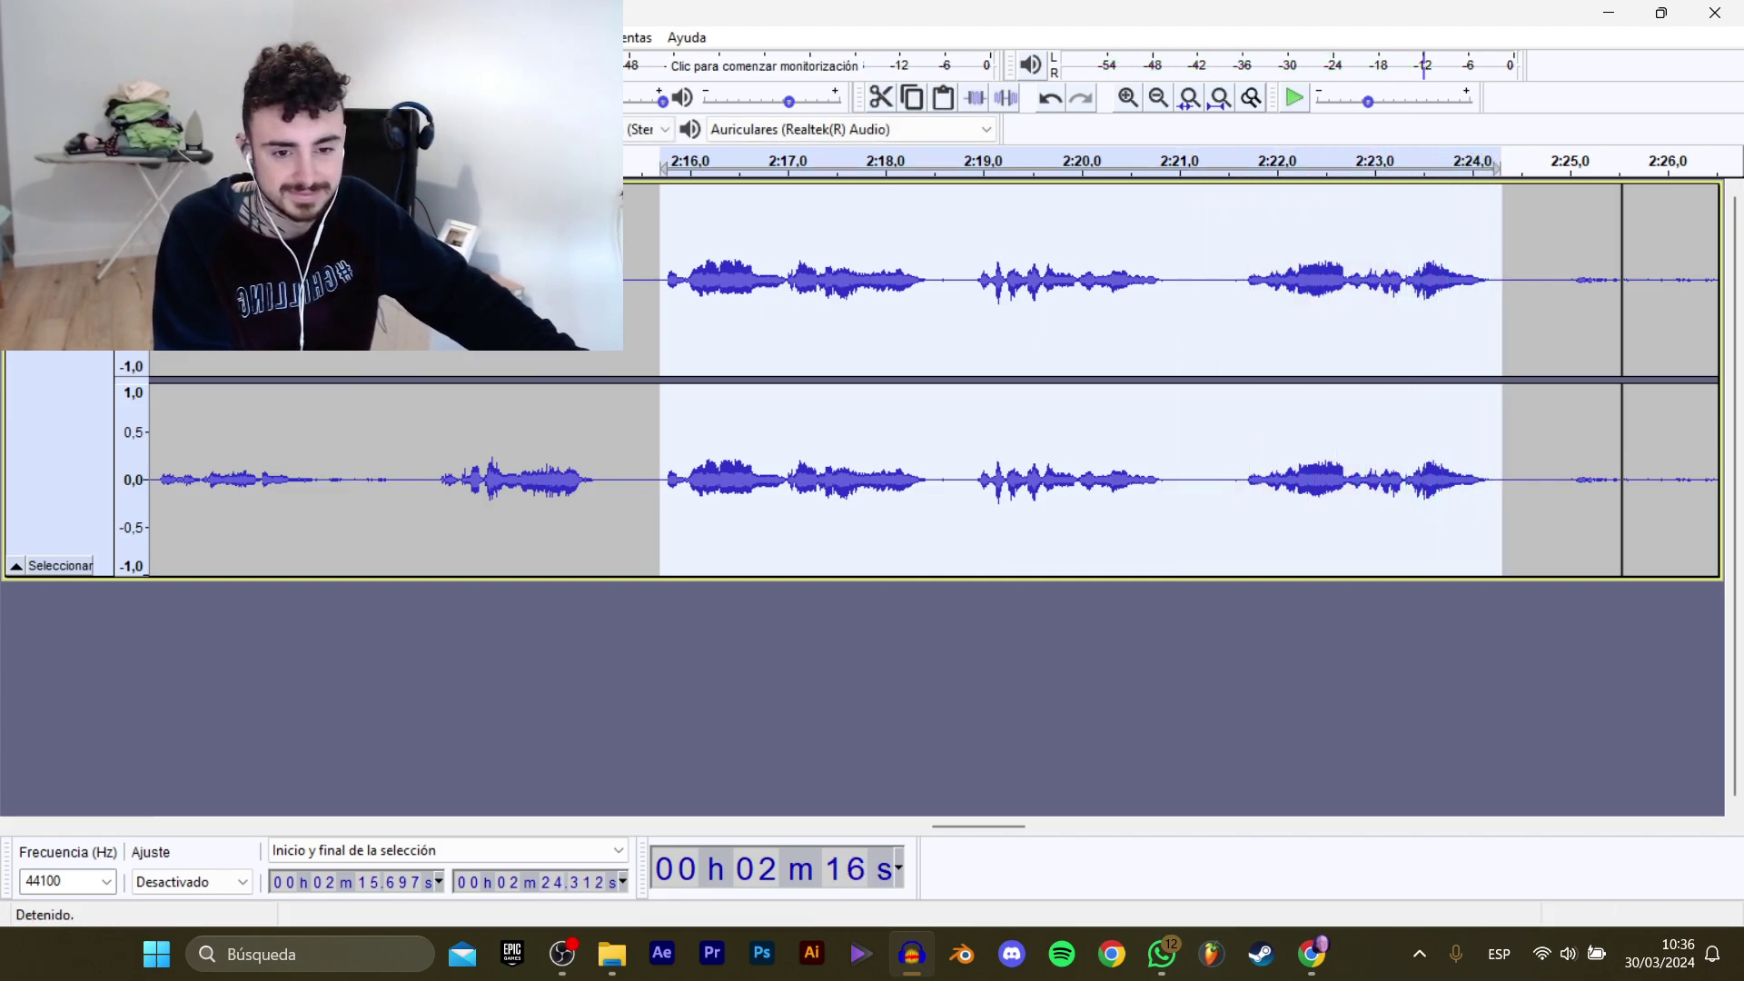
# Export the 2 min 15.7 s to 2 min 24.3 s selection as the WAV file D_Bola_AbrirTienda_12.
pyautogui.moveTo(81, 206)
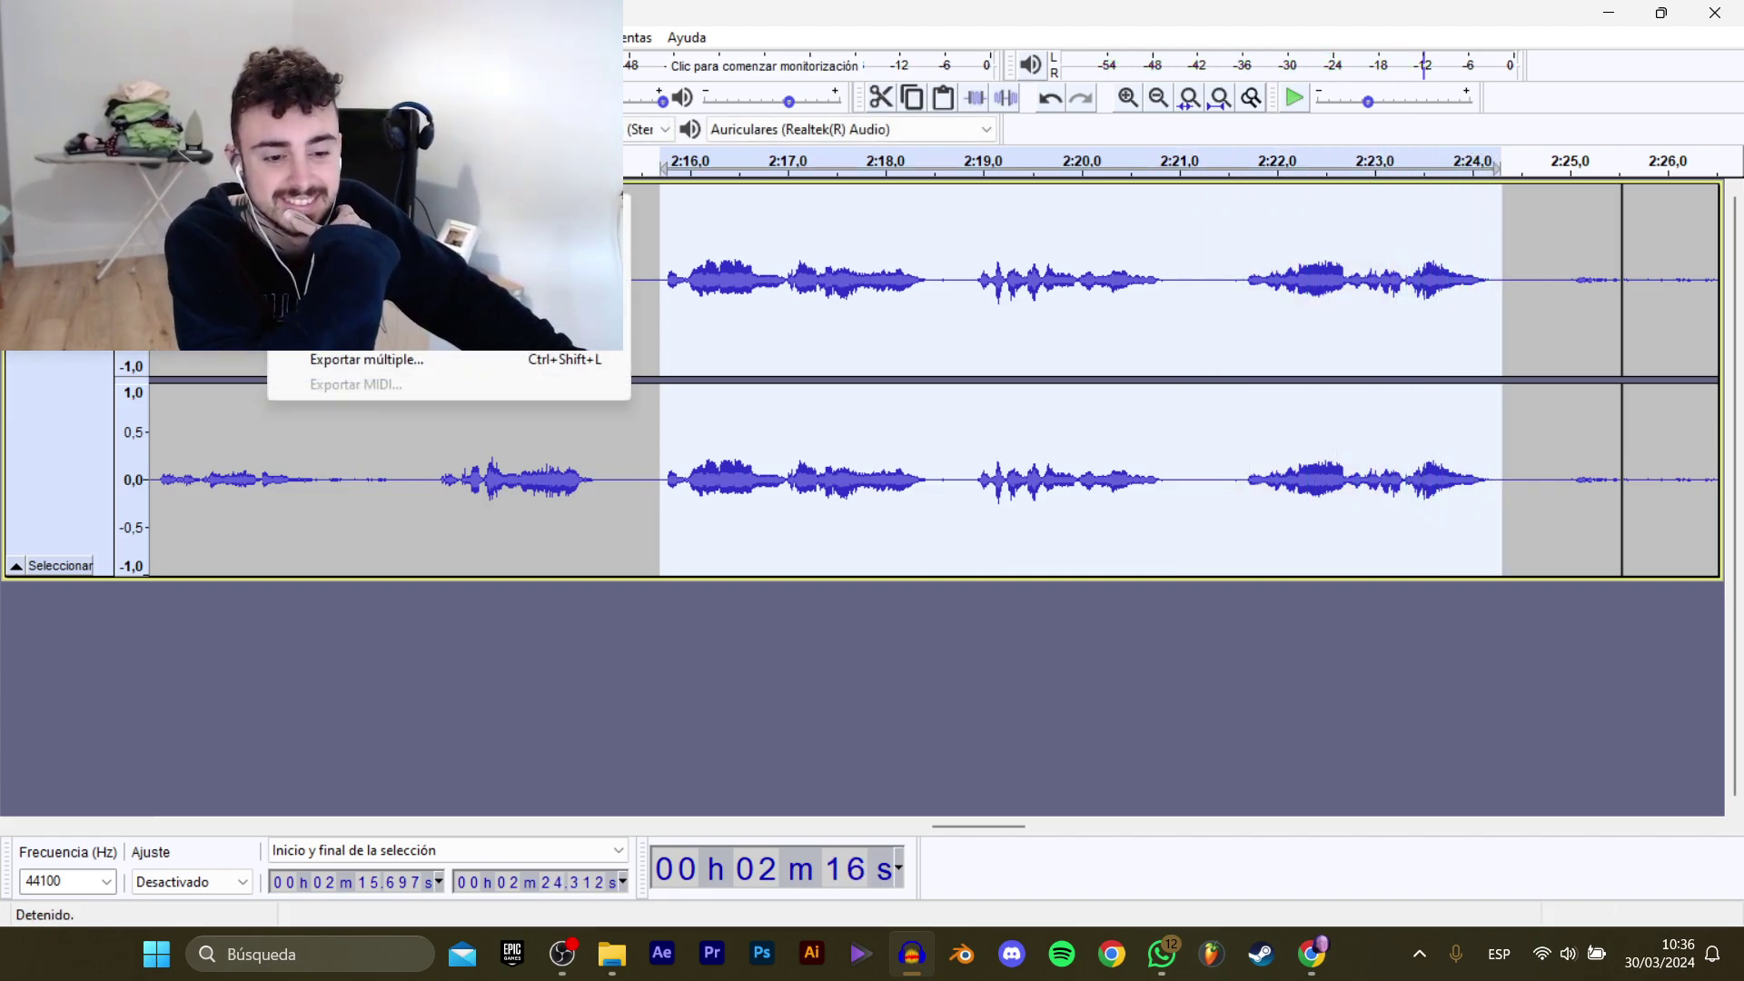
pyautogui.click(418, 310)
pyautogui.click(559, 370)
pyautogui.click(706, 469)
pyautogui.press('BackSpace')
pyautogui.write('2')
pyautogui.press('Return')
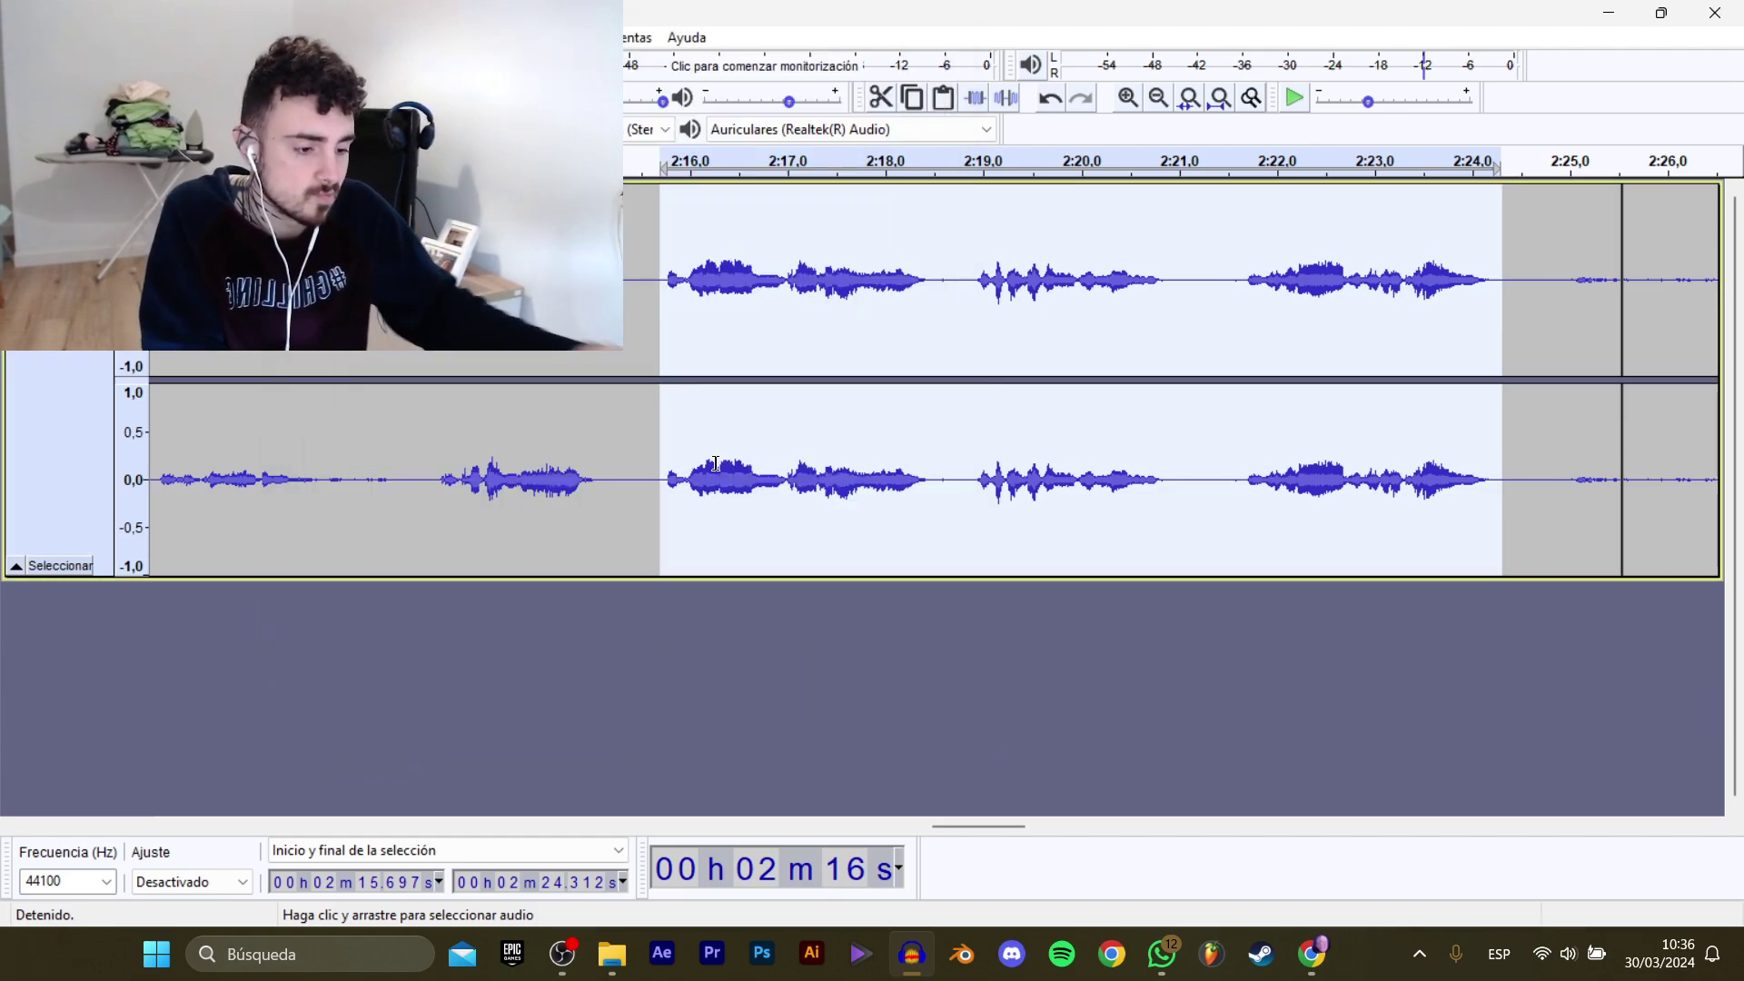
# Listen to the next take and select the line from about 2 min 26.7 s to 2 min 32.6 s.
pyautogui.moveTo(989, 823); pyautogui.dragTo(1061, 826)
pyautogui.click(646, 282)
pyautogui.press('space')
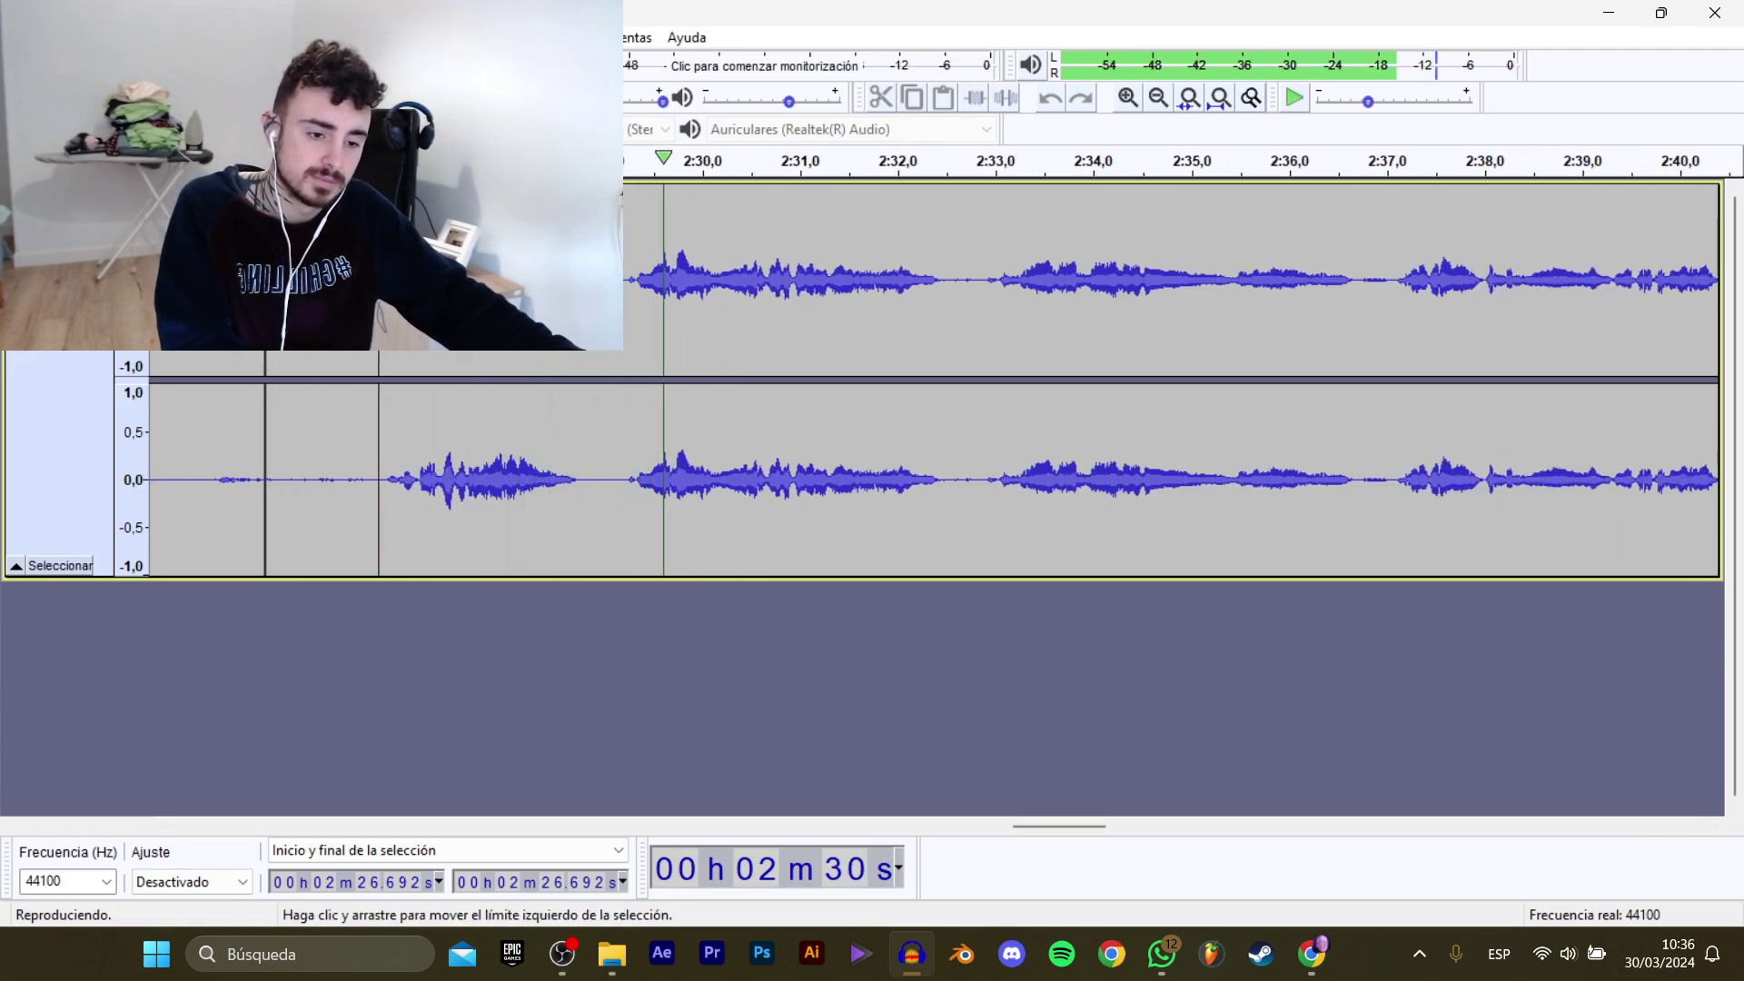
pyautogui.moveTo(378, 327); pyautogui.dragTo(955, 327)
pyautogui.press('space')
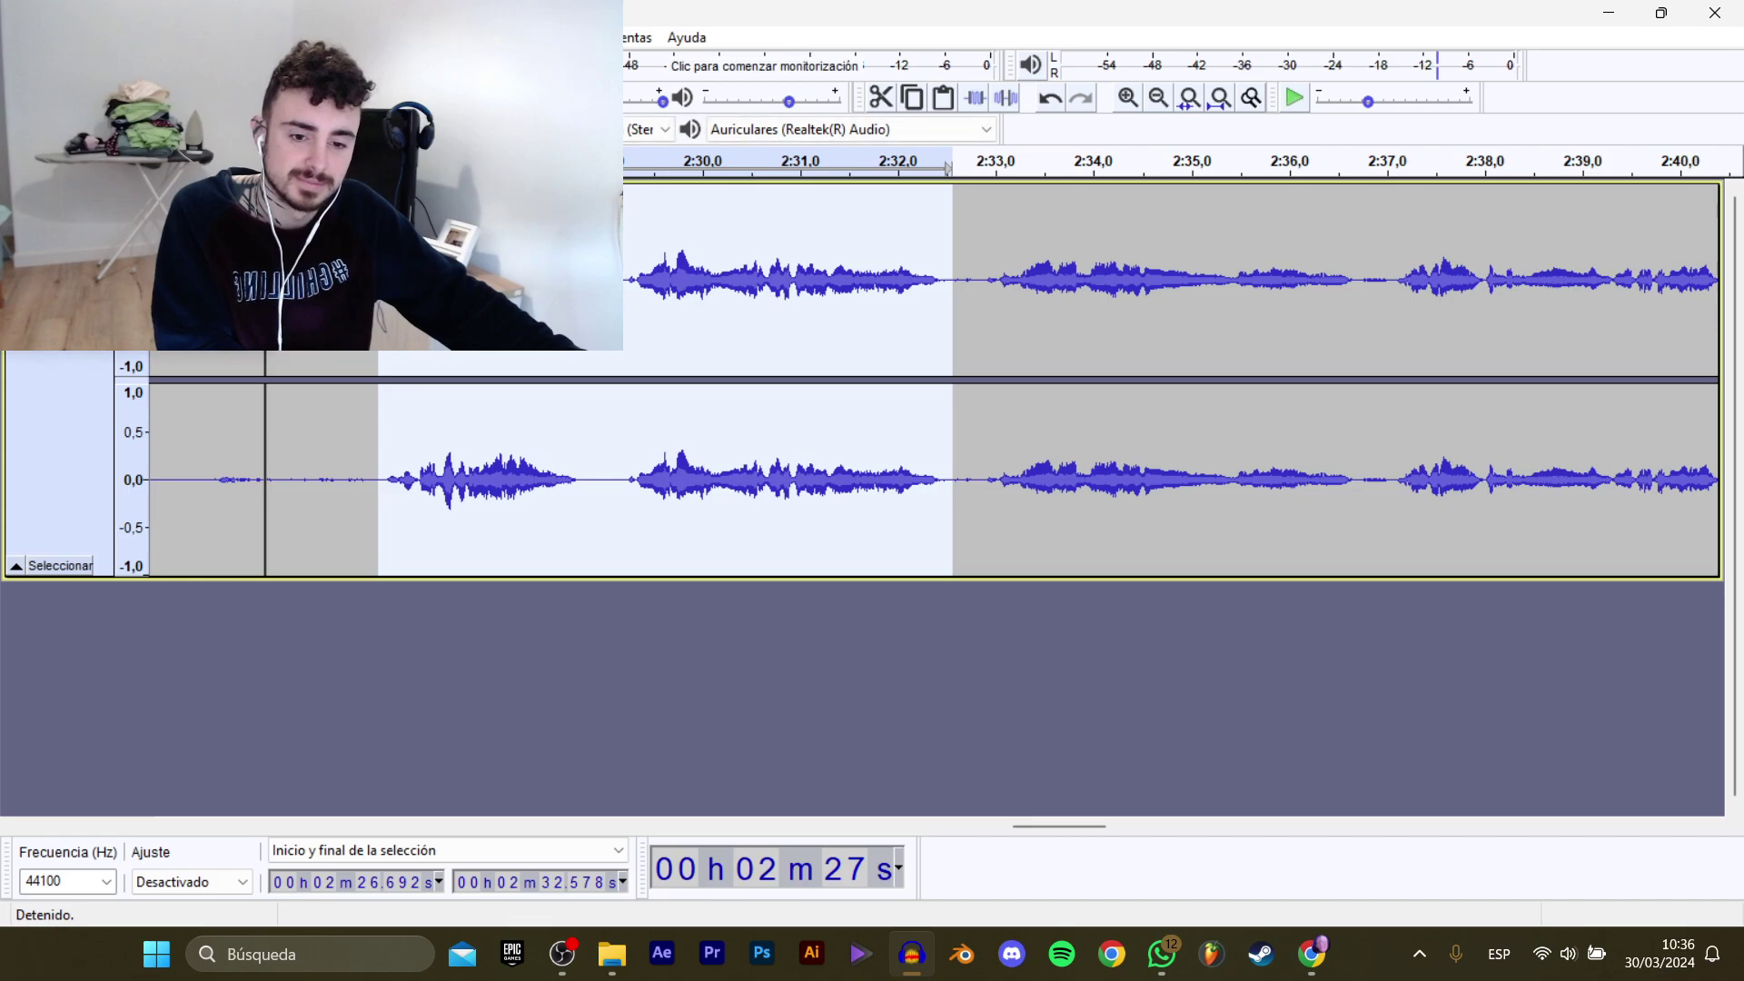
# Export the 2 min 26.7 s to 2 min 32.6 s selection as the WAV file D_Bola_AbrirTienda_13.
pyautogui.moveTo(73, 207)
pyautogui.click(390, 307)
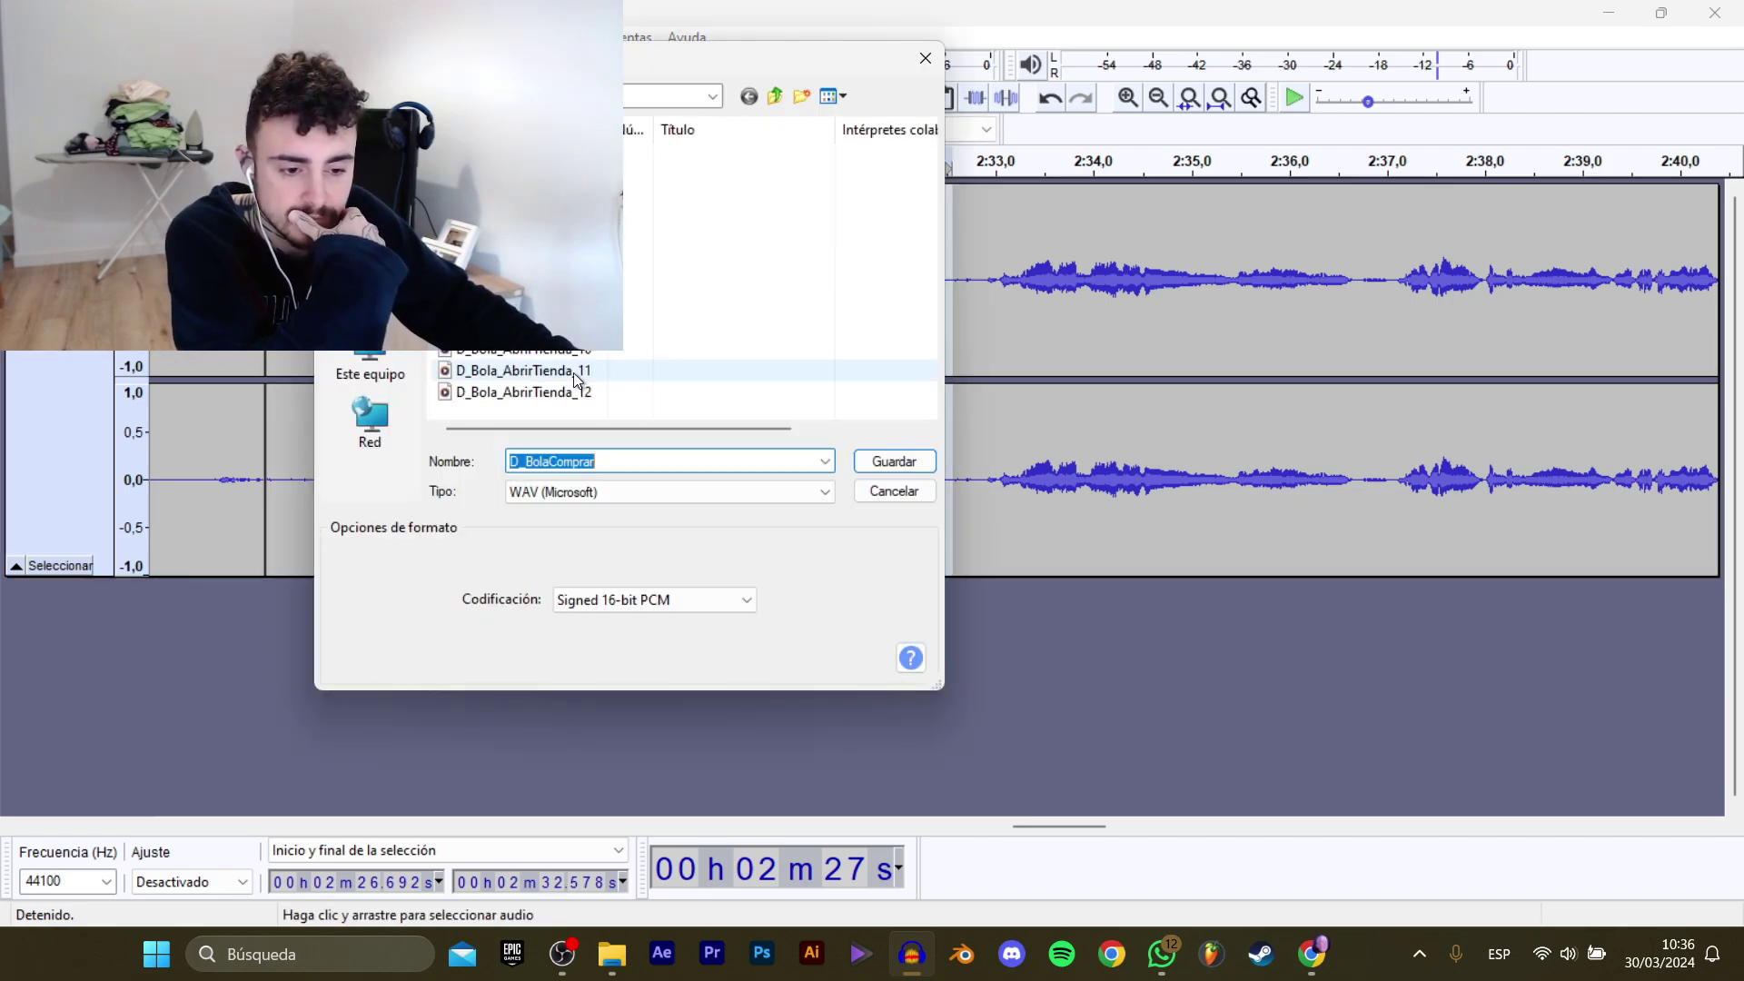
pyautogui.click(613, 328)
pyautogui.click(690, 461)
pyautogui.press('BackSpace')
pyautogui.write('13')
pyautogui.press('Return')
# Listen to the audio from about 2 min 32.9 s onward and select the line from about 2 min 37.1 s to 2 min 44.8 s.
pyautogui.click(985, 297)
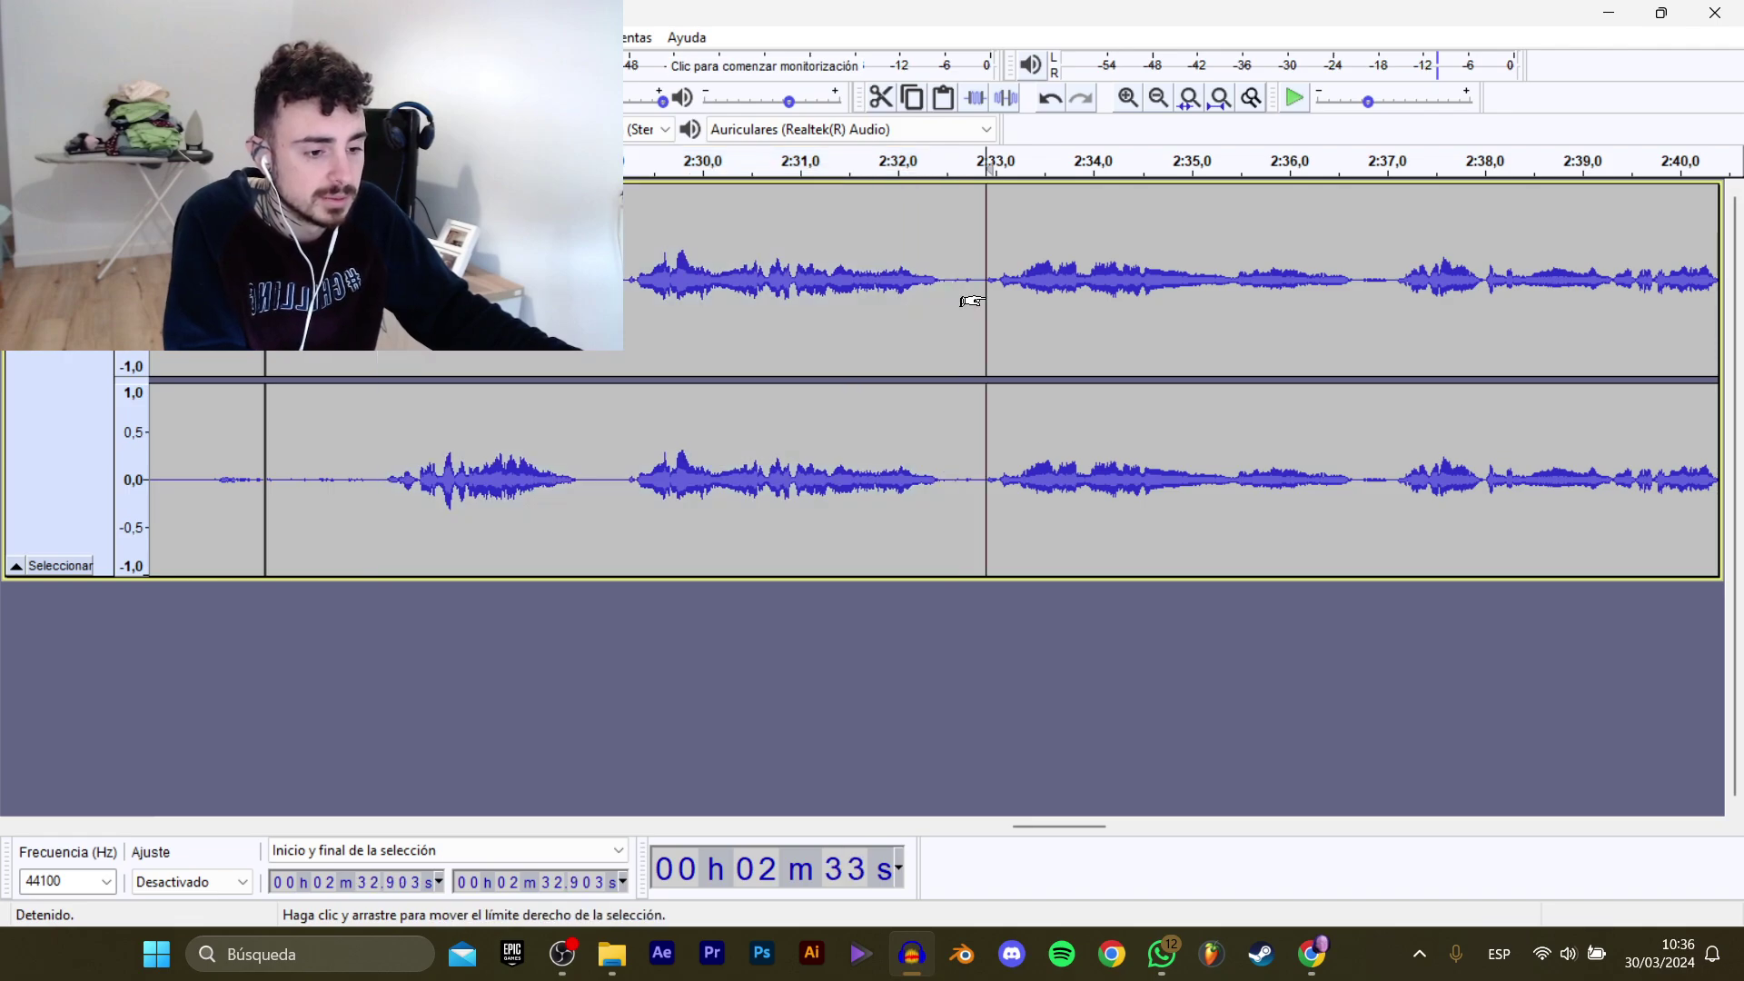
pyautogui.press('space')
pyautogui.moveTo(1074, 826); pyautogui.dragTo(1106, 804)
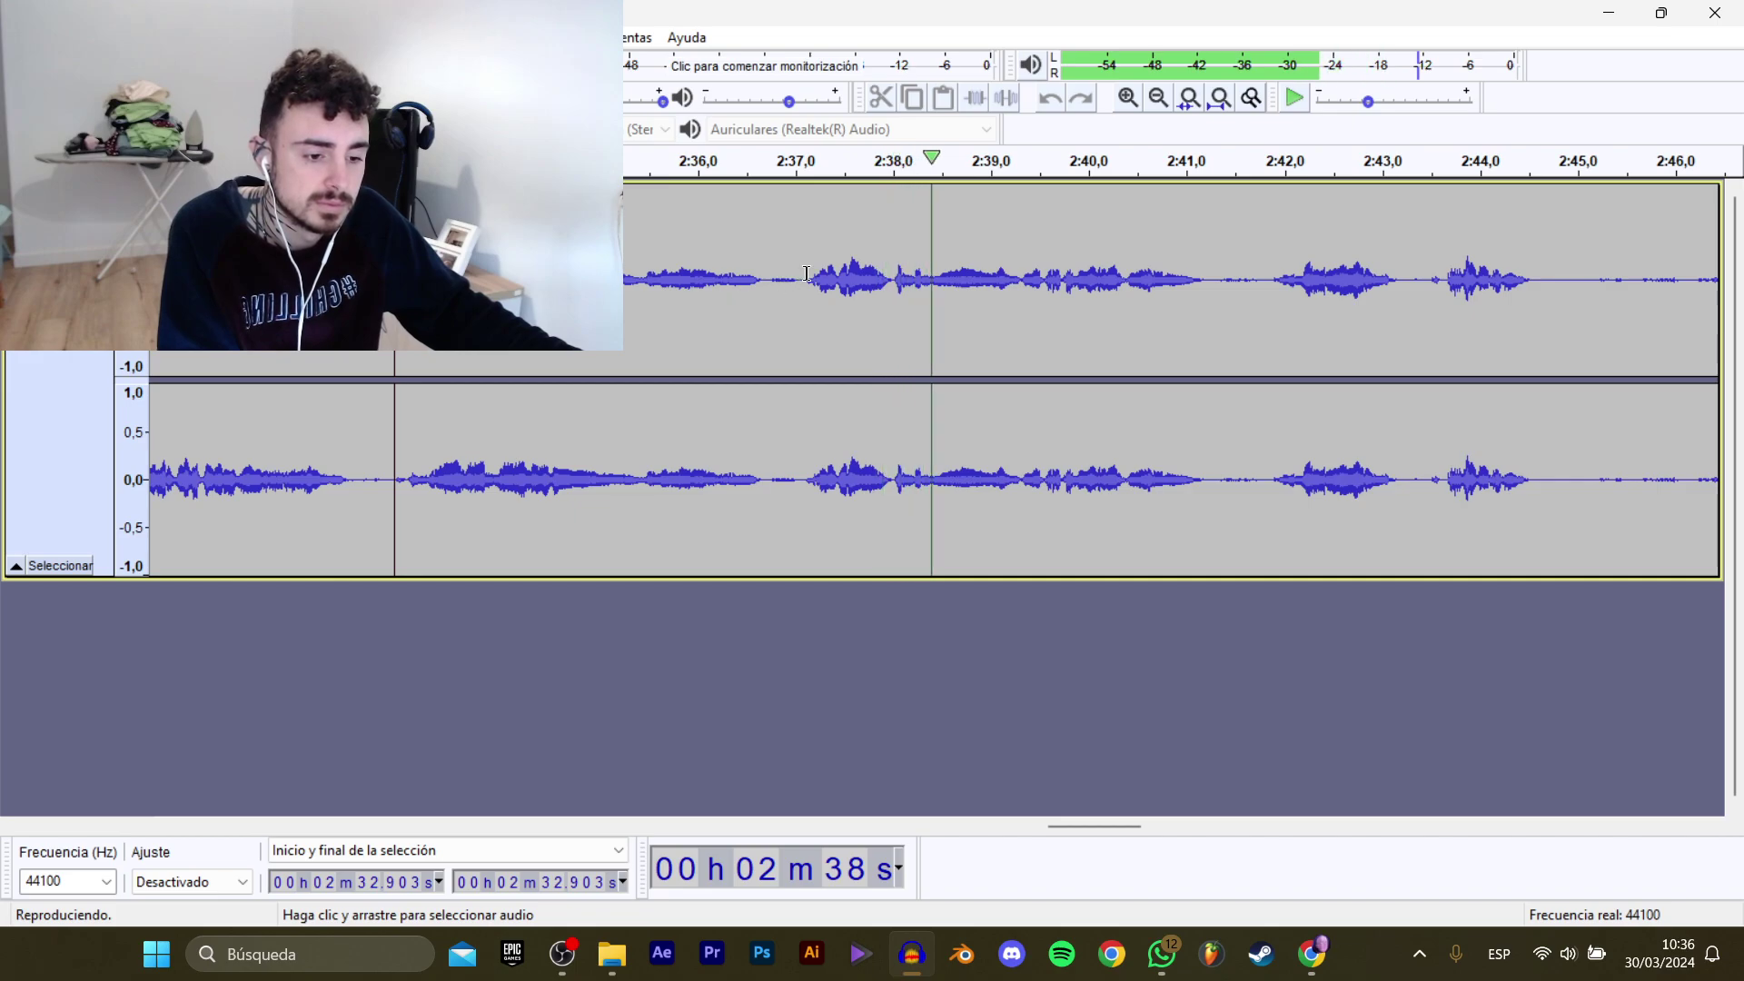
pyautogui.moveTo(802, 280); pyautogui.dragTo(1552, 343)
pyautogui.press('space')
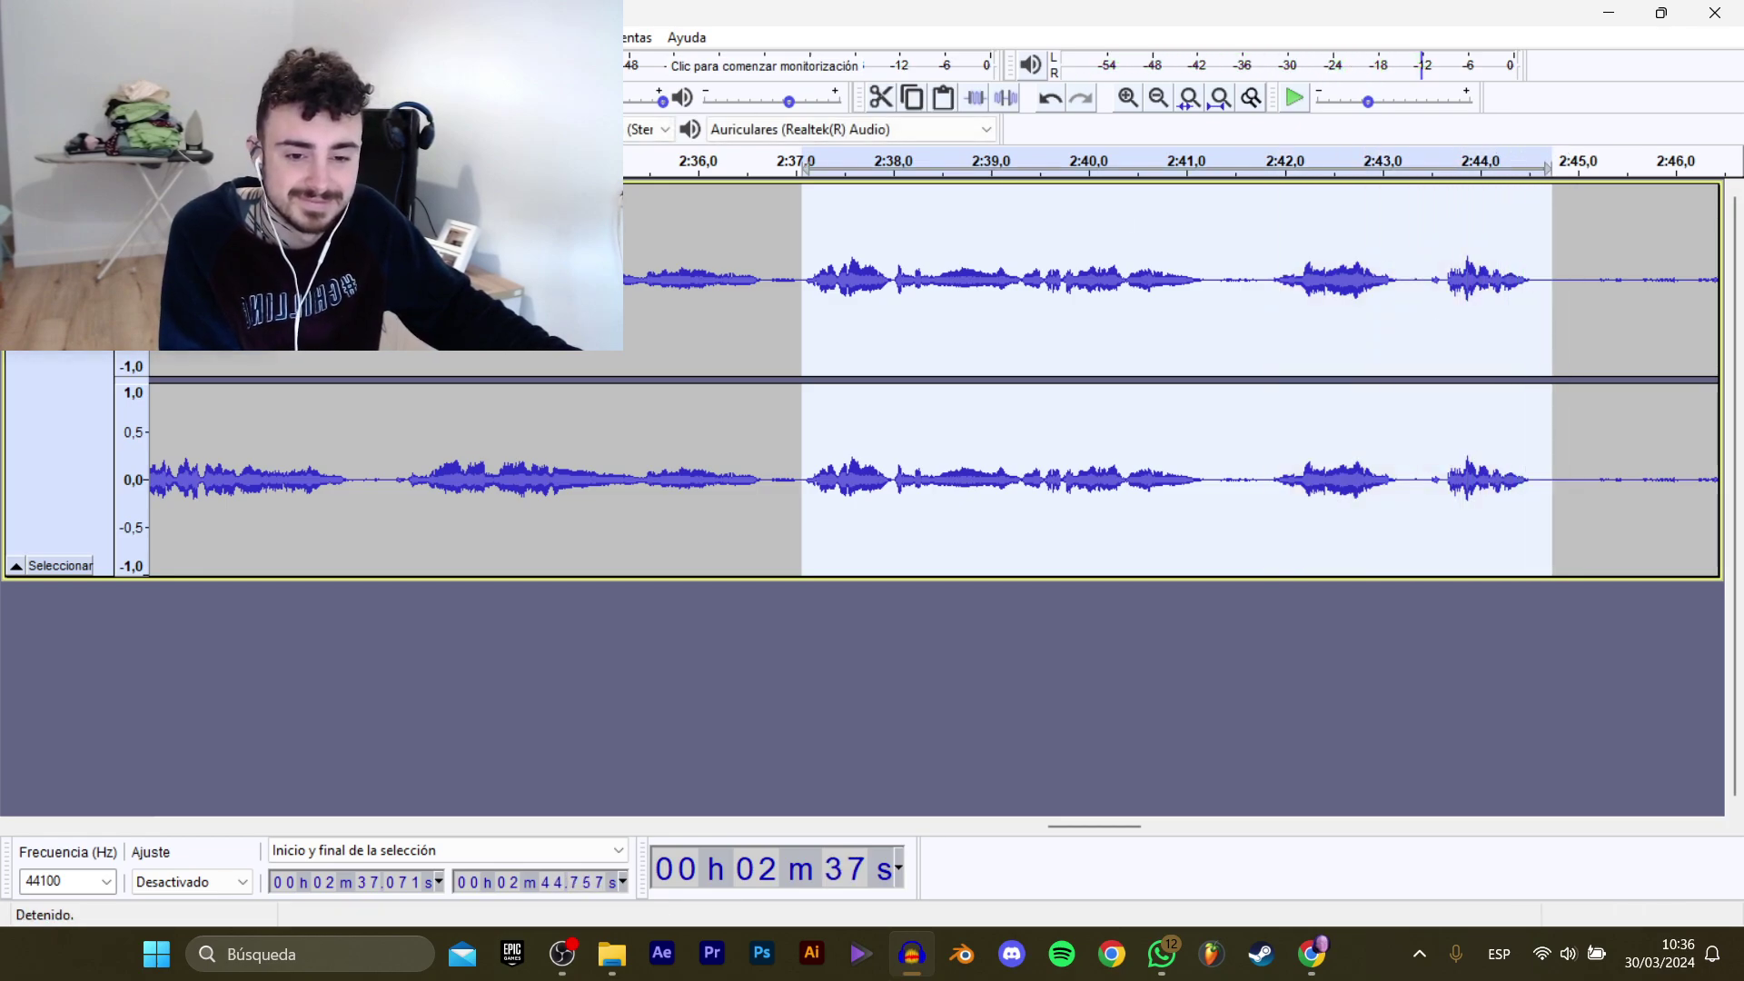
# Export the 2 min 37.1 s to 2 min 44.8 s selection as the WAV file D_Bola_AbrirTienda_14.
pyautogui.moveTo(109, 209)
pyautogui.click(509, 345)
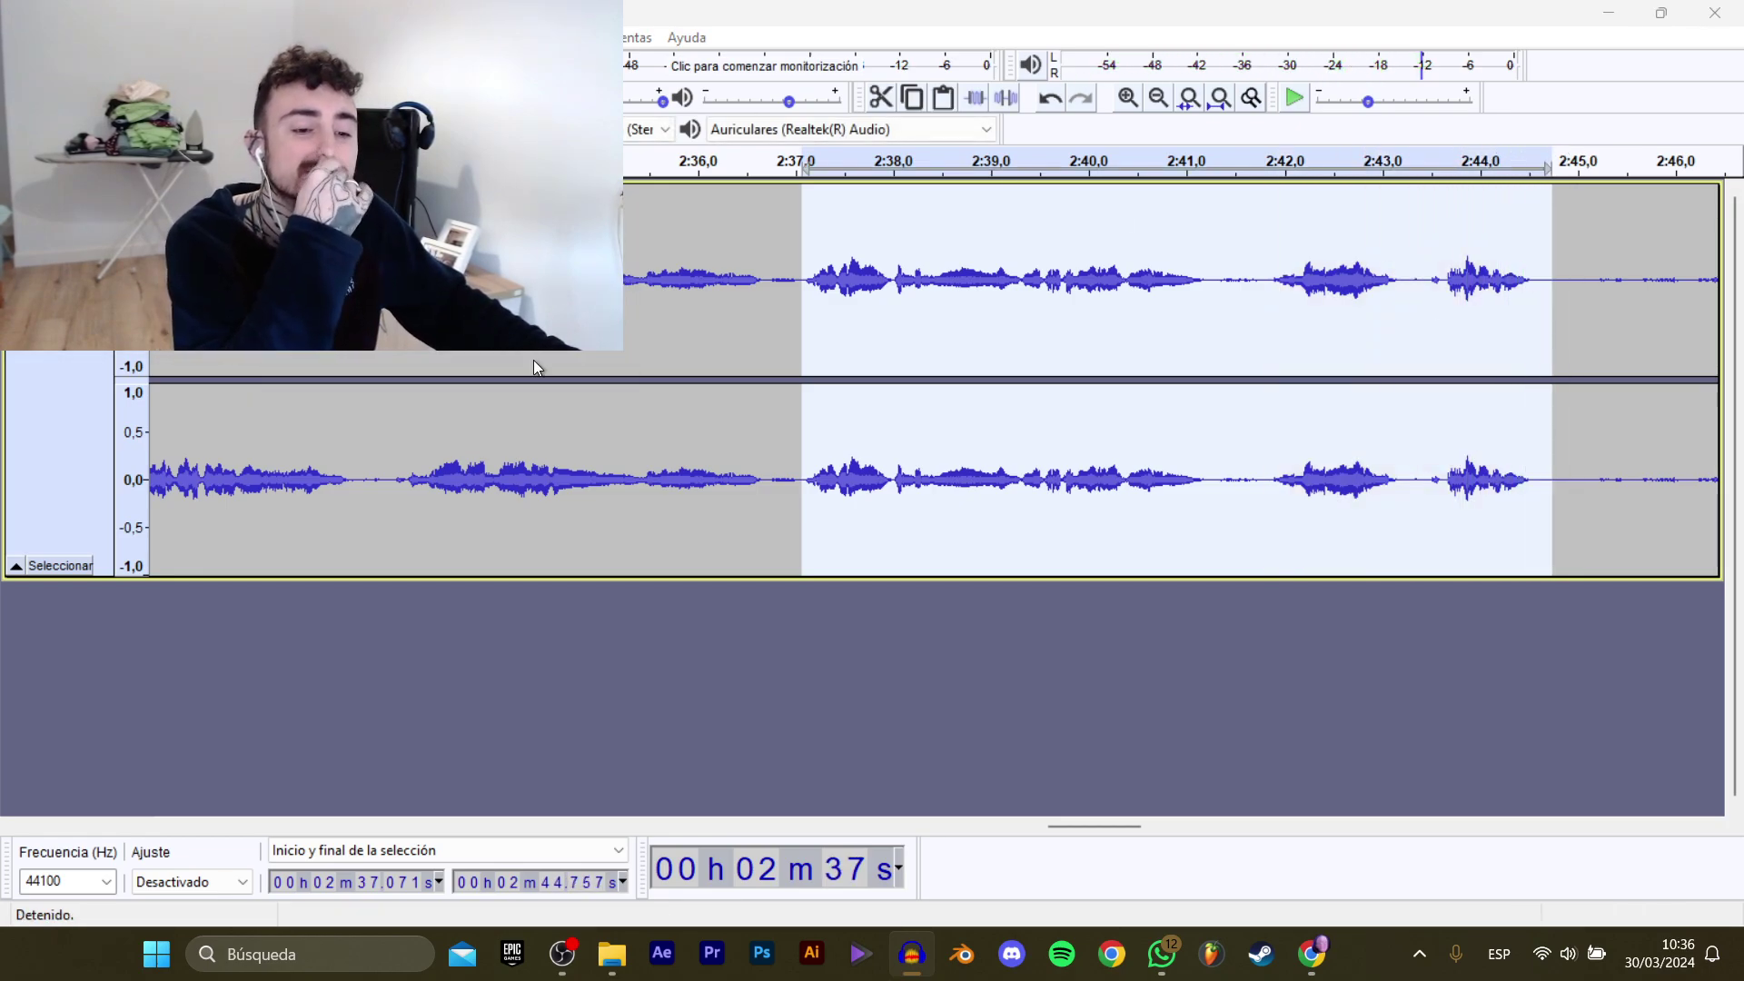
pyautogui.click(596, 391)
pyautogui.click(731, 460)
pyautogui.press('BackSpace')
pyautogui.write('4')
pyautogui.press('Return')
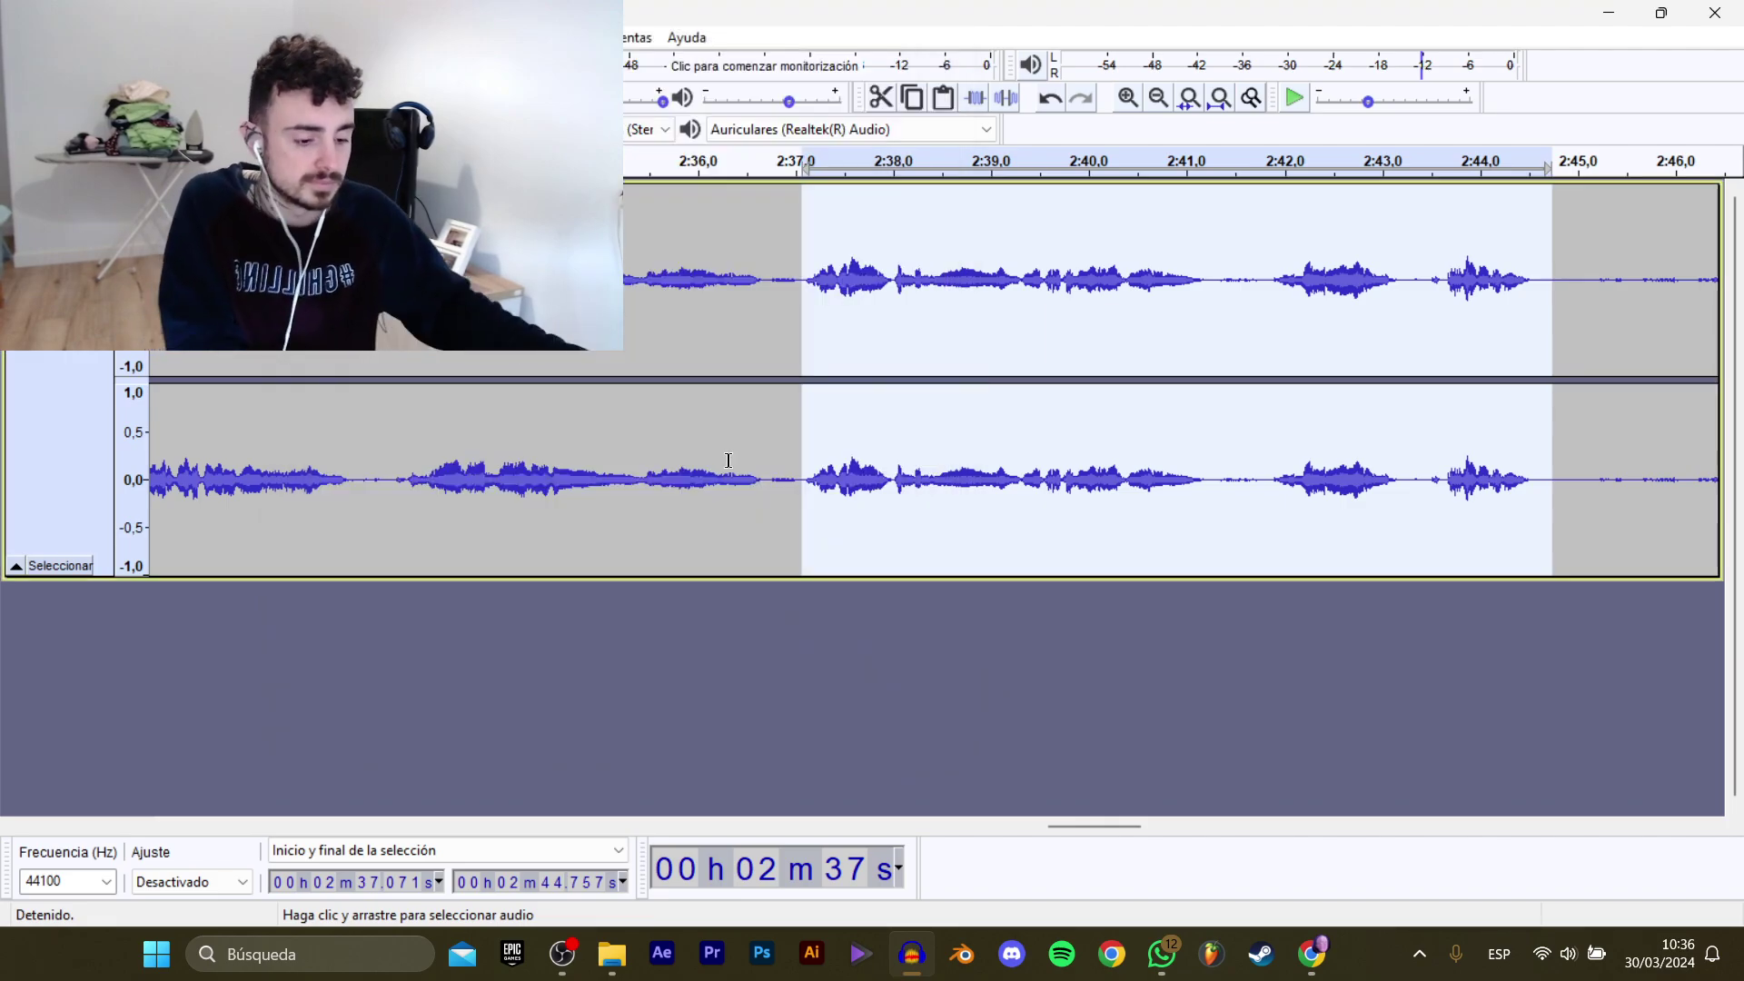
# Listen to the audio from about 2 min 47.9 s and select the line up to about 2 min 53.2 s.
pyautogui.moveTo(1073, 825); pyautogui.dragTo(1180, 820)
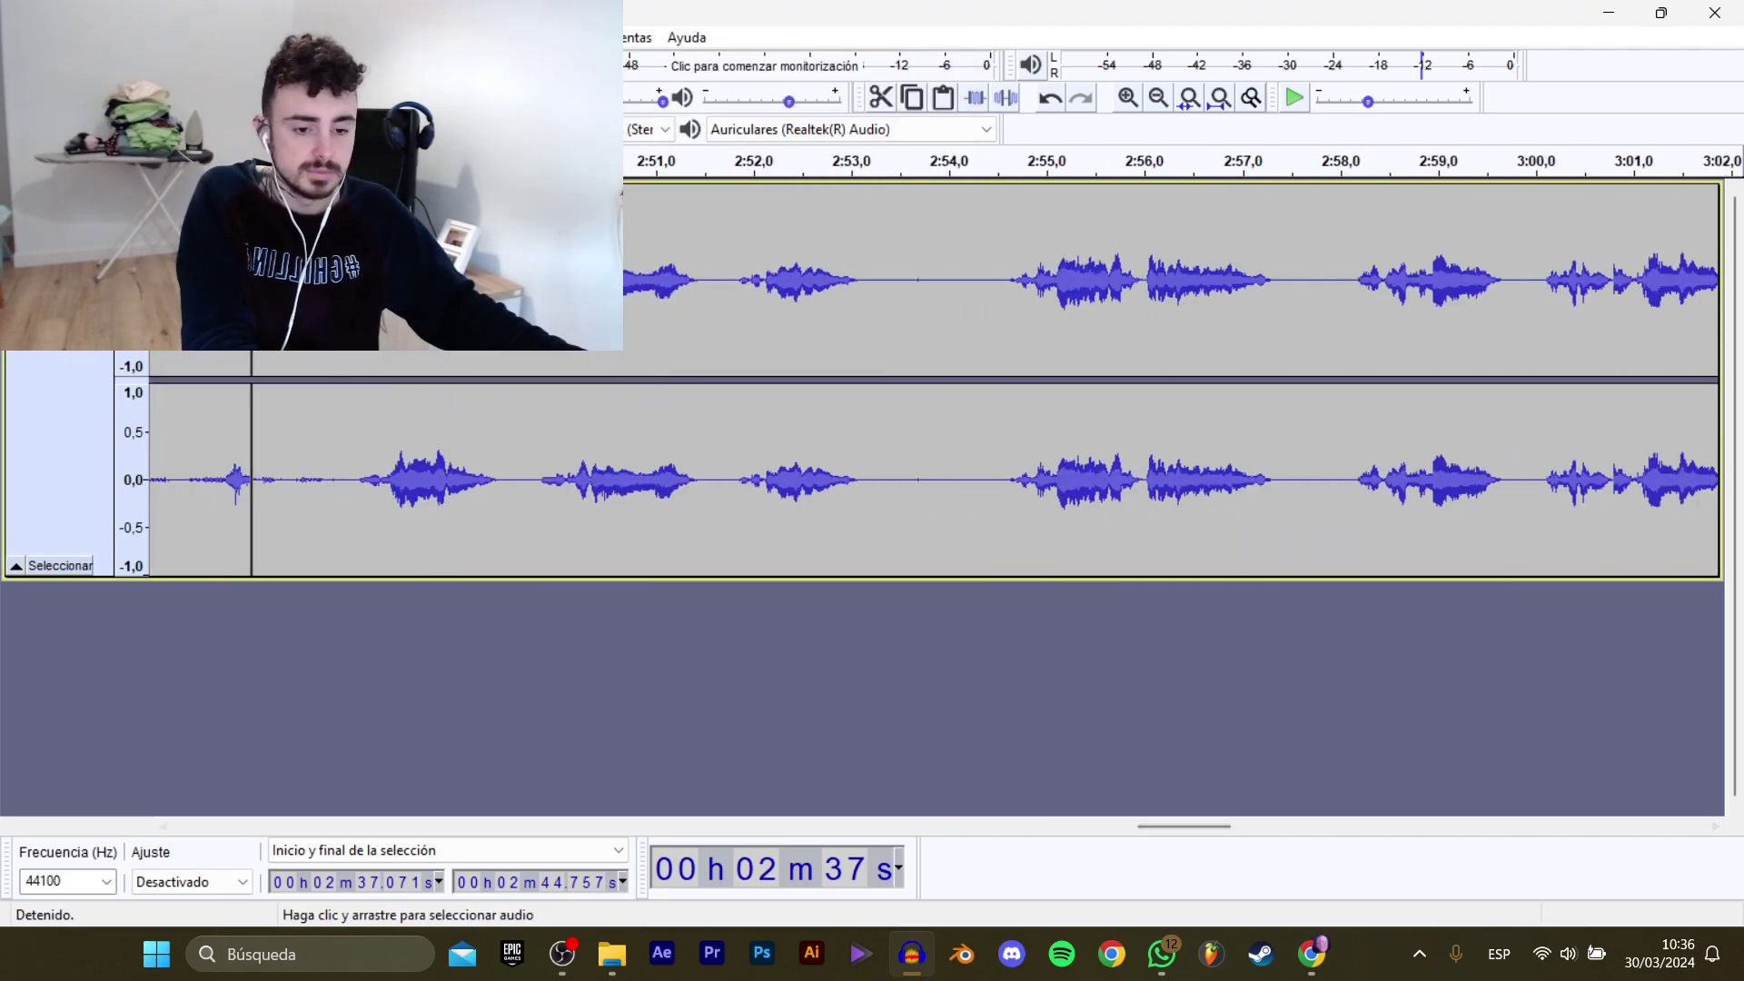
pyautogui.press('space')
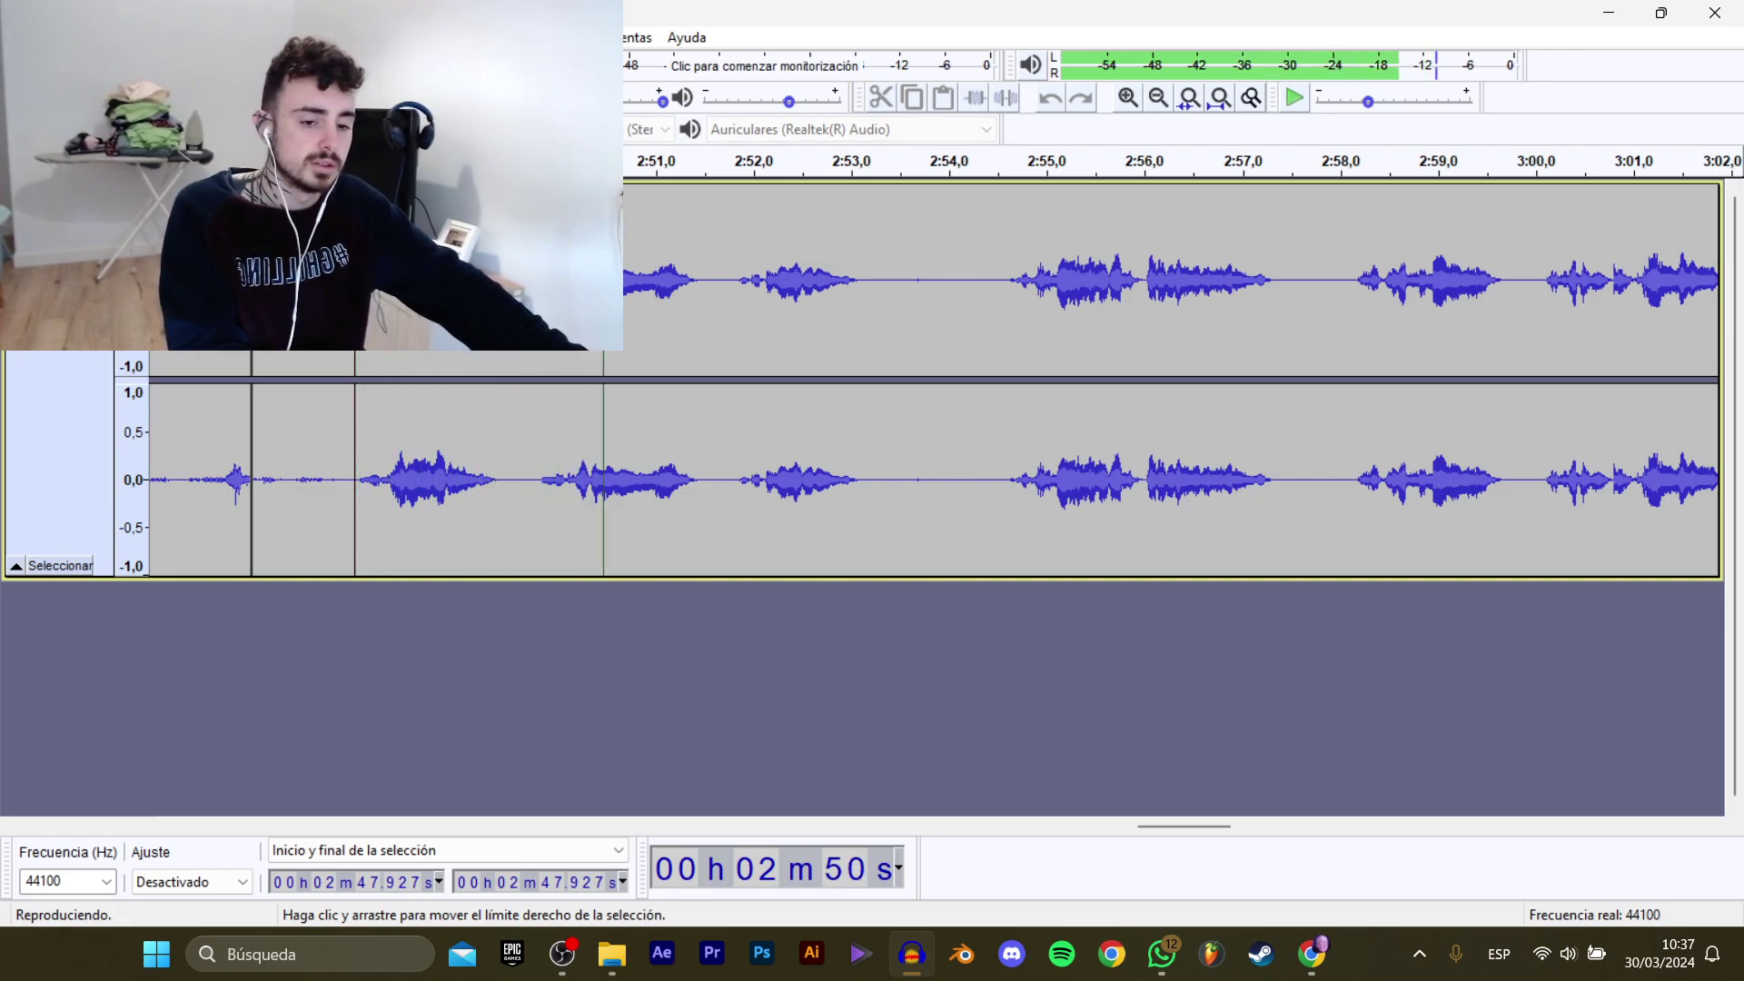
pyautogui.moveTo(355, 336); pyautogui.dragTo(872, 309)
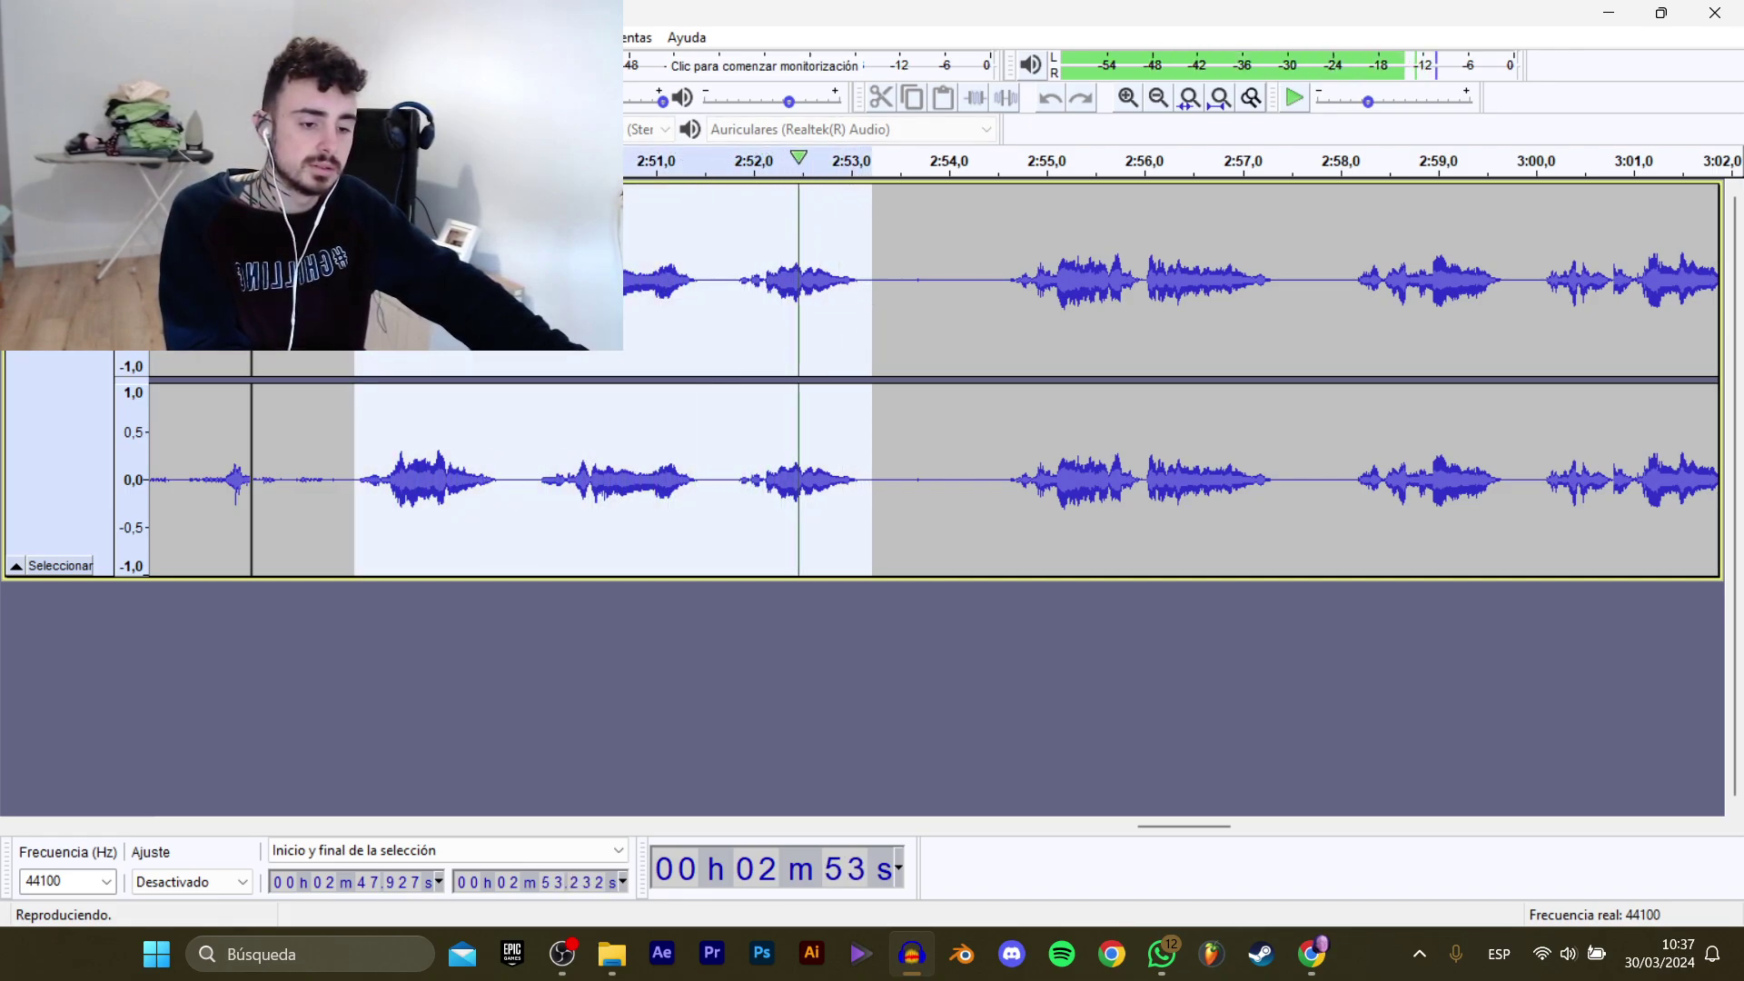
pyautogui.press('space')
# Export the 2 min 47.9 s to 2 min 53.2 s selection as the WAV file D_Bola_CerrarTienda_1 in a new folder beside Abrir_Tienda.
pyautogui.click(25, 37)
pyautogui.moveTo(72, 202)
pyautogui.click(381, 308)
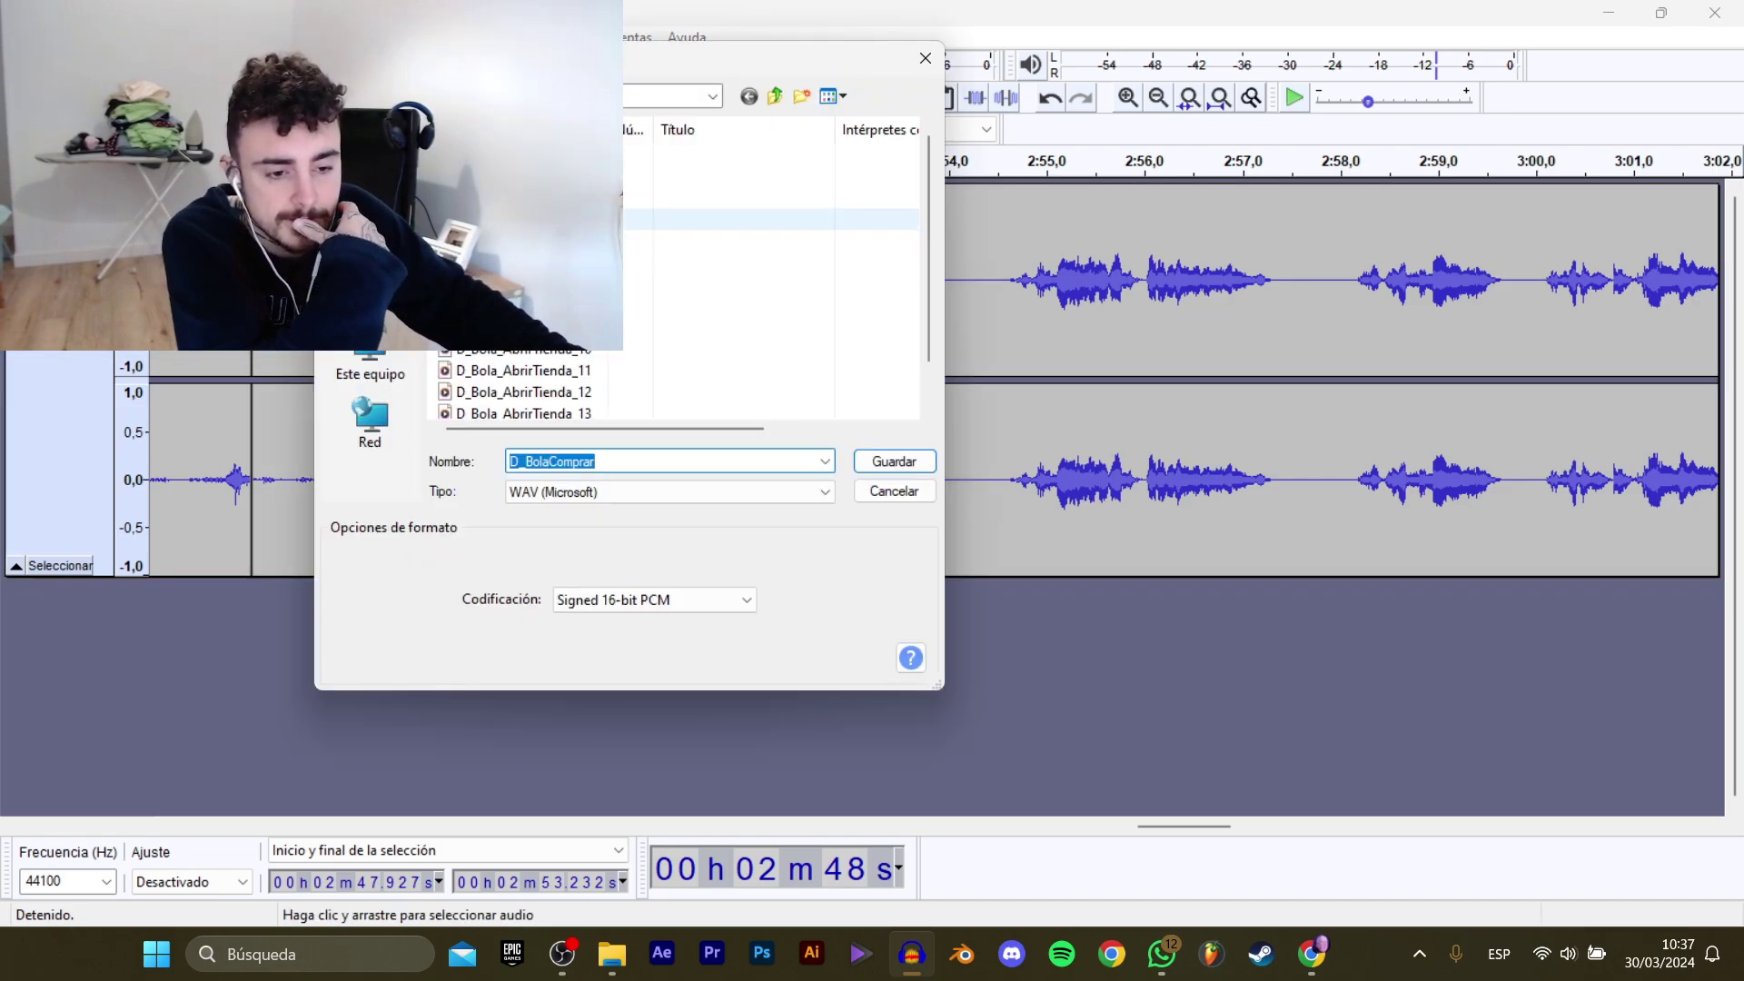
pyautogui.click(590, 218)
pyautogui.click(774, 96)
pyautogui.rightClick(620, 249)
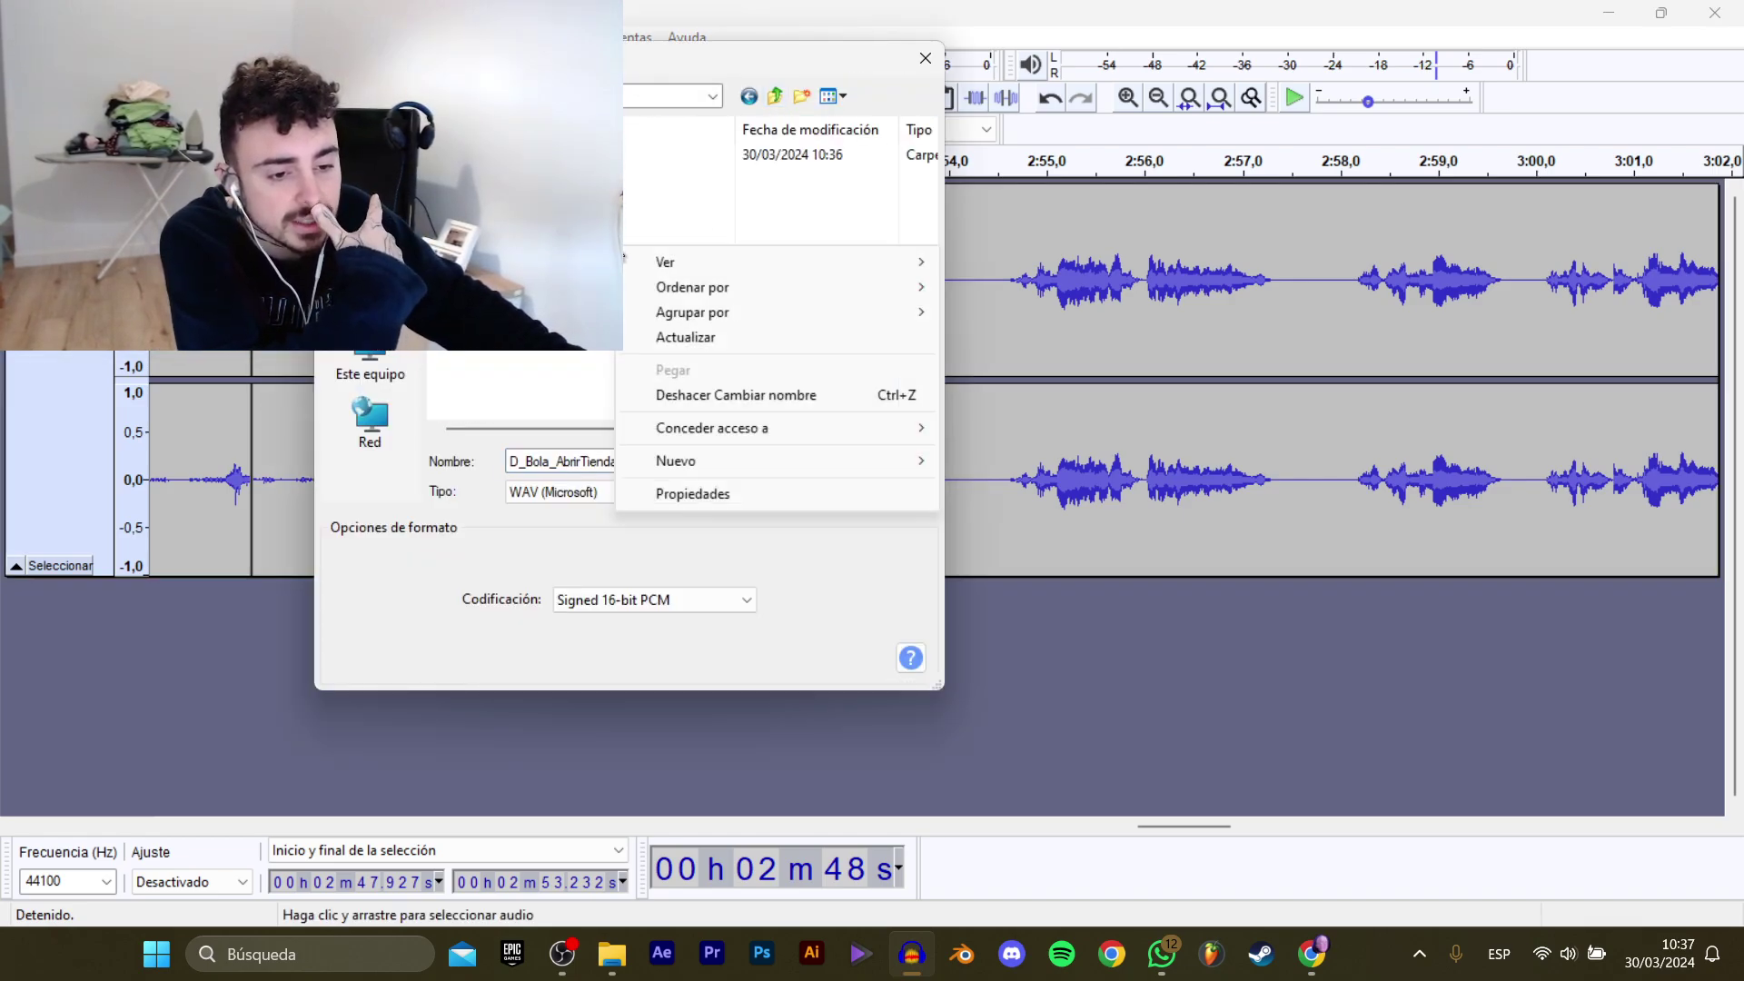
pyautogui.moveTo(744, 458)
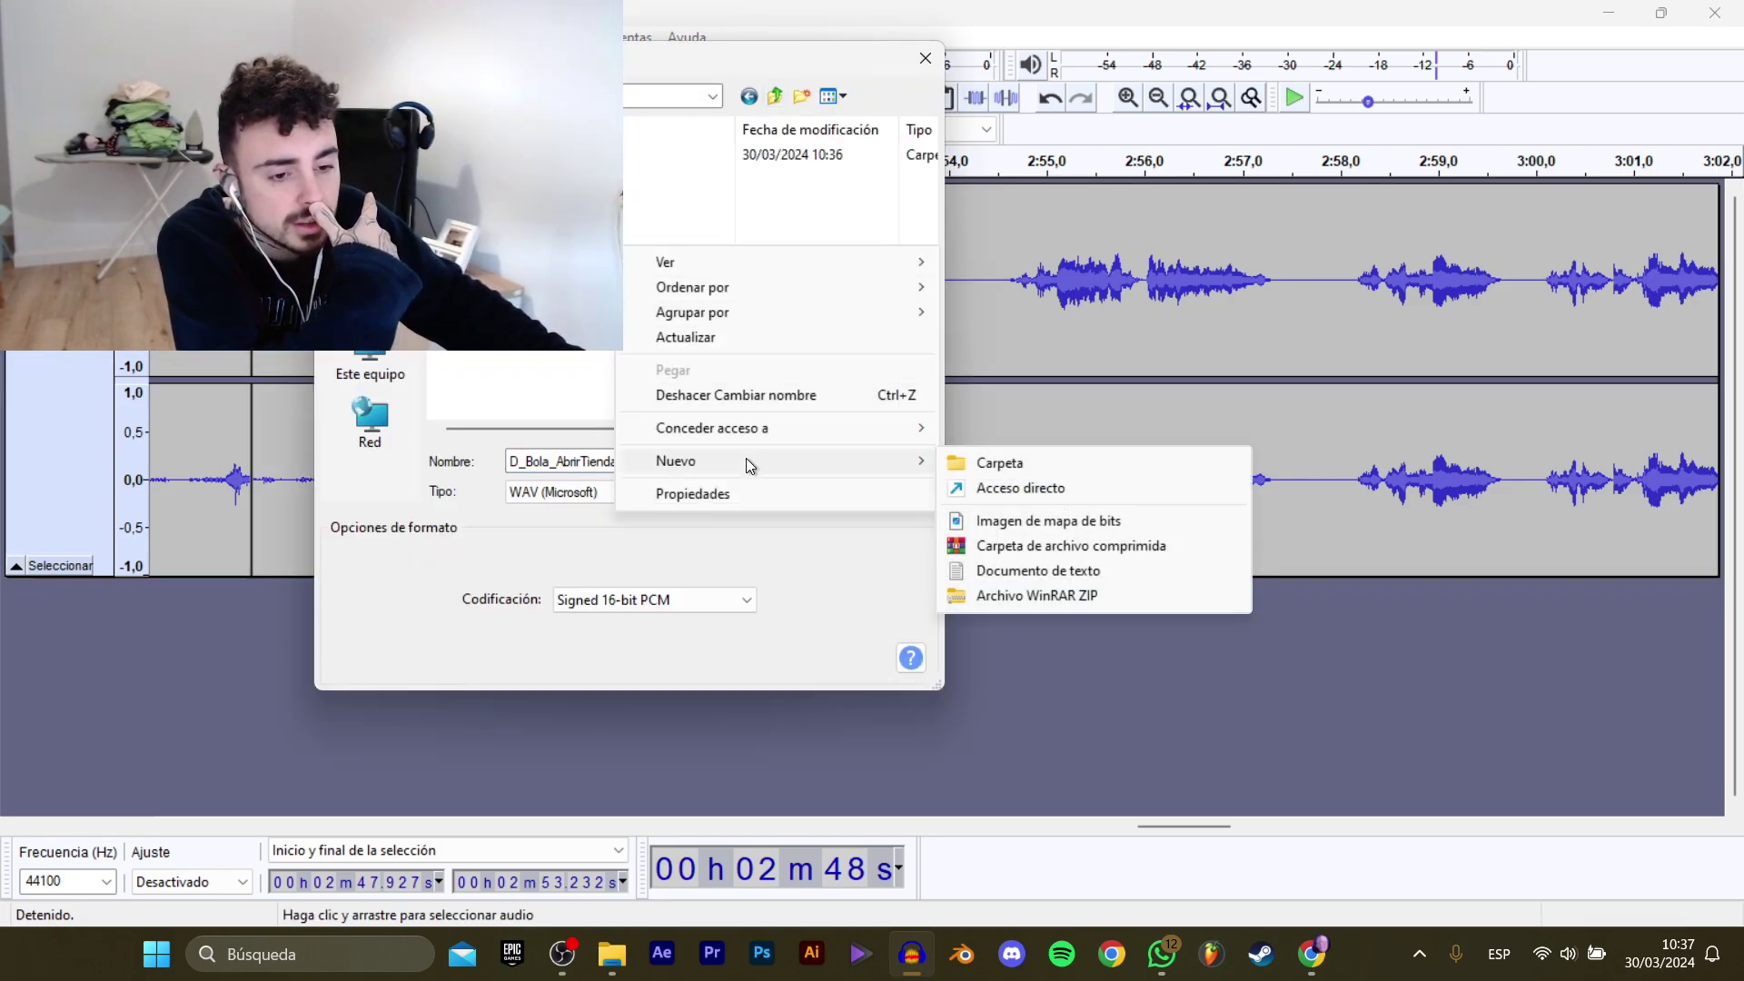
pyautogui.click(955, 470)
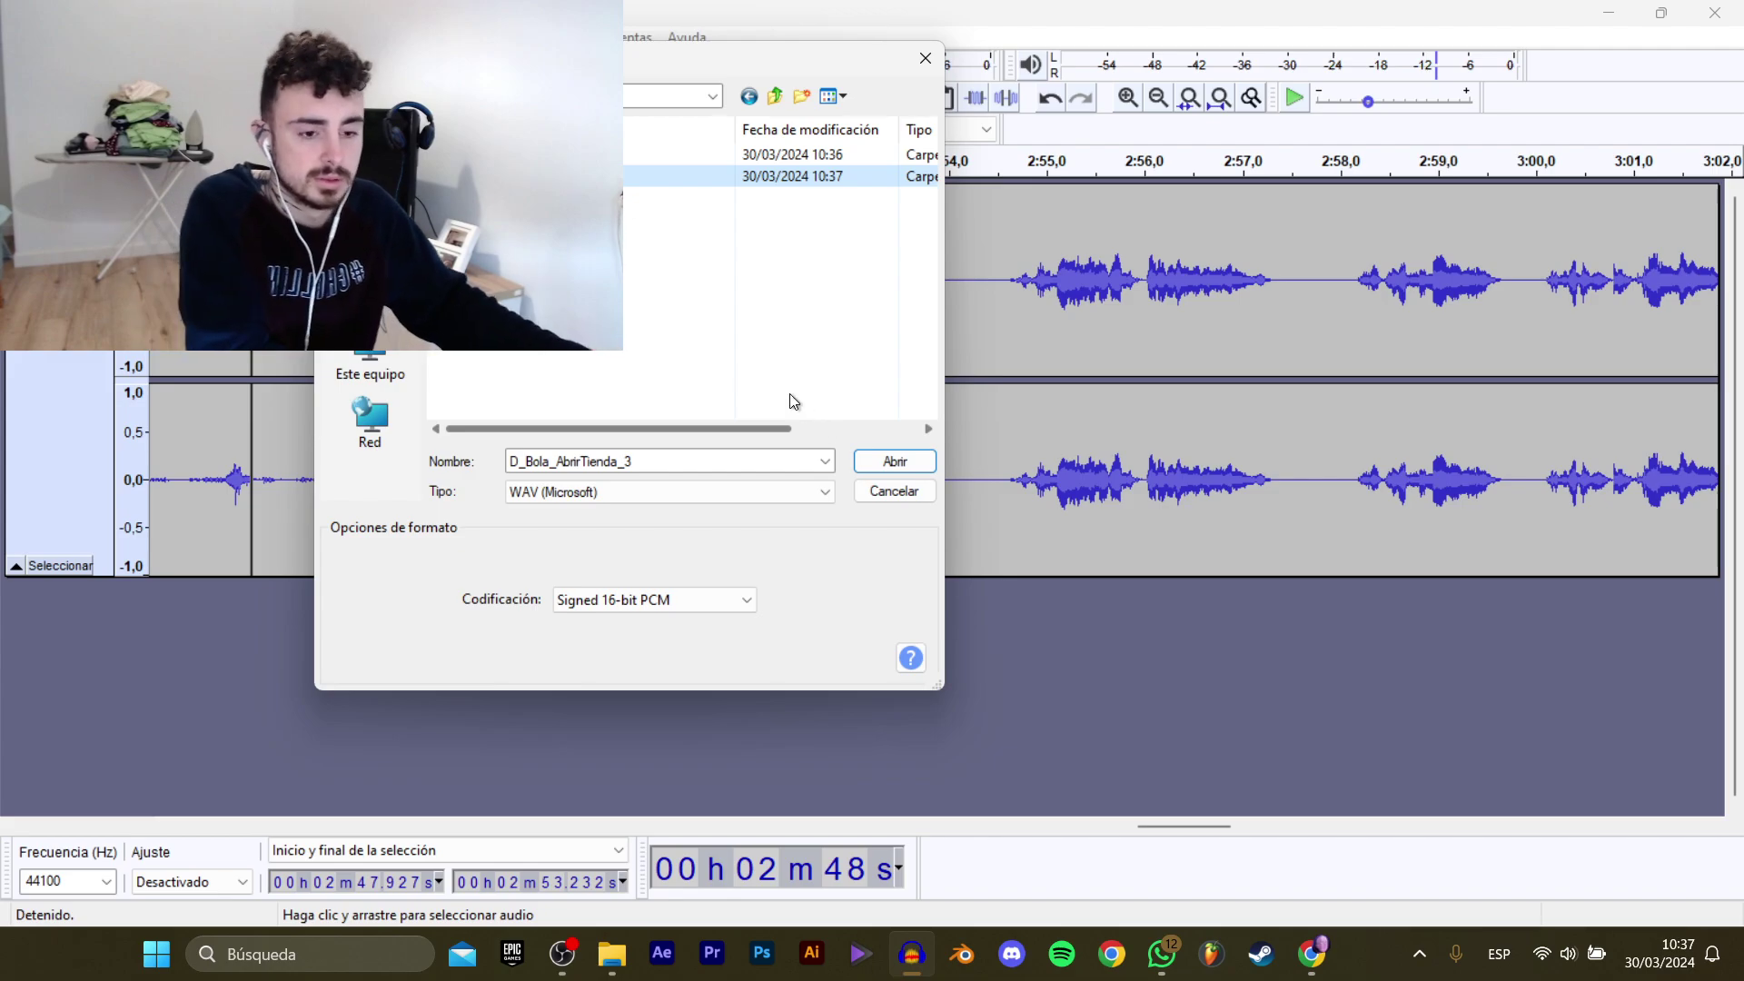
pyautogui.press('Return')
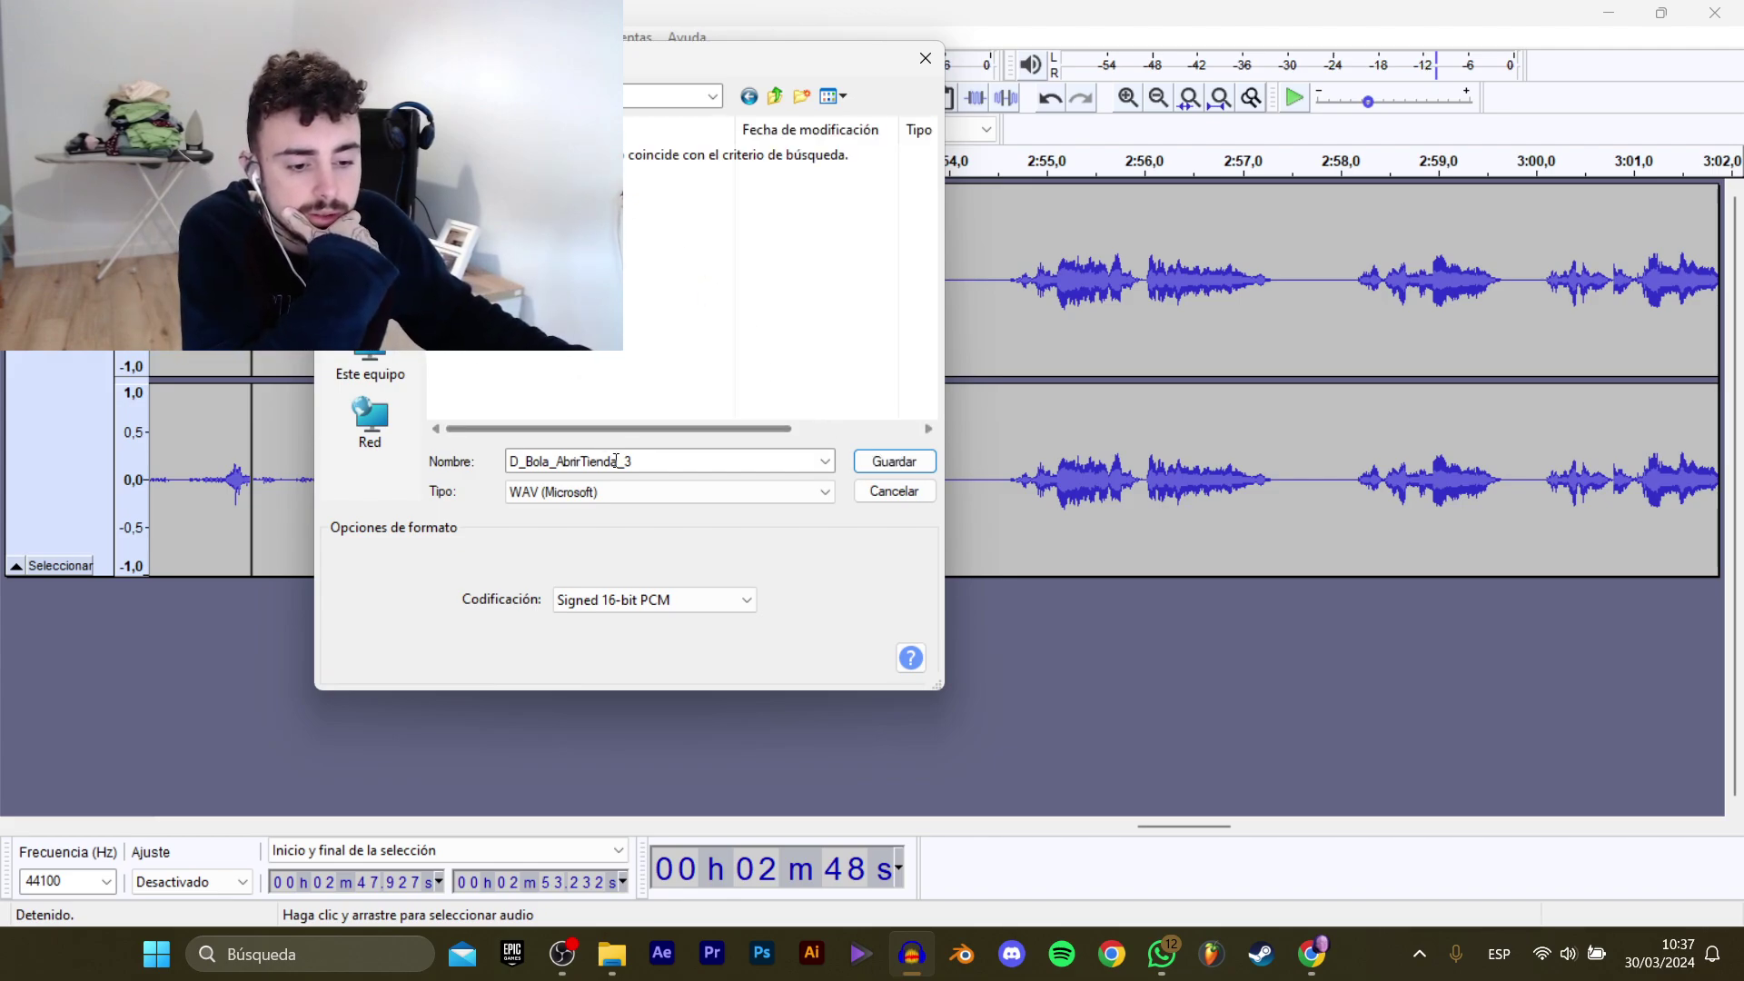
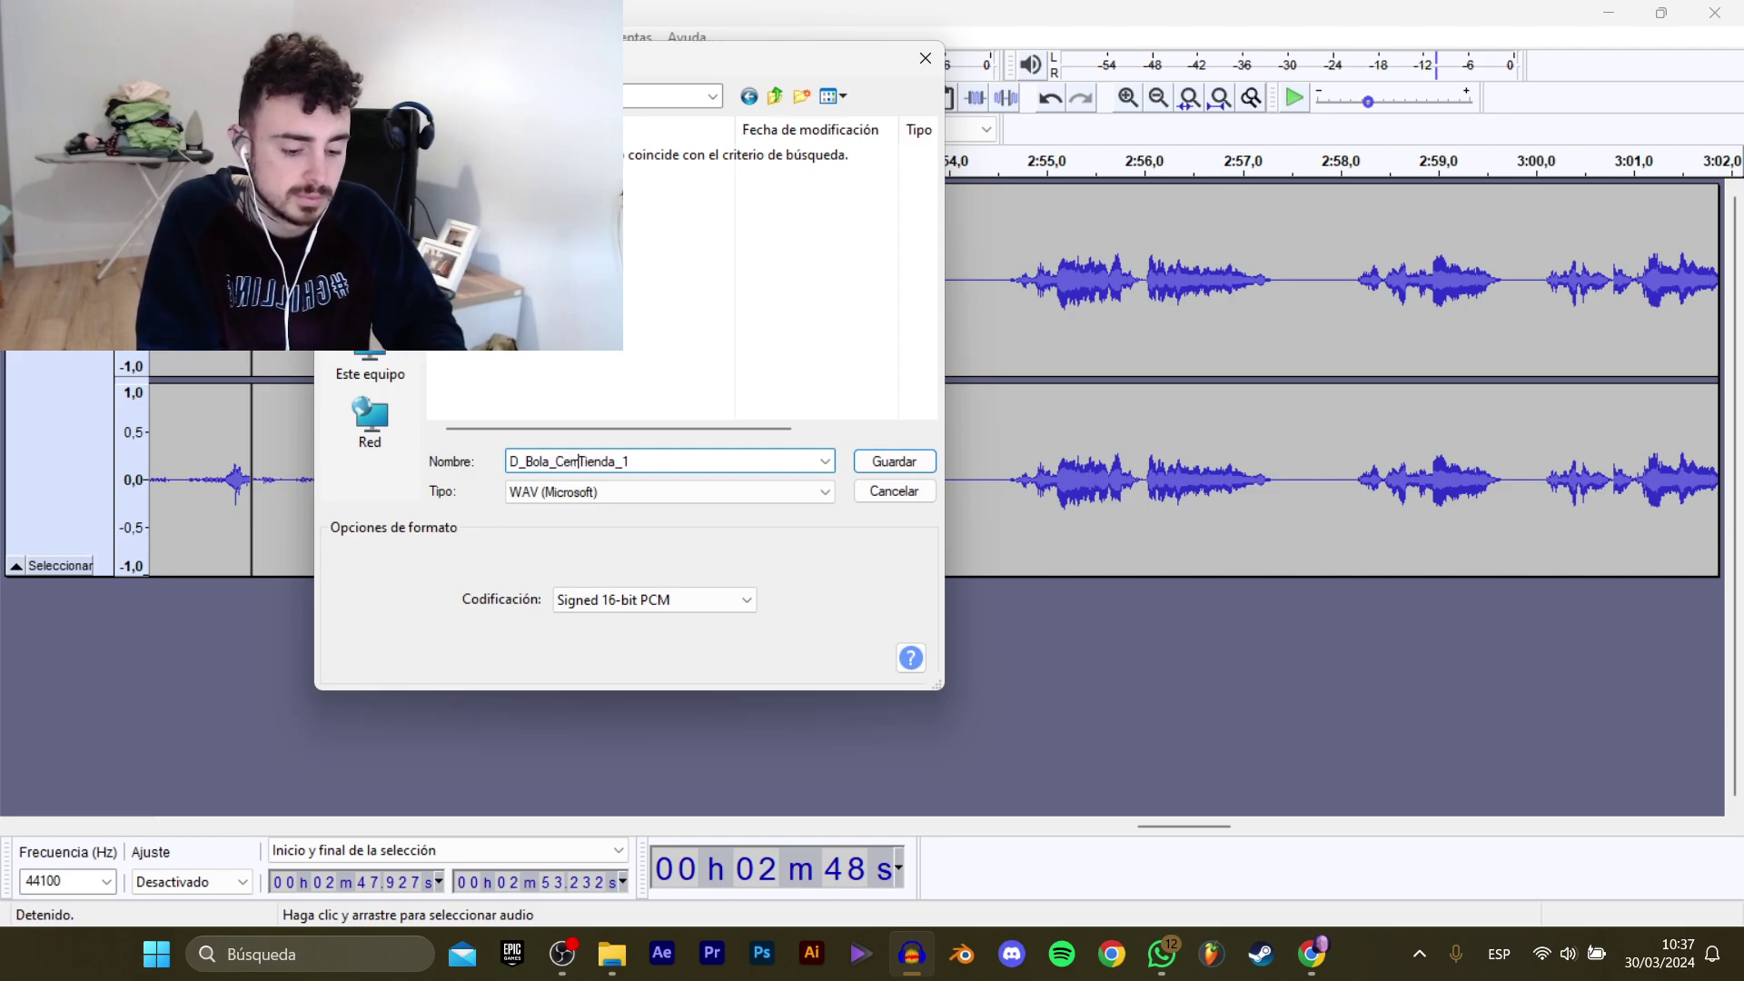
pyautogui.click(899, 460)
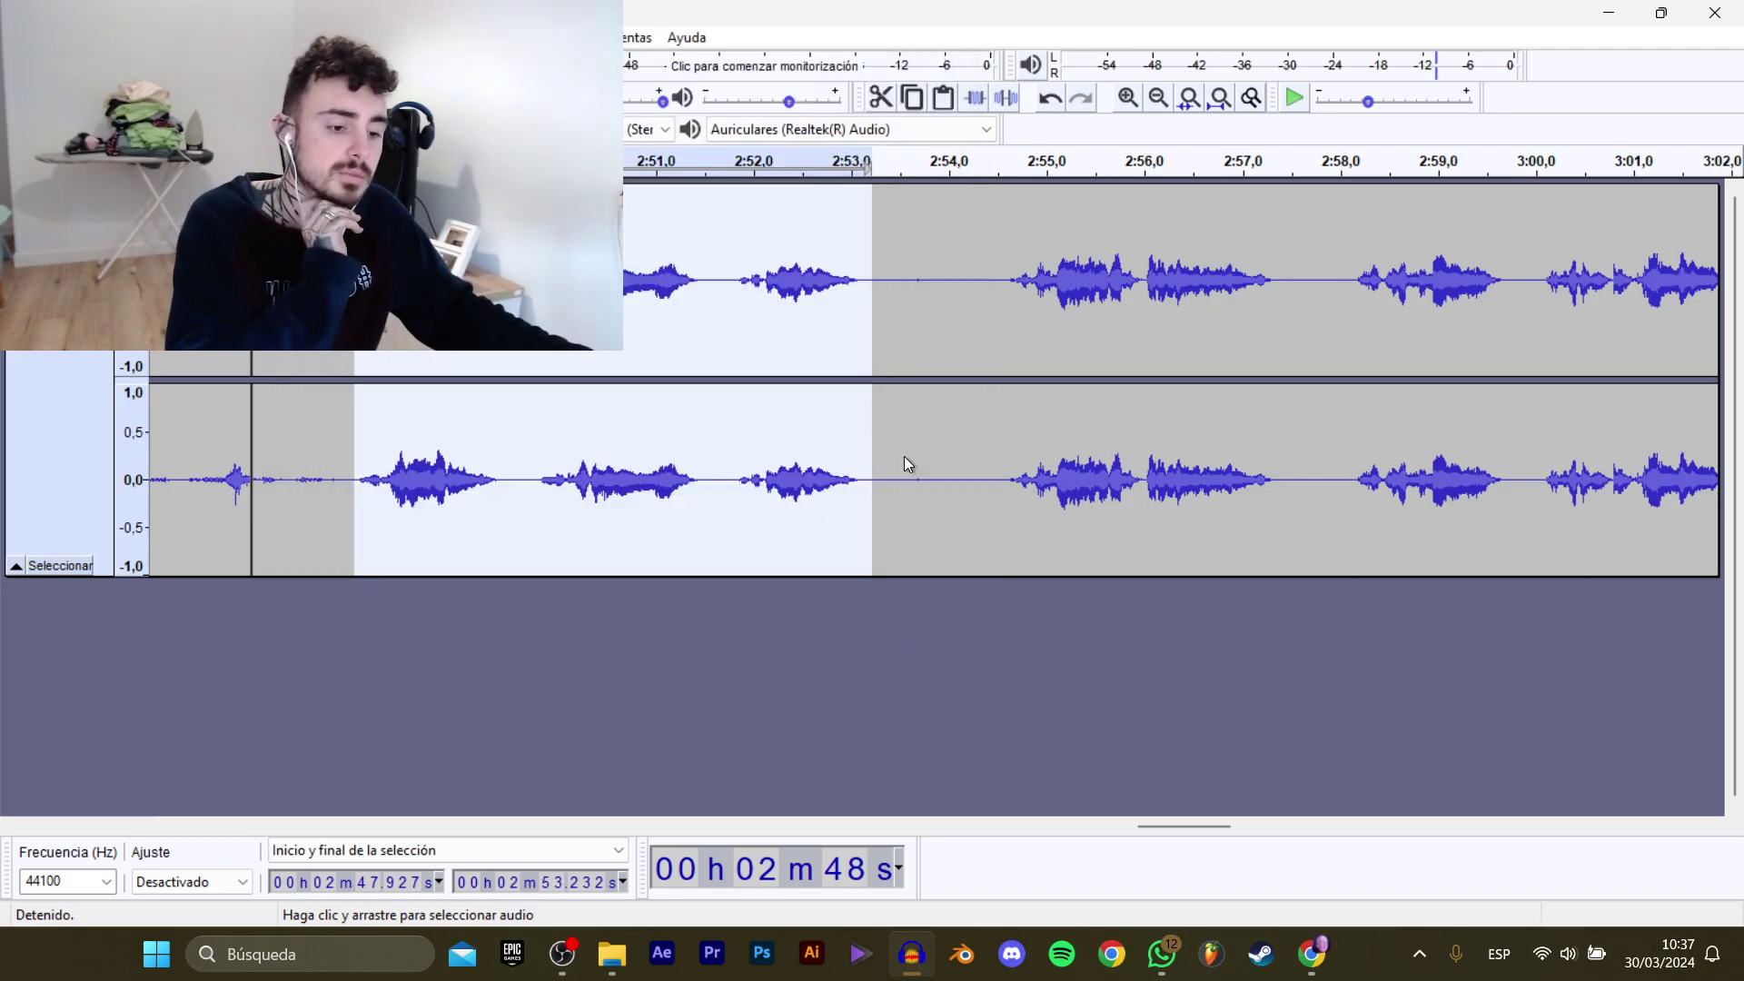
# Listen to the audio from about 2 min 54.4 s and select the line from about 2 min 54.5 s to 2 min 57.6 s.
pyautogui.click(990, 287)
pyautogui.press('space')
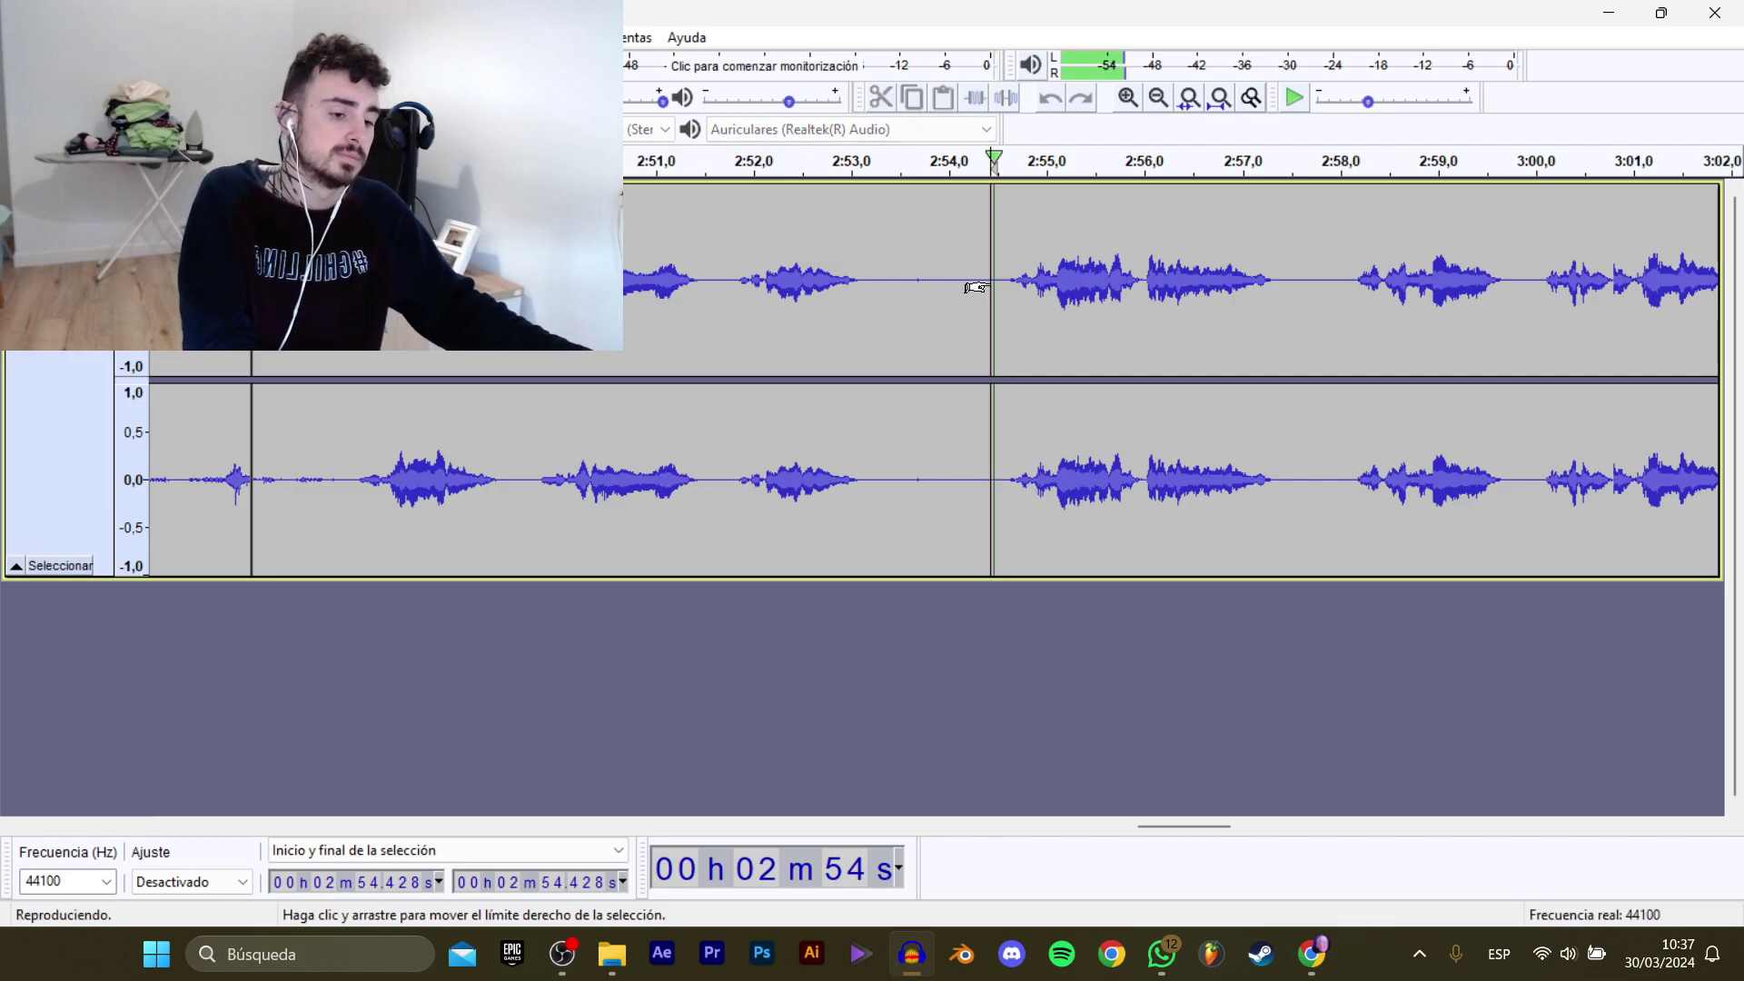
pyautogui.moveTo(1185, 826); pyautogui.dragTo(1216, 827)
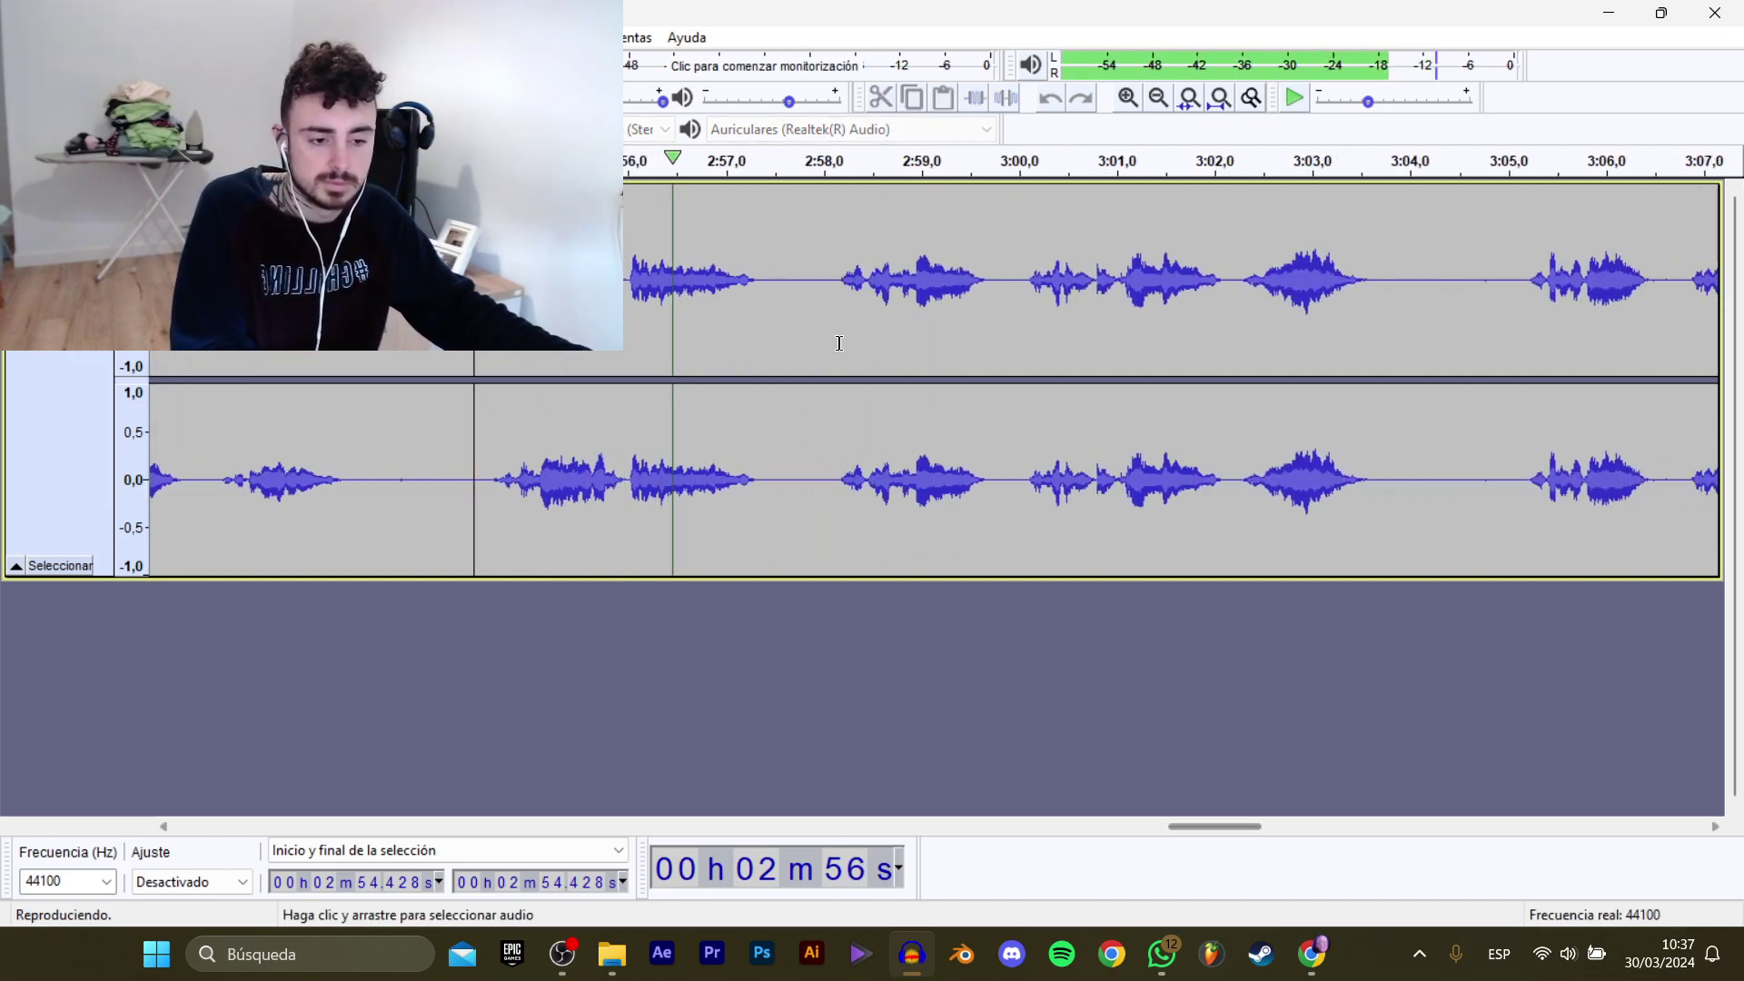
pyautogui.press('space')
pyautogui.moveTo(482, 382); pyautogui.dragTo(784, 313)
# Export the 2 min 54.5 s to 2 min 57.6 s selection as the WAV file D_Bola_CerrarTienda_2.
pyautogui.moveTo(109, 207)
pyautogui.click(363, 308)
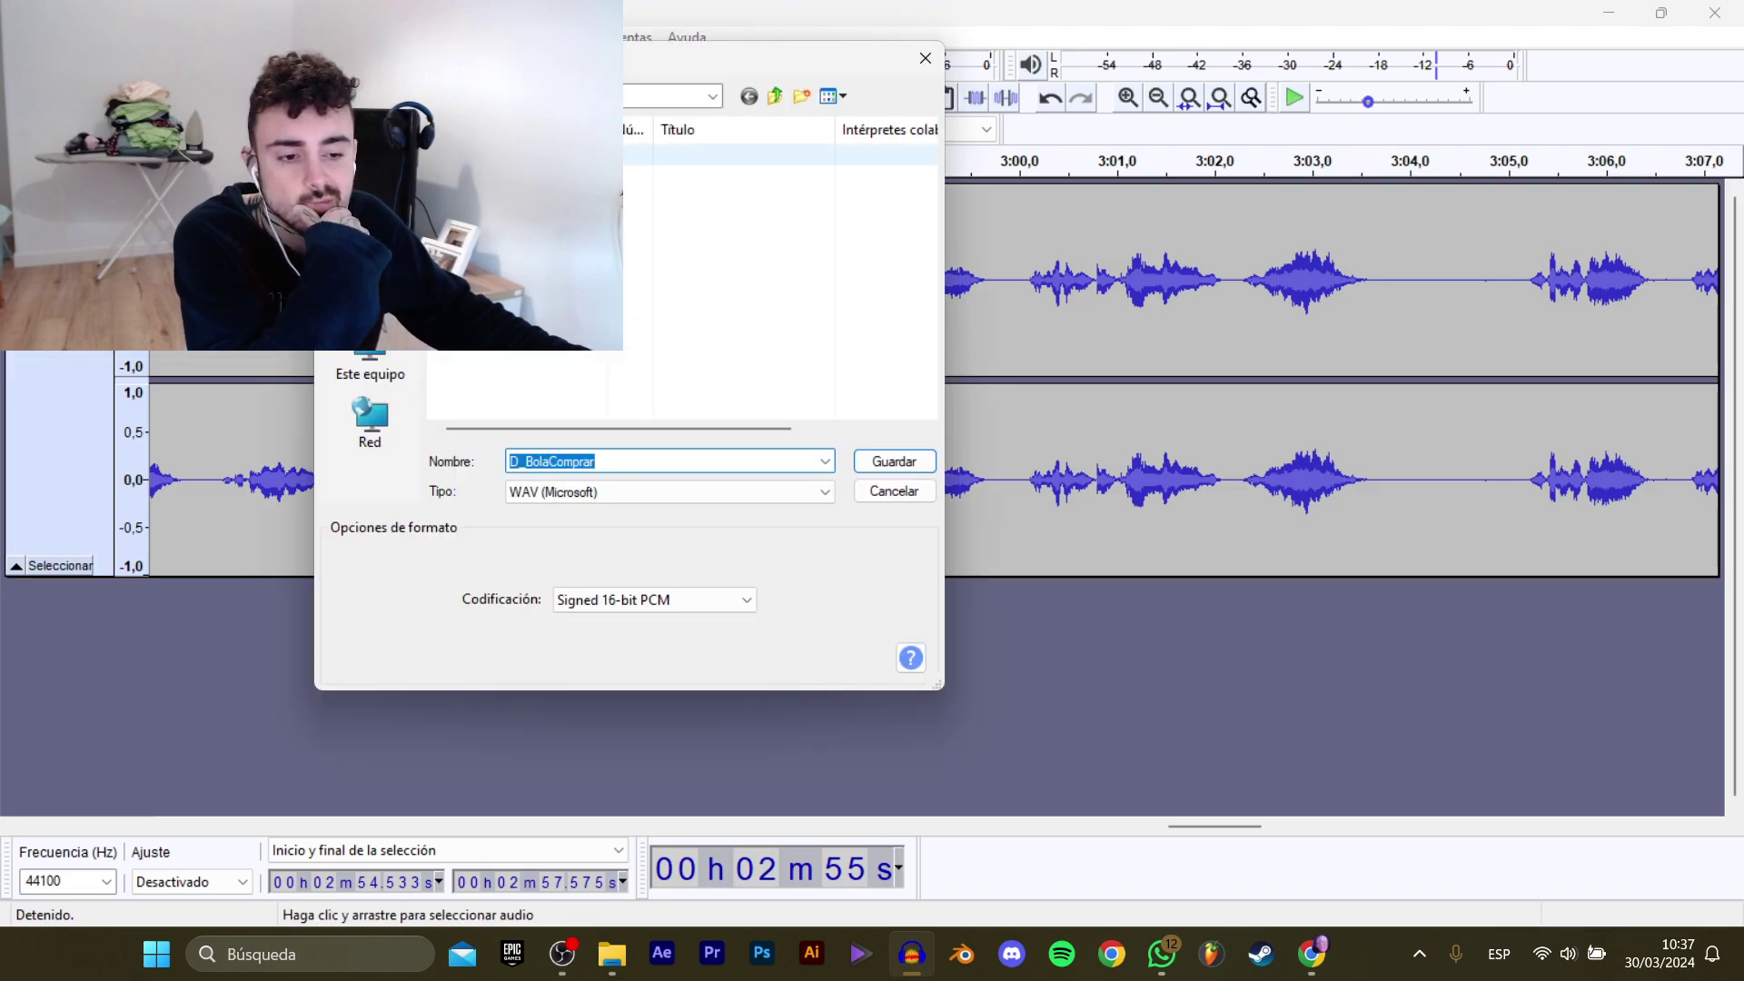
pyautogui.write('D_Bola_CerrarTienda_1')
pyautogui.click(894, 462)
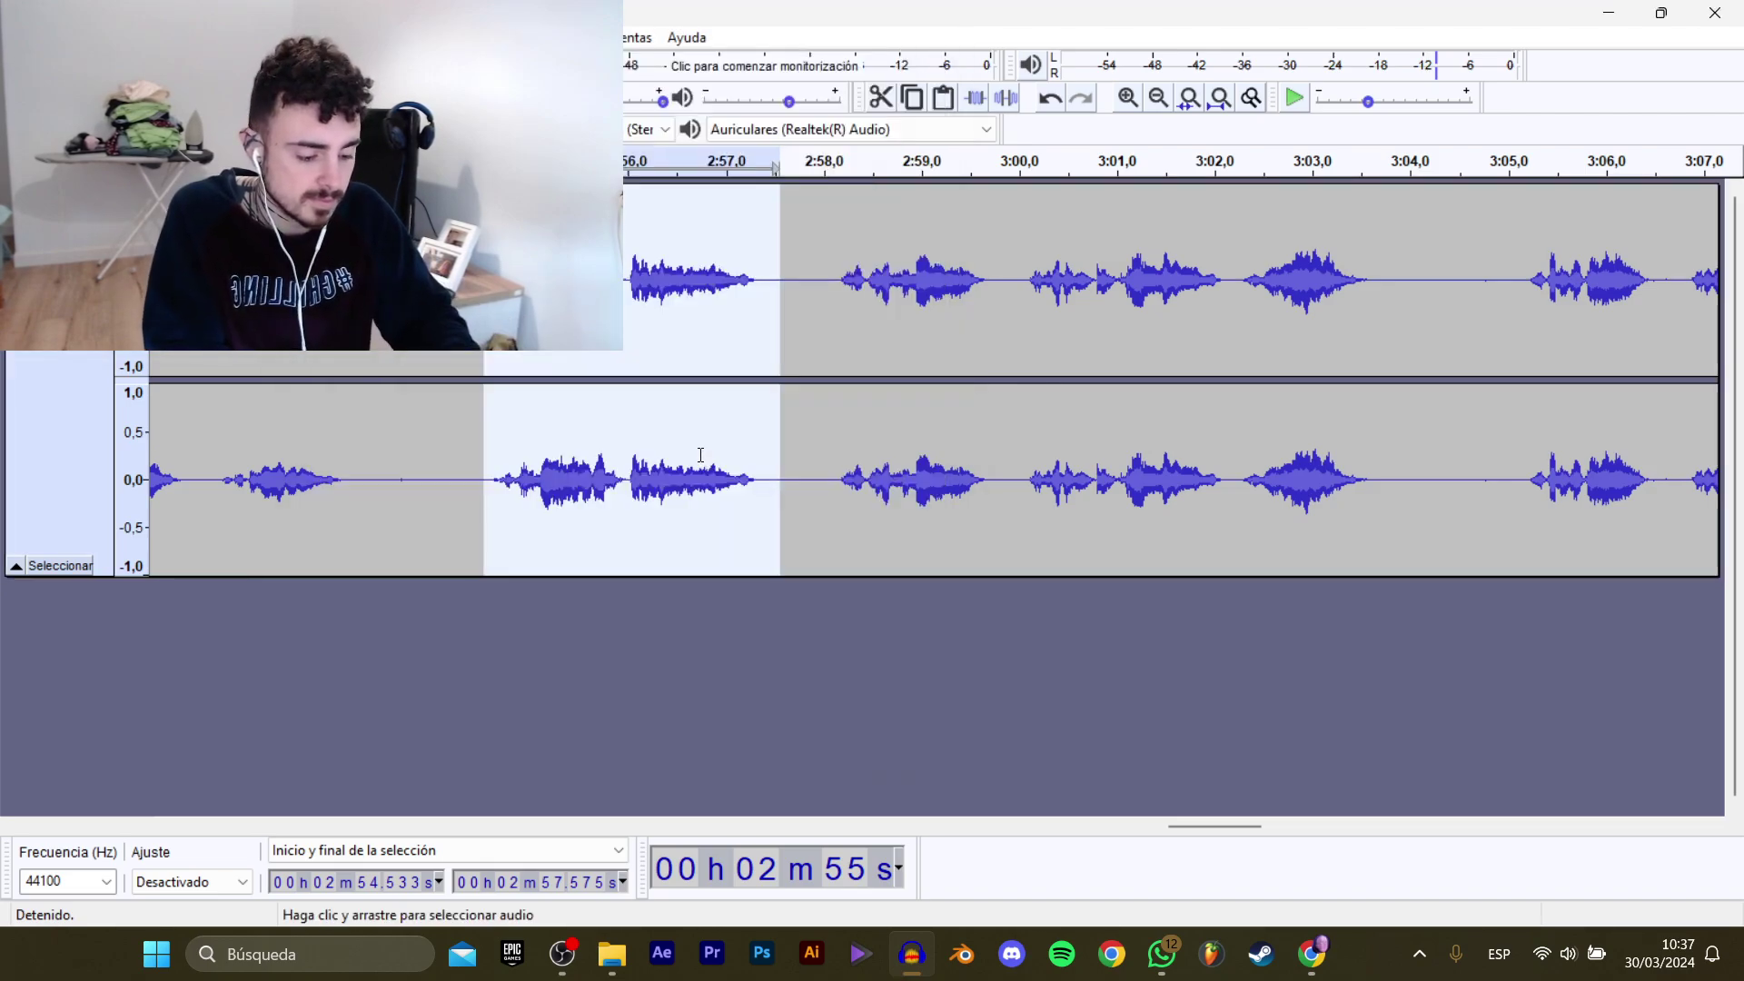
# Listen to the audio from about 2 min 58.0 s and select the line from about 2 min 58.1 s to 3 min 3.8 s.
pyautogui.click(825, 295)
pyautogui.press('space')
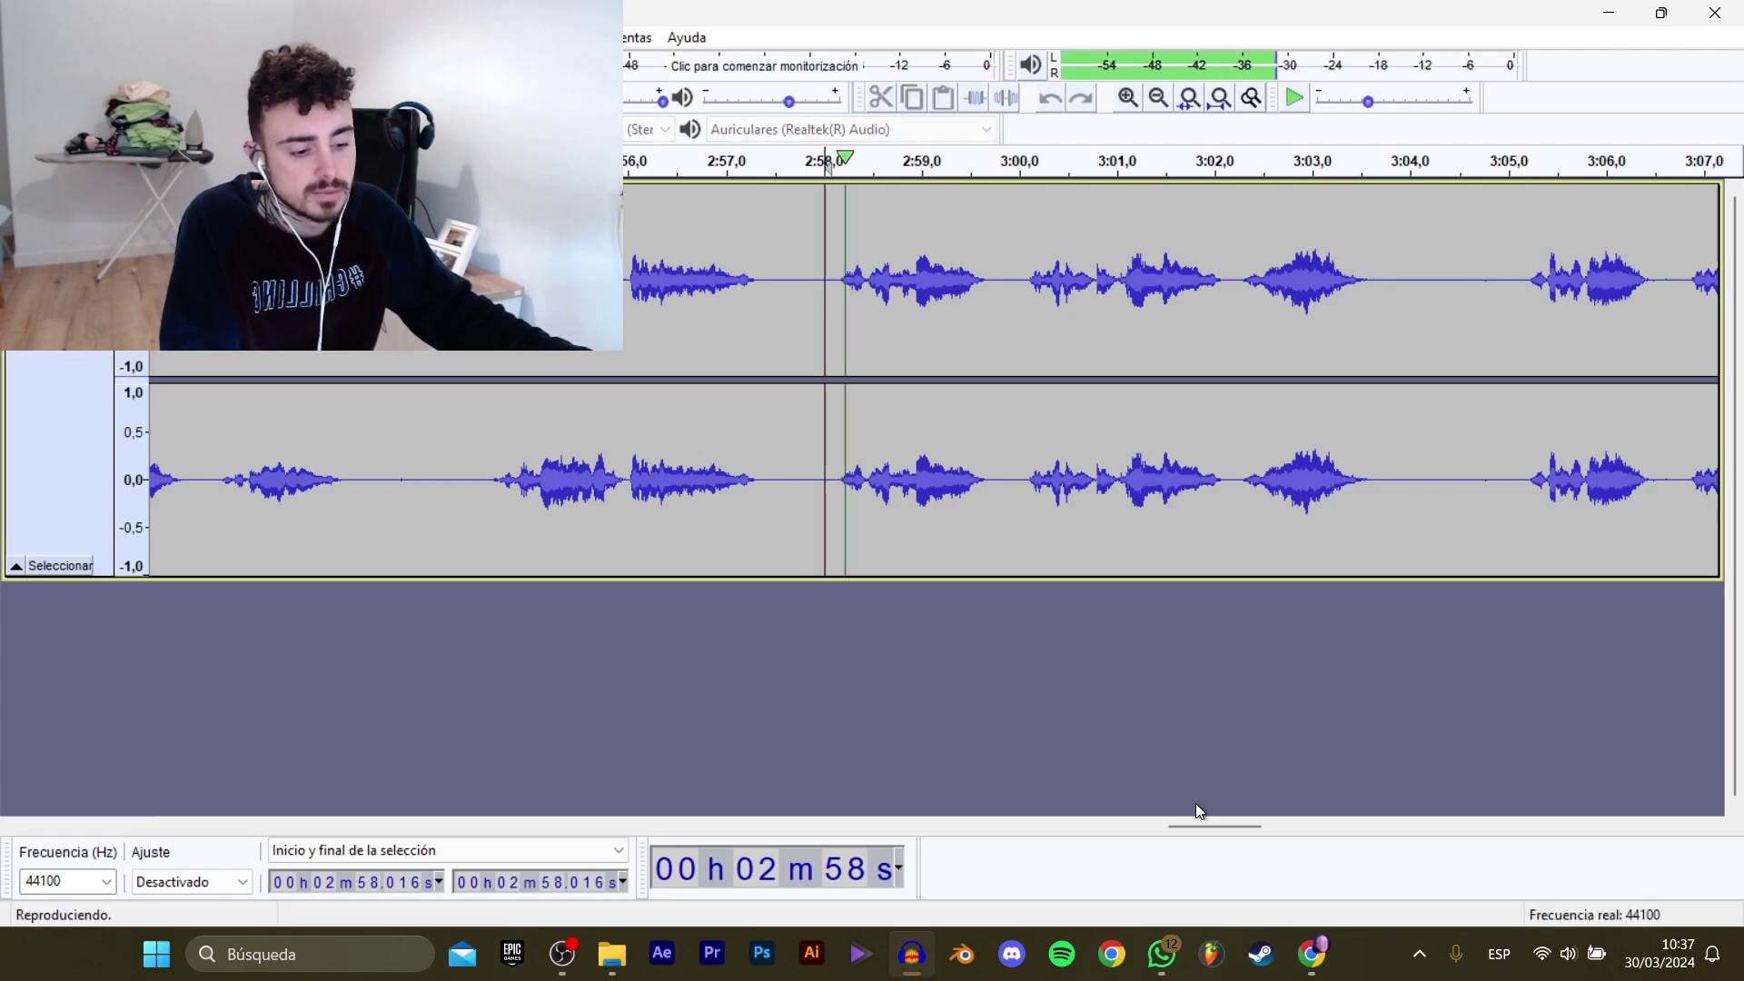
pyautogui.moveTo(1201, 826); pyautogui.dragTo(1216, 825)
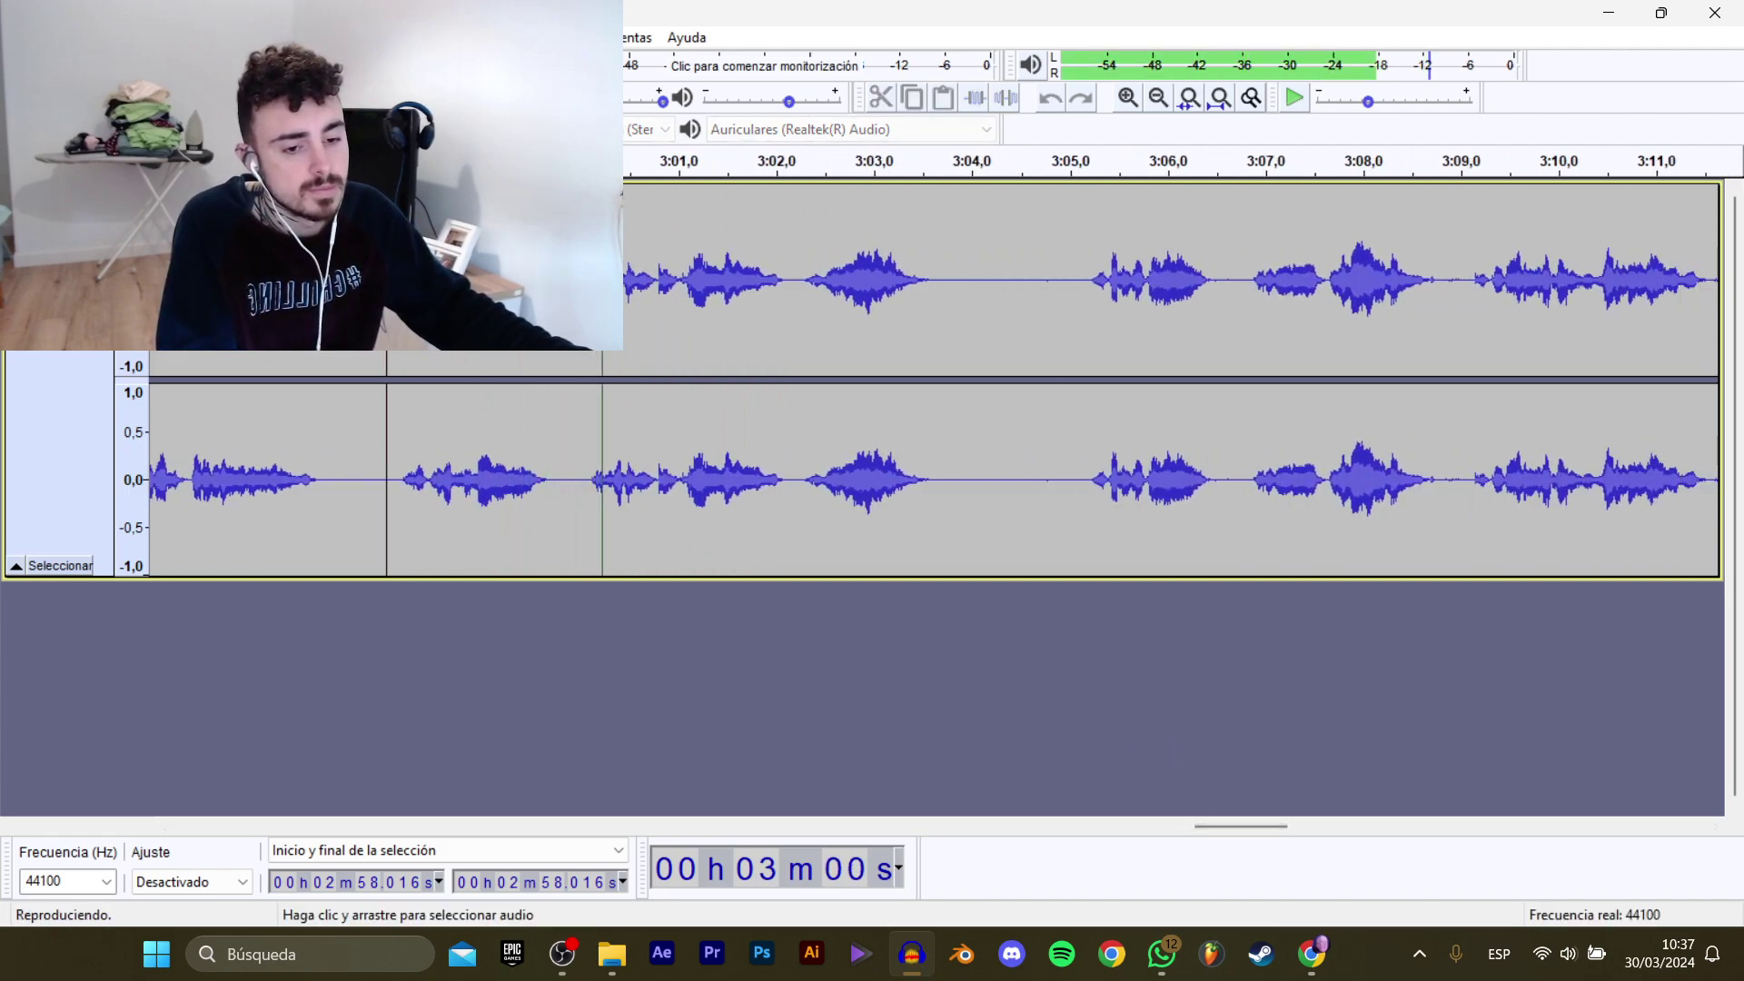
pyautogui.moveTo(392, 363); pyautogui.dragTo(954, 340)
pyautogui.press('space')
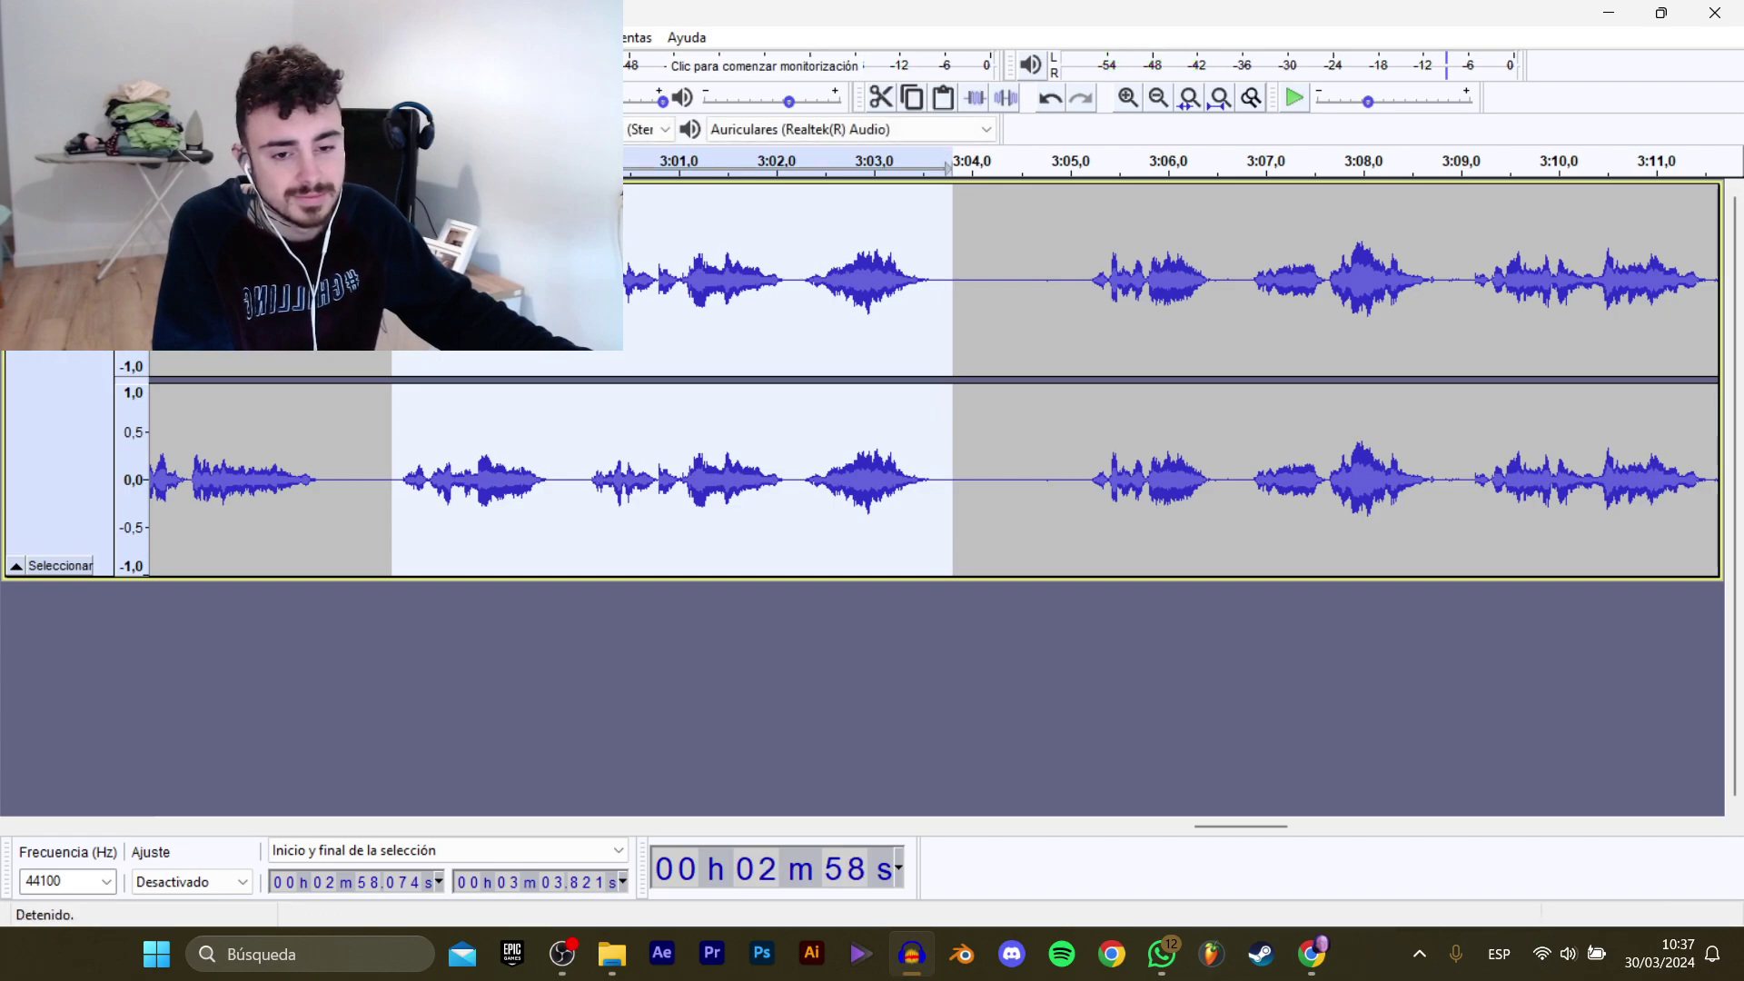
# Export the 2 min 58.1 s to 3 min 3.8 s selection as the WAV file D_Bola_CerrarTienda_3.
pyautogui.moveTo(119, 209)
pyautogui.click(627, 341)
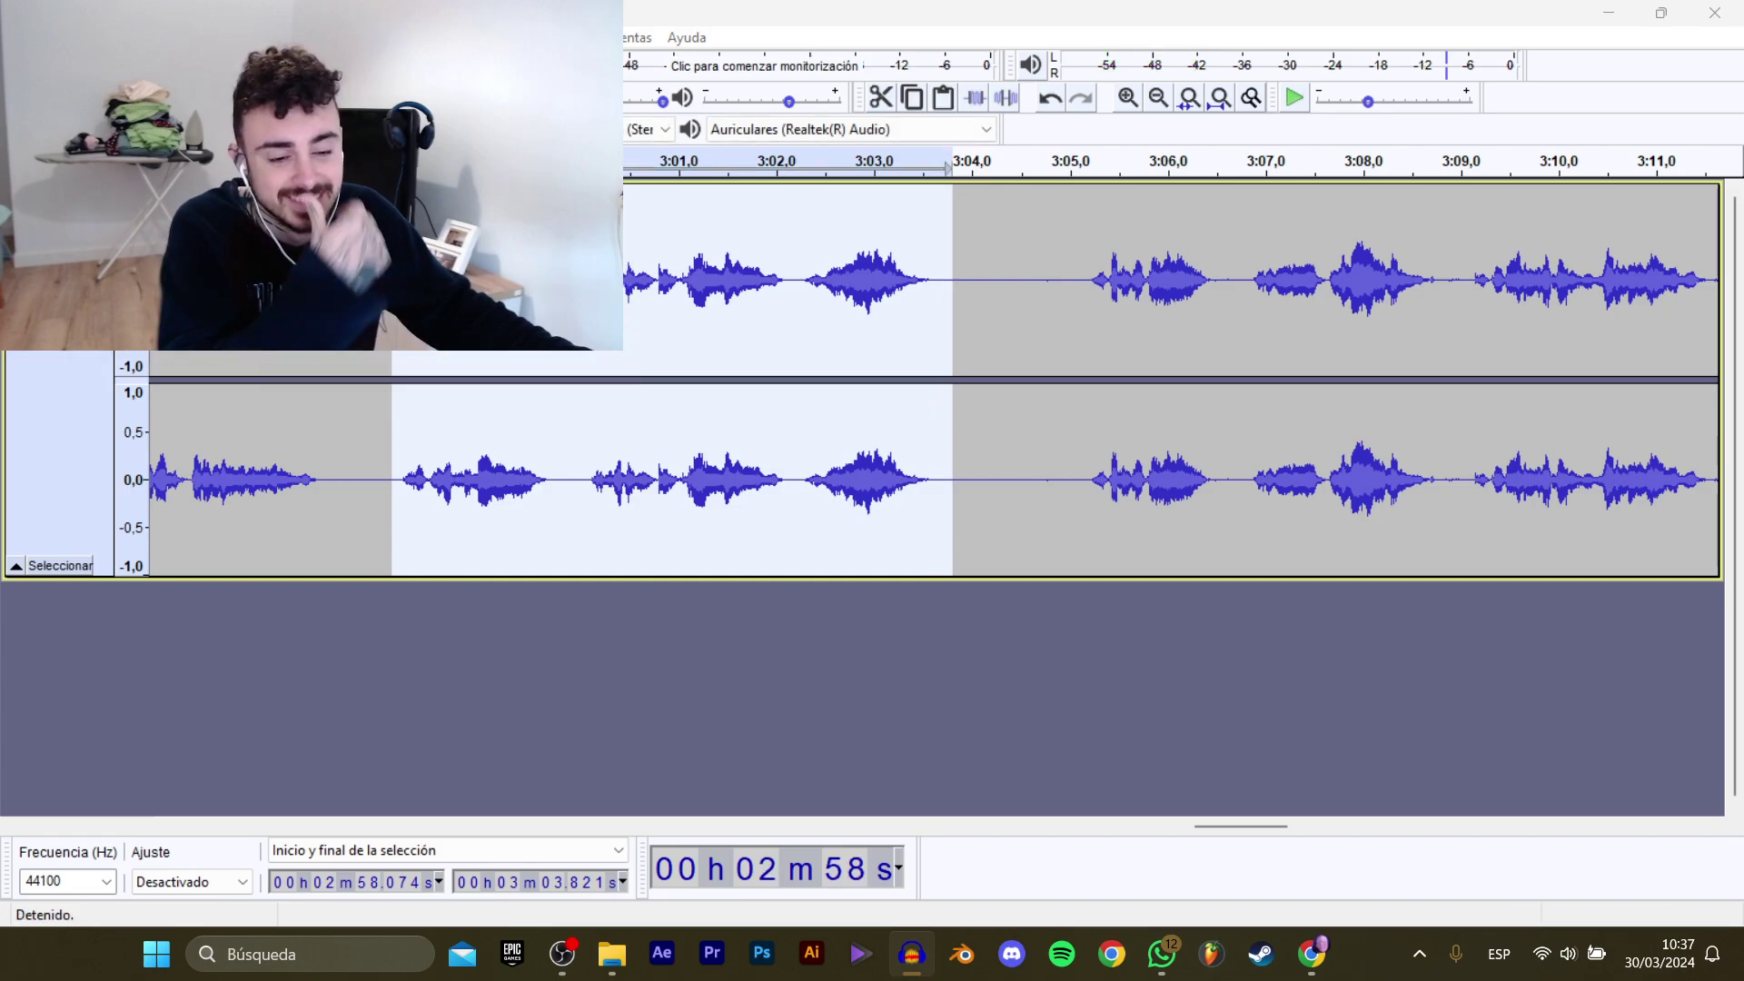
pyautogui.click(513, 176)
pyautogui.click(688, 457)
pyautogui.press('BackSpace')
pyautogui.write('3')
pyautogui.press('Return')
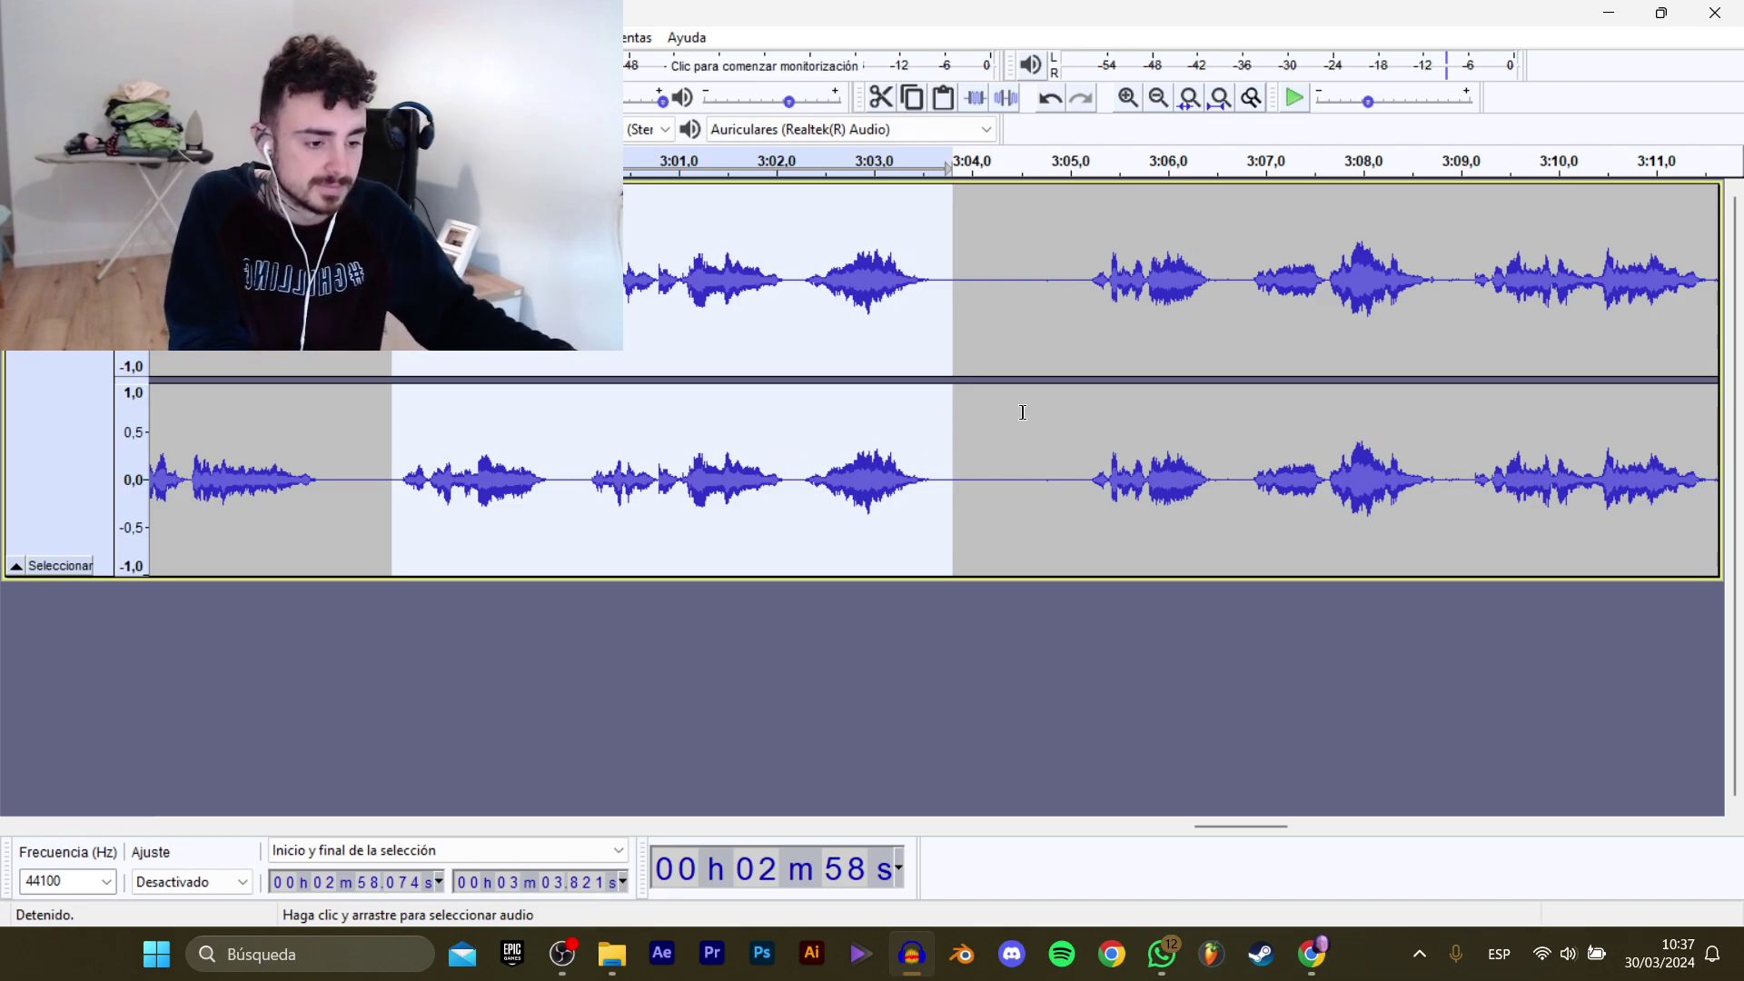
# Listen to the next take and select the line from about 3 min 5.1 s to 3 min 14.1 s.
pyautogui.click(1082, 283)
pyautogui.press('space')
pyautogui.moveTo(1264, 826); pyautogui.dragTo(1300, 808)
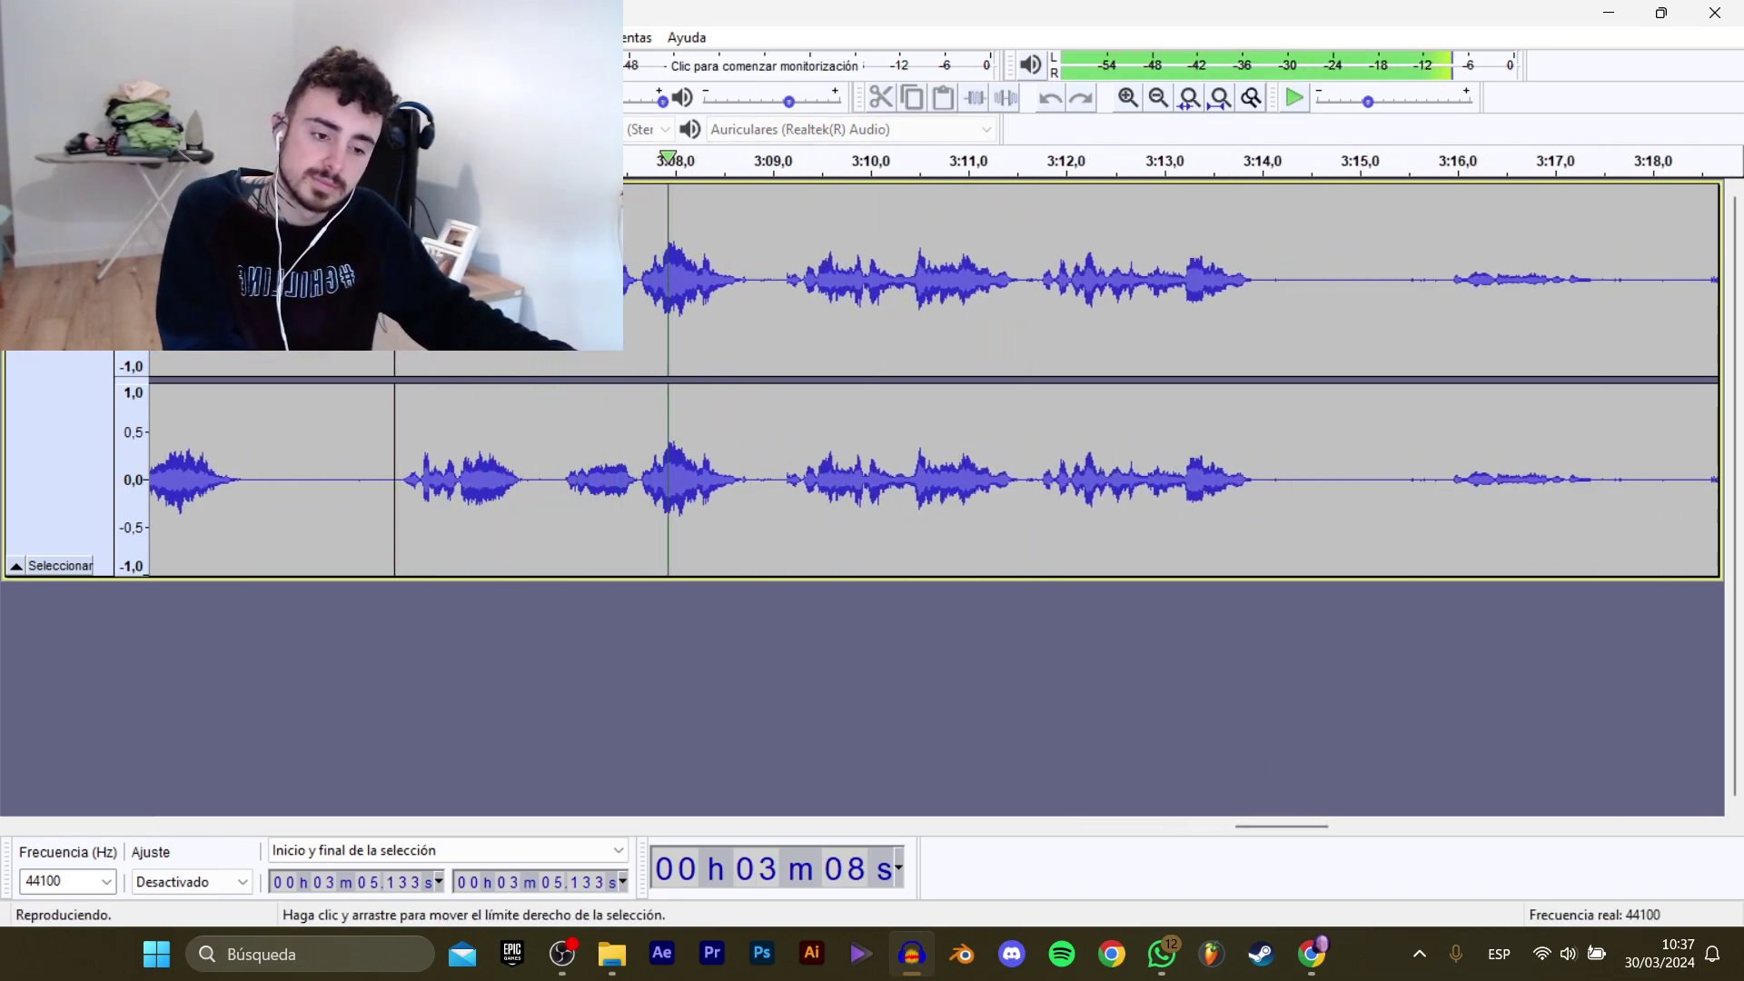
pyautogui.moveTo(394, 290); pyautogui.dragTo(1273, 363)
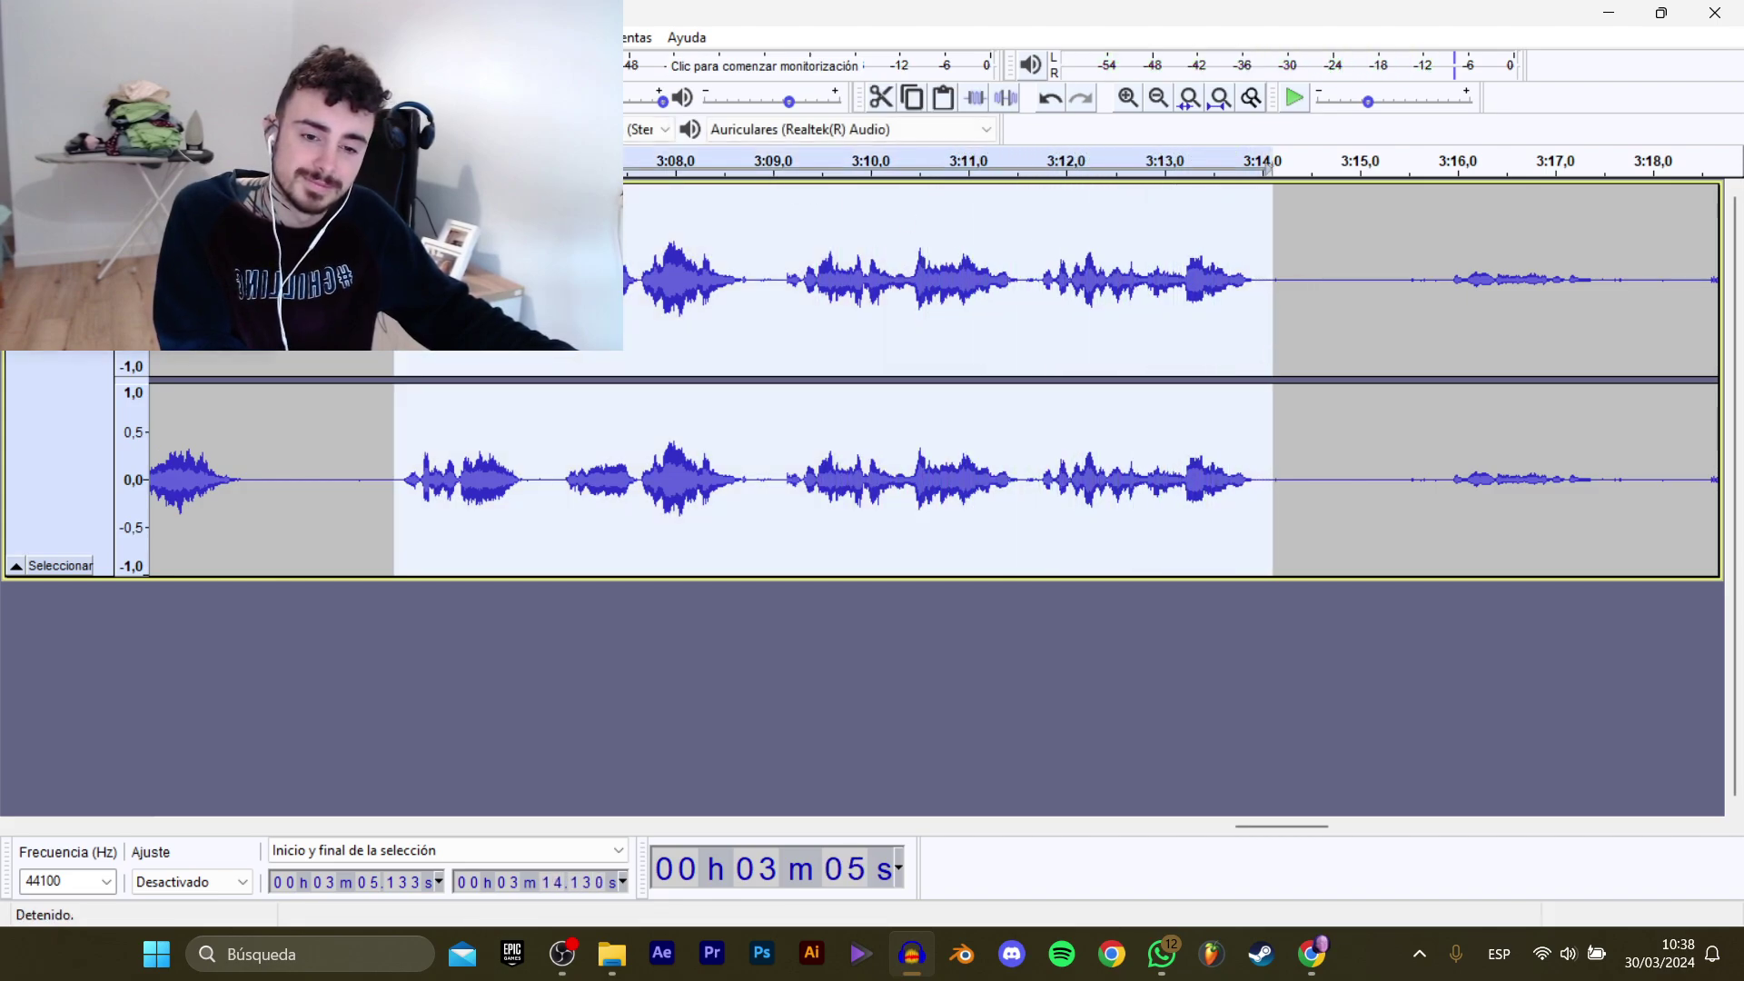
# Export the 3 min 5.1 s to 3 min 14.1 s selection as the WAV file D_Bola_CerrarTienda_4.
pyautogui.moveTo(91, 218)
pyautogui.click(382, 313)
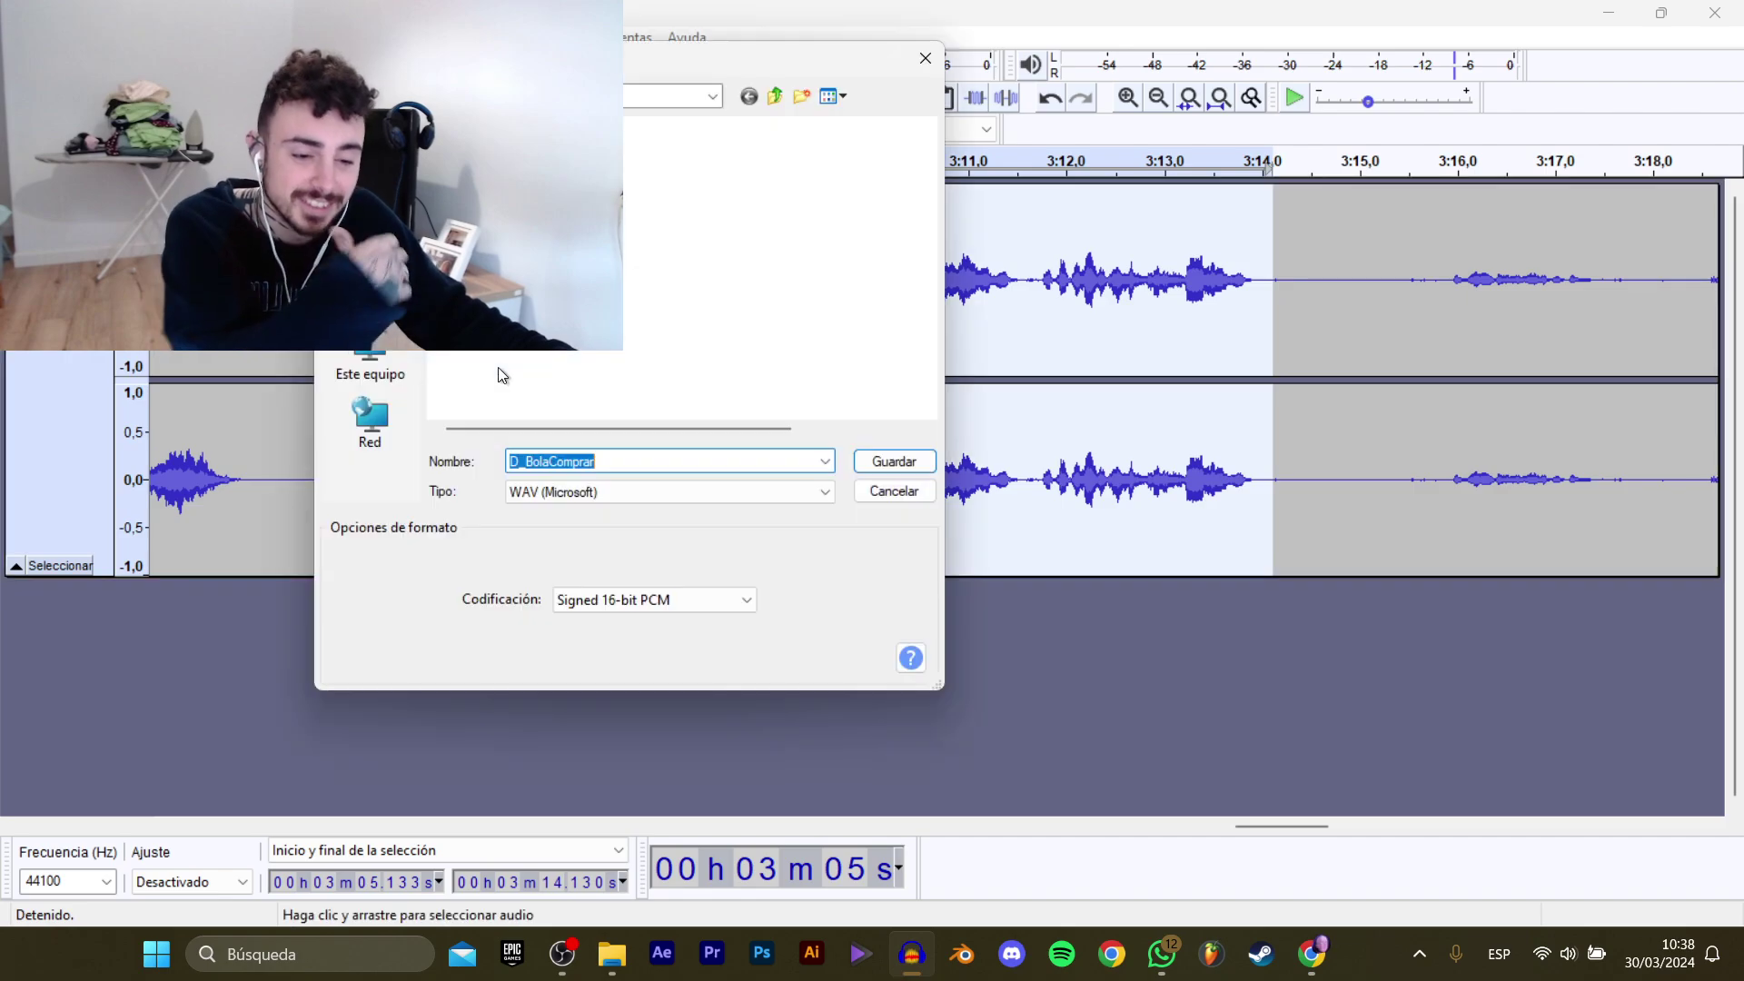
pyautogui.click(517, 197)
pyautogui.click(705, 458)
pyautogui.click(712, 457)
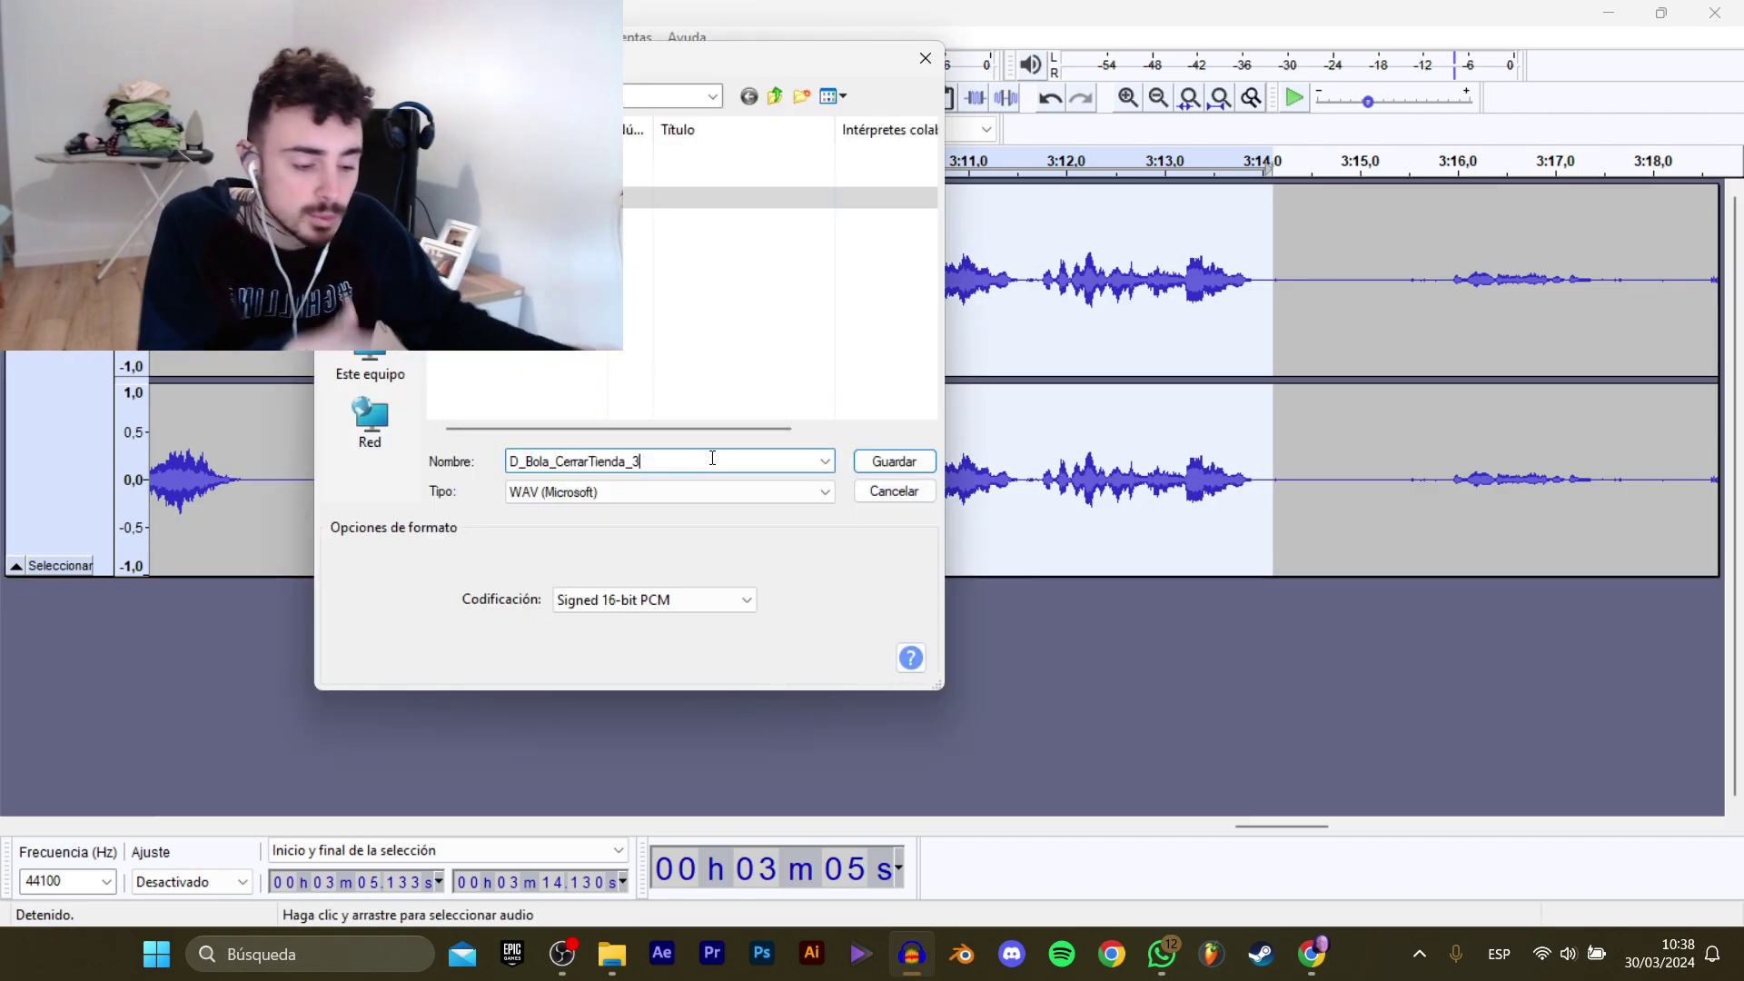
pyautogui.press('Return')
# Listen to the audio from about 3 min 18.5 s and select the line up to about 3 min 26.2 s.
pyautogui.moveTo(1238, 826); pyautogui.dragTo(1303, 826)
pyautogui.click(575, 472)
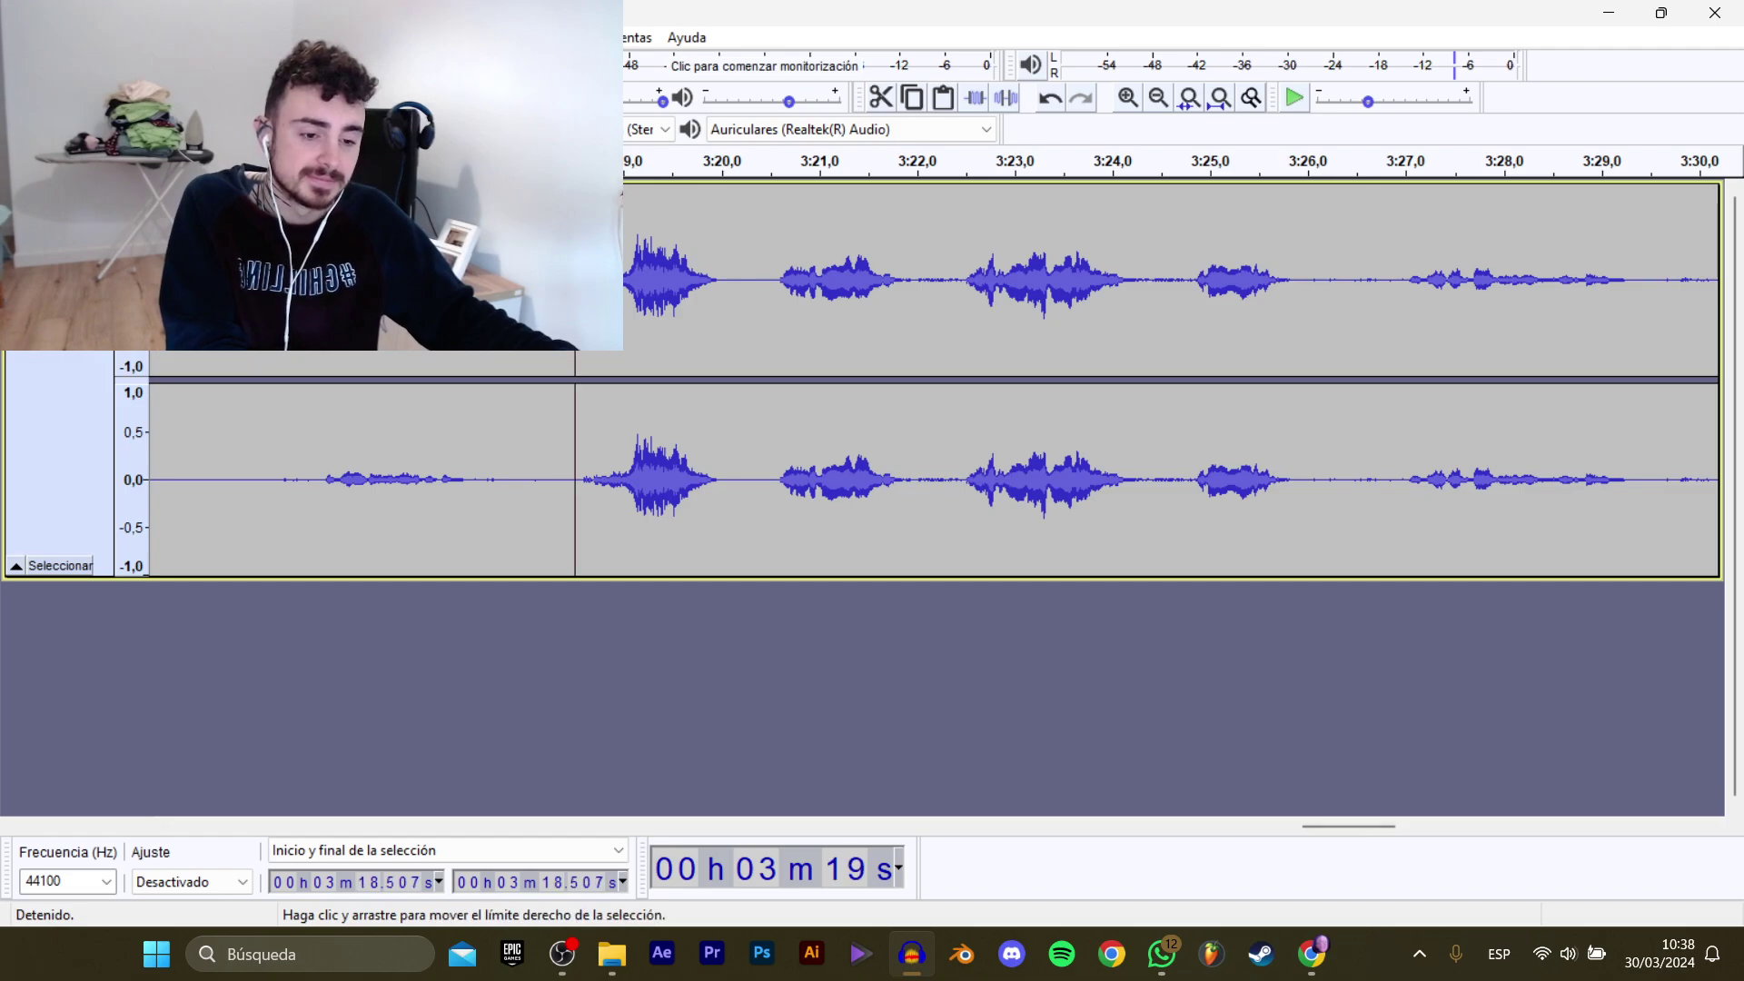
pyautogui.press('space')
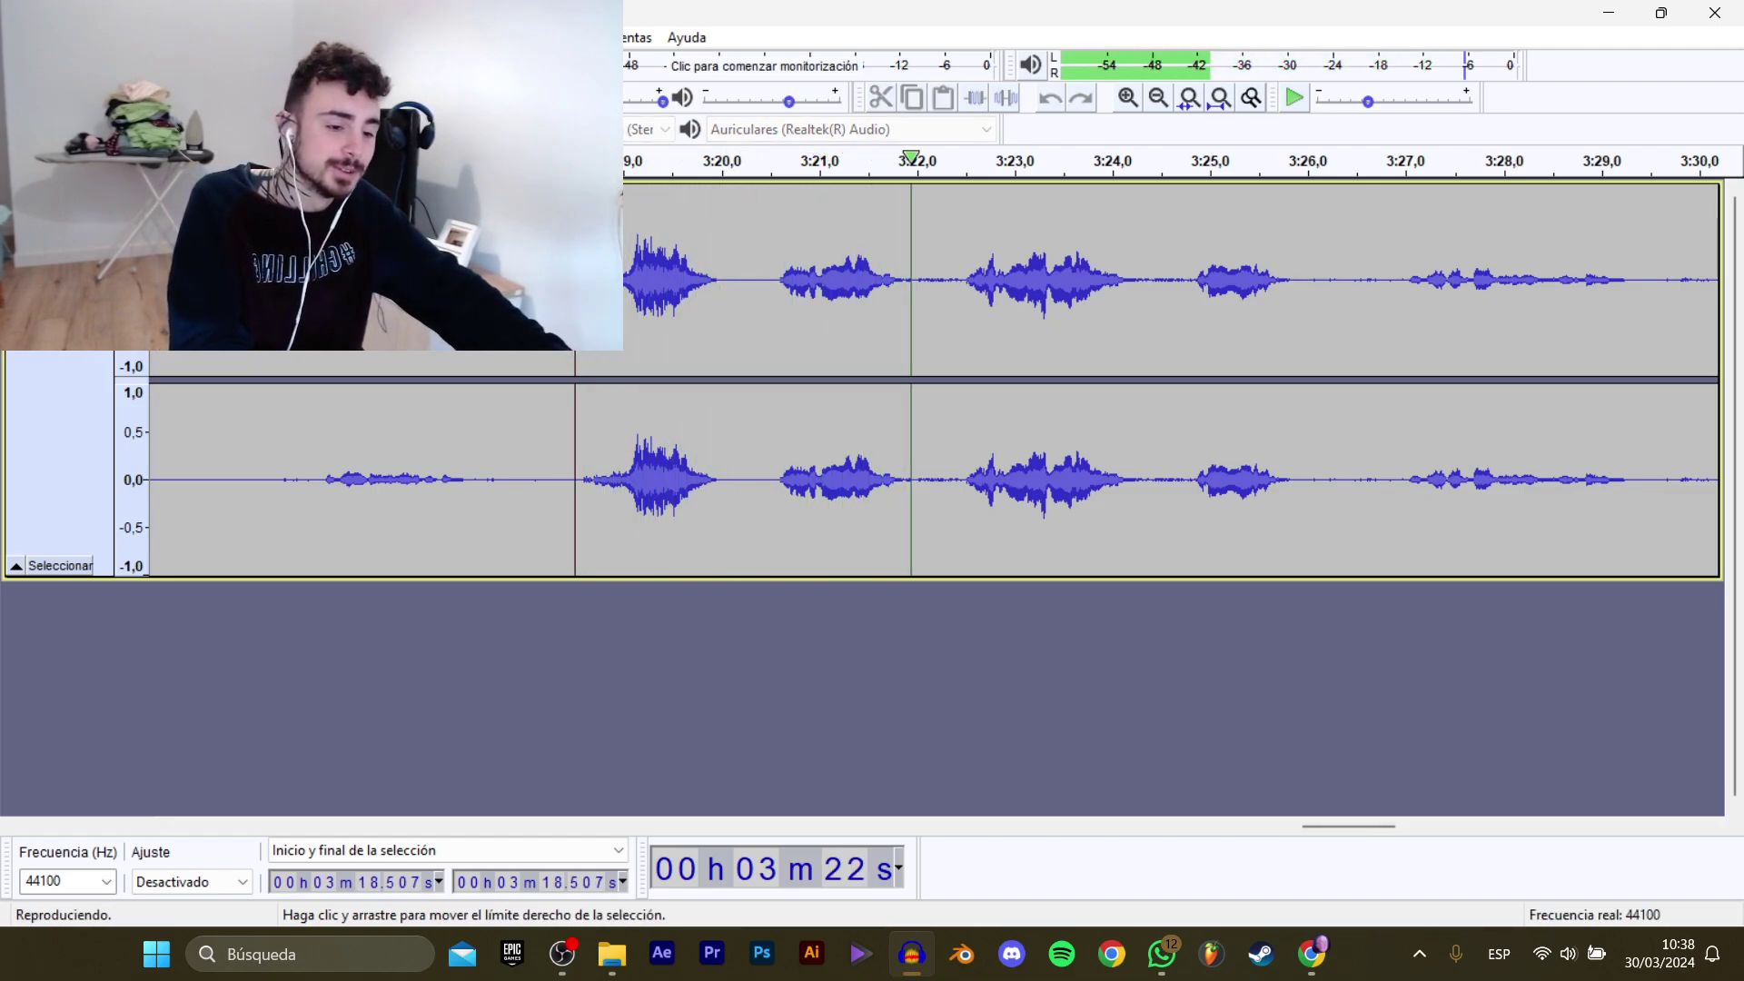
pyautogui.moveTo(575, 323); pyautogui.dragTo(1308, 323)
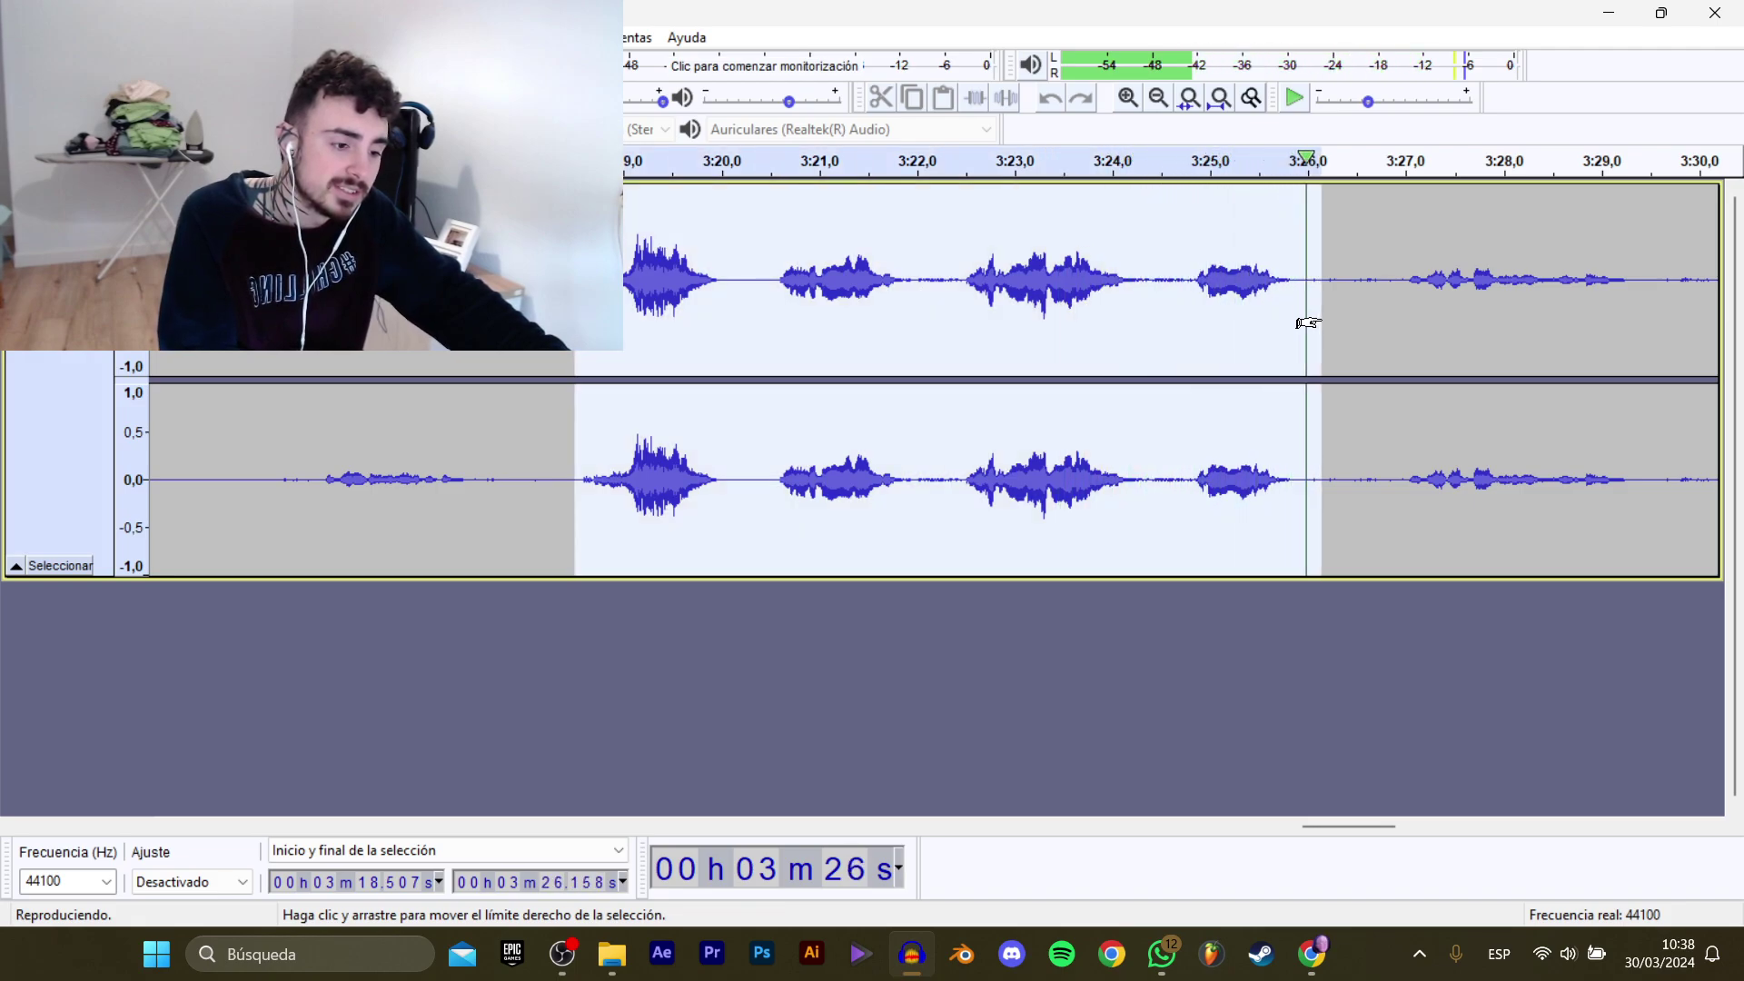
# Export the 3 min 18.5 s to 3 min 26.2 s selection as the WAV file D_Bola_CerrarTienda_5.
pyautogui.moveTo(109, 209)
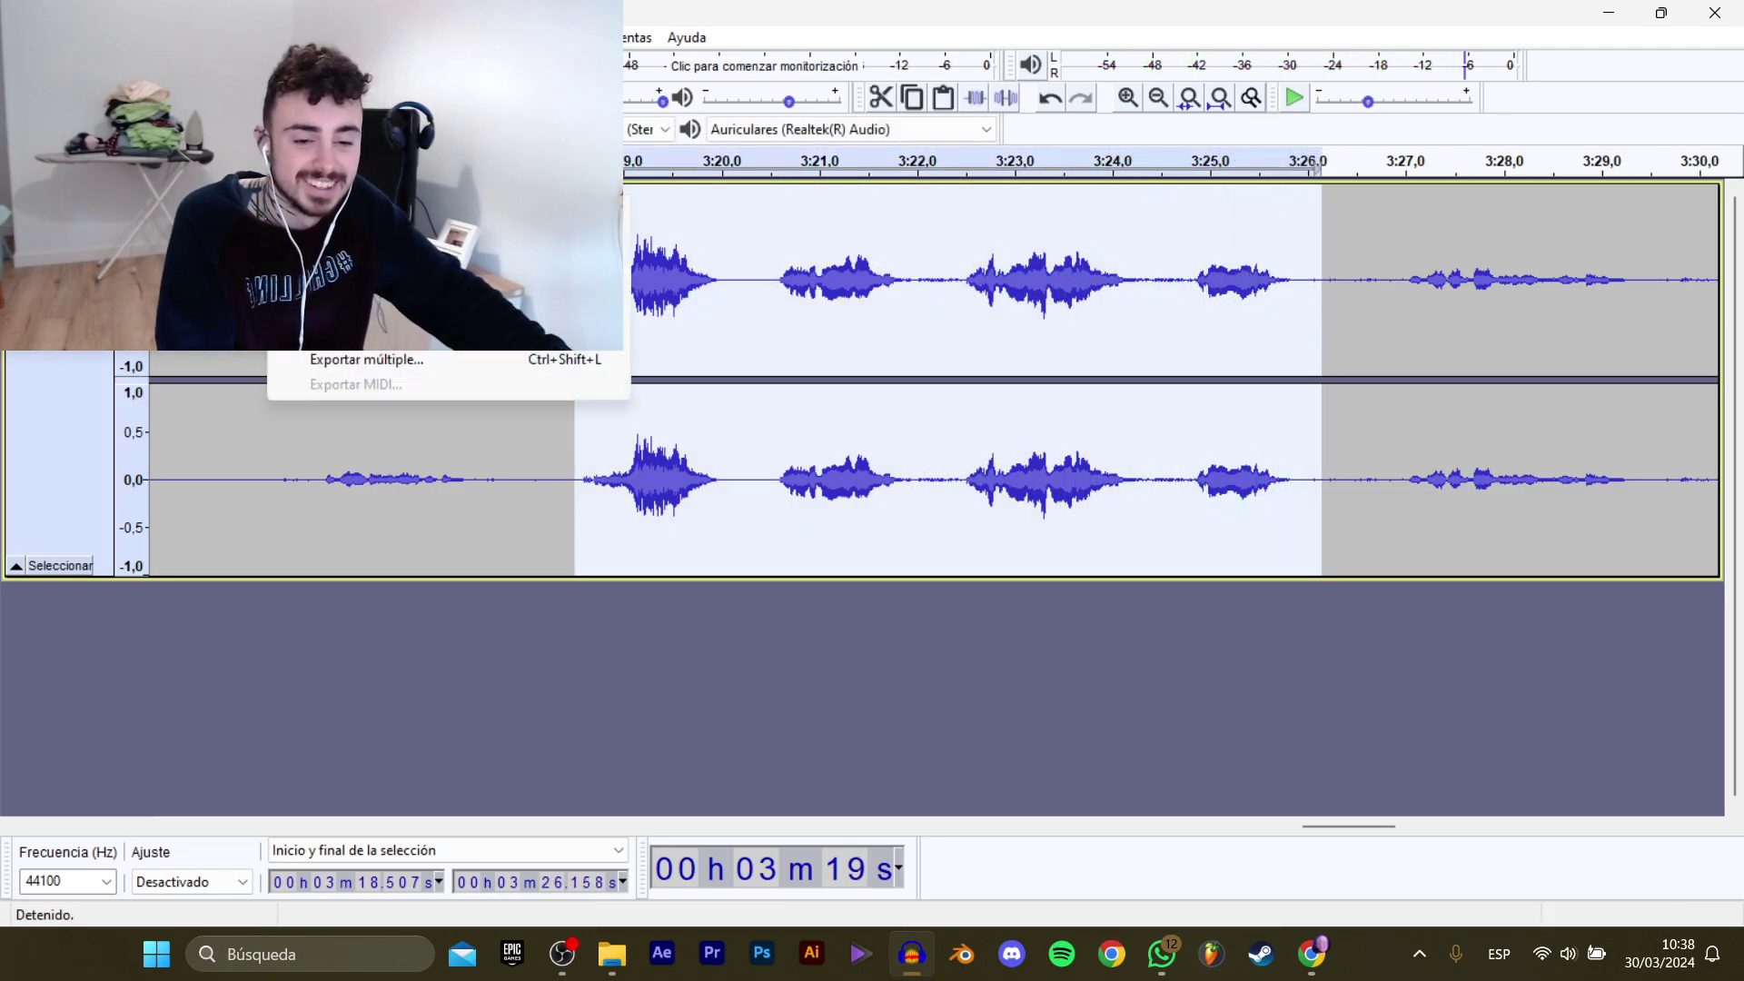
pyautogui.click(473, 309)
pyautogui.click(527, 219)
pyautogui.doubleClick(730, 462)
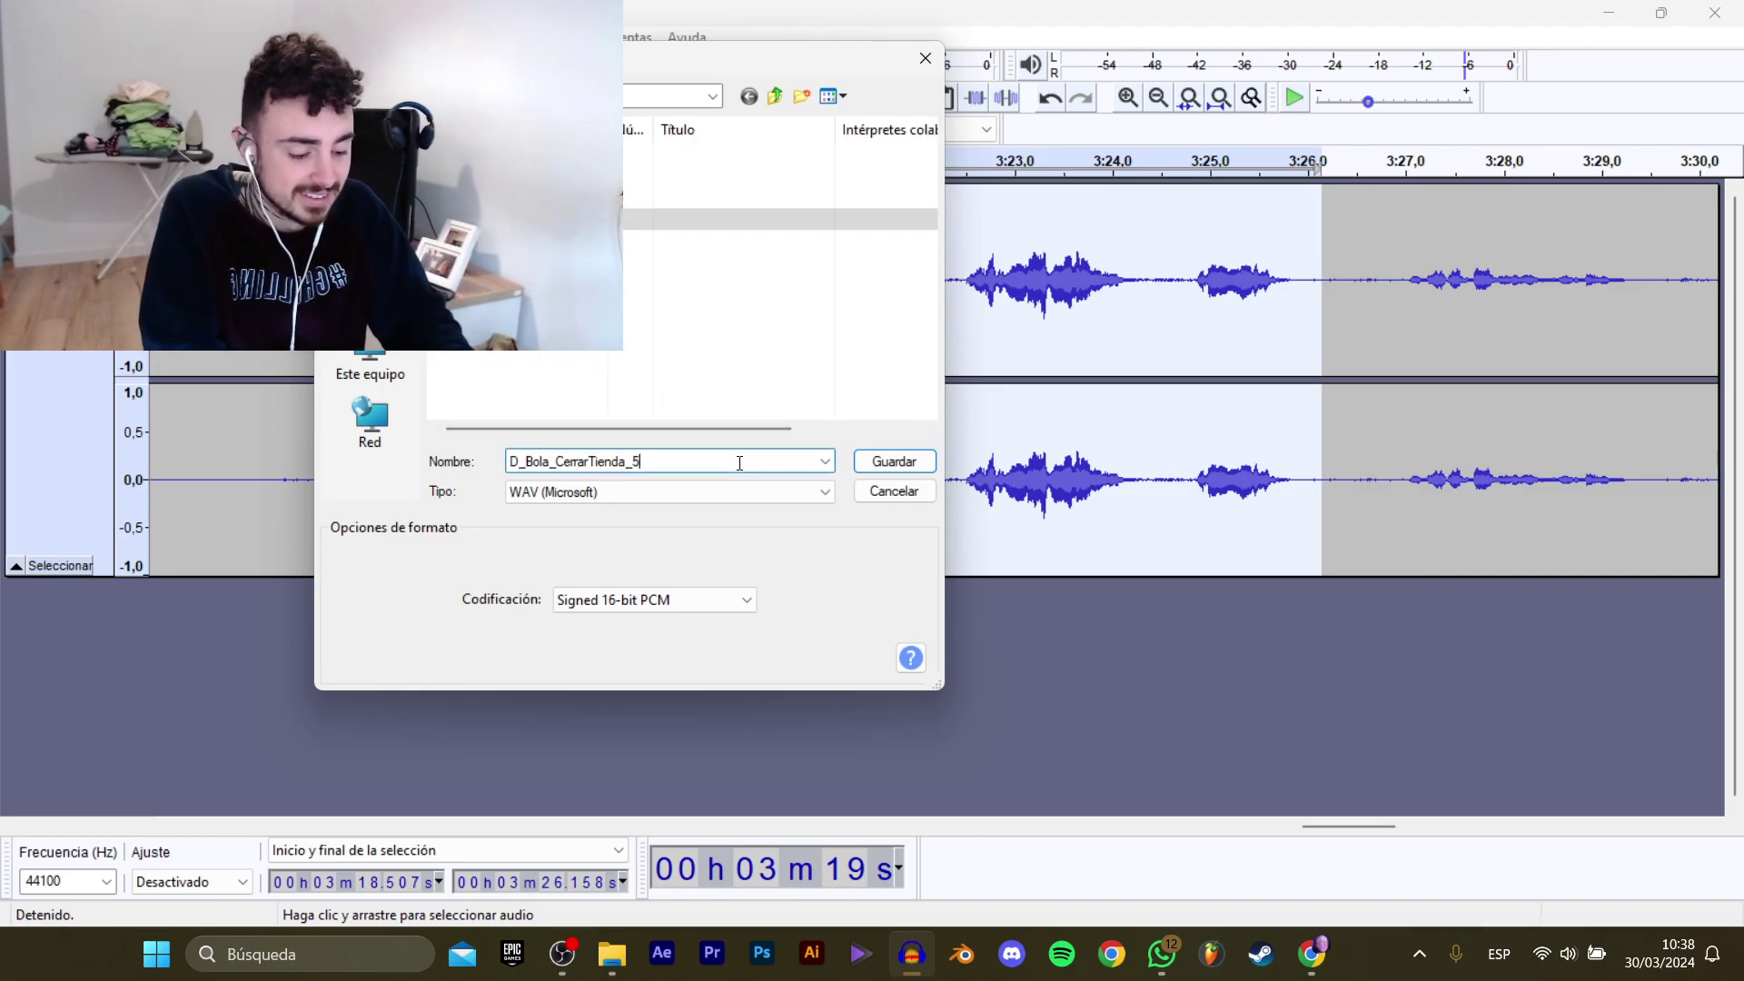
pyautogui.write('5')
pyautogui.press('Return')
# Listen to the following take and select the line from about 3 min 30.5 s to 3 min 40.3 s.
pyautogui.moveTo(1329, 823); pyautogui.dragTo(1412, 826)
pyautogui.click(753, 299)
pyautogui.press('space')
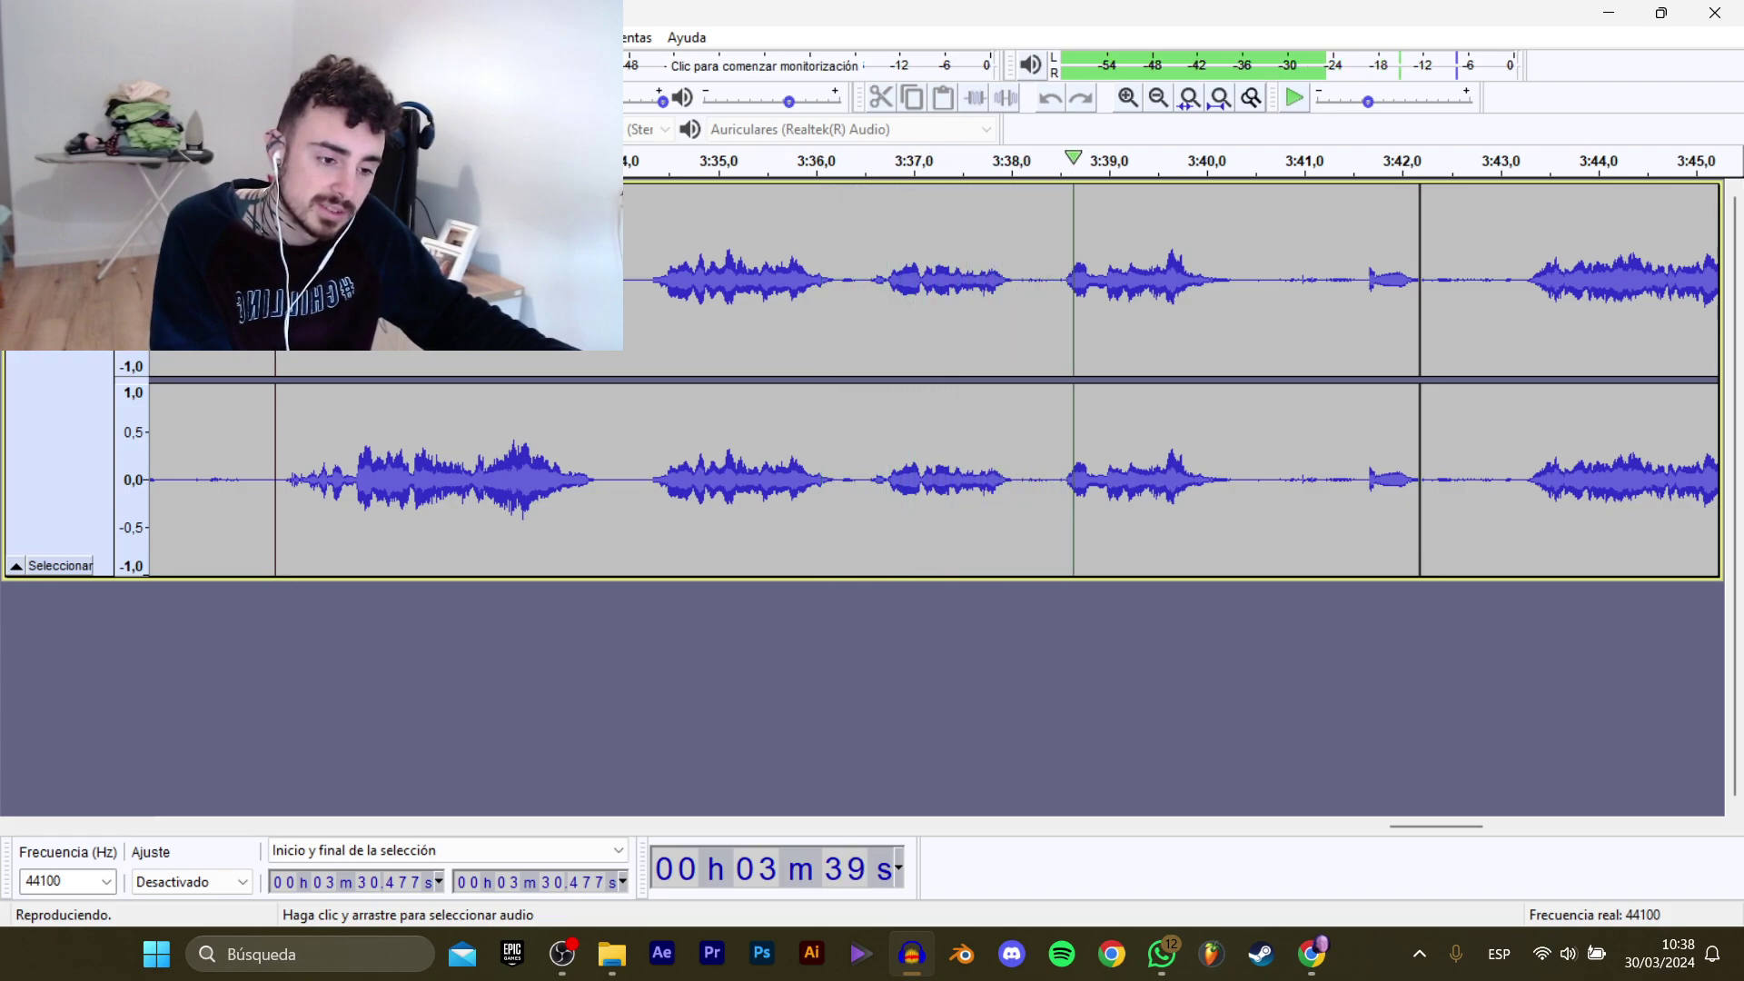
pyautogui.moveTo(279, 336); pyautogui.dragTo(1232, 333)
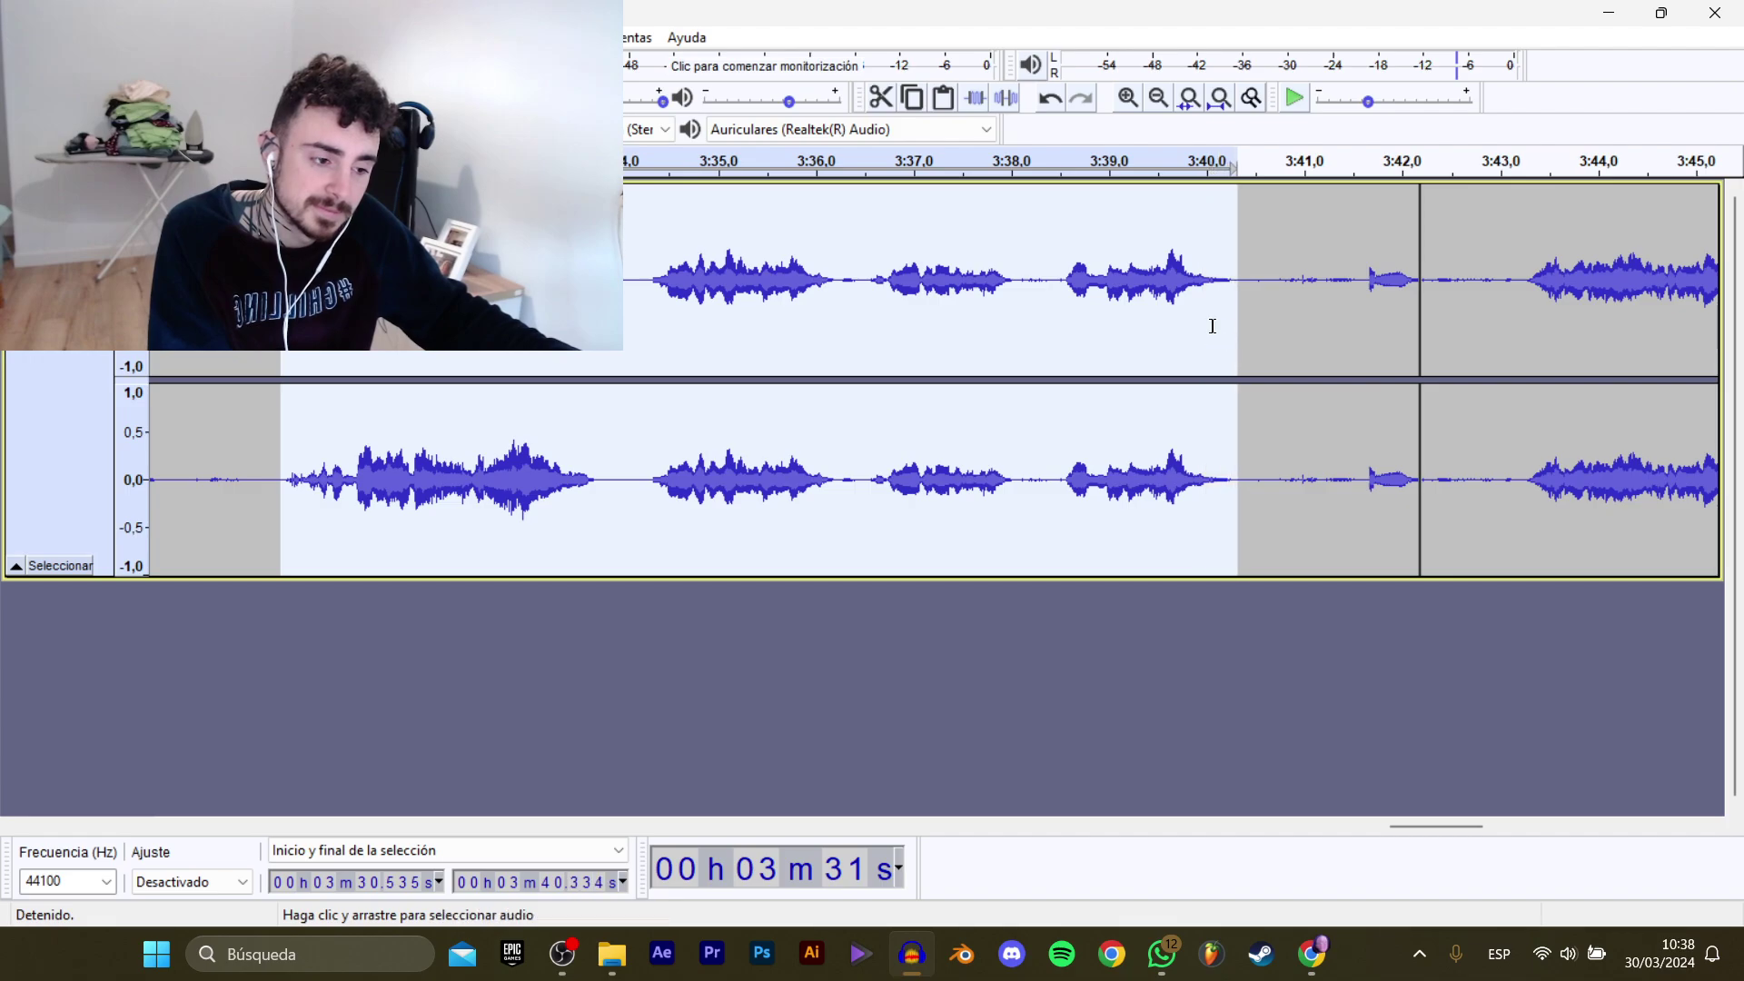
# Export the 3 min 30.5 s to 3 min 40.3 s selection as the WAV file D_Bola_CerrarTienda_6.
pyautogui.moveTo(91, 207)
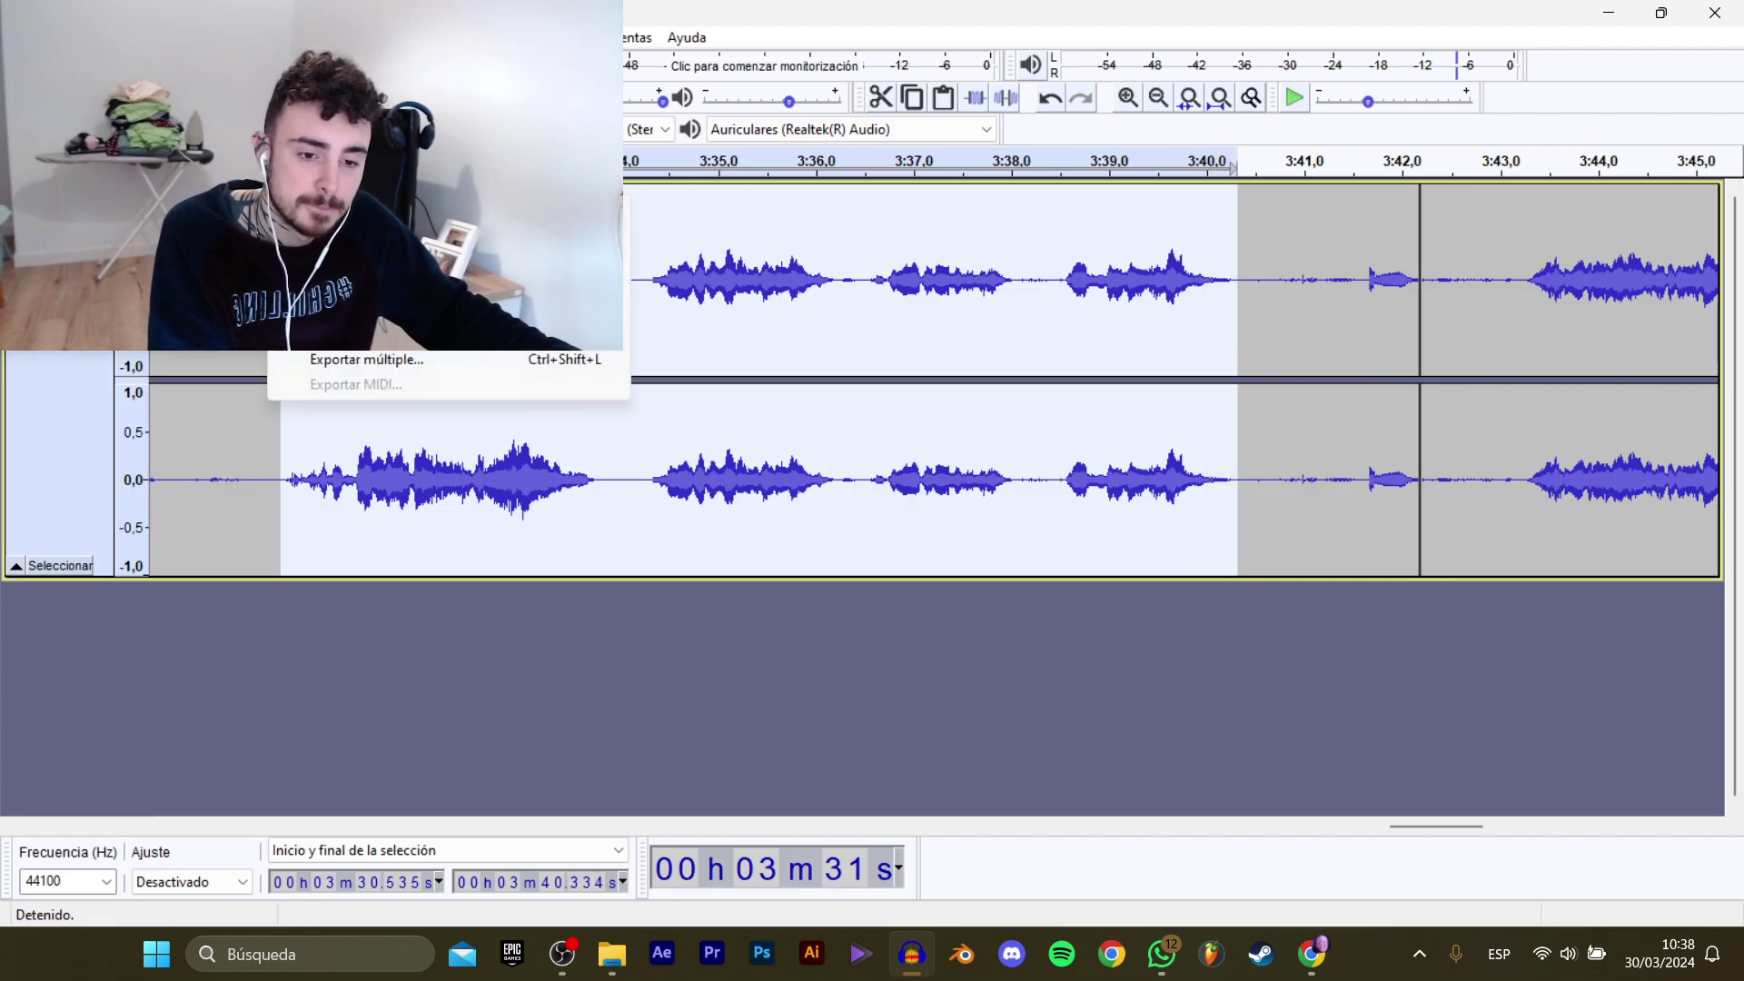
pyautogui.click(400, 309)
pyautogui.click(545, 240)
pyautogui.click(682, 456)
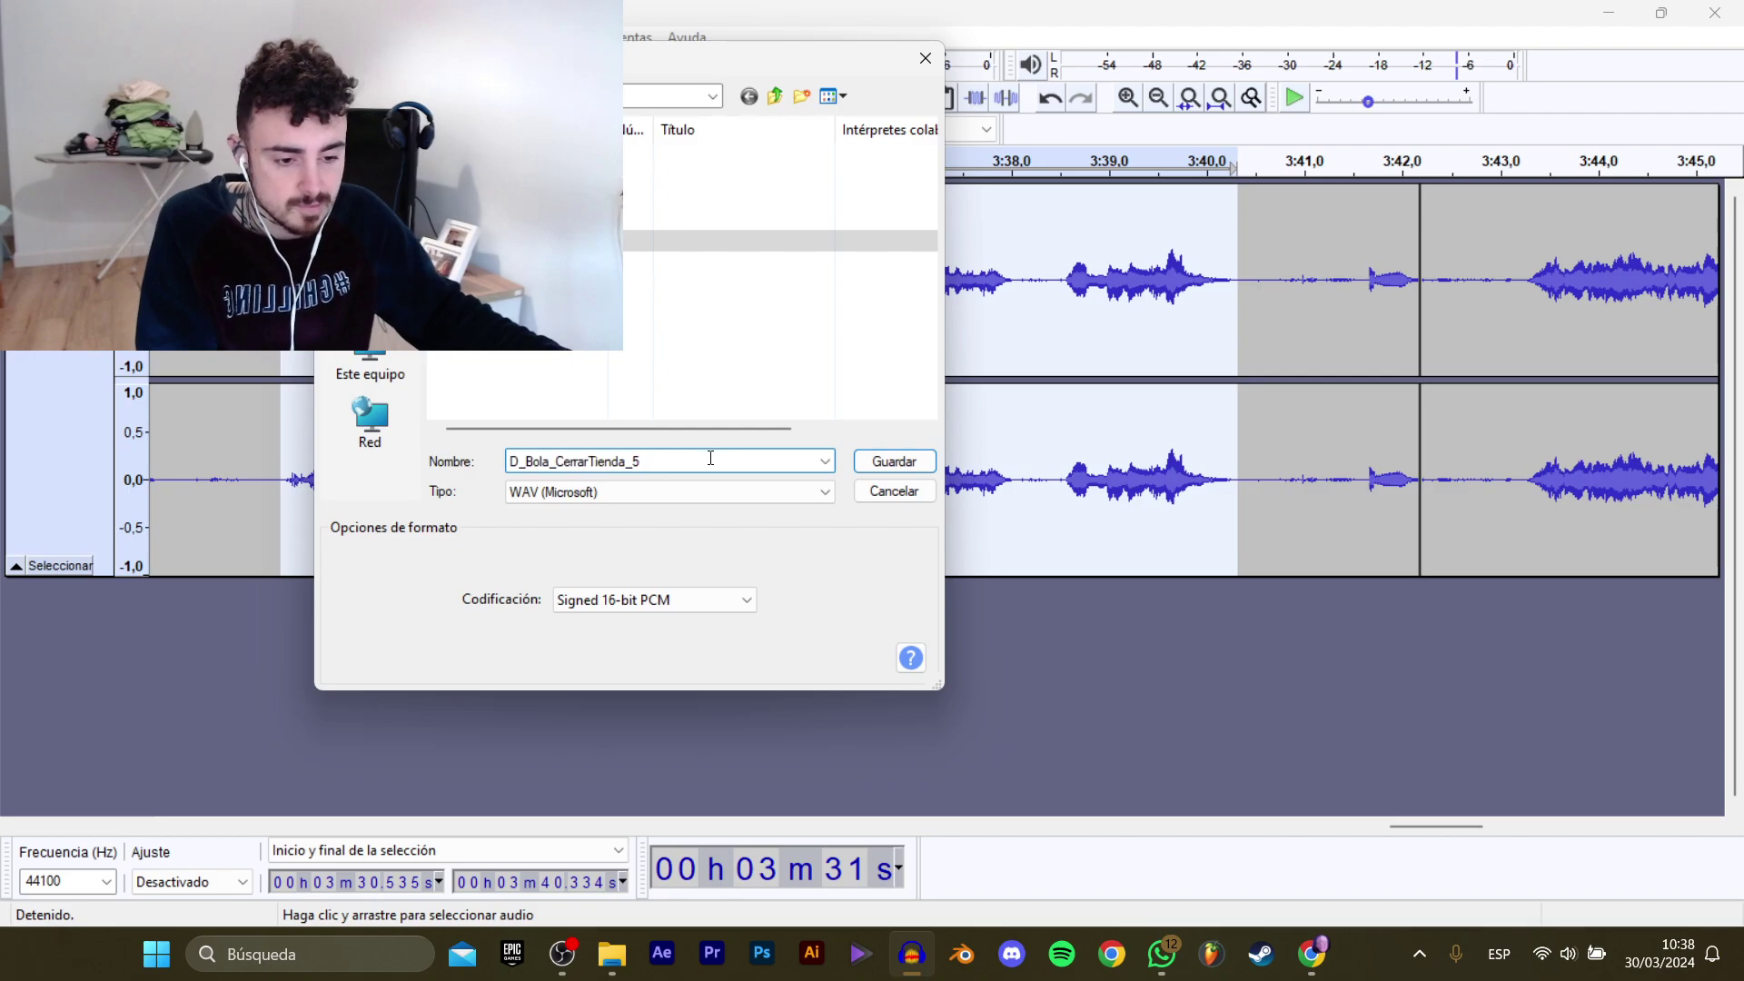
pyautogui.press('Return')
# Listen to the audio from about 3 min 43.2 s and select the short line up to about 3 min 45.8 s.
pyautogui.moveTo(1444, 824); pyautogui.dragTo(1499, 826)
pyautogui.click(738, 273)
pyautogui.press('space')
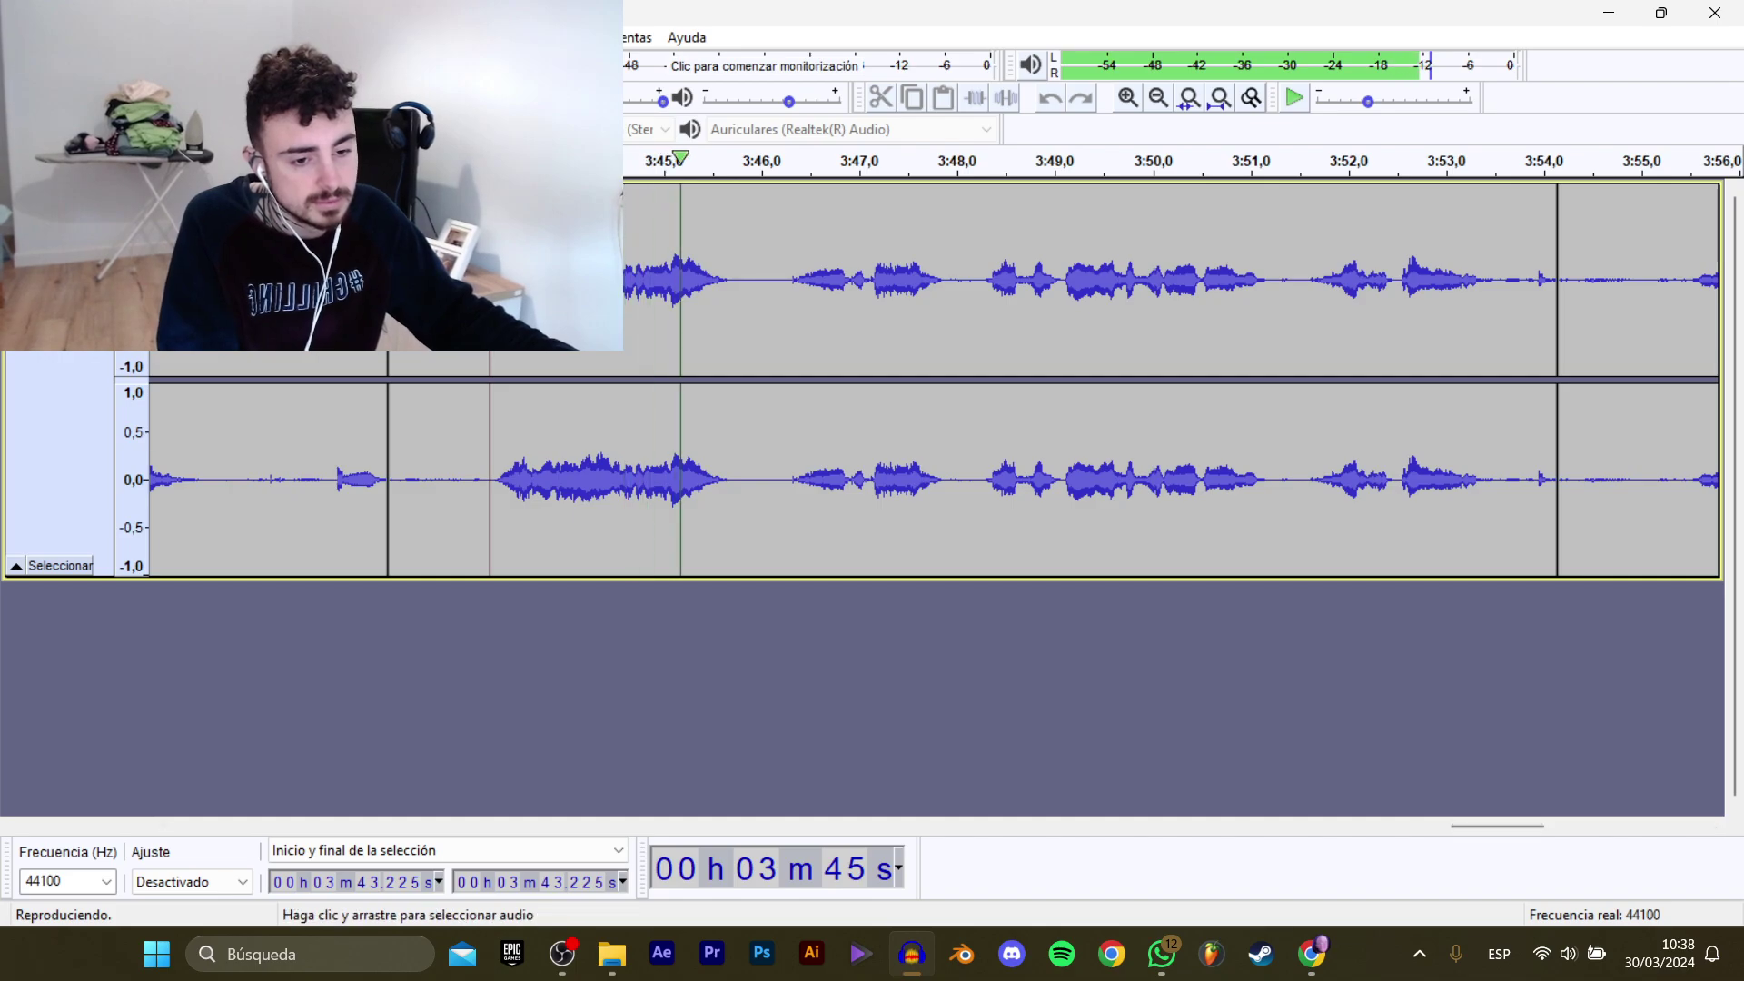
pyautogui.press('space')
pyautogui.moveTo(484, 299); pyautogui.dragTo(743, 300)
# Export the 3 min 43.2 s to 3 min 45.8 s selection as the next numbered WAV file following D_Bola_CerrarTienda_6.
pyautogui.moveTo(72, 204)
pyautogui.click(382, 310)
pyautogui.click(633, 261)
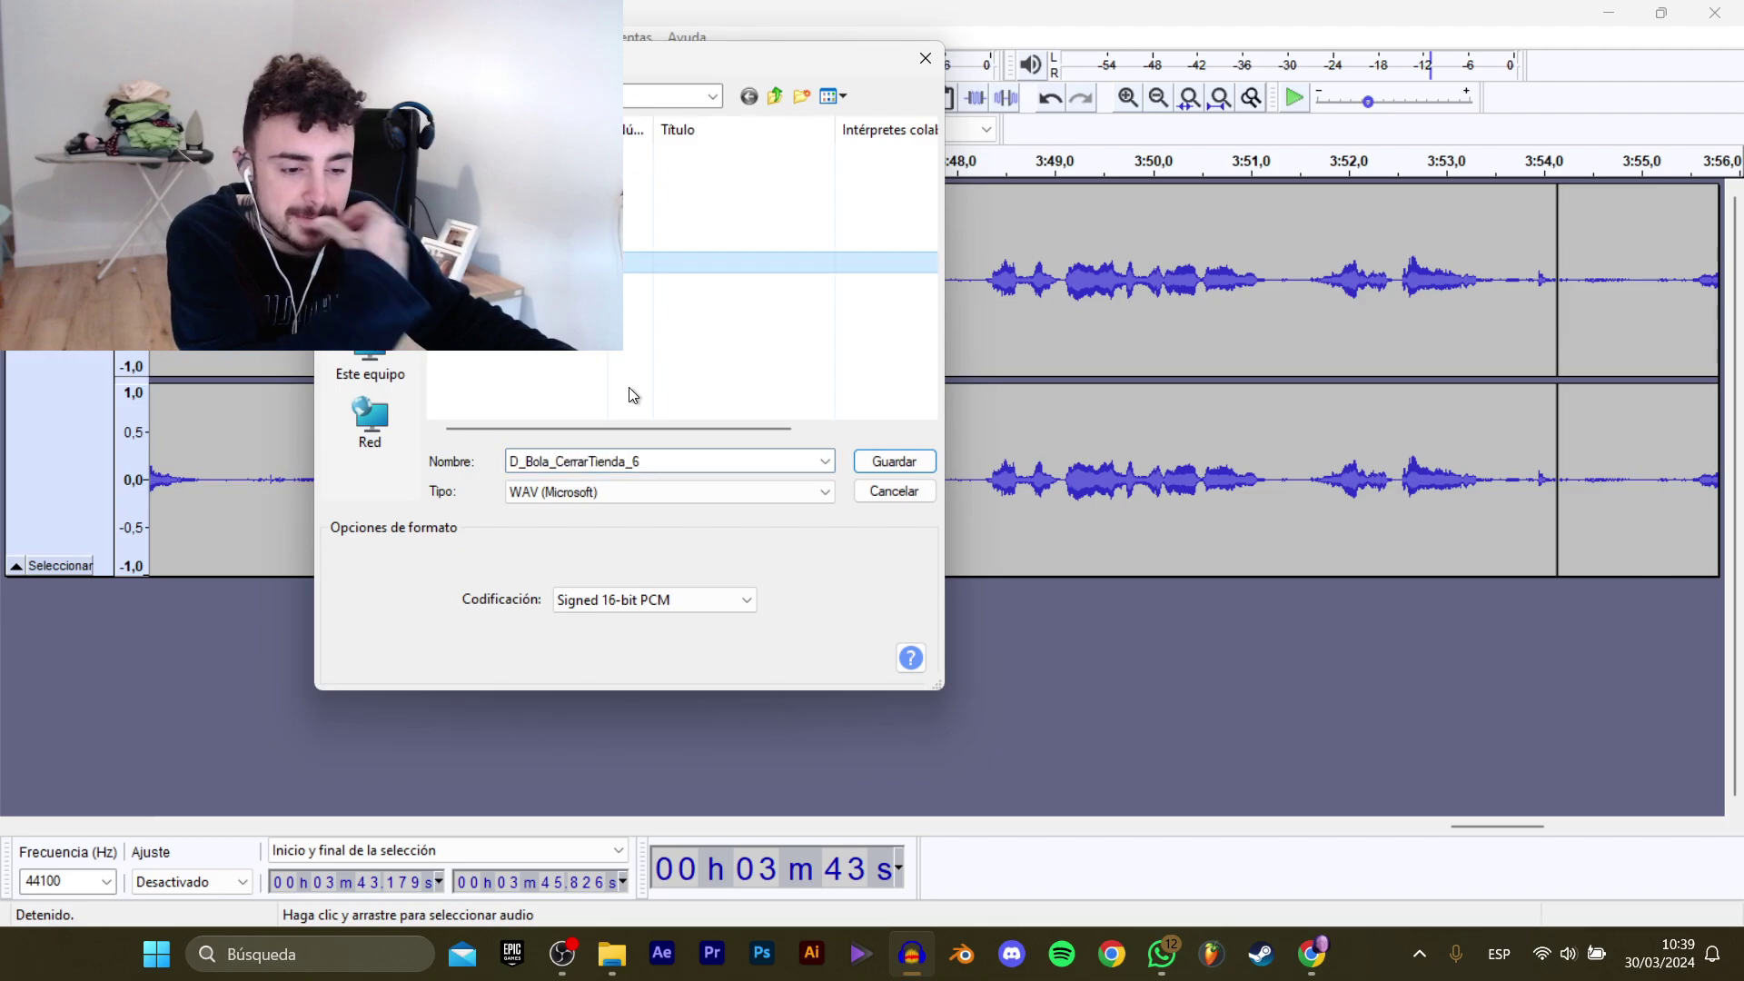
pyautogui.click(703, 458)
pyautogui.press('Return')
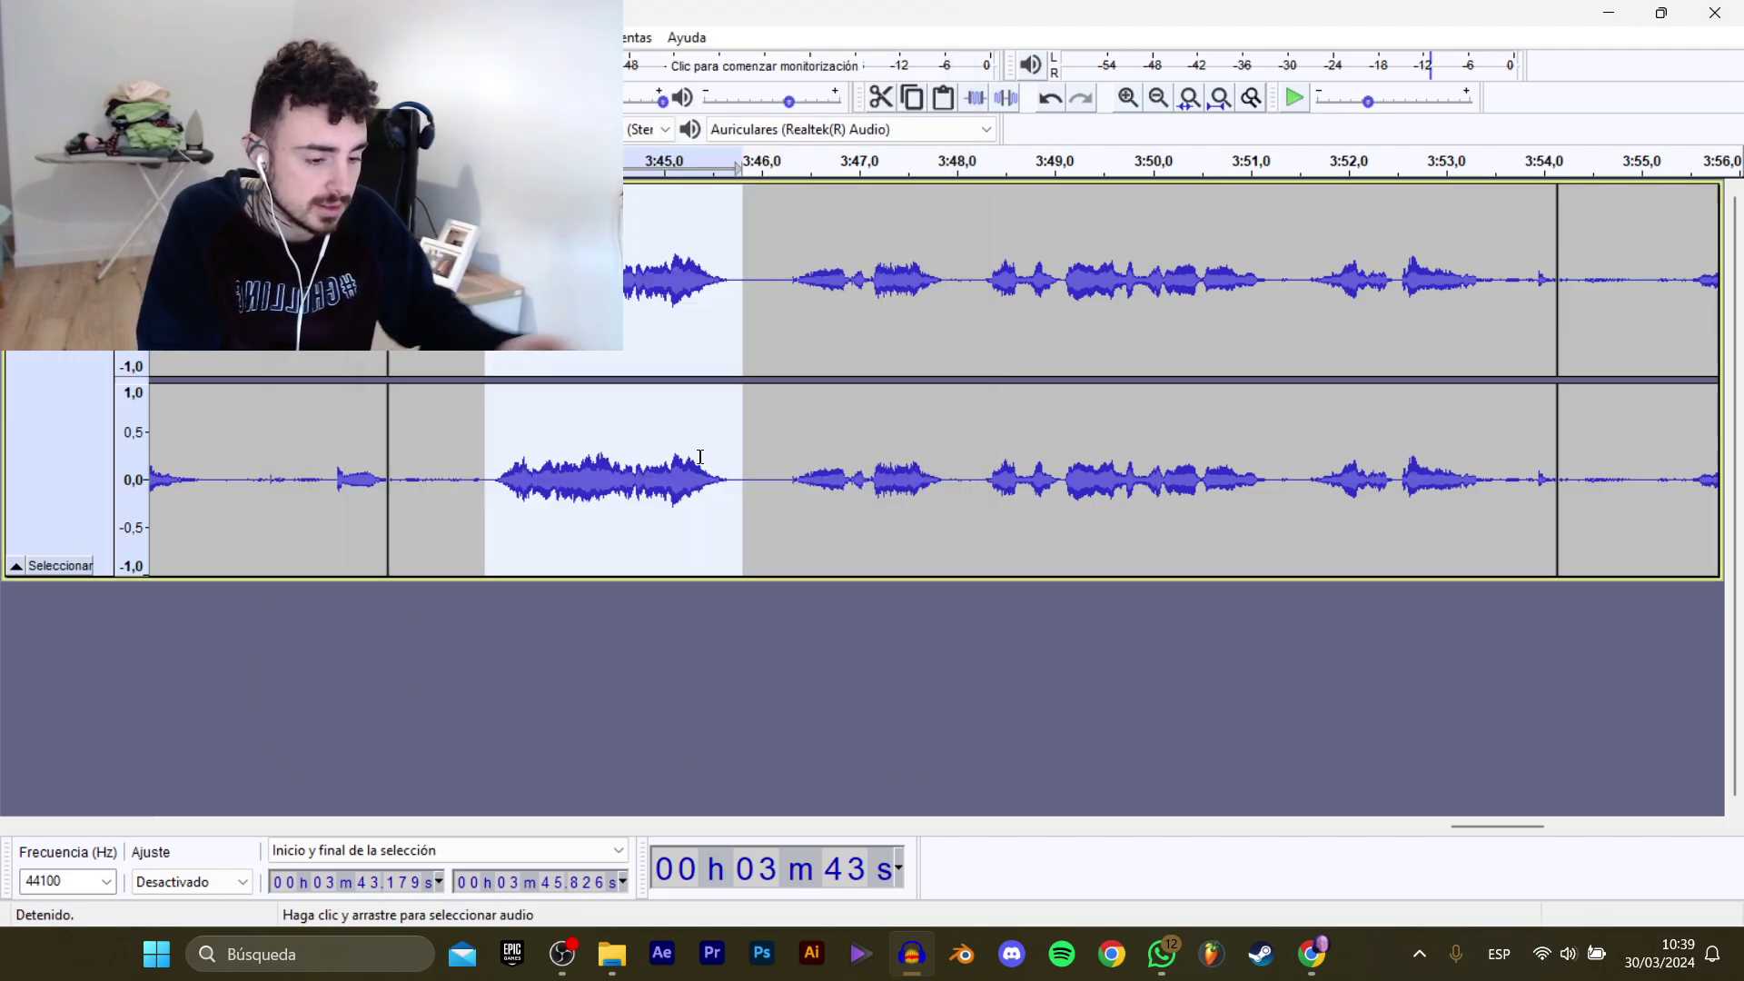
# Listen to the audio from about 3 min 46.2 s and select the combined line from about 3 min 43.2 s to 3 min 53.5 s.
pyautogui.click(783, 327)
pyautogui.press('space')
pyautogui.moveTo(1495, 826); pyautogui.dragTo(1513, 826)
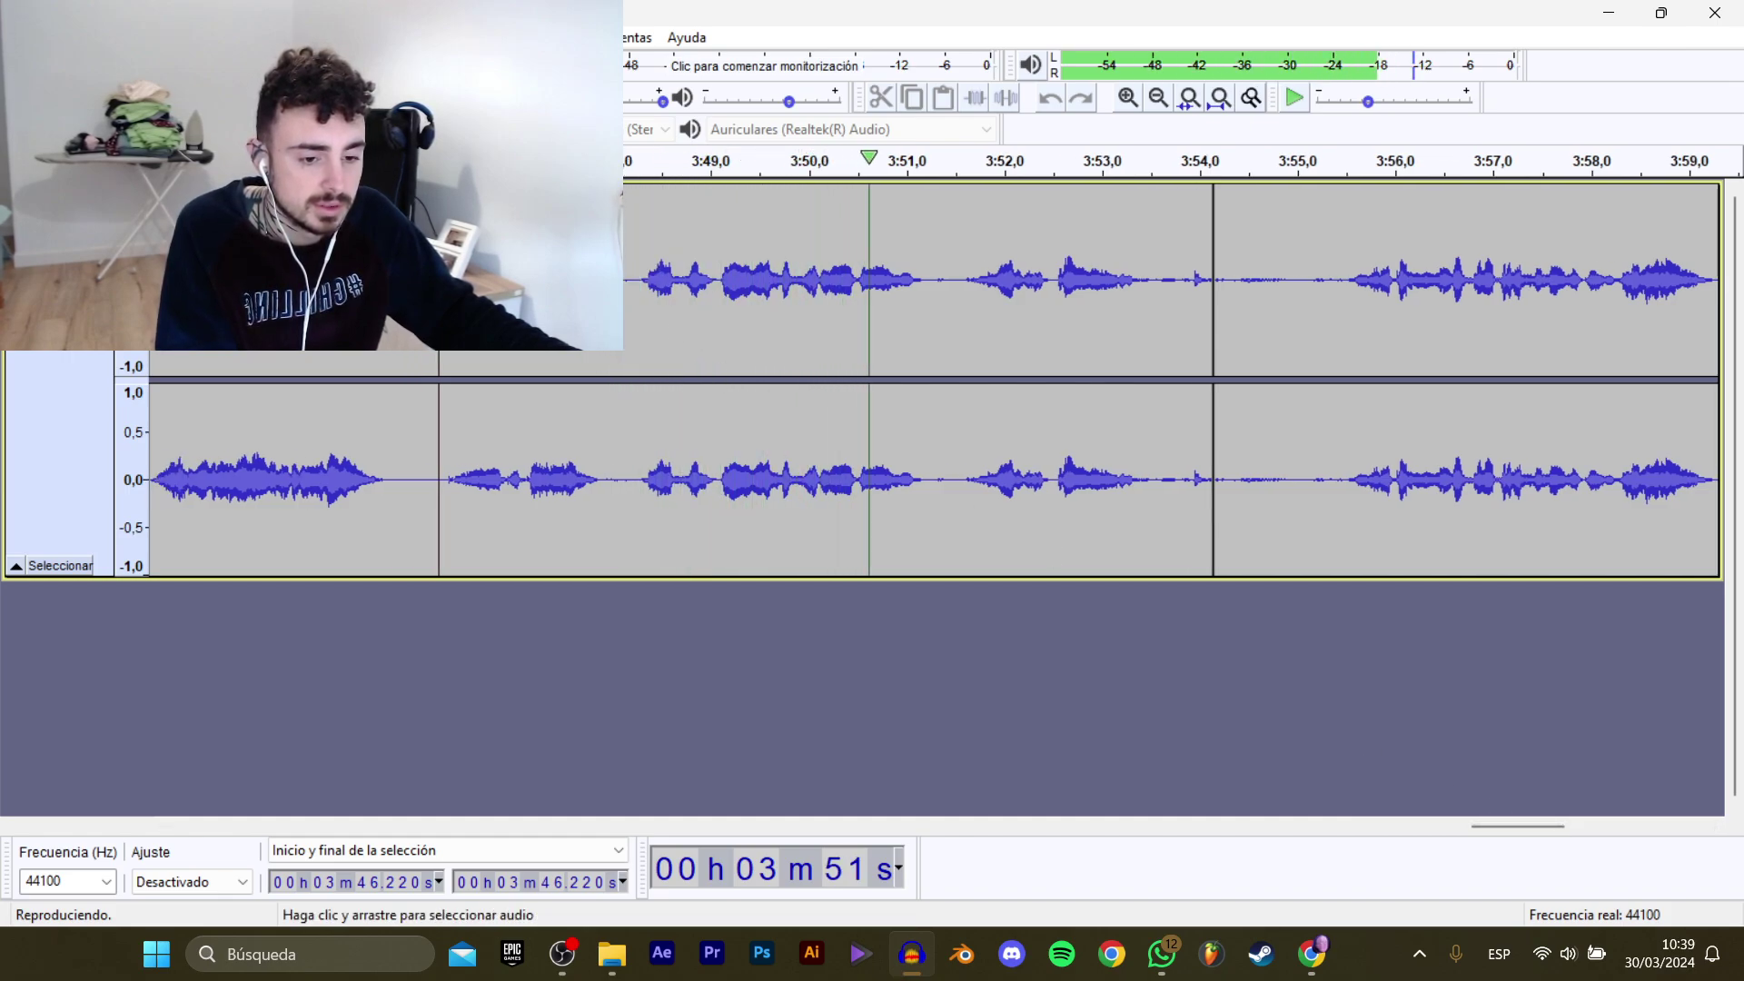
pyautogui.moveTo(440, 310); pyautogui.dragTo(1152, 351)
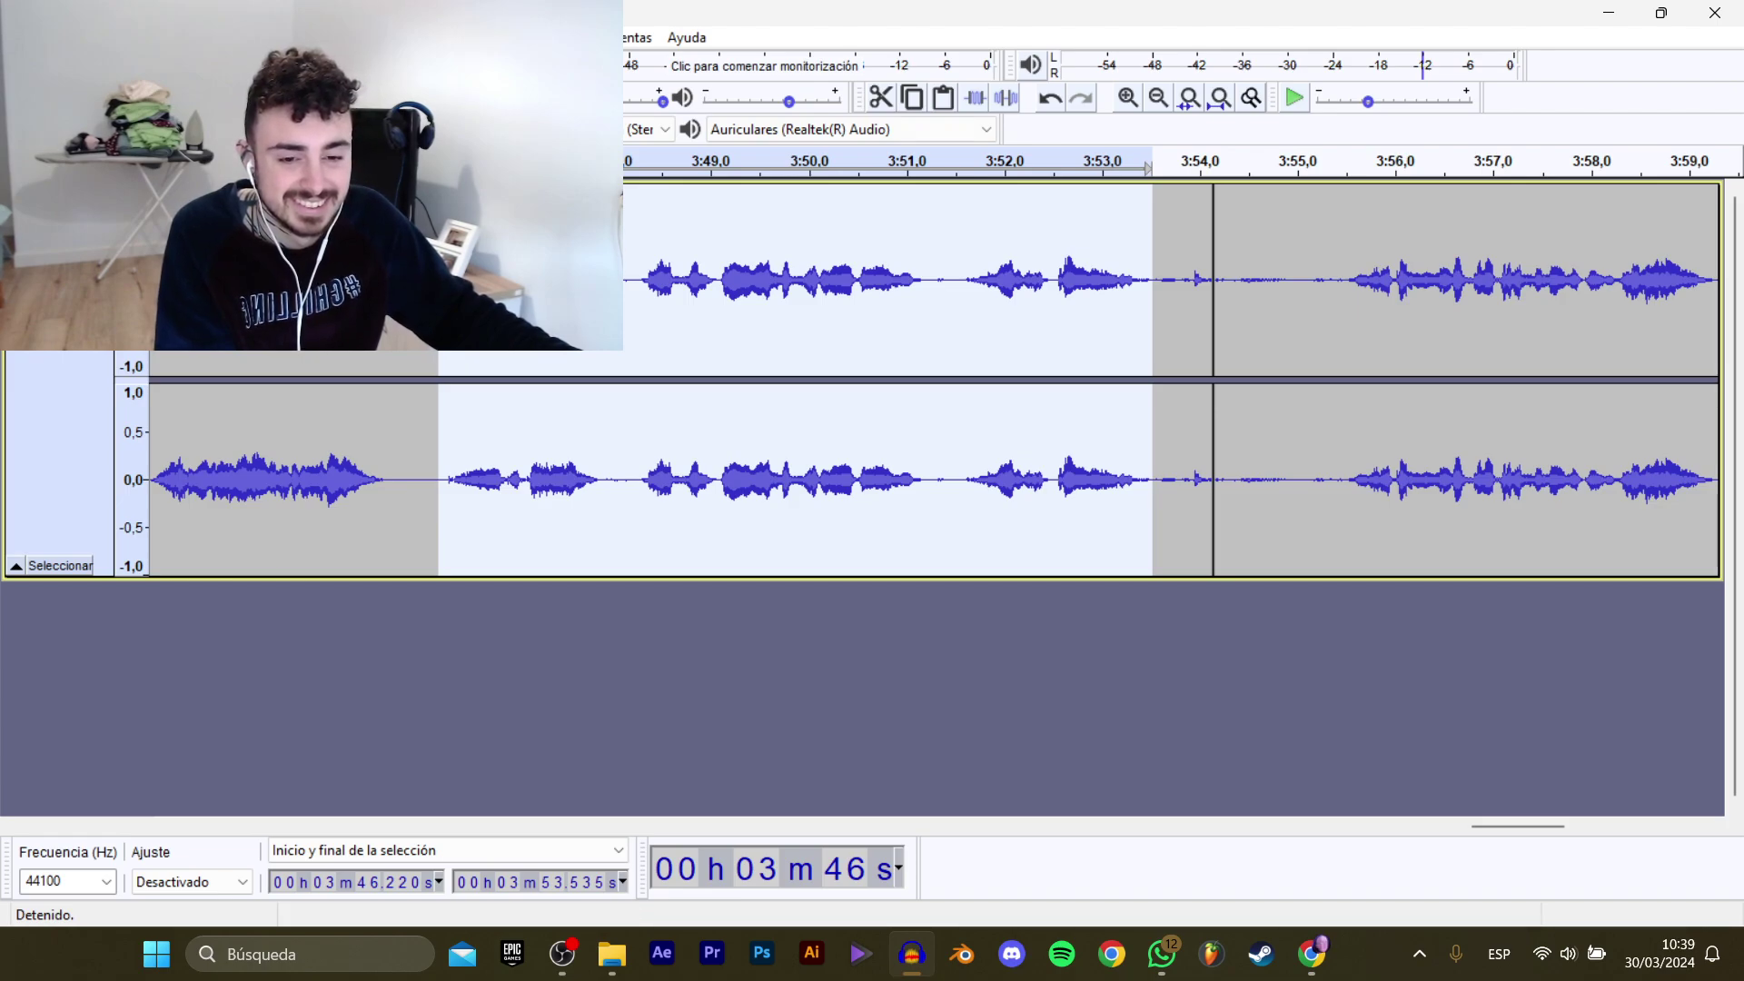
pyautogui.moveTo(439, 472); pyautogui.dragTo(299, 472)
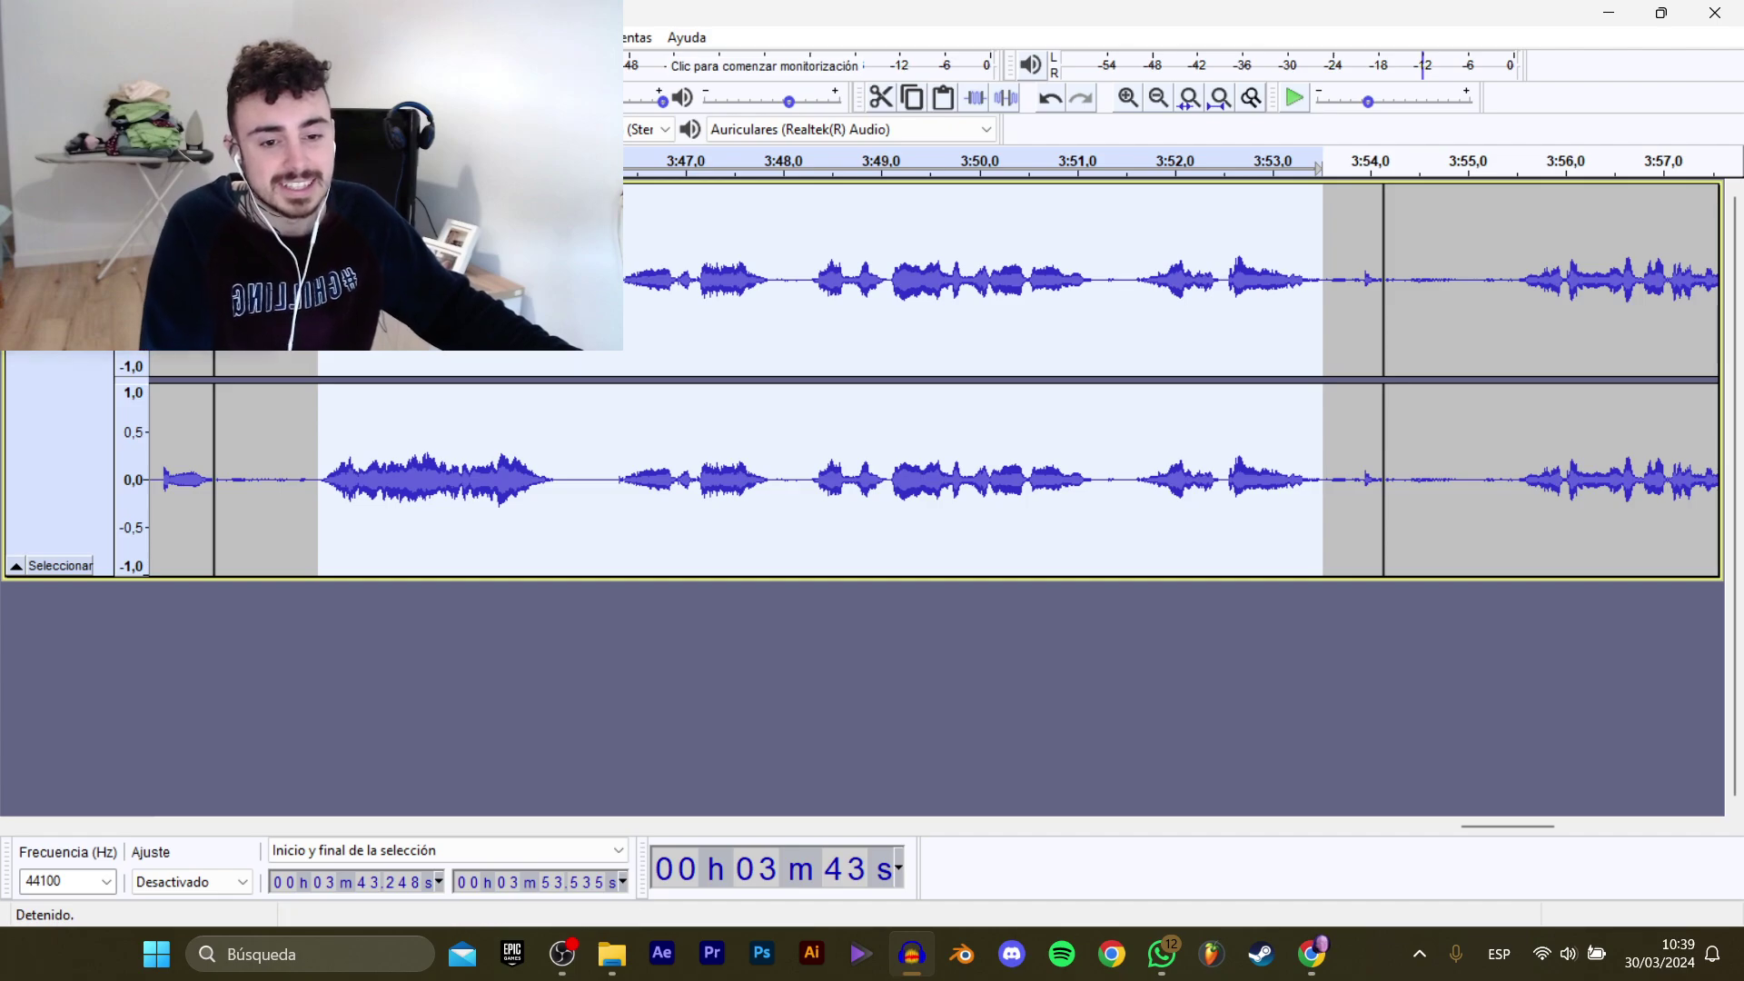
# Export the 3 min 43.2 s to 3 min 53.5 s selection as D_Bola_CerrarTienda_7.wav, overwriting the existing file.
pyautogui.click(409, 310)
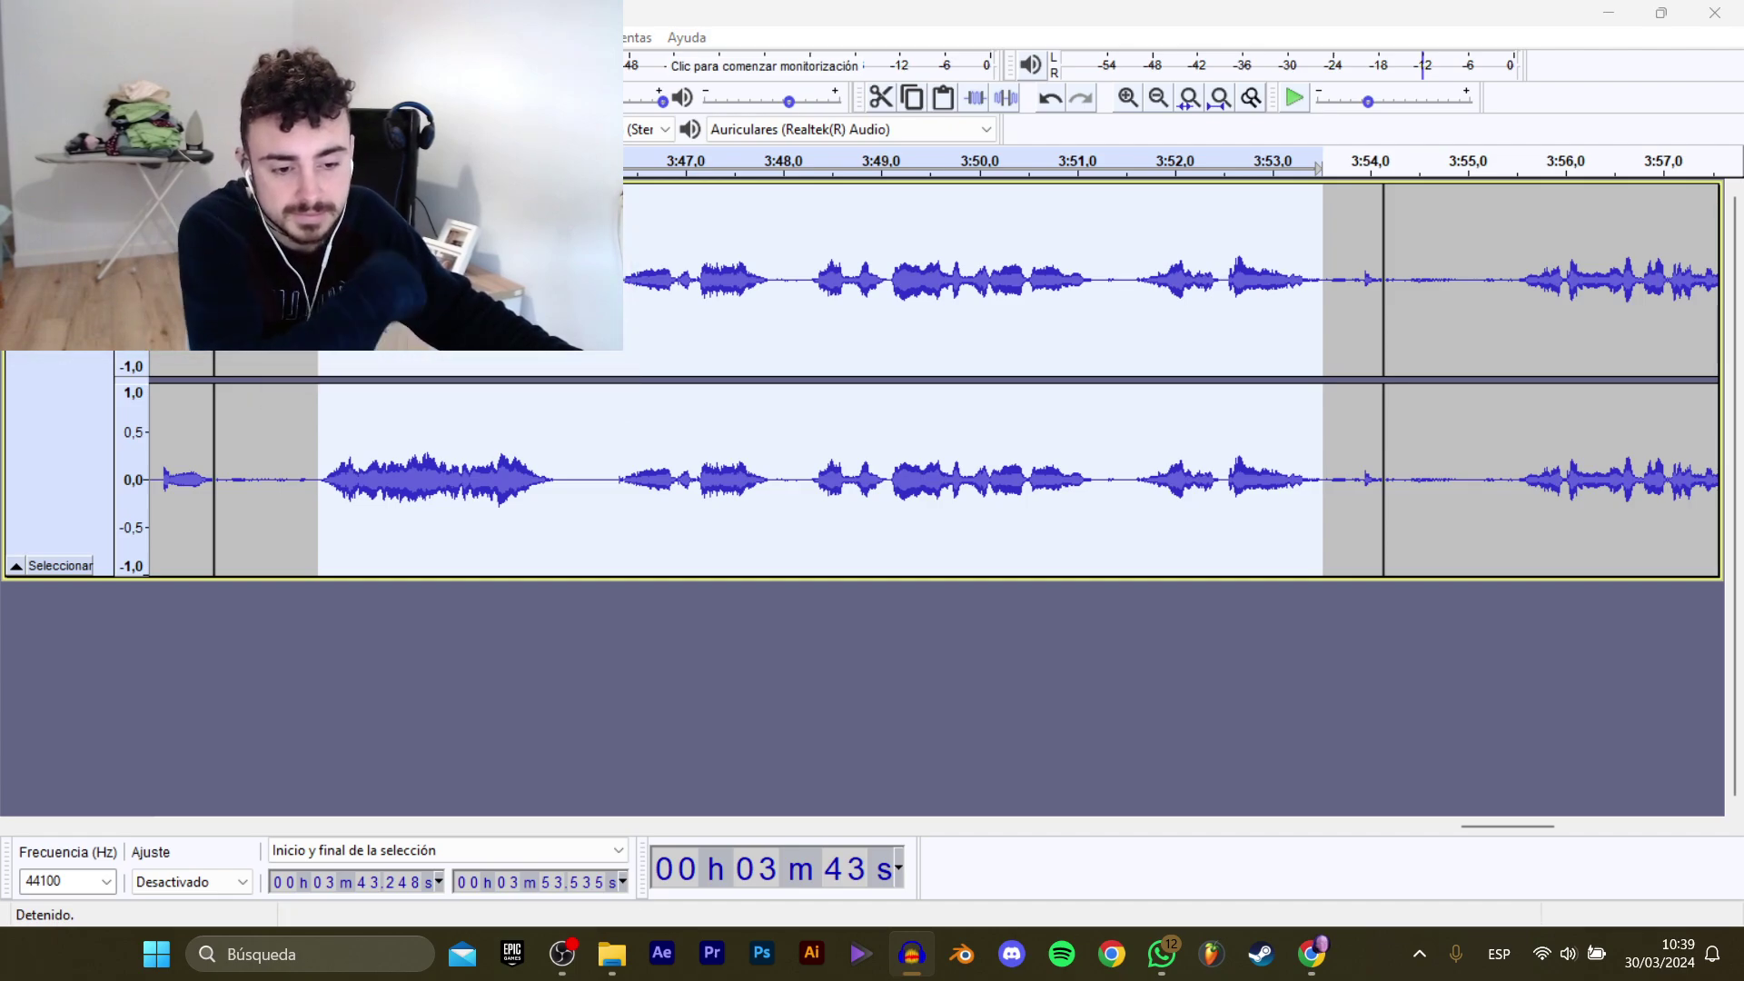
pyautogui.click(527, 284)
pyautogui.click(886, 458)
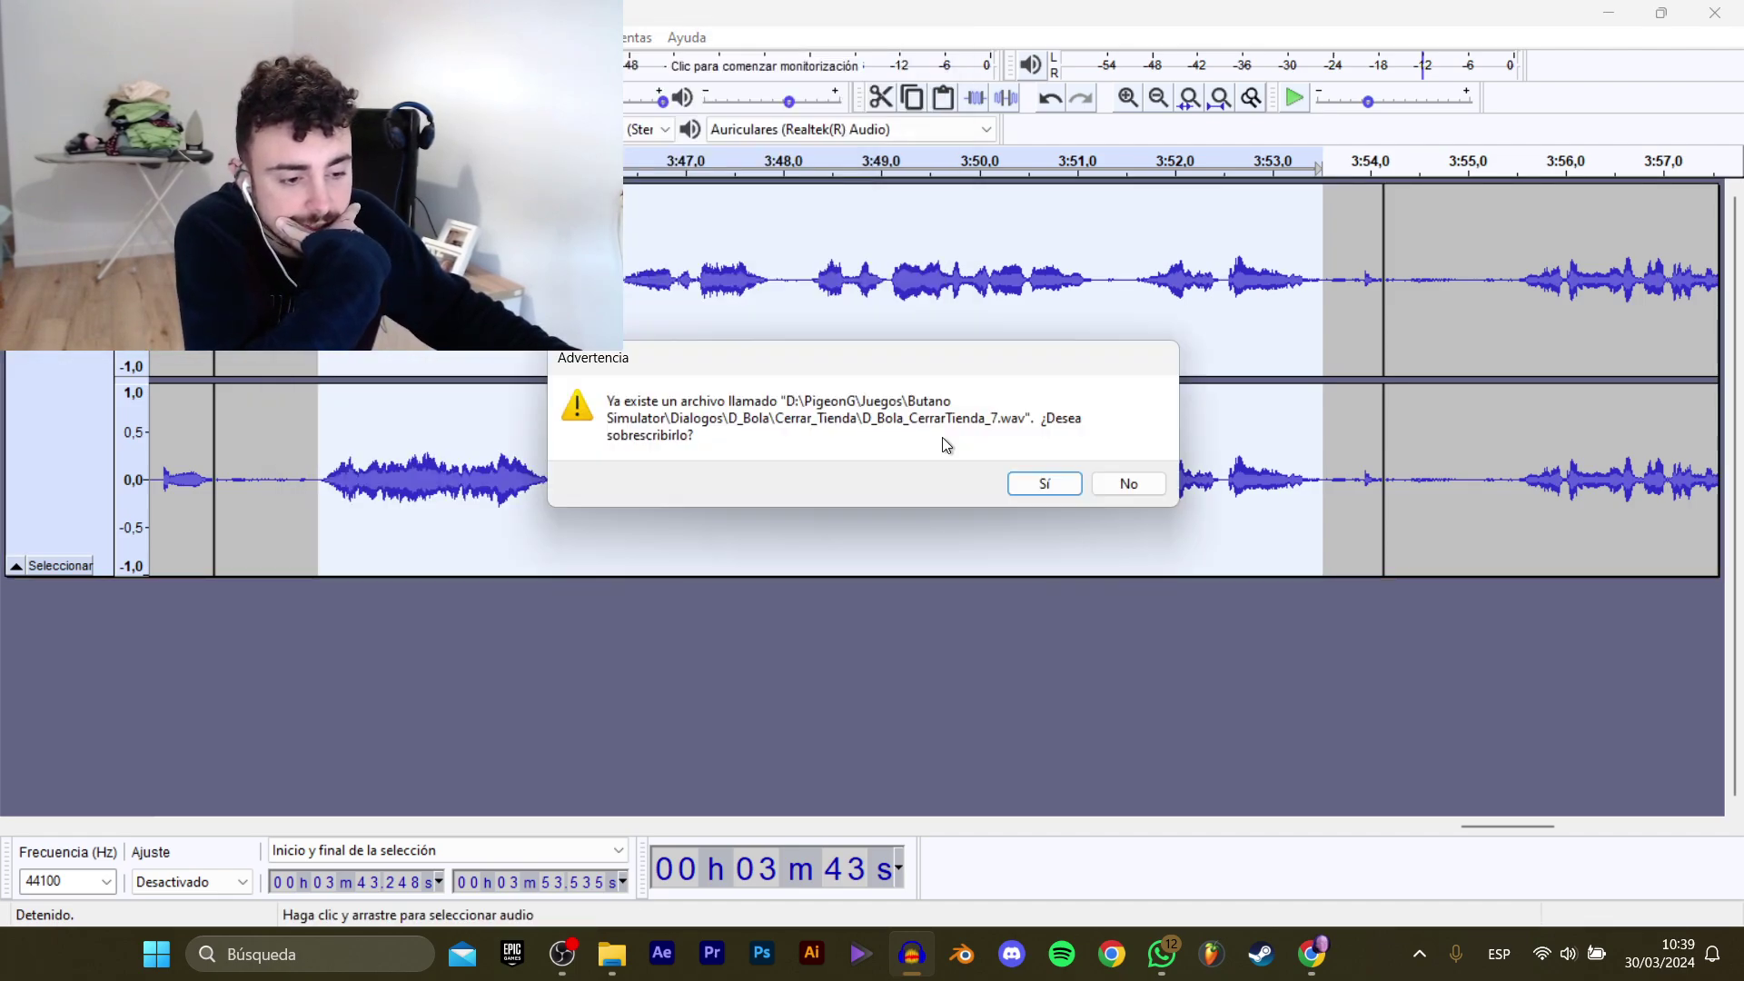
pyautogui.click(1036, 486)
# Listen to the following take and select the line from about 3 min 55.5 s to 4 min 4.0 s.
pyautogui.moveTo(1522, 826); pyautogui.dragTo(1572, 825)
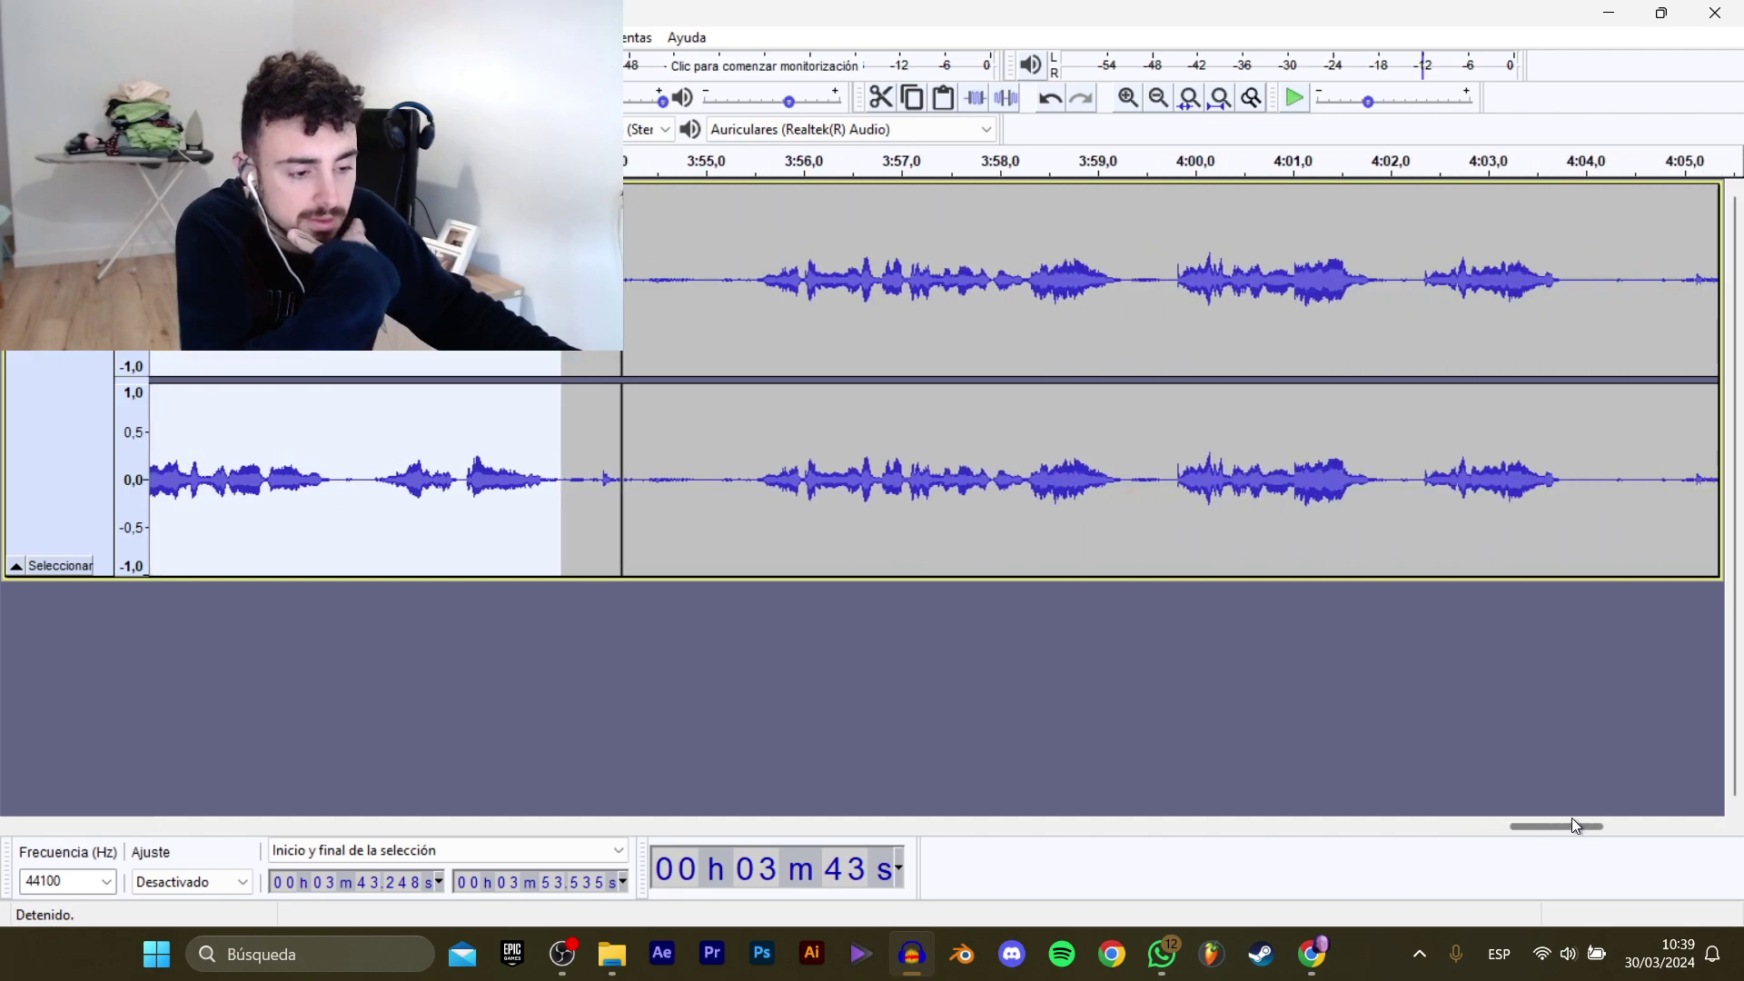
pyautogui.click(638, 280)
pyautogui.press('space')
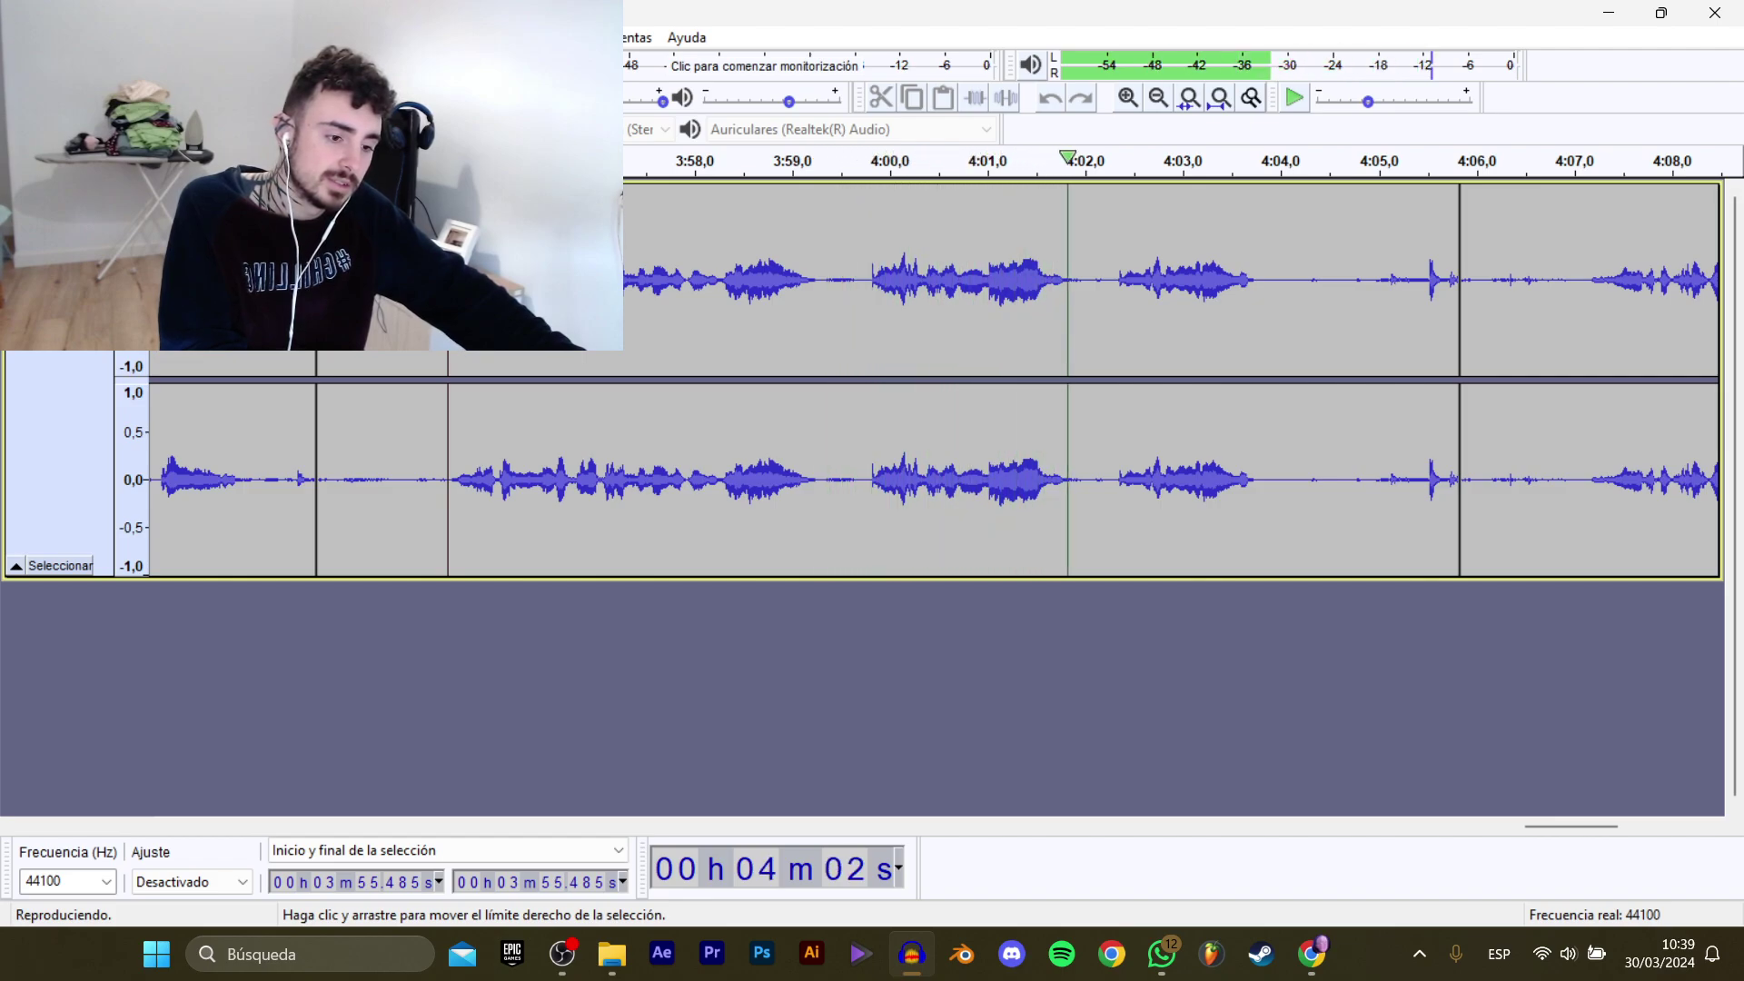
pyautogui.moveTo(448, 290); pyautogui.dragTo(1275, 296)
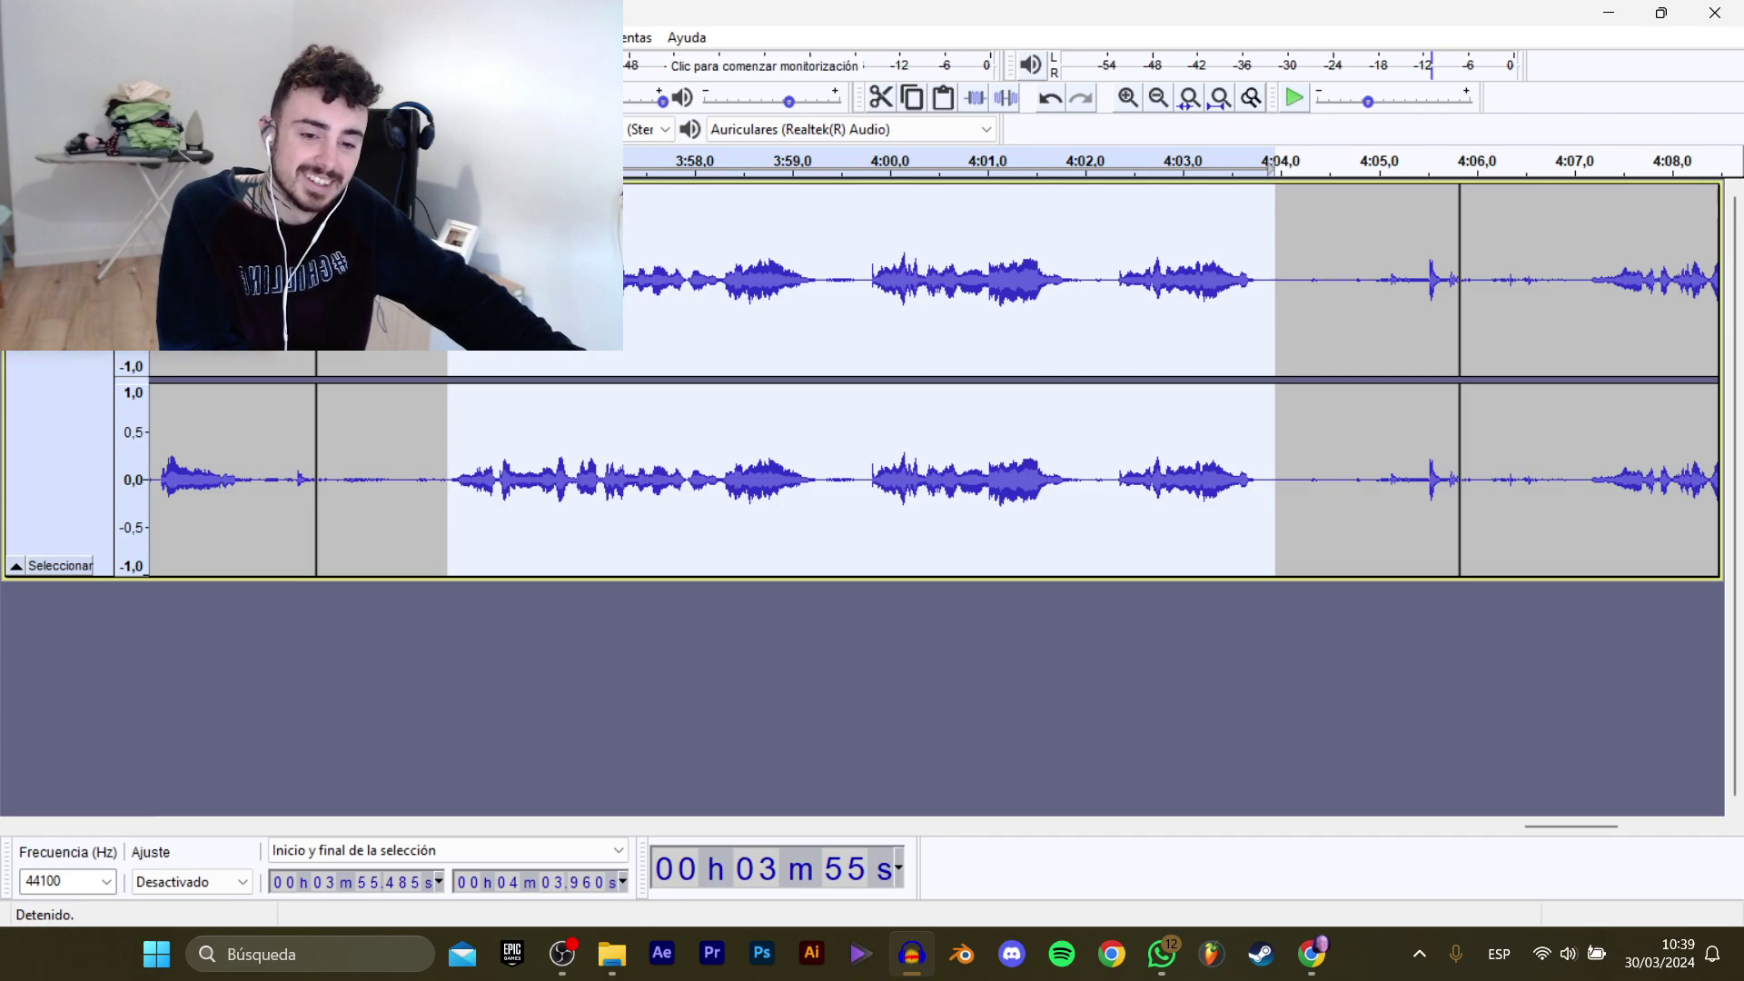
# Export the 3 min 55.5 s to 4 min 4.0 s selection as the WAV file D_Bola_CerrarTienda_8.
pyautogui.moveTo(119, 207)
pyautogui.click(382, 309)
pyautogui.click(527, 284)
pyautogui.click(696, 460)
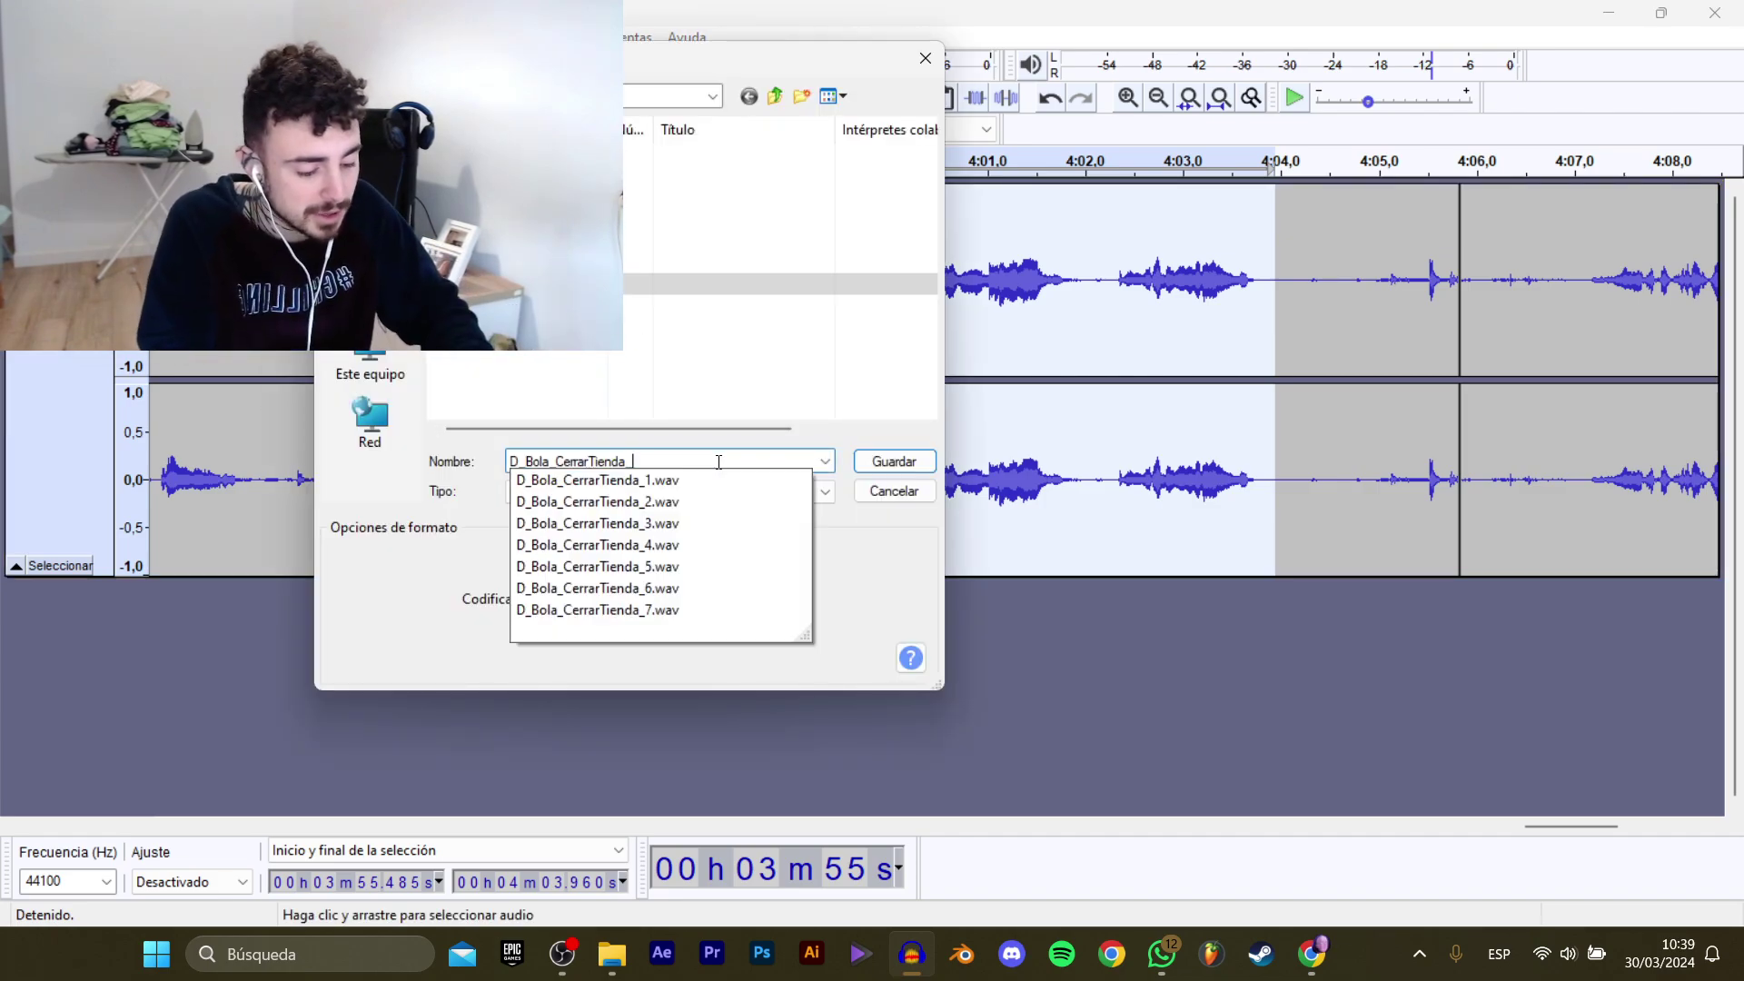
pyautogui.press('Return')
# Listen to the audio from about 4 min 7.0 s and select the line from about 4 min 7.1 s to 4 min 11.7 s.
pyautogui.moveTo(1597, 825); pyautogui.dragTo(1664, 812)
pyautogui.click(885, 307)
pyautogui.press('space')
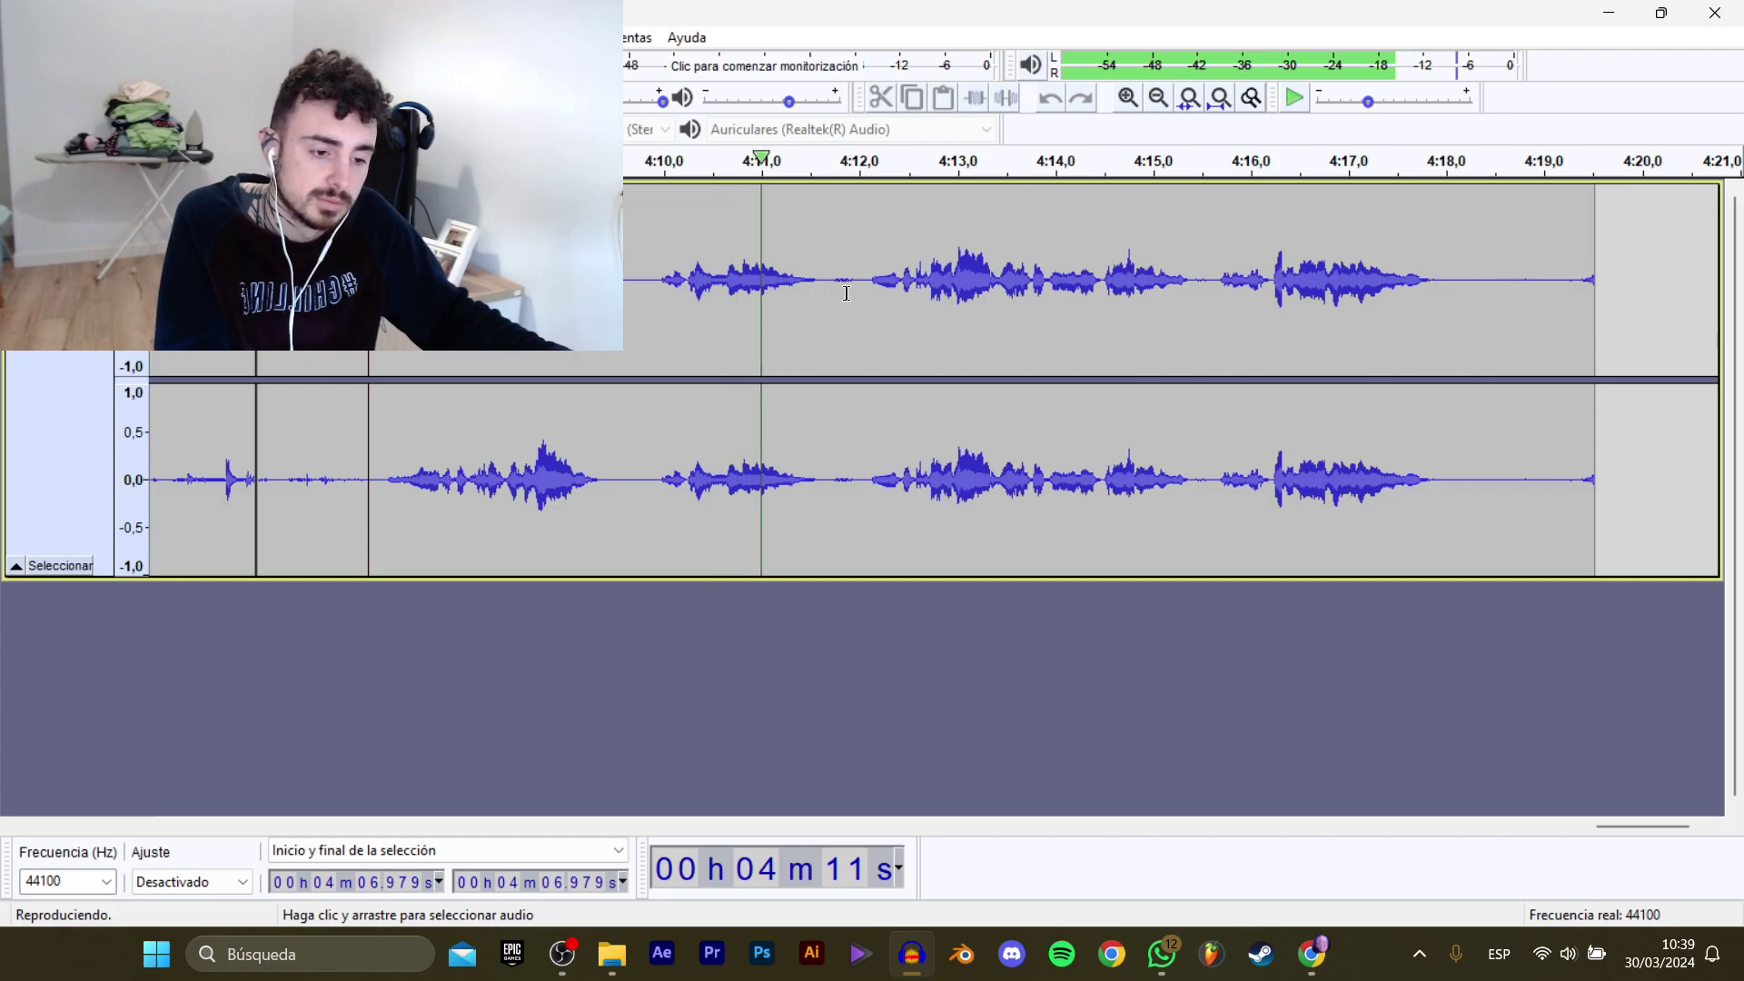
pyautogui.moveTo(827, 288); pyautogui.dragTo(391, 288)
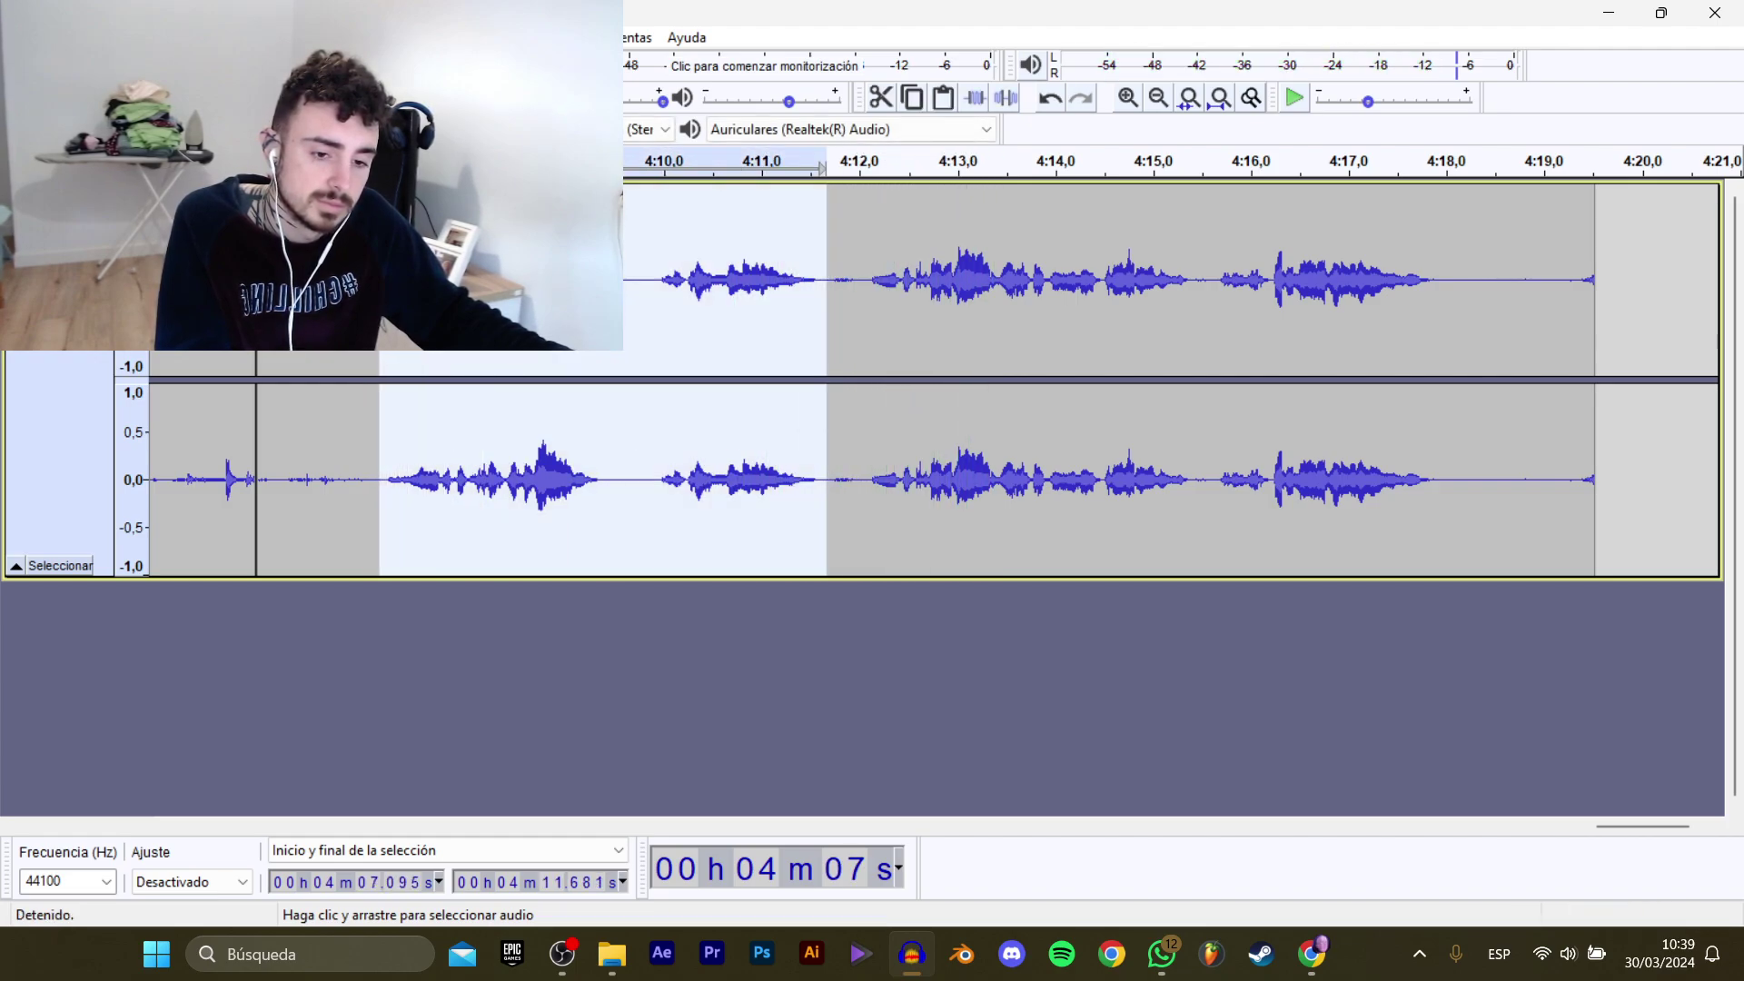
# Export the 4 min 7.1 s to 4 min 11.7 s selection as the WAV file D_Bola_CerrarTienda_9.
pyautogui.moveTo(90, 208)
pyautogui.click(382, 307)
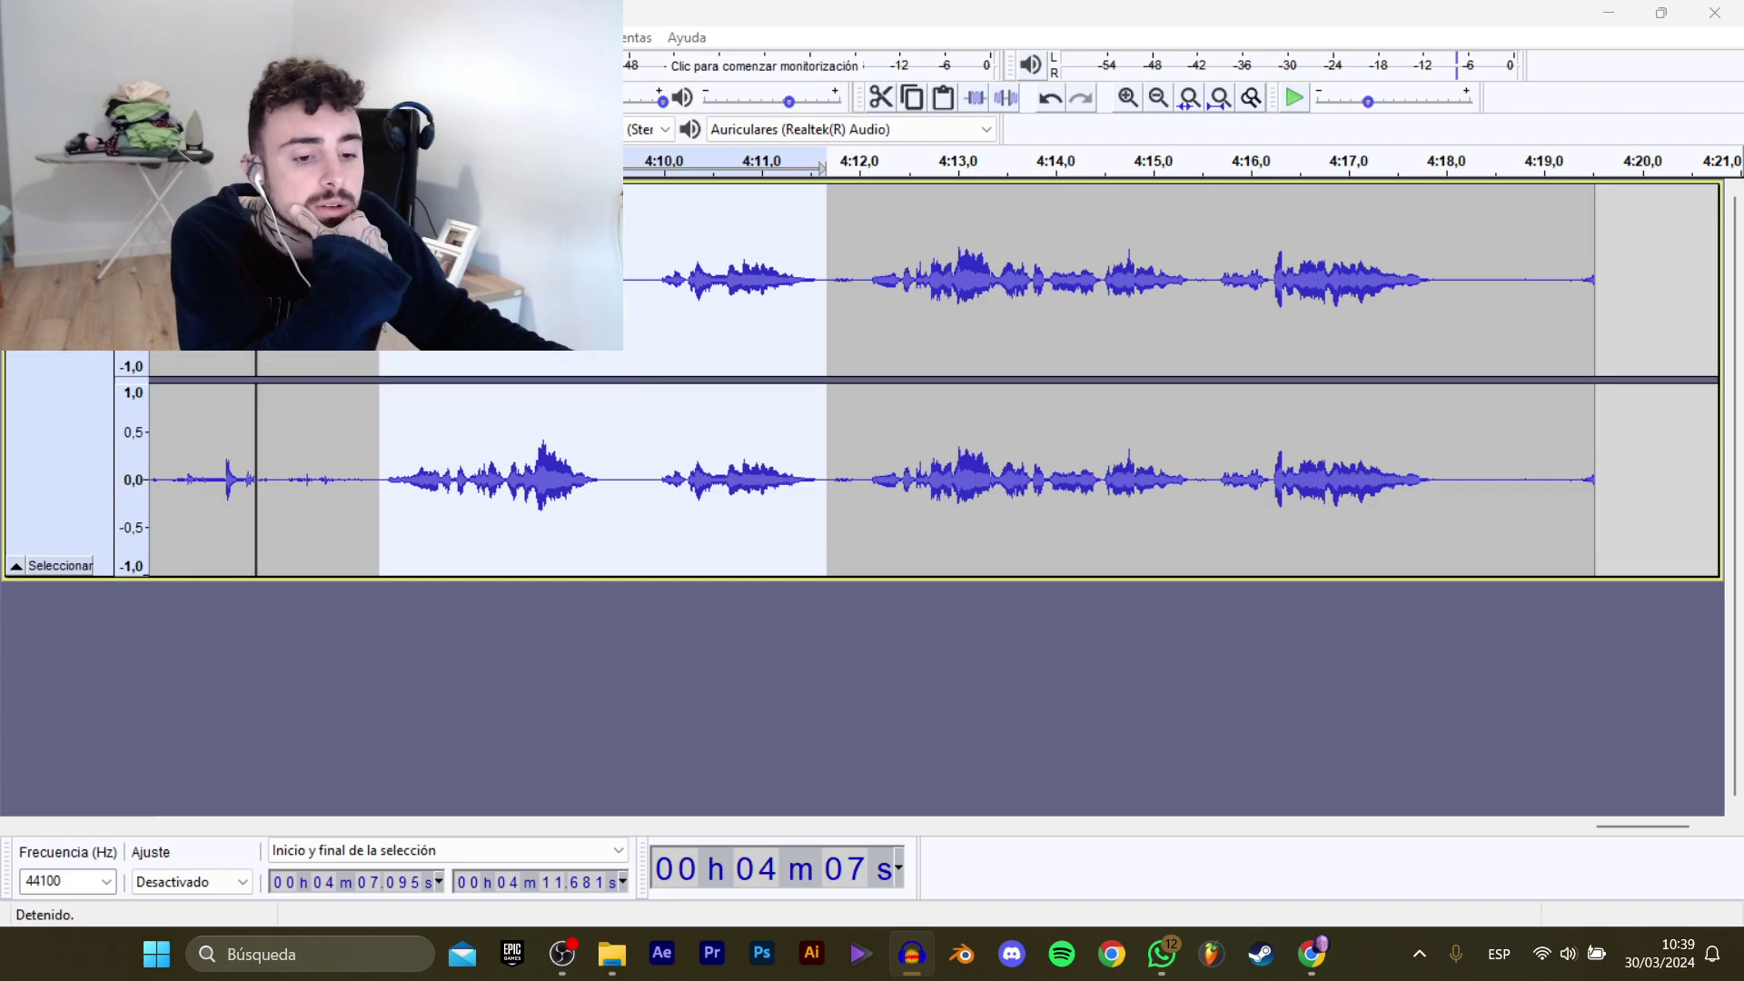
pyautogui.click(536, 305)
pyautogui.click(721, 464)
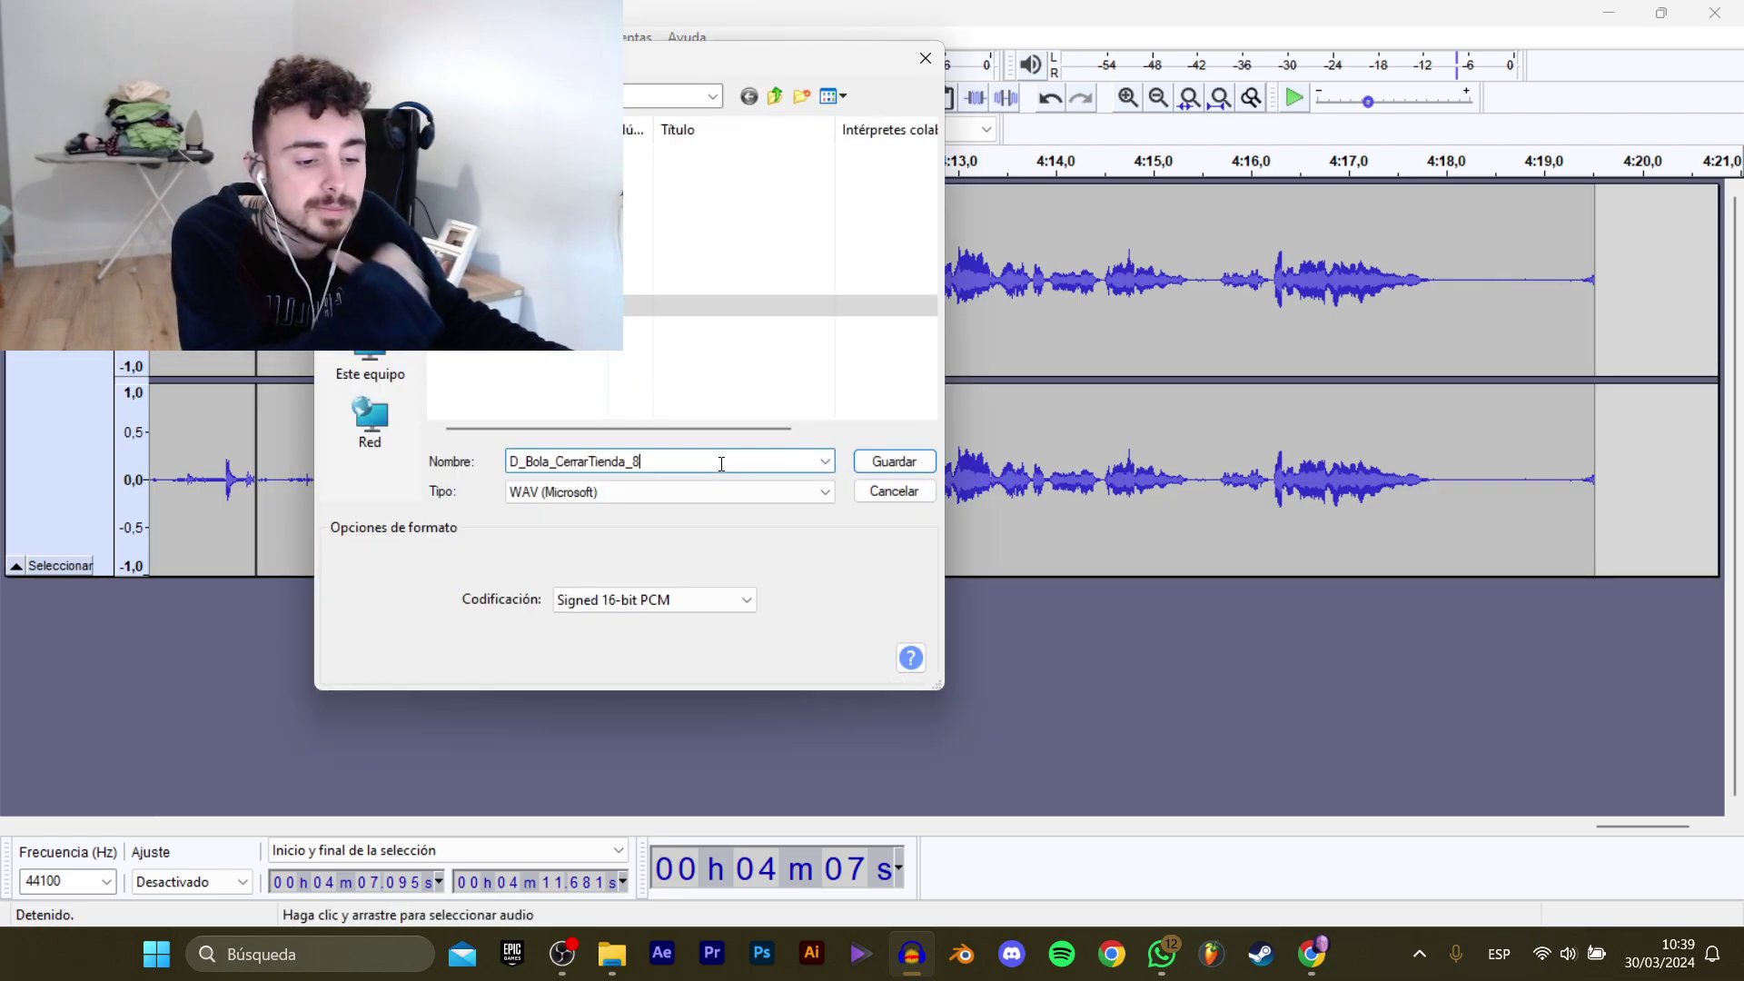
pyautogui.write('9')
pyautogui.press('Return')
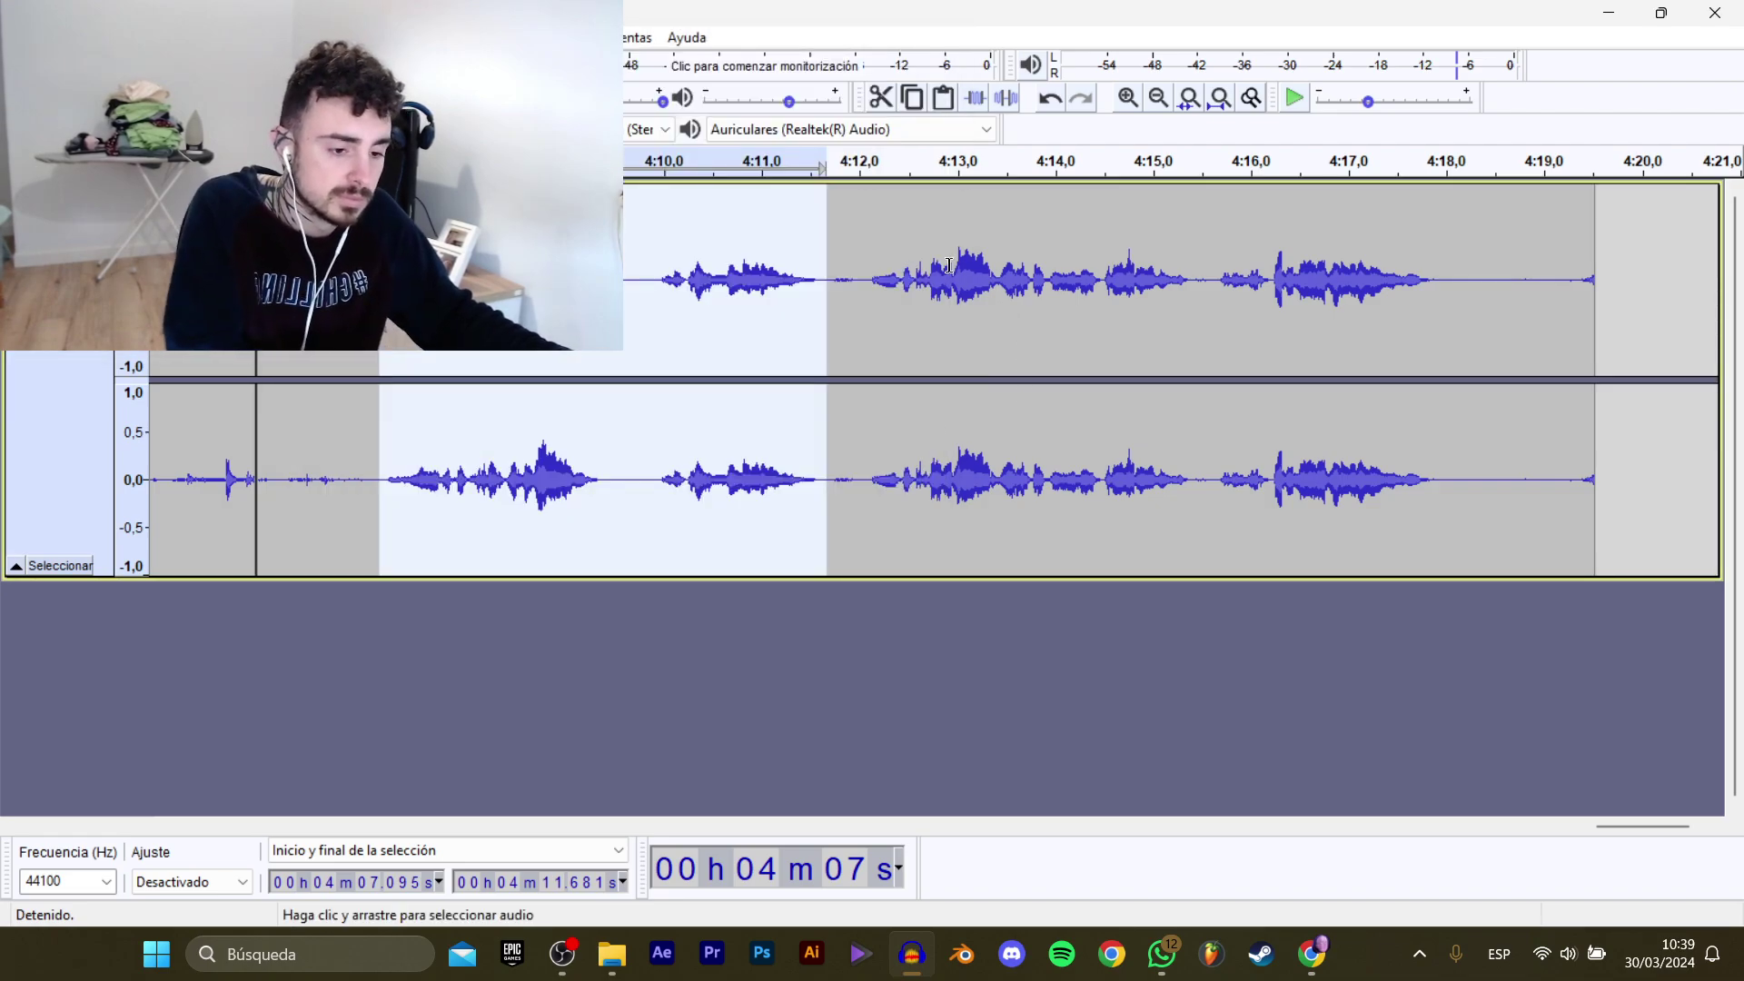
# Listen to the final take and select the line from about 4 min 12.1 s to 4 min 18.1 s.
pyautogui.click(865, 274)
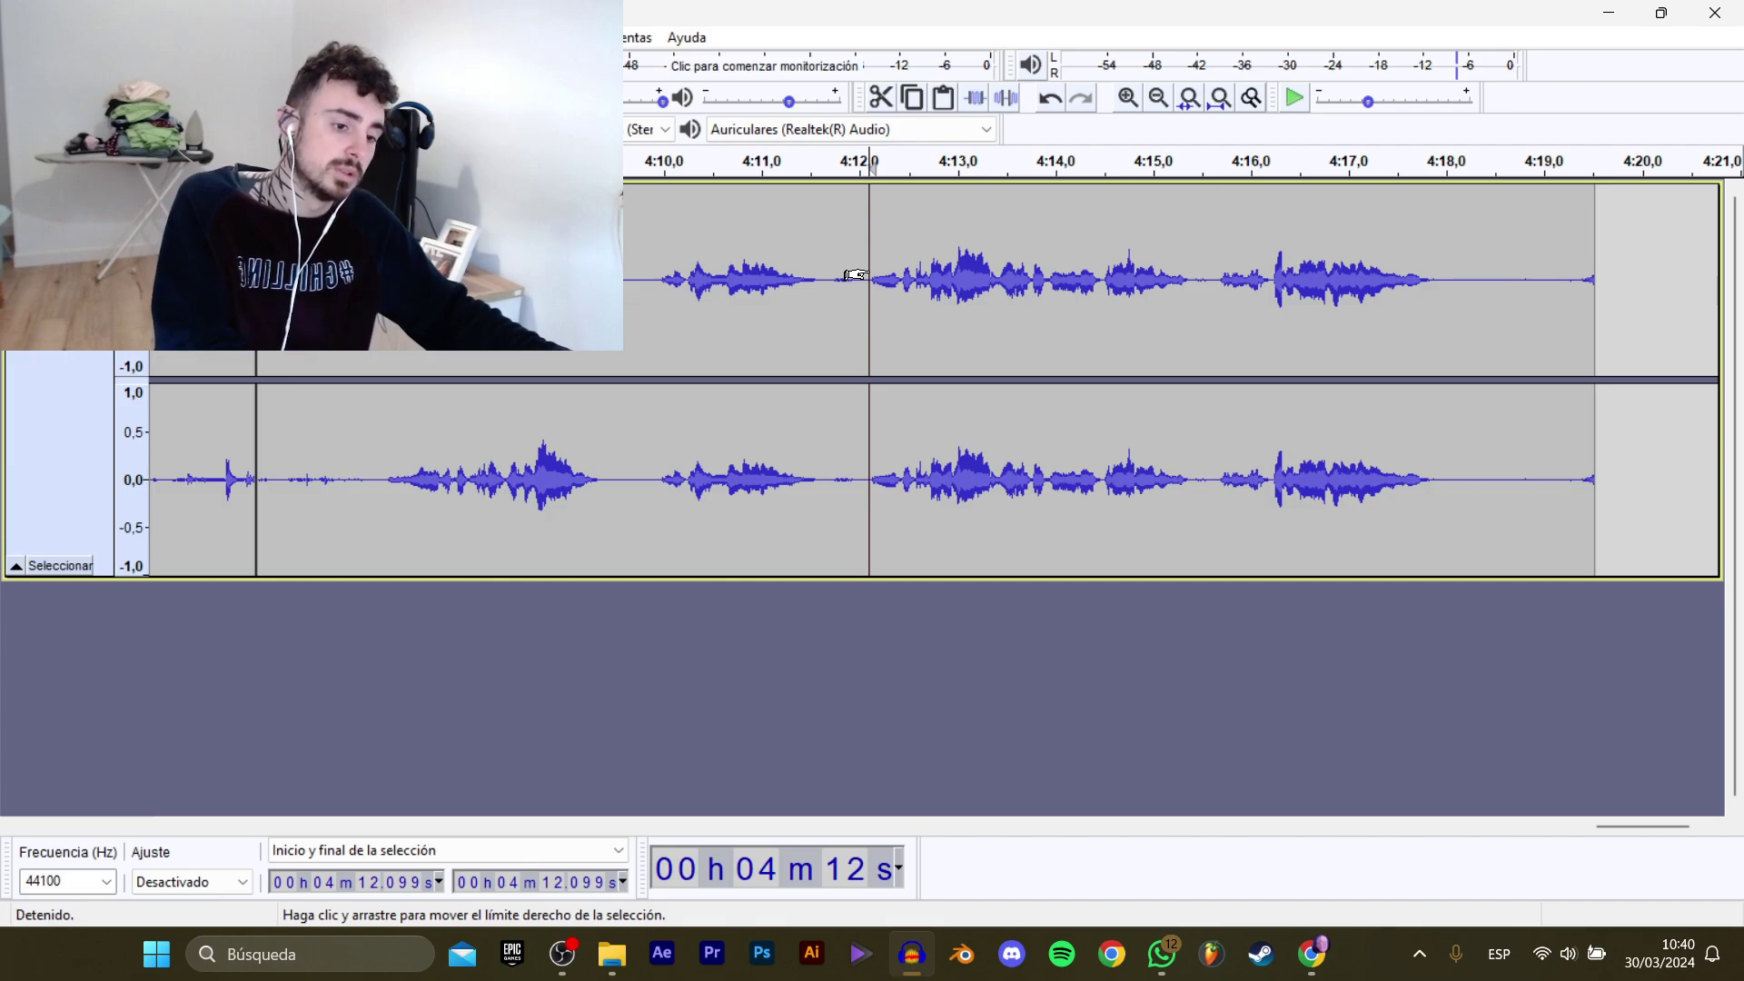
pyautogui.press('space')
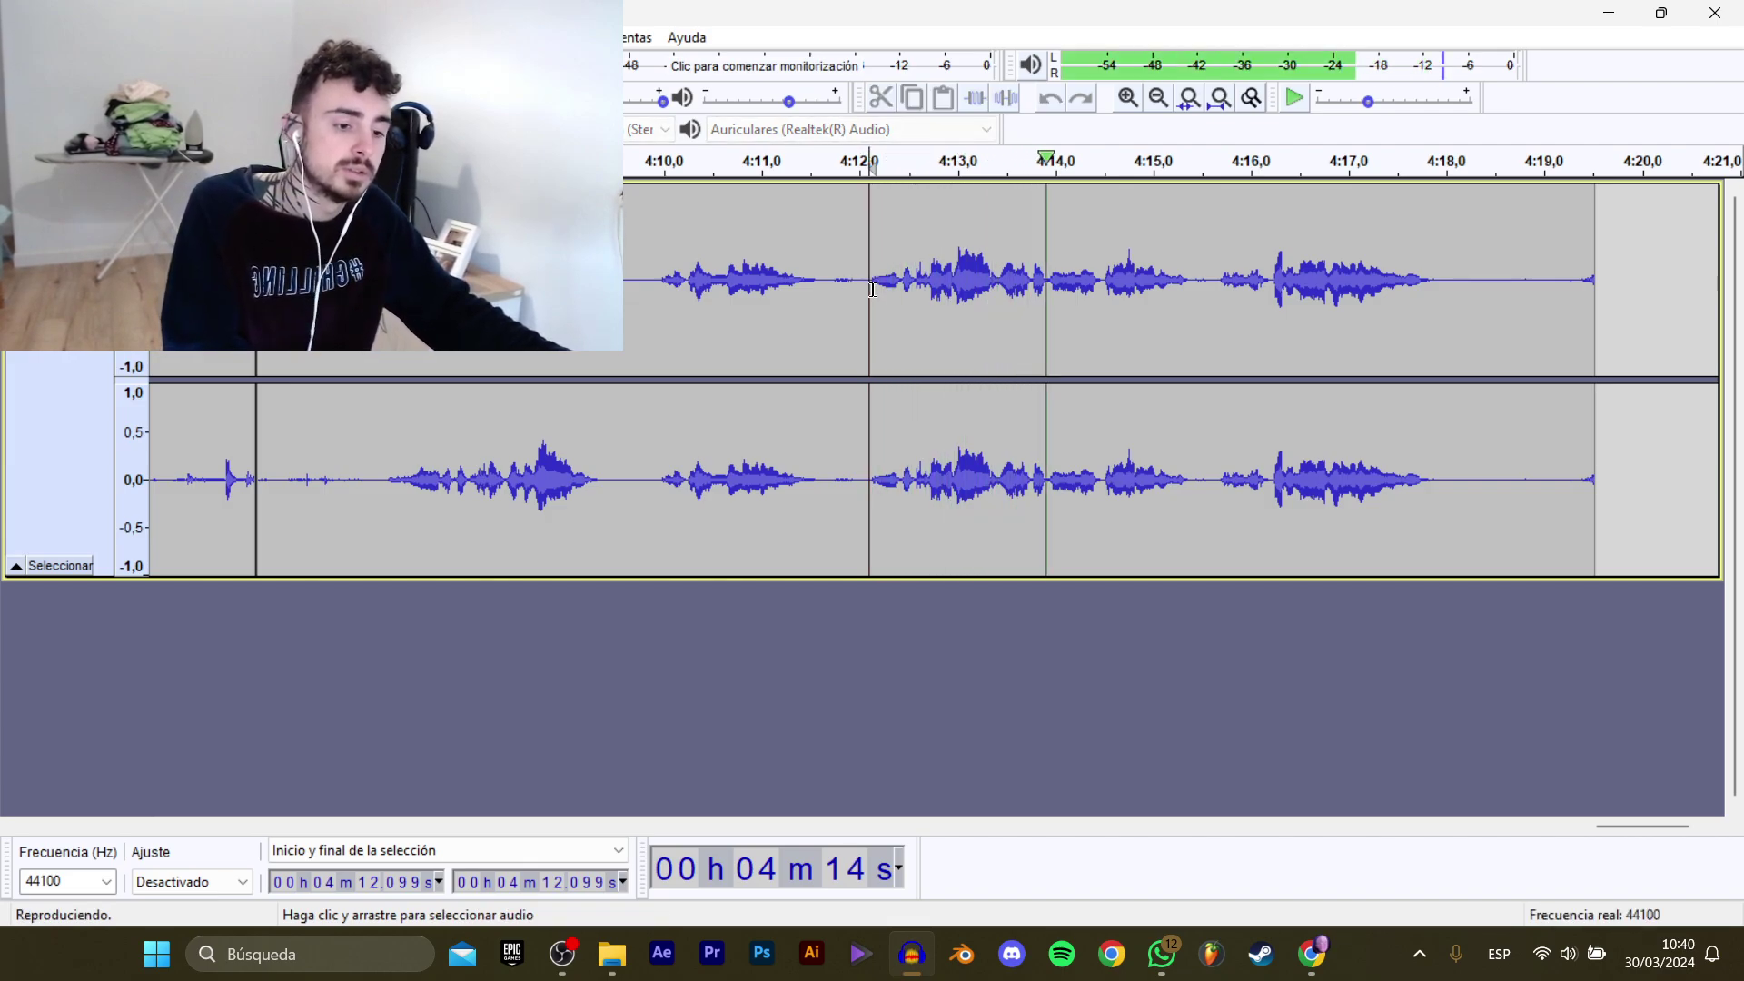
pyautogui.moveTo(869, 297); pyautogui.dragTo(1453, 338)
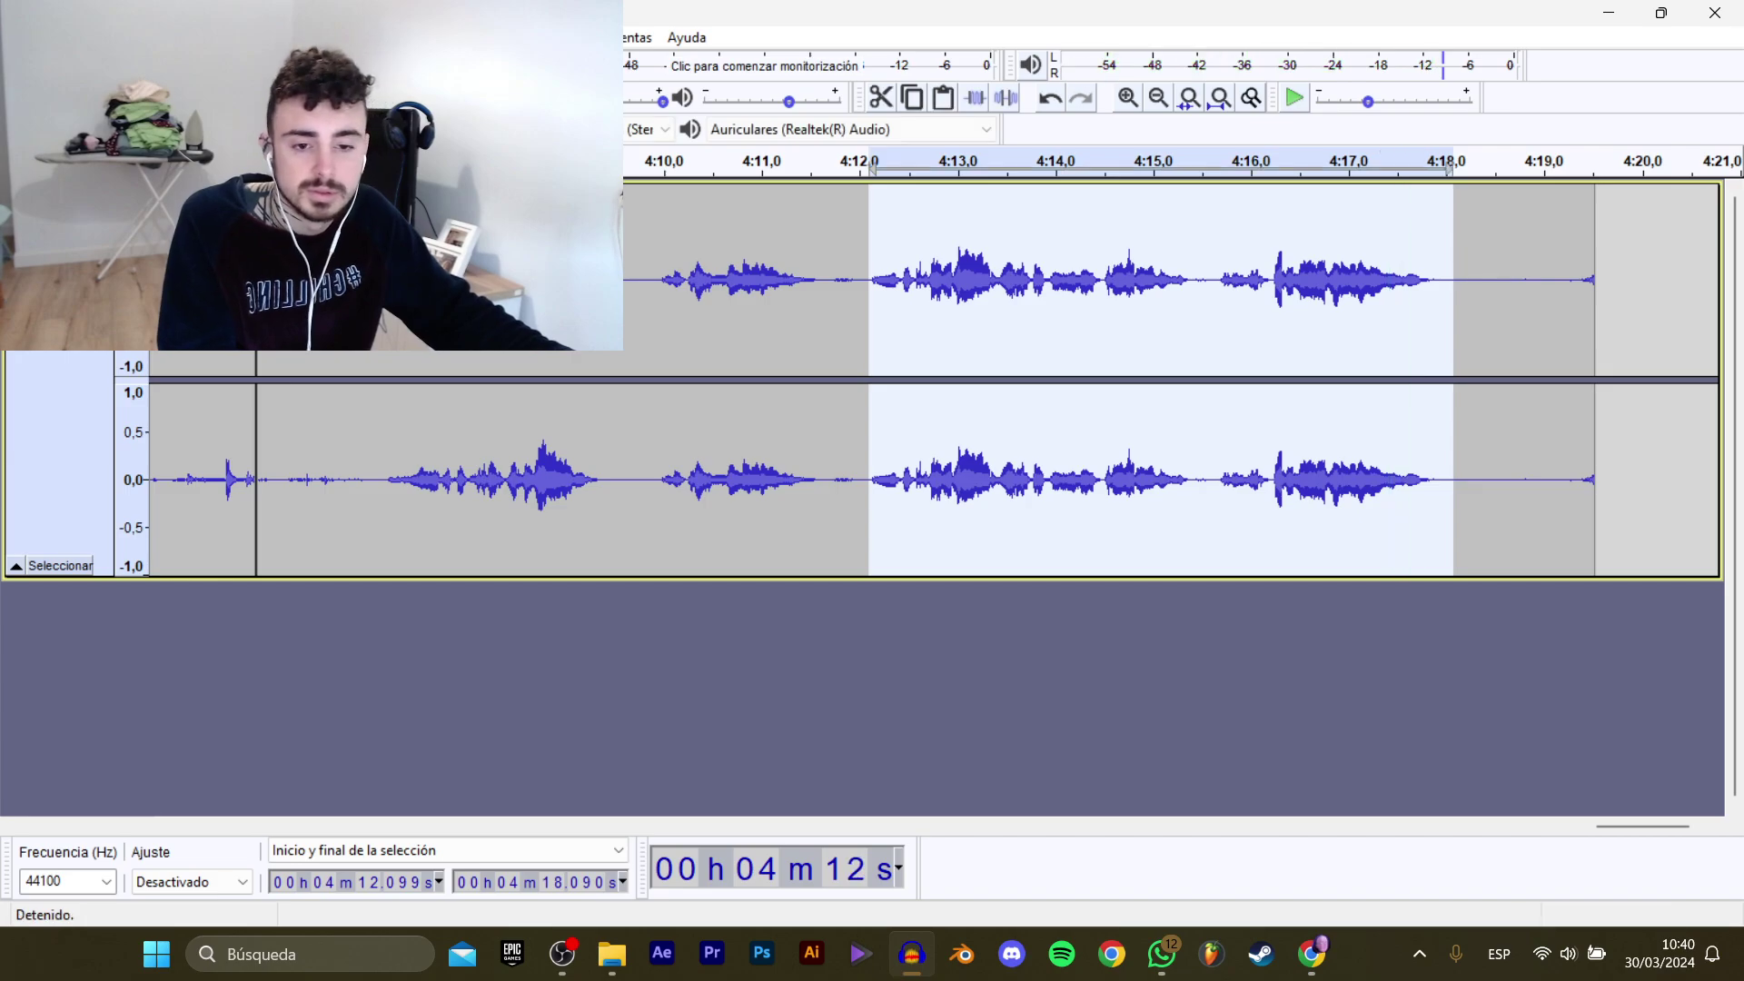
# Export the 4 min 12.1 s to 4 min 18.1 s selection as the next numbered WAV file following D_Bola_CerrarTienda_9.
pyautogui.moveTo(91, 211)
pyautogui.click(381, 309)
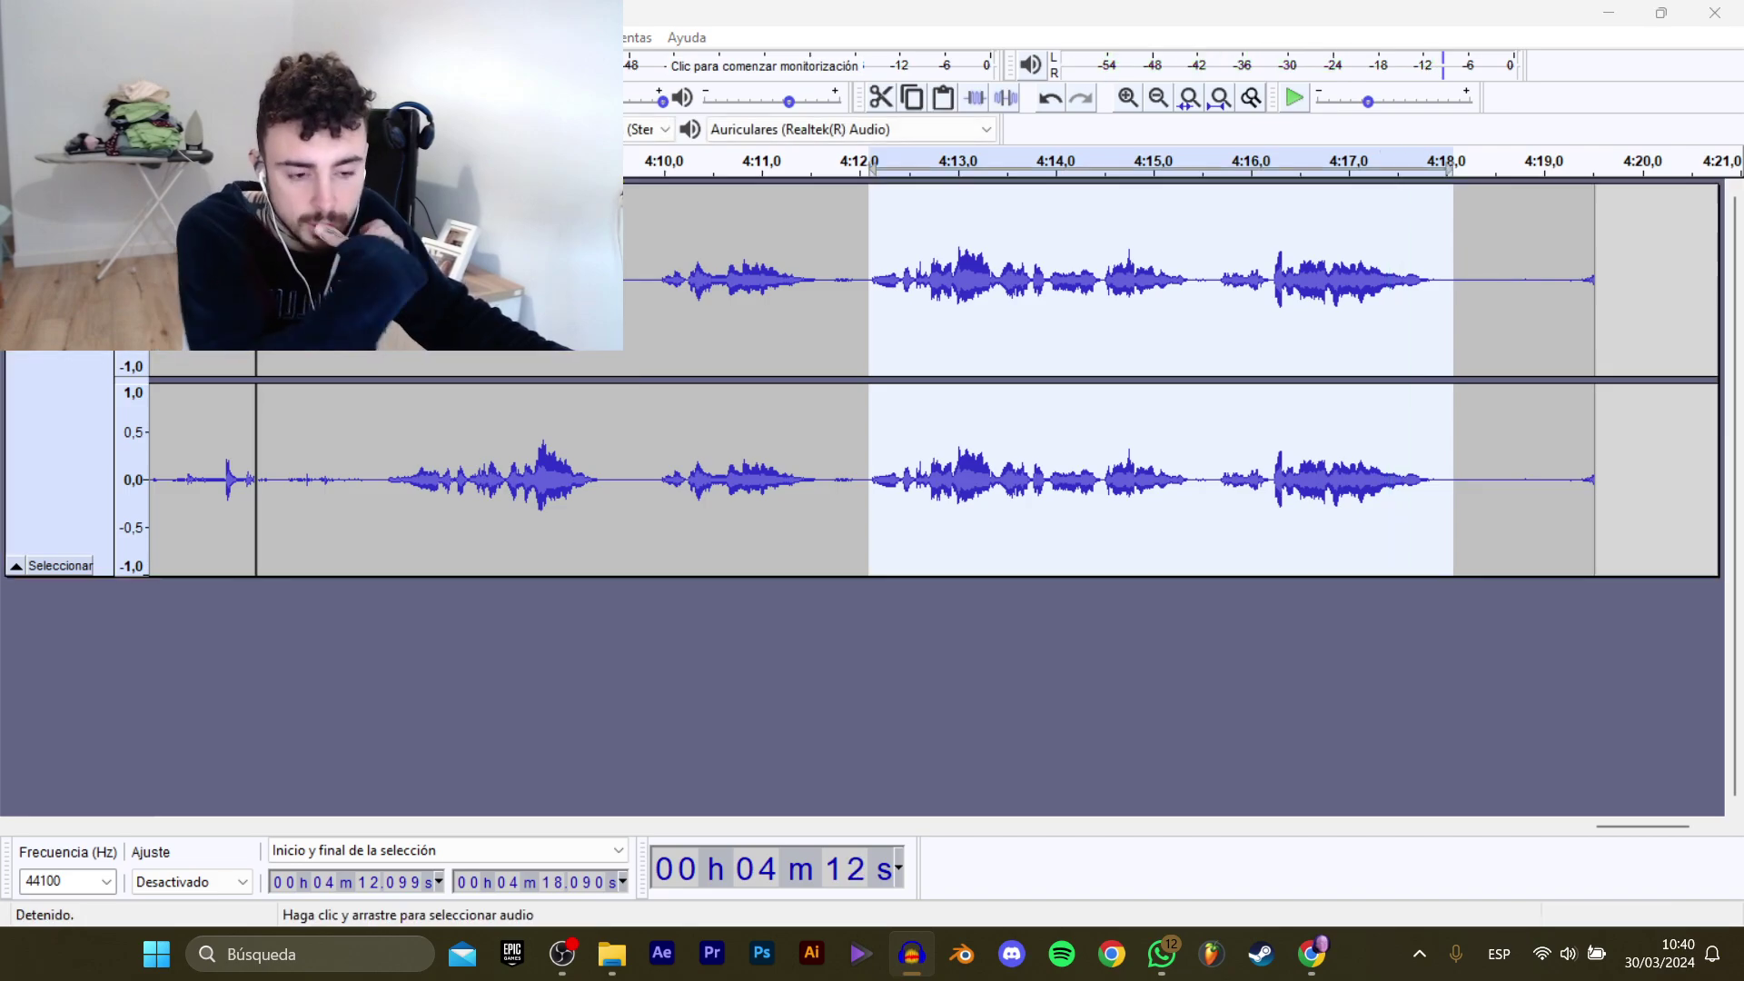
pyautogui.click(614, 329)
pyautogui.click(690, 456)
pyautogui.click(697, 457)
pyautogui.press('BackSpace')
pyautogui.write('1')
pyautogui.press('Return')
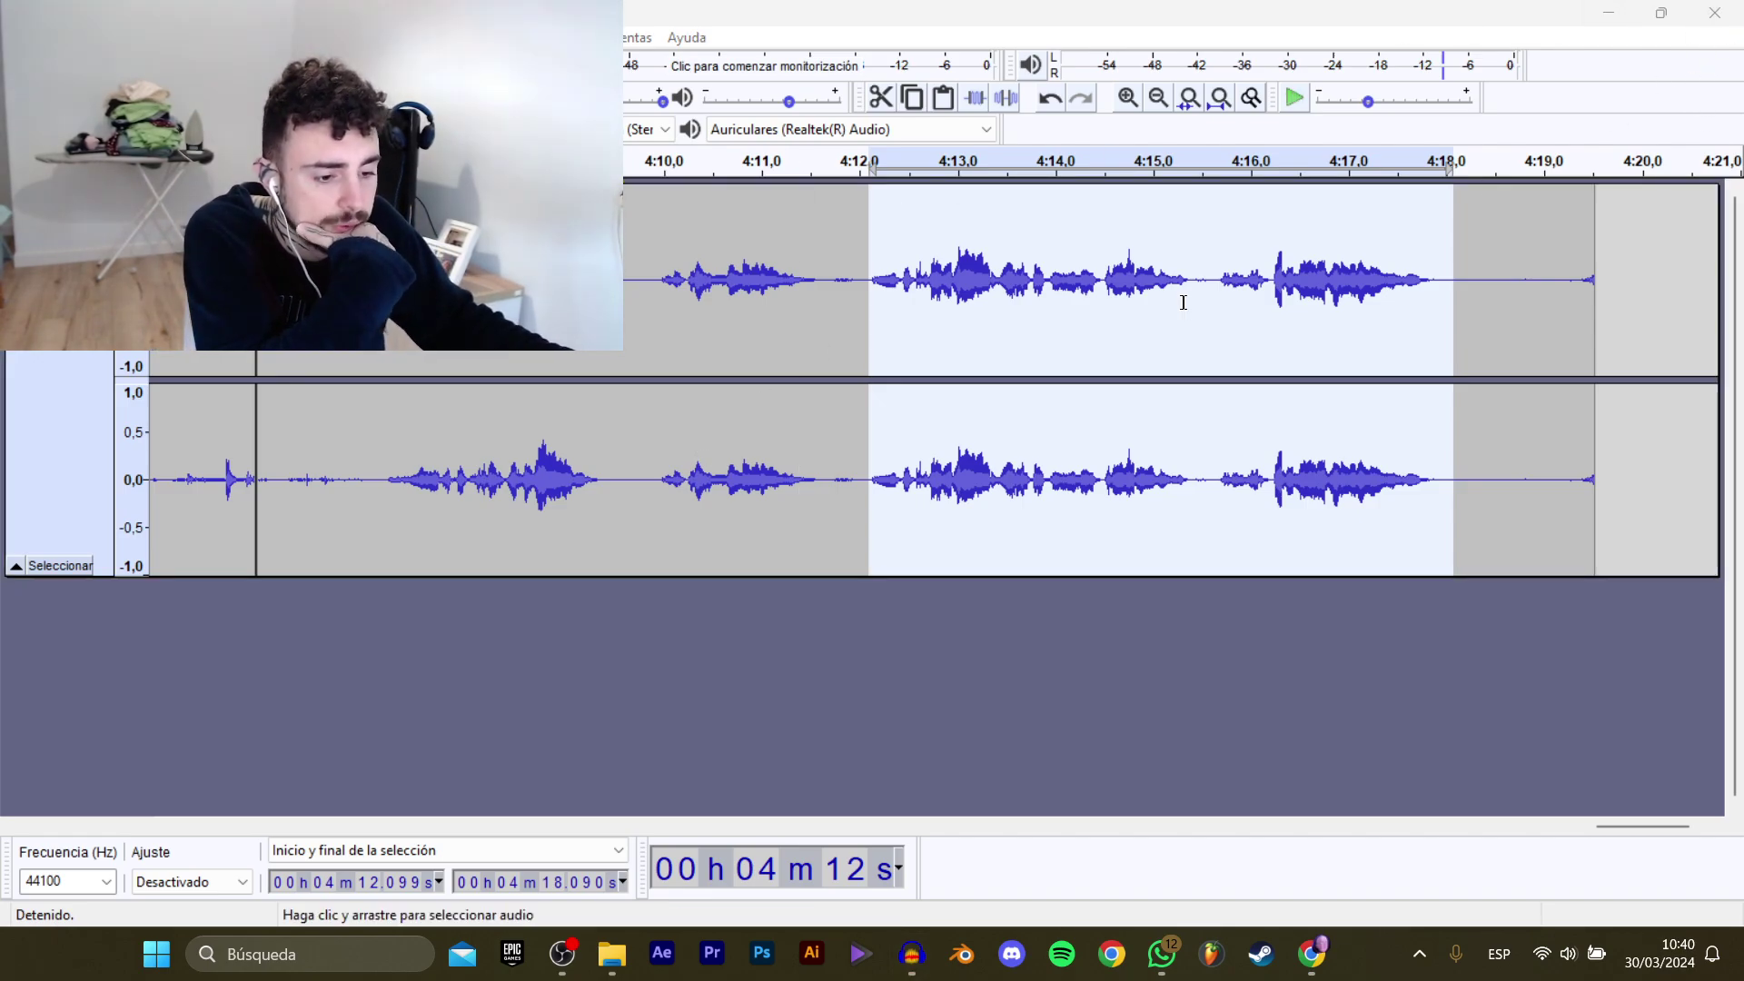
# Close the Audacity project and, in File Explorer, move the D_BolaComprar project file from Dialogos into the D_Bola folder.
pyautogui.click(1711, 16)
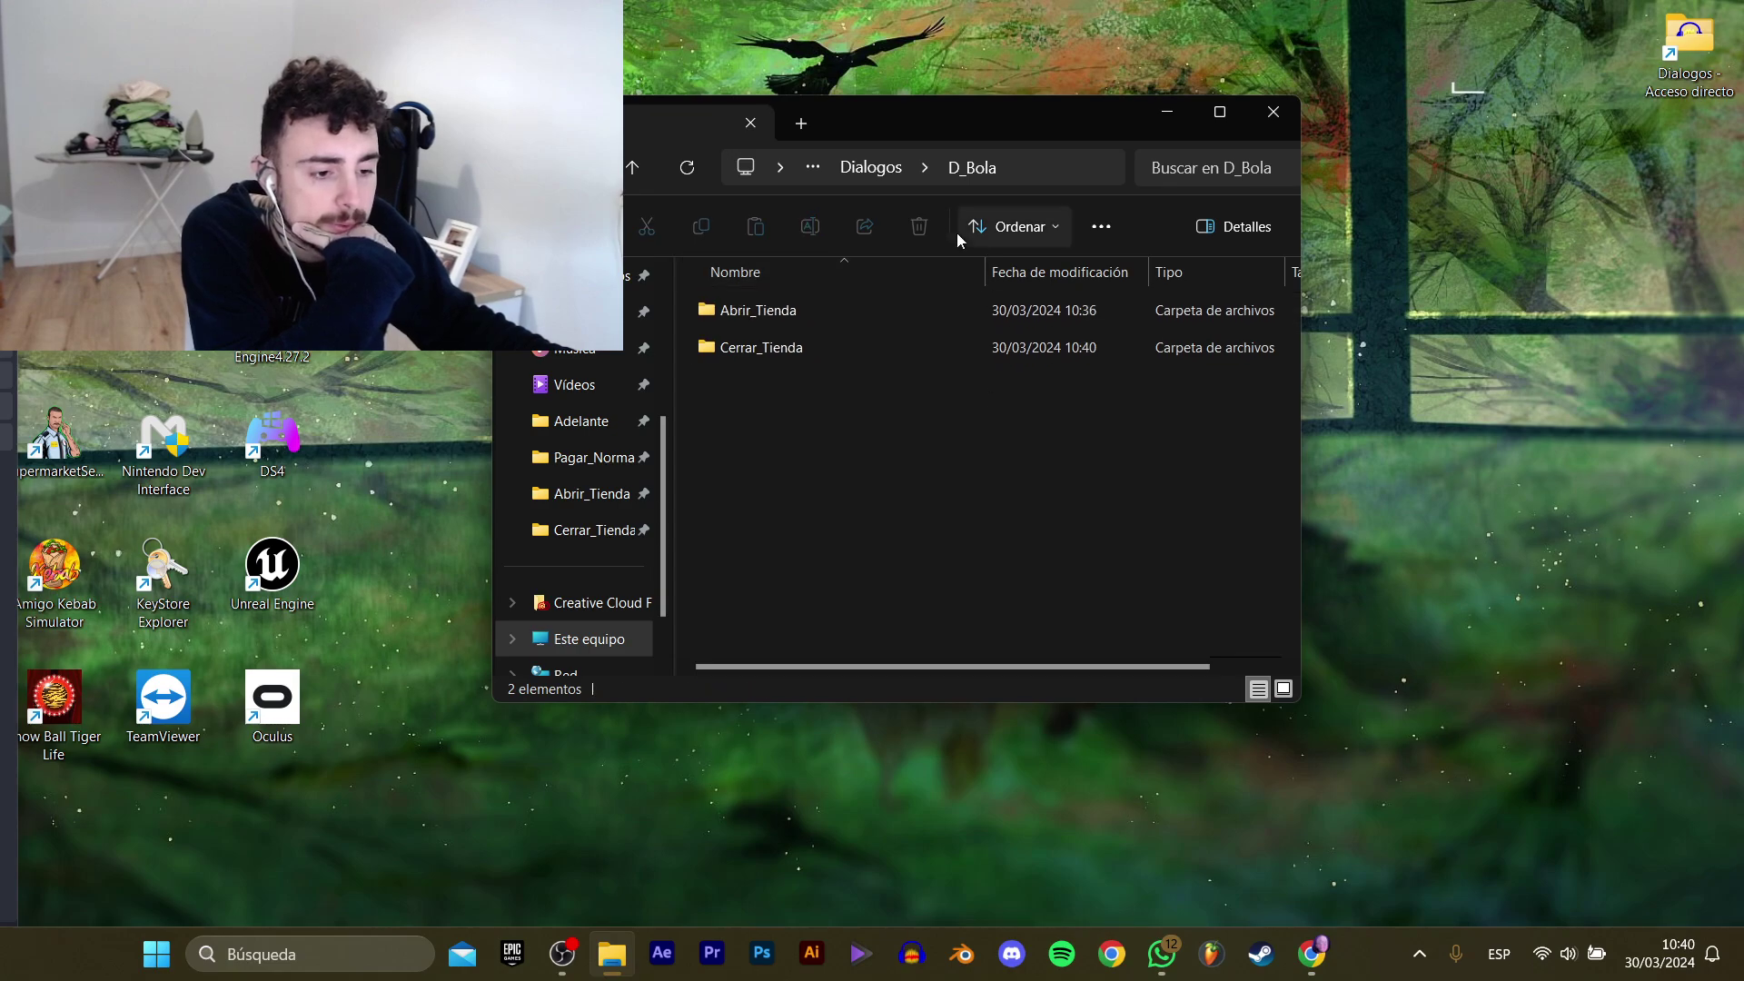
pyautogui.click(879, 171)
pyautogui.scroll(-2, 924, 407)
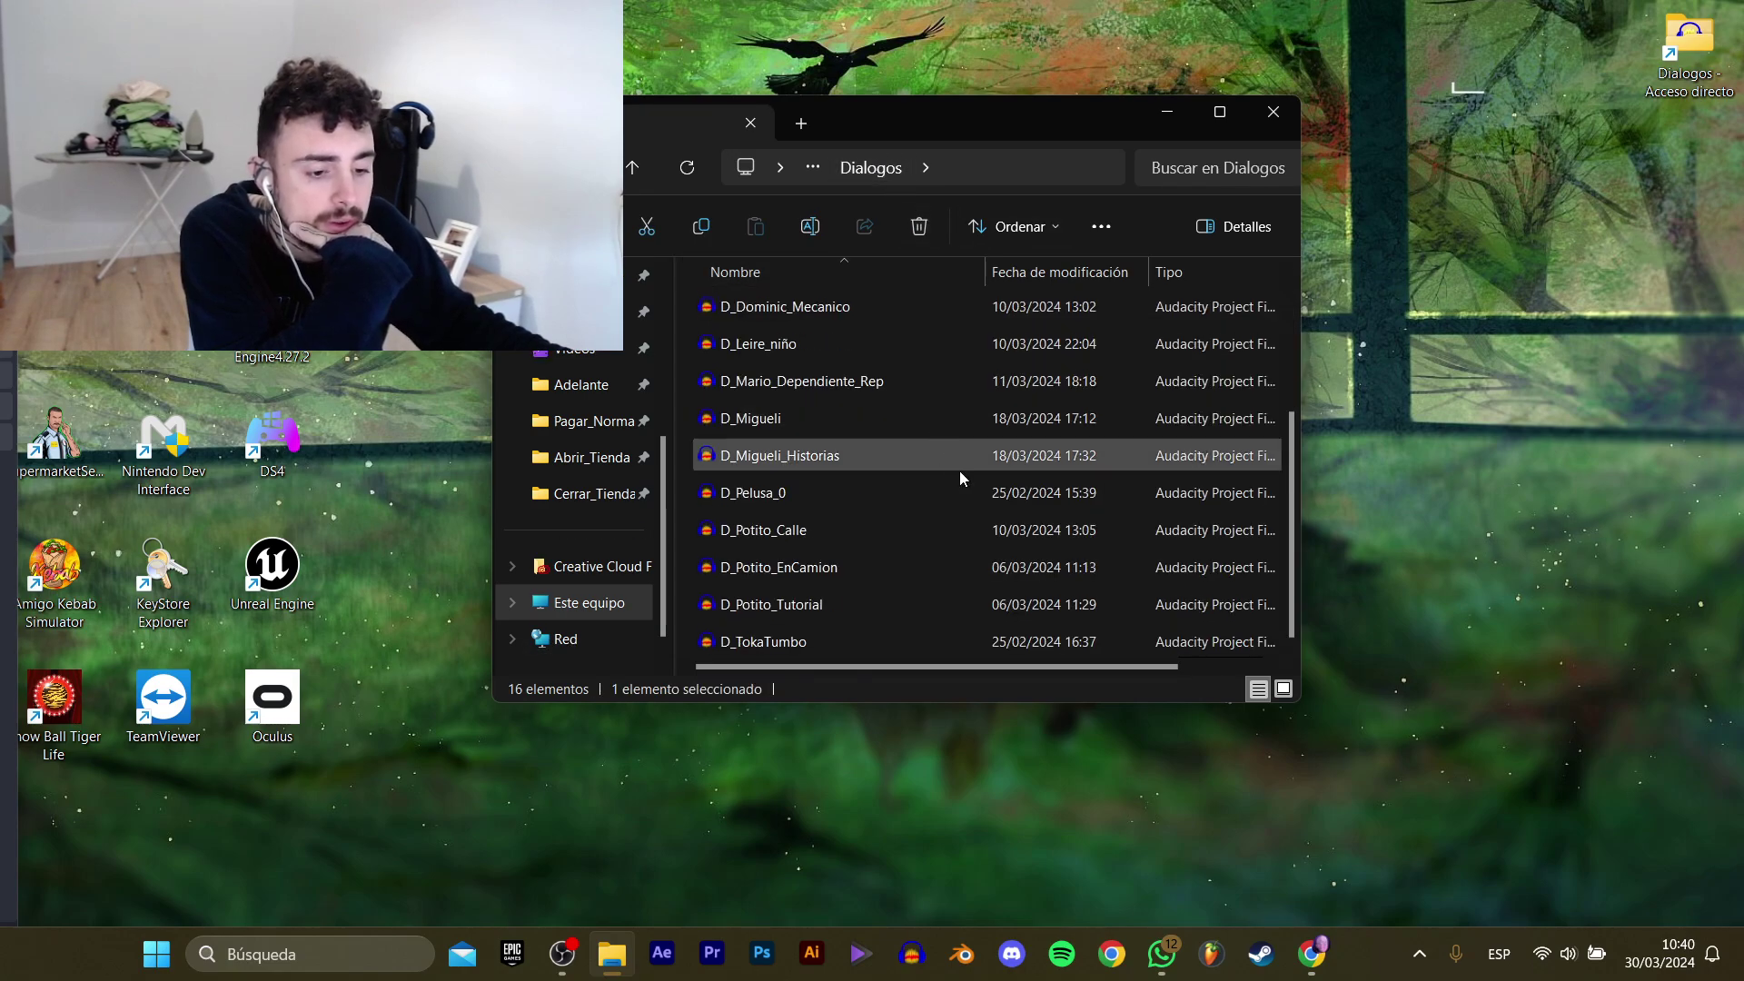
pyautogui.scroll(2, 945, 455)
pyautogui.moveTo(780, 459); pyautogui.dragTo(783, 349)
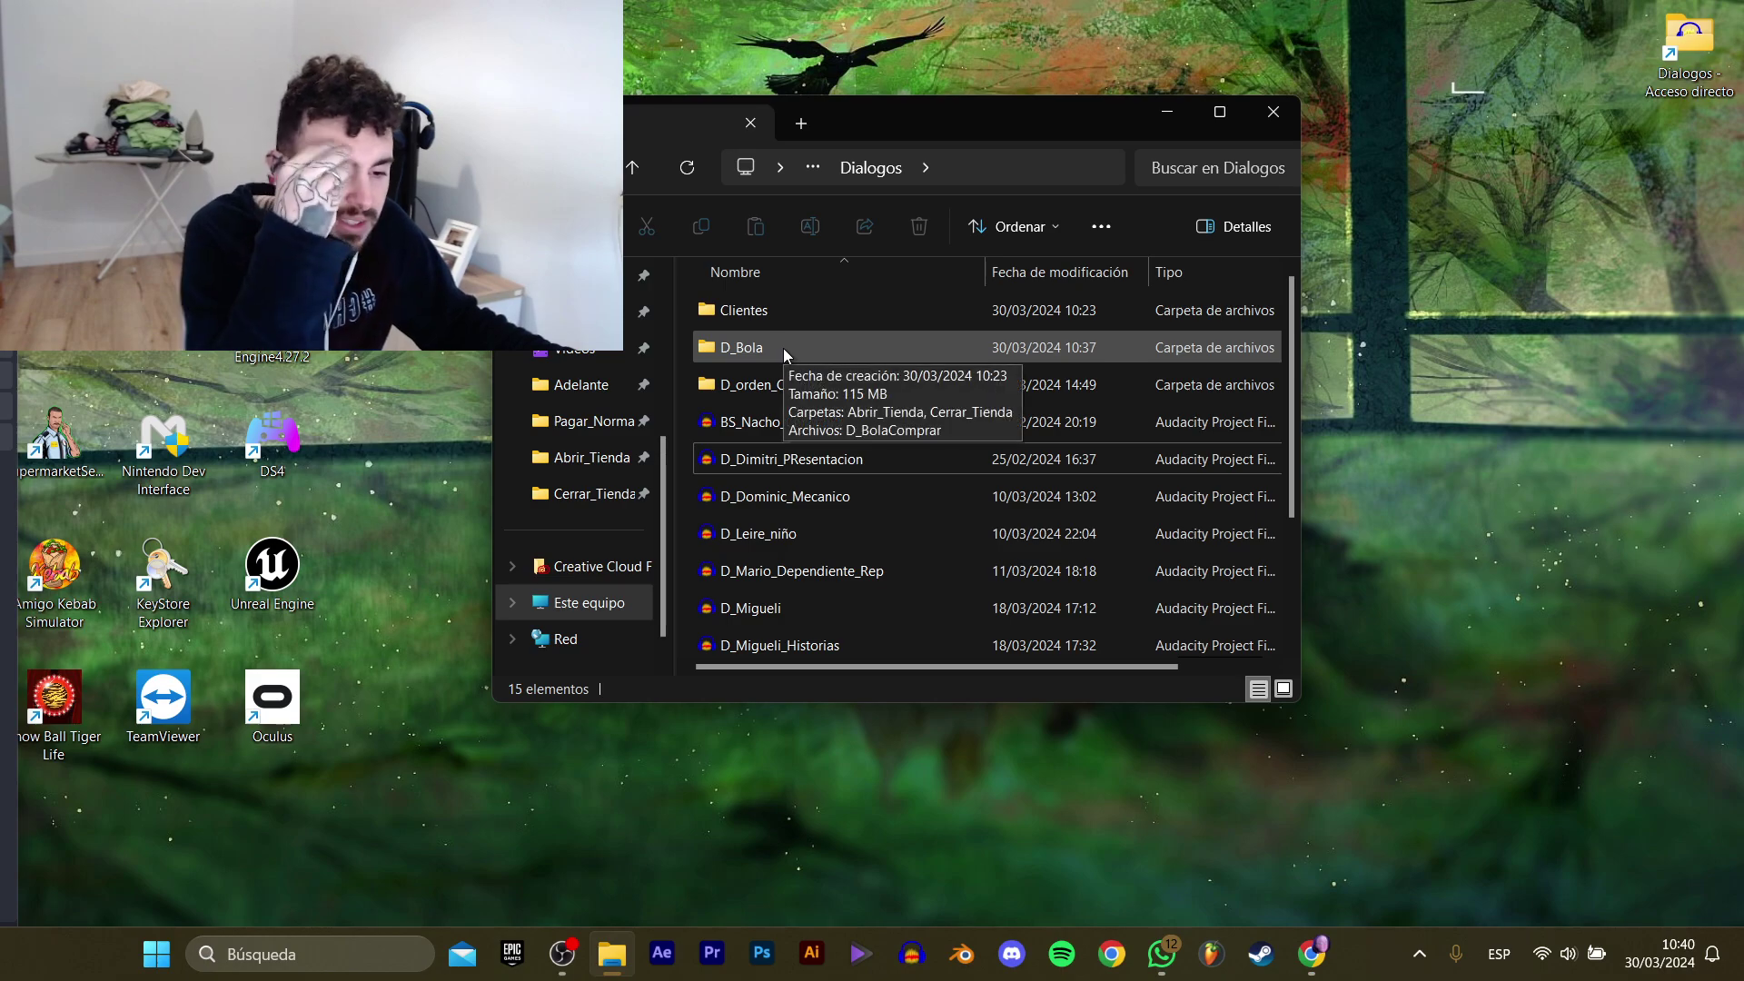
# Create a new folder named D_Dominic_Mecanico in the Dialogos folder.
pyautogui.click(818, 423)
pyautogui.click(836, 463)
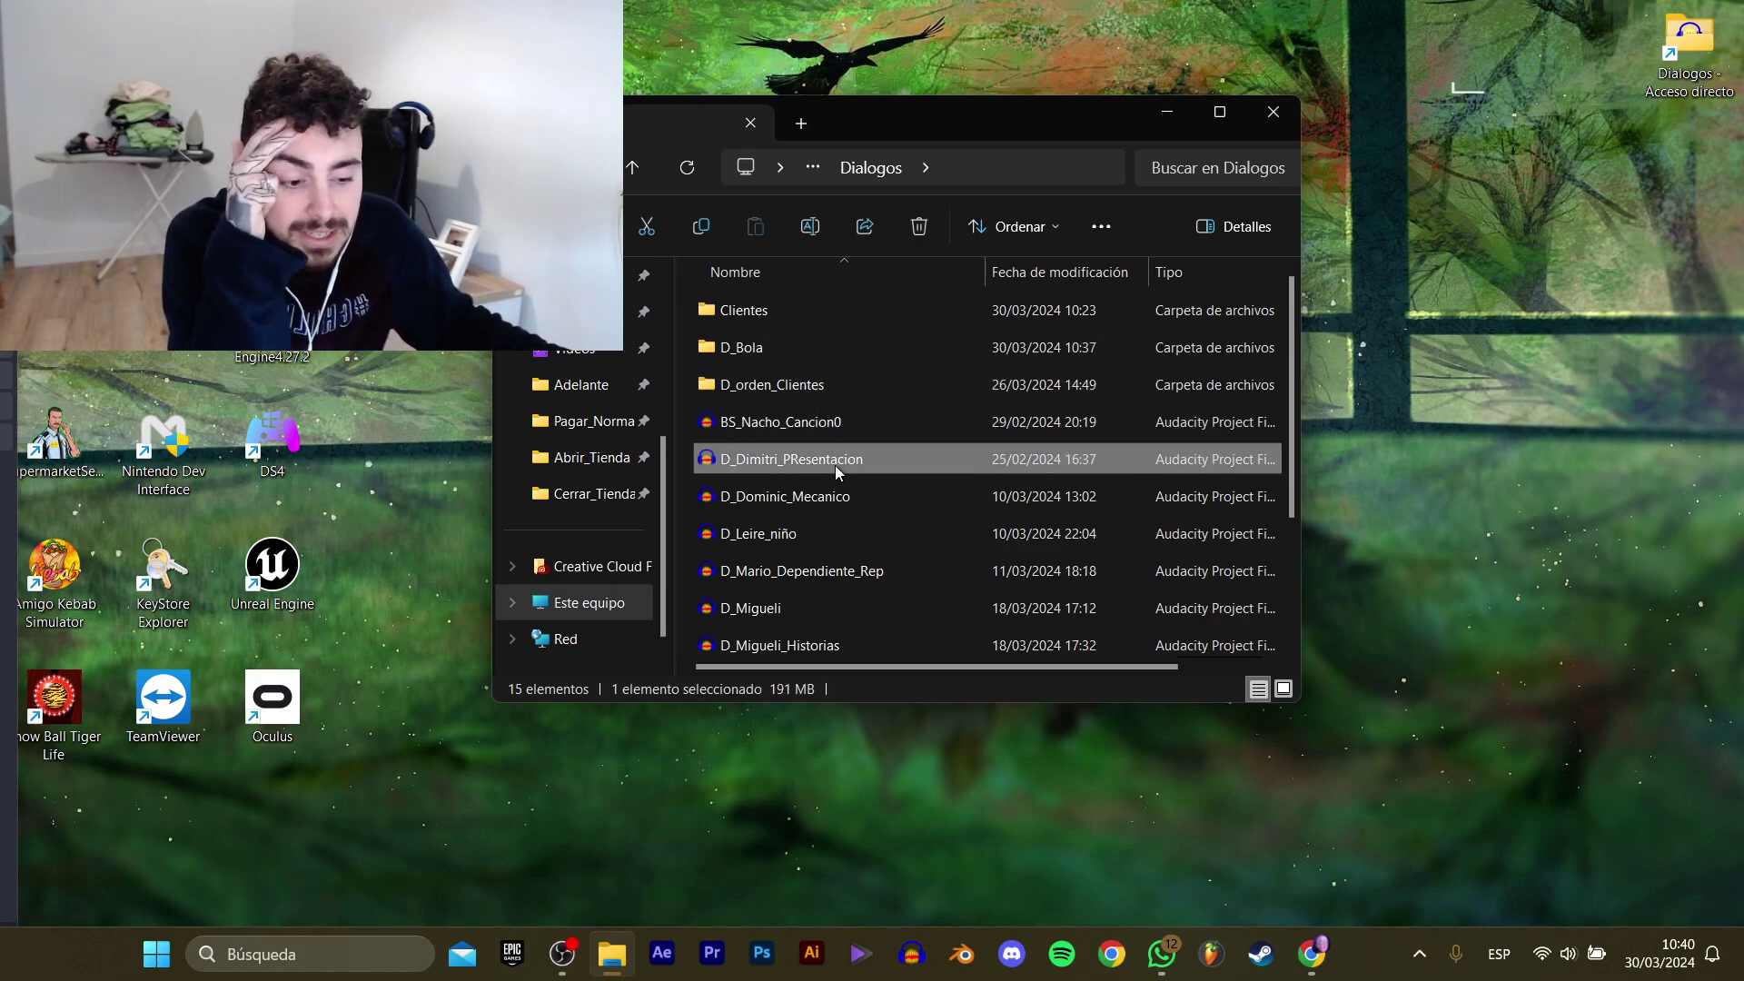
pyautogui.click(808, 486)
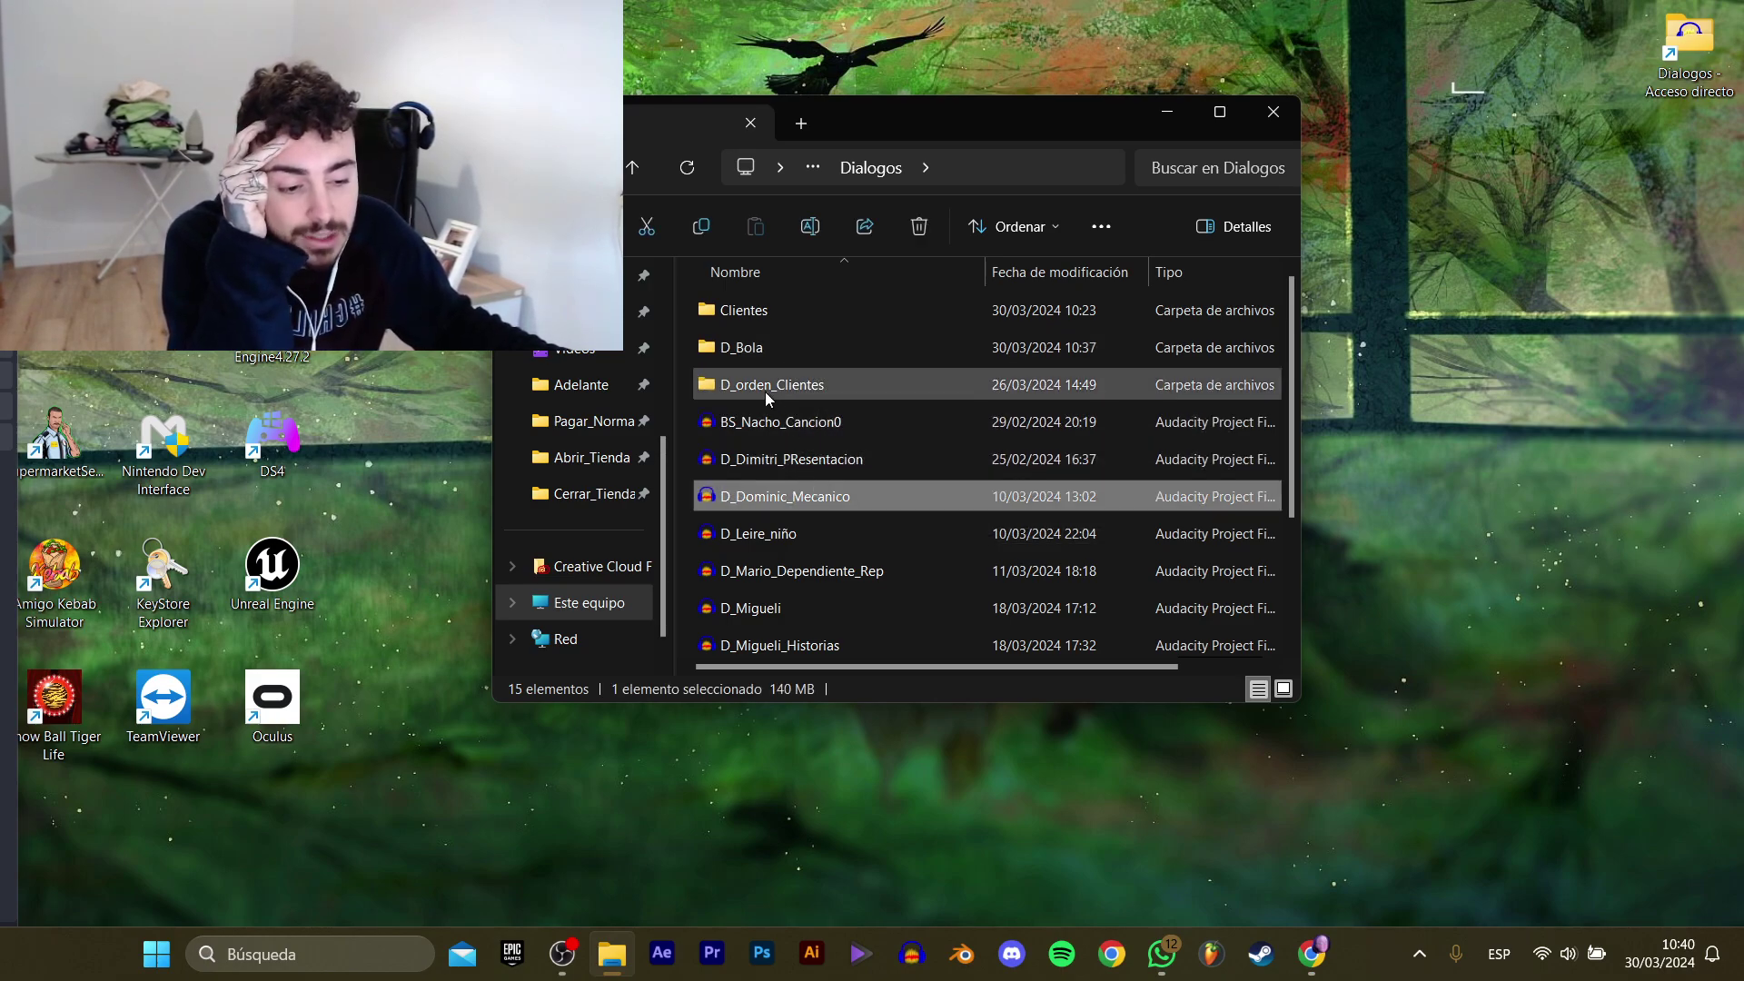
pyautogui.rightClick(683, 415)
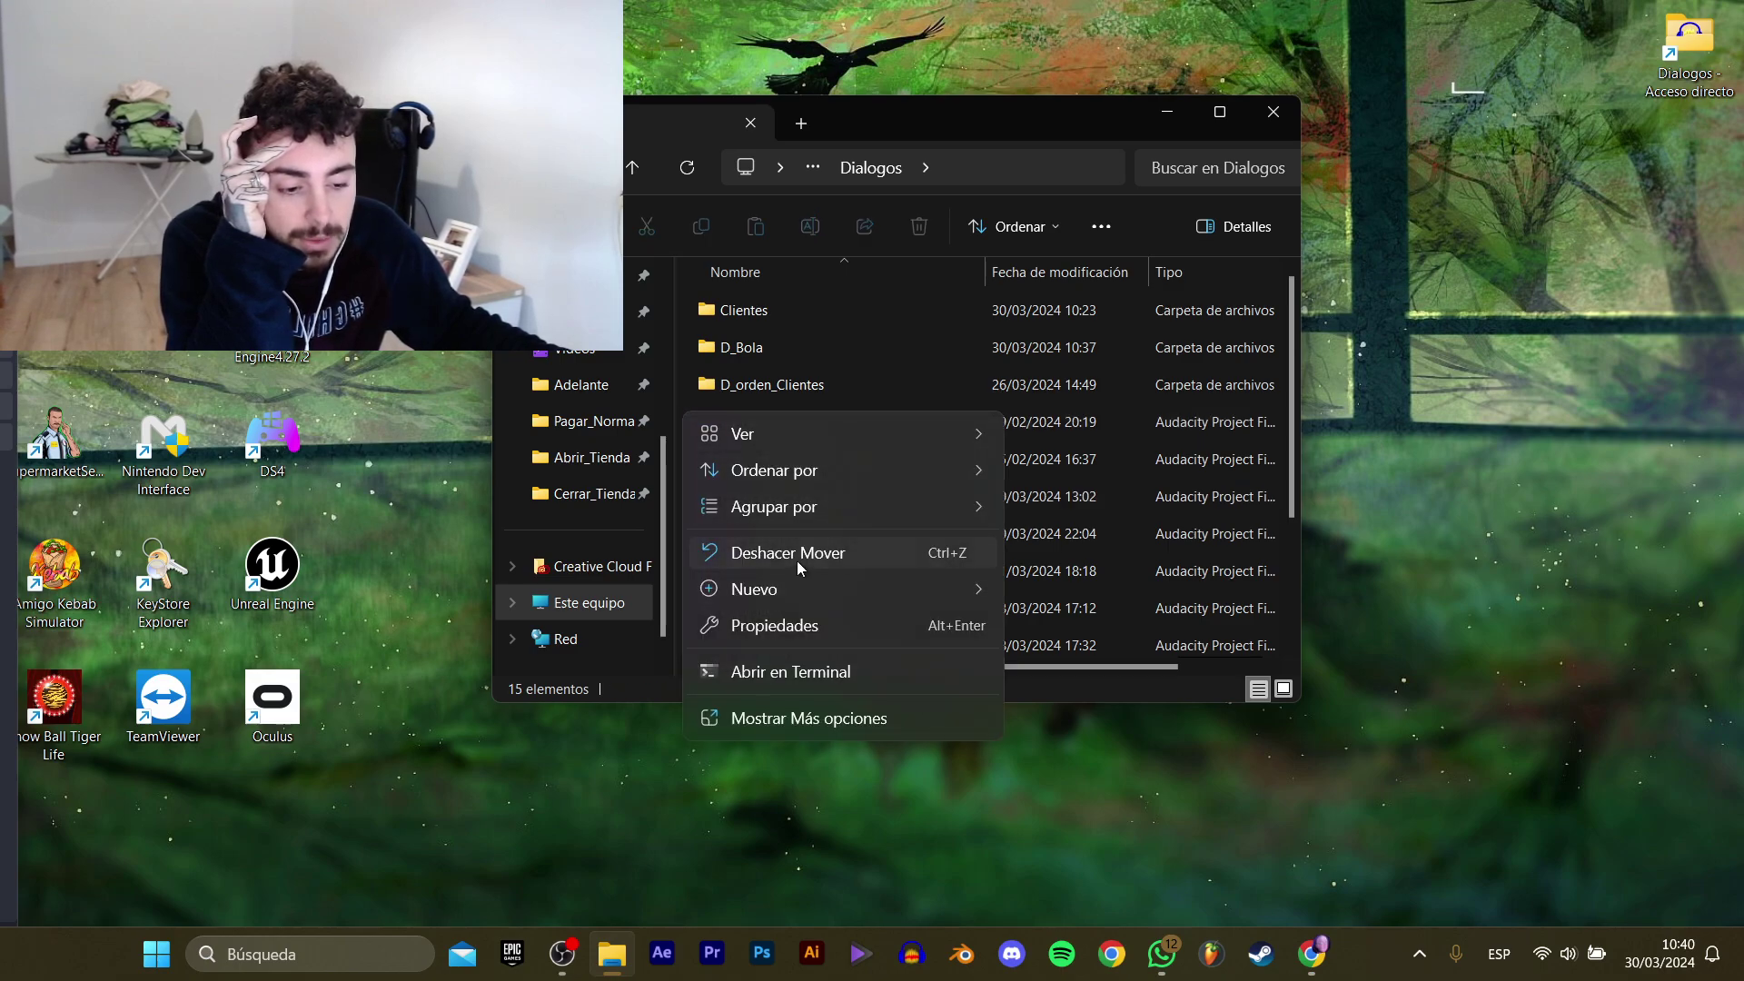
pyautogui.moveTo(791, 589)
pyautogui.click(1036, 590)
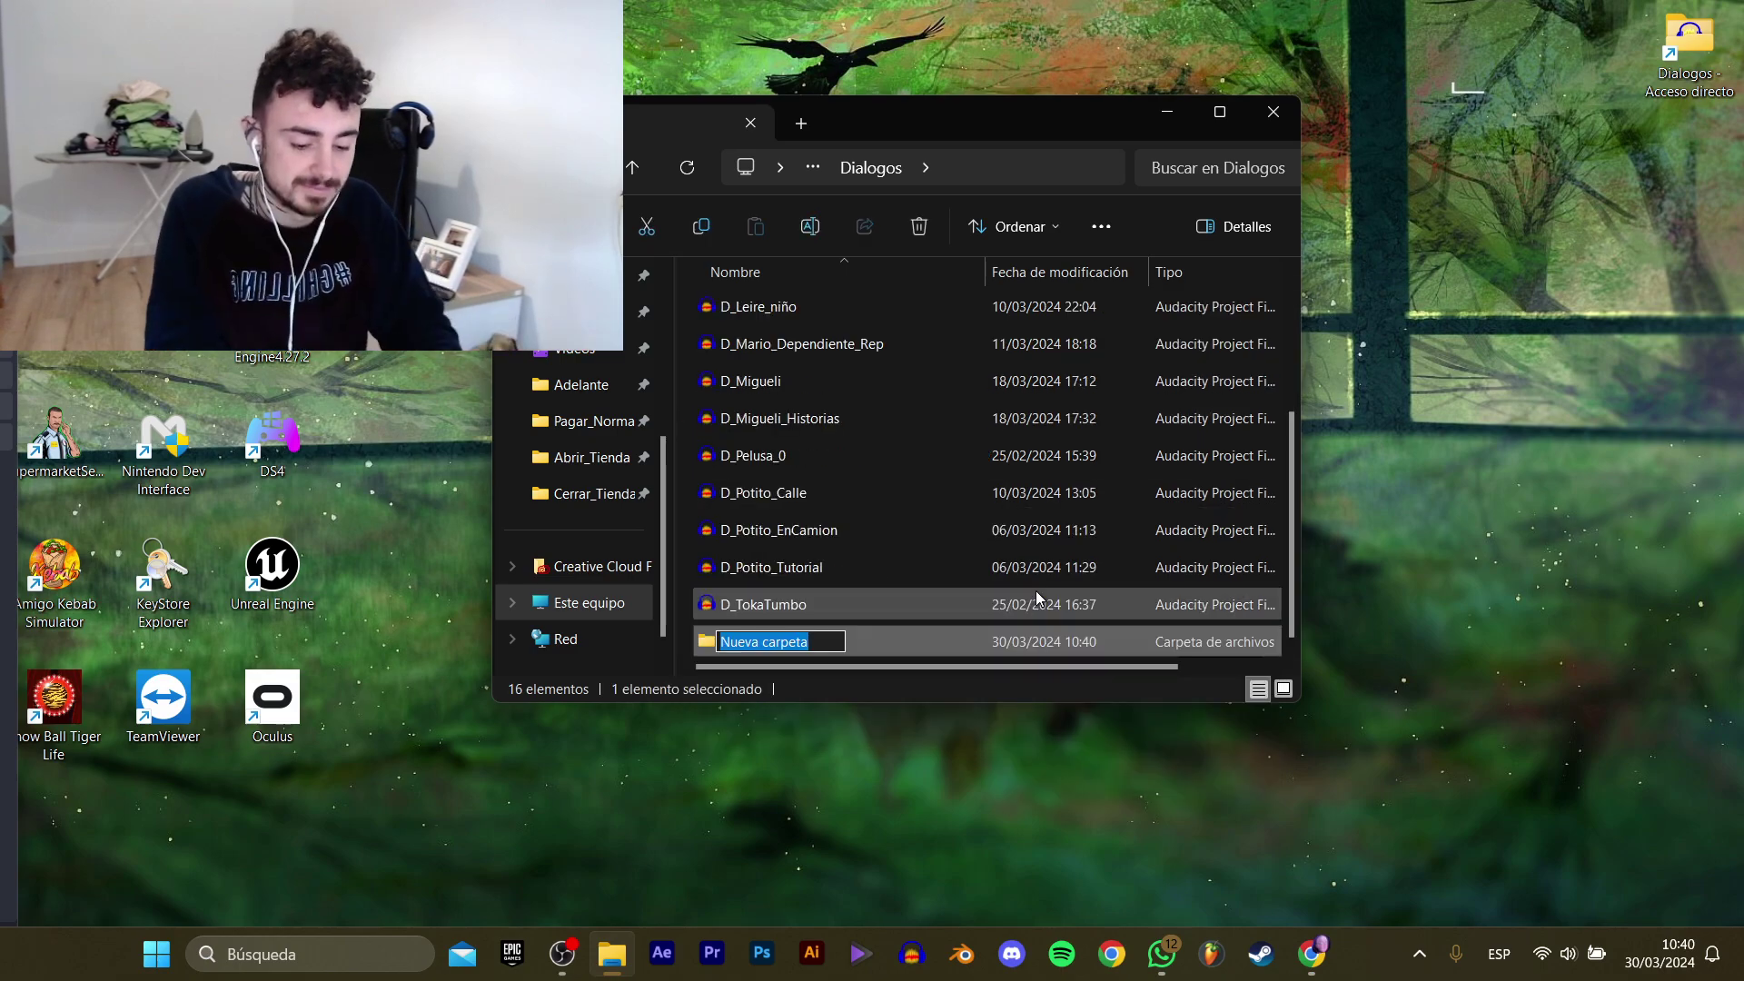
pyautogui.write('D_Dominic_')
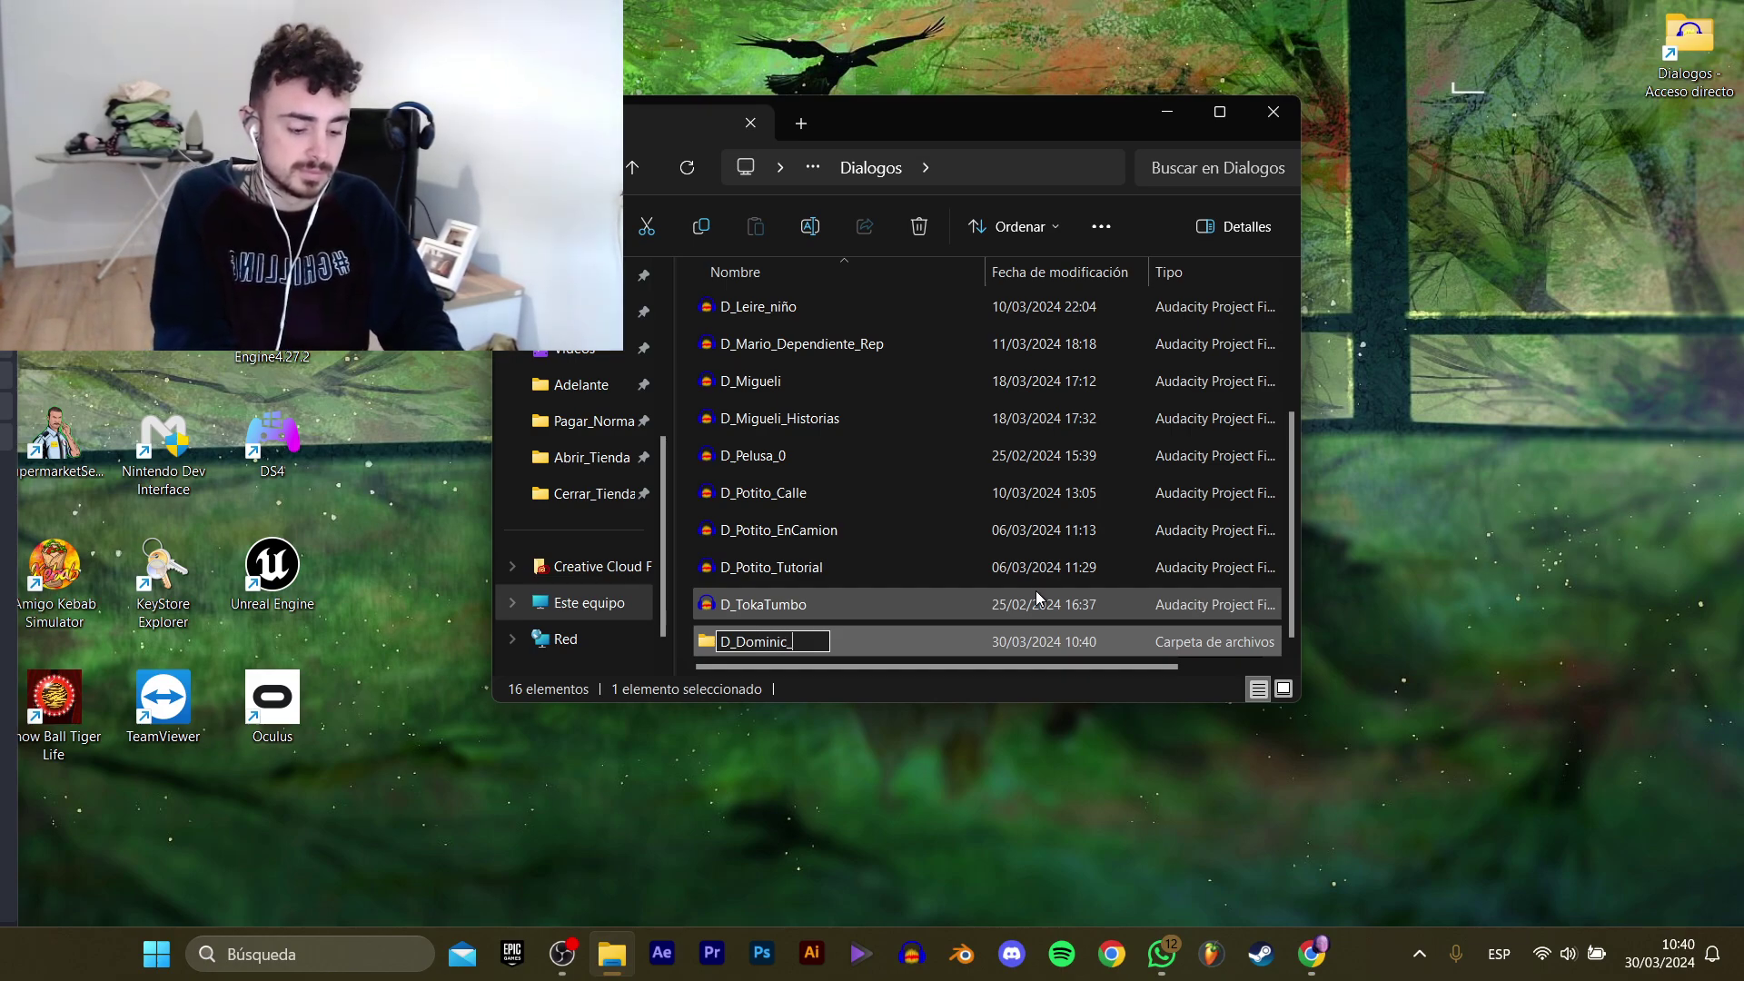
pyautogui.write('Mecanic')
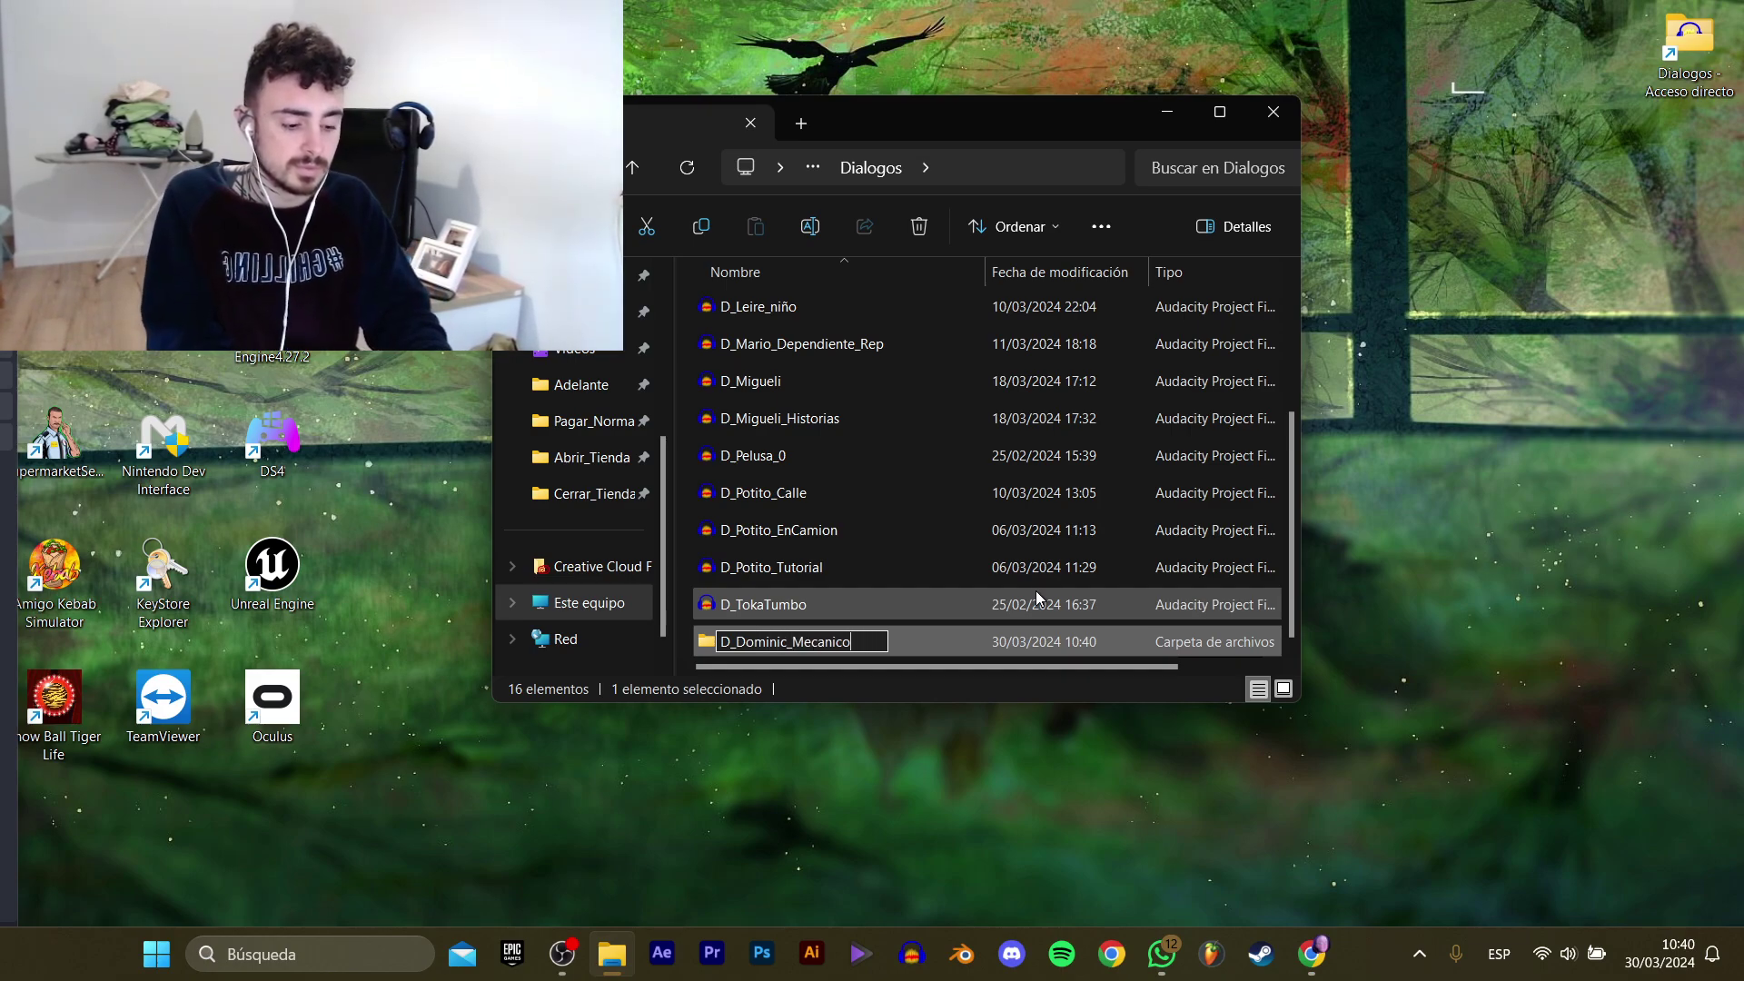
pyautogui.write('o')
pyautogui.press('Return')
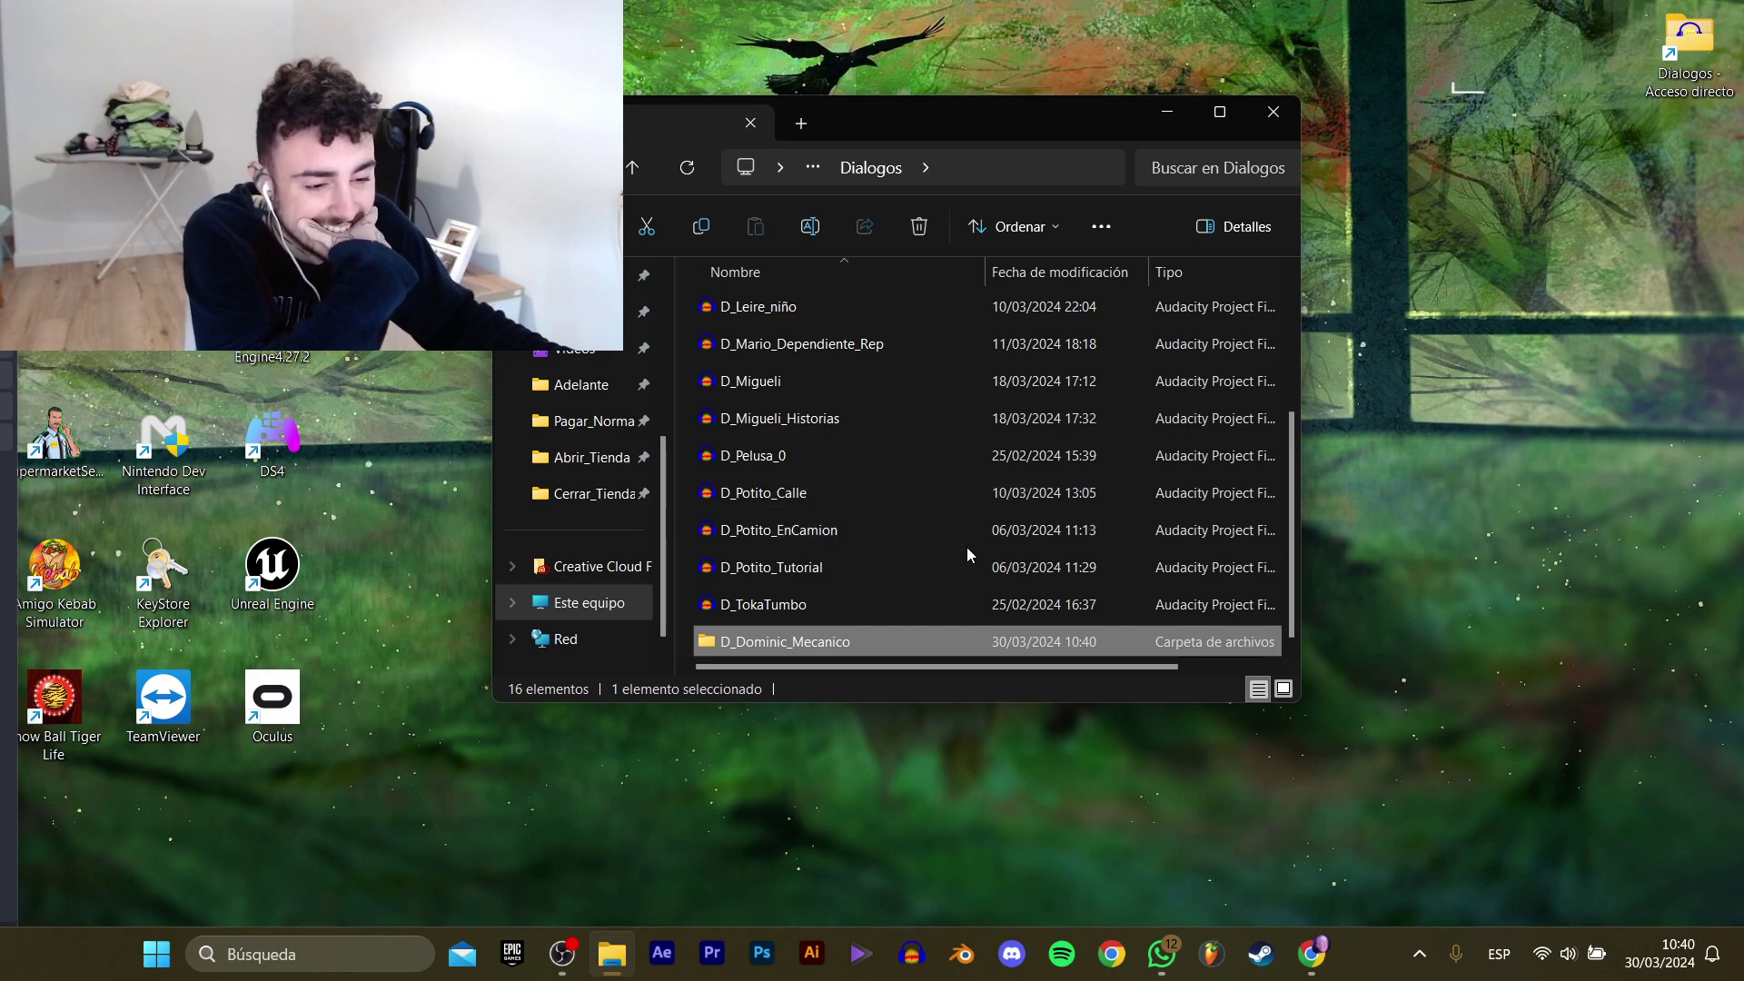
# Open the D_Dominic_Mecanico project file from the Dialogos folder in Audacity.
pyautogui.scroll(1, 967, 549)
pyautogui.scroll(1, 968, 549)
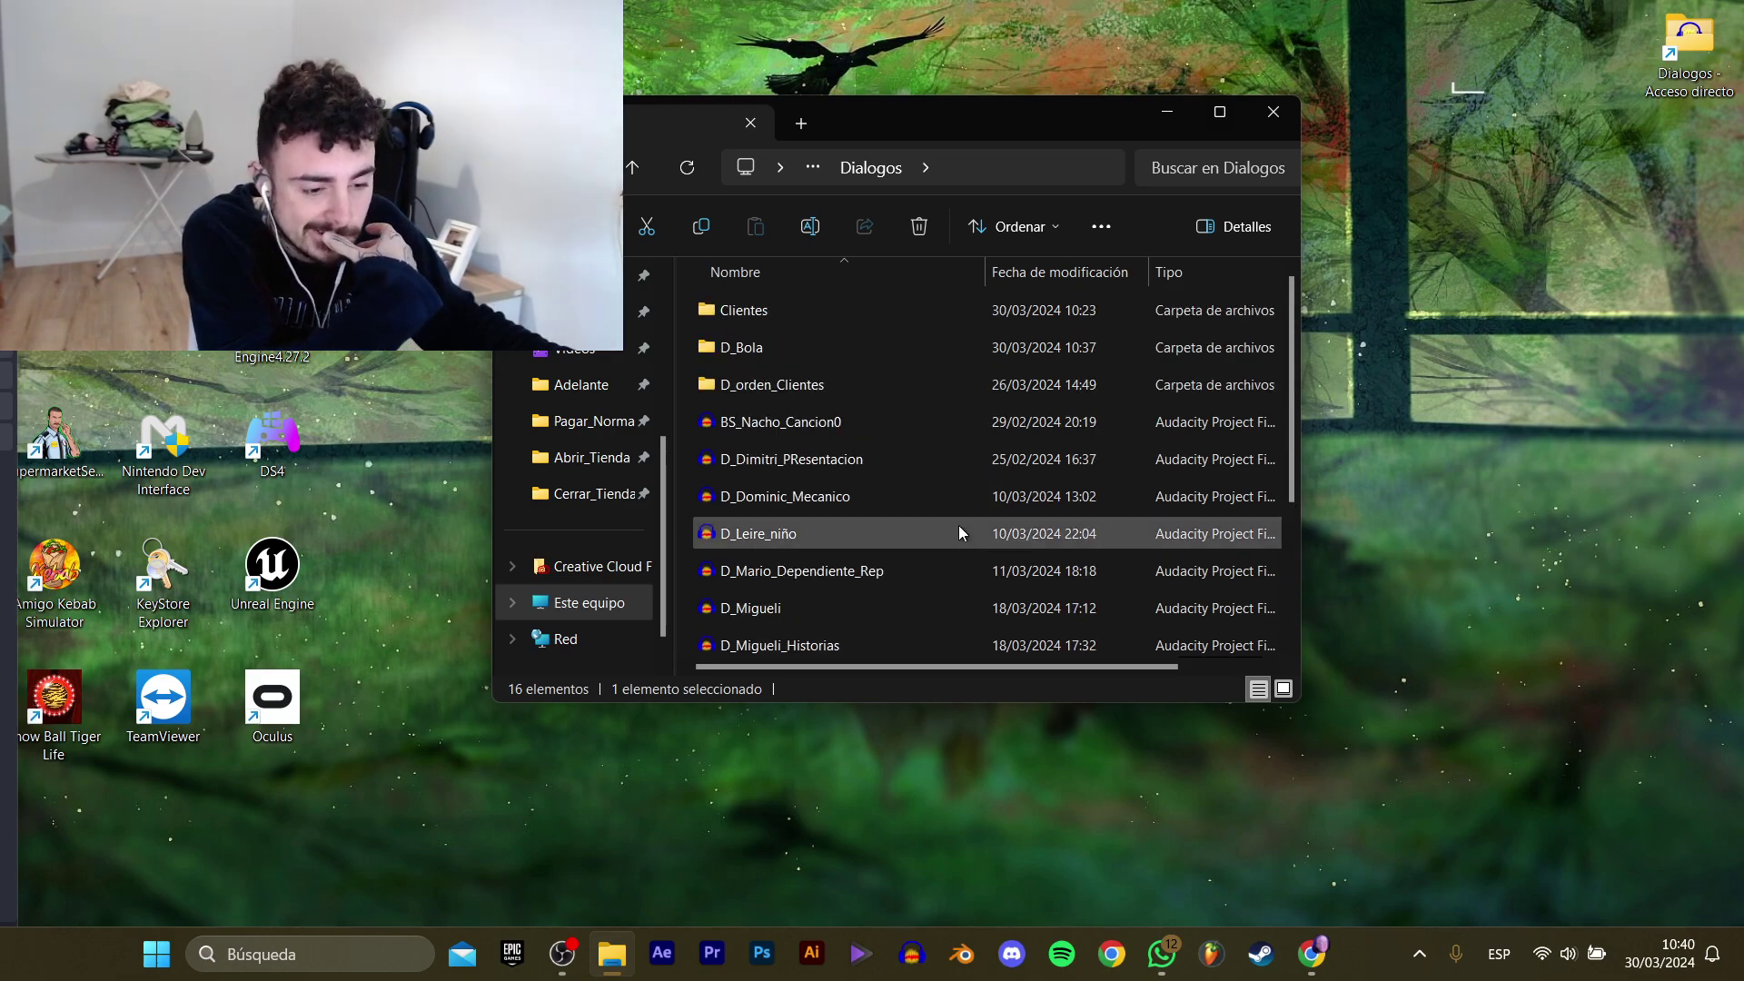
pyautogui.doubleClick(859, 496)
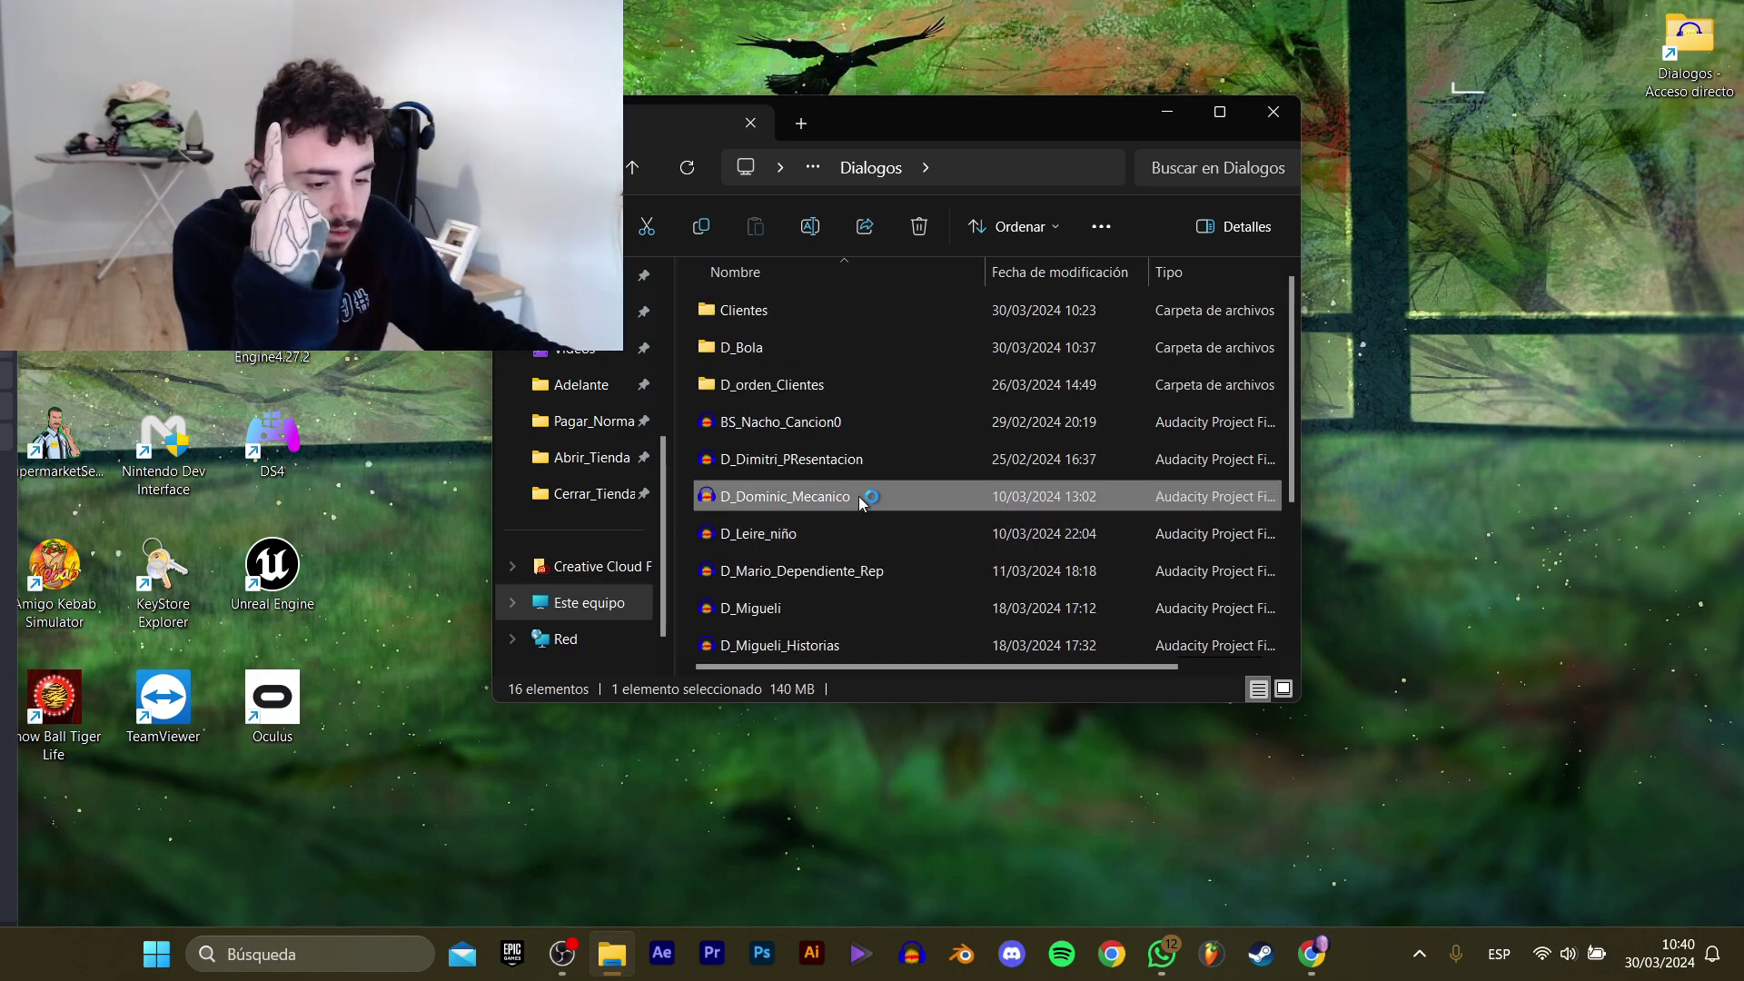
# Open the D_Dominic_Mecanico folder and create a subfolder named Presentacion inside it.
pyautogui.scroll(-2, 1049, 600)
pyautogui.doubleClick(886, 641)
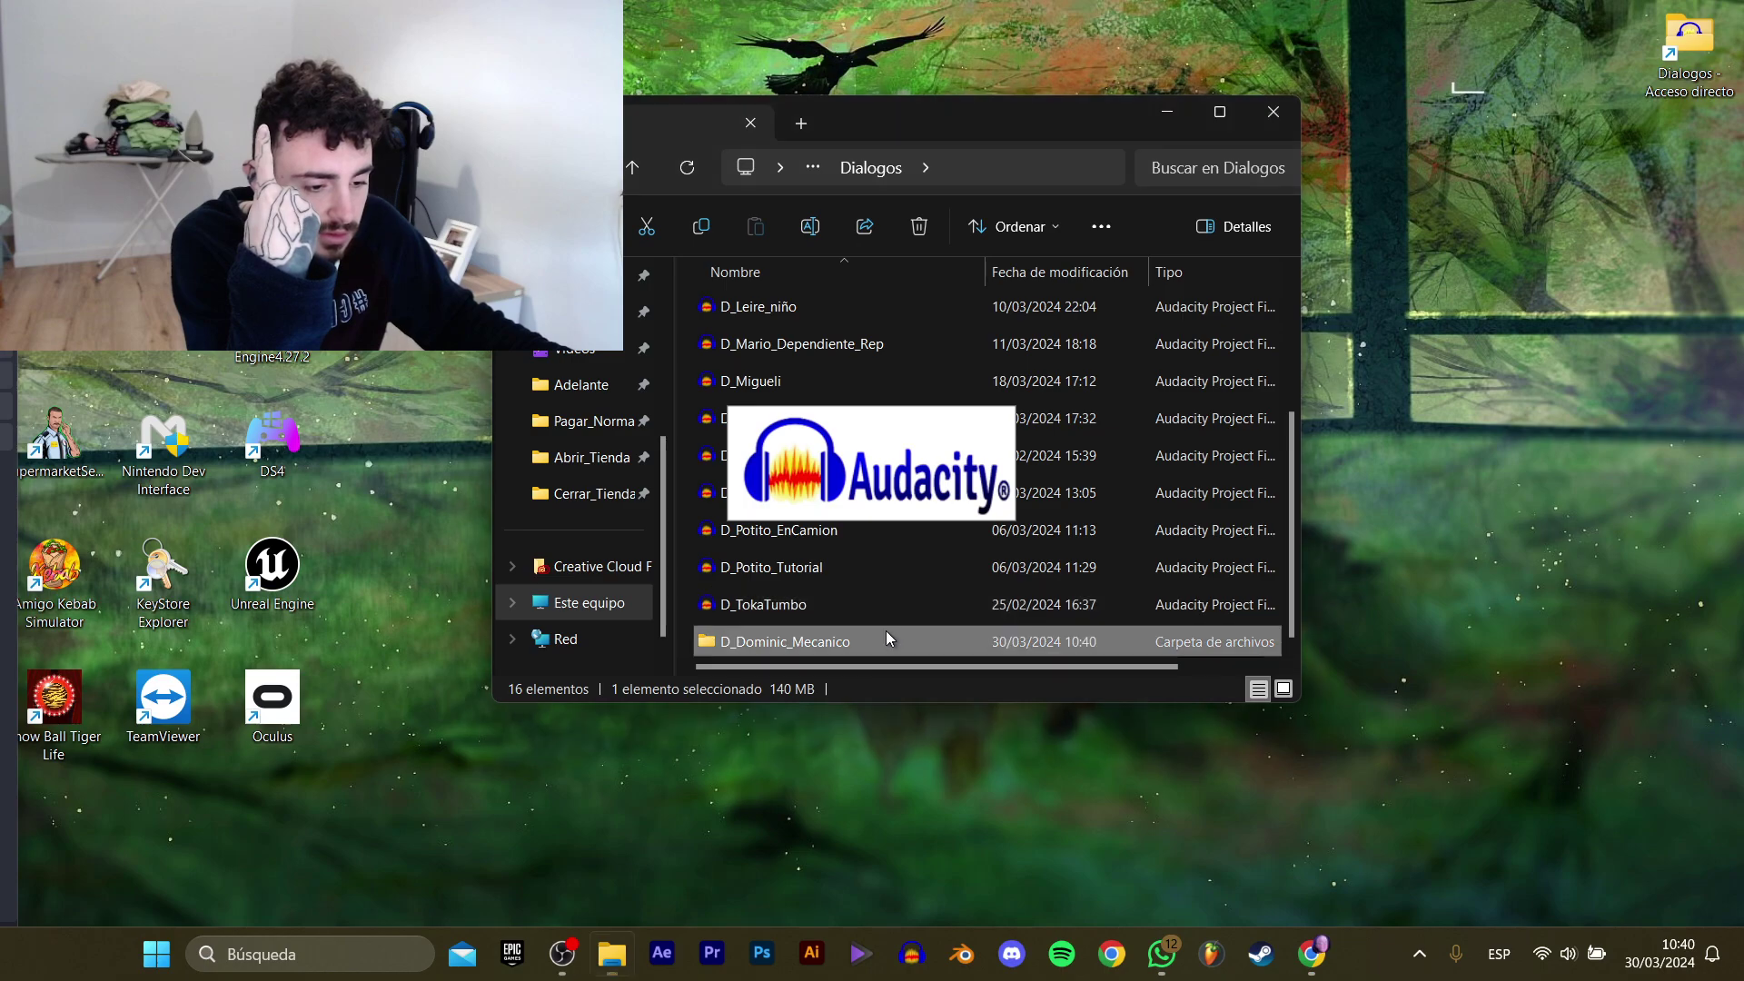
pyautogui.rightClick(1106, 630)
pyautogui.click(1206, 598)
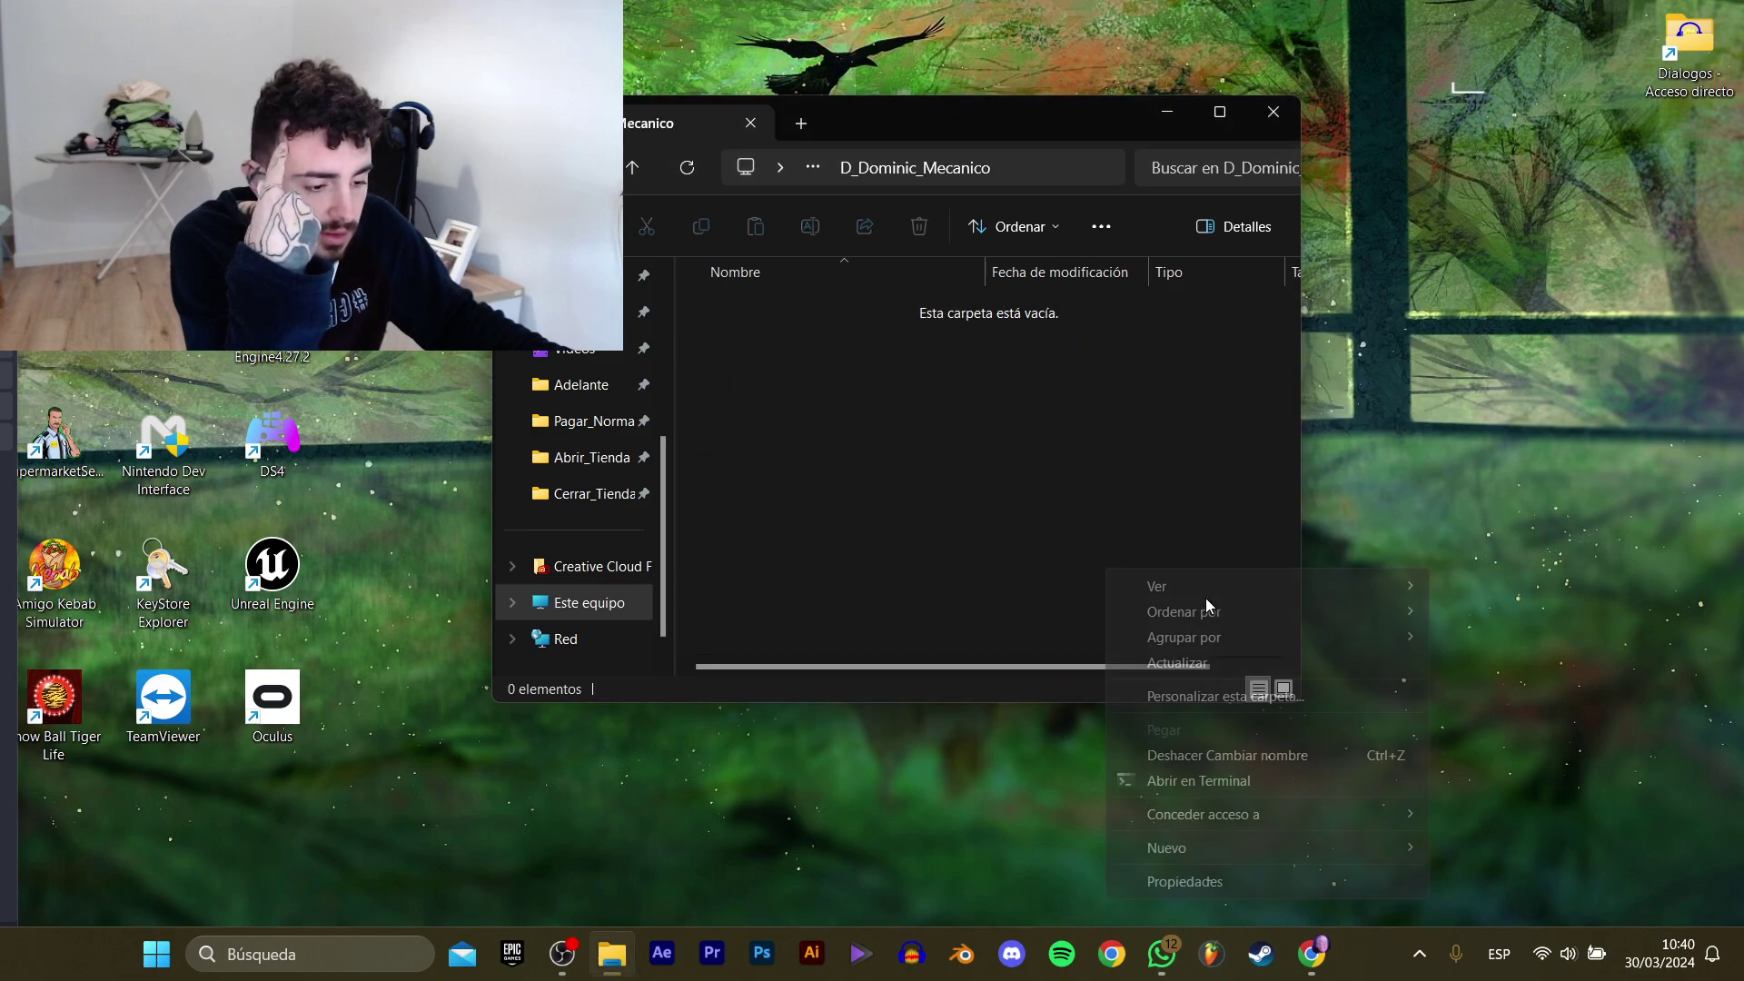
pyautogui.moveTo(1201, 848)
pyautogui.click(1484, 707)
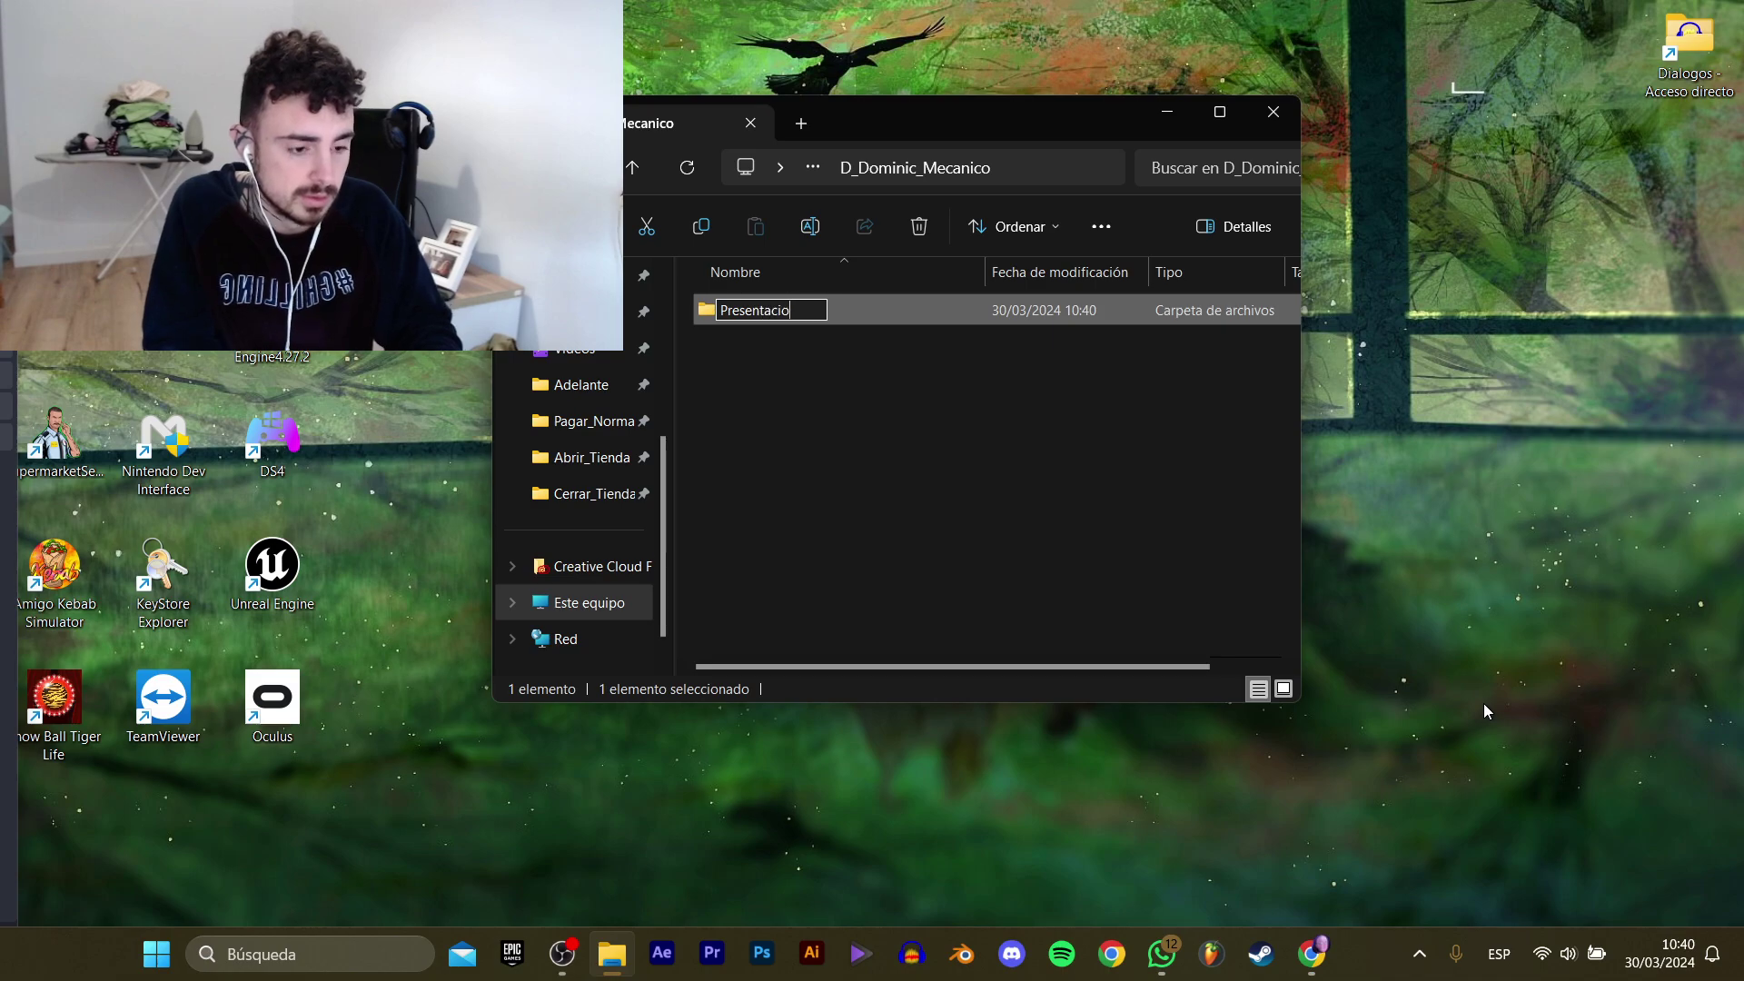
pyautogui.write('Presentacion')
pyautogui.press('Return')
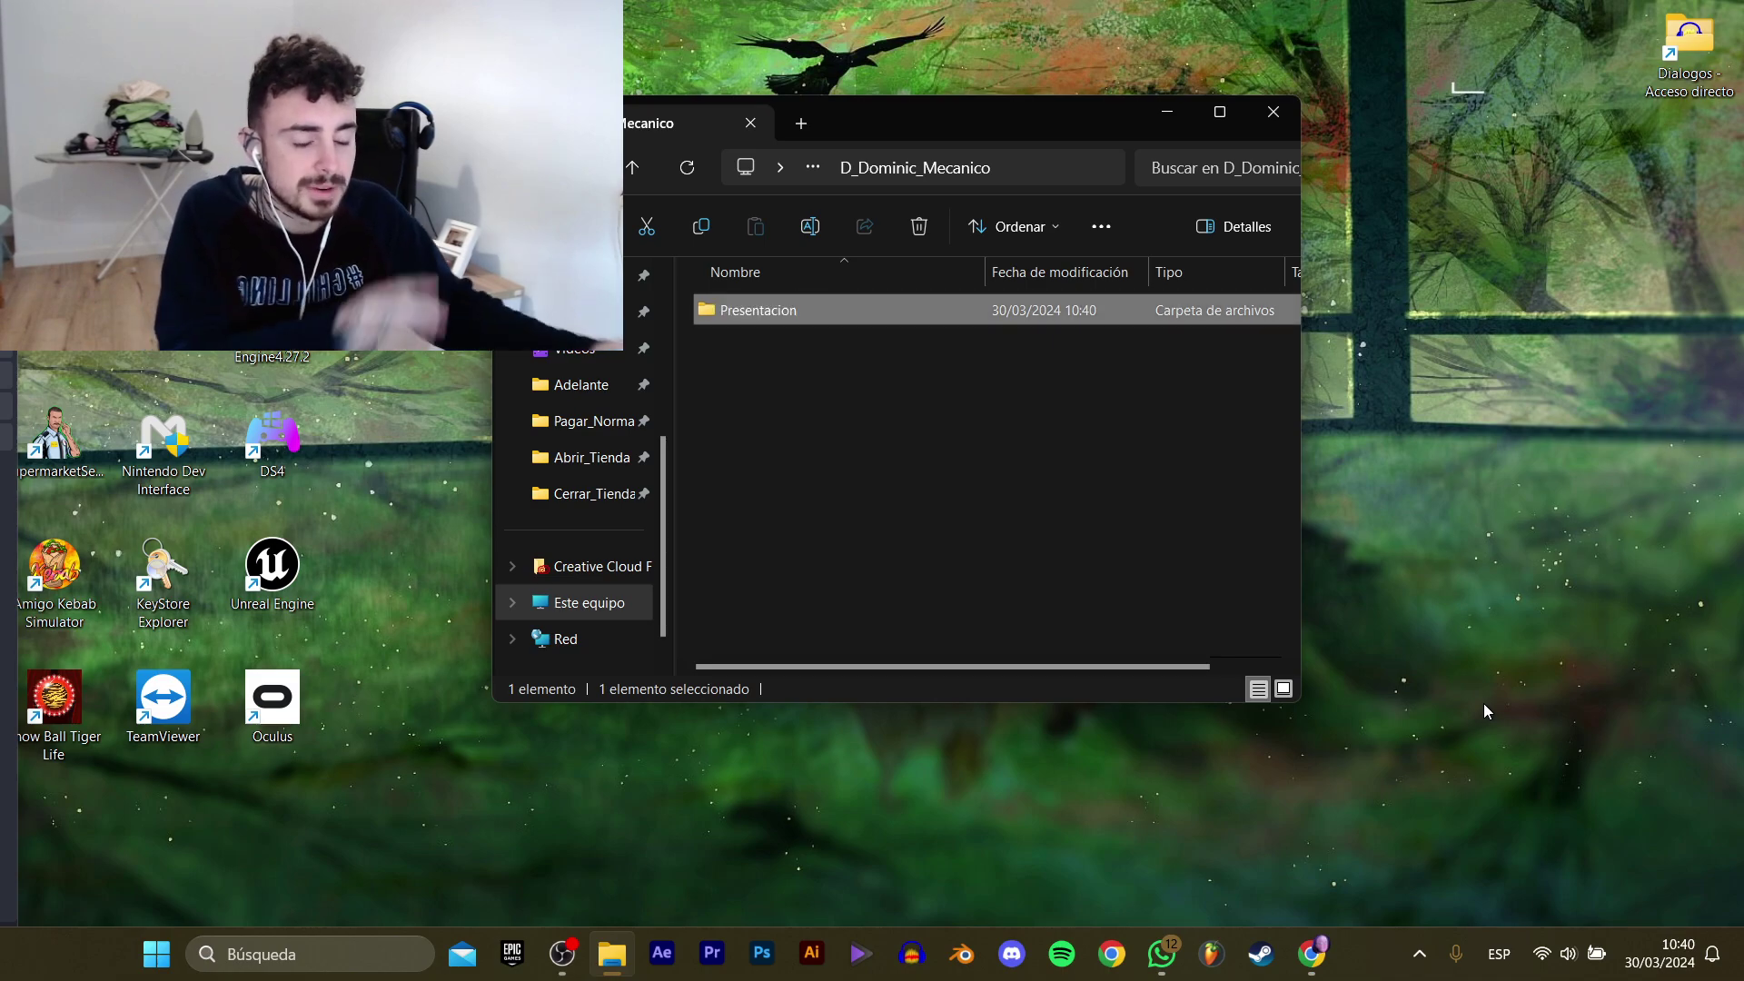
# Create a subfolder named Abrir_Tienda in the D_Dominic_Mecanico folder.
pyautogui.rightClick(1001, 465)
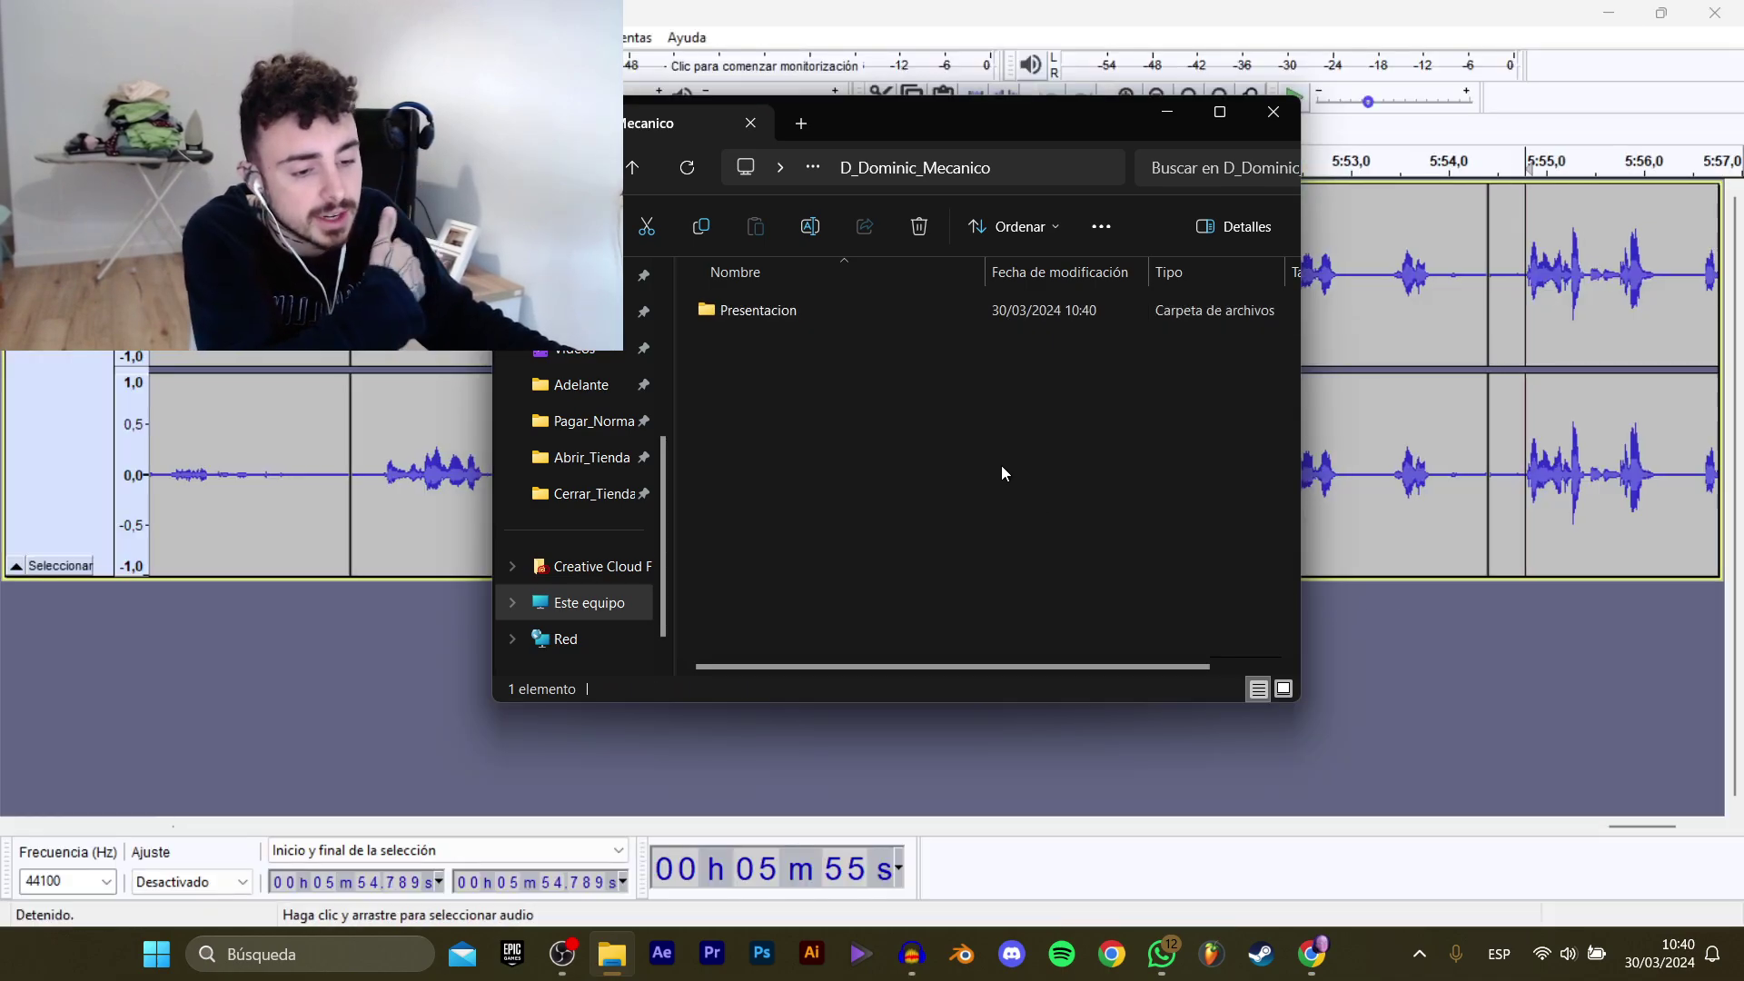
pyautogui.moveTo(1110, 647)
pyautogui.click(1413, 656)
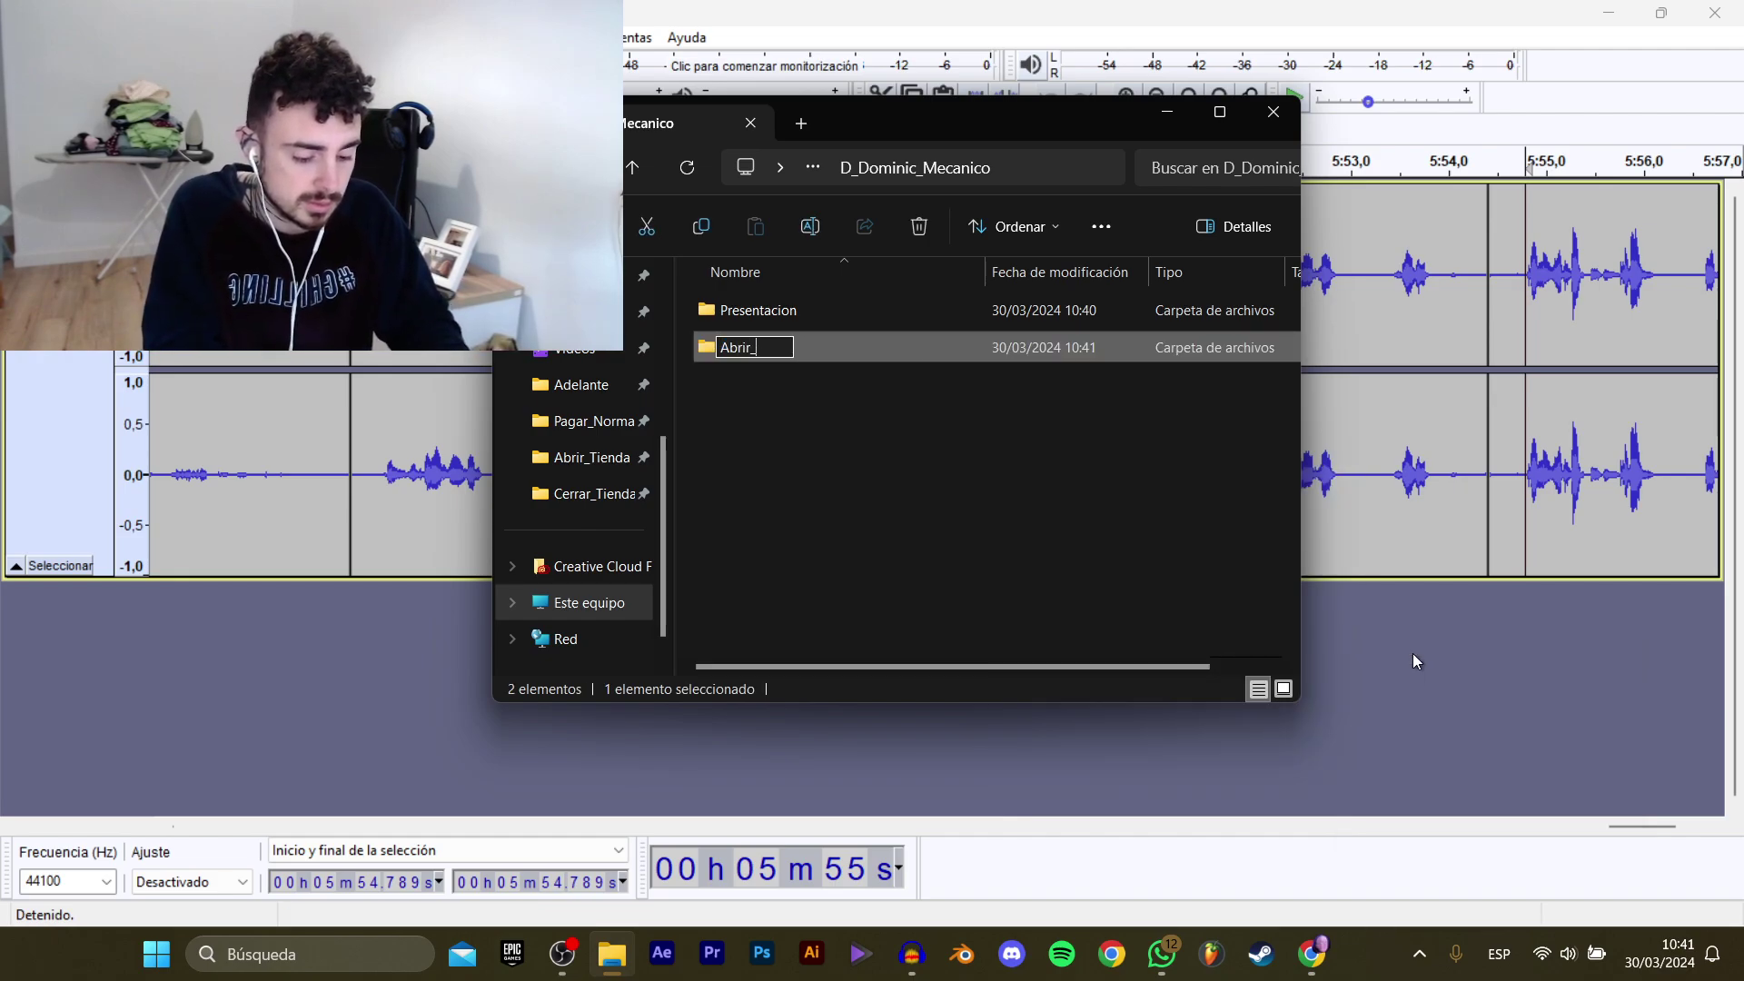
pyautogui.write('Abrir_Tienda')
pyautogui.press('Return')
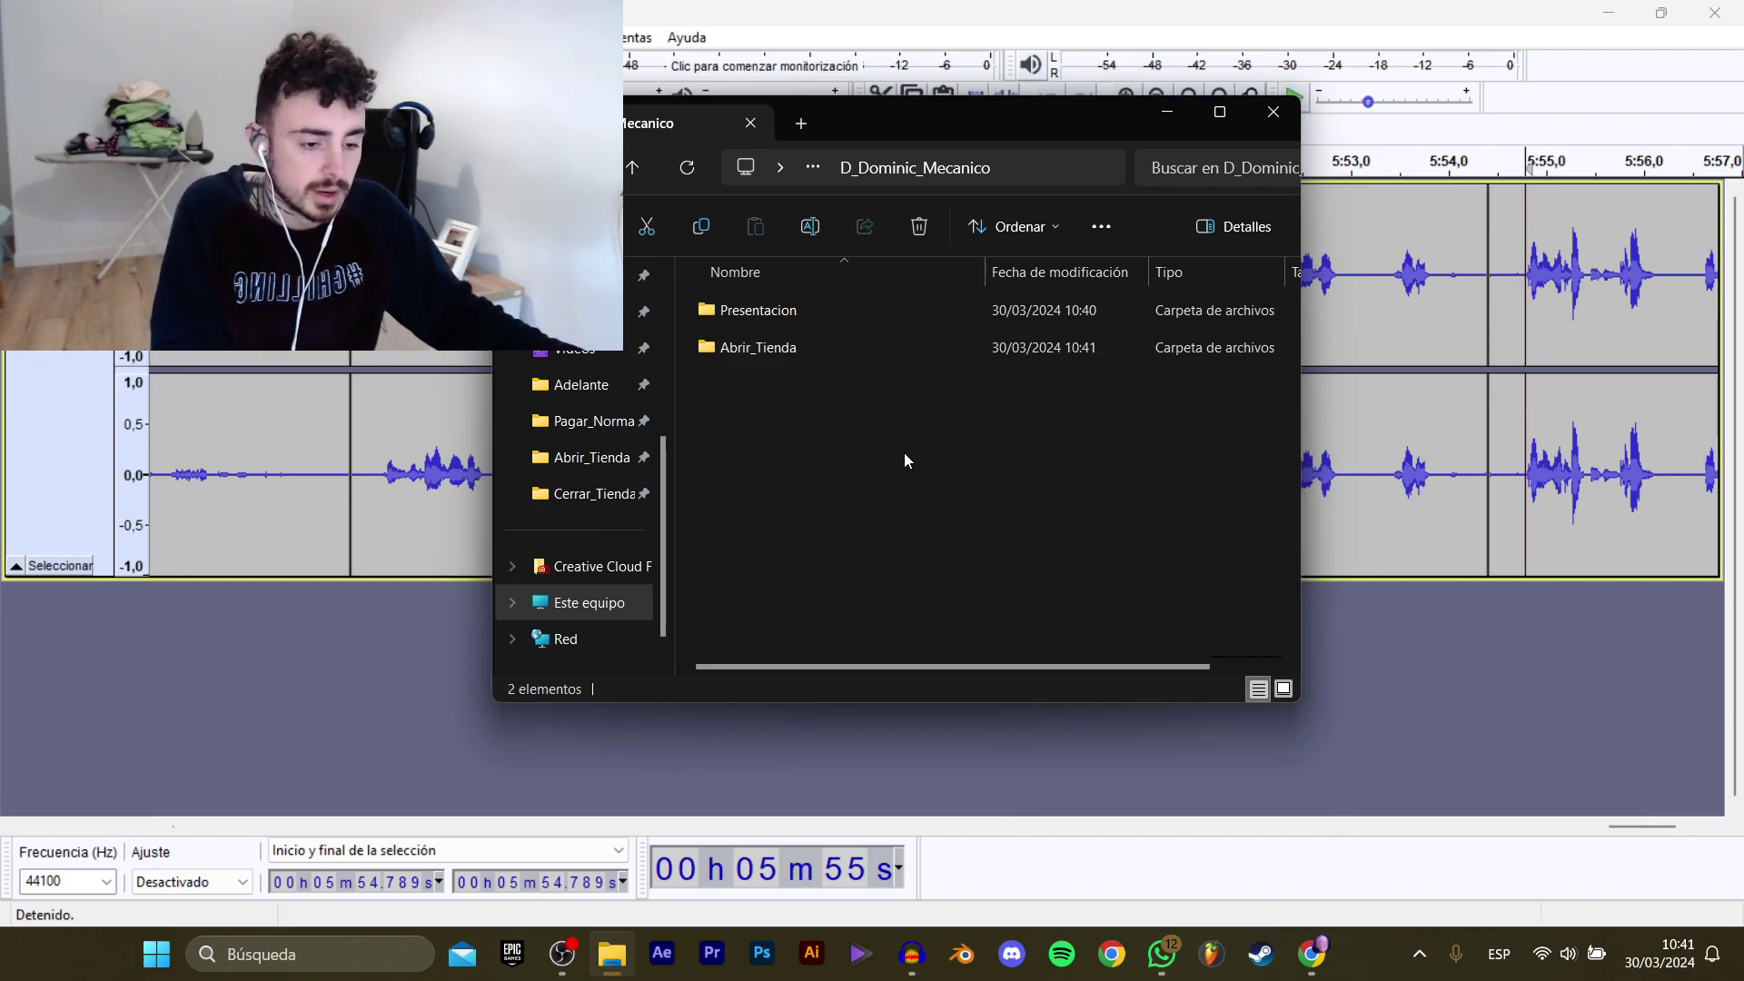
# Create a subfolder named Cerrar_Tienda in the D_Dominic_Mecanico folder.
pyautogui.rightClick(903, 453)
pyautogui.moveTo(1181, 632)
pyautogui.click(1323, 640)
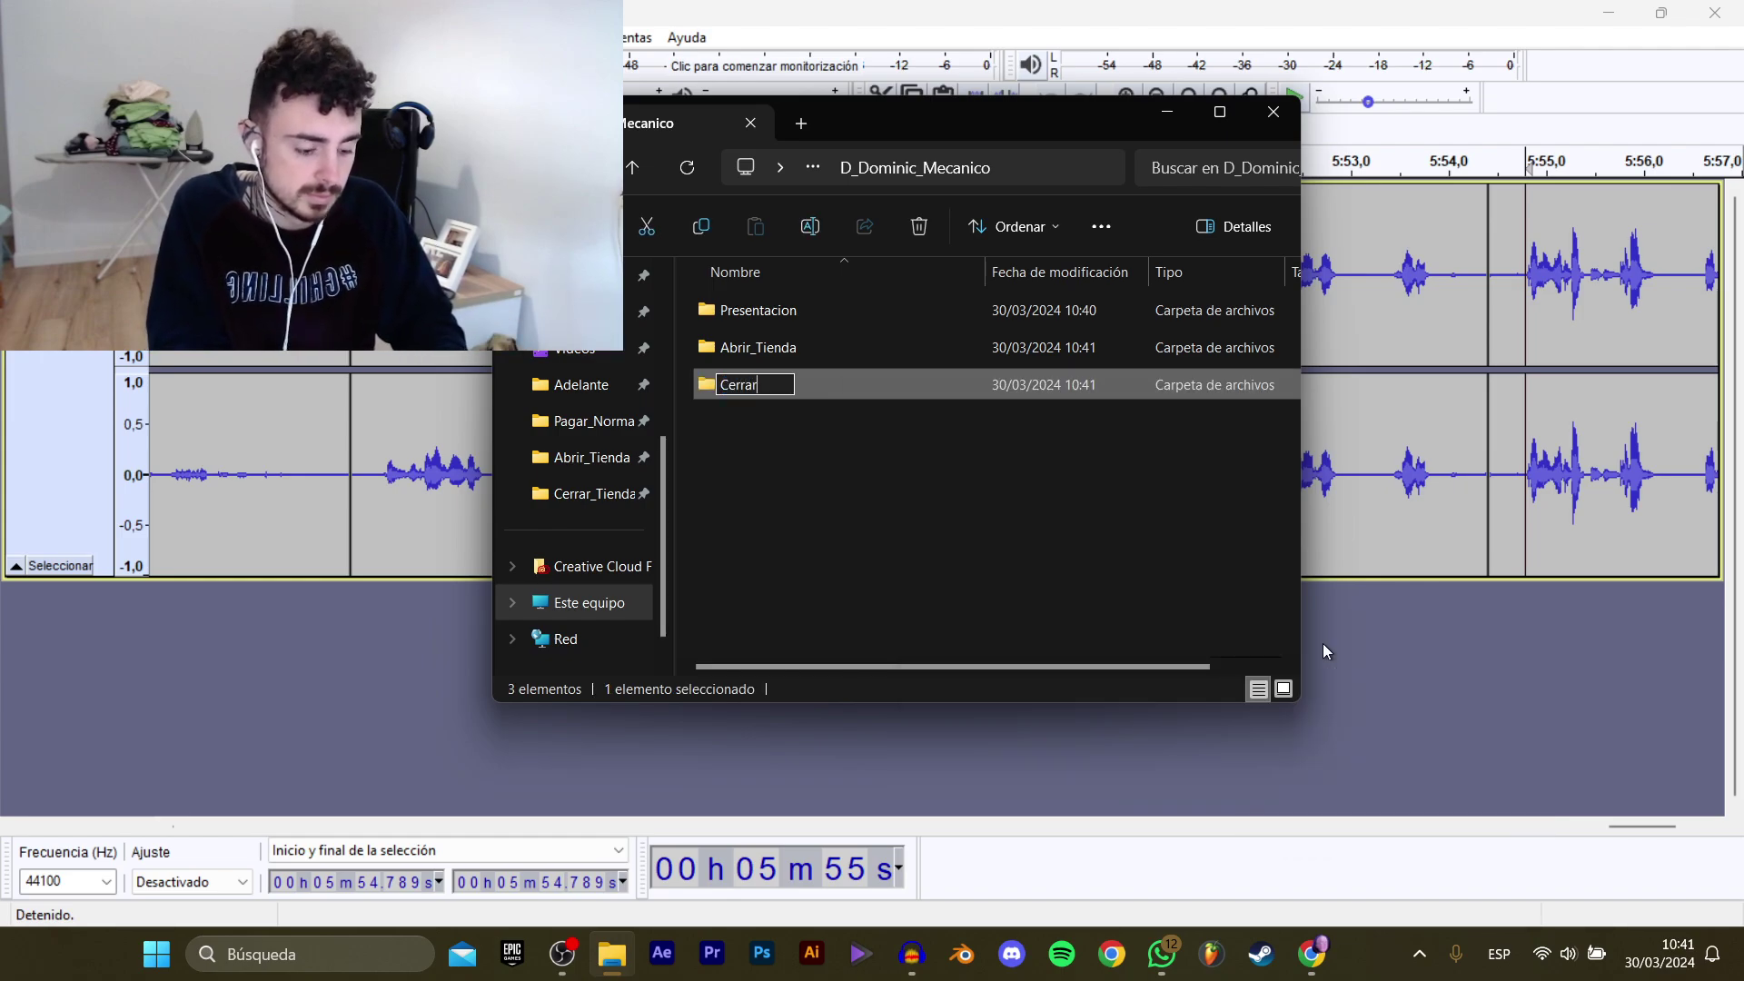
pyautogui.write('Cerrar_Tienda')
pyautogui.press('Return')
# Create a subfolder named No_Furgoneta in the D_Dominic_Mecanico folder and minimize the File Explorer window.
pyautogui.rightClick(973, 478)
pyautogui.moveTo(1135, 662)
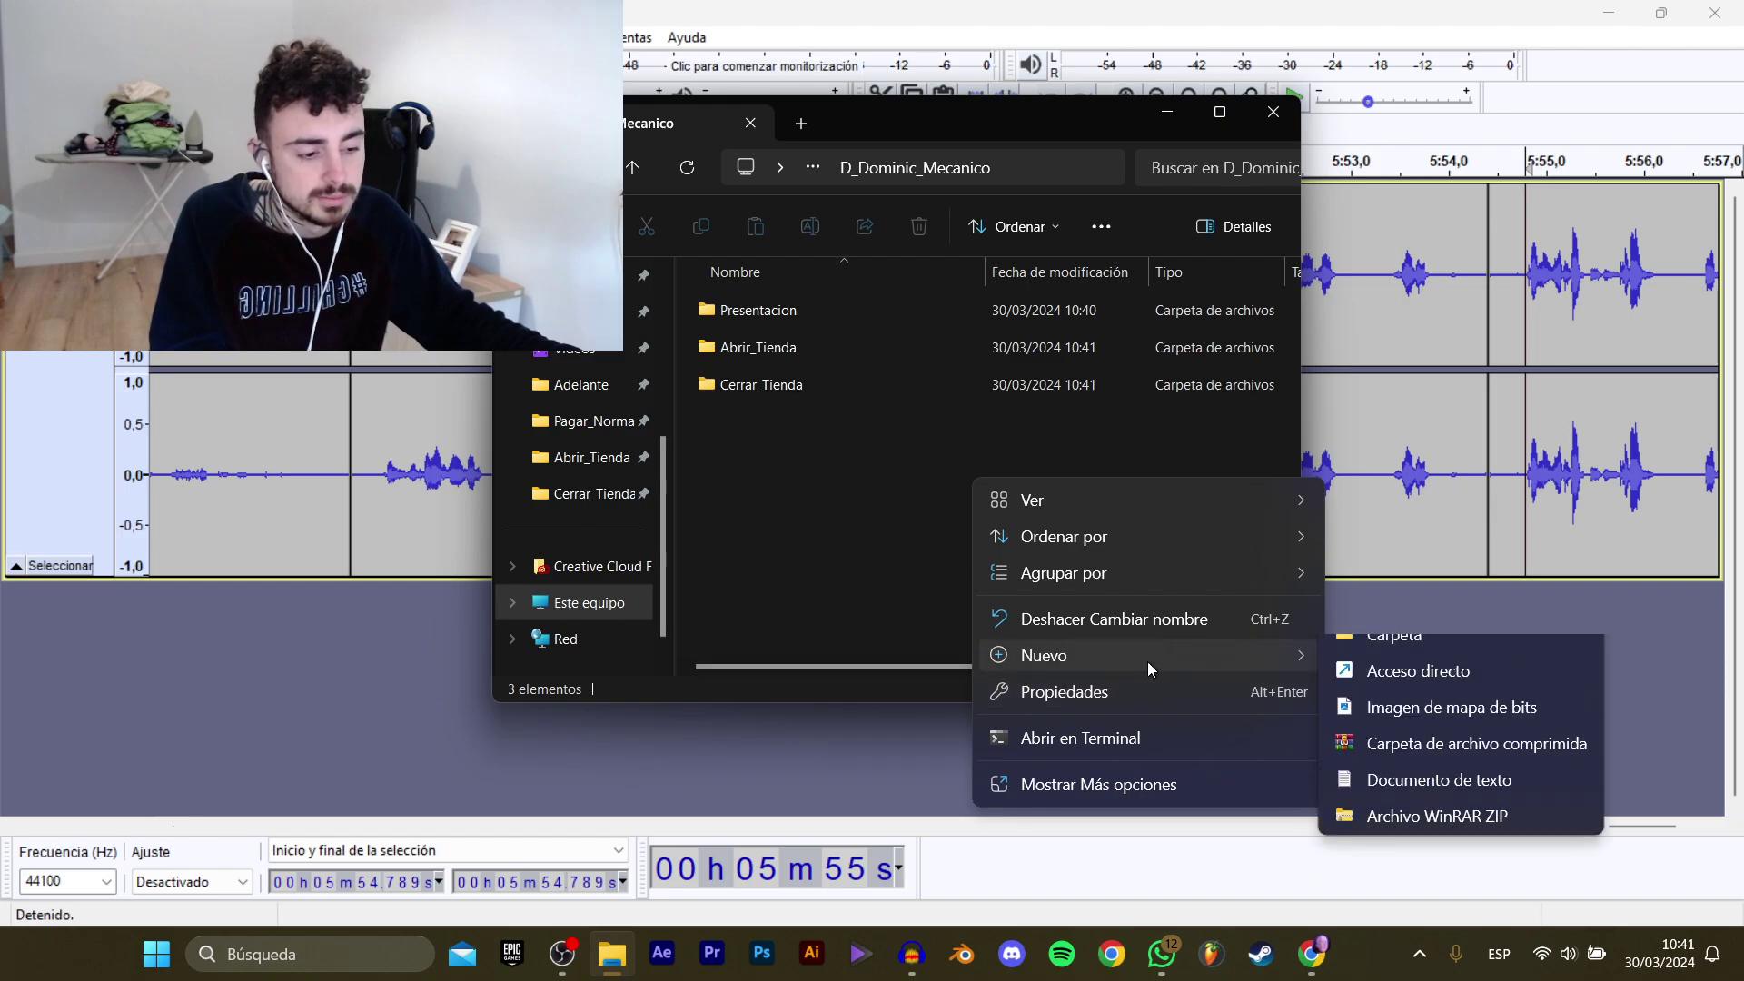
pyautogui.click(1387, 664)
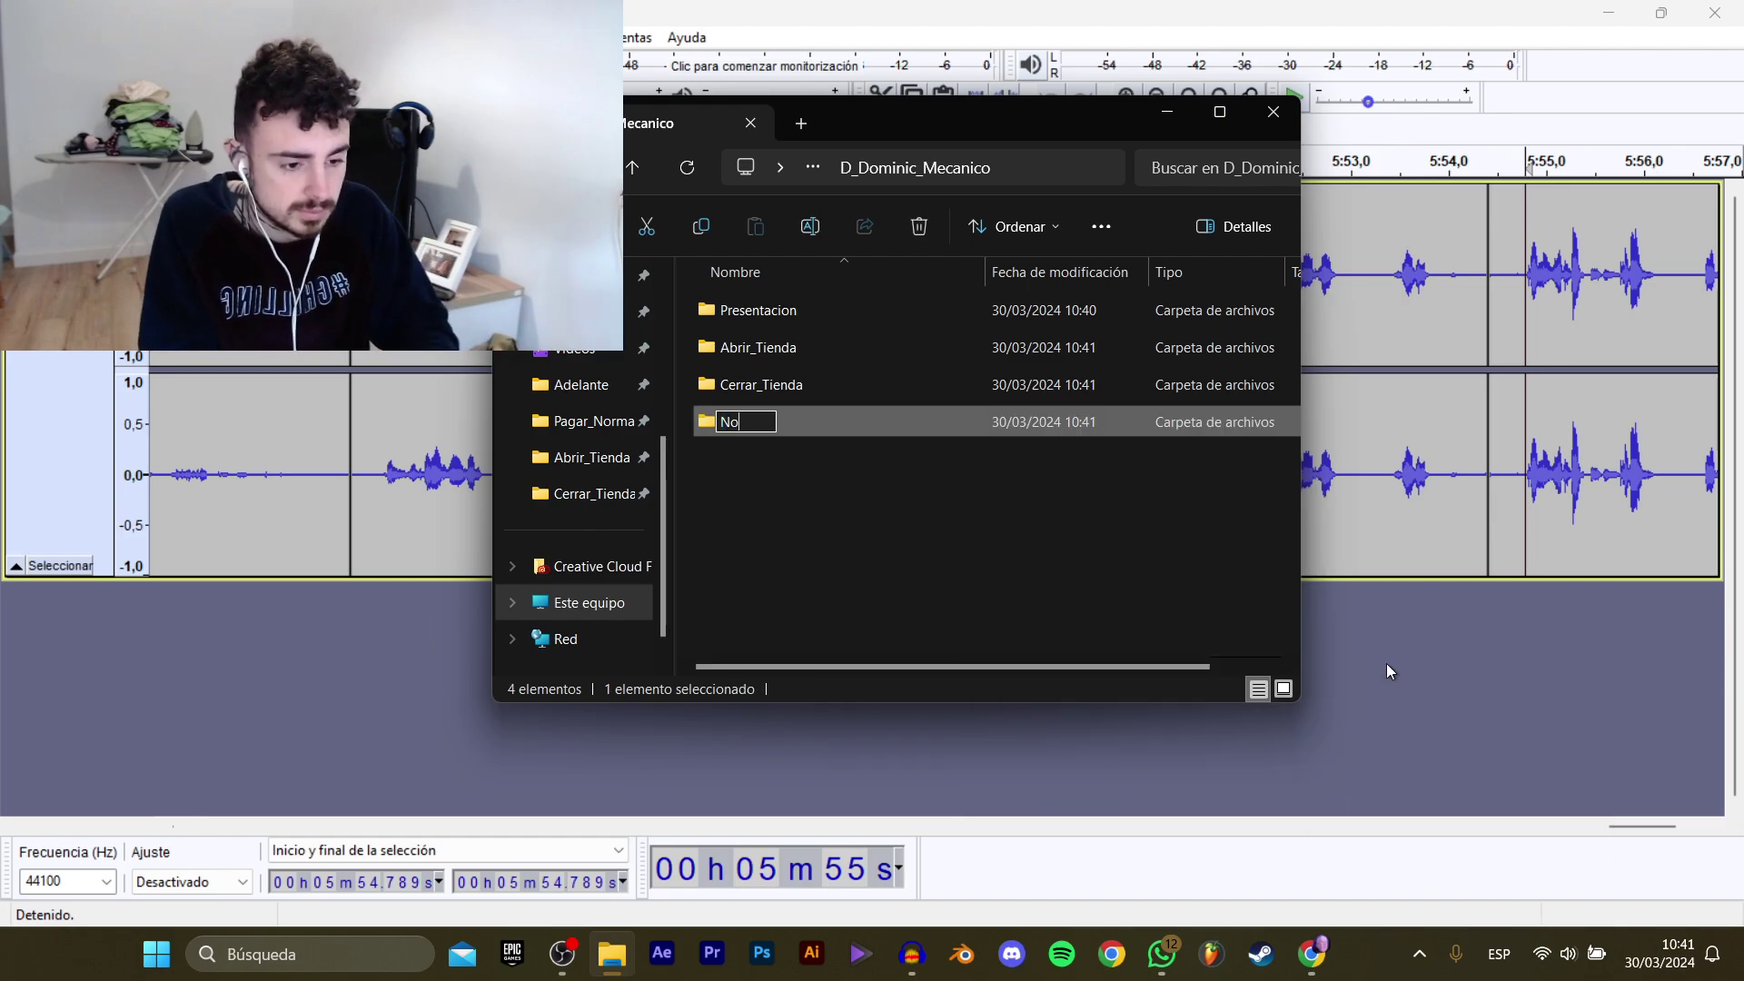
pyautogui.write('No_Furgonet')
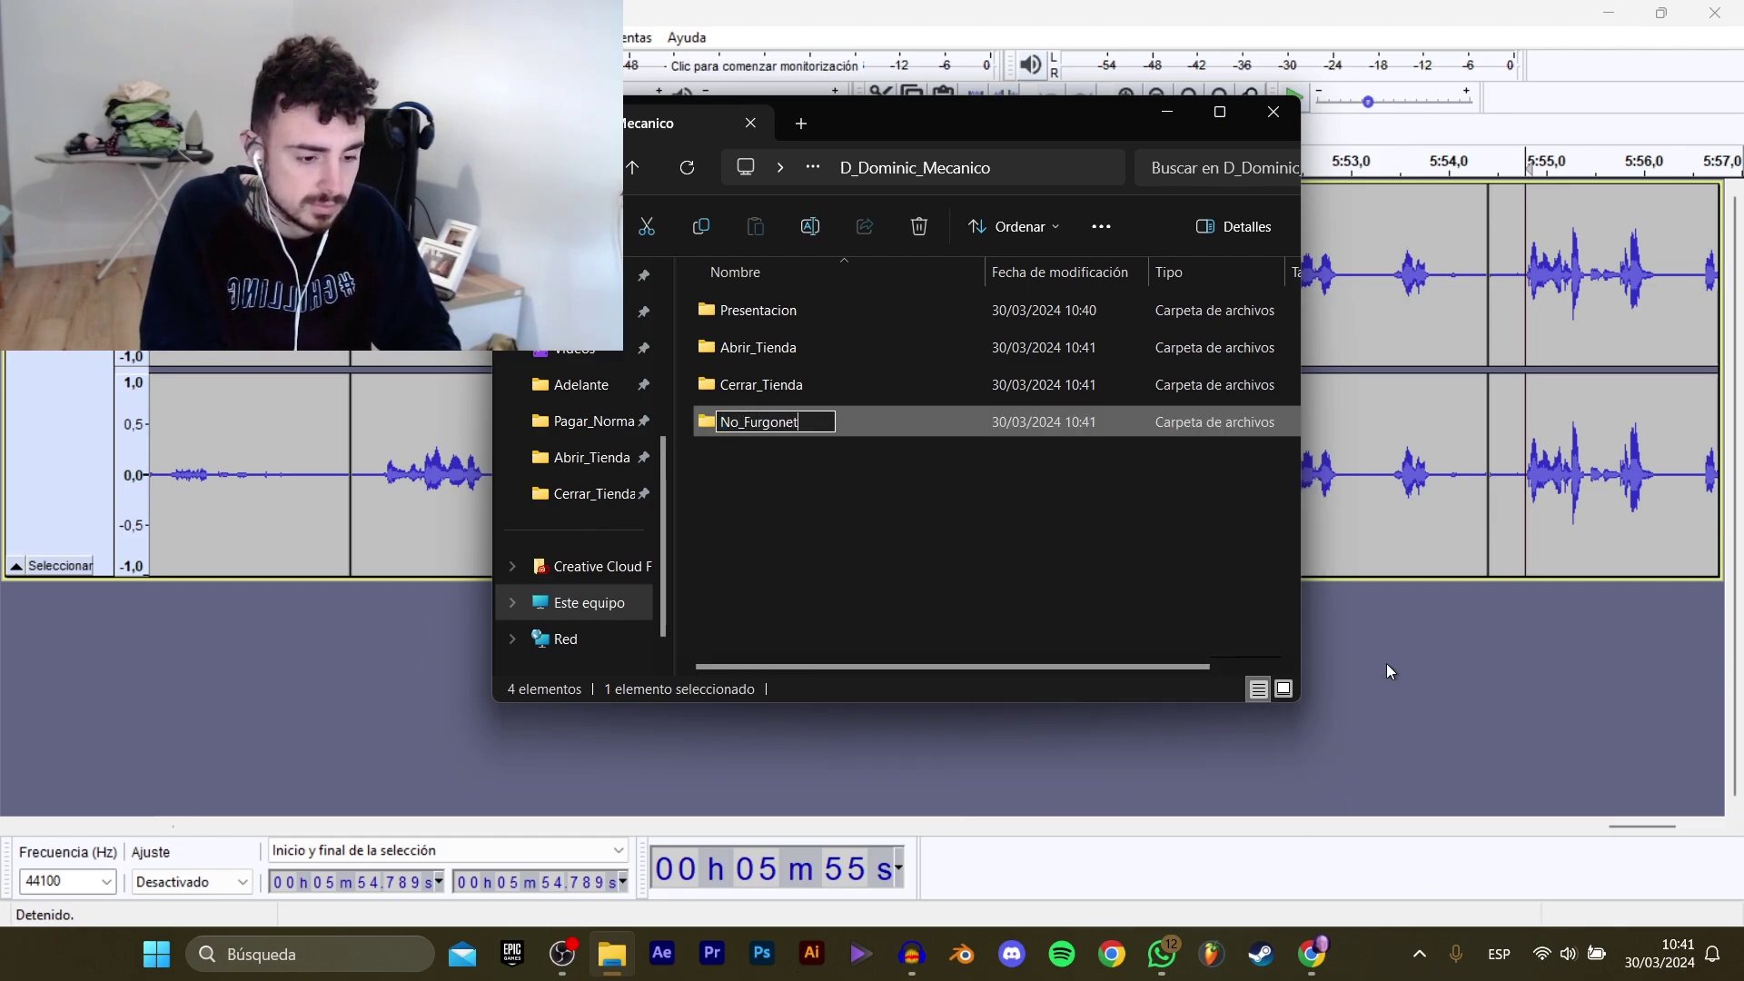
pyautogui.write('a')
pyautogui.press('Return')
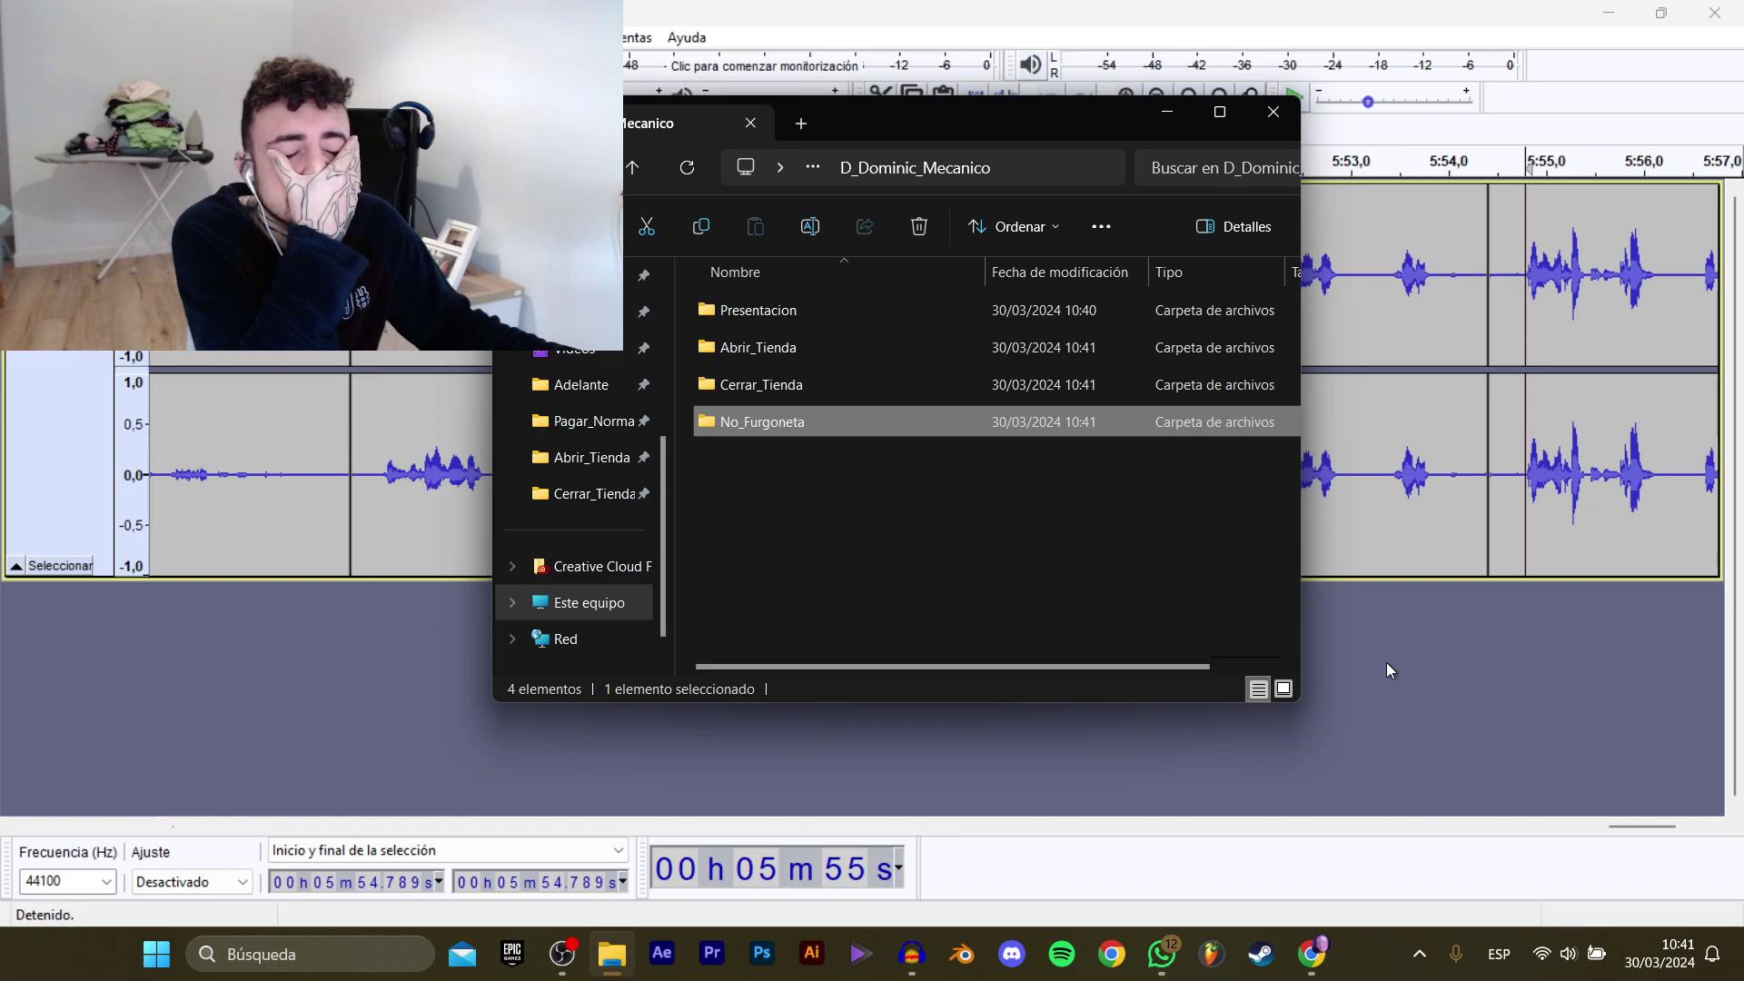
pyautogui.click(918, 500)
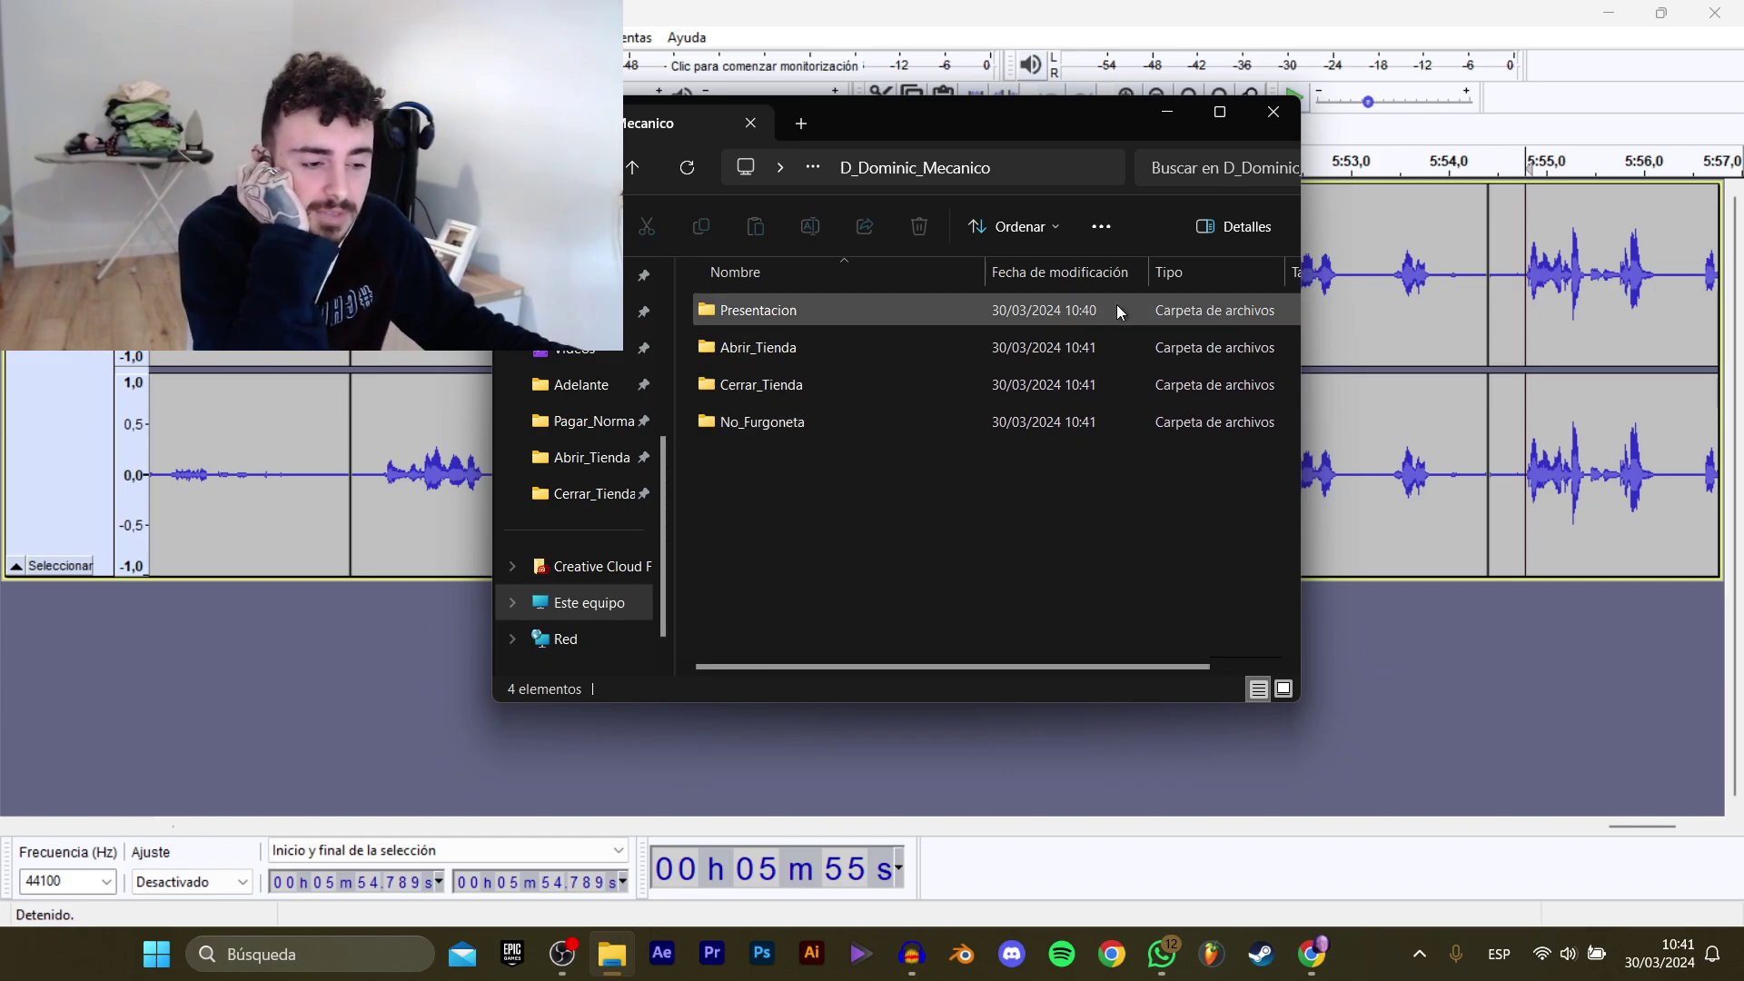
pyautogui.click(1167, 111)
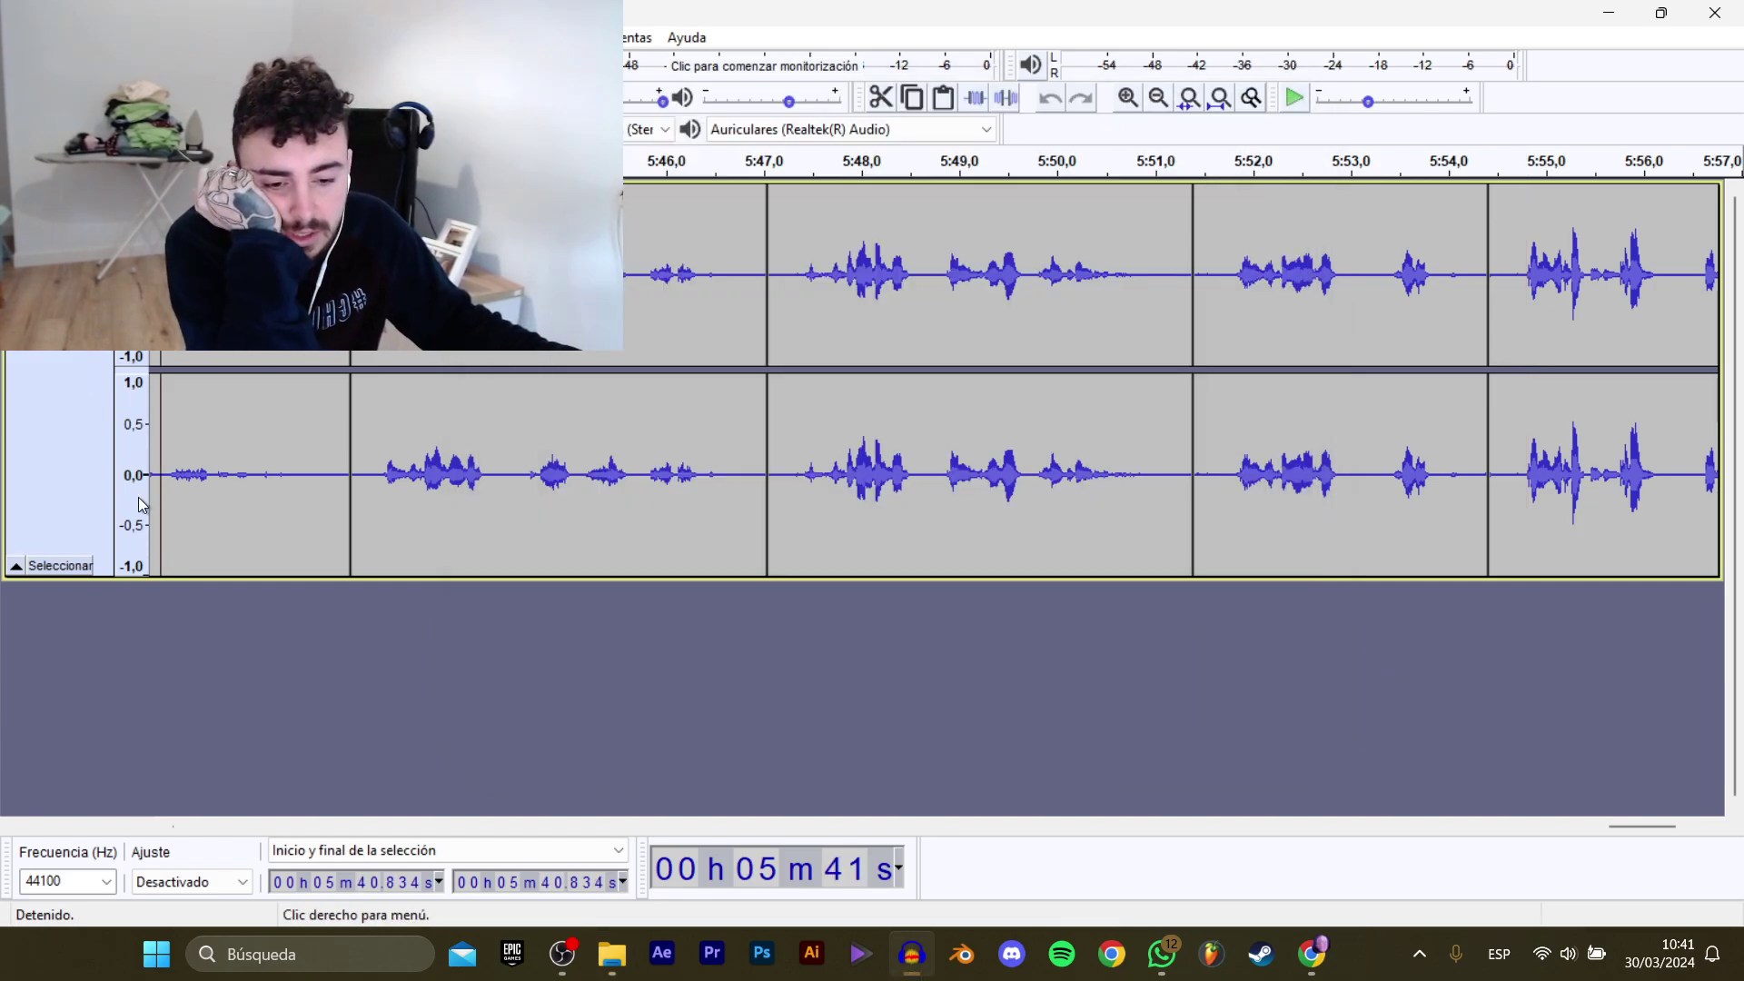
# Apply loudness normalization (Normalizar volumen) to the entire recording in Audacity.
pyautogui.hotkey('ctrl', 'a')
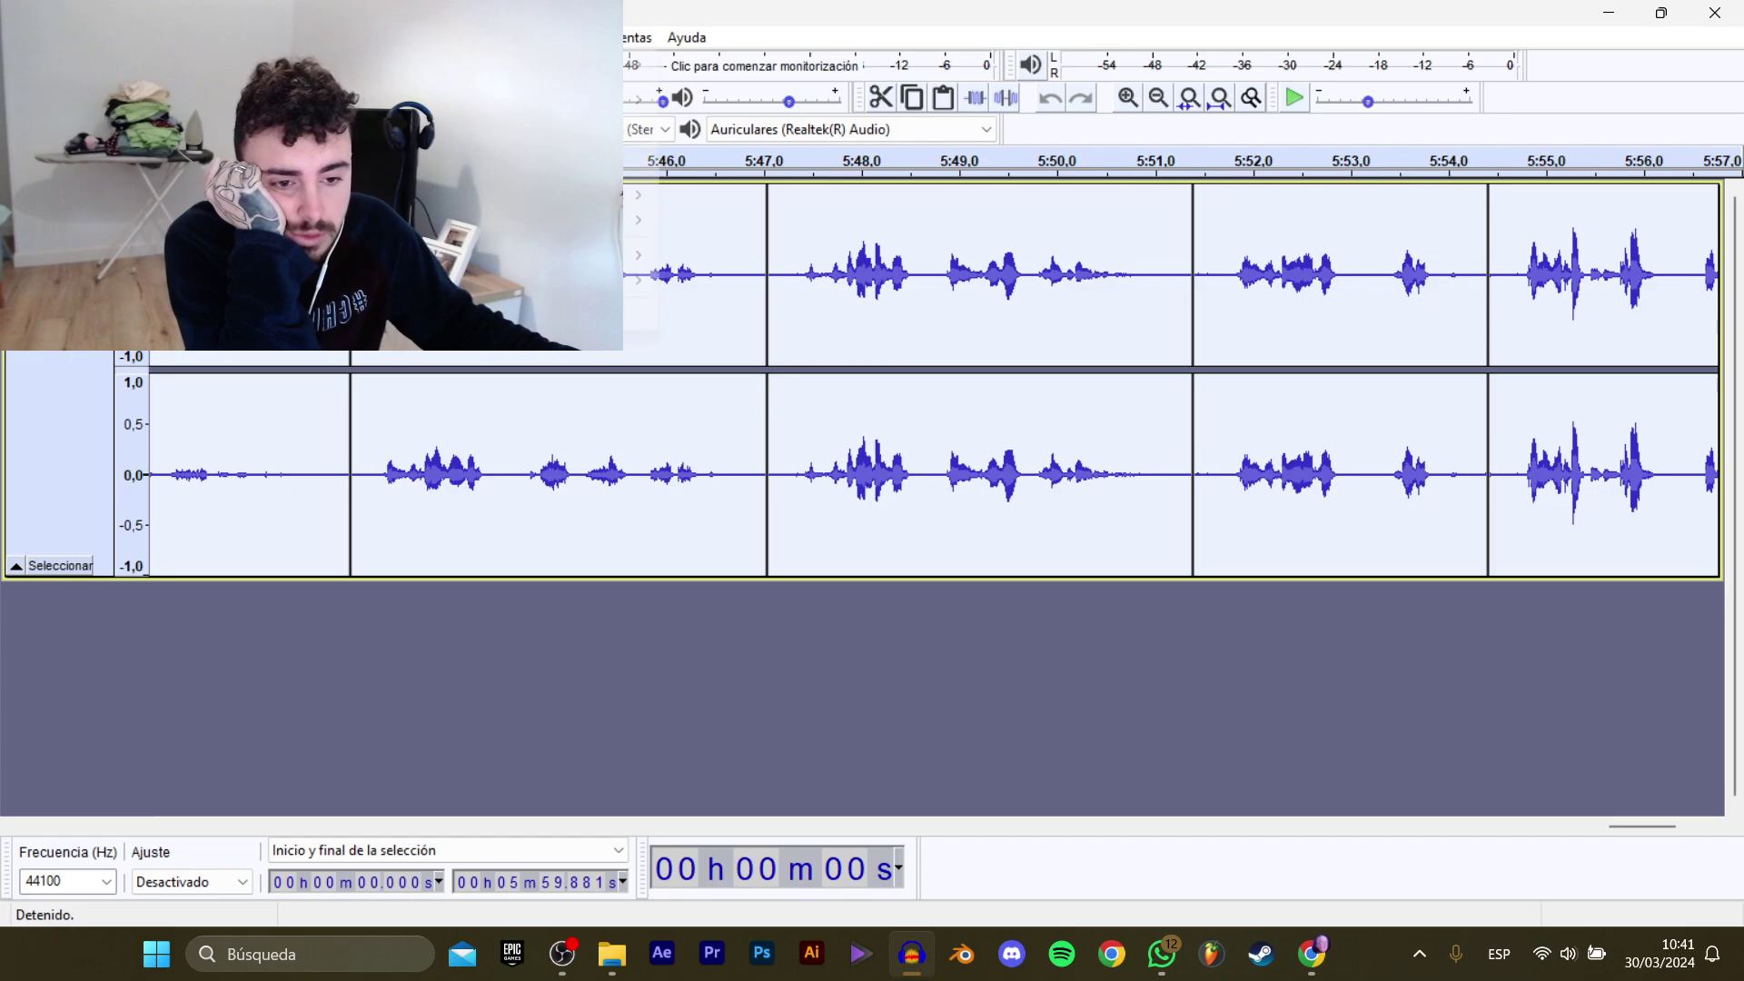
pyautogui.click(467, 37)
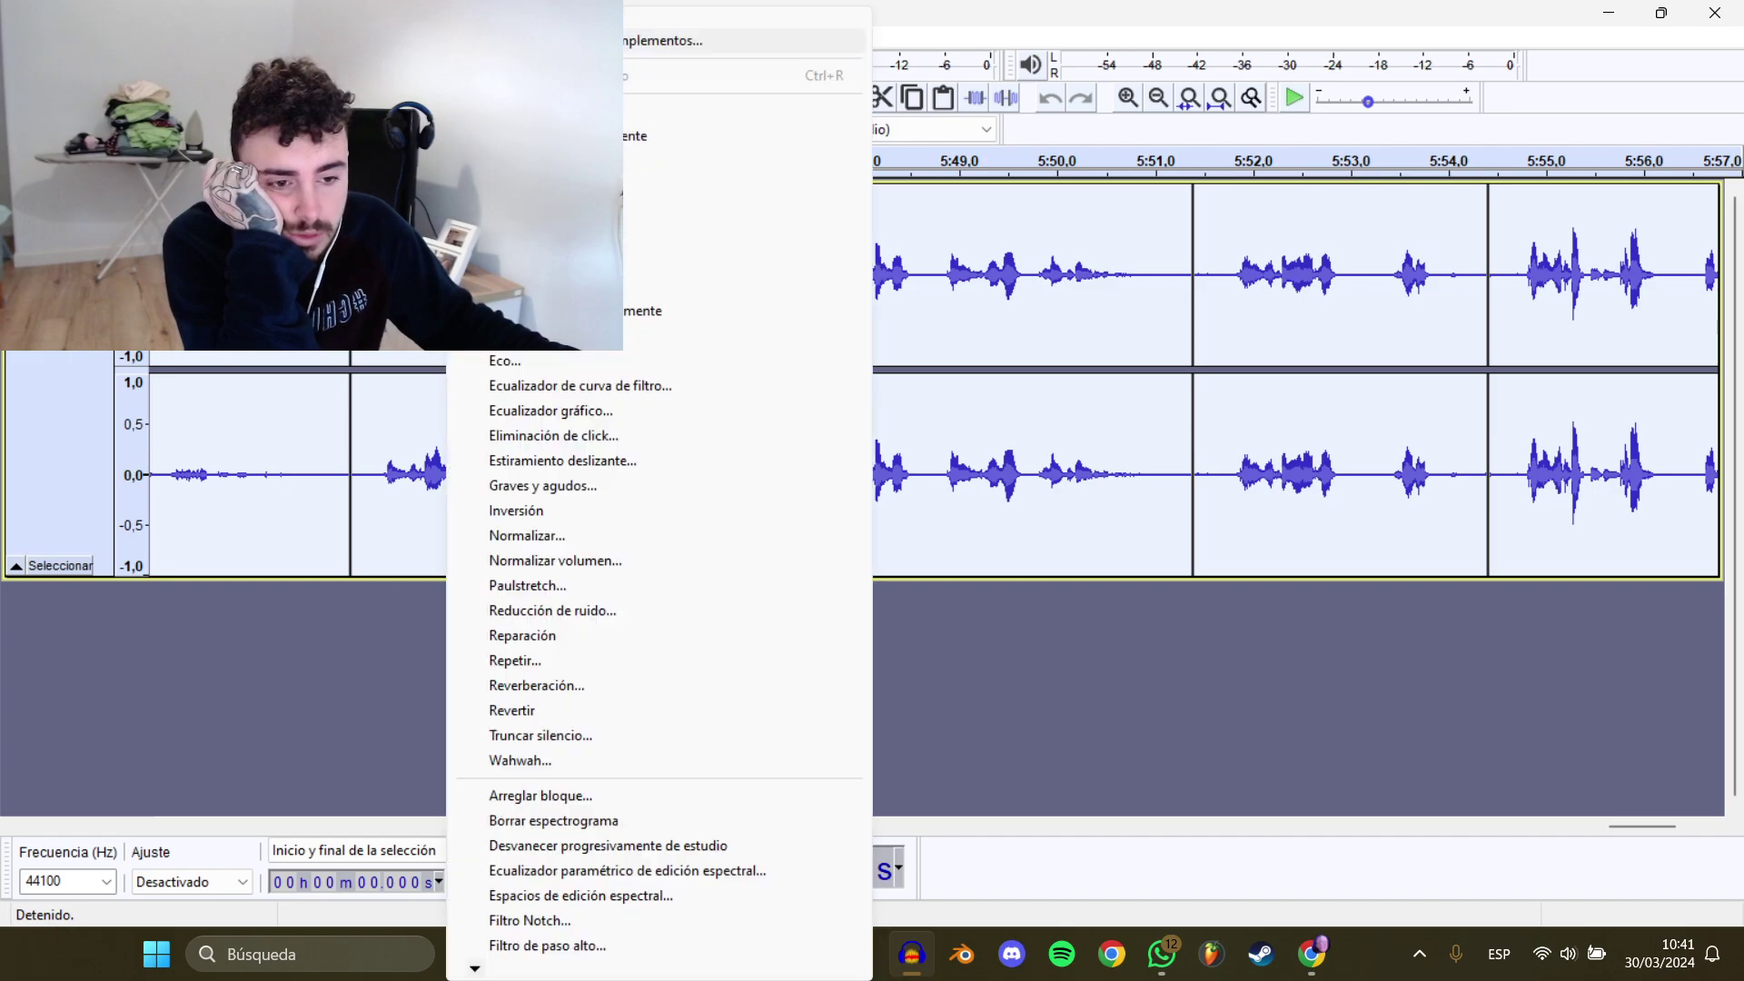
pyautogui.click(560, 558)
pyautogui.click(943, 530)
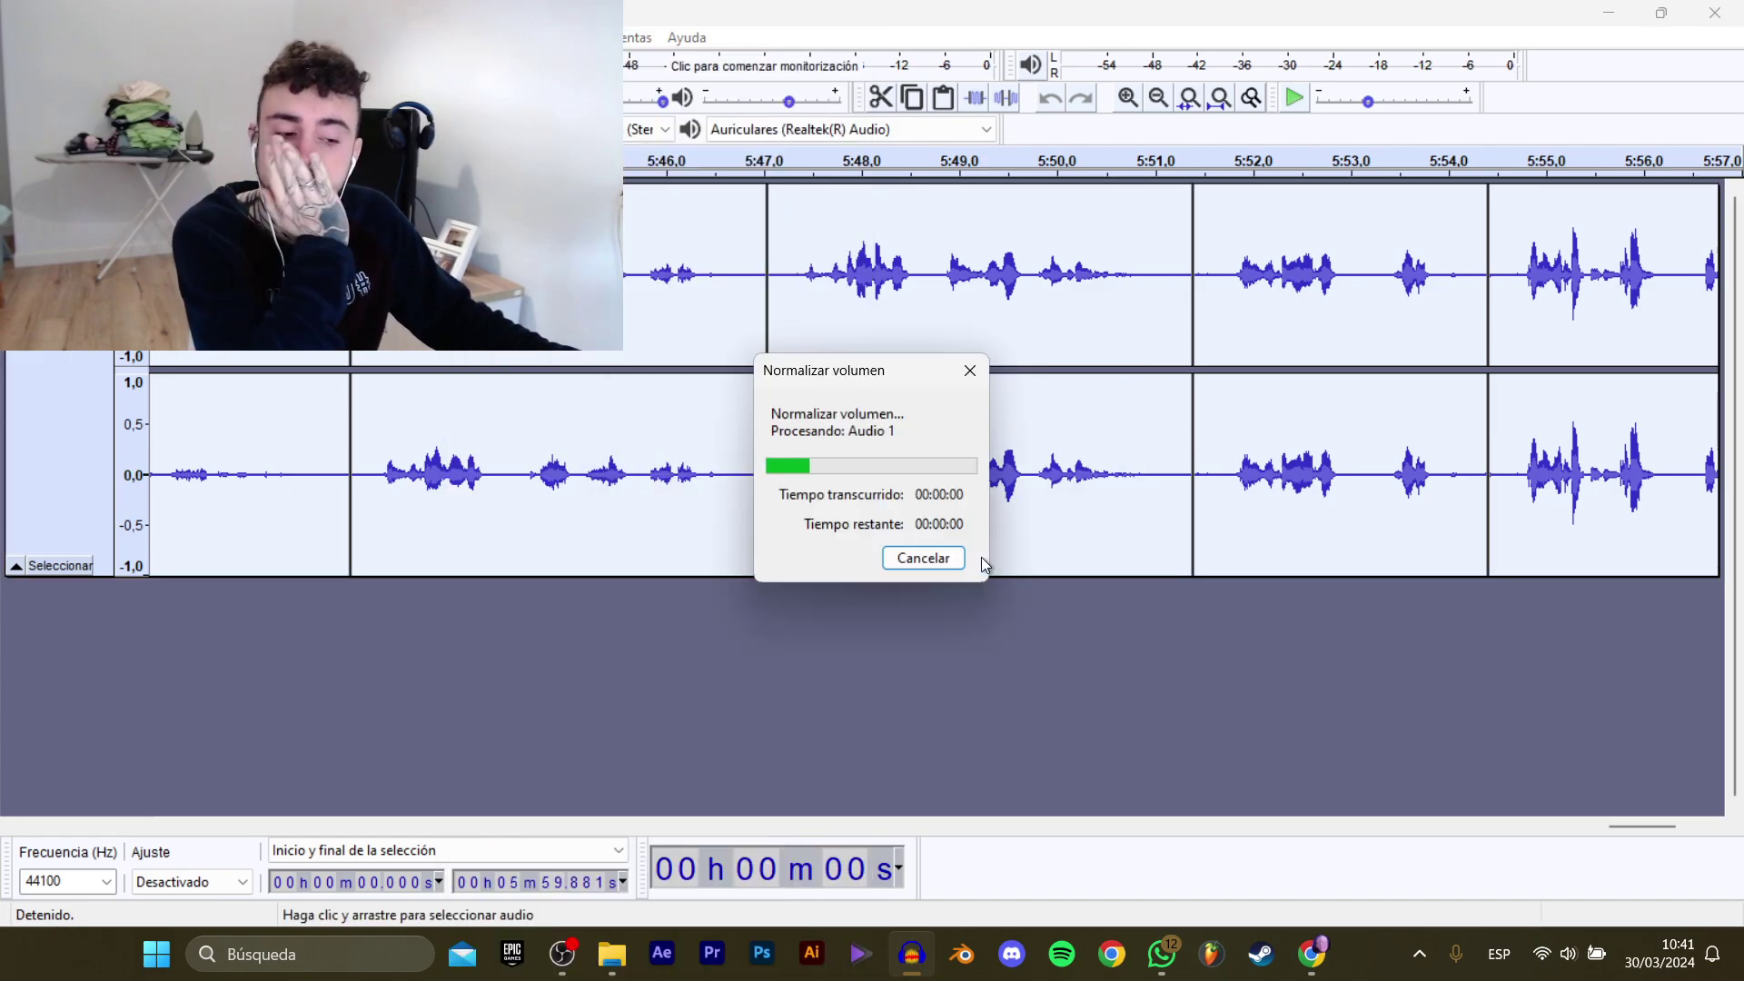
# Check the end of the recording, then listen to the opening line and the line starting at about 7.4 s.
pyautogui.moveTo(1600, 840); pyautogui.dragTo(1697, 897)
pyautogui.click(1308, 409)
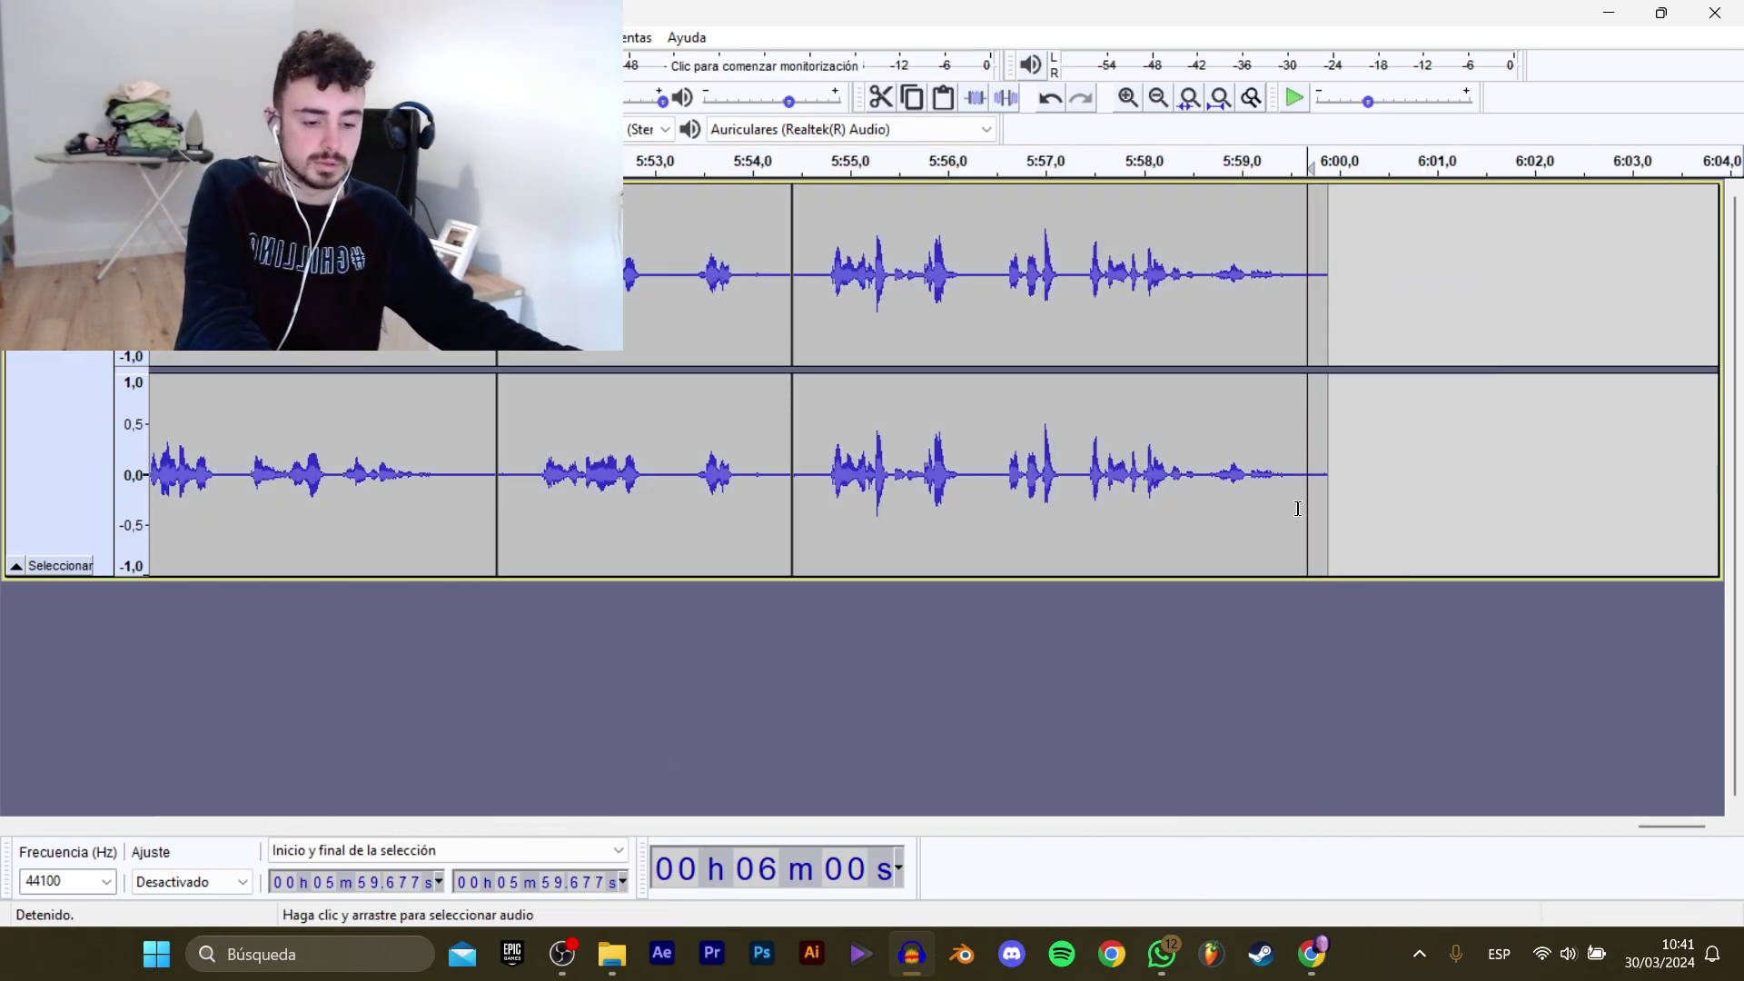
pyautogui.moveTo(1651, 811); pyautogui.dragTo(176, 818)
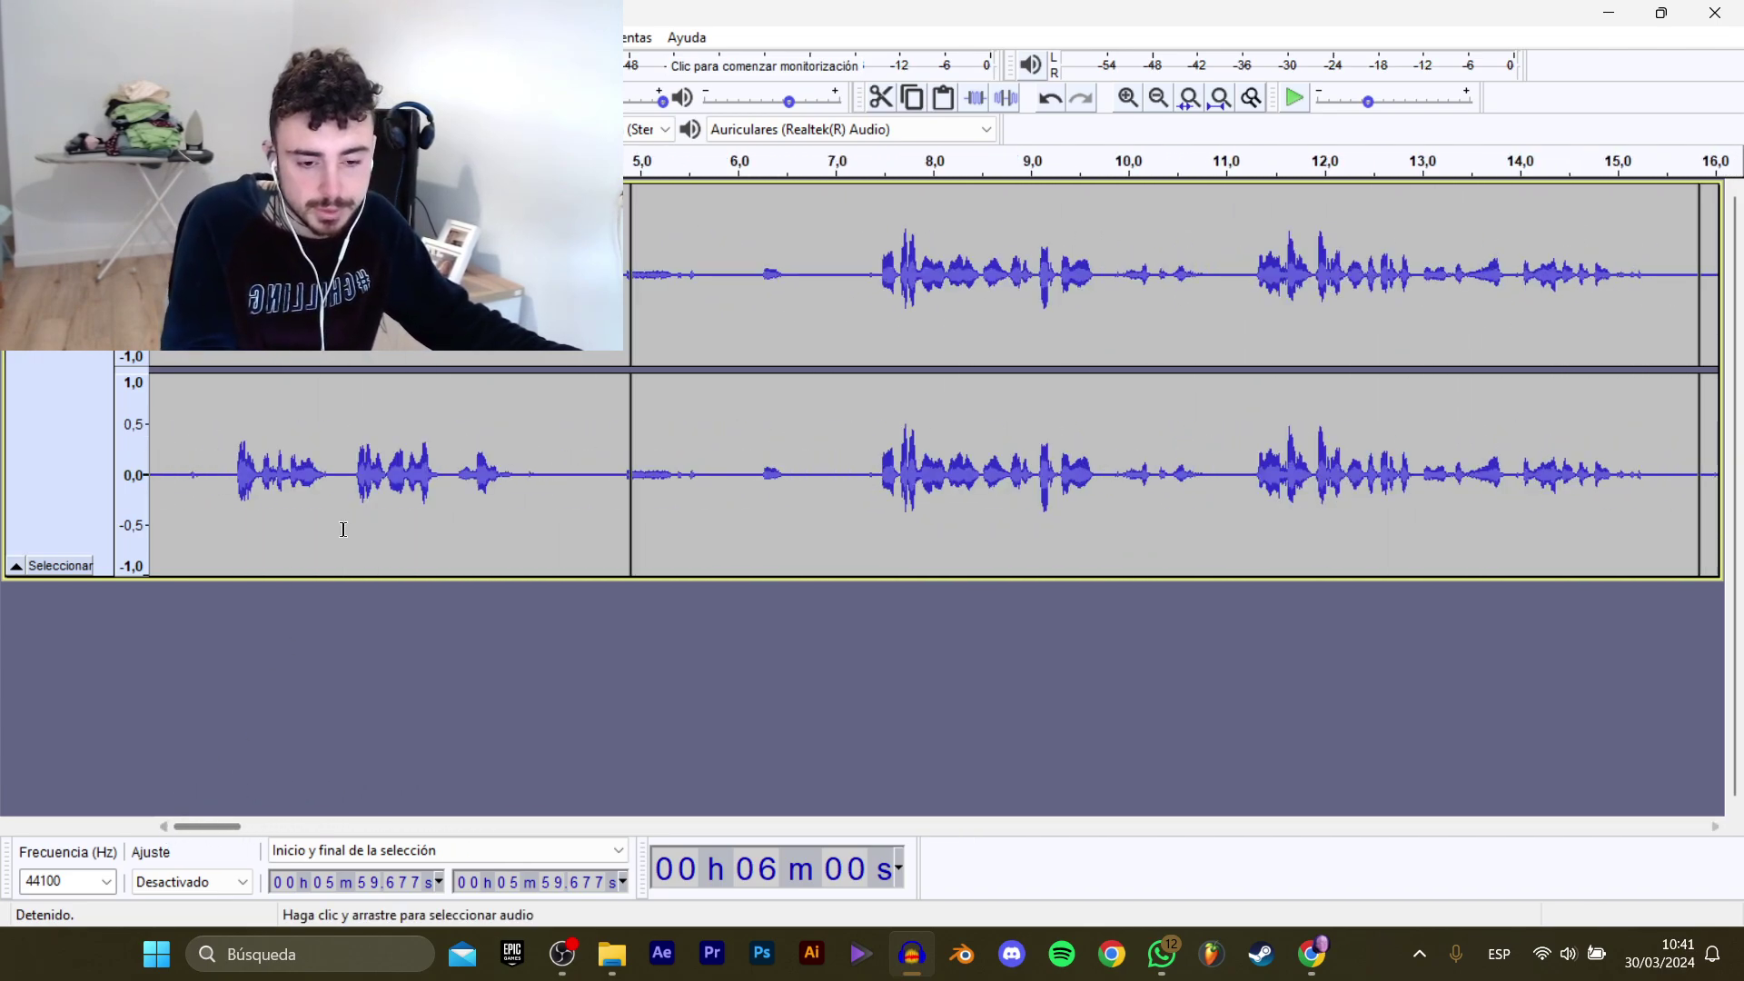
pyautogui.click(232, 457)
pyautogui.press('space')
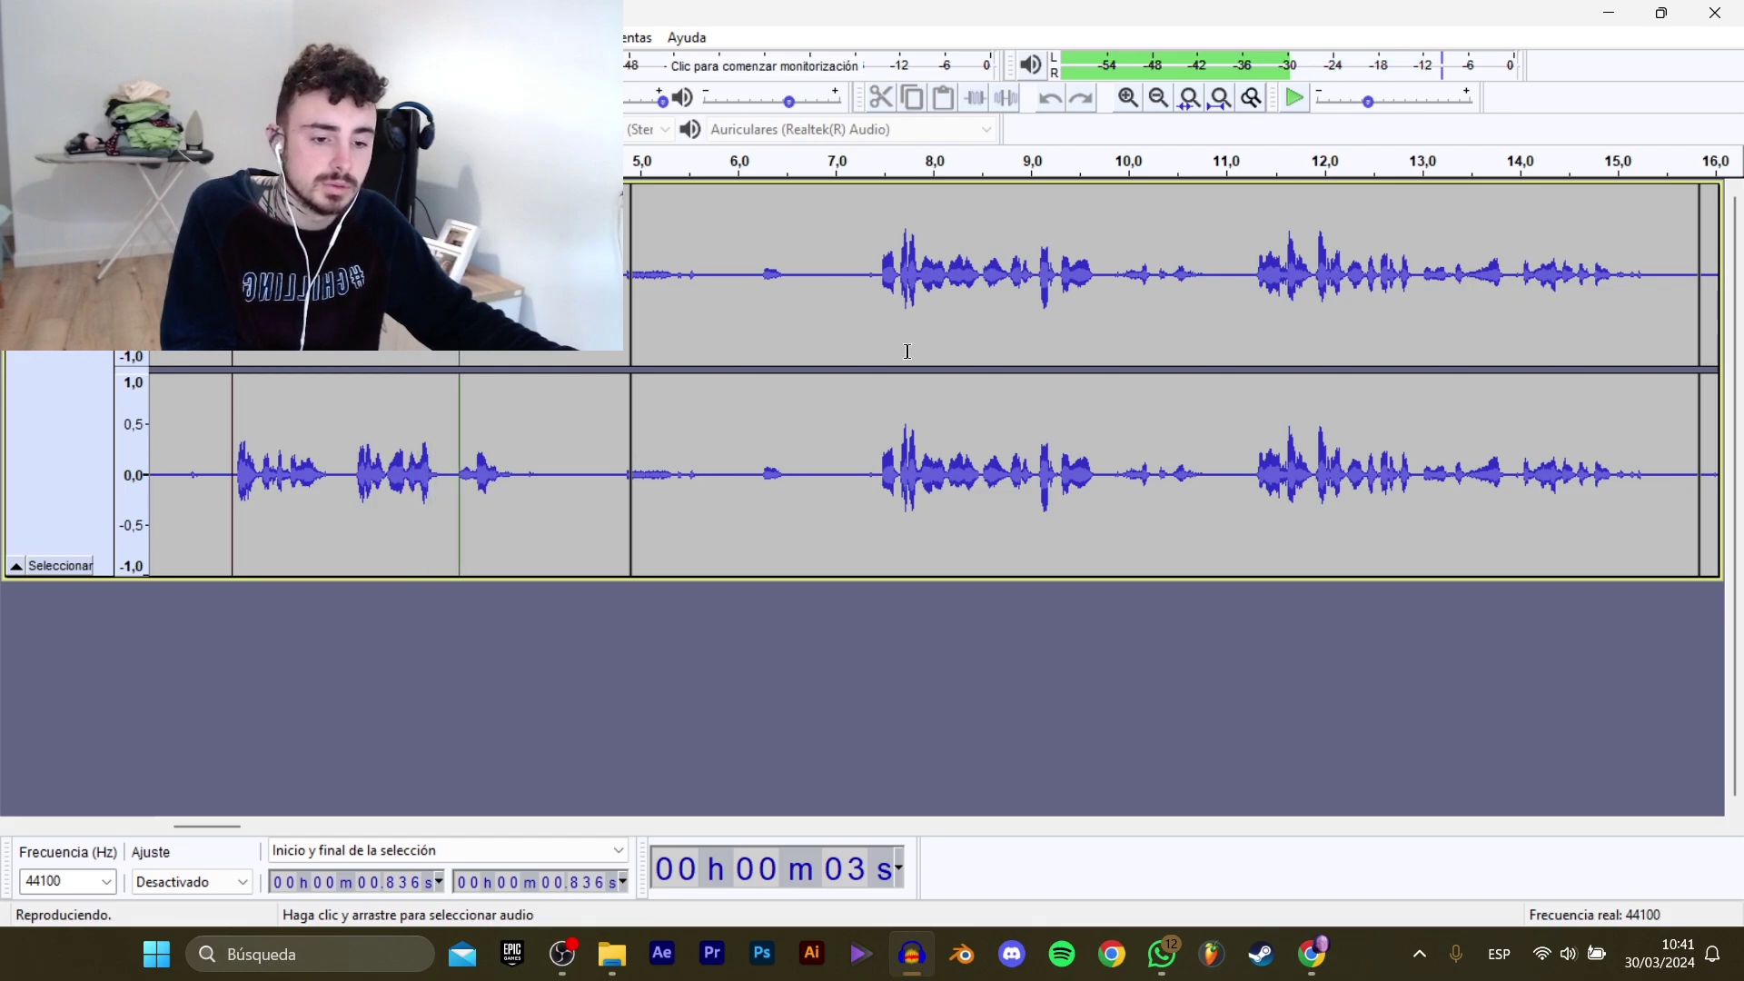
pyautogui.click(876, 282)
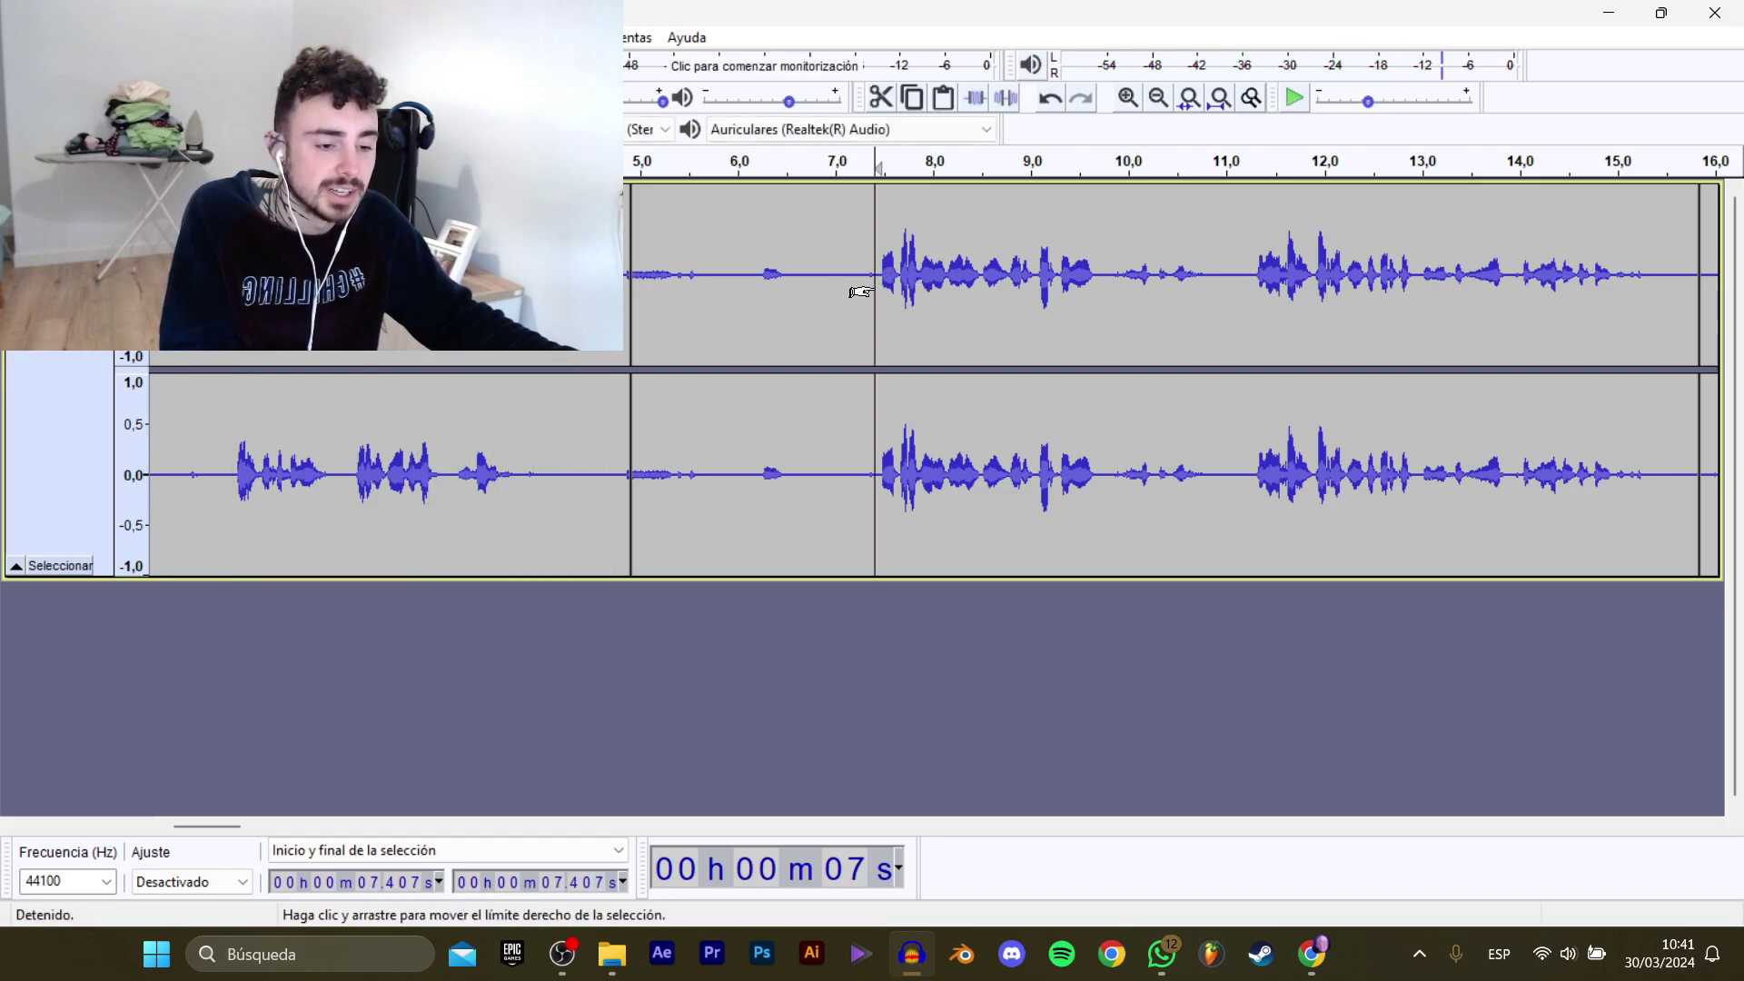
pyautogui.press('space')
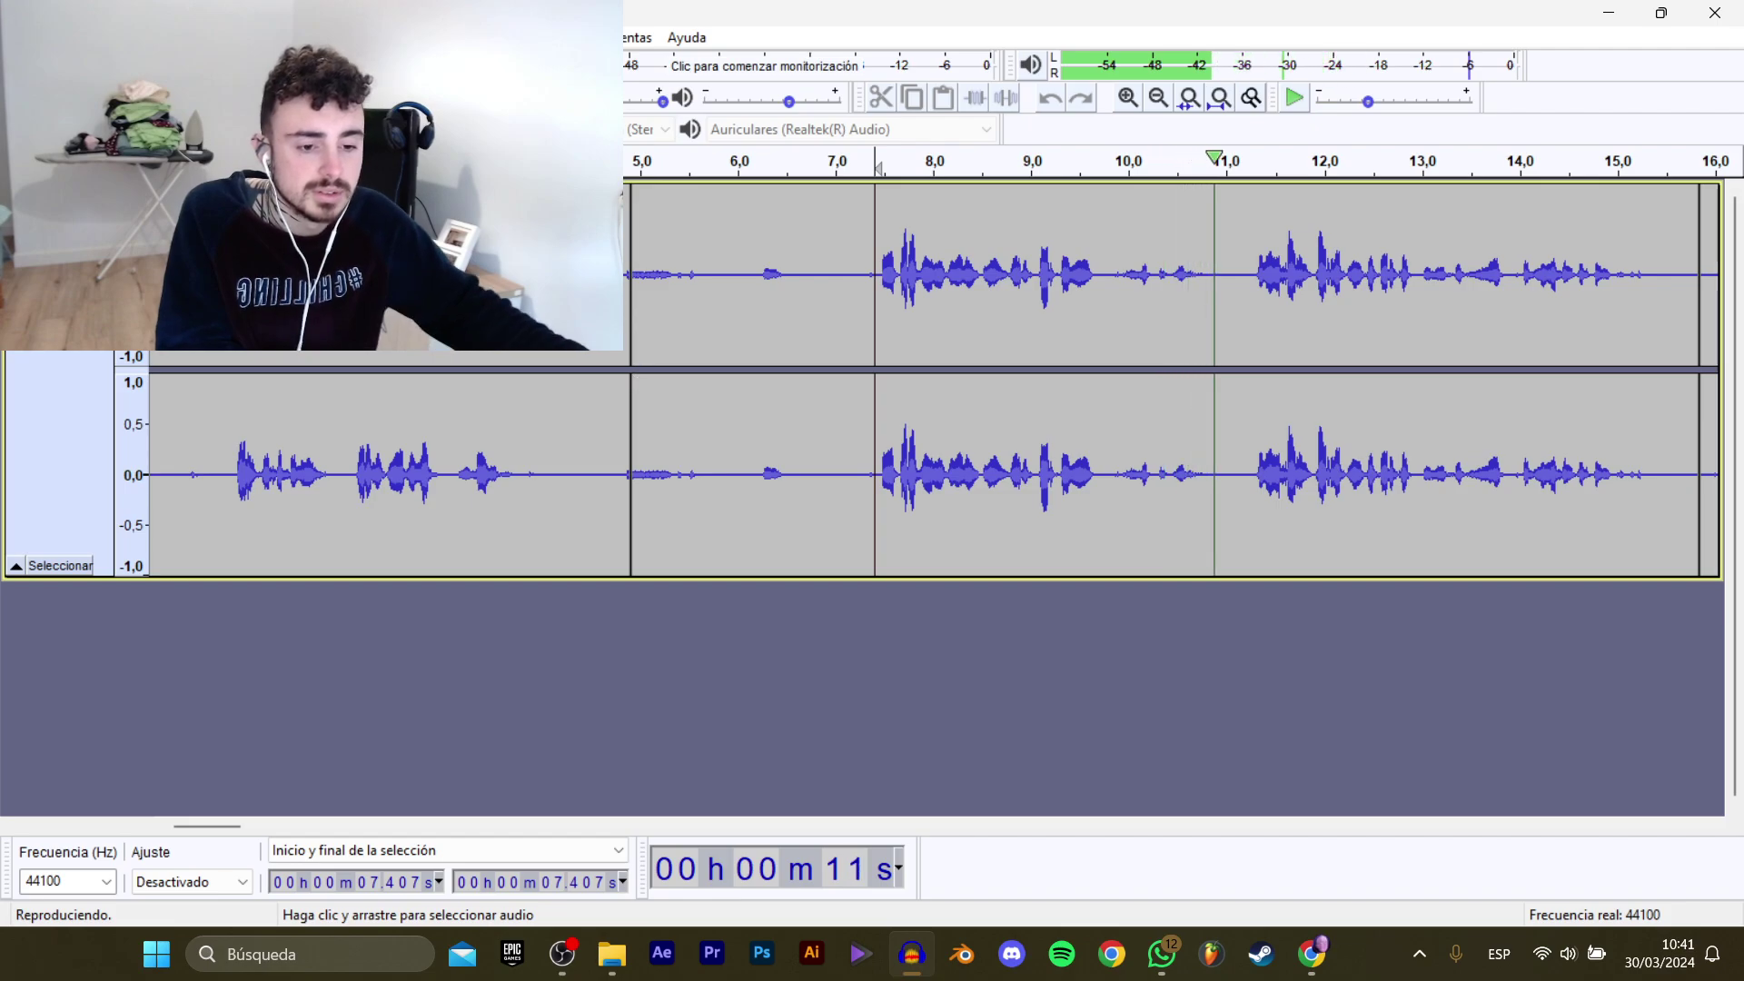
pyautogui.press('space')
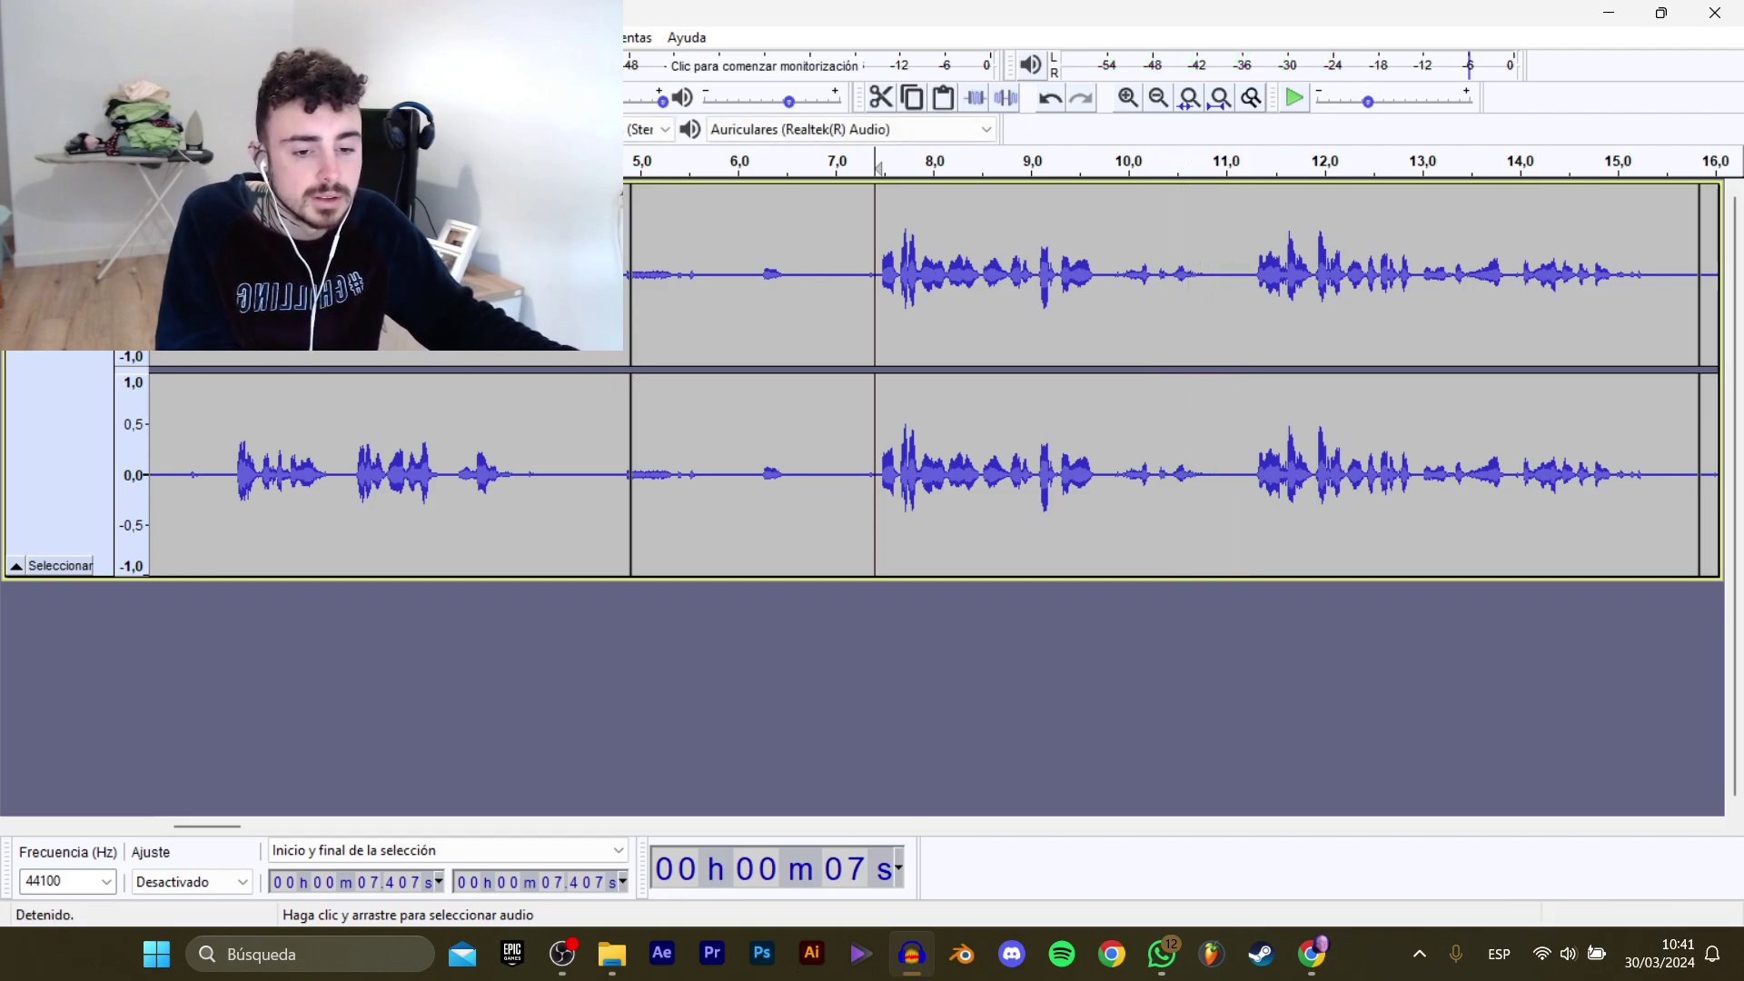
# Export the opening line, about 0.85 to 4.02 s, as WAV file D_Dominic_Mecanico_Presentacion_1 in the Presentacion subfolder.
pyautogui.moveTo(233, 472); pyautogui.dragTo(543, 472)
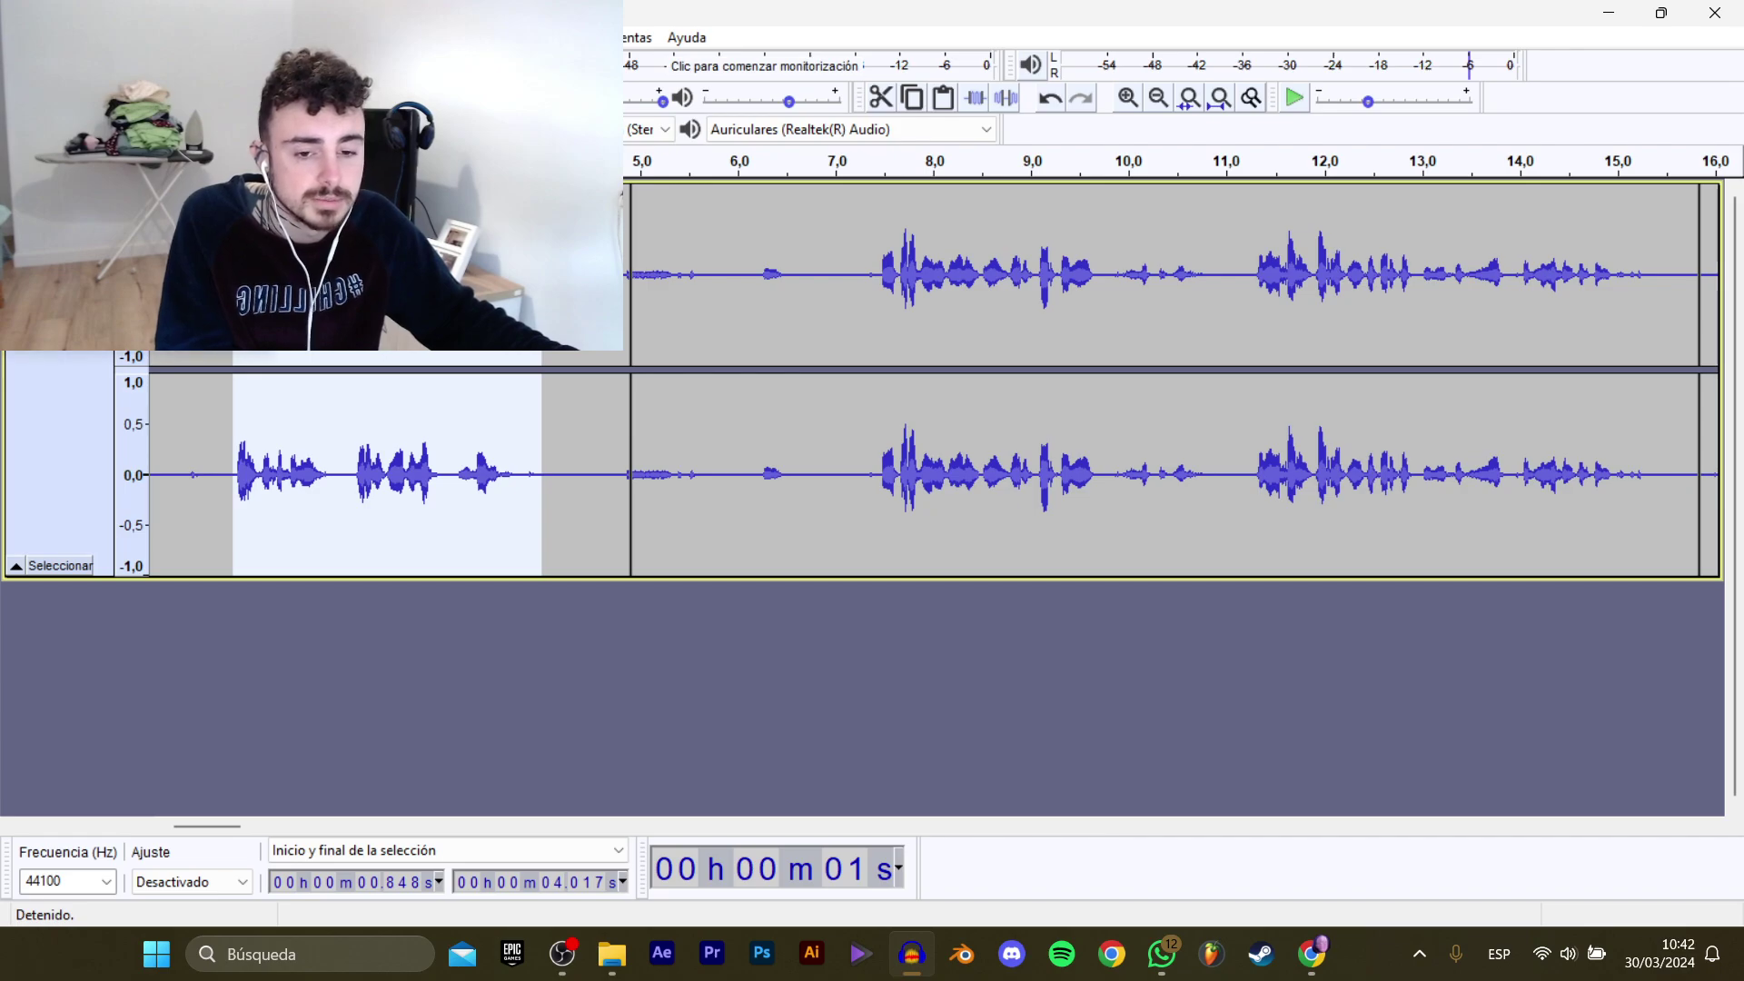
pyautogui.moveTo(91, 206)
pyautogui.click(363, 307)
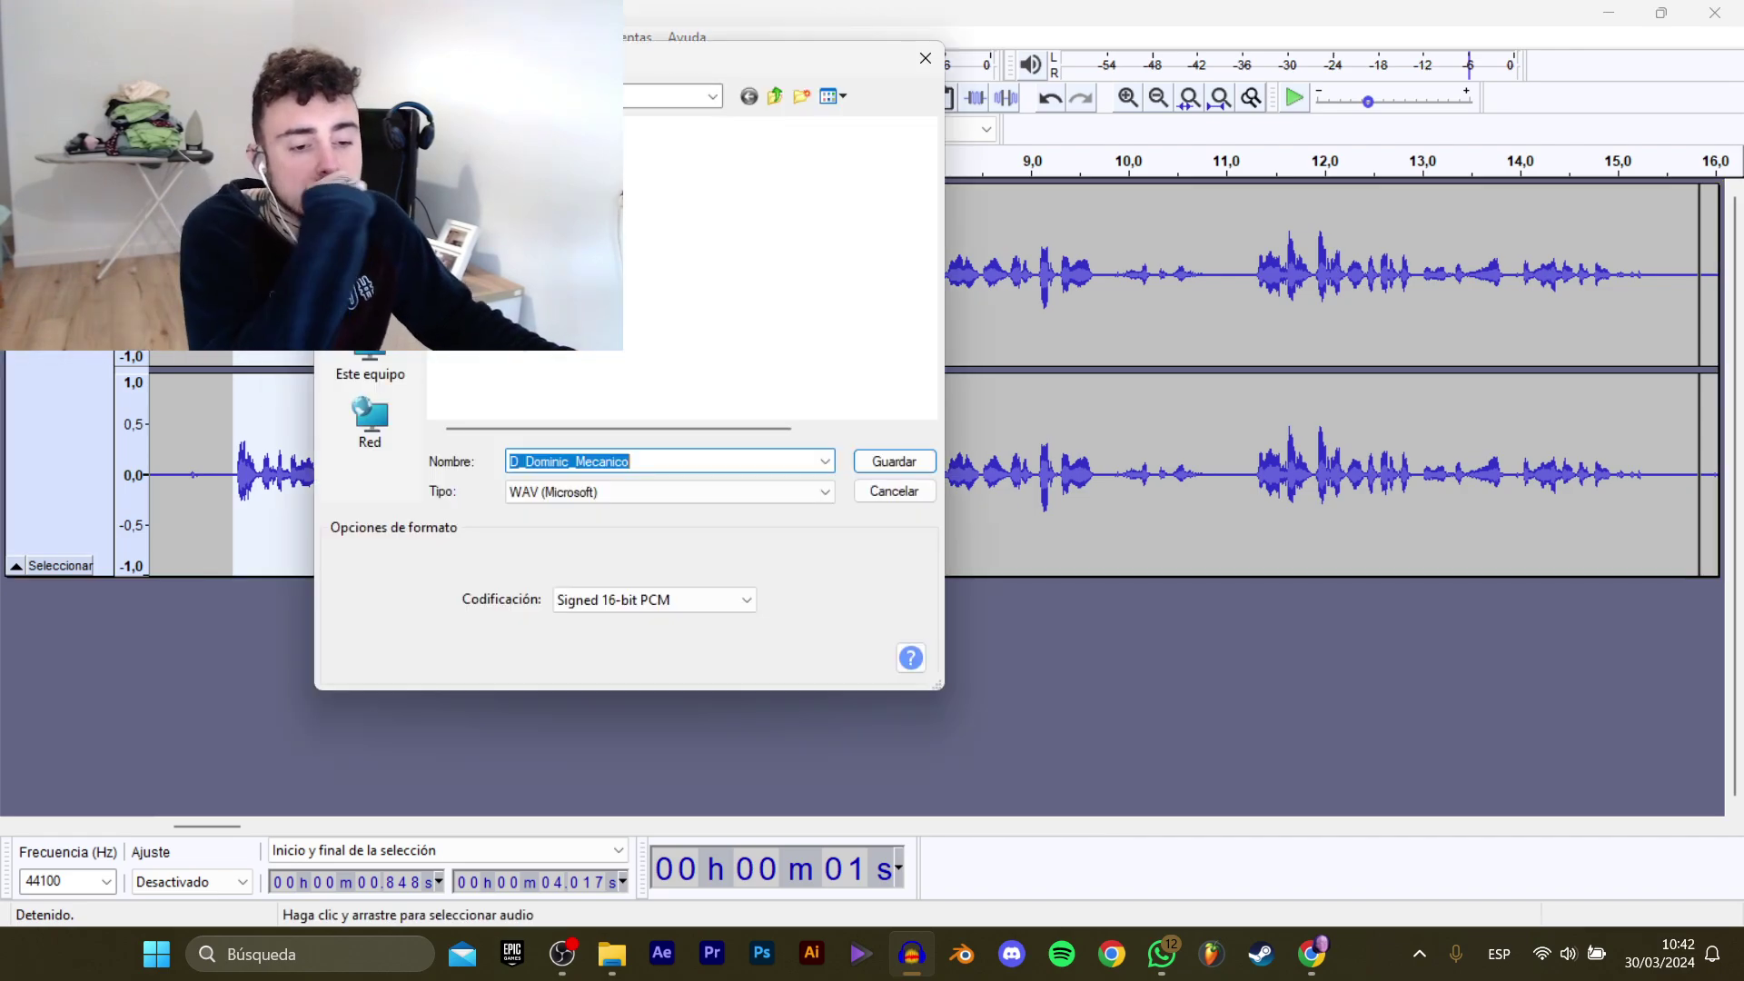
pyautogui.click(775, 97)
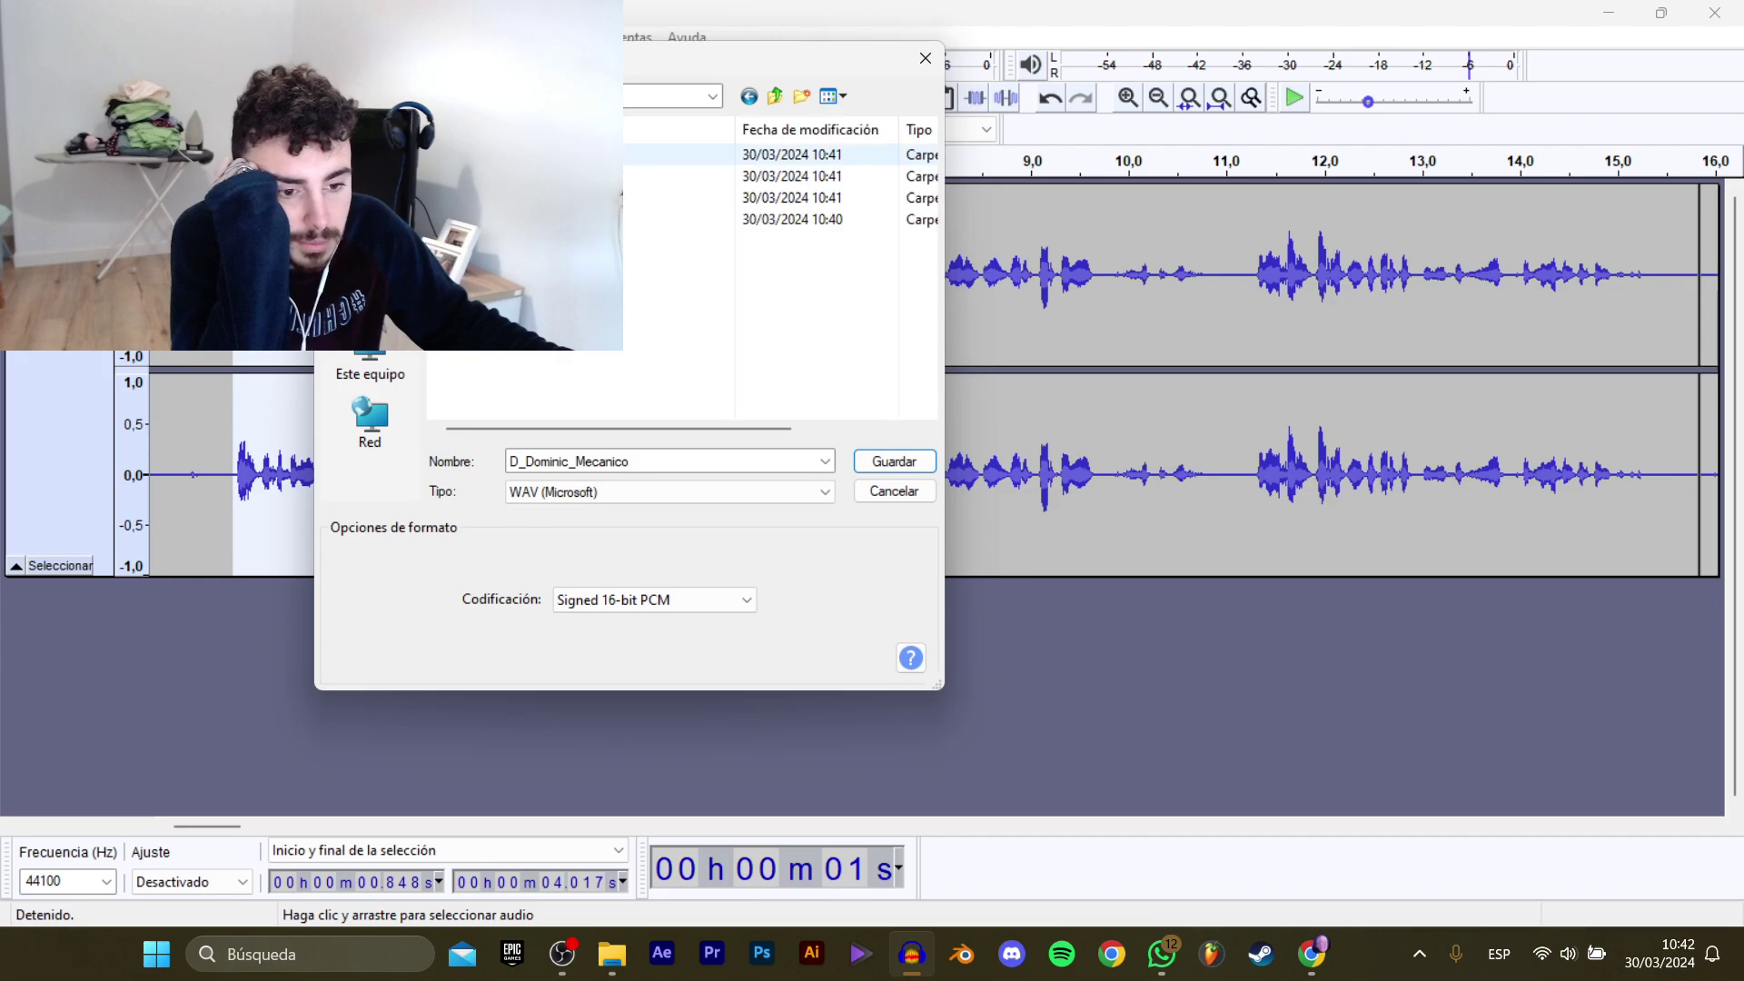
pyautogui.doubleClick(545, 197)
pyautogui.click(660, 462)
pyautogui.click(659, 462)
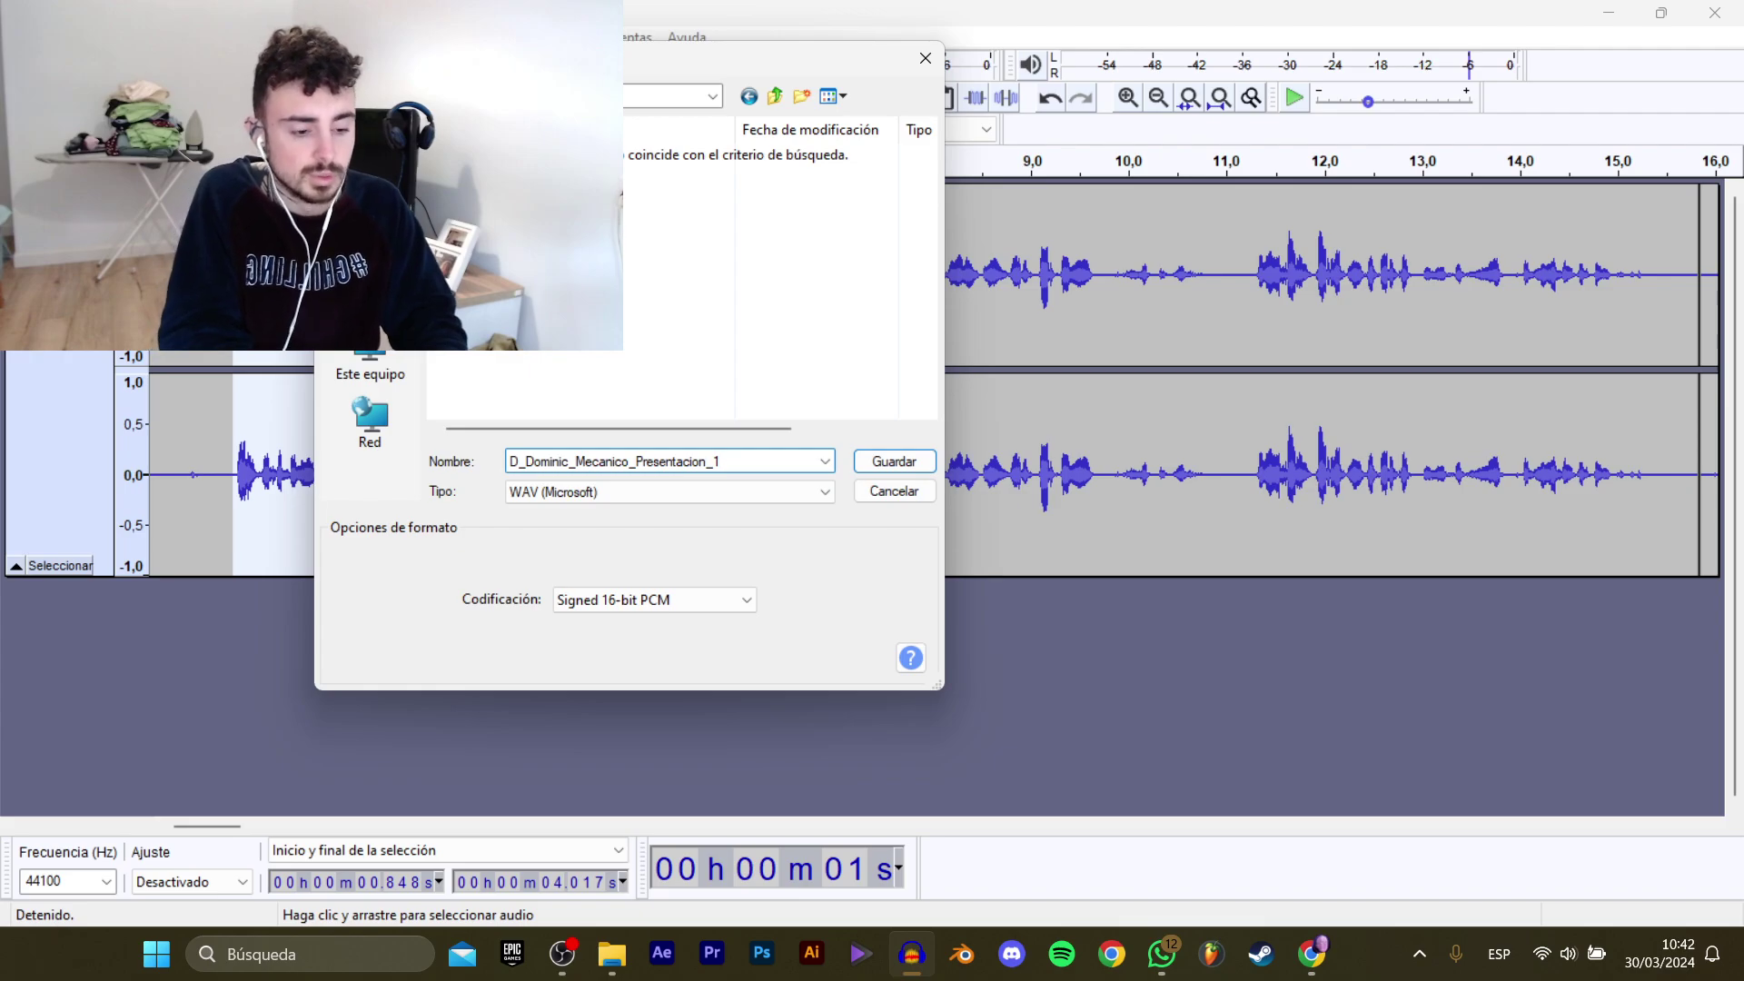
pyautogui.write('_Presentacion_1')
pyautogui.press('Return')
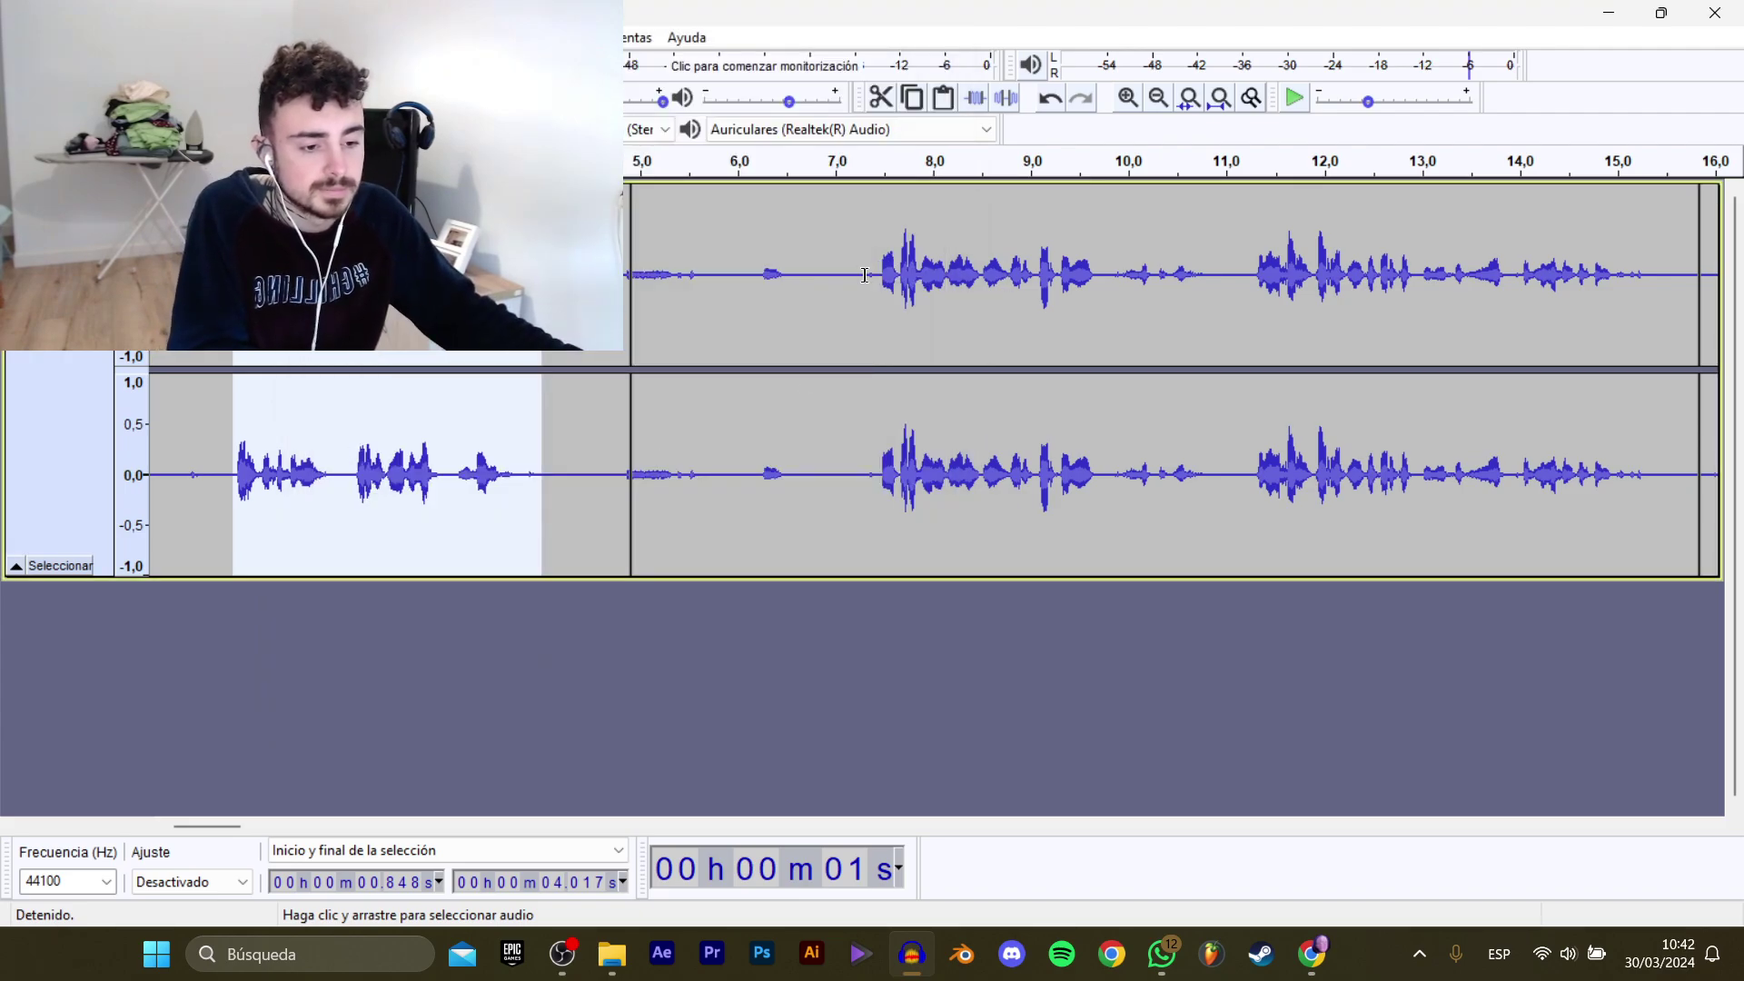
# Listen to the takes starting at about 7.5 s and 16.3 s to find the next usable lines.
pyautogui.click(865, 274)
pyautogui.press('space')
pyautogui.moveTo(231, 826); pyautogui.dragTo(256, 826)
pyautogui.press('space')
pyautogui.click(348, 474)
pyautogui.press('space')
pyautogui.press('space')
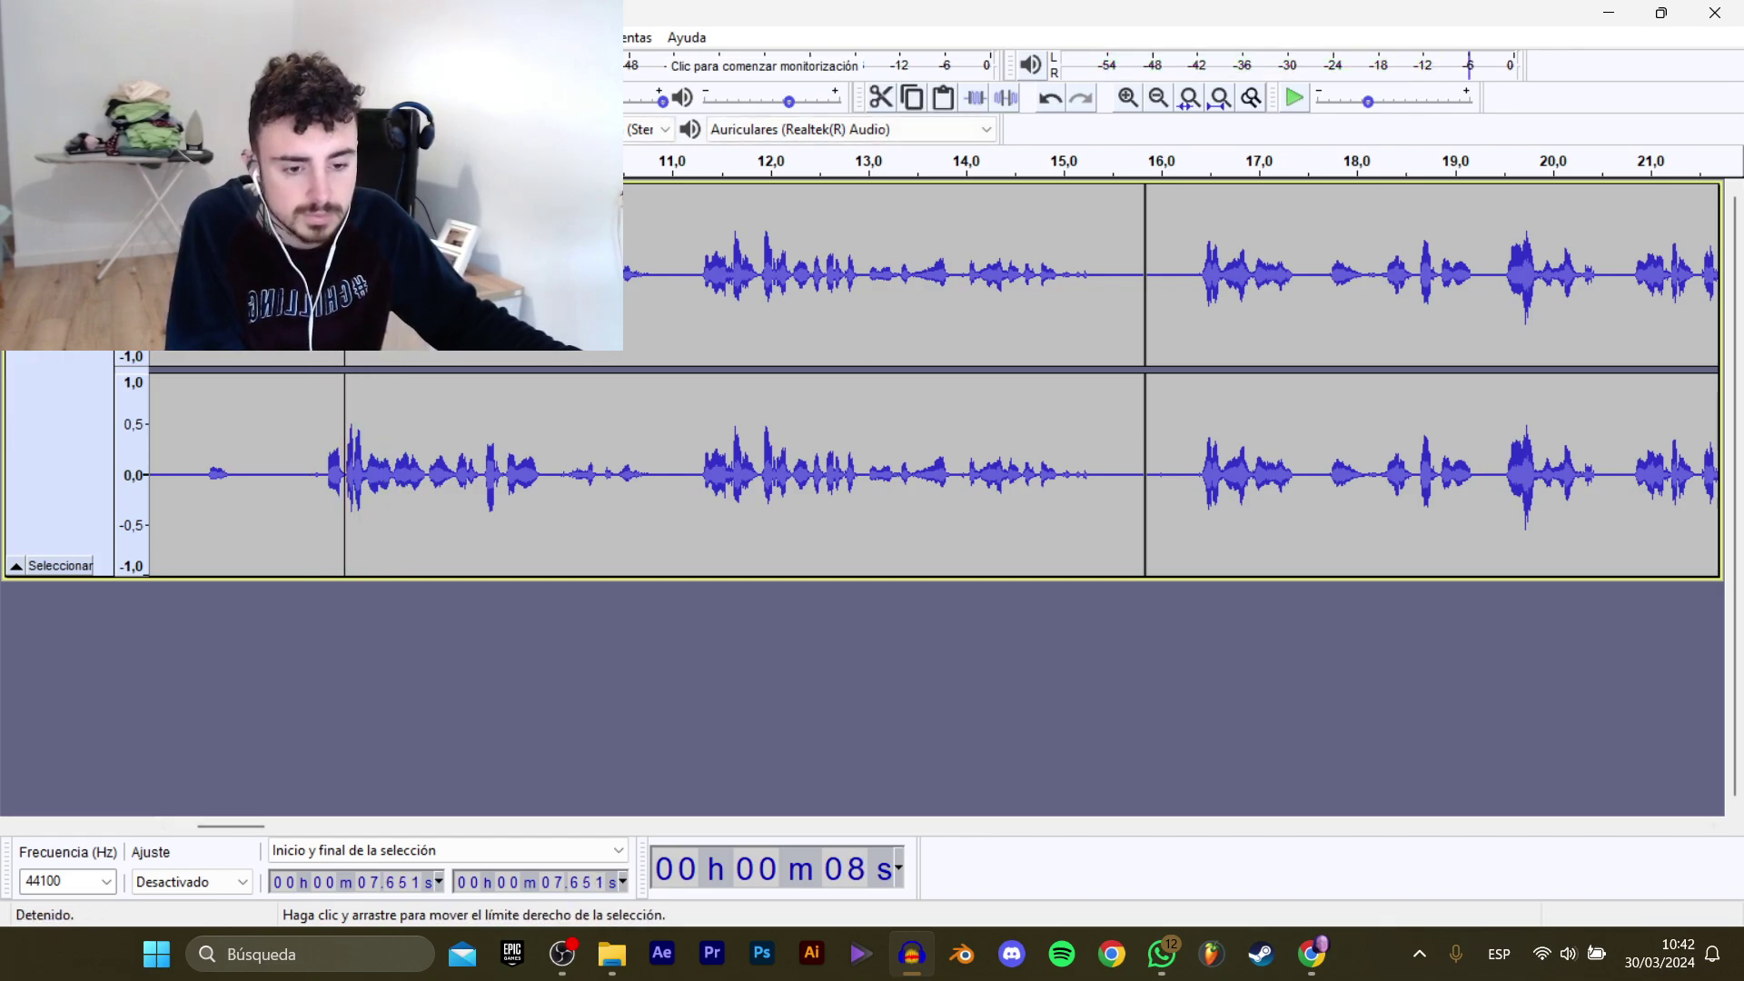
pyautogui.press('space')
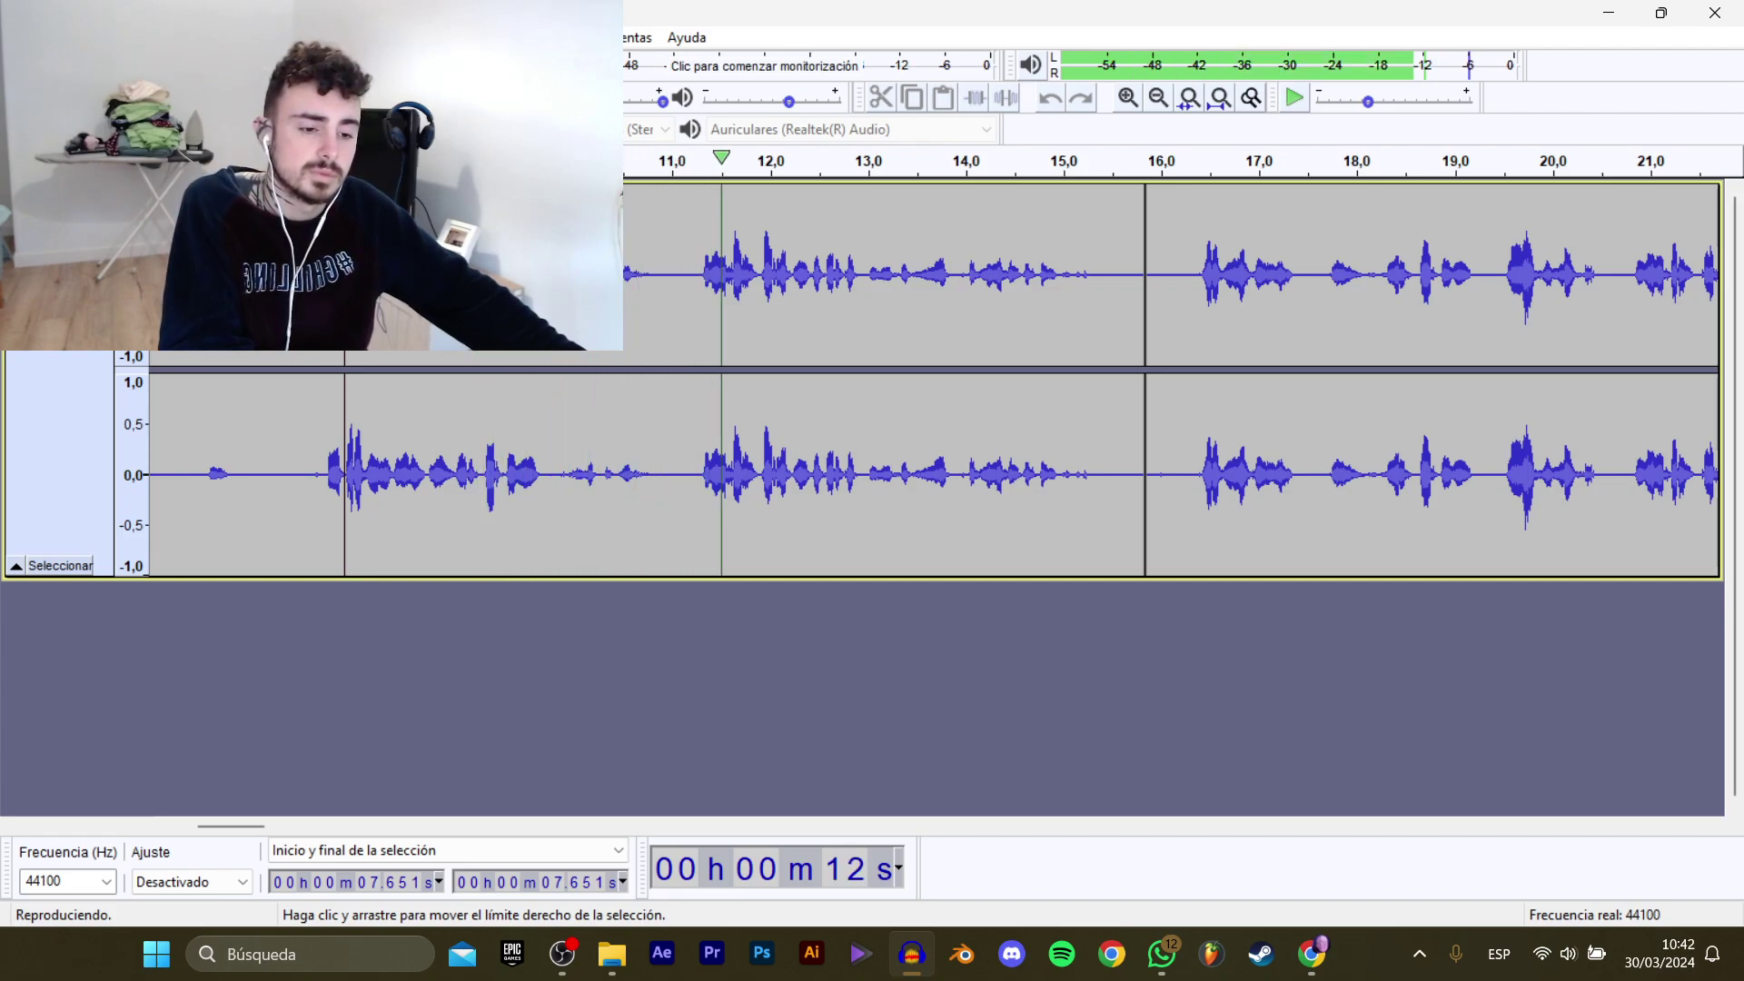
pyautogui.press('space')
pyautogui.click(1188, 287)
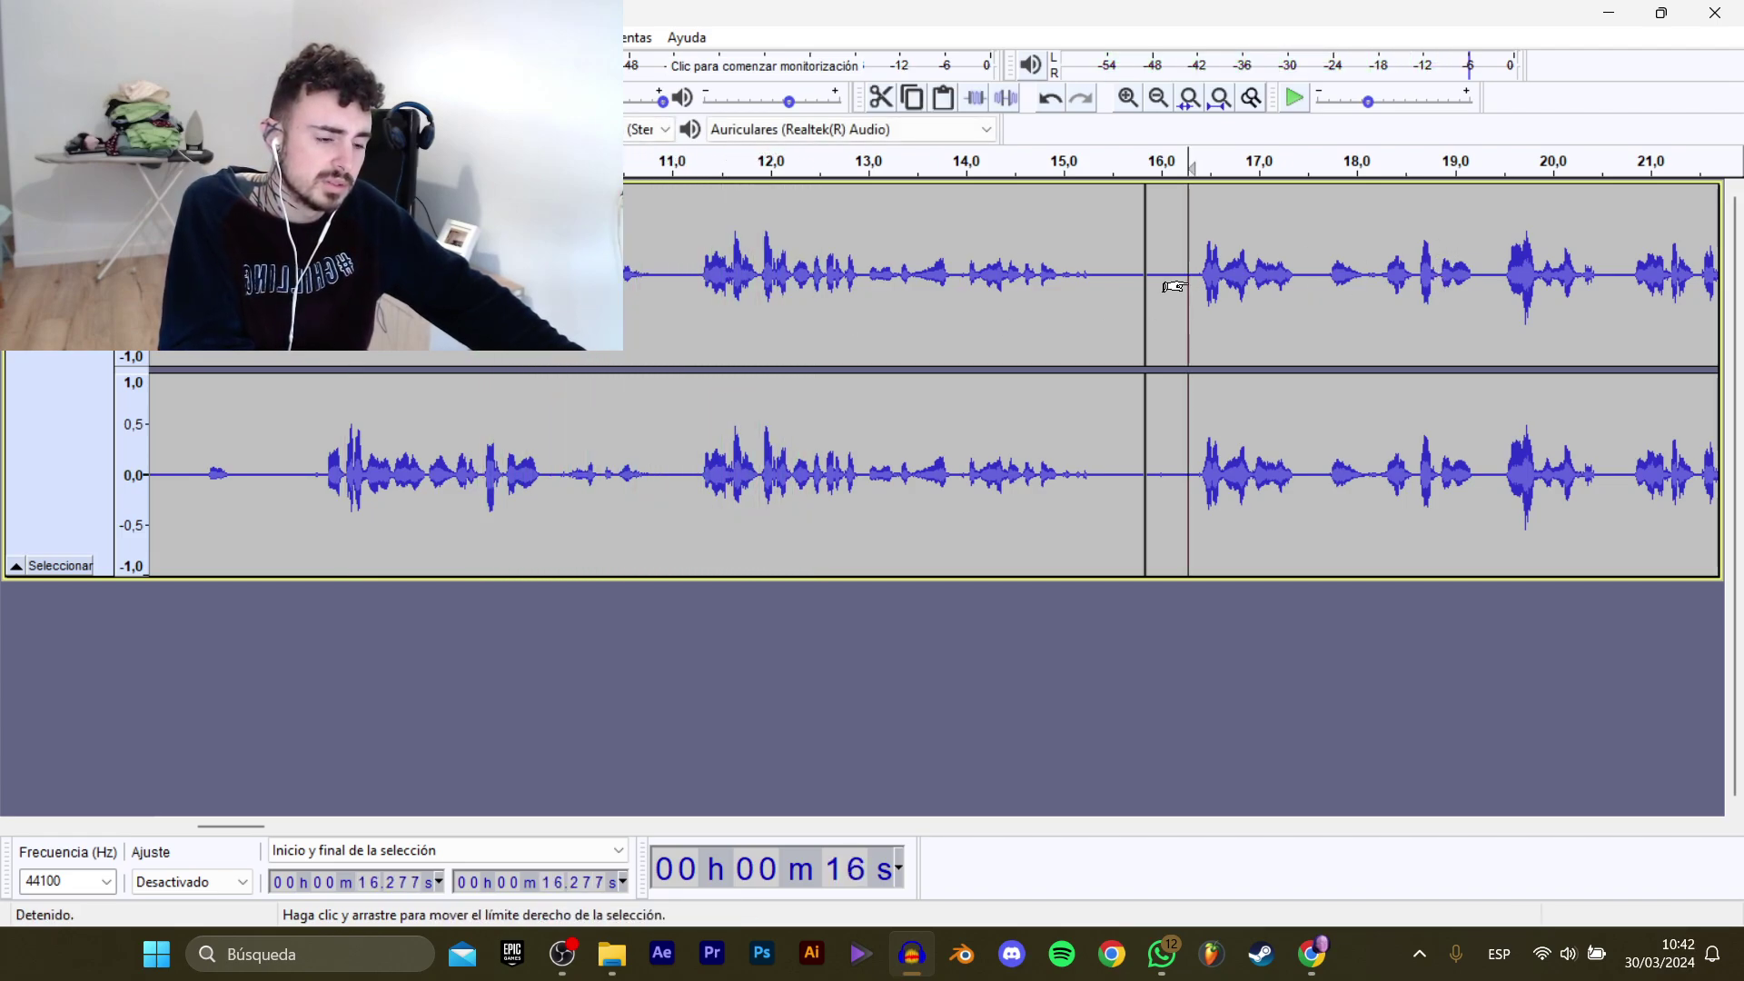
pyautogui.press('space')
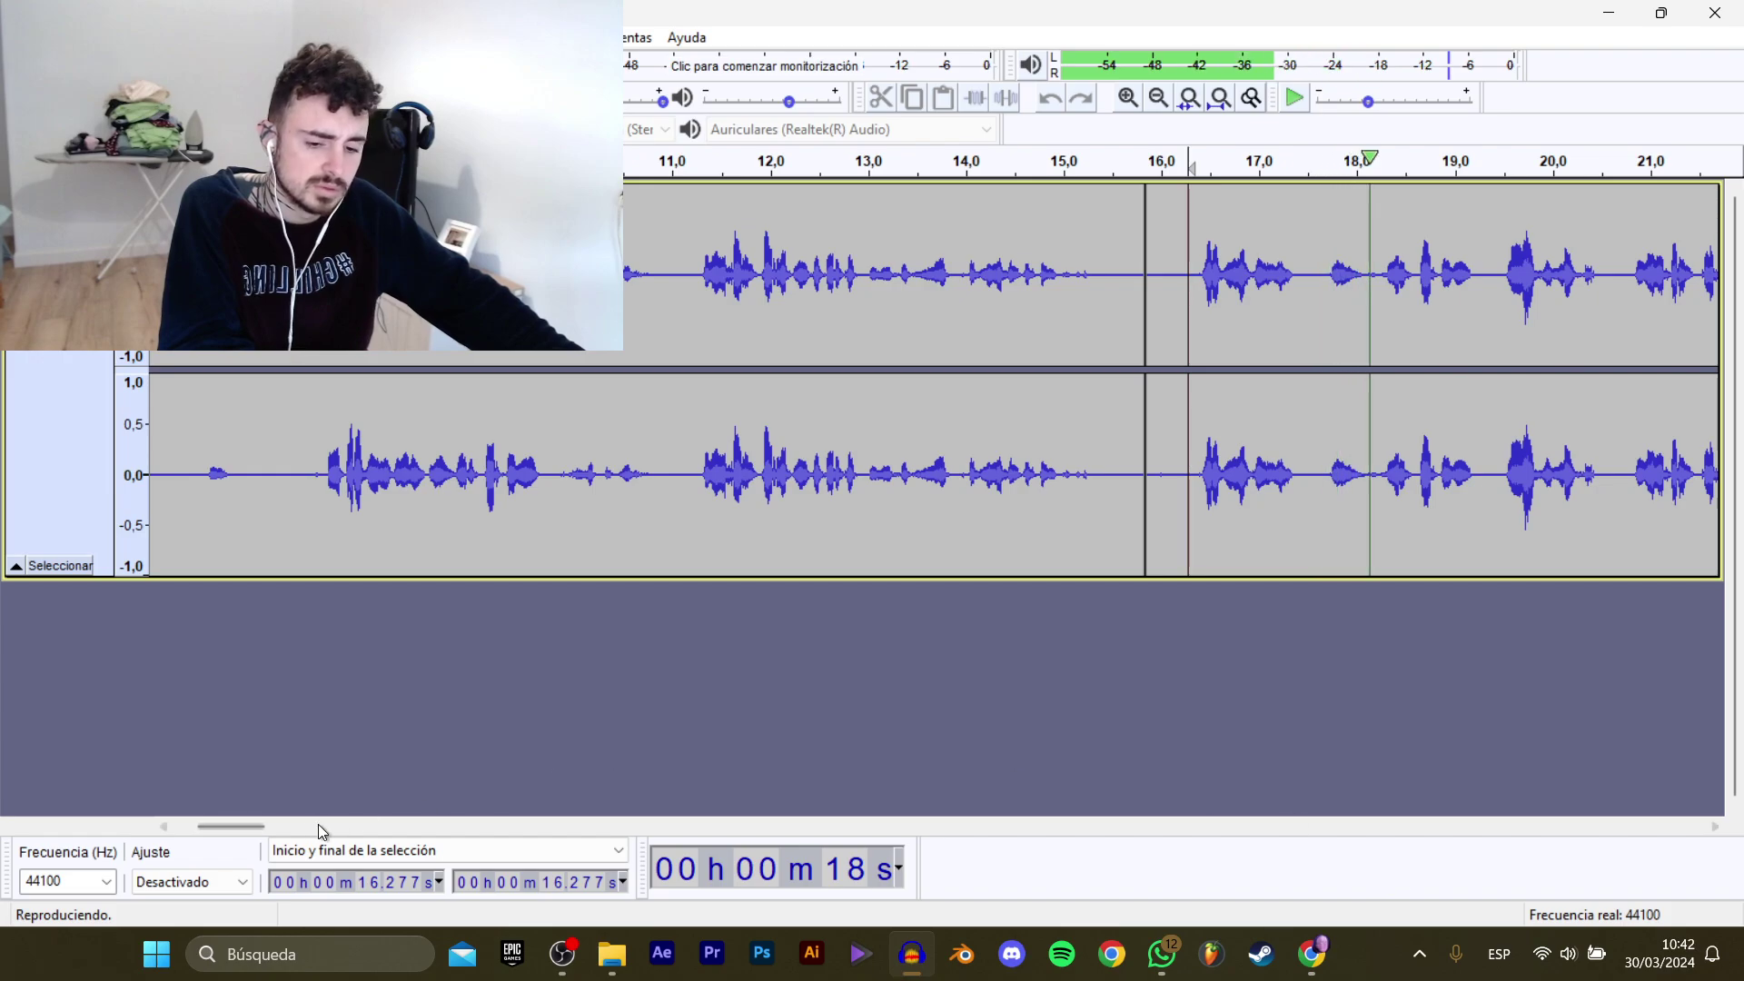
pyautogui.moveTo(232, 827); pyautogui.dragTo(271, 820)
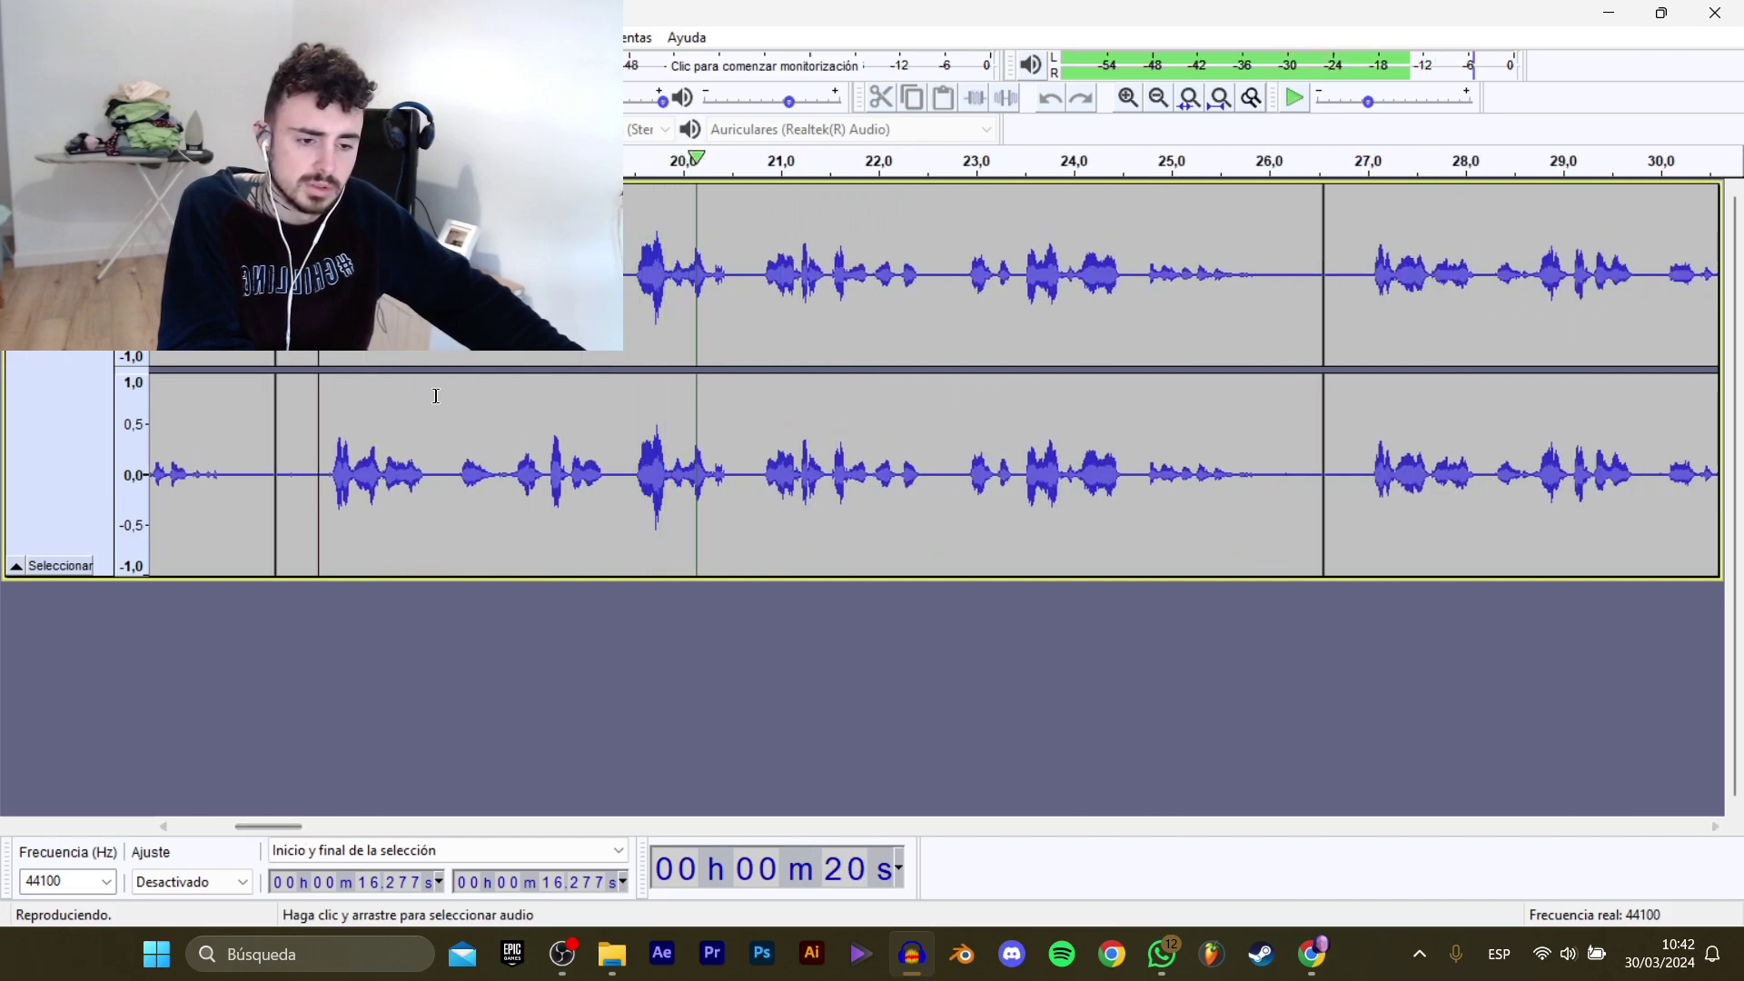
pyautogui.press('space')
# Export the line from about 16.3 to 19.2 s as the second numbered Presentacion WAV file.
pyautogui.moveTo(742, 277); pyautogui.dragTo(327, 277)
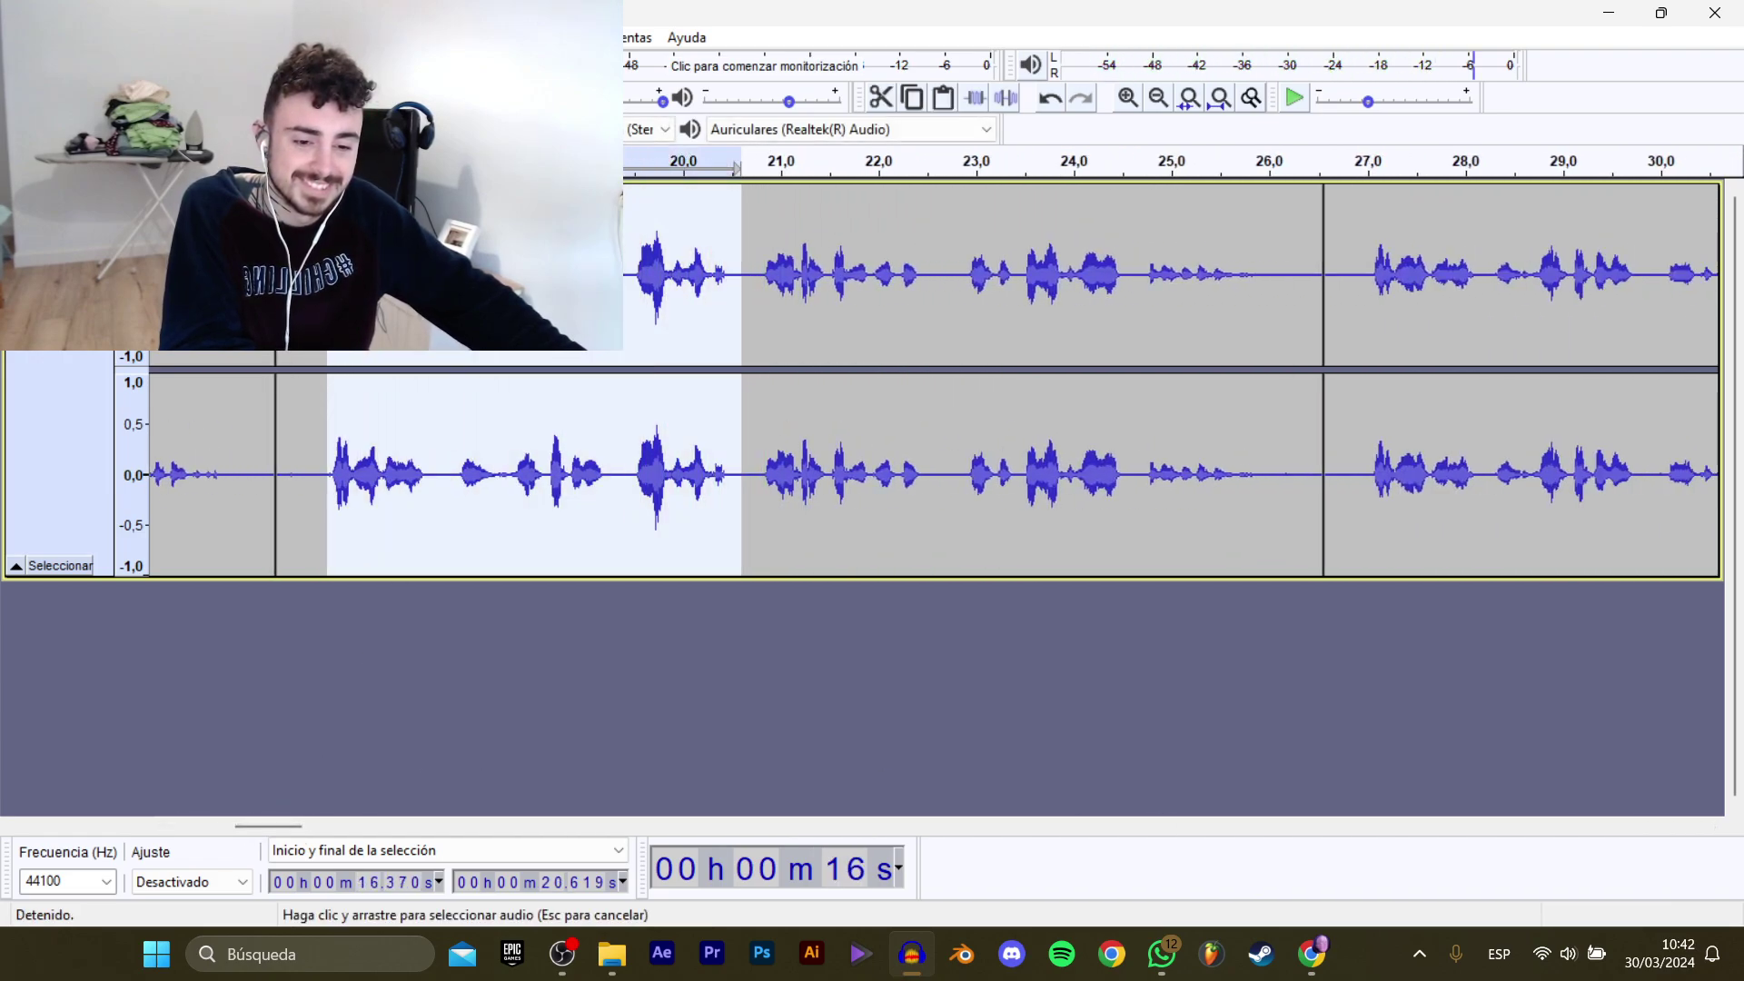
pyautogui.click(615, 277)
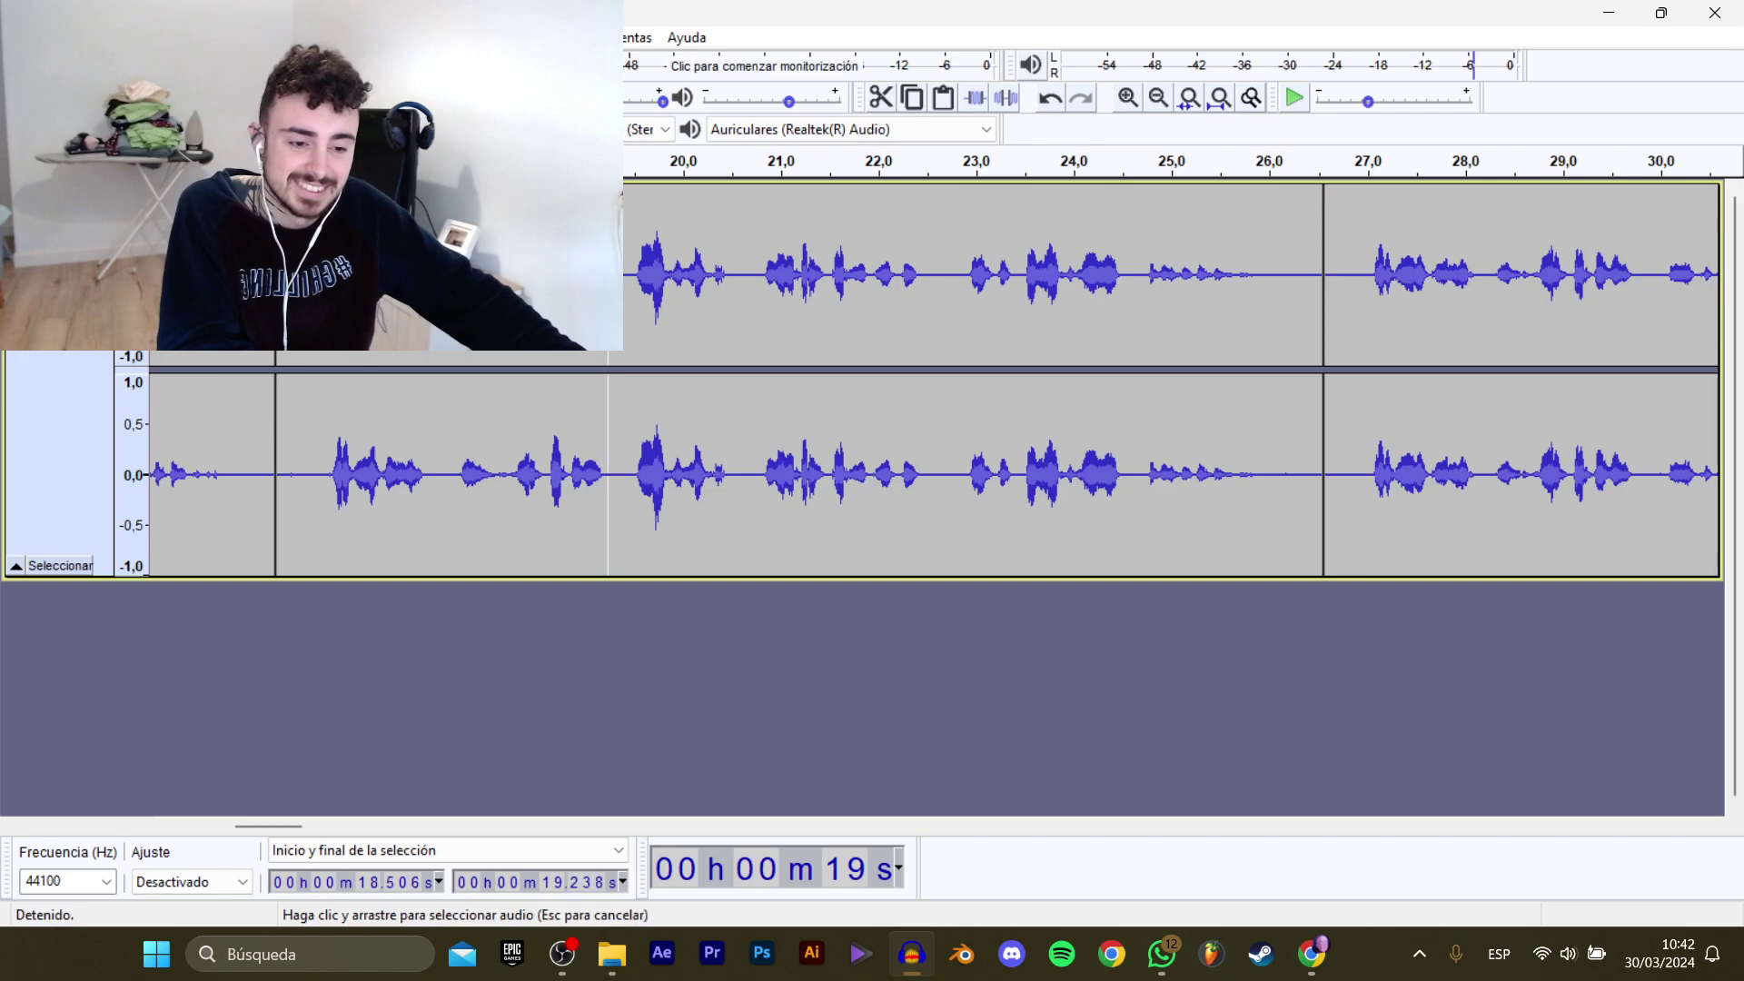
pyautogui.moveTo(537, 472); pyautogui.dragTo(336, 473)
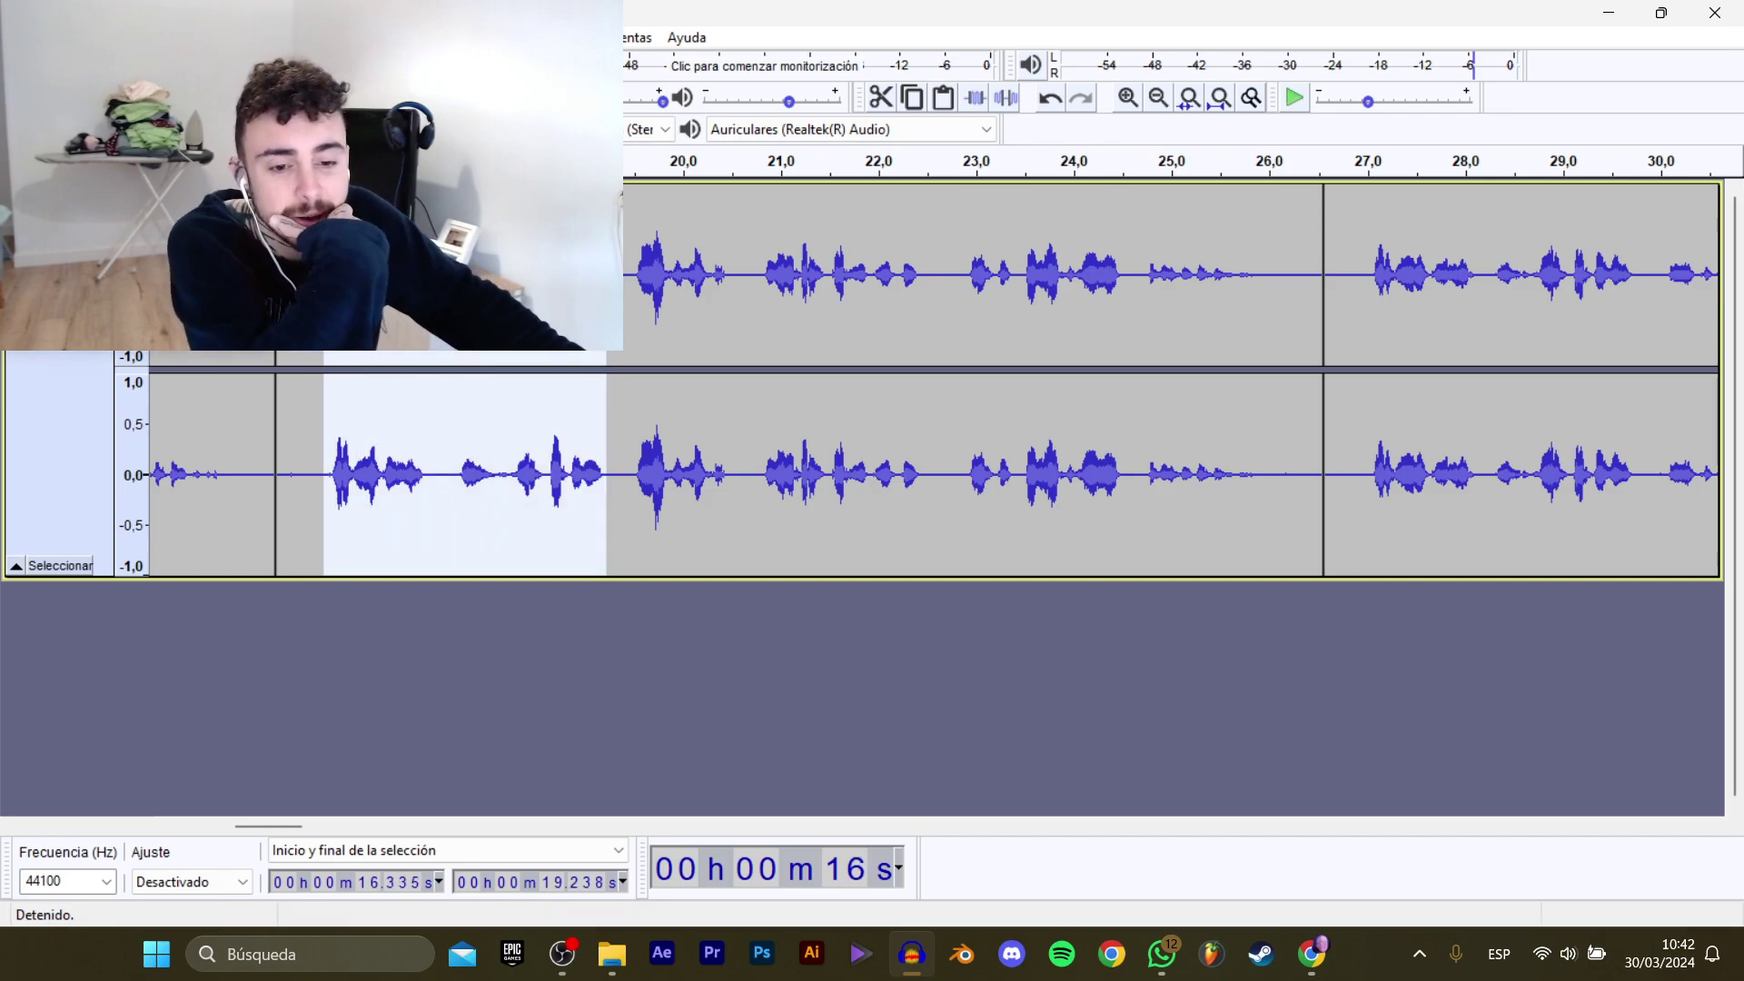
pyautogui.moveTo(100, 207)
pyautogui.click(390, 310)
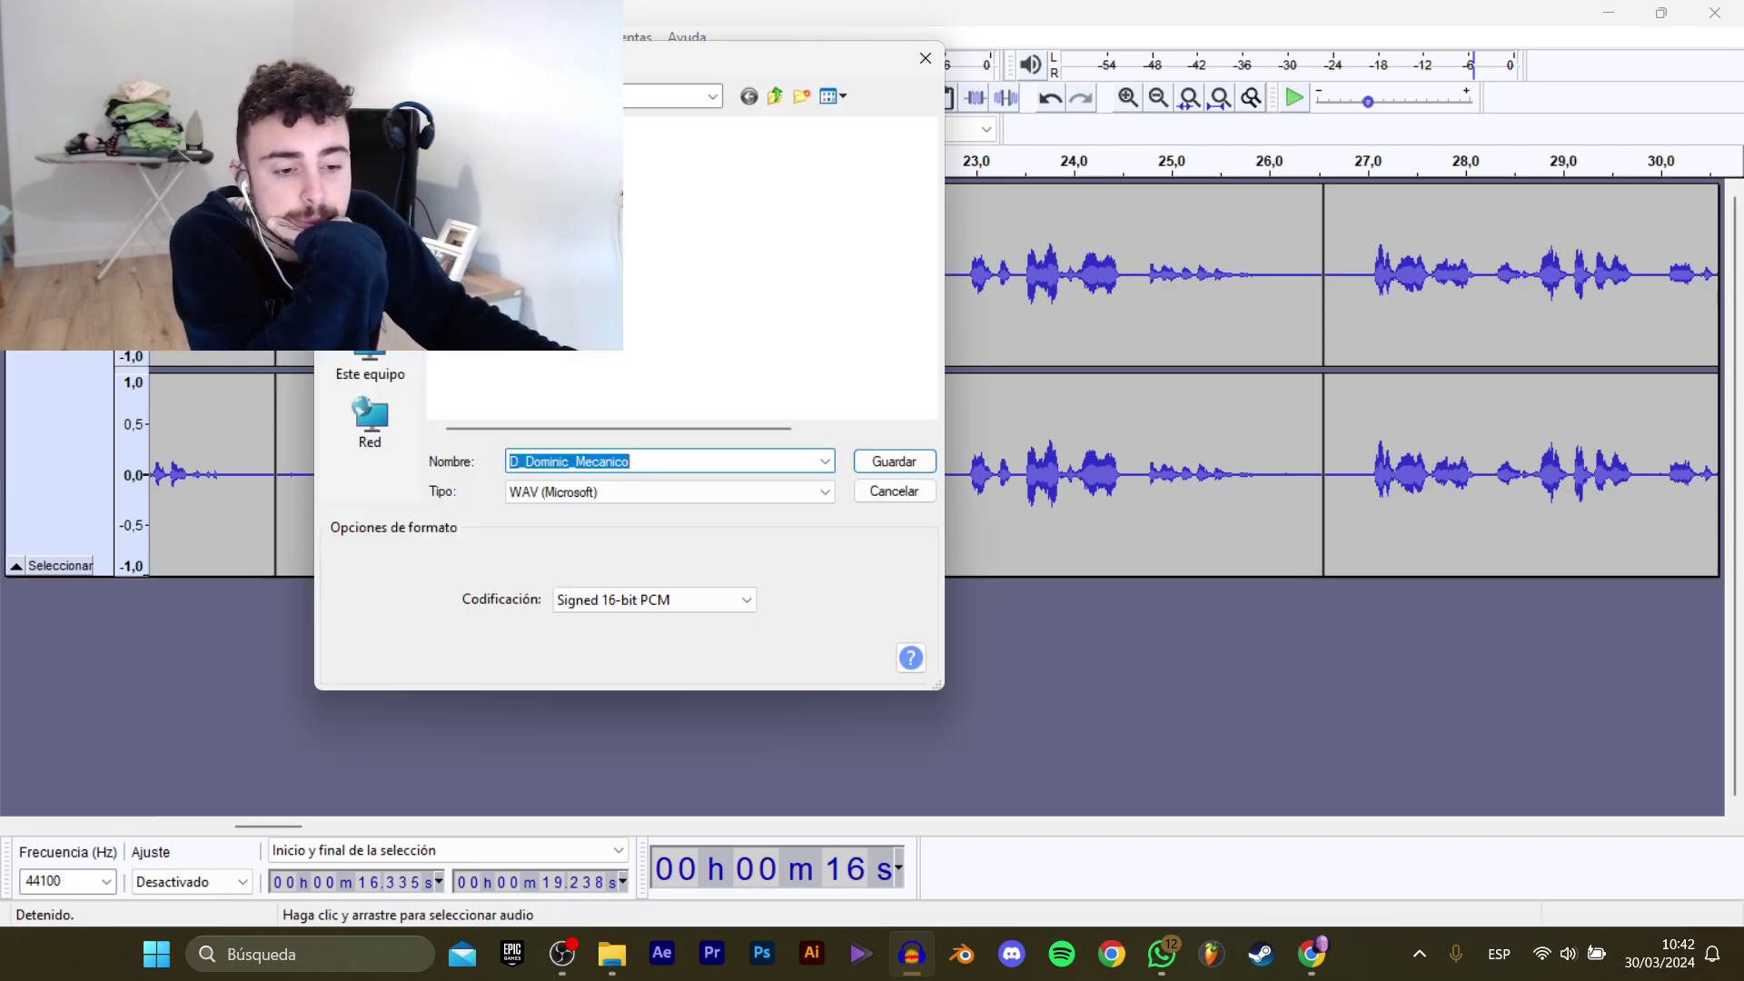
pyautogui.click(519, 154)
pyautogui.click(747, 462)
pyautogui.click(761, 462)
pyautogui.press('BackSpace')
pyautogui.press('Return')
# Export the short line from about 19.5 to 20.6 s as WAV file D_Dominic_Mecanico_Presentacion_3.
pyautogui.moveTo(633, 282); pyautogui.dragTo(739, 282)
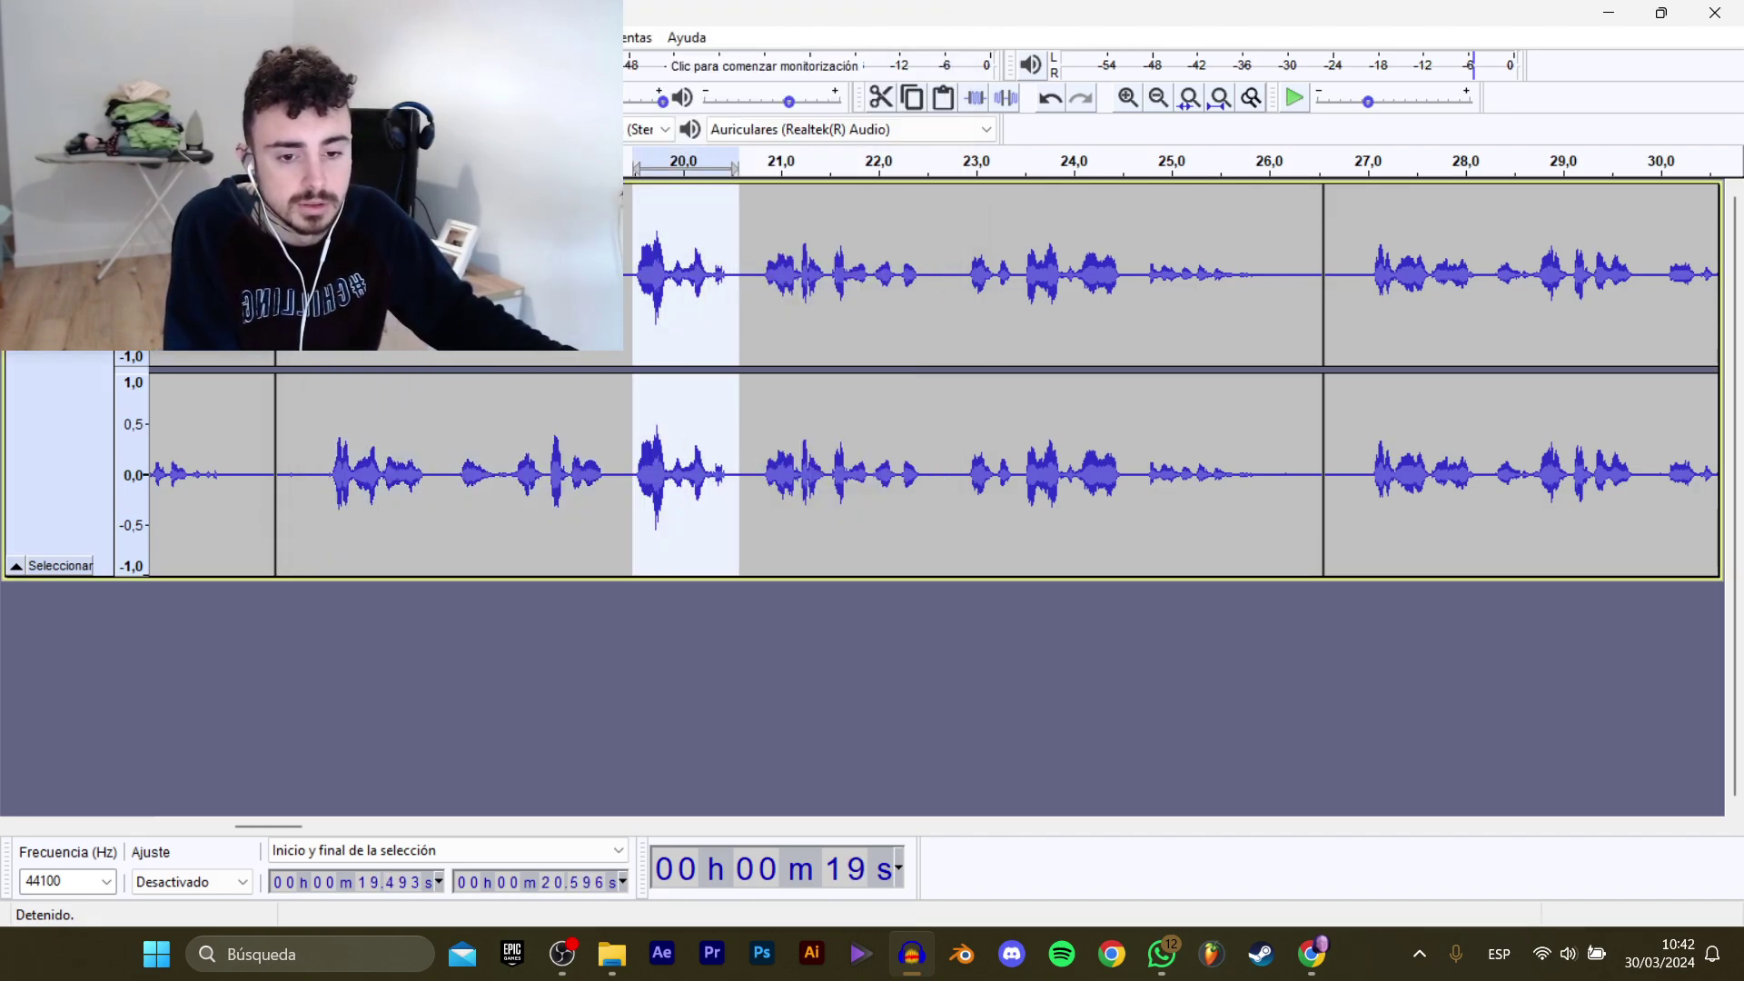
pyautogui.moveTo(91, 208)
pyautogui.click(409, 309)
pyautogui.click(518, 176)
pyautogui.click(756, 457)
pyautogui.press('BackSpace')
pyautogui.write('3')
pyautogui.press('Return')
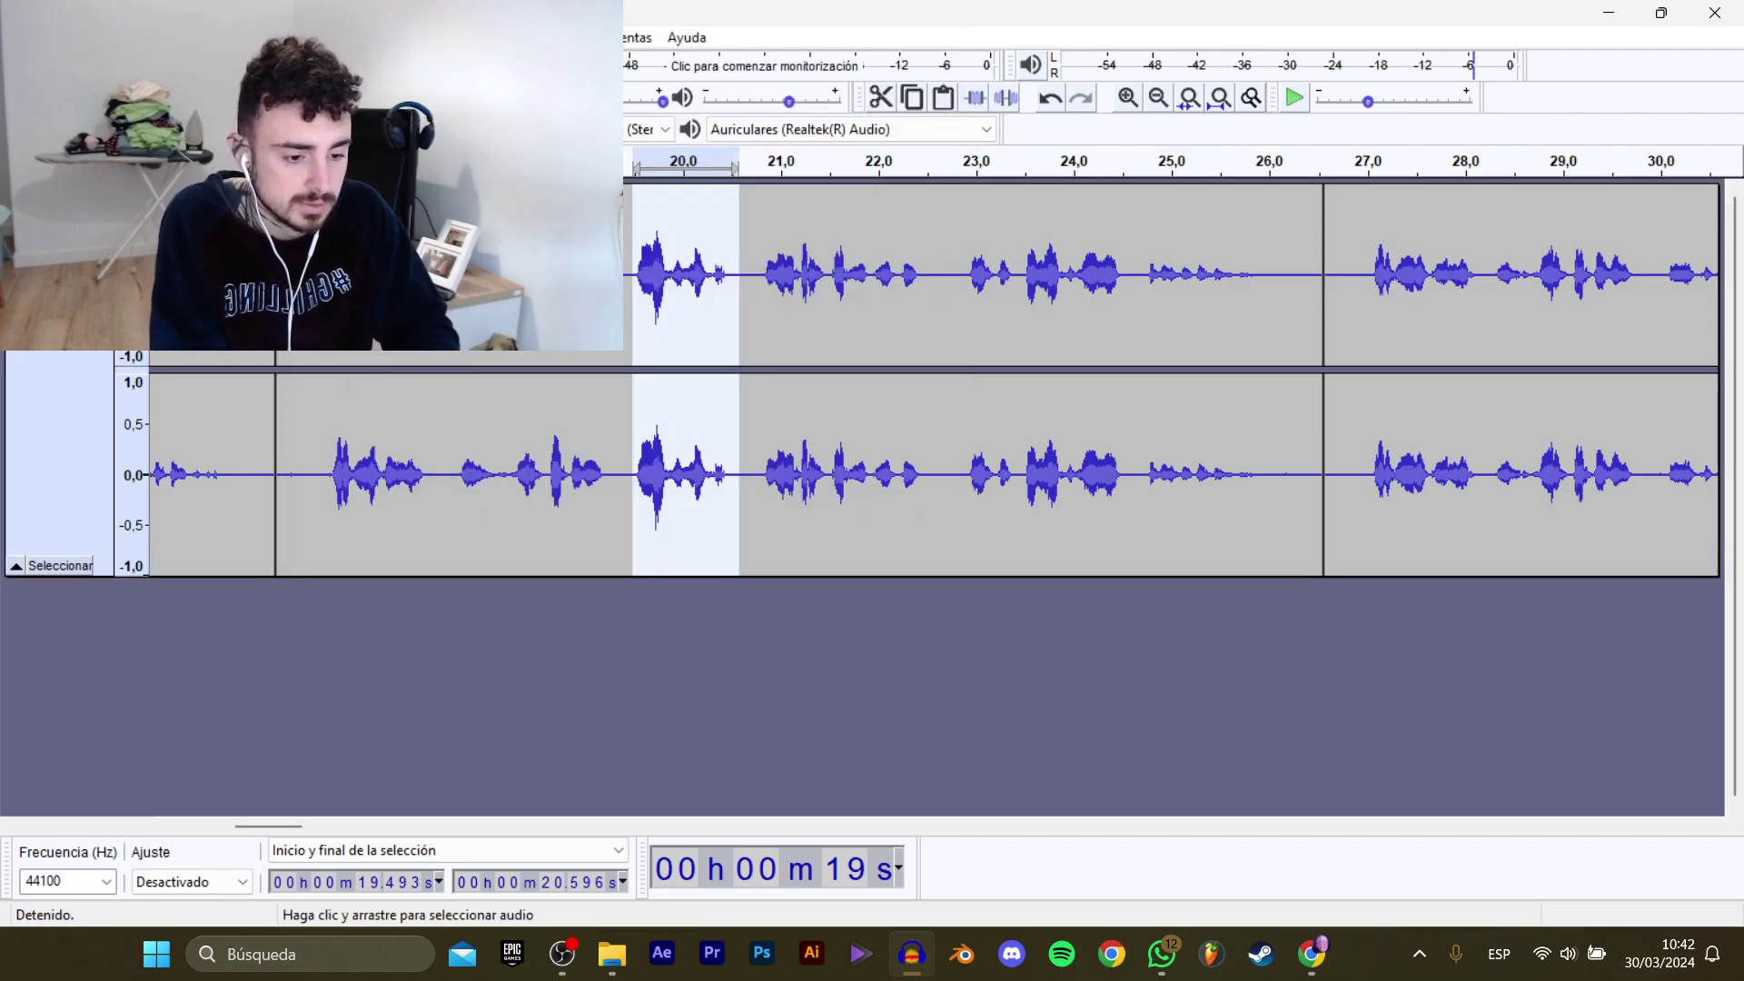
# Export the line from about 20.8 to 23.45 s as WAV file D_Dominic_Mecanico_Presentacion_4.
pyautogui.click(761, 272)
pyautogui.press('space')
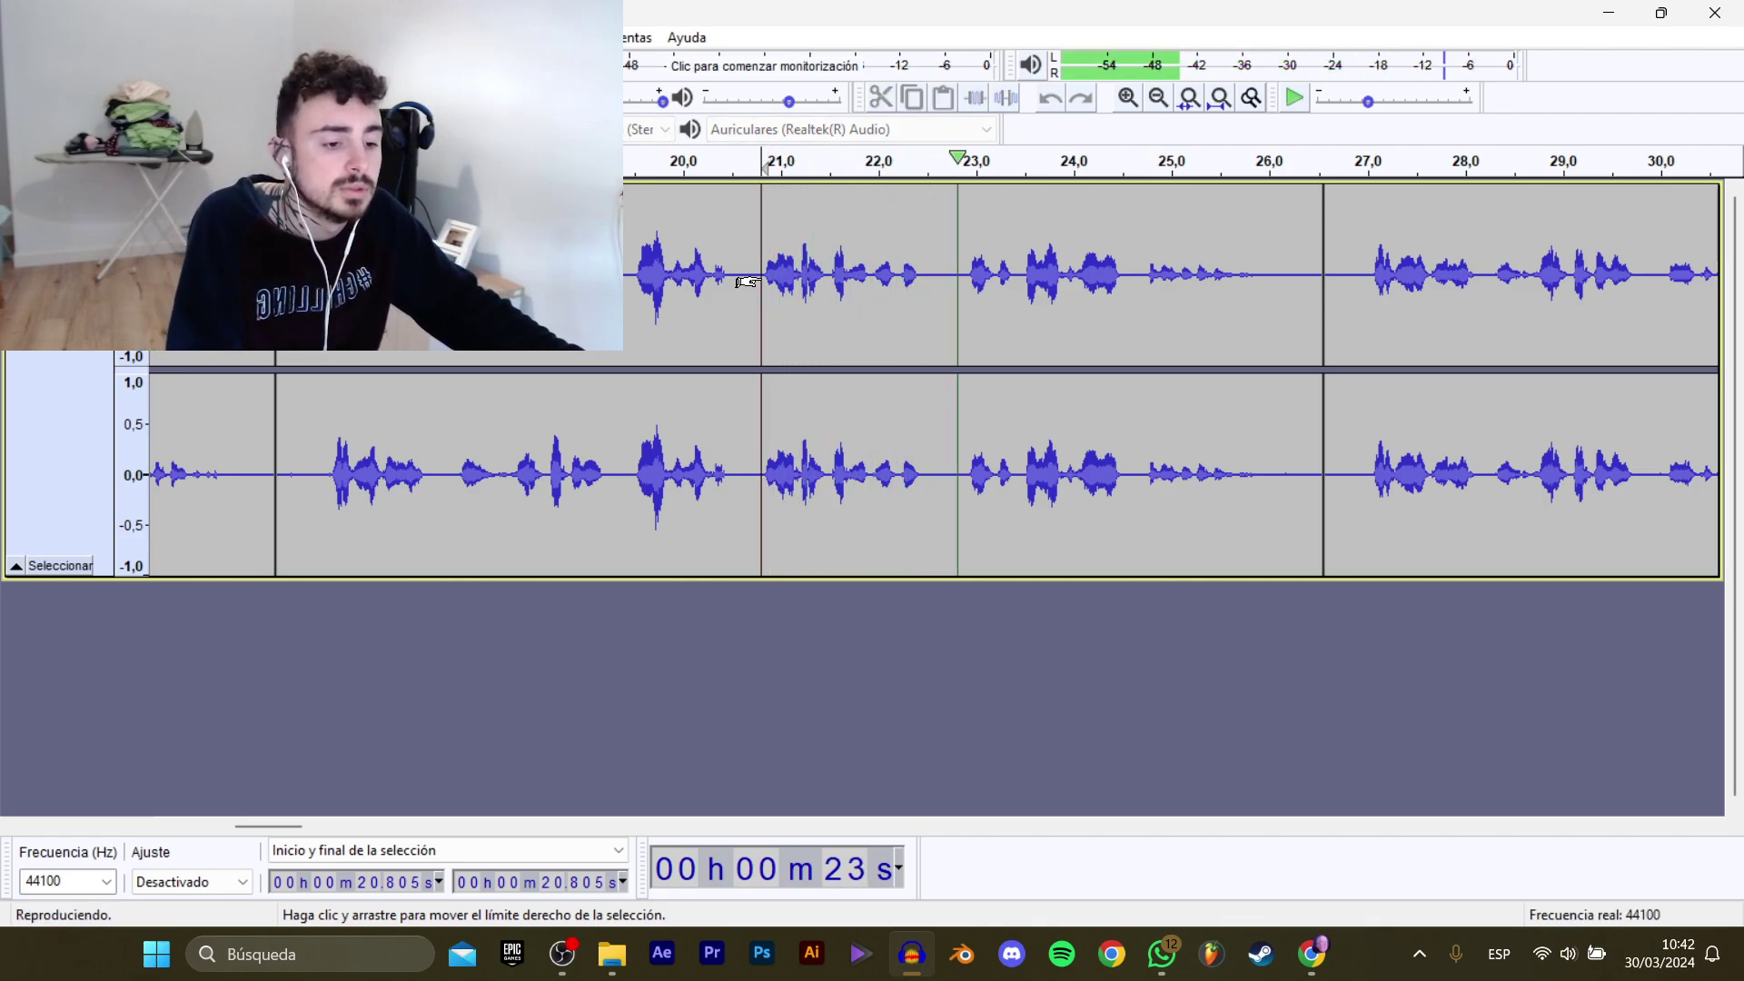
pyautogui.press('space')
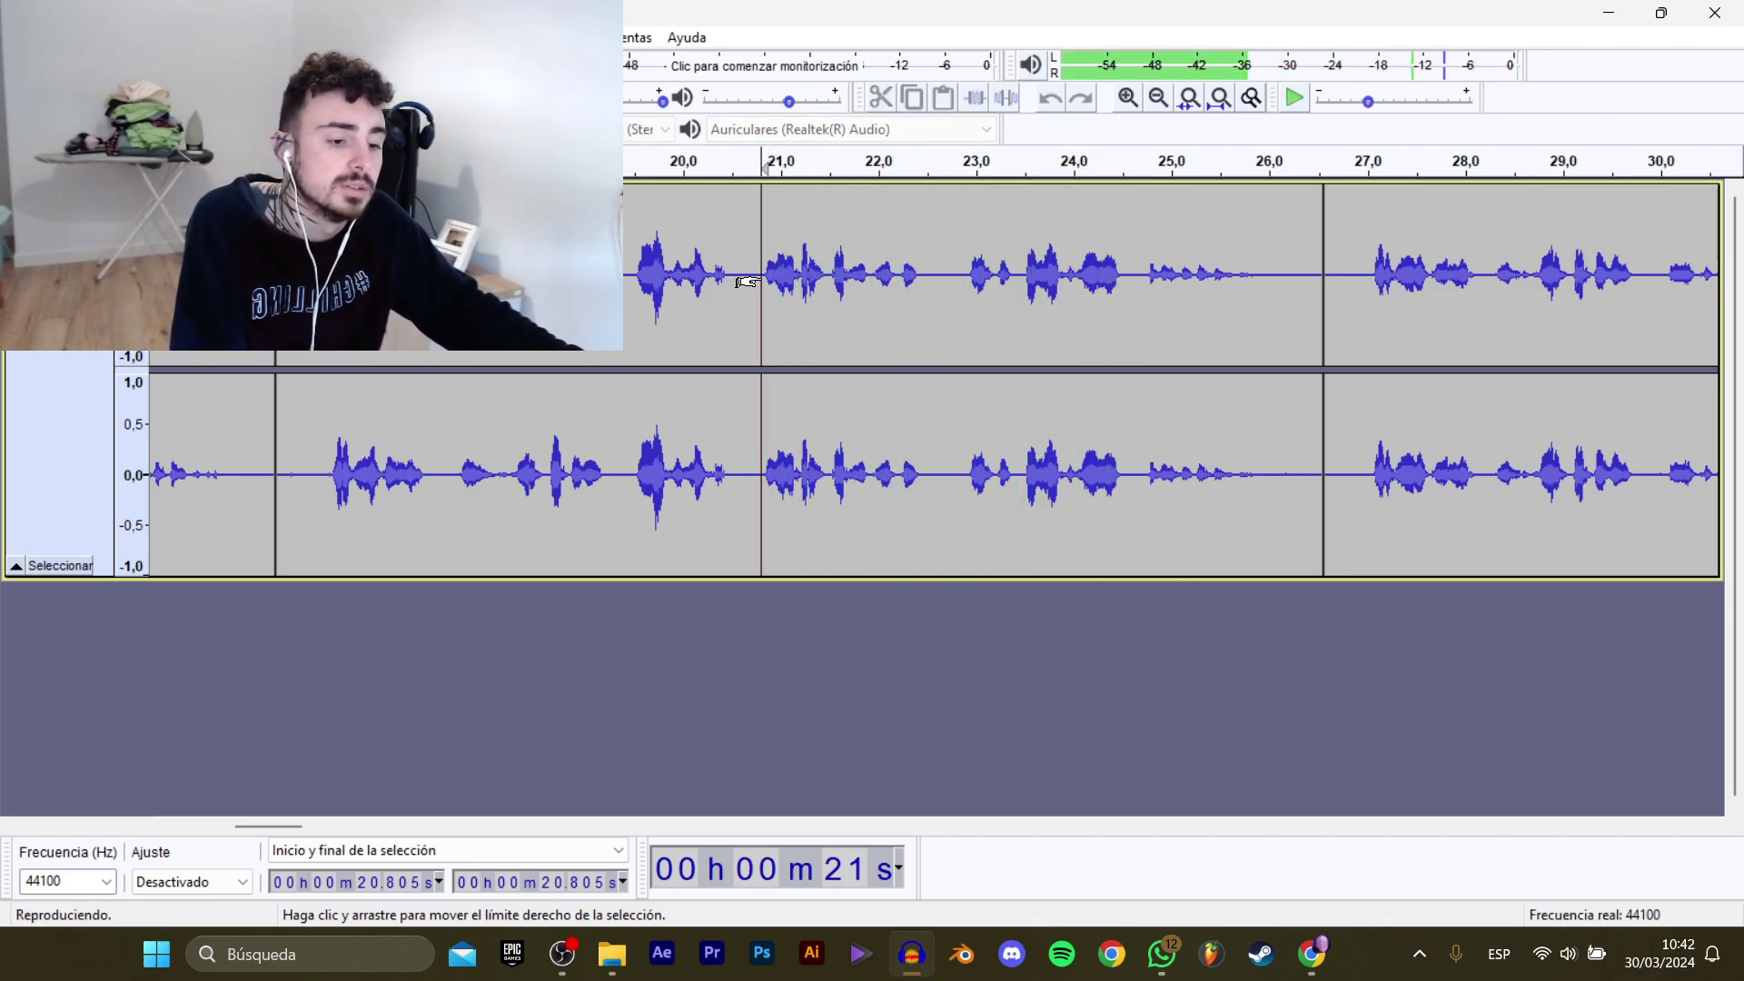
pyautogui.moveTo(746, 282); pyautogui.dragTo(1019, 274)
pyautogui.moveTo(100, 207)
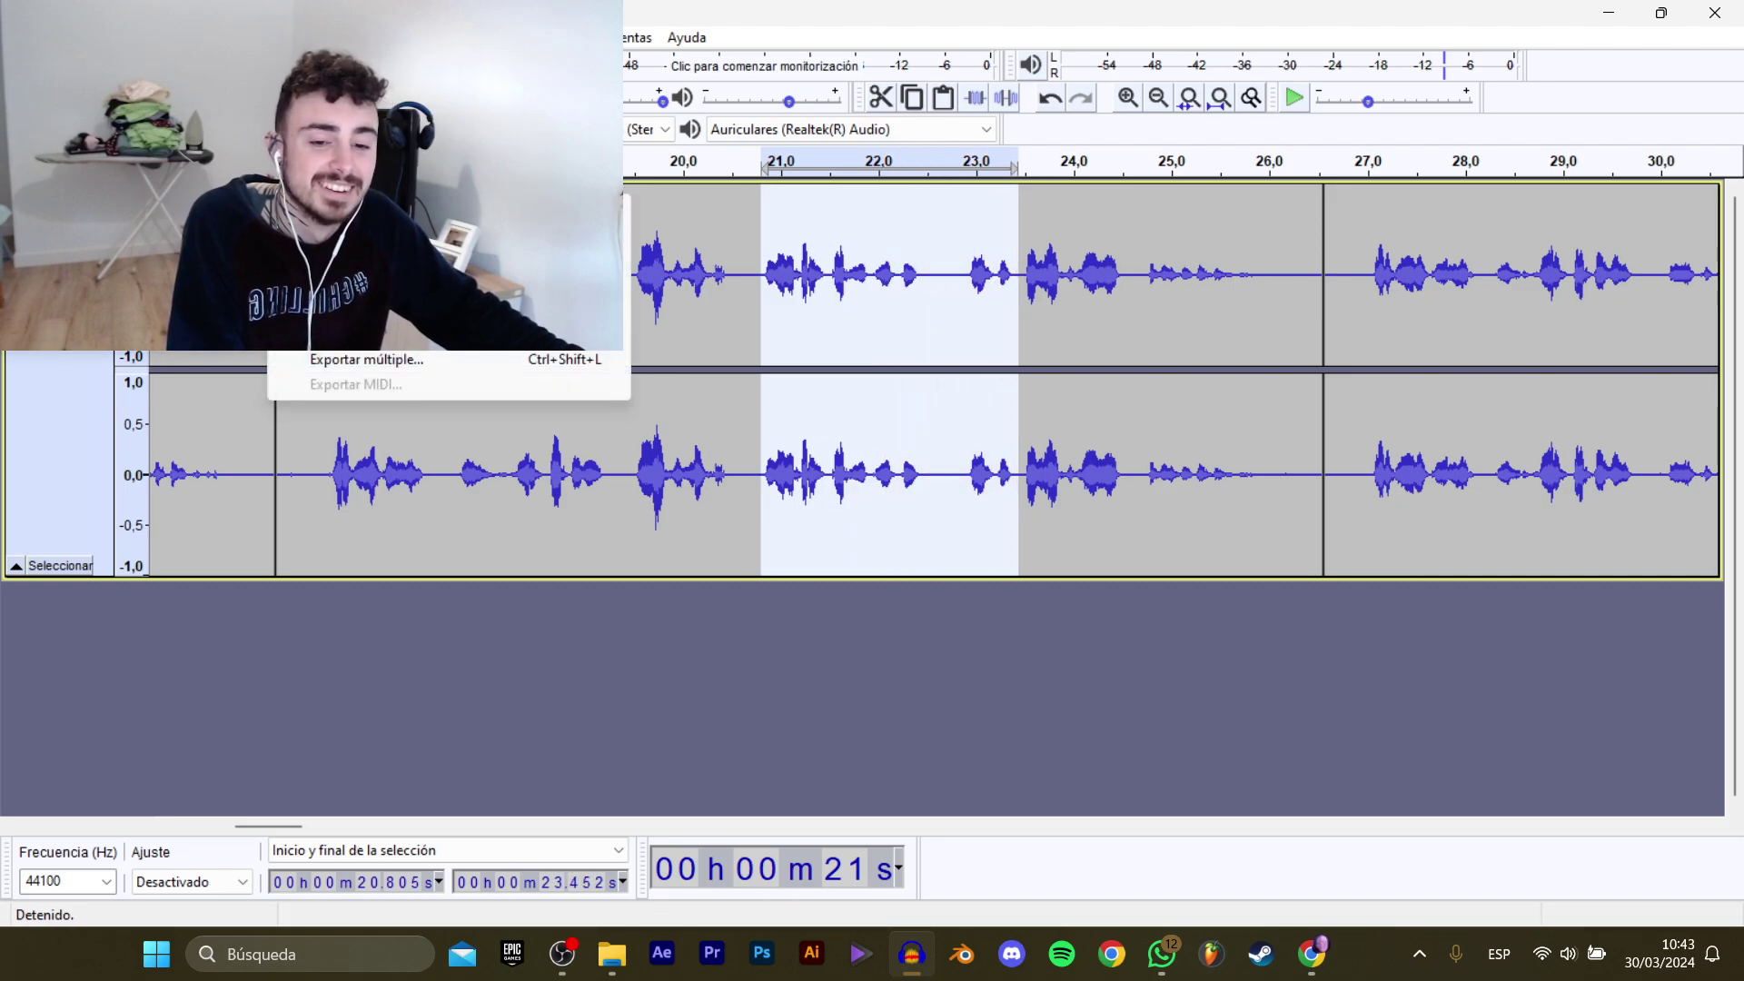
pyautogui.click(390, 309)
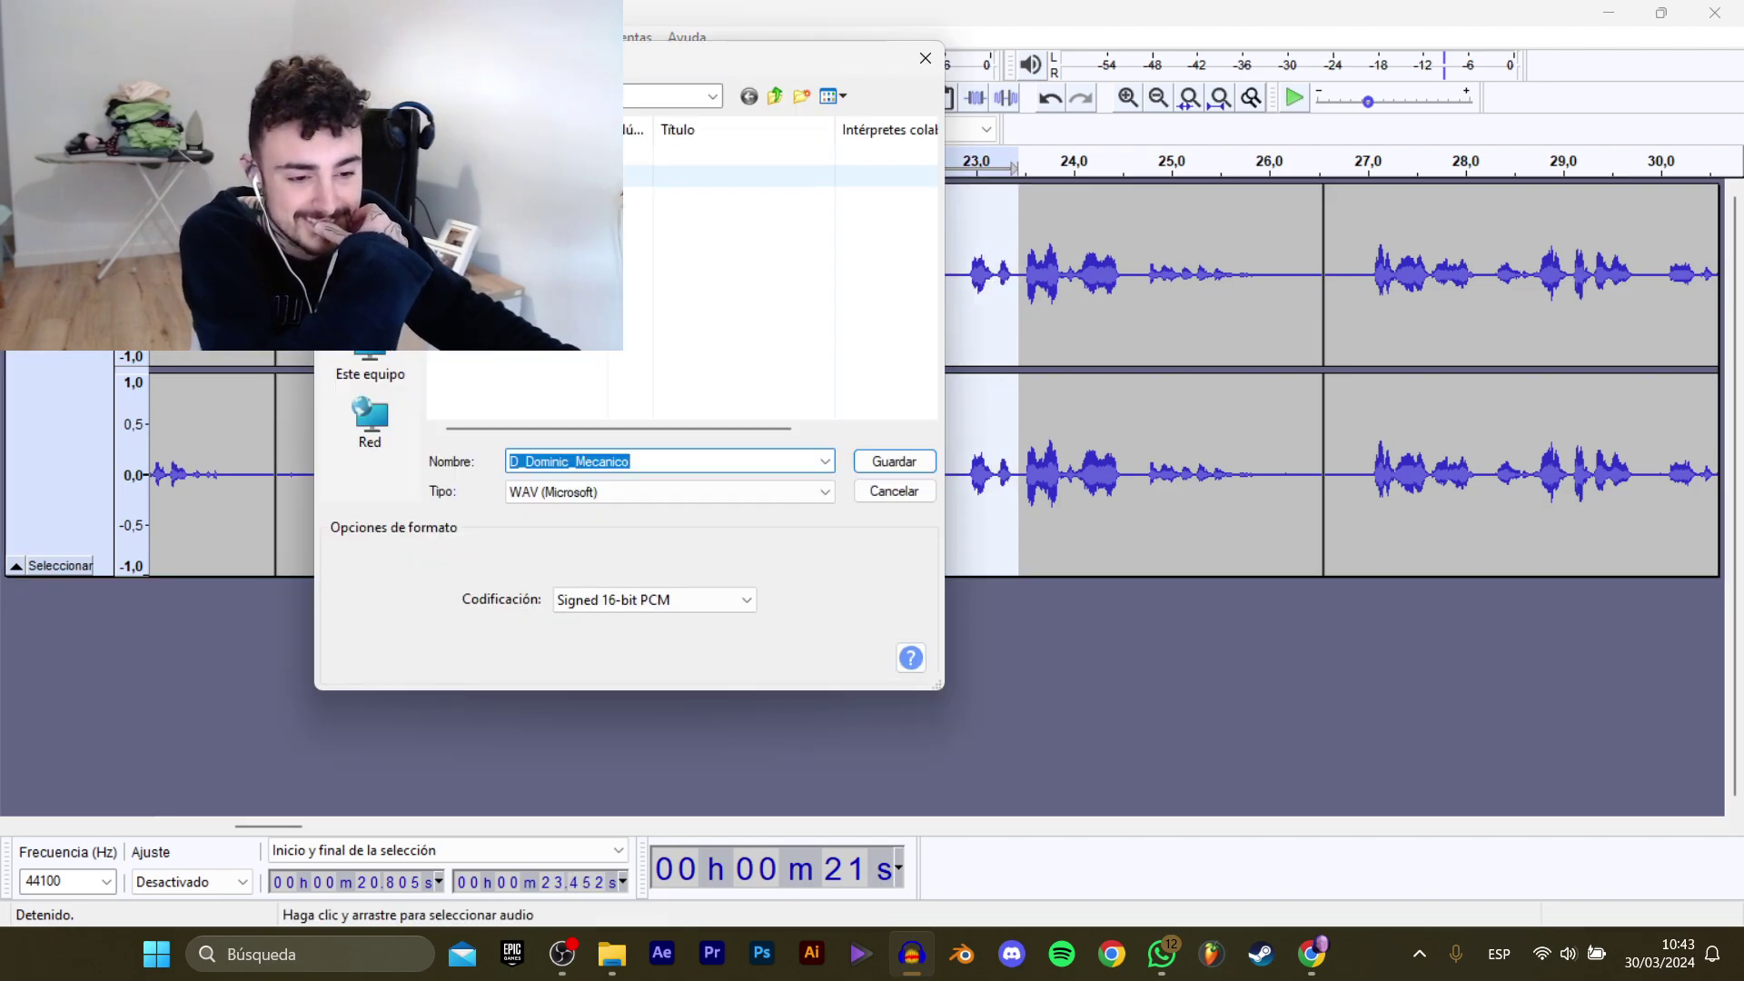
pyautogui.click(527, 197)
pyautogui.click(772, 461)
pyautogui.moveTo(769, 462); pyautogui.dragTo(756, 462)
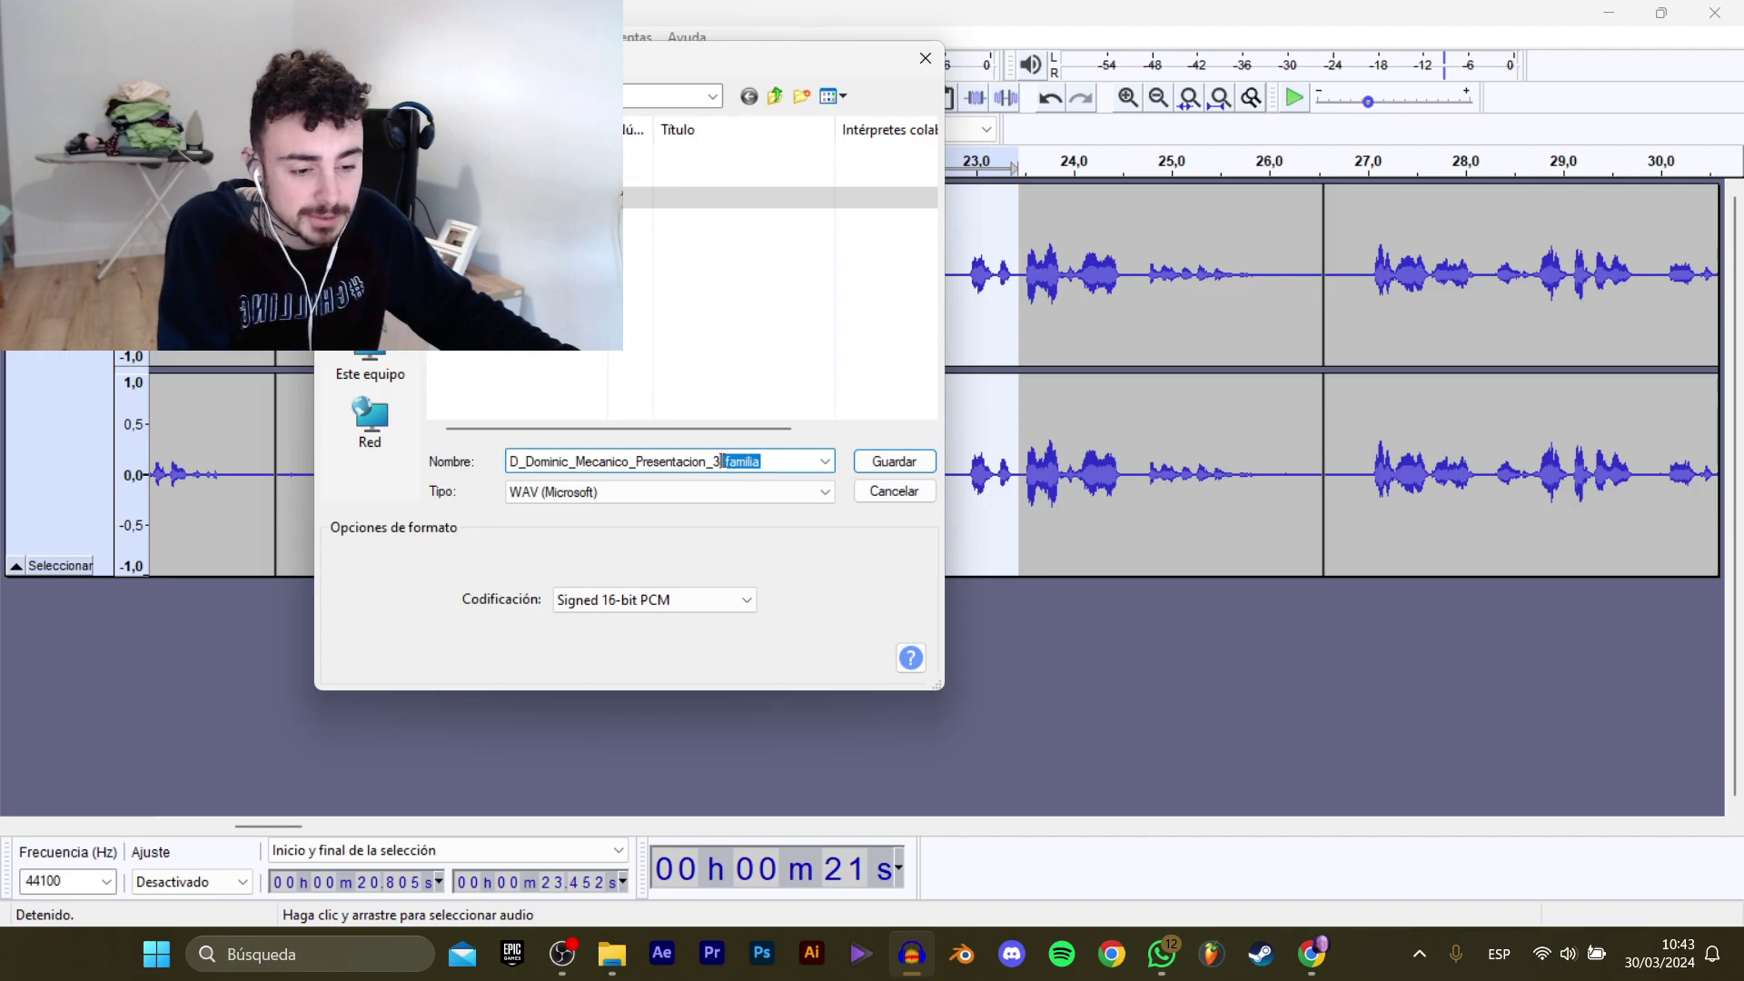
pyautogui.write('4')
pyautogui.press('Return')
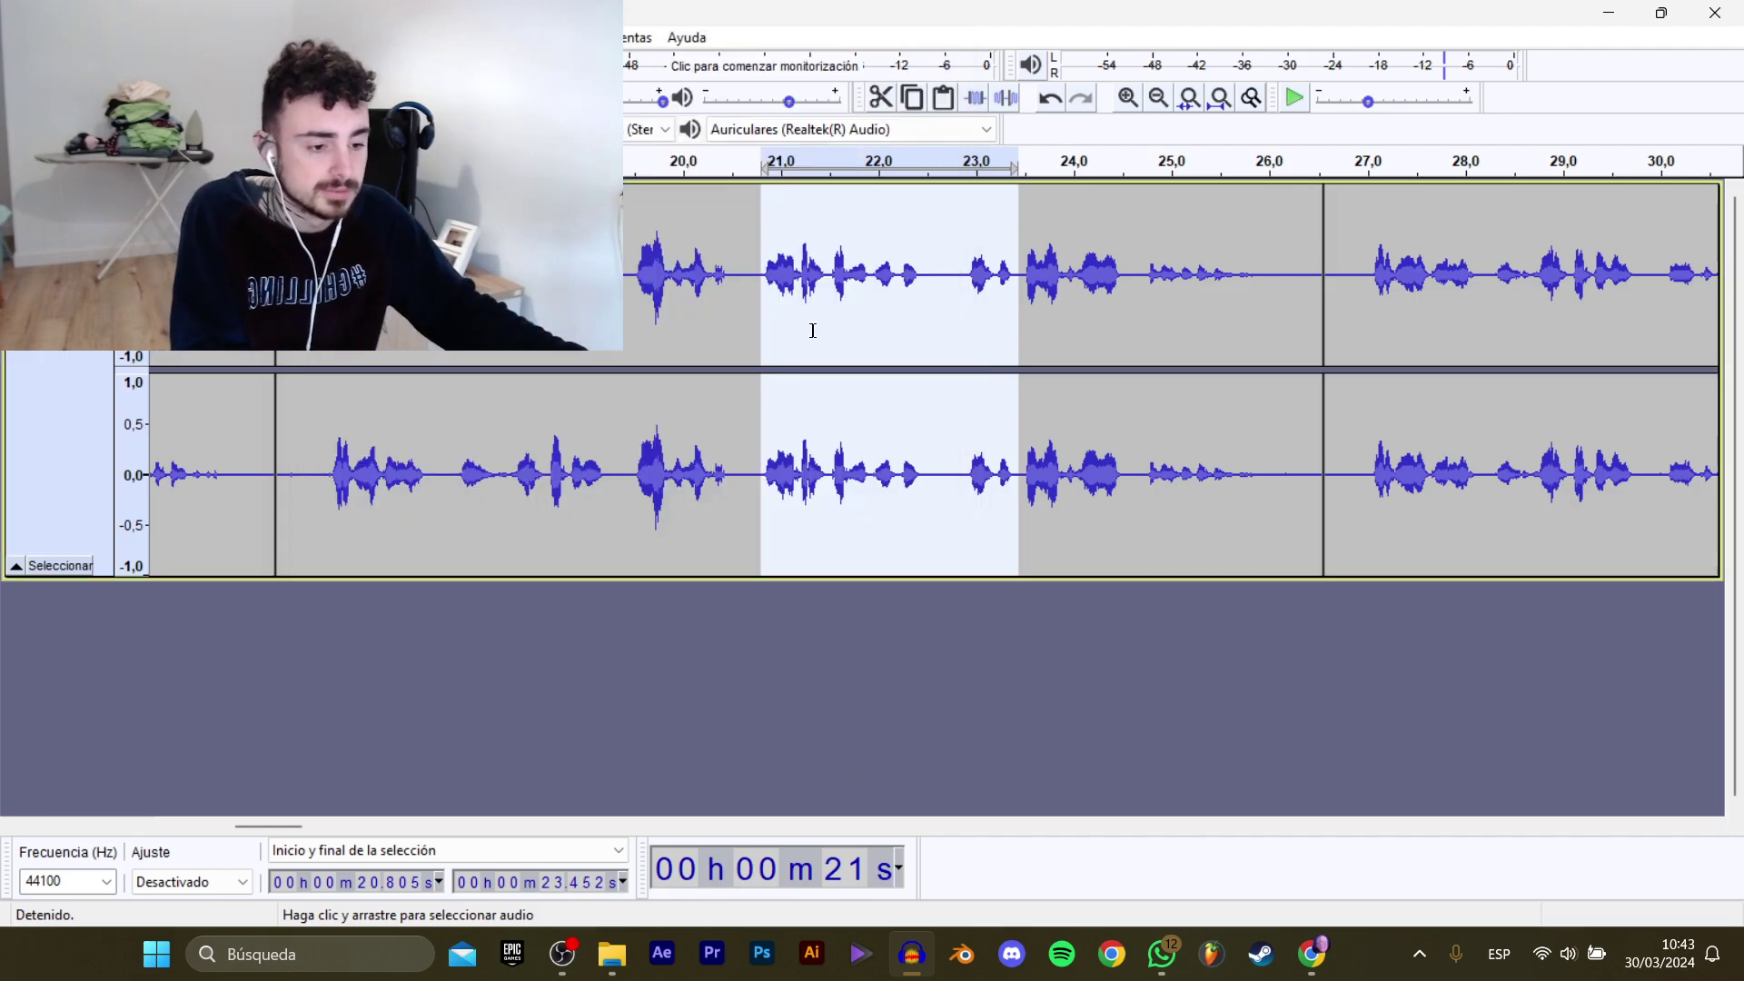
# Listen to the takes starting at about 23.5 s and 29.3 s to find the next usable line.
pyautogui.click(1026, 296)
pyautogui.press('space')
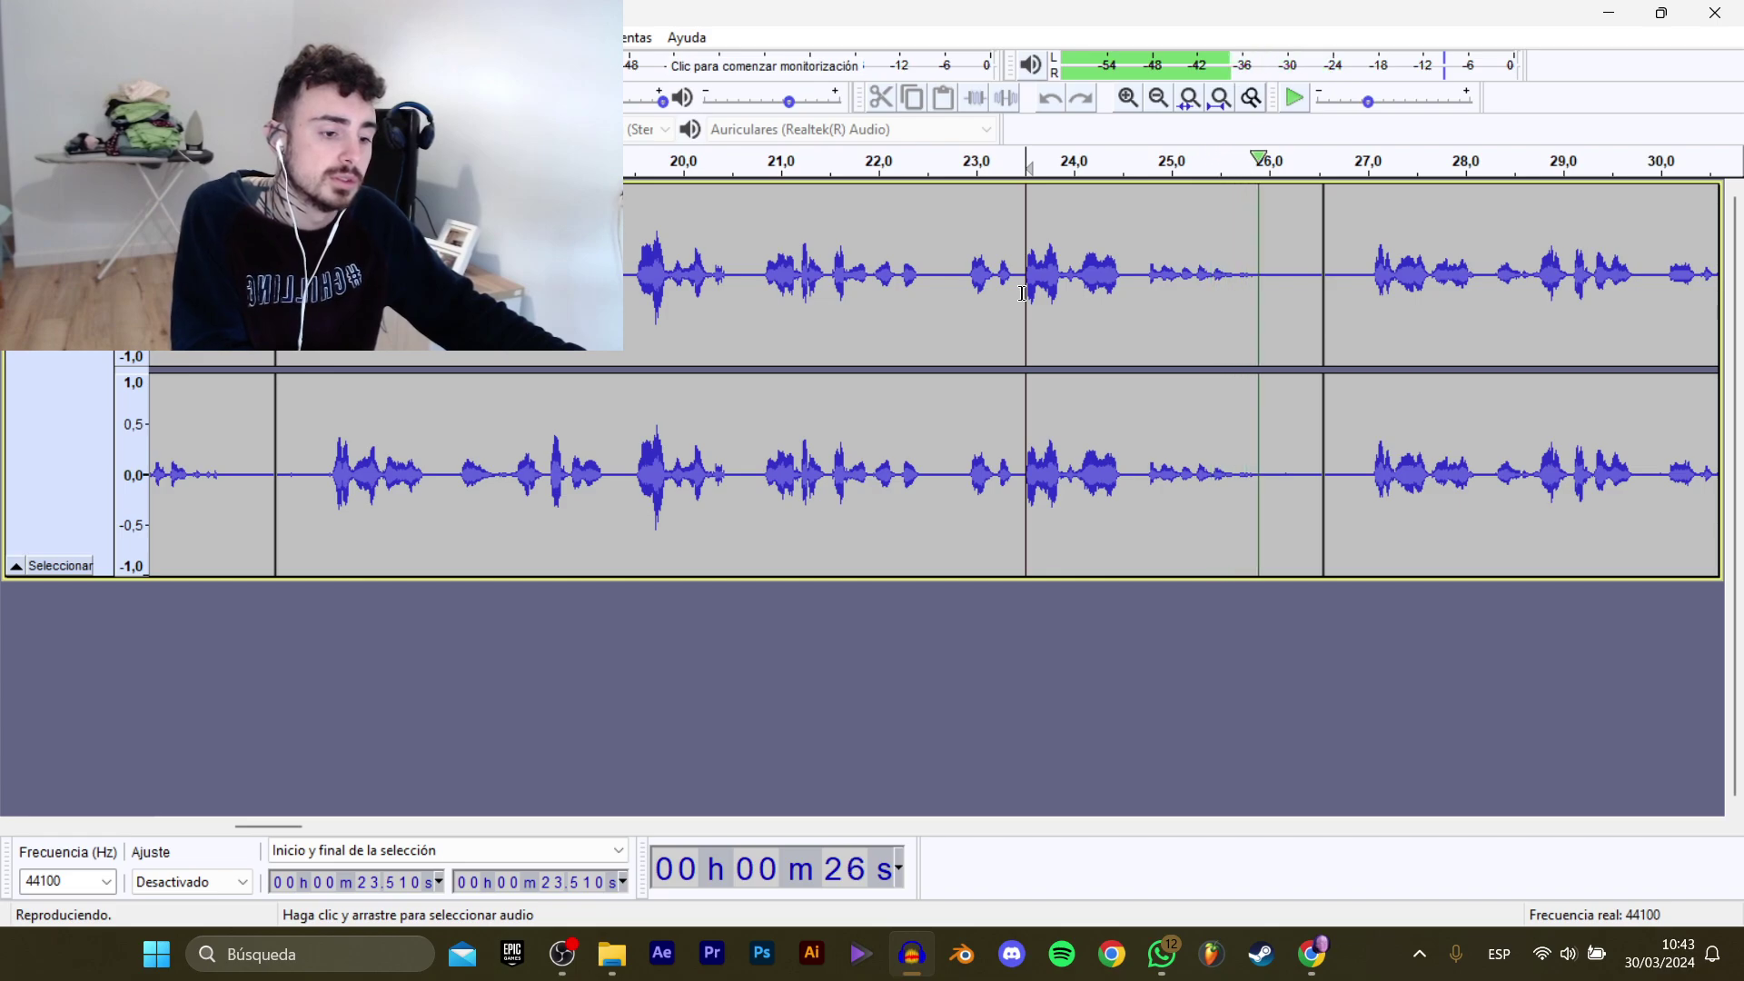
pyautogui.press('space')
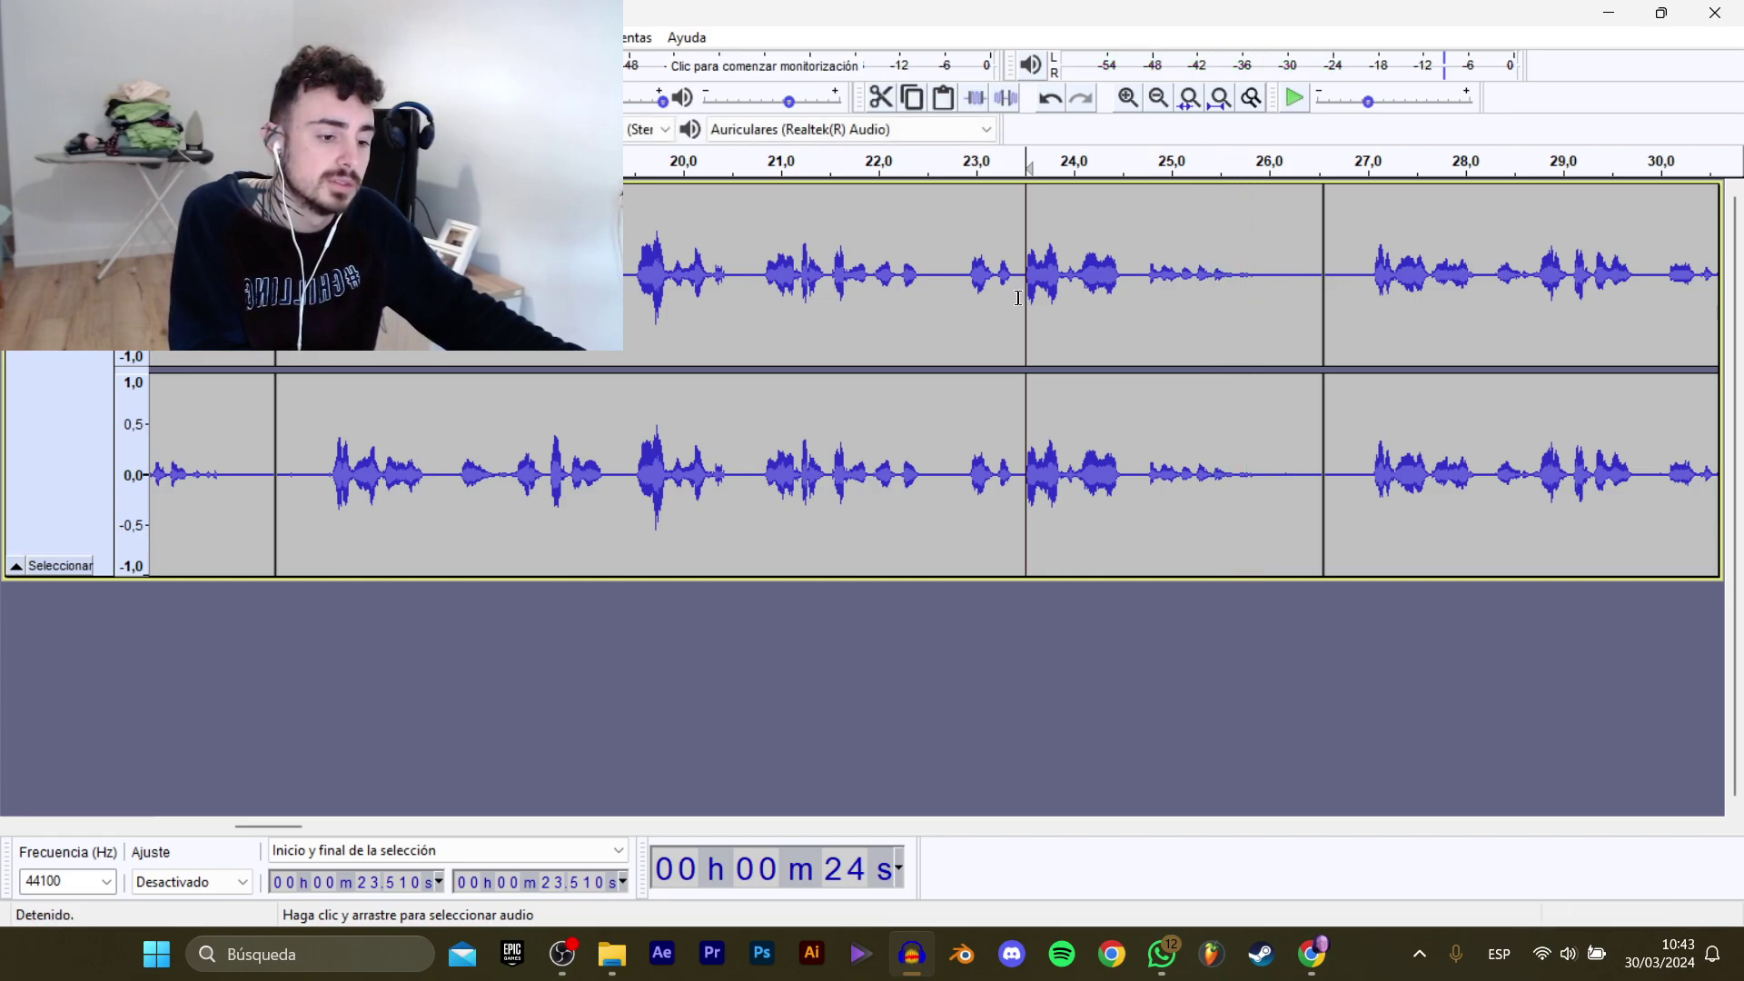
pyautogui.press('space')
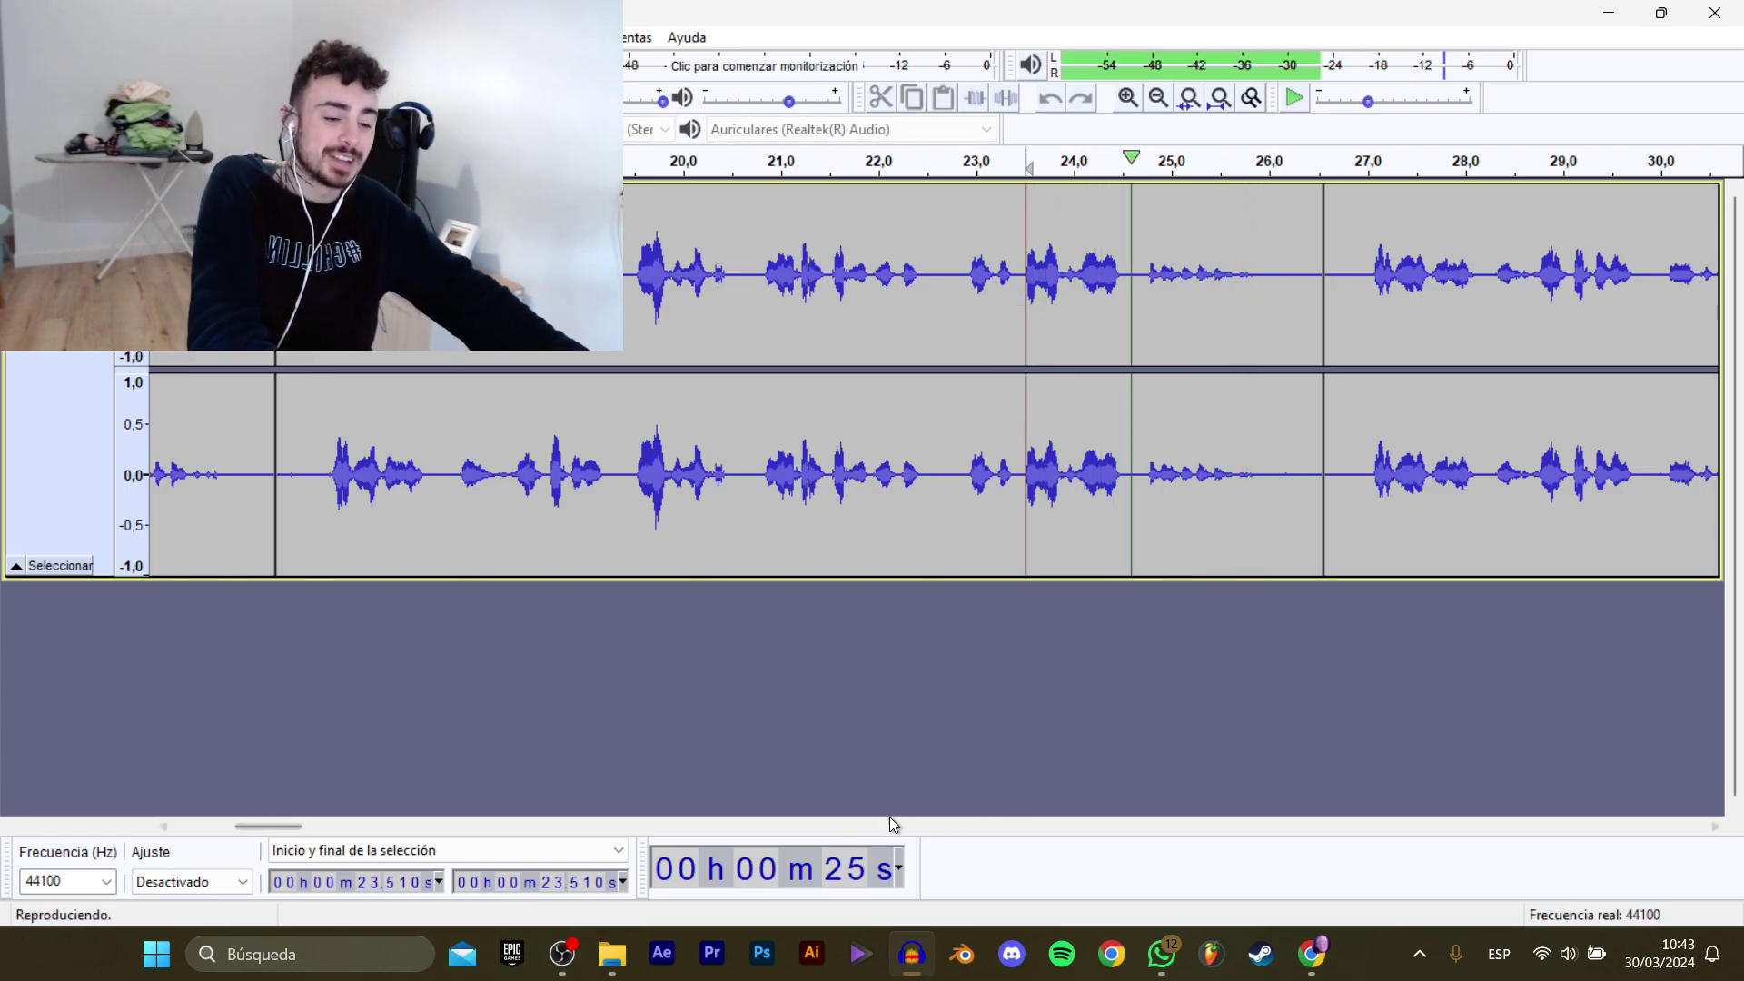
pyautogui.moveTo(273, 825); pyautogui.dragTo(291, 825)
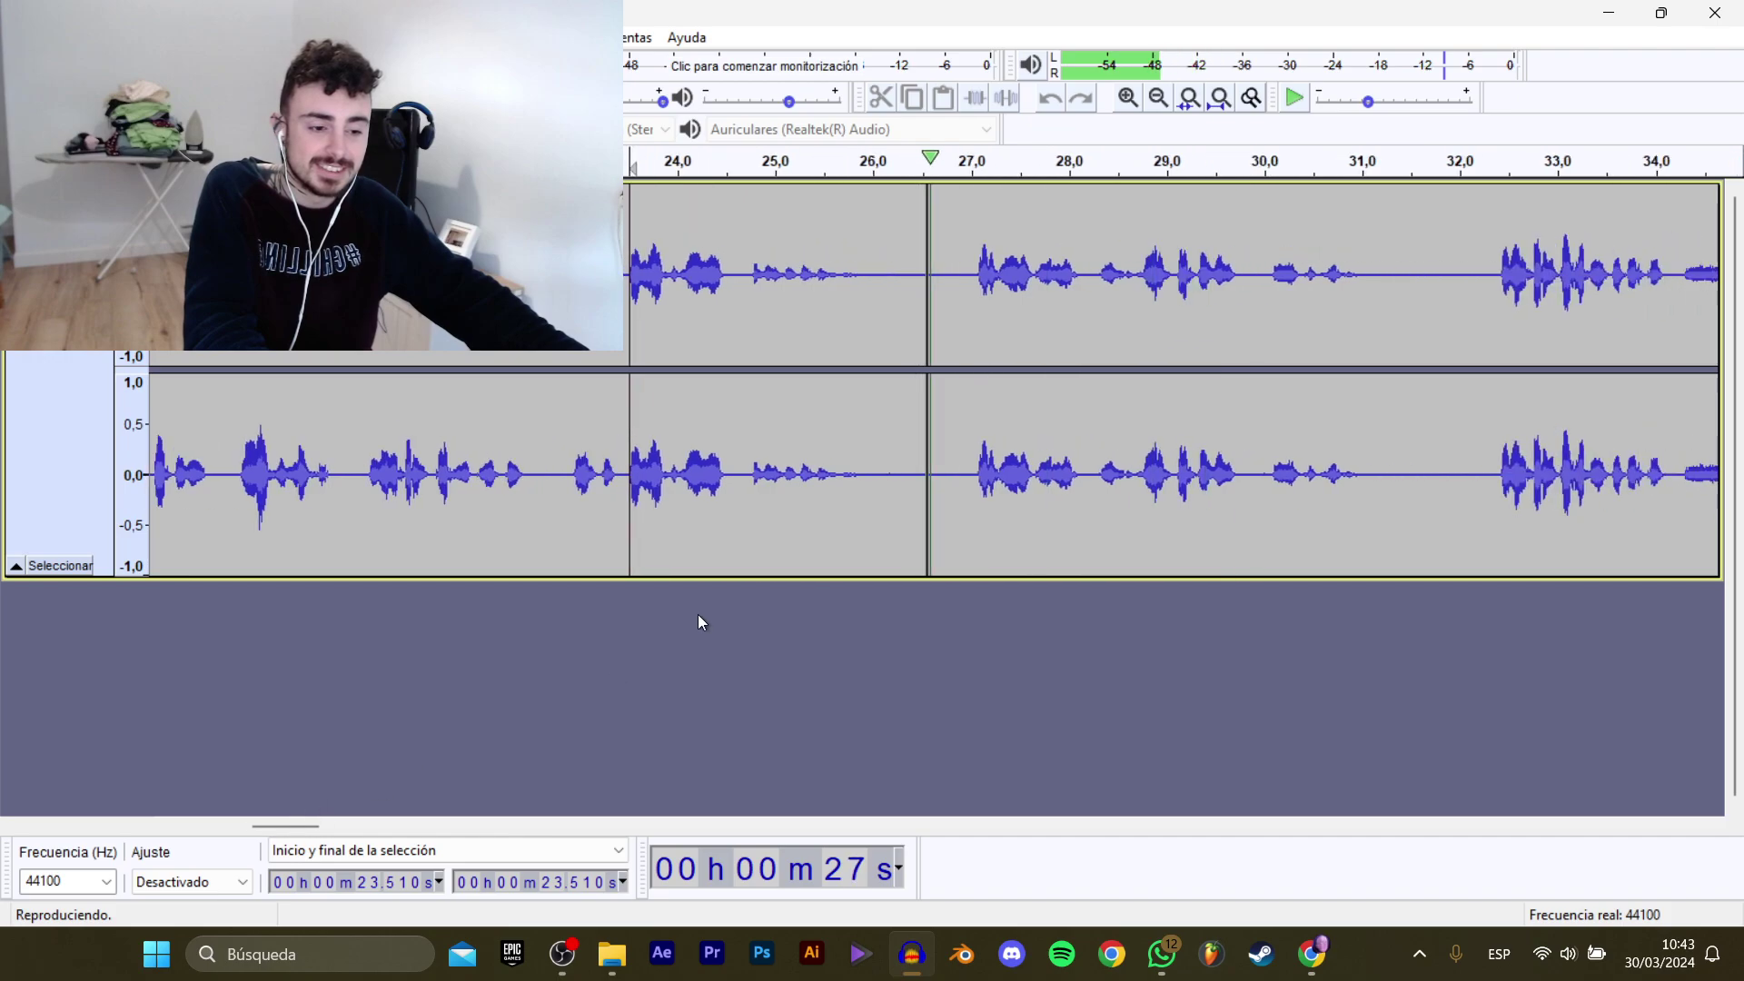
pyautogui.press('space')
pyautogui.click(1199, 297)
pyautogui.press('space')
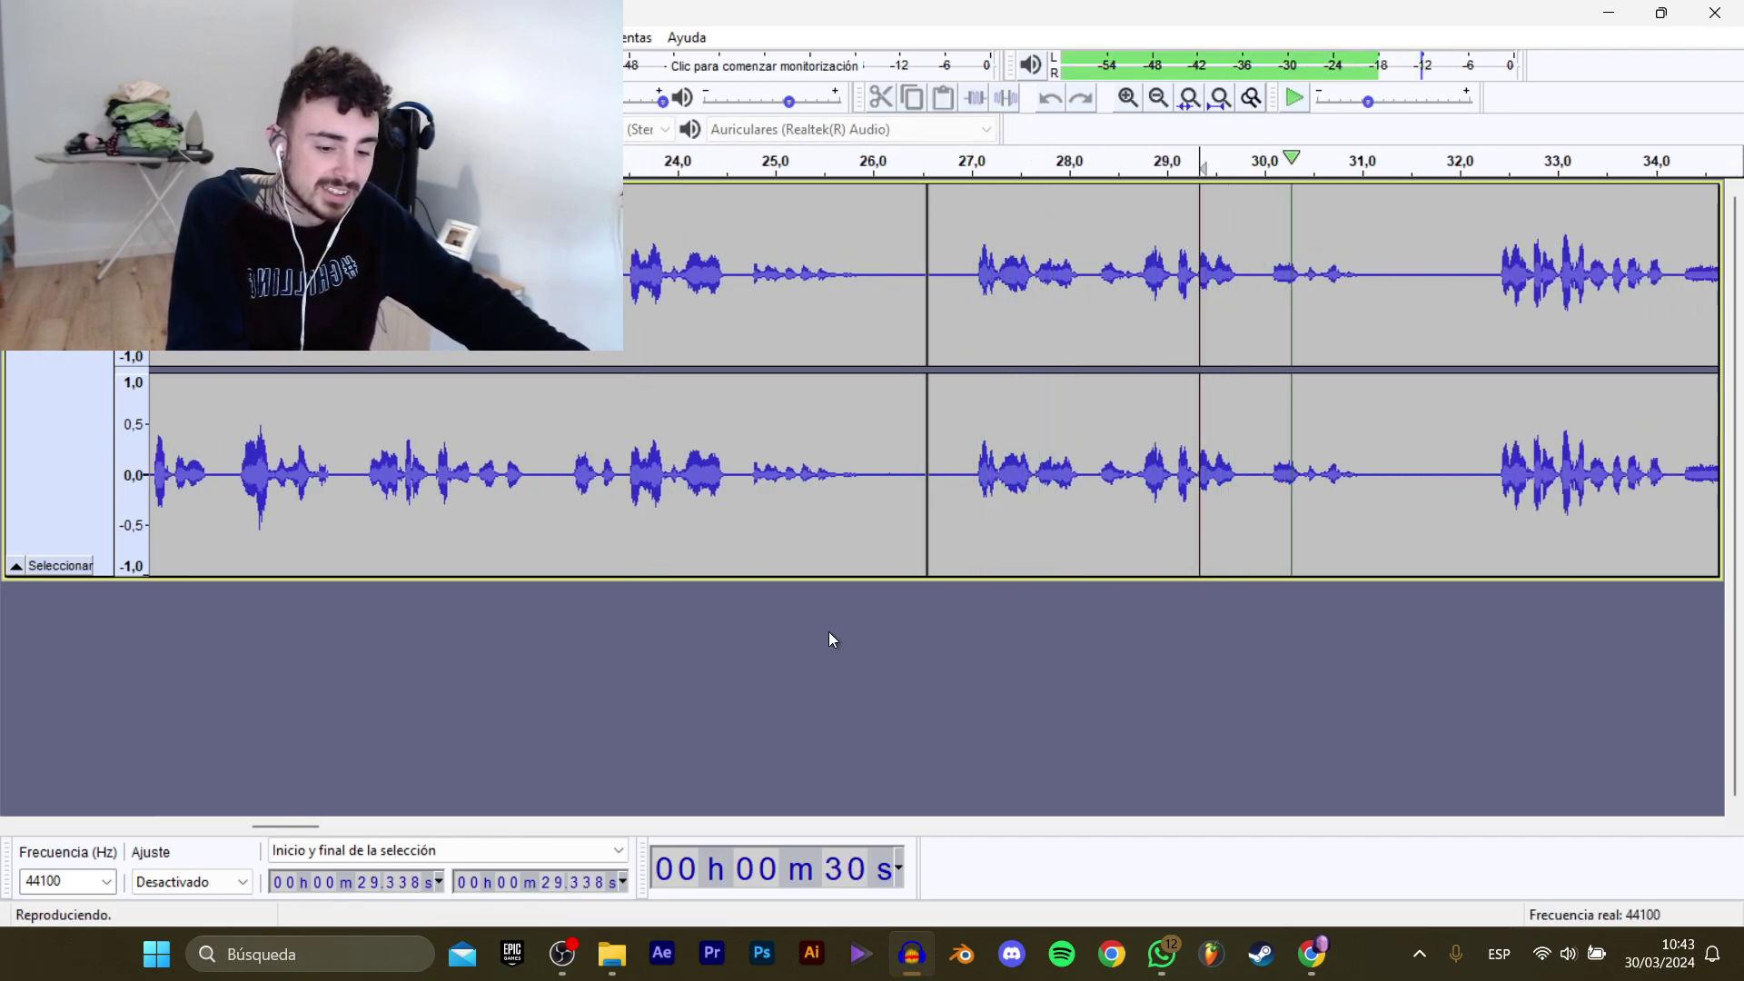
pyautogui.moveTo(265, 825); pyautogui.dragTo(349, 823)
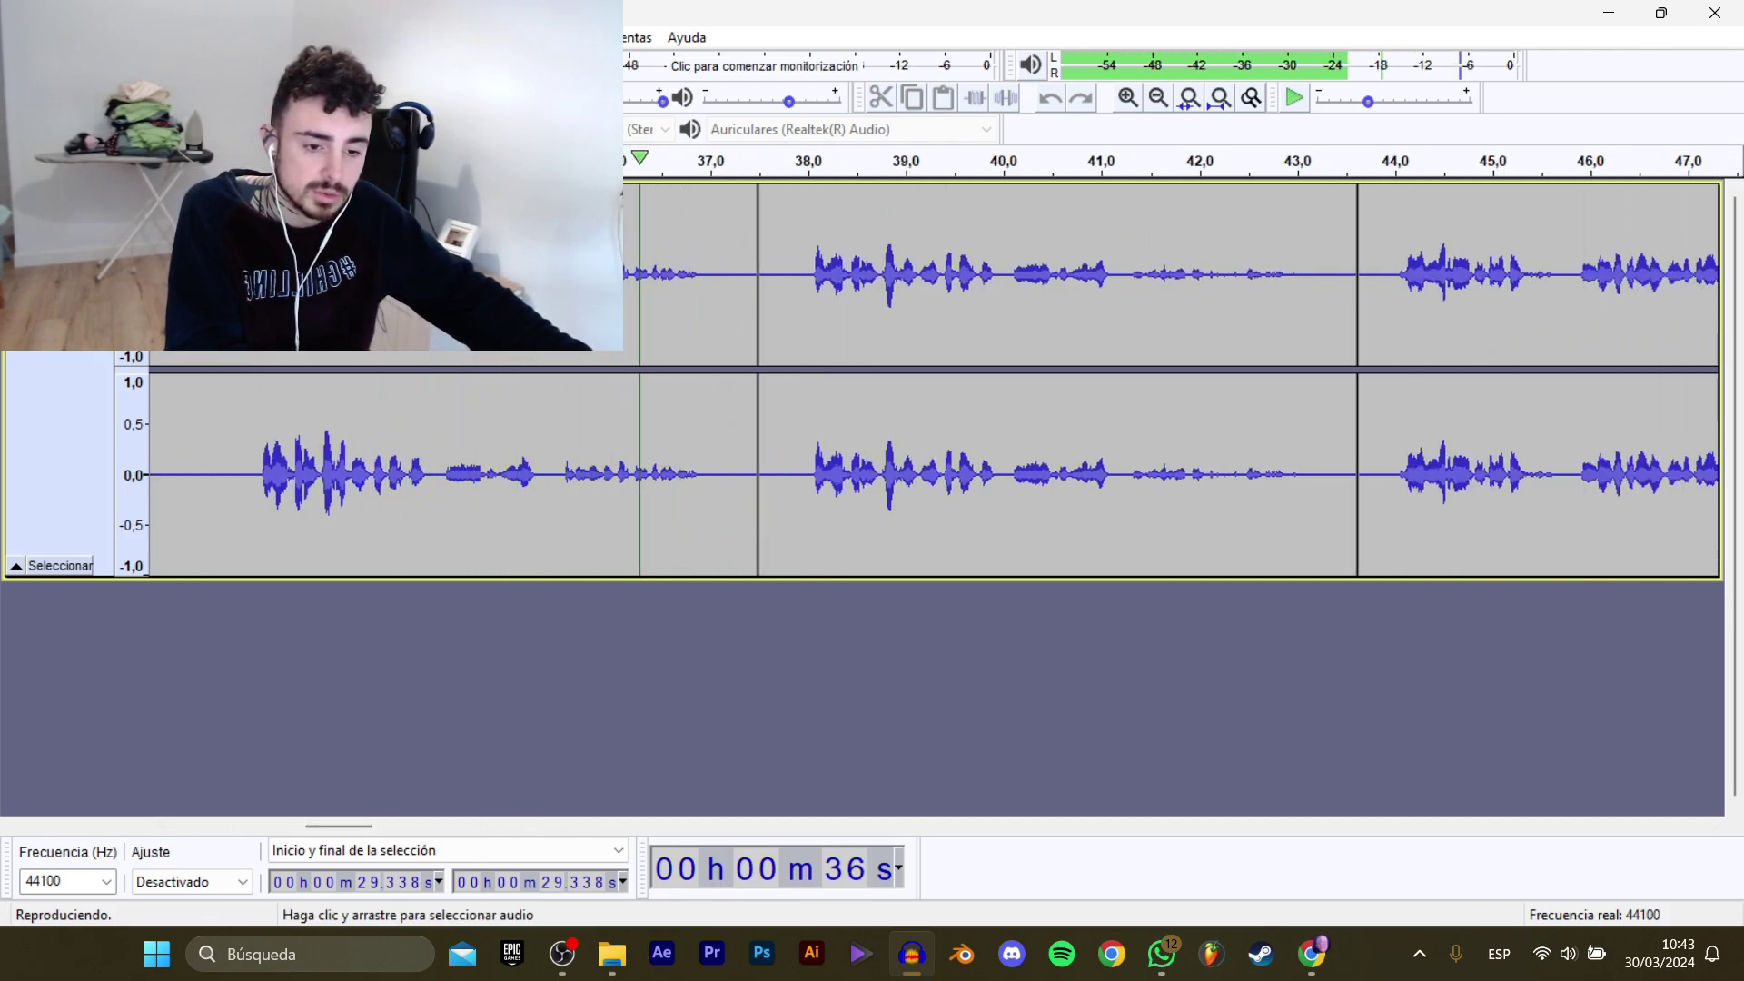
pyautogui.press('space')
# Select the short line from about 23.5 to 24.6 s and export it as the fifth numbered Presentacion WAV file.
pyautogui.moveTo(341, 826); pyautogui.dragTo(289, 826)
pyautogui.moveTo(521, 445); pyautogui.dragTo(627, 445)
pyautogui.press('space')
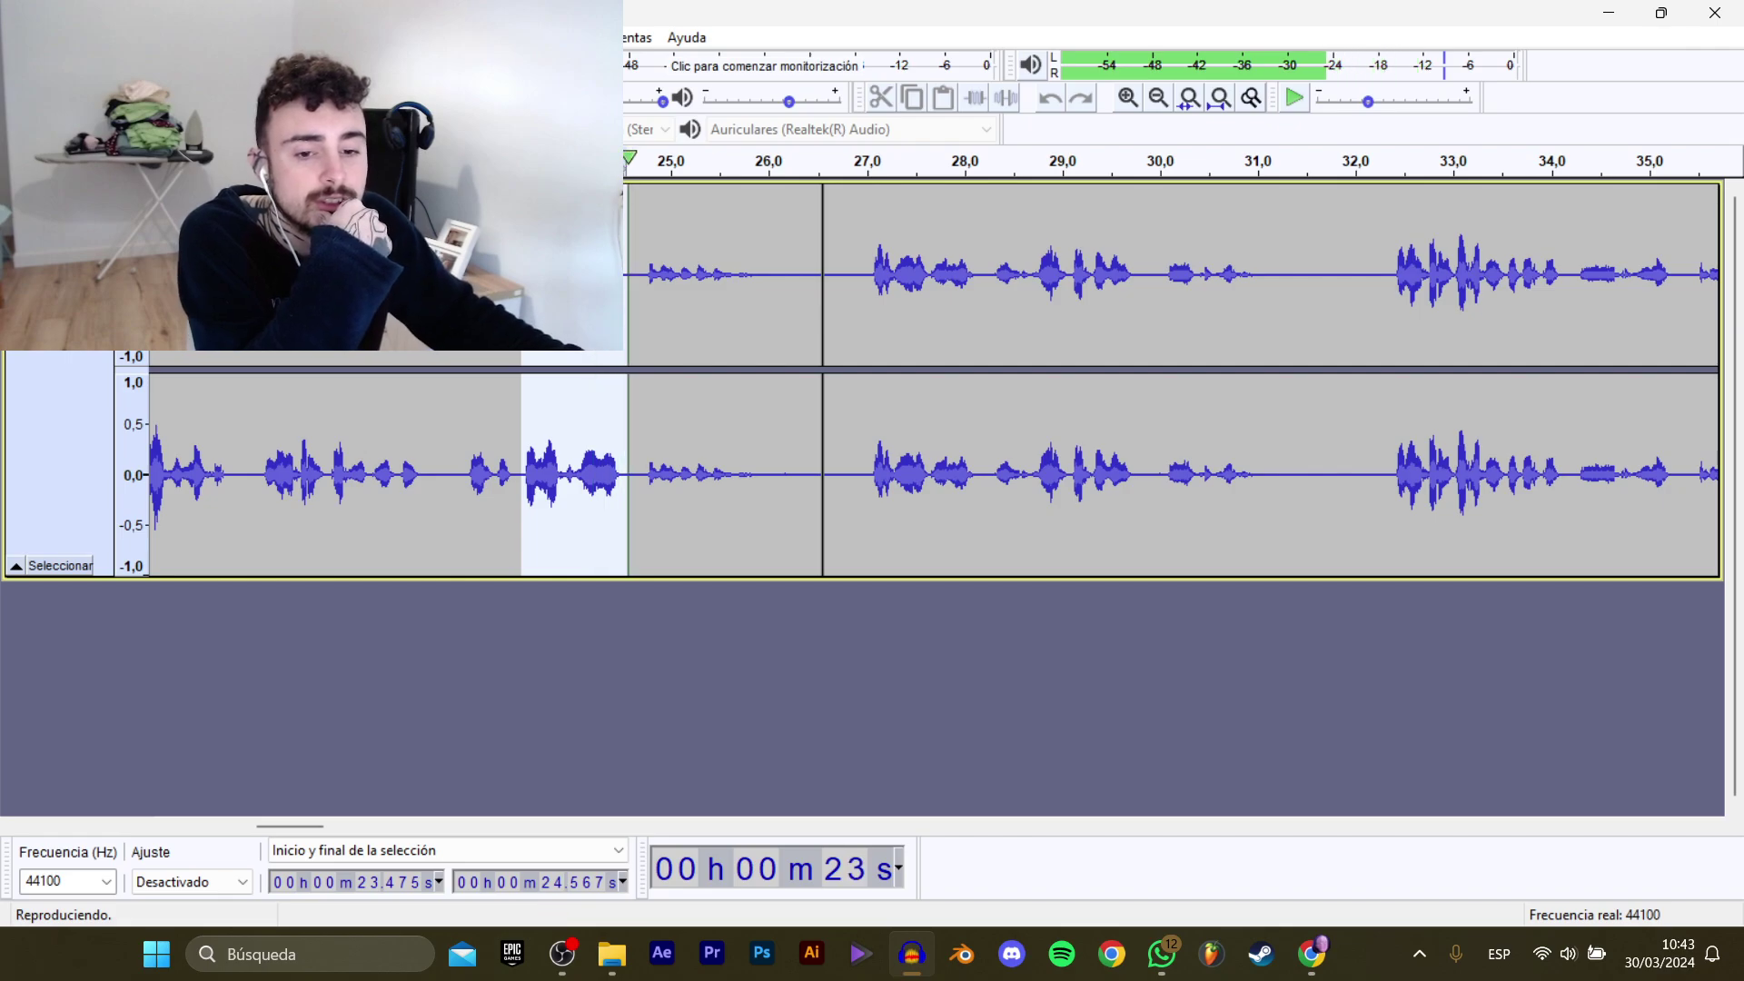
pyautogui.click(27, 37)
pyautogui.moveTo(100, 207)
pyautogui.click(387, 309)
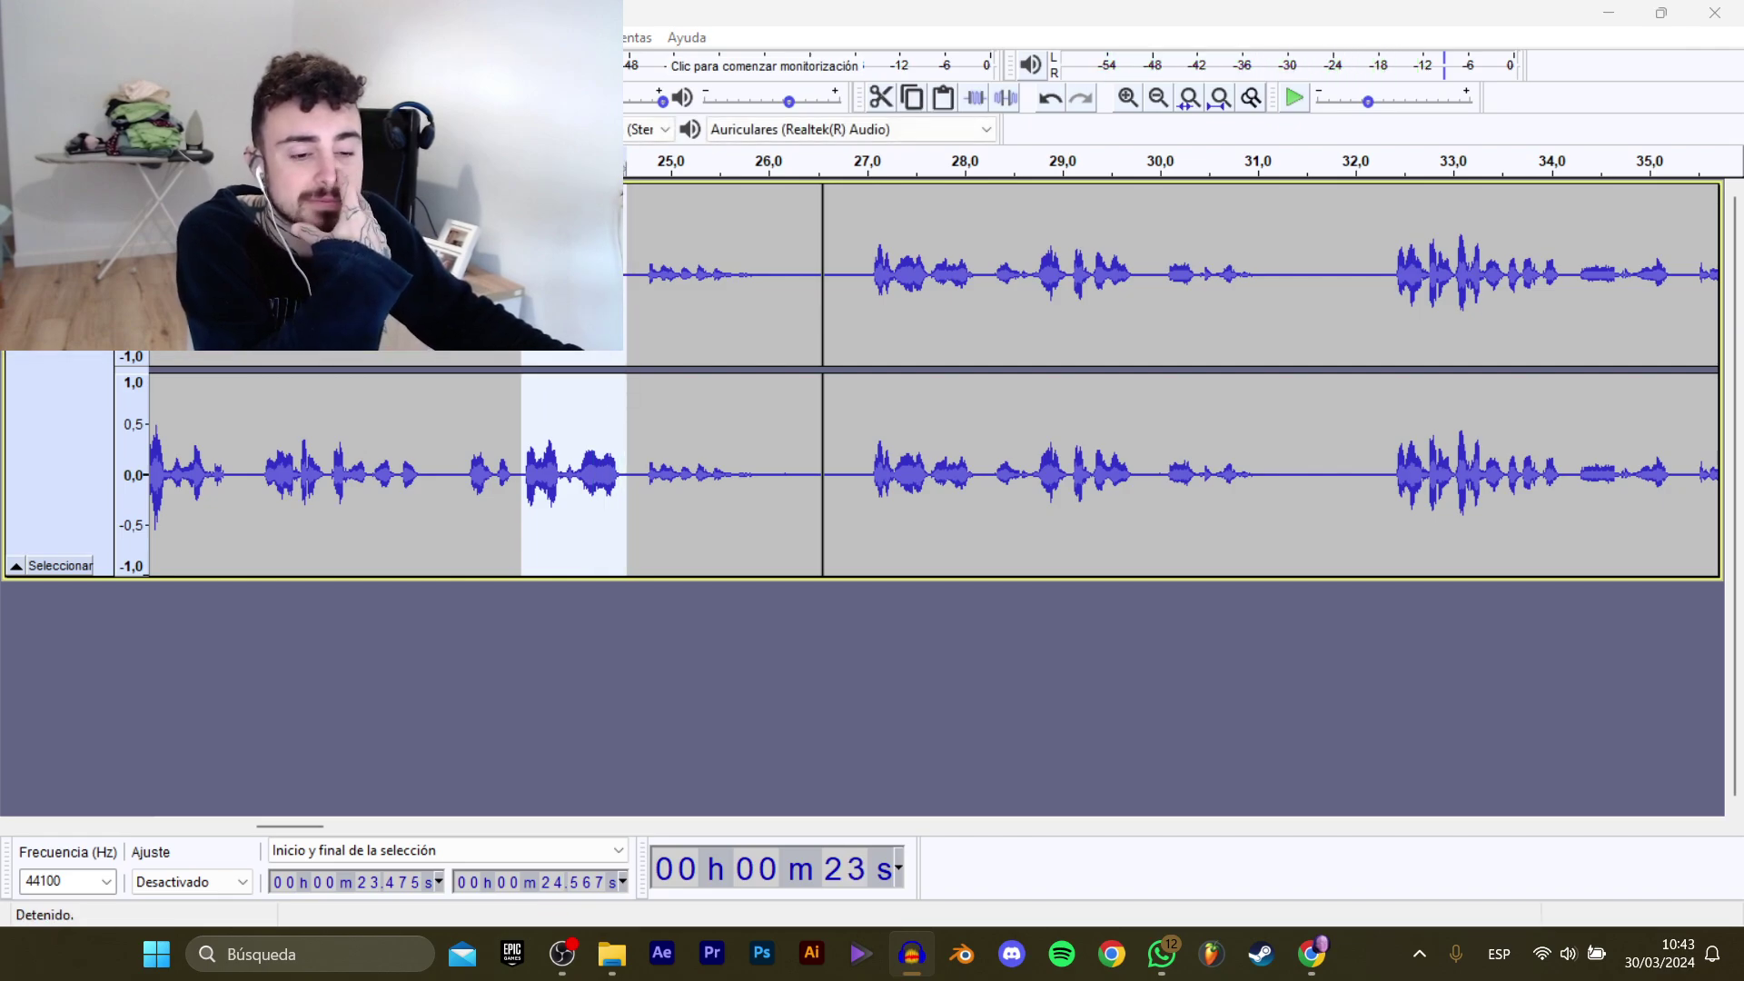
pyautogui.click(527, 219)
pyautogui.doubleClick(722, 460)
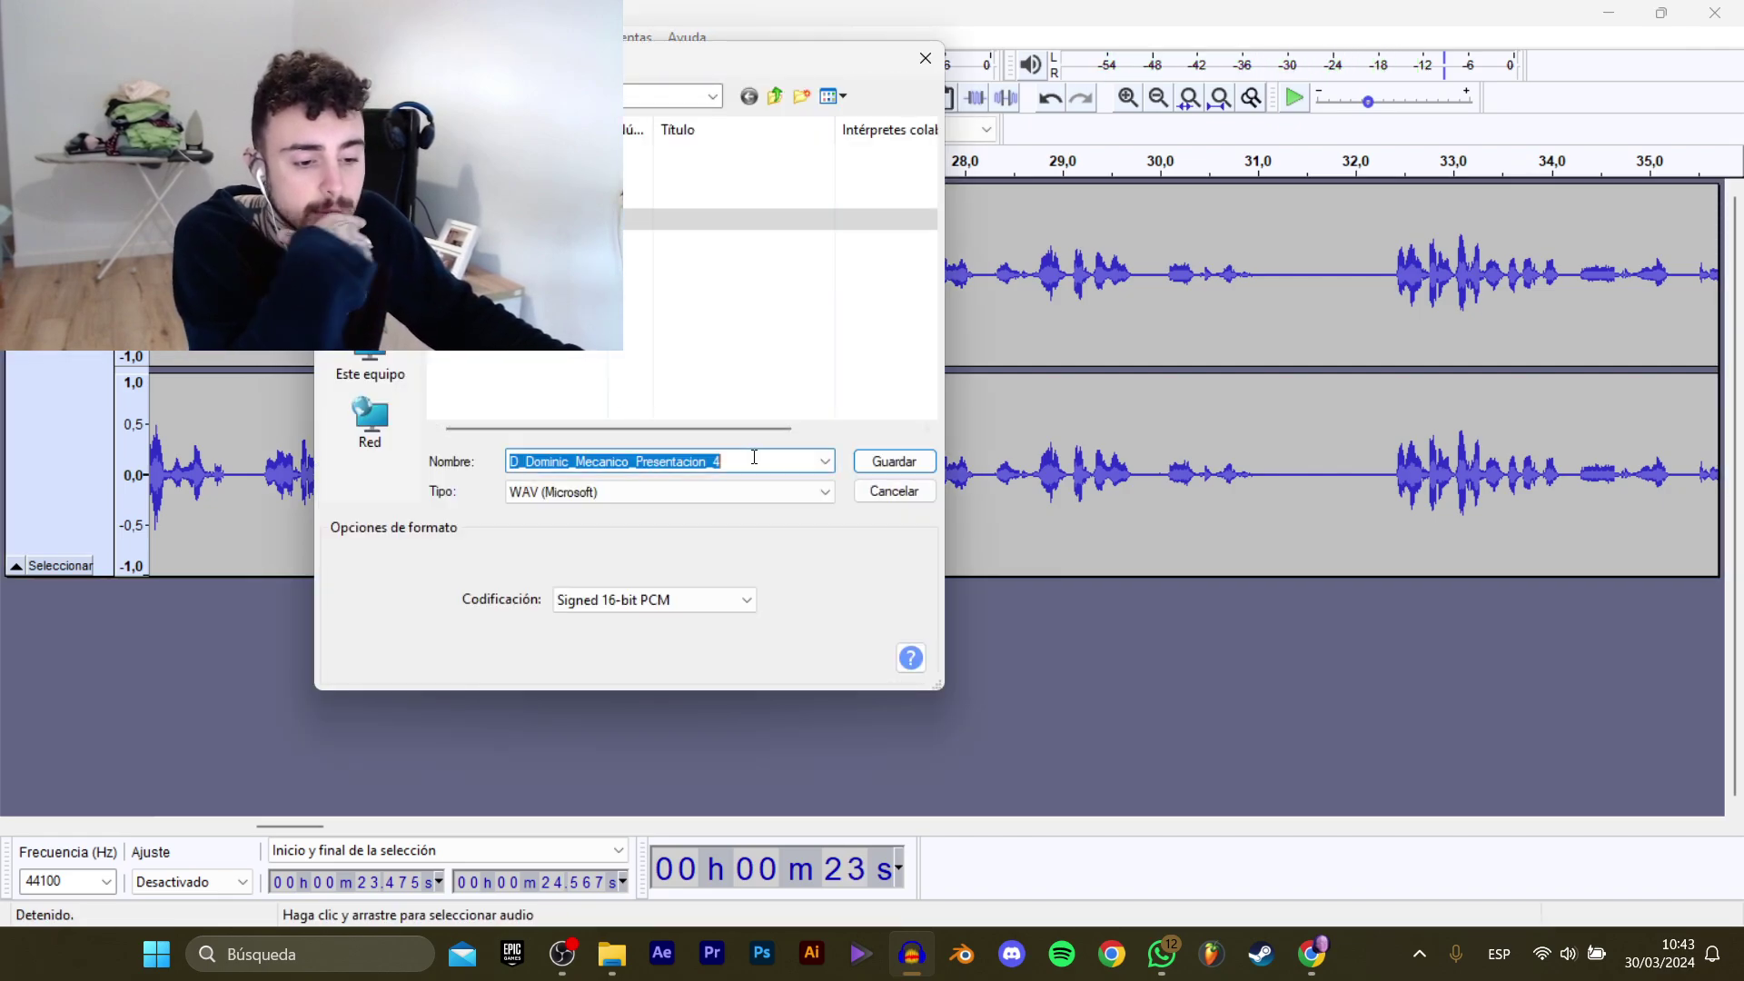
pyautogui.click(758, 457)
pyautogui.press('BackSpace')
pyautogui.press('BackSpace')
pyautogui.write('5')
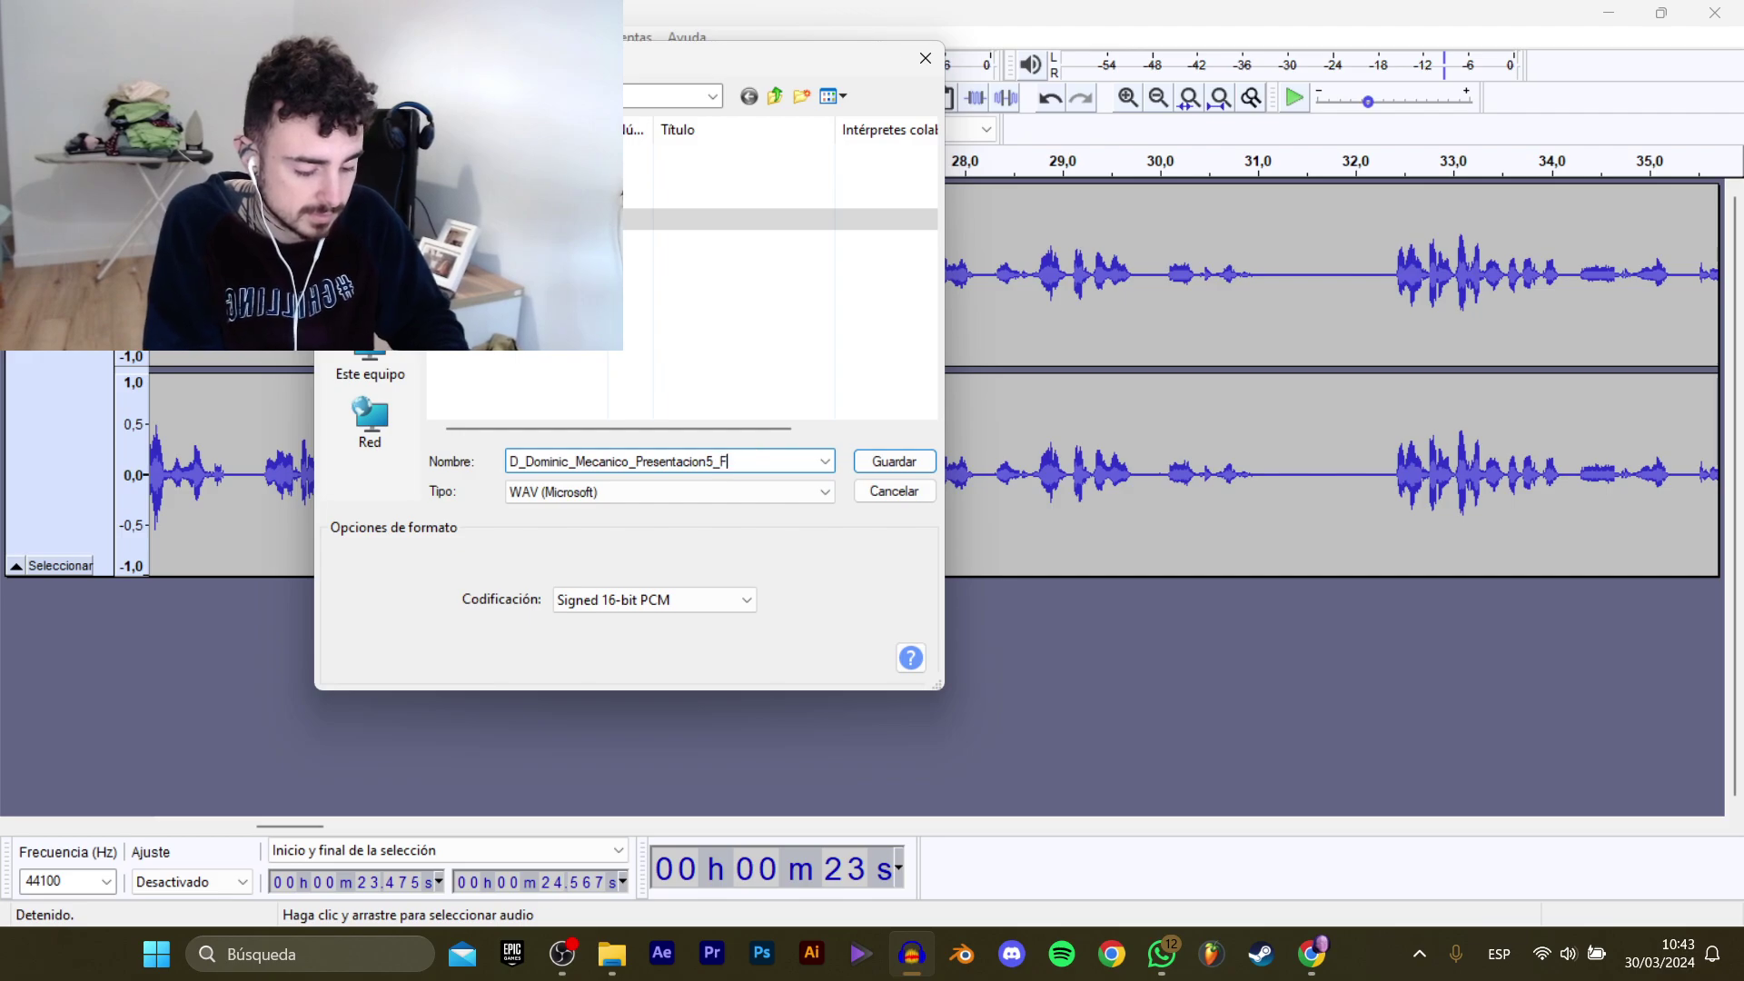
# Save the selected audio from 23.475 to 24.567 s as the WAV file D_Dominic_Mecanico_Presentacion5_F.
pyautogui.press('Return')
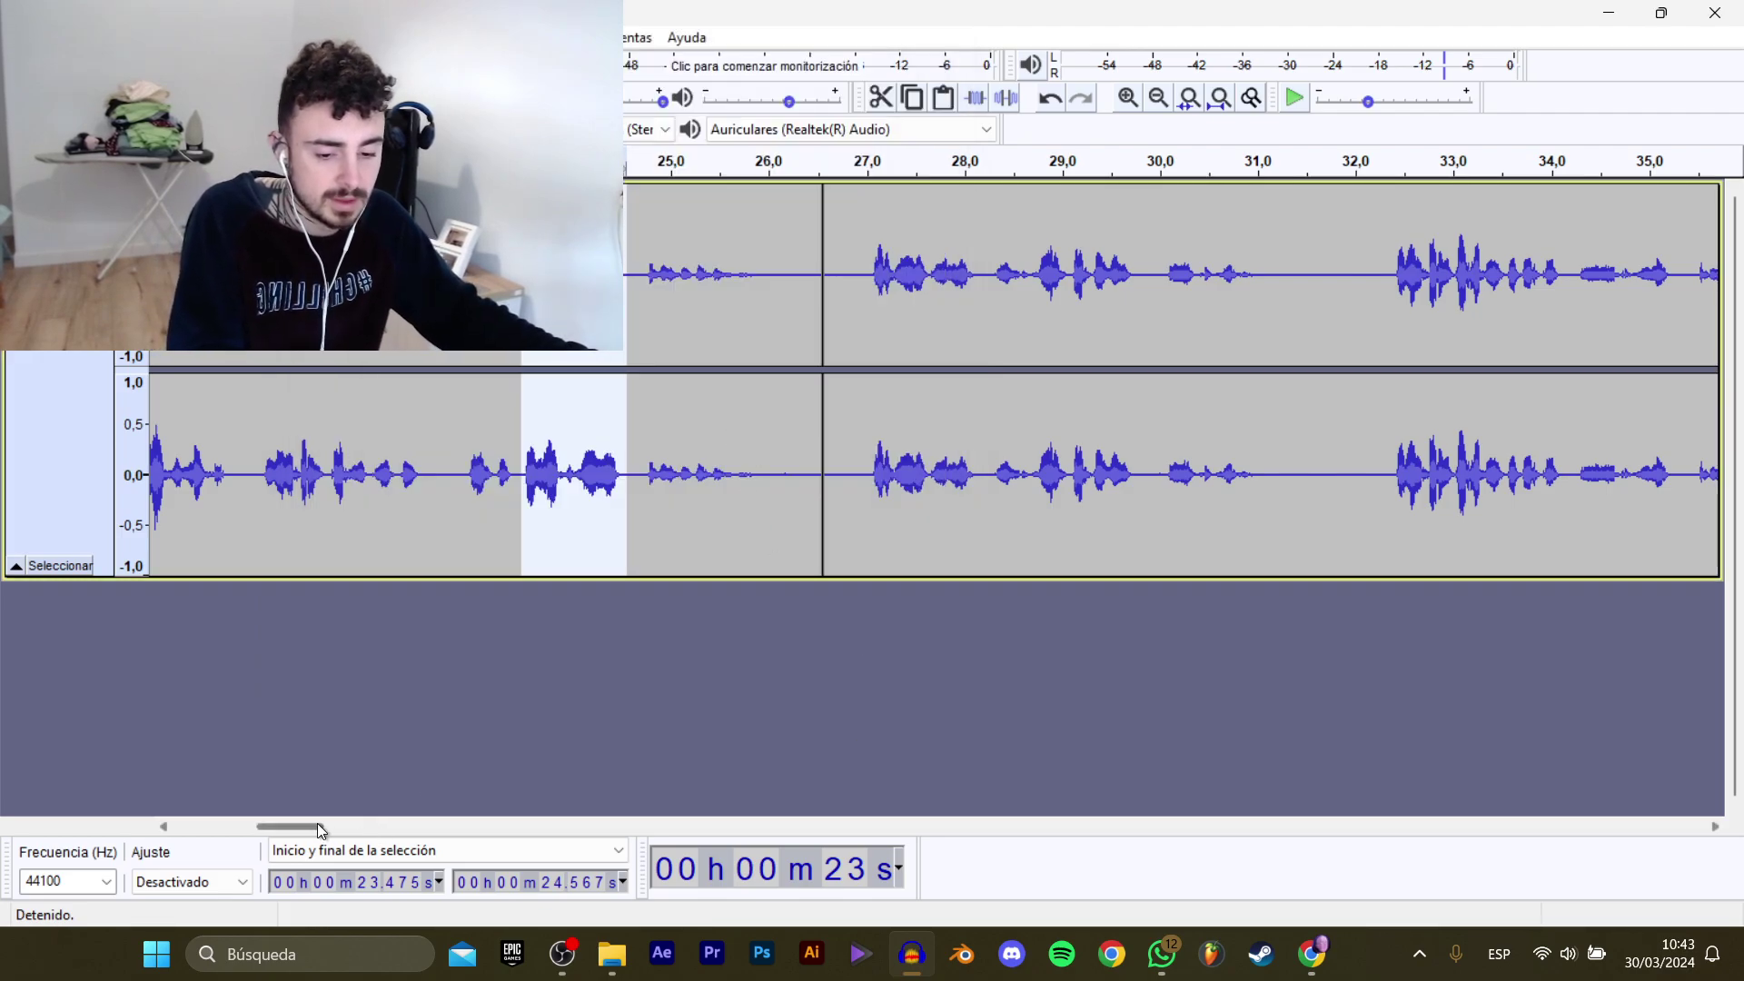
# Select the quiet phrase from about 35.492 to 37.024 s and play it back.
pyautogui.hscroll(5, 327, 829)
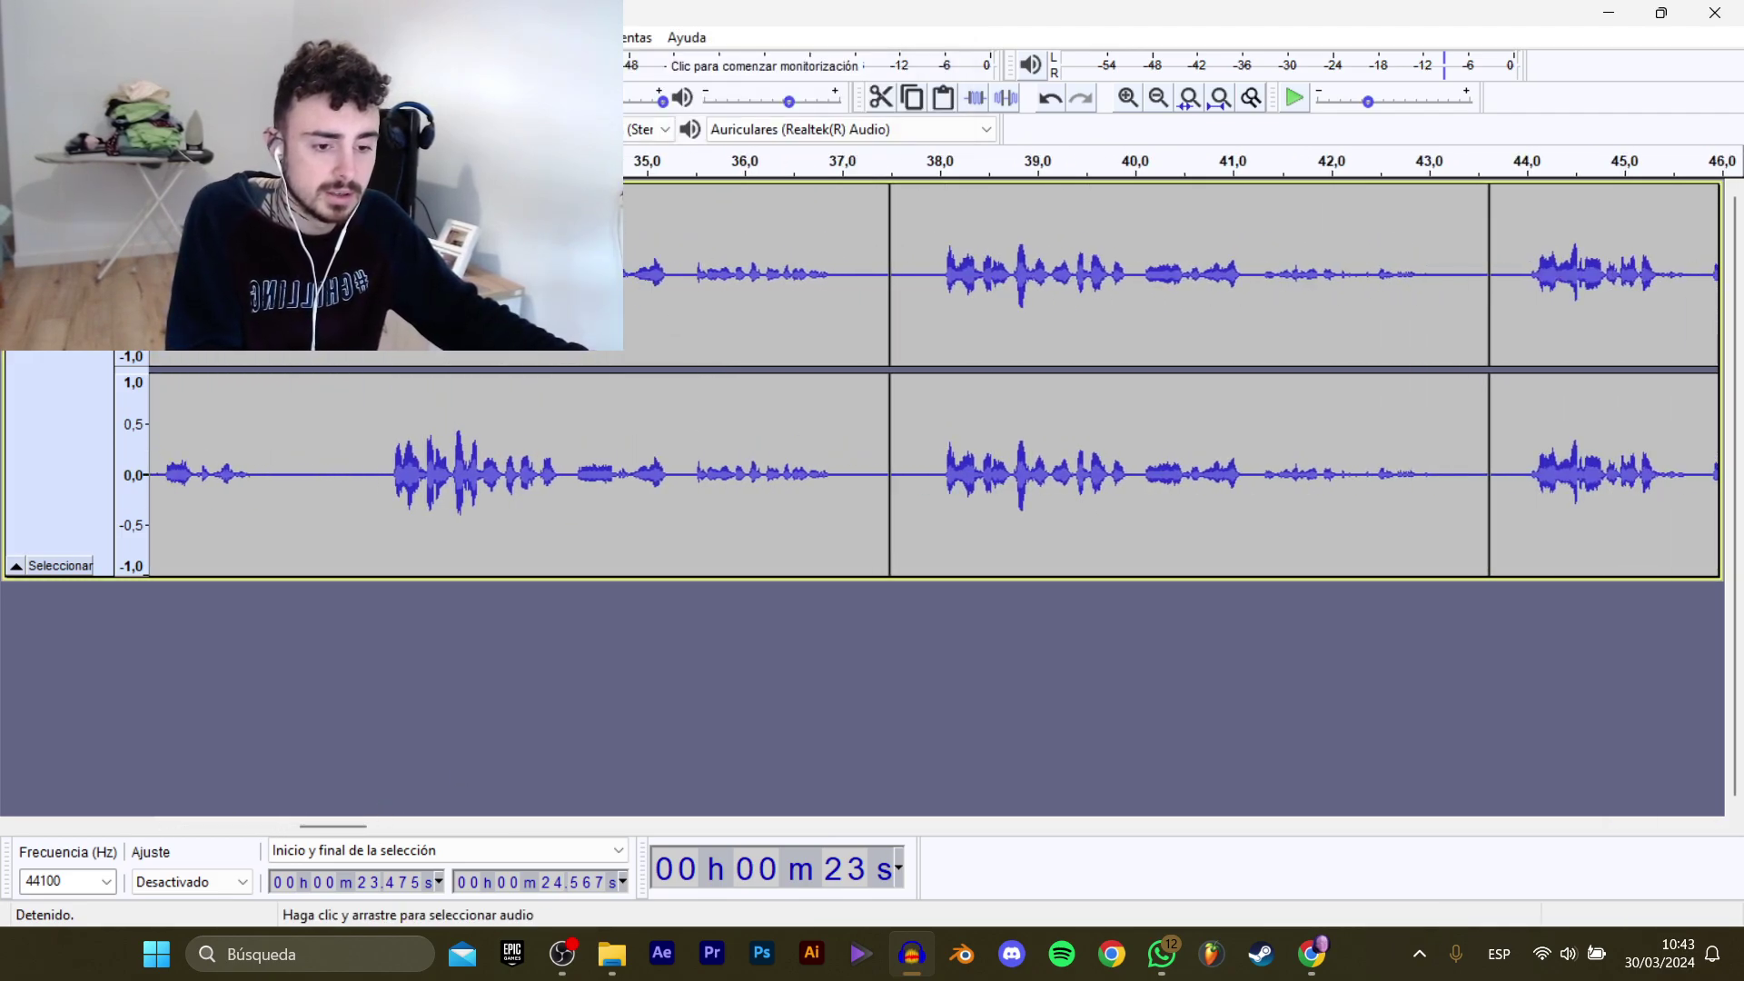
pyautogui.moveTo(691, 269); pyautogui.dragTo(842, 282)
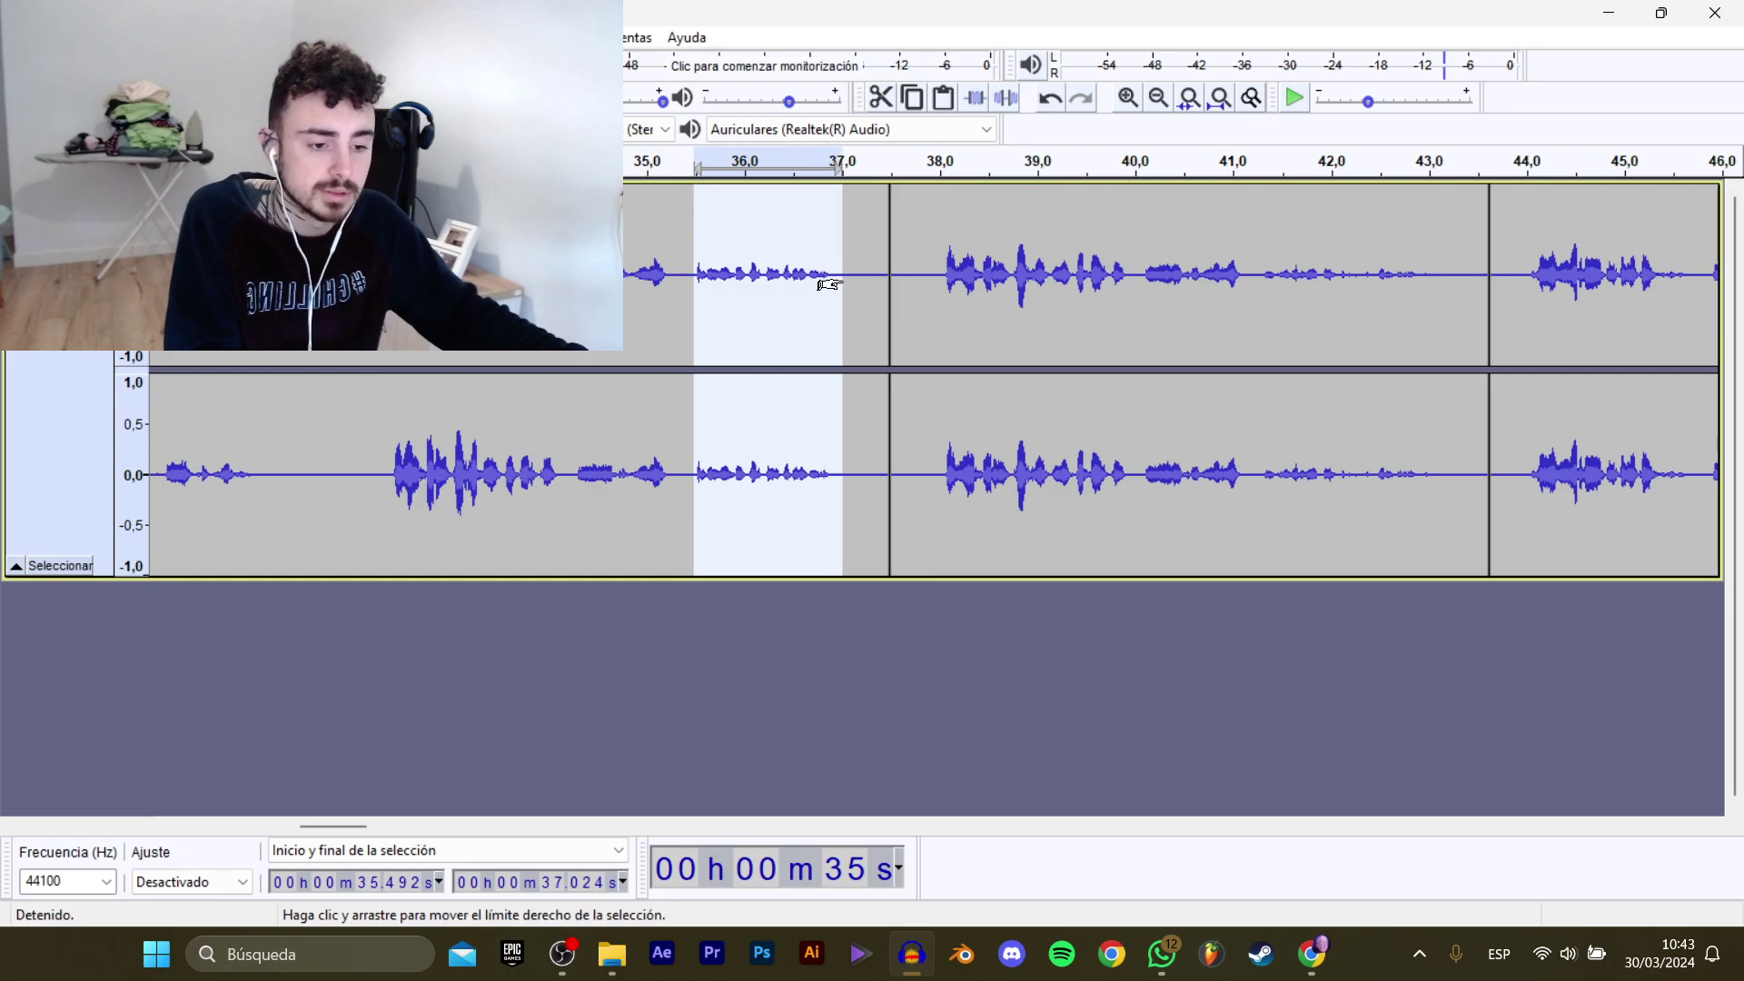
pyautogui.press('space')
# Export the selected phrase as WAV, reusing an existing file's name with its last character replaced by 5.
pyautogui.click(25, 37)
pyautogui.moveTo(73, 207)
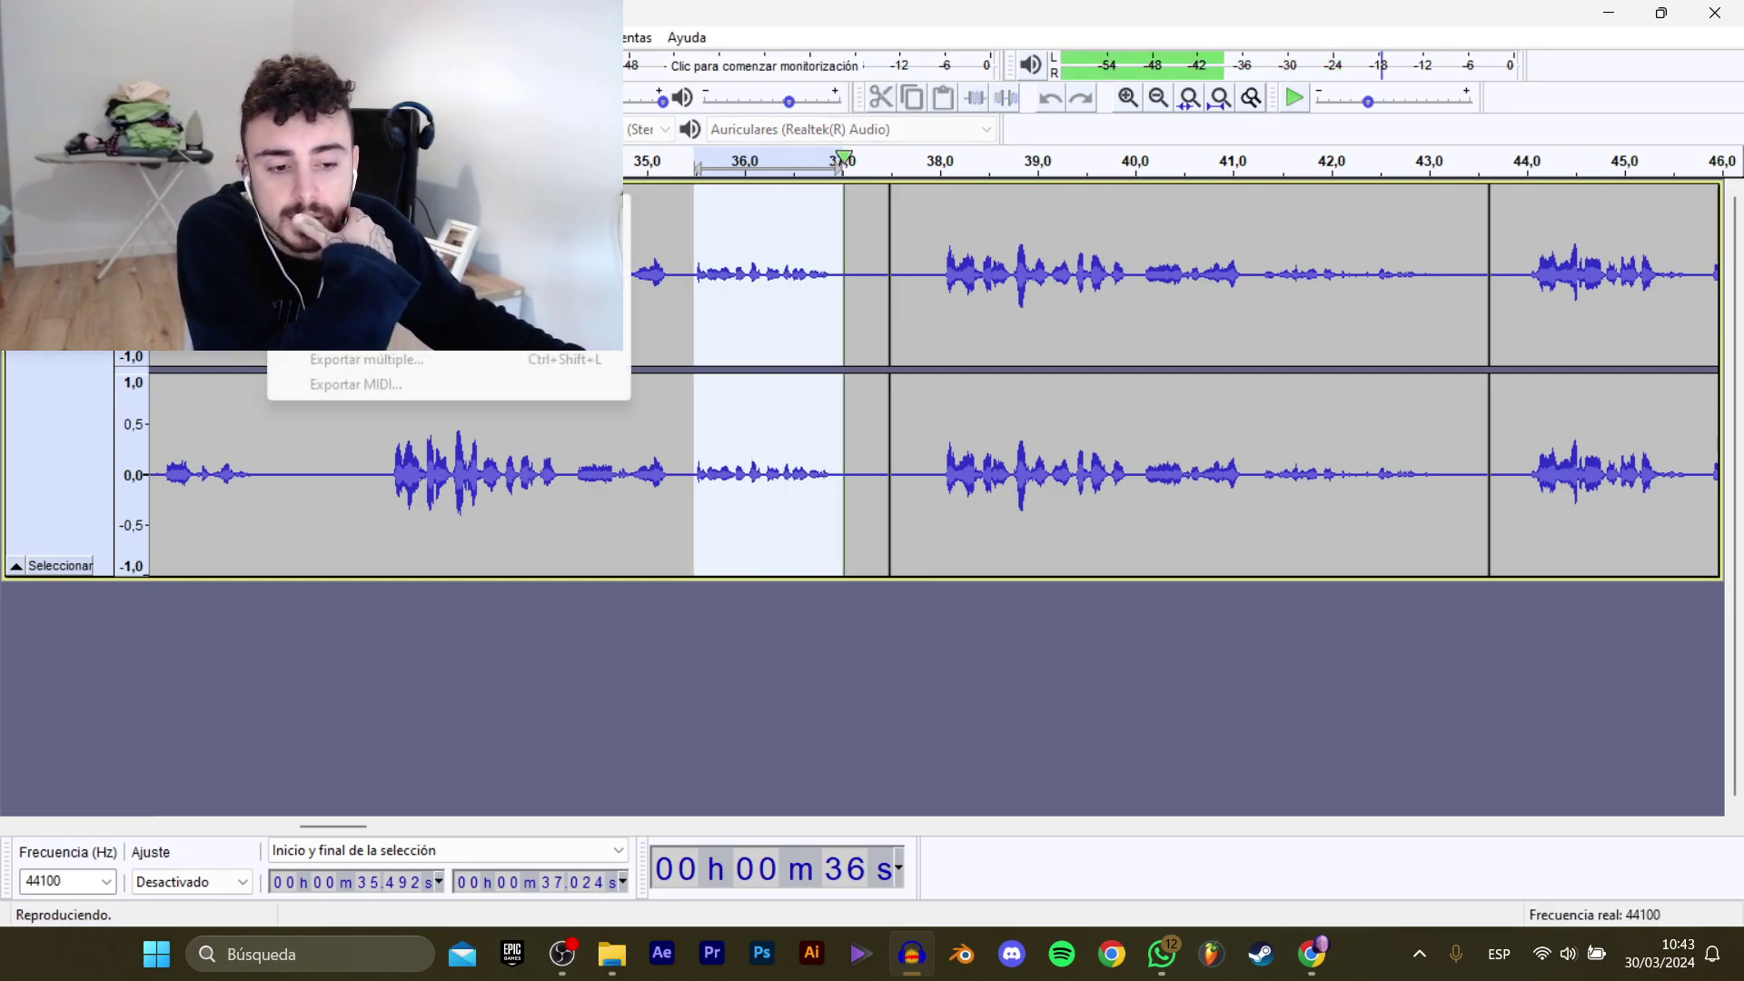
pyautogui.click(364, 309)
pyautogui.click(509, 219)
pyautogui.click(745, 462)
pyautogui.click(766, 460)
pyautogui.press('BackSpace')
pyautogui.write('5')
pyautogui.press('Return')
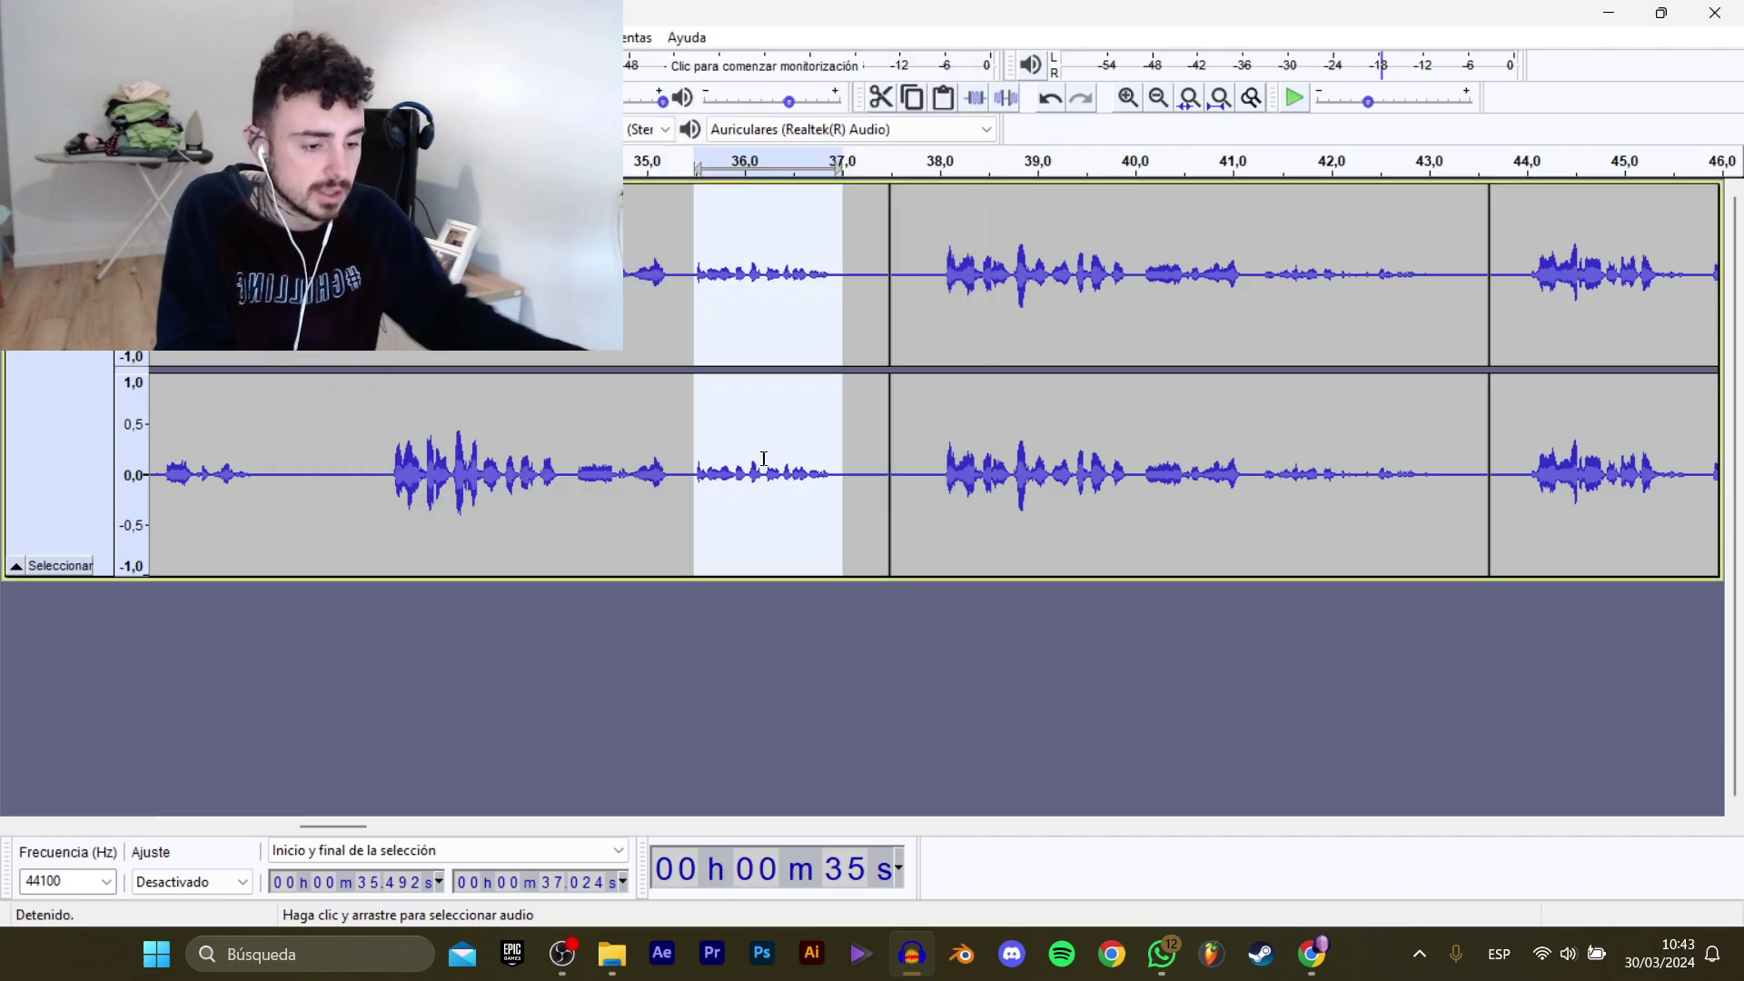
# Listen to the recording from about 38 s to 59 s to find the next usable take.
pyautogui.click(941, 267)
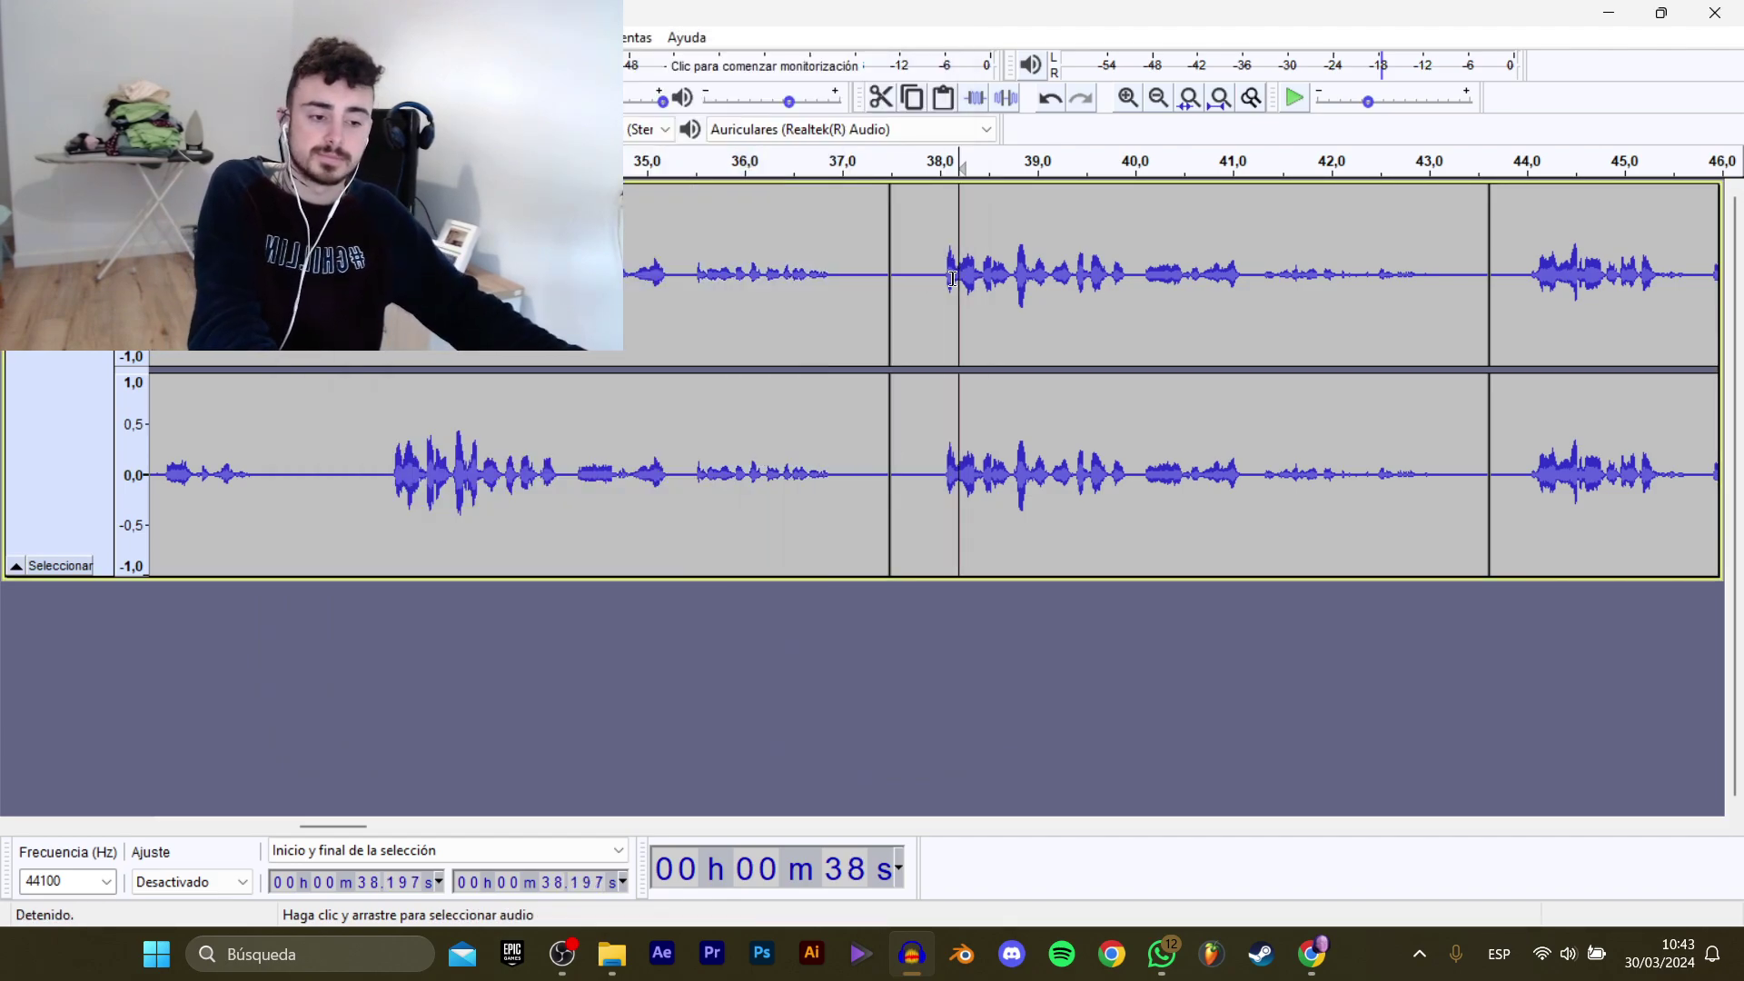
pyautogui.press('space')
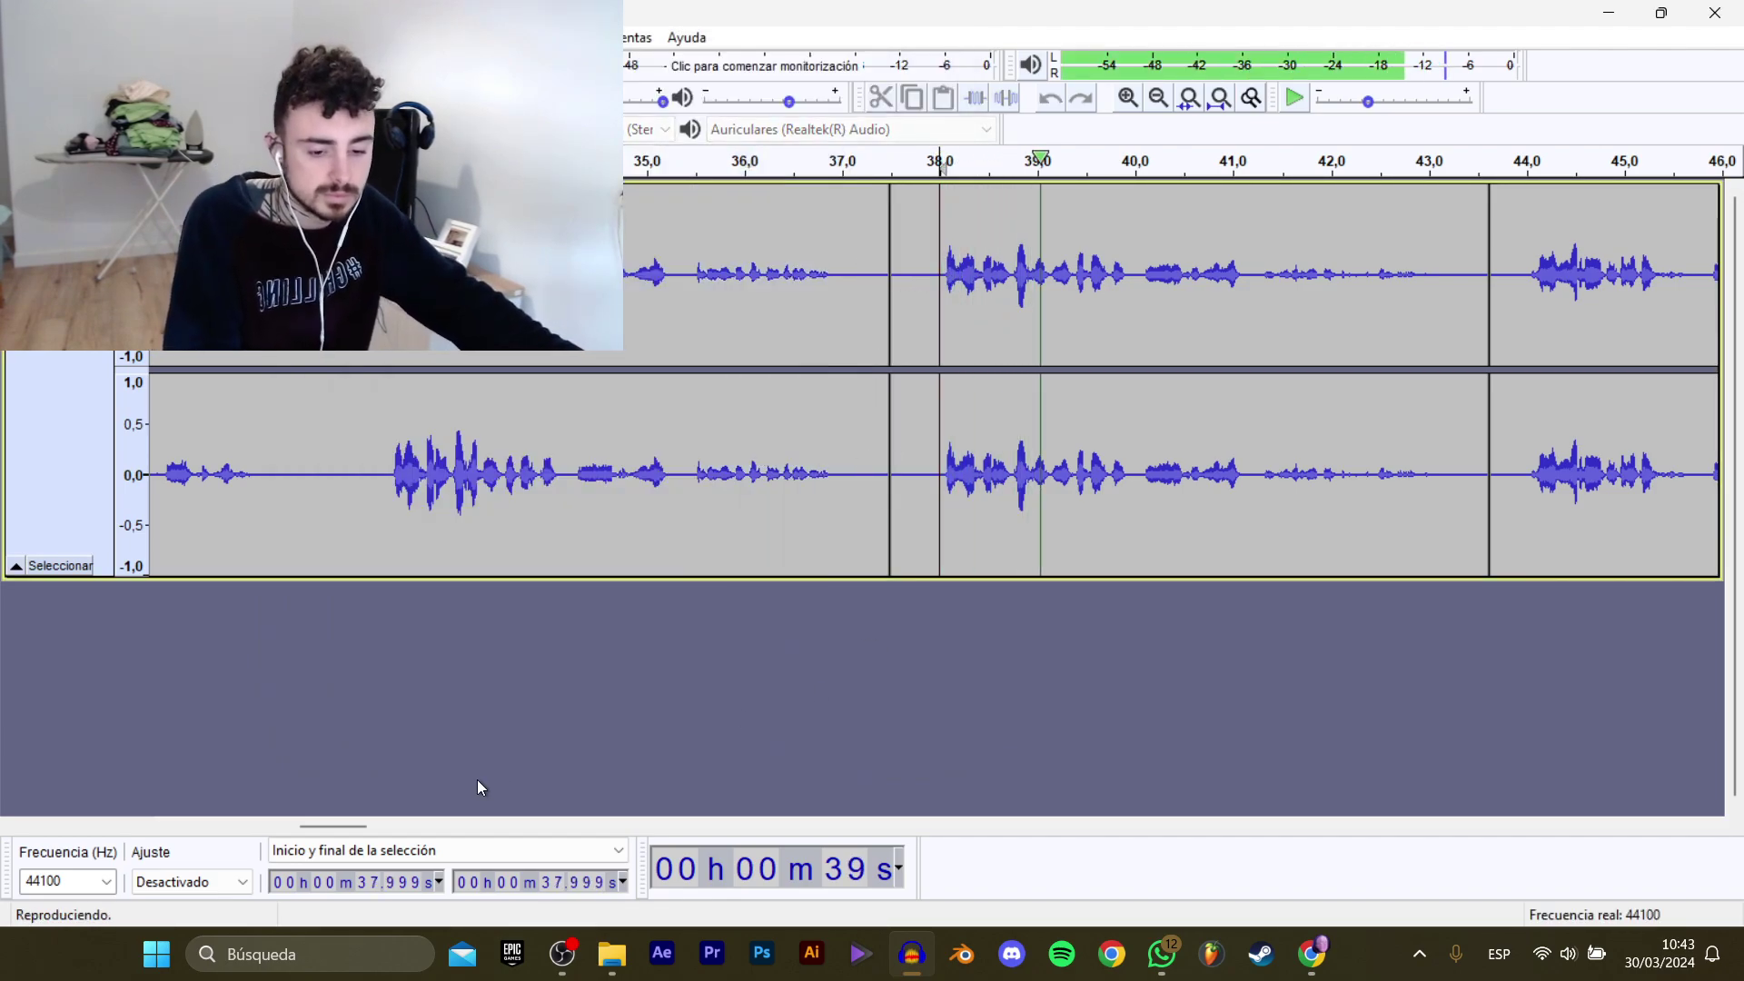
pyautogui.moveTo(325, 829); pyautogui.dragTo(361, 826)
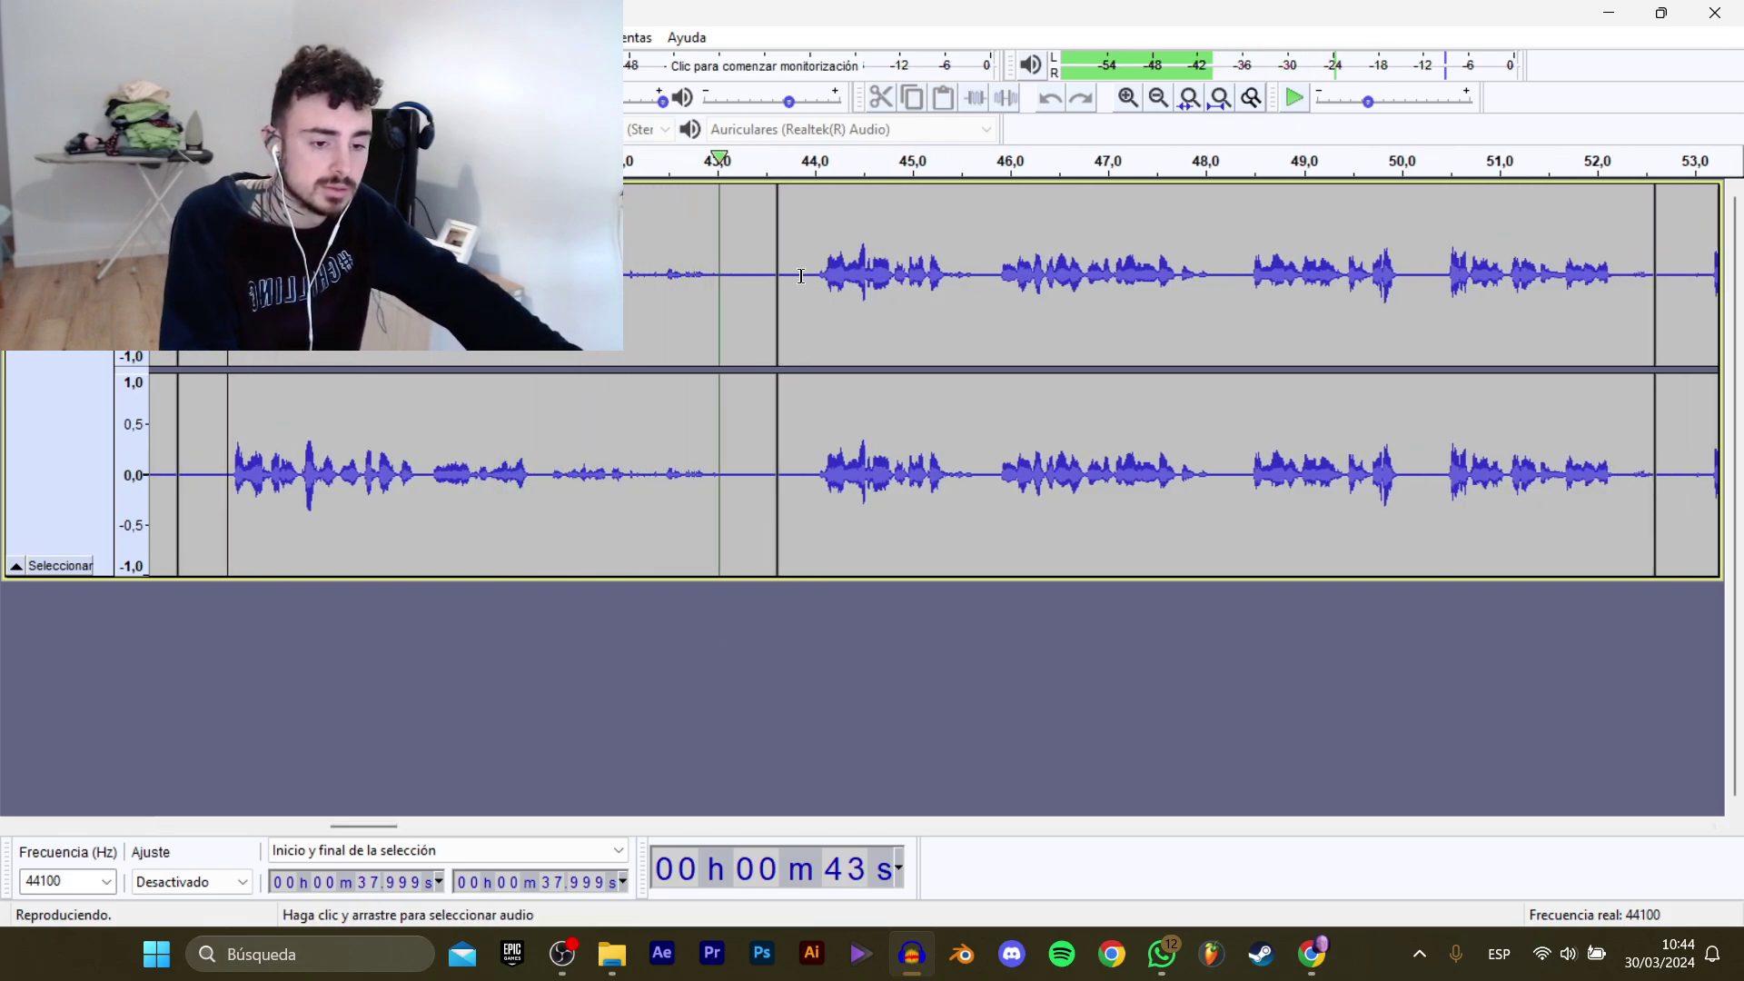
pyautogui.moveTo(365, 827); pyautogui.dragTo(379, 825)
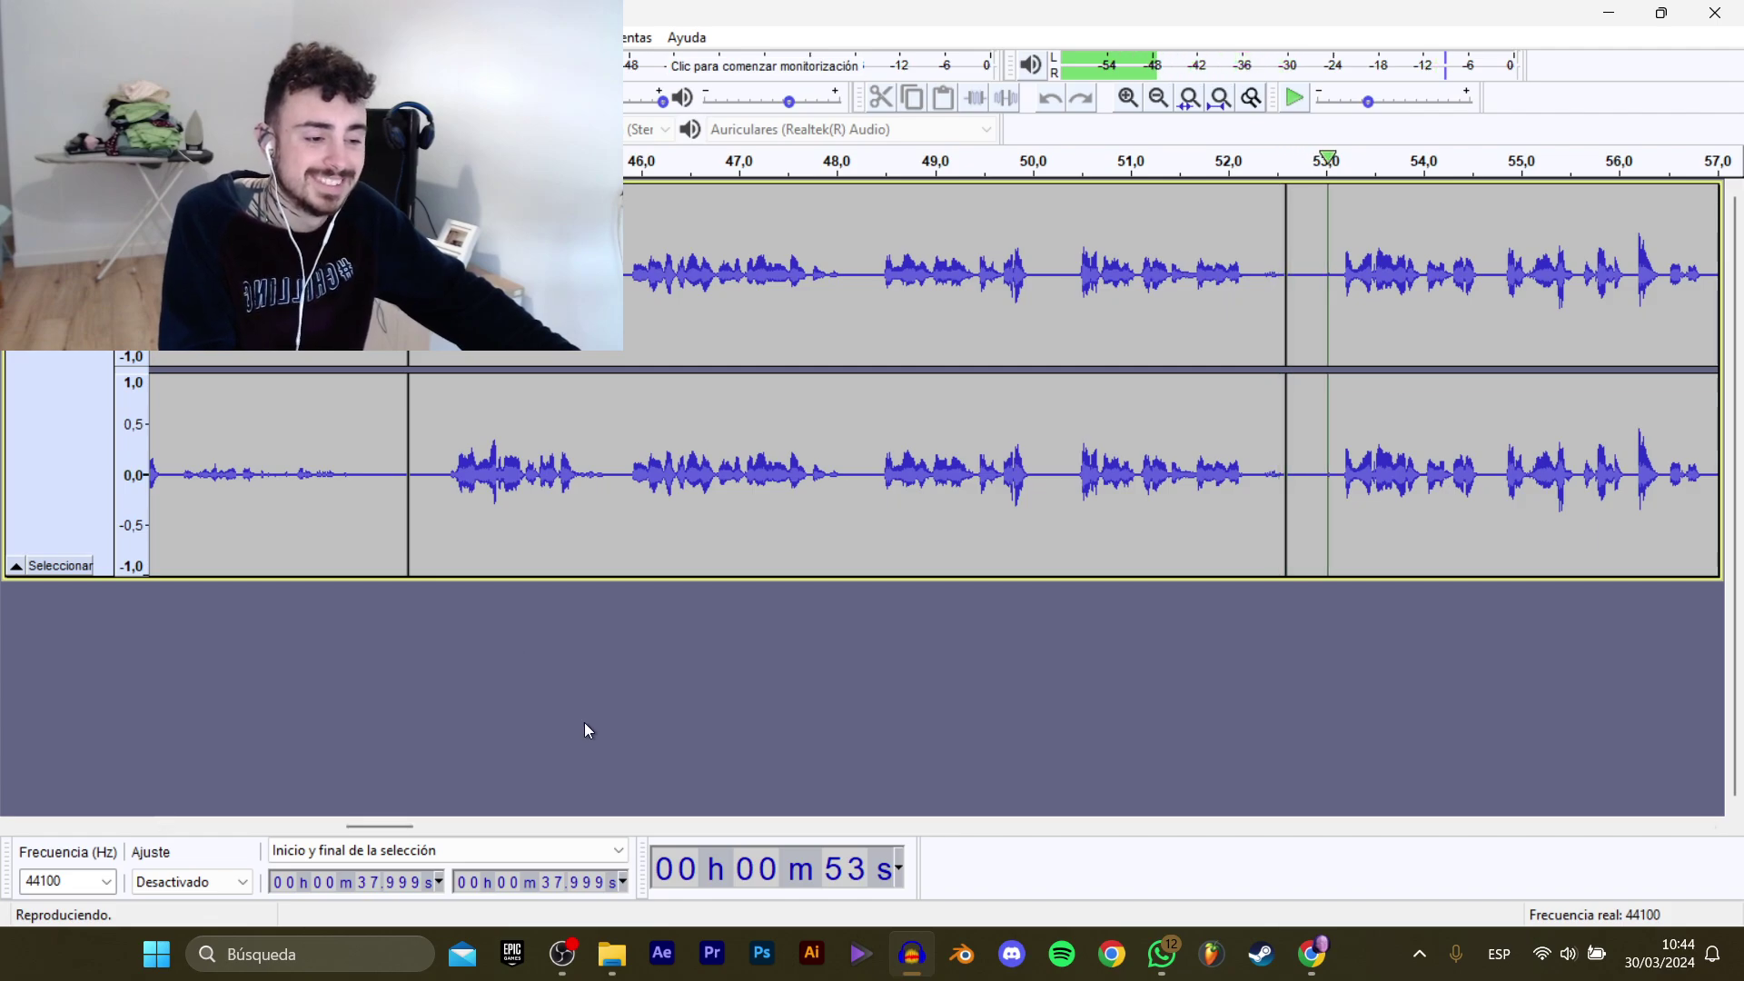
pyautogui.moveTo(390, 827); pyautogui.dragTo(426, 825)
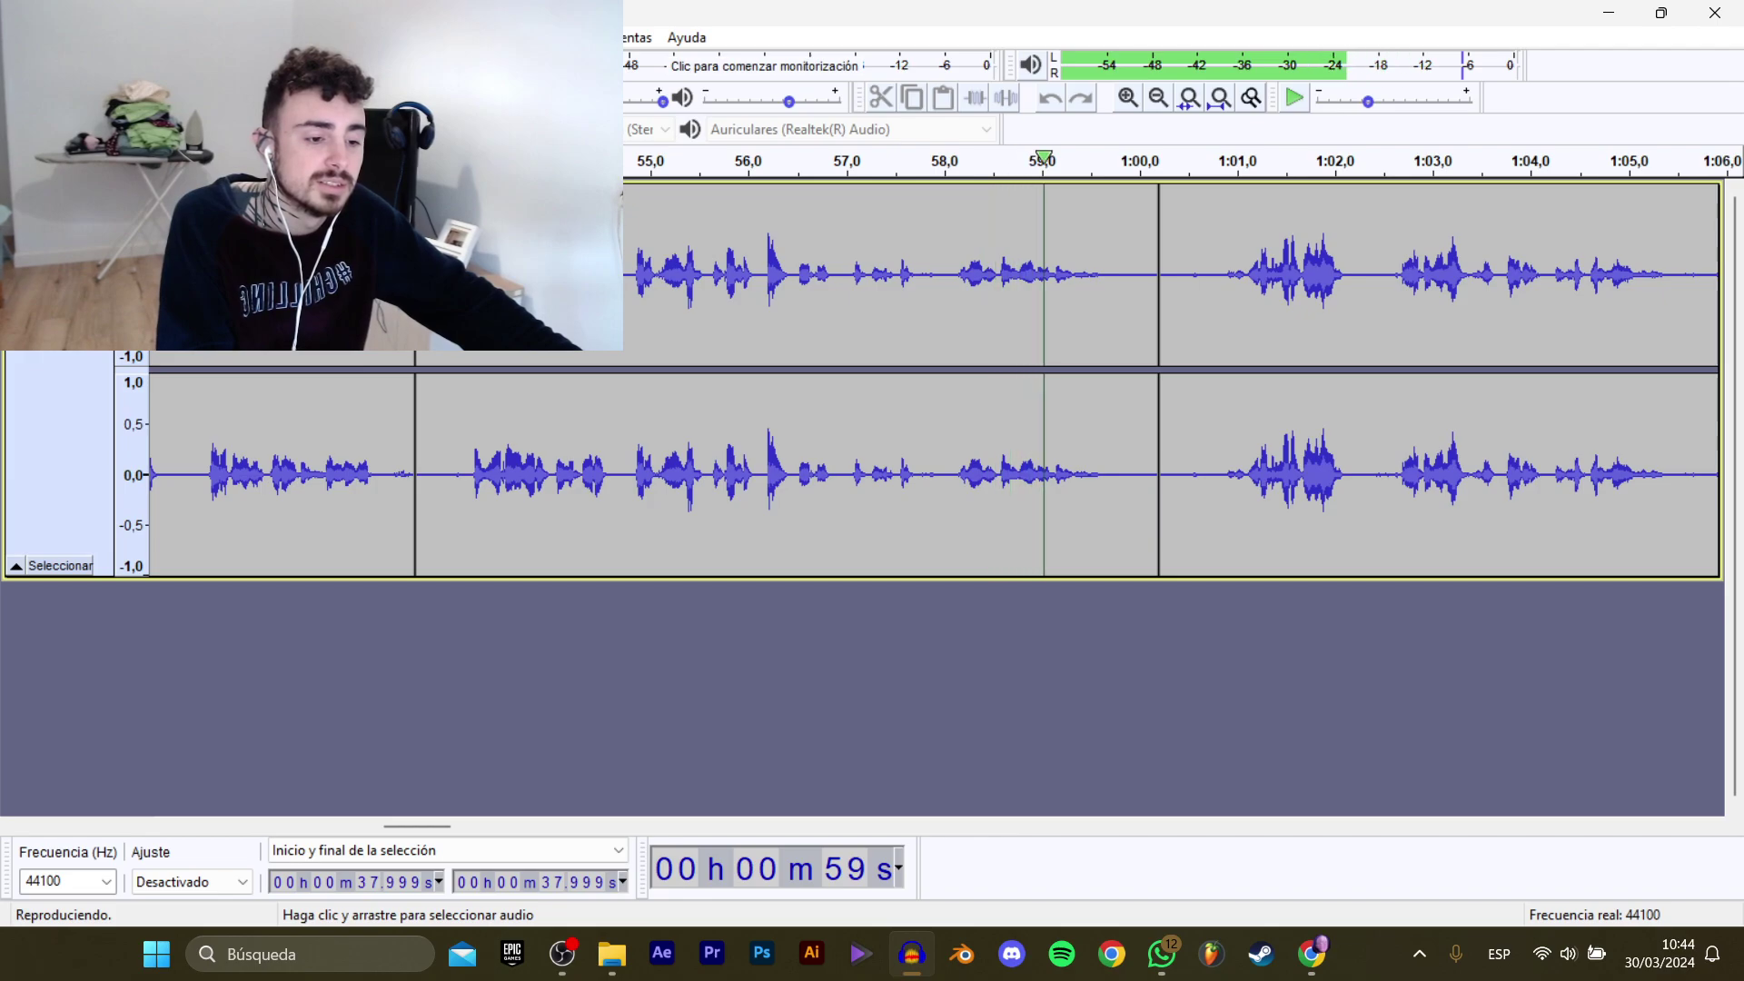
pyautogui.press('space')
# Export the take from about 53.150 to 59.884 s to another folder as the WAV file D_Dominic_Mecanico_AbrirTienda_PrimeaVezPito.
pyautogui.moveTo(468, 472); pyautogui.dragTo(1127, 368)
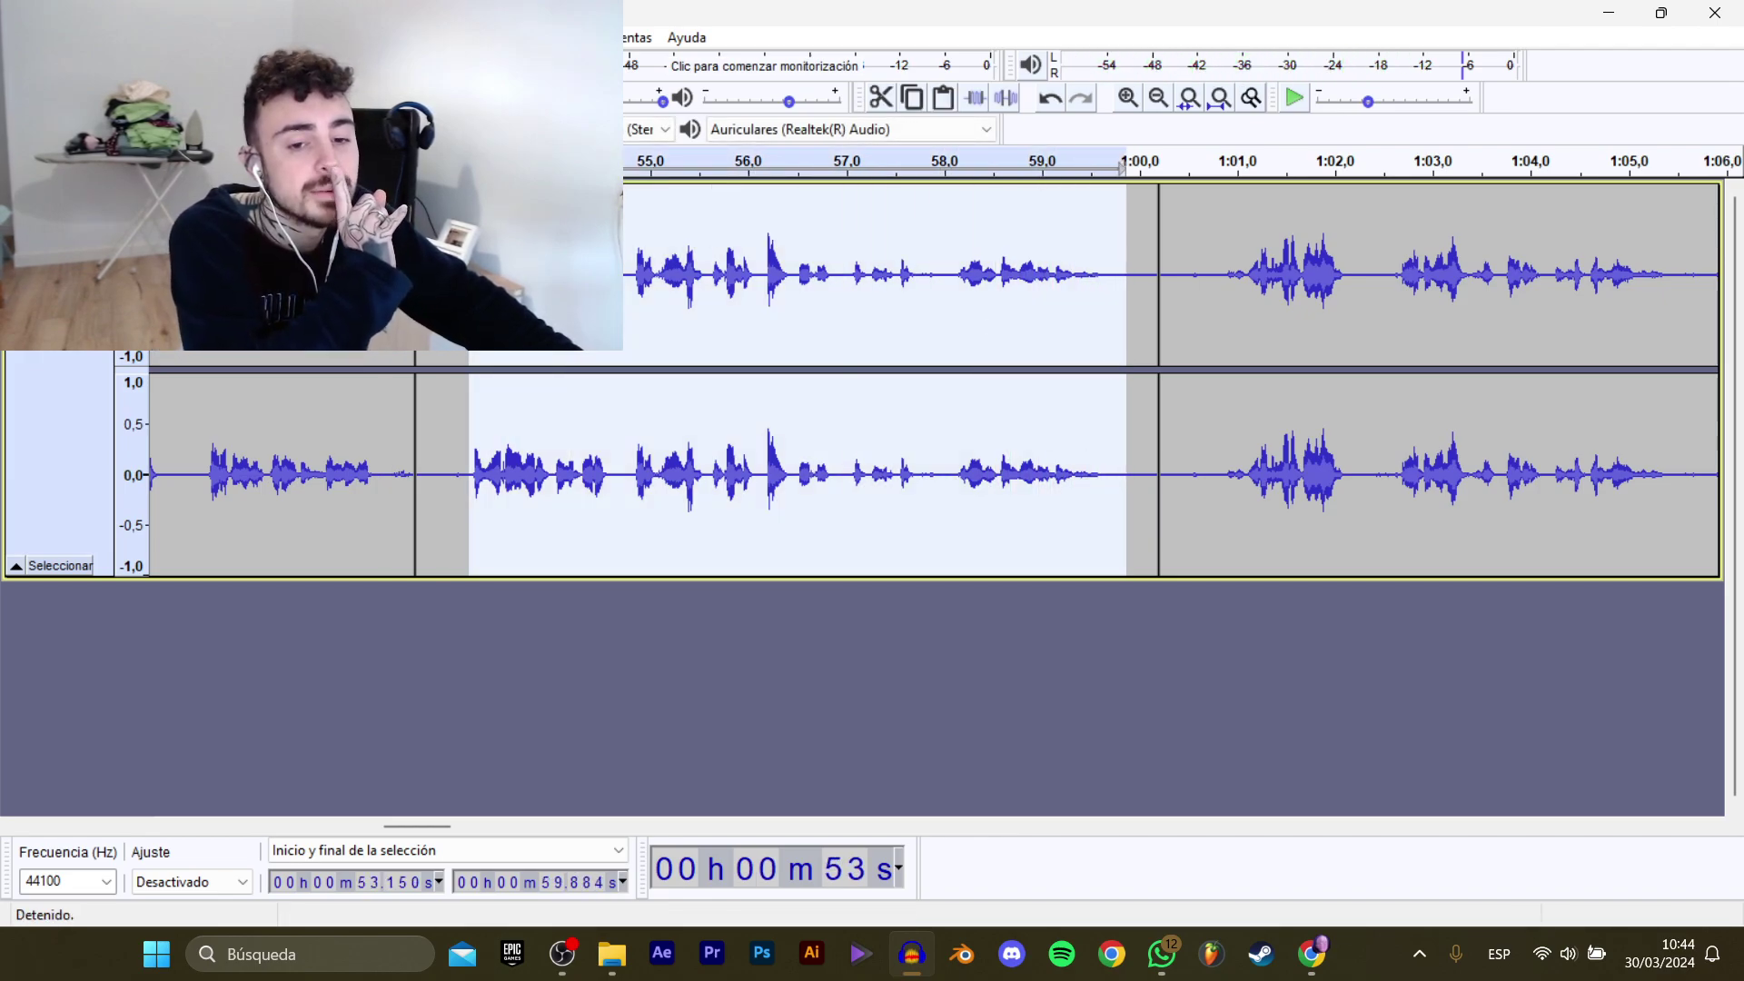
pyautogui.moveTo(100, 208)
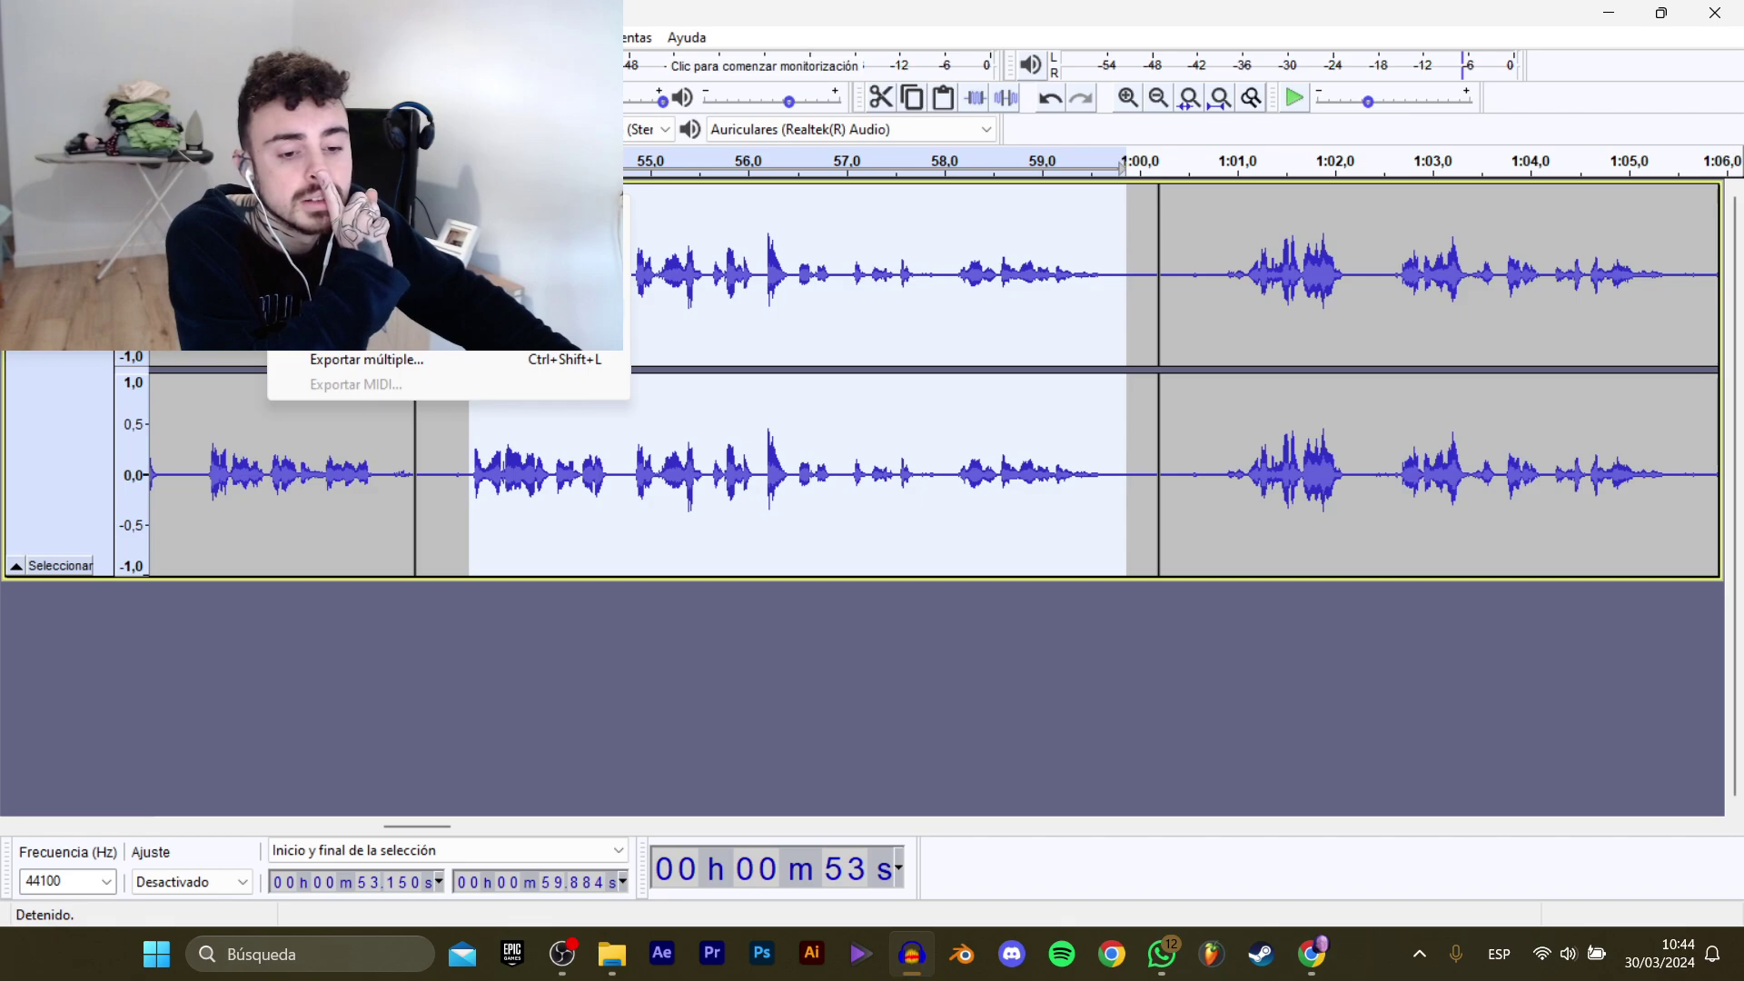
pyautogui.click(390, 310)
pyautogui.click(509, 177)
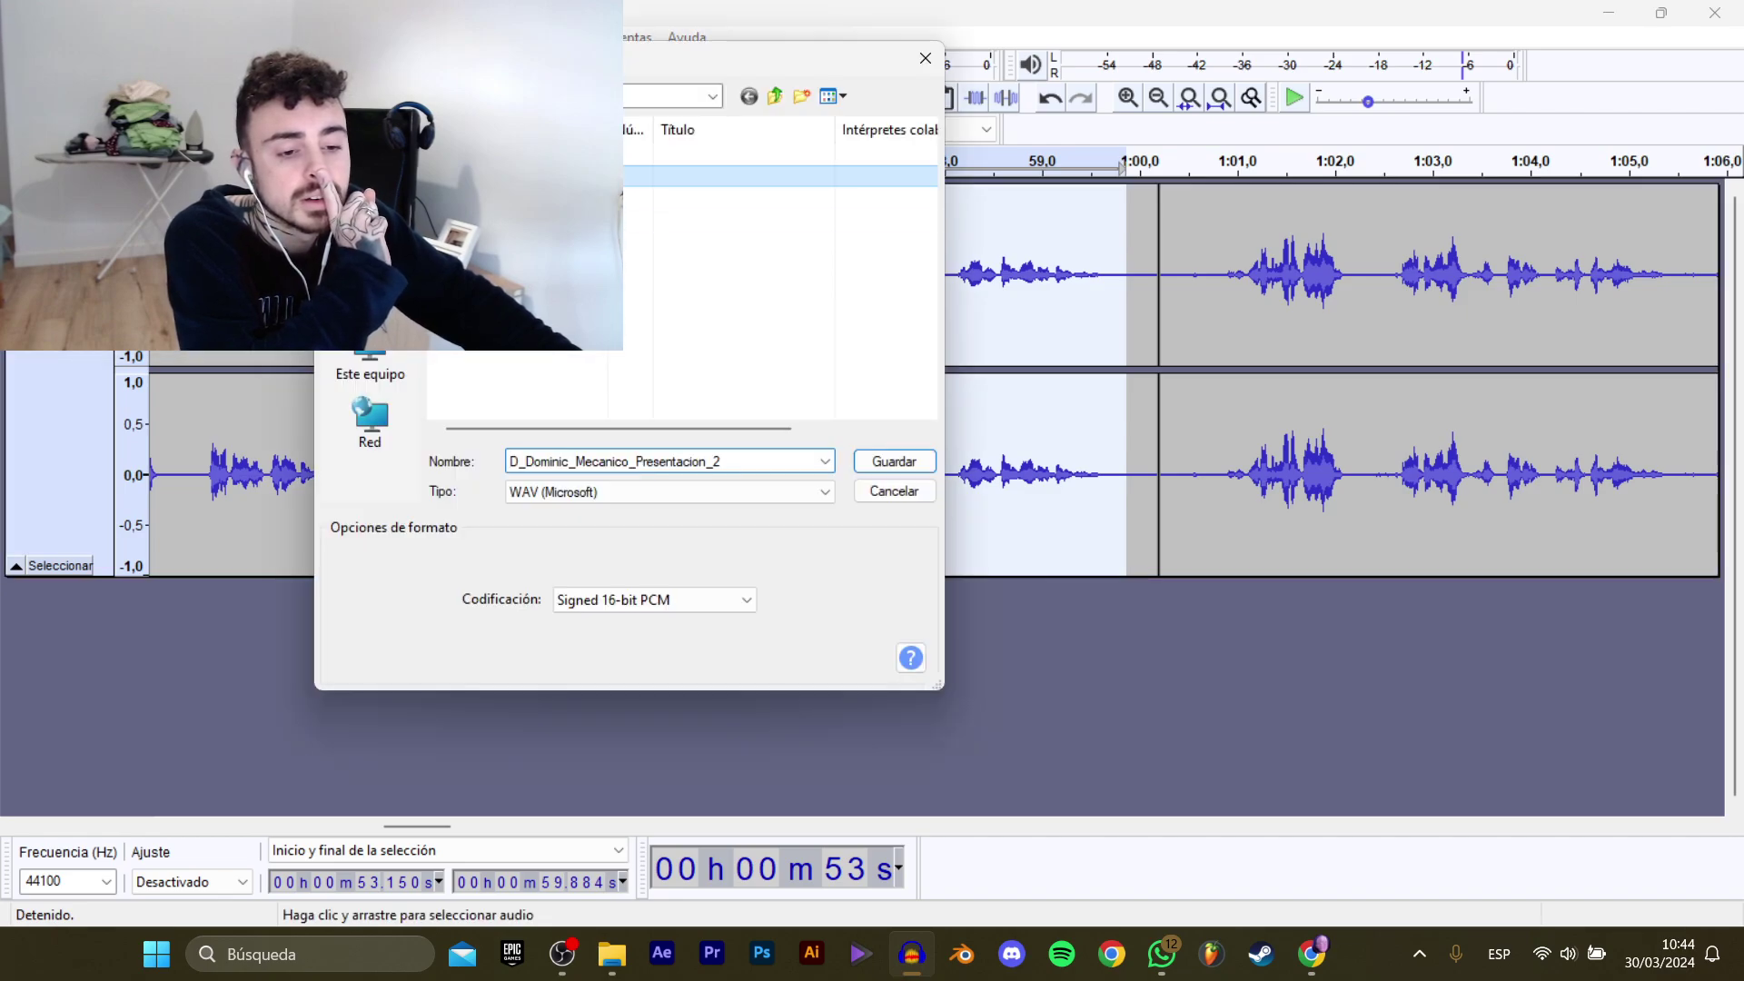
pyautogui.click(761, 97)
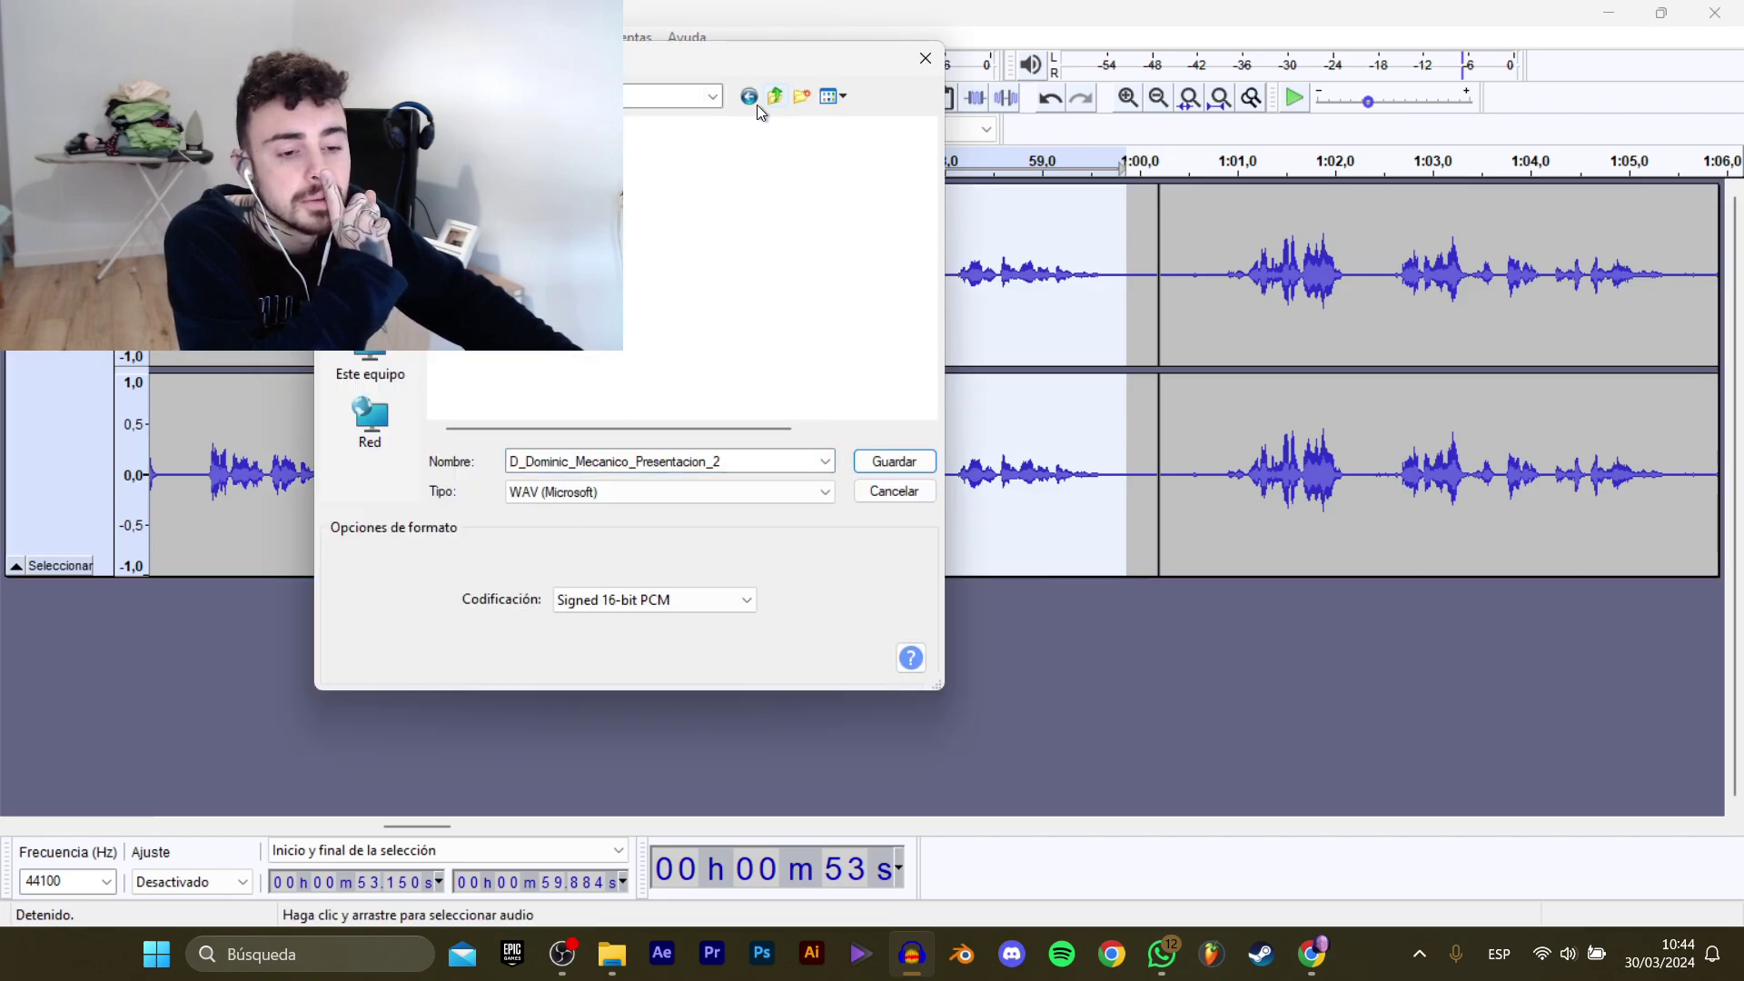
pyautogui.doubleClick(708, 458)
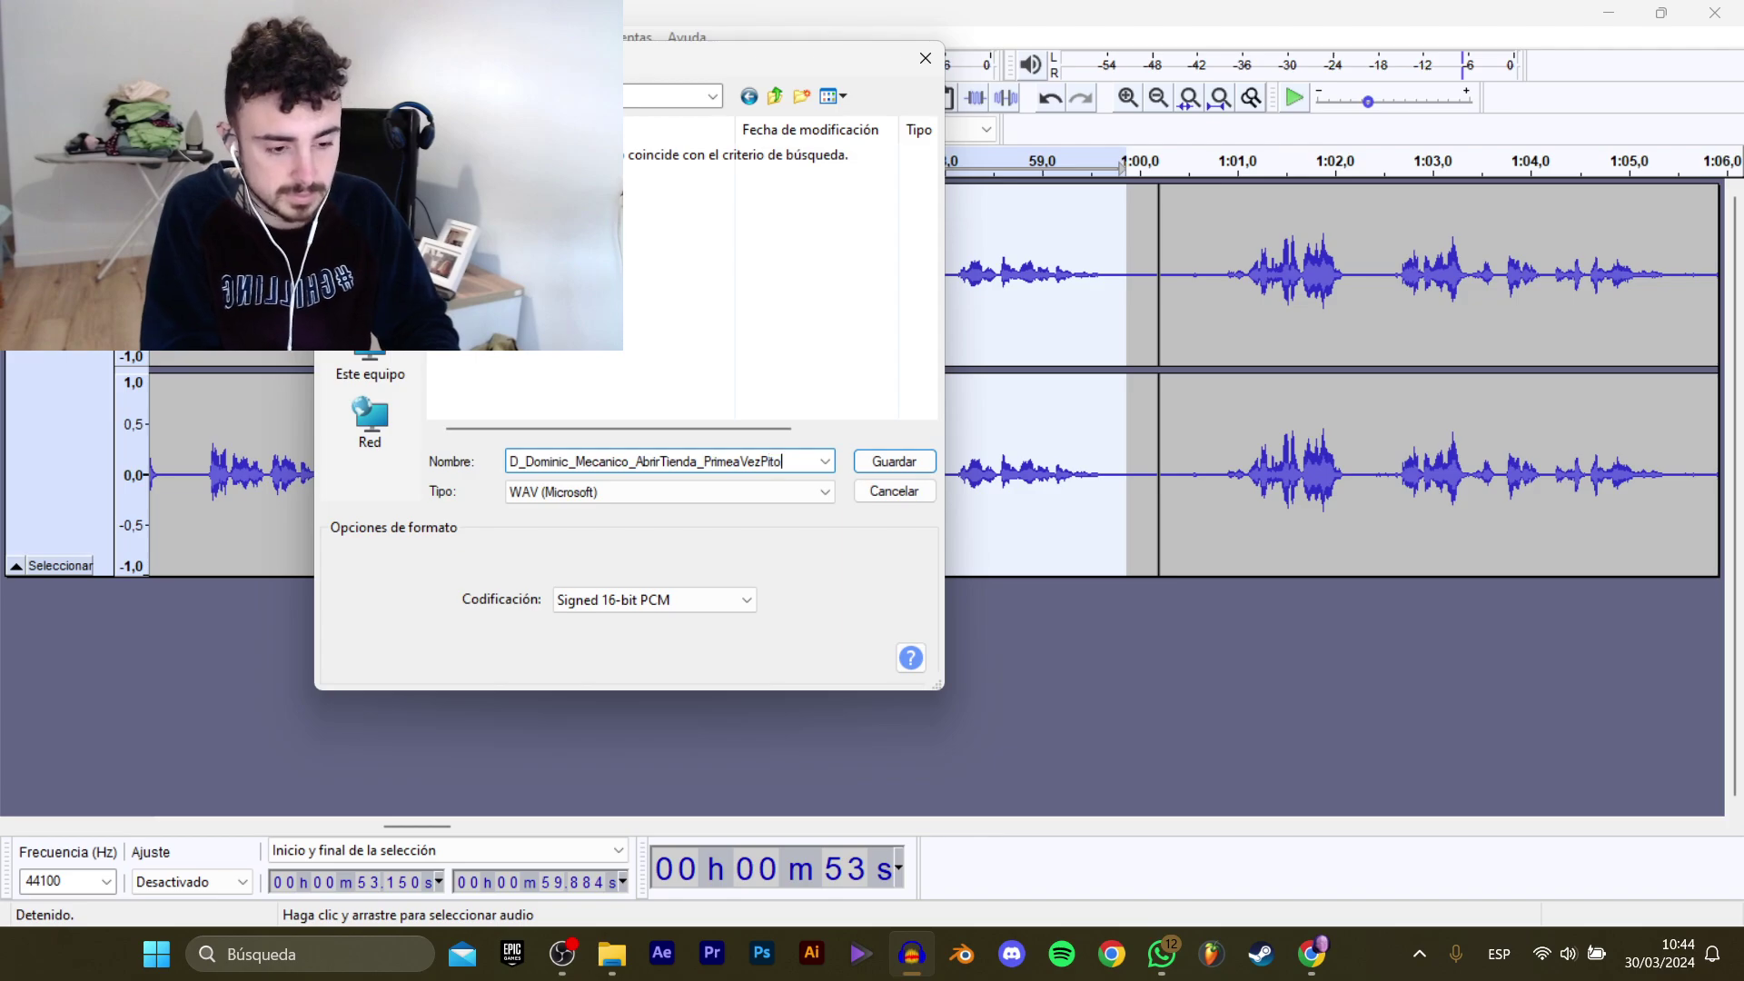
pyautogui.press('Return')
# Listen to the recording from about 1:00.813 onward to find the next usable take.
pyautogui.click(1219, 278)
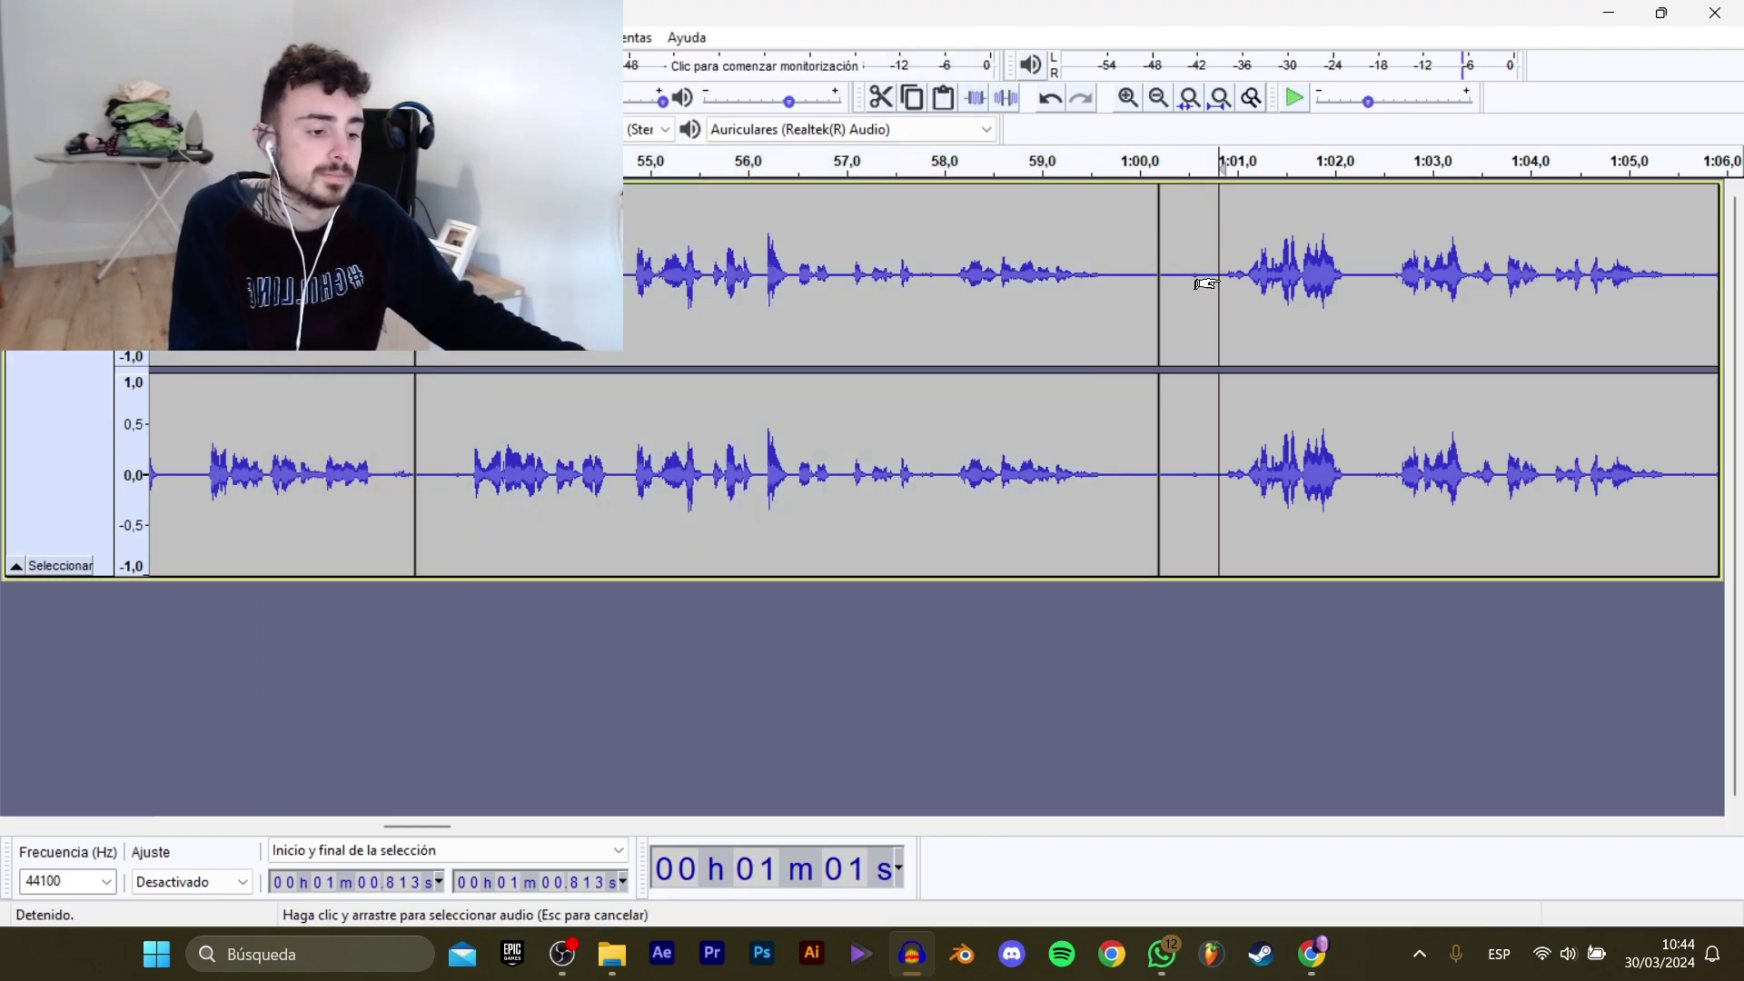
pyautogui.press('space')
pyautogui.moveTo(422, 825)
pyautogui.mouseDown()
pyautogui.moveTo(465, 790)
pyautogui.moveTo(435, 825)
pyautogui.mouseUp()
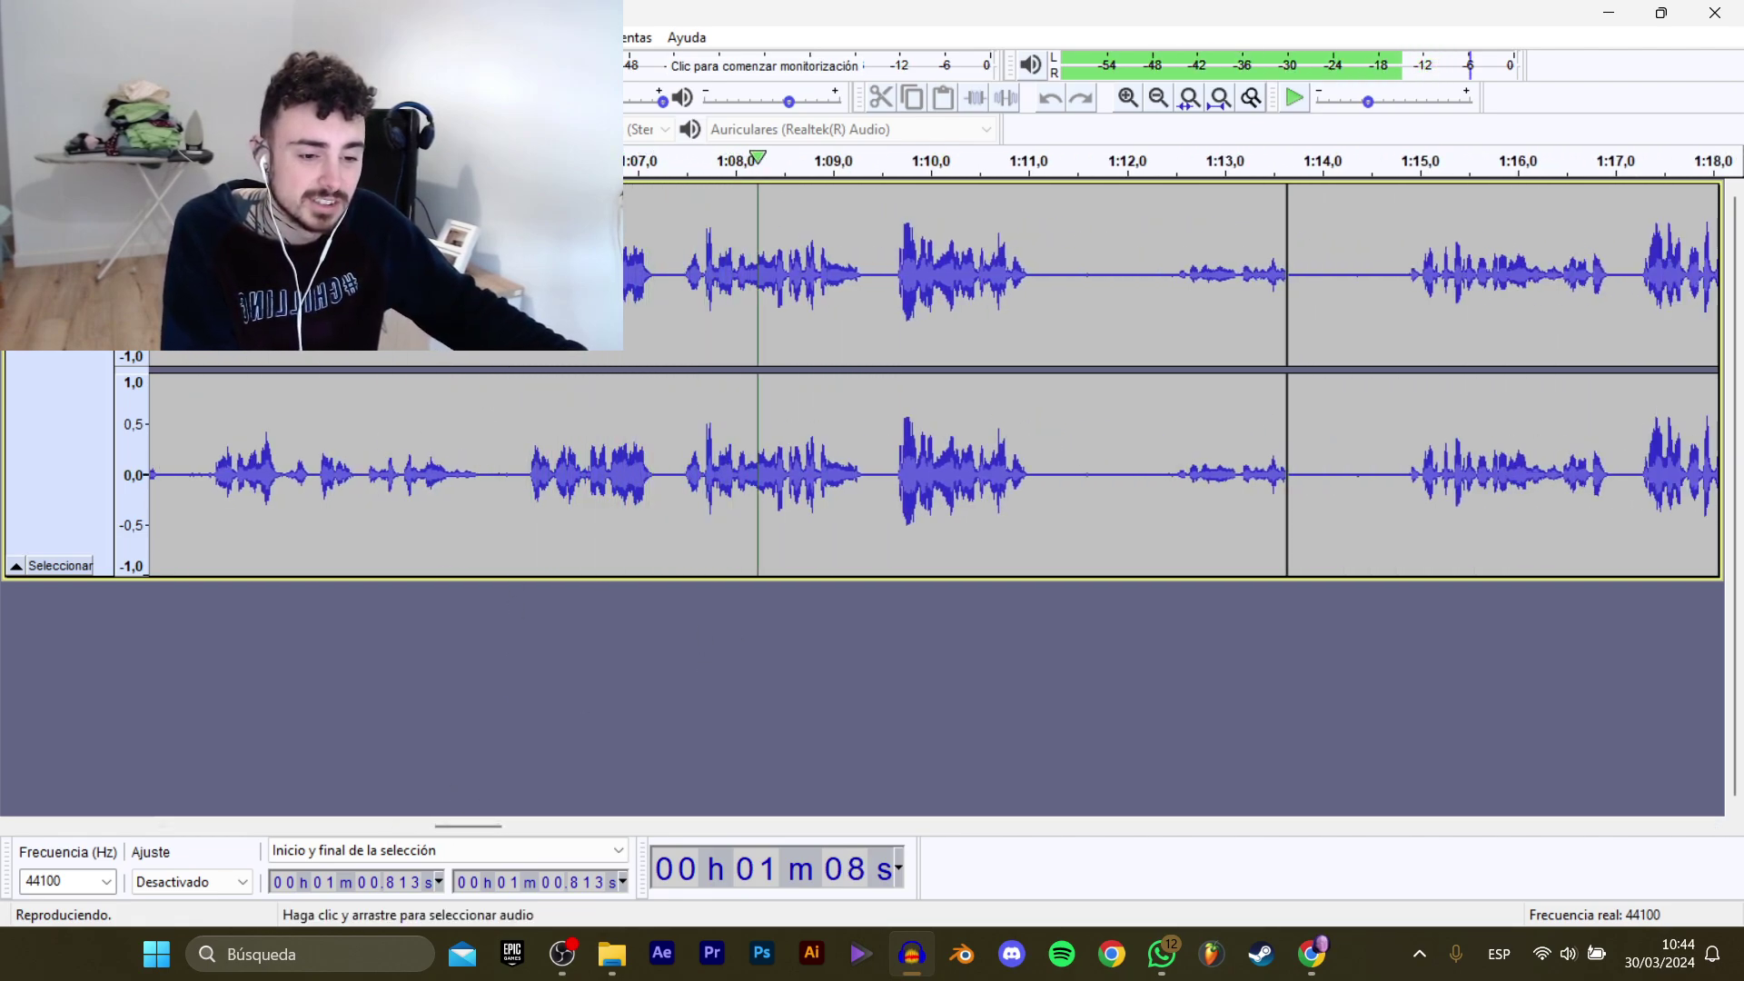
# Export the take from about 1:05.852 to 1:11.297 to a different folder as the WAV file D_Dominic_Mecanico_NoFurgoneta_1.
pyautogui.click(525, 454)
pyautogui.moveTo(525, 455); pyautogui.dragTo(1042, 319)
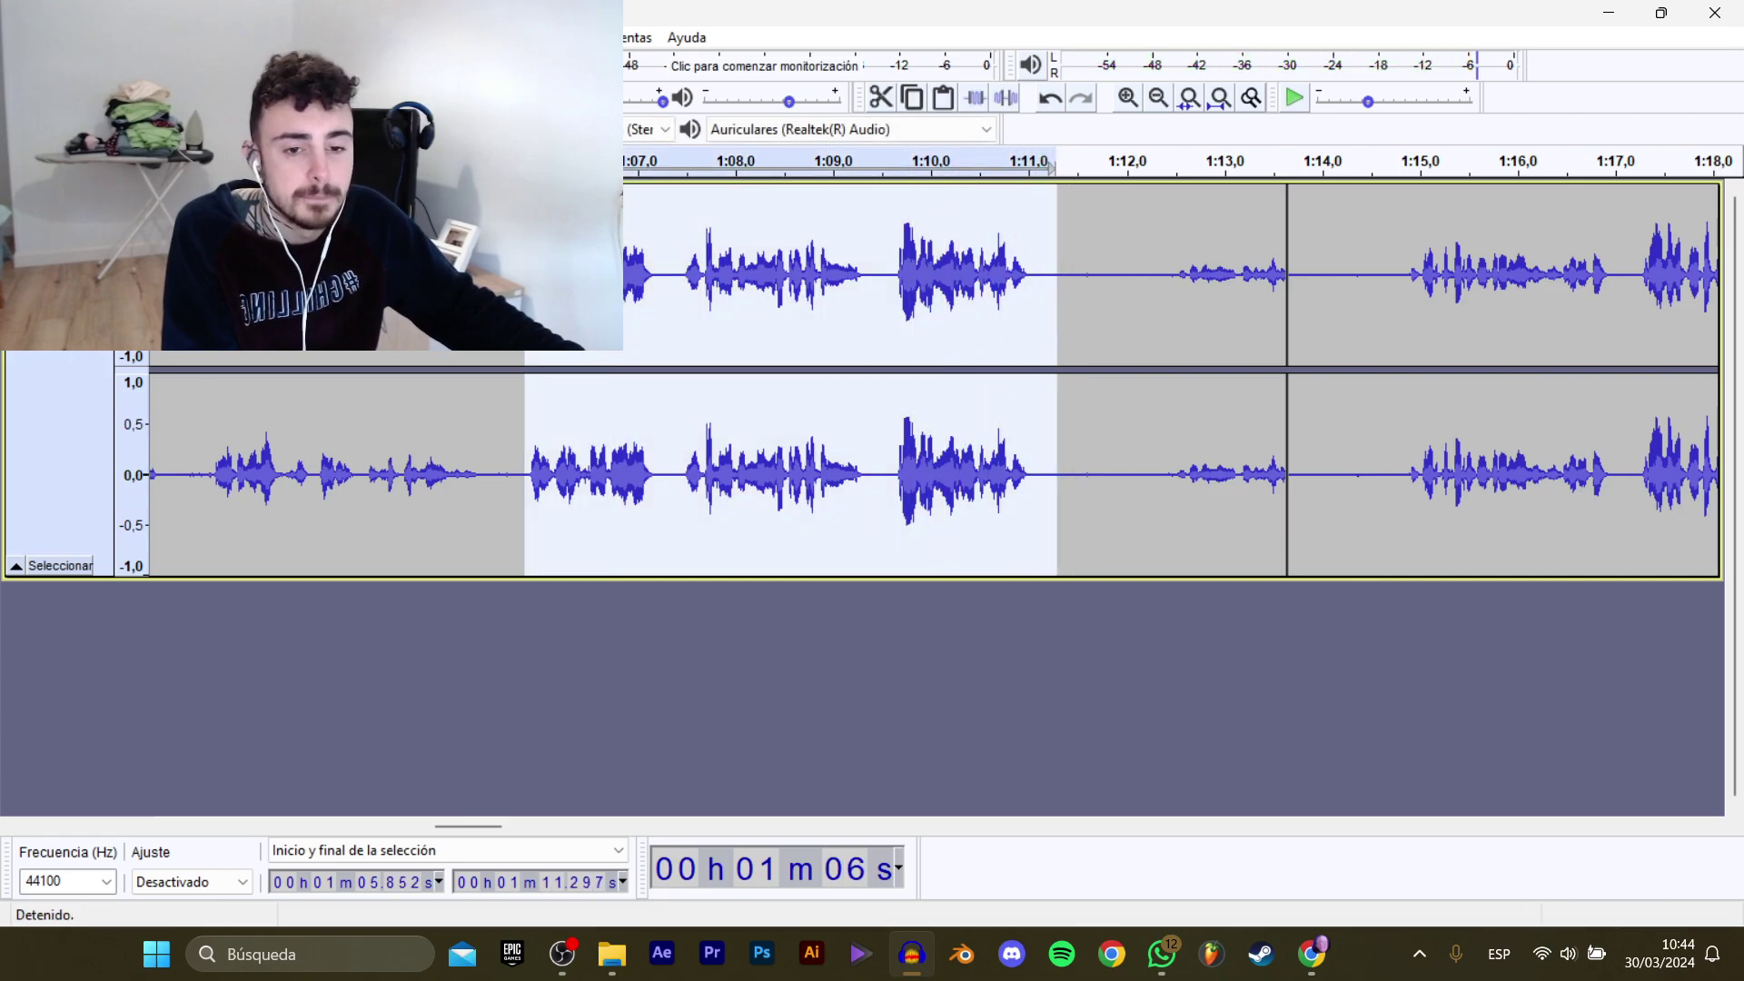
pyautogui.moveTo(118, 210)
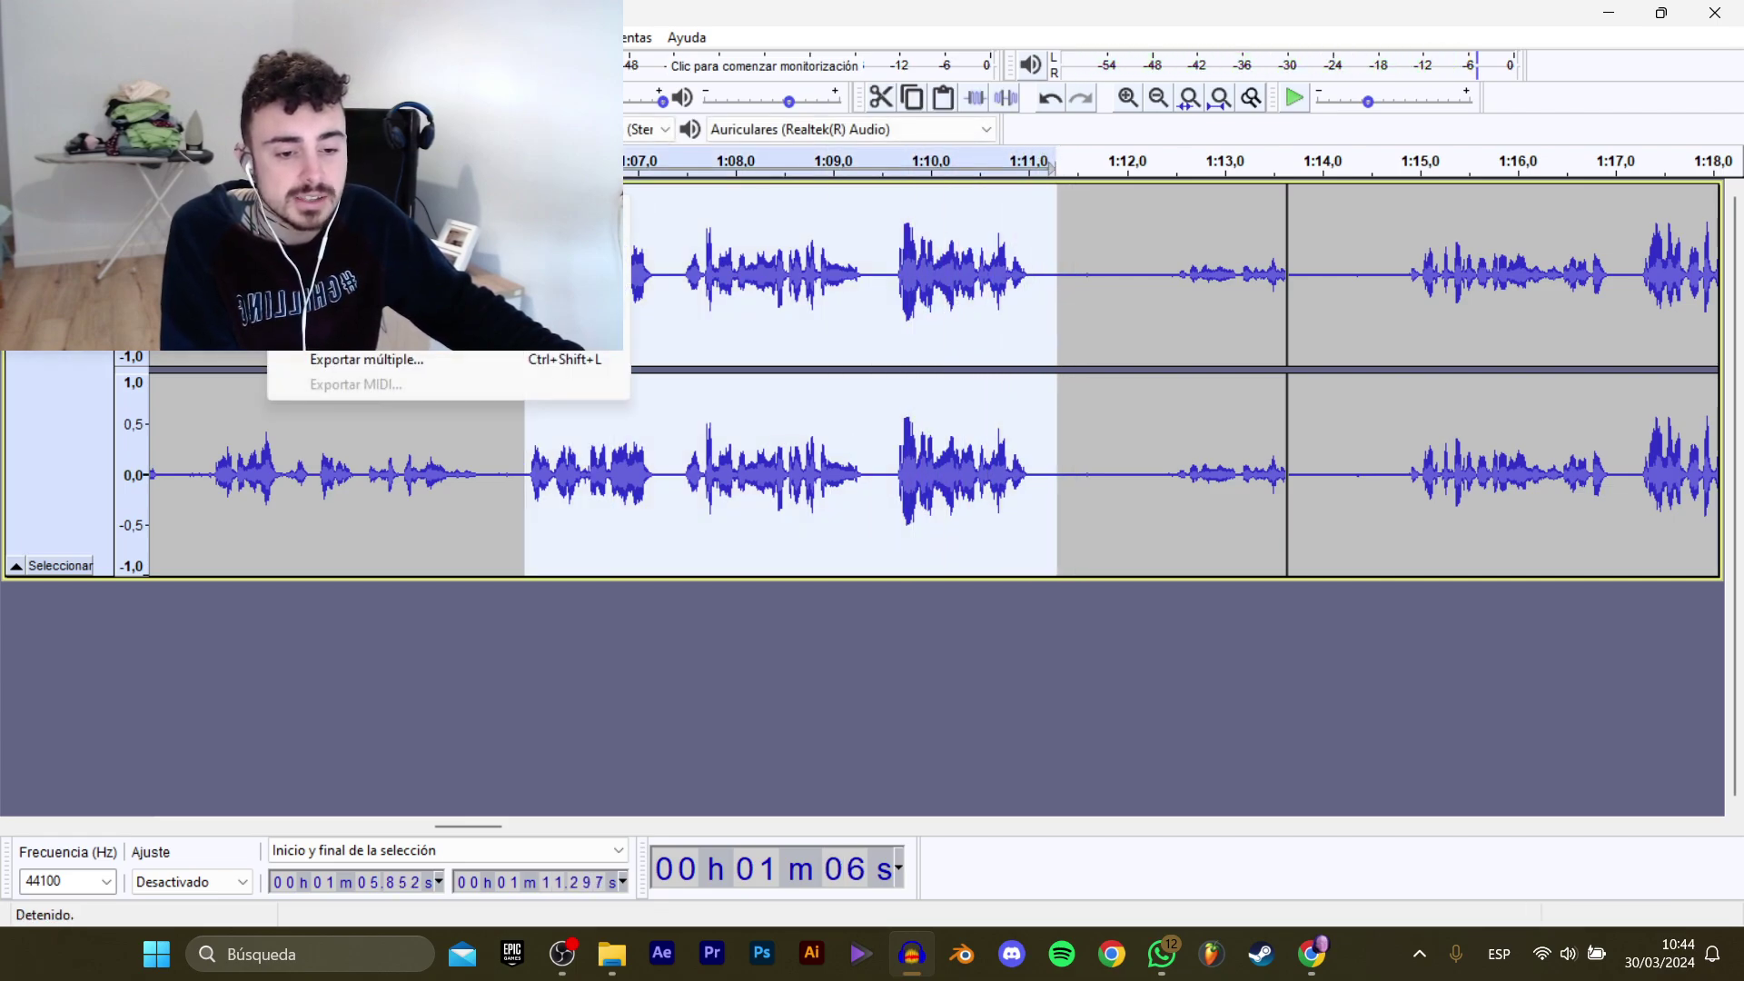
pyautogui.click(391, 310)
pyautogui.click(554, 154)
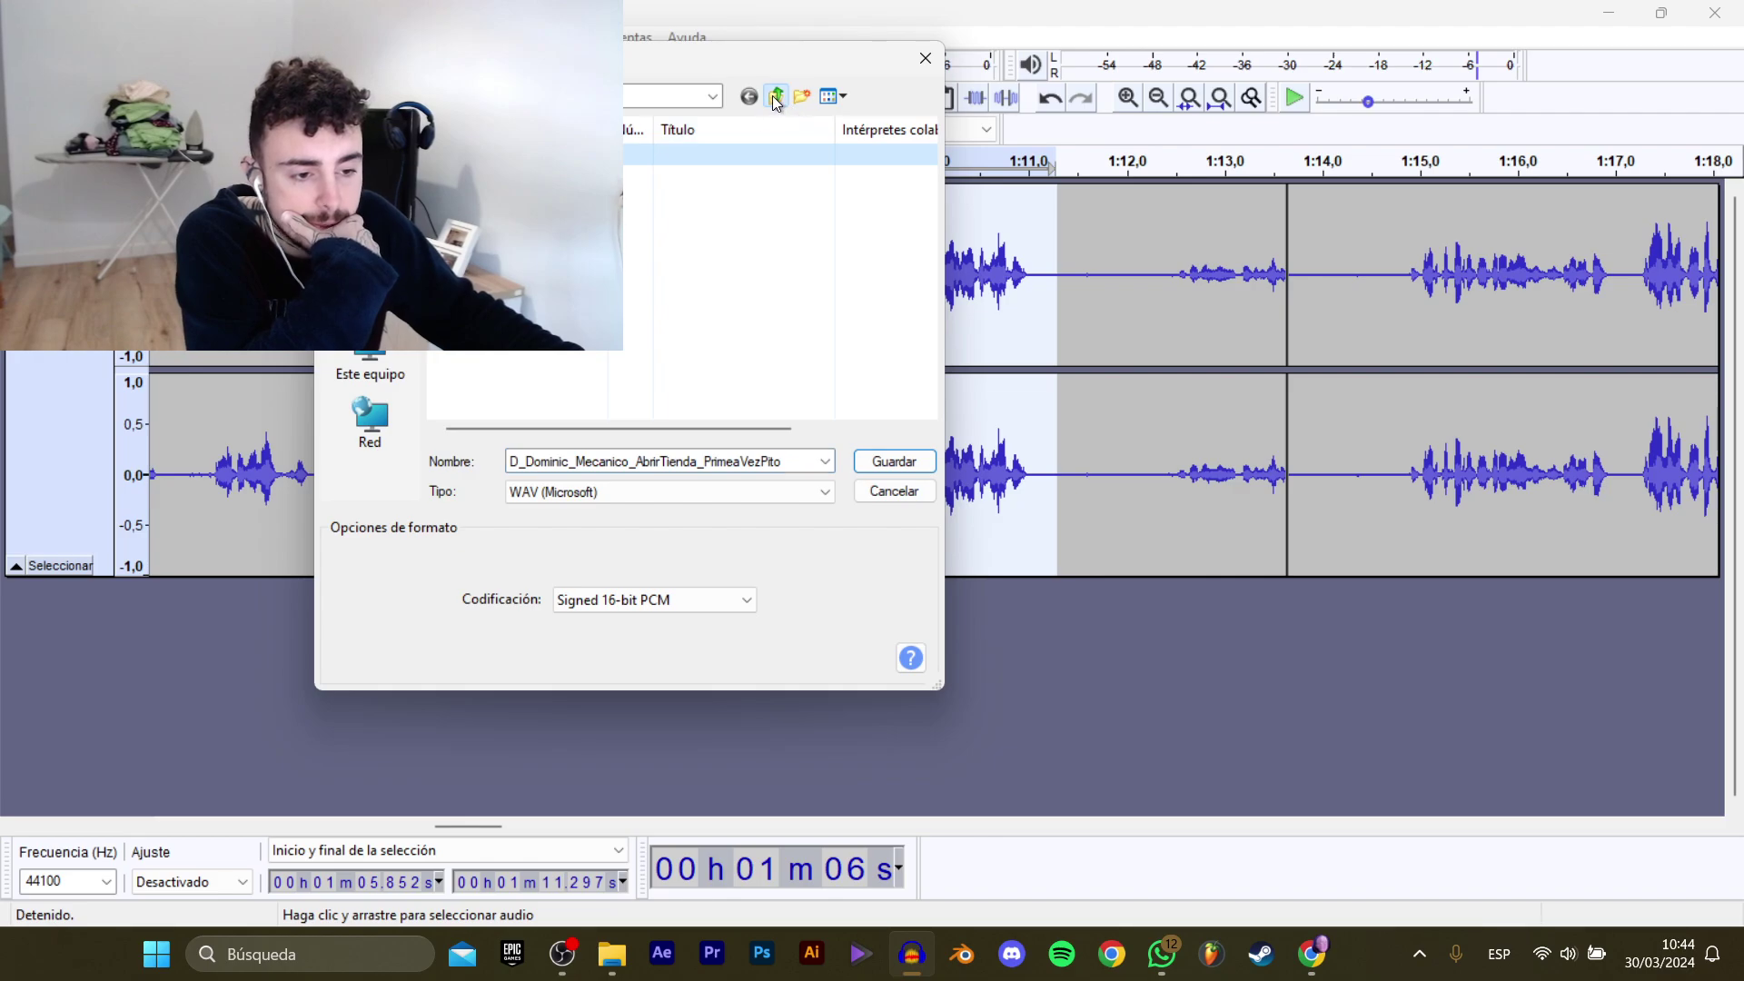
pyautogui.click(777, 98)
pyautogui.doubleClick(708, 199)
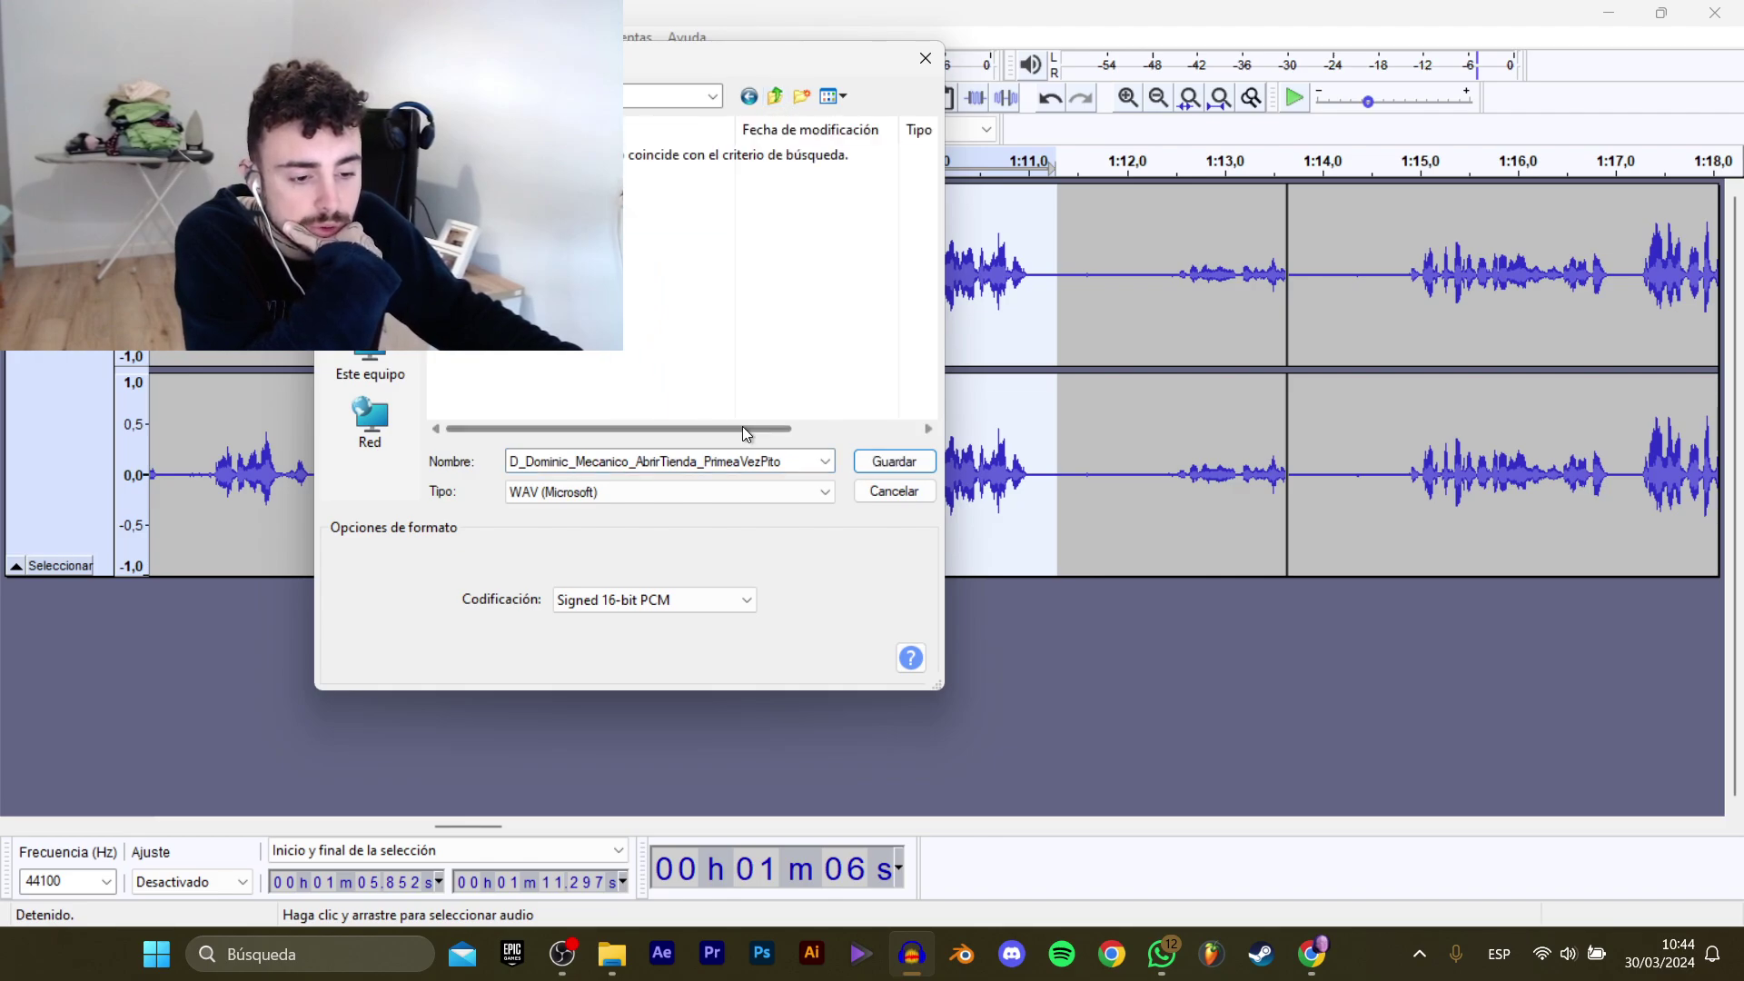
pyautogui.click(783, 461)
pyautogui.moveTo(783, 462); pyautogui.dragTo(670, 465)
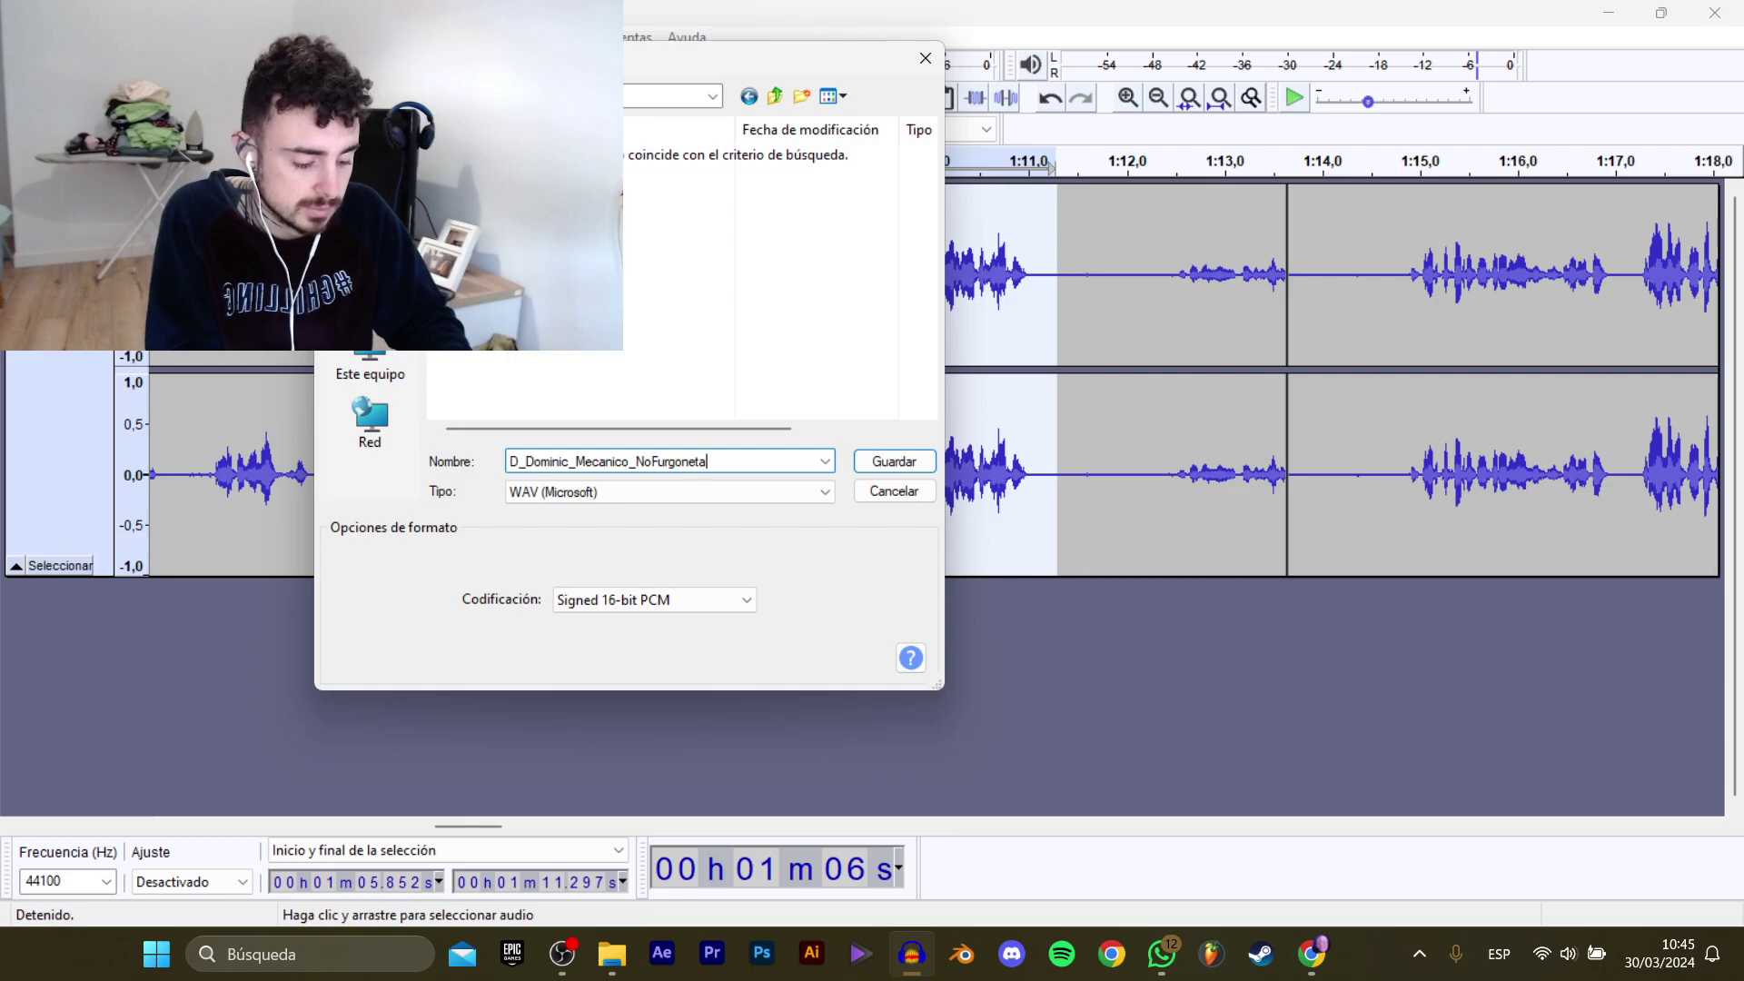
pyautogui.press('Return')
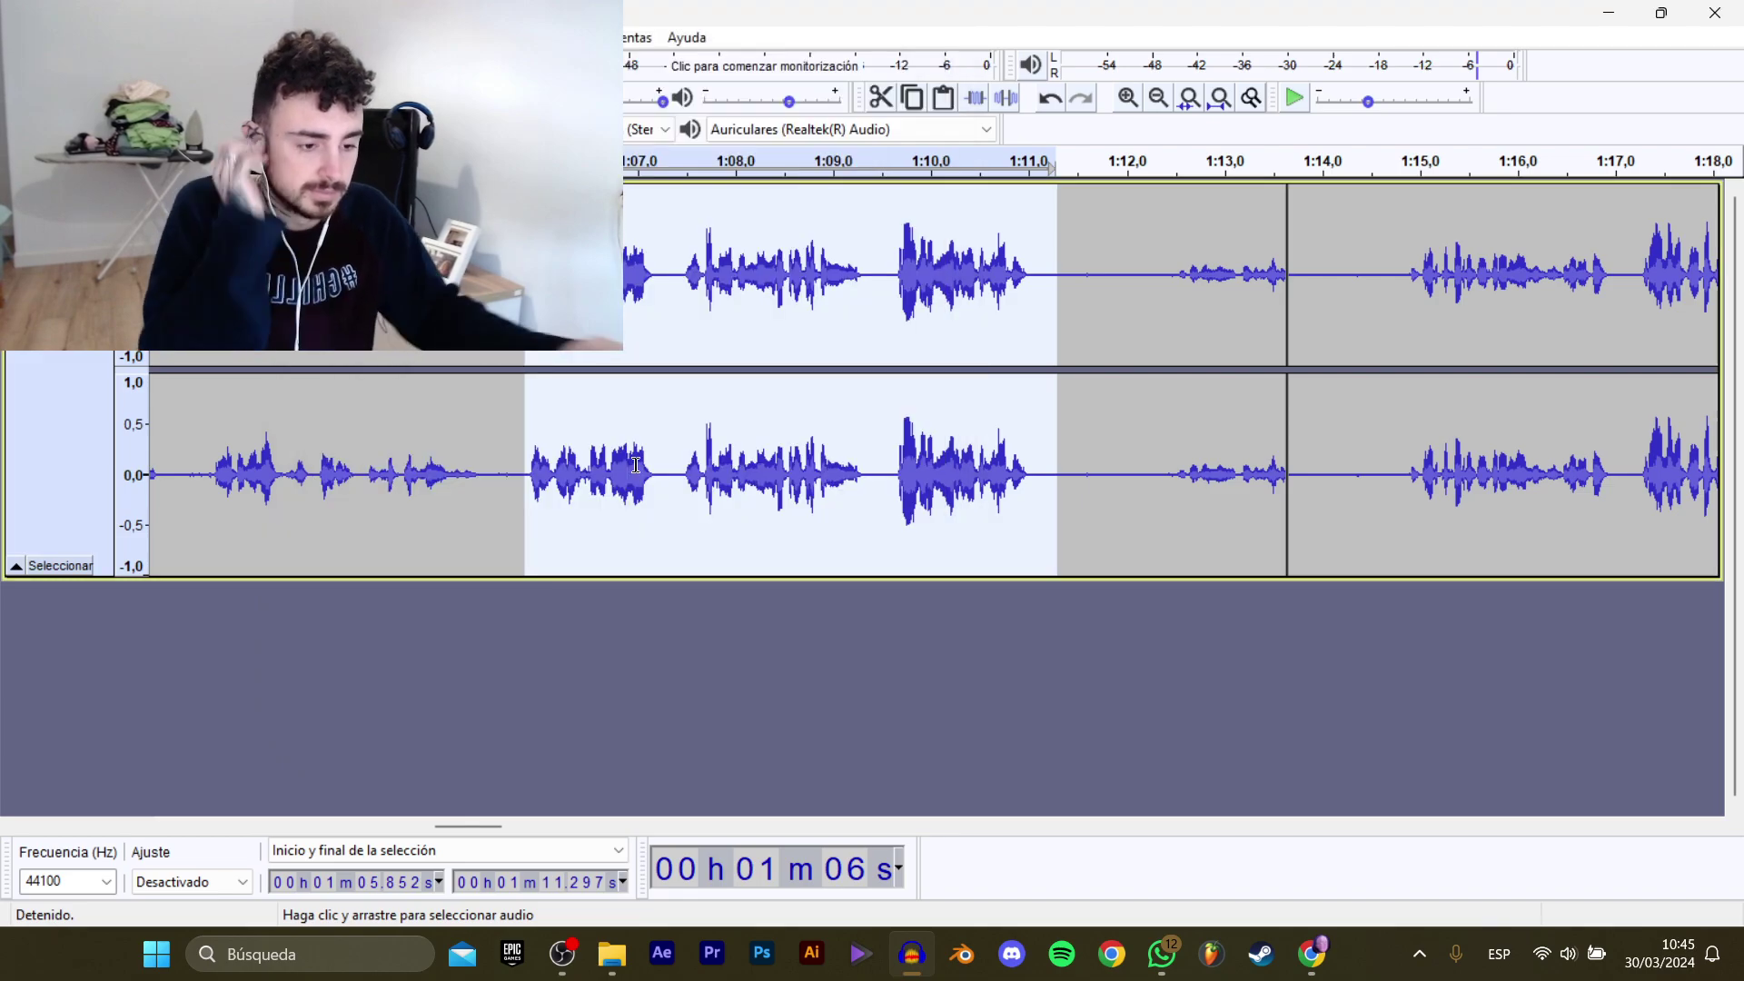
# Listen to the next clip from about 1:14.826 to 1:18.
pyautogui.click(1404, 285)
pyautogui.press('space')
pyautogui.moveTo(488, 827); pyautogui.dragTo(530, 826)
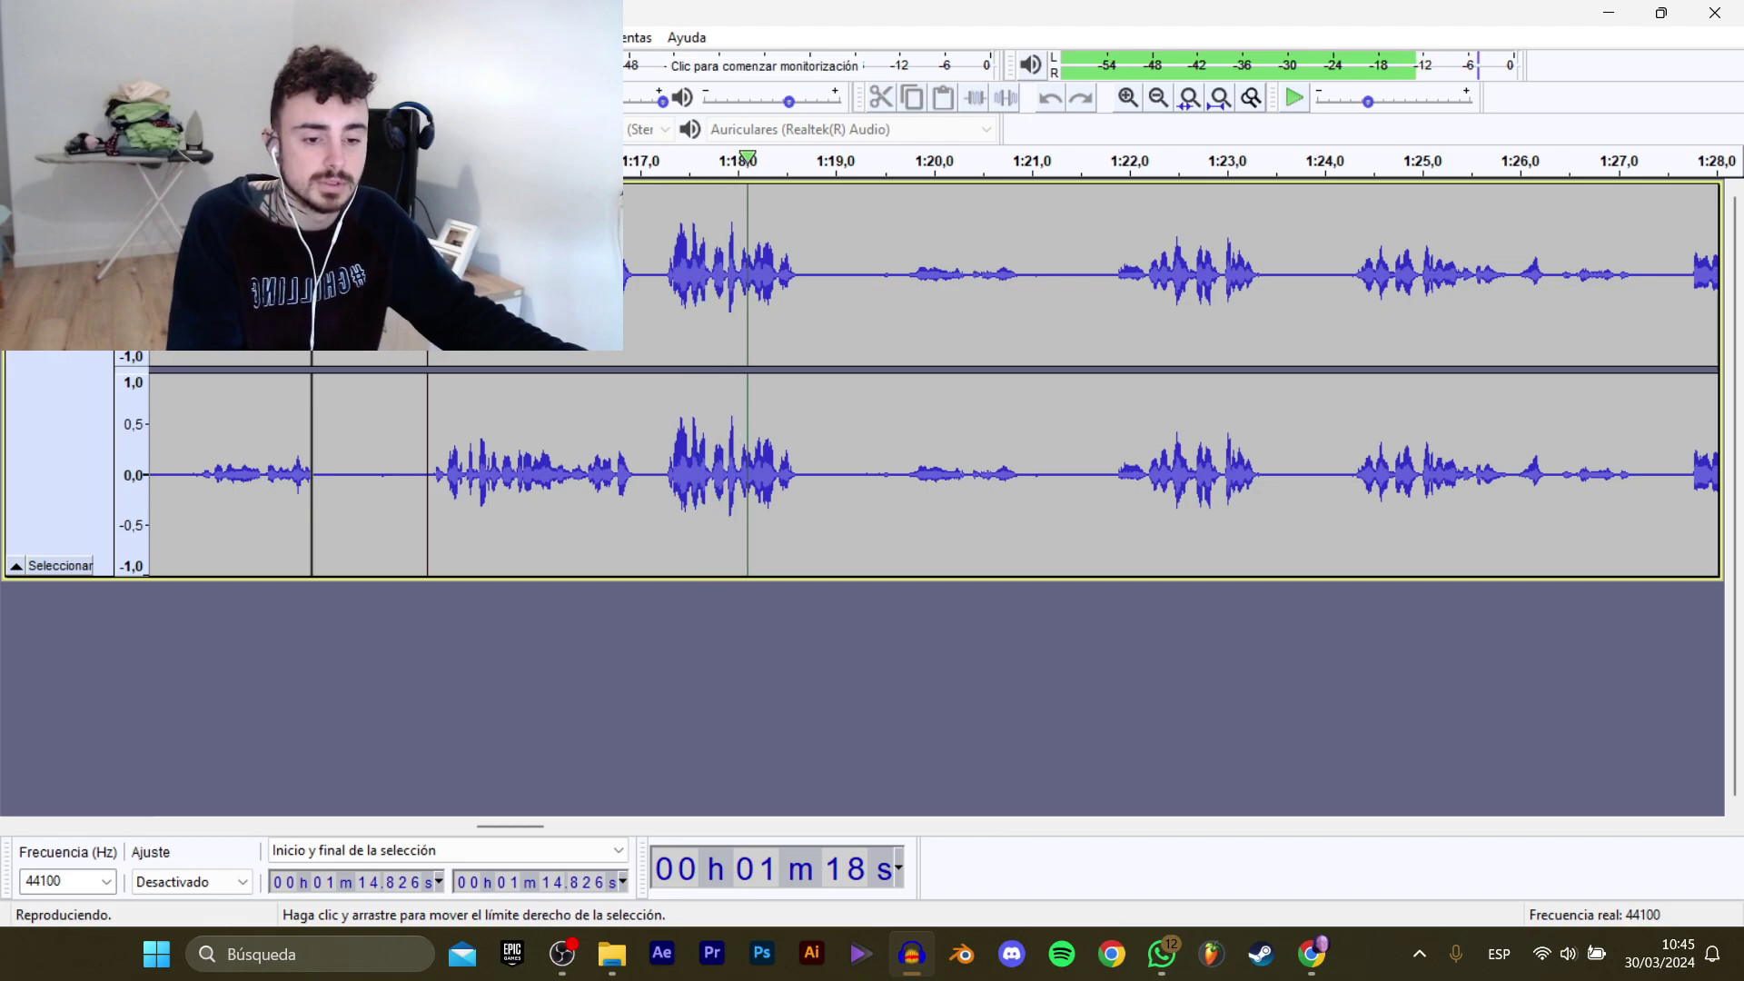
pyautogui.press('space')
# Export the take from about 1:14.826 to 1:18.843 as the WAV file D_Dominic_Mecanico_NoFurgoneta_2.
pyautogui.moveTo(428, 472); pyautogui.dragTo(819, 472)
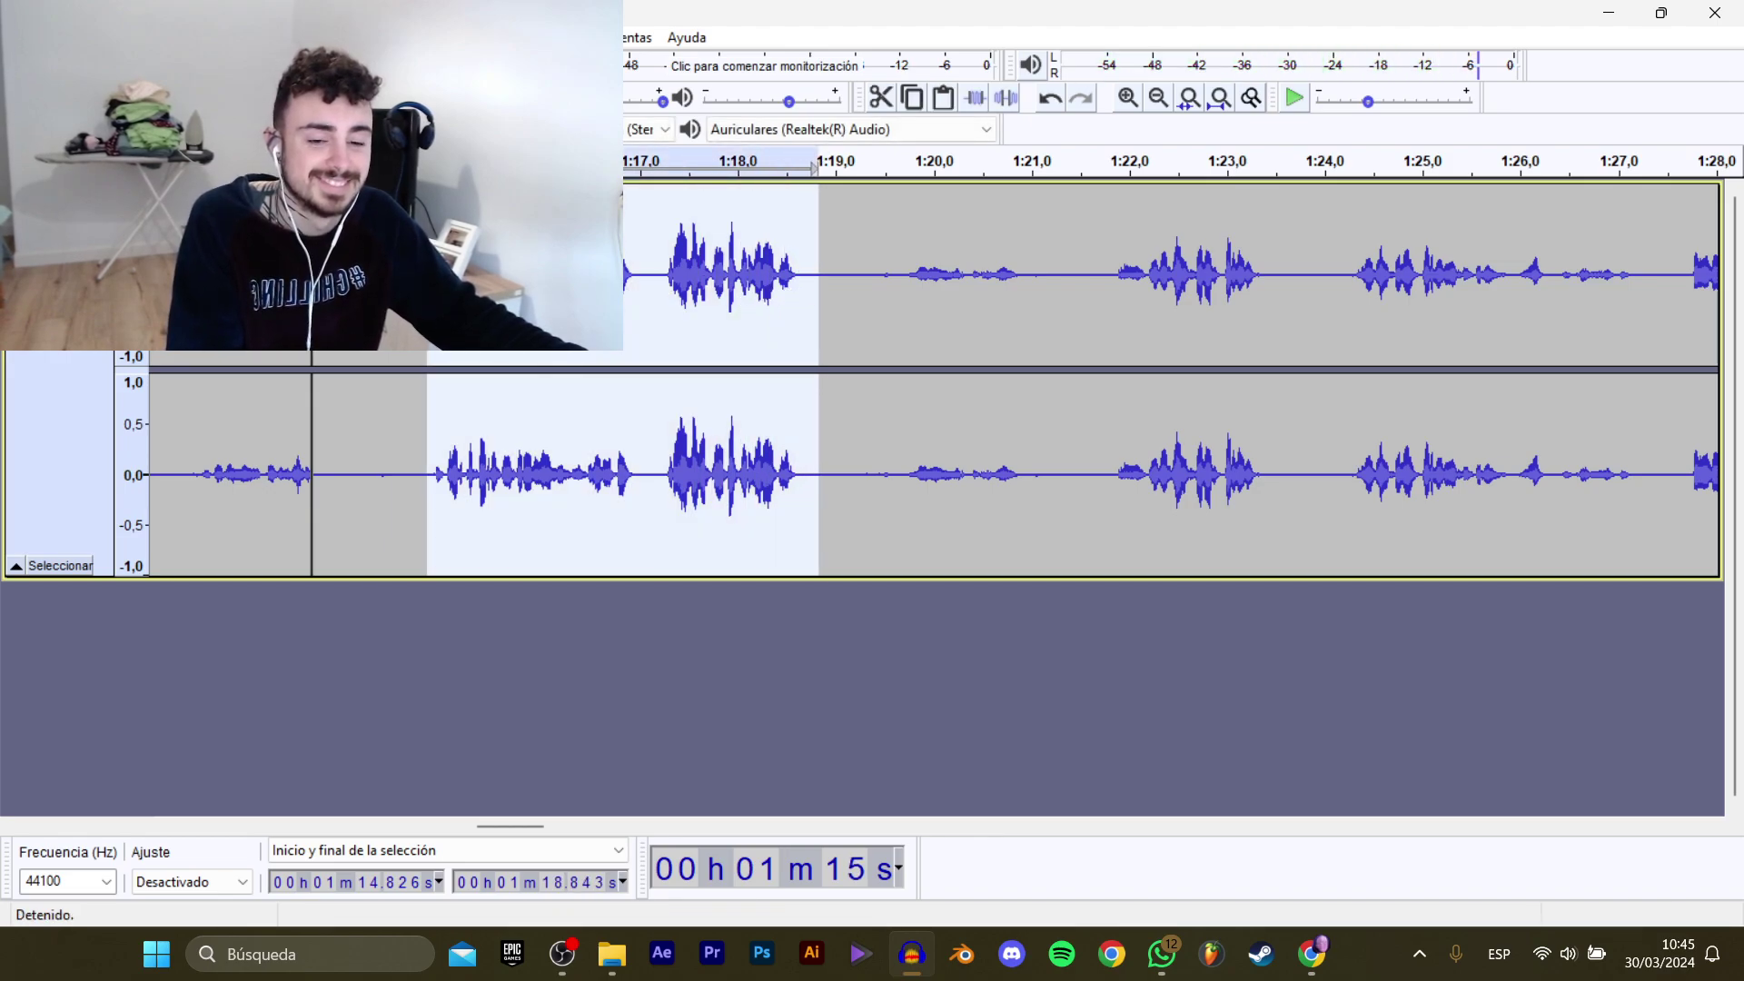
pyautogui.moveTo(109, 207)
pyautogui.click(364, 310)
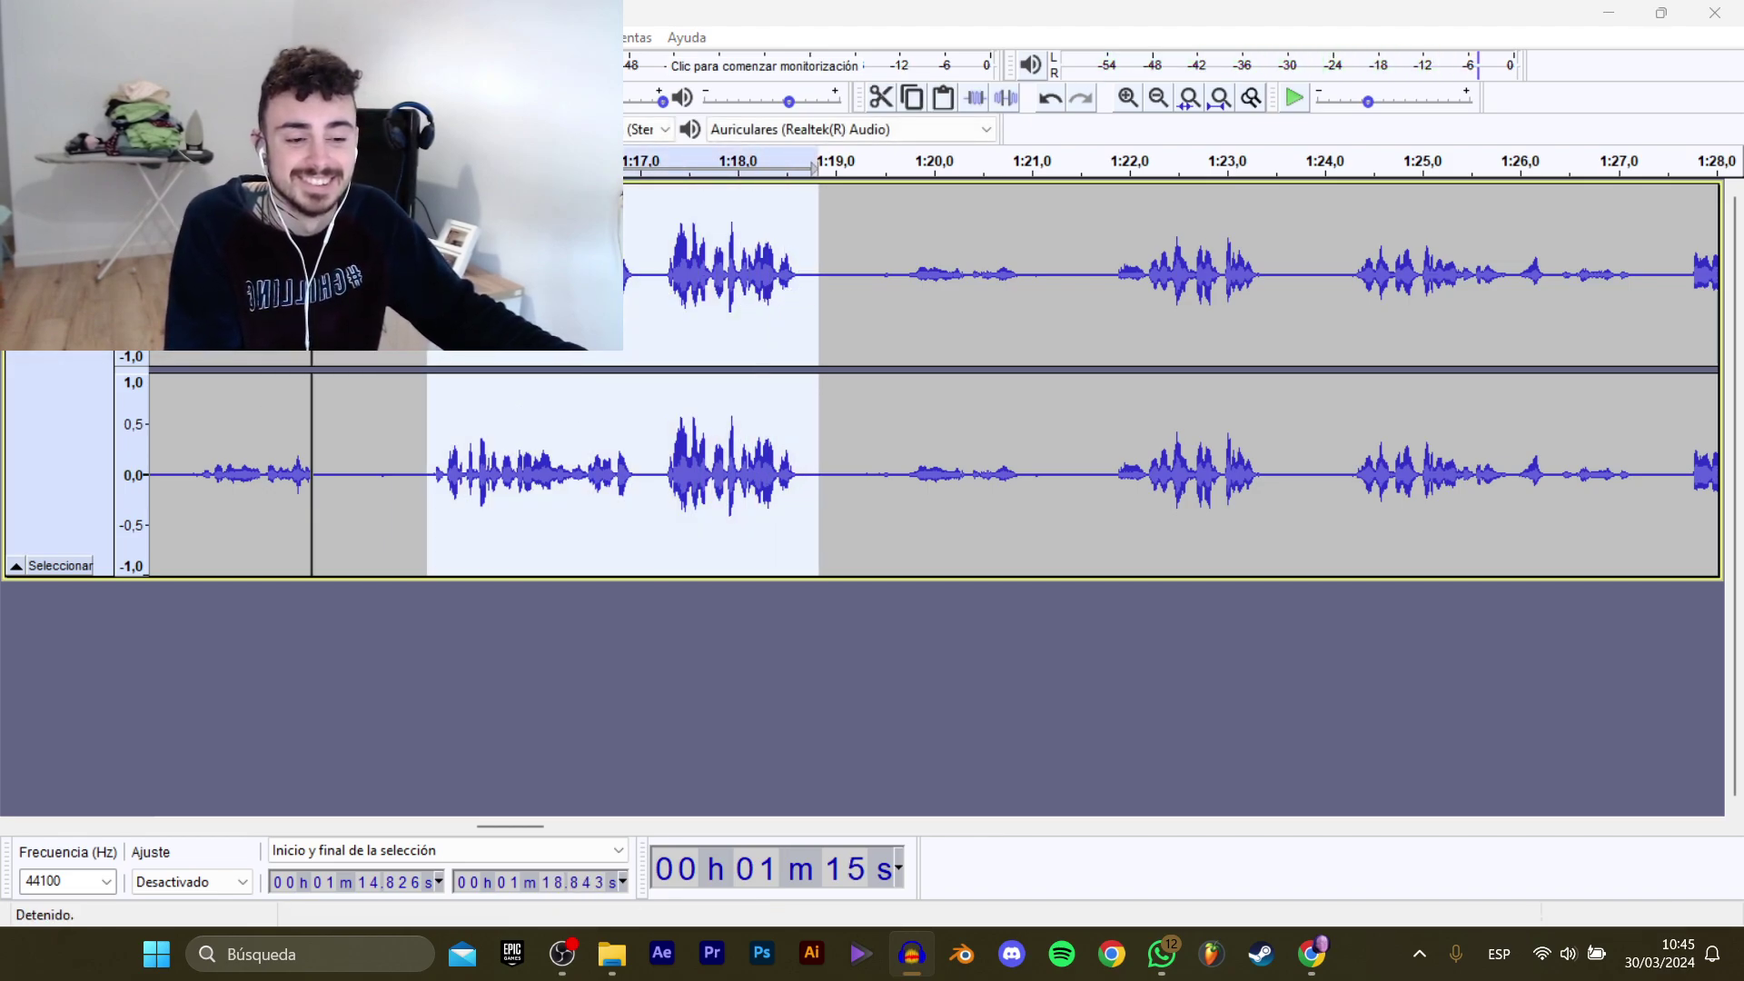
pyautogui.click(517, 154)
pyautogui.click(747, 456)
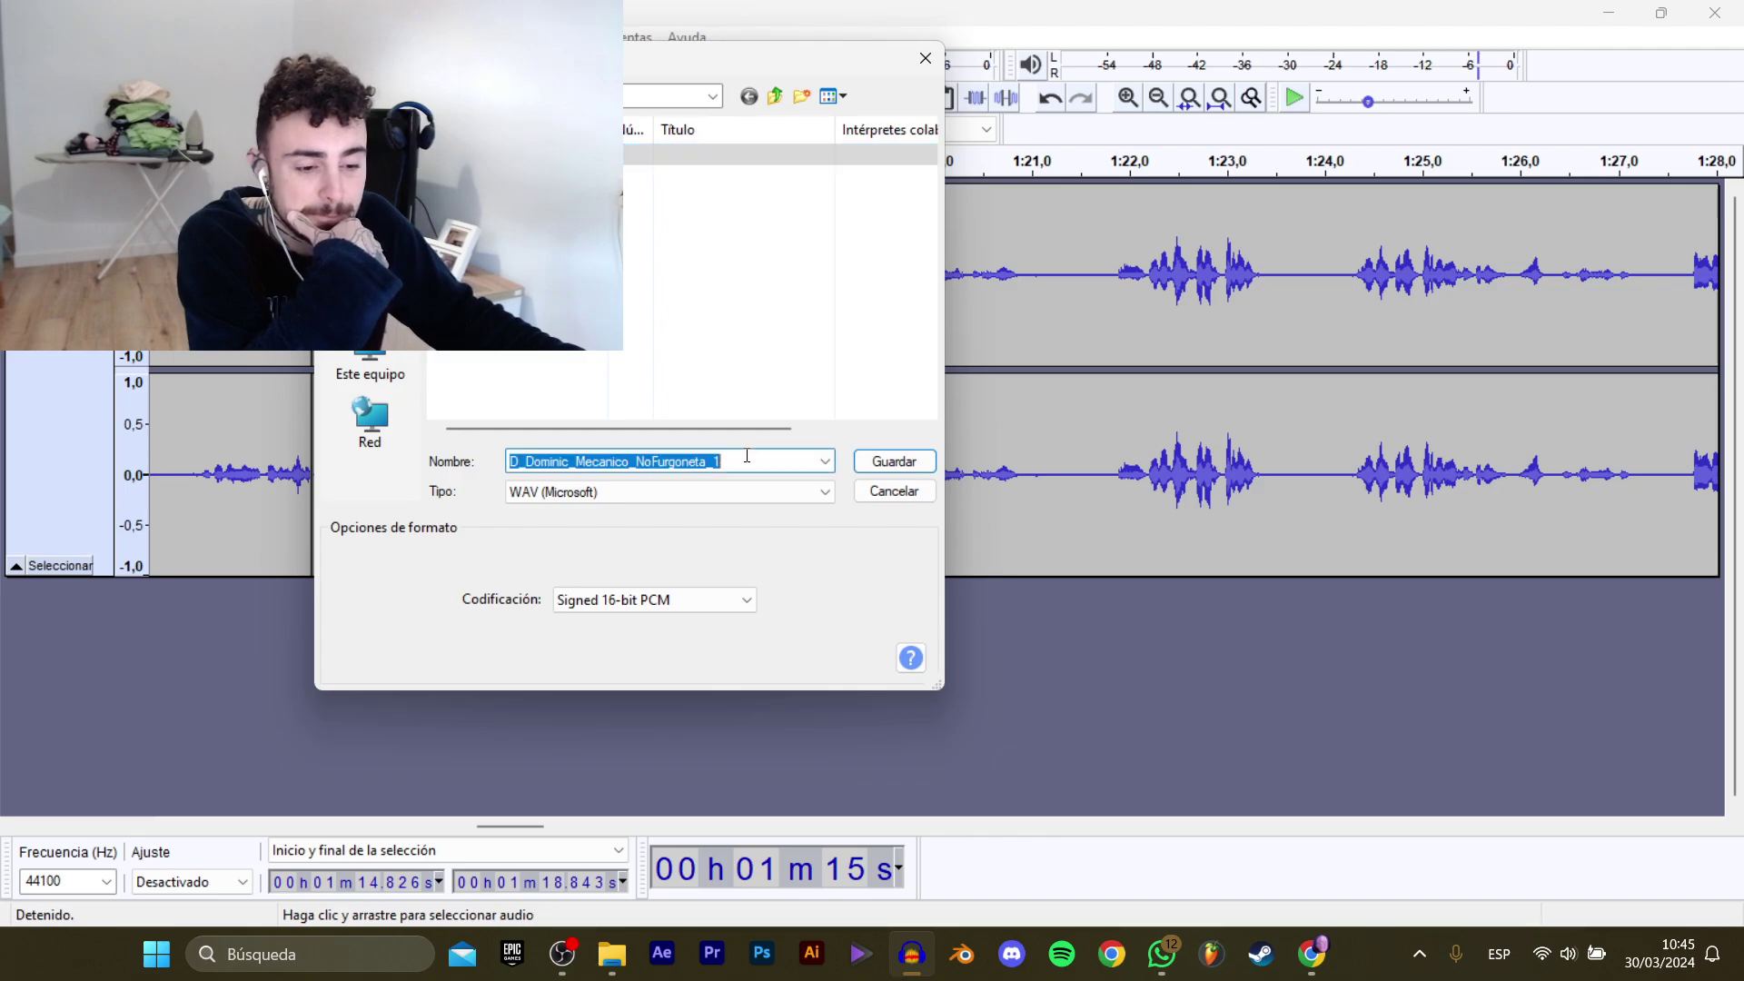
pyautogui.press('Return')
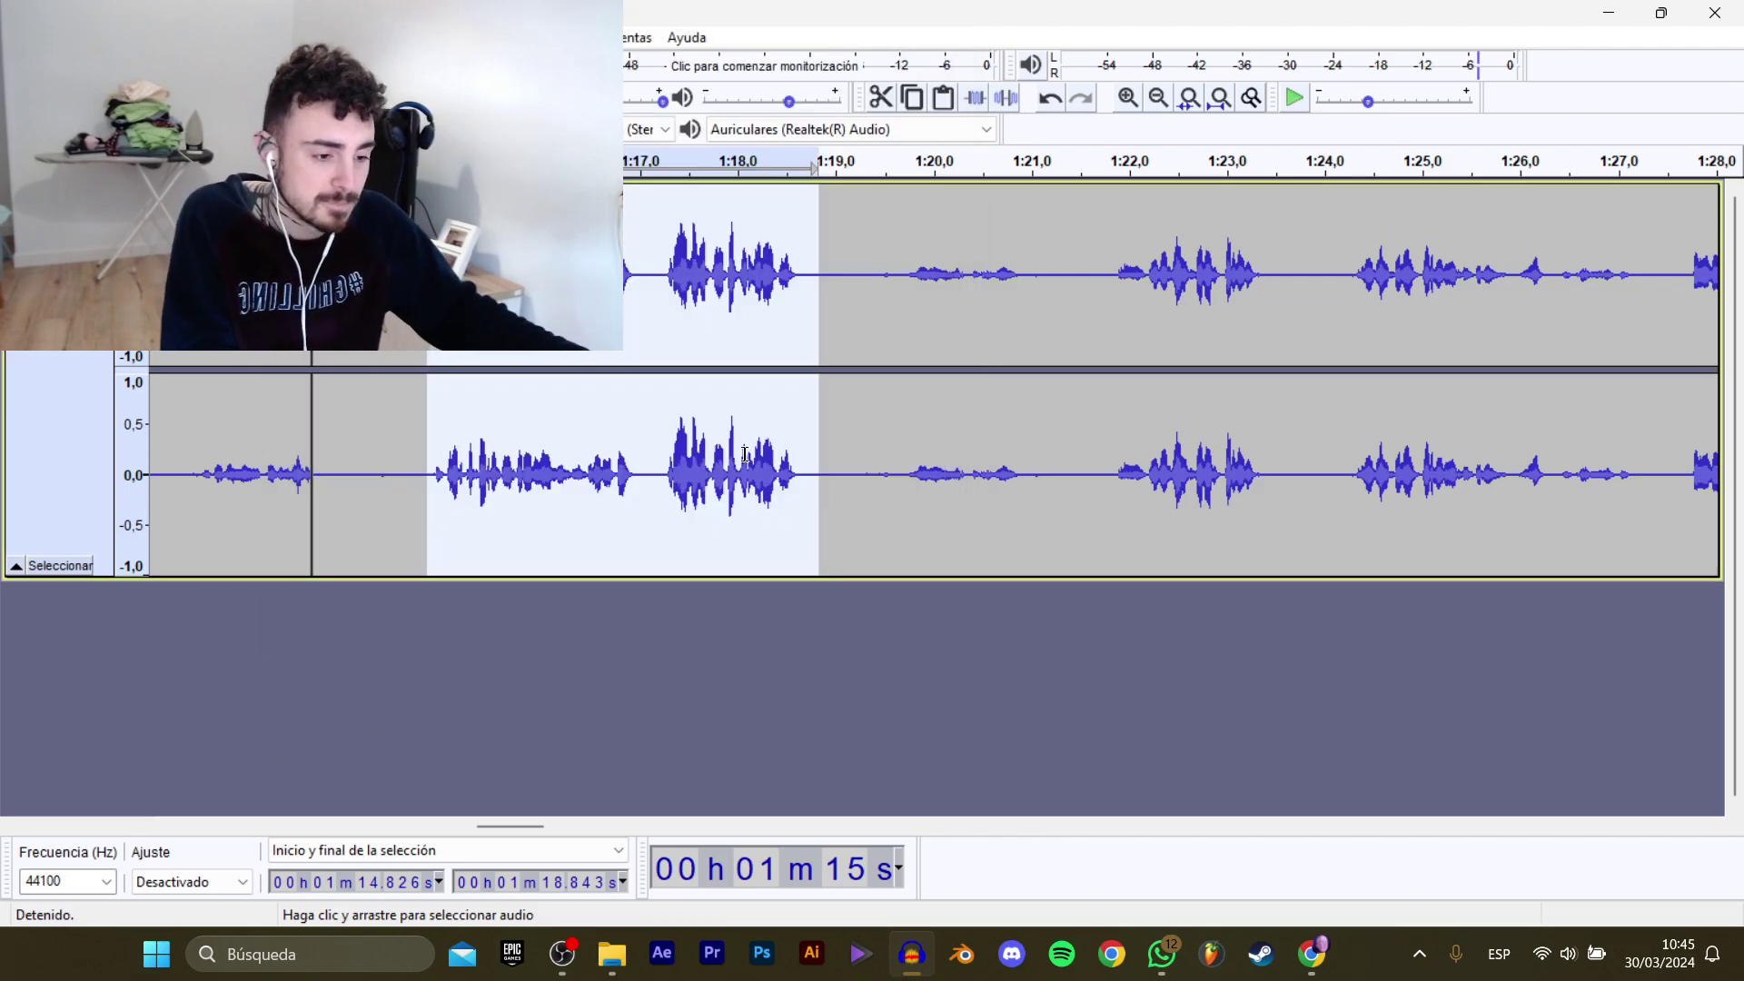
# Listen to the recording from about 1:21.757 to 1:43 to find the next usable take.
pyautogui.click(1104, 277)
pyautogui.press('space')
pyautogui.moveTo(537, 828); pyautogui.dragTo(564, 830)
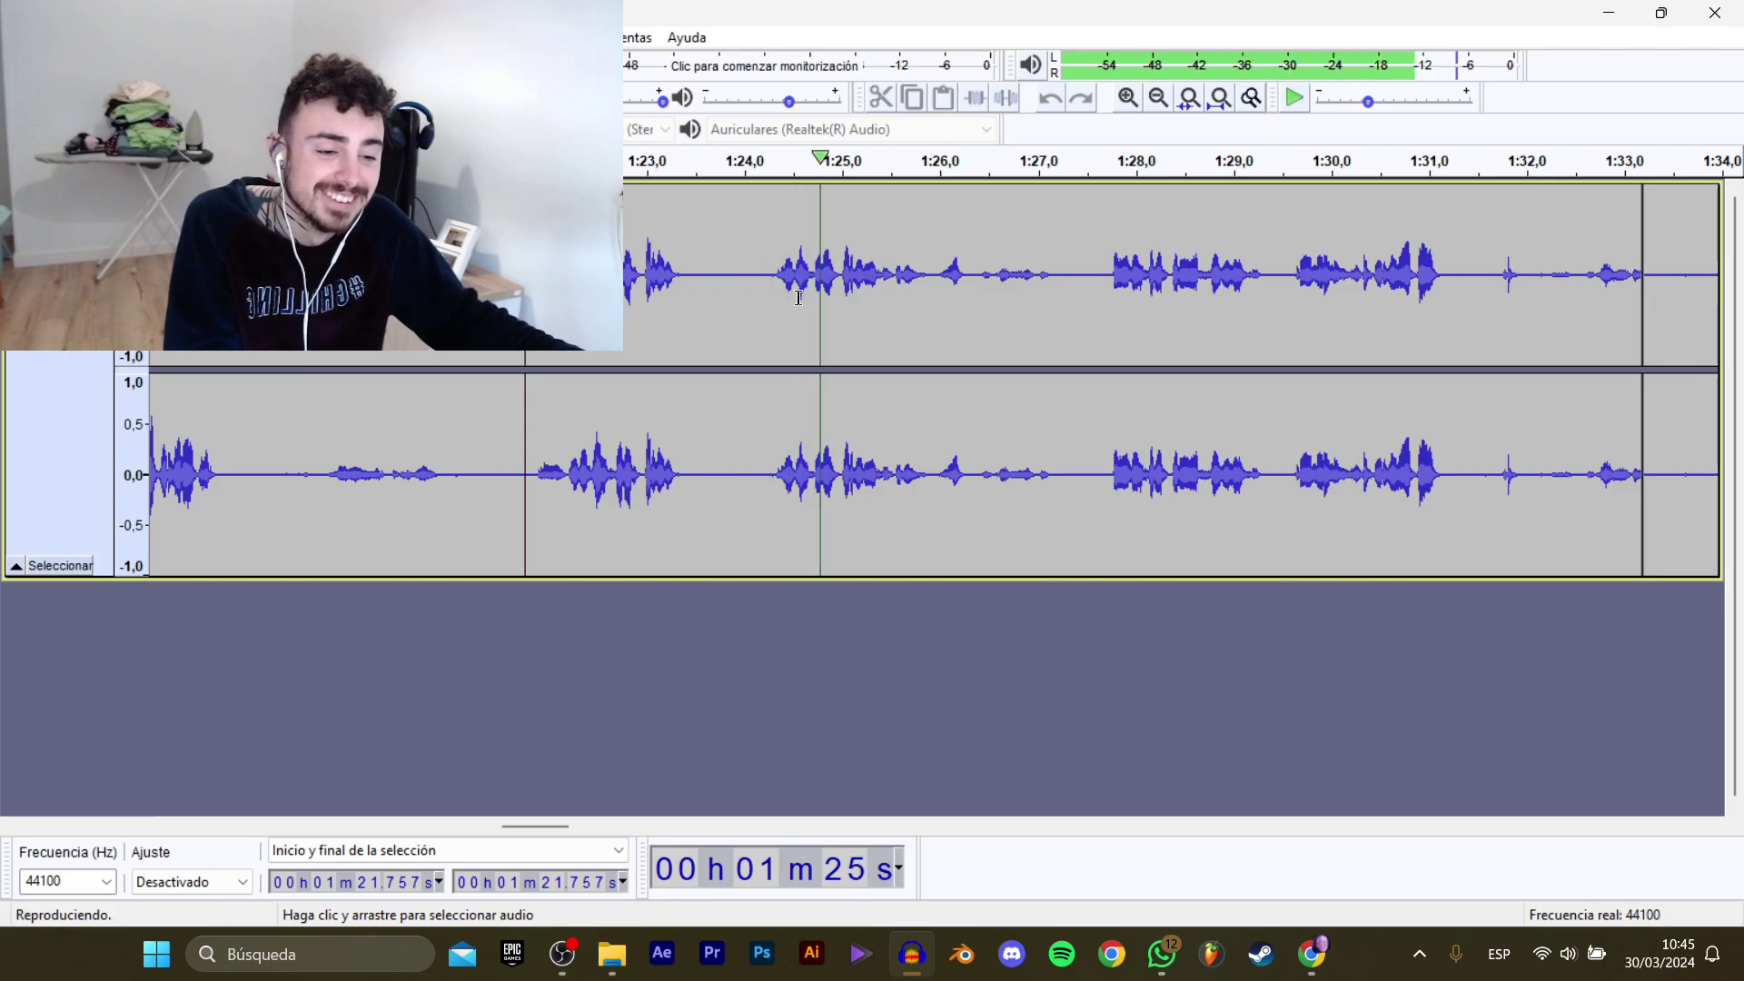
pyautogui.moveTo(523, 827); pyautogui.dragTo(549, 815)
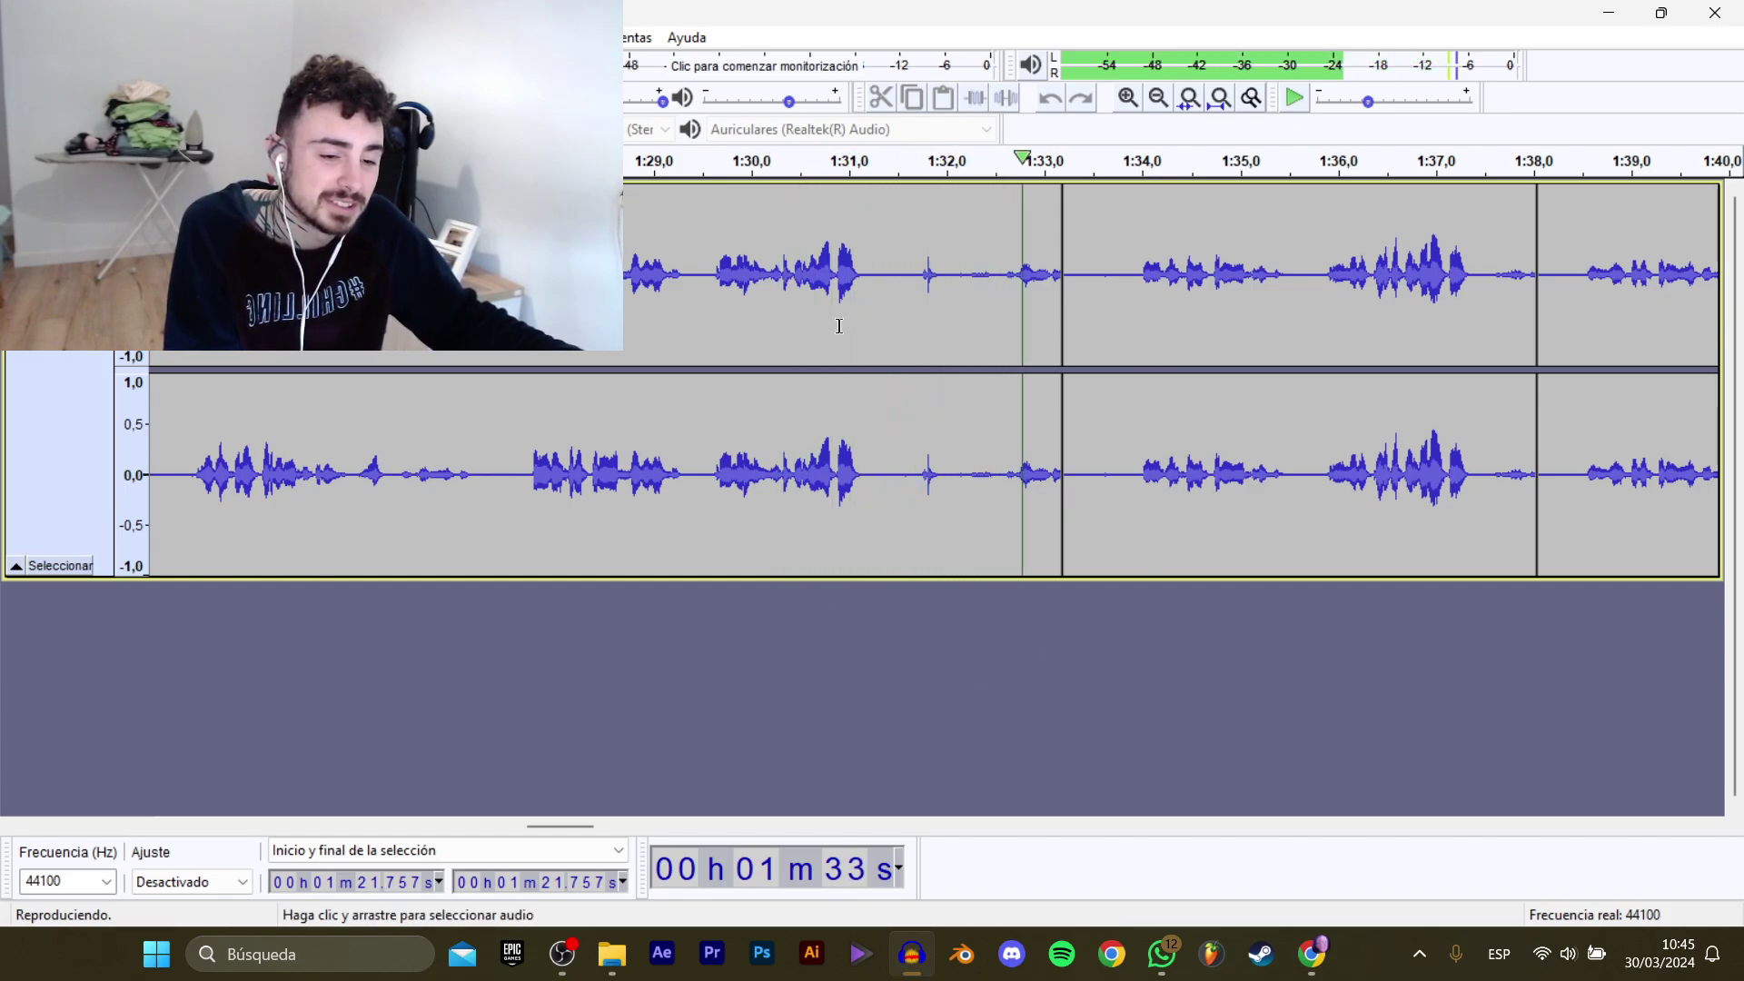
pyautogui.moveTo(564, 826); pyautogui.dragTo(594, 820)
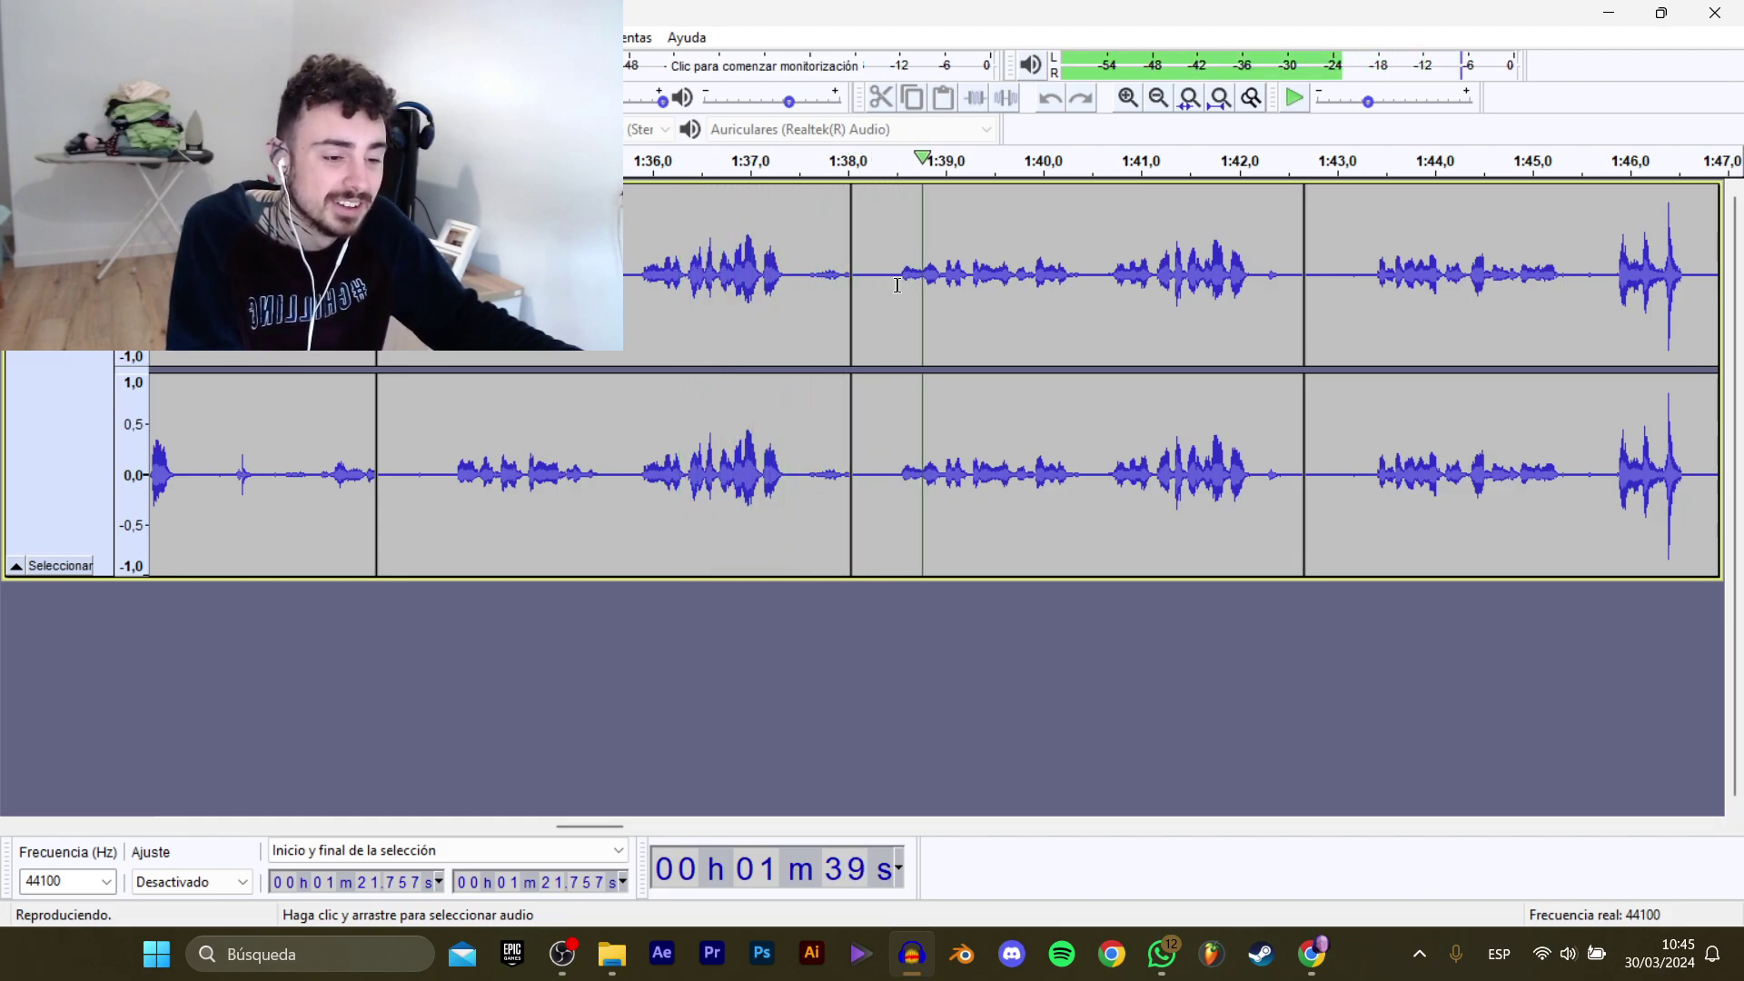
pyautogui.moveTo(610, 830); pyautogui.dragTo(614, 816)
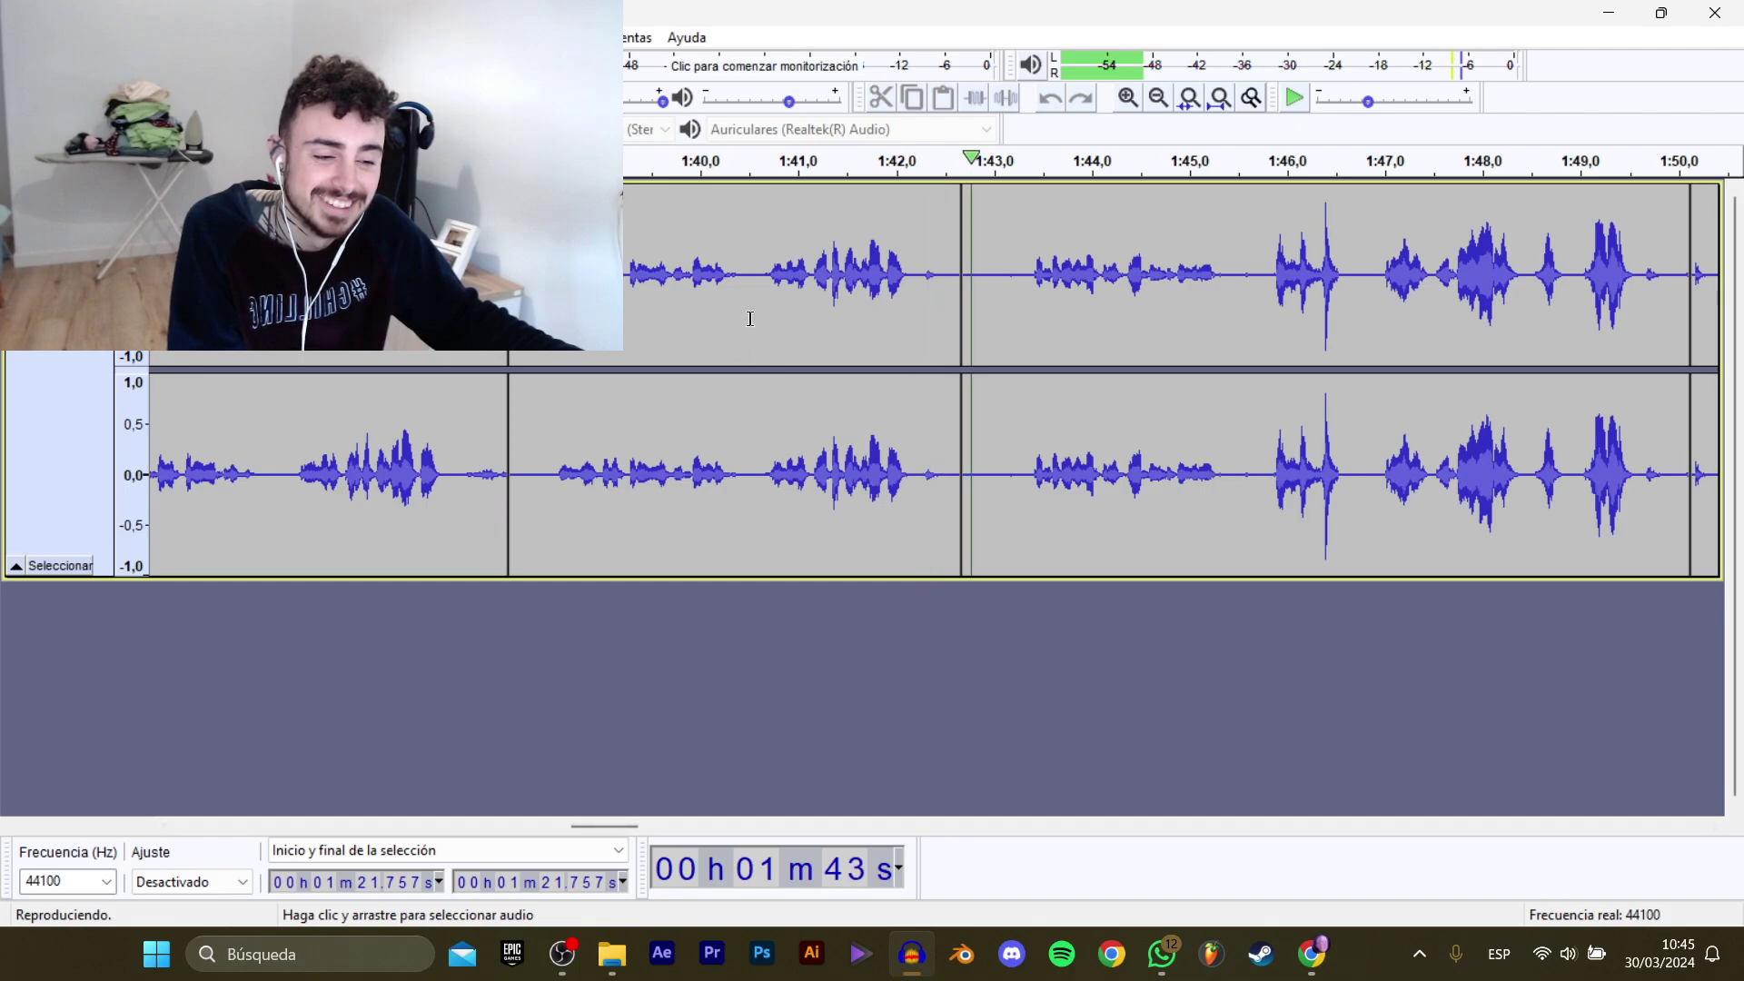
pyautogui.press('space')
# Export the take from about 1:38.511 to 1:42.156 as the next numbered D_Dominic_Mecanico_NoFurgoneta WAV file.
pyautogui.moveTo(554, 317); pyautogui.dragTo(909, 324)
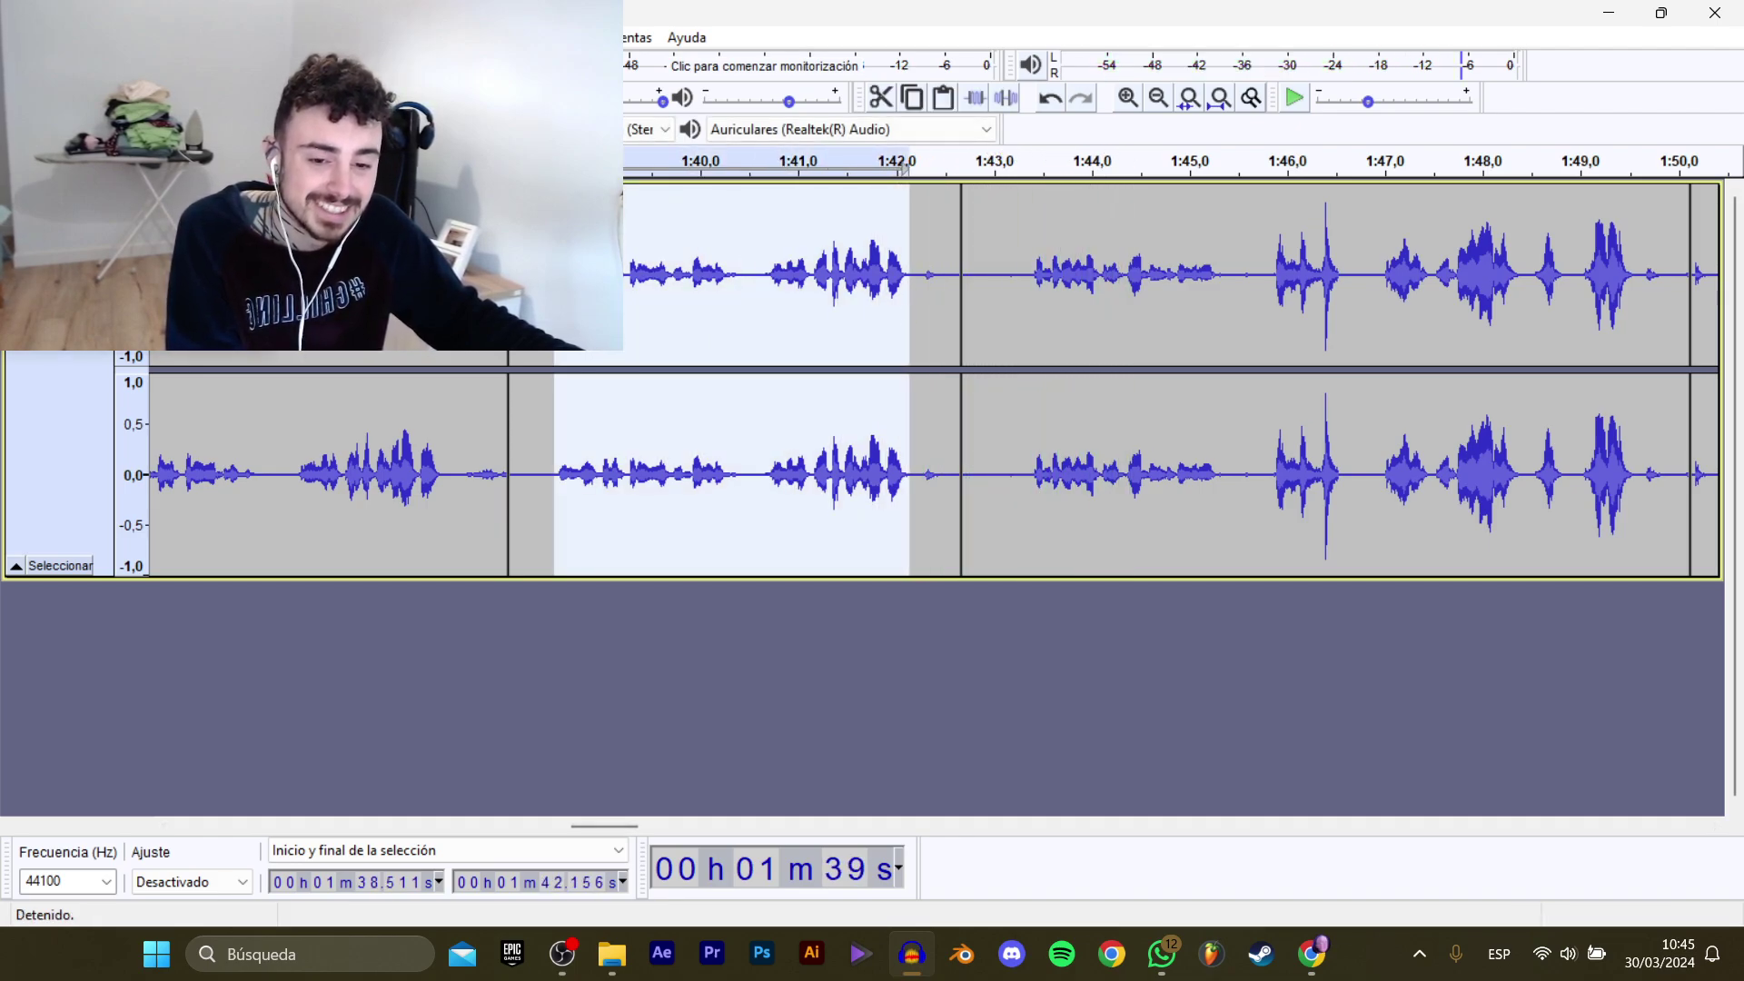
pyautogui.moveTo(136, 209)
pyautogui.click(508, 310)
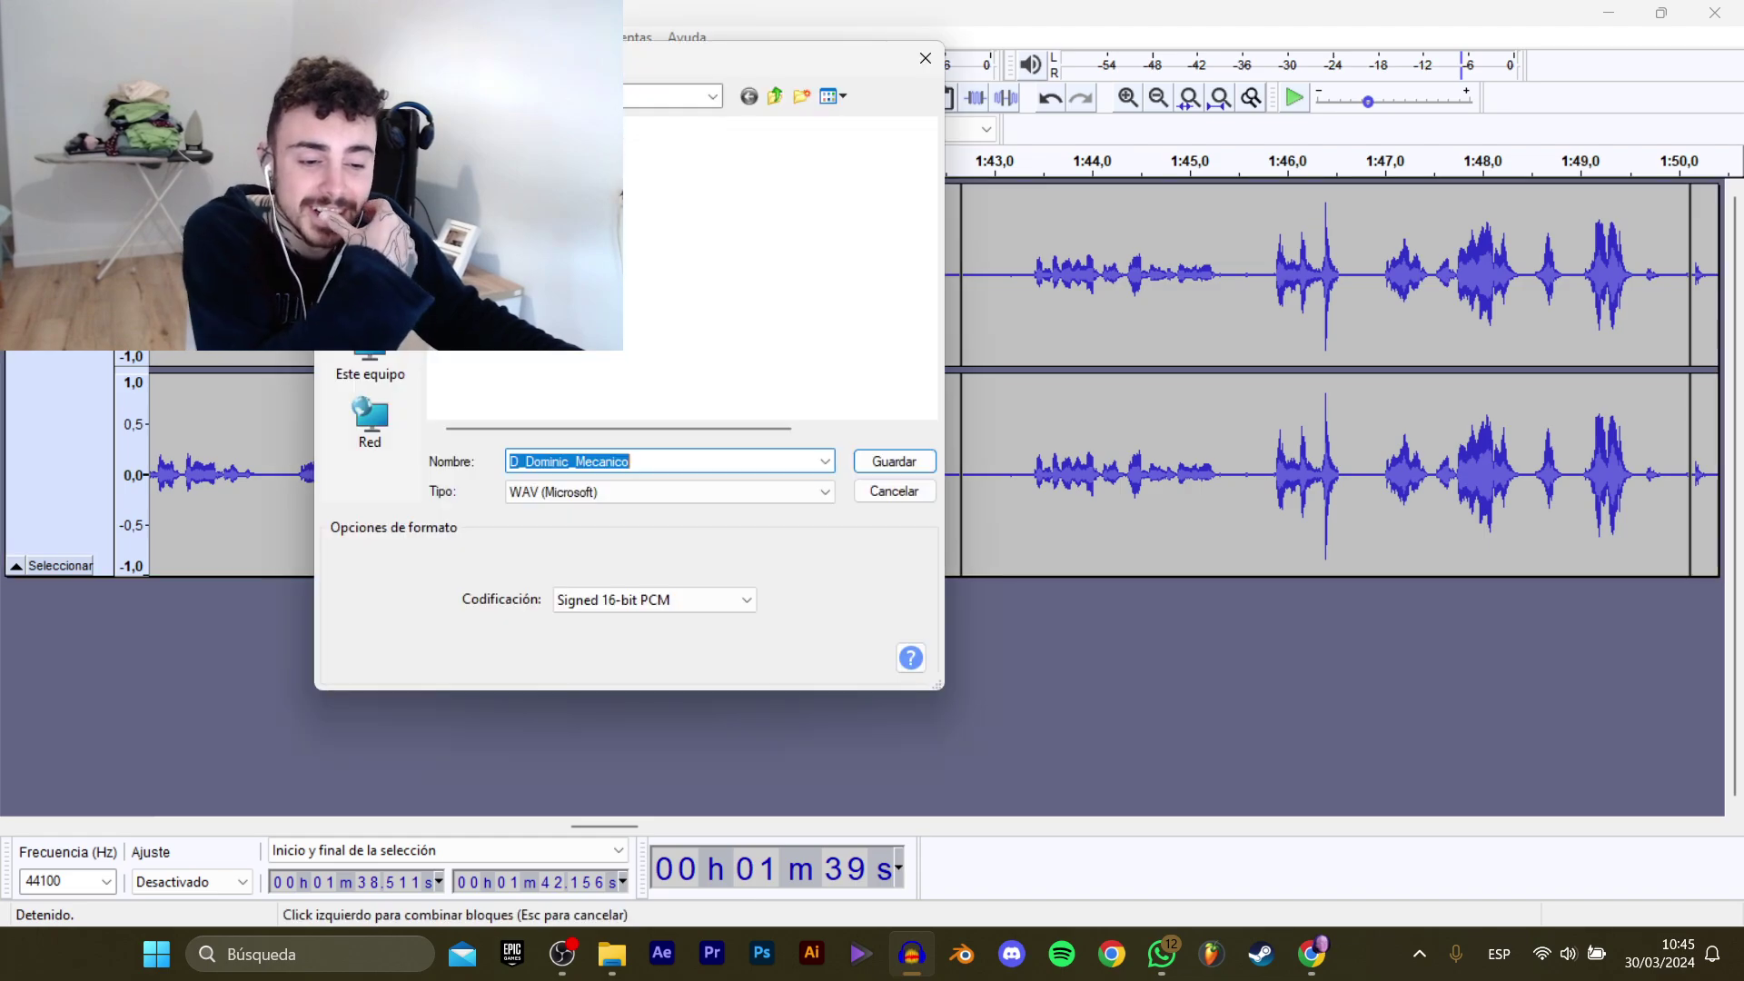
pyautogui.click(627, 175)
pyautogui.doubleClick(736, 461)
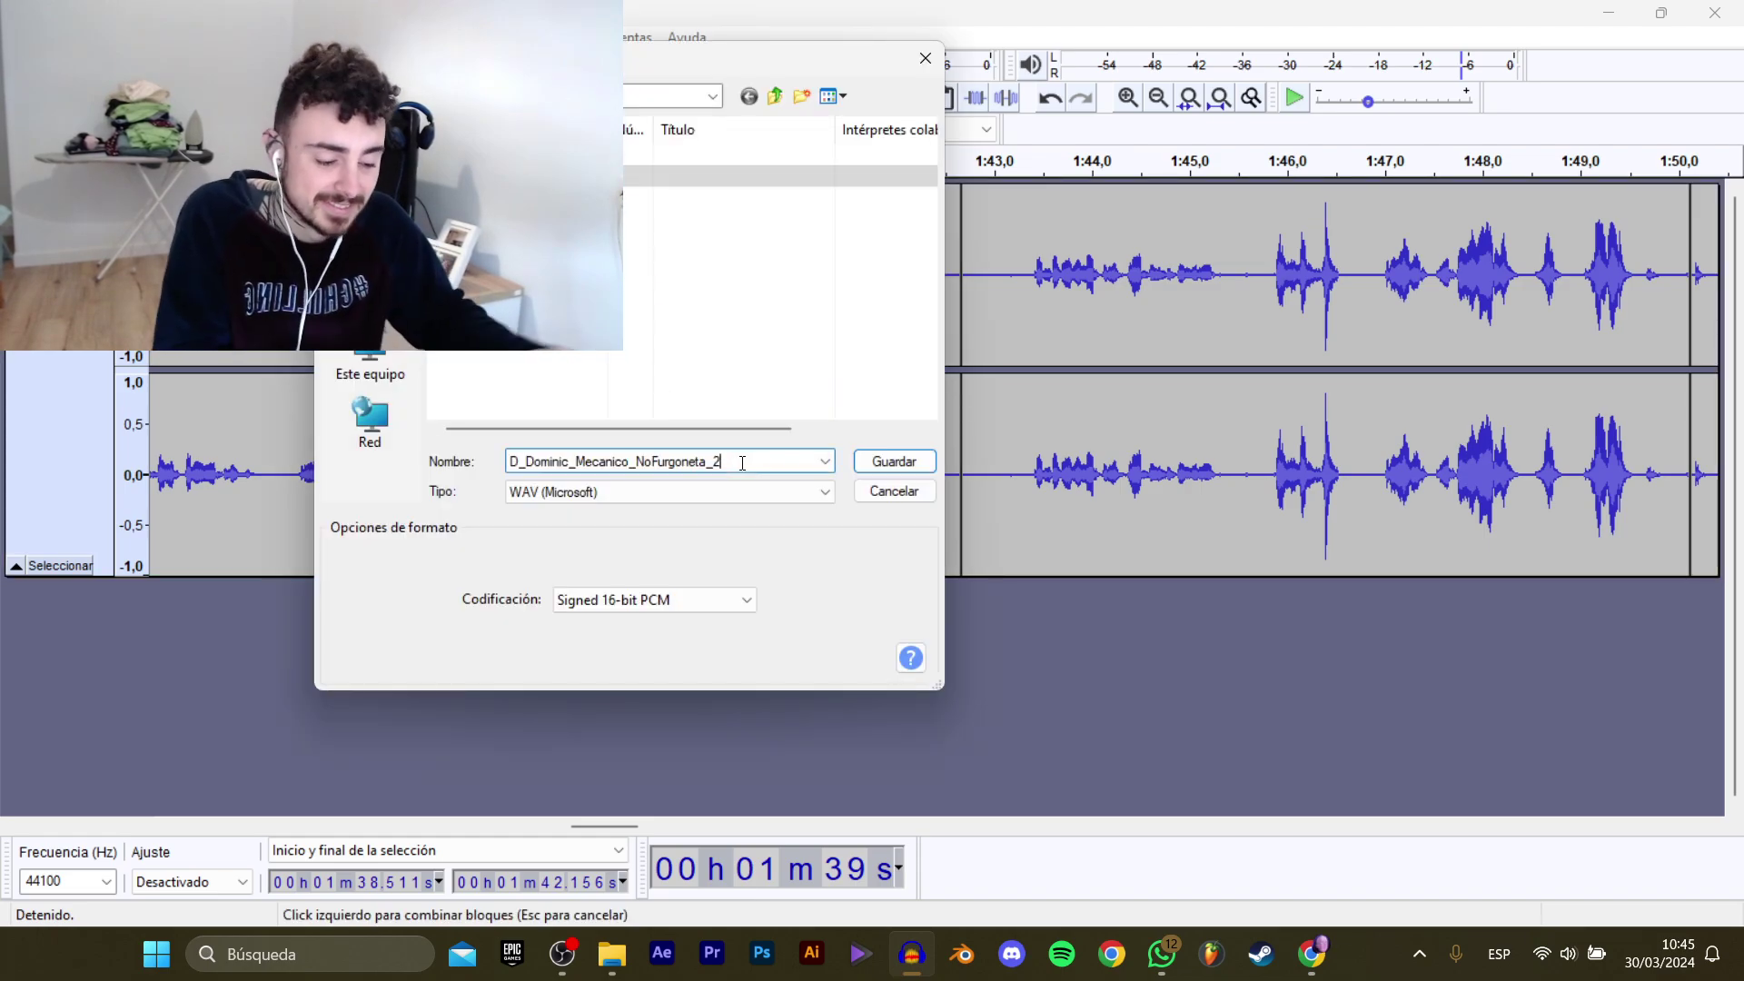
pyautogui.press('Return')
# Listen to the recording from about 1:45.987, and from the start of that clip at about 1:43.213.
pyautogui.click(1284, 326)
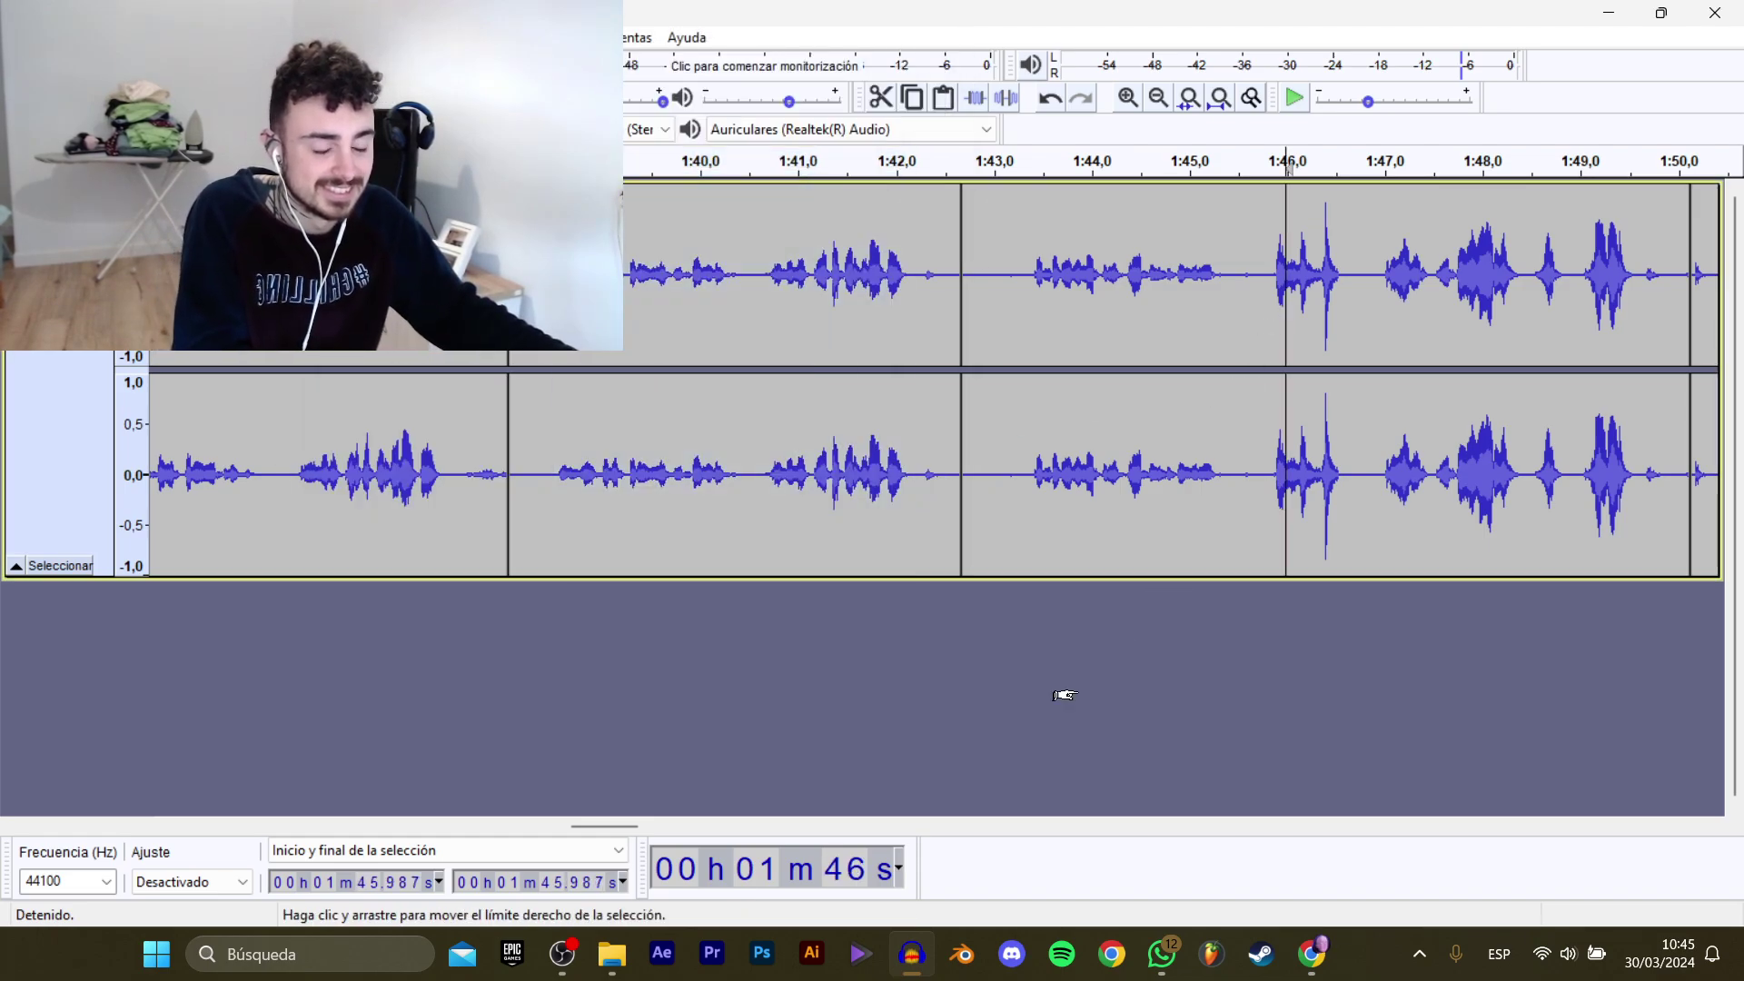
pyautogui.press('space')
pyautogui.moveTo(618, 821); pyautogui.dragTo(645, 822)
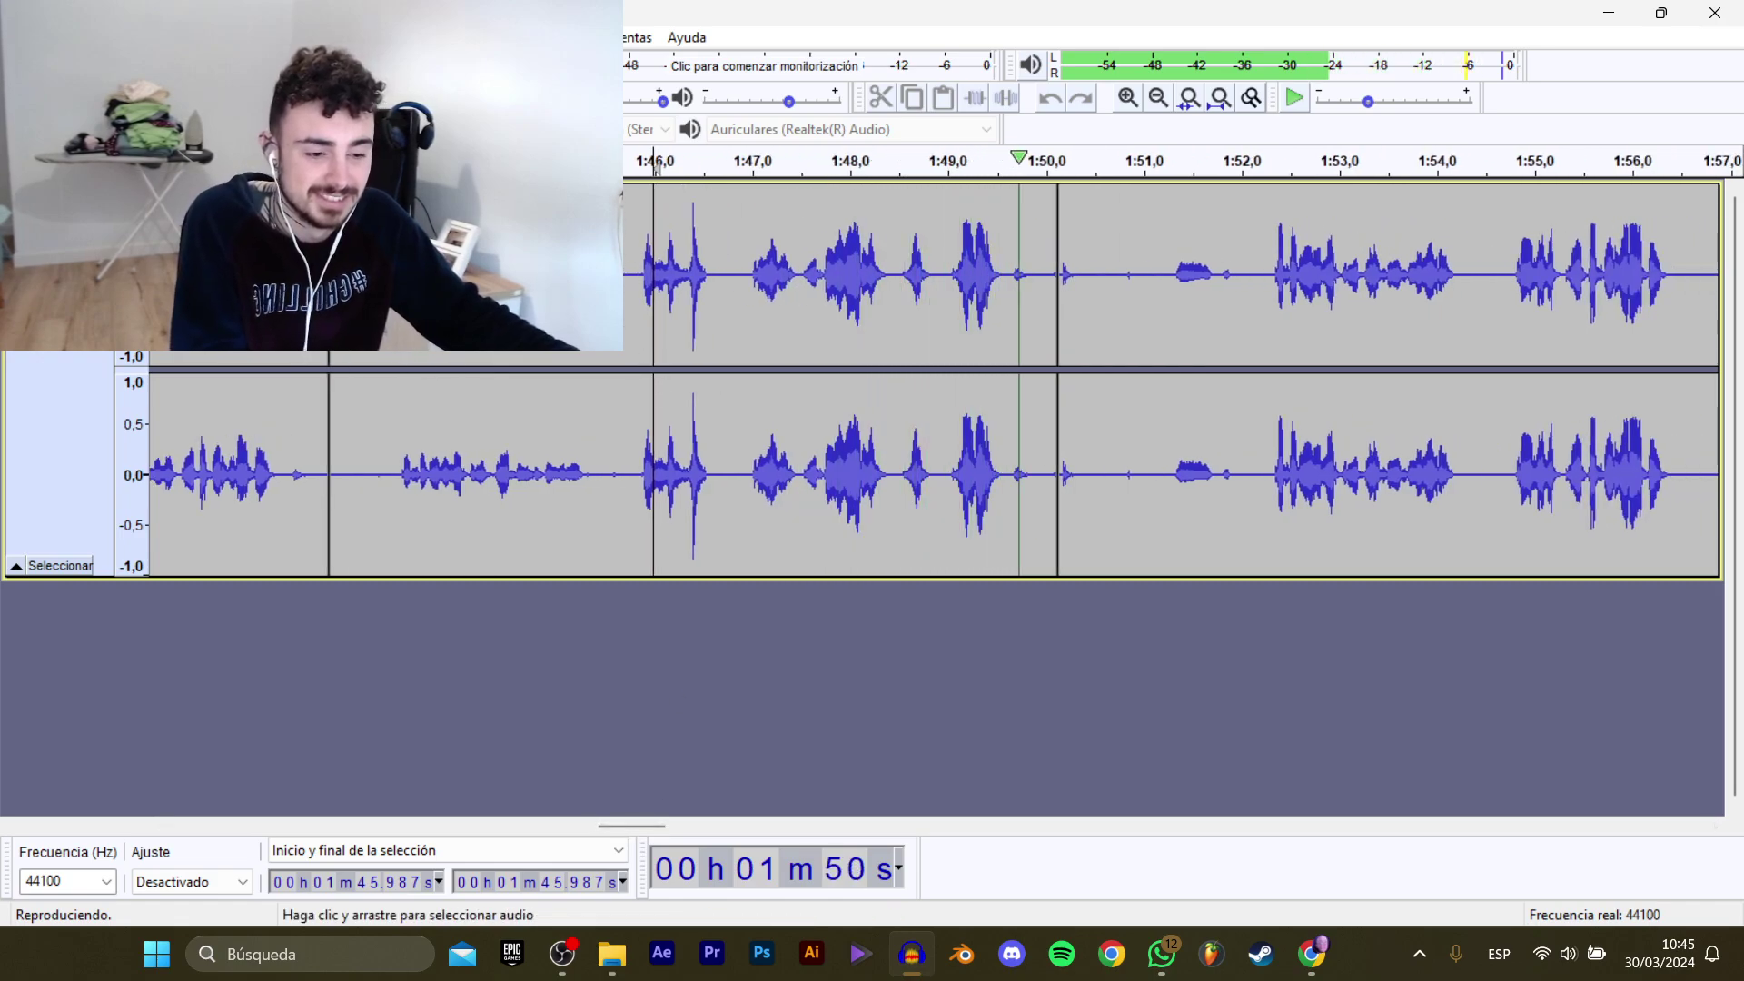
pyautogui.press('space')
pyautogui.click(382, 273)
pyautogui.press('space')
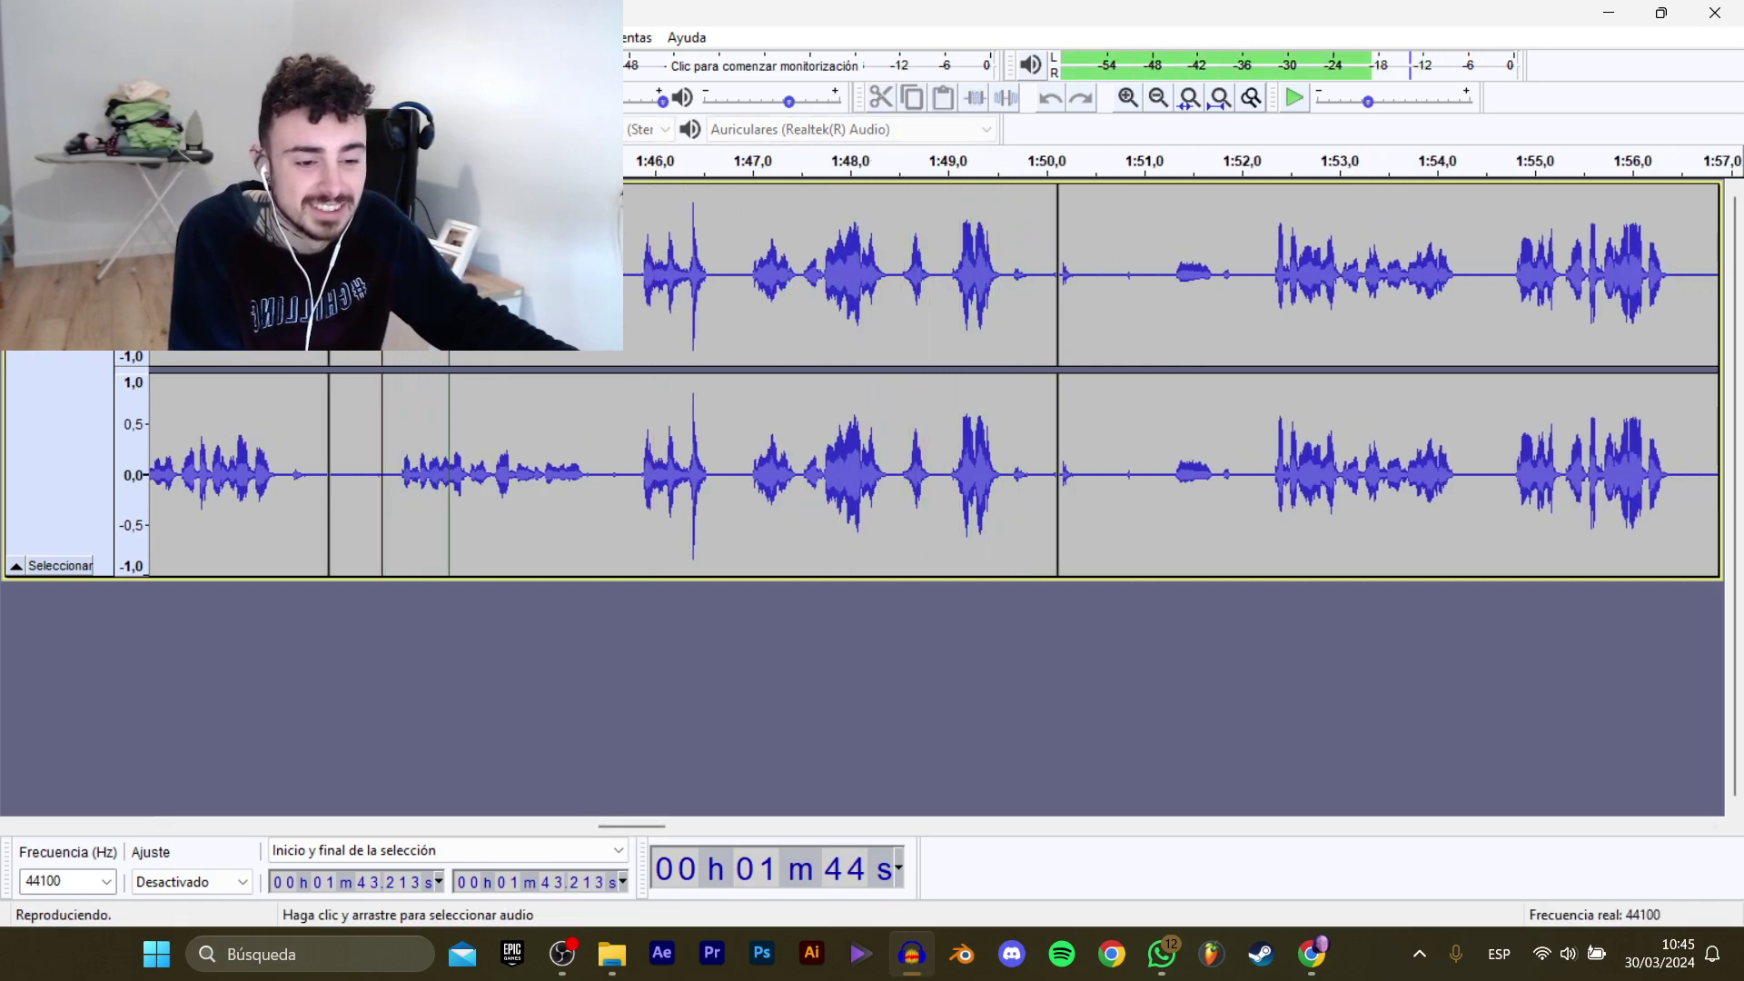
pyautogui.press('space')
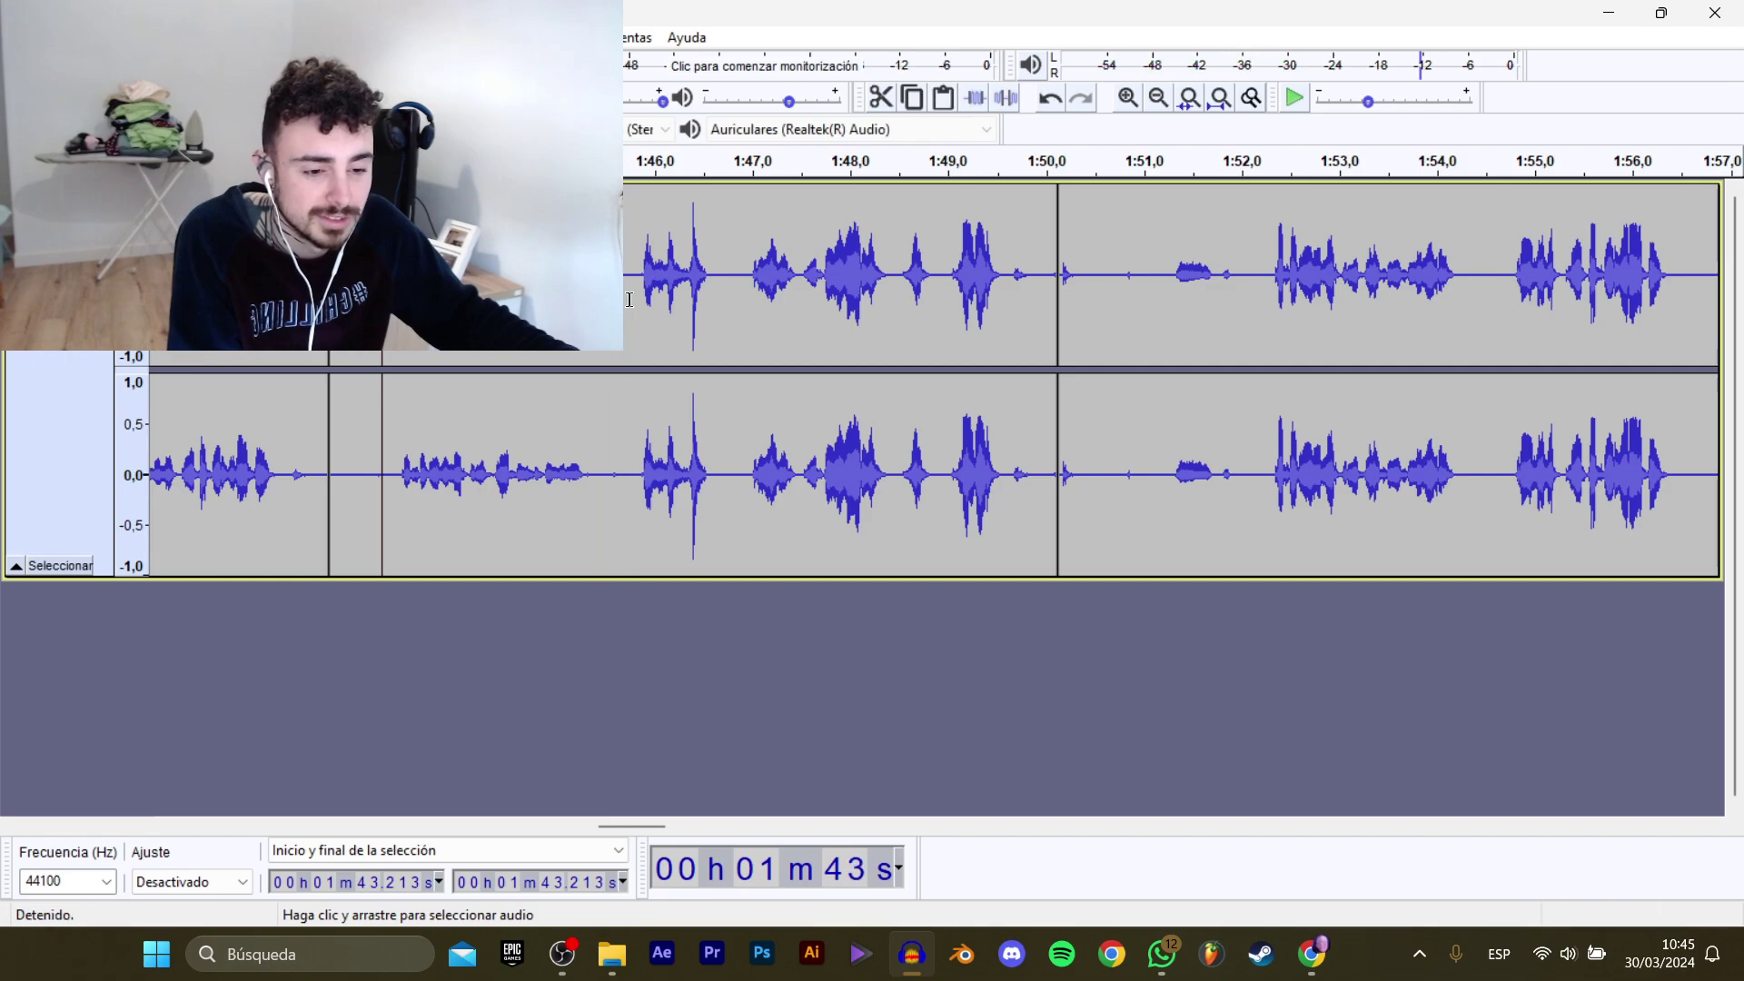
# Delete the unwanted audio from about 1:45.604 to 1:46.8 and play back the recording from the cut.
pyautogui.moveTo(616, 272); pyautogui.dragTo(735, 276)
pyautogui.press('Delete')
pyautogui.press('space')
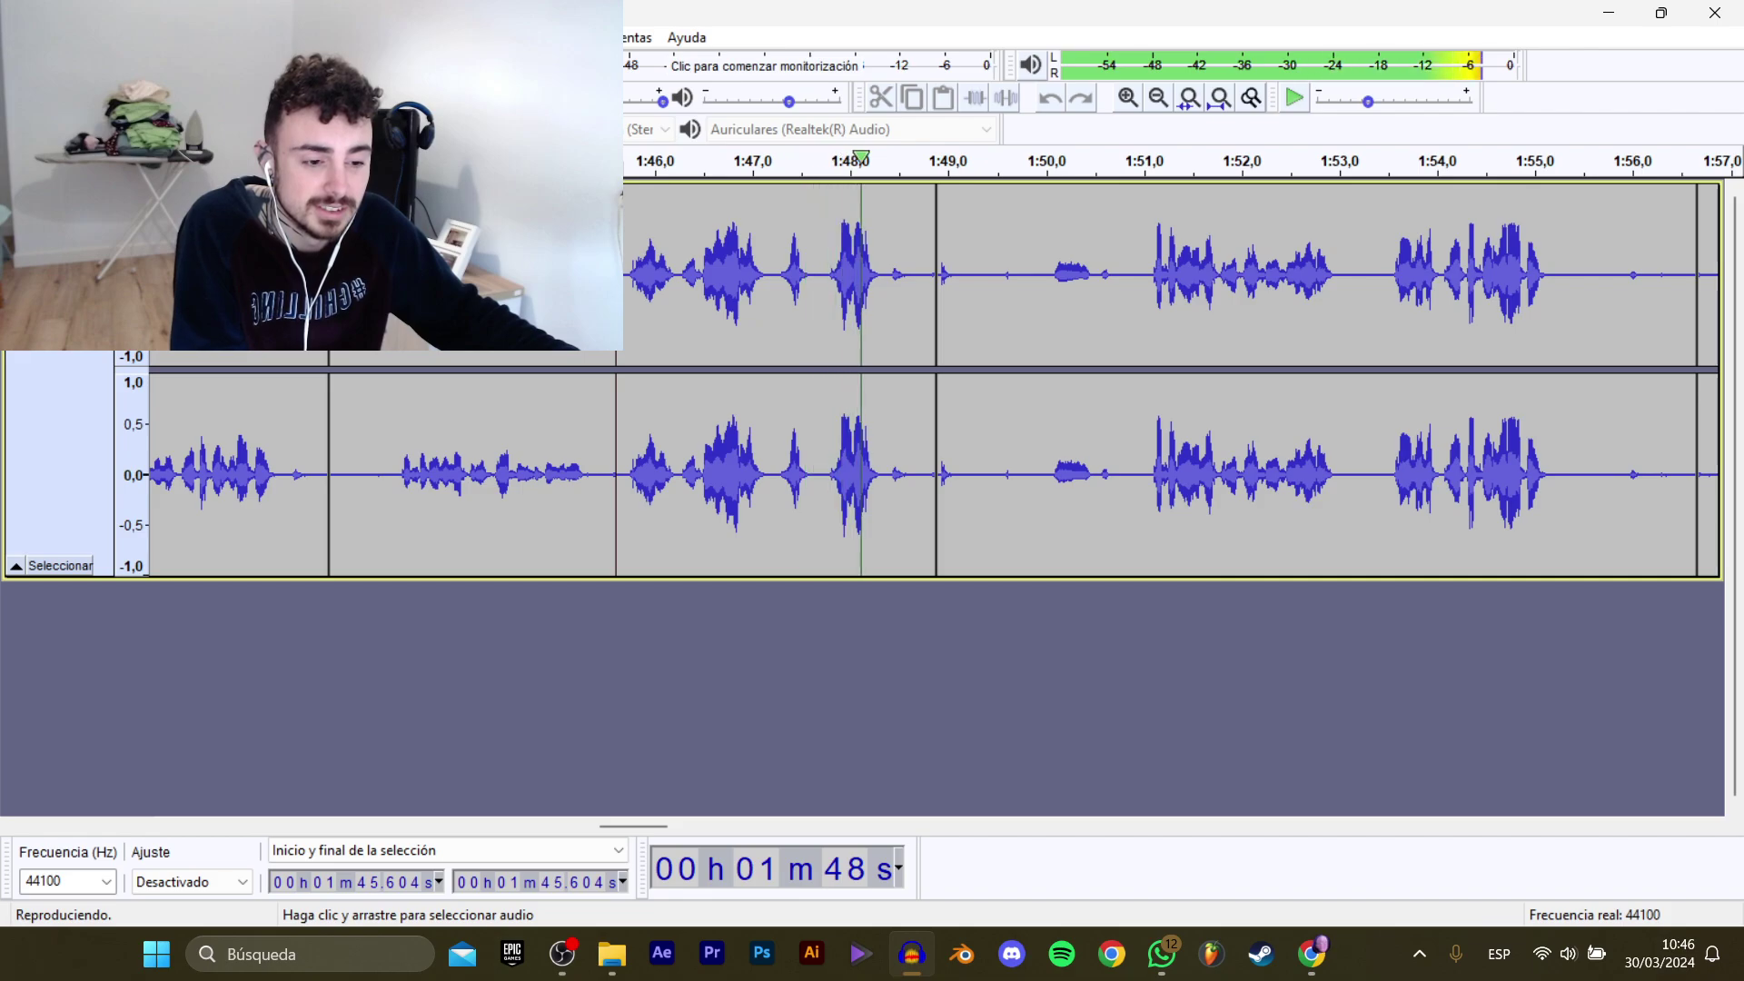
pyautogui.press('space')
# Export the take from about 1:43.340 to 1:48.356 as the WAV file D_Dominic_Mecanico_NoFurgoneta_4.
pyautogui.moveTo(393, 473); pyautogui.dragTo(884, 472)
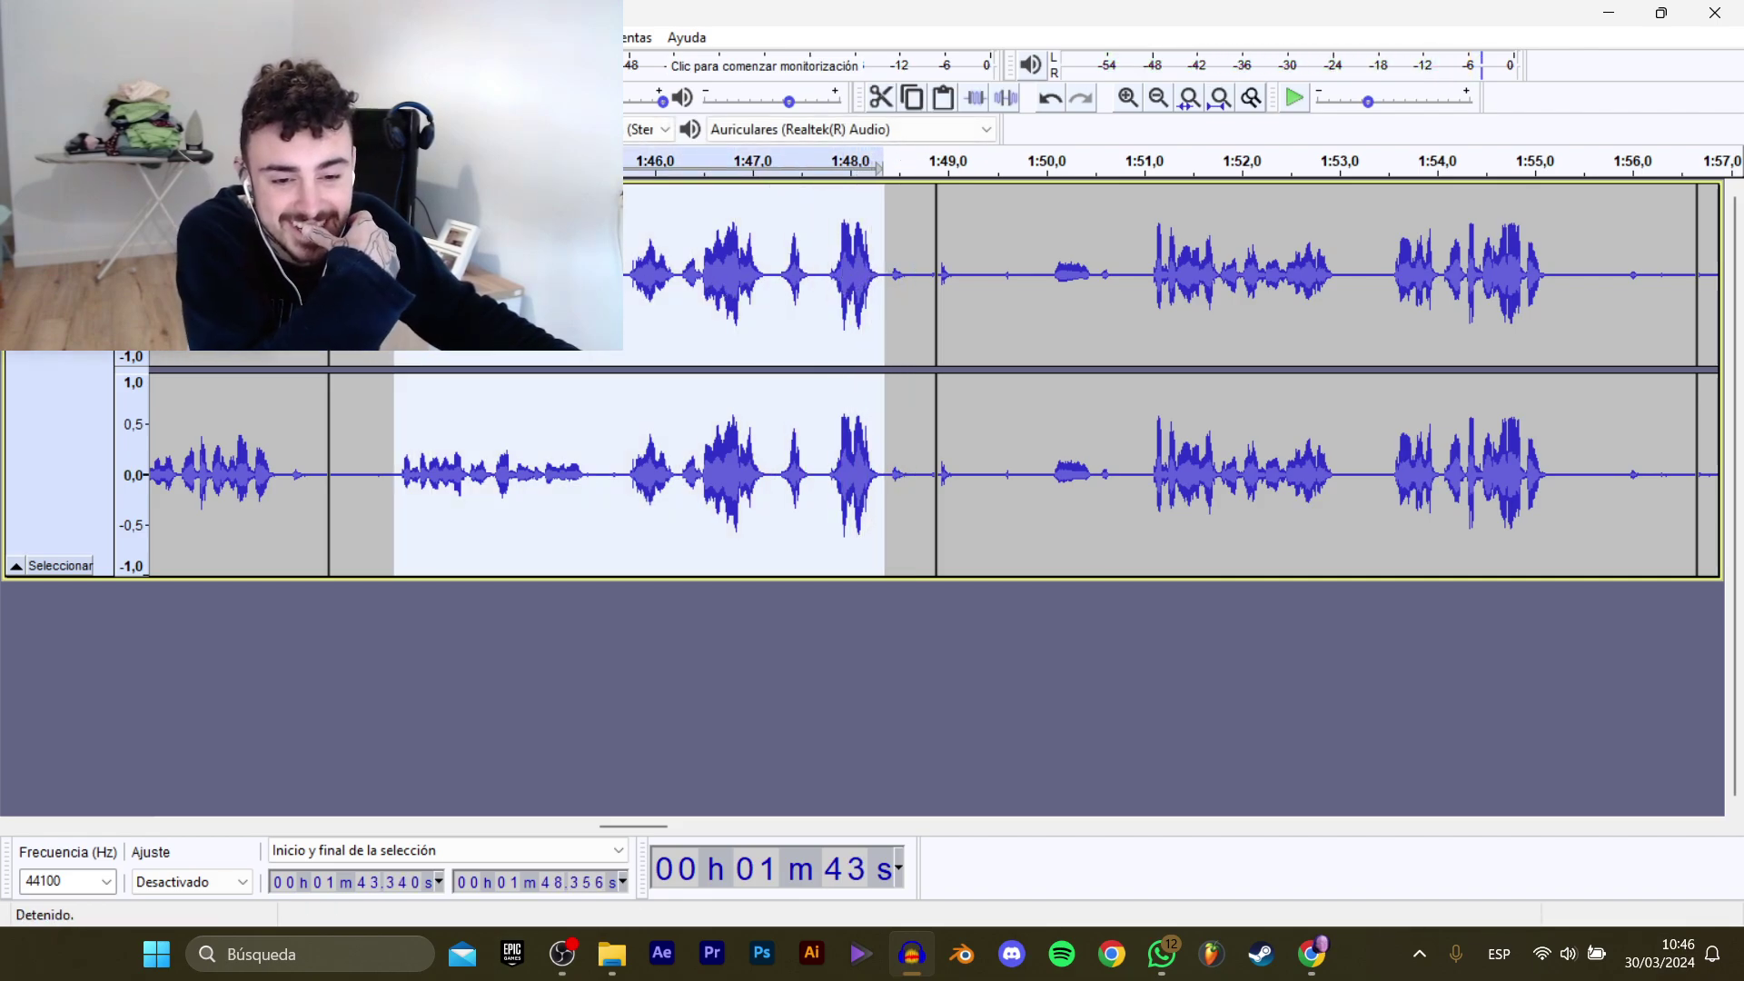
pyautogui.moveTo(136, 207)
pyautogui.click(381, 309)
pyautogui.click(527, 197)
pyautogui.click(510, 462)
pyautogui.click(740, 458)
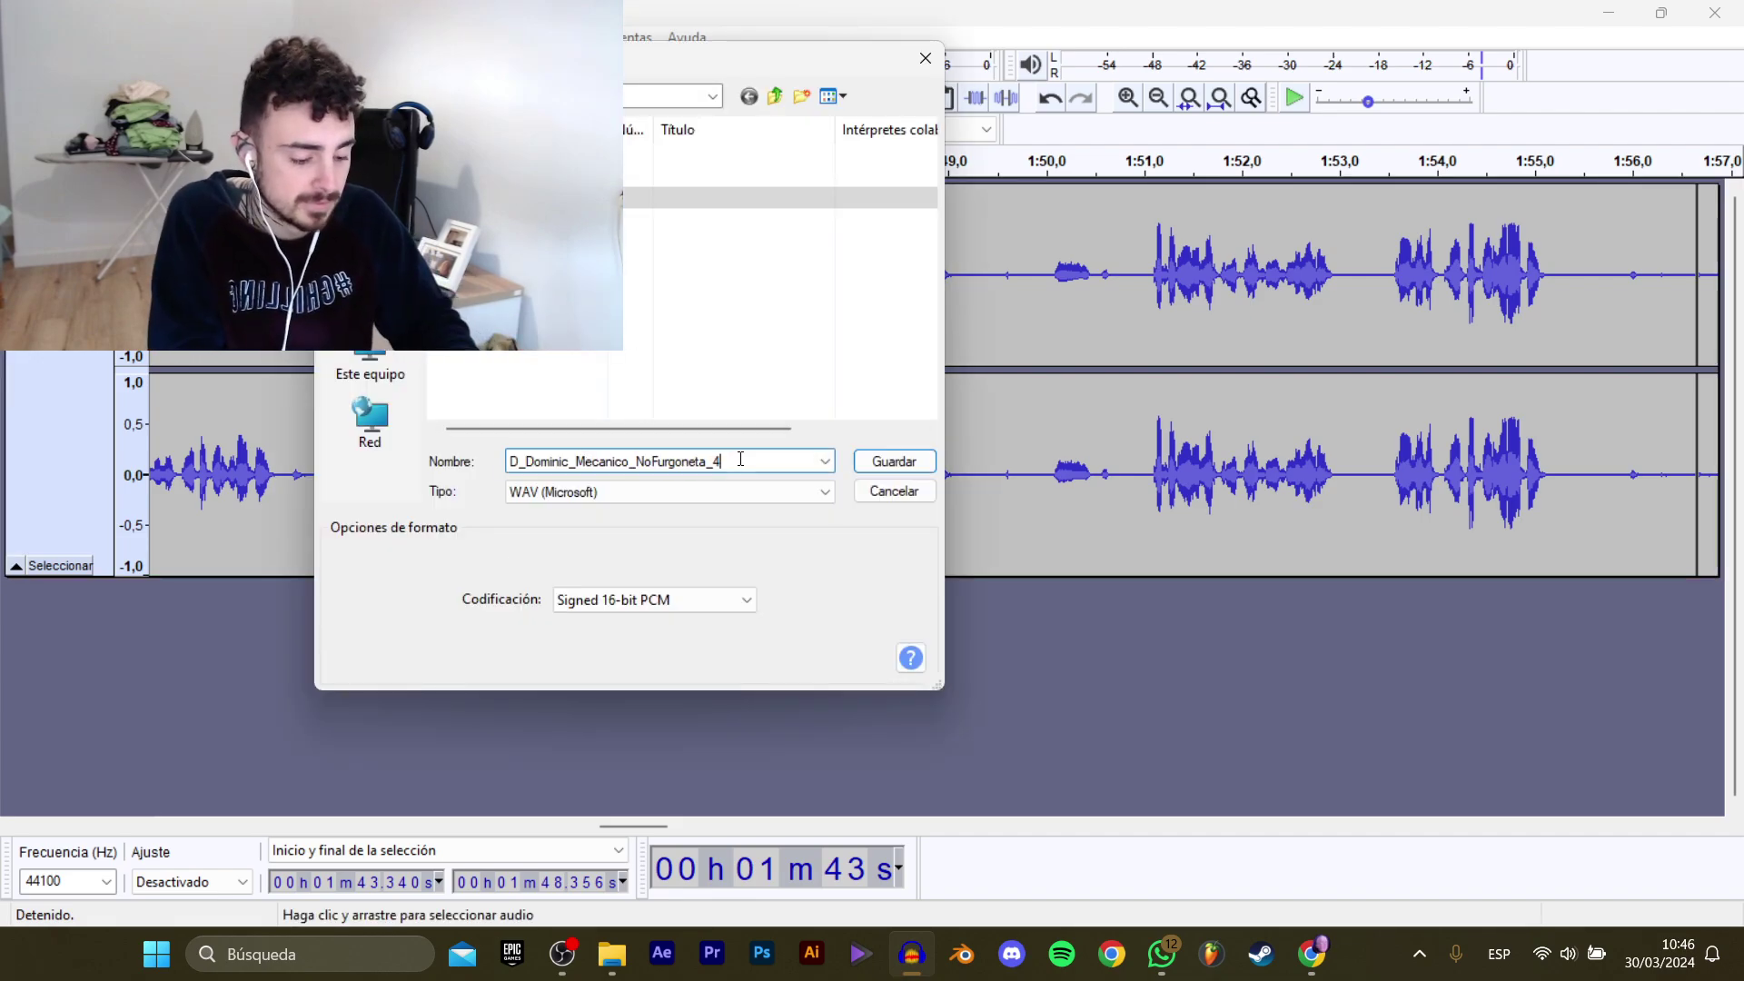
pyautogui.press('Return')
# Listen to the clip from about 1:50.039 to 1:56 to judge whether it is usable.
pyautogui.click(1036, 269)
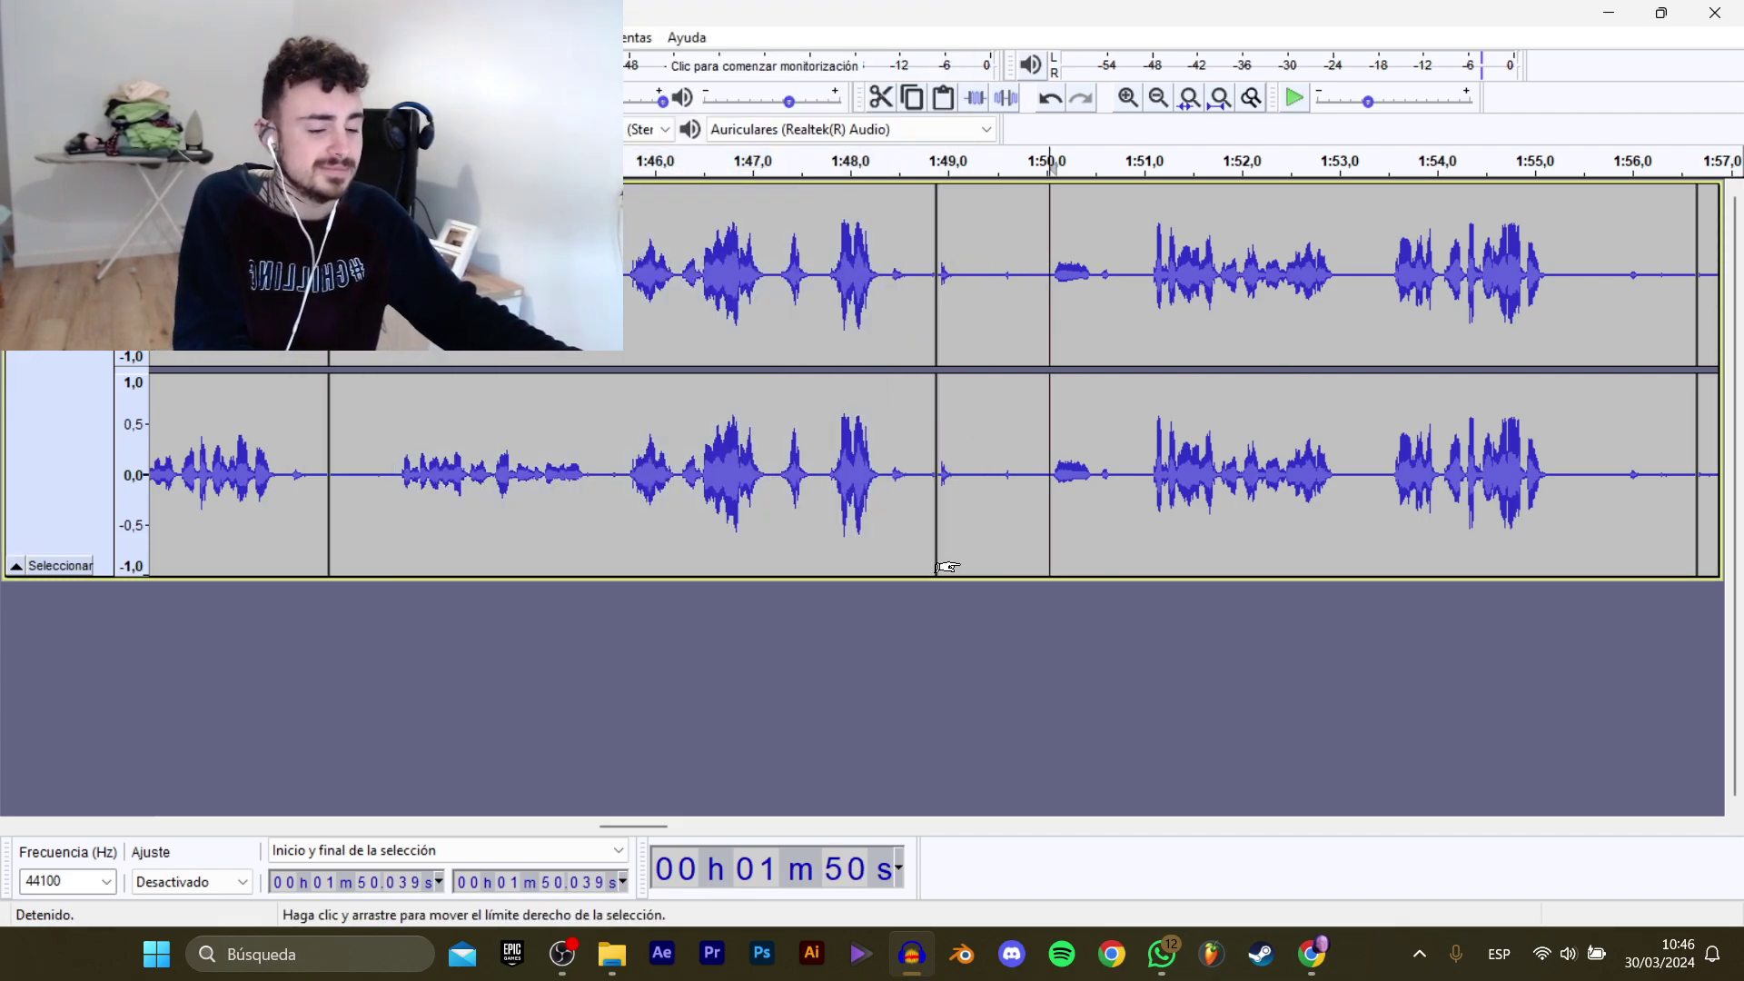
pyautogui.press('space')
pyautogui.moveTo(631, 825); pyautogui.dragTo(664, 815)
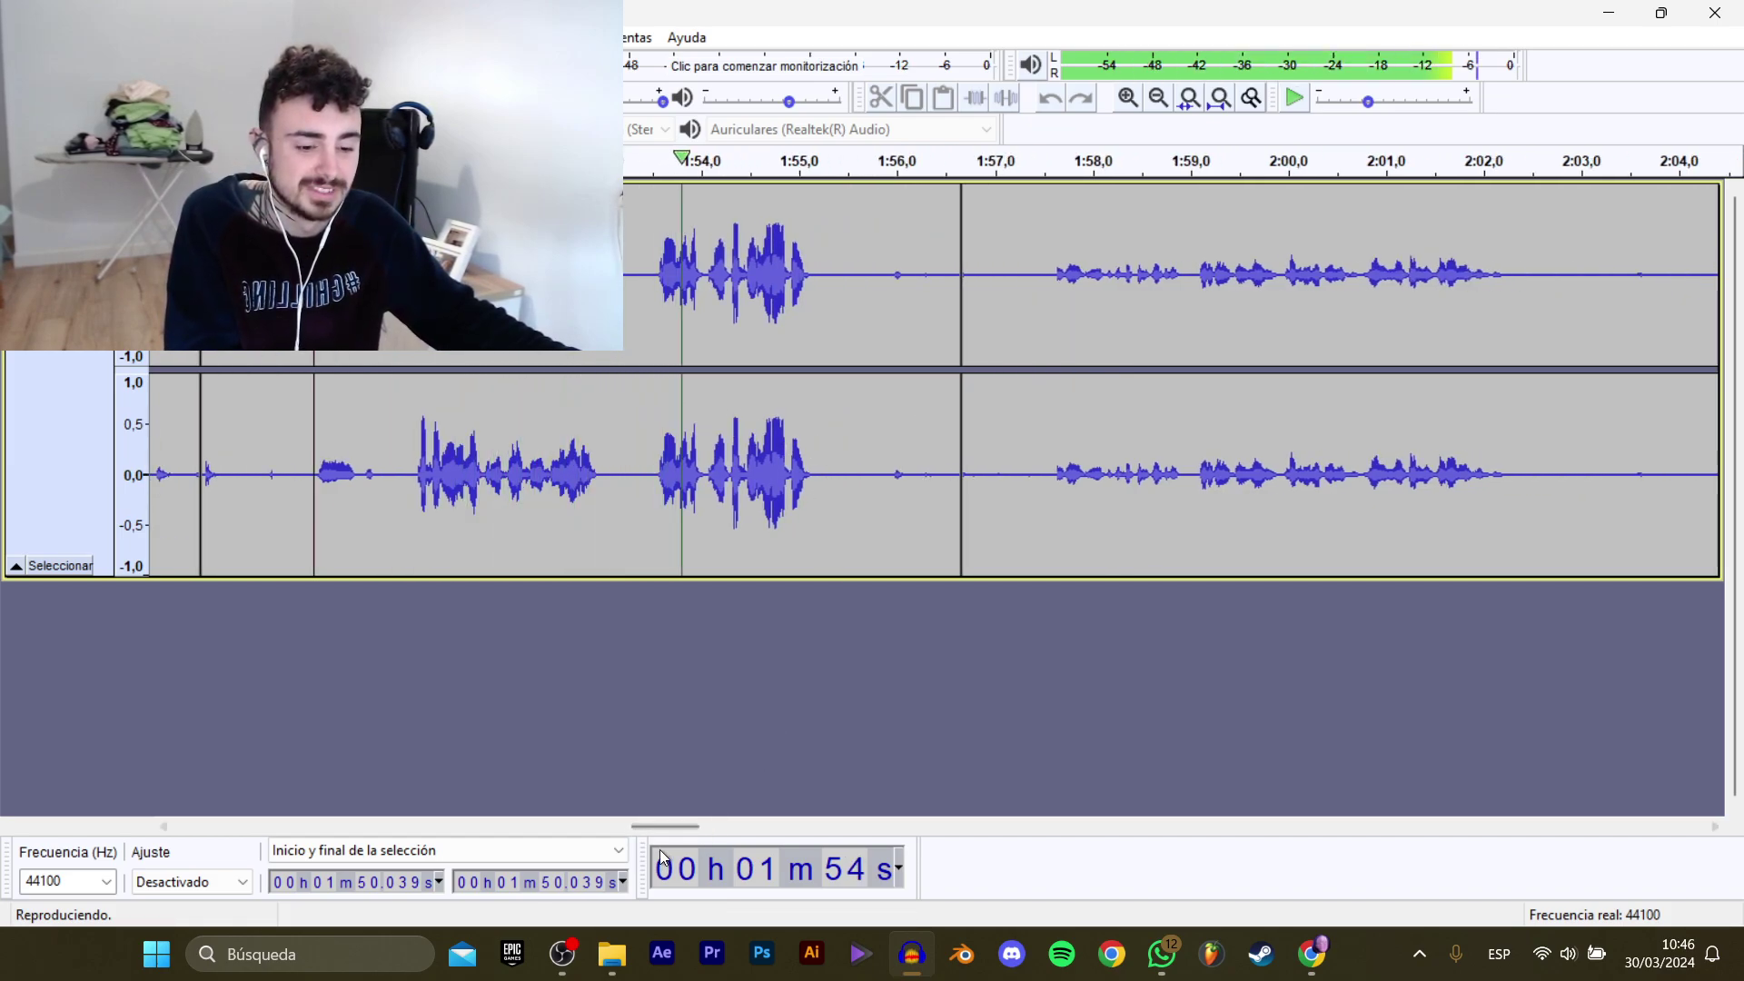
pyautogui.moveTo(662, 823); pyautogui.dragTo(678, 821)
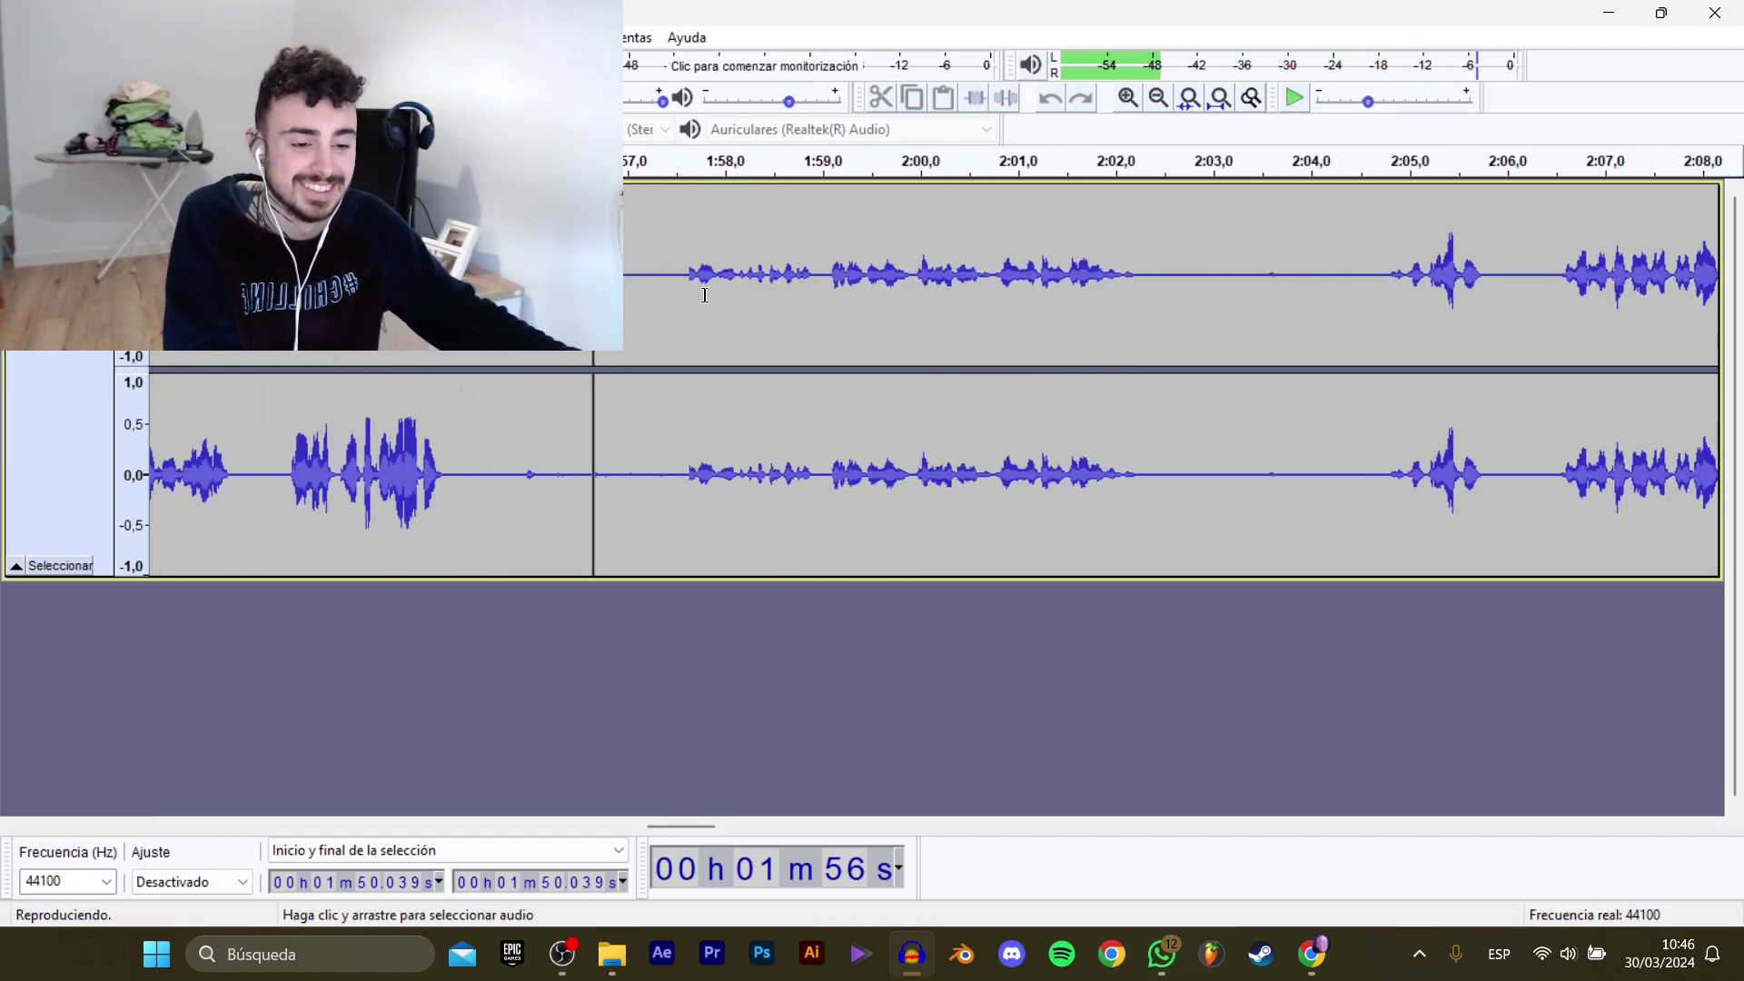
pyautogui.press('space')
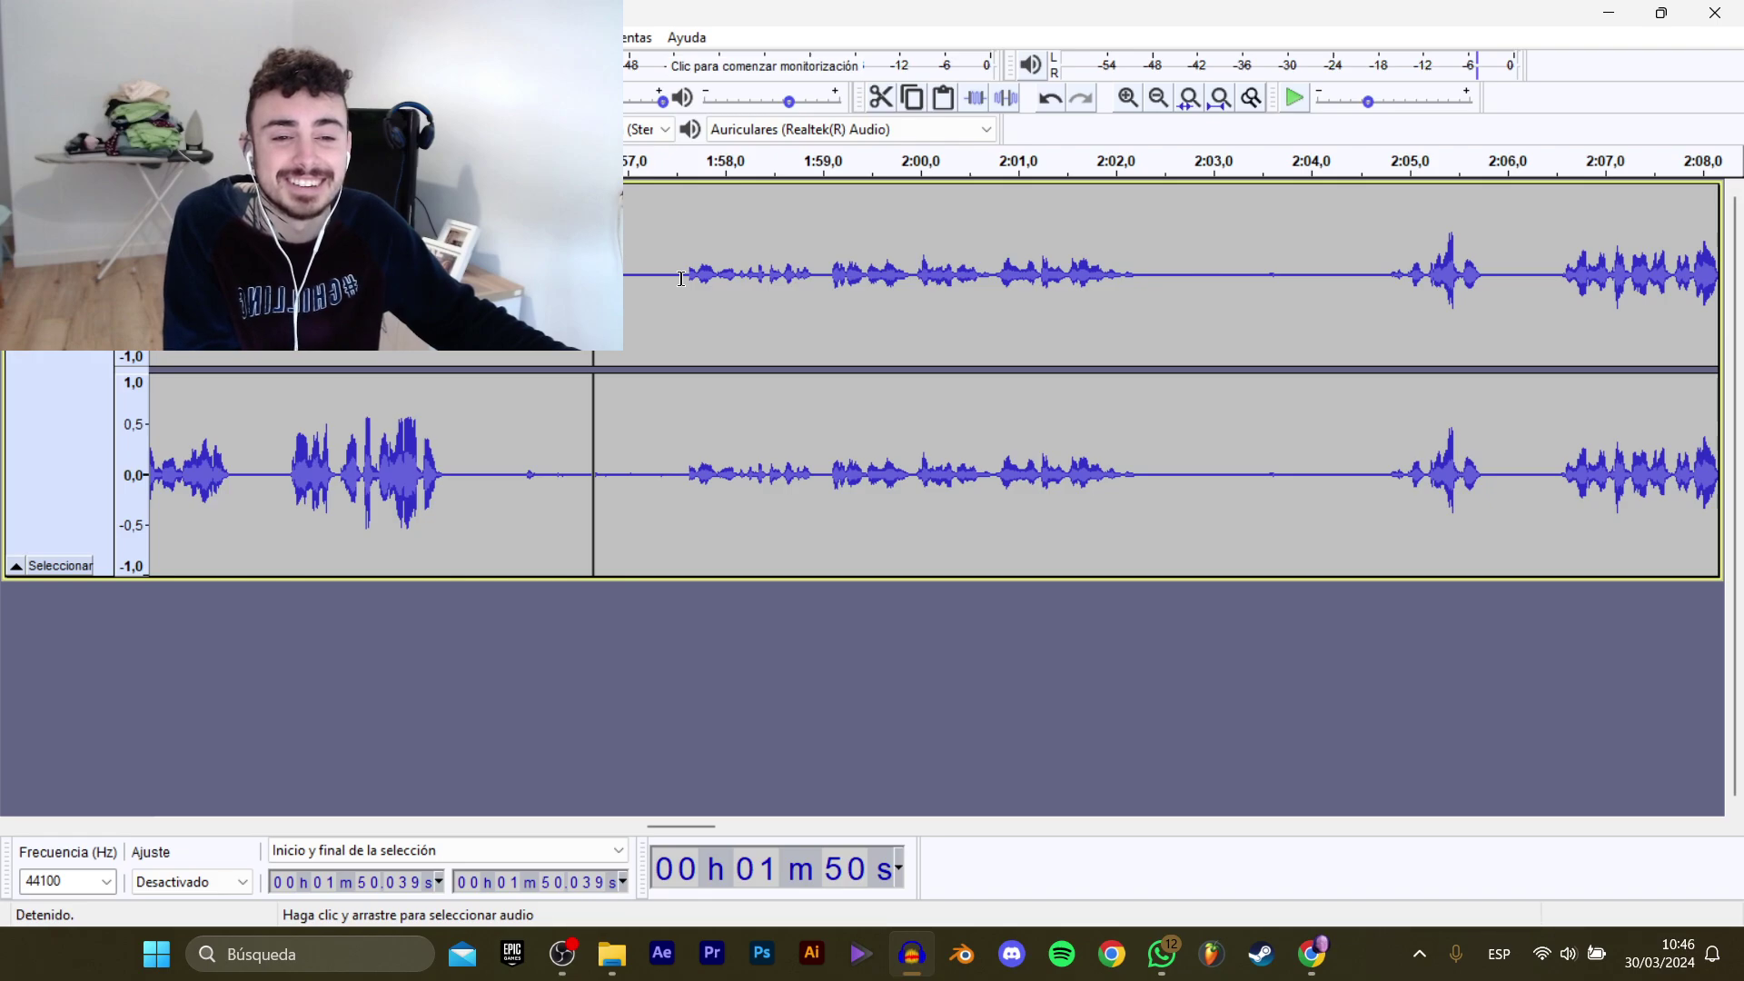
# Listen to the recording from about 1:57.551 and from 2:04.772 to 2:09 to find the next usable take.
pyautogui.click(682, 278)
pyautogui.press('space')
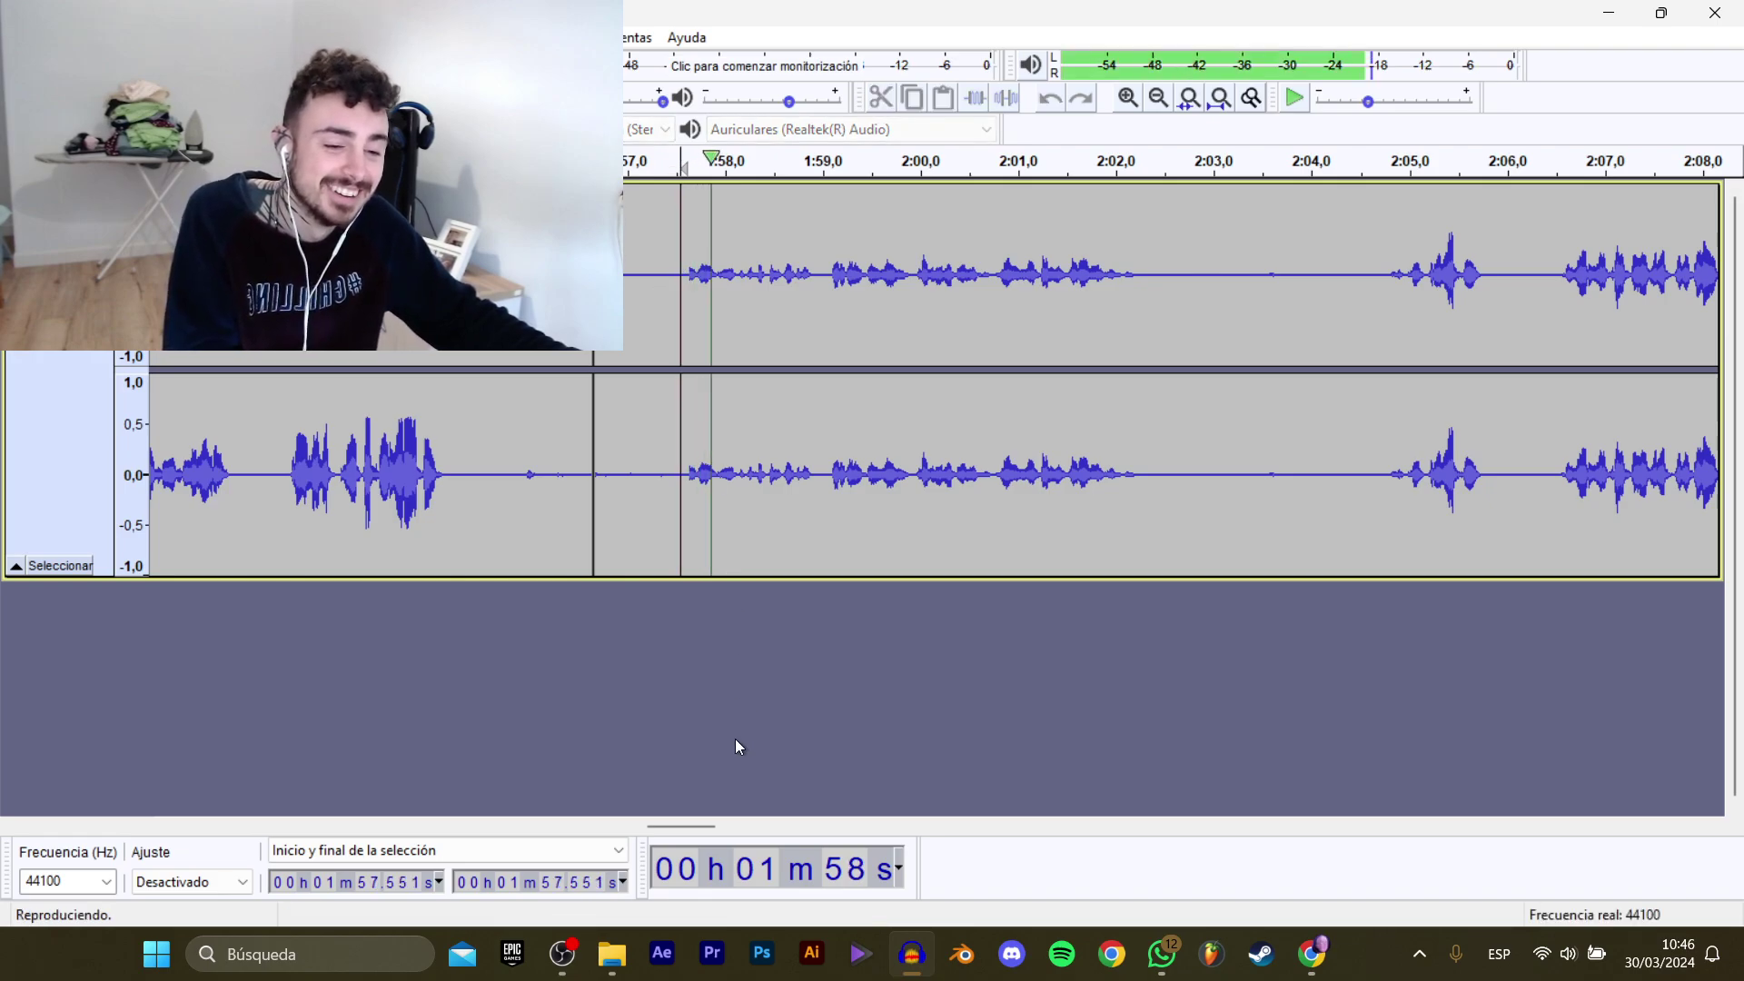
pyautogui.moveTo(668, 824)
pyautogui.mouseDown()
pyautogui.moveTo(735, 821)
pyautogui.moveTo(703, 823)
pyautogui.mouseUp()
pyautogui.press('space')
pyautogui.click(1086, 252)
pyautogui.press('space')
pyautogui.press('space')
pyautogui.click(910, 296)
pyautogui.press('space')
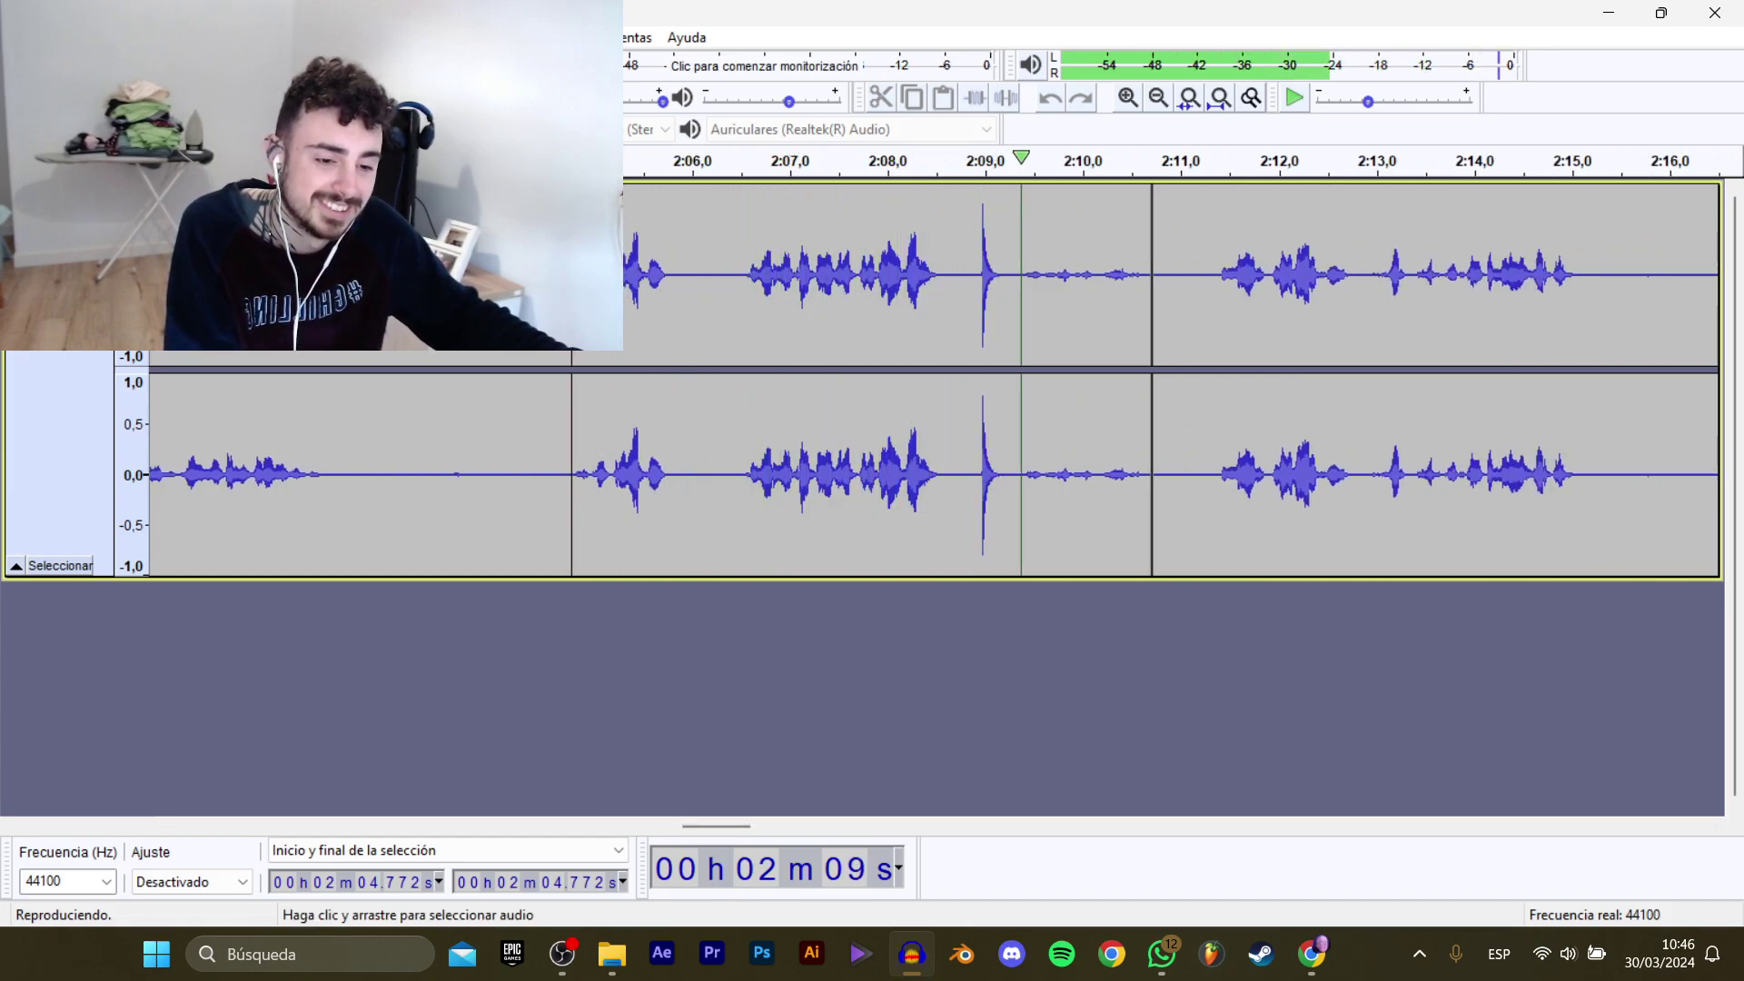
pyautogui.press('space')
# Export the take from about 2:04.772 to 2:08.580 to a different folder as the WAV file D_Dominic_Mecanico_AbrirTienda_1.
pyautogui.moveTo(571, 291); pyautogui.dragTo(943, 292)
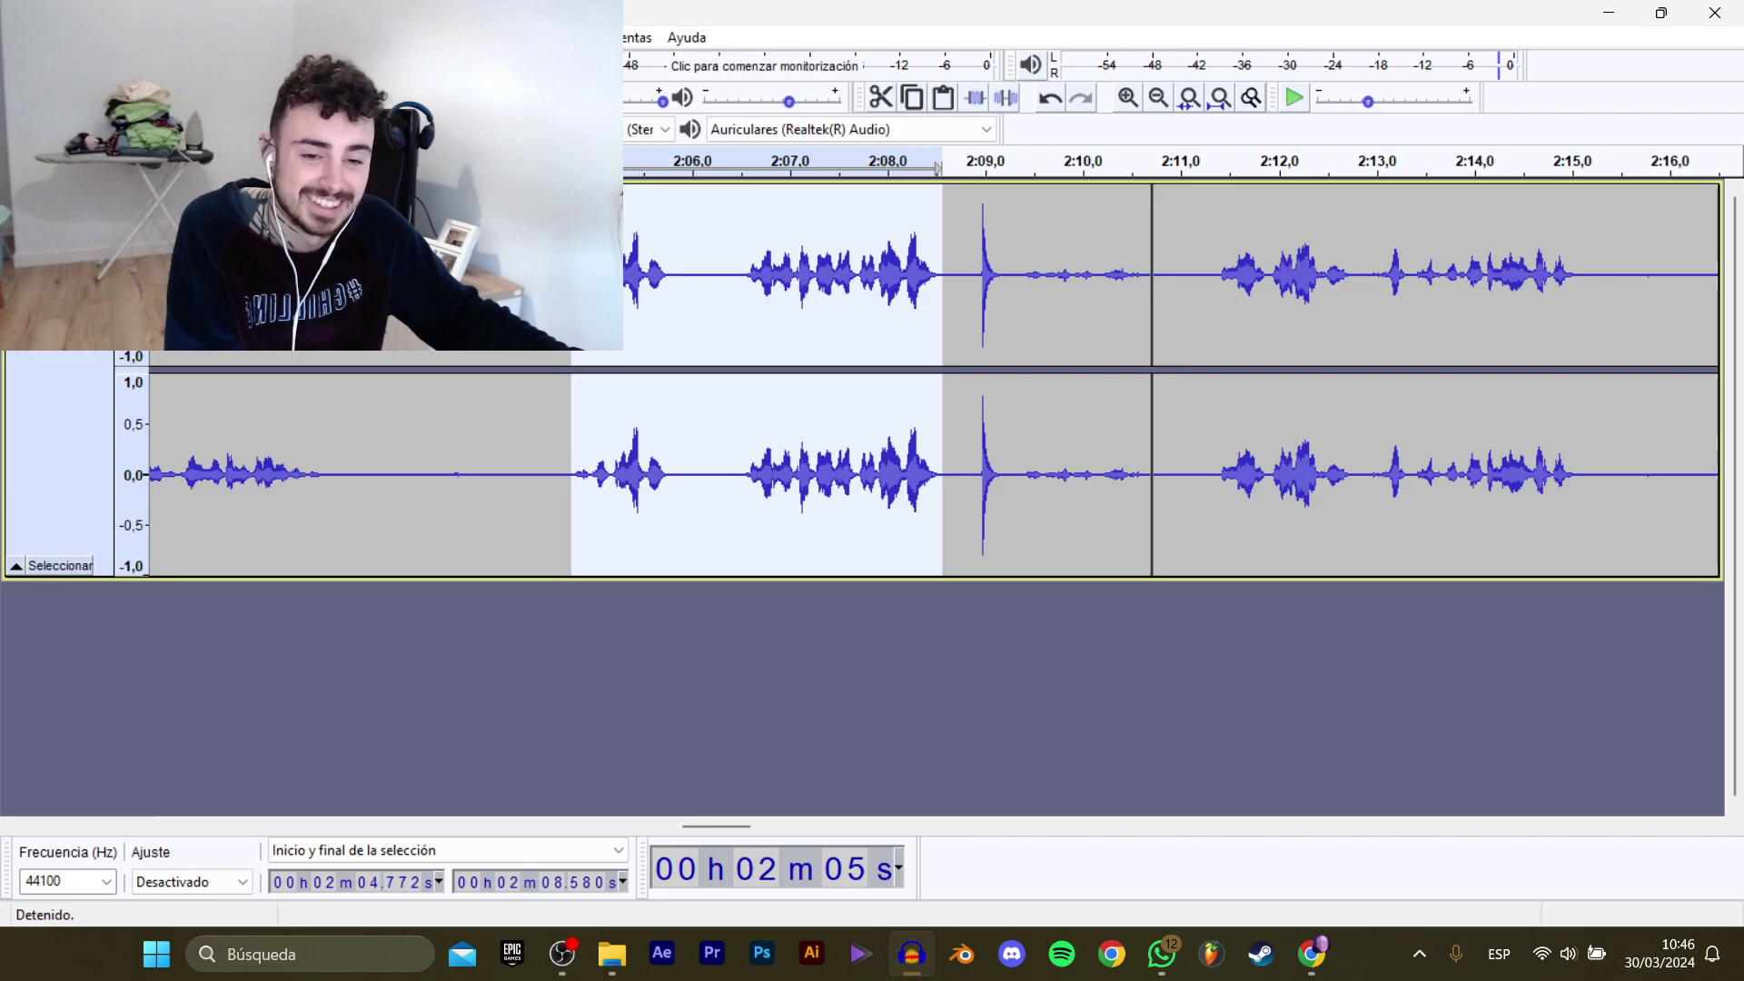
pyautogui.moveTo(100, 208)
pyautogui.click(391, 308)
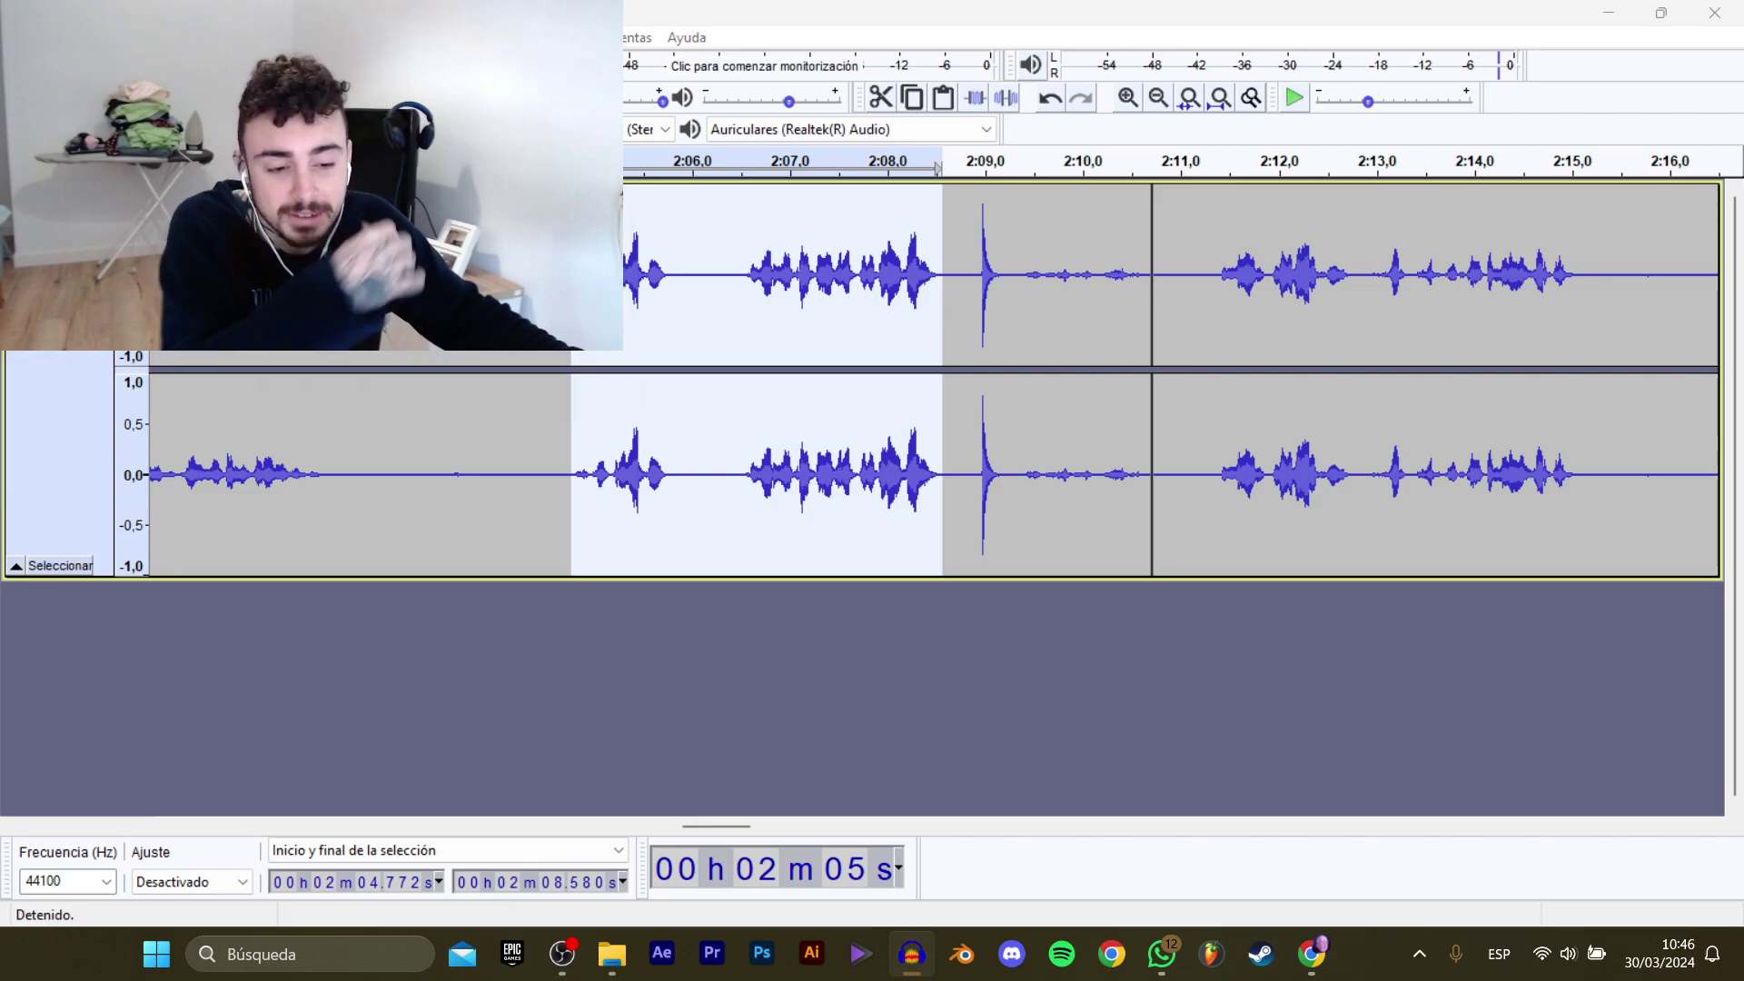
pyautogui.click(518, 154)
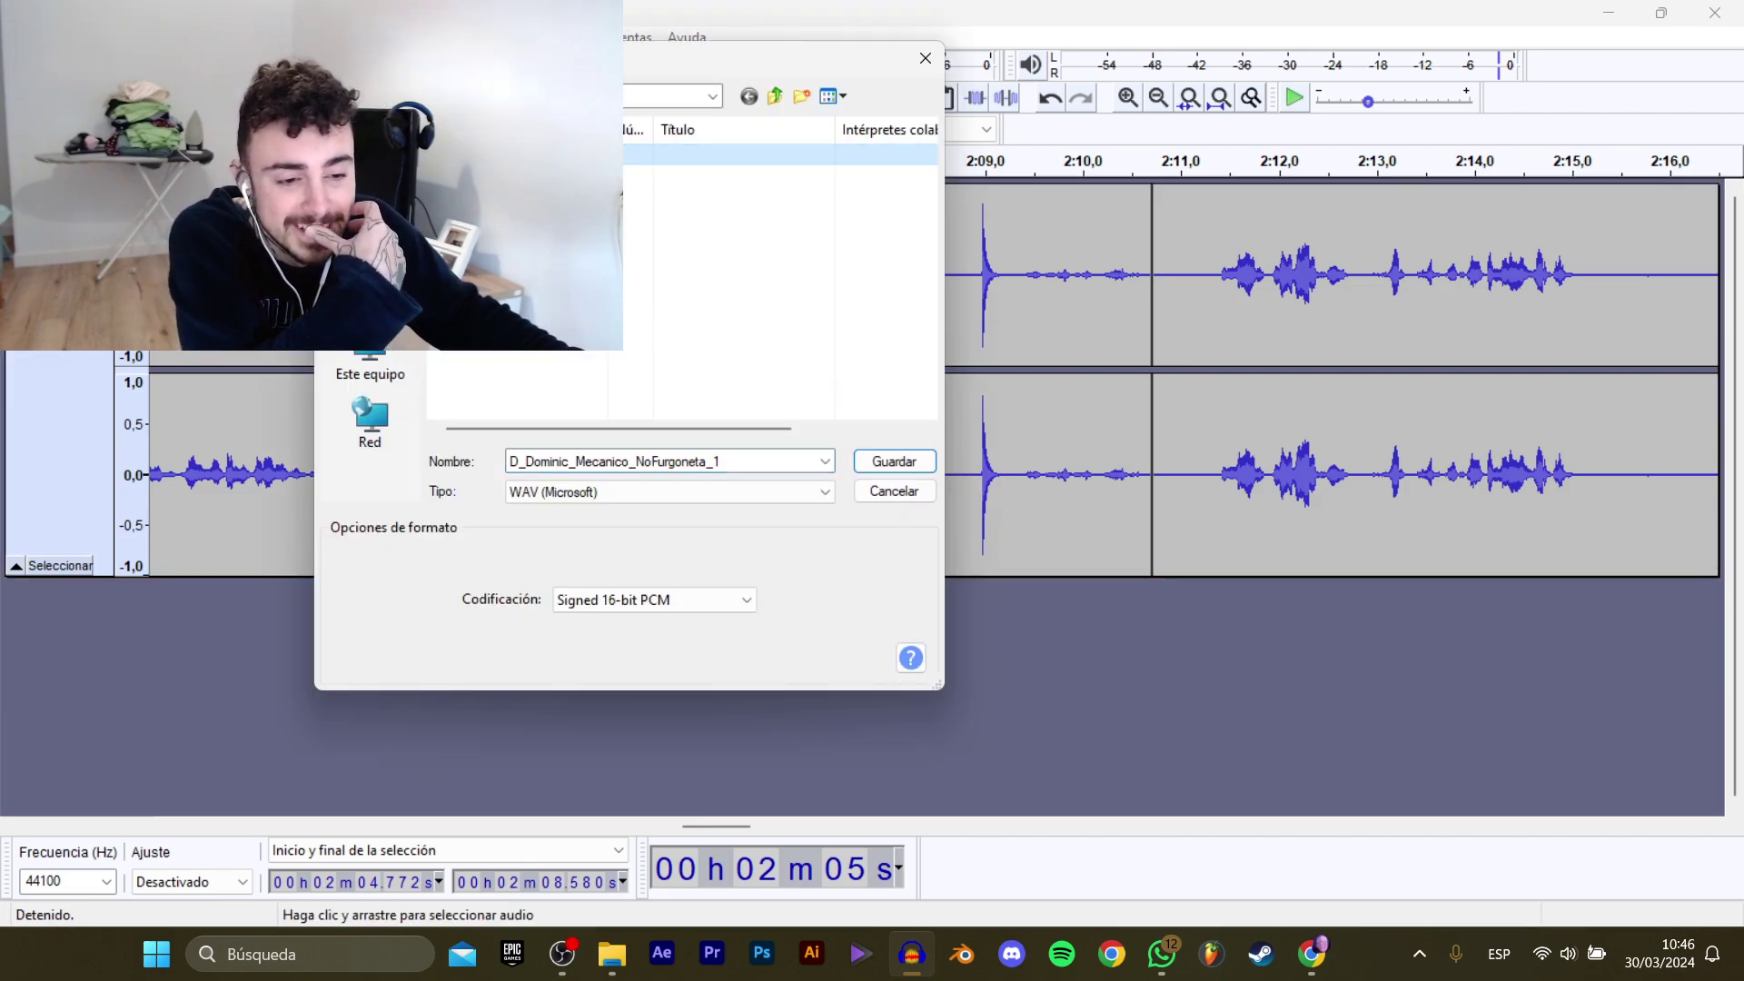
pyautogui.click(775, 97)
pyautogui.click(775, 96)
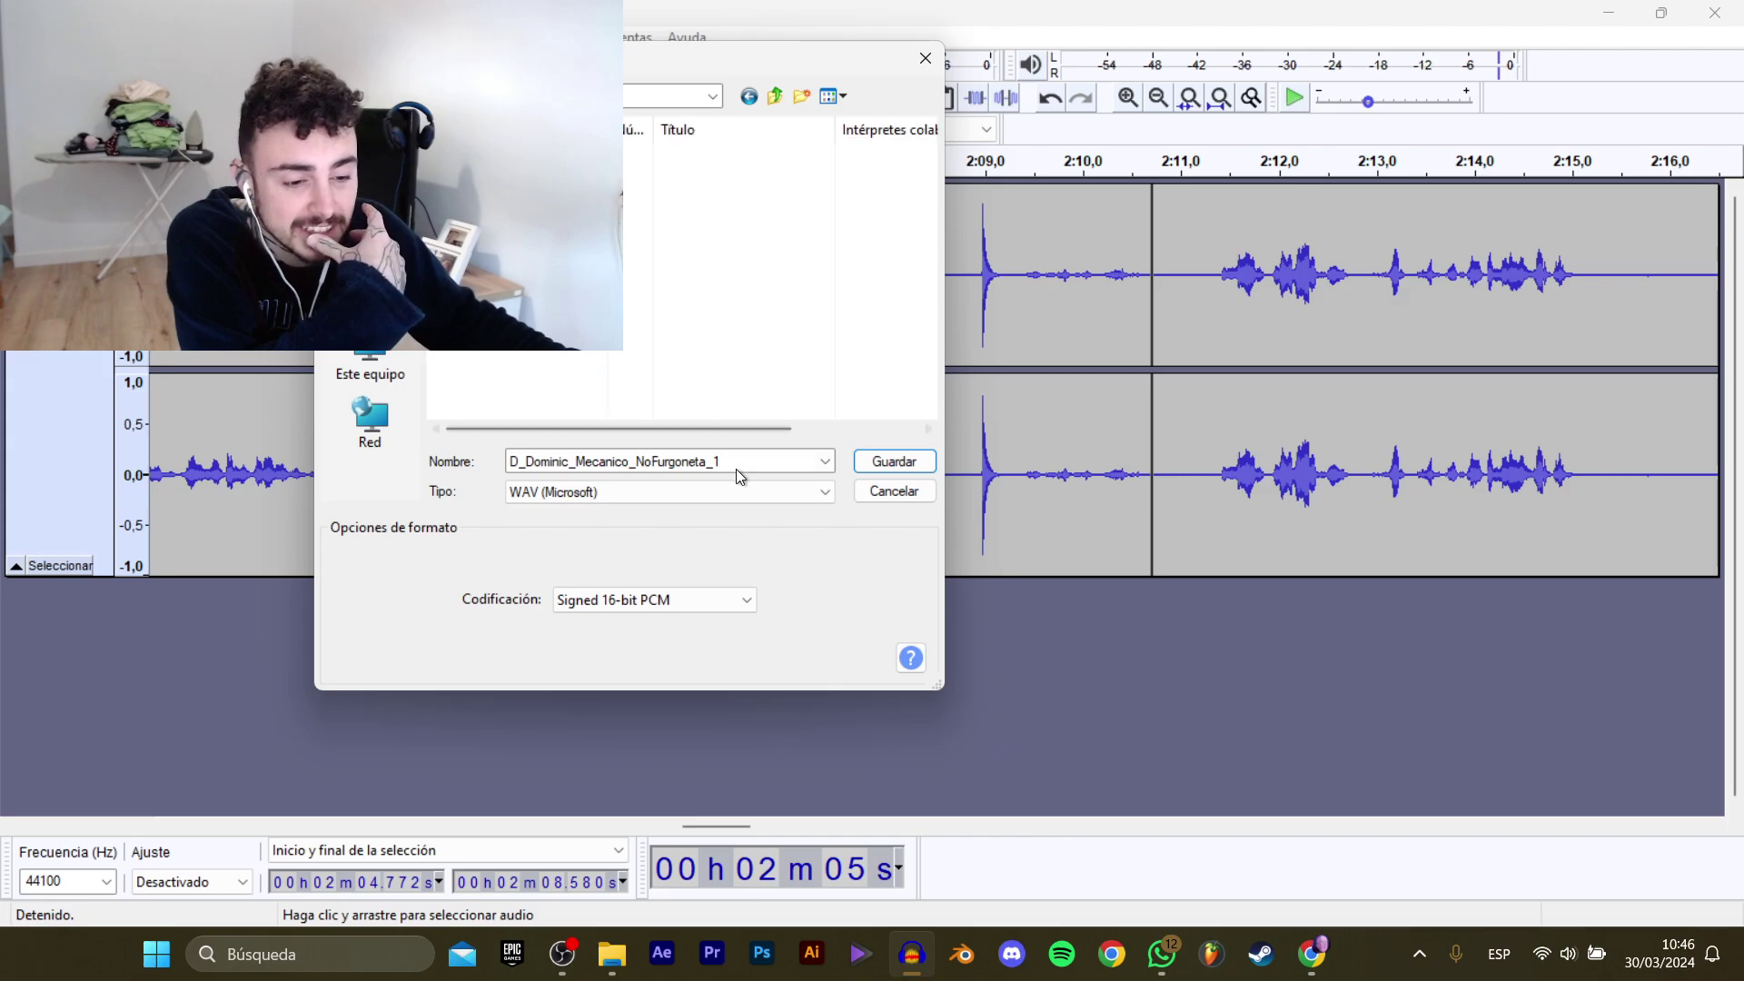
pyautogui.press('BackSpace')
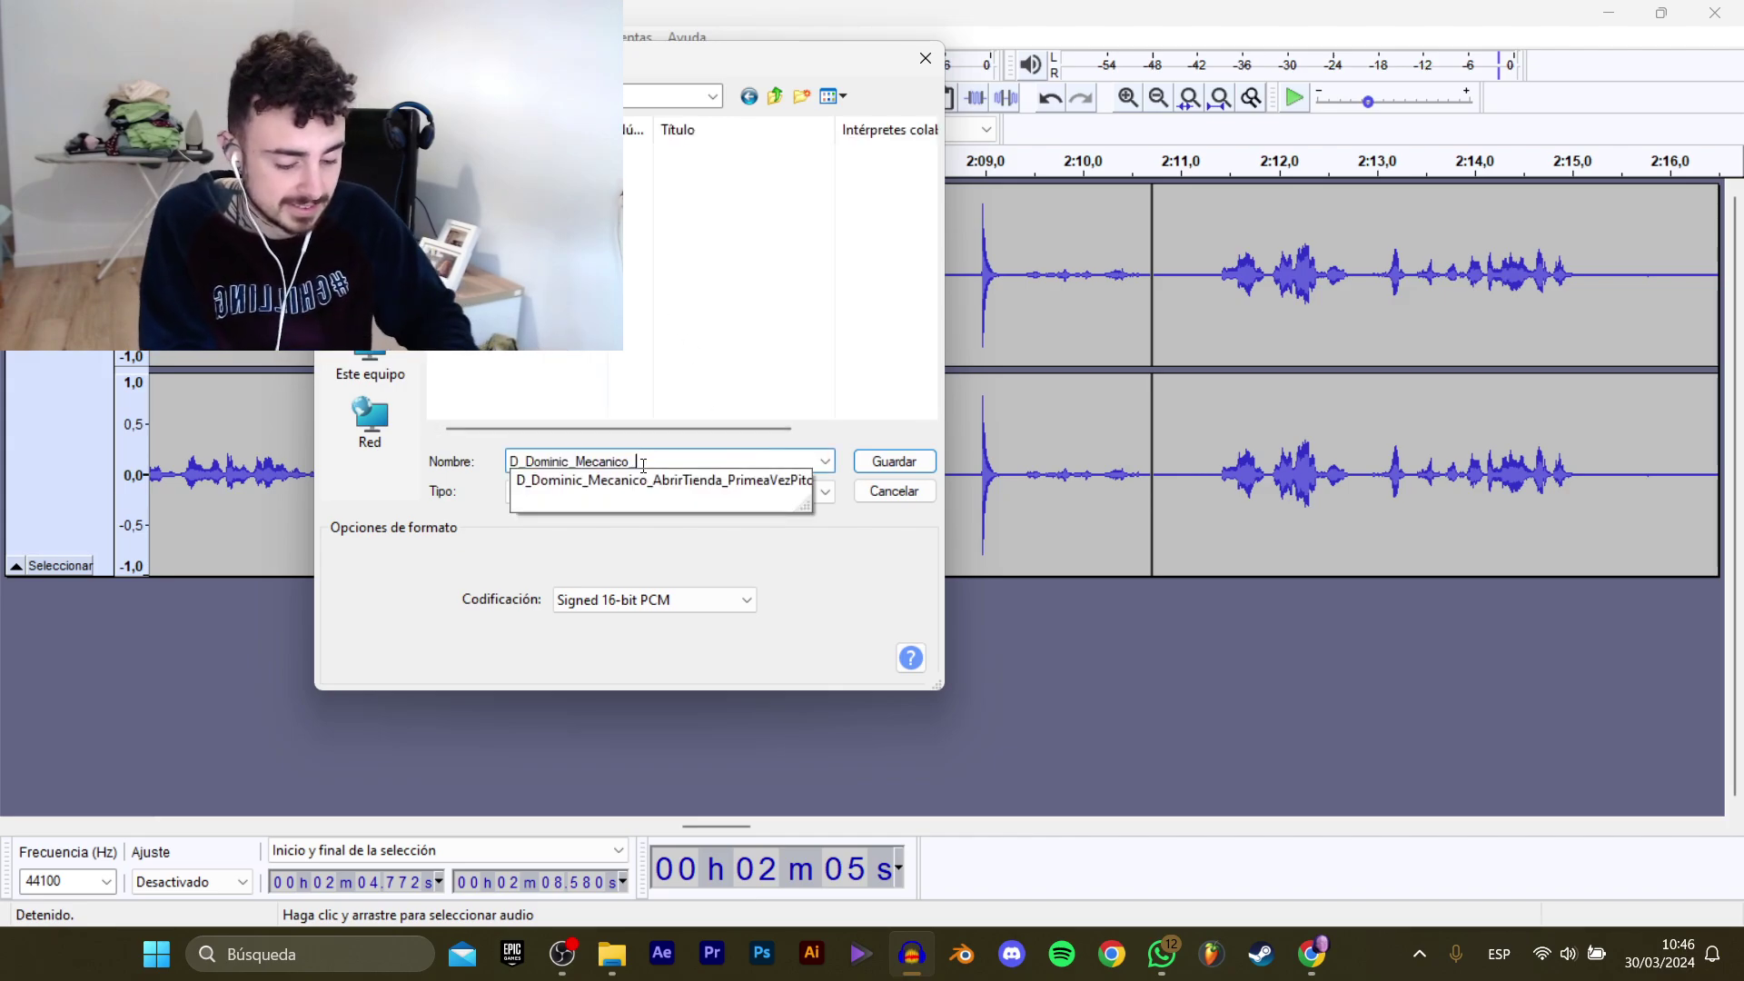
pyautogui.write('Abrir_')
pyautogui.press('BackSpace')
pyautogui.press('Return')
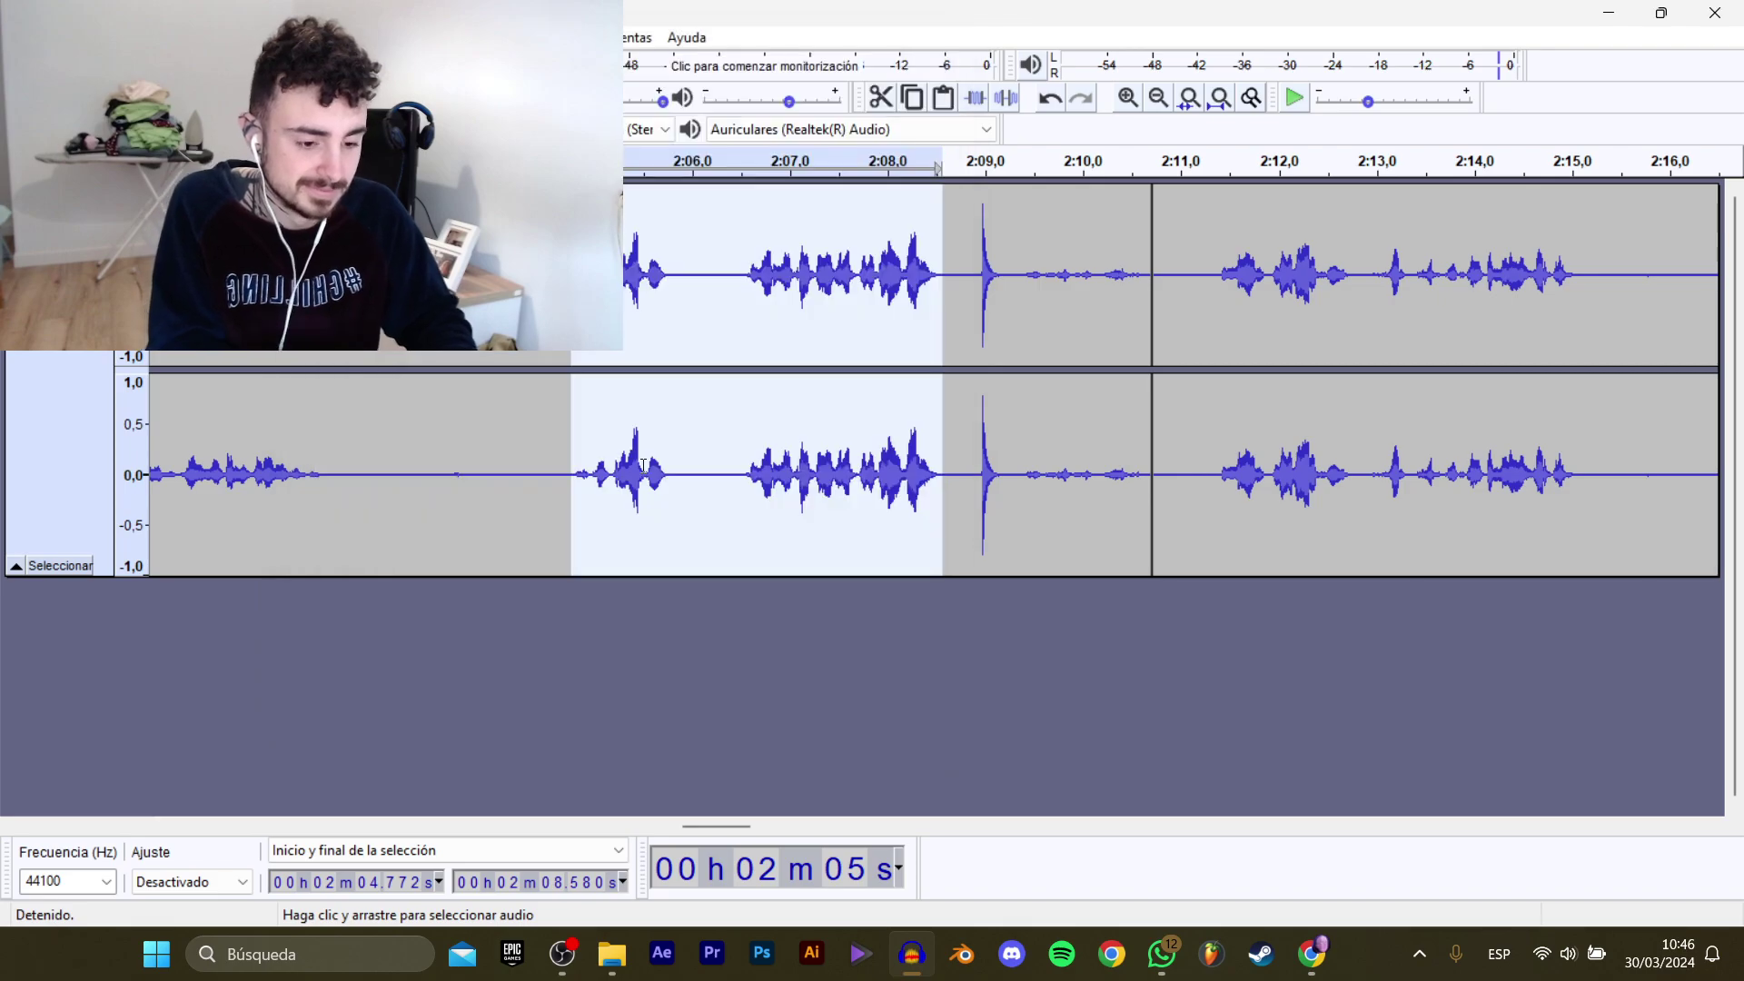
# Listen to the clip from about 2:11.204 to 2:15 and to the start of the following clip at about 2:18.136.
pyautogui.click(1199, 273)
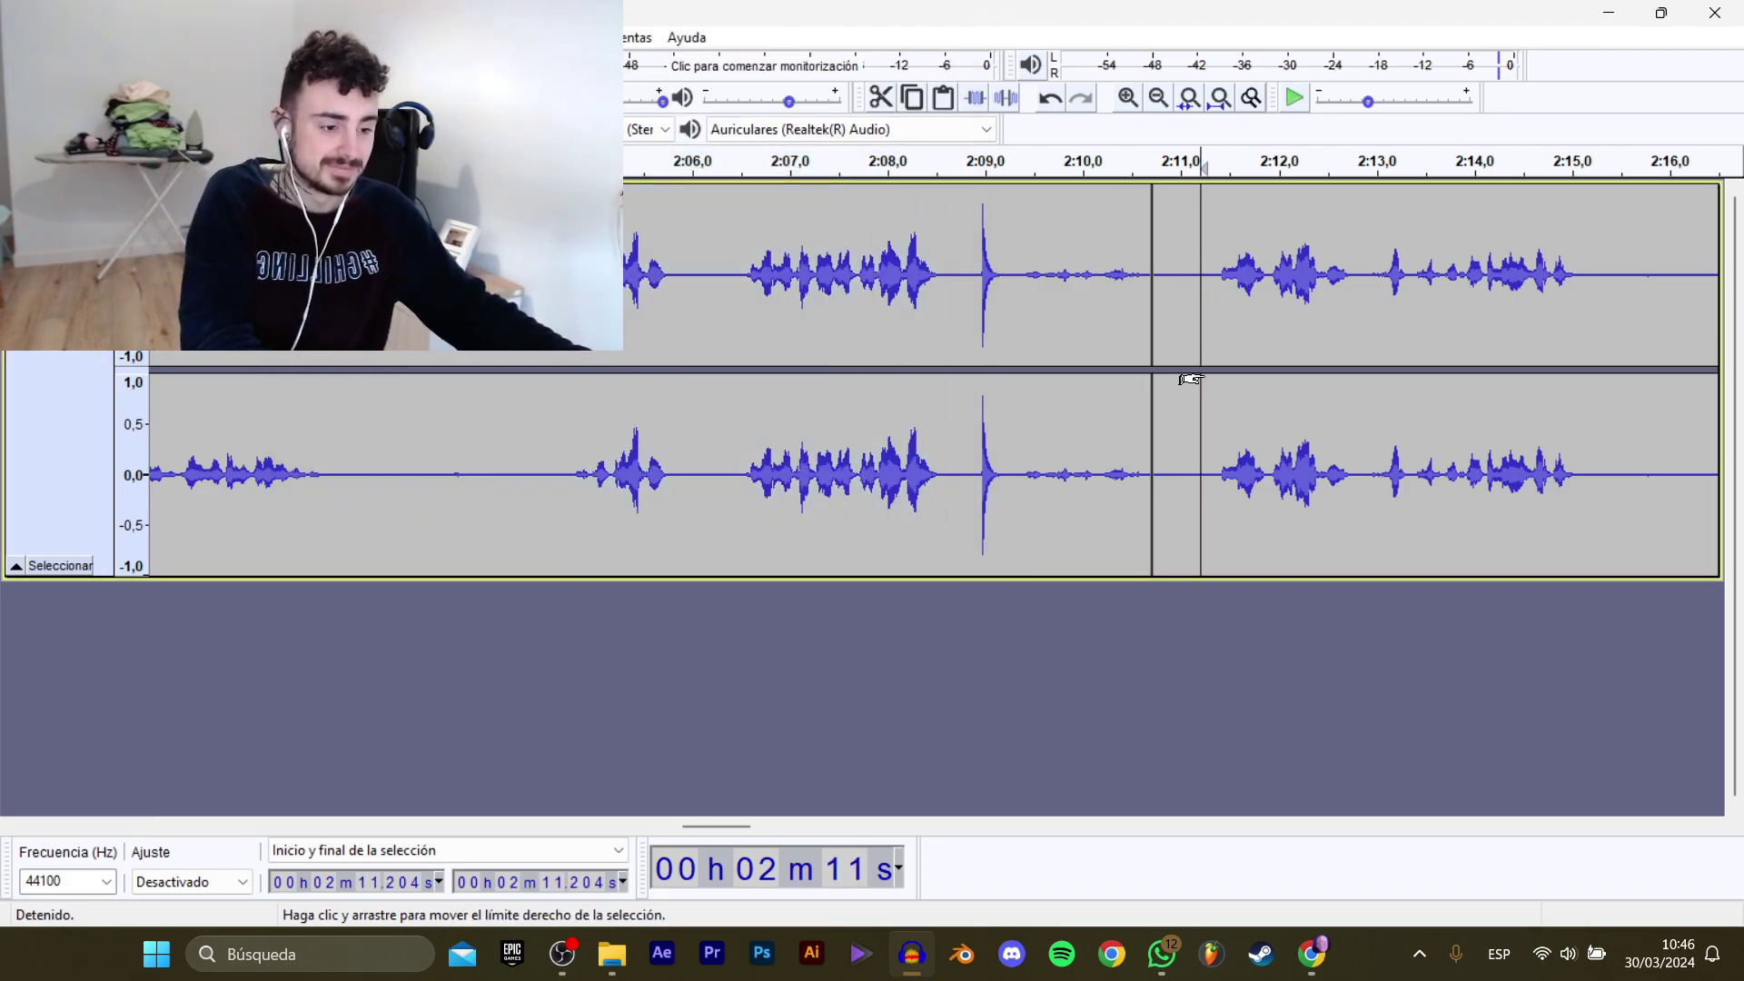
pyautogui.press('space')
pyautogui.moveTo(705, 826); pyautogui.dragTo(730, 825)
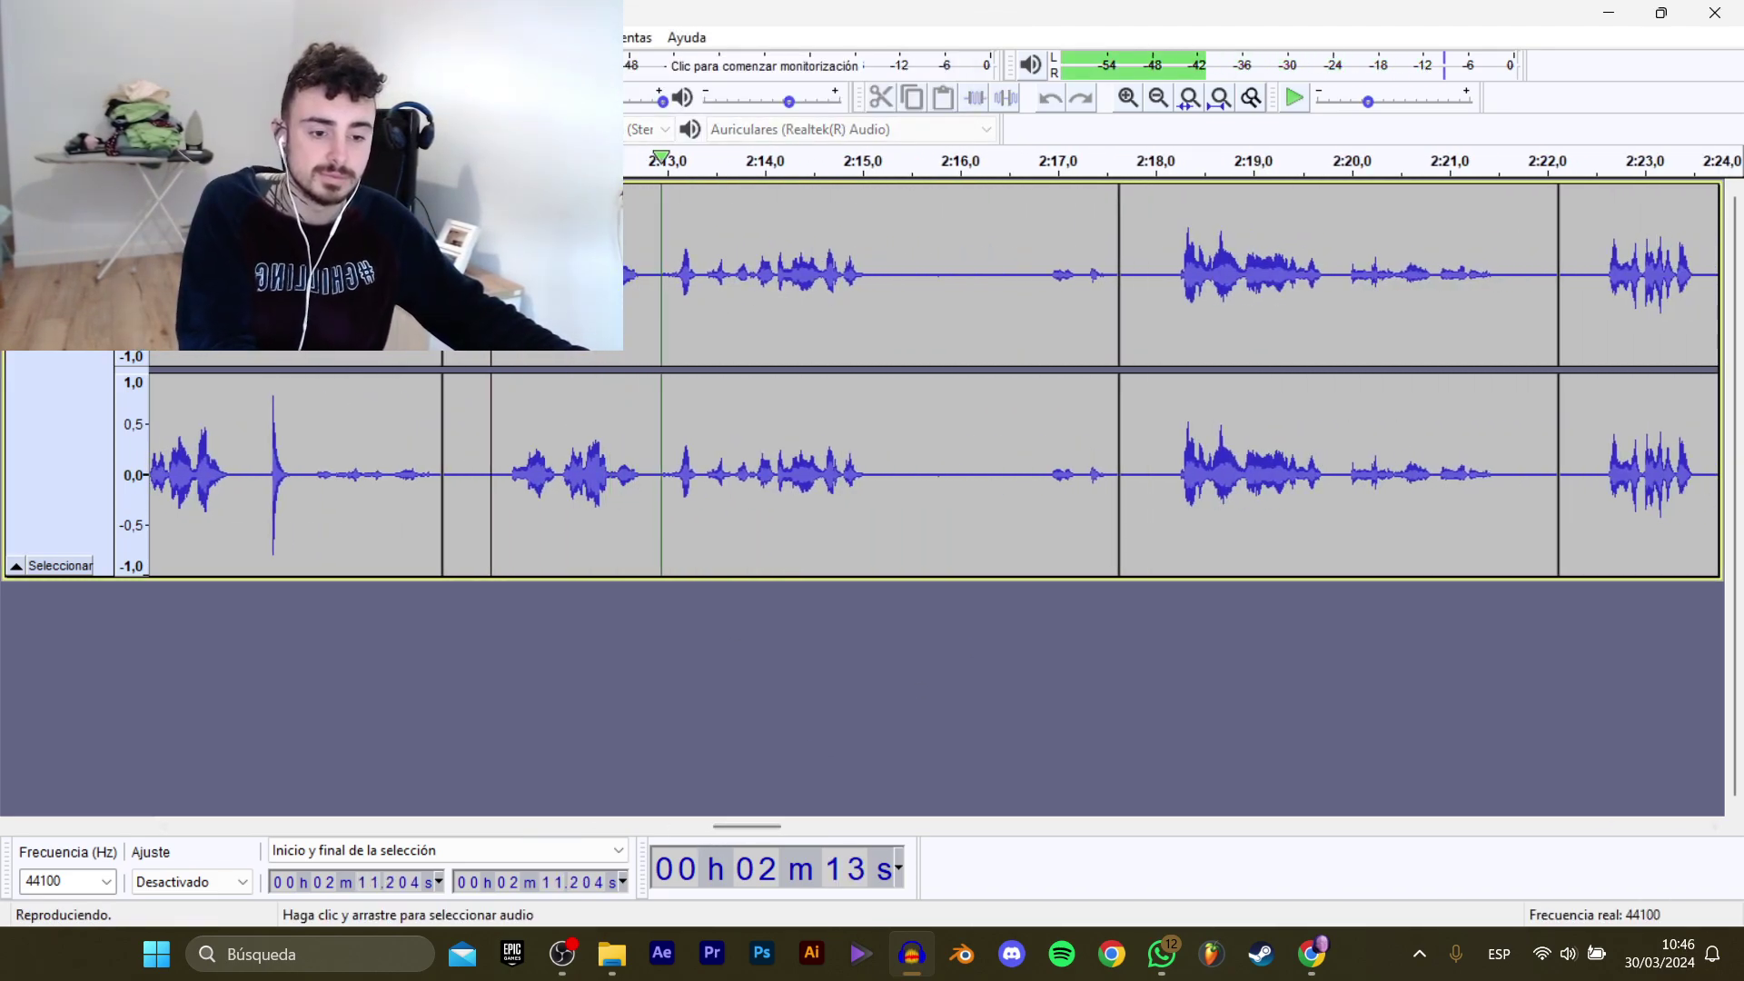
pyautogui.moveTo(506, 454); pyautogui.dragTo(893, 303)
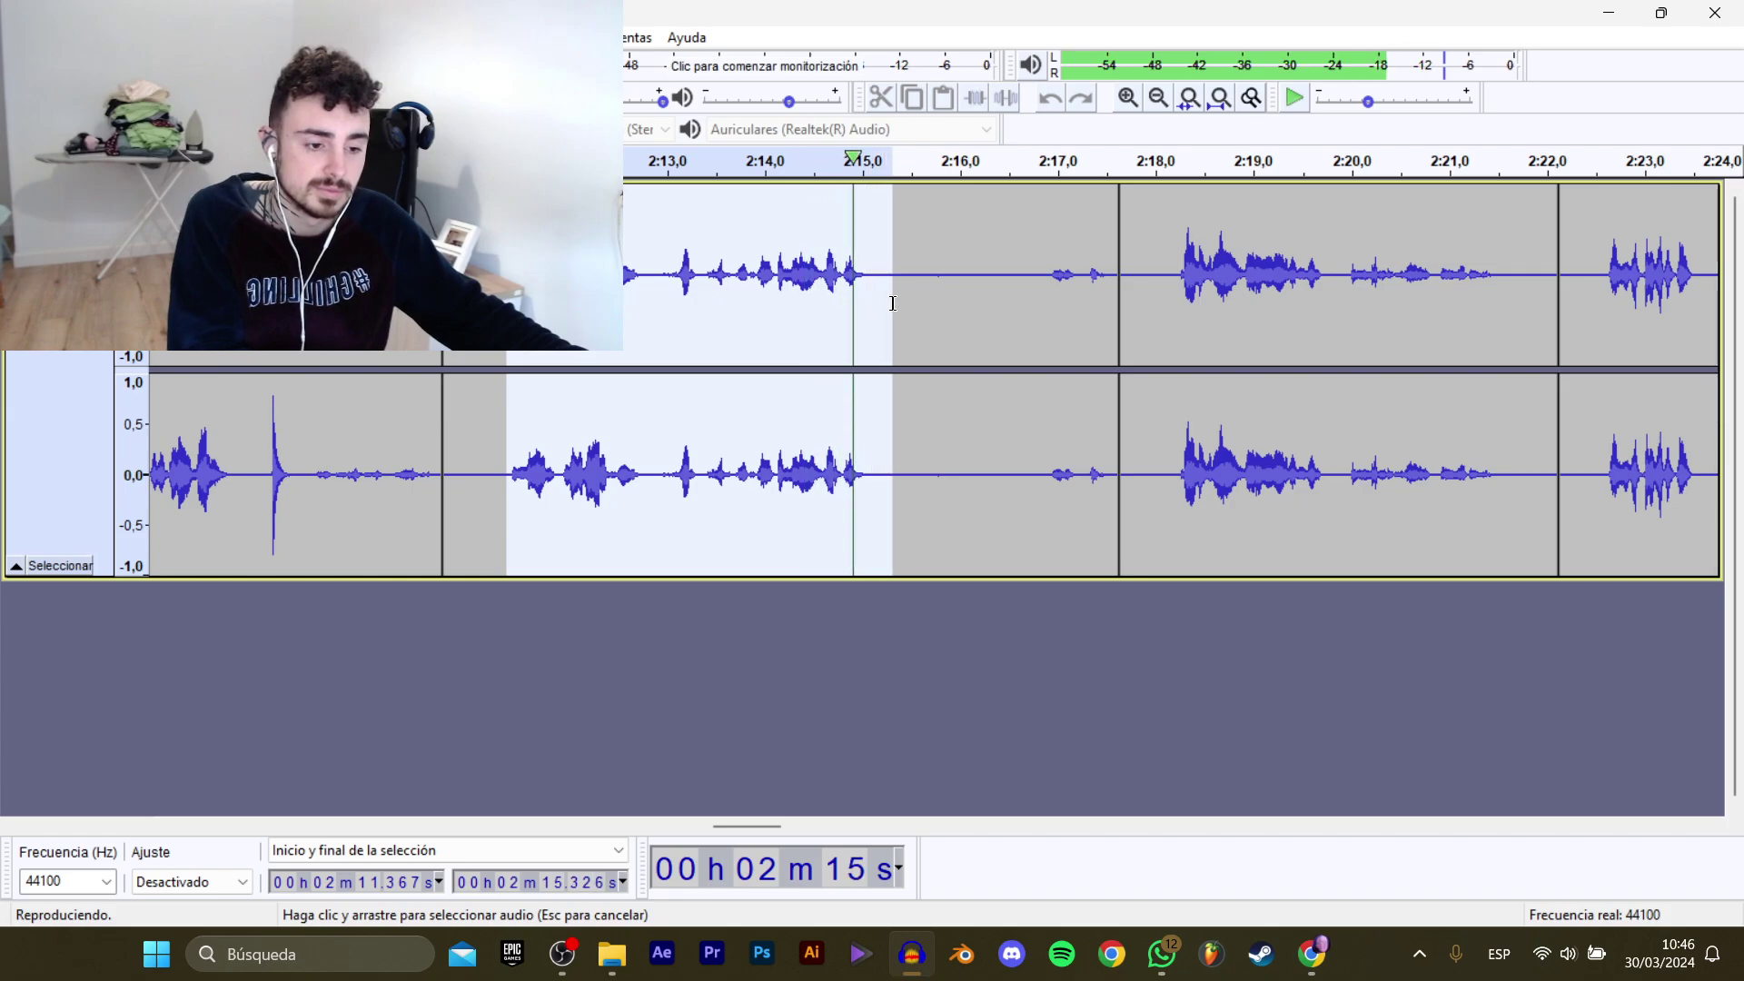
pyautogui.press('space')
pyautogui.click(1168, 285)
pyautogui.press('space')
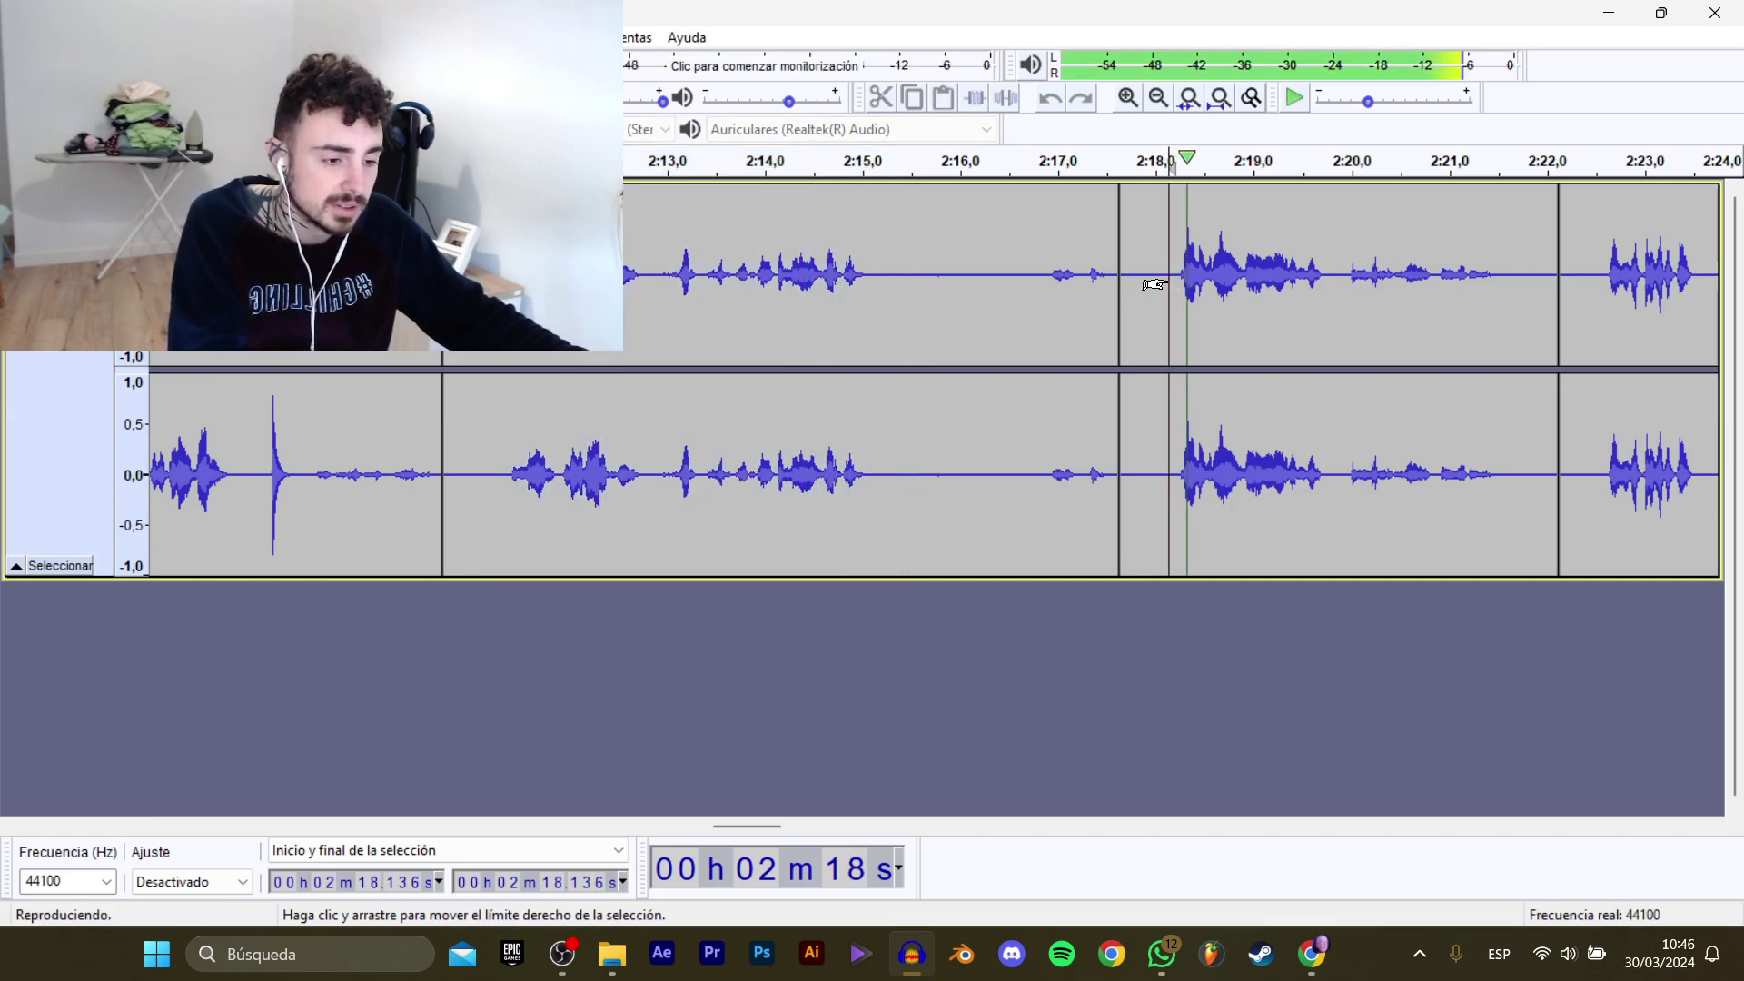
pyautogui.press('space')
# Export the take from about 2:11.379 to 2:15.233 as the WAV file D_Dominic_Mecanico_AbrirTienda_2.
pyautogui.moveTo(880, 280); pyautogui.dragTo(507, 299)
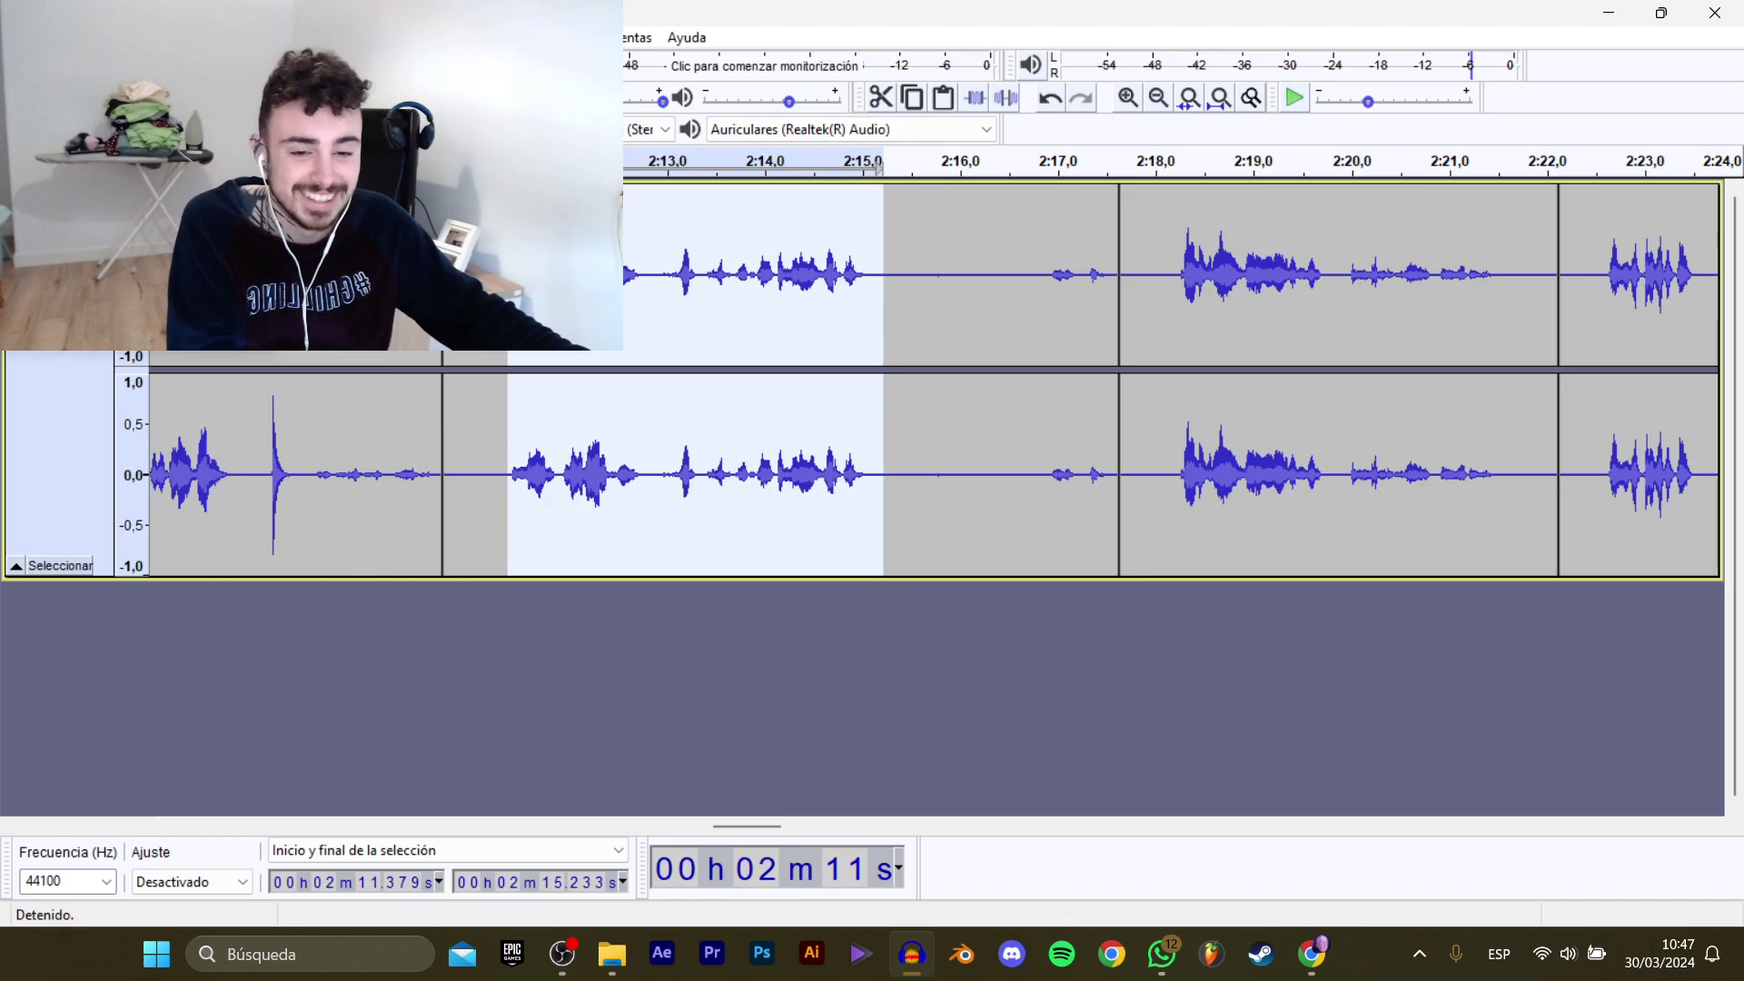
pyautogui.moveTo(137, 210)
pyautogui.click(391, 310)
pyautogui.click(518, 155)
pyautogui.click(636, 178)
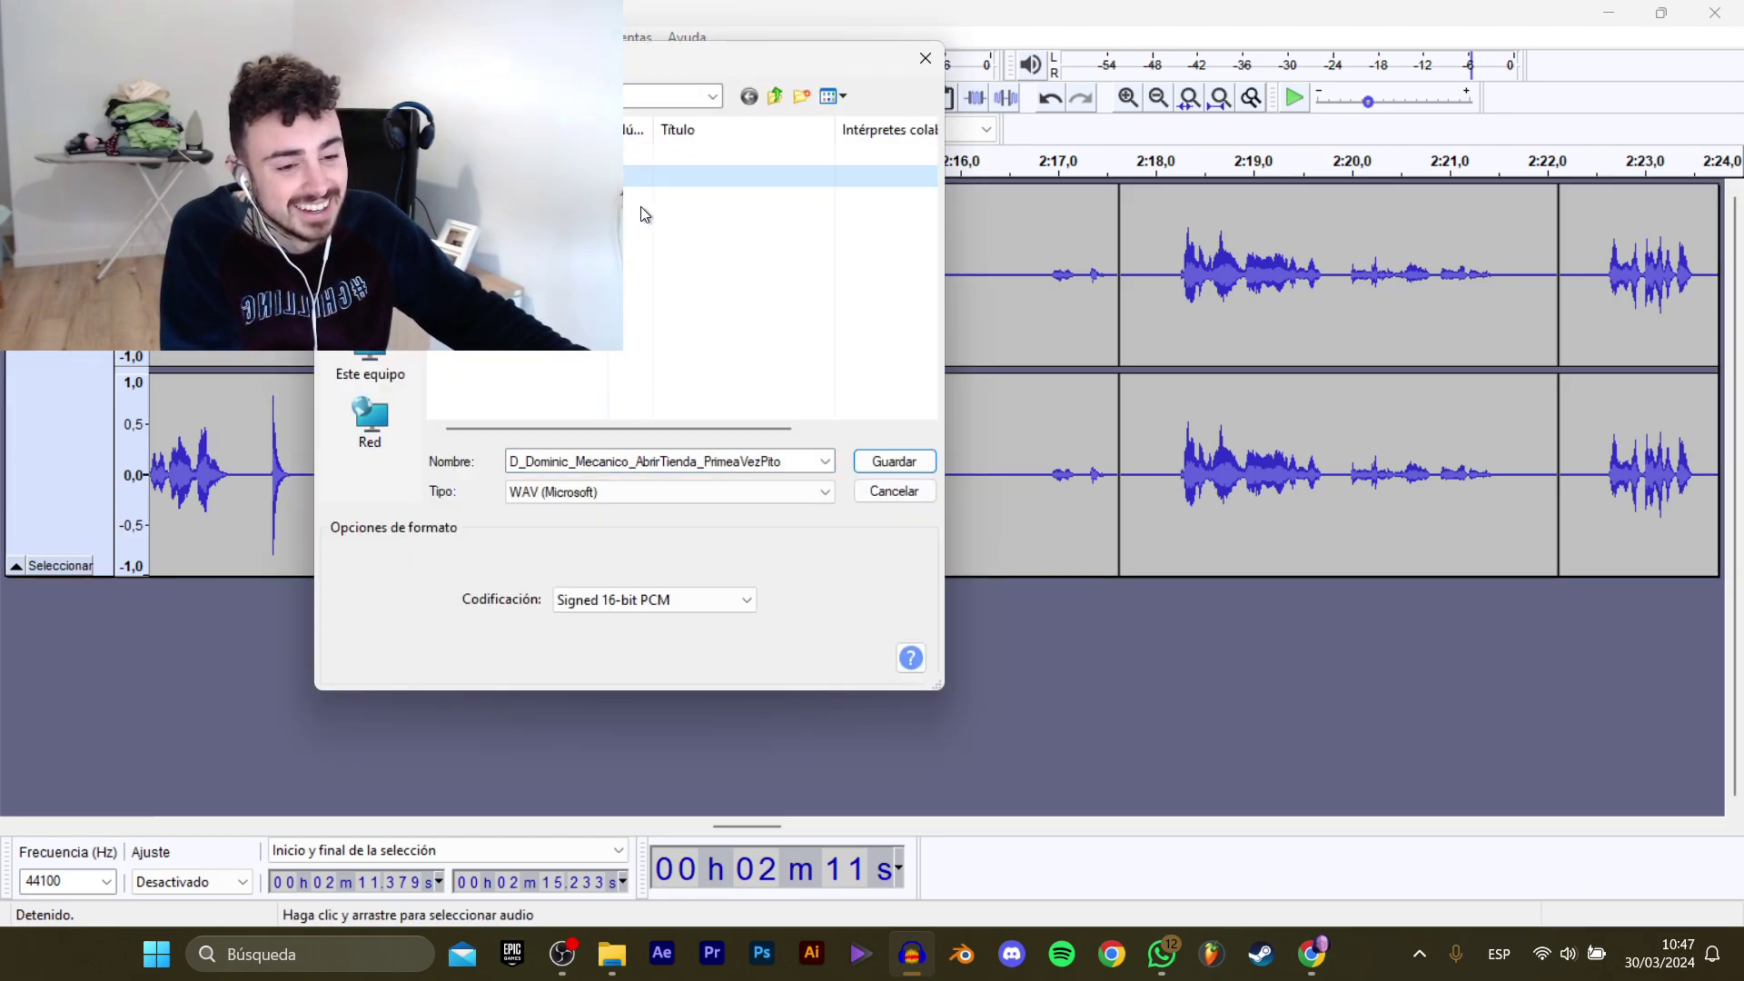
pyautogui.click(611, 155)
pyautogui.click(757, 458)
pyautogui.click(758, 457)
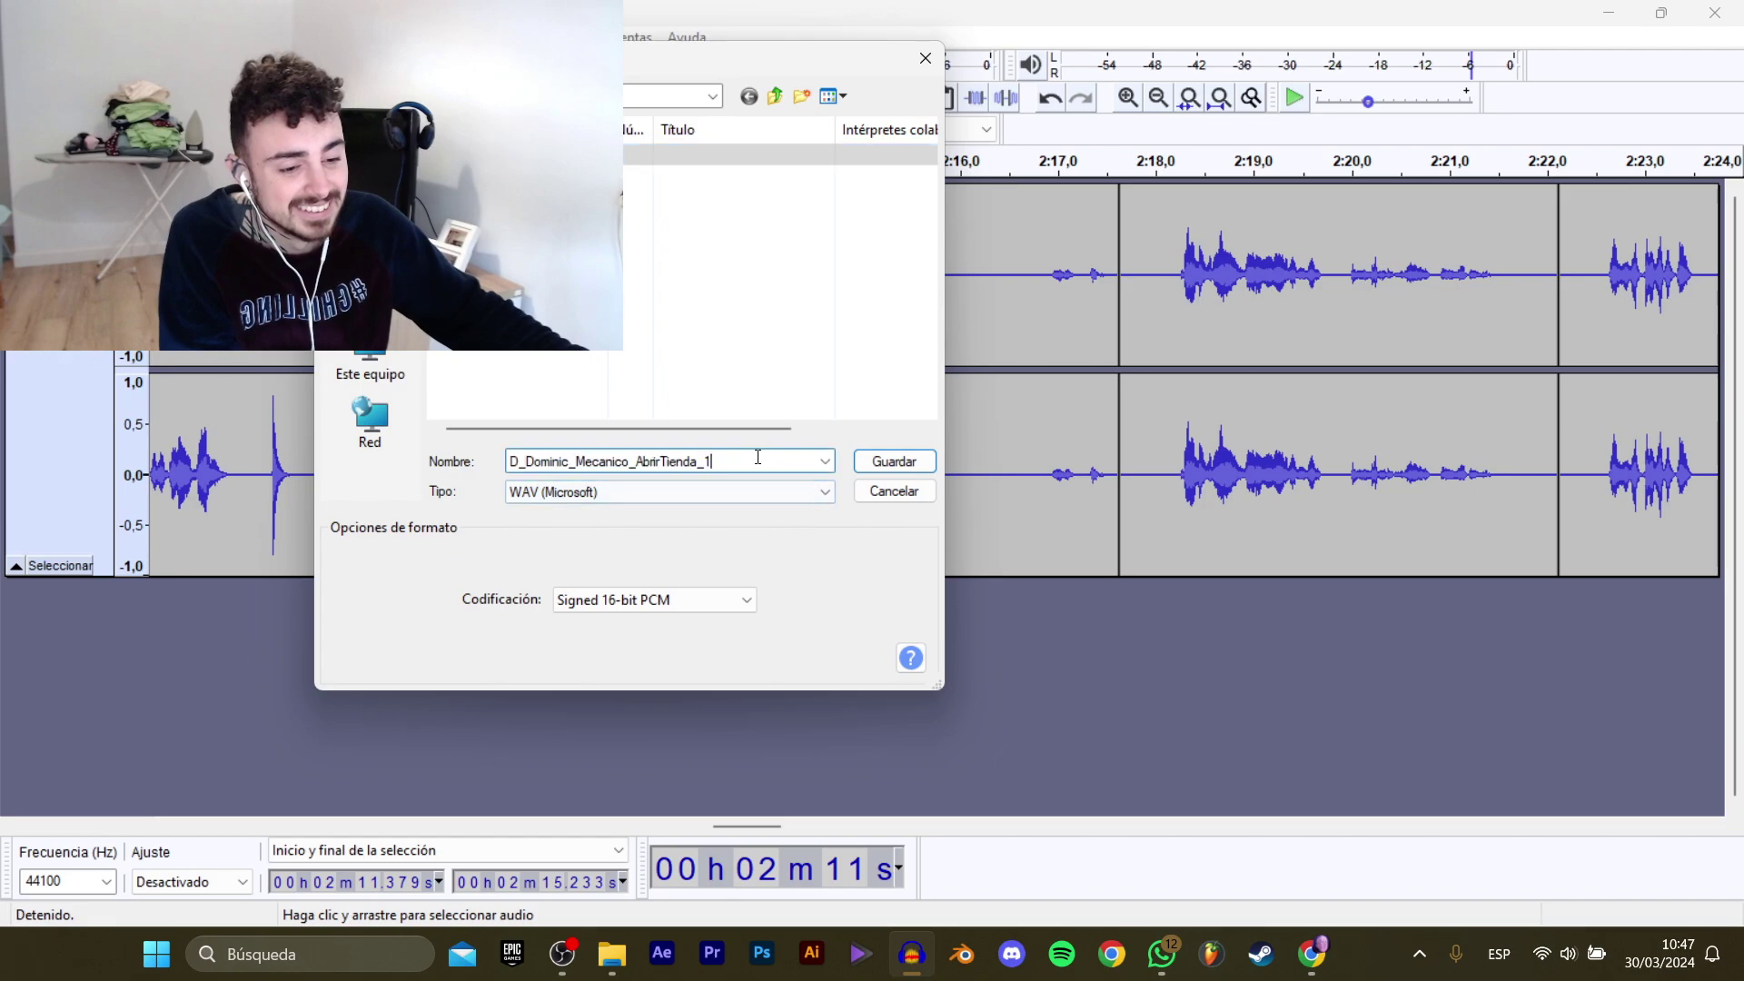
pyautogui.press('Return')
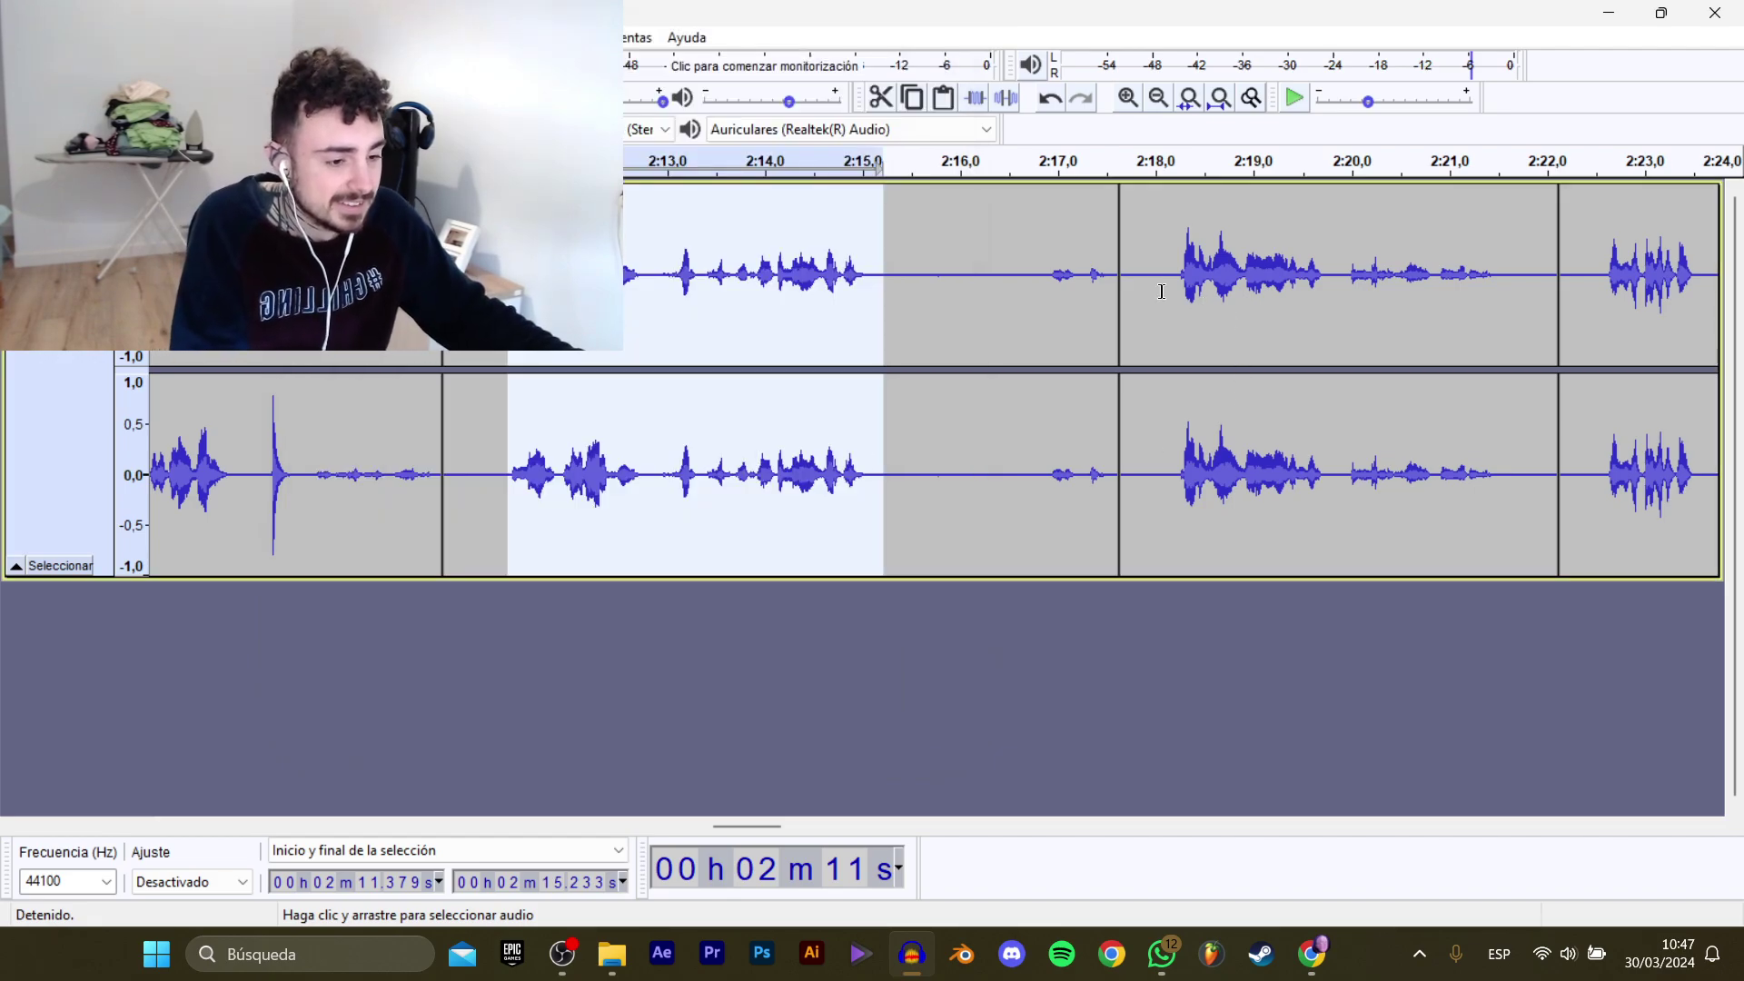
# Listen from about 2:18.054 and export the take from 2:18.194 to 2:21.769 as the next numbered D_Dominic_Mecanico_AbrirTienda WAV file.
pyautogui.click(1164, 291)
pyautogui.press('space')
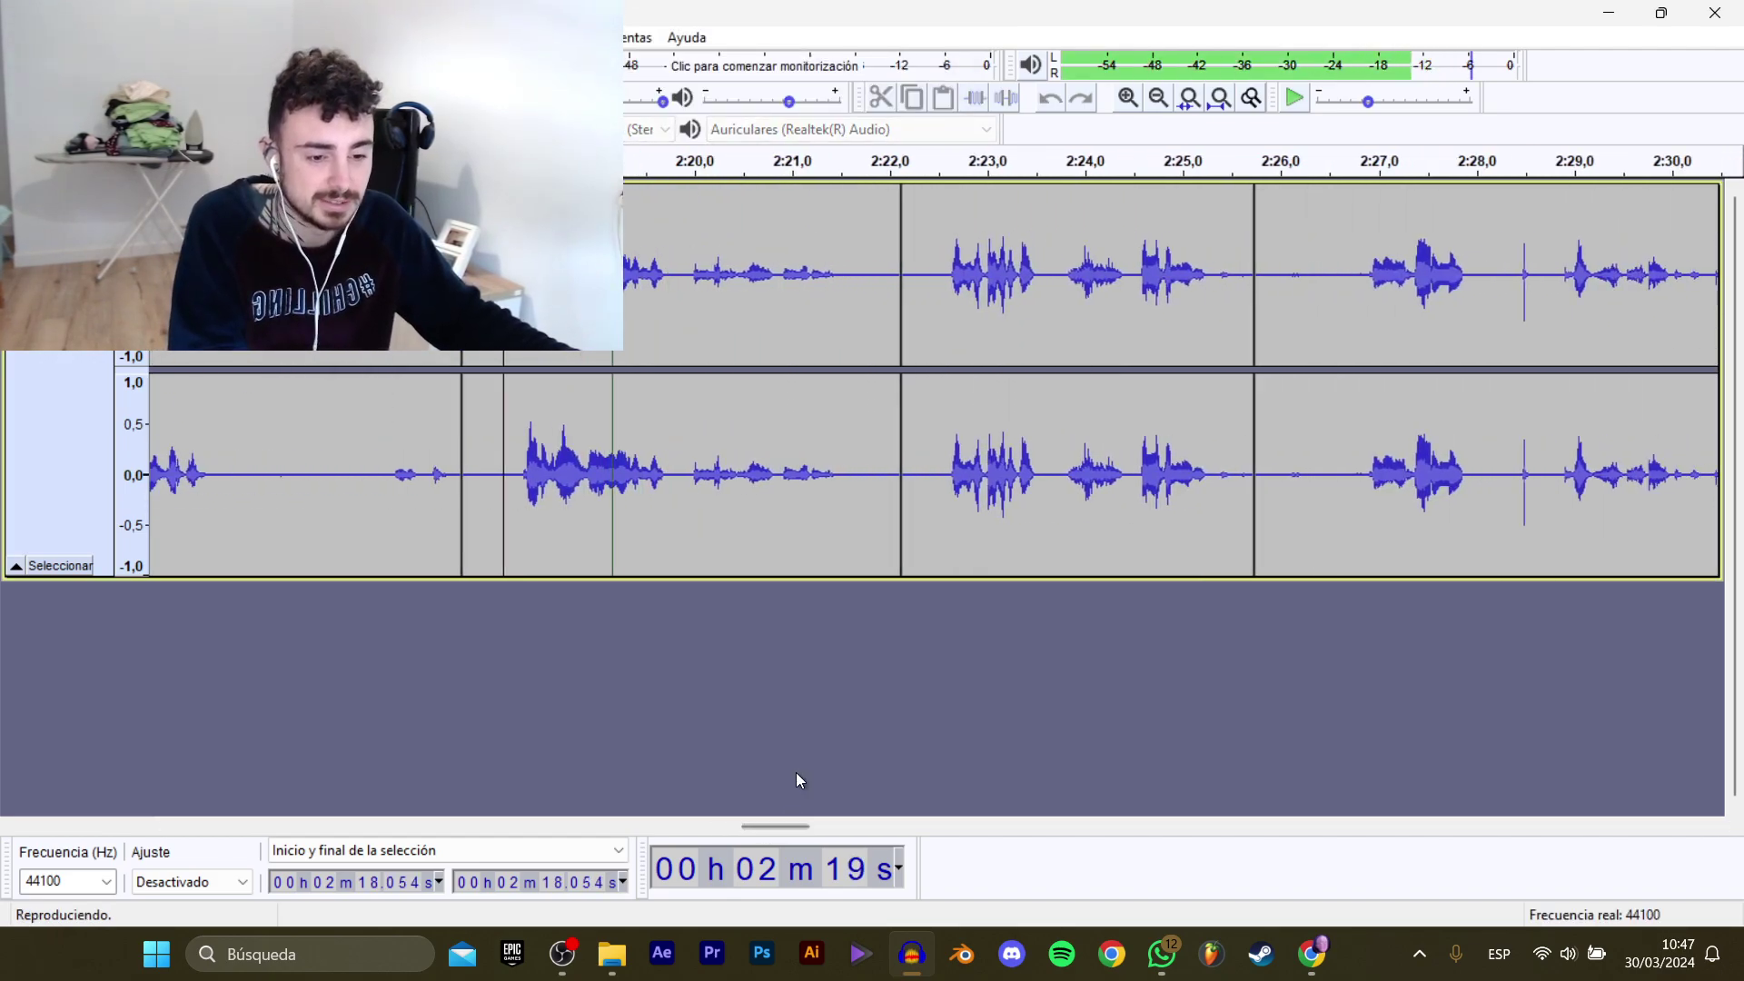
pyautogui.moveTo(517, 299); pyautogui.dragTo(865, 302)
pyautogui.press('space')
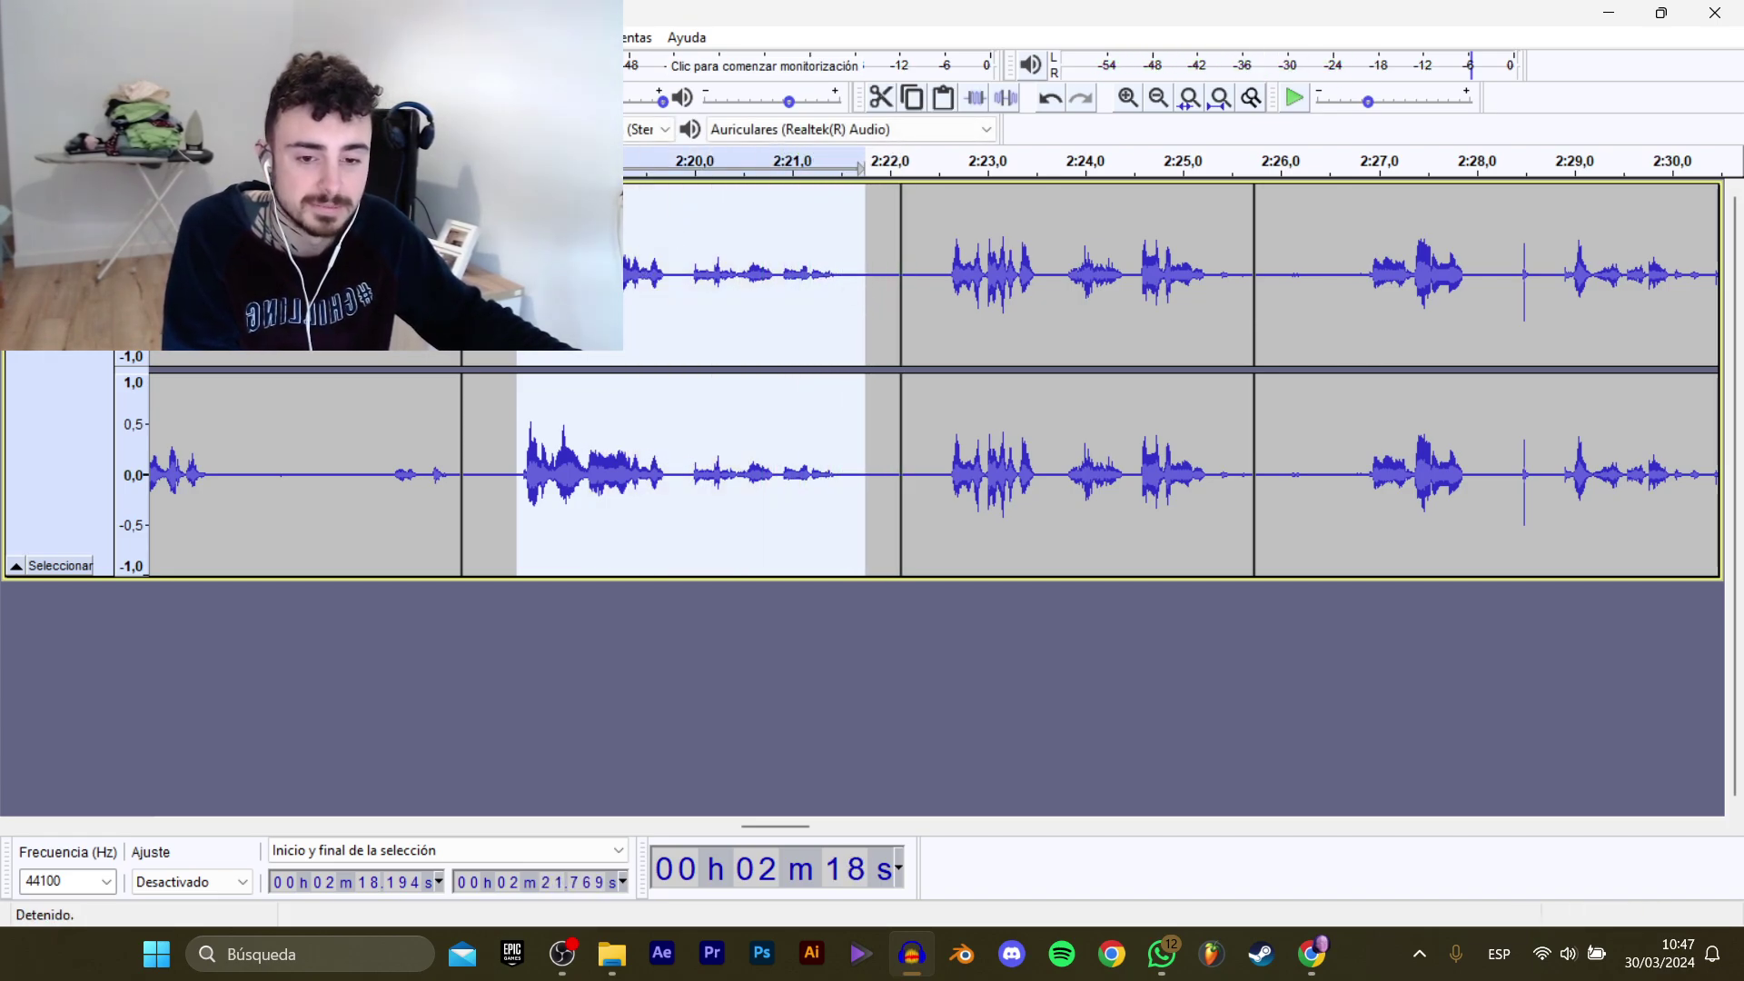
pyautogui.moveTo(137, 207)
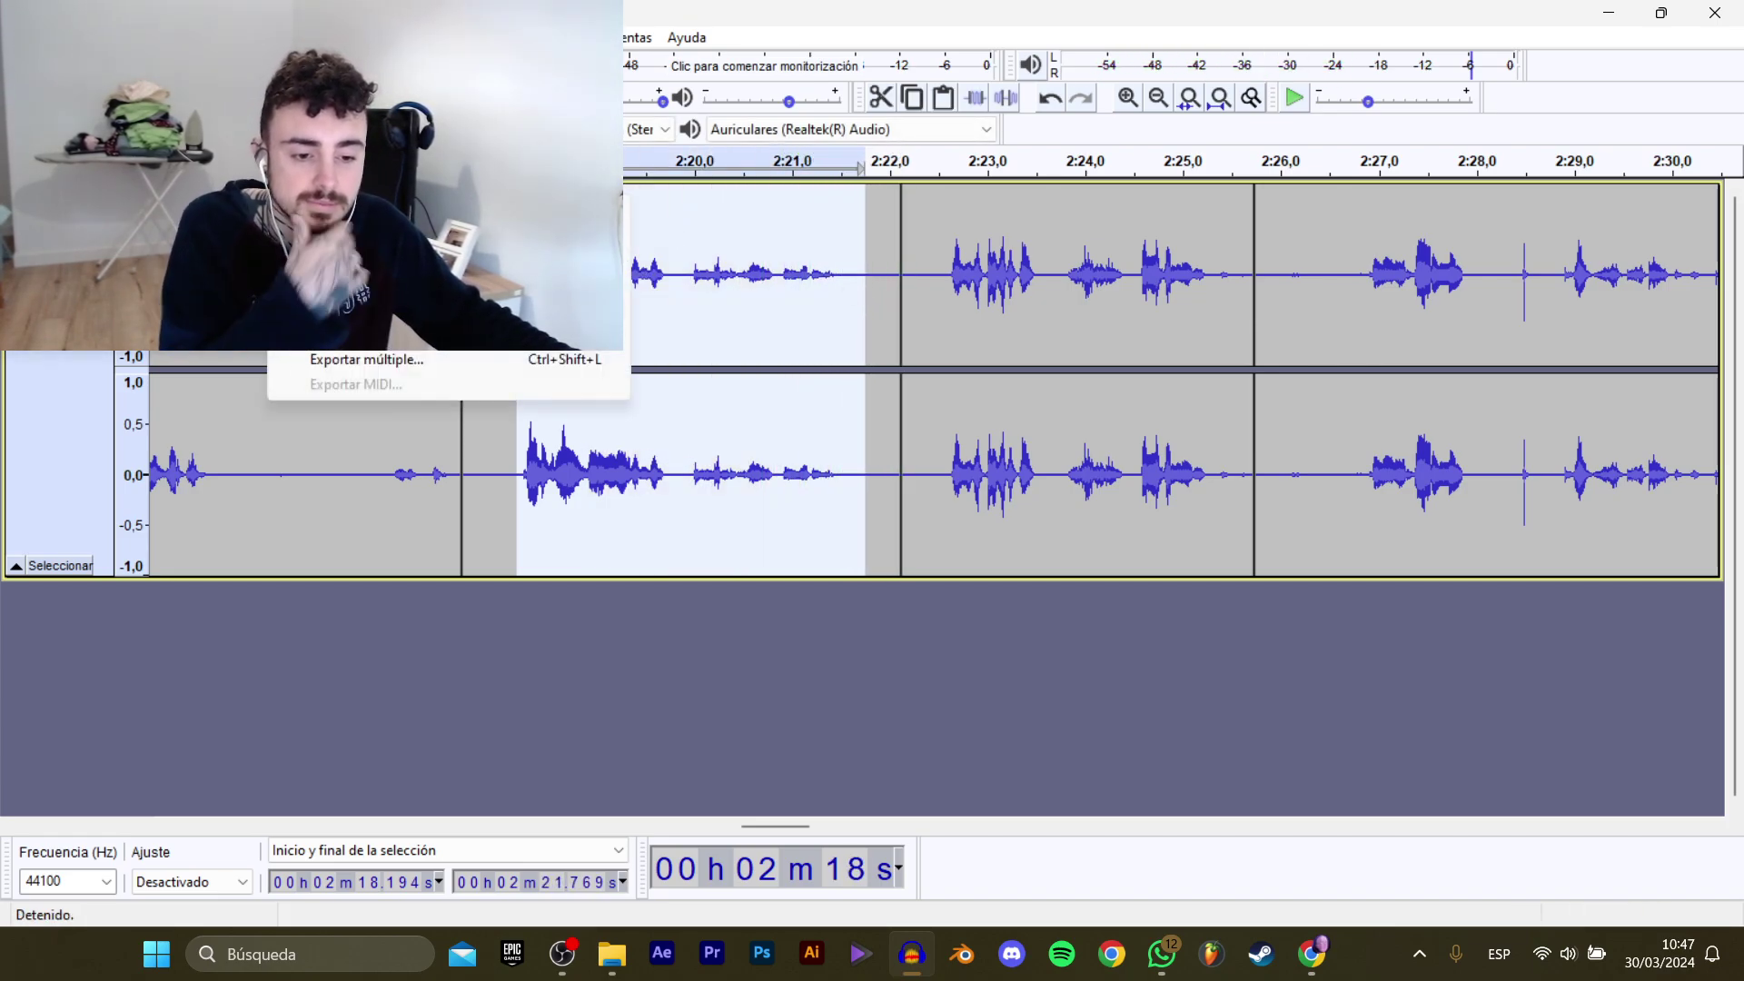
pyautogui.click(390, 309)
pyautogui.click(522, 176)
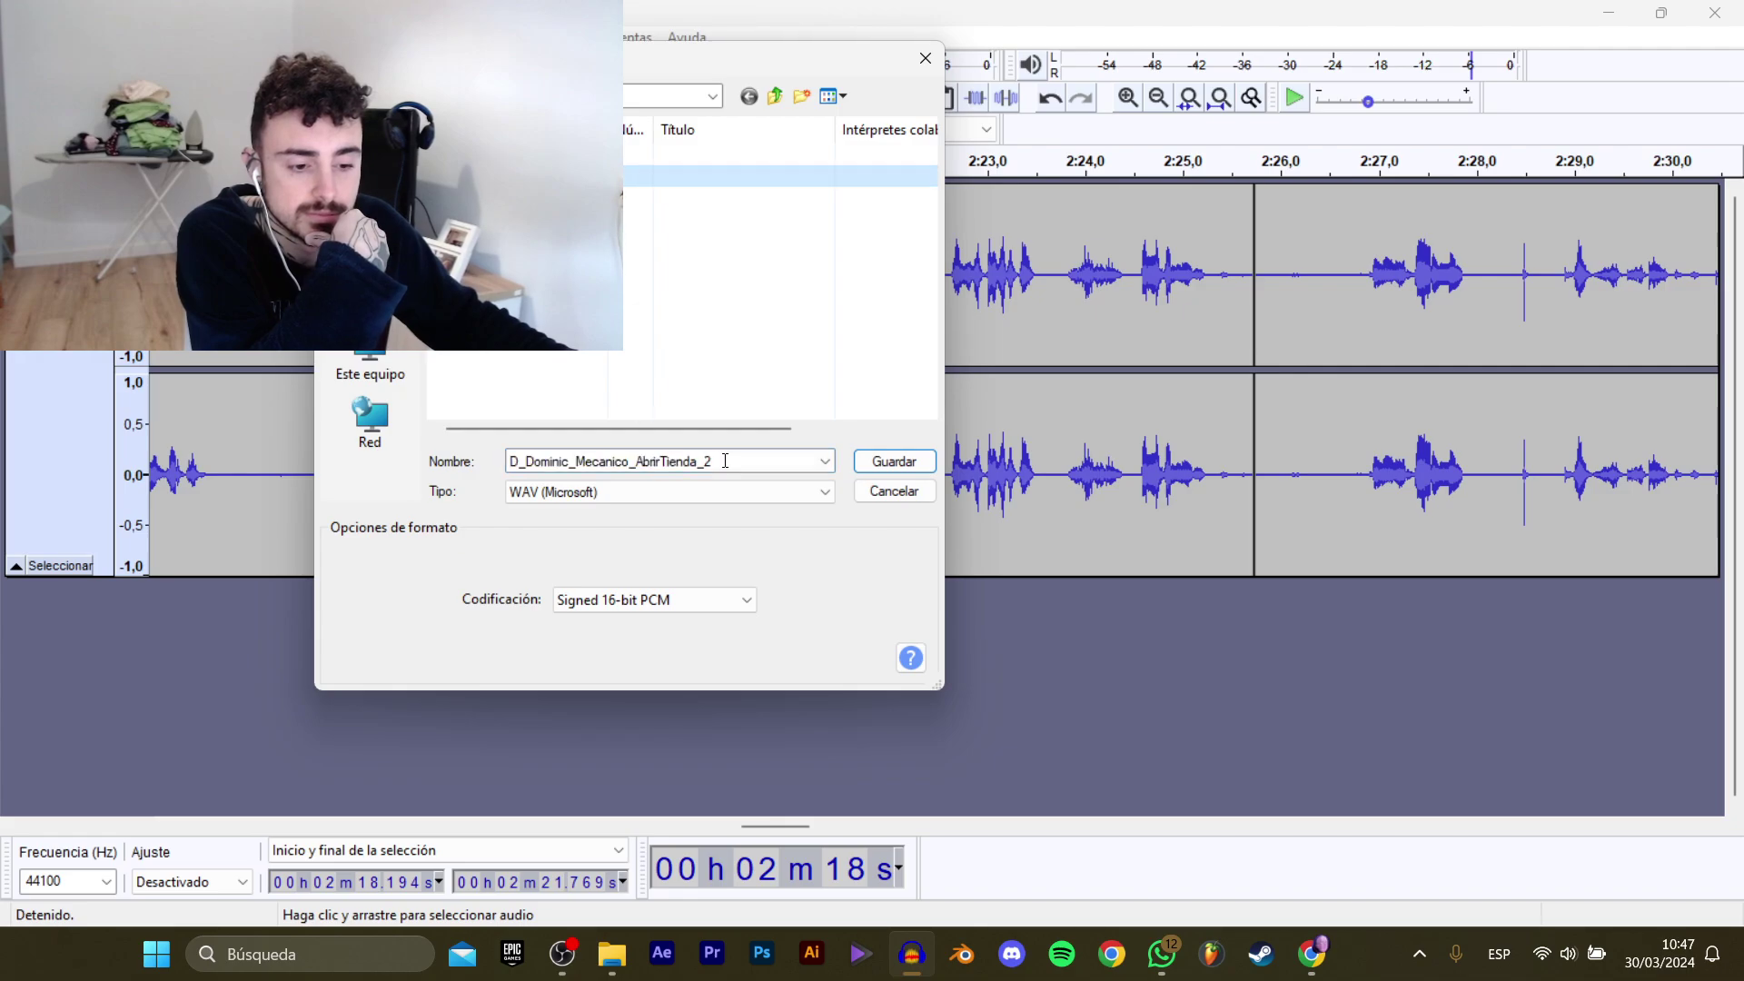
pyautogui.click(742, 460)
pyautogui.press('Return')
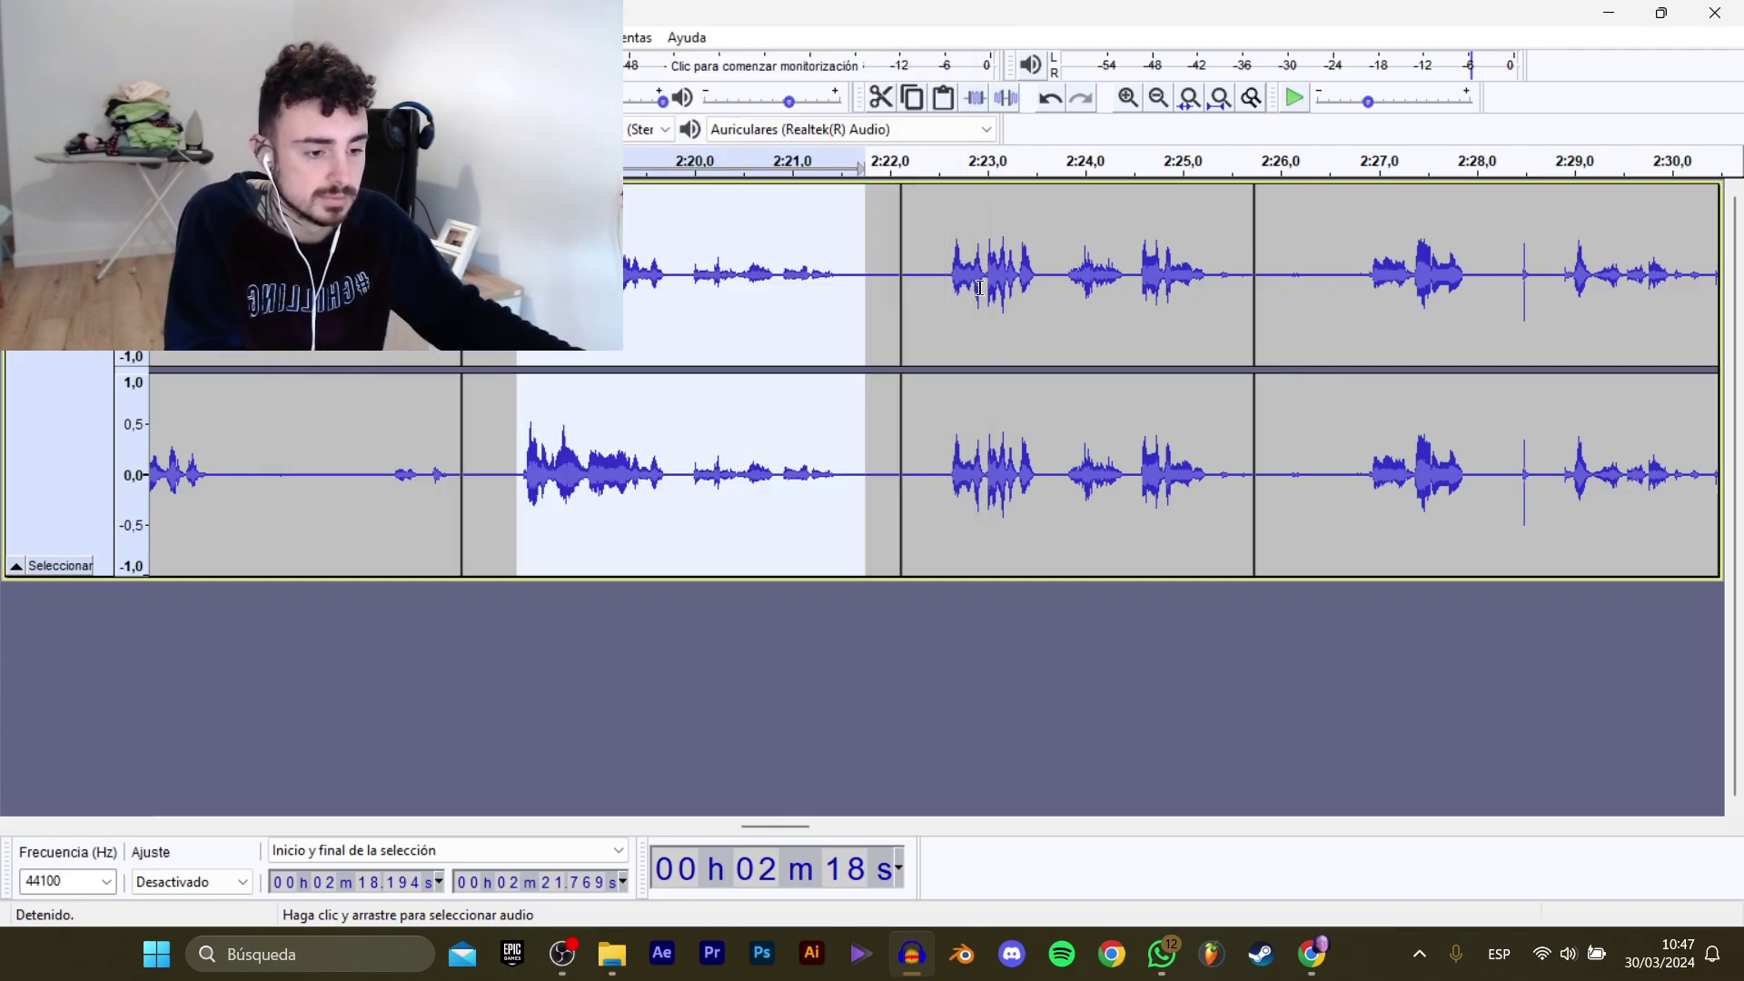
# Select and listen to the take from 2:22.605 to 2:25.334 and export it as the WAV file D_Dominic_Mecanico_AbrirTienda_4.
pyautogui.moveTo(951, 270); pyautogui.dragTo(1216, 272)
pyautogui.press('space')
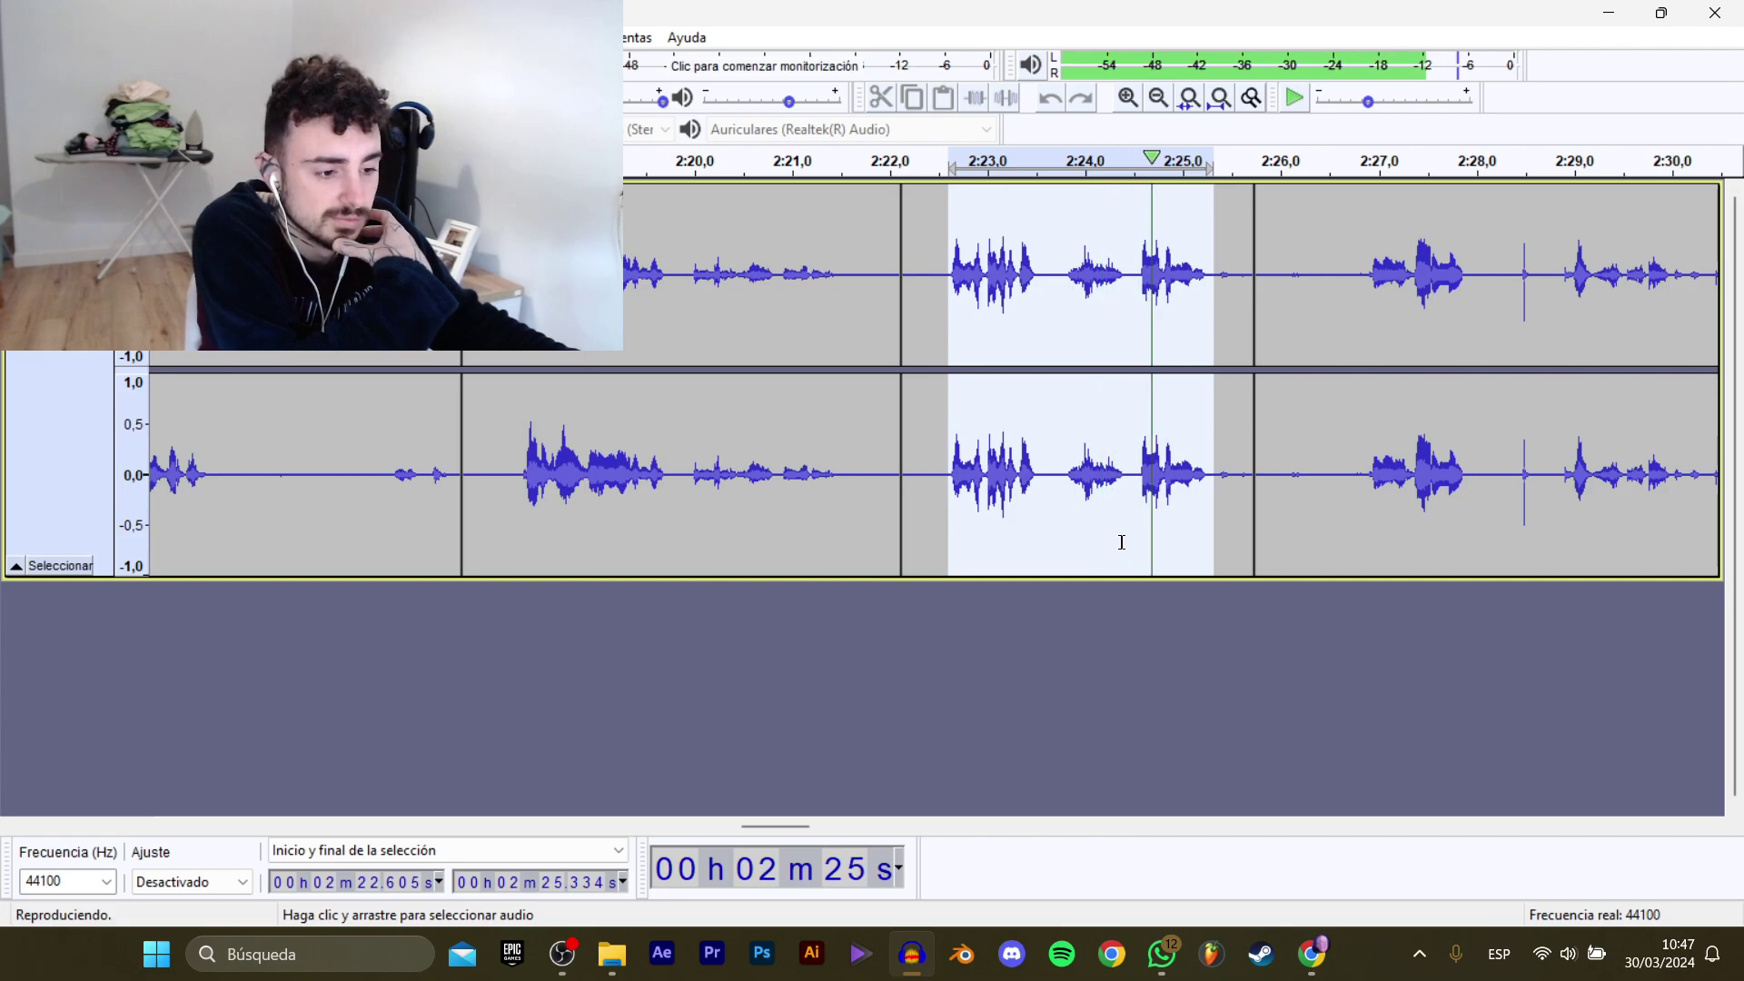
pyautogui.moveTo(136, 196)
pyautogui.click(391, 303)
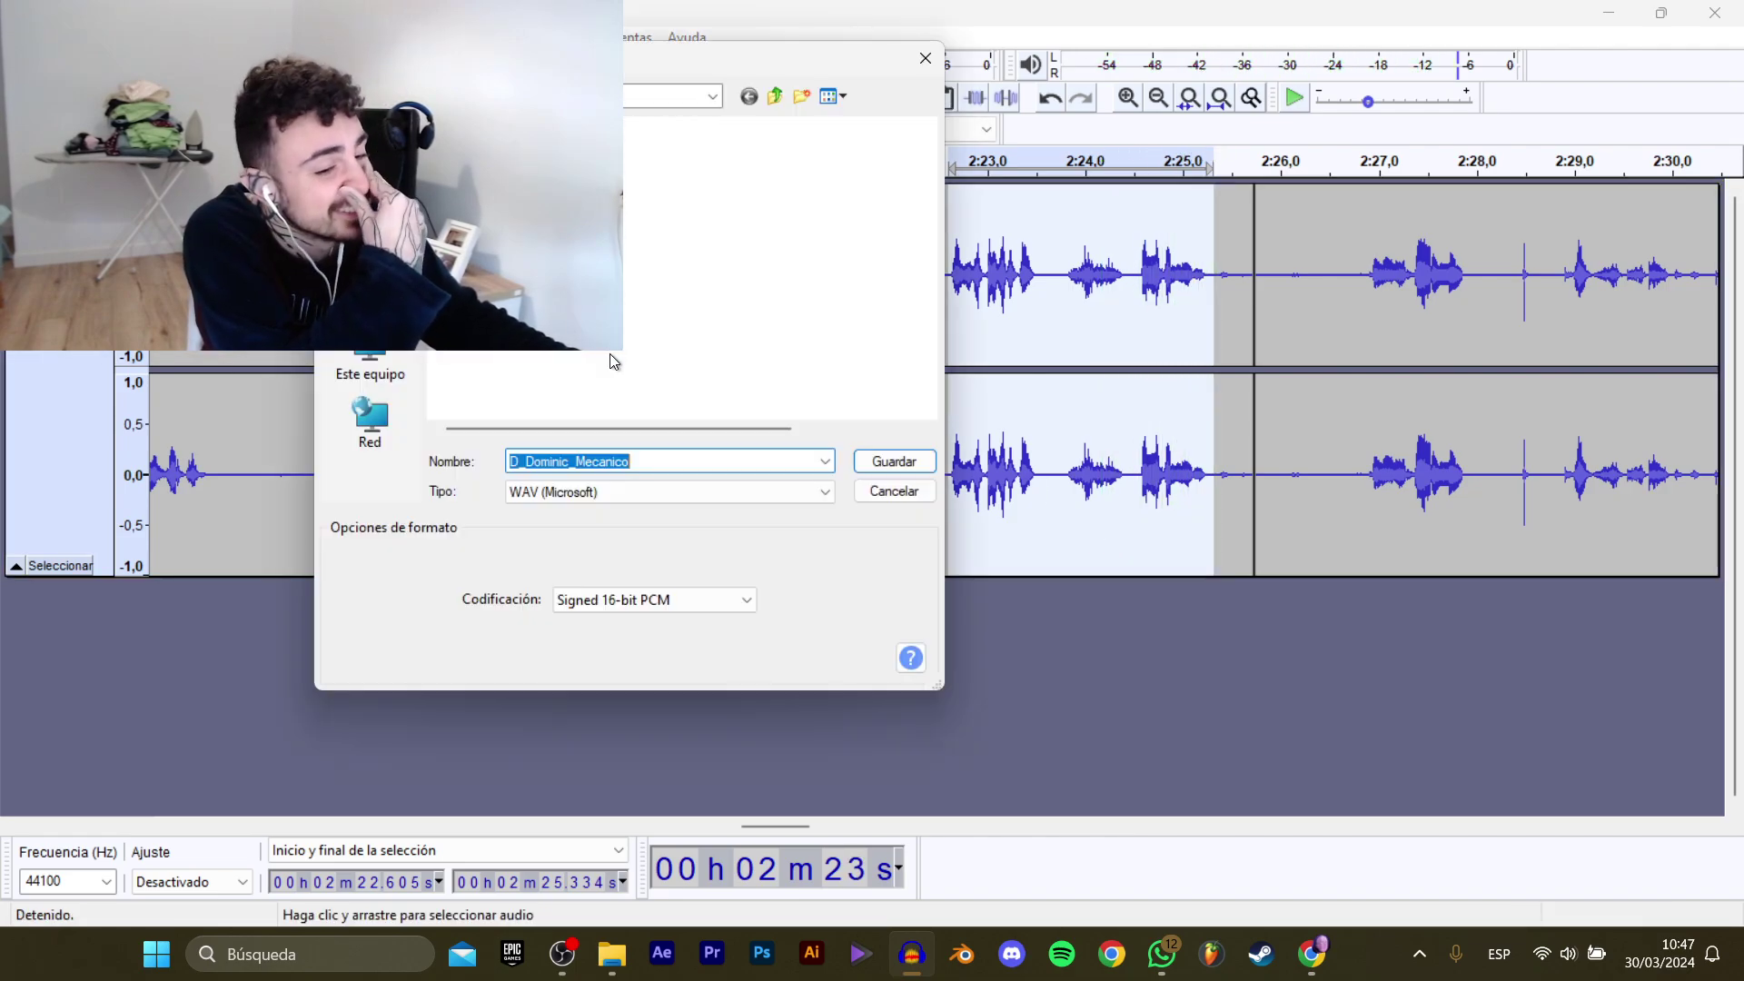
pyautogui.click(581, 198)
pyautogui.click(737, 466)
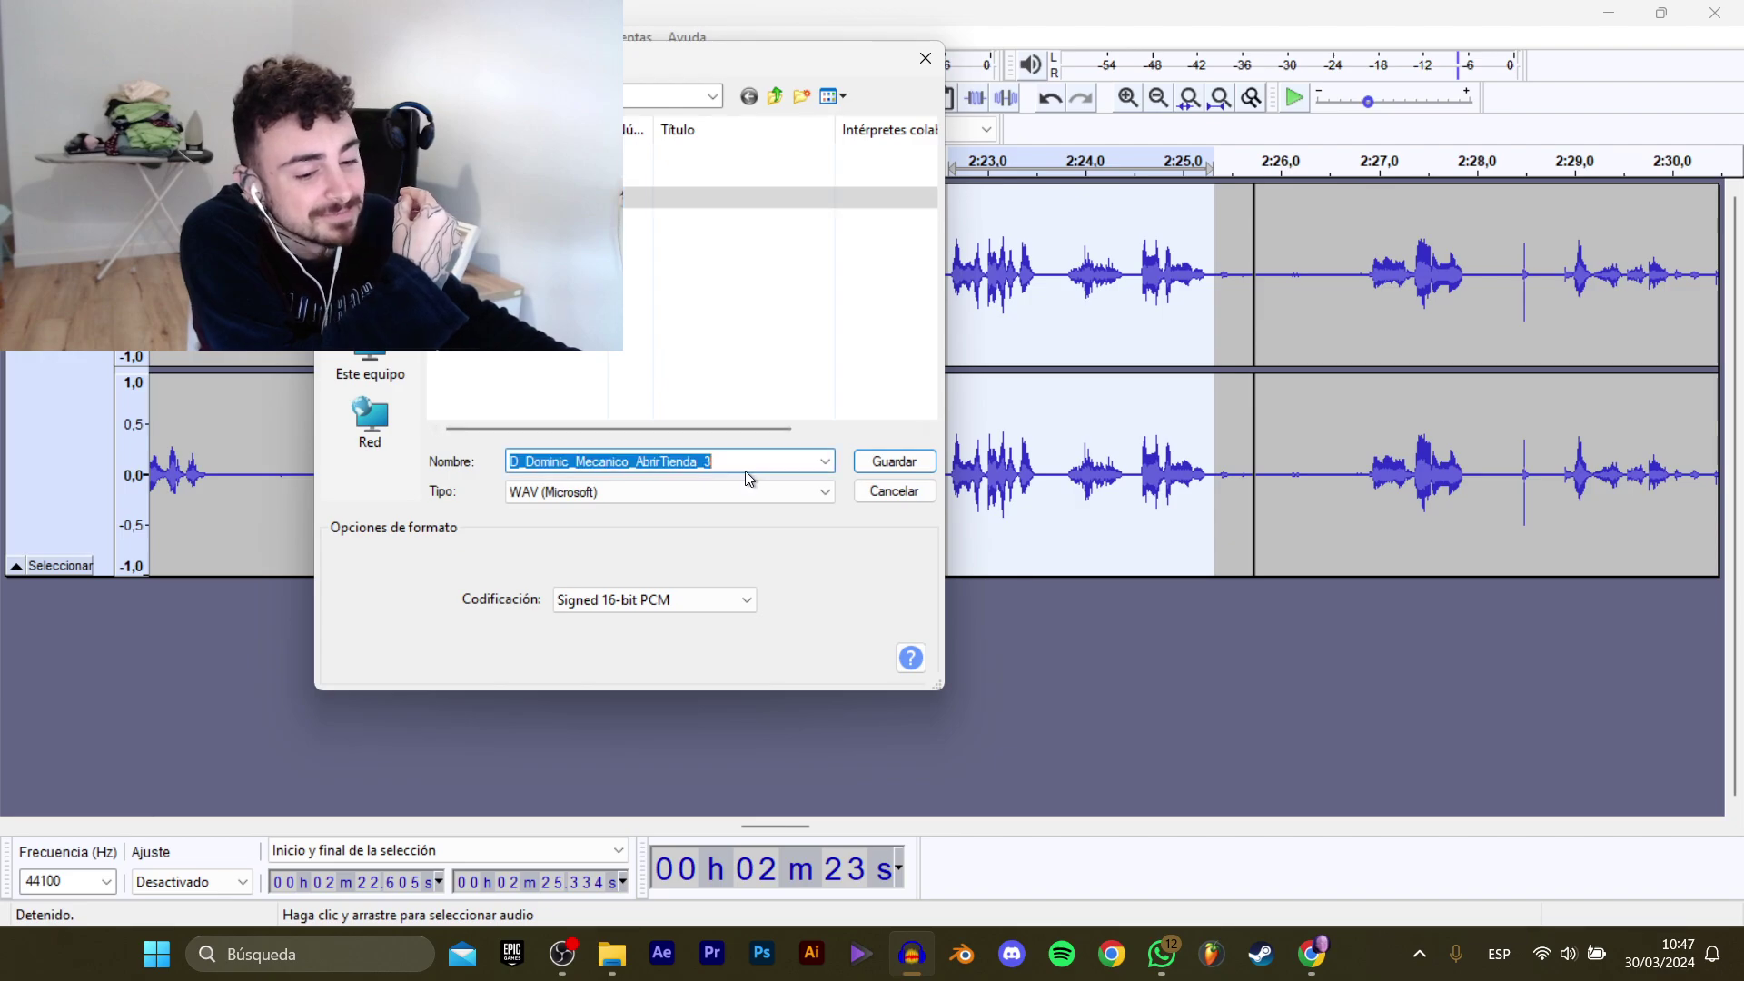
pyautogui.press('BackSpace')
pyautogui.write('4')
pyautogui.press('Return')
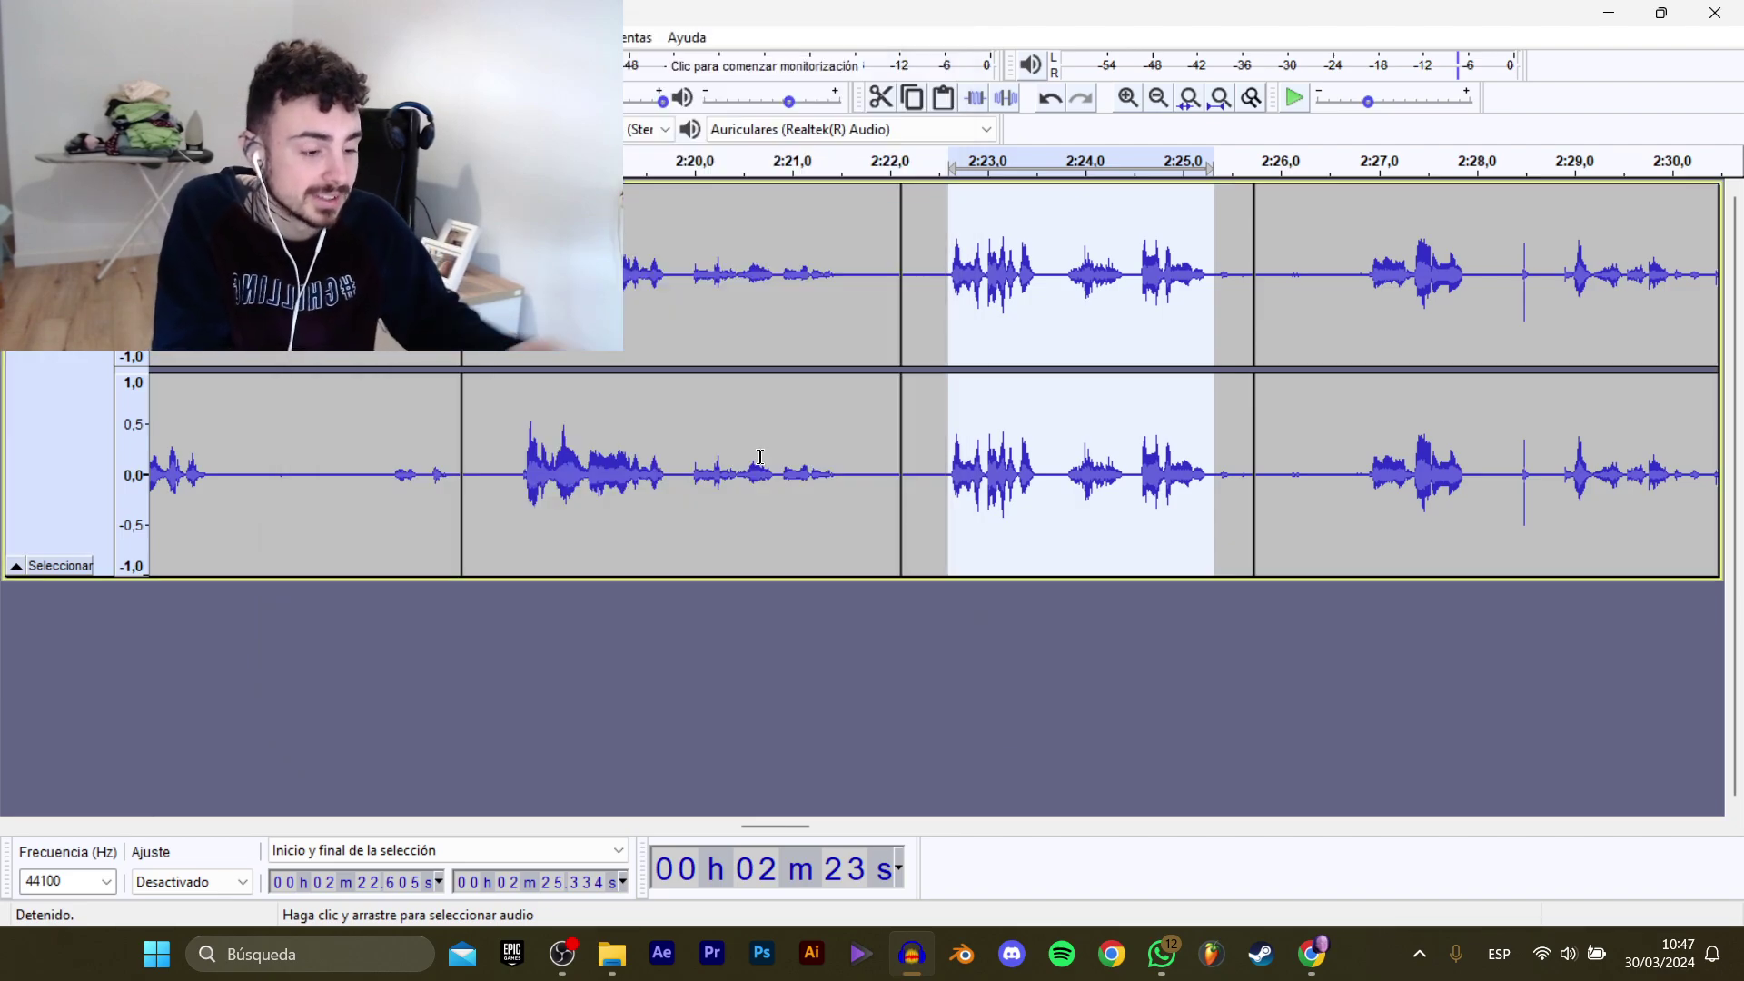
# Listen to the following clip from about 2:26.901, then again from about 2:30.013 to find where the take ends.
pyautogui.moveTo(801, 830); pyautogui.dragTo(843, 828)
pyautogui.click(438, 390)
pyautogui.press('space')
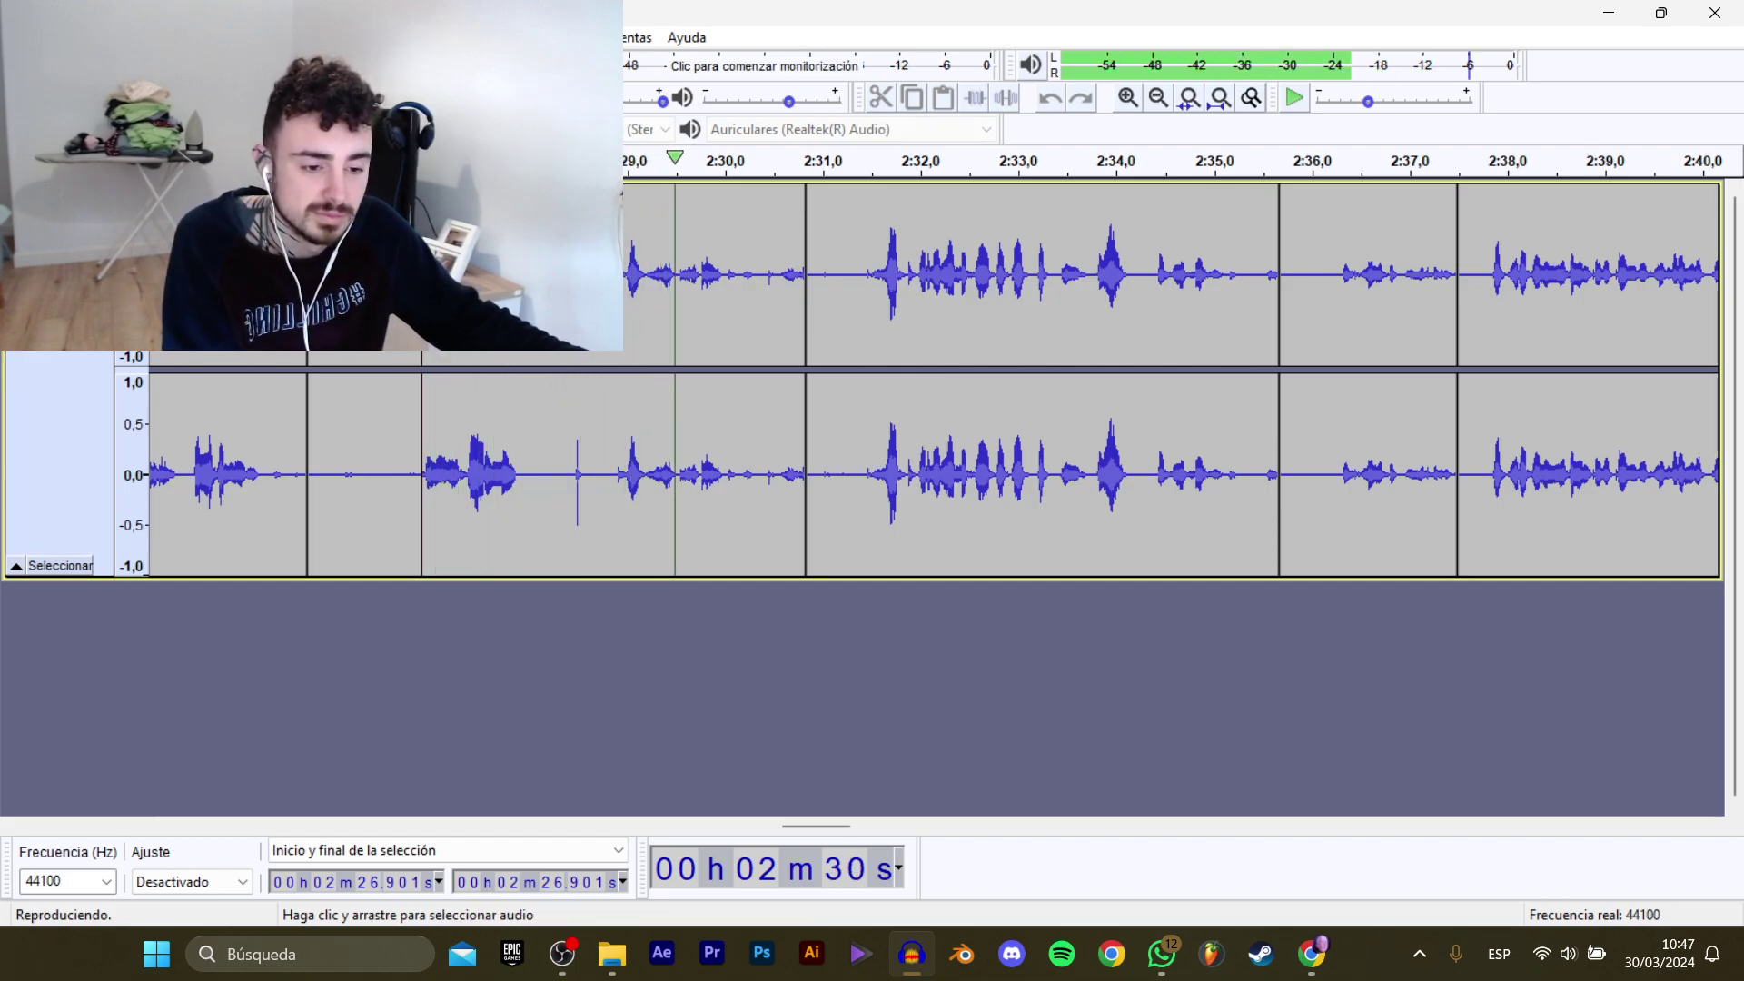
pyautogui.press('space')
pyautogui.click(727, 284)
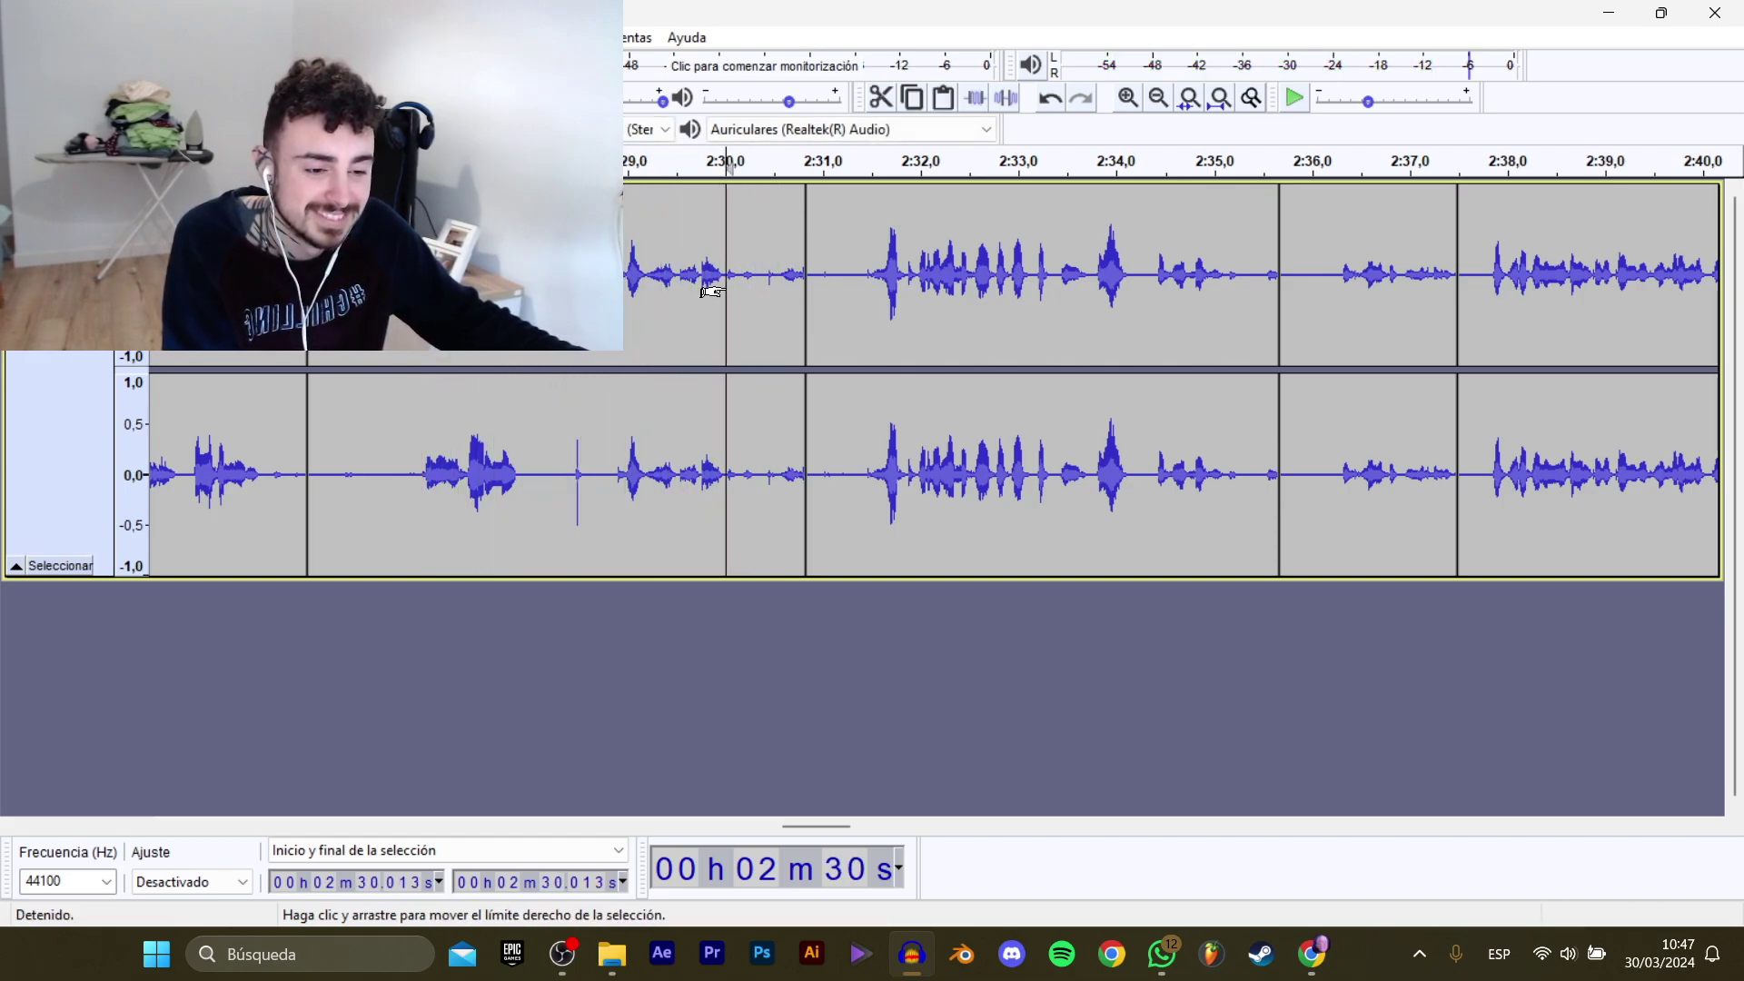
pyautogui.press('space')
pyautogui.press('space')
# Select and play back the take from about 2:26.855 to 2:30.419 and export it as the WAV file D_Dominic_Mecanico_AbrirTienda_5.
pyautogui.moveTo(765, 283); pyautogui.dragTo(412, 283)
pyautogui.press('space')
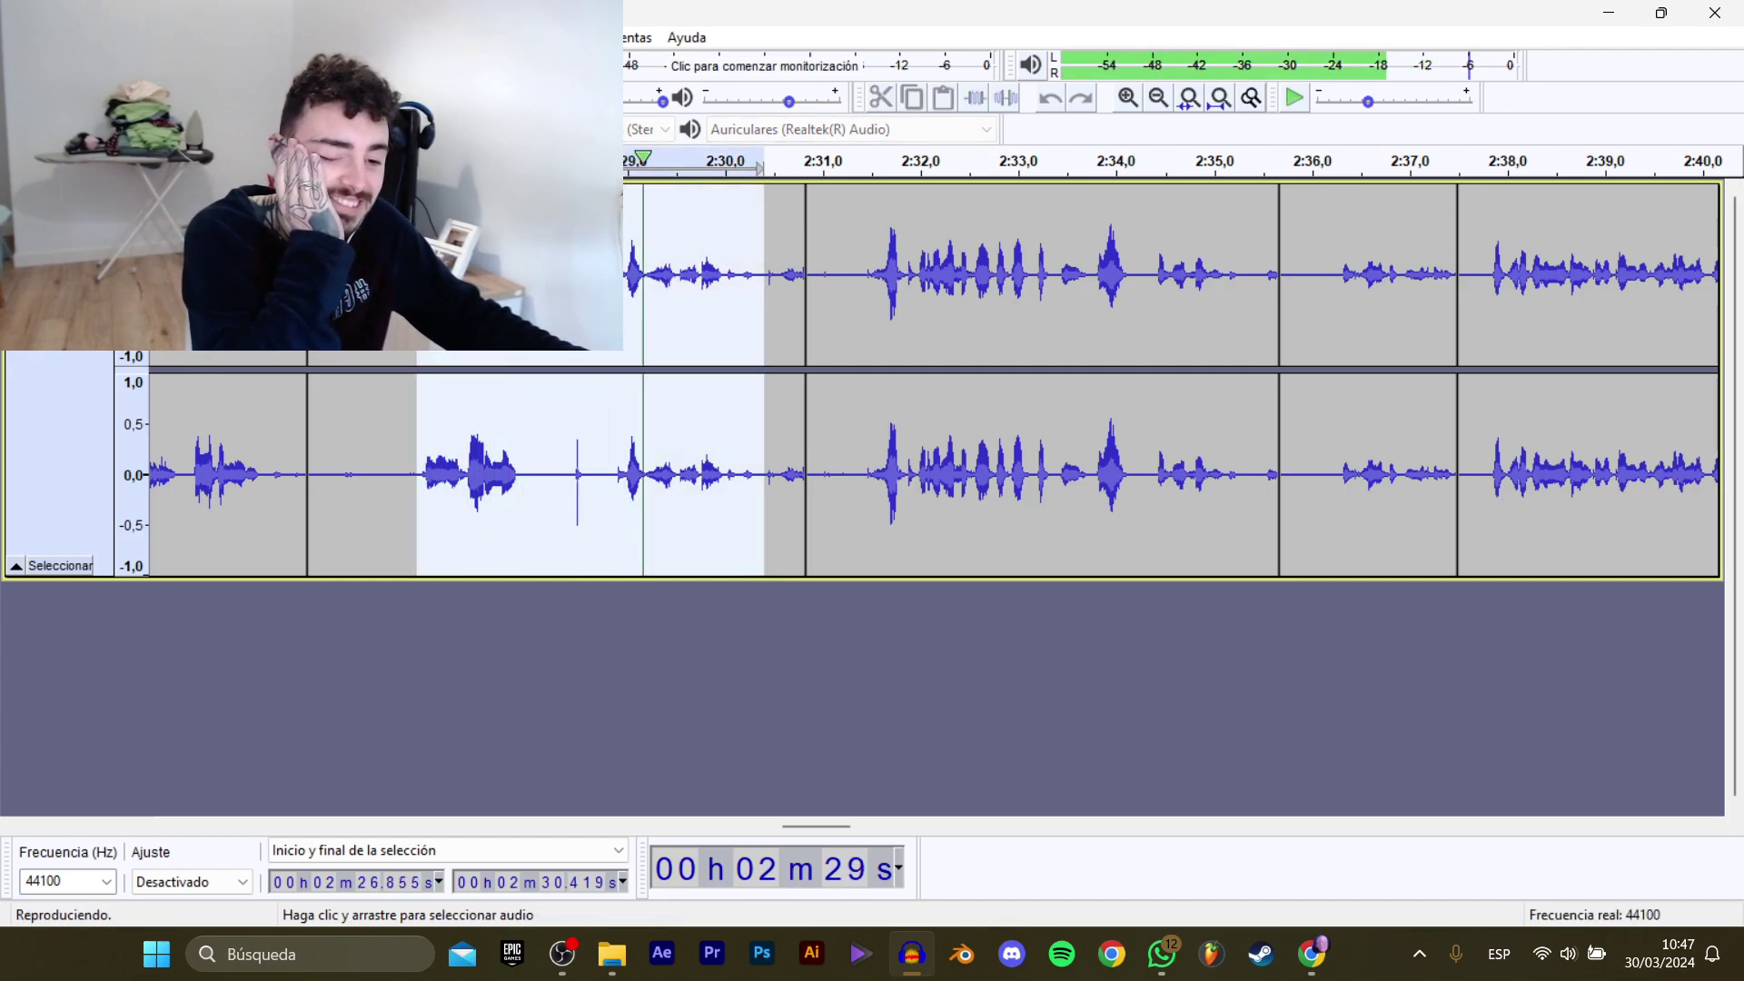
pyautogui.moveTo(64, 207)
pyautogui.click(391, 307)
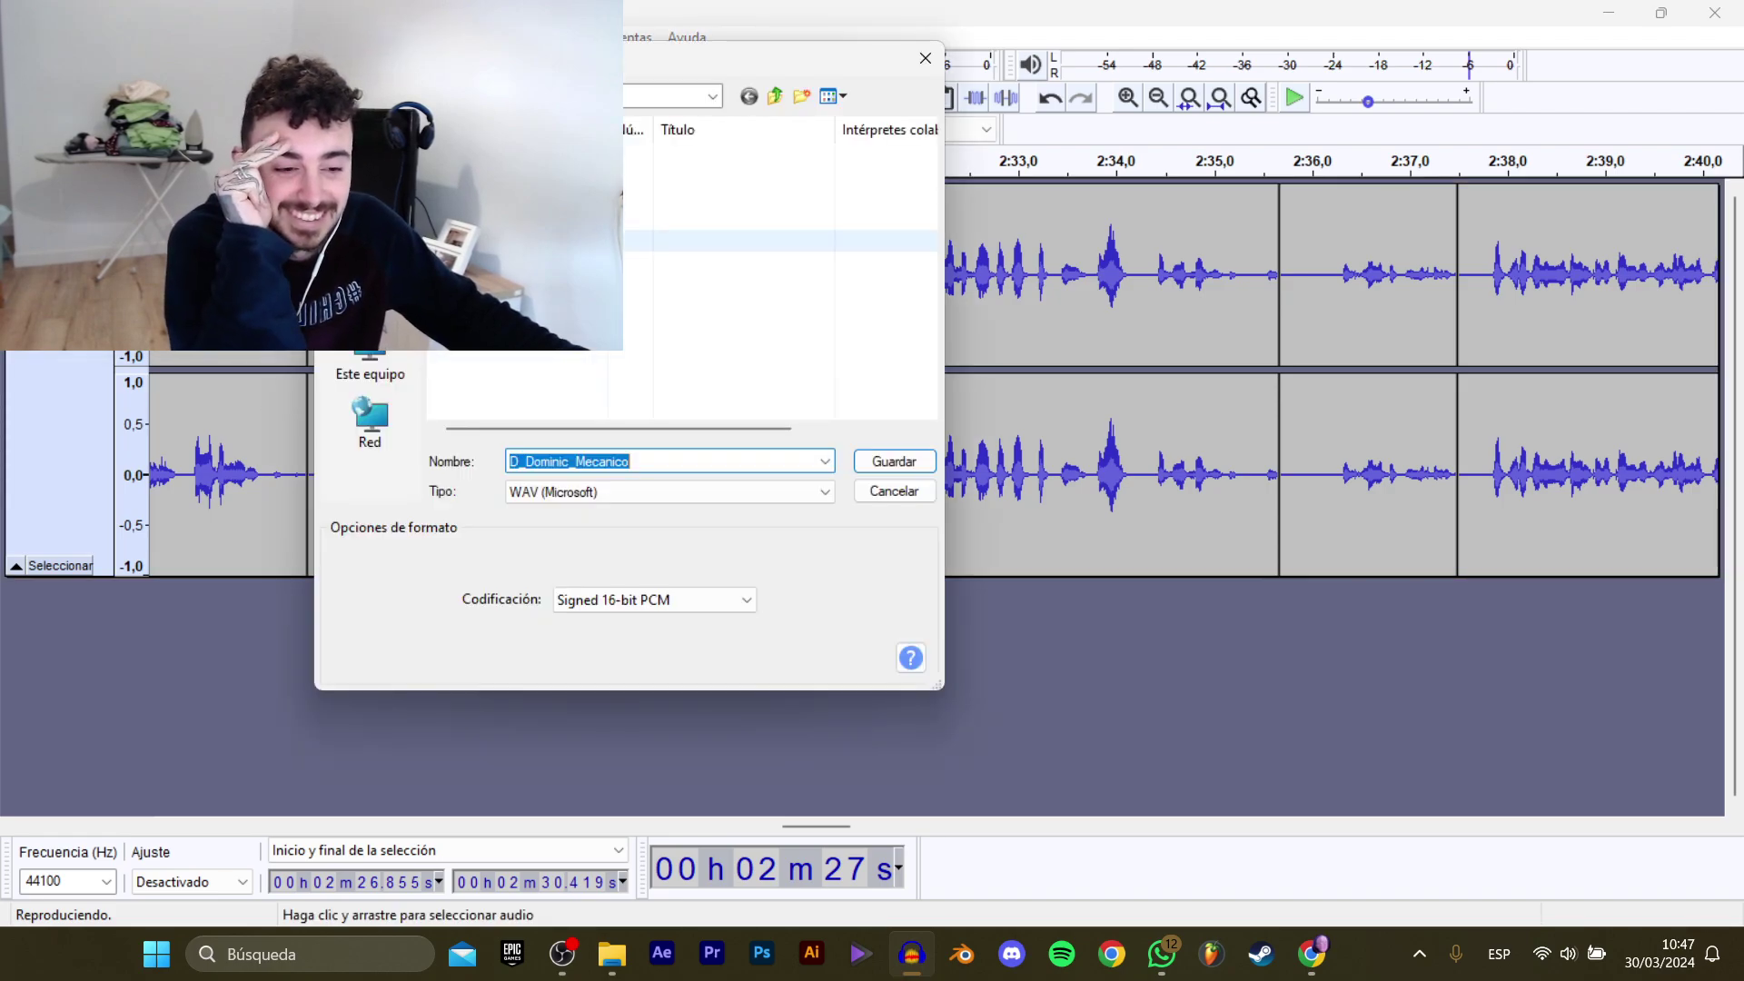
pyautogui.click(545, 219)
pyautogui.click(741, 456)
pyautogui.click(755, 455)
pyautogui.press('BackSpace')
pyautogui.write('5')
pyautogui.press('Return')
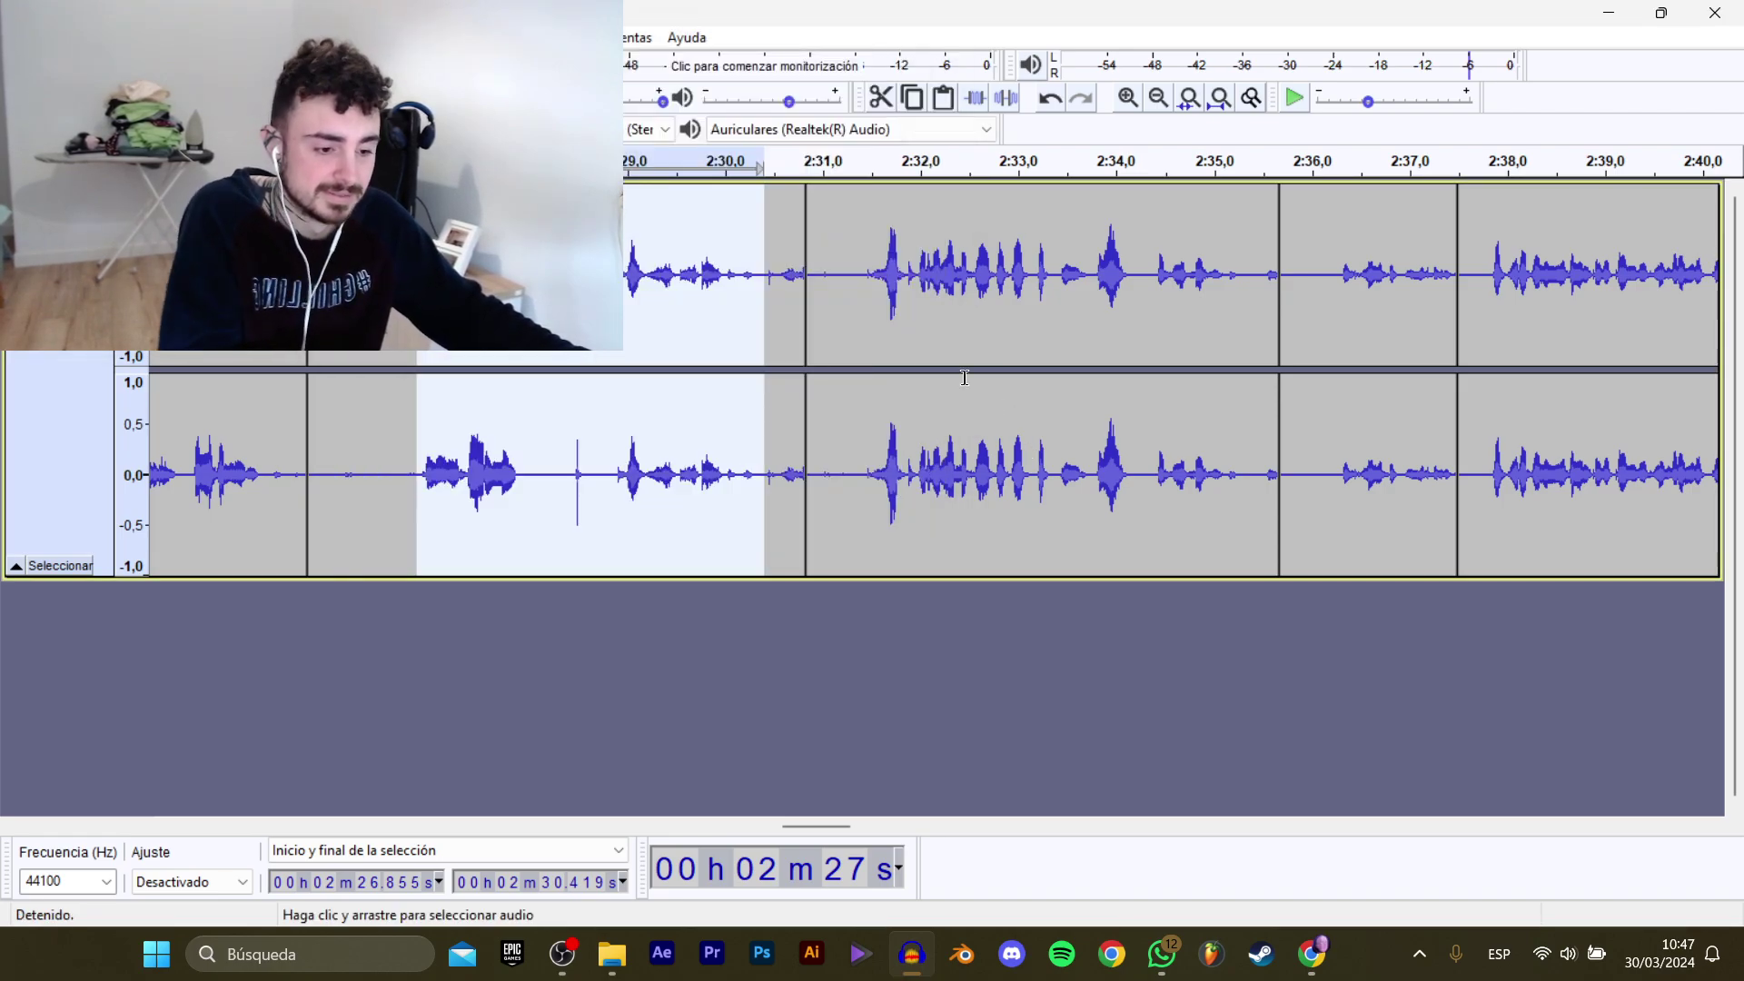
# Listen from about 2:31.290 and export the take from 2:31.371 to 2:35.388 as the WAV file D_Dominic_Mecanico_AbrirTienda_6.
pyautogui.click(859, 269)
pyautogui.press('space')
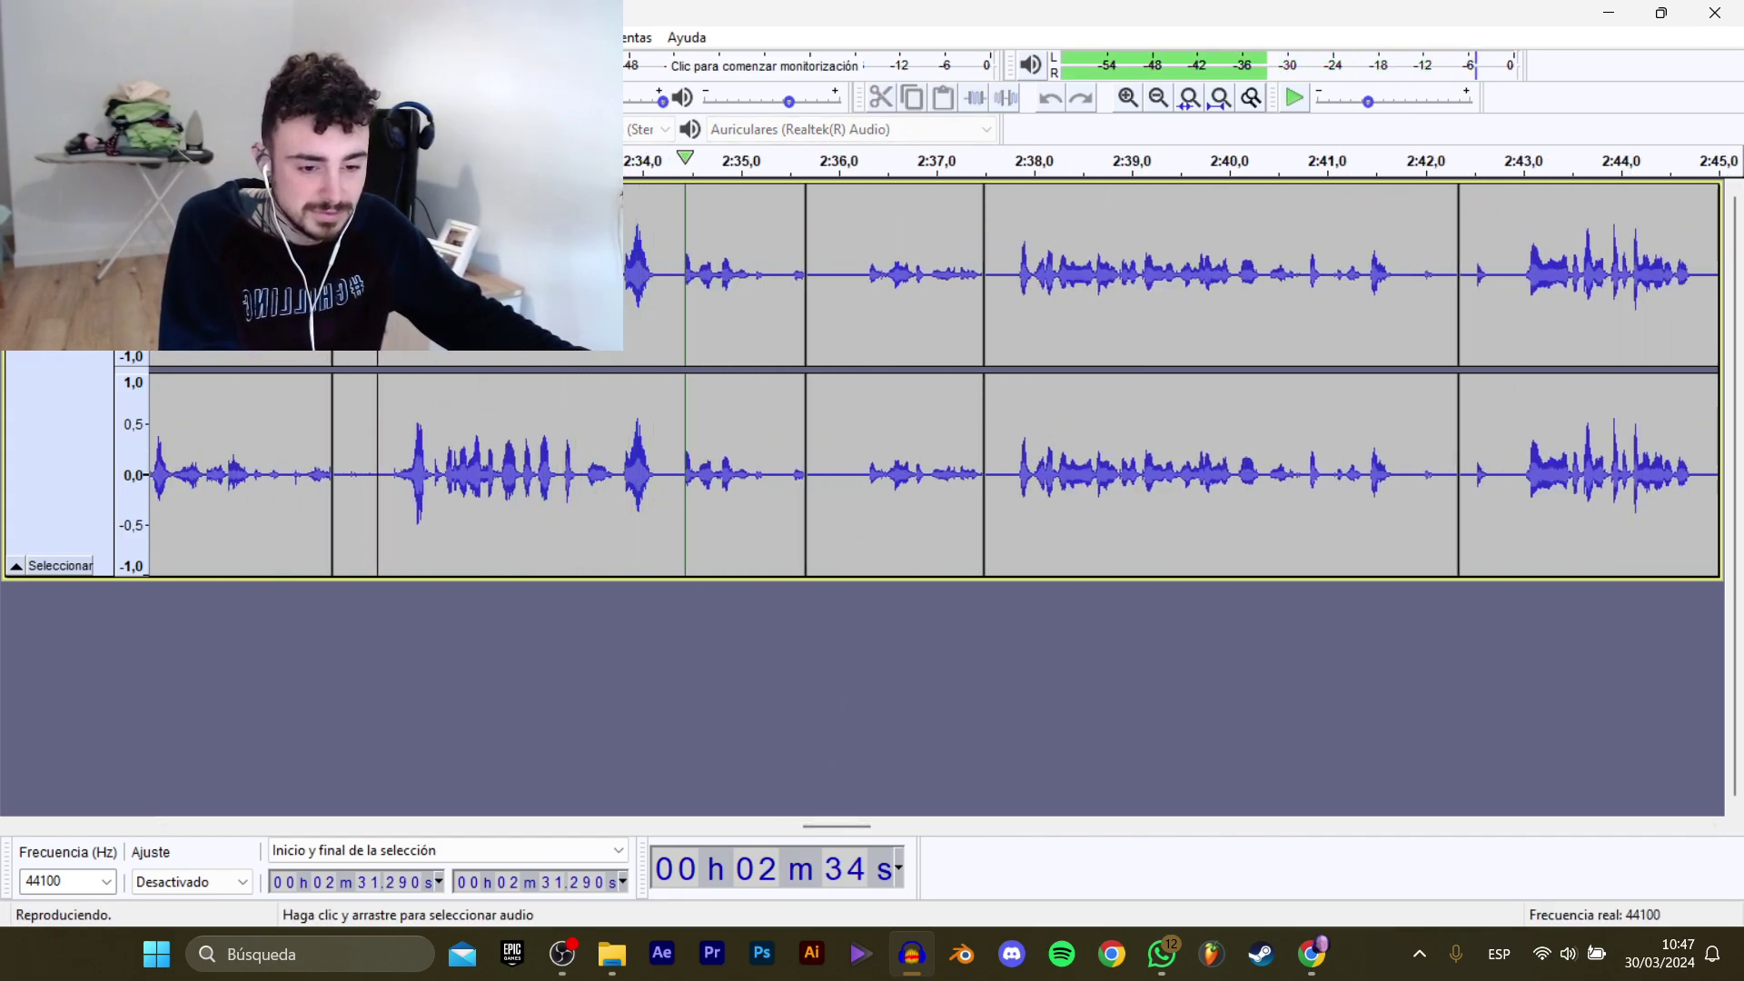
pyautogui.moveTo(385, 300); pyautogui.dragTo(778, 298)
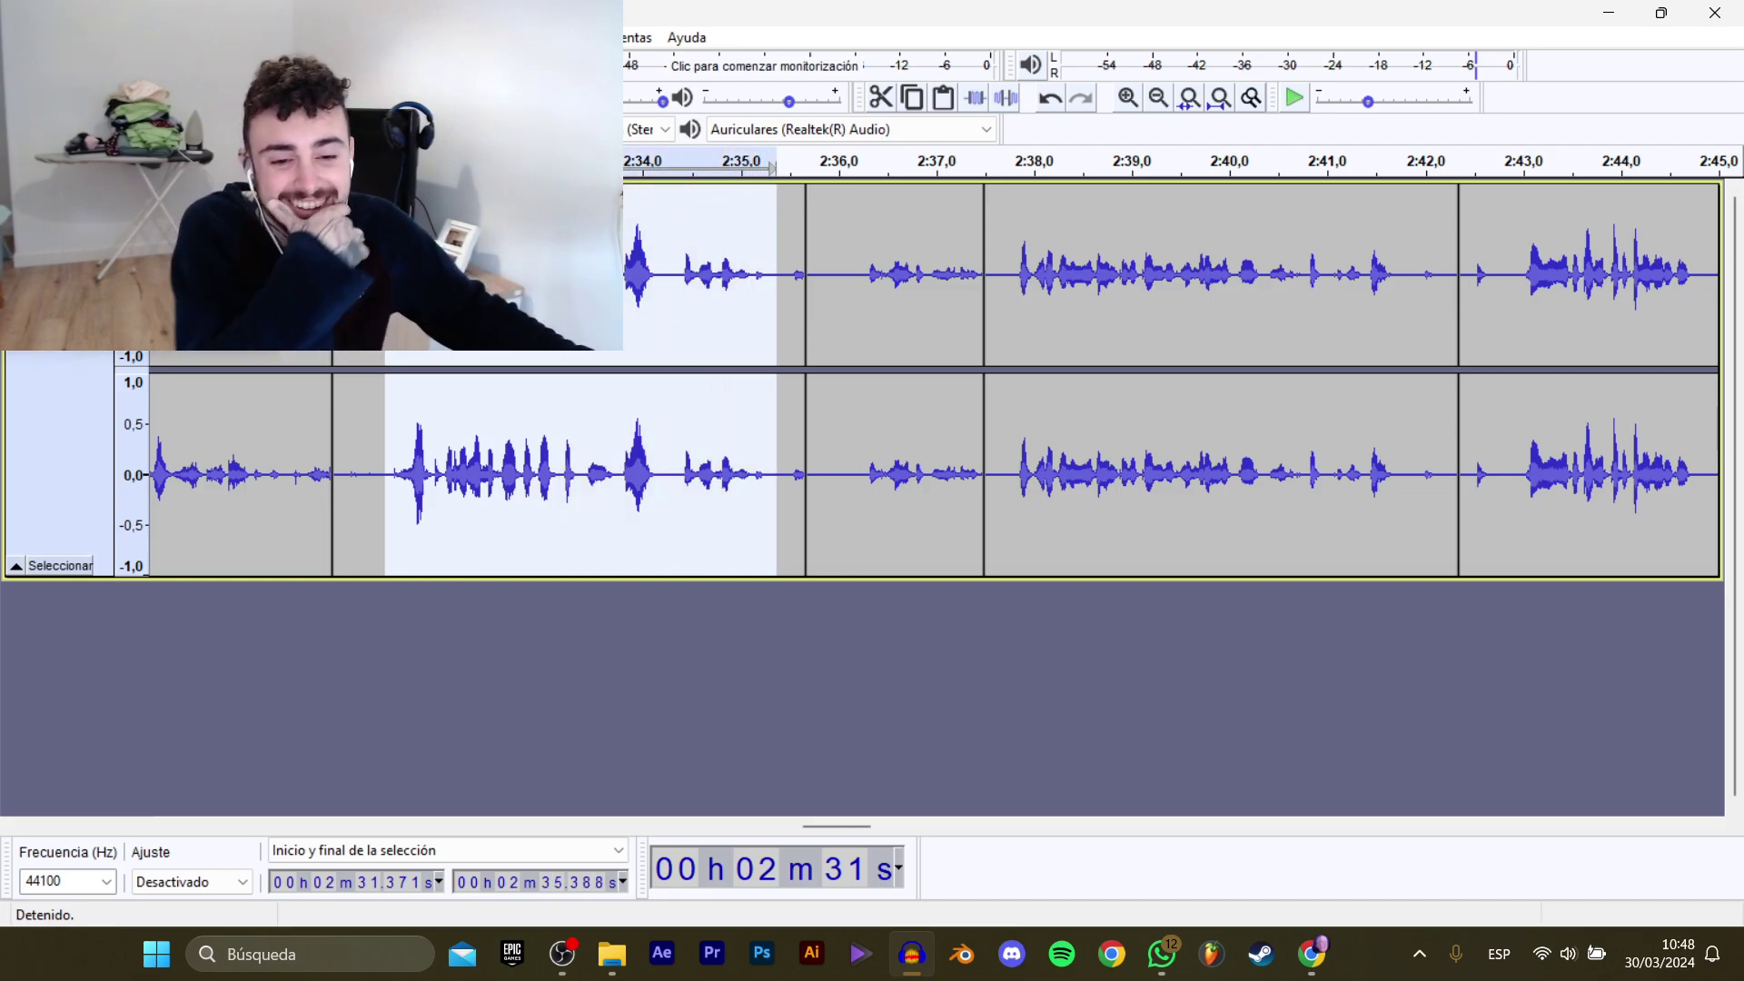
pyautogui.click(391, 309)
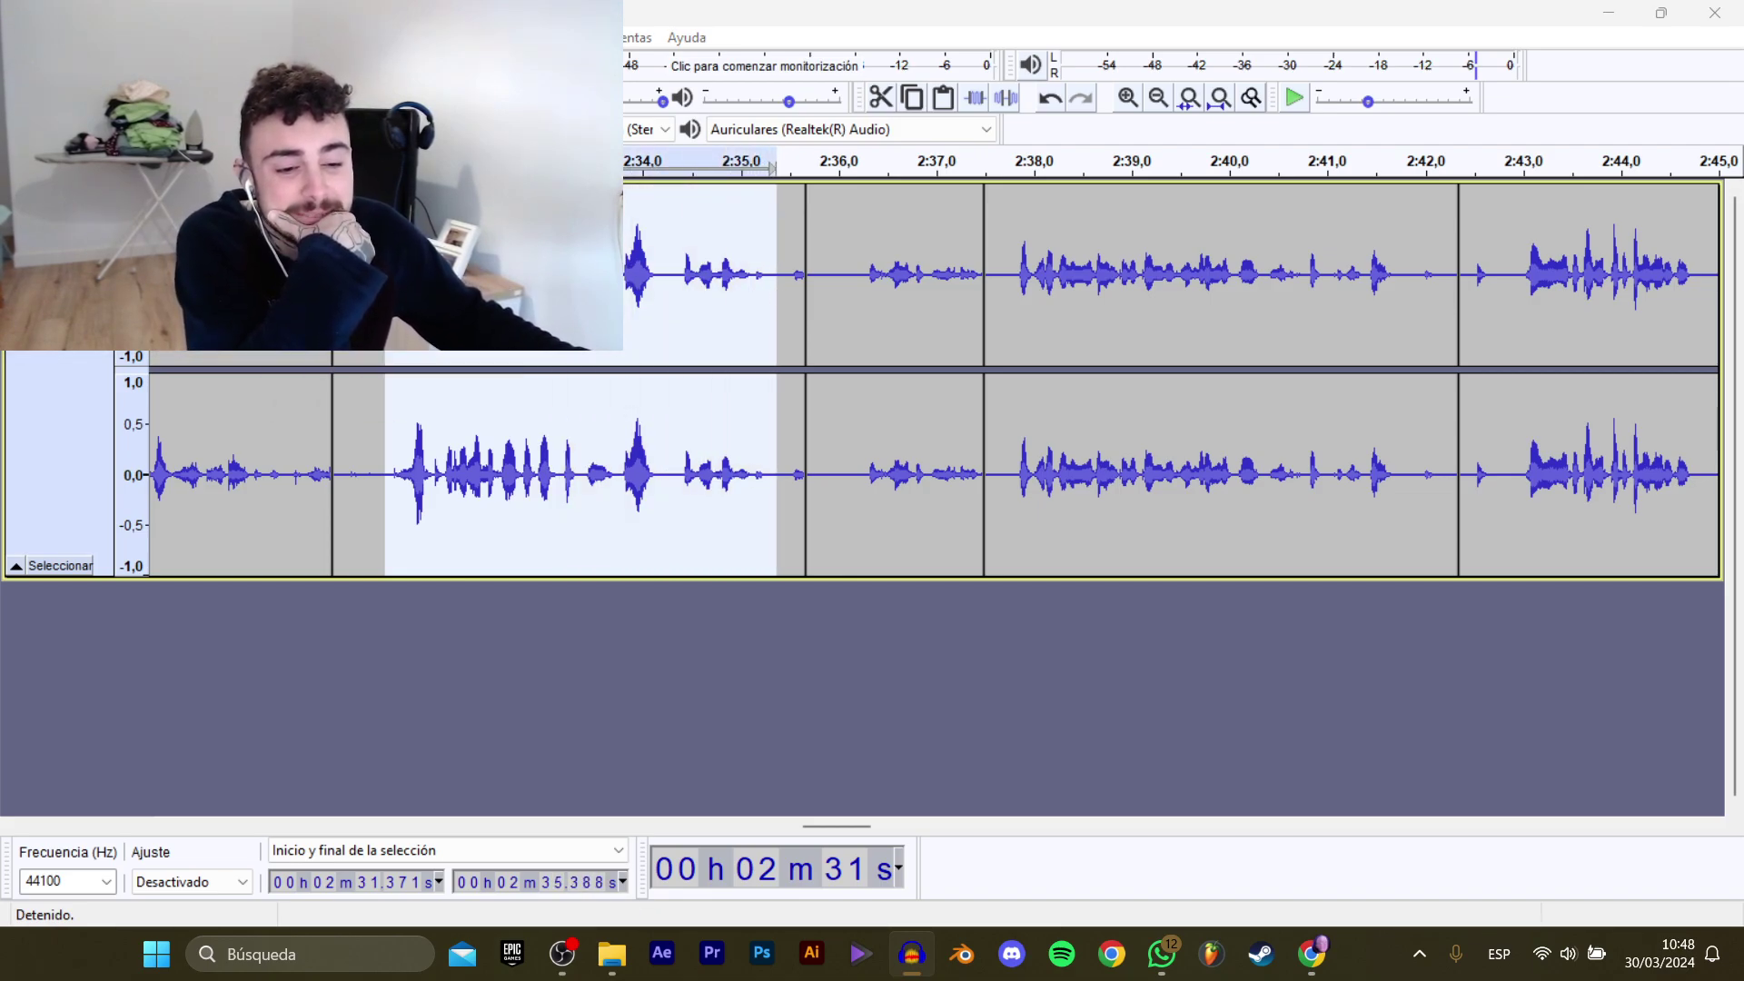
pyautogui.click(509, 219)
pyautogui.click(508, 240)
pyautogui.doubleClick(738, 455)
pyautogui.press('Return')
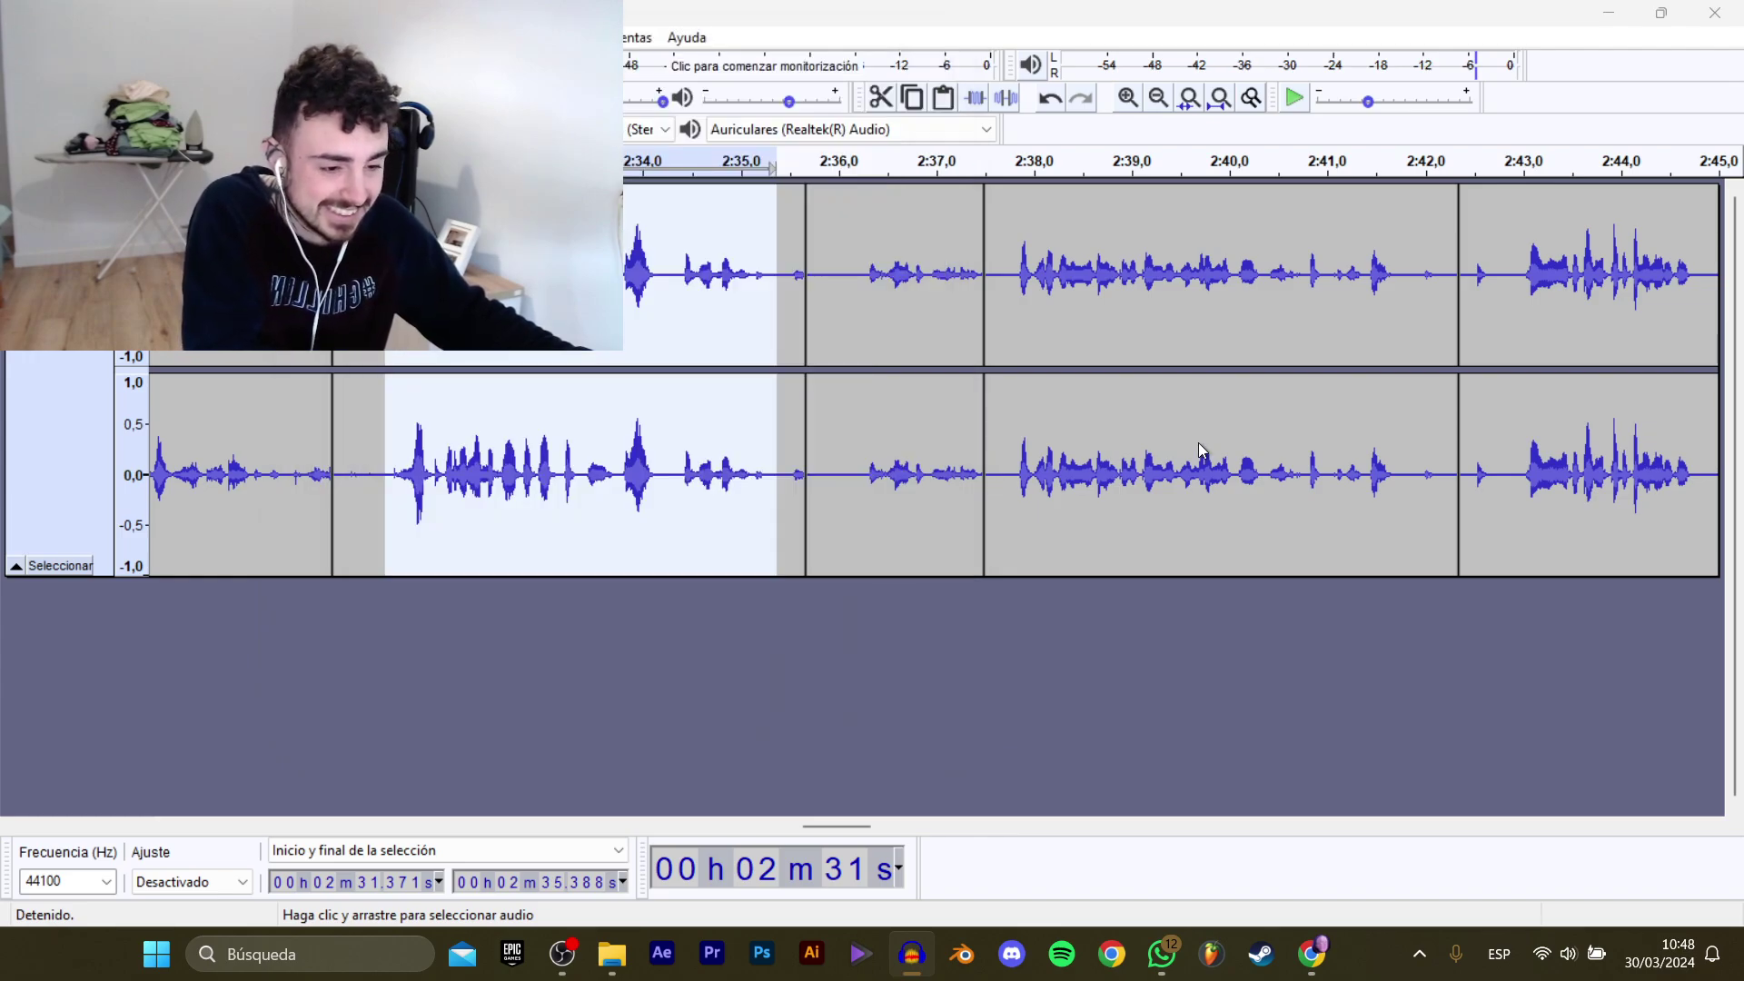
# Listen from about 2:36.340 to 2:45 and select the passage from about 2:37.803 to 2:41.797.
pyautogui.click(870, 281)
pyautogui.press('space')
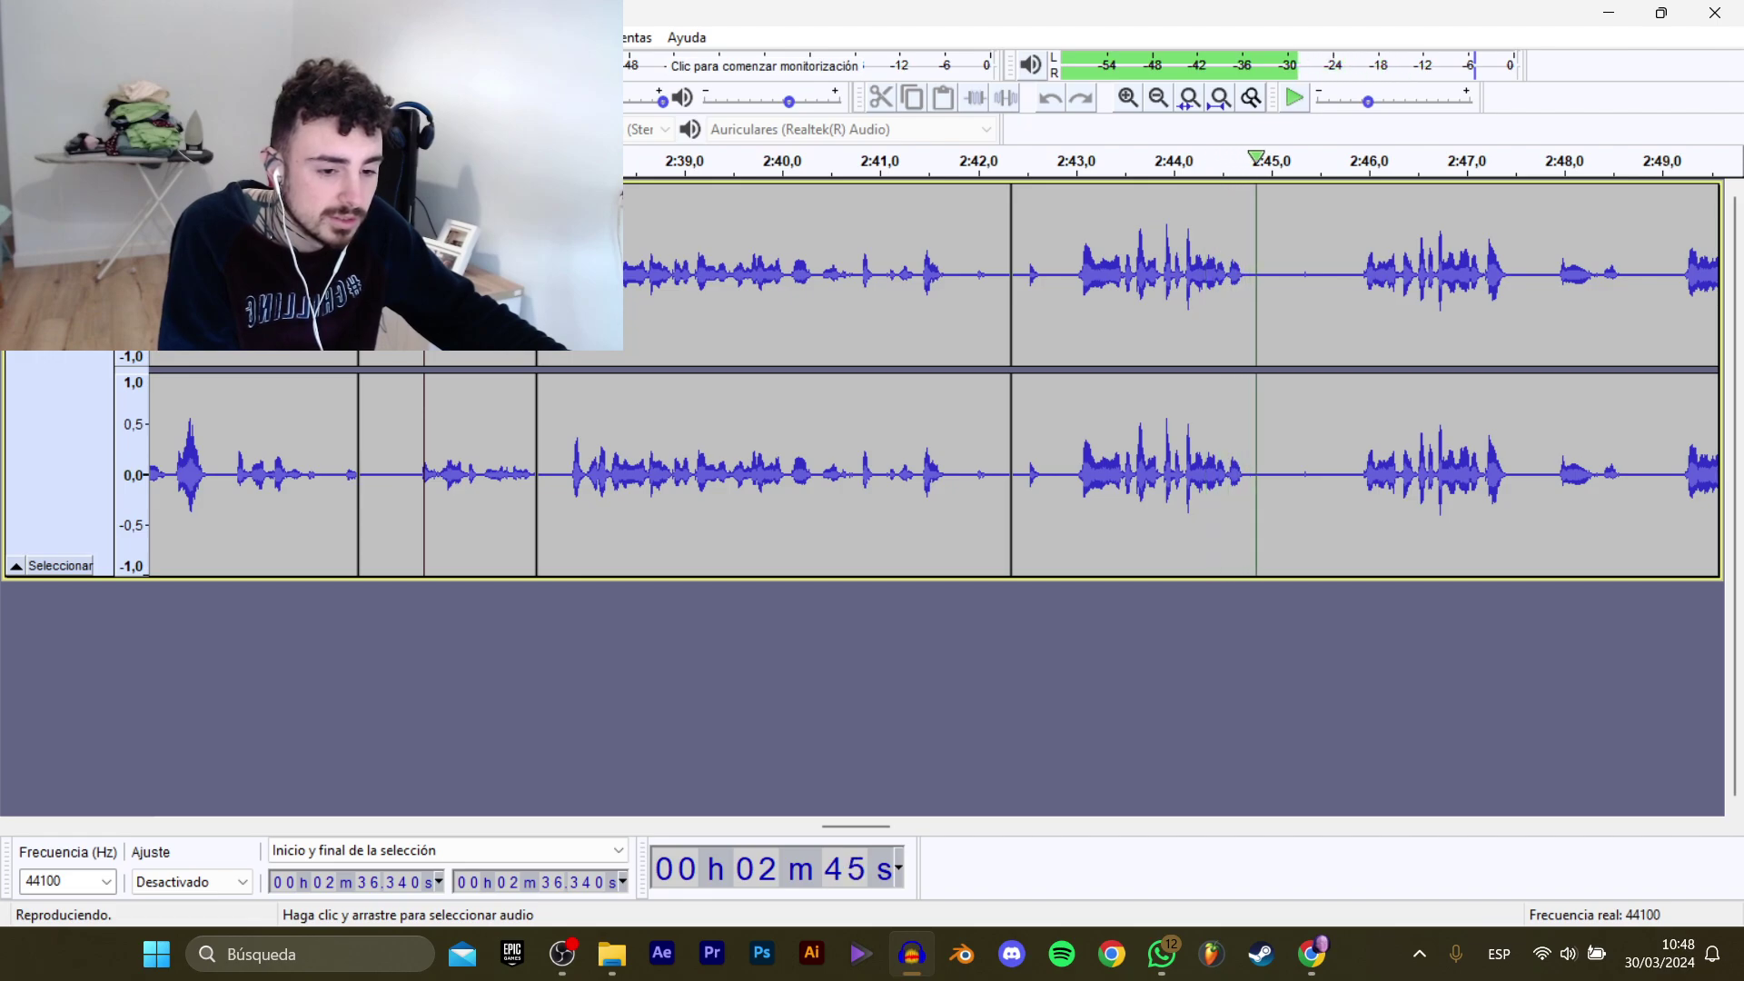
pyautogui.press('space')
pyautogui.moveTo(567, 427); pyautogui.dragTo(957, 332)
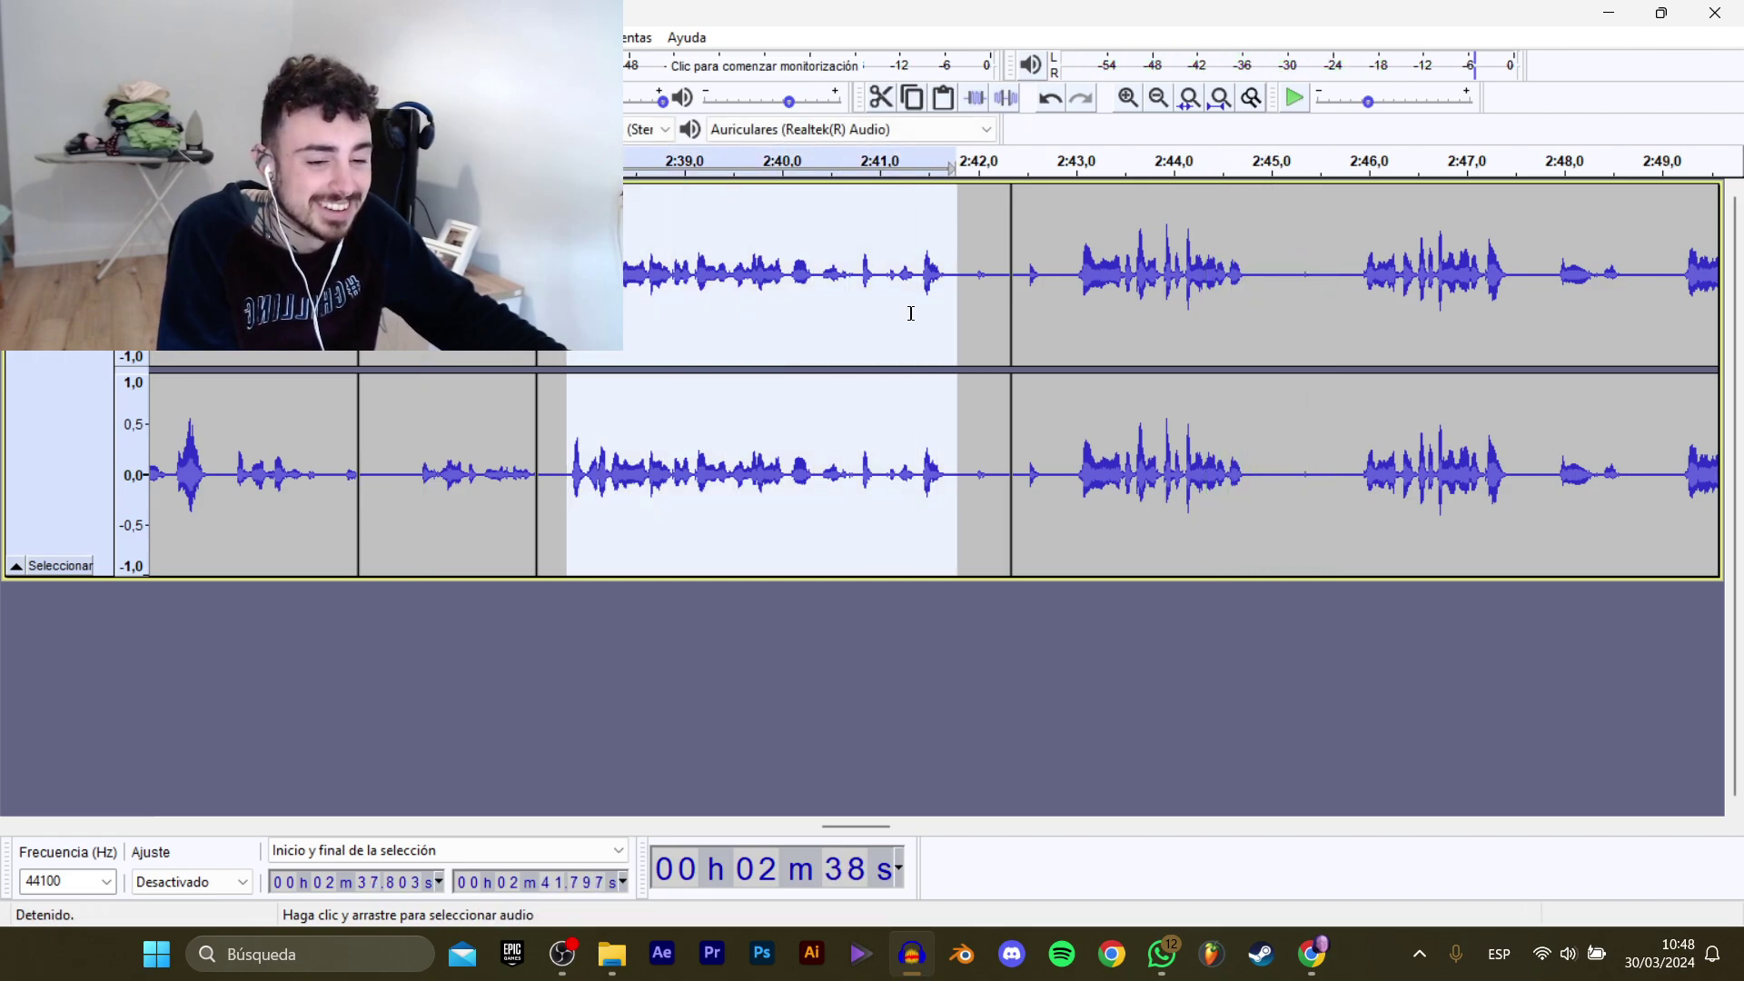
# Listen to the recording from about 2:44.606 to 3:01 to find the next usable take.
pyautogui.click(1233, 319)
pyautogui.press('space')
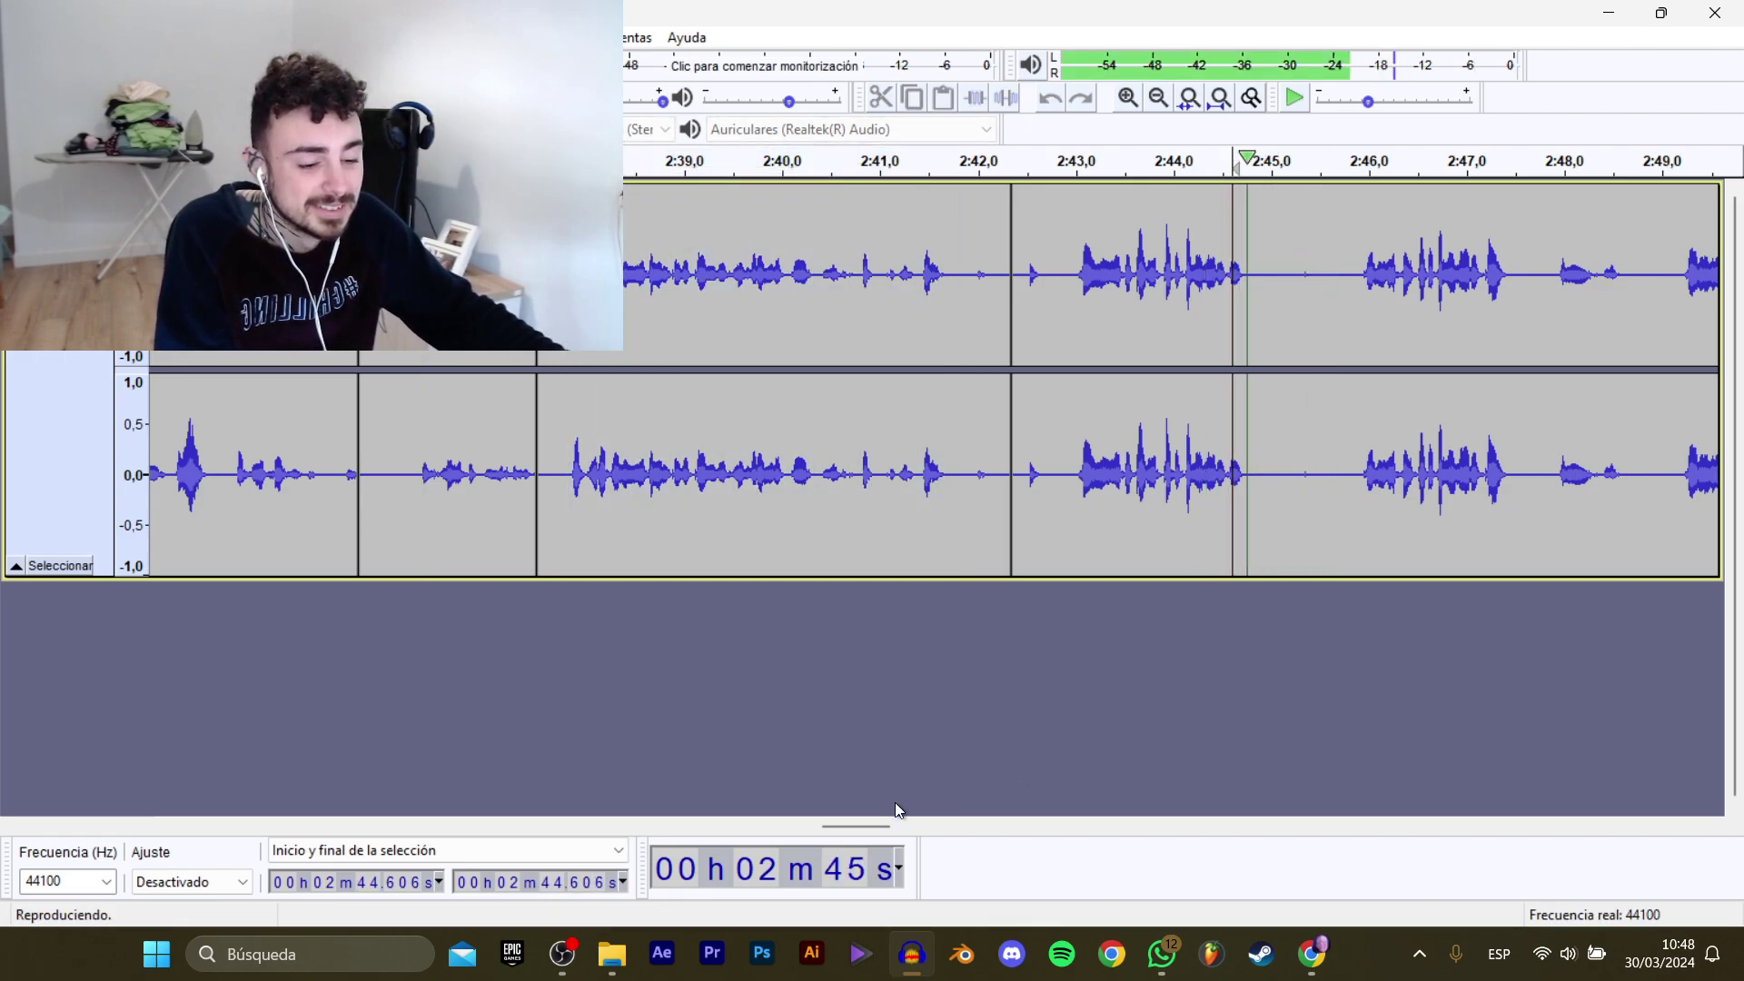
pyautogui.moveTo(857, 825); pyautogui.dragTo(886, 810)
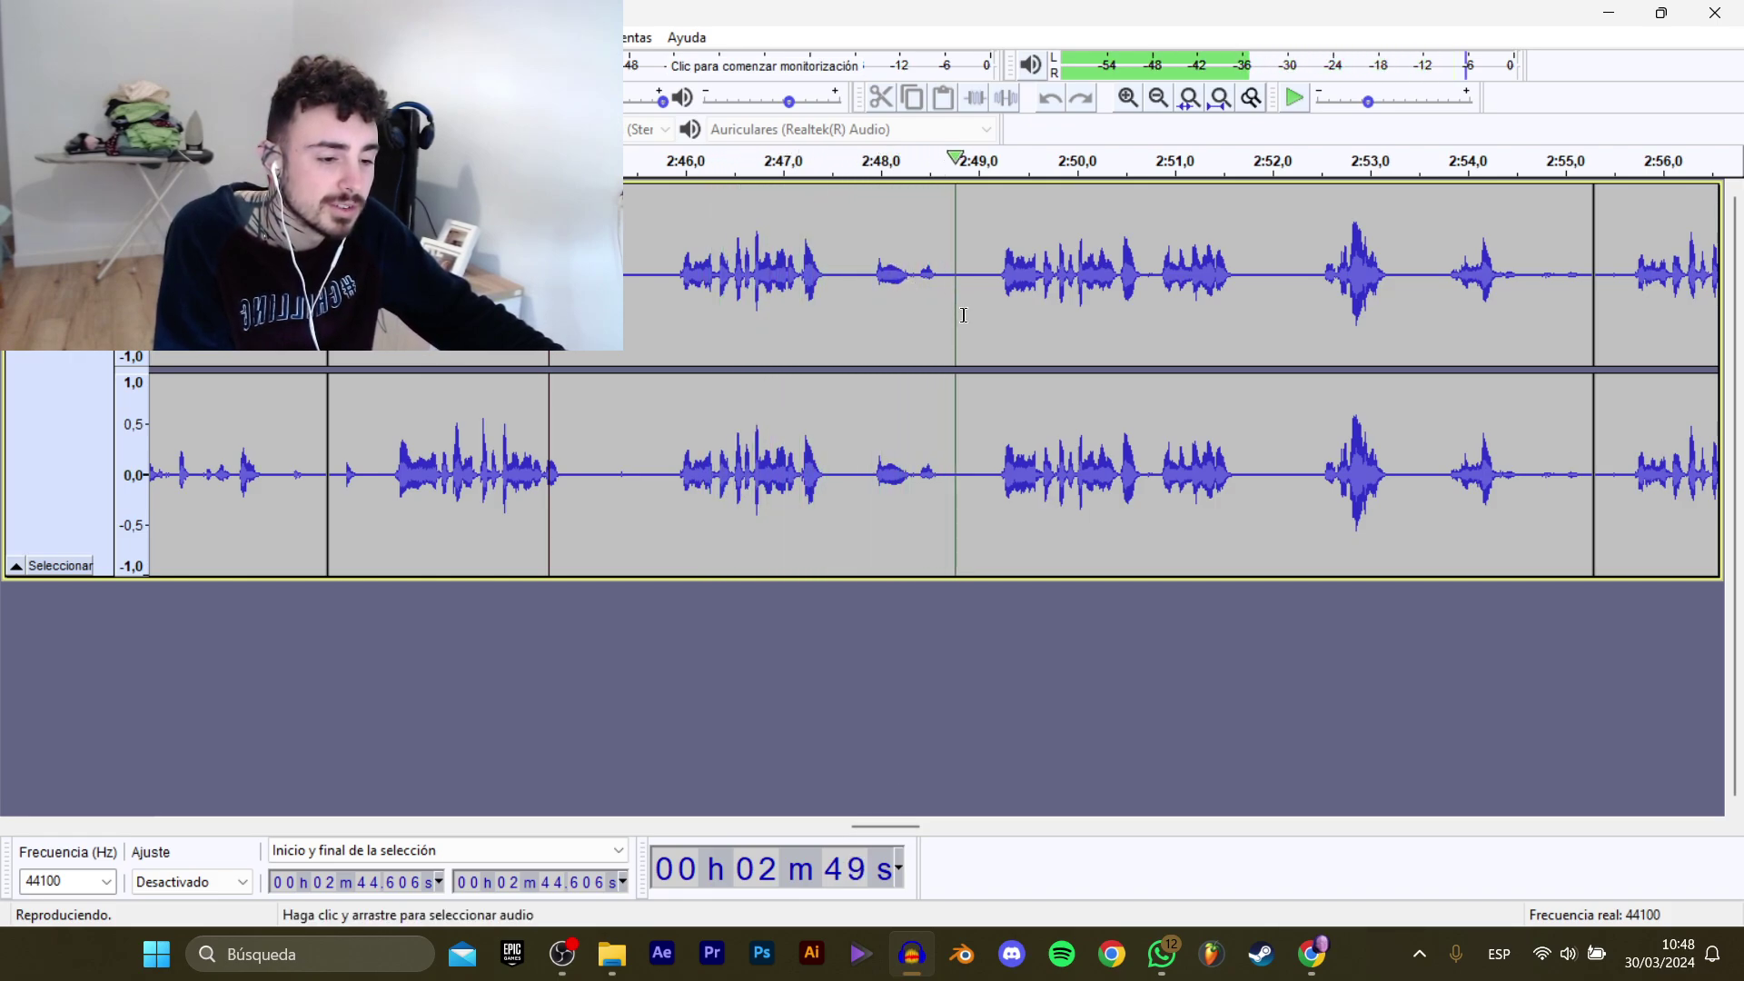
pyautogui.moveTo(881, 825); pyautogui.dragTo(905, 822)
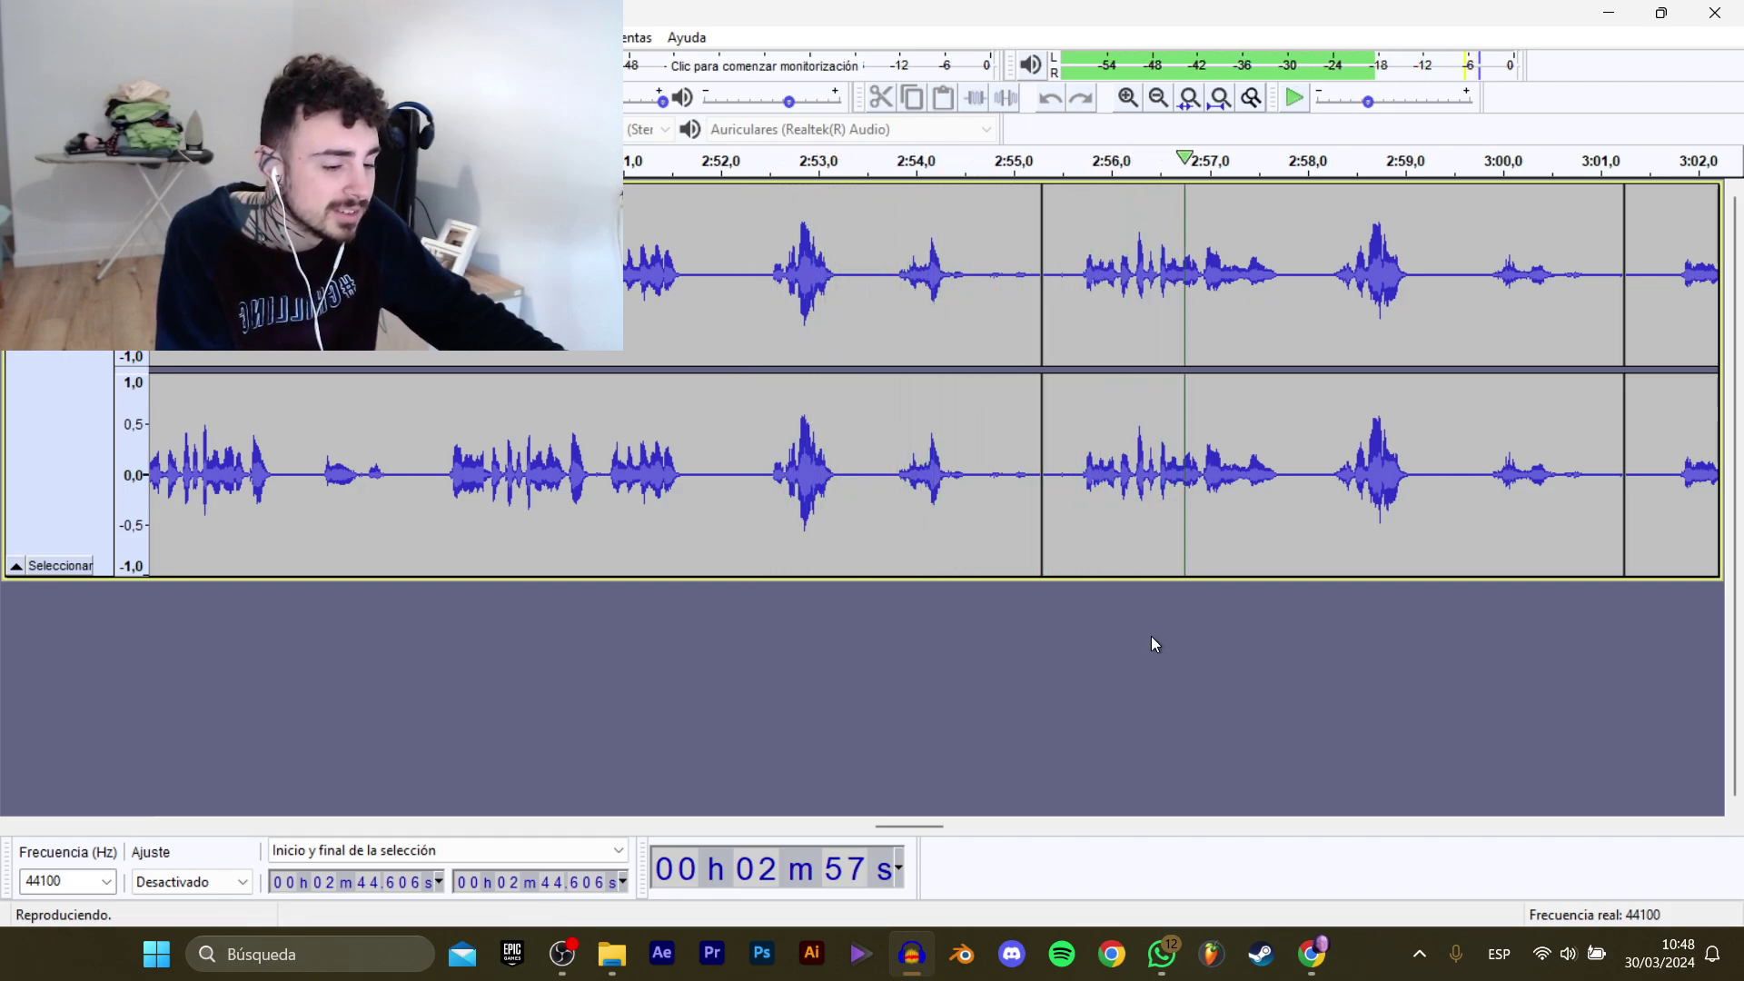
pyautogui.moveTo(924, 828); pyautogui.dragTo(943, 819)
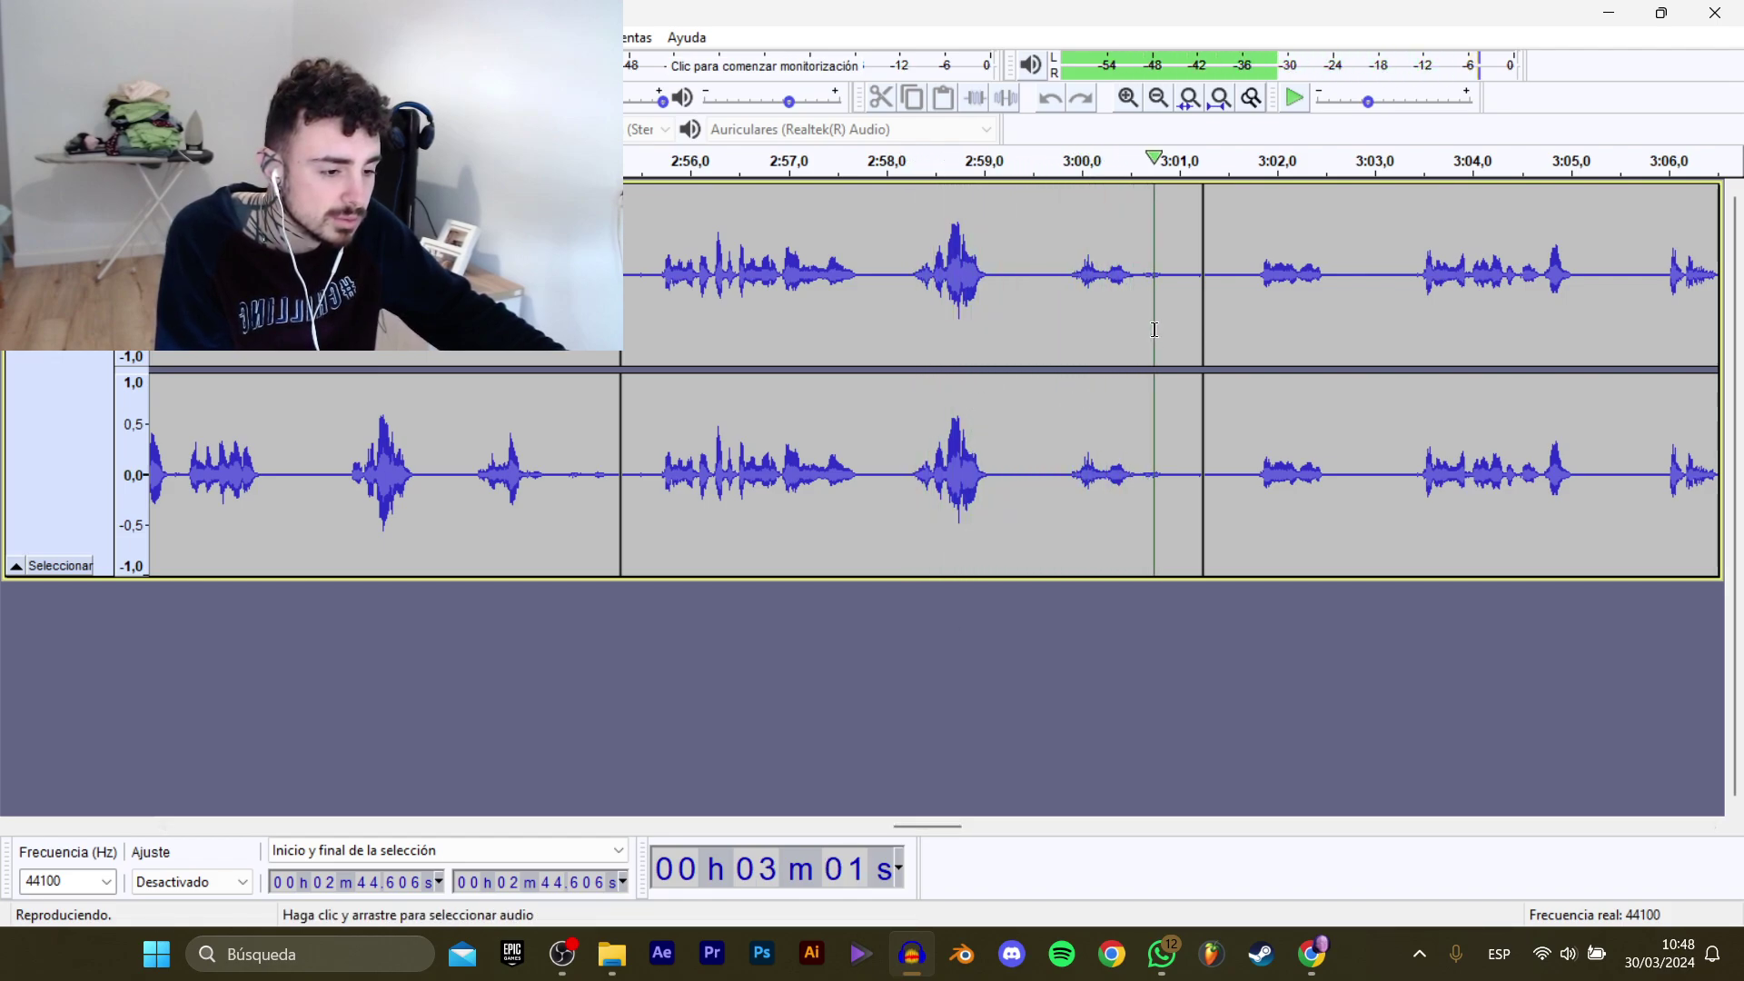
# Export the take from about 2:55.671 to 3:01.139 as the WAV file D_Dominic_Mecanico_AbrirTienda_7.
pyautogui.moveTo(1189, 298); pyautogui.dragTo(658, 291)
pyautogui.moveTo(136, 207)
pyautogui.click(426, 308)
pyautogui.click(518, 262)
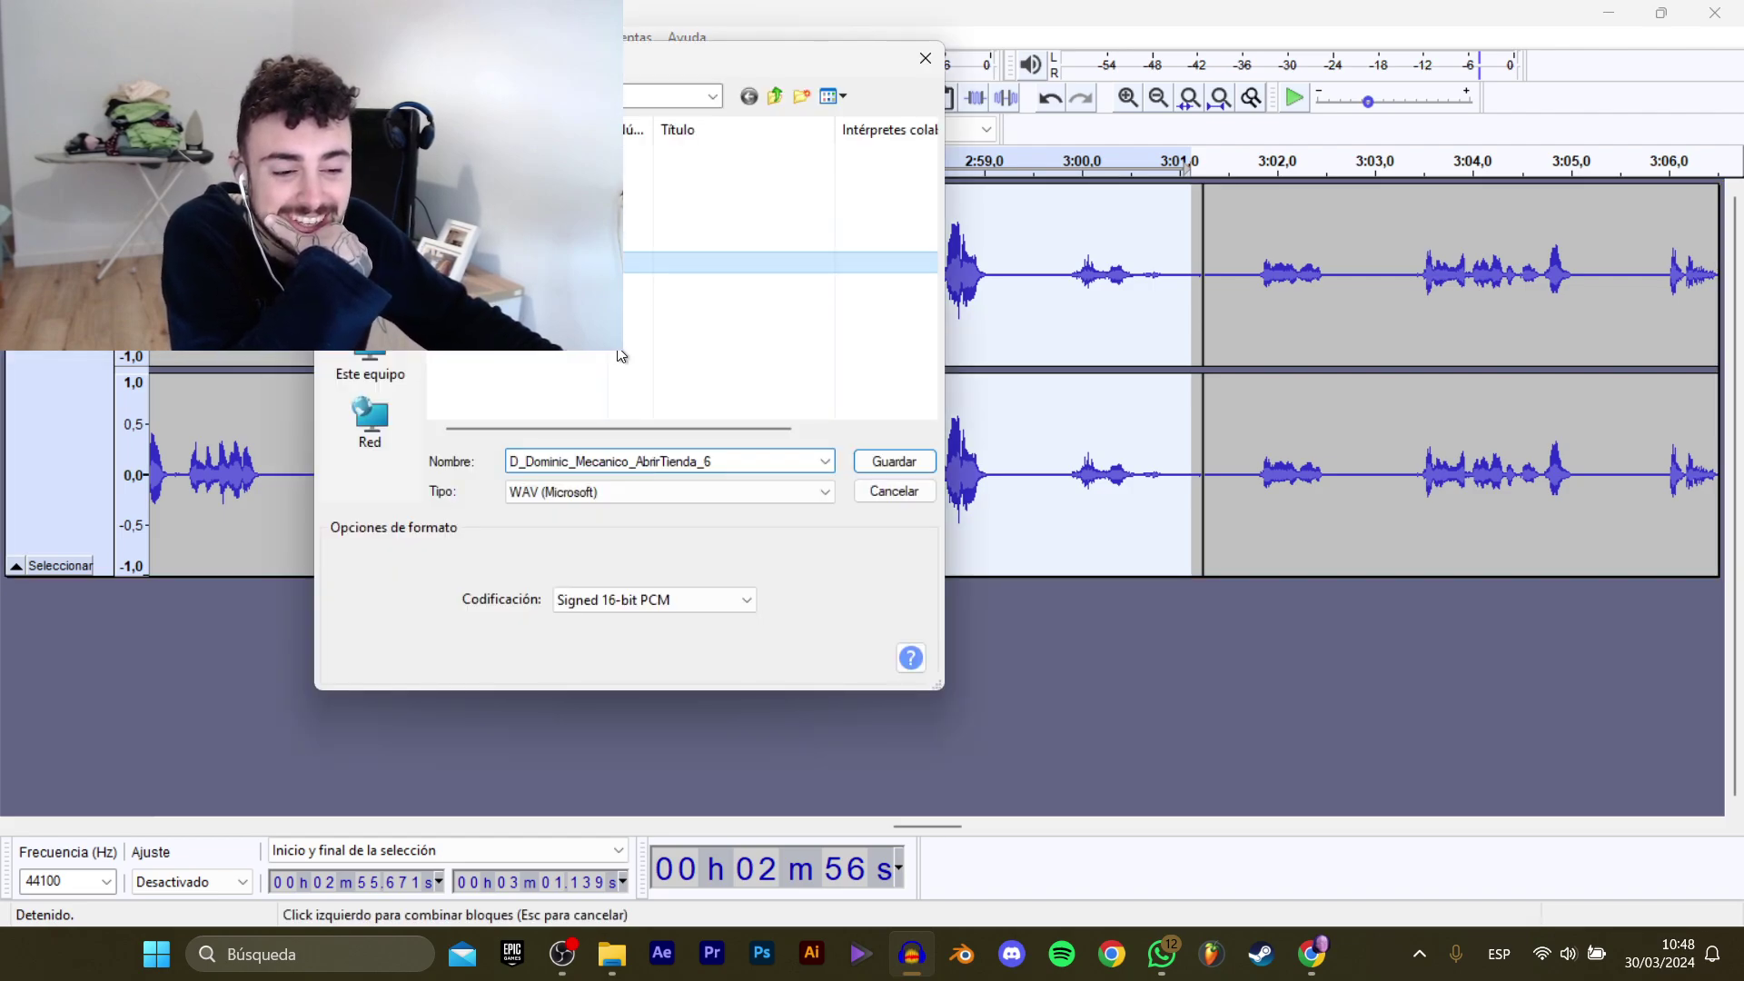
pyautogui.click(759, 458)
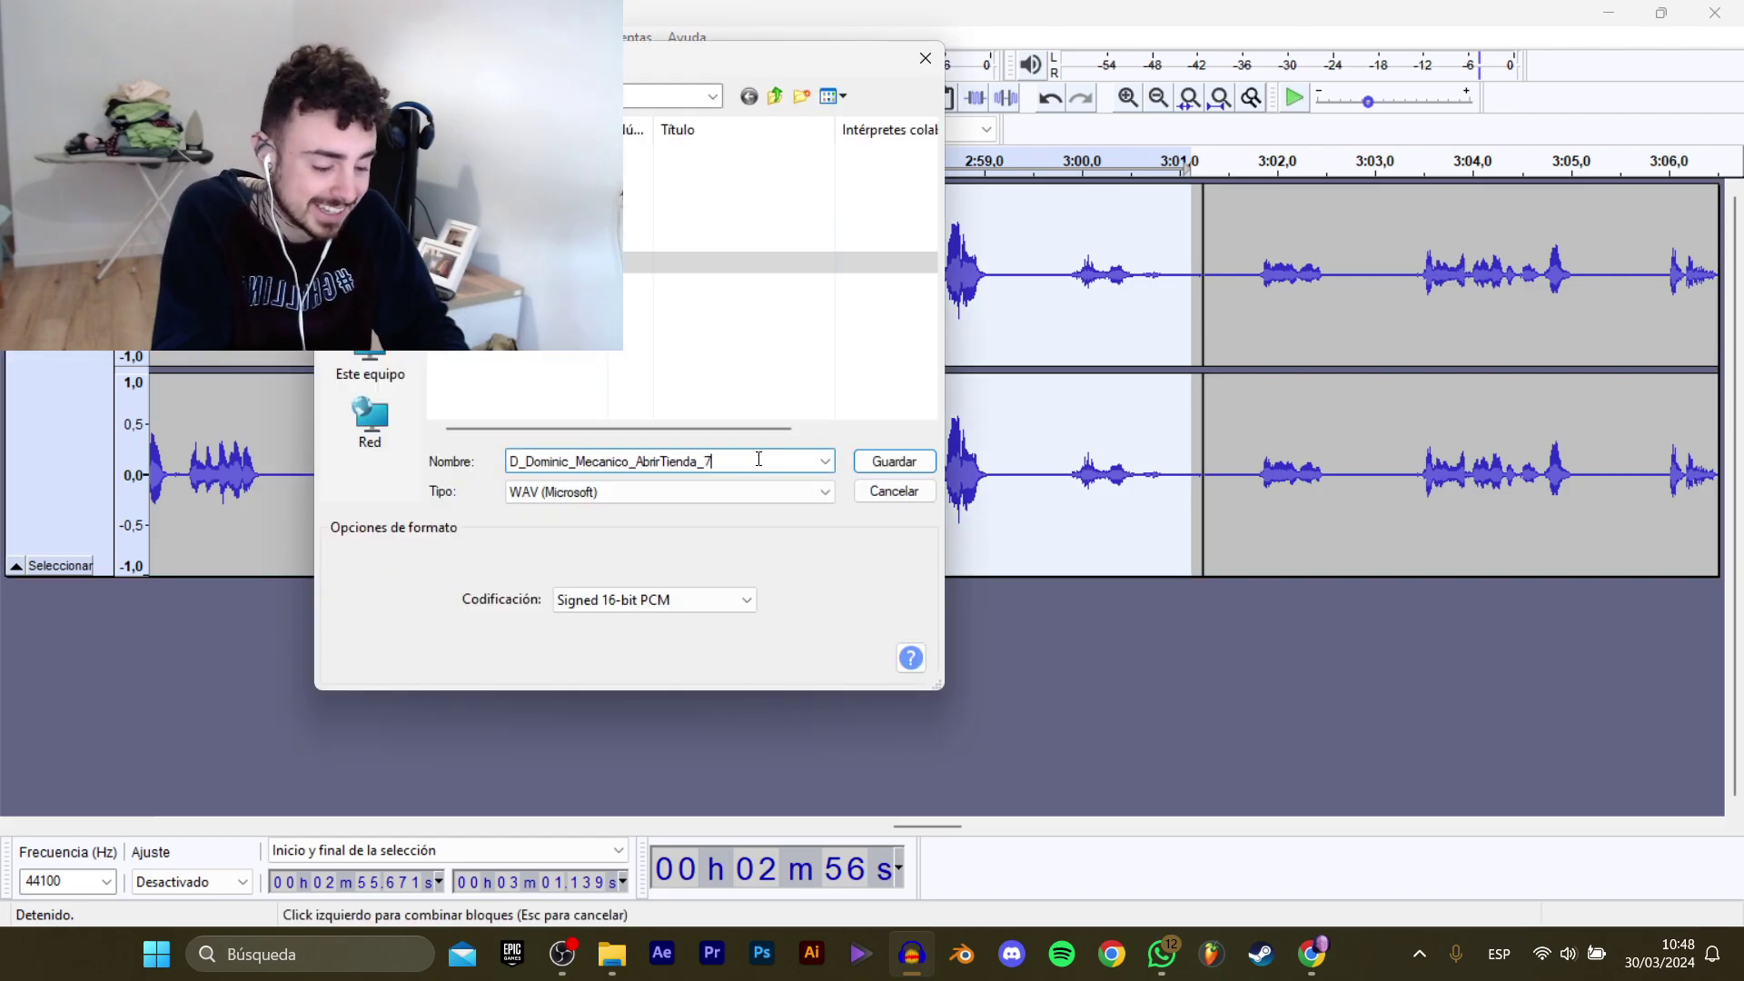
pyautogui.press('Return')
# Listen from about 3:01.731 and export the take from 3:03.426 to 3:07.234 as the WAV file D_Dominic_Mecanico_AbrirTienda_8.
pyautogui.moveTo(941, 828); pyautogui.dragTo(973, 811)
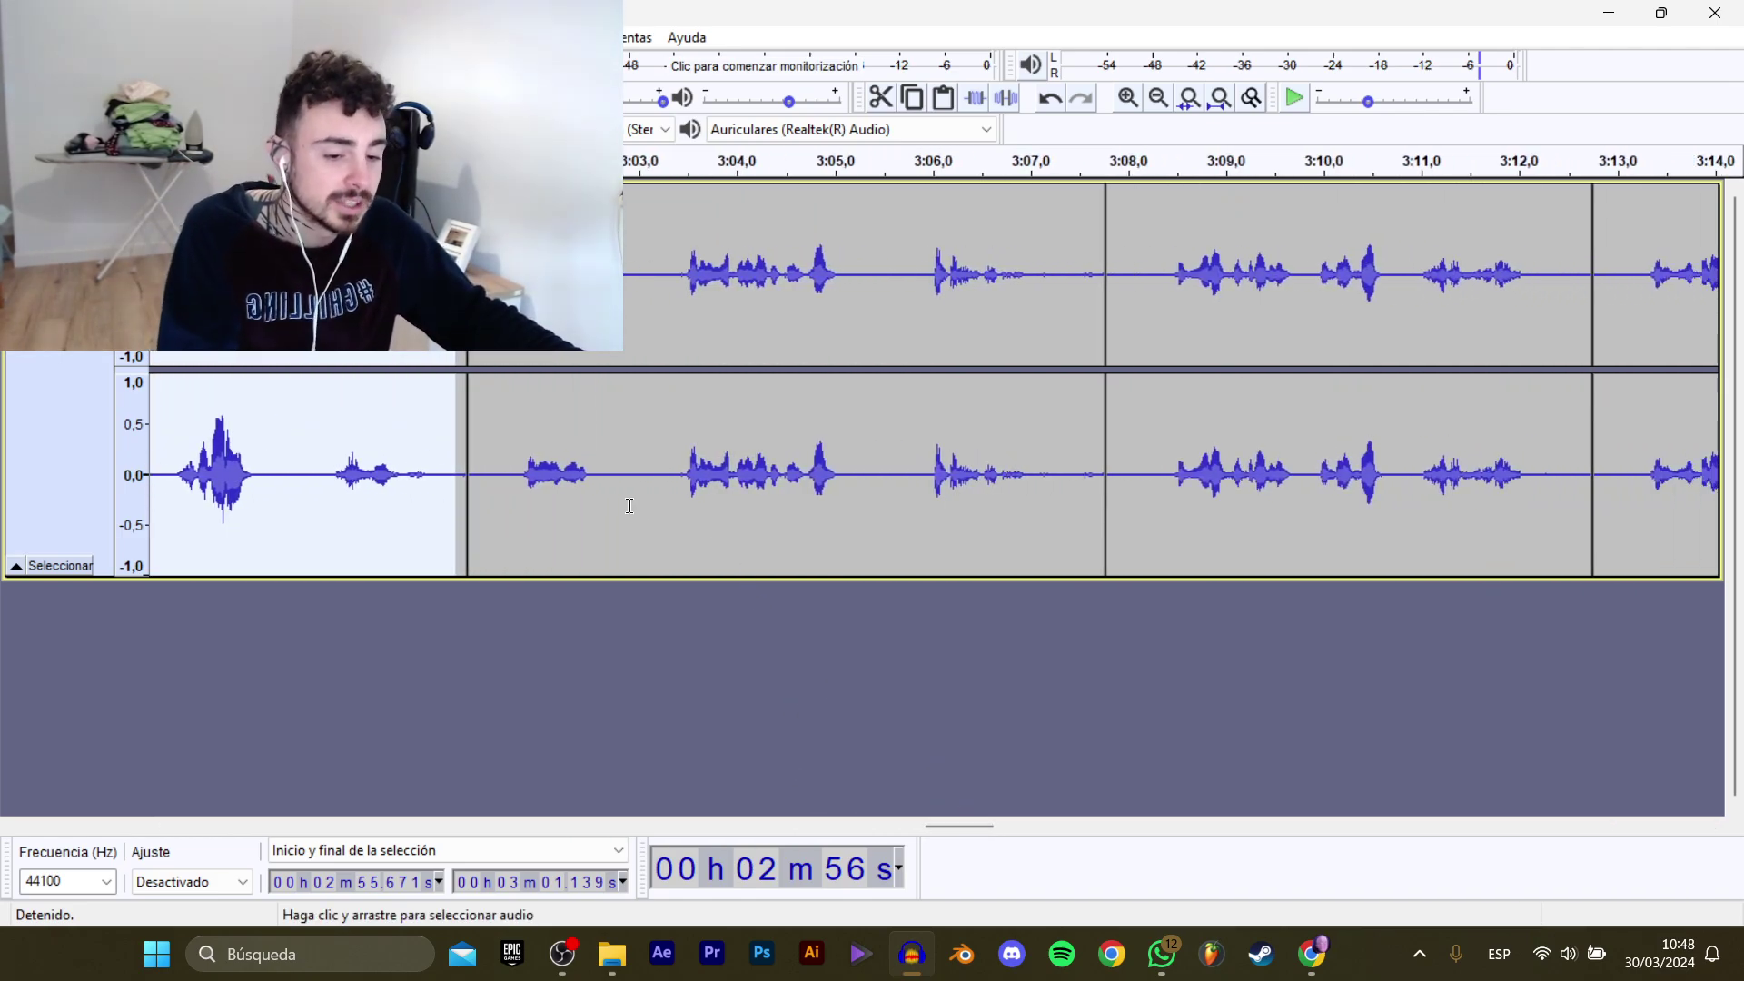
pyautogui.click(515, 475)
pyautogui.press('space')
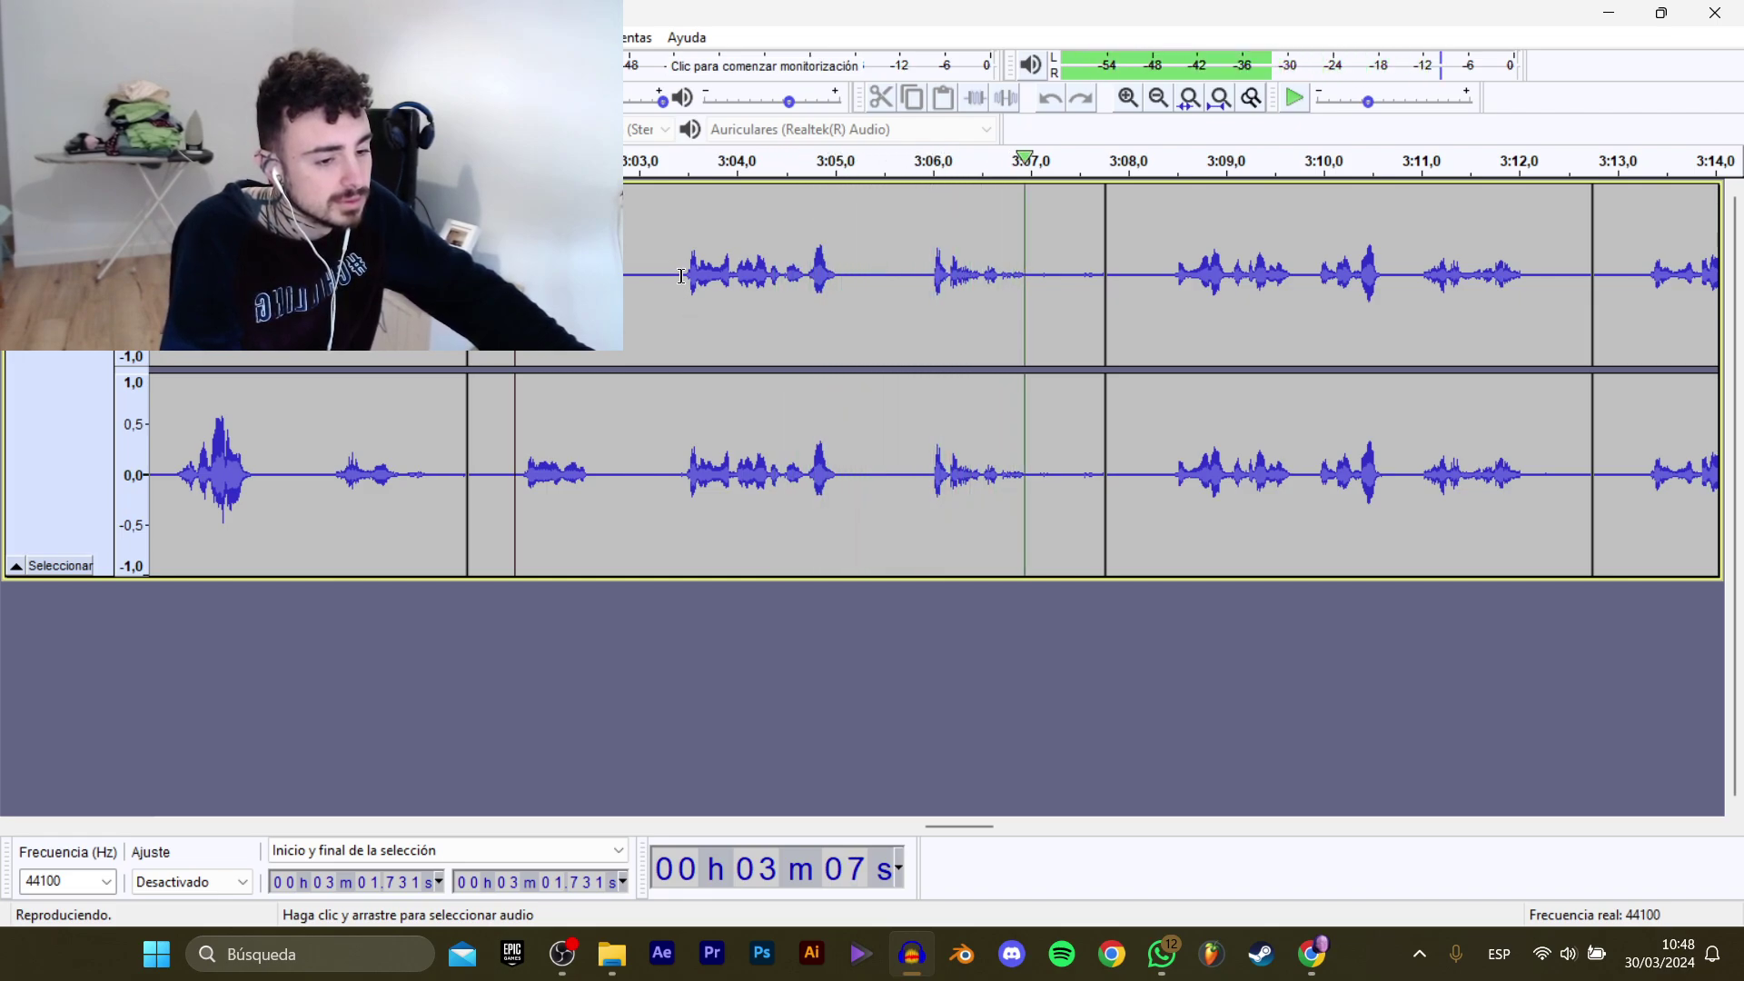
pyautogui.moveTo(681, 275); pyautogui.dragTo(1050, 296)
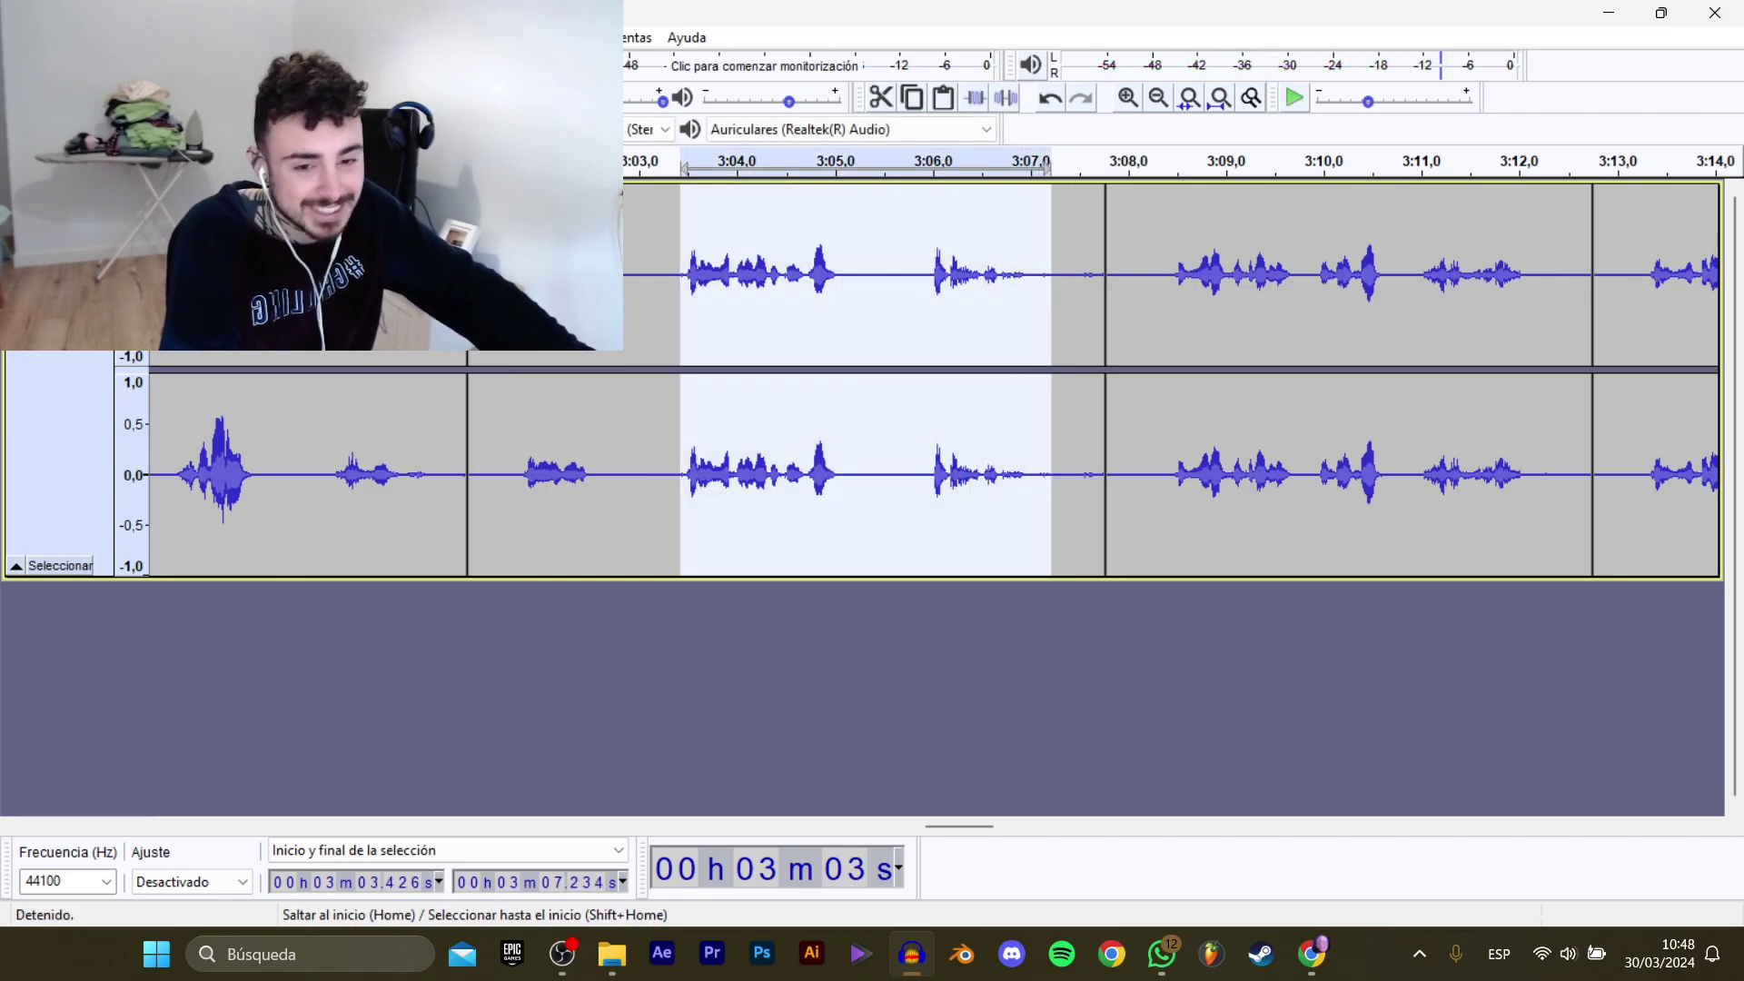
pyautogui.moveTo(137, 209)
pyautogui.click(391, 312)
pyautogui.click(586, 284)
pyautogui.click(769, 459)
pyautogui.click(769, 457)
pyautogui.press('BackSpace')
pyautogui.write('8')
pyautogui.press('Return')
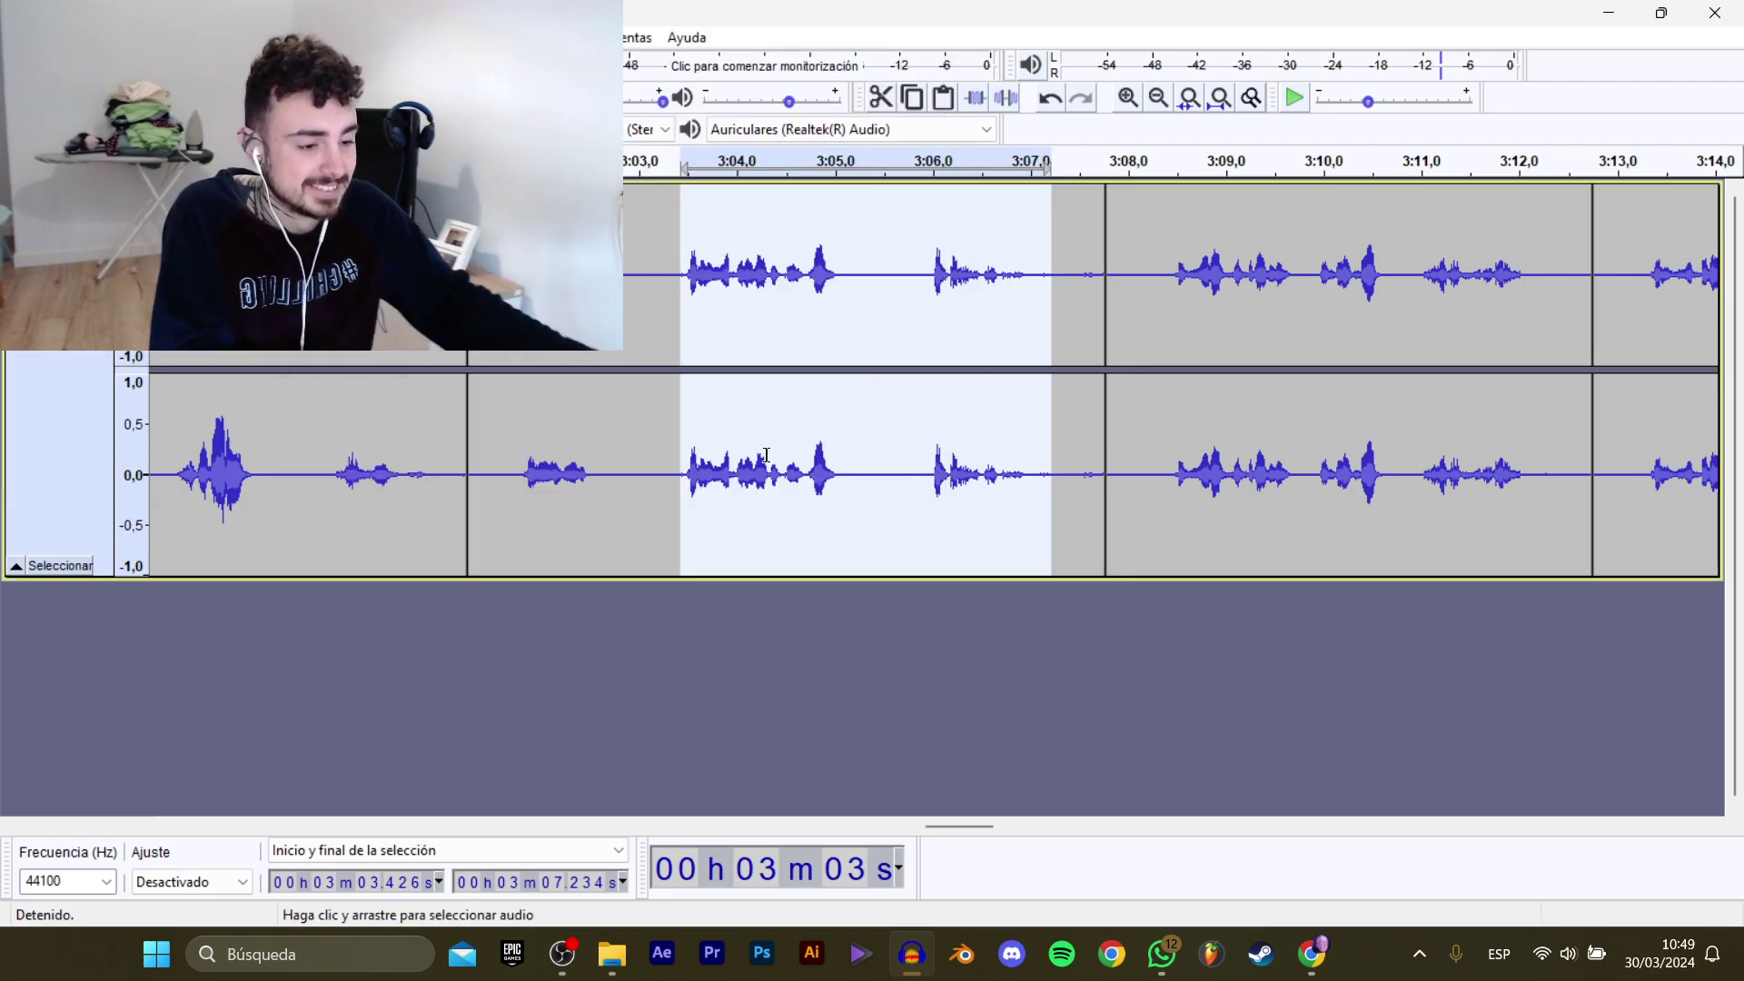
# Listen from about 3:08.337 and export the take from 3:08.407 to 3:12.203 as the WAV file D_Dominic_Mecanico_AbrirTienda_9.
pyautogui.click(1148, 276)
pyautogui.press('space')
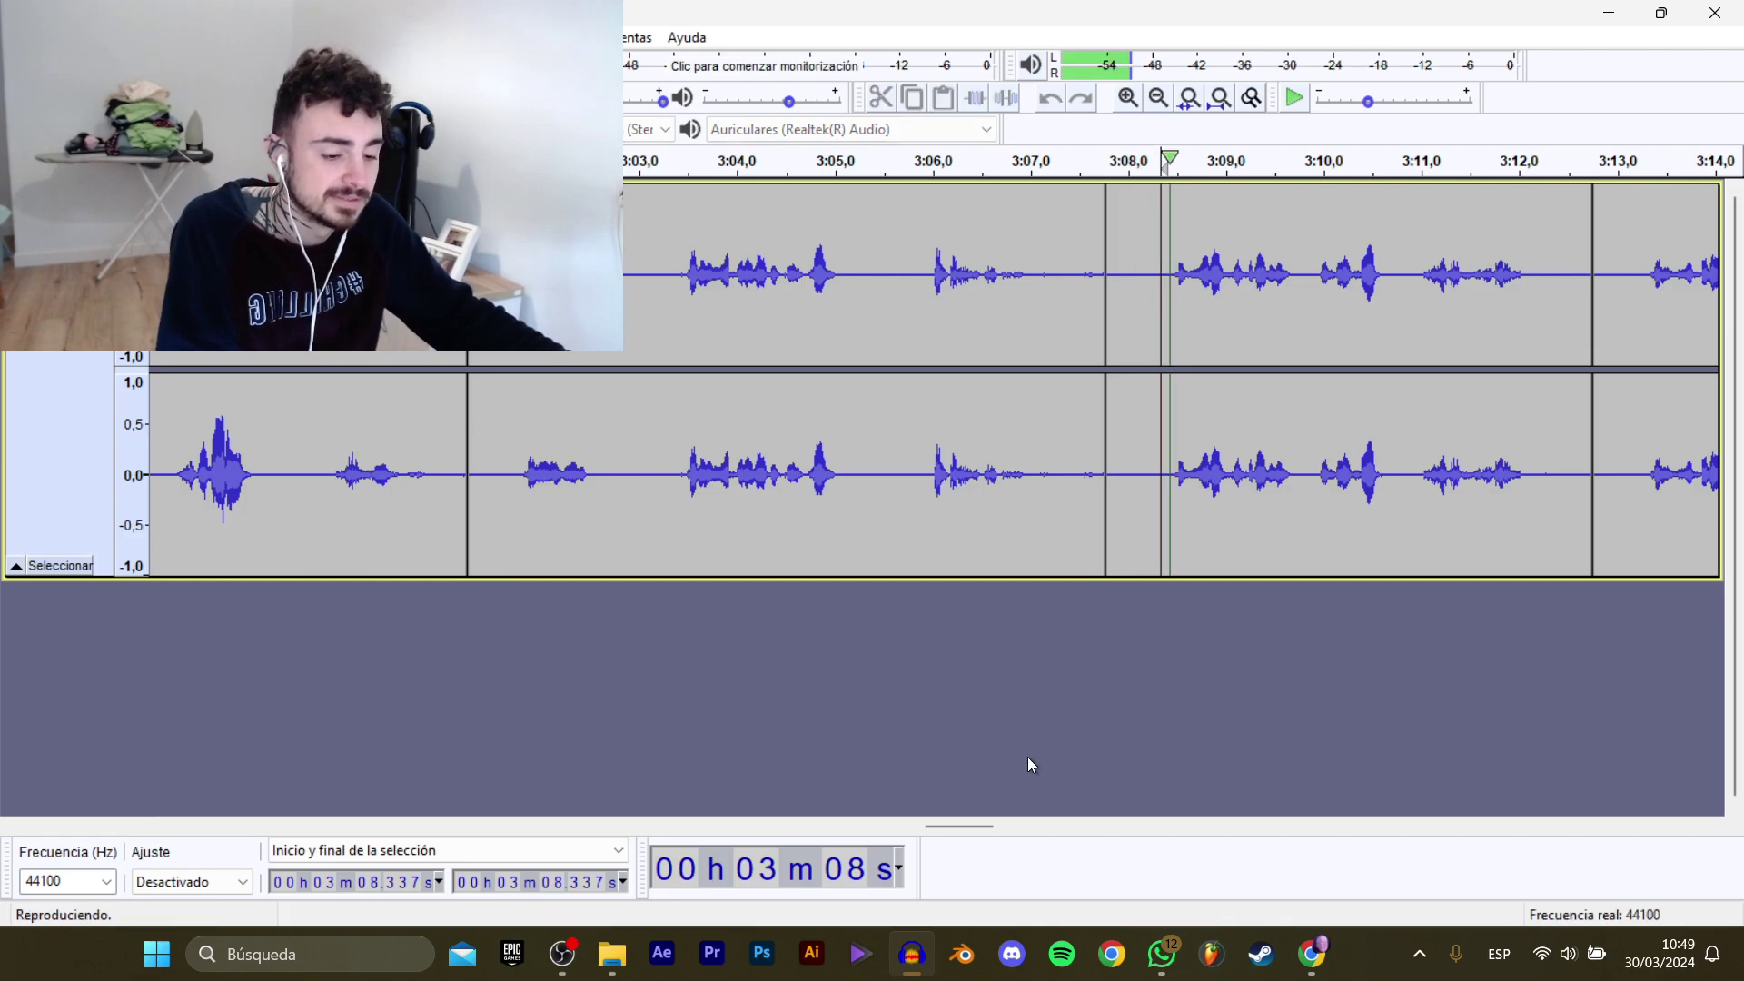
pyautogui.moveTo(960, 826); pyautogui.dragTo(989, 817)
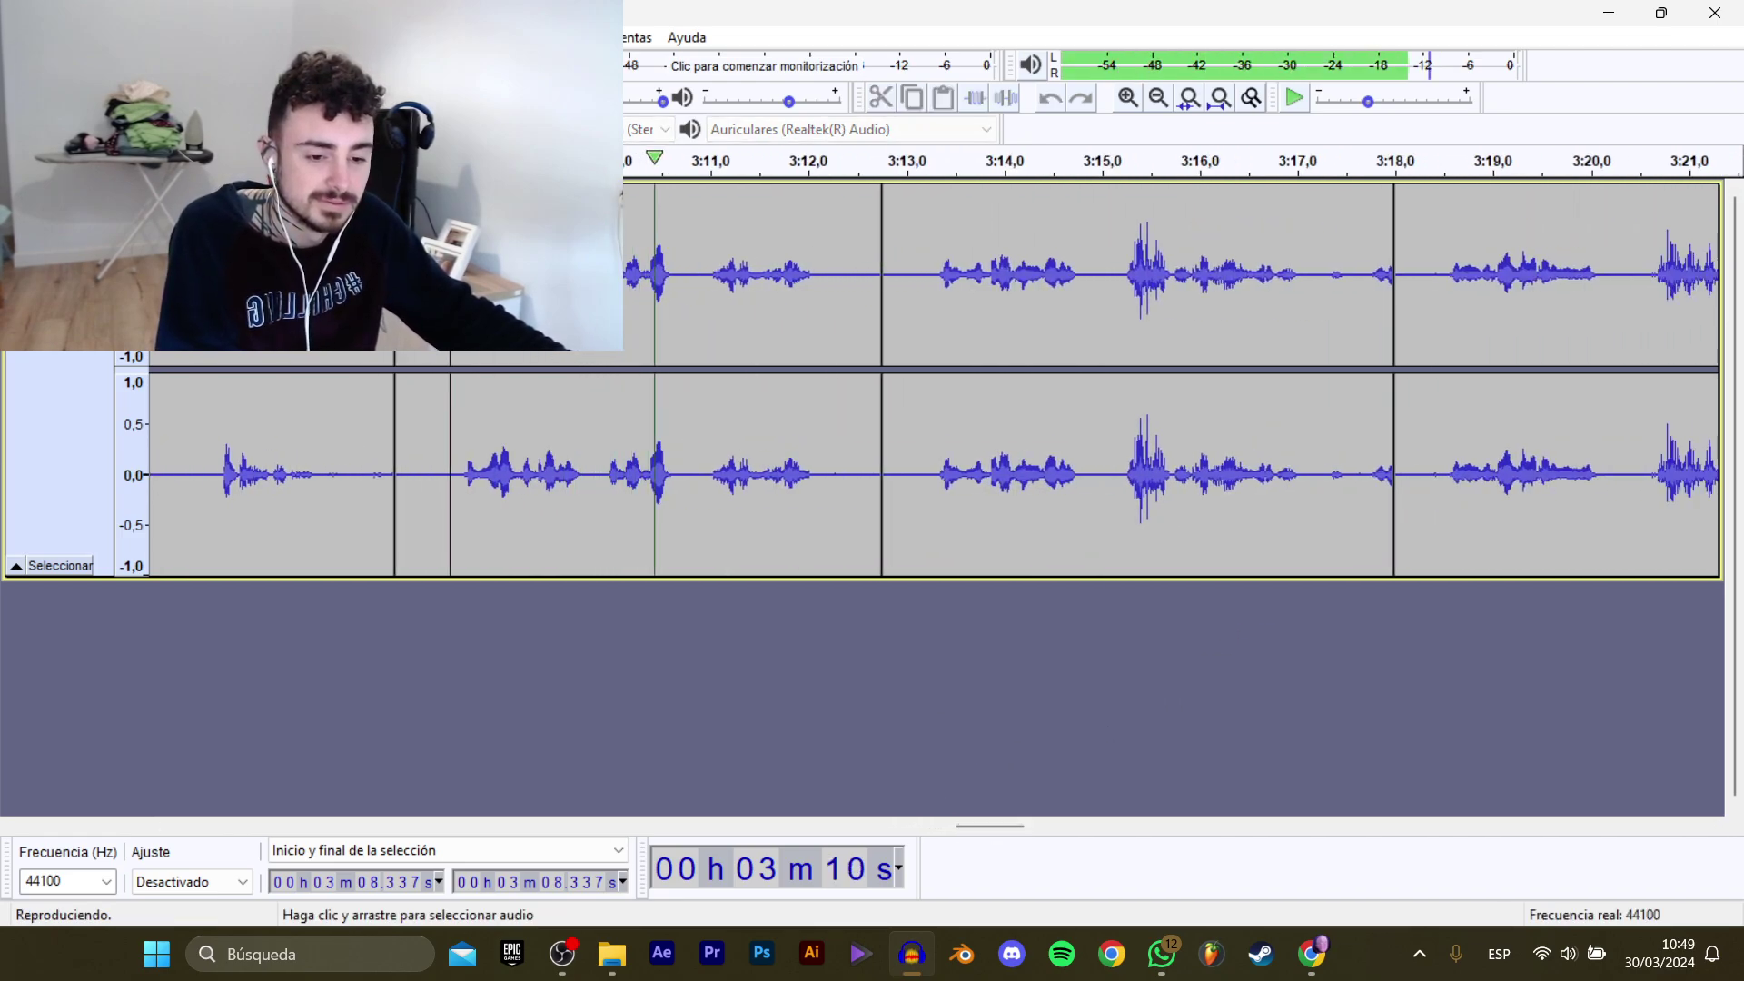
pyautogui.moveTo(456, 323); pyautogui.dragTo(826, 323)
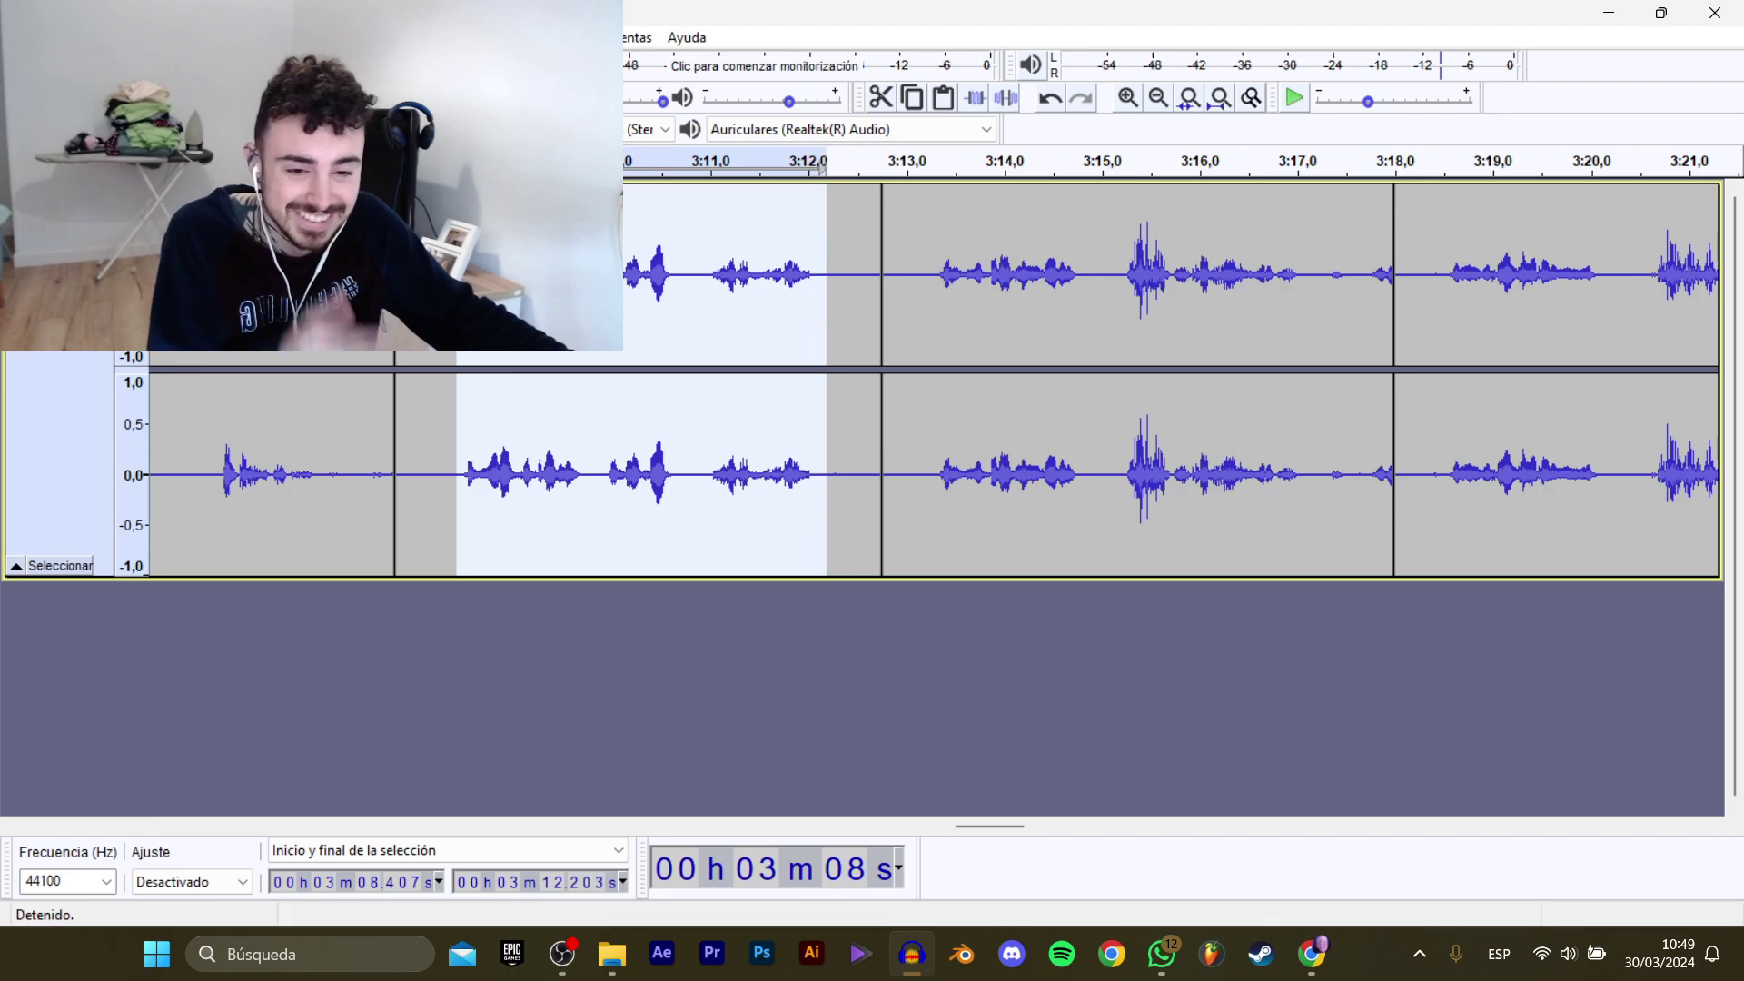
pyautogui.click(29, 37)
pyautogui.moveTo(63, 206)
pyautogui.click(373, 307)
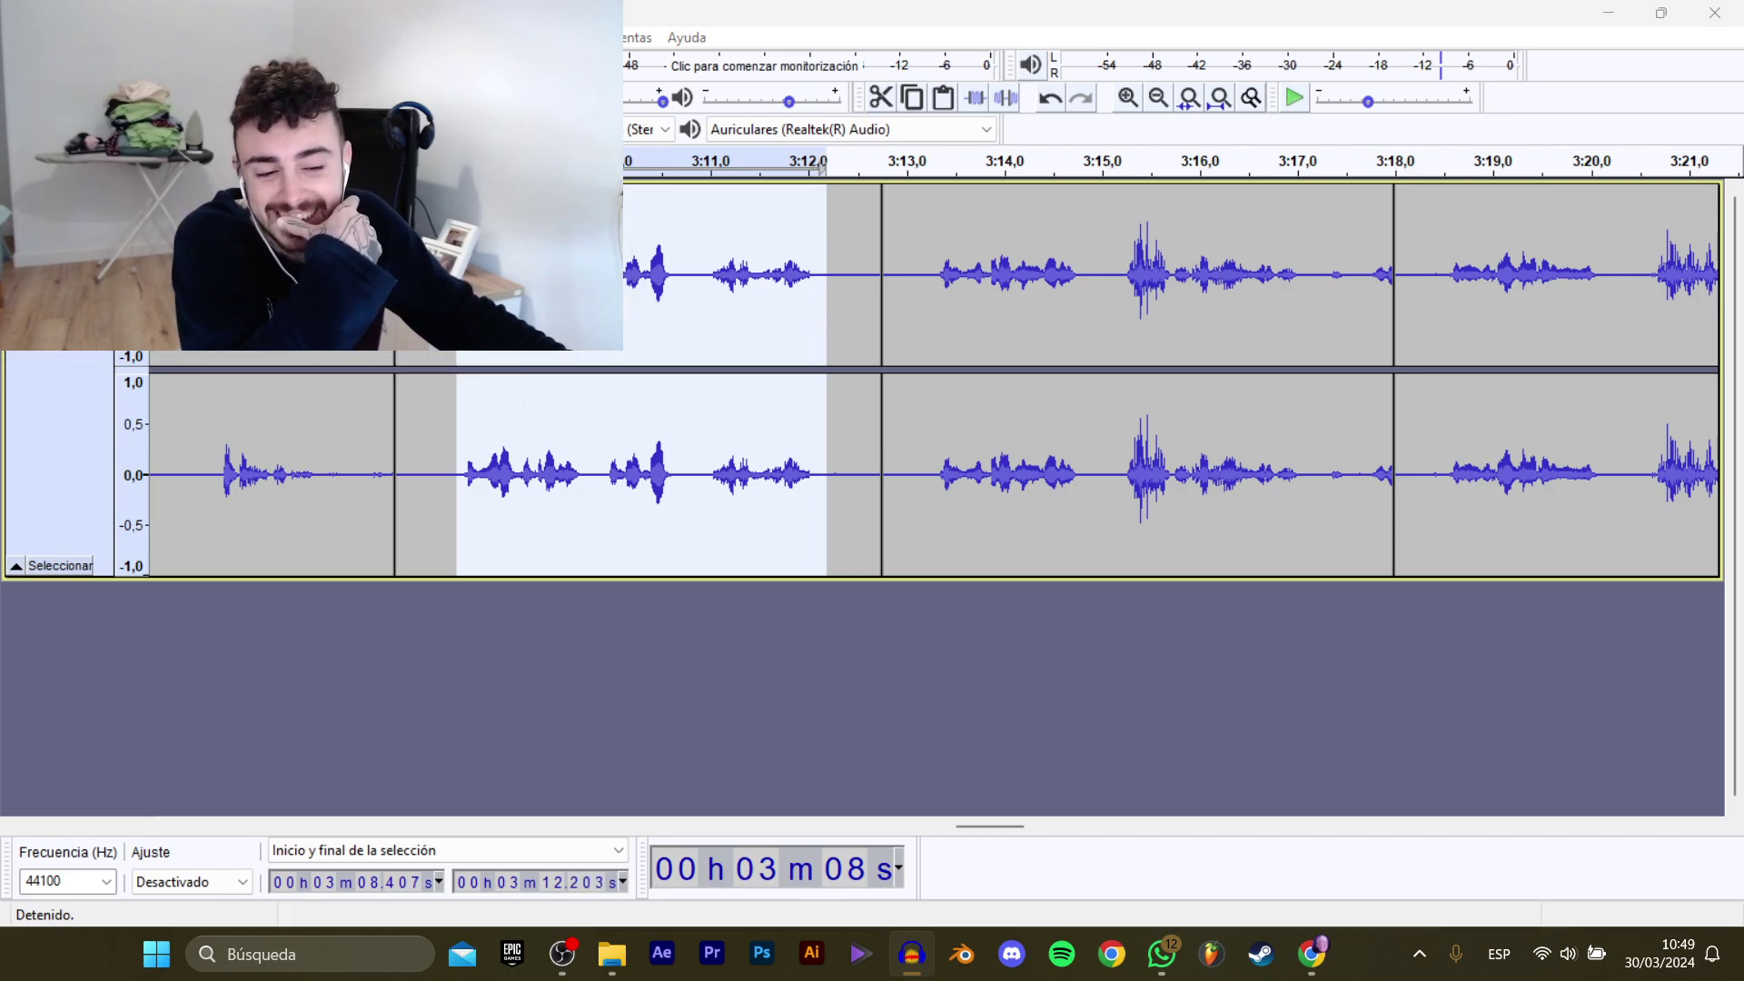
pyautogui.click(536, 305)
pyautogui.click(759, 463)
pyautogui.click(765, 463)
pyautogui.press('BackSpace')
pyautogui.write('9')
pyautogui.press('Return')
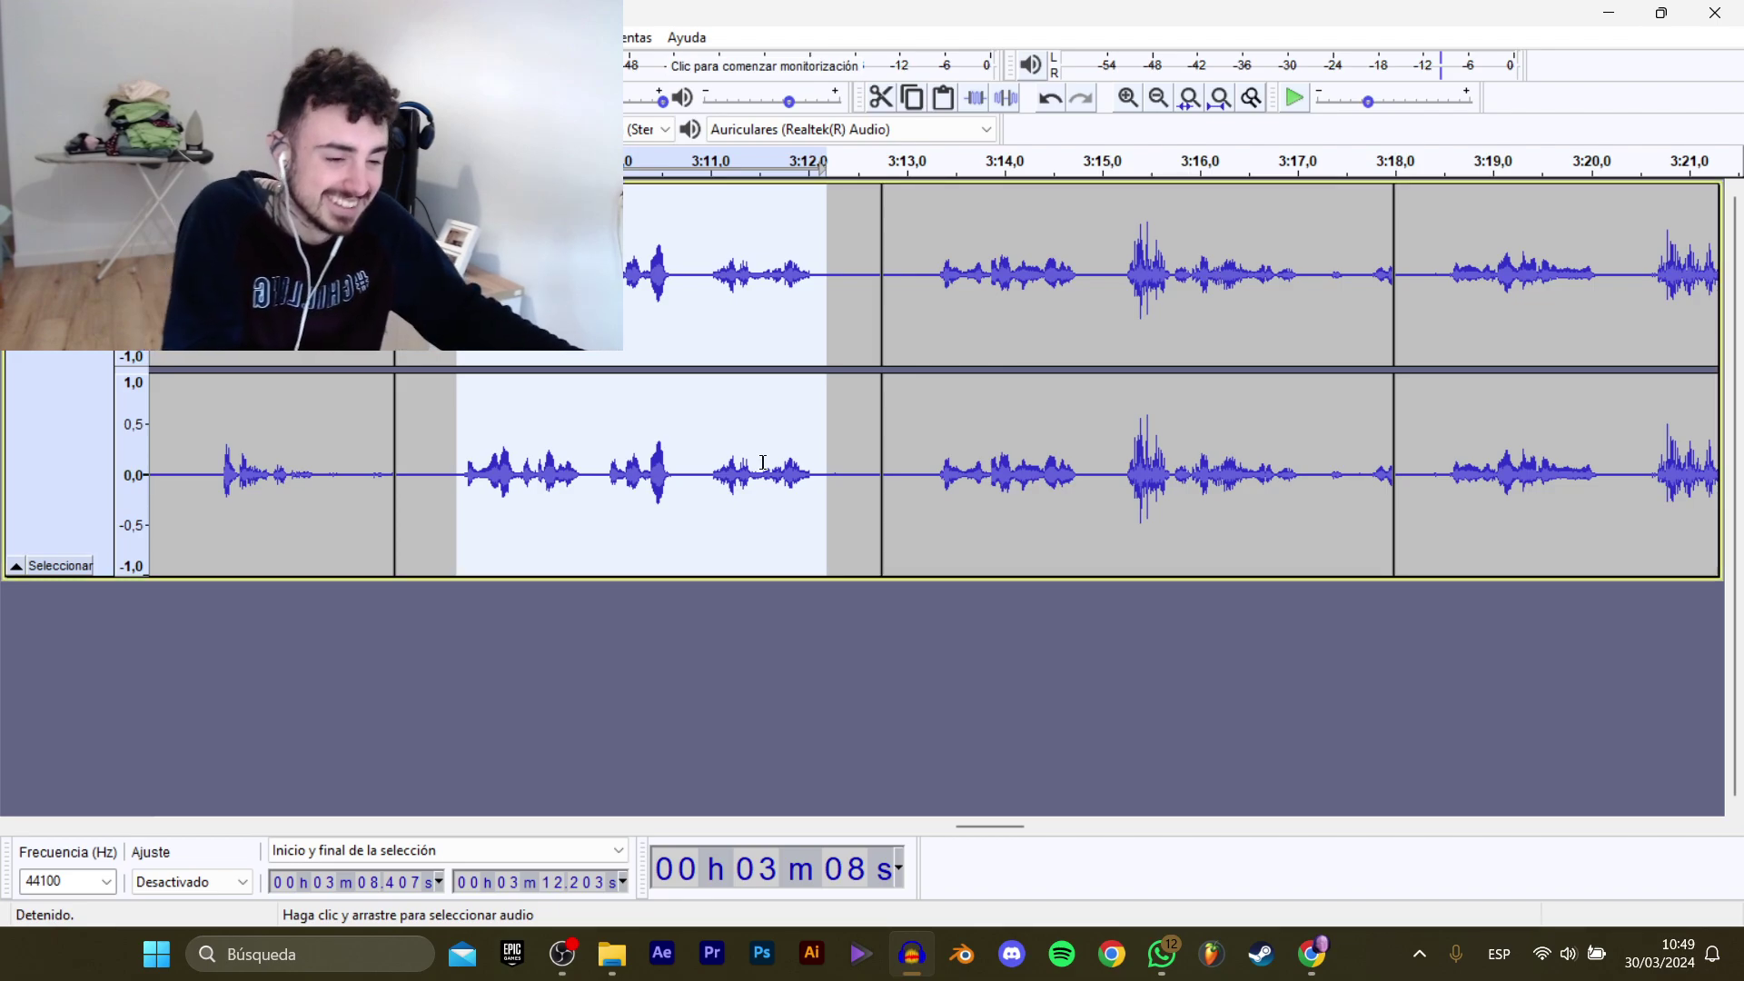
# Listen from about 3:13.178 and select the take from 3:13.271 to 3:17.242, replaying it to check it.
pyautogui.press('space')
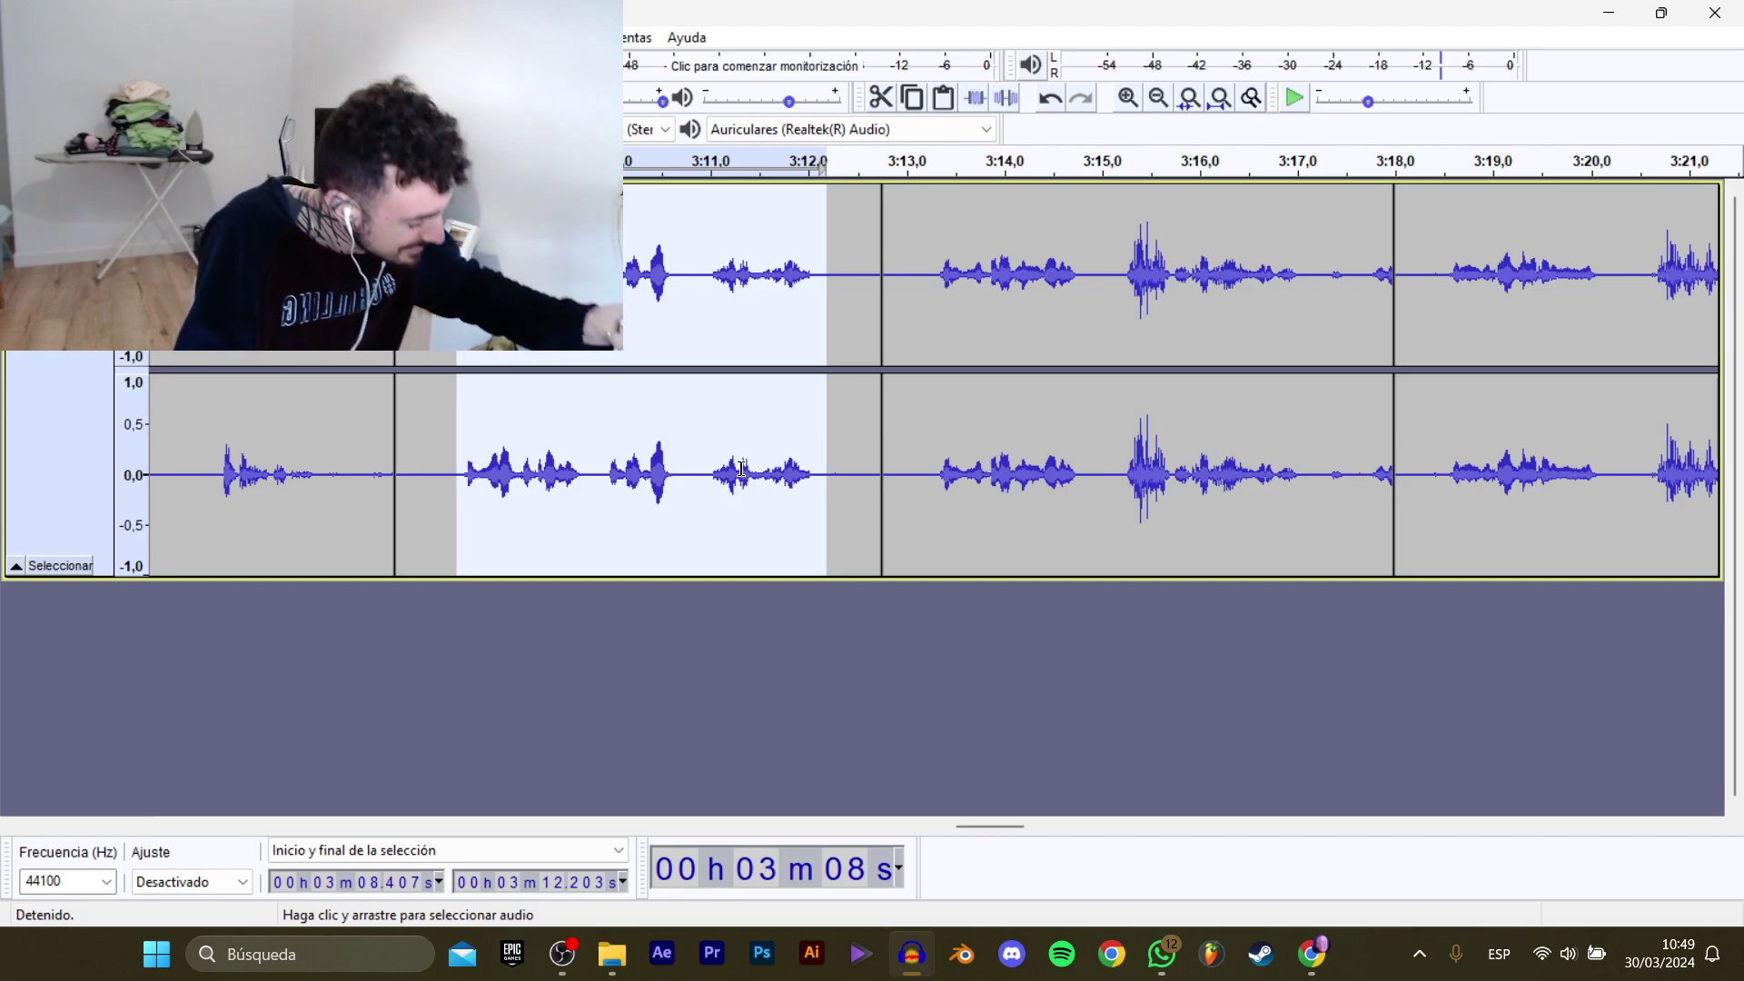
pyautogui.click(925, 238)
pyautogui.press('space')
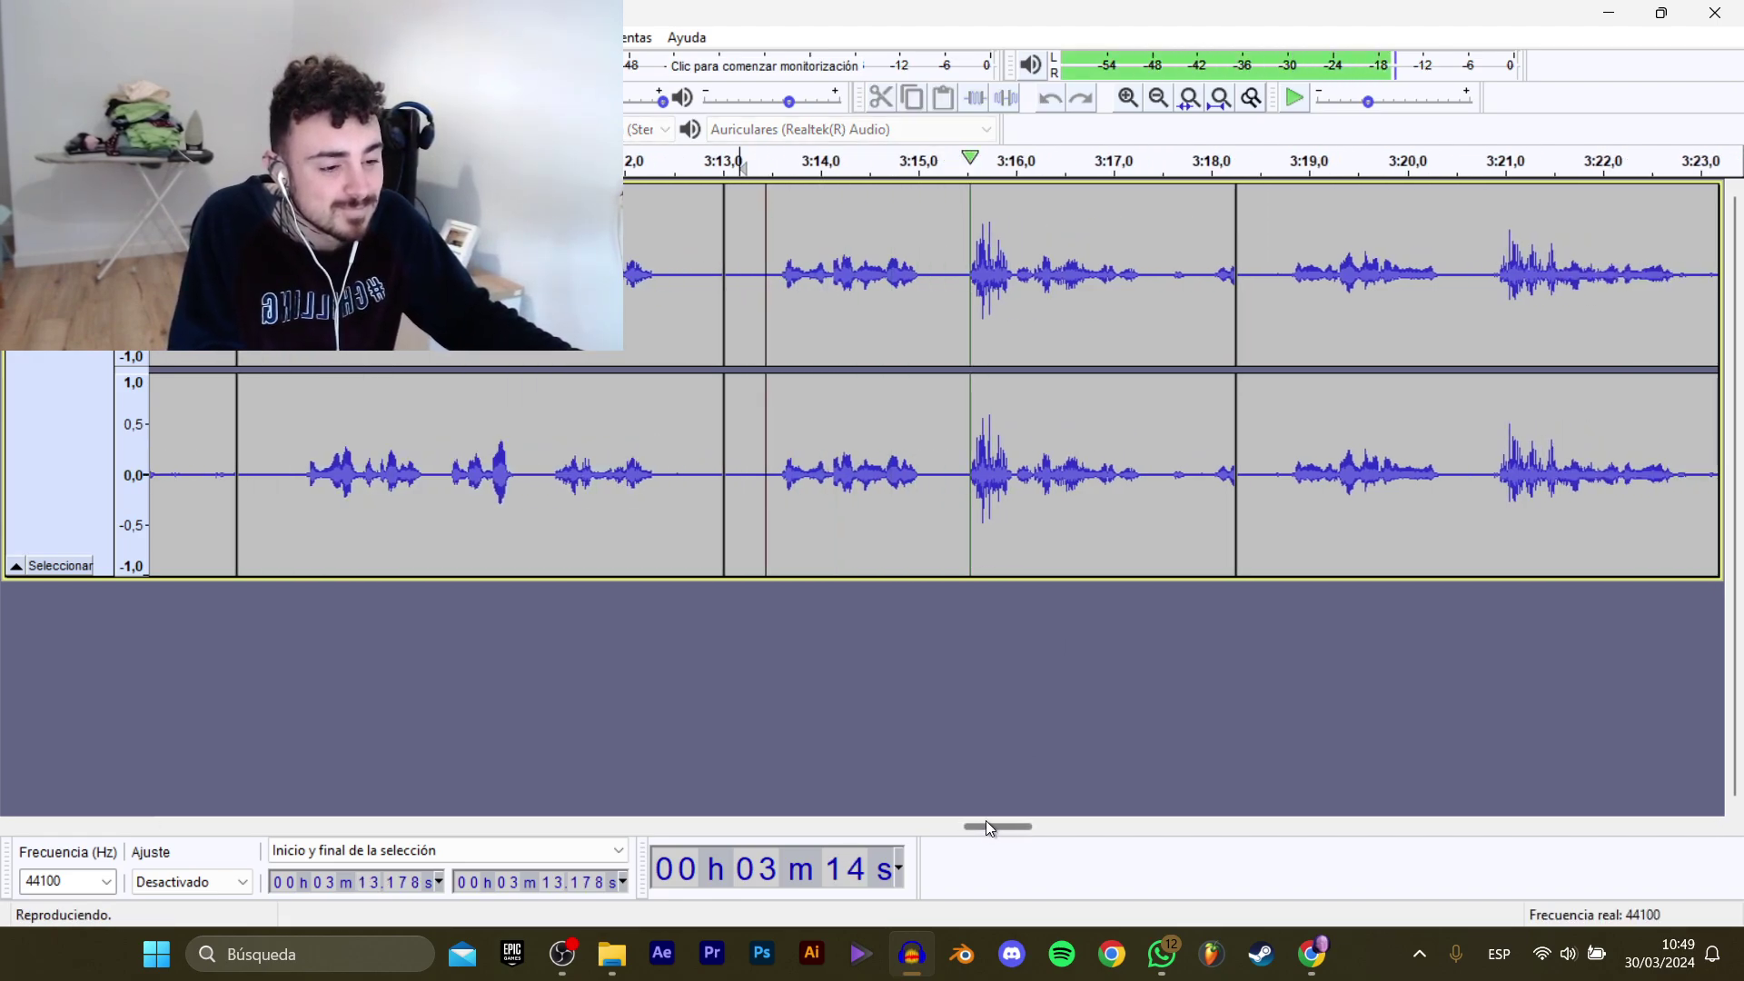
pyautogui.moveTo(459, 454); pyautogui.dragTo(846, 314)
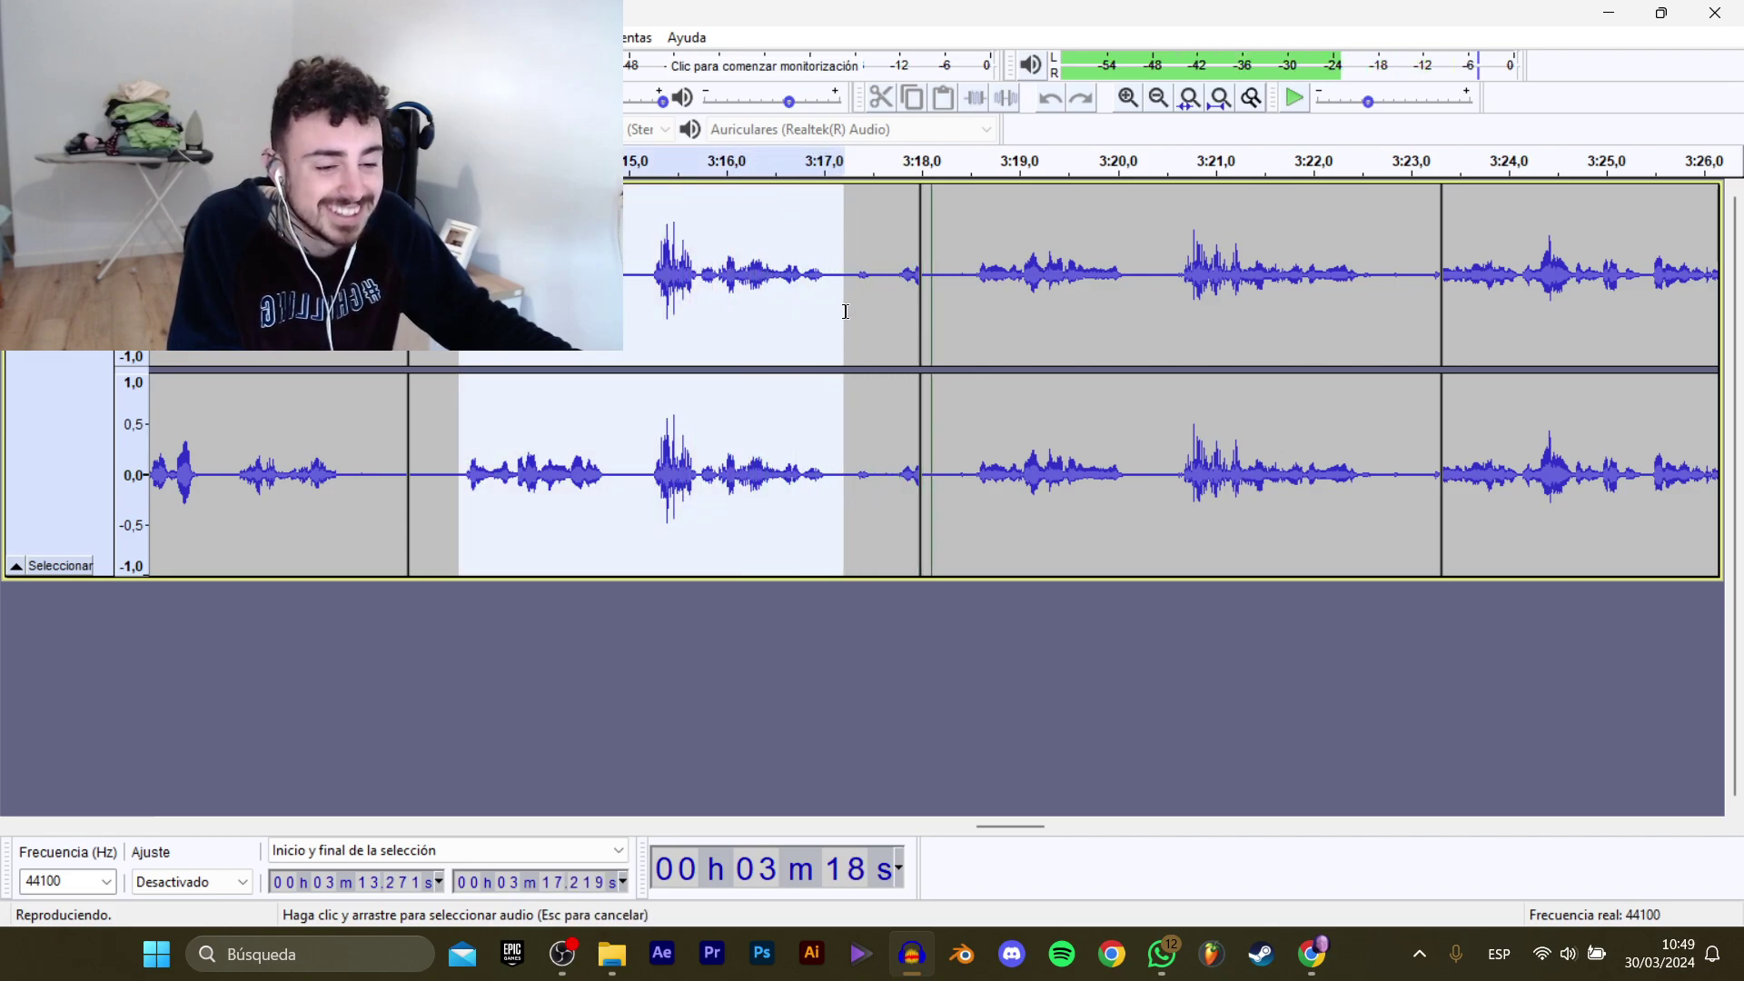
pyautogui.press('space')
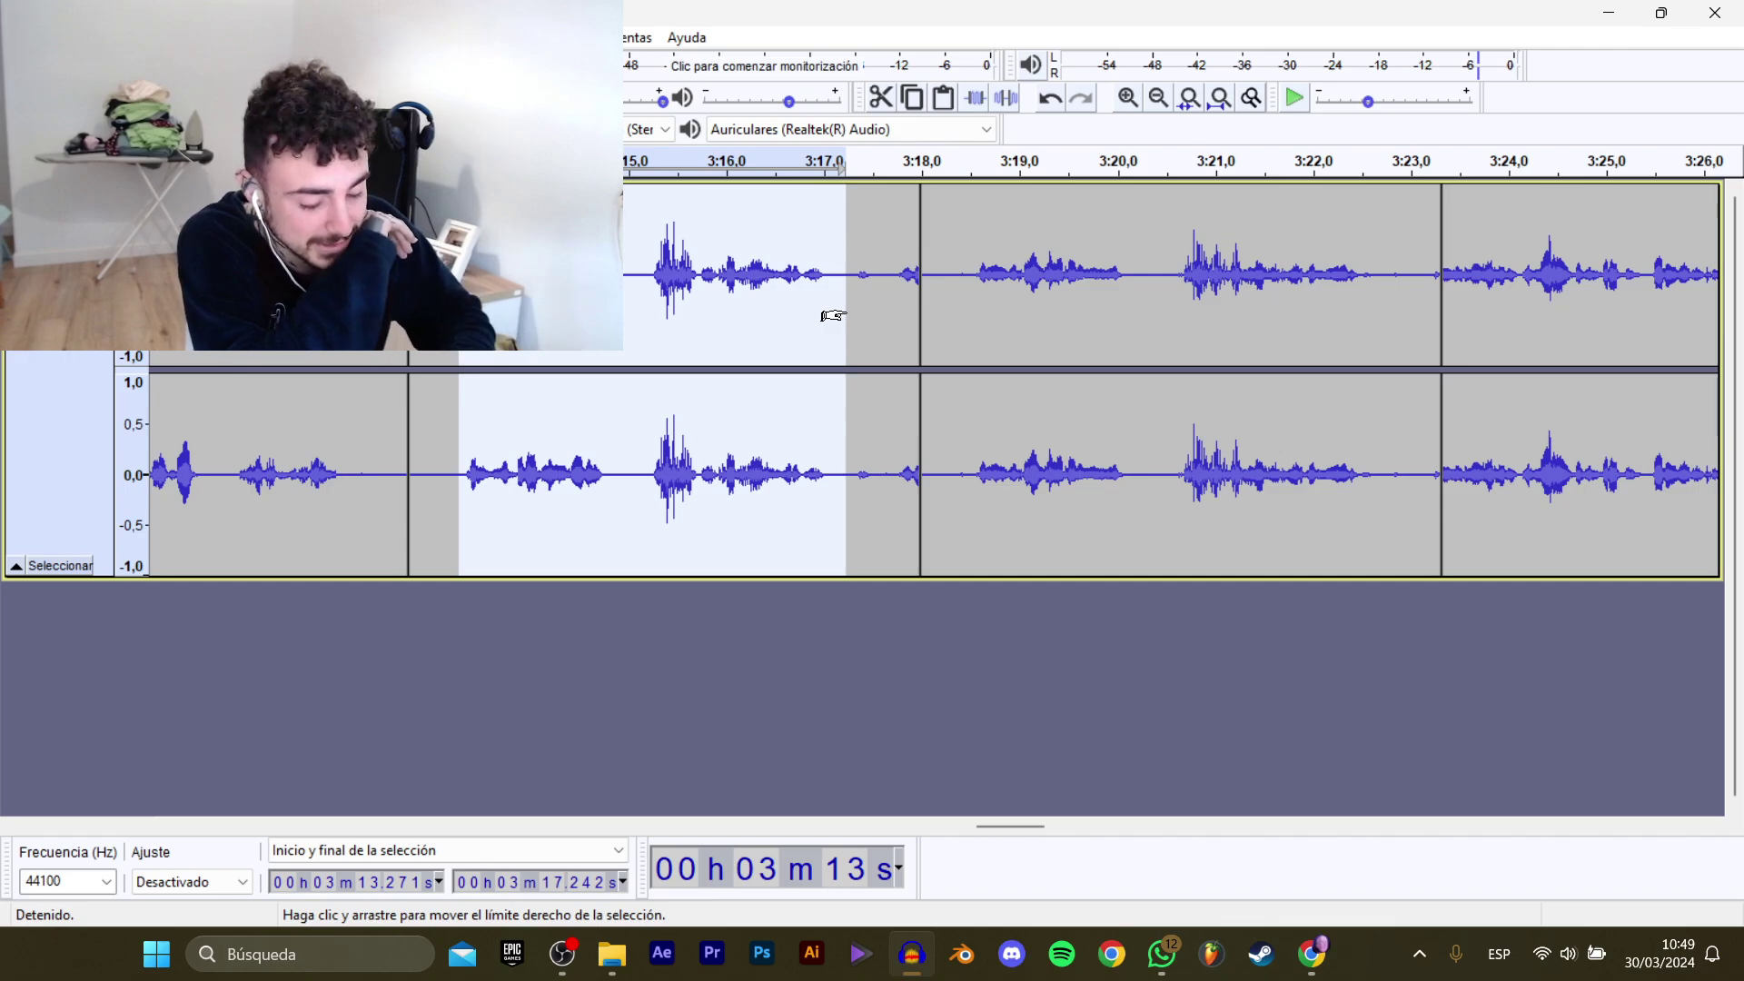
pyautogui.press('space')
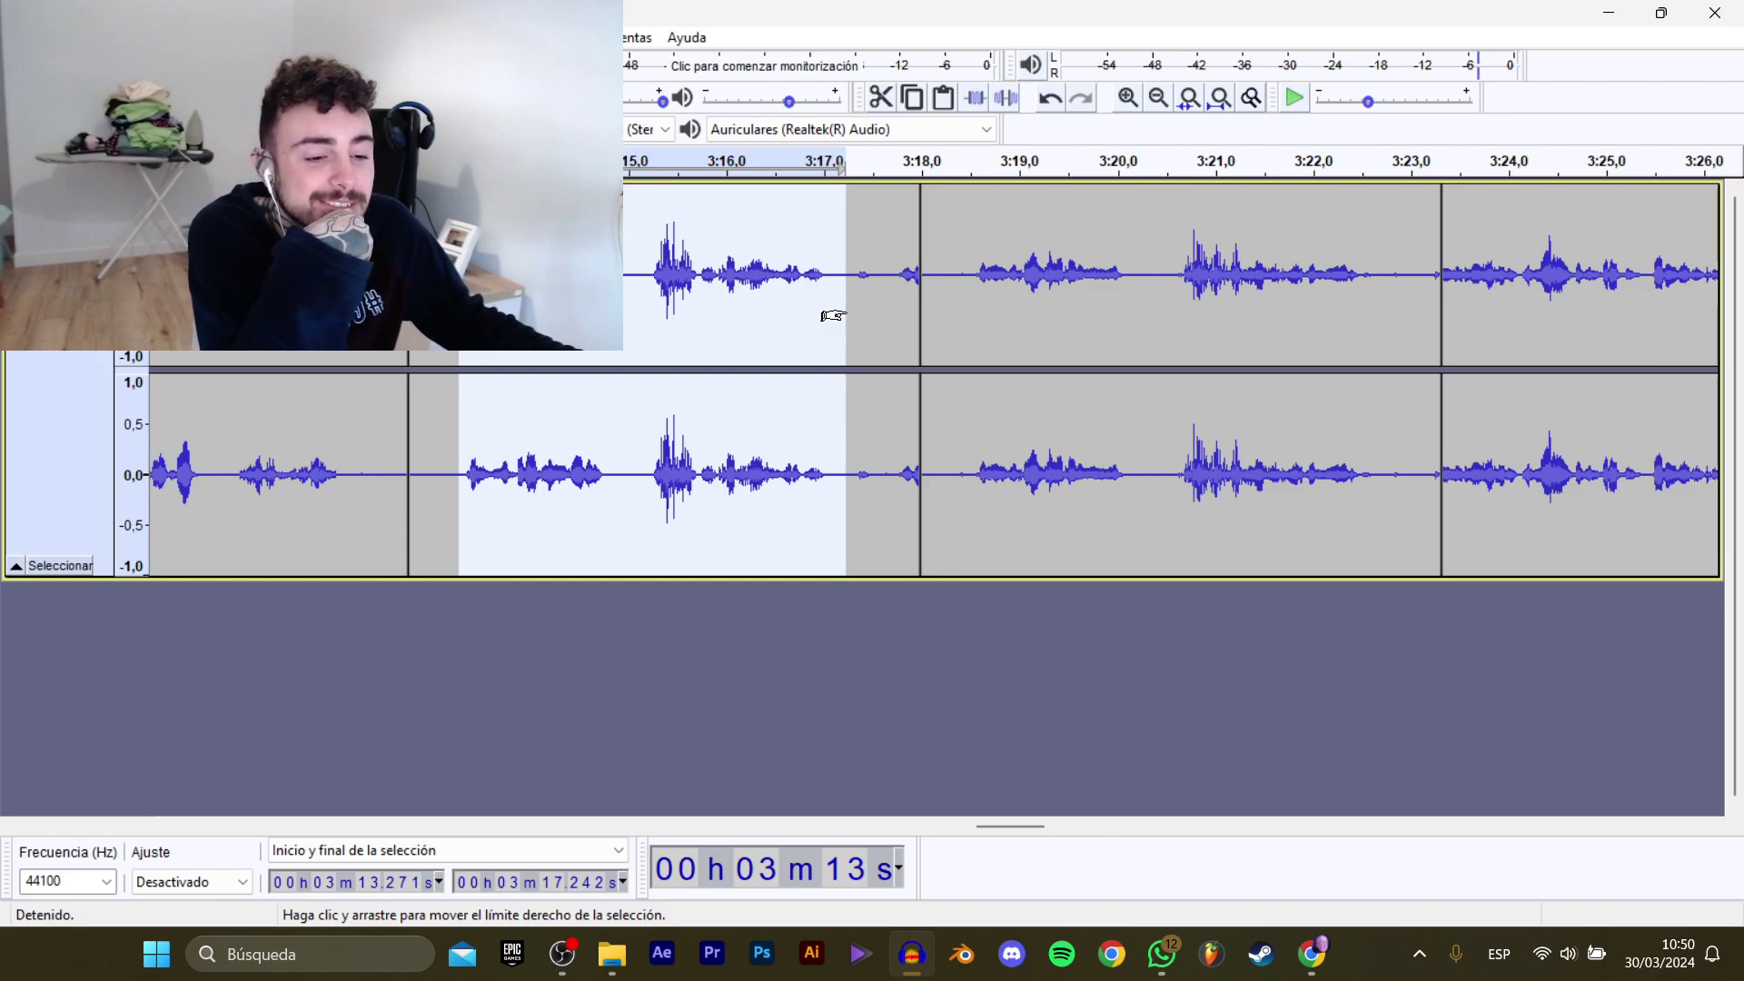
pyautogui.press('space')
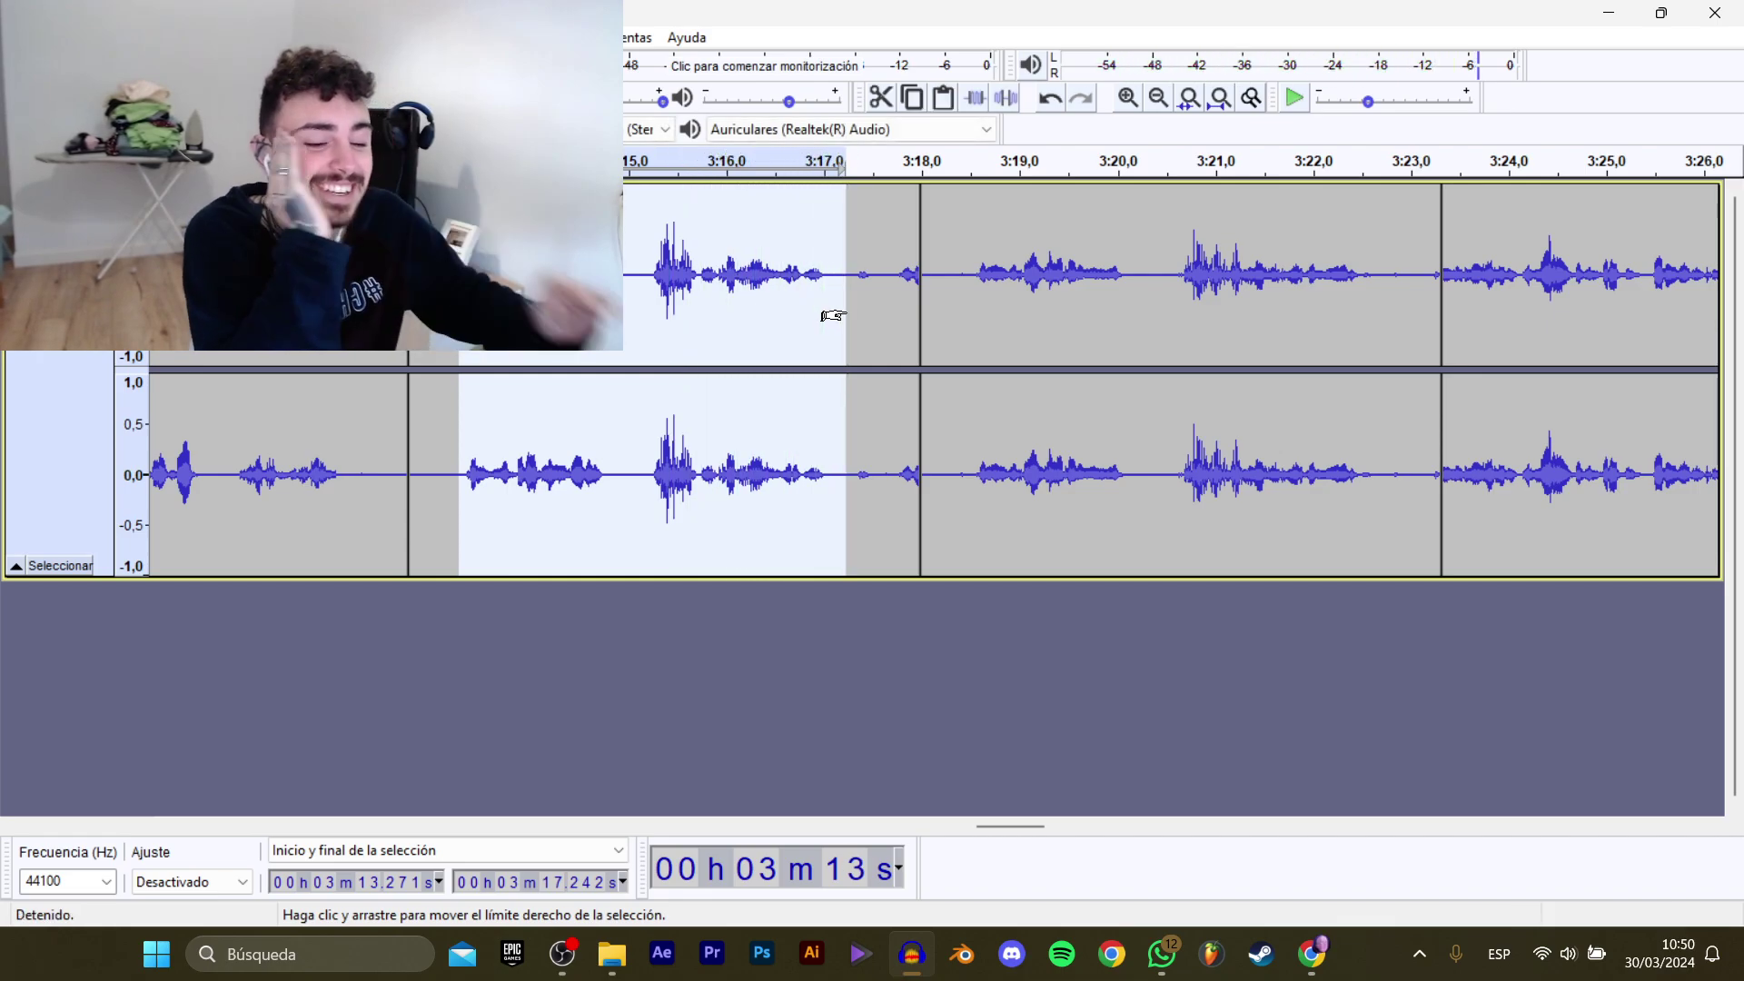
# Export the selected take as the WAV file D_Dominic_Mecanico_AbrirTienda_9.
pyautogui.moveTo(109, 202)
pyautogui.click(409, 306)
pyautogui.click(582, 328)
pyautogui.click(754, 463)
pyautogui.click(763, 464)
pyautogui.press('BackSpace')
pyautogui.write('9')
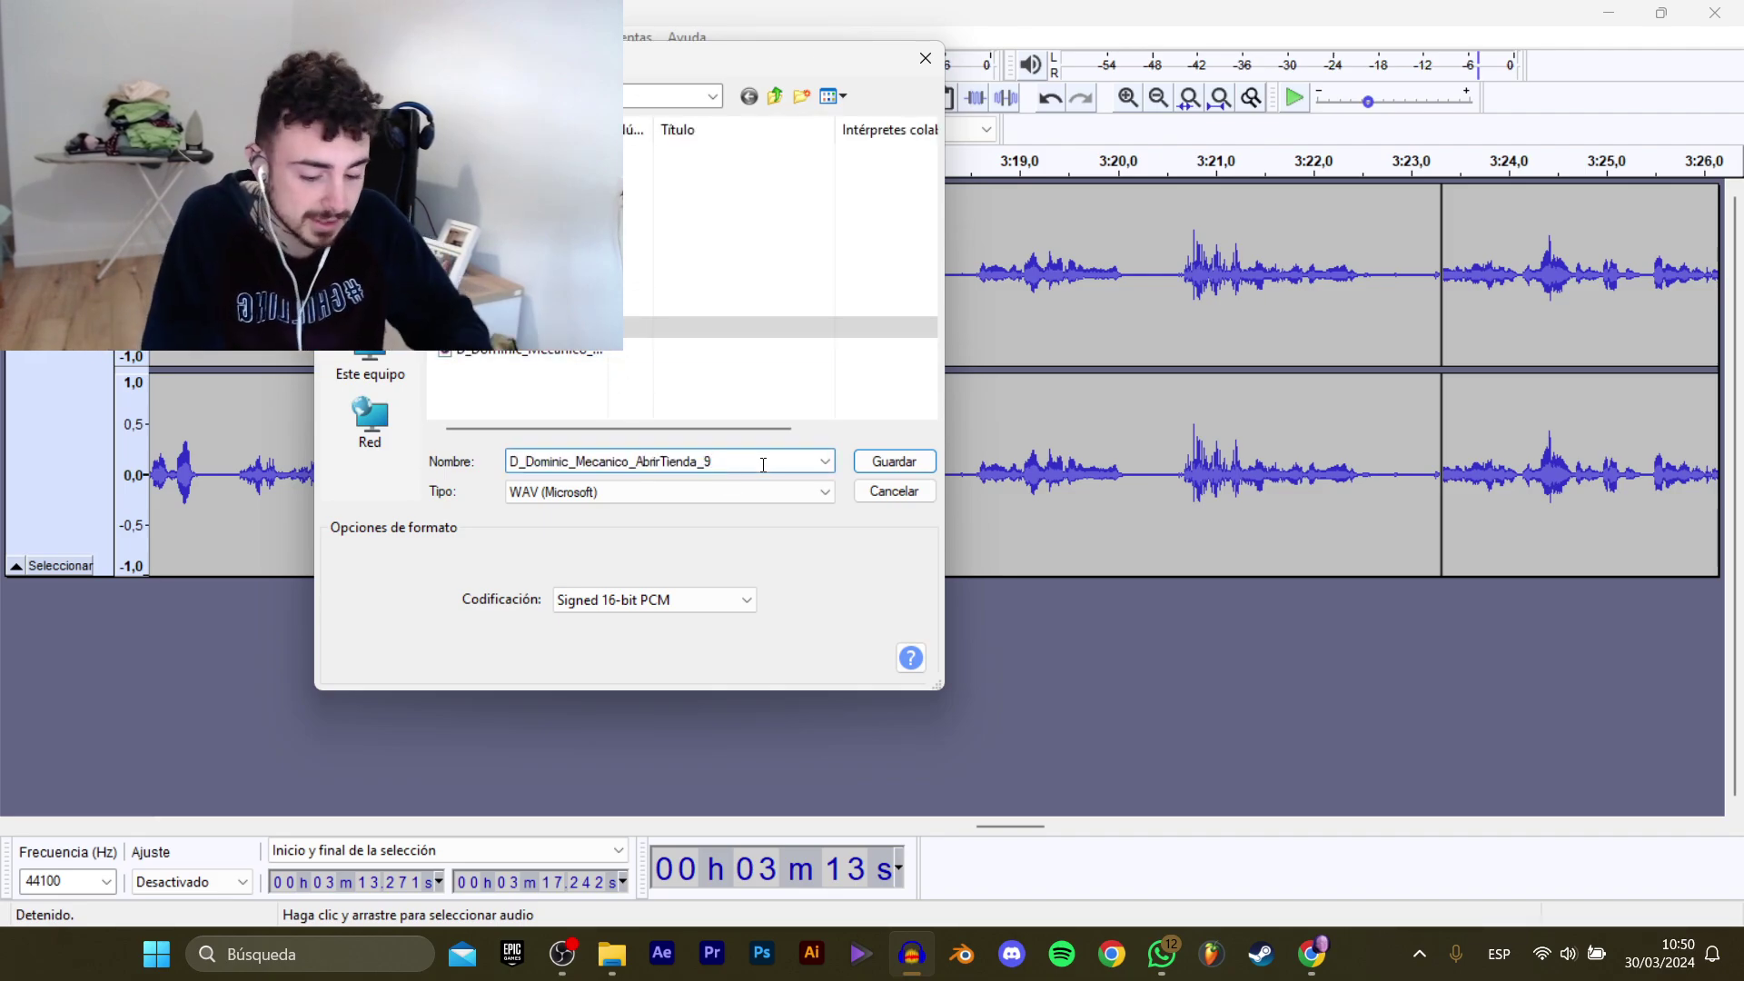
pyautogui.press('Return')
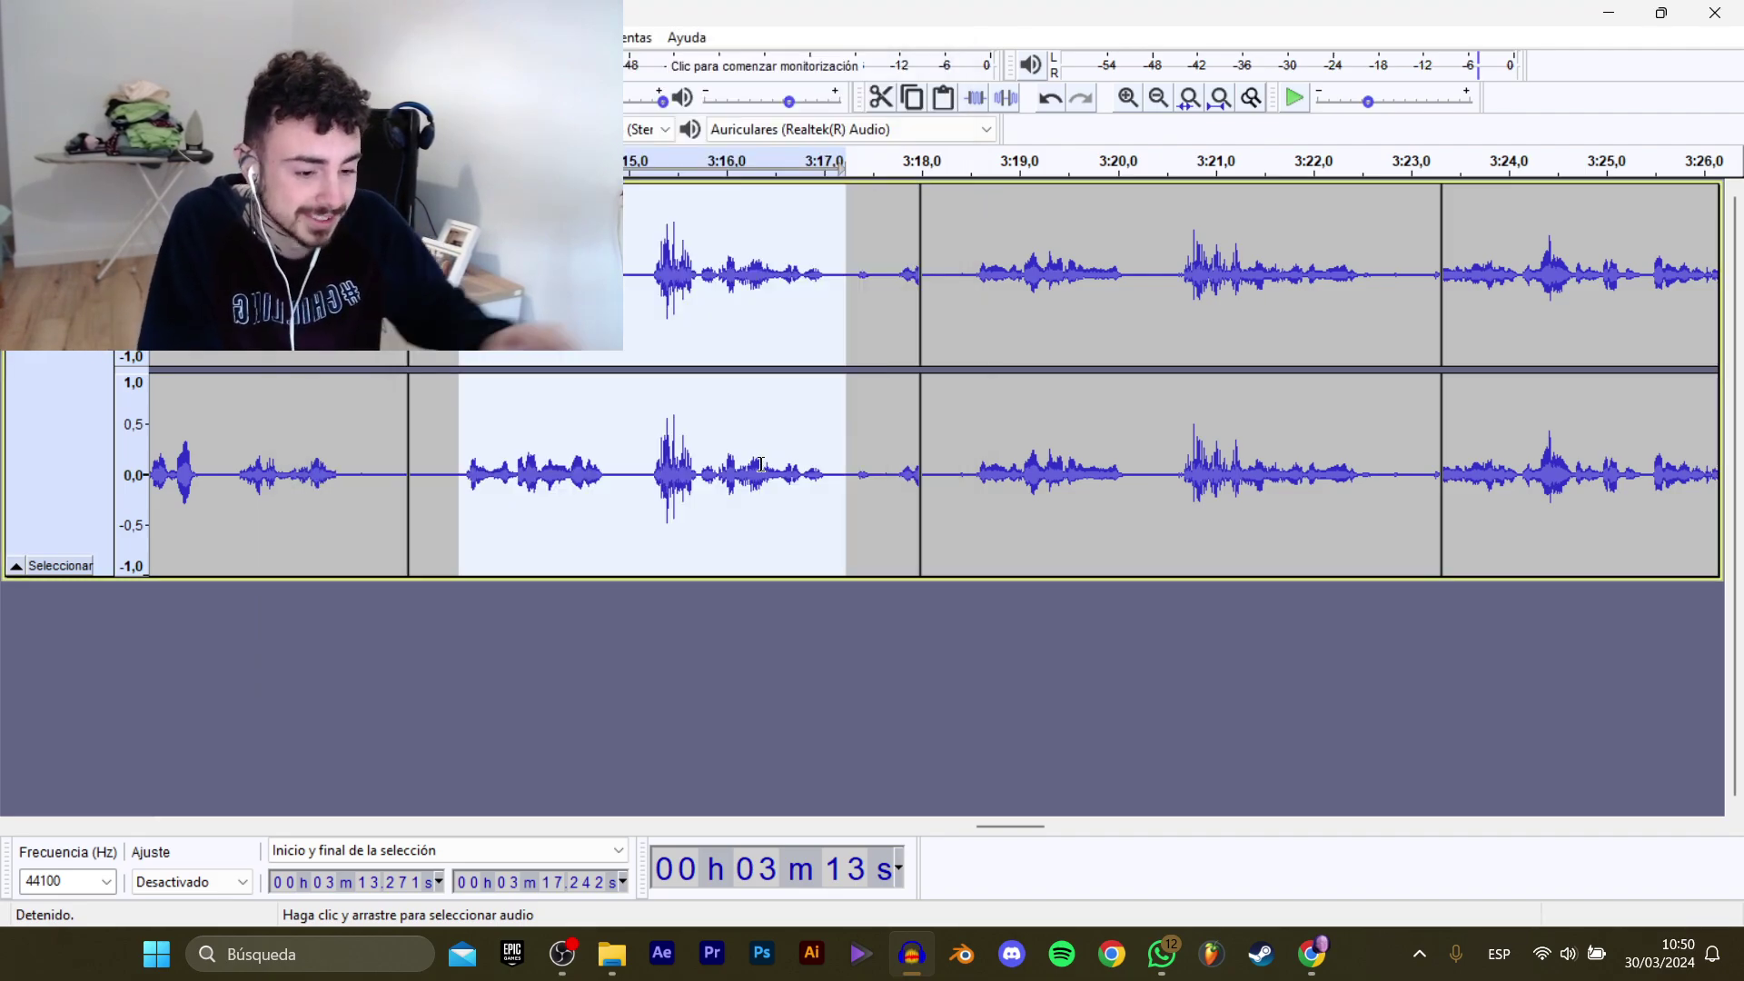
# Listen to the recording from about 3:18.473 to judge the following take.
pyautogui.click(968, 273)
pyautogui.press('space')
pyautogui.moveTo(1011, 826); pyautogui.dragTo(1050, 826)
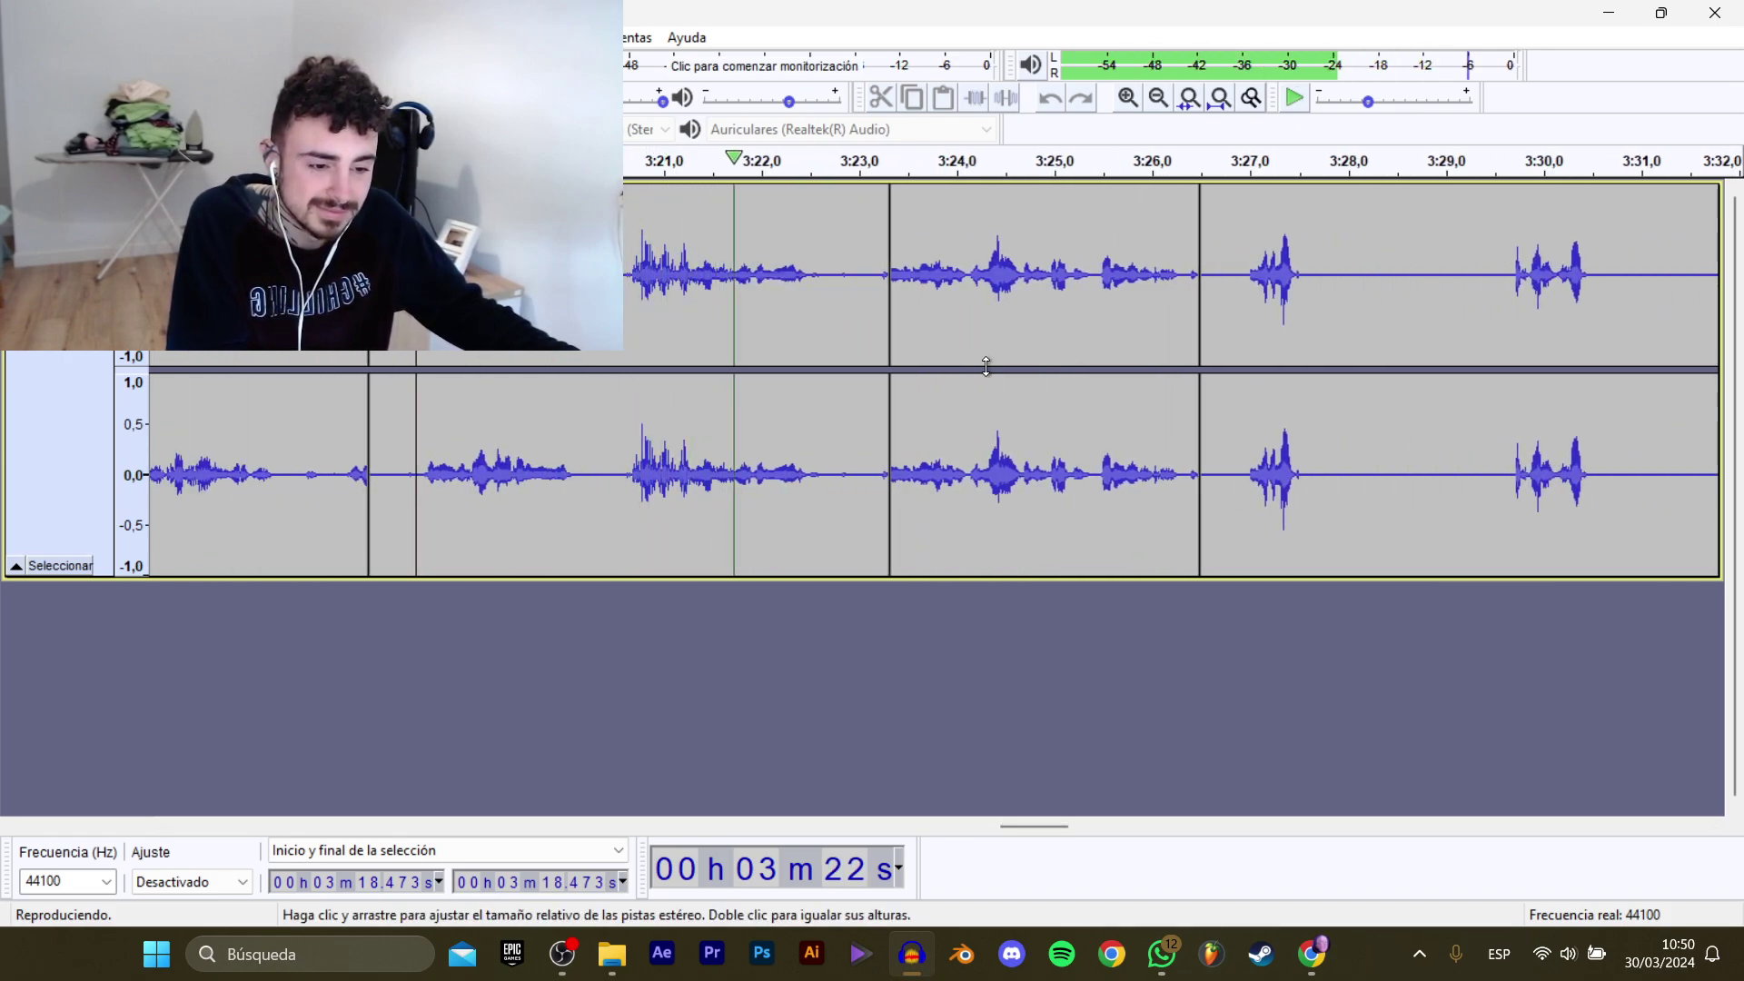
pyautogui.press('space')
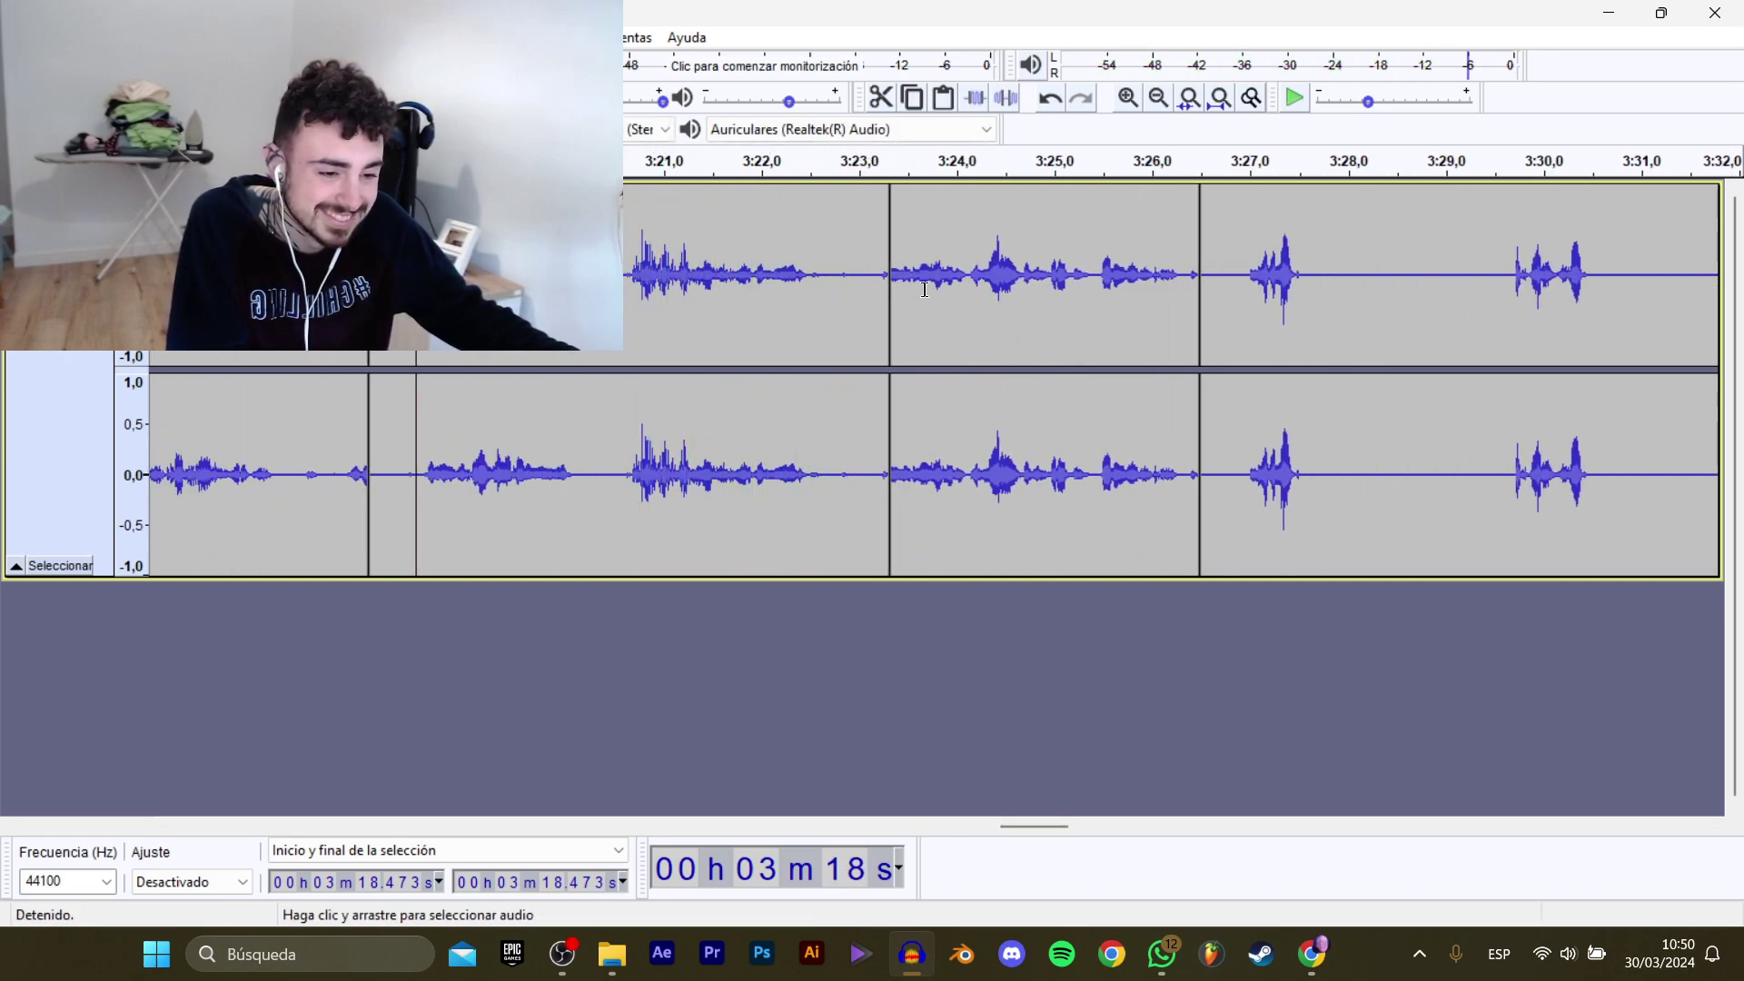
# Listen from 3:26.948 and select the short take from 3:26.948 to 3:27.691.
pyautogui.click(1240, 268)
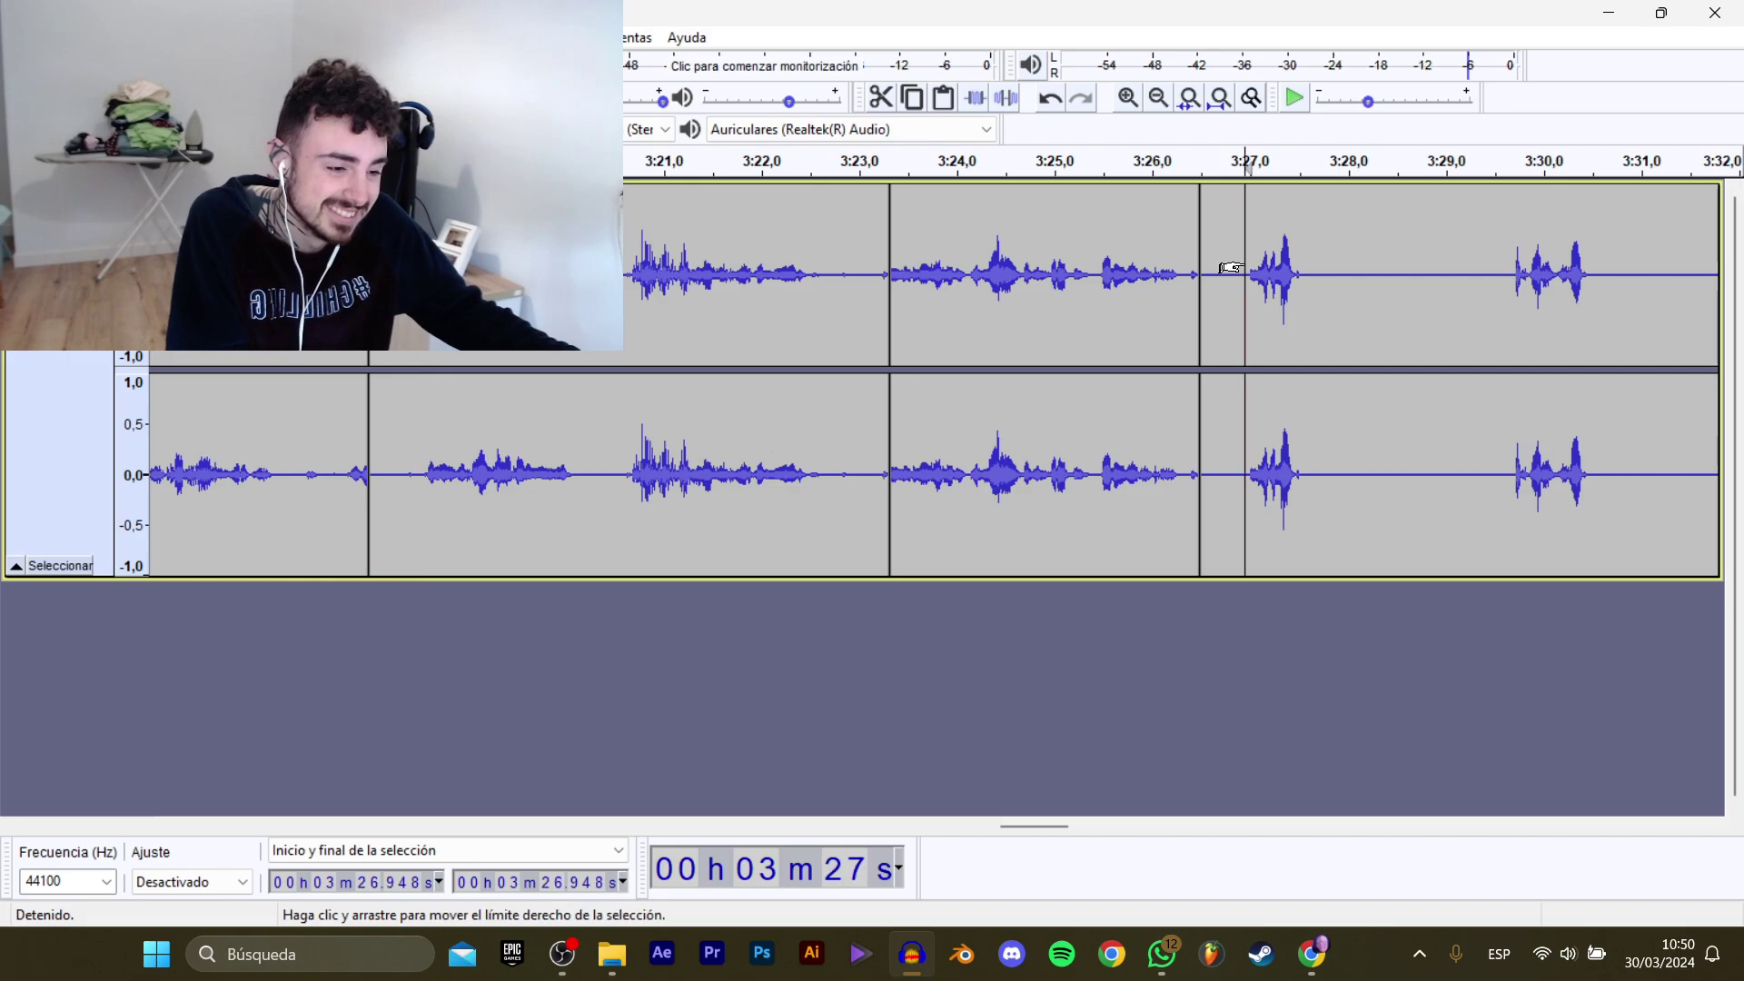
pyautogui.press('space')
pyautogui.moveTo(1008, 827); pyautogui.dragTo(1047, 815)
pyautogui.press('space')
pyautogui.moveTo(588, 277); pyautogui.dragTo(658, 283)
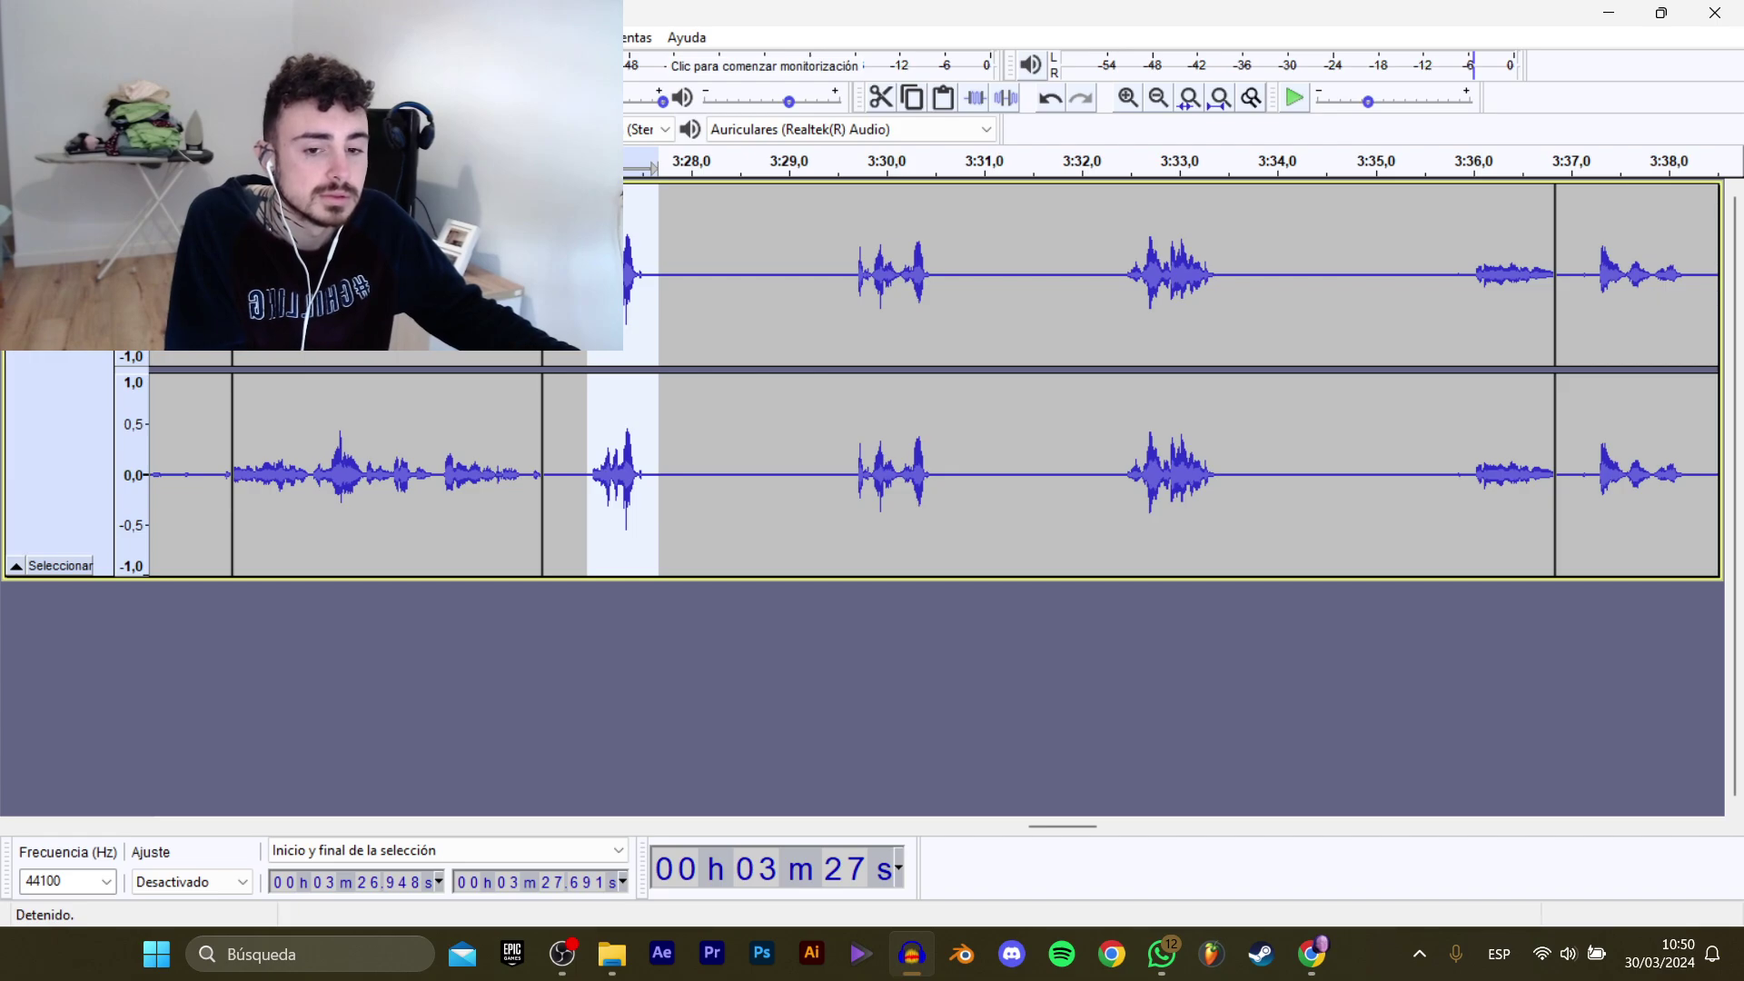
# Start exporting the selected audio, create a new folder beside the existing take folders and open it.
pyautogui.moveTo(68, 209)
pyautogui.click(390, 310)
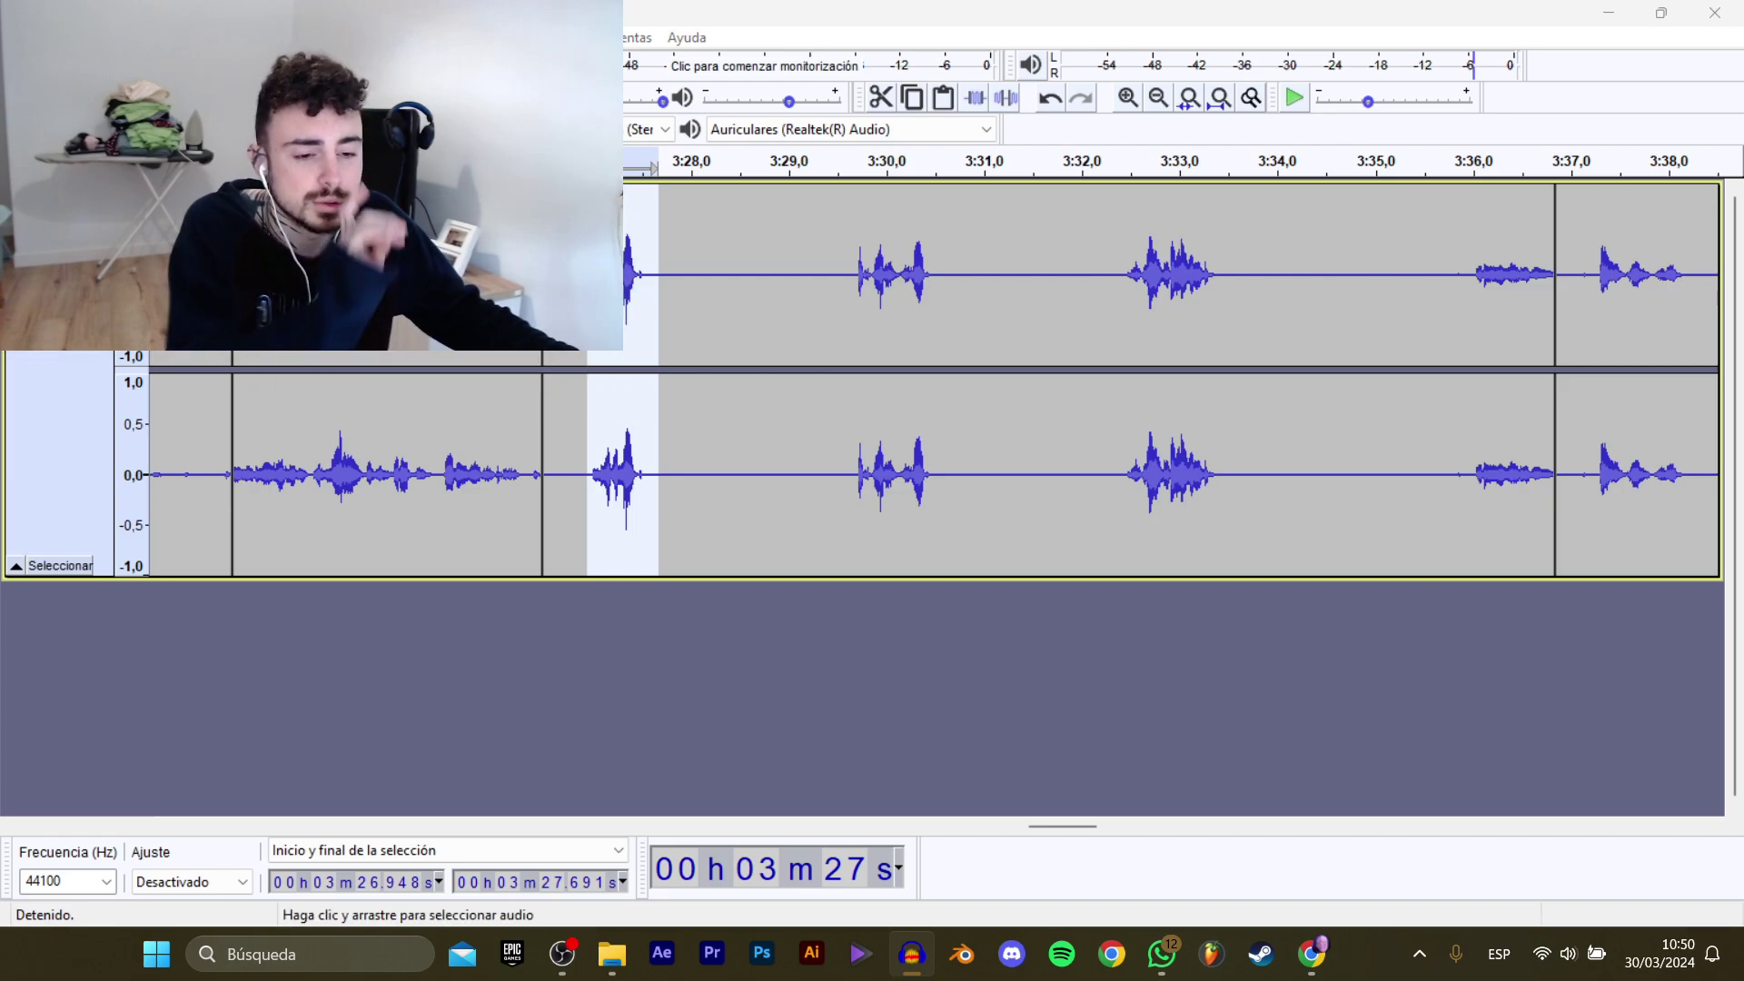
pyautogui.click(779, 100)
pyautogui.rightClick(559, 268)
pyautogui.moveTo(832, 495)
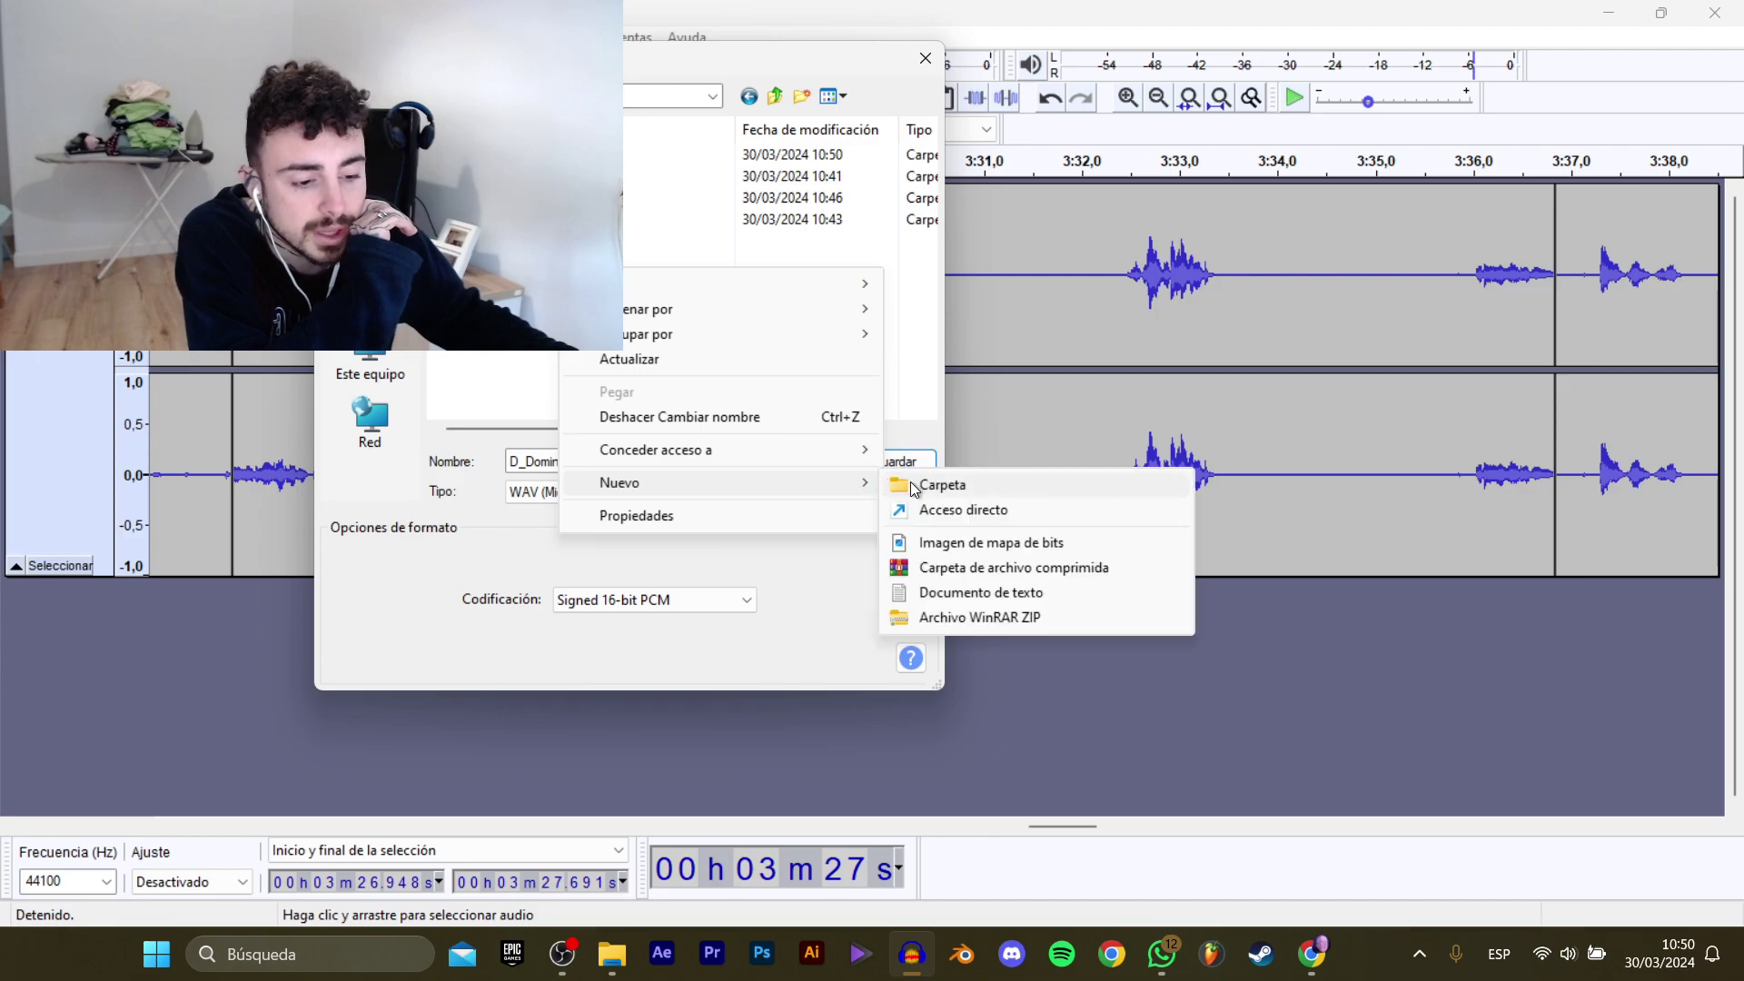
pyautogui.click(914, 487)
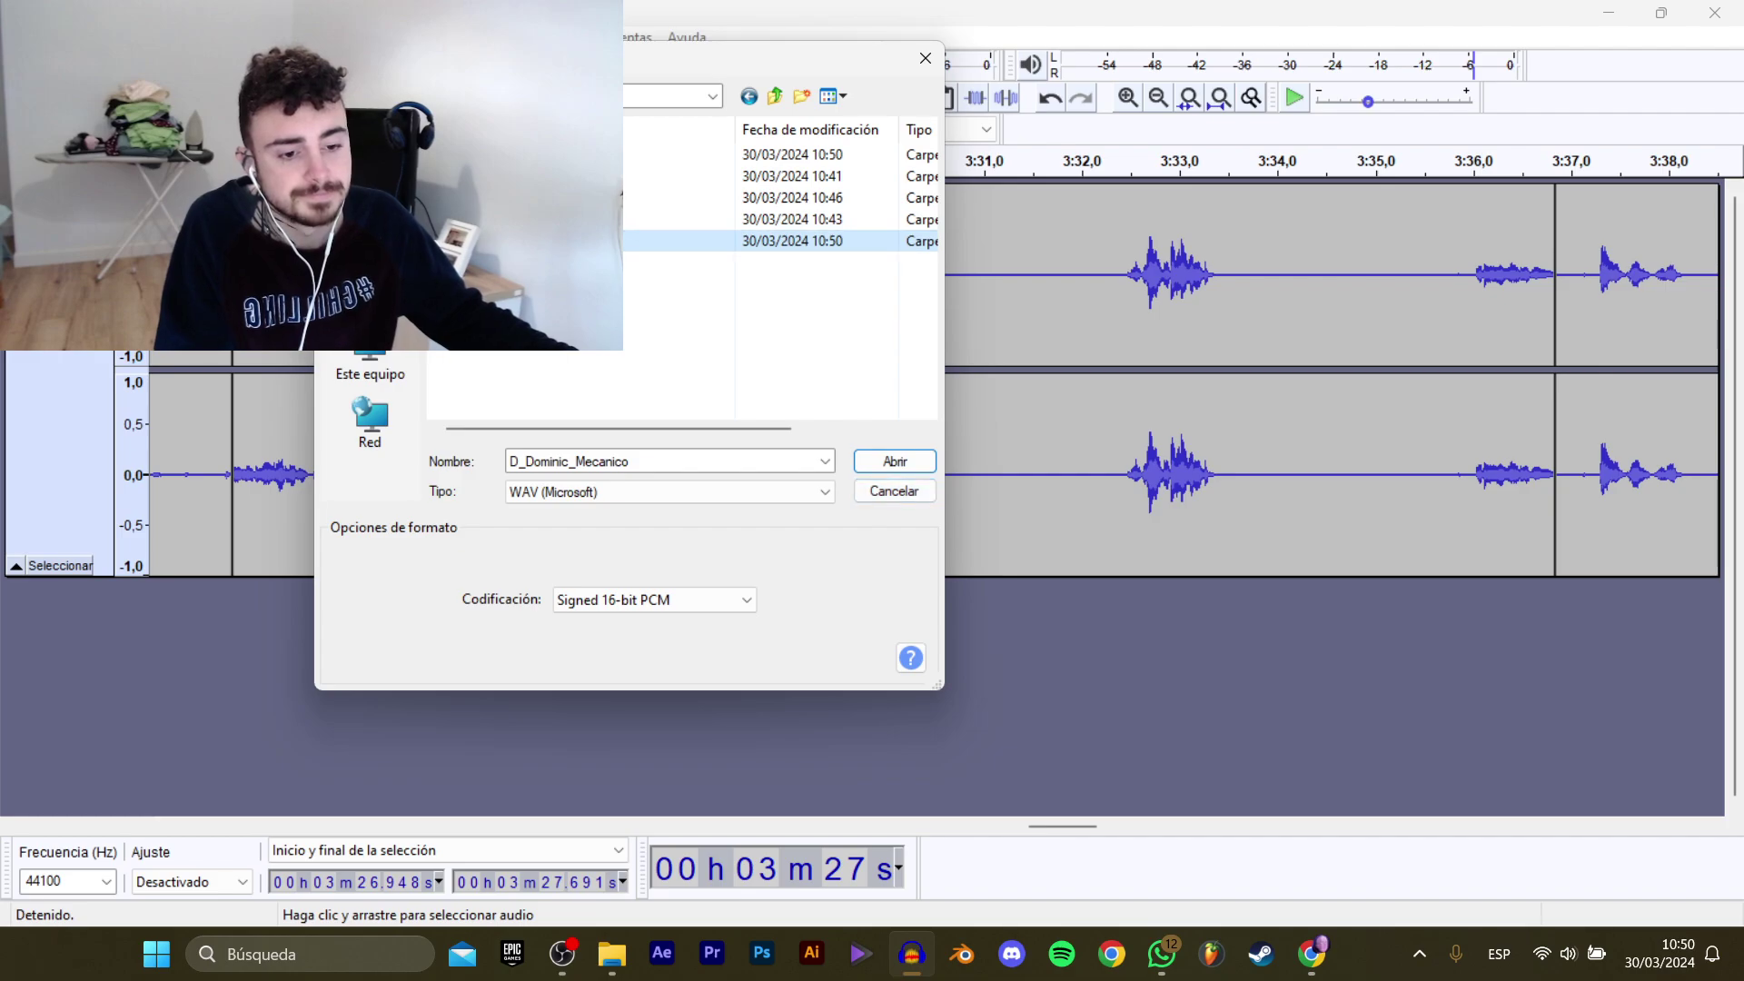
pyautogui.doubleClick(536, 241)
# Export the selected take into the new folder as the WAV file D_Dominic_Mecanico_CompraMejora_1.
pyautogui.click(690, 459)
pyautogui.click(692, 459)
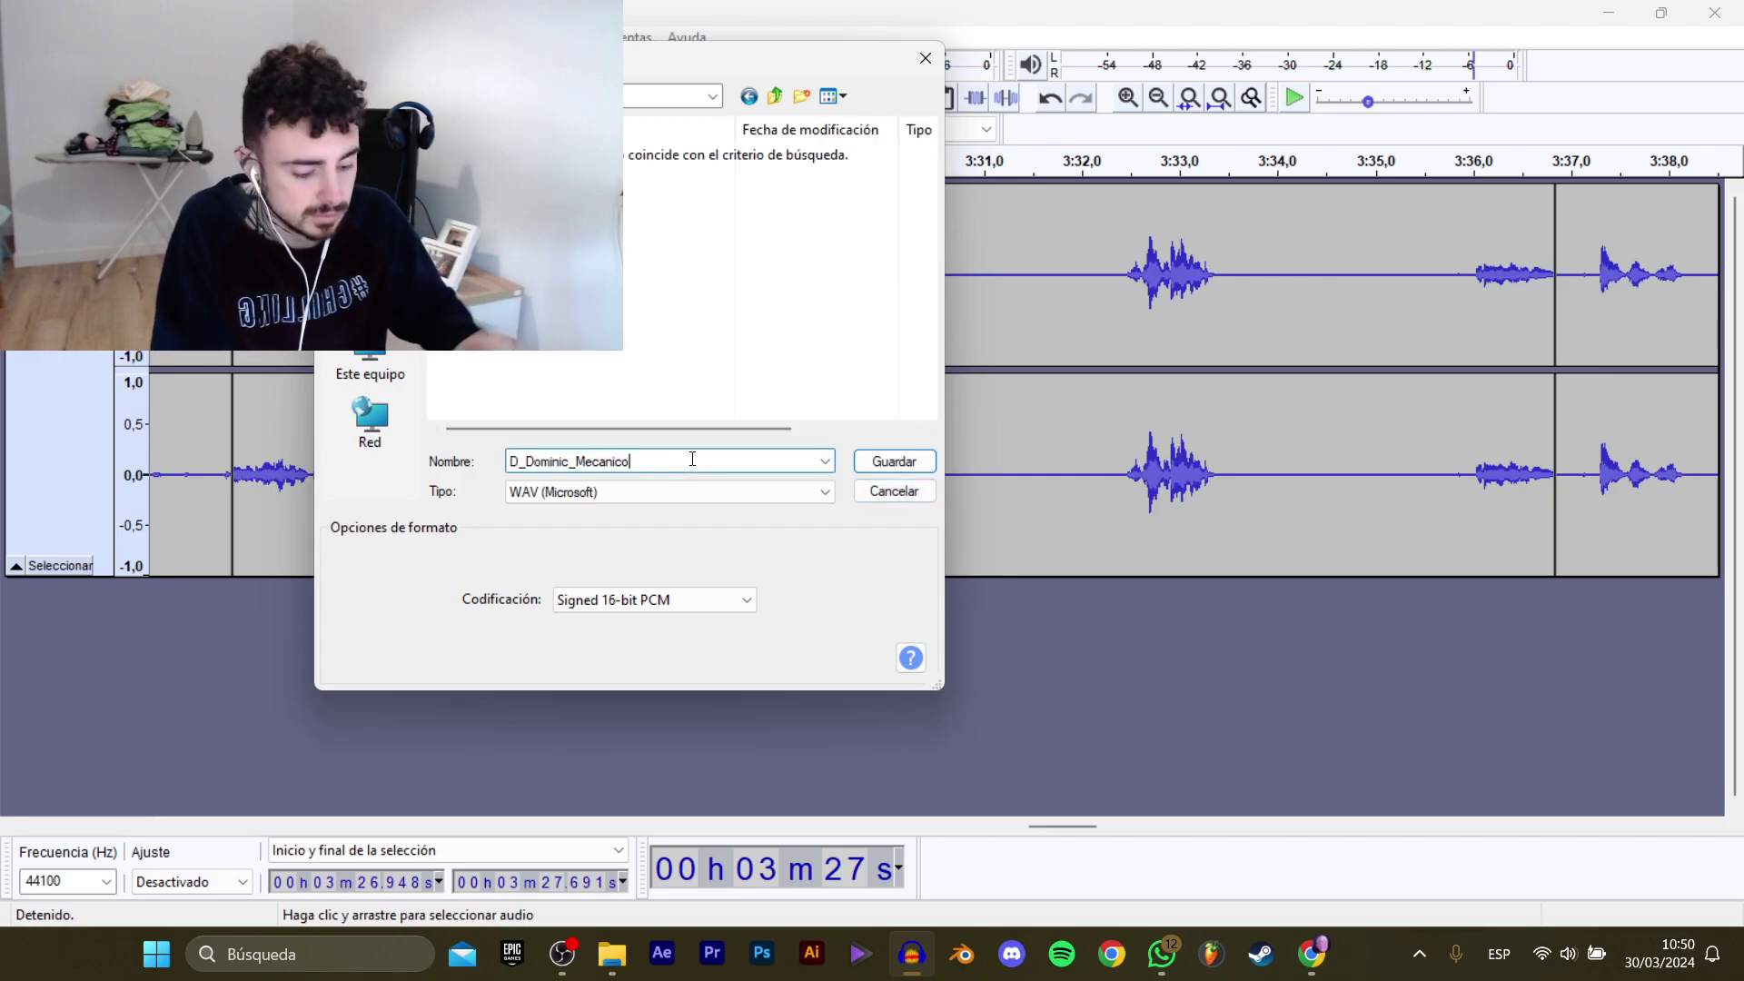
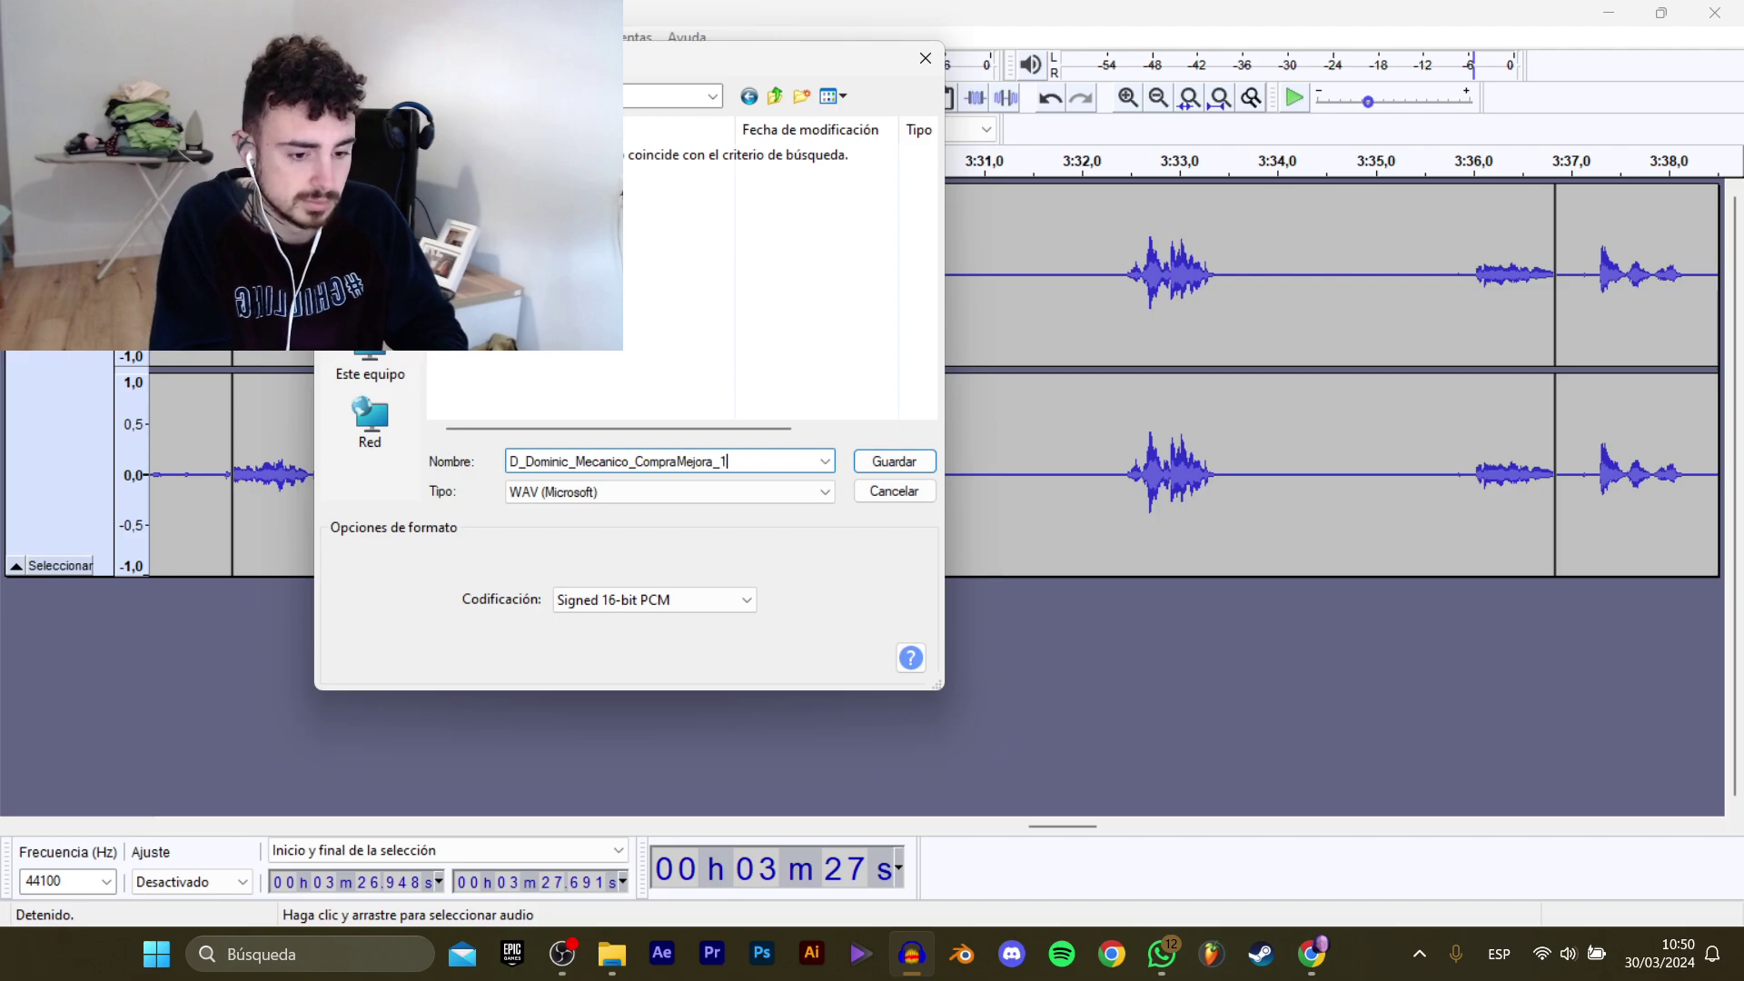
pyautogui.press('Return')
# Play and export the take from 3:29.688 to 3:30.559 as the WAV file D_Dominic_Mecanico_CompraMejora_2.
pyautogui.moveTo(855, 273); pyautogui.dragTo(941, 274)
pyautogui.press('space')
pyautogui.click(20, 37)
pyautogui.moveTo(73, 207)
pyautogui.click(391, 310)
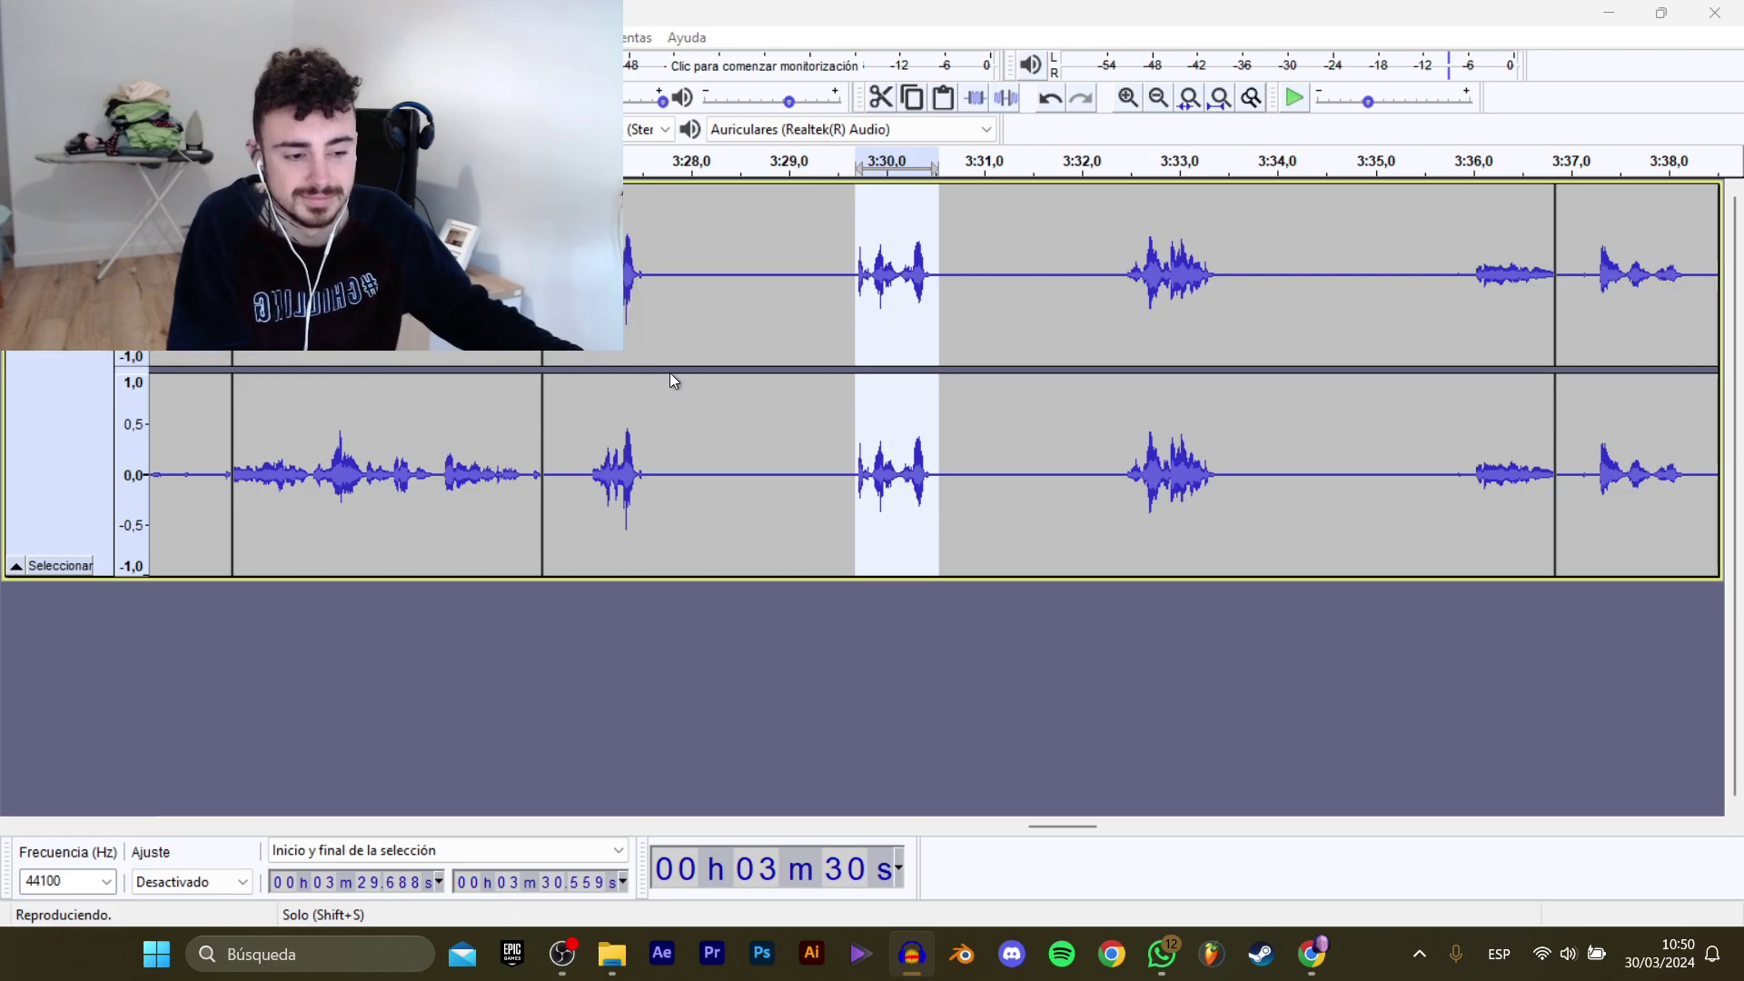
pyautogui.click(518, 155)
pyautogui.click(766, 462)
pyautogui.click(776, 461)
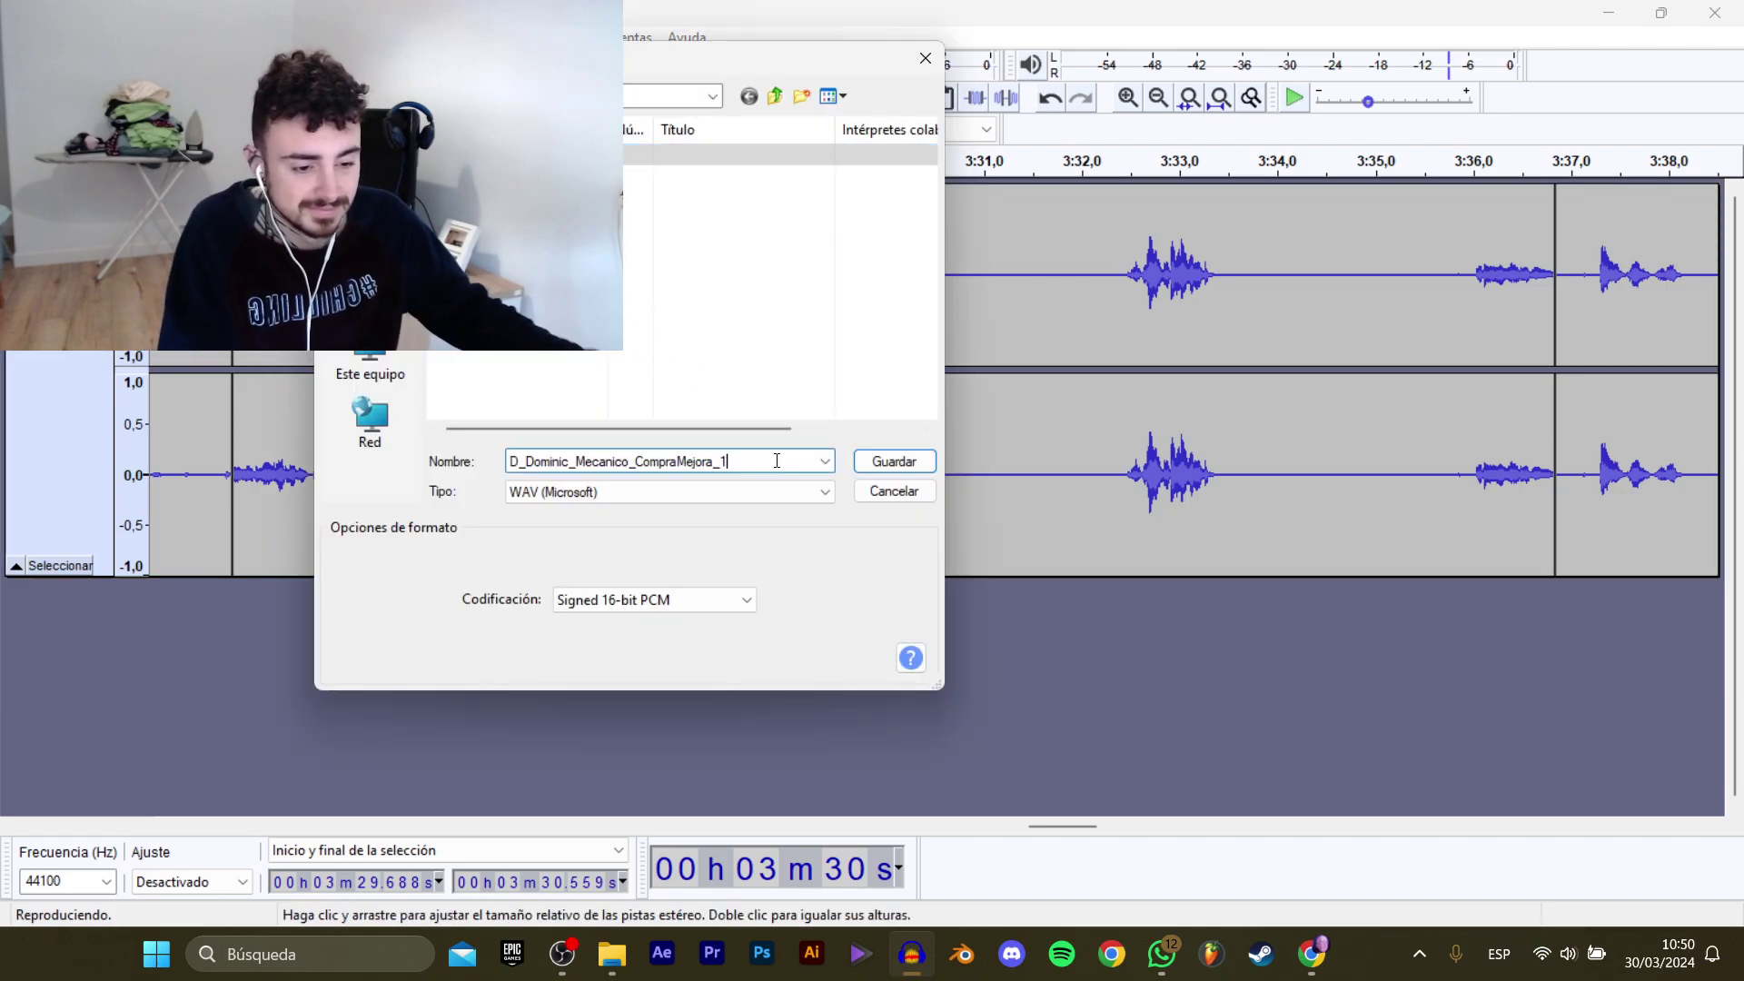
pyautogui.press('BackSpace')
pyautogui.write('2')
pyautogui.press('Return')
# Play and export the take from 3:32.405 to 3:33.554 as the WAV file D_Dominic_Mecanico_CompraMejora_3.
pyautogui.moveTo(1122, 278); pyautogui.dragTo(1234, 305)
pyautogui.press('space')
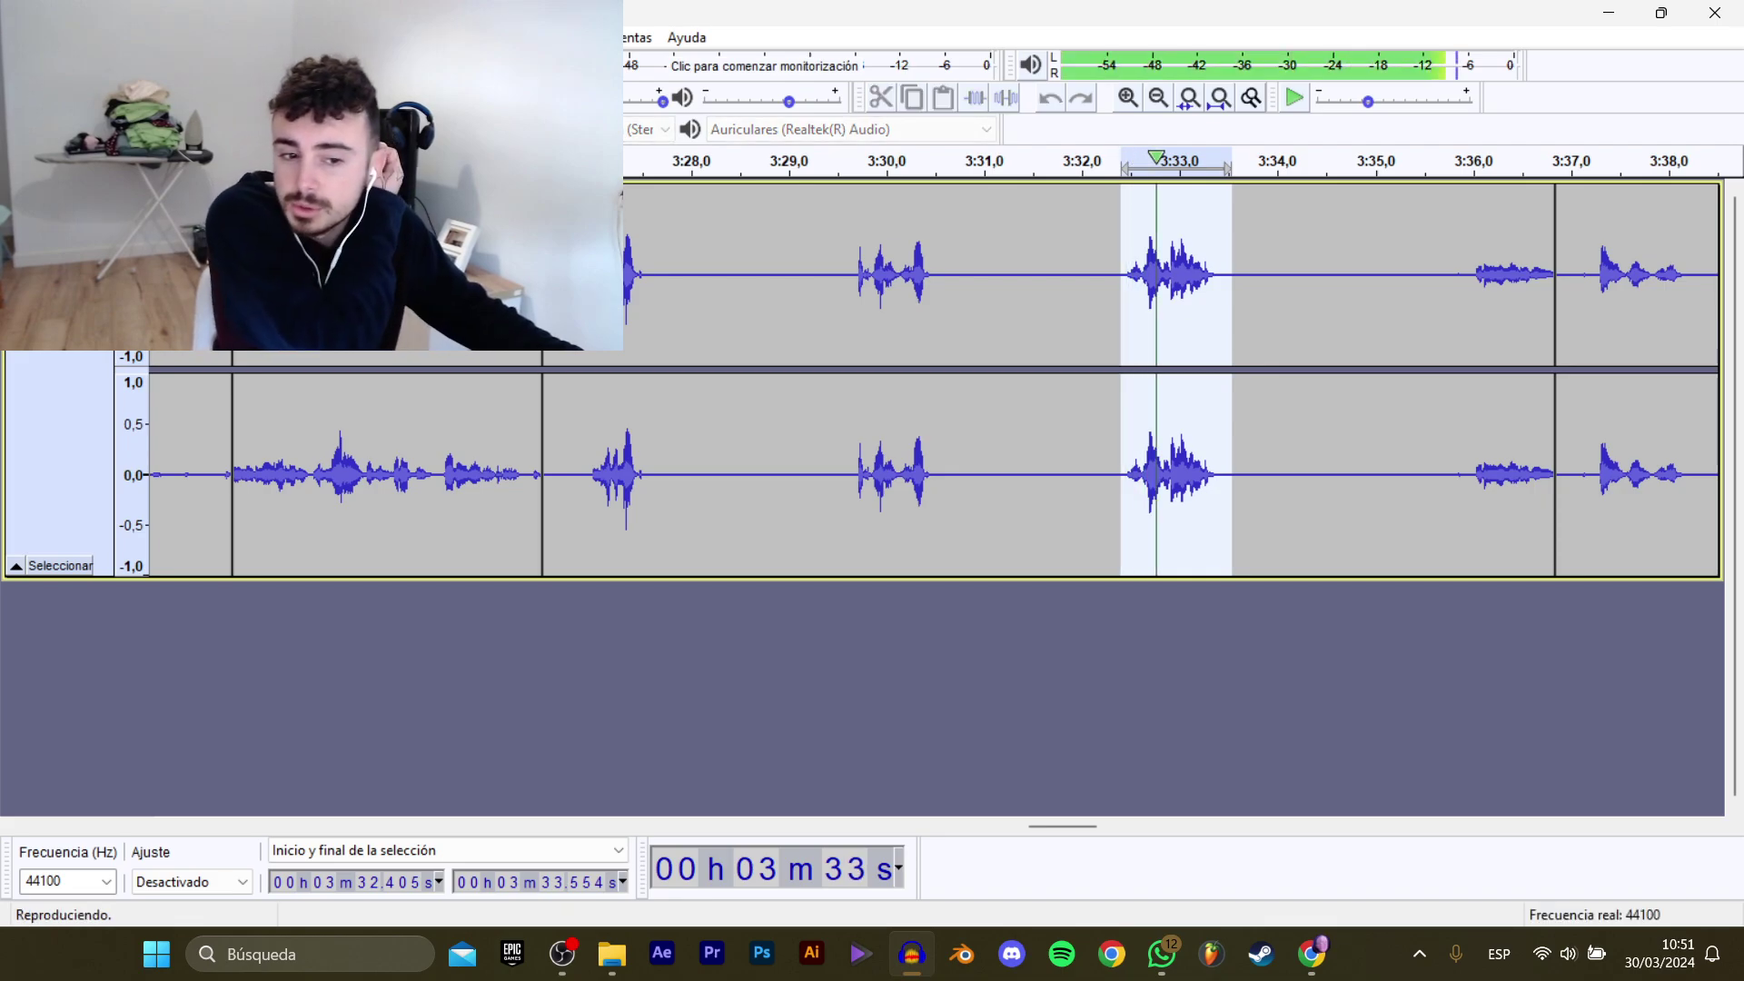
pyautogui.click(25, 37)
pyautogui.moveTo(91, 215)
pyautogui.click(364, 314)
pyautogui.click(545, 176)
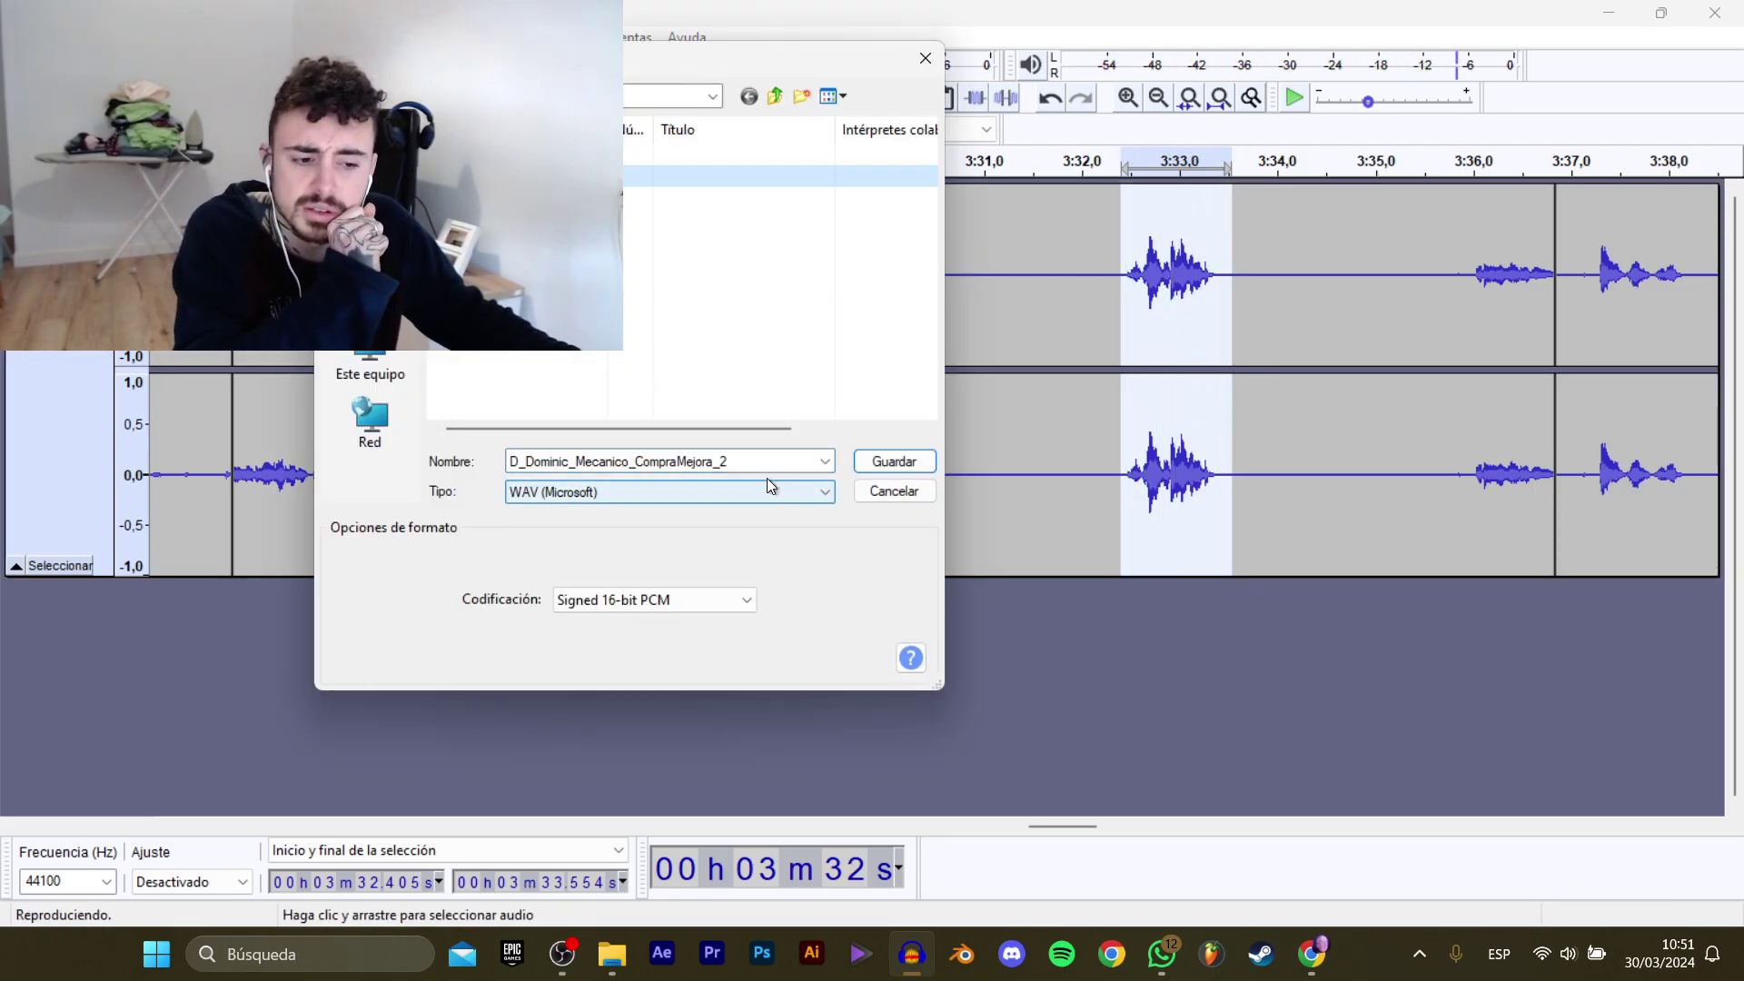
pyautogui.click(793, 463)
pyautogui.click(793, 463)
pyautogui.press('Return')
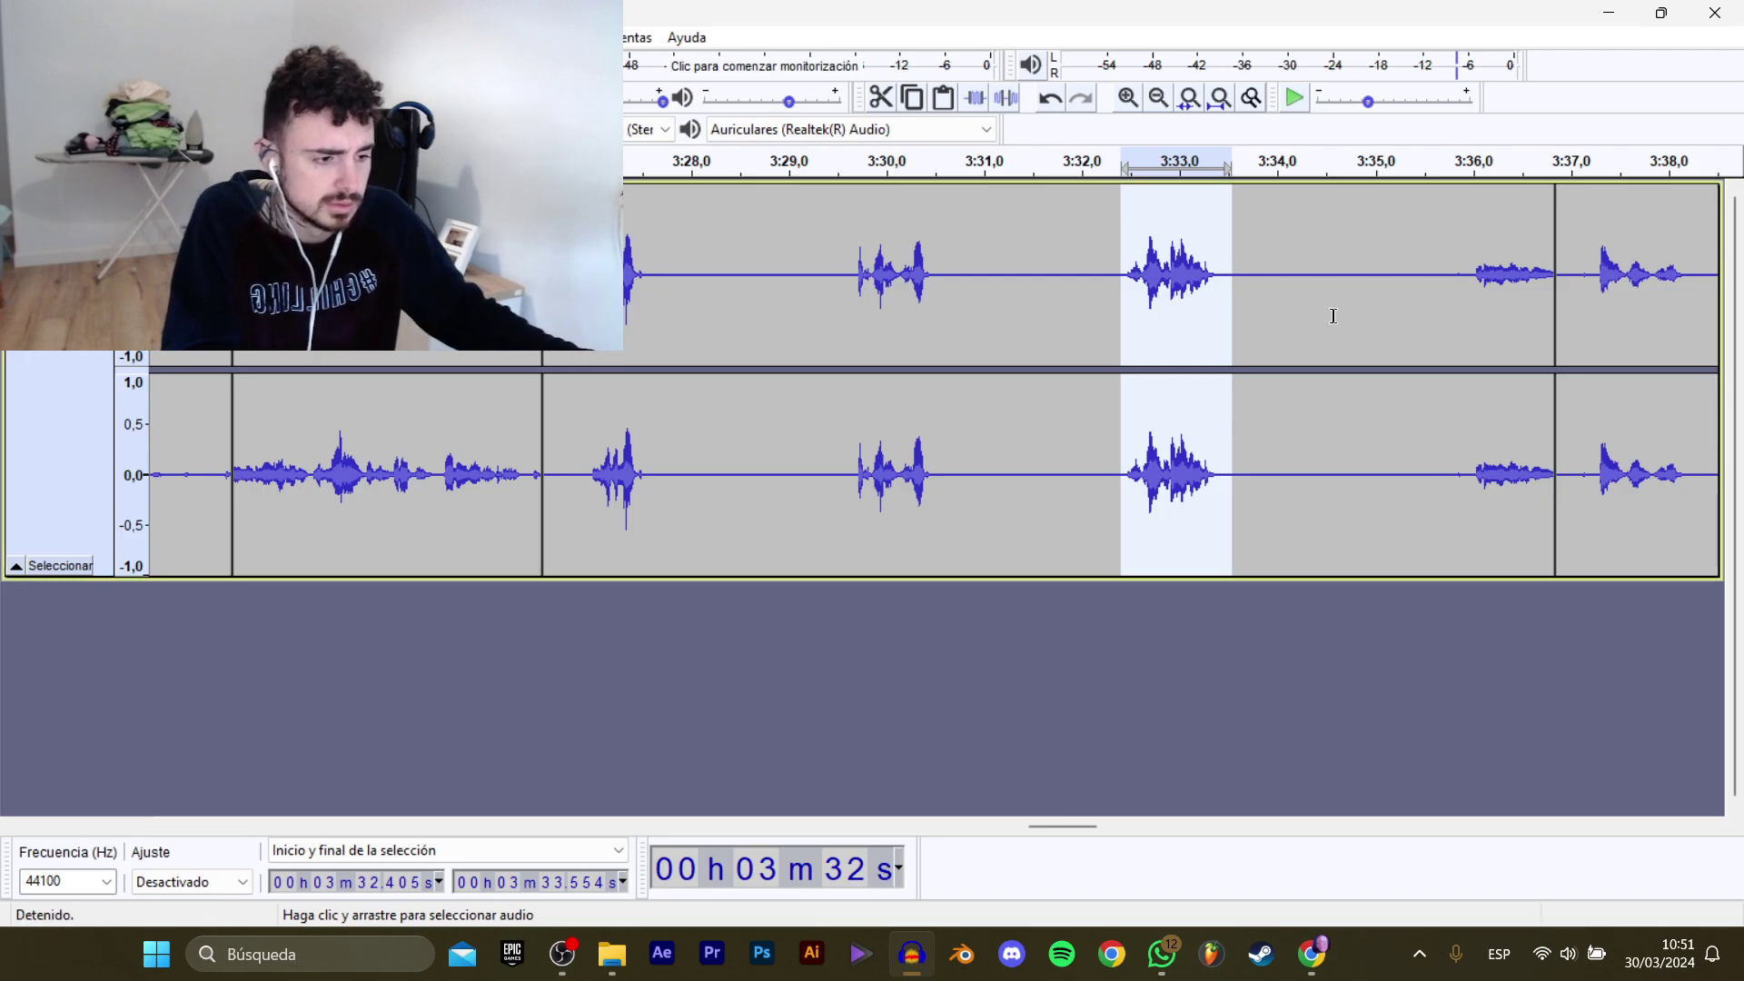
# Listen from about 3:35.725 and export the take from 3:37.269 to 3:38.314 as the WAV file D_Dominic_Mecanico_CompraMejora_4.
pyautogui.click(1446, 306)
pyautogui.press('space')
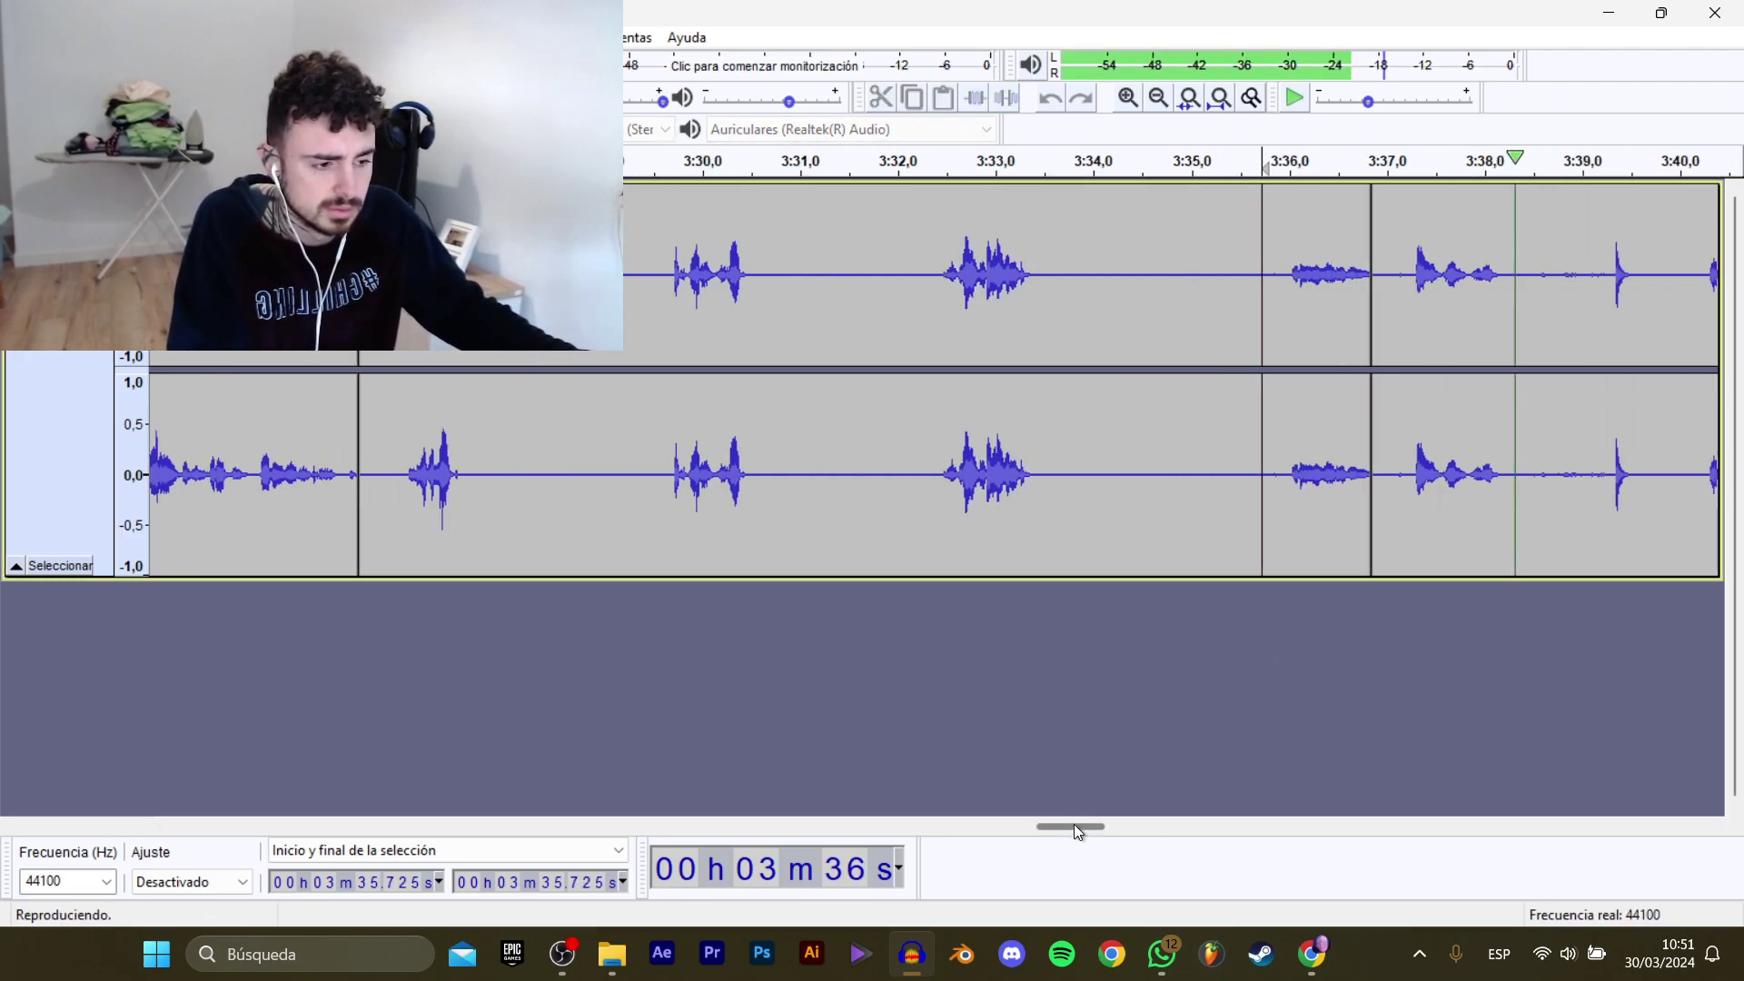
pyautogui.moveTo(703, 290); pyautogui.dragTo(804, 298)
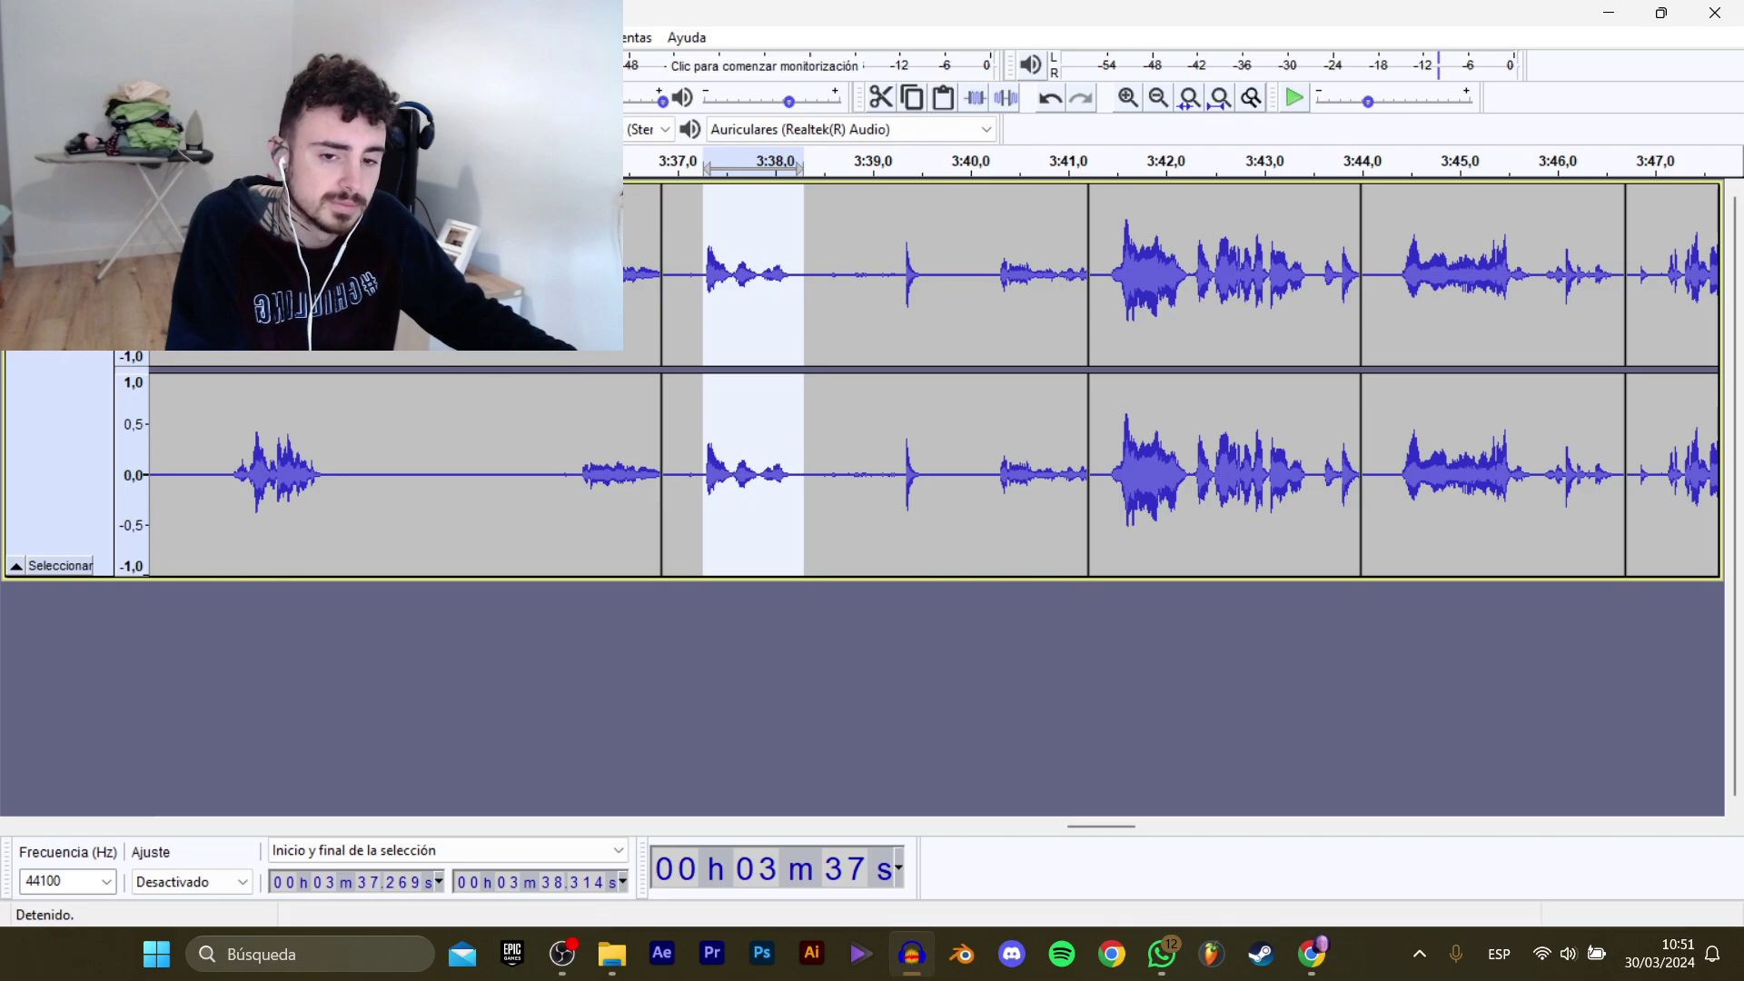
pyautogui.moveTo(136, 208)
pyautogui.click(409, 310)
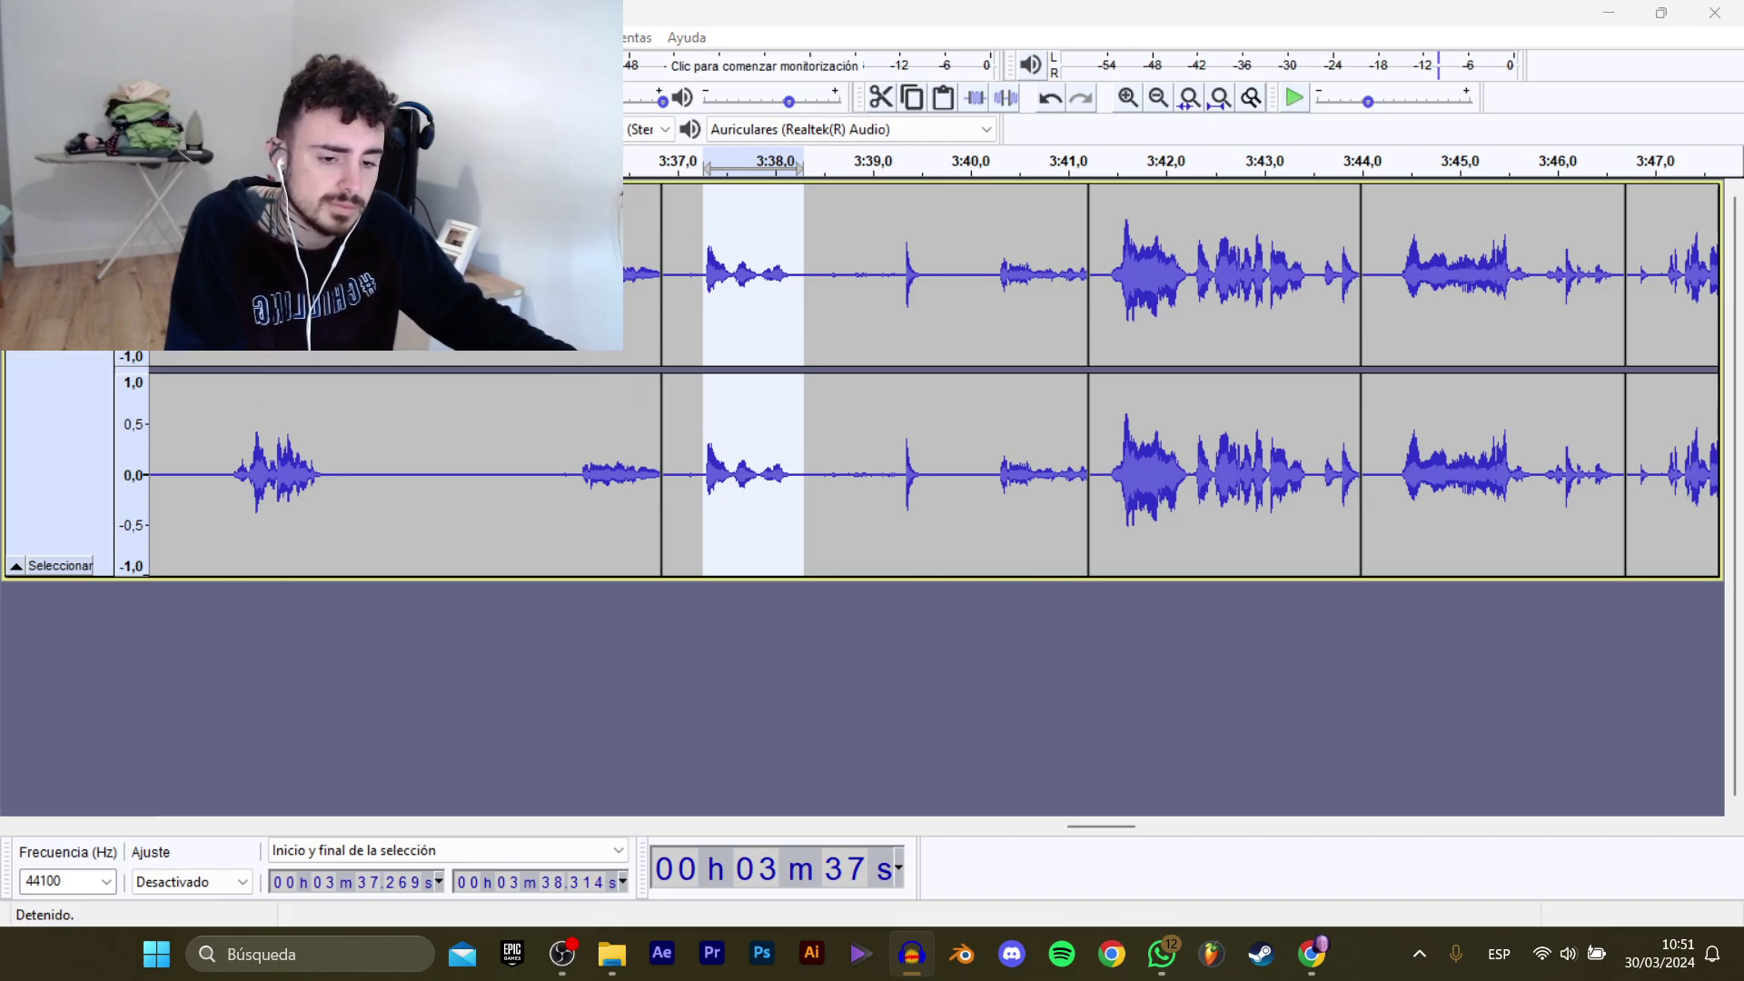
pyautogui.click(527, 197)
pyautogui.click(759, 461)
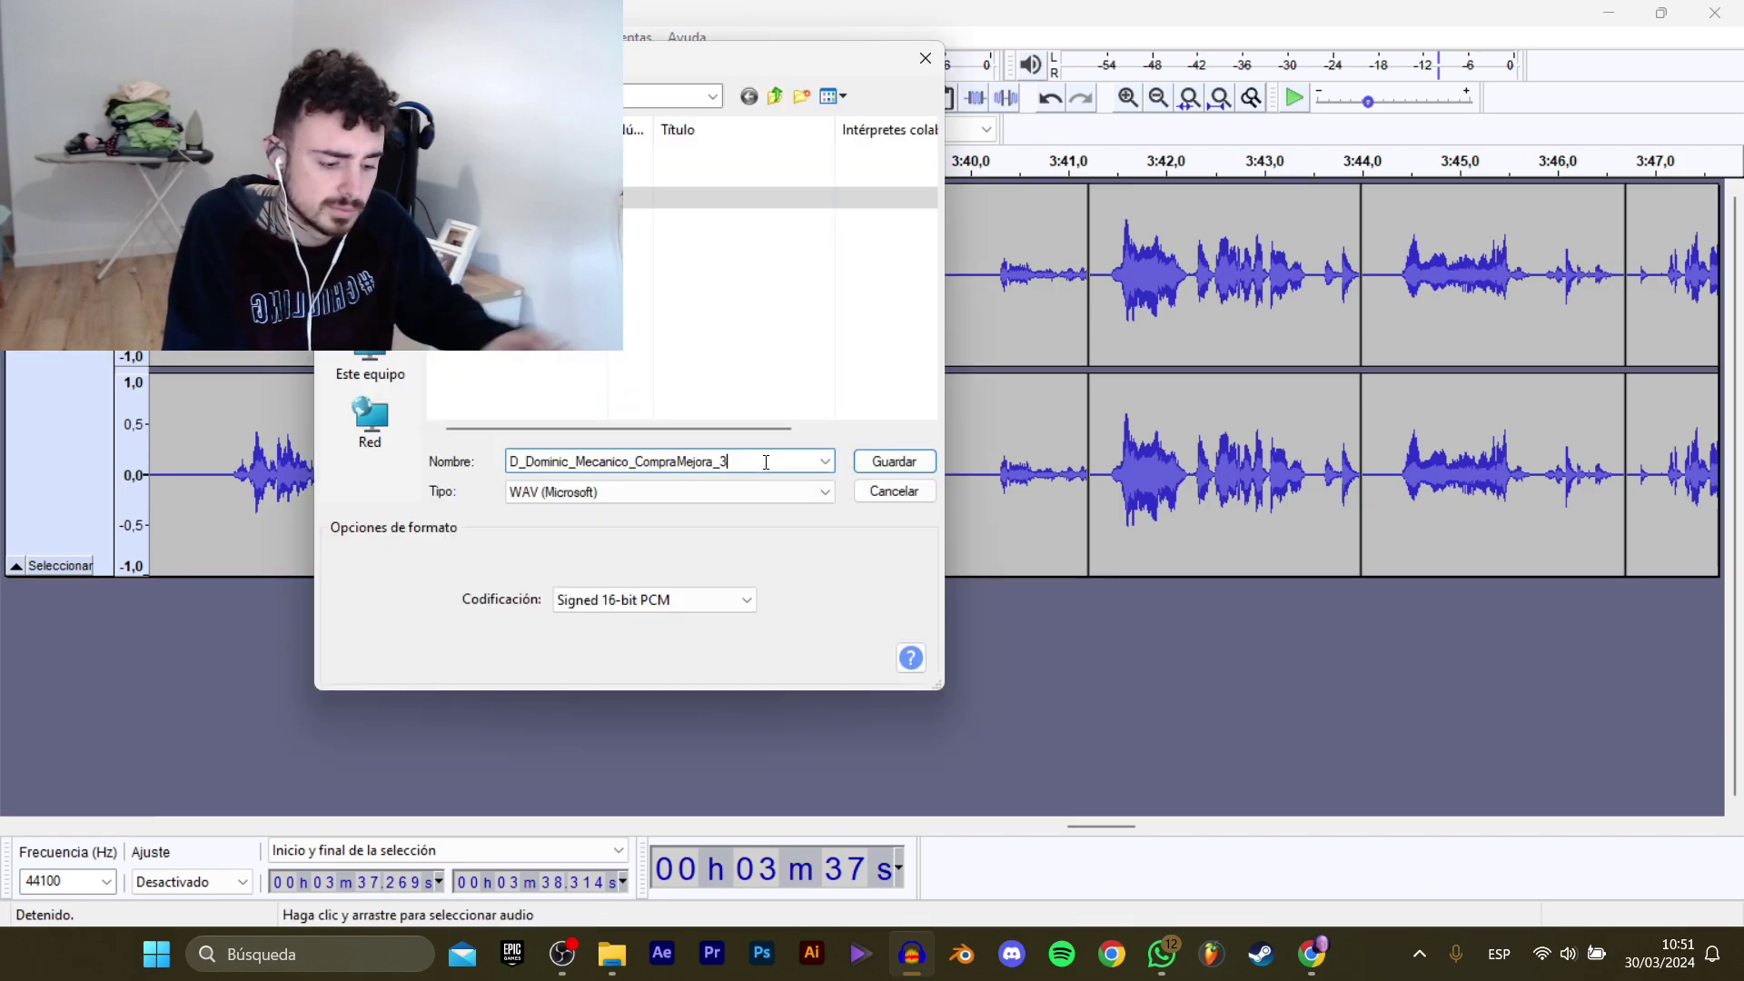
pyautogui.press('Return')
# Listen to the recording from about 3:39.347 to 3:45 to find the next usable take.
pyautogui.click(906, 280)
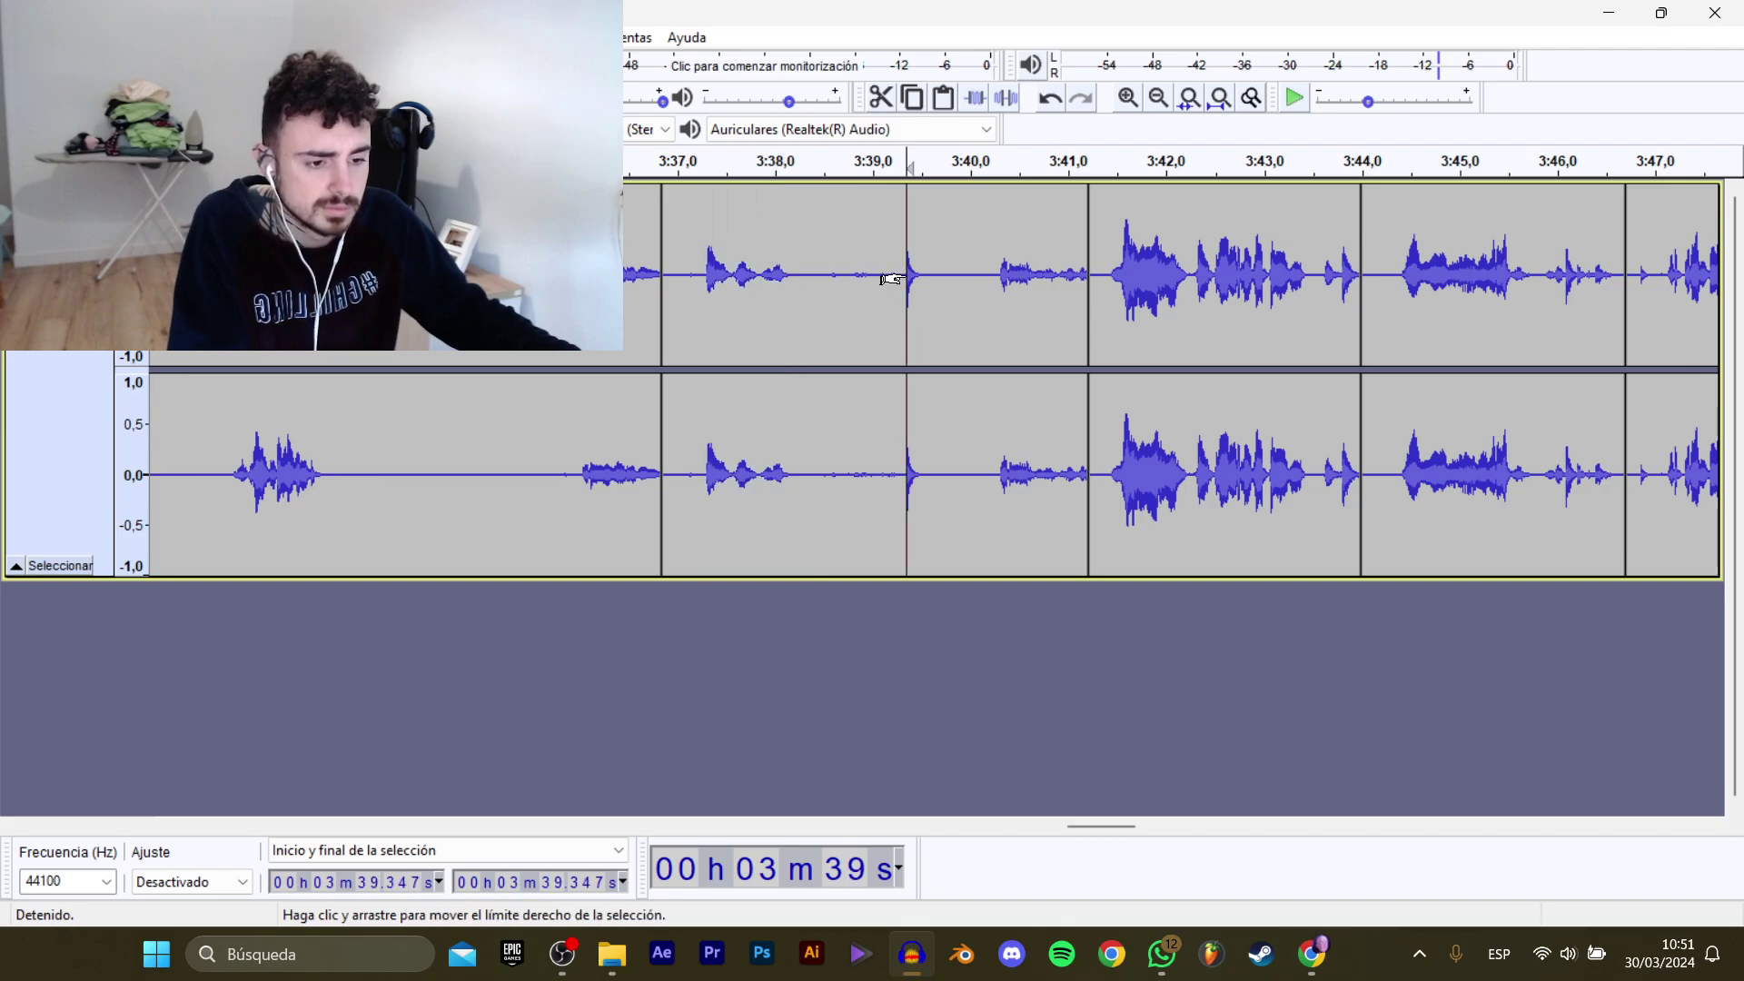
pyautogui.press('space')
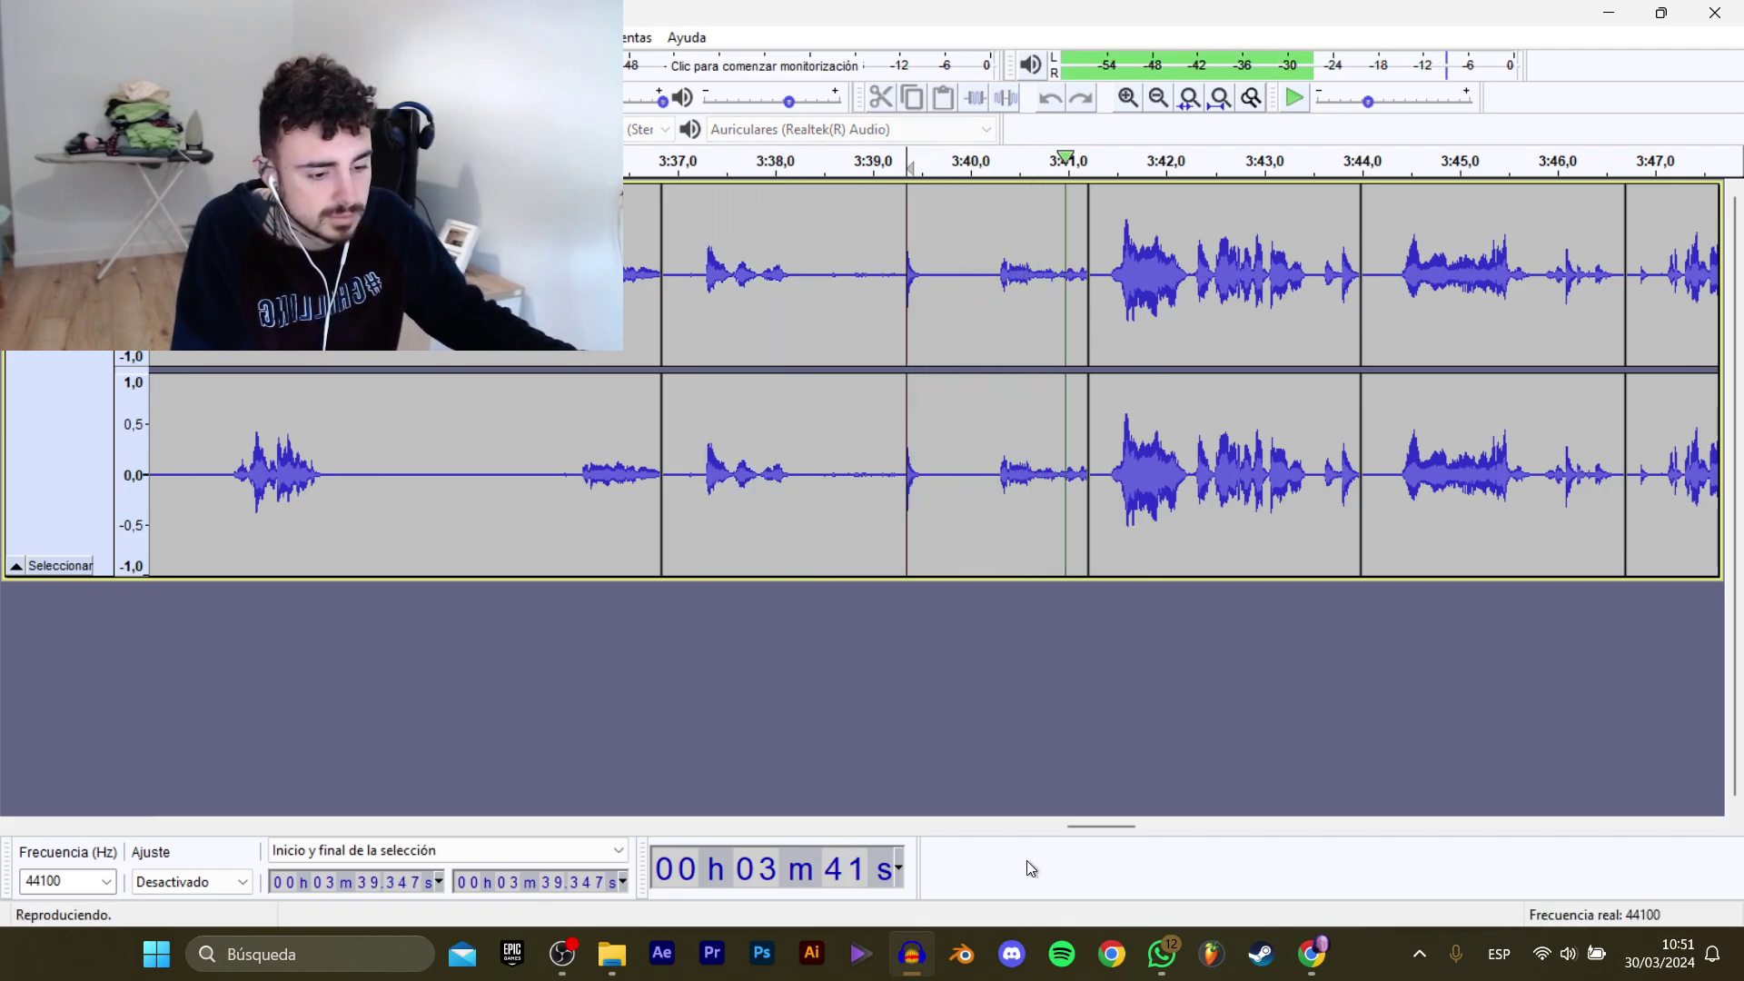
pyautogui.moveTo(1087, 823); pyautogui.dragTo(1112, 830)
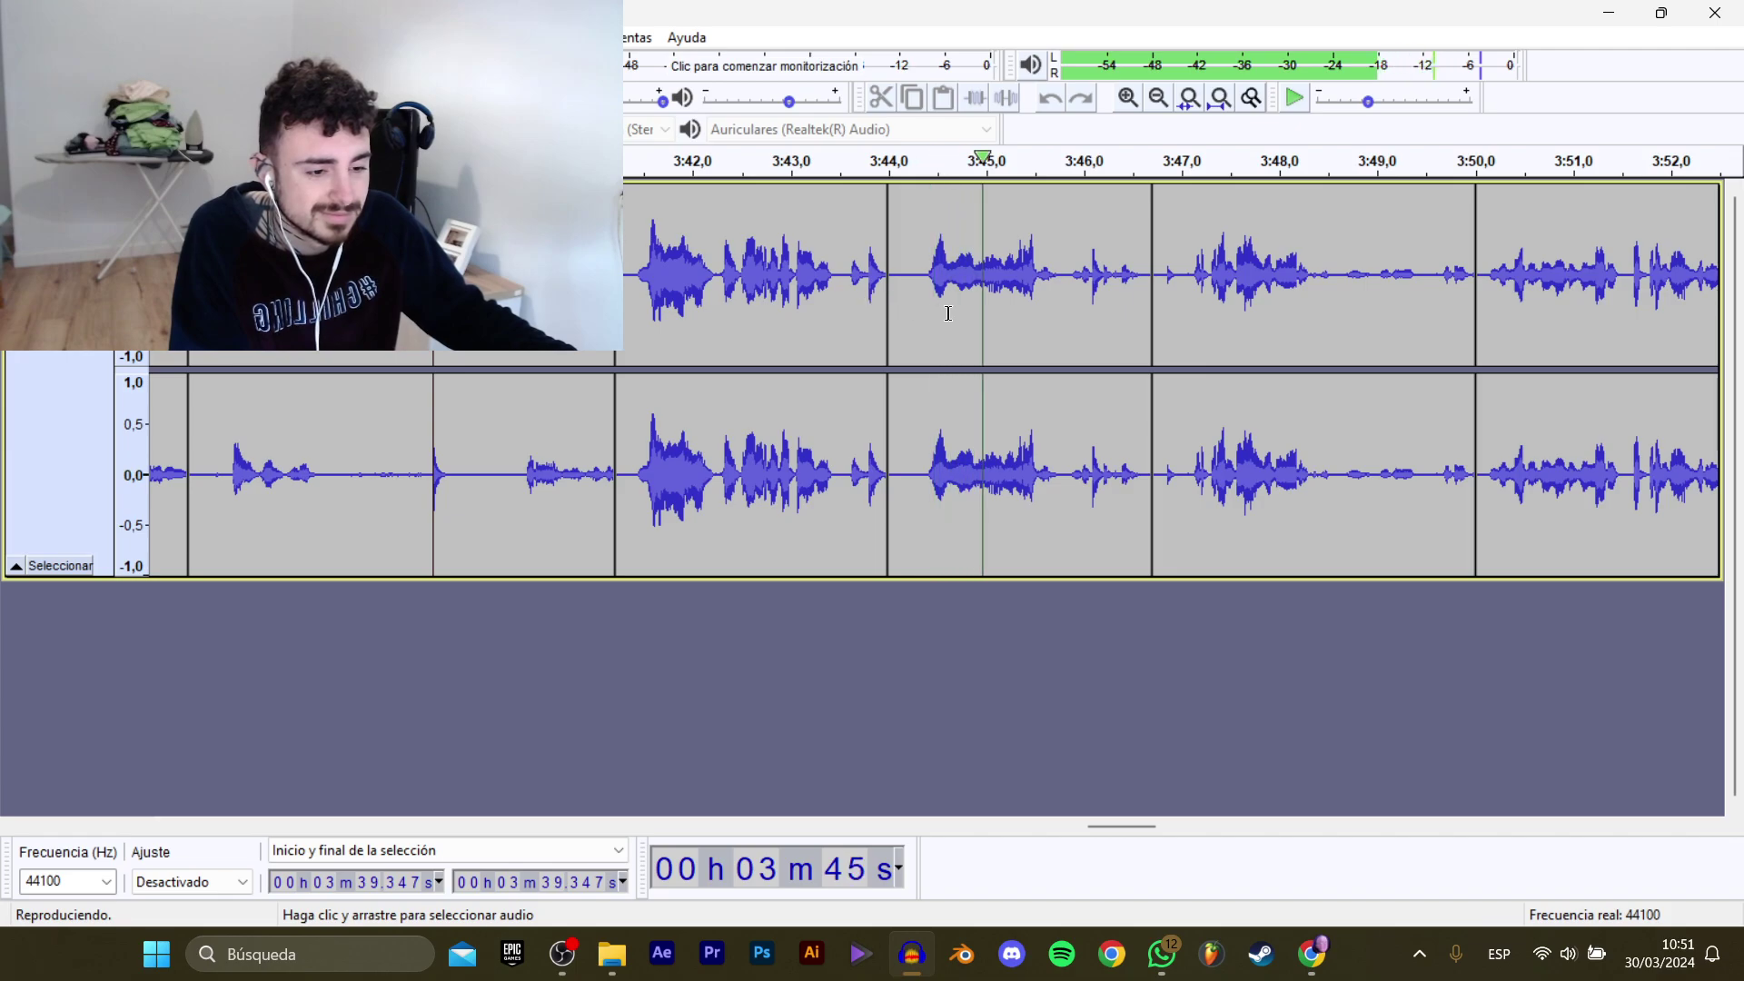
pyautogui.press('space')
# Select and play the take from 3:41.425 to 3:43.504 and export it as the WAV file D_Dominic_Mecanico_CompraMejora_5_B.
pyautogui.moveTo(838, 286); pyautogui.dragTo(646, 282)
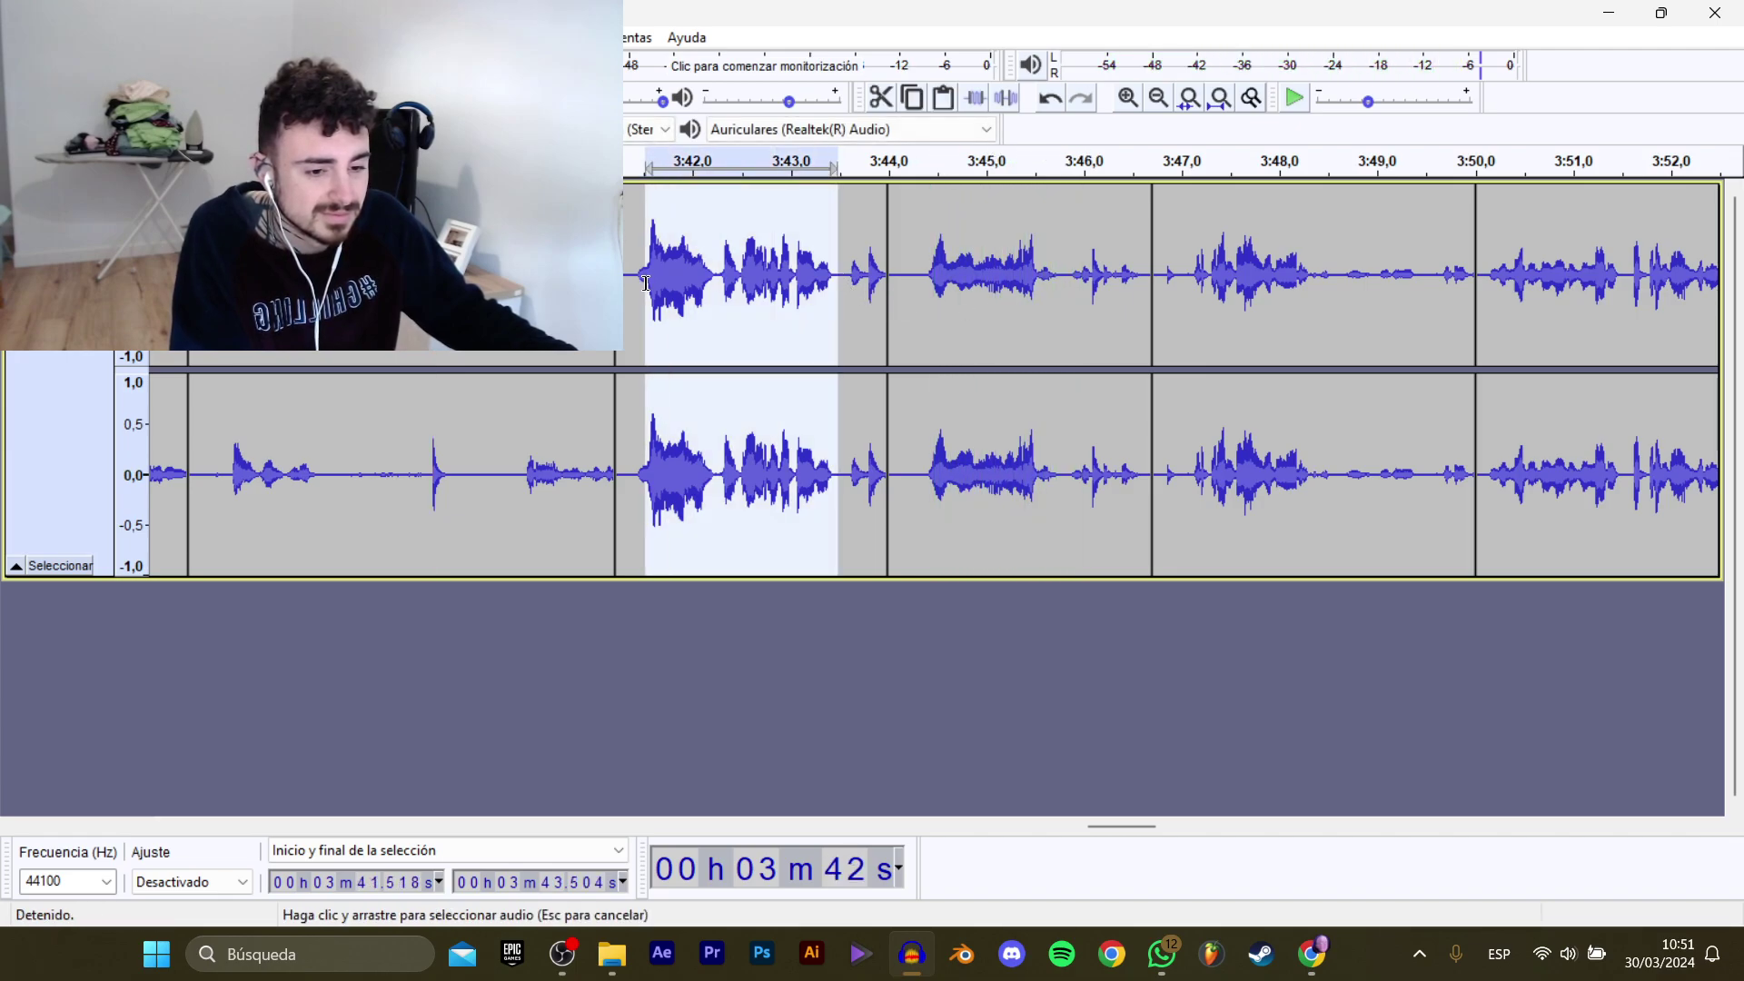
pyautogui.press('space')
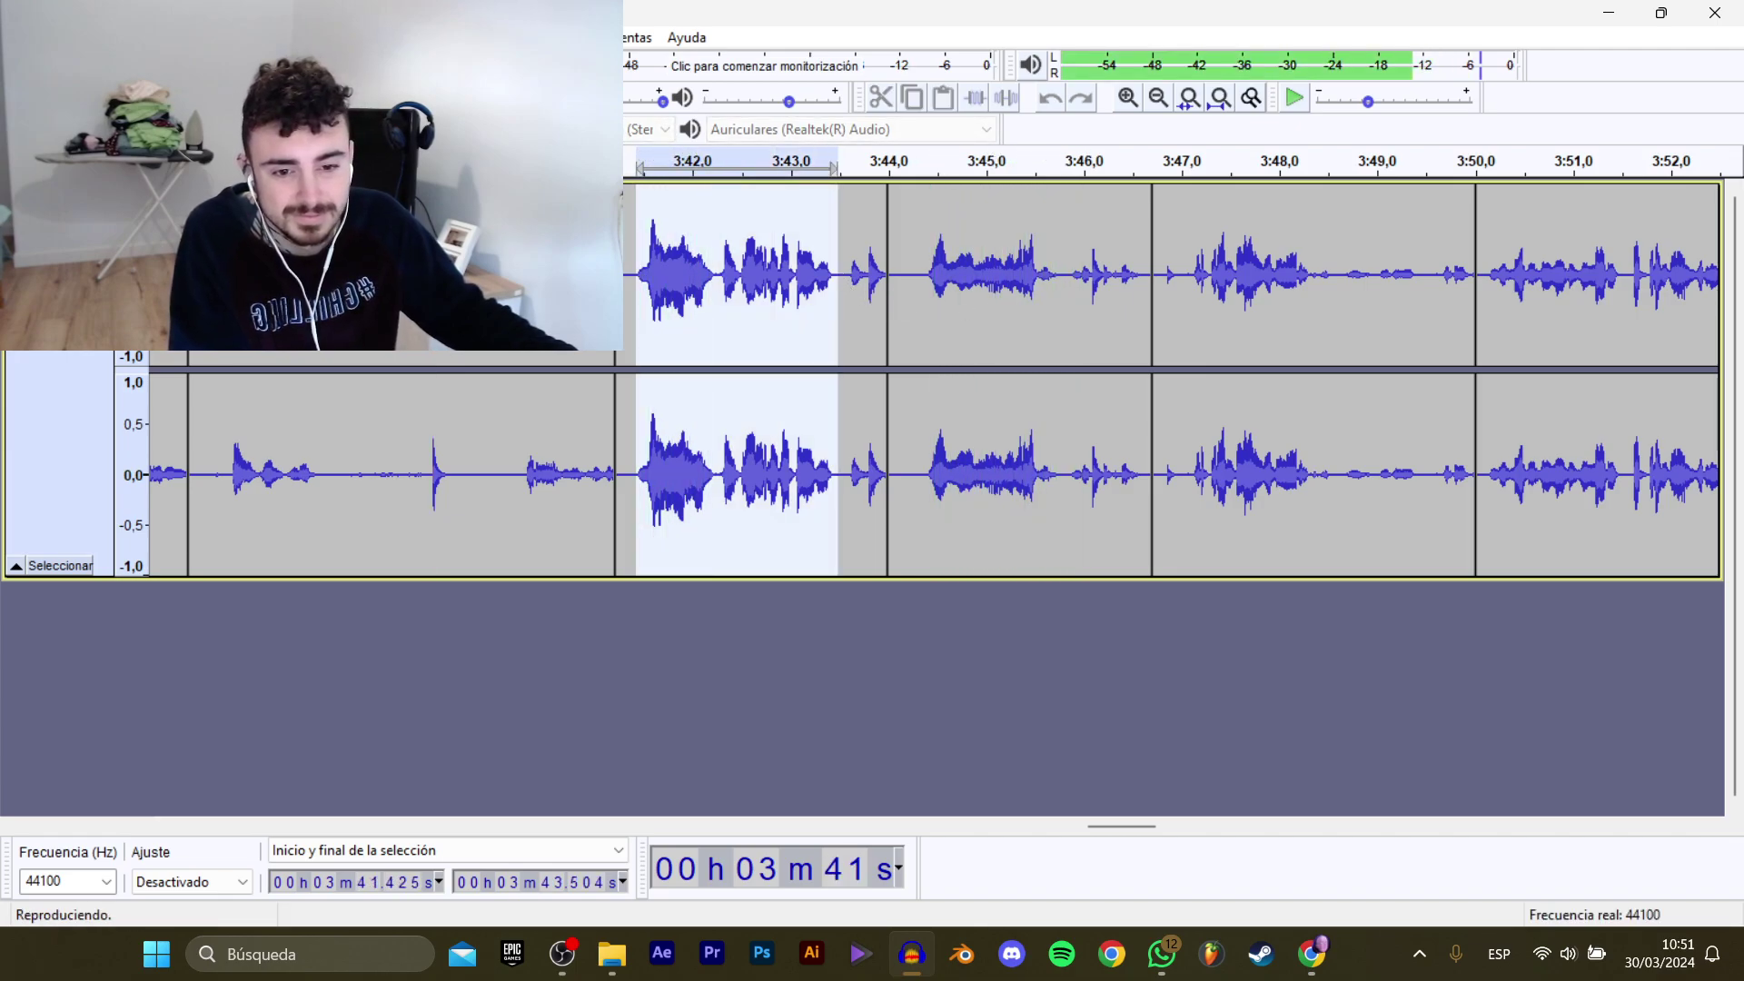
pyautogui.press('space')
pyautogui.click(26, 37)
pyautogui.moveTo(72, 208)
pyautogui.click(409, 309)
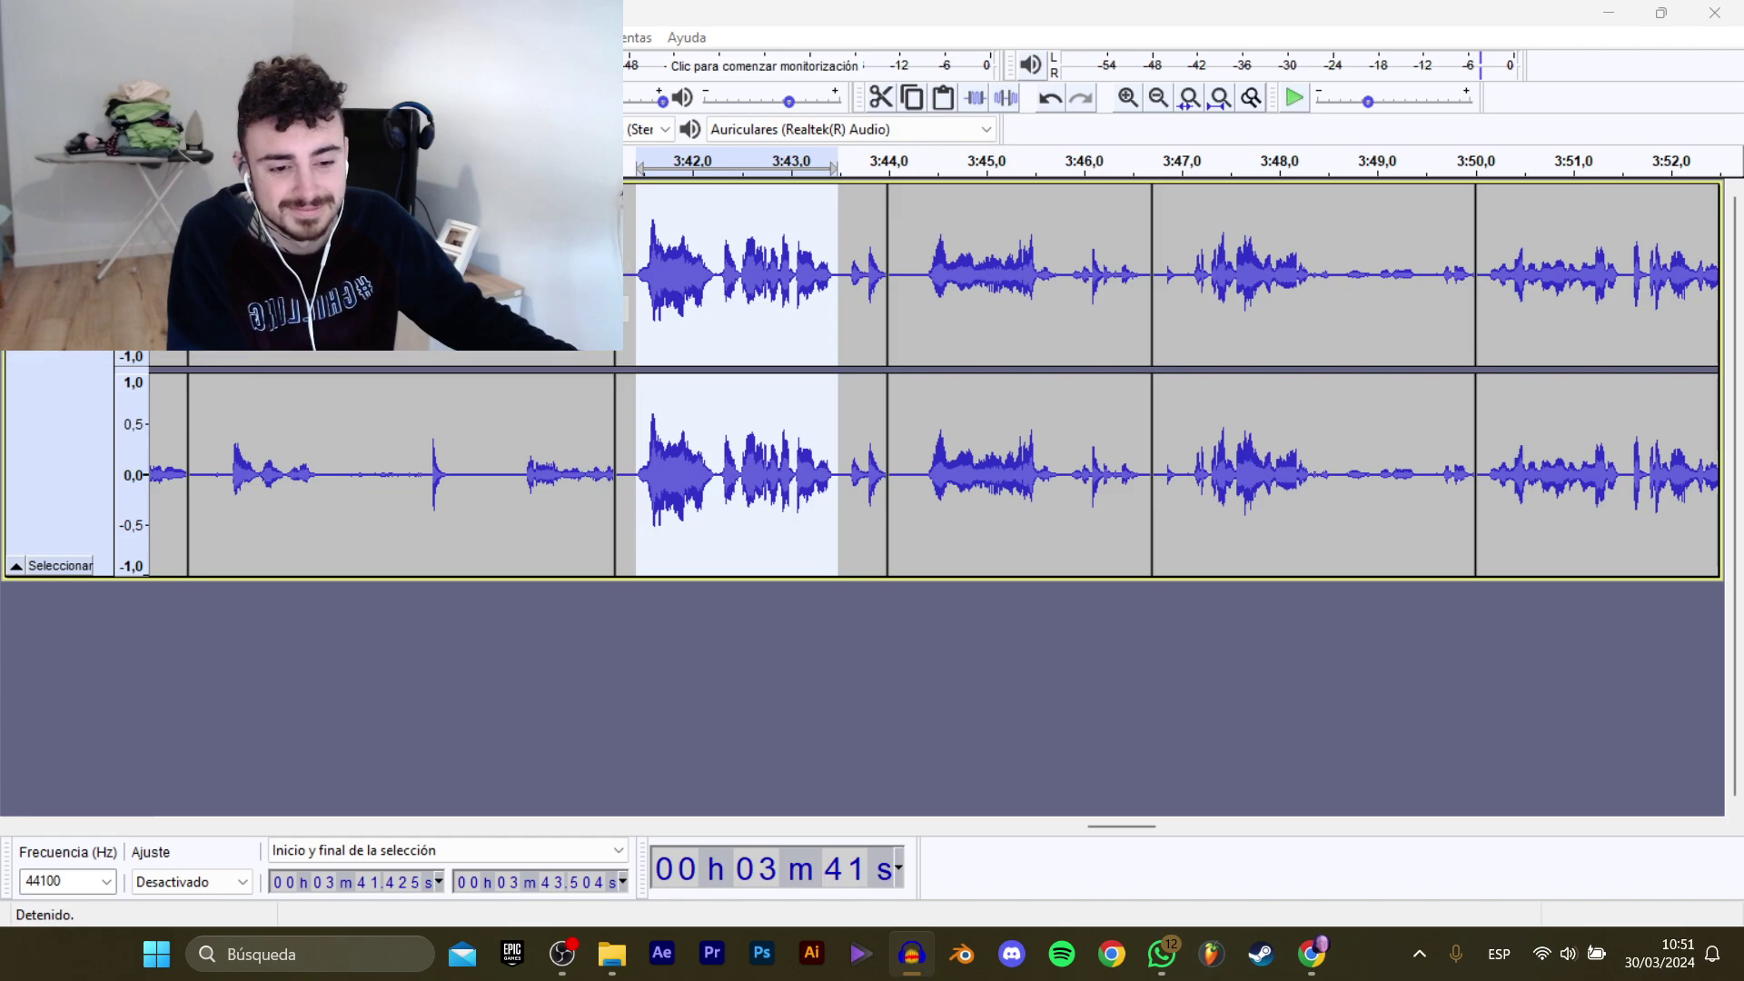
pyautogui.click(508, 218)
pyautogui.click(785, 458)
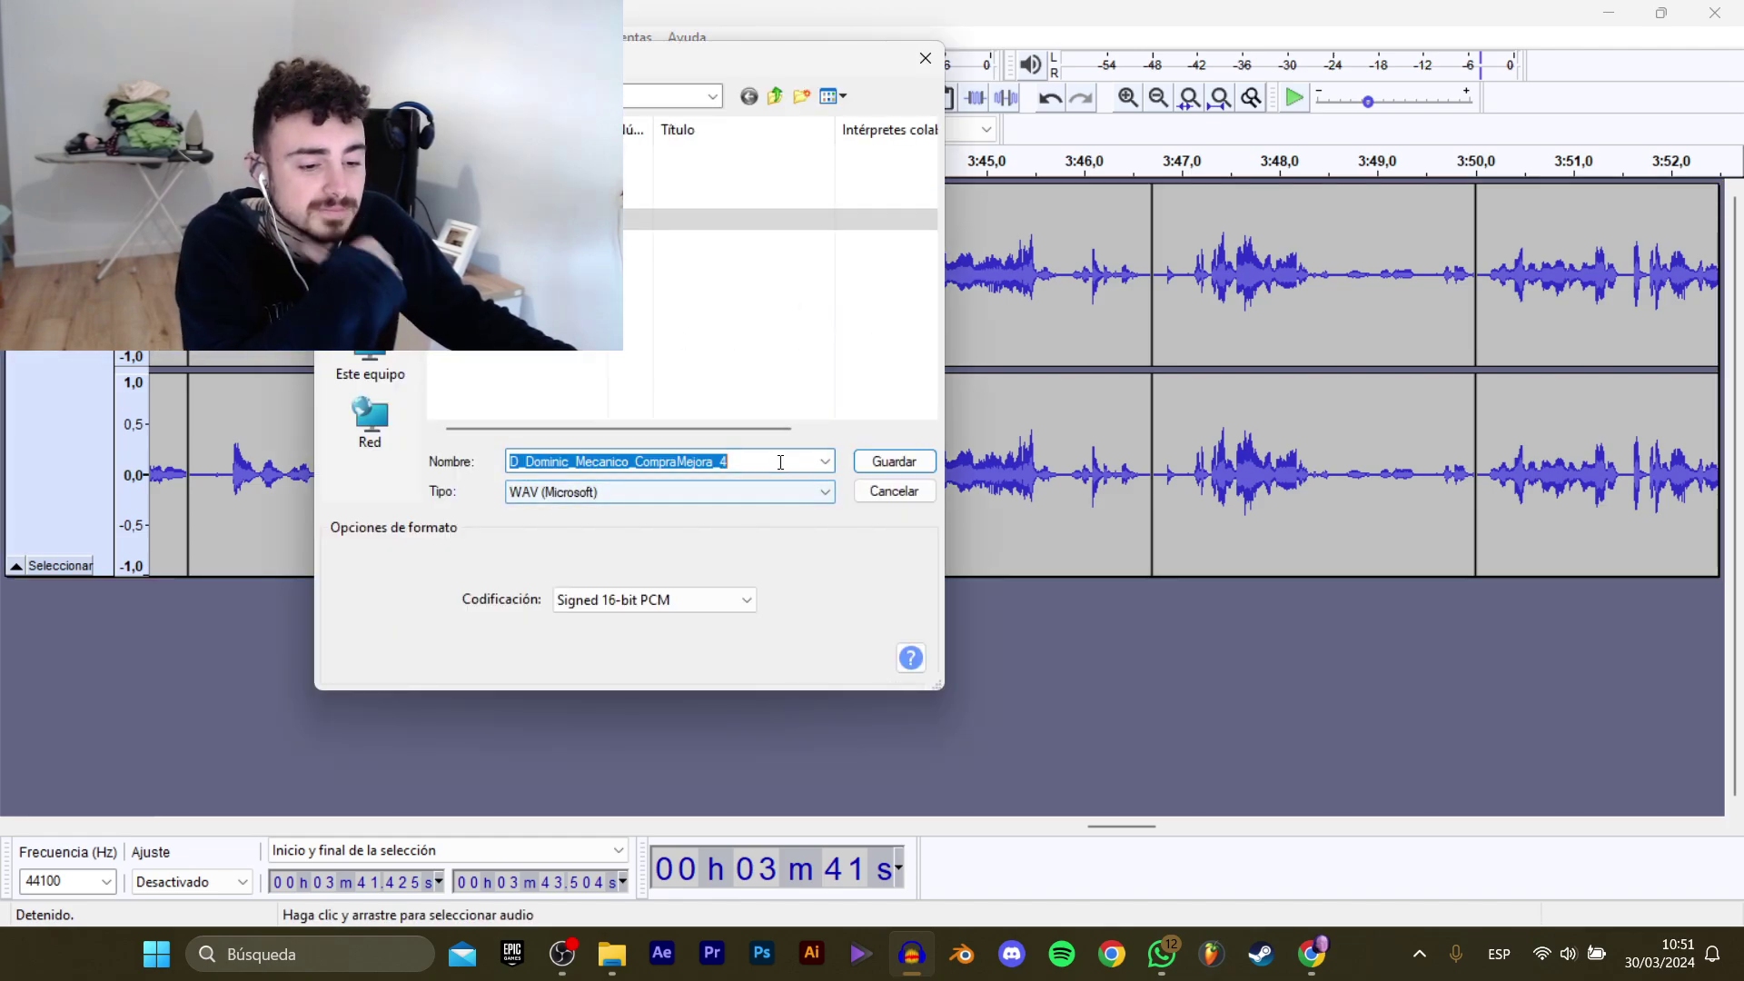
pyautogui.click(785, 458)
pyautogui.press('BackSpace')
pyautogui.write('5_B')
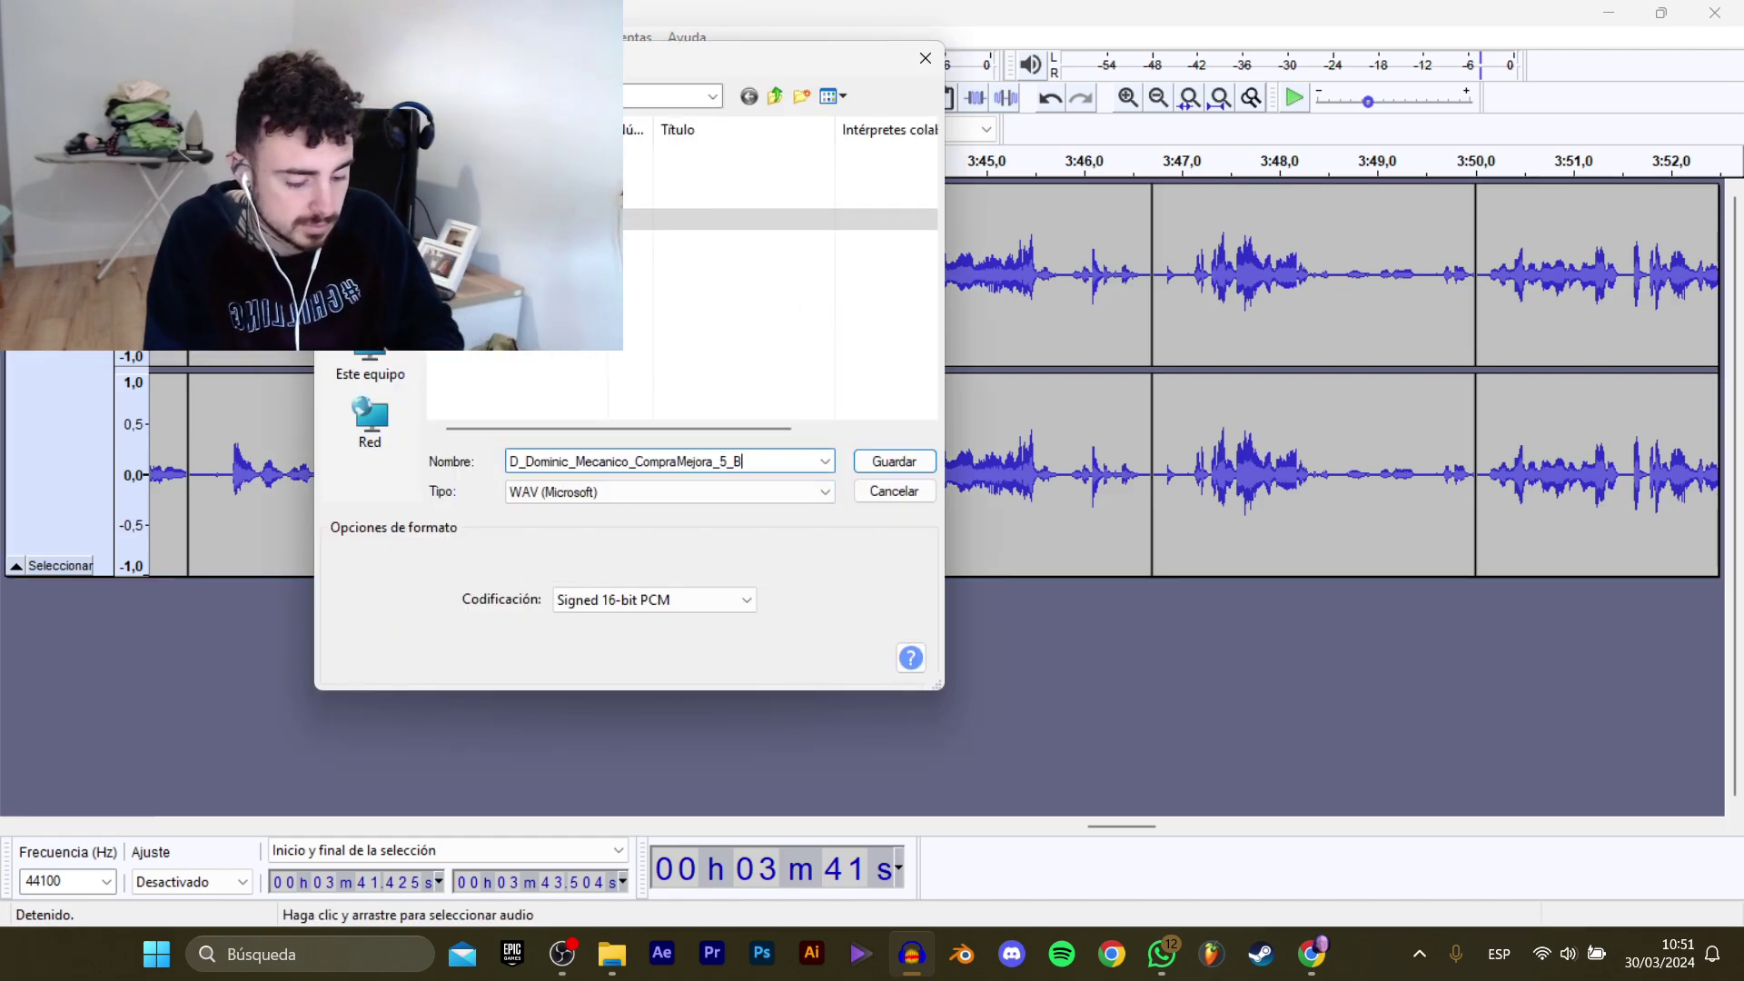
pyautogui.press('Return')
# Play the recording from 3:44.374 and select the take from 3:44.363 to 3:45.802.
pyautogui.click(924, 291)
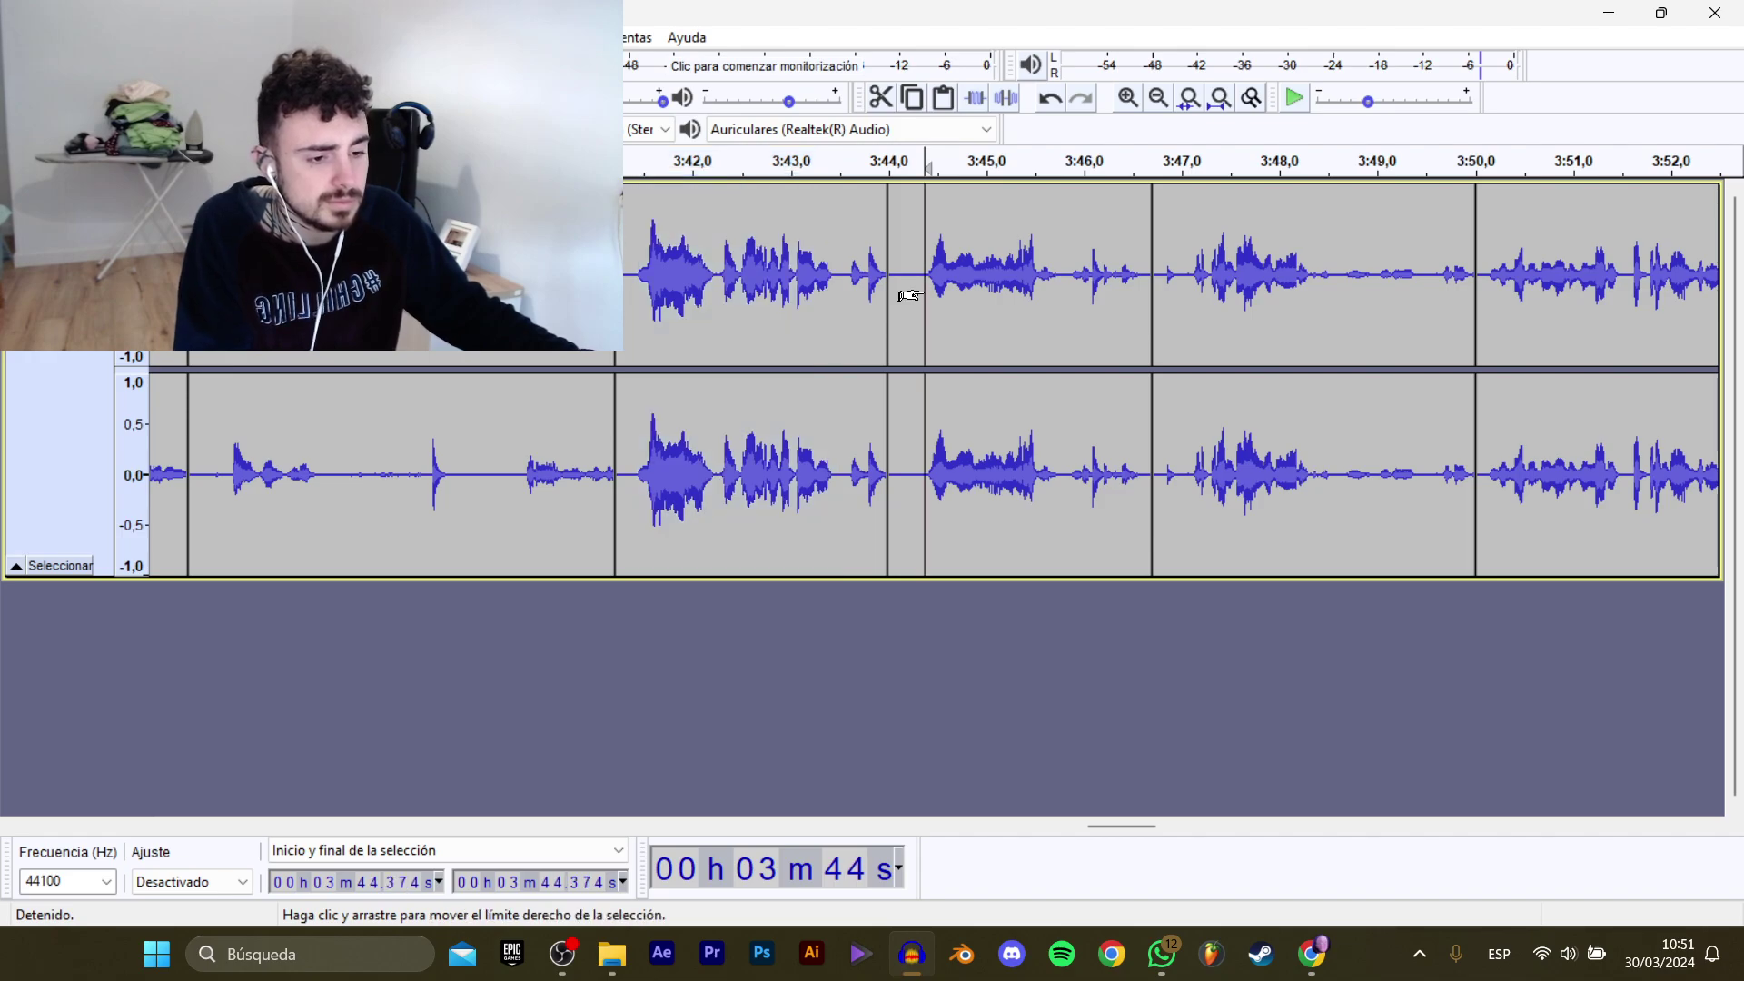
pyautogui.press('space')
pyautogui.moveTo(1139, 828); pyautogui.dragTo(1150, 828)
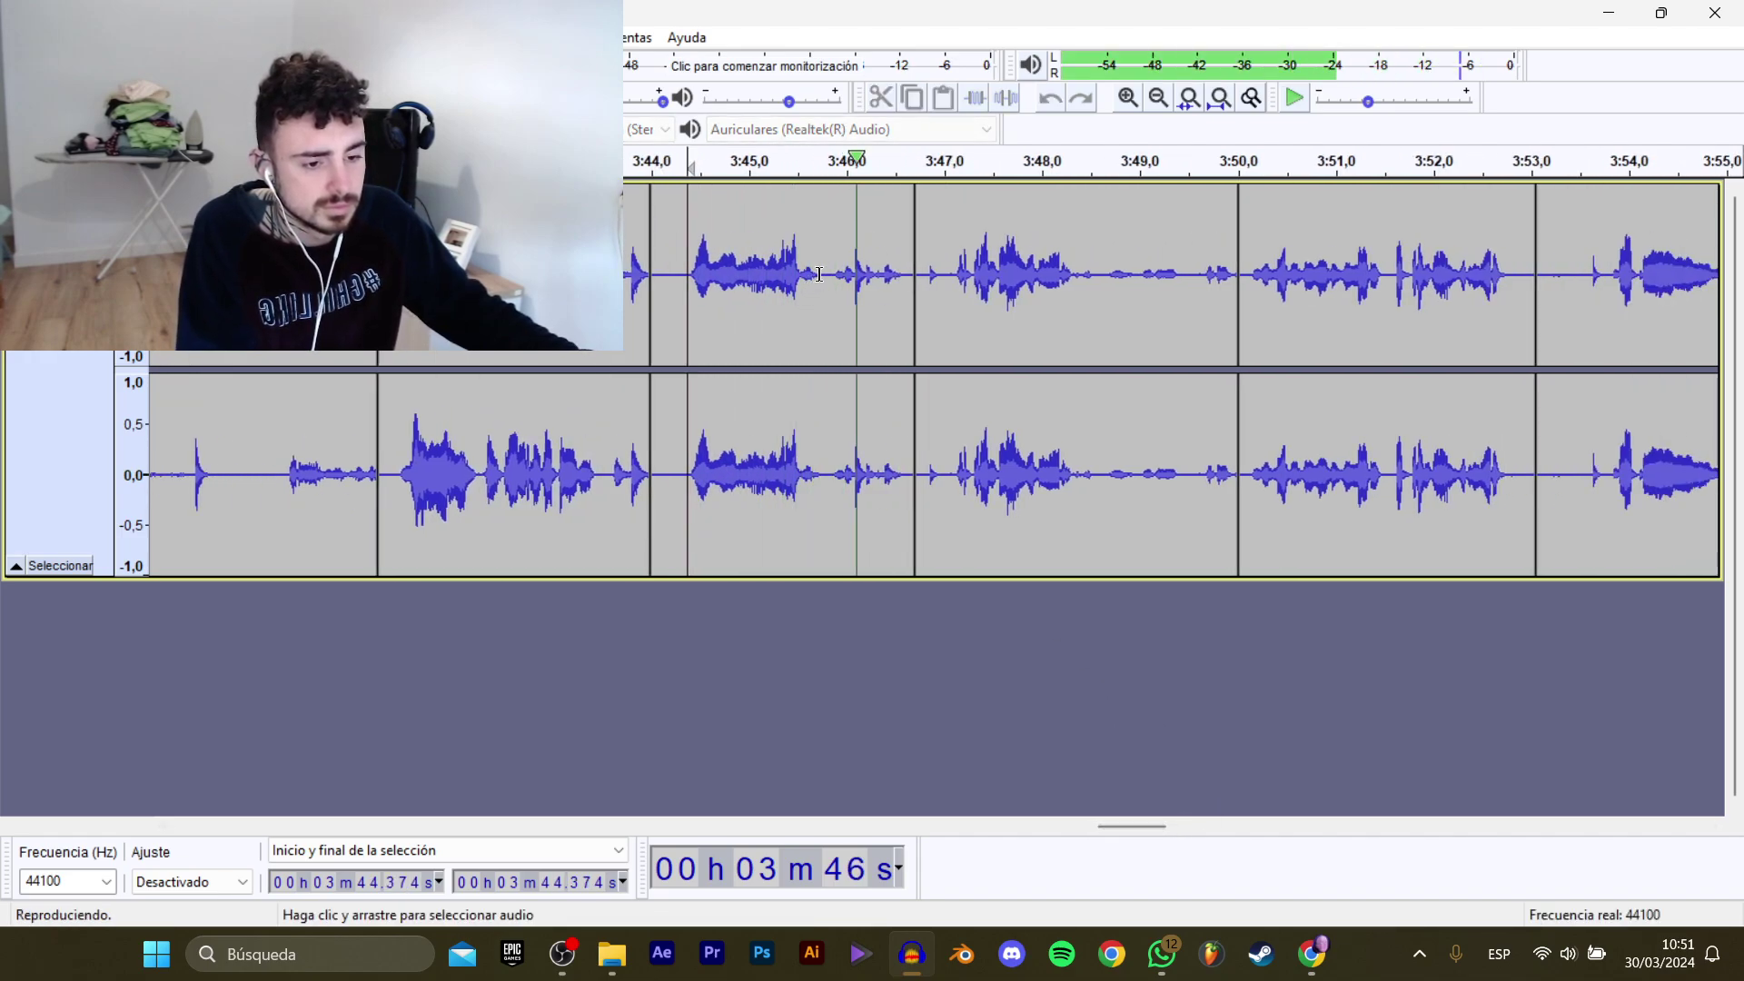
pyautogui.press('space')
pyautogui.moveTo(826, 272); pyautogui.dragTo(685, 277)
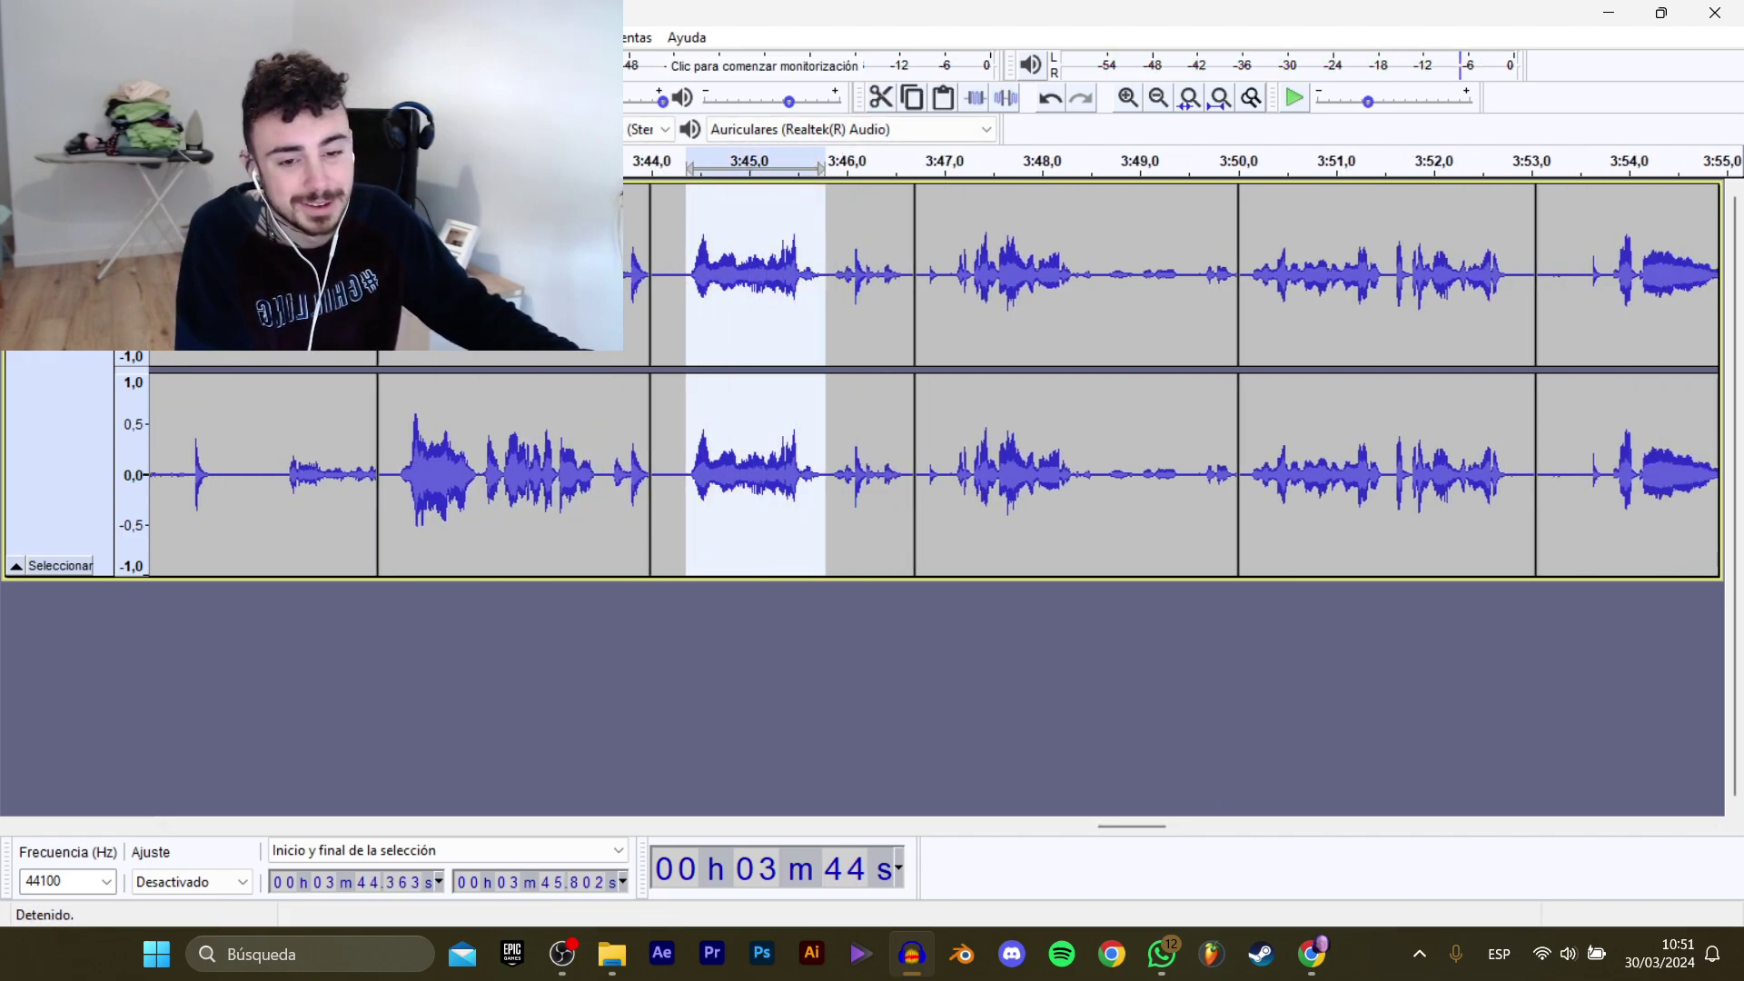
# Export the selected take as the WAV file D_Dominic_Mecanico_CompraMejora_6.
pyautogui.moveTo(81, 207)
pyautogui.click(400, 309)
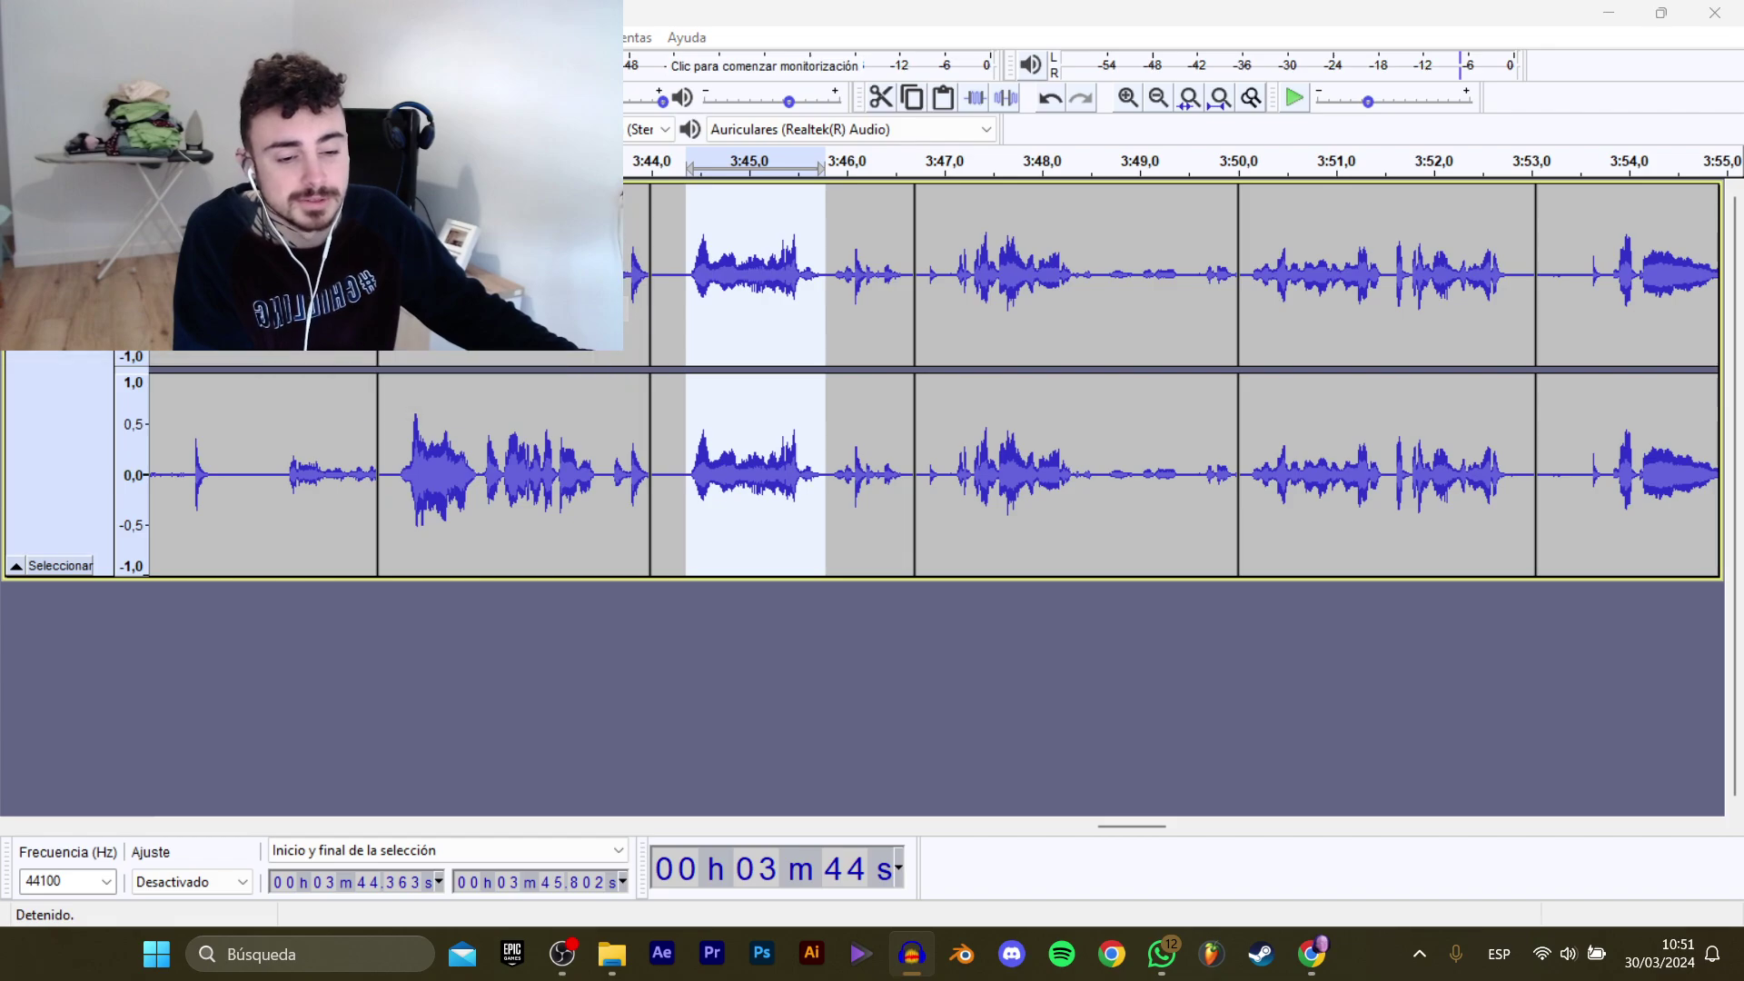
pyautogui.click(536, 241)
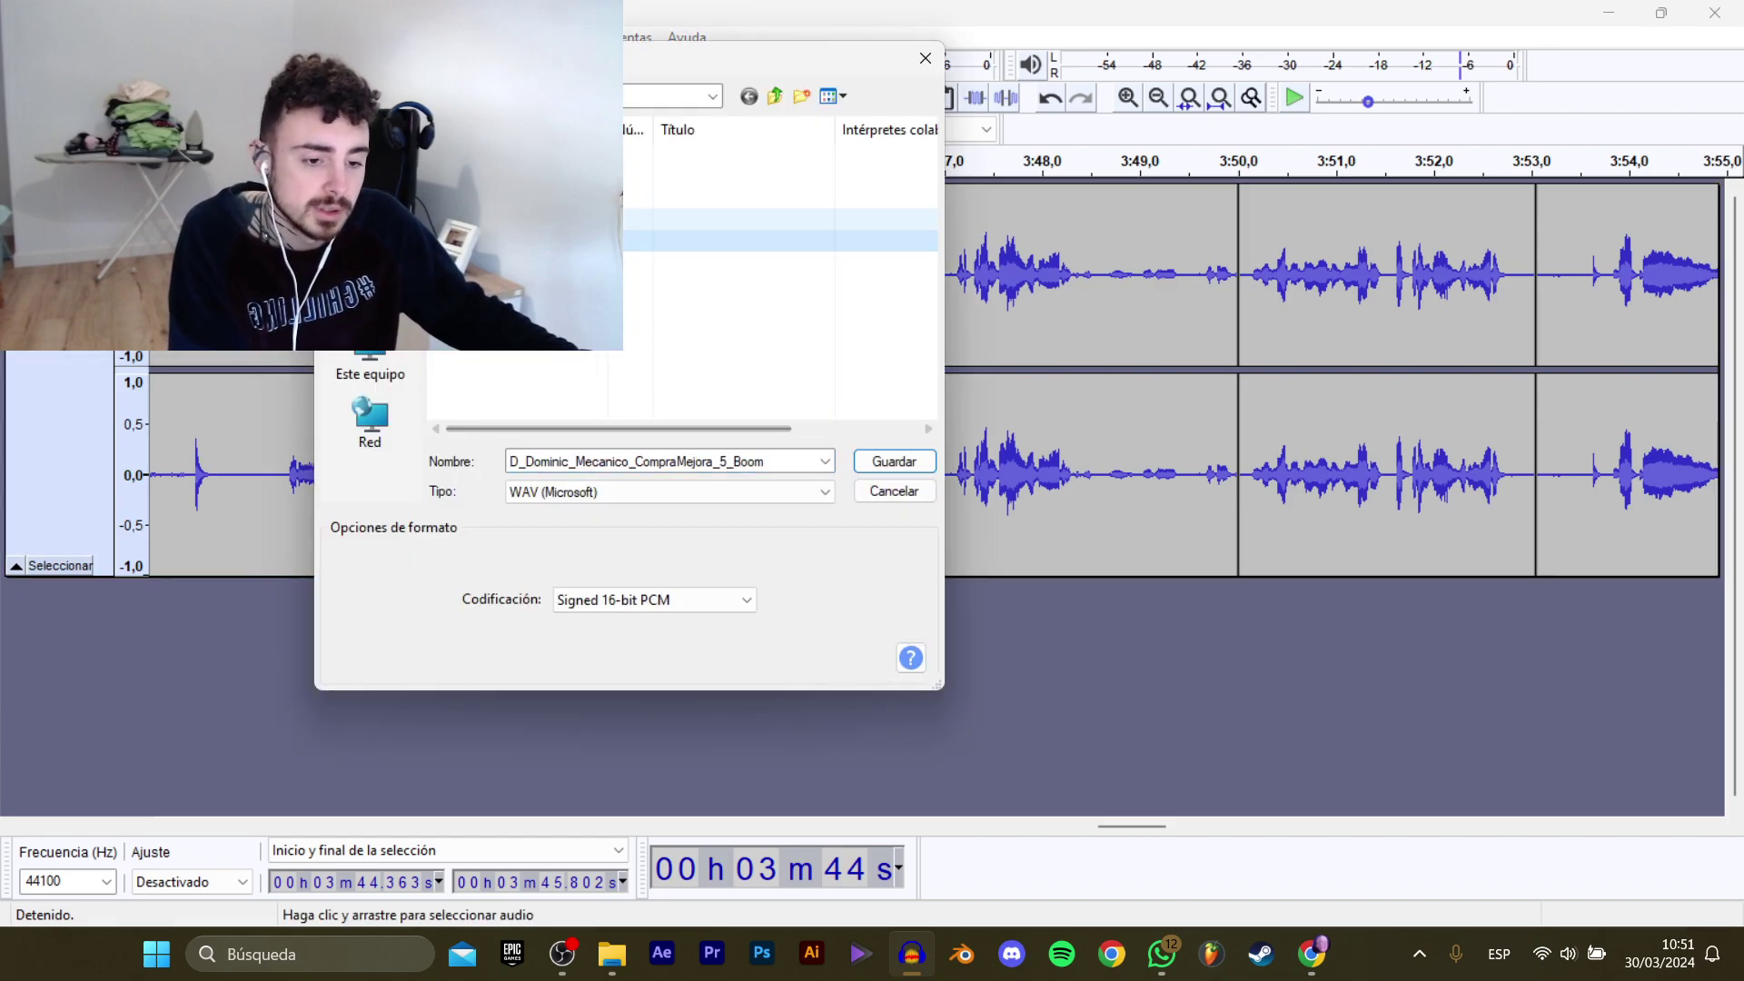
pyautogui.click(572, 220)
pyautogui.click(748, 462)
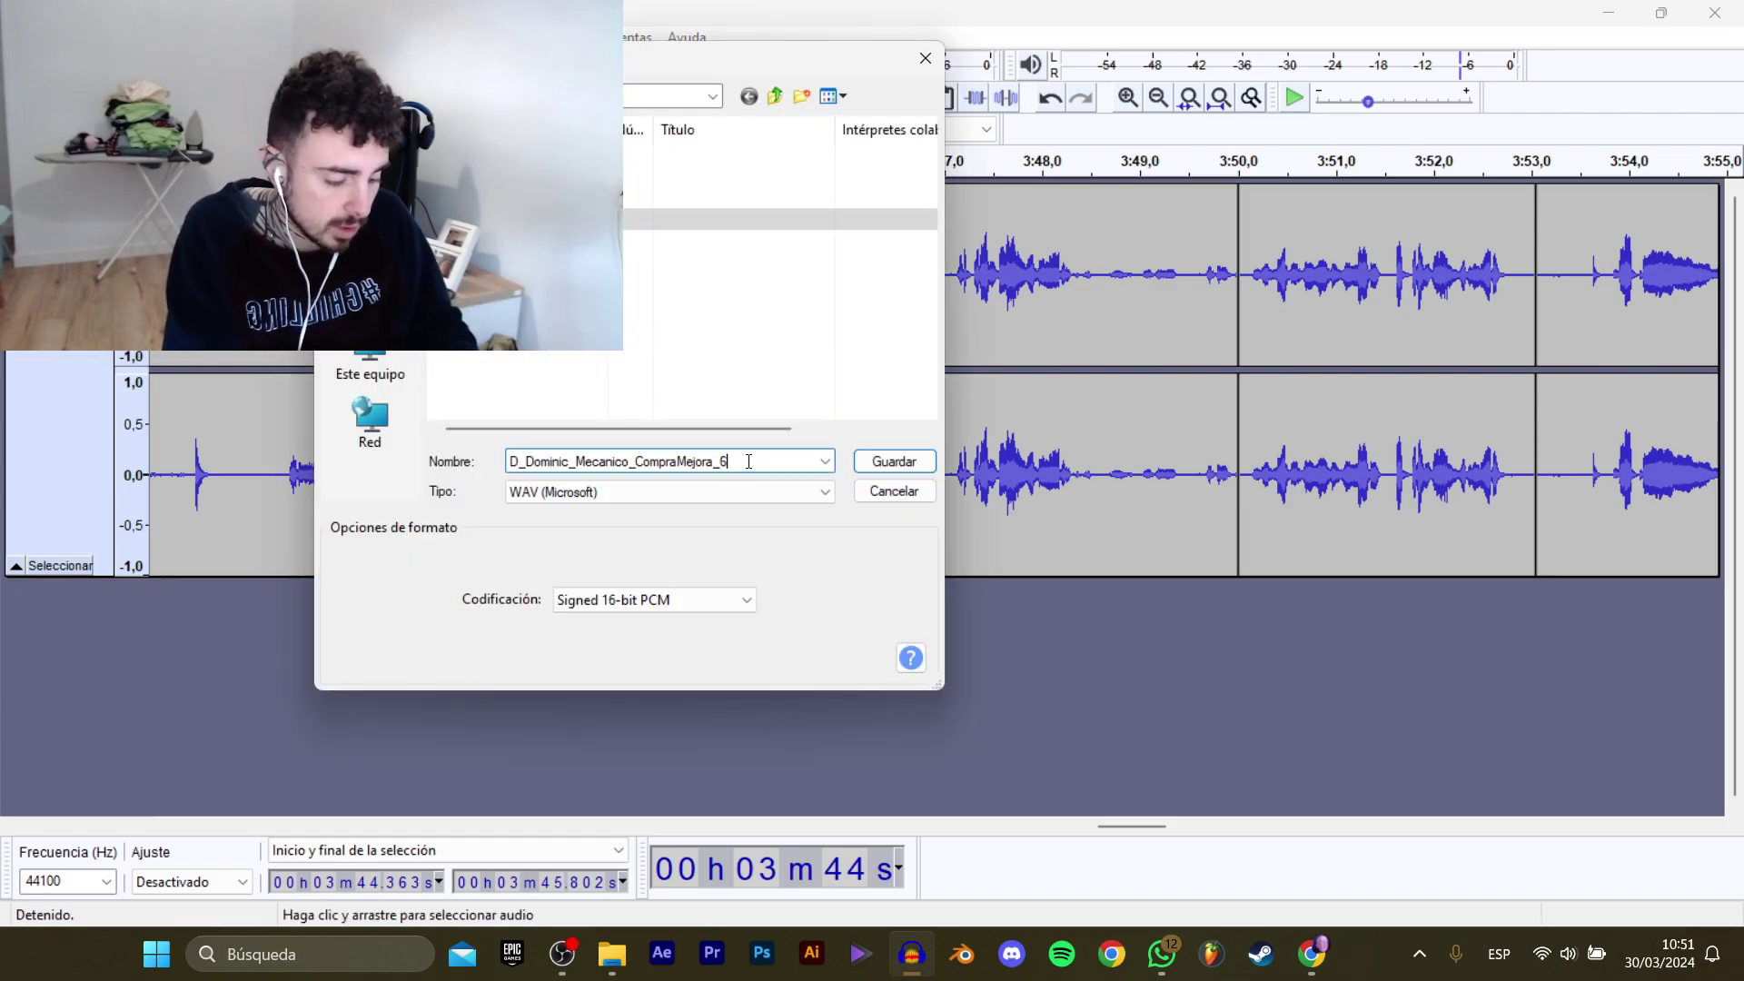
pyautogui.press('Return')
# Listen to the recording from 3:46.987, 3:50.063 and 3:47.962 to compare the takes.
pyautogui.click(941, 292)
pyautogui.press('space')
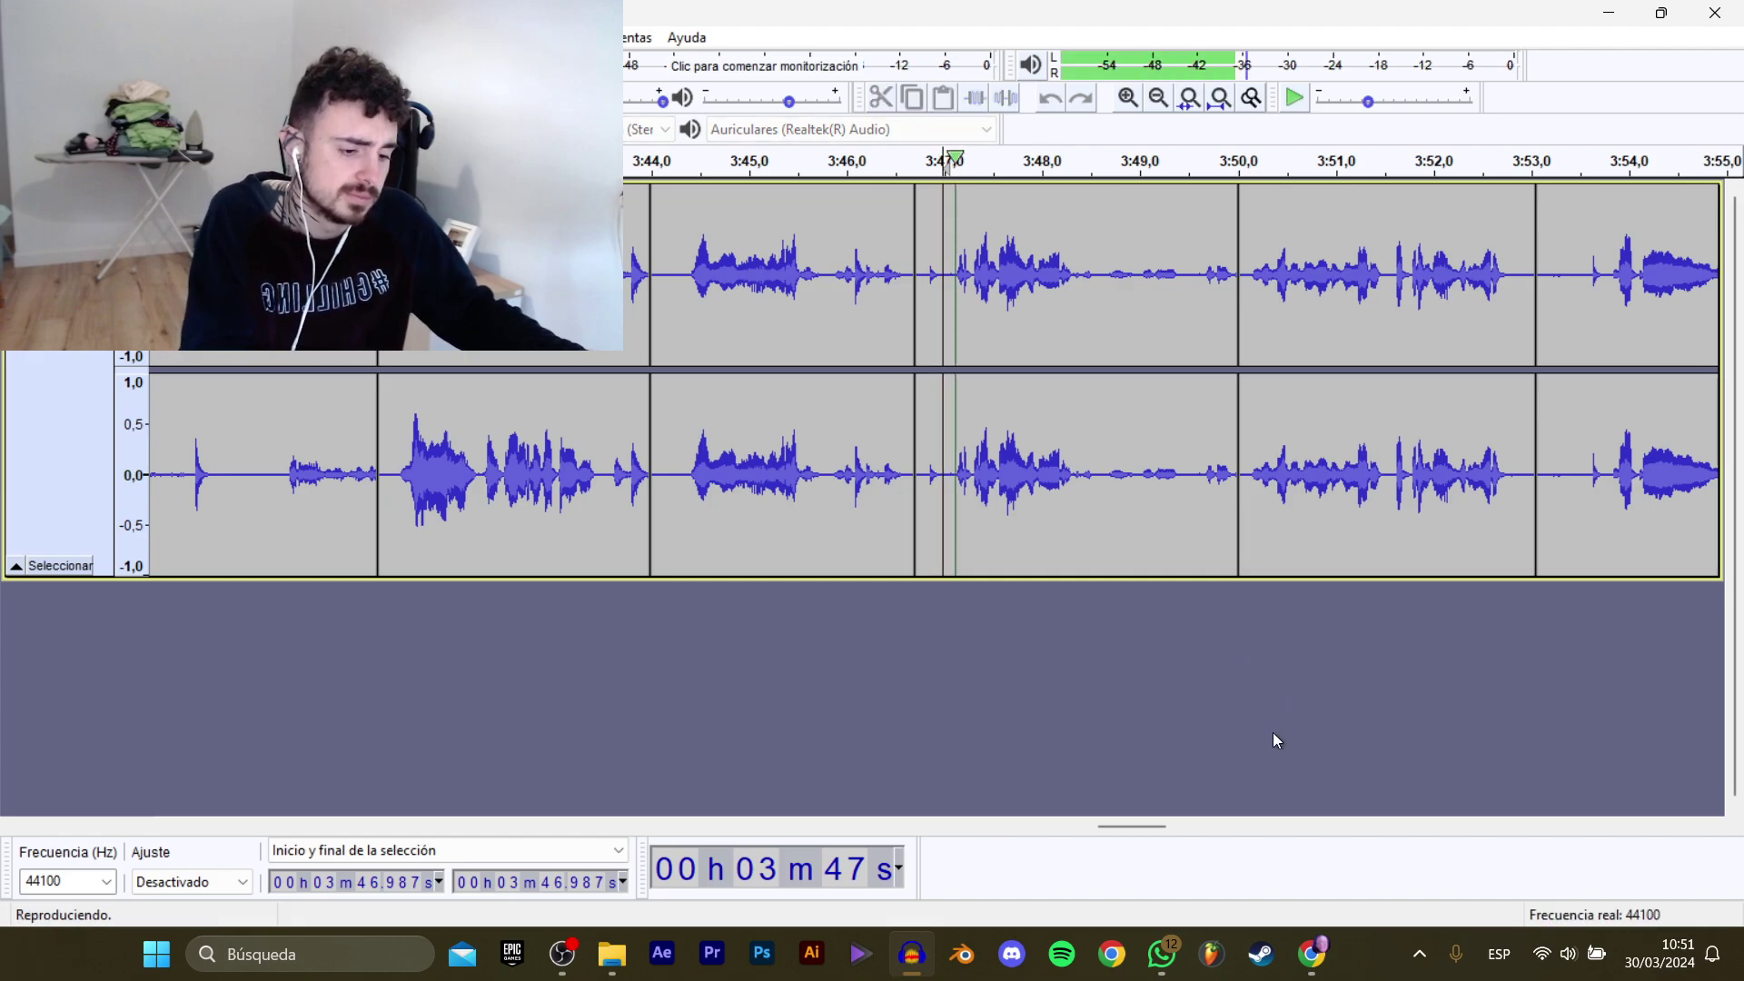
pyautogui.moveTo(1125, 826); pyautogui.dragTo(1135, 826)
pyautogui.press('space')
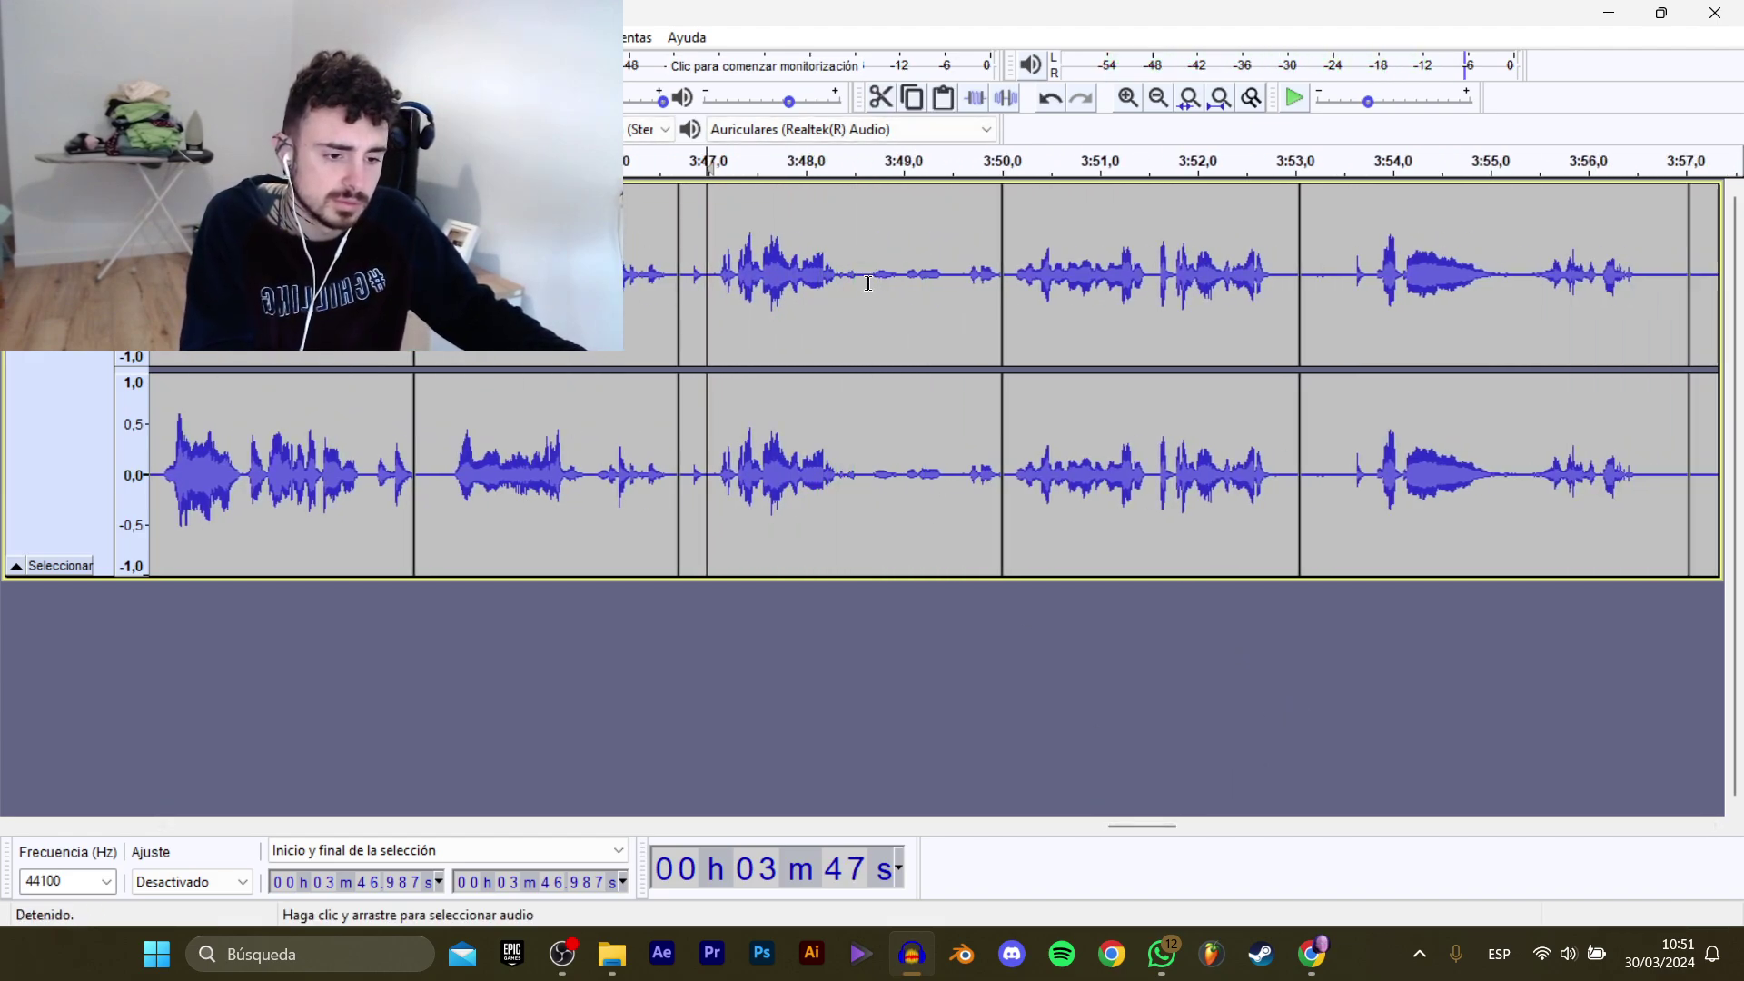
pyautogui.click(1006, 285)
pyautogui.press('space')
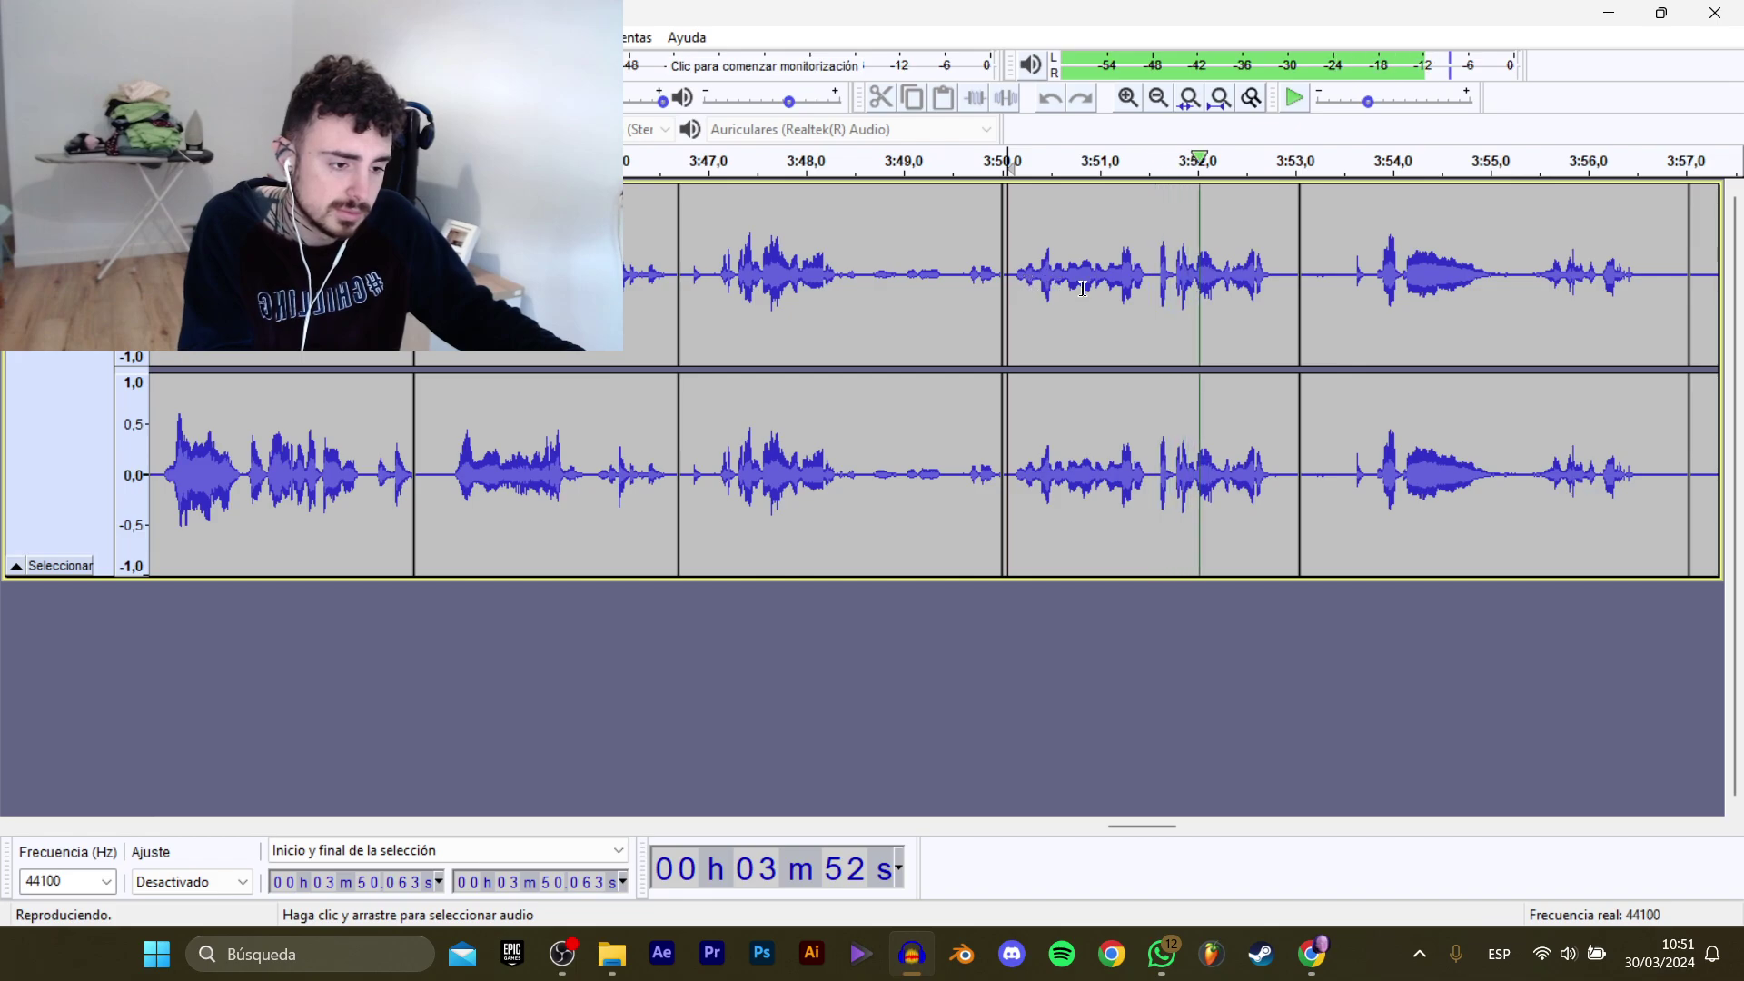
pyautogui.press('space')
pyautogui.click(804, 286)
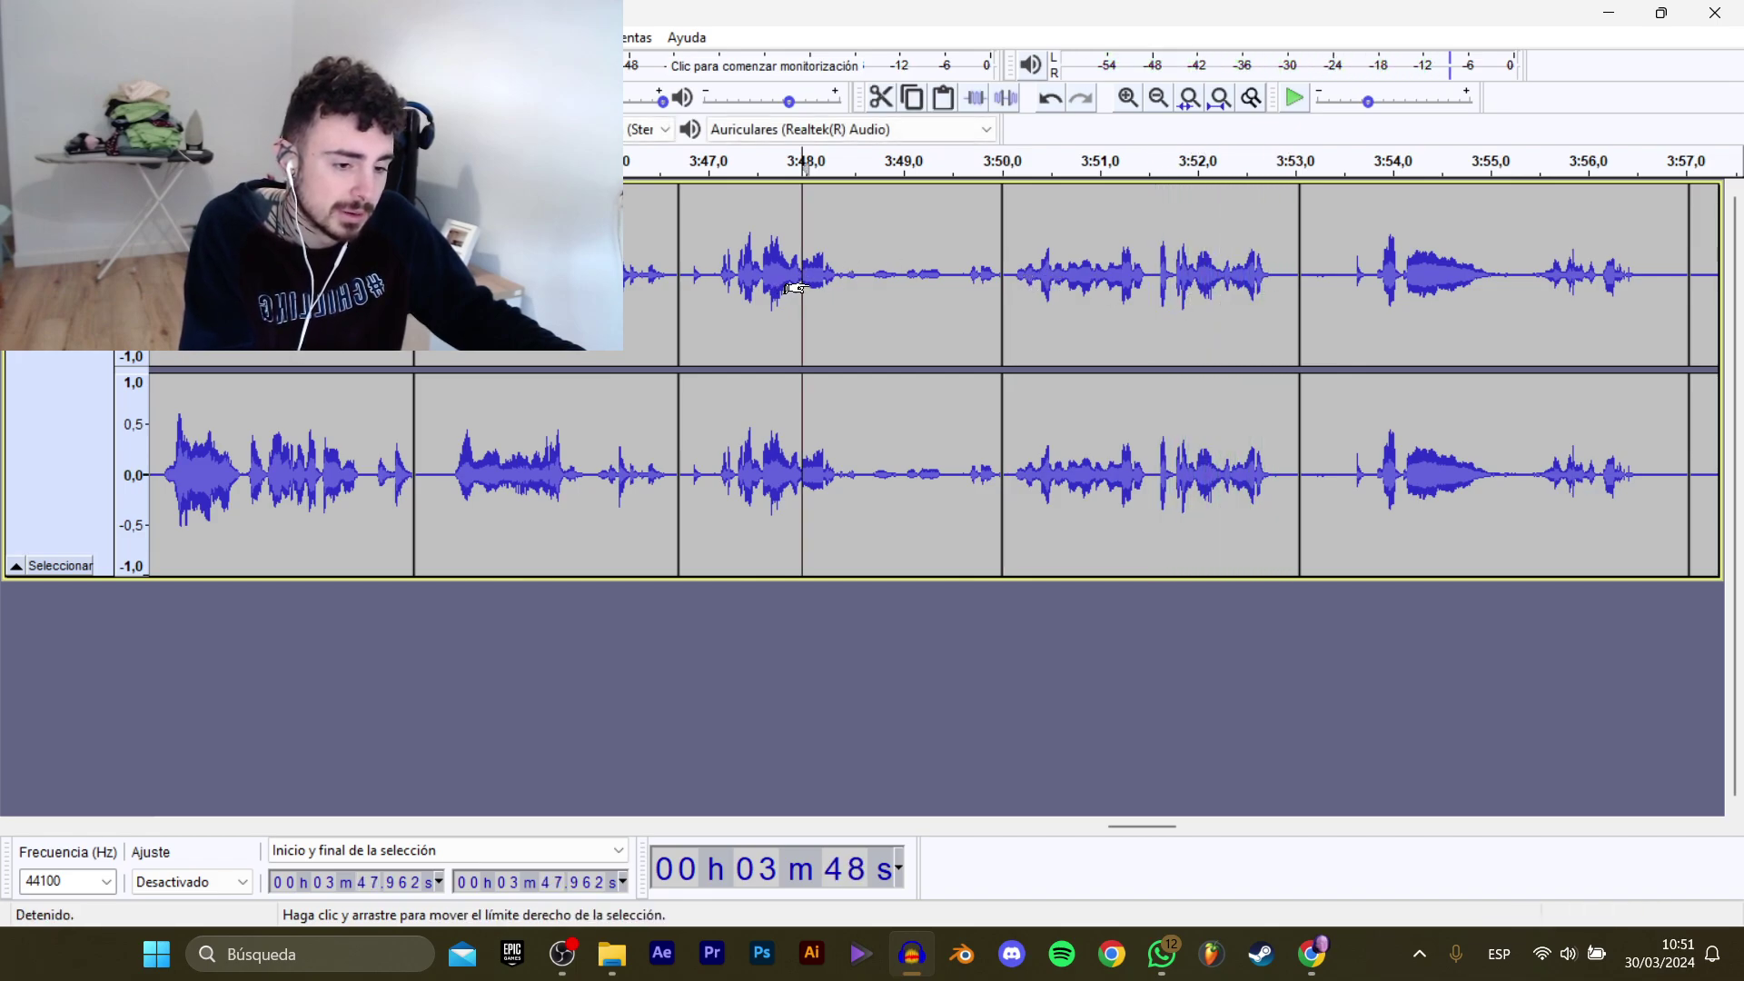
pyautogui.press('space')
# Select and play the take from 3:47.103 to 3:48.577 and export it as the next numbered D_Dominic_Mecanico_CompraMejora WAV file.
pyautogui.moveTo(861, 291); pyautogui.dragTo(718, 294)
pyautogui.press('space')
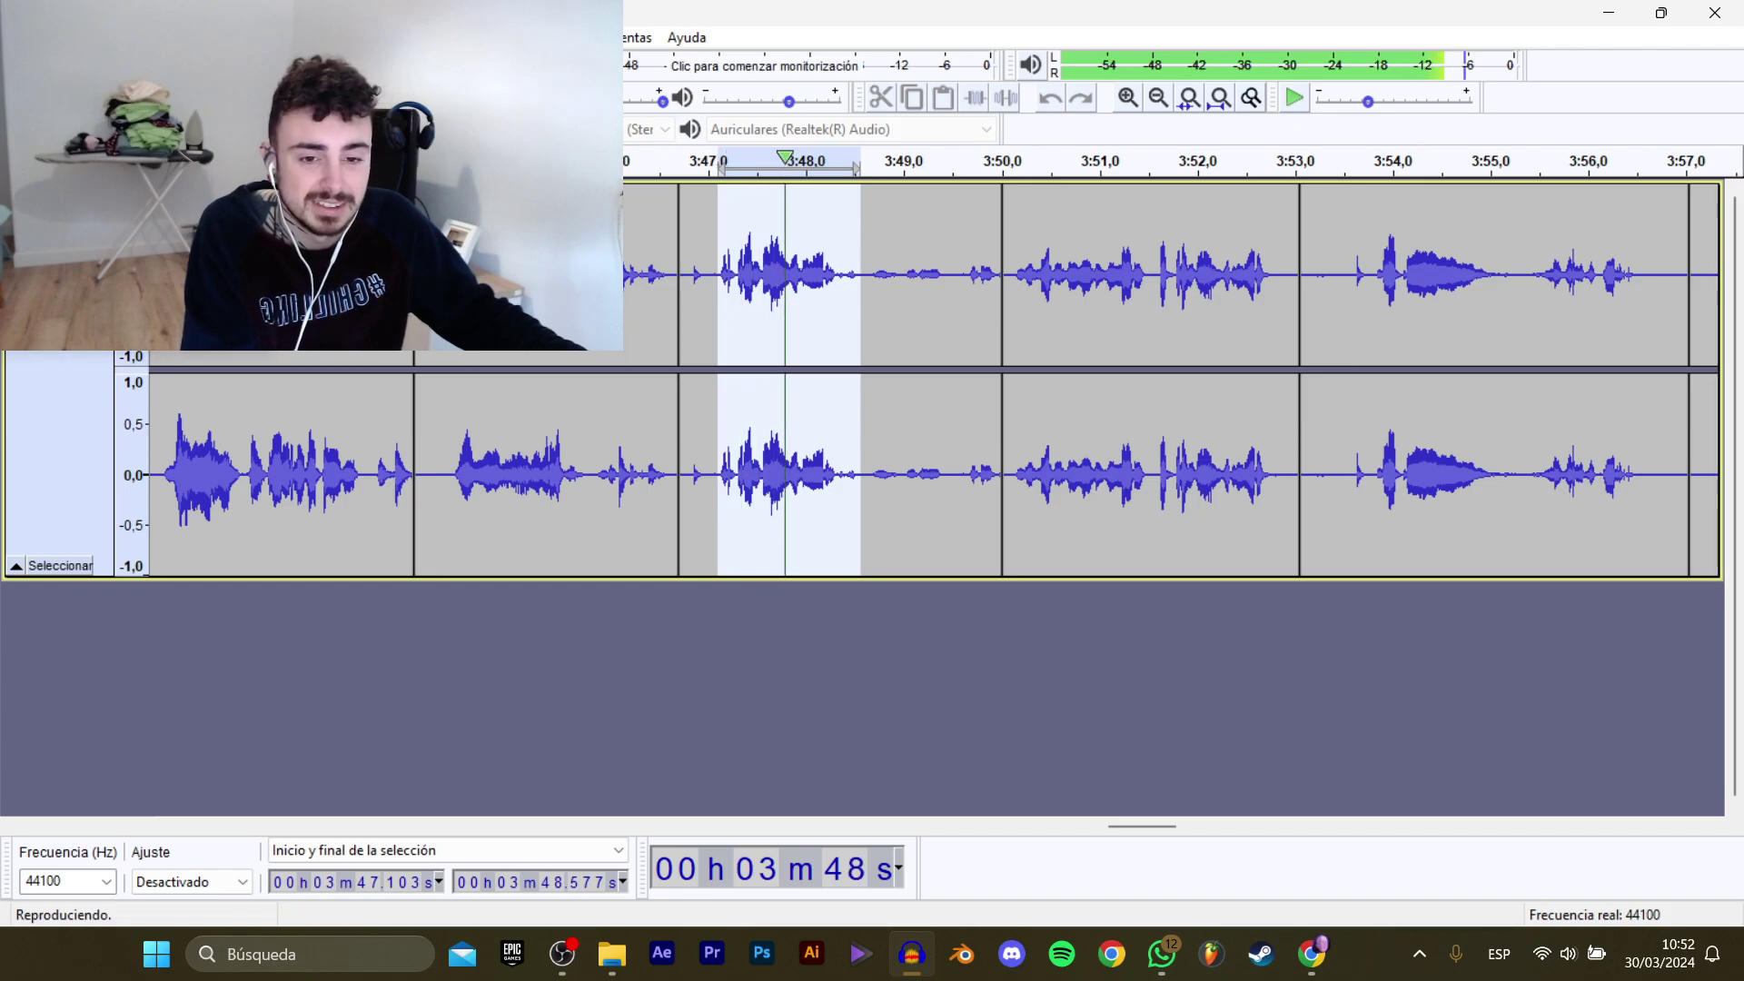
pyautogui.click(25, 37)
pyautogui.moveTo(73, 208)
pyautogui.click(391, 309)
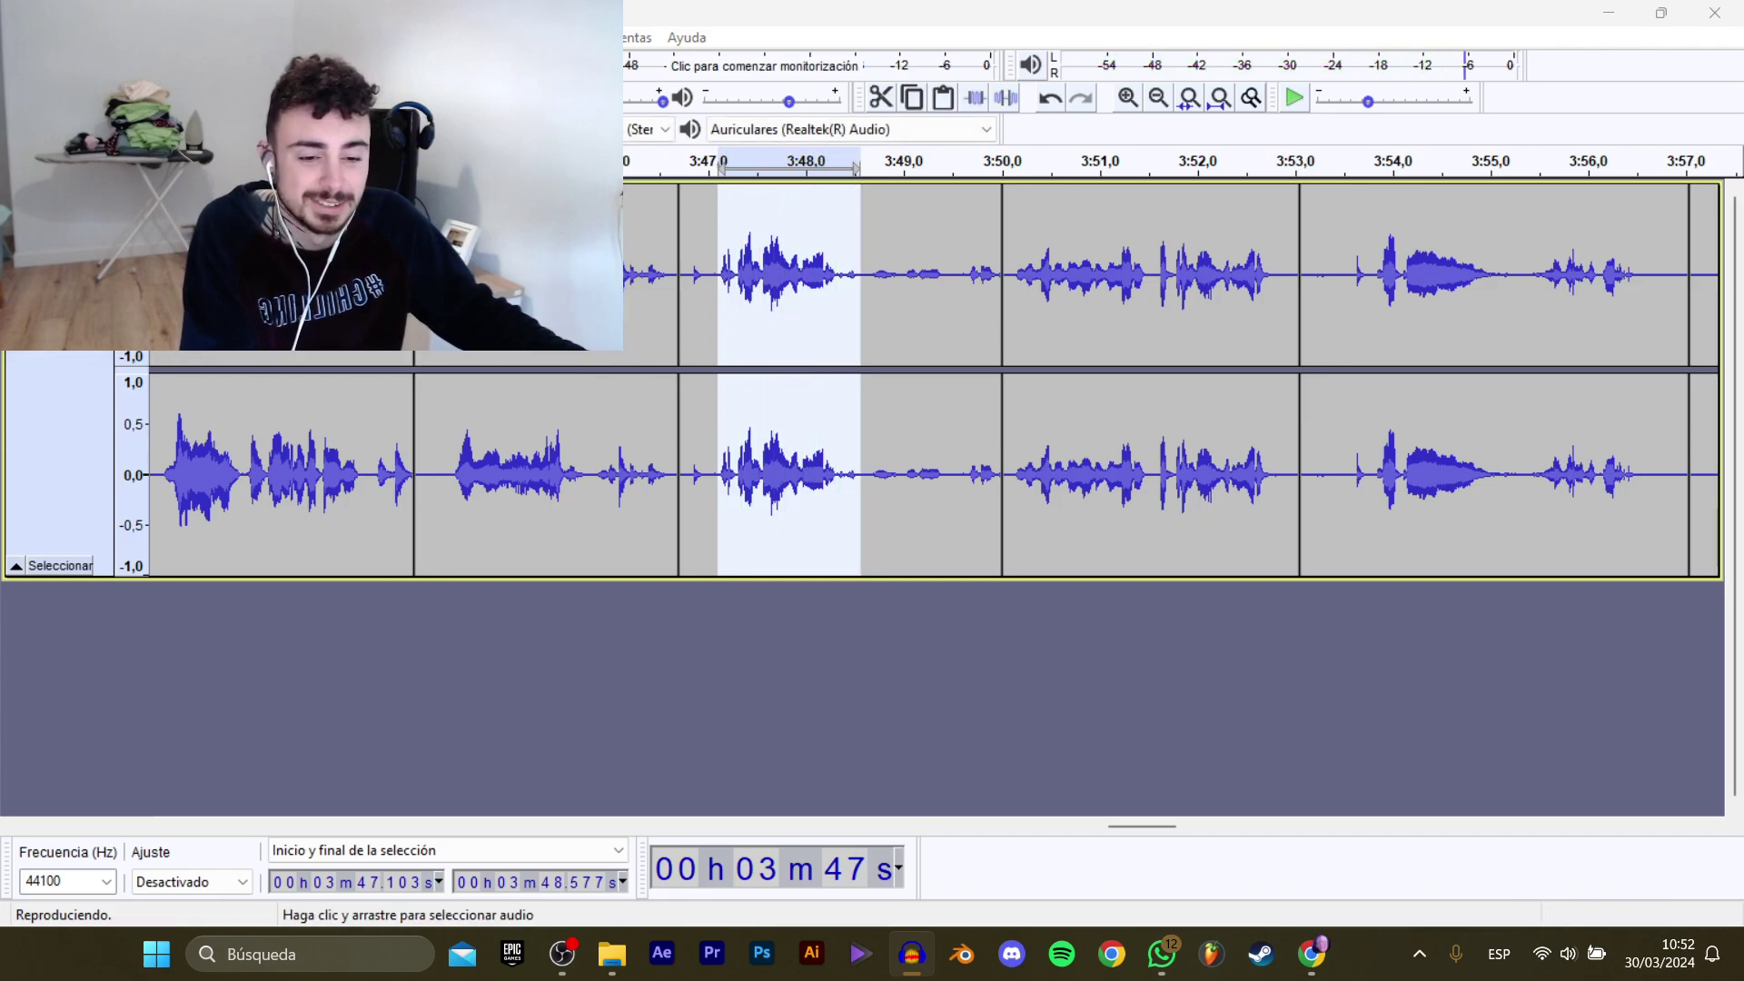
pyautogui.click(586, 261)
pyautogui.click(772, 462)
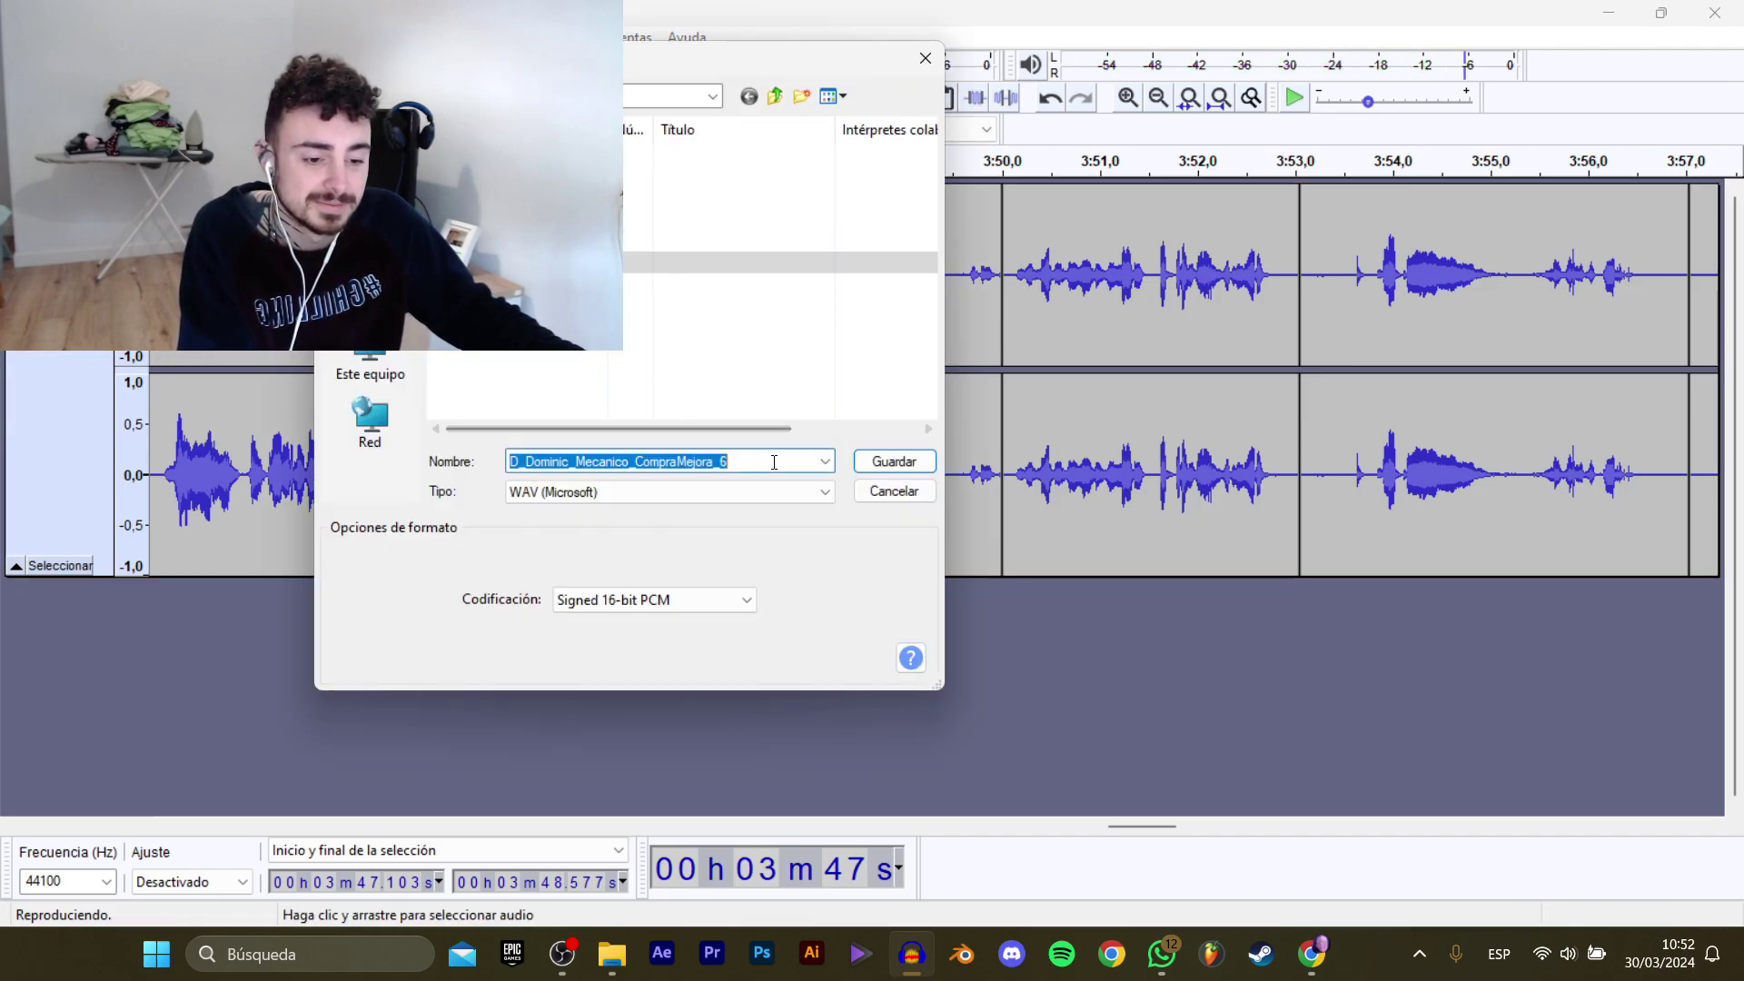
pyautogui.click(774, 462)
pyautogui.press('BackSpace')
pyautogui.write('6')
pyautogui.press('Return')
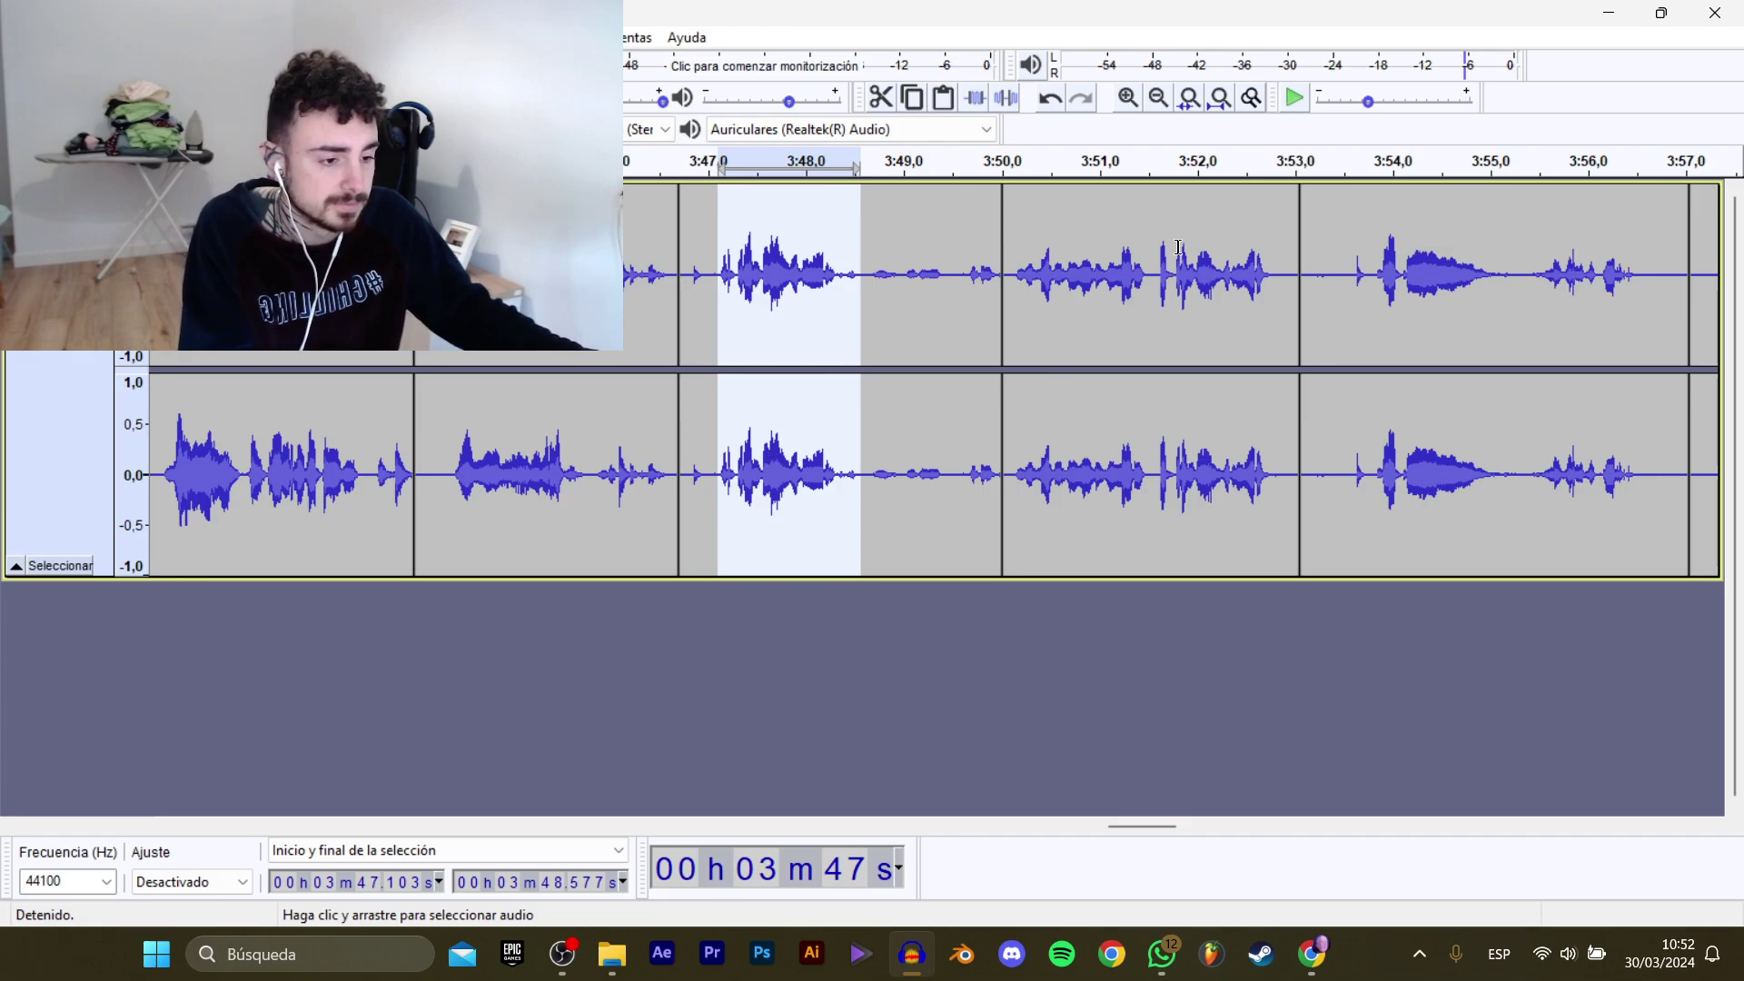
# Play the recording from 3:53.570 and select the take from 3:53.837 to 3:56.588.
pyautogui.click(1351, 289)
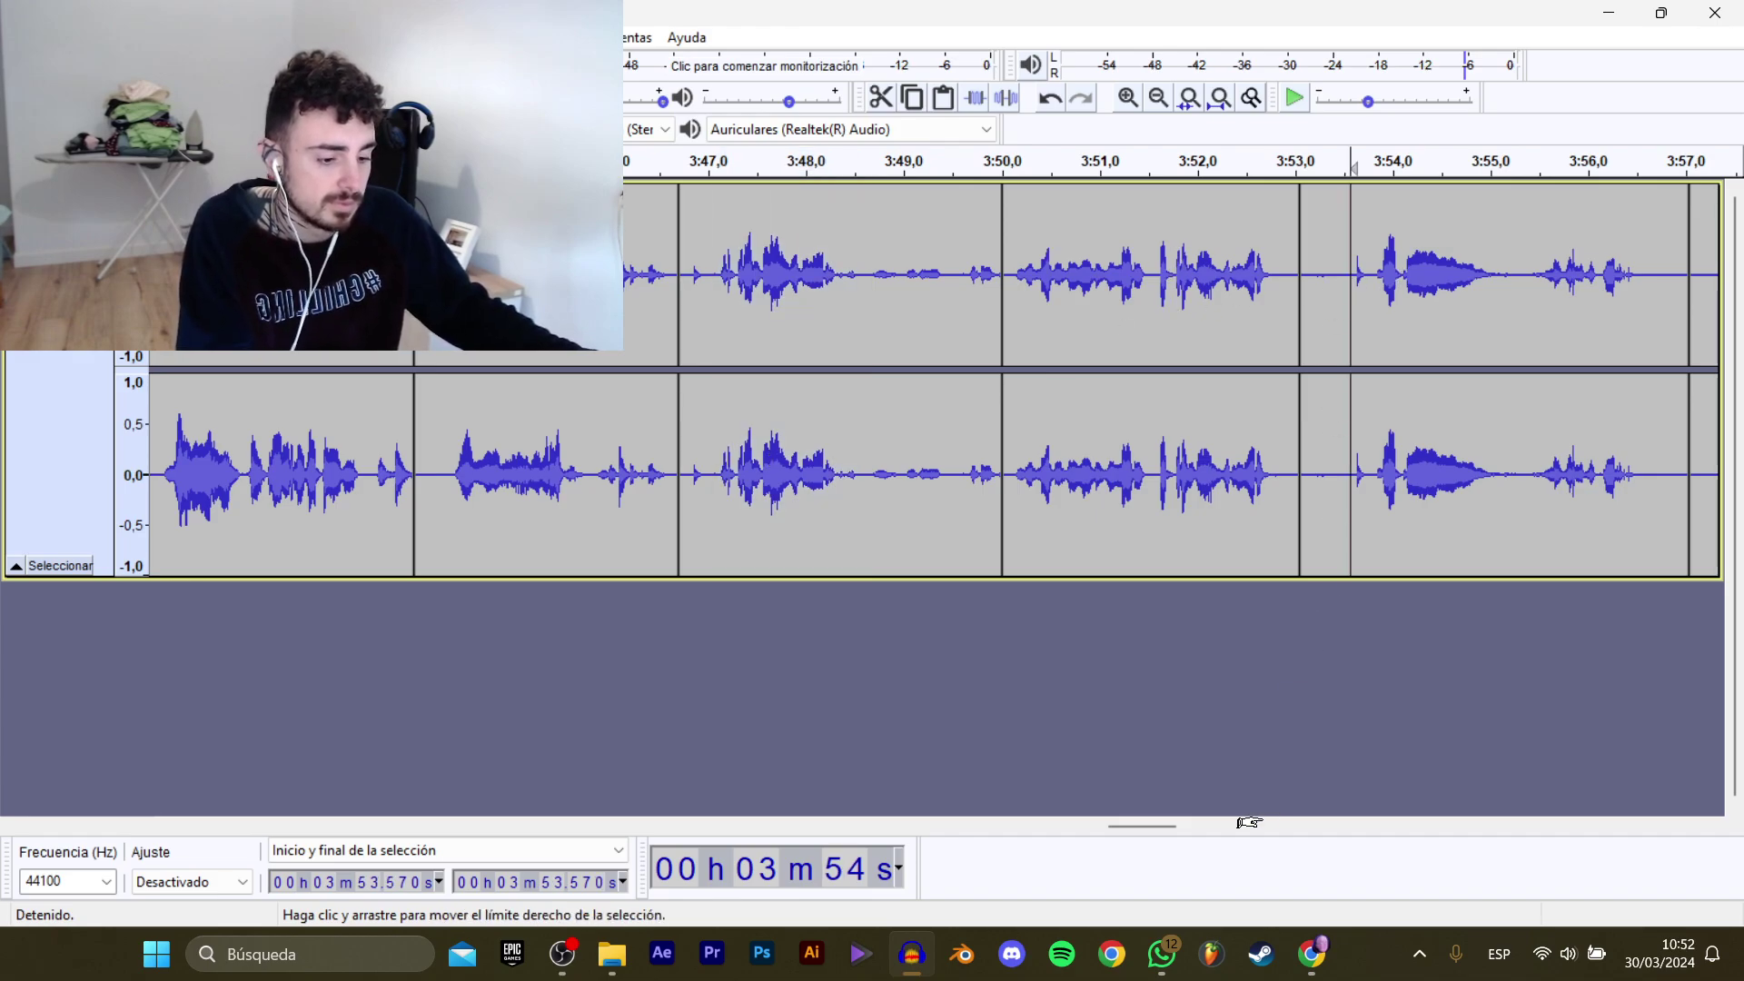
pyautogui.press('space')
pyautogui.moveTo(1156, 821); pyautogui.dragTo(1192, 817)
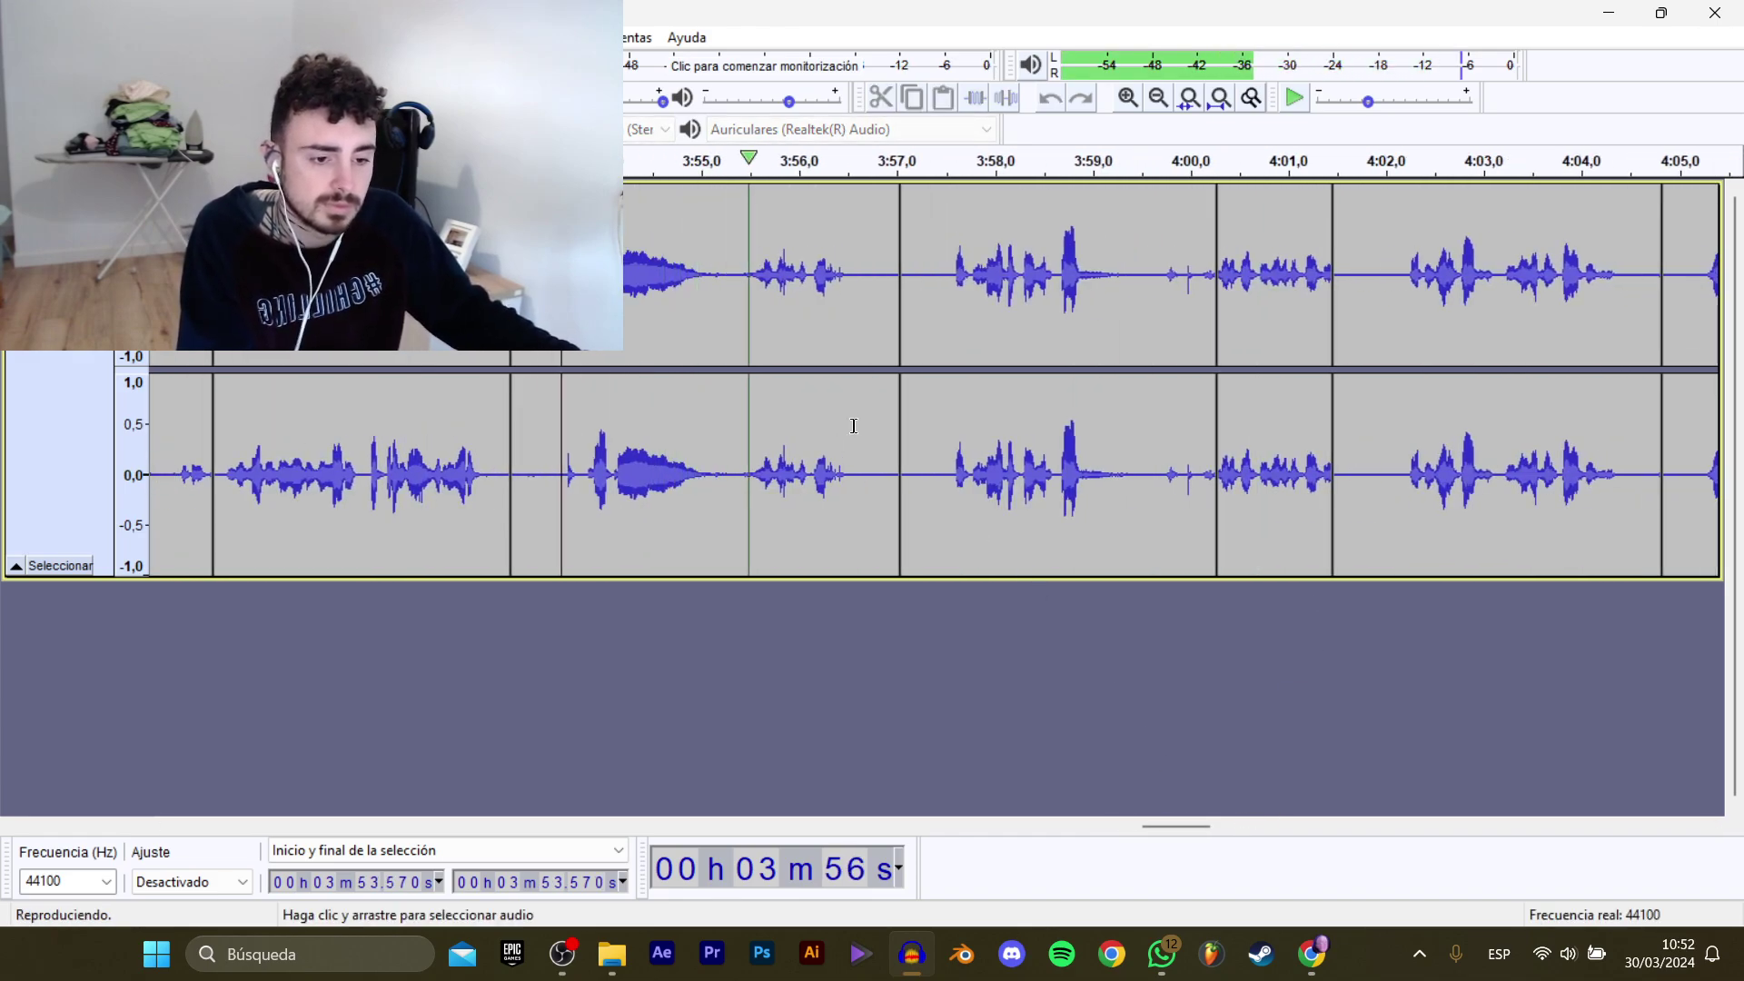
pyautogui.press('space')
pyautogui.moveTo(643, 296); pyautogui.dragTo(855, 316)
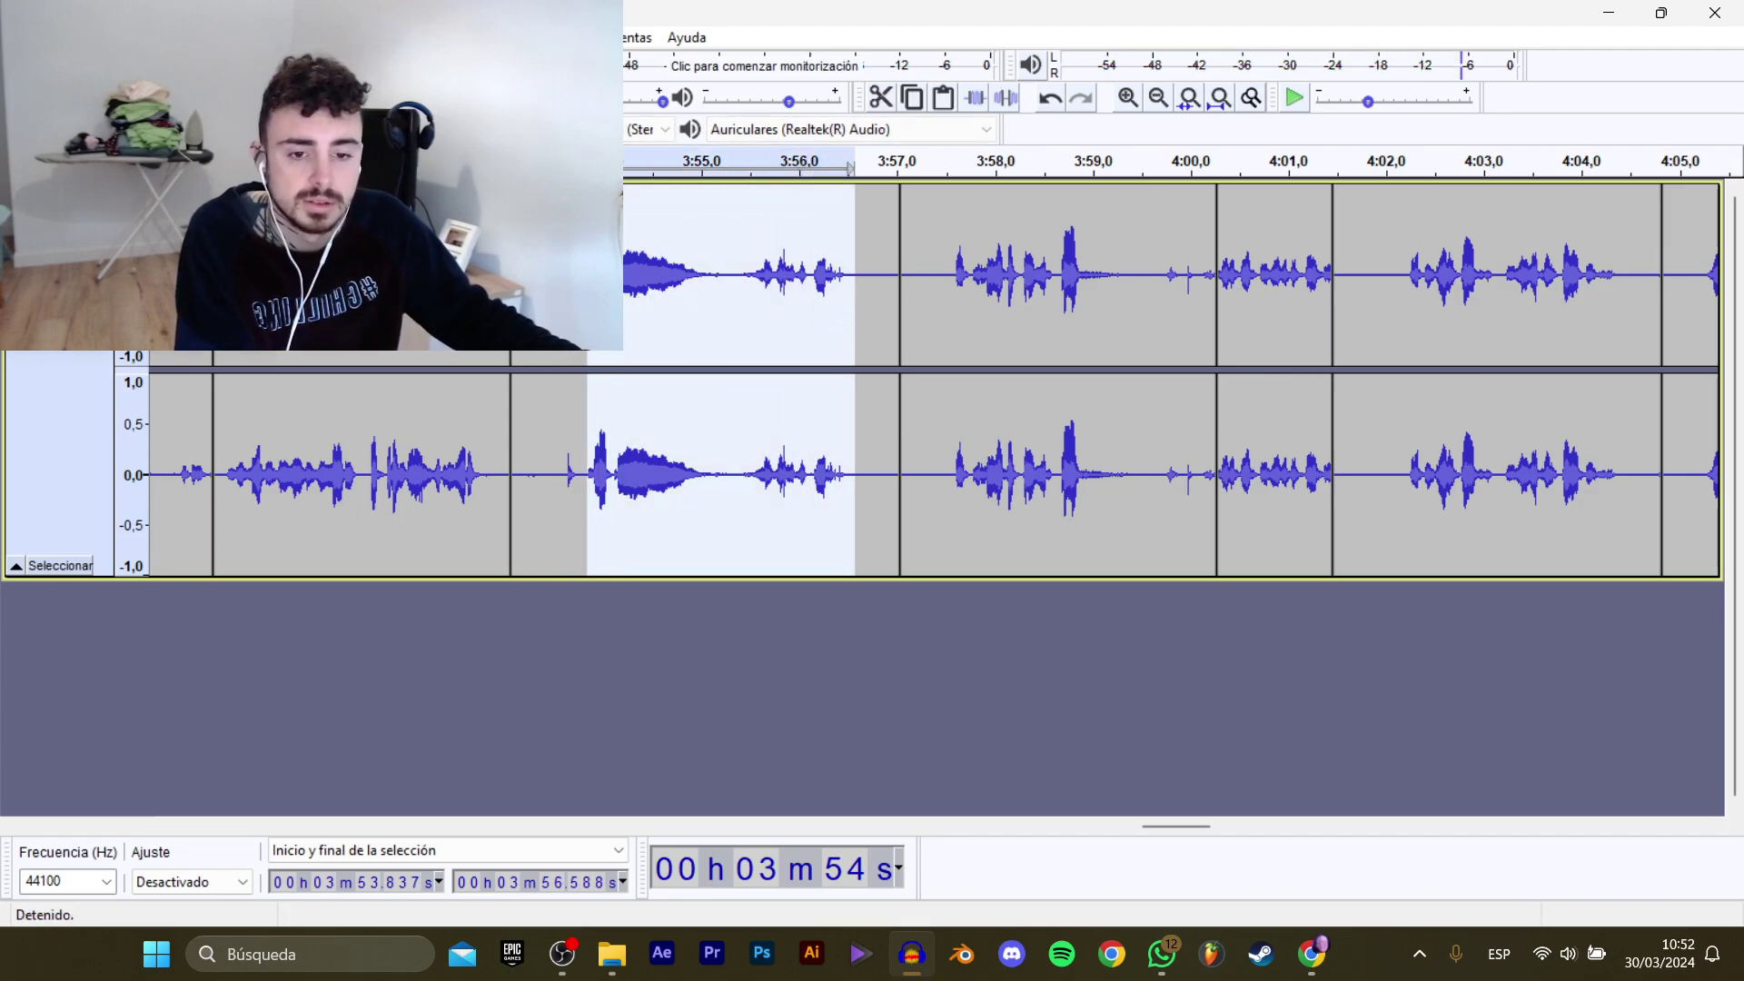
# Export the selected take to a different folder as a D_Dominic_Mecanico_CerrarTienda WAV file.
pyautogui.moveTo(109, 207)
pyautogui.click(381, 311)
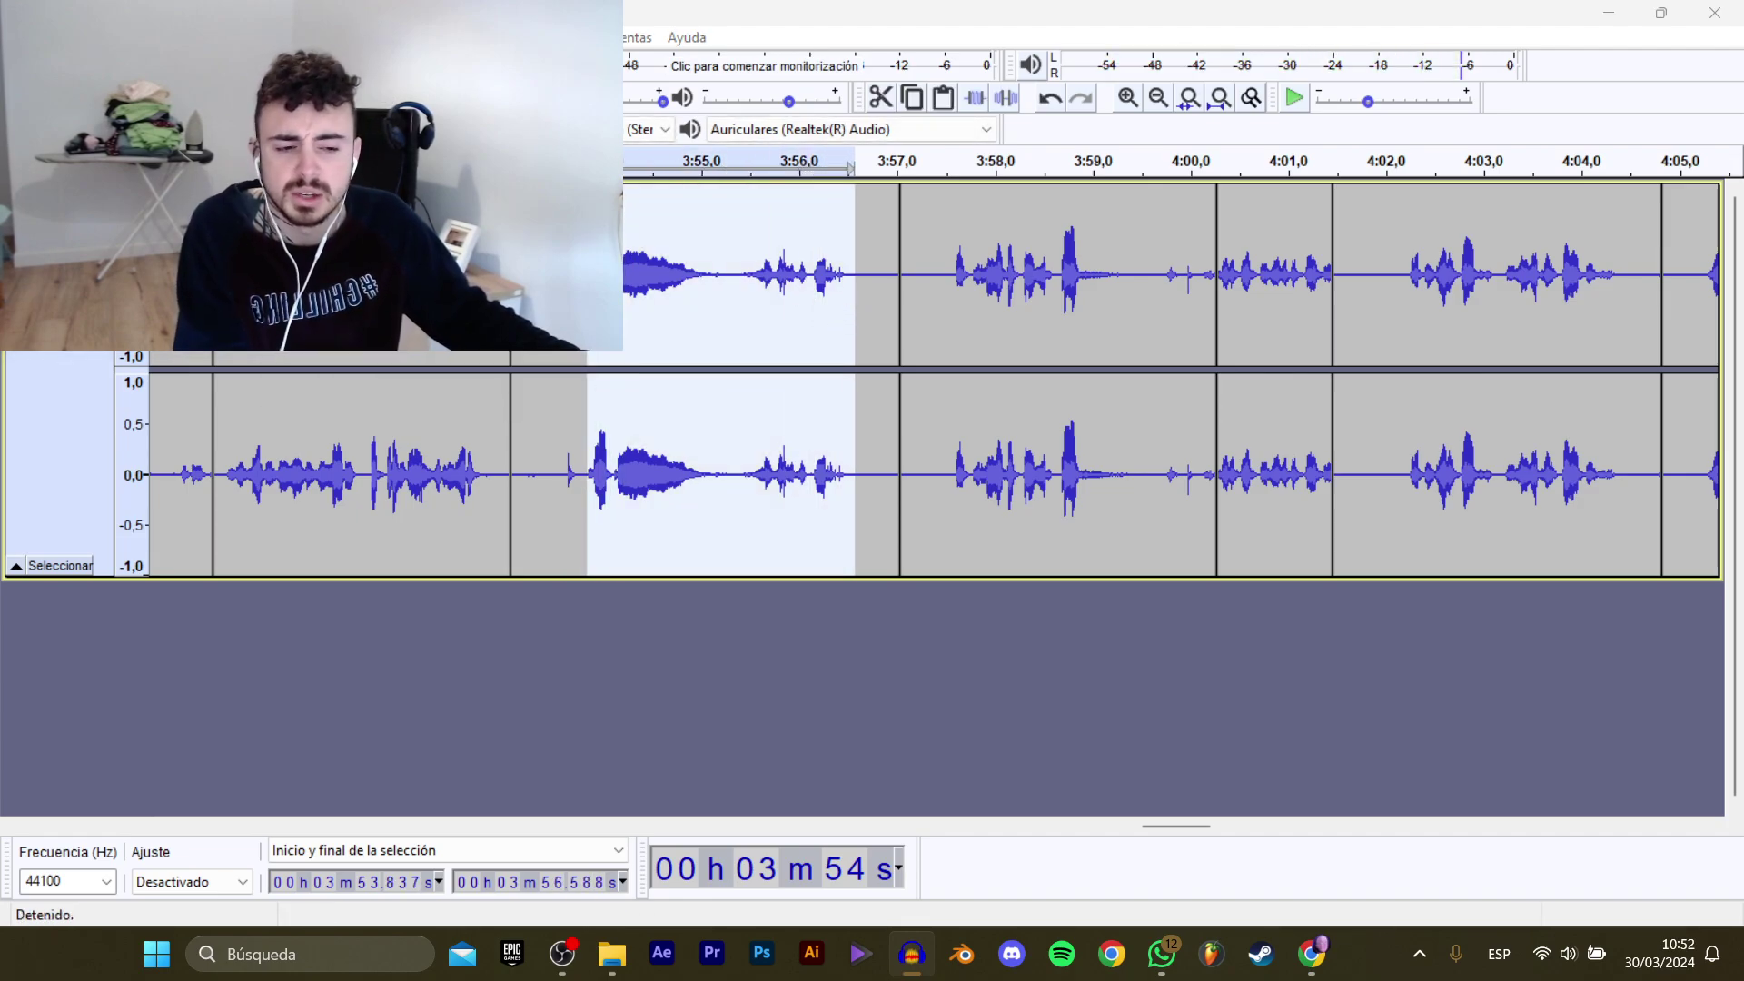
pyautogui.click(536, 155)
pyautogui.click(773, 98)
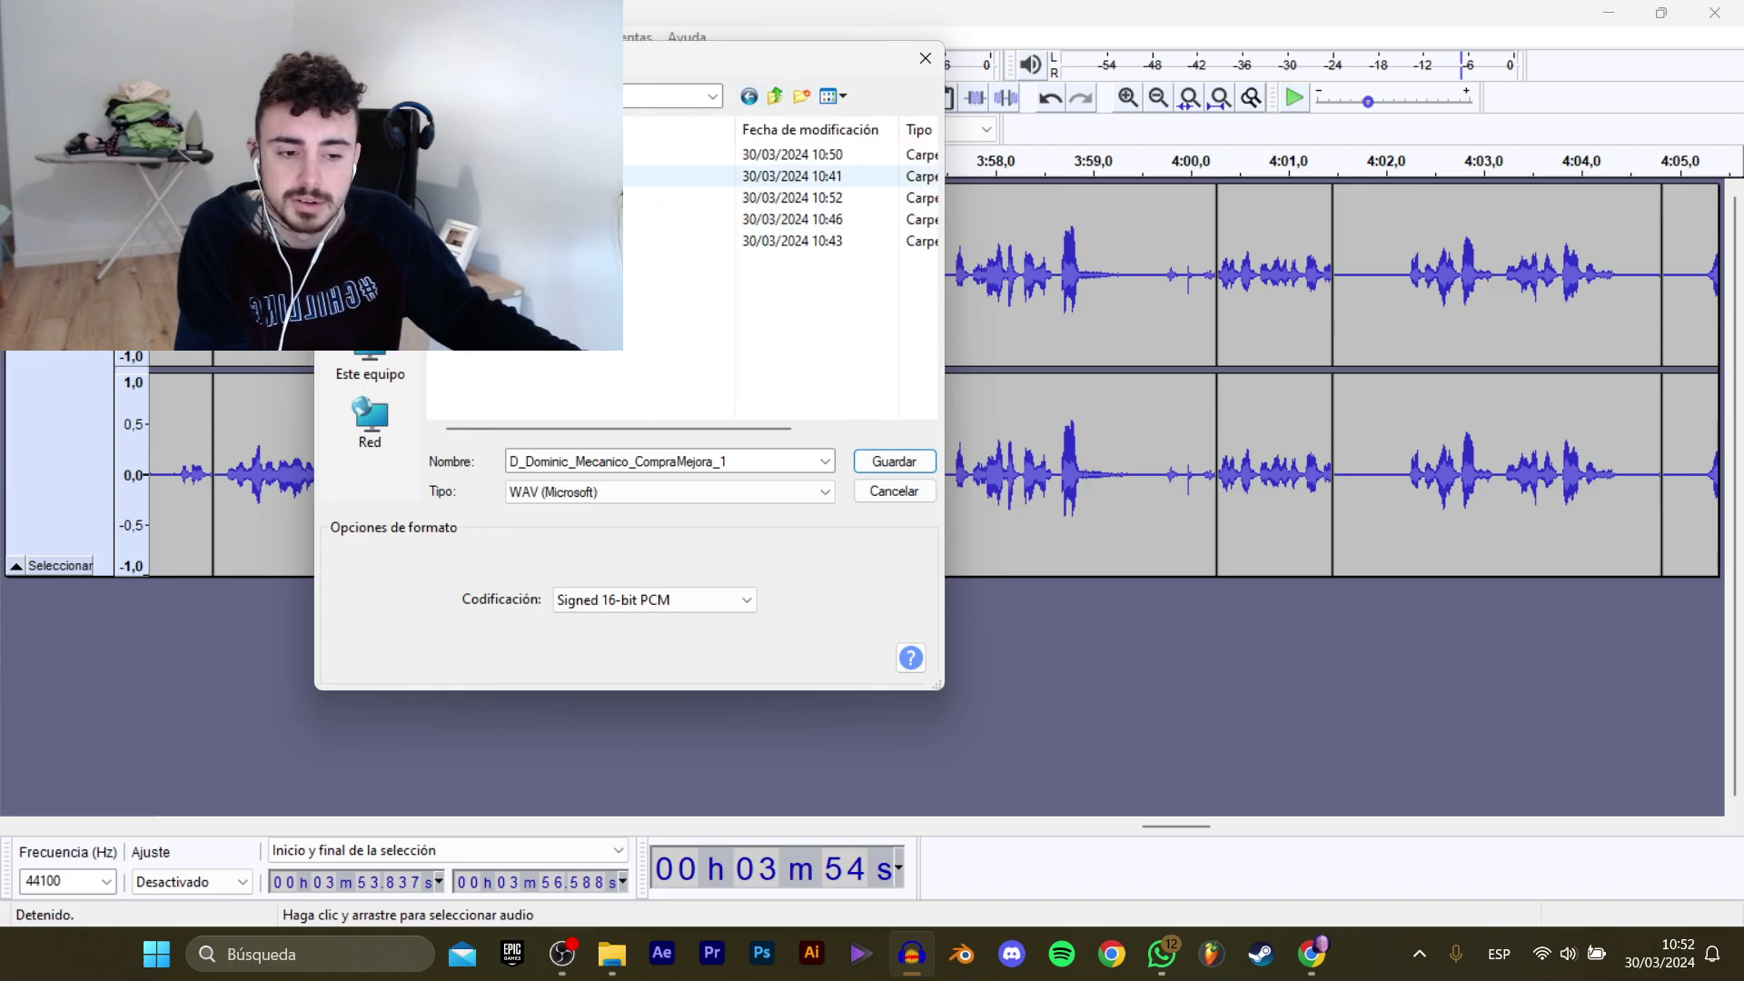
pyautogui.doubleClick(752, 462)
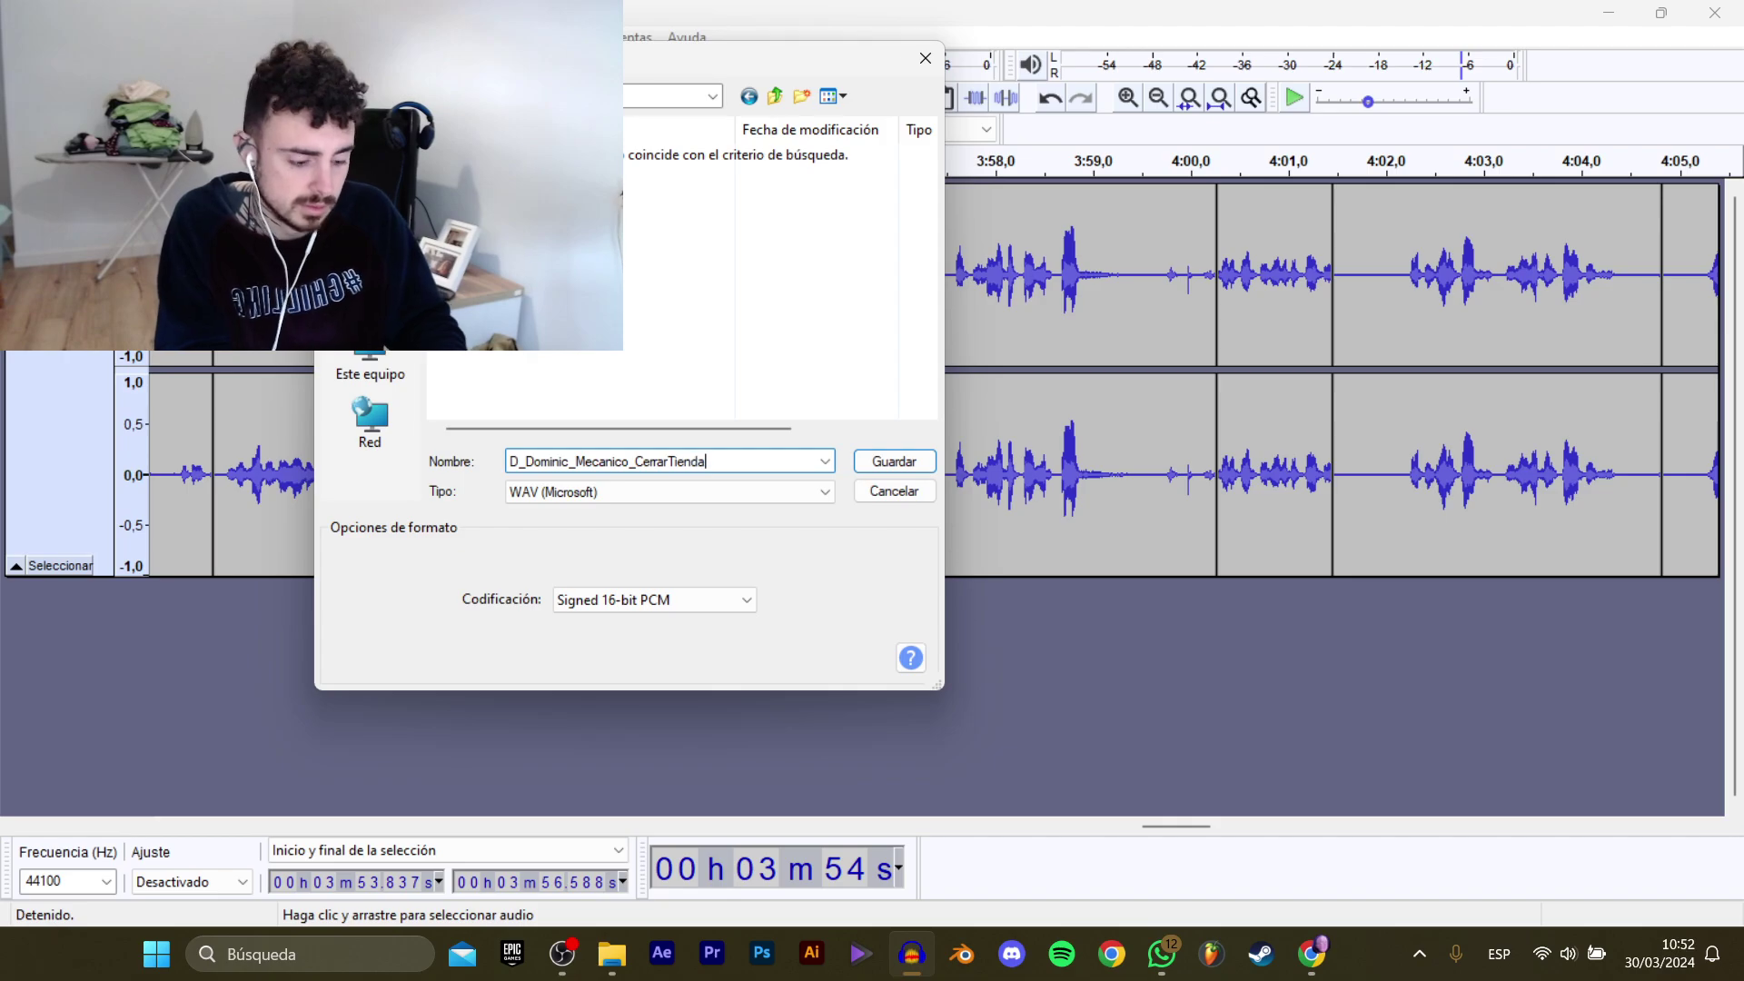
pyautogui.press('Return')
# Select and play the take from 3:57.563 to 3:59.525 and export it as the next numbered D_Dominic_Mecanico_CompraMejora WAV file.
pyautogui.moveTo(951, 265); pyautogui.dragTo(1140, 291)
pyautogui.press('space')
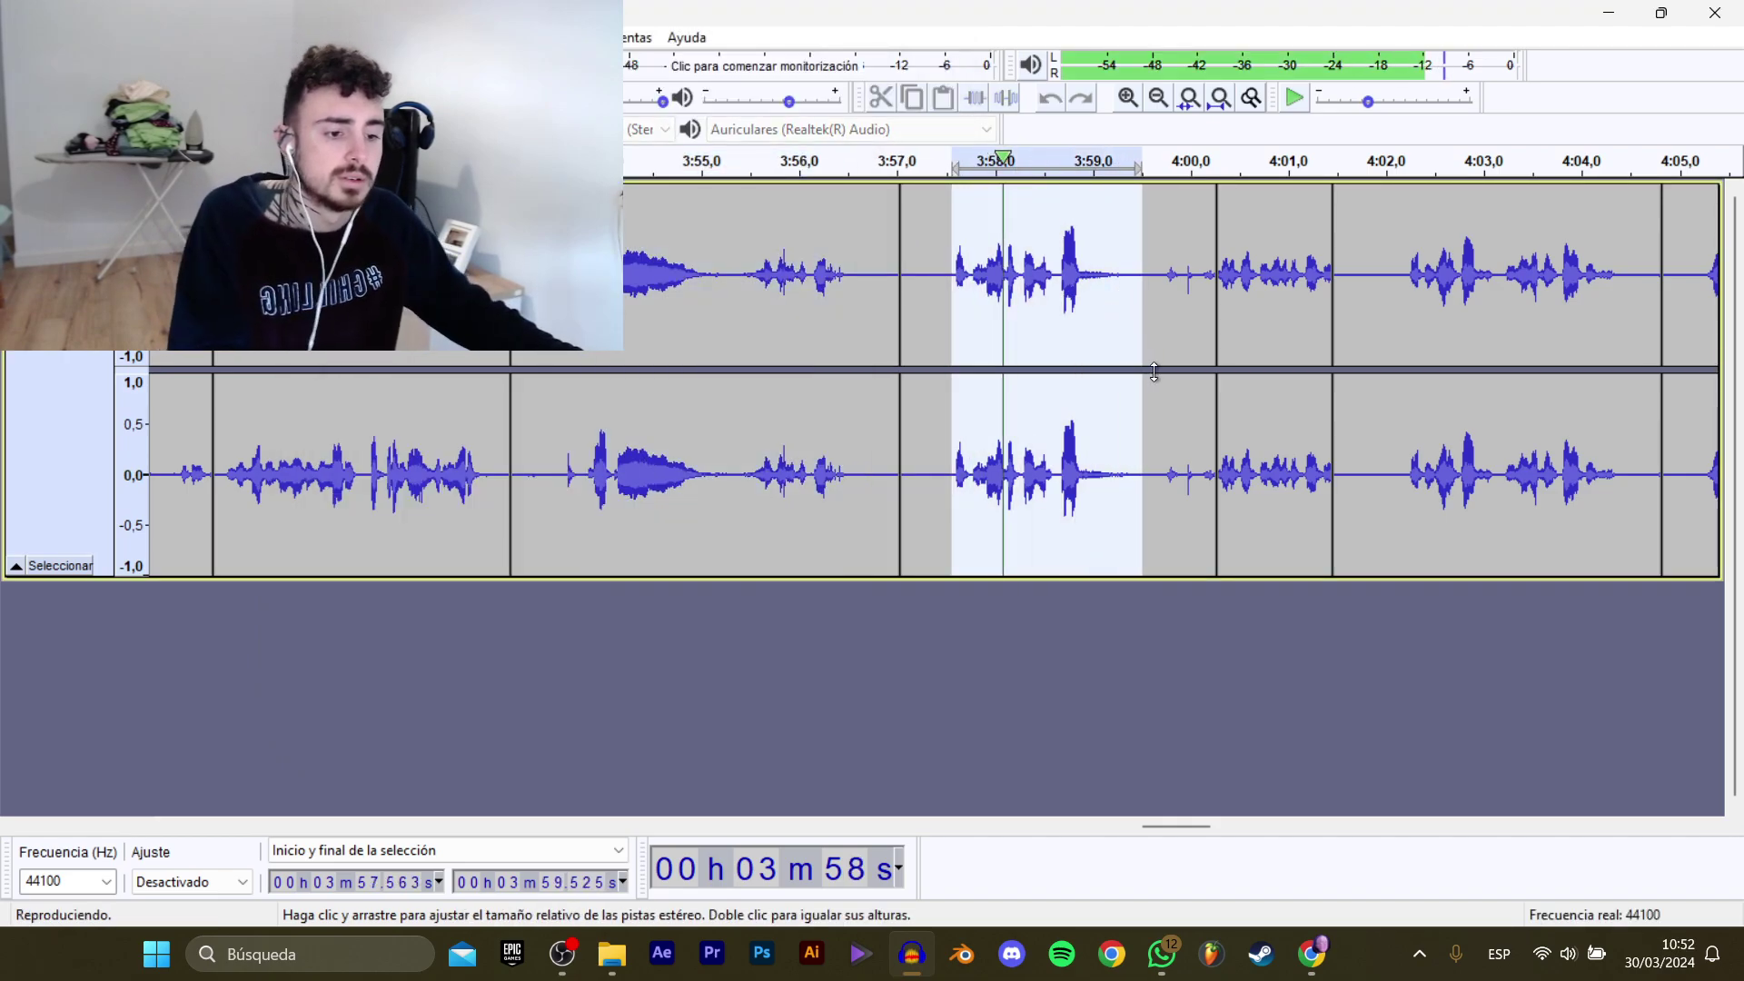
pyautogui.moveTo(91, 207)
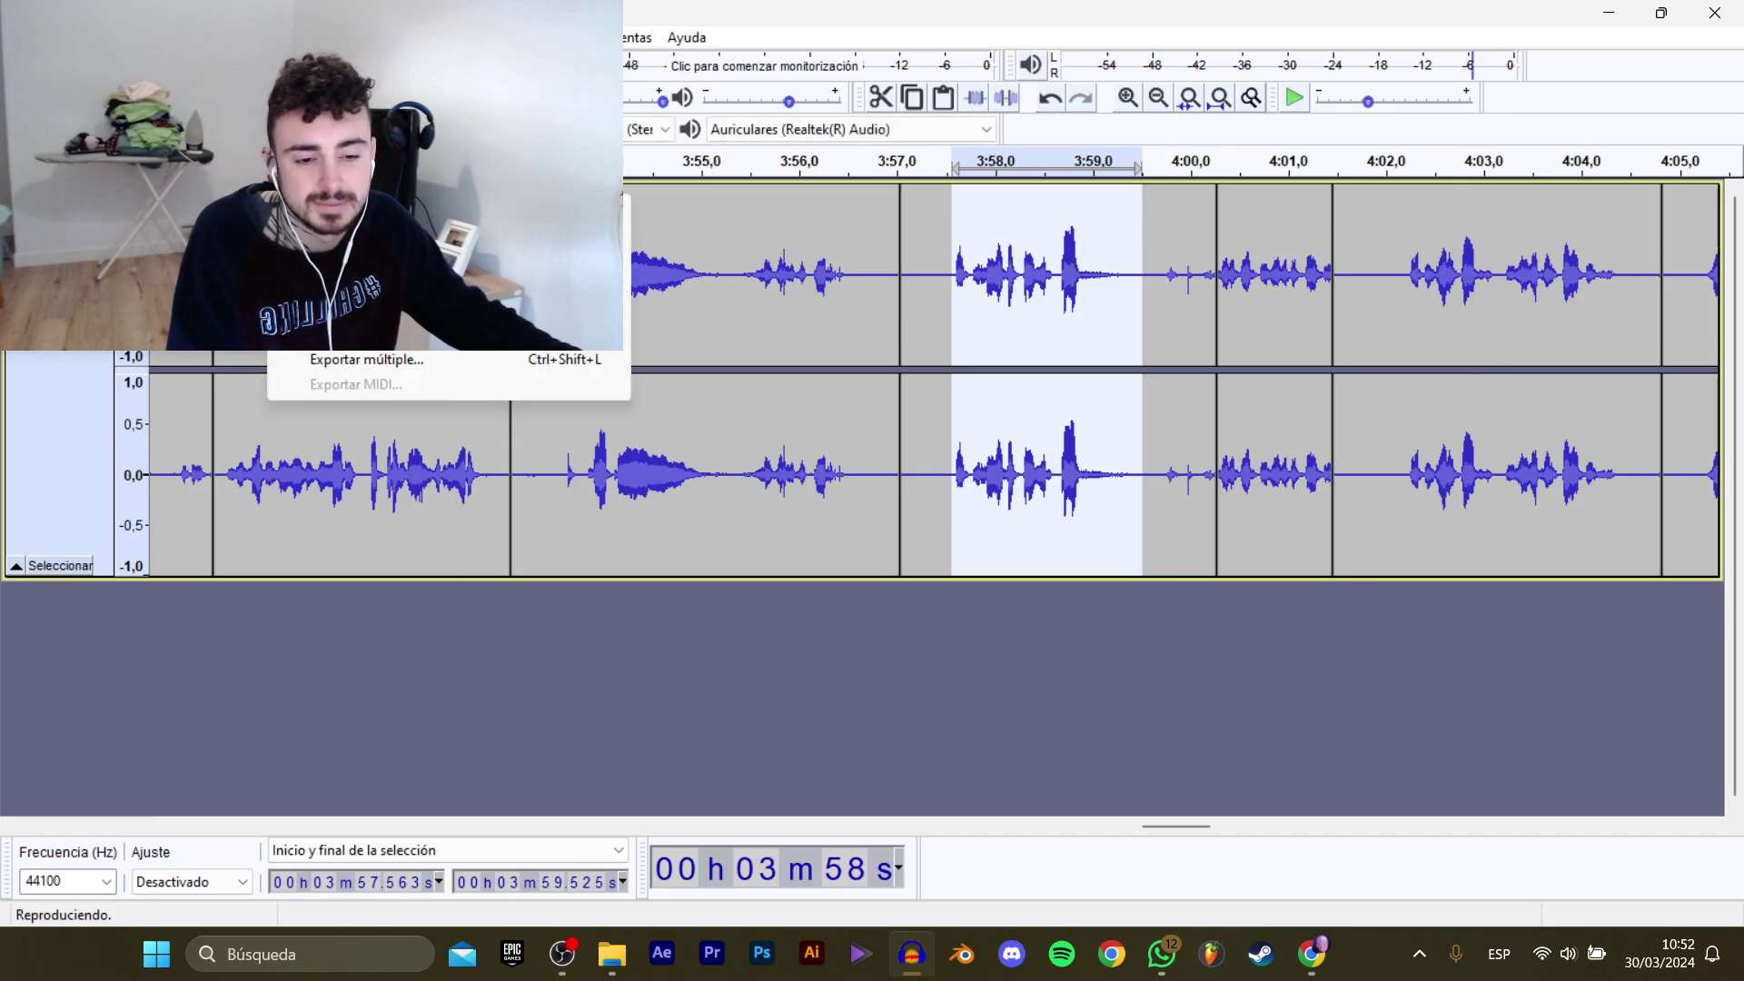
pyautogui.click(372, 310)
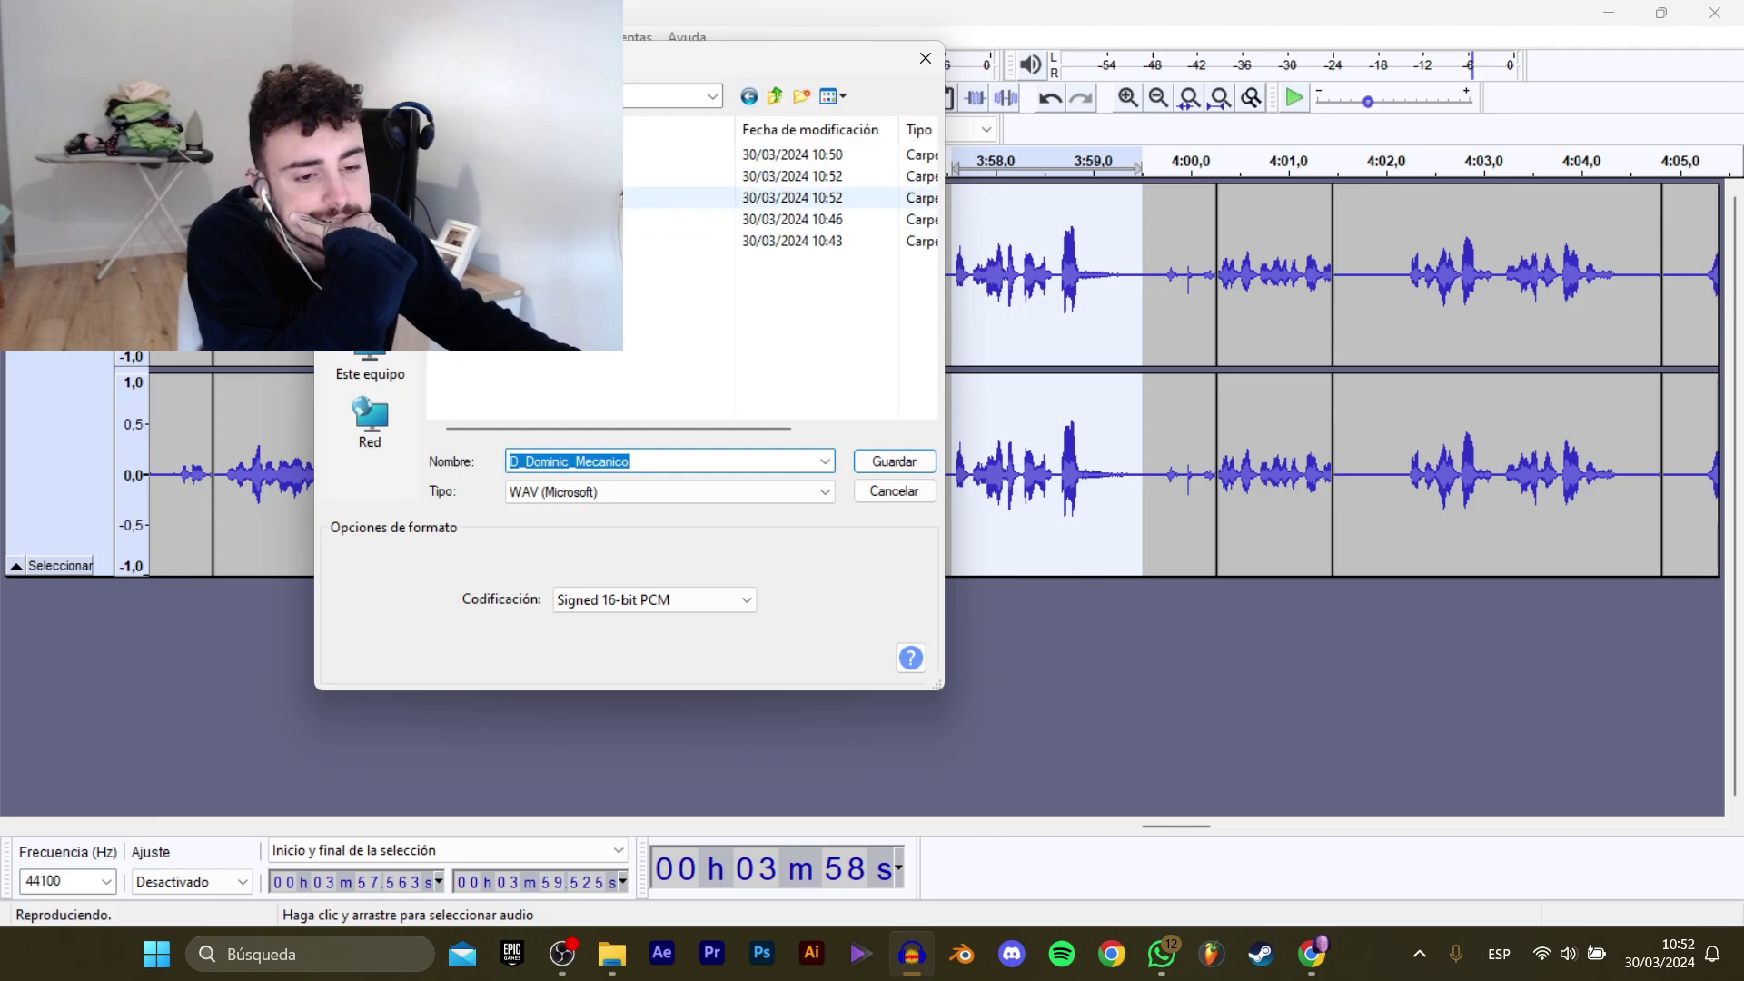
pyautogui.click(545, 284)
pyautogui.click(755, 459)
pyautogui.click(770, 459)
pyautogui.press('Return')
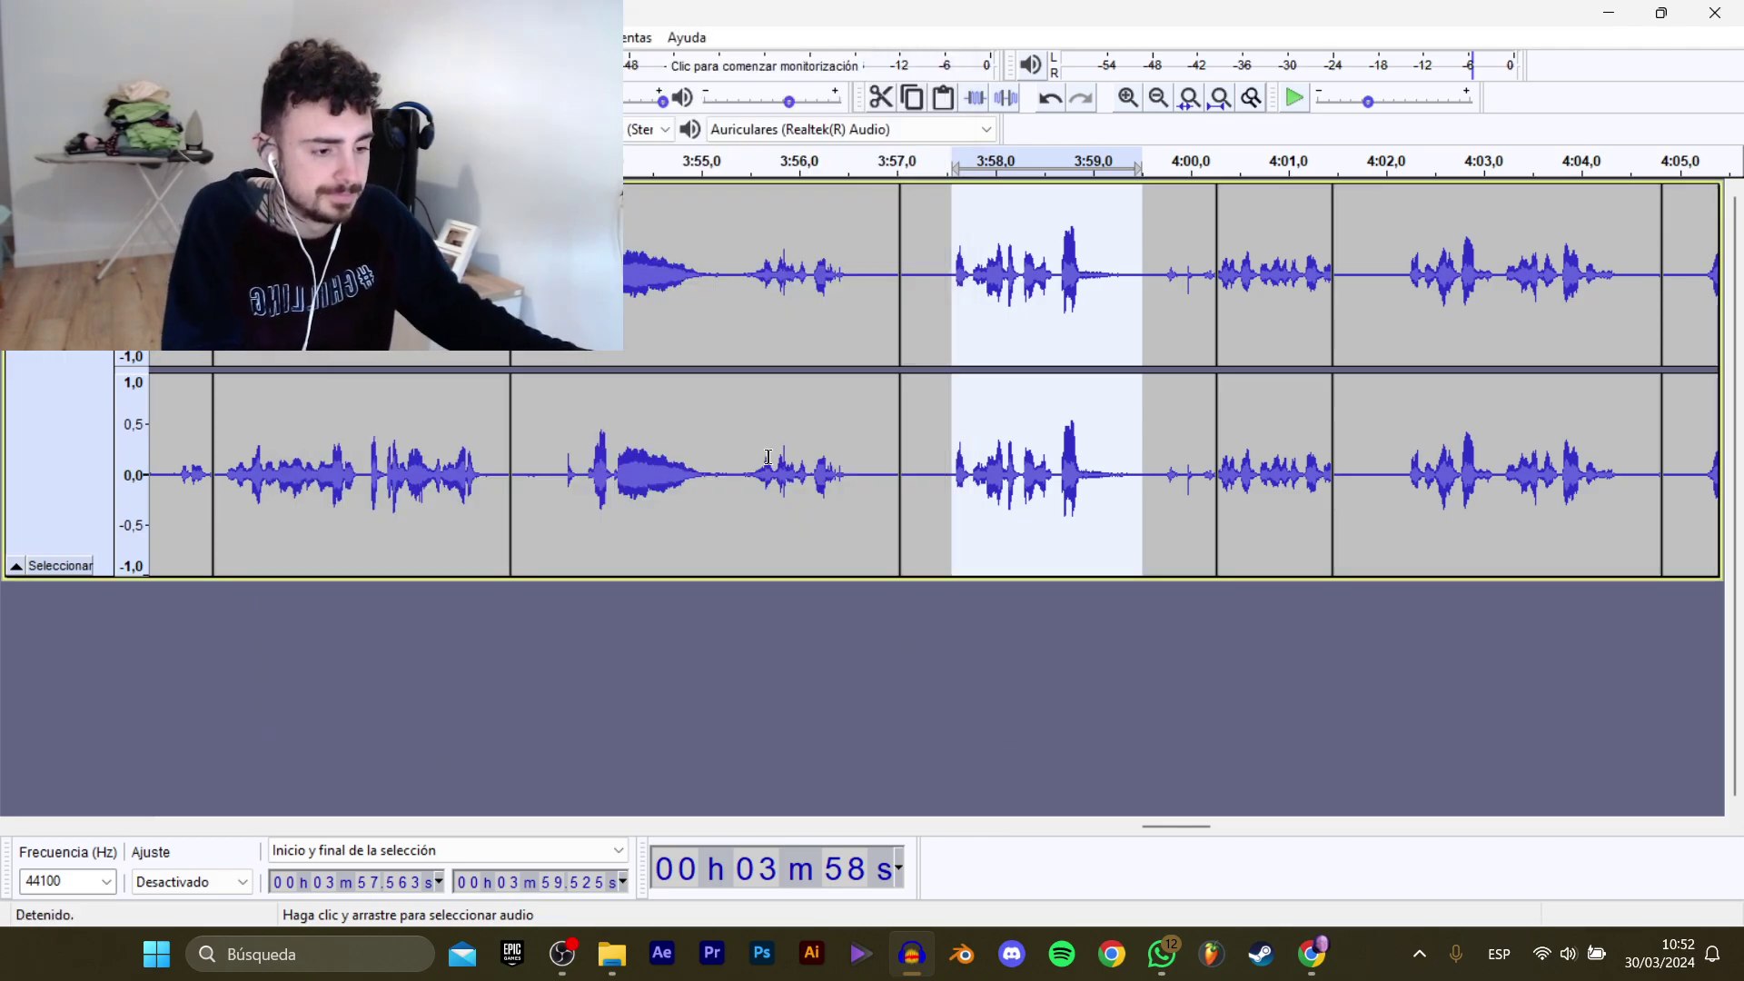
# Listen to the recording from 3:59.781 and select the take from 4:02.219 to 4:04.506.
pyautogui.click(1170, 231)
pyautogui.press('space')
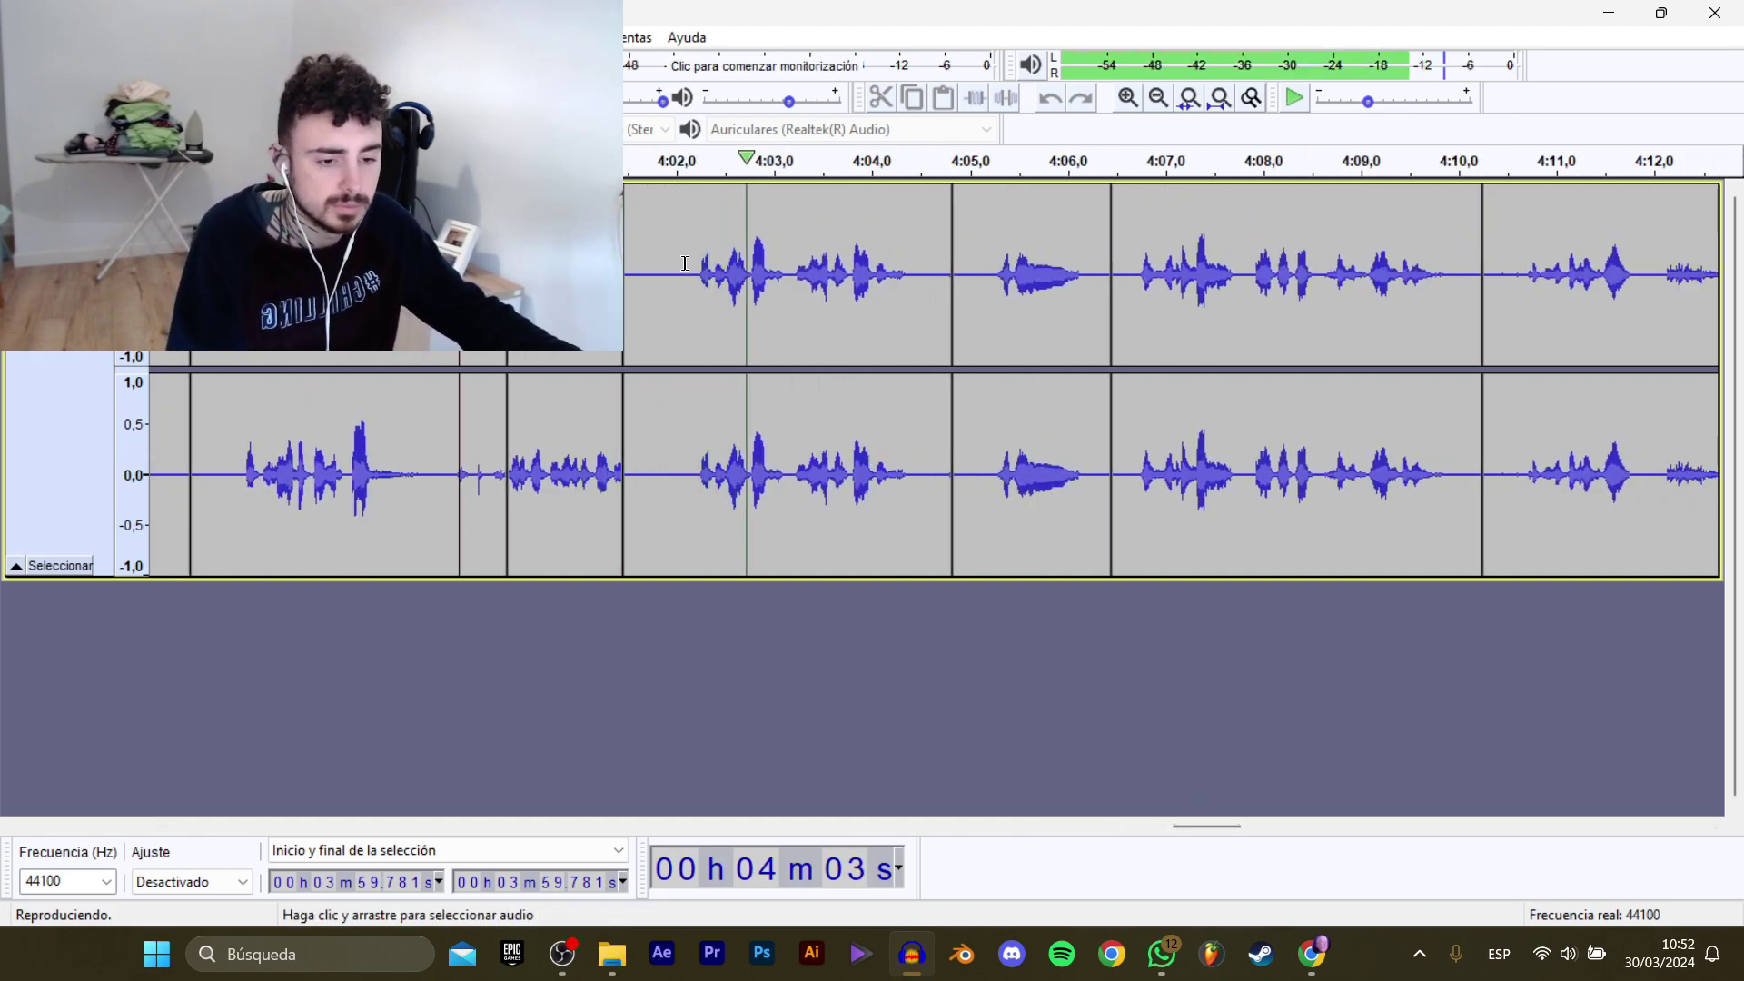
pyautogui.moveTo(696, 273); pyautogui.dragTo(919, 300)
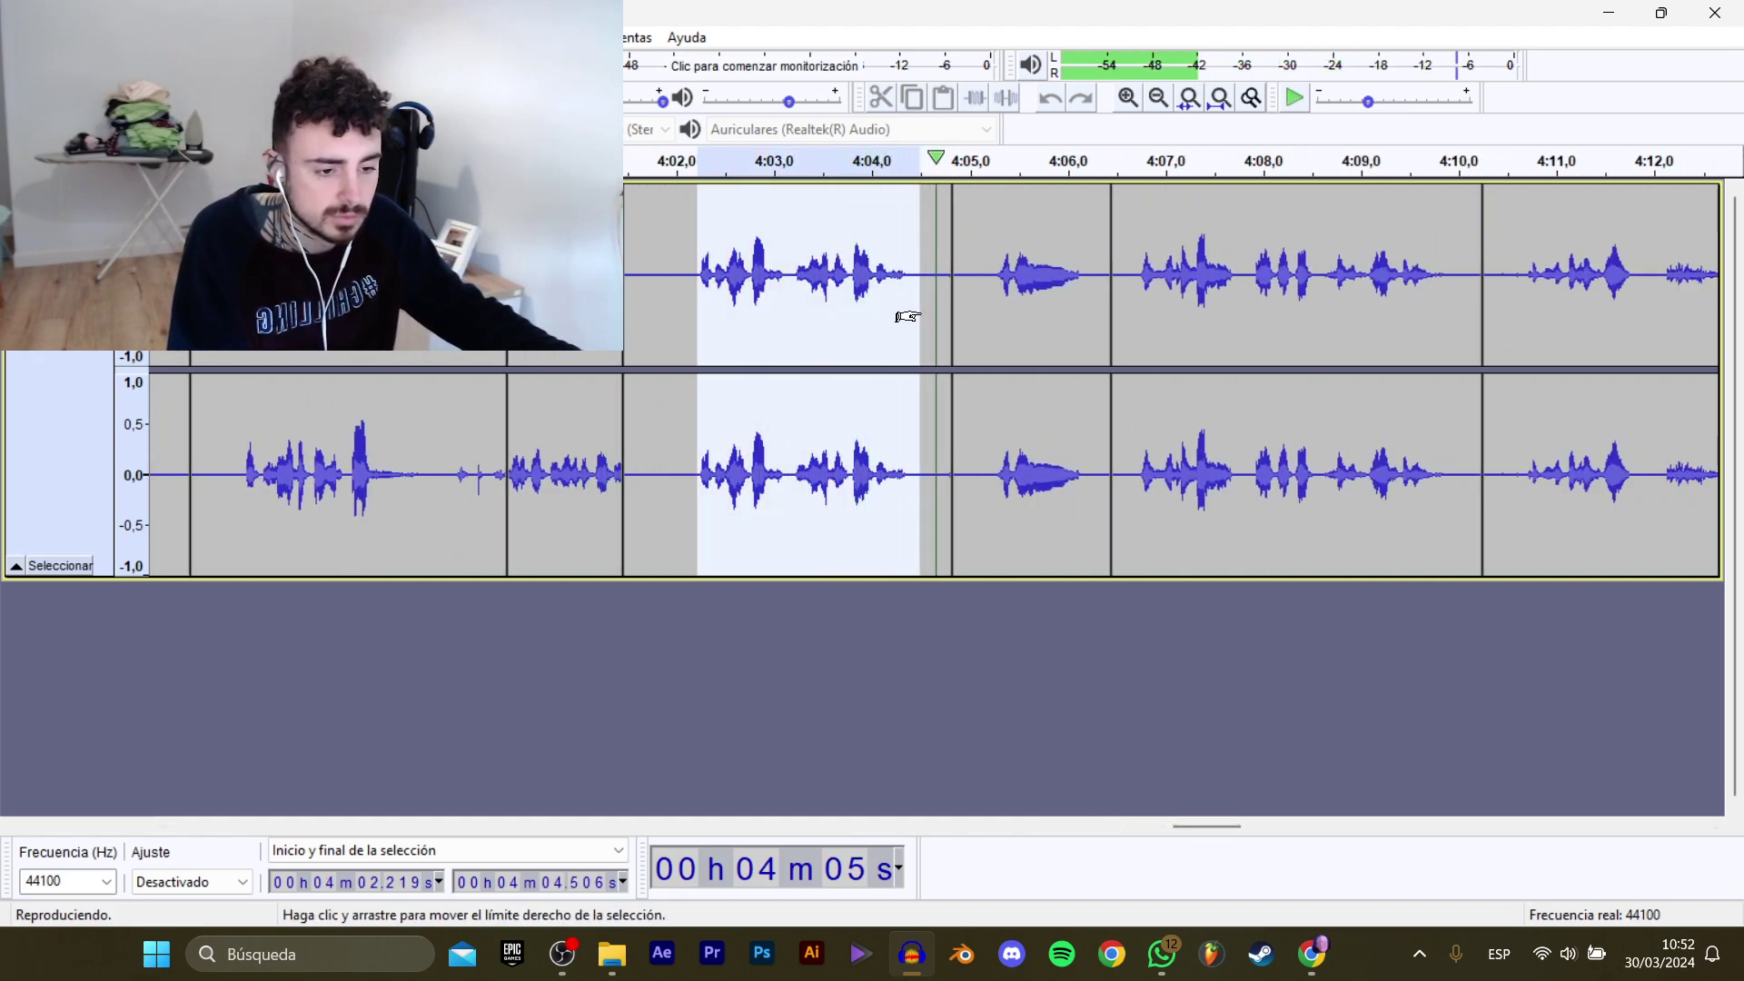
pyautogui.press('space')
# Export the selected take as the WAV file D_Dominic_Mecanico_CompraMejora_9.
pyautogui.moveTo(90, 207)
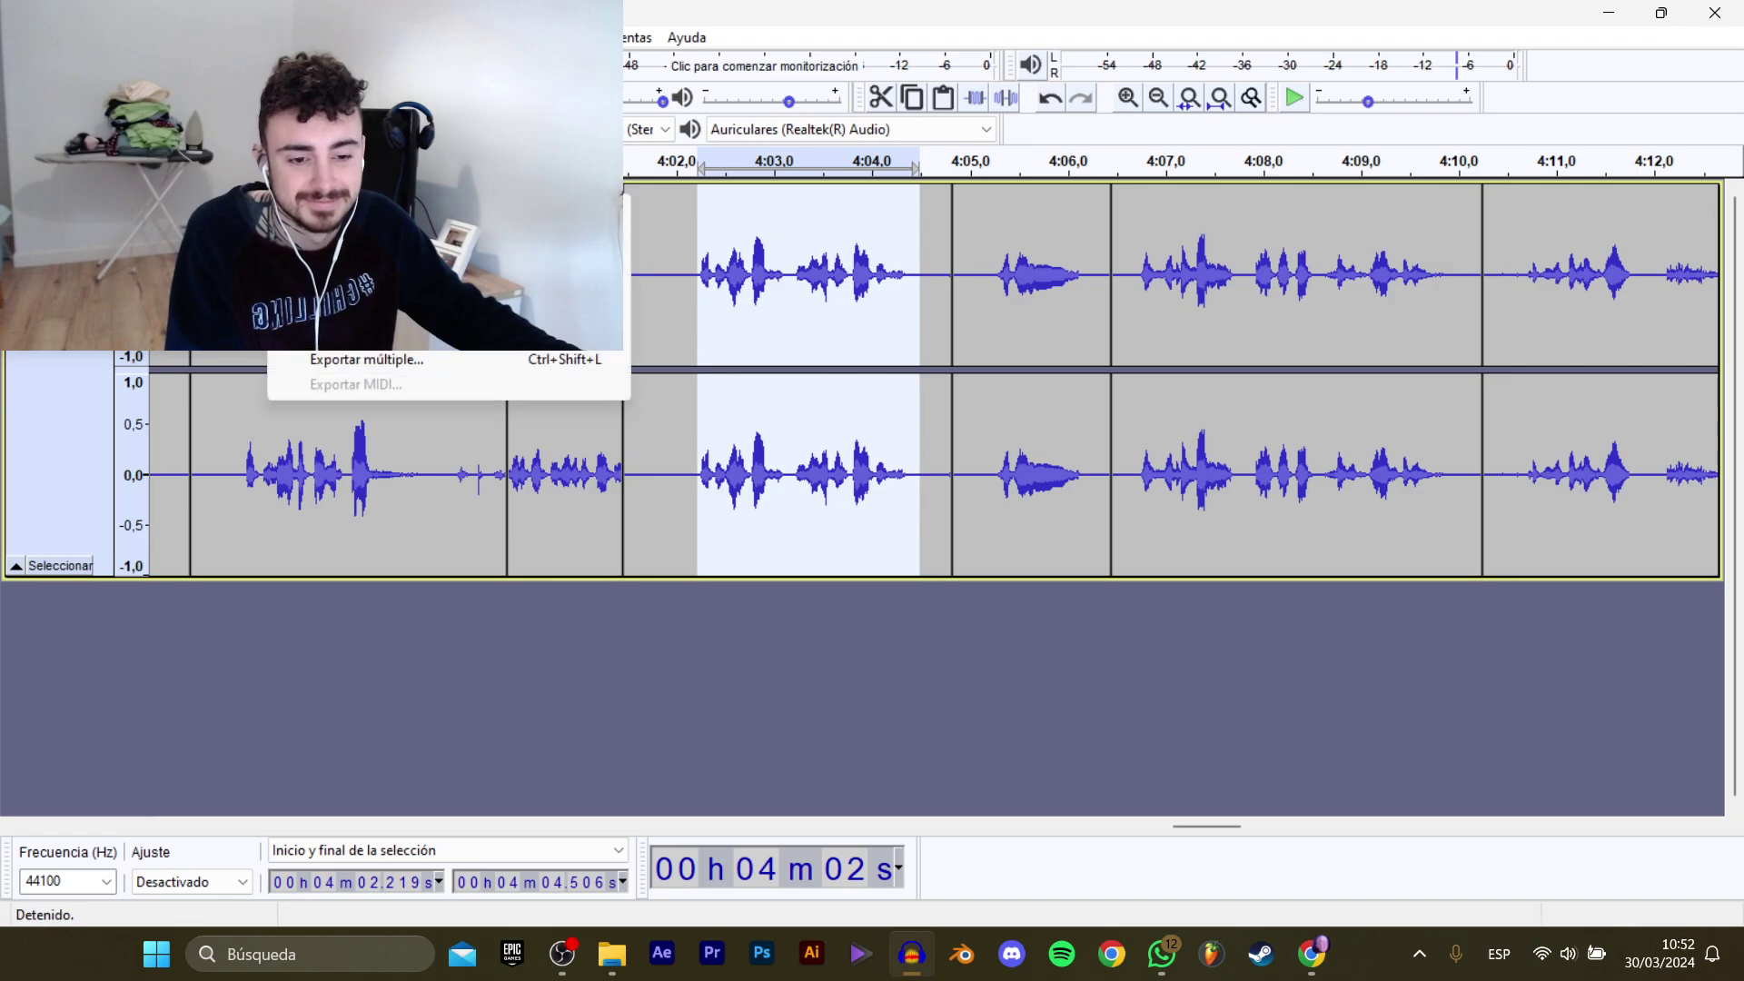
pyautogui.click(409, 309)
pyautogui.click(574, 305)
pyautogui.click(765, 456)
pyautogui.press('BackSpace')
pyautogui.write('9')
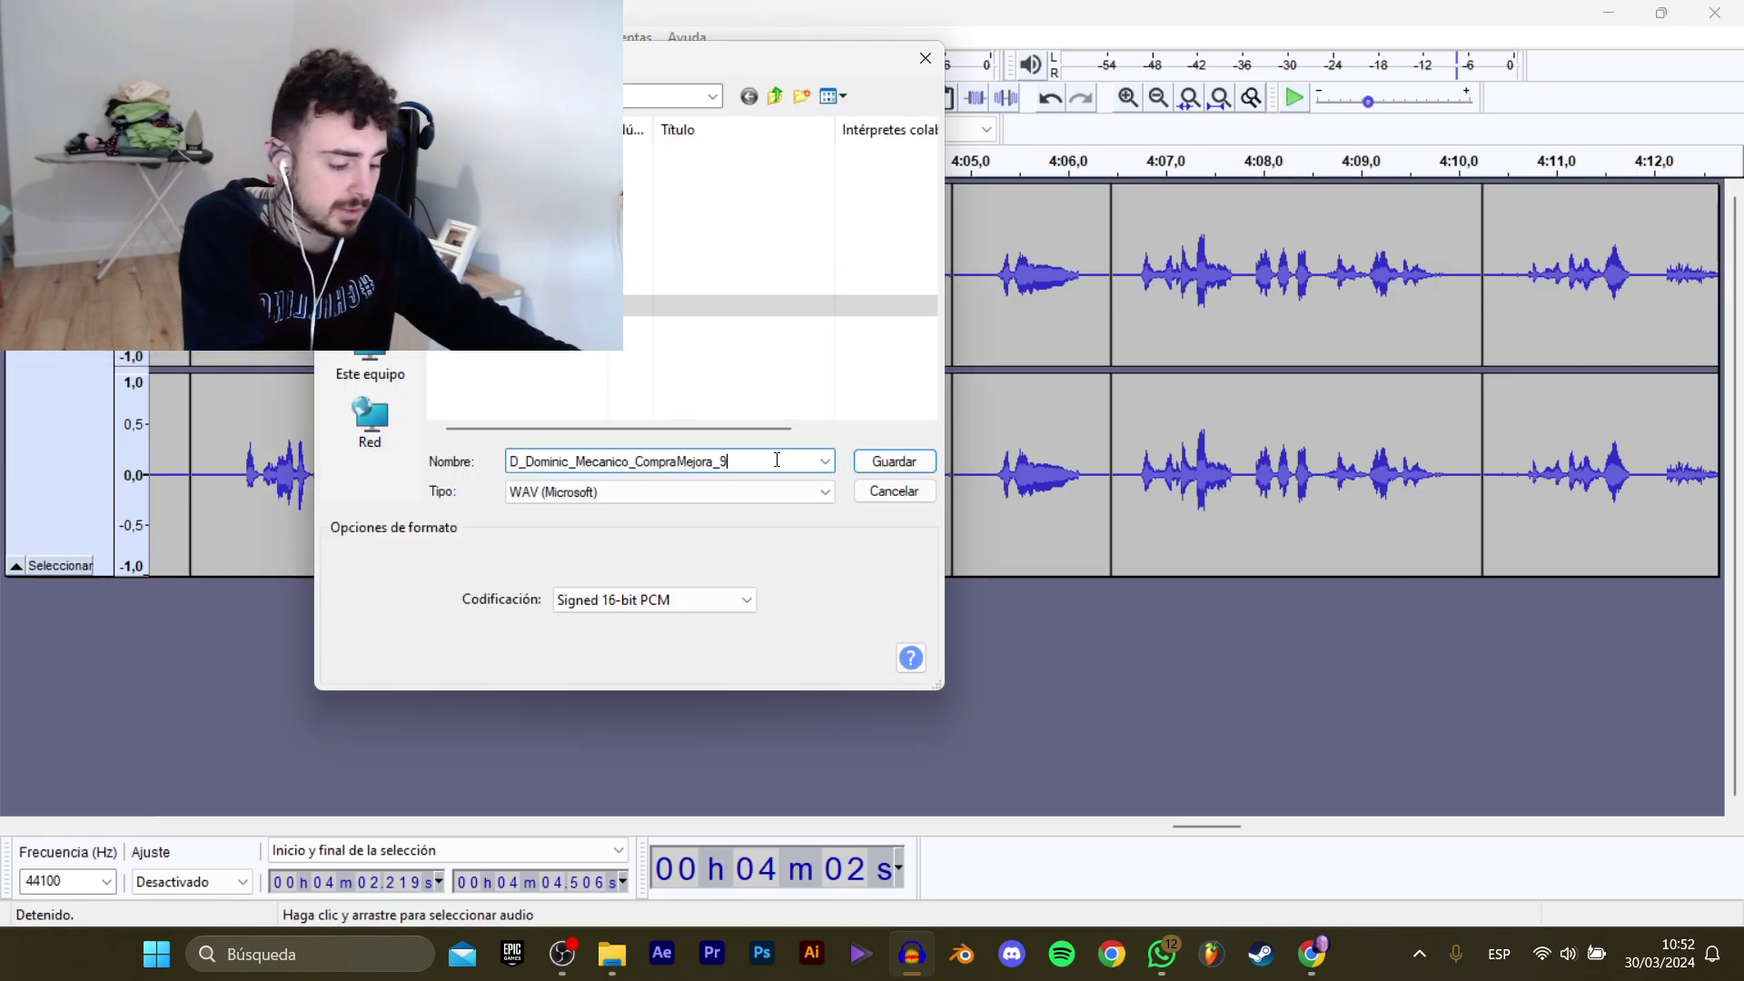
pyautogui.press('Return')
# Play the recording from 4:05.214 and select the take from there to 4:06.306.
pyautogui.click(992, 285)
pyautogui.press('space')
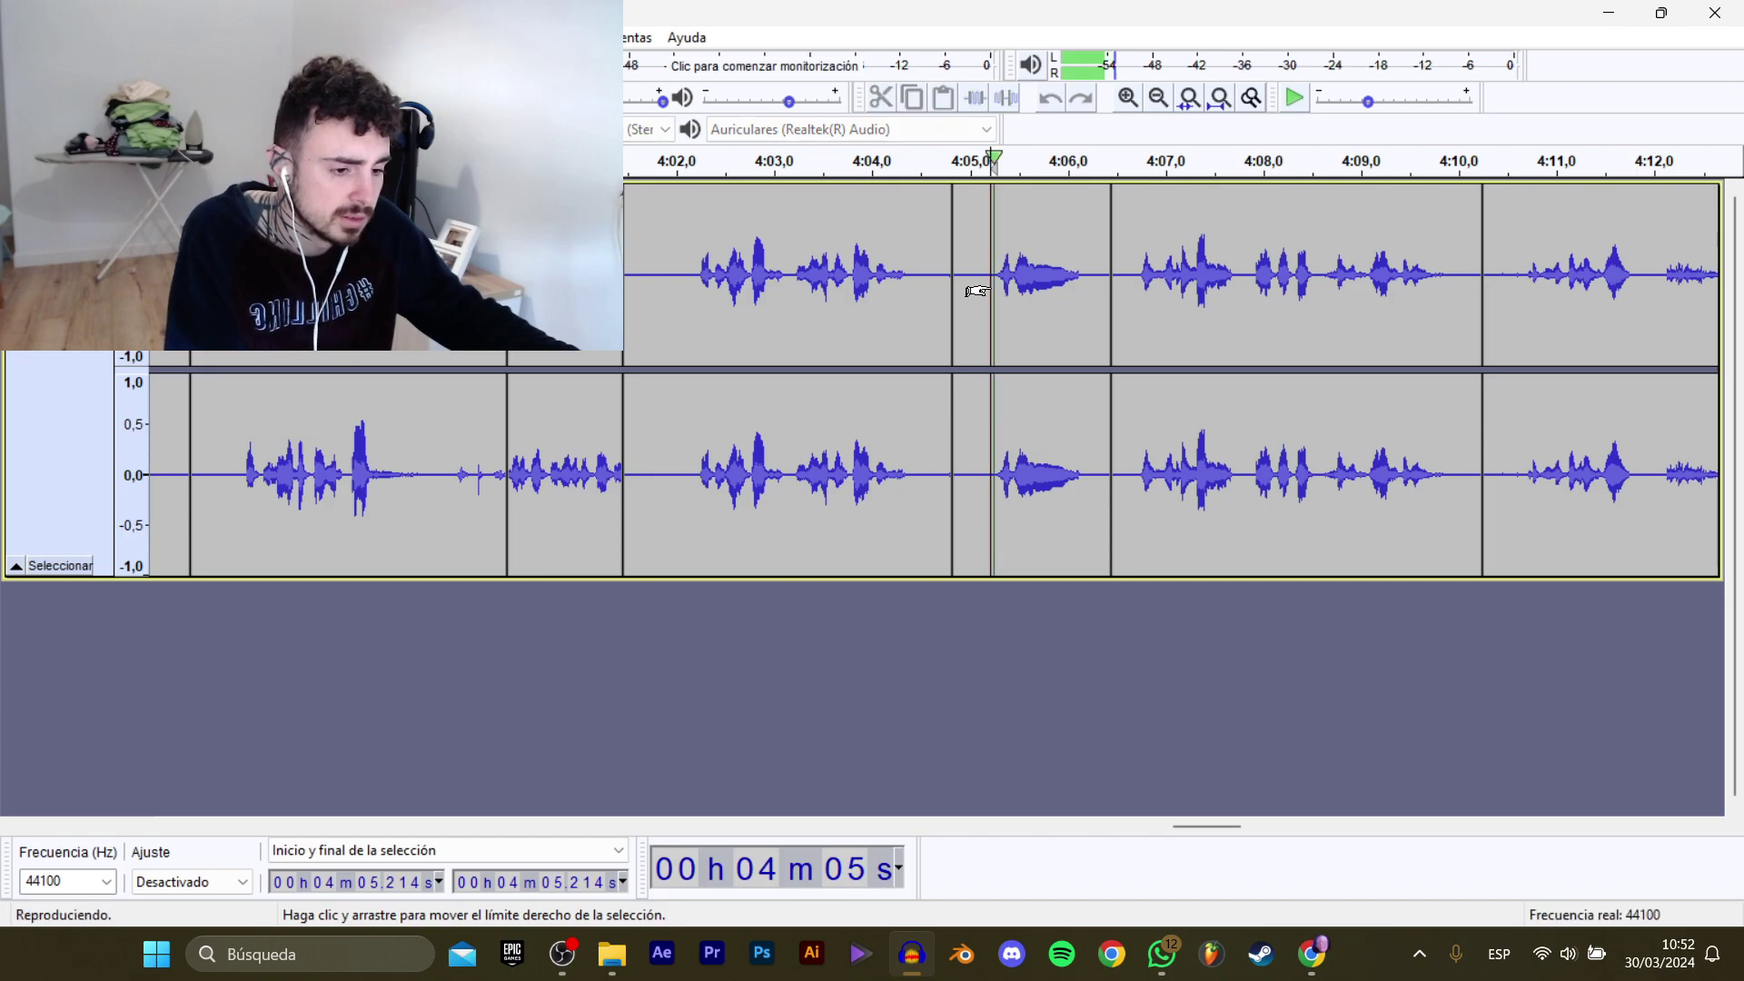
pyautogui.moveTo(981, 289); pyautogui.dragTo(1096, 289)
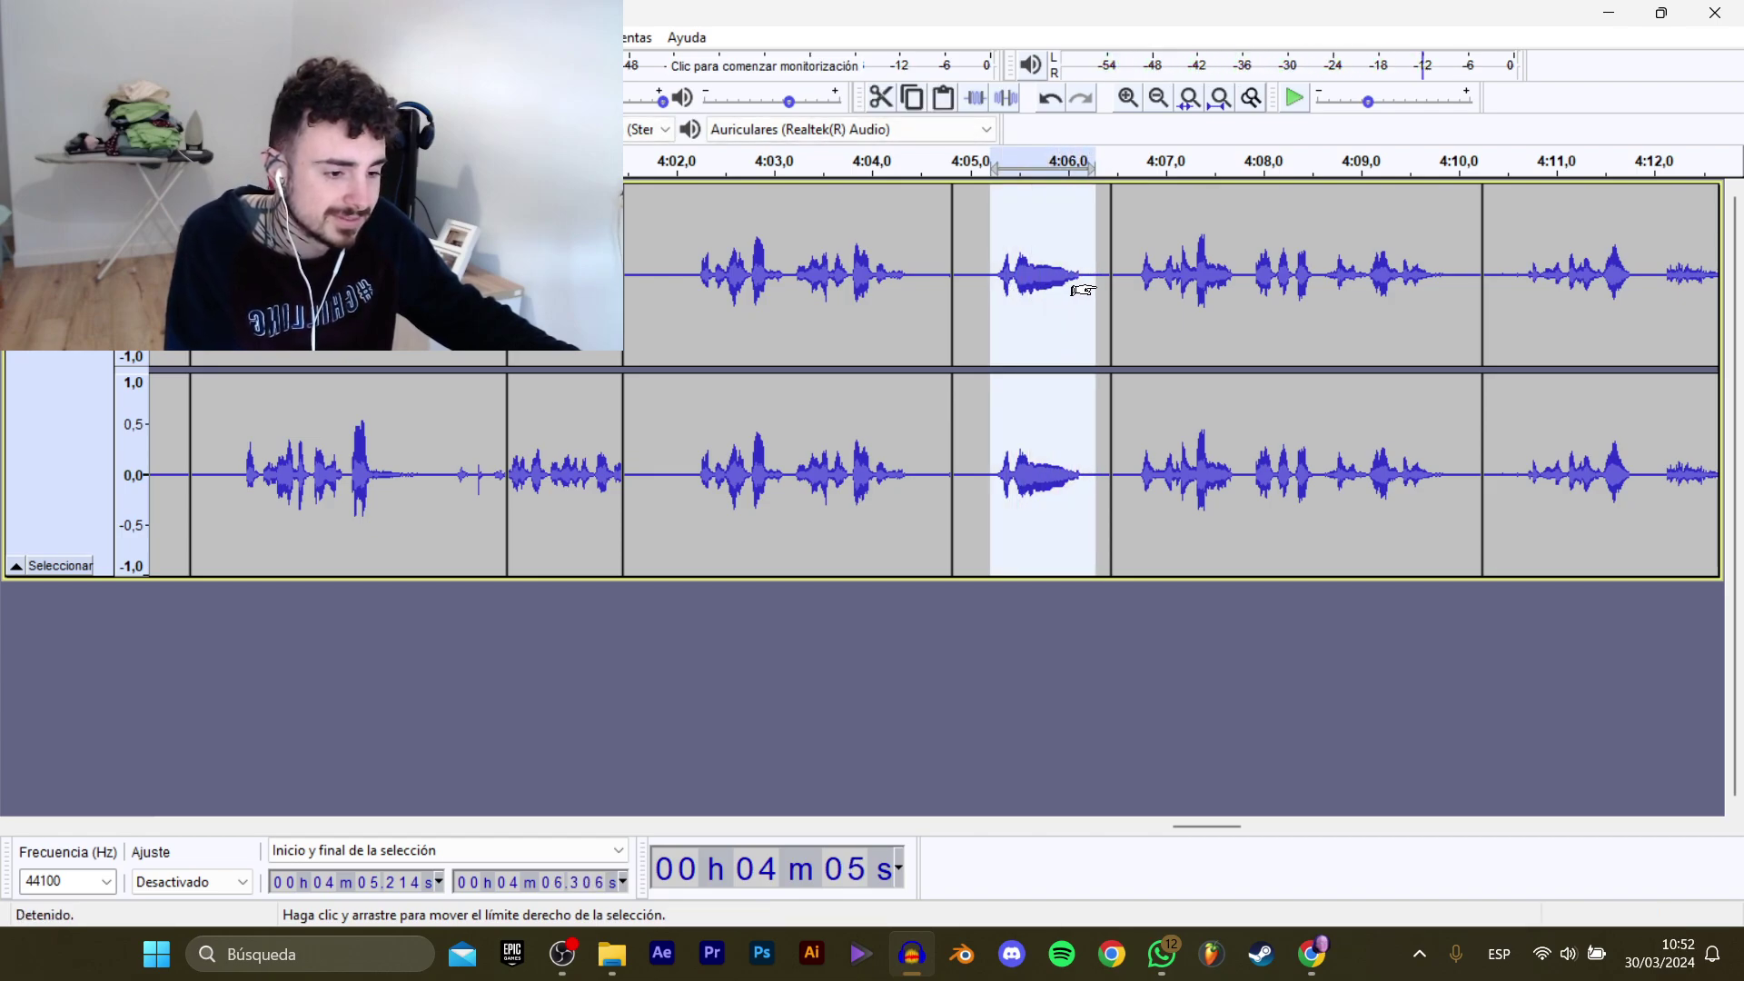
# Export the selected take as the WAV file D_Dominic_Mecanico_CompraMejora_10.
pyautogui.moveTo(109, 209)
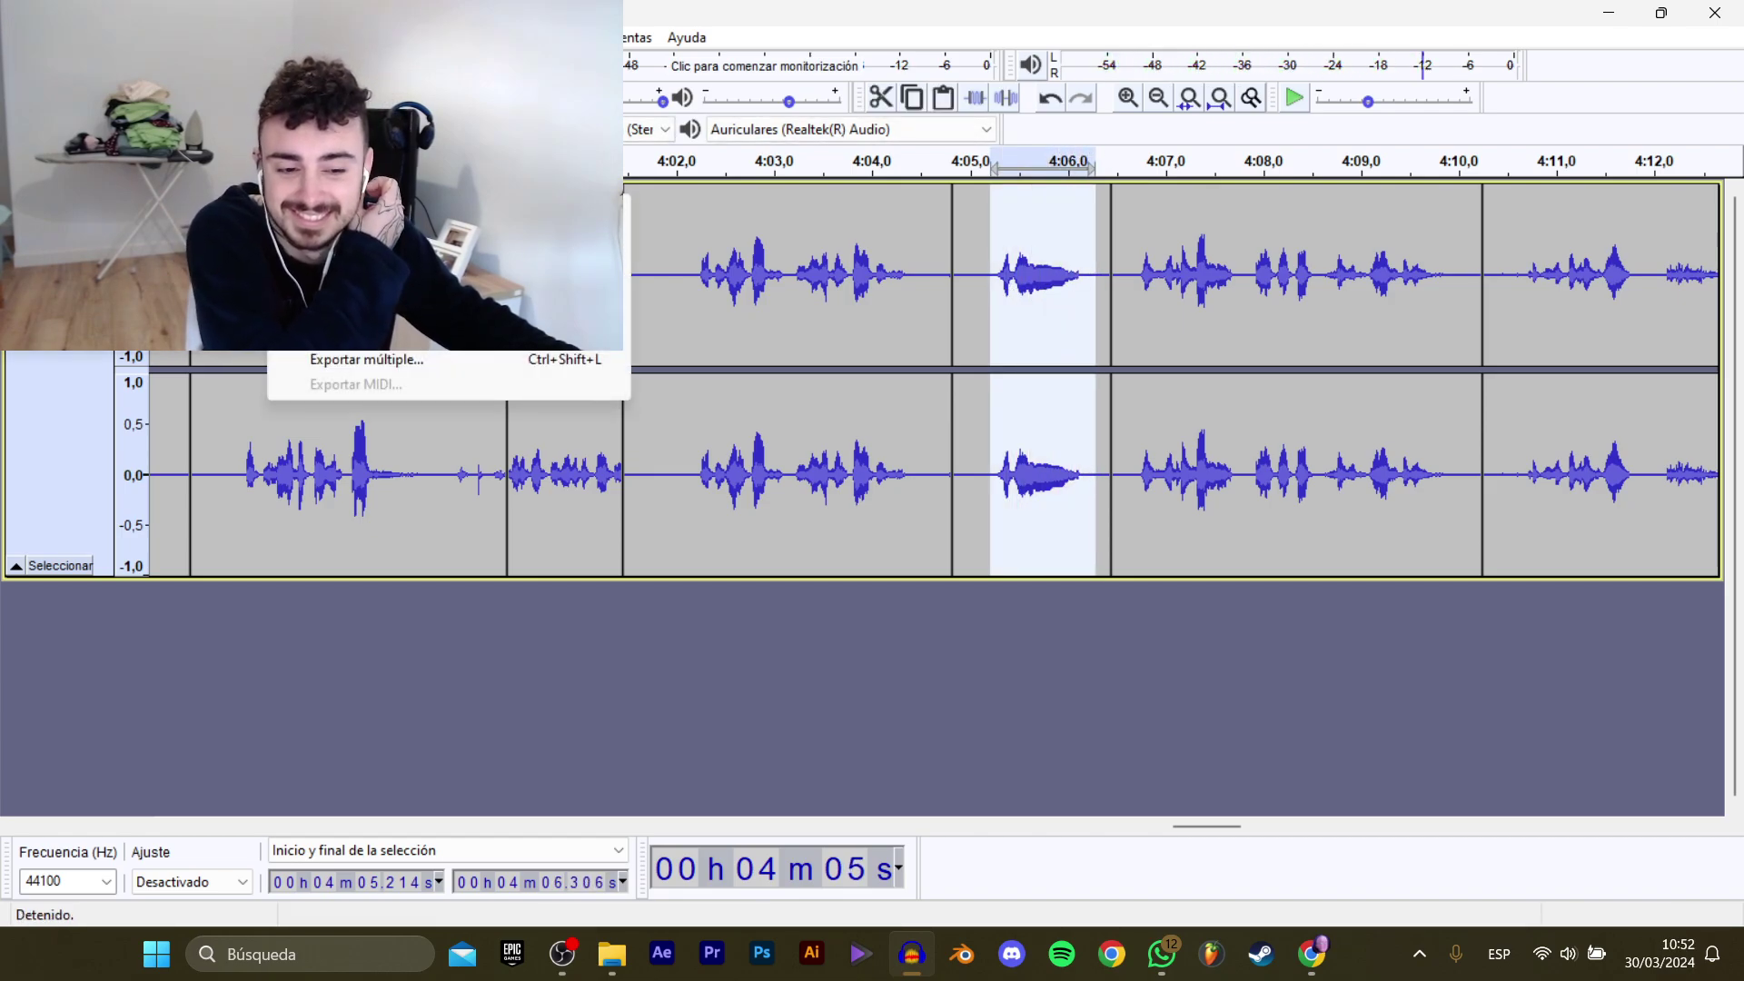
pyautogui.click(382, 309)
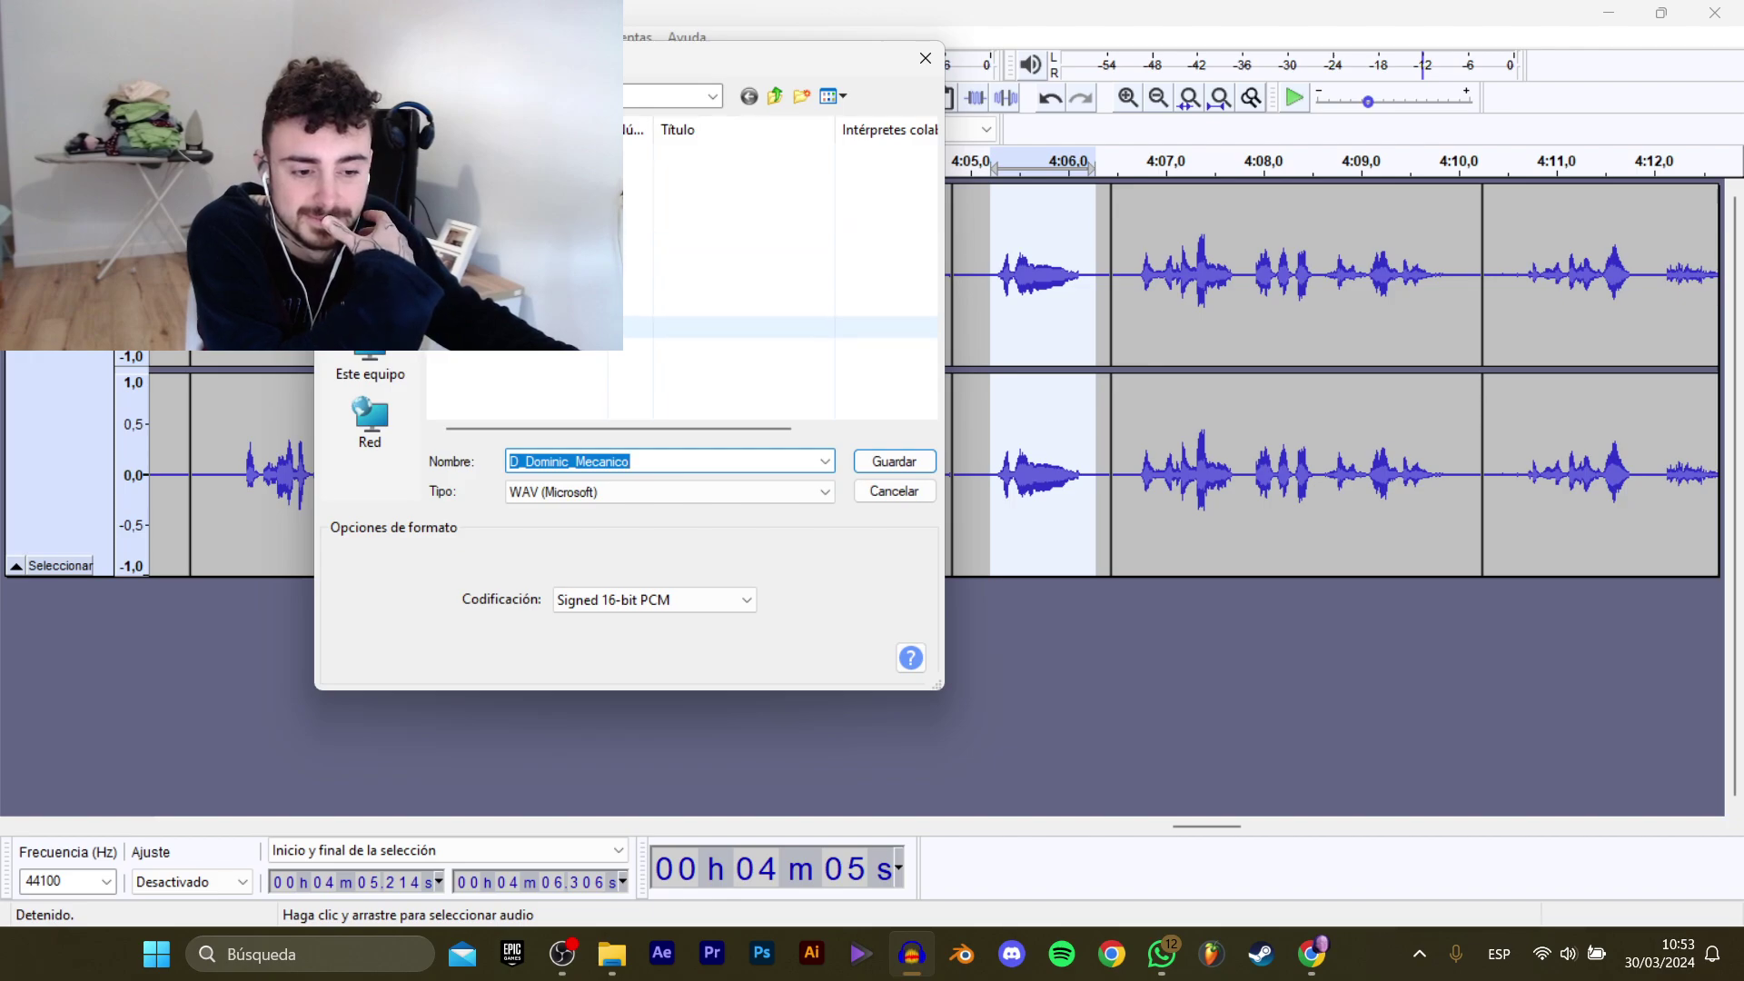
pyautogui.click(536, 327)
pyautogui.click(765, 461)
pyautogui.press('BackSpace')
pyautogui.write('10')
pyautogui.press('Return')
# Listen to the recording from 4:06.619 and select the take from 4:06.666 to 4:10.237.
pyautogui.click(1126, 288)
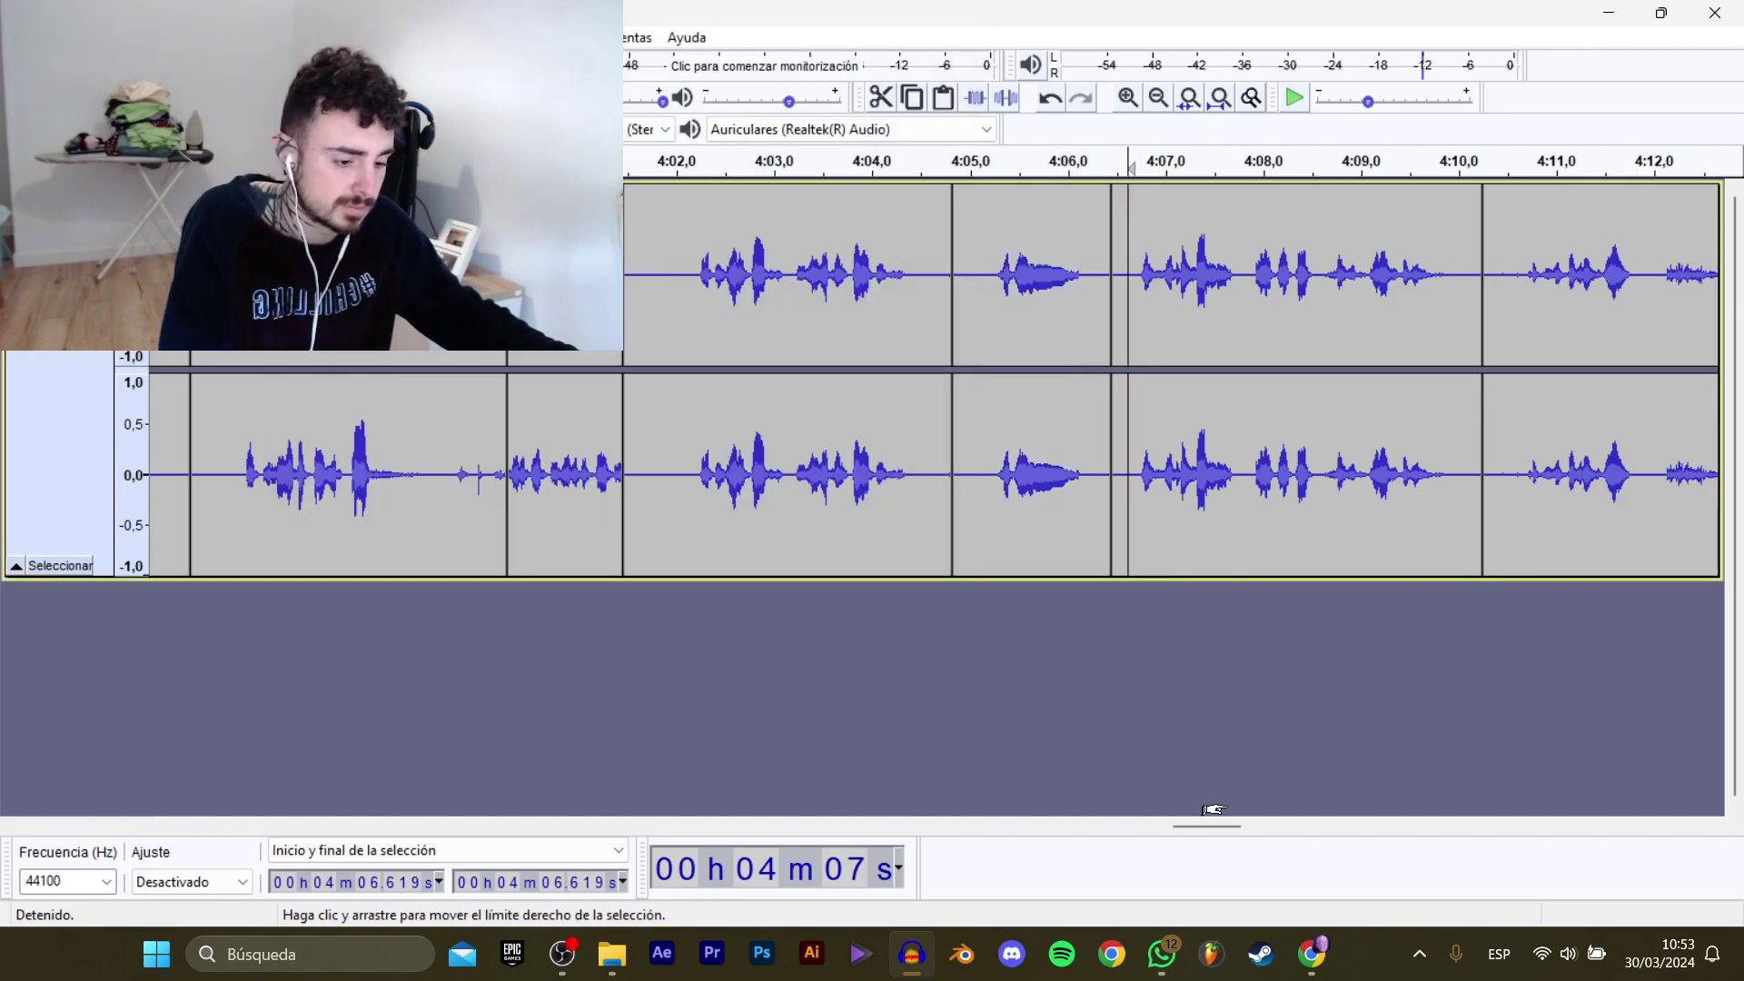
pyautogui.press('space')
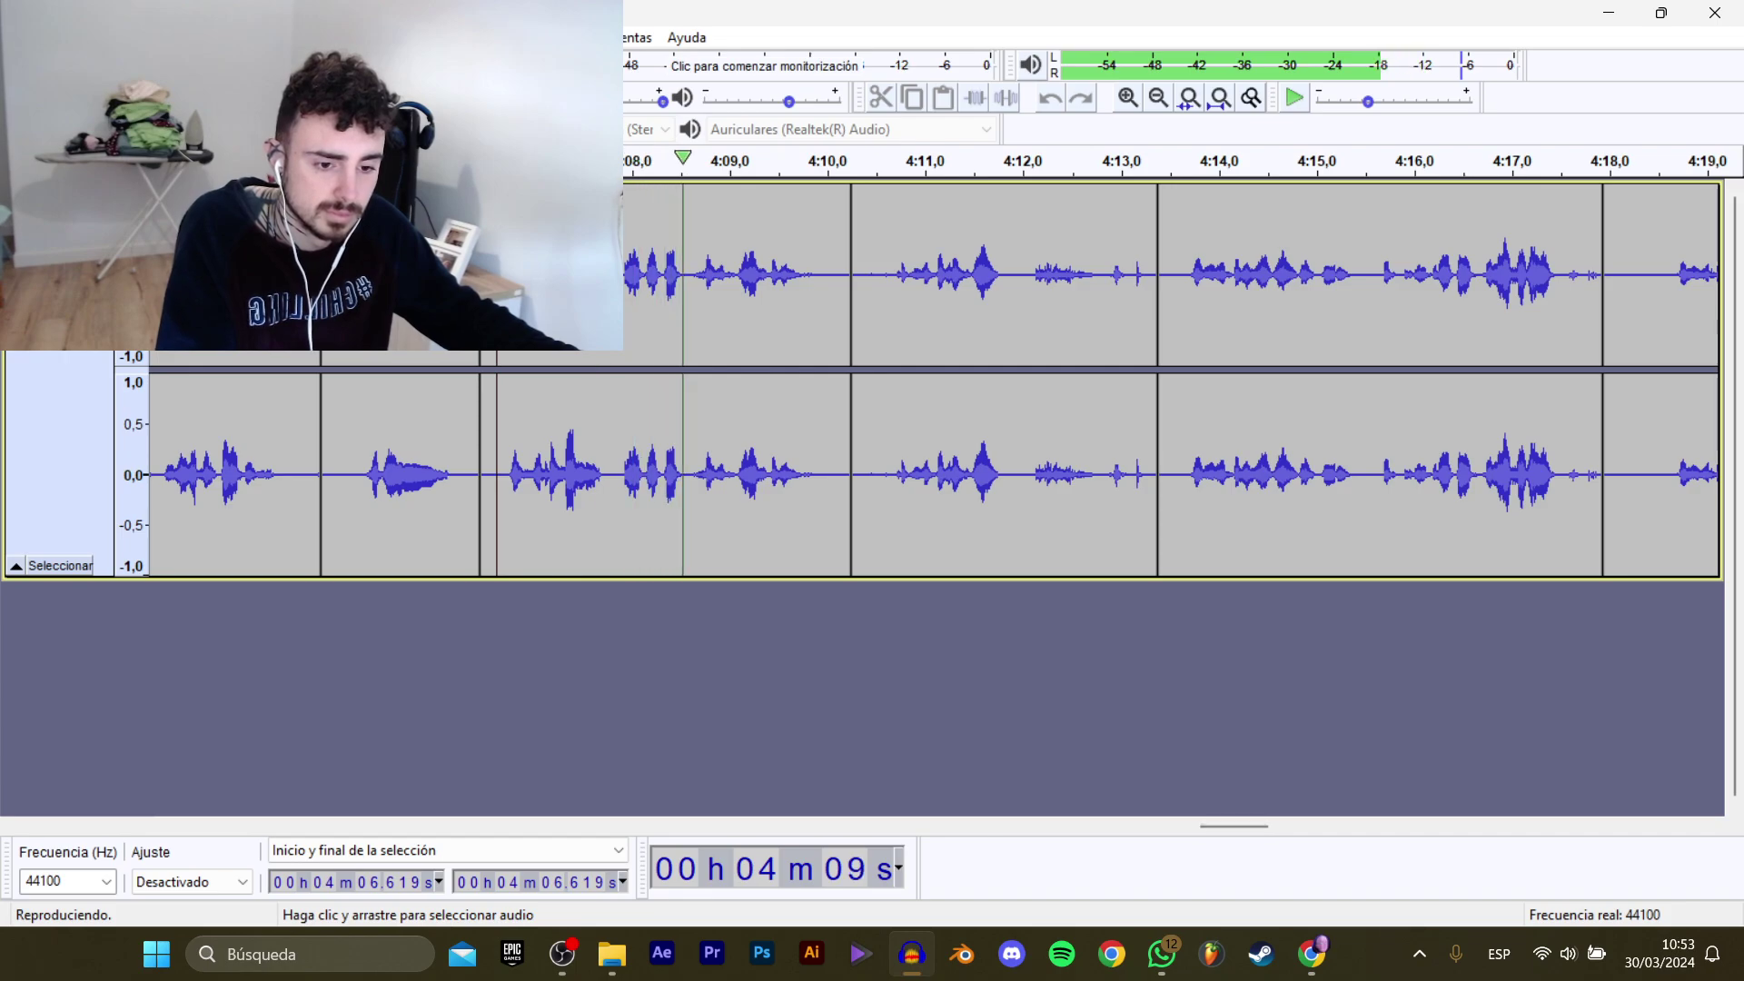
pyautogui.press('space')
pyautogui.moveTo(502, 455); pyautogui.dragTo(850, 455)
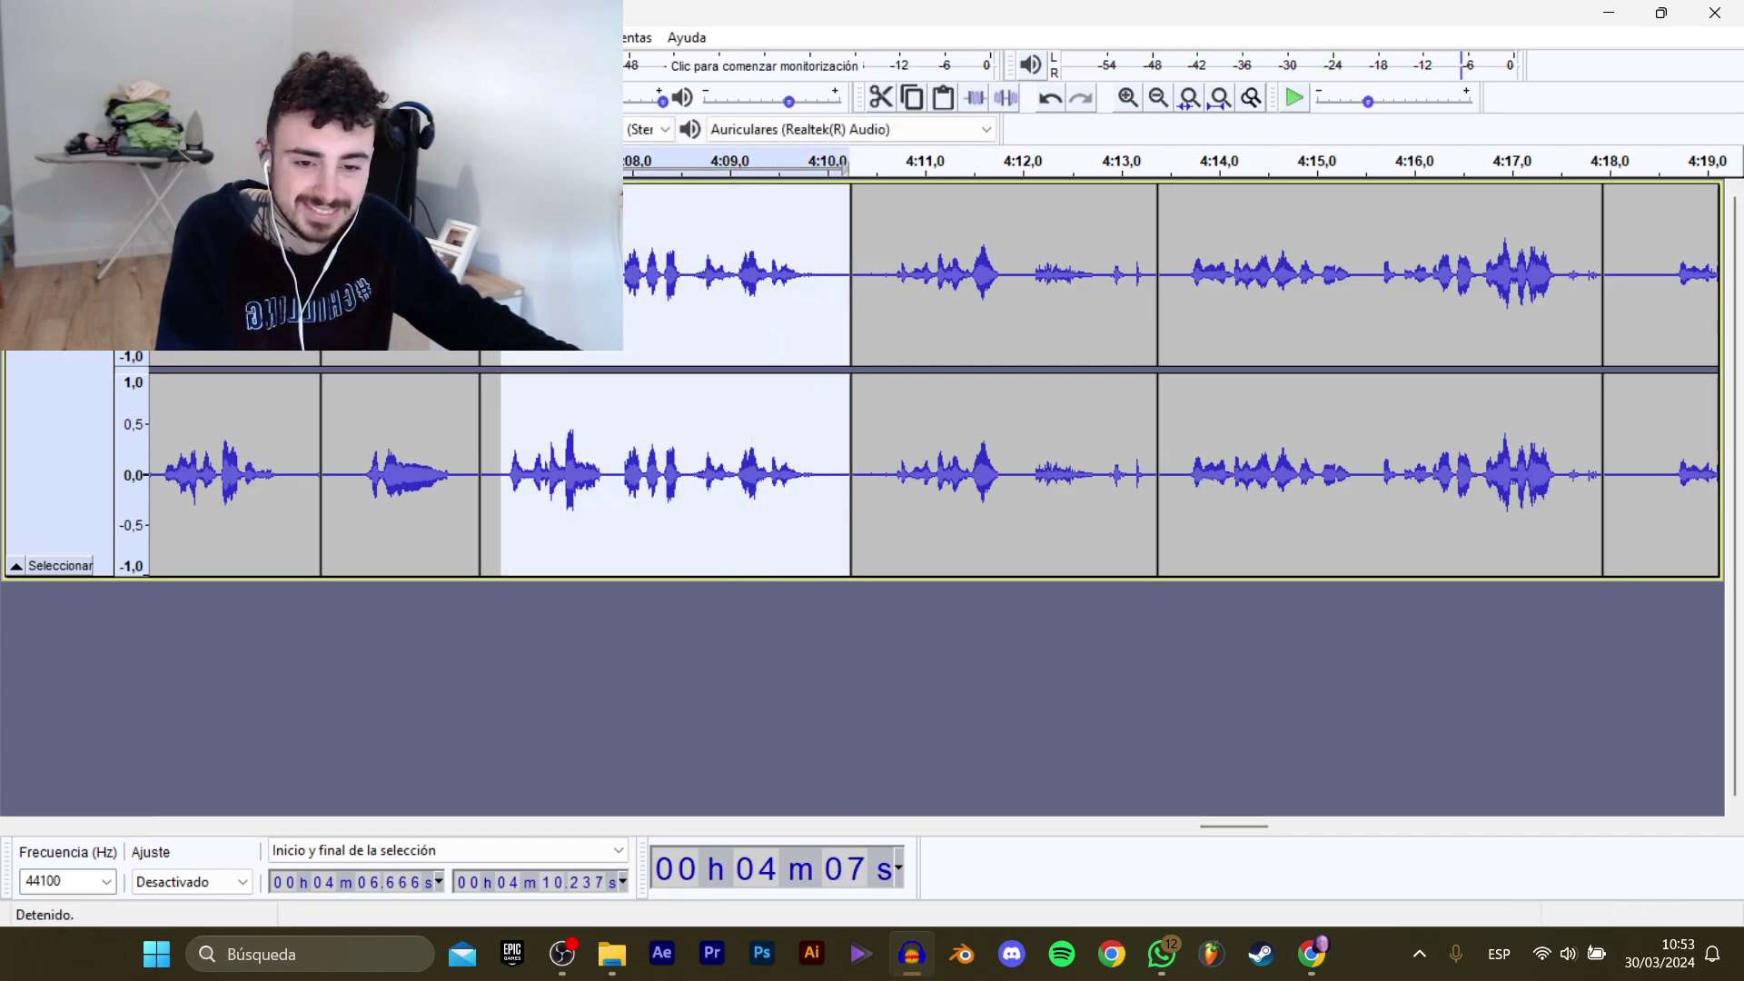
# Export the selected take as the WAV file D_Dominic_Mecanico_CerrarTienda_2.
pyautogui.moveTo(136, 207)
pyautogui.click(391, 309)
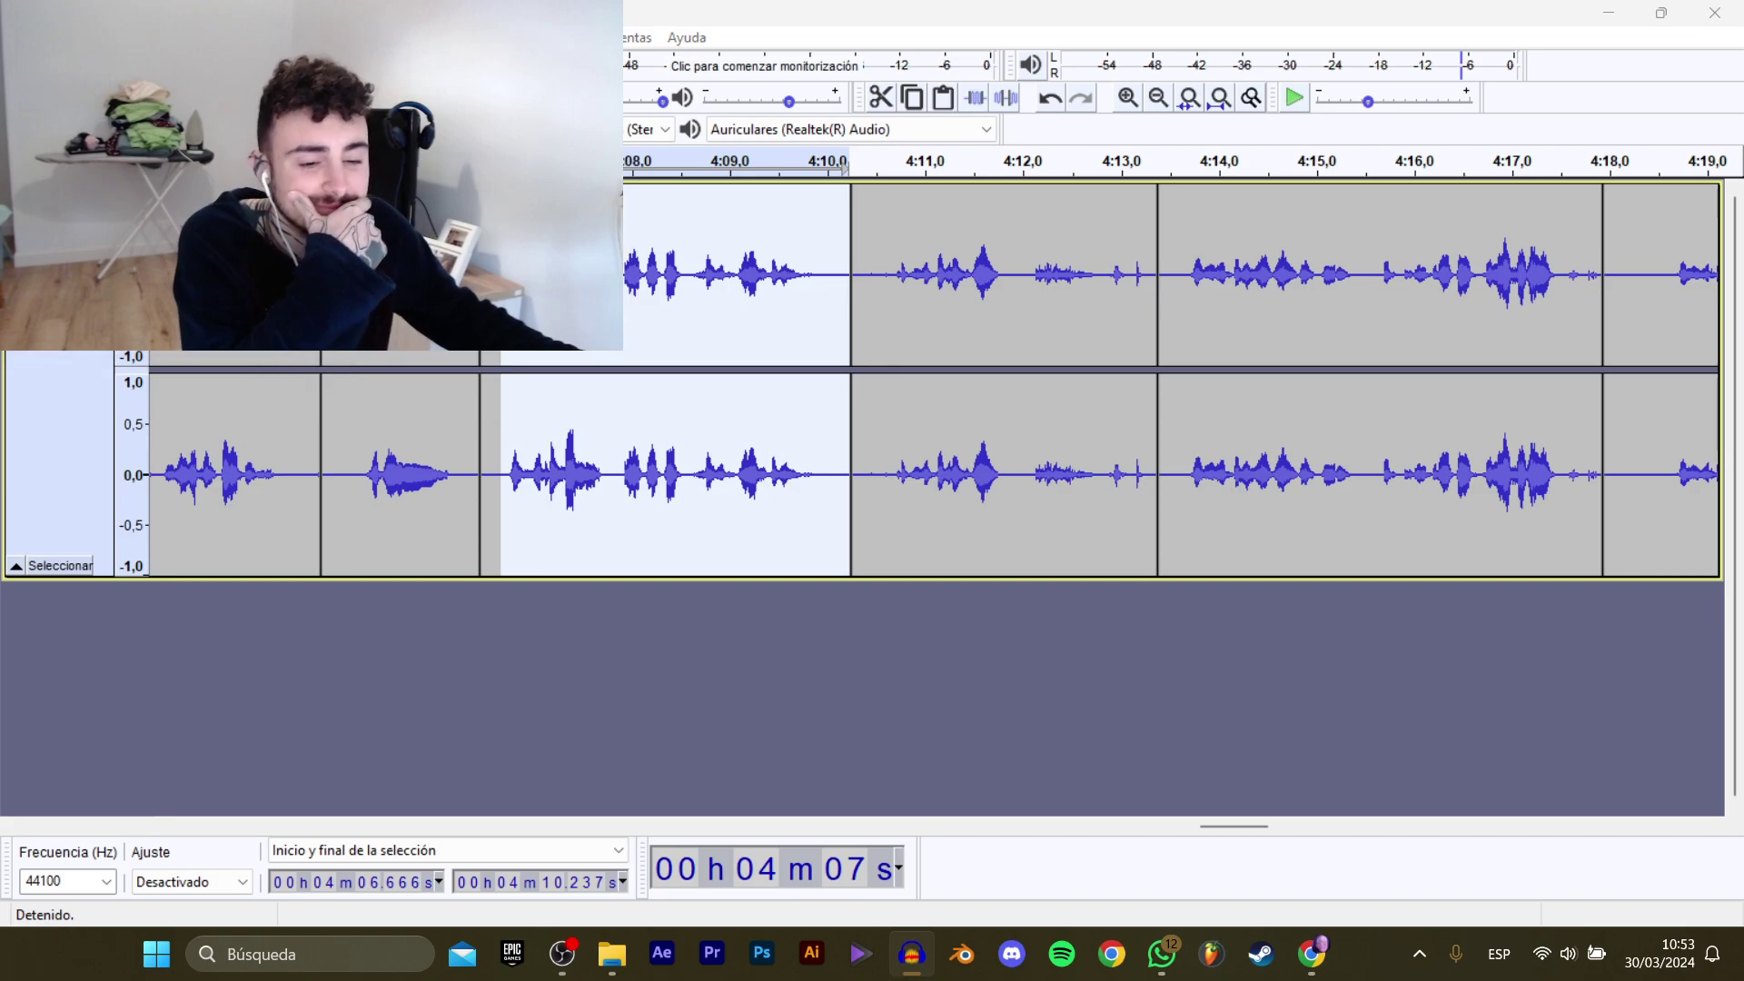
pyautogui.click(770, 100)
pyautogui.doubleClick(509, 175)
pyautogui.click(517, 154)
pyautogui.click(748, 461)
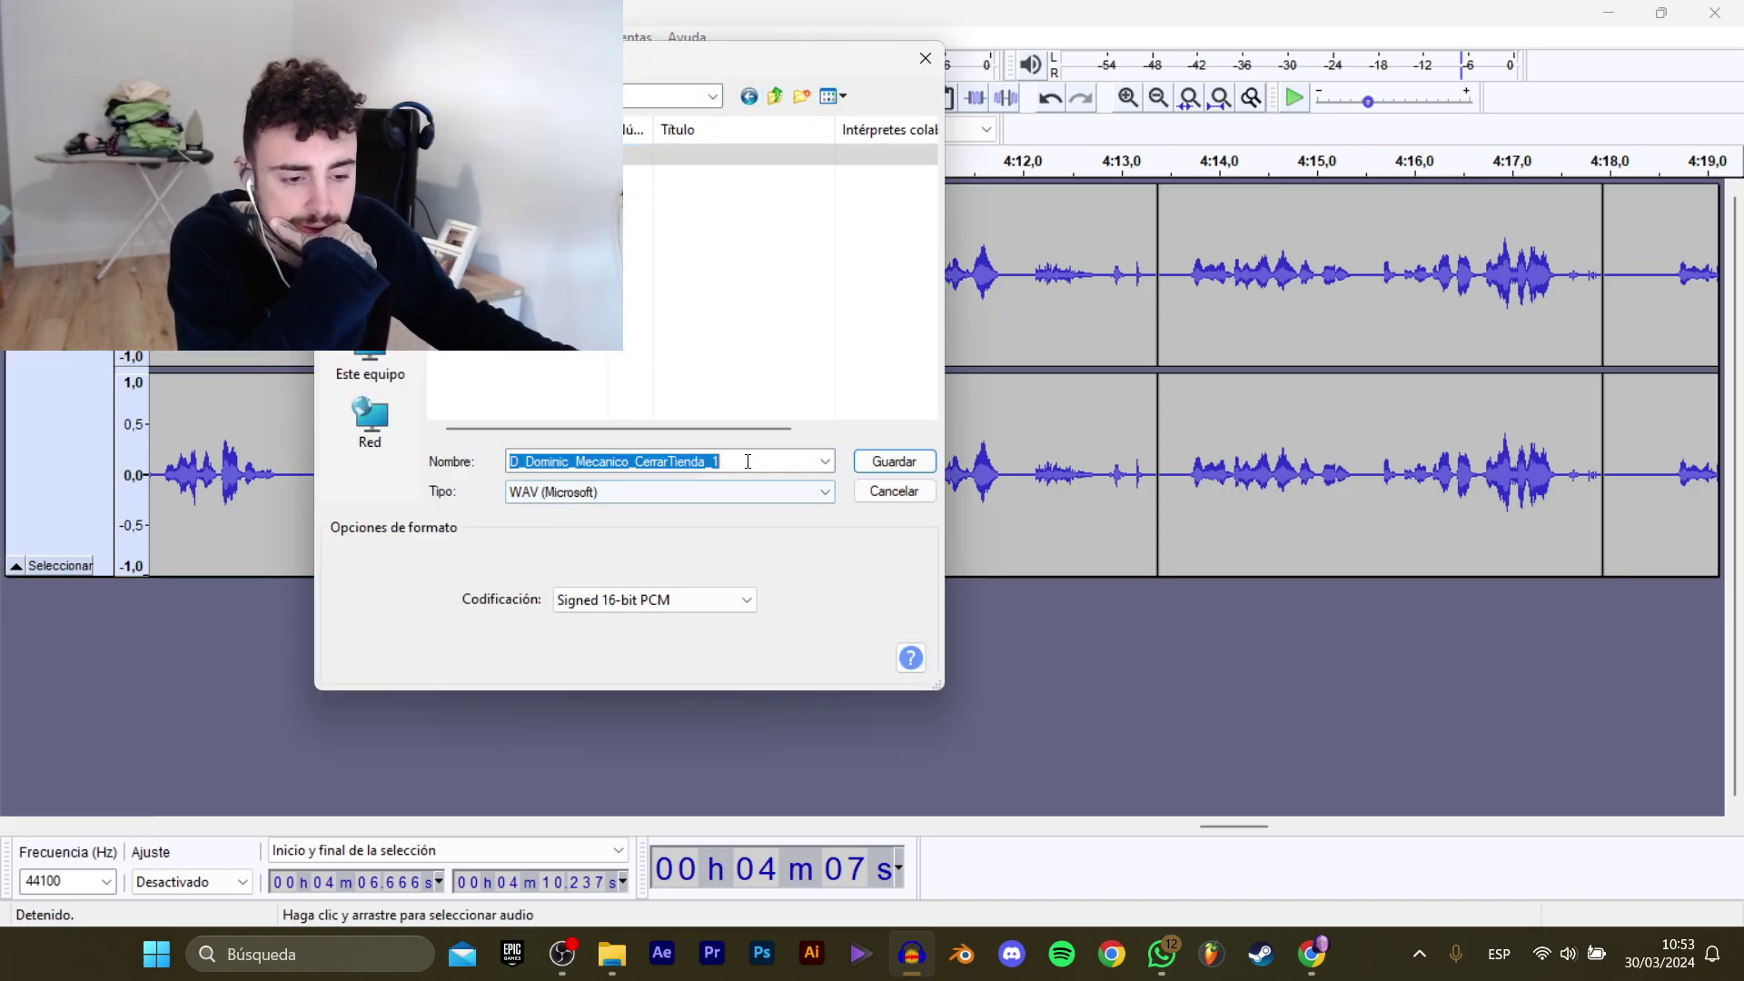
pyautogui.click(761, 462)
pyautogui.press('Return')
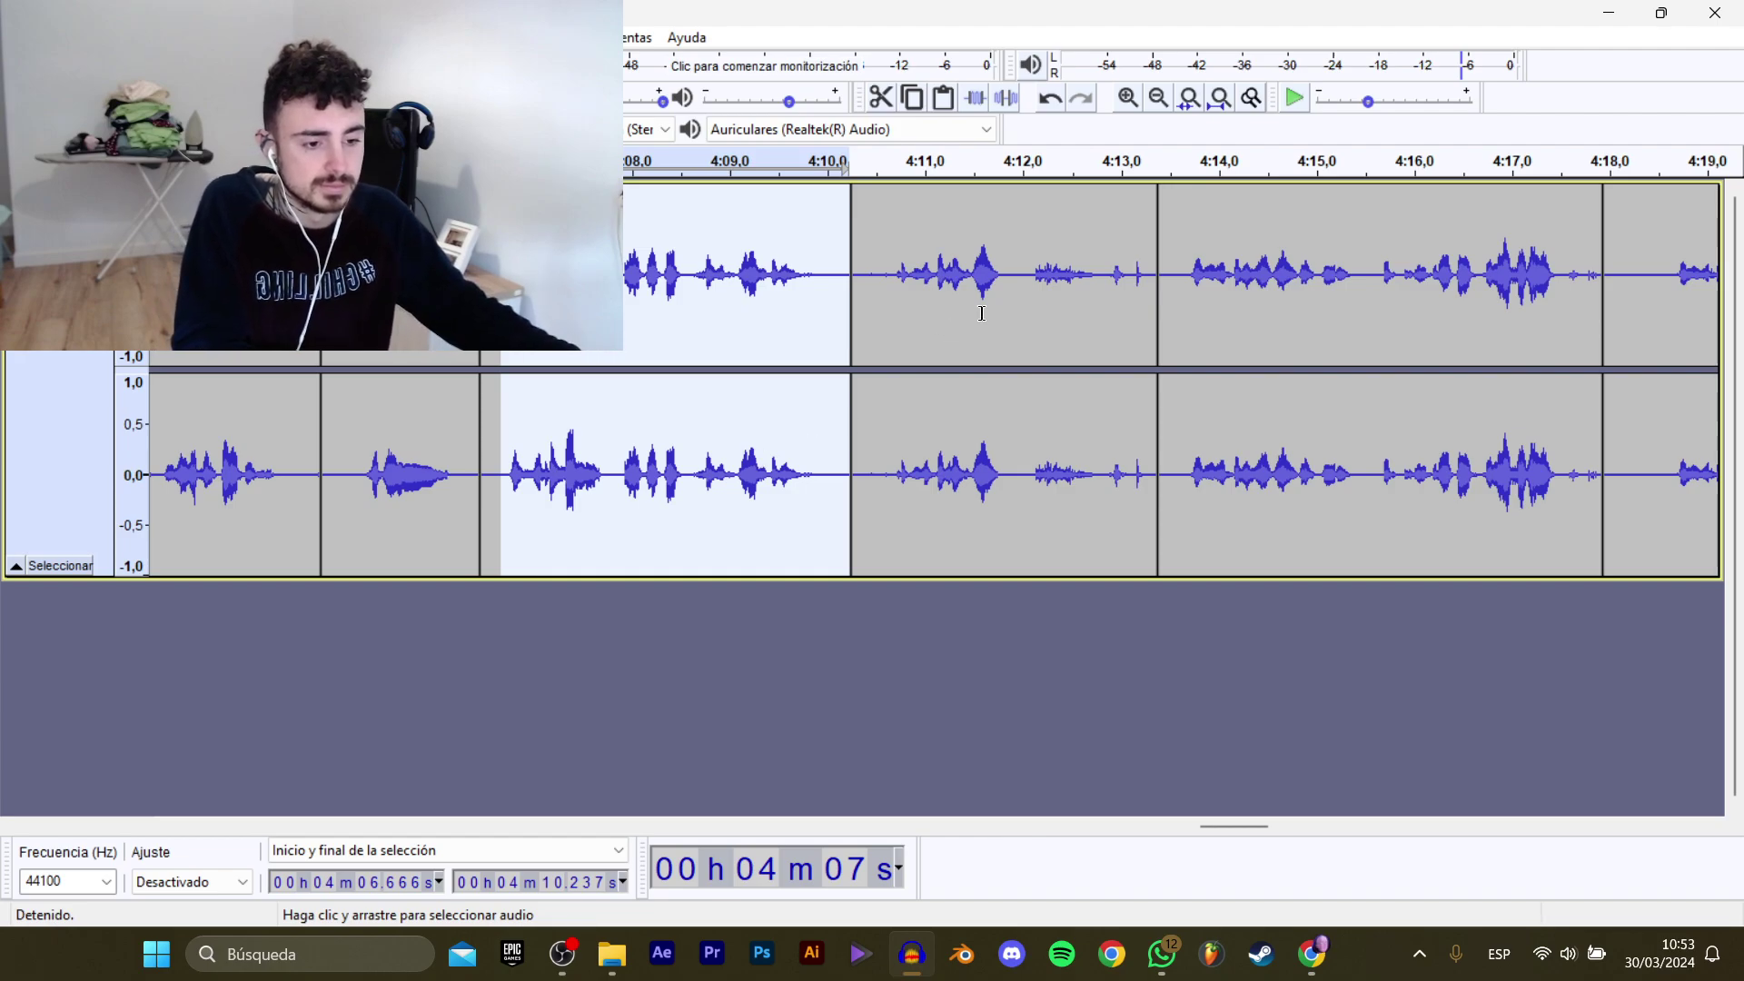
# Play the following take and select it from 4:10.659 to 4:12.877.
pyautogui.click(893, 270)
pyautogui.press('space')
pyautogui.moveTo(1230, 826); pyautogui.dragTo(1247, 821)
pyautogui.press('space')
pyautogui.moveTo(714, 295); pyautogui.dragTo(490, 298)
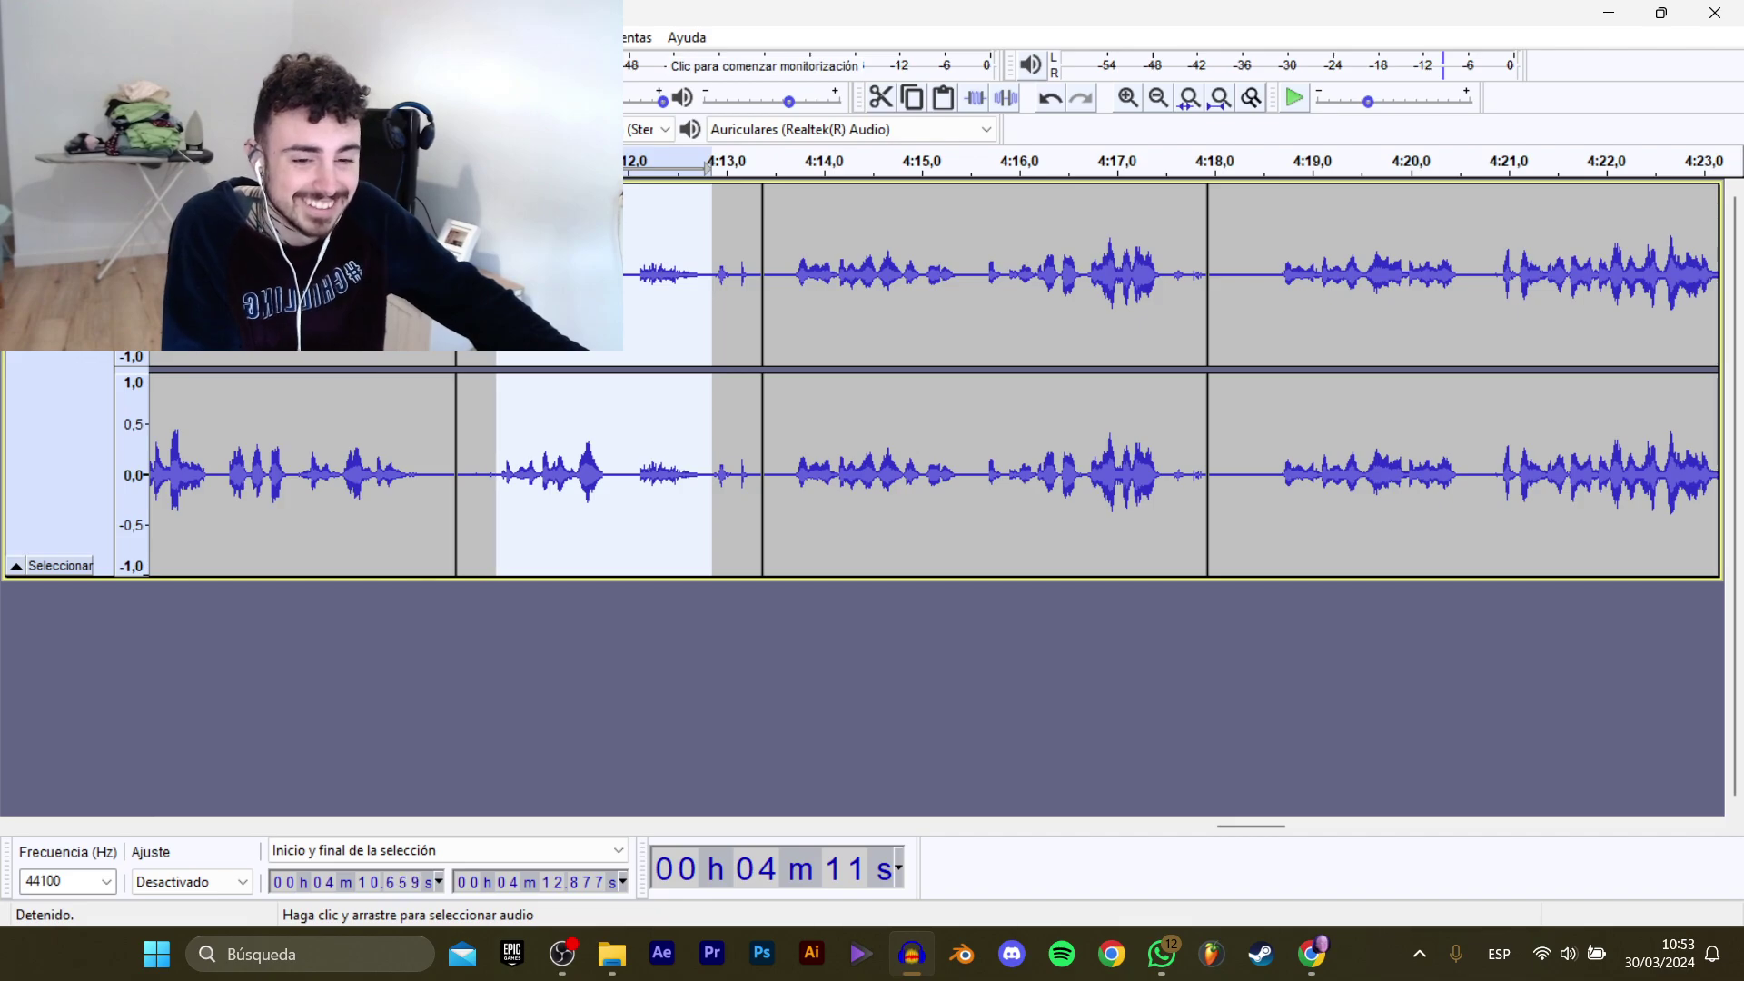
# Export the selected take as the WAV file D_Dominic_Mecanico_CerrarTienda_3.
pyautogui.moveTo(72, 209)
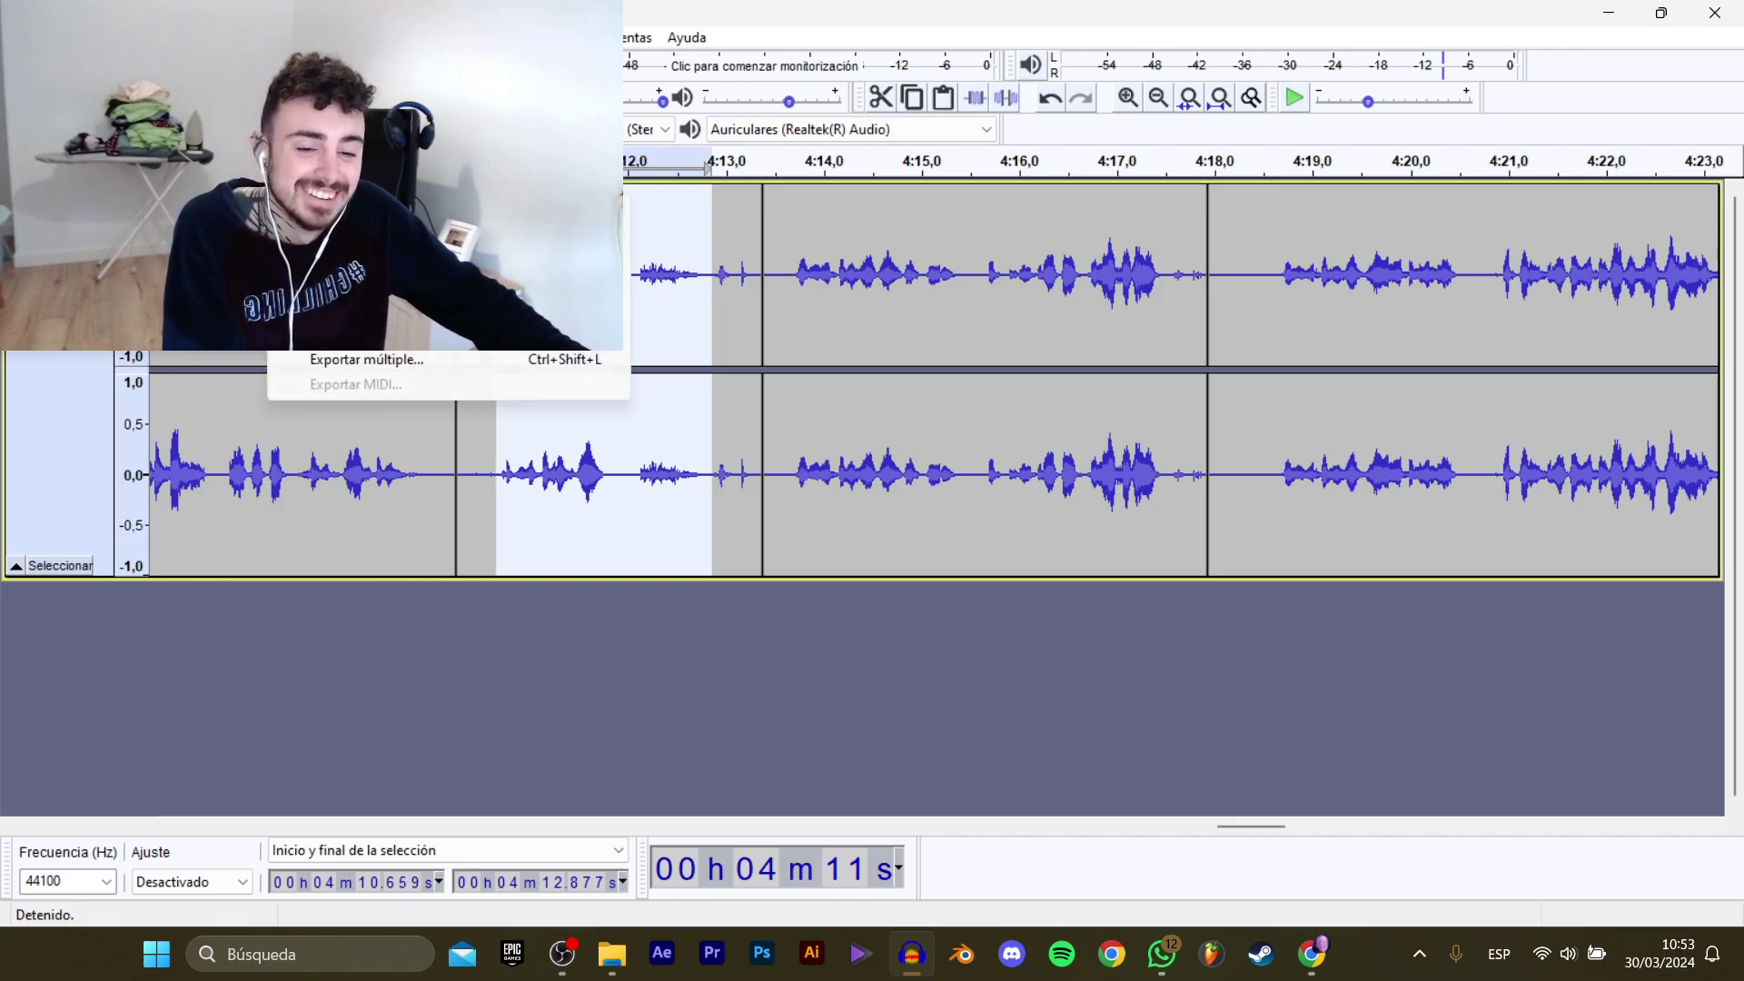
pyautogui.click(399, 310)
pyautogui.click(535, 176)
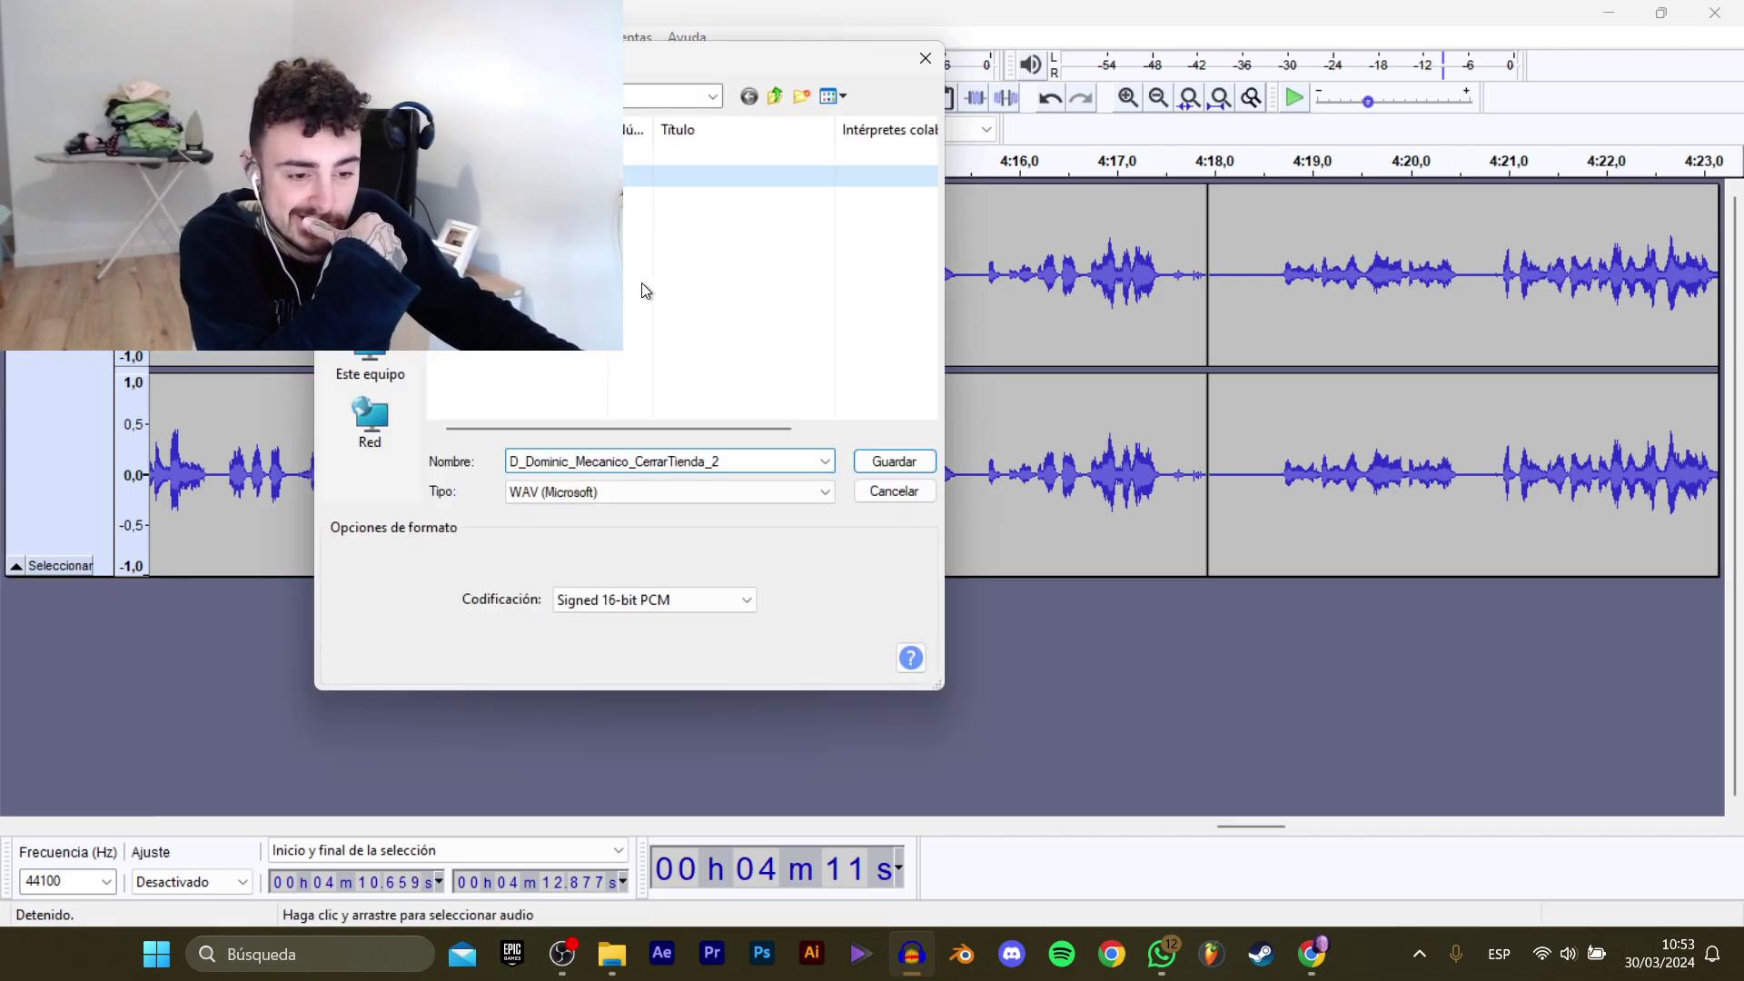
pyautogui.click(777, 458)
pyautogui.write('3')
pyautogui.press('Return')
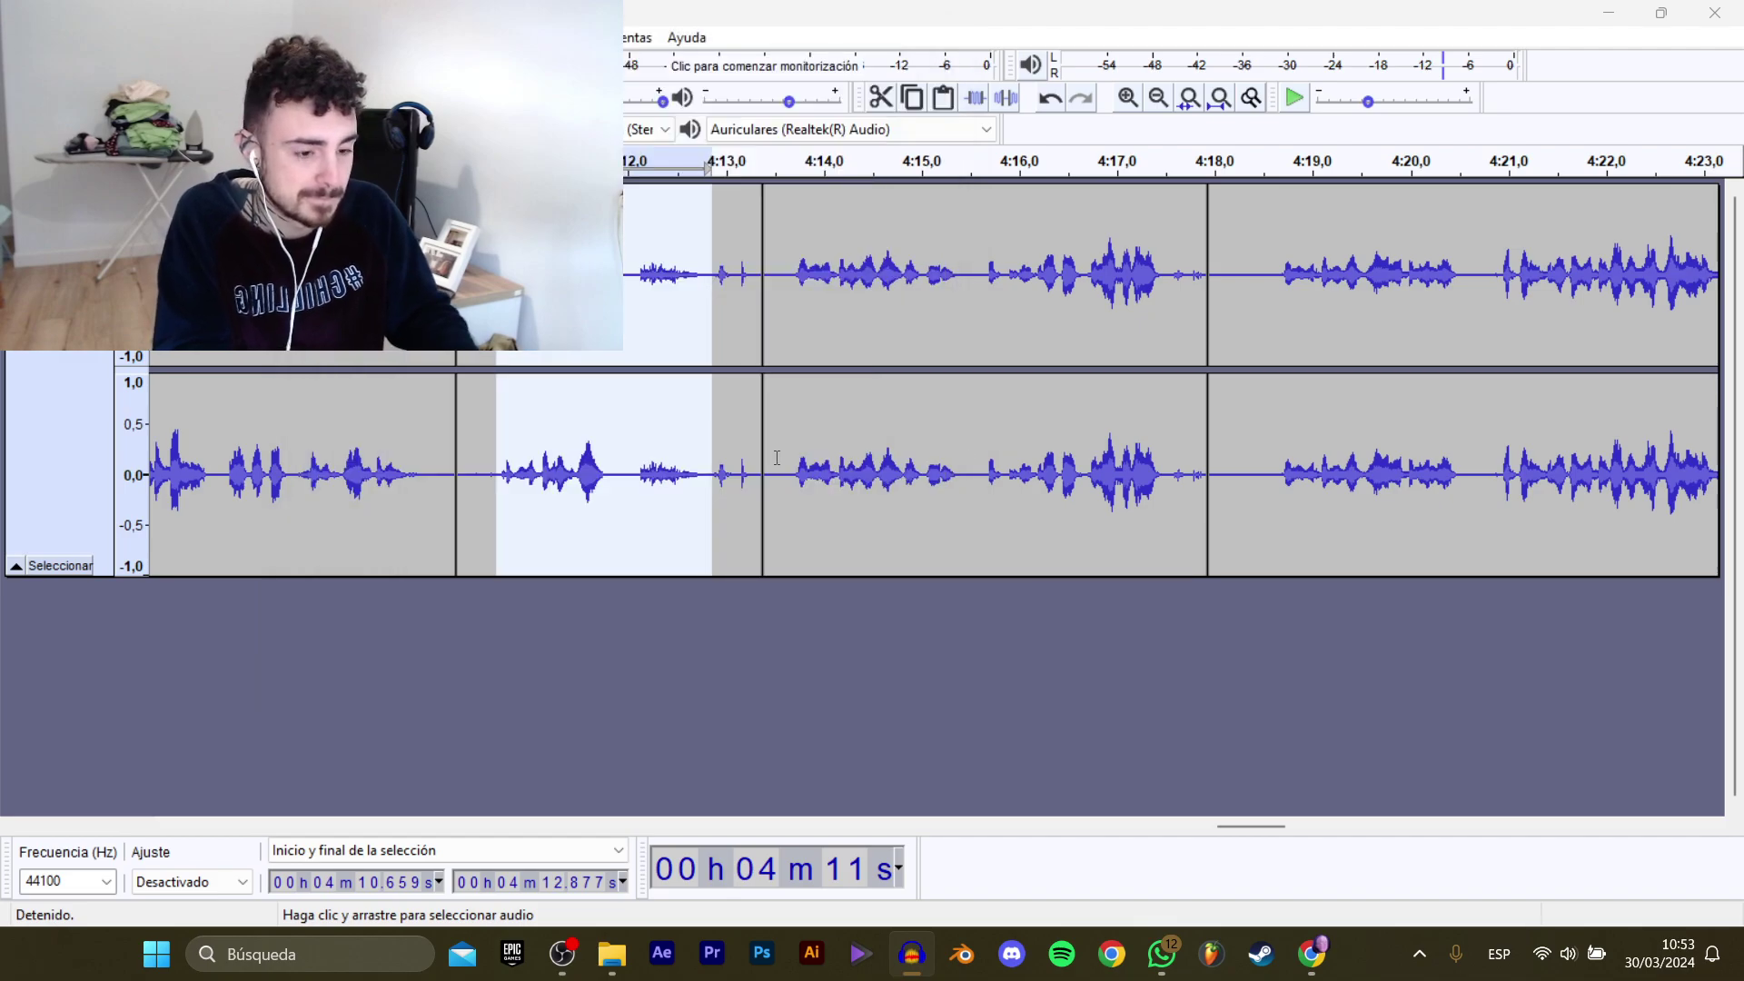
# Listen to the take from 4:13.643 to 4:17.556 and to the recording from 4:18.717 and 4:28.411.
pyautogui.moveTo(788, 279); pyautogui.dragTo(1164, 281)
pyautogui.press('space')
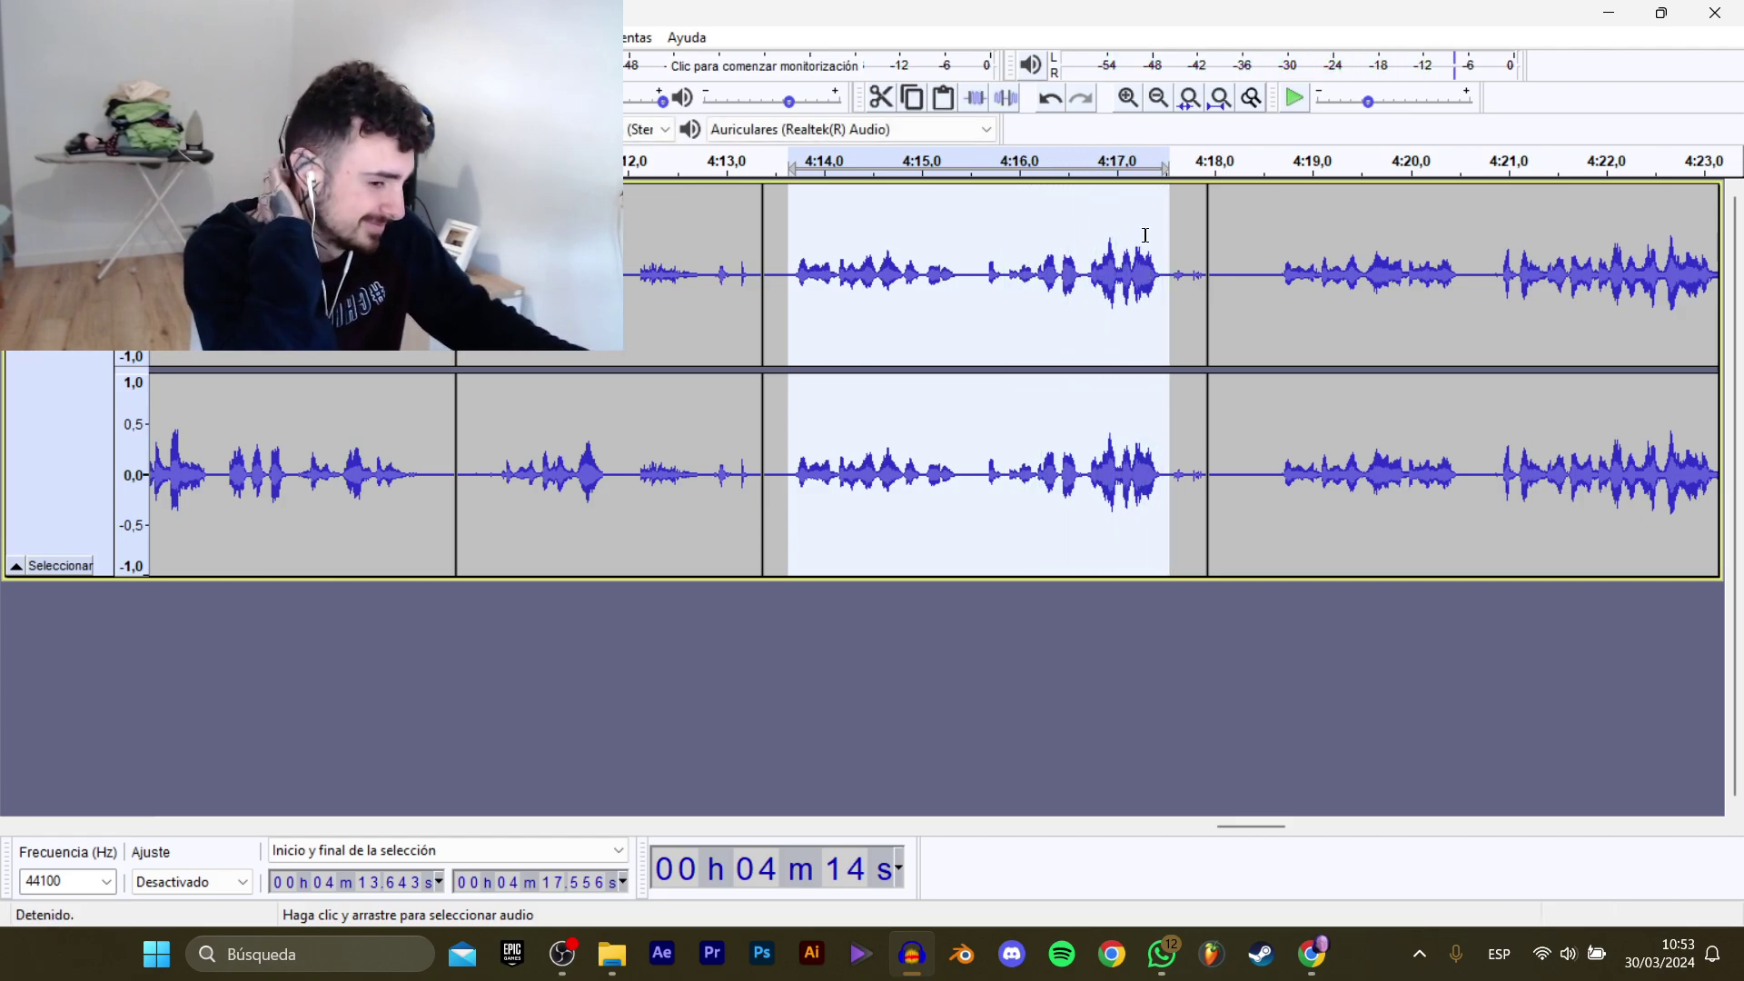
pyautogui.click(1284, 290)
pyautogui.press('space')
pyautogui.press('space')
pyautogui.moveTo(1252, 825); pyautogui.dragTo(1281, 803)
pyautogui.press('space')
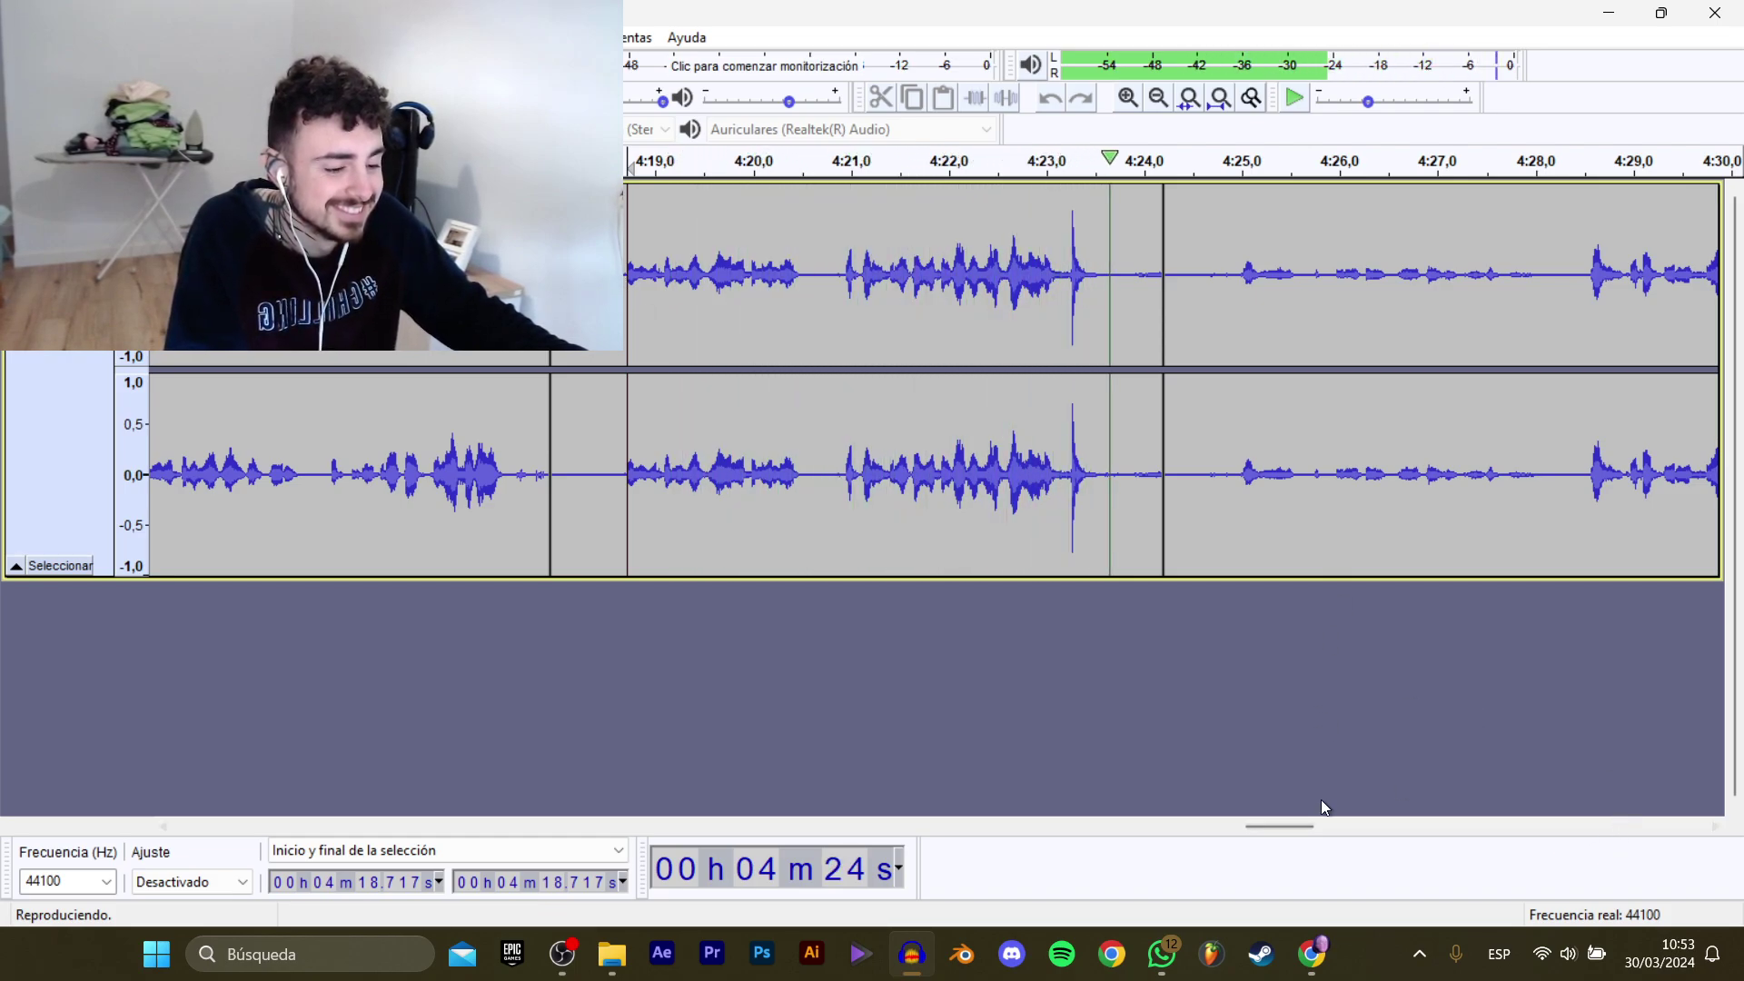
pyautogui.moveTo(1268, 821); pyautogui.dragTo(1306, 811)
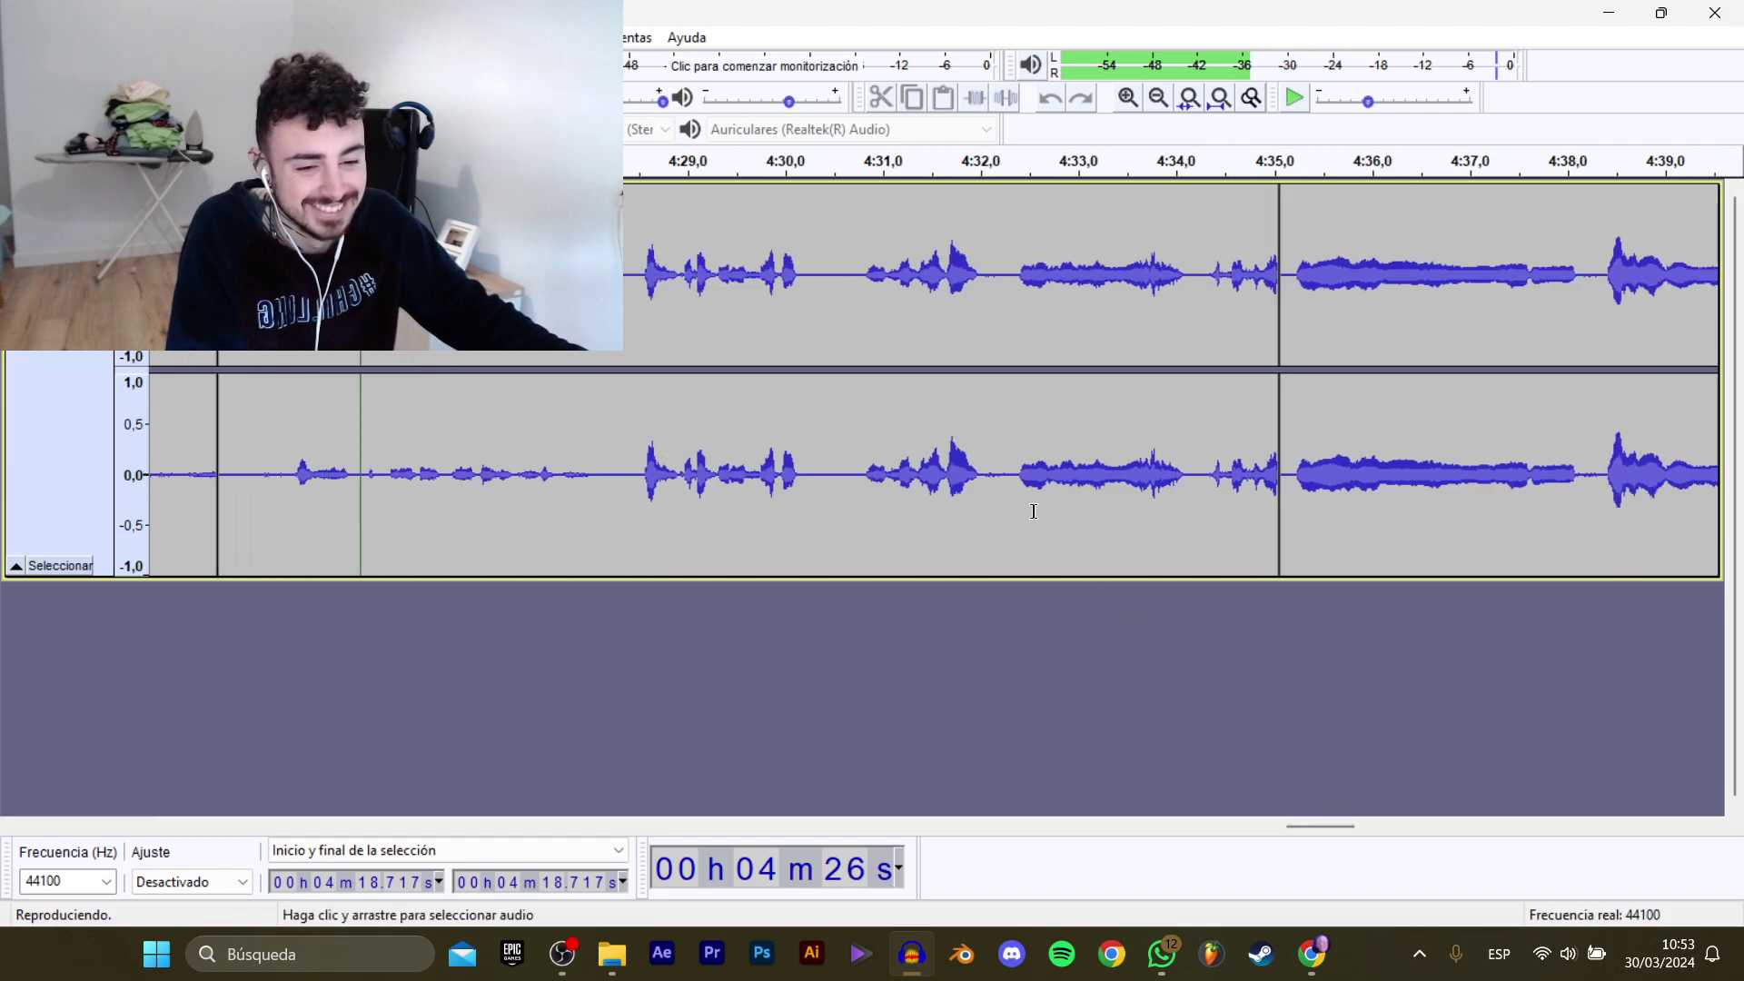
pyautogui.click(629, 263)
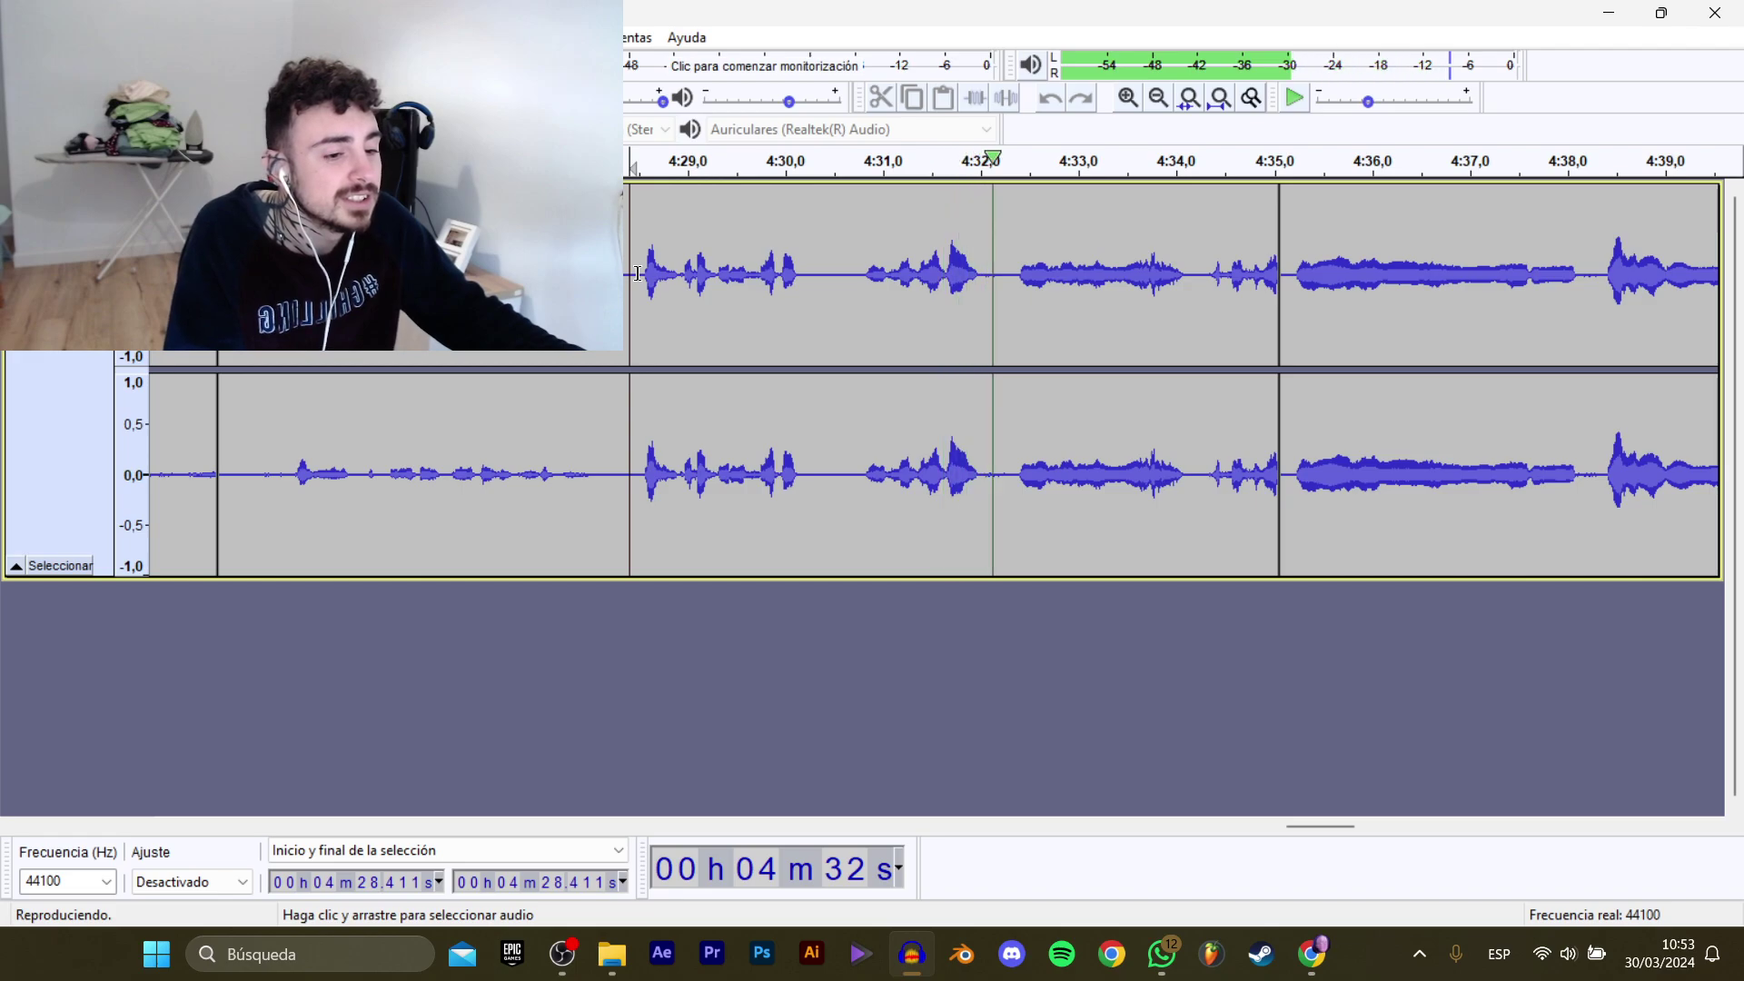
# Delete the unwanted audio from 4:32.173 to the start of the clip at about 4:35.
pyautogui.moveTo(1331, 826); pyautogui.dragTo(1341, 823)
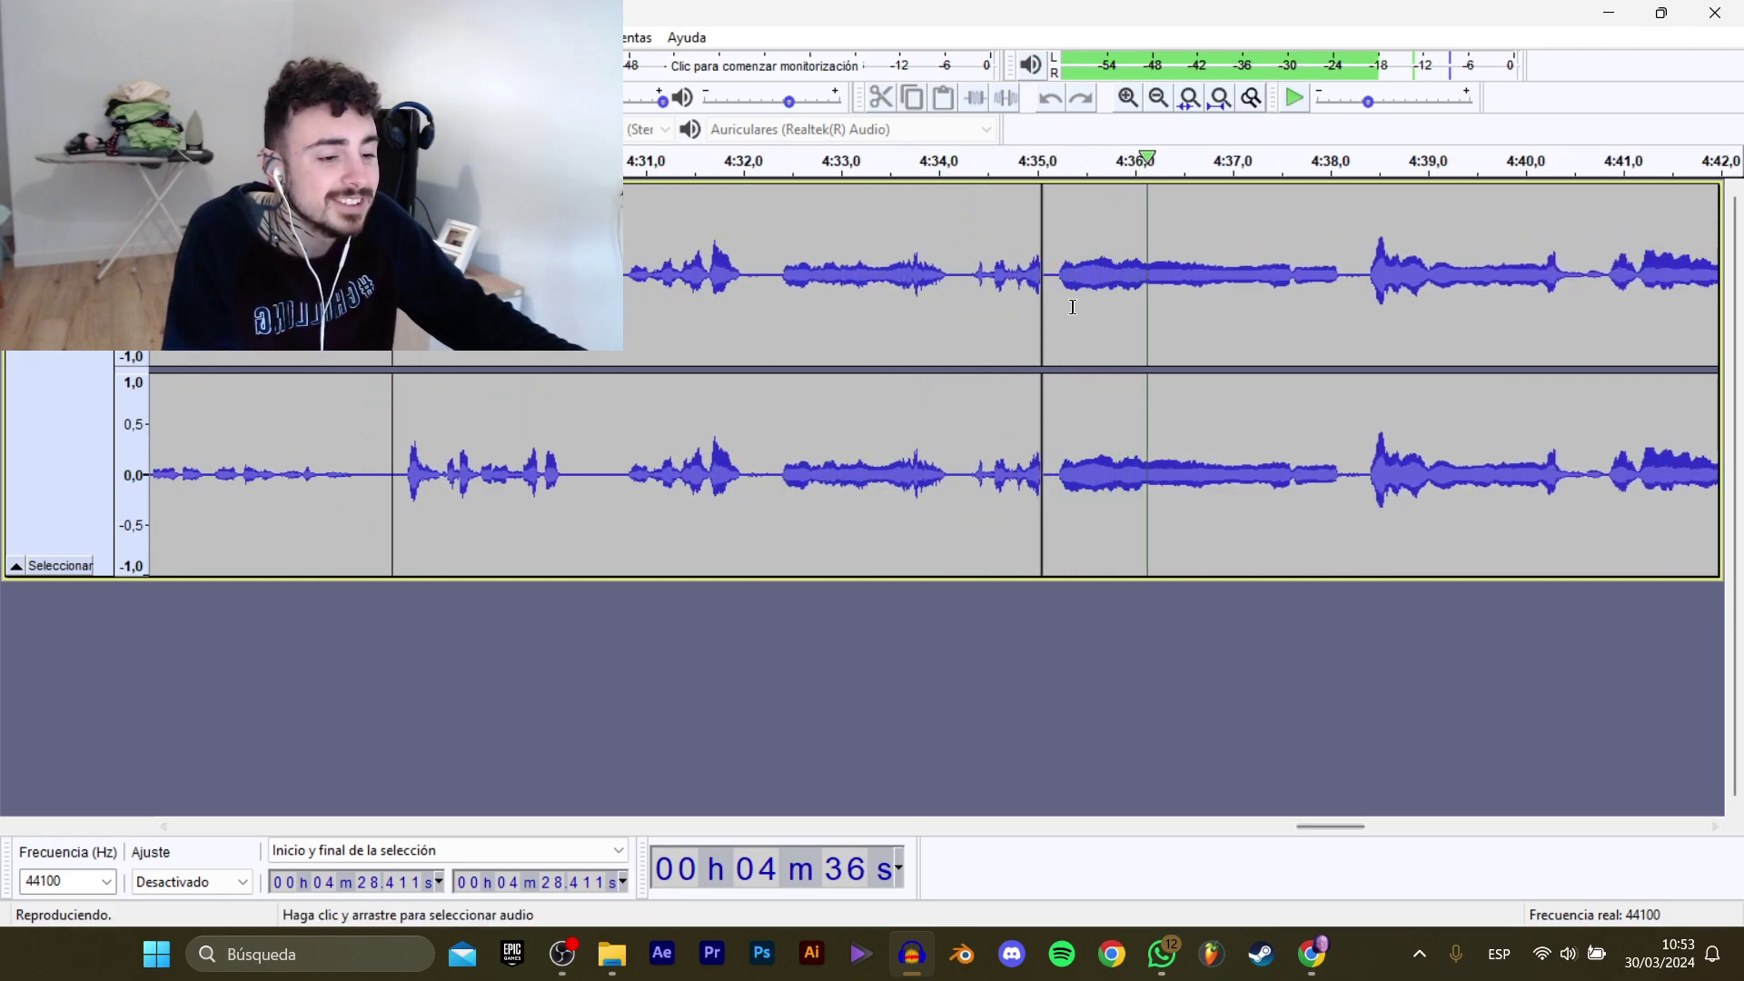
pyautogui.moveTo(1056, 278); pyautogui.dragTo(763, 307)
pyautogui.press('Delete')
# Listen to the recording from 4:32.173 and from the quiet passage's end at 4:53.558.
pyautogui.press('space')
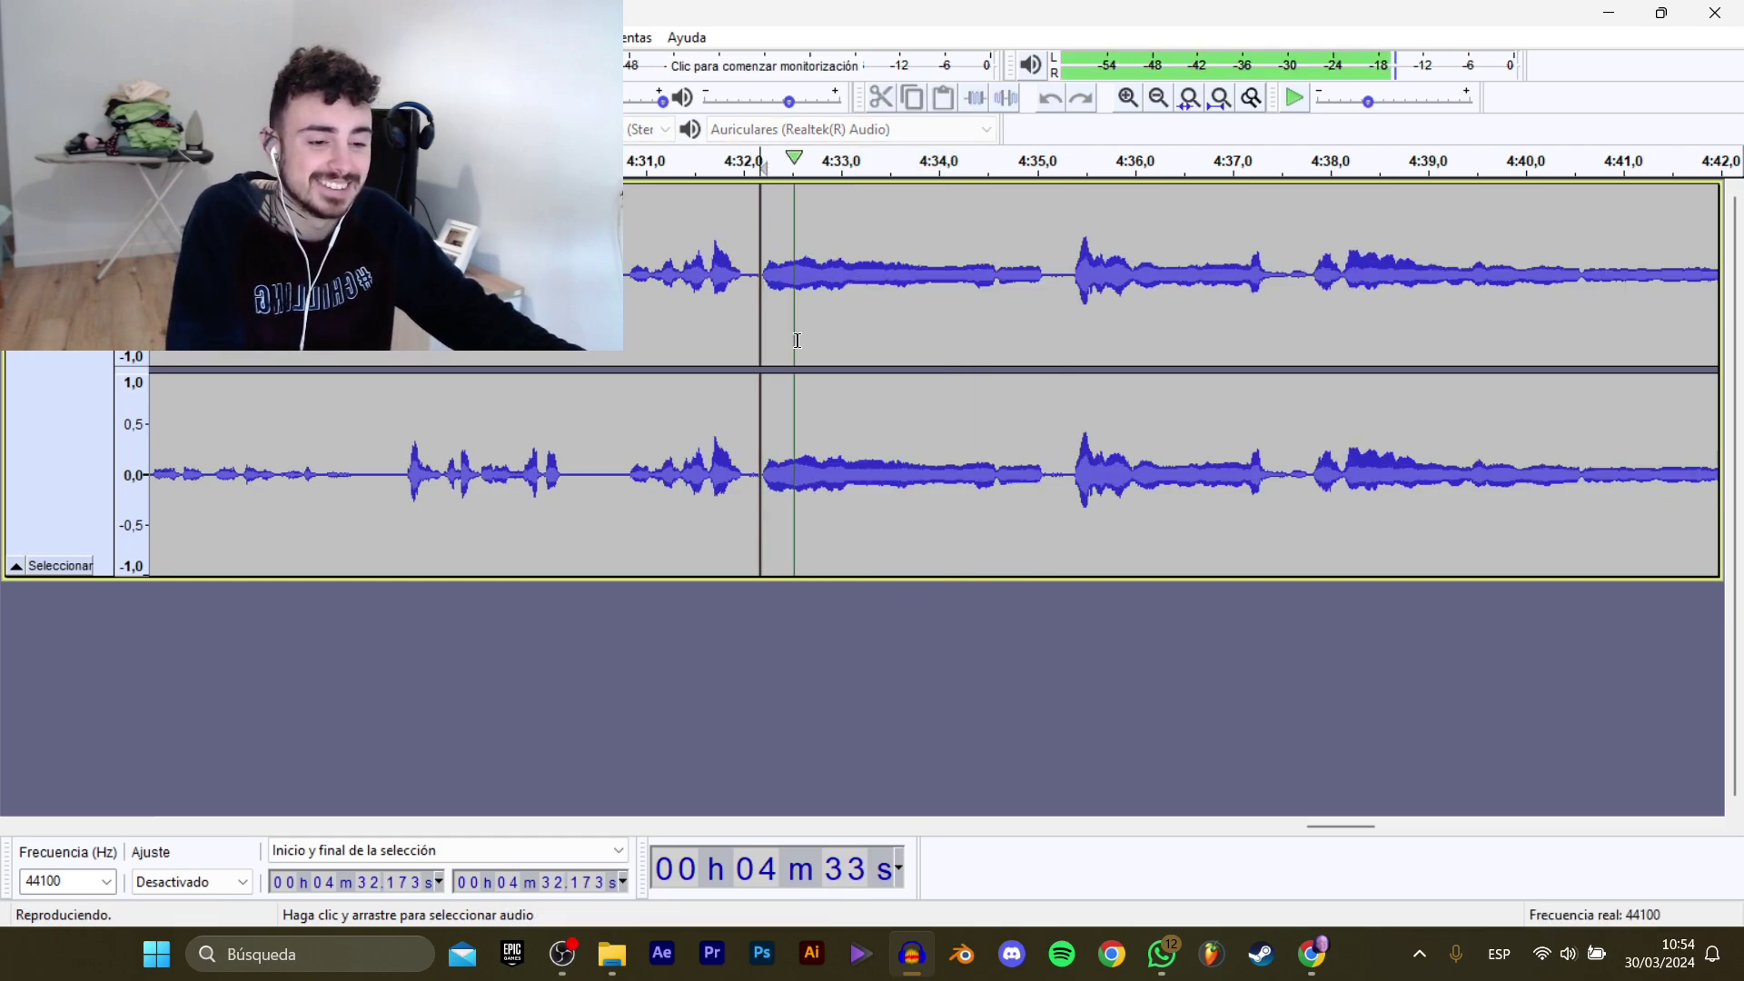
pyautogui.moveTo(1339, 835); pyautogui.dragTo(1354, 833)
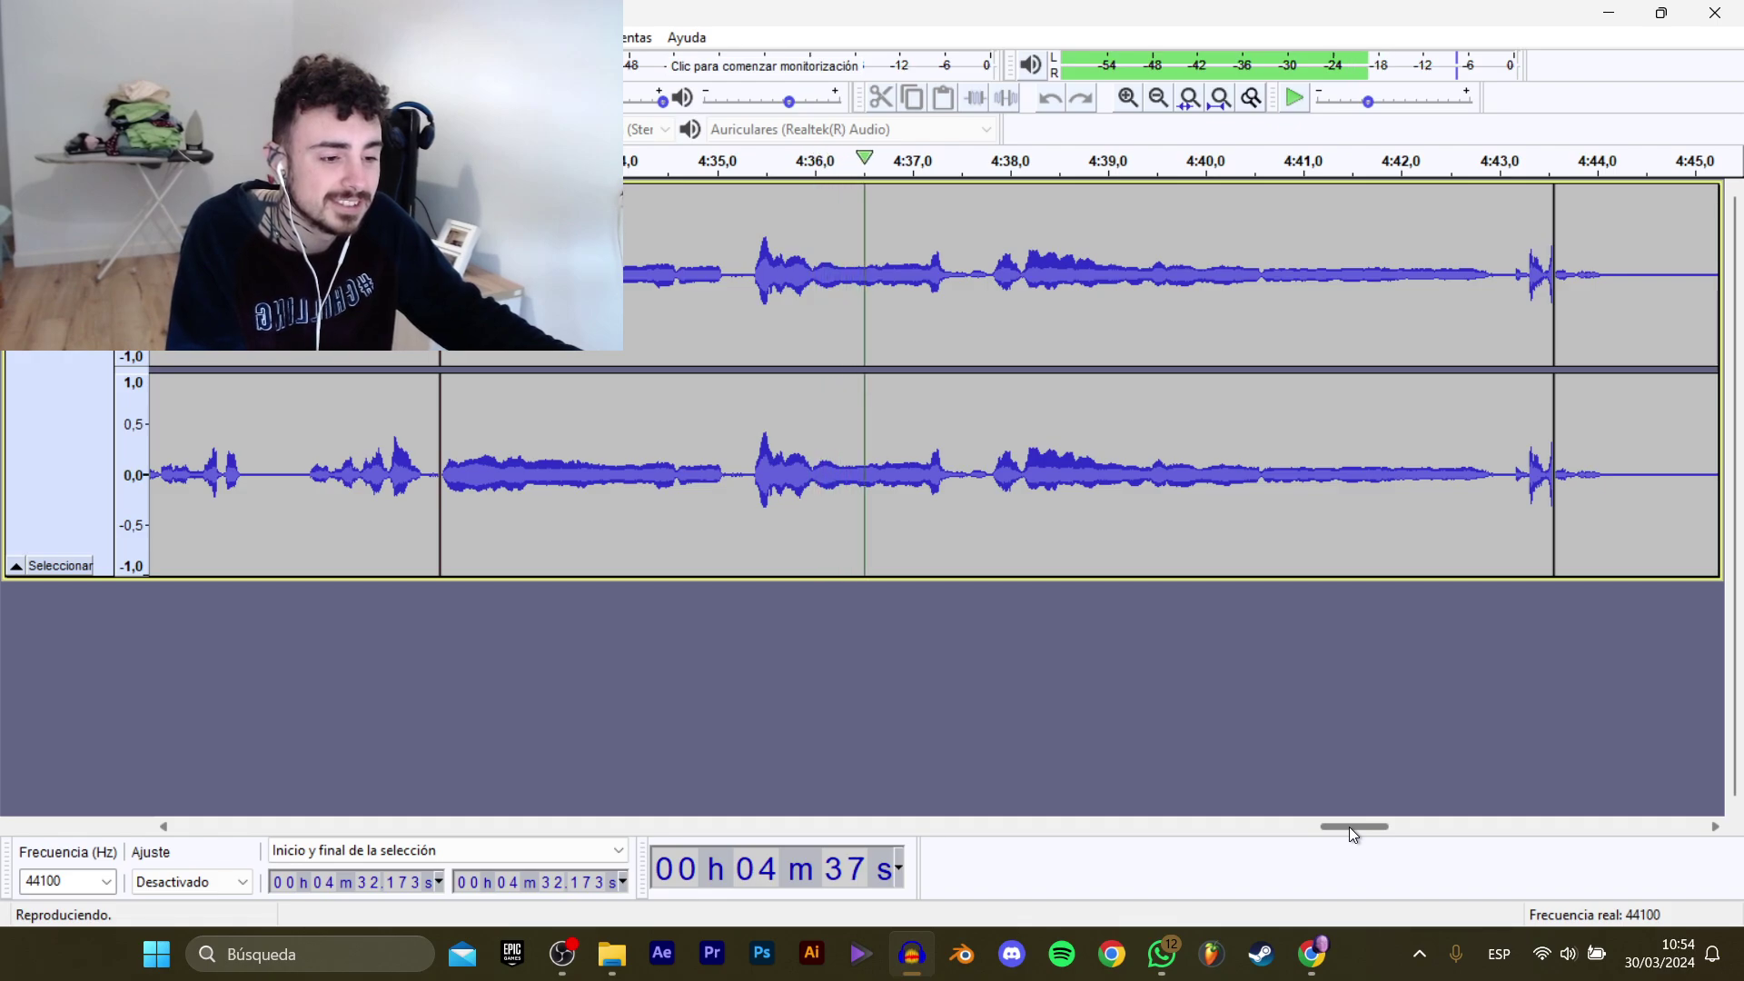
pyautogui.moveTo(1349, 827); pyautogui.dragTo(1396, 794)
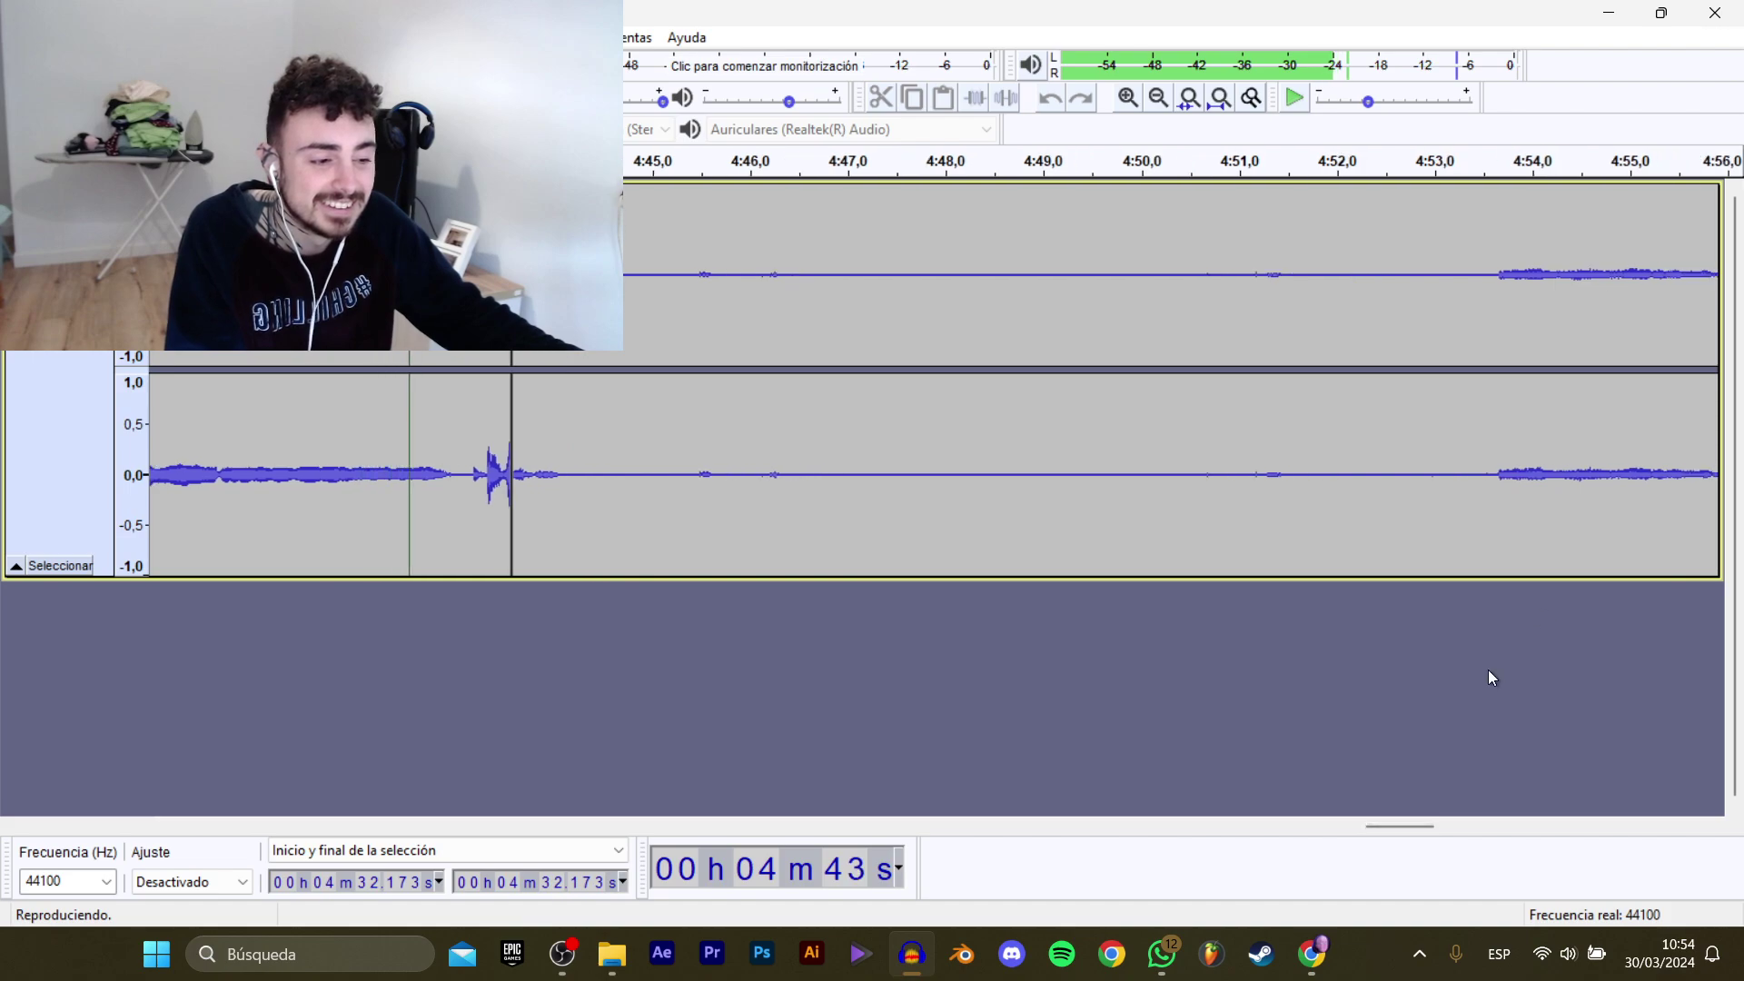
pyautogui.click(1490, 288)
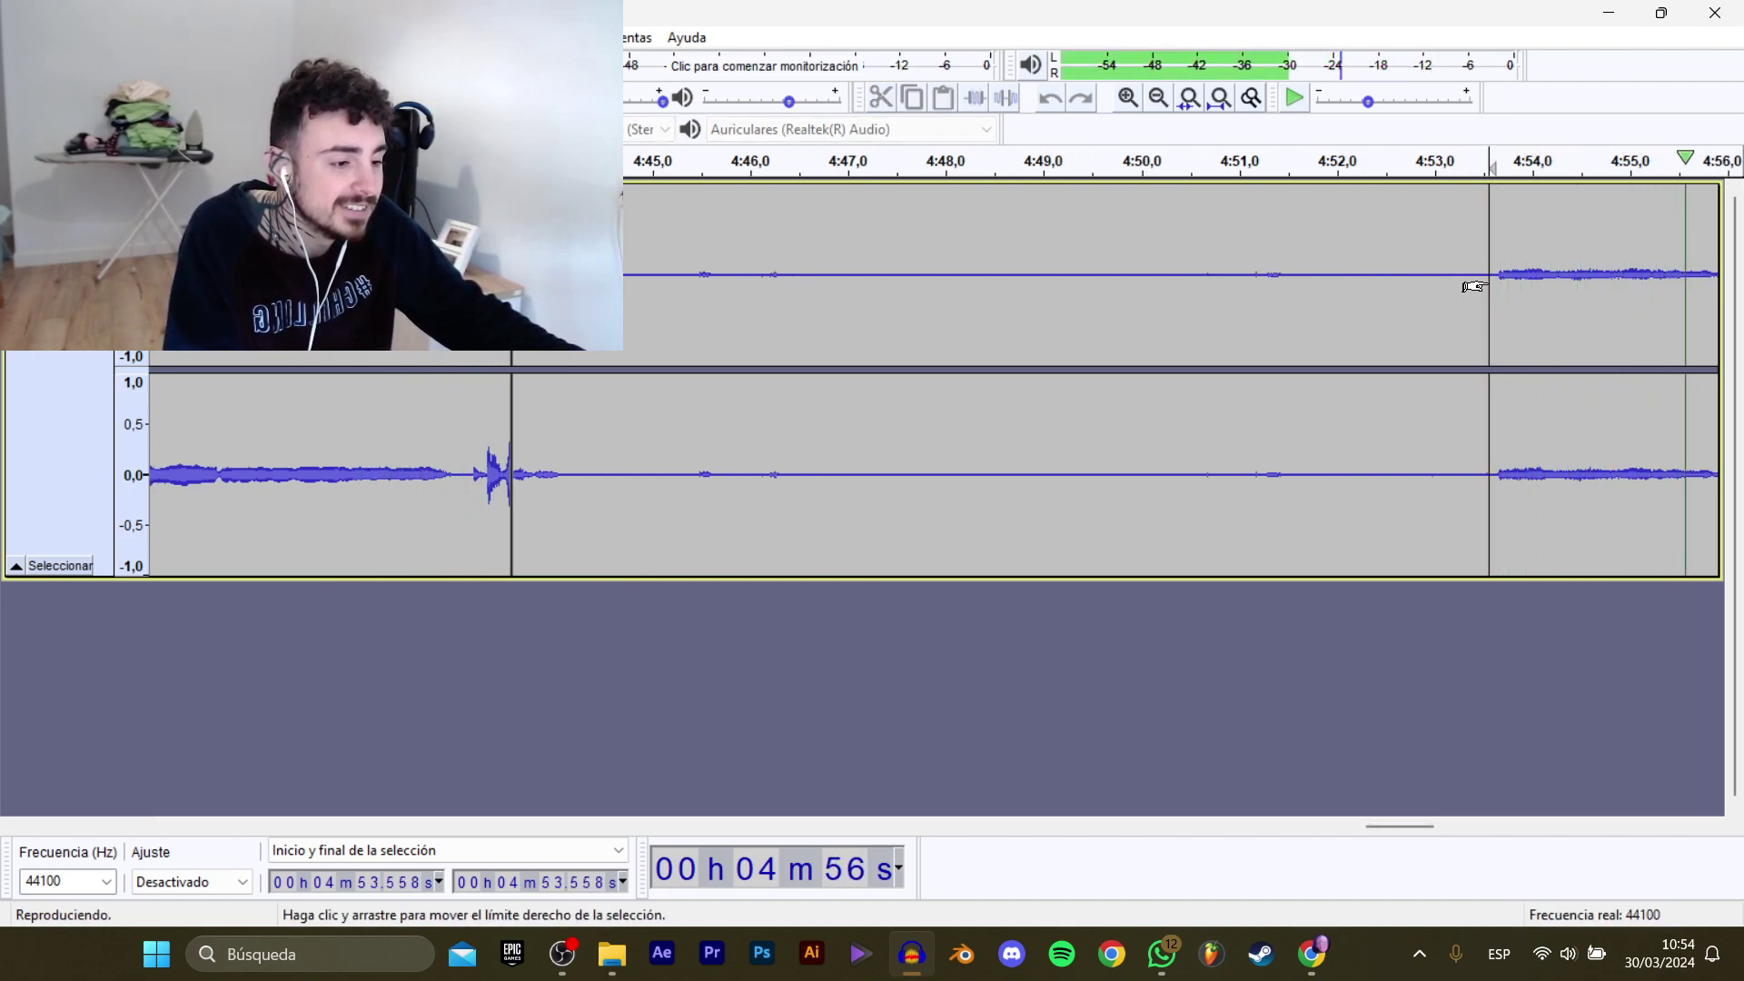
pyautogui.press('space')
pyautogui.moveTo(1466, 825); pyautogui.dragTo(1402, 825)
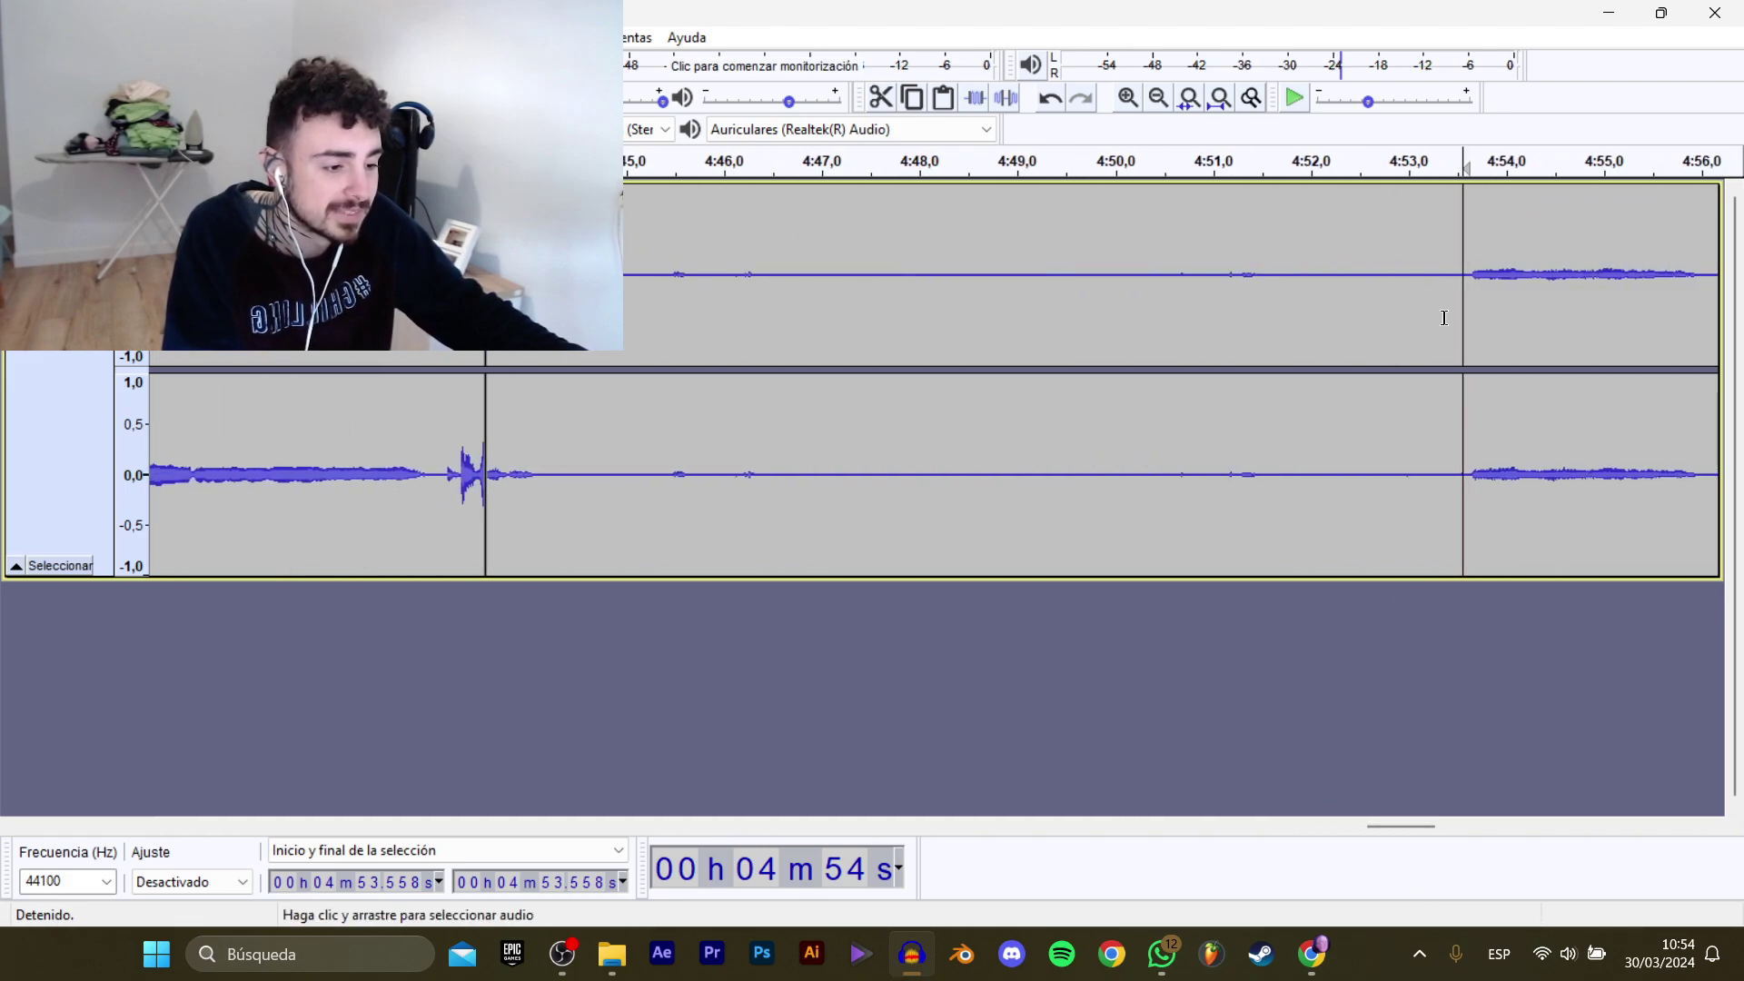
# Try deleting the audio between about 4:33.4 and 4:53.6, plus the section from 4:32.045 to 4:33.508.
pyautogui.moveTo(1474, 301); pyautogui.dragTo(688, 315)
pyautogui.press('Delete')
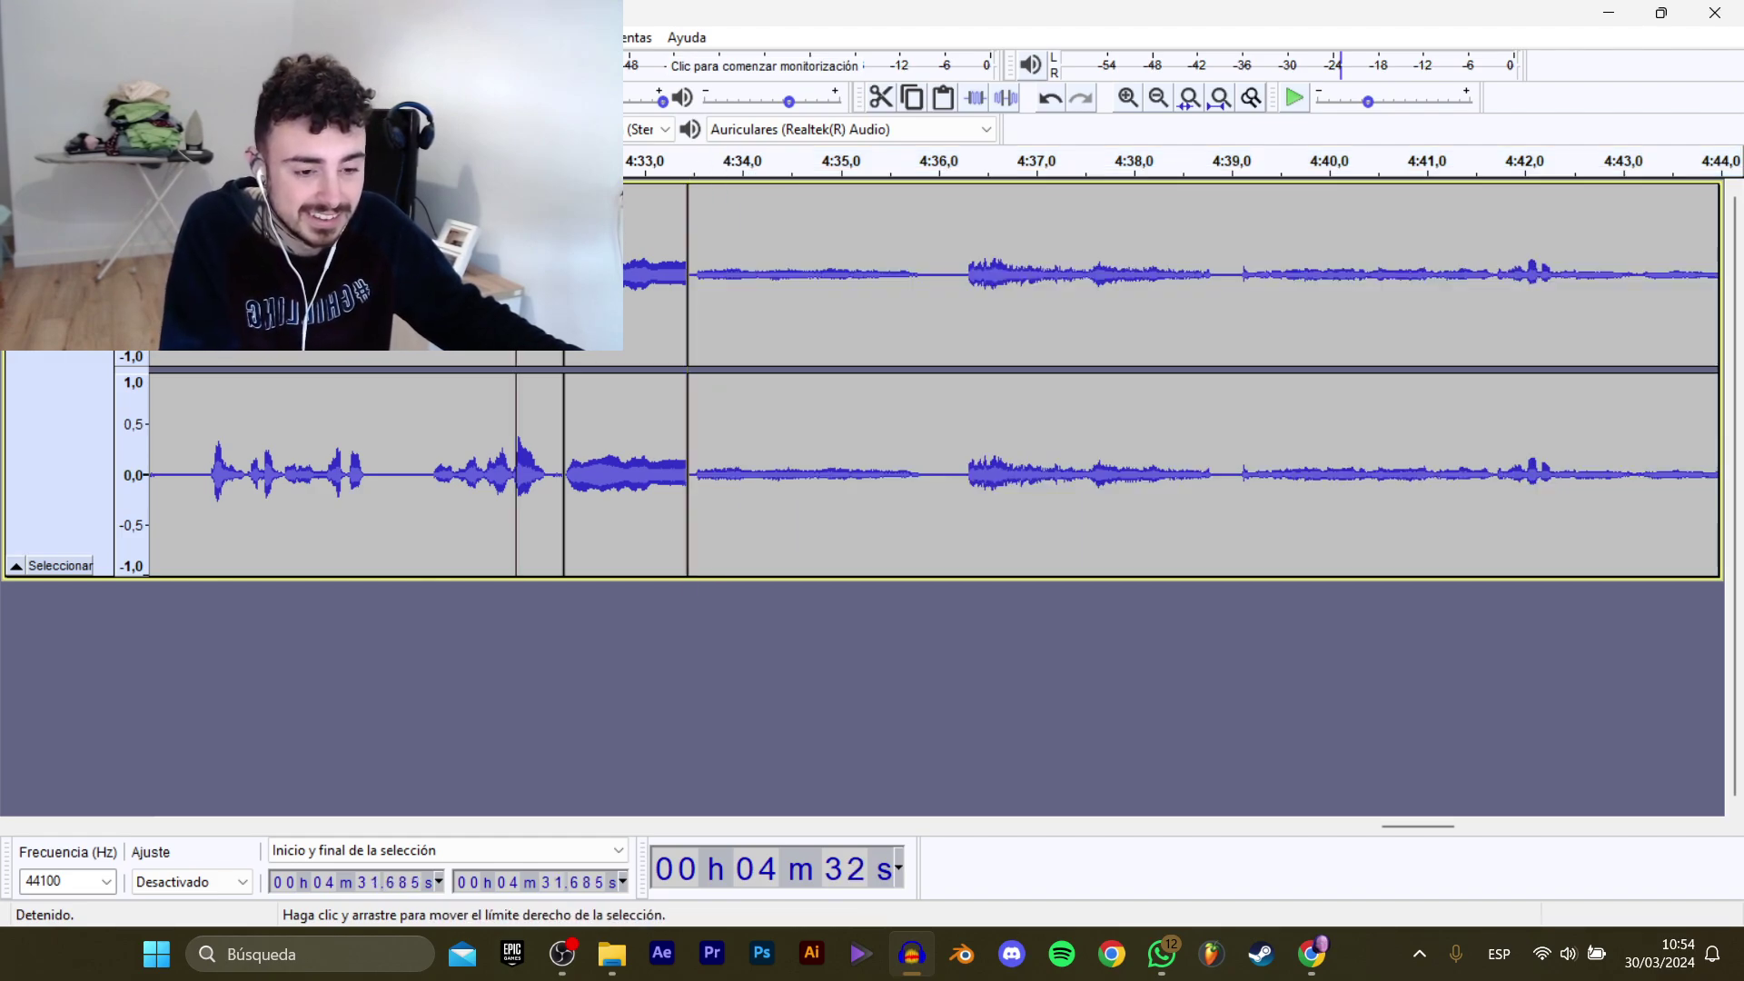
pyautogui.press('space')
pyautogui.press('space')
pyautogui.moveTo(553, 286); pyautogui.dragTo(693, 286)
pyautogui.press('Delete')
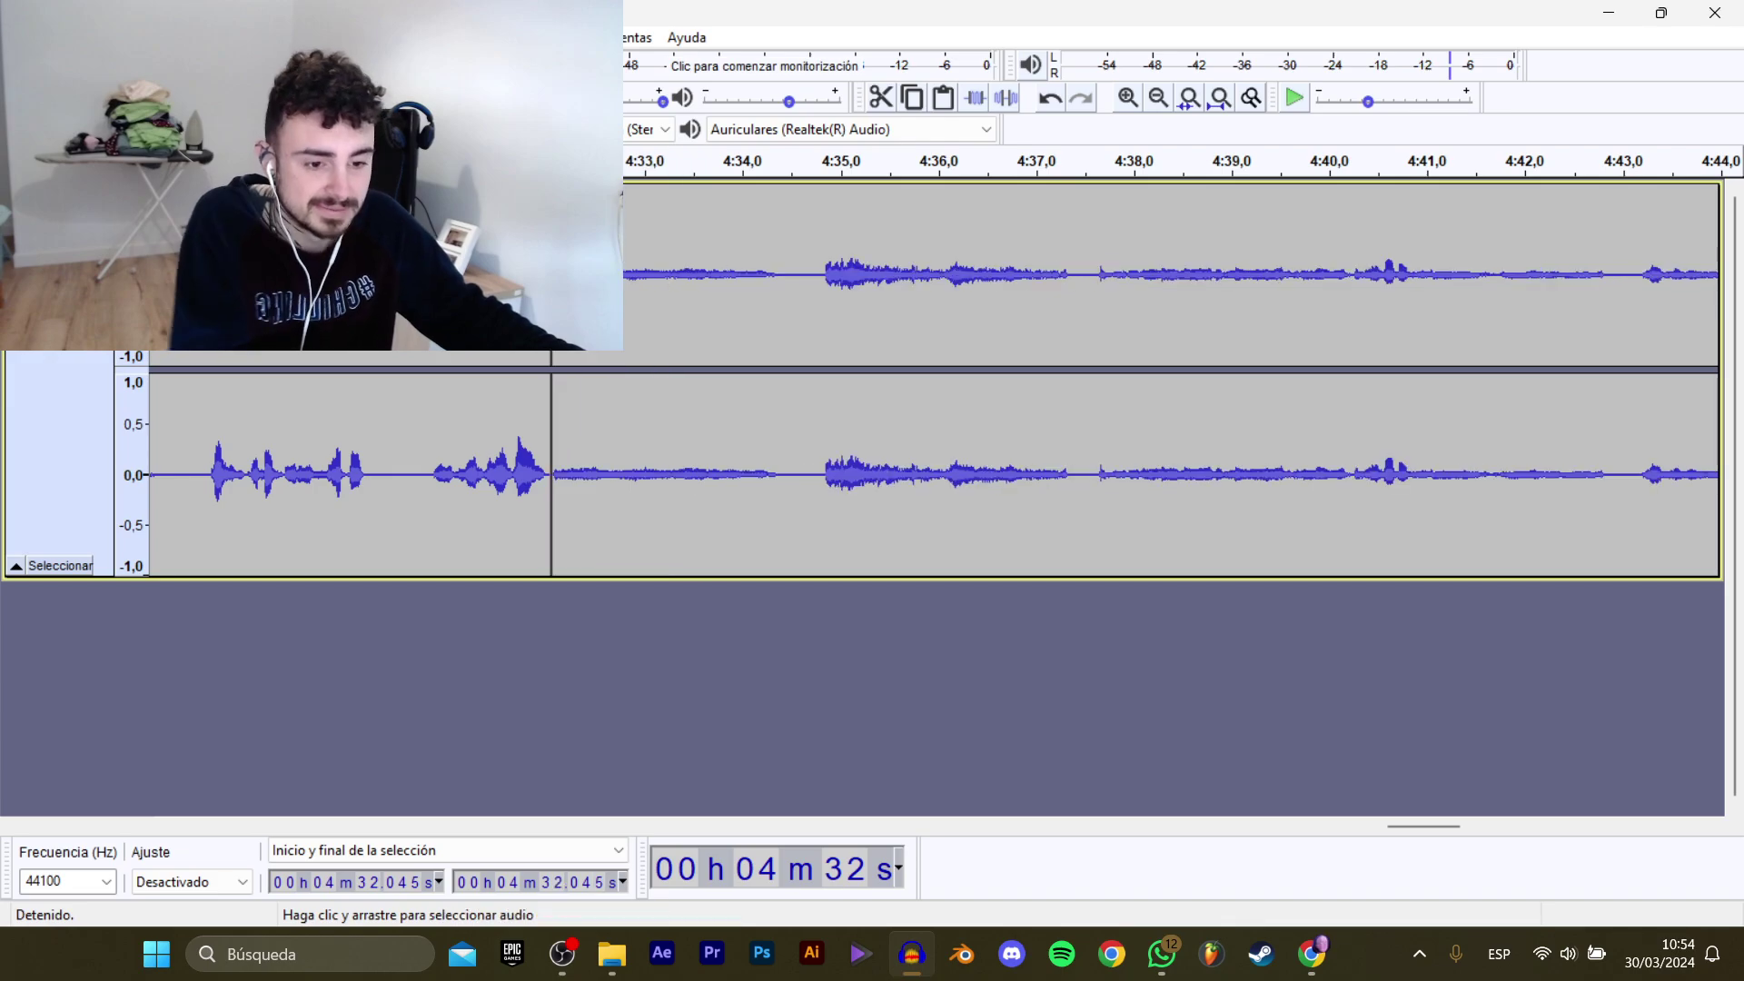
# Play the cut from 4:30.907 and undo the last two deletions.
pyautogui.press('space')
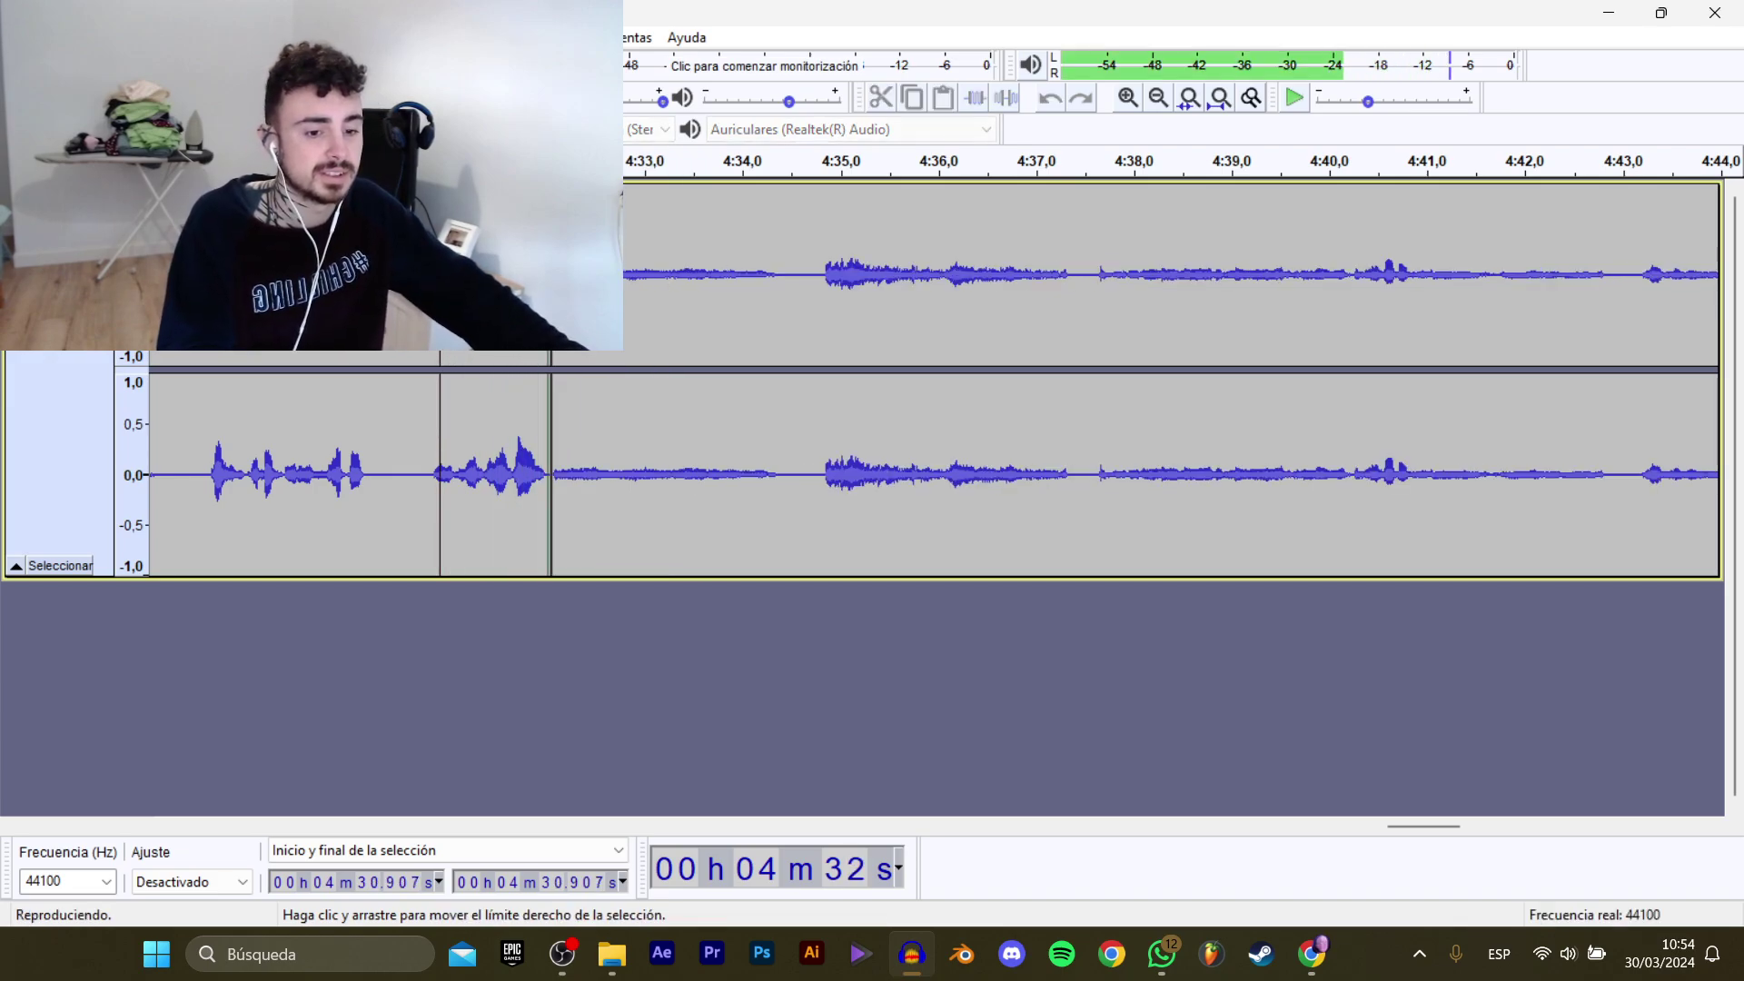
pyautogui.press('space')
pyautogui.hotkey('ctrl', 'z')
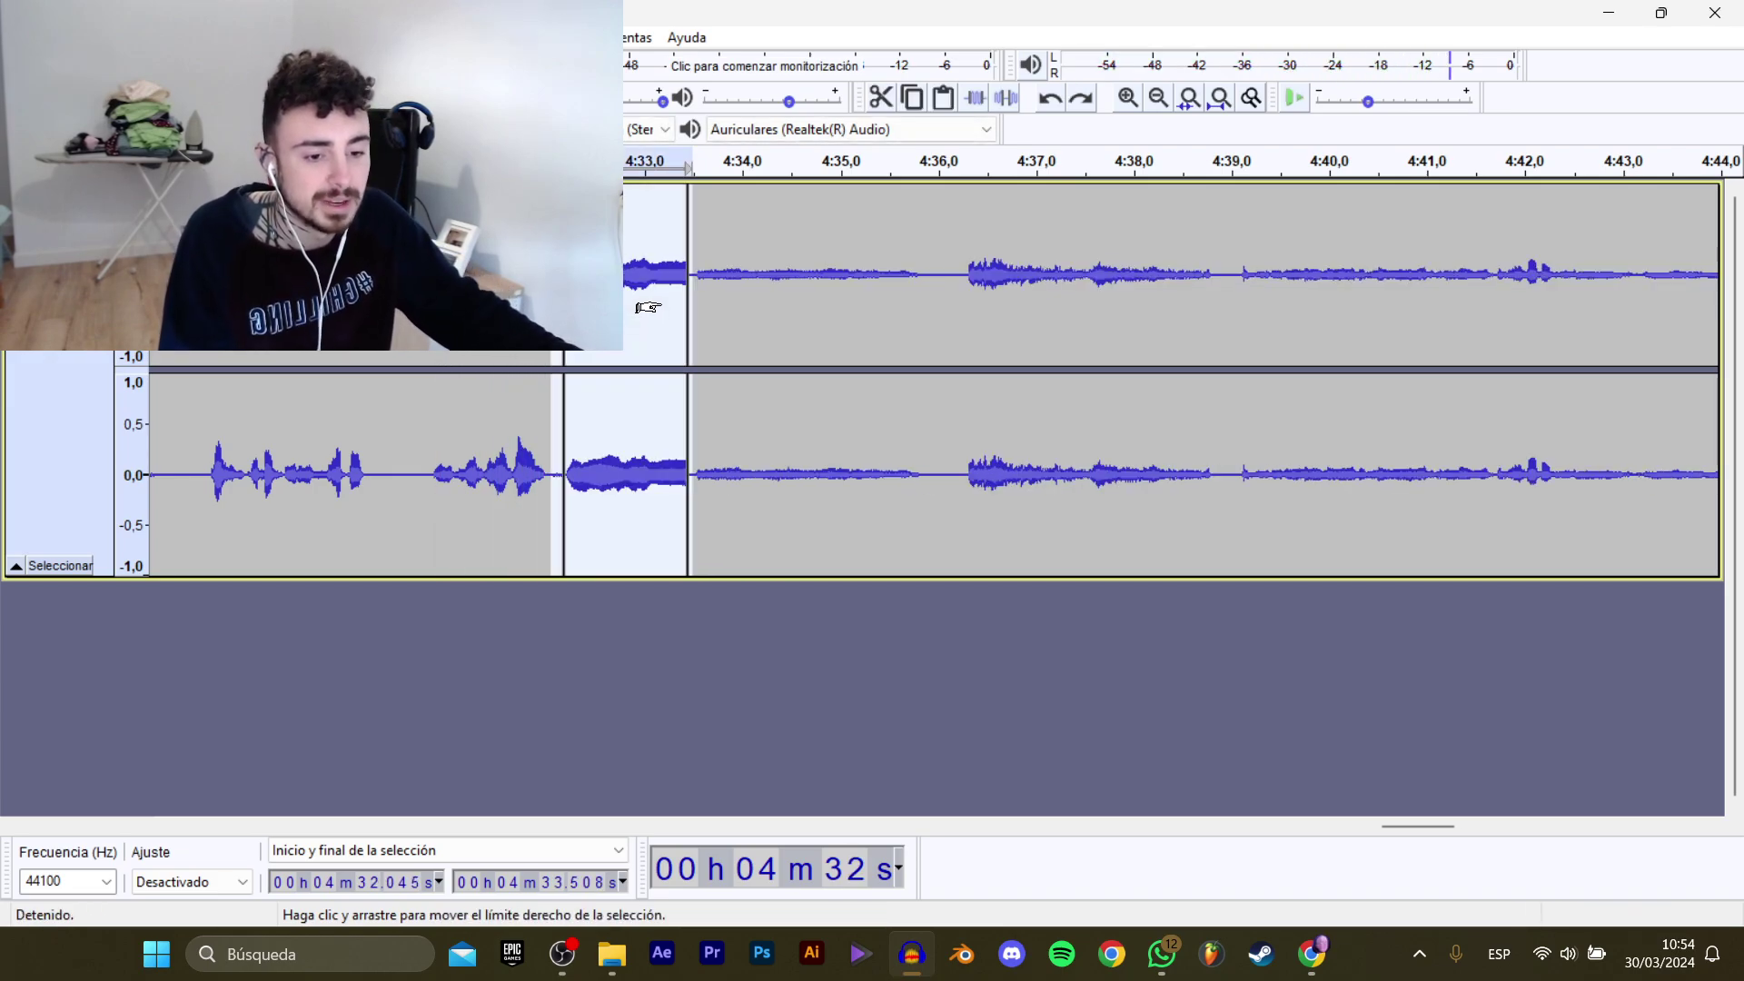
pyautogui.hotkey('ctrl', 'z')
pyautogui.click(1438, 403)
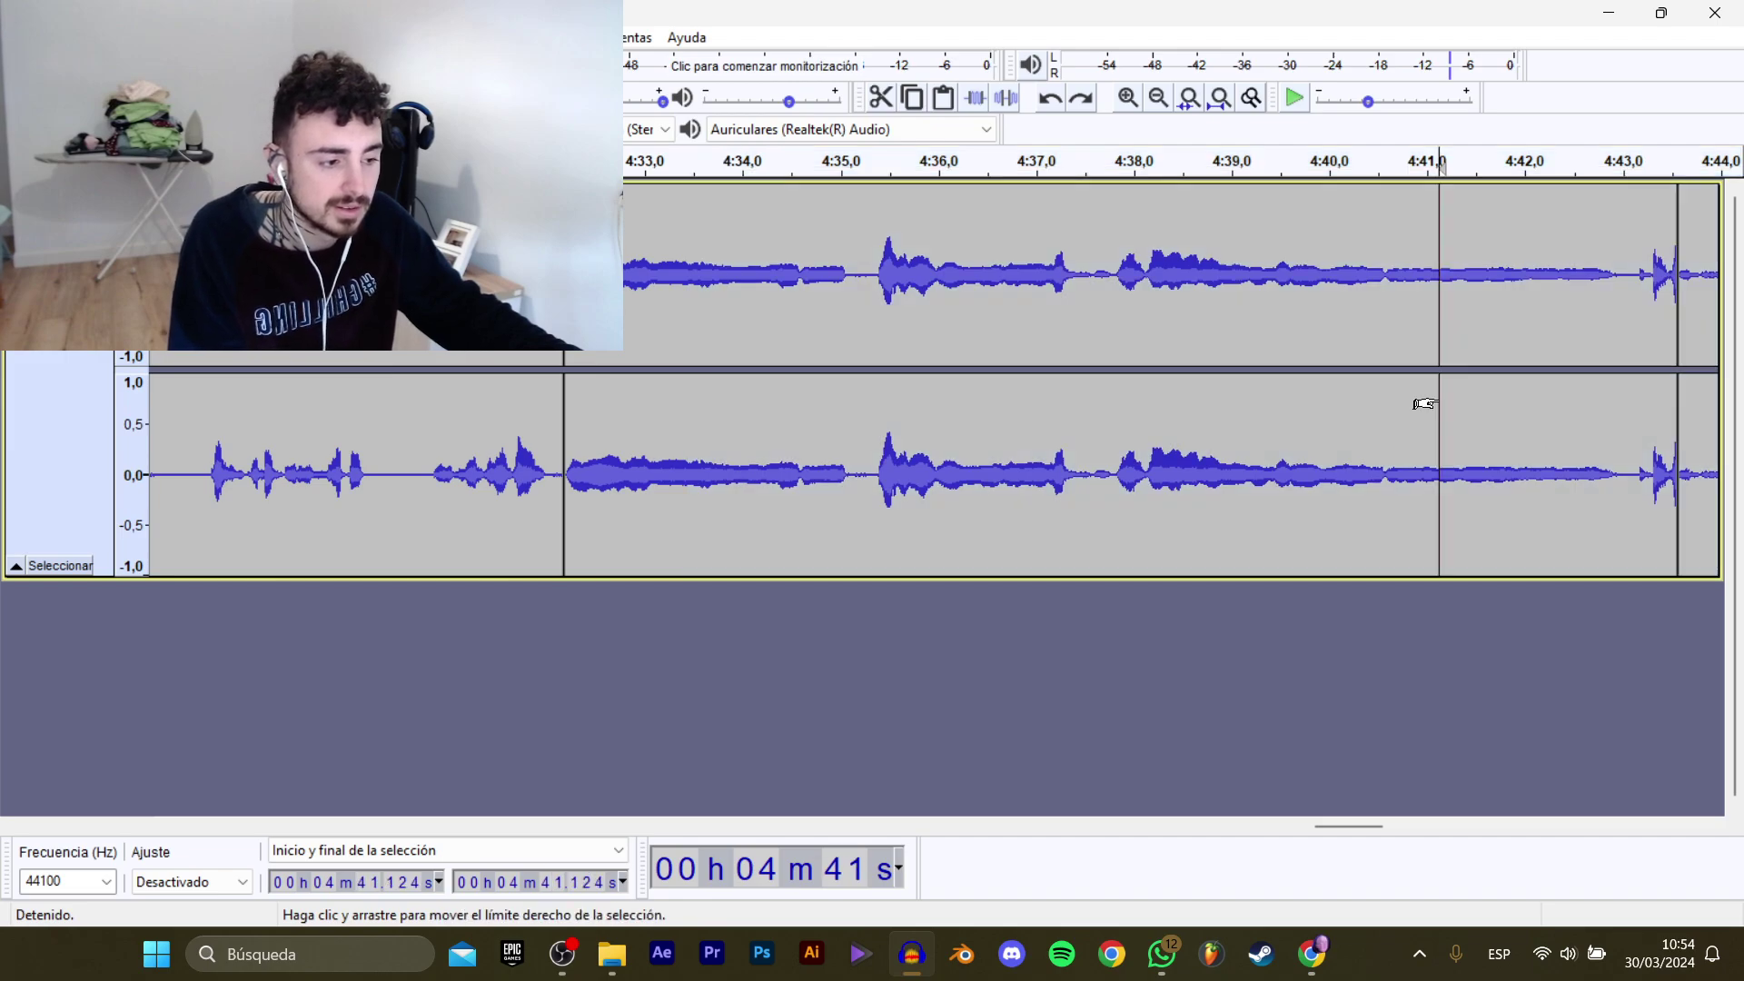
# Delete the clip from 4:32.231 to about 4:43.5 and the near-silent section from 4:32.173 to 4:41.844.
pyautogui.moveTo(566, 481); pyautogui.dragTo(1677, 482)
pyautogui.press('Delete')
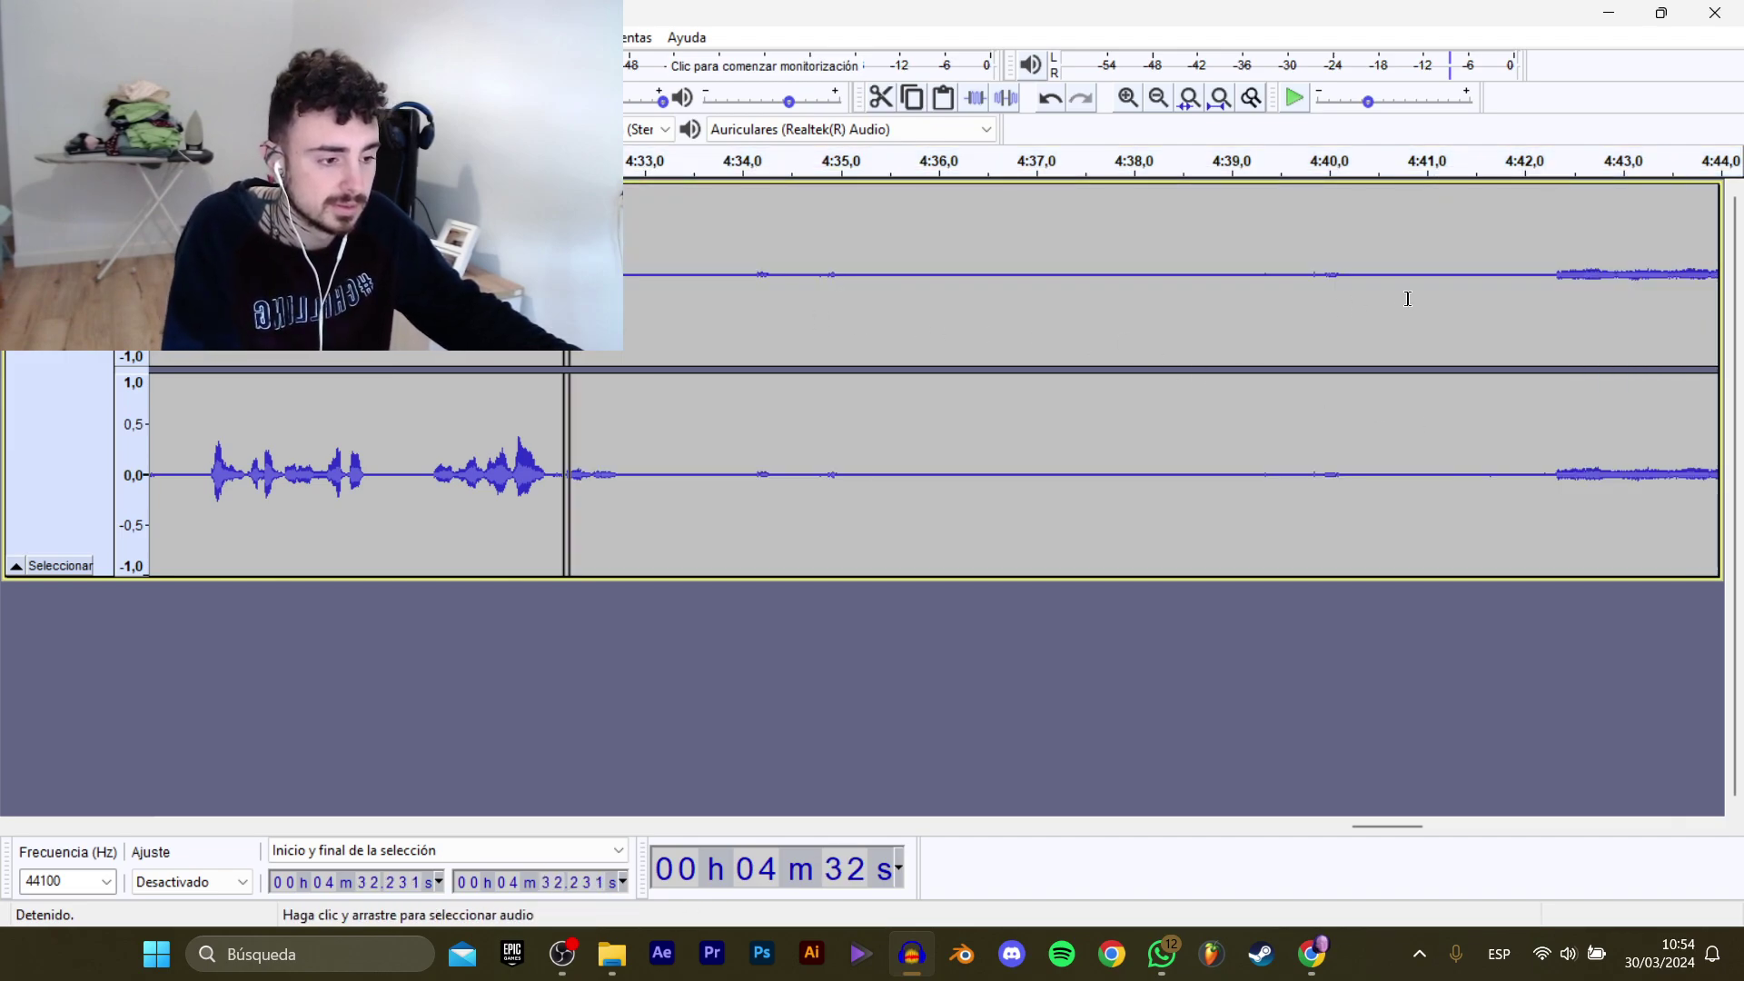
pyautogui.moveTo(1509, 299); pyautogui.dragTo(561, 282)
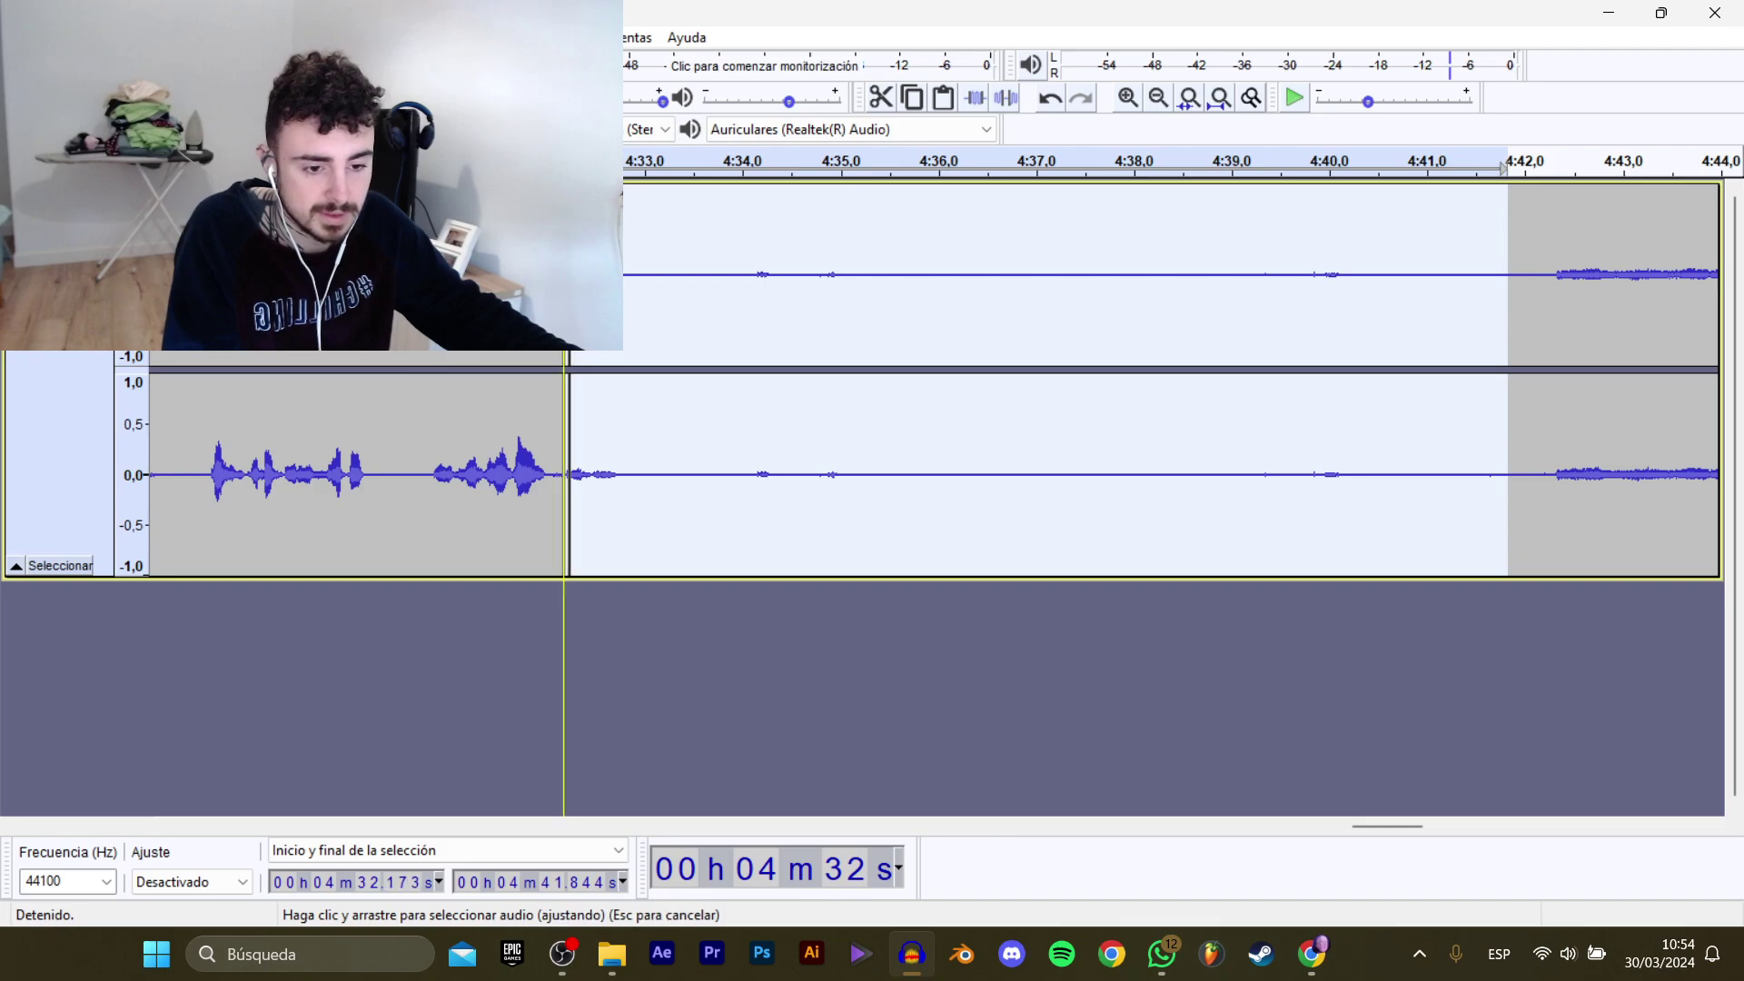
pyautogui.press('Delete')
# Listen to the joined audio from 4:31.441 and to the song's ending from 5:01.082.
pyautogui.click(493, 283)
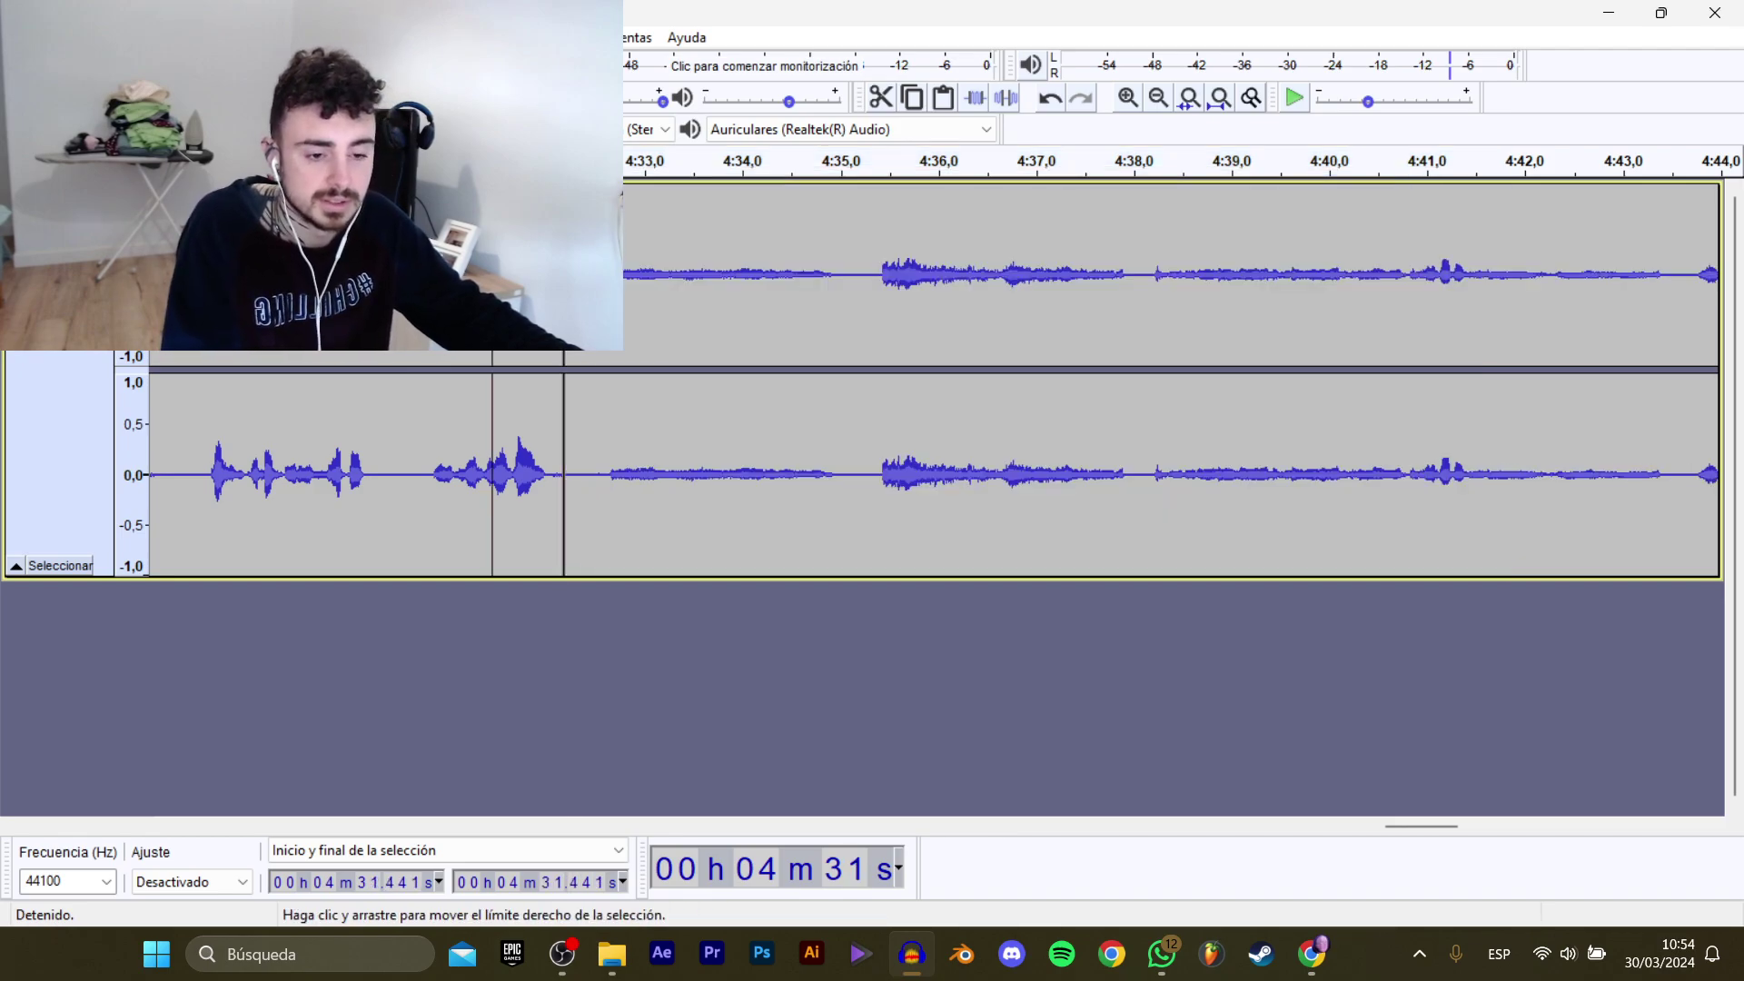
pyautogui.press('space')
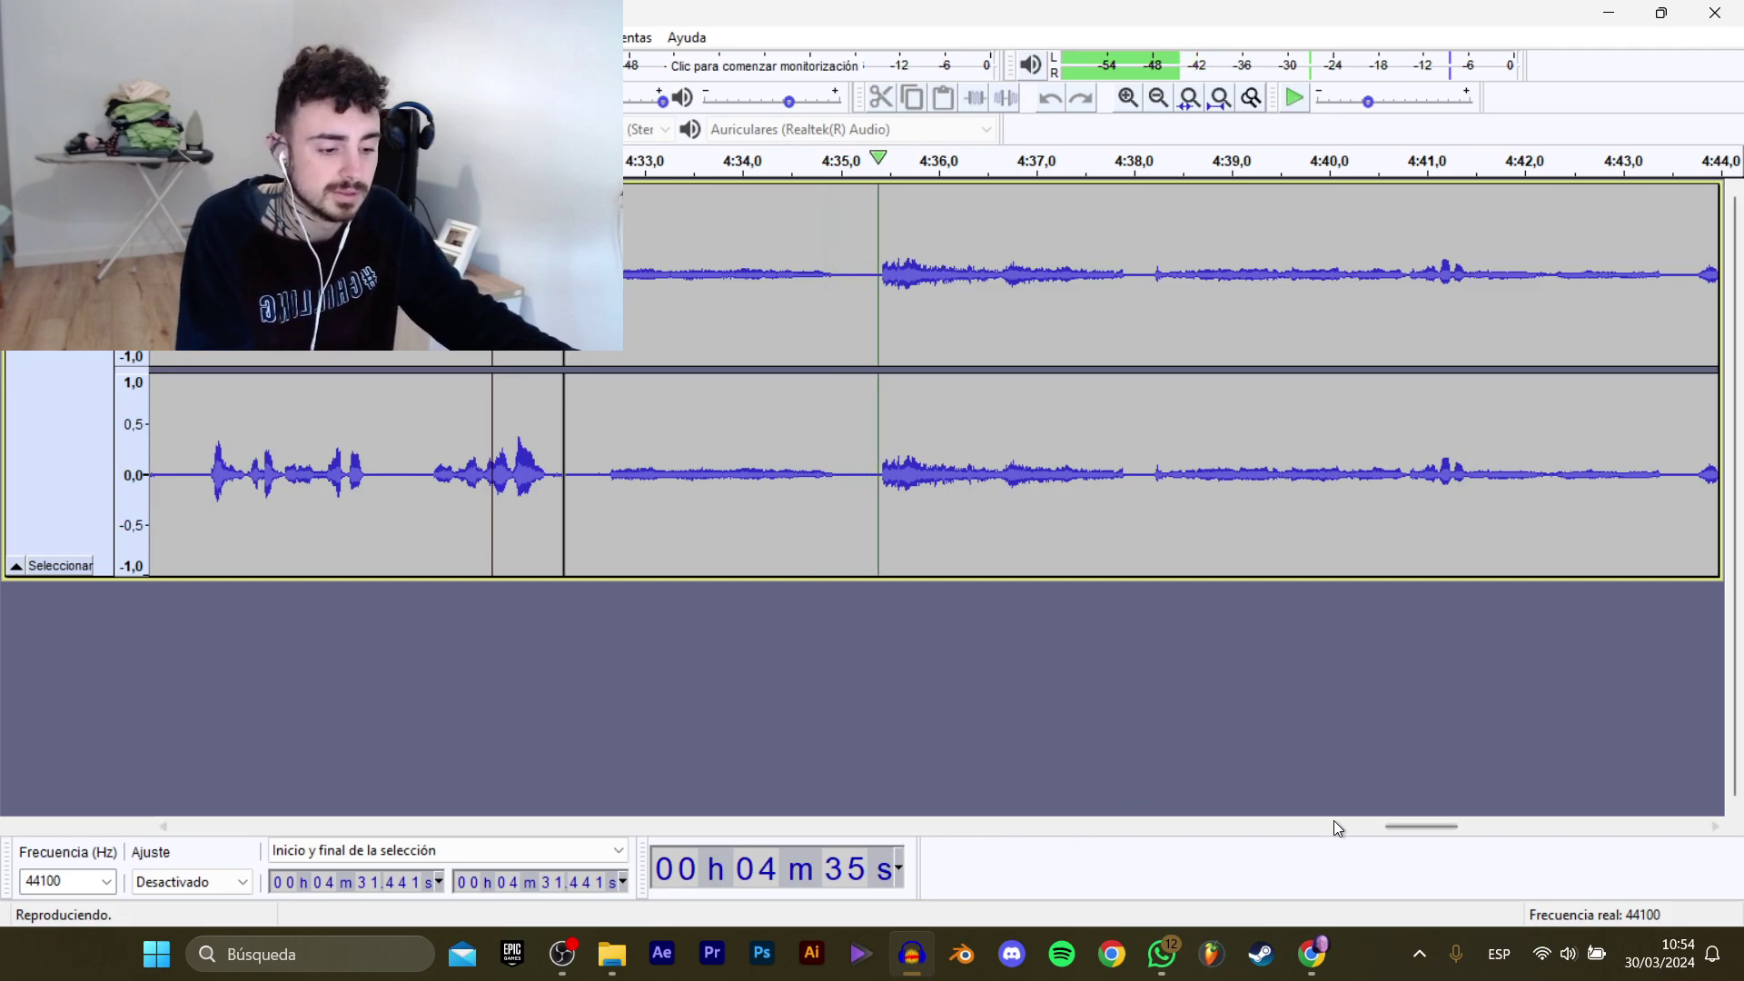
pyautogui.moveTo(1418, 828); pyautogui.dragTo(1471, 808)
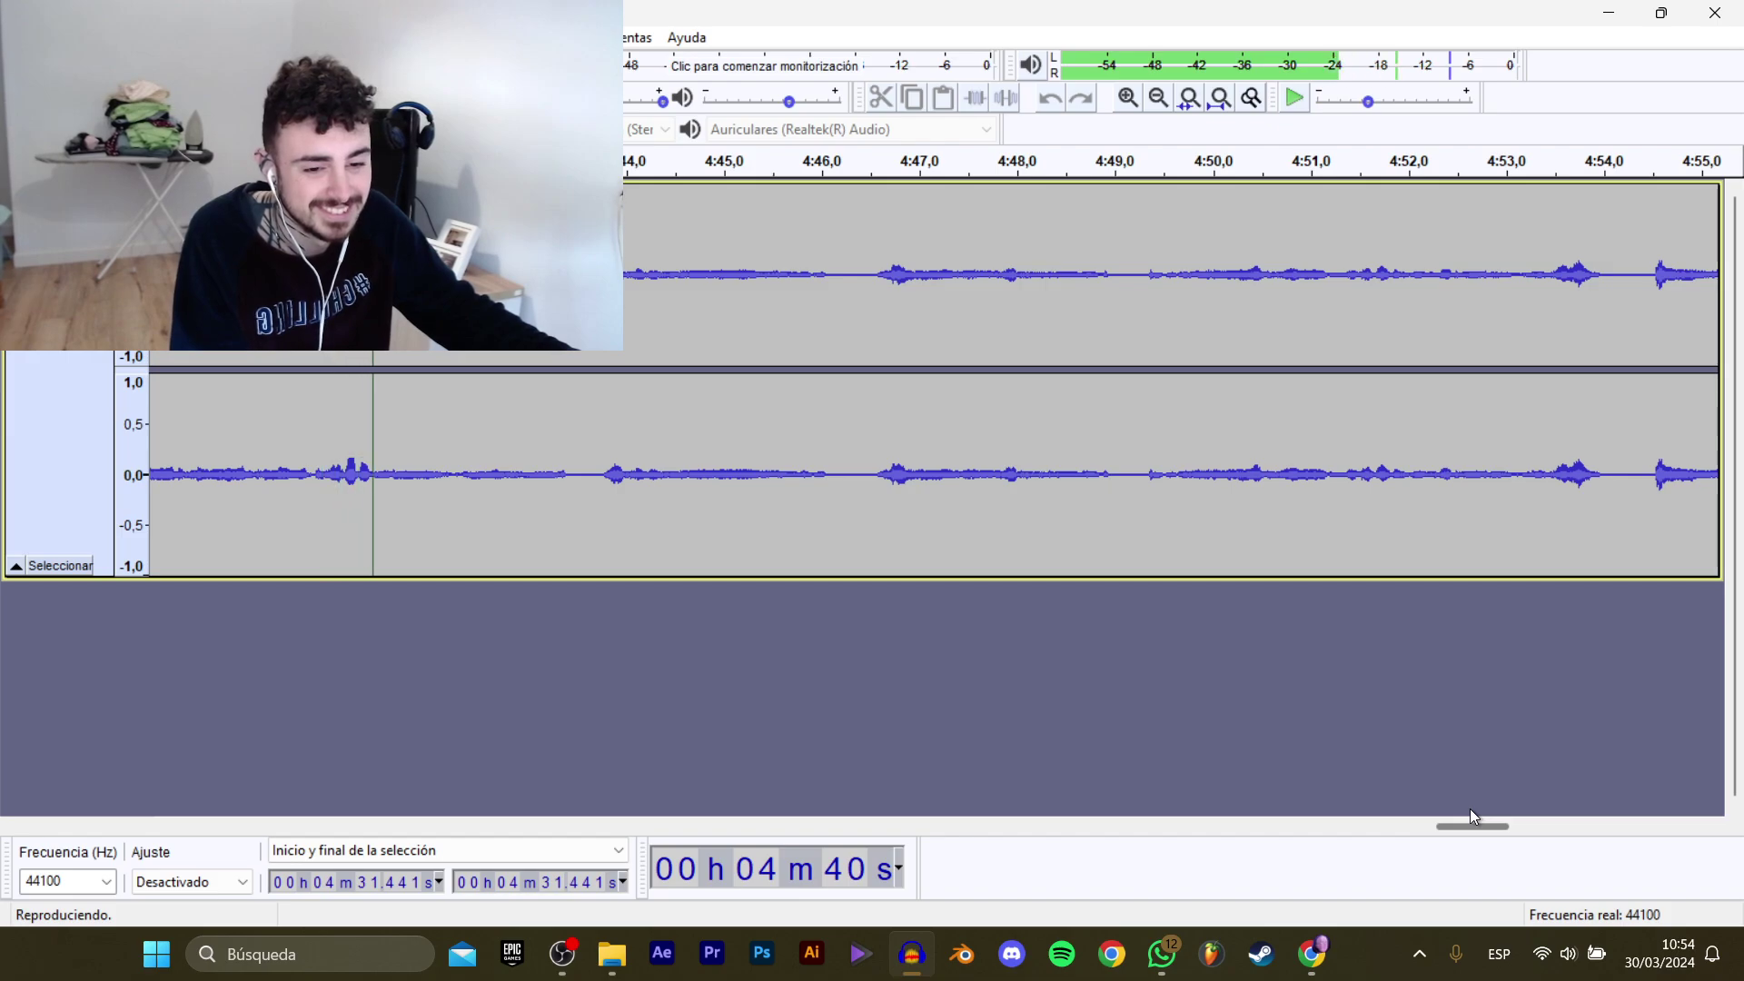
pyautogui.moveTo(1474, 815); pyautogui.dragTo(1514, 783)
pyautogui.click(1437, 405)
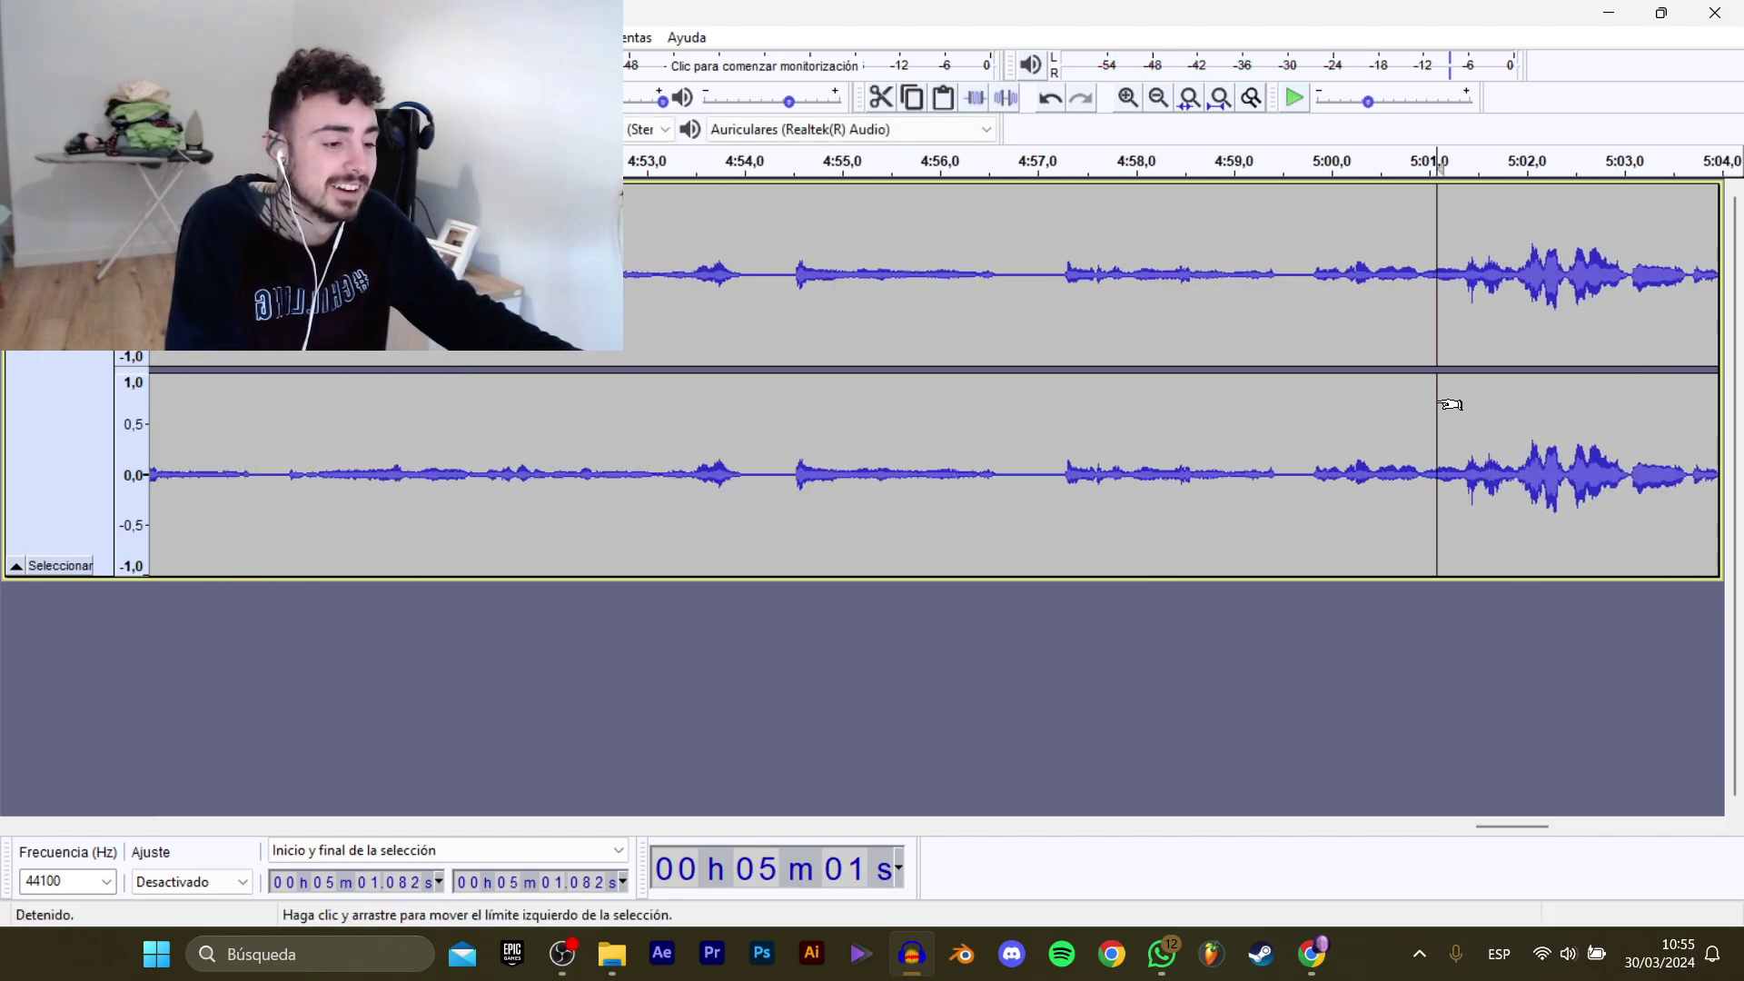
pyautogui.press('space')
pyautogui.moveTo(1542, 832); pyautogui.dragTo(1555, 812)
pyautogui.press('space')
# Locate the end of the take and select it from 4:28.527 to 5:03.682, checking it by playback.
pyautogui.click(1143, 281)
pyautogui.press('space')
pyautogui.press('space')
pyautogui.moveTo(1176, 277); pyautogui.dragTo(834, 245)
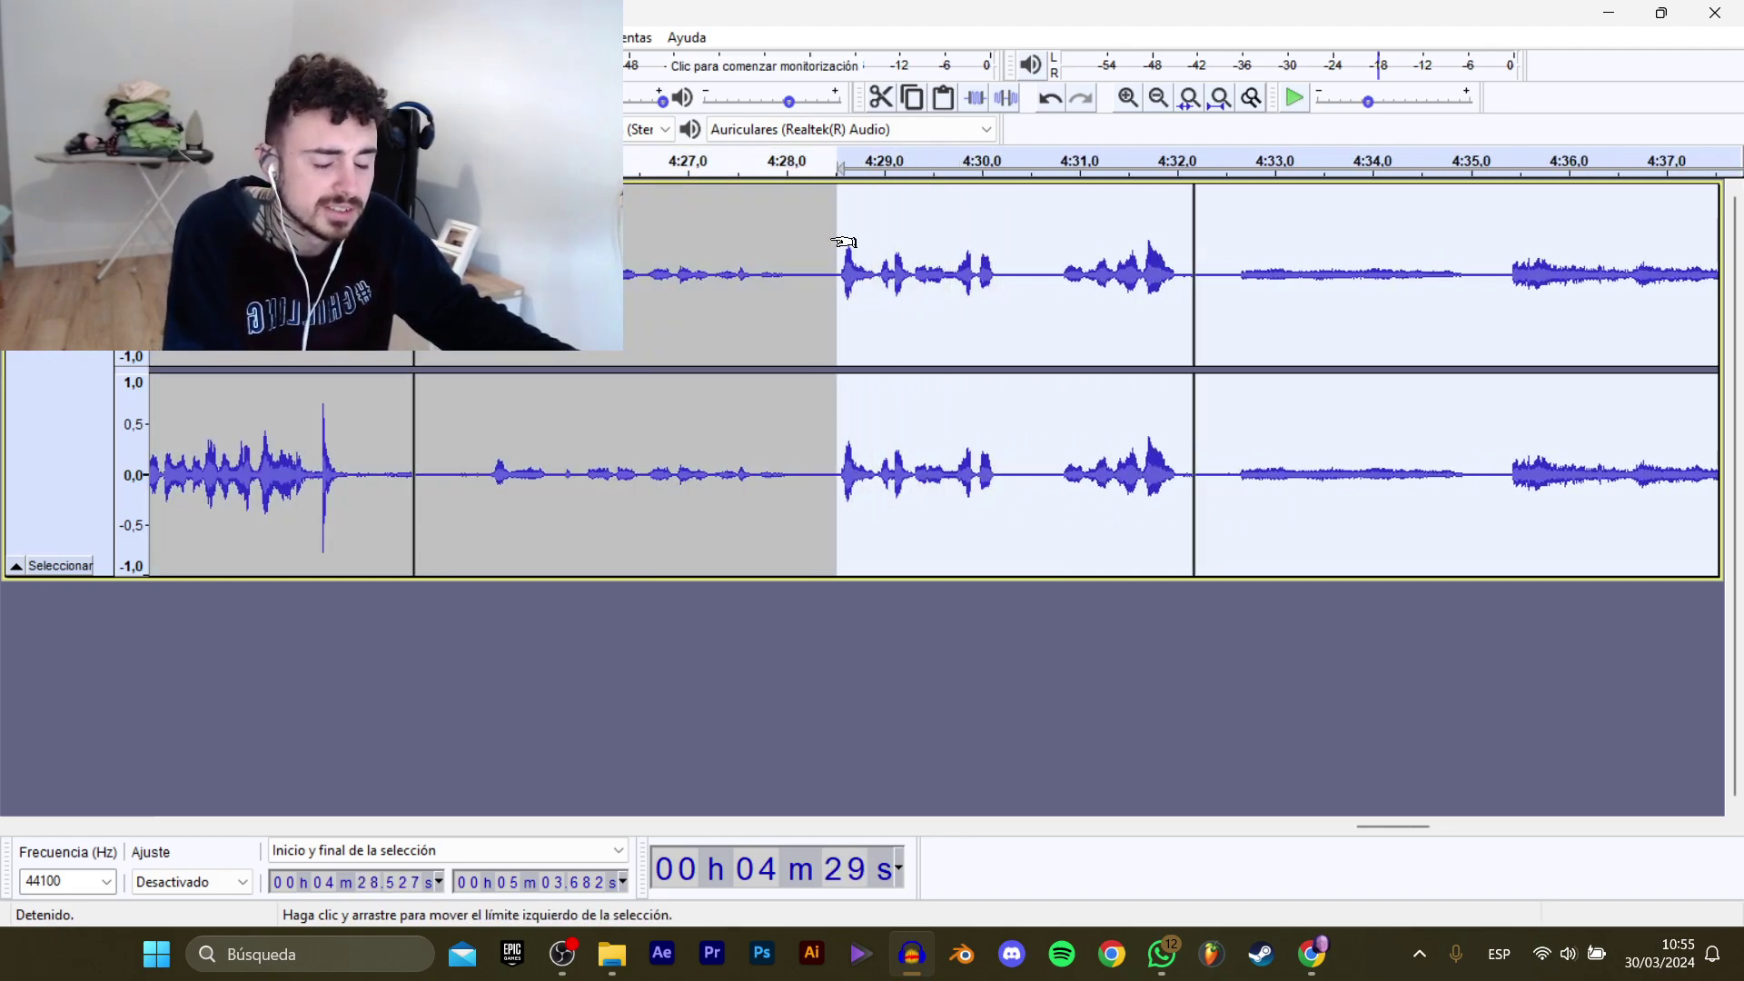
pyautogui.press('space')
pyautogui.press('space')
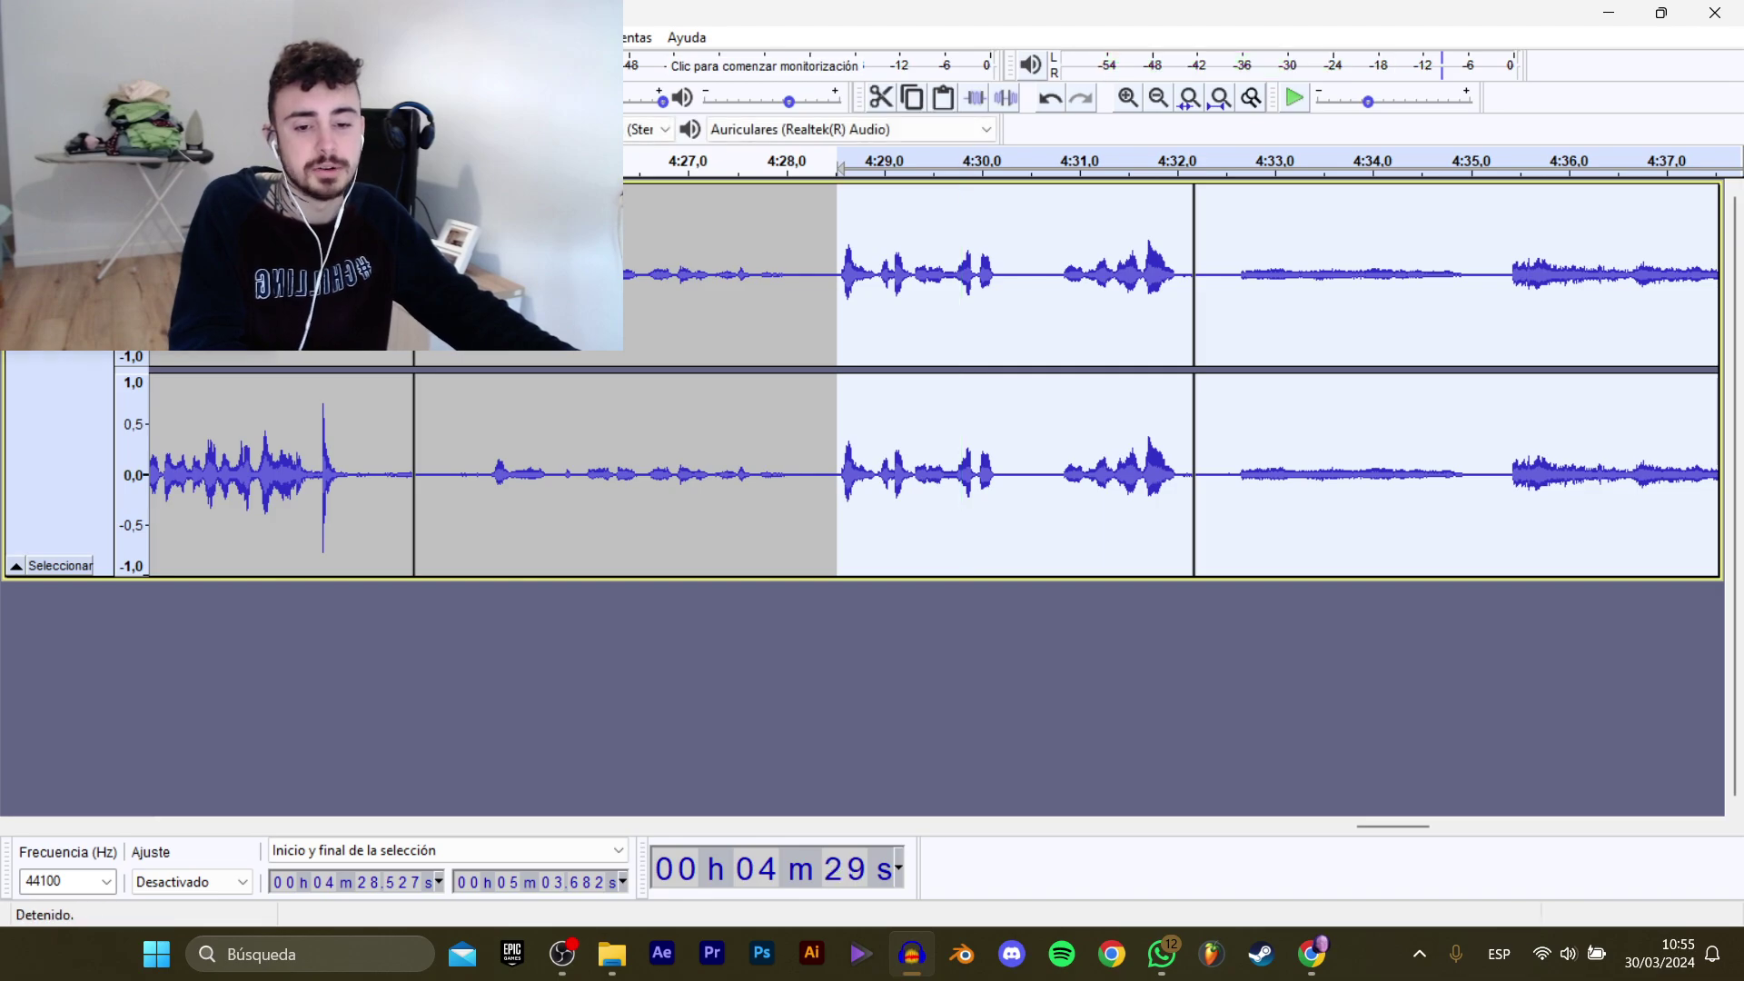
# Export the selected long take as the next numbered D_Dominic_Mecanico_CerrarTienda WAV file.
pyautogui.moveTo(91, 207)
pyautogui.click(400, 309)
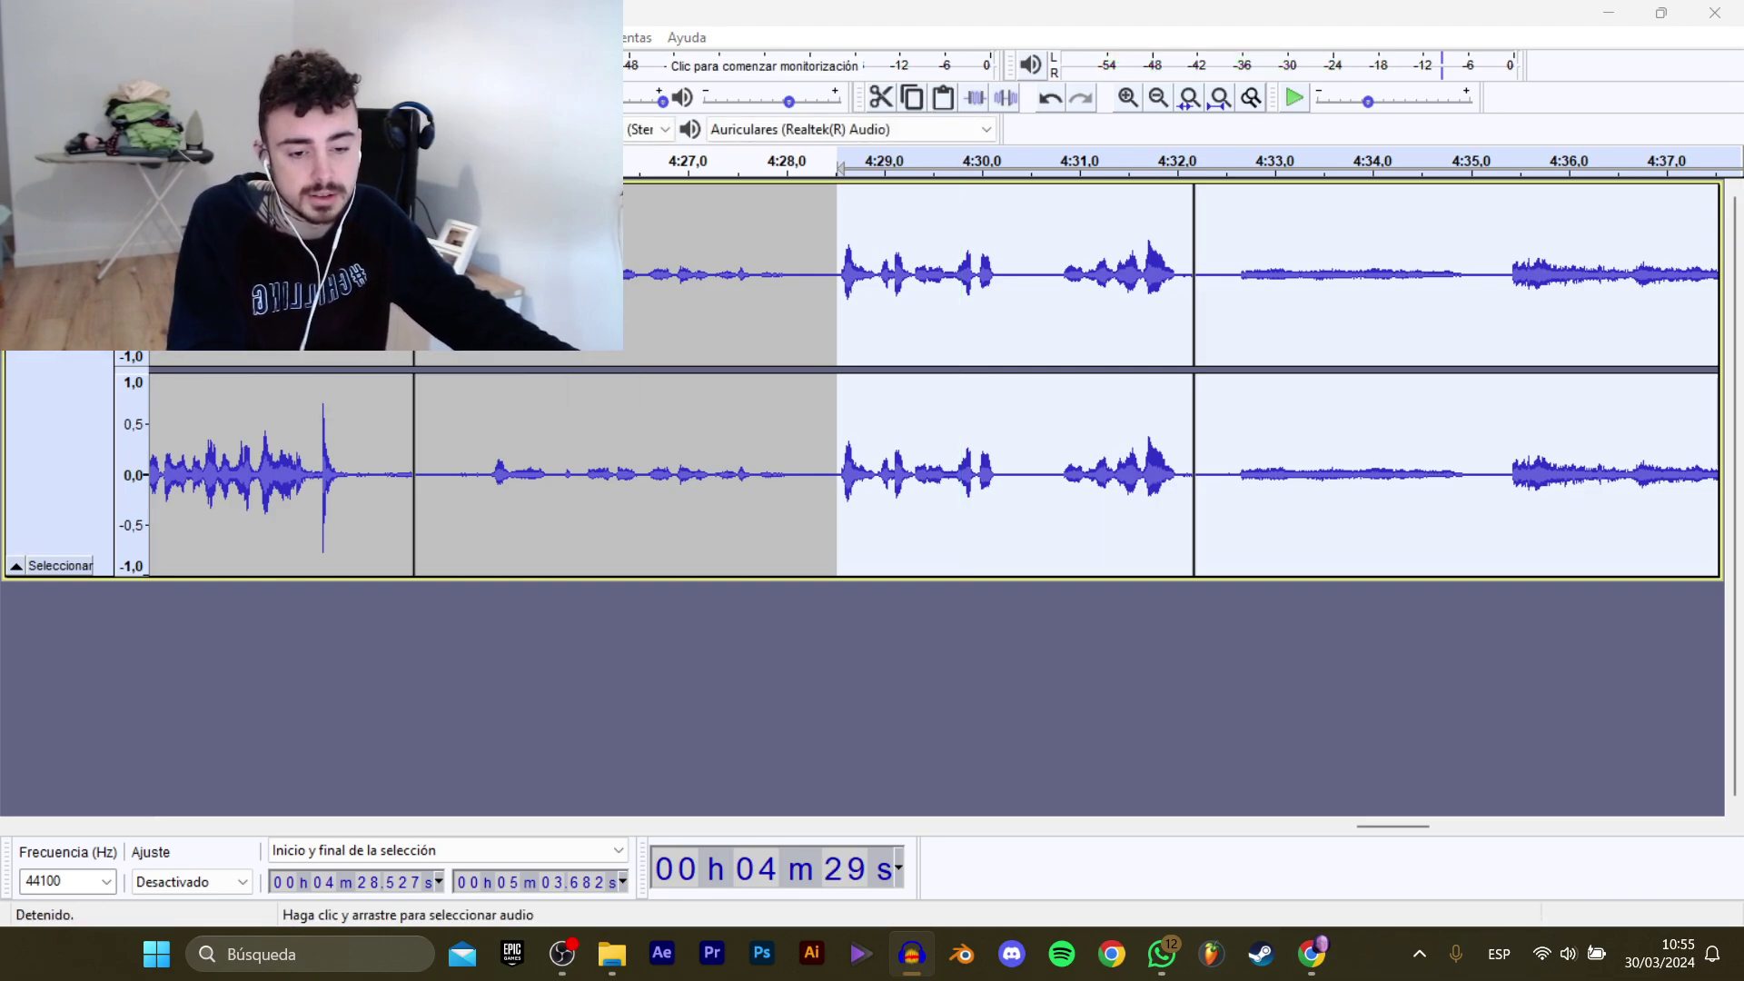
pyautogui.click(527, 197)
pyautogui.click(752, 463)
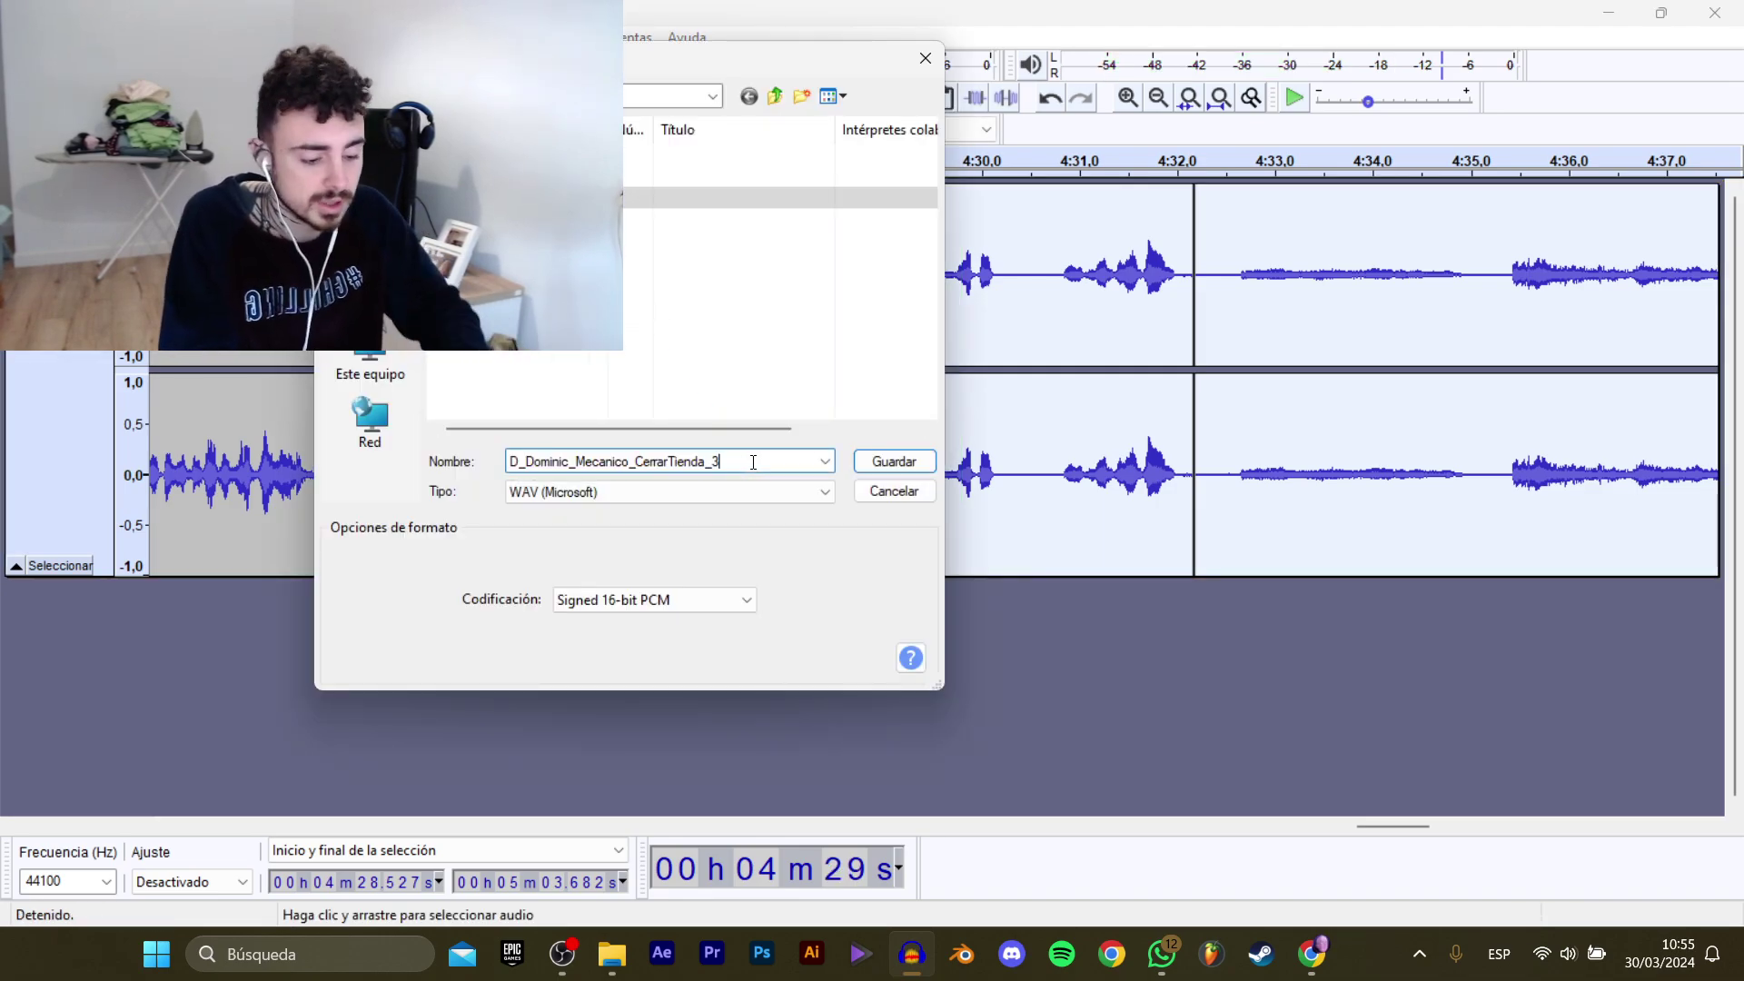
pyautogui.press('Return')
# Play the recording from 5:05.226 and select the take from 5:05.133 to 5:08.779.
pyautogui.moveTo(1395, 828); pyautogui.dragTo(1573, 829)
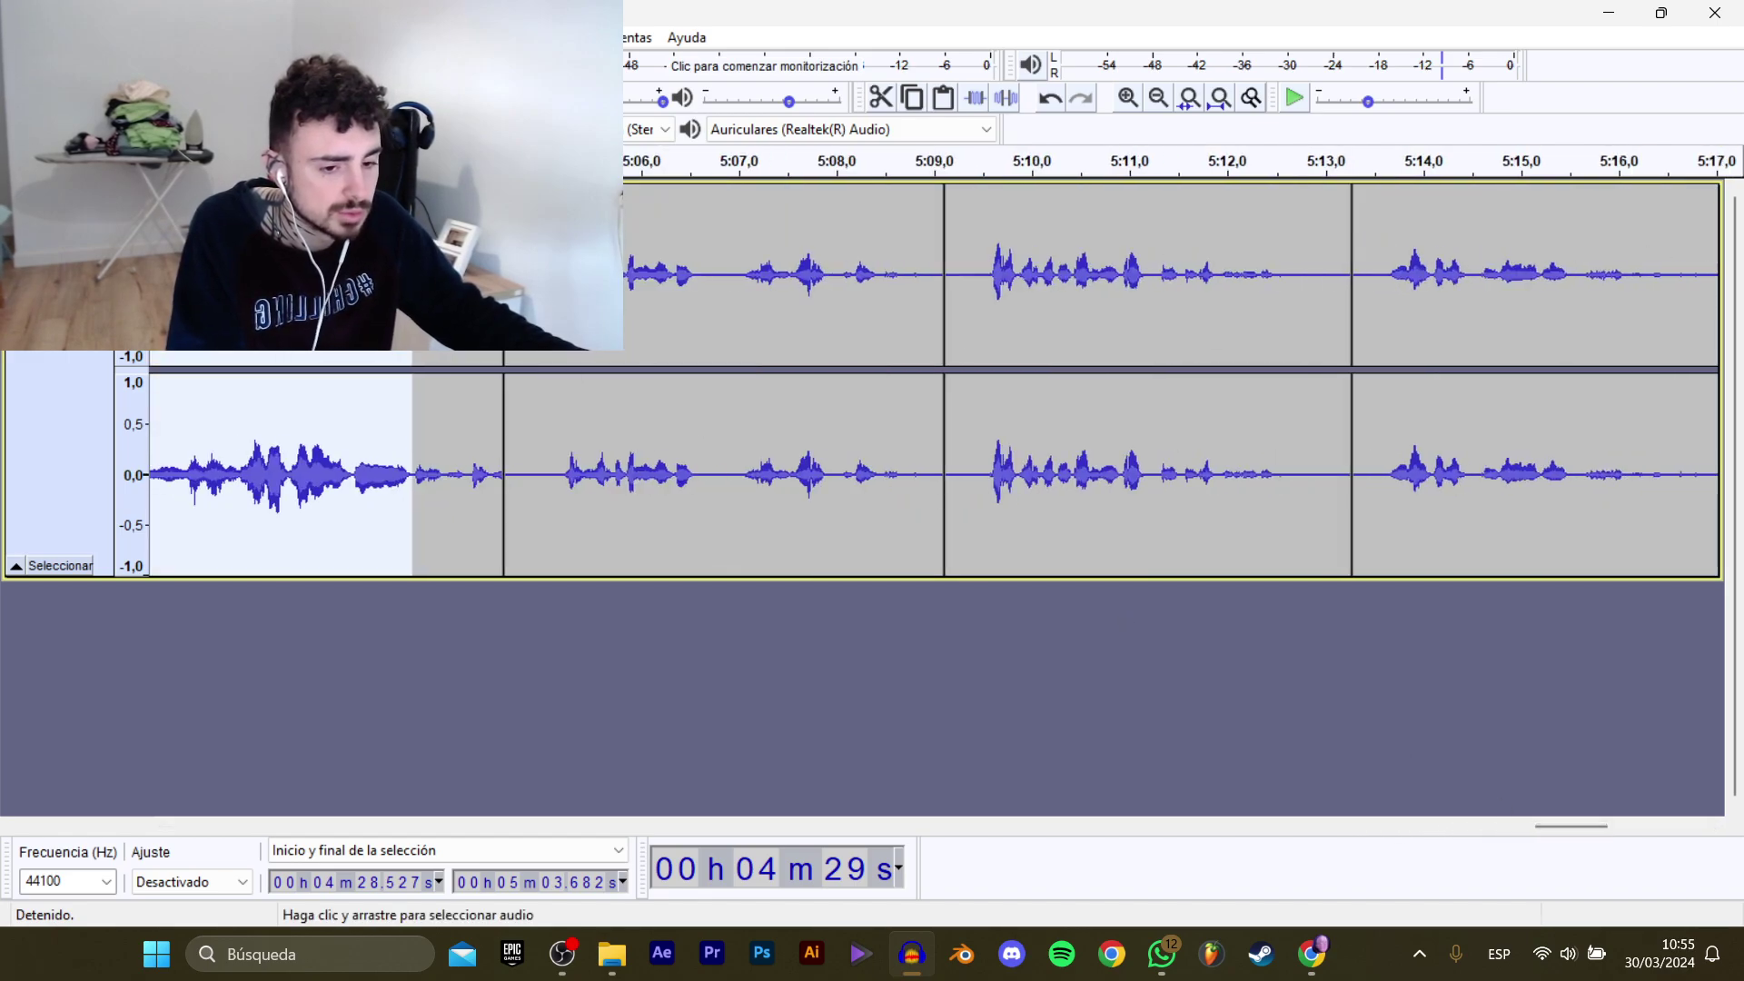
pyautogui.click(565, 473)
pyautogui.press('space')
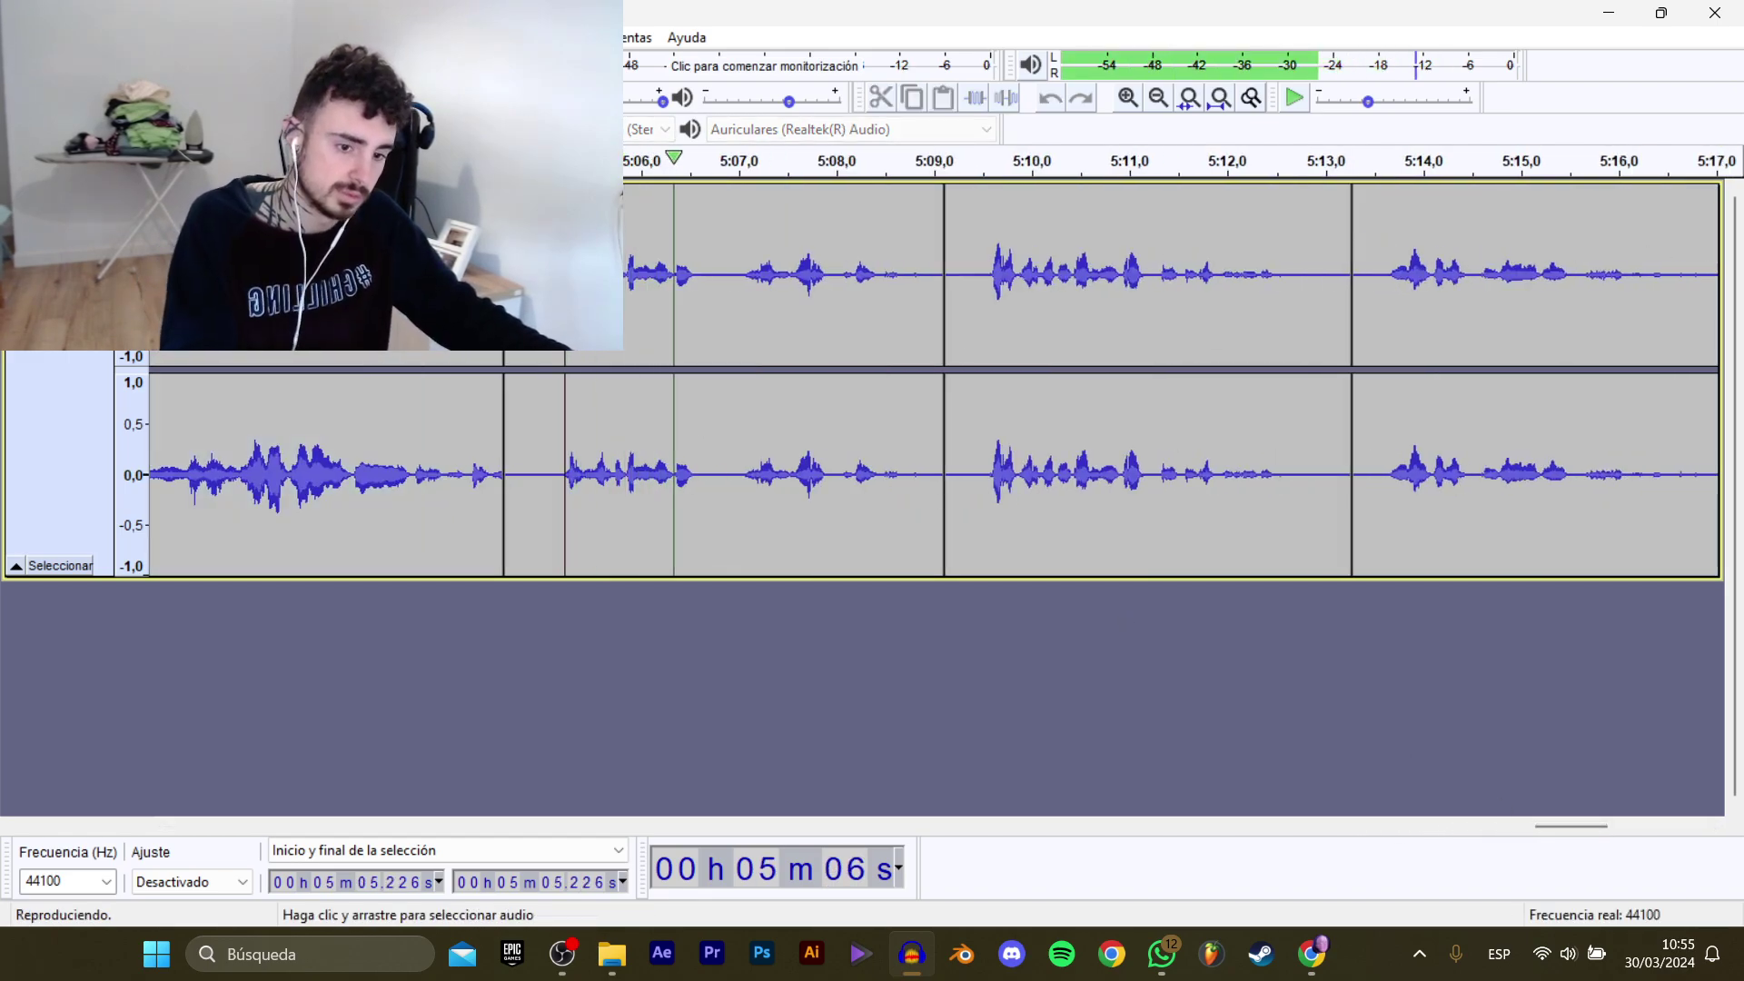
pyautogui.moveTo(555, 320); pyautogui.dragTo(910, 307)
pyautogui.press('space')
# Export the selected take as a WAV file named D_Dominic_Mecanico_CerrarTienda_5.
pyautogui.moveTo(109, 206)
pyautogui.click(390, 307)
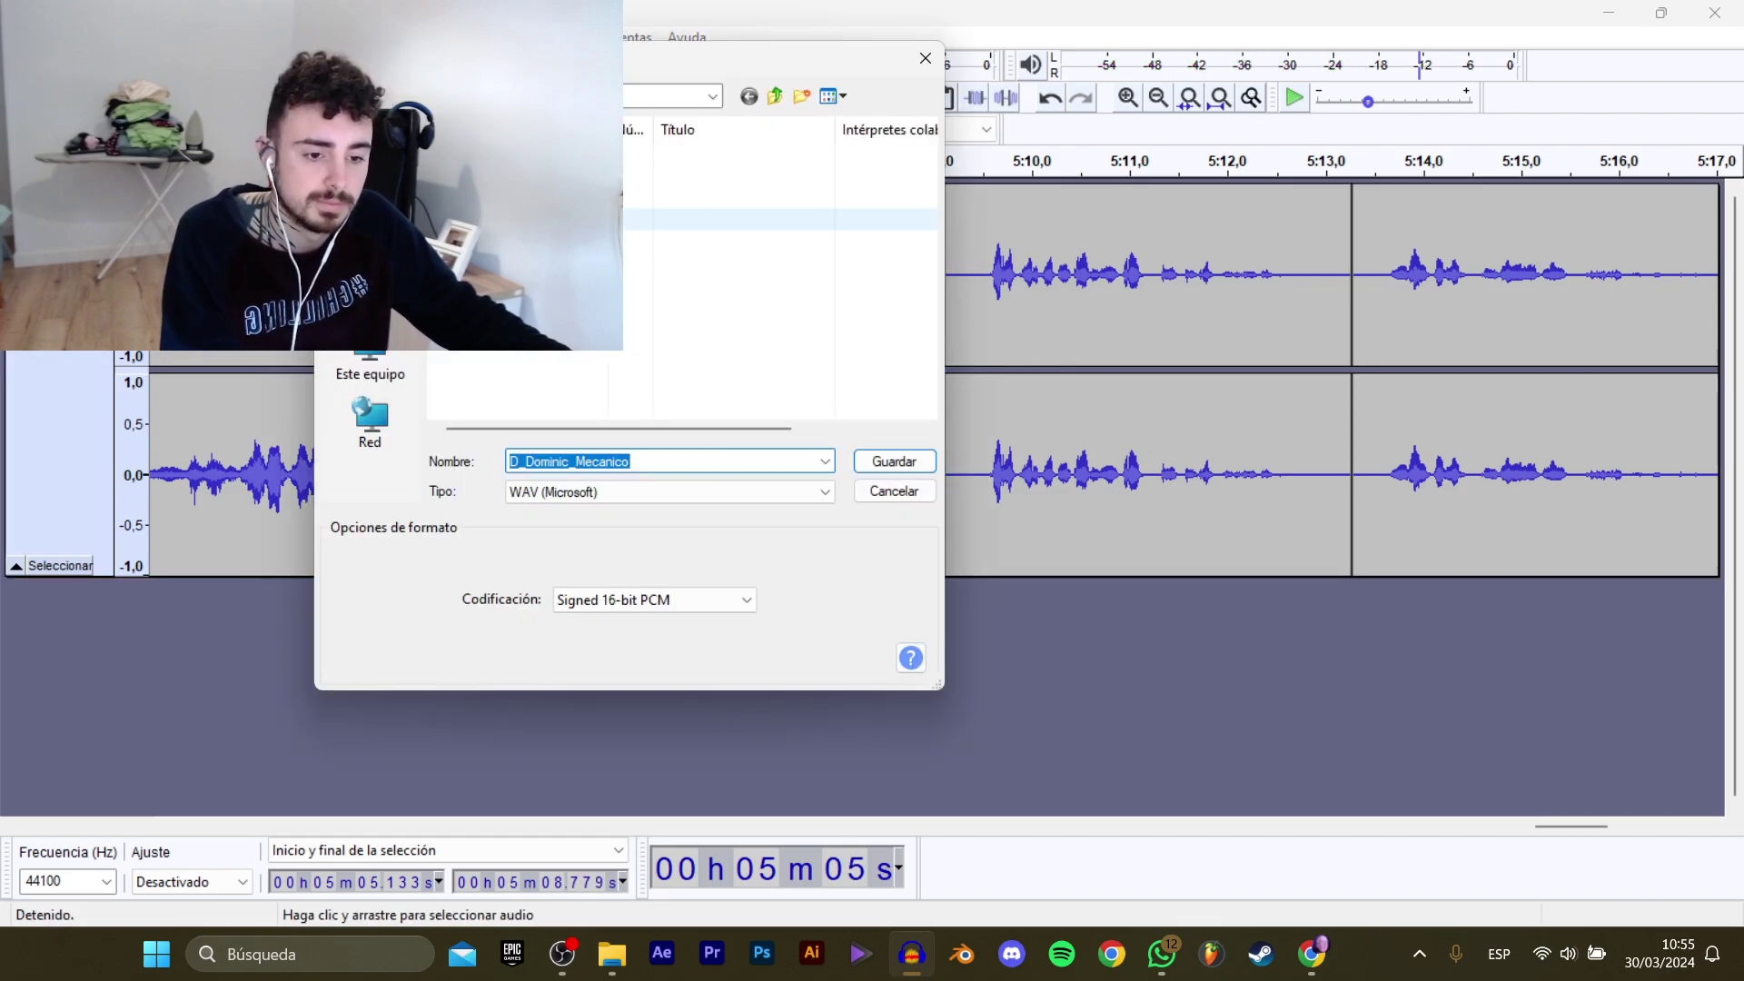
pyautogui.click(527, 219)
pyautogui.click(760, 464)
pyautogui.click(760, 464)
pyautogui.press('BackSpace')
pyautogui.write('5')
pyautogui.press('Return')
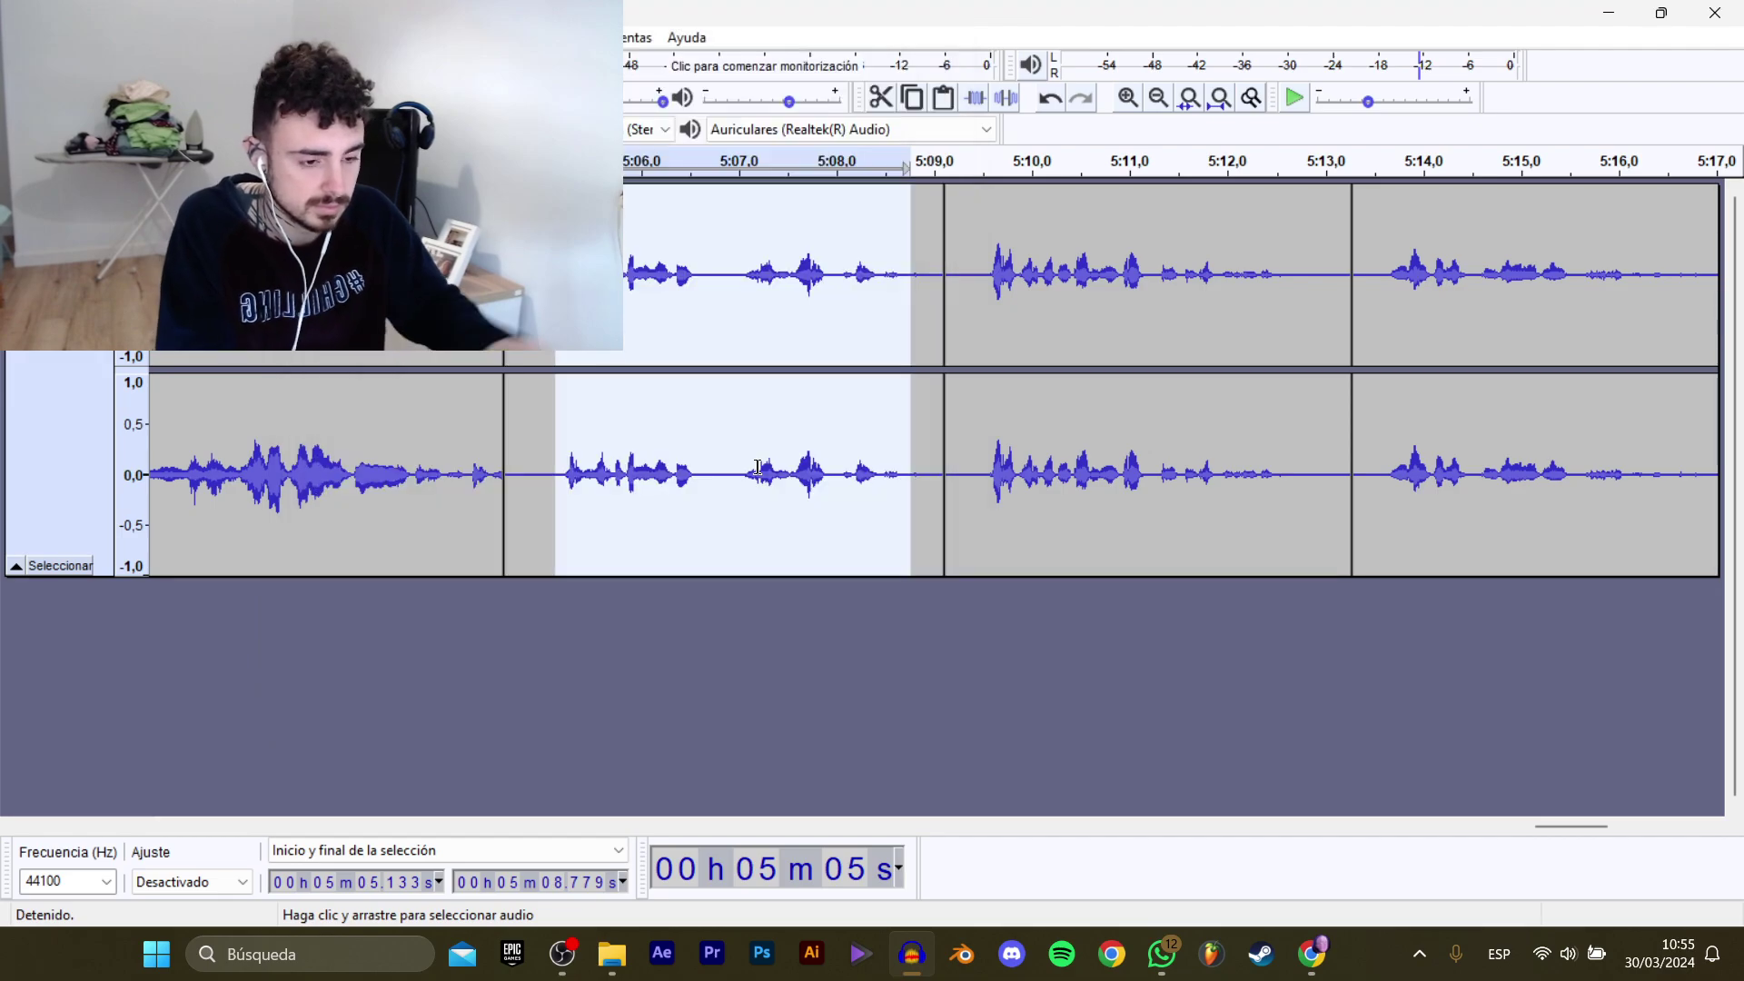
# Play the recording from 5:09.557 and select the take from 5:09.476 to 5:13.098.
pyautogui.click(971, 260)
pyautogui.press('space')
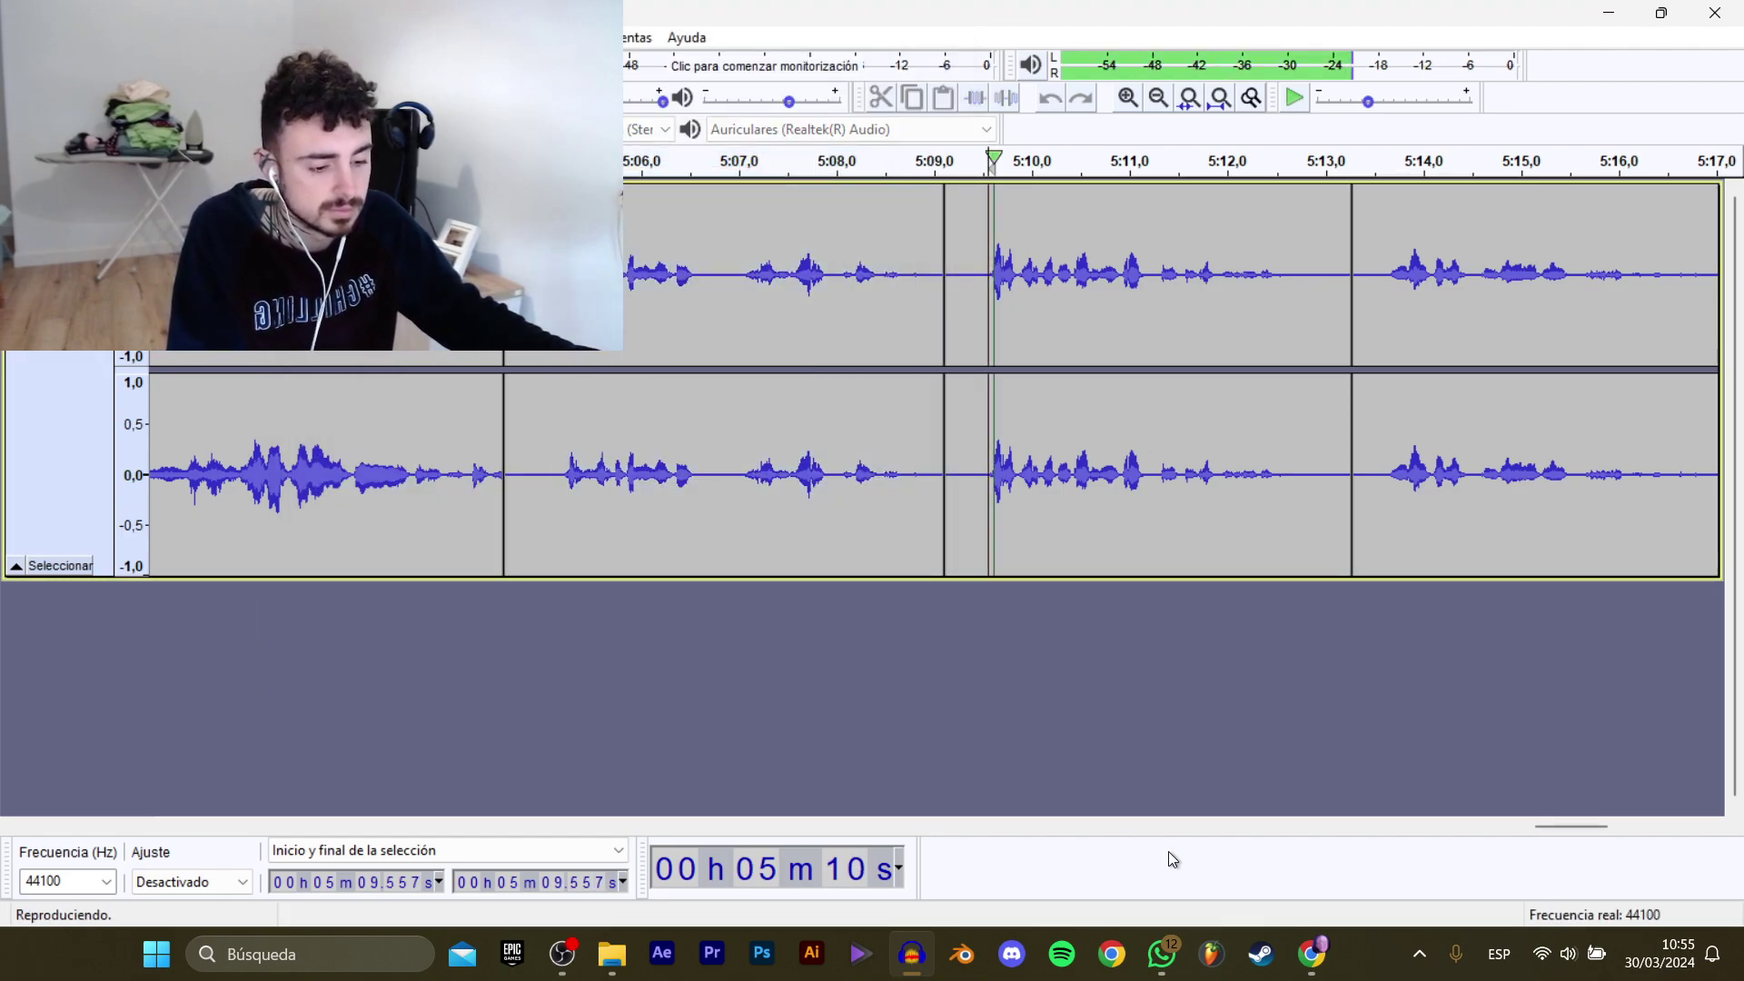
pyautogui.moveTo(1559, 829); pyautogui.dragTo(1569, 825)
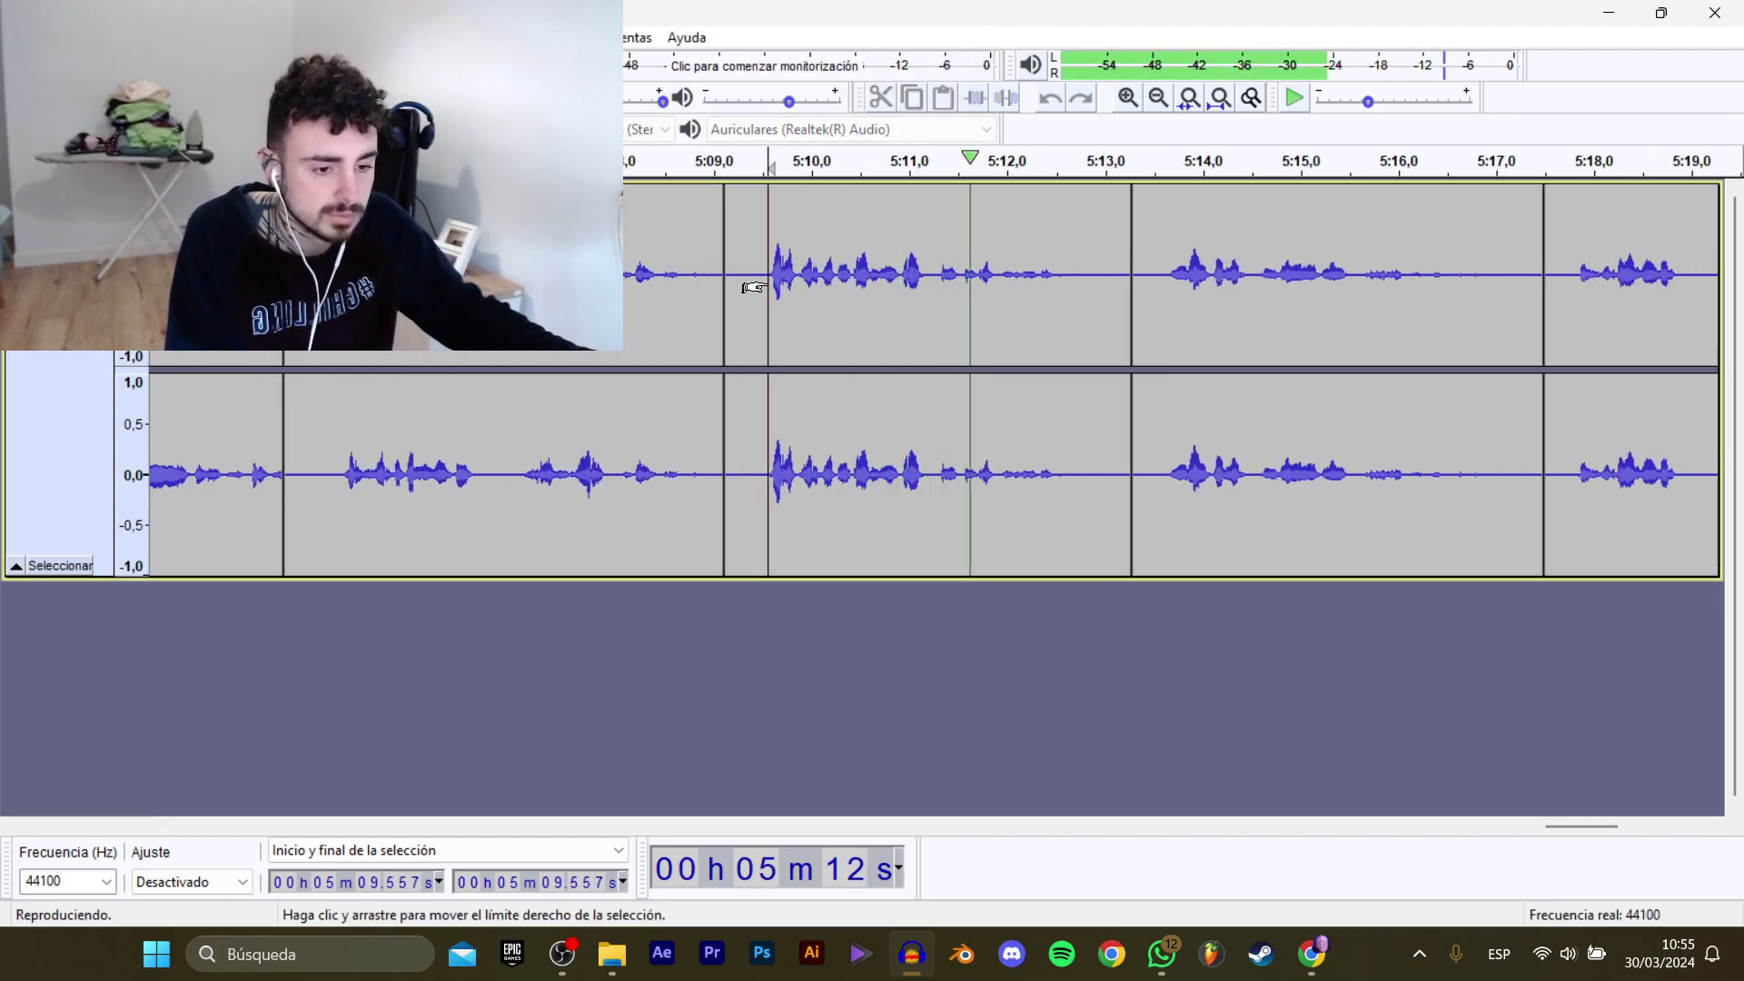
pyautogui.moveTo(760, 280); pyautogui.dragTo(1107, 311)
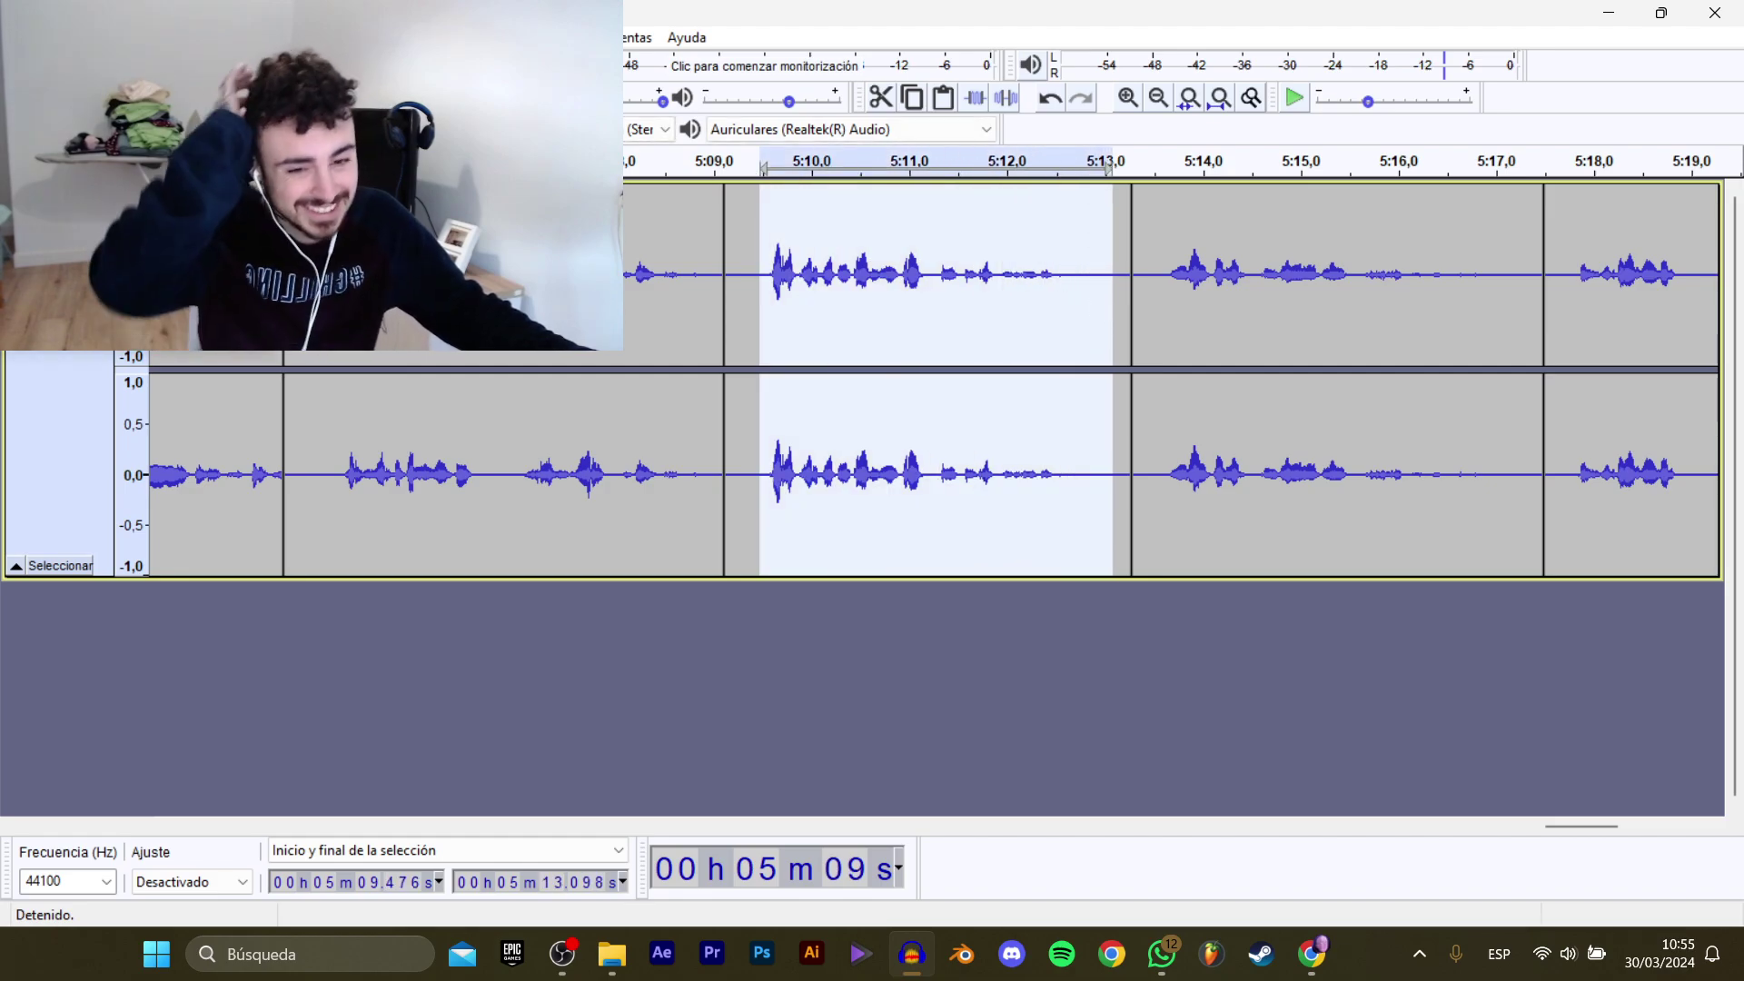
# Export the selected take as a WAV file named D_Dominic_Mecanico_CerrarTienda_6.
pyautogui.moveTo(91, 207)
pyautogui.click(381, 309)
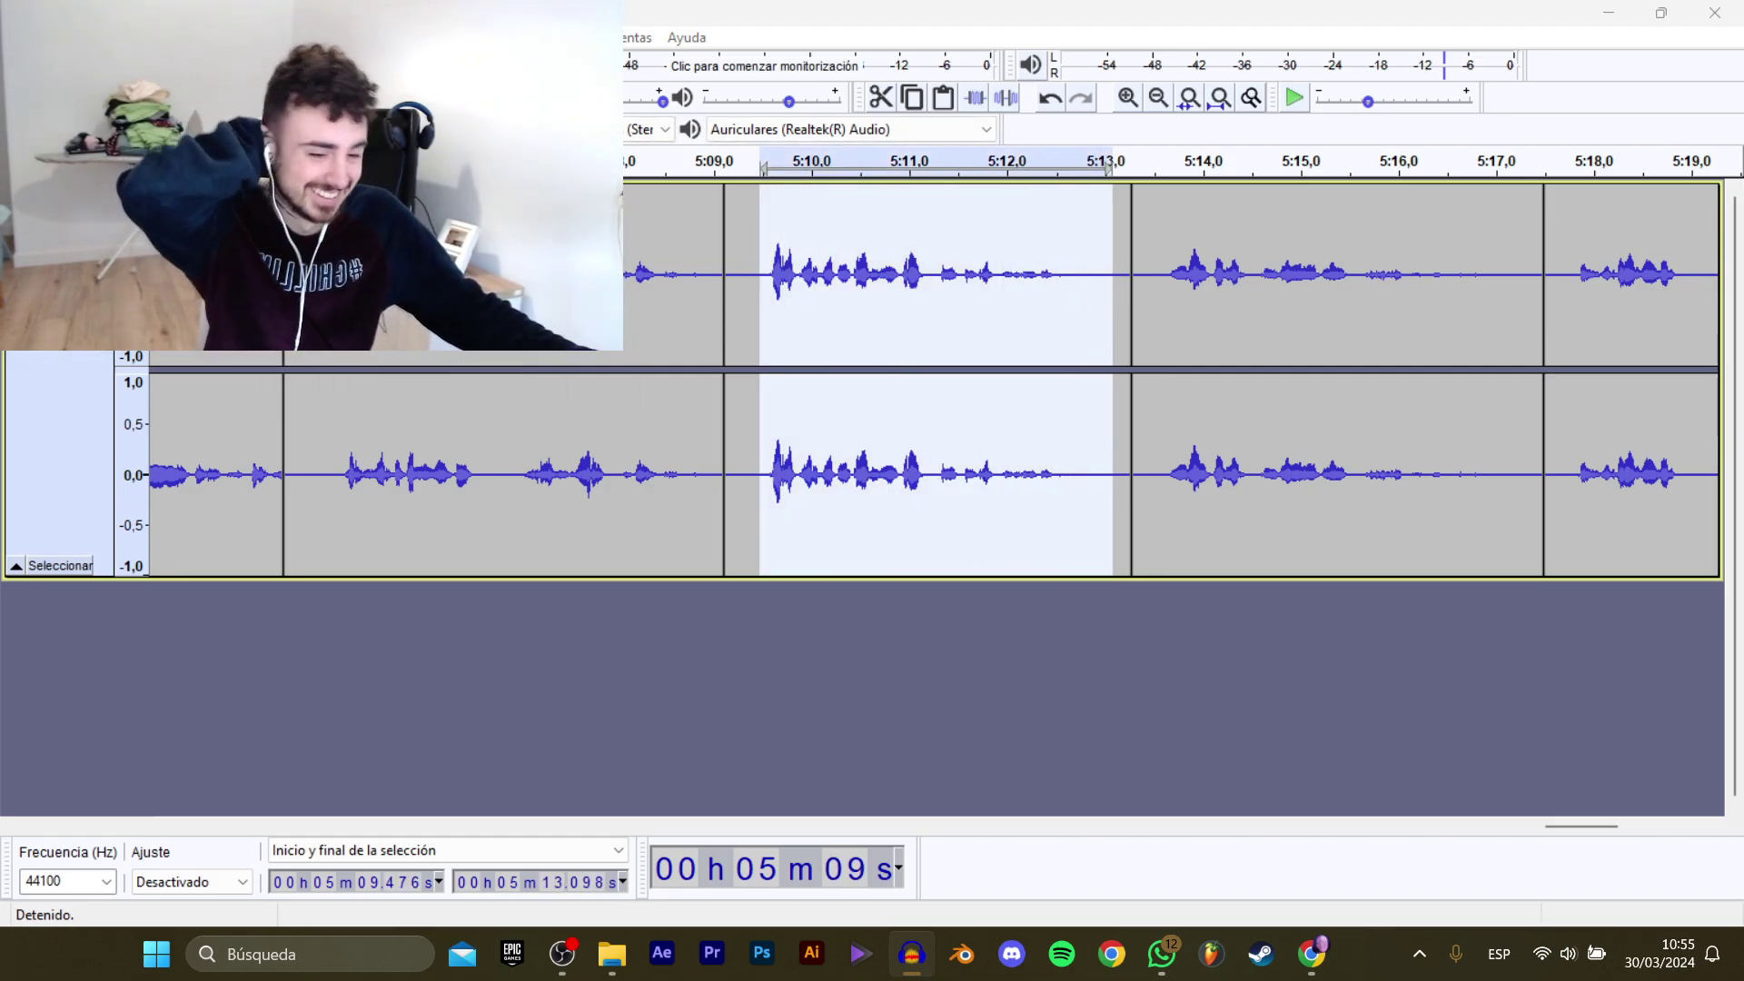
pyautogui.click(581, 240)
pyautogui.click(785, 457)
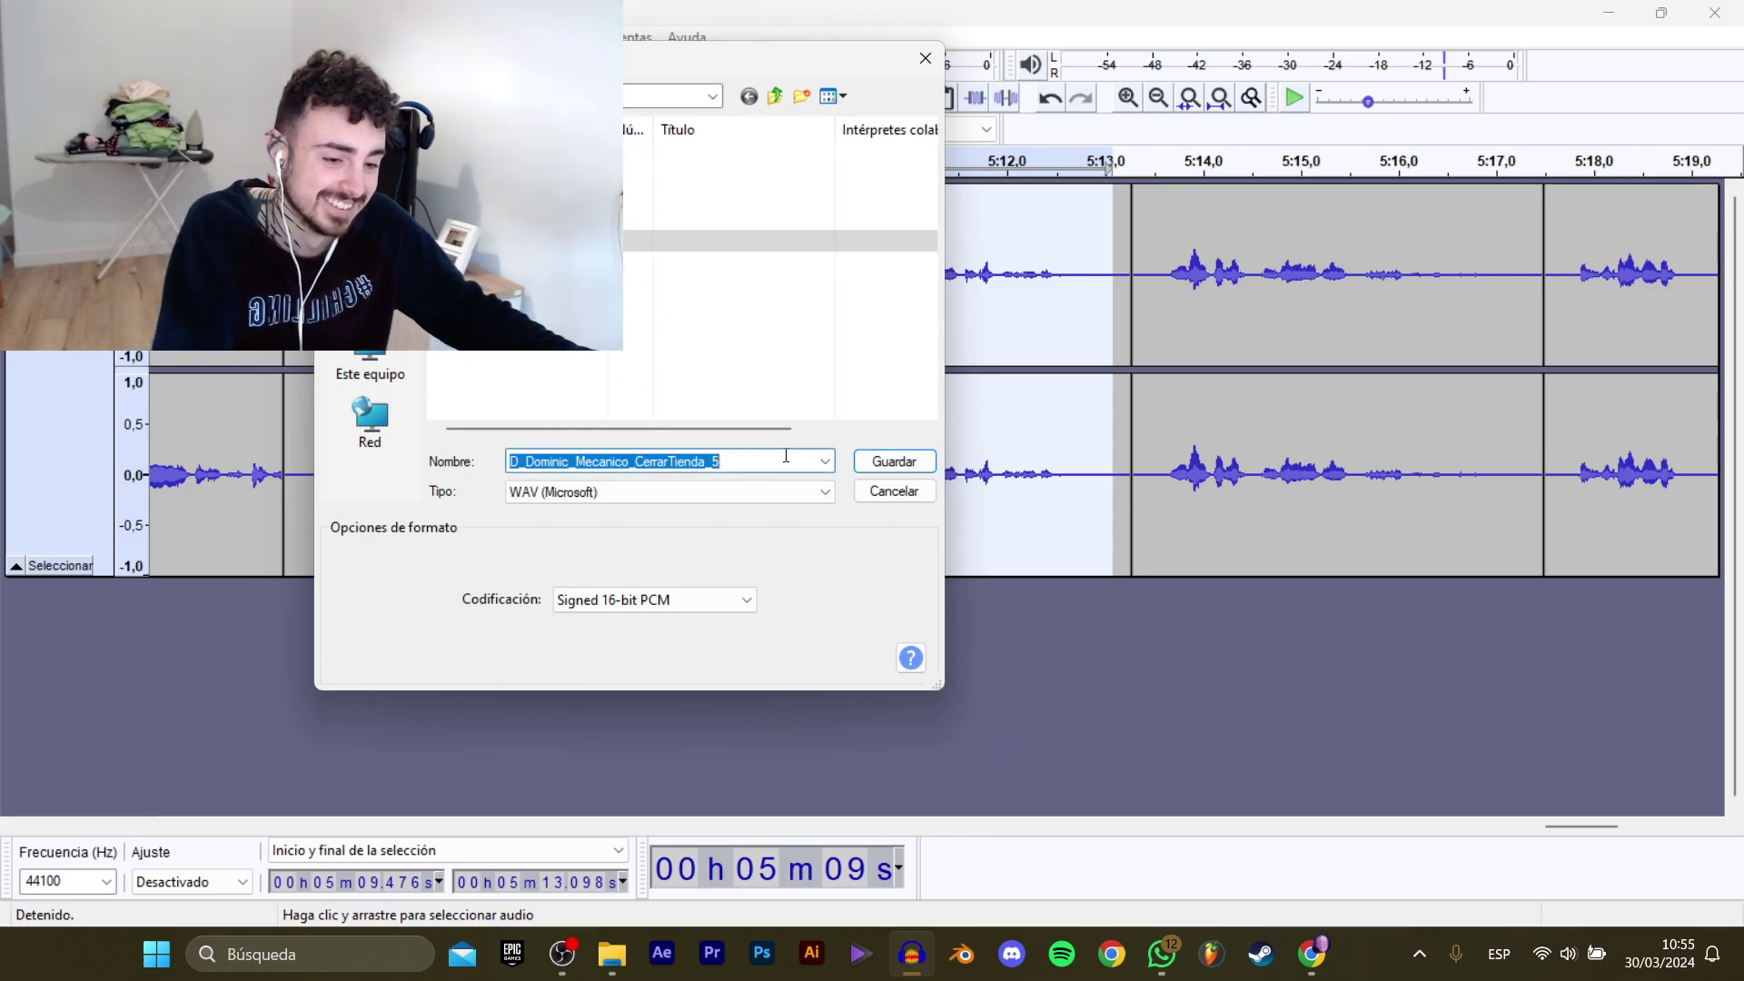
pyautogui.press('Return')
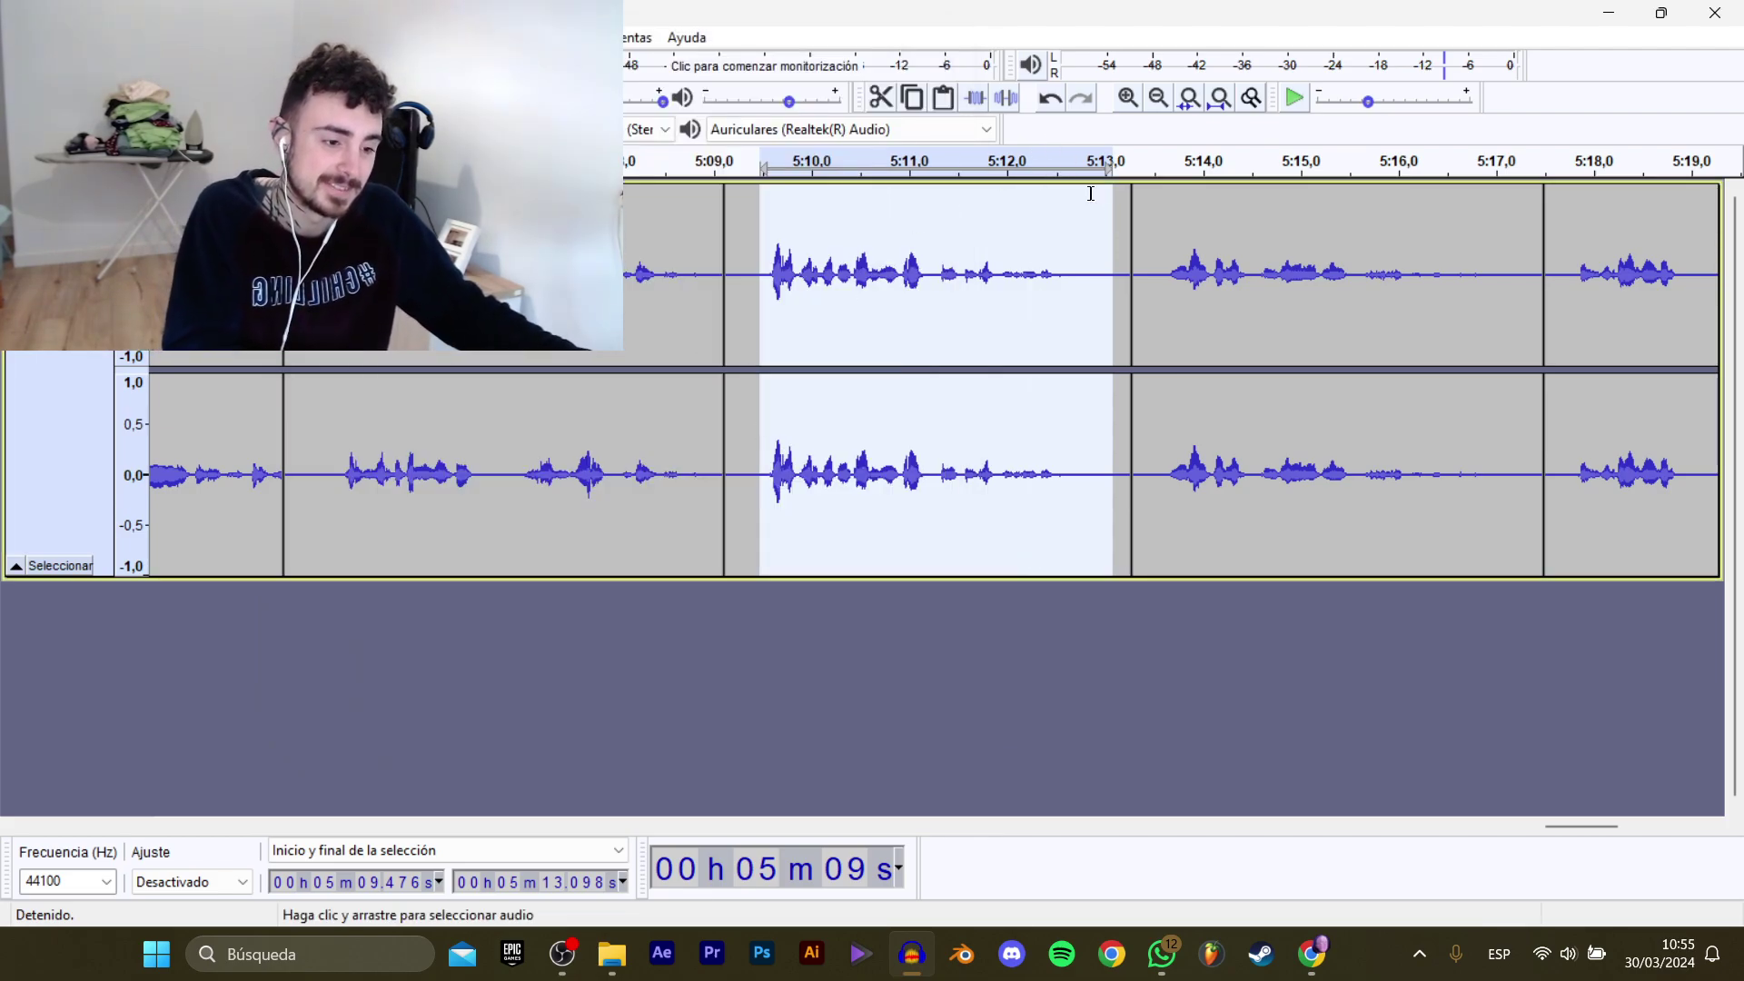
# Play the following take from 5:13.620 and refine its selection to run from 5:13.667 to 5:17.289.
pyautogui.moveTo(1170, 271); pyautogui.dragTo(1453, 291)
pyautogui.press('space')
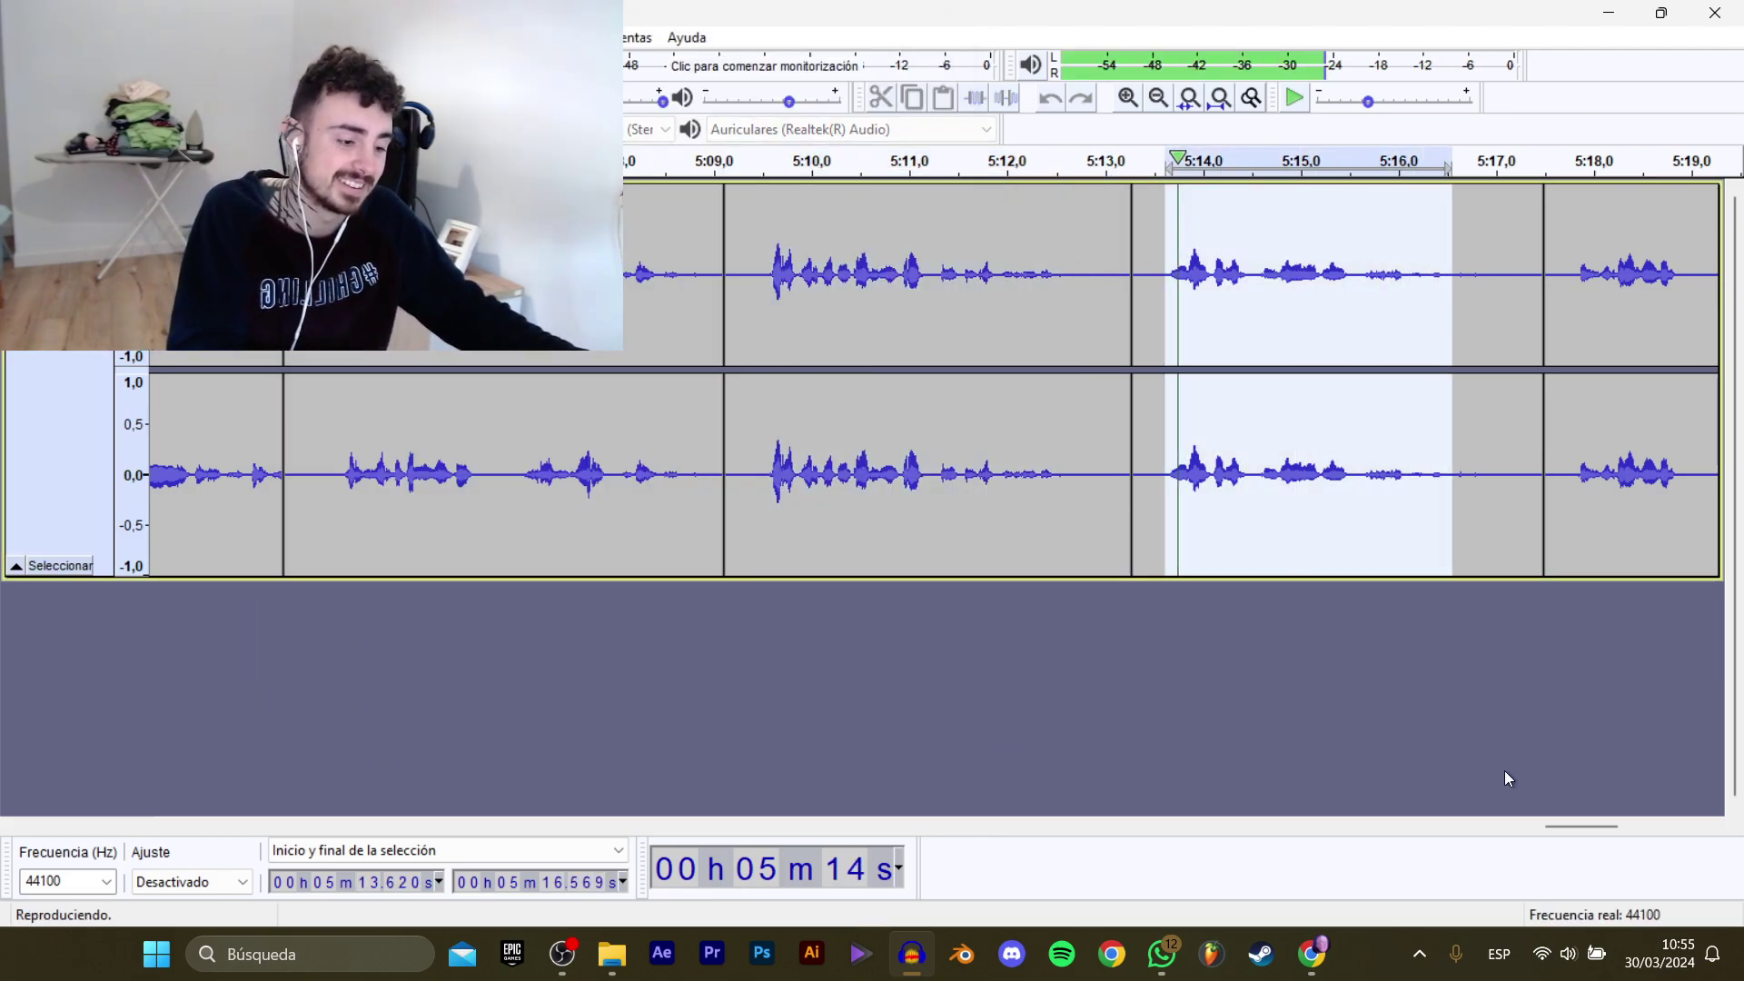
pyautogui.moveTo(1569, 829); pyautogui.dragTo(1594, 825)
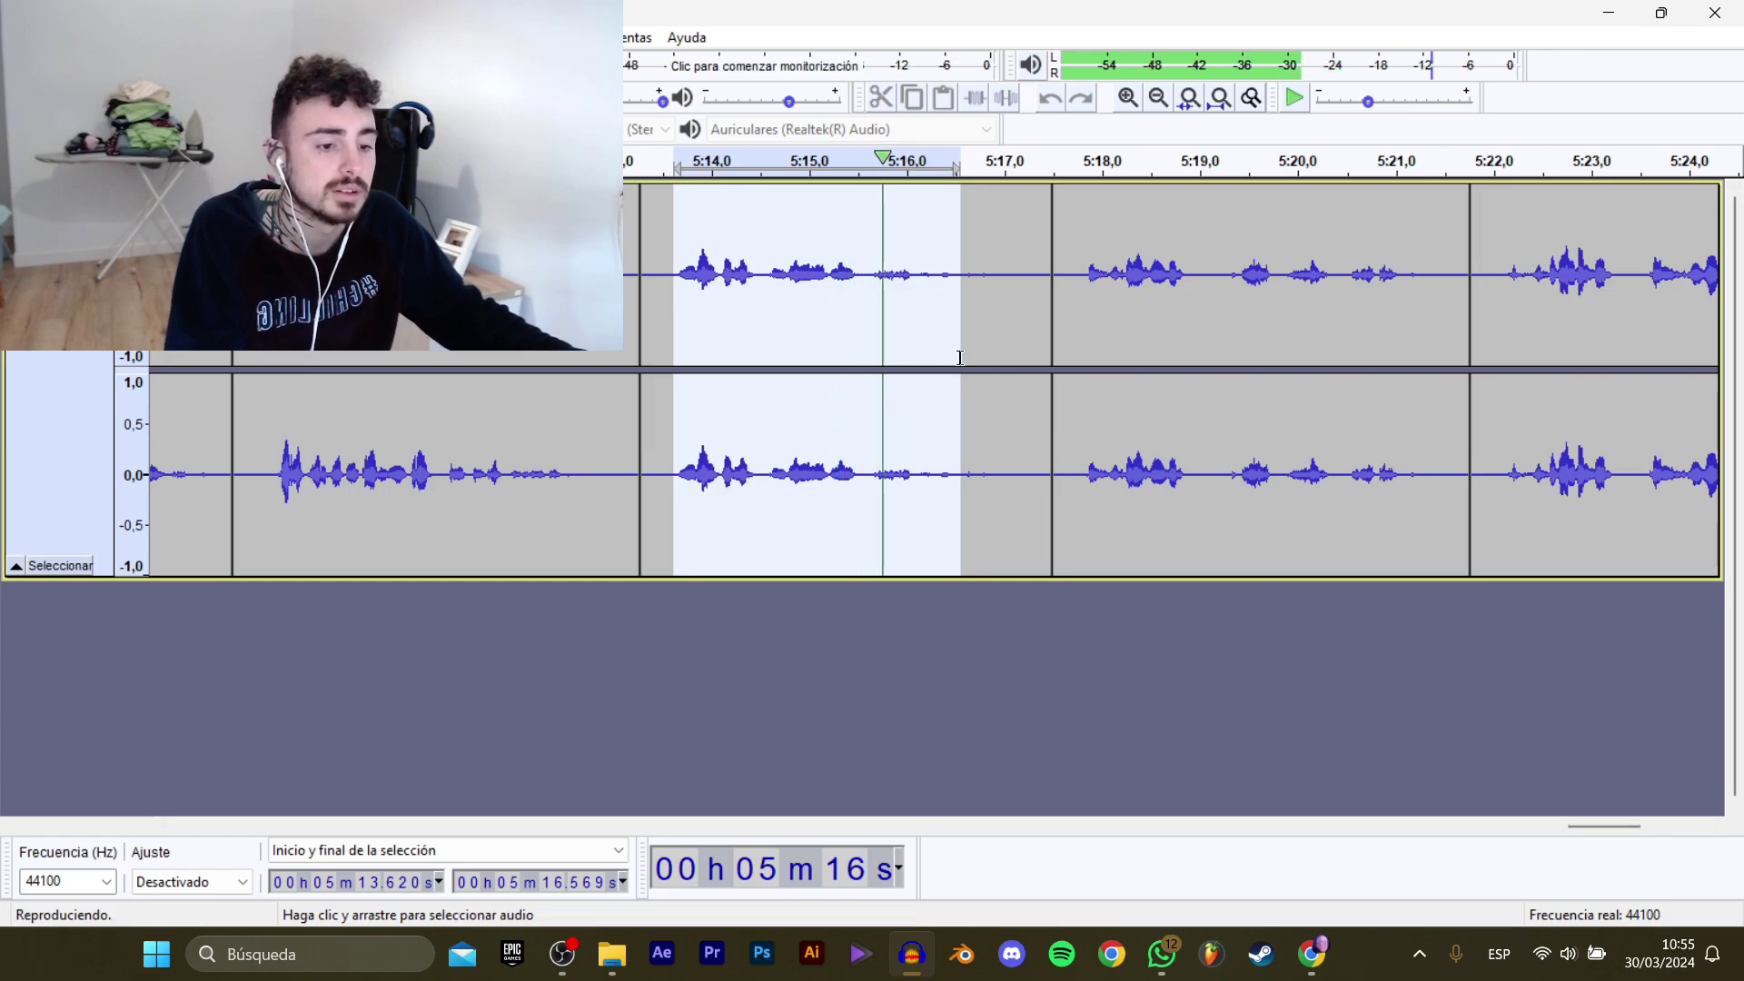
pyautogui.moveTo(957, 318); pyautogui.dragTo(678, 295)
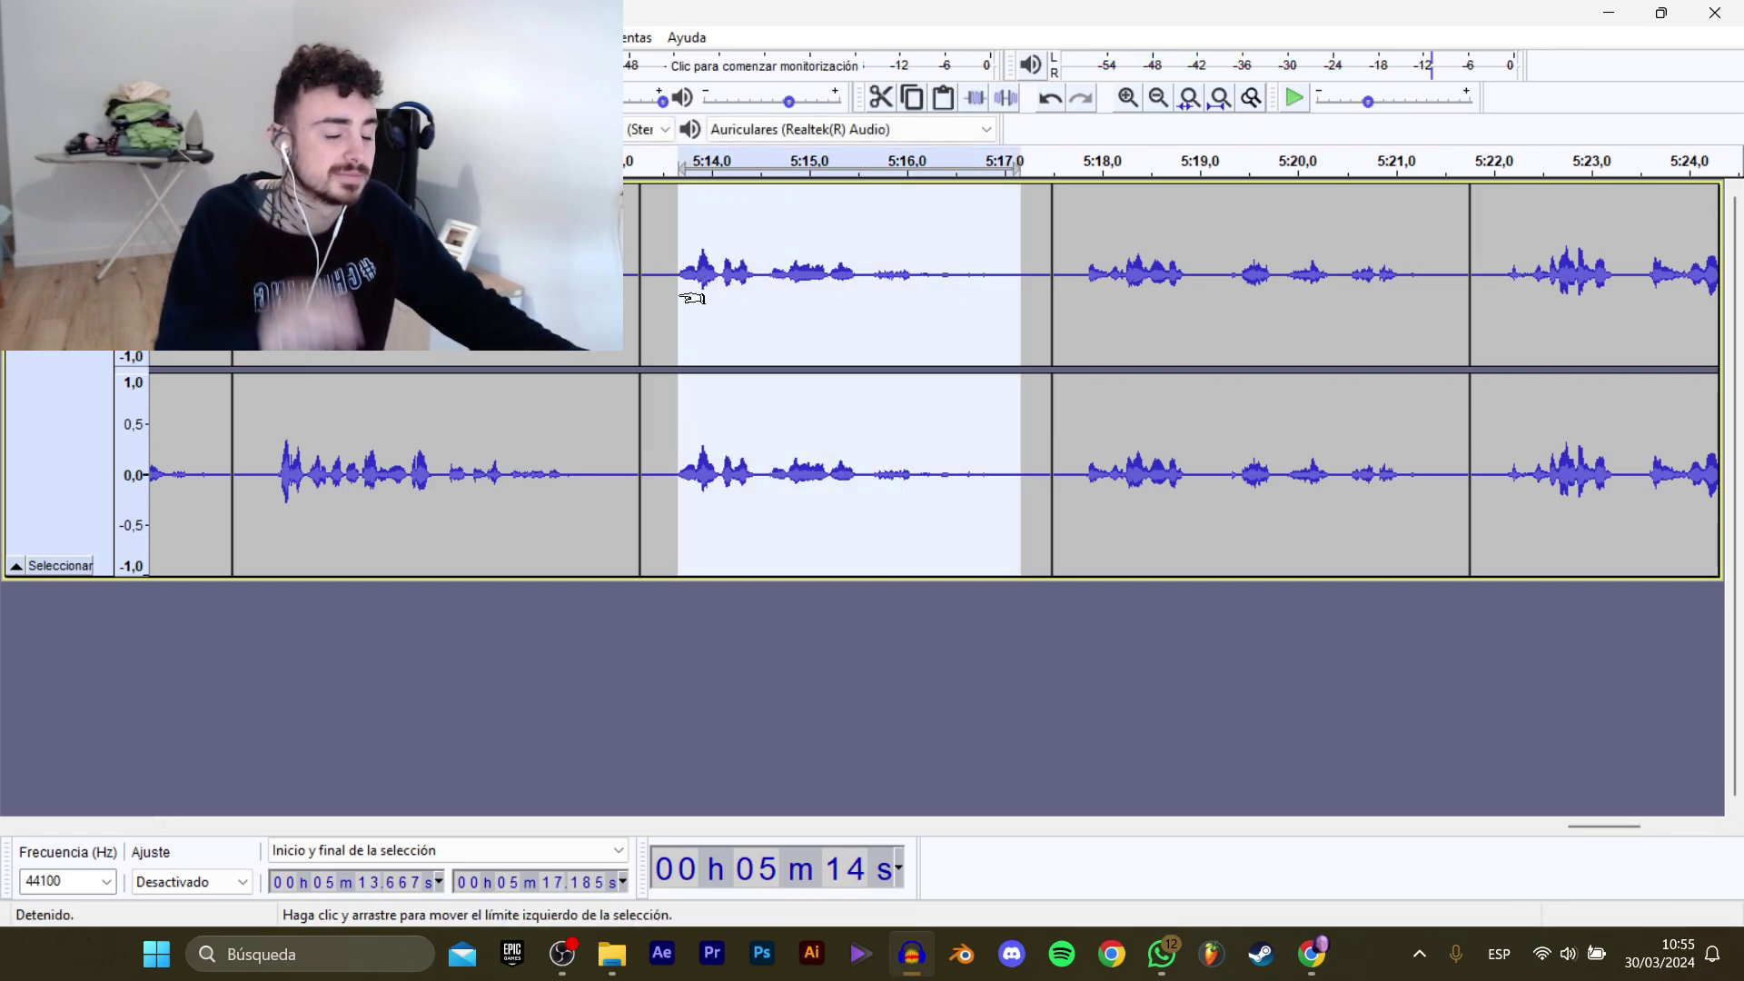
pyautogui.press('space')
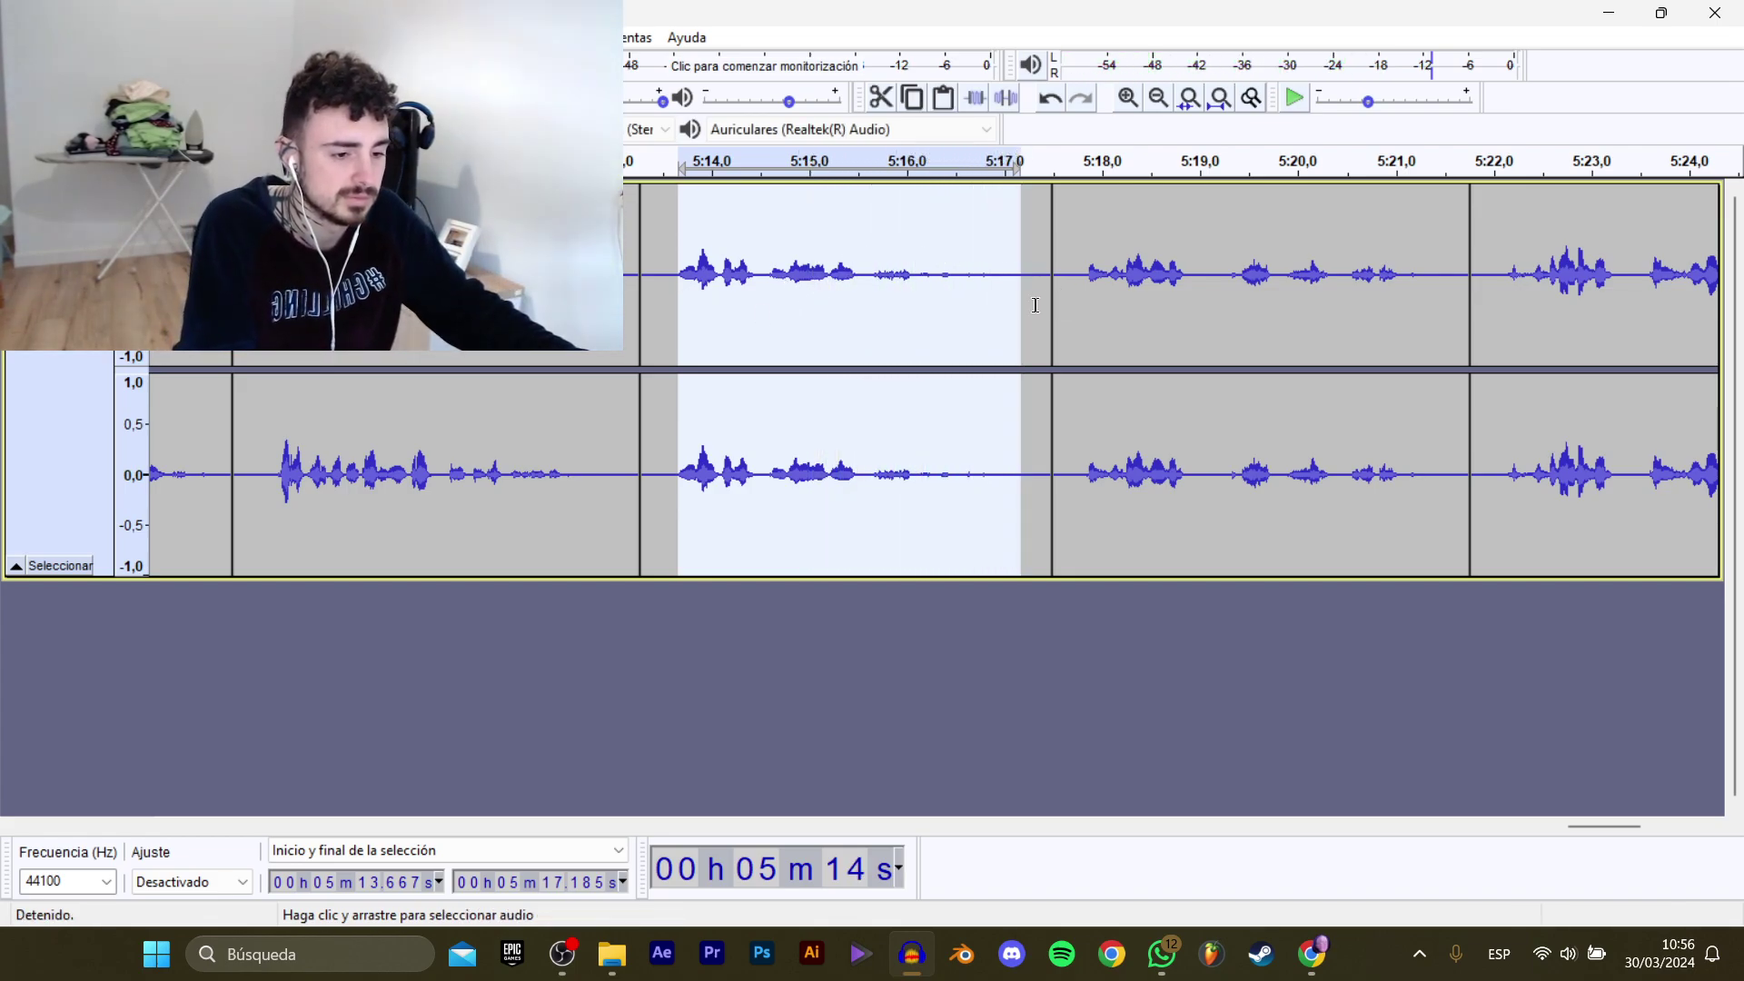
pyautogui.moveTo(1010, 299); pyautogui.dragTo(1020, 299)
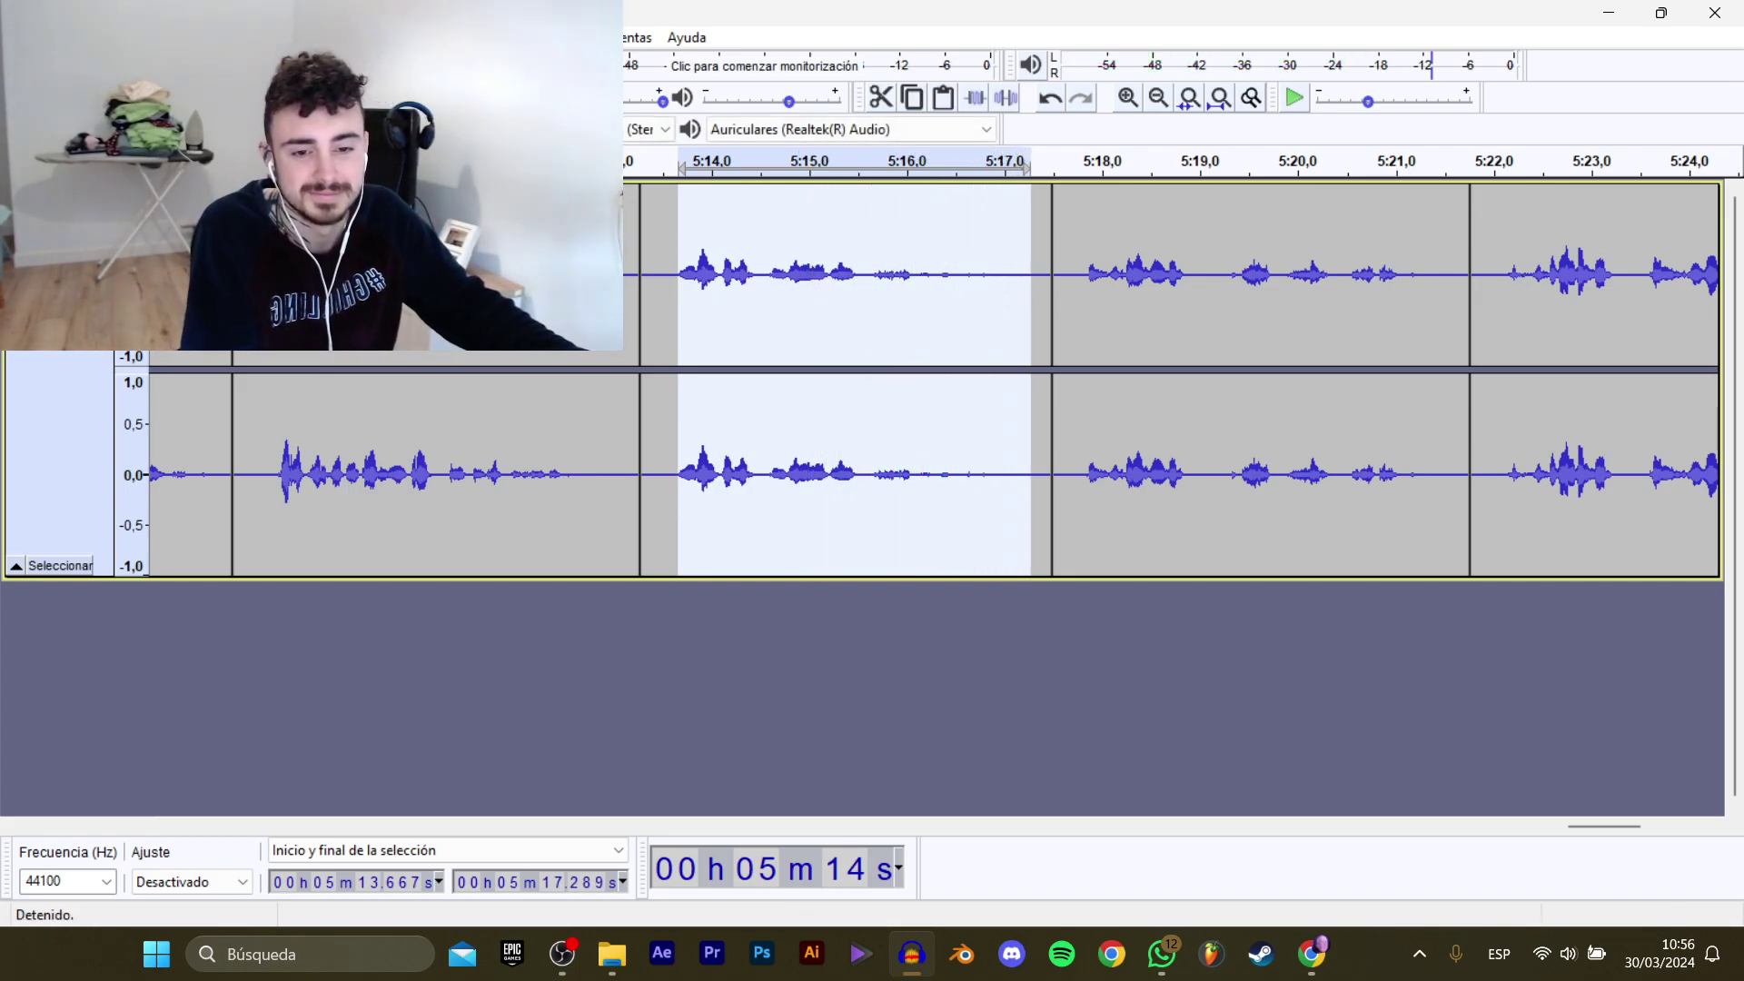
# Export the selection ending at 5:17.289 as the next numbered D_Dominic_Mecanico_CerrarTienda WAV file.
pyautogui.moveTo(136, 207)
pyautogui.click(390, 310)
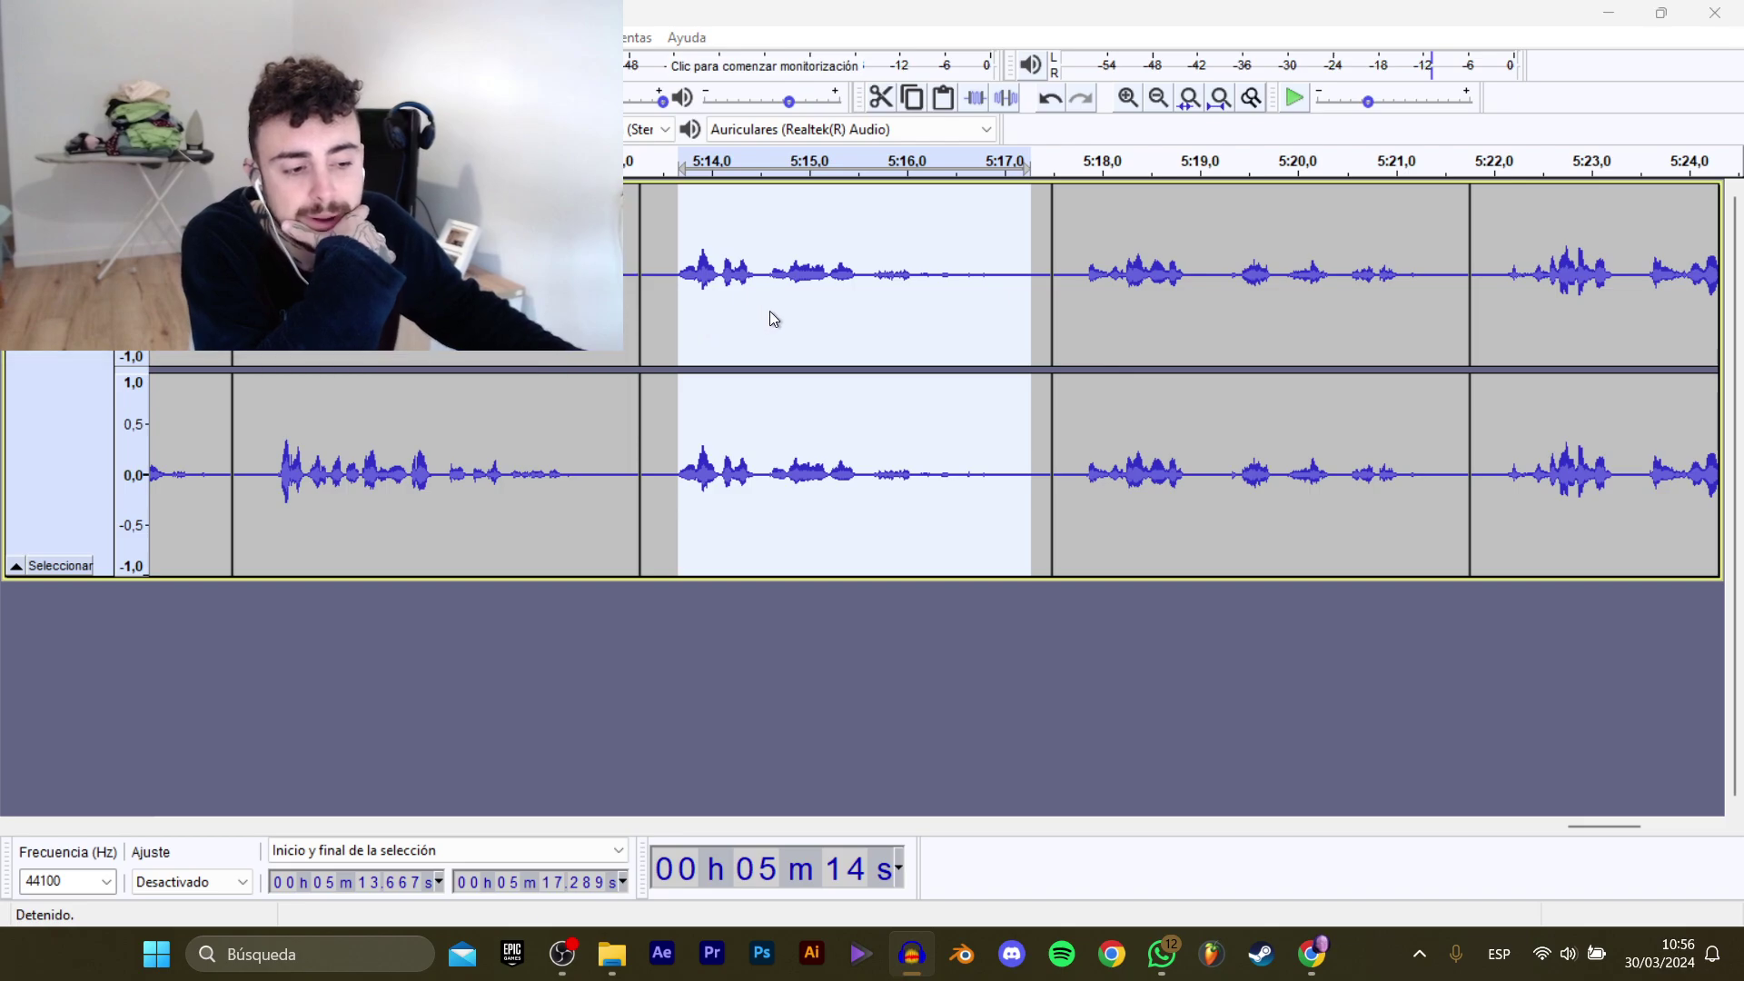
pyautogui.click(518, 262)
pyautogui.click(756, 460)
pyautogui.click(756, 460)
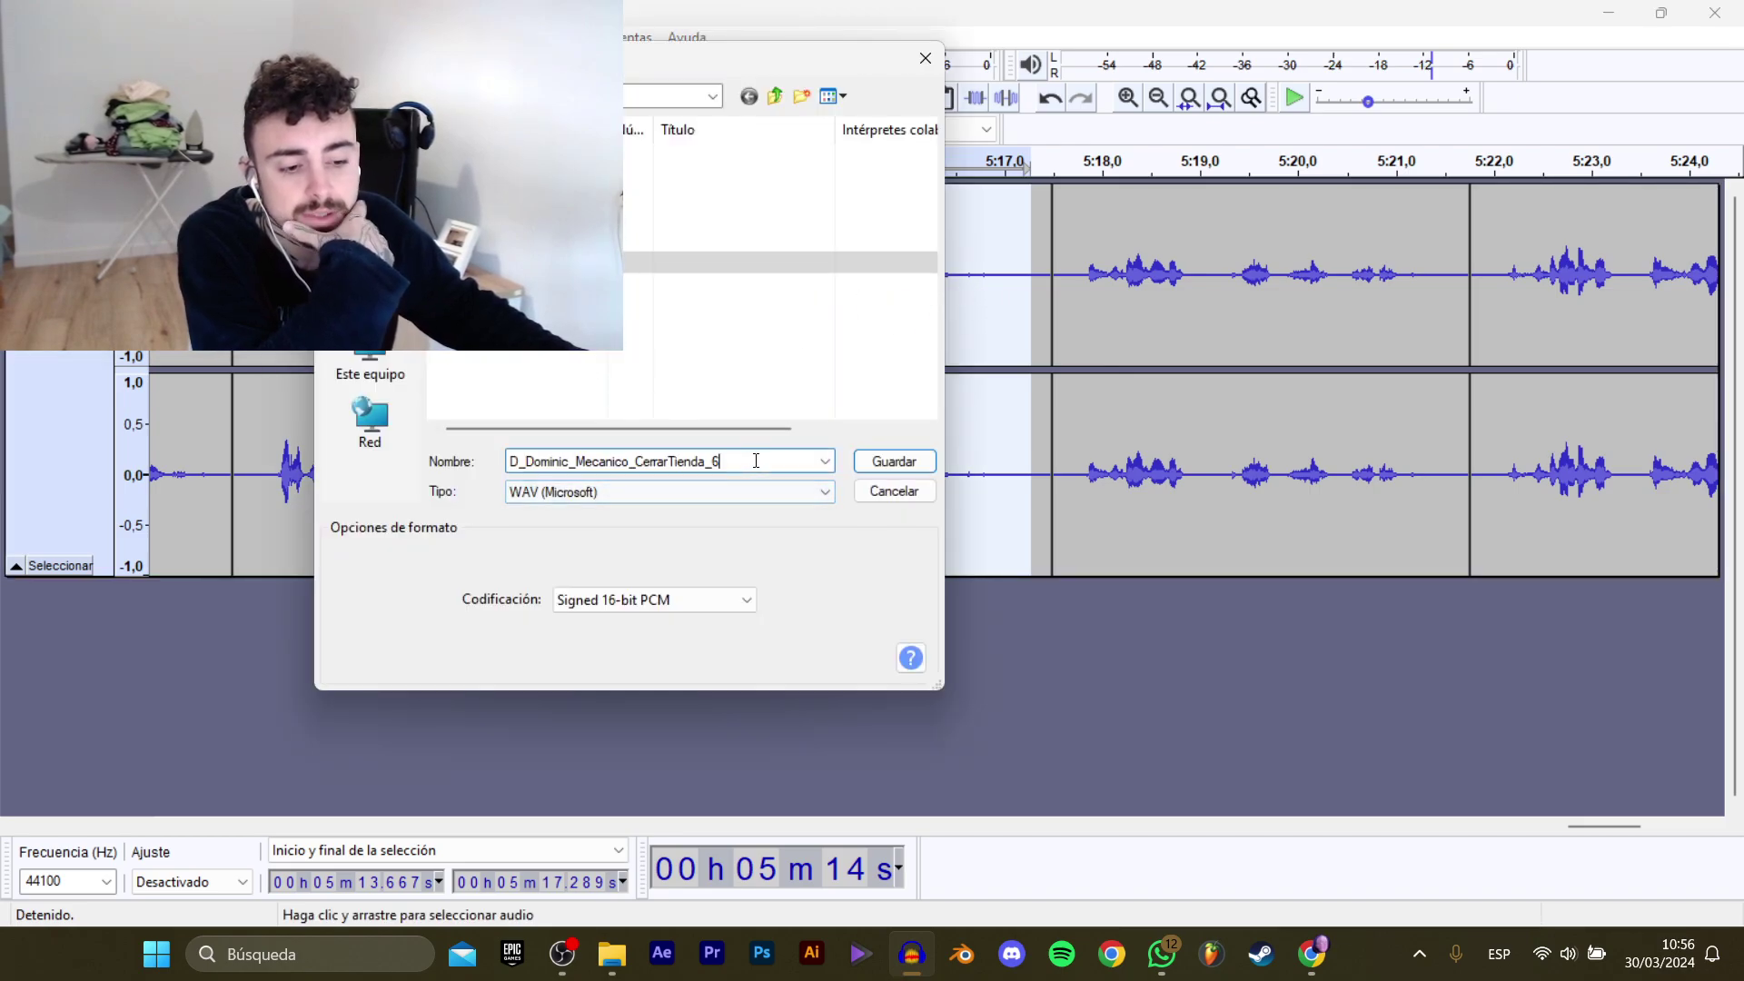
pyautogui.press('Return')
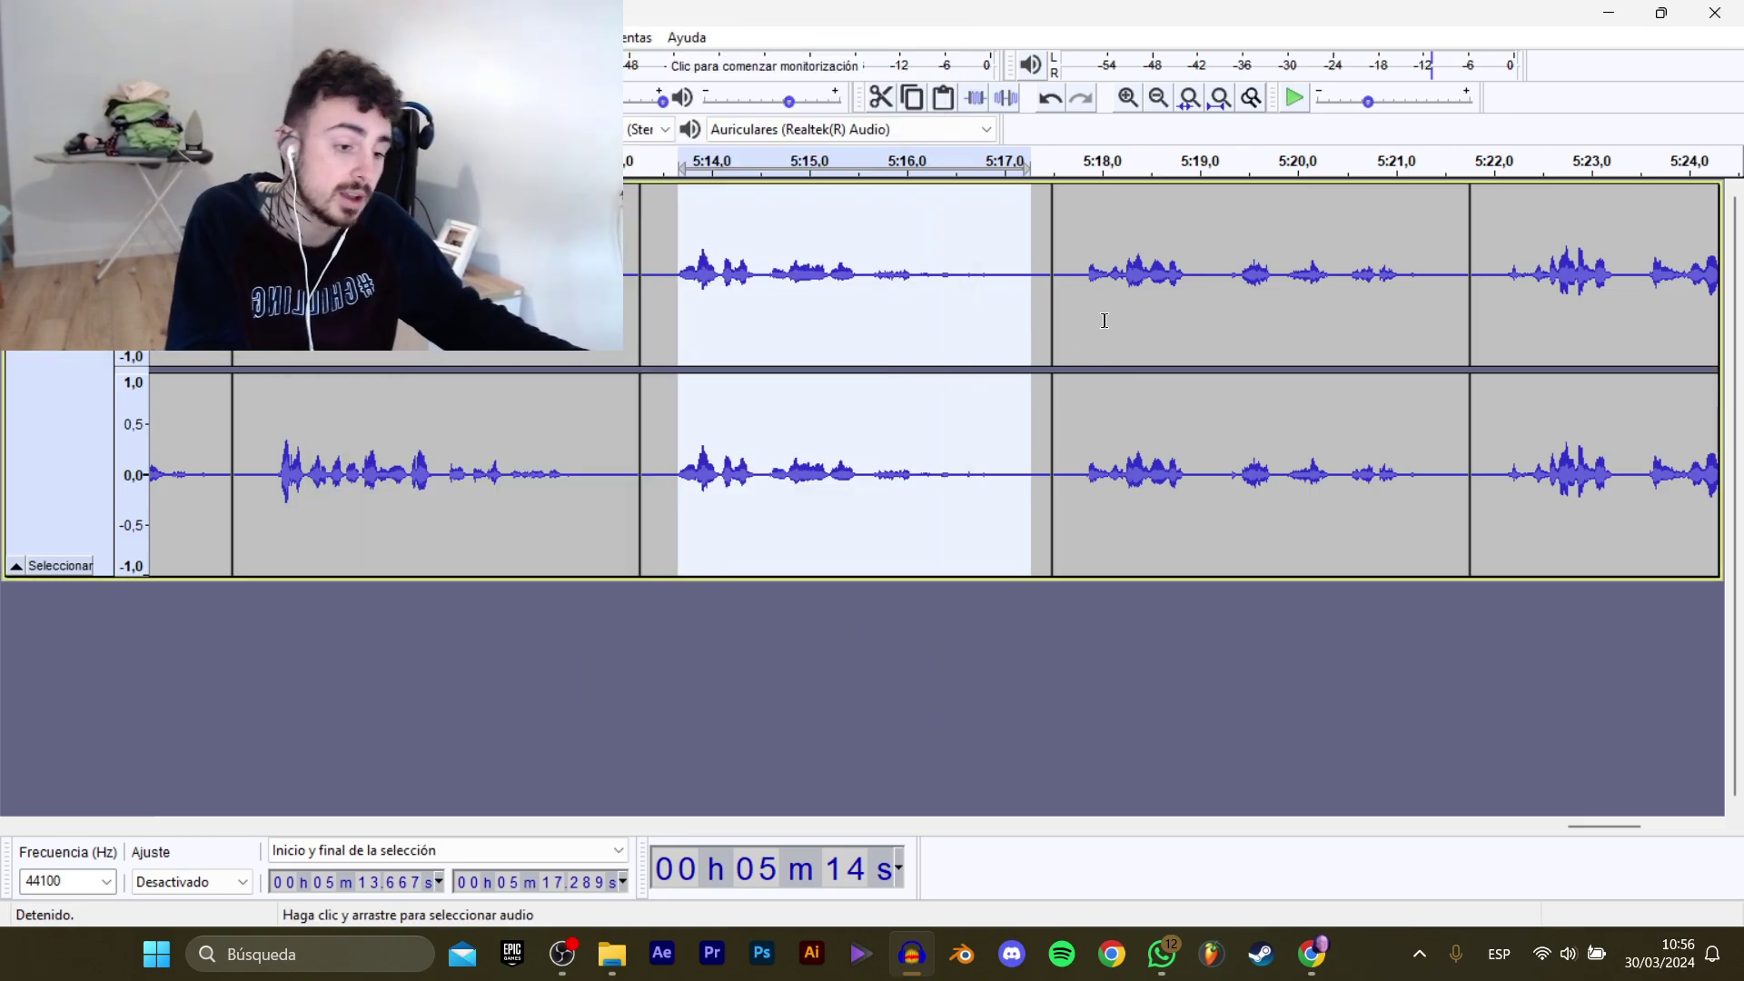
# Play the recording from 5:17.765 and select the take from 5:17.835 to 5:21.689.
pyautogui.click(1080, 293)
pyautogui.press('space')
pyautogui.moveTo(1571, 828); pyautogui.dragTo(1594, 829)
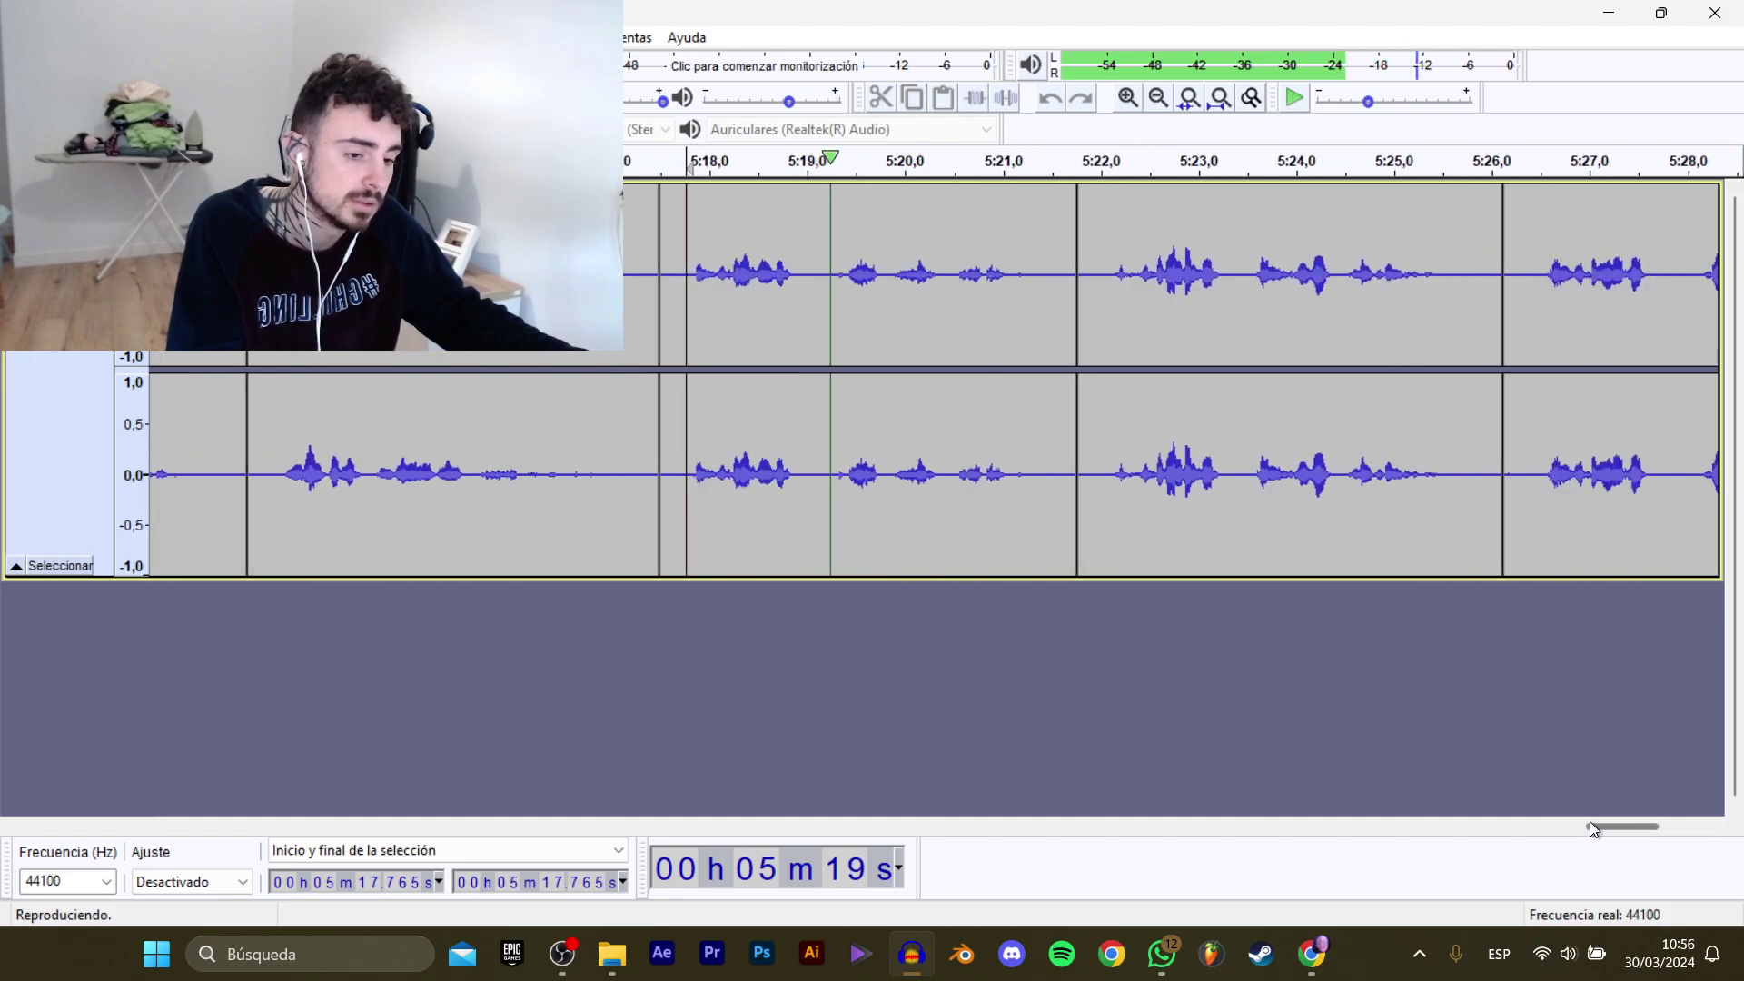
pyautogui.click(692, 284)
pyautogui.moveTo(692, 285); pyautogui.dragTo(1068, 323)
pyautogui.press('space')
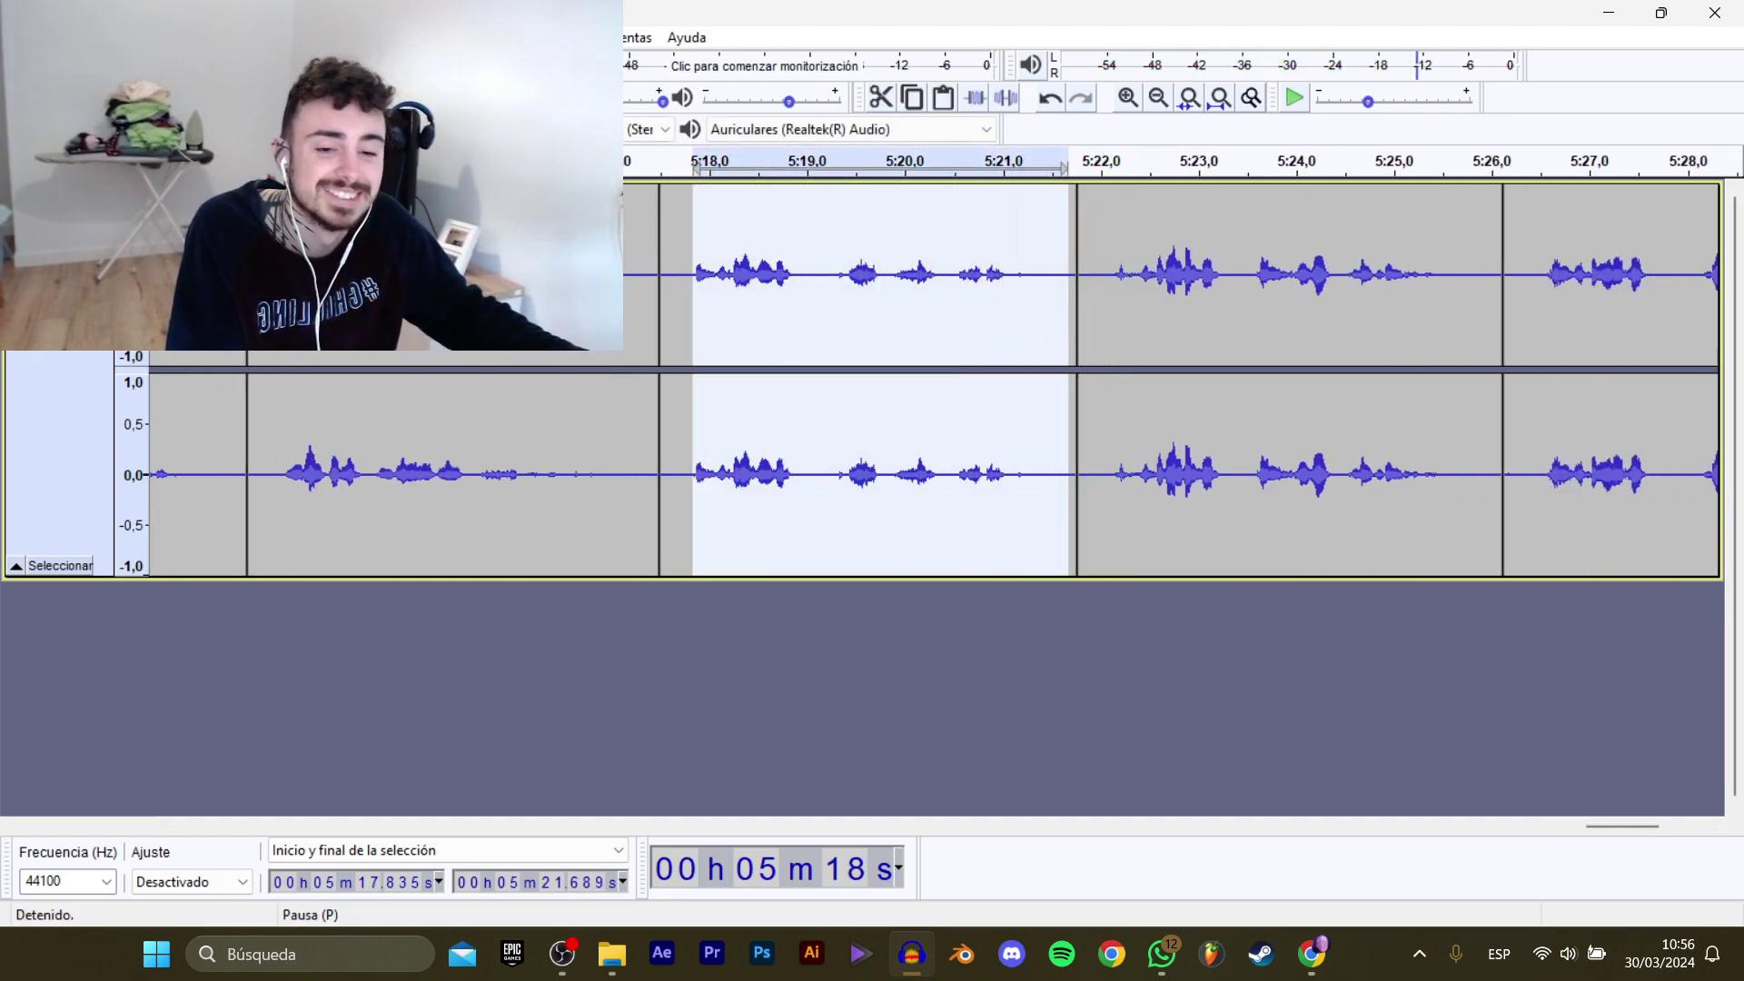
# Export the selected take into the AbrirTienda folder as the next numbered D_Dominic_Mecanico_AbrirTienda WAV file.
pyautogui.moveTo(82, 208)
pyautogui.click(409, 309)
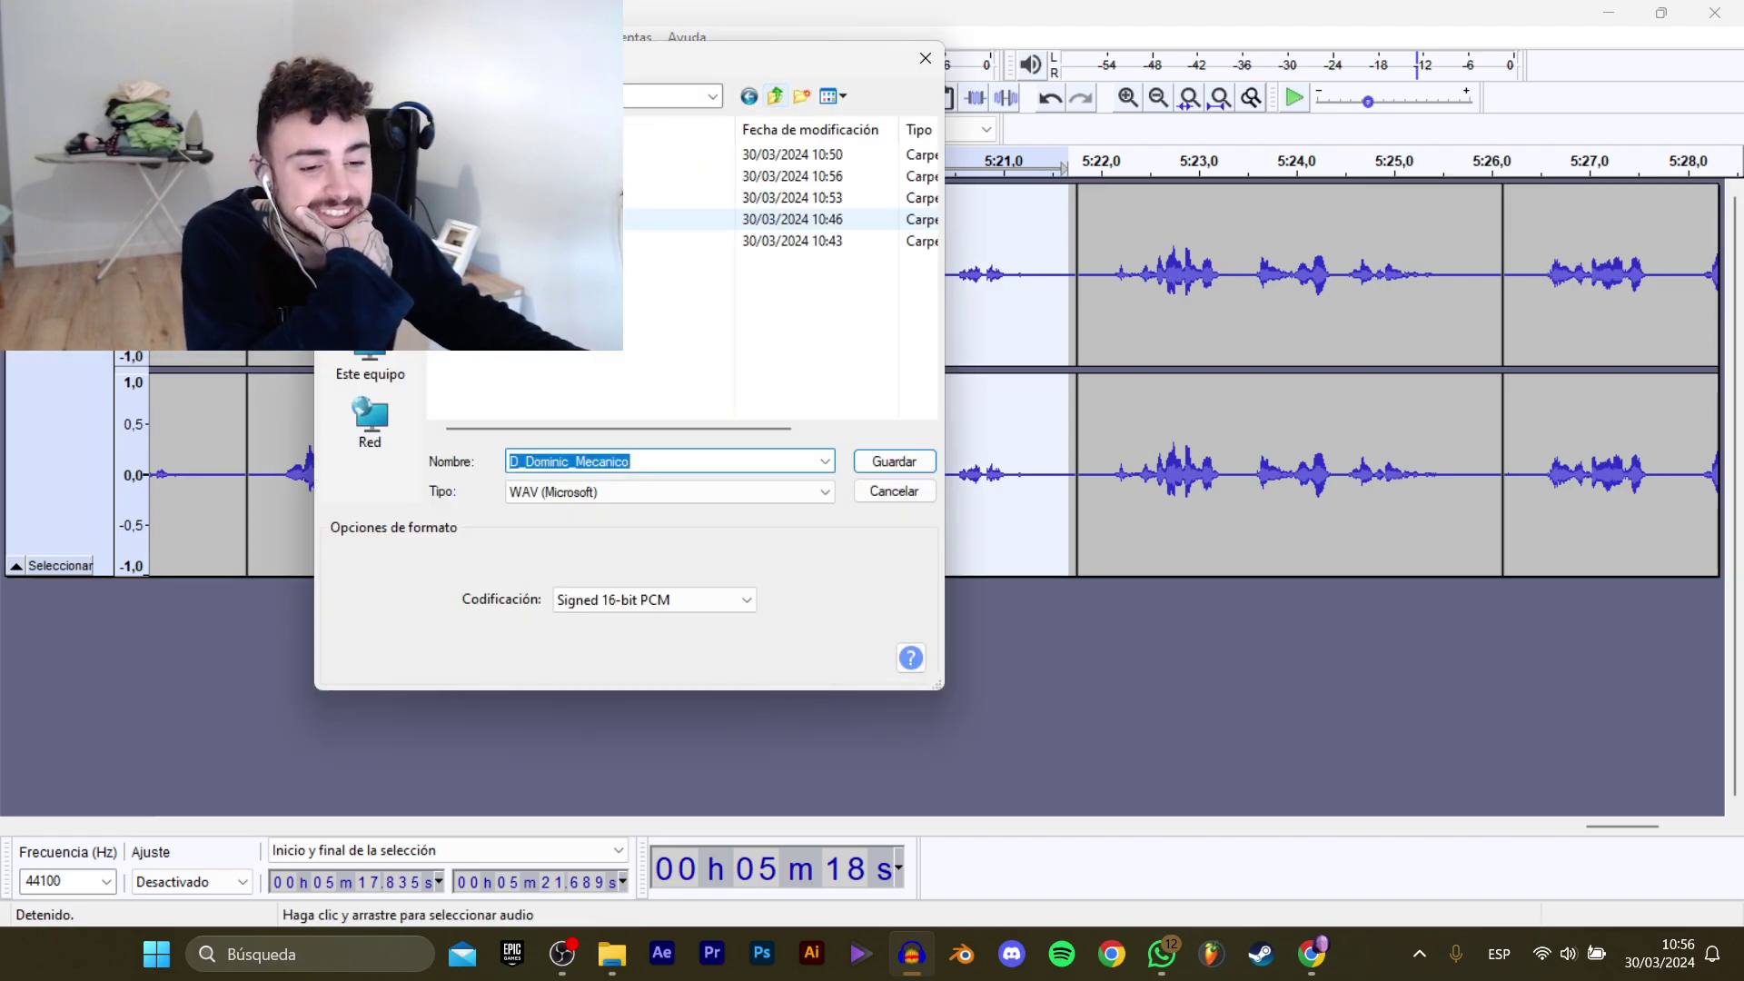
pyautogui.doubleClick(563, 156)
pyautogui.click(596, 371)
pyautogui.click(779, 459)
pyautogui.press('BackSpace')
pyautogui.press('BackSpace')
pyautogui.press('BackSpace')
pyautogui.press('BackSpace')
pyautogui.press('BackSpace')
pyautogui.press('BackSpace')
pyautogui.press('BackSpace')
pyautogui.press('BackSpace')
pyautogui.press('BackSpace')
pyautogui.press('BackSpace')
pyautogui.press('BackSpace')
pyautogui.press('BackSpace')
pyautogui.press('BackSpace')
pyautogui.write('1')
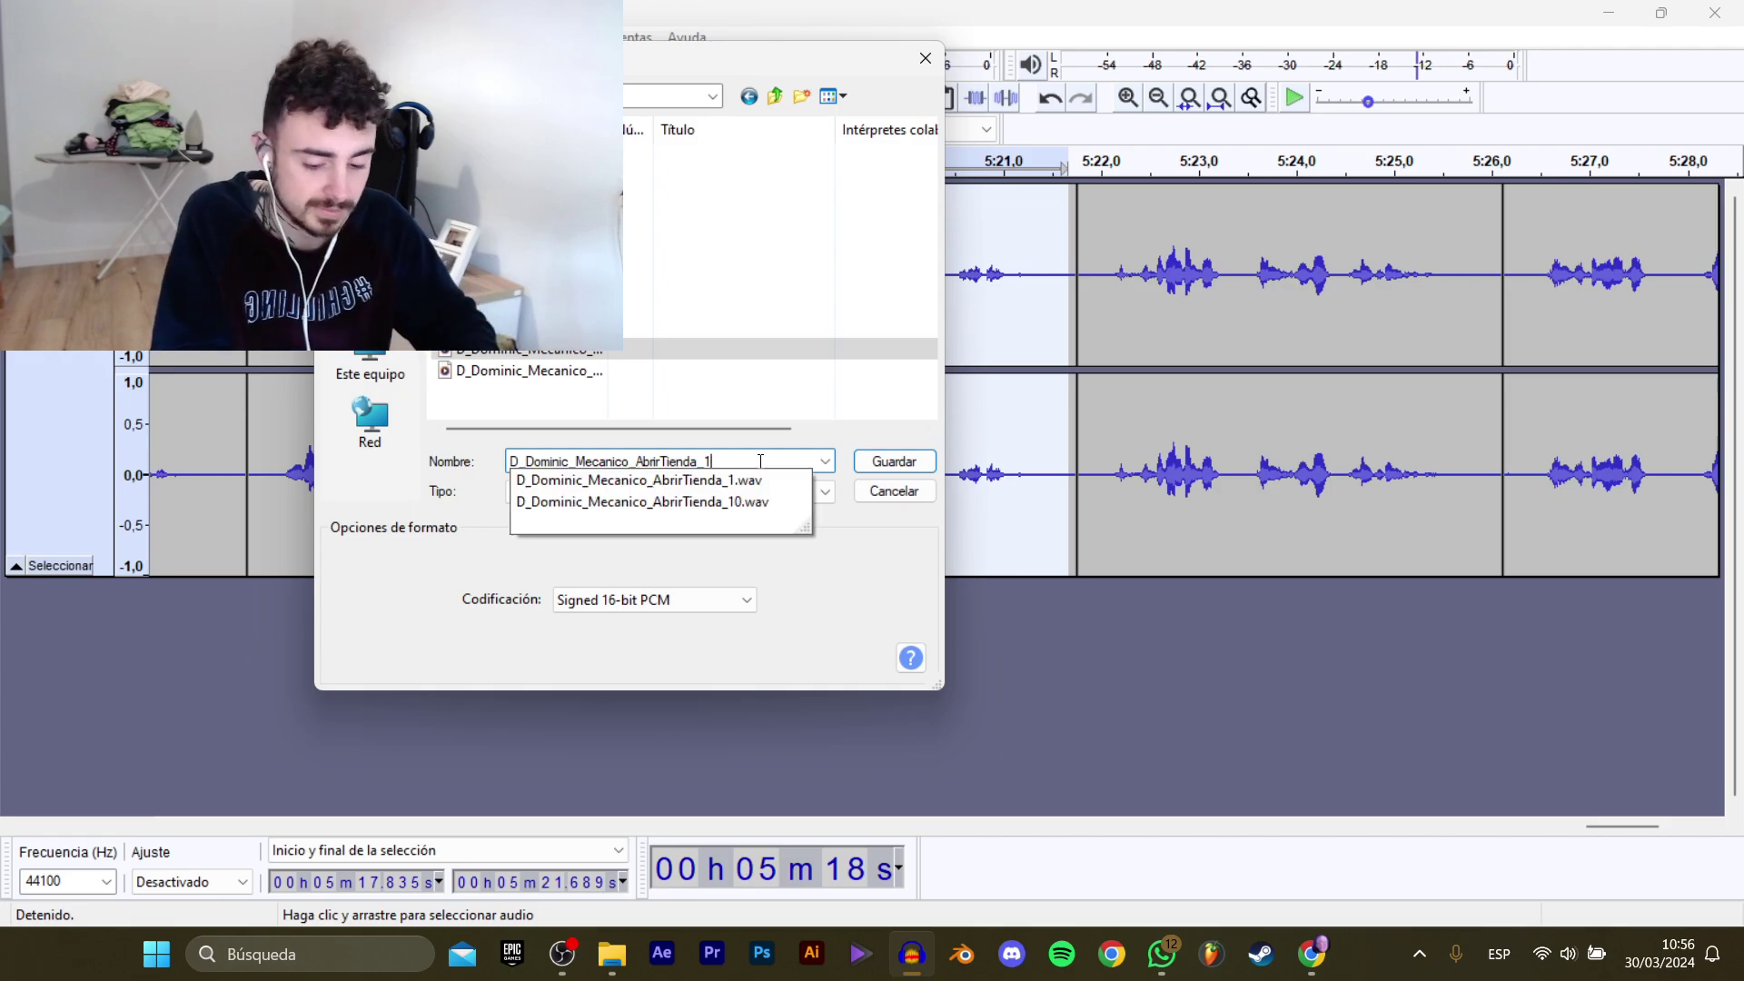
pyautogui.press('Return')
# Play the recording from 5:22.026 and select the take from 5:22.107 to 5:25.811.
pyautogui.click(1102, 273)
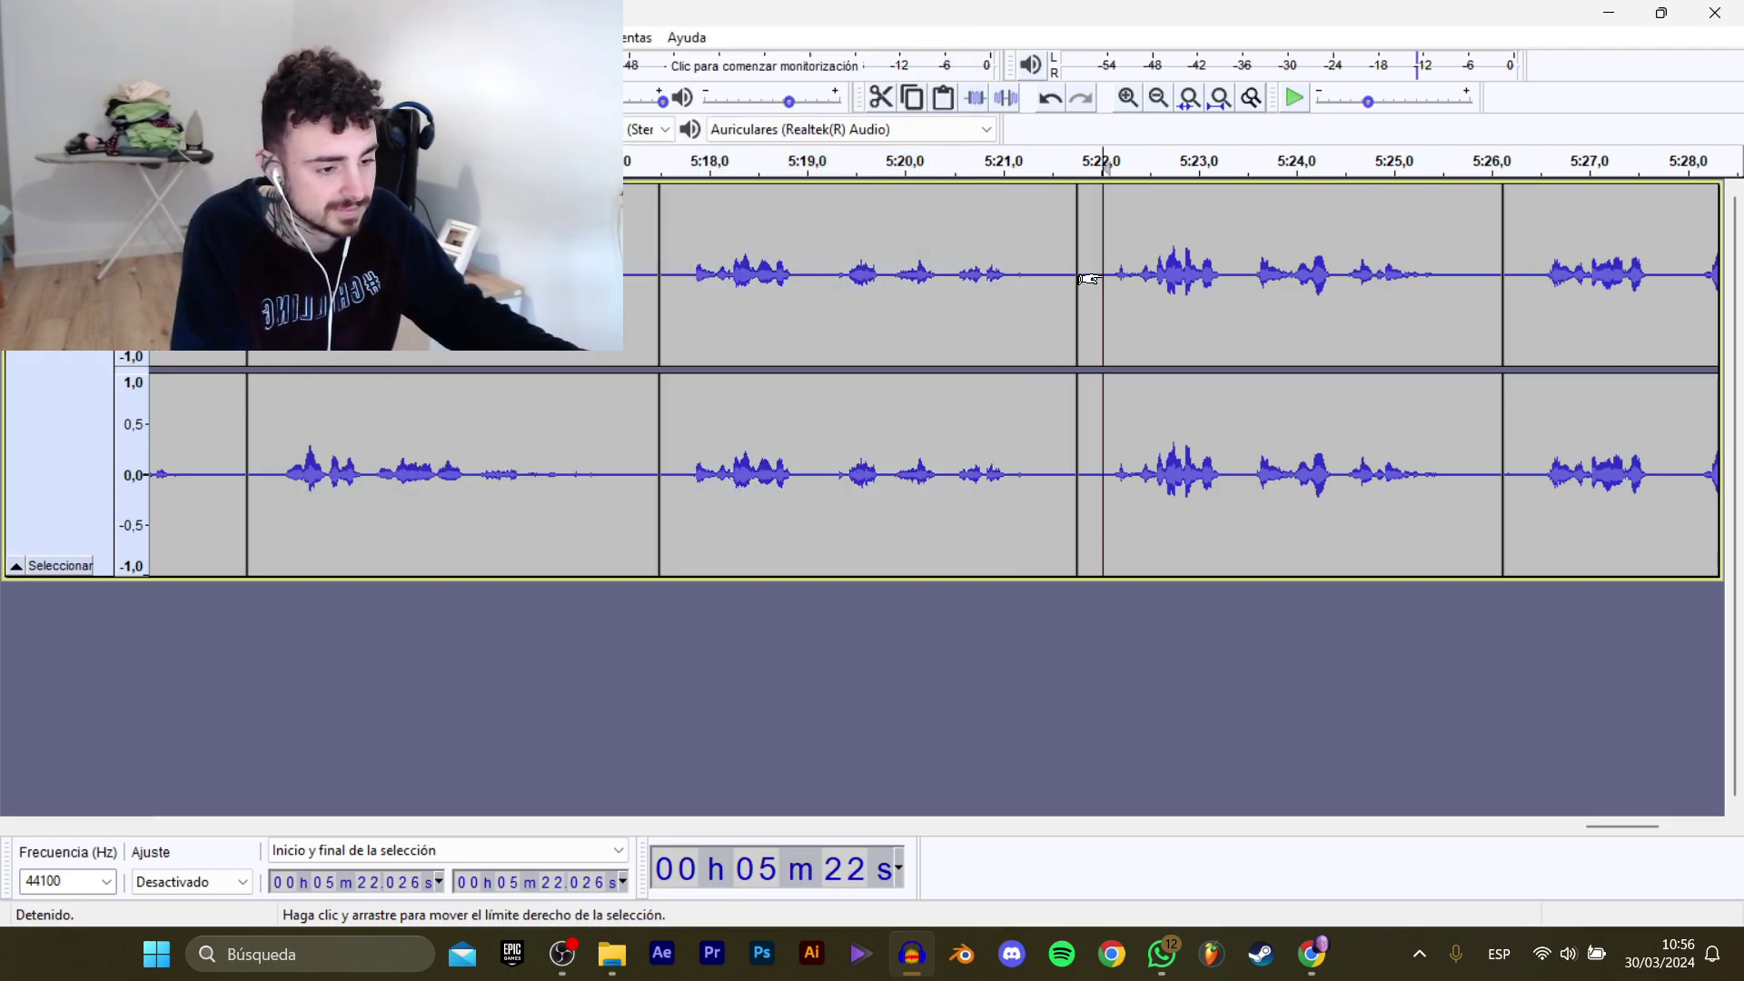
pyautogui.press('space')
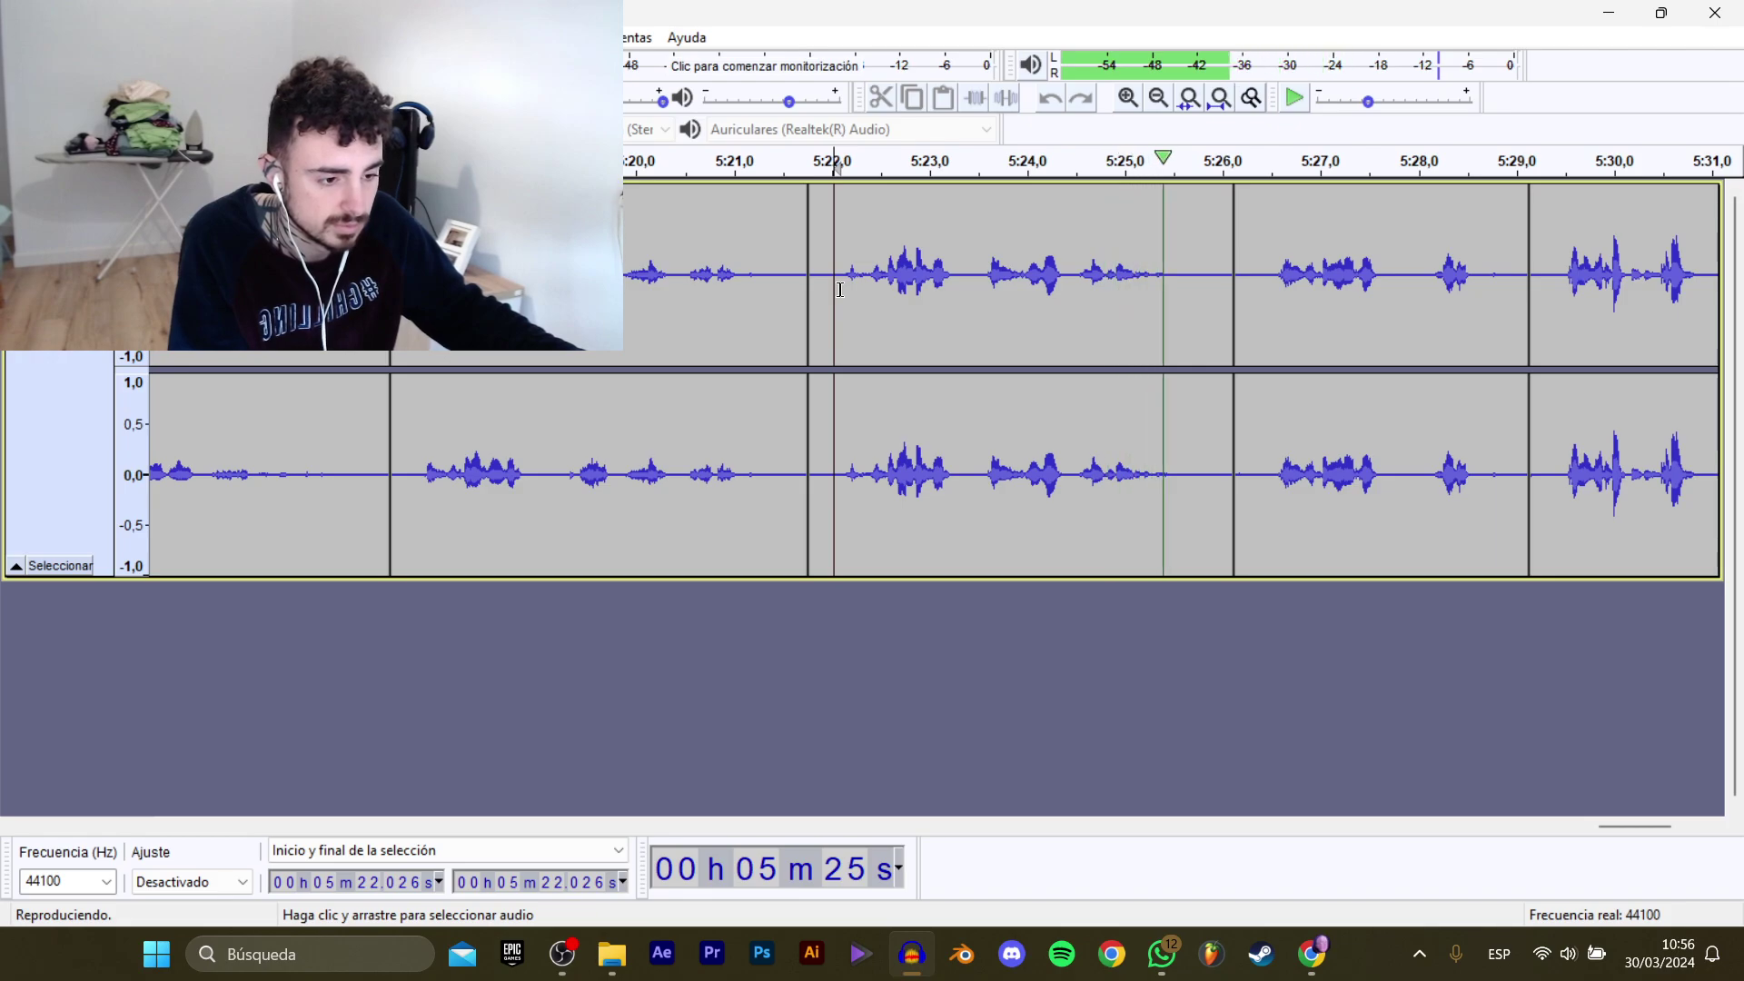
pyautogui.press('space')
pyautogui.moveTo(843, 291); pyautogui.dragTo(1203, 313)
# Export the selected take into the CerrarTienda folder as a WAV file named D_Dominic_Mecanico_CerrarTienda_8.
pyautogui.moveTo(109, 207)
pyautogui.click(363, 309)
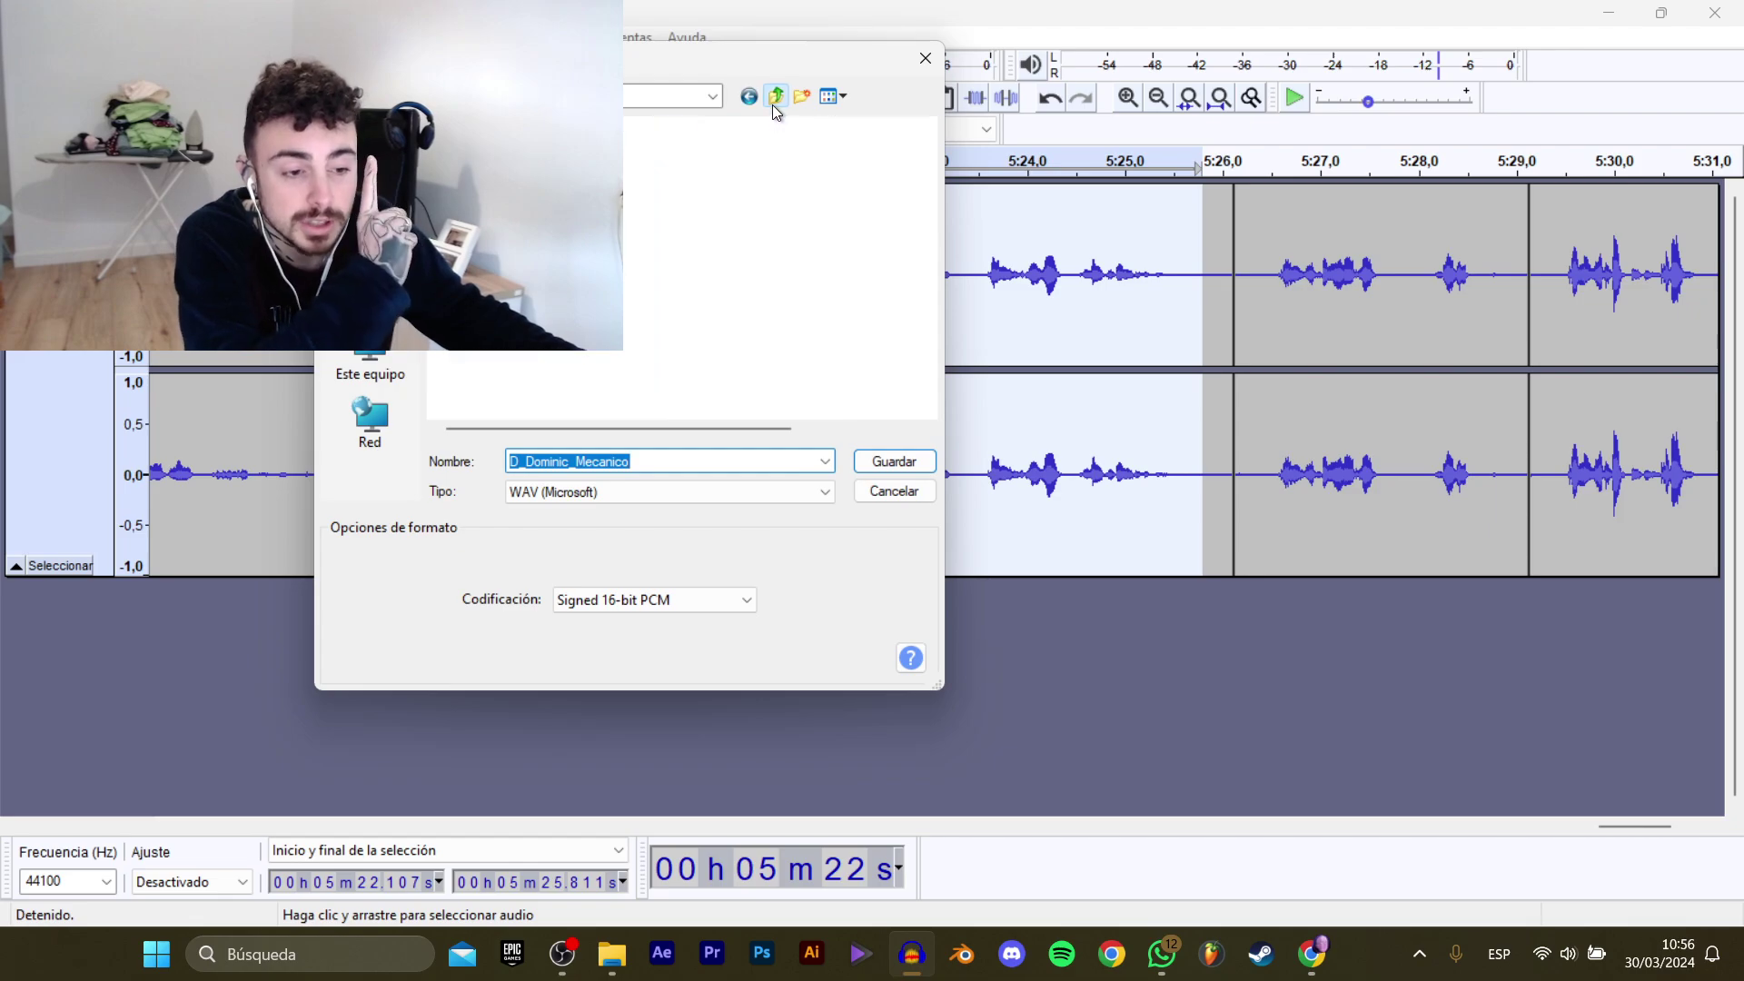
pyautogui.click(774, 96)
pyautogui.doubleClick(545, 177)
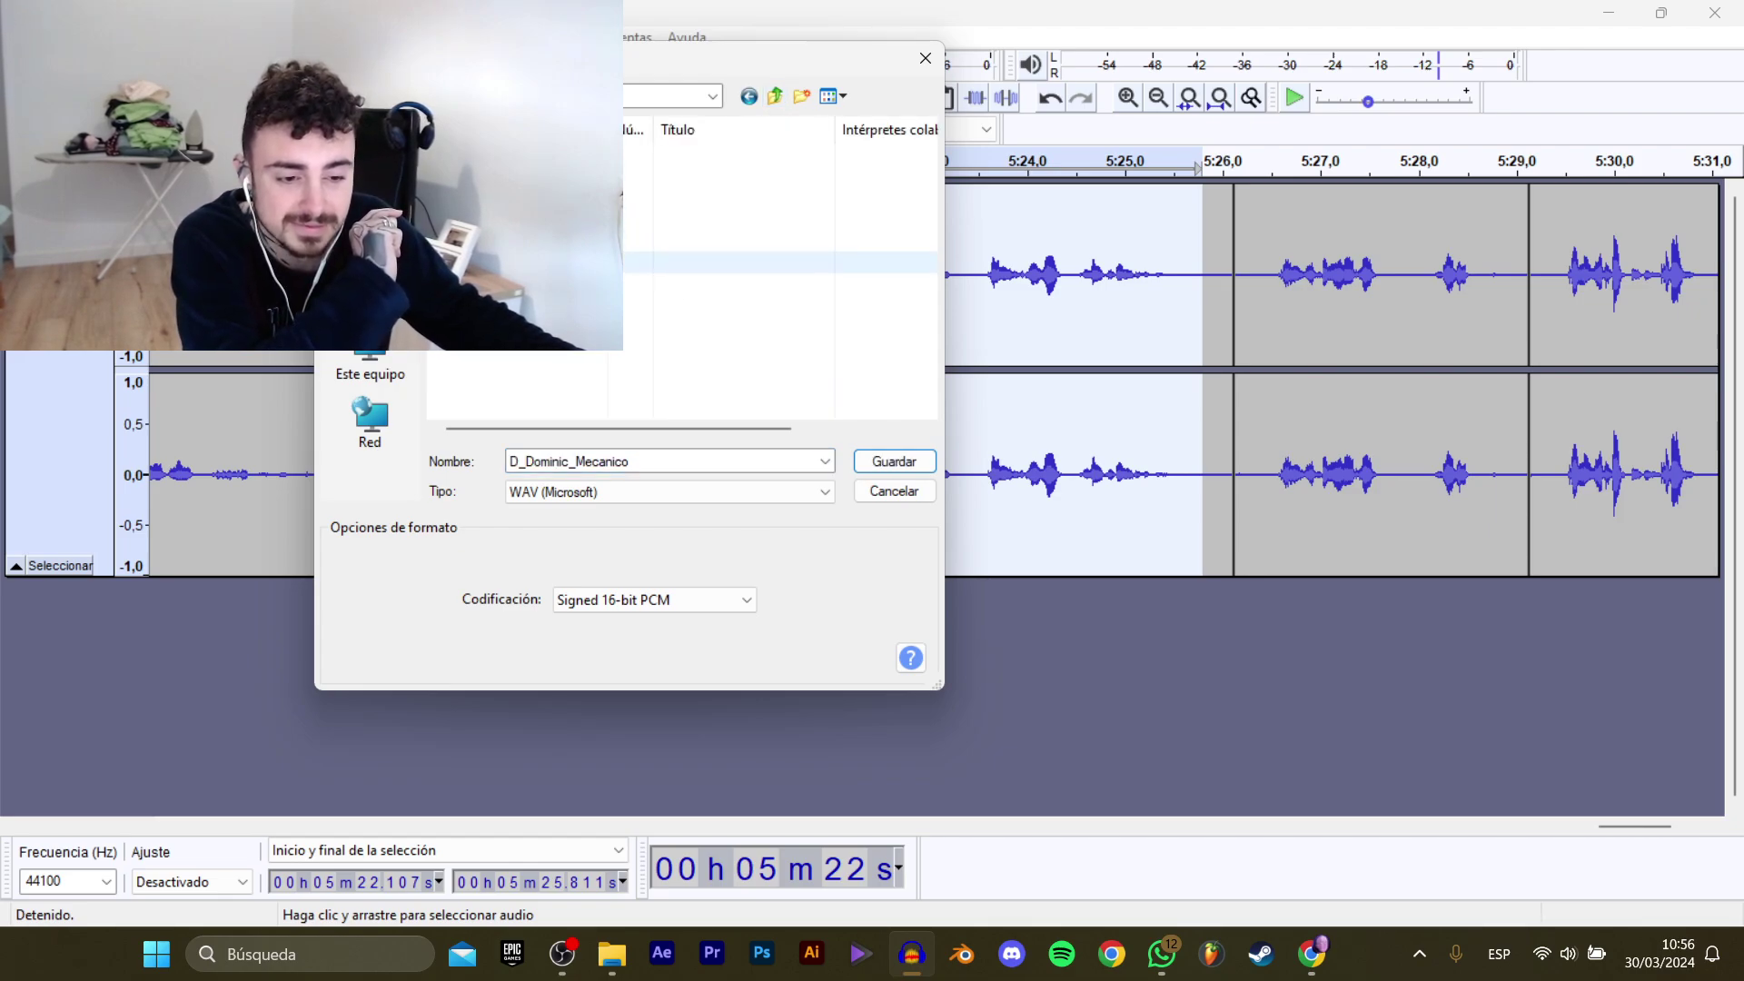
pyautogui.click(563, 284)
pyautogui.click(776, 458)
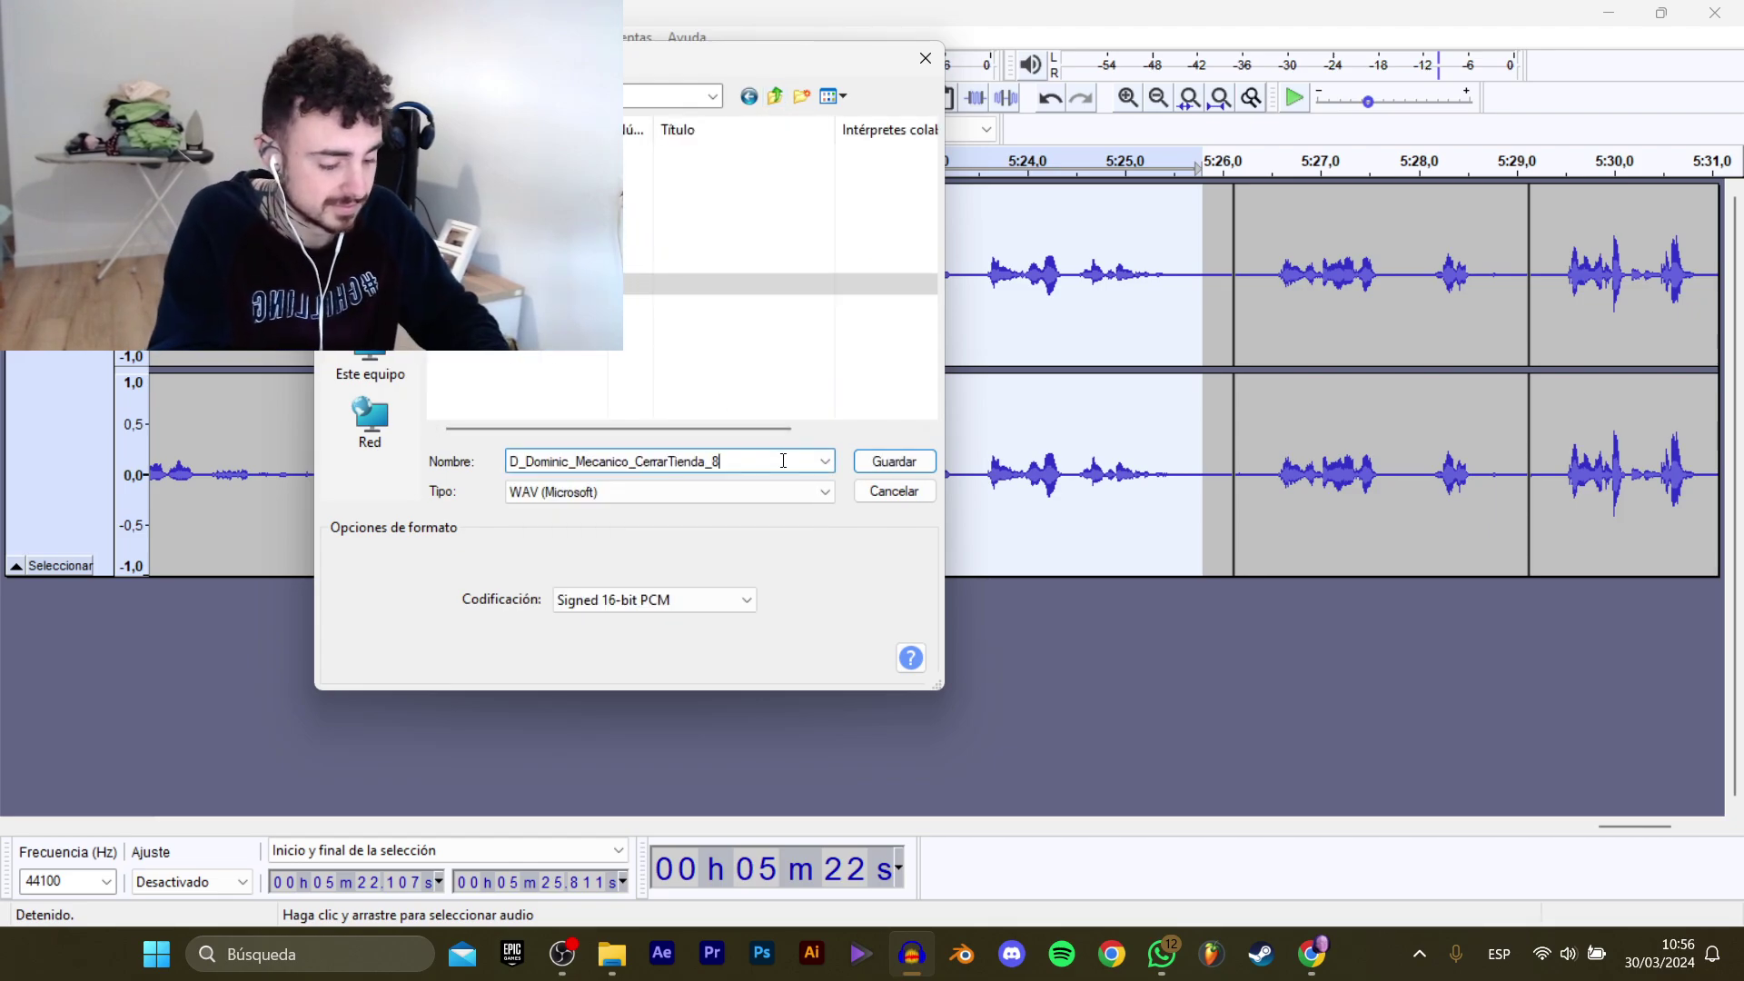
pyautogui.press('Return')
# Play the recording from 5:26.565 and select the short take from 5:26.484 to 5:28.748.
pyautogui.click(1282, 296)
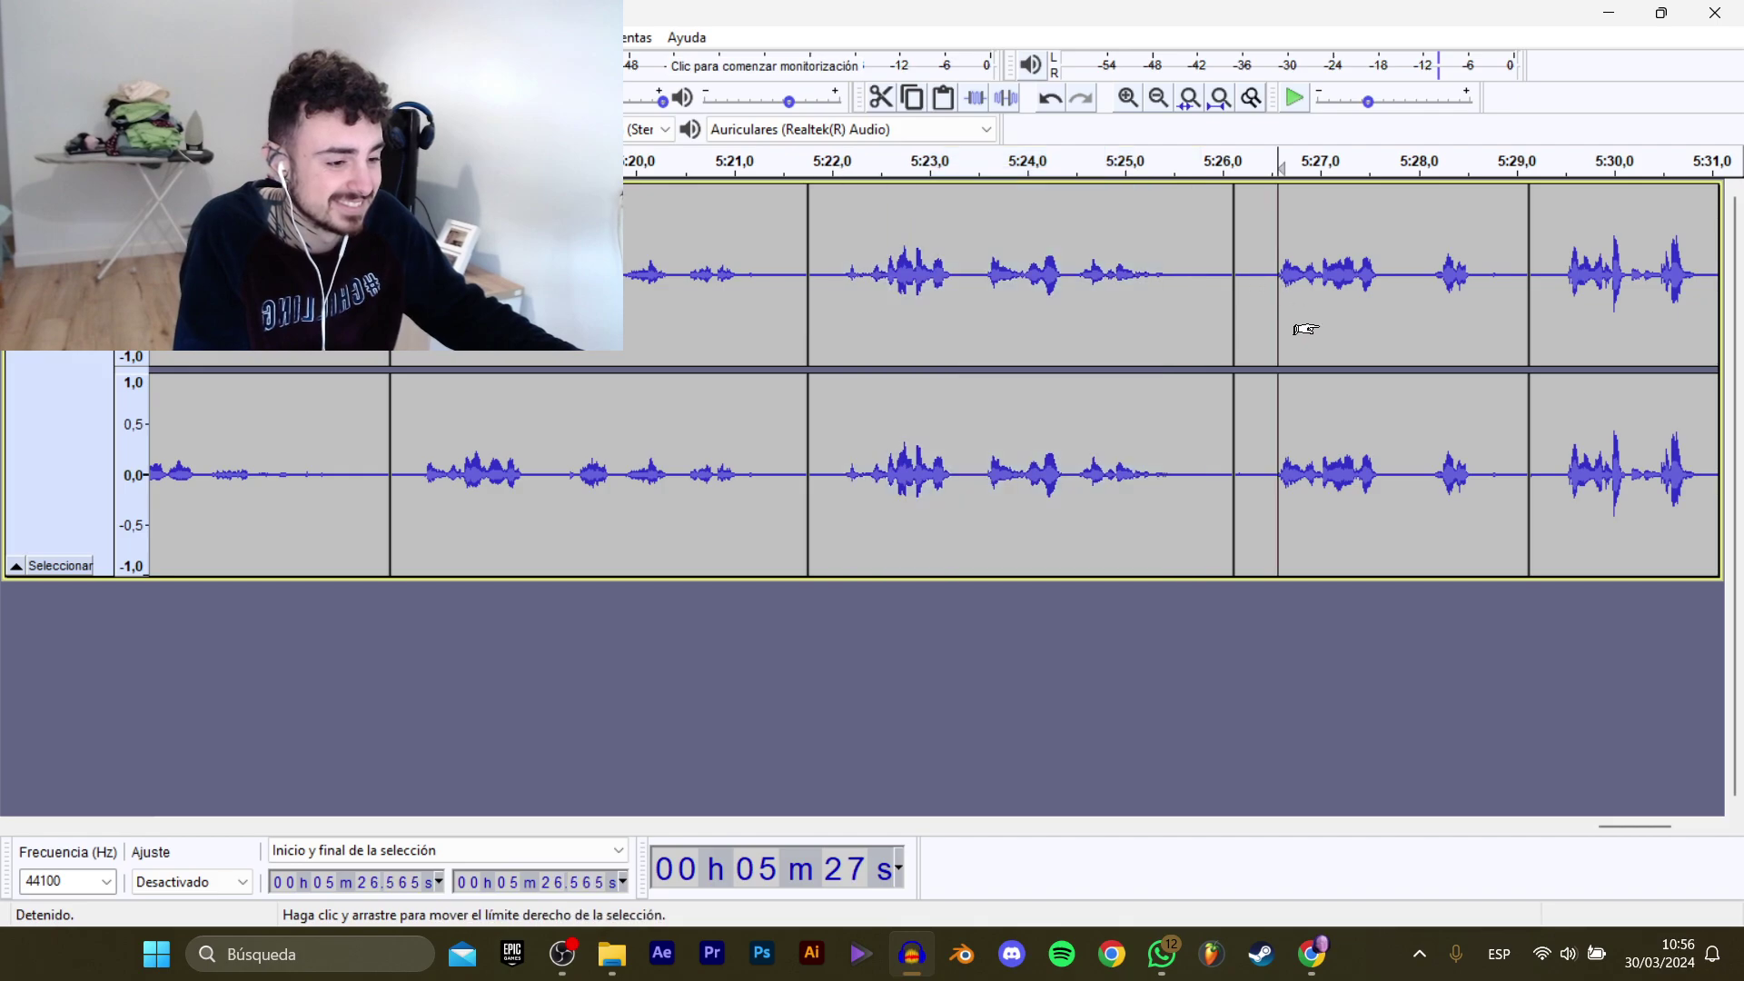
pyautogui.press('space')
pyautogui.moveTo(1648, 827); pyautogui.dragTo(1668, 825)
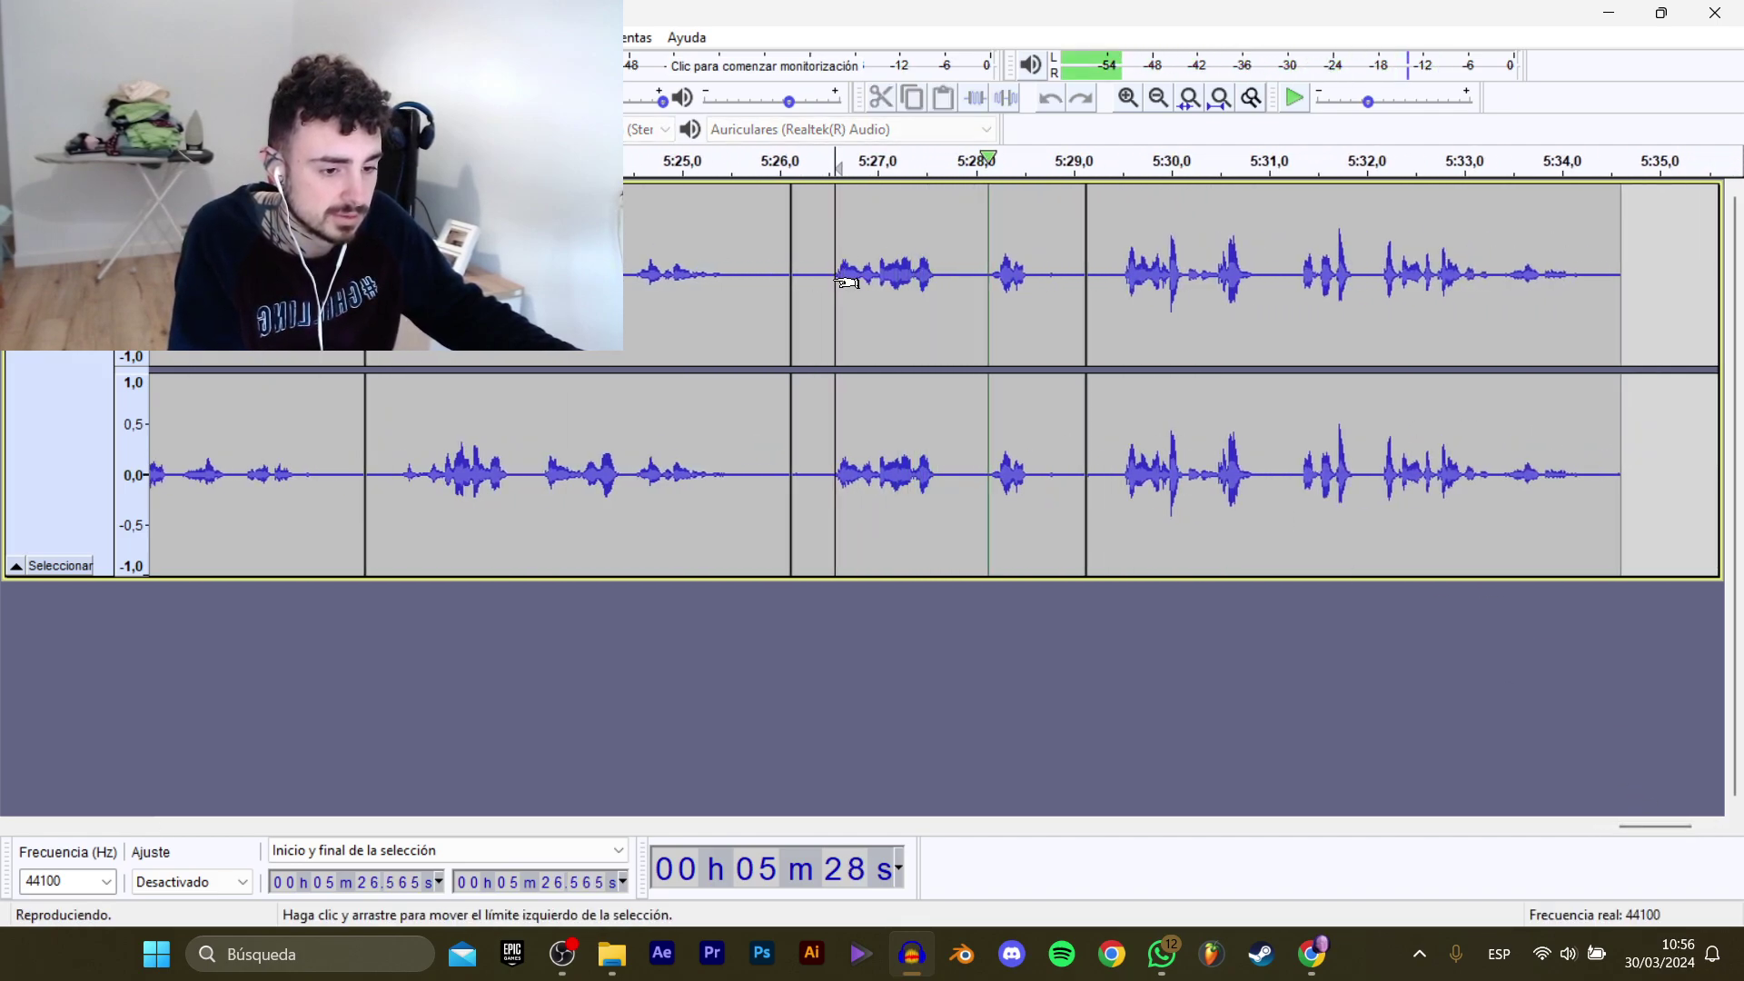
pyautogui.press('space')
pyautogui.moveTo(826, 273); pyautogui.dragTo(1064, 308)
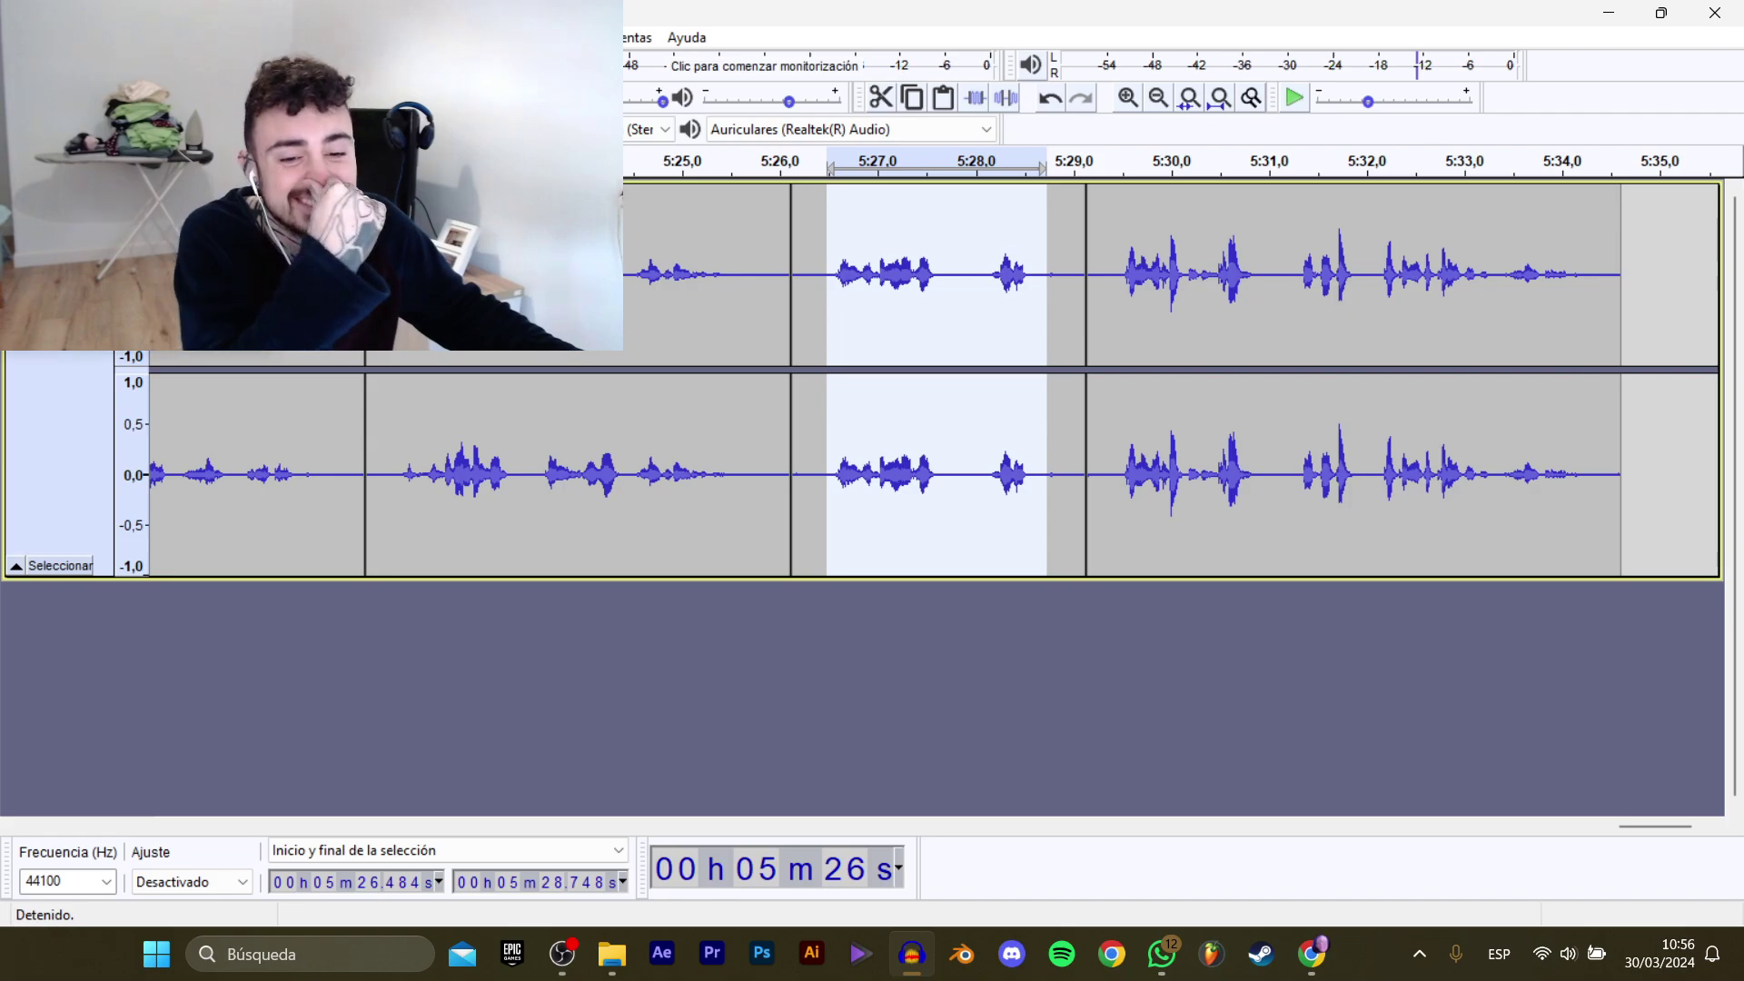
# Export the selected short take into the CompraMejora folder as the next numbered D_Dominic_Mecanico_CompraMejora WAV file.
pyautogui.moveTo(136, 205)
pyautogui.click(390, 309)
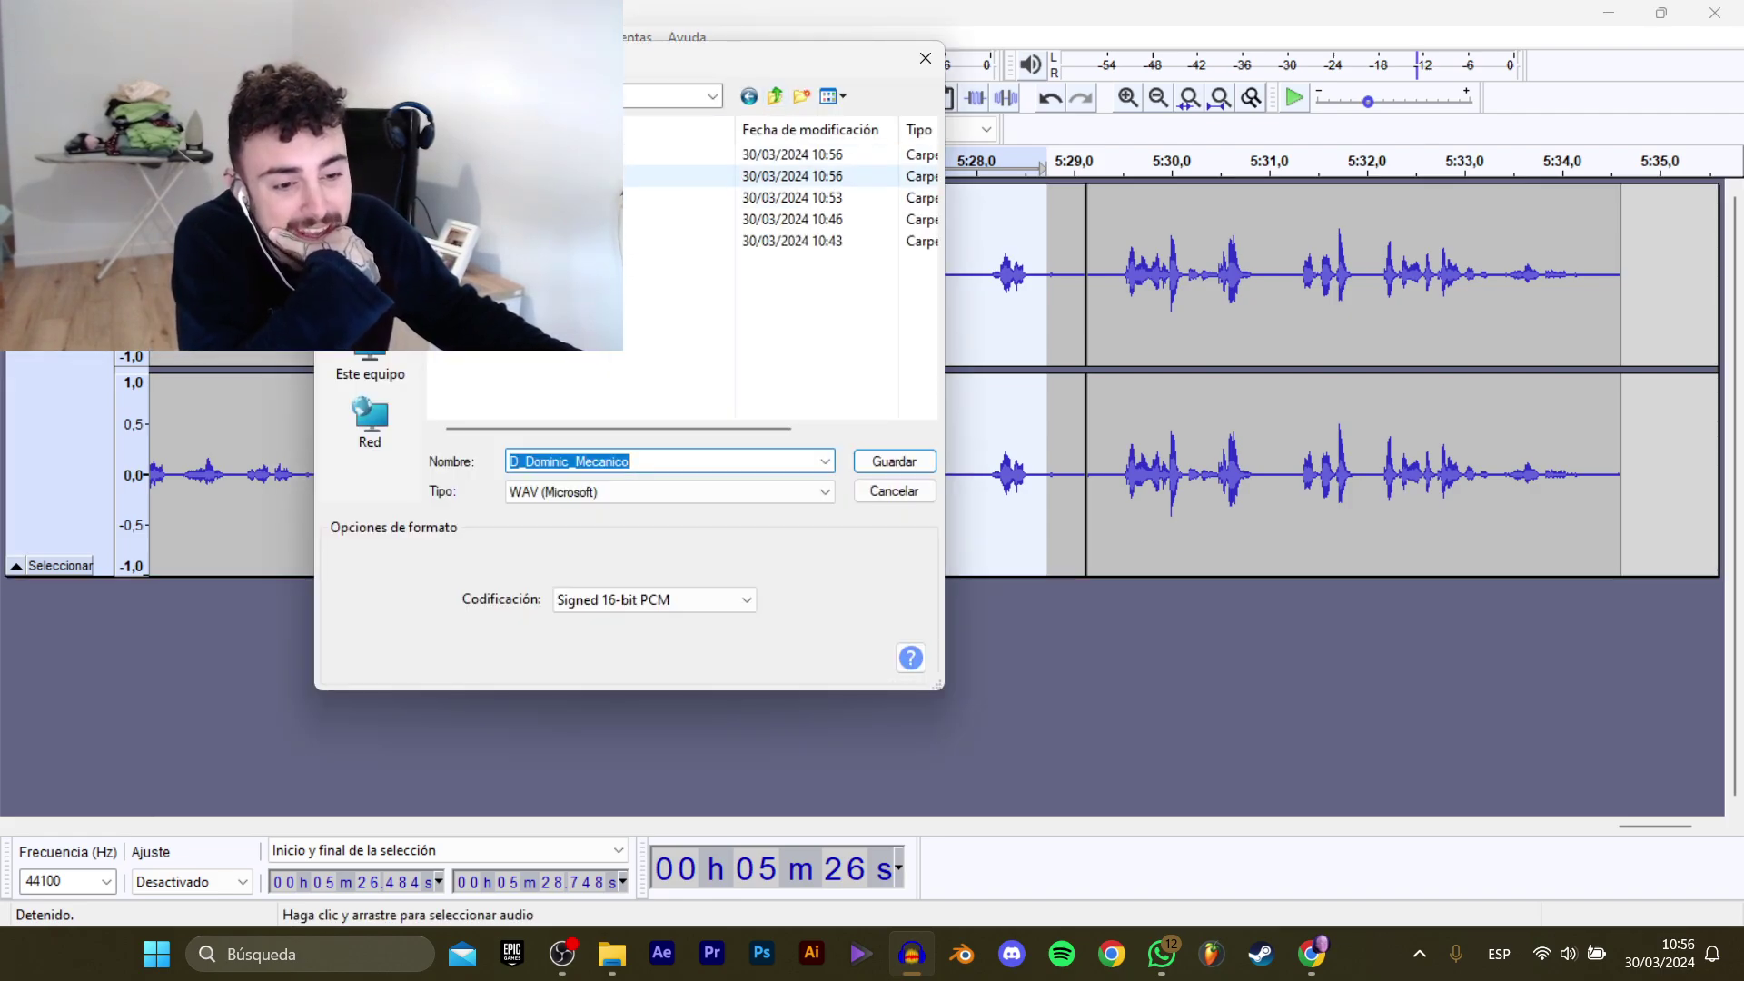
pyautogui.doubleClick(527, 198)
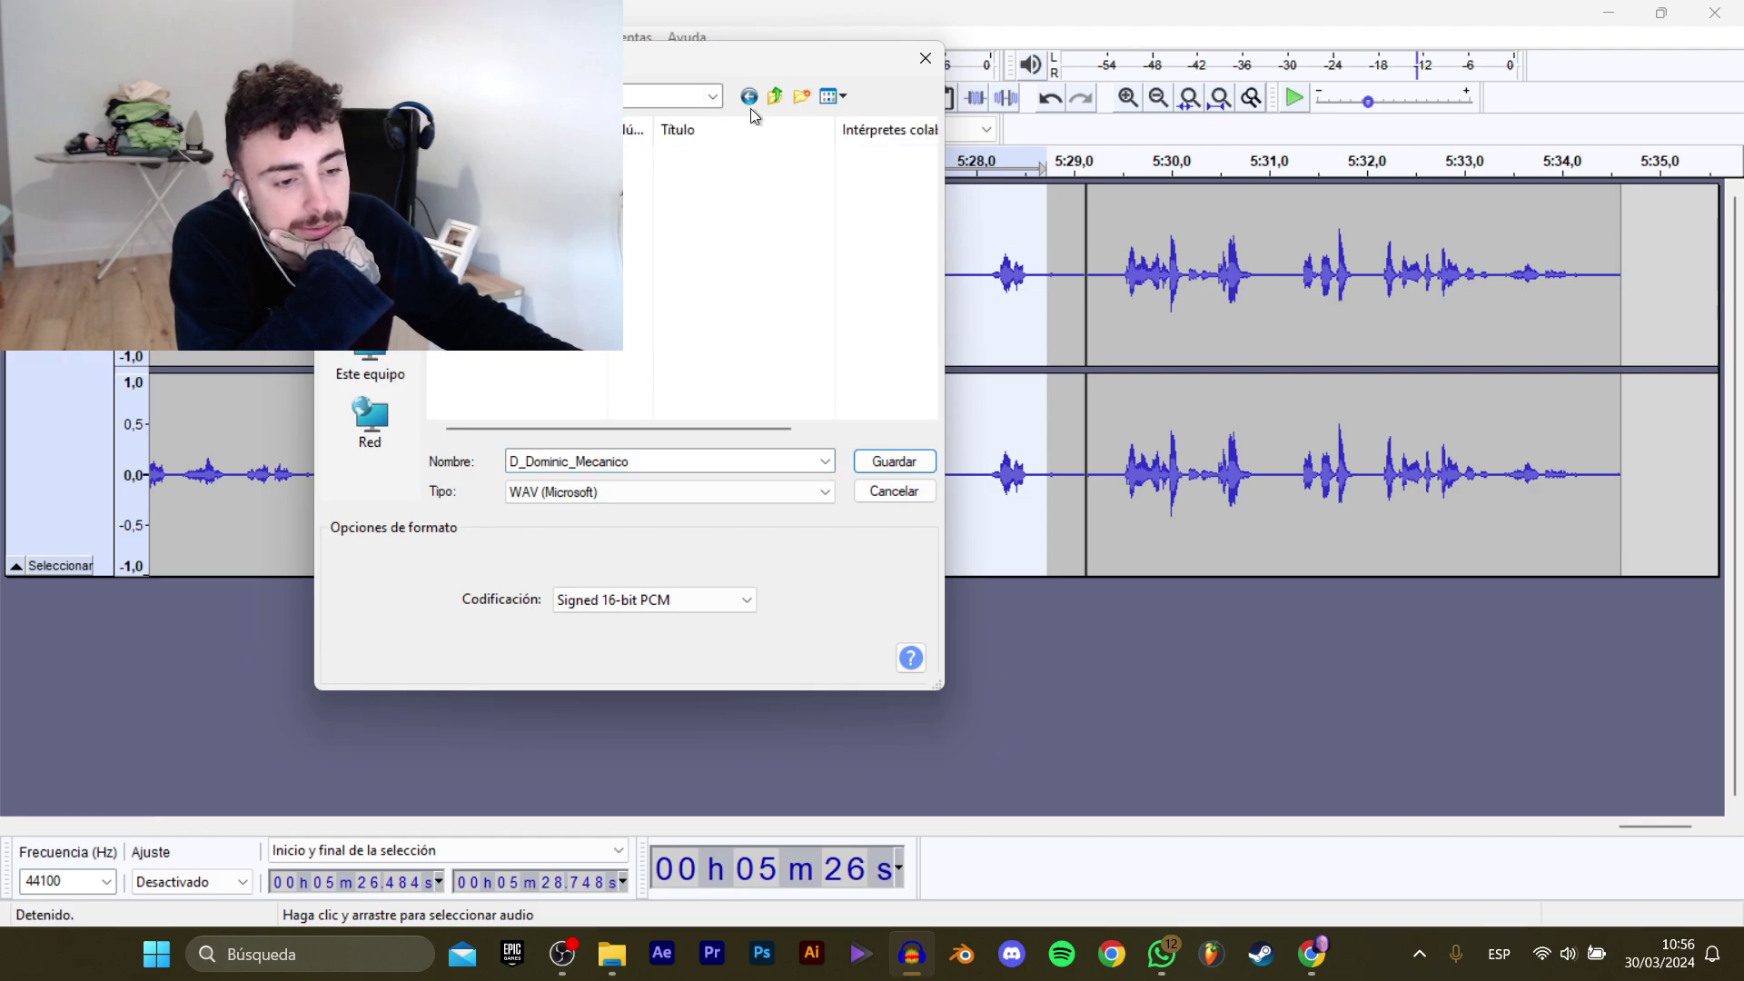
pyautogui.doubleClick(622, 198)
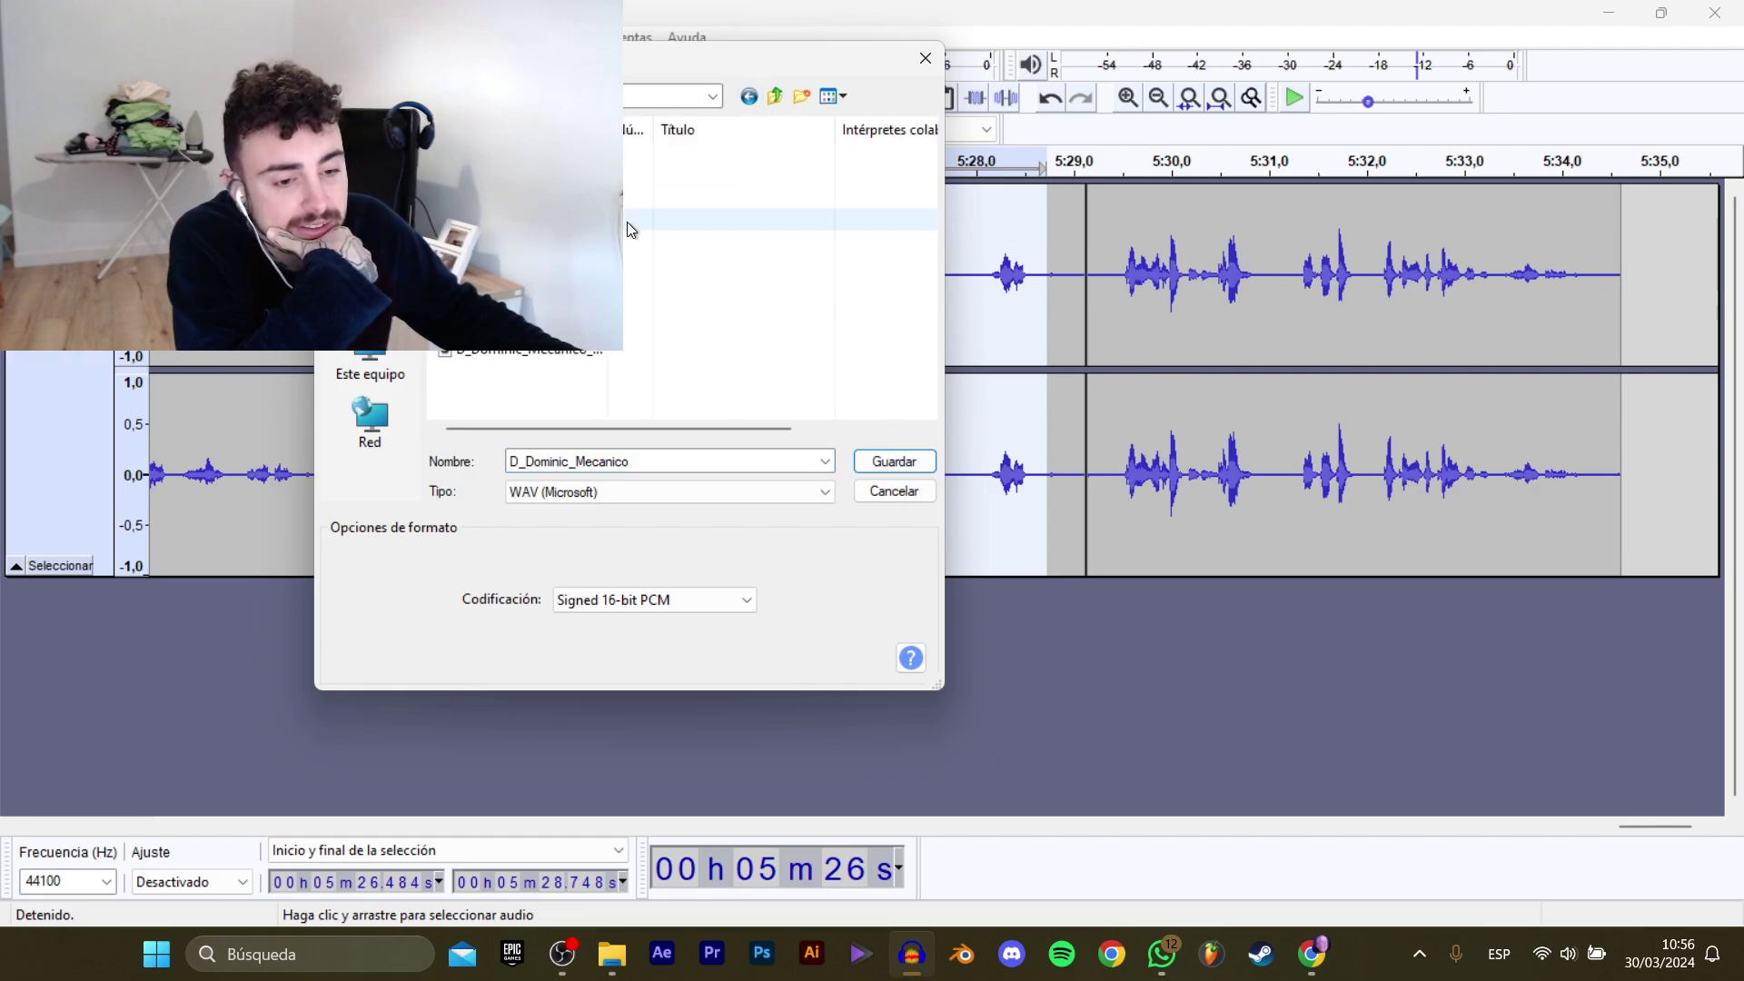
pyautogui.click(612, 351)
pyautogui.click(778, 460)
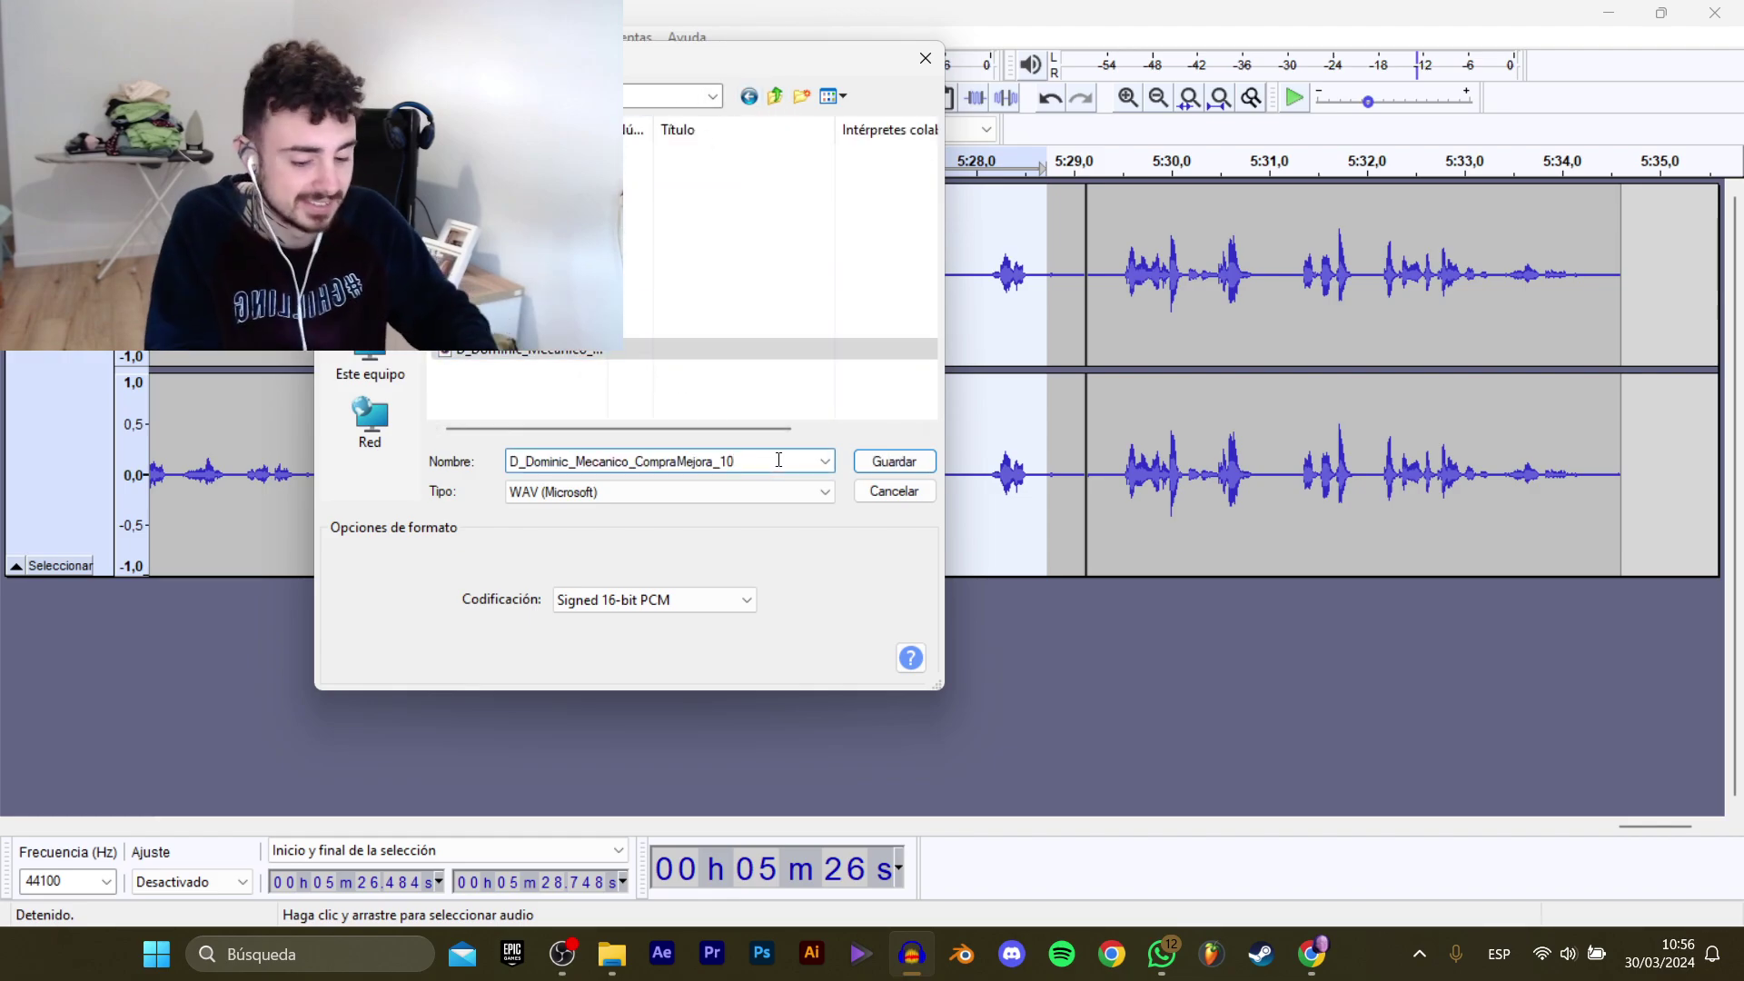
pyautogui.press('Return')
# Play the last clip from 5:29.433 and select it from 5:29.433 to 5:33.369, checking it by playback.
pyautogui.click(1115, 291)
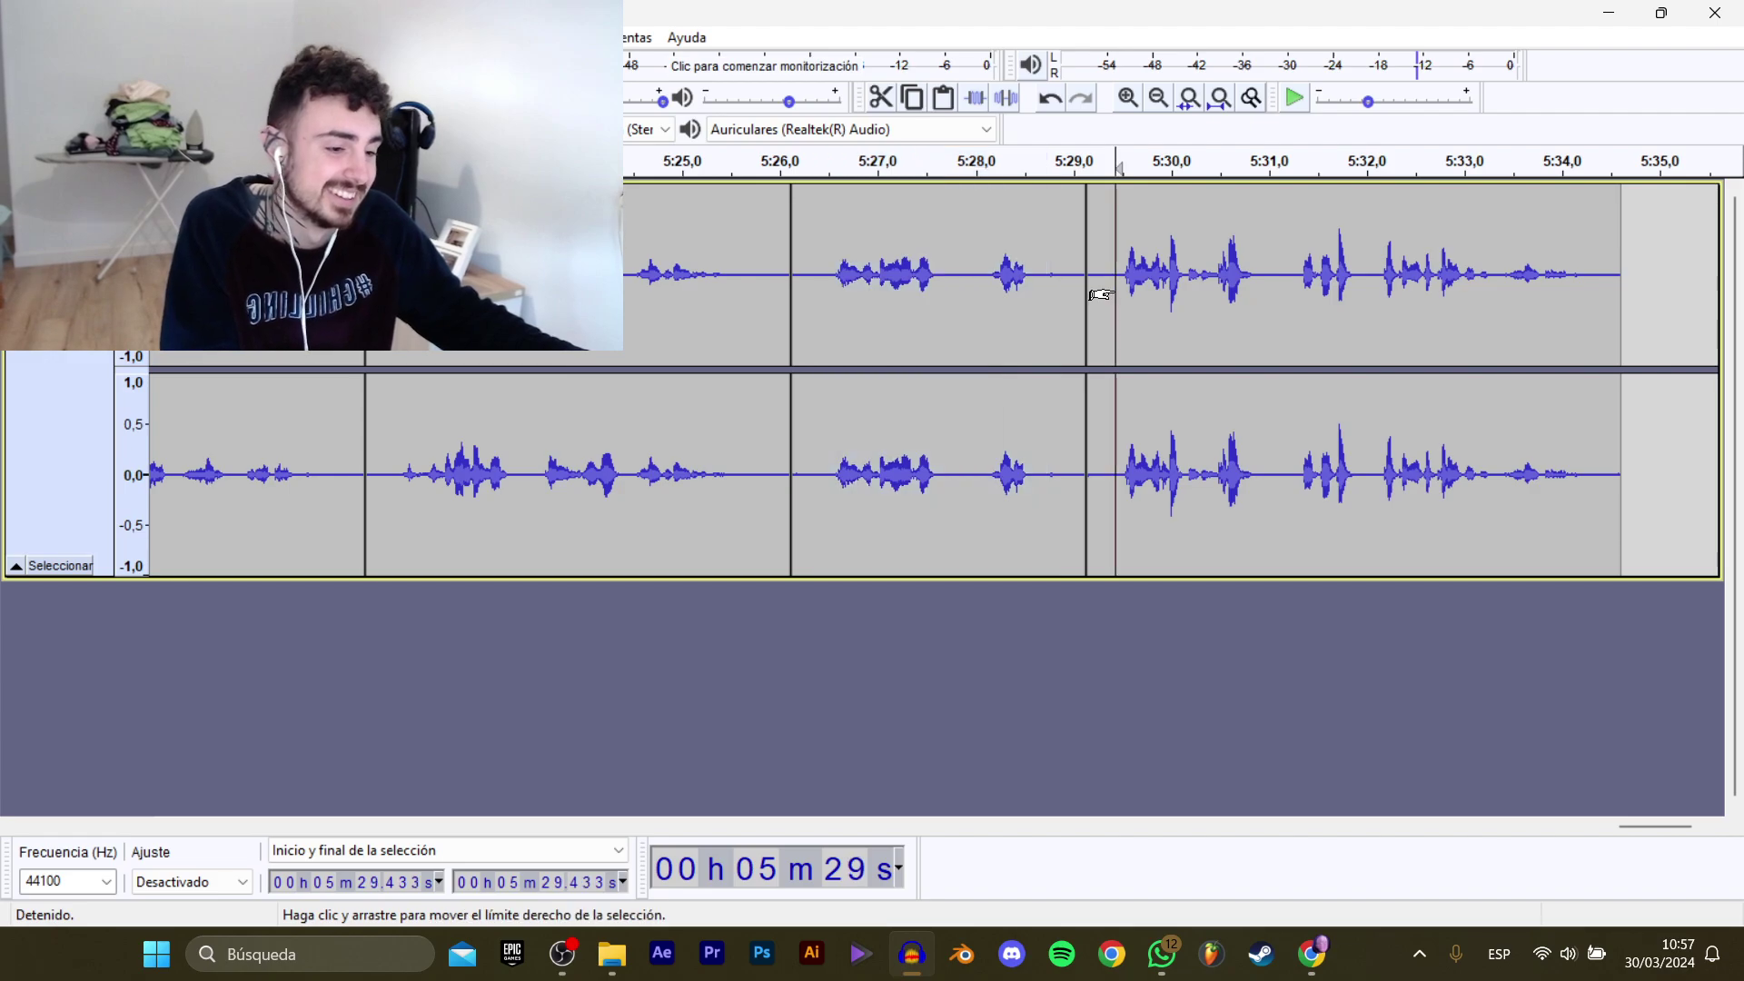
pyautogui.press('space')
pyautogui.moveTo(1643, 831); pyautogui.dragTo(1658, 829)
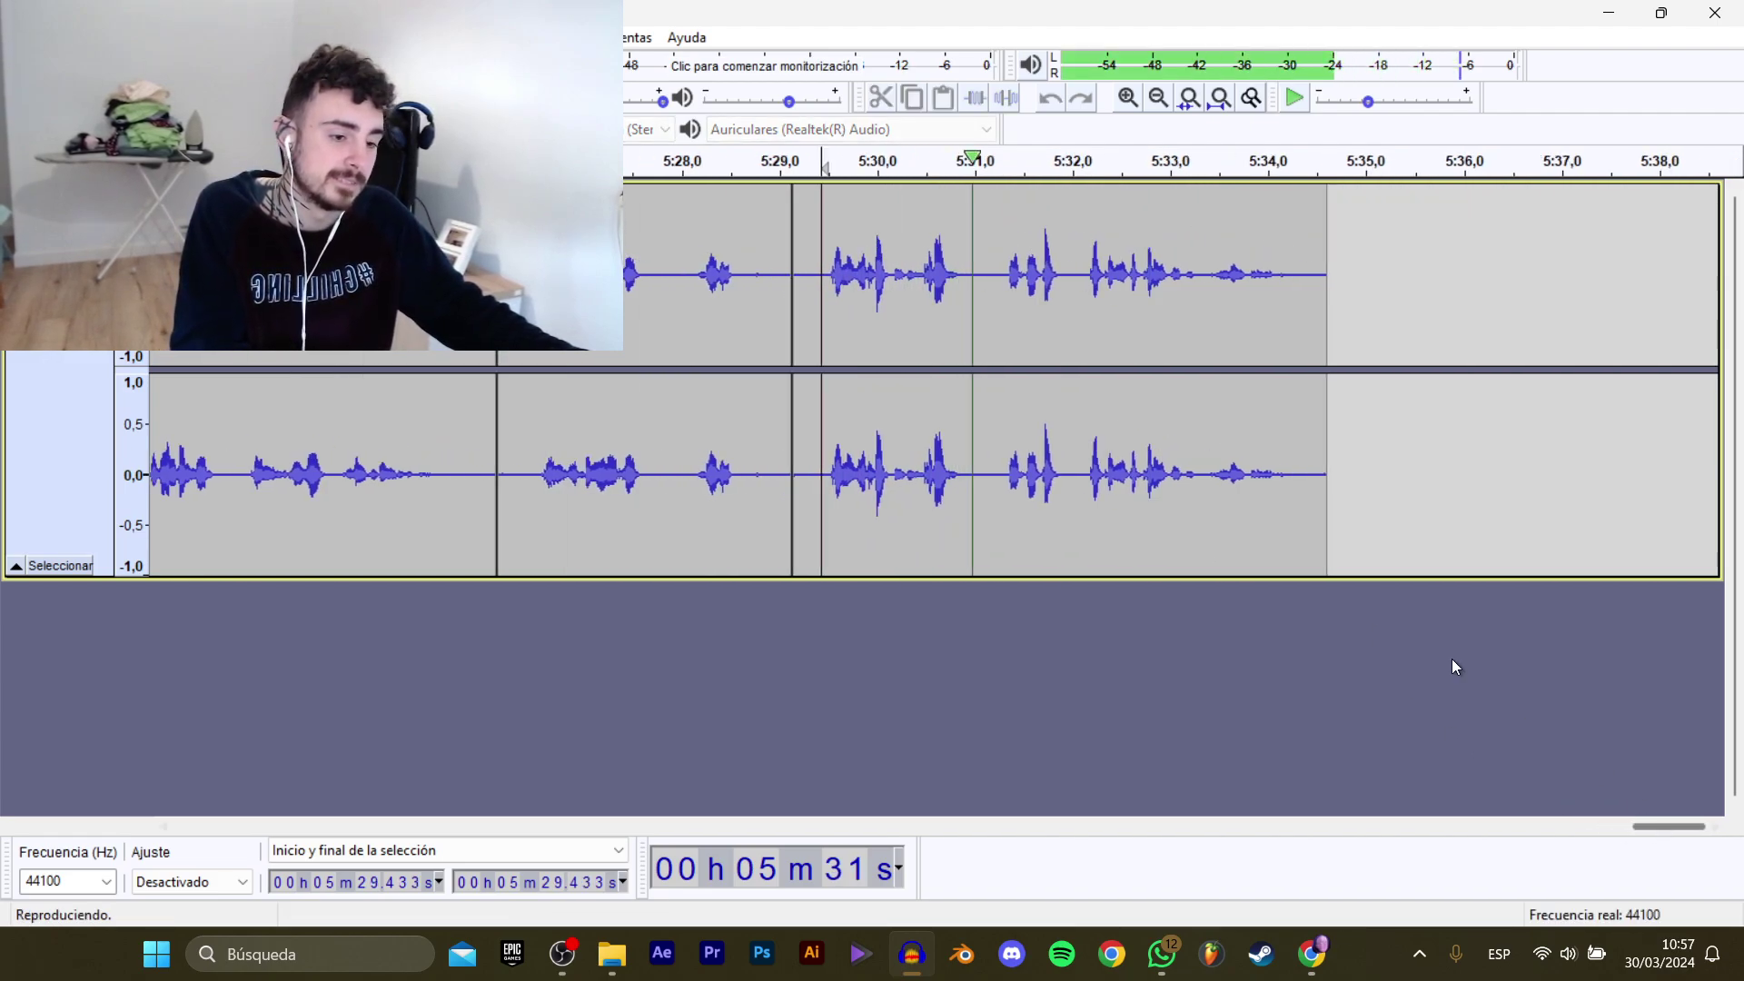
pyautogui.moveTo(809, 292); pyautogui.dragTo(1192, 327)
pyautogui.press('space')
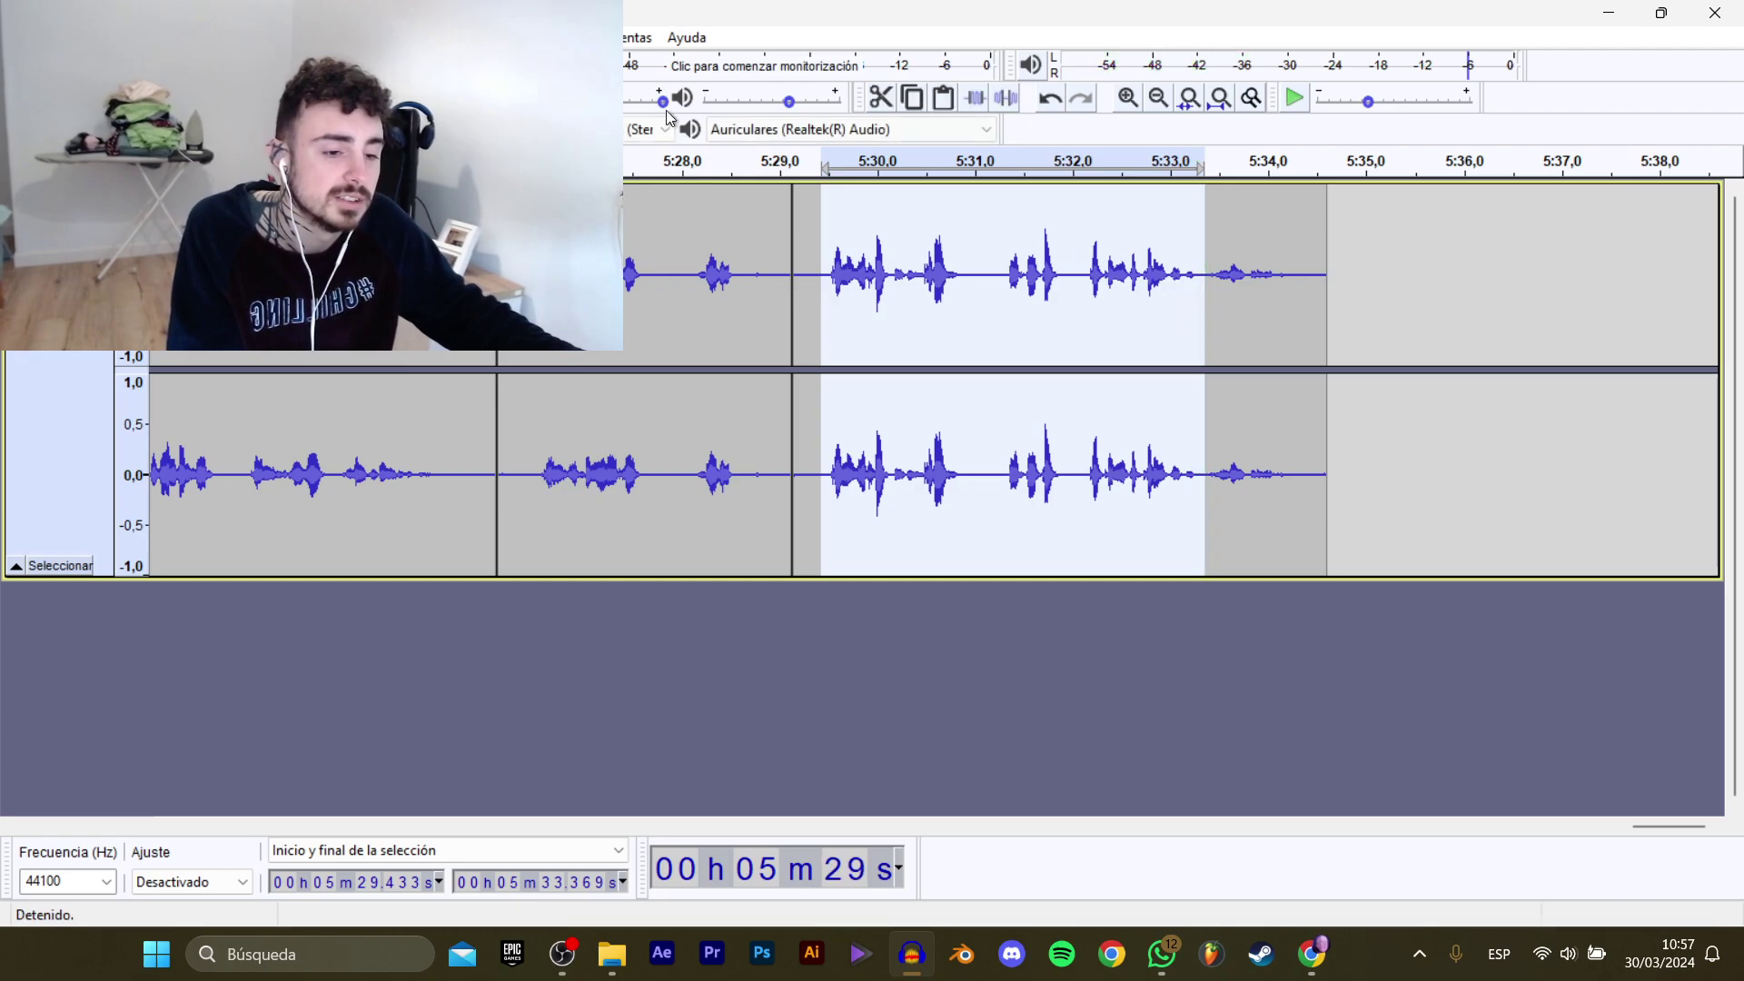
# Export the selected last clip into the Cerrar_Tienda folder as the next numbered D_Dominic_Mecanico_CerrarTienda WAV file.
pyautogui.moveTo(137, 208)
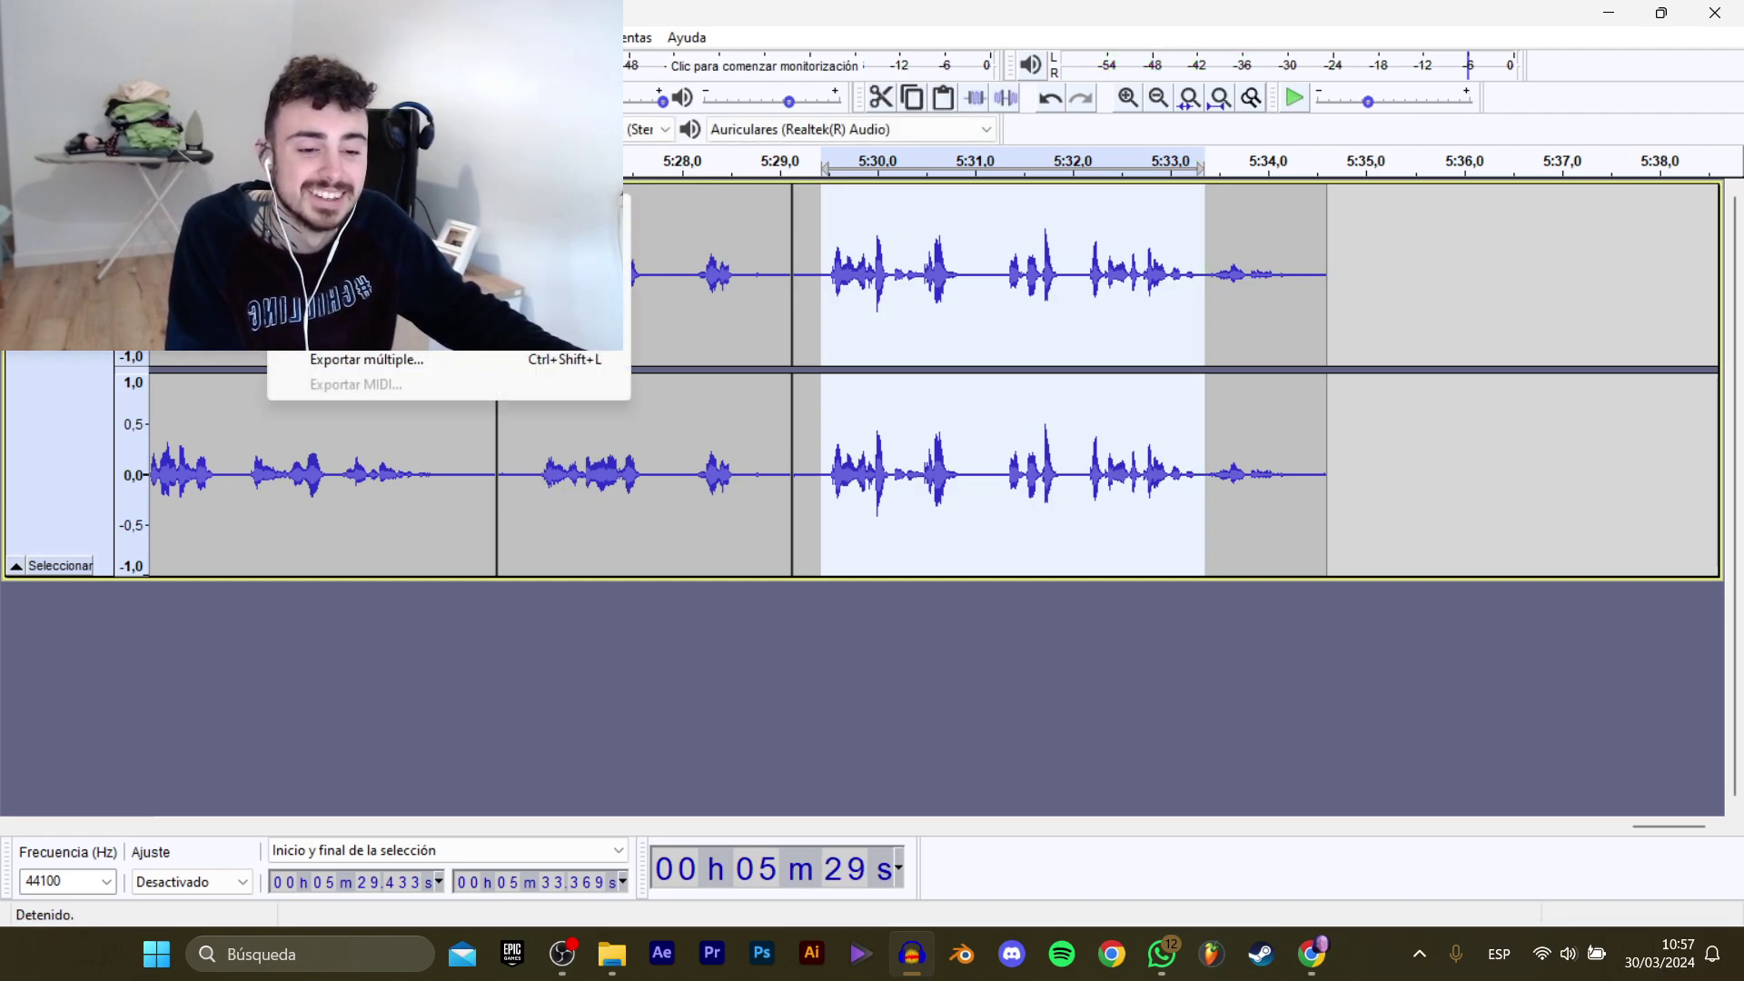
pyautogui.click(445, 308)
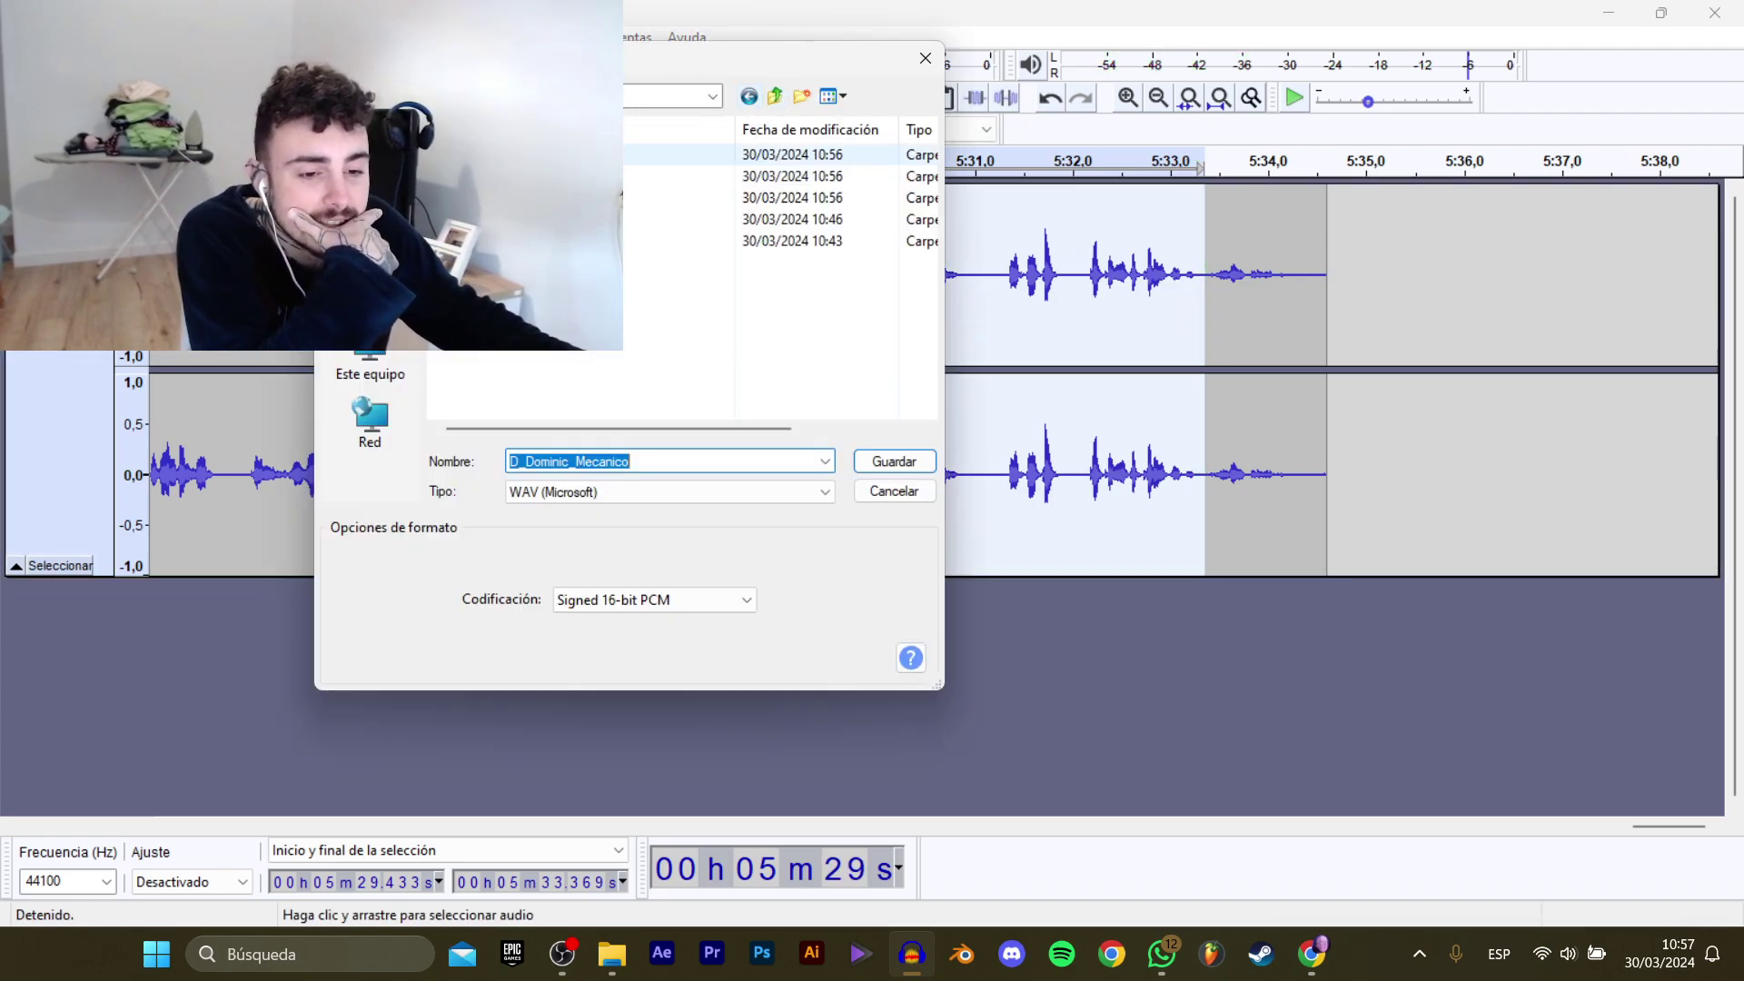
pyautogui.doubleClick(545, 174)
pyautogui.click(564, 305)
pyautogui.click(766, 458)
pyautogui.press('Escape')
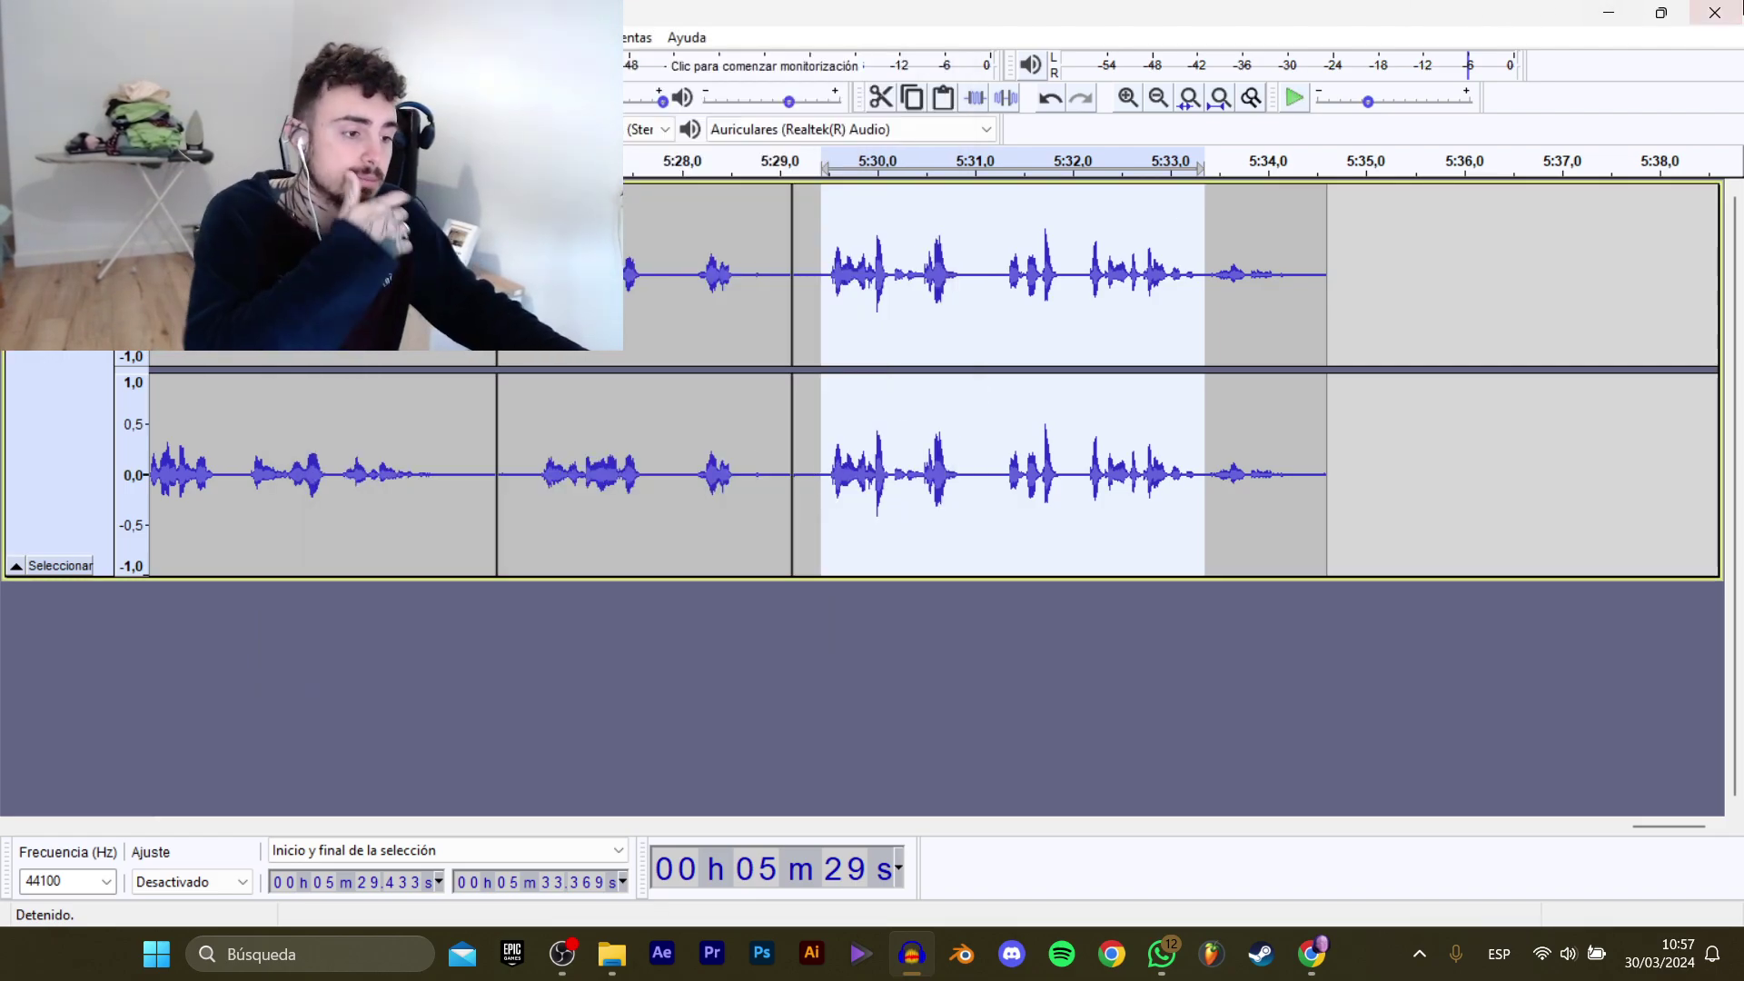
# Close the project, switch to File Explorer and move the D_Dominic_Mecanico project file from Dialogos into the D_Dominic_Mecanico folder.
pyautogui.click(1721, 16)
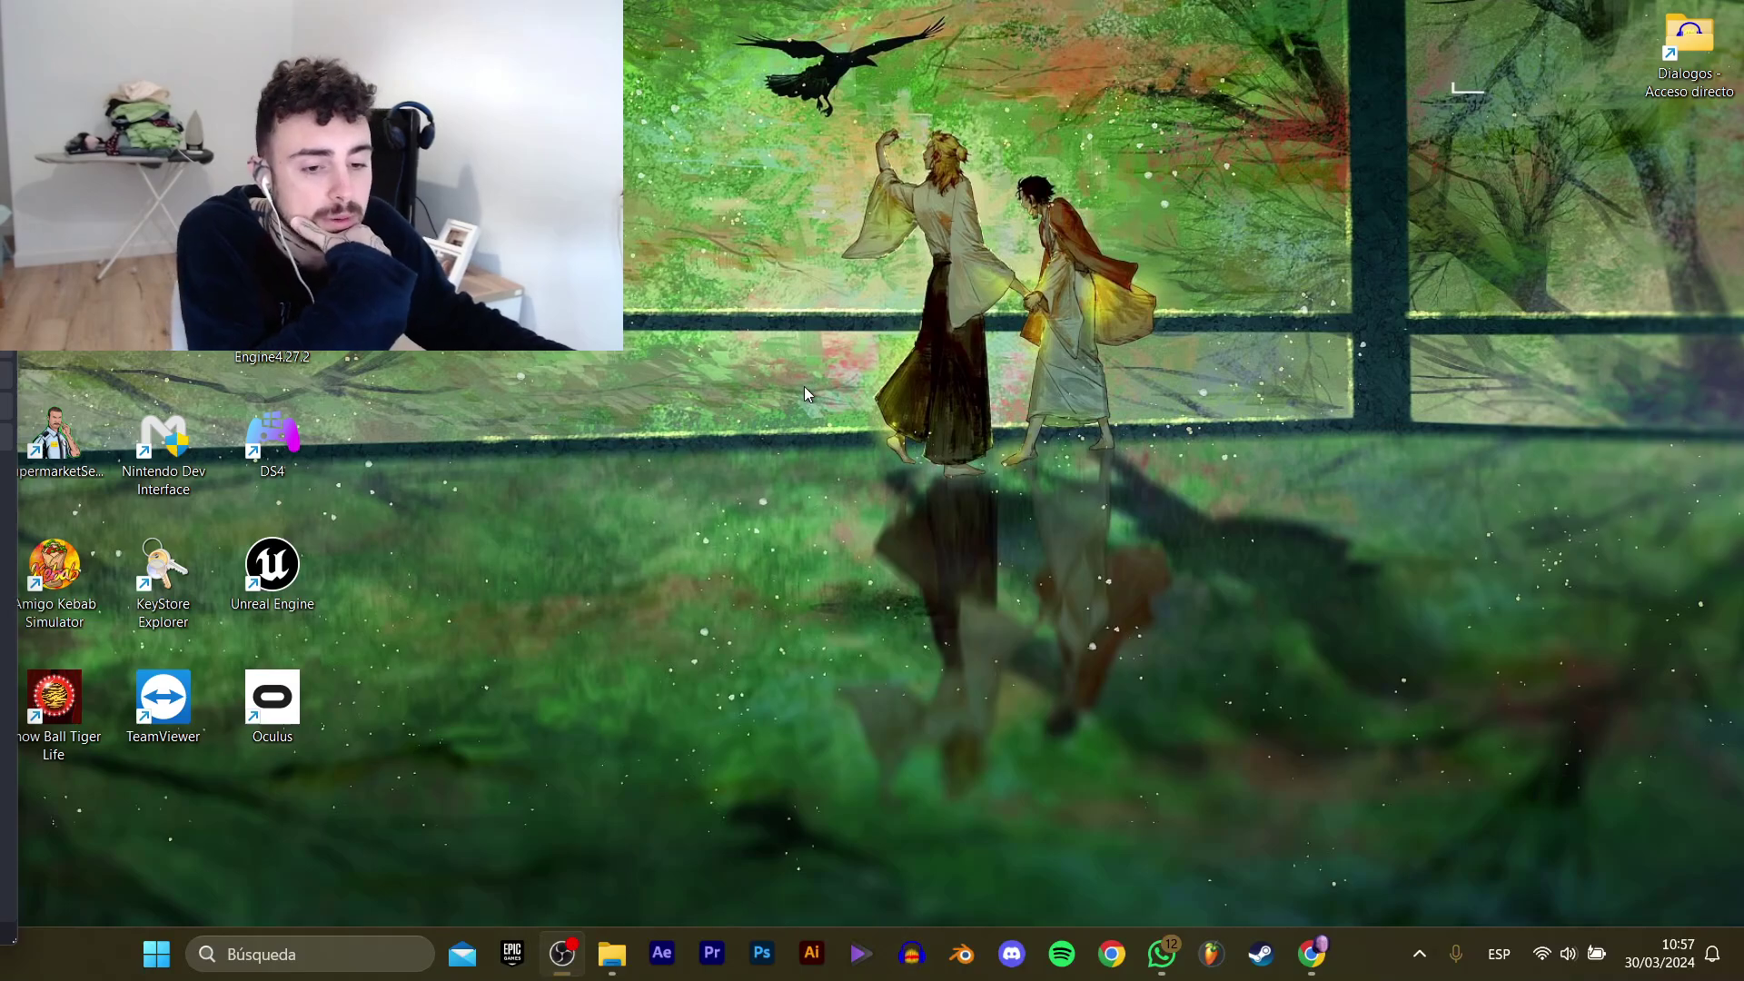
pyautogui.click(609, 950)
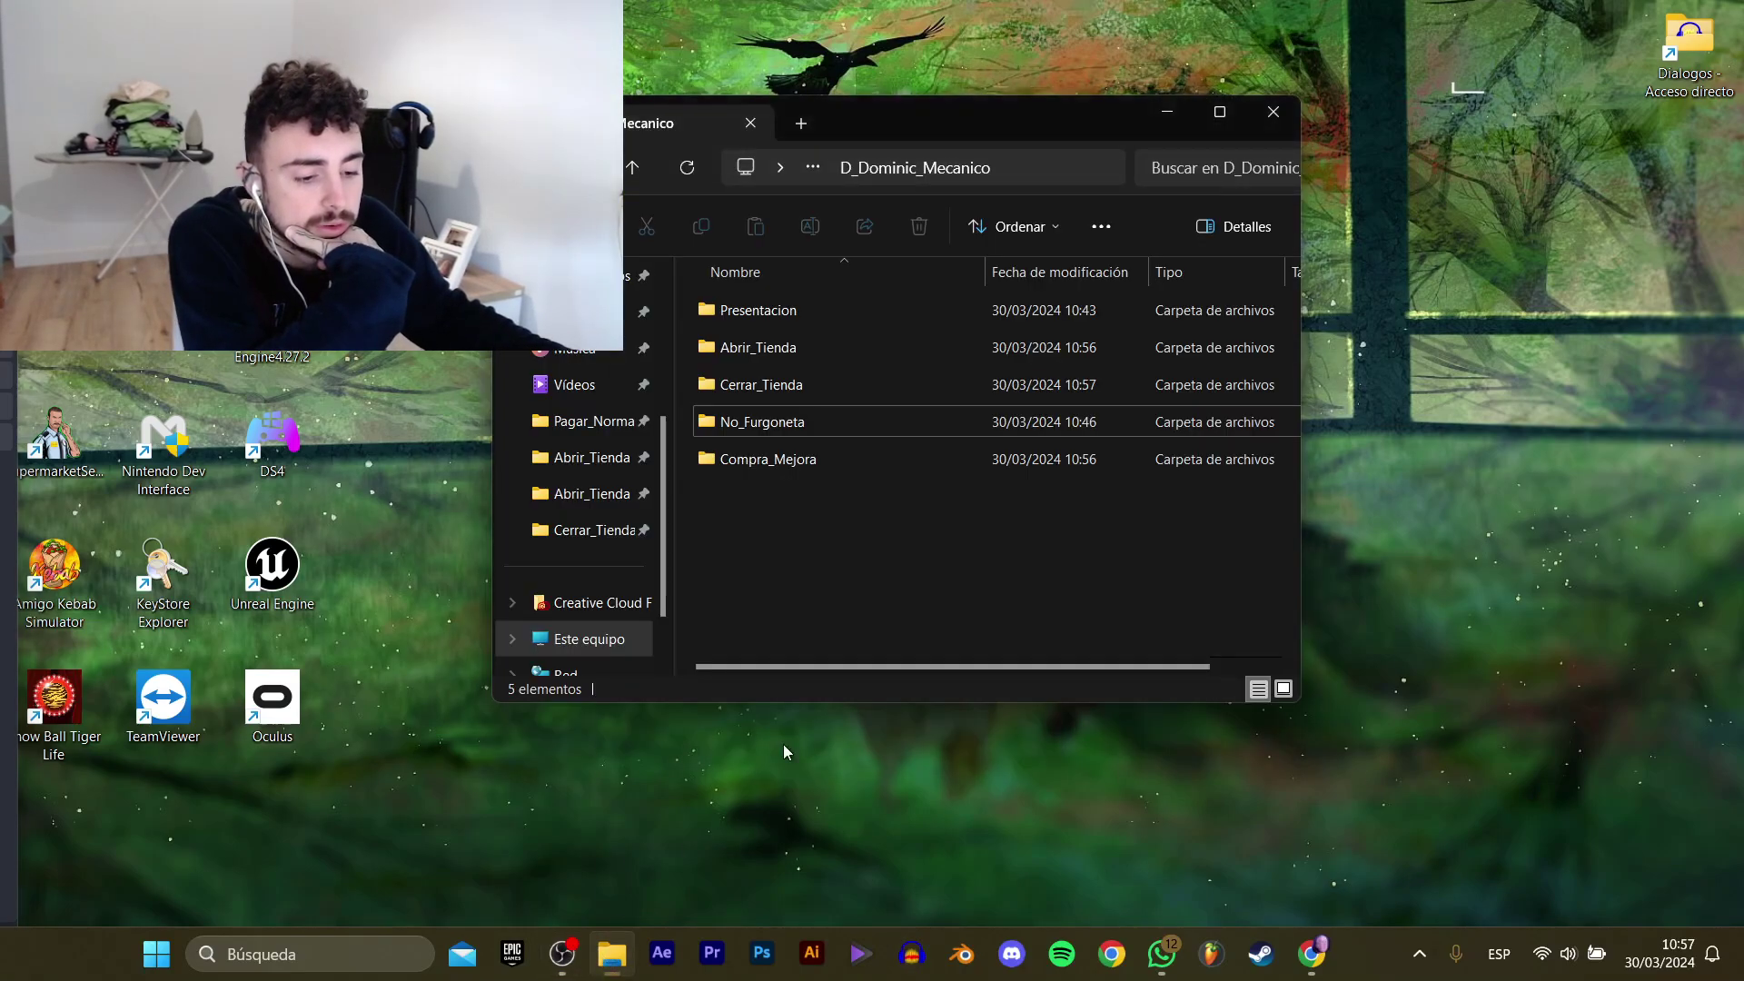
pyautogui.click(524, 167)
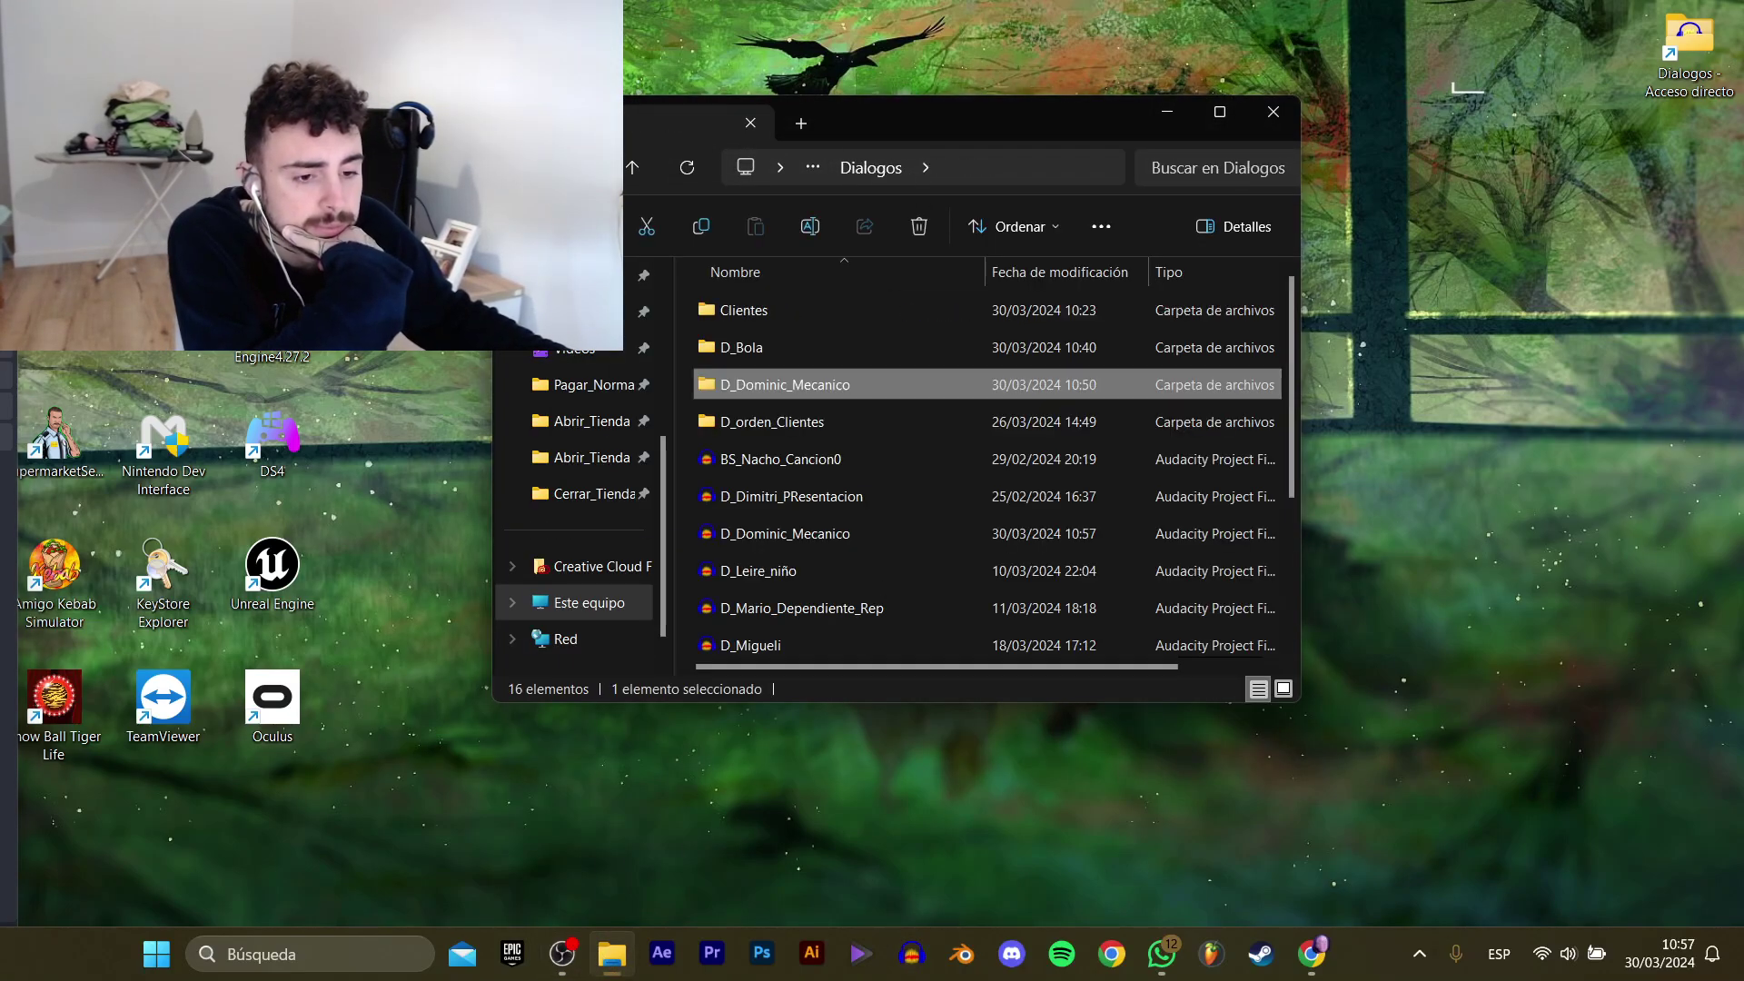
pyautogui.click(784, 504)
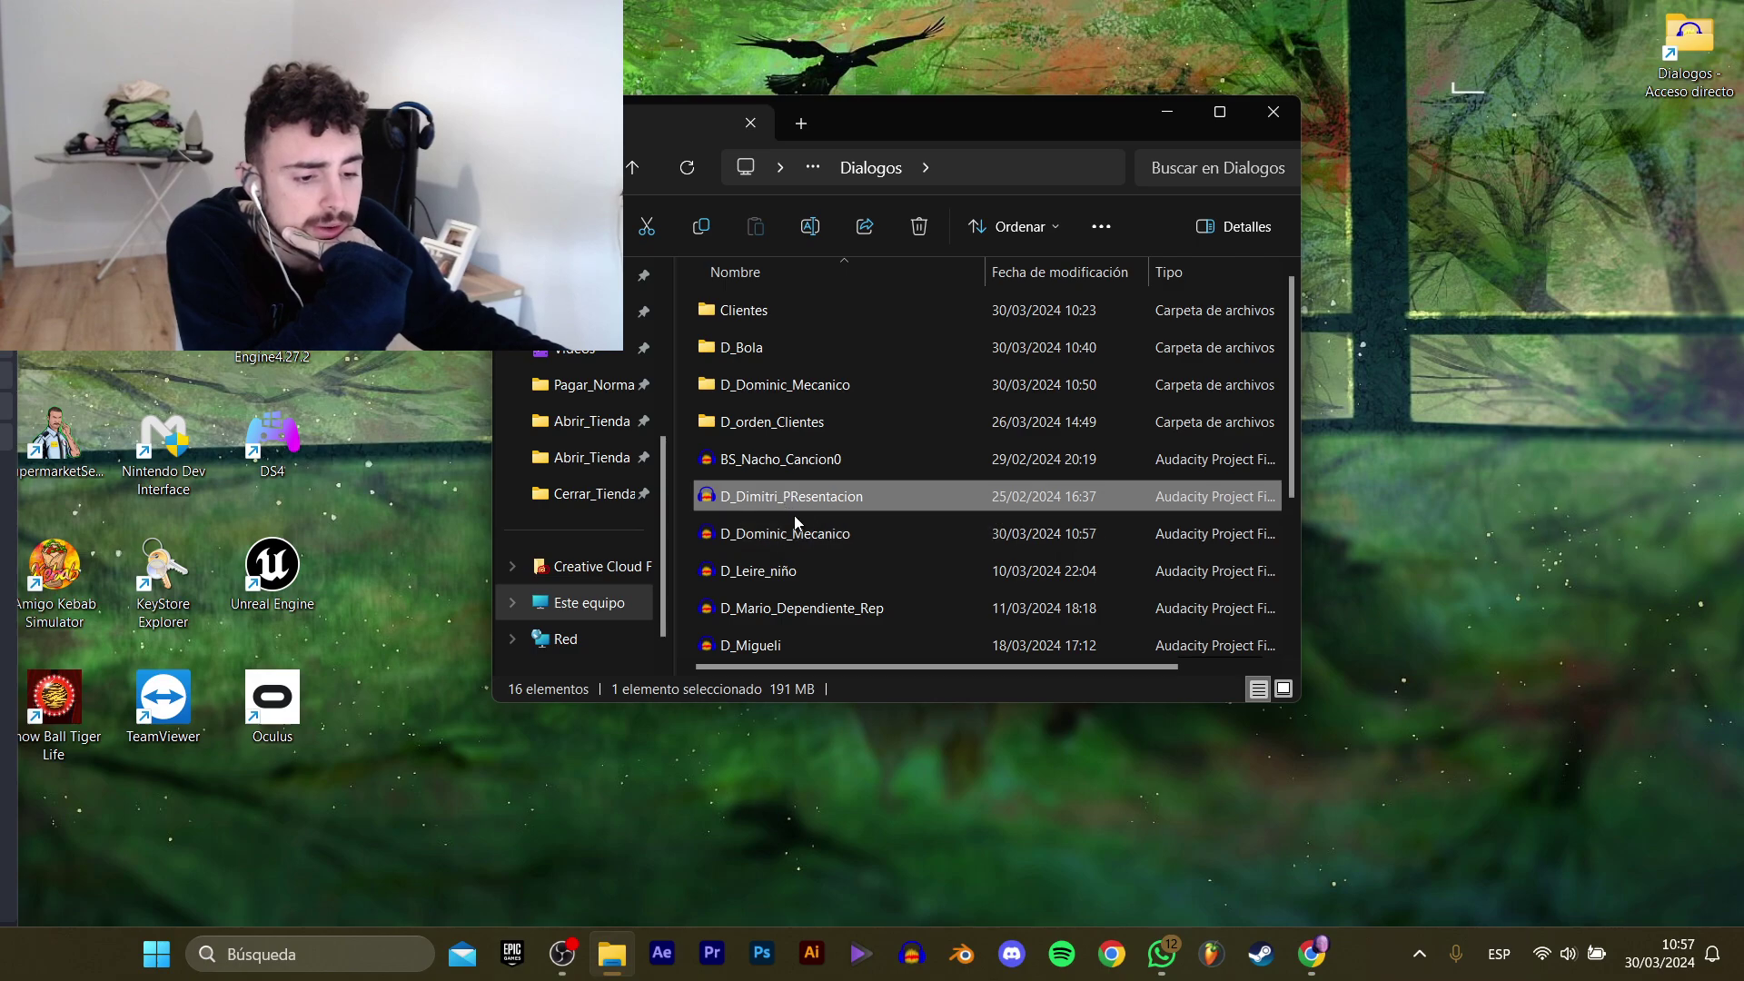
pyautogui.click(795, 532)
pyautogui.moveTo(757, 537); pyautogui.dragTo(821, 375)
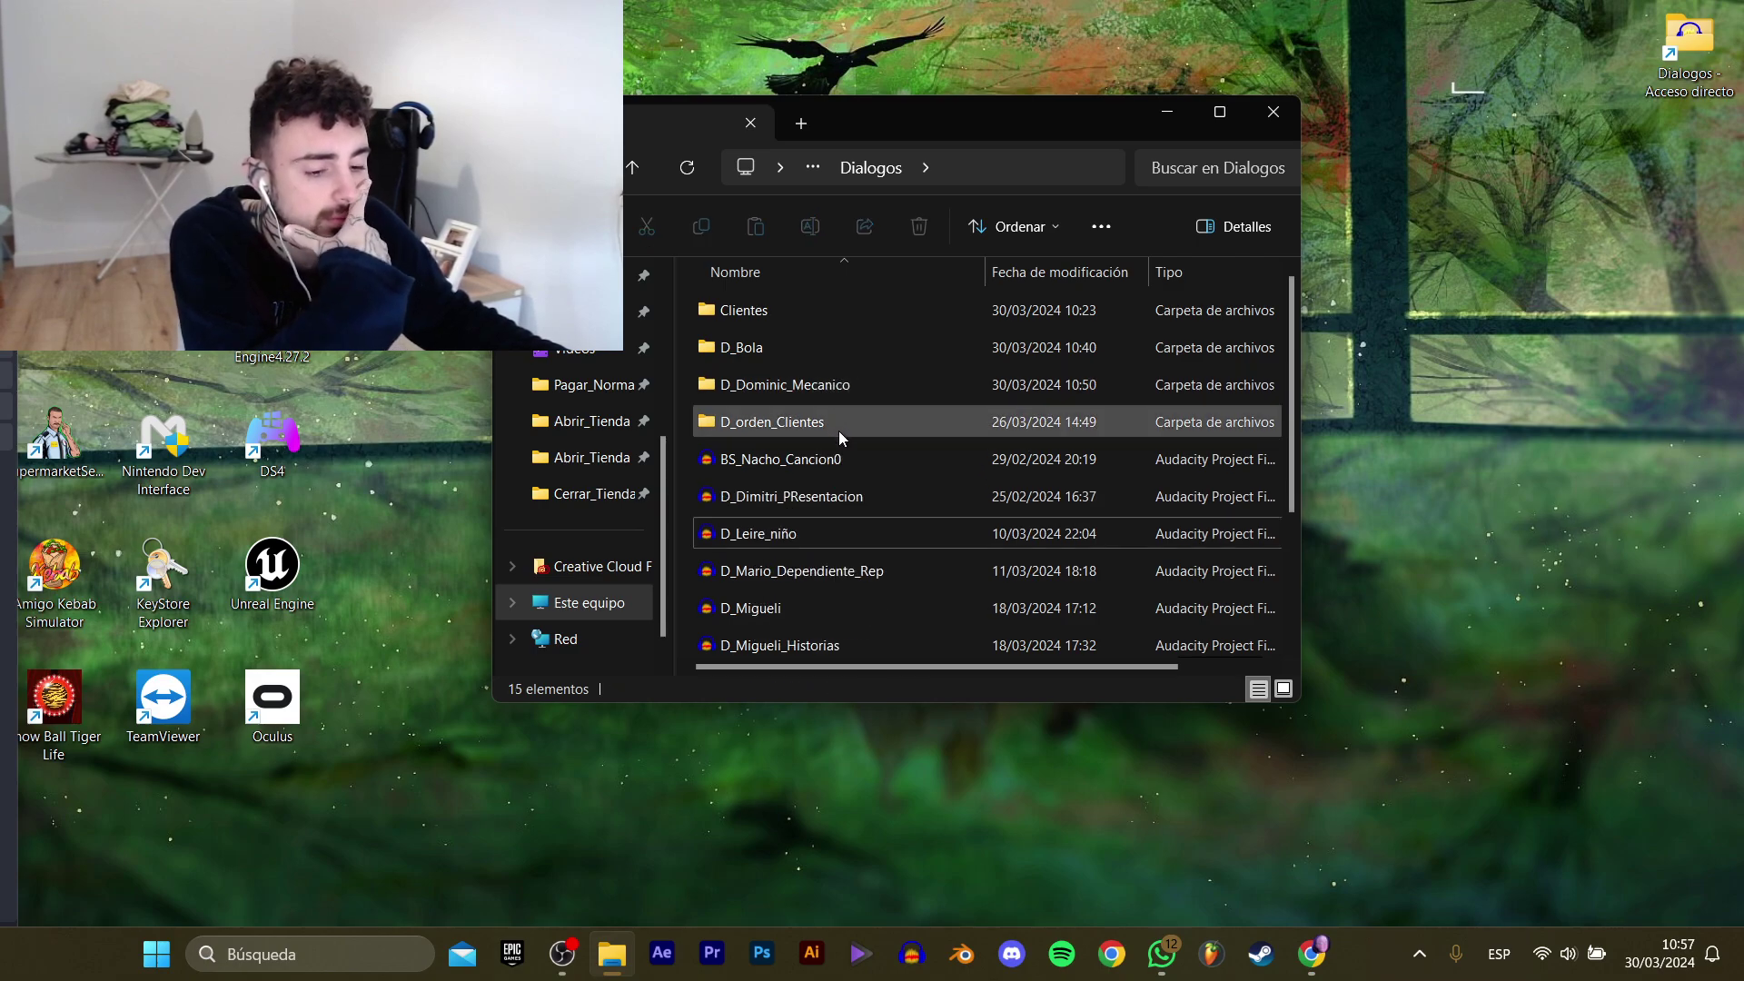
# Create a new folder named D_Mario_Dep_Rep inside the Dialogos folder.
pyautogui.click(767, 569)
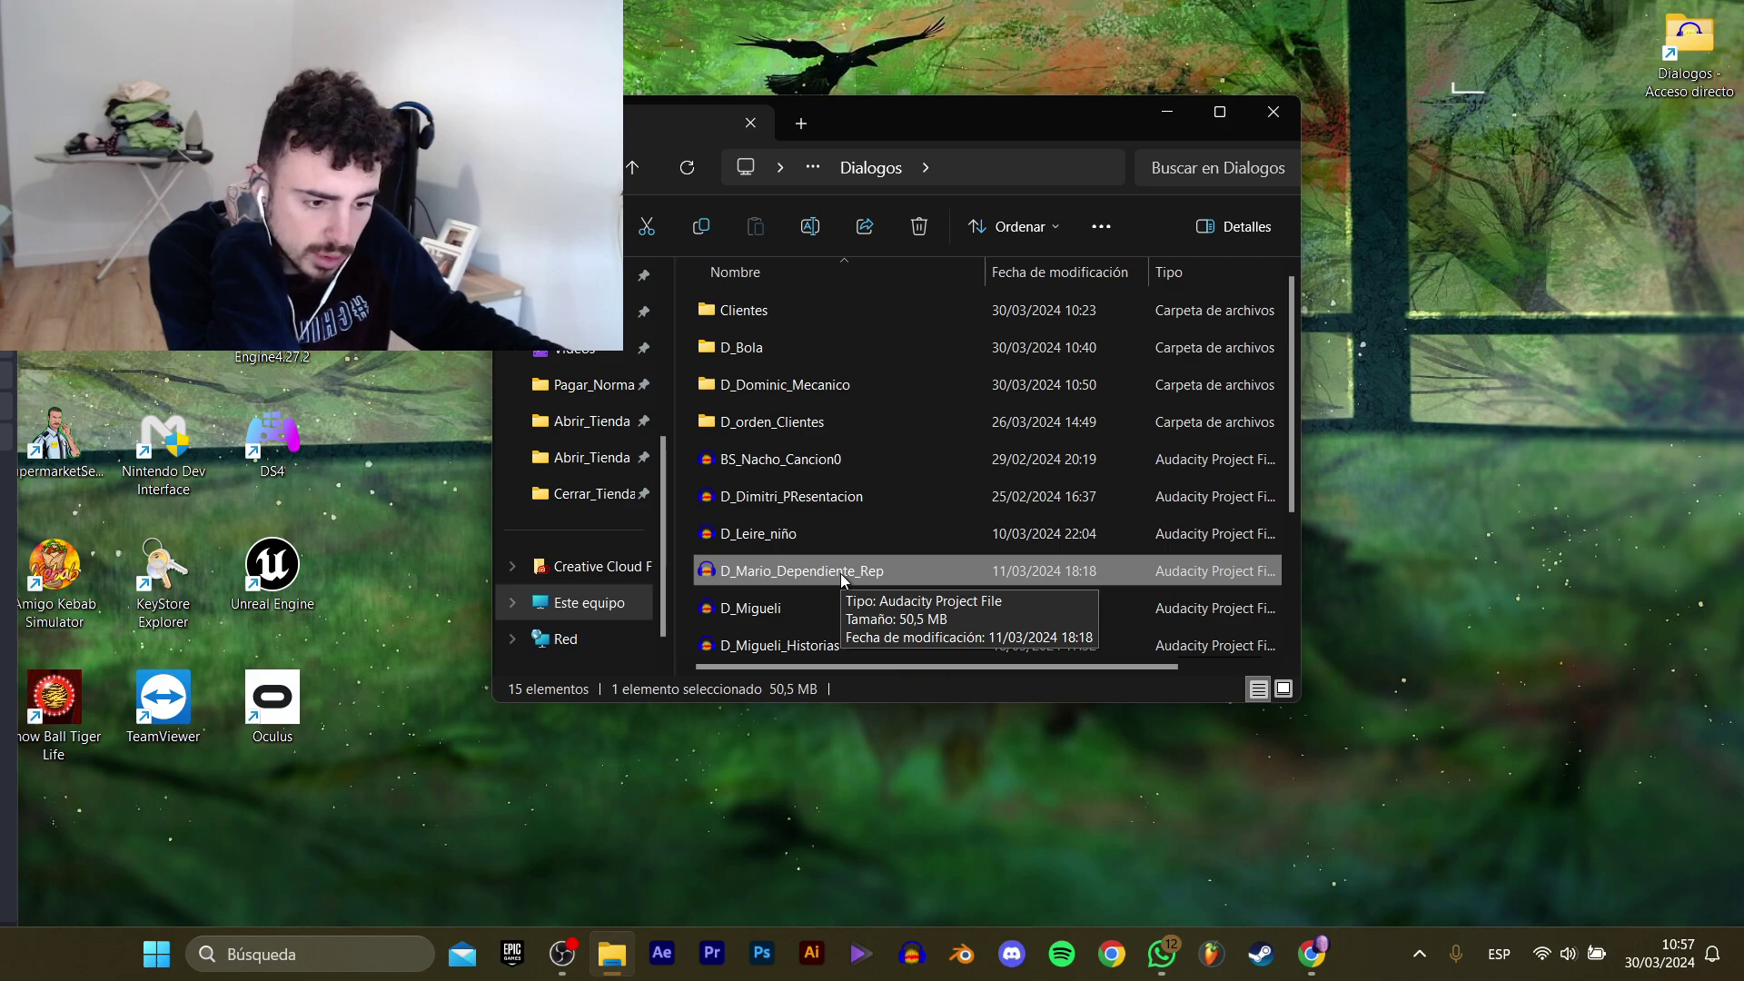
pyautogui.rightClick(681, 467)
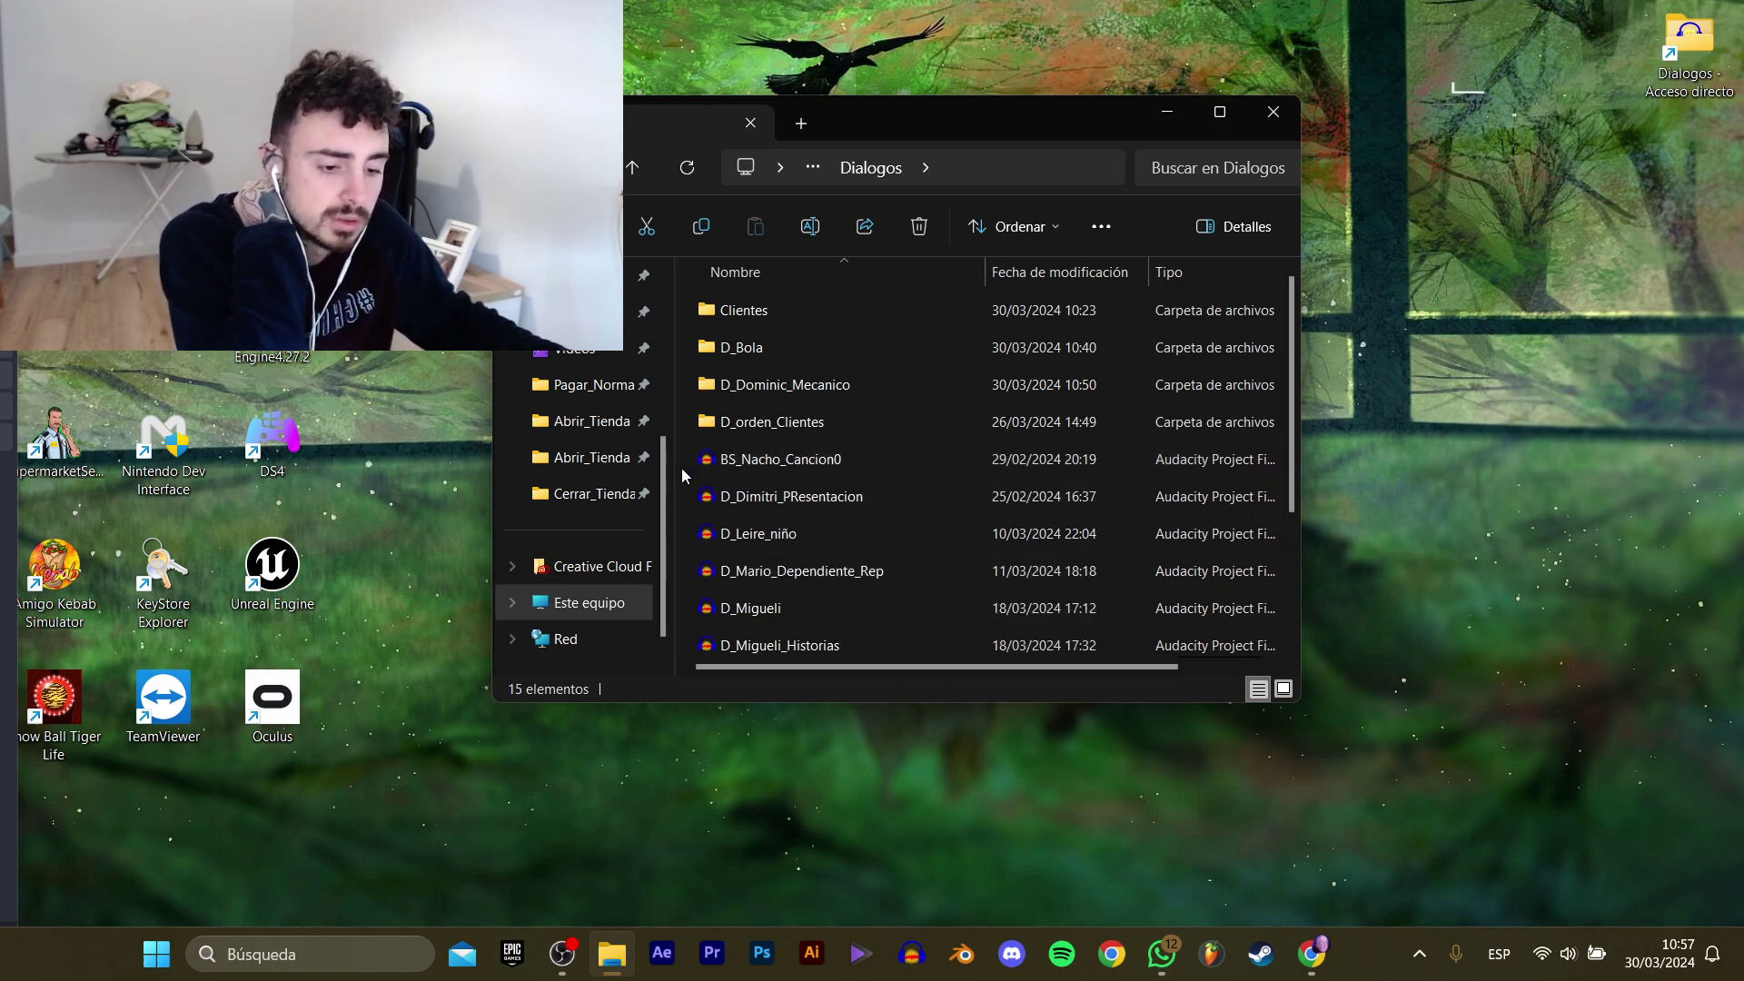
pyautogui.click(1086, 564)
pyautogui.rightClick(678, 535)
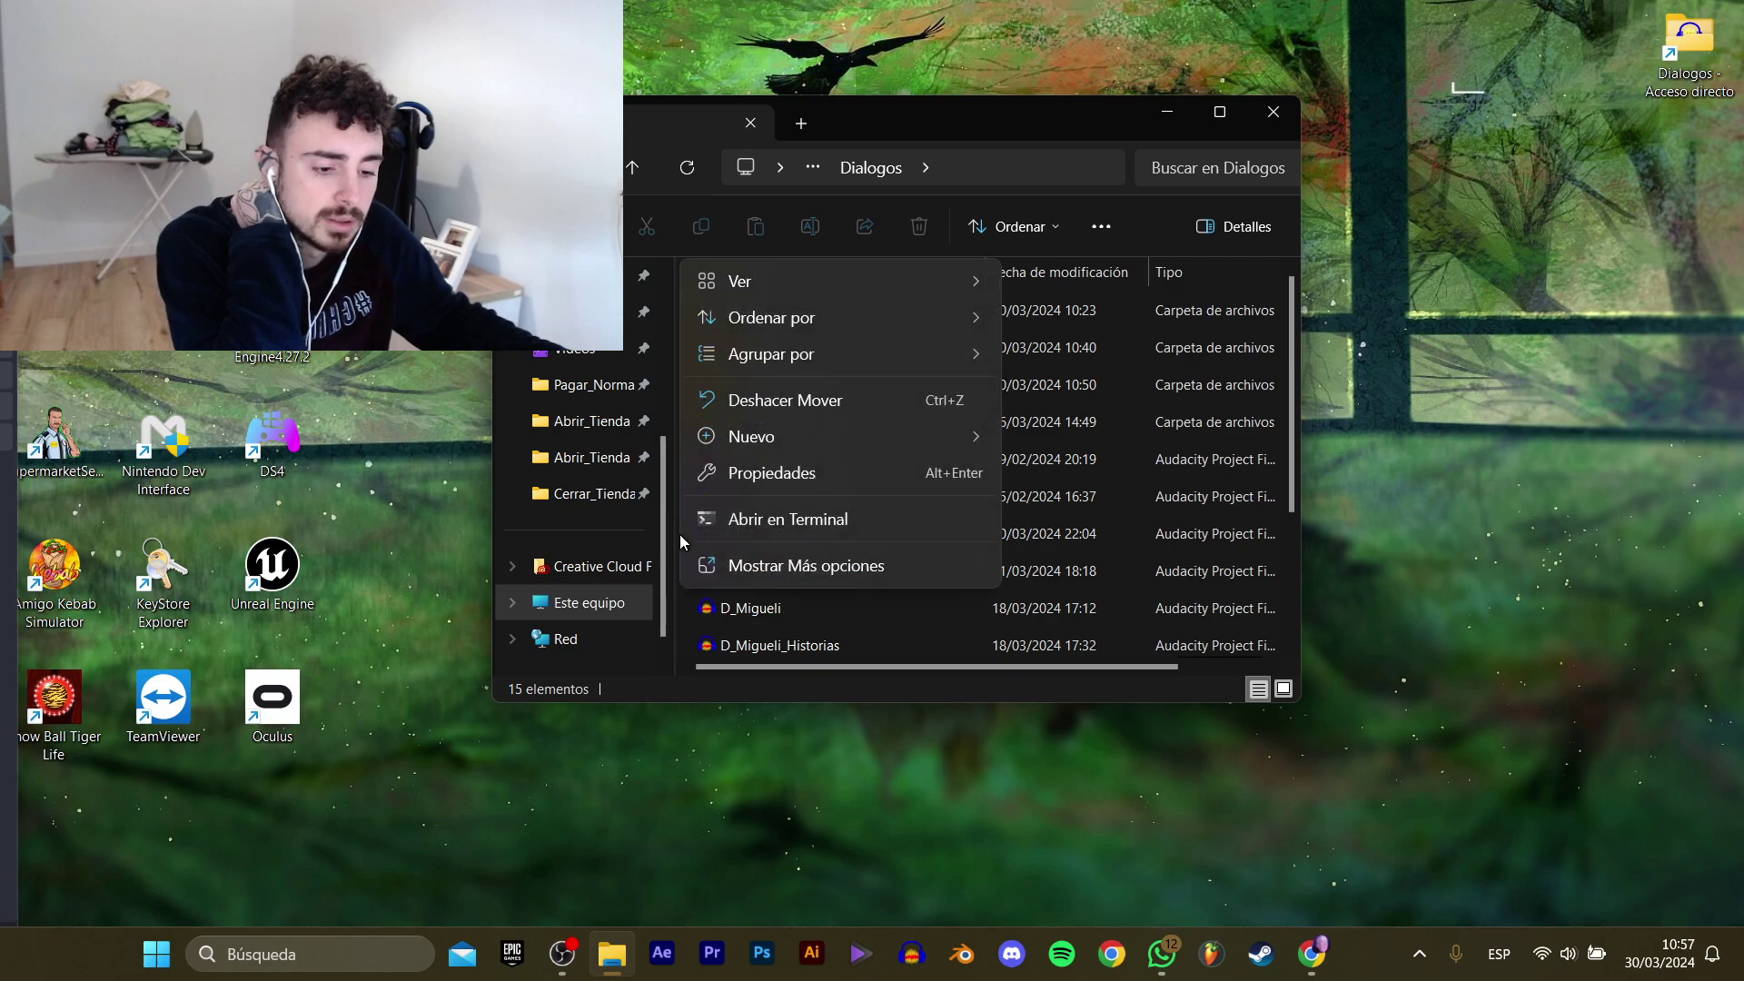
pyautogui.moveTo(792, 436)
pyautogui.click(1079, 448)
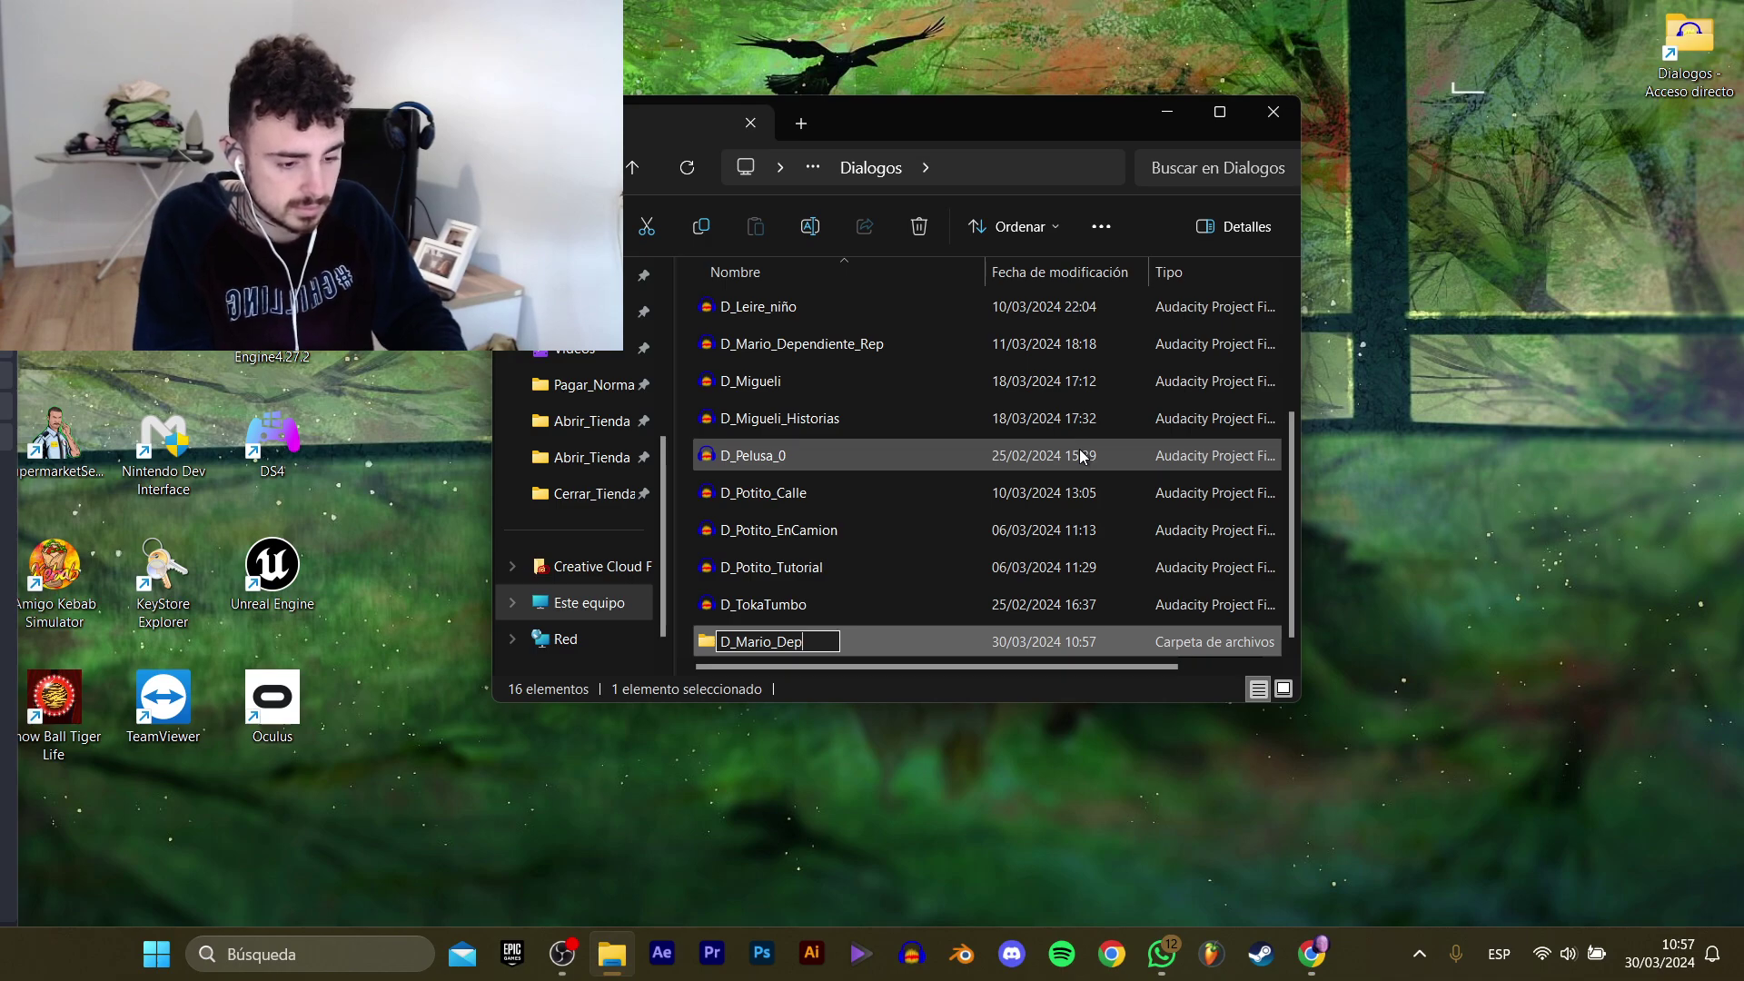
pyautogui.press('Return')
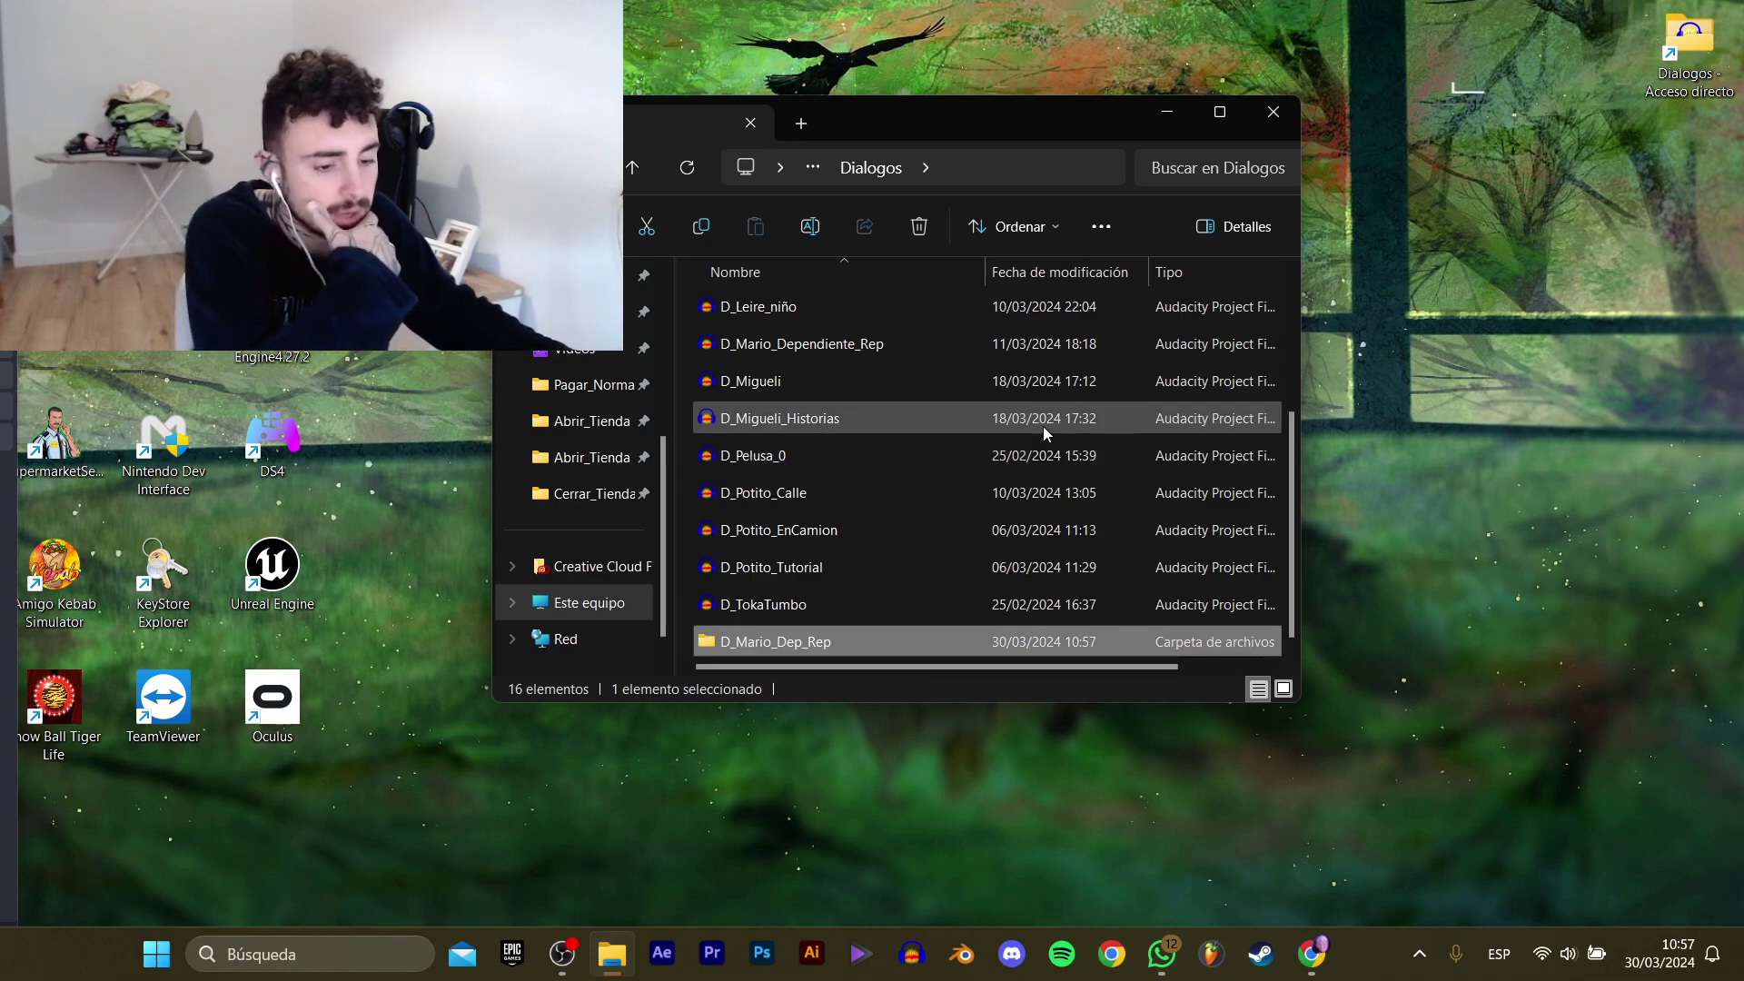
# Open the D_Mario_Dependiente_Rep project in Audacity and apply Normalizar volumen to the whole track.
pyautogui.scroll(1, 954, 483)
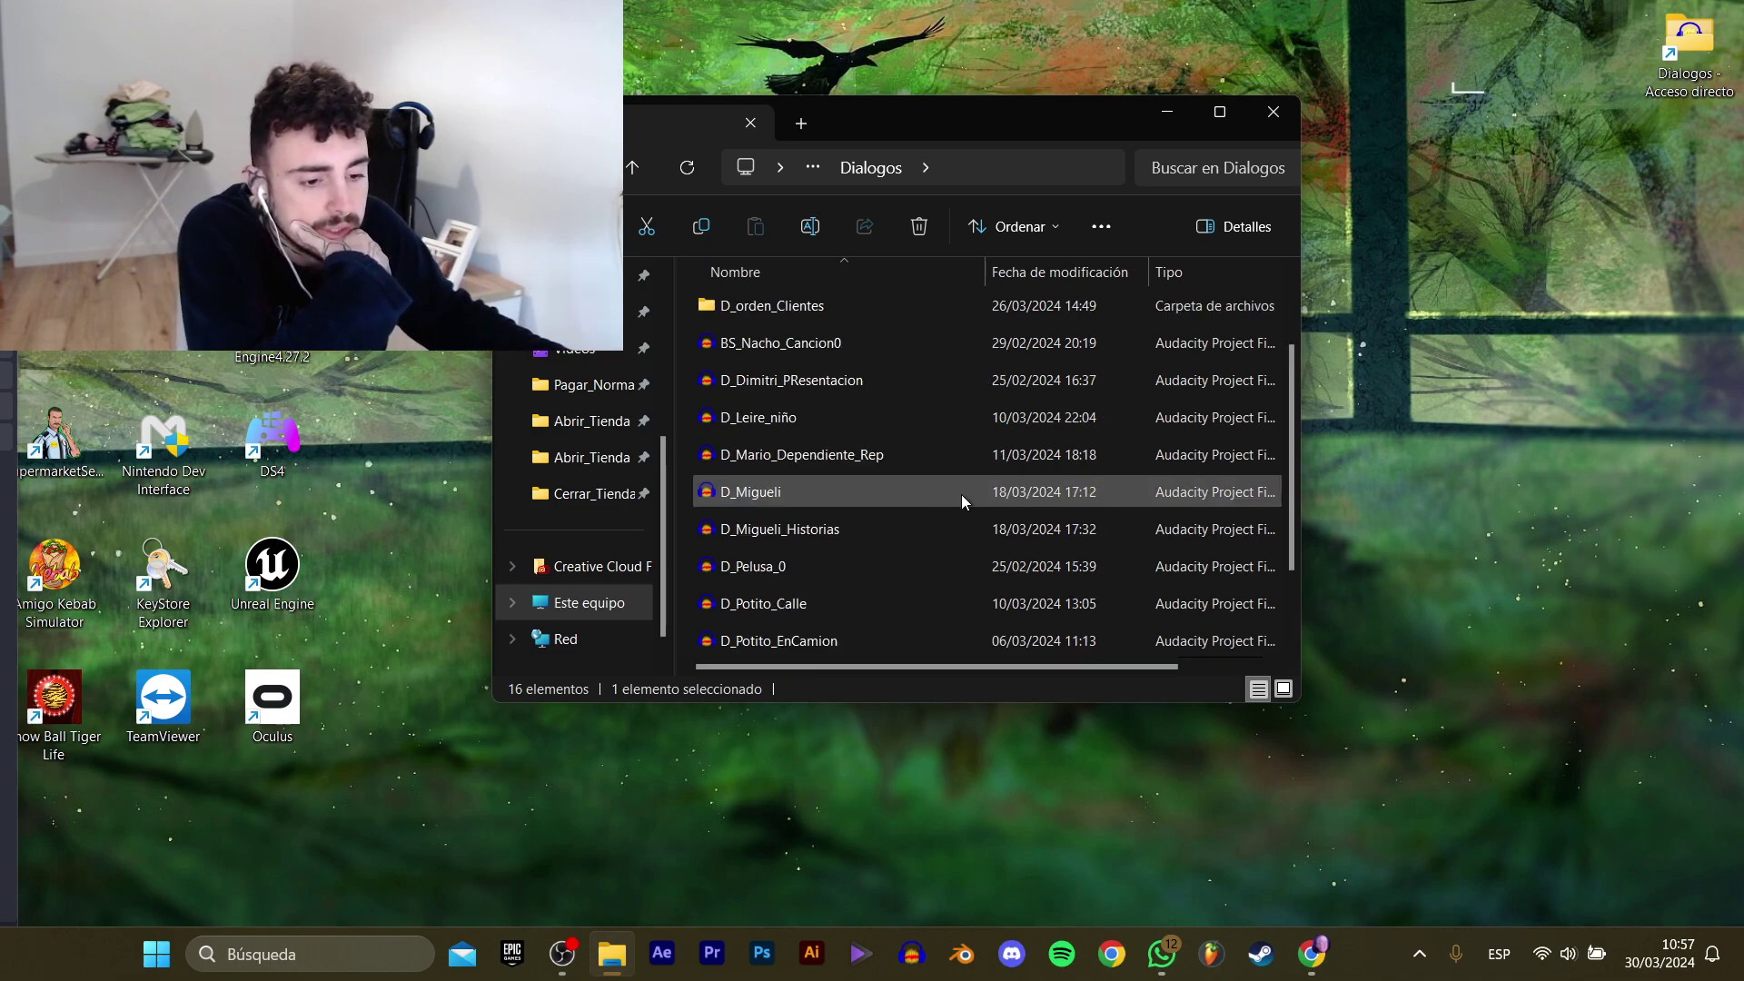
pyautogui.click(848, 458)
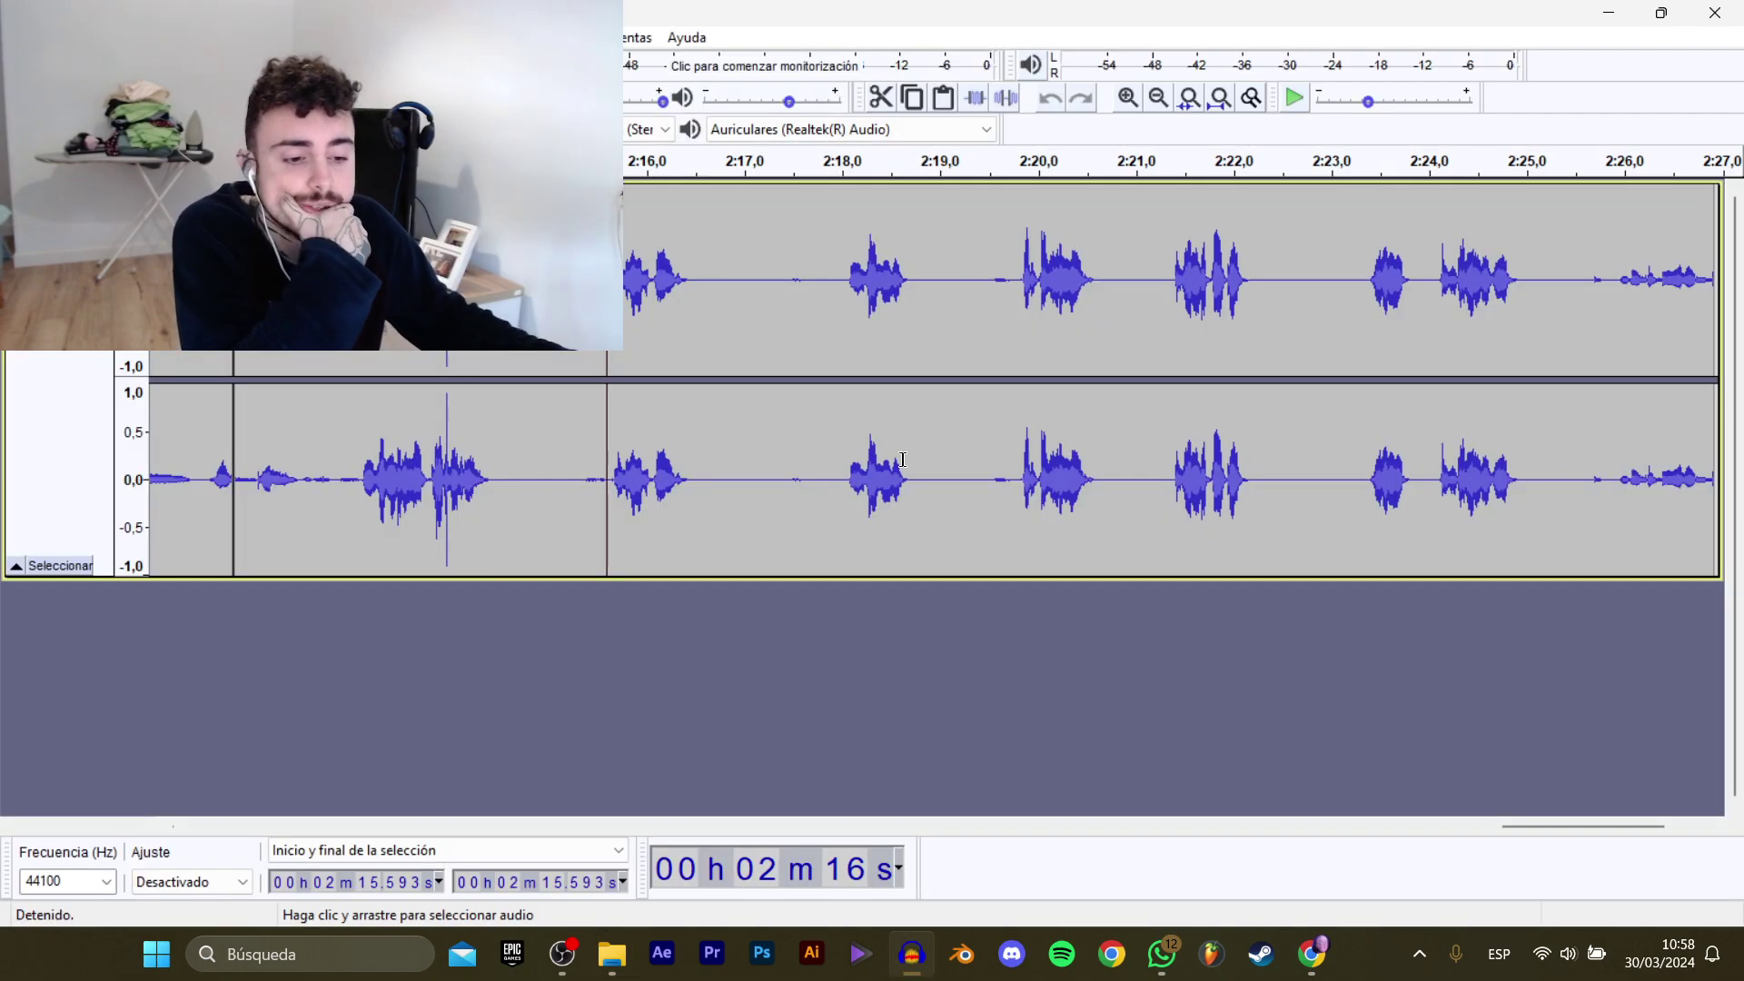
pyautogui.click(100, 395)
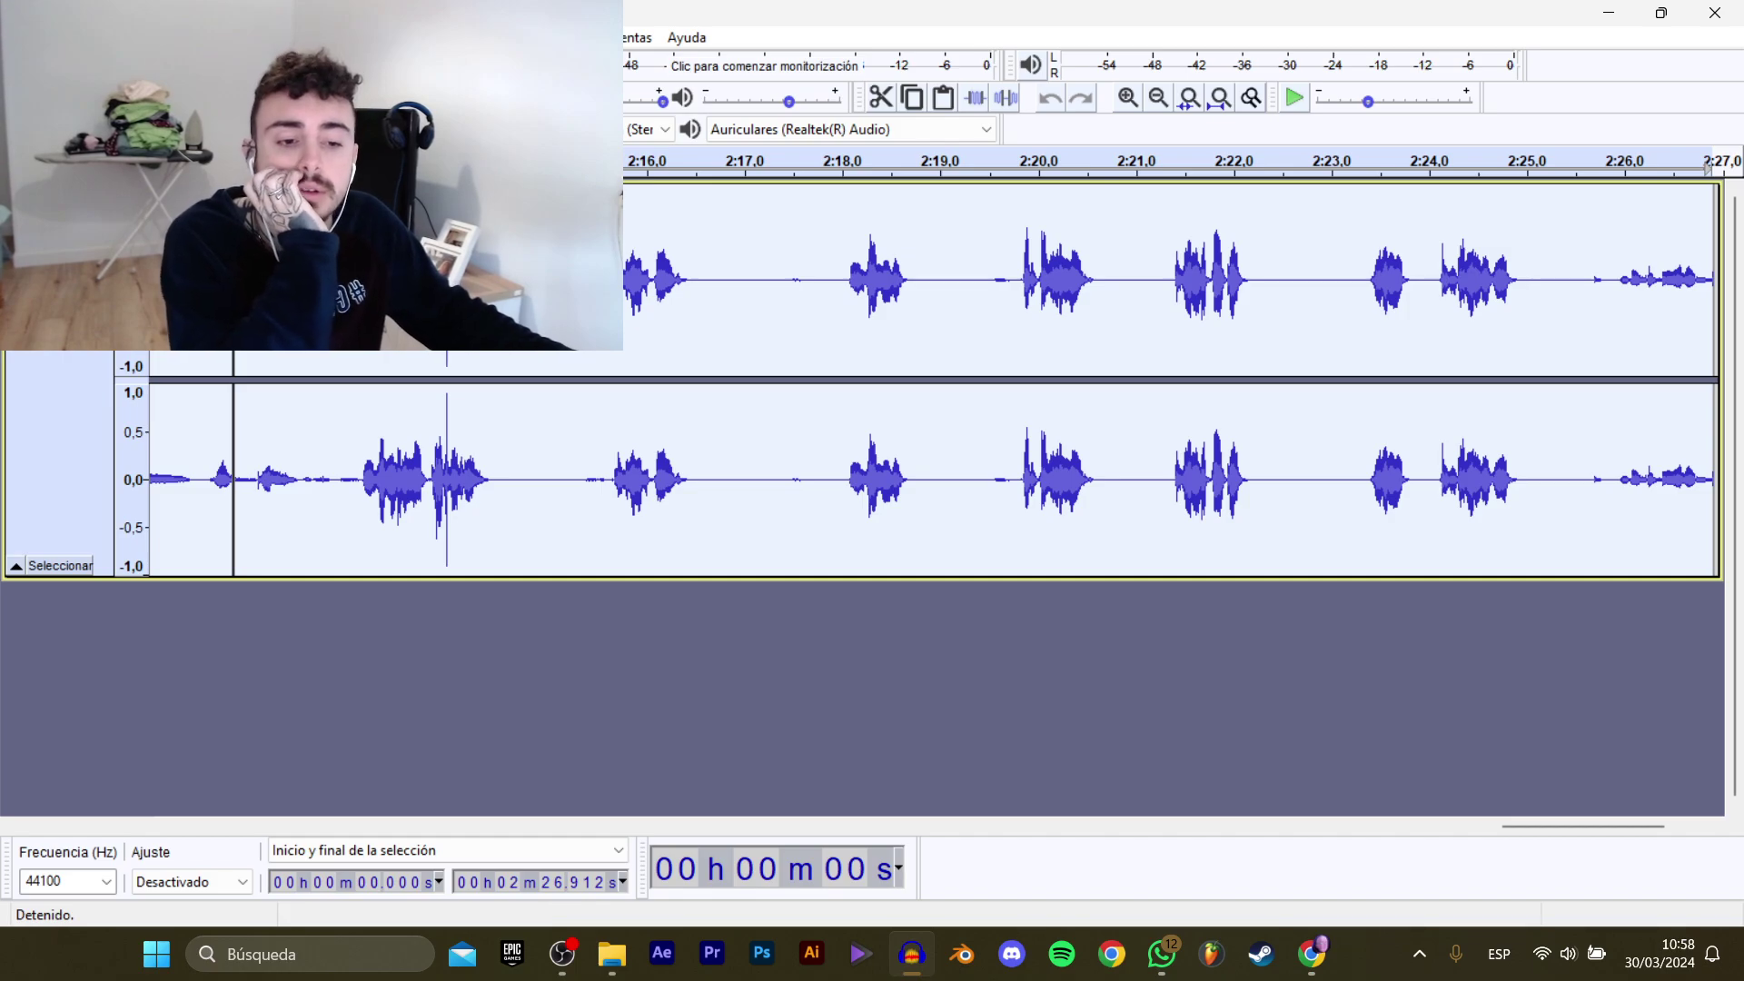
pyautogui.click(545, 38)
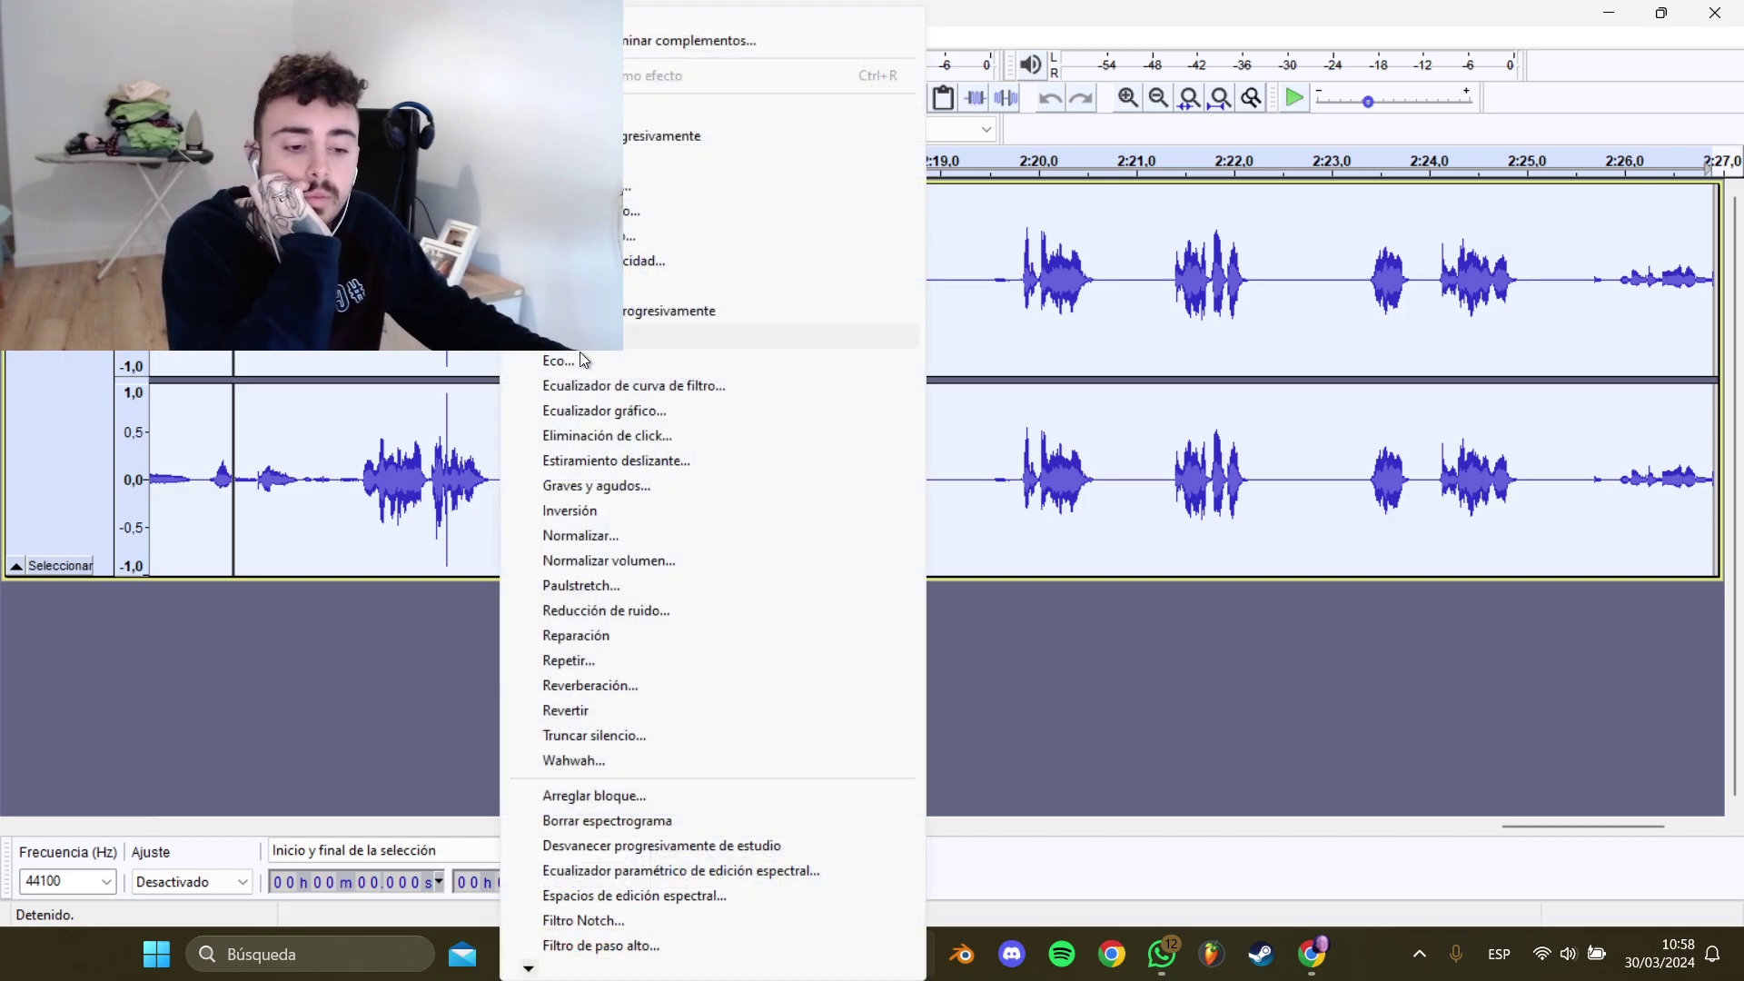
pyautogui.click(669, 556)
pyautogui.click(945, 531)
# Play the first take near the start of the recording and select it from 1.242 s to 2.856 s.
pyautogui.moveTo(1632, 827); pyautogui.dragTo(247, 798)
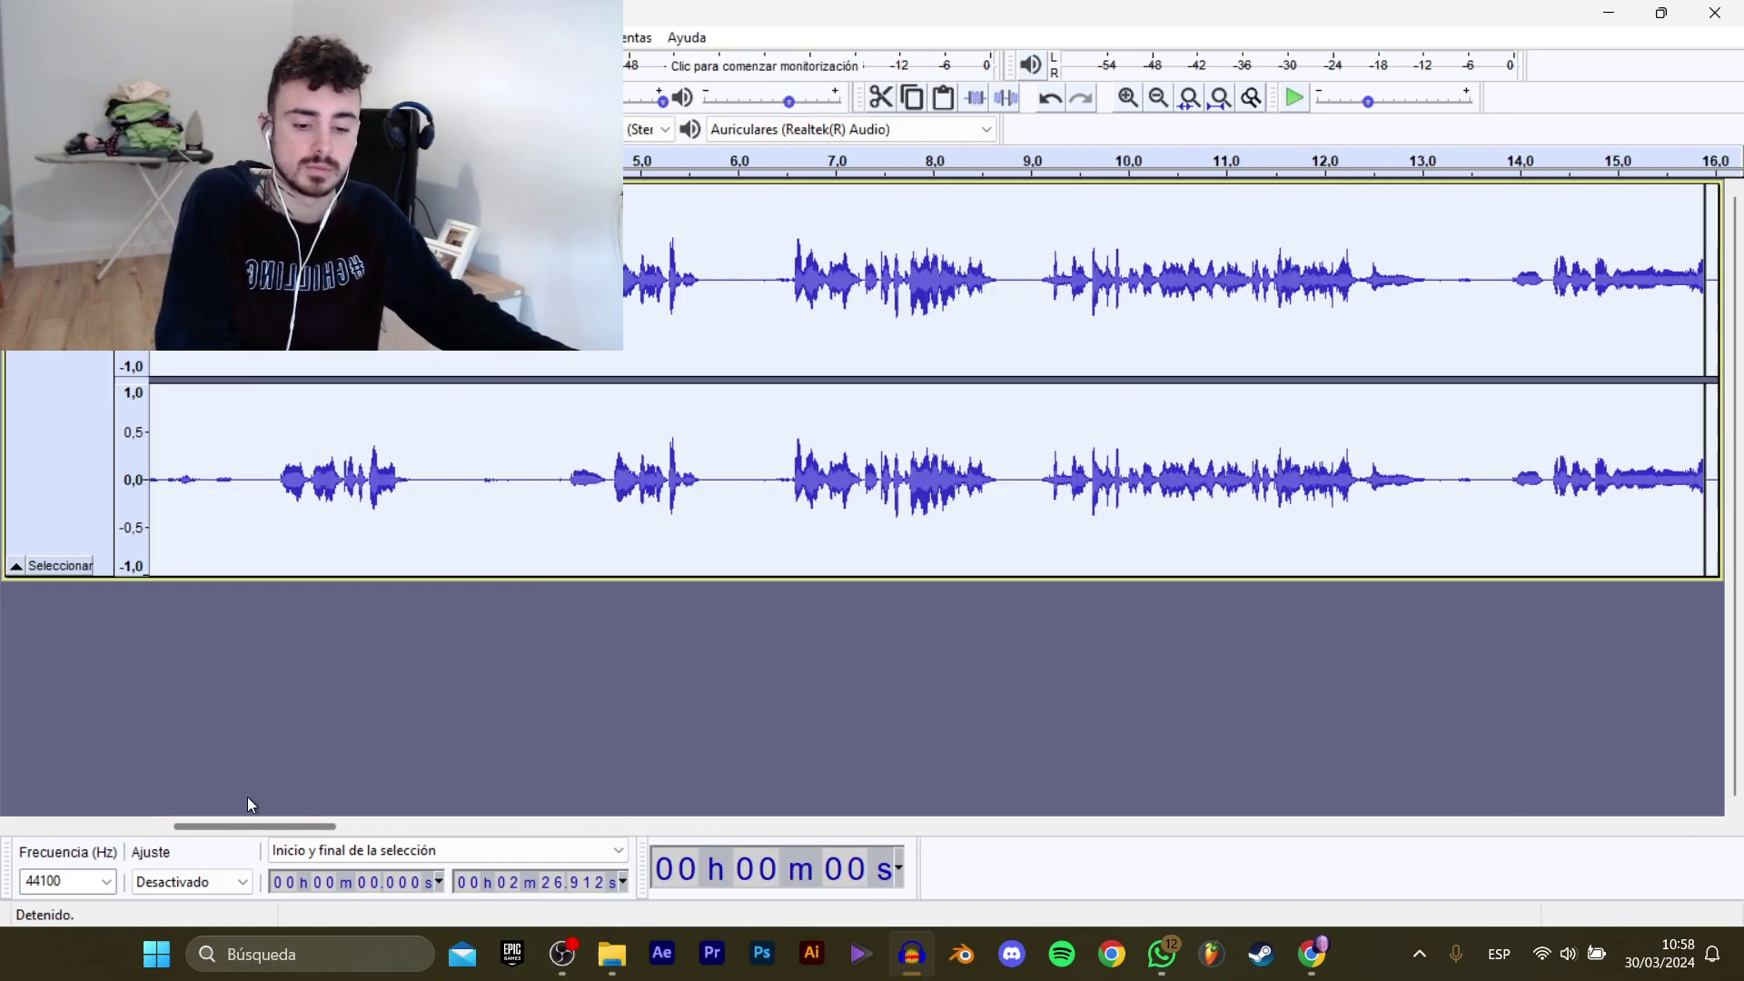
pyautogui.click(272, 491)
pyautogui.press('space')
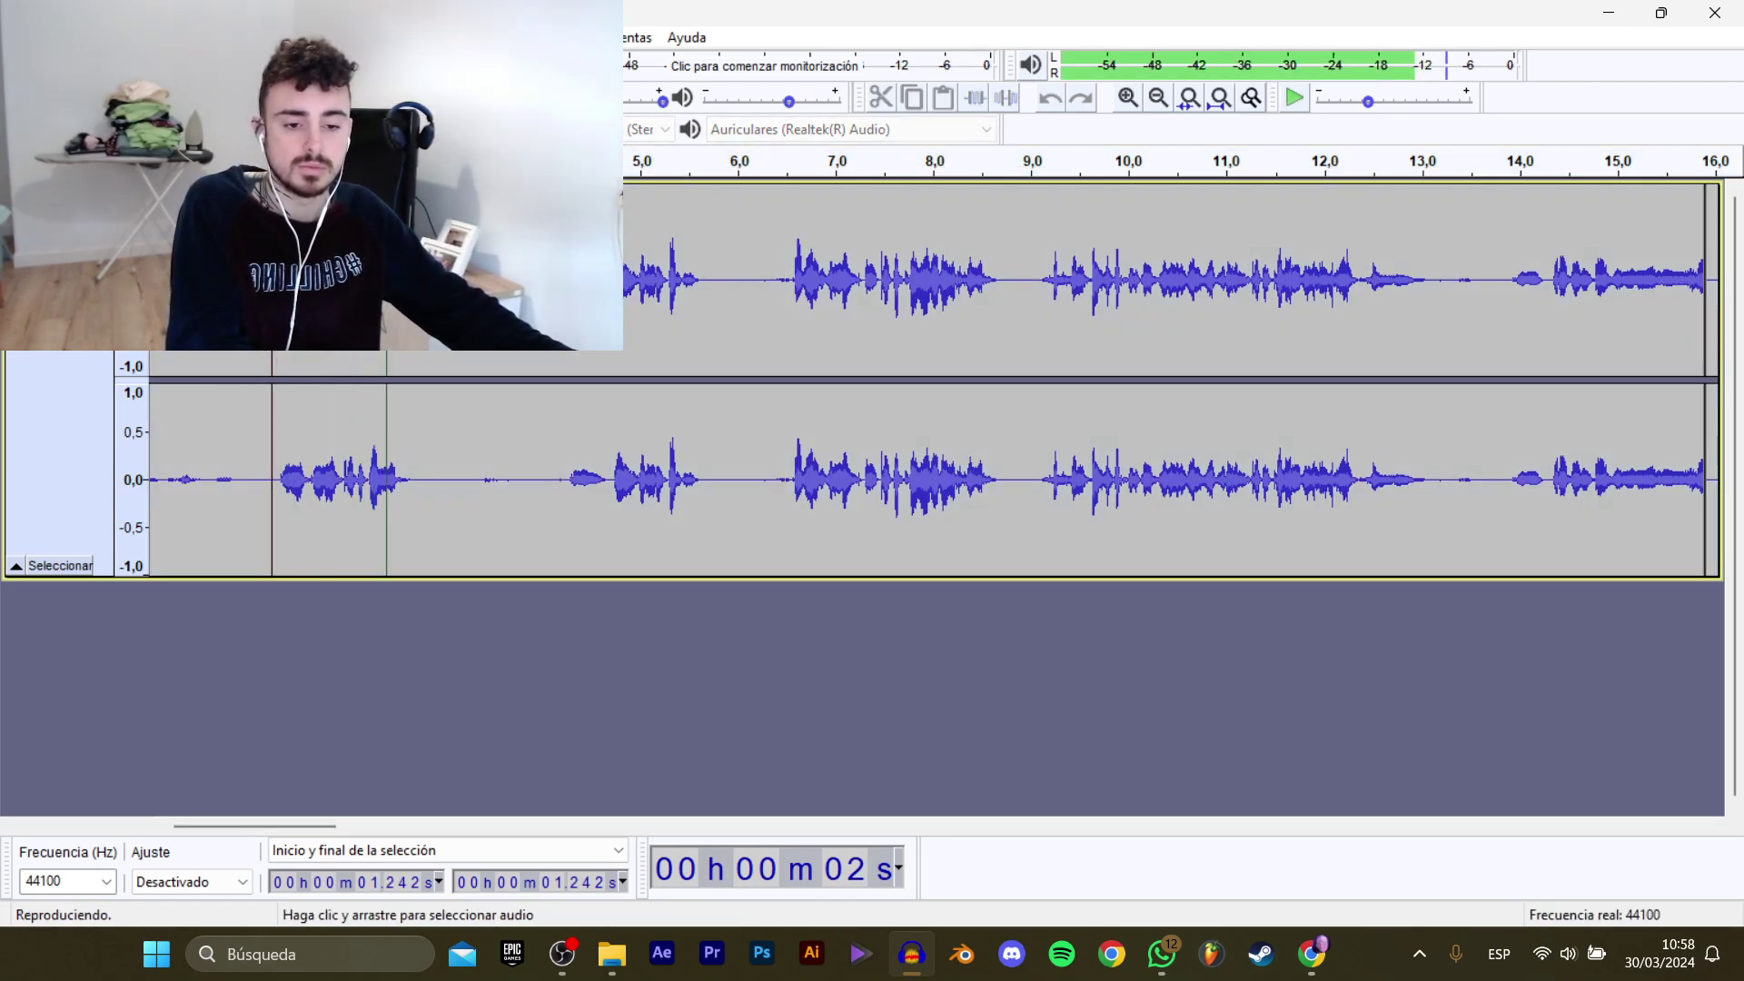
pyautogui.press('space')
pyautogui.moveTo(271, 481); pyautogui.dragTo(427, 481)
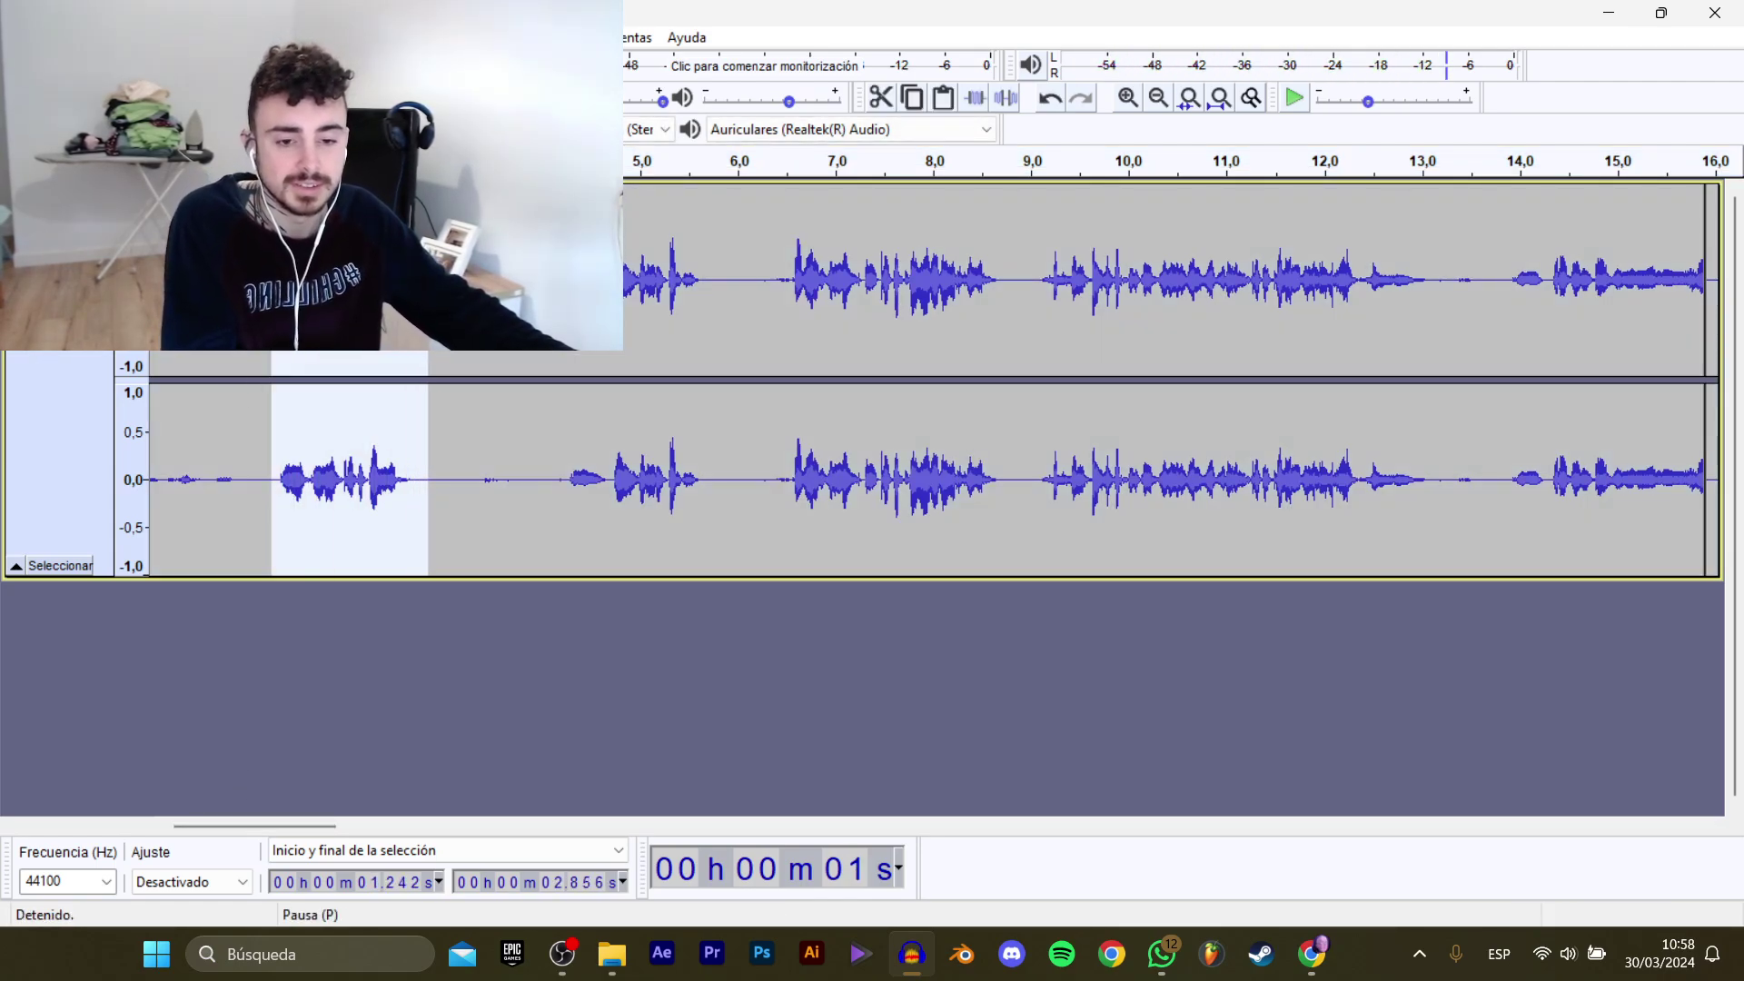
# Start exporting the selected take as WAV and create a new subfolder inside the D_Mario_Dep_Rep folder.
pyautogui.moveTo(136, 210)
pyautogui.click(391, 309)
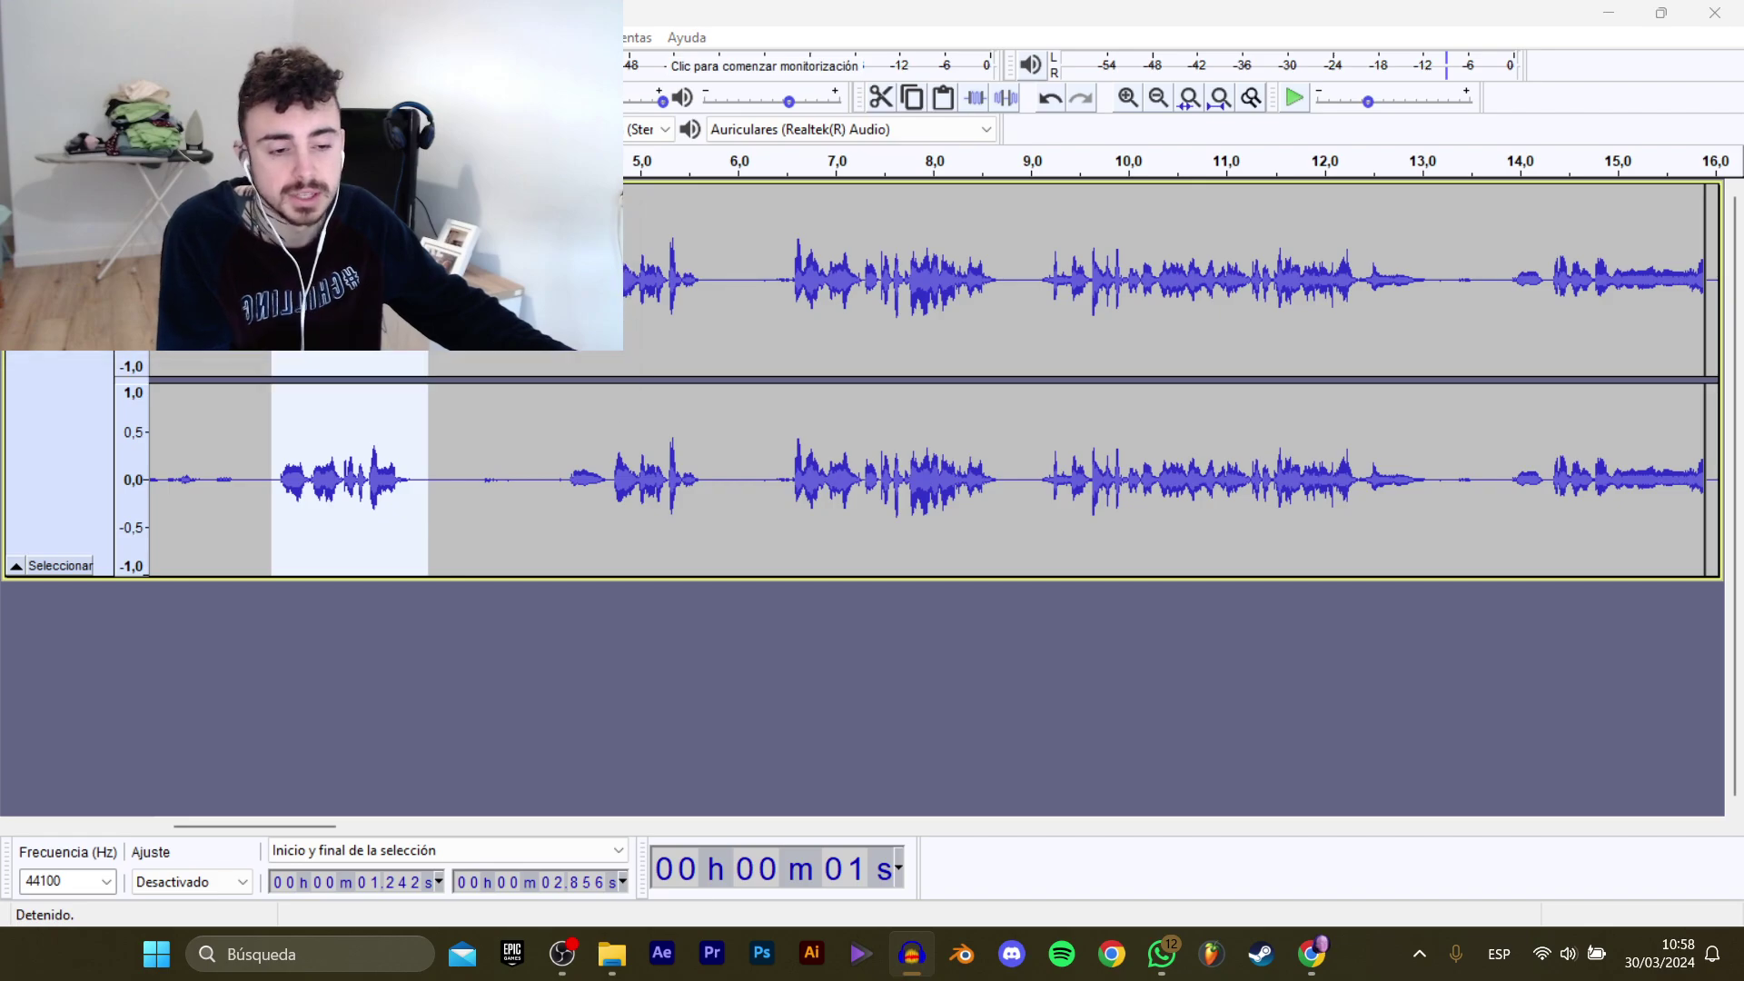
pyautogui.click(775, 96)
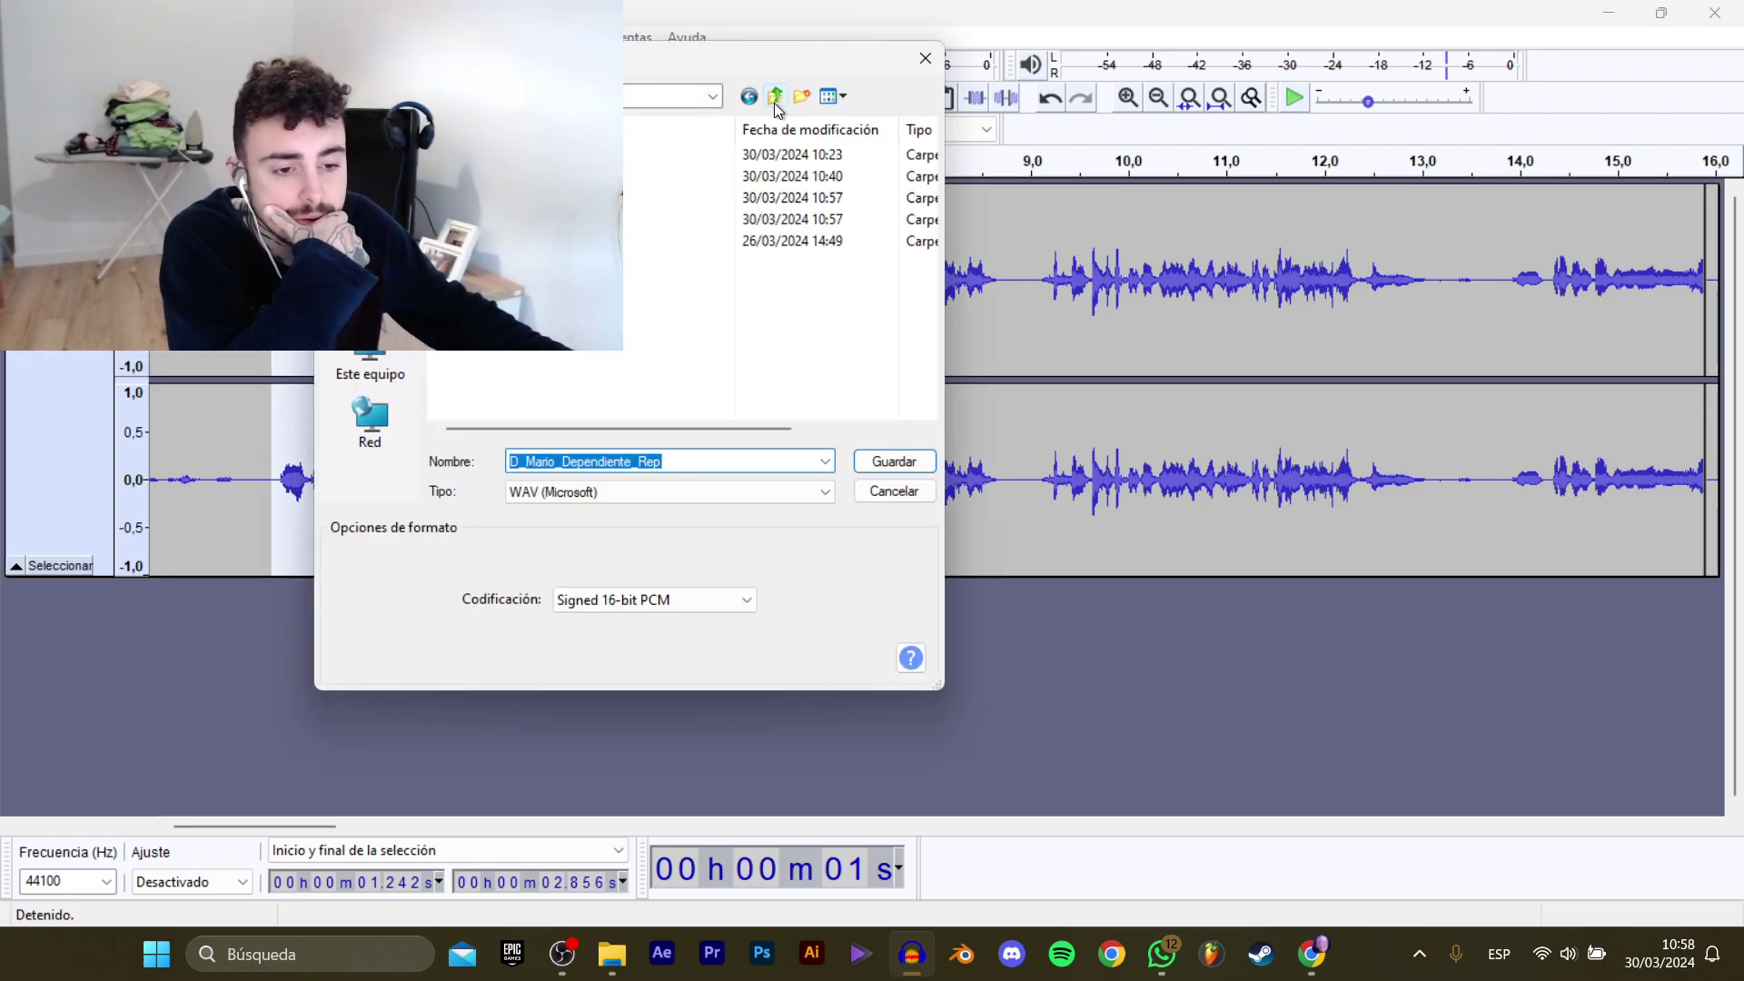
pyautogui.rightClick(592, 276)
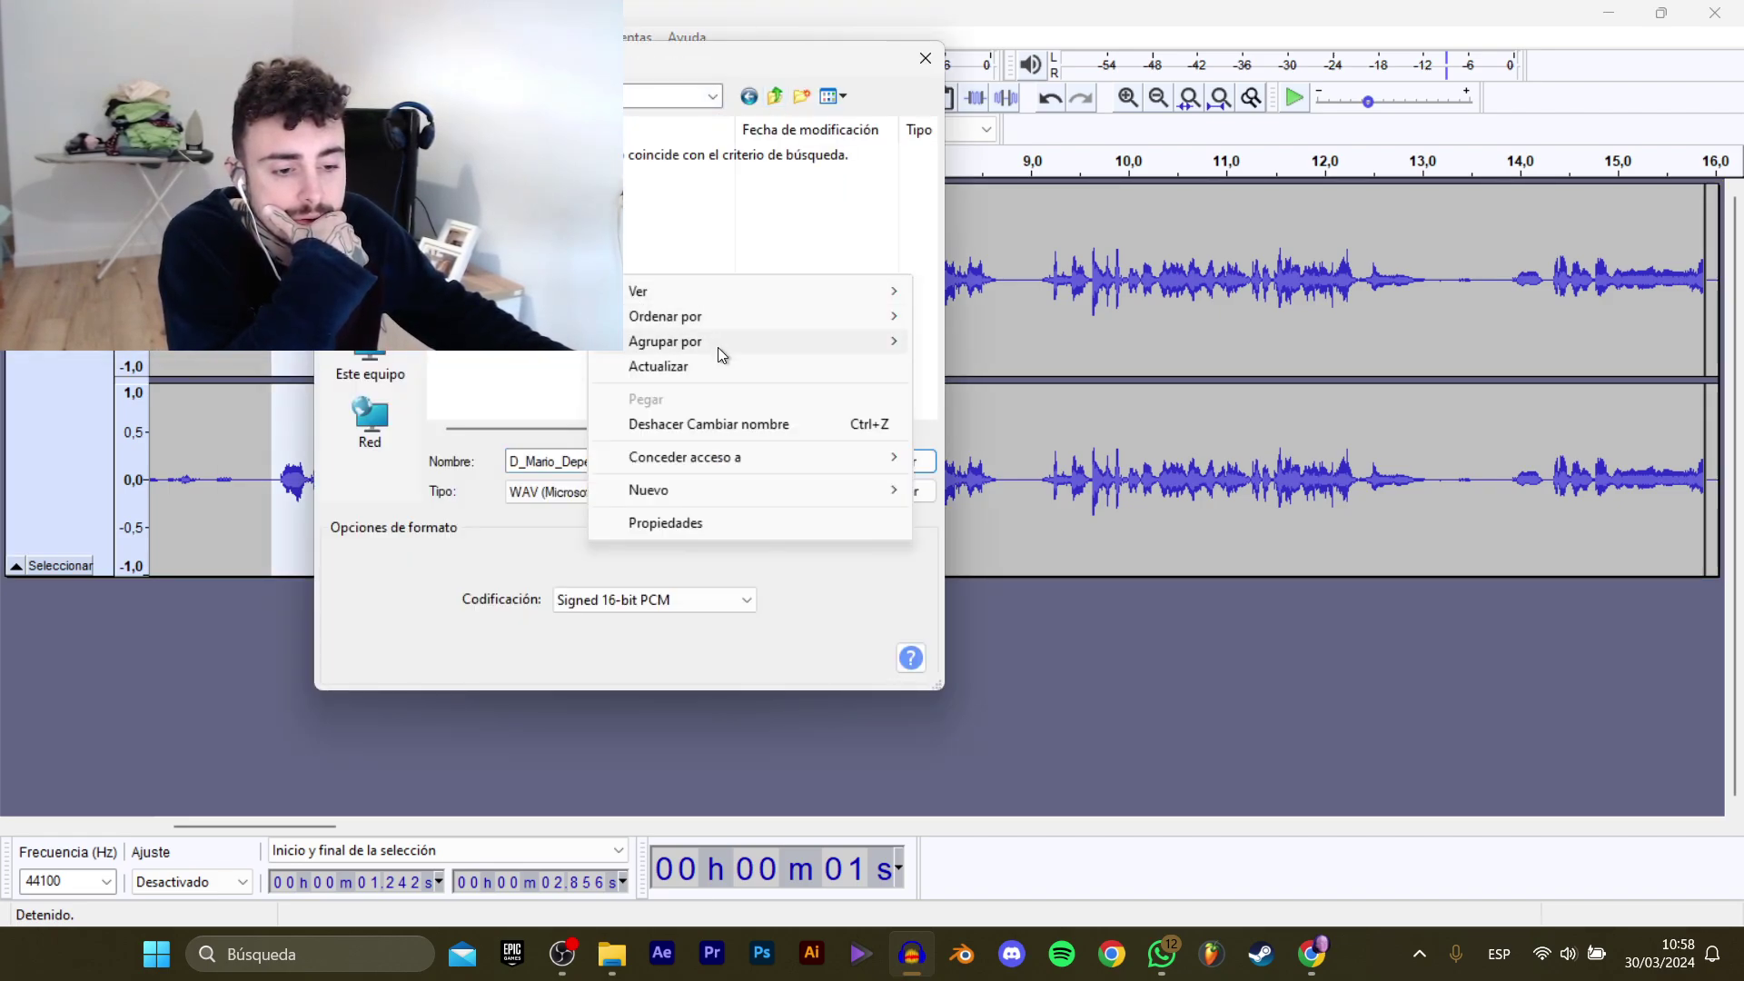
pyautogui.moveTo(730, 491)
pyautogui.click(950, 492)
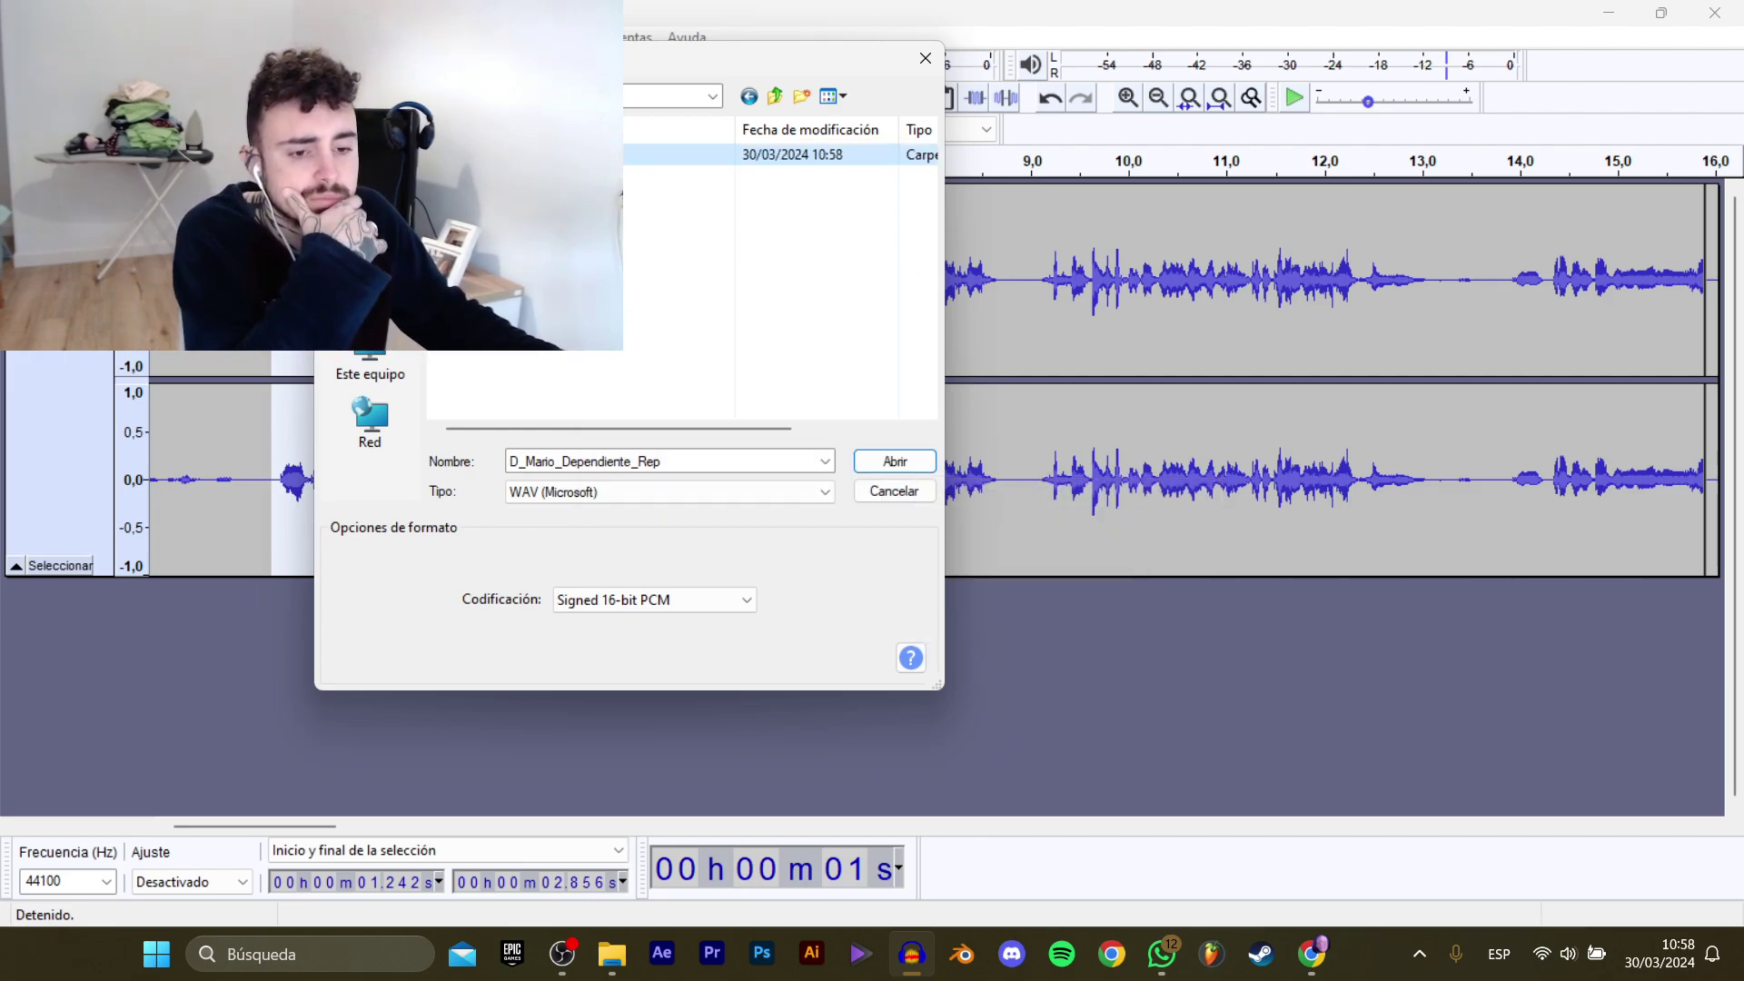
# Save the selected take in the new subfolder as a WAV file named D_Mario_Dependiente_Rep_AbrirTienda_1.
pyautogui.doubleClick(545, 154)
pyautogui.click(710, 462)
pyautogui.click(709, 458)
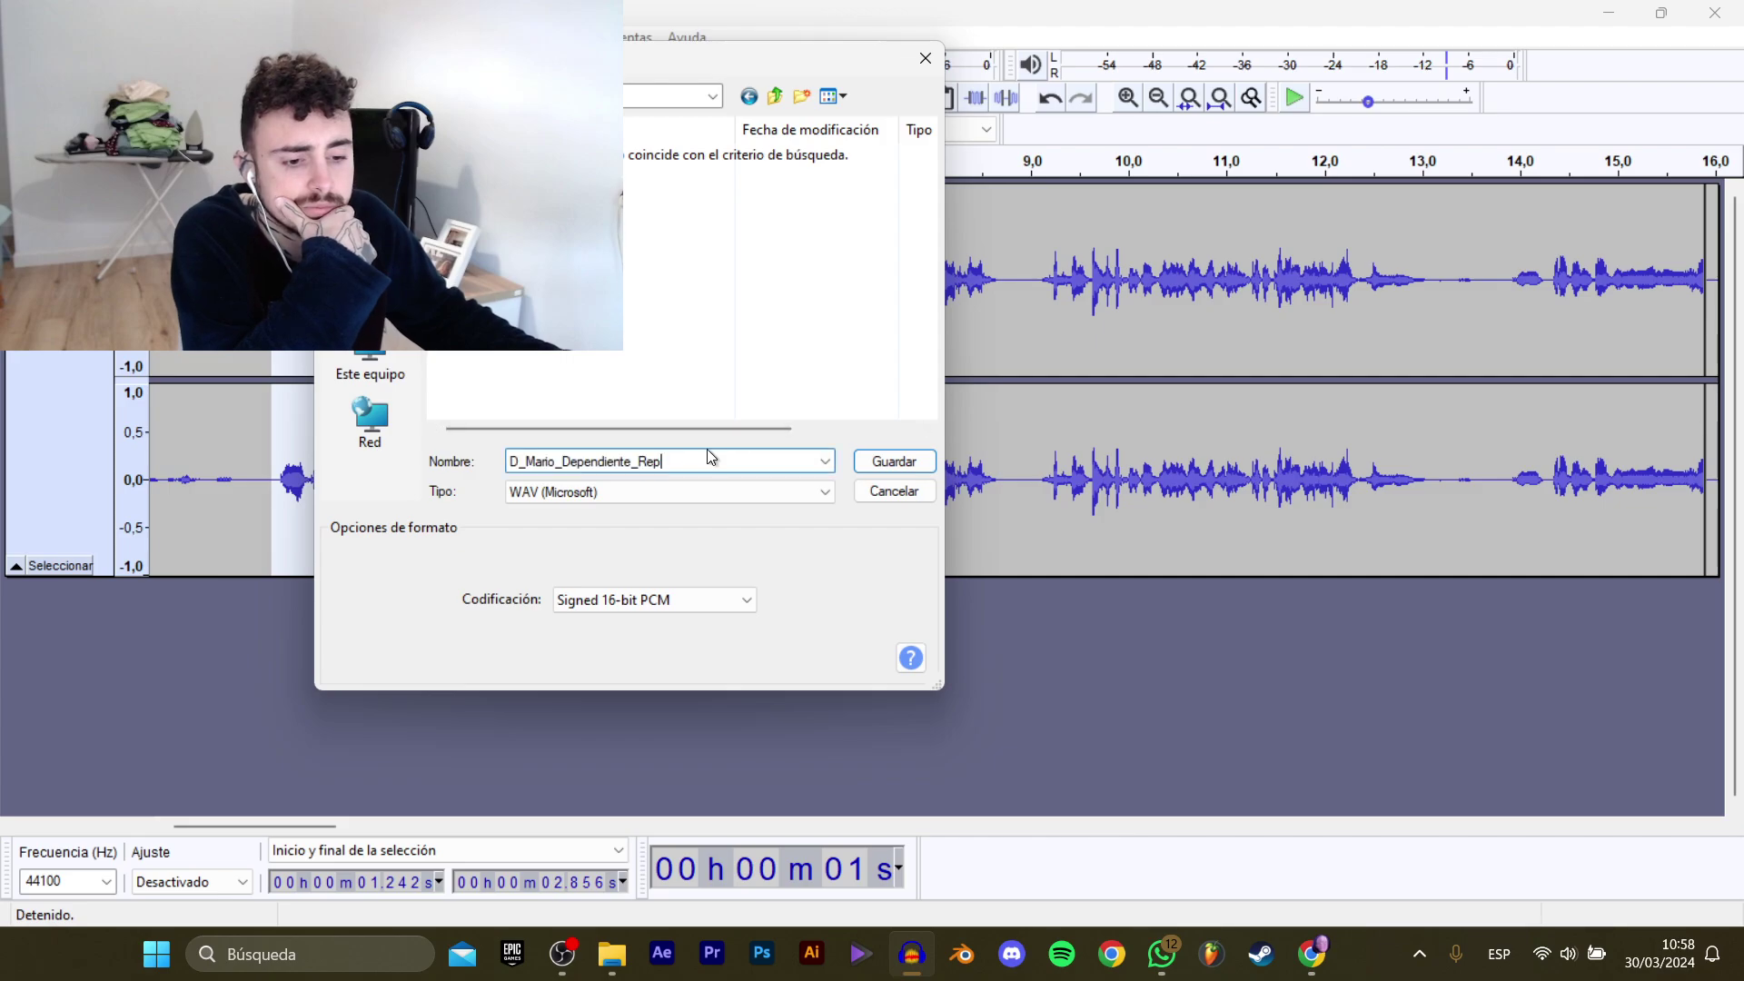
pyautogui.write('_AbrirTienda_1')
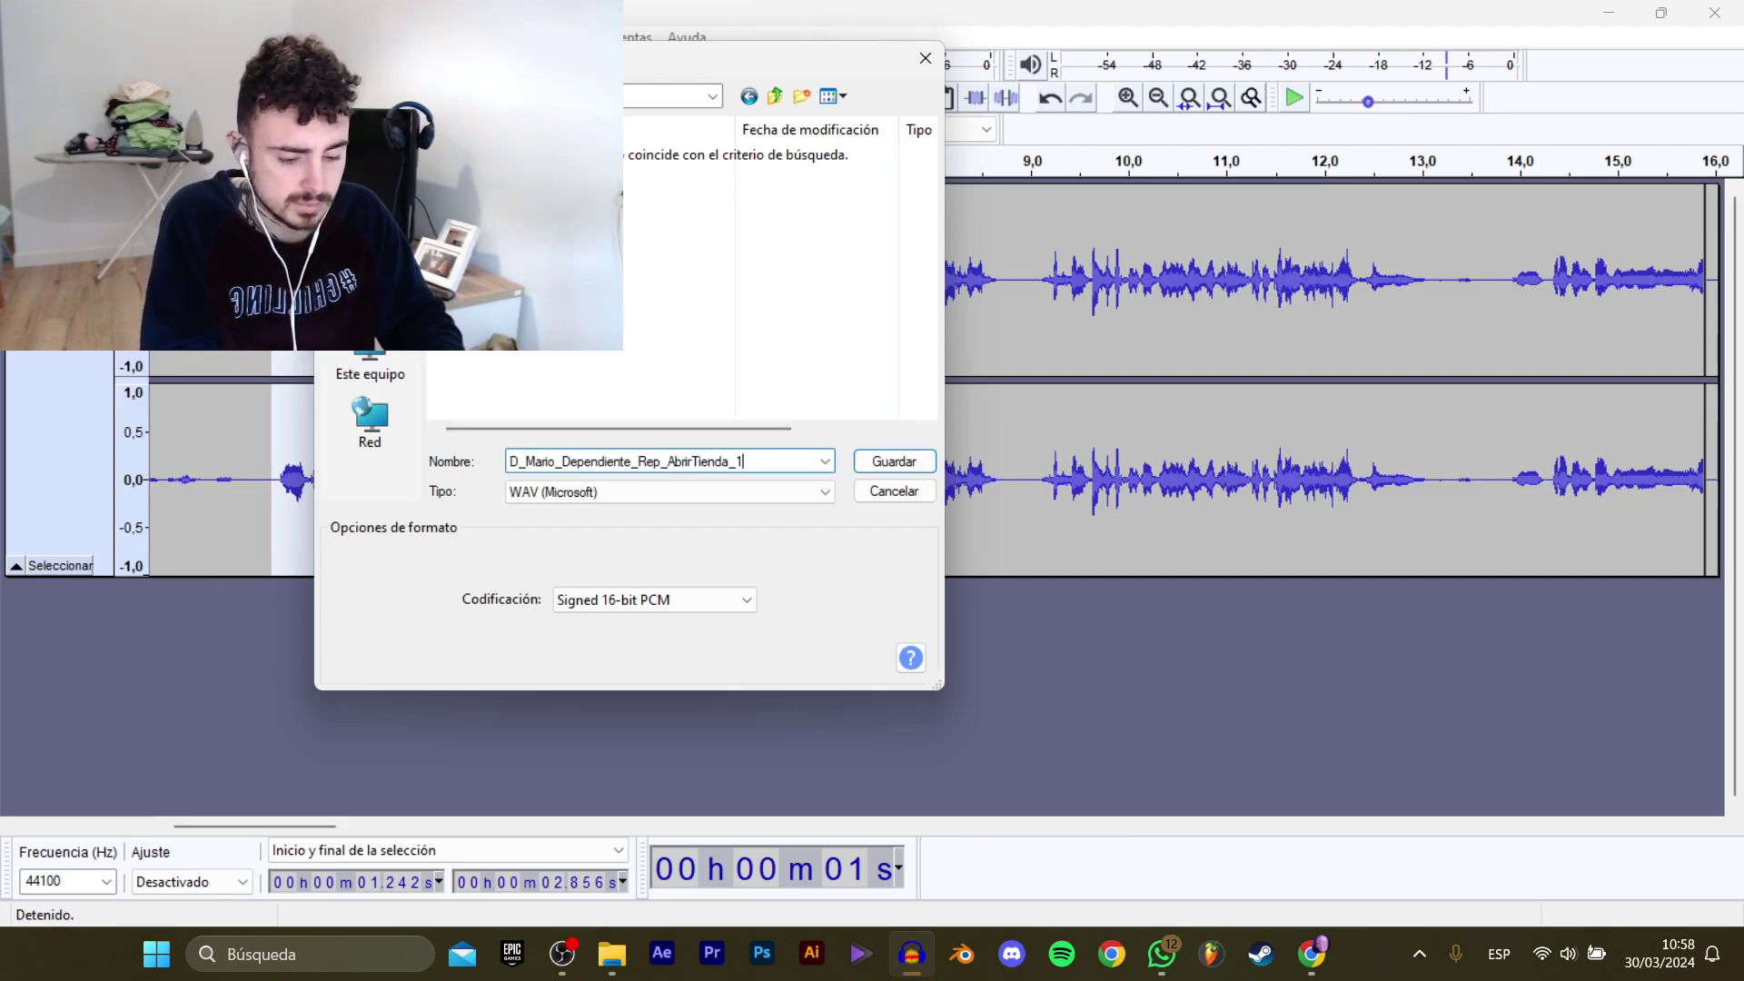
pyautogui.press('Return')
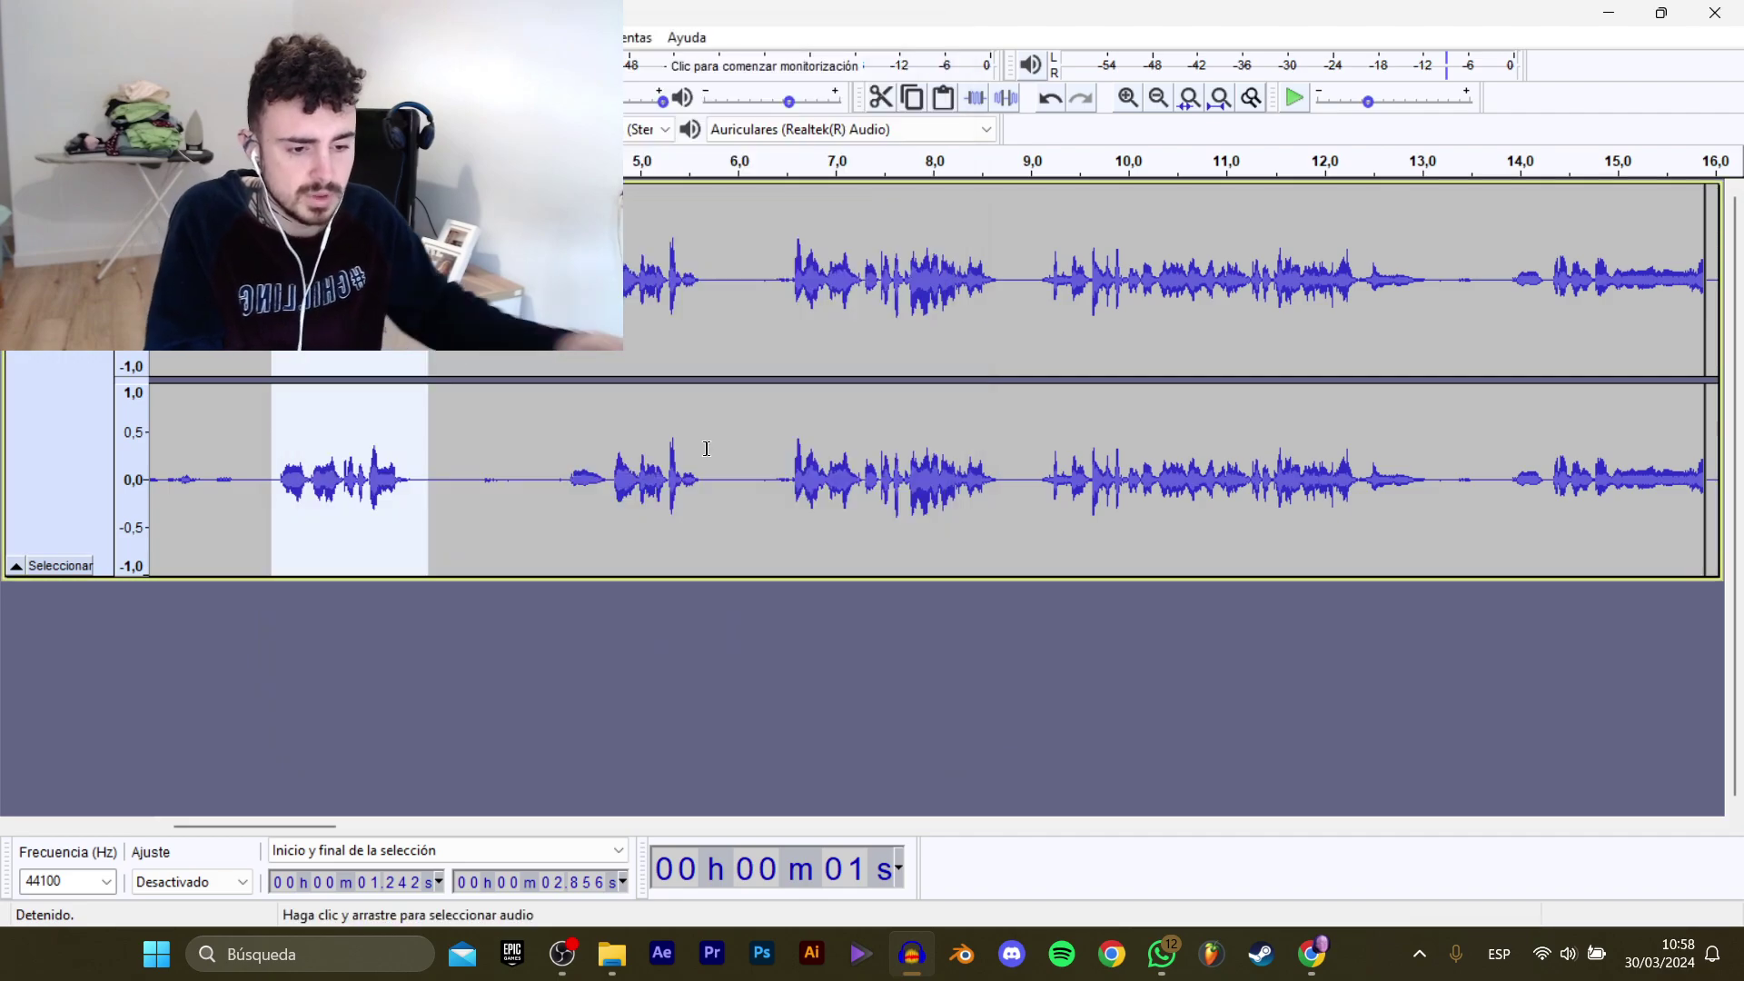
# Play the recording from 4.133 s and audition the short take between 4.737 s and 5.759 s.
pyautogui.click(556, 473)
pyautogui.press('space')
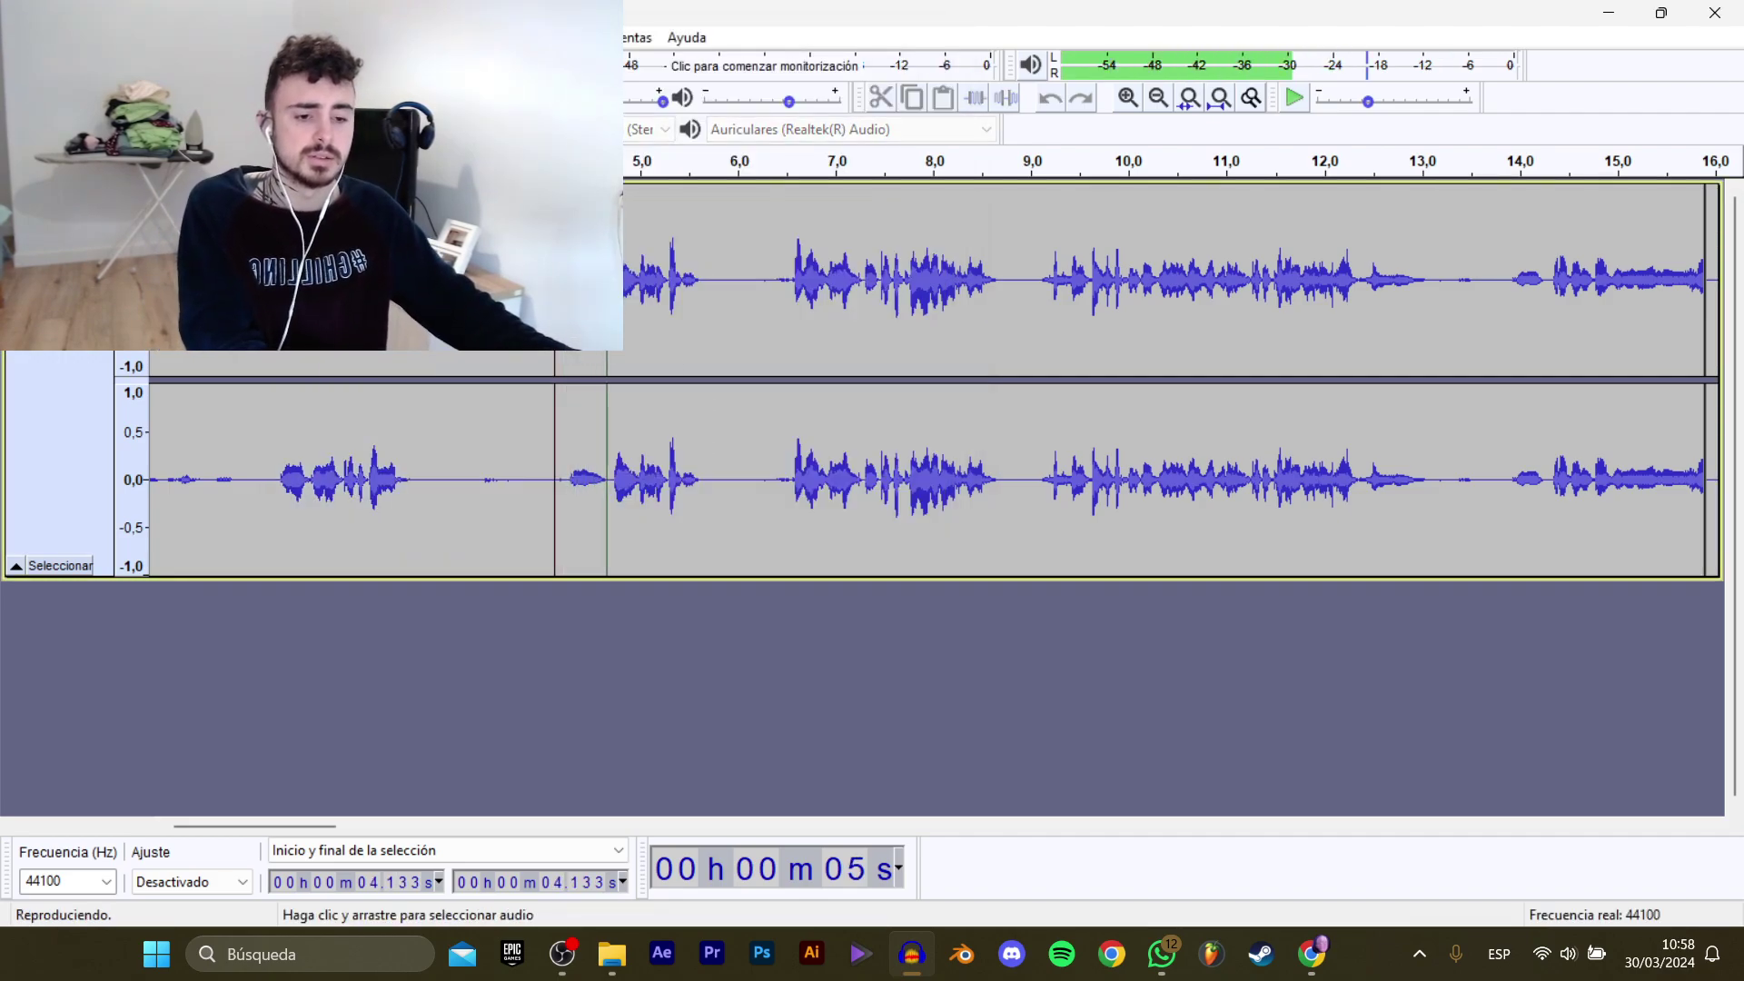
pyautogui.press('space')
pyautogui.moveTo(651, 282); pyautogui.dragTo(708, 292)
pyautogui.press('space')
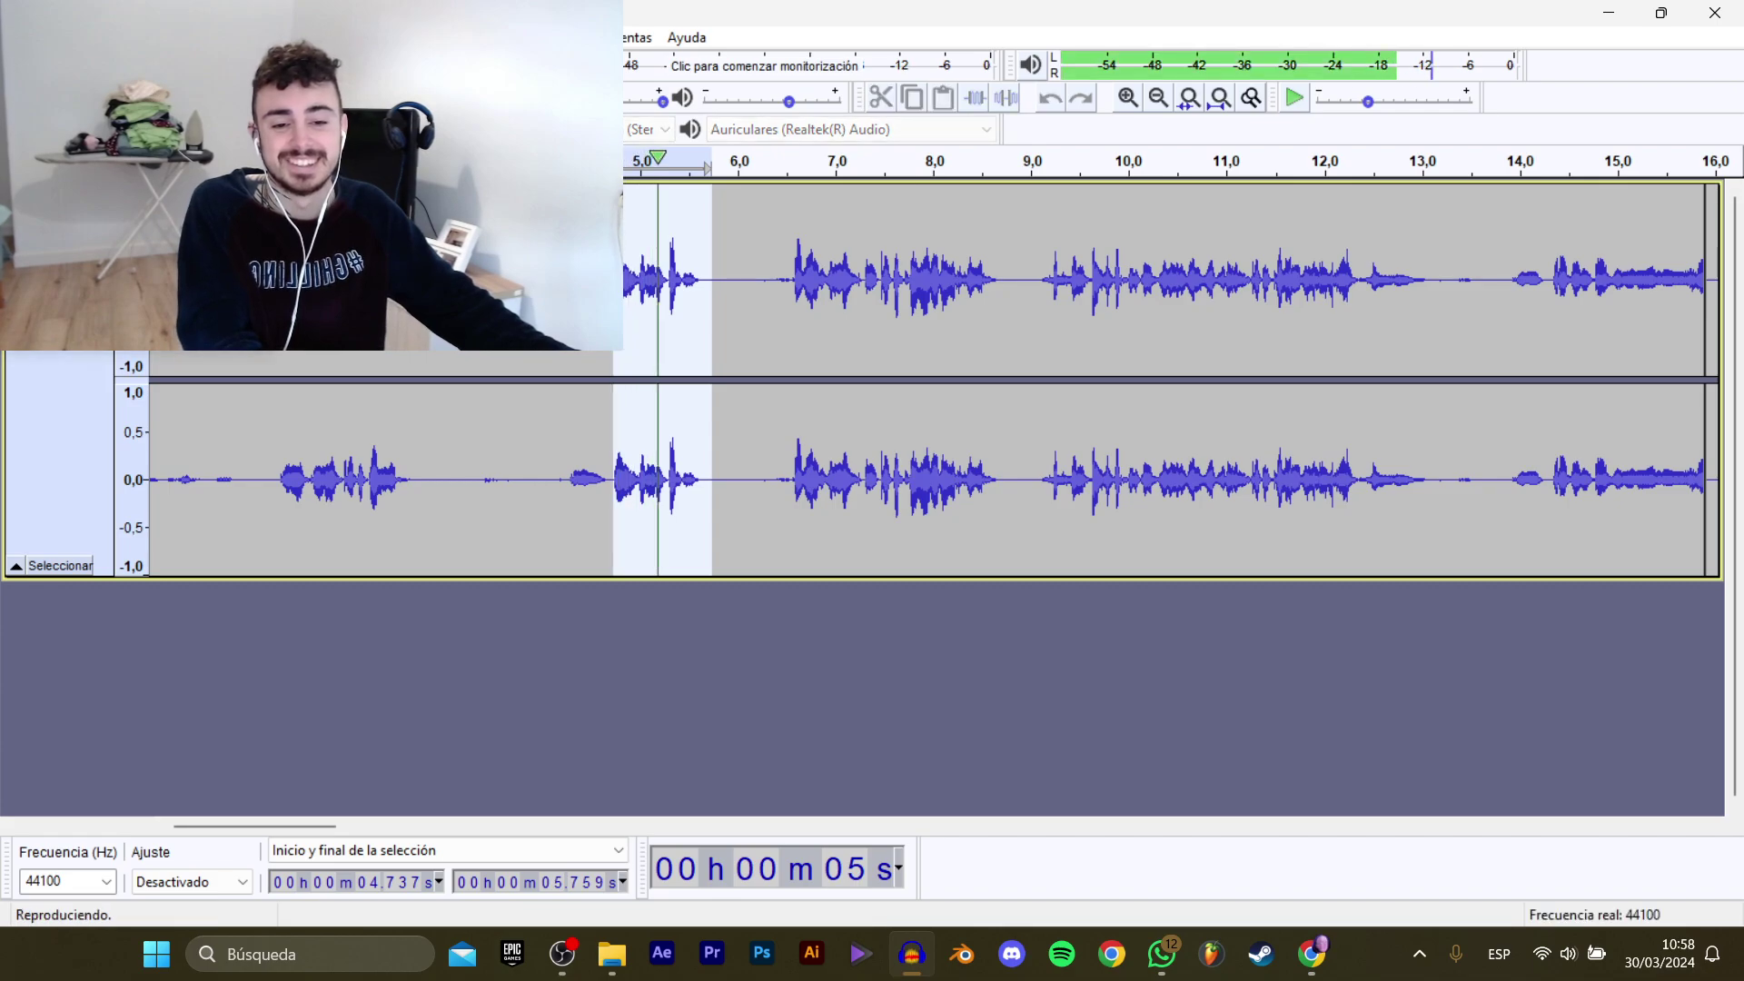
# Audition the following takes by playing the recording from 6.478 s onward and again from 19.098 s.
pyautogui.click(784, 285)
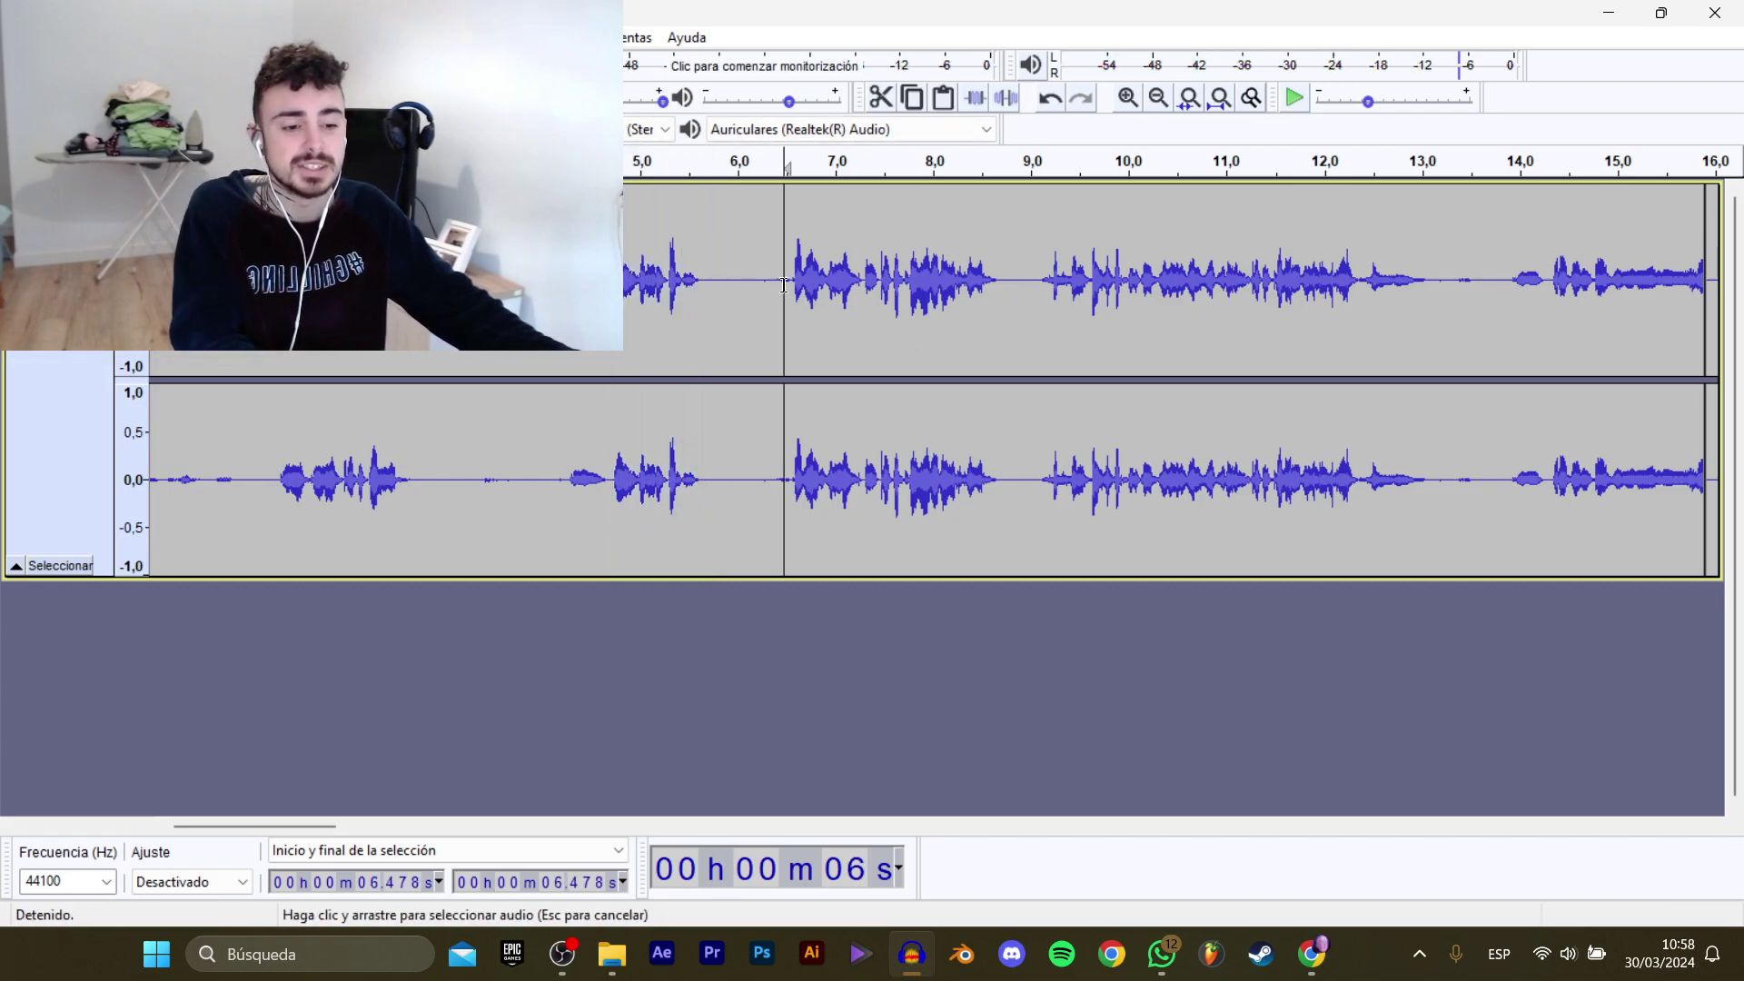
pyautogui.press('space')
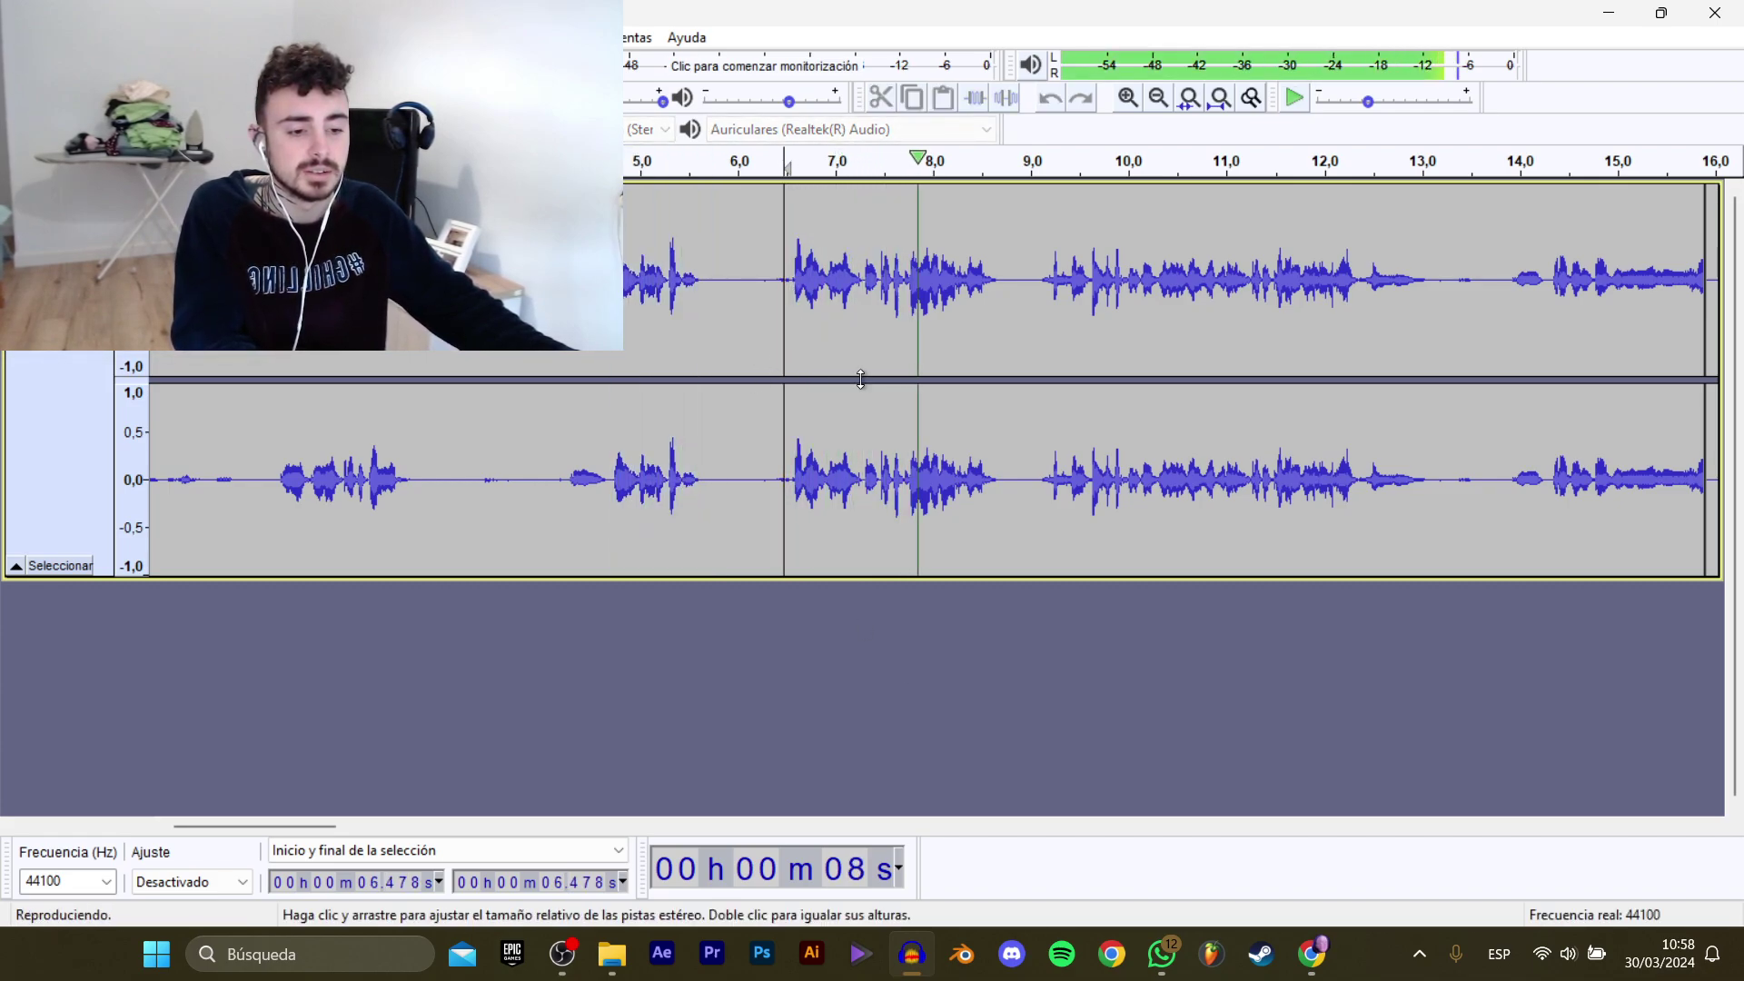
pyautogui.moveTo(312, 823); pyautogui.dragTo(385, 814)
pyautogui.press('space')
pyautogui.click(1125, 332)
pyautogui.press('space')
pyautogui.moveTo(374, 819); pyautogui.dragTo(443, 822)
pyautogui.press('space')
pyautogui.click(662, 303)
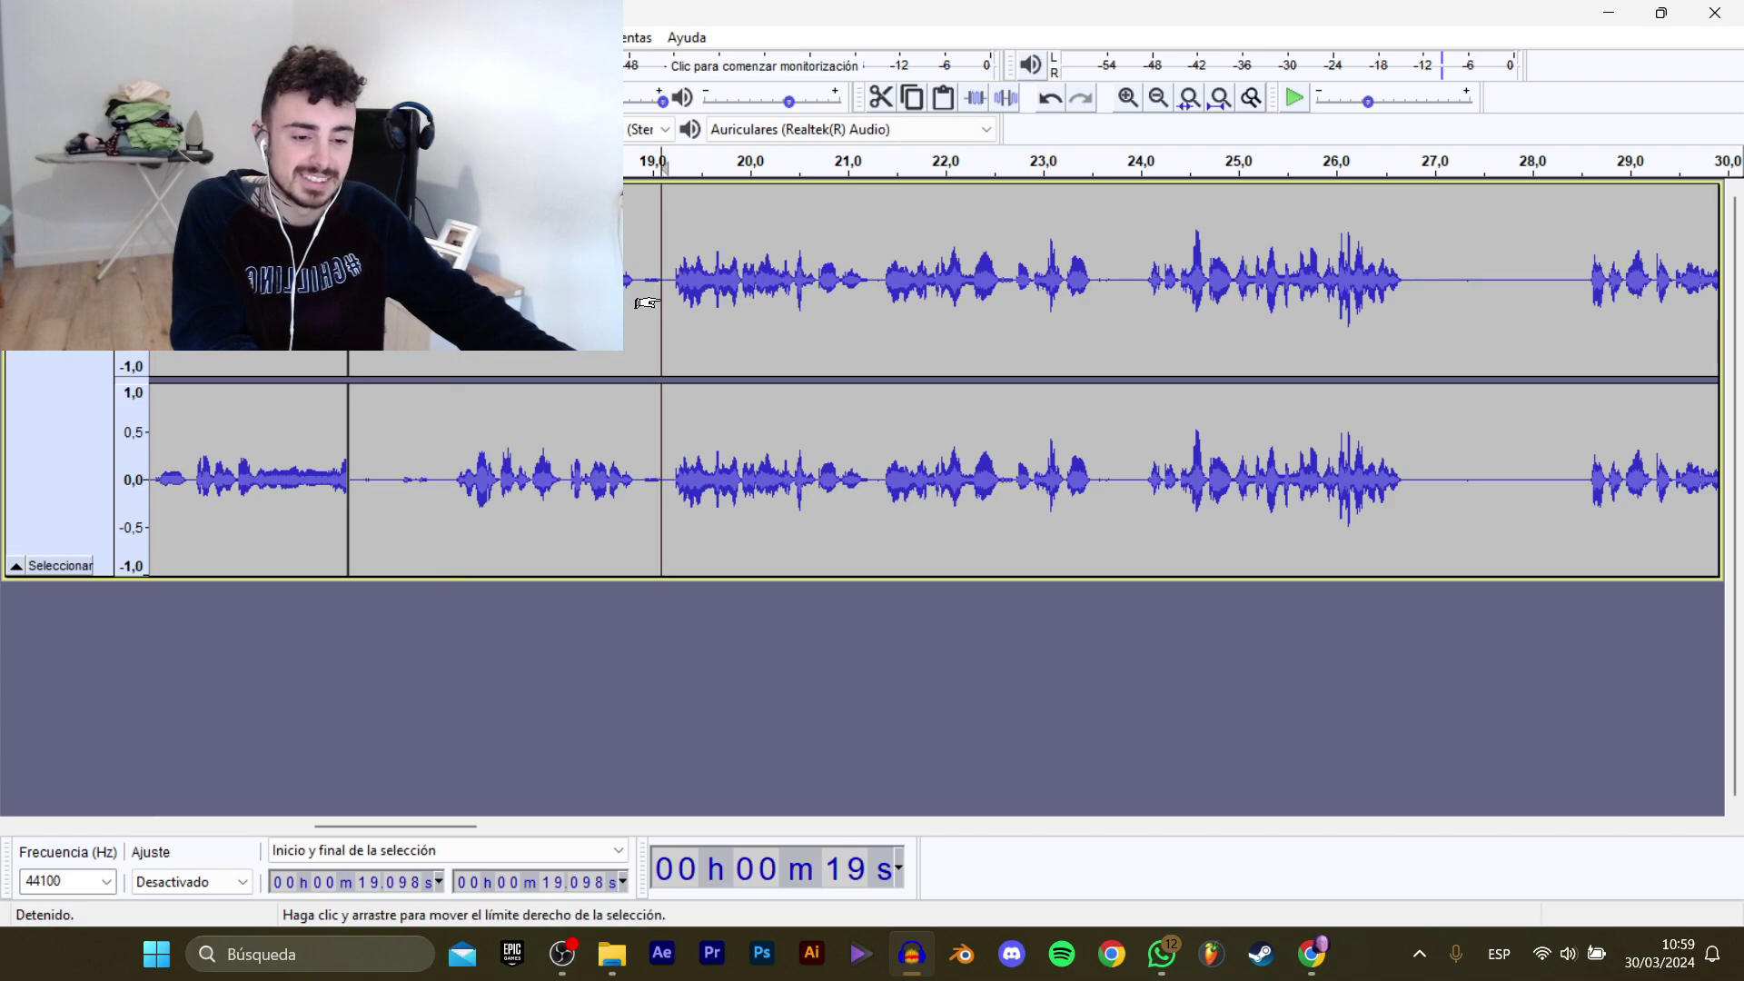
pyautogui.press('space')
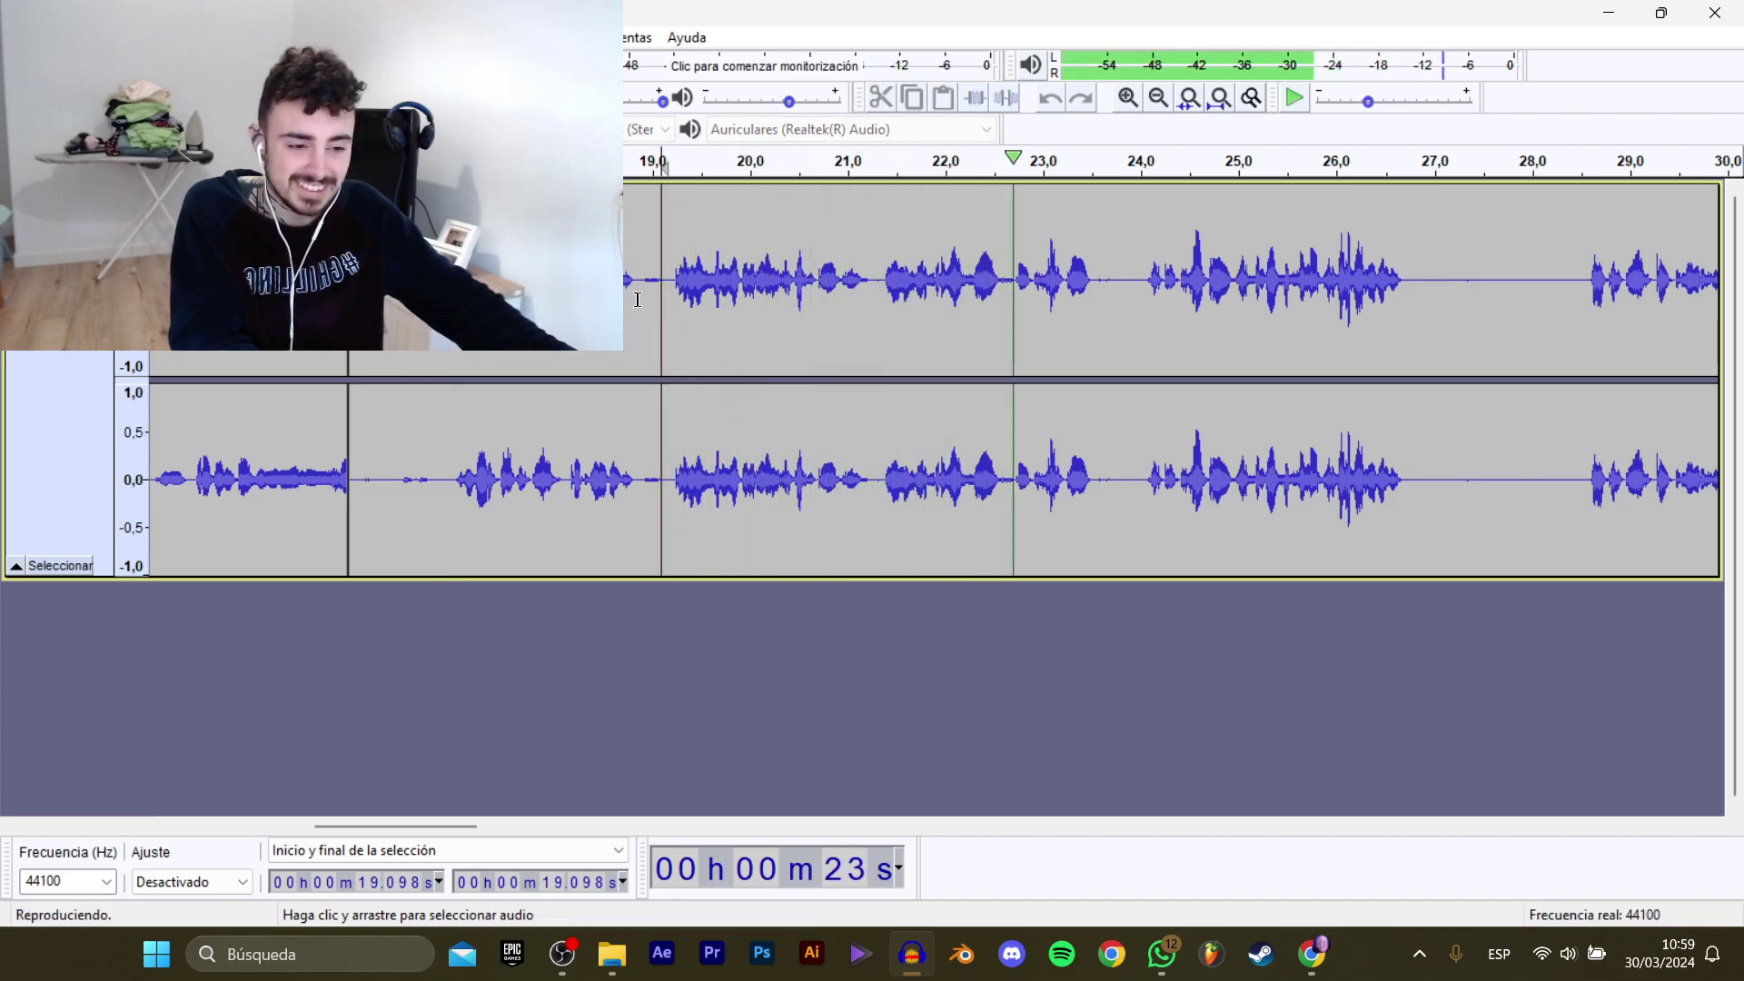
pyautogui.press('space')
# Select the take from 16.951 s to 18.878 s and export it as WAV named D_Mario_Dependiente_Rep_AbrirTienda_2.
pyautogui.moveTo(637, 300); pyautogui.dragTo(451, 300)
pyautogui.moveTo(100, 205)
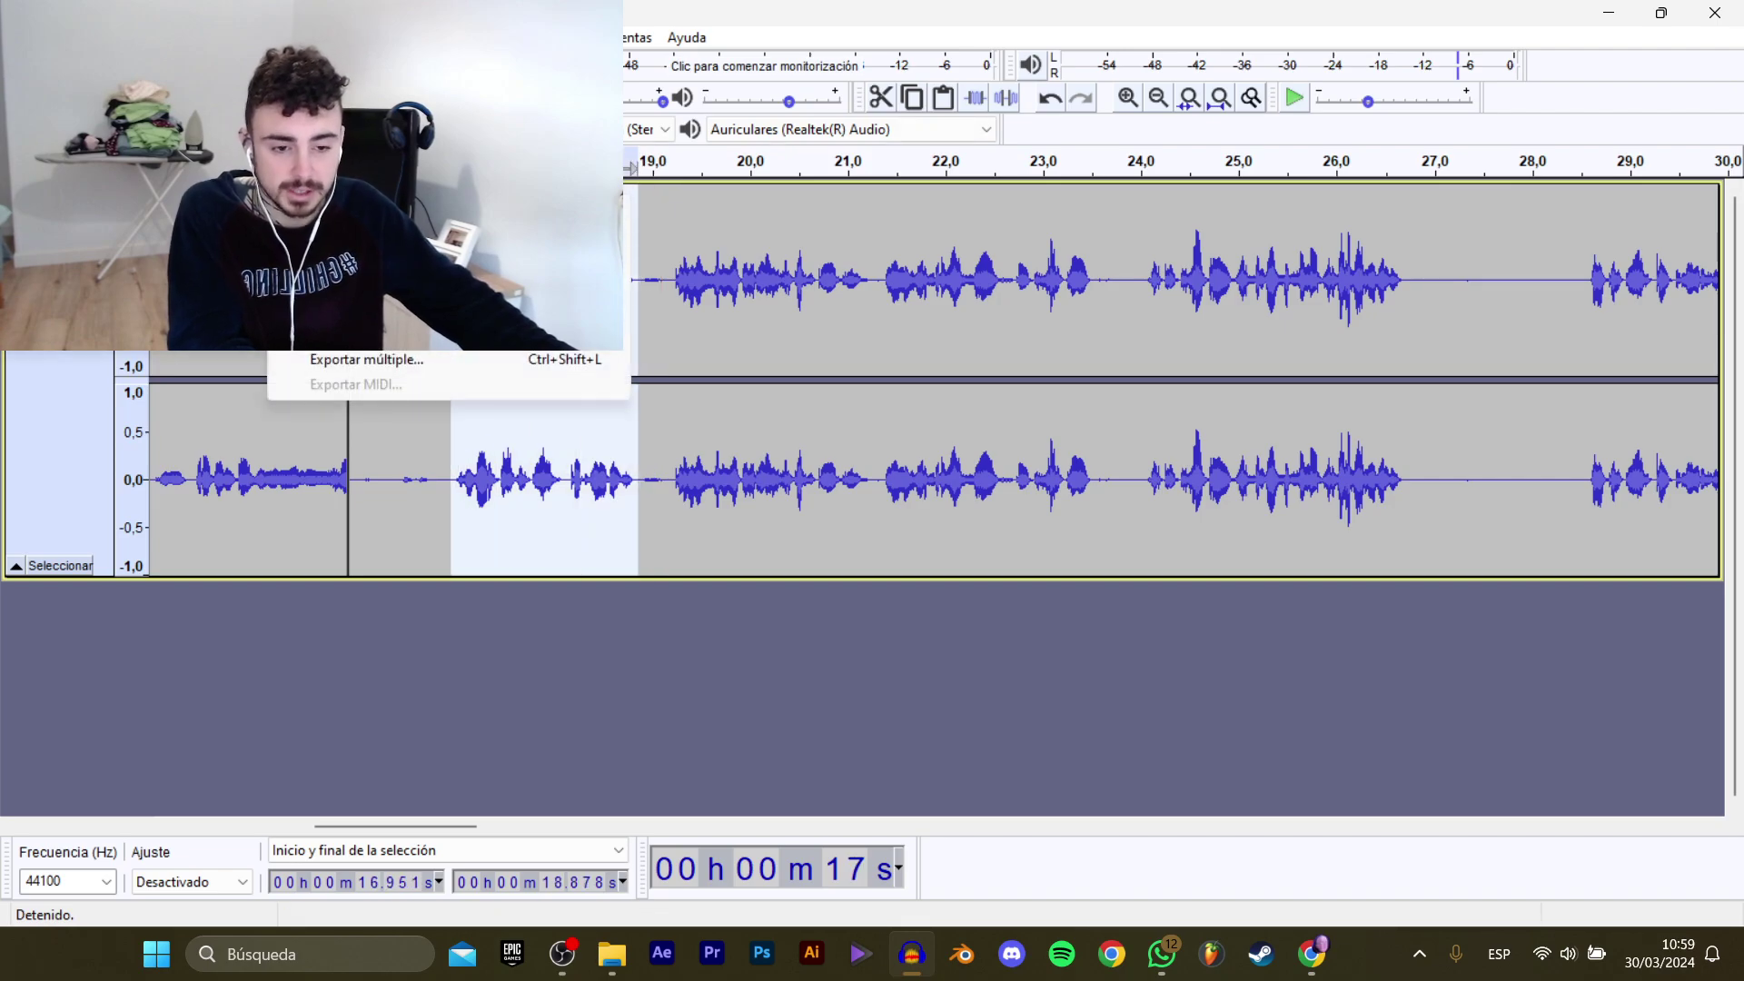
pyautogui.click(454, 310)
pyautogui.click(563, 154)
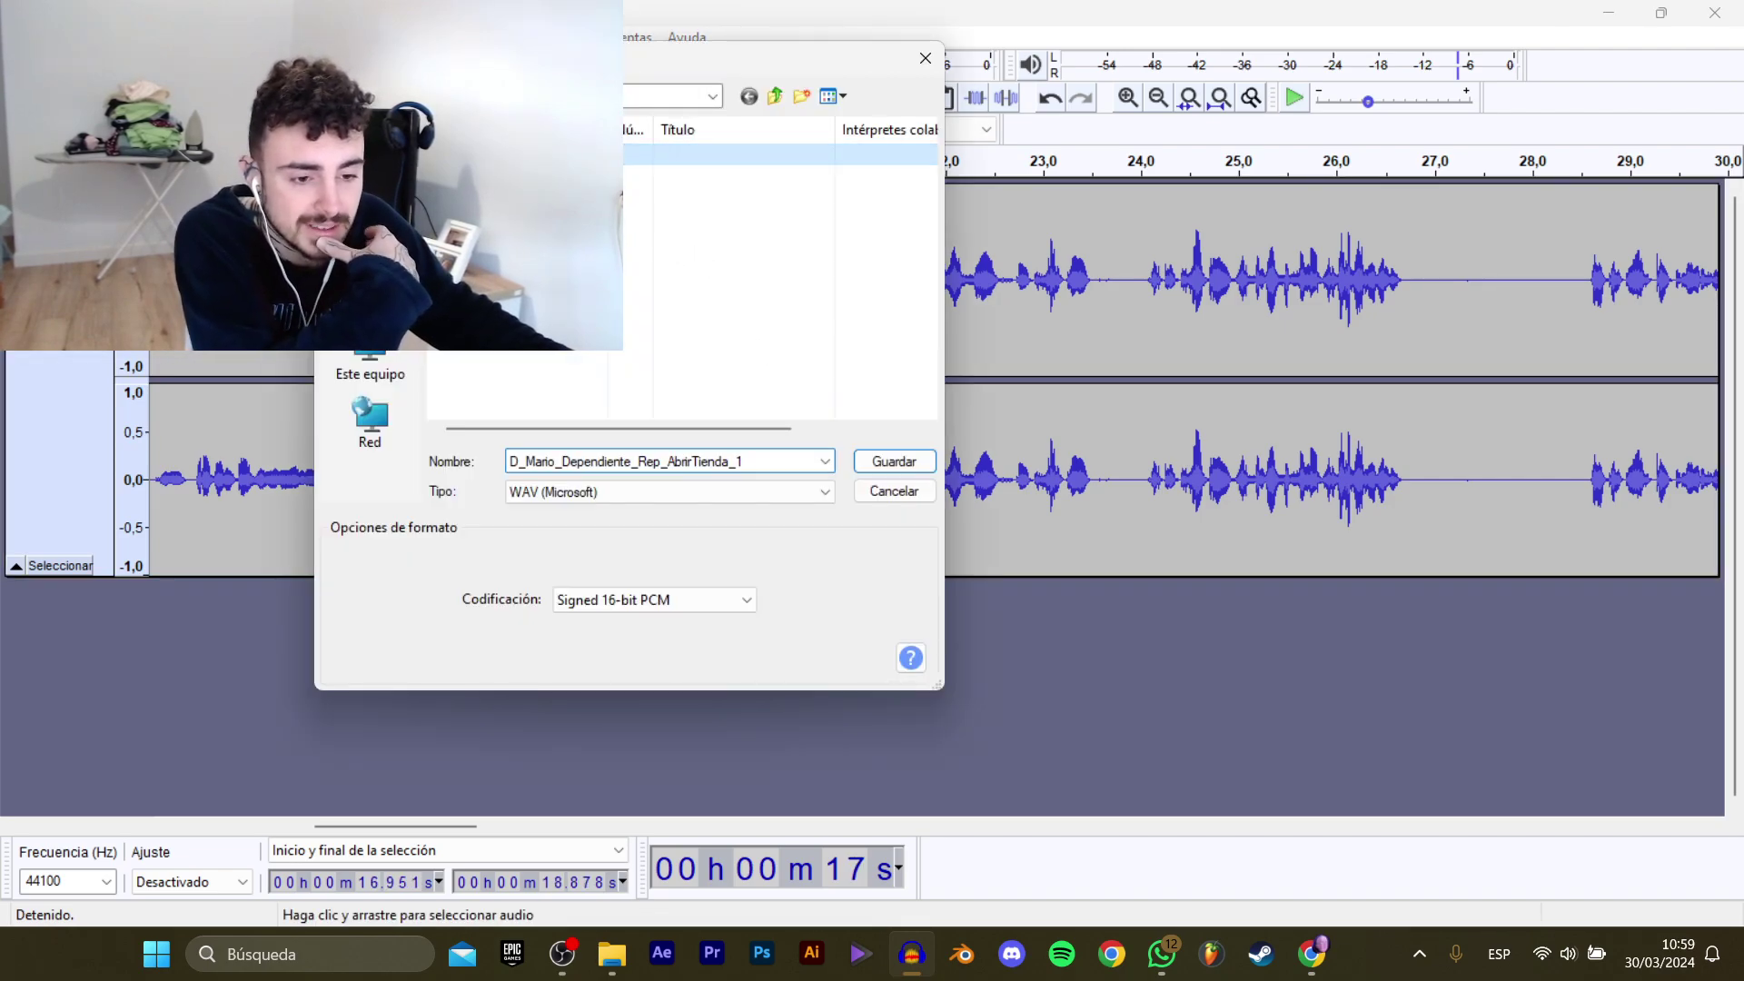
pyautogui.click(755, 454)
pyautogui.click(775, 459)
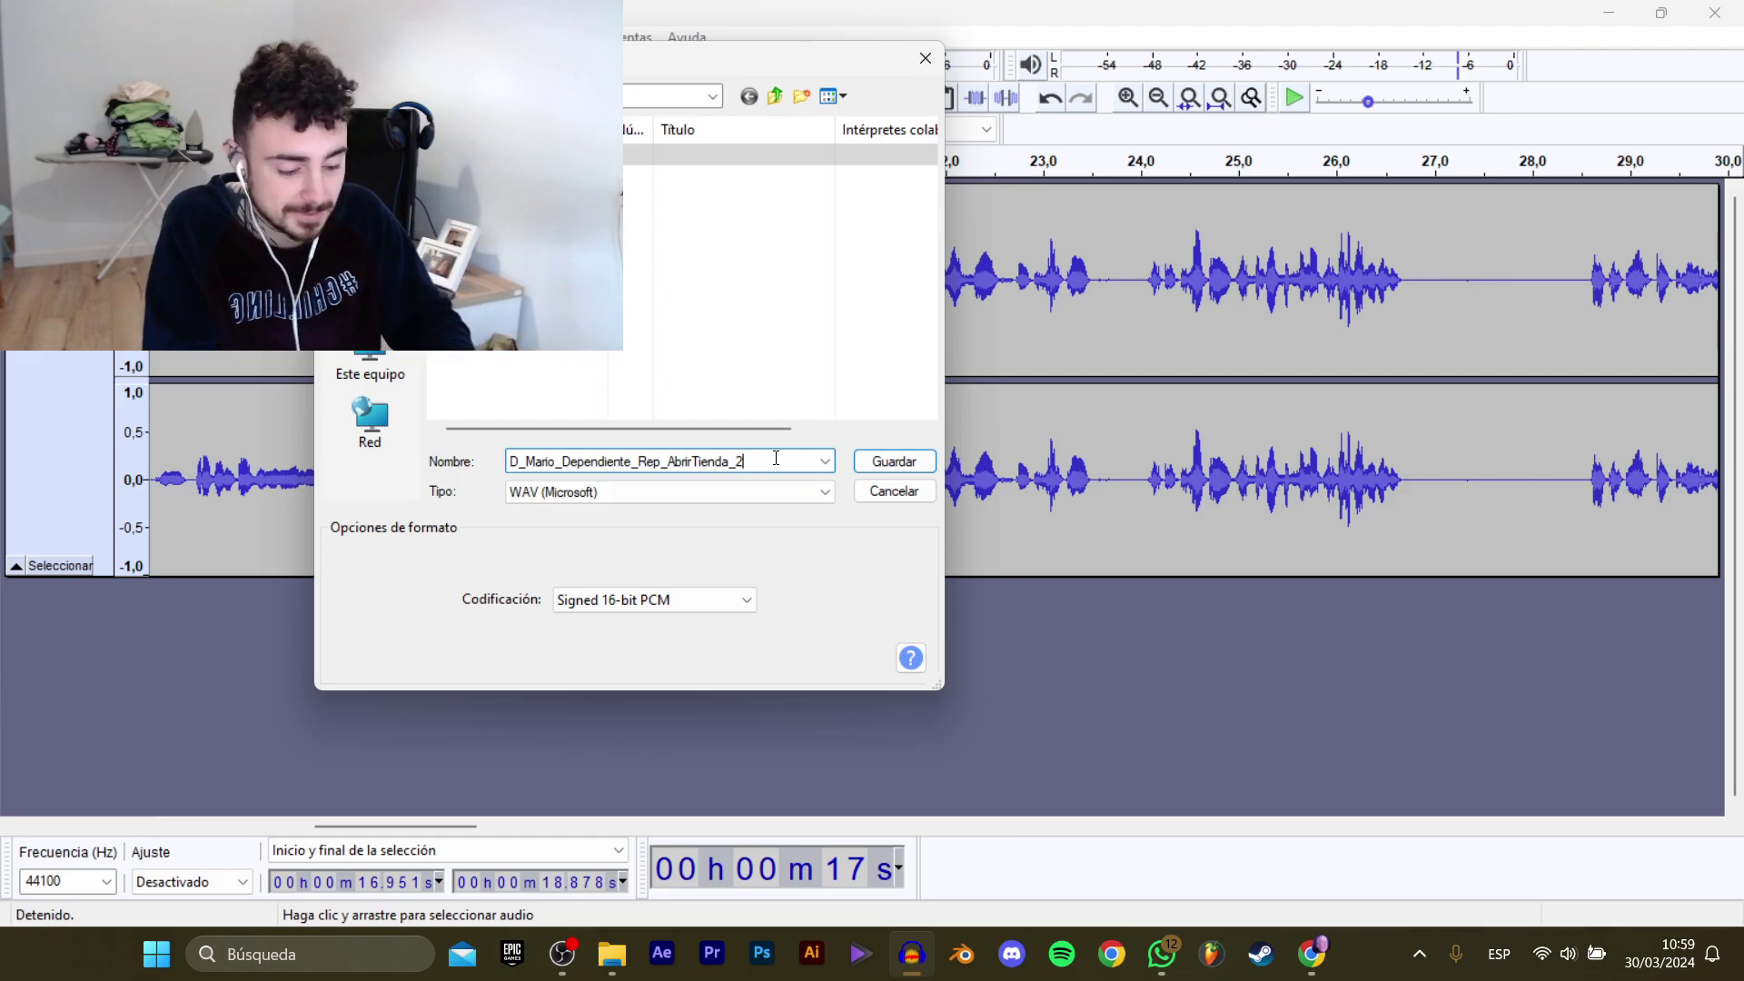
pyautogui.press('Return')
# Audition the next take by playing the recording from 22.001 s until the speech ends.
pyautogui.click(946, 282)
pyautogui.press('space')
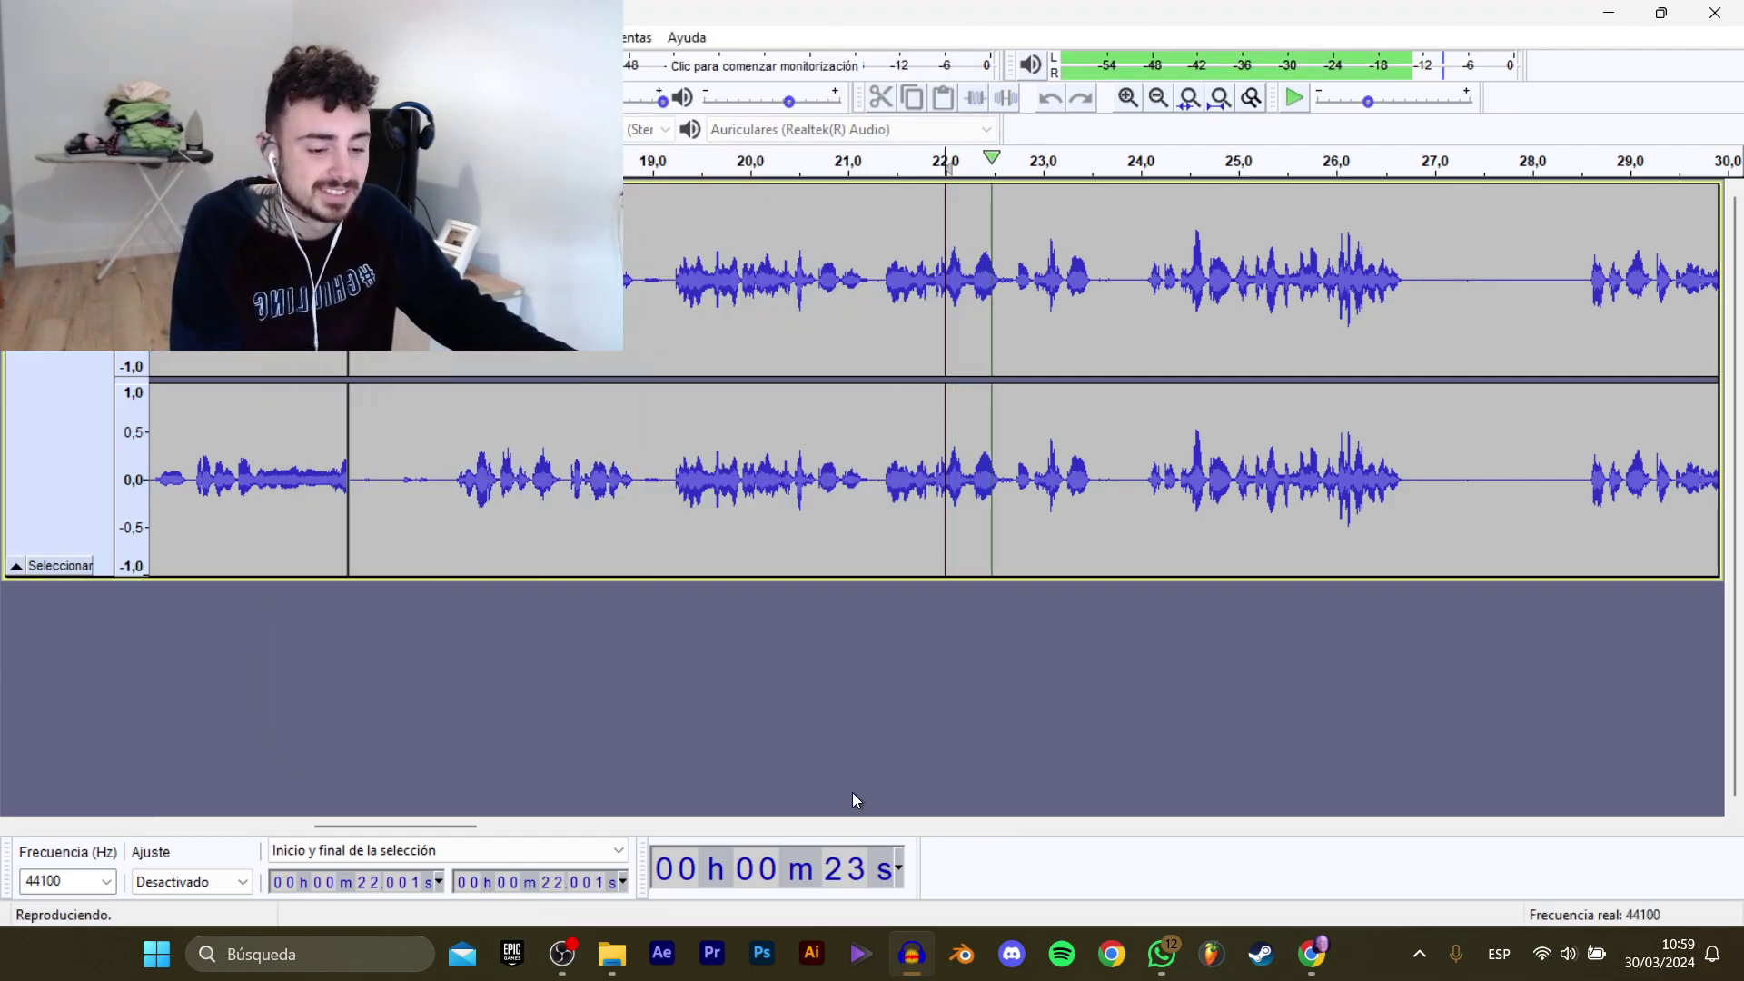
pyautogui.moveTo(471, 828); pyautogui.dragTo(483, 828)
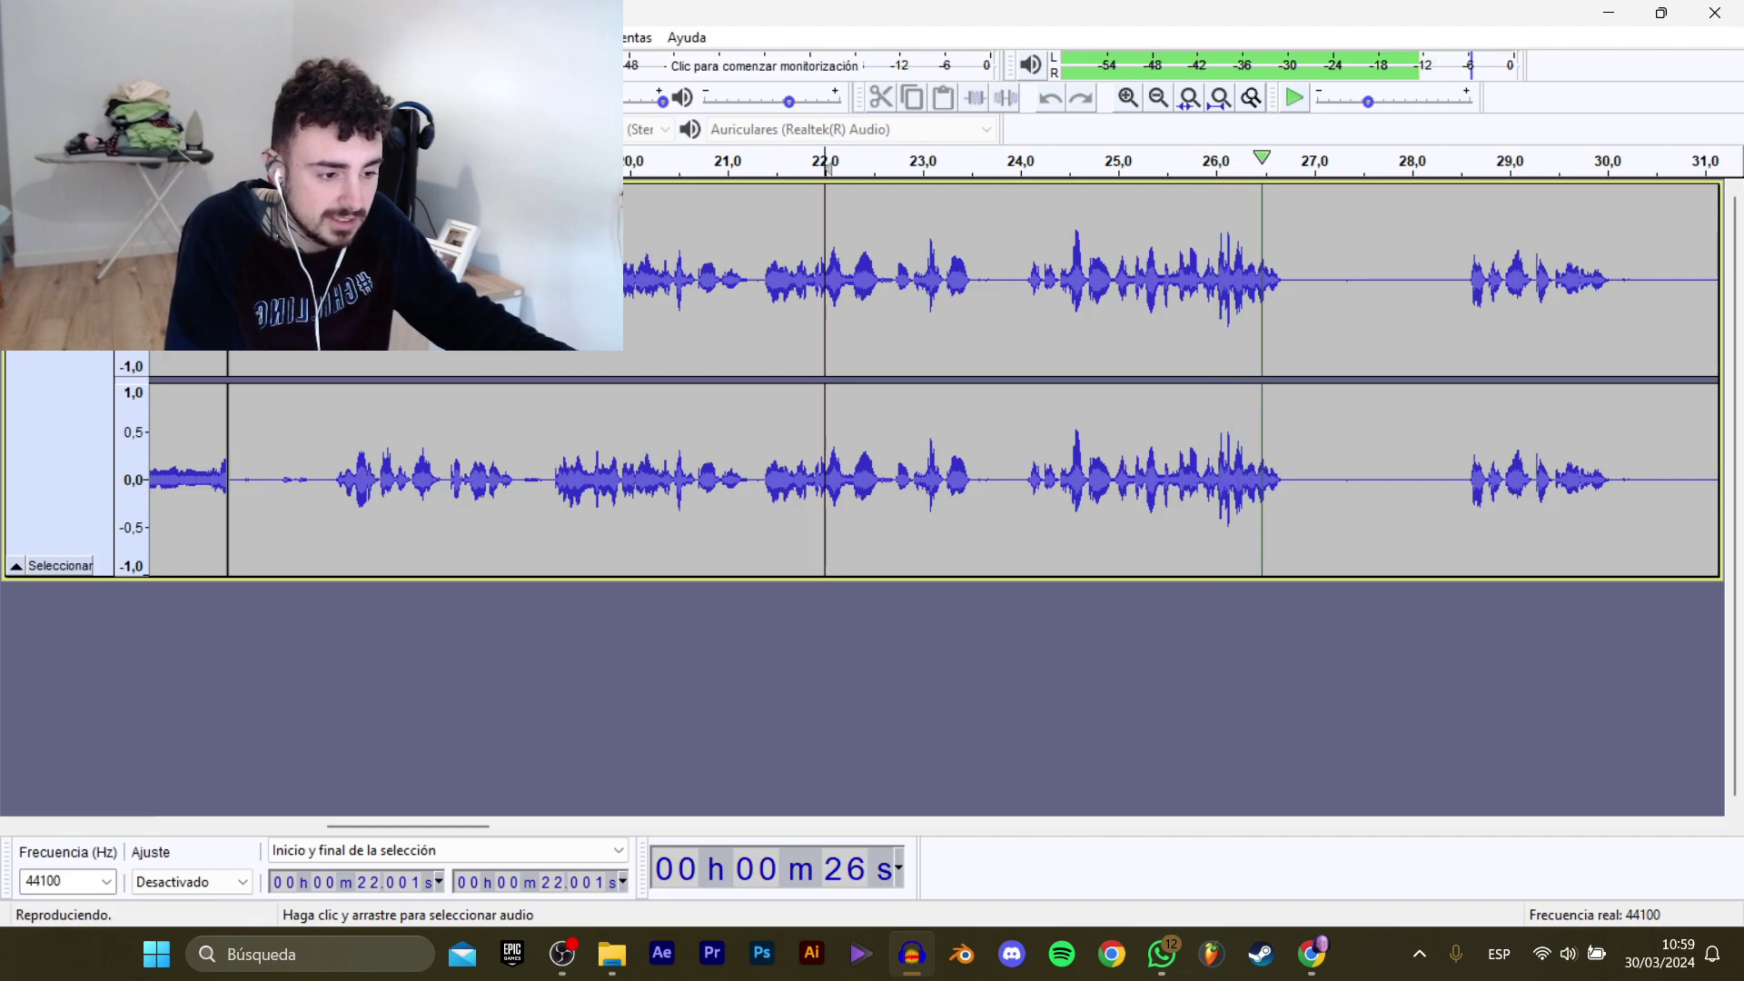
pyautogui.press('space')
# Select the take from 19.203 s to 26.796 s and export it as WAV named D_Mario_Dependiente_Rep_AbrirTienda_3.
pyautogui.moveTo(553, 473); pyautogui.dragTo(1292, 367)
pyautogui.moveTo(109, 209)
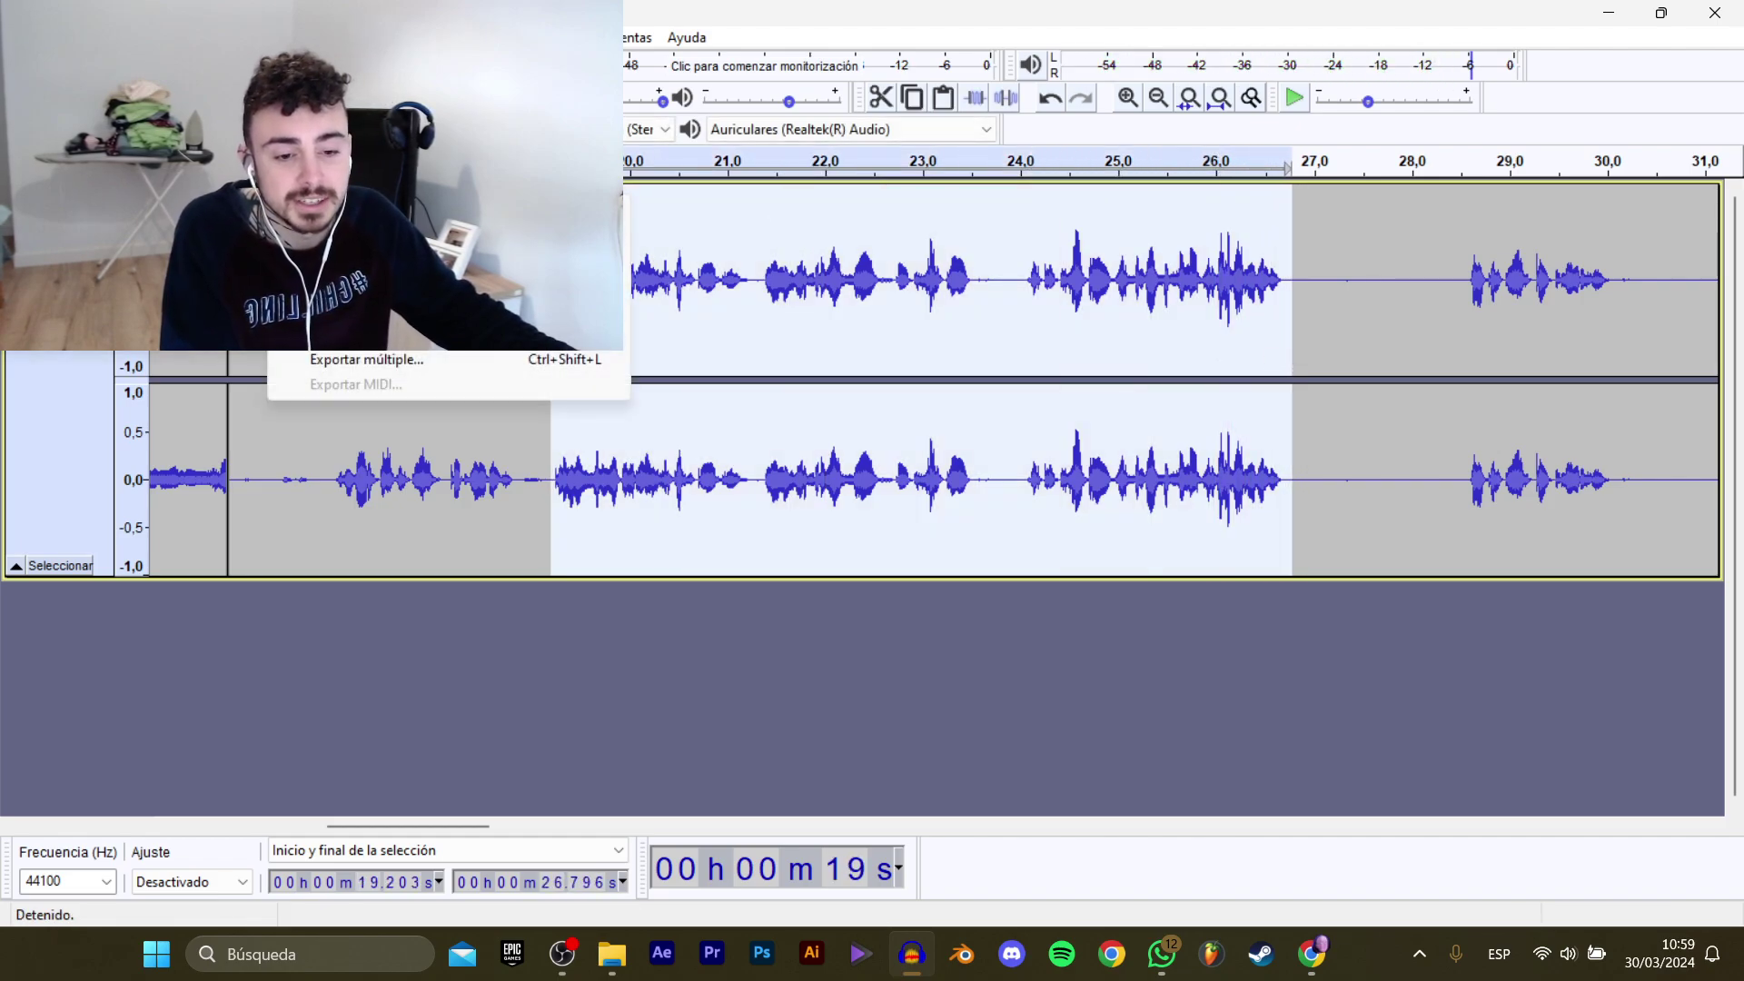
pyautogui.click(391, 309)
pyautogui.click(522, 176)
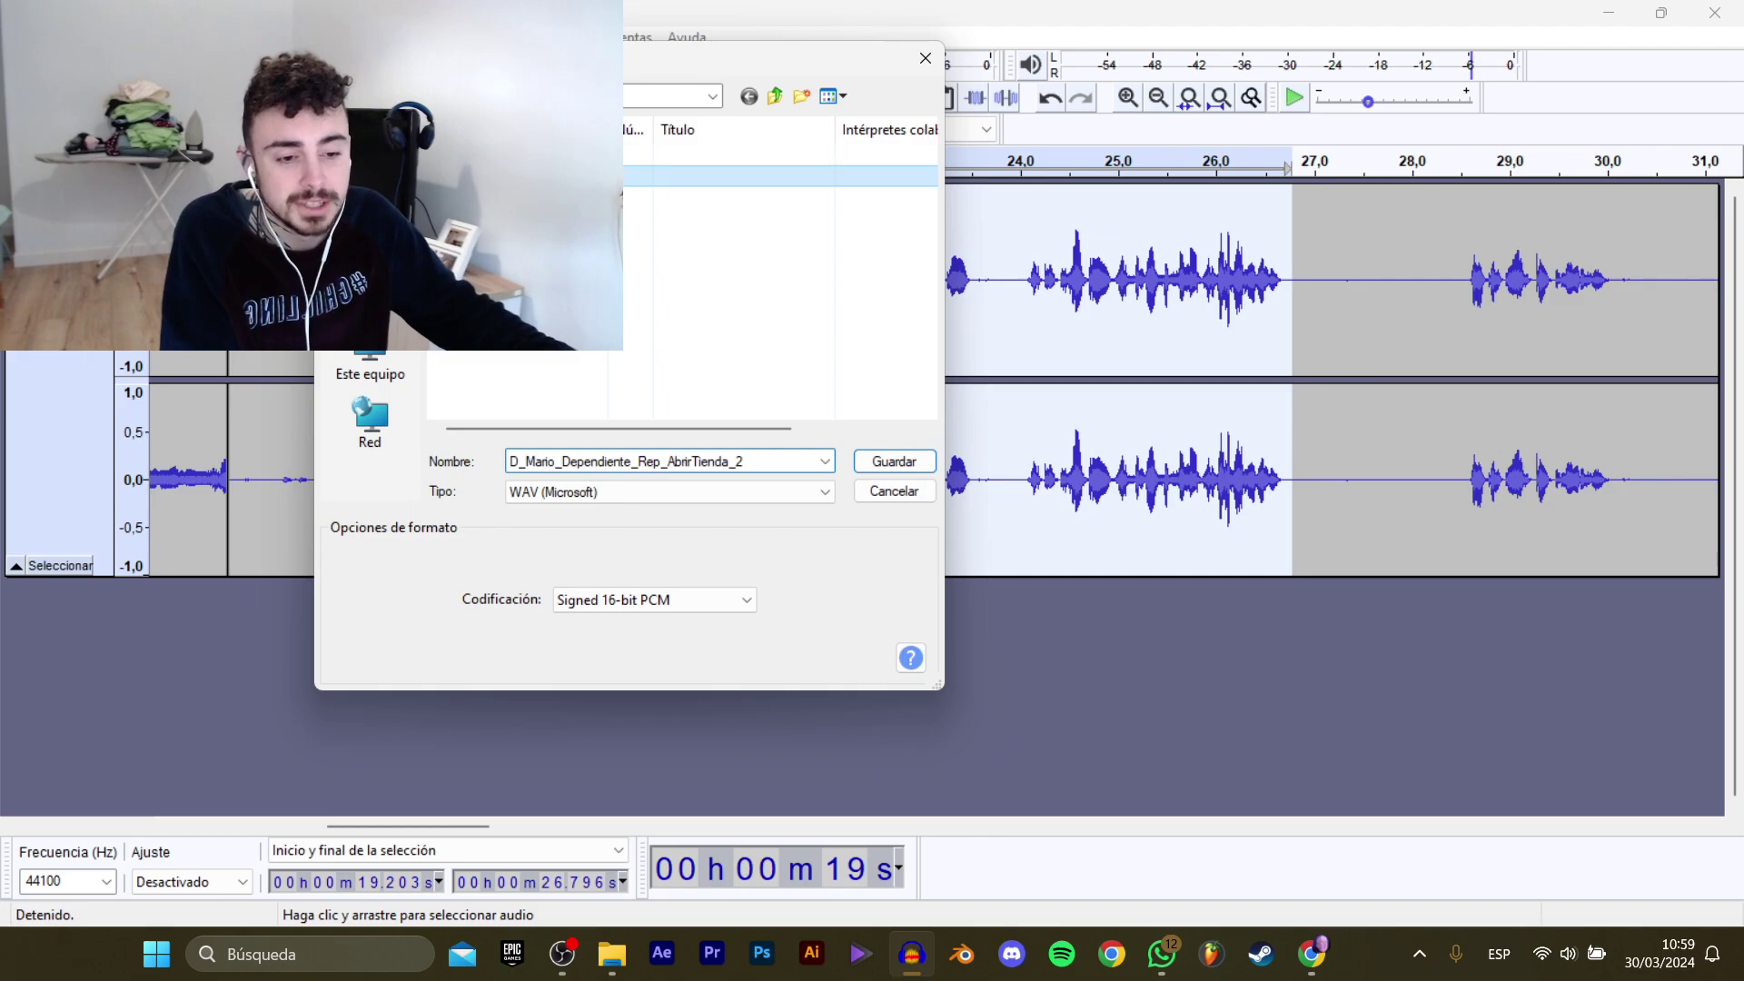
pyautogui.click(765, 460)
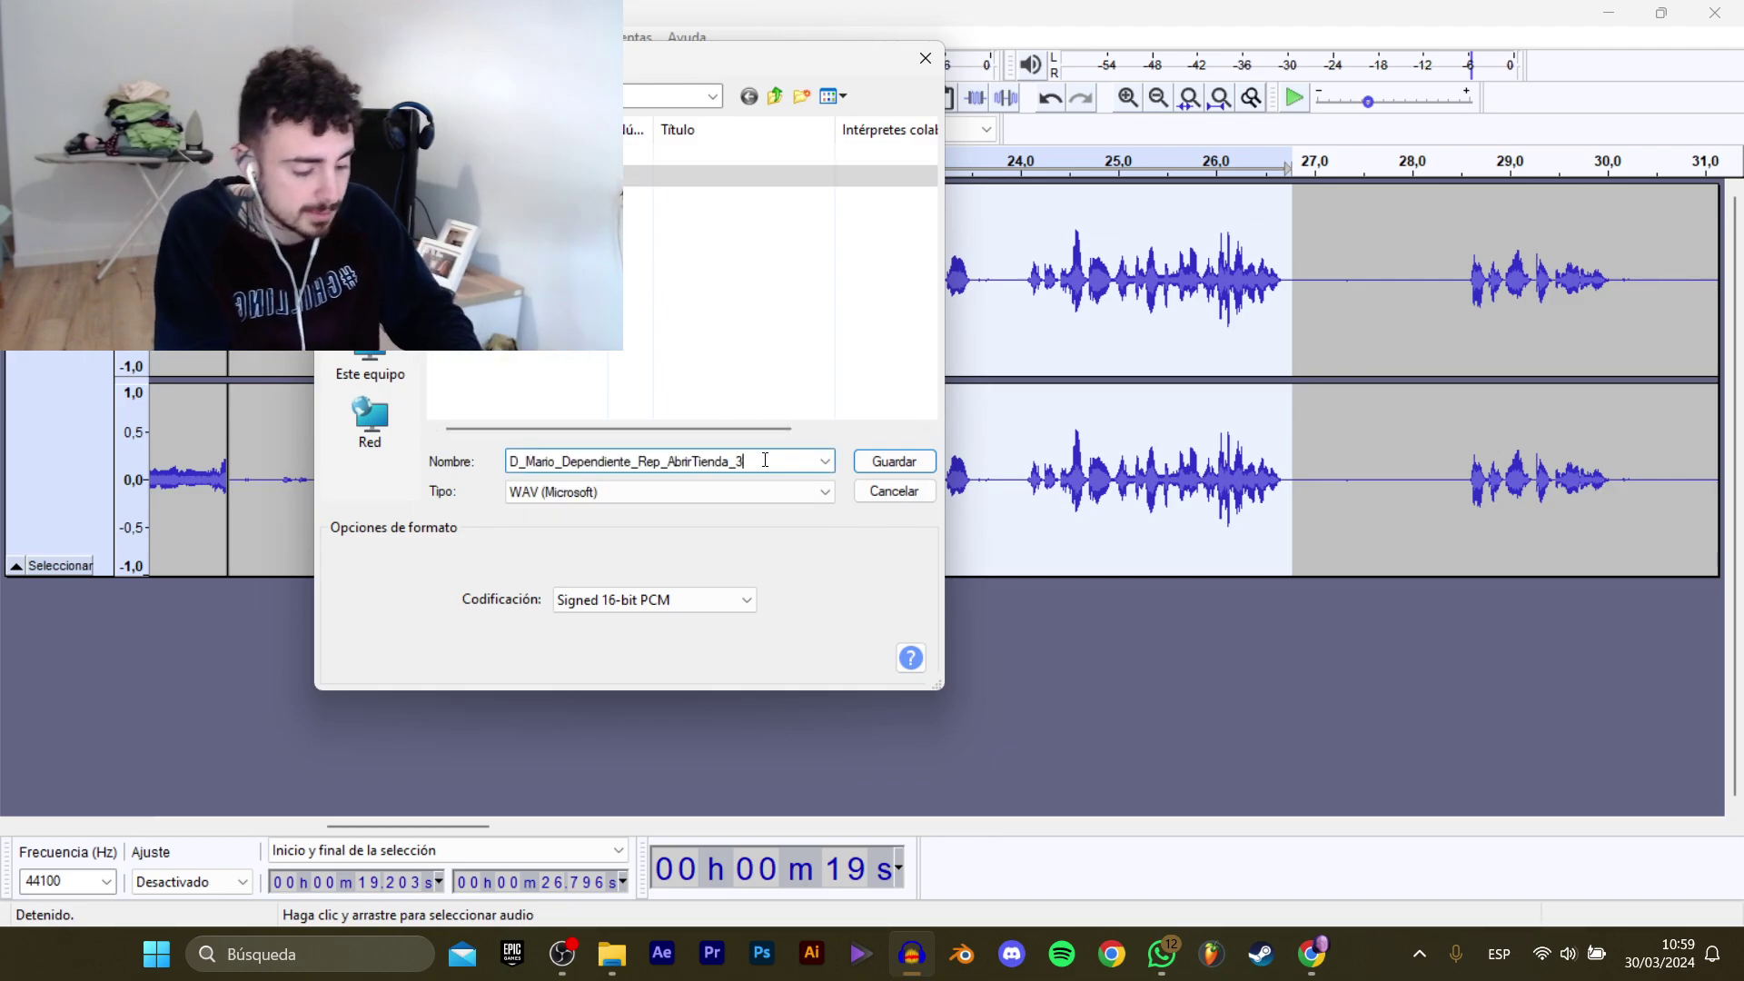
pyautogui.press('Return')
# Audition the short take that follows by playing the recording from 28.479 s.
pyautogui.moveTo(470, 822); pyautogui.dragTo(534, 812)
pyautogui.click(658, 300)
pyautogui.press('space')
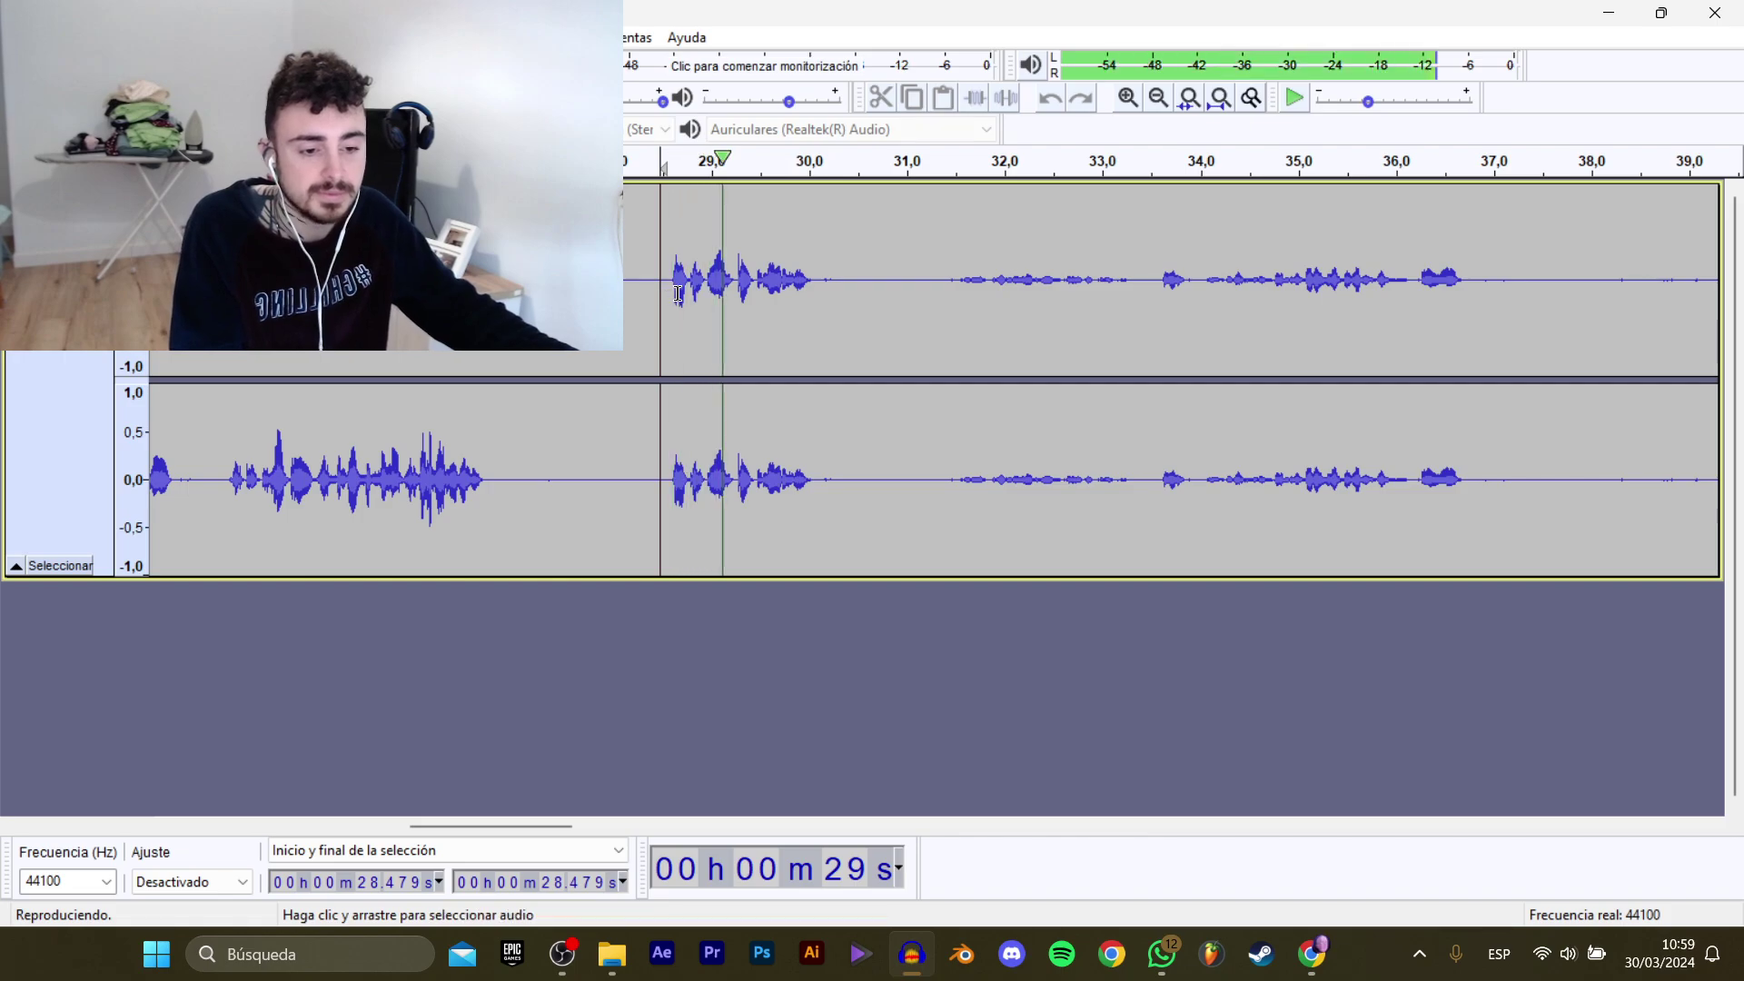
# Select the take from 28.595 s to 30.244 s and export it as WAV named D_Mario_Dependiente_Rep_AbrirTienda_4.
pyautogui.moveTo(672, 292); pyautogui.dragTo(830, 296)
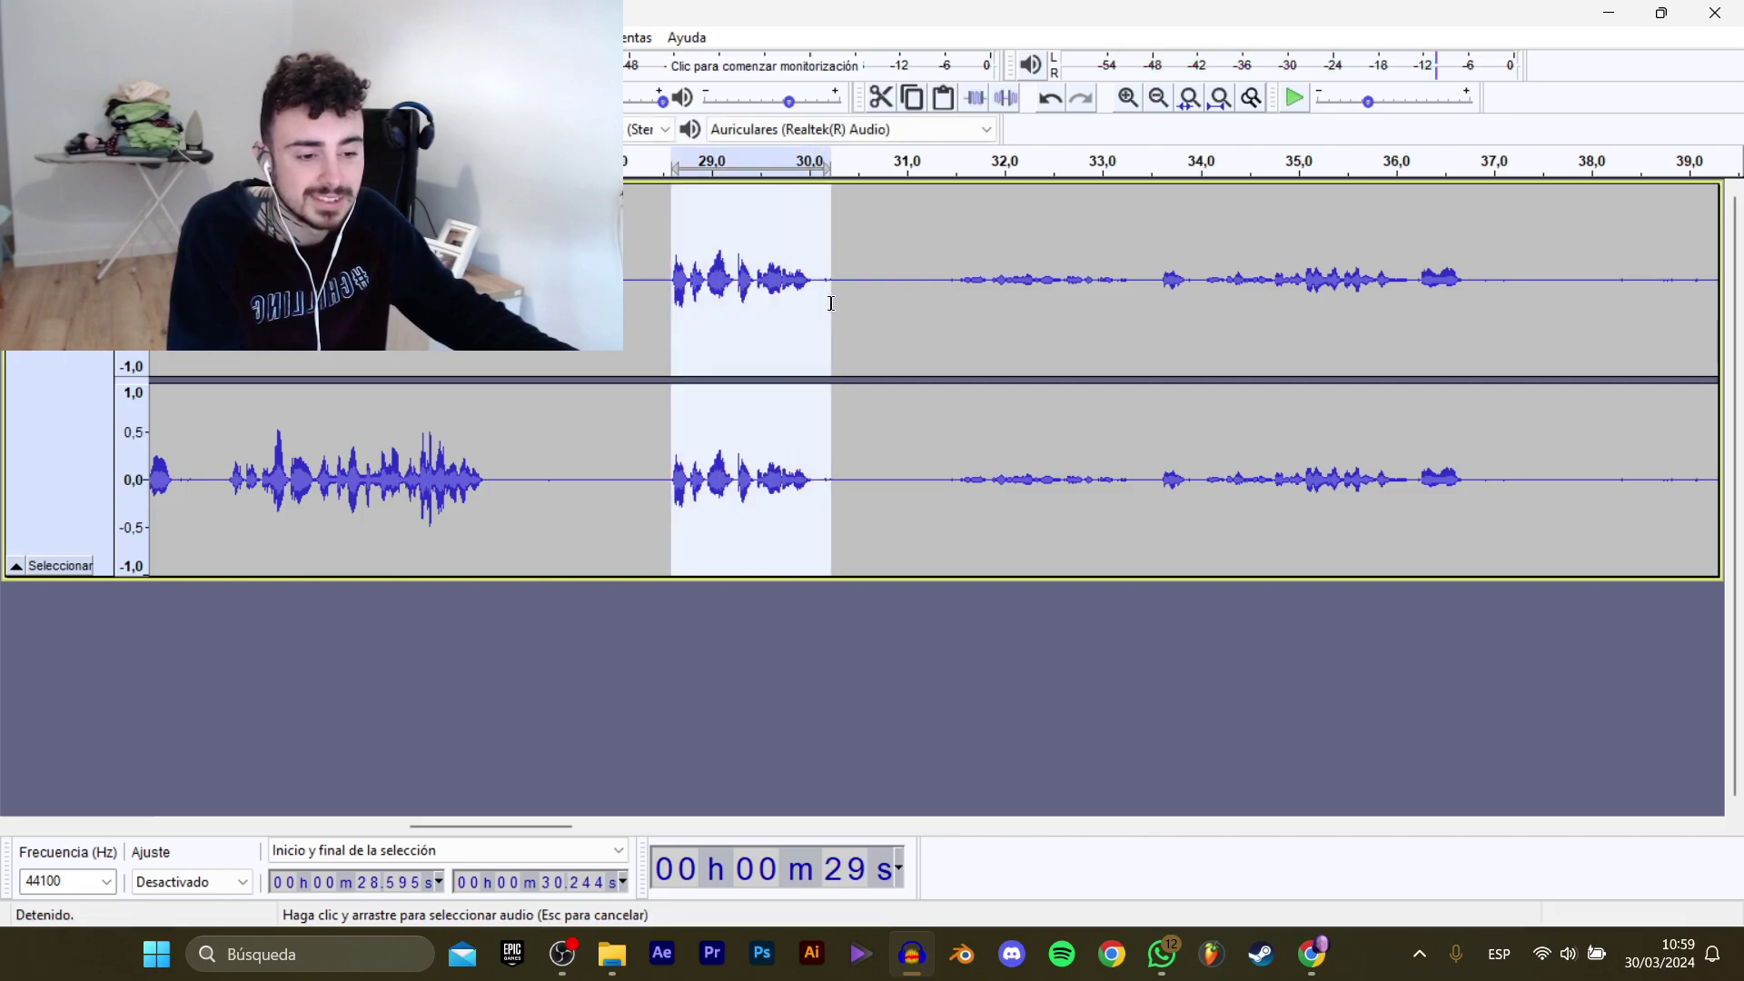
pyautogui.moveTo(91, 208)
pyautogui.click(373, 309)
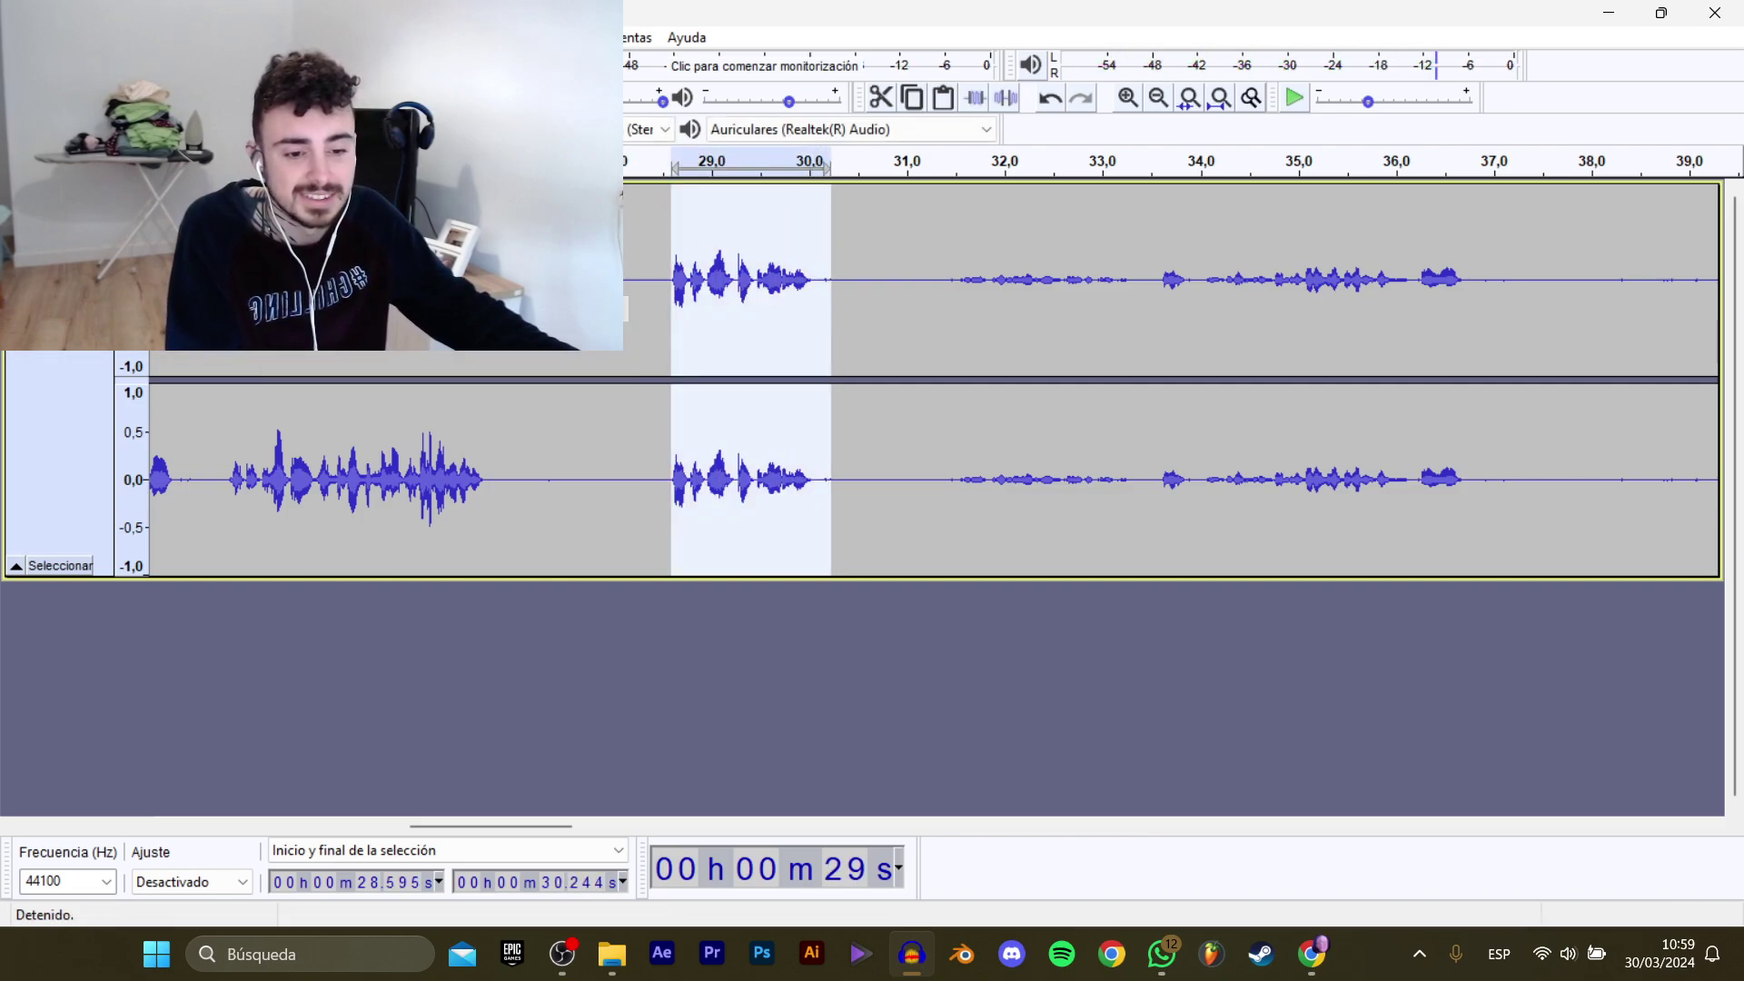
pyautogui.click(545, 197)
pyautogui.click(790, 463)
pyautogui.press('Return')
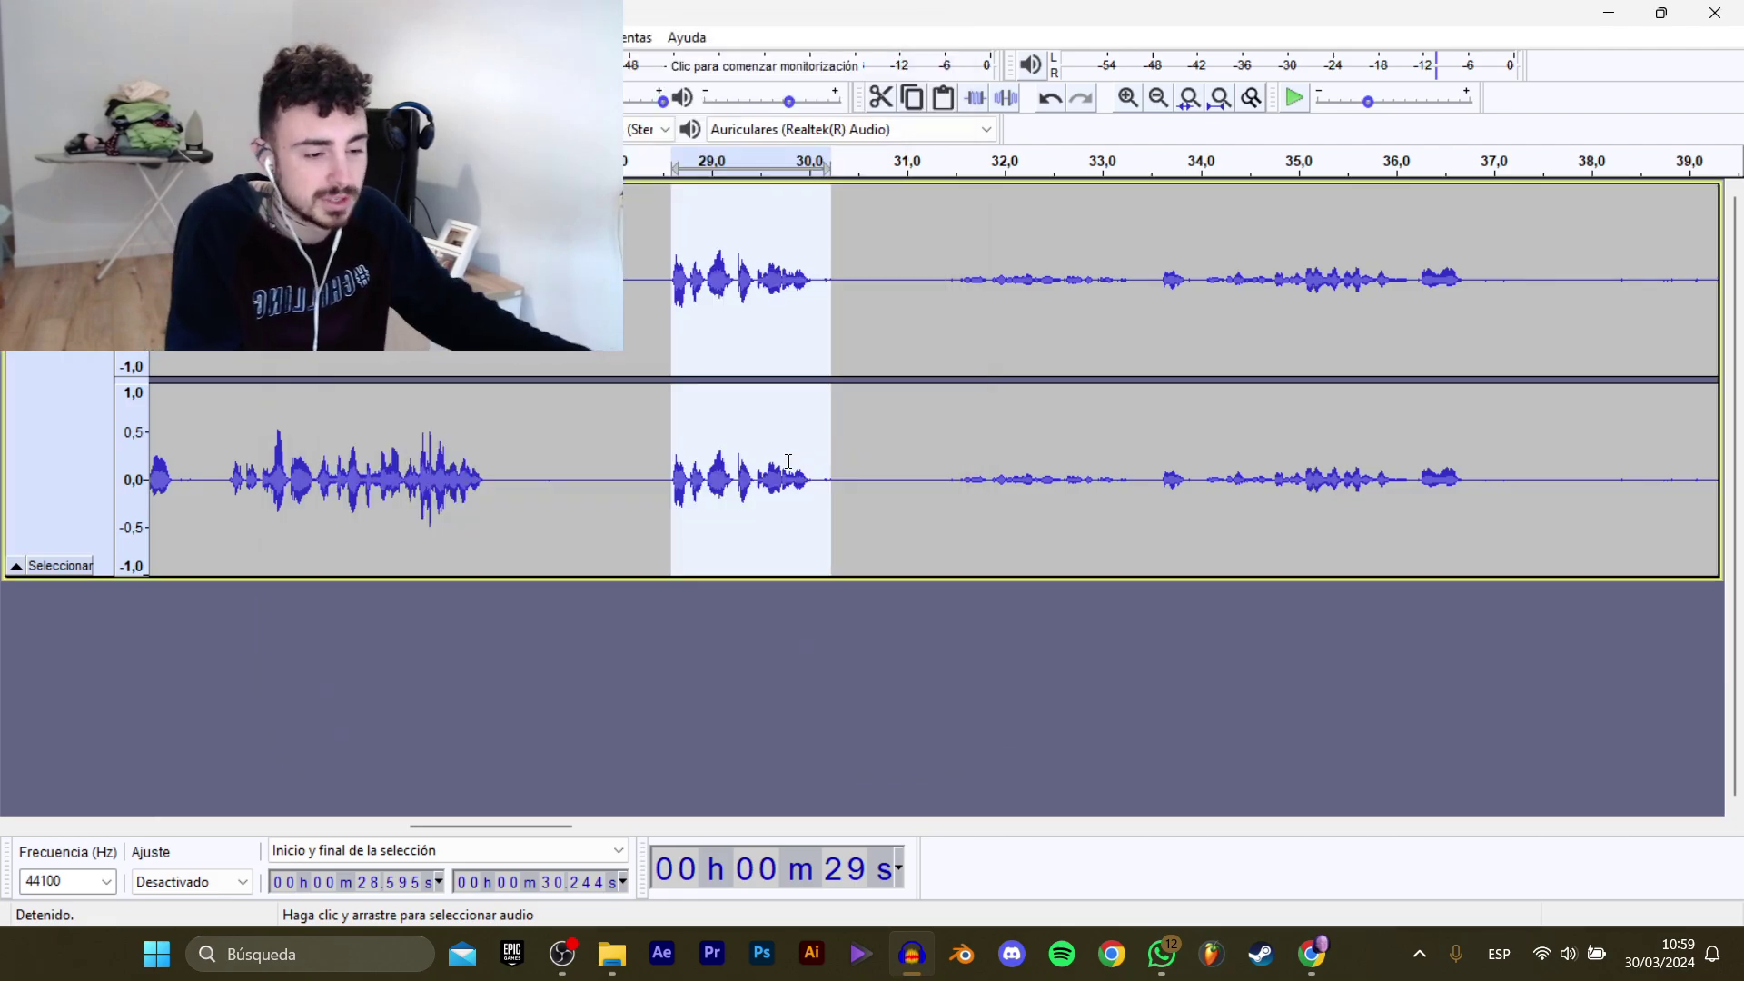
# Audition the material after the exported take, ending with playback from 40.078 s.
pyautogui.click(1352, 347)
pyautogui.press('space')
pyautogui.moveTo(527, 825); pyautogui.dragTo(622, 820)
pyautogui.press('space')
pyautogui.click(973, 292)
pyautogui.press('space')
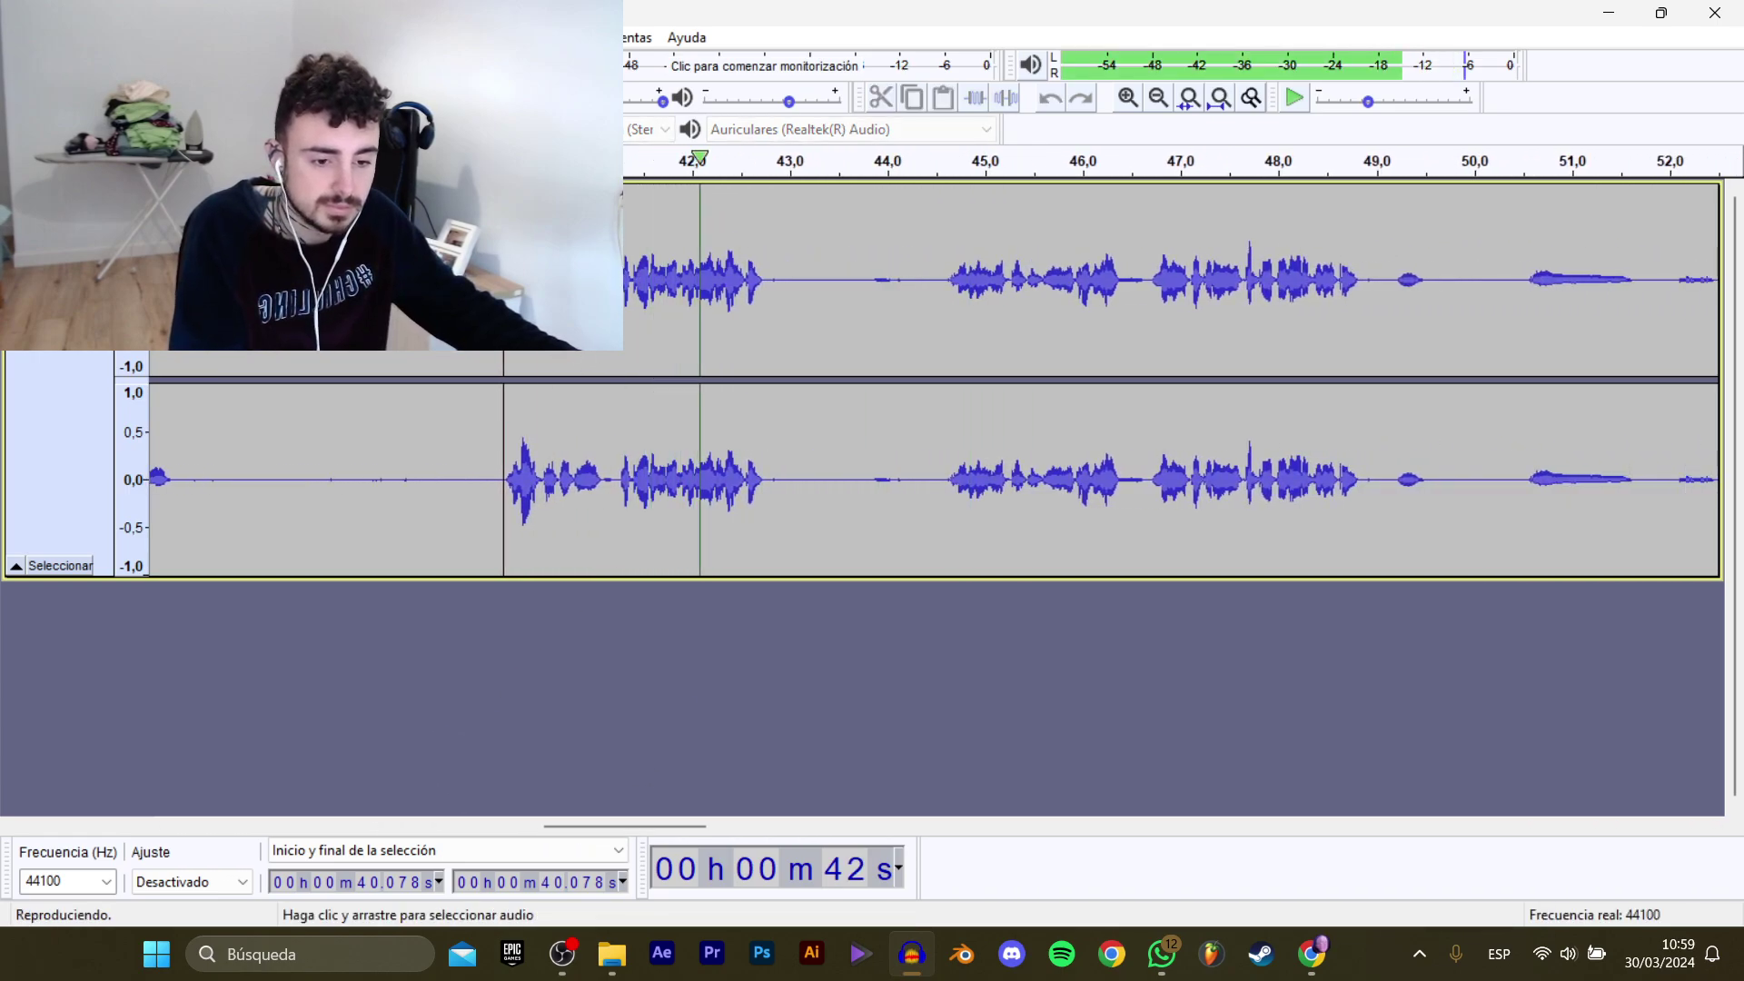
# Select the take from 40.031 s to 42.841 s and export it as WAV named D_Mario_Dependiente_Rep_AbrirTienda_5.
pyautogui.moveTo(498, 327); pyautogui.dragTo(774, 328)
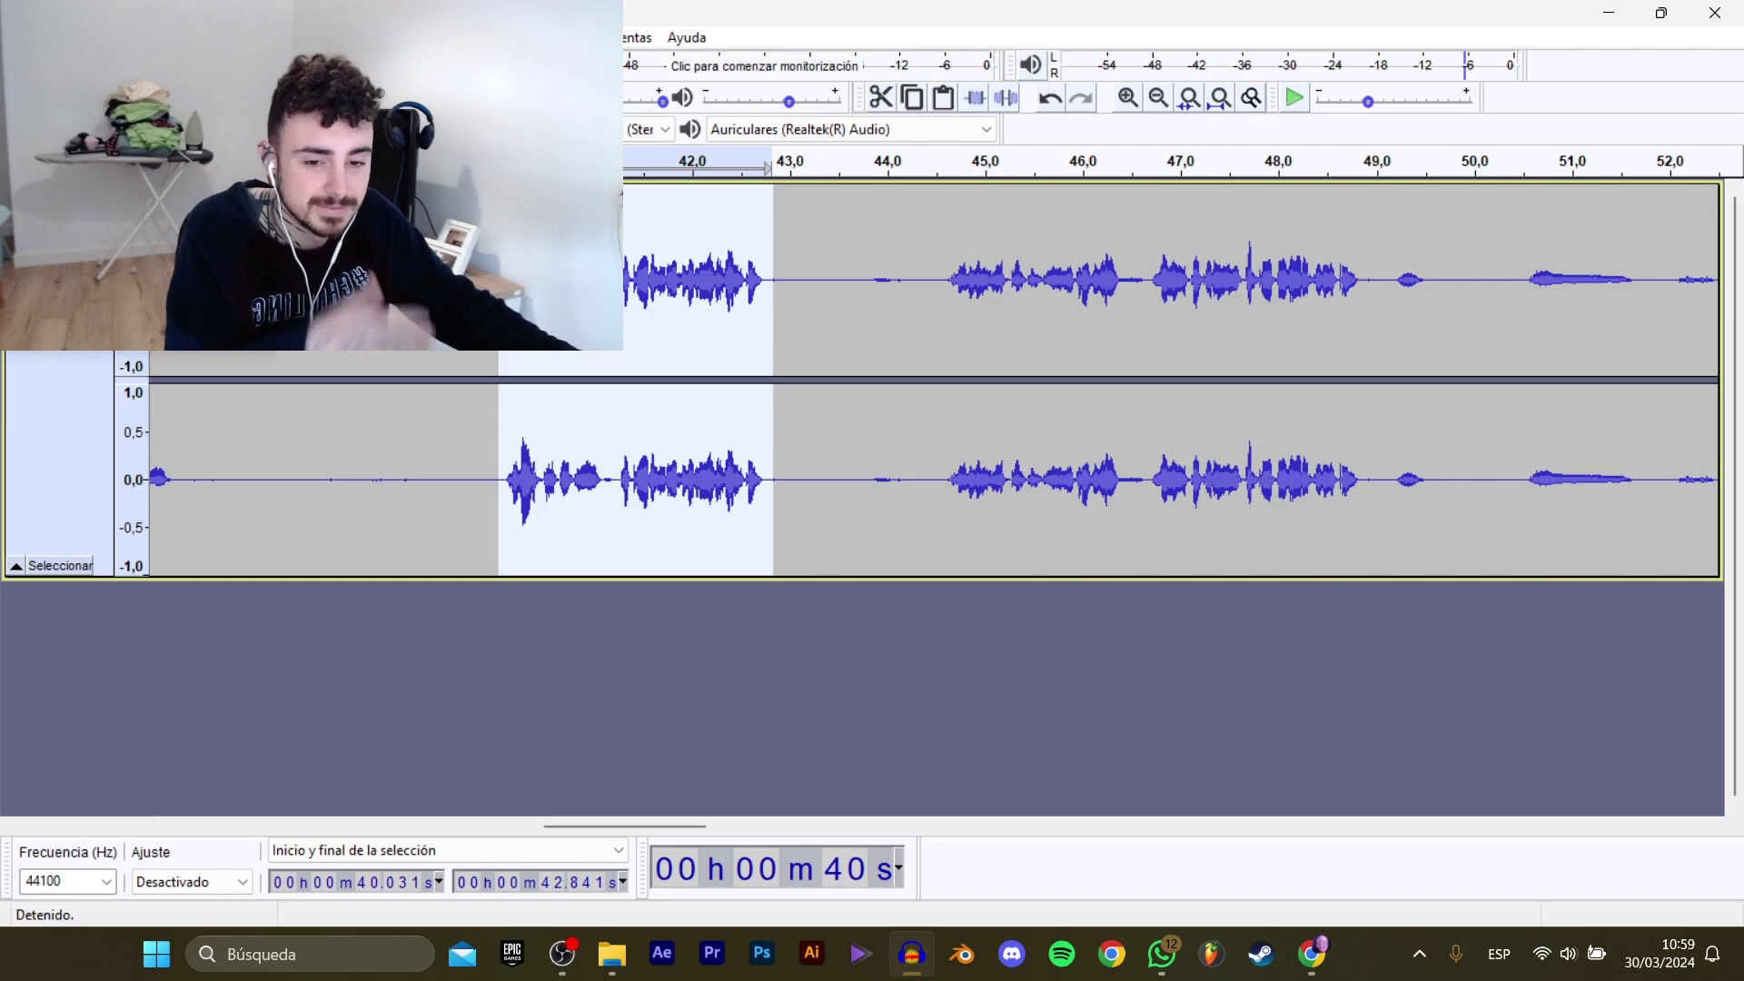
pyautogui.moveTo(82, 207)
pyautogui.click(382, 309)
pyautogui.click(545, 218)
pyautogui.click(754, 461)
pyautogui.click(766, 460)
pyautogui.press('BackSpace')
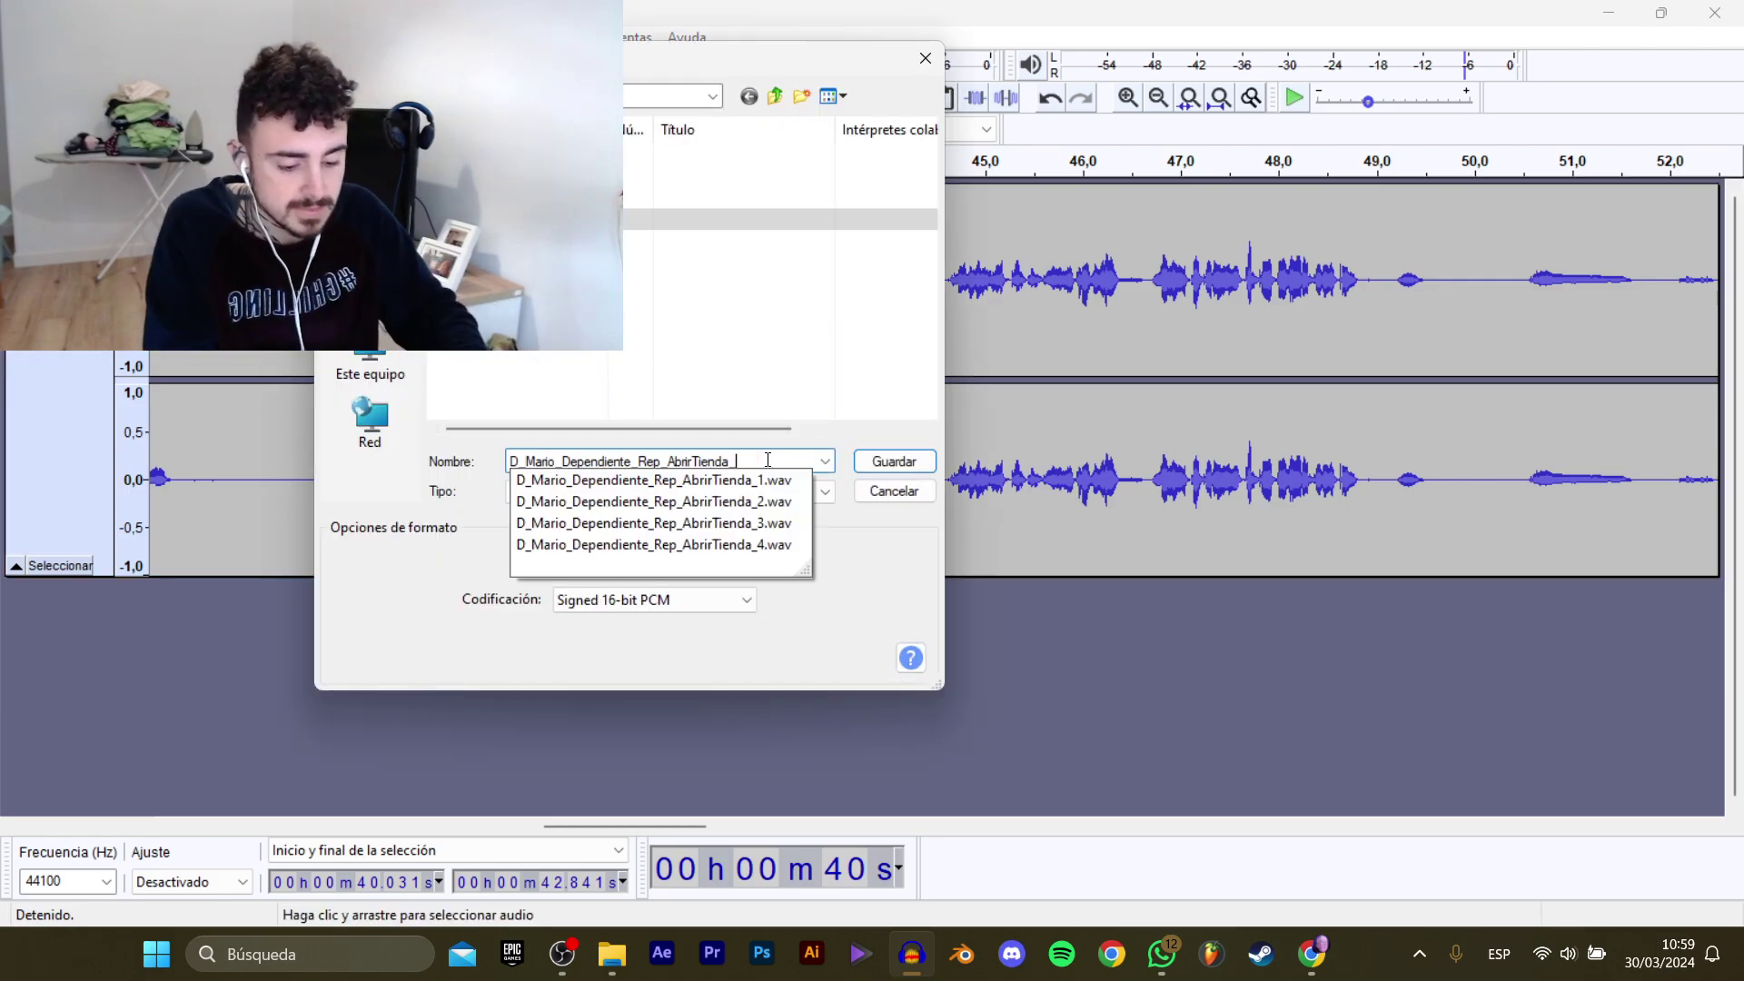
pyautogui.write('5')
pyautogui.press('Return')
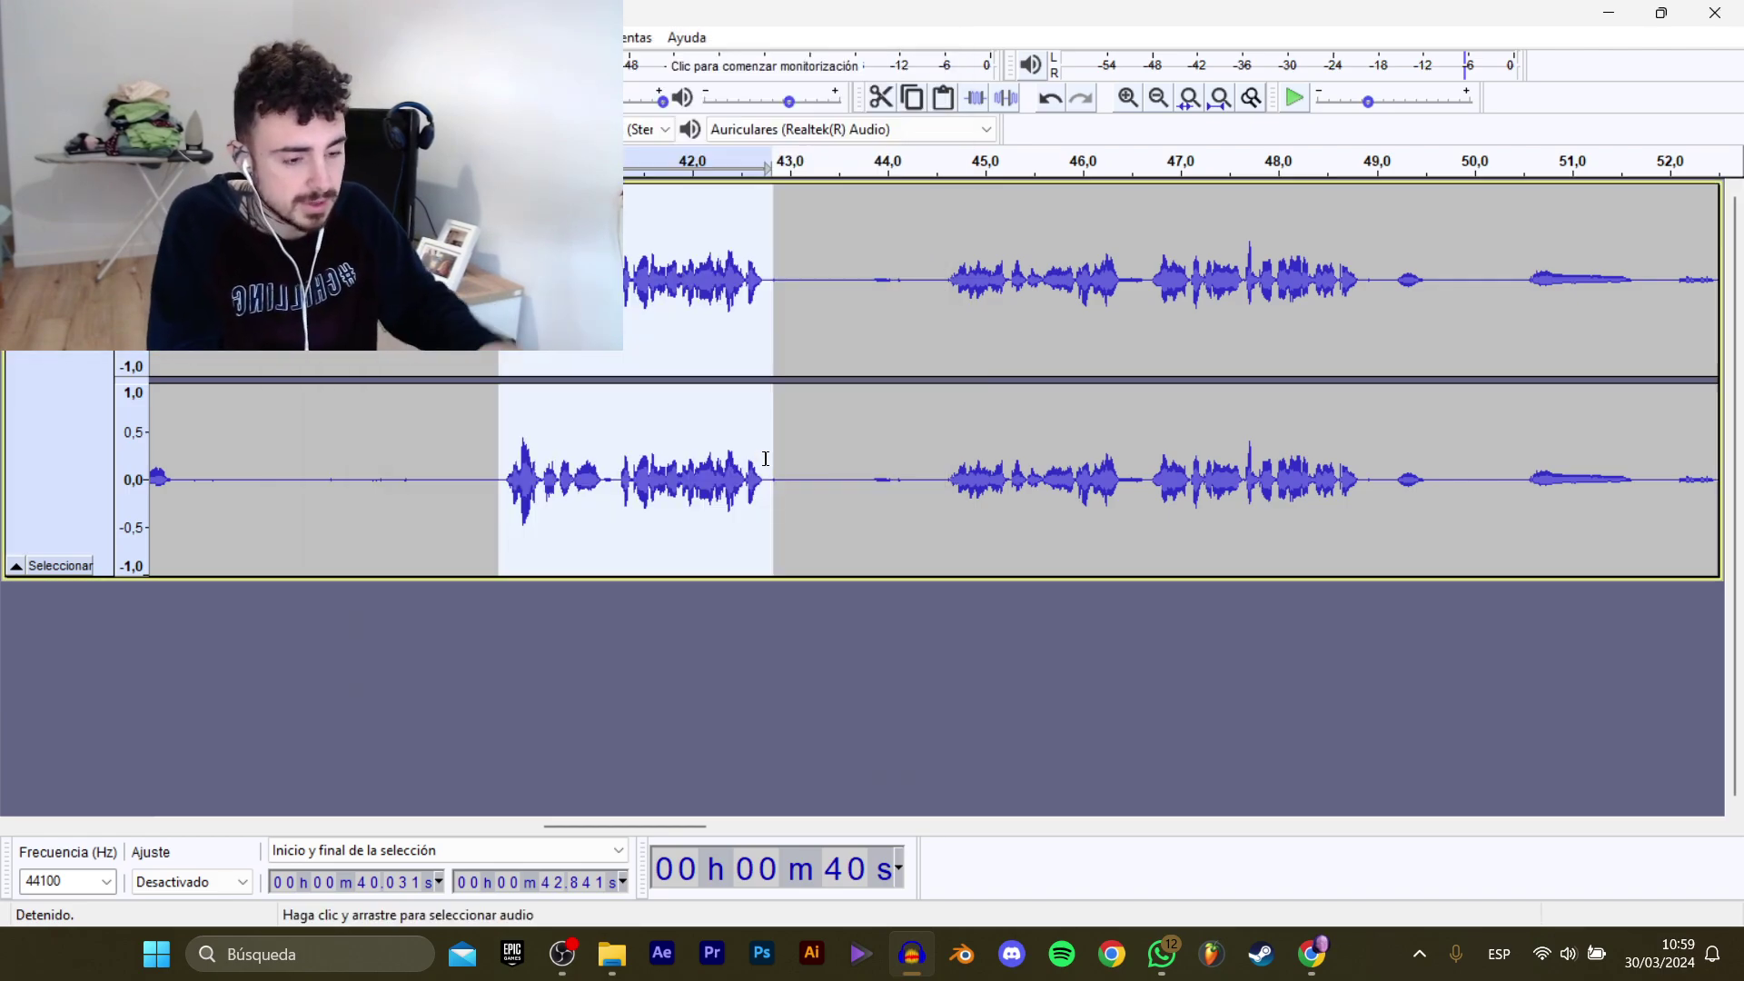
# Audition the following takes by playing the recording from 44.536 s and again from 55.600 s.
pyautogui.click(940, 303)
pyautogui.press('space')
pyautogui.moveTo(650, 827); pyautogui.dragTo(706, 814)
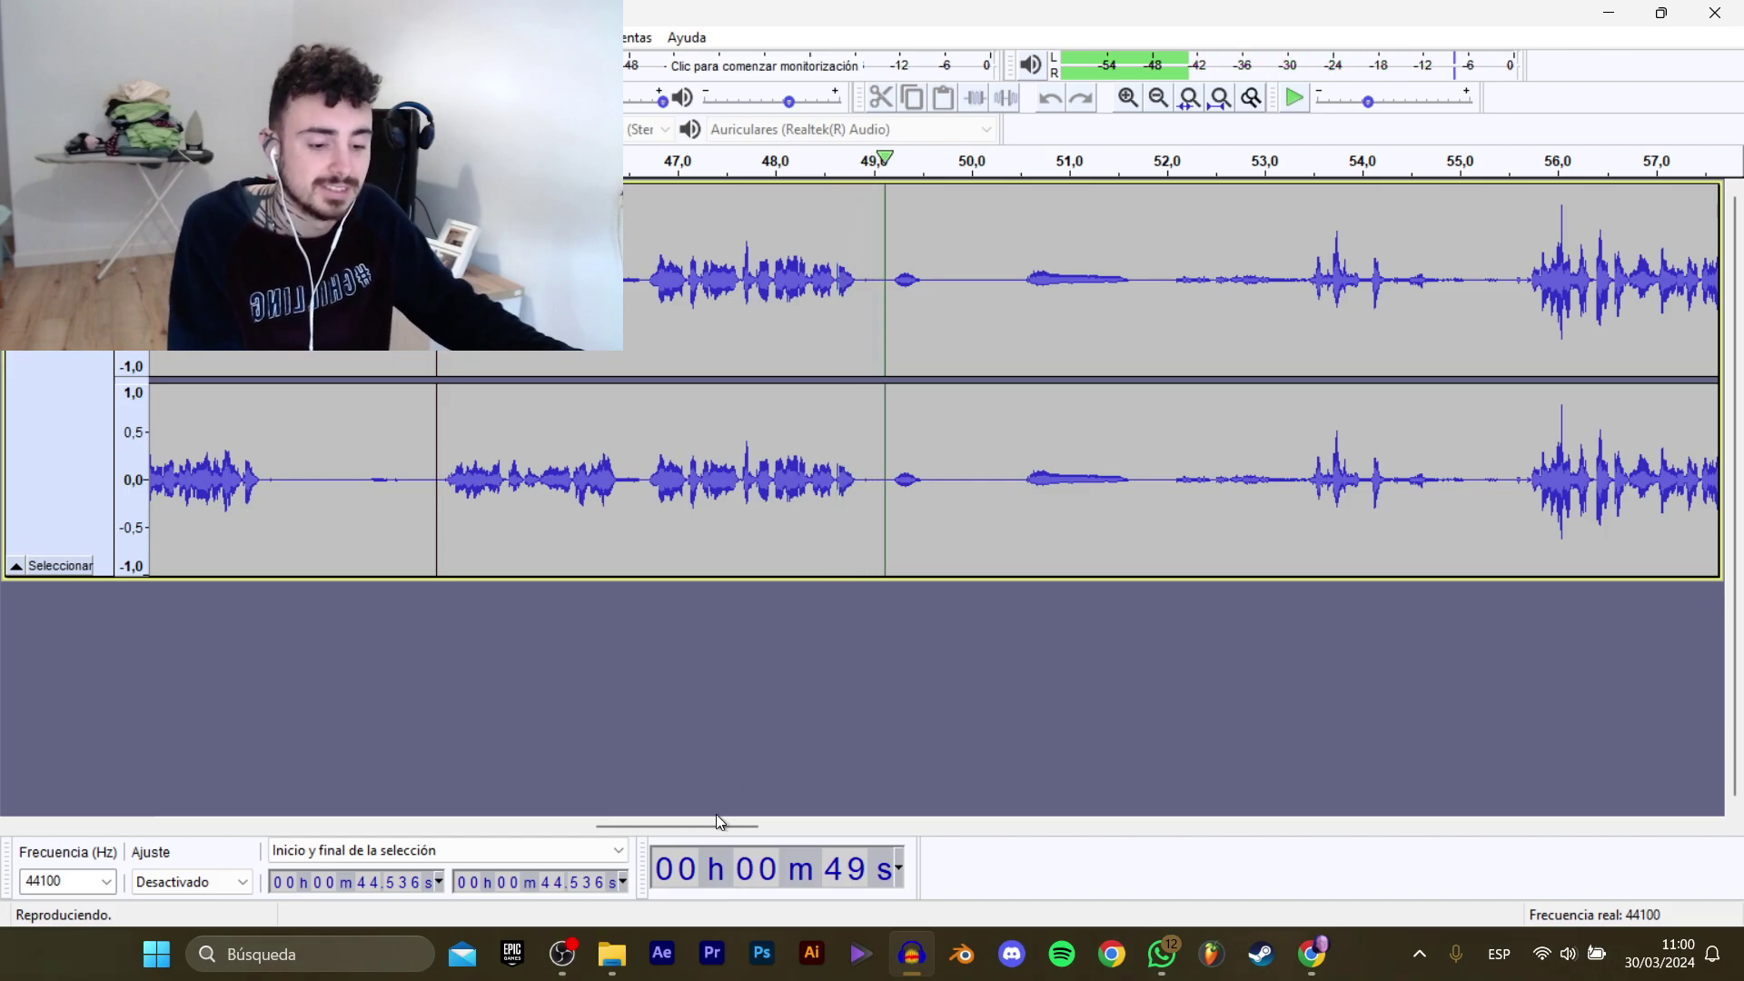
pyautogui.moveTo(712, 818); pyautogui.dragTo(775, 763)
pyautogui.press('space')
pyautogui.click(917, 272)
pyautogui.press('space')
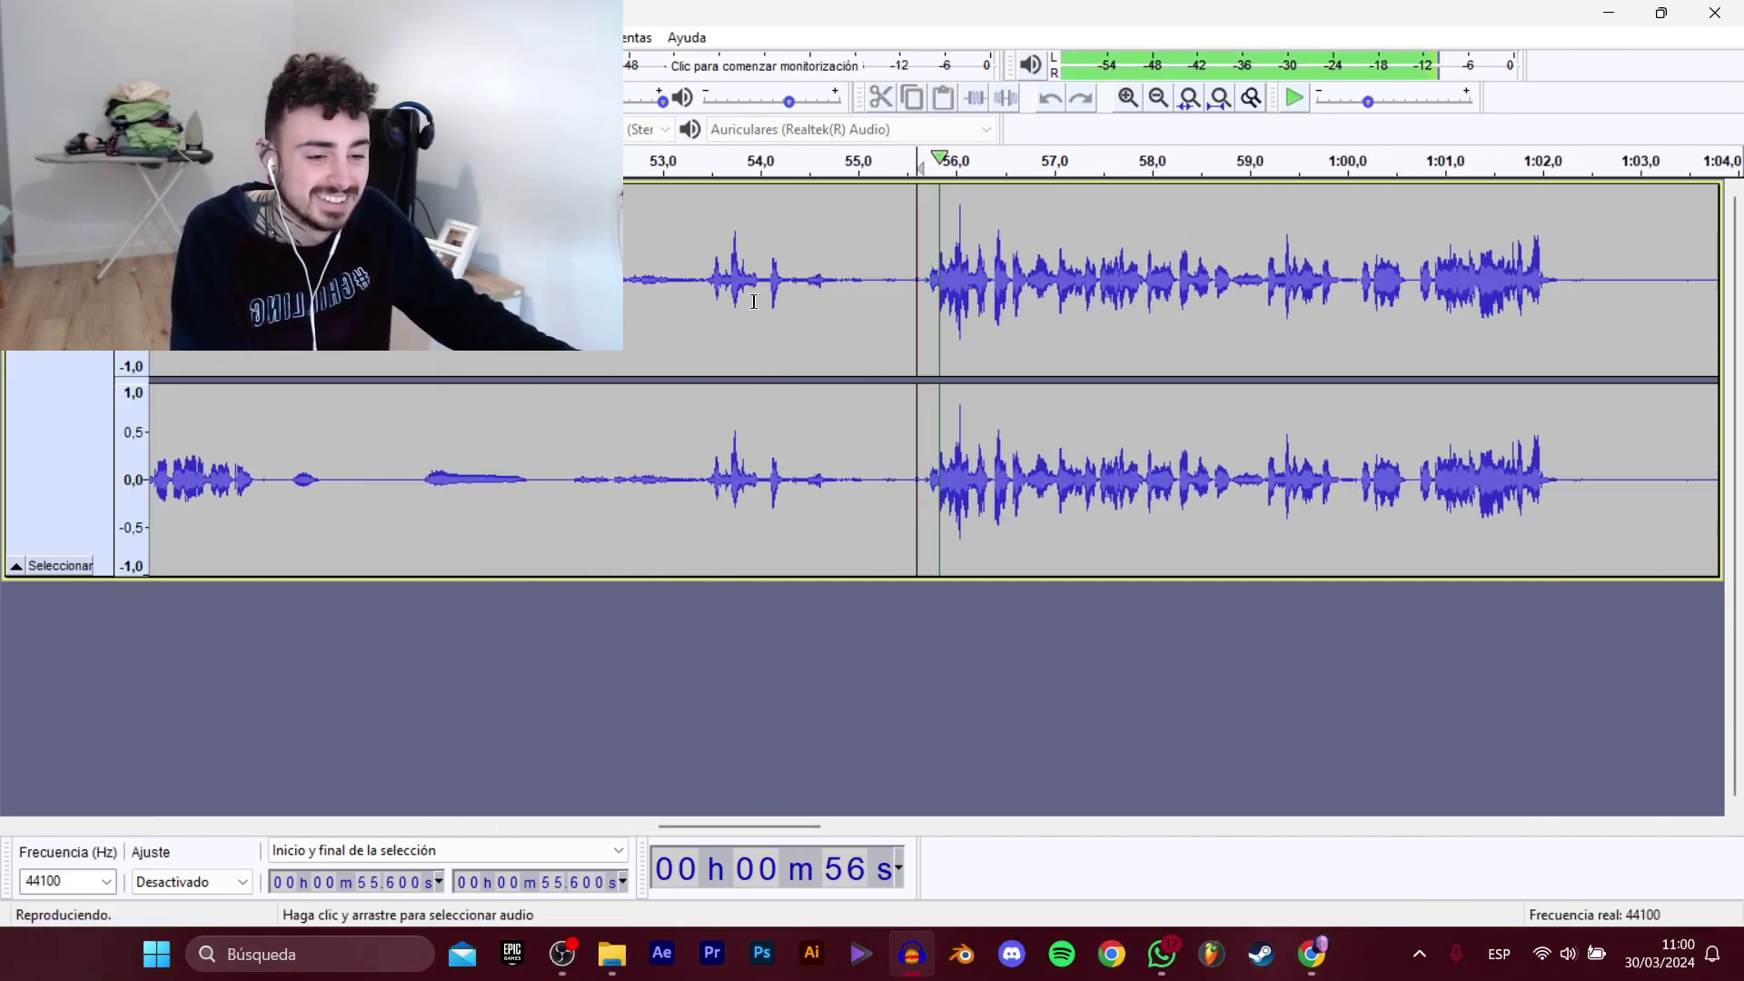
pyautogui.moveTo(734, 823); pyautogui.dragTo(788, 797)
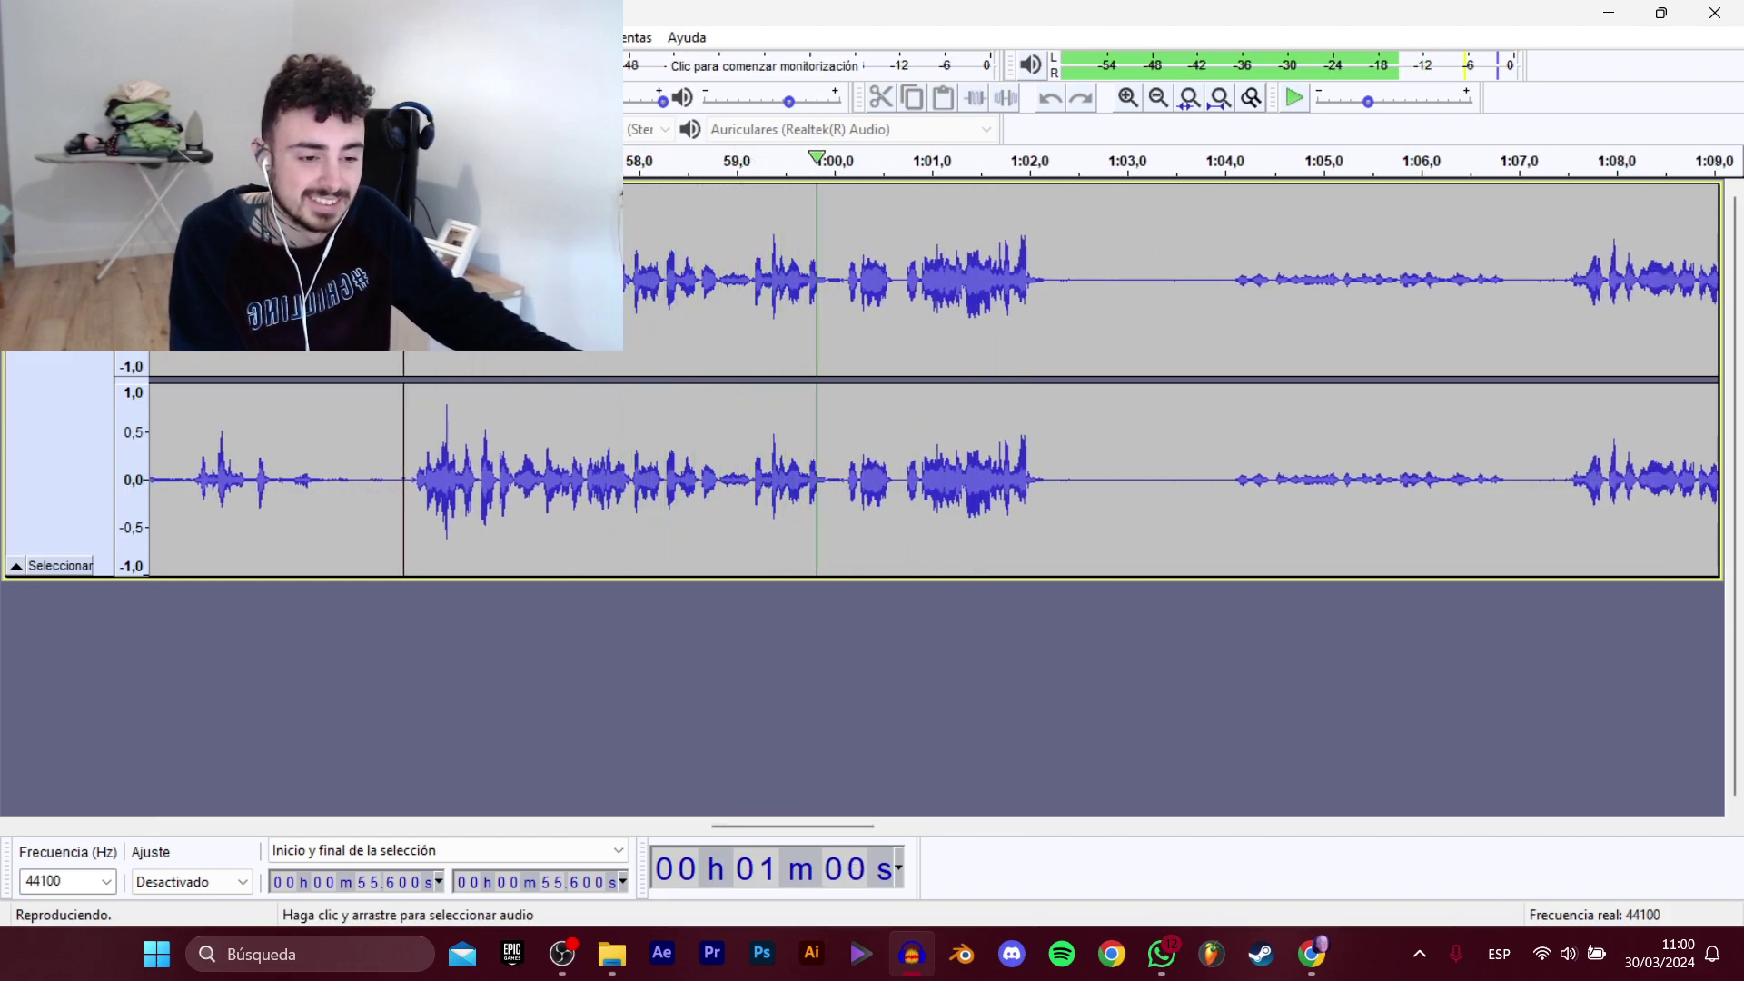
# Select the take from 55.658 s to 1:02.543 and export it as WAV named D_Mario_Dependiente_Rep_AbrirTienda_6.
pyautogui.moveTo(410, 291); pyautogui.dragTo(1081, 358)
pyautogui.press('space')
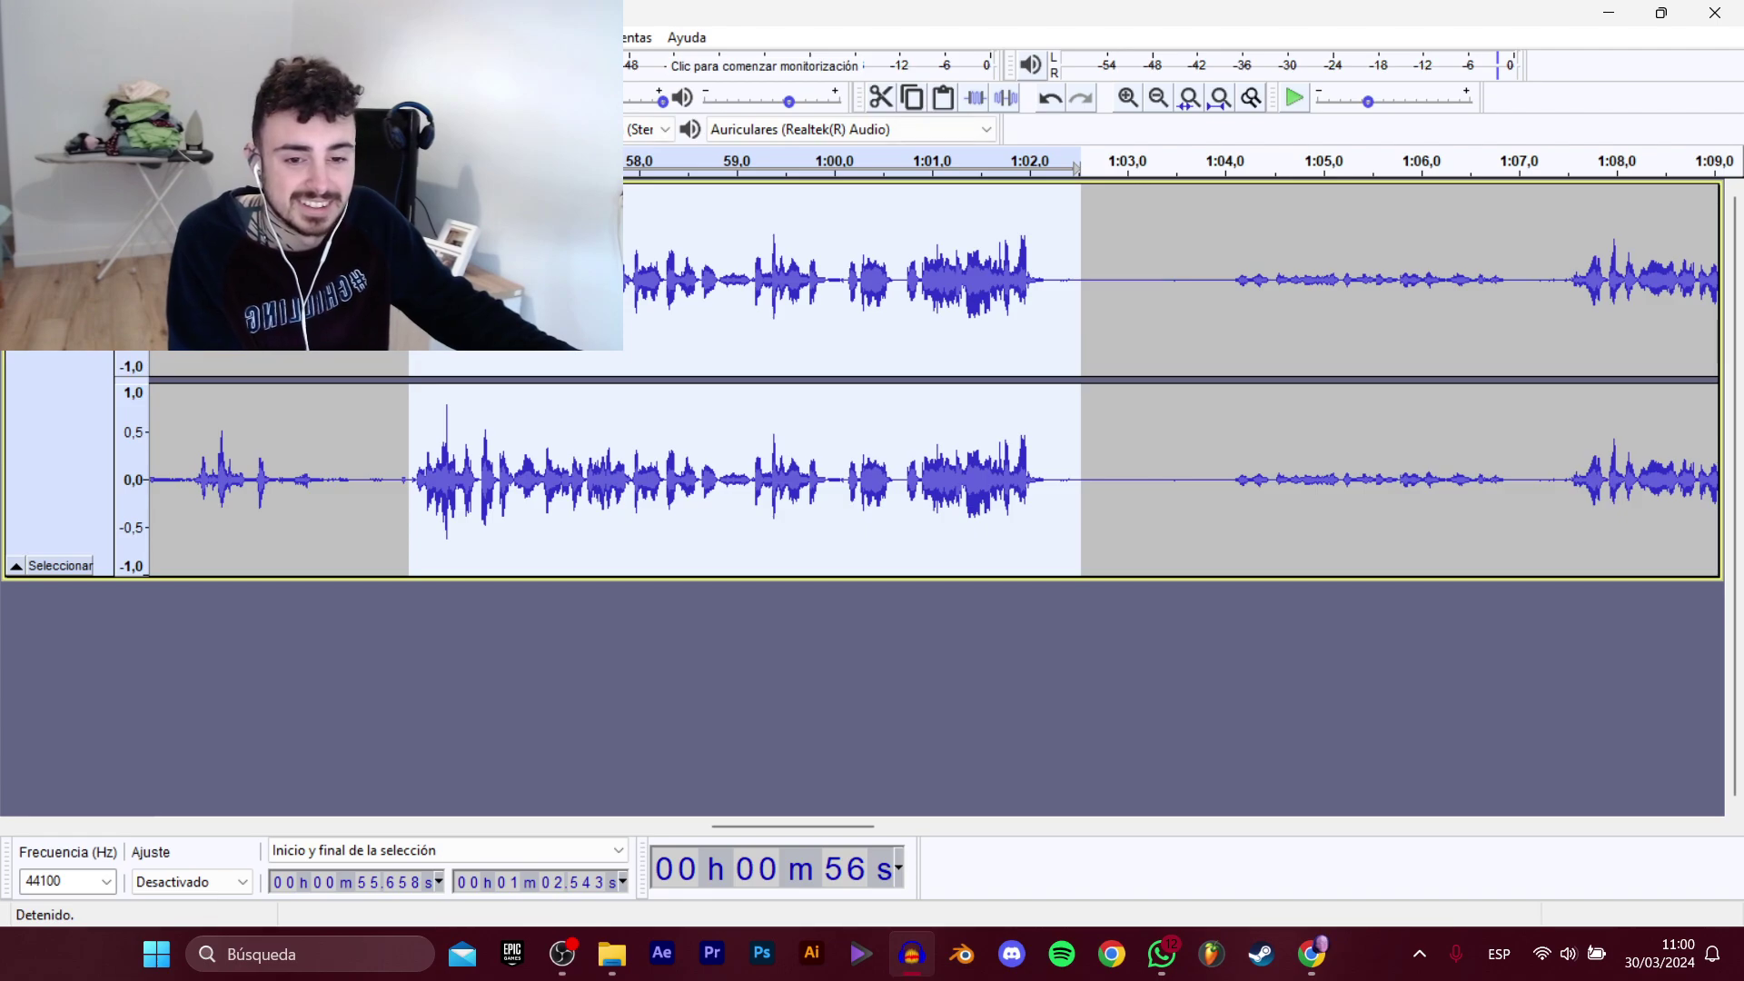
pyautogui.moveTo(100, 205)
pyautogui.click(381, 308)
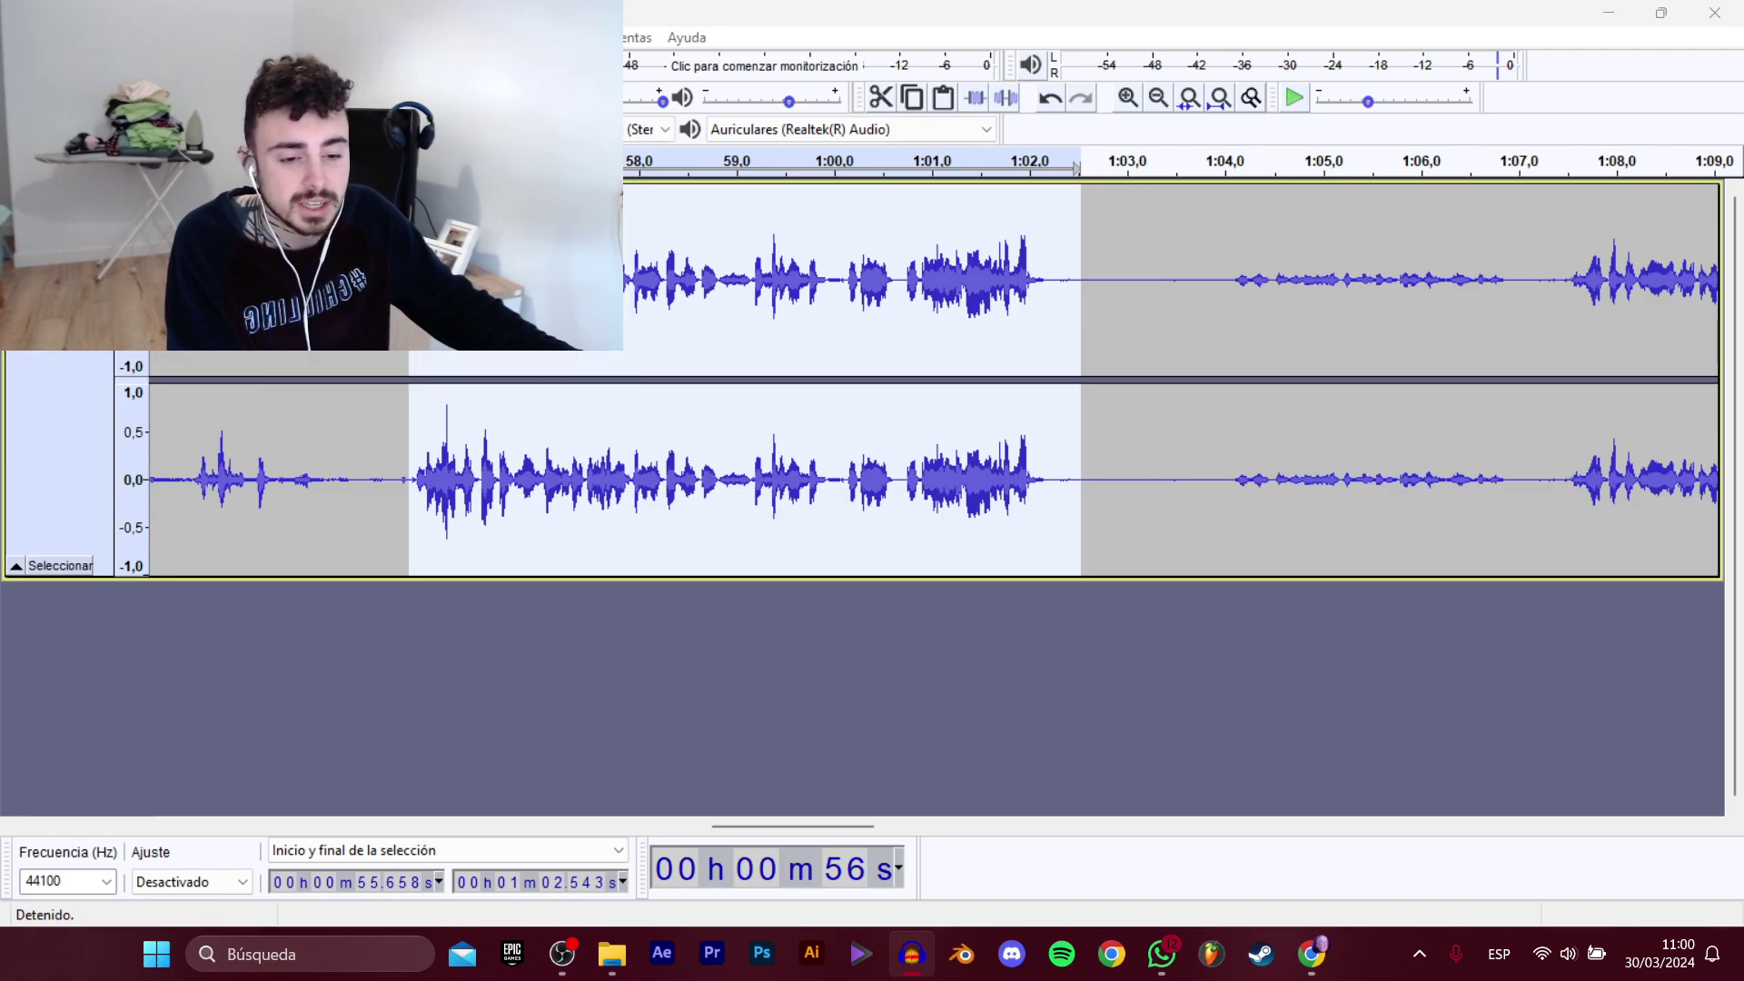
pyautogui.click(527, 241)
pyautogui.click(790, 459)
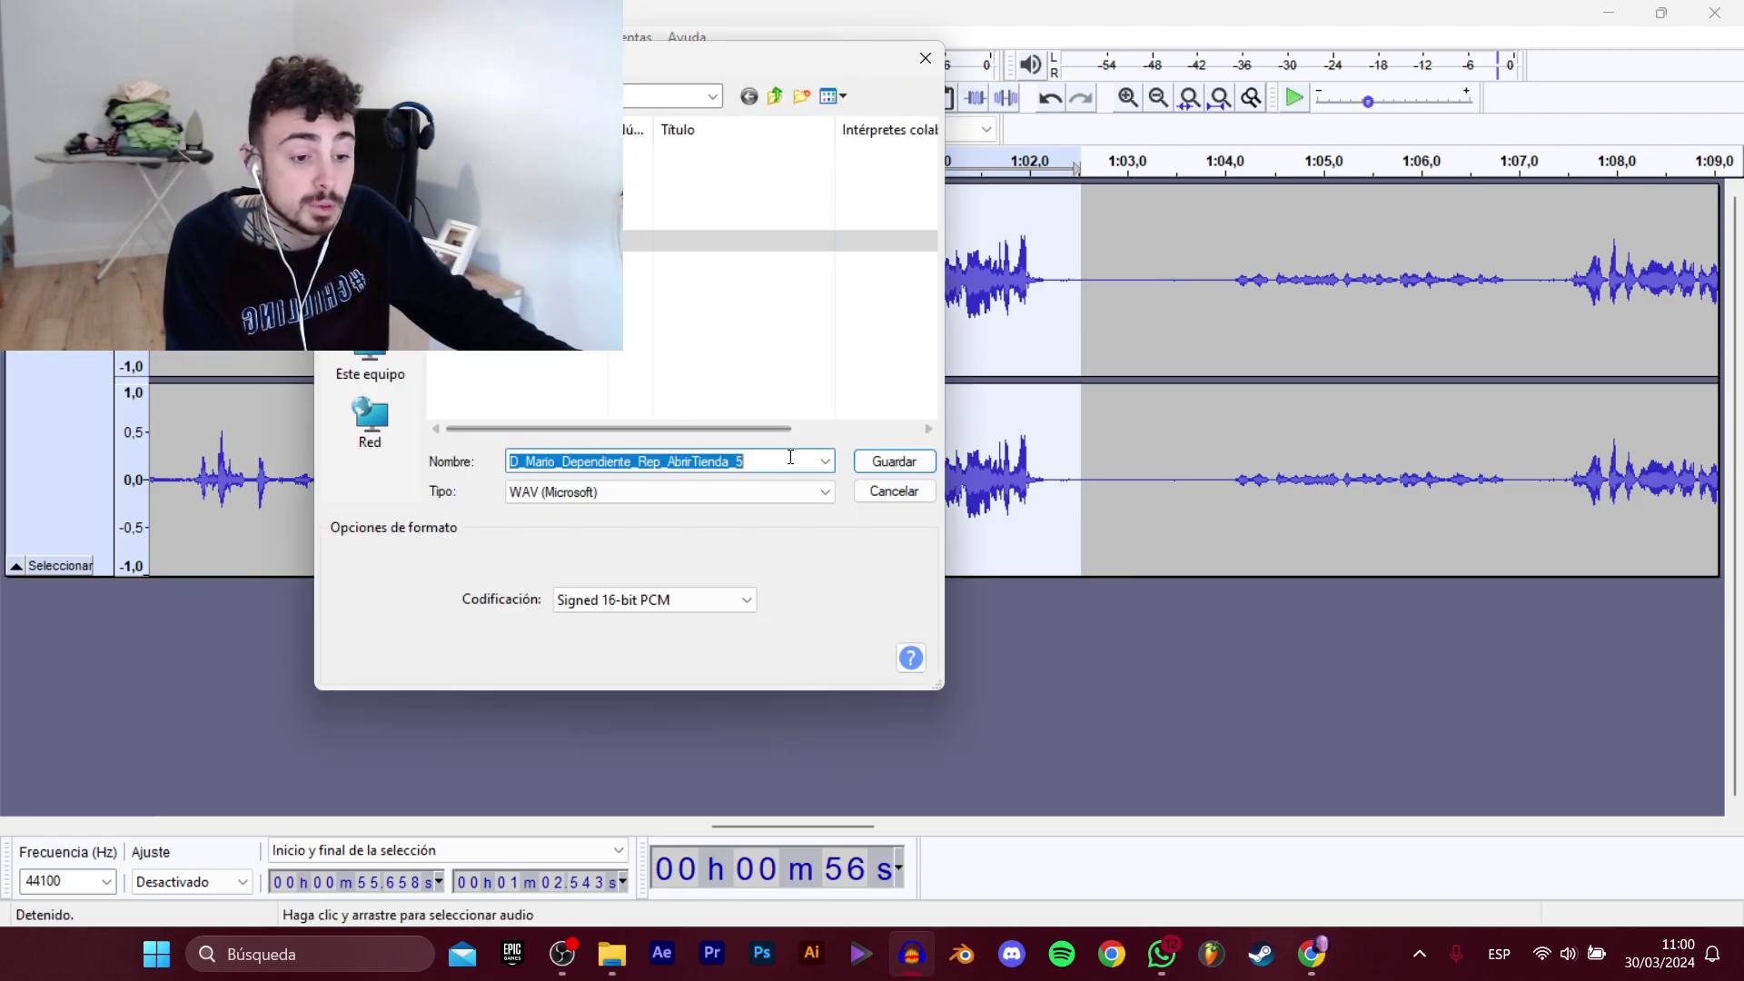
pyautogui.click(791, 457)
pyautogui.press('BackSpace')
pyautogui.write('6')
pyautogui.press('Return')
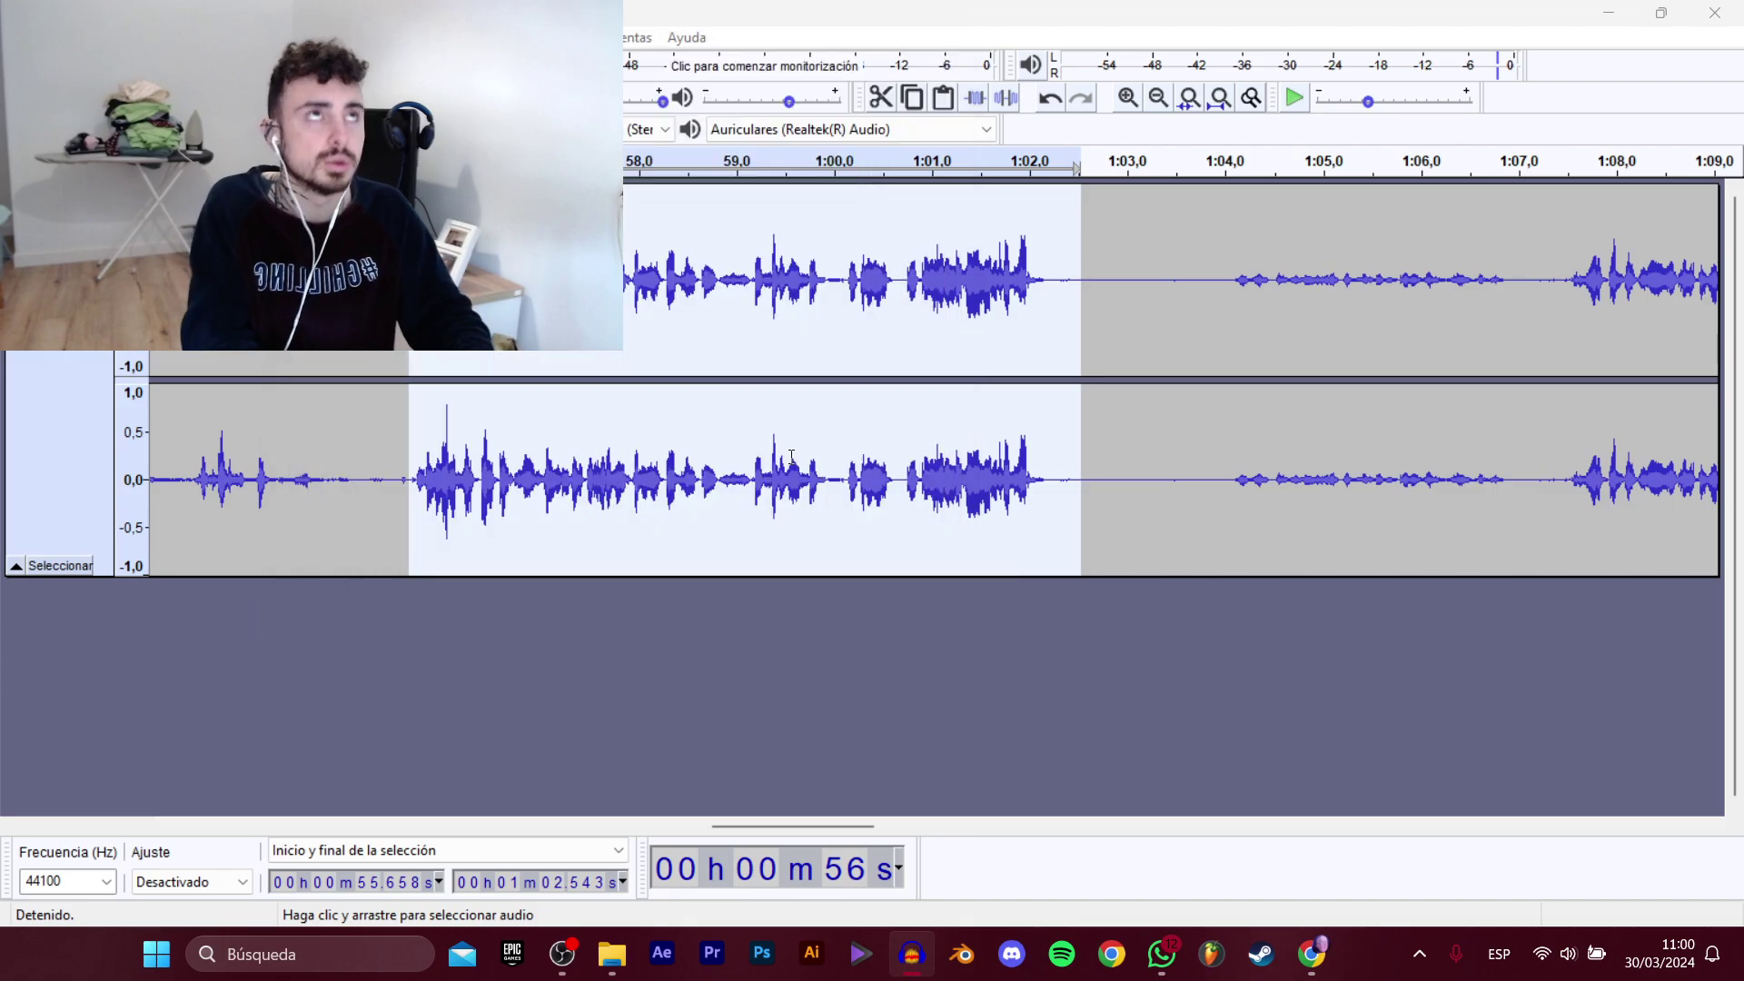
# Audition the following takes by playing the recording from 1:07.454 and again from 1:19.981.
pyautogui.moveTo(846, 826); pyautogui.dragTo(913, 821)
pyautogui.click(874, 340)
pyautogui.press('space')
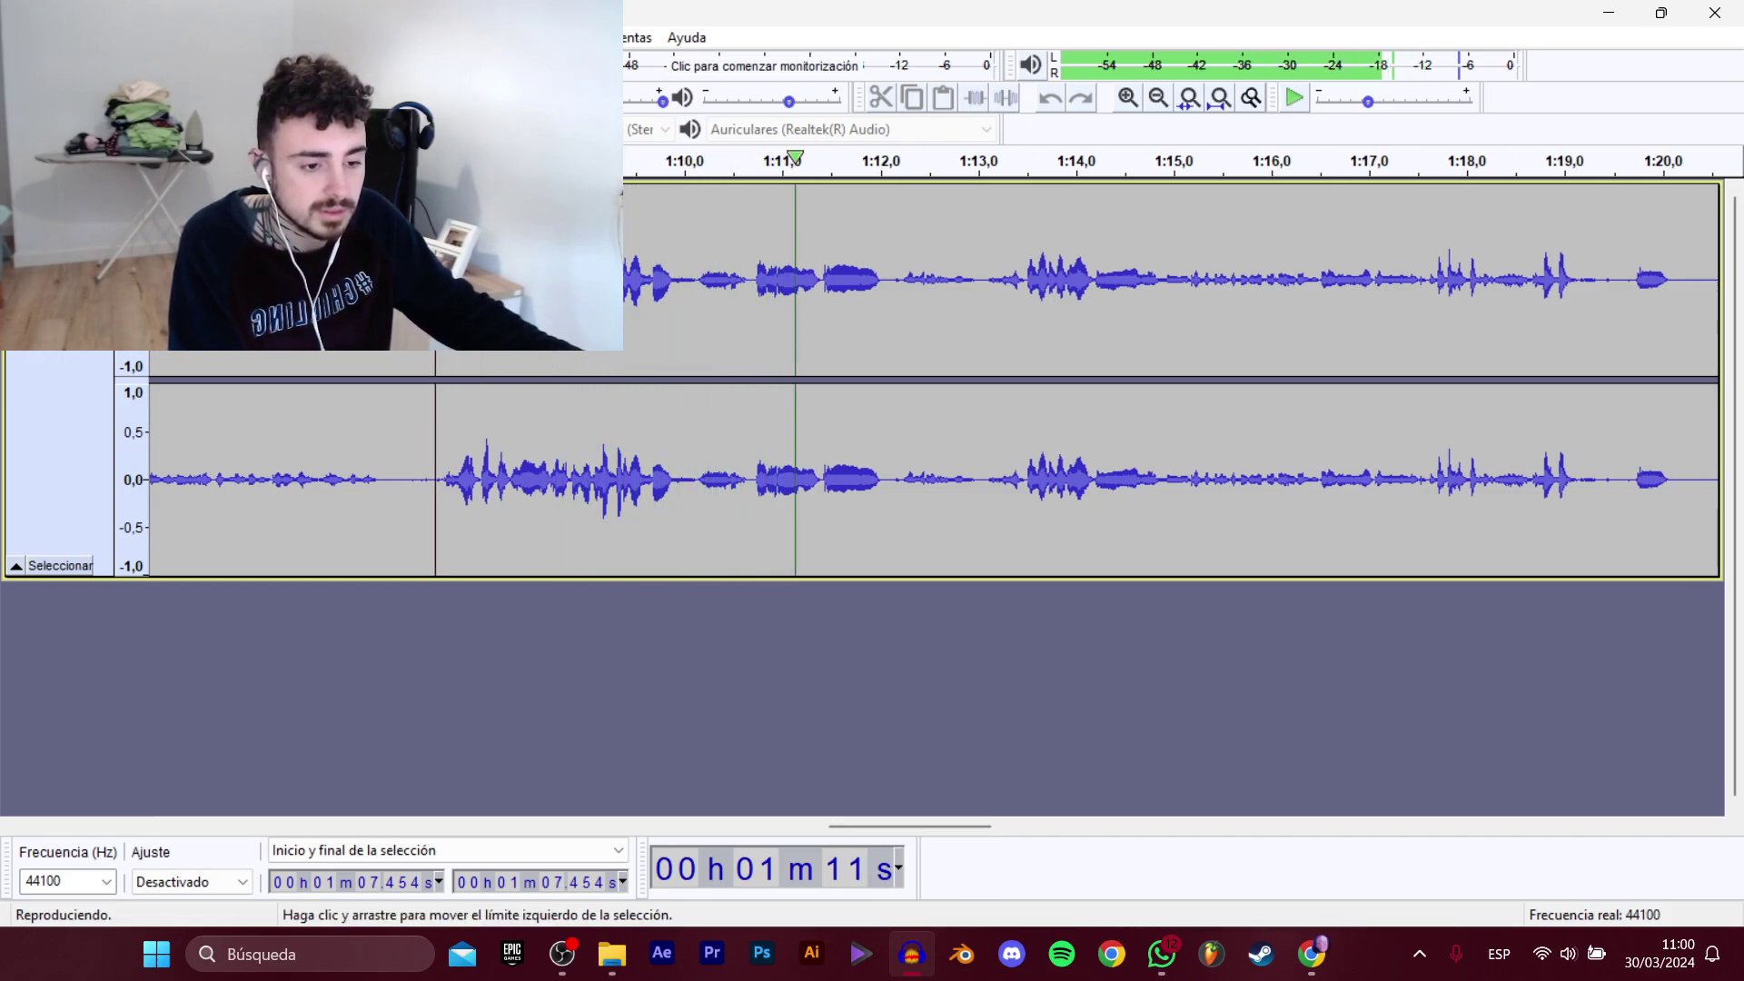
pyautogui.moveTo(950, 828); pyautogui.dragTo(1021, 818)
pyautogui.press('space')
pyautogui.click(983, 282)
pyautogui.press('space')
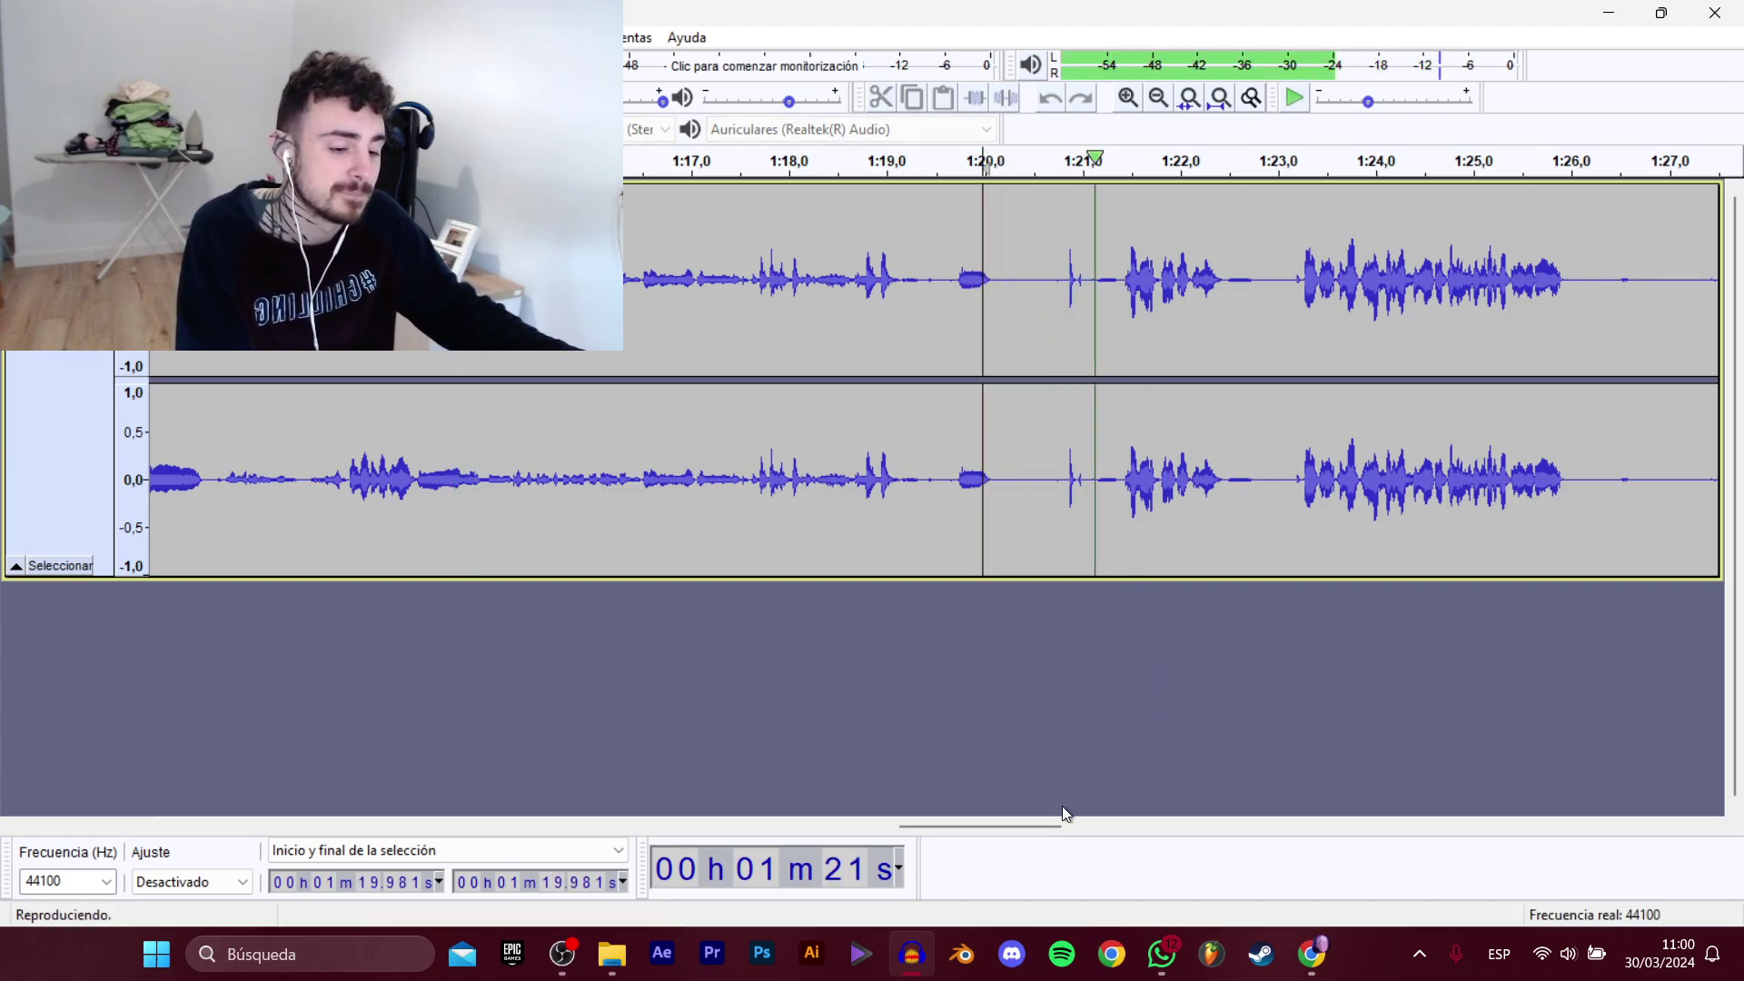
pyautogui.moveTo(1056, 821); pyautogui.dragTo(1101, 799)
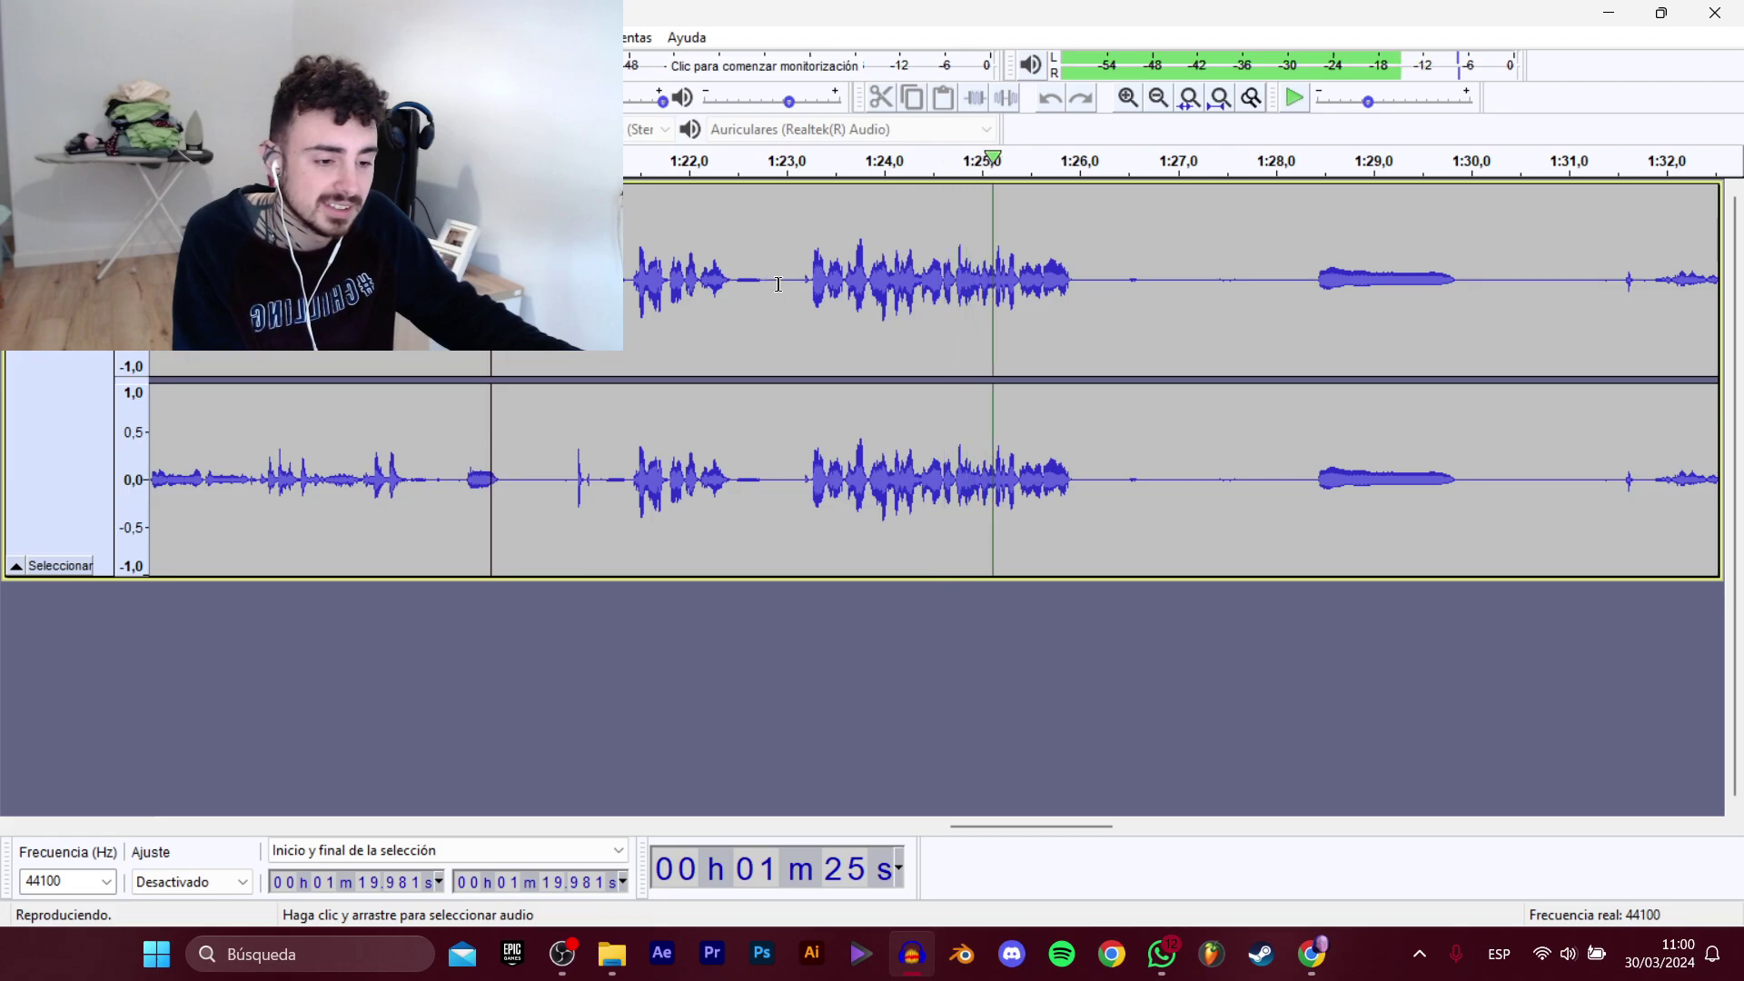
pyautogui.press('space')
# Select the take from 1:23.151 to 1:26.053 and export it as WAV named D_Mario_Dependiente_Rep_AbrirTienda_7.
pyautogui.moveTo(801, 282); pyautogui.dragTo(1083, 323)
pyautogui.moveTo(136, 211)
pyautogui.click(363, 312)
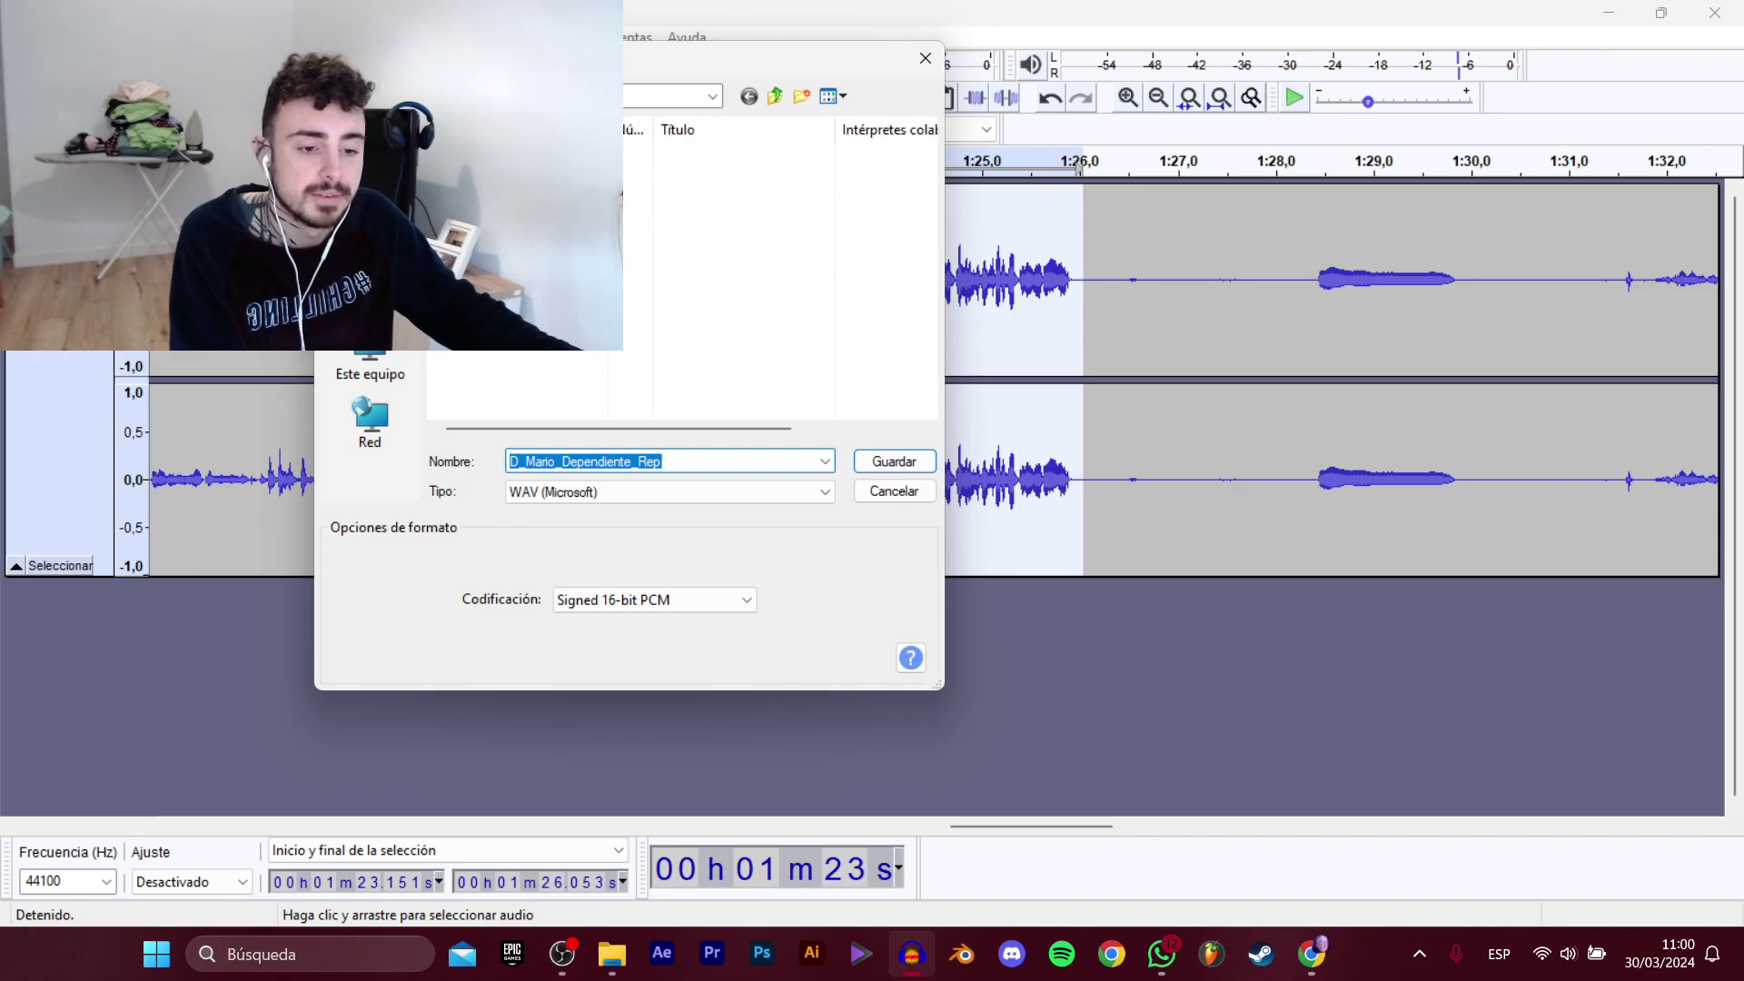
pyautogui.click(536, 263)
pyautogui.click(779, 457)
pyautogui.click(786, 457)
pyautogui.press('BackSpace')
pyautogui.write('6')
pyautogui.press('Return')
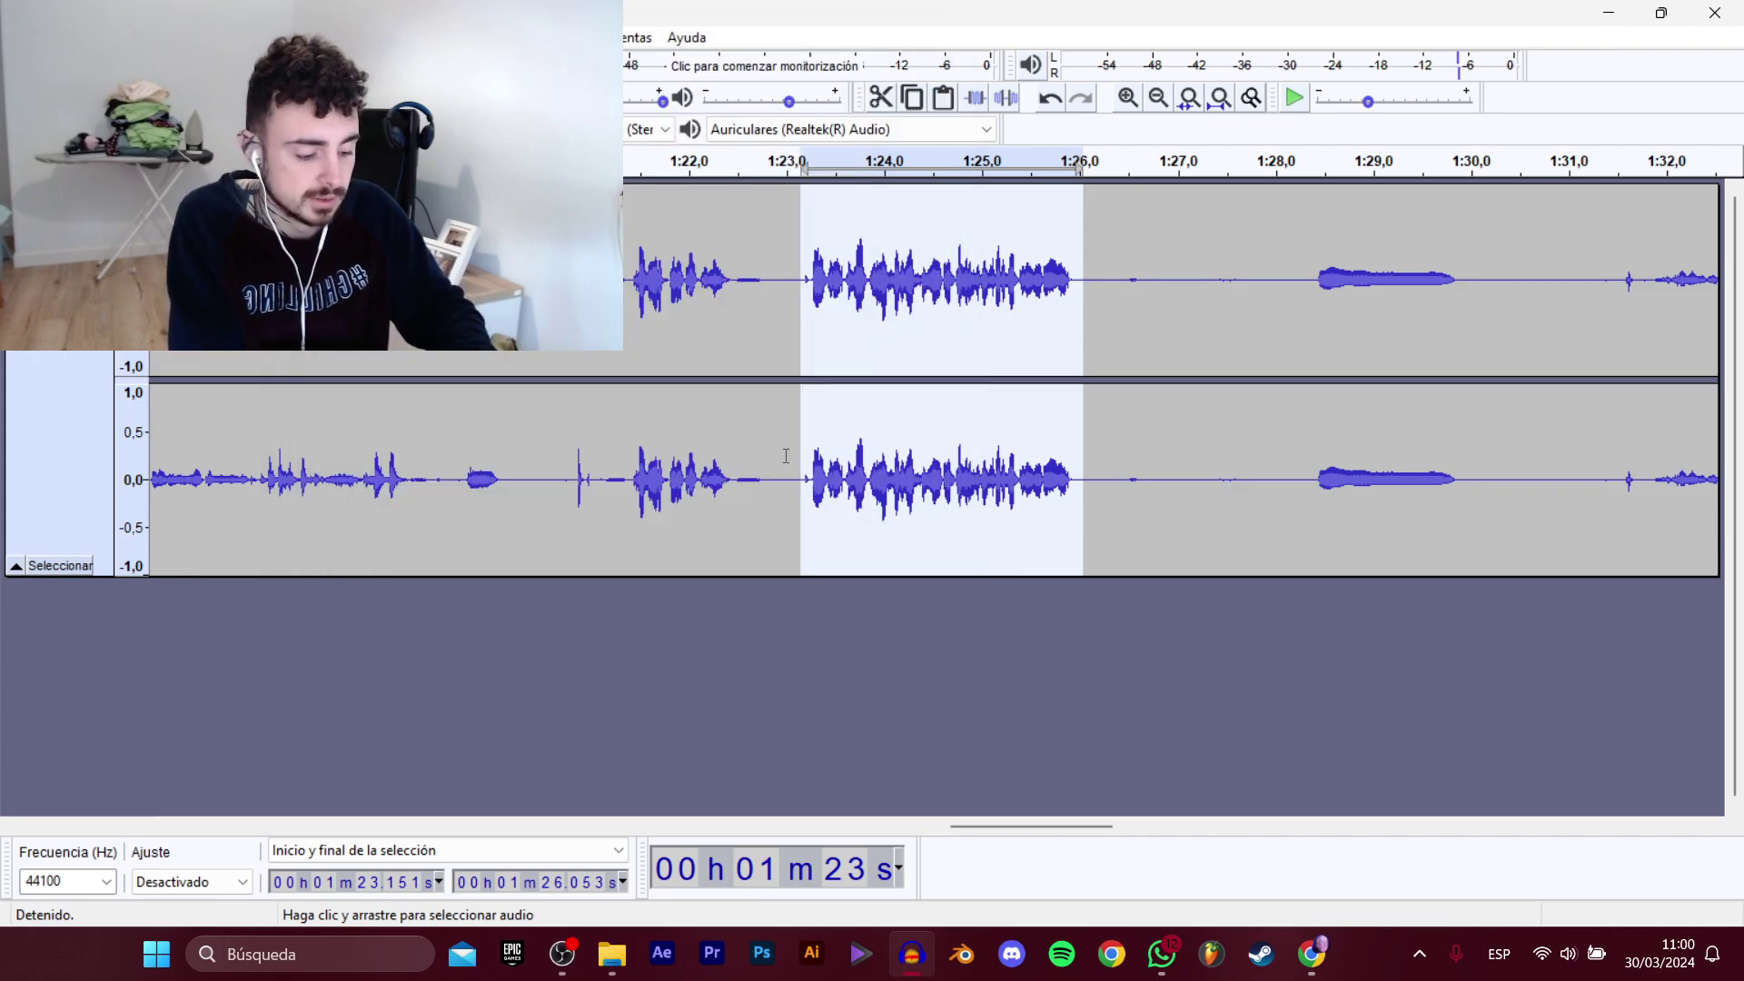
# Audition the following sounds by playing the recording from 1:28.294 and again from 1:35.539.
pyautogui.click(1305, 266)
pyautogui.press('space')
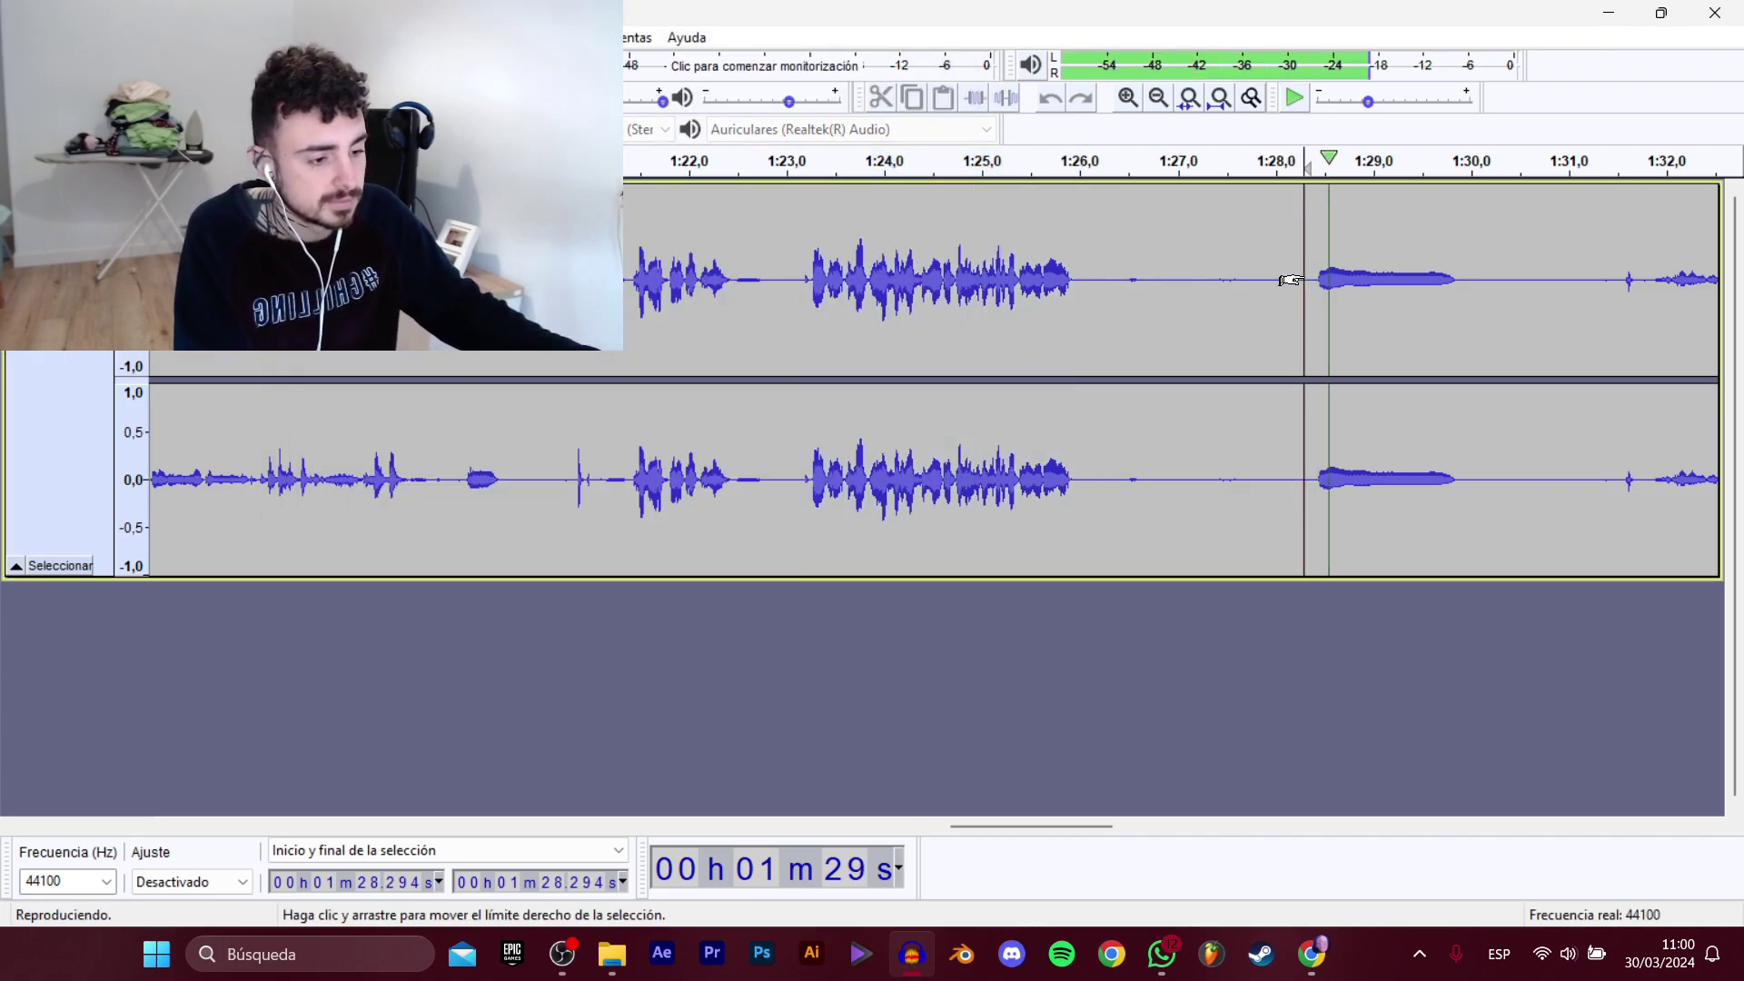
pyautogui.moveTo(1069, 827); pyautogui.dragTo(1163, 825)
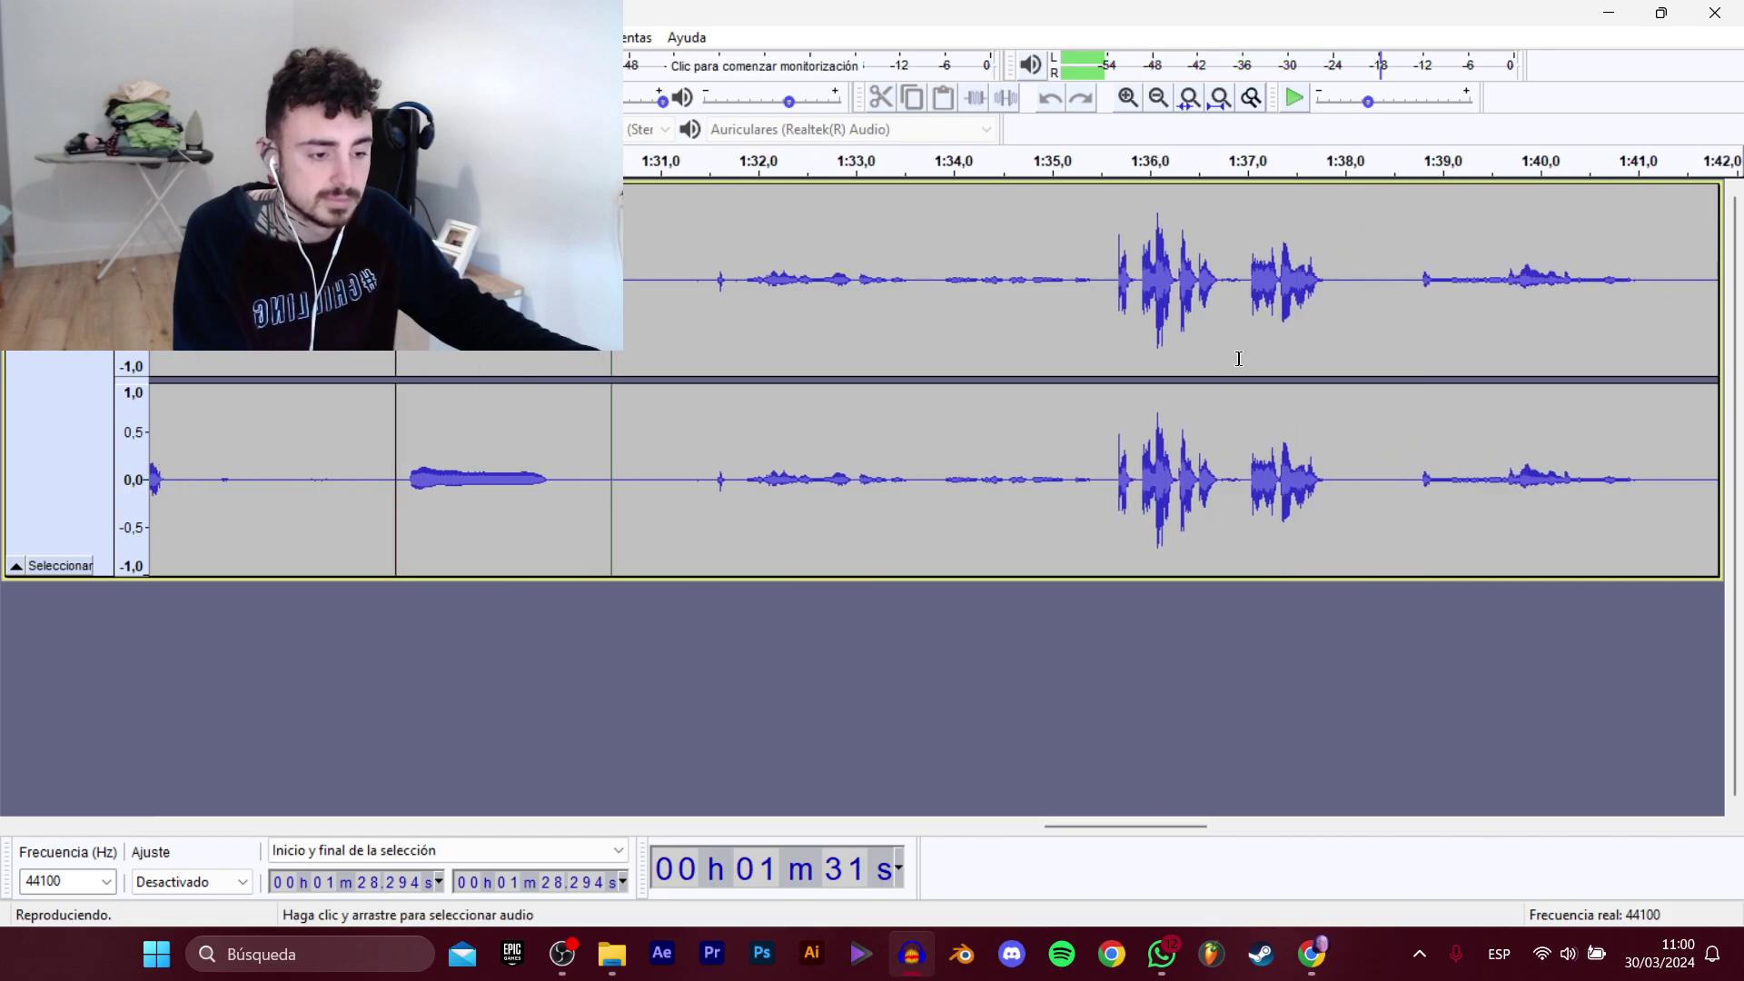
pyautogui.press('space')
pyautogui.click(1103, 284)
pyautogui.press('space')
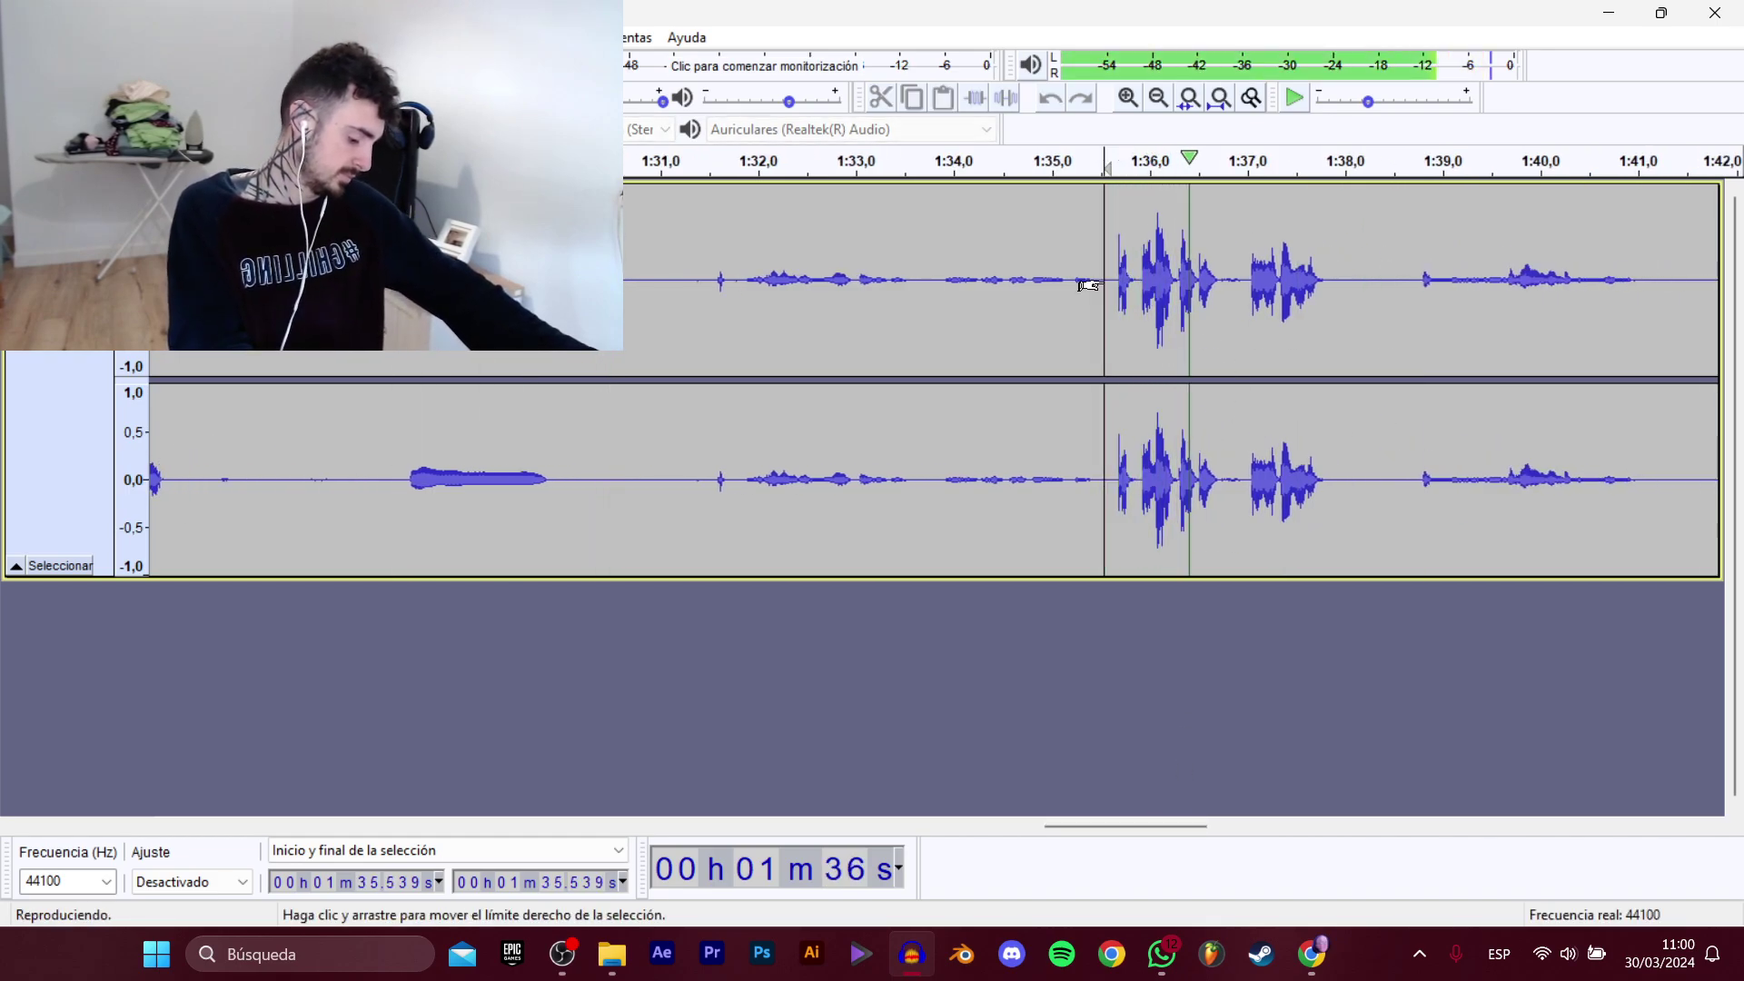
pyautogui.press('space')
# Select the take from 1:35.655 to 1:38.093 and export it as WAV named D_Mario_Dependiente_Rep_AbrirTienda_8.
pyautogui.moveTo(1351, 300); pyautogui.dragTo(1116, 309)
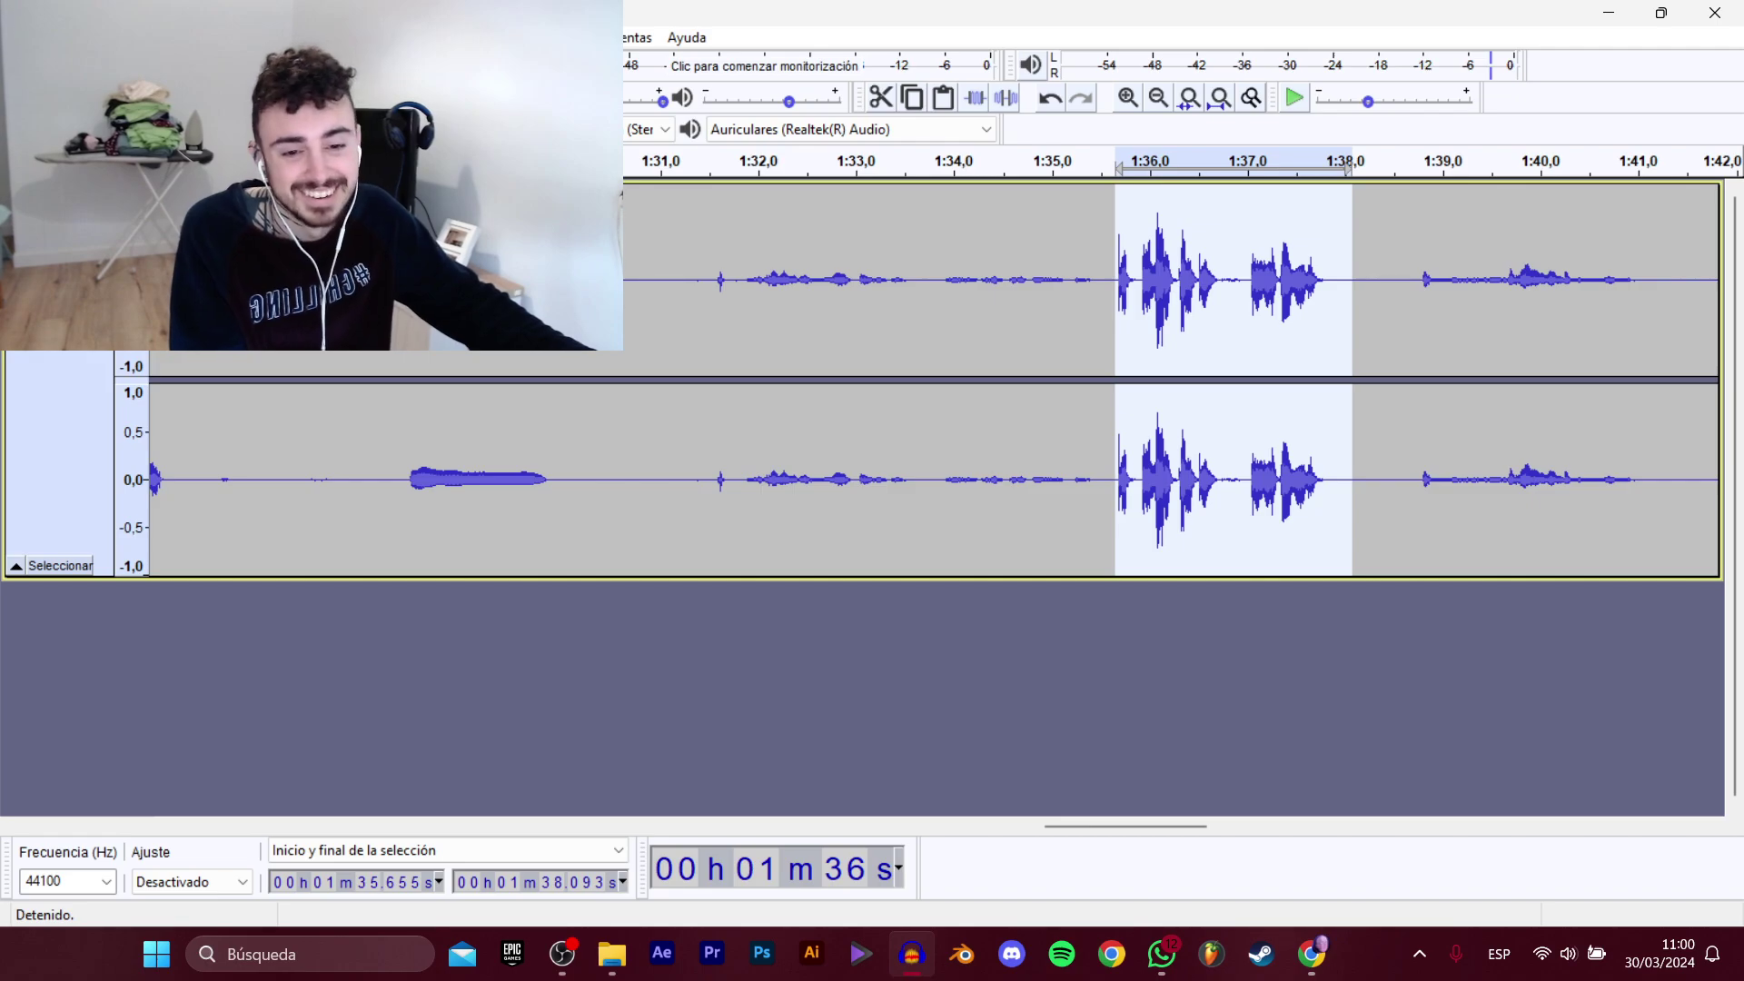
pyautogui.moveTo(109, 206)
pyautogui.click(400, 309)
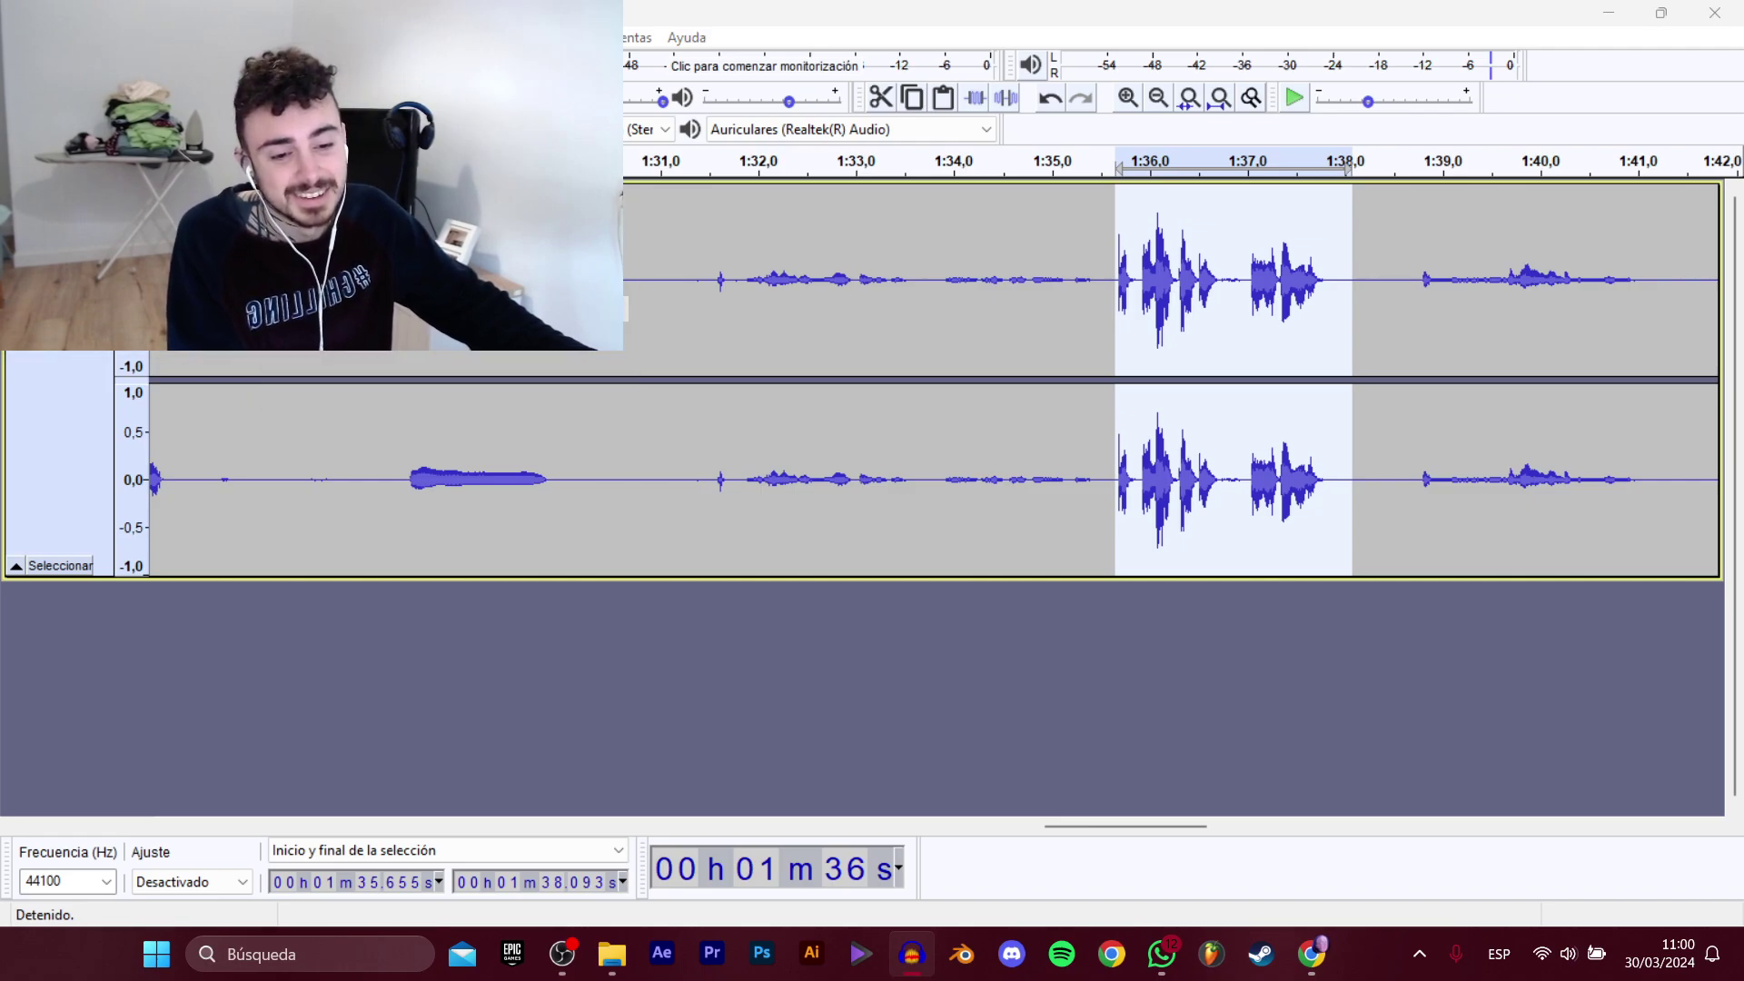
pyautogui.click(787, 462)
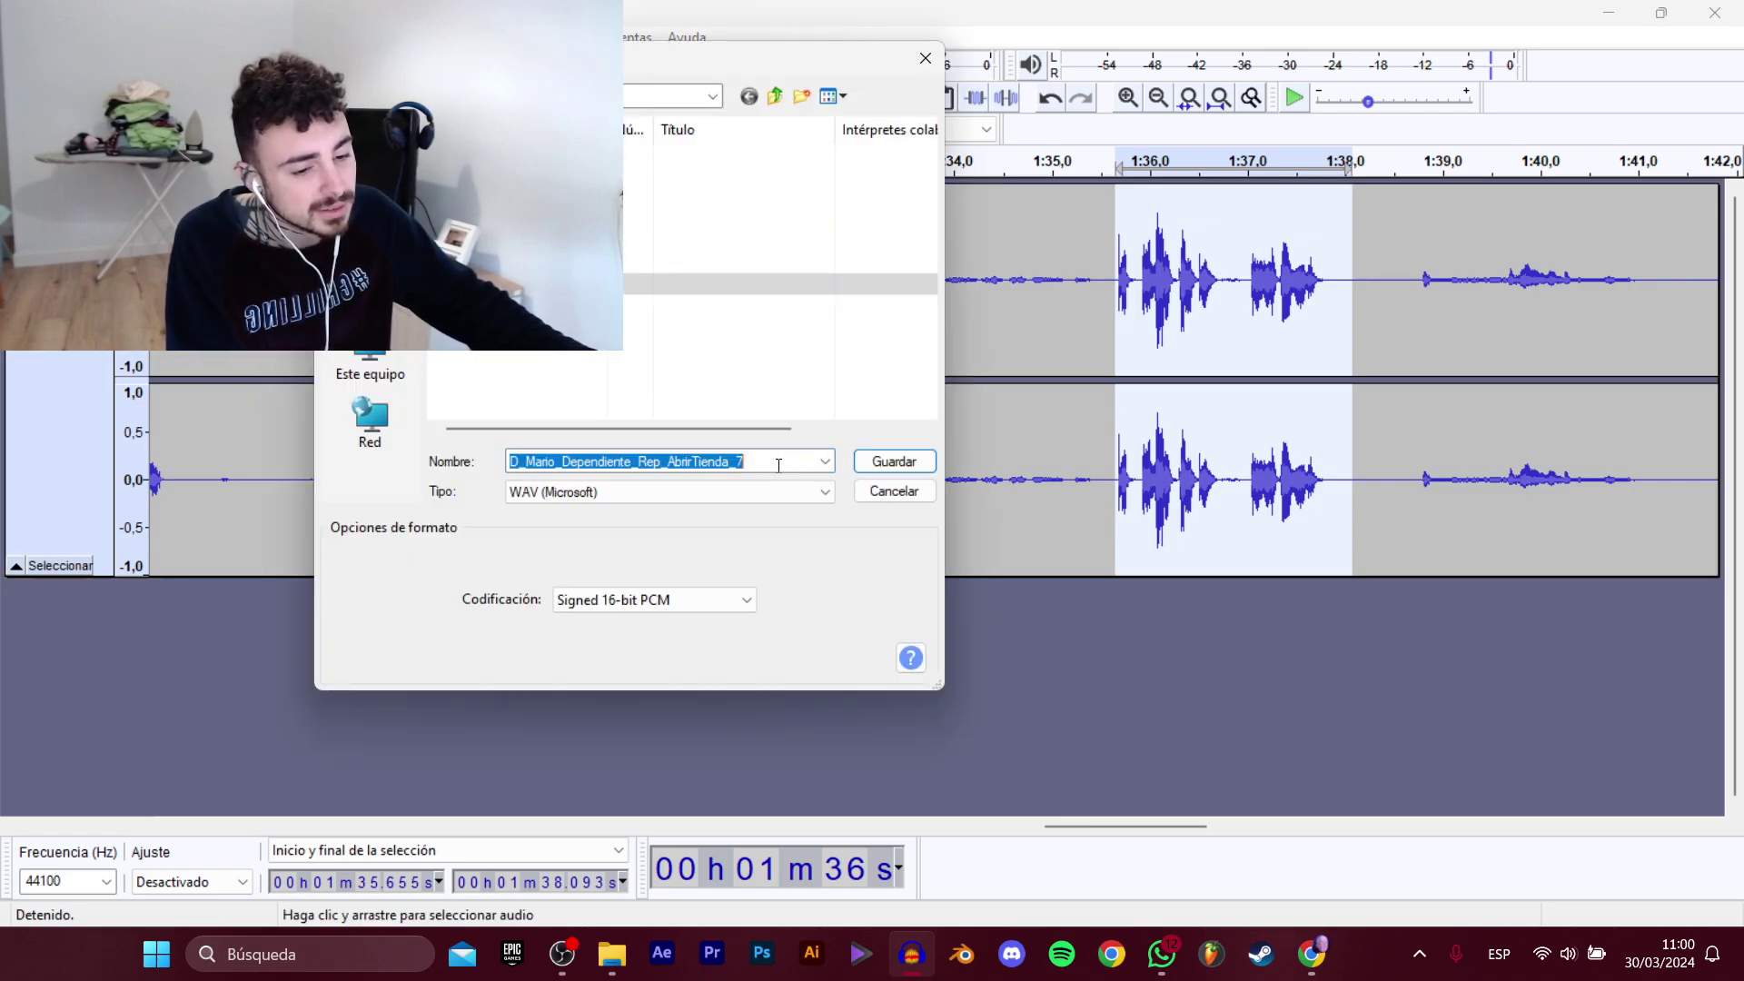
pyautogui.press('BackSpace')
pyautogui.press('Return')
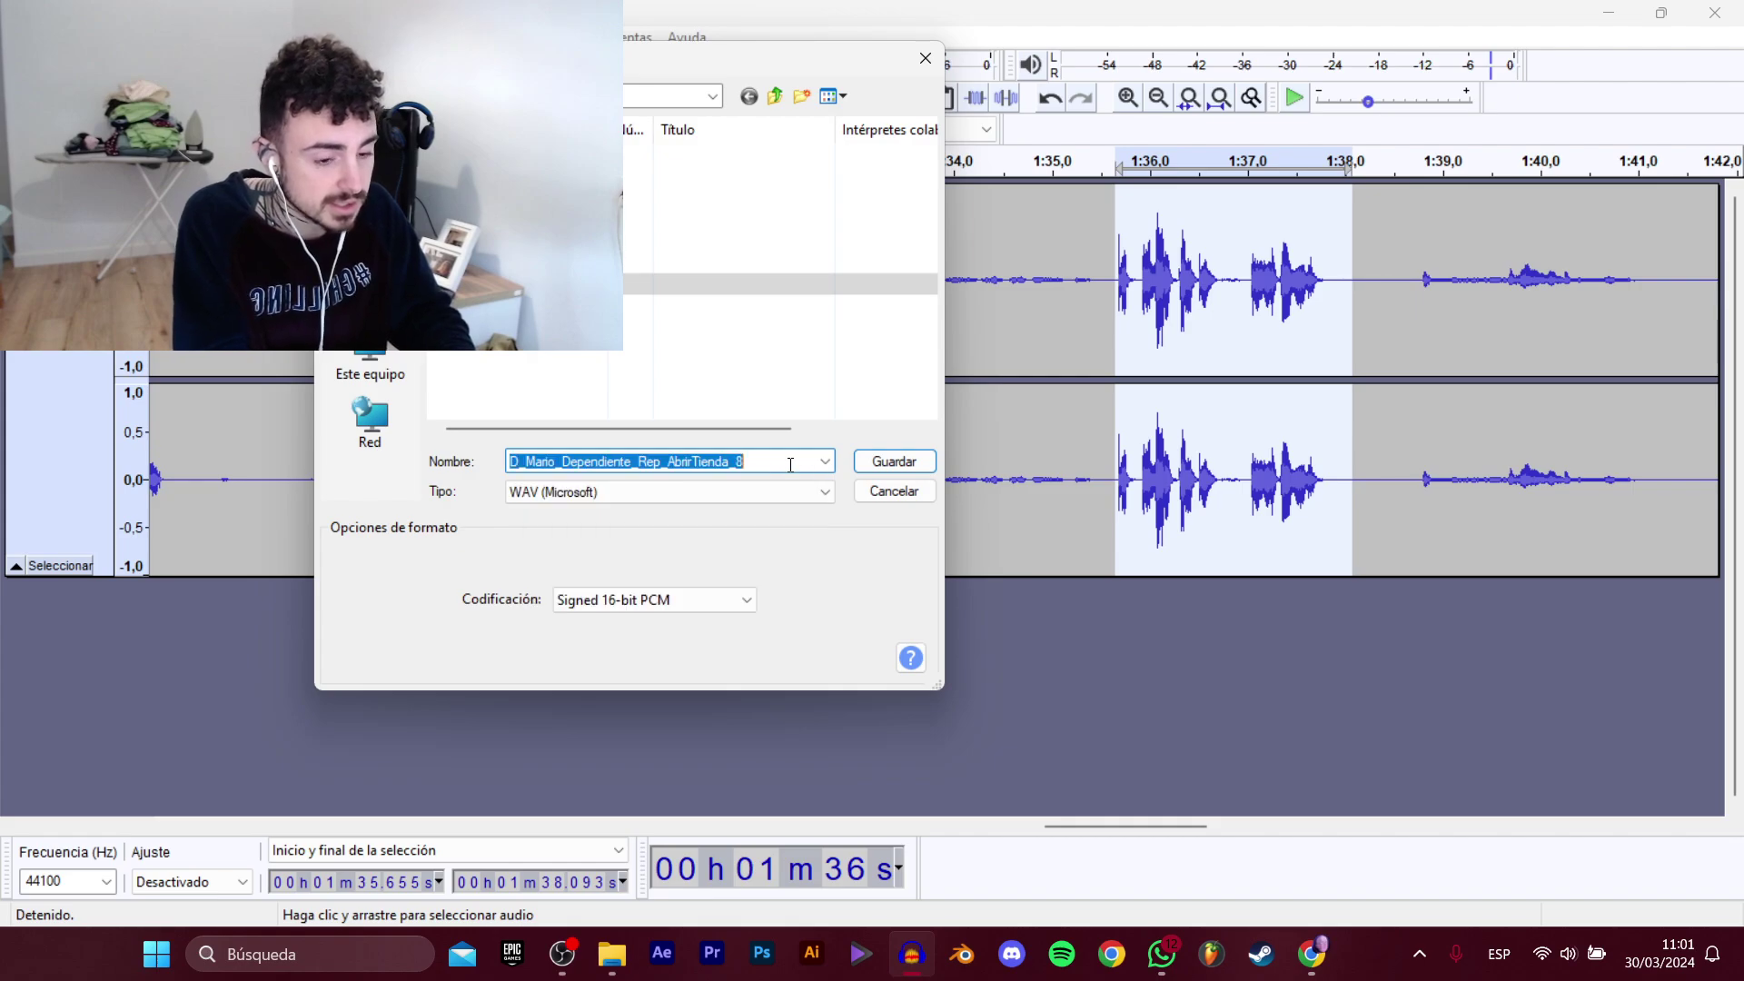
# Audition the recording beyond 1:38 by playing it at several spots, including from 1:55.740.
pyautogui.moveTo(1102, 825); pyautogui.dragTo(1194, 810)
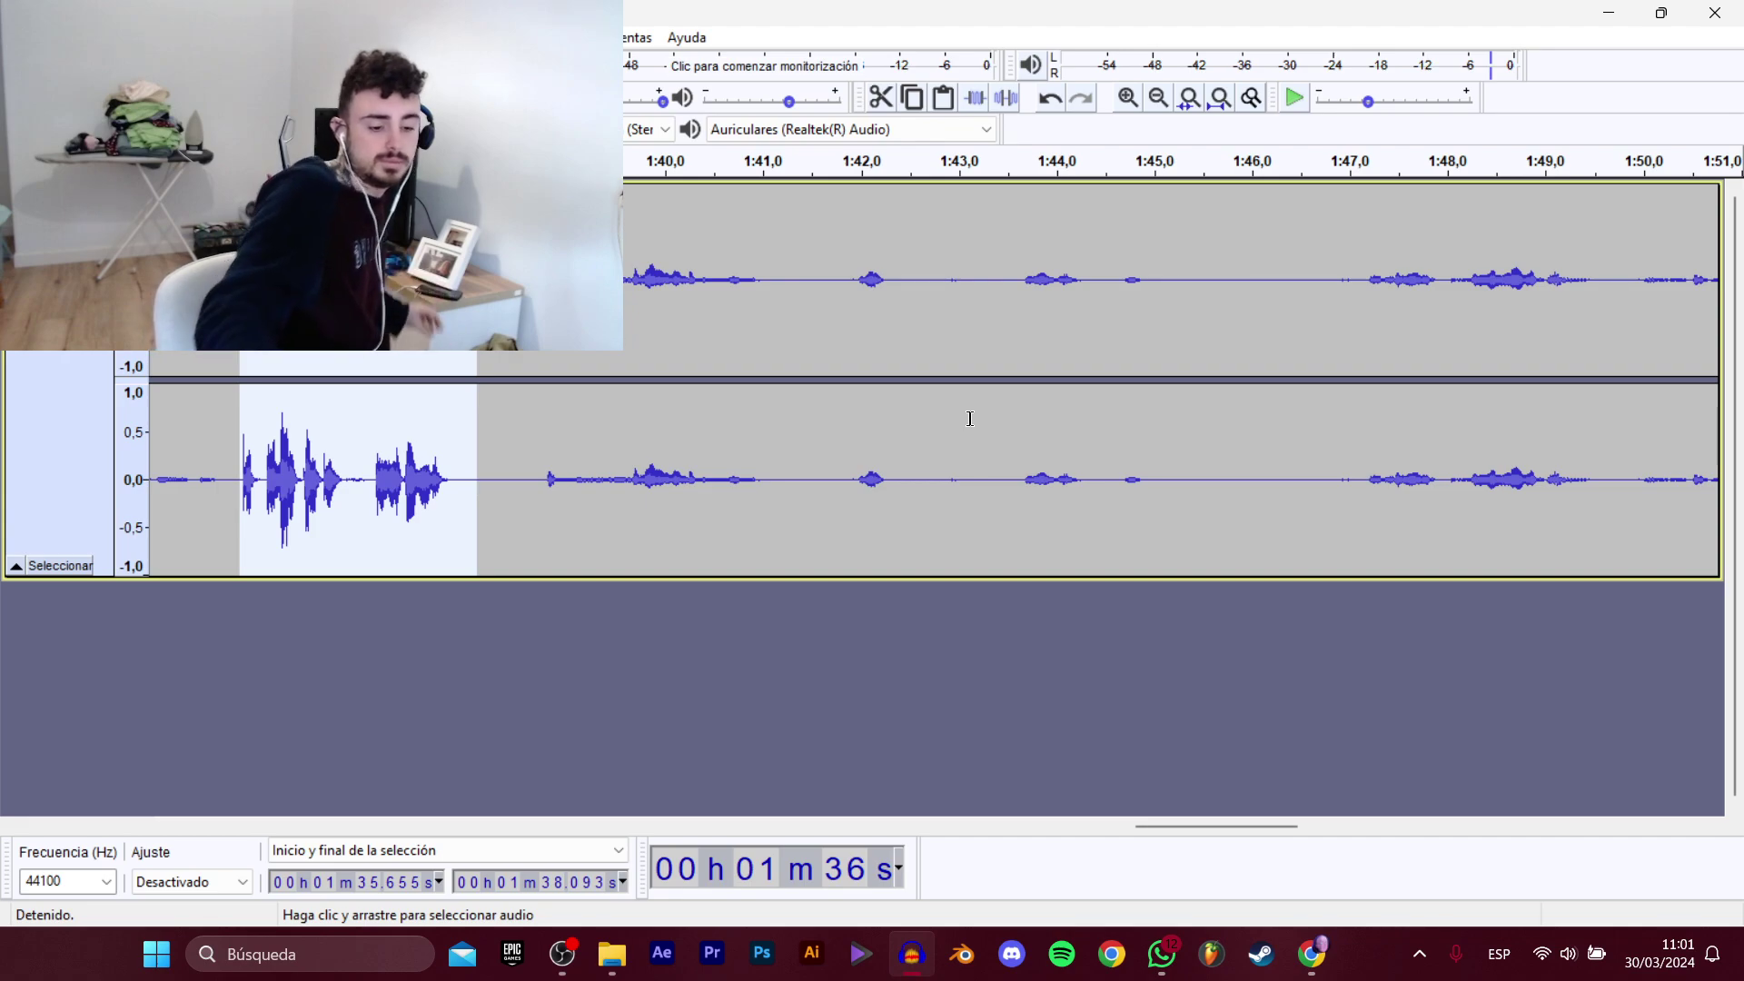
pyautogui.press('space')
pyautogui.press('space')
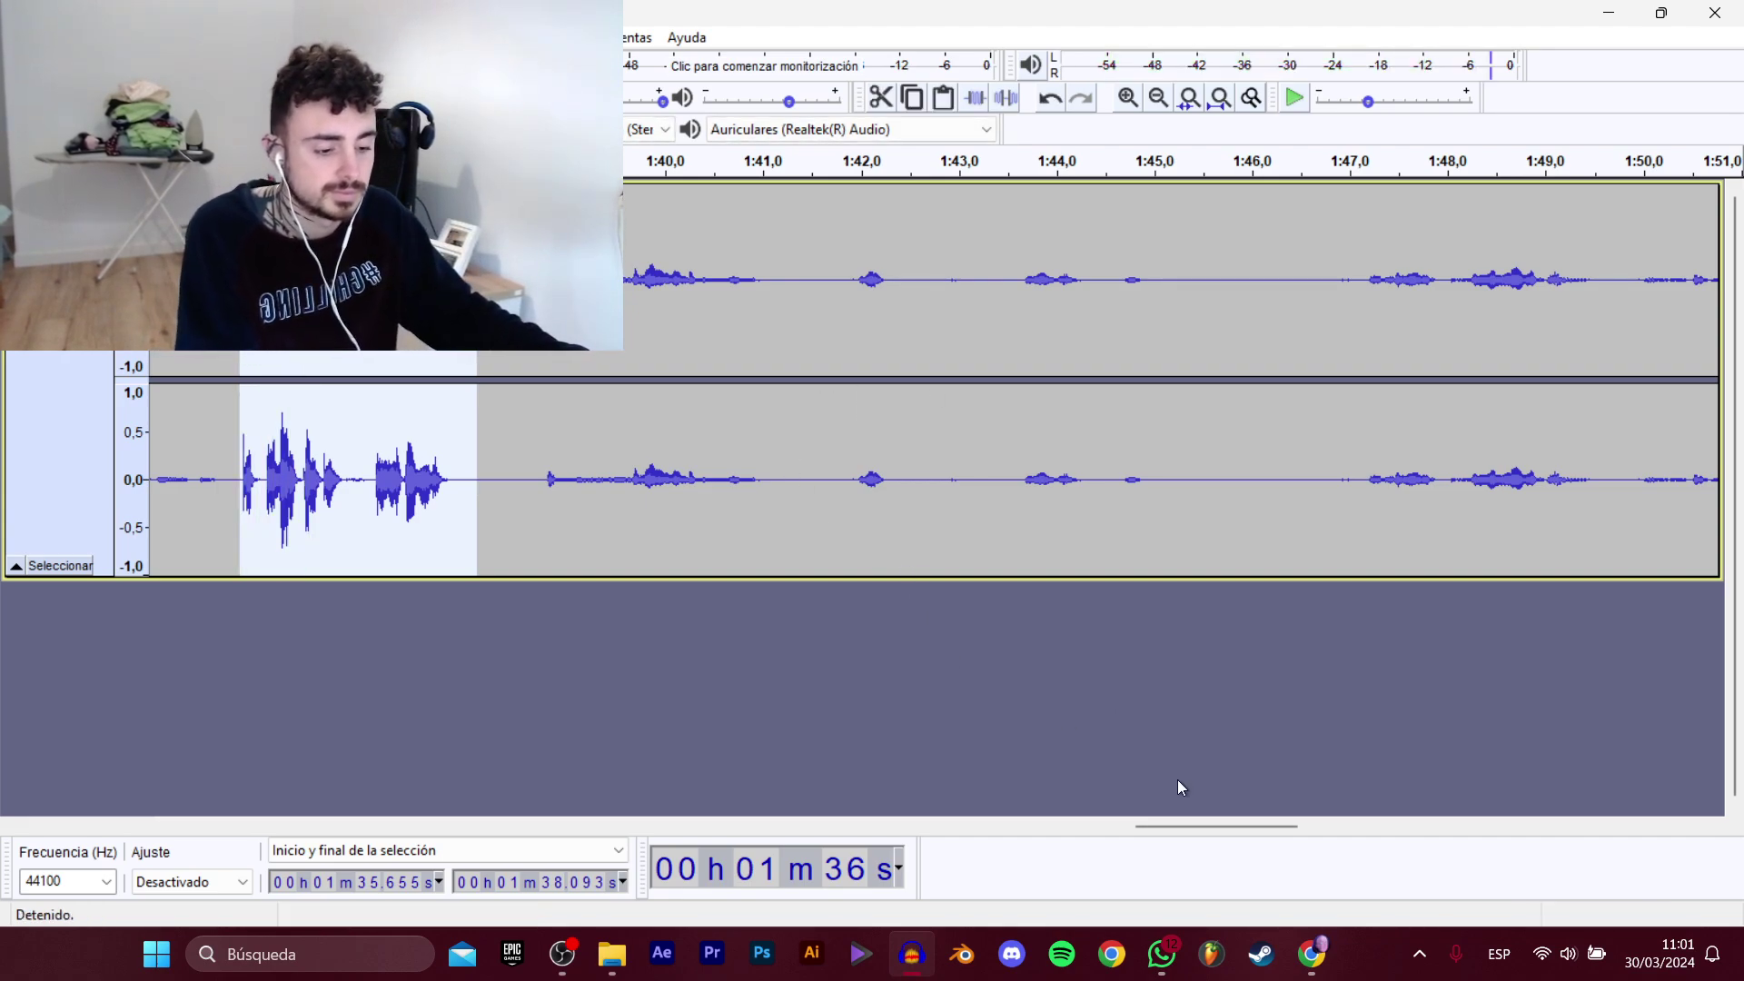
pyautogui.moveTo(1210, 827); pyautogui.dragTo(1281, 825)
pyautogui.click(712, 302)
pyautogui.press('space')
pyautogui.press('space')
pyautogui.click(1560, 329)
pyautogui.press('space')
pyautogui.moveTo(1236, 831); pyautogui.dragTo(1360, 835)
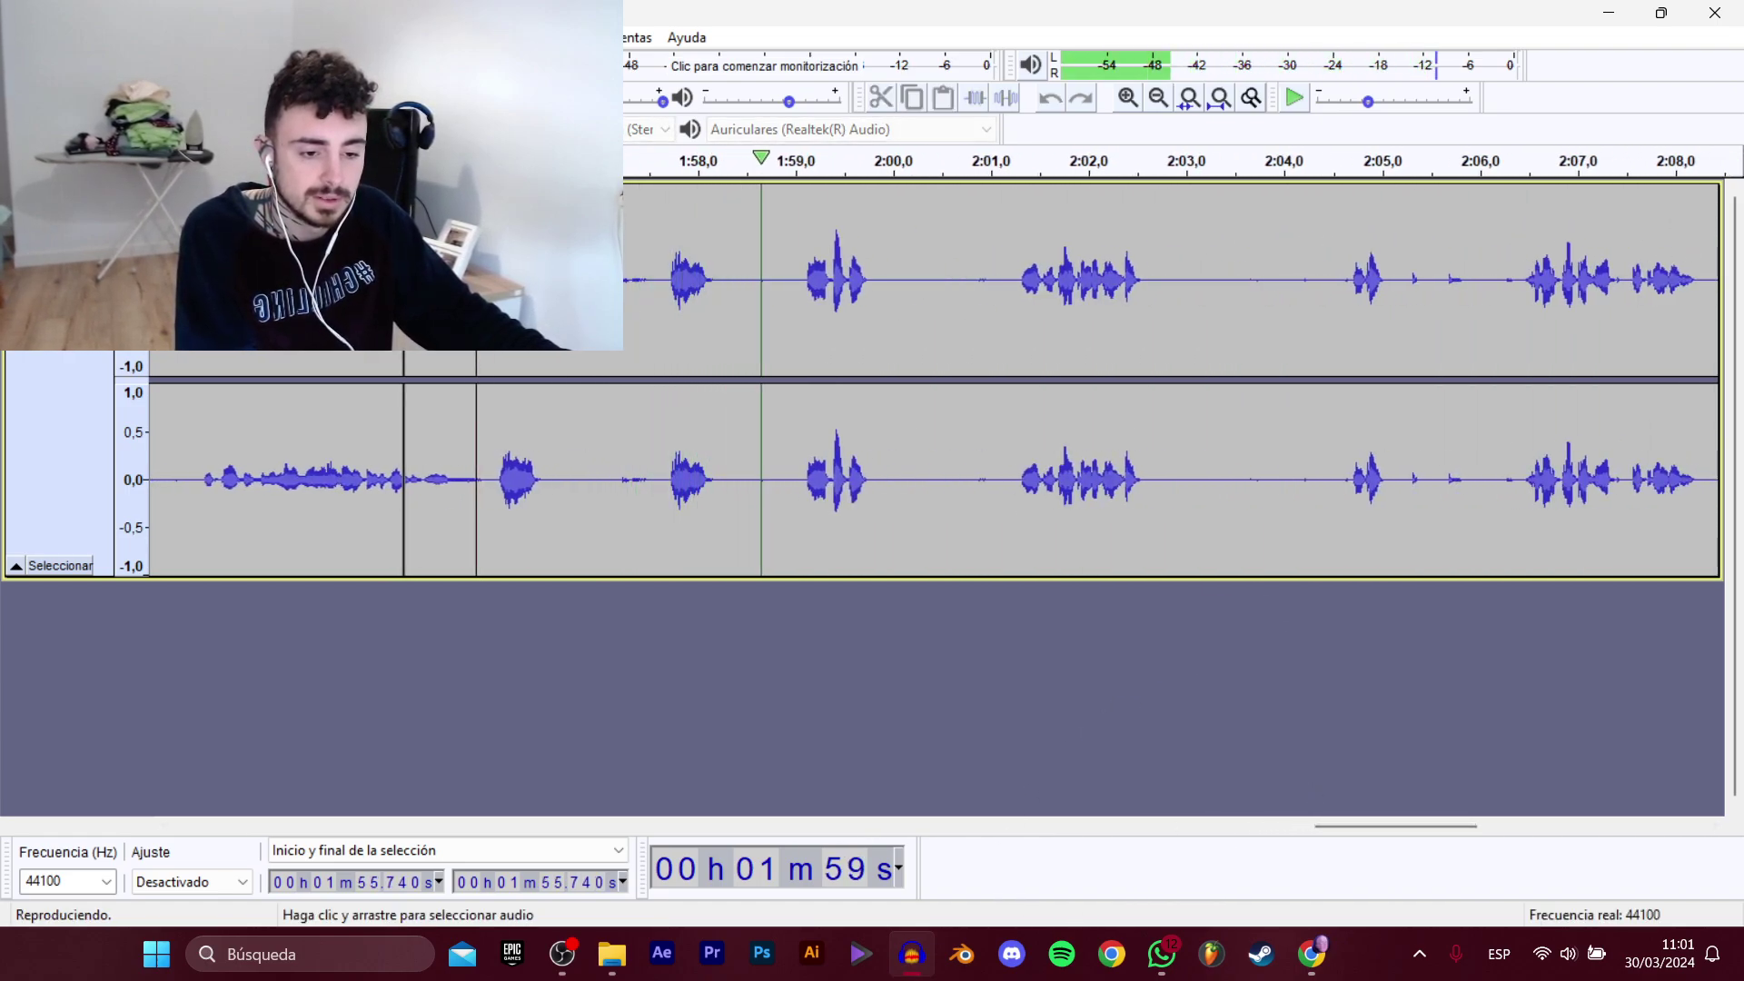
pyautogui.press('space')
# Select the take from 1:55.937 to 1:56.460 and export it as WAV named D_Mario_Dependiente_Rep_AbrirTienda_9.
pyautogui.moveTo(495, 291); pyautogui.dragTo(545, 291)
pyautogui.moveTo(137, 208)
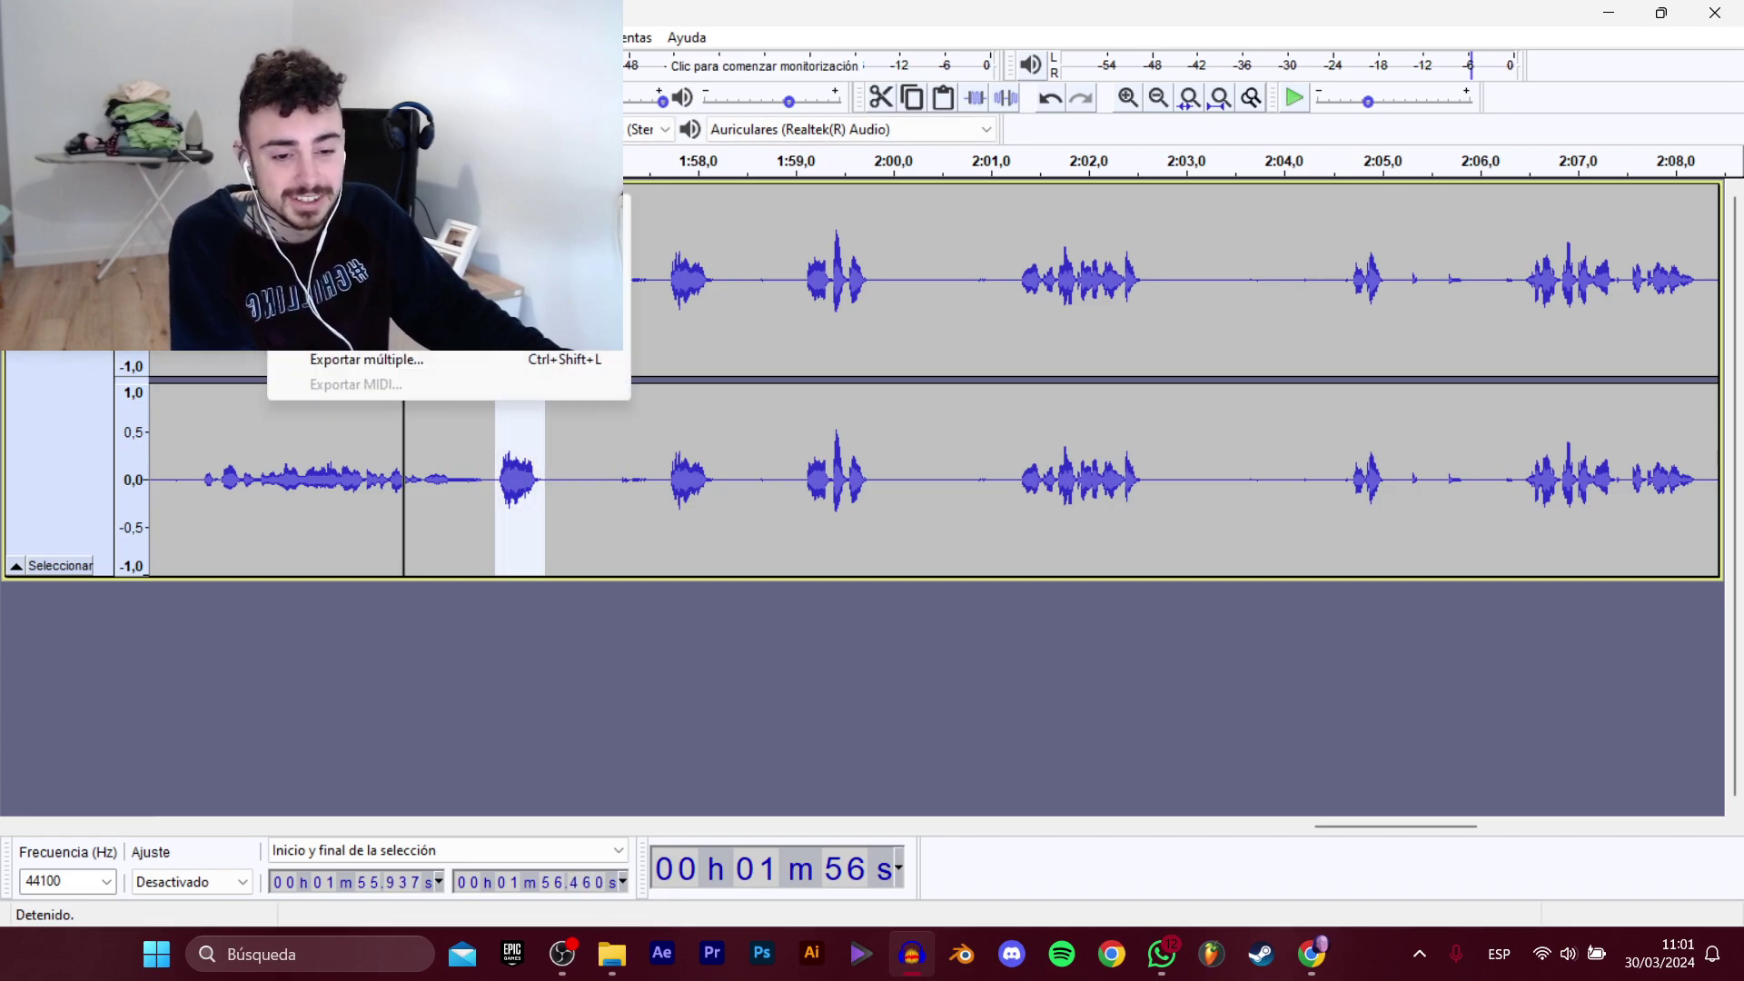
pyautogui.click(390, 309)
pyautogui.click(683, 306)
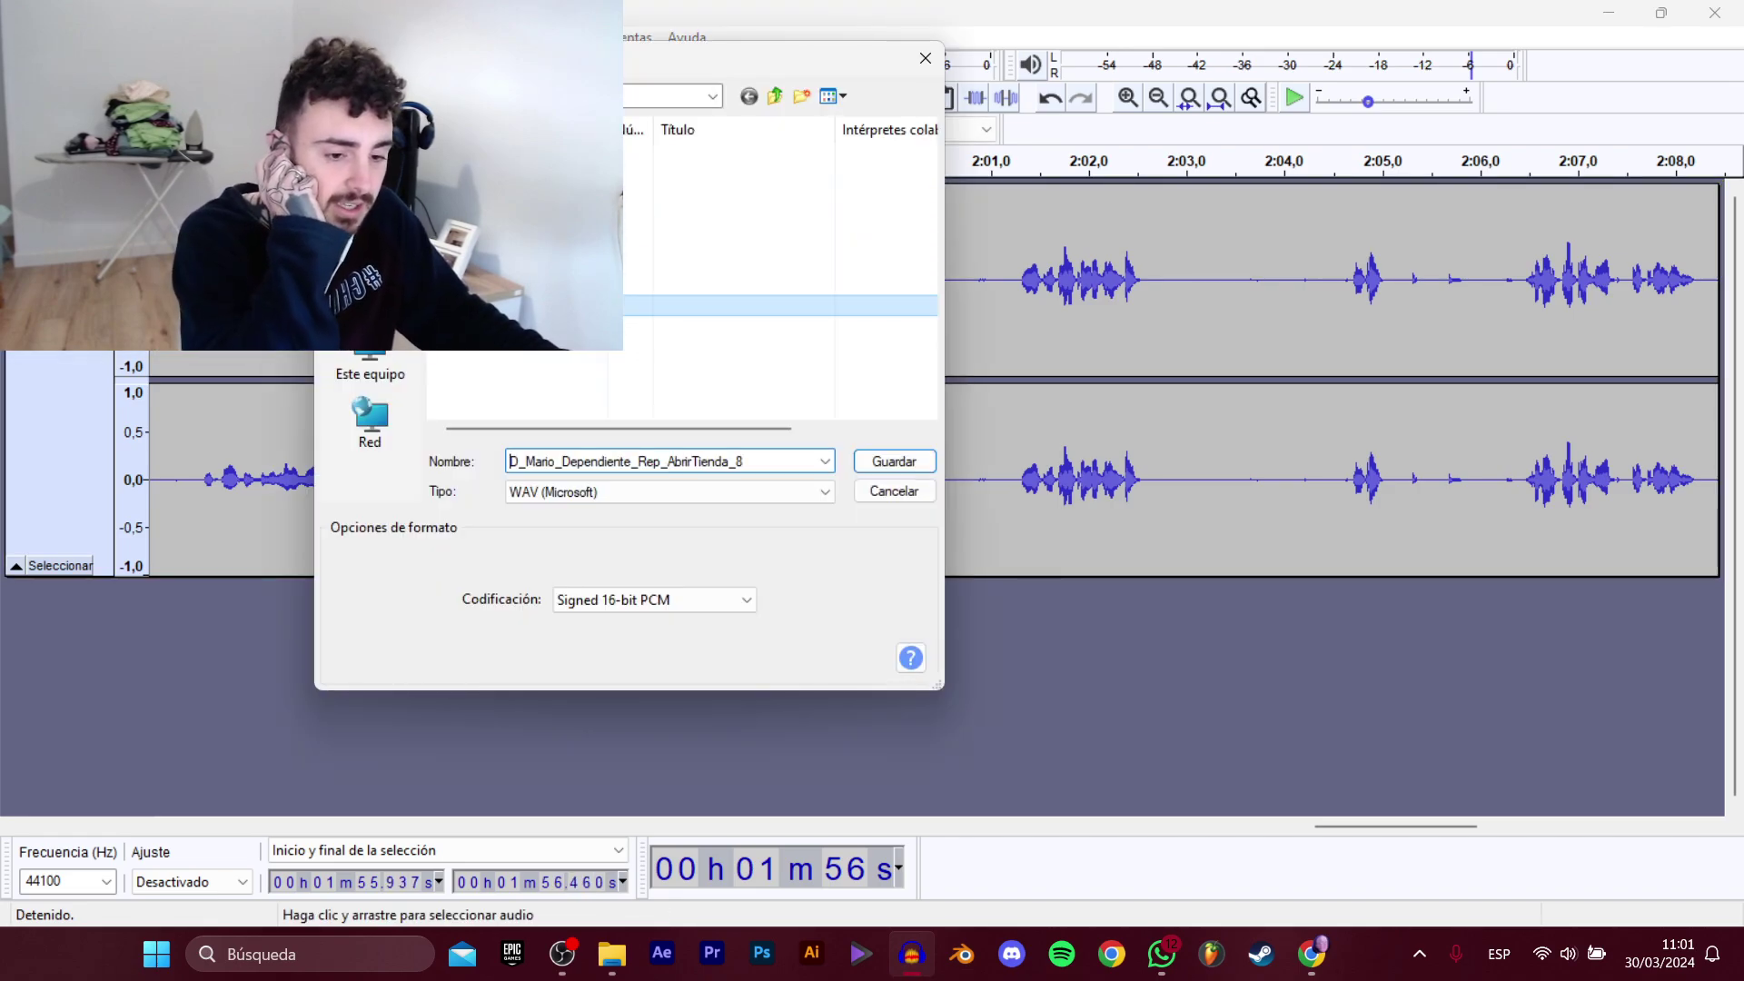
pyautogui.click(753, 461)
pyautogui.press('BackSpace')
pyautogui.write('9')
pyautogui.press('Return')
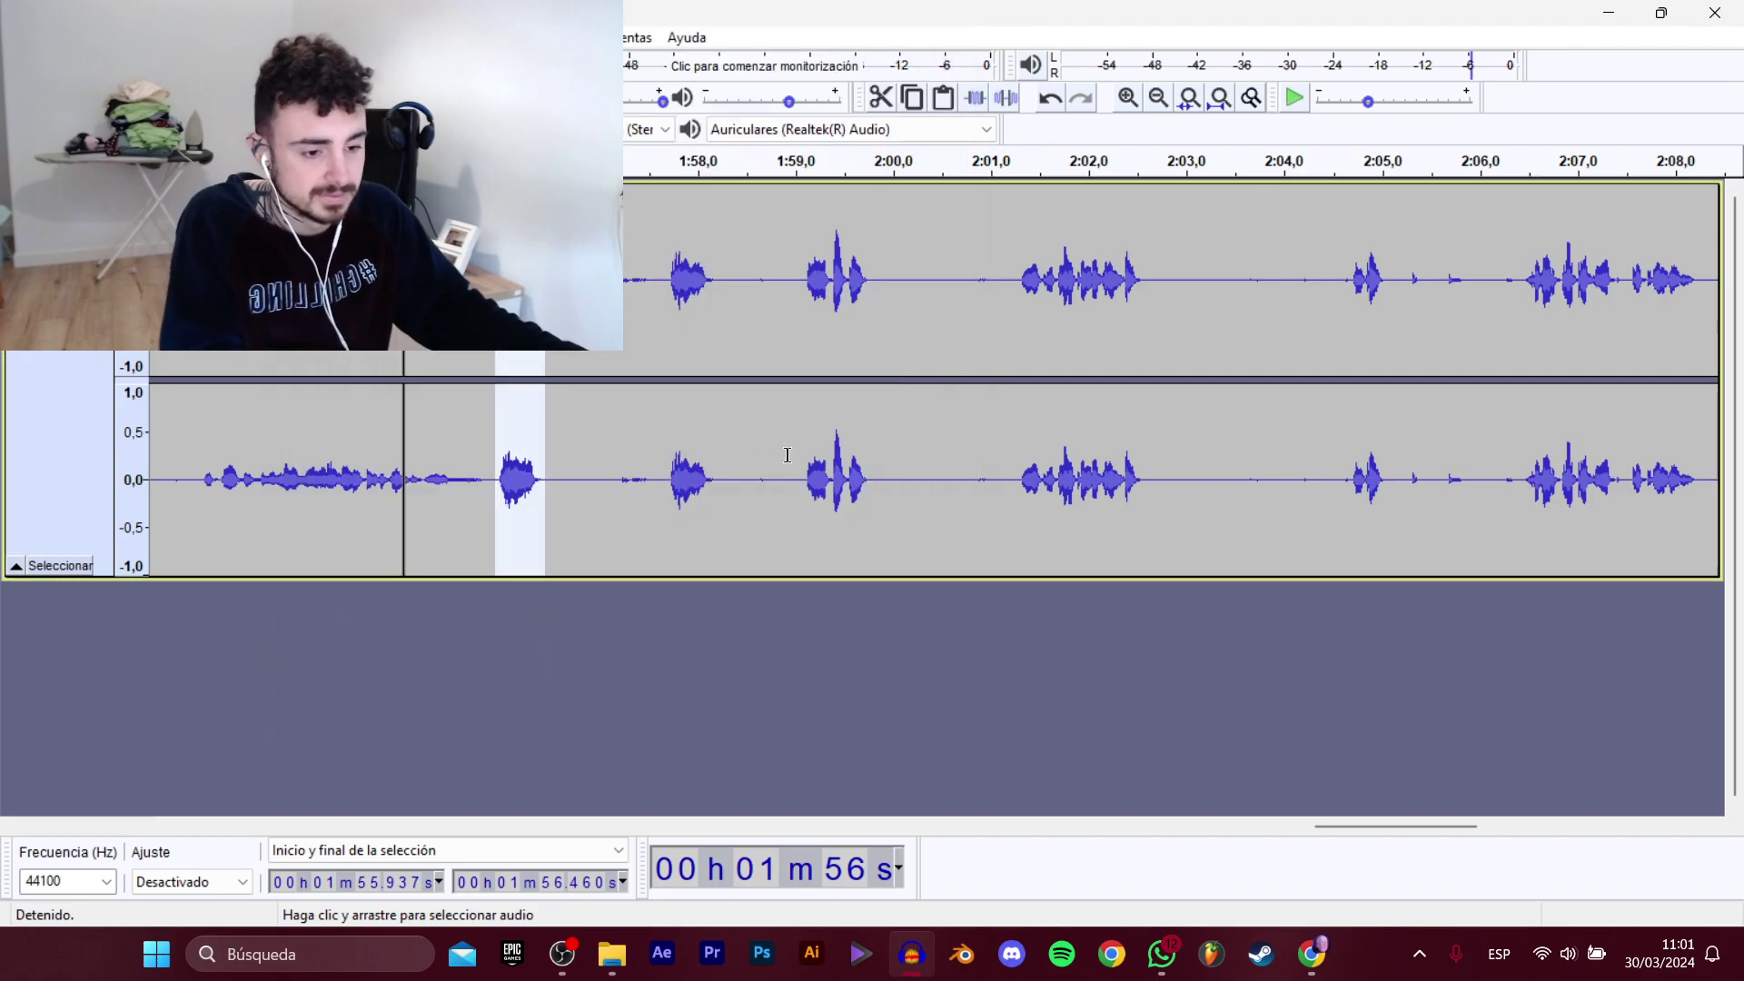
# Select the take from 1:59.060 to 1:59.850 and export it as the next numbered D_Mario_Dependiente_Rep_AbrirTienda WAV.
pyautogui.moveTo(801, 280); pyautogui.dragTo(872, 279)
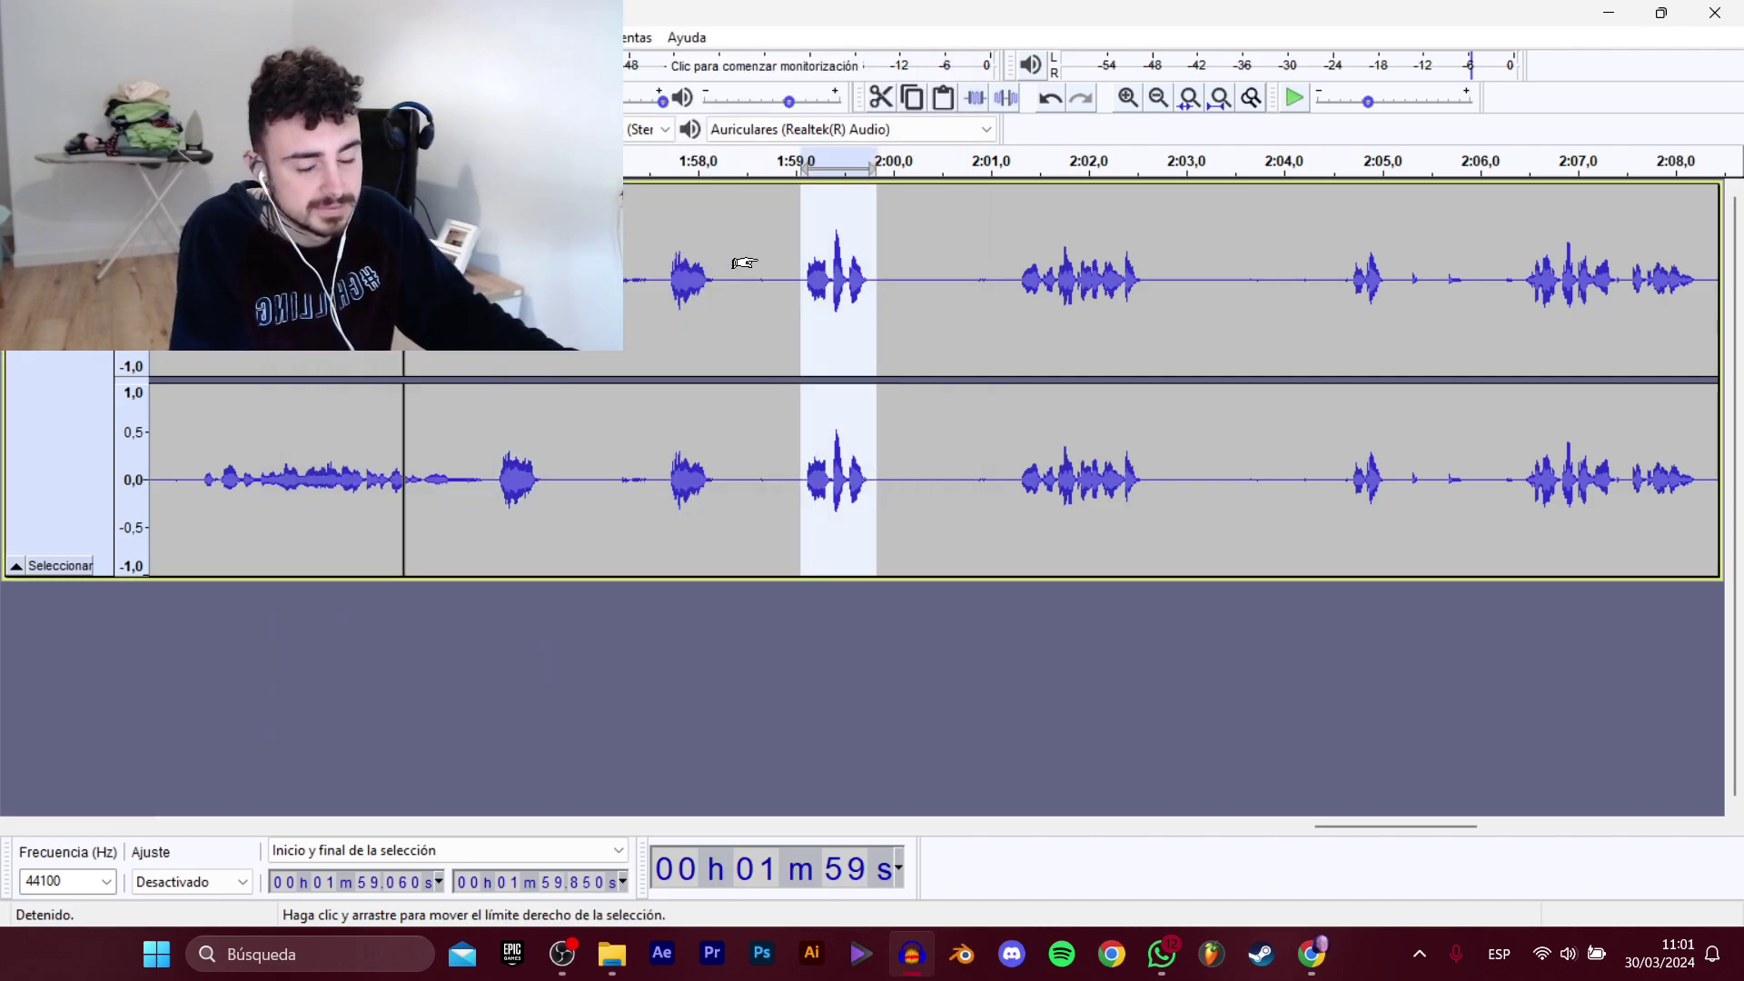
pyautogui.press('space')
pyautogui.click(25, 37)
pyautogui.moveTo(90, 203)
pyautogui.click(391, 307)
pyautogui.click(600, 327)
pyautogui.click(755, 460)
pyautogui.click(760, 460)
pyautogui.press('Return')
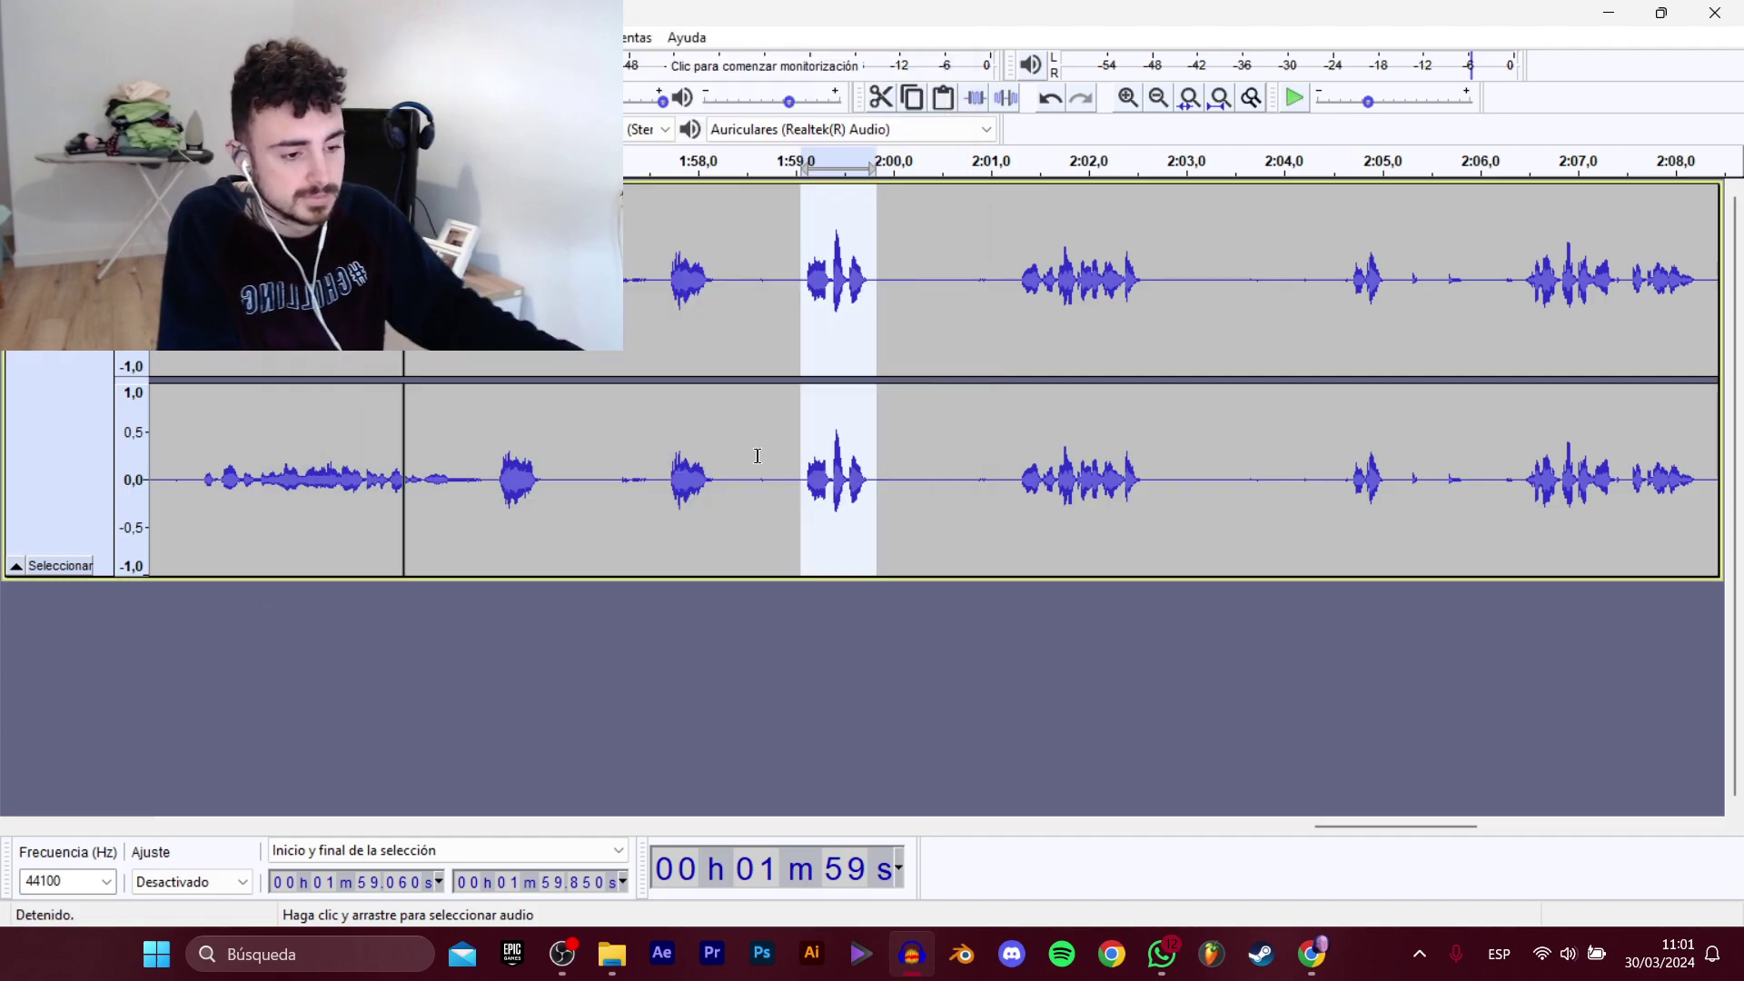
# Audition the following takes by playing the recording from 2:01.162, from 2:04.563 and from about 2:13.
pyautogui.click(1006, 261)
pyautogui.press('space')
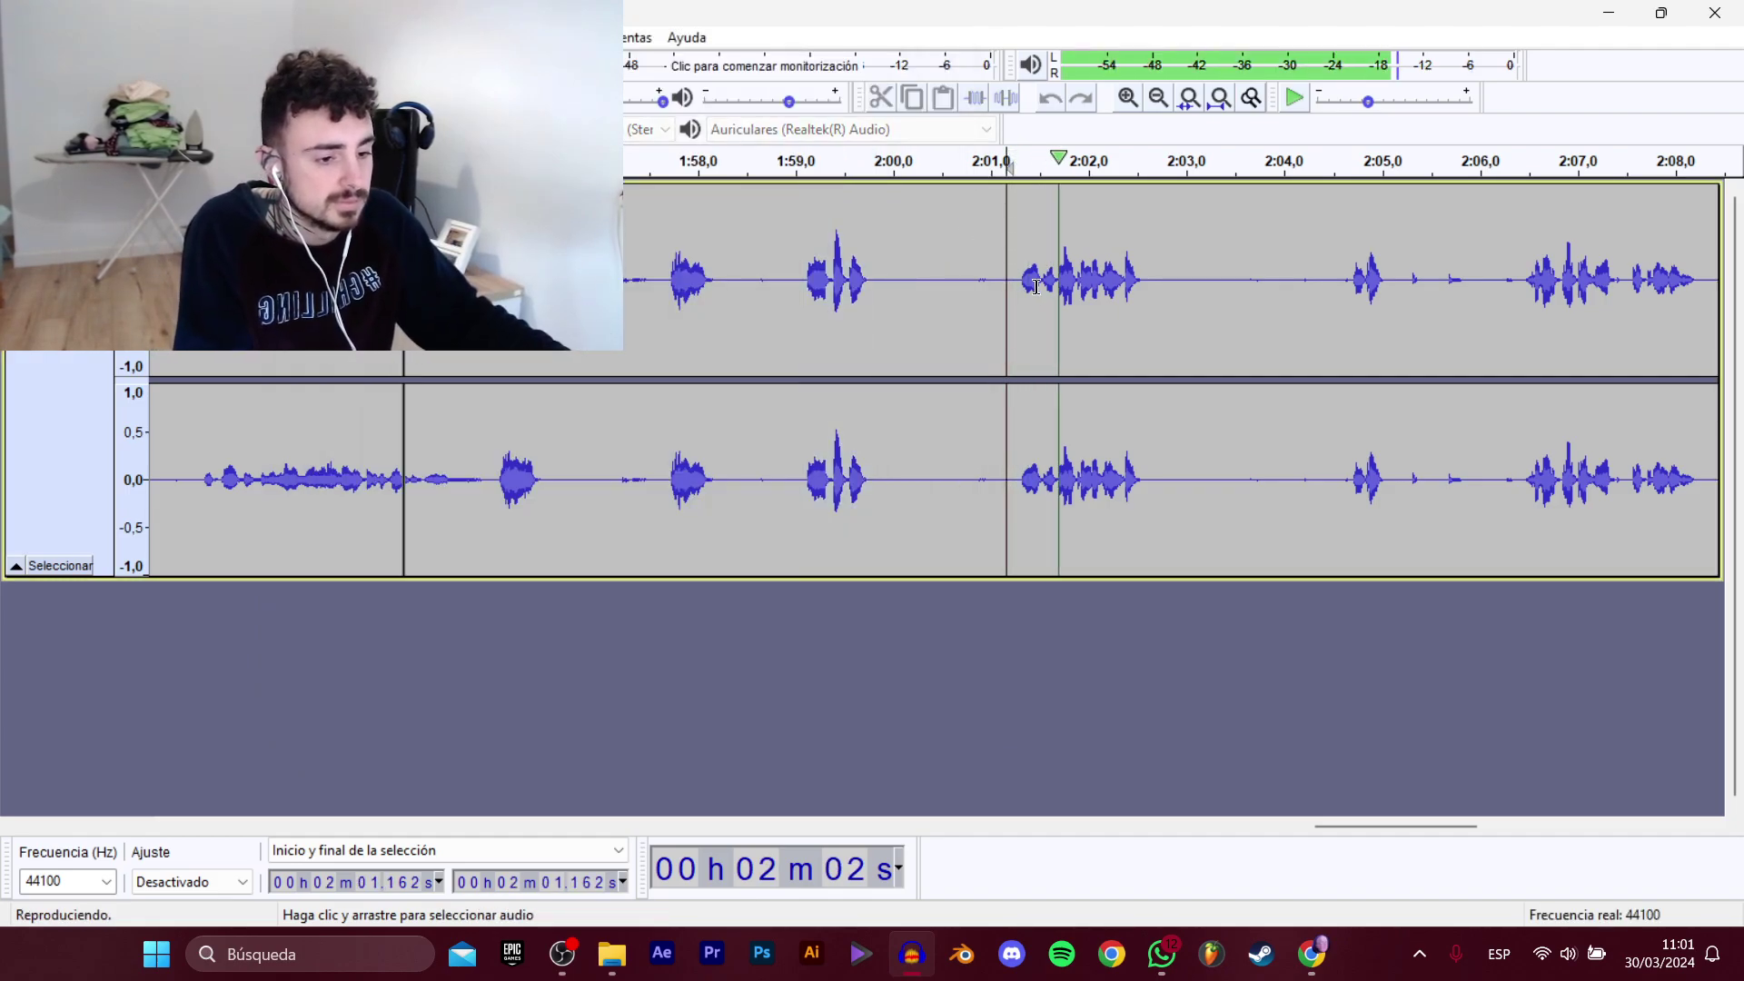
pyautogui.press('space')
pyautogui.moveTo(1021, 289); pyautogui.dragTo(1150, 292)
pyautogui.click(1338, 284)
pyautogui.press('space')
pyautogui.moveTo(1370, 824); pyautogui.dragTo(1437, 822)
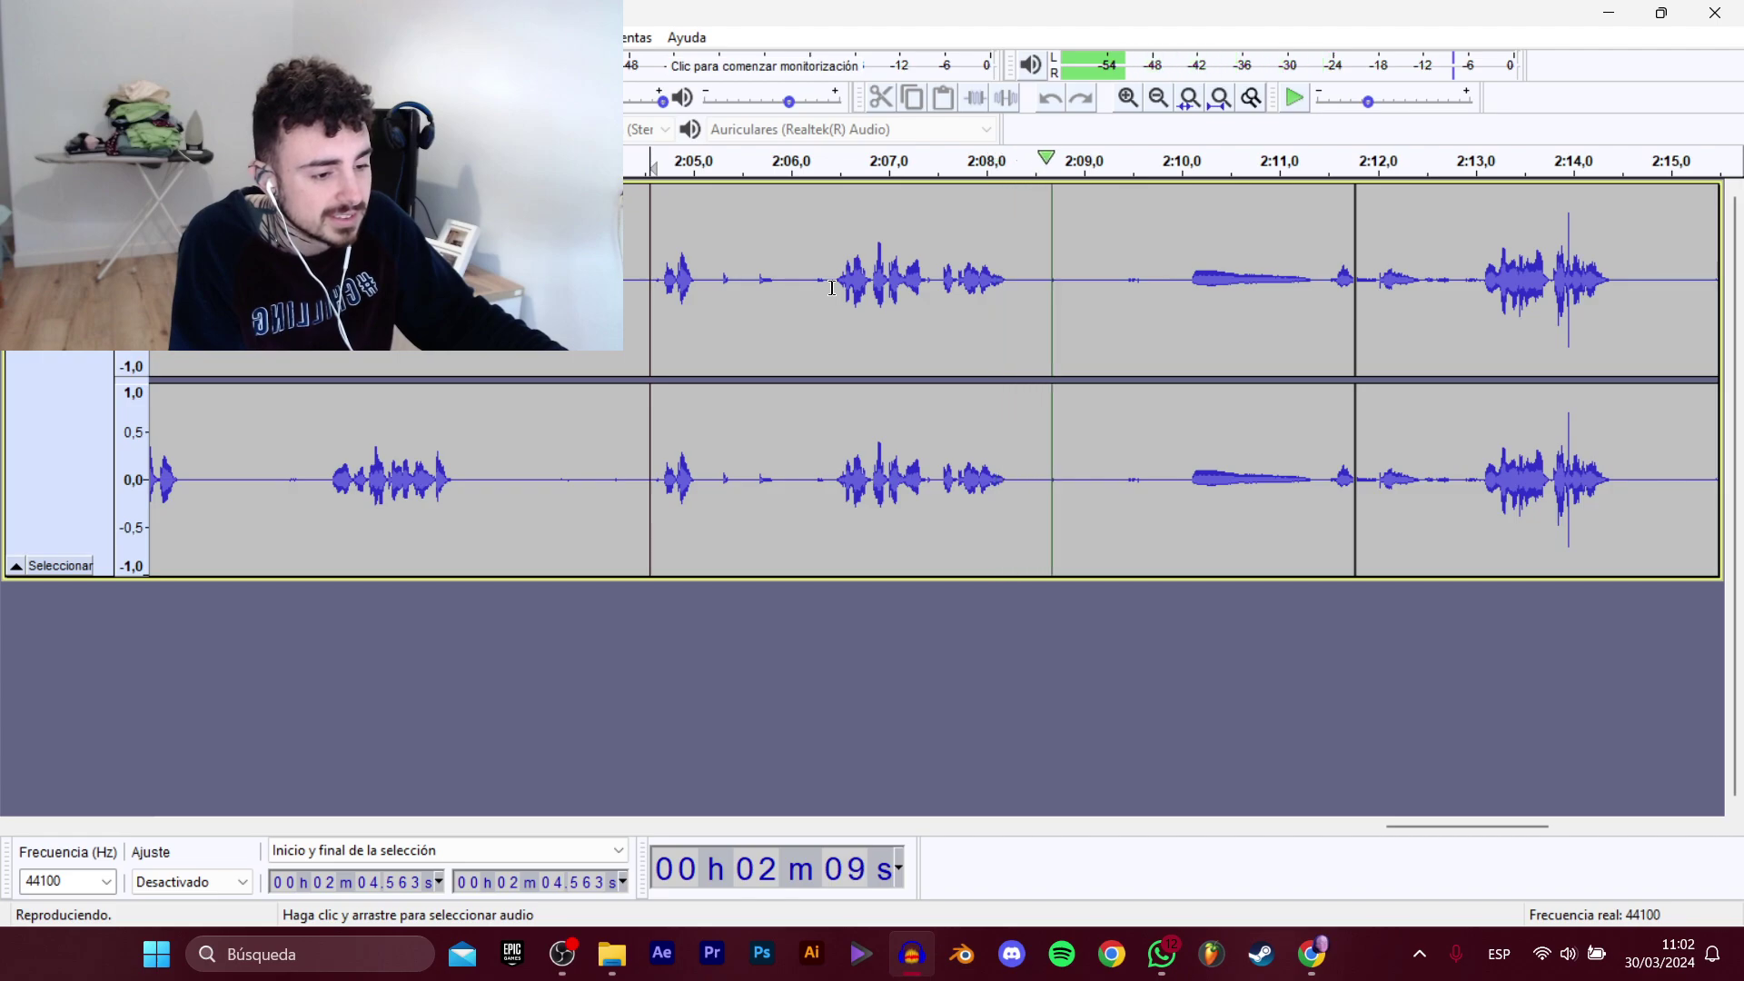
pyautogui.click(1472, 289)
pyautogui.press('space')
pyautogui.moveTo(1486, 818); pyautogui.dragTo(1575, 818)
pyautogui.press('space')
# Select the take from 2:13.062 to 2:14.548 and export it as WAV named D_Mario_Dependiente_Rep_CerrarTienda_1 into a new Cerrar_Tienda folder.
pyautogui.moveTo(596, 472); pyautogui.dragTo(741, 472)
pyautogui.click(28, 37)
pyautogui.moveTo(54, 208)
pyautogui.click(363, 309)
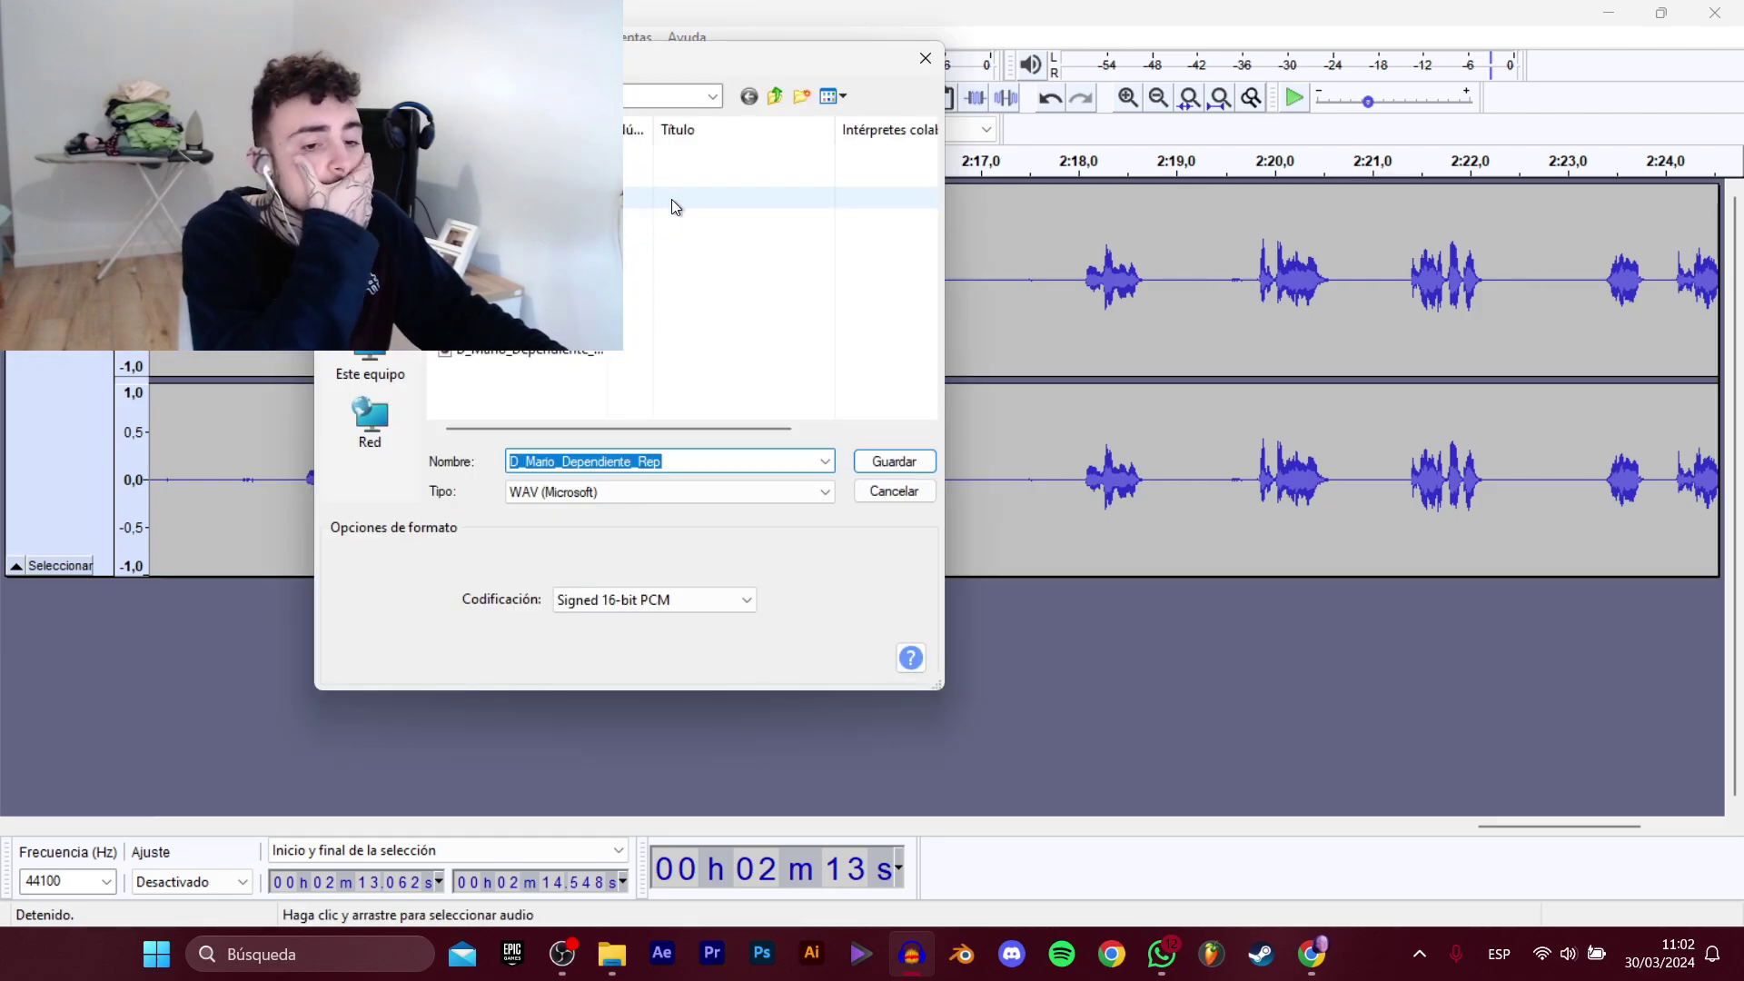
pyautogui.rightClick(712, 284)
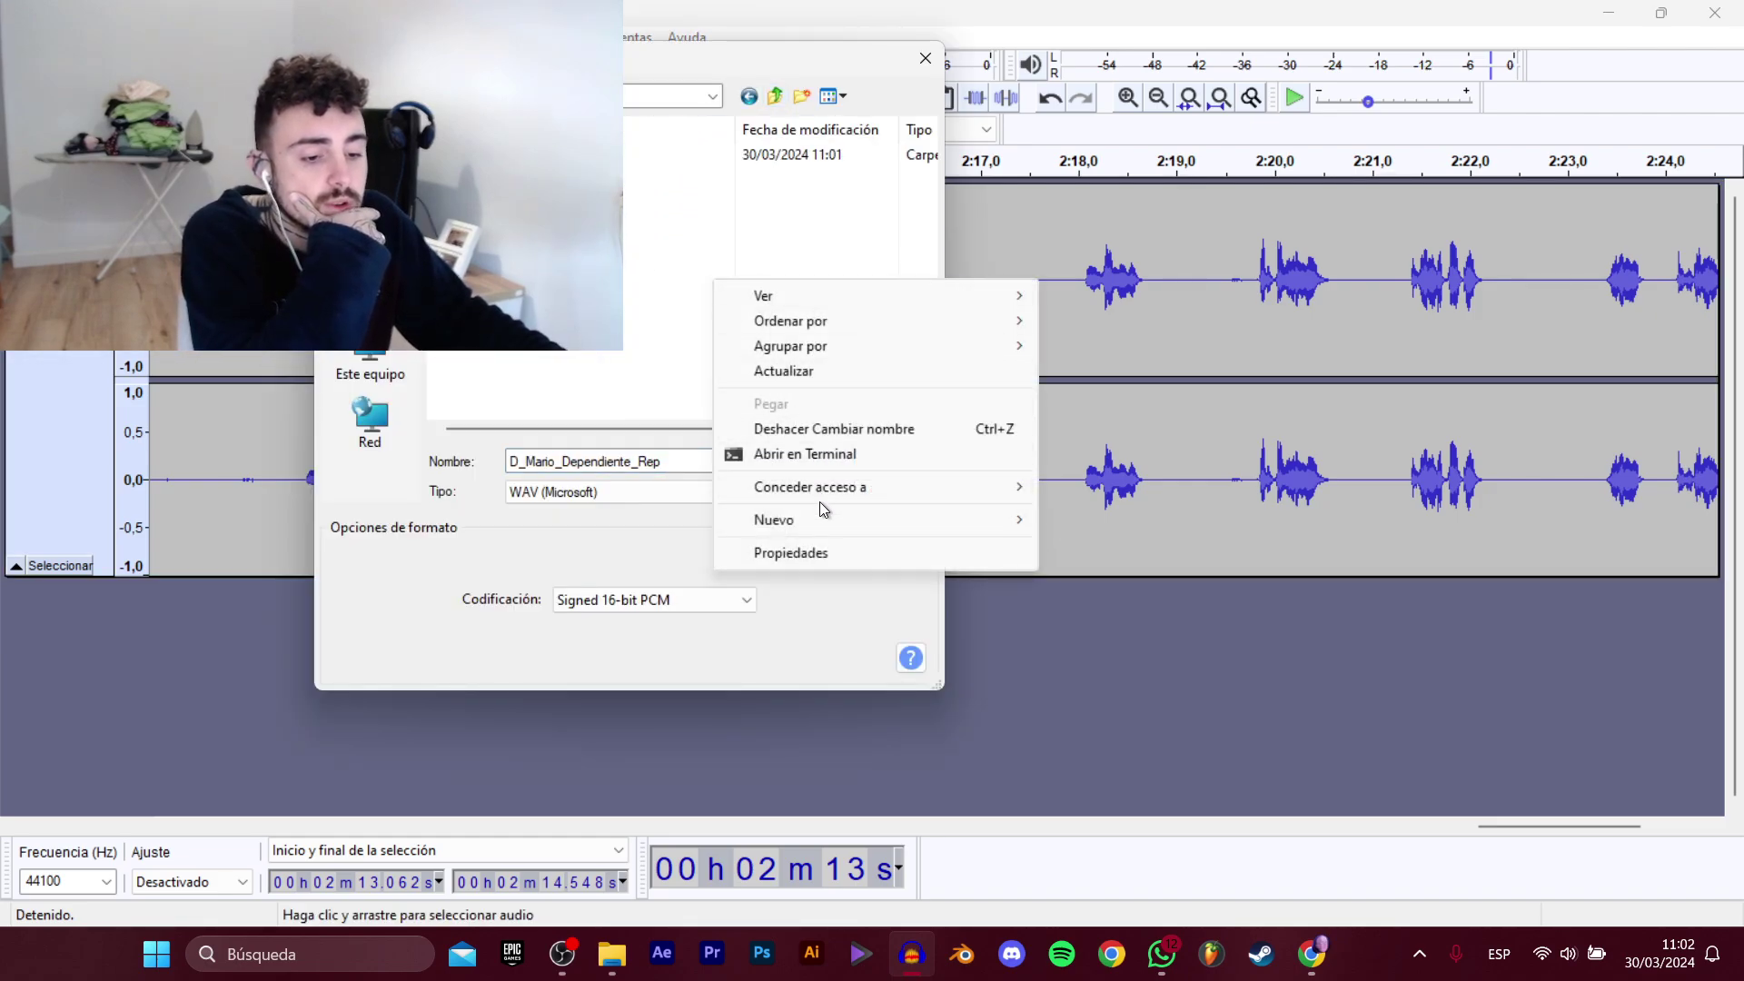
pyautogui.click(1059, 527)
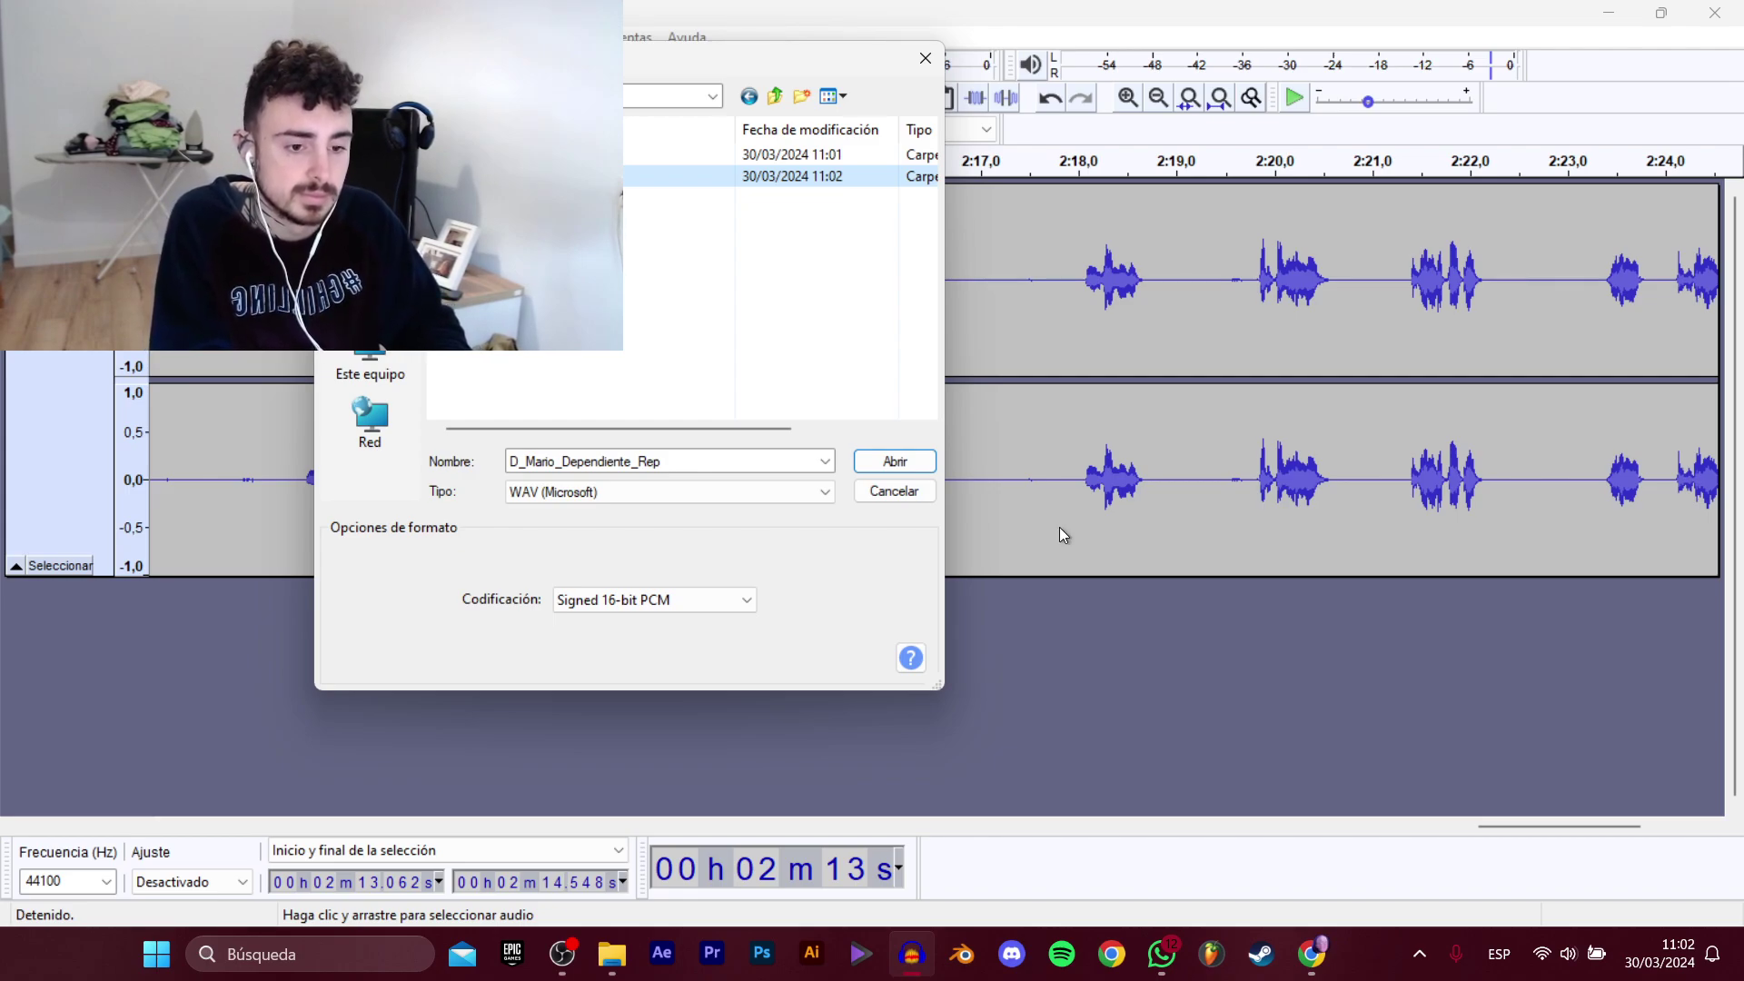
pyautogui.rightClick(669, 182)
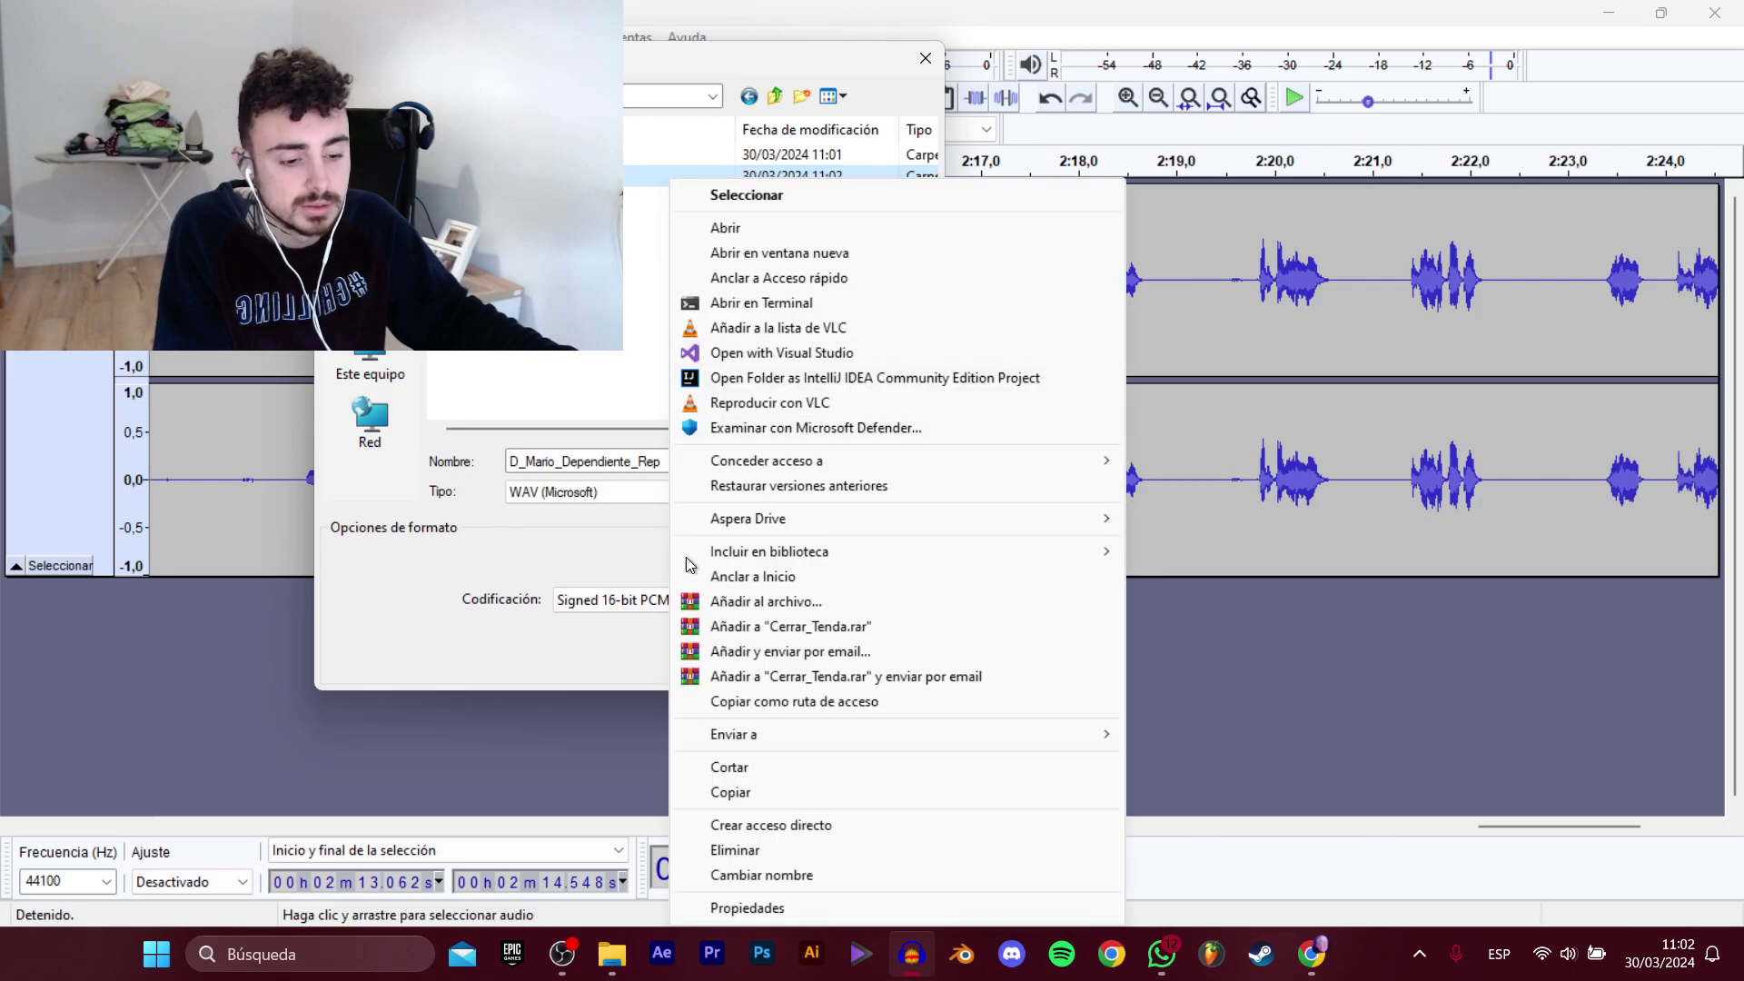
pyautogui.click(773, 875)
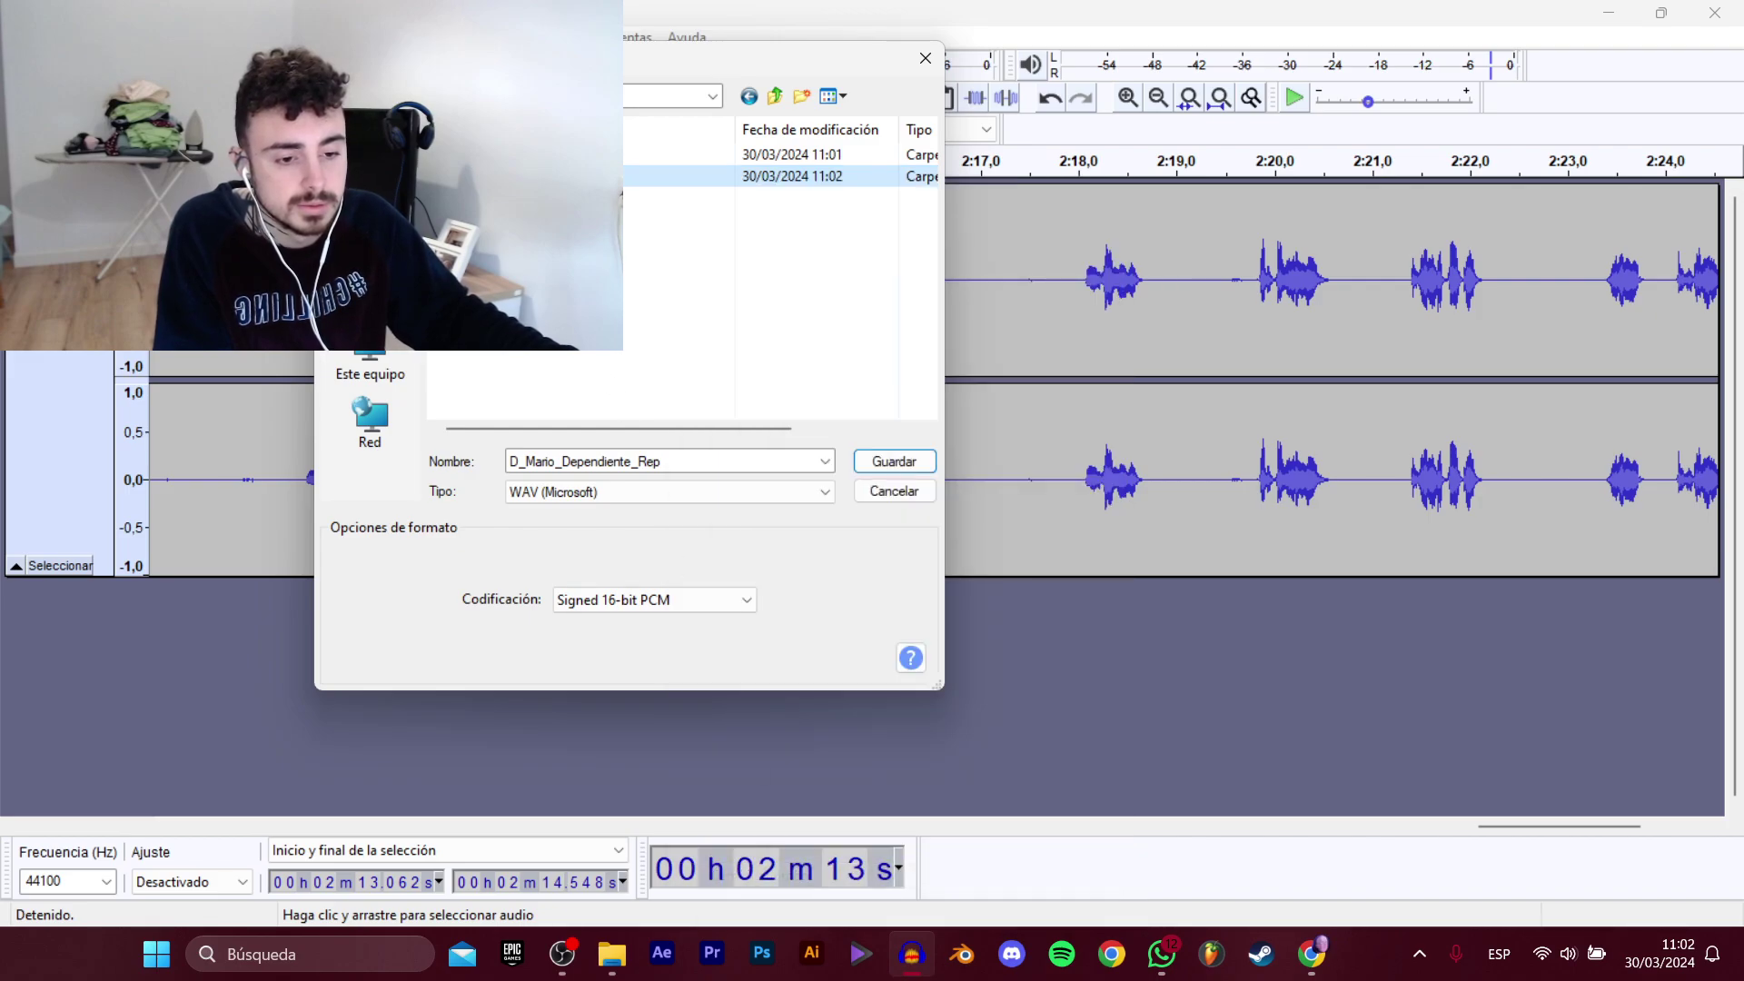
pyautogui.press('Return')
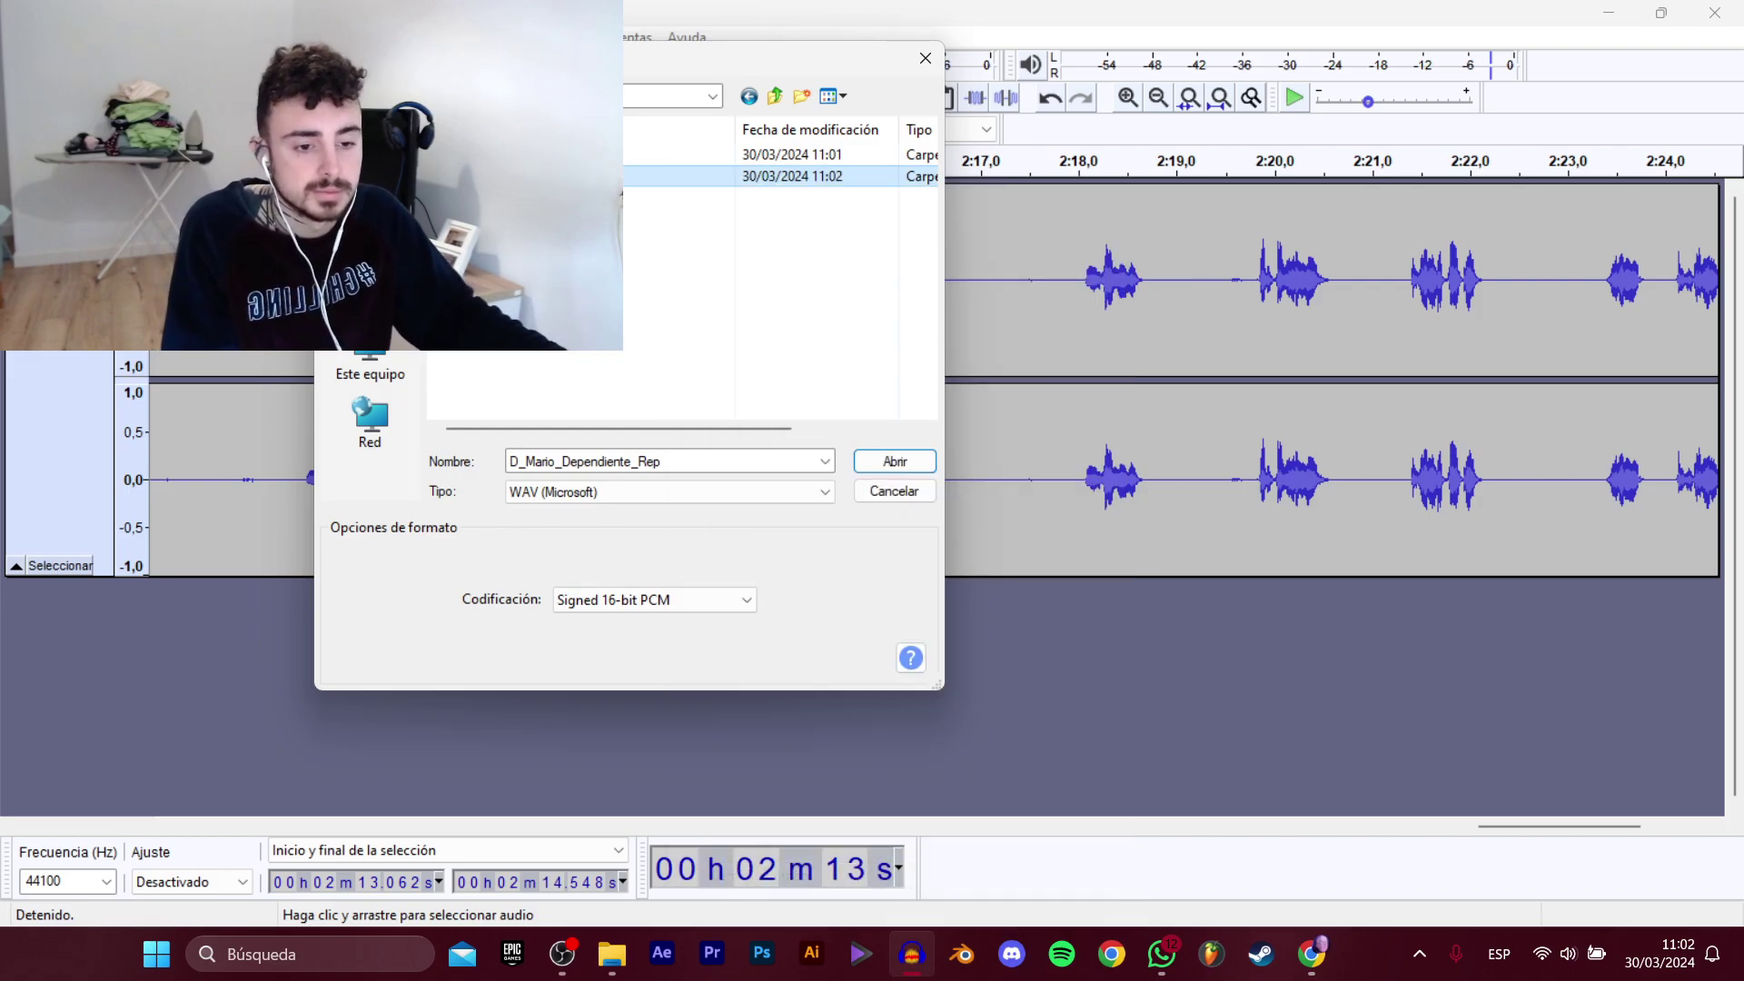
pyautogui.press('Return')
pyautogui.click(710, 464)
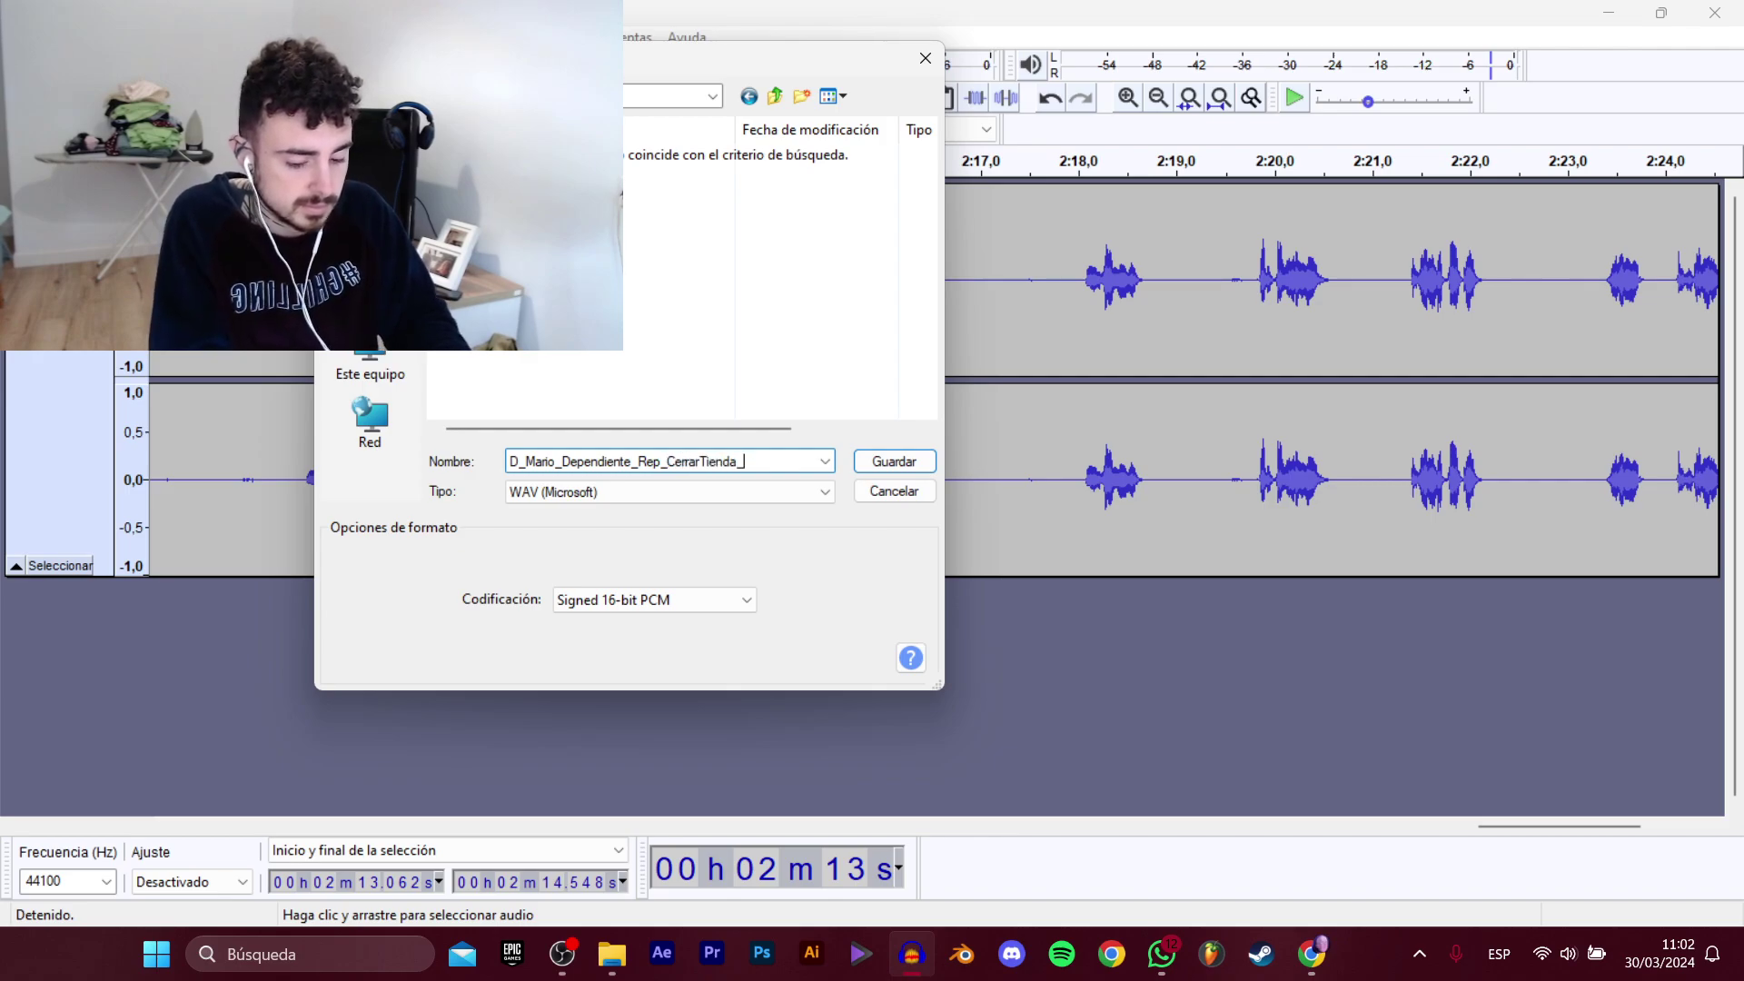
pyautogui.press('Return')
# Select and play the take from 2:15.651 to 2:16.545, and export it as WAV named D_Mario_Dependiente_Rep_CerrarTienda_2.
pyautogui.moveTo(849, 274); pyautogui.dragTo(934, 275)
pyautogui.press('space')
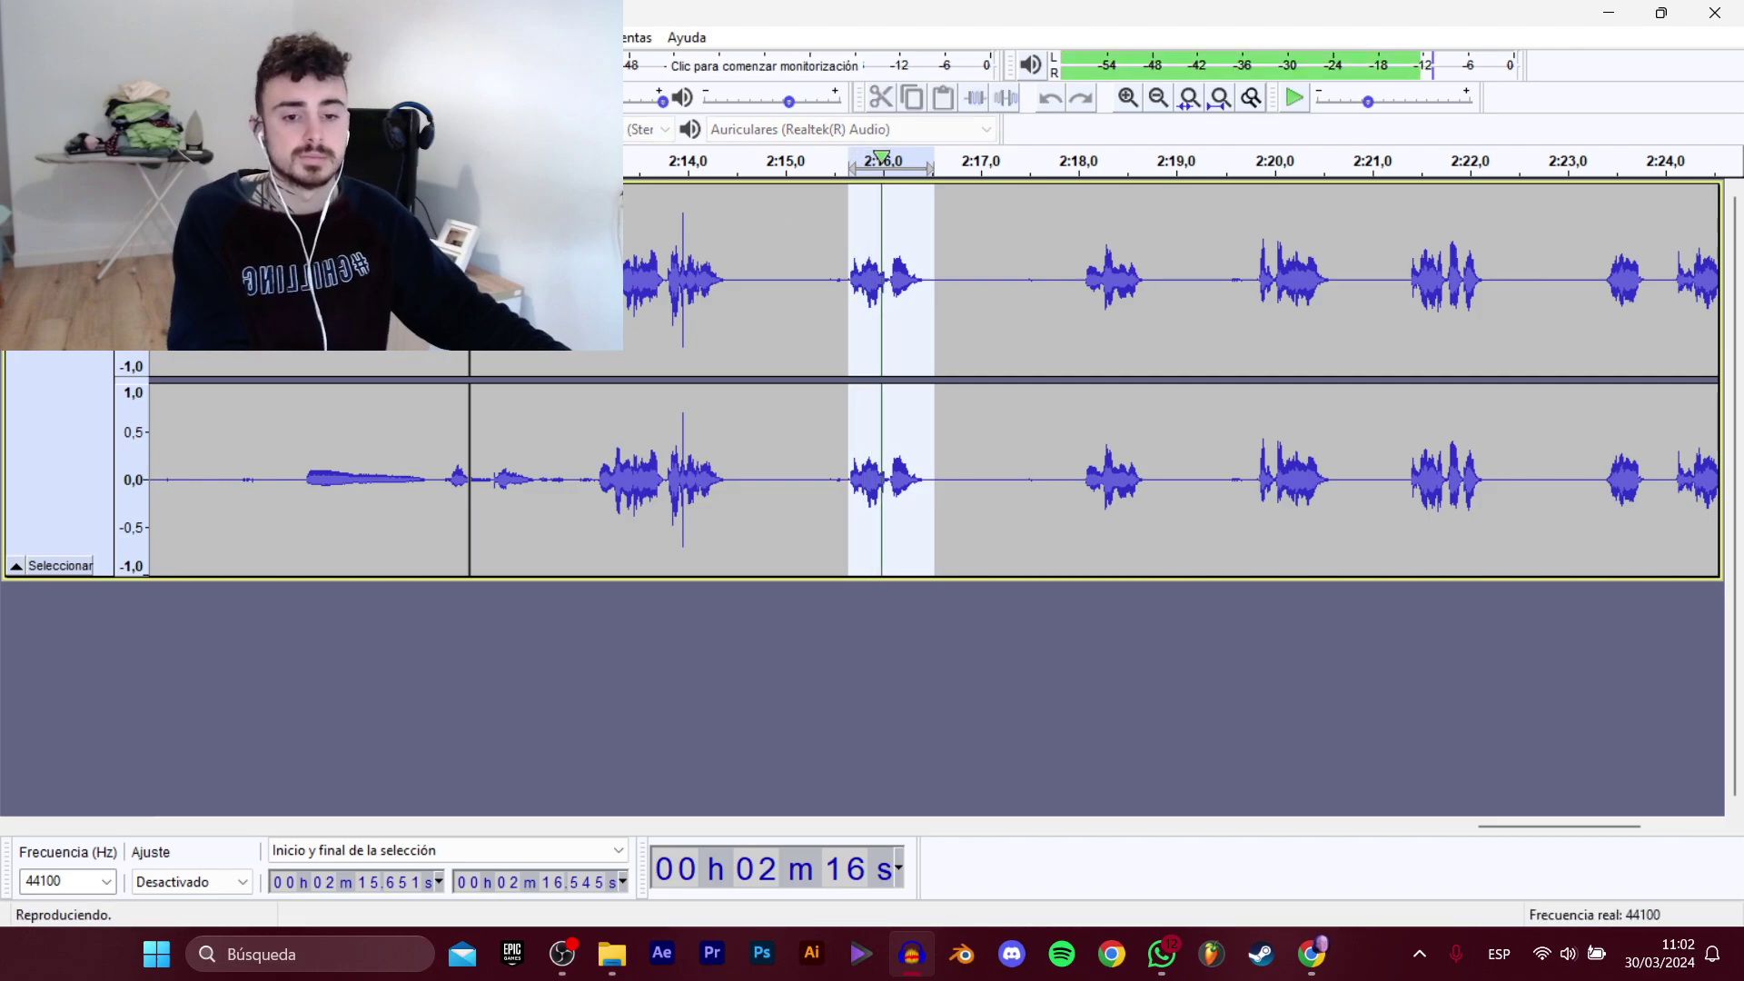
pyautogui.click(27, 37)
pyautogui.moveTo(90, 209)
pyautogui.click(391, 309)
pyautogui.click(527, 154)
pyautogui.click(763, 491)
pyautogui.click(787, 463)
pyautogui.click(776, 463)
pyautogui.click(784, 460)
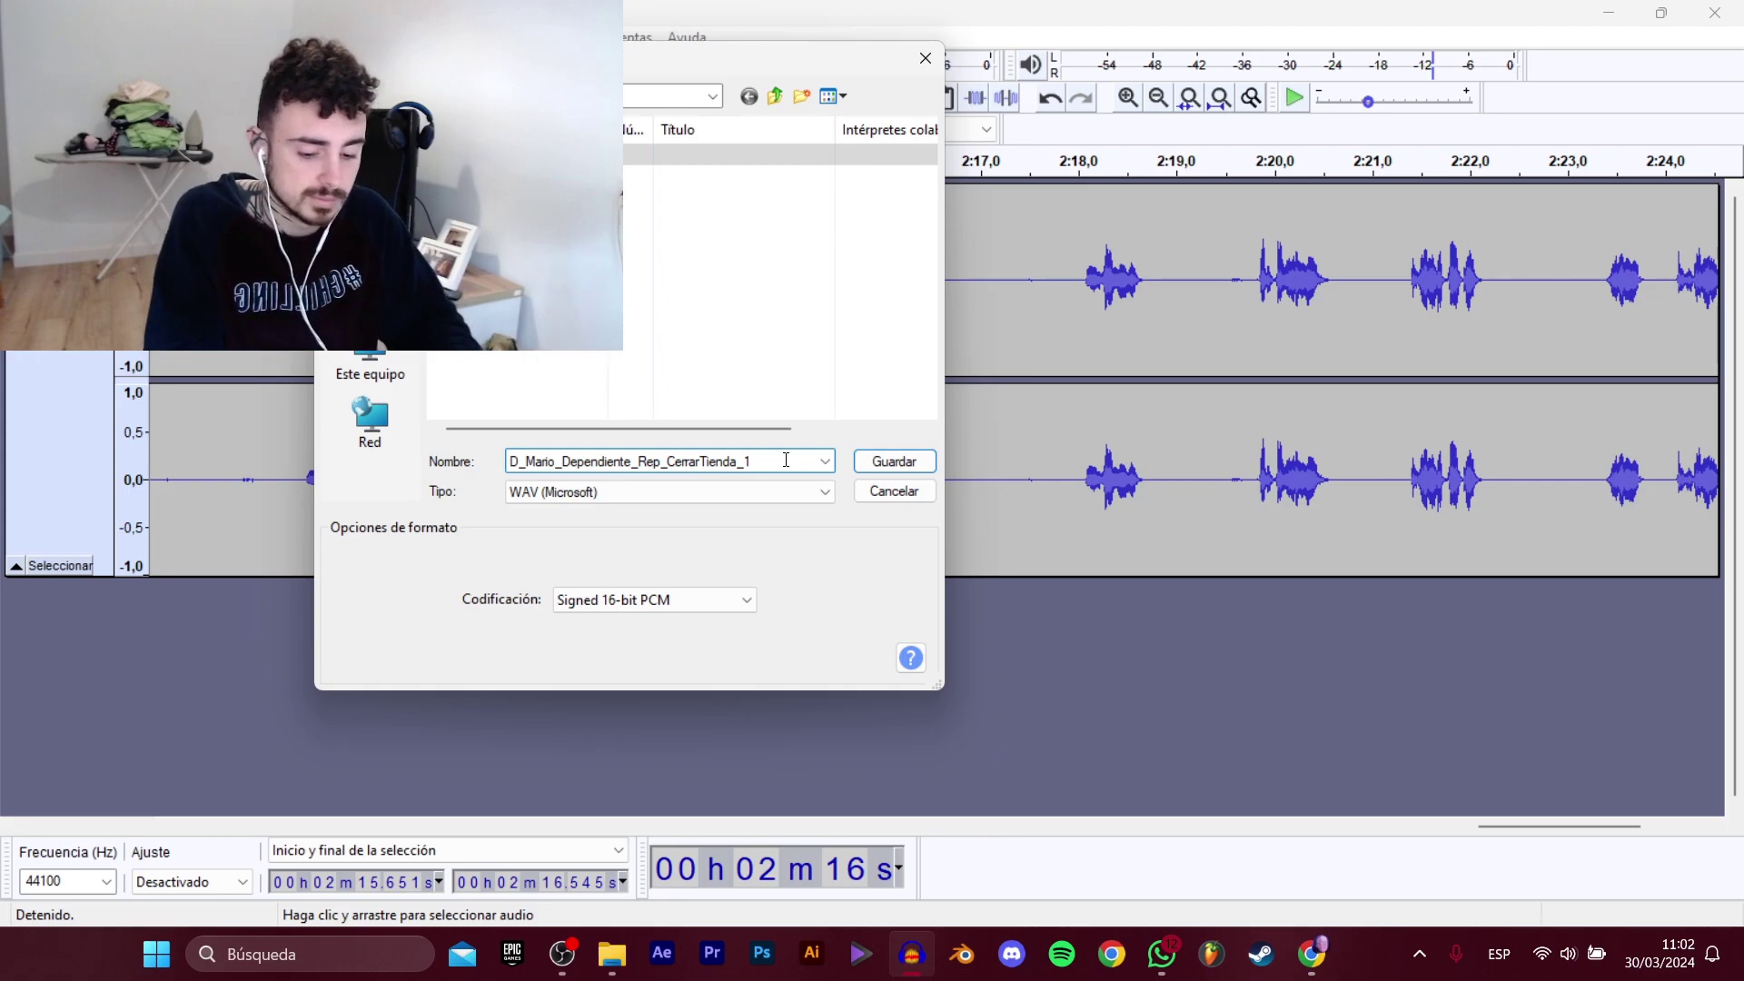
pyautogui.press('Return')
# Select and play the take from 2:18.066 to 2:18.762, and export it as WAV named D_Mario_Dependiente_Rep_CerrarTienda_3.
pyautogui.moveTo(1083, 277); pyautogui.dragTo(1151, 288)
pyautogui.press('space')
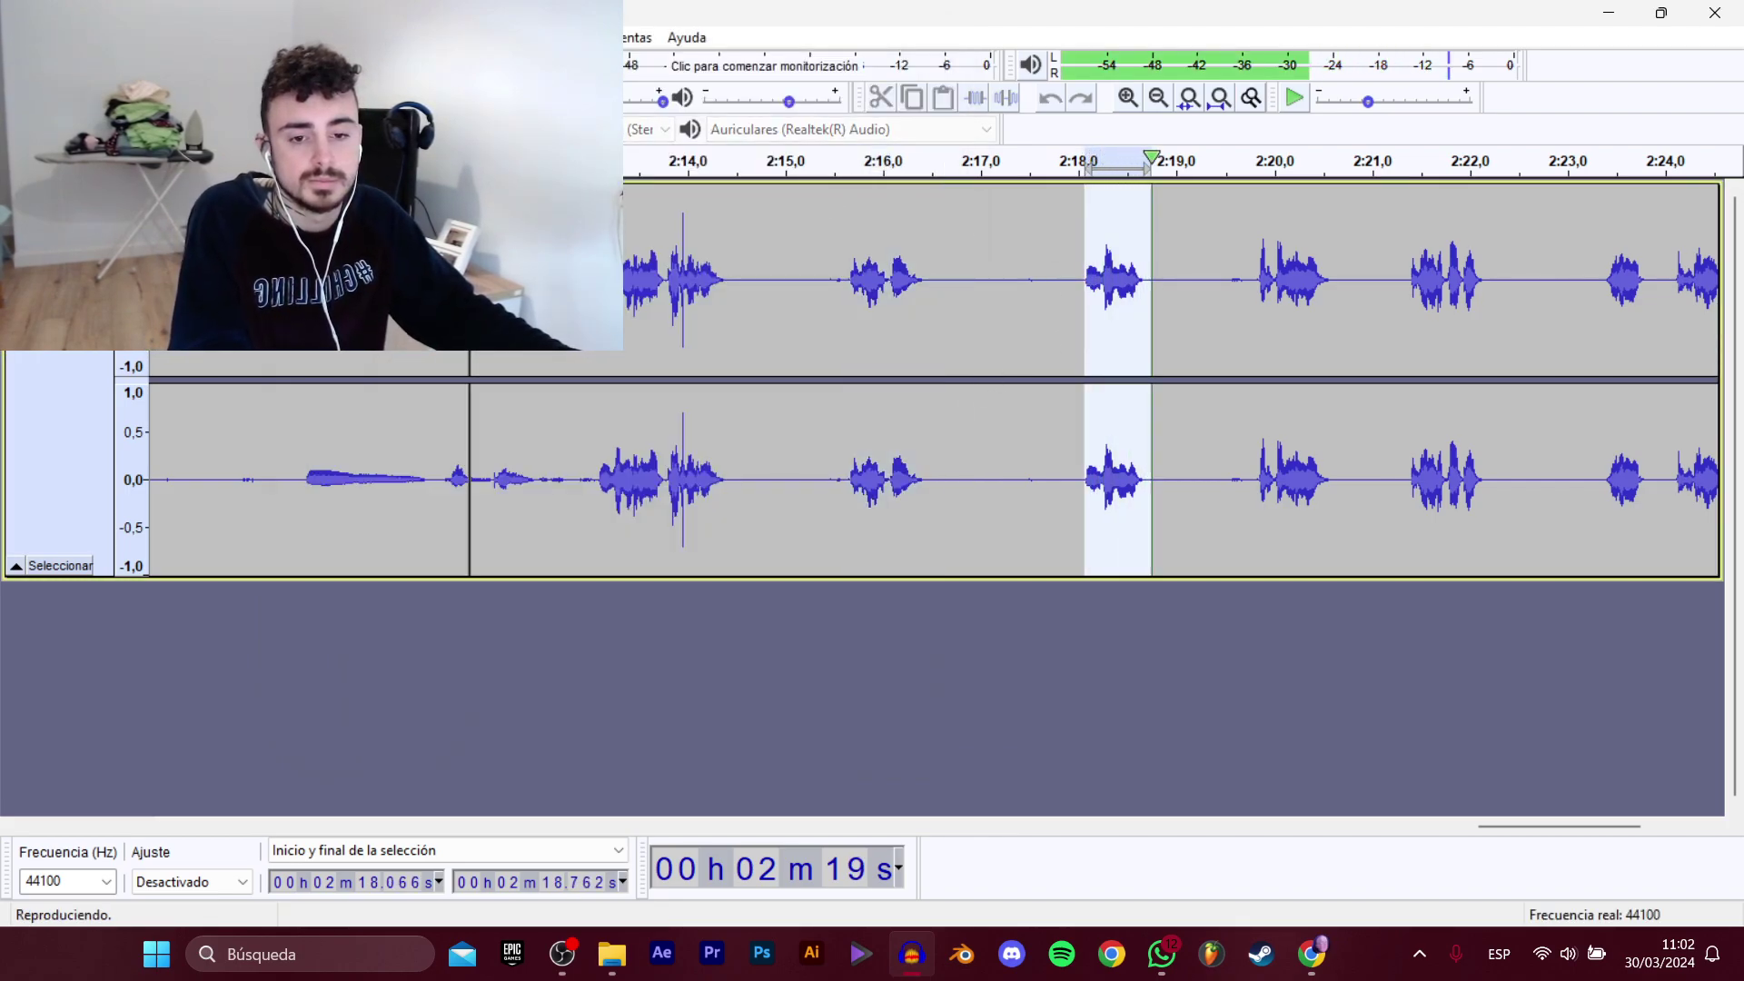
pyautogui.press('space')
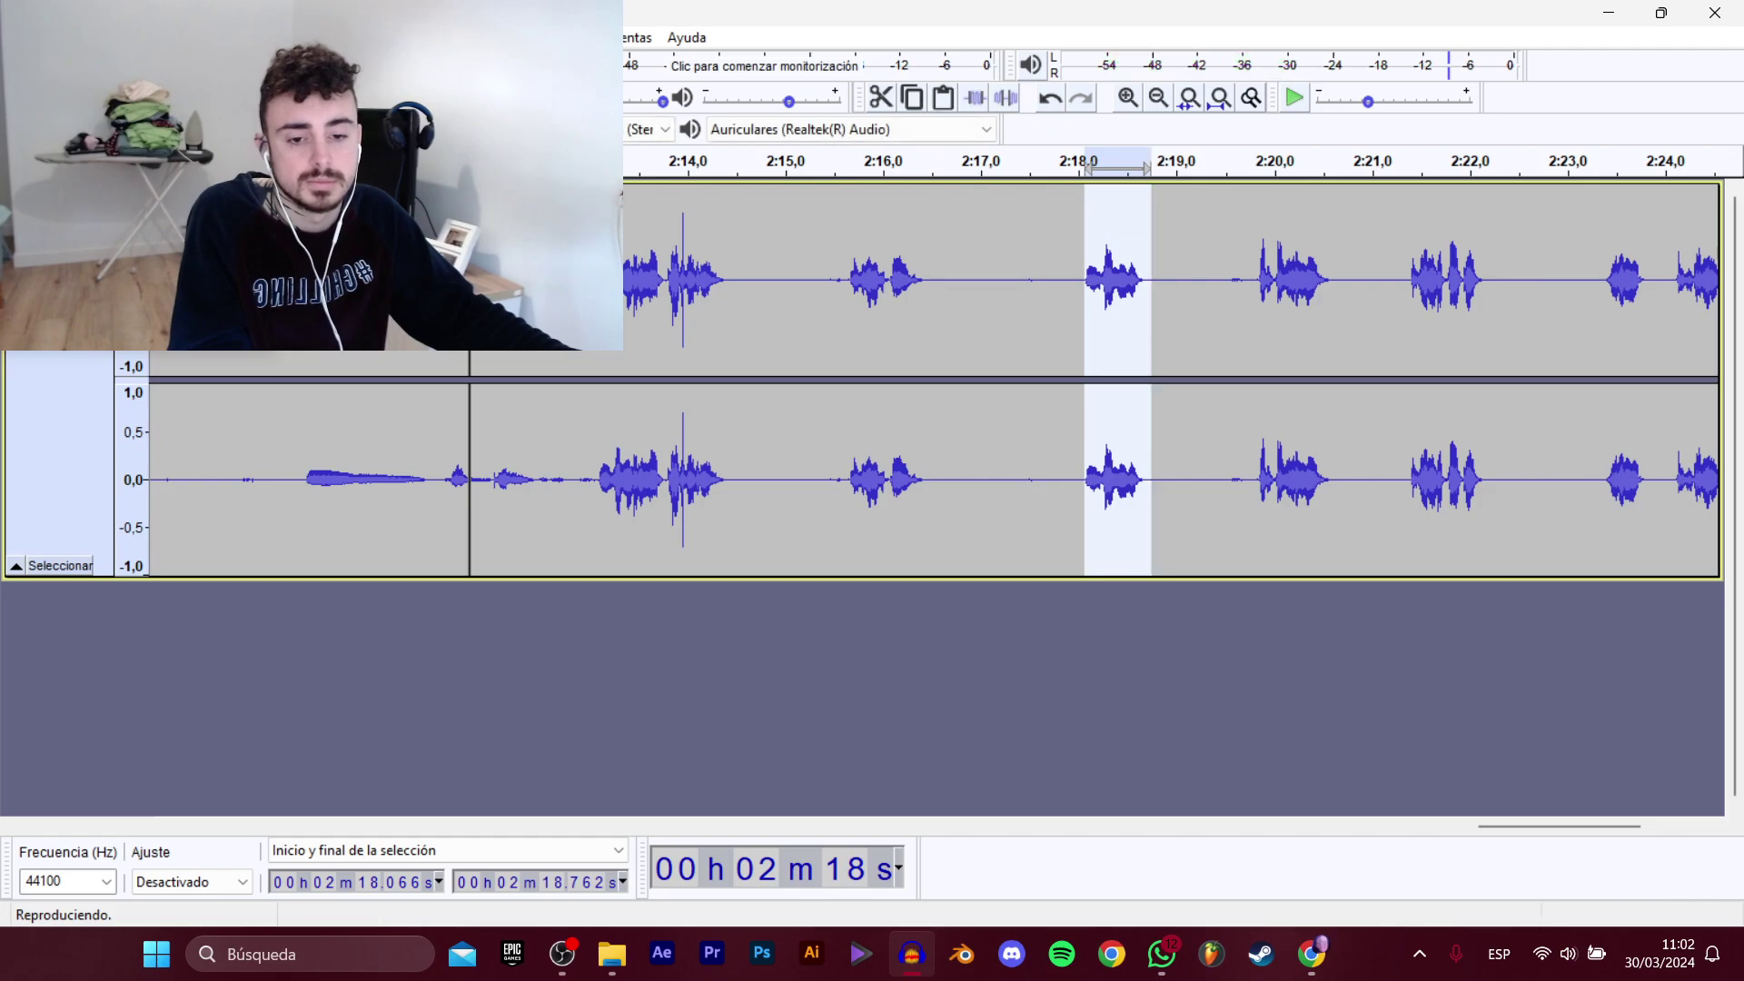
pyautogui.moveTo(109, 208)
pyautogui.click(399, 310)
pyautogui.click(554, 176)
pyautogui.click(792, 465)
pyautogui.press('Right')
pyautogui.press('BackSpace')
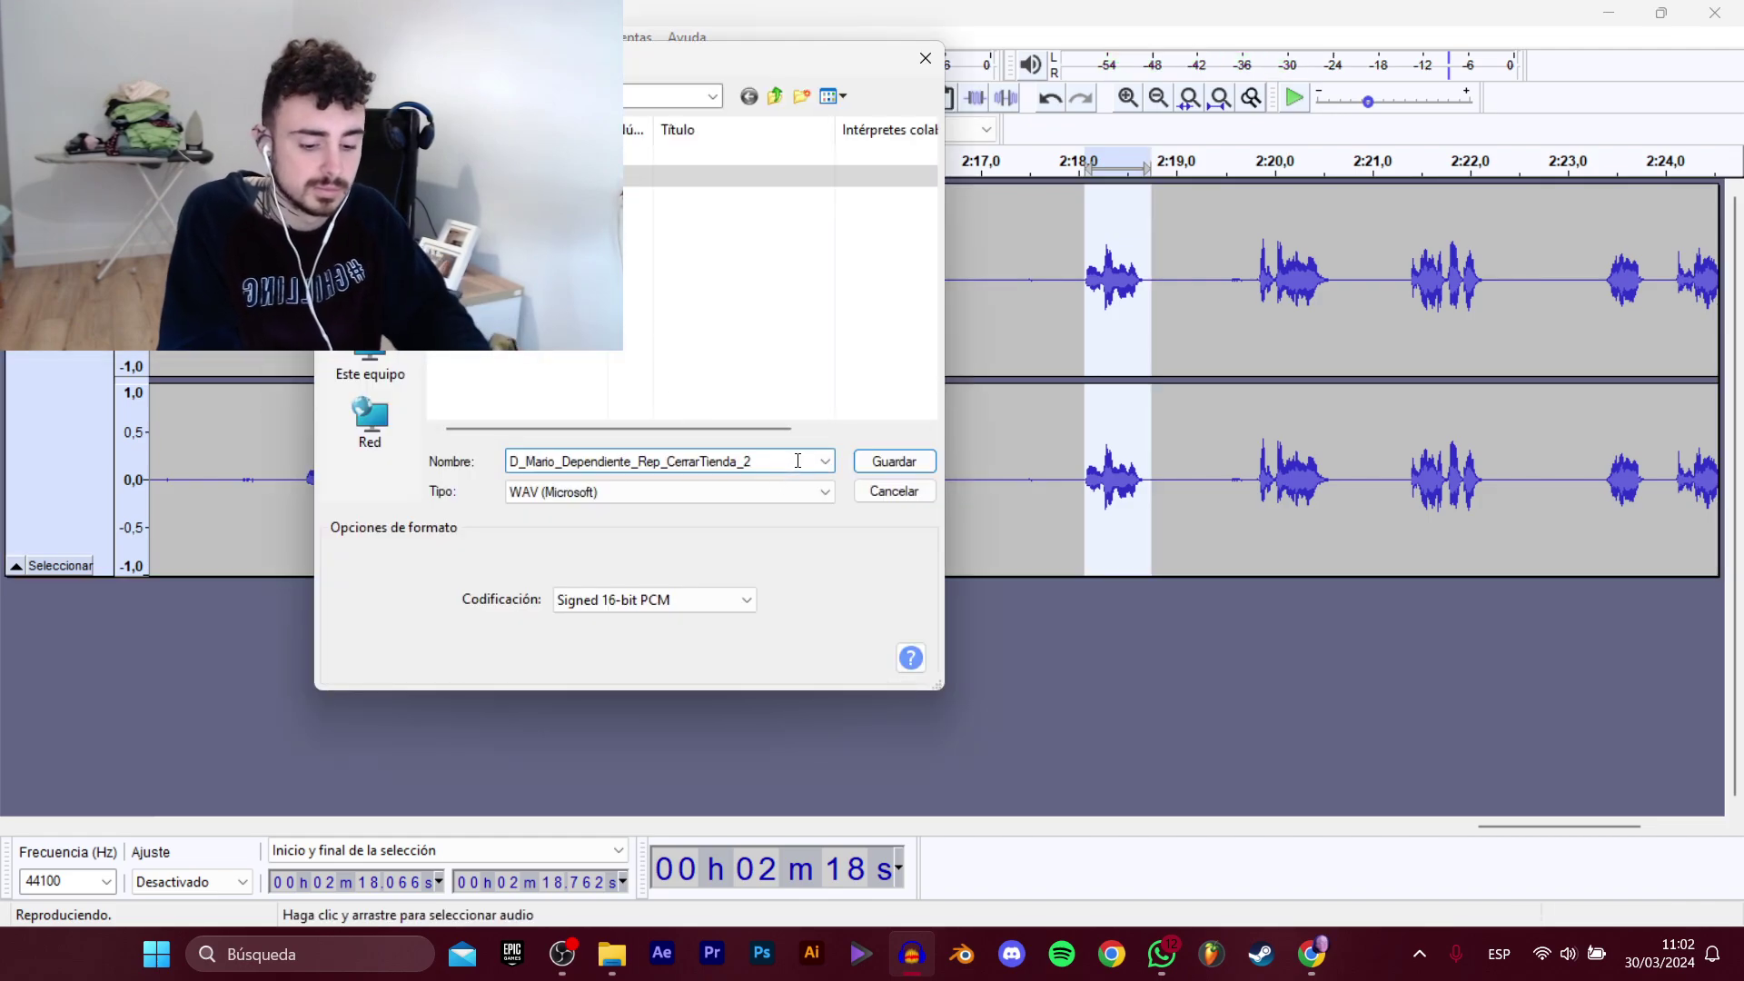
pyautogui.write('3')
pyautogui.press('Return')
# Audition the take from 2:19.749 to 2:20.643, and select and play the one from 2:21.351 to 2:22.245.
pyautogui.moveTo(1250, 283); pyautogui.dragTo(1337, 283)
pyautogui.press('space')
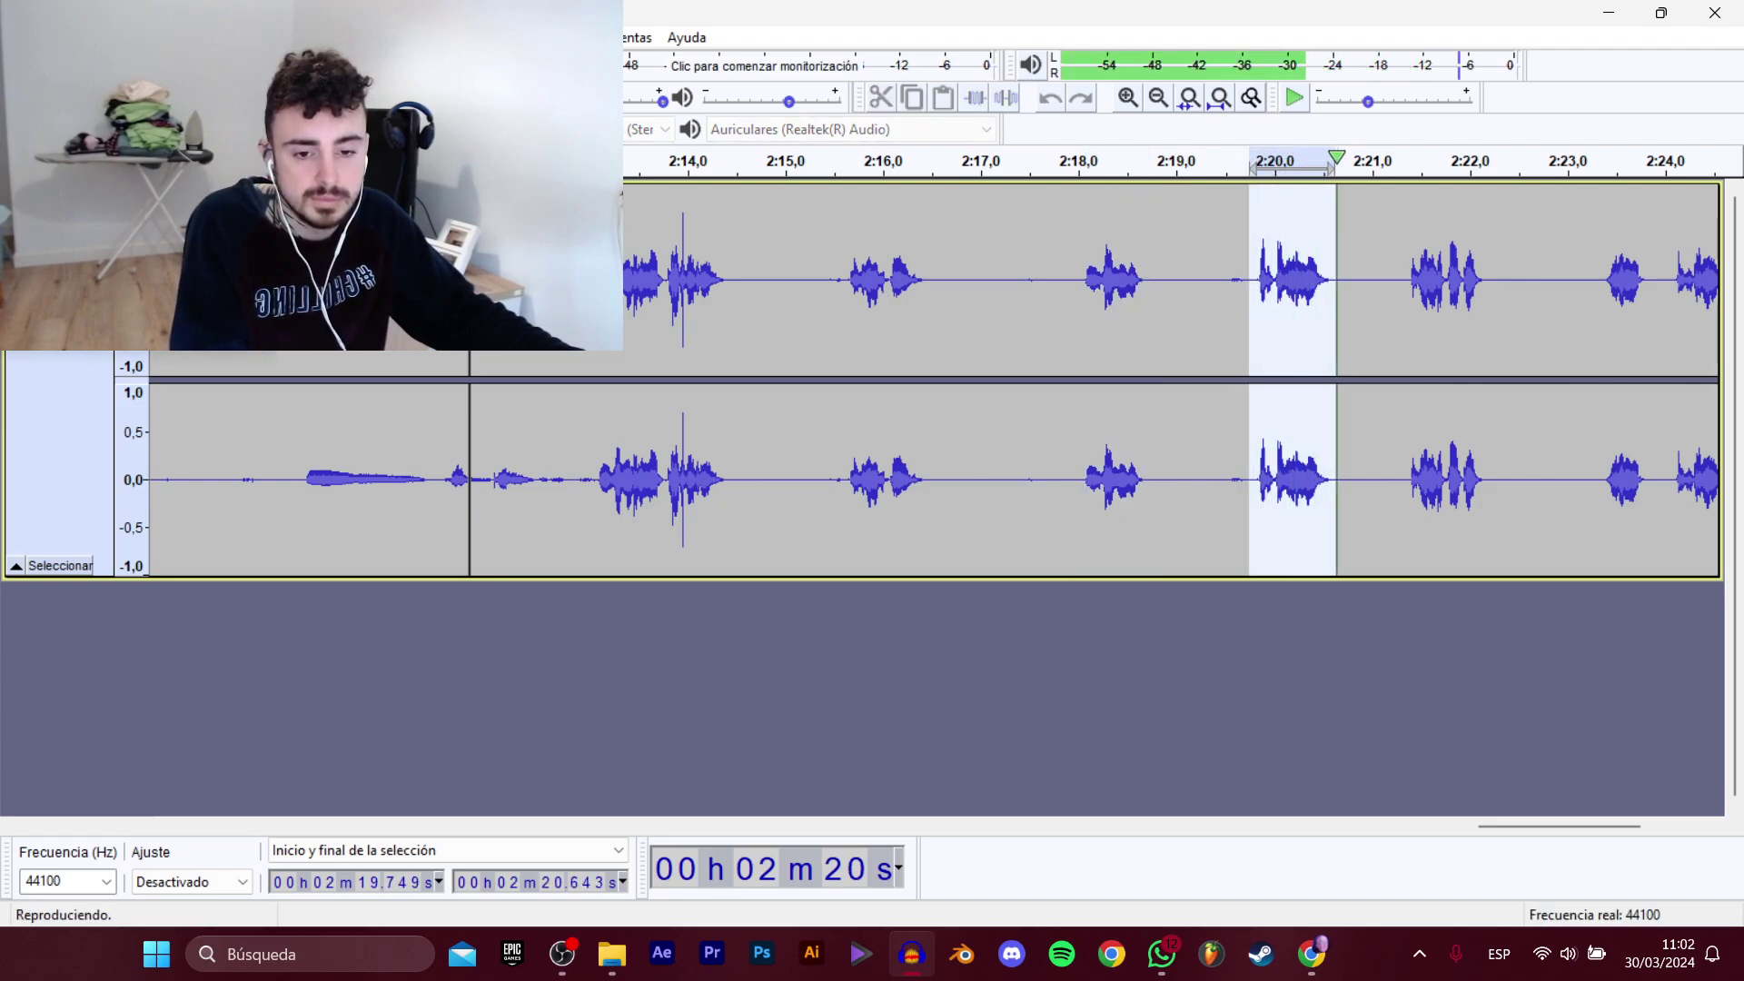
pyautogui.moveTo(1394, 318)
pyautogui.mouseDown()
pyautogui.moveTo(1495, 318)
pyautogui.moveTo(1411, 318)
pyautogui.moveTo(1493, 309)
pyautogui.moveTo(1408, 301)
pyautogui.mouseUp()
pyautogui.press('space')
pyautogui.moveTo(1506, 825); pyautogui.dragTo(1538, 825)
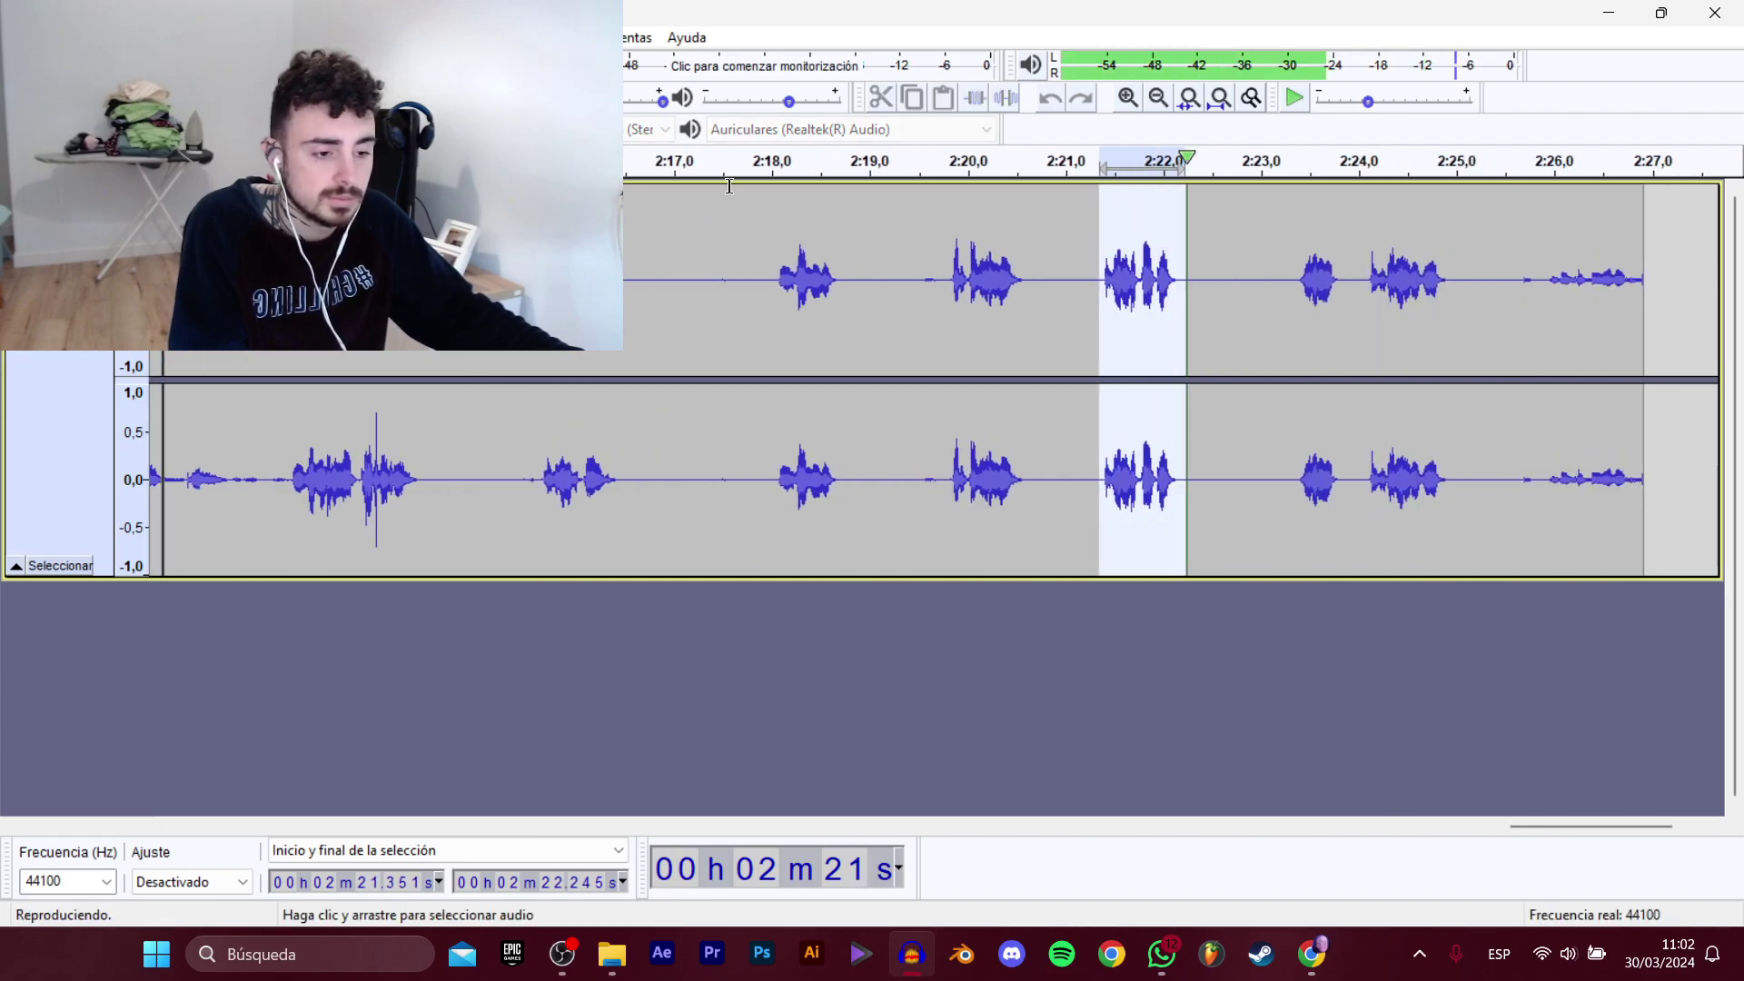
# Export the selected take as WAV named D_Mario_Dependiente_Rep_CerrarTienda_4.
pyautogui.moveTo(82, 207)
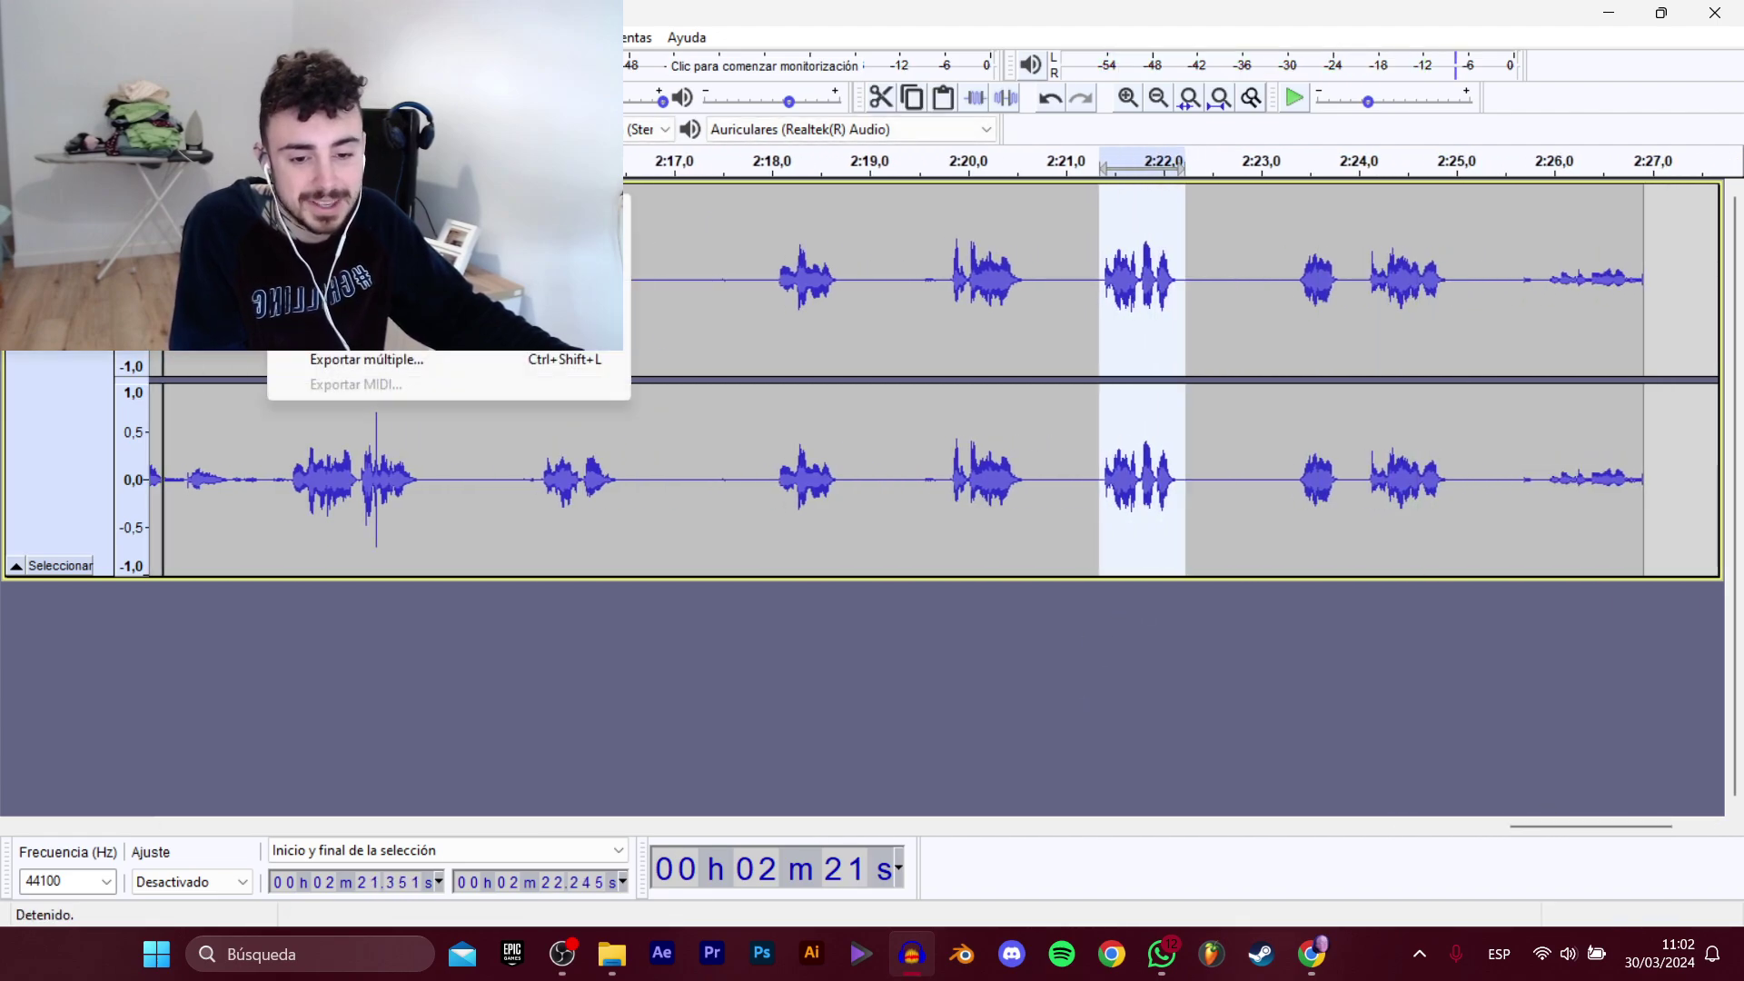
pyautogui.click(390, 310)
pyautogui.click(536, 197)
pyautogui.click(774, 462)
pyautogui.click(774, 461)
pyautogui.press('BackSpace')
pyautogui.write('4')
pyautogui.press('Return')
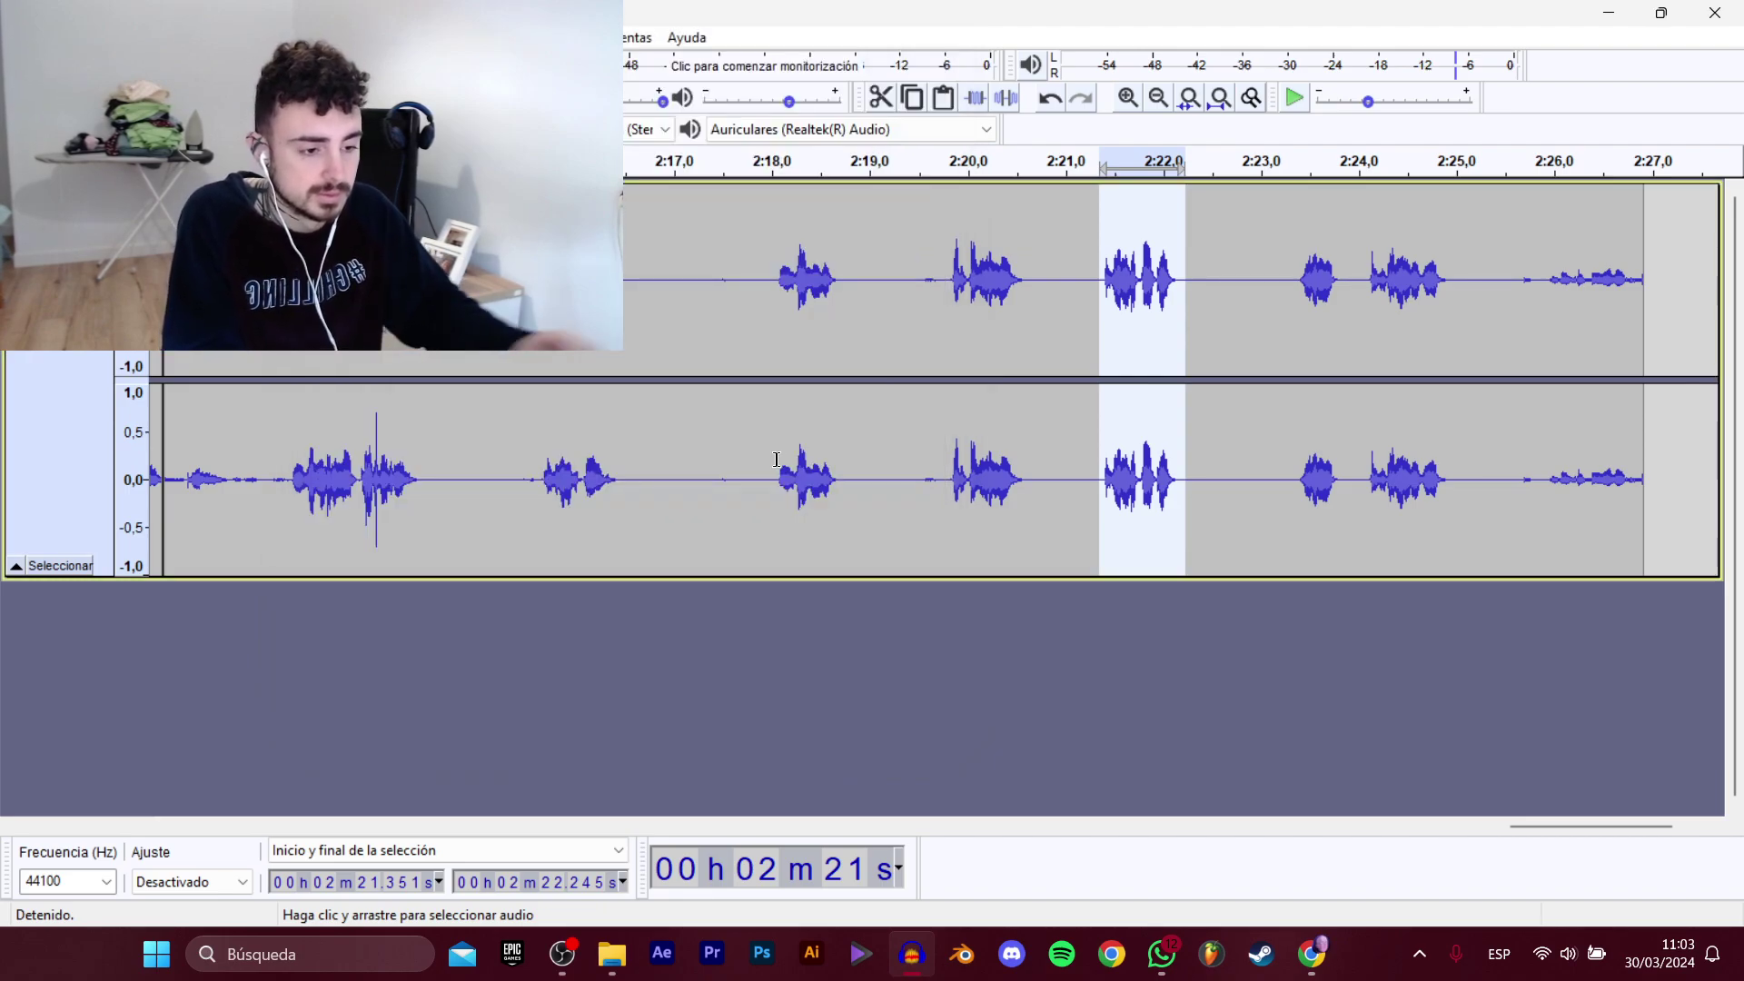
# Audition the remaining sounds by playing the recording from 2:23.302.
pyautogui.click(1290, 427)
pyautogui.press('space')
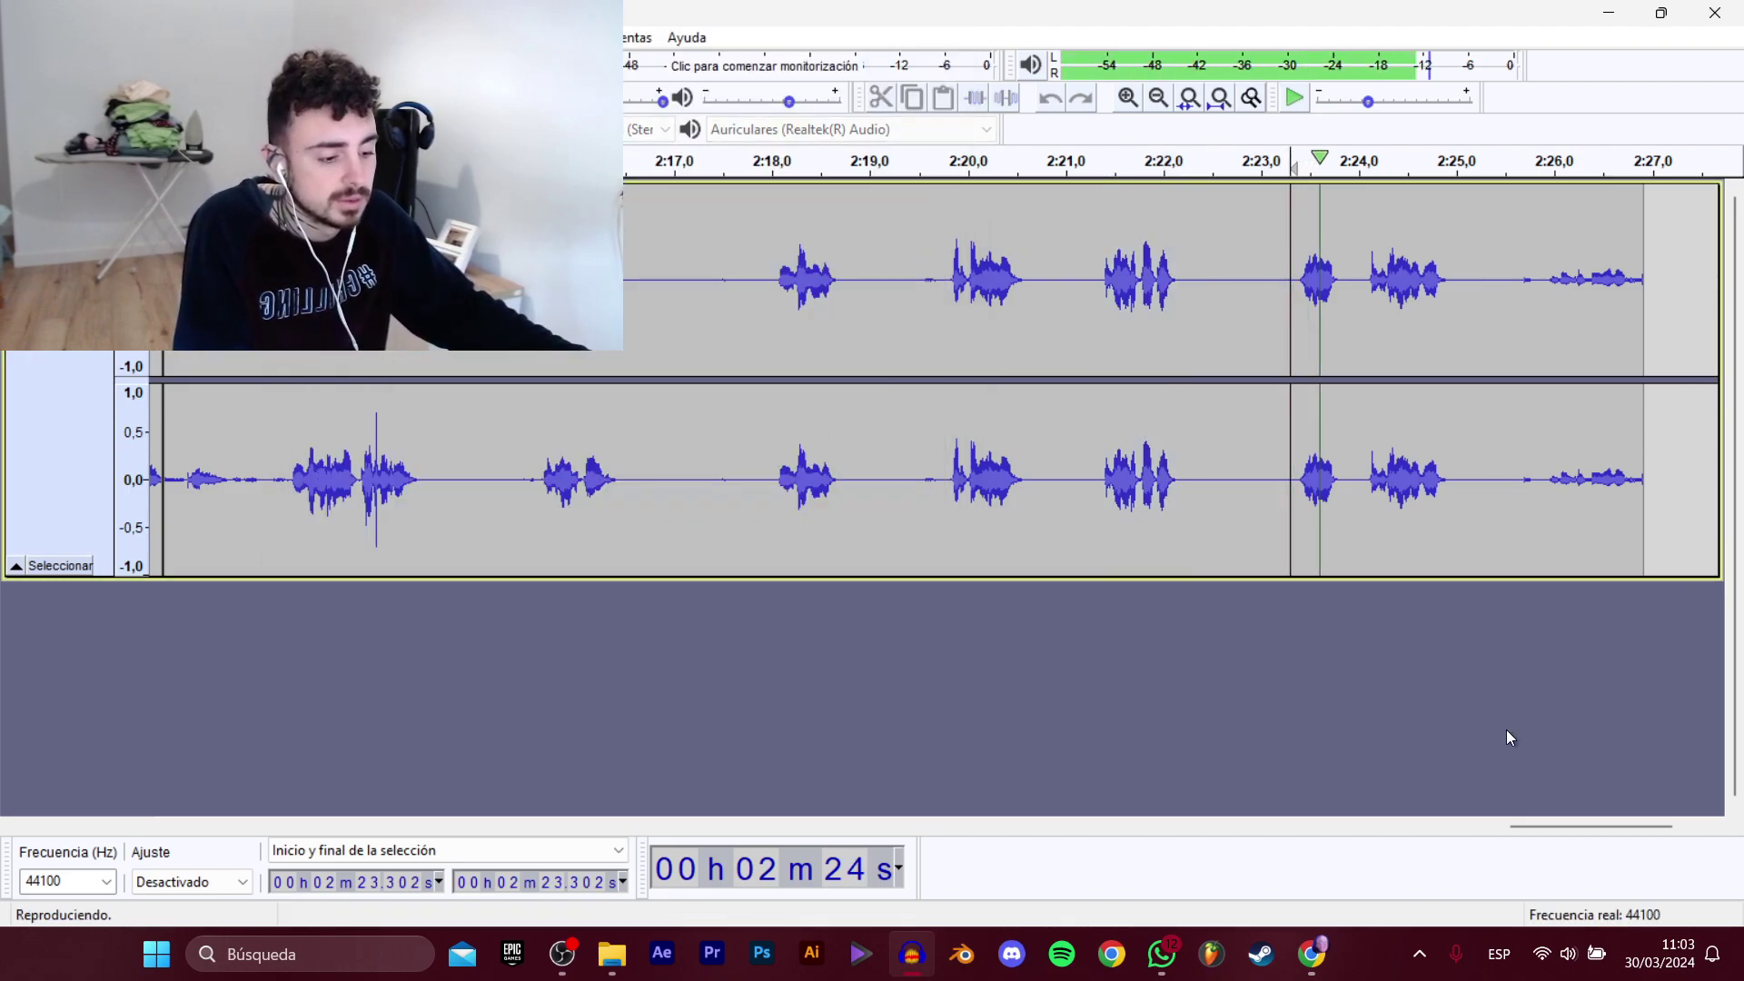
pyautogui.moveTo(1588, 825); pyautogui.dragTo(1627, 818)
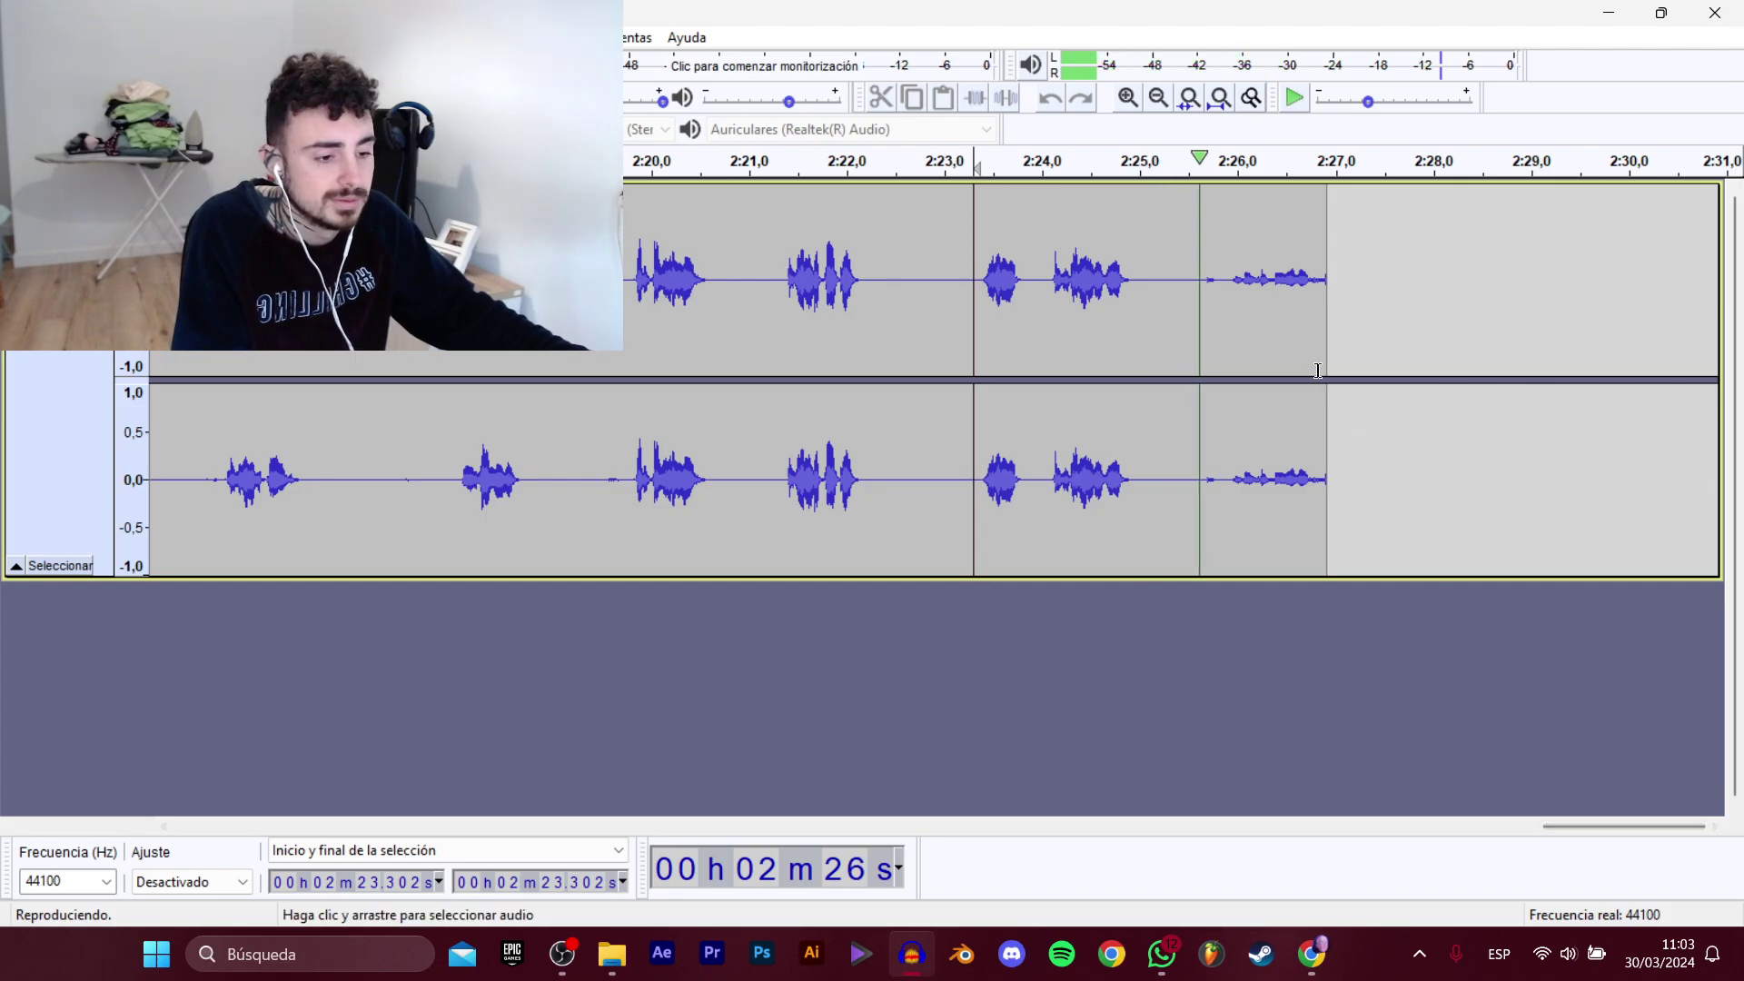
# Close the finished recording's project and look through the Dialogos folder for the next audio project.
pyautogui.click(1715, 13)
pyautogui.moveTo(845, 572); pyautogui.dragTo(973, 645)
pyautogui.scroll(2, 868, 469)
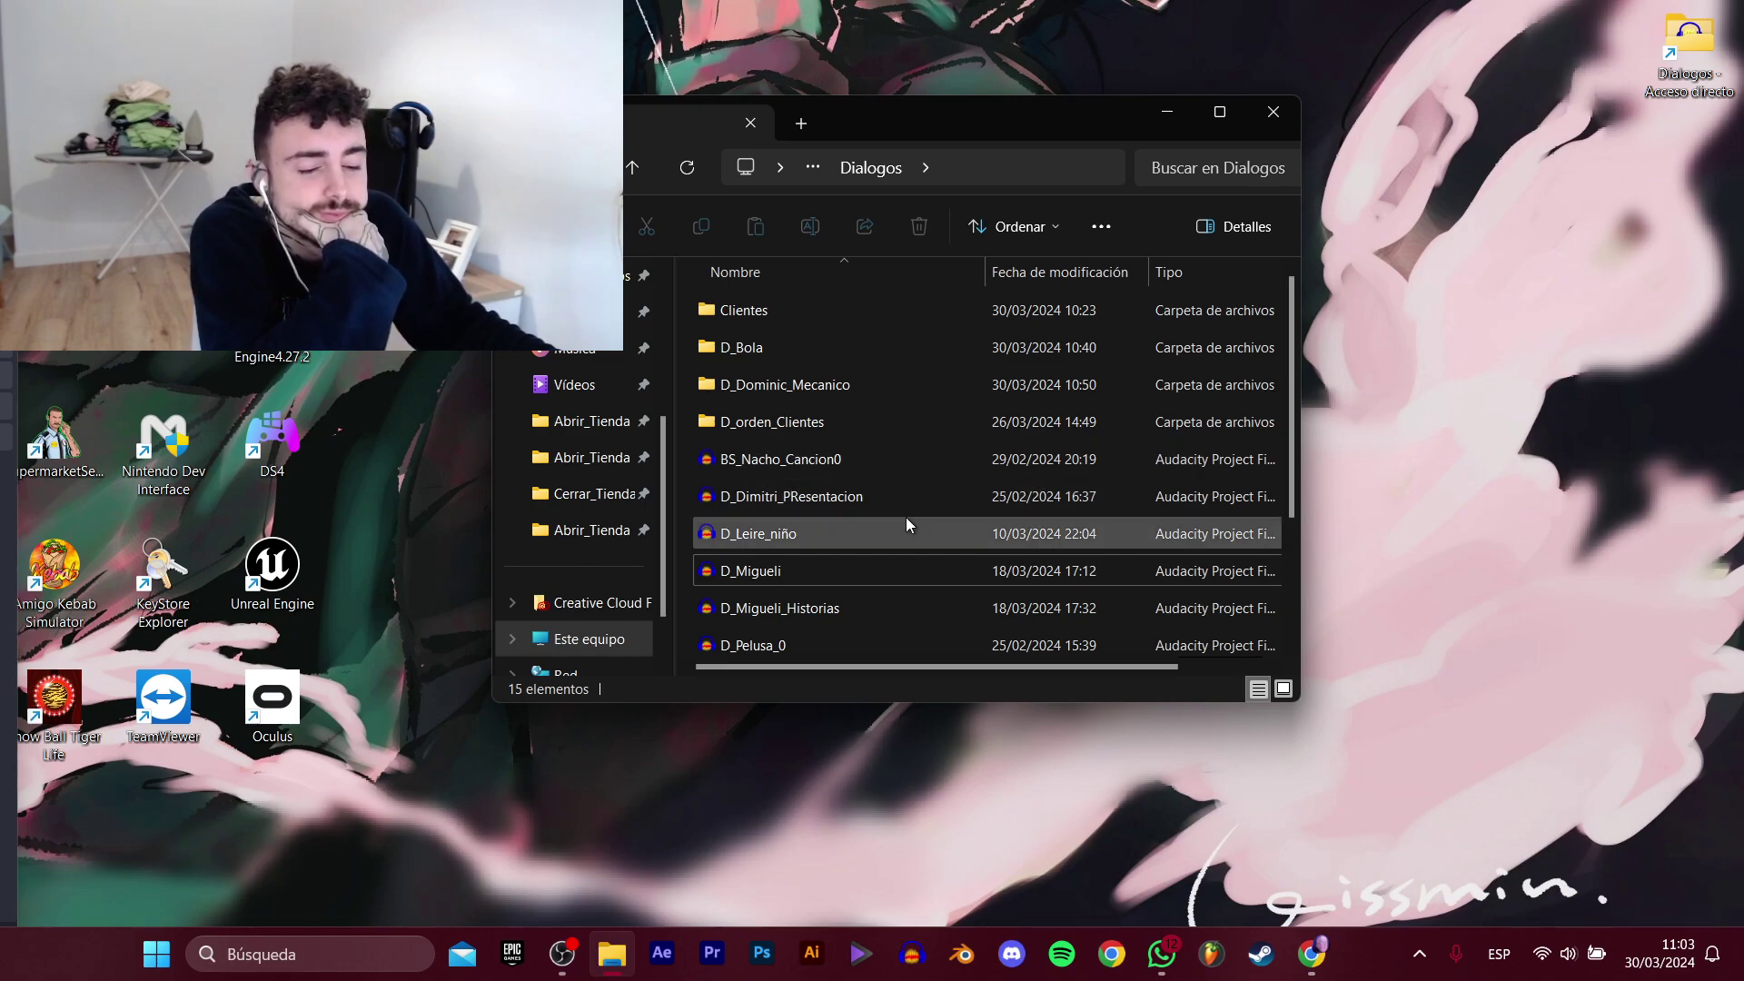
pyautogui.scroll(-1, 907, 522)
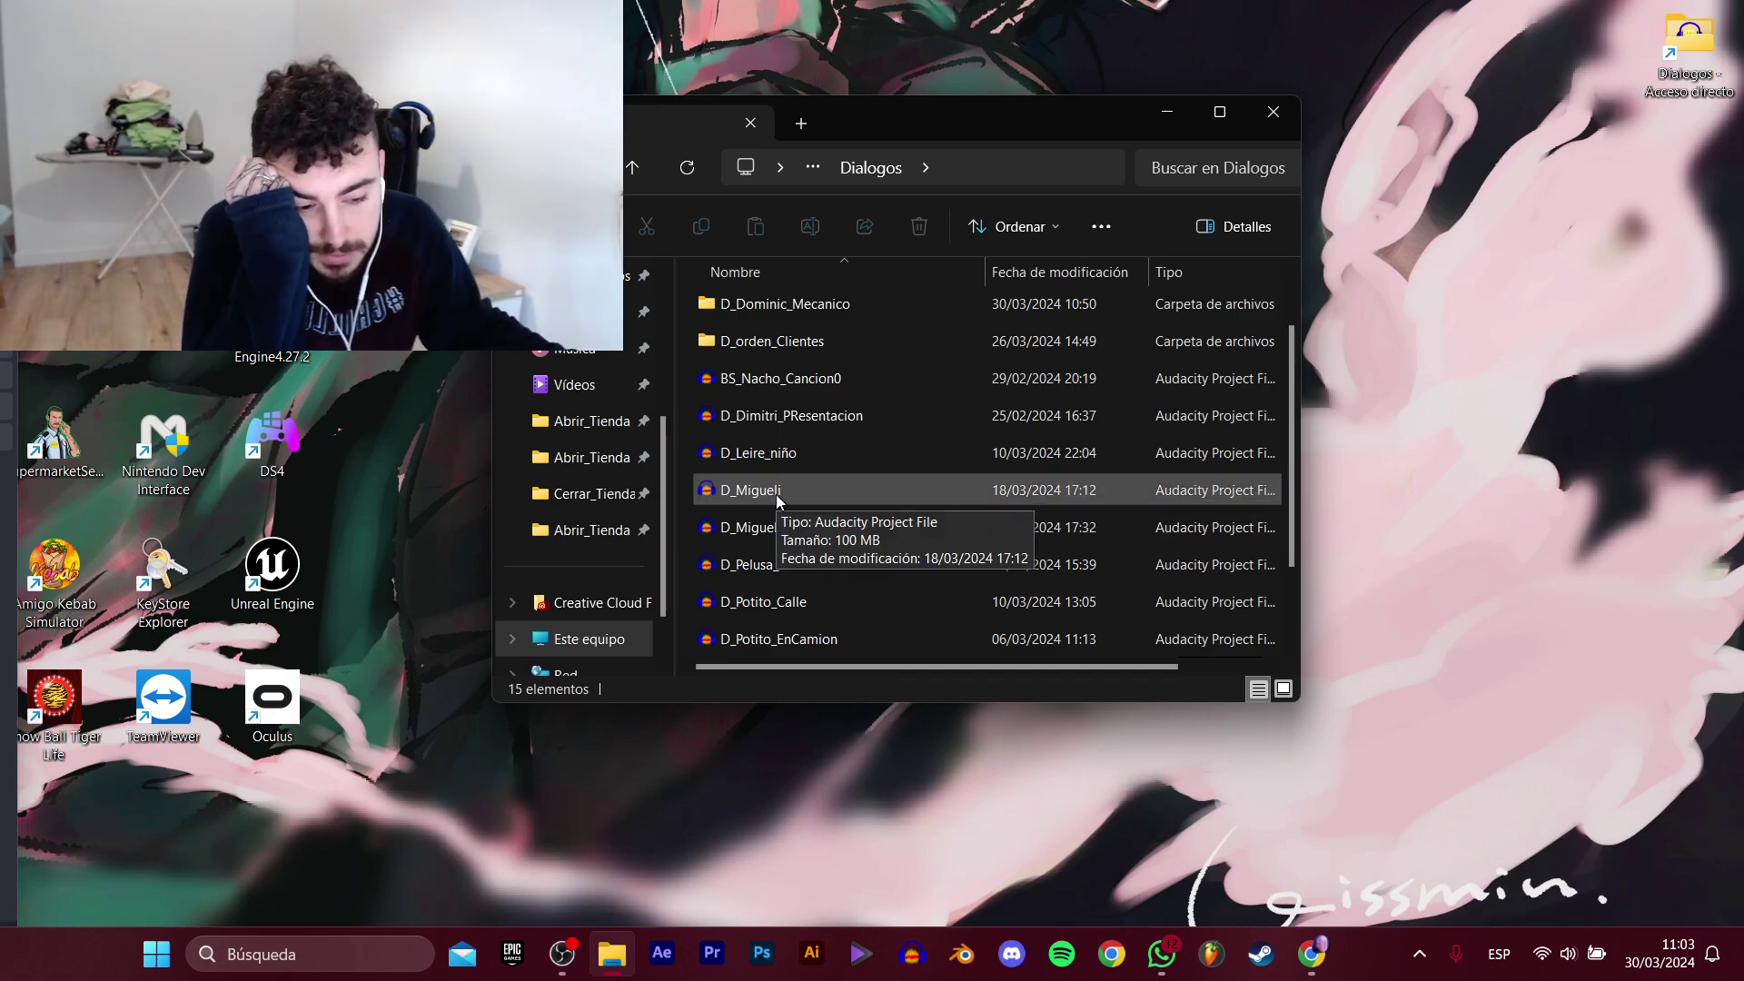
# Create a folder named D_Migueli in the Dialogos folder.
pyautogui.rightClick(686, 507)
pyautogui.moveTo(830, 411)
pyautogui.click(1057, 414)
pyautogui.write('D_Migueli')
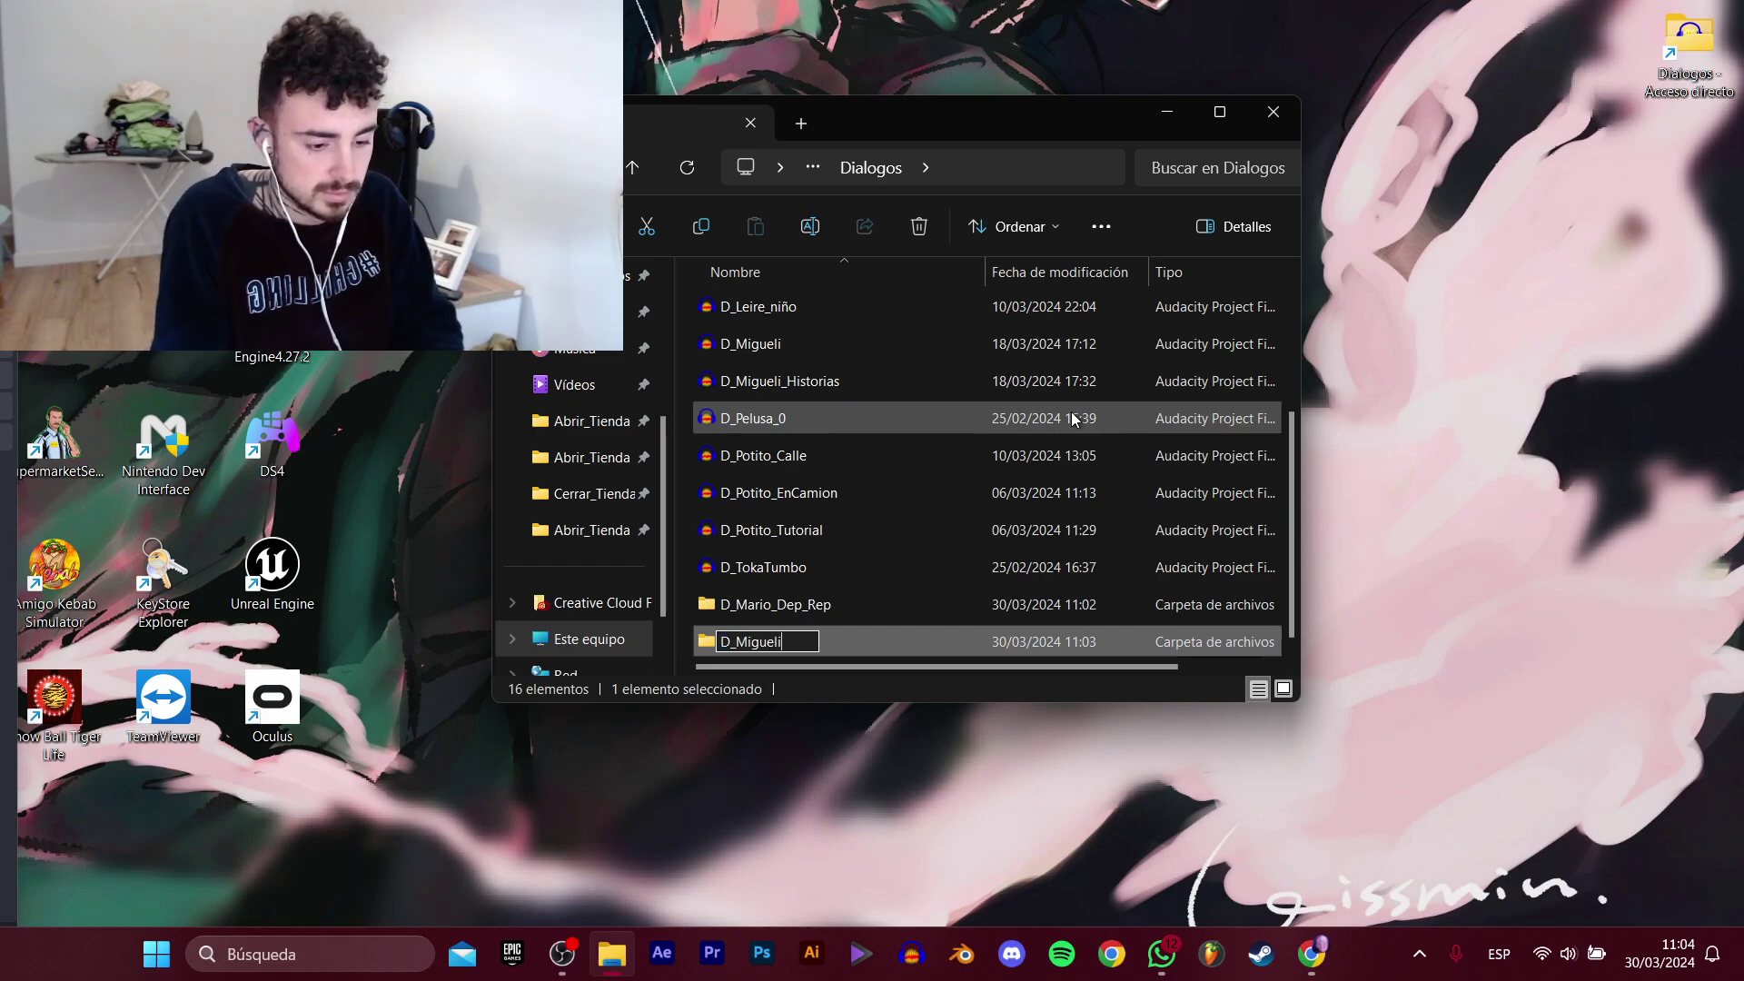
pyautogui.press('Return')
# Open the D_Migueli audio project and apply the Normalizar volumen effect to the entire recording.
pyautogui.doubleClick(876, 345)
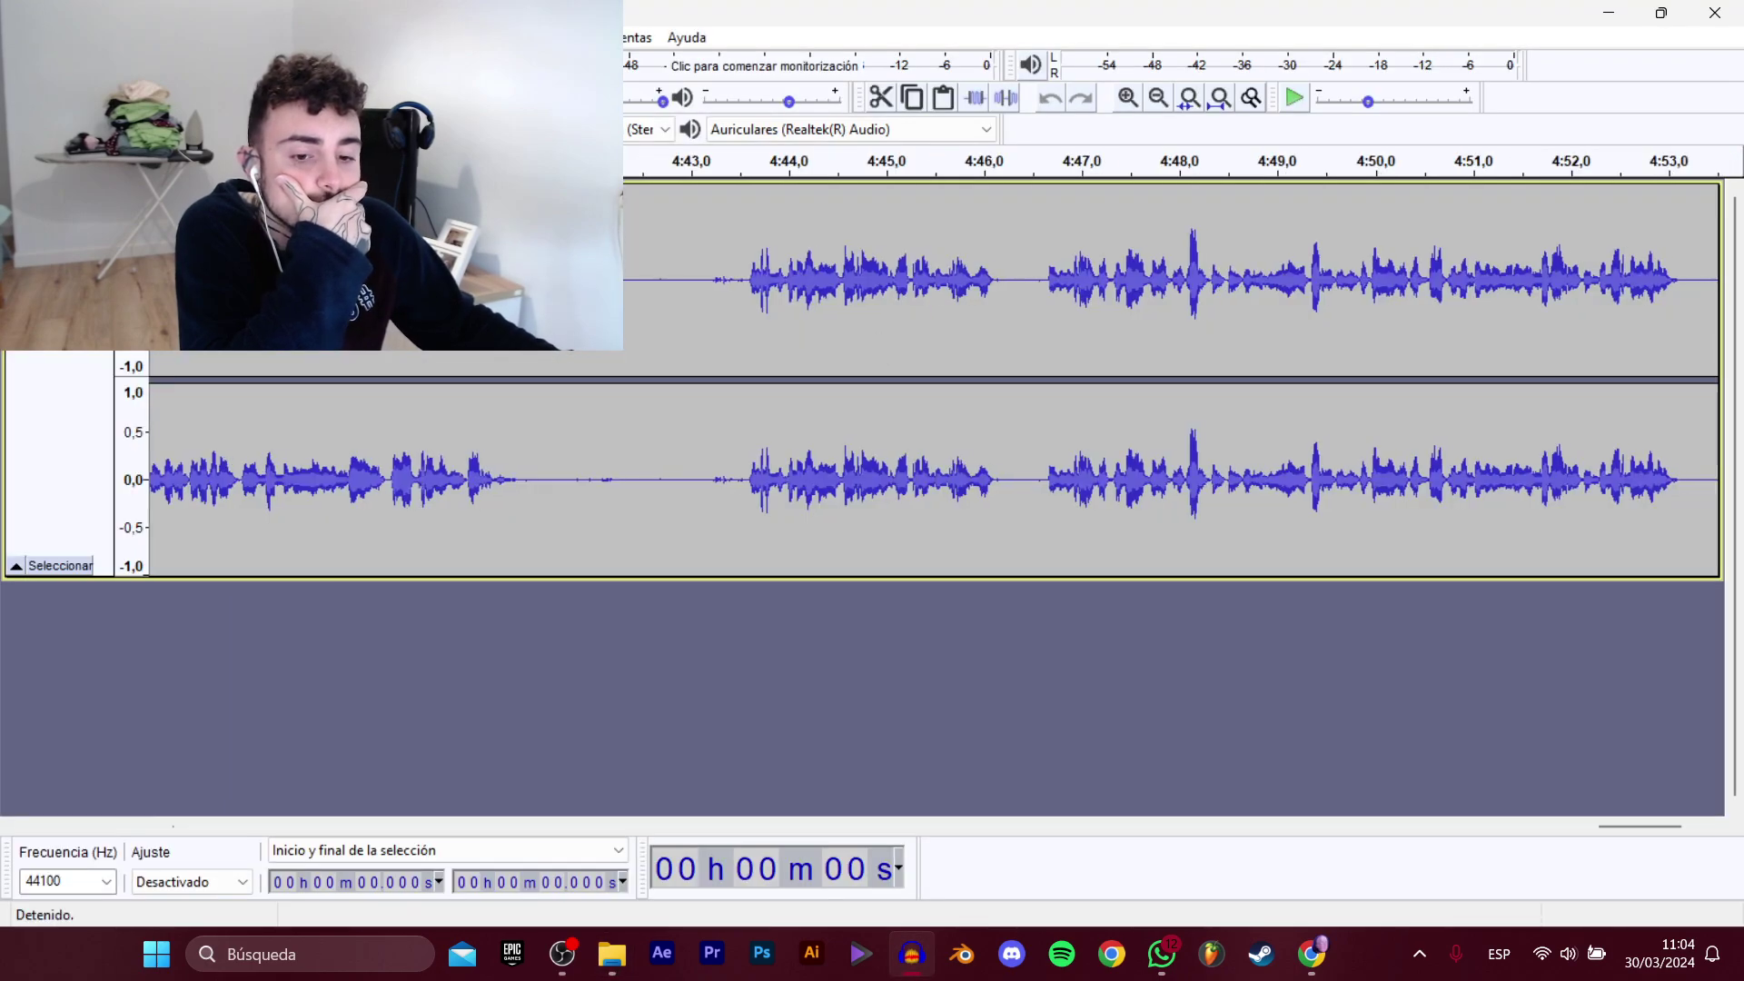
pyautogui.hotkey('ctrl', 'a')
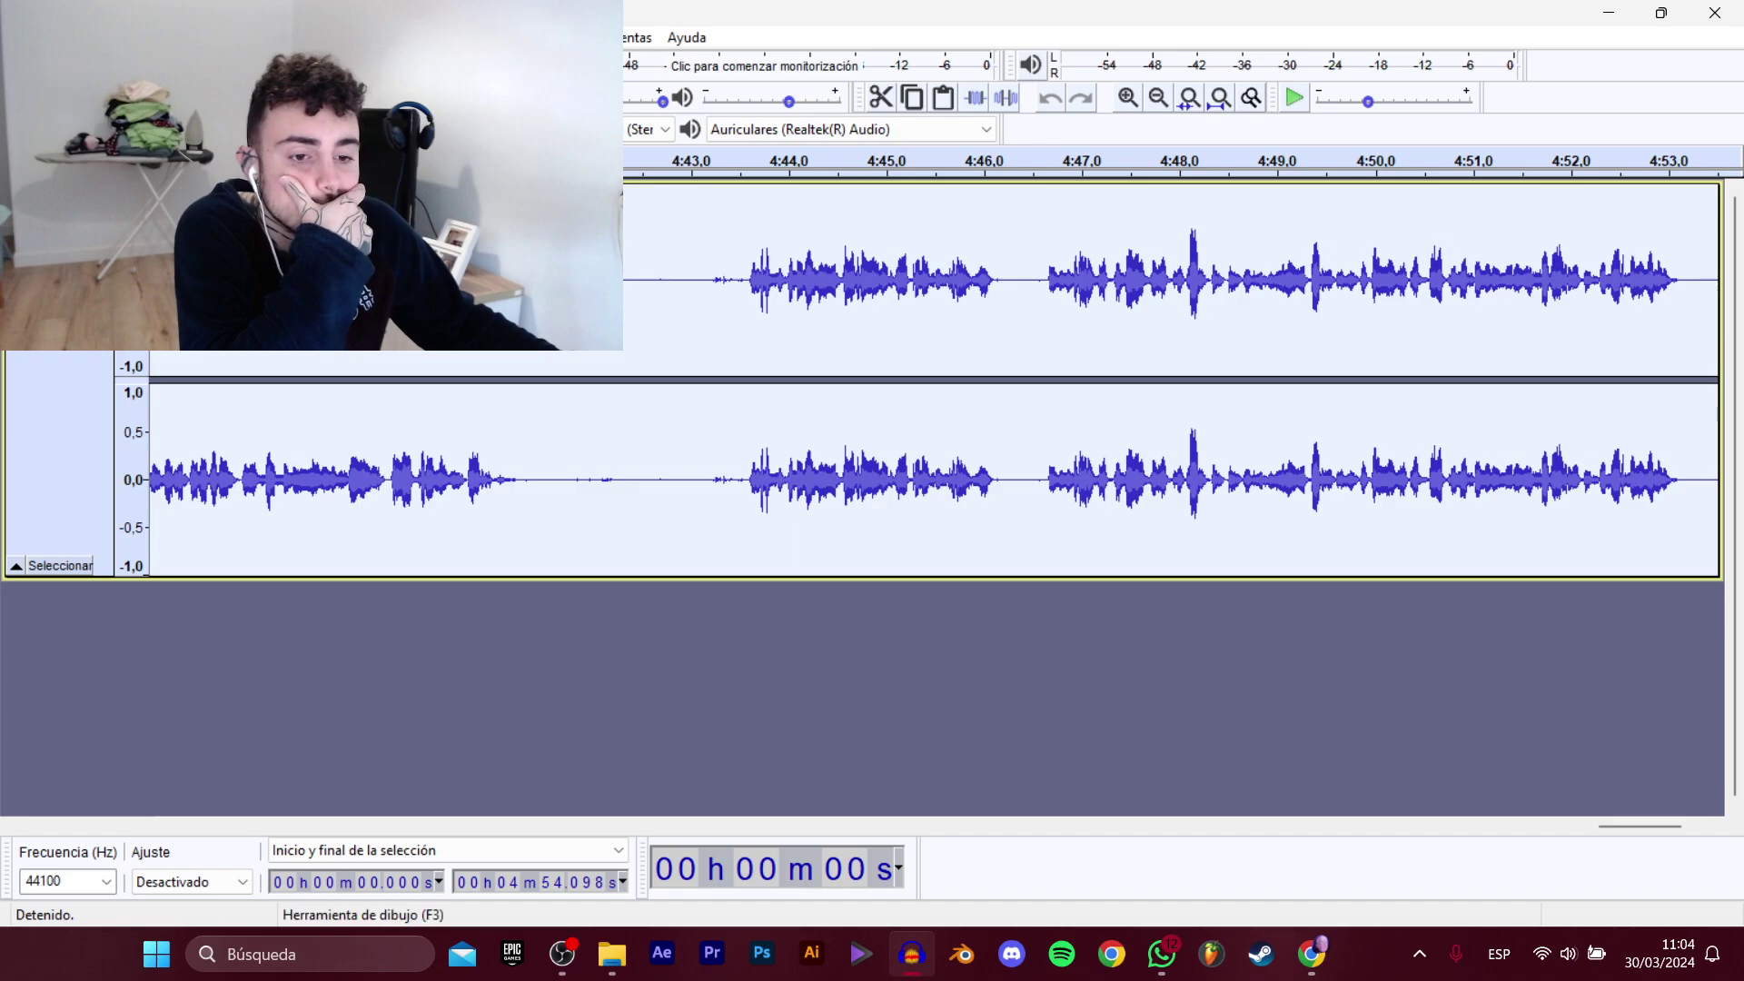
pyautogui.click(472, 37)
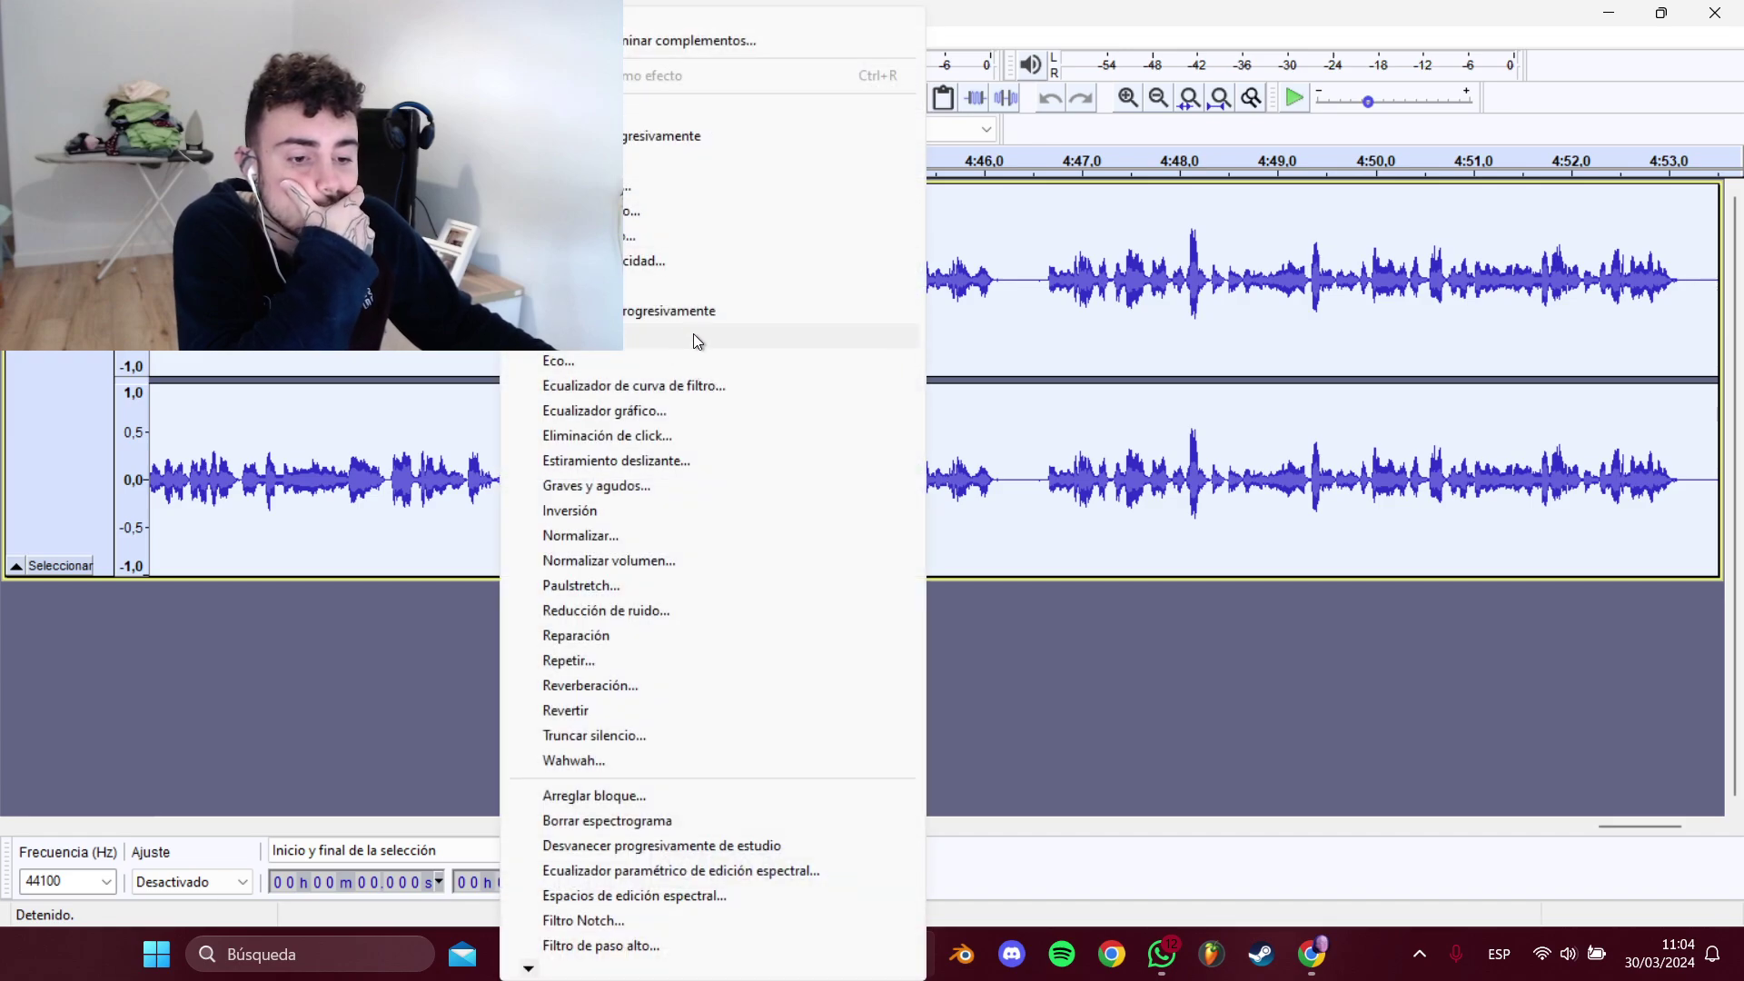
pyautogui.click(679, 559)
pyautogui.click(927, 531)
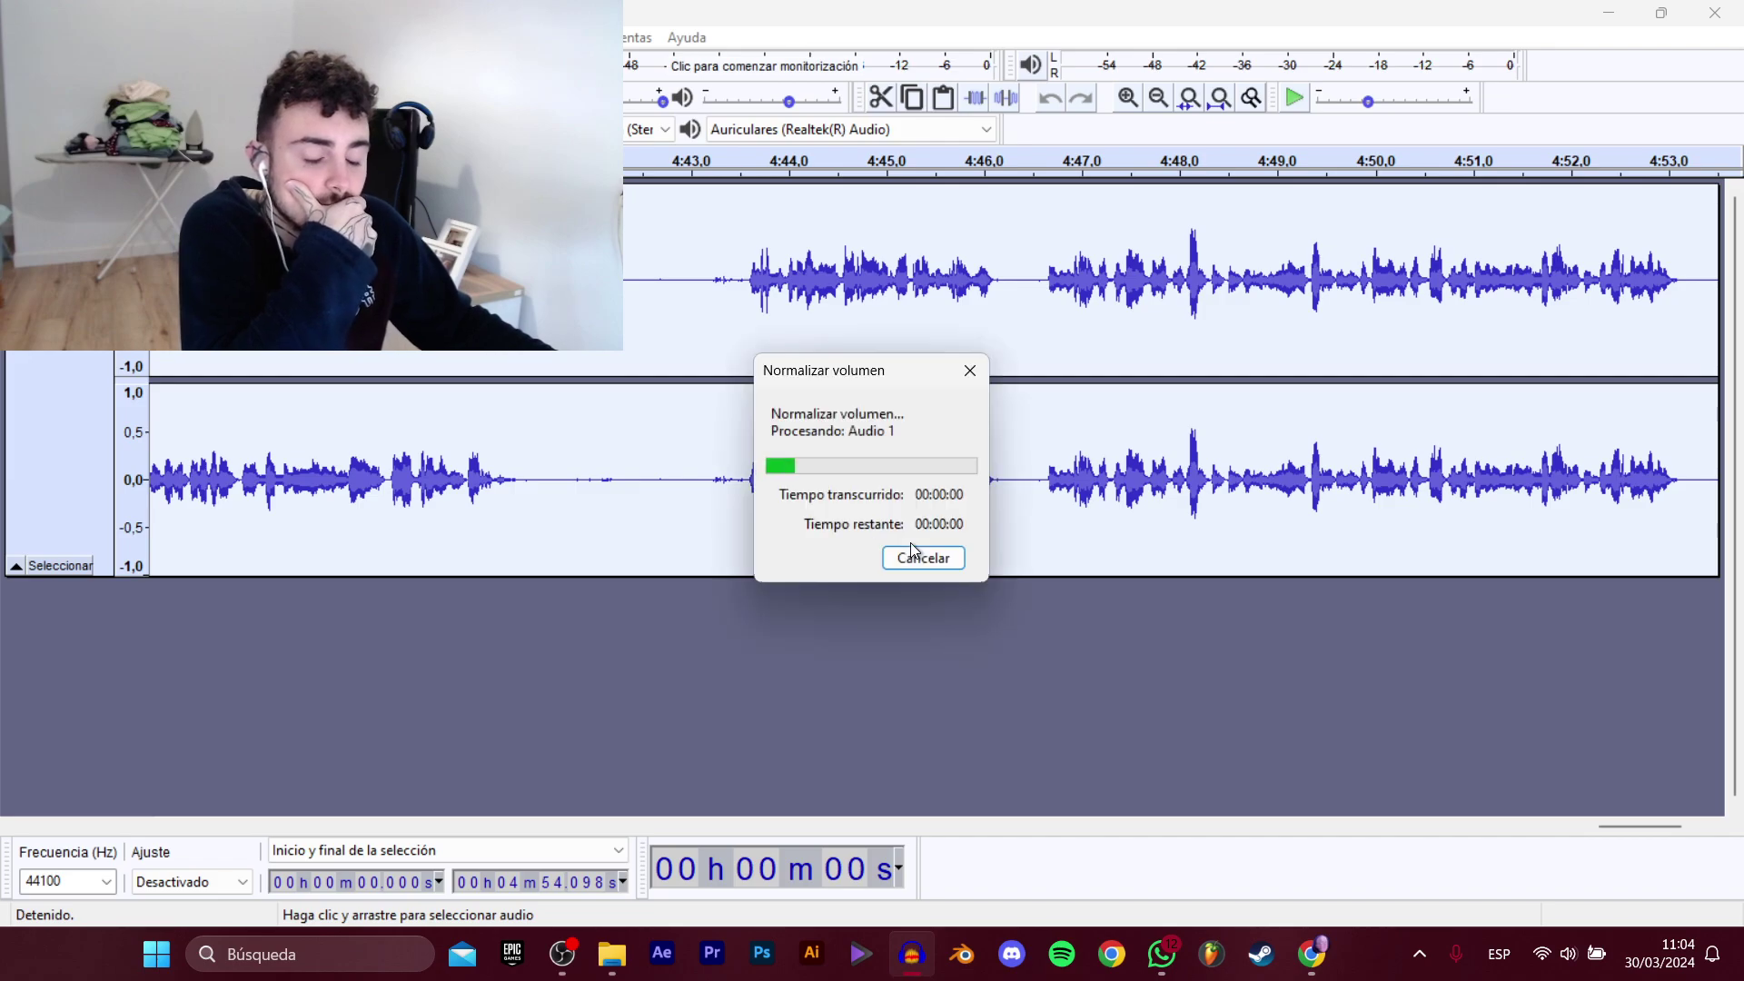
# Audition the first take at the start of the recording and select it from 1.138 s to 5.457 s.
pyautogui.moveTo(1639, 826); pyautogui.dragTo(190, 823)
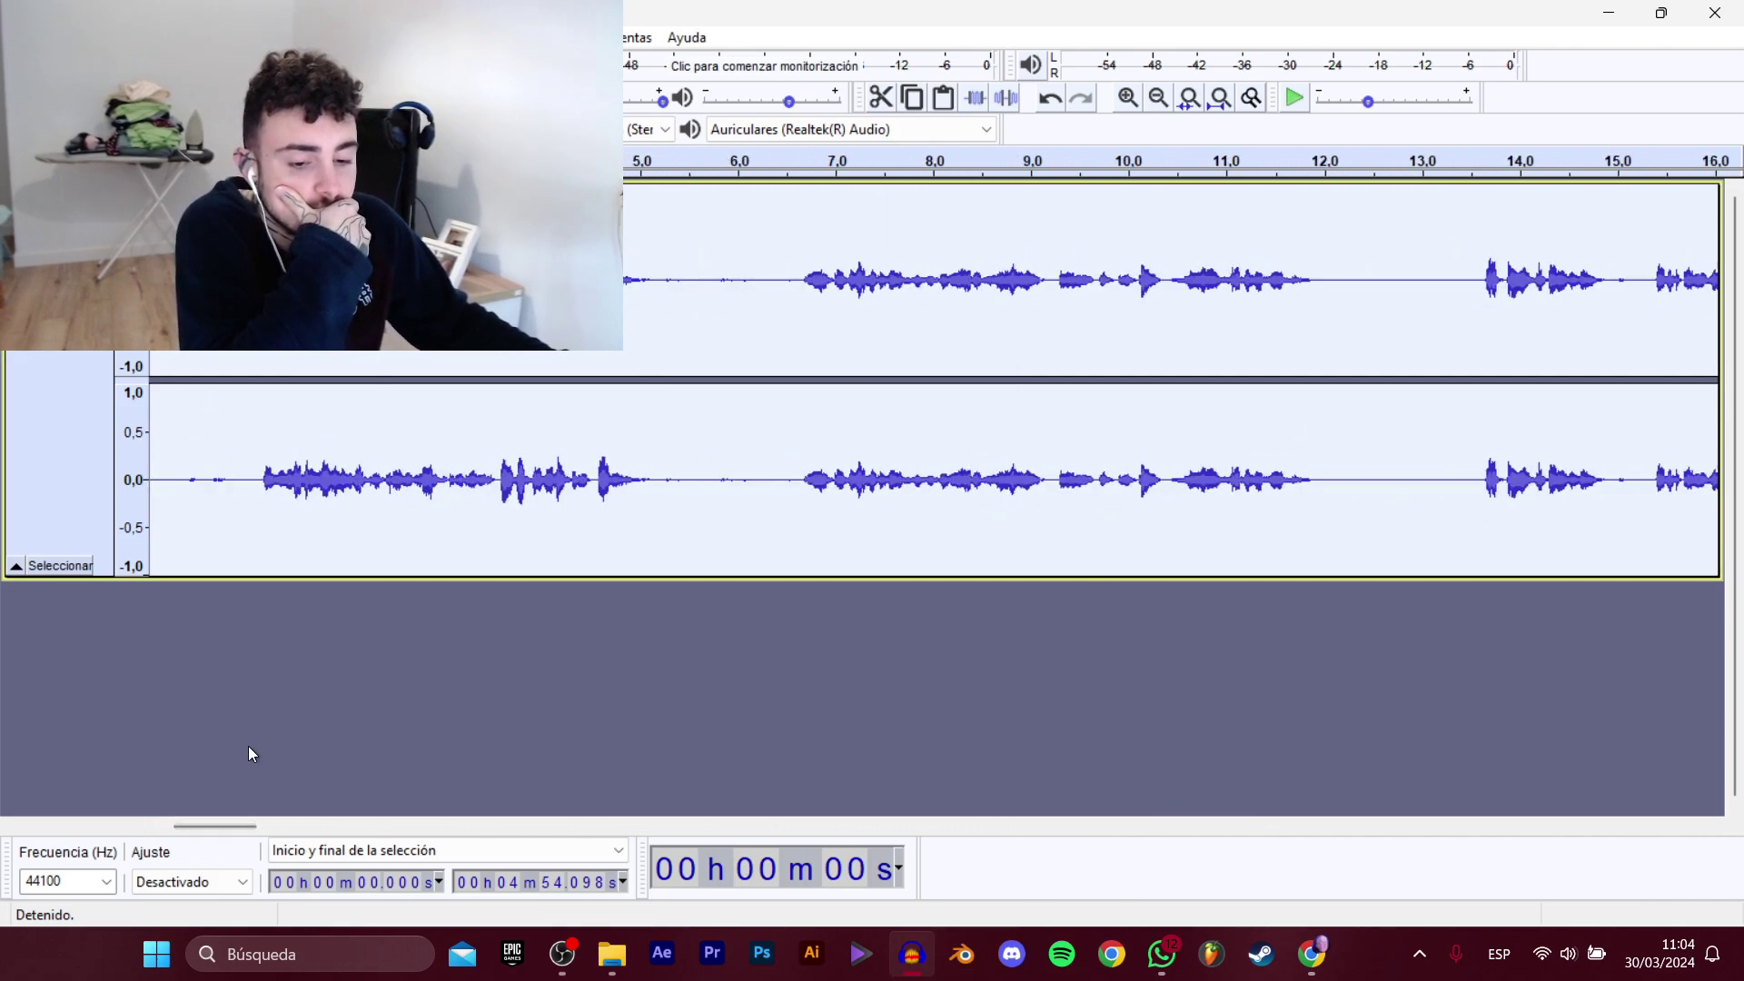
pyautogui.click(256, 471)
pyautogui.press('space')
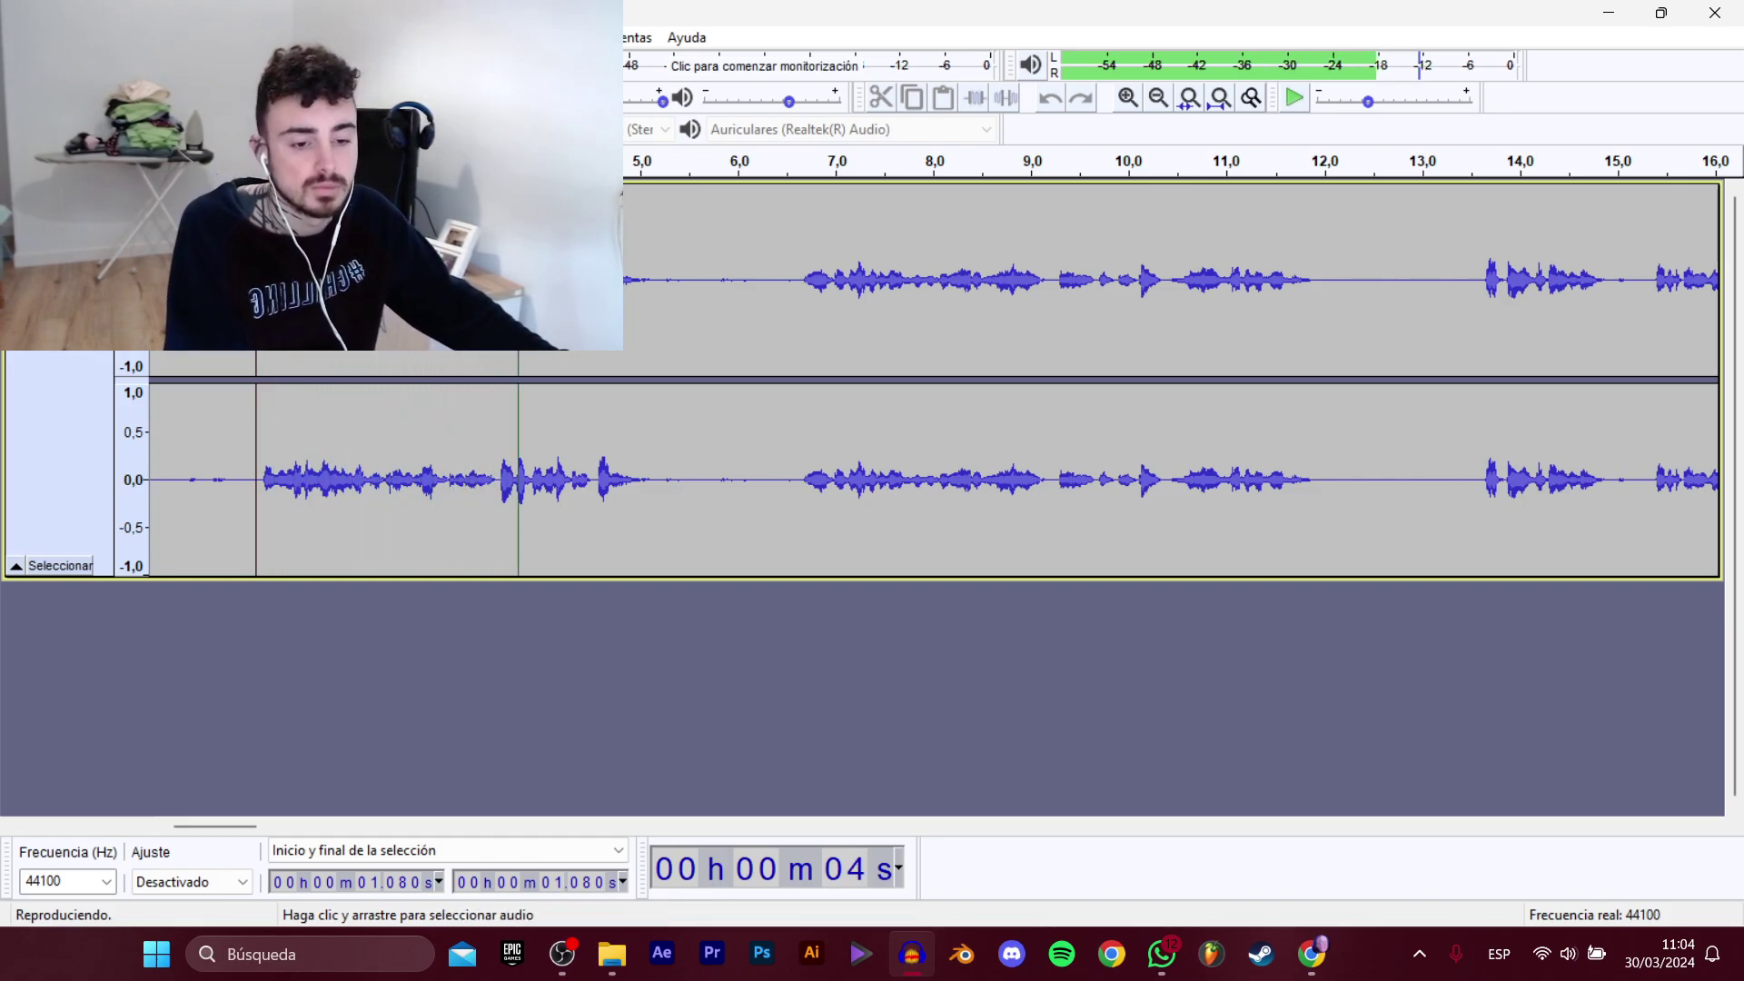
pyautogui.press('space')
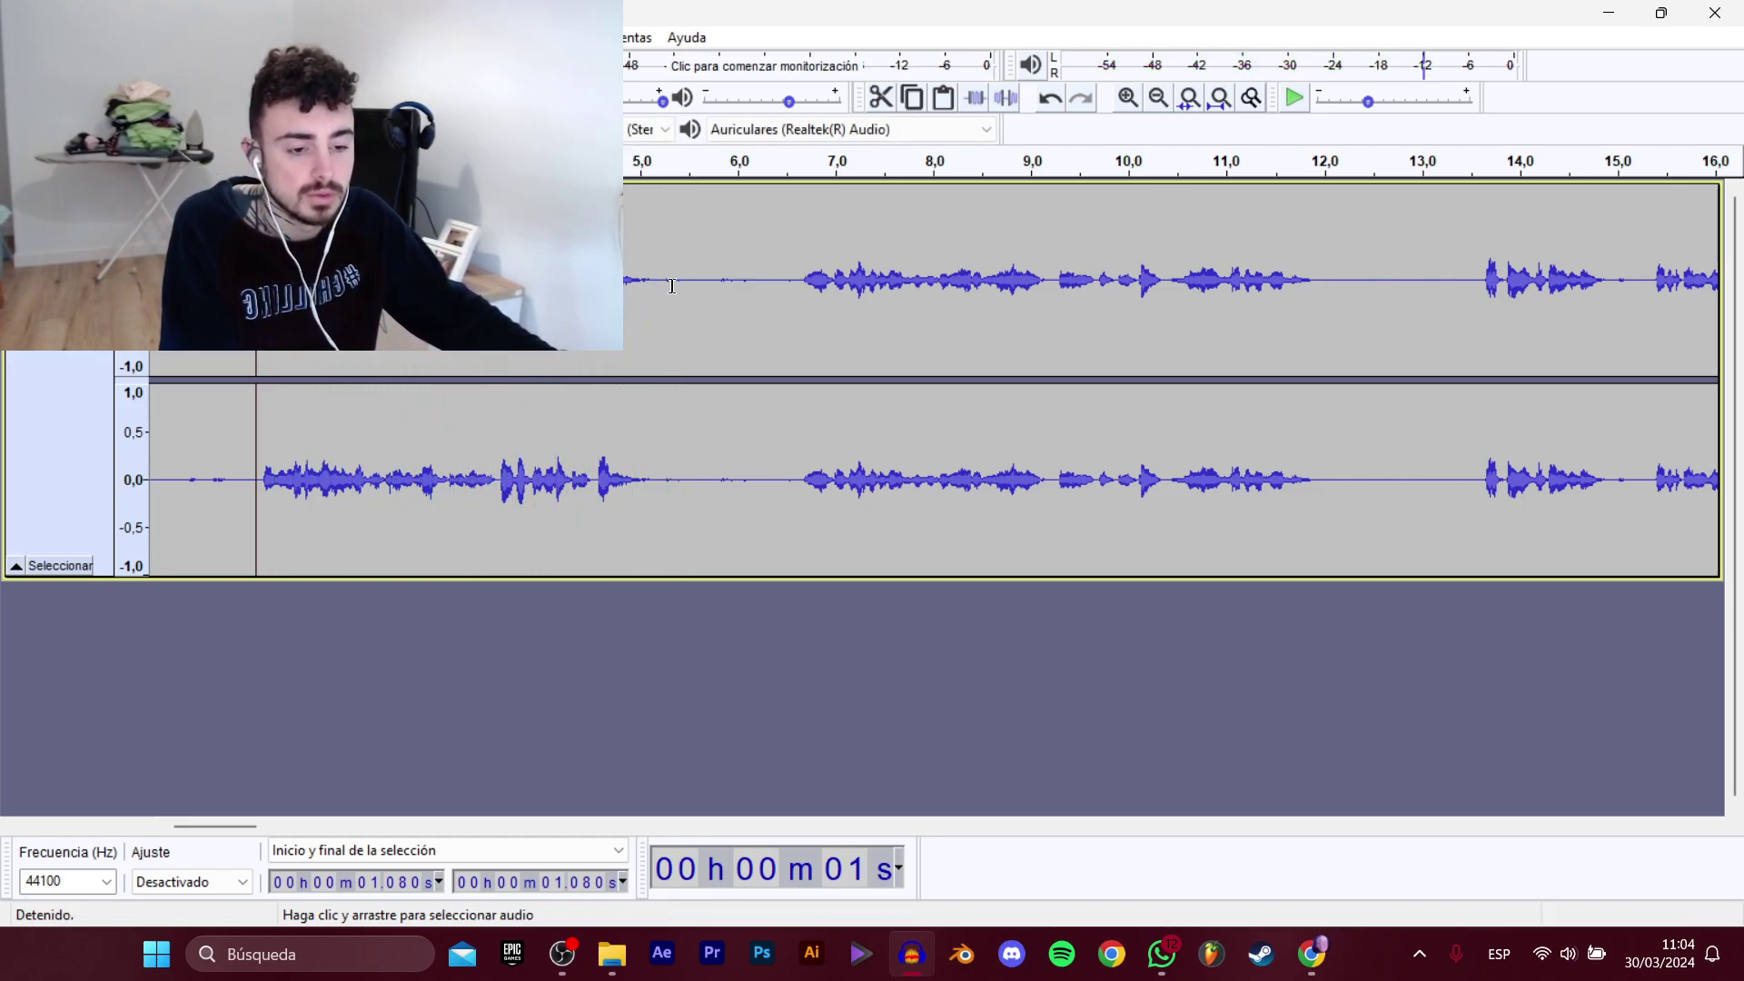
pyautogui.moveTo(682, 285); pyautogui.dragTo(259, 285)
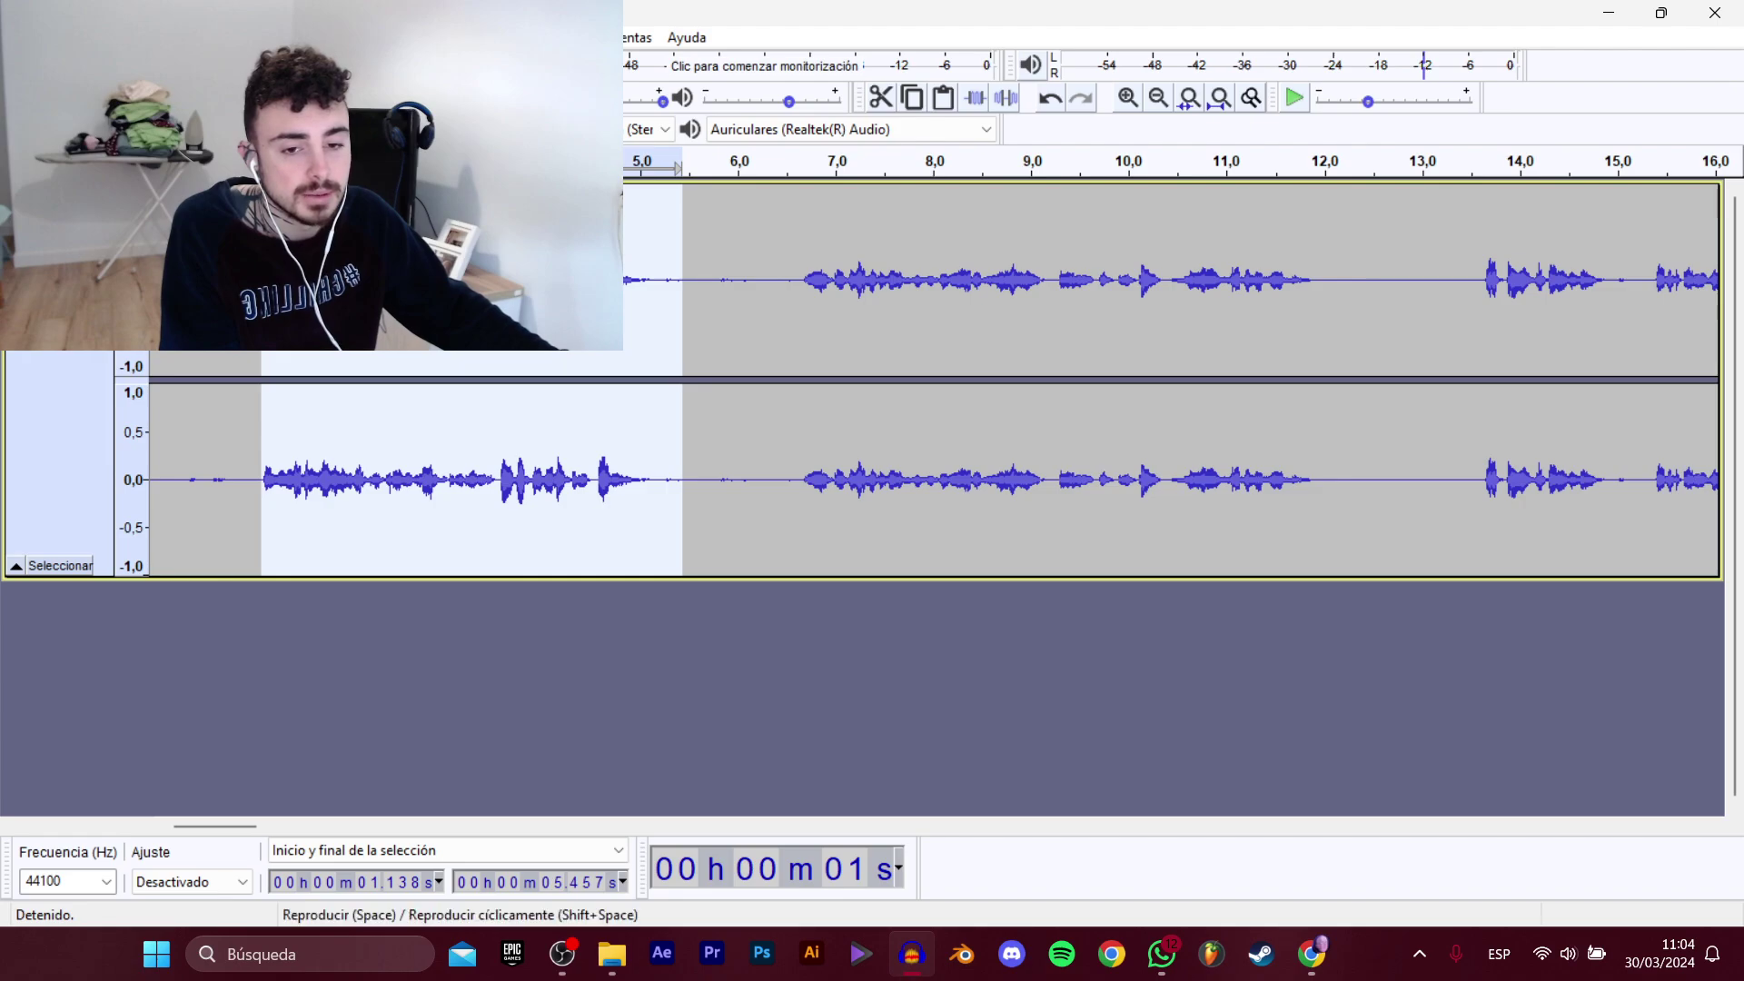
# Export the selected take as a 16-bit PCM WAV file with a name beginning D_Migueli_AbrirTien, inside a new subfolder of the D_Migueli folder.
pyautogui.moveTo(137, 207)
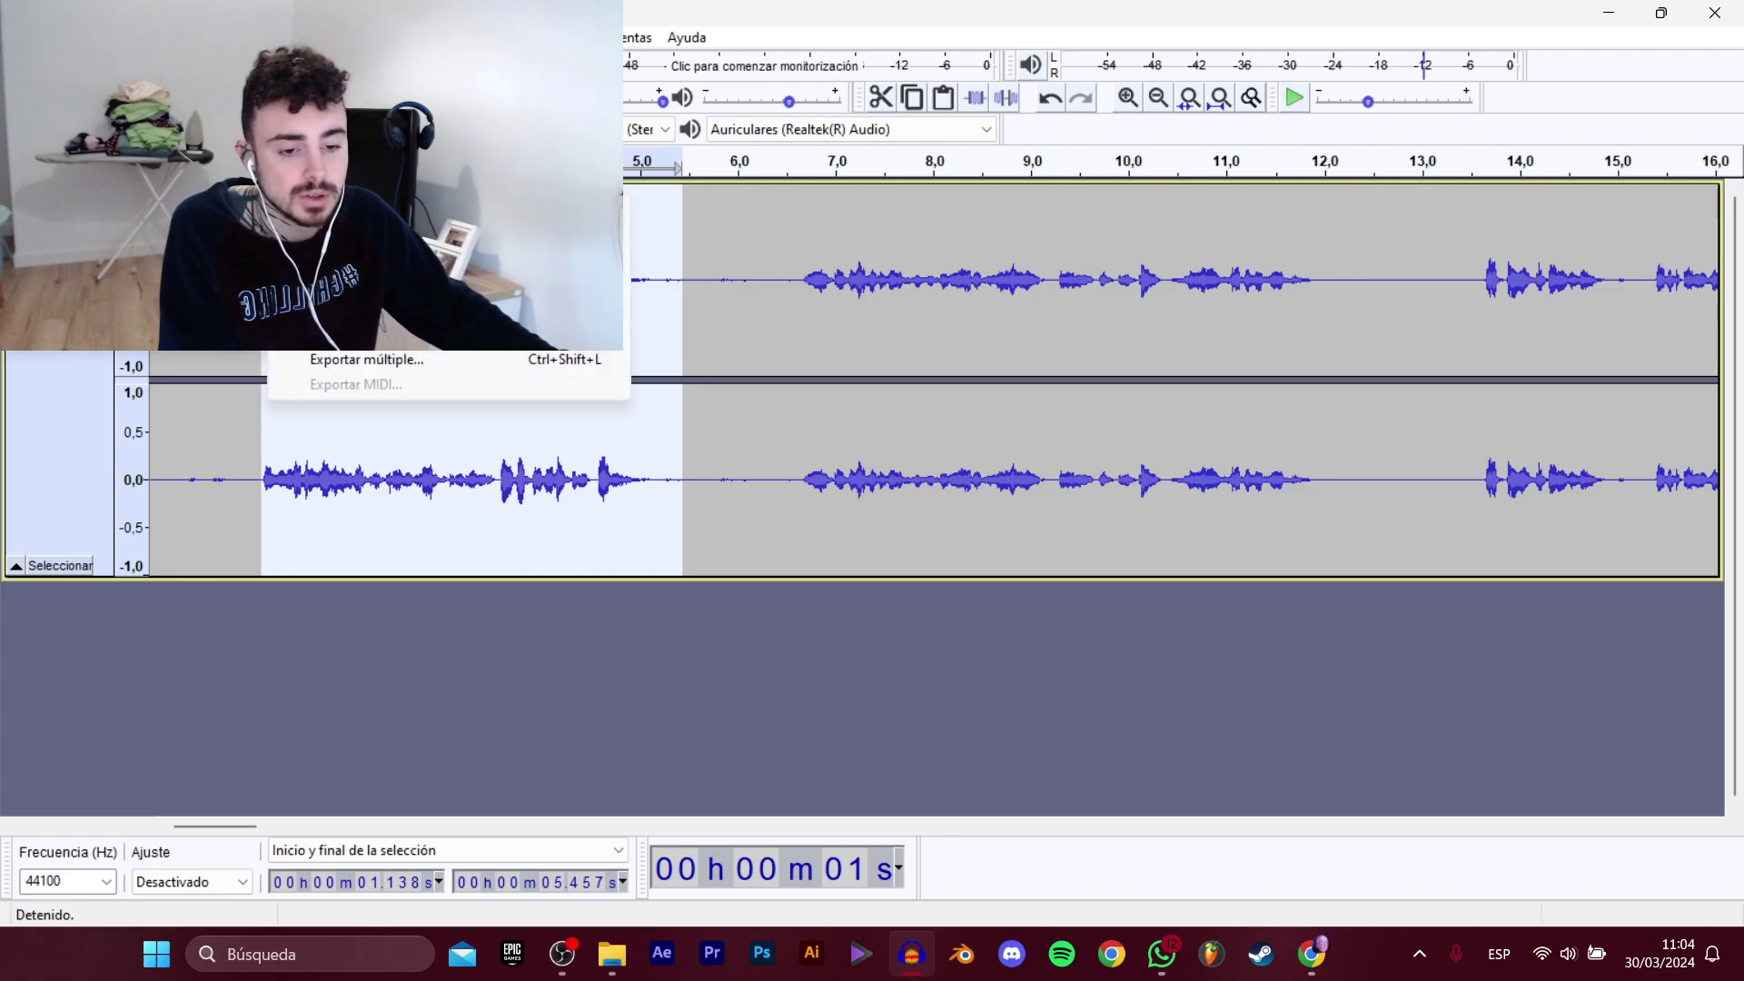
pyautogui.click(391, 310)
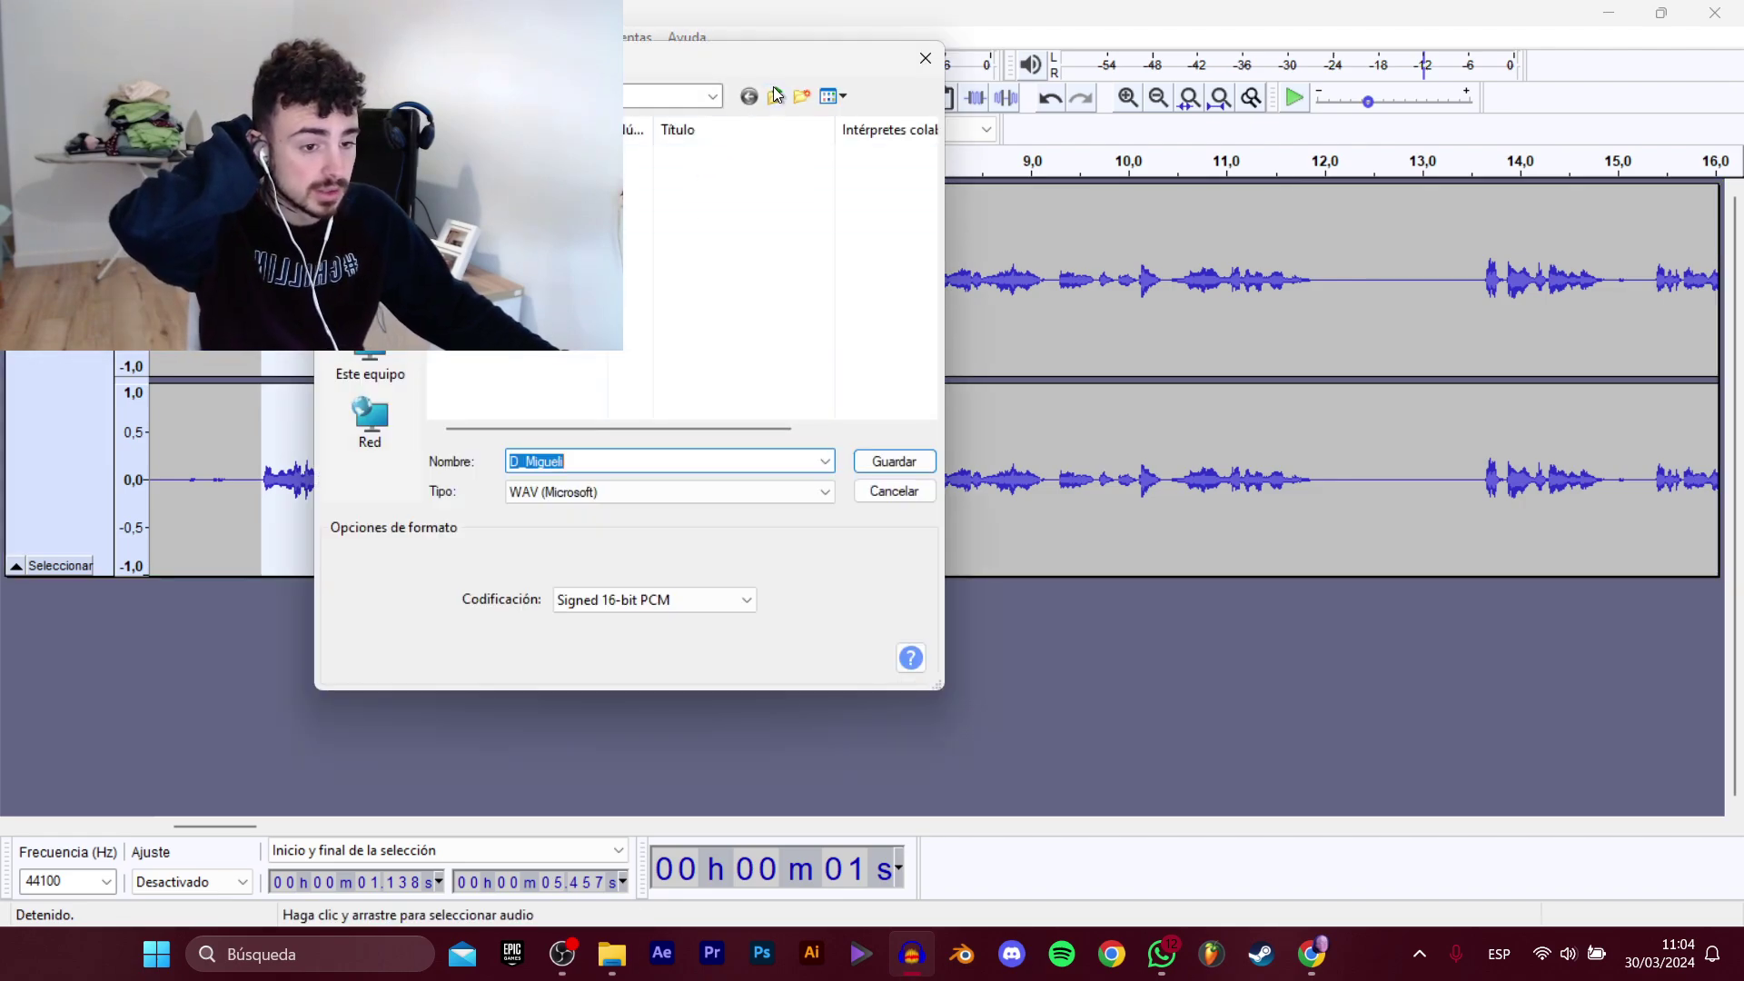
pyautogui.click(775, 93)
pyautogui.doubleClick(563, 241)
pyautogui.rightClick(615, 302)
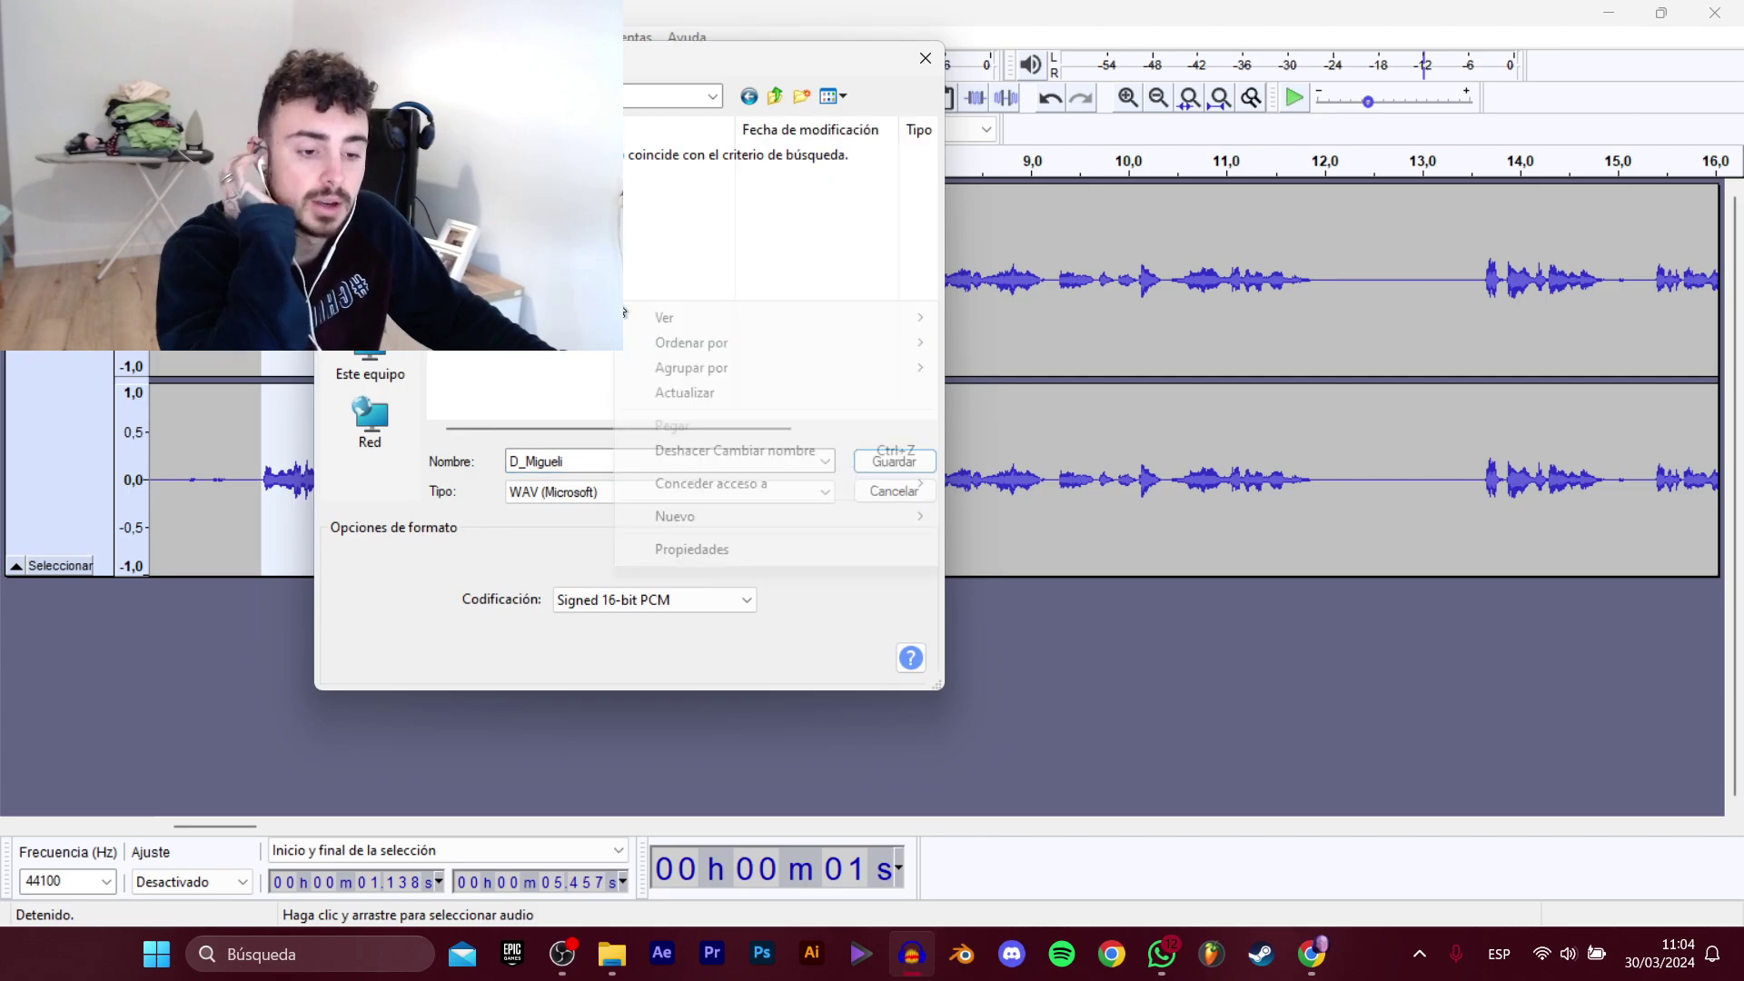
pyautogui.moveTo(909, 516)
pyautogui.click(966, 516)
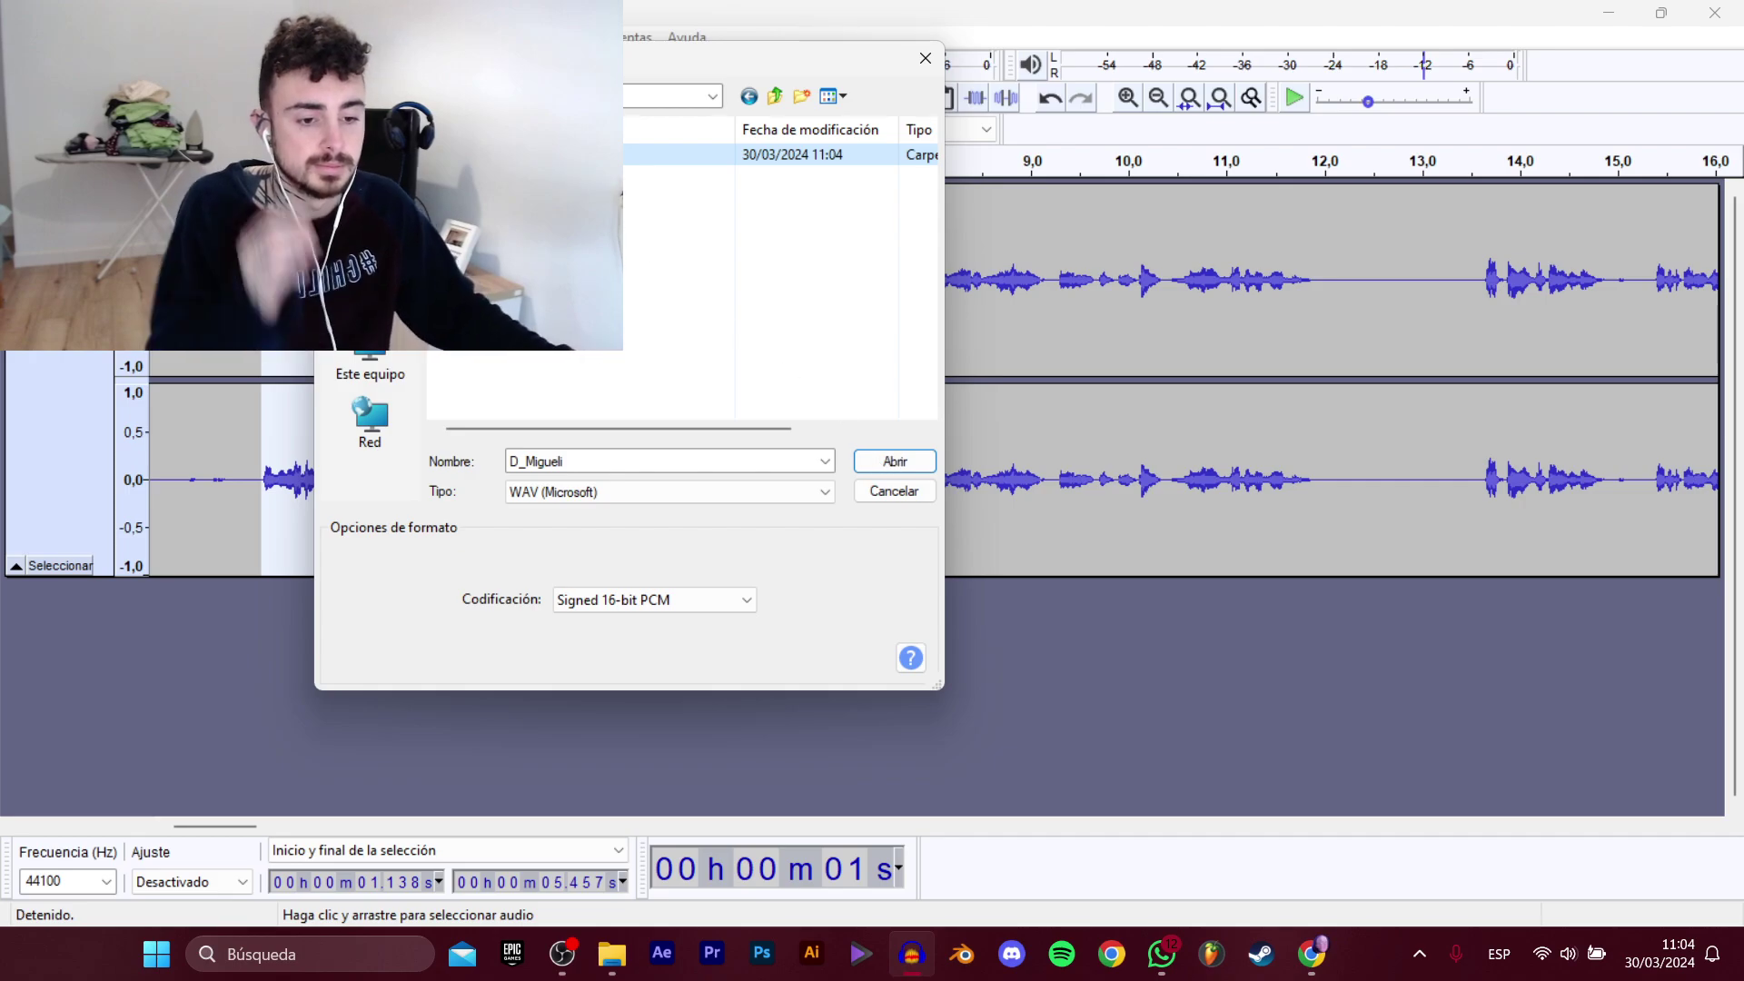
pyautogui.click(700, 464)
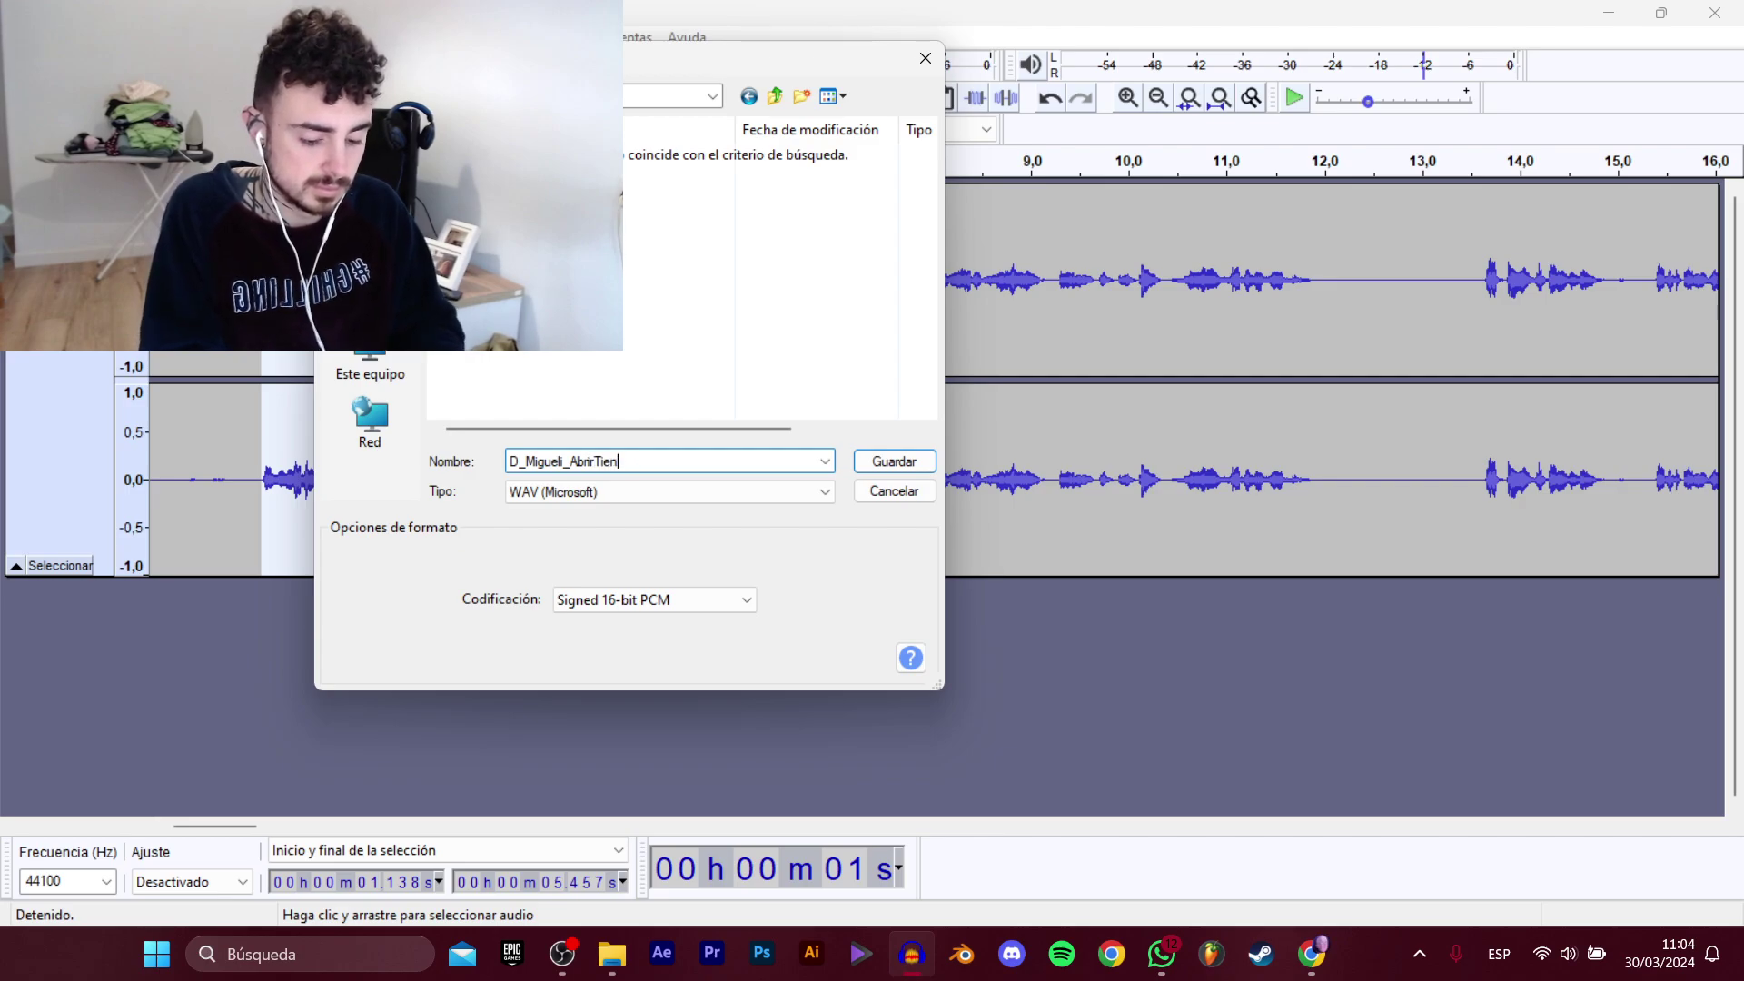
pyautogui.press('Return')
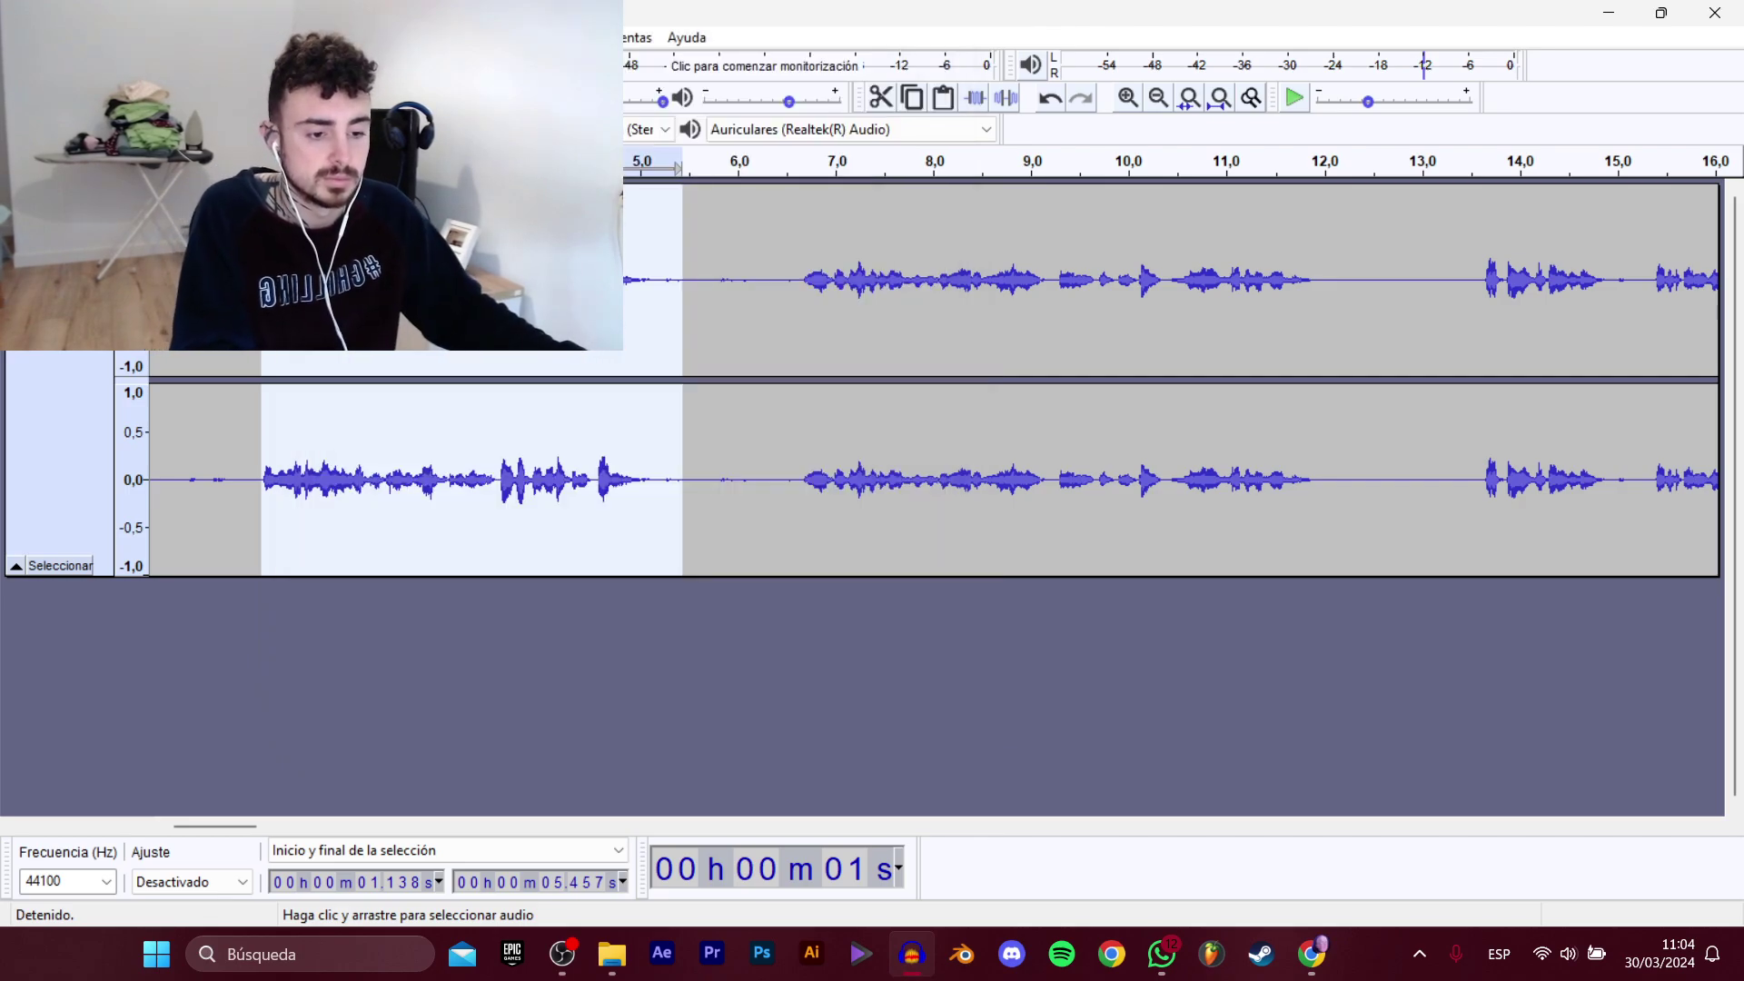
# Play the second take and select it from 6.618 s to 12.144 s.
pyautogui.click(798, 299)
pyautogui.press('space')
pyautogui.moveTo(245, 827); pyautogui.dragTo(266, 827)
pyautogui.moveTo(386, 354); pyautogui.dragTo(925, 345)
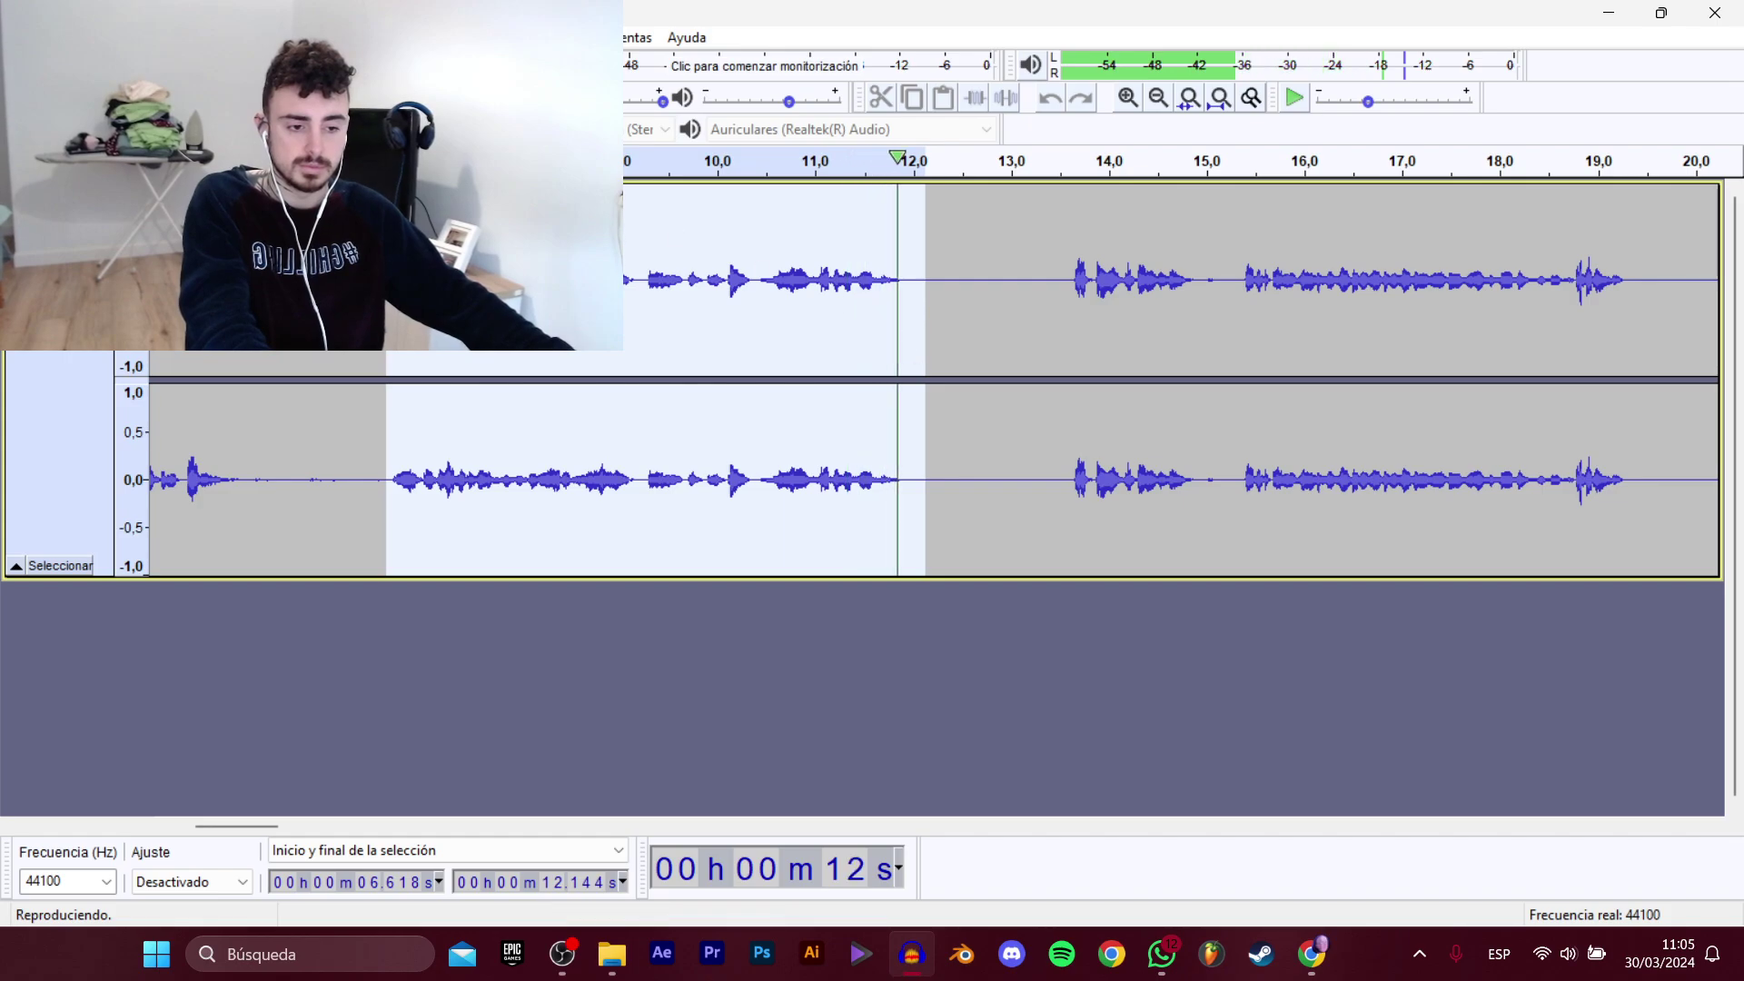
# Stop playback and export the selected voice clip as a WAV file named D_Migueli_AbrirTienda_2.
pyautogui.press('space')
pyautogui.moveTo(54, 216)
pyautogui.click(363, 311)
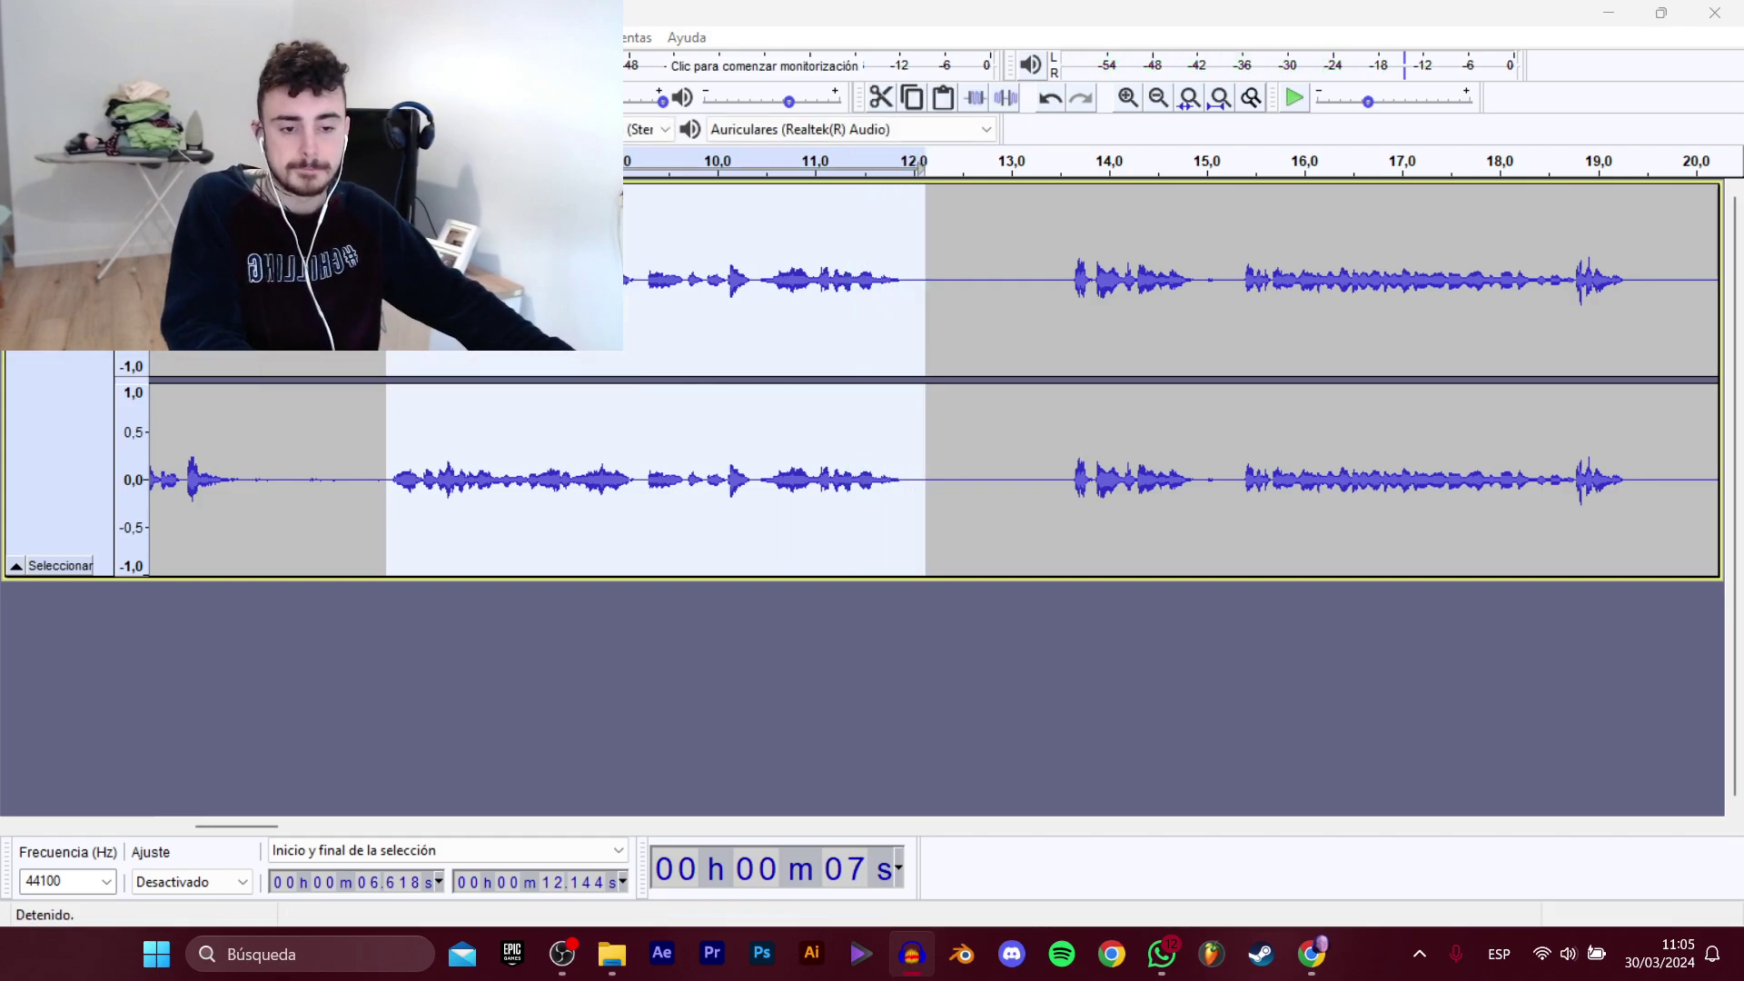
pyautogui.click(545, 154)
pyautogui.click(720, 460)
pyautogui.click(721, 461)
pyautogui.press('BackSpace')
pyautogui.write('2')
pyautogui.press('Return')
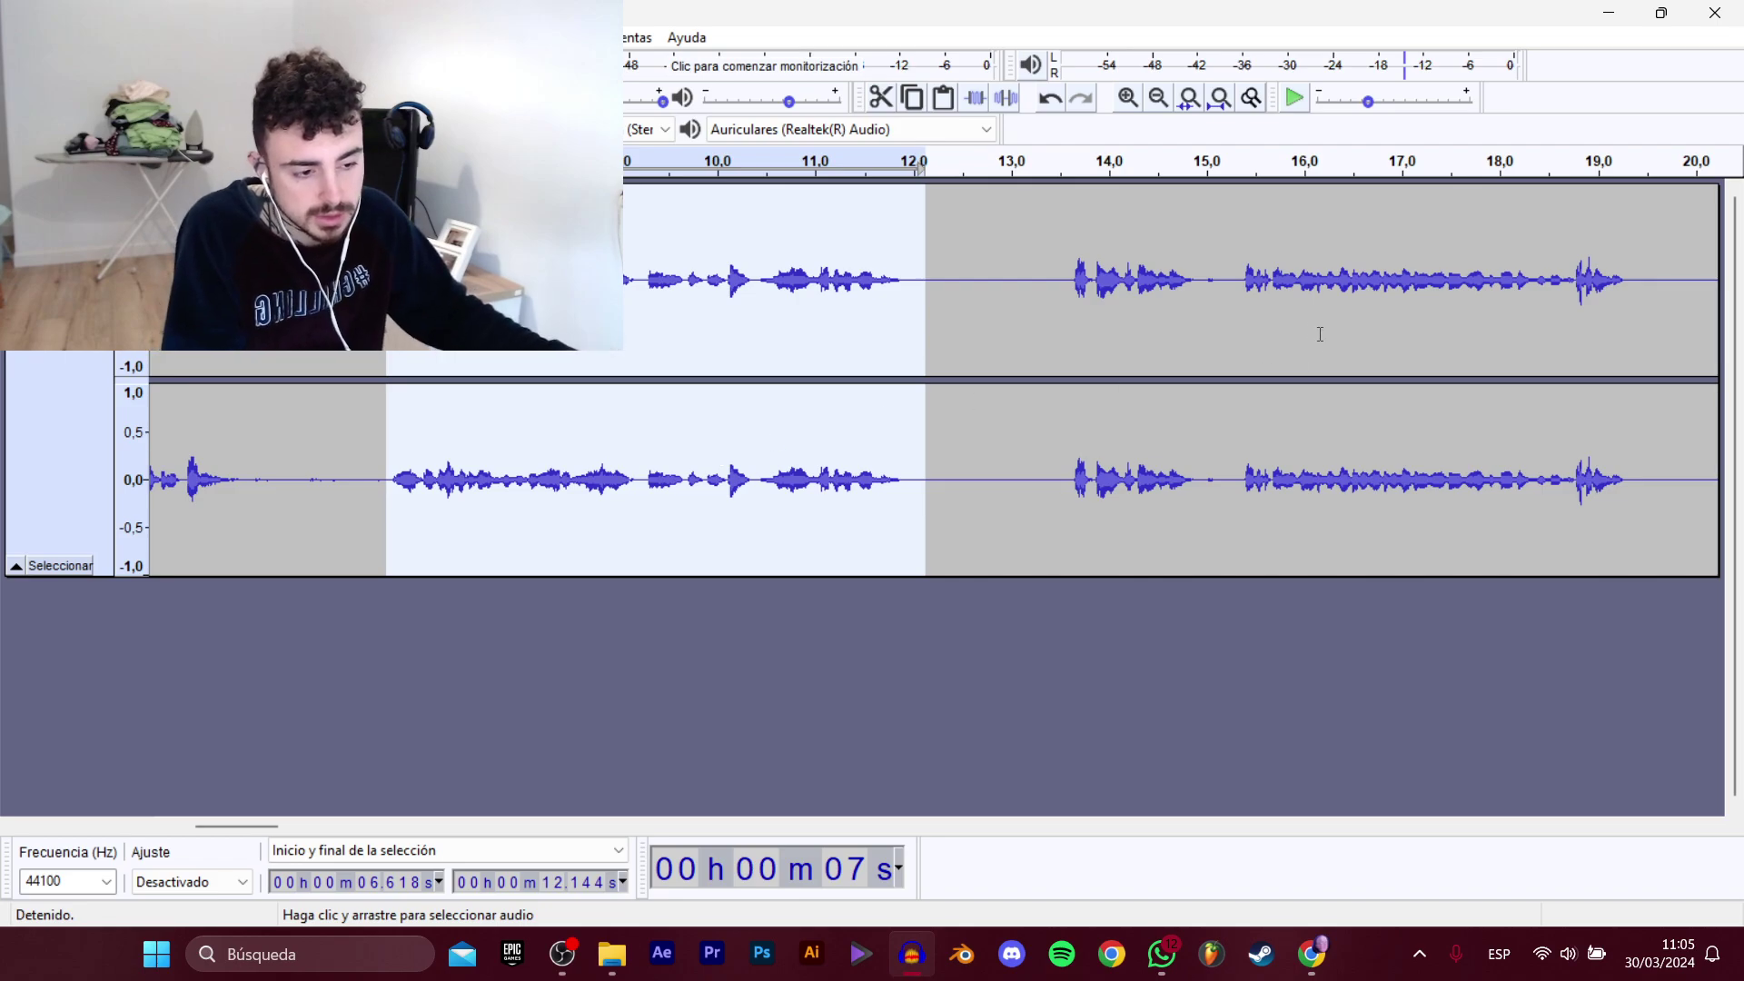
# Listen to the next voice line and select it from 13.537 s to 19.644 s.
pyautogui.click(1064, 291)
pyautogui.press('space')
pyautogui.moveTo(249, 824); pyautogui.dragTo(314, 748)
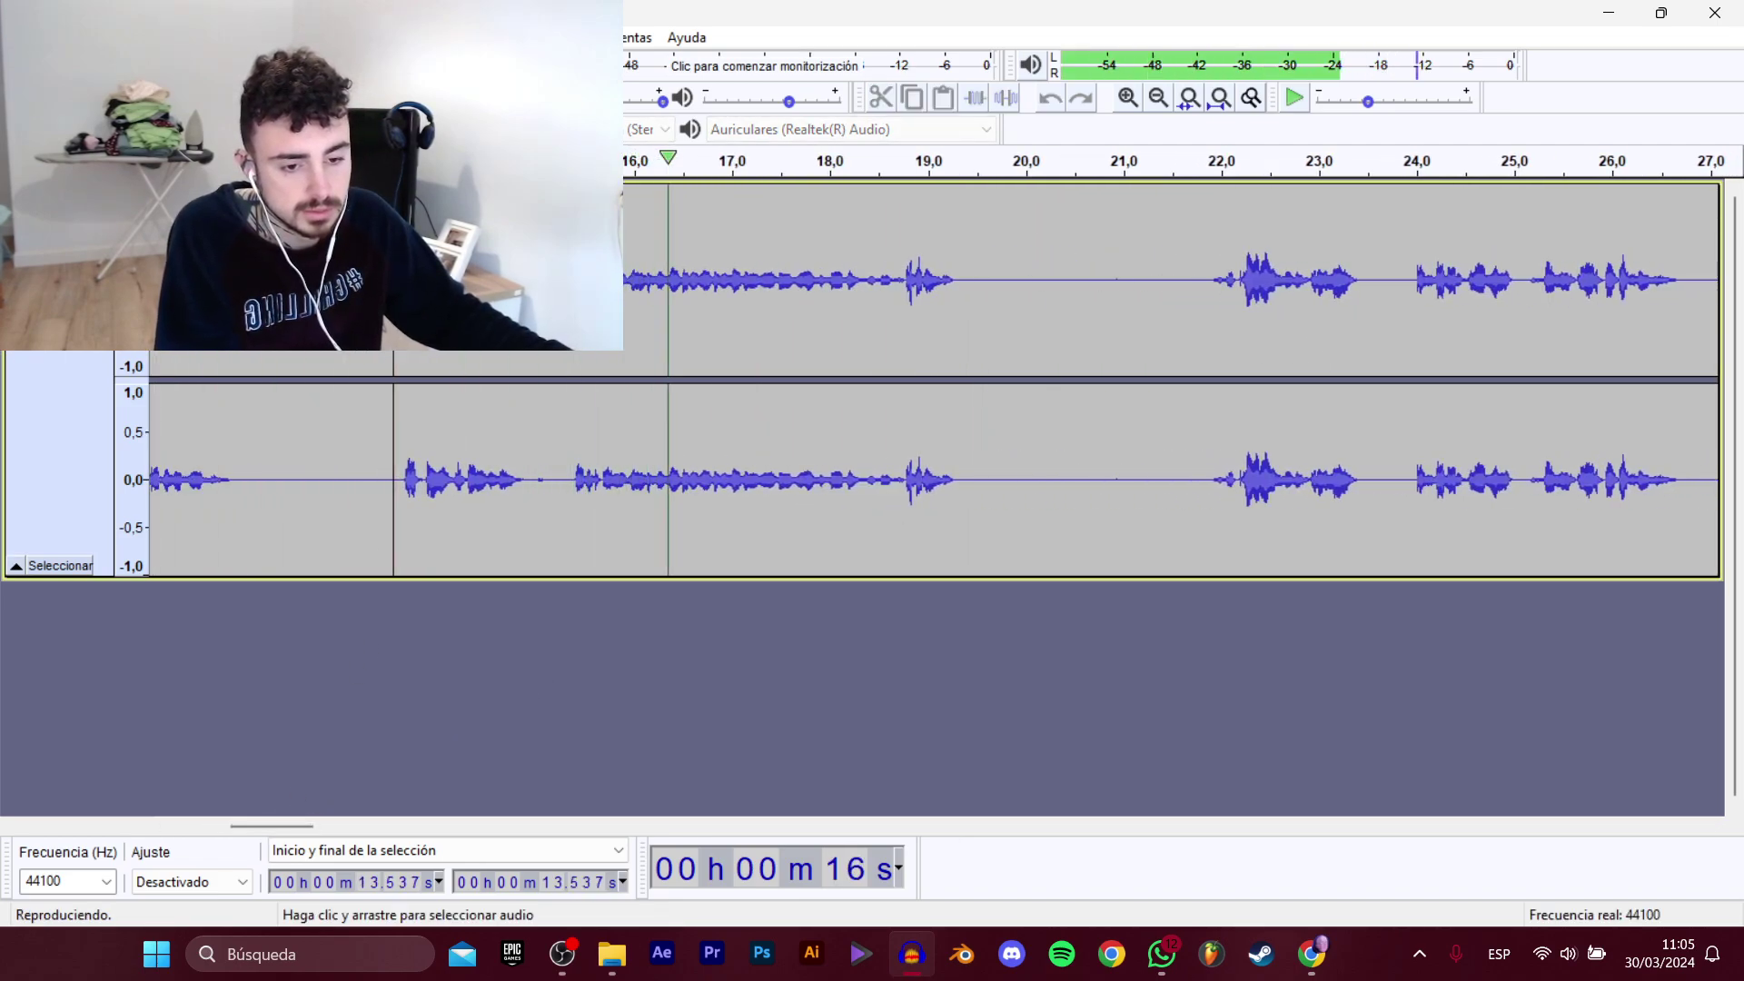
pyautogui.moveTo(393, 318); pyautogui.dragTo(977, 359)
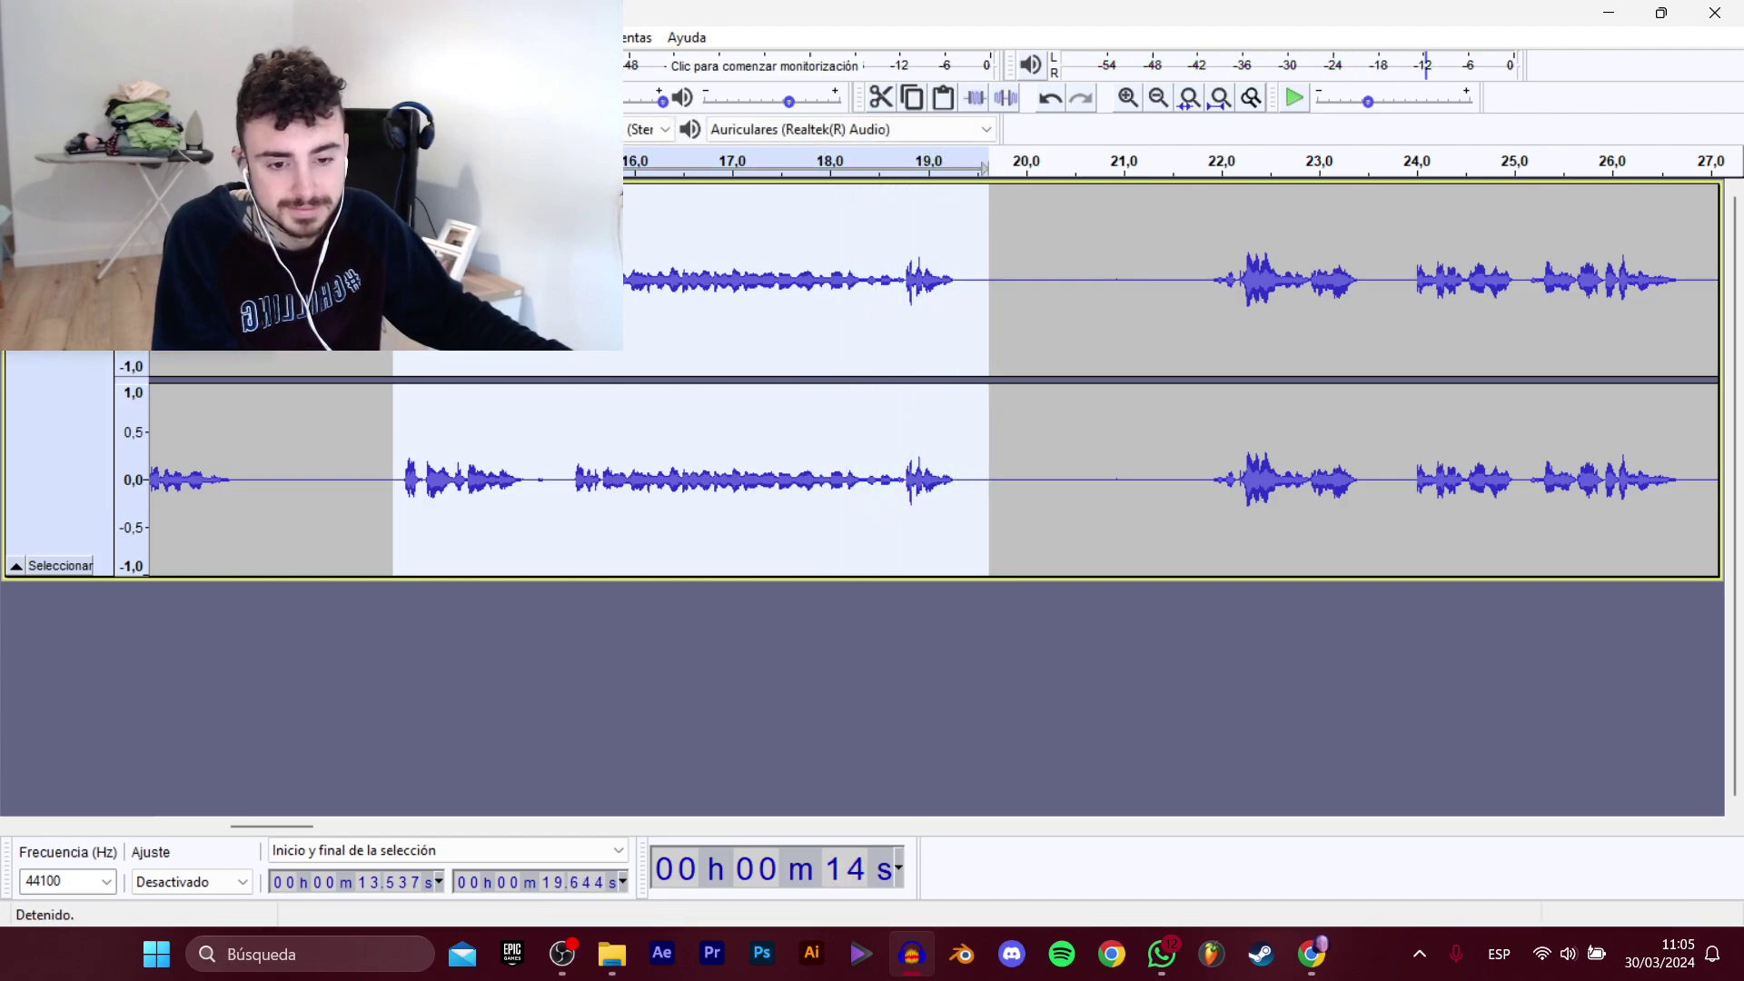
# Export the selected line as a WAV file named D_Migueli_AbrirTienda_3.
pyautogui.click(536, 332)
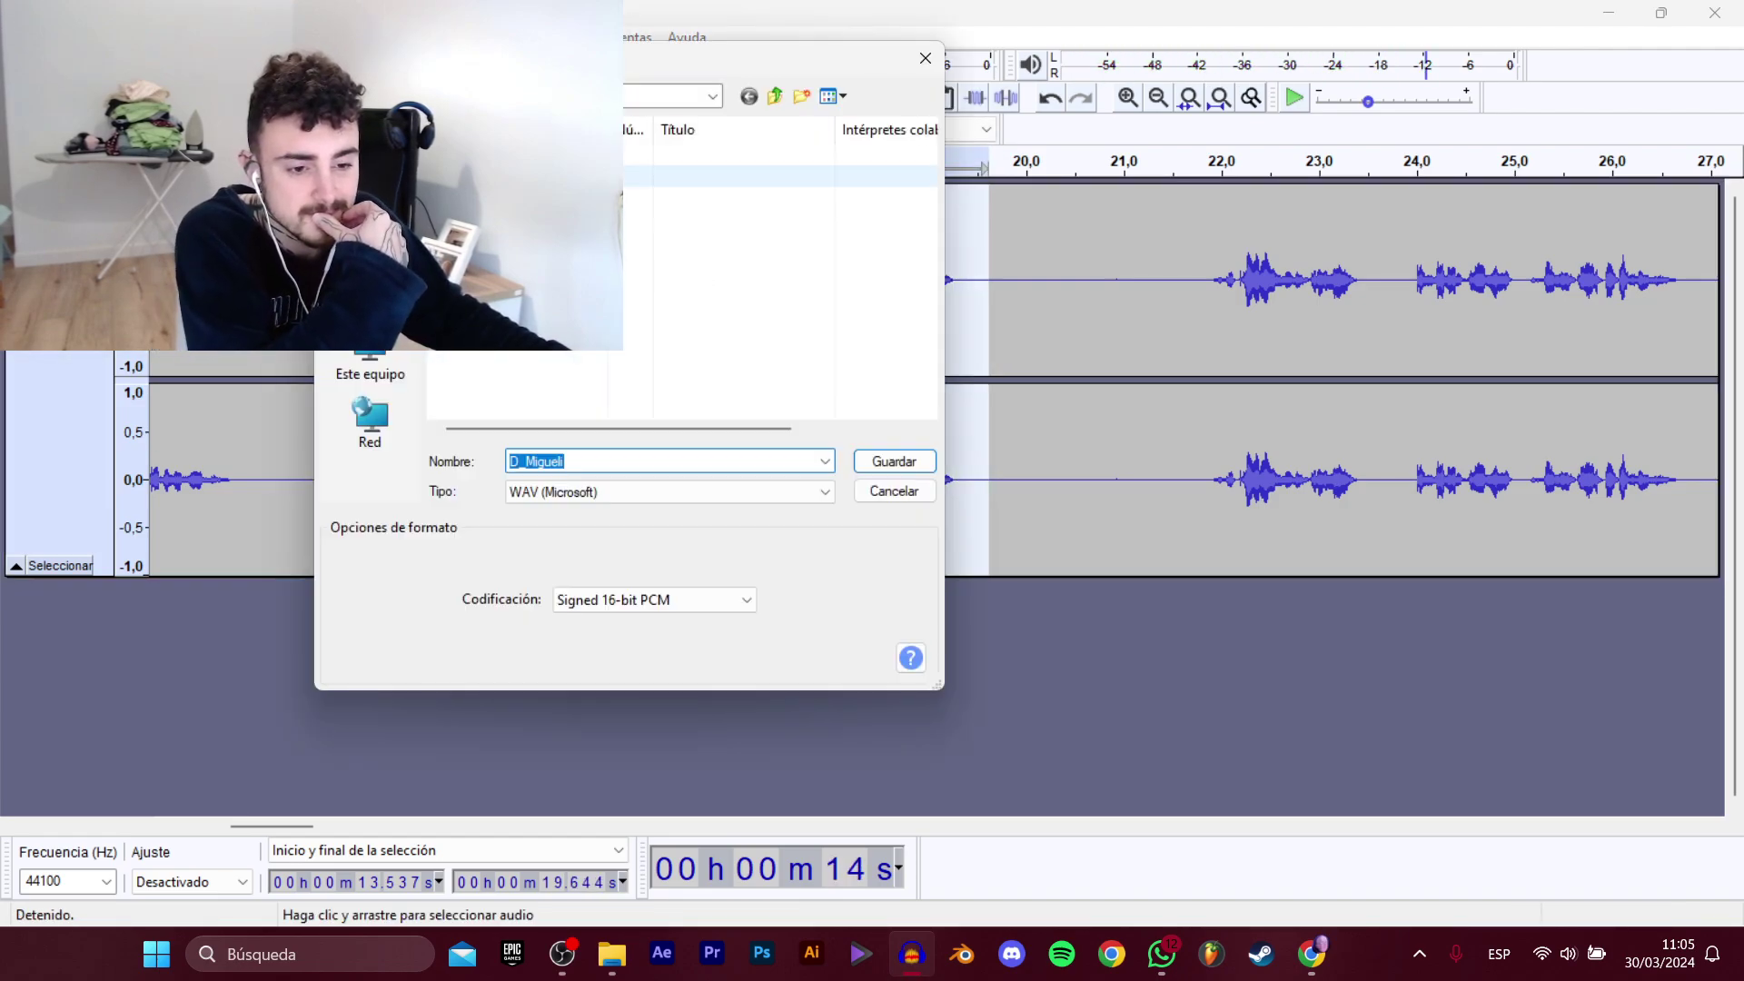
pyautogui.click(536, 176)
pyautogui.click(722, 456)
pyautogui.press('BackSpace')
pyautogui.write('3')
pyautogui.press('Return')
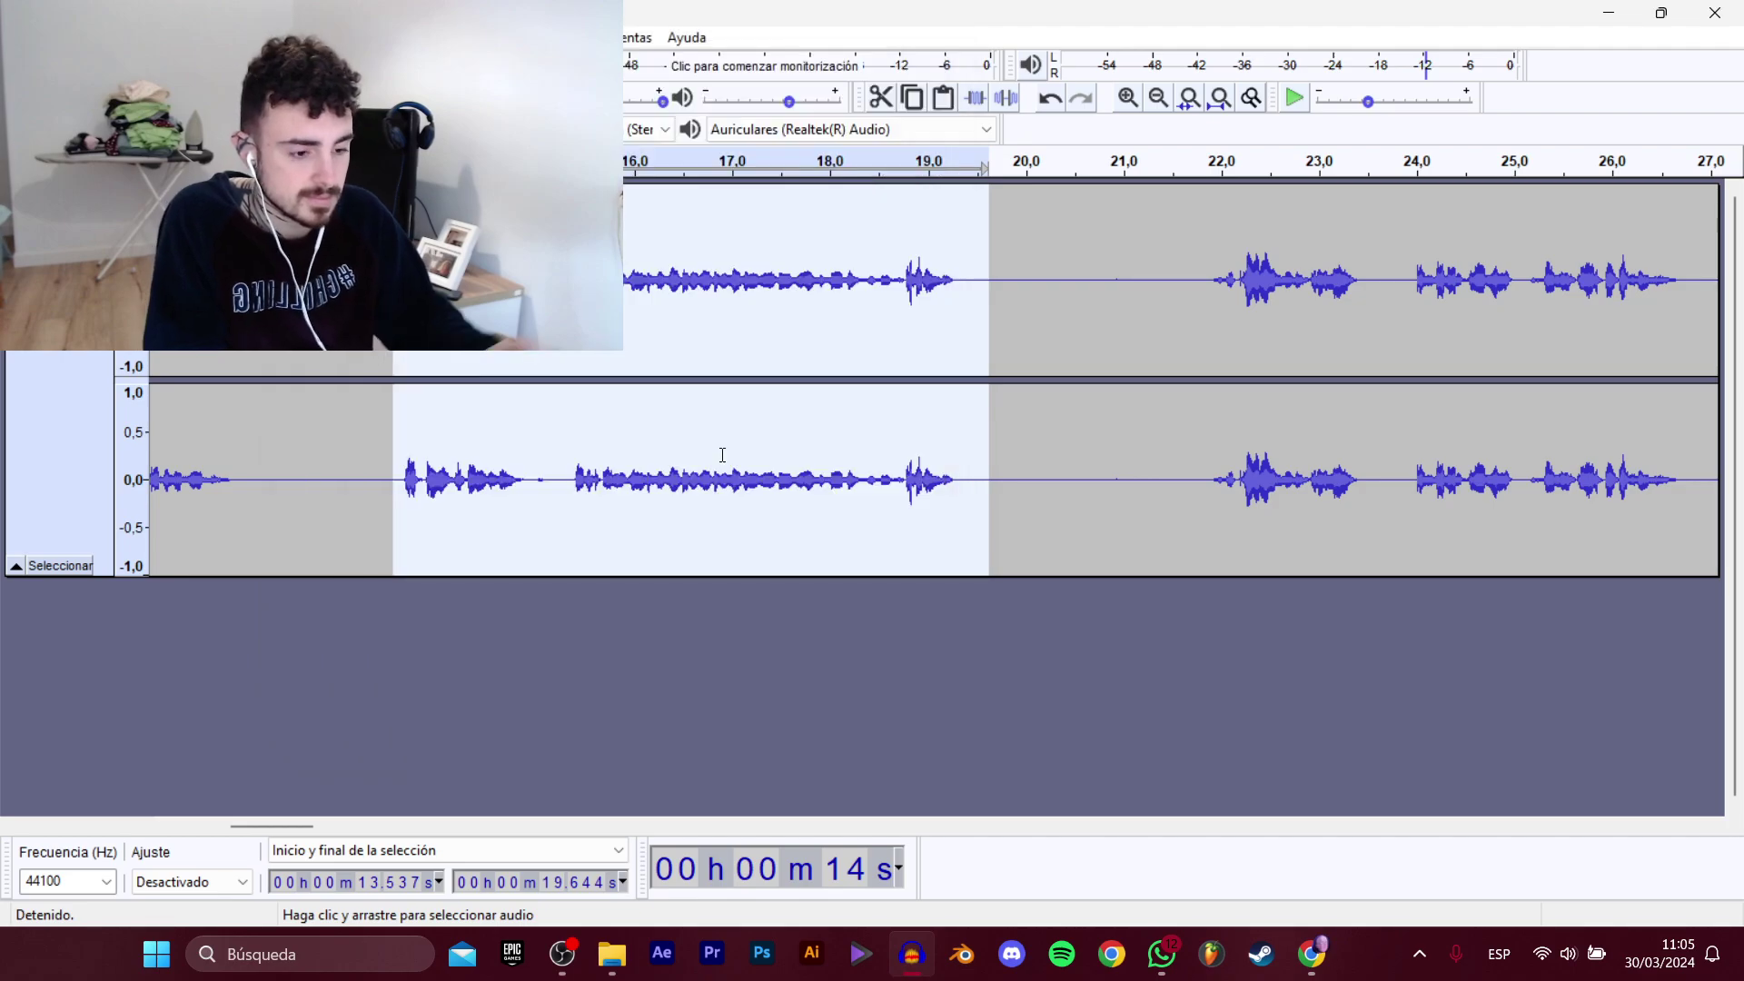
# Listen to the following voice line and select it from 21.804 s to 26.912 s.
pyautogui.click(1202, 309)
pyautogui.press('space')
pyautogui.moveTo(311, 826); pyautogui.dragTo(349, 815)
pyautogui.moveTo(359, 388); pyautogui.dragTo(861, 360)
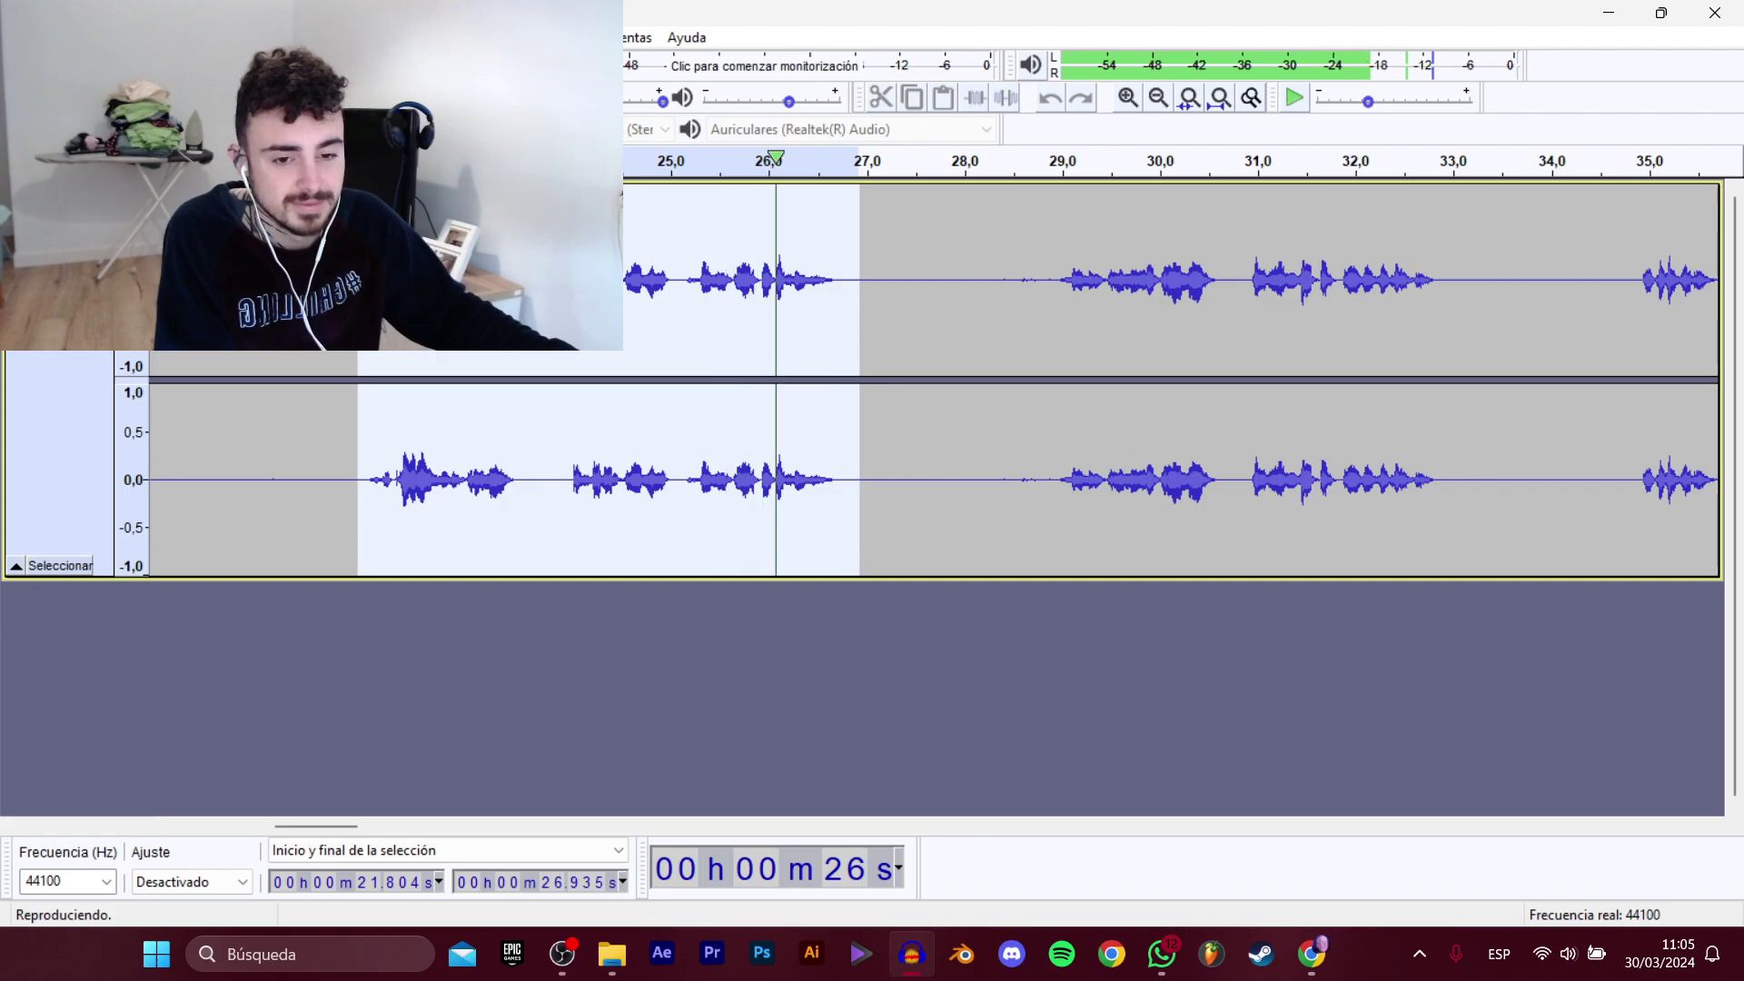
pyautogui.hotkey('alt', 'e')
pyautogui.click(856, 333)
pyautogui.press('space')
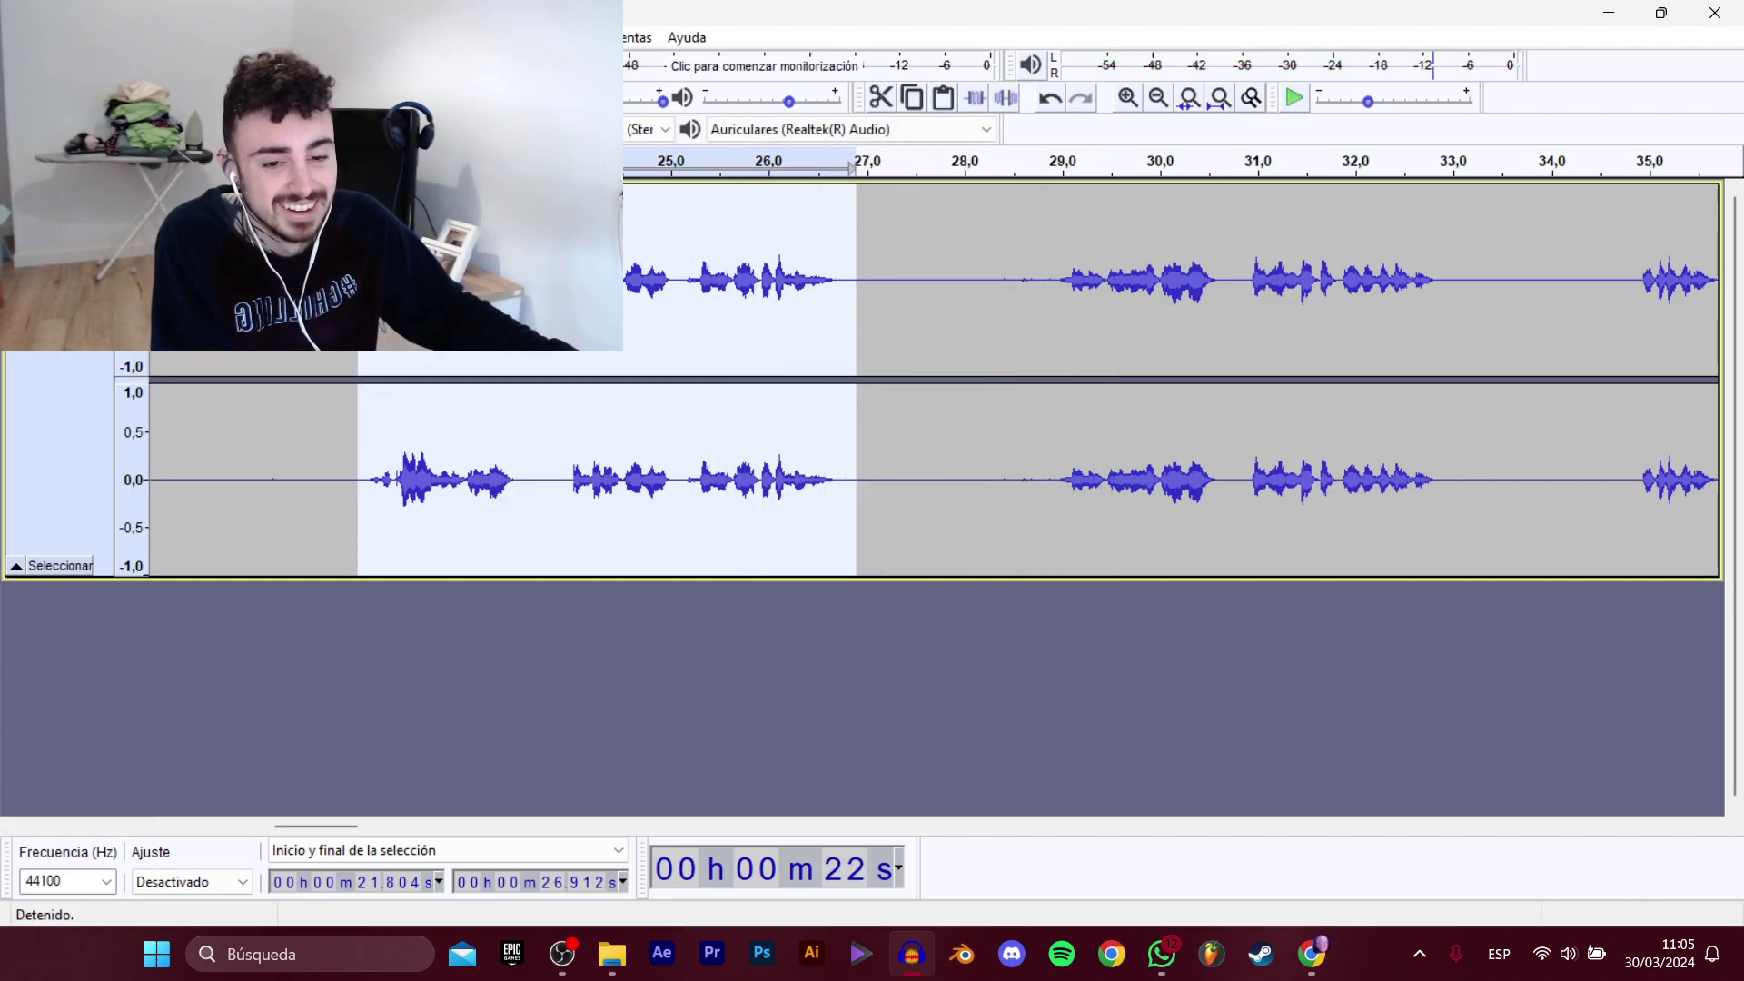
# Export the selected line as WAV under the next number after D_Migueli_AbrirTienda_3.
pyautogui.moveTo(137, 206)
pyautogui.click(363, 309)
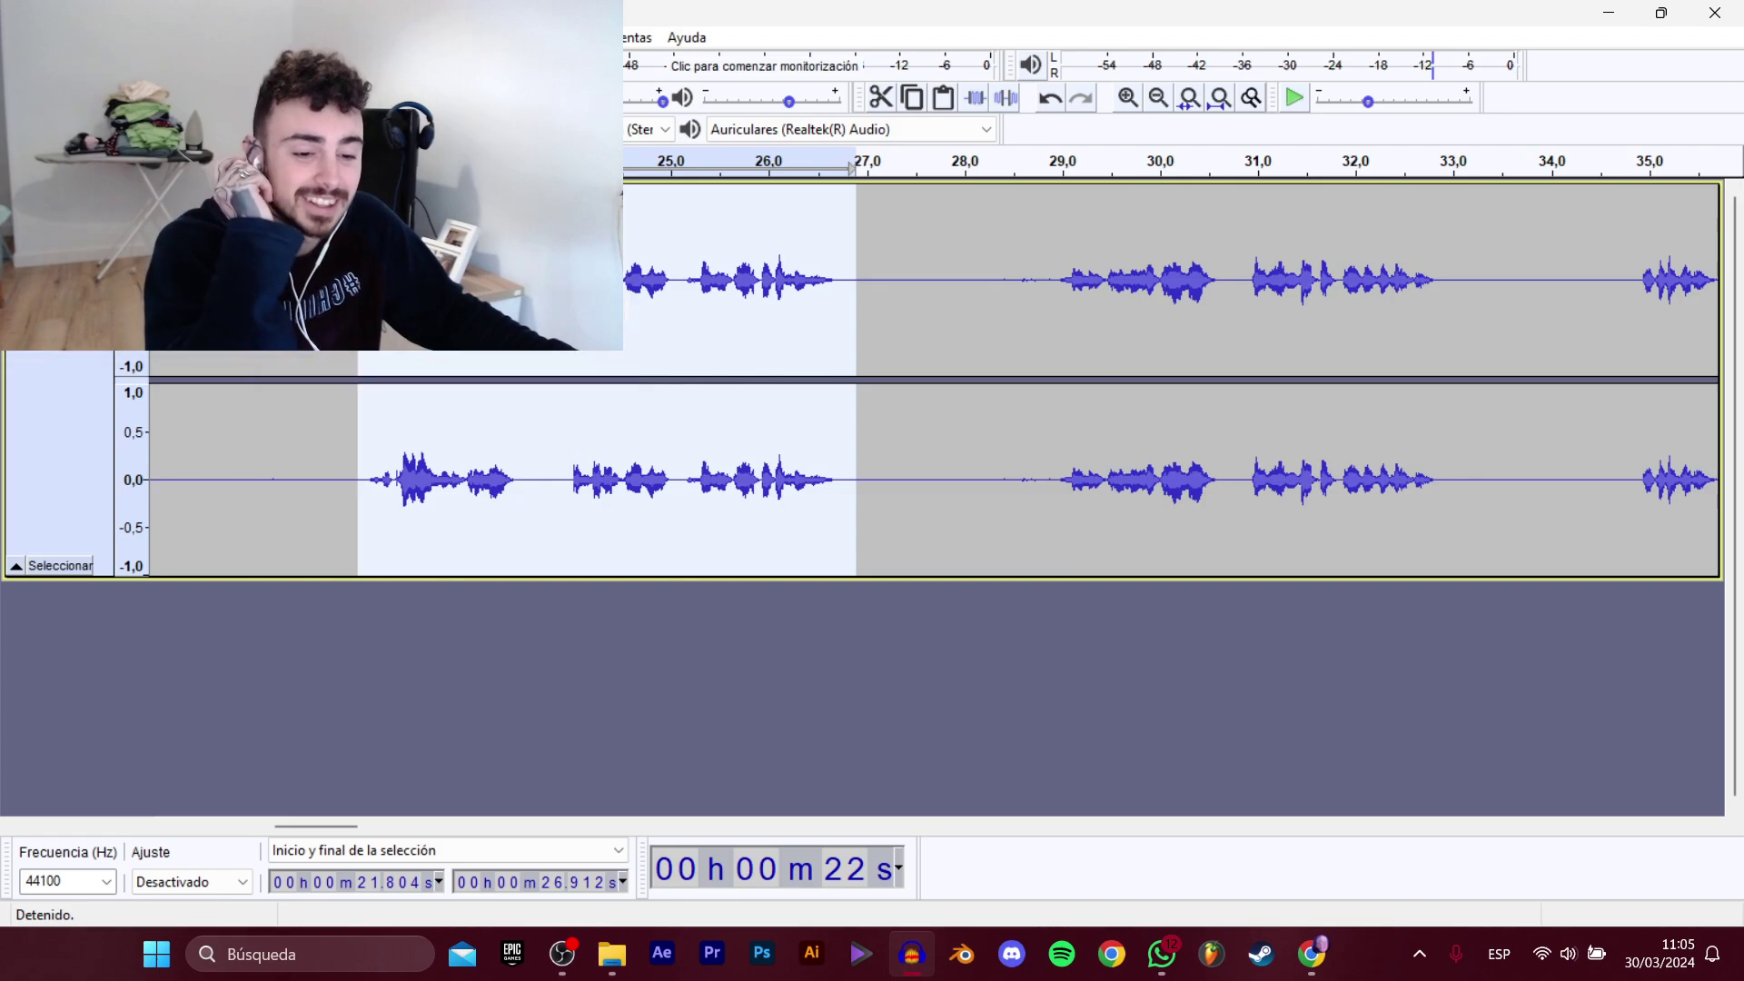
pyautogui.write('D_Migueli_AbrirTienda_3')
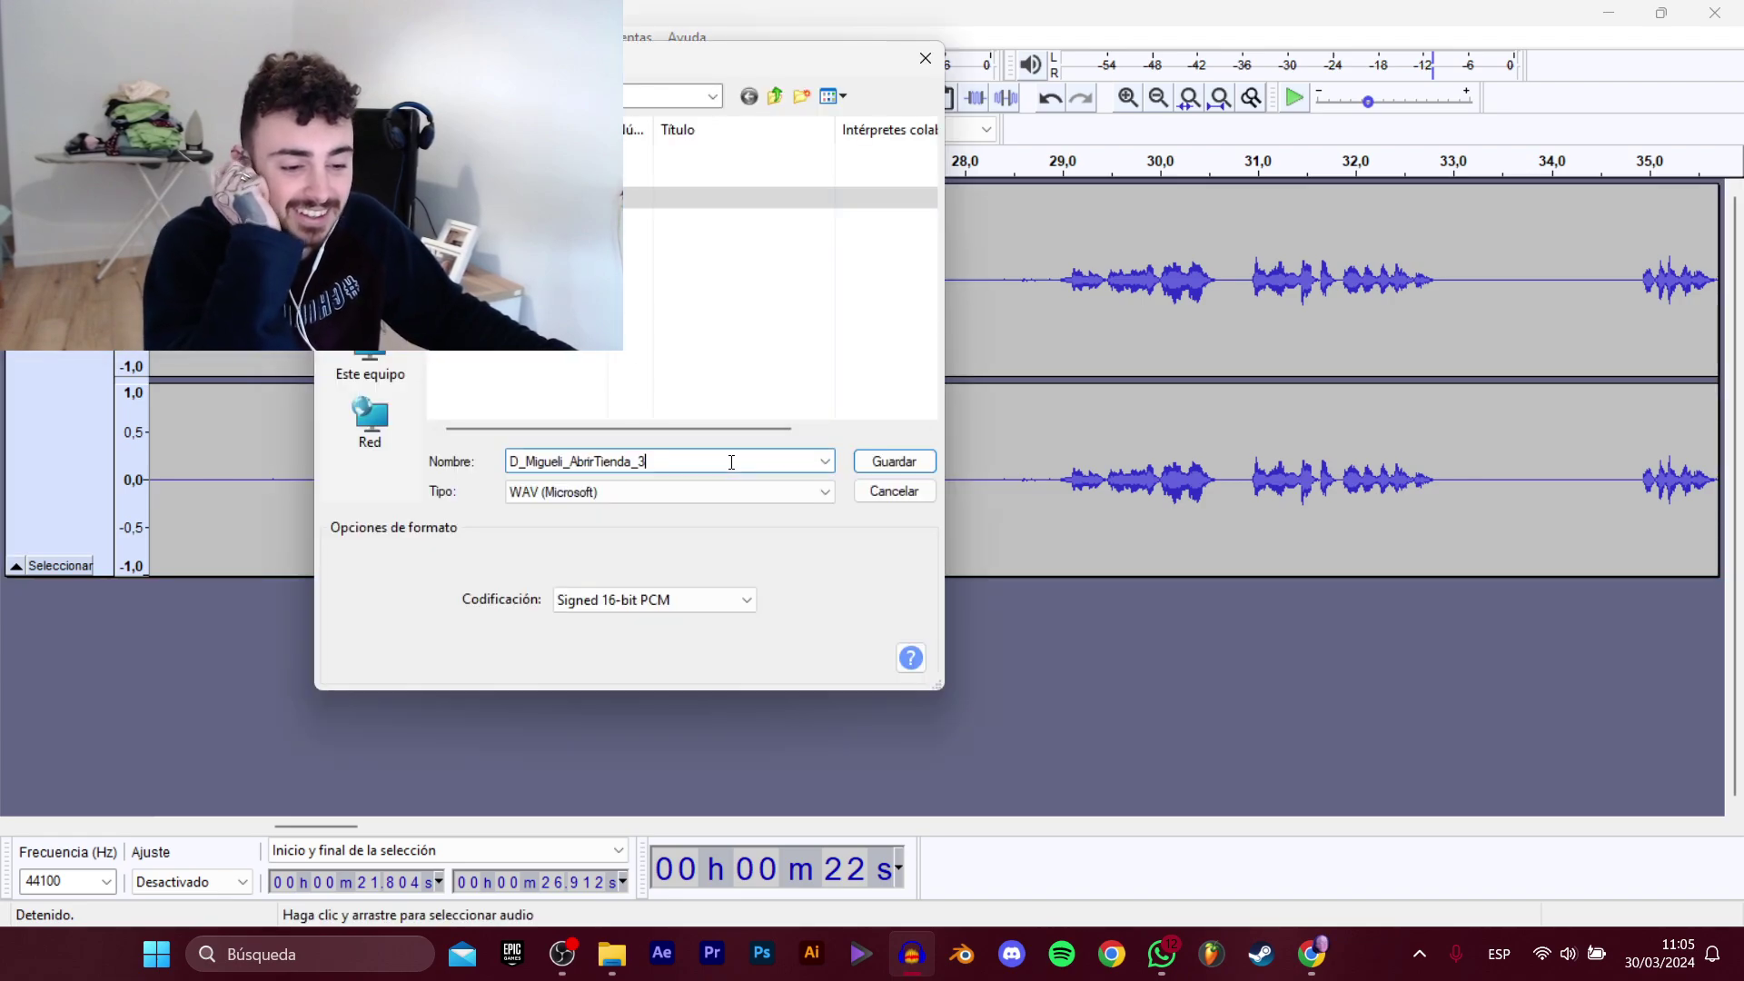
pyautogui.press('Return')
# Select the voice line from 28.909 s to 32.984 s and play it back.
pyautogui.moveTo(1054, 285); pyautogui.dragTo(1450, 332)
pyautogui.press('space')
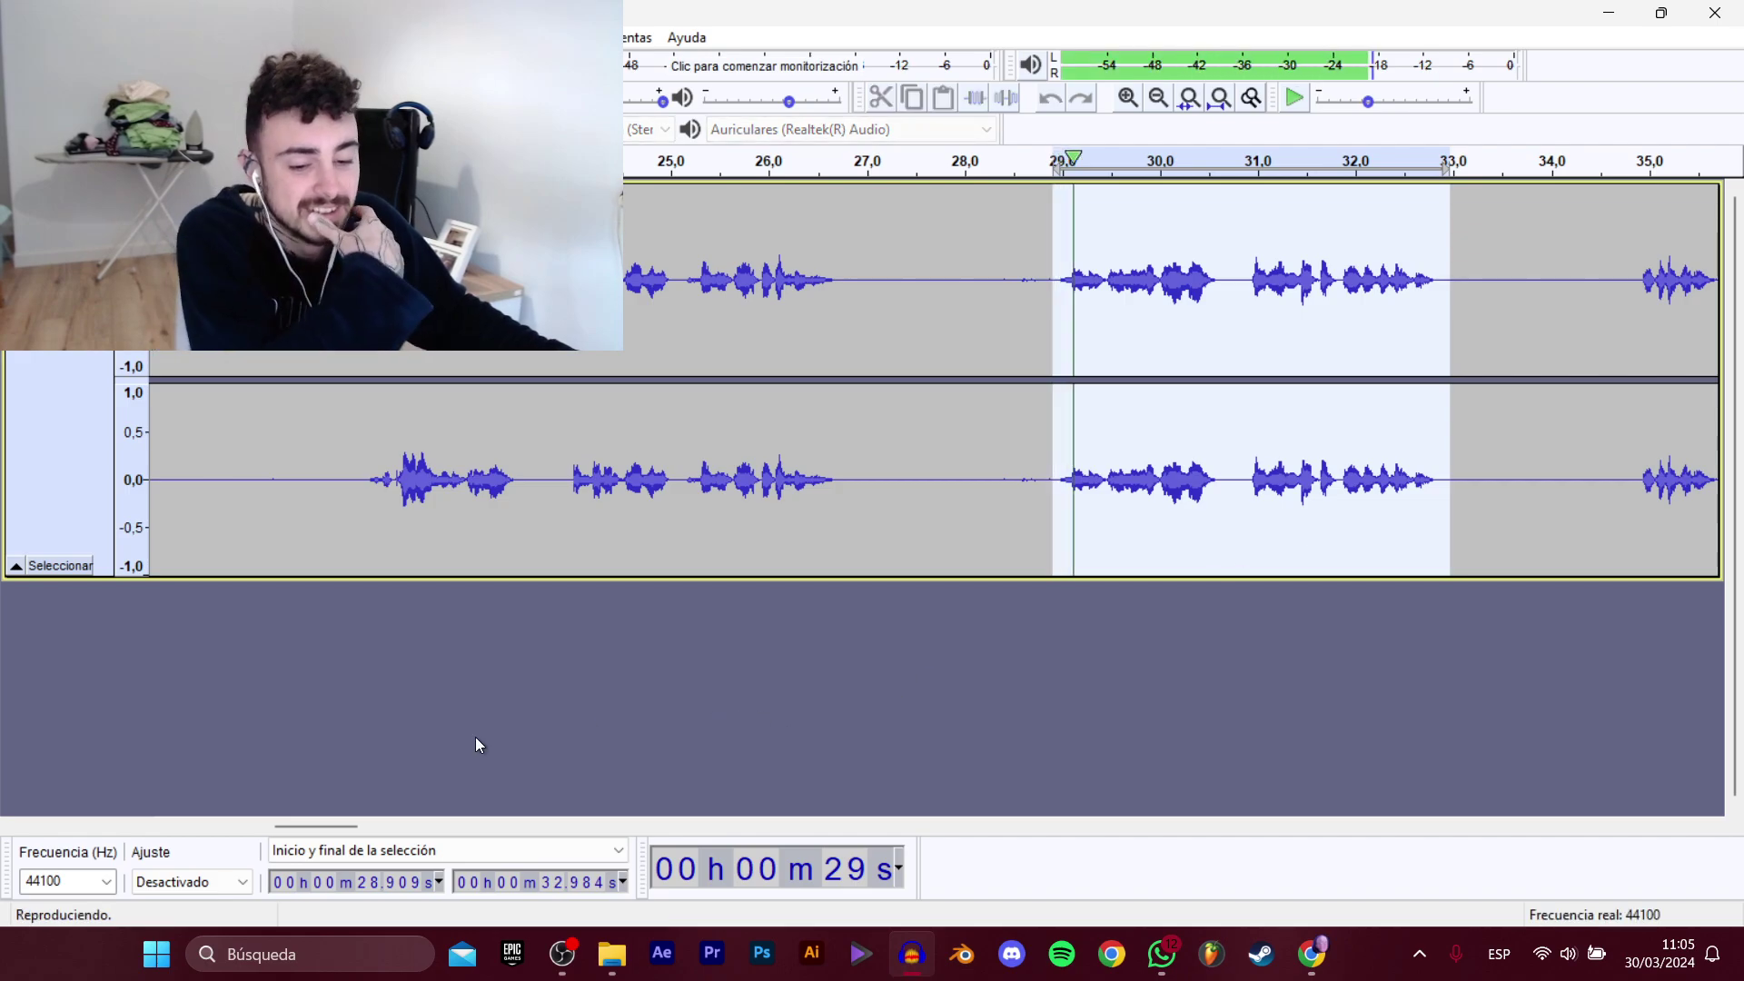
pyautogui.moveTo(325, 821); pyautogui.dragTo(365, 821)
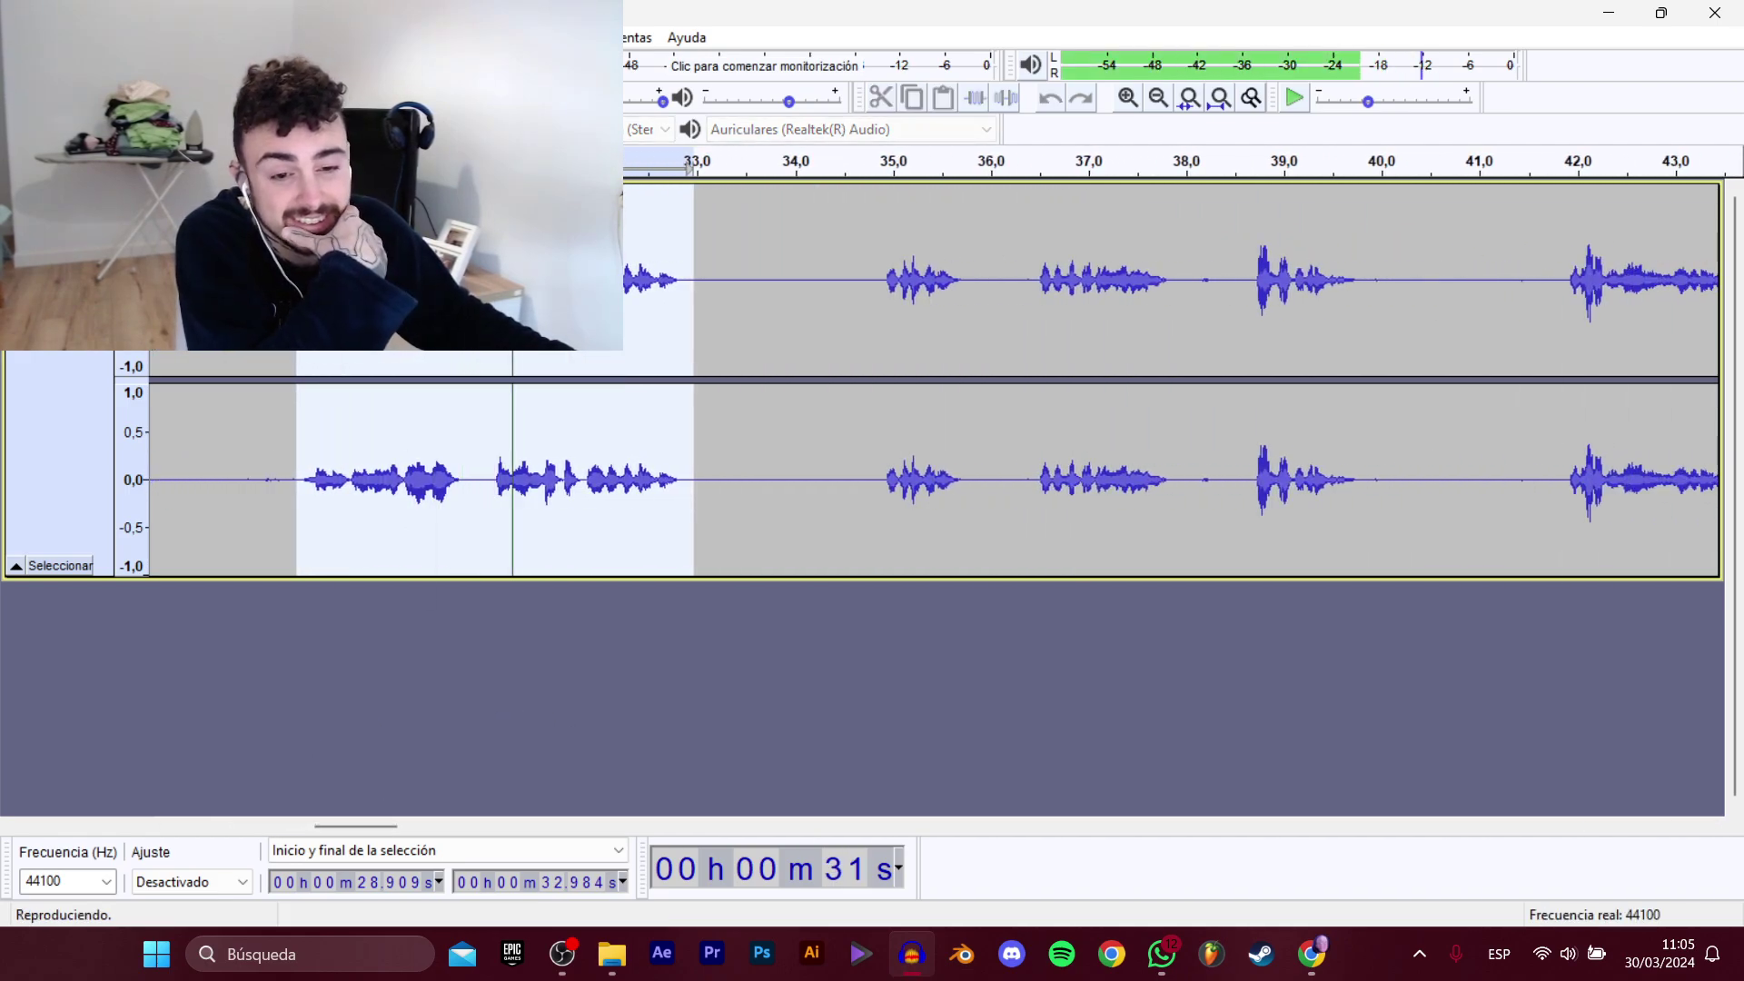
# Export the selected line as a WAV file named D_Migueli_AbrirTienda_5.
pyautogui.click(28, 38)
pyautogui.moveTo(72, 218)
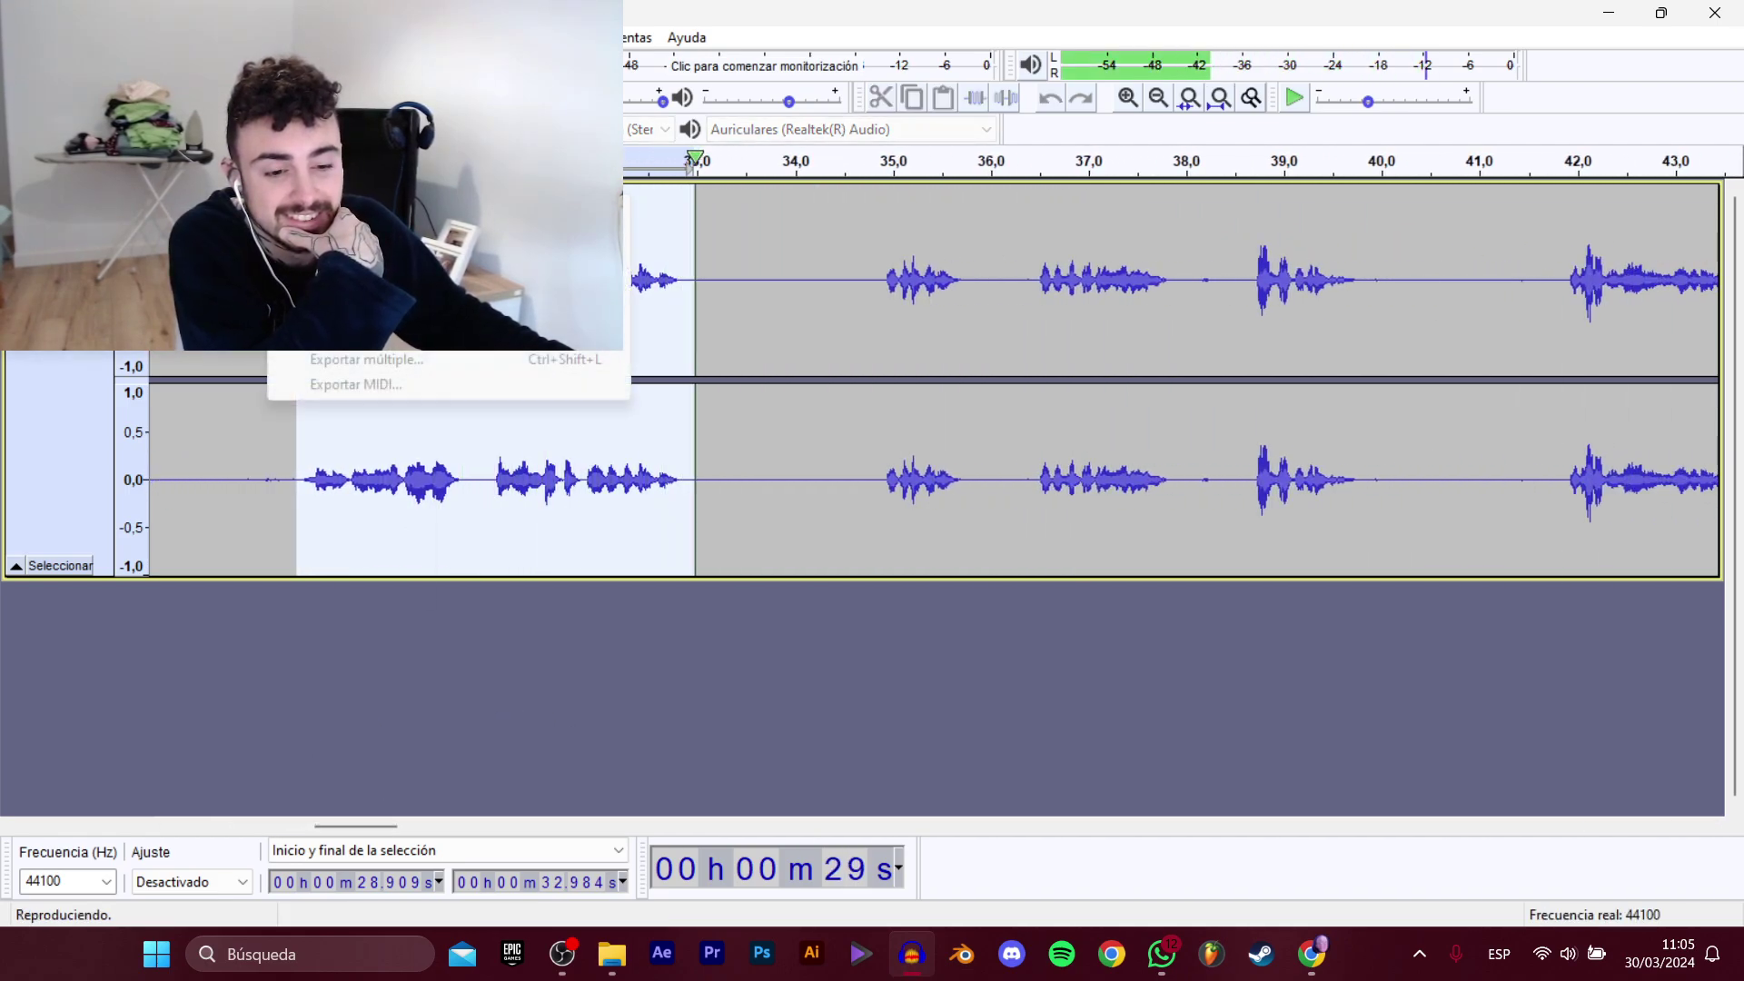
pyautogui.click(364, 314)
pyautogui.click(652, 220)
pyautogui.click(726, 460)
pyautogui.click(726, 459)
pyautogui.press('BackSpace')
pyautogui.write('5')
pyautogui.press('Return')
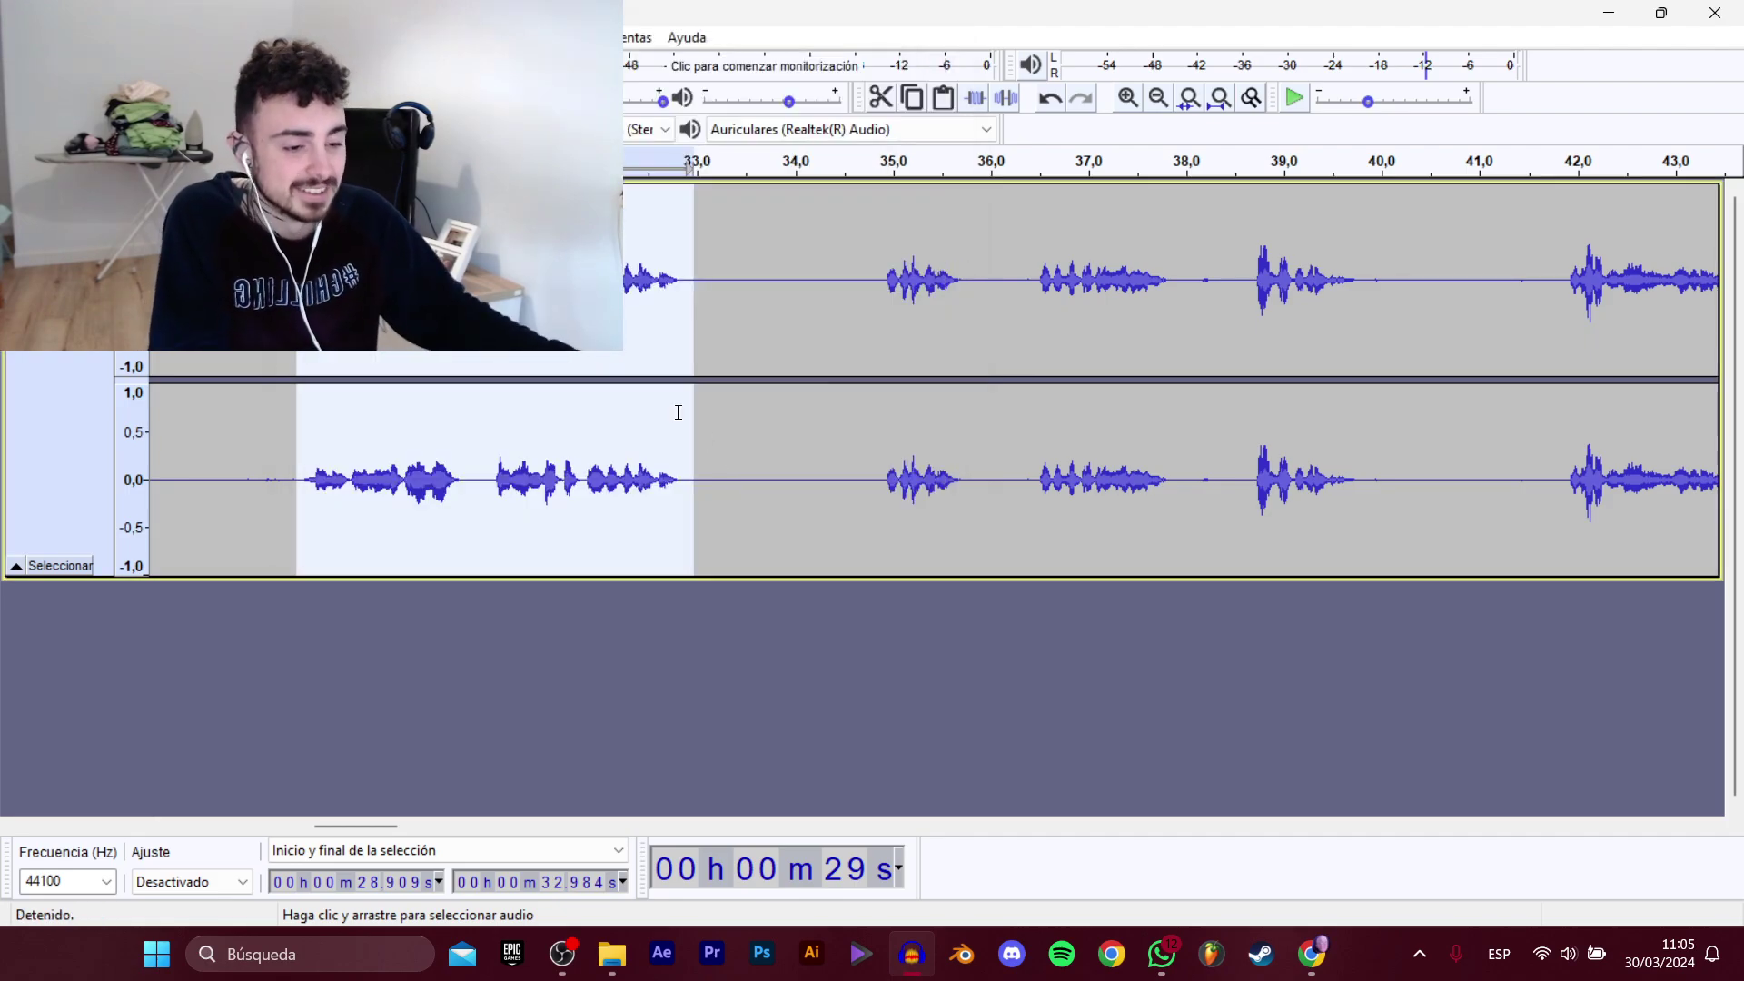
# Listen to the next phrases and select them from 34.900 s to 39.985 s.
pyautogui.click(874, 270)
pyautogui.press('space')
pyautogui.moveTo(390, 828); pyautogui.dragTo(409, 826)
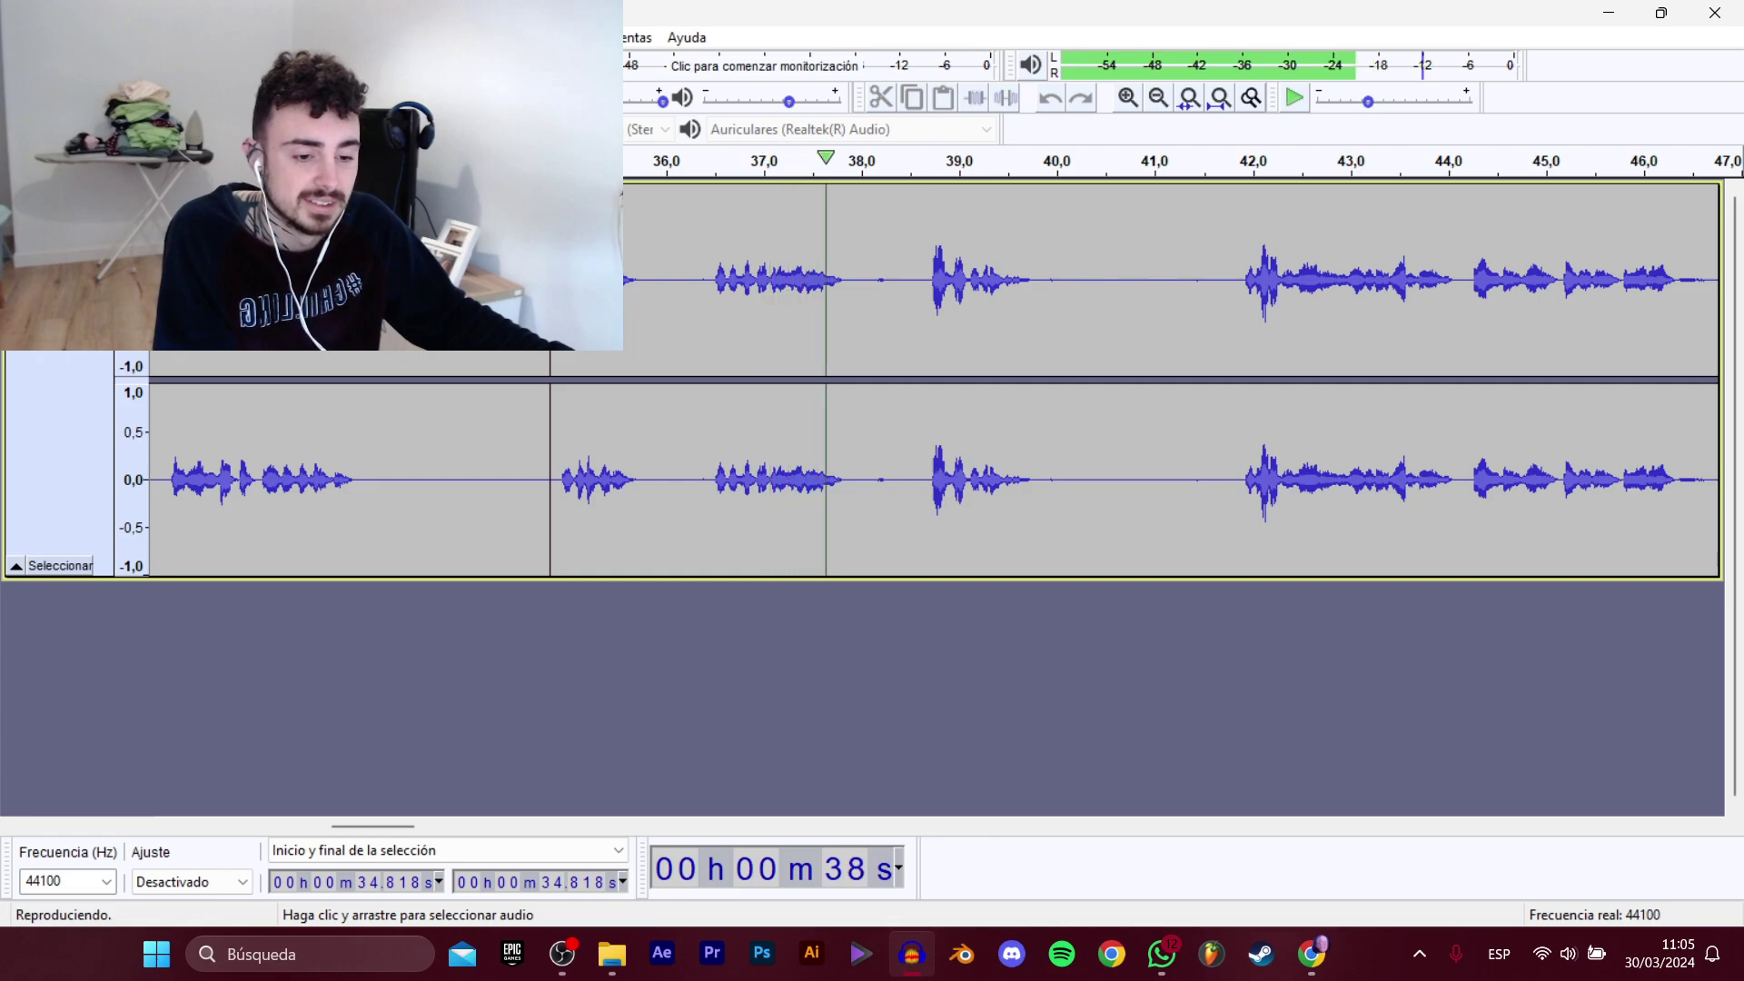
pyautogui.moveTo(559, 454); pyautogui.dragTo(1053, 320)
pyautogui.press('space')
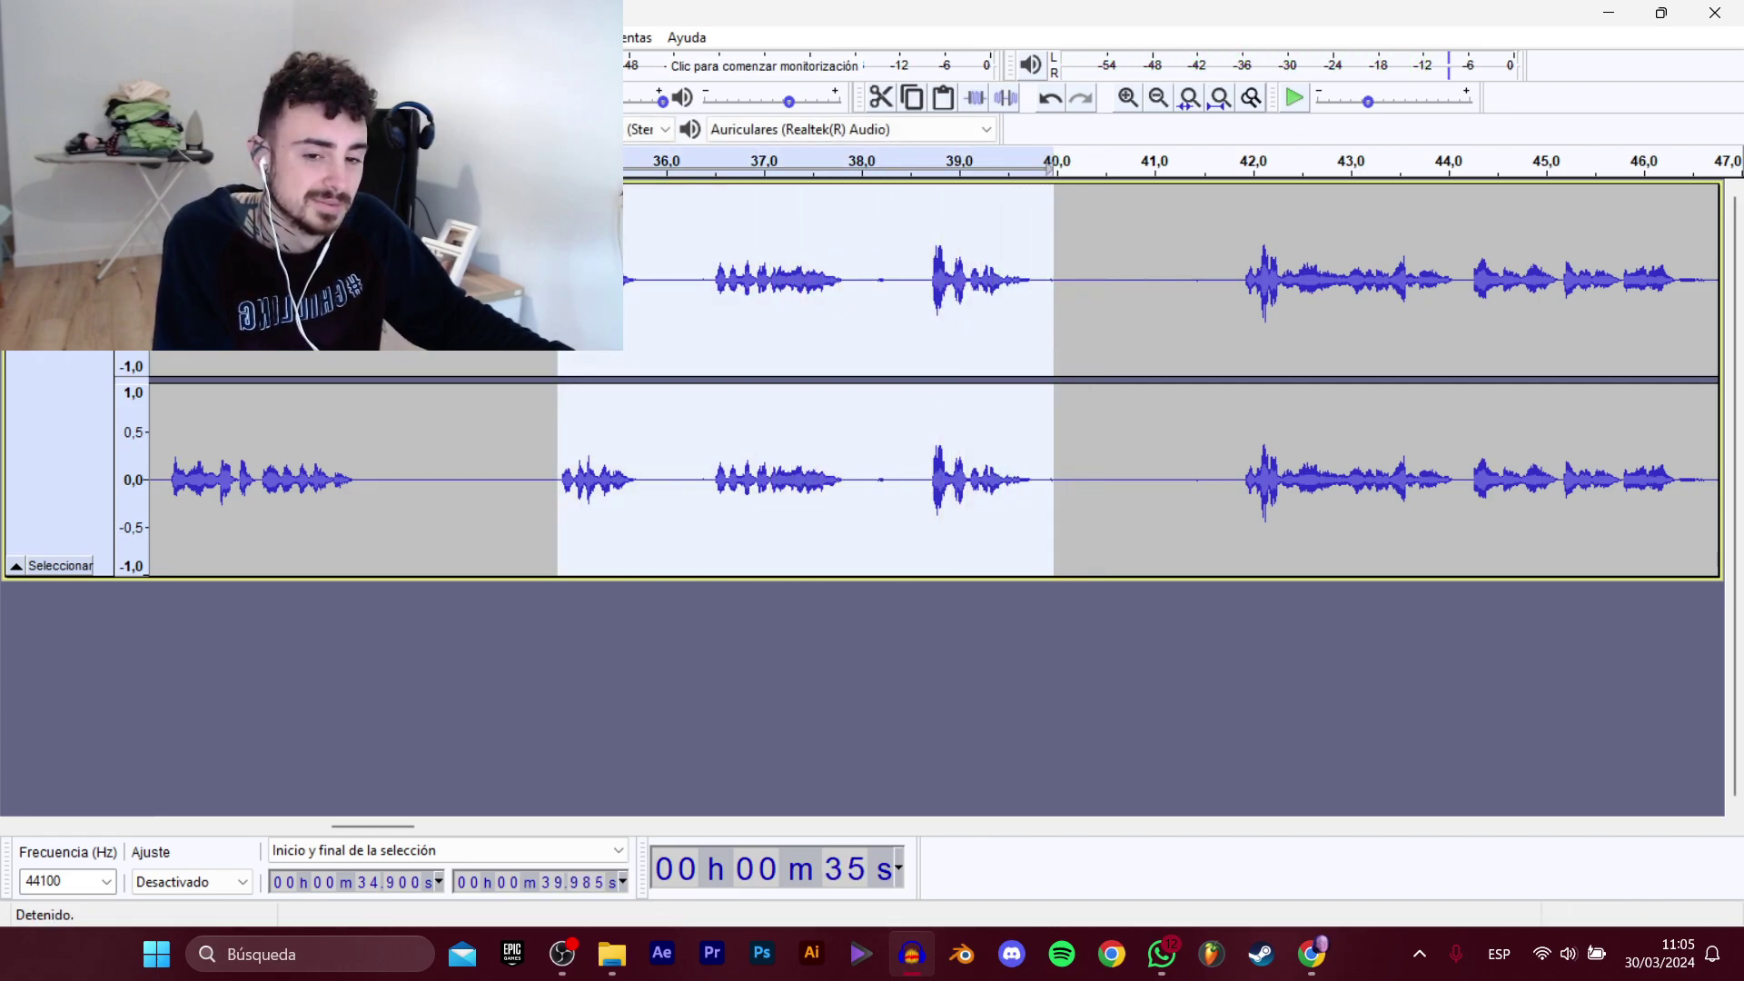
# Export the selected phrases as a WAV file named D_Migueli_AbrirTienda_6.
pyautogui.moveTo(136, 203)
pyautogui.click(381, 307)
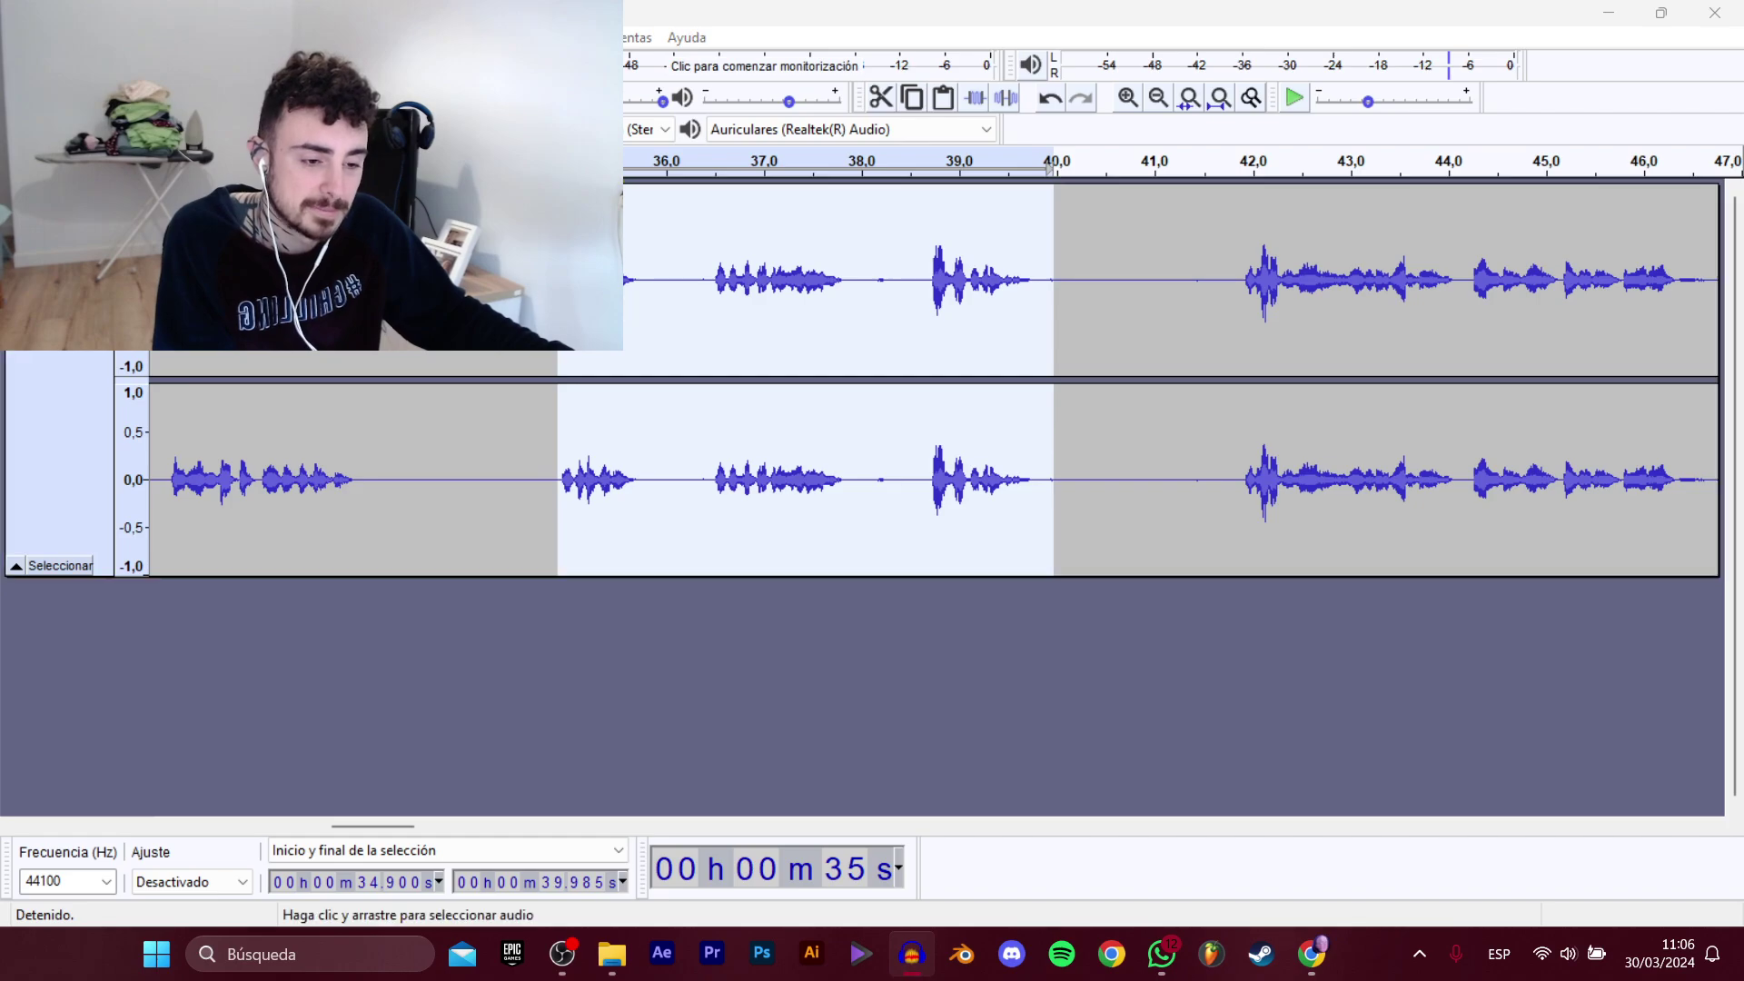
pyautogui.click(518, 240)
pyautogui.click(771, 464)
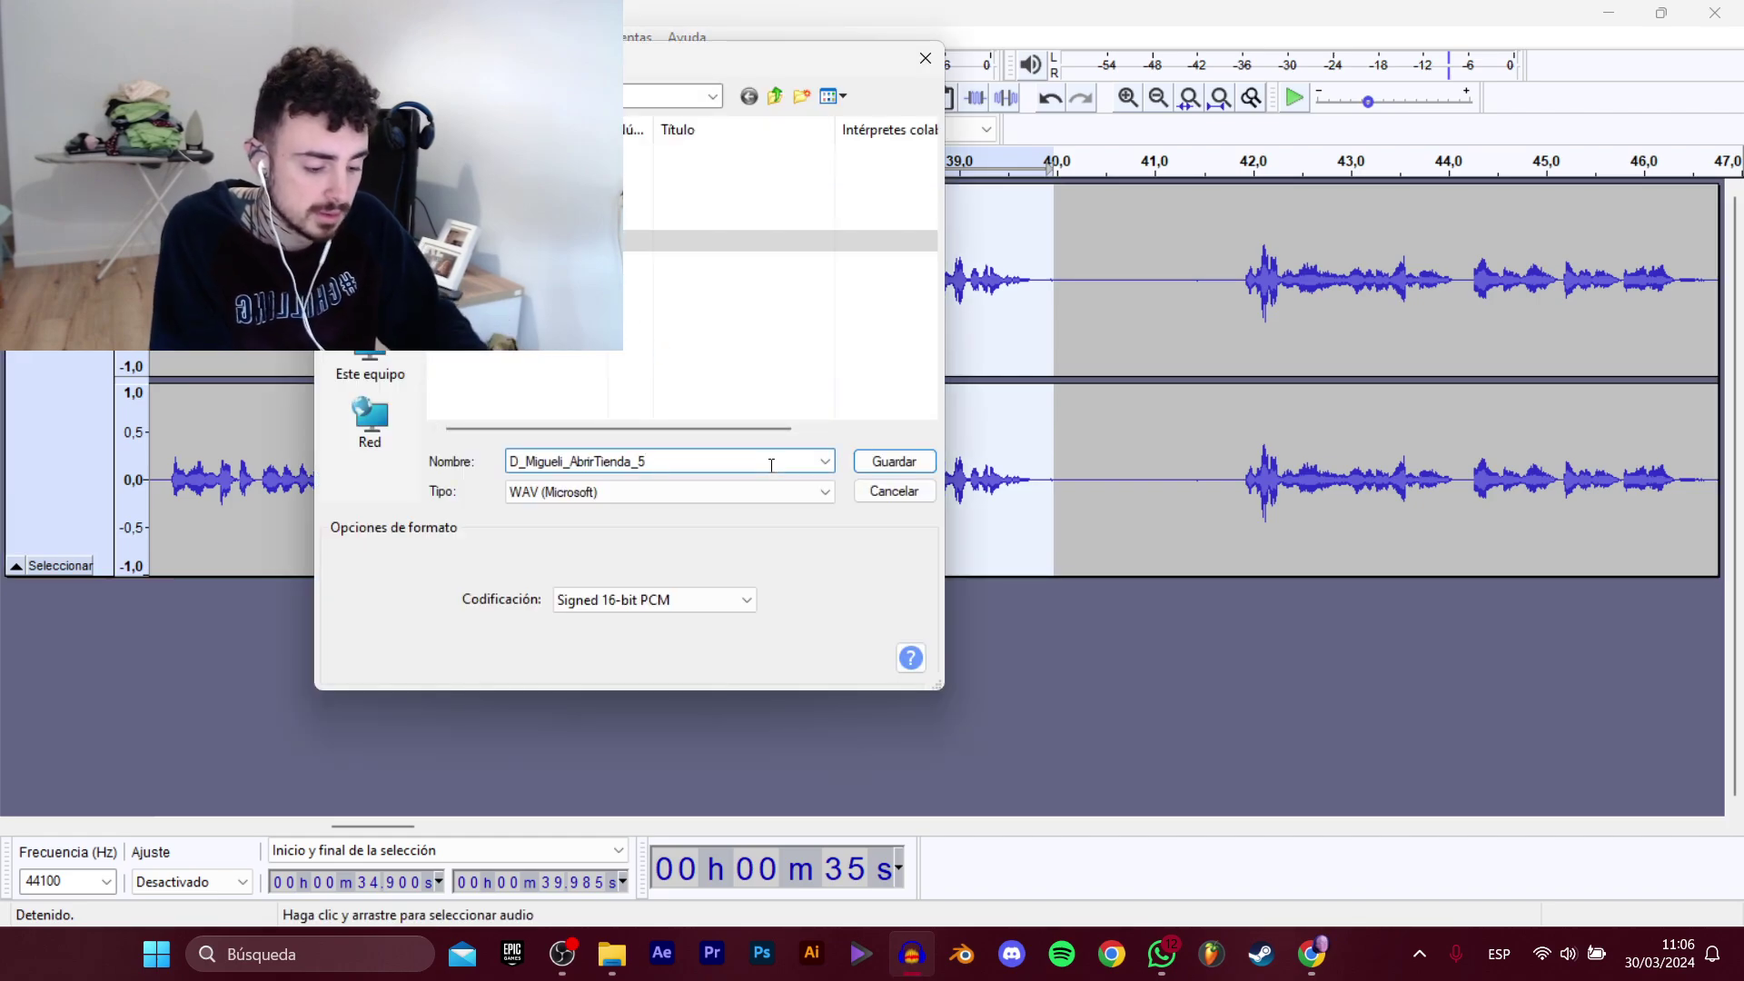
pyautogui.write('6')
pyautogui.press('Return')
# Listen to the long speech that follows and select it from 41.819 s to 1 min 01.637 s.
pyautogui.click(1237, 284)
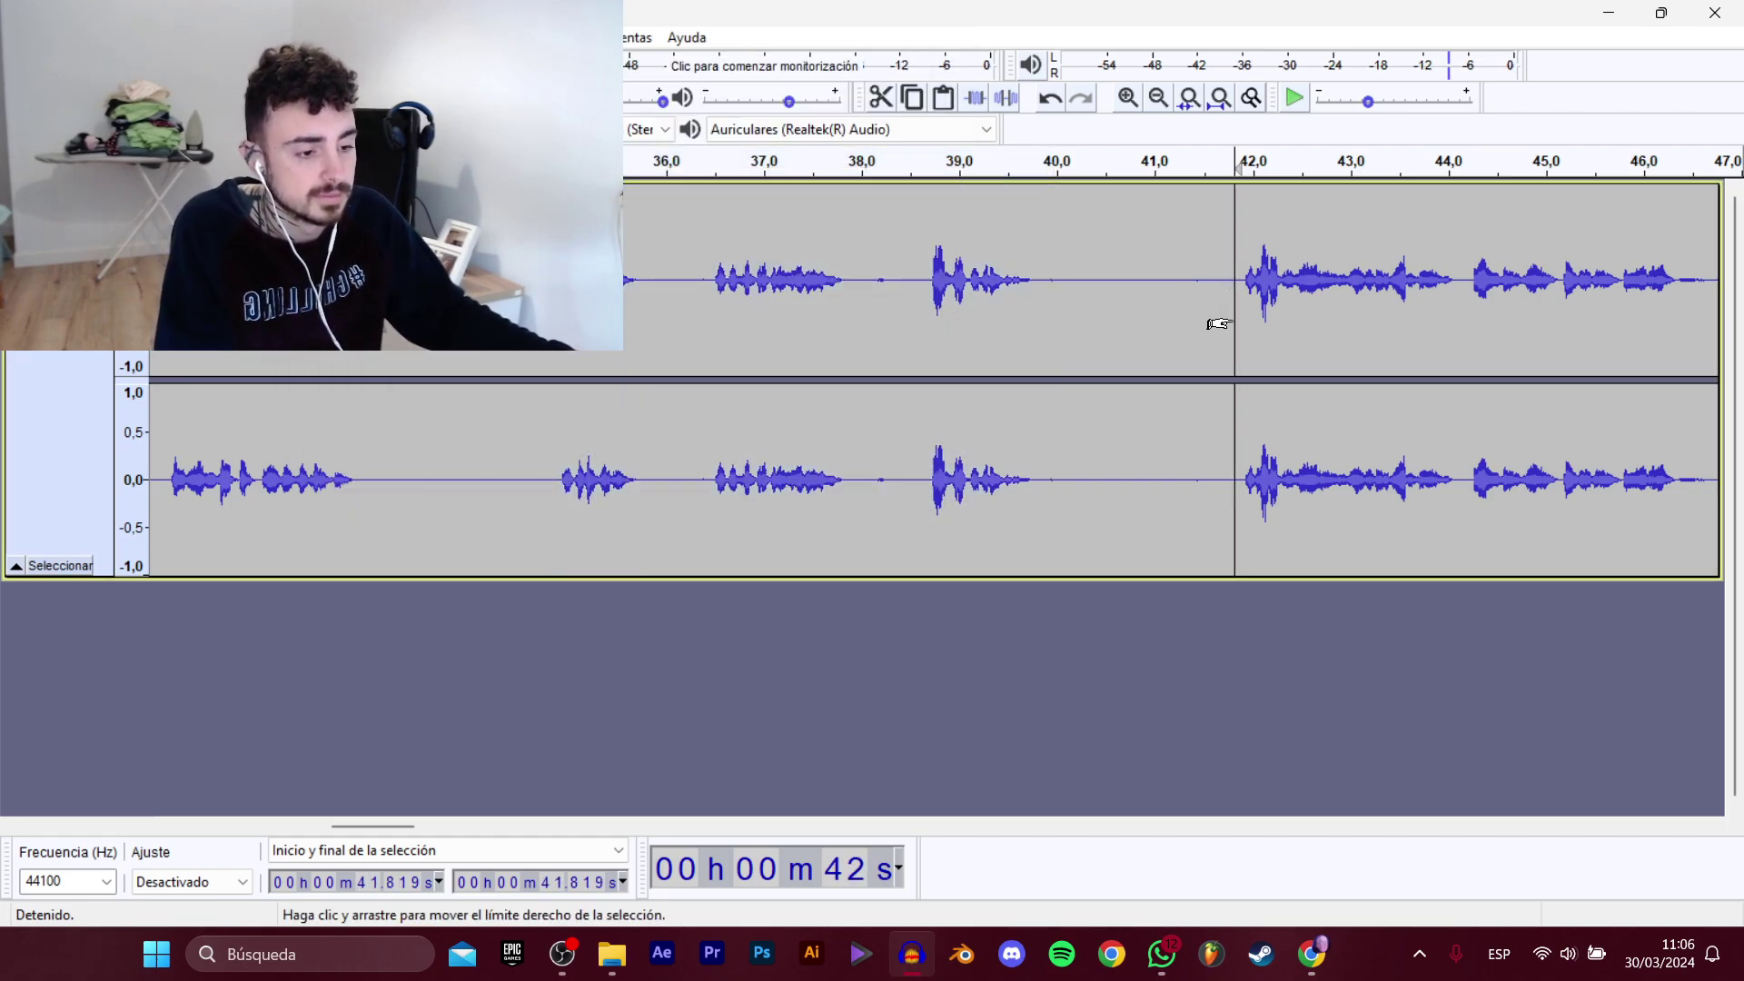
pyautogui.press('space')
pyautogui.moveTo(384, 824); pyautogui.dragTo(435, 804)
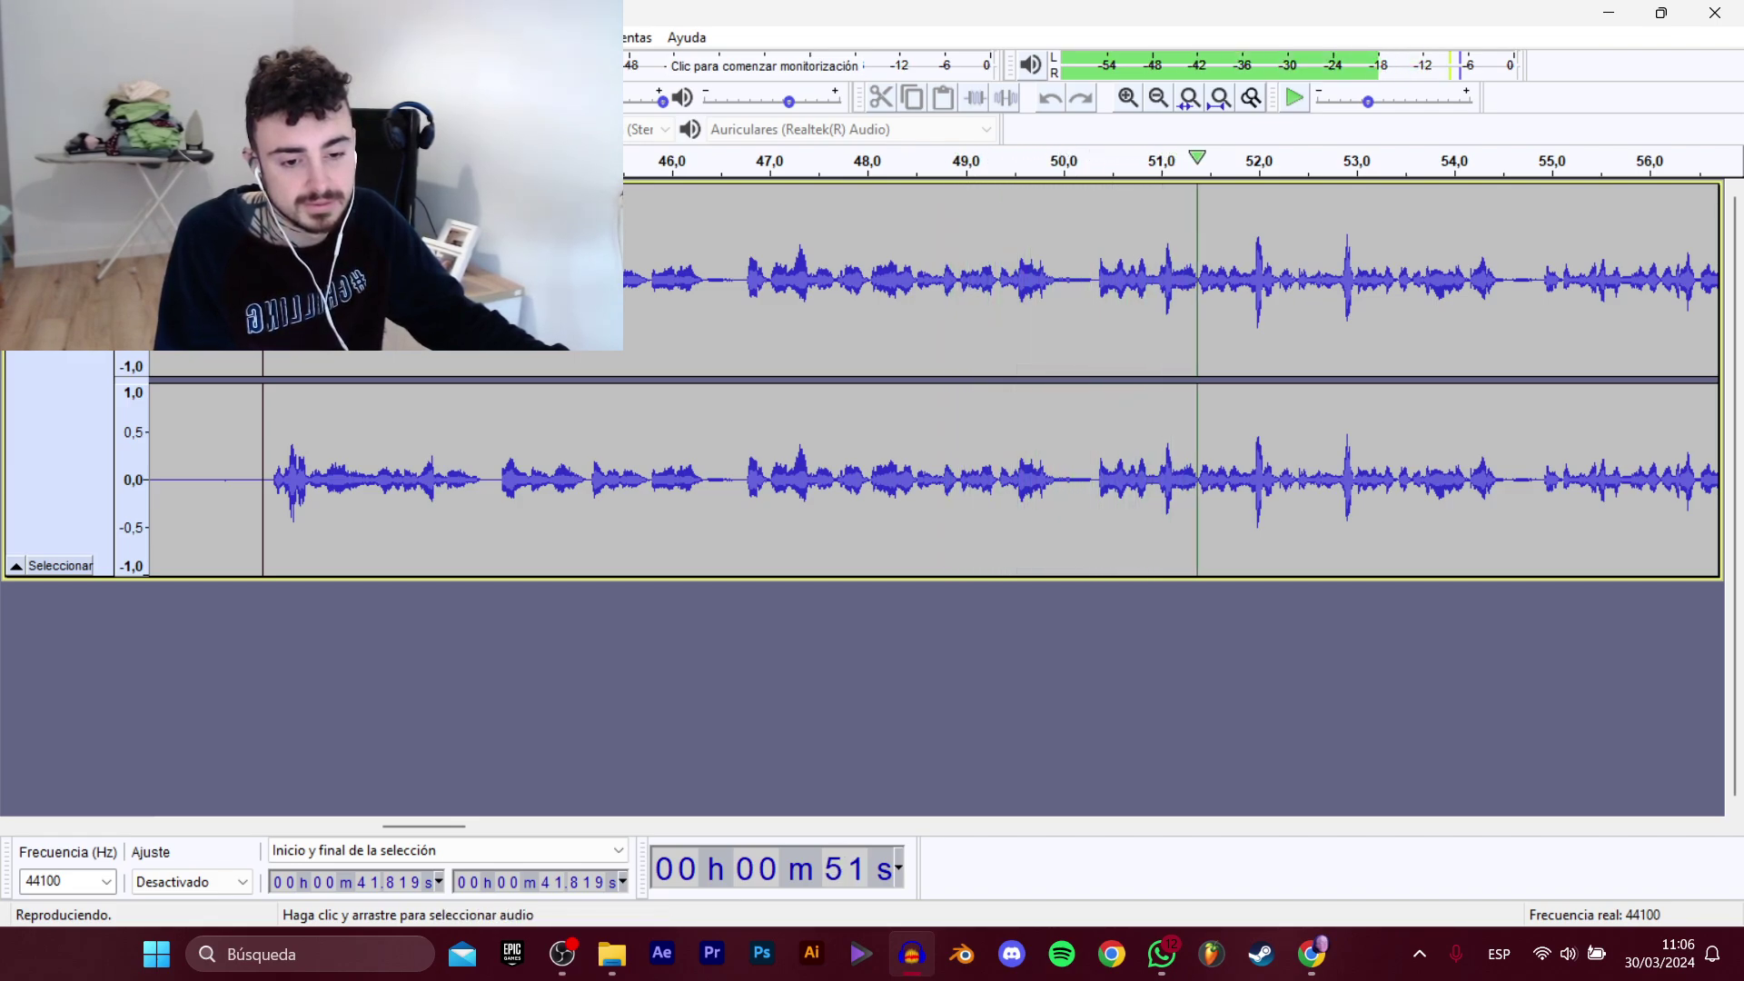
pyautogui.moveTo(263, 479); pyautogui.dragTo(1234, 374)
pyautogui.press('space')
# Export the selected speech as WAV into the second, still empty folder with the name D_Migueli_CerrarTienda_1.
pyautogui.moveTo(64, 198)
pyautogui.click(363, 304)
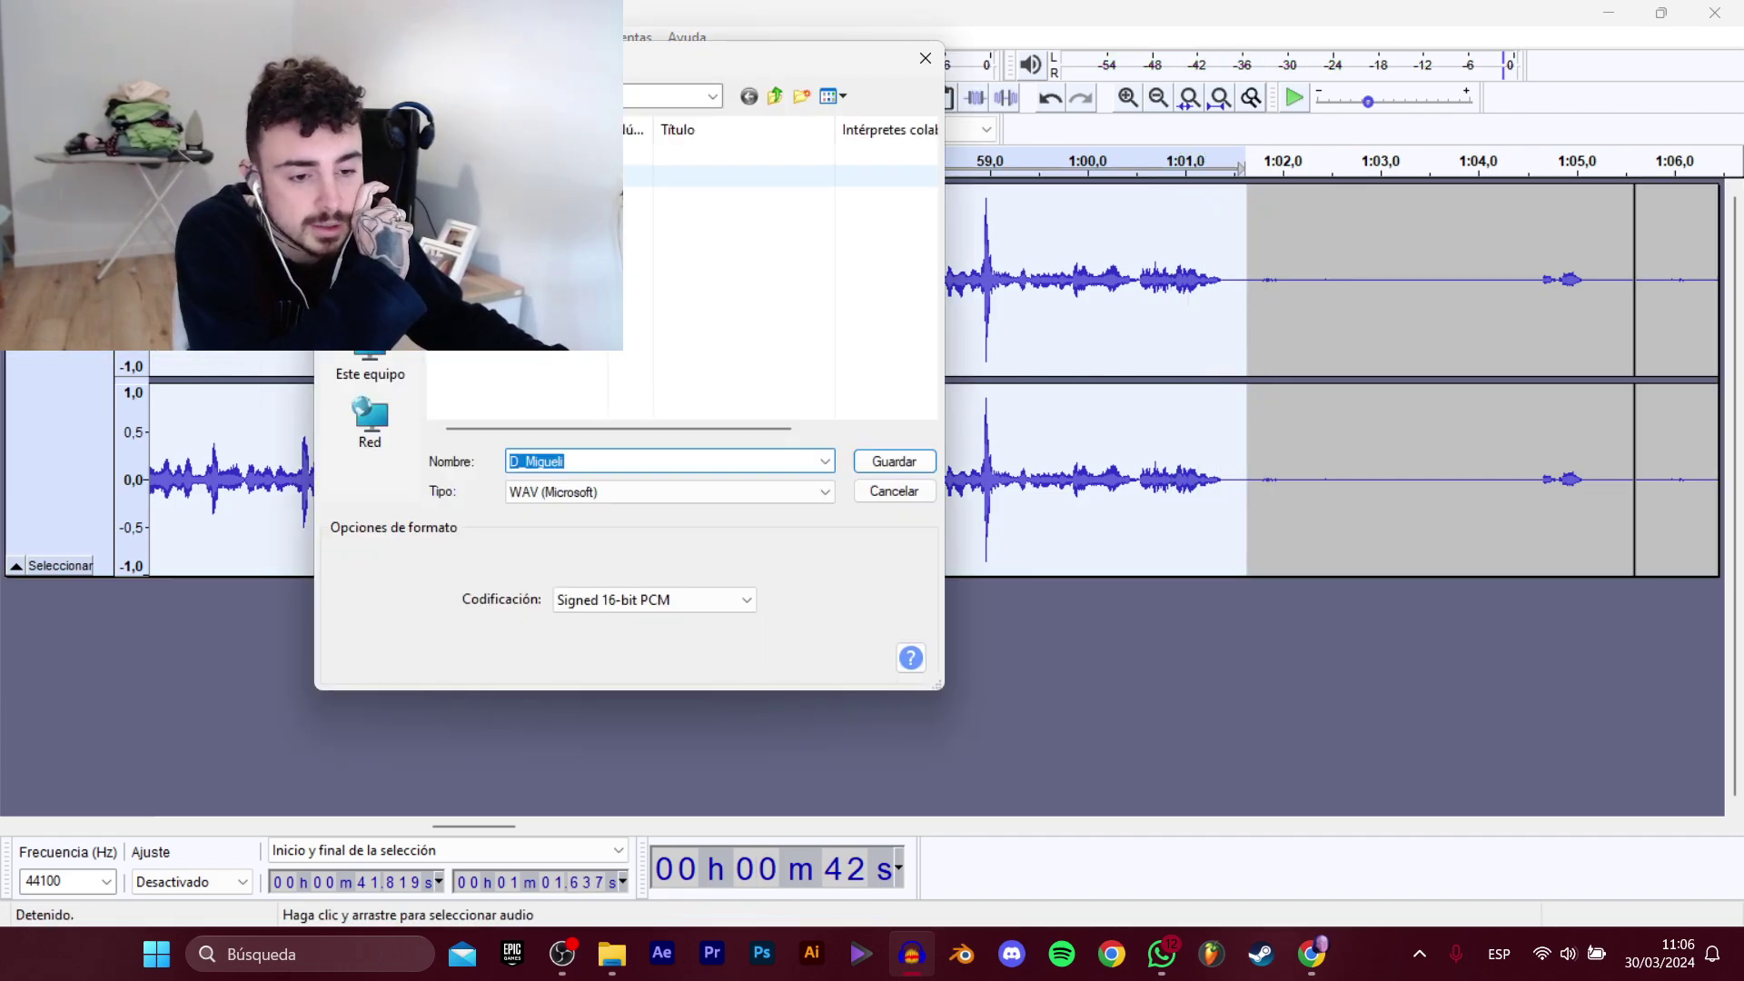
pyautogui.write('D_Migueli_AbrirTienda_2')
pyautogui.rightClick(512, 214)
pyautogui.moveTo(639, 459)
pyautogui.click(867, 456)
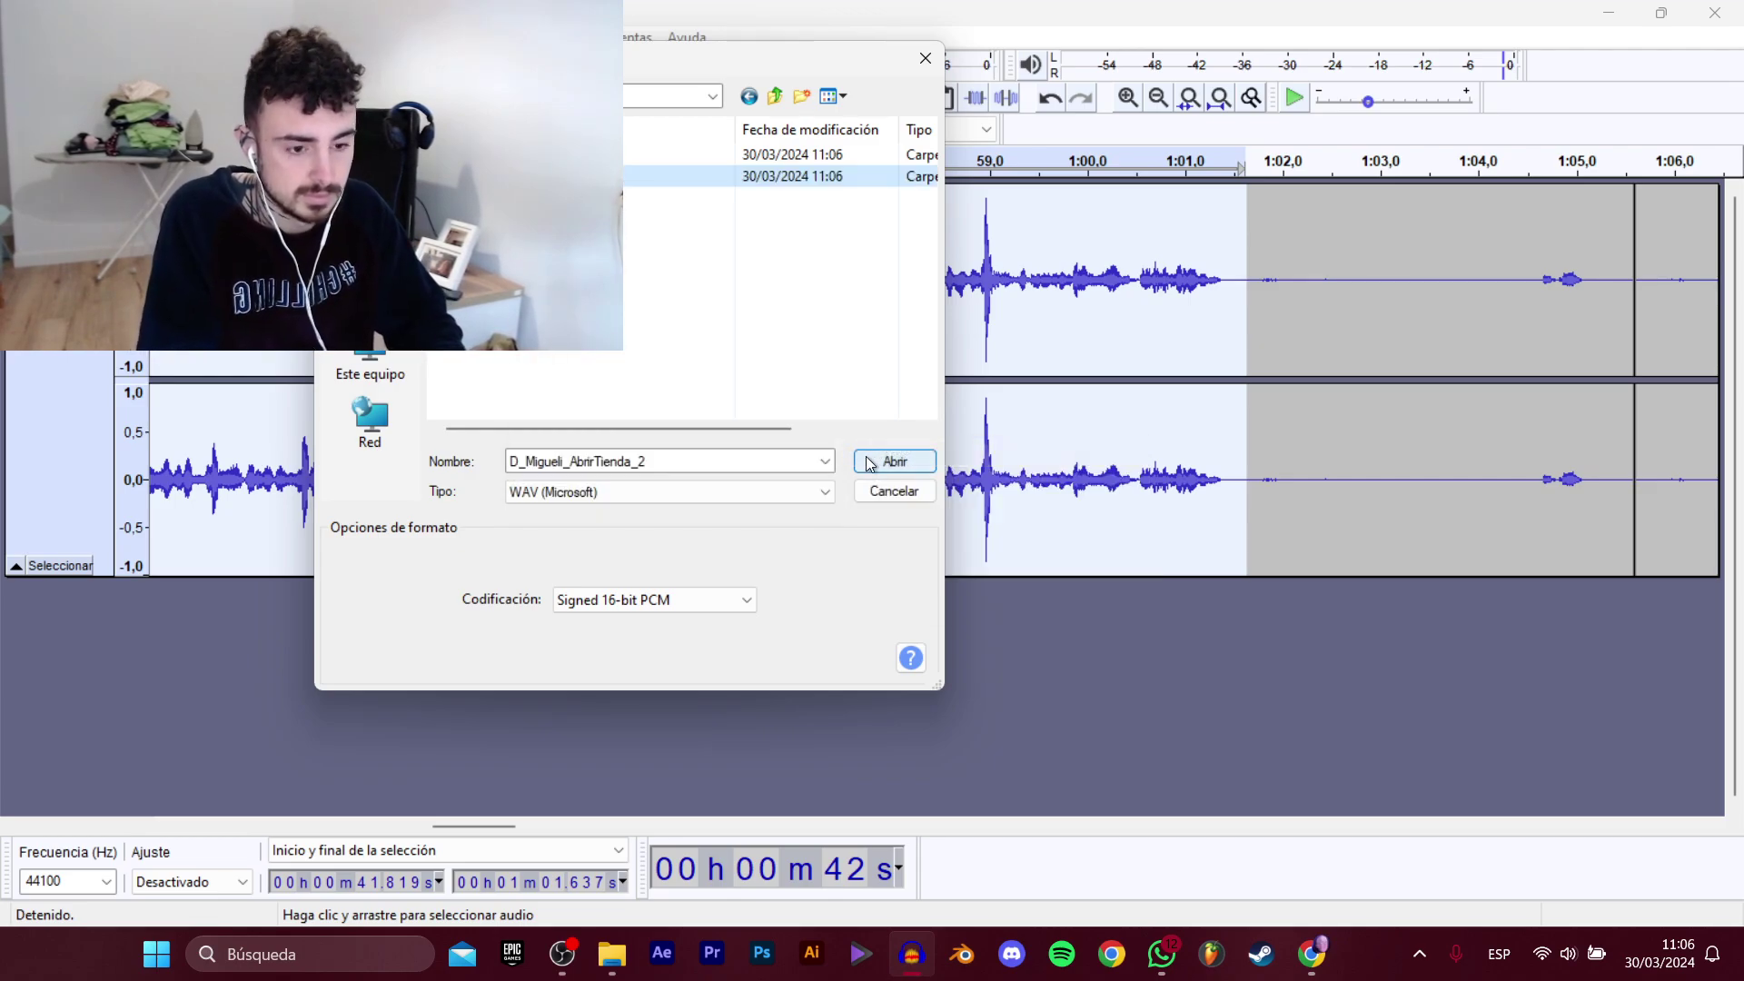
pyautogui.doubleClick(632, 184)
pyautogui.click(698, 488)
pyautogui.doubleClick(661, 463)
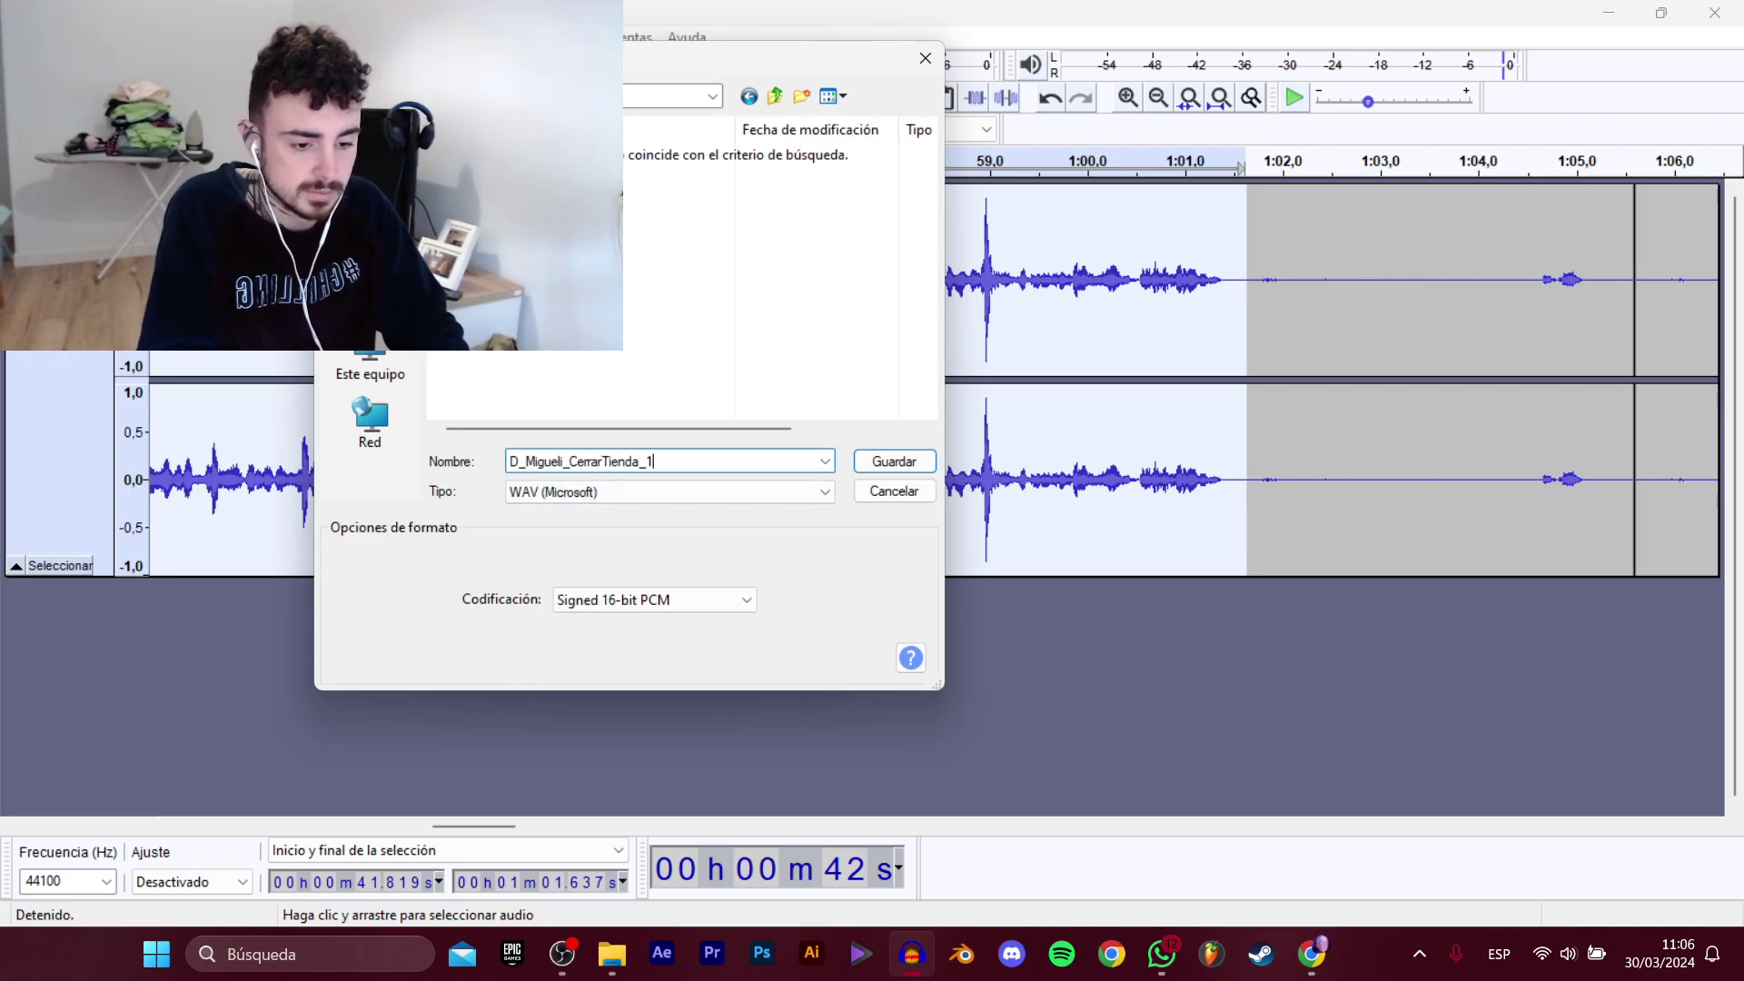
pyautogui.press('Return')
# Listen to the next recorded passage and select it from 1 min 08.116 s to 1 min 13.677 s.
pyautogui.moveTo(473, 828); pyautogui.dragTo(547, 817)
pyautogui.press('space')
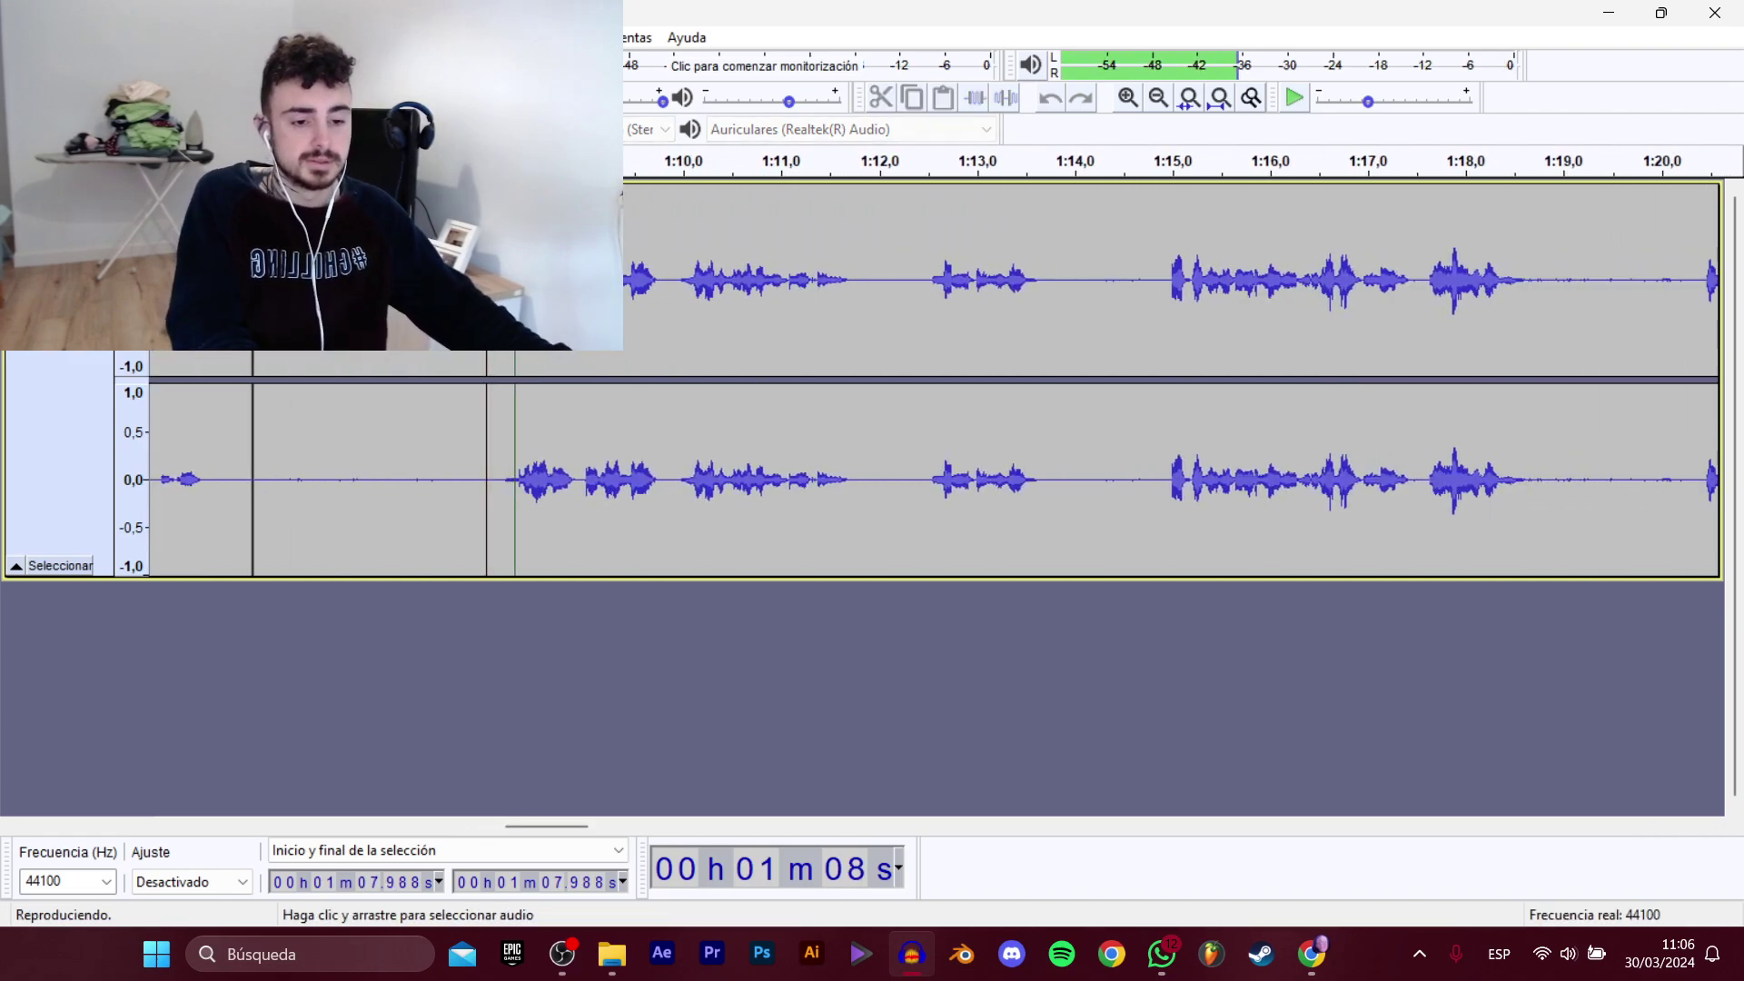
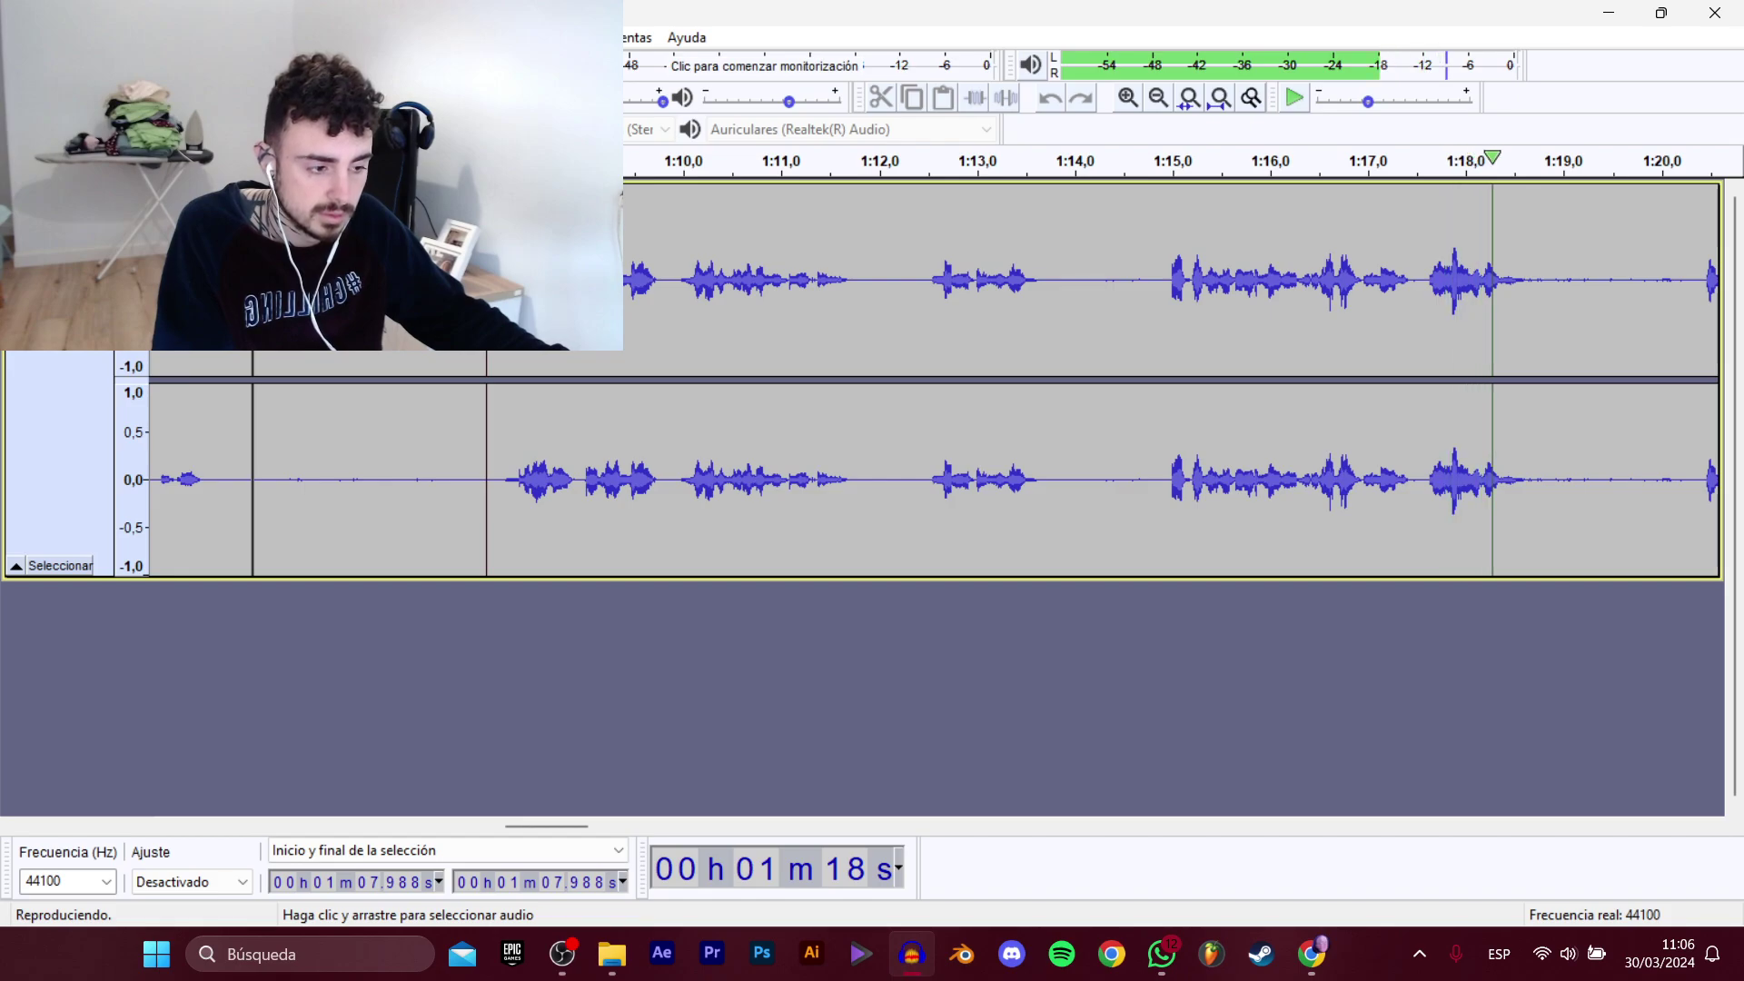
pyautogui.moveTo(497, 336); pyautogui.dragTo(1041, 340)
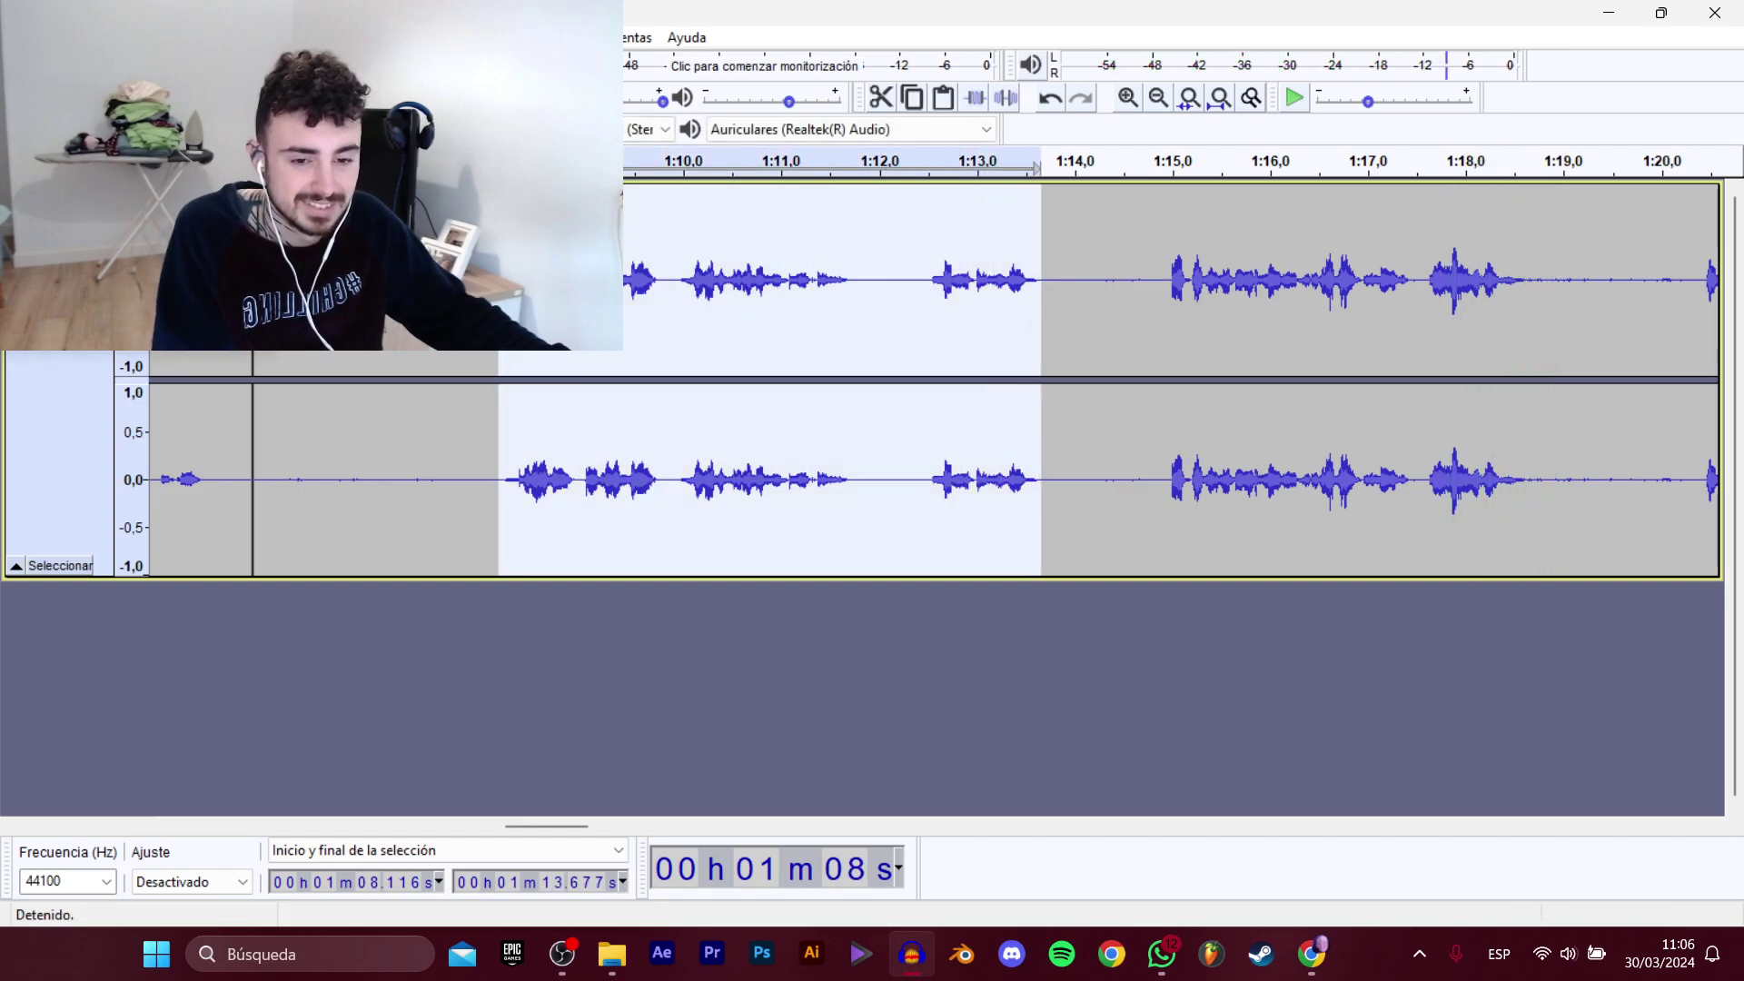
# Export the selected passage as D_Migueli_AbrirTienda_7 in the folder holding the earlier AbrirTienda WAV files.
pyautogui.moveTo(109, 208)
pyautogui.click(627, 306)
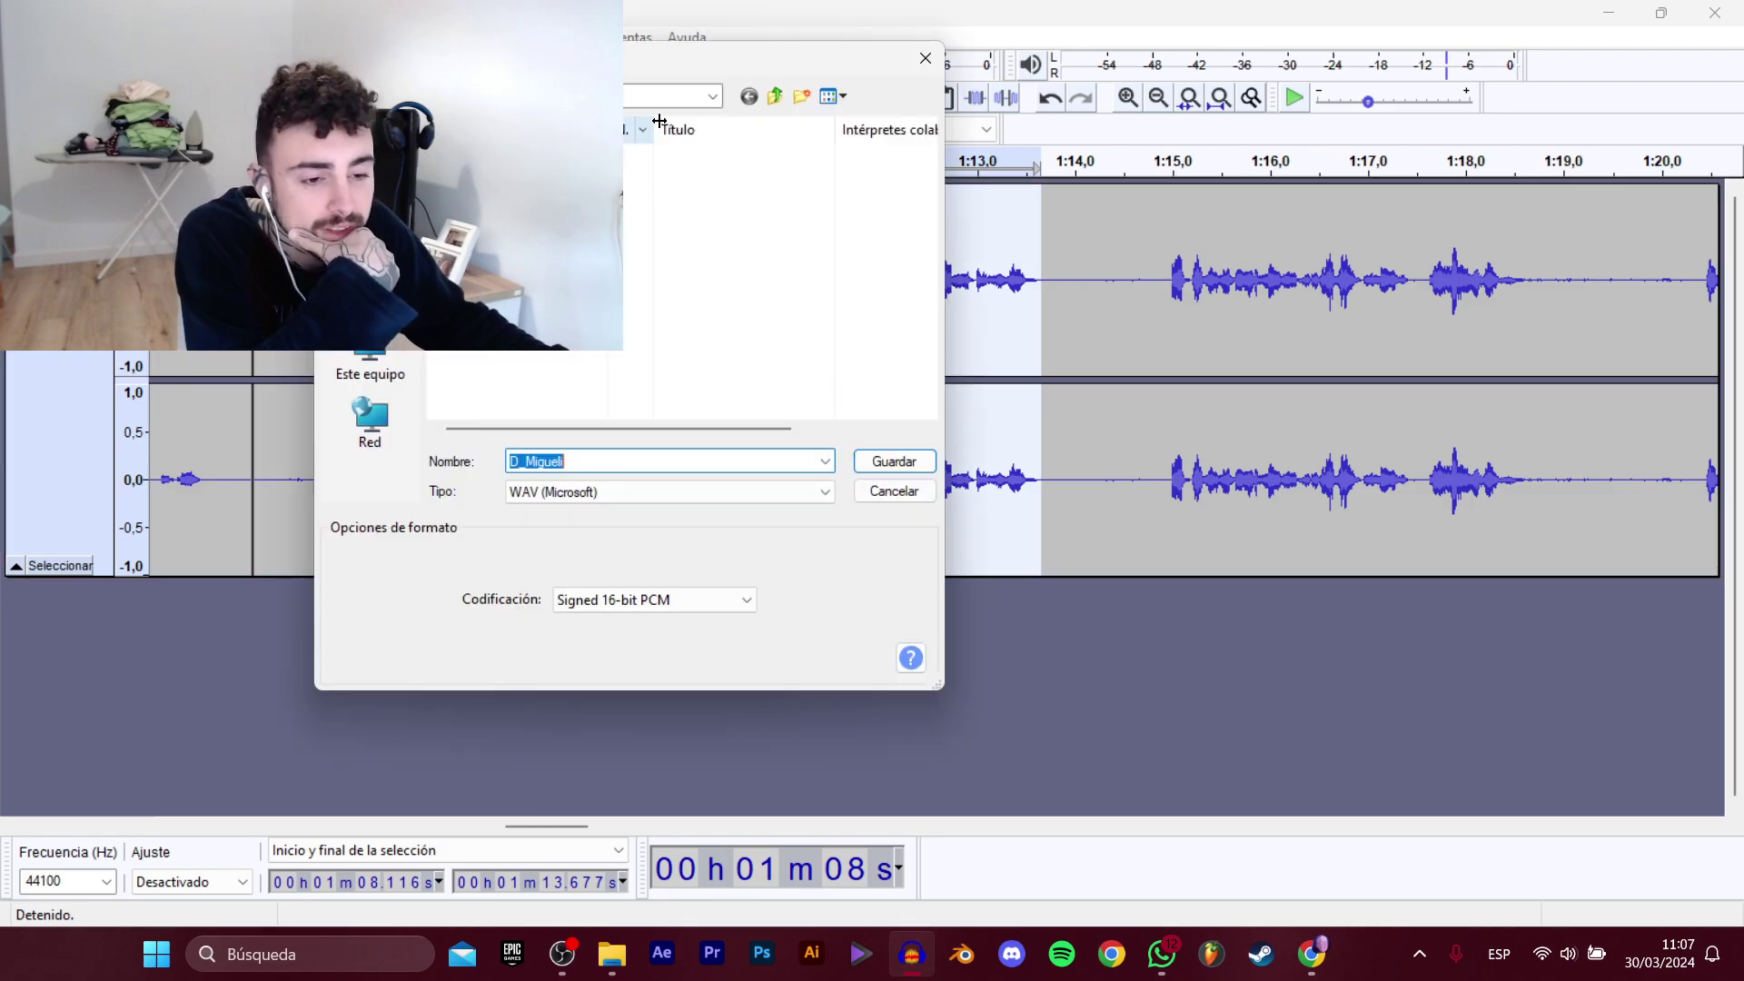
pyautogui.doubleClick(581, 154)
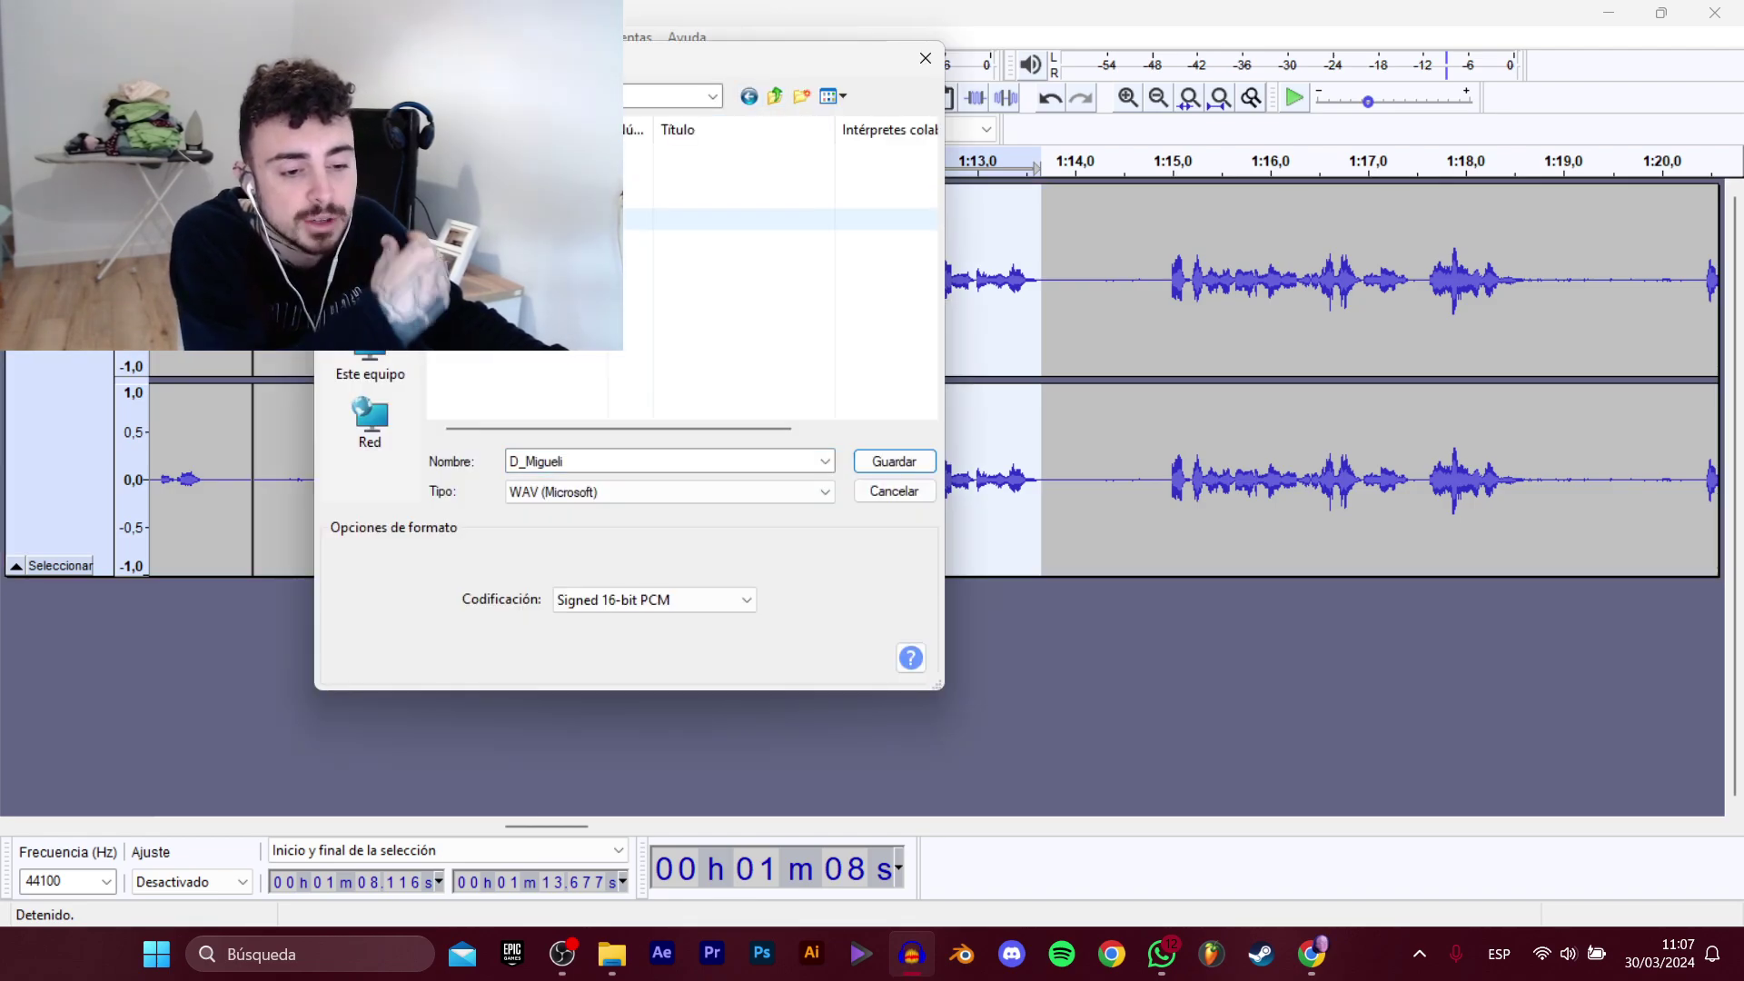
pyautogui.click(564, 261)
pyautogui.click(737, 464)
pyautogui.press('Return')
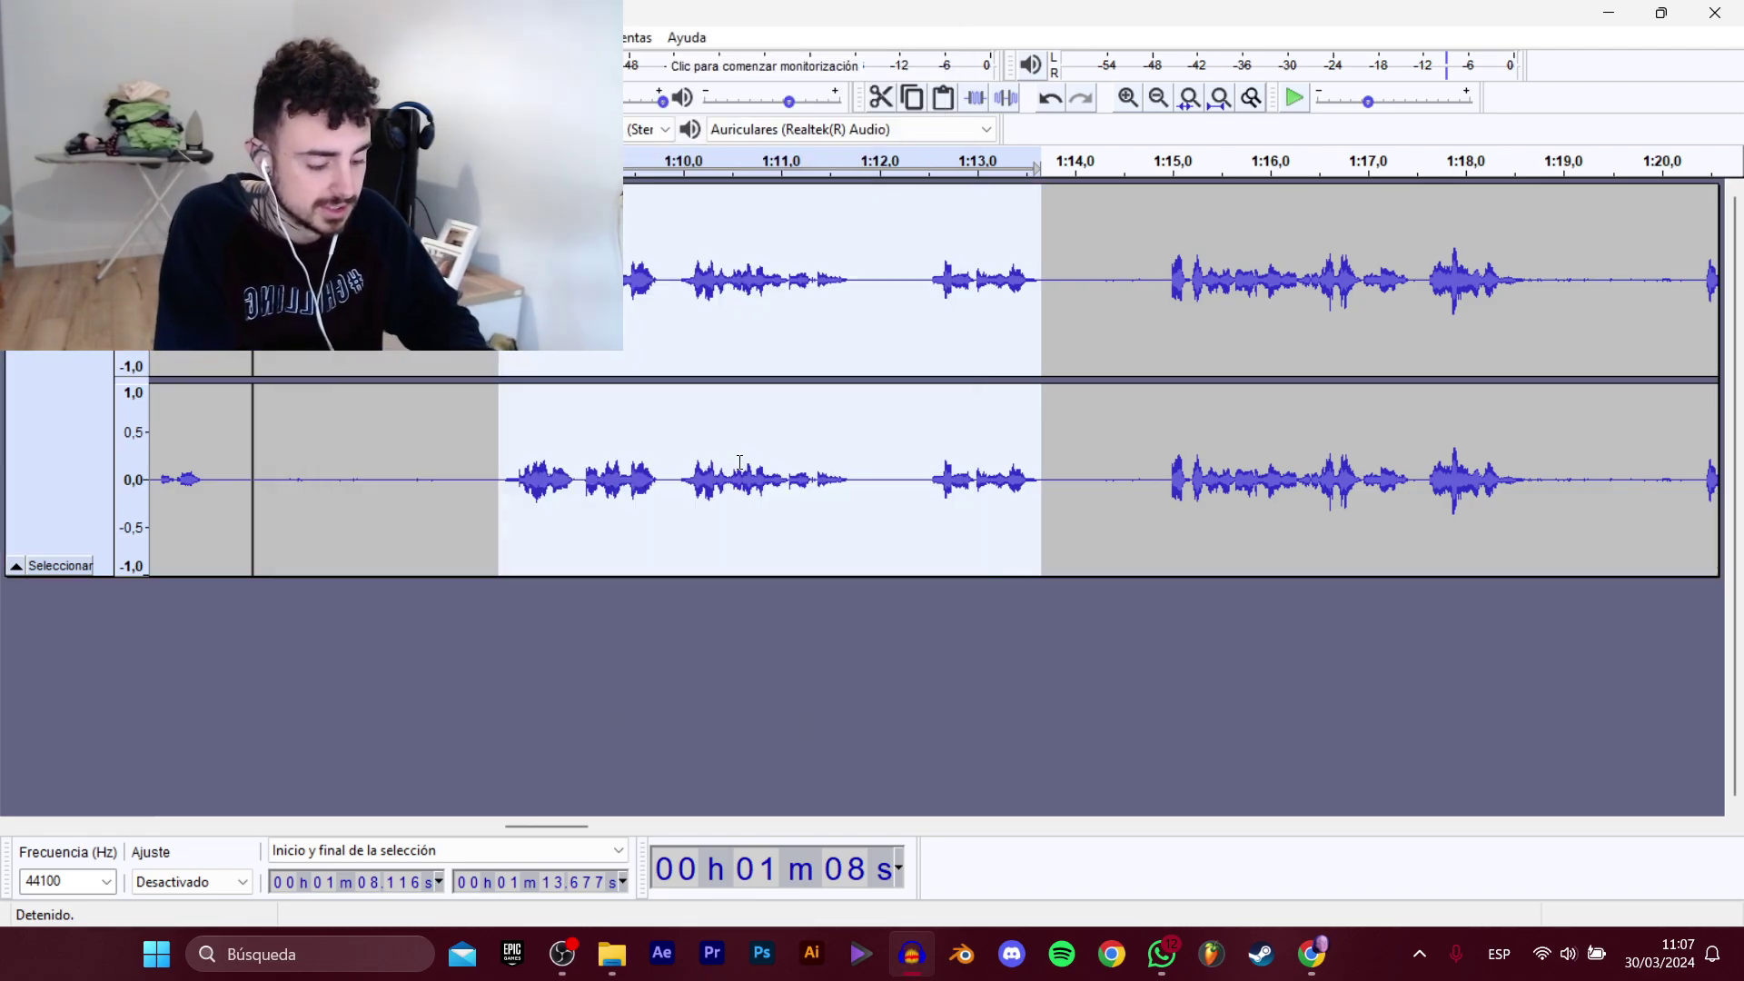
# Listen to the following line and select it from 1 min 14.977 s to 1 min 18.901 s.
pyautogui.moveTo(582, 829); pyautogui.dragTo(623, 829)
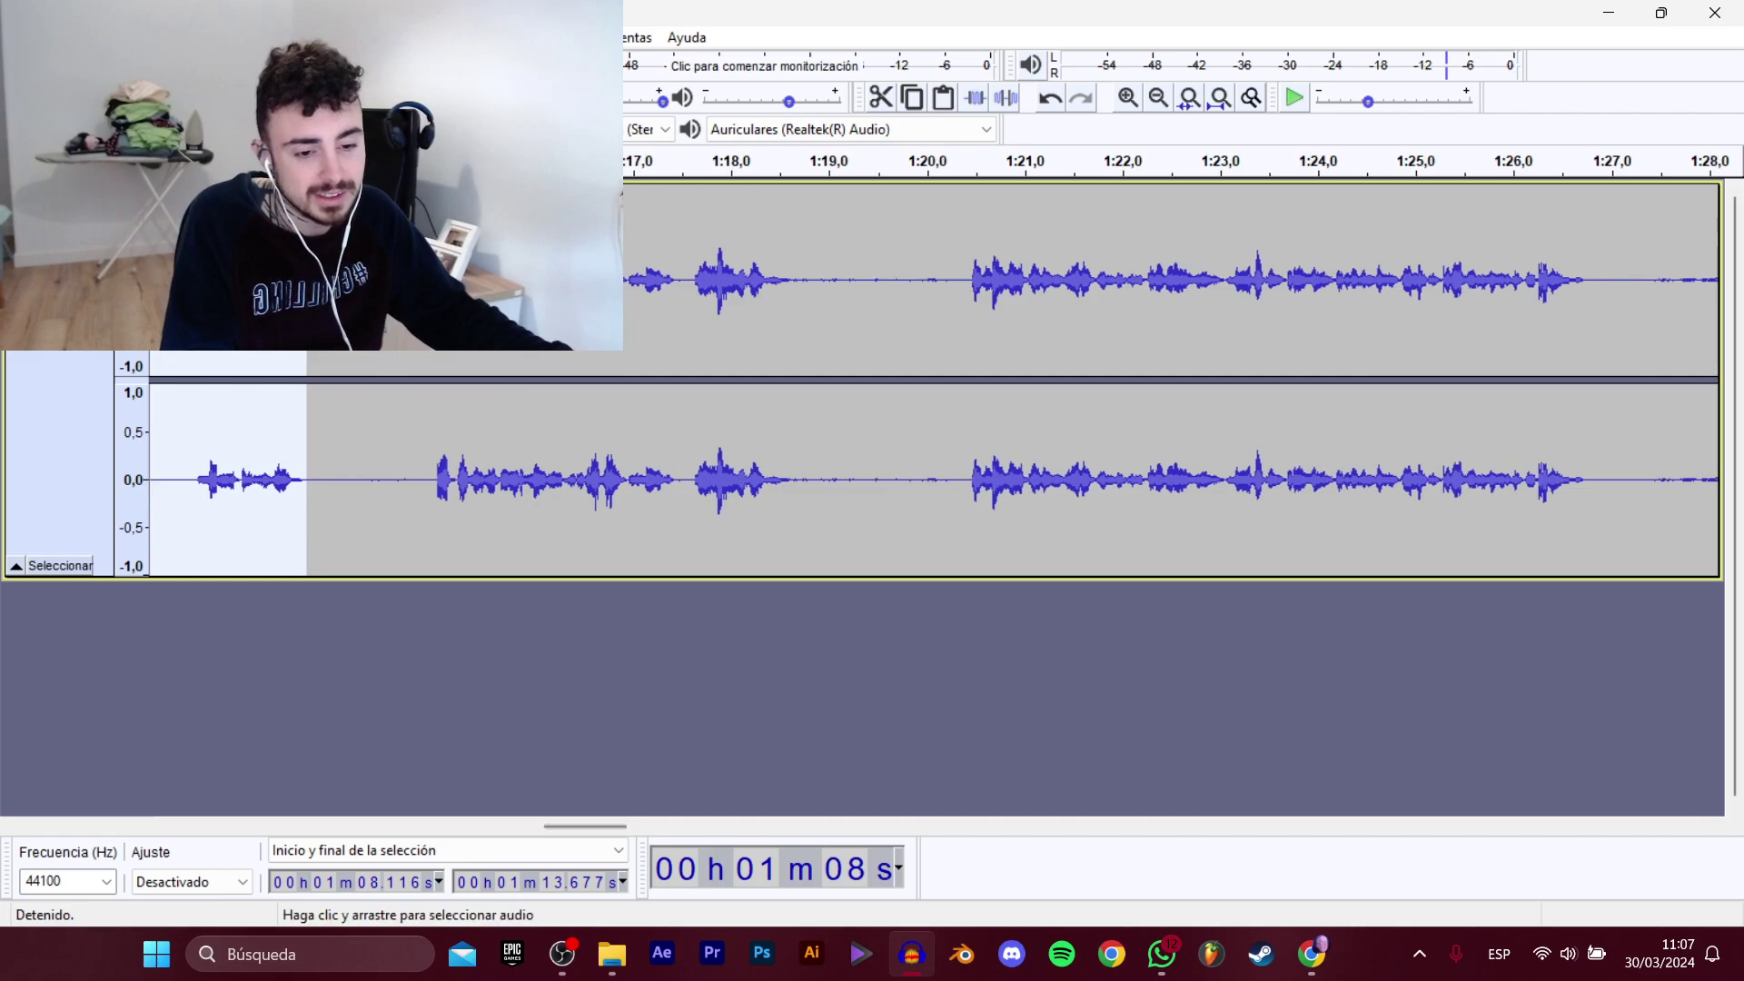
pyautogui.click(422, 272)
pyautogui.press('space')
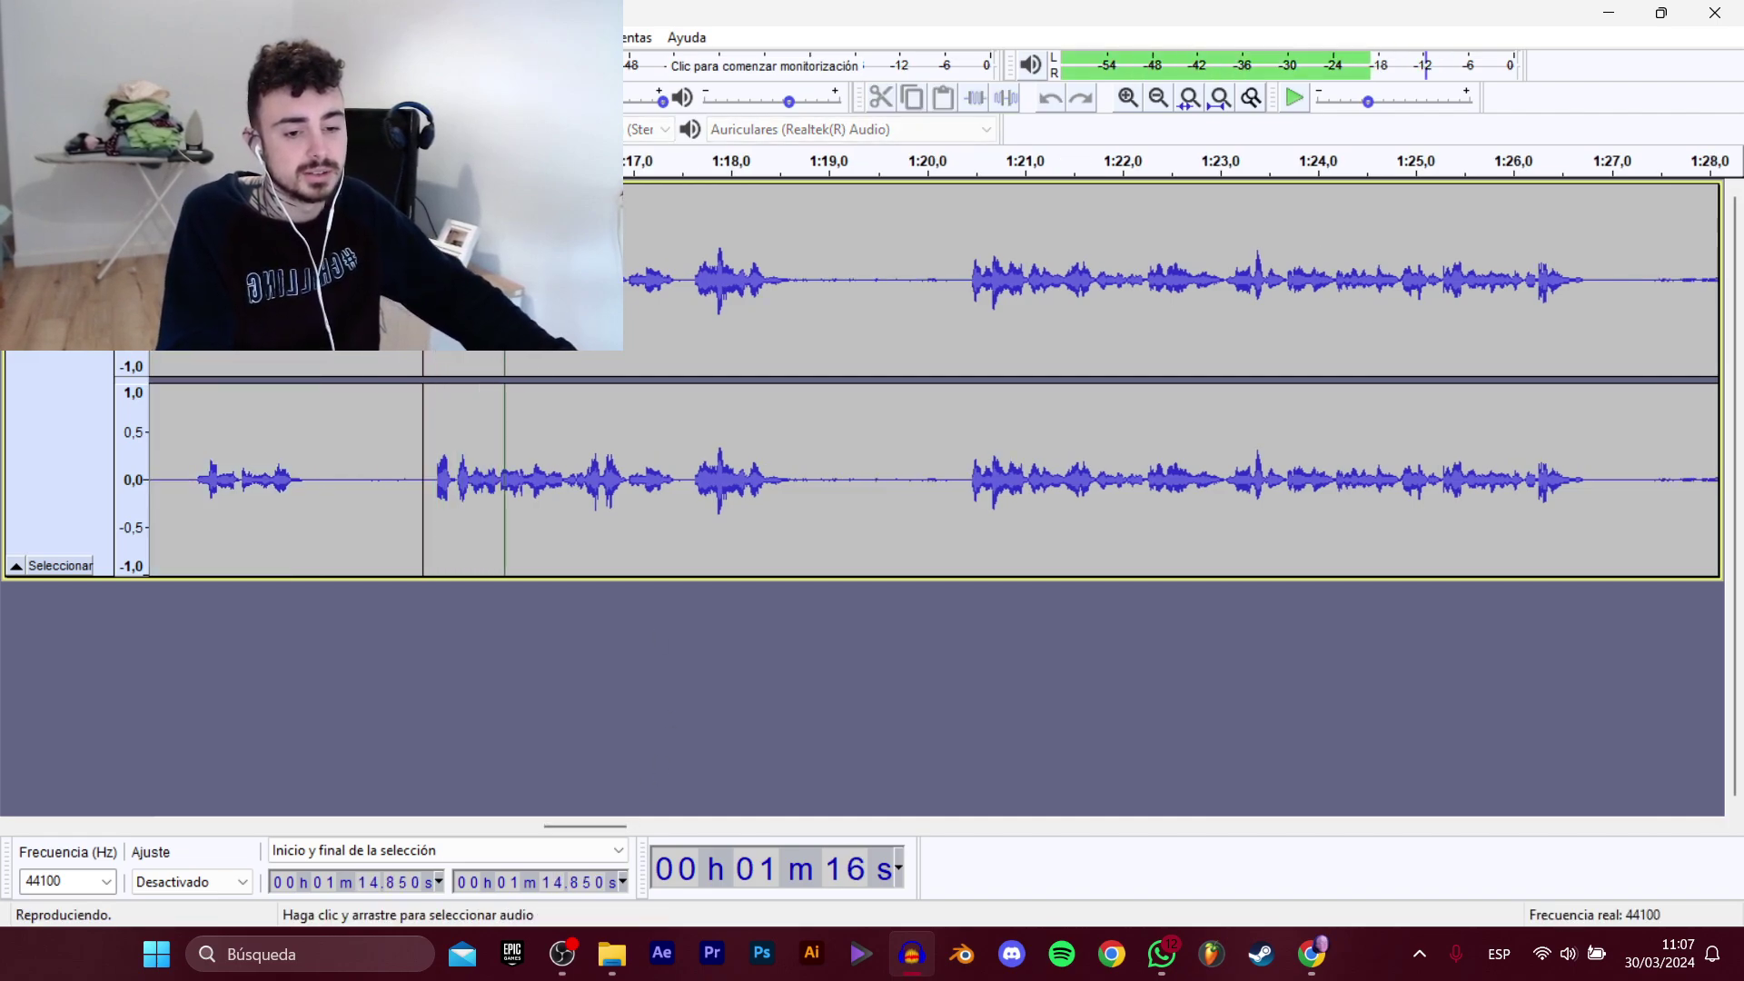
pyautogui.moveTo(435, 325); pyautogui.dragTo(817, 325)
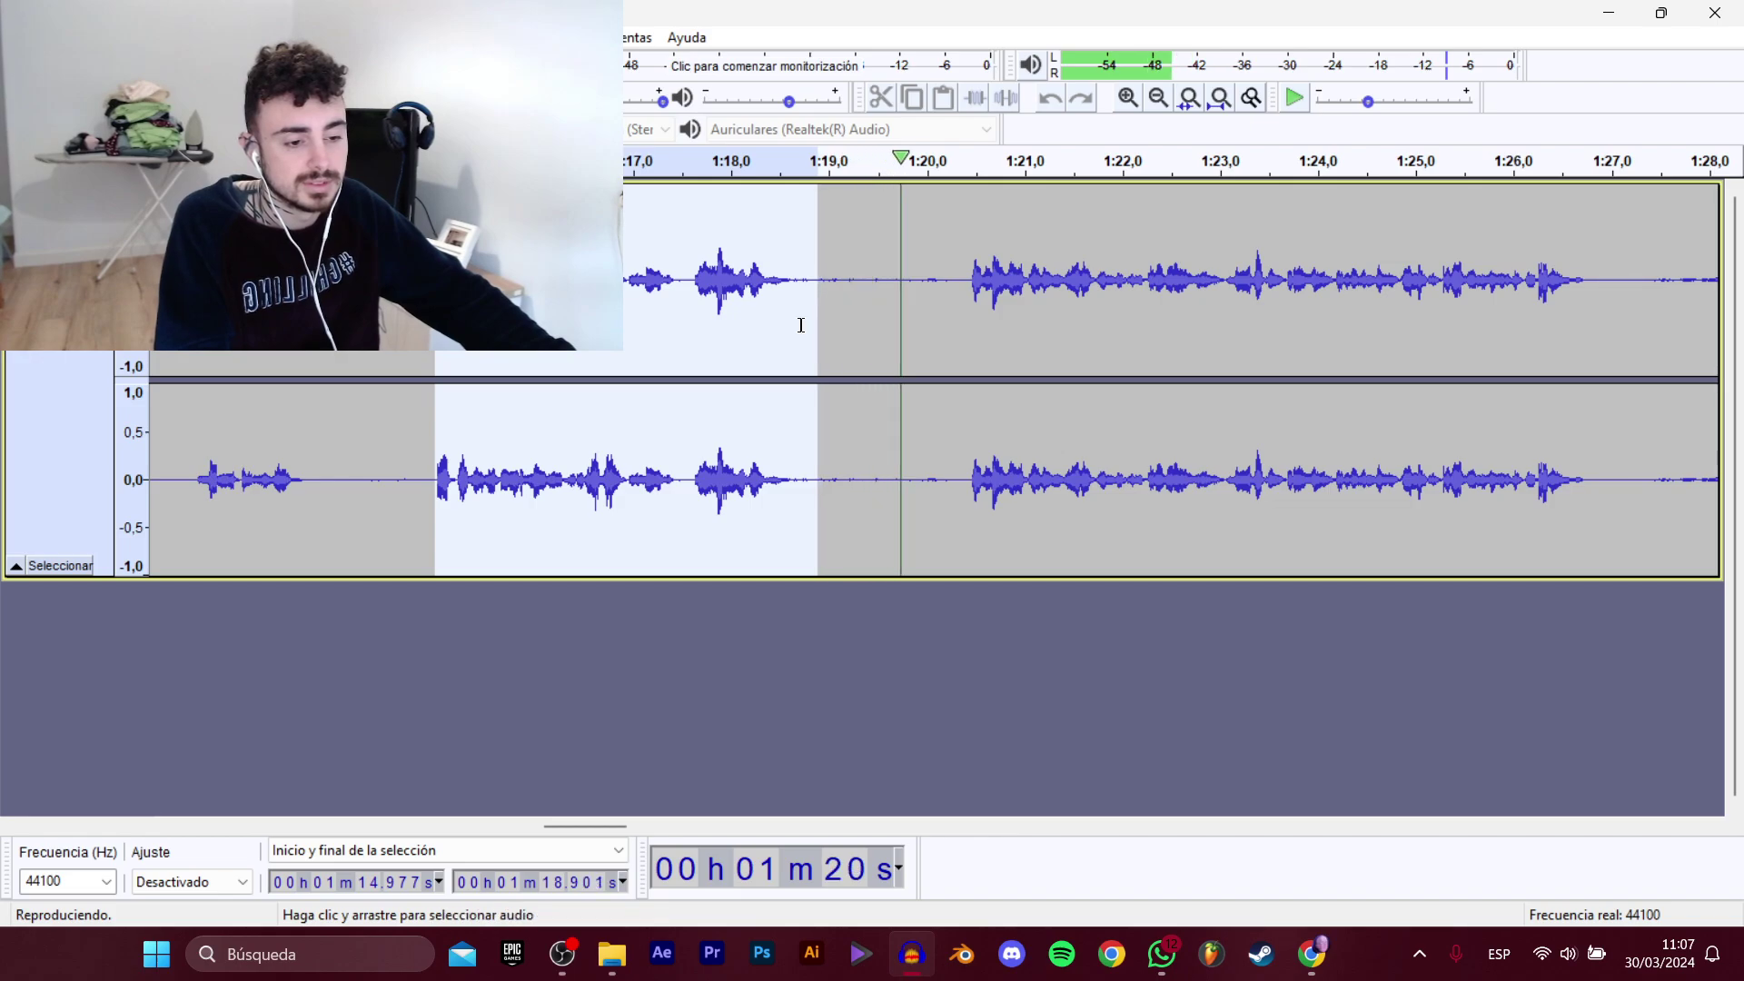
pyautogui.press('space')
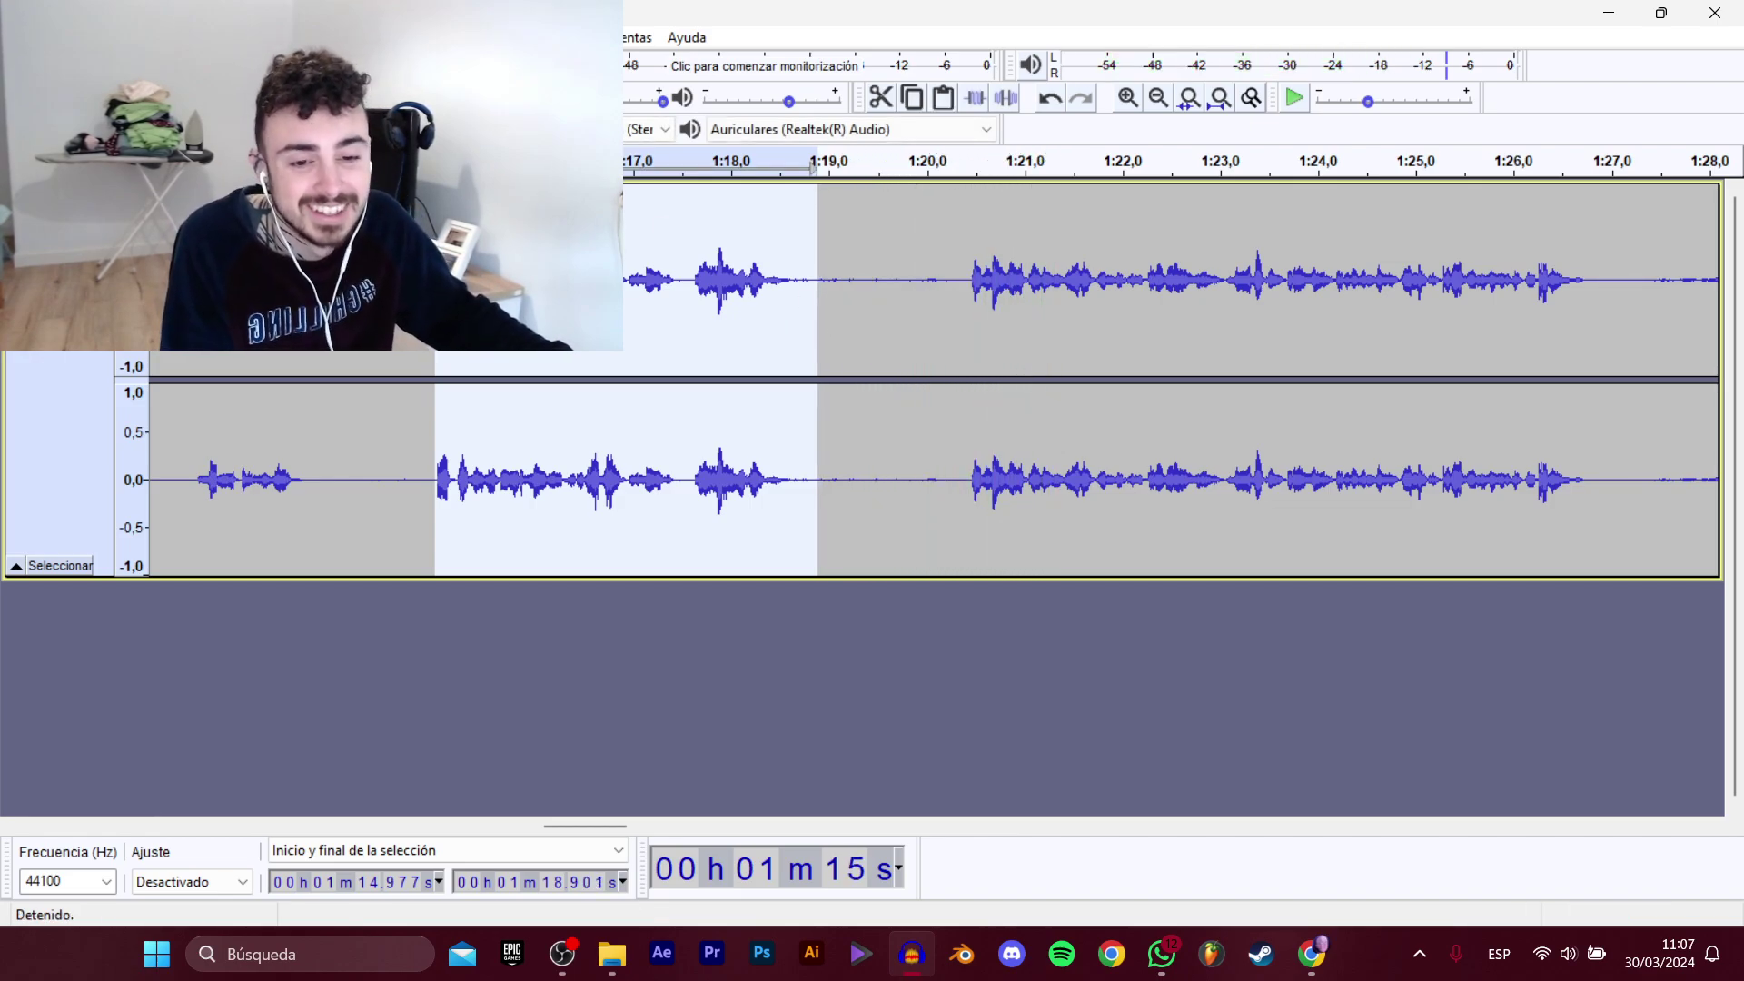
# Export the selected line as WAV with the name D_Migueli_AbrirTienda_8.
pyautogui.moveTo(109, 210)
pyautogui.click(391, 310)
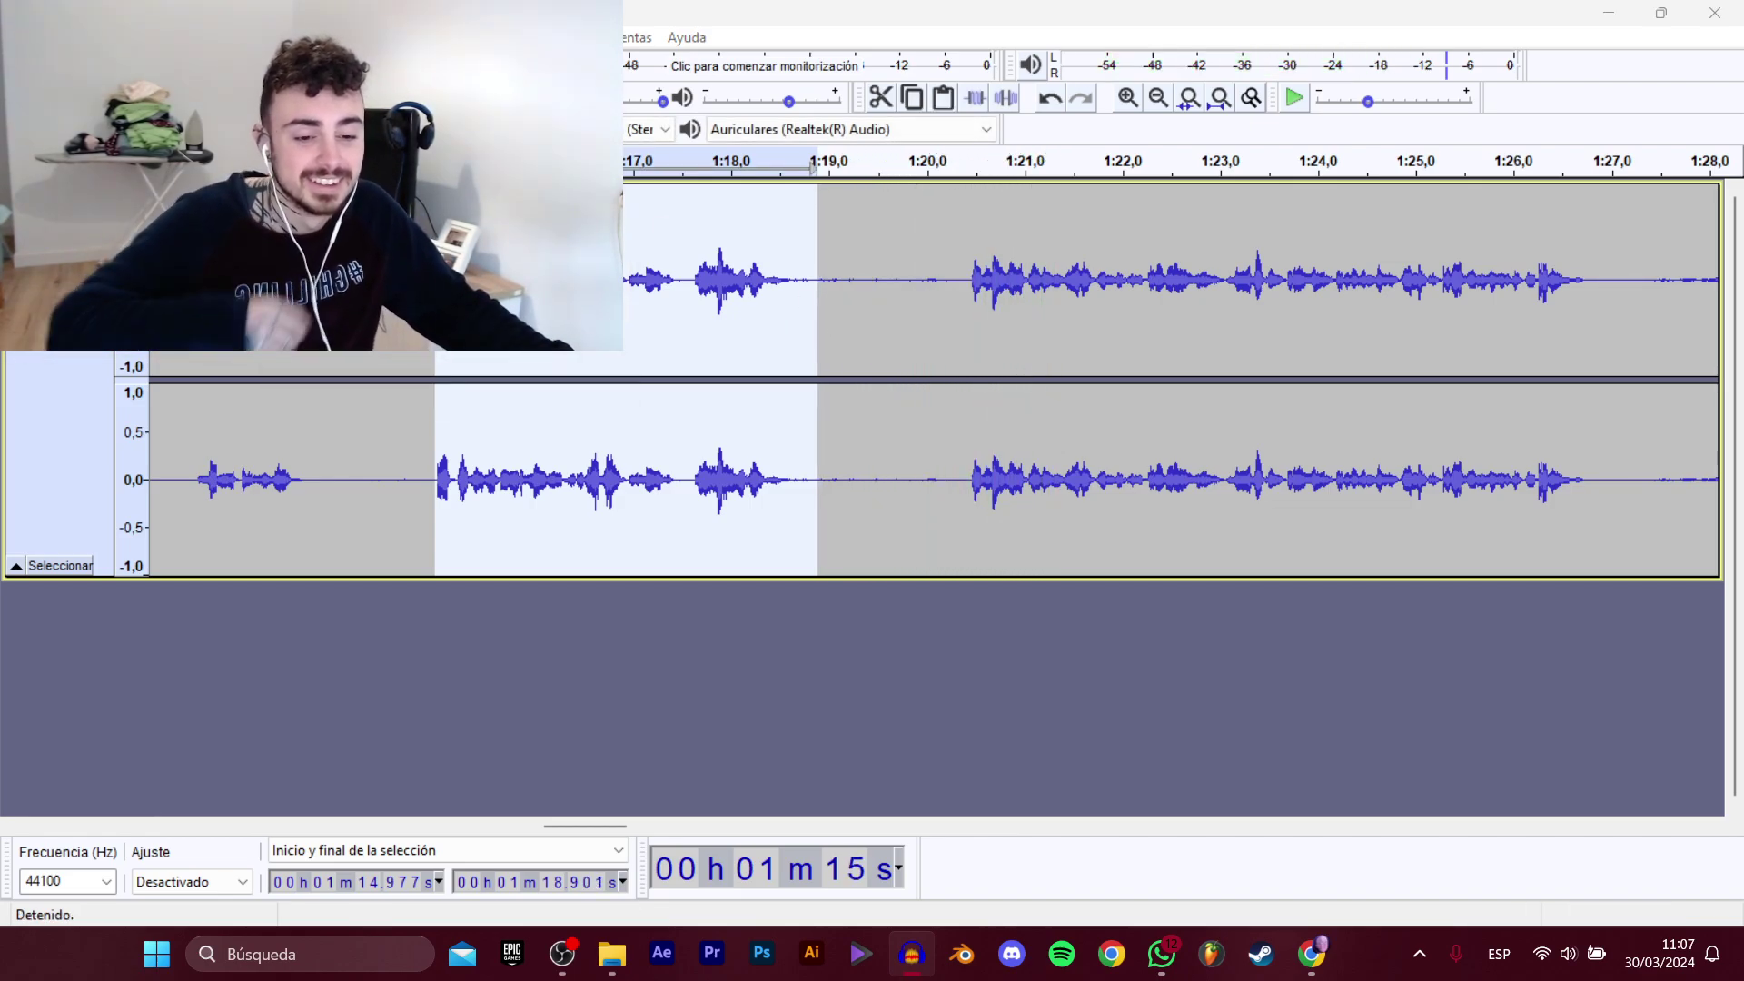
pyautogui.click(536, 284)
pyautogui.click(720, 462)
pyautogui.click(720, 461)
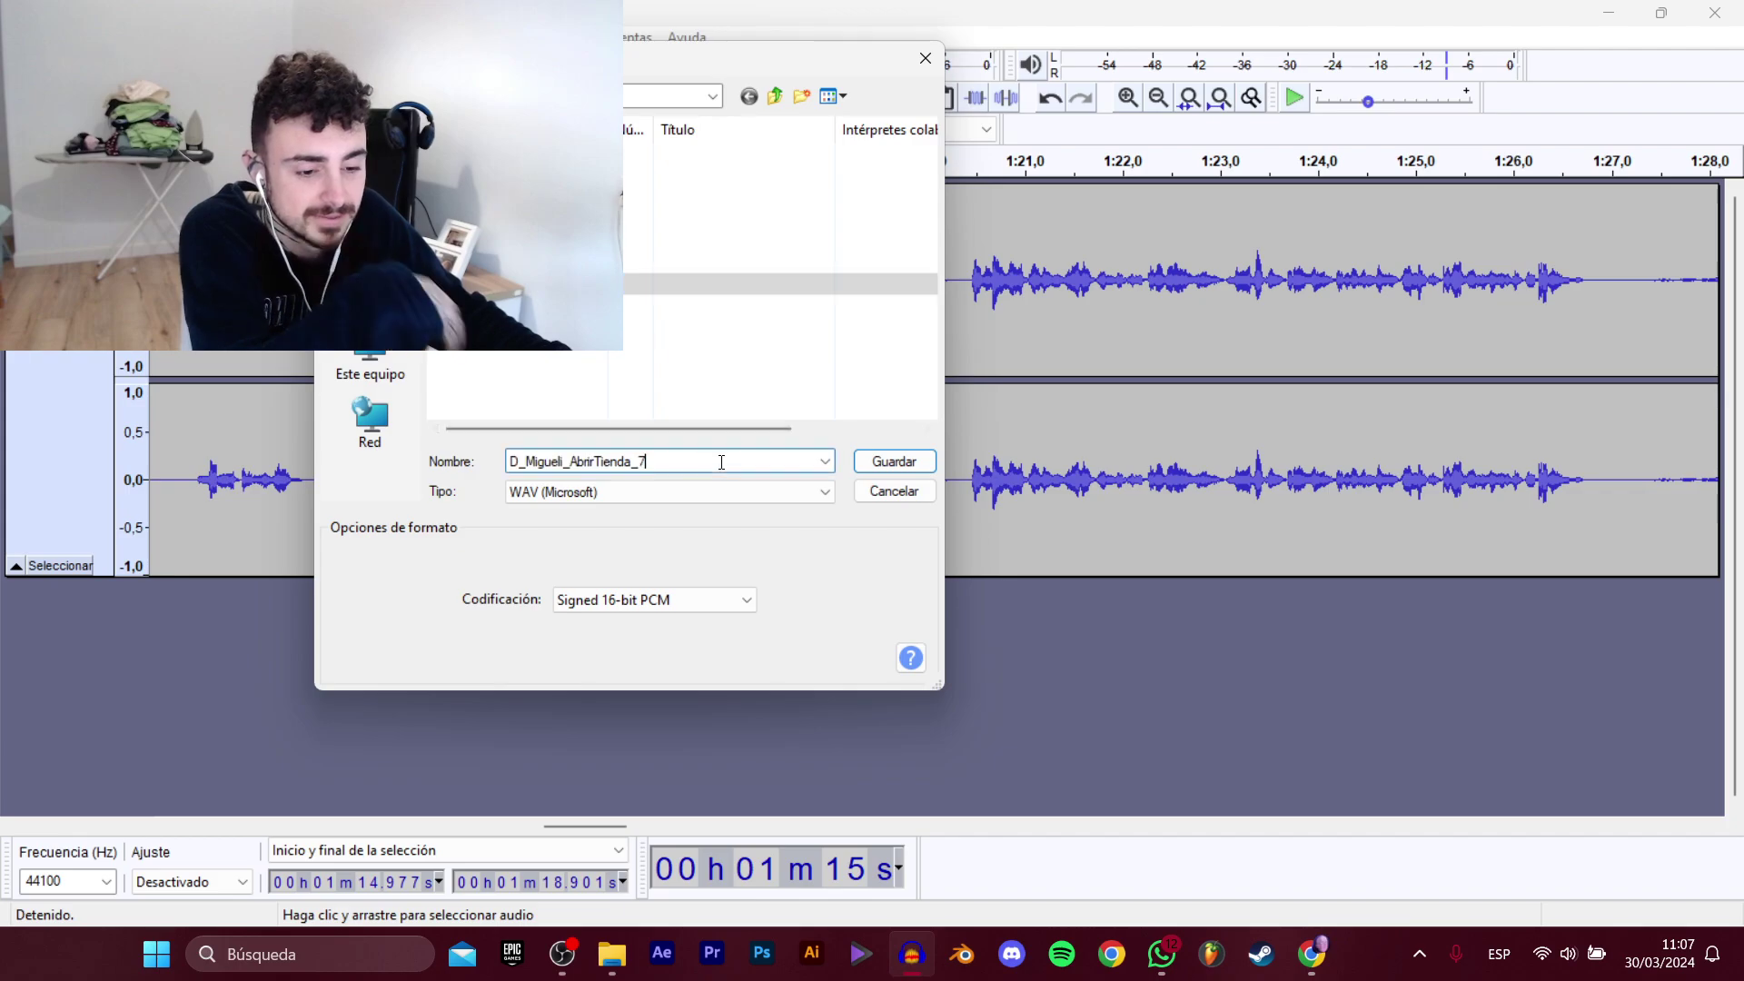
pyautogui.press('BackSpace')
pyautogui.write('8')
pyautogui.press('Return')
# Select the next line from 1 min 20.376 s to 1 min 26.877 s and listen to it.
pyautogui.moveTo(968, 283); pyautogui.dragTo(1597, 329)
pyautogui.press('space')
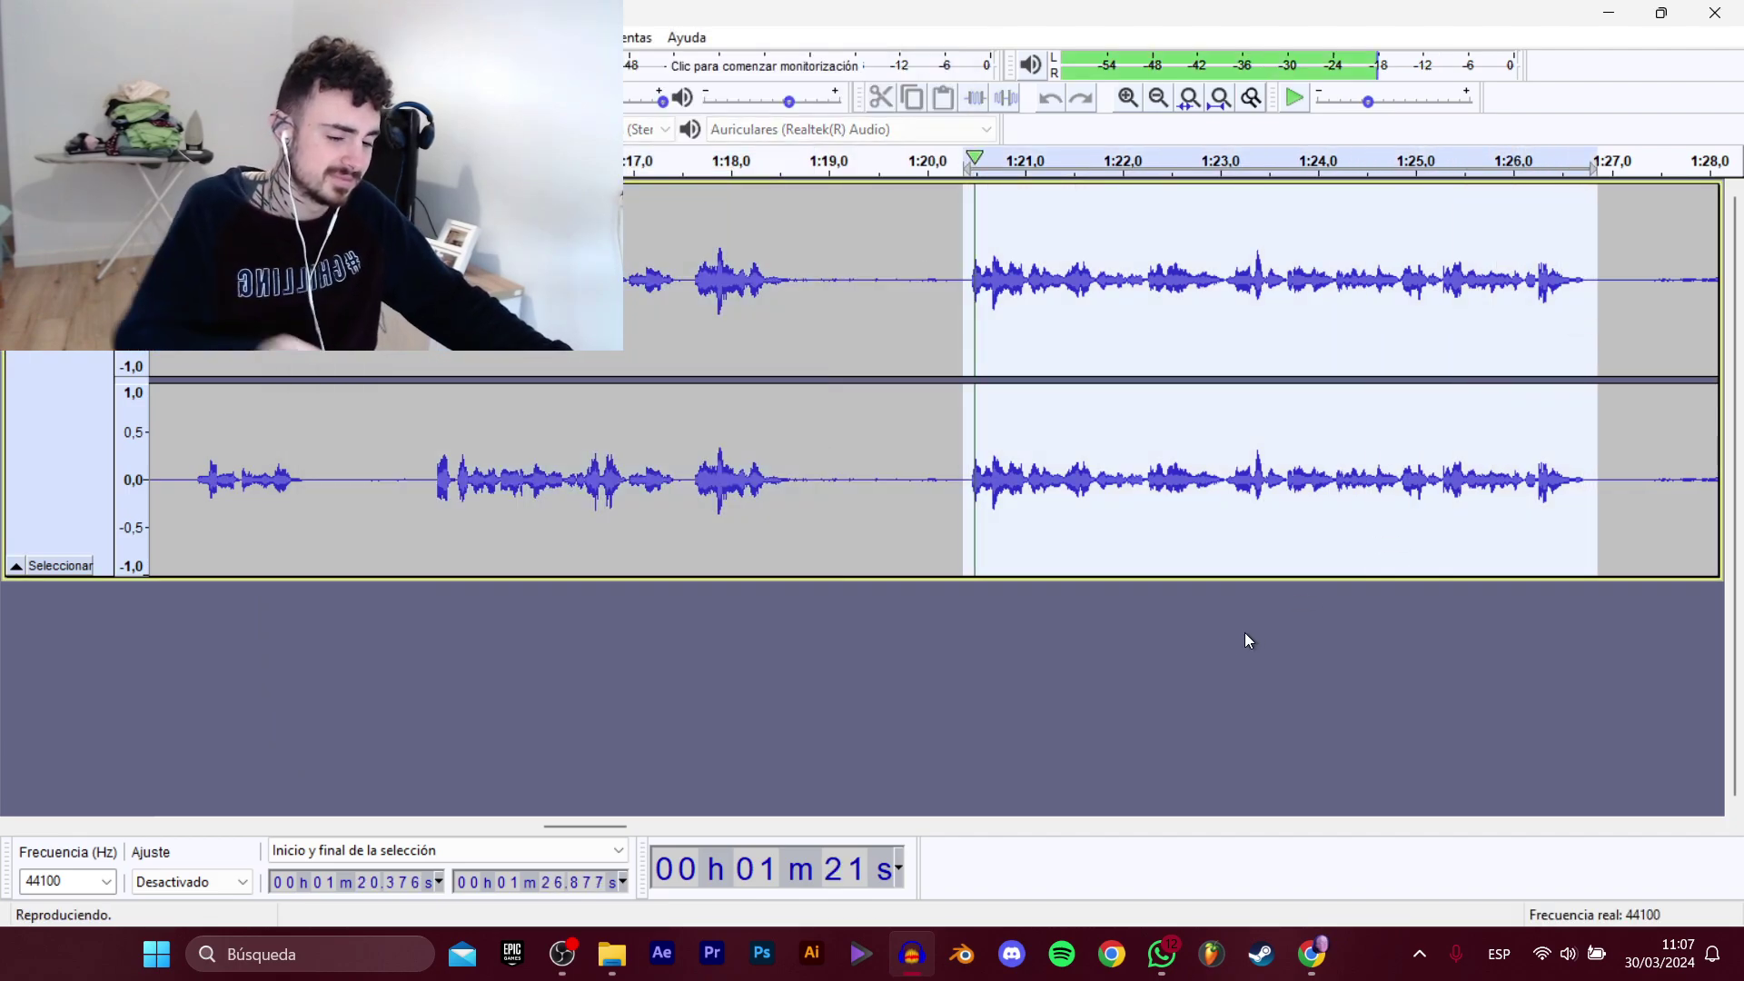
pyautogui.moveTo(567, 817); pyautogui.dragTo(599, 772)
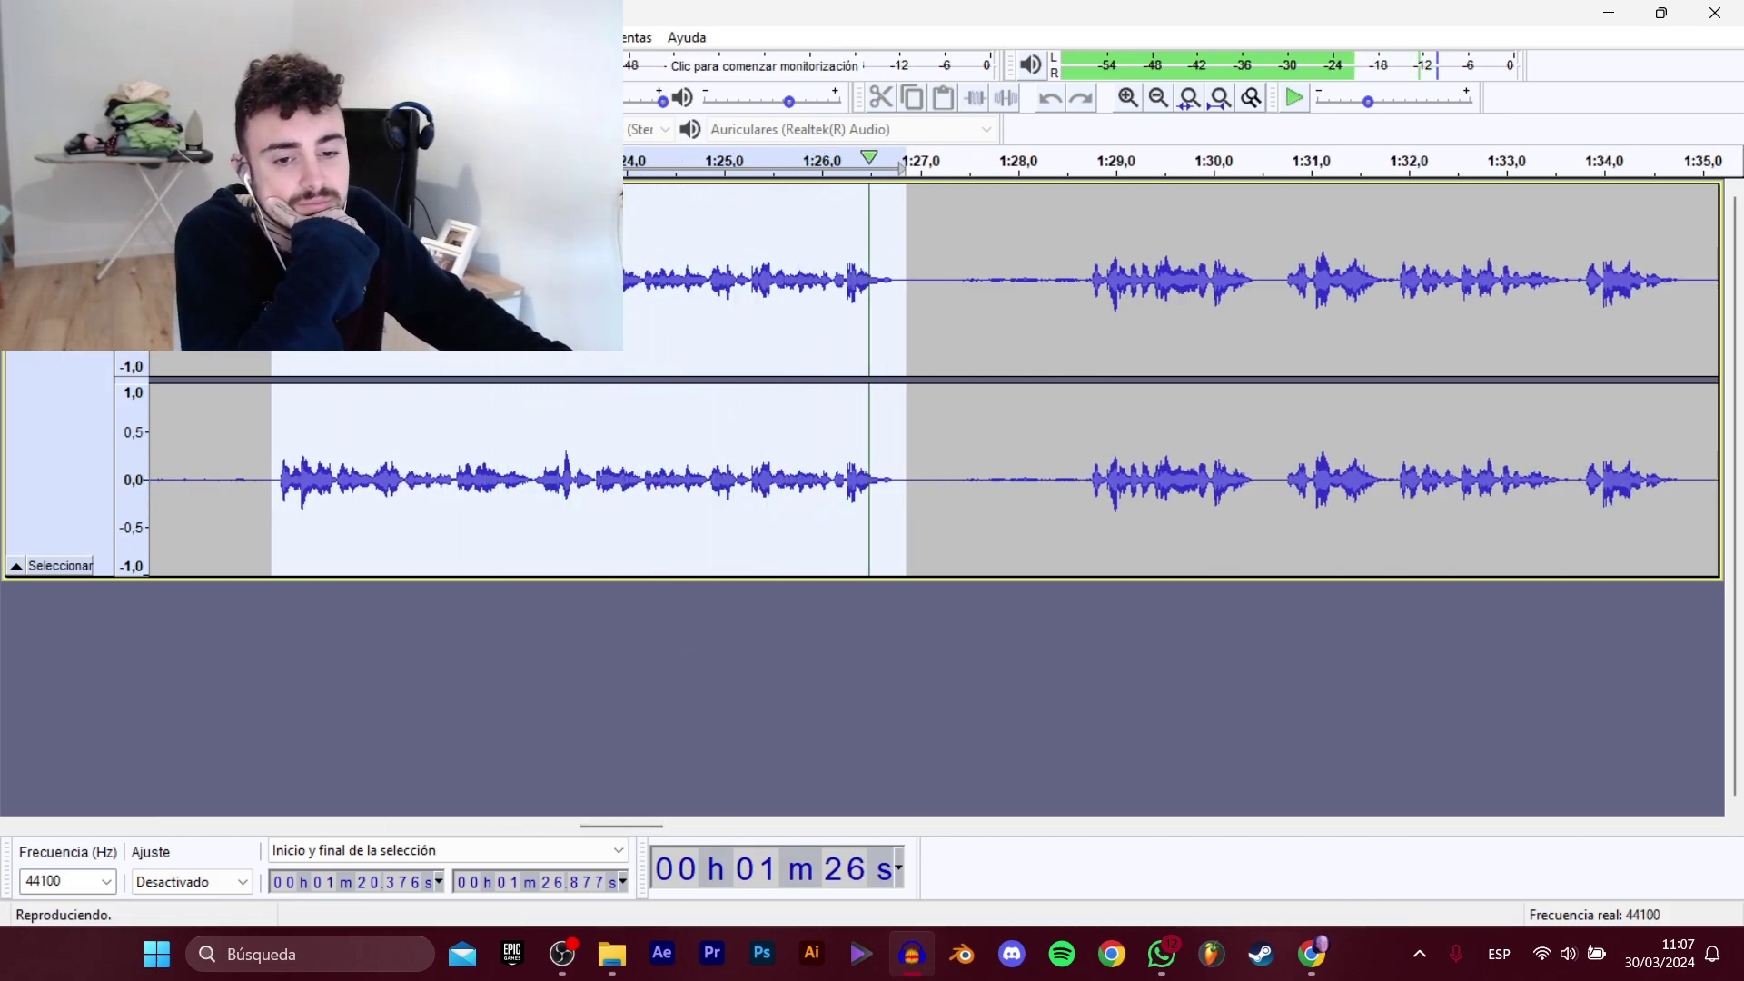
# Export the selected audio as WAV with the name D_Migueli_AbrirTienda_9.
pyautogui.moveTo(137, 207)
pyautogui.click(445, 306)
pyautogui.click(545, 306)
pyautogui.click(733, 468)
pyautogui.press('Return')
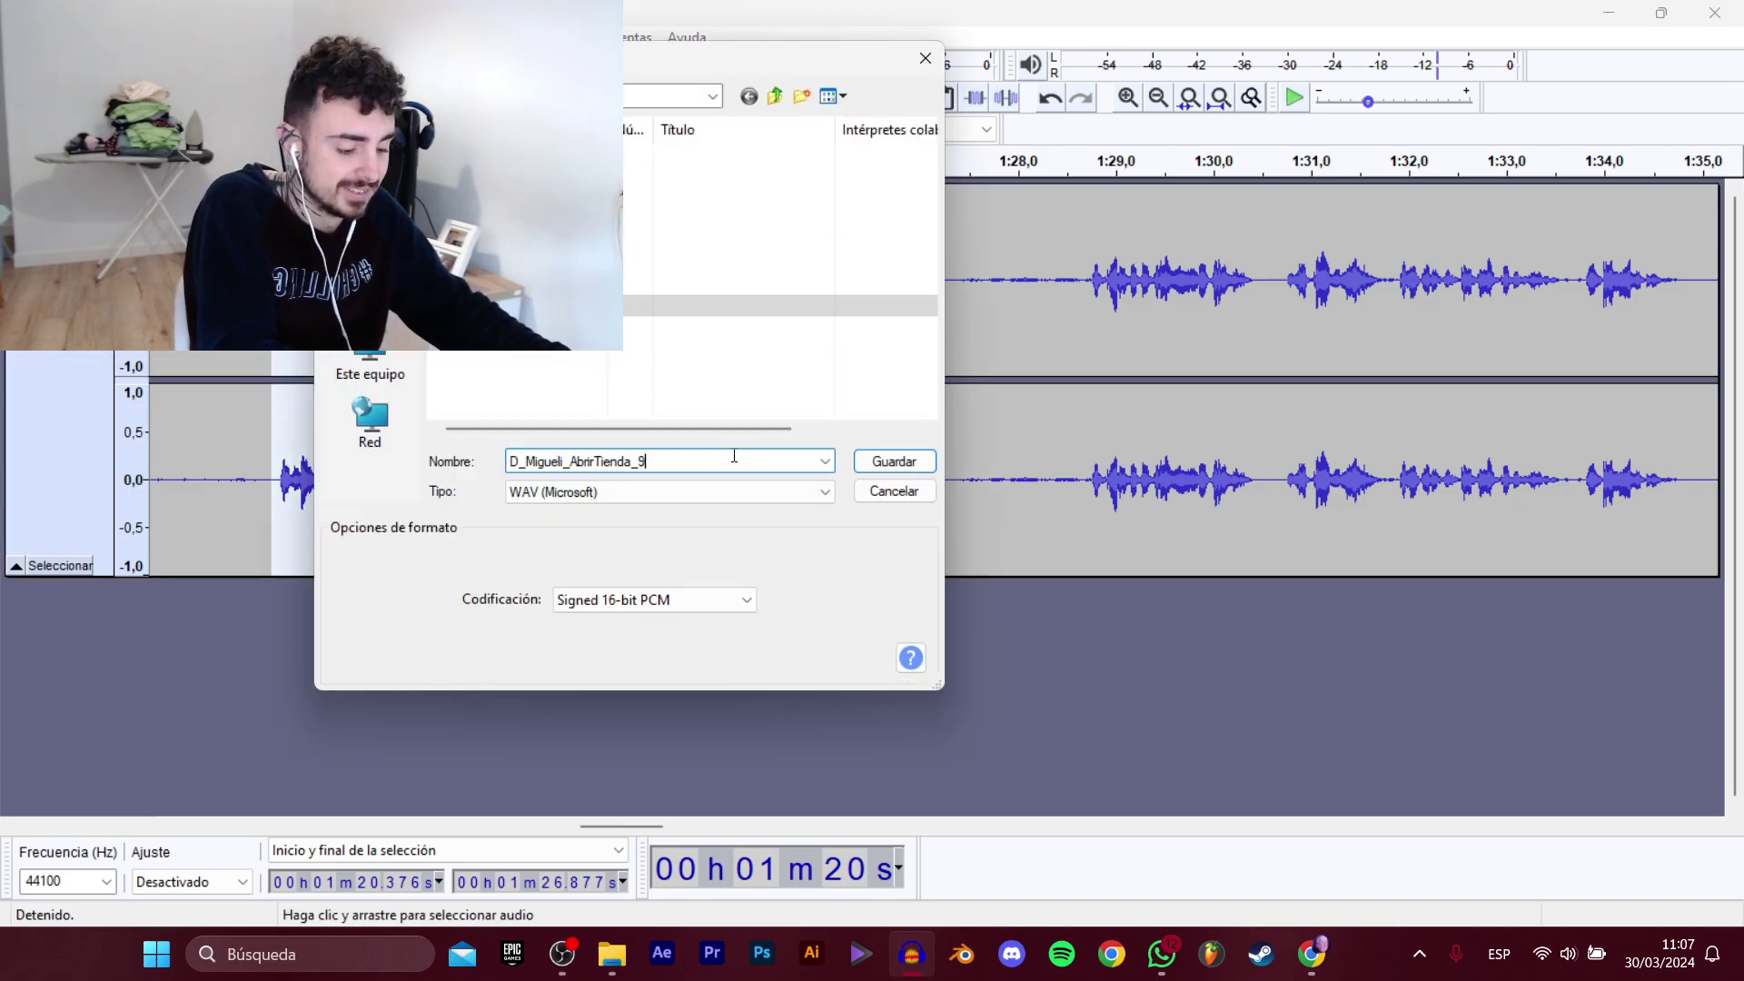
pyautogui.press('Return')
# Listen to the following passage and select it from 1 min 28.747 s to 1 min 34.807 s.
pyautogui.click(1081, 312)
pyautogui.press('space')
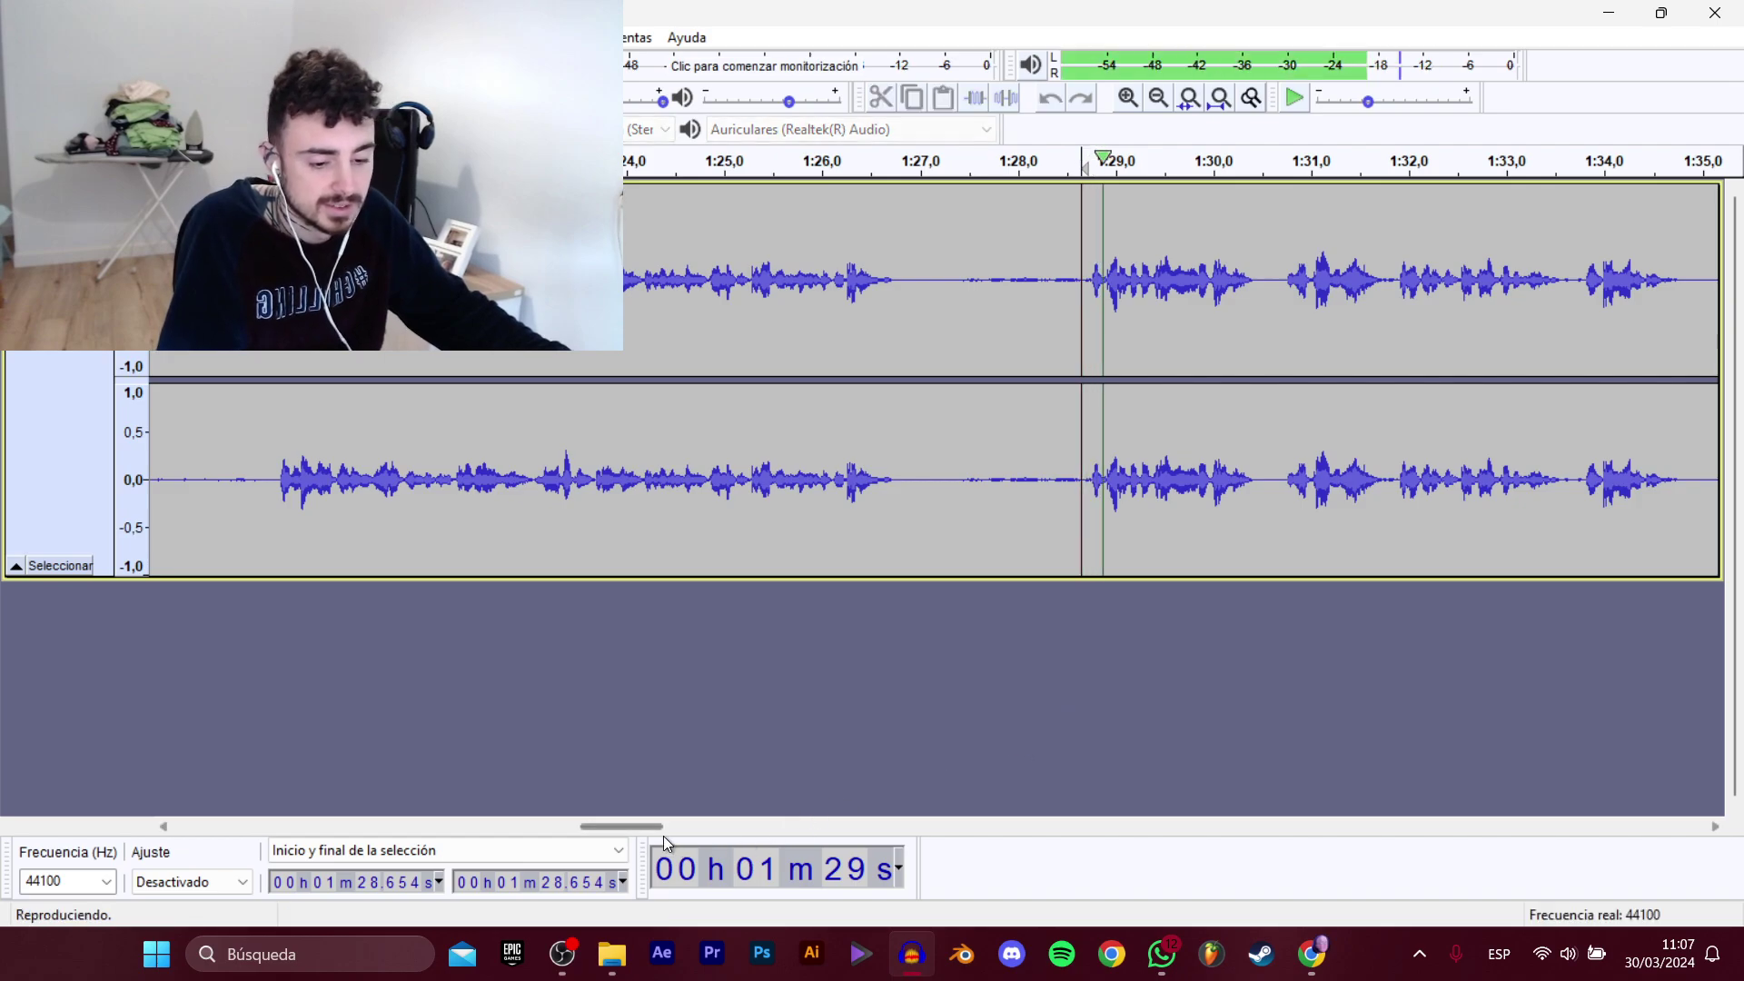
pyautogui.moveTo(619, 830); pyautogui.dragTo(651, 814)
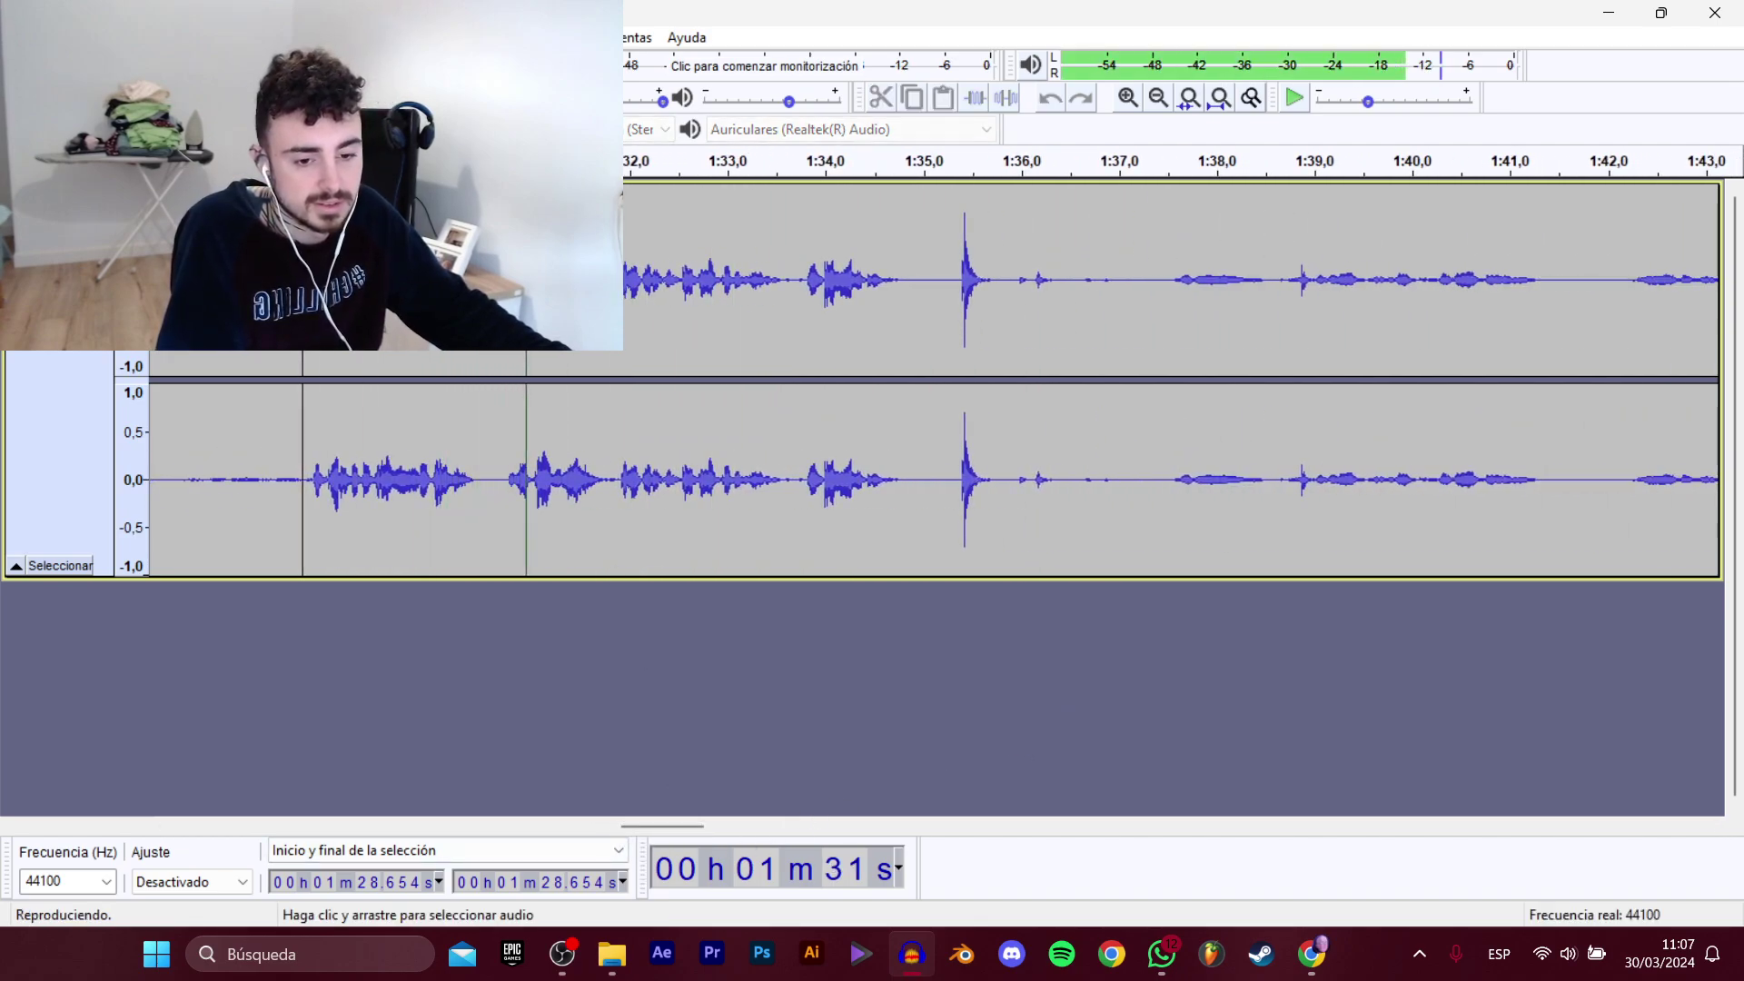
pyautogui.moveTo(311, 473); pyautogui.dragTo(429, 473)
pyautogui.moveTo(437, 287); pyautogui.dragTo(903, 287)
pyautogui.press('space')
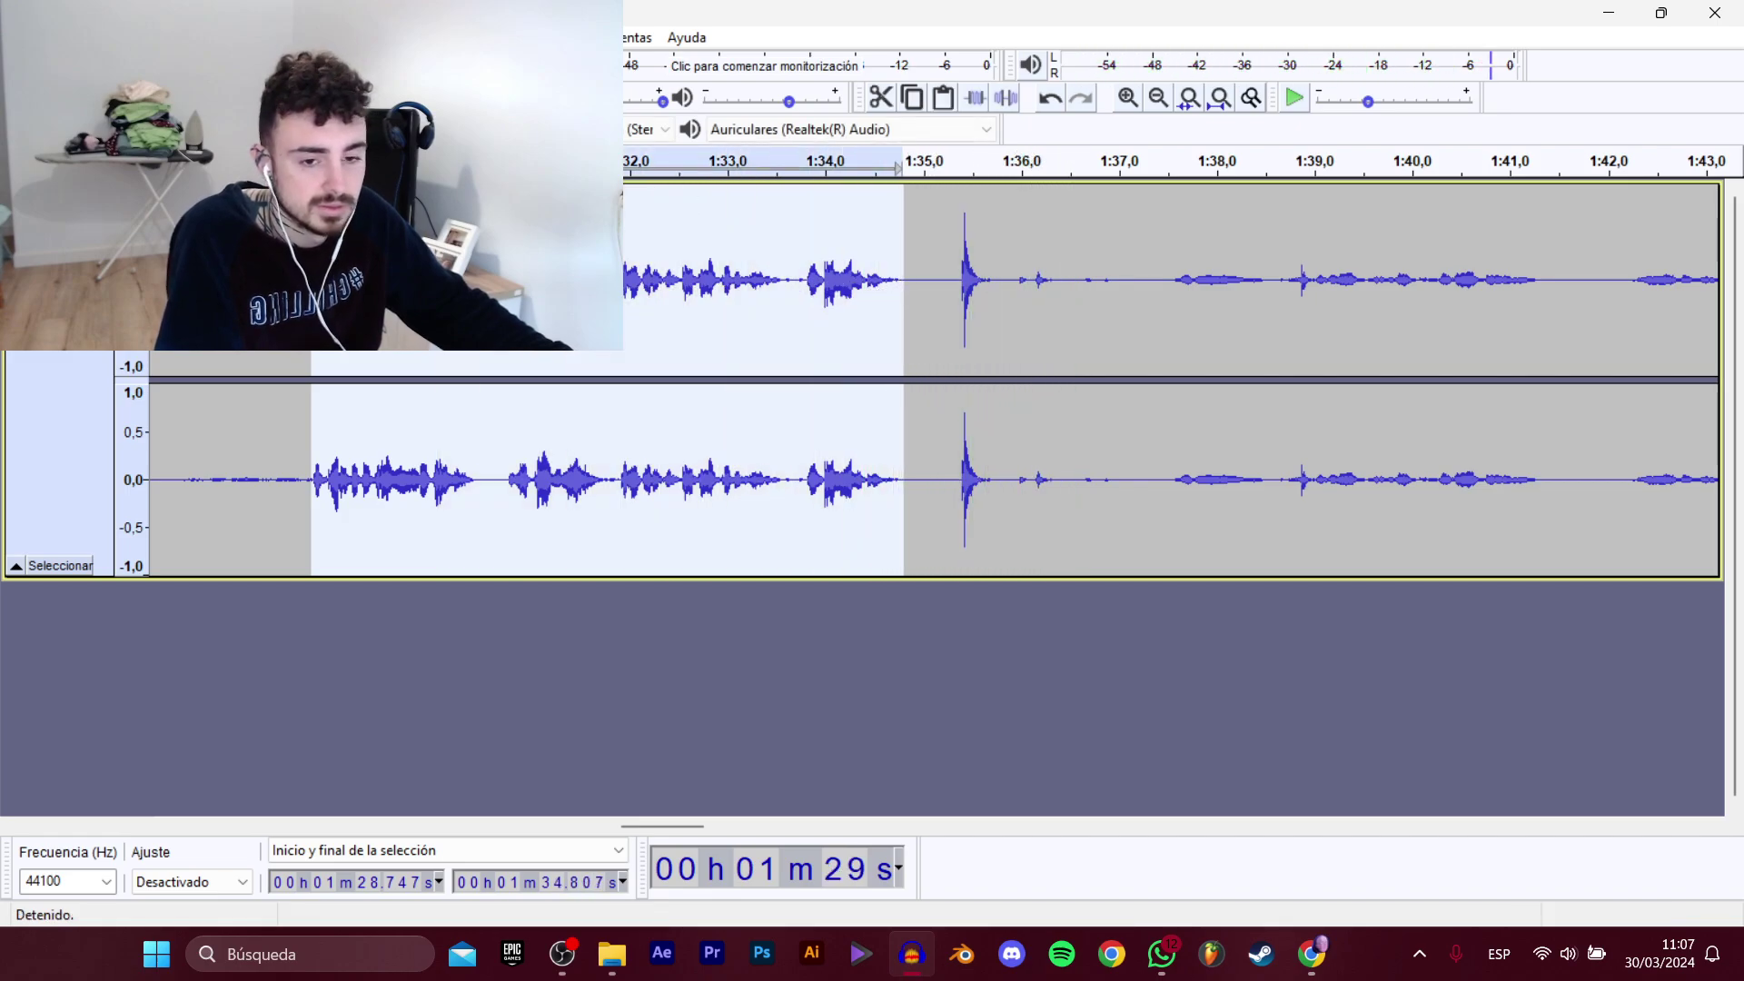
# Export the selected passage as D_Migueli_AbrirTienda_10 alongside the earlier AbrirTienda WAV files.
pyautogui.click(382, 309)
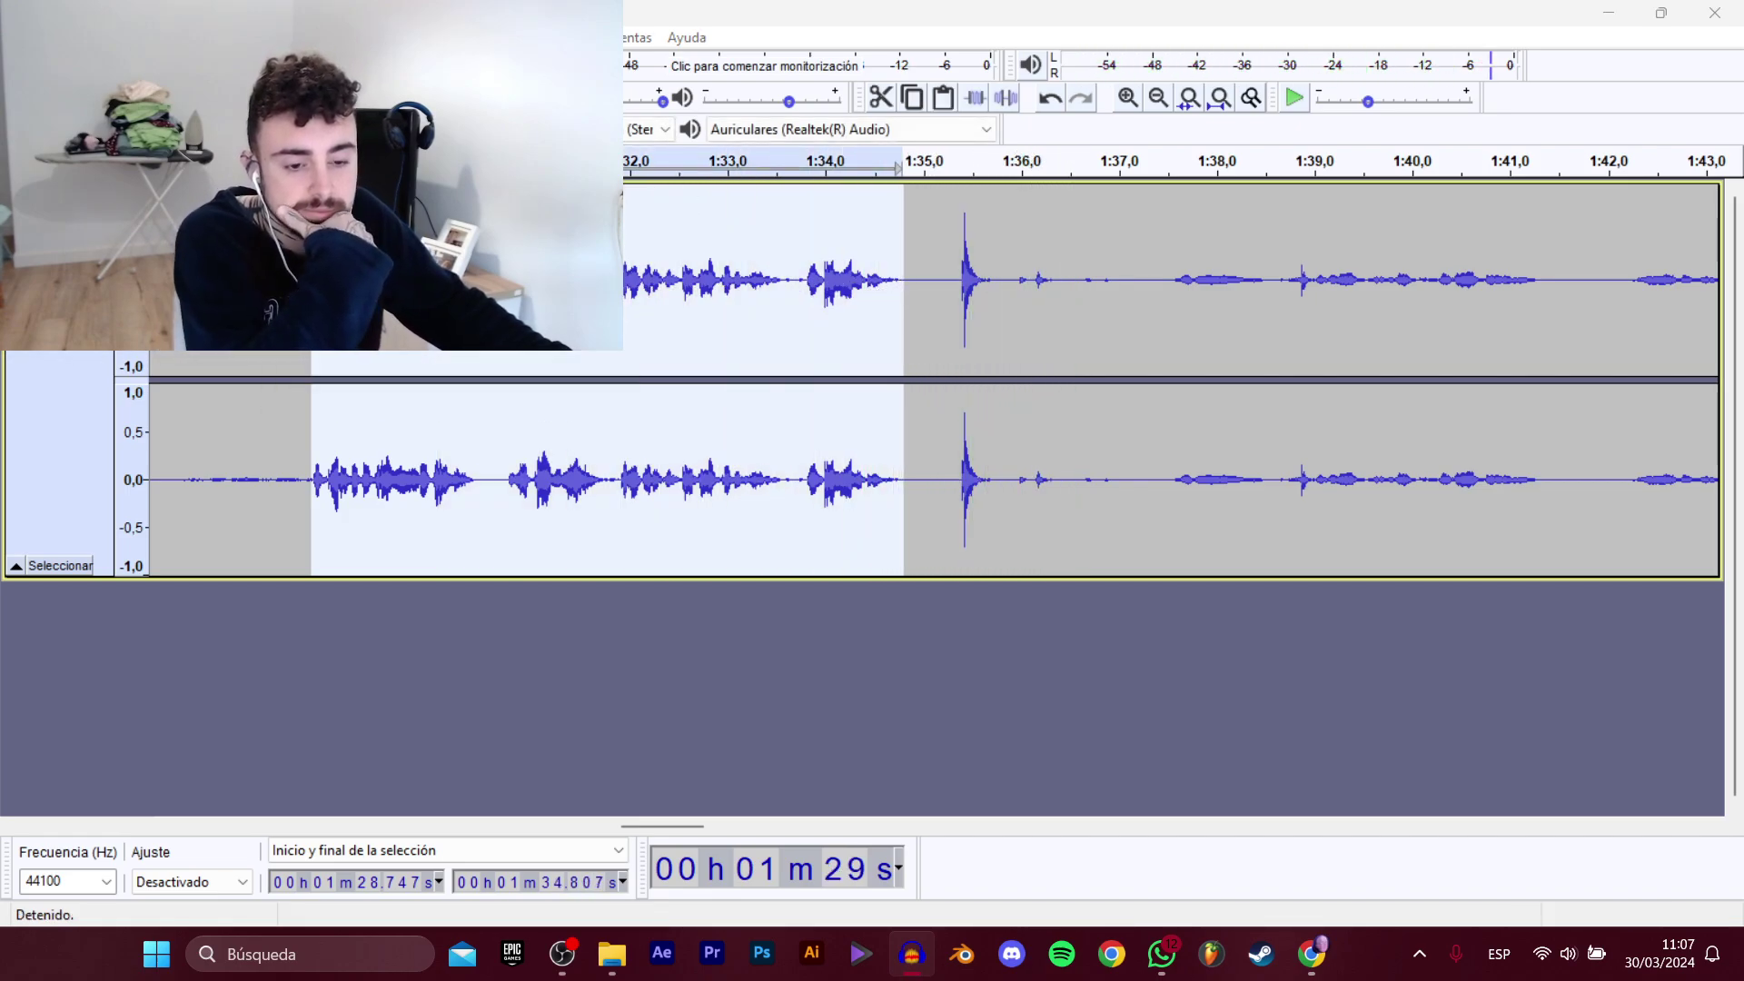
pyautogui.click(518, 327)
pyautogui.click(700, 463)
pyautogui.press('BackSpace')
pyautogui.write('10')
pyautogui.press('Return')
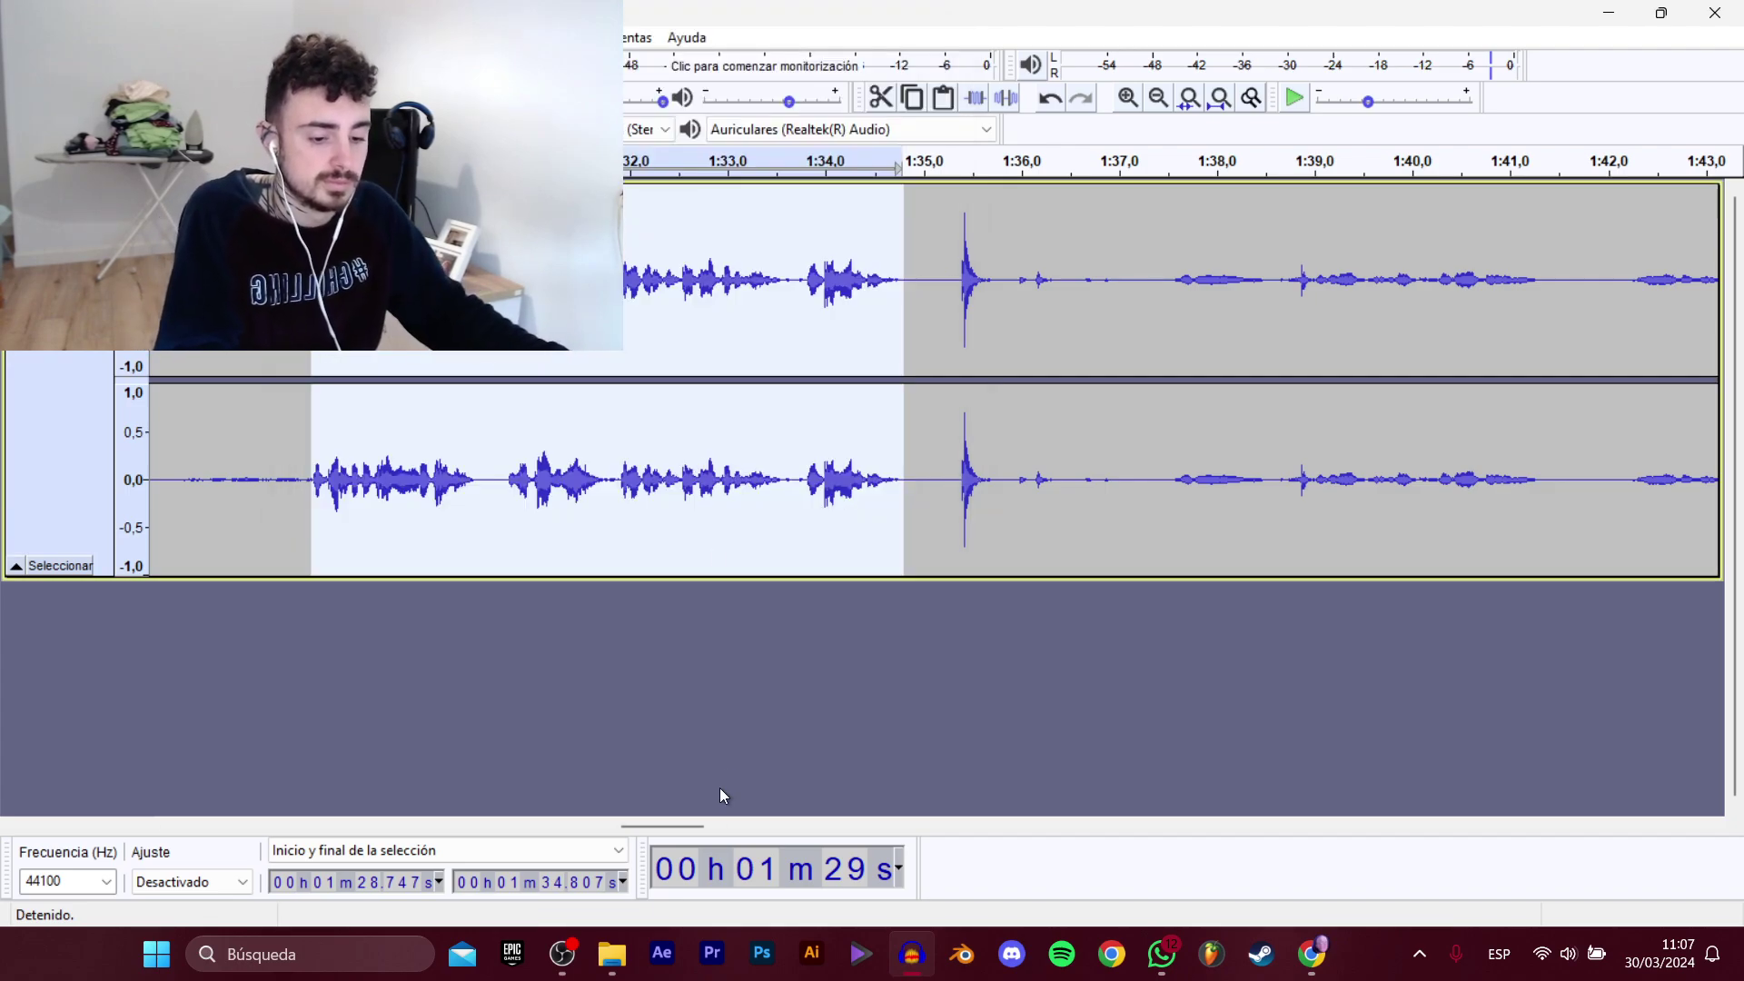
# Listen to the next spoken line and select it from 1 min 43.898 s to 1 min 48.588 s.
pyautogui.moveTo(683, 827); pyautogui.dragTo(738, 807)
pyautogui.click(697, 350)
pyautogui.press('space')
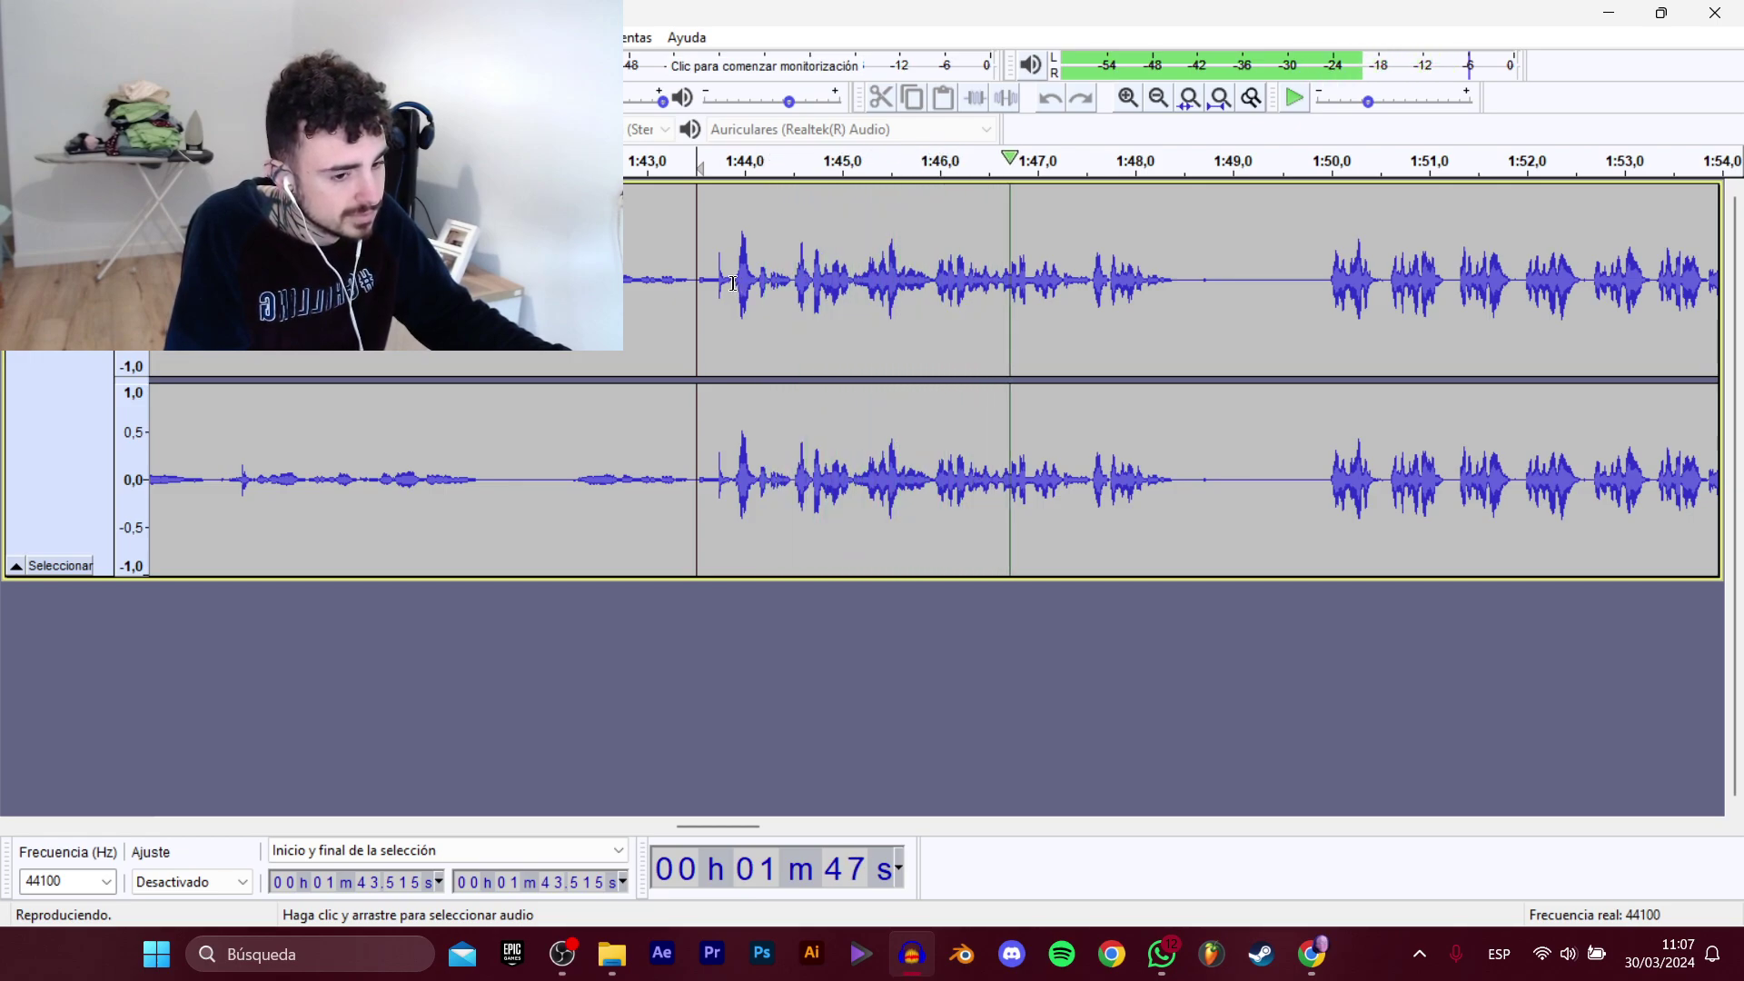
pyautogui.moveTo(733, 283); pyautogui.dragTo(1191, 307)
pyautogui.press('space')
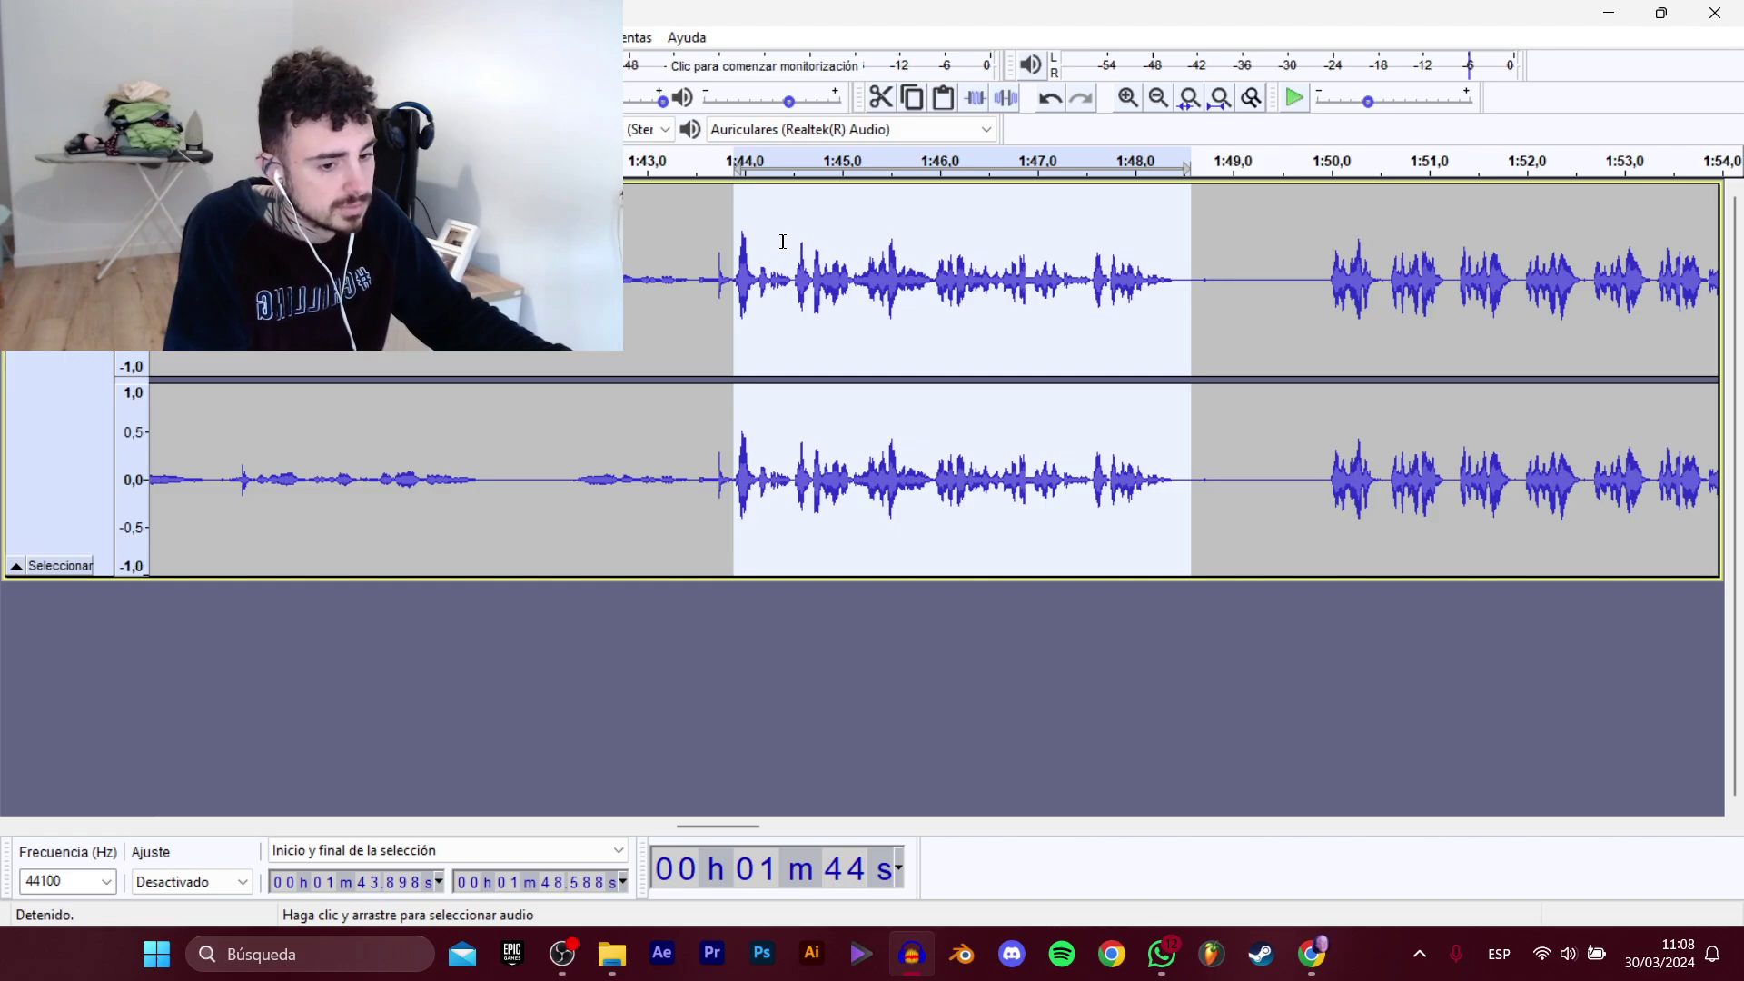
pyautogui.press('space')
pyautogui.press('space')
# Export the selected line as WAV with the name D_Migueli_AbrirTienda_11.
pyautogui.click(26, 37)
pyautogui.moveTo(91, 208)
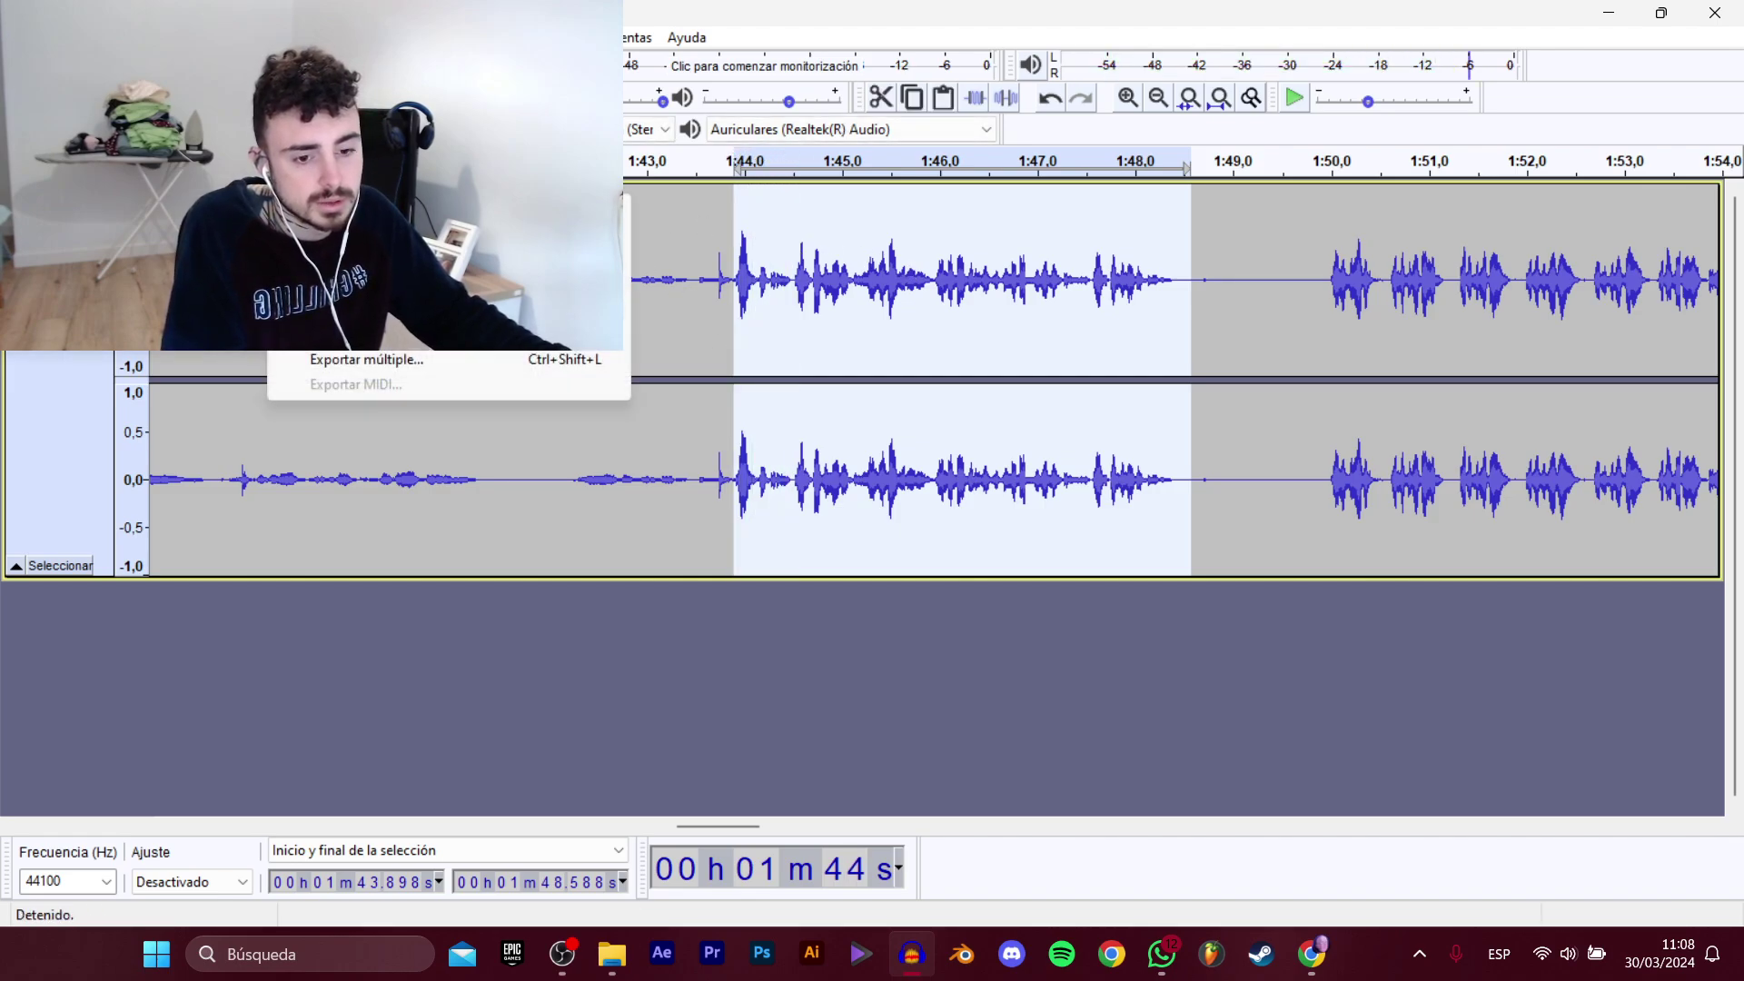
pyautogui.click(390, 309)
pyautogui.click(605, 352)
pyautogui.doubleClick(708, 460)
pyautogui.press('BackSpace')
pyautogui.write('1')
pyautogui.press('Return')
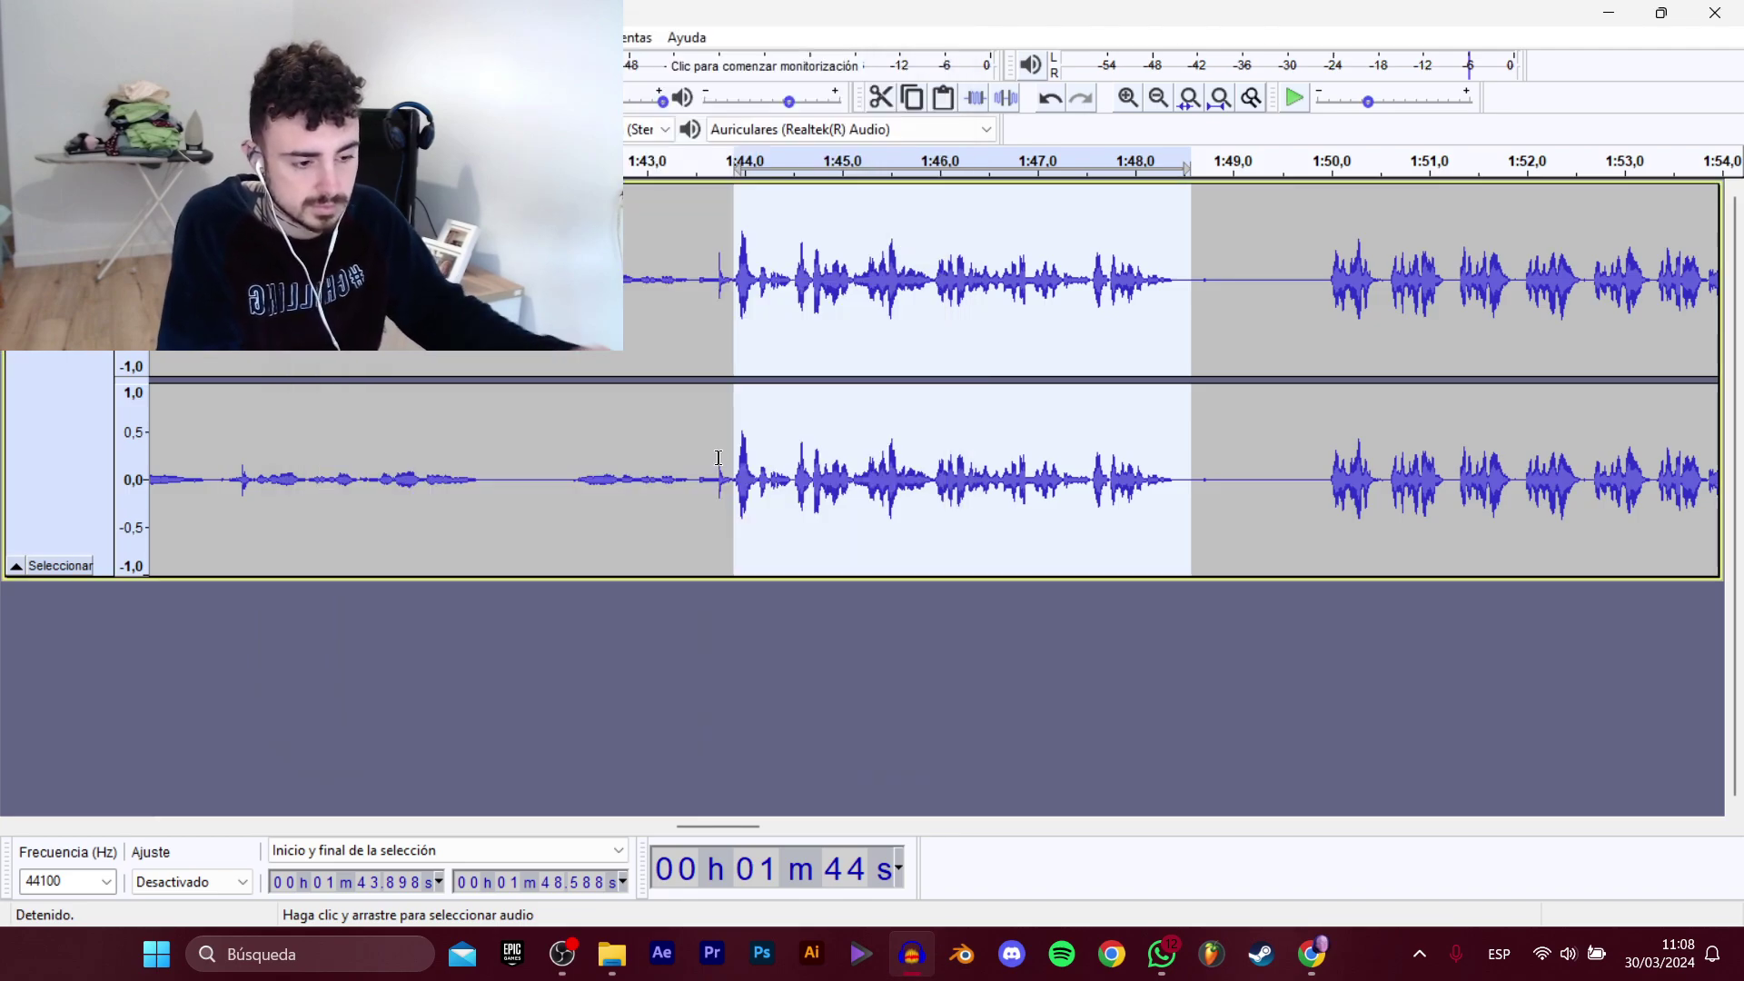
# Select the next passage from 1 min 49.958 s, listen to it and trim the selection's end to 1 min 55.322 s.
pyautogui.moveTo(716, 841); pyautogui.dragTo(759, 767)
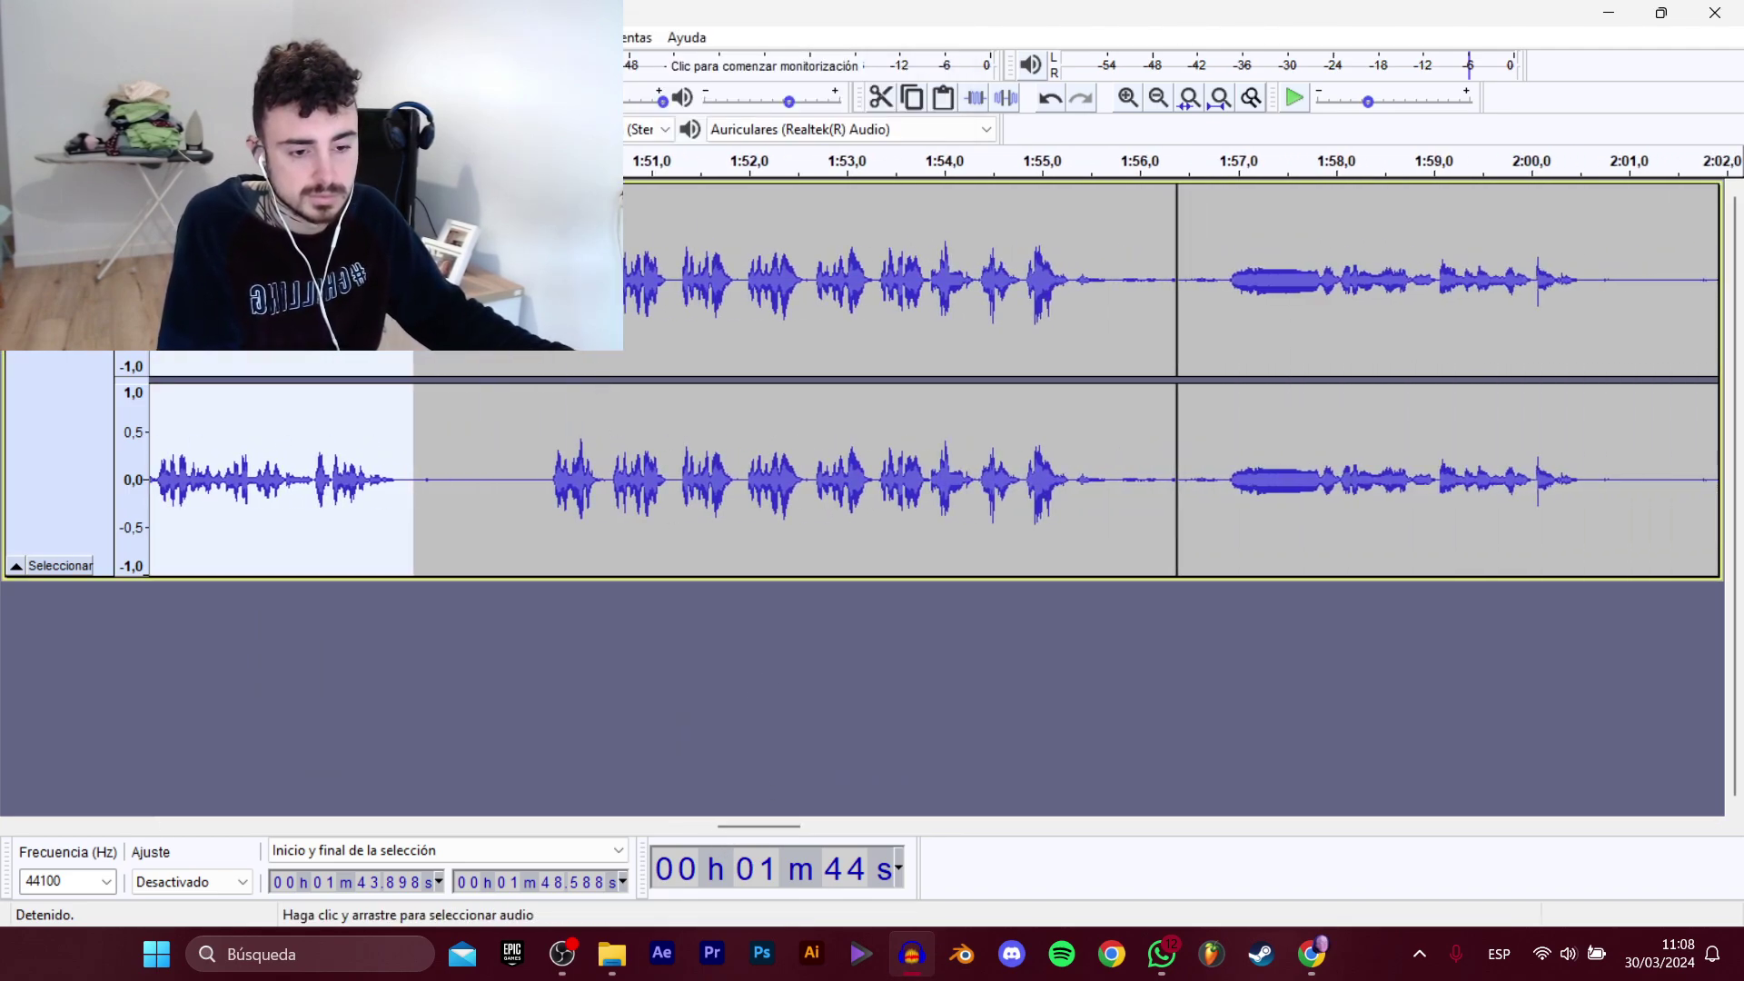
pyautogui.moveTo(549, 349); pyautogui.dragTo(1103, 349)
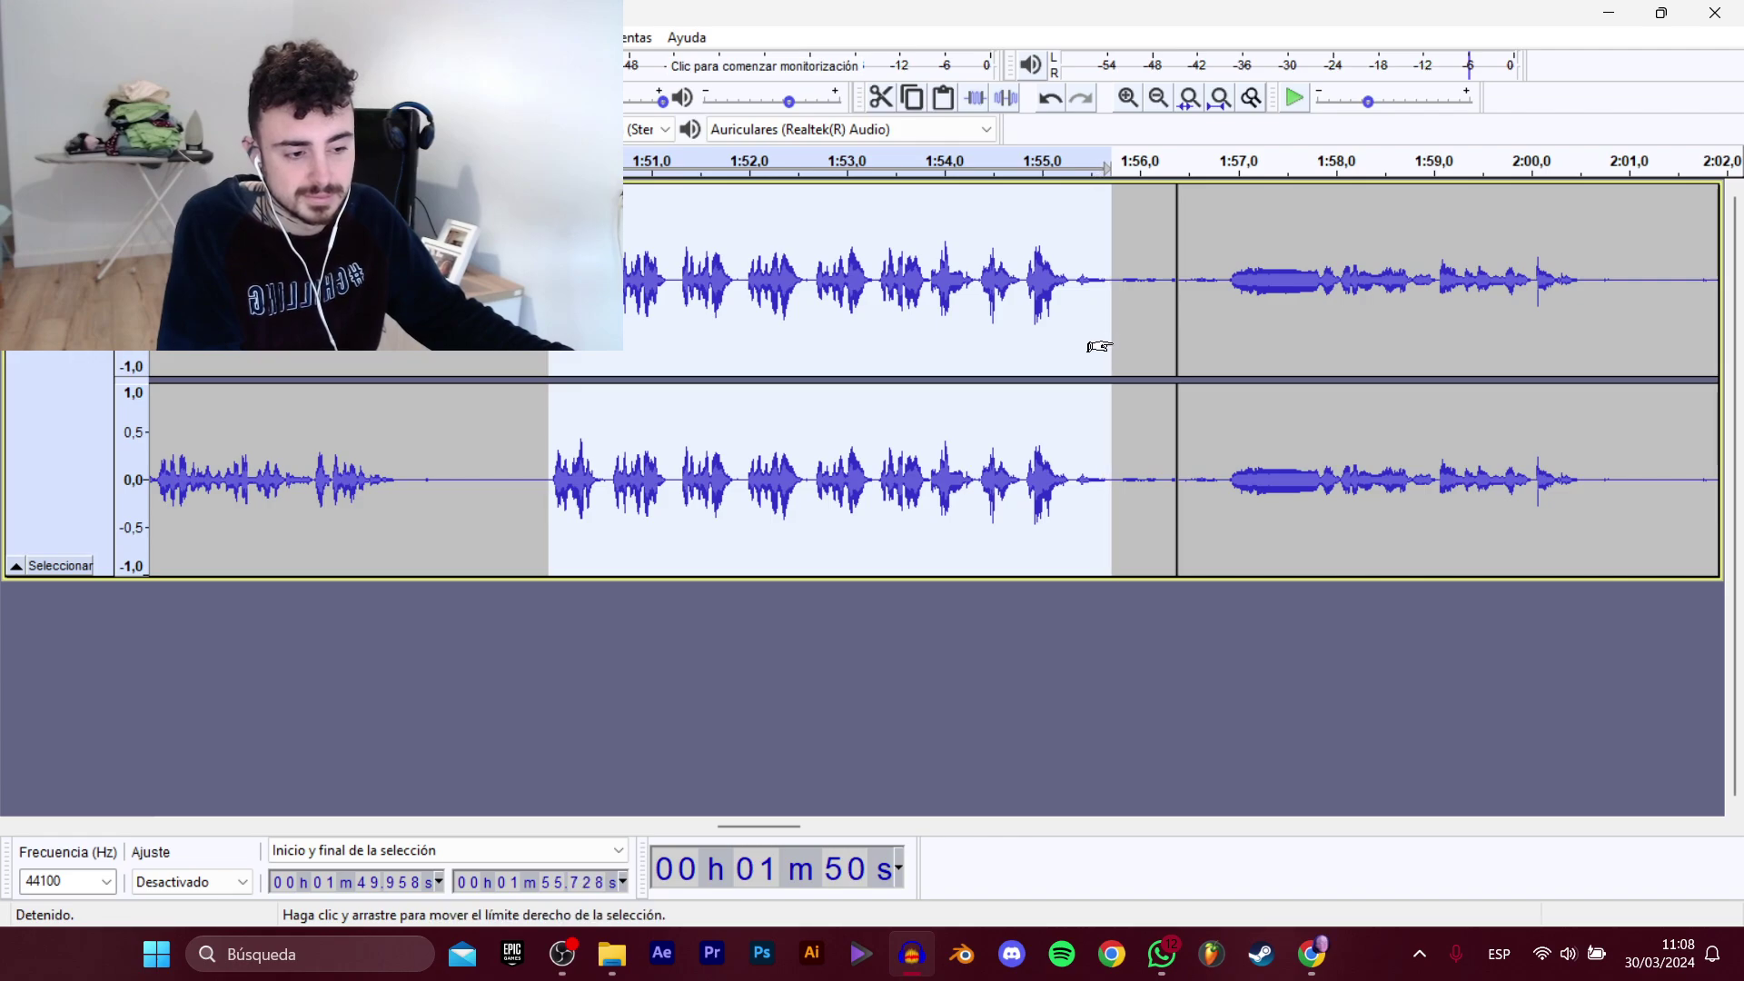
pyautogui.press('space')
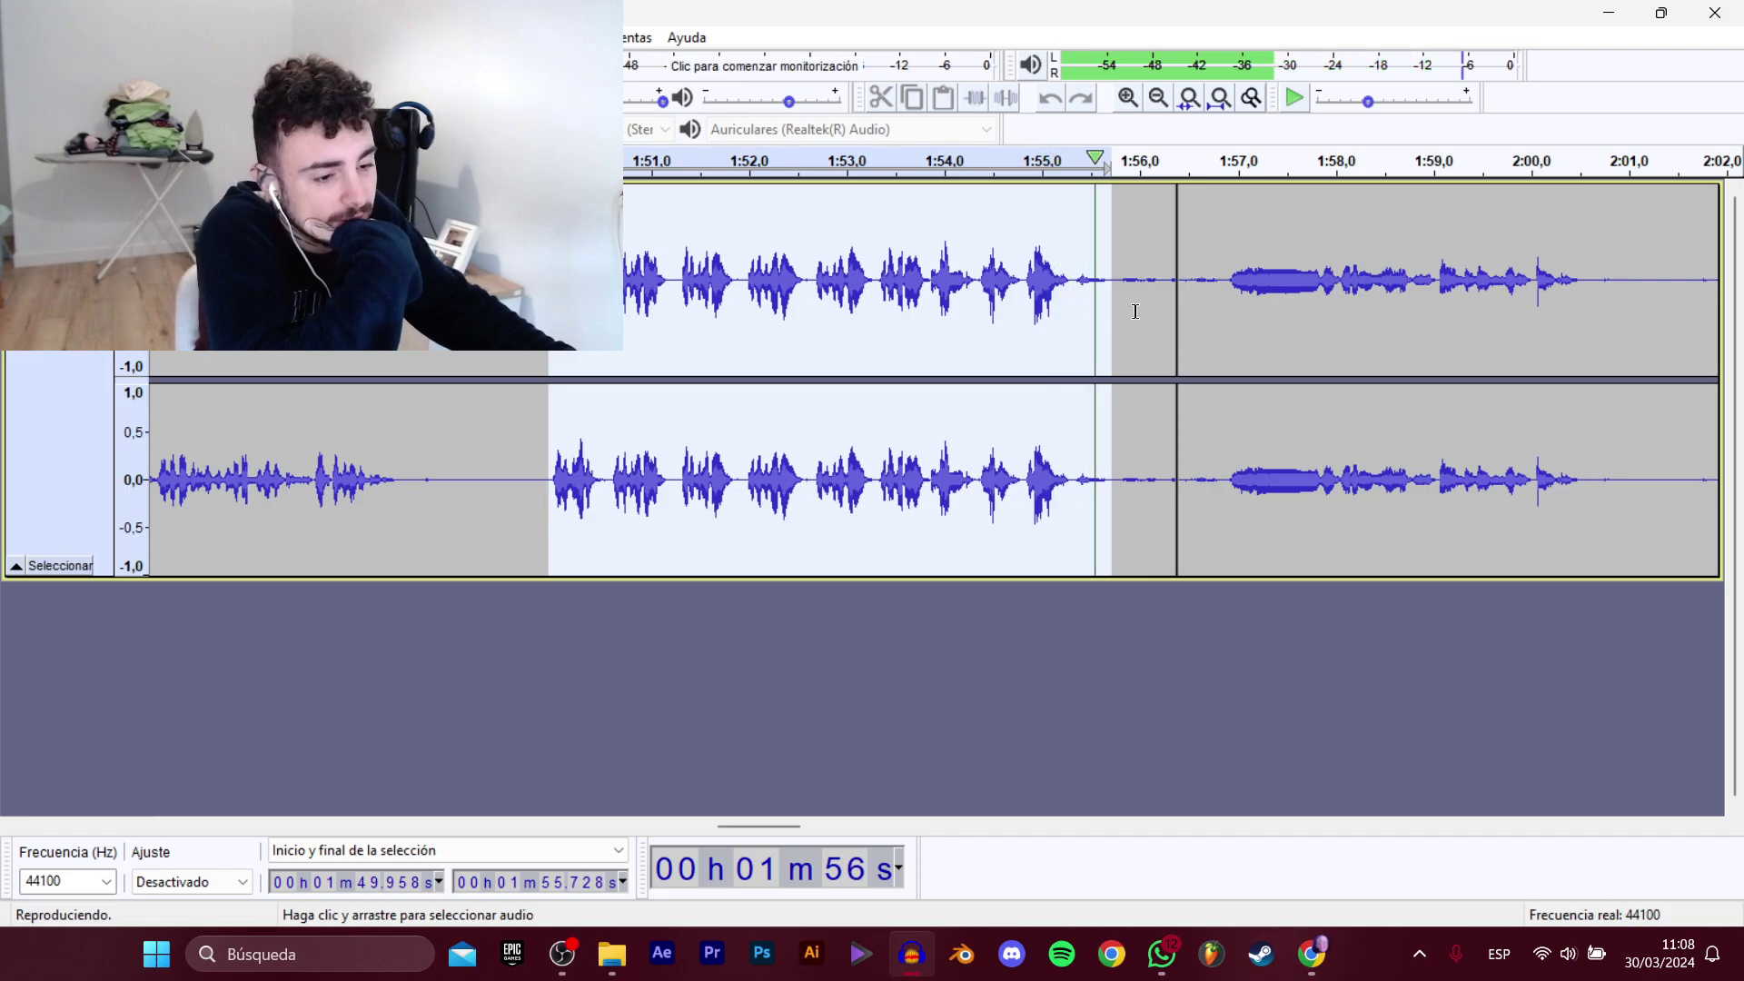
pyautogui.moveTo(1093, 313); pyautogui.dragTo(1072, 318)
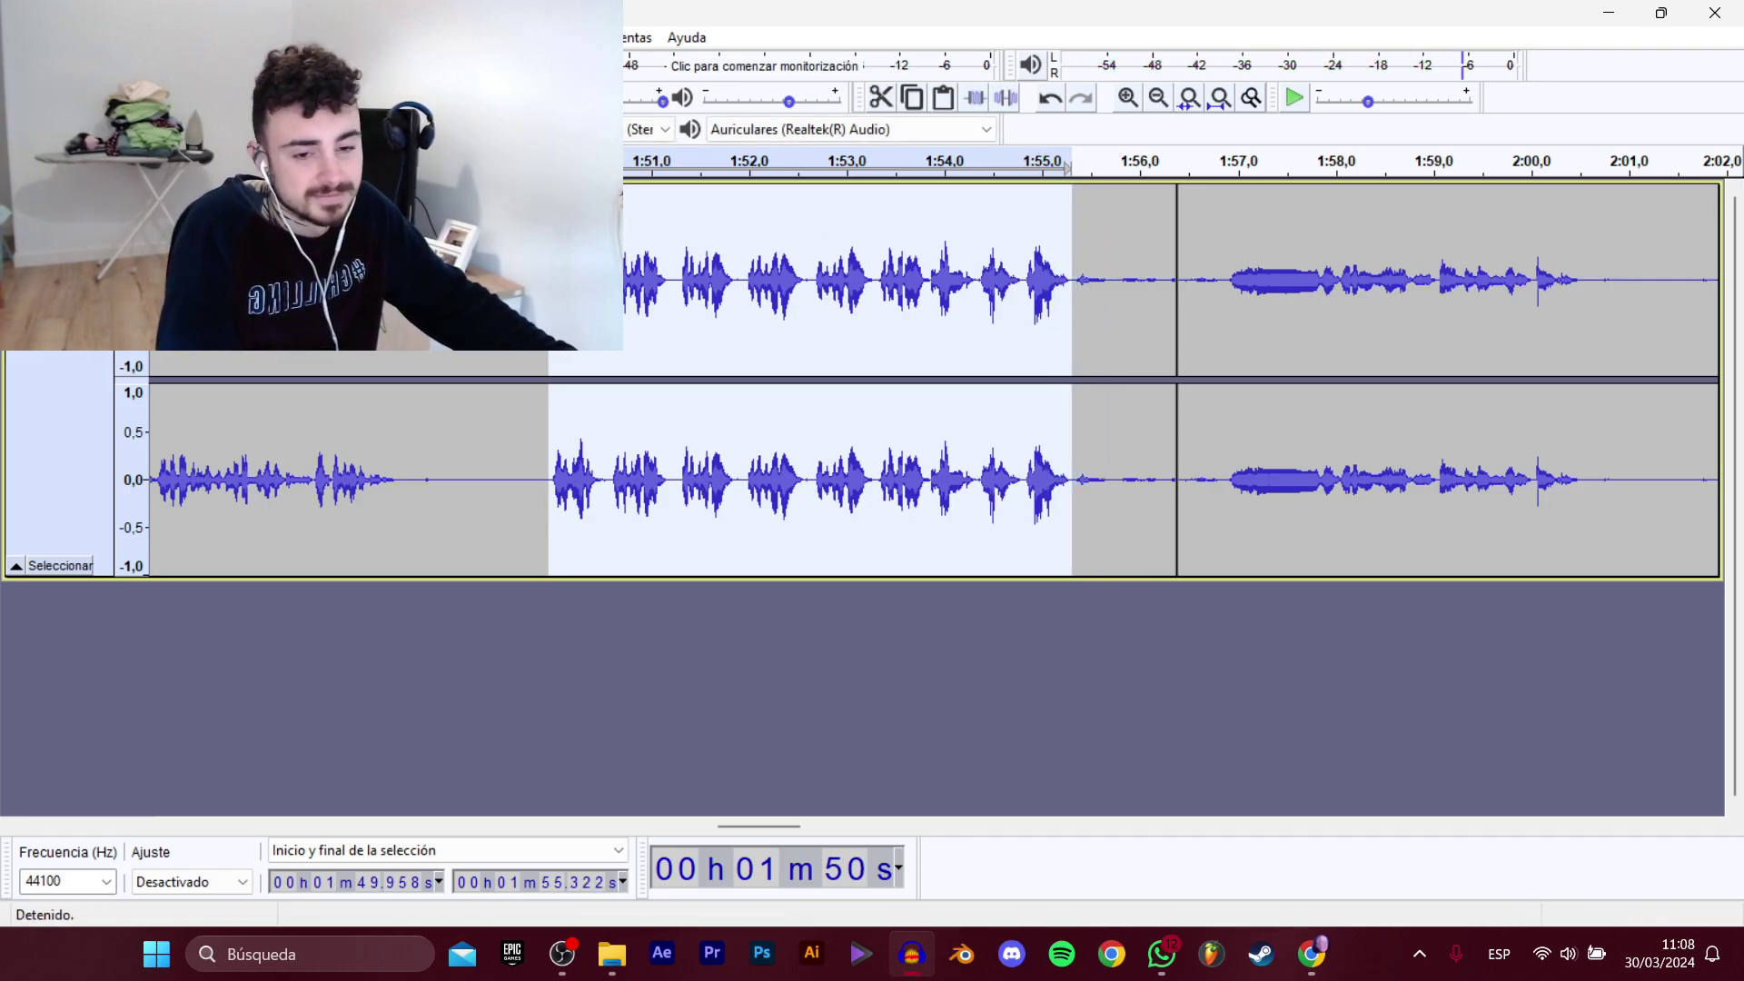
# Export the trimmed selection as WAV with the name D_Migueli_AbrirTienda_12.
pyautogui.click(26, 38)
pyautogui.moveTo(73, 207)
pyautogui.click(372, 307)
pyautogui.click(586, 372)
pyautogui.click(716, 465)
pyautogui.press('Return')
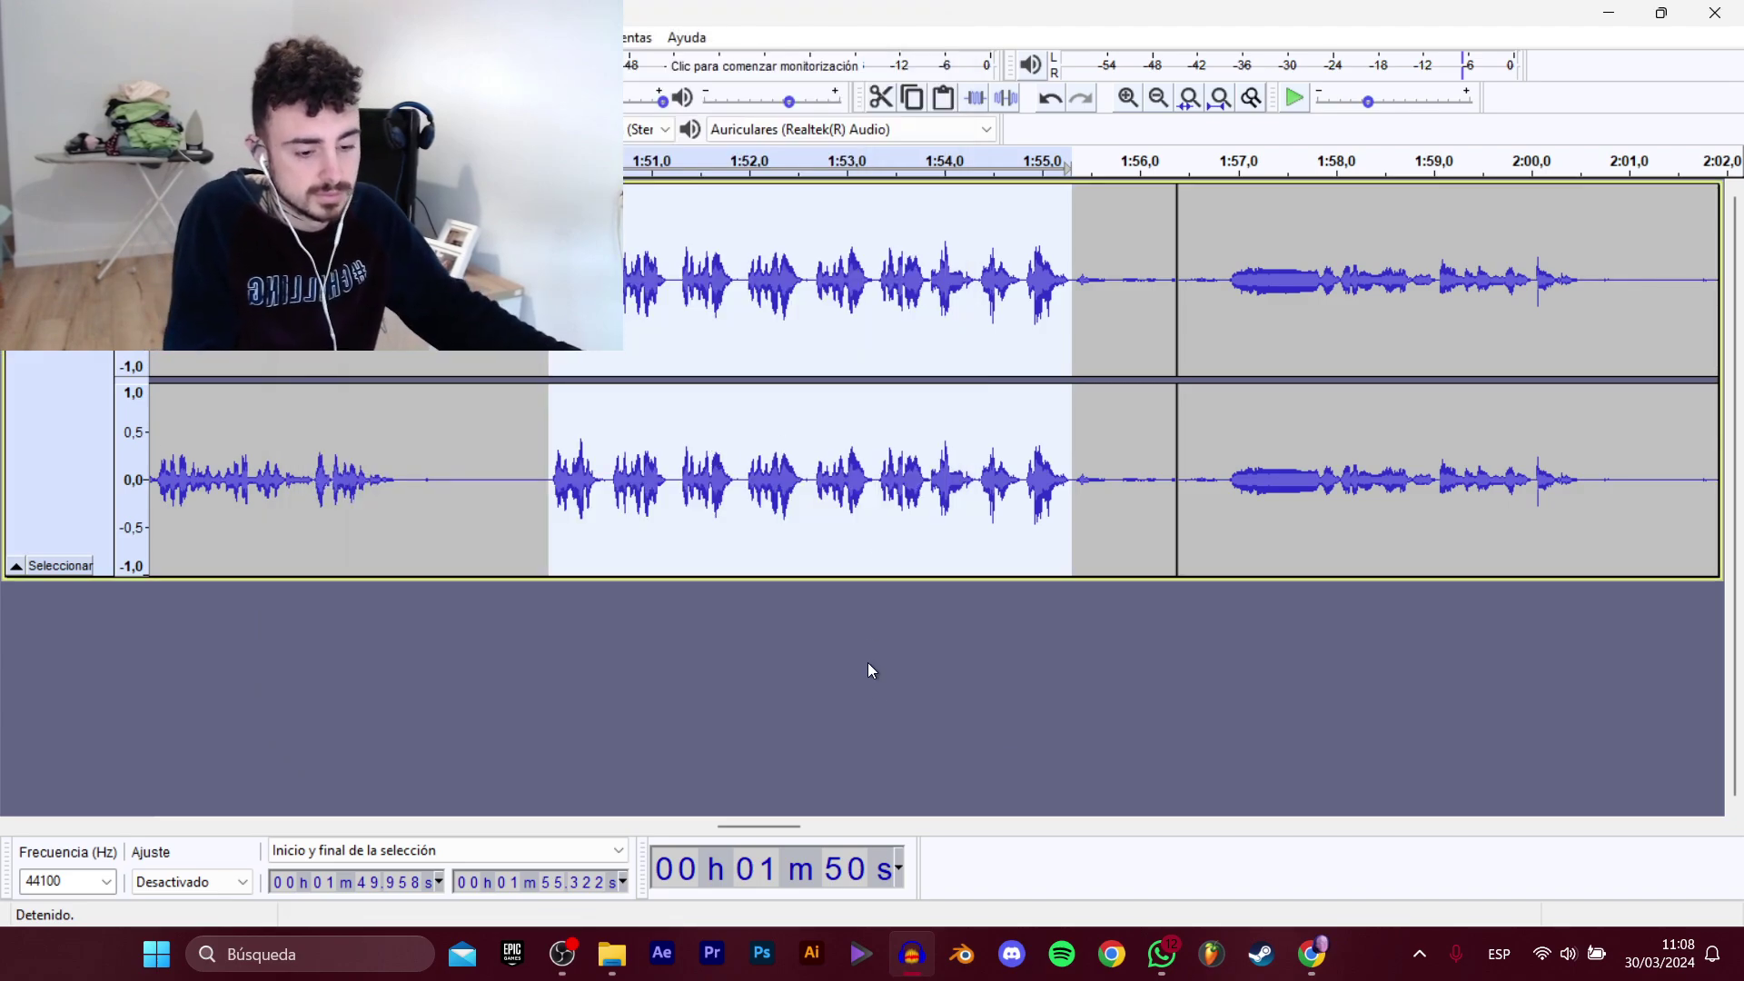
# Listen to the first line after the clip boundary and select it from 1 min 56.878 s to 2 min 00.674 s.
pyautogui.moveTo(785, 828); pyautogui.dragTo(825, 812)
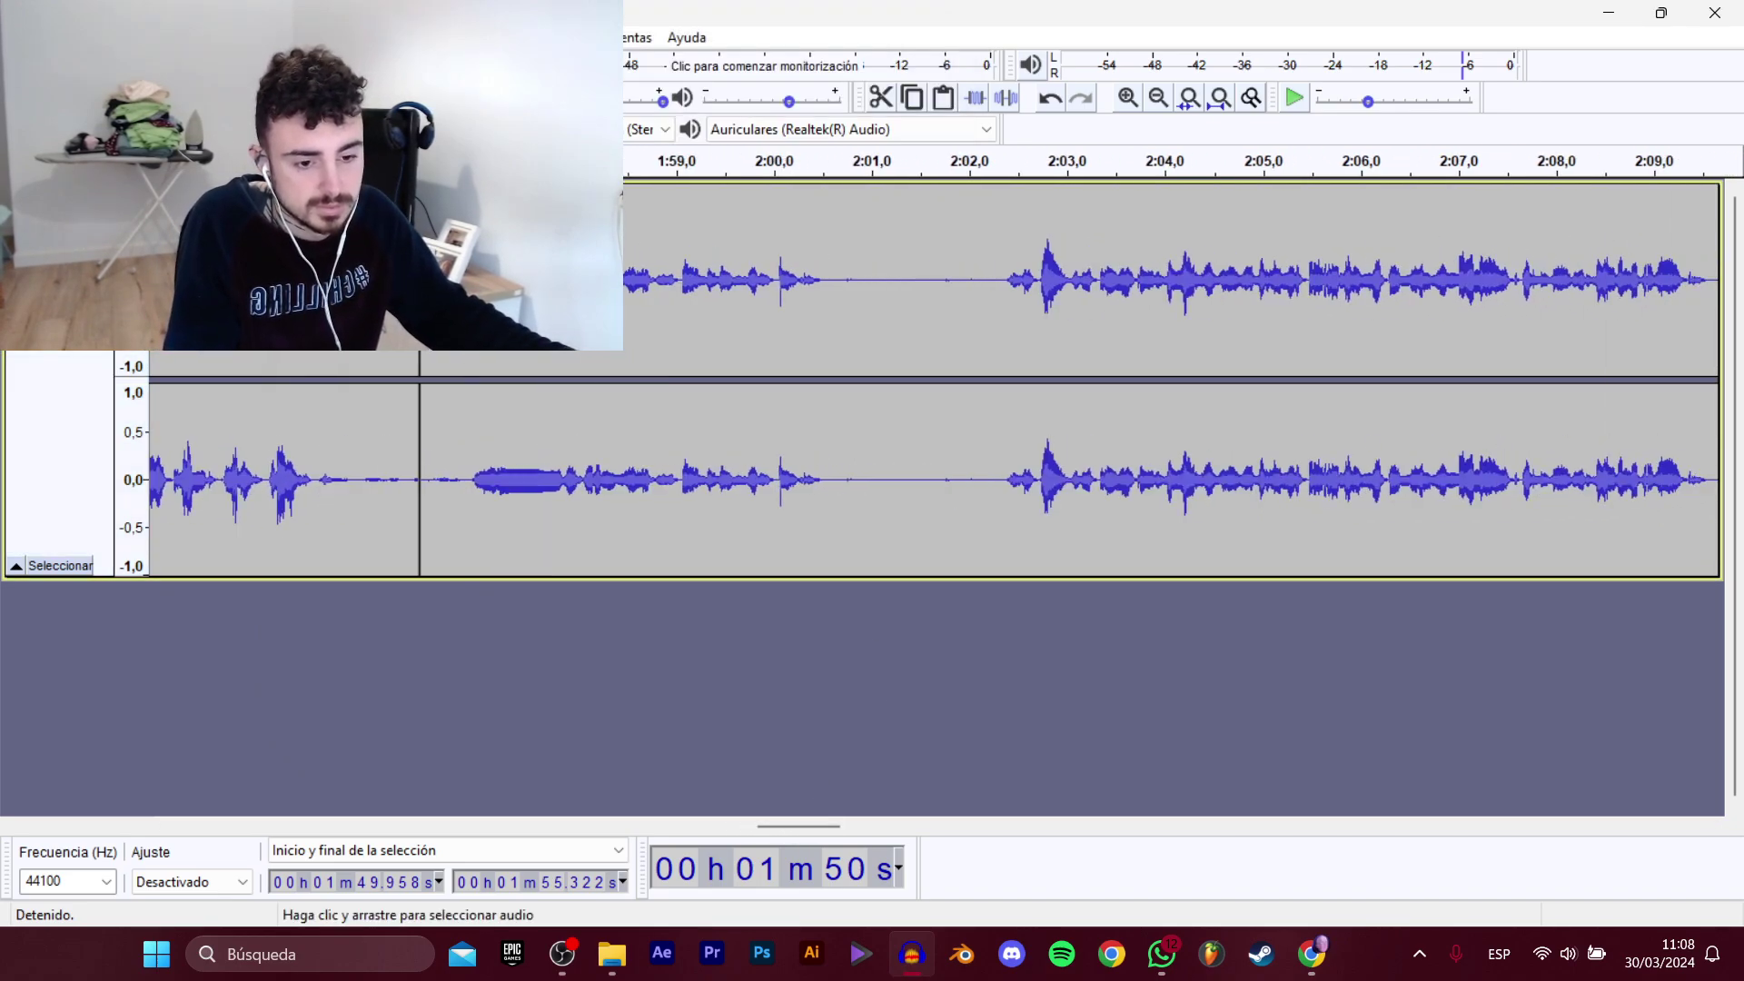
pyautogui.click(468, 481)
pyautogui.press('space')
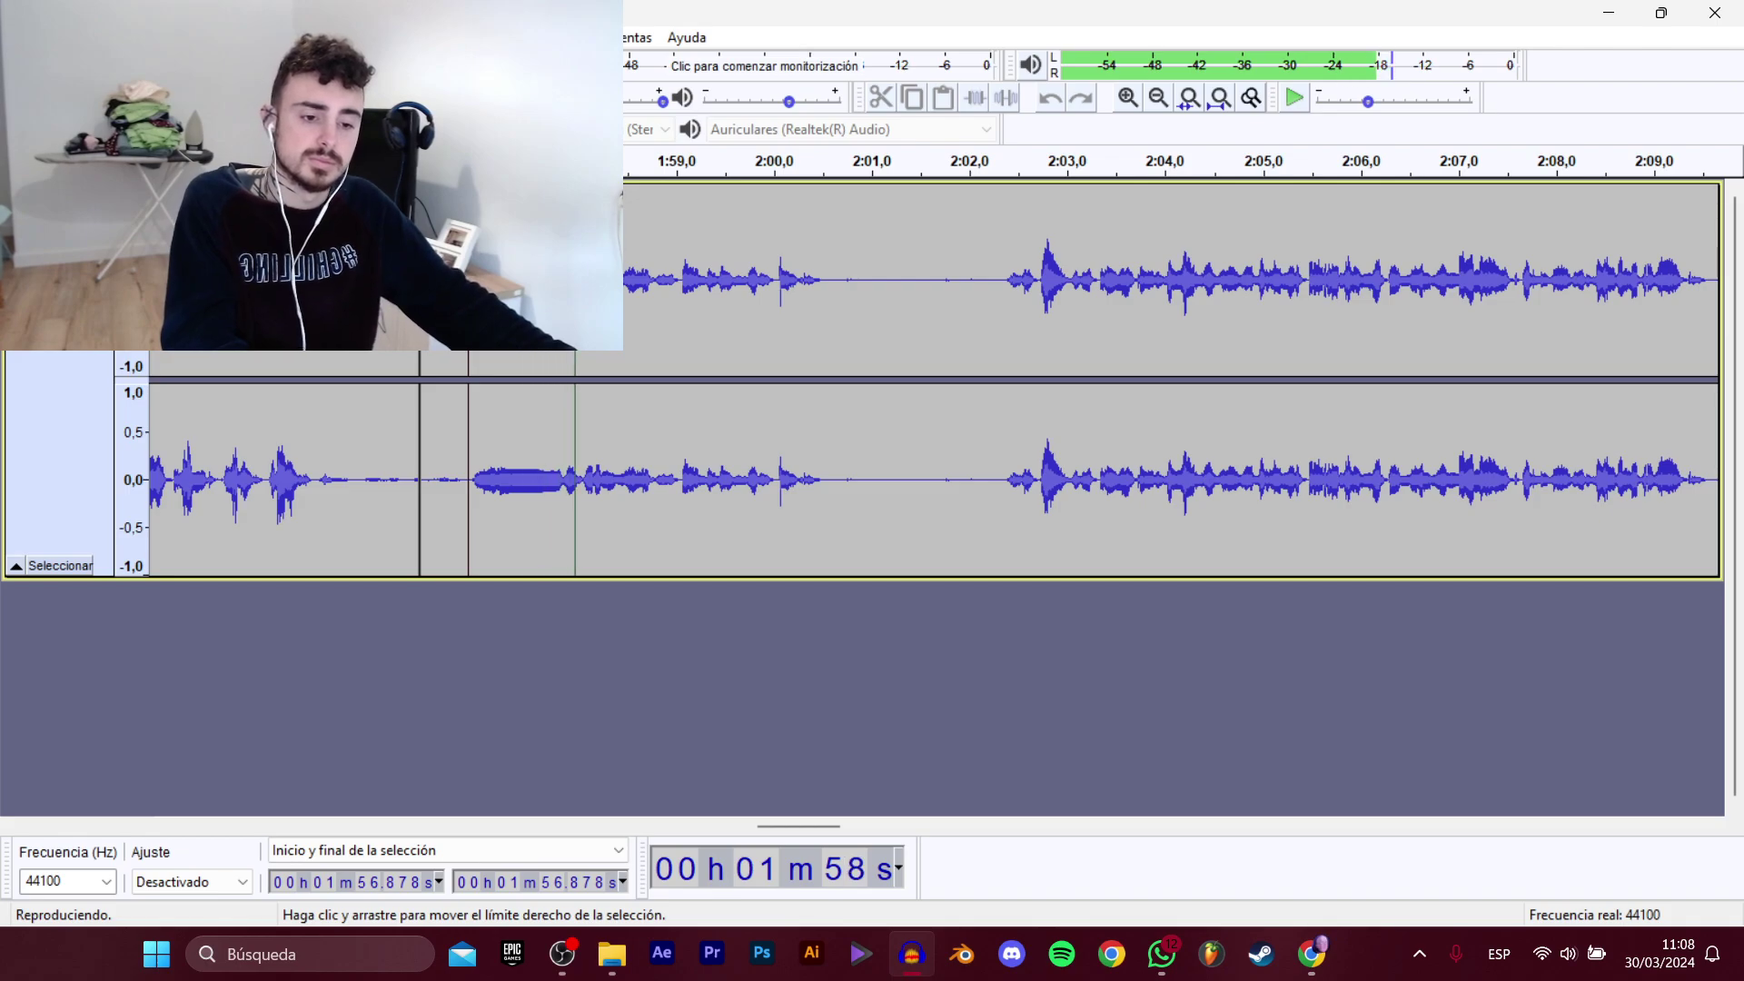
pyautogui.moveTo(468, 309); pyautogui.dragTo(827, 305)
pyautogui.press('space')
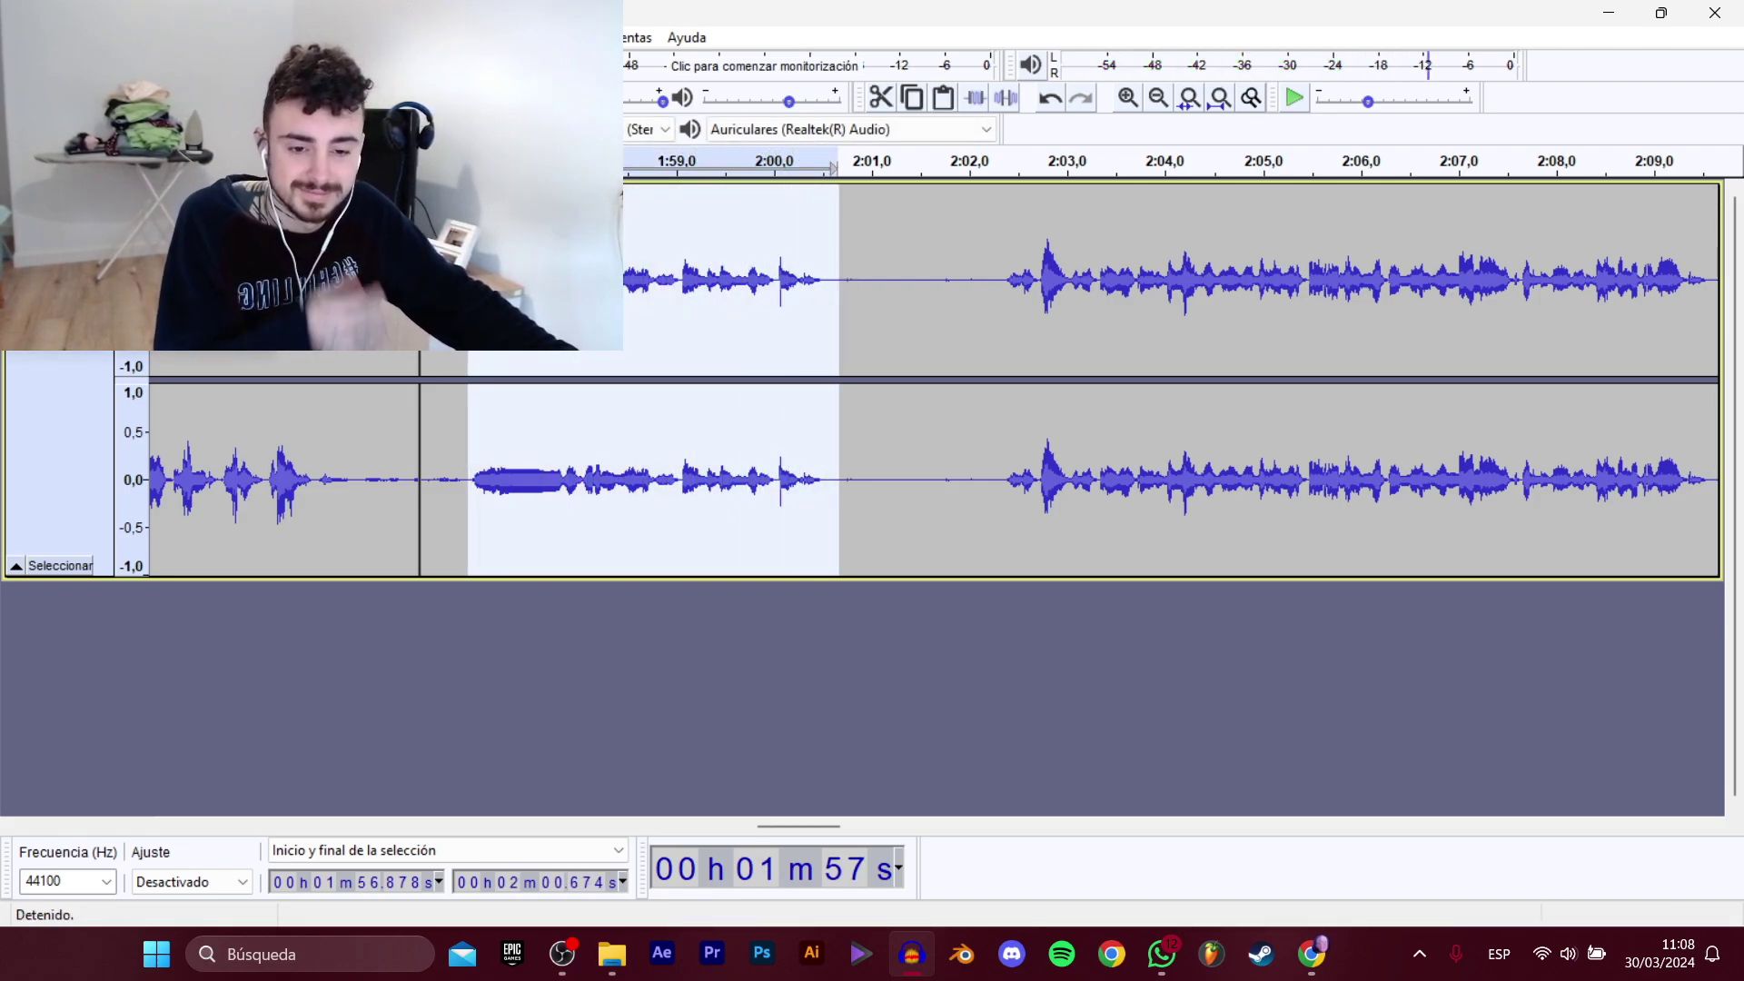
# Export the selected line as D_Migueli_CerrarTienda_2 in the folder holding the first CerrarTienda WAV file.
pyautogui.moveTo(109, 207)
pyautogui.click(390, 309)
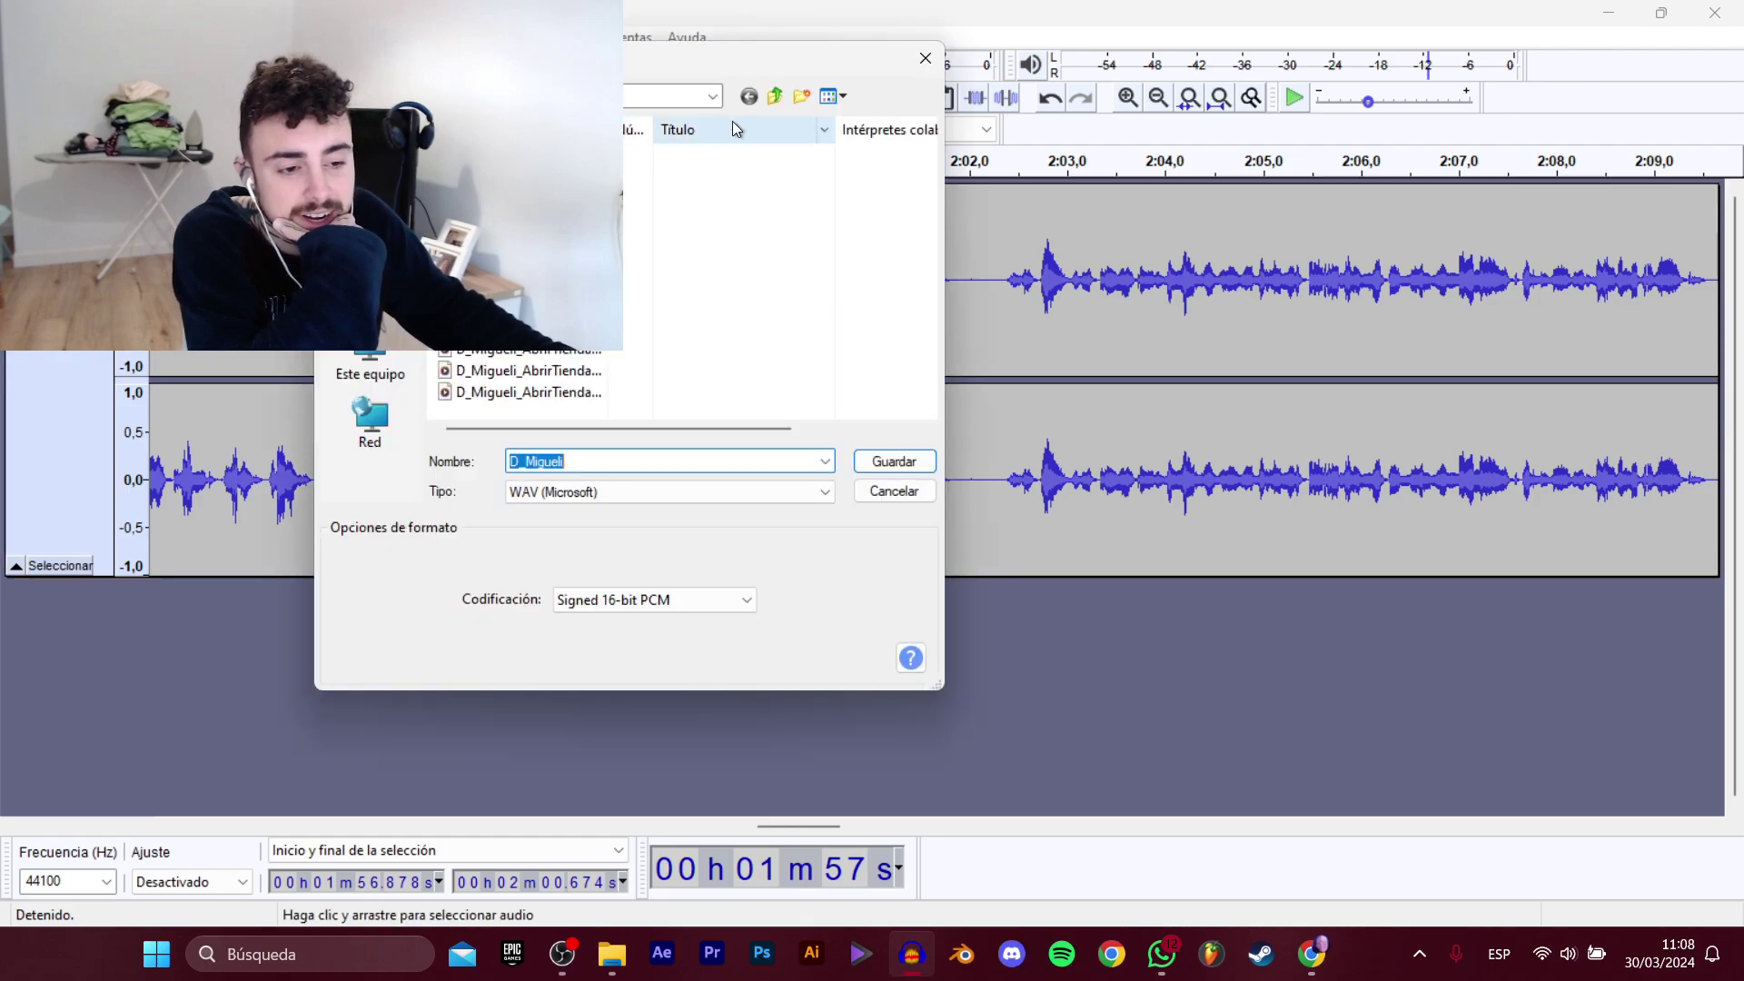
pyautogui.click(772, 96)
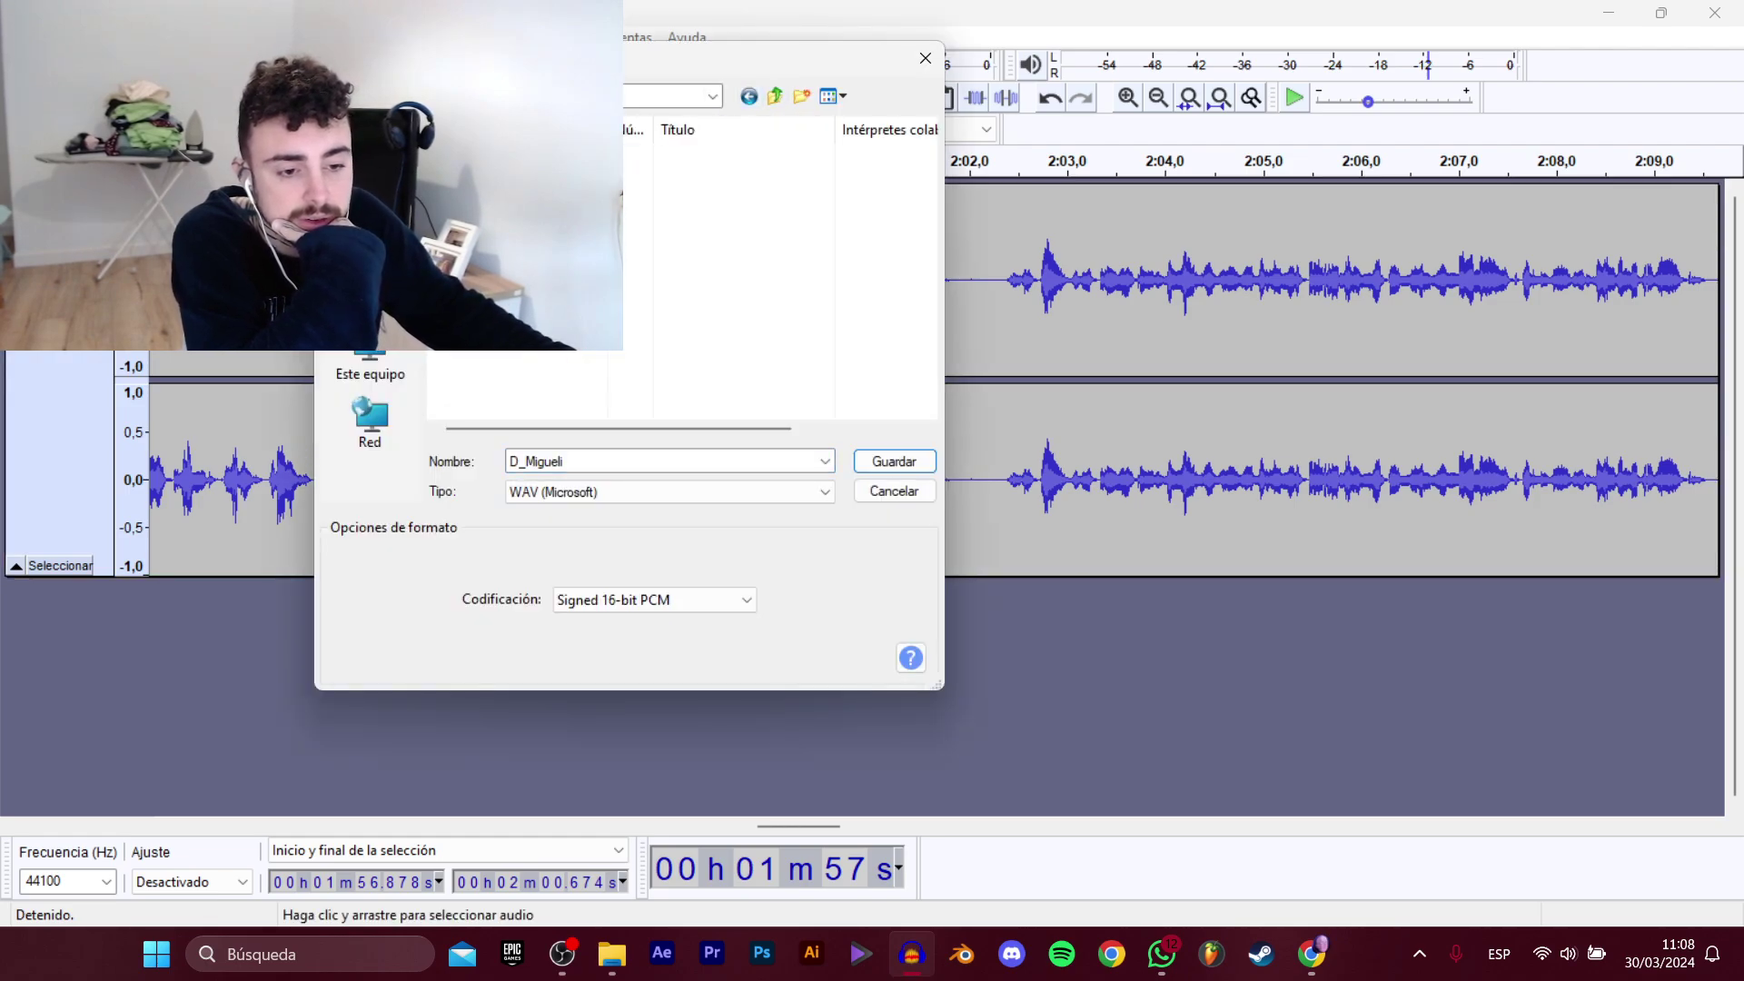
pyautogui.write('_CerrarTienda_1')
pyautogui.press('Return')
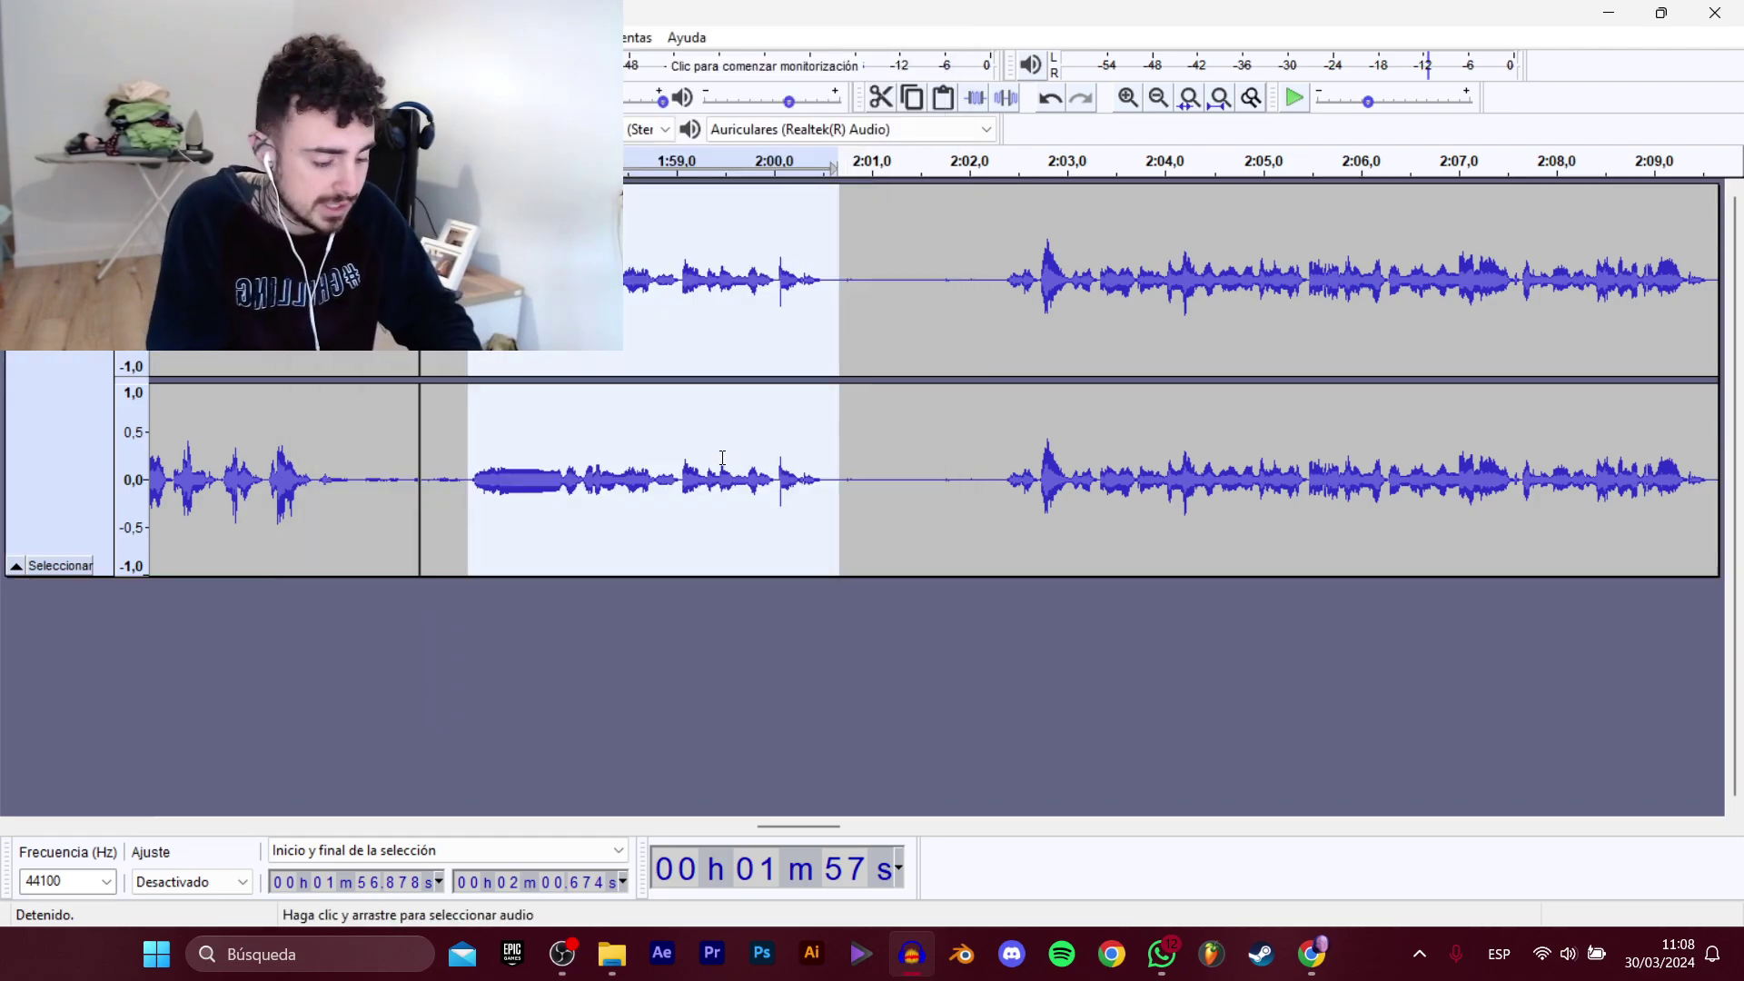
# Listen to the next line and select it from 2 min 02.323 s to 2 min 09.765 s.
pyautogui.click(999, 273)
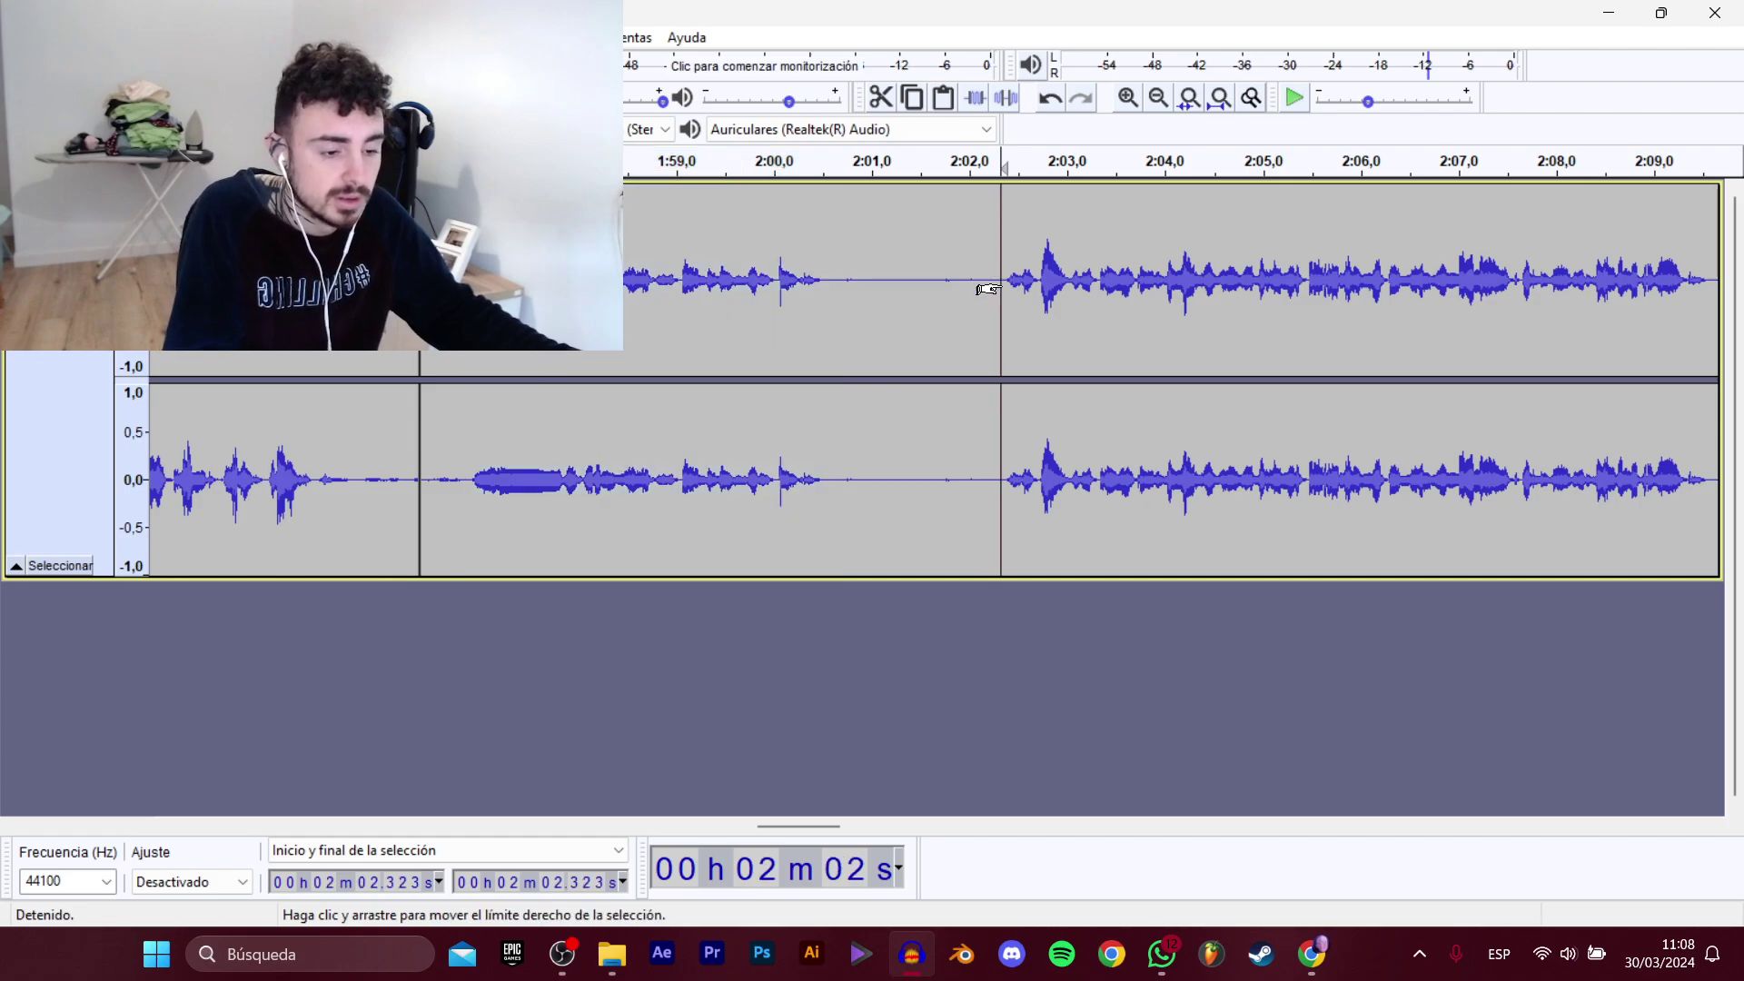
pyautogui.press('space')
pyautogui.moveTo(825, 825); pyautogui.dragTo(858, 798)
pyautogui.moveTo(309, 338); pyautogui.dragTo(1036, 340)
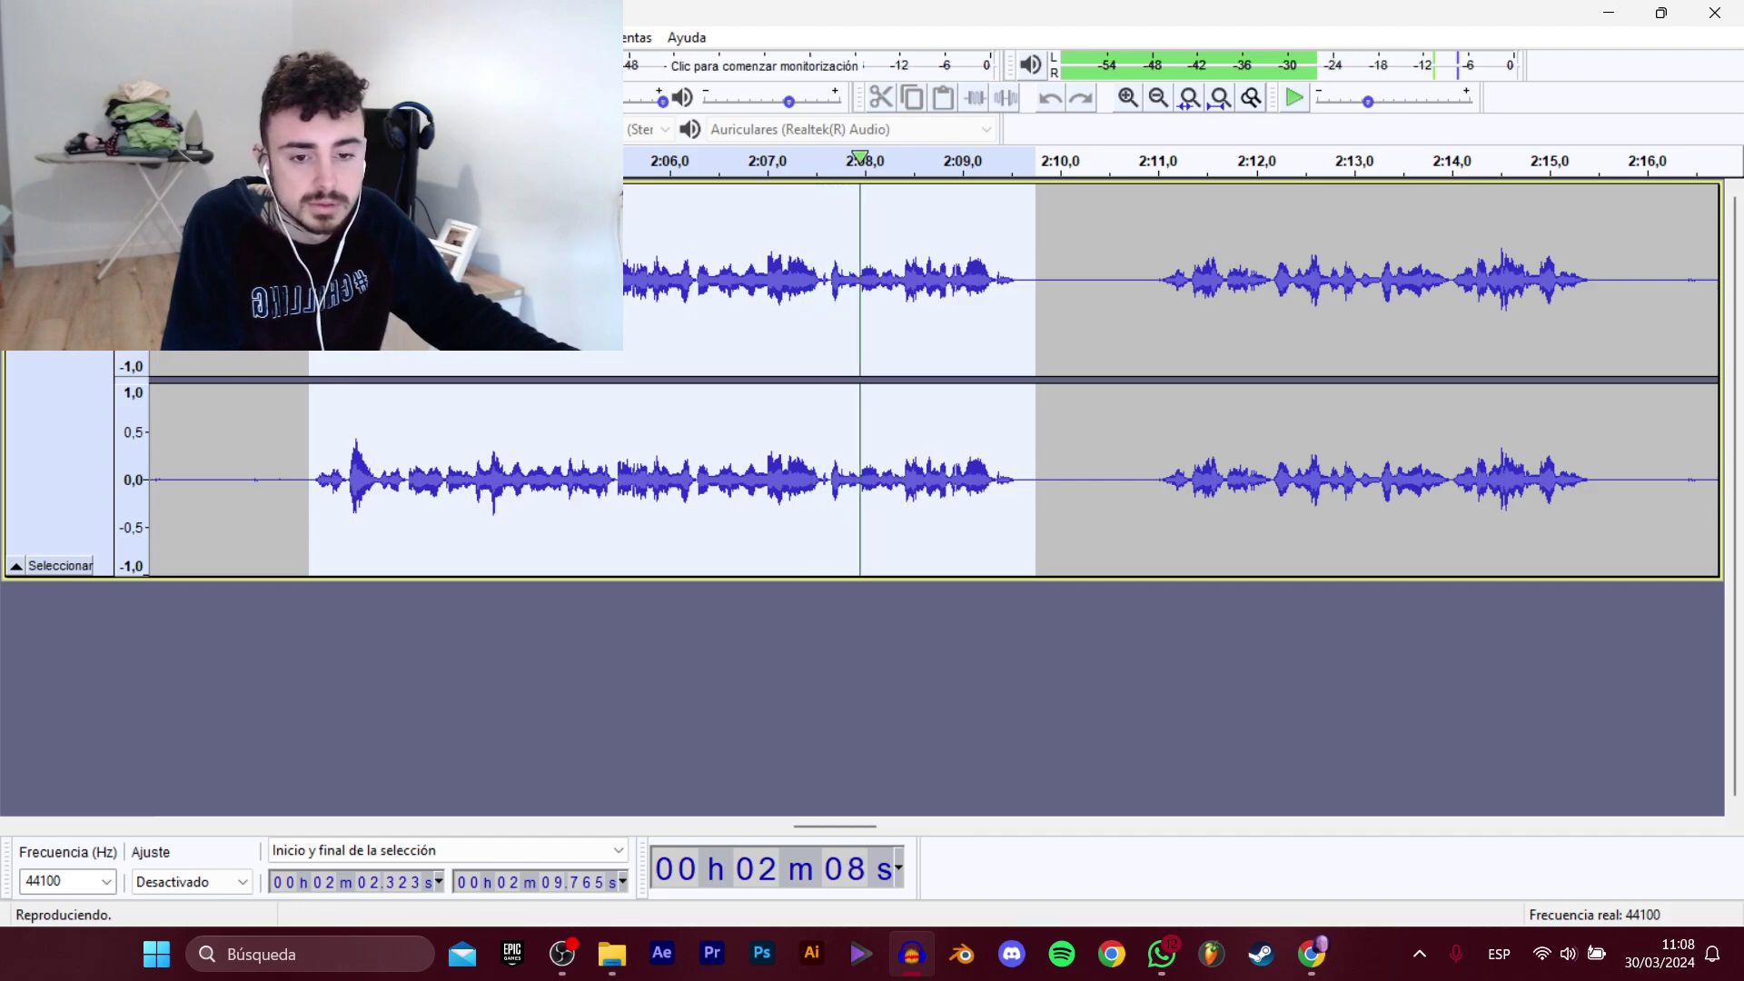
pyautogui.press('space')
# Export the selected line as WAV into the CerrarTienda files' folder, keeping the suggested name.
pyautogui.click(25, 37)
pyautogui.moveTo(100, 207)
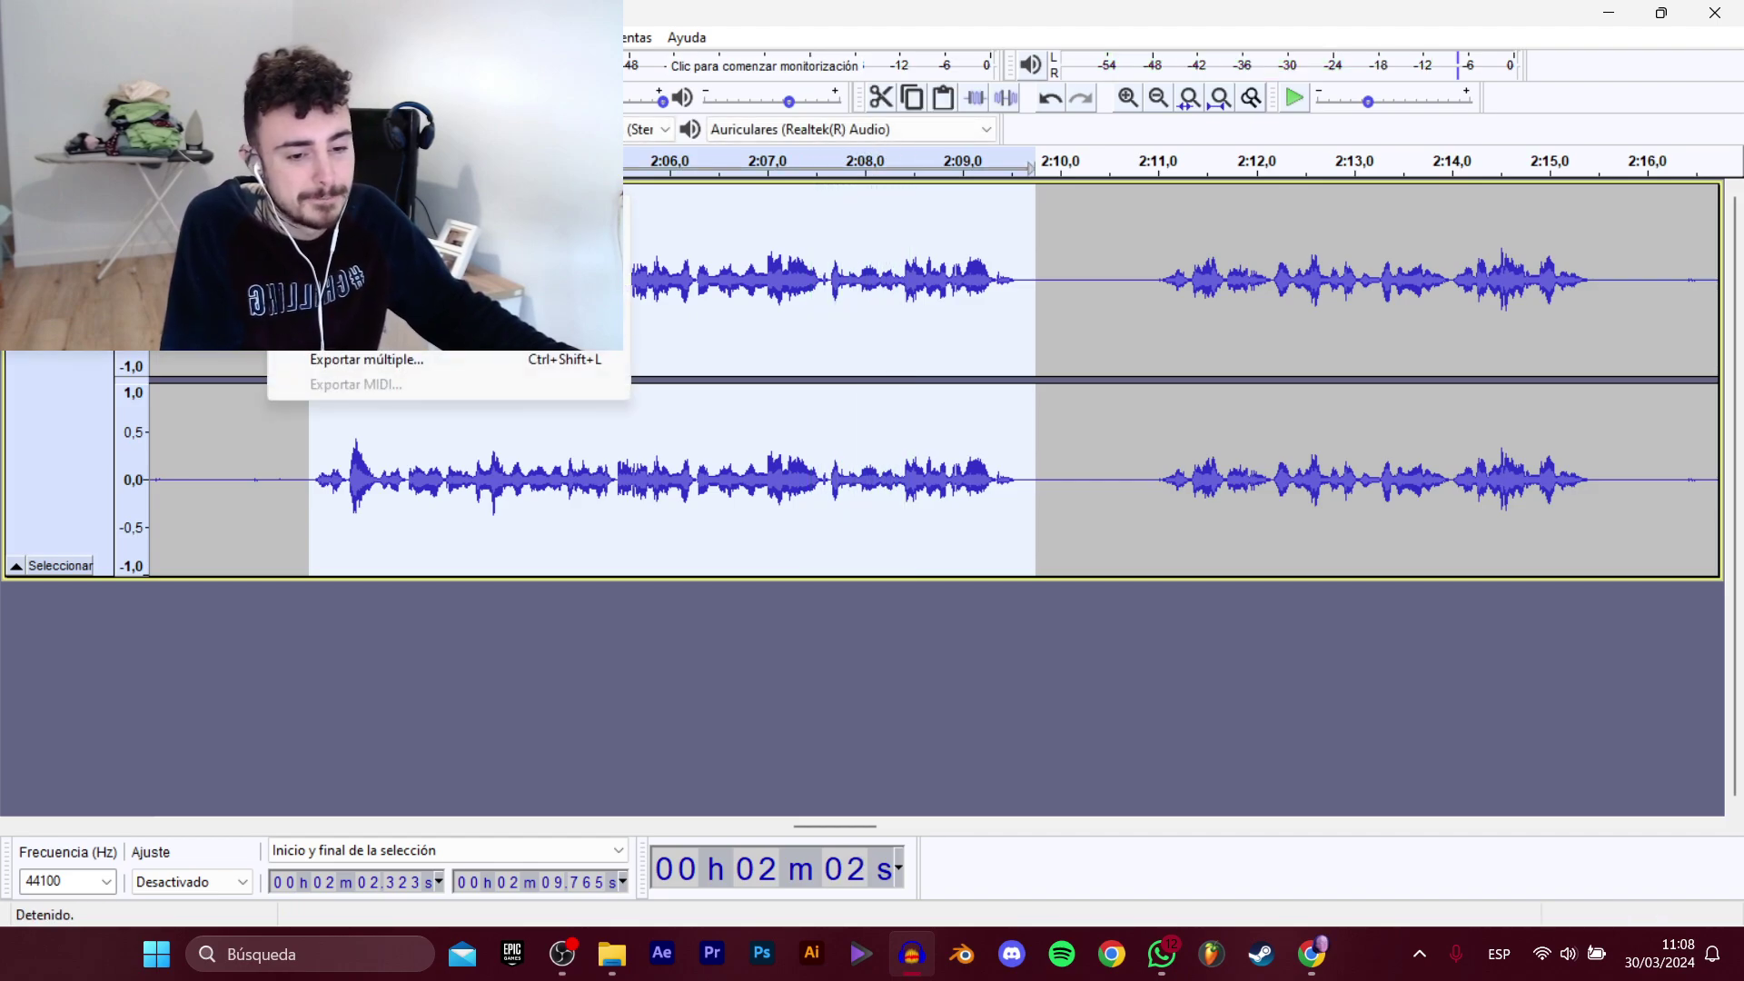
pyautogui.click(472, 309)
pyautogui.press('Return')
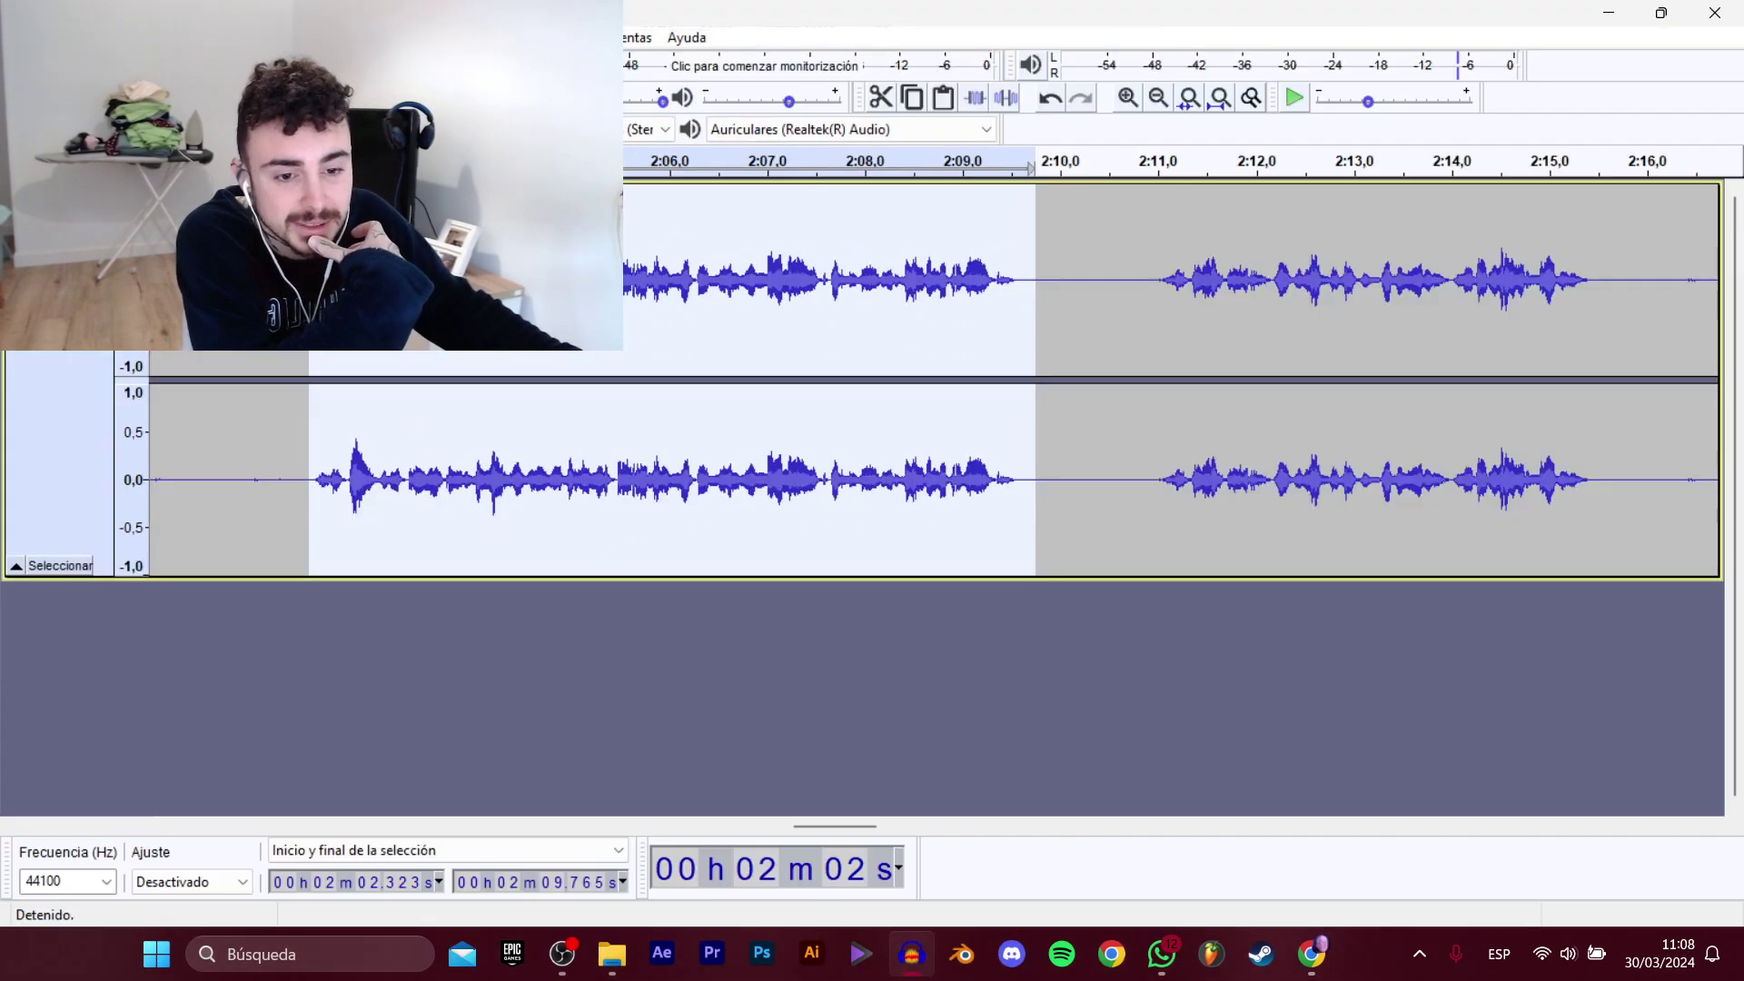
# Export the same selection again as WAV with the name D_Migueli_CerrarTienda_3.
pyautogui.moveTo(136, 207)
pyautogui.click(473, 309)
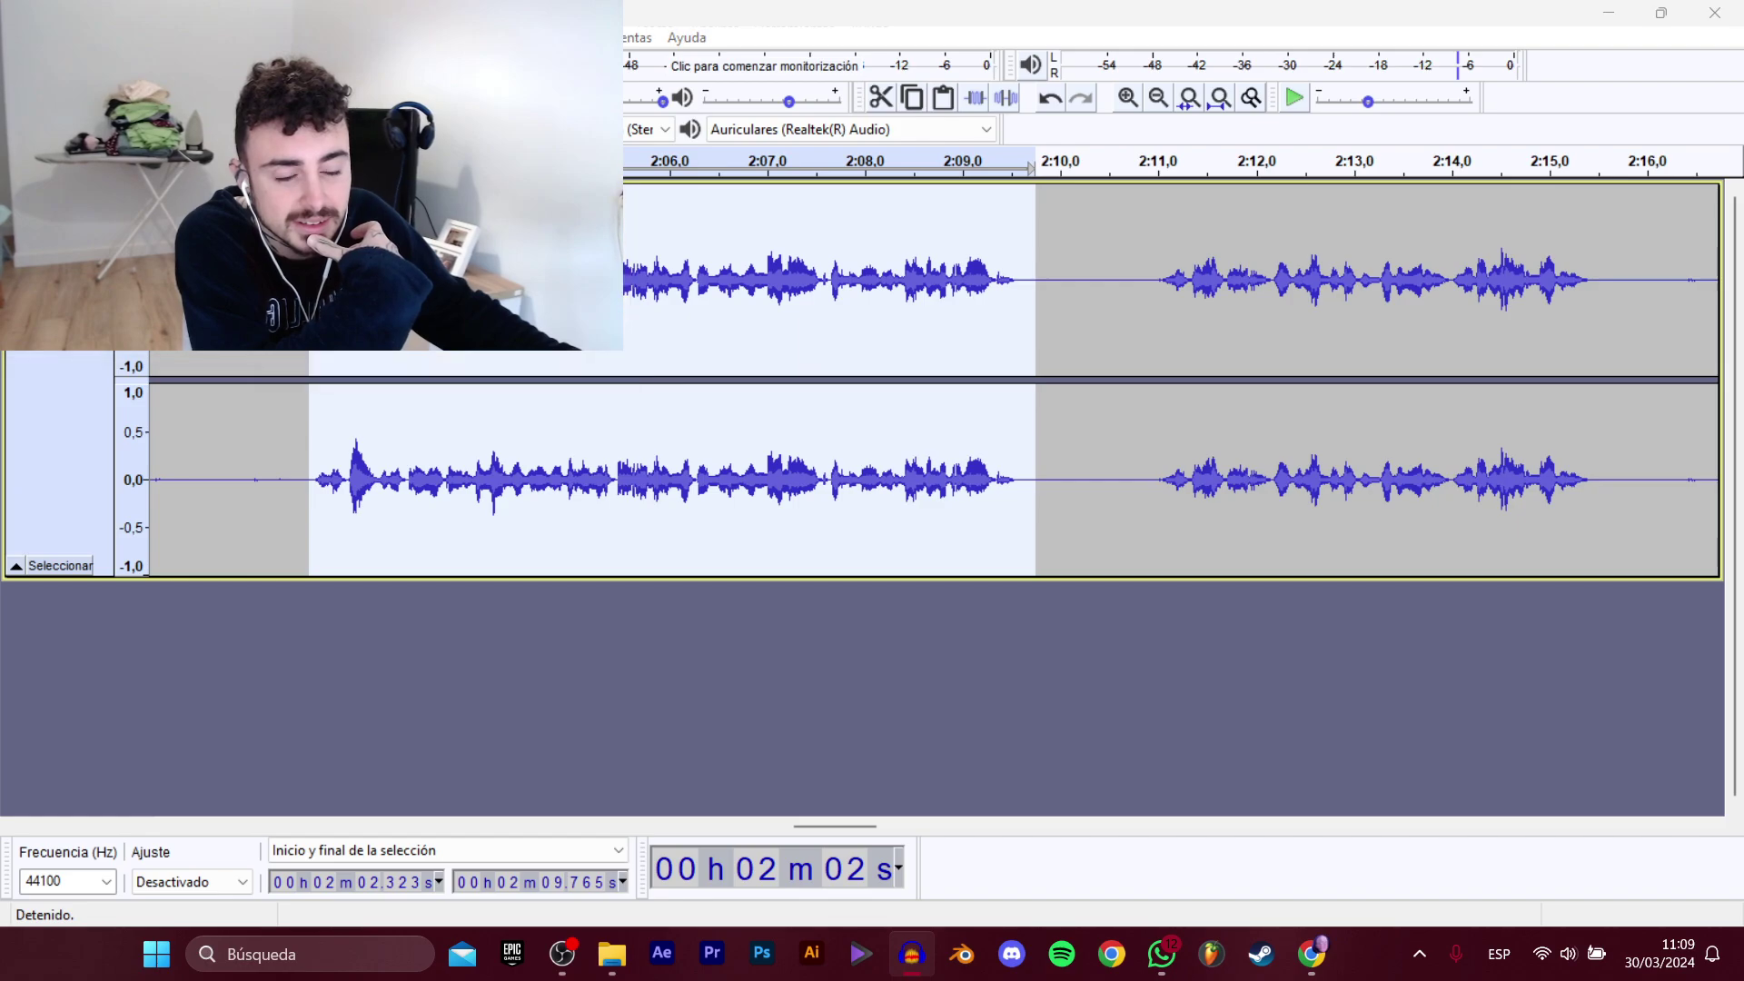
pyautogui.click(518, 197)
pyautogui.doubleClick(707, 464)
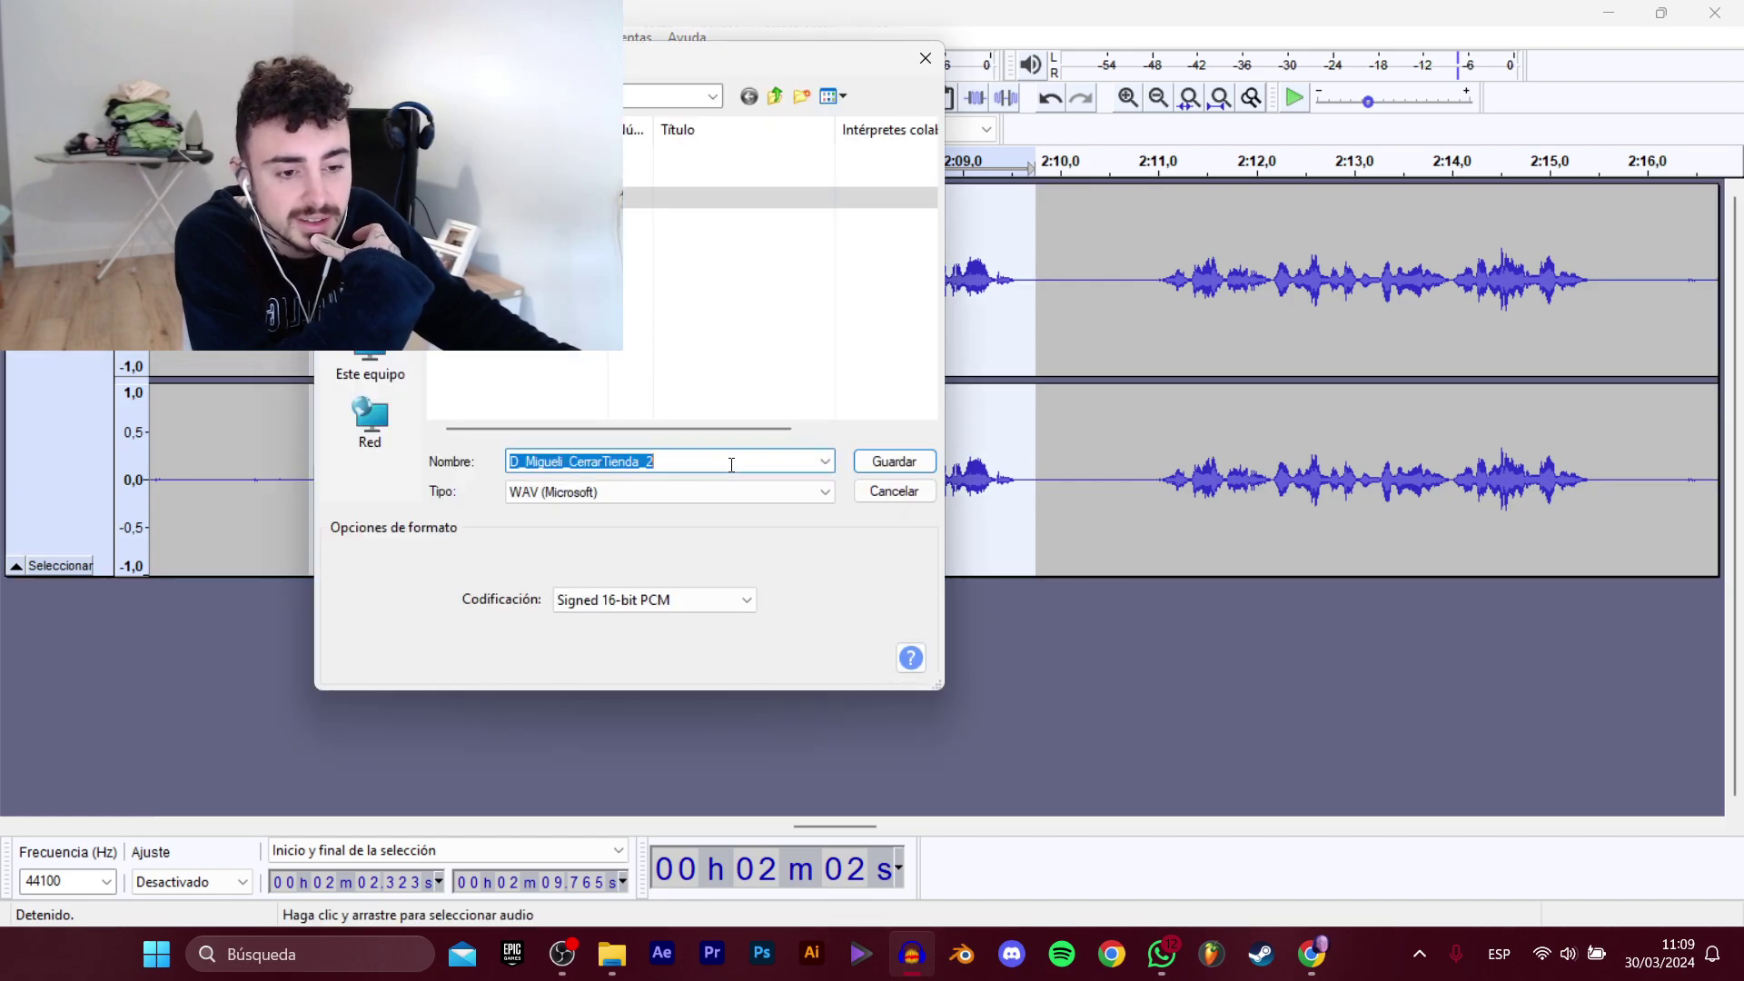
pyautogui.write('D_Migueli')
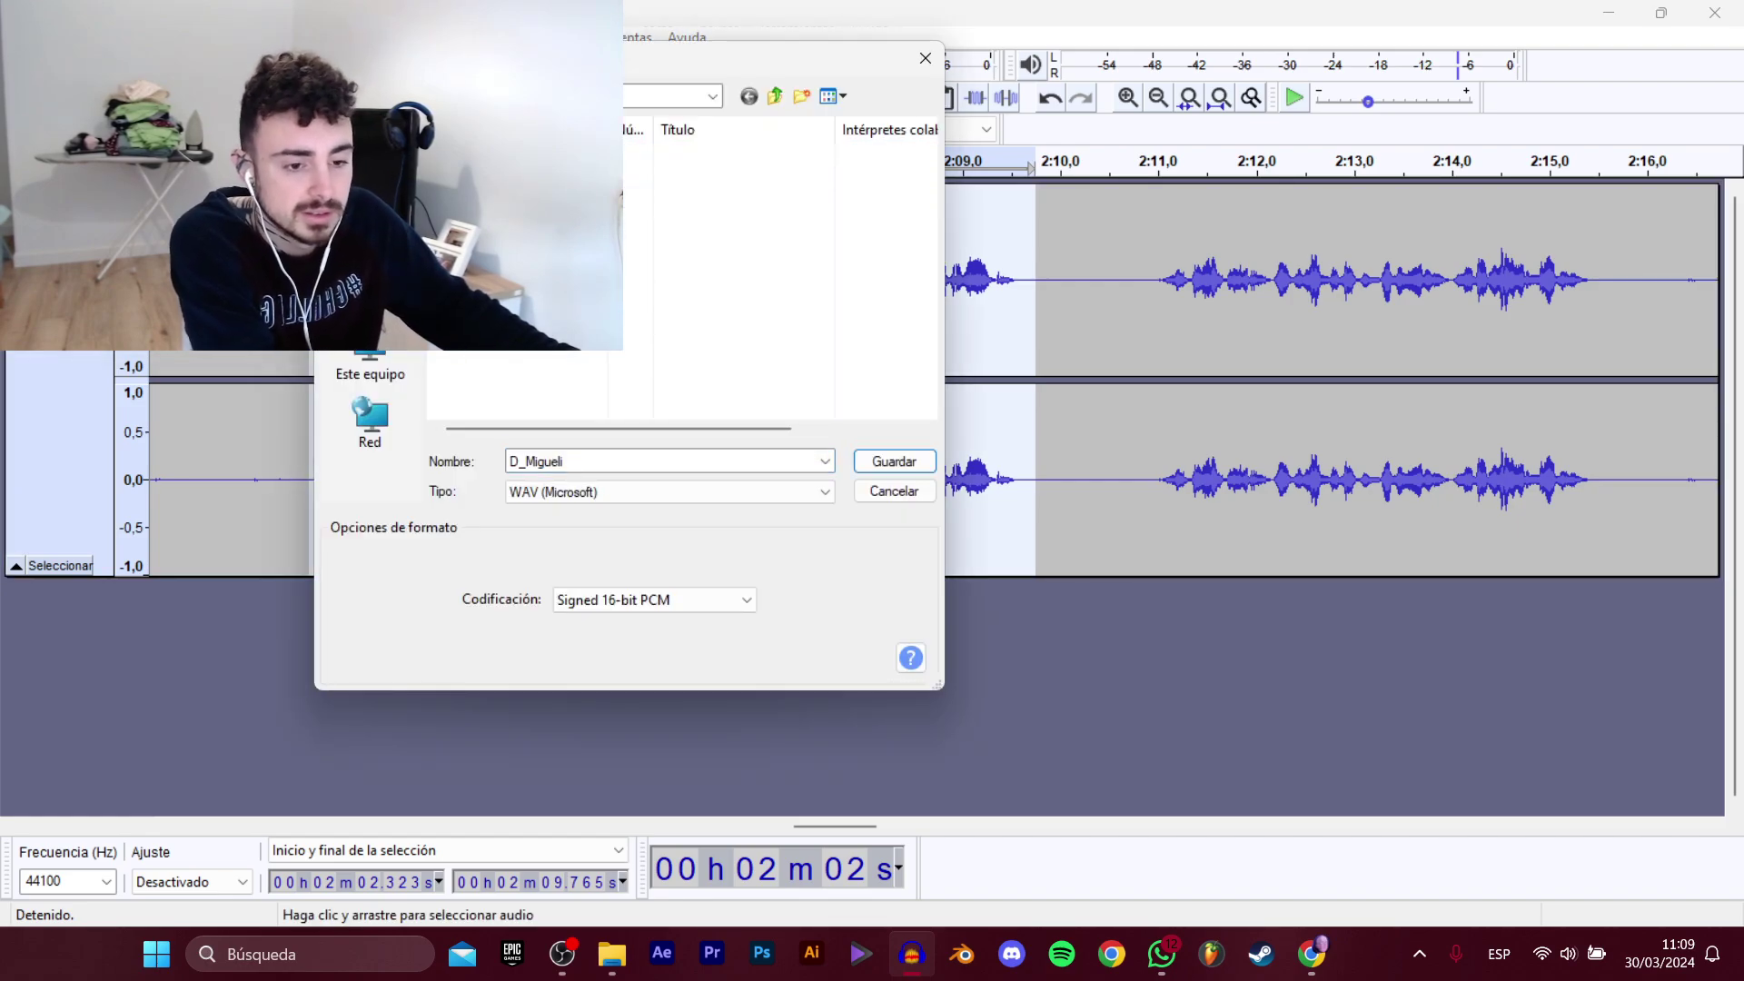
pyautogui.click(527, 177)
pyautogui.click(711, 465)
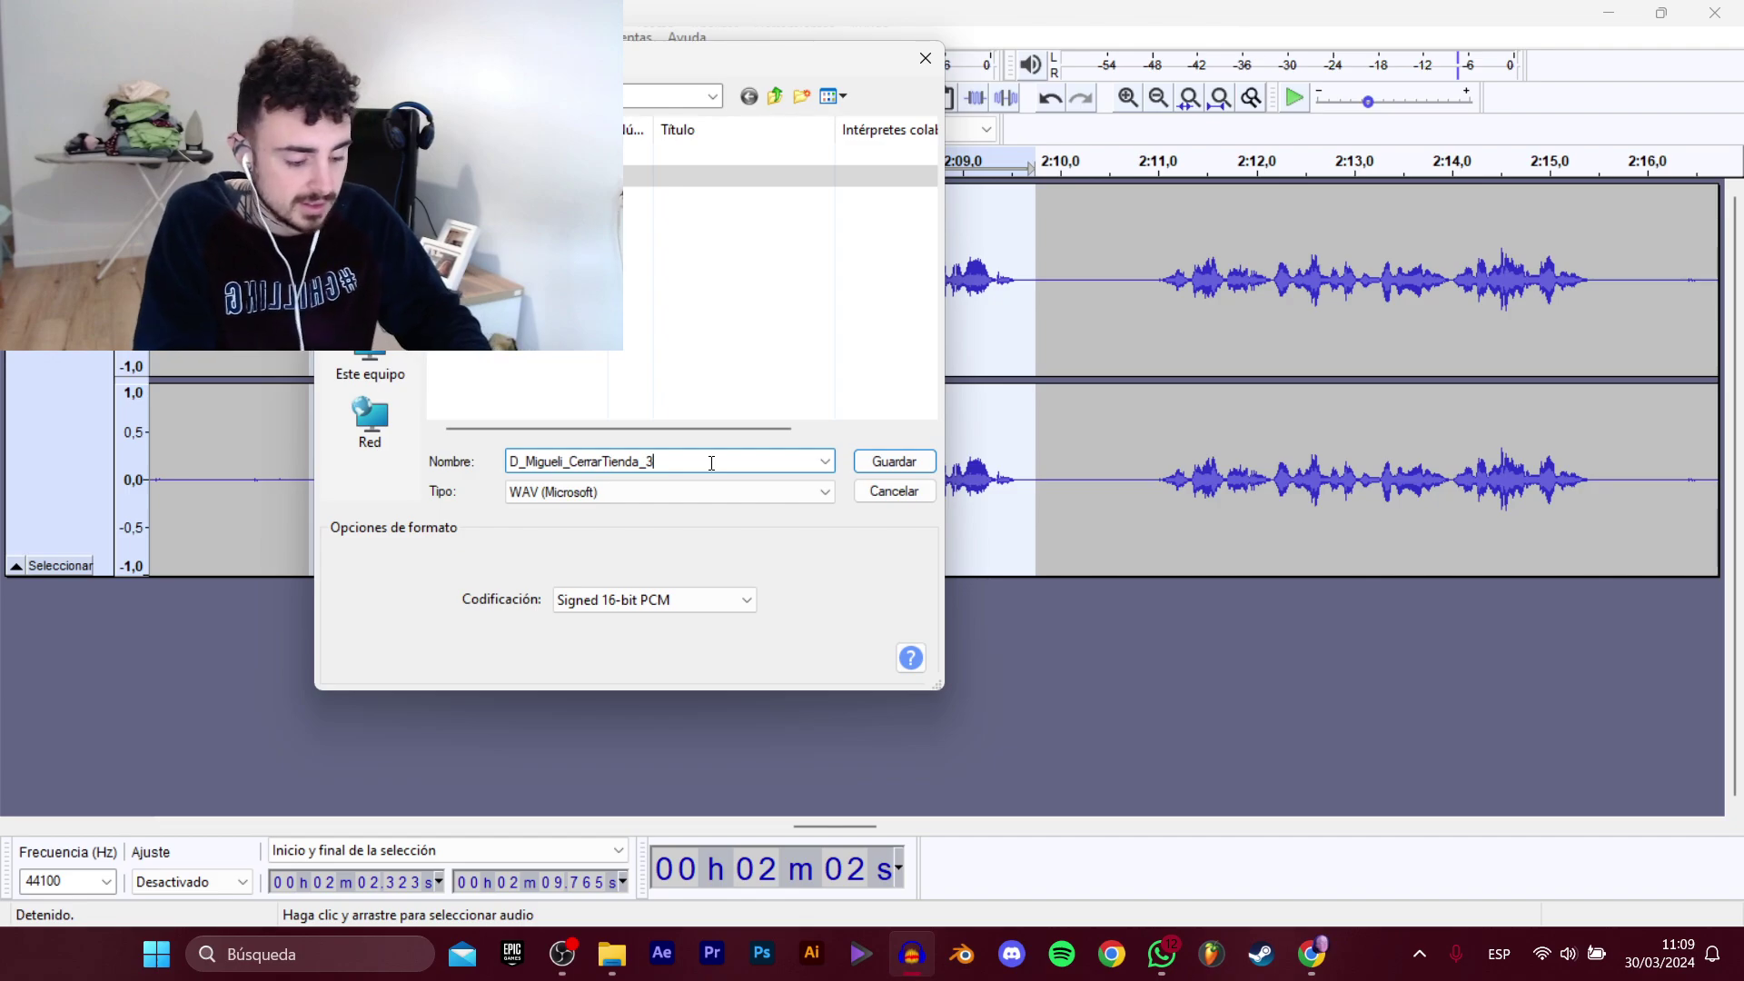
pyautogui.press('Return')
# Play the current line, select the next one from 2 min 10.937 s to 2 min 15.825 s, and listen to it.
pyautogui.press('space')
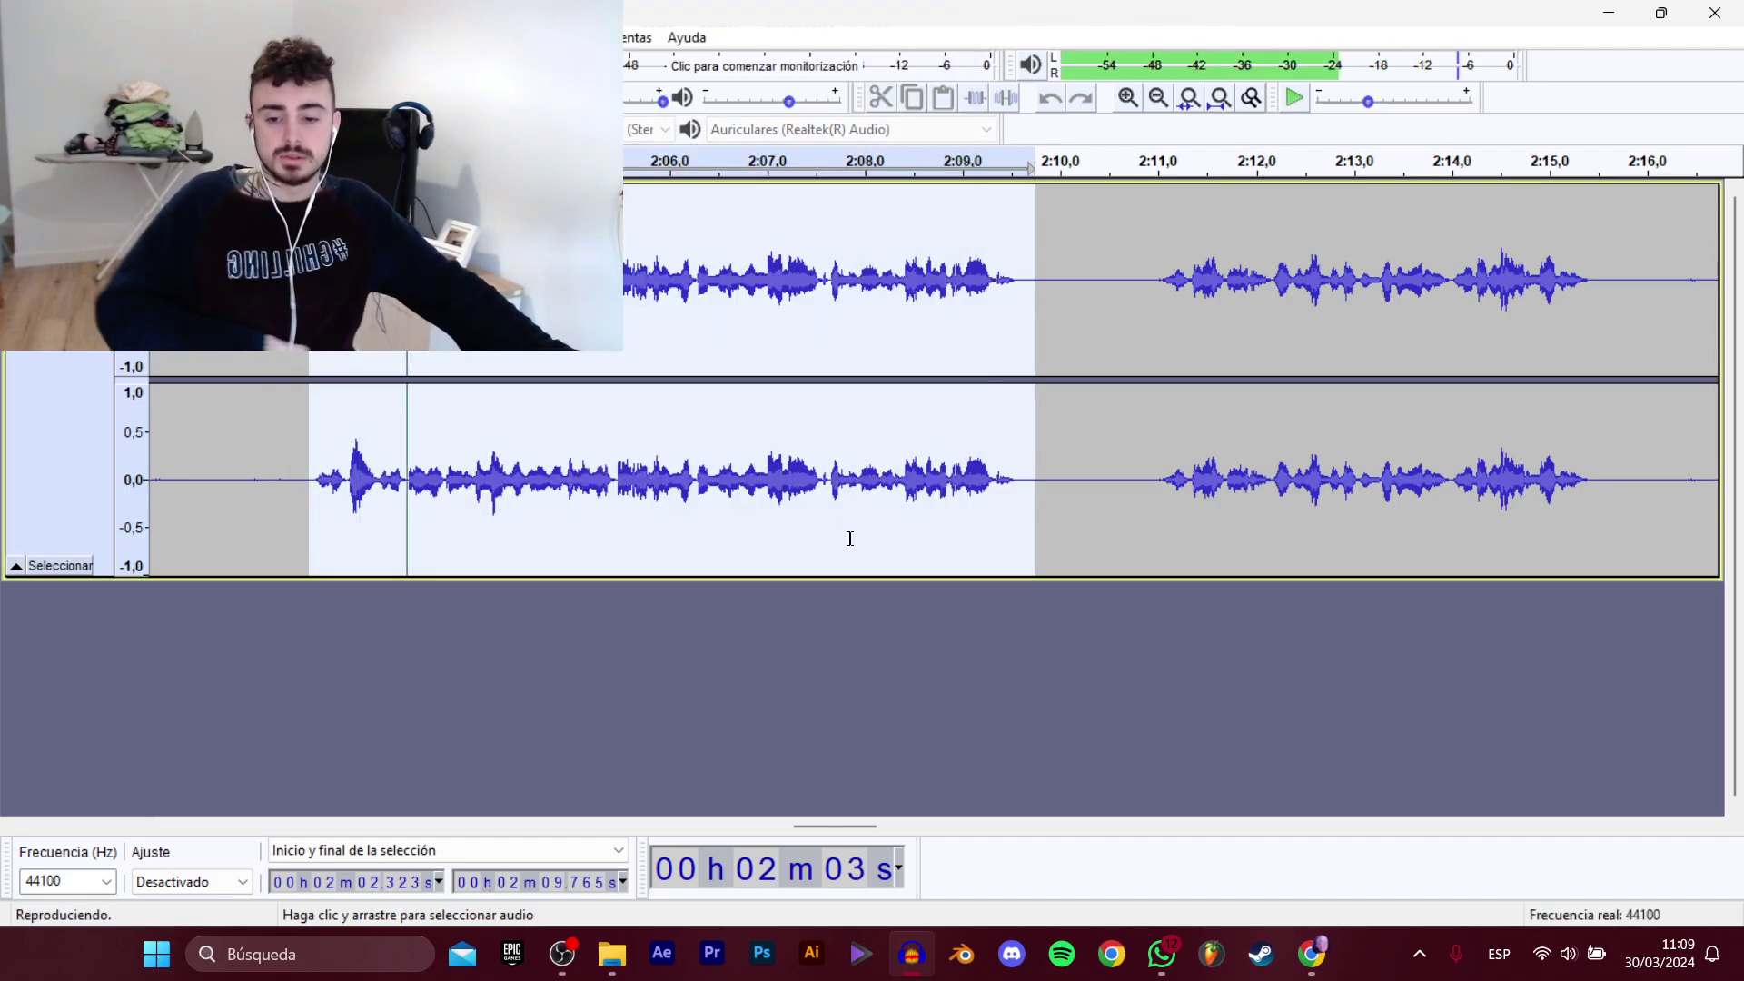
pyautogui.moveTo(847, 827); pyautogui.dragTo(875, 825)
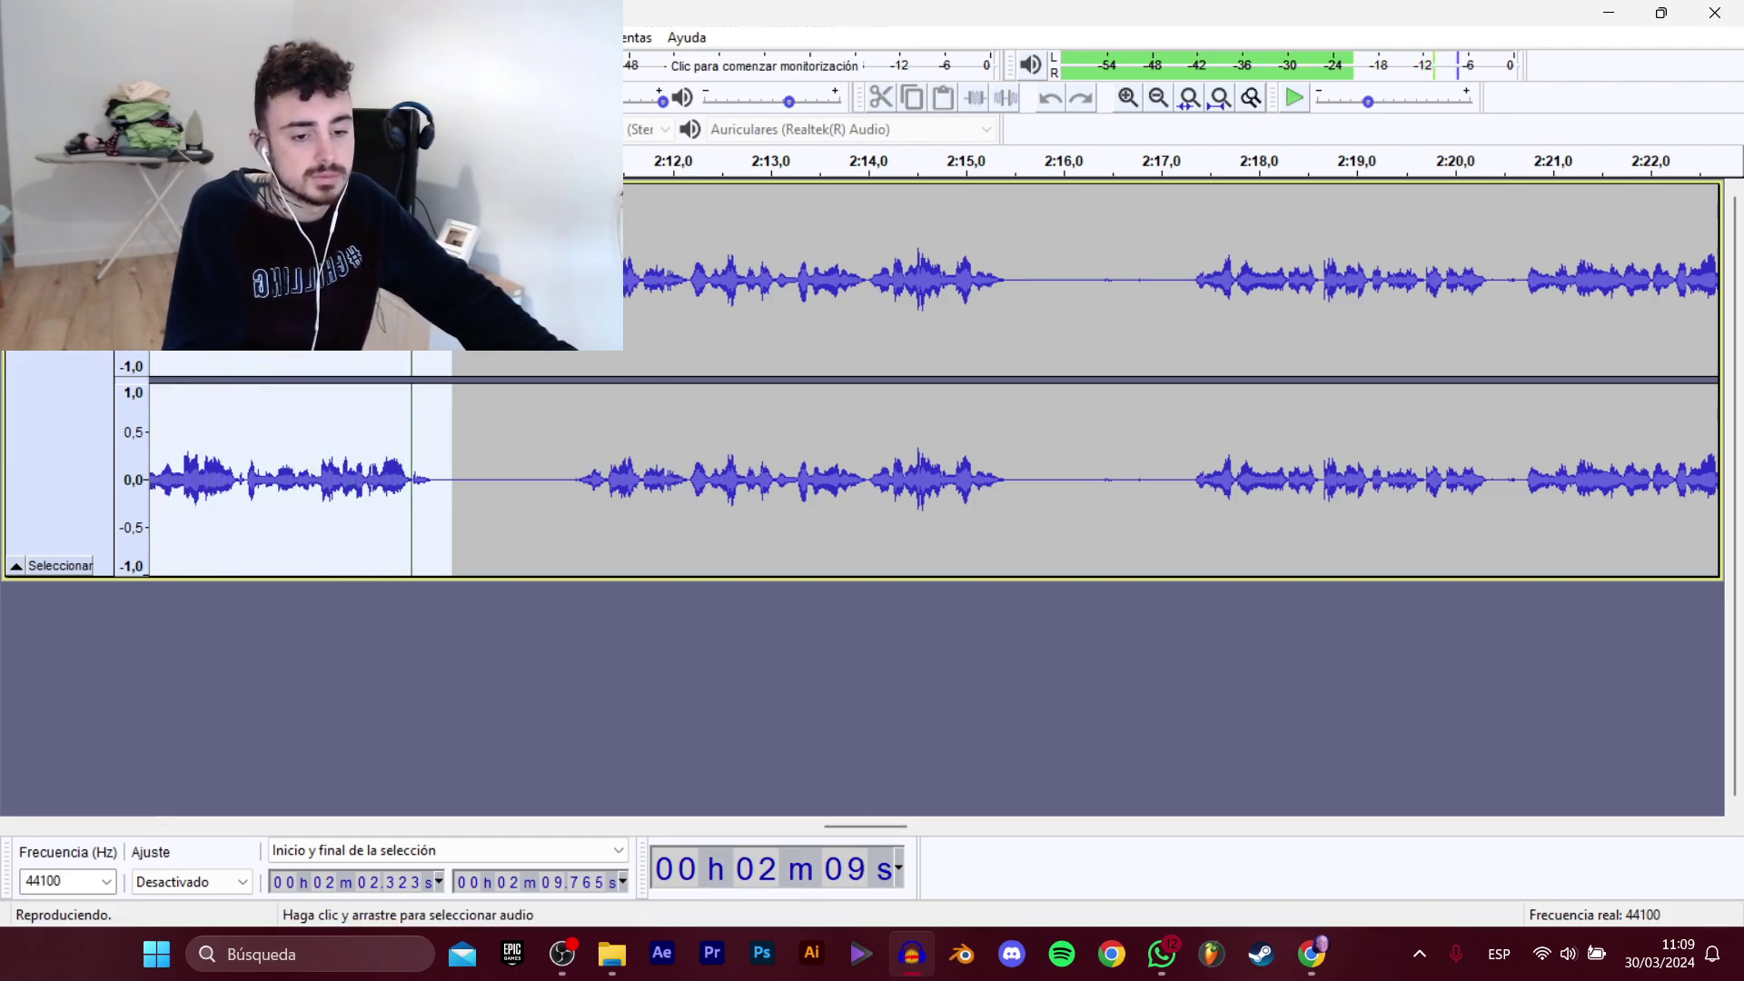
pyautogui.moveTo(568, 364); pyautogui.dragTo(1045, 357)
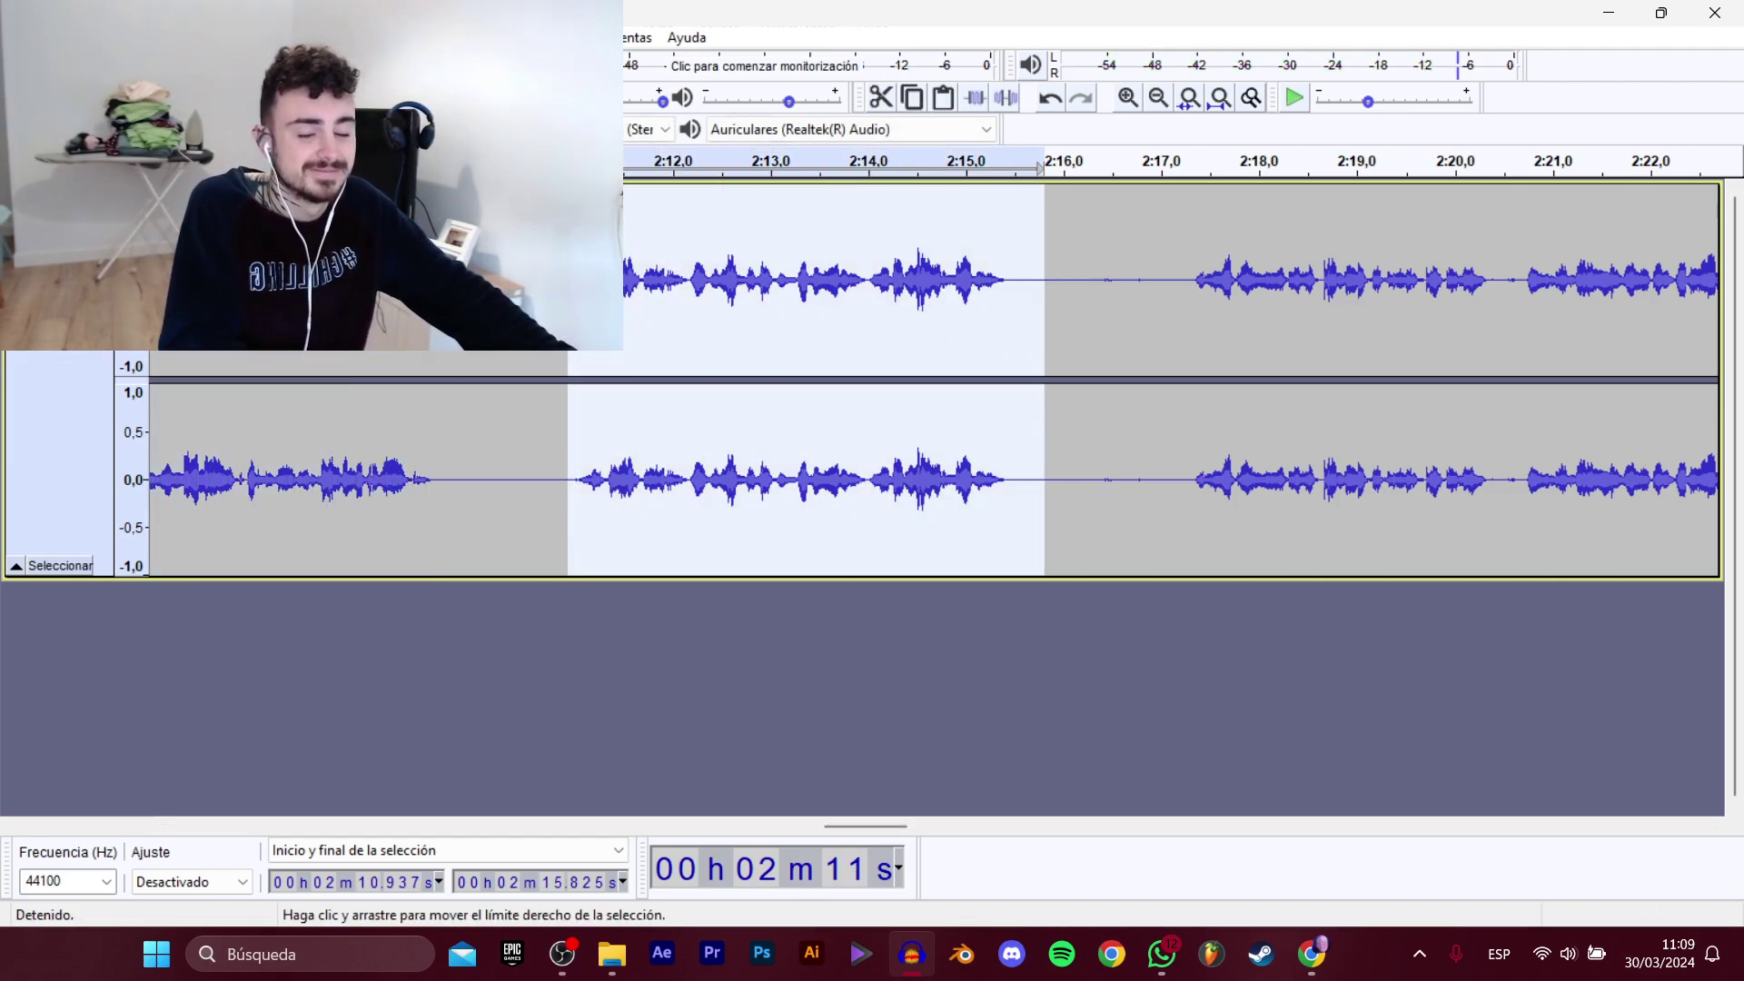
pyautogui.press('space')
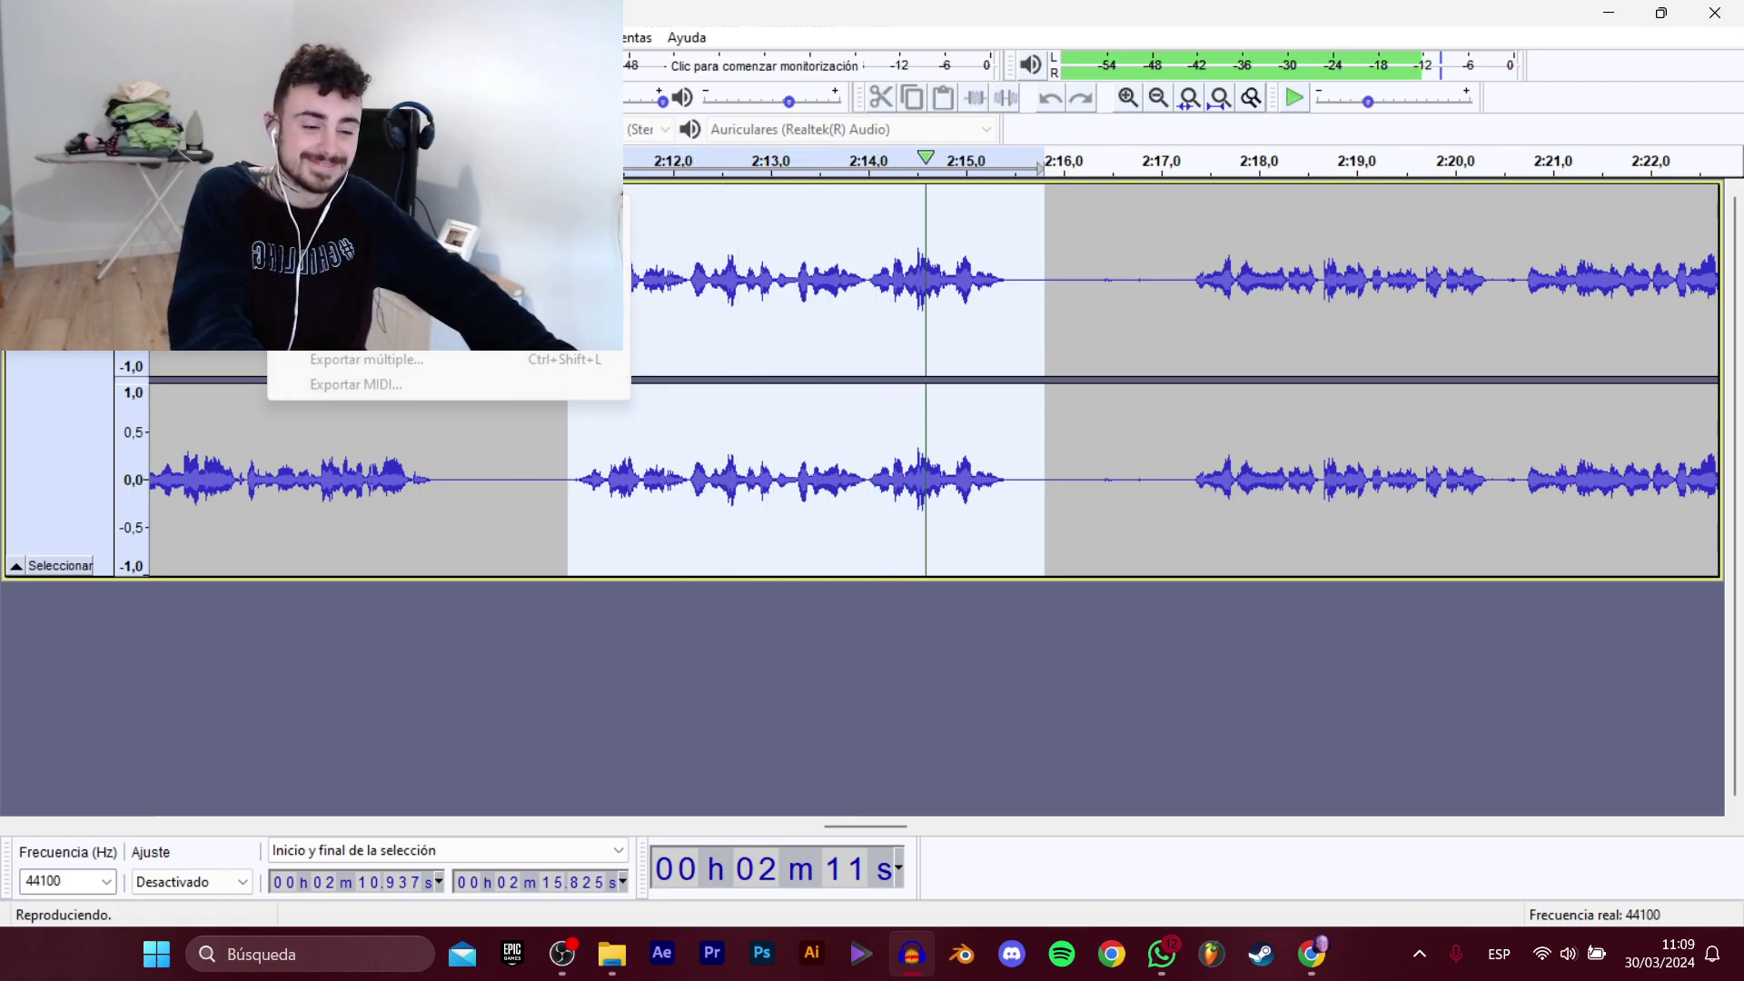
# Export the selected line as WAV with the name D_Migueli_CerrarTienda_4.
pyautogui.click(391, 310)
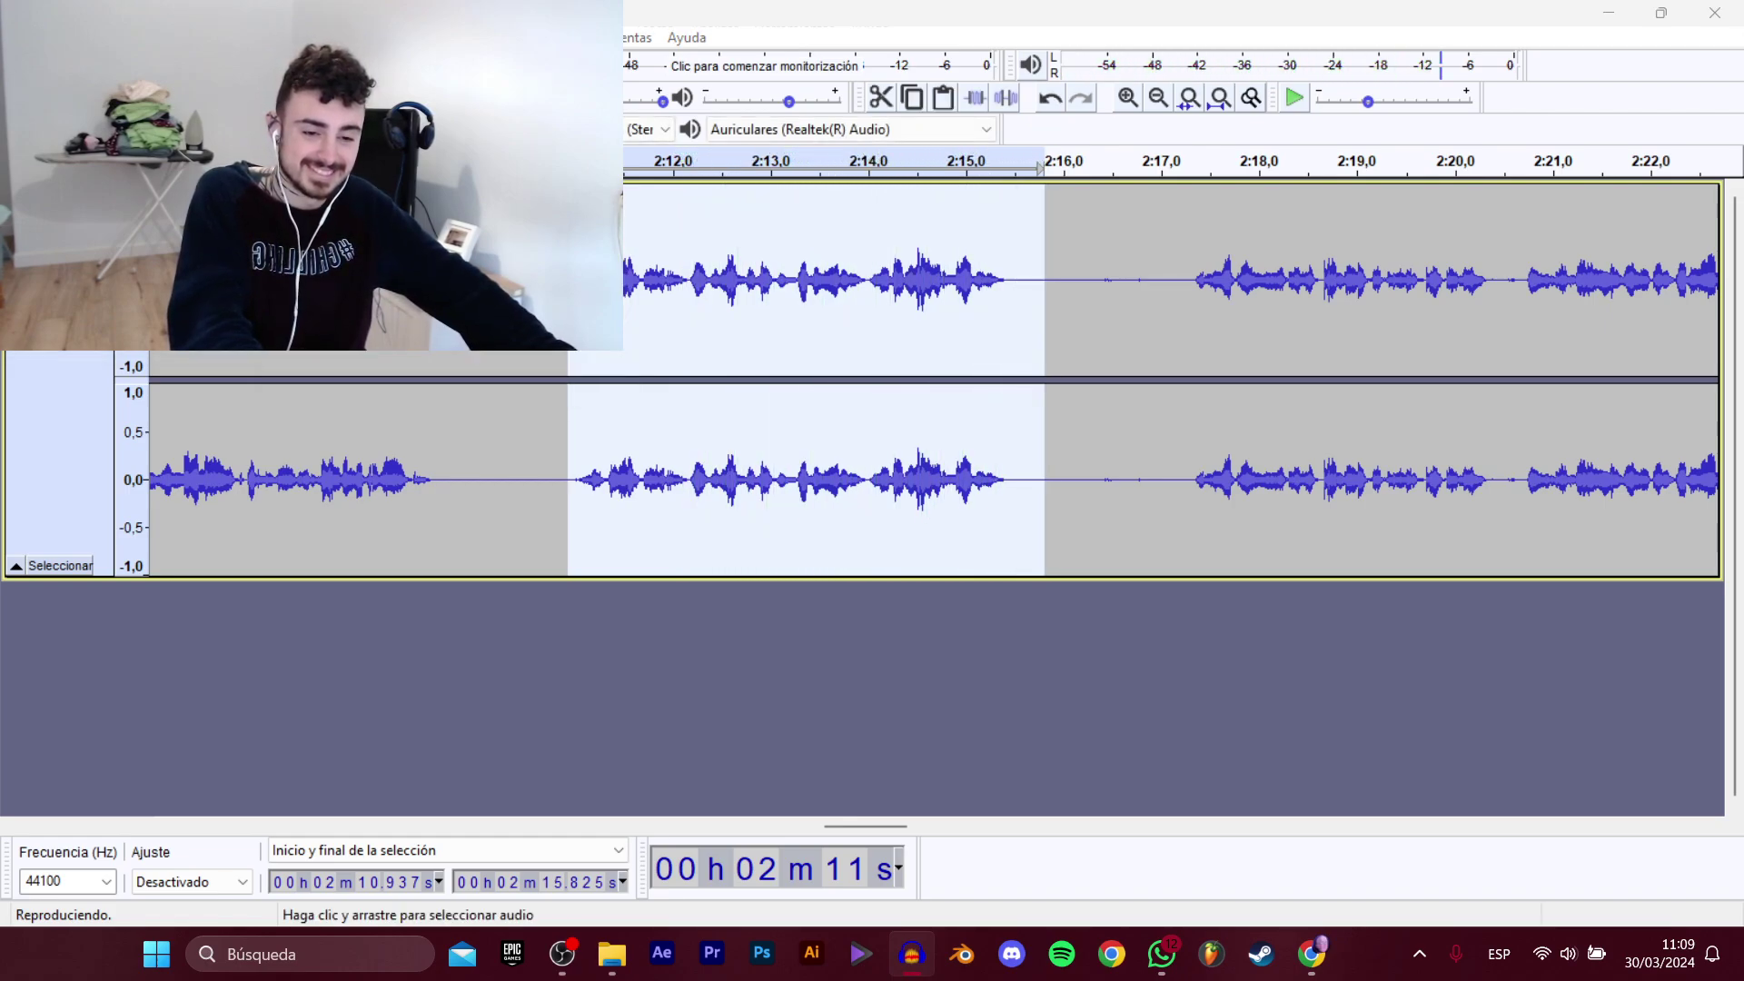
pyautogui.click(536, 198)
pyautogui.click(709, 461)
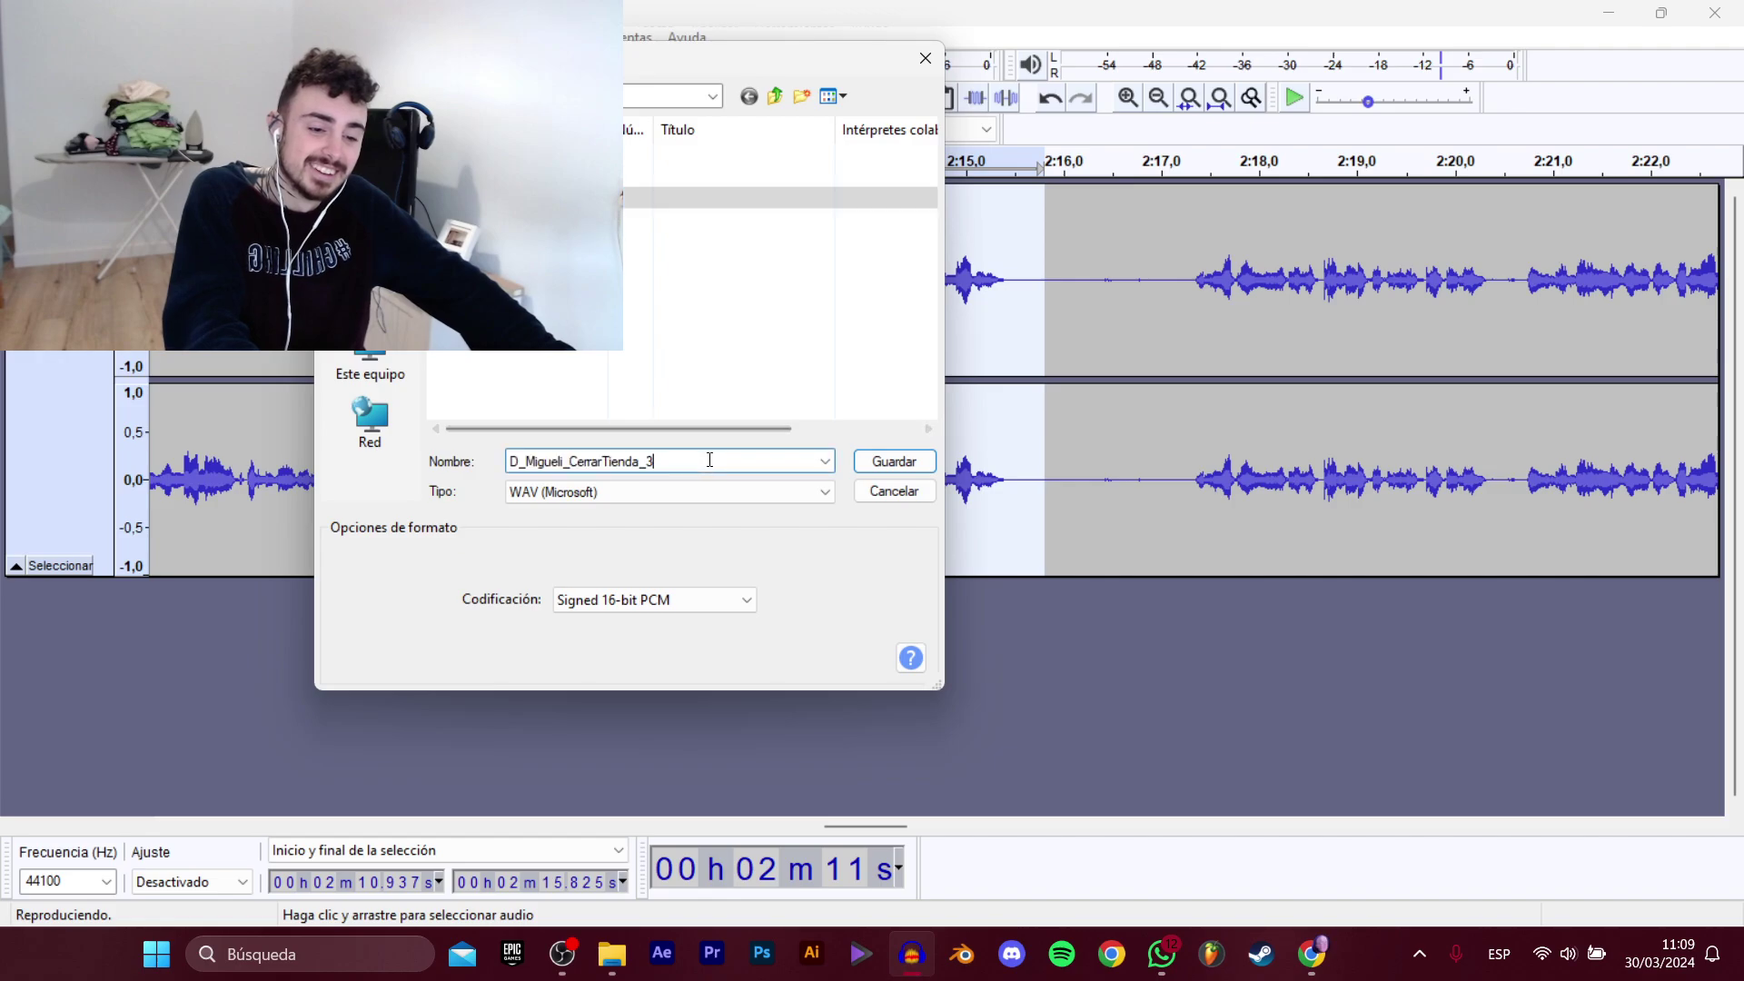
pyautogui.press('Return')
# Select the next line from 2 min 17.218 s to 2 min 23.999 s and listen to it.
pyautogui.moveTo(907, 825); pyautogui.dragTo(926, 825)
pyautogui.moveTo(468, 345); pyautogui.dragTo(1126, 358)
pyautogui.press('space')
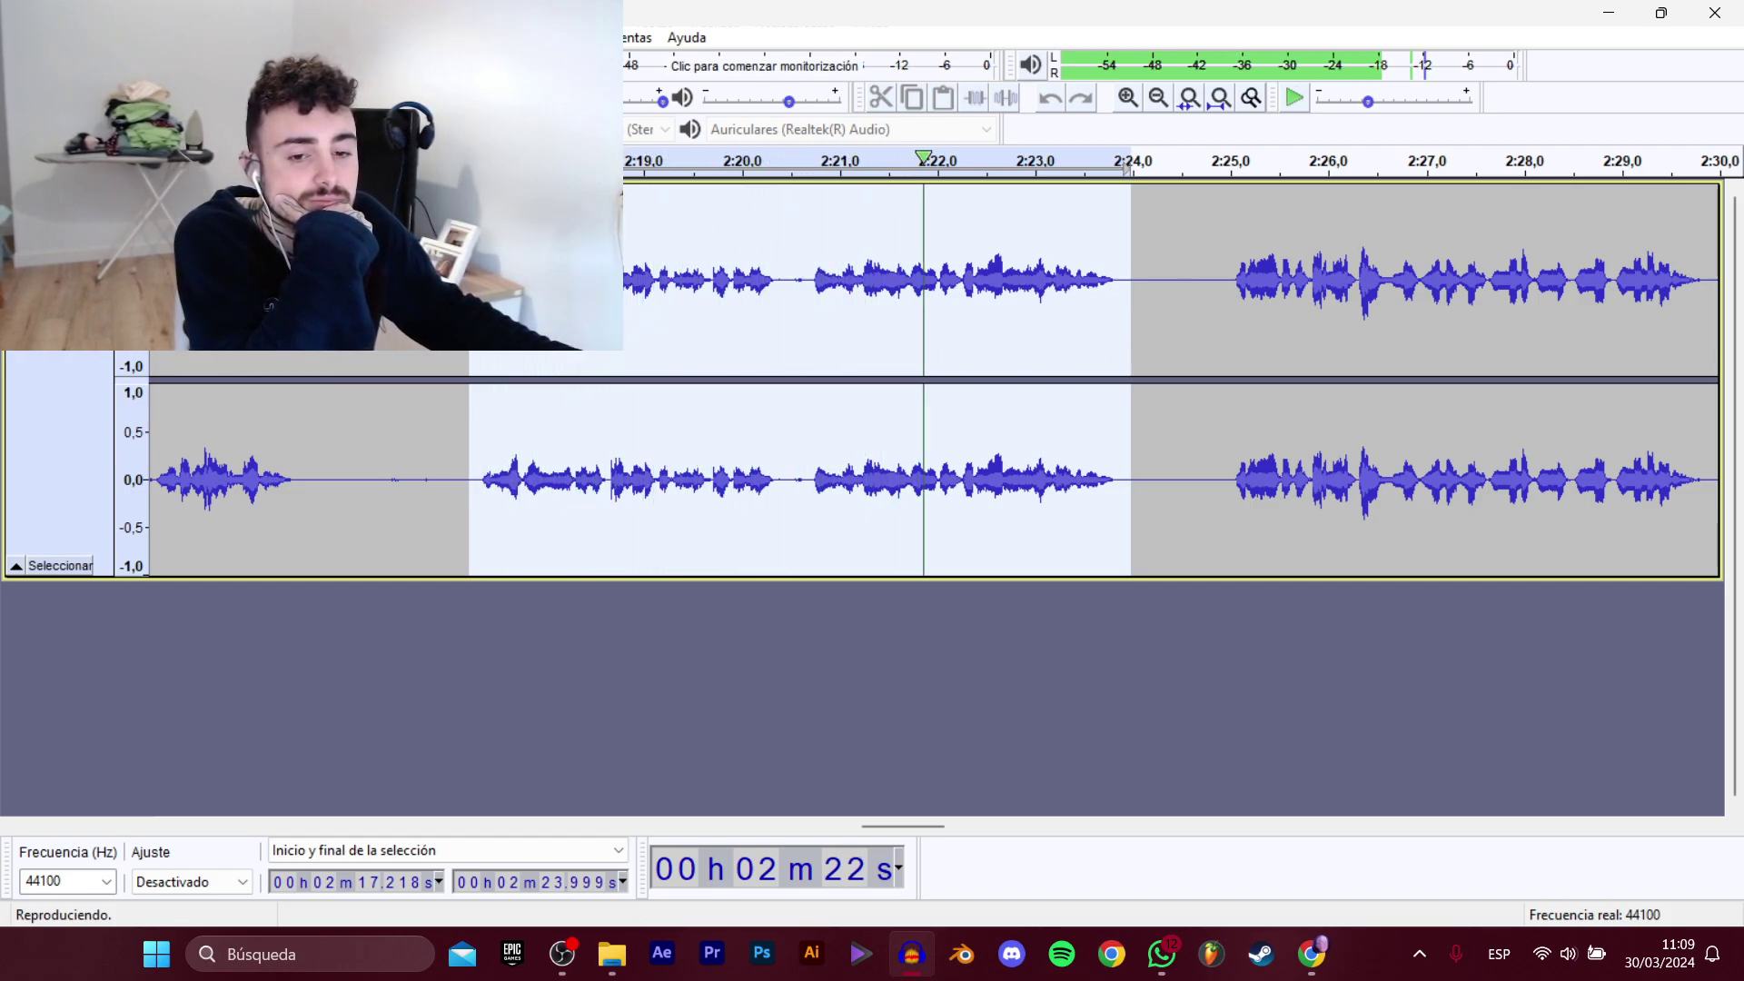
# Export the selected line as WAV with the name D_Migueli_CerrarTienda_5.
pyautogui.moveTo(64, 195)
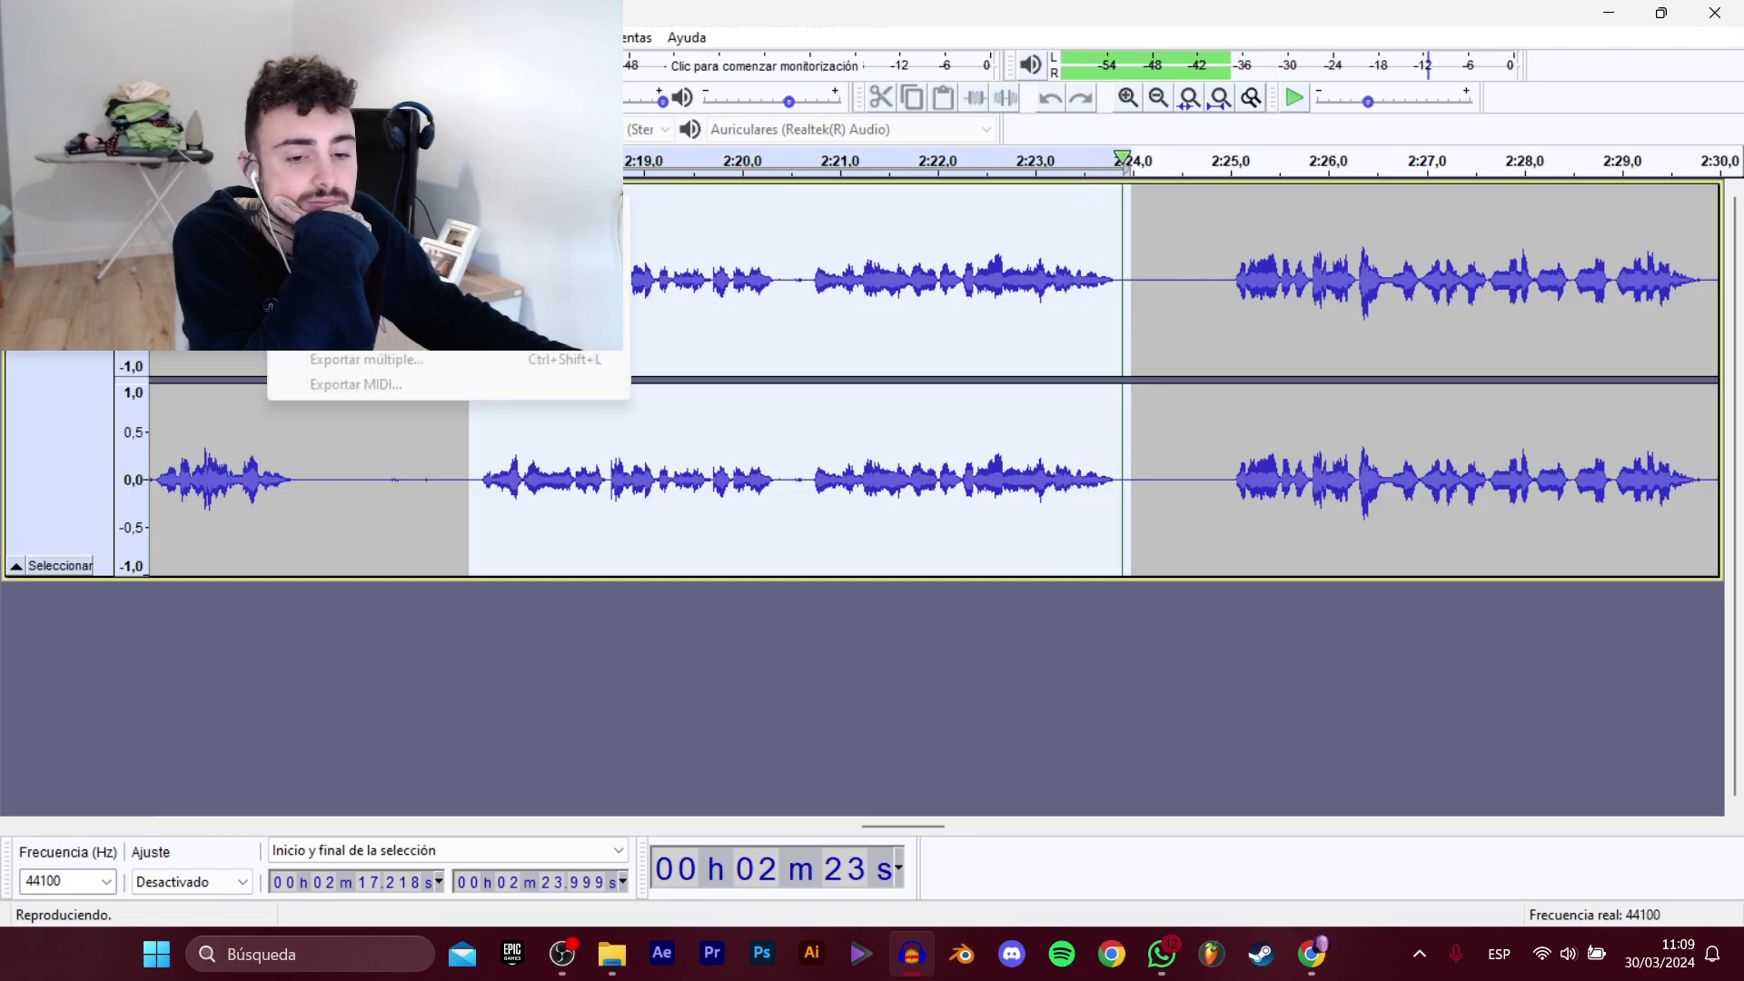
pyautogui.click(363, 311)
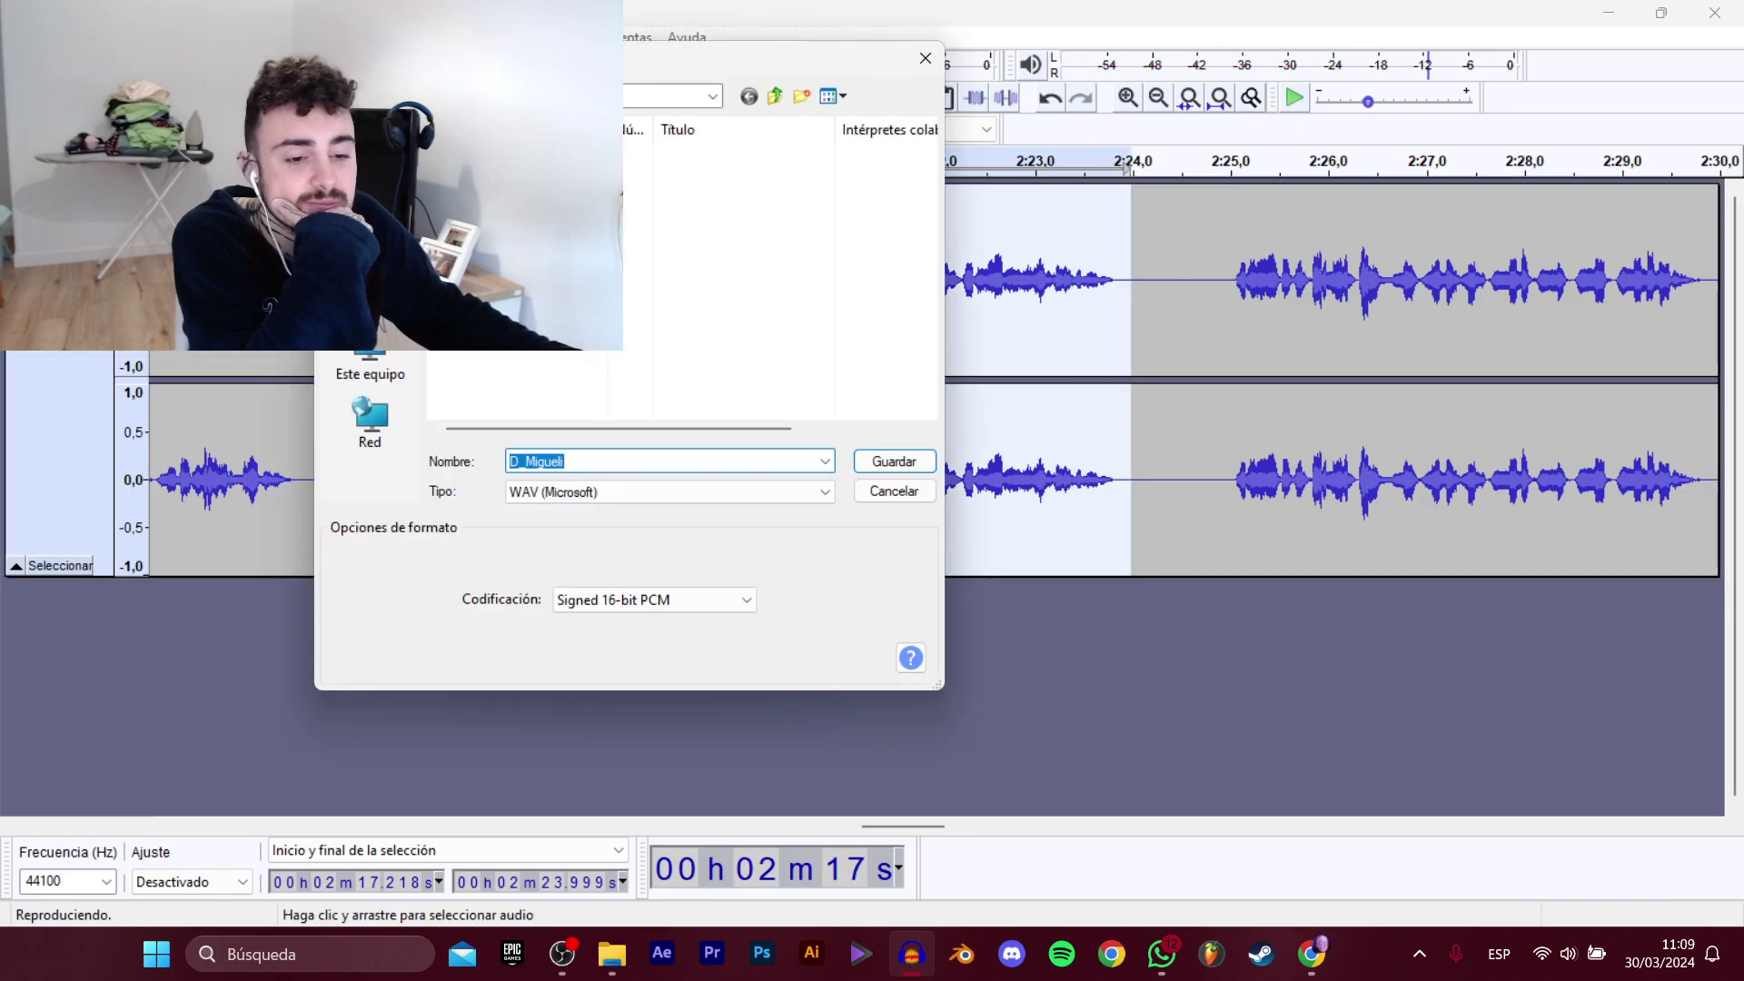
pyautogui.click(545, 219)
pyautogui.click(704, 460)
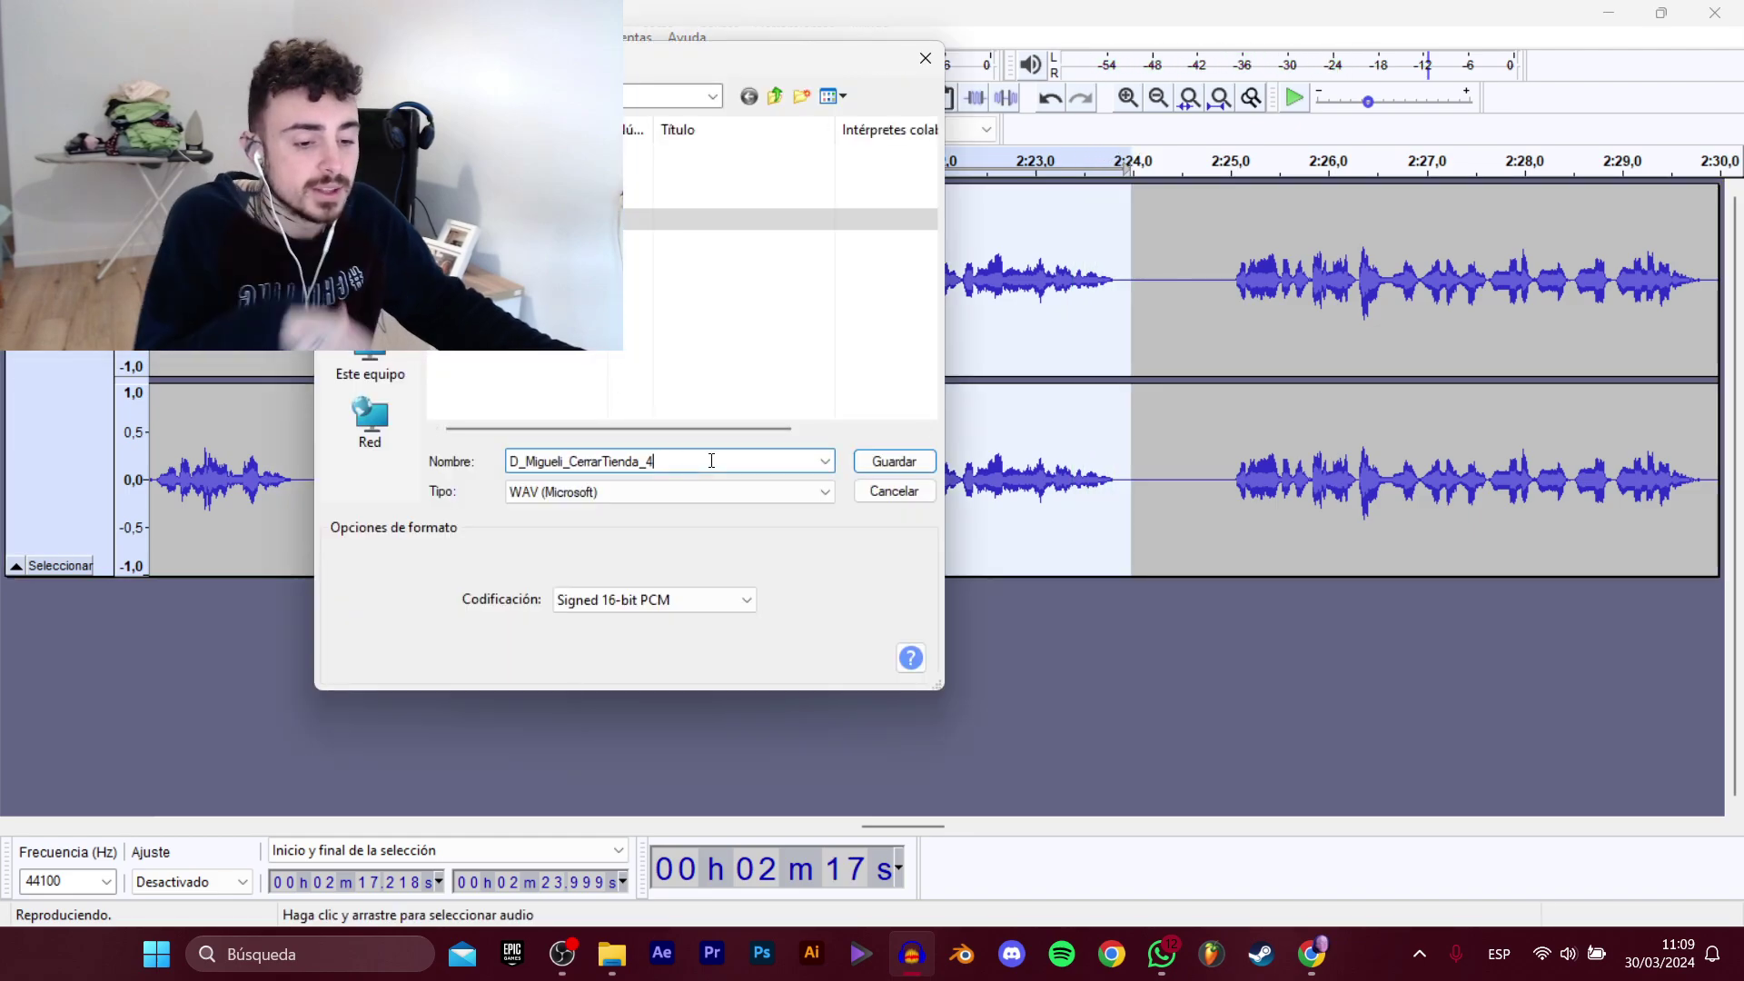
pyautogui.press('Return')
# Select the next line from 2 min 25.020 s to 2 min 29.943 s and listen to it.
pyautogui.moveTo(893, 828); pyautogui.dragTo(934, 826)
pyautogui.moveTo(432, 332); pyautogui.dragTo(904, 324)
pyautogui.press('space')
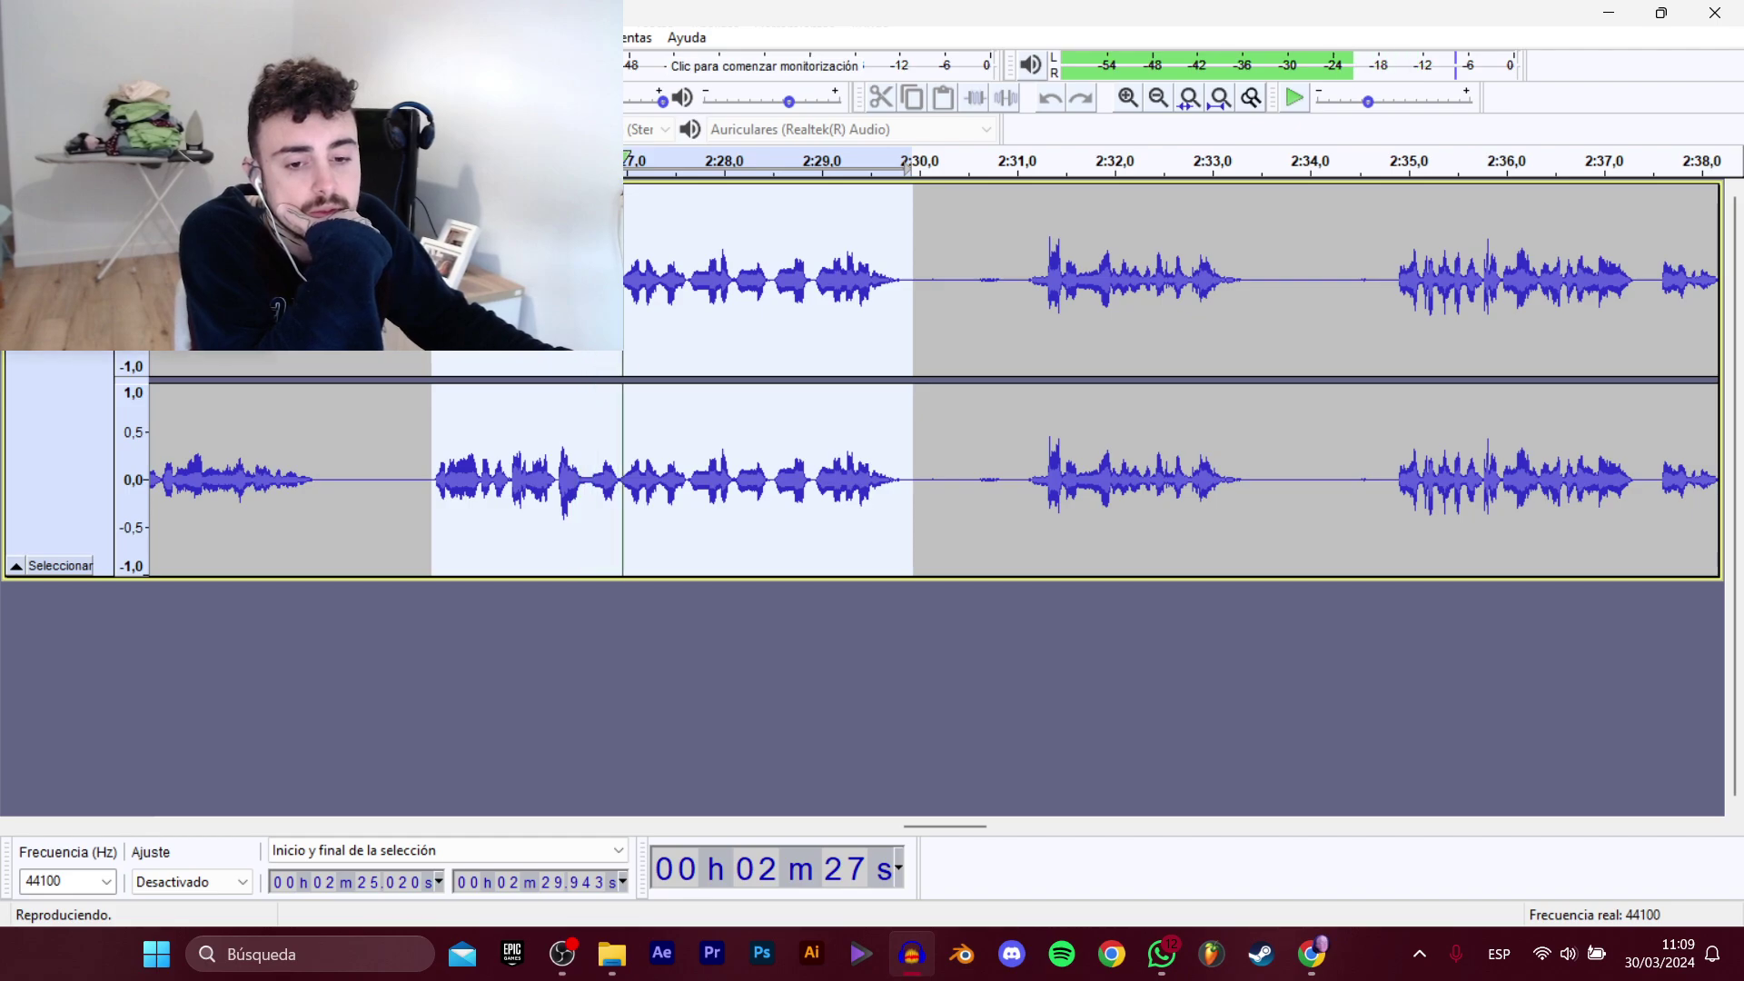
# Export the selected line as WAV with the name D_Migueli_CerrarTienda_6.
pyautogui.moveTo(136, 208)
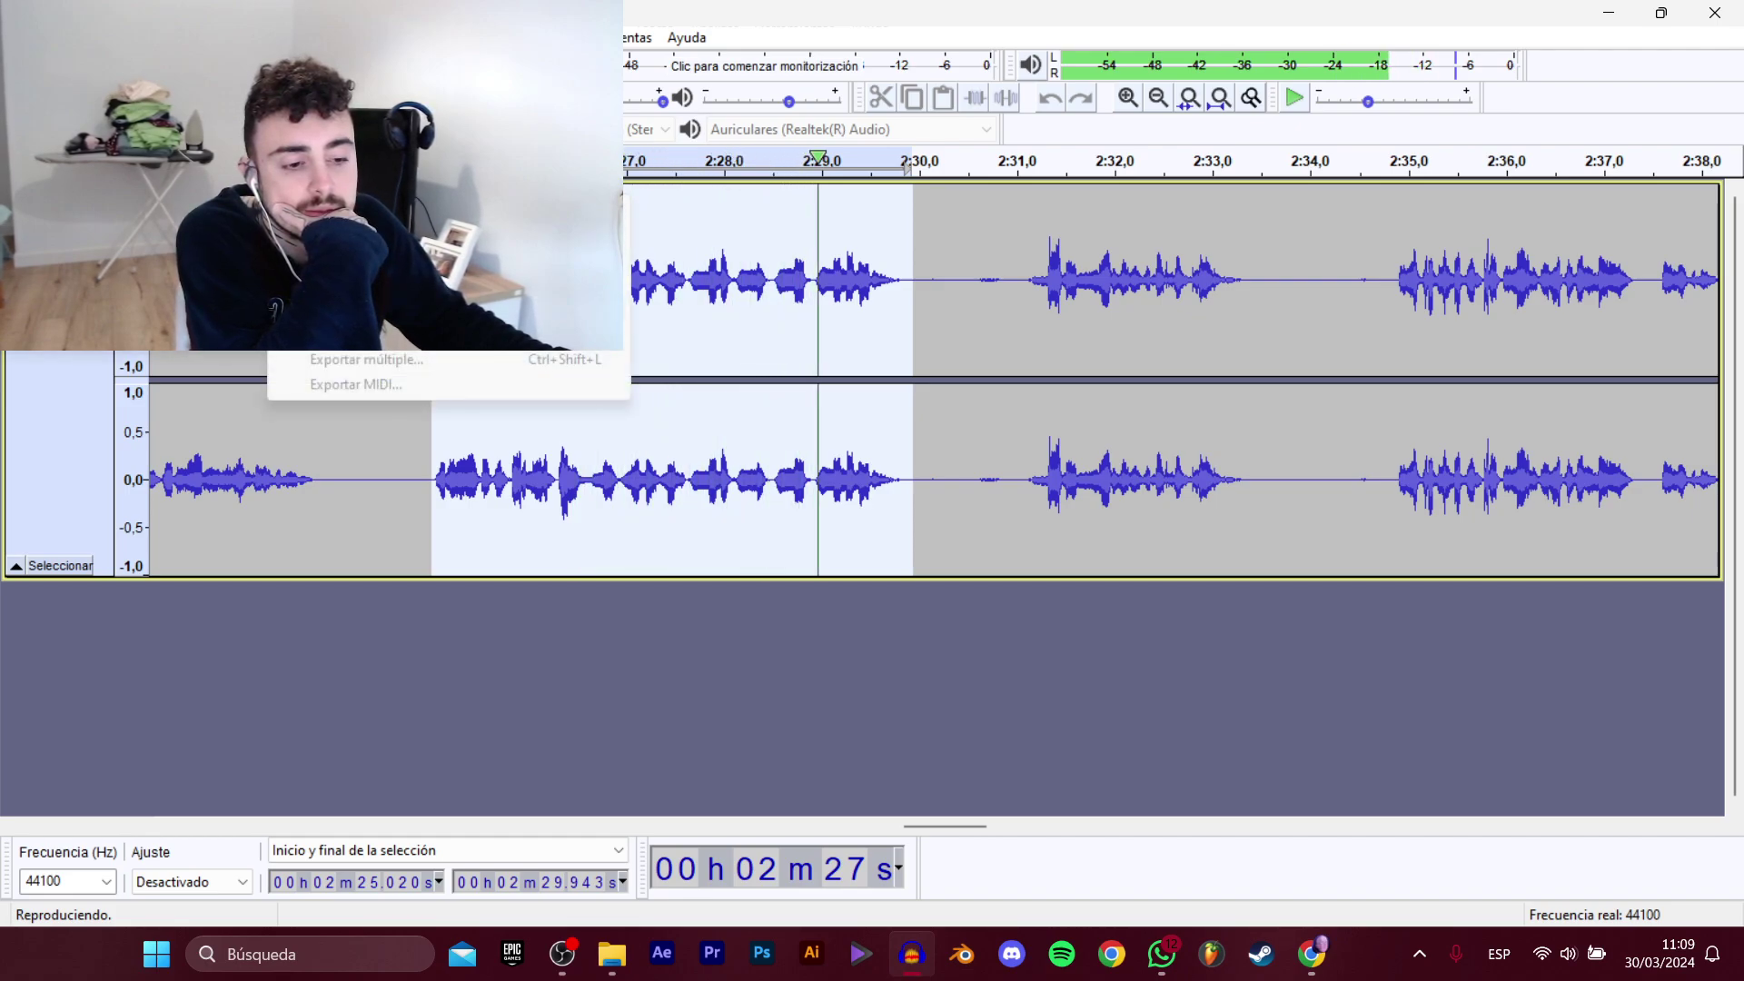
pyautogui.click(381, 309)
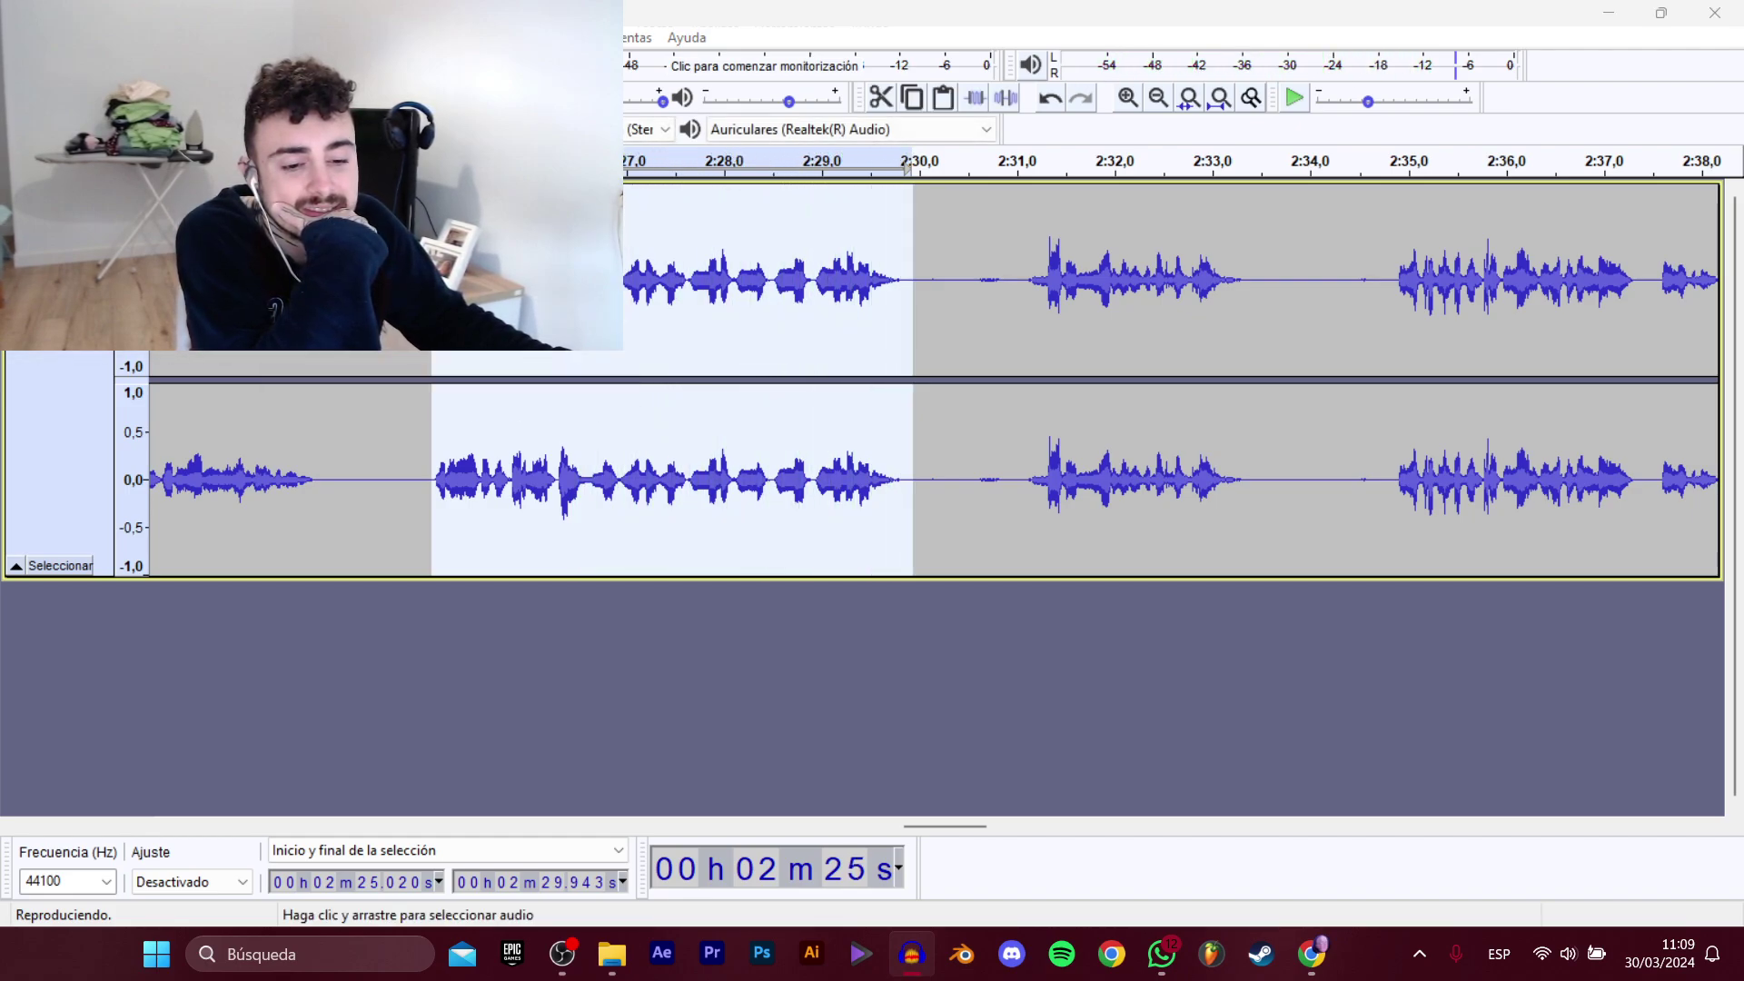
pyautogui.click(518, 240)
pyautogui.click(703, 462)
pyautogui.click(707, 463)
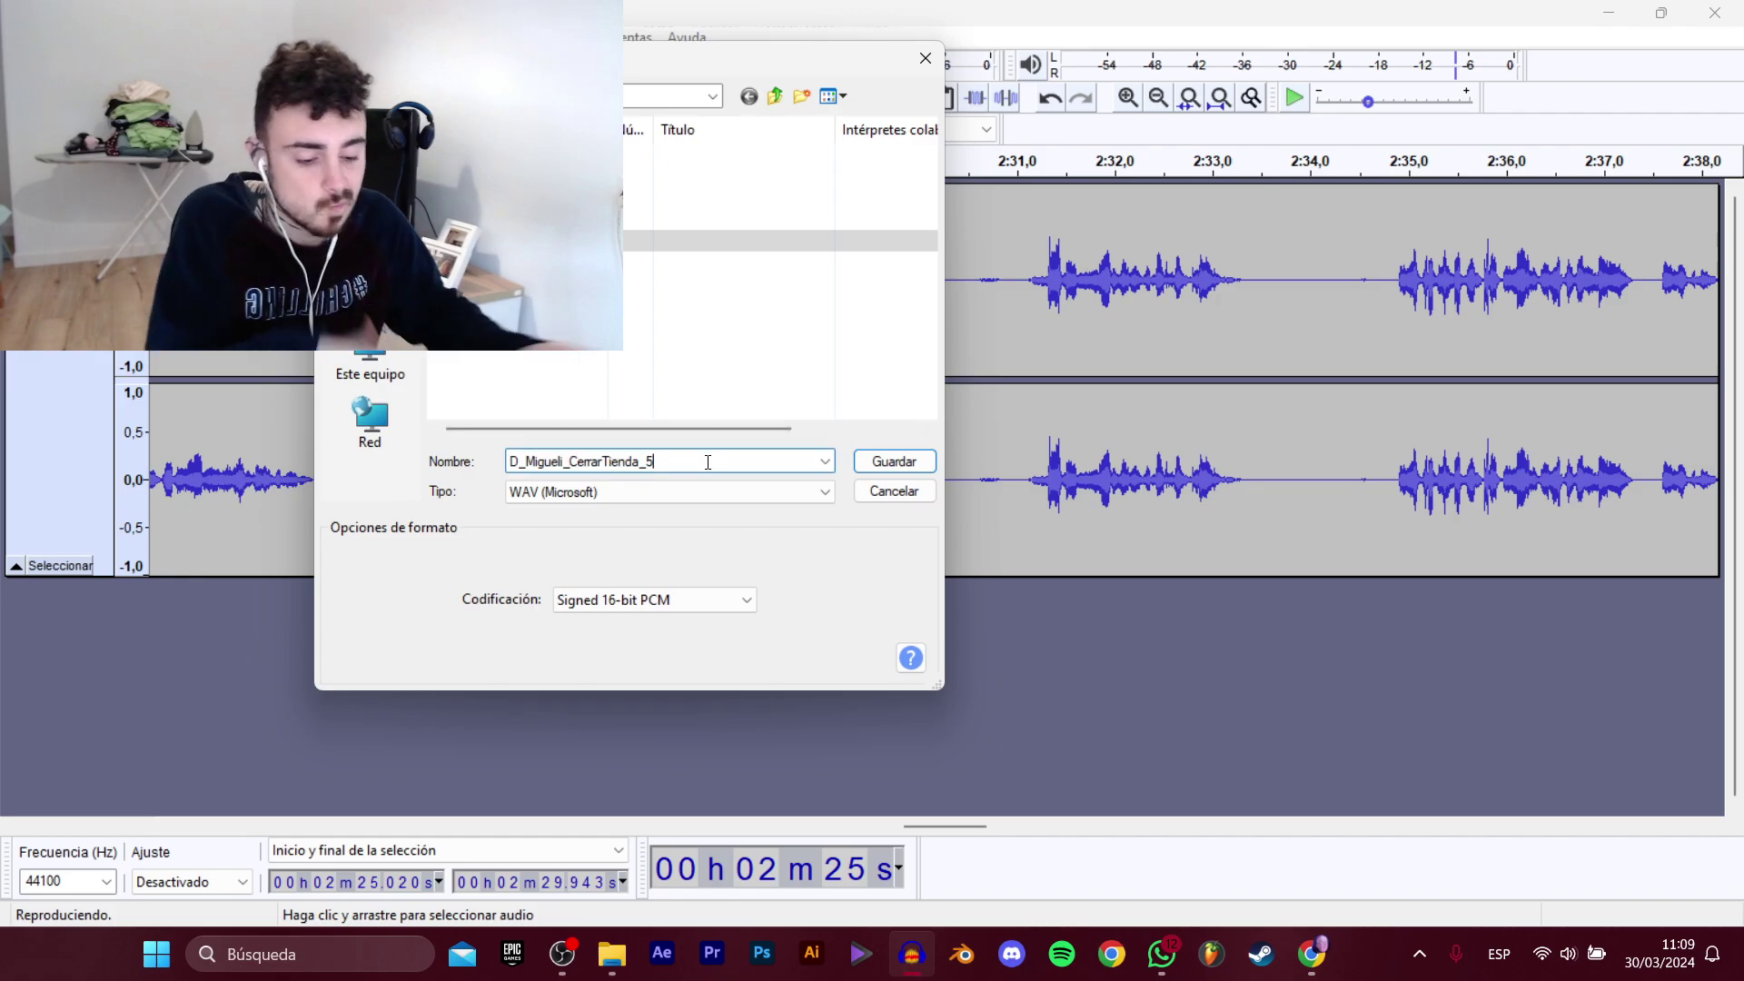
pyautogui.press('Return')
# Listen to the next line and select it from 2 min 31.046 s to 2 min 33.507 s.
pyautogui.click(1006, 279)
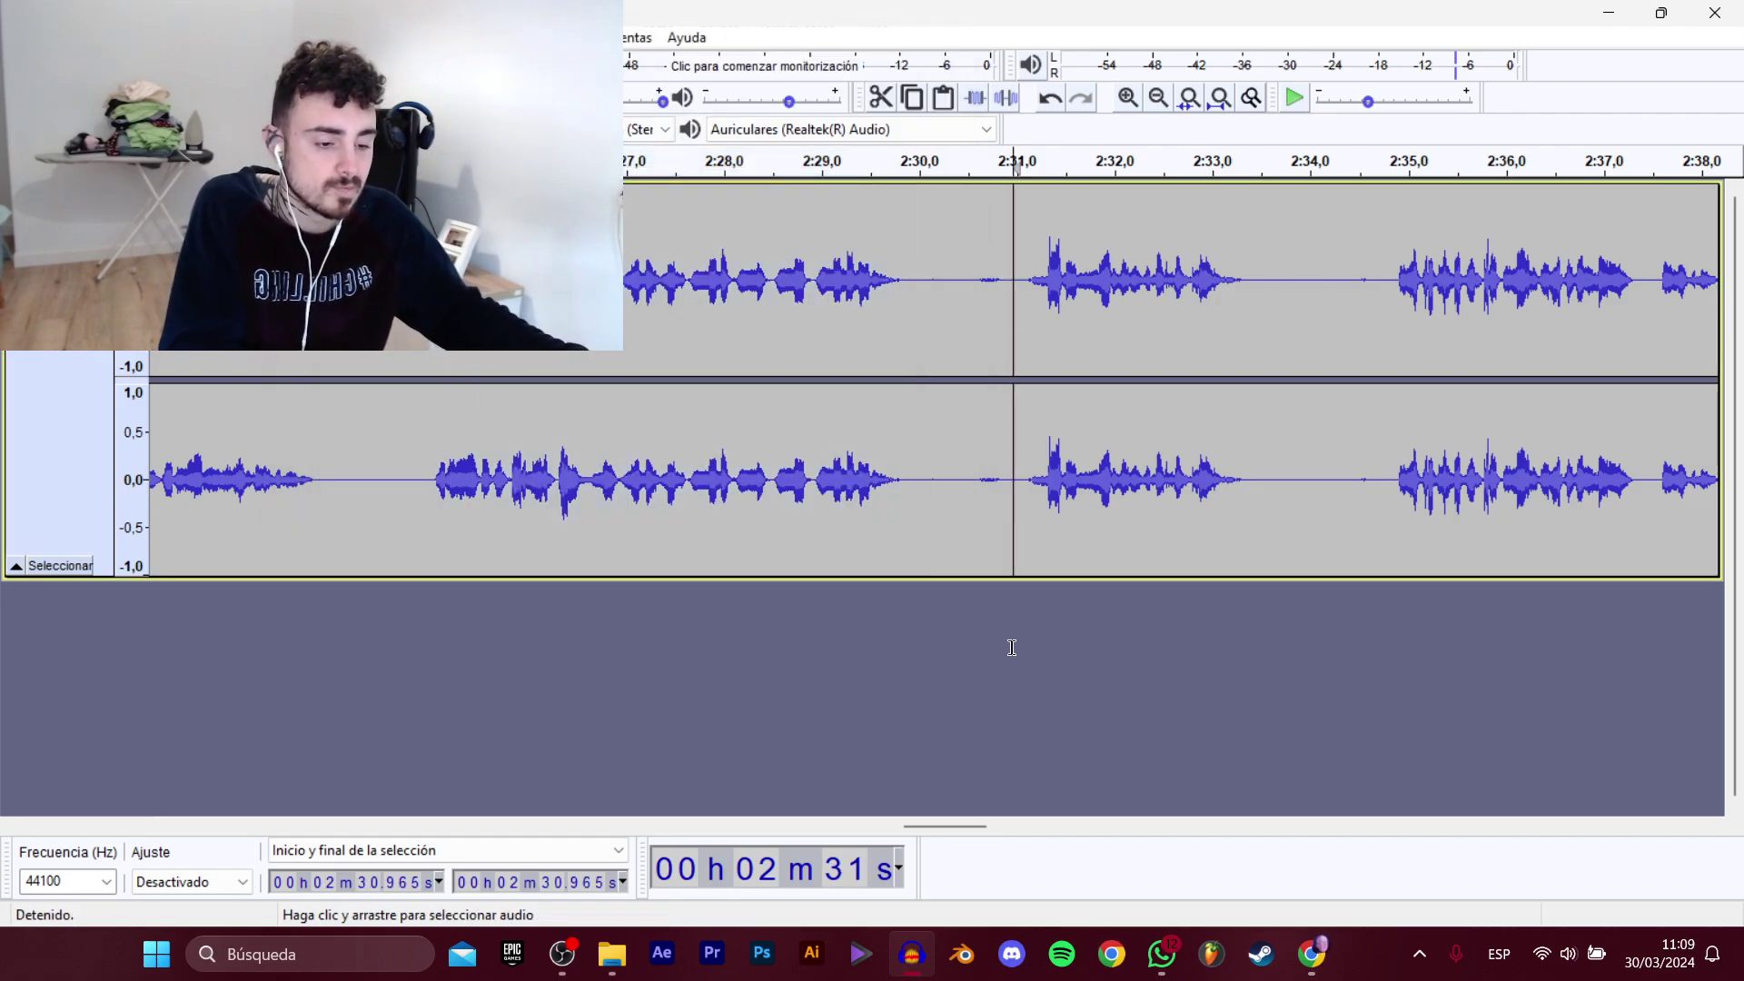
pyautogui.press('space')
pyautogui.moveTo(945, 827); pyautogui.dragTo(972, 827)
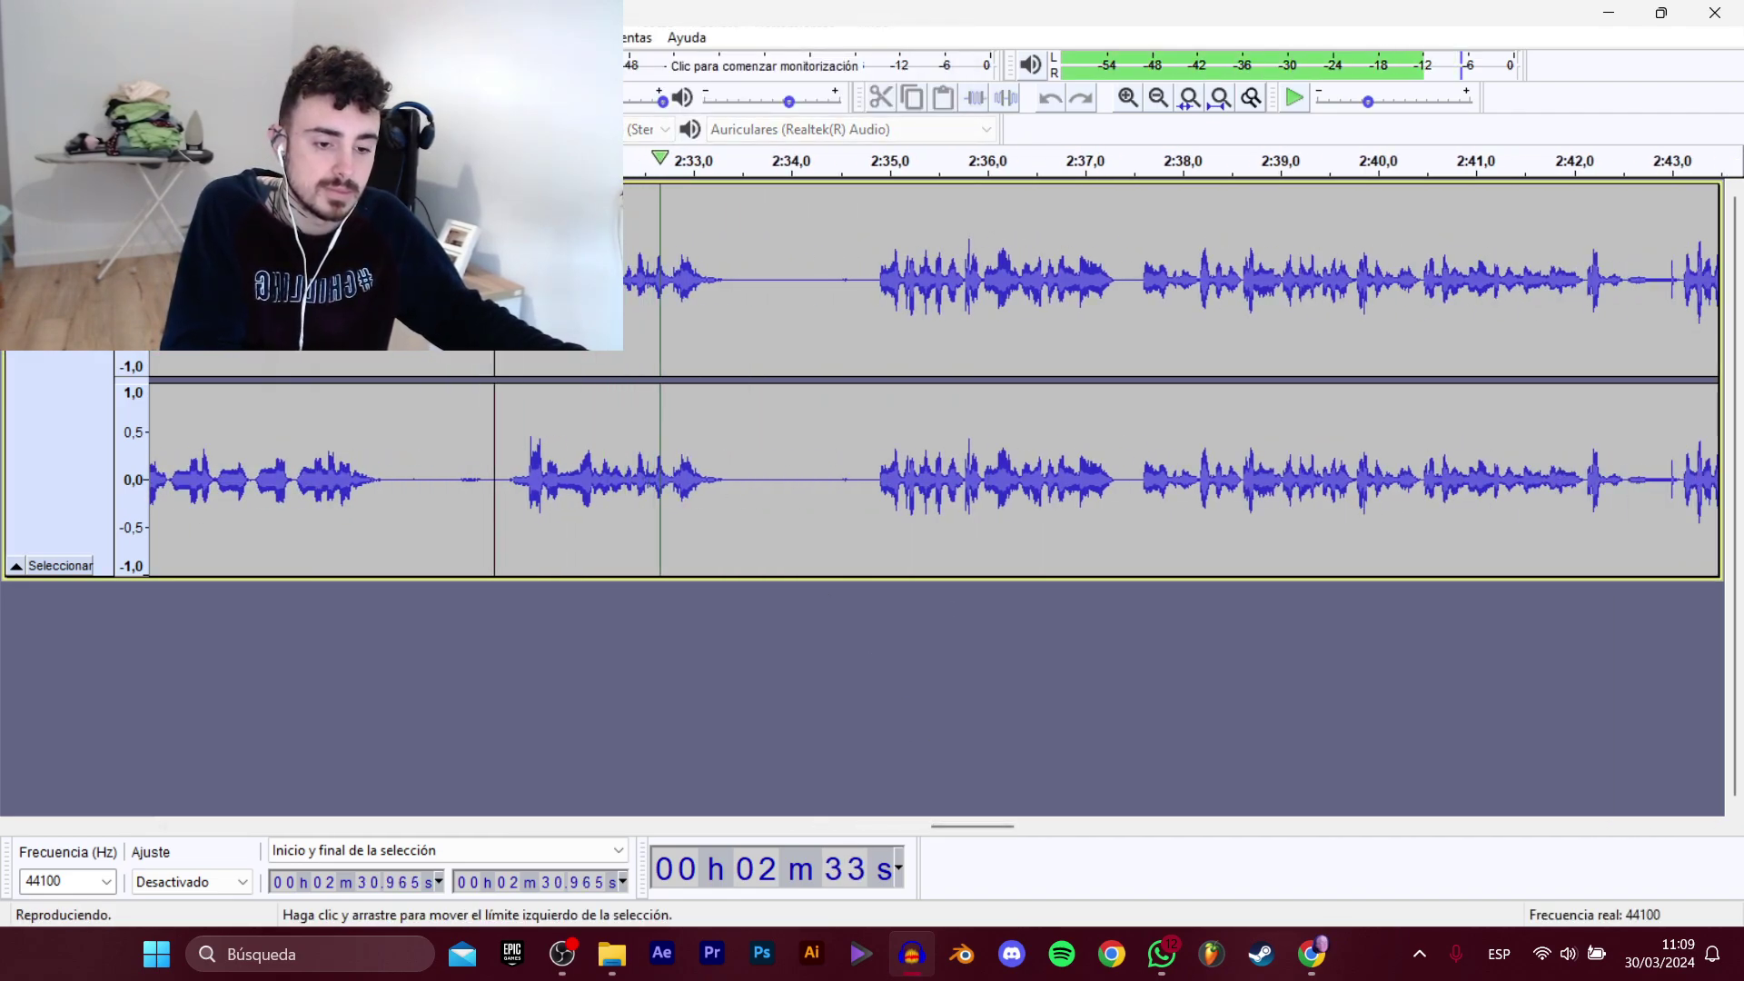
pyautogui.press('space')
pyautogui.moveTo(502, 300); pyautogui.dragTo(741, 295)
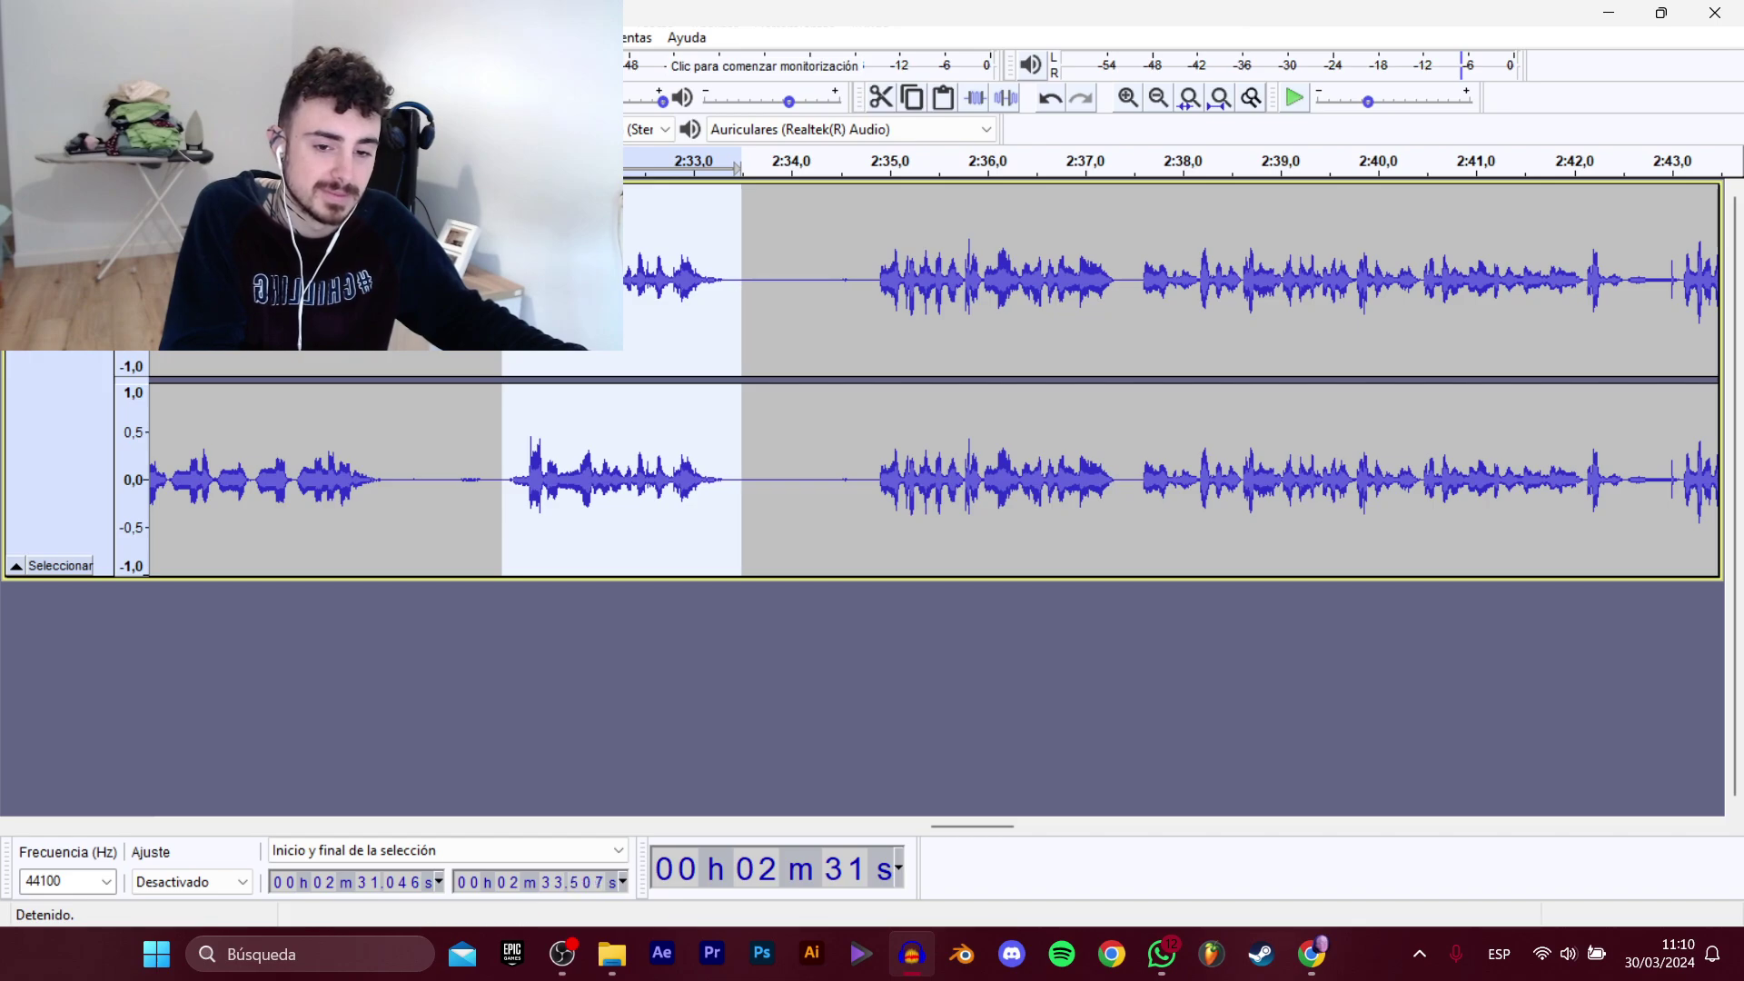
# Export the selected line as WAV with the name D_Migueli_CerrarTienda_7.
pyautogui.moveTo(100, 208)
pyautogui.click(391, 310)
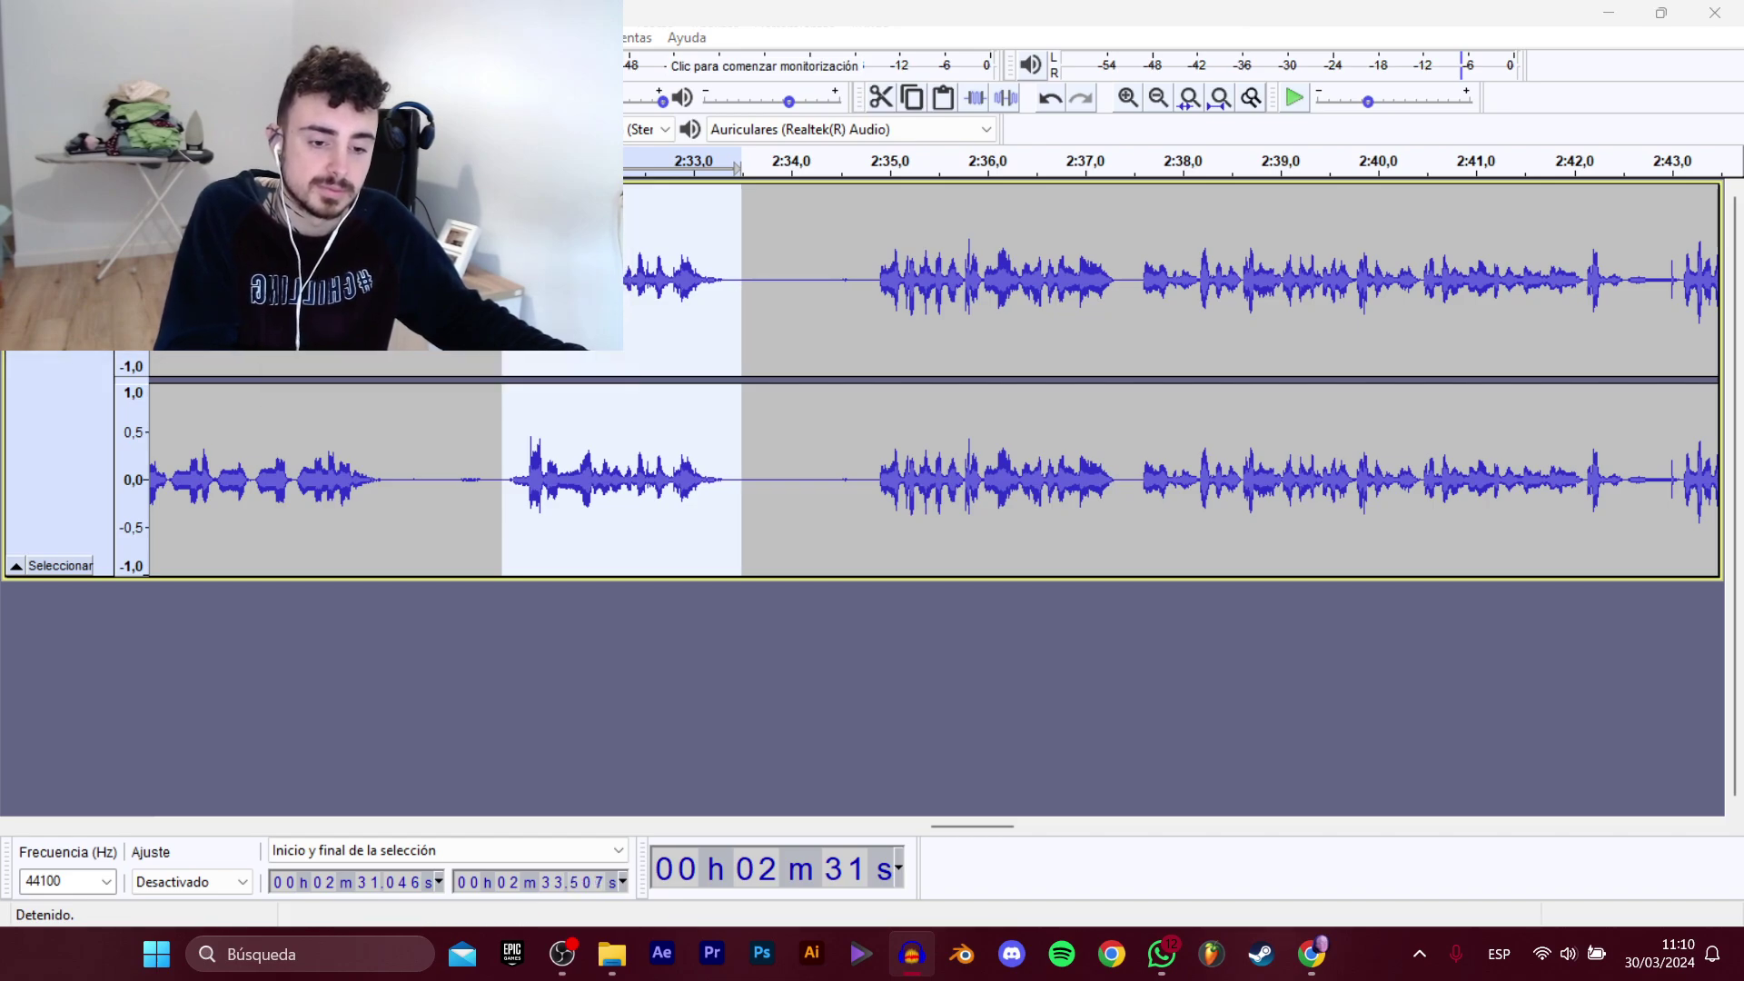
pyautogui.click(518, 262)
pyautogui.click(712, 461)
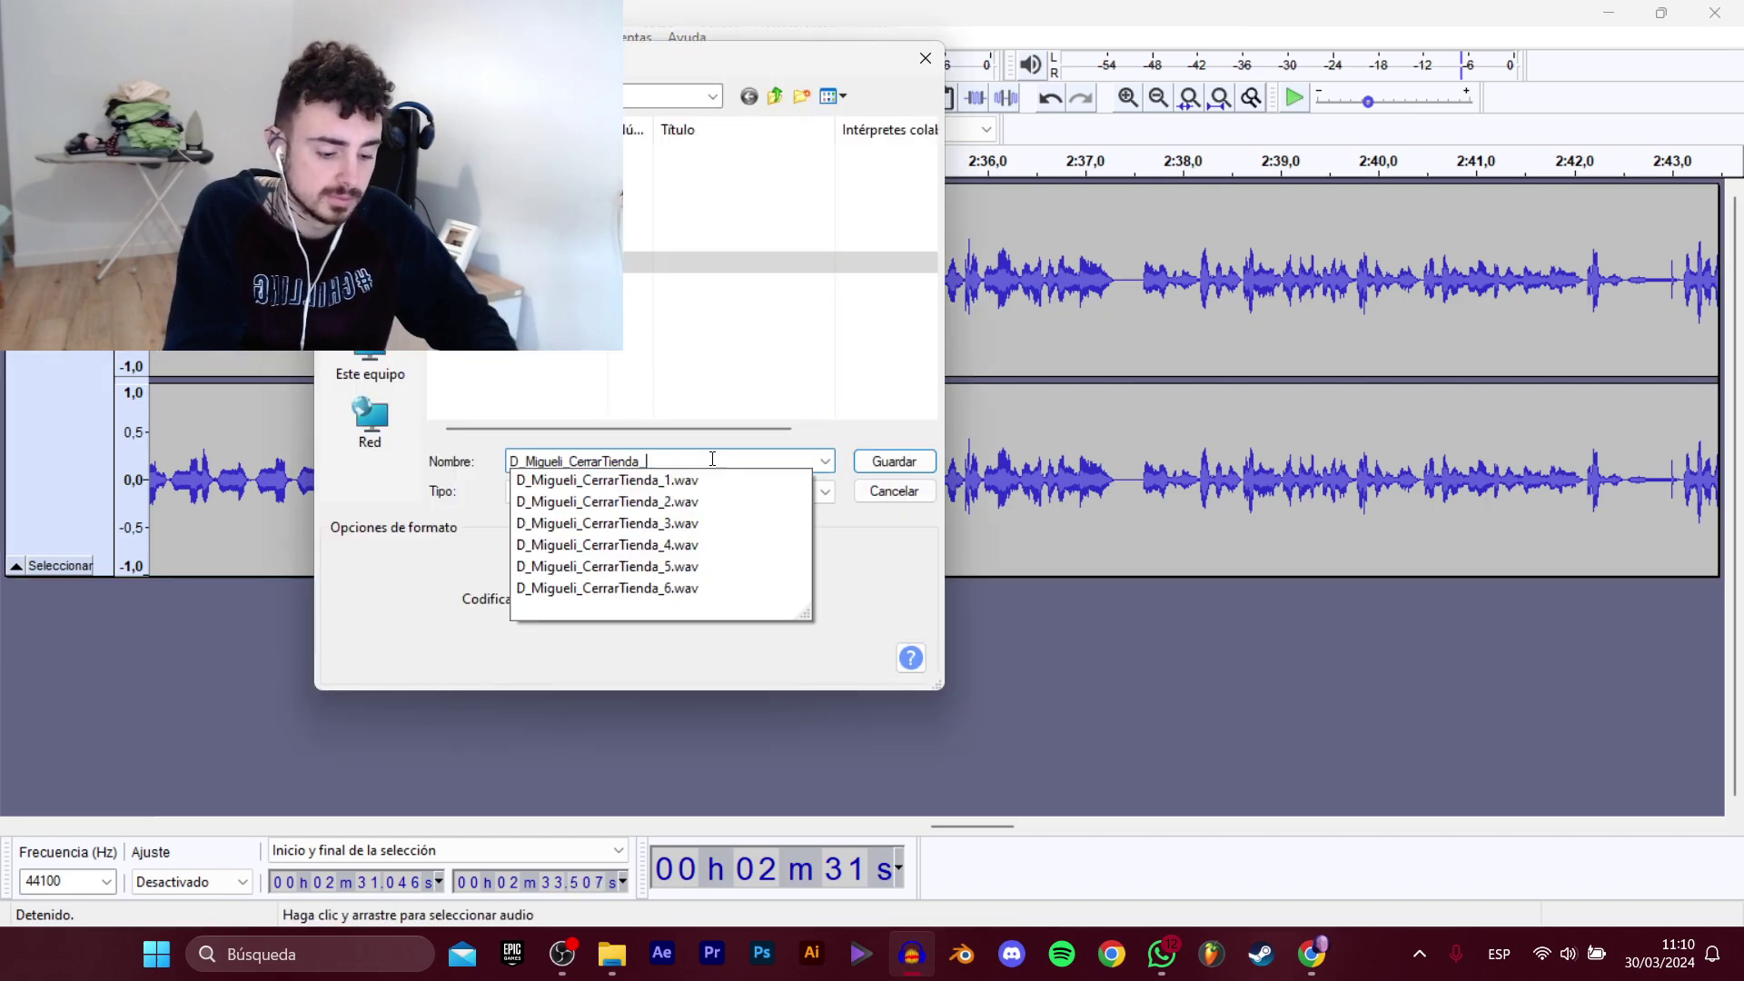
pyautogui.press('Return')
# Listen to the next long line and select it from 2 min 34.831 s to 2 min 54.126 s.
pyautogui.click(874, 327)
pyautogui.press('space')
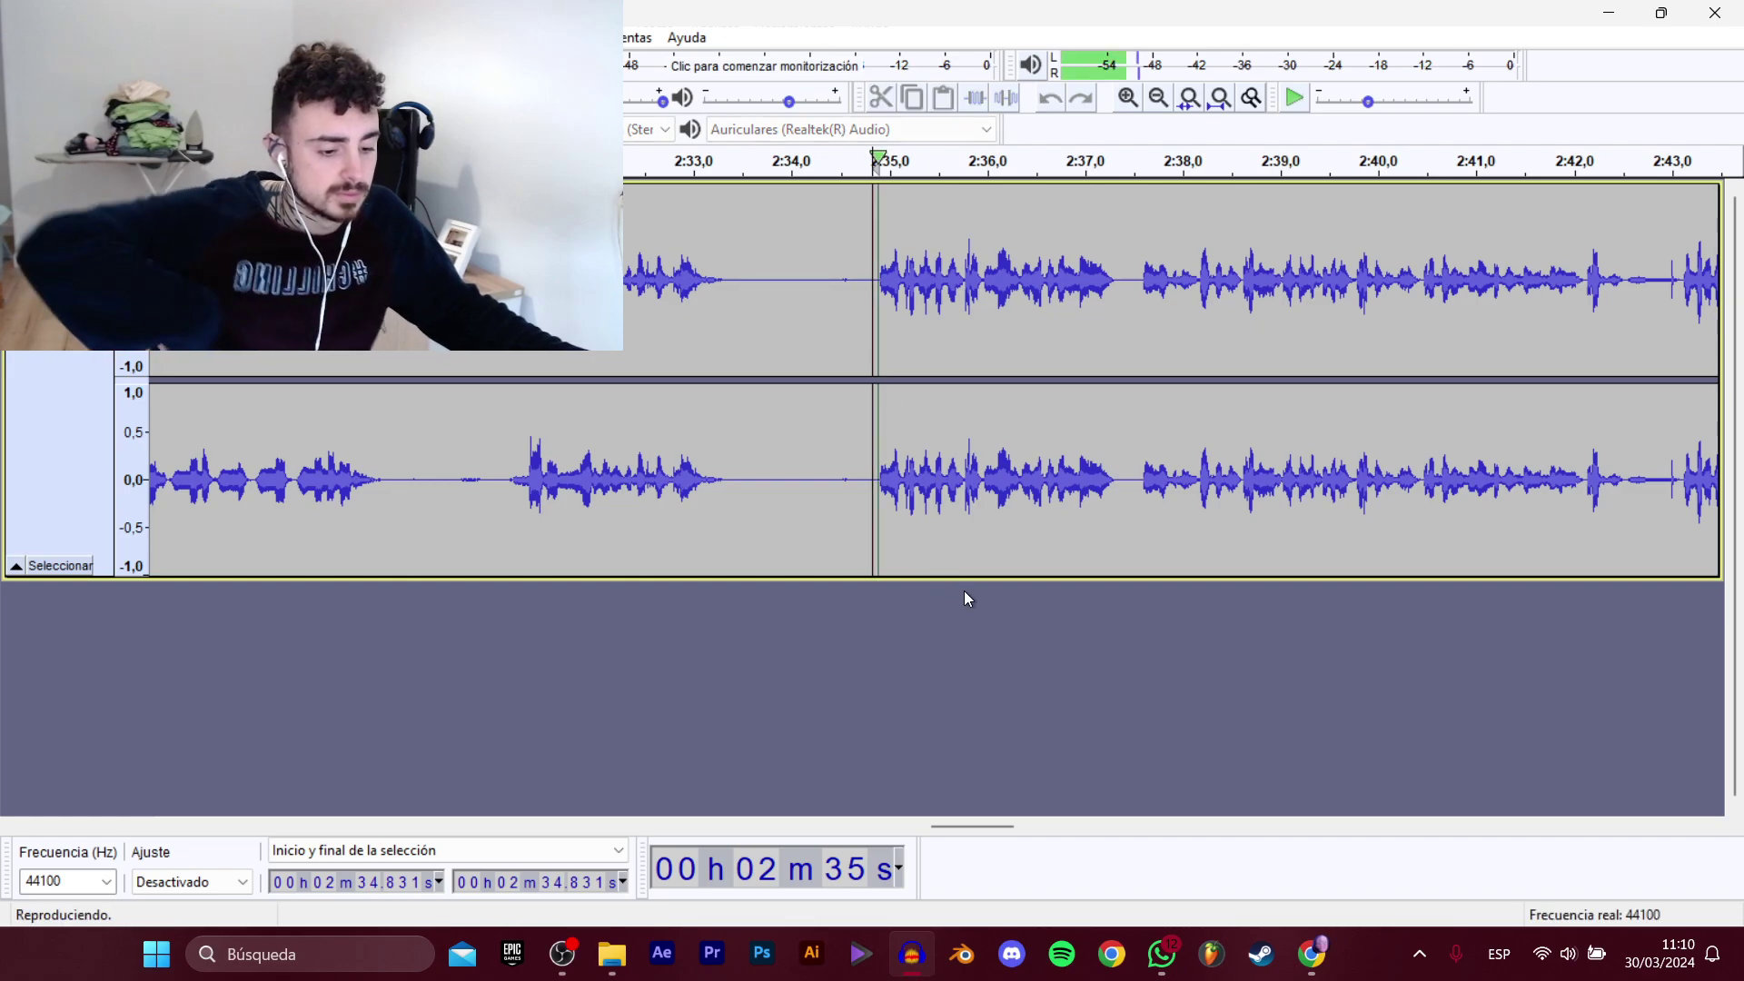
pyautogui.moveTo(968, 826); pyautogui.dragTo(1003, 826)
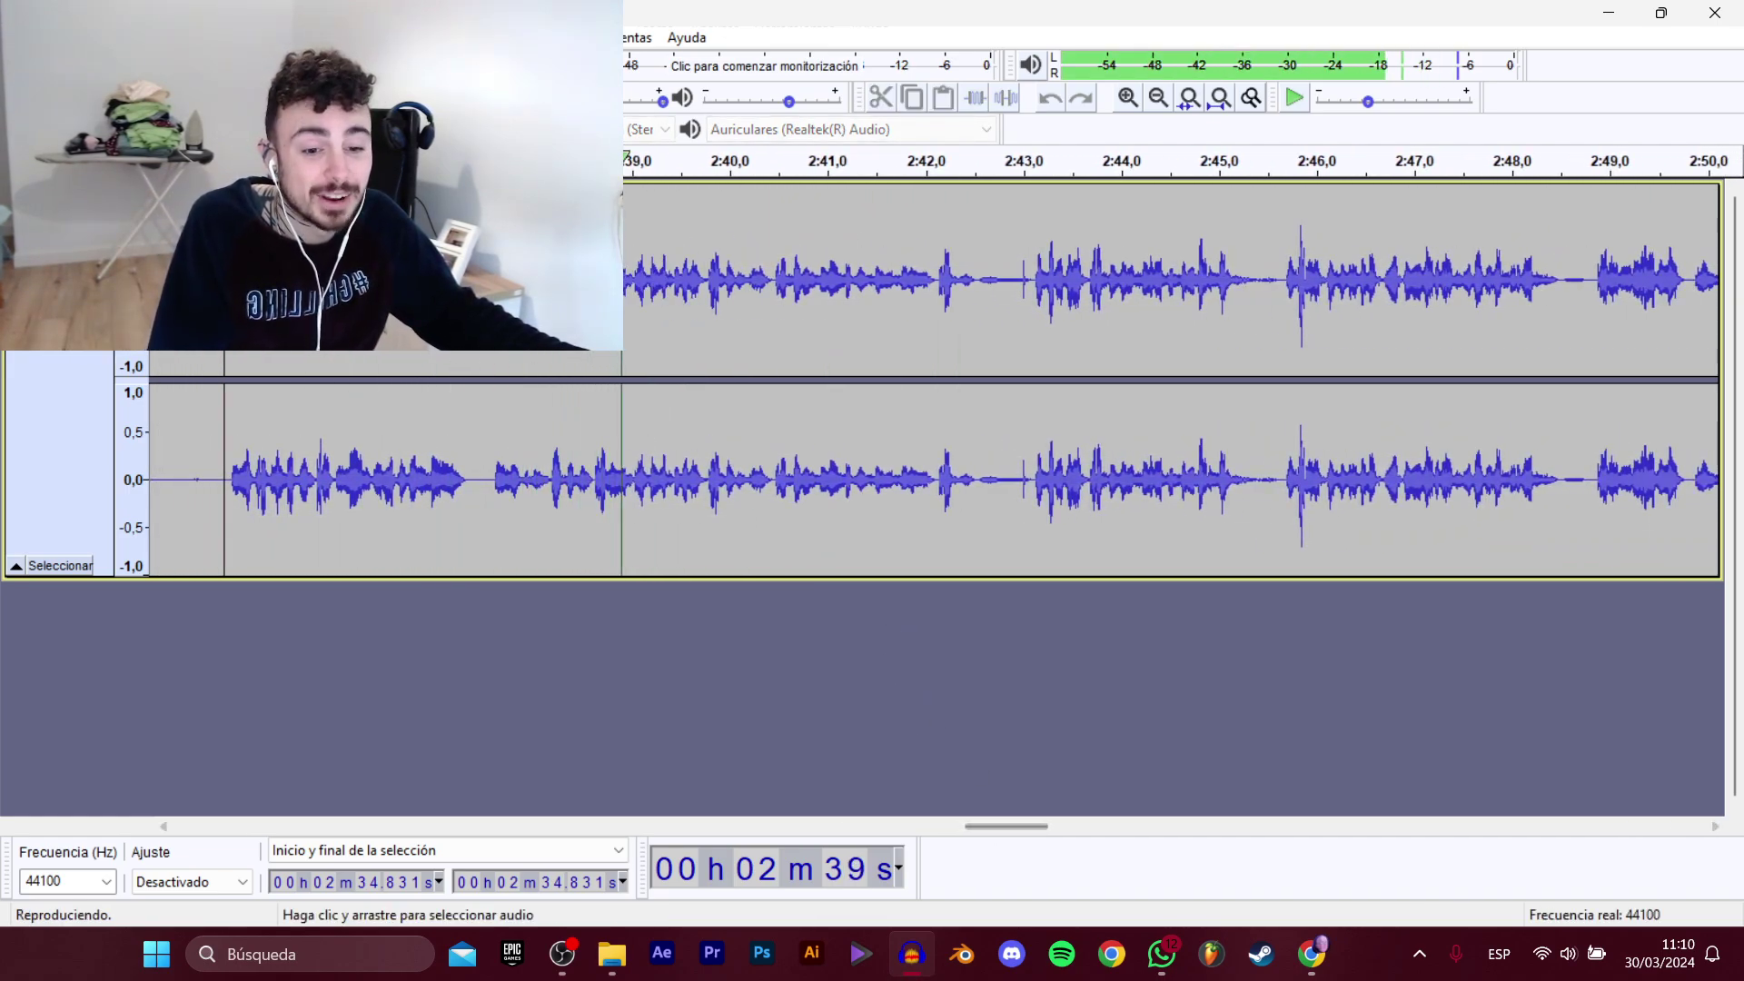
pyautogui.moveTo(224, 472); pyautogui.dragTo(1605, 382)
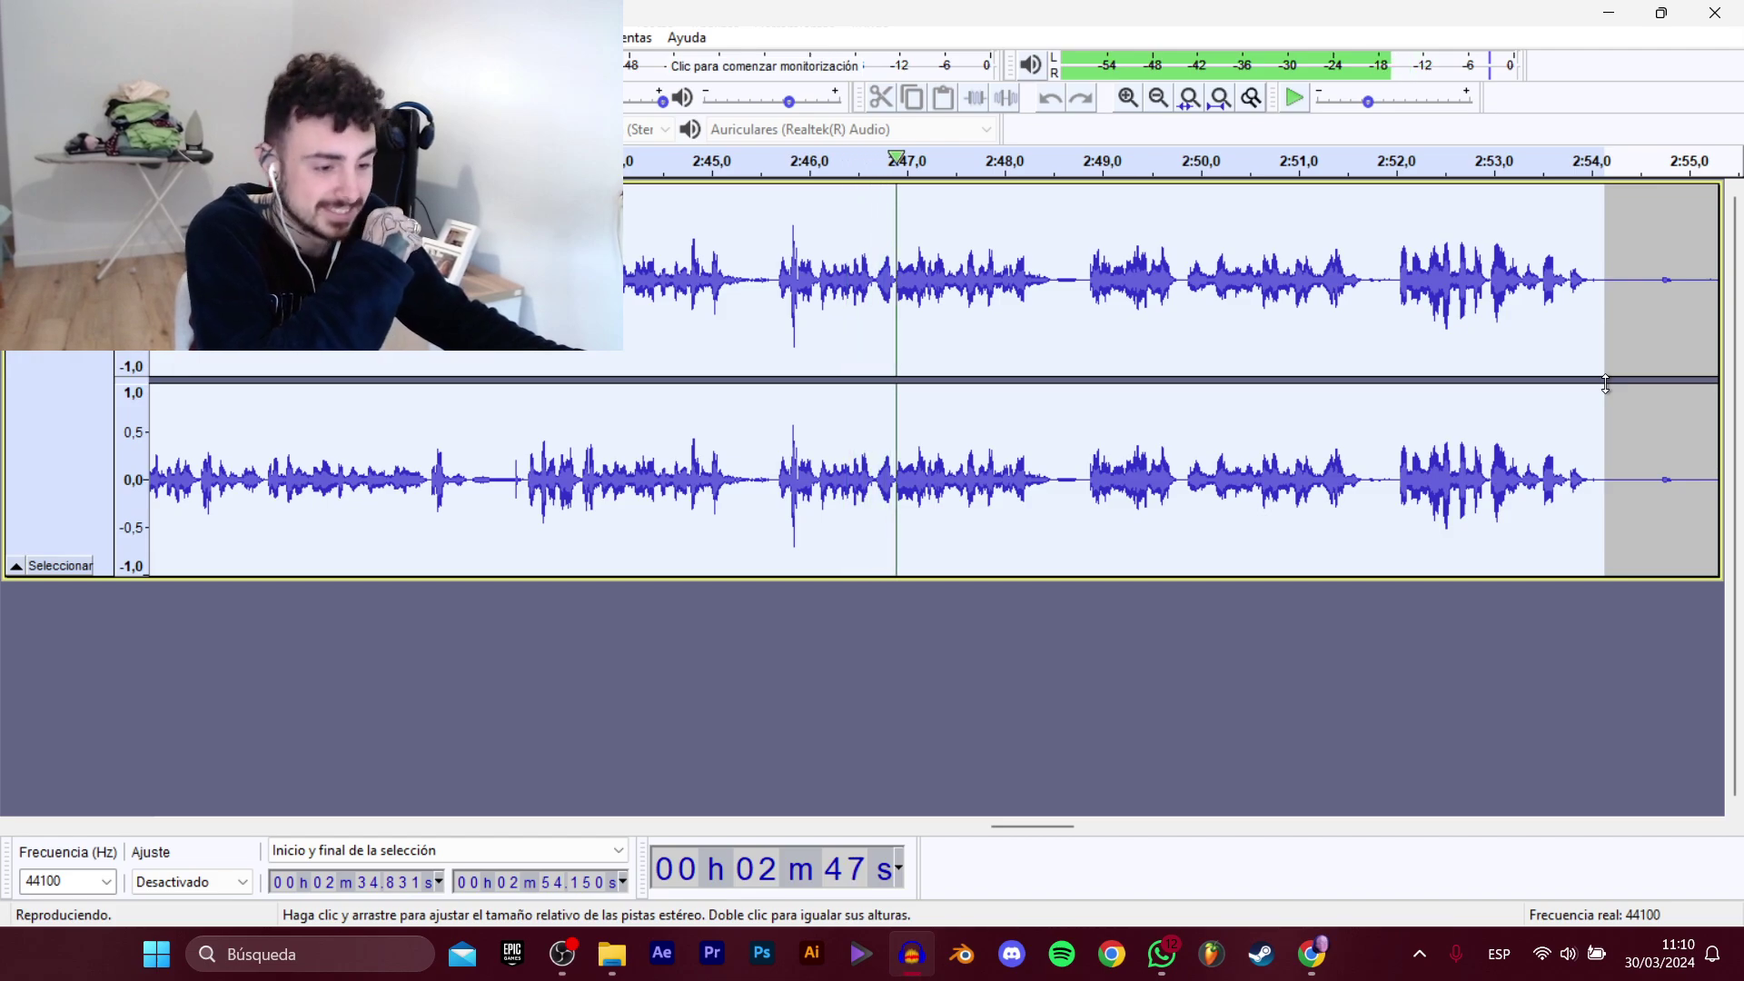
pyautogui.moveTo(1069, 830); pyautogui.dragTo(1089, 823)
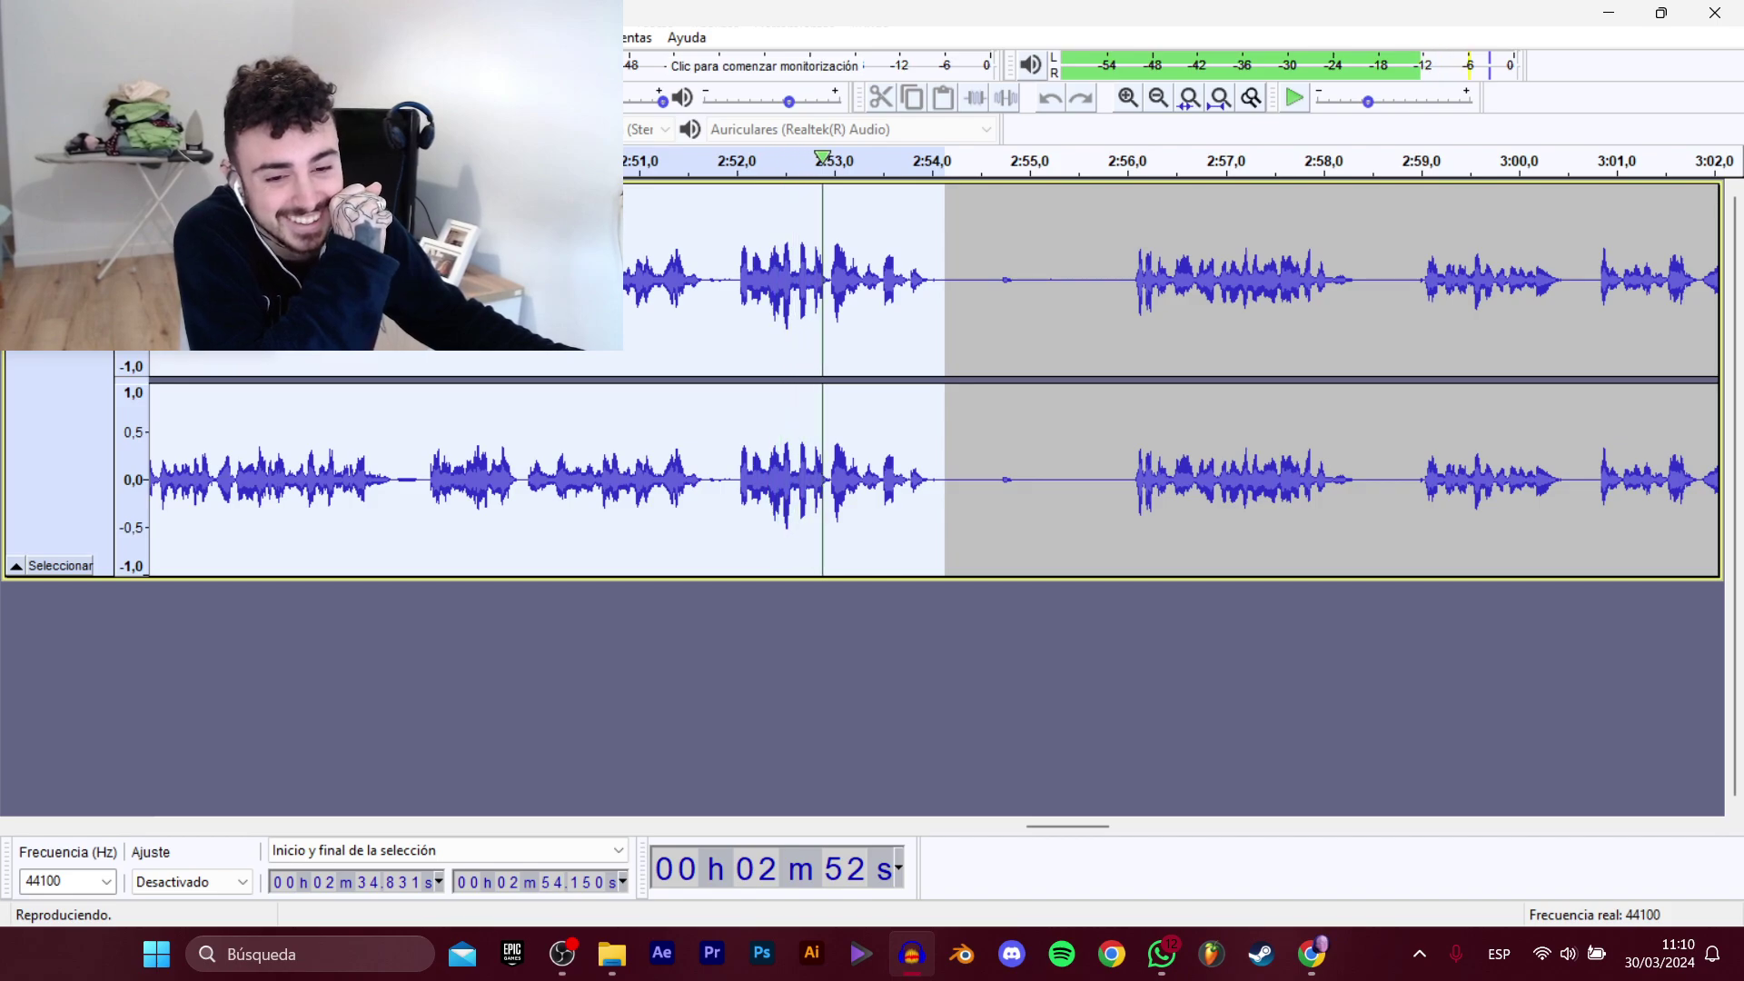
pyautogui.moveTo(90, 208)
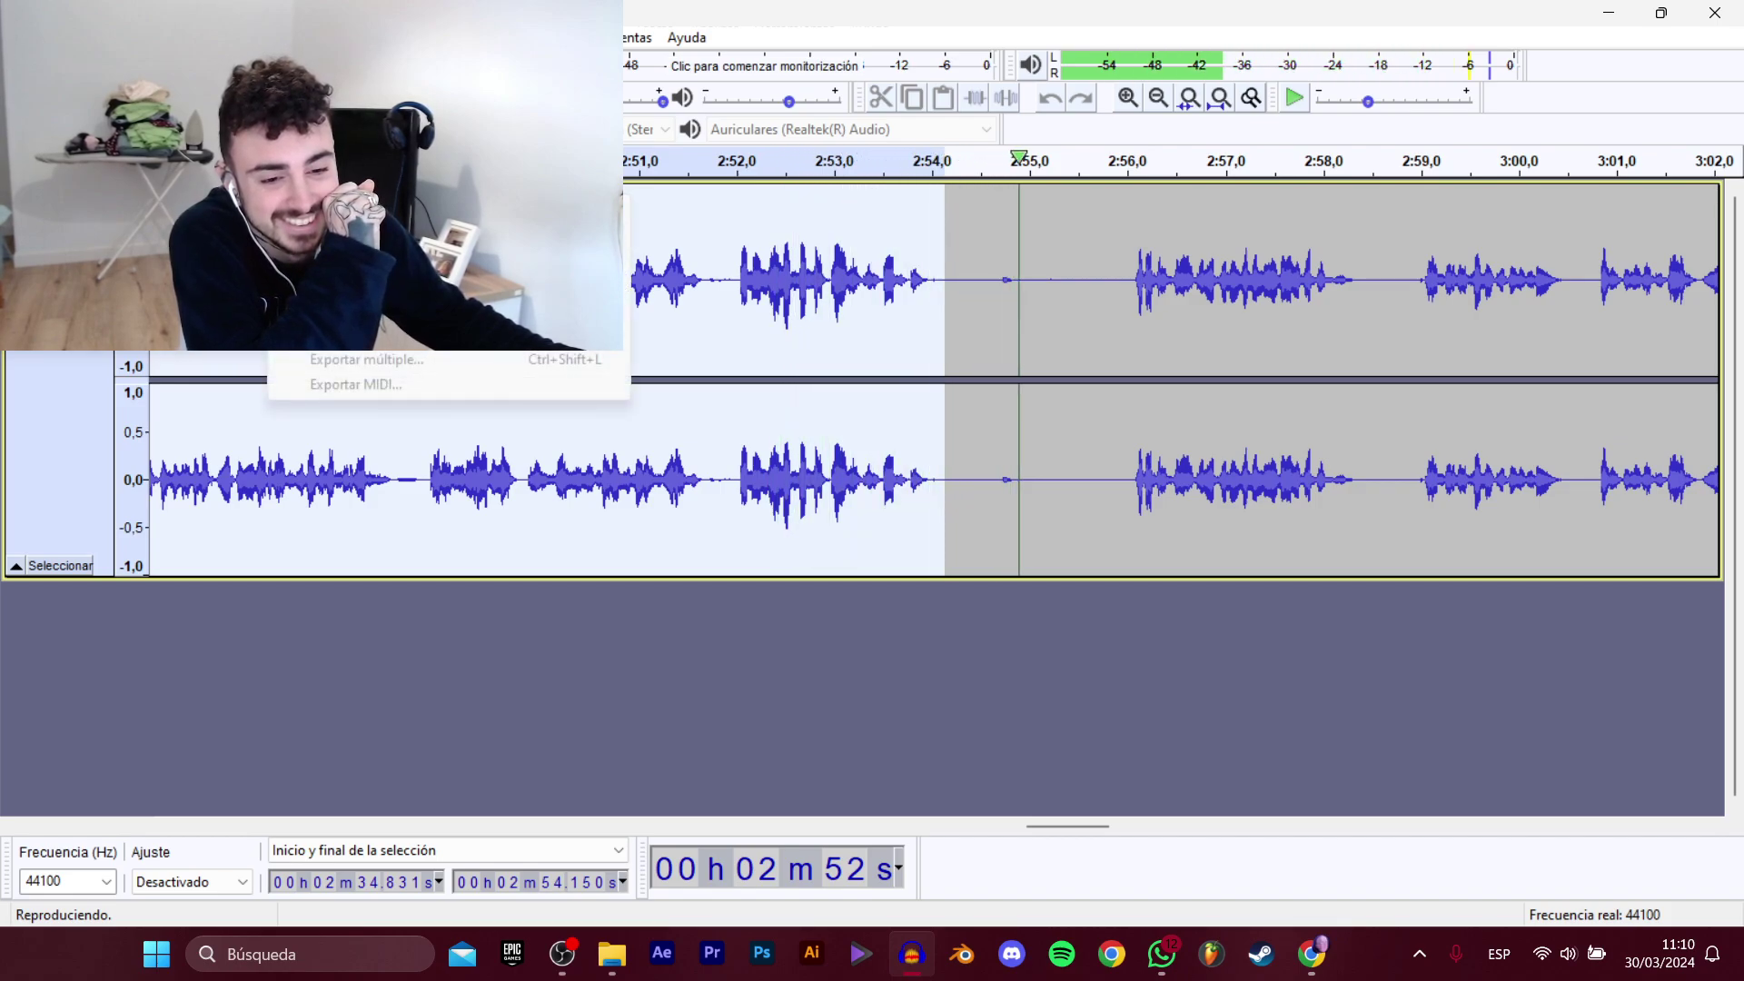
pyautogui.click(929, 283)
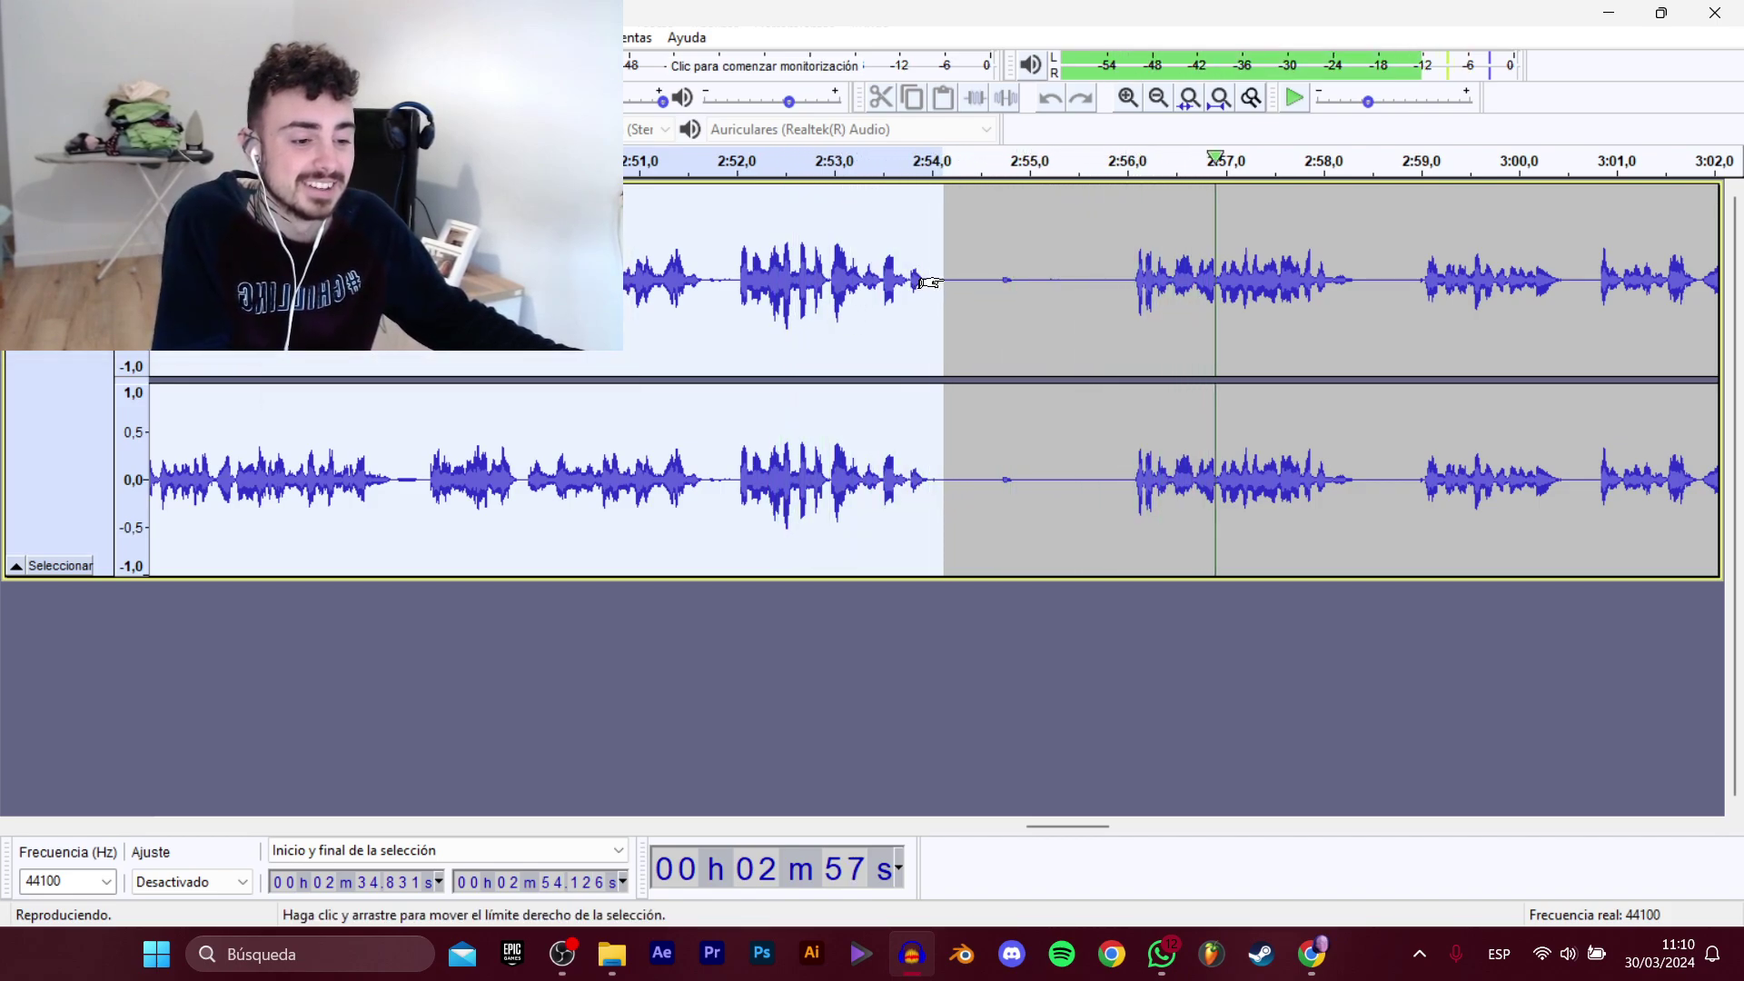
pyautogui.press('space')
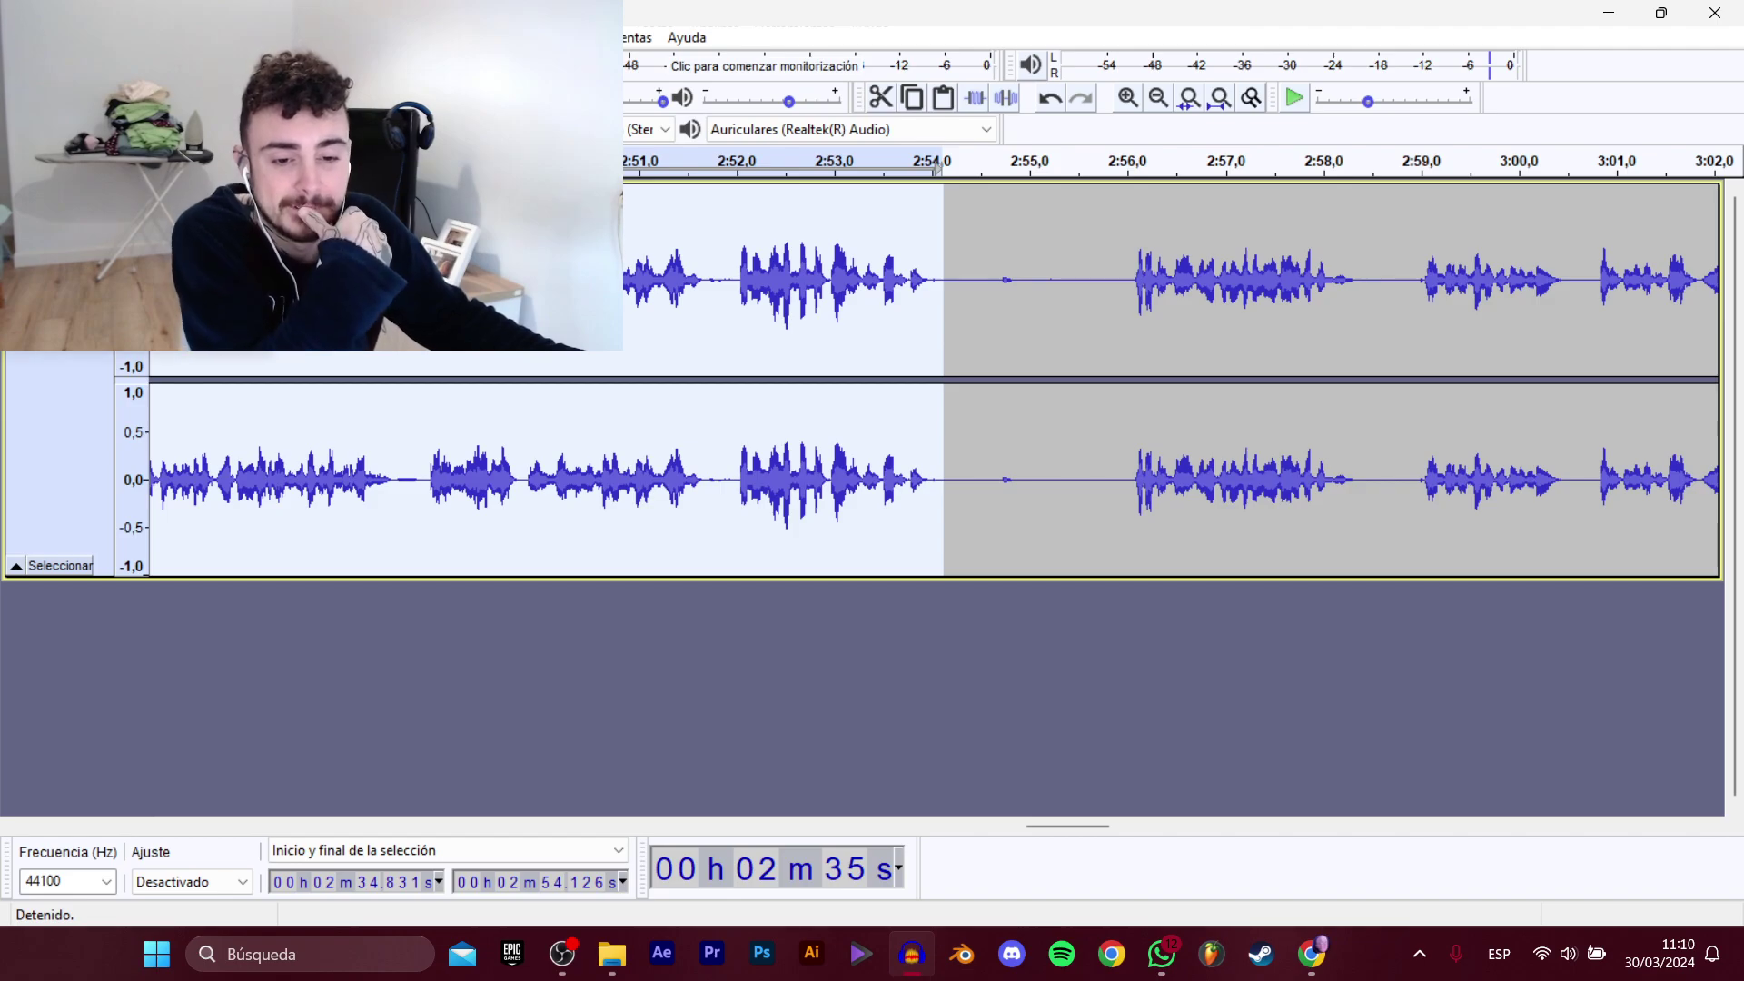
# Export the selected line as WAV with the name D_Migueli_CerrarTienda_8.
pyautogui.moveTo(91, 209)
pyautogui.click(400, 310)
pyautogui.click(545, 283)
pyautogui.click(750, 462)
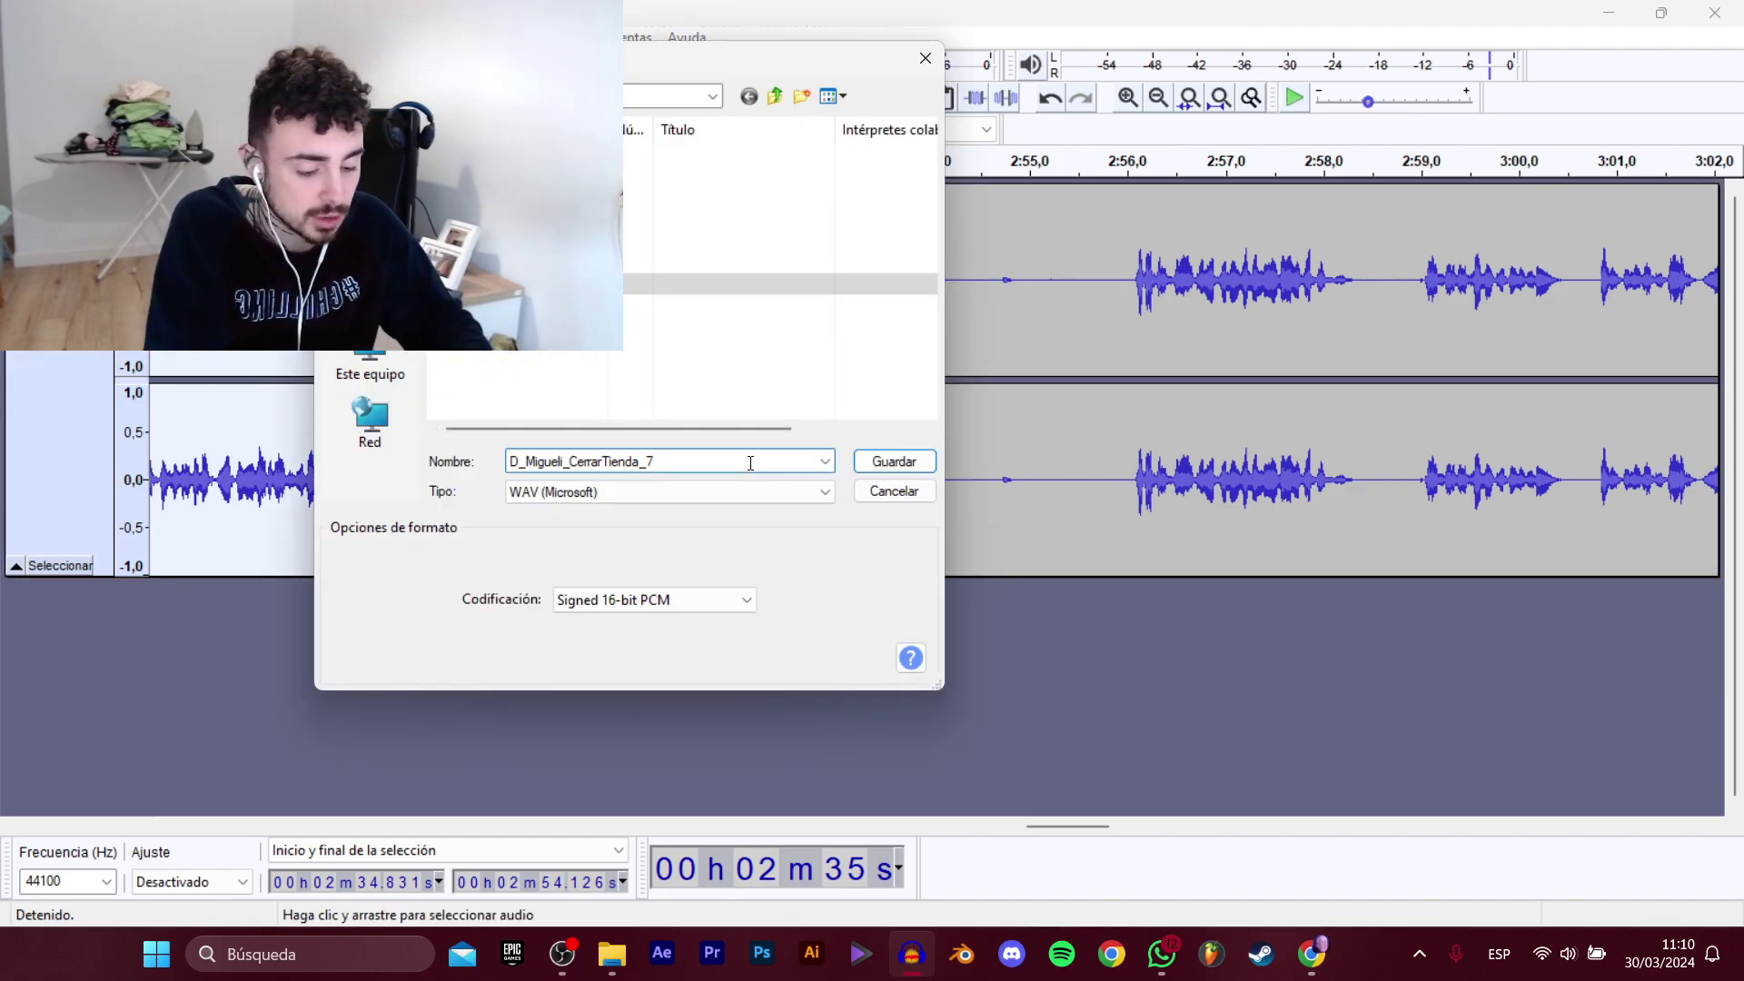
pyautogui.press('Return')
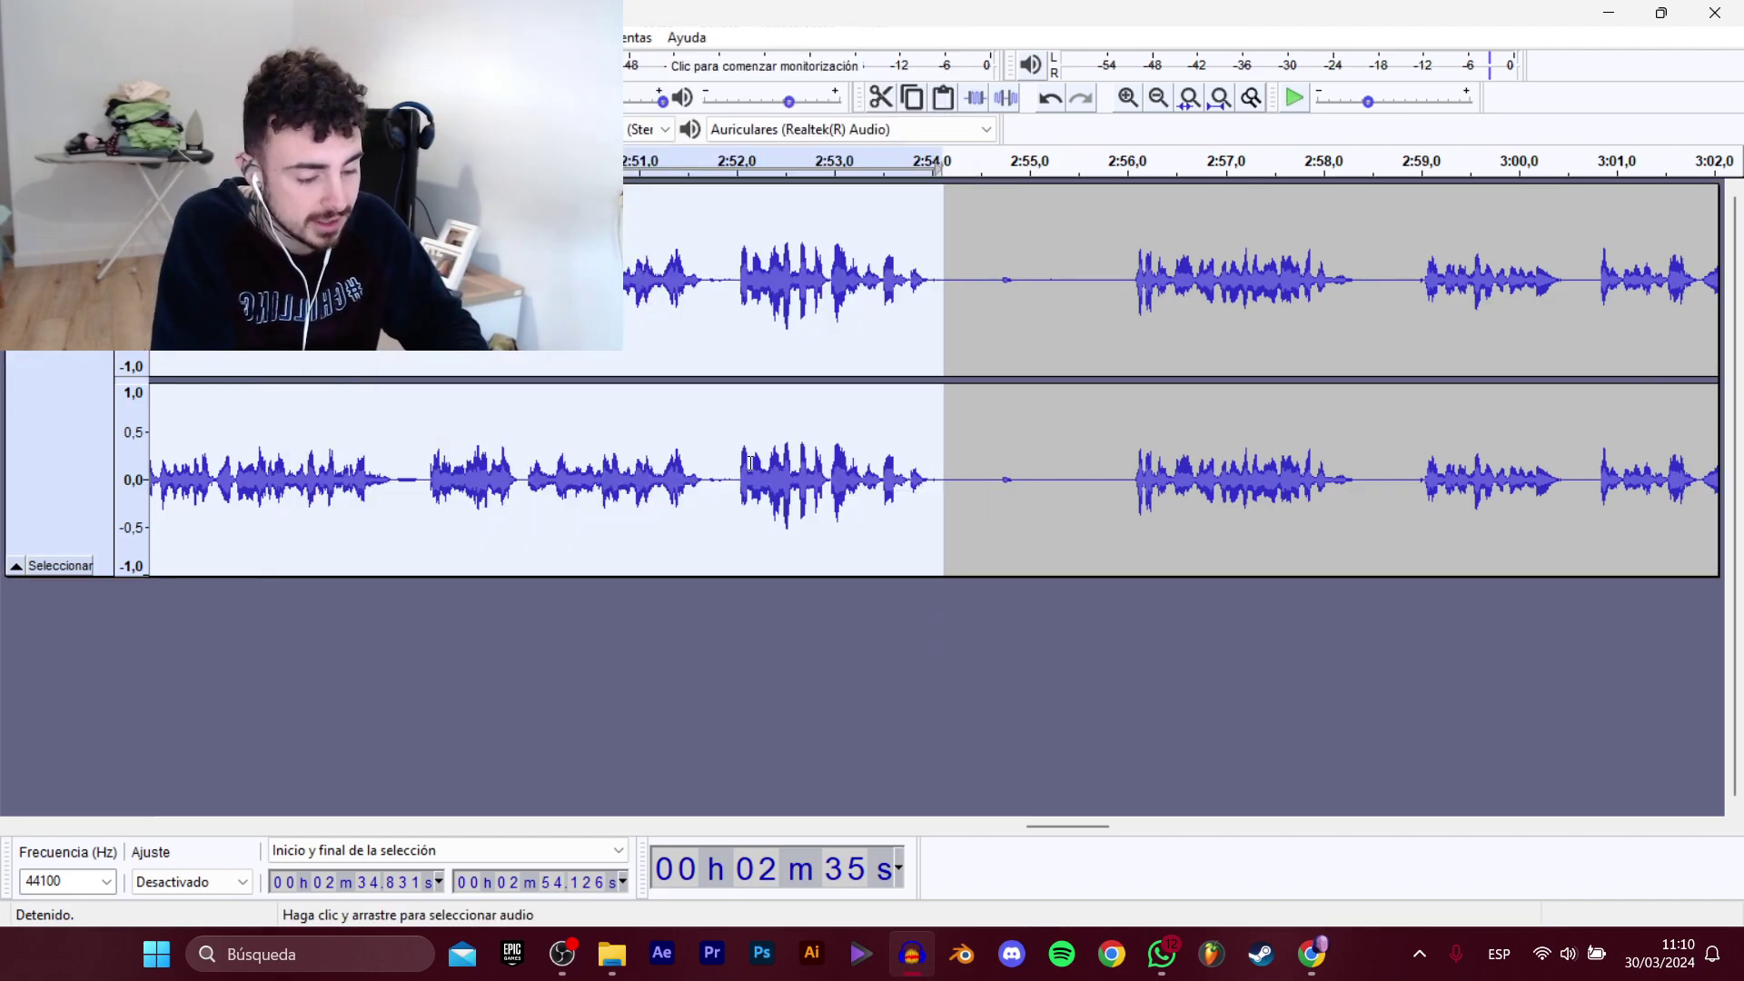
# Listen to the next line and select it from 2 min 56.019 s to 2 min 58.422 s.
pyautogui.click(1120, 264)
pyautogui.press('space')
pyautogui.moveTo(1081, 828); pyautogui.dragTo(1131, 822)
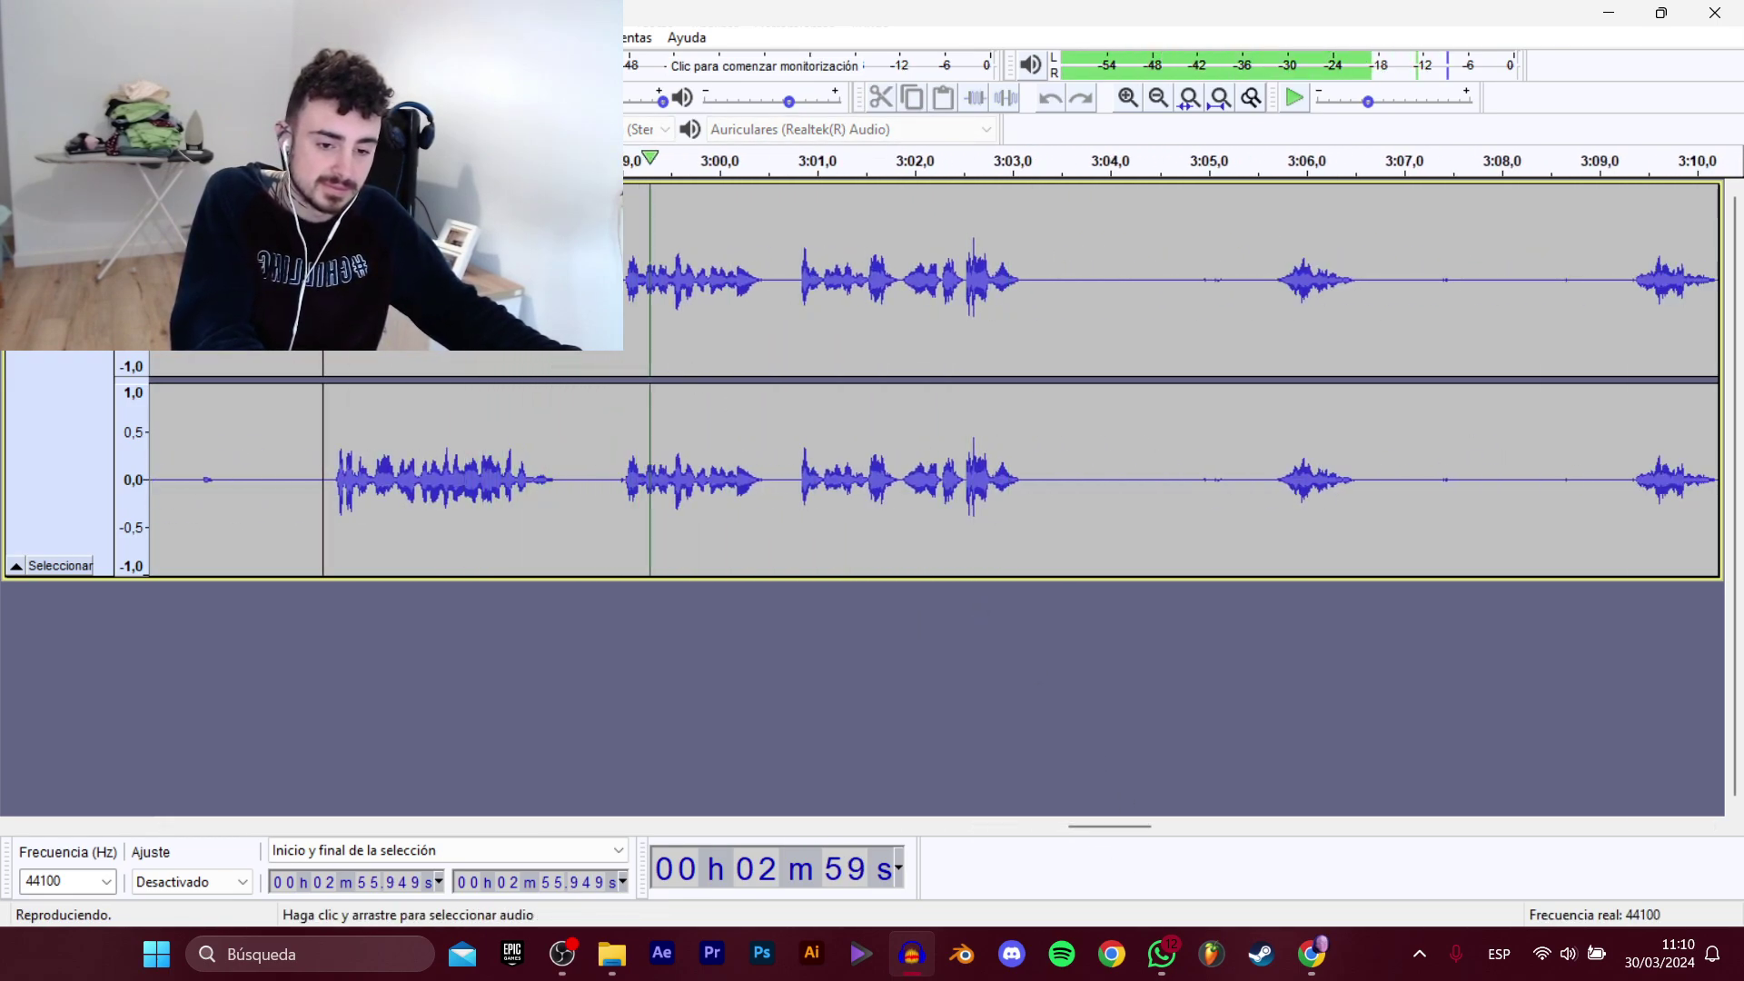
pyautogui.moveTo(329, 491); pyautogui.dragTo(563, 490)
pyautogui.press('space')
pyautogui.moveTo(109, 207)
pyautogui.click(391, 307)
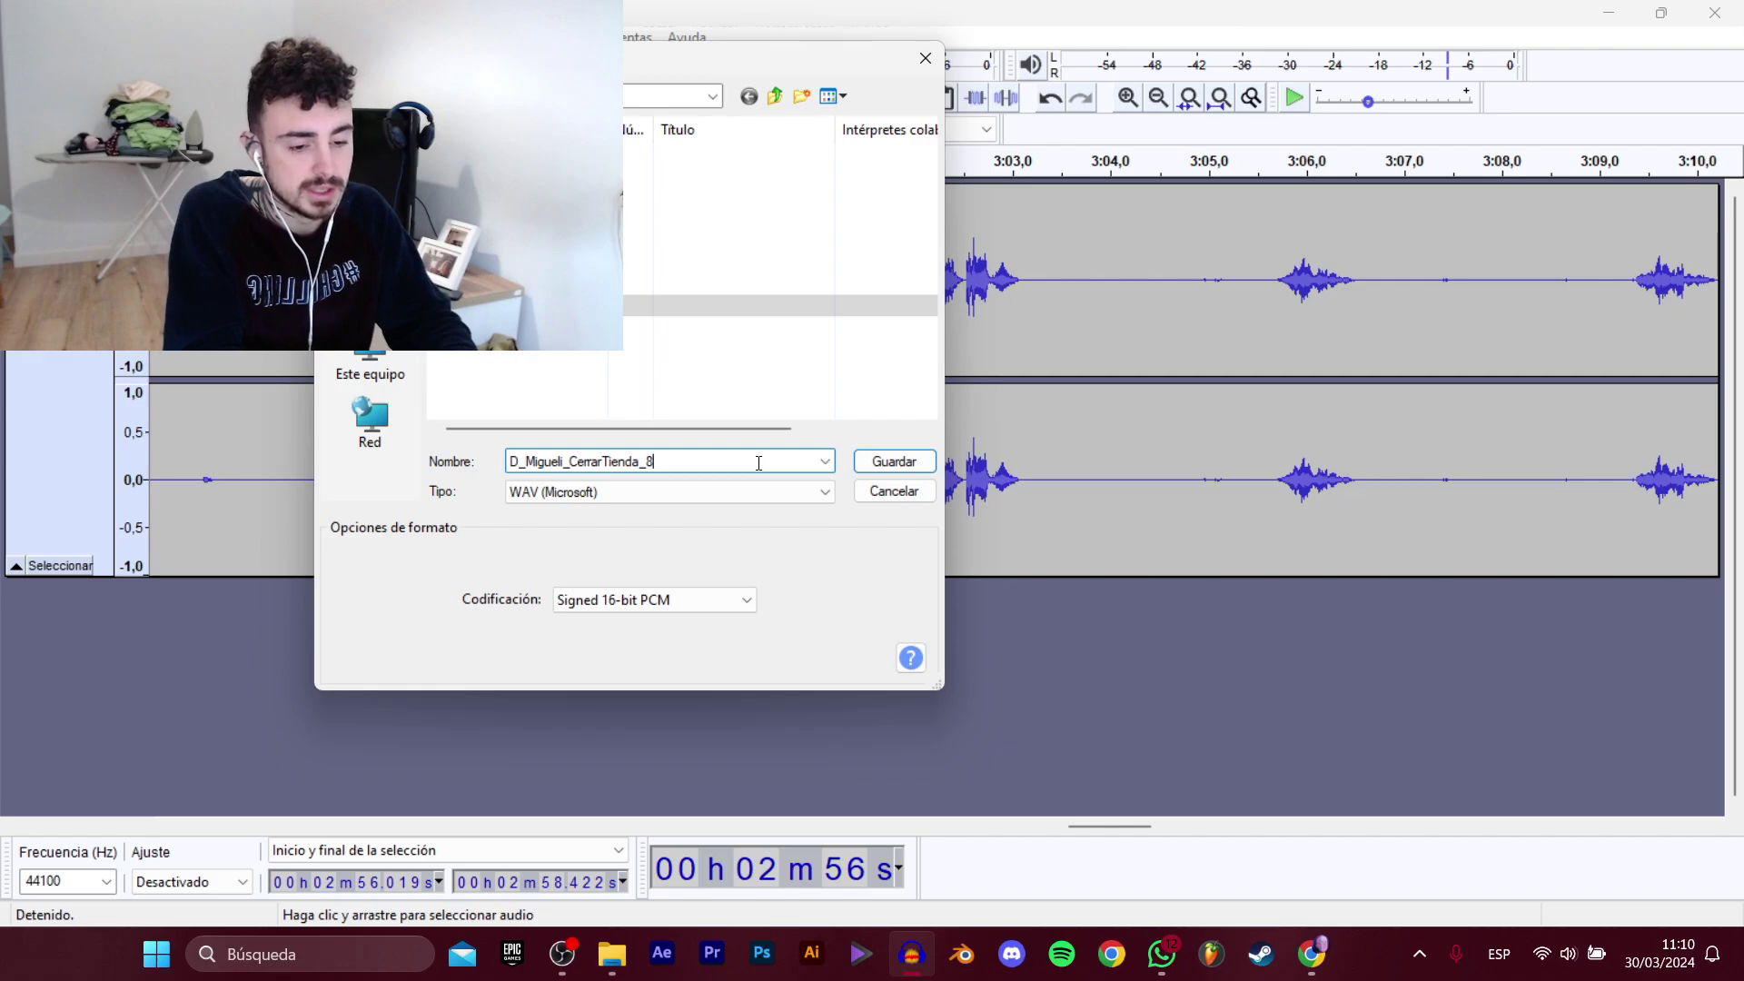
pyautogui.press('BackSpace')
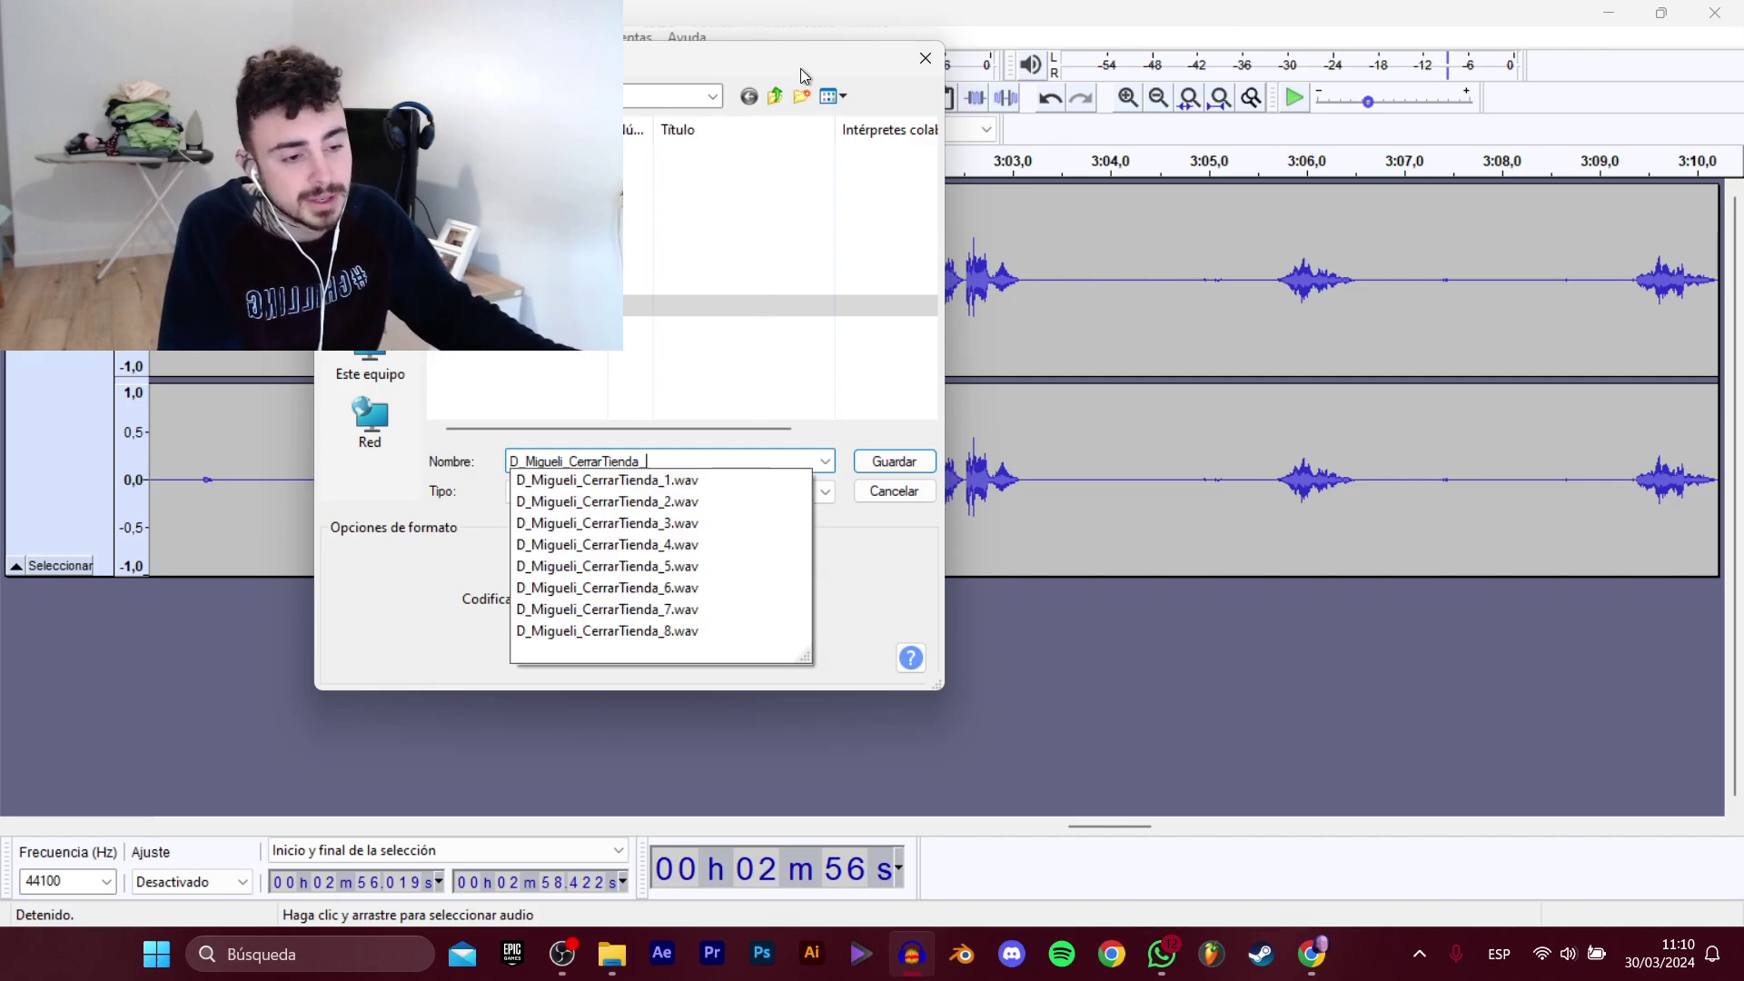
pyautogui.click(913, 56)
# Listen to the next line and select it from 2 min 58.921 s to 3 min 03.240 s.
pyautogui.click(616, 315)
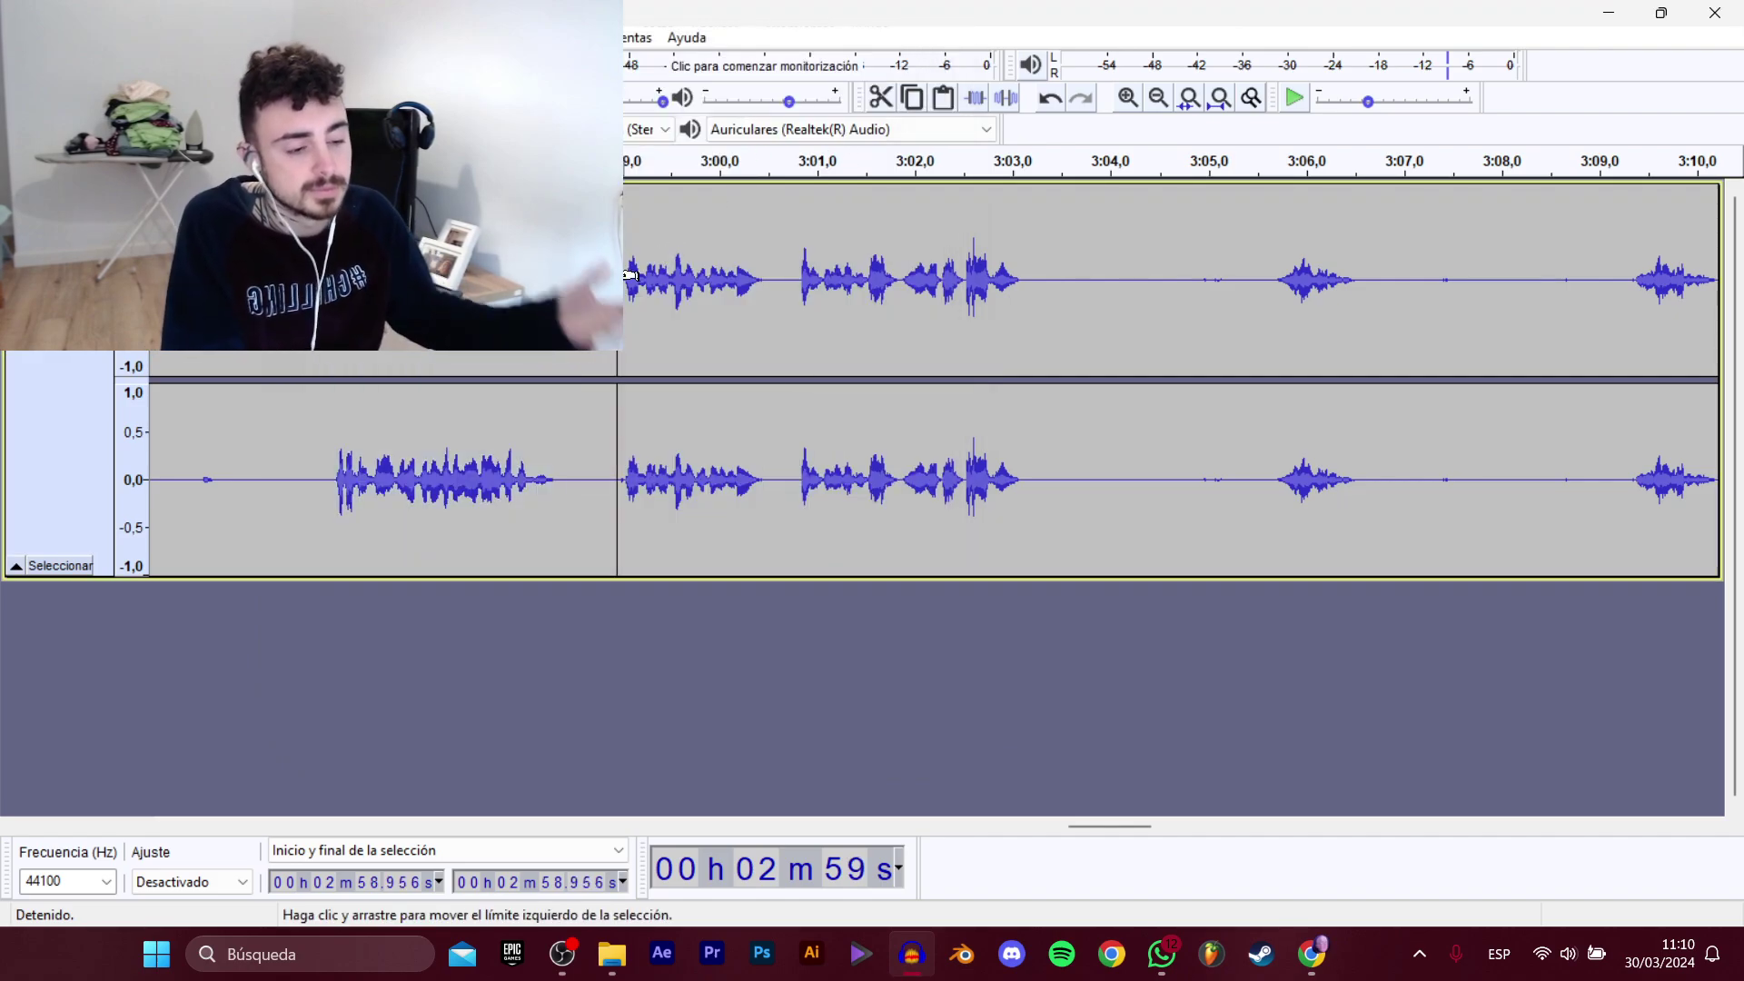
pyautogui.press('space')
pyautogui.moveTo(613, 315); pyautogui.dragTo(1034, 316)
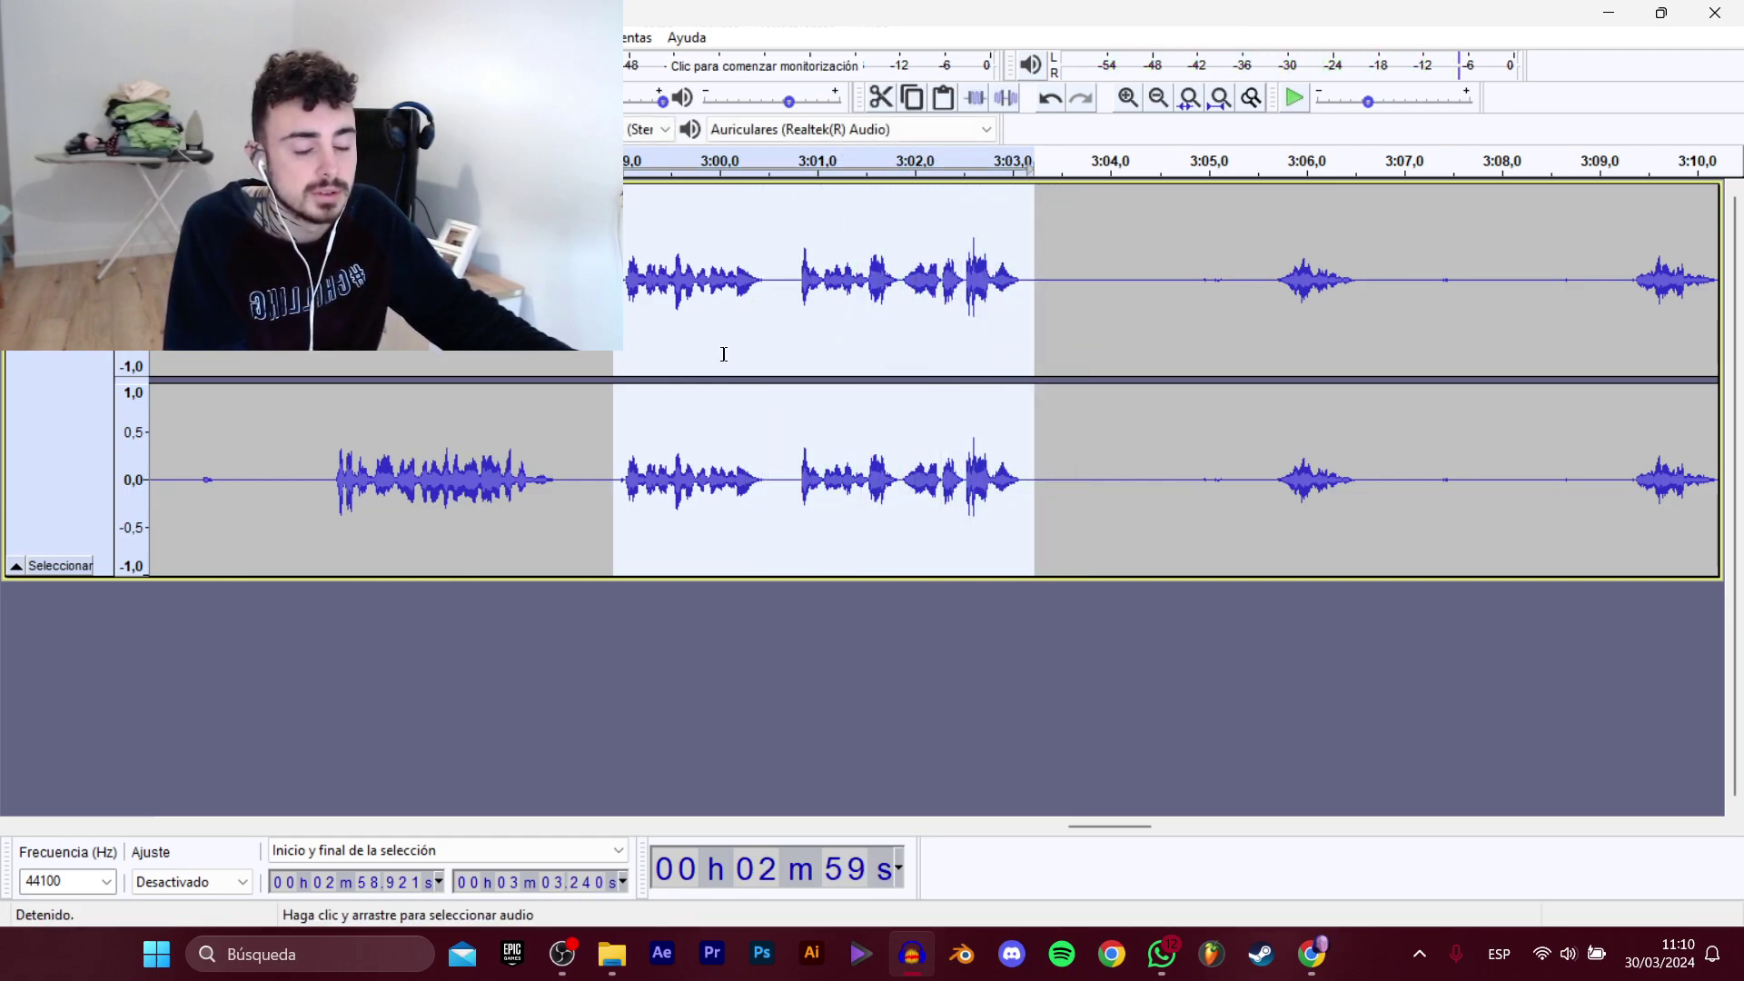
# Listen to the next short line and select it from 3 min 05.632 s to 3 min 06.654 s.
pyautogui.hscroll(5, 948, 488)
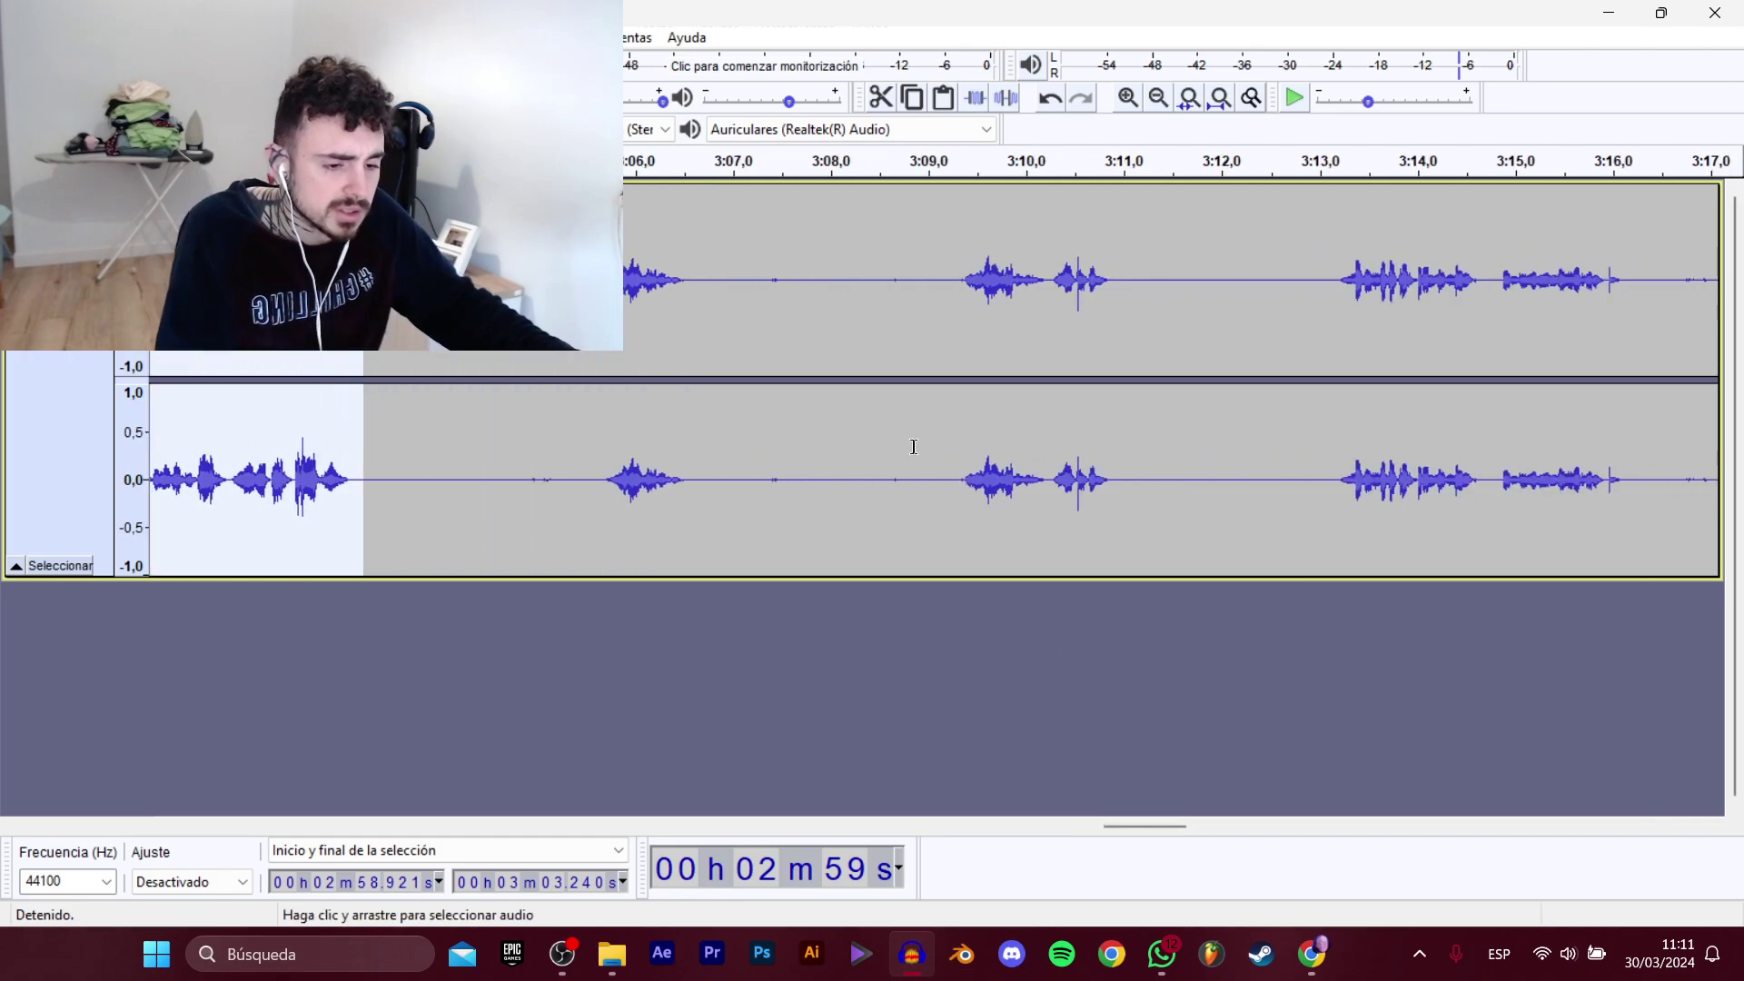
pyautogui.click(598, 472)
pyautogui.press('space')
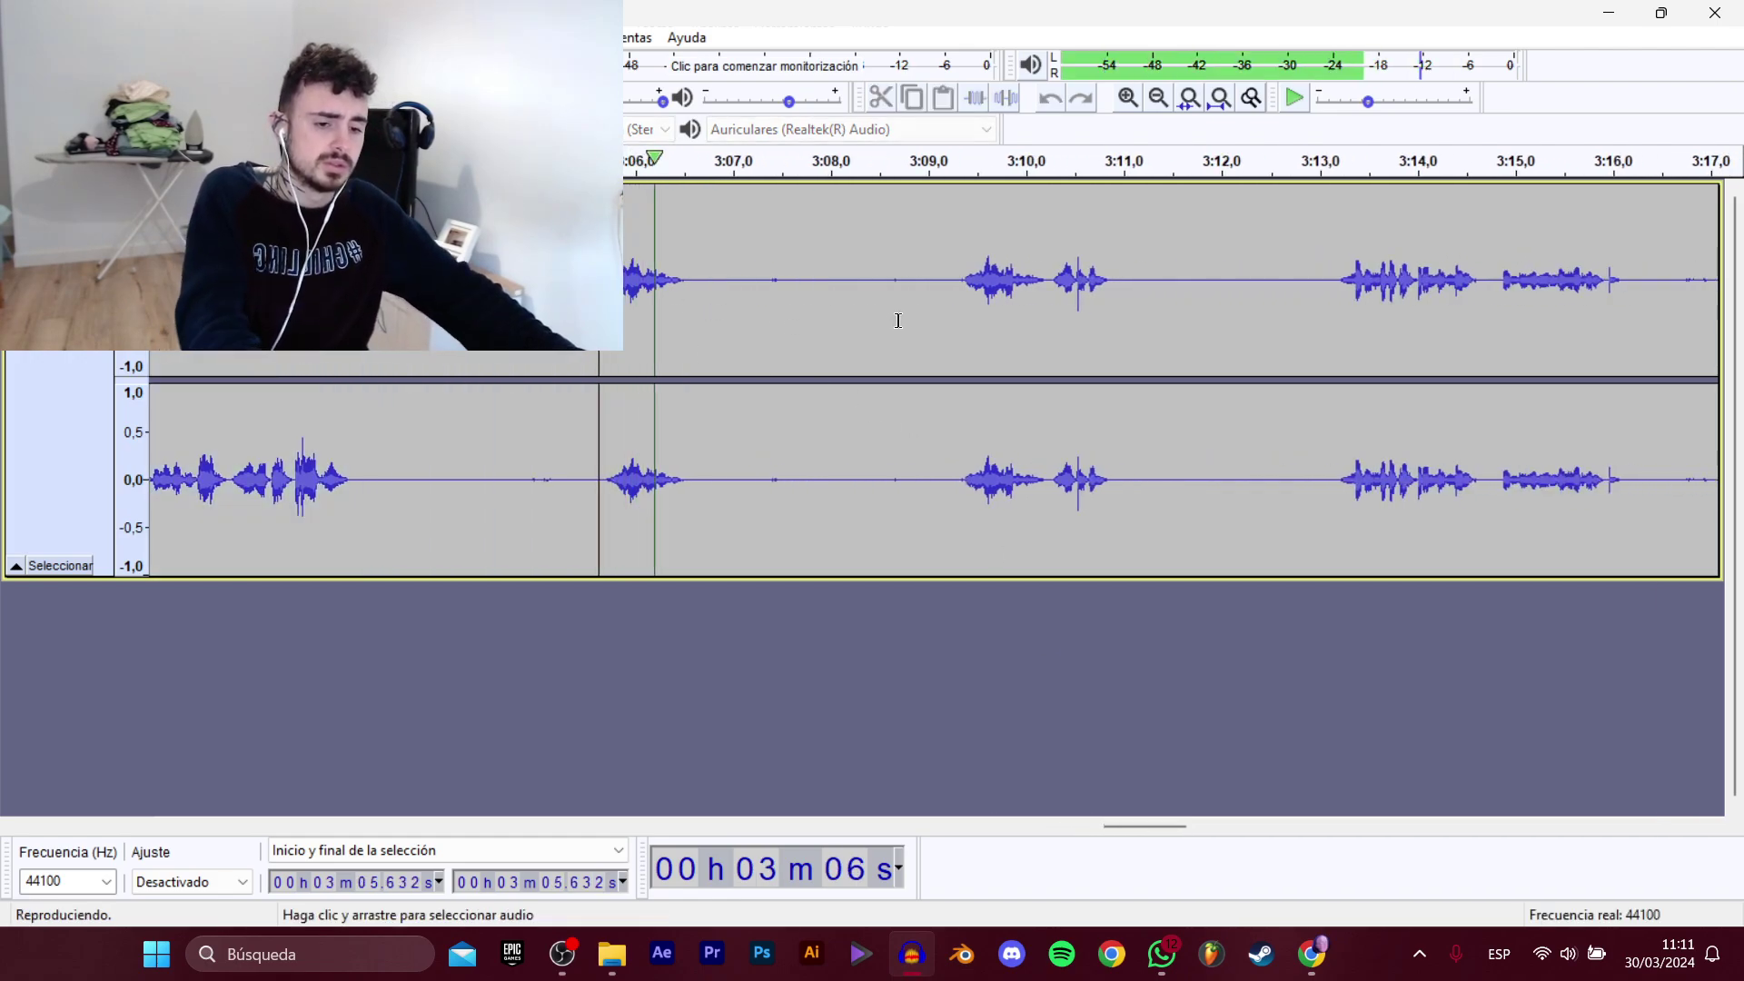
pyautogui.press('space')
pyautogui.moveTo(599, 288); pyautogui.dragTo(699, 288)
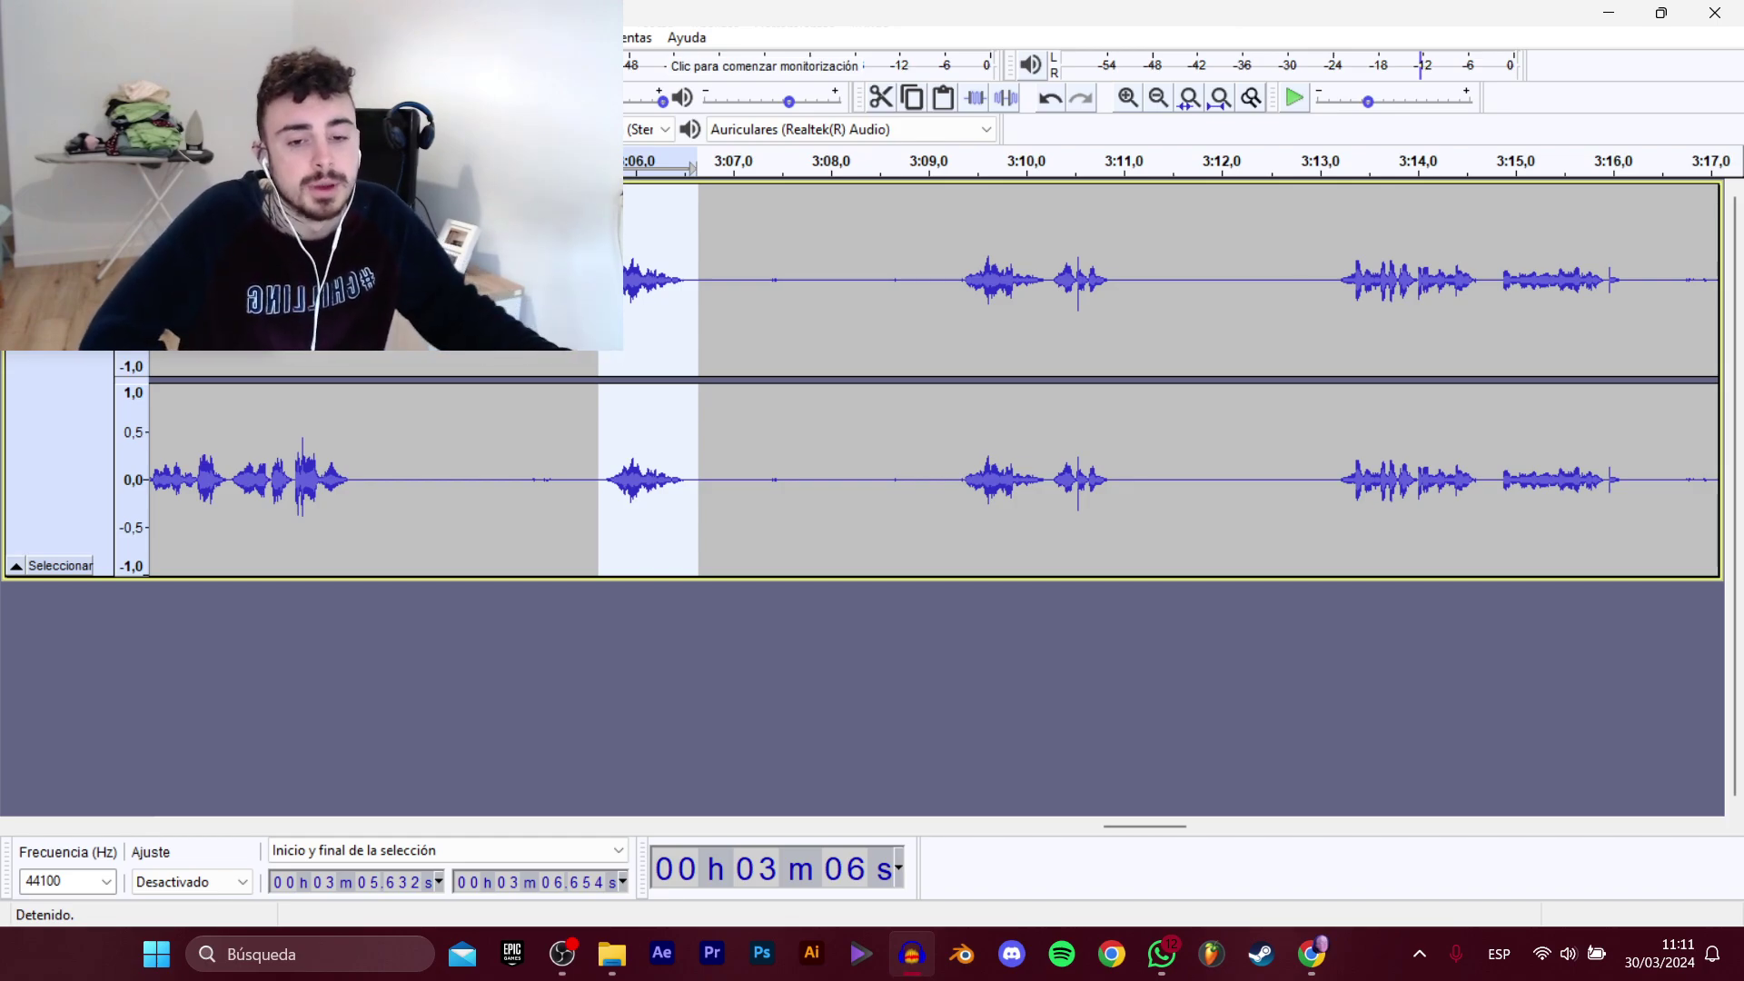
# Start a WAV export of the selected line and check in File Explorer how the D_Bola and D_Dominic_Mecanico folders are organised.
pyautogui.moveTo(64, 210)
pyautogui.click(364, 310)
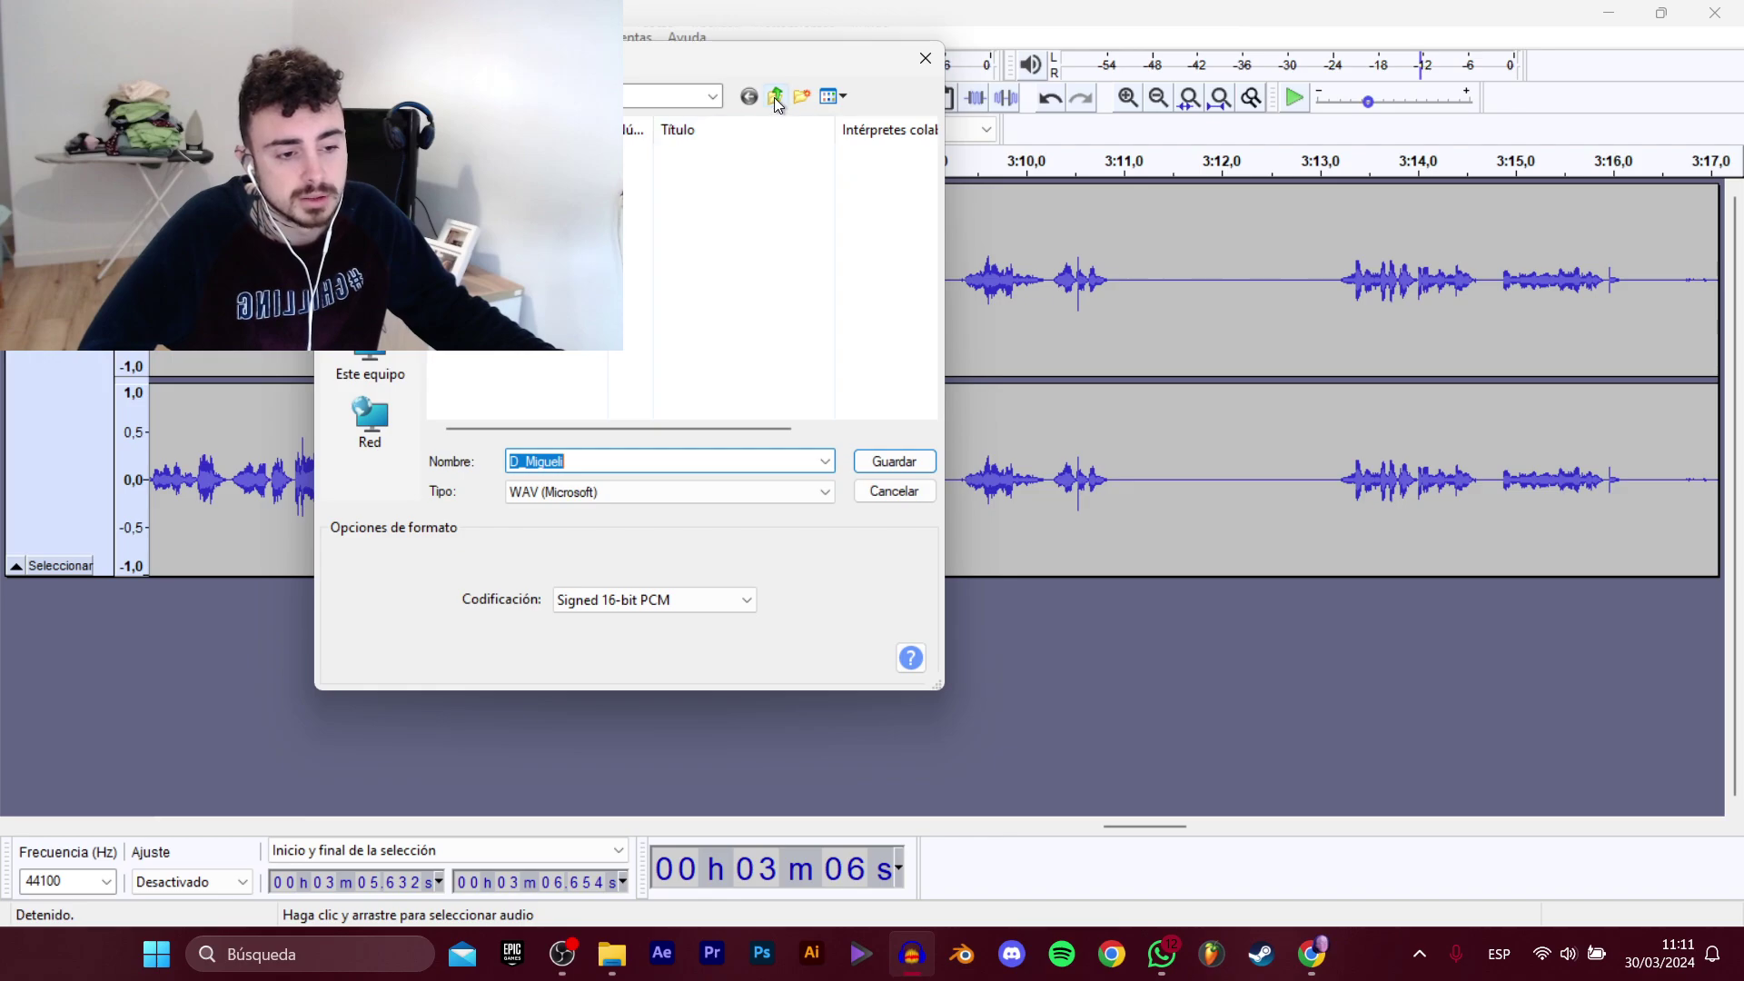
pyautogui.click(612, 952)
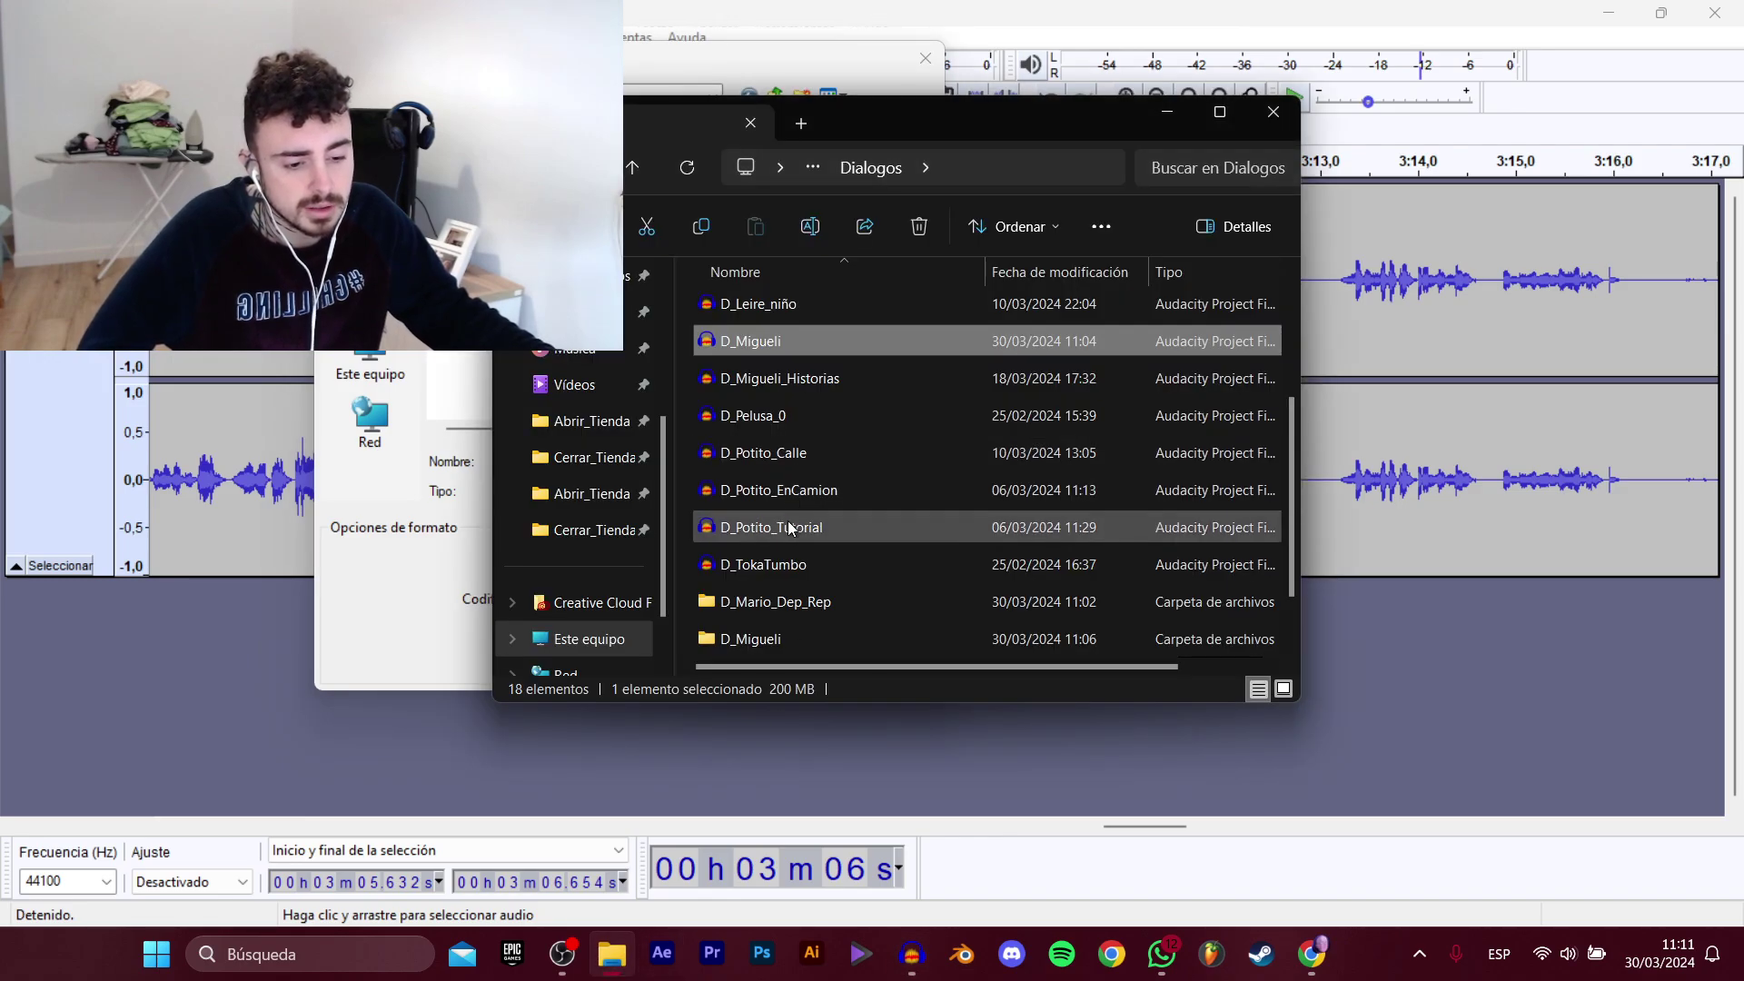
pyautogui.scroll(-1, 787, 524)
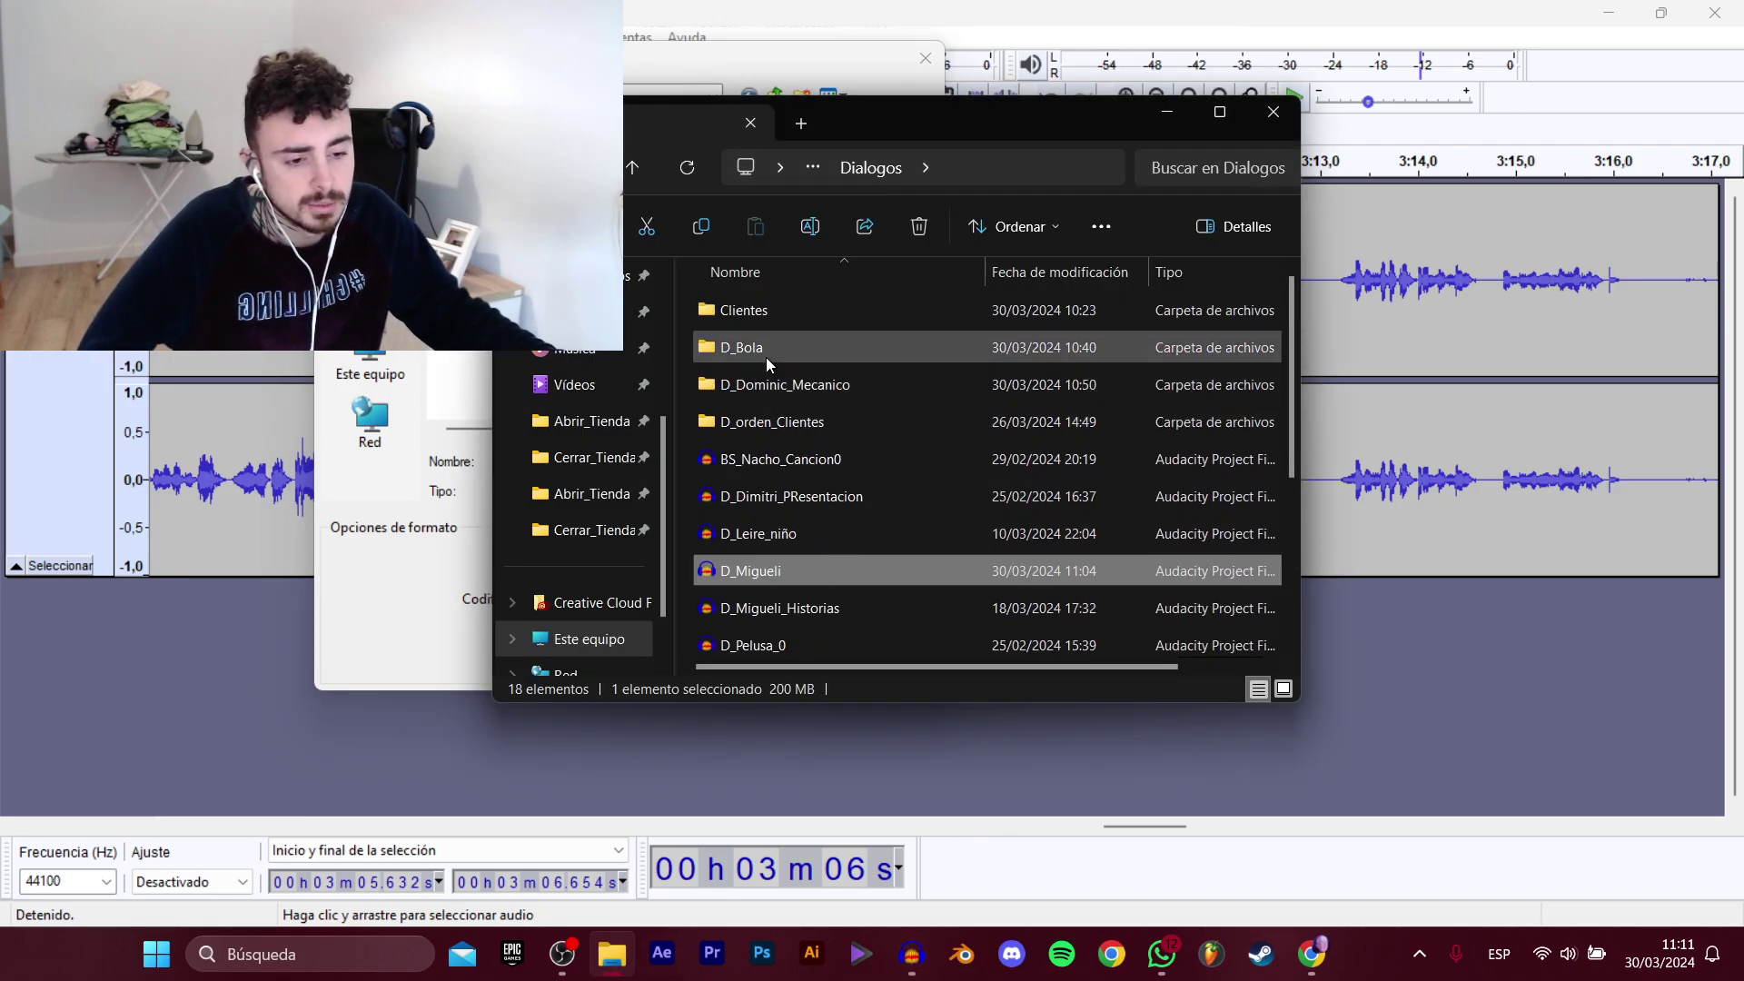
pyautogui.doubleClick(765, 356)
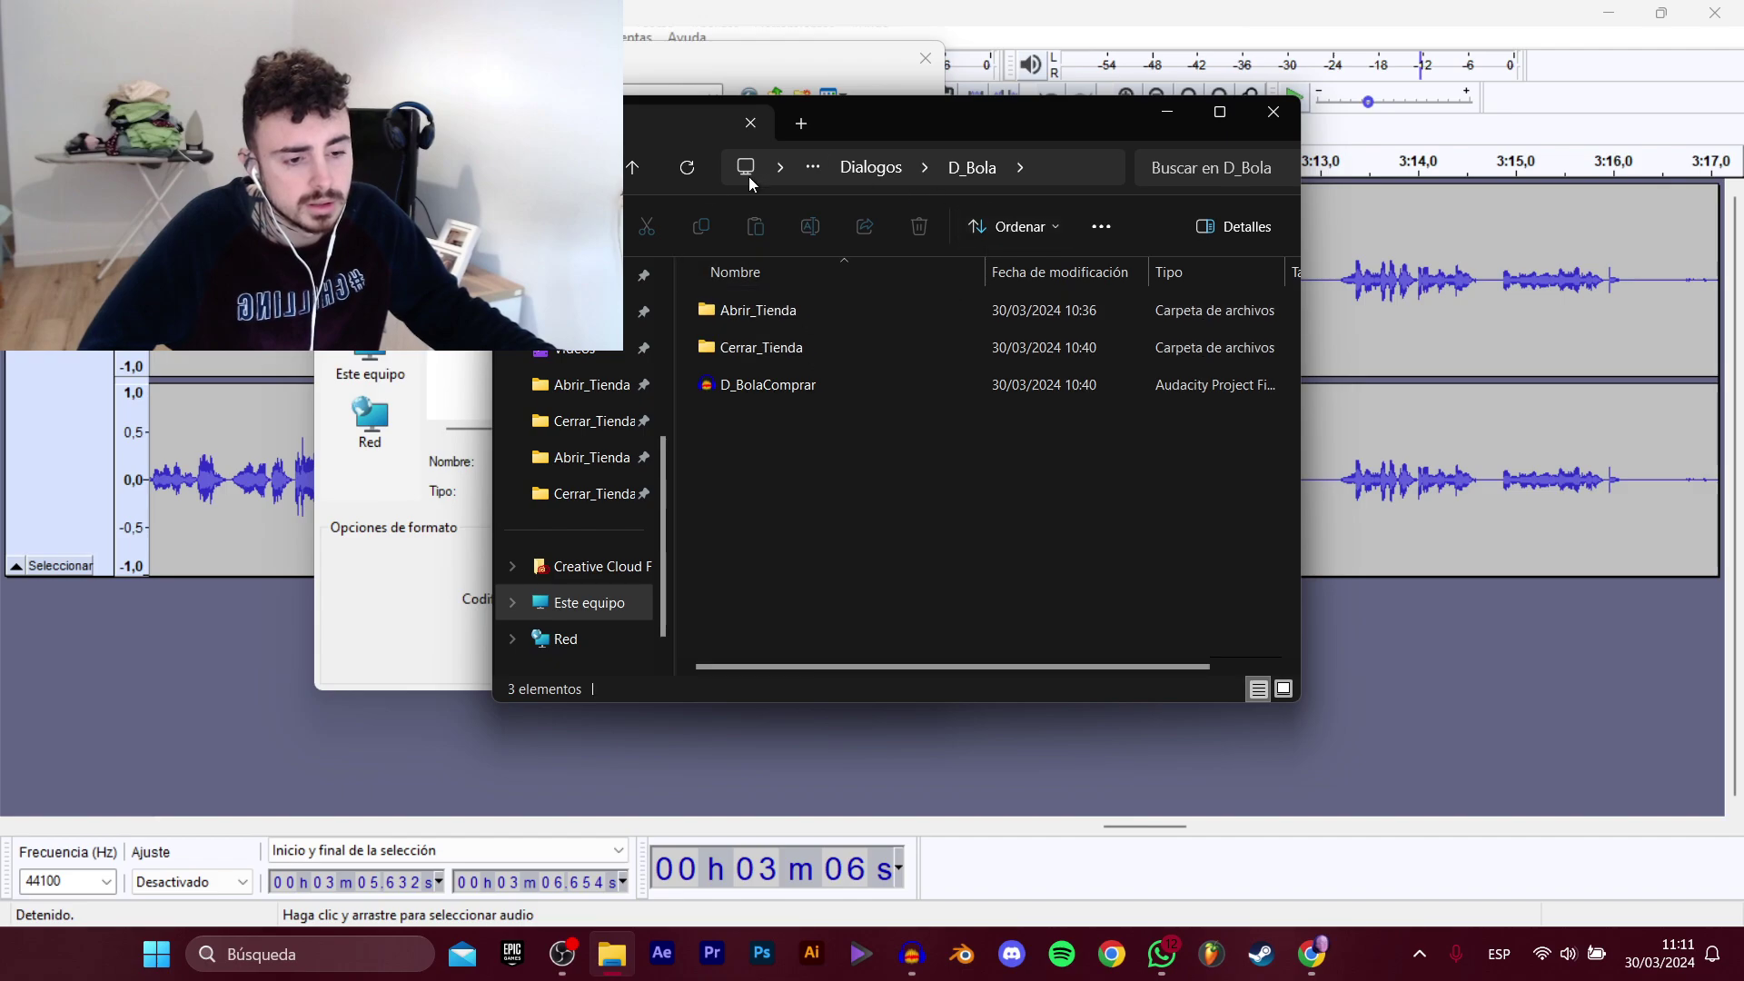
pyautogui.click(524, 167)
pyautogui.doubleClick(797, 385)
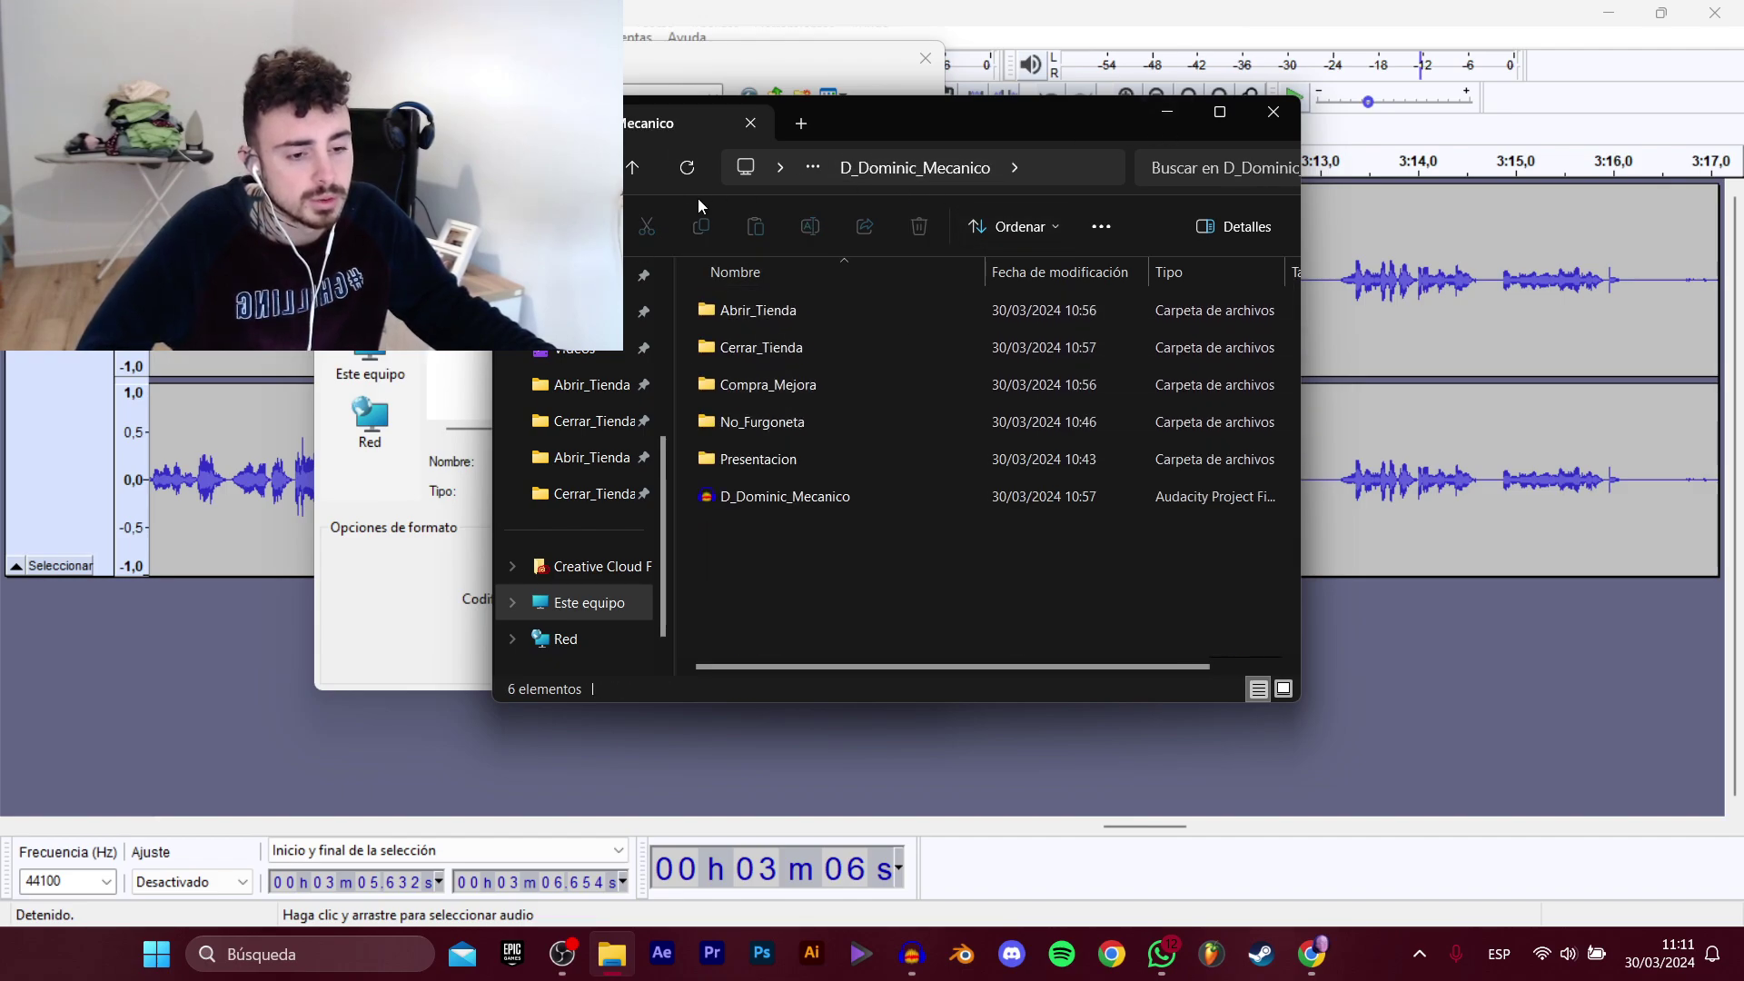
pyautogui.click(524, 167)
pyautogui.click(477, 129)
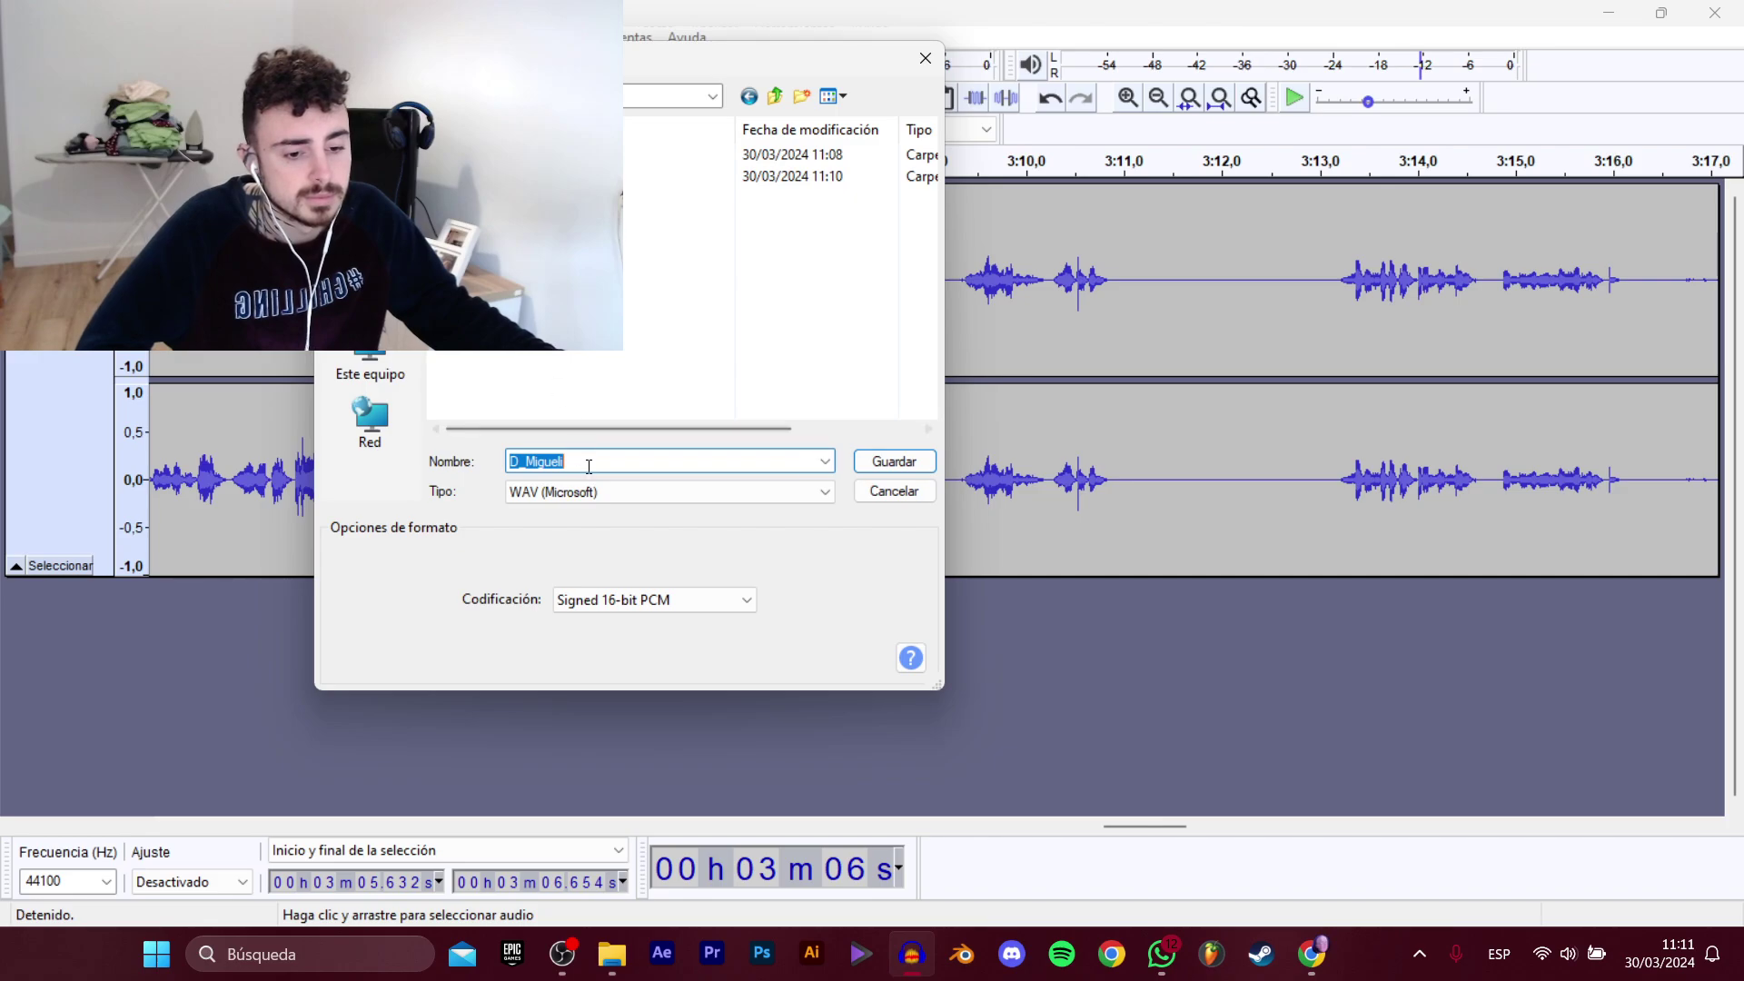
# Create a new folder beside the shop-opening and shop-closing folders in the export location.
pyautogui.rightClick(567, 286)
pyautogui.moveTo(711, 525)
pyautogui.click(902, 522)
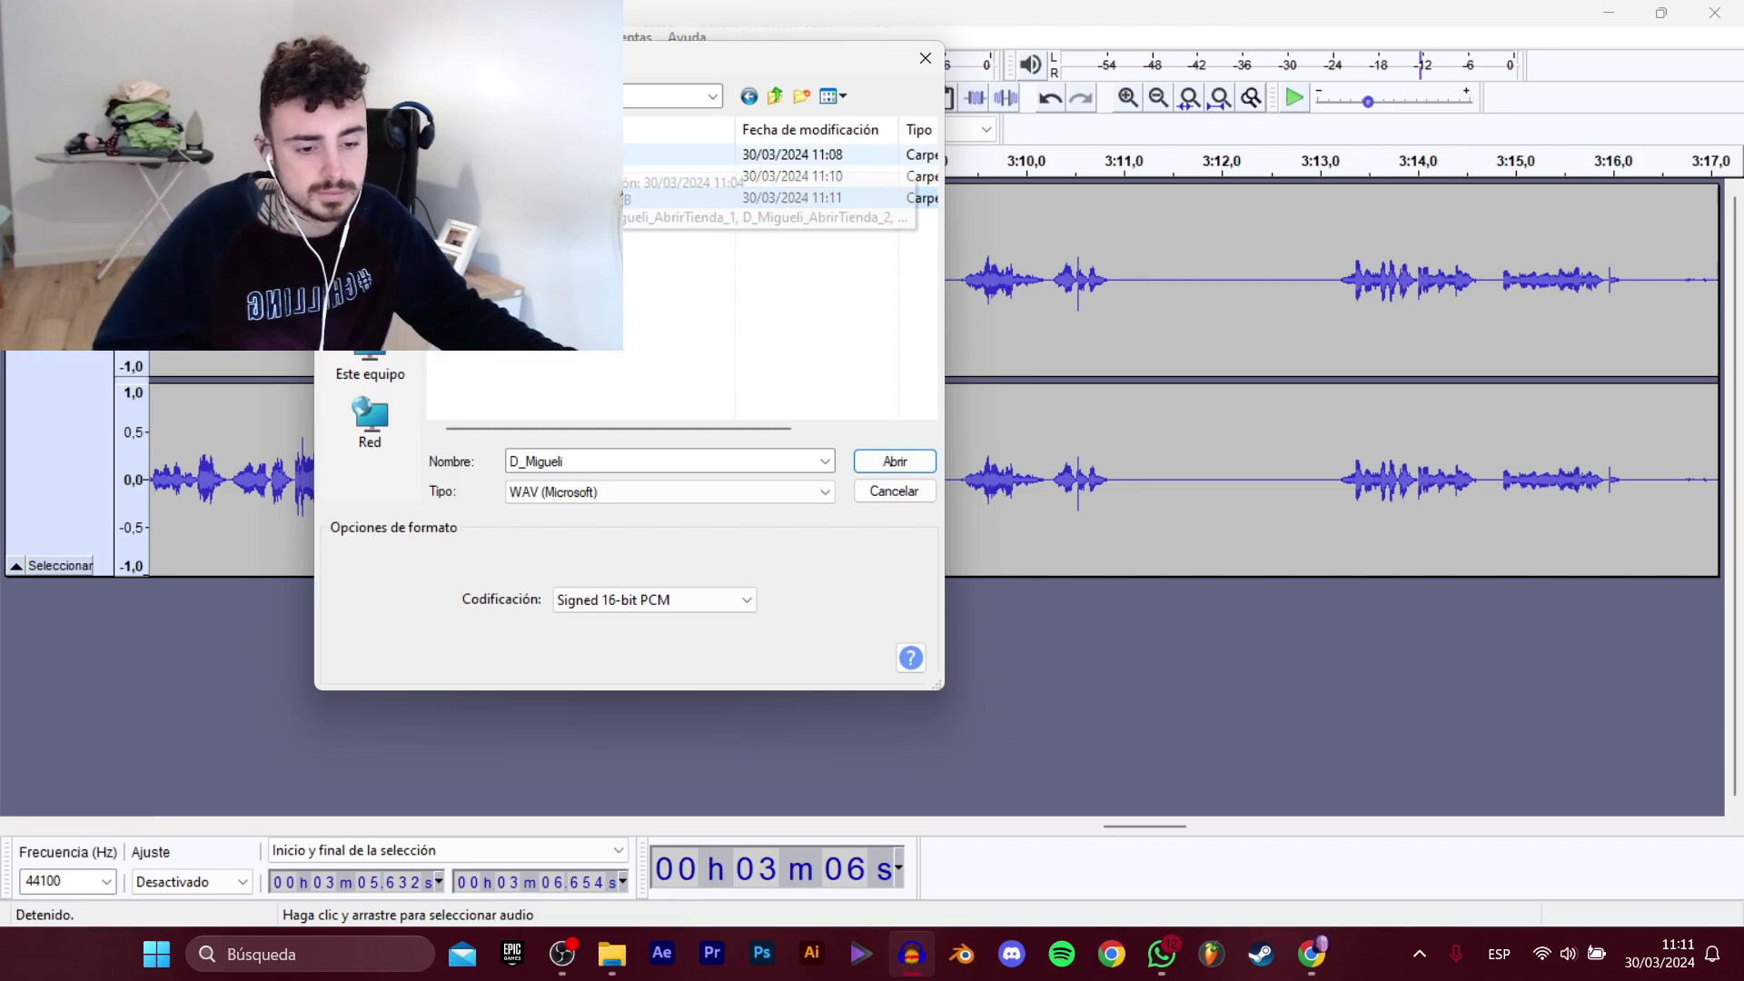
# Reuse the D_Migueli_AbrirTienda_2 file name as a base and export the line into the new folder with a name beginning D_Migueli_Compra.
pyautogui.doubleClick(581, 158)
pyautogui.click(603, 173)
pyautogui.click(775, 97)
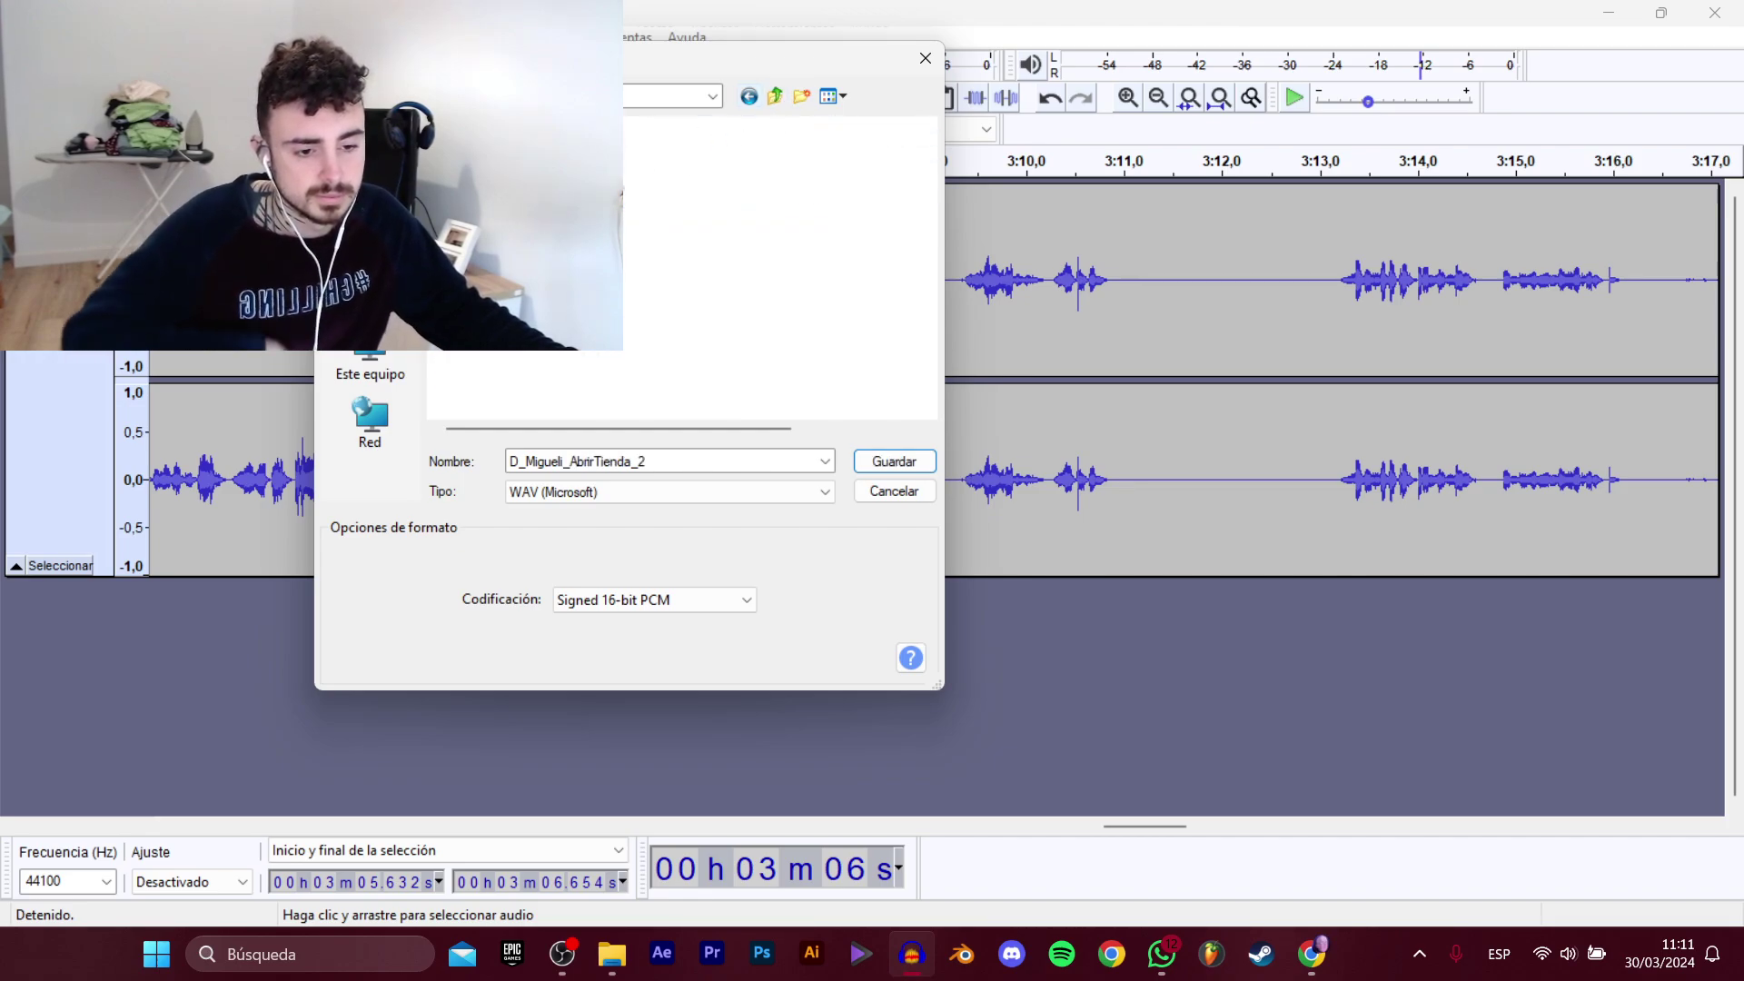
pyautogui.doubleClick(603, 196)
pyautogui.doubleClick(698, 462)
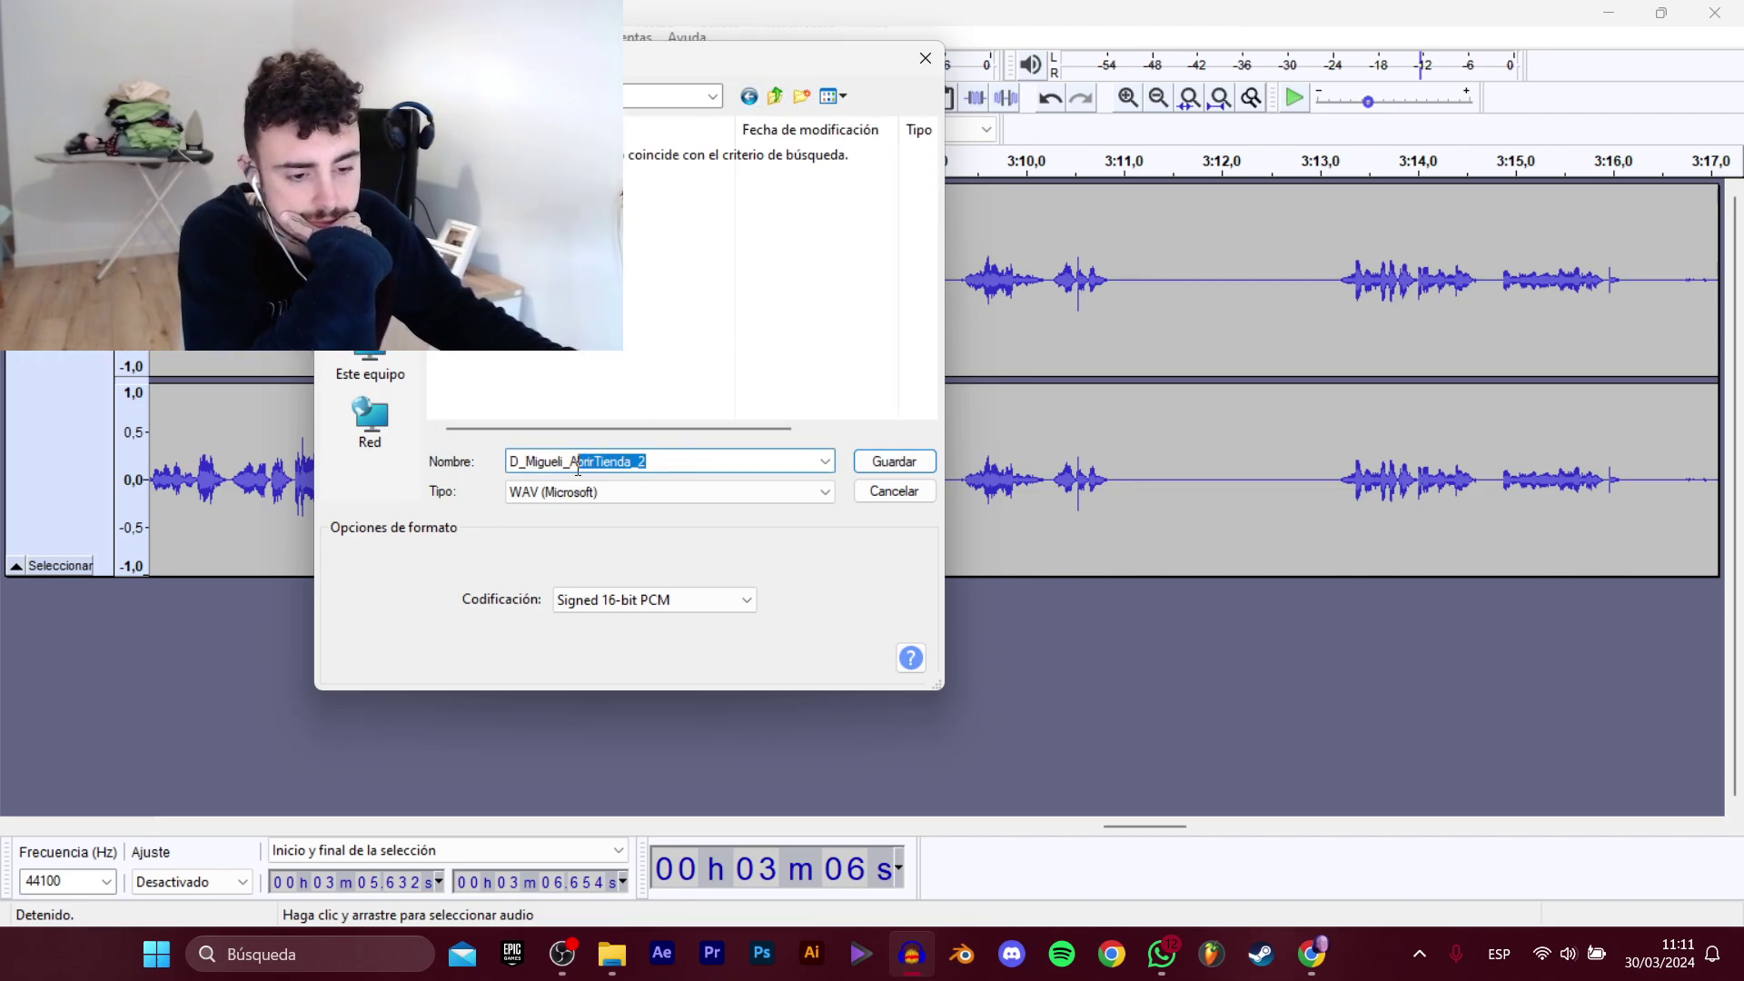
pyautogui.press('BackSpace')
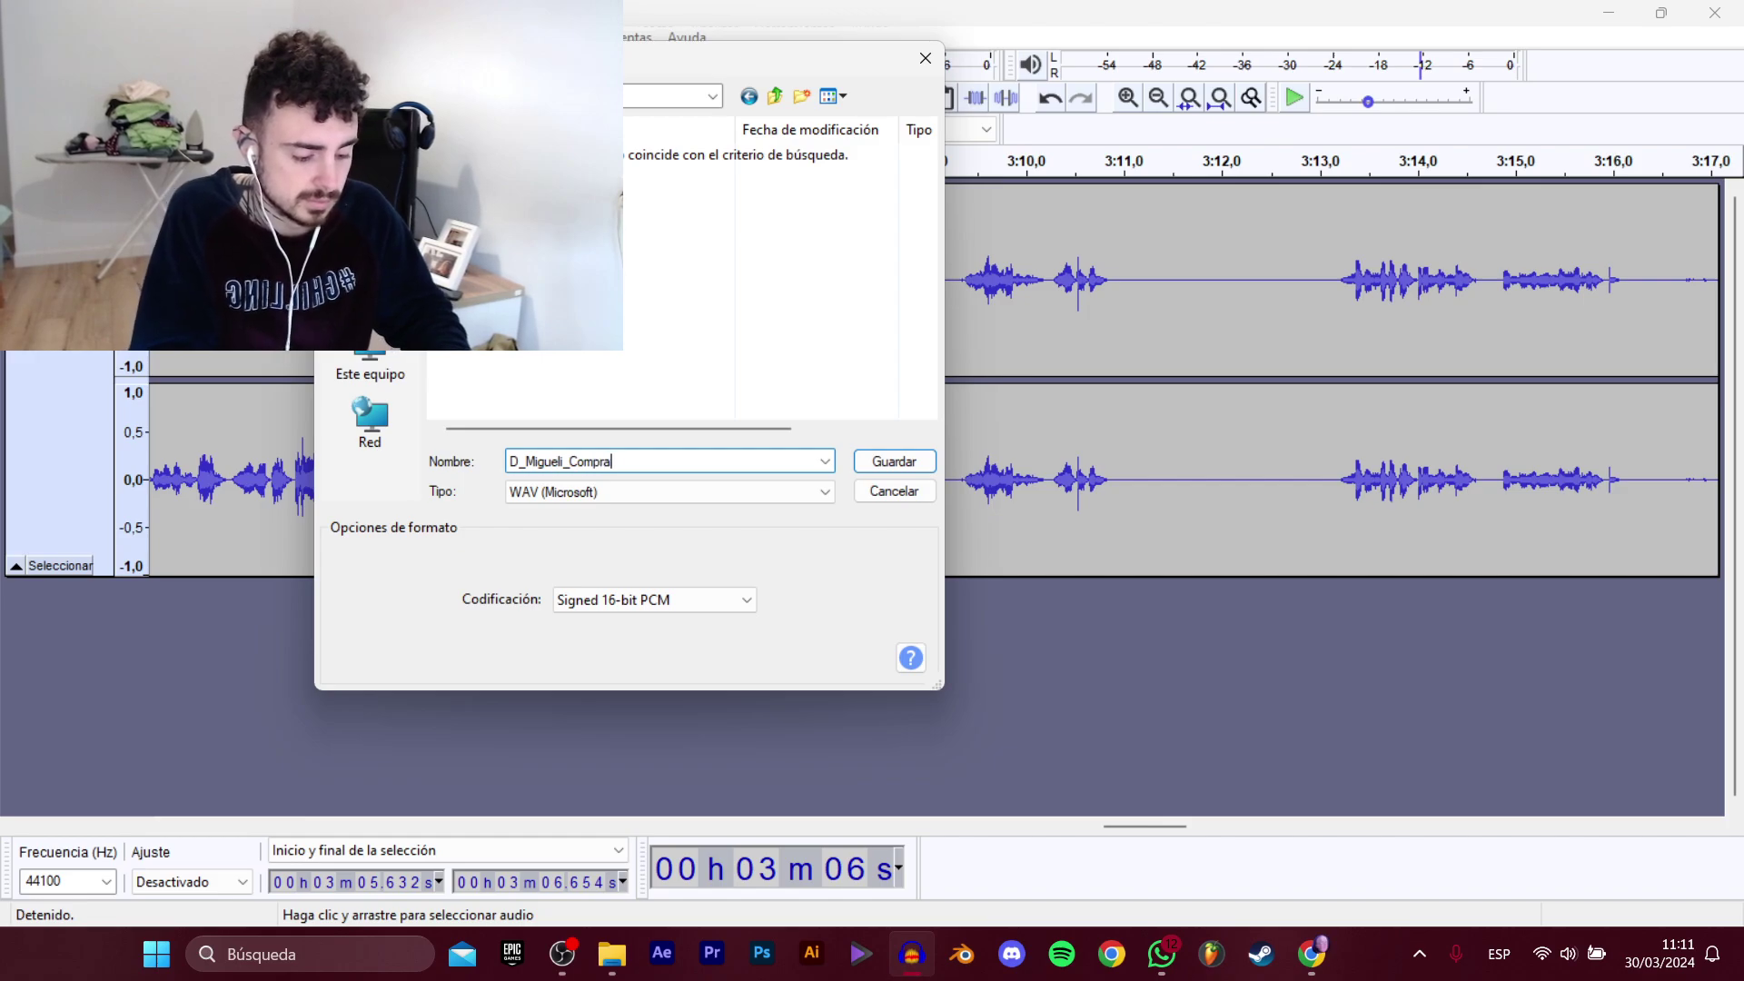
pyautogui.press('Return')
# Listen to the next line and select it from 3 min 09.301 s to 3 min 10.938 s.
pyautogui.click(951, 287)
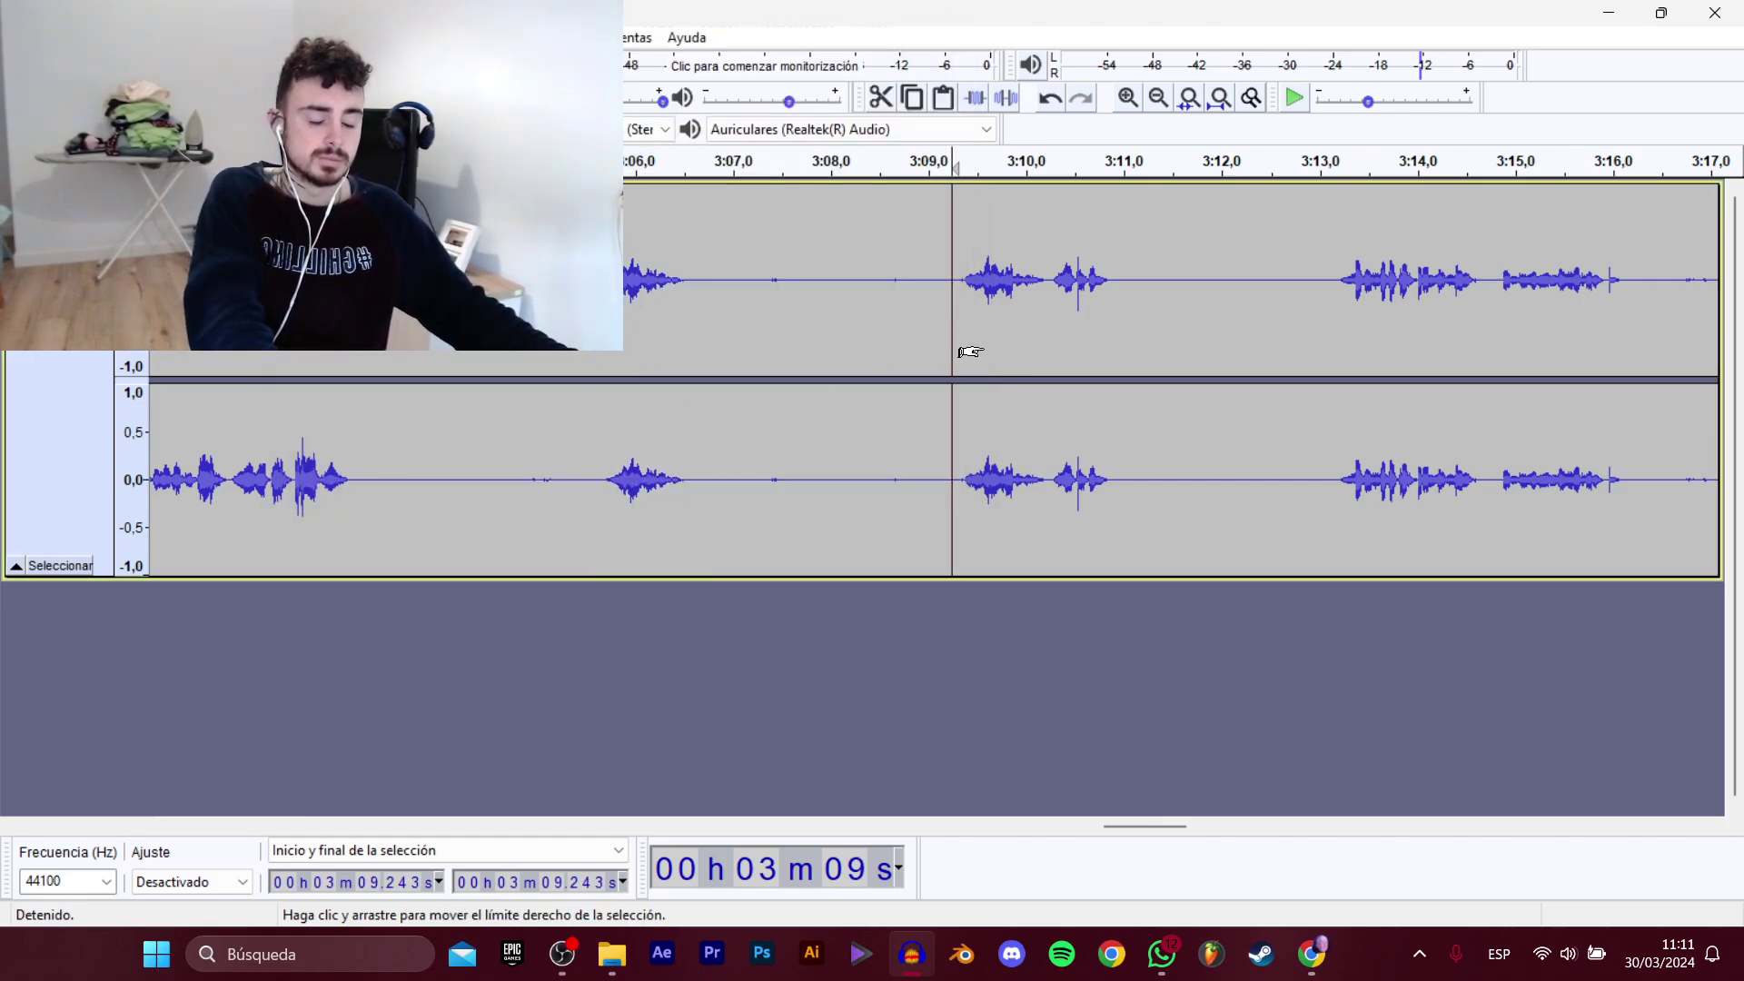
pyautogui.press('space')
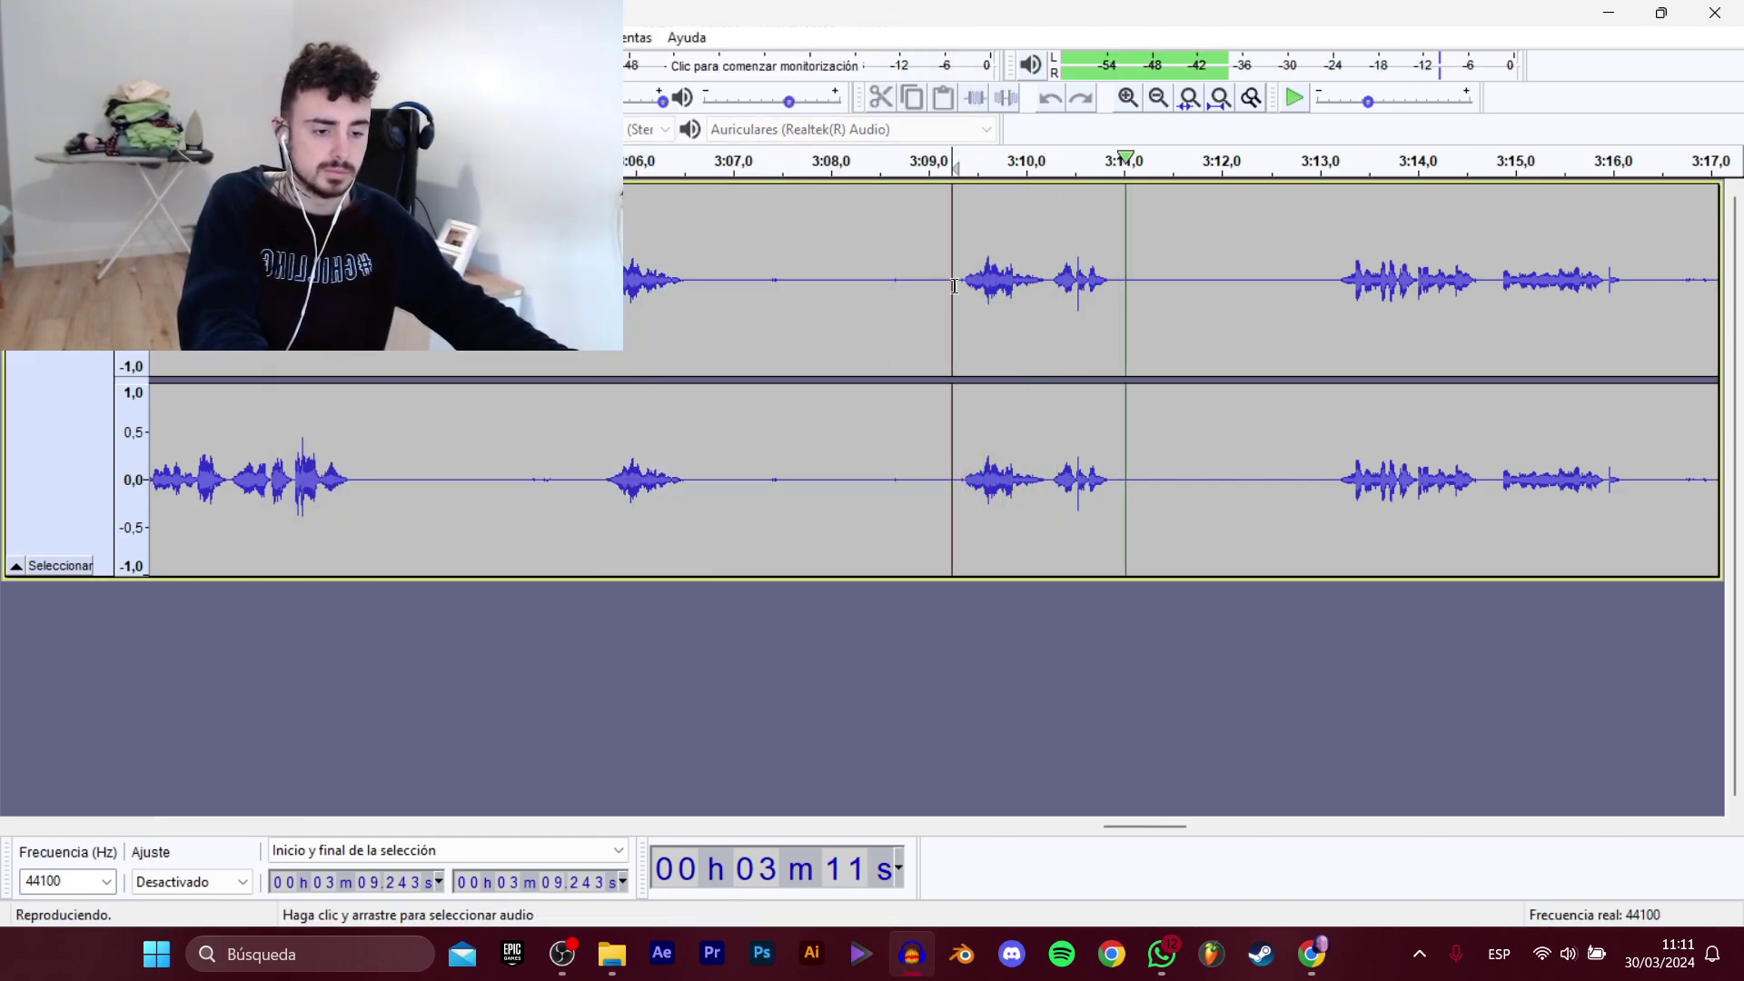
pyautogui.press('space')
pyautogui.moveTo(958, 289); pyautogui.dragTo(1116, 300)
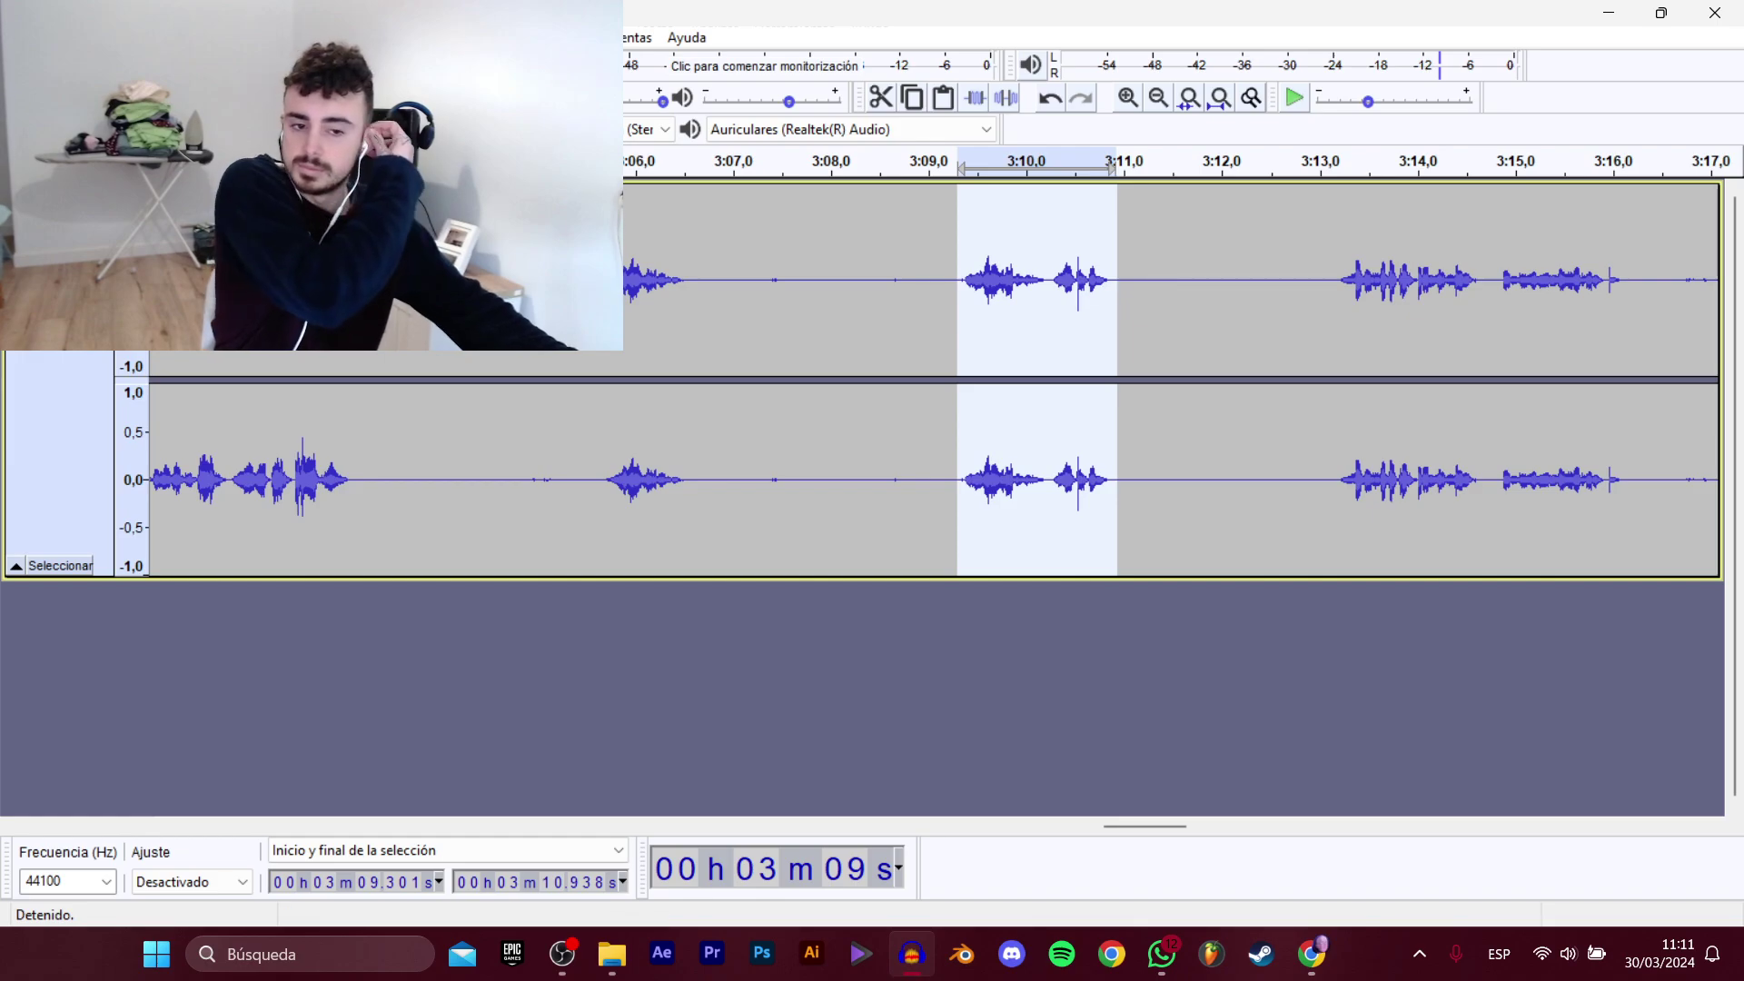
# Export the selected line as WAV into the shop-closing folder, using the next number in the D_Migueli_CerrarTienda series.
pyautogui.moveTo(91, 207)
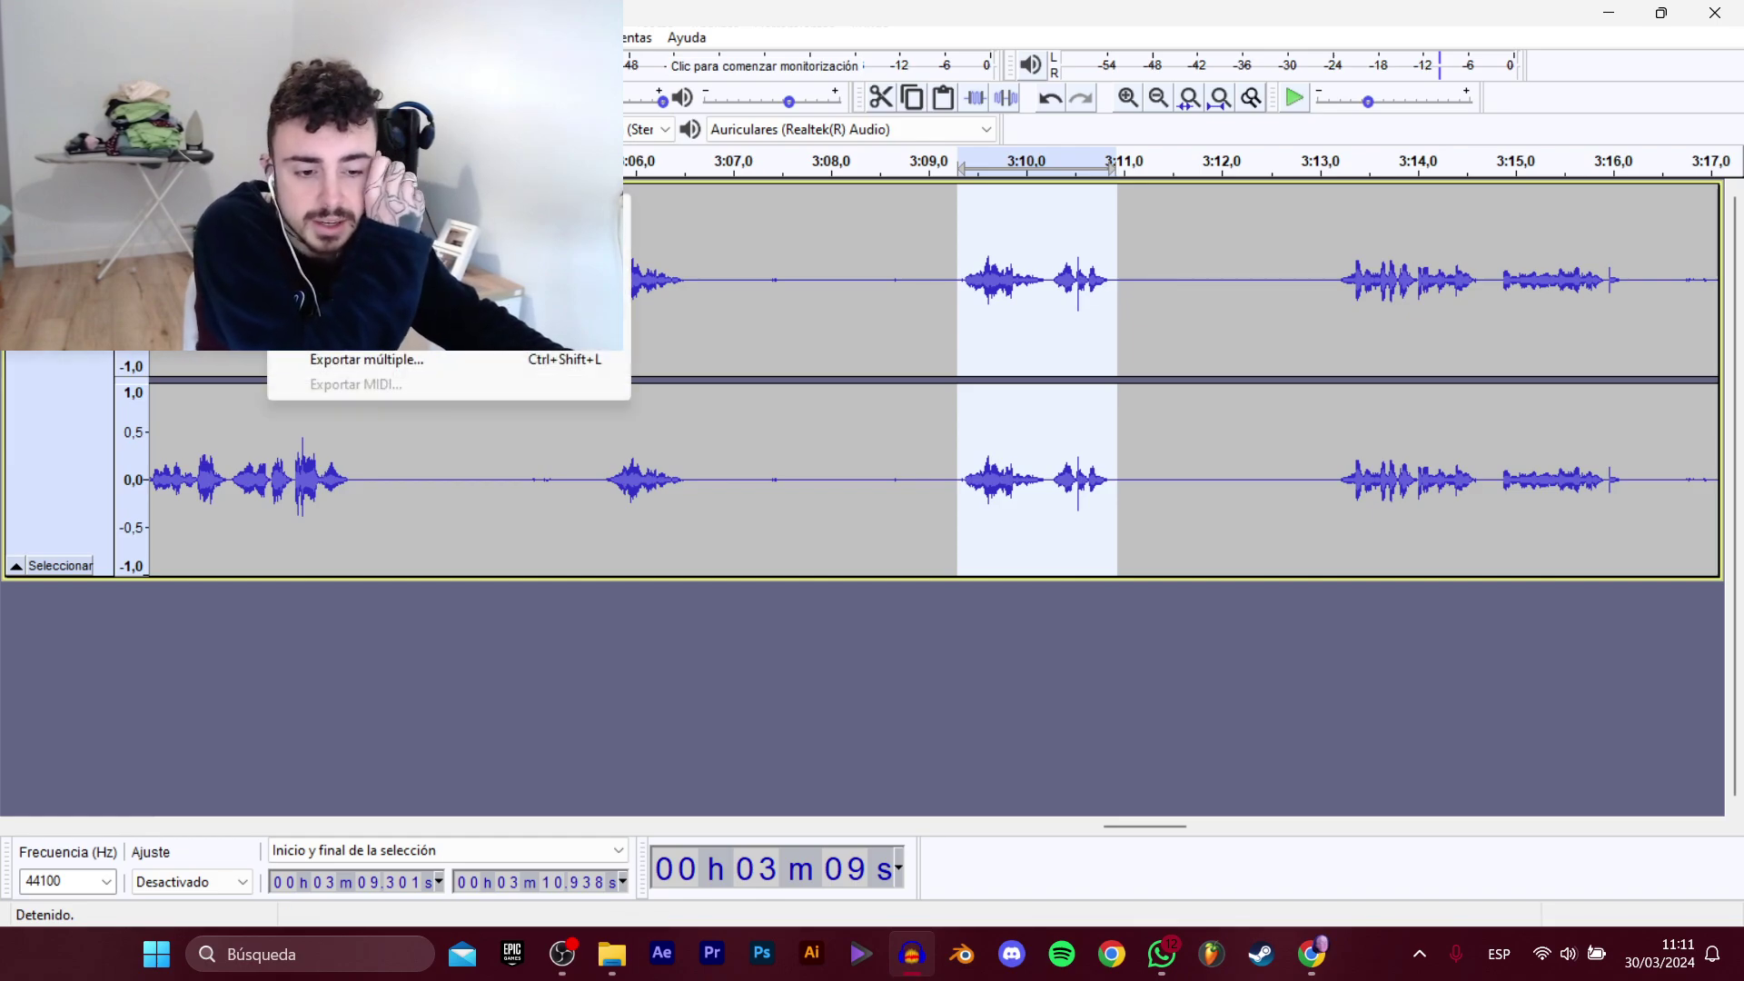
pyautogui.click(400, 310)
pyautogui.doubleClick(536, 175)
pyautogui.click(554, 305)
pyautogui.click(683, 465)
pyautogui.click(696, 464)
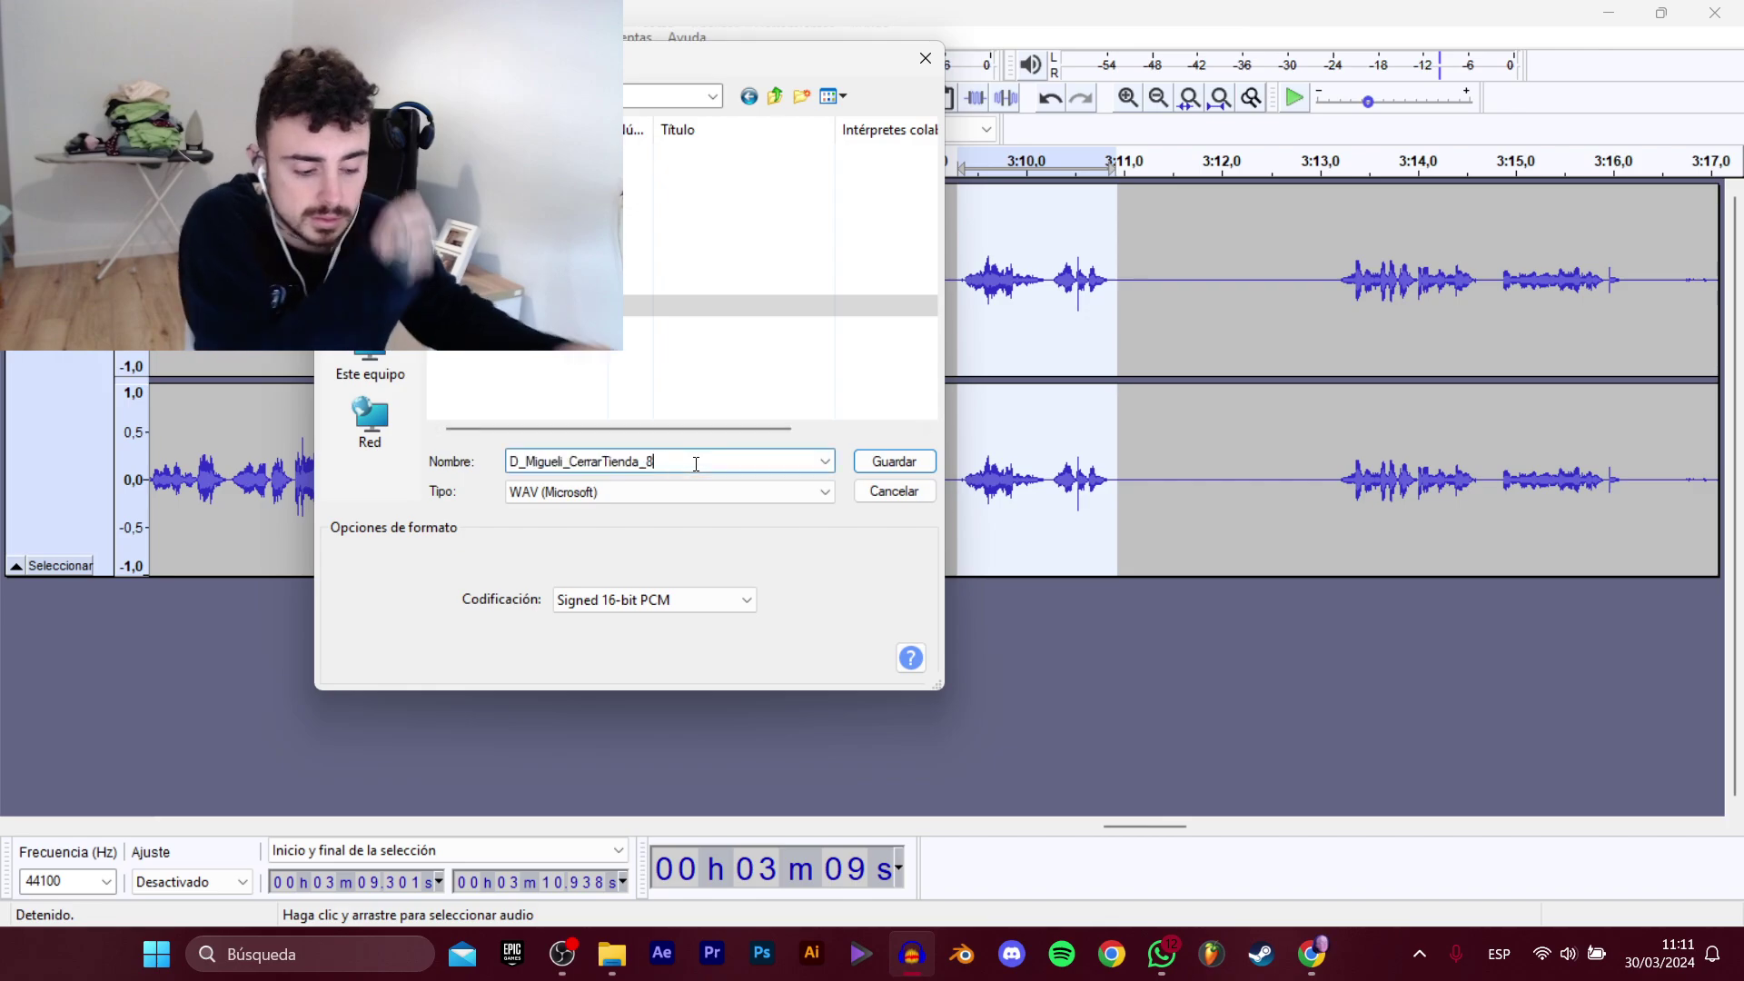
pyautogui.press('Return')
# Listen to the next line and select it from 3 min 13.155 s to 3 min 16.278 s.
pyautogui.click(1326, 313)
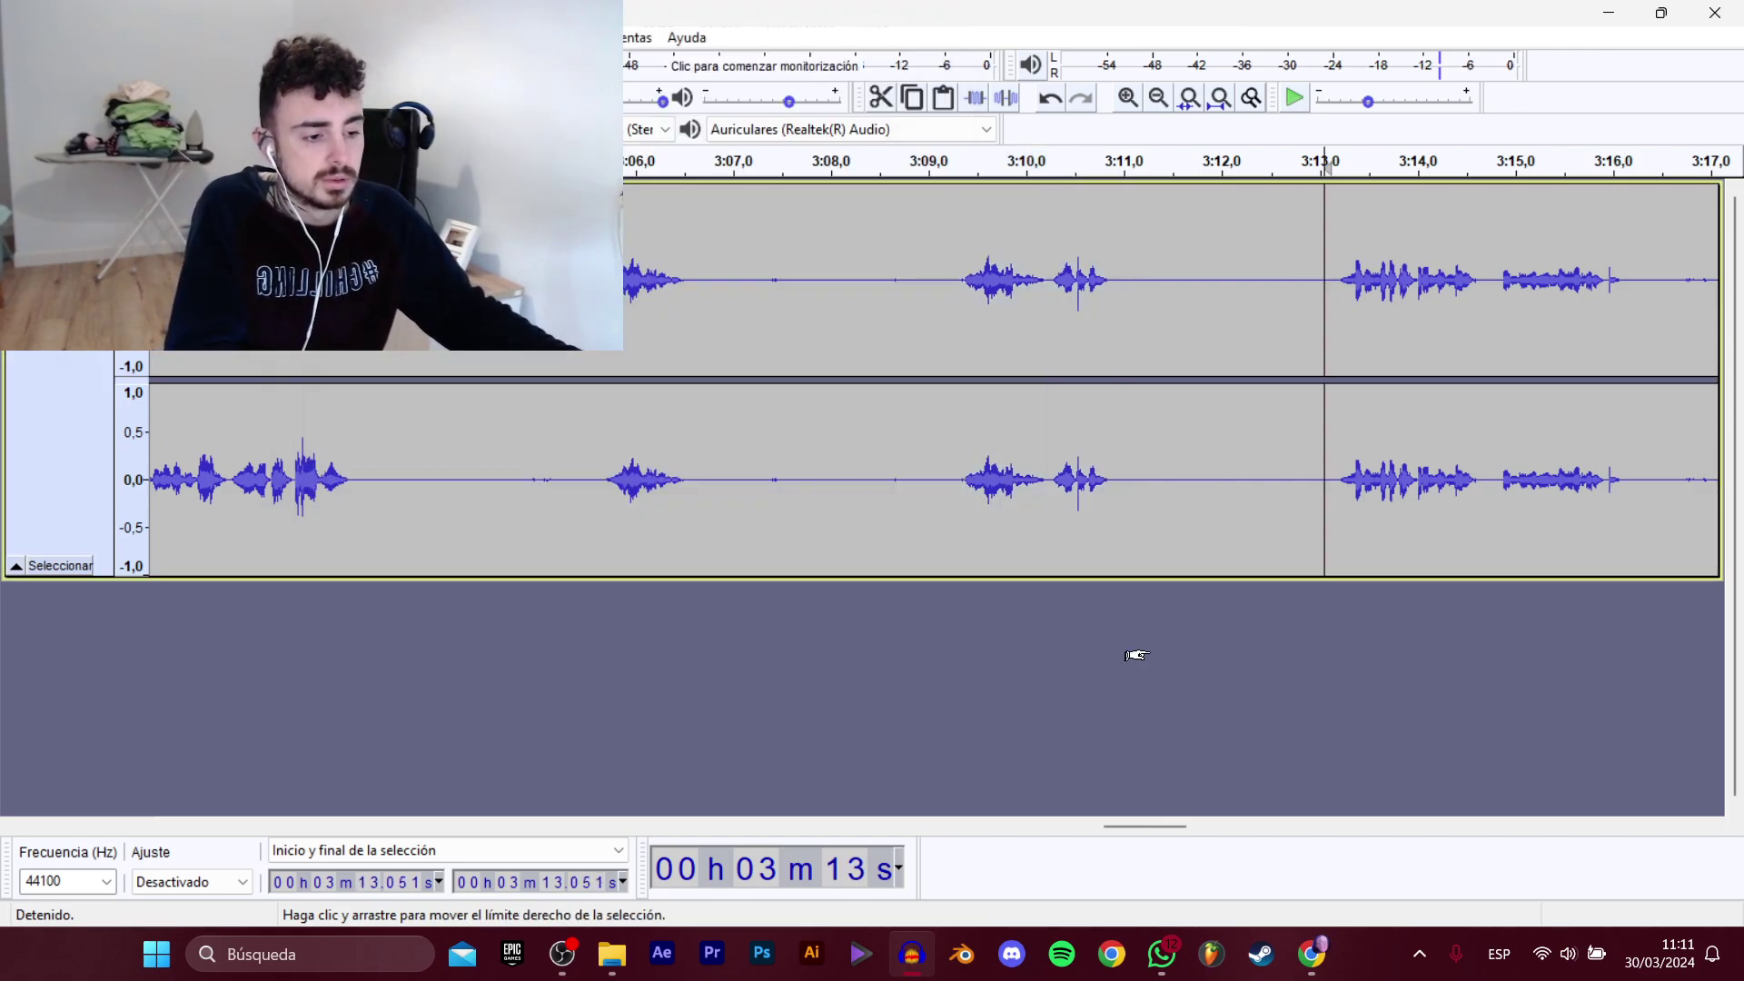
pyautogui.press('space')
pyautogui.moveTo(1162, 825); pyautogui.dragTo(1202, 826)
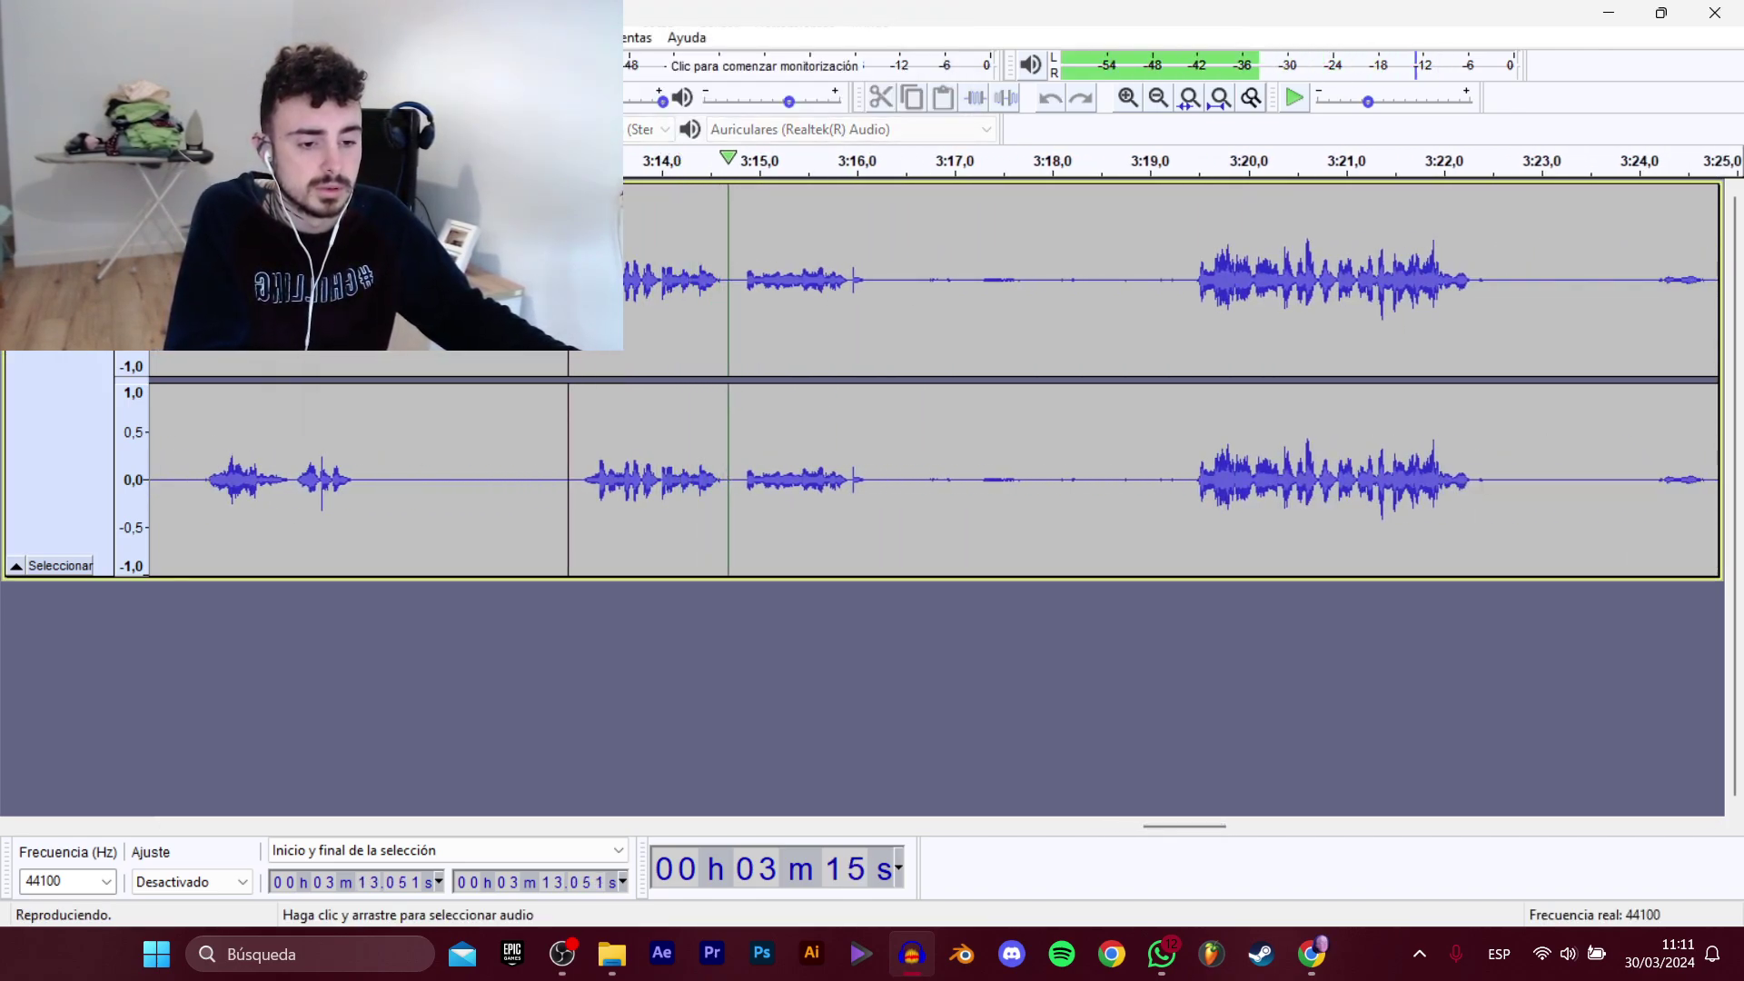
pyautogui.press('space')
pyautogui.moveTo(578, 291); pyautogui.dragTo(883, 292)
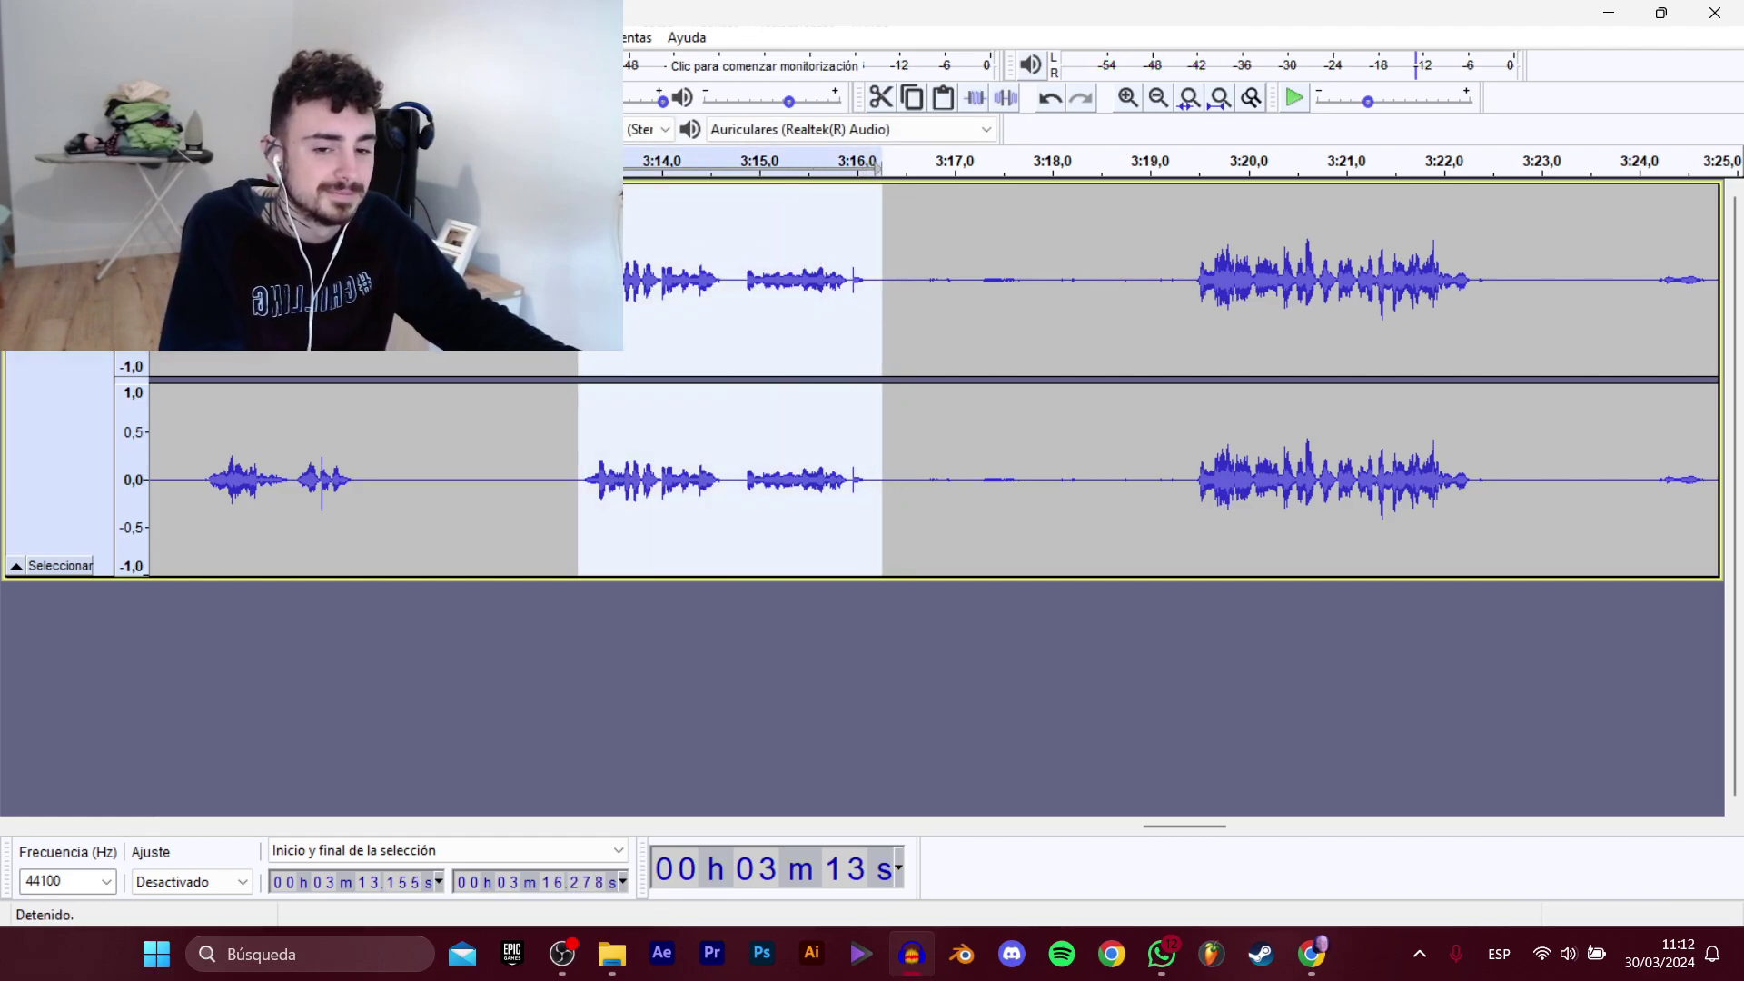
pyautogui.moveTo(109, 204)
pyautogui.click(382, 305)
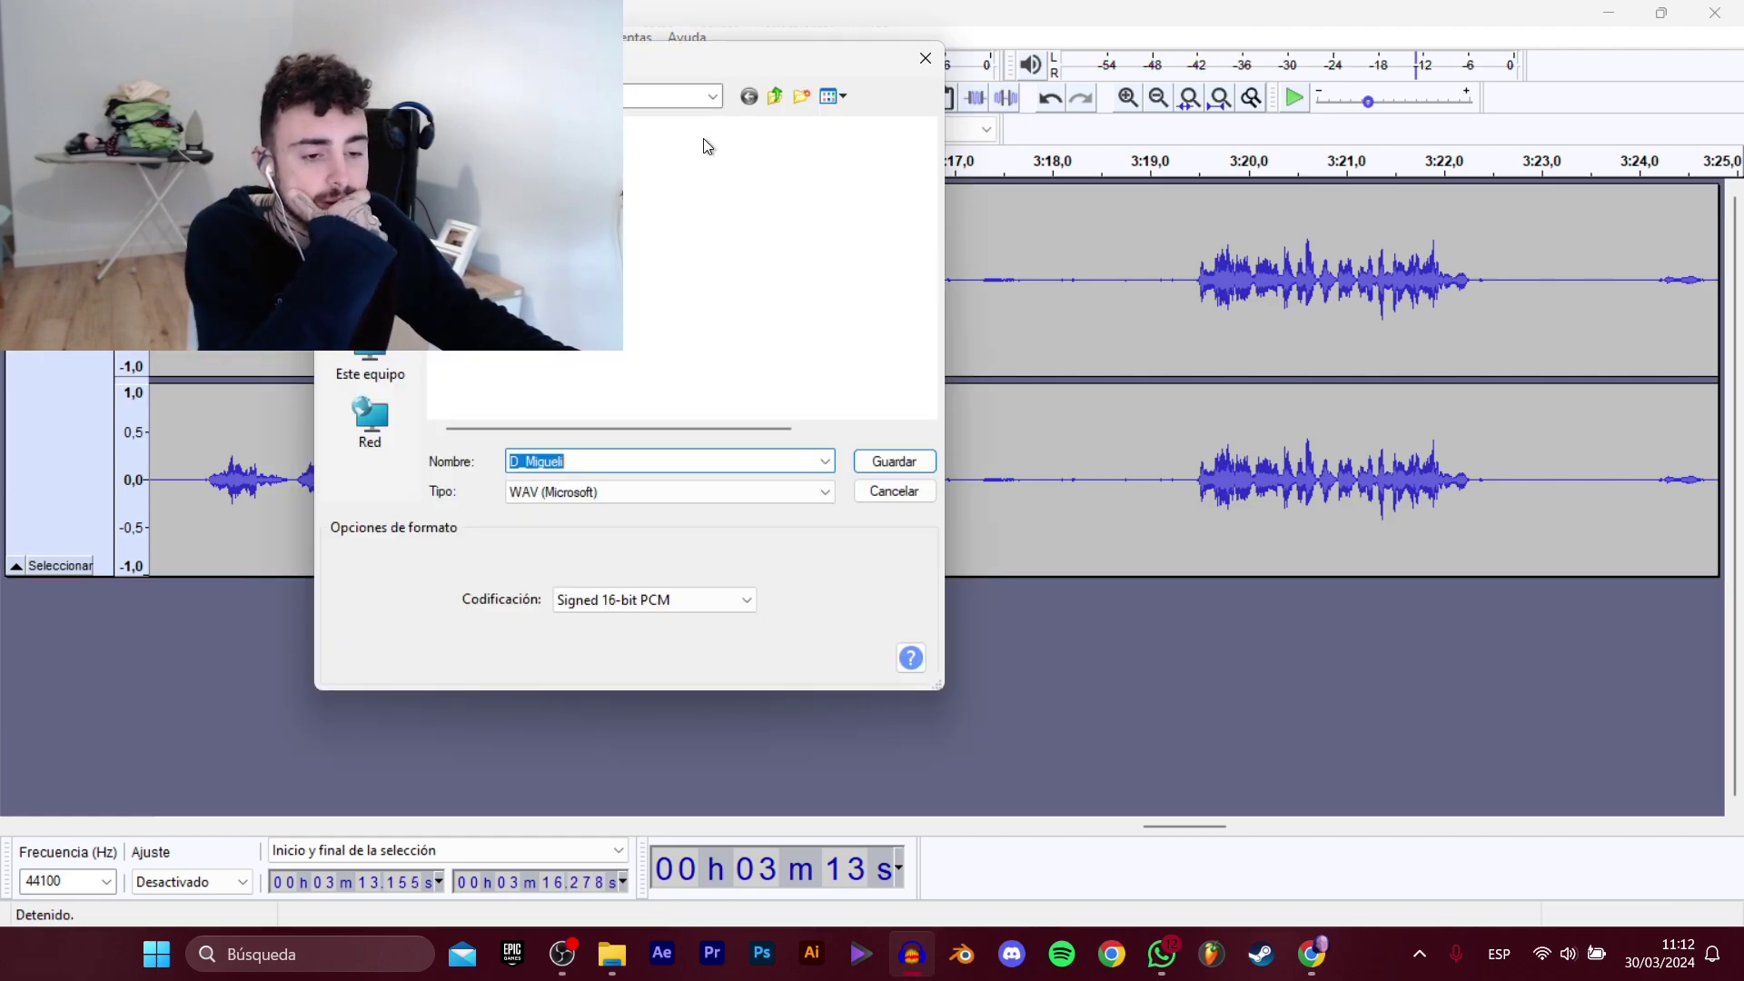
pyautogui.click(774, 95)
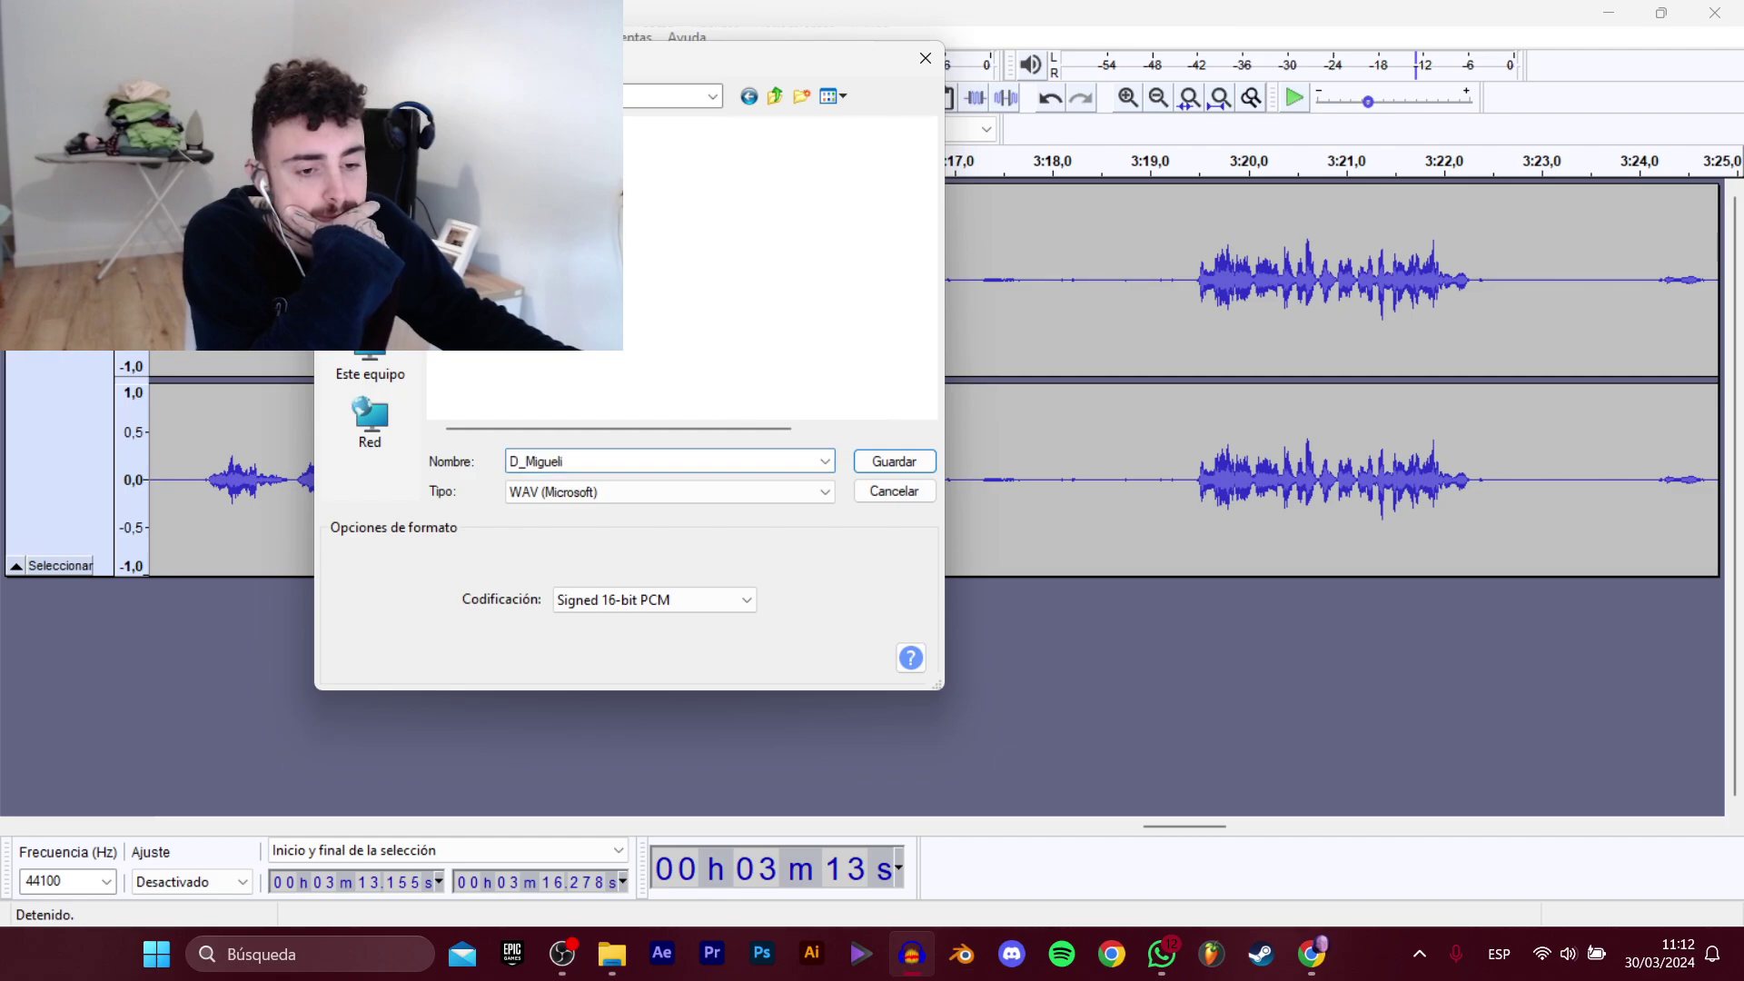
pyautogui.write('_Compra_1')
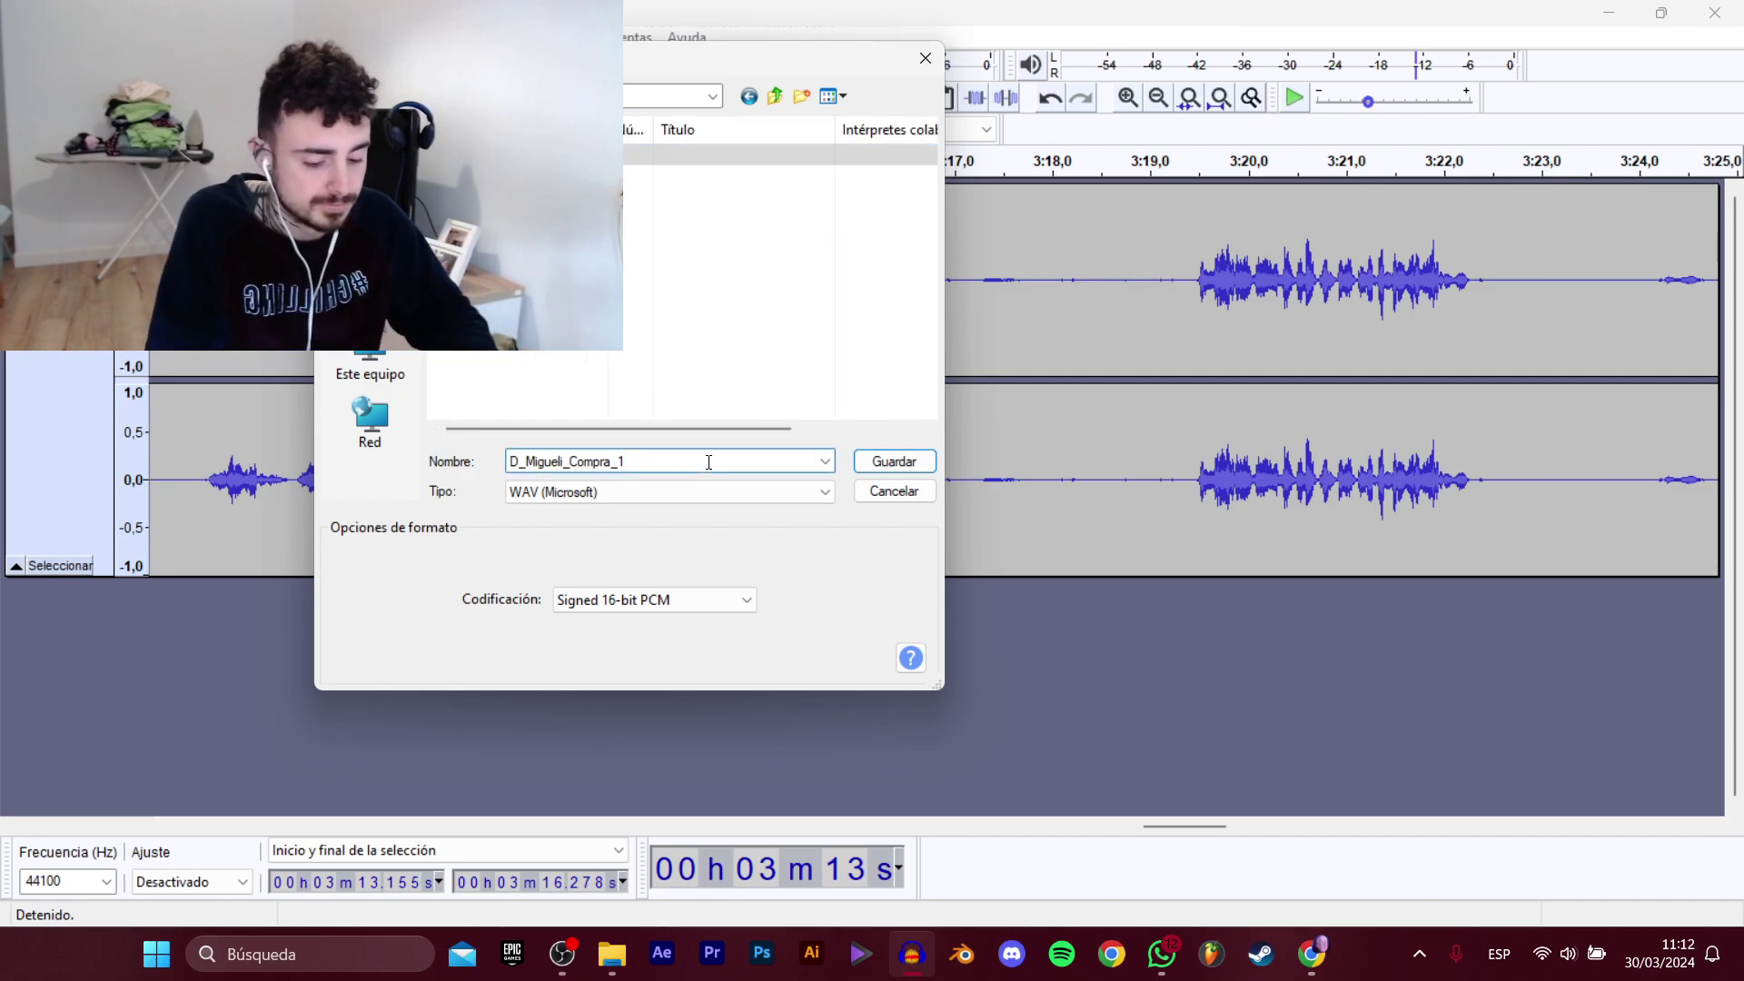
pyautogui.press('Return')
# Listen to the next line and select it from 3 min 19.413 s to 3 min 22.478 s.
pyautogui.click(1193, 326)
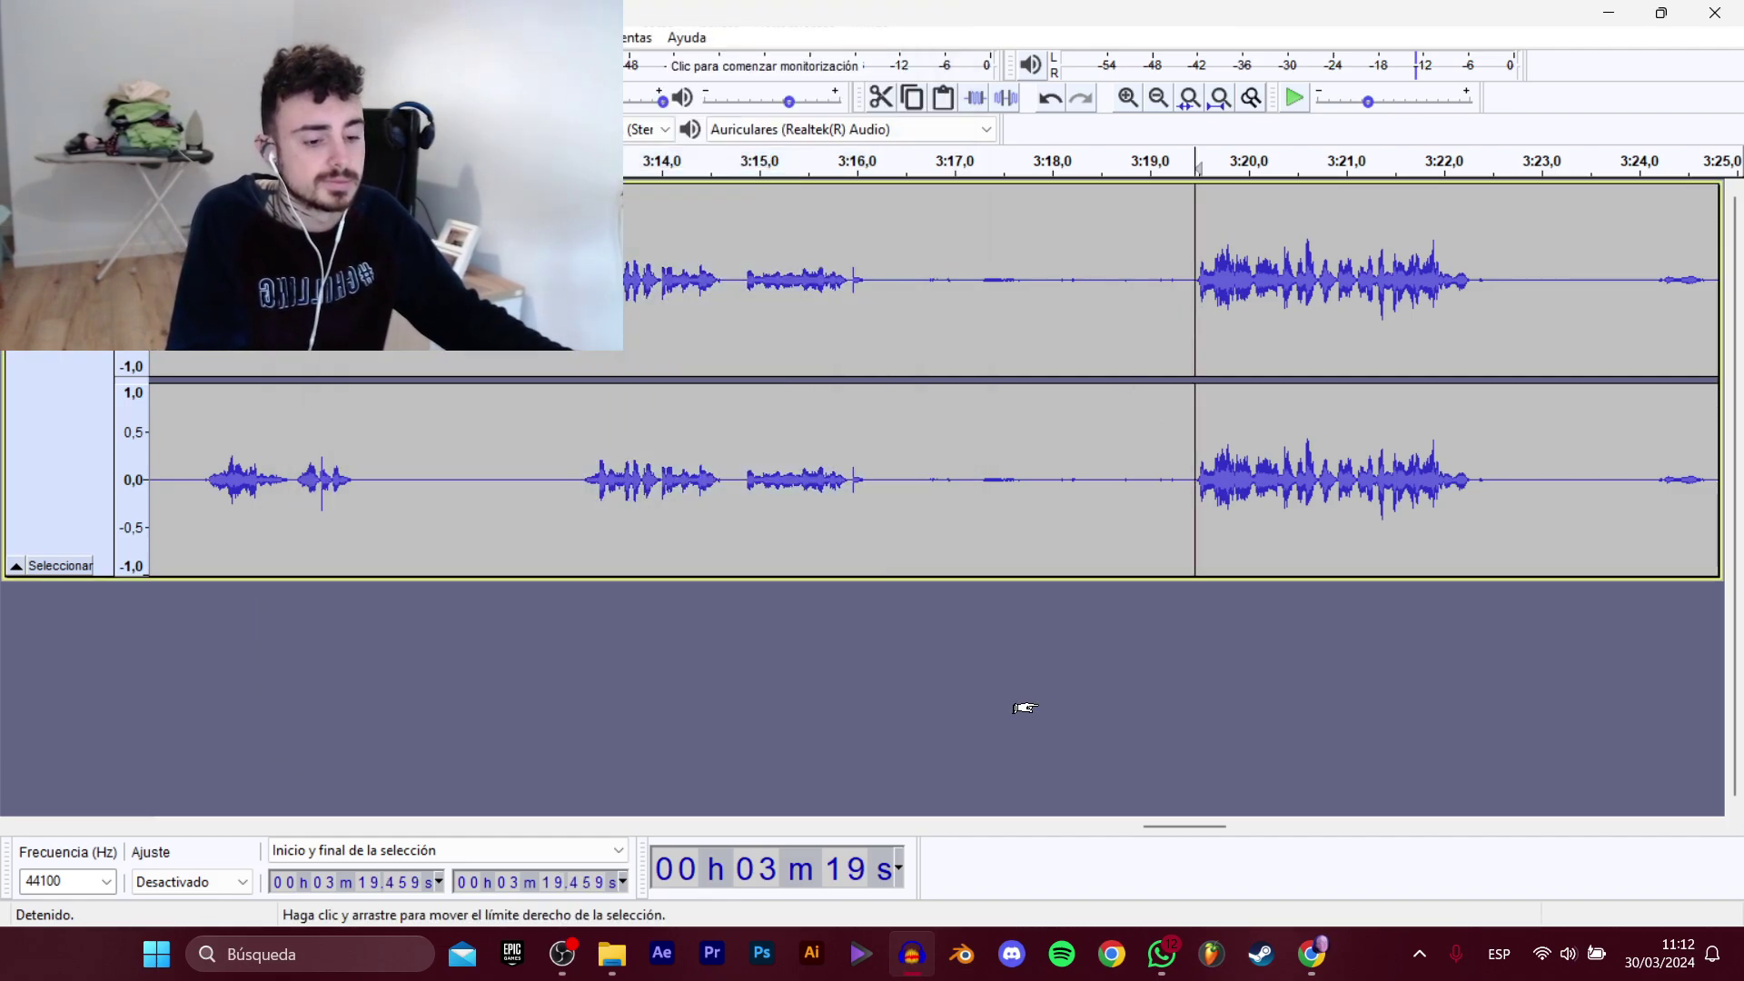
pyautogui.press('space')
pyautogui.moveTo(1177, 828); pyautogui.dragTo(1205, 823)
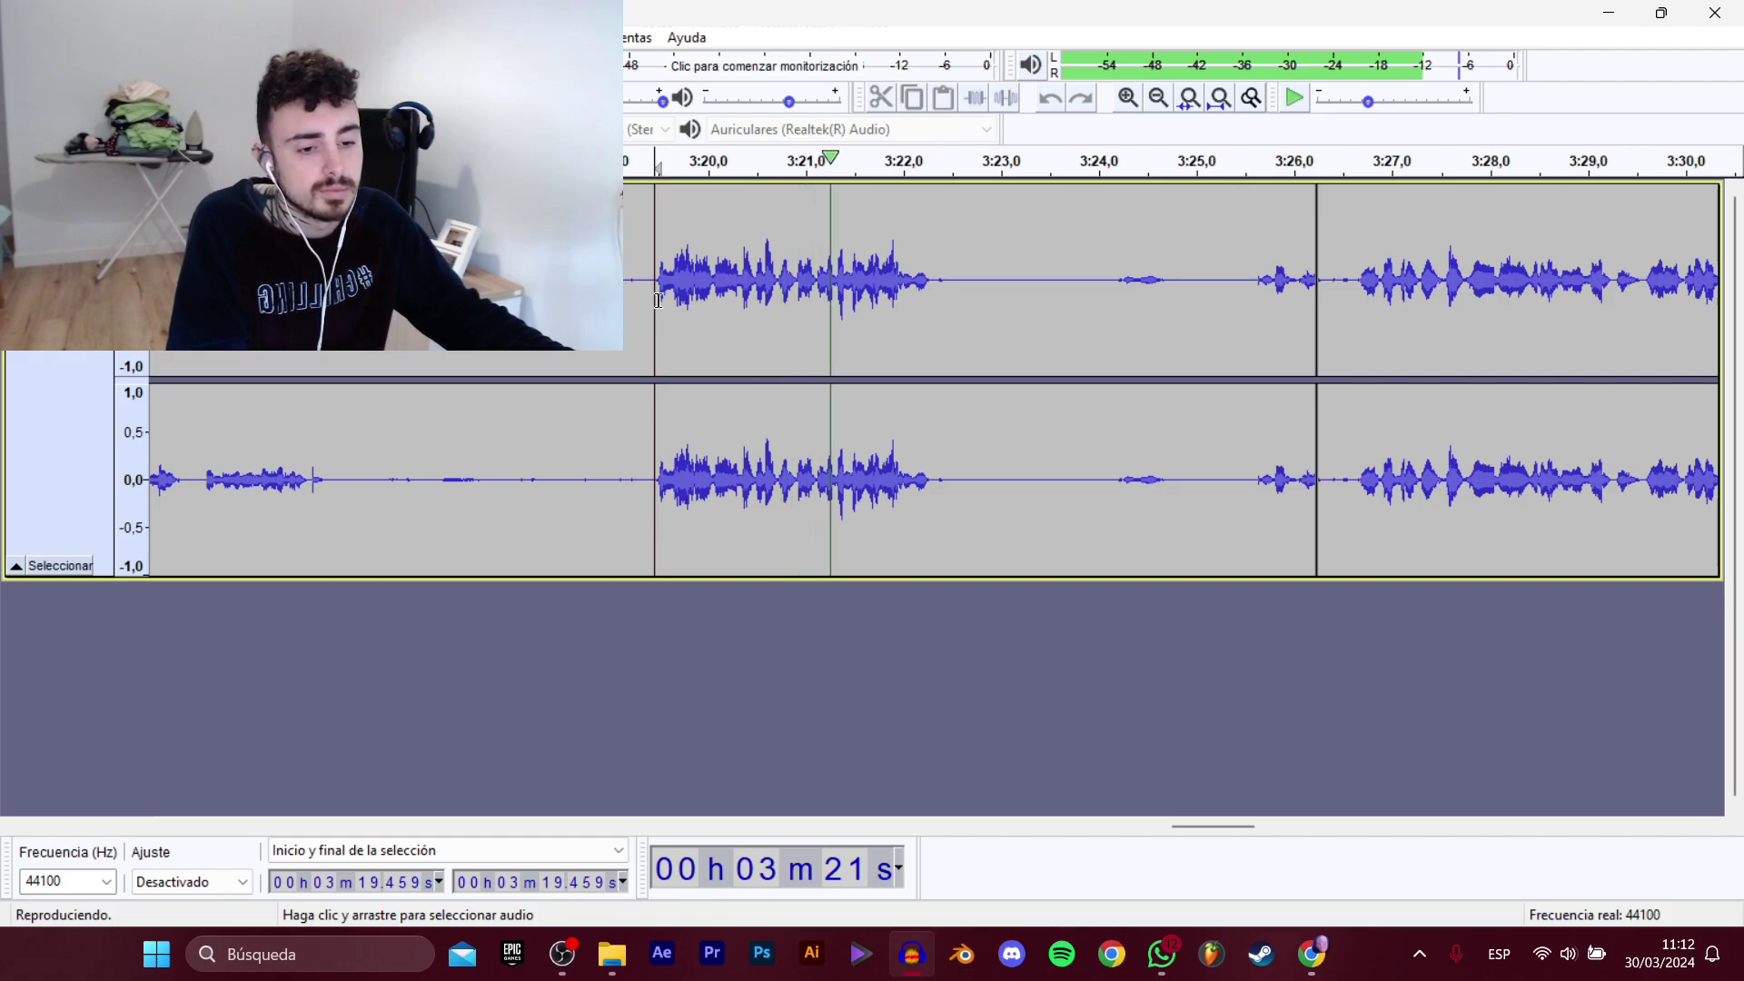
pyautogui.press('space')
pyautogui.moveTo(650, 300); pyautogui.dragTo(948, 347)
# Export the selected line as WAV into the shop-closing folder as number 10 of the D_Migueli_CerrarTienda series.
pyautogui.moveTo(136, 209)
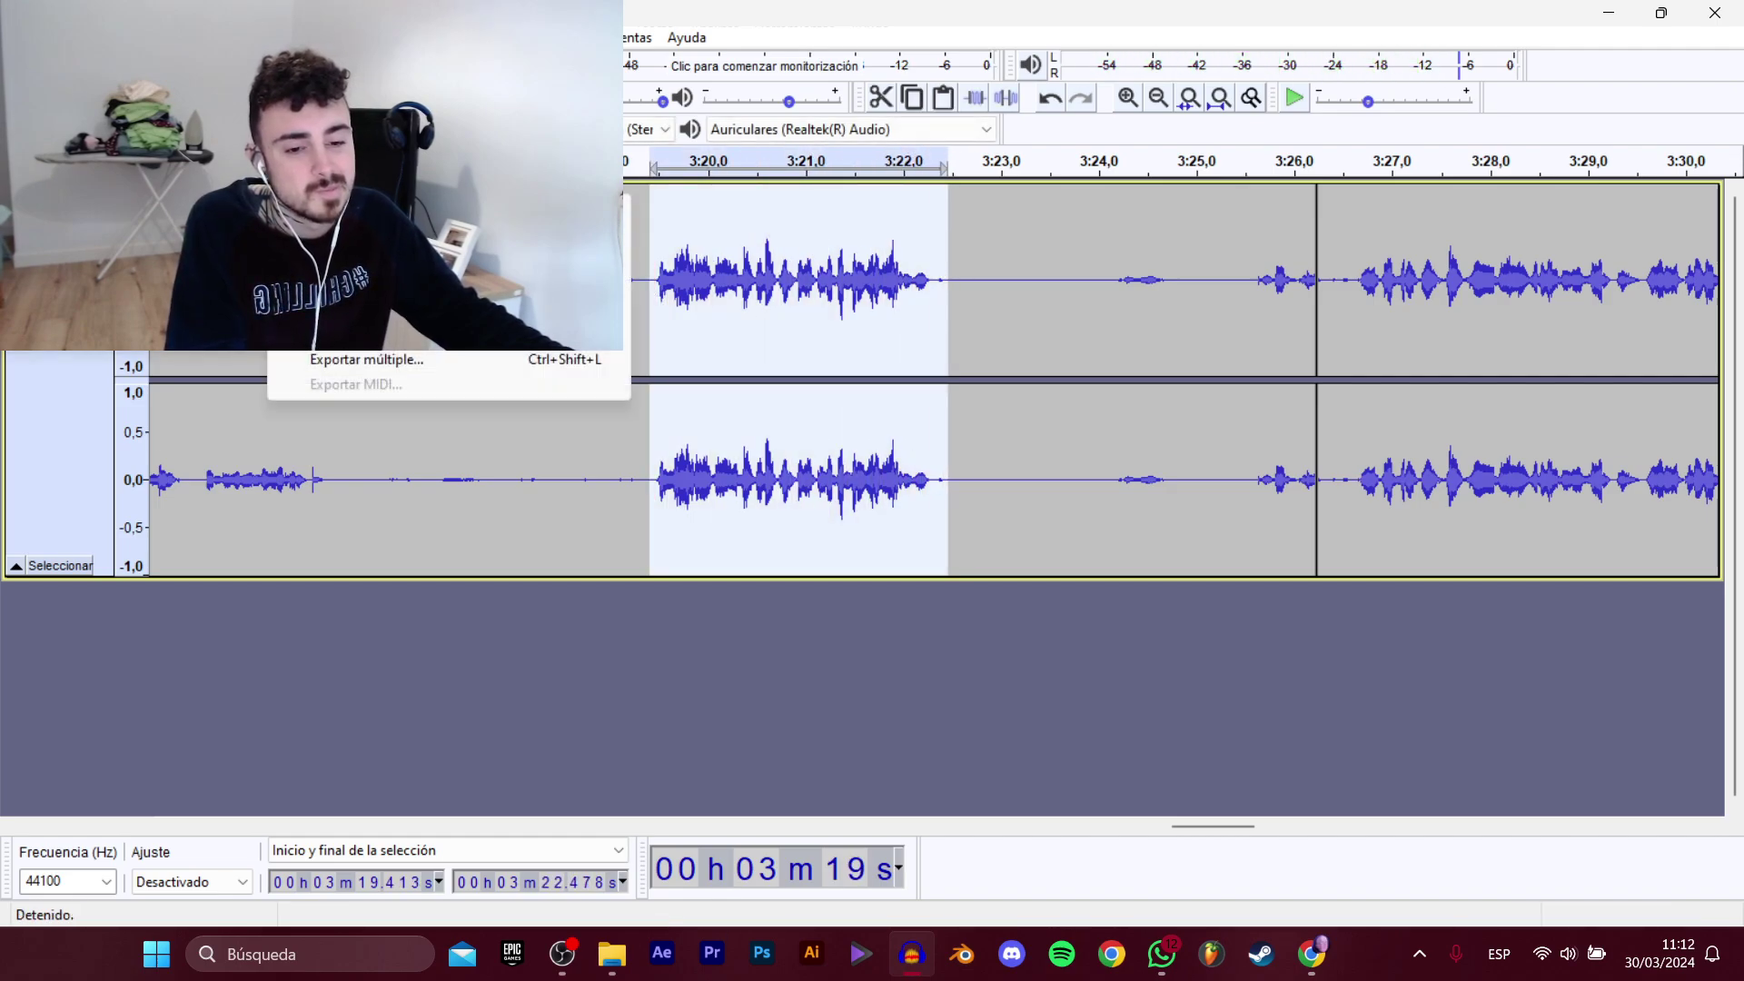
pyautogui.click(399, 310)
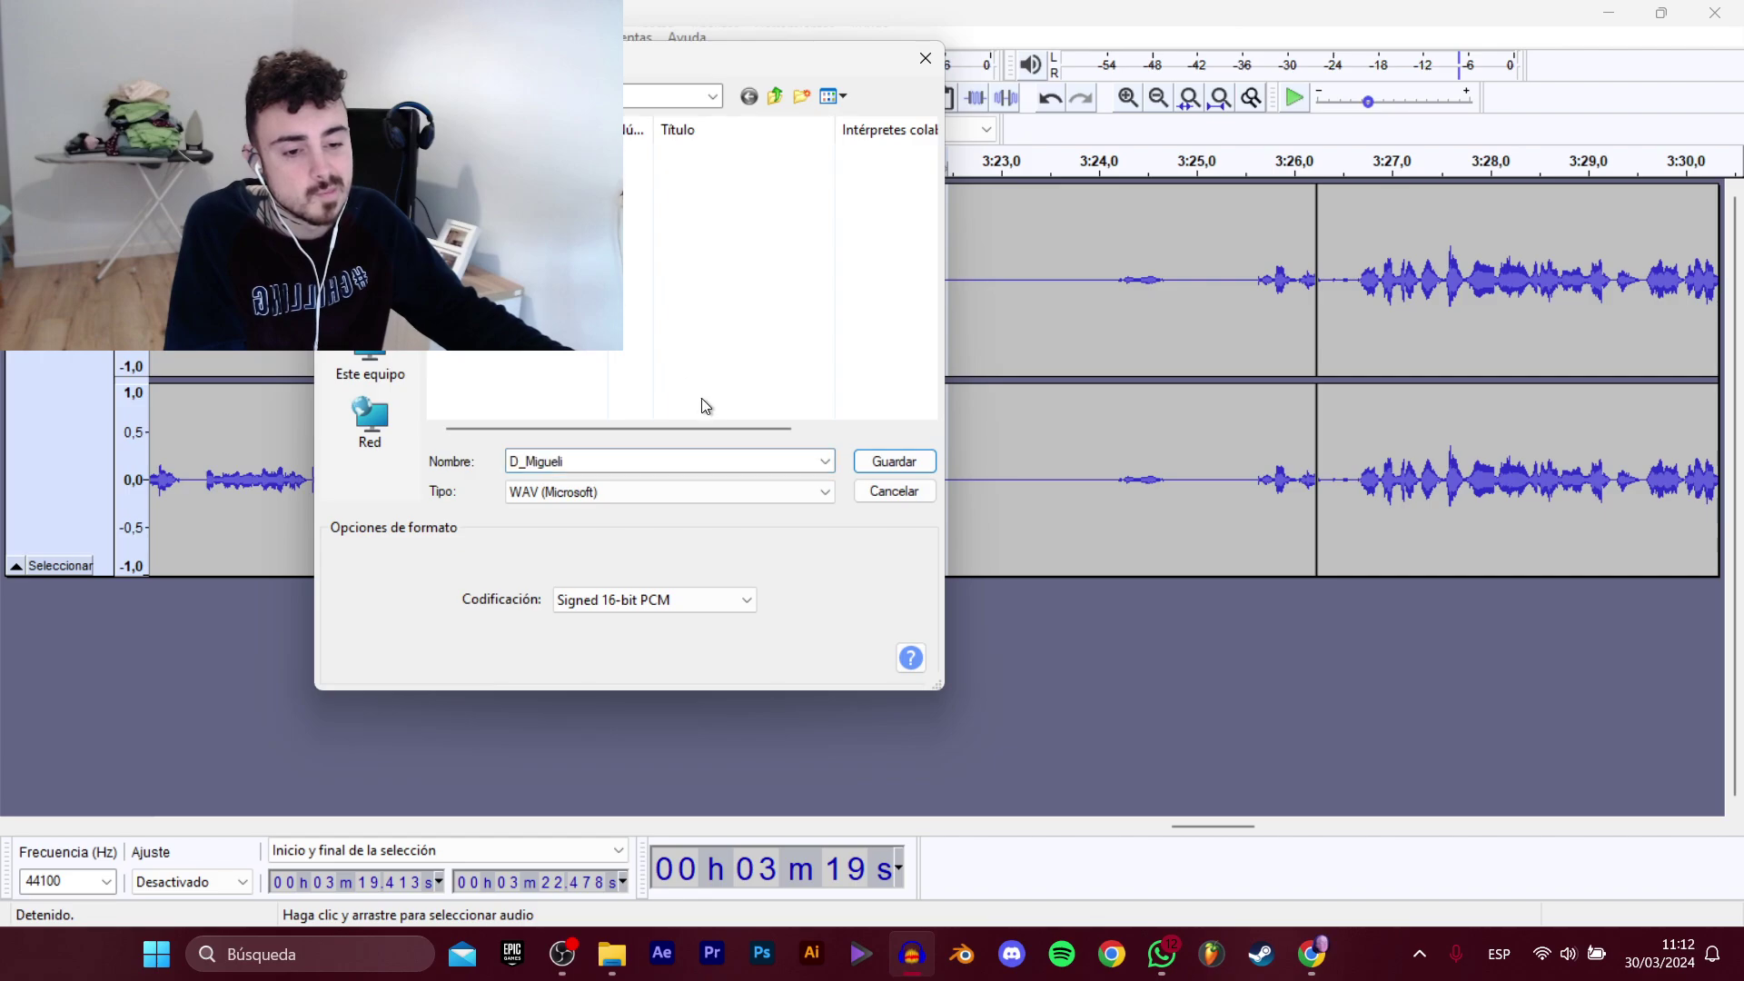
pyautogui.write('_Compra_2')
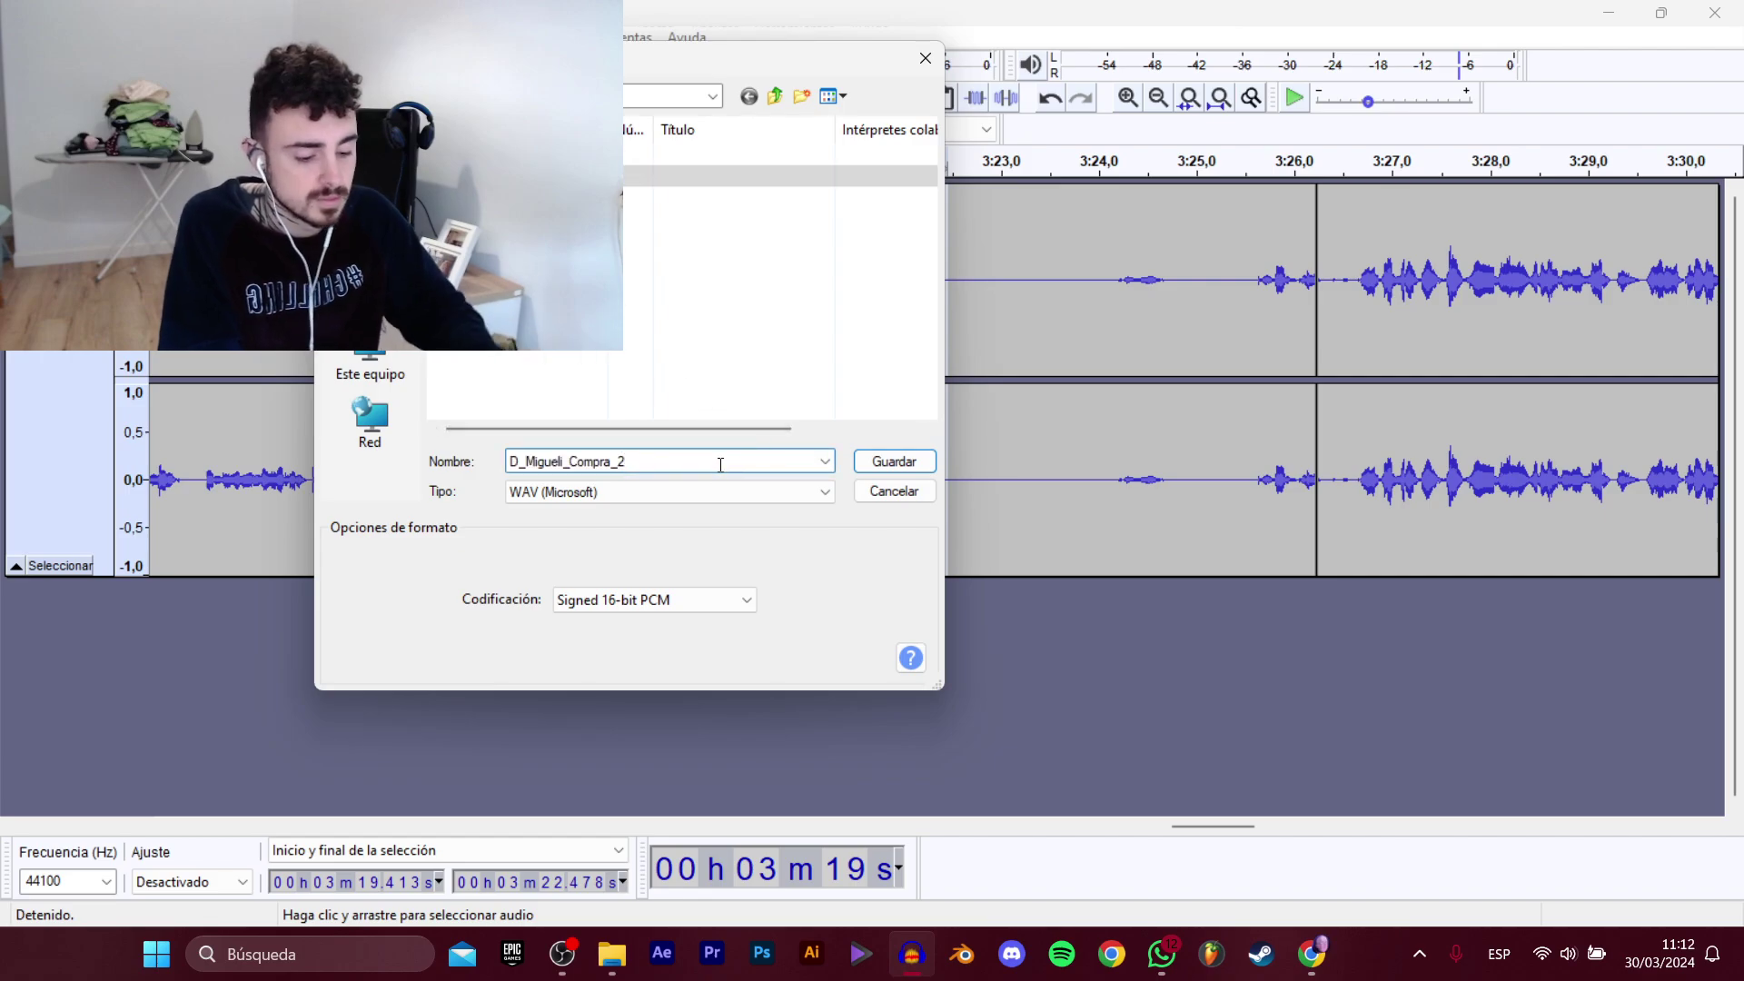
pyautogui.click(775, 96)
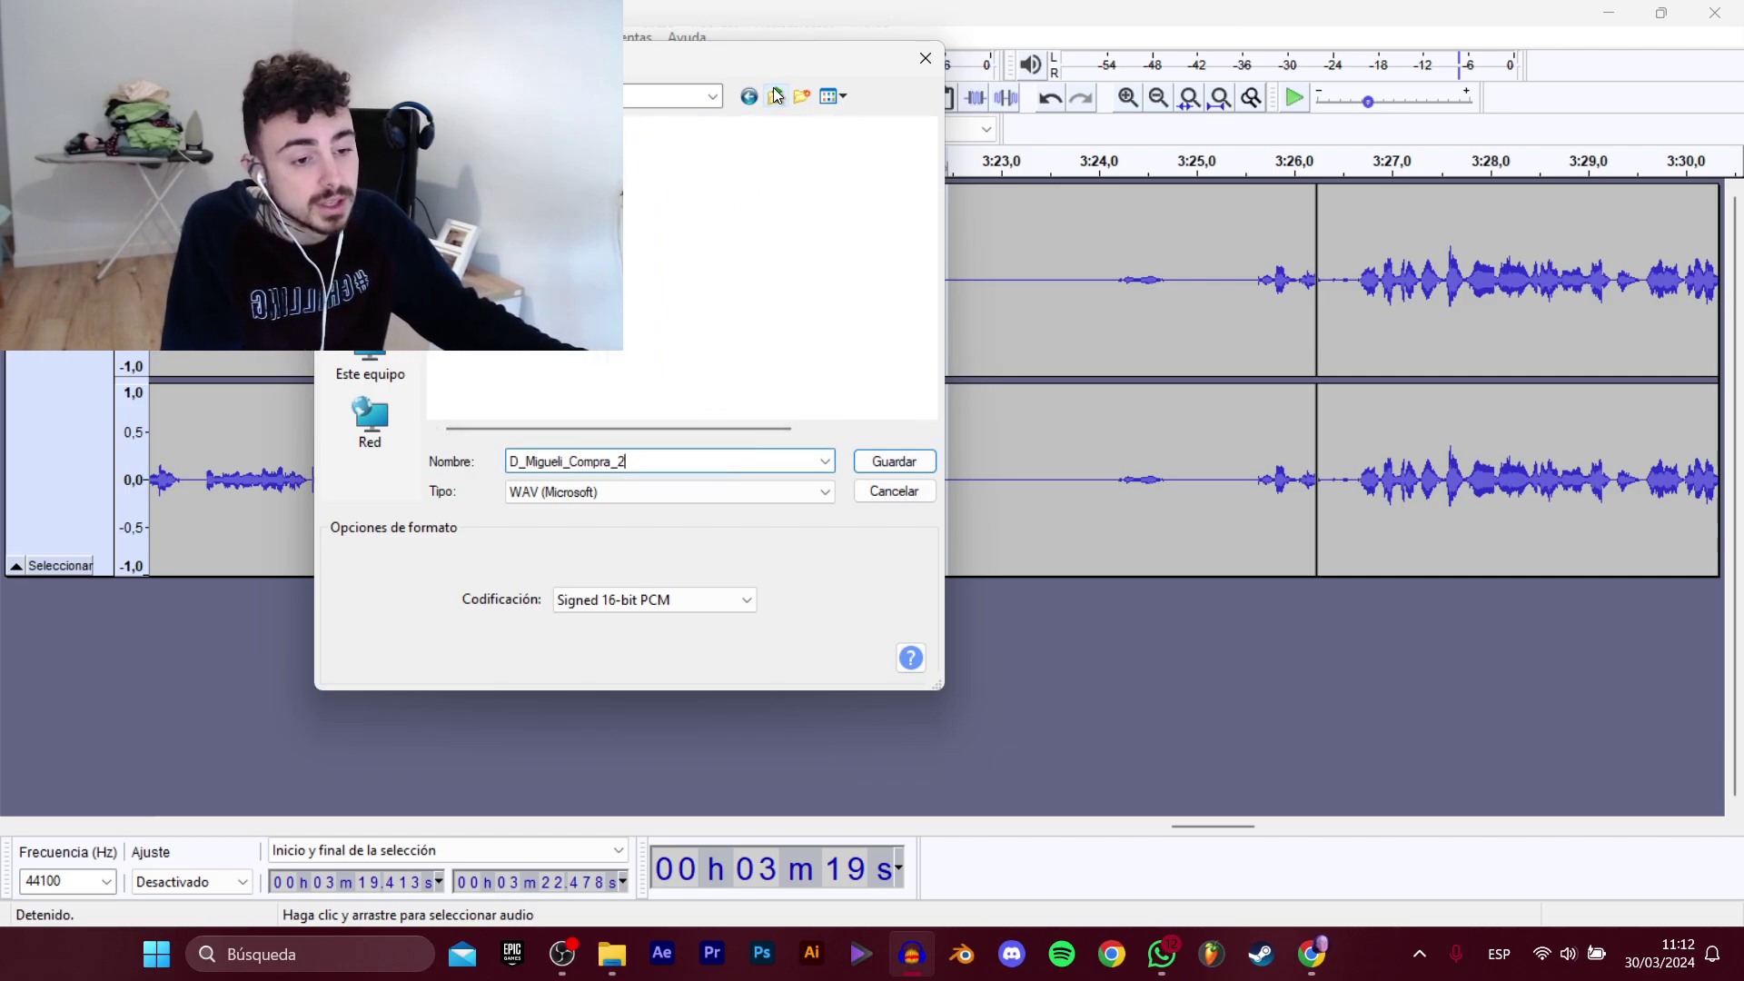
pyautogui.doubleClick(526, 176)
pyautogui.click(527, 327)
pyautogui.click(705, 459)
pyautogui.press('BackSpace')
pyautogui.write('10')
pyautogui.press('Return')
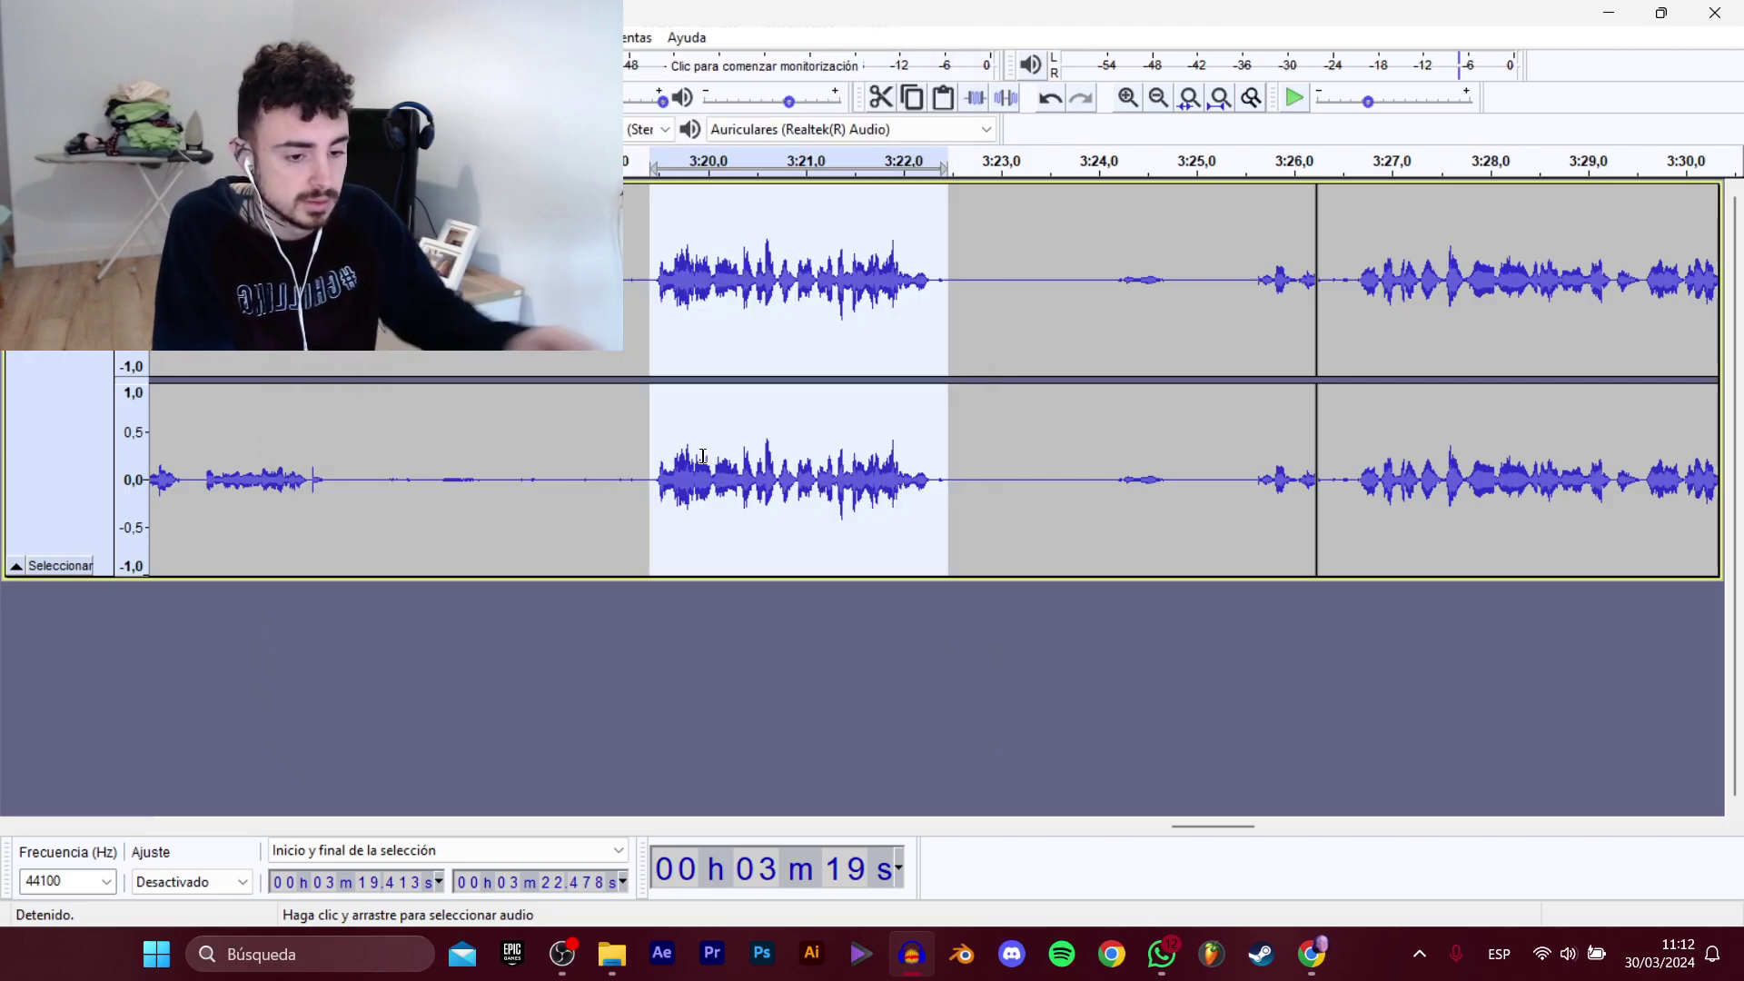
# Listen to the next long line and select it from 3 min 26.634 s to 3 min 42.296 s.
pyautogui.click(1328, 342)
pyautogui.press('space')
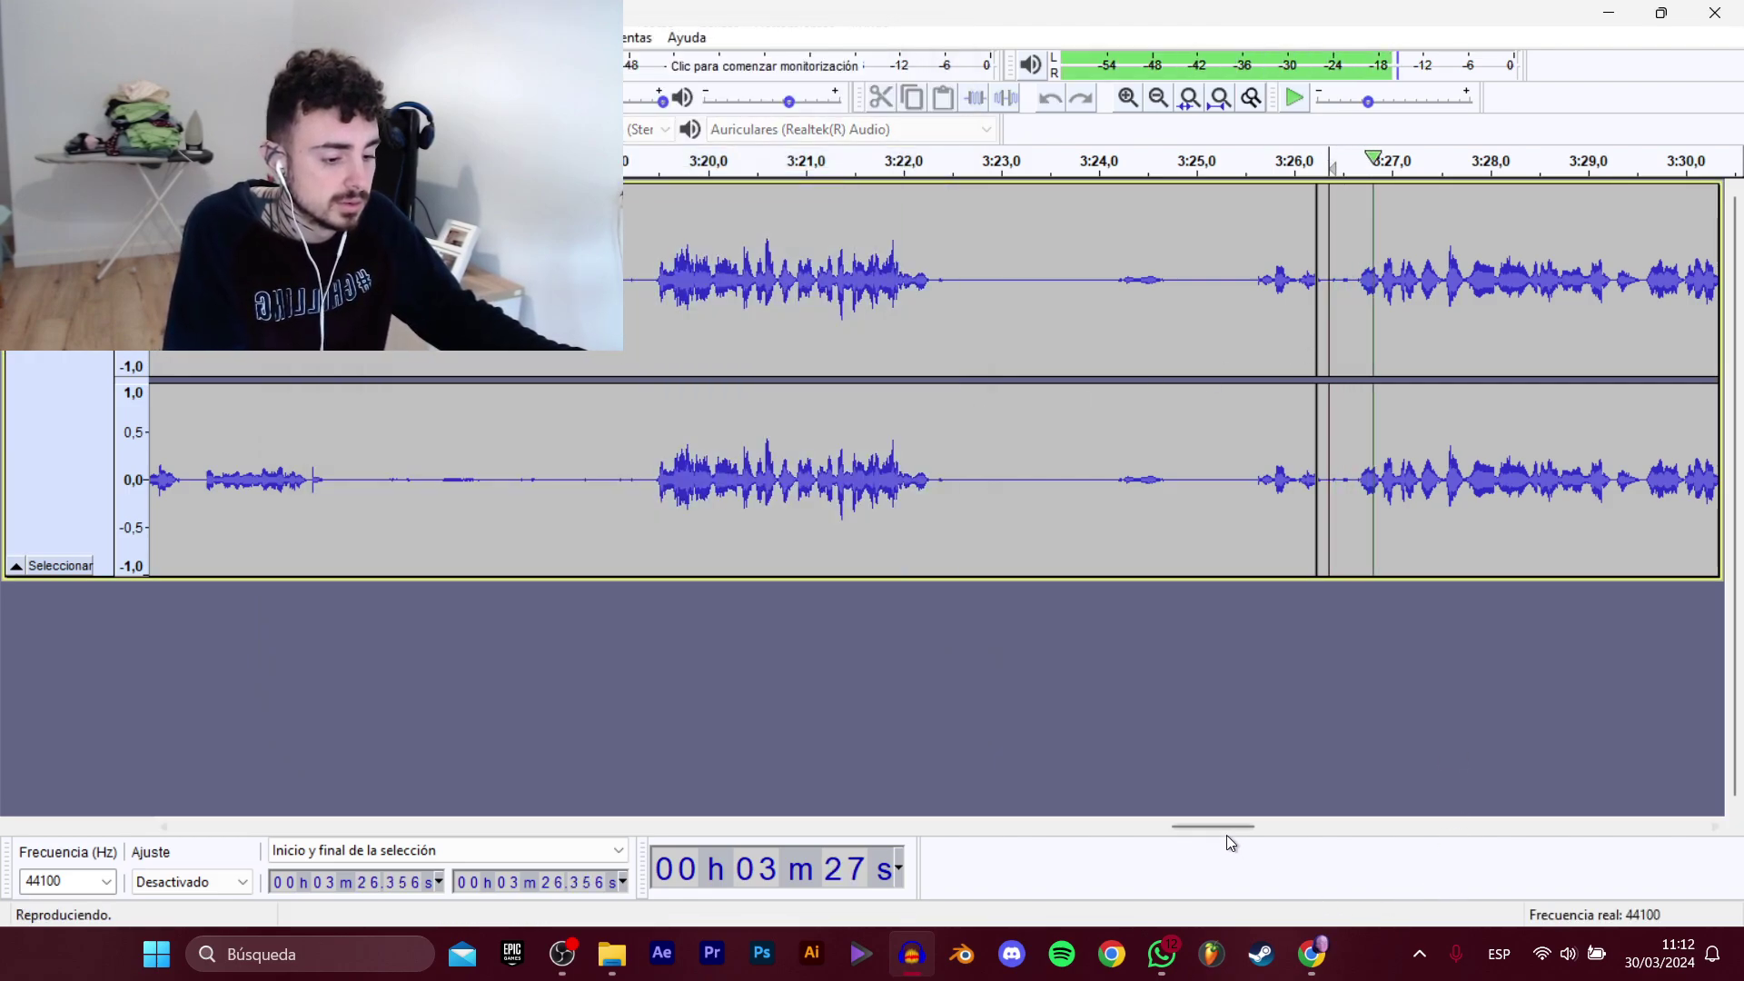
pyautogui.click(1240, 807)
pyautogui.moveTo(1206, 818); pyautogui.dragTo(1260, 822)
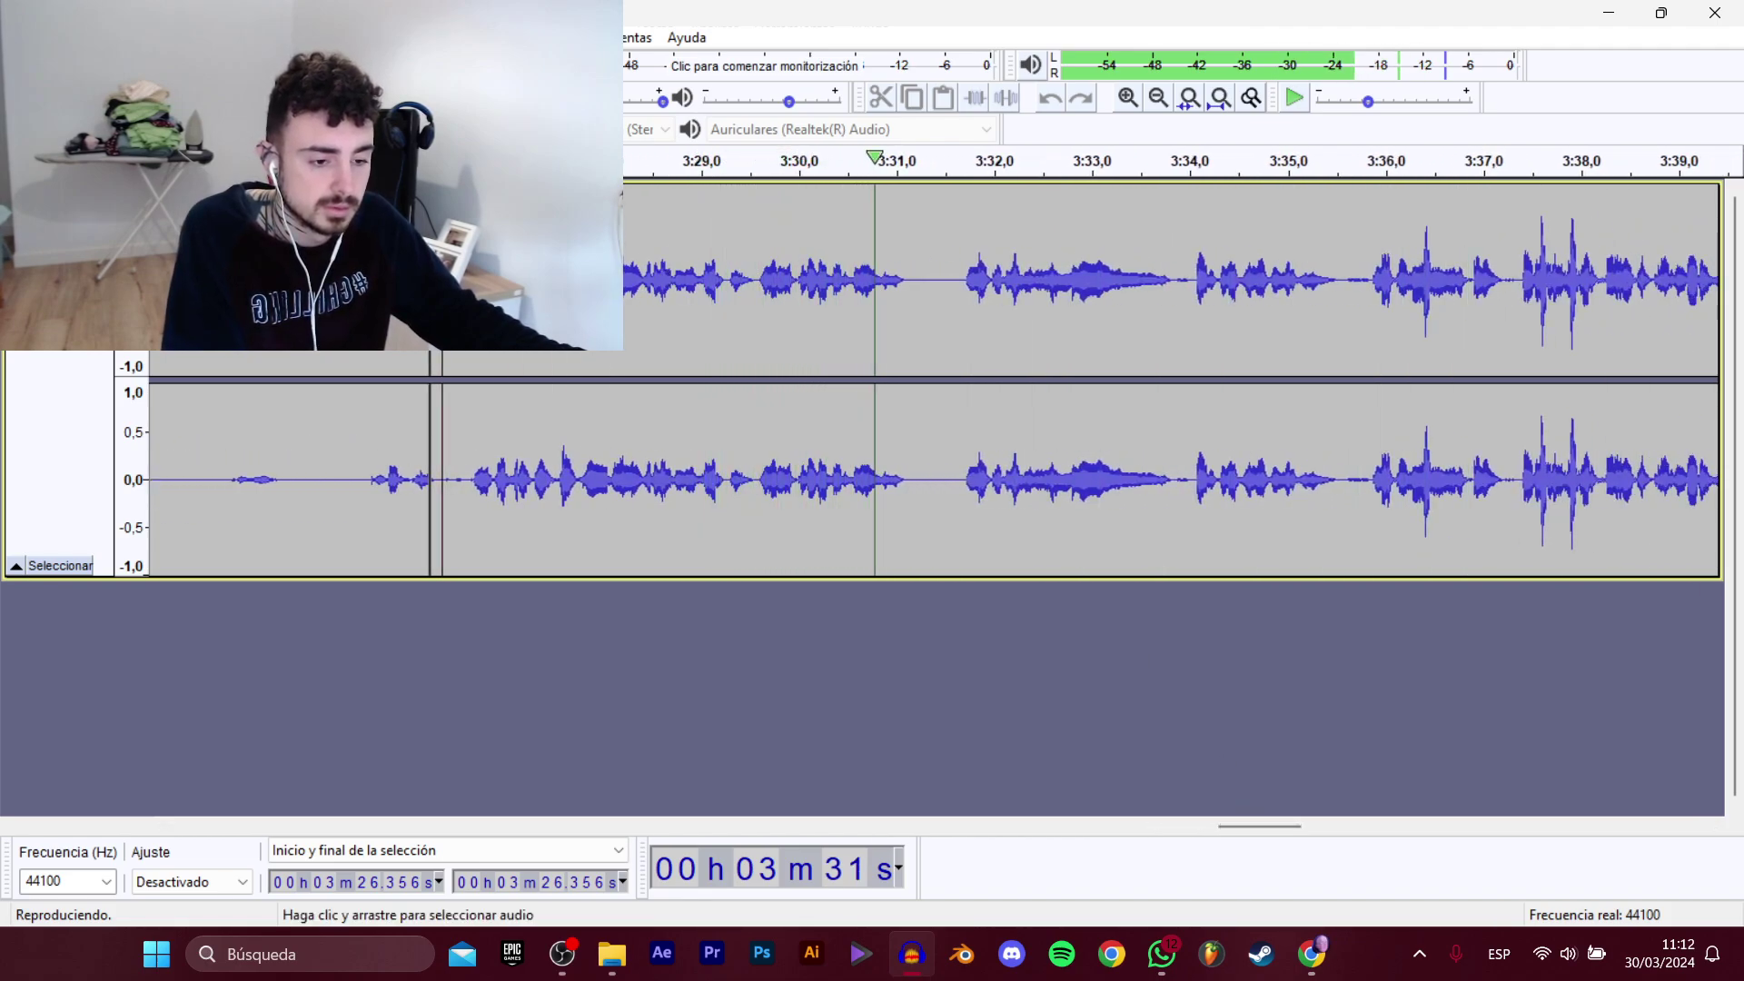
pyautogui.click(470, 463)
pyautogui.moveTo(469, 463); pyautogui.dragTo(1490, 382)
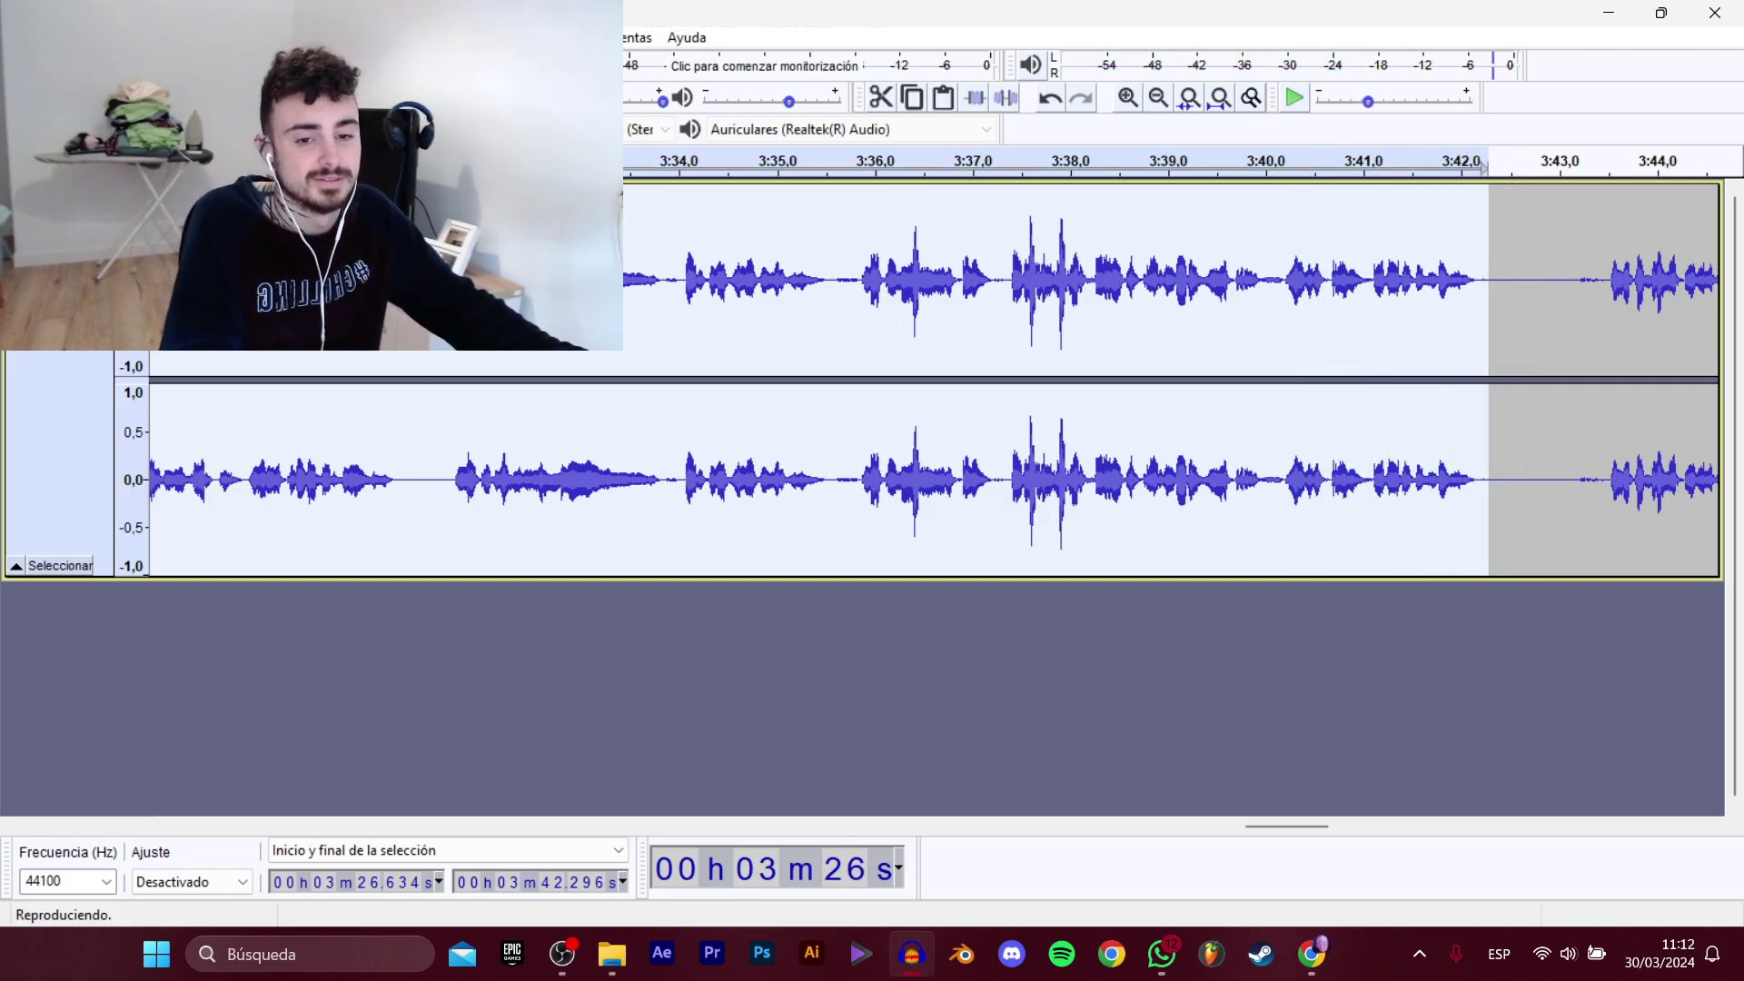
# Export the selected long line as WAV into the shop-closing folder as number 11 of the D_Migueli_CerrarTienda series.
pyautogui.moveTo(100, 208)
pyautogui.click(391, 309)
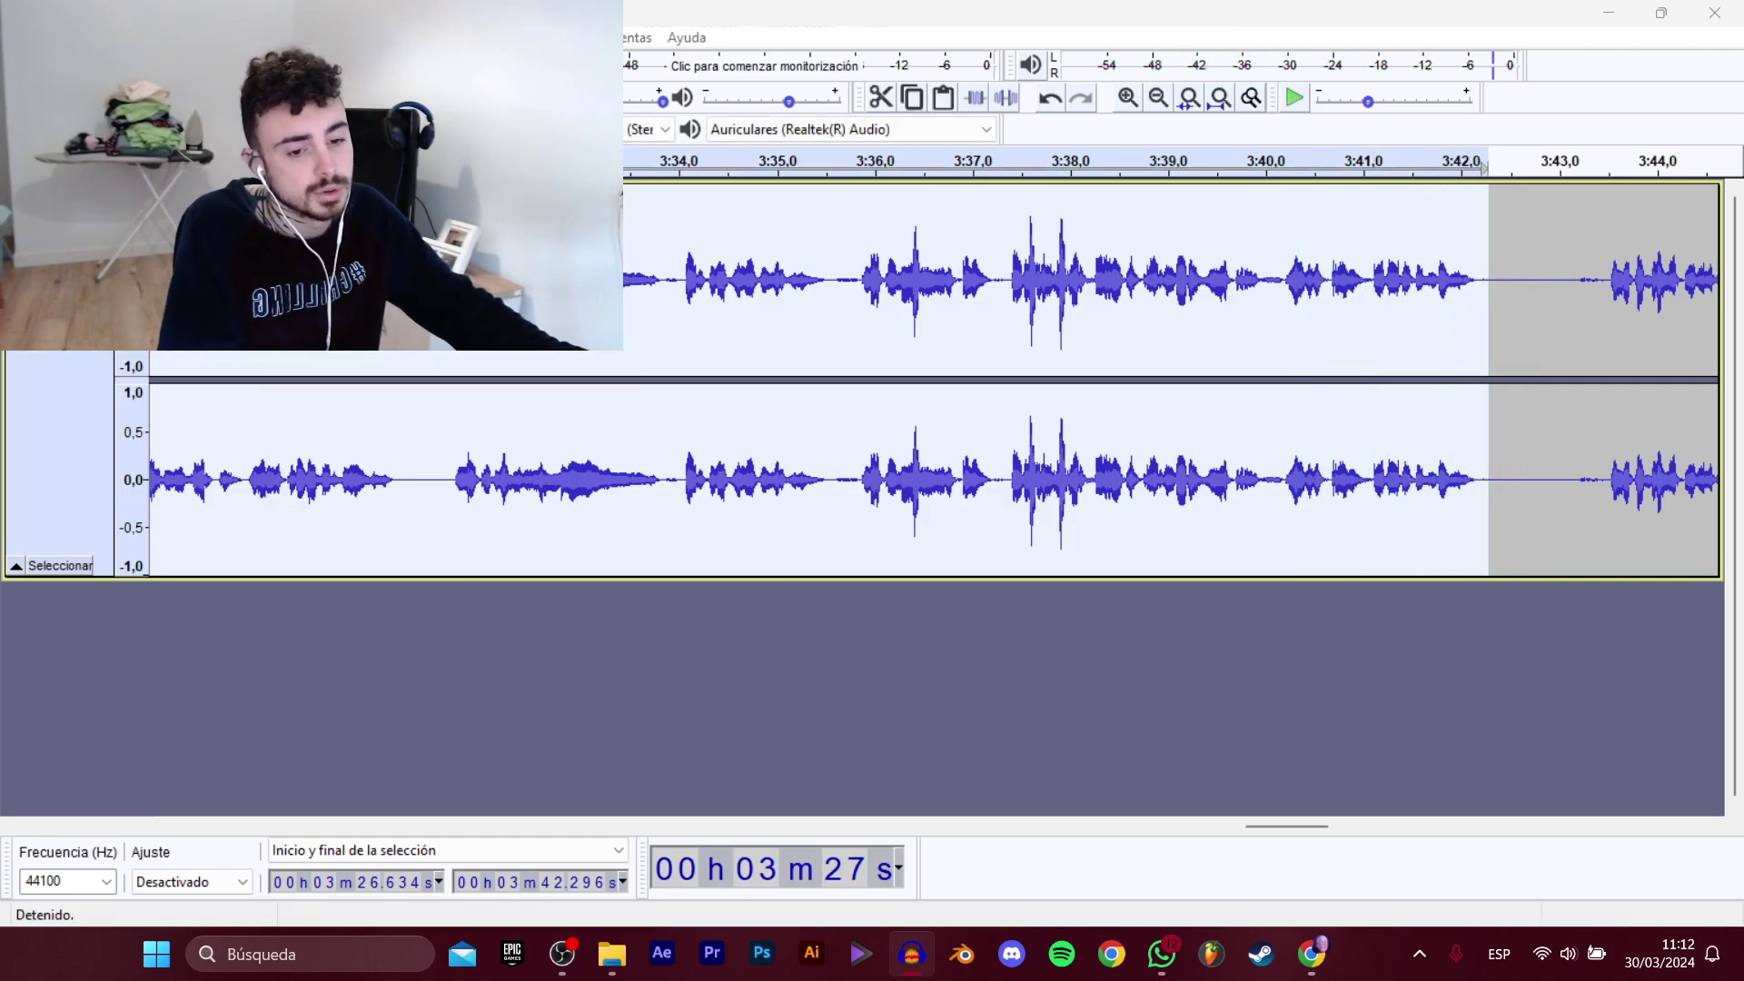
pyautogui.click(595, 350)
pyautogui.doubleClick(680, 460)
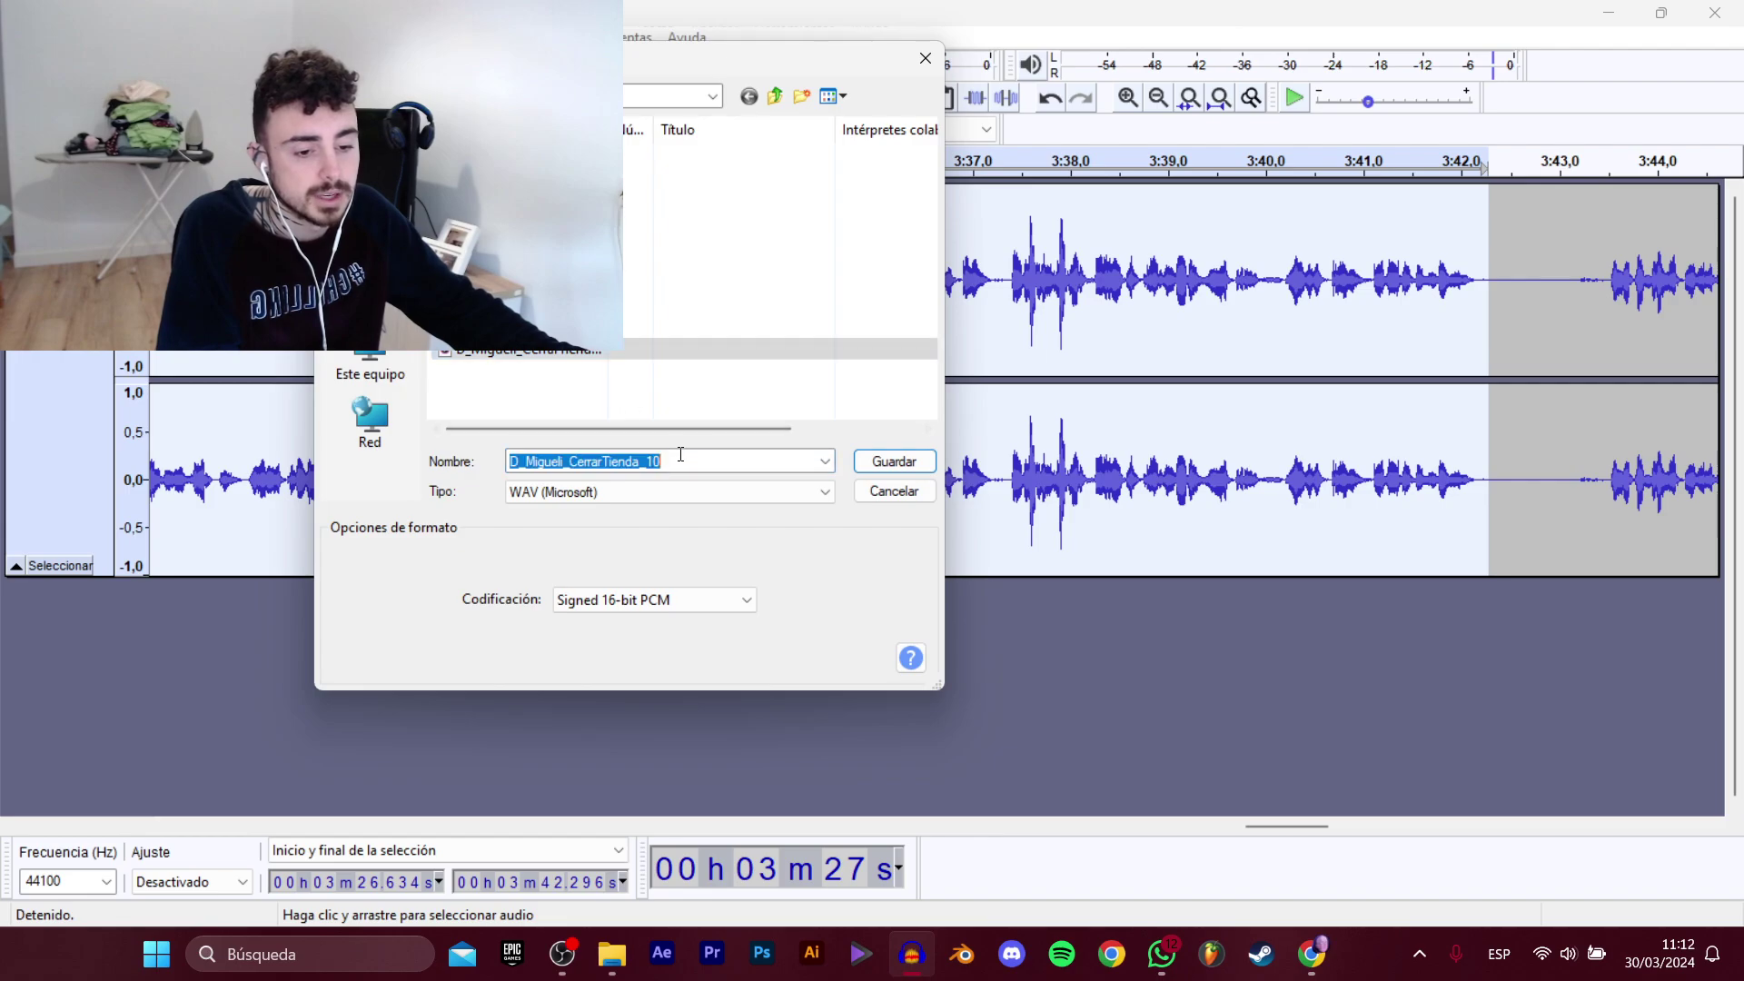
pyautogui.press('Return')
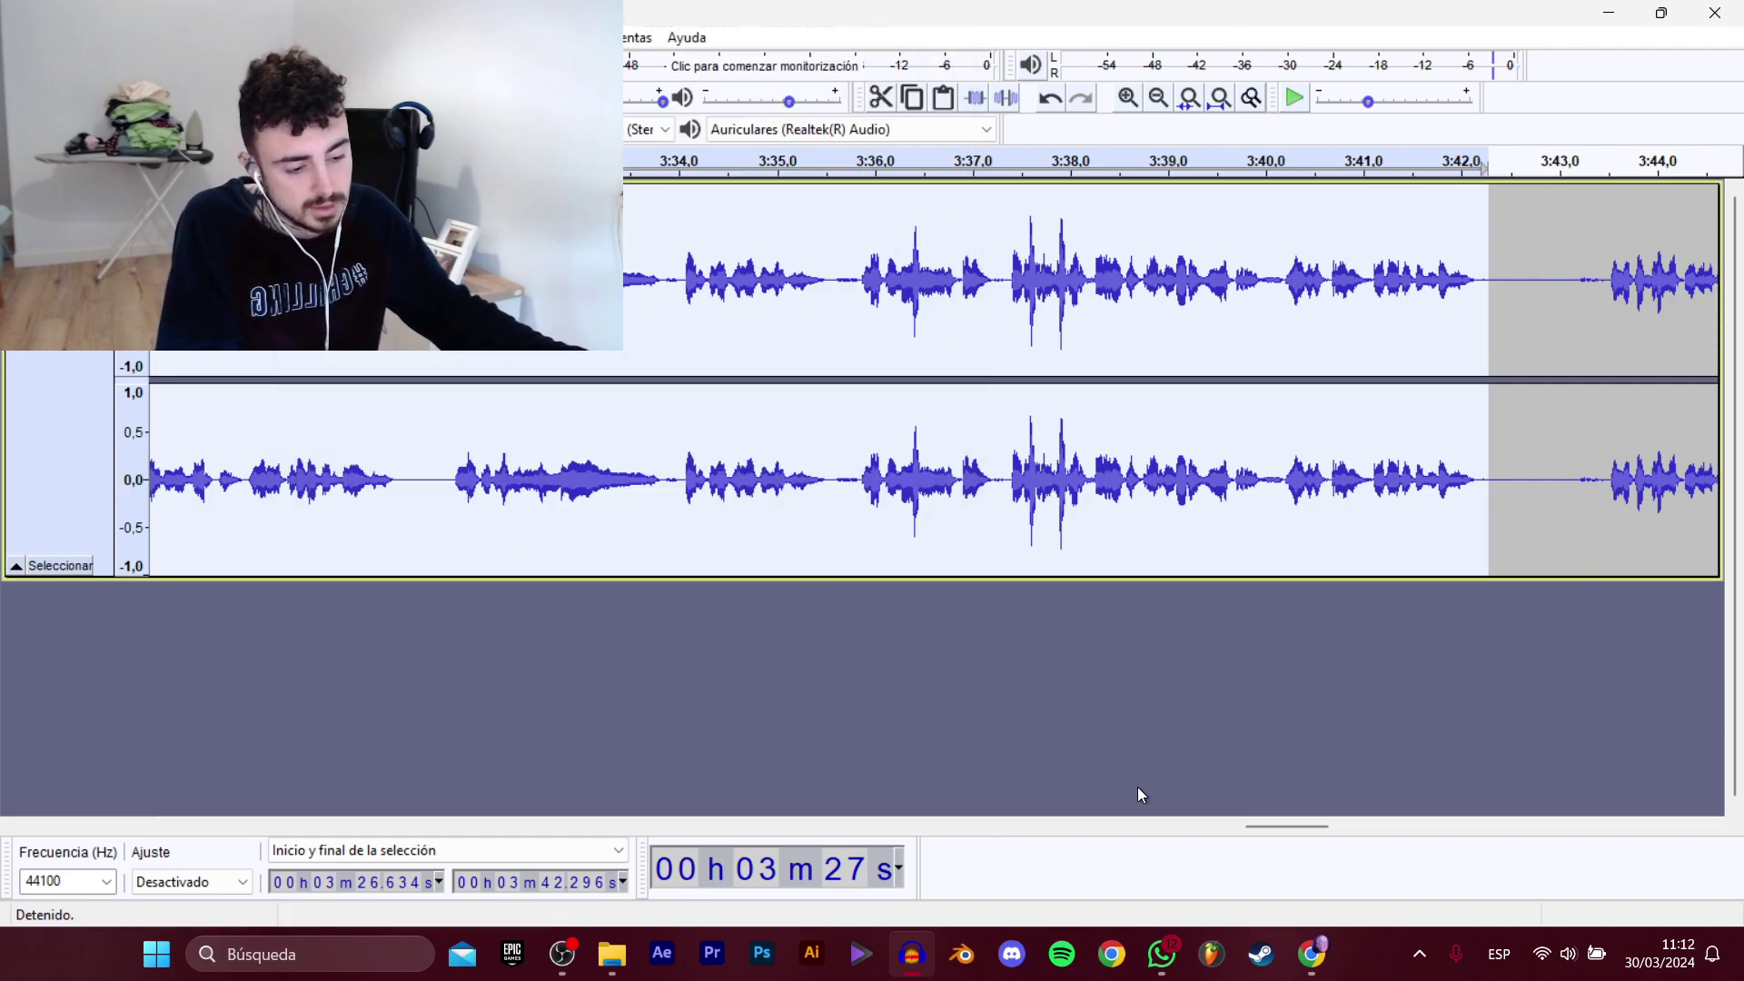
# Listen to the next line and select it from 3 min 43.457 s to 3 min 55.822 s.
pyautogui.moveTo(1273, 821); pyautogui.dragTo(1353, 825)
pyautogui.click(537, 454)
pyautogui.press('space')
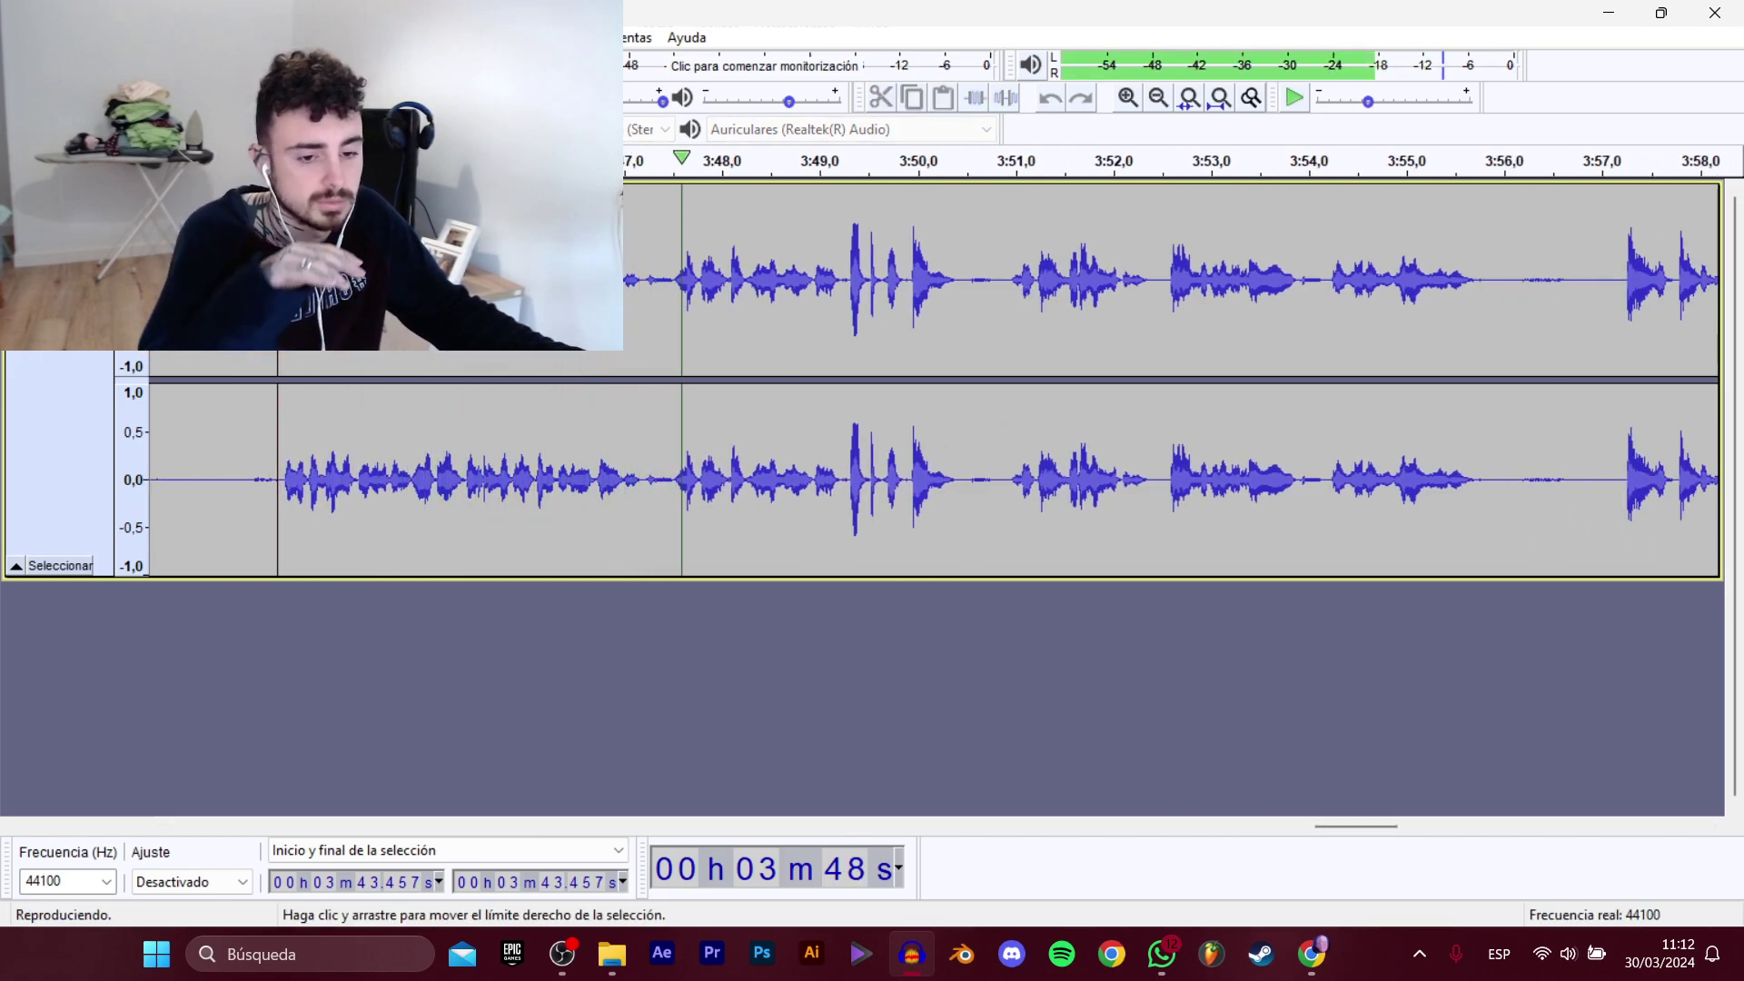
pyautogui.moveTo(277, 454)
pyautogui.mouseDown()
pyautogui.moveTo(1355, 432)
pyautogui.moveTo(1732, 459)
pyautogui.moveTo(1350, 434)
pyautogui.moveTo(1730, 492)
pyautogui.moveTo(1464, 441)
pyautogui.moveTo(1731, 465)
pyautogui.moveTo(1079, 366)
pyautogui.moveTo(837, 353)
pyautogui.mouseUp()
pyautogui.press('space')
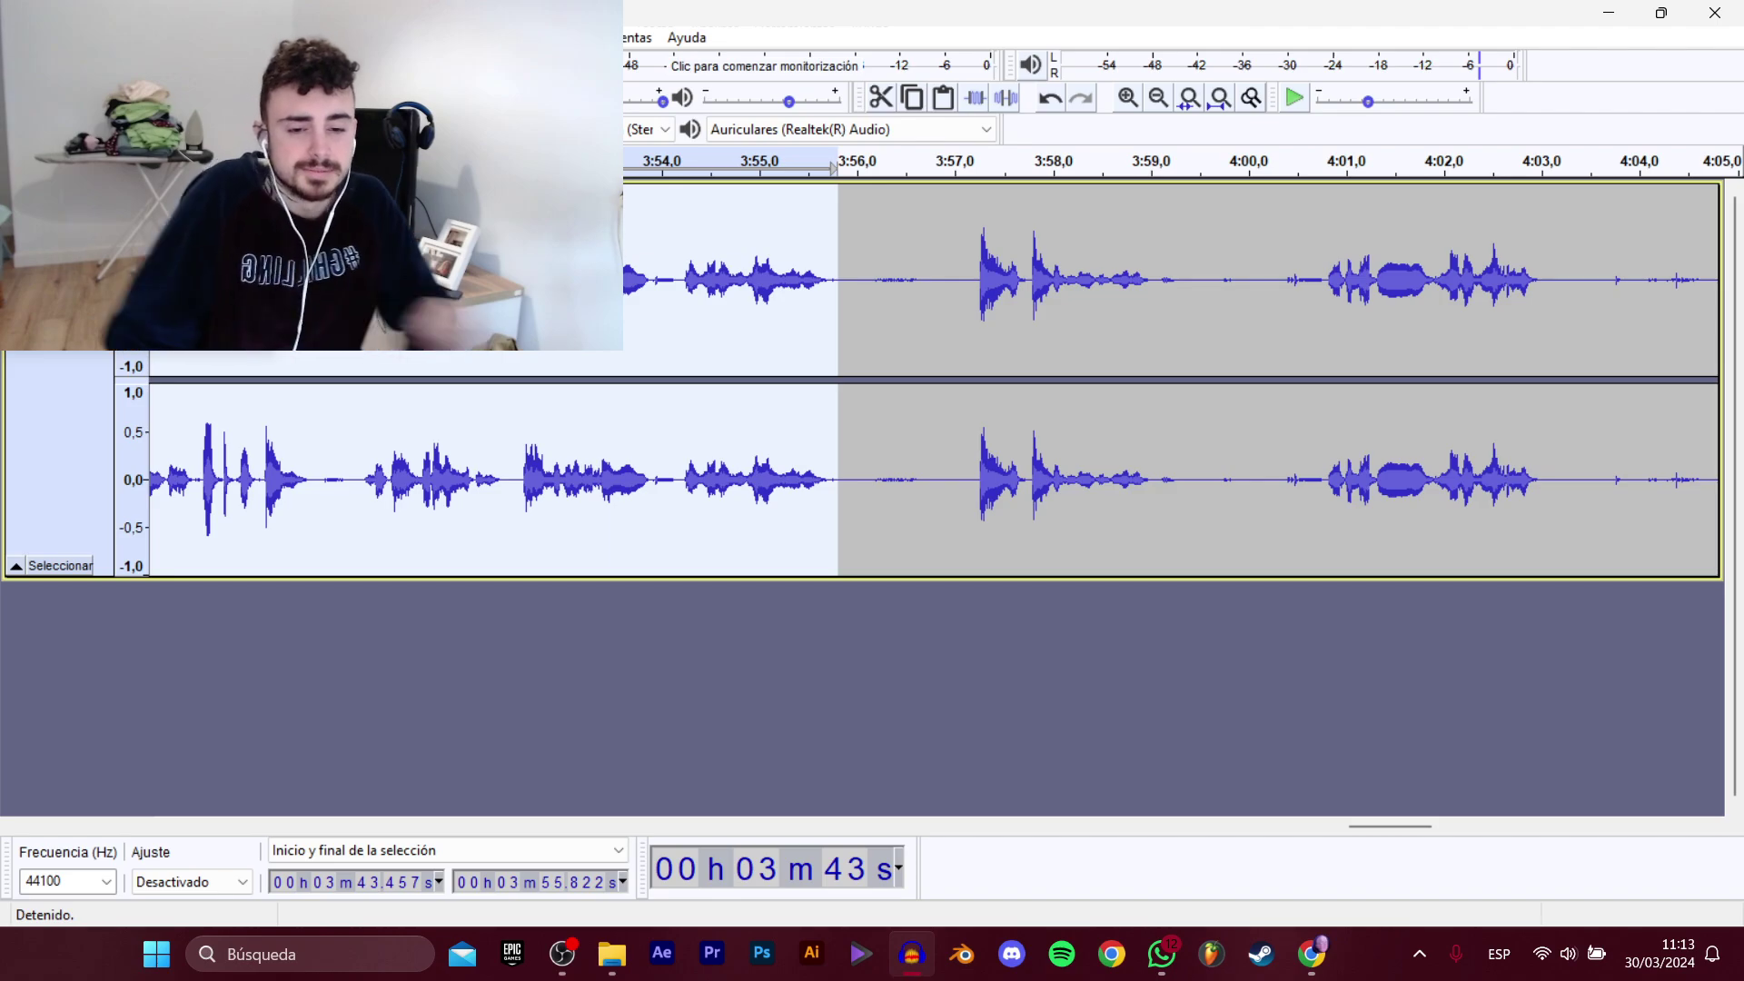
# Export the selected line as WAV into the shop-closing folder with the name D_Migueli_CerrarTienda_12.
pyautogui.moveTo(118, 206)
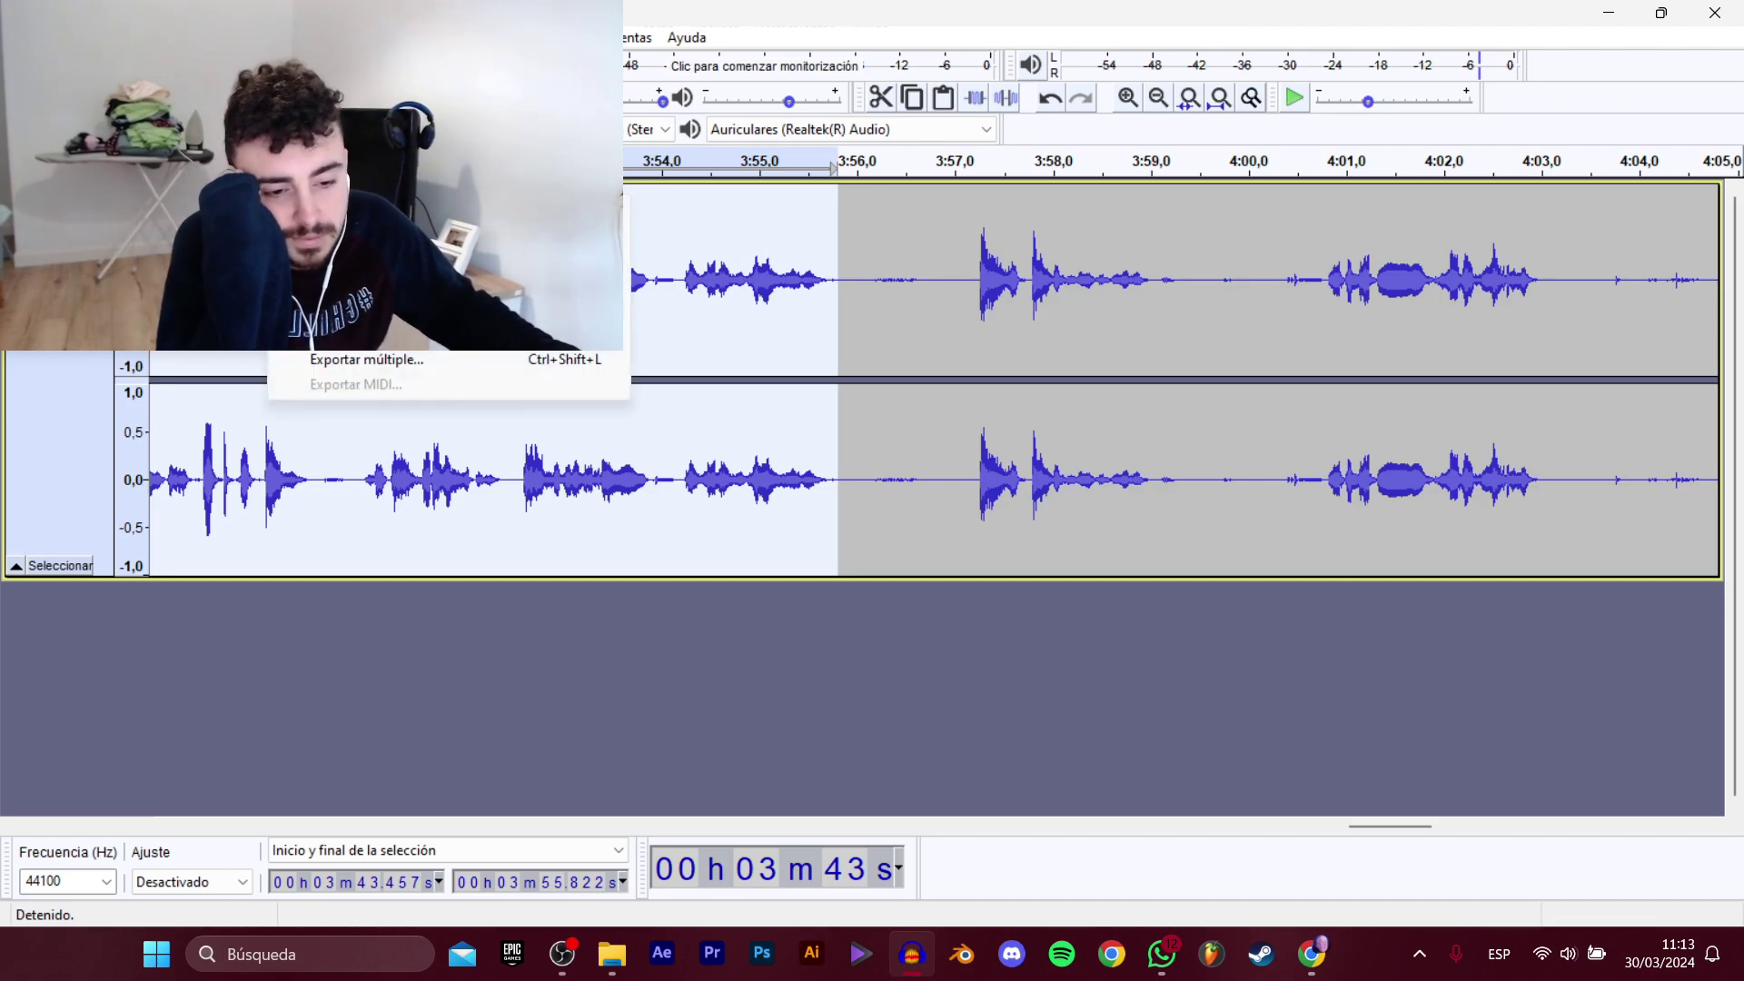
pyautogui.click(363, 307)
pyautogui.click(552, 370)
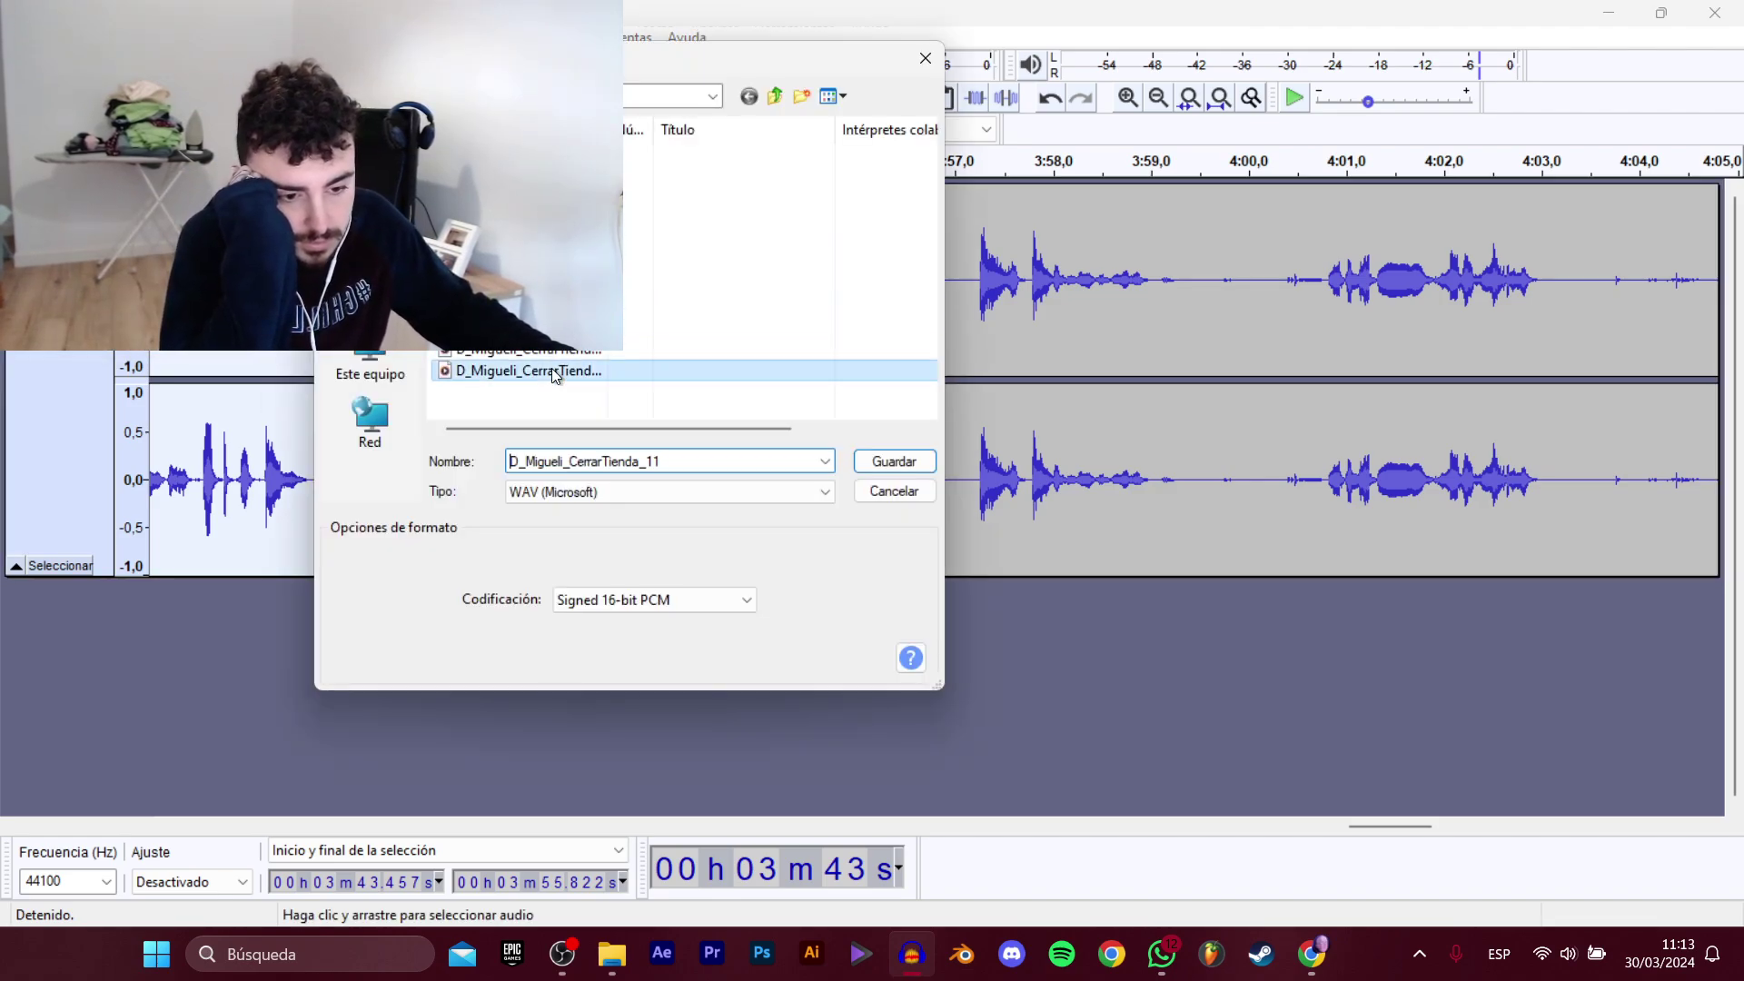
pyautogui.click(695, 460)
pyautogui.press('BackSpace')
pyautogui.write('2')
pyautogui.press('Return')
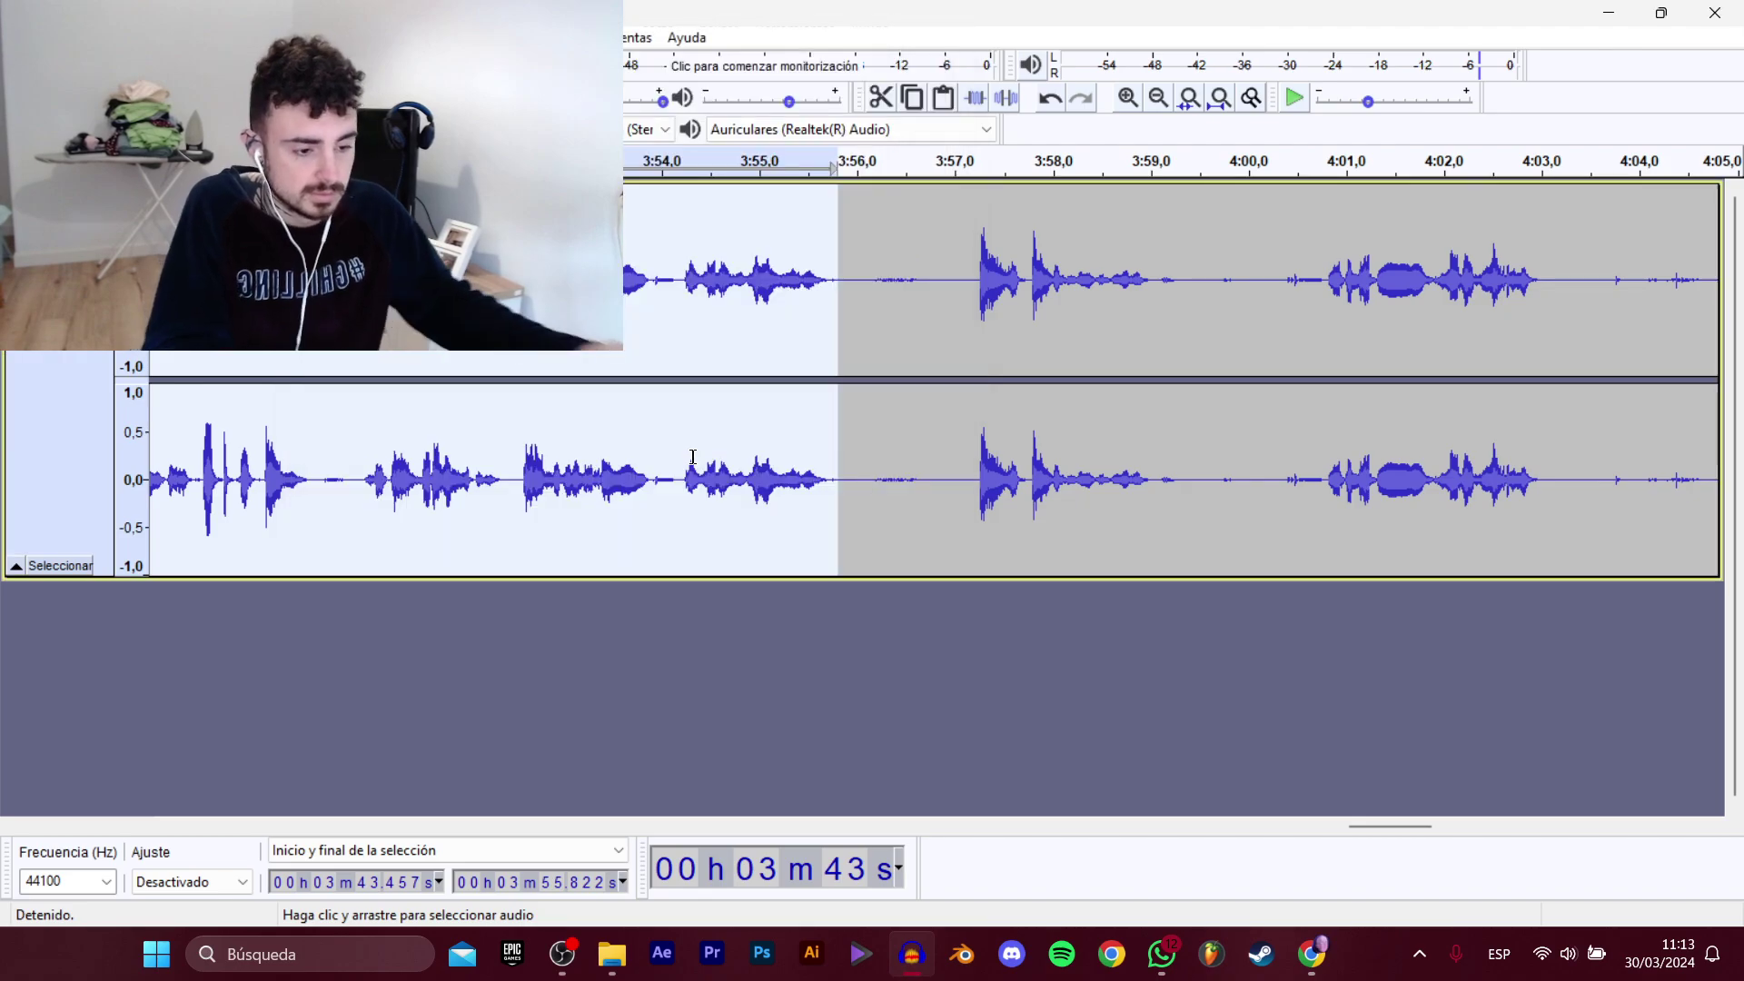
# Skip to the line after 4 min, listen to it and select it from 4 min 0.791 s to 4 min 3.113 s.
pyautogui.click(1301, 333)
pyautogui.press('space')
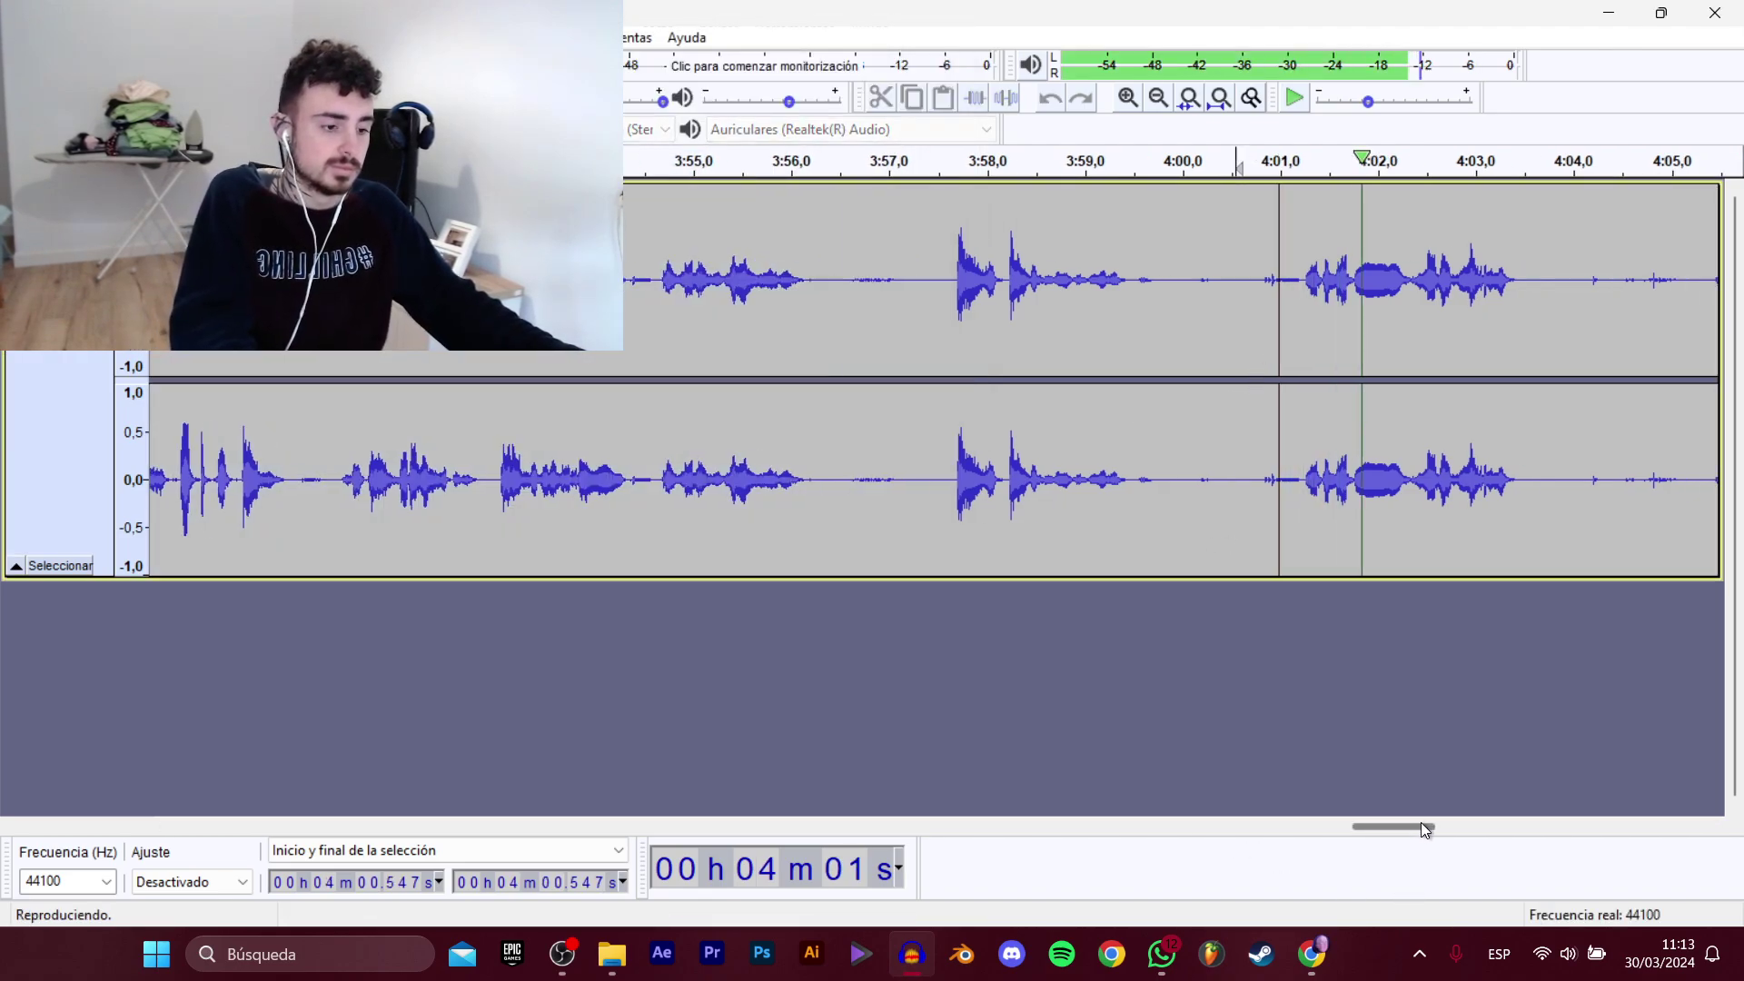
pyautogui.moveTo(524, 273); pyautogui.dragTo(749, 270)
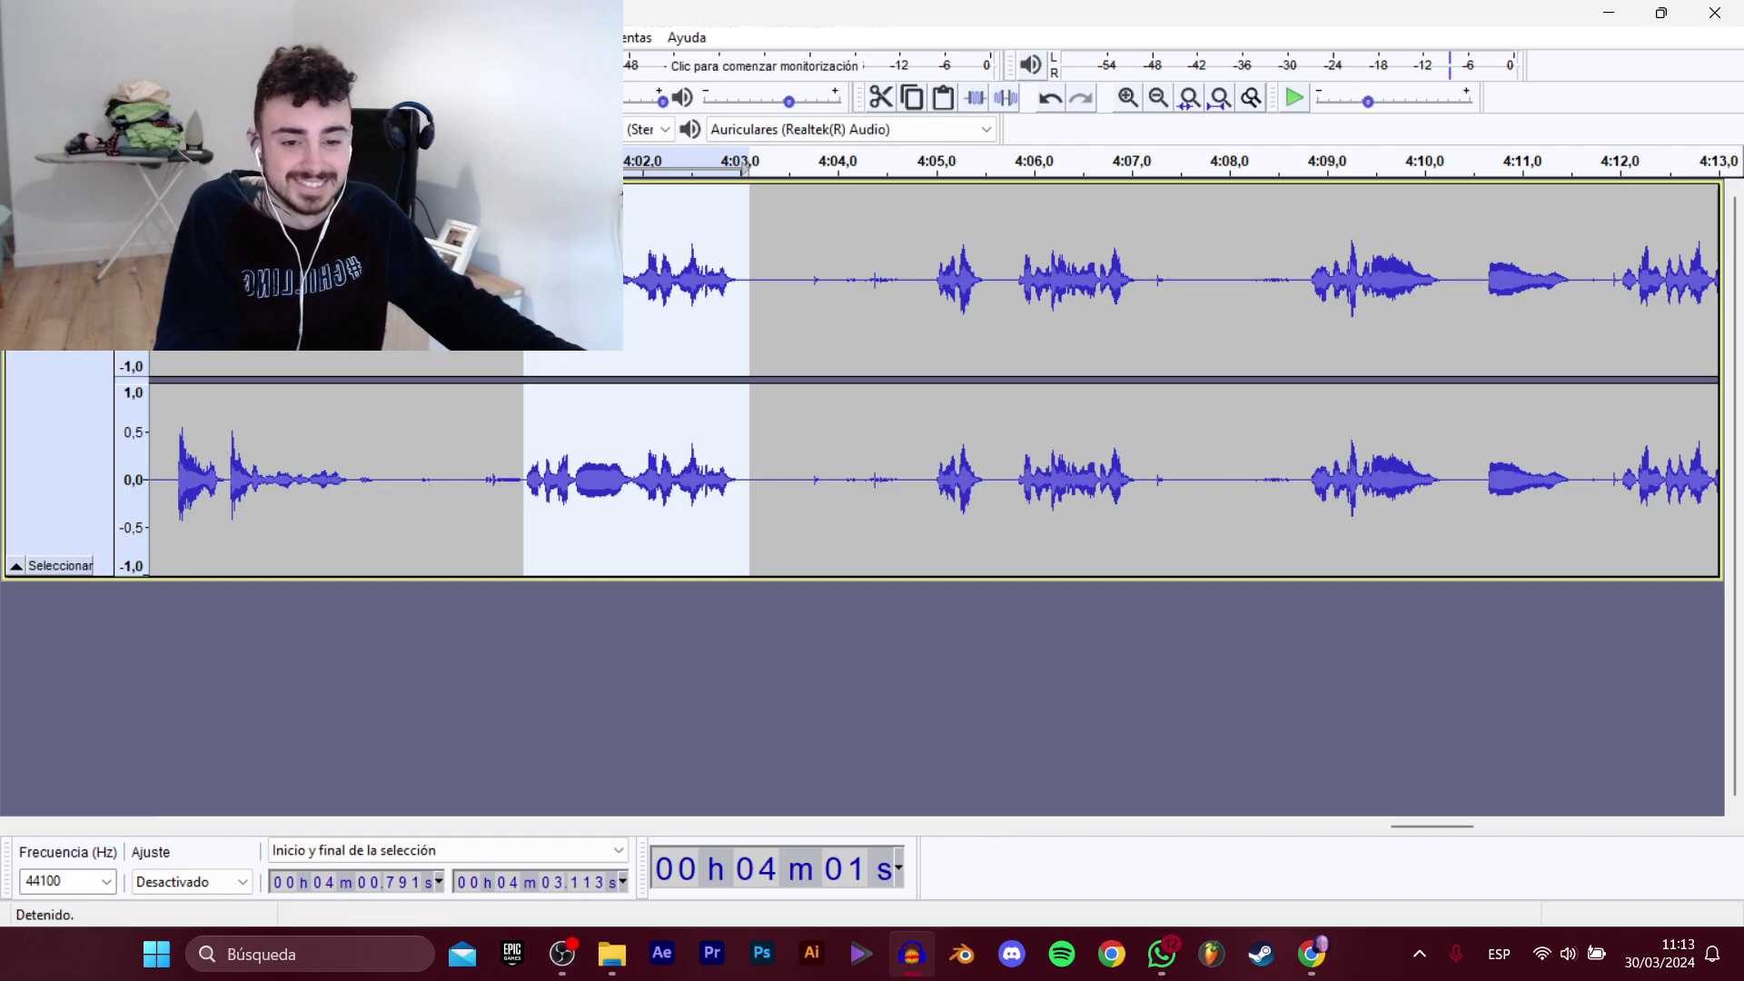
# Export the selected line as WAV into the shop-opening folder under the next number of the D_Migueli_AbrirTienda series.
pyautogui.moveTo(136, 208)
pyautogui.click(621, 310)
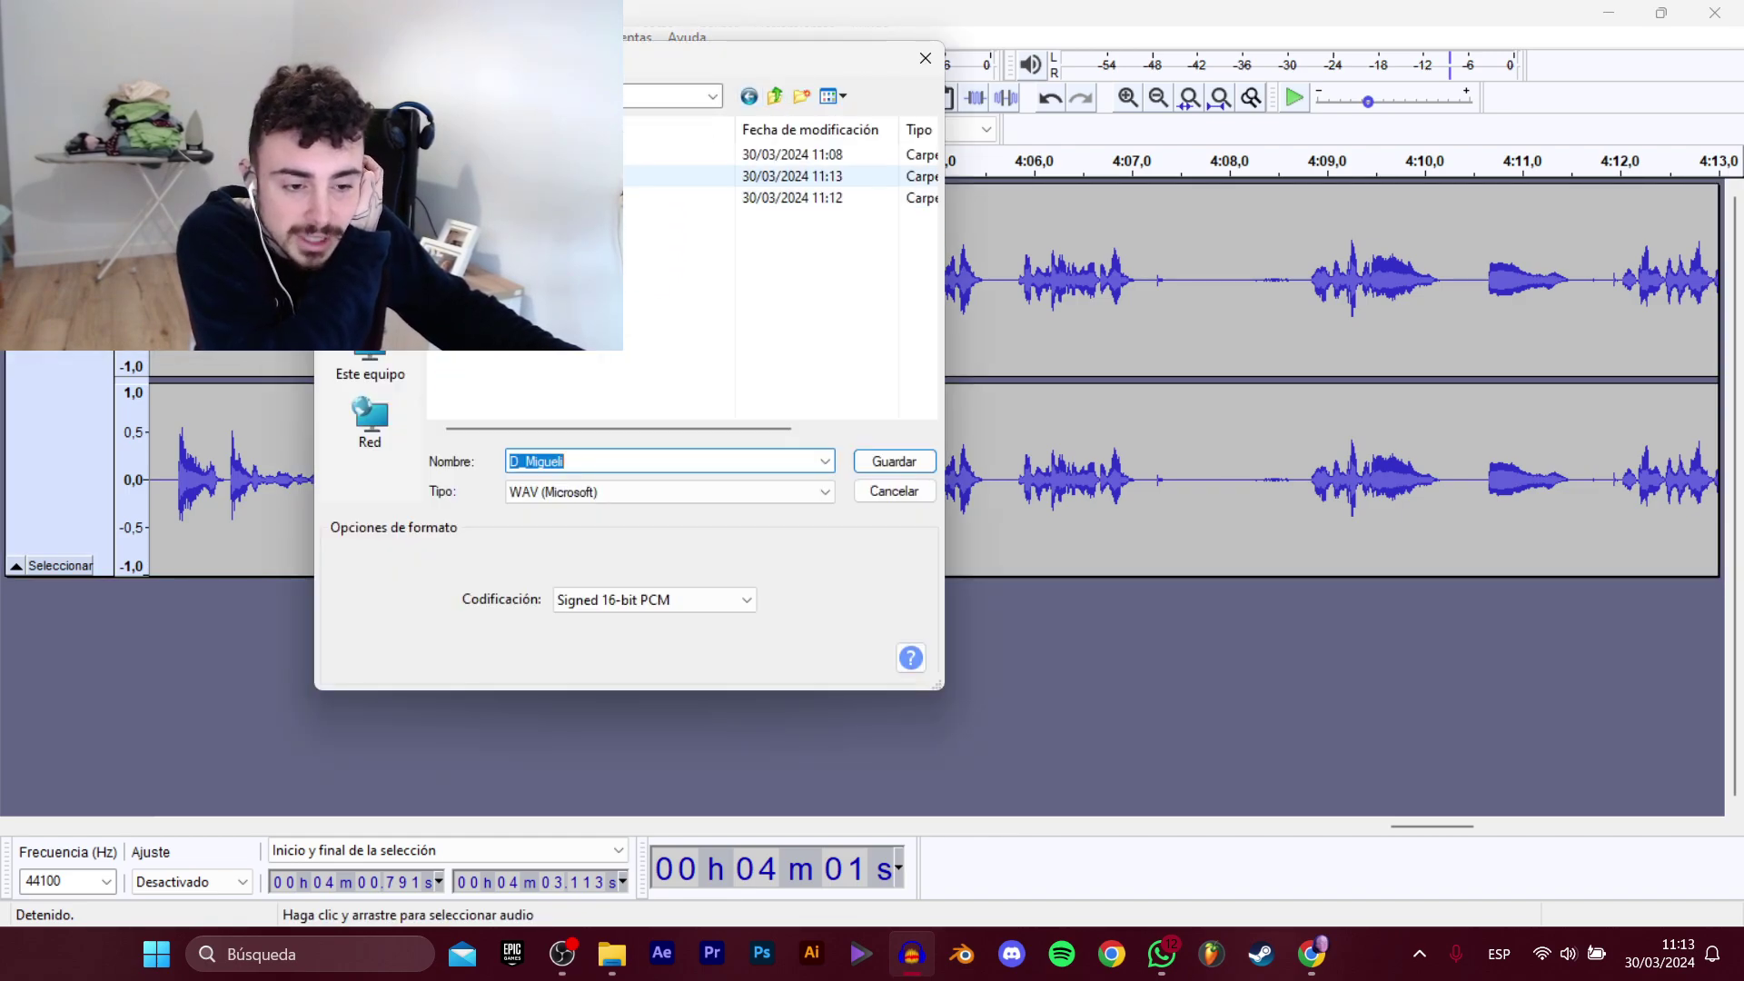
pyautogui.click(581, 393)
pyautogui.click(695, 462)
pyautogui.click(699, 464)
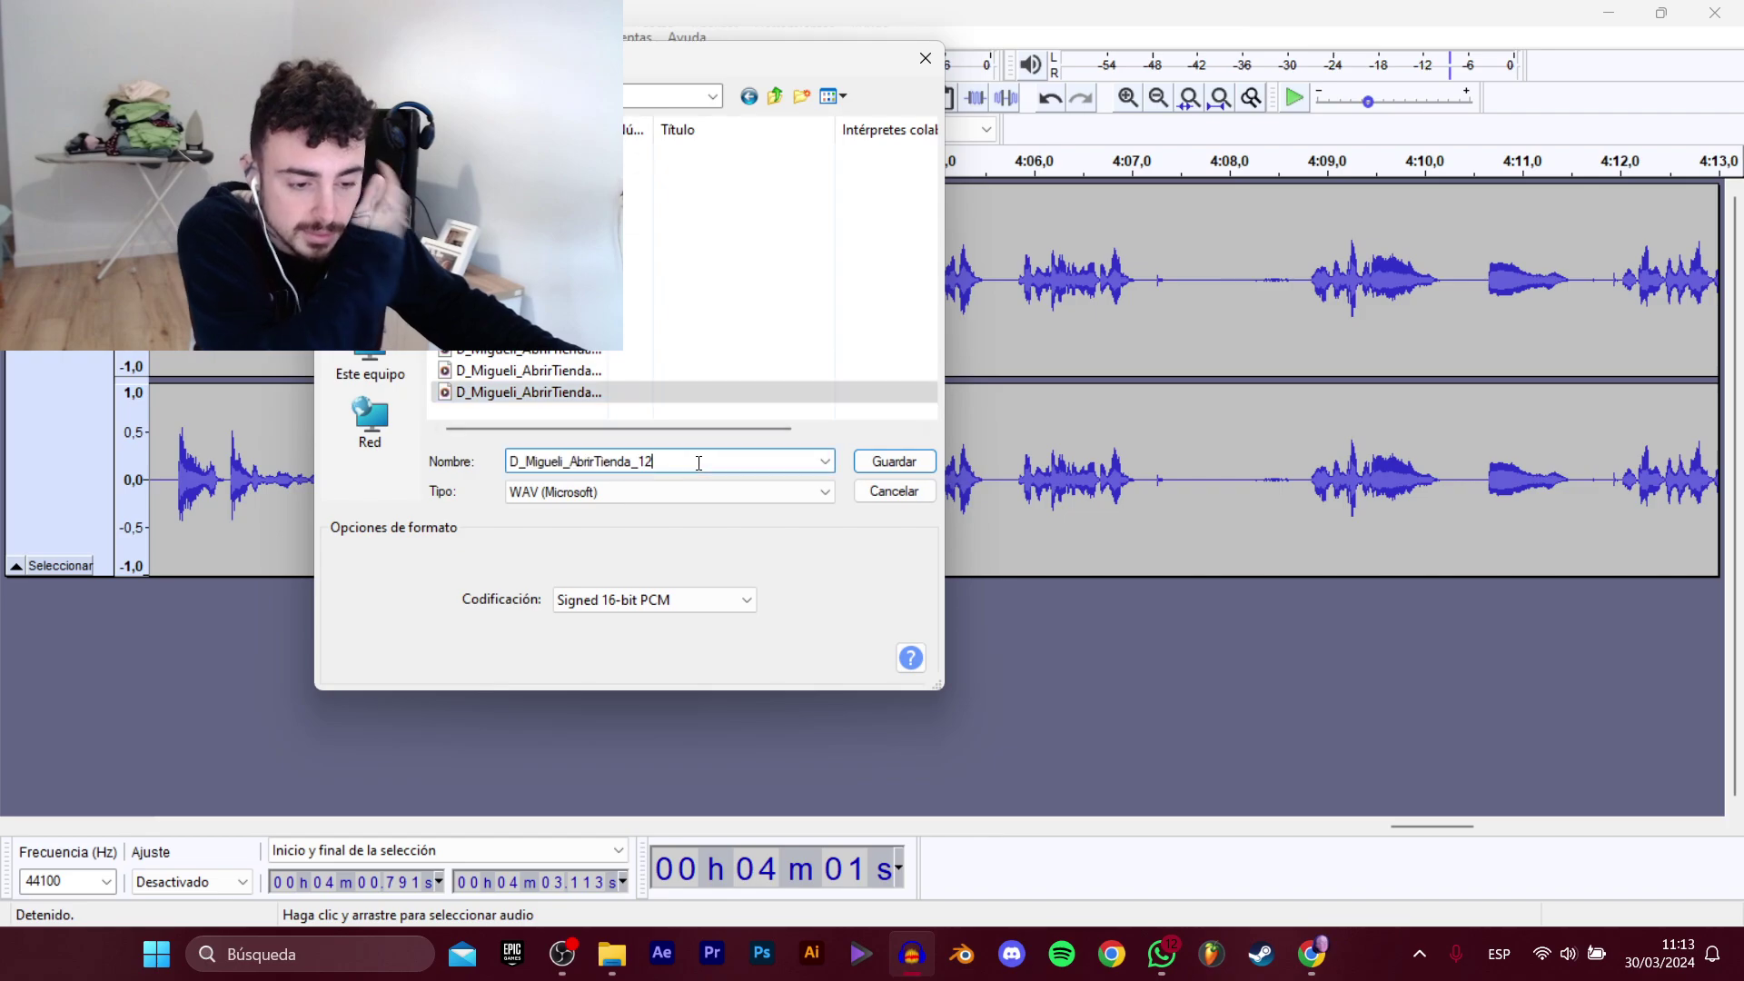
pyautogui.press('Return')
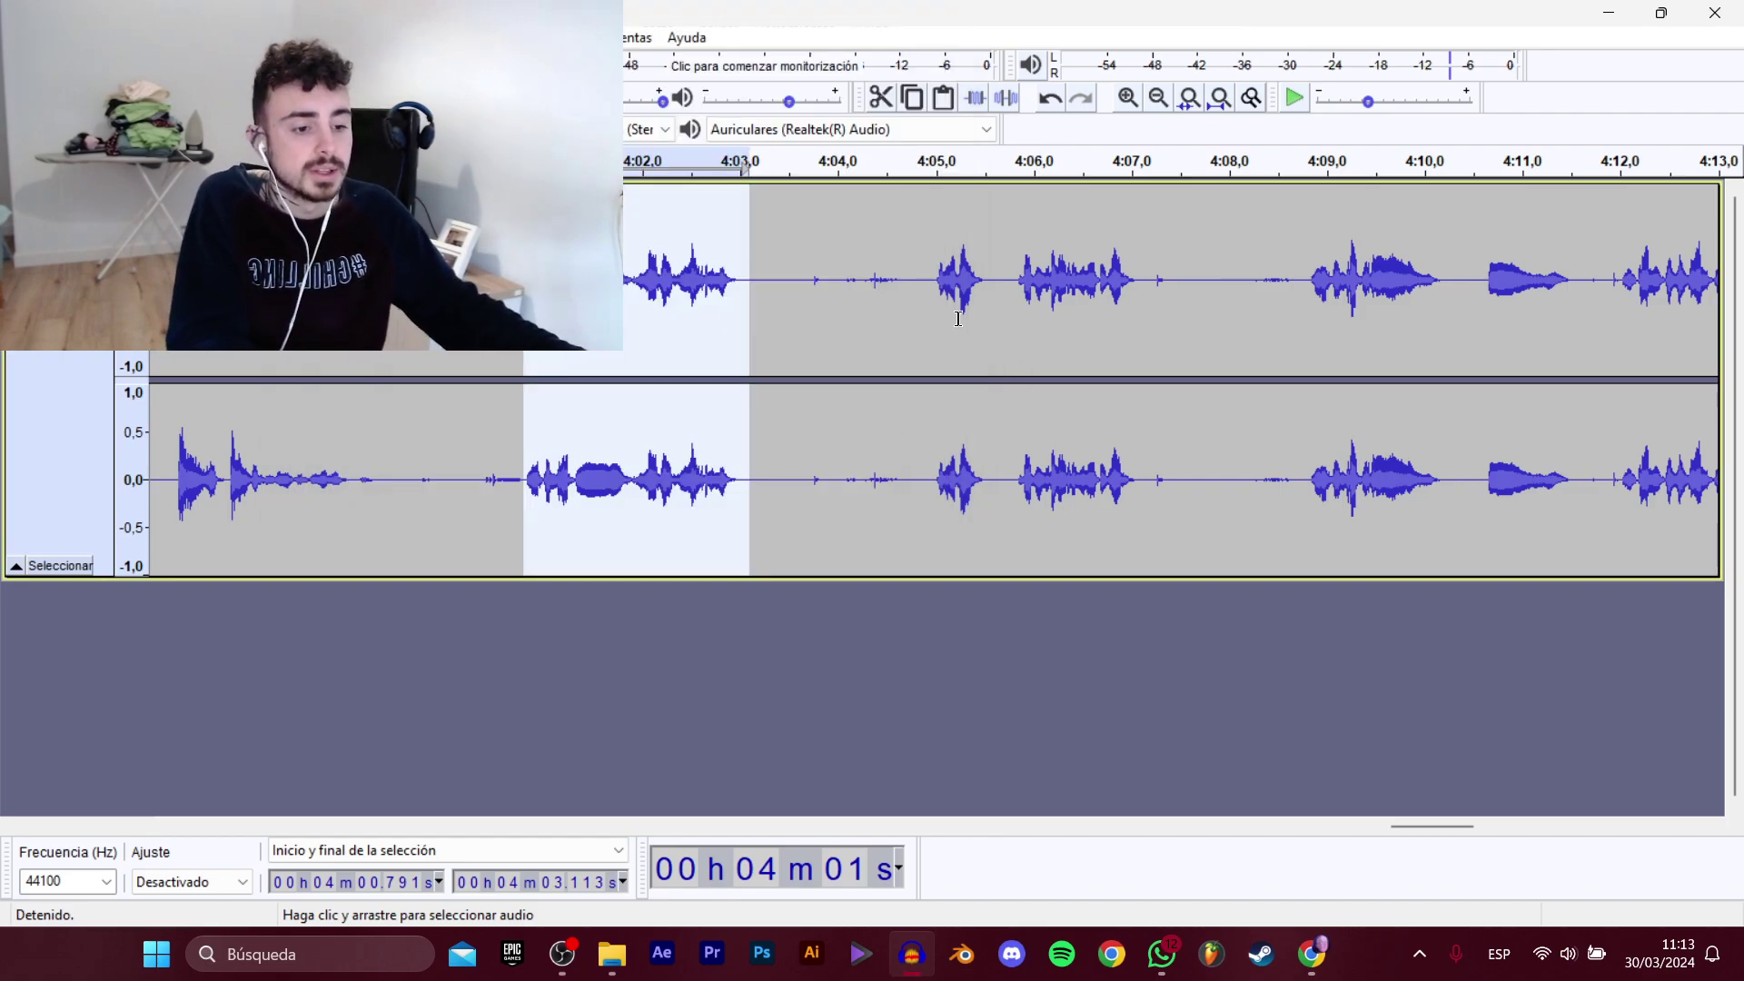
# Listen to the following short line and select it from 4 min 4.959 s to 4 min 7.176 s.
pyautogui.click(931, 291)
pyautogui.press('space')
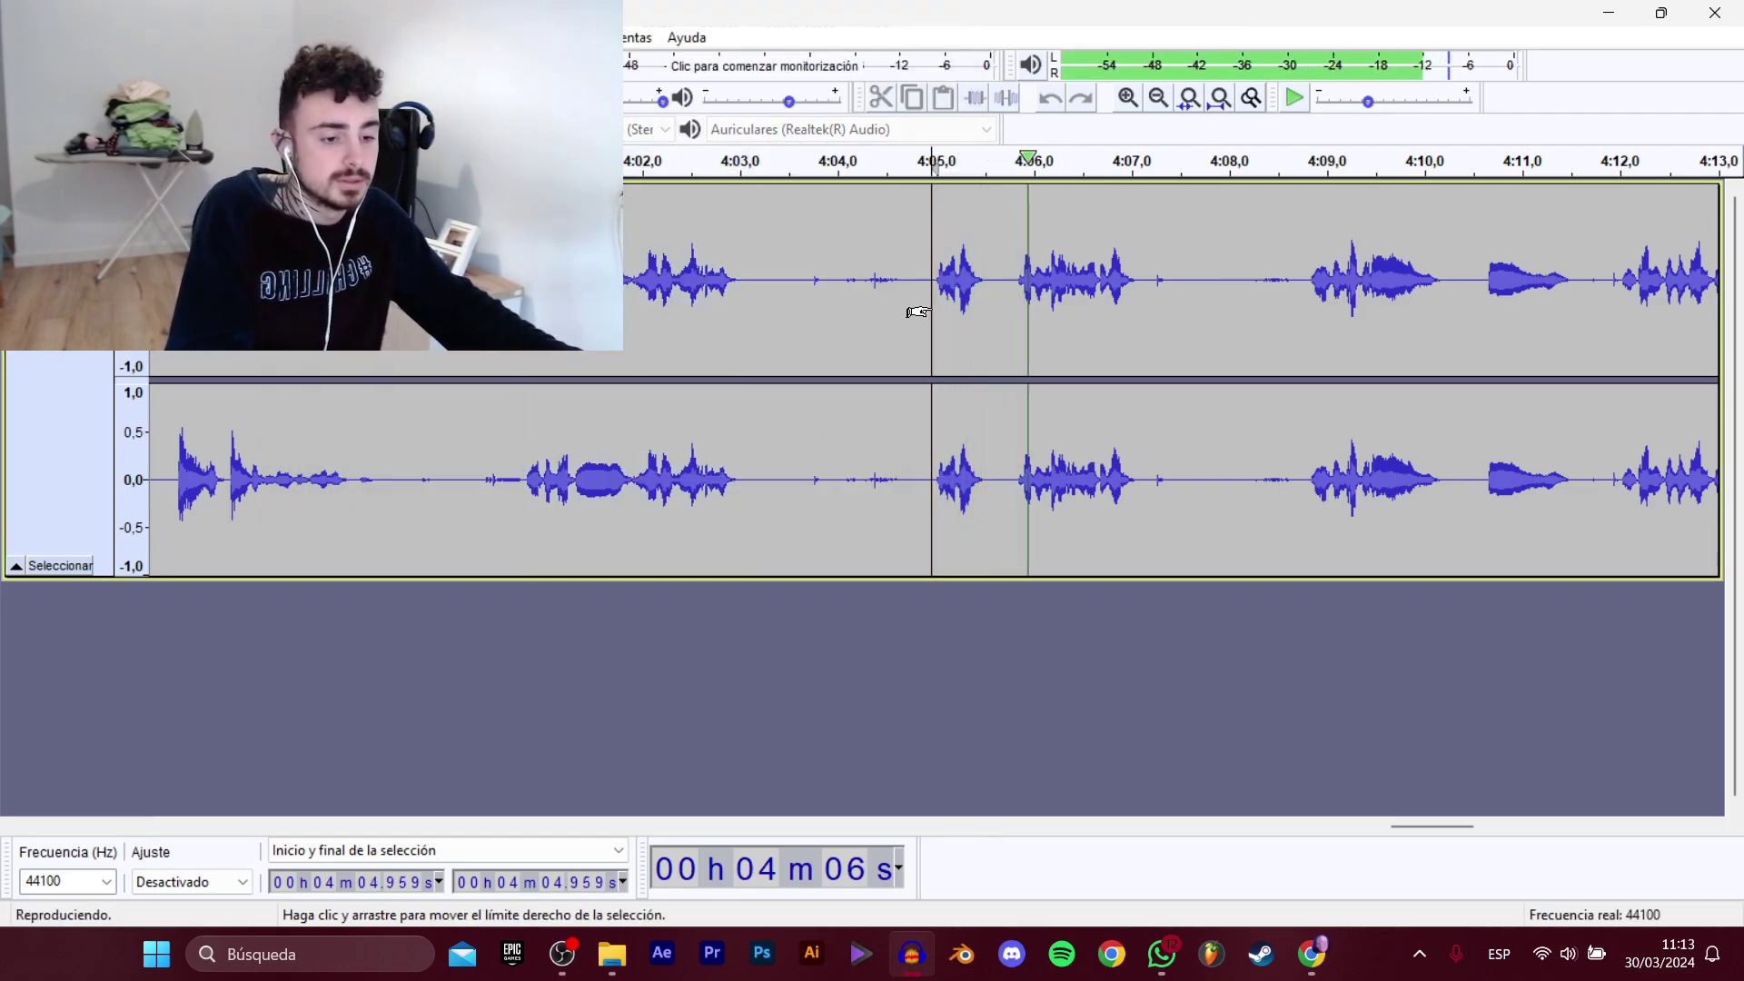
pyautogui.moveTo(940, 305); pyautogui.dragTo(1134, 319)
pyautogui.press('space')
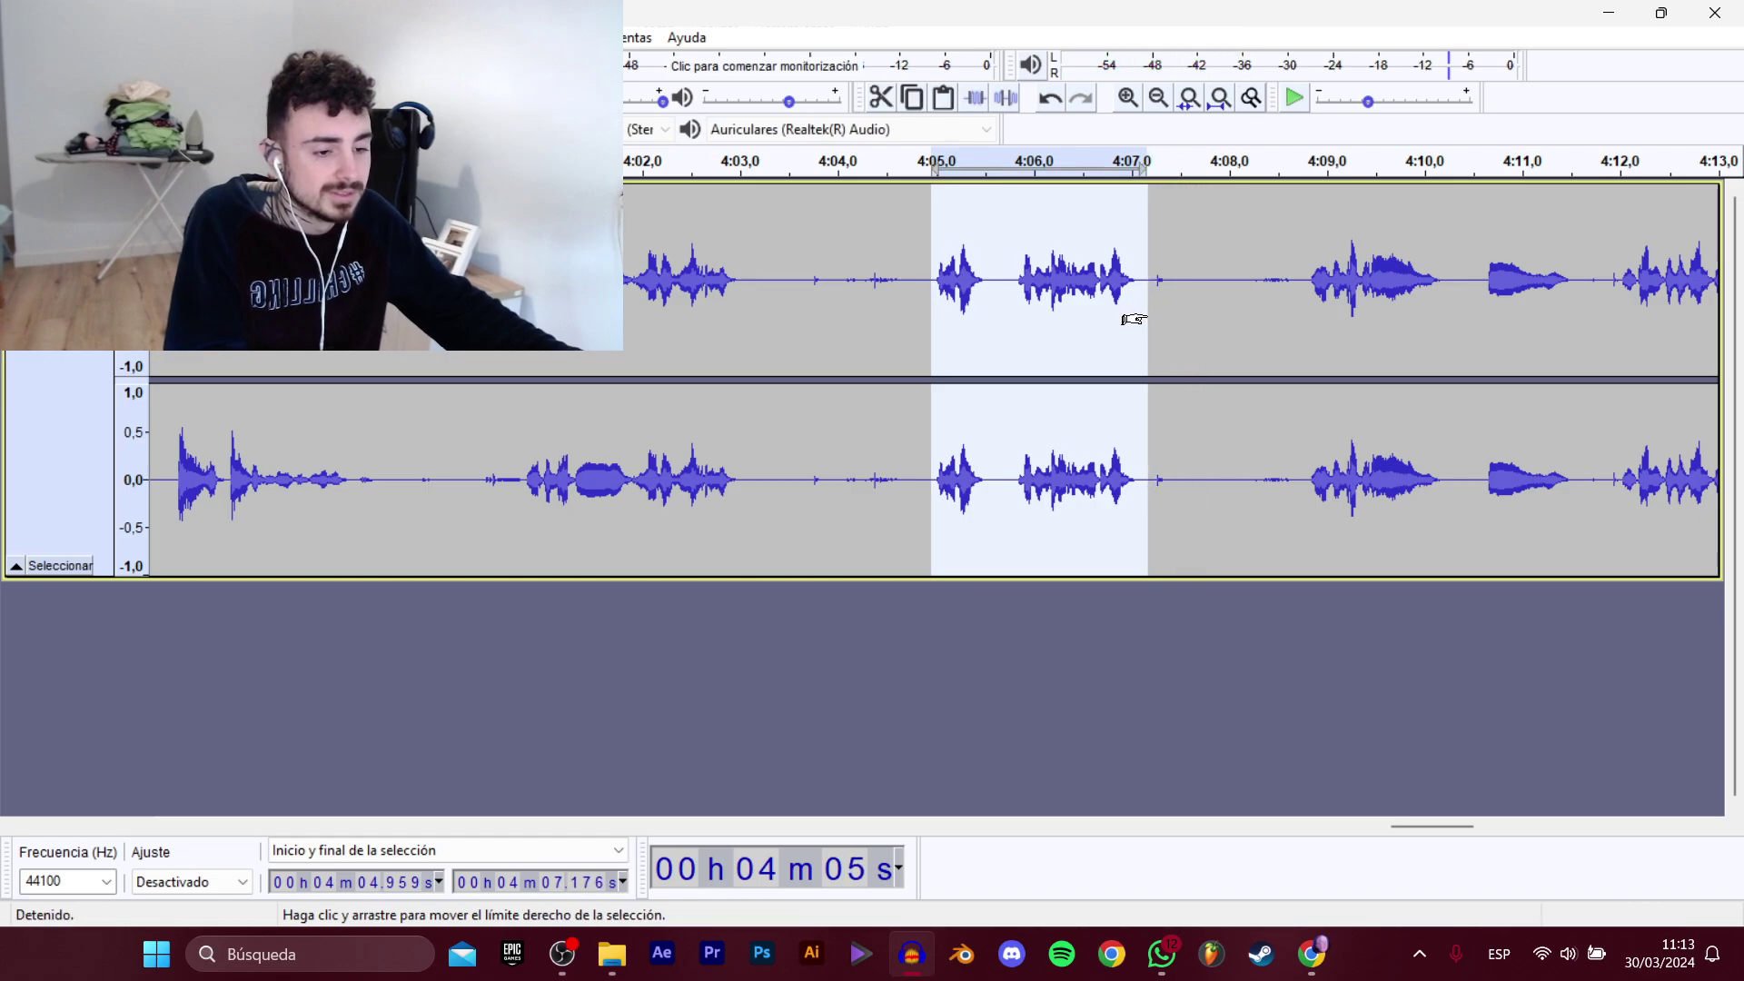
# Switch the export back to the shop-closing folder and save the selected line as WAV number 13 of the D_Migueli_CerrarTienda series.
pyautogui.moveTo(100, 208)
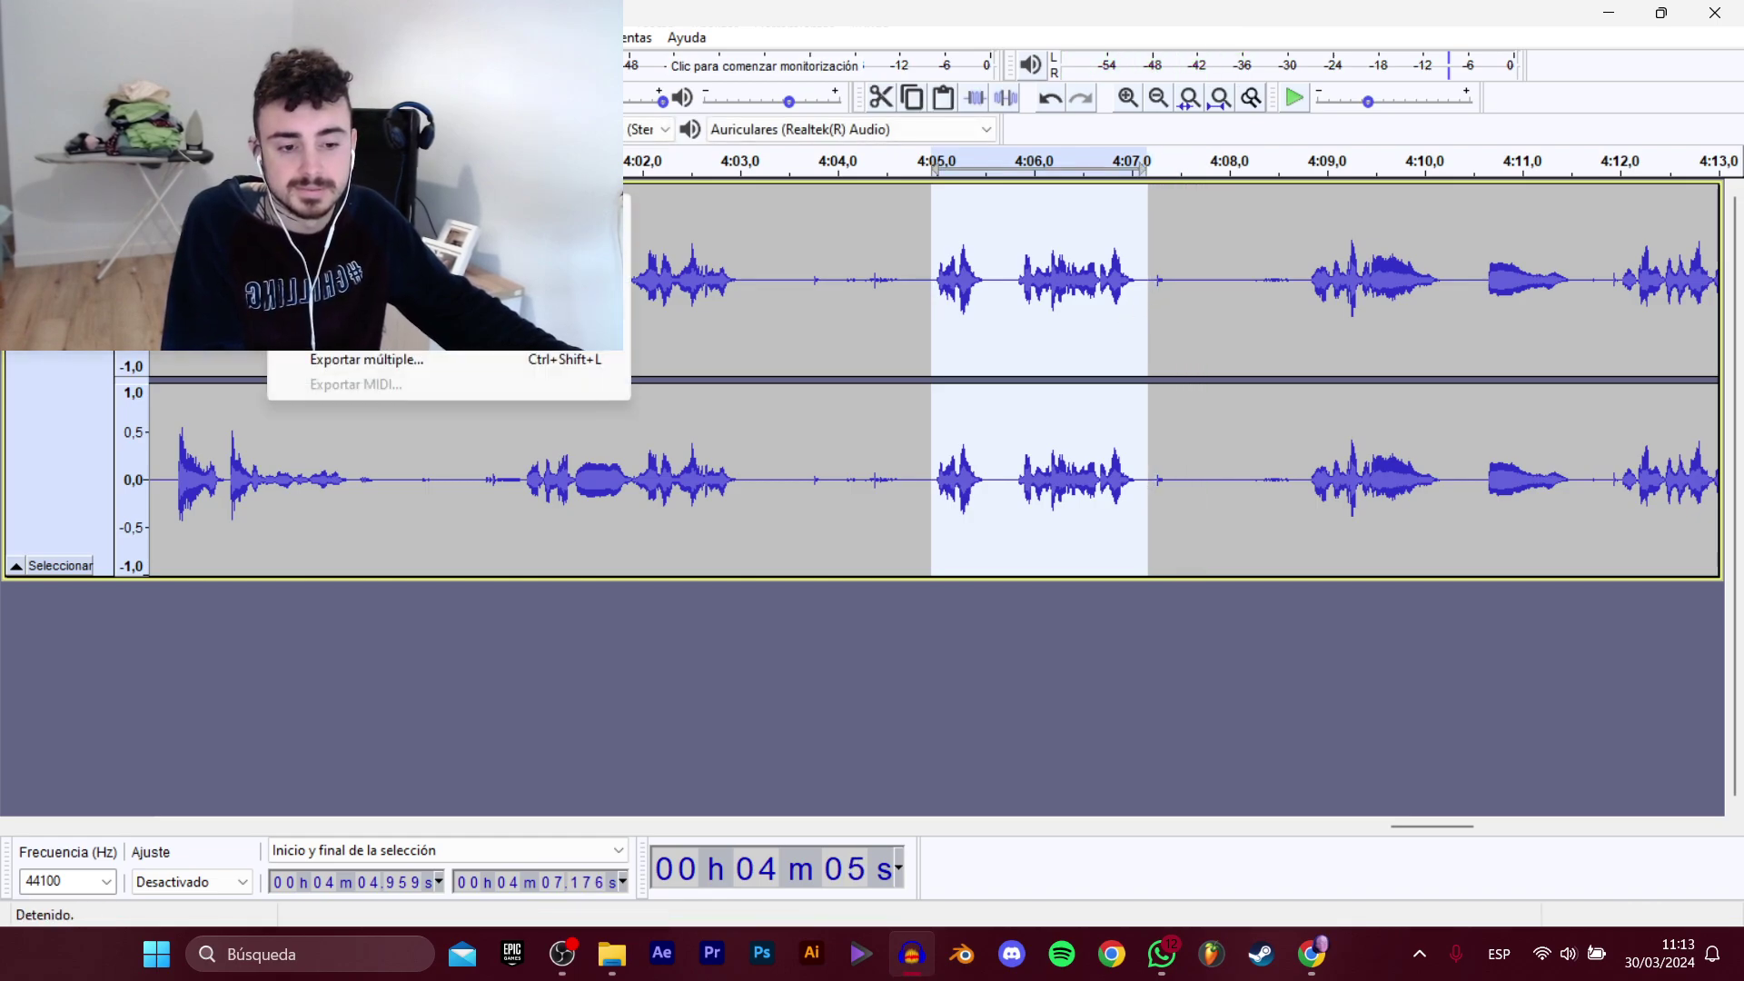
pyautogui.click(436, 310)
pyautogui.click(782, 98)
pyautogui.doubleClick(590, 177)
pyautogui.click(593, 394)
pyautogui.click(692, 462)
pyautogui.press('Return')
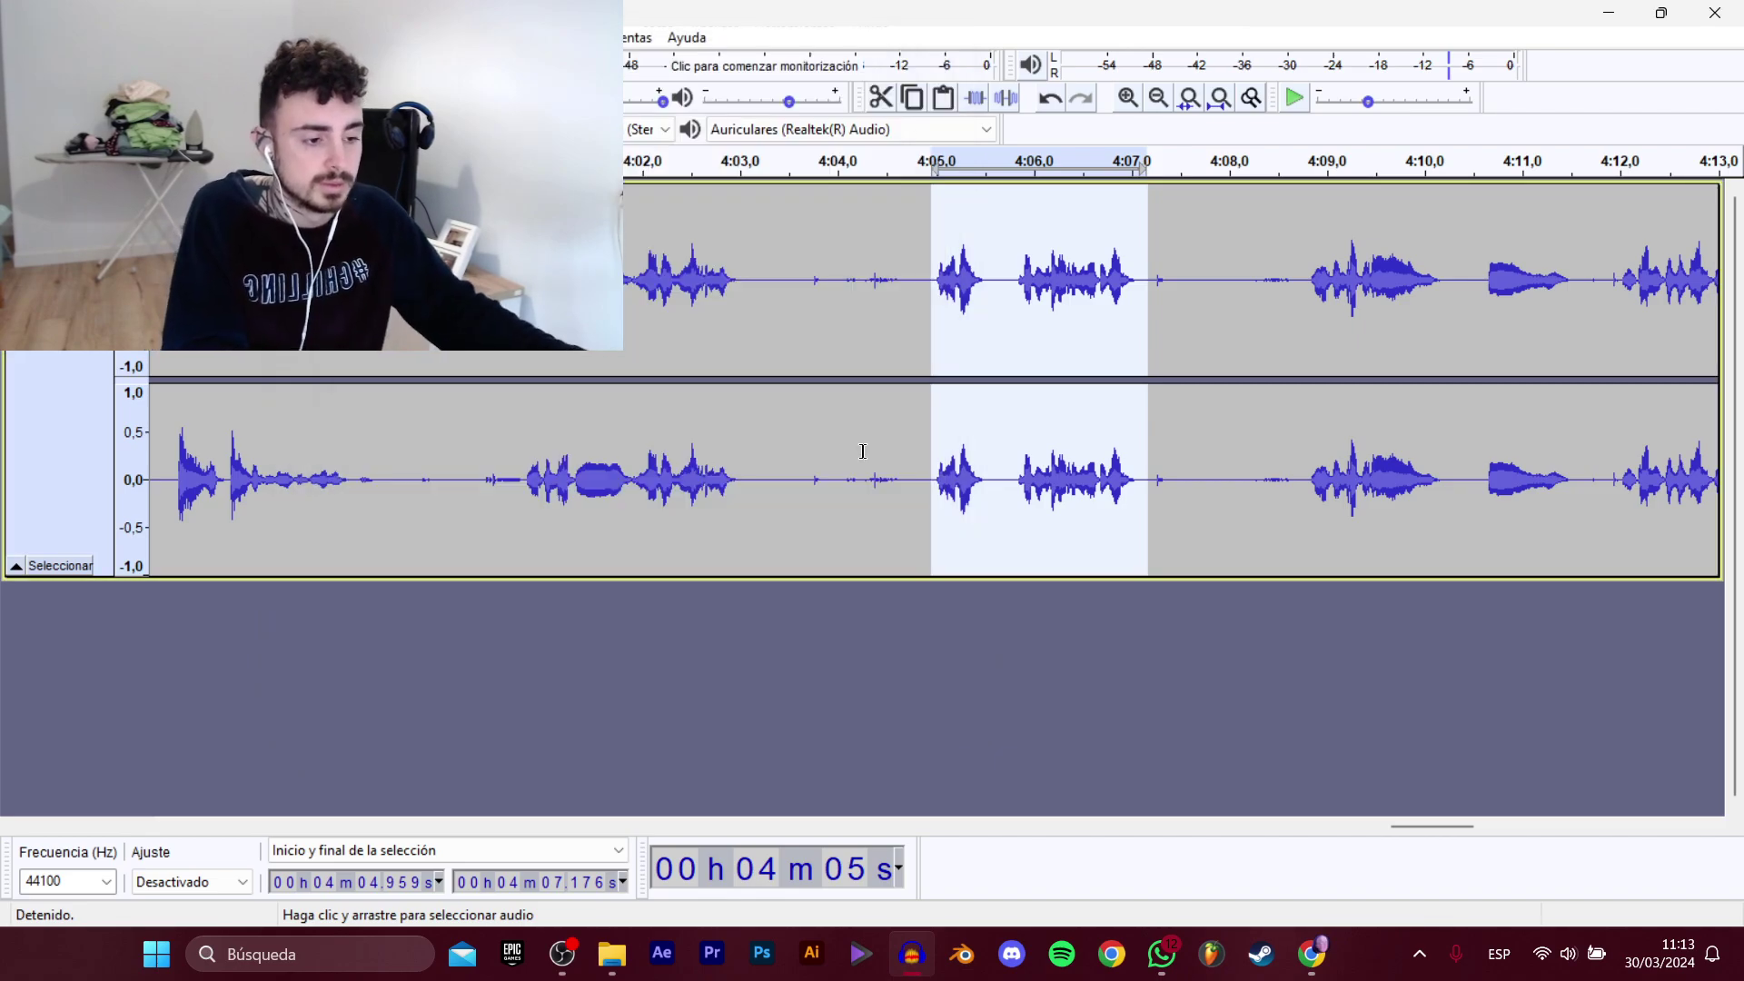
# Listen to the next line and select it from 4 min 8.790 s to 4 min 17.324 s.
pyautogui.click(1299, 286)
pyautogui.press('space')
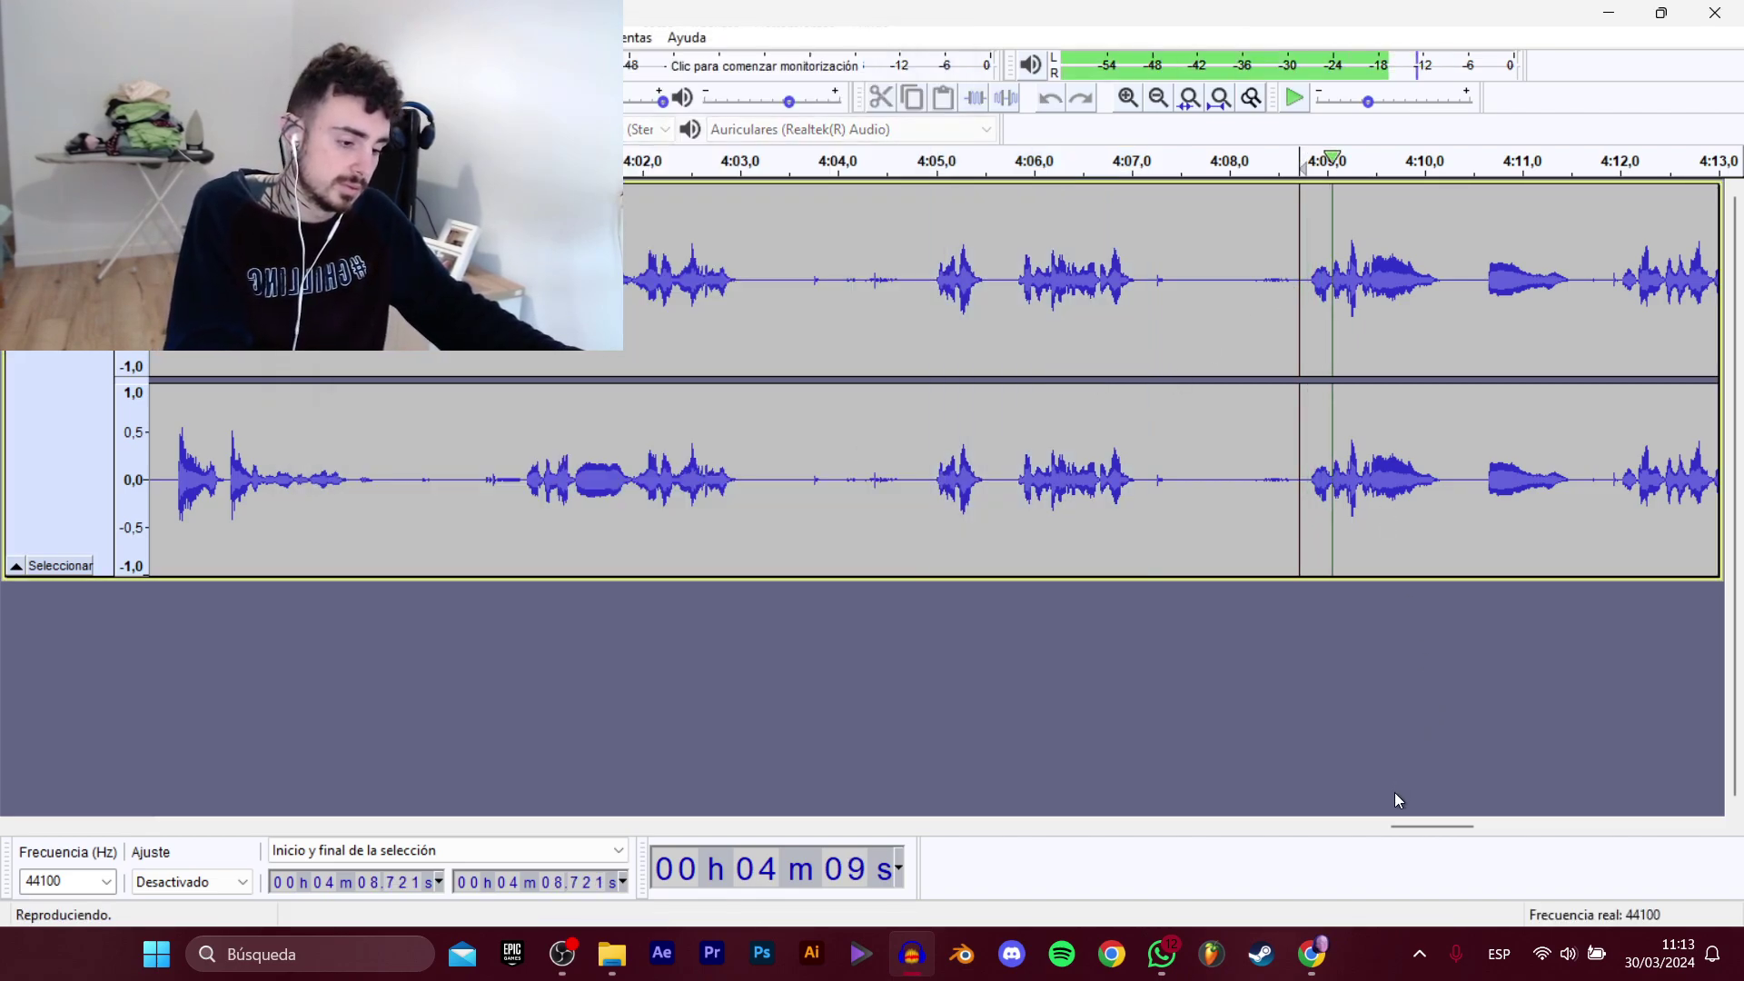
pyautogui.moveTo(1410, 823); pyautogui.dragTo(1464, 825)
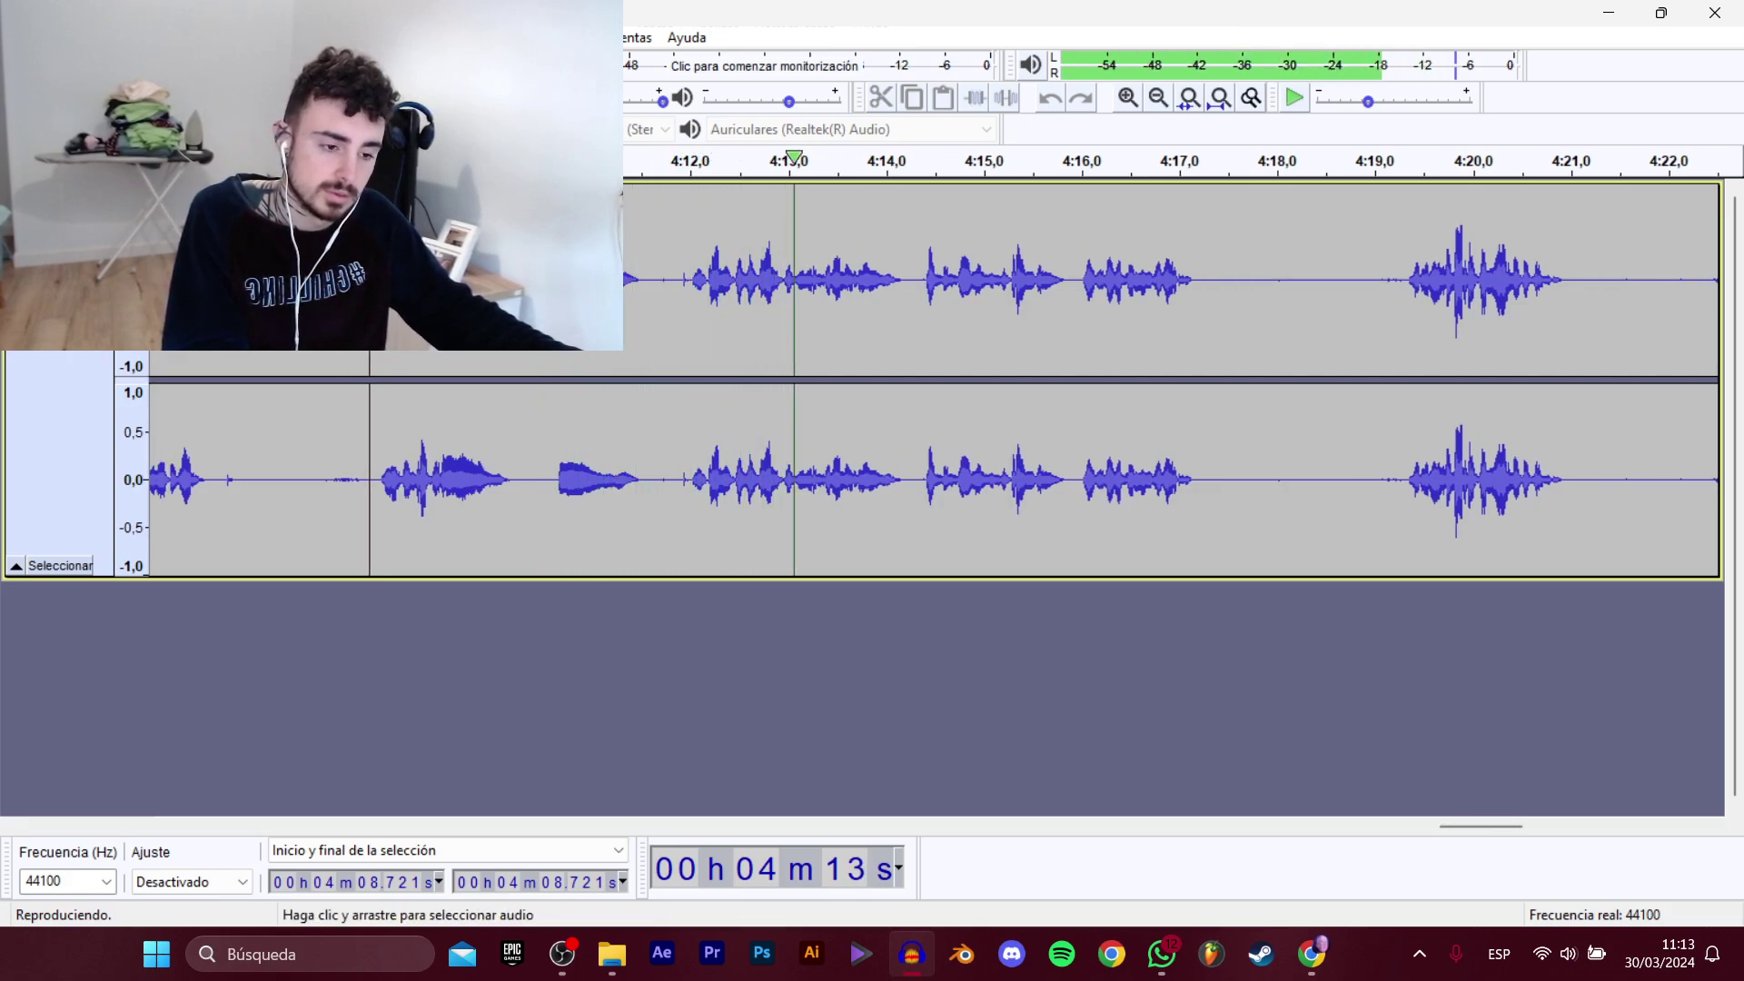
pyautogui.moveTo(376, 355); pyautogui.dragTo(1209, 360)
pyautogui.press('space')
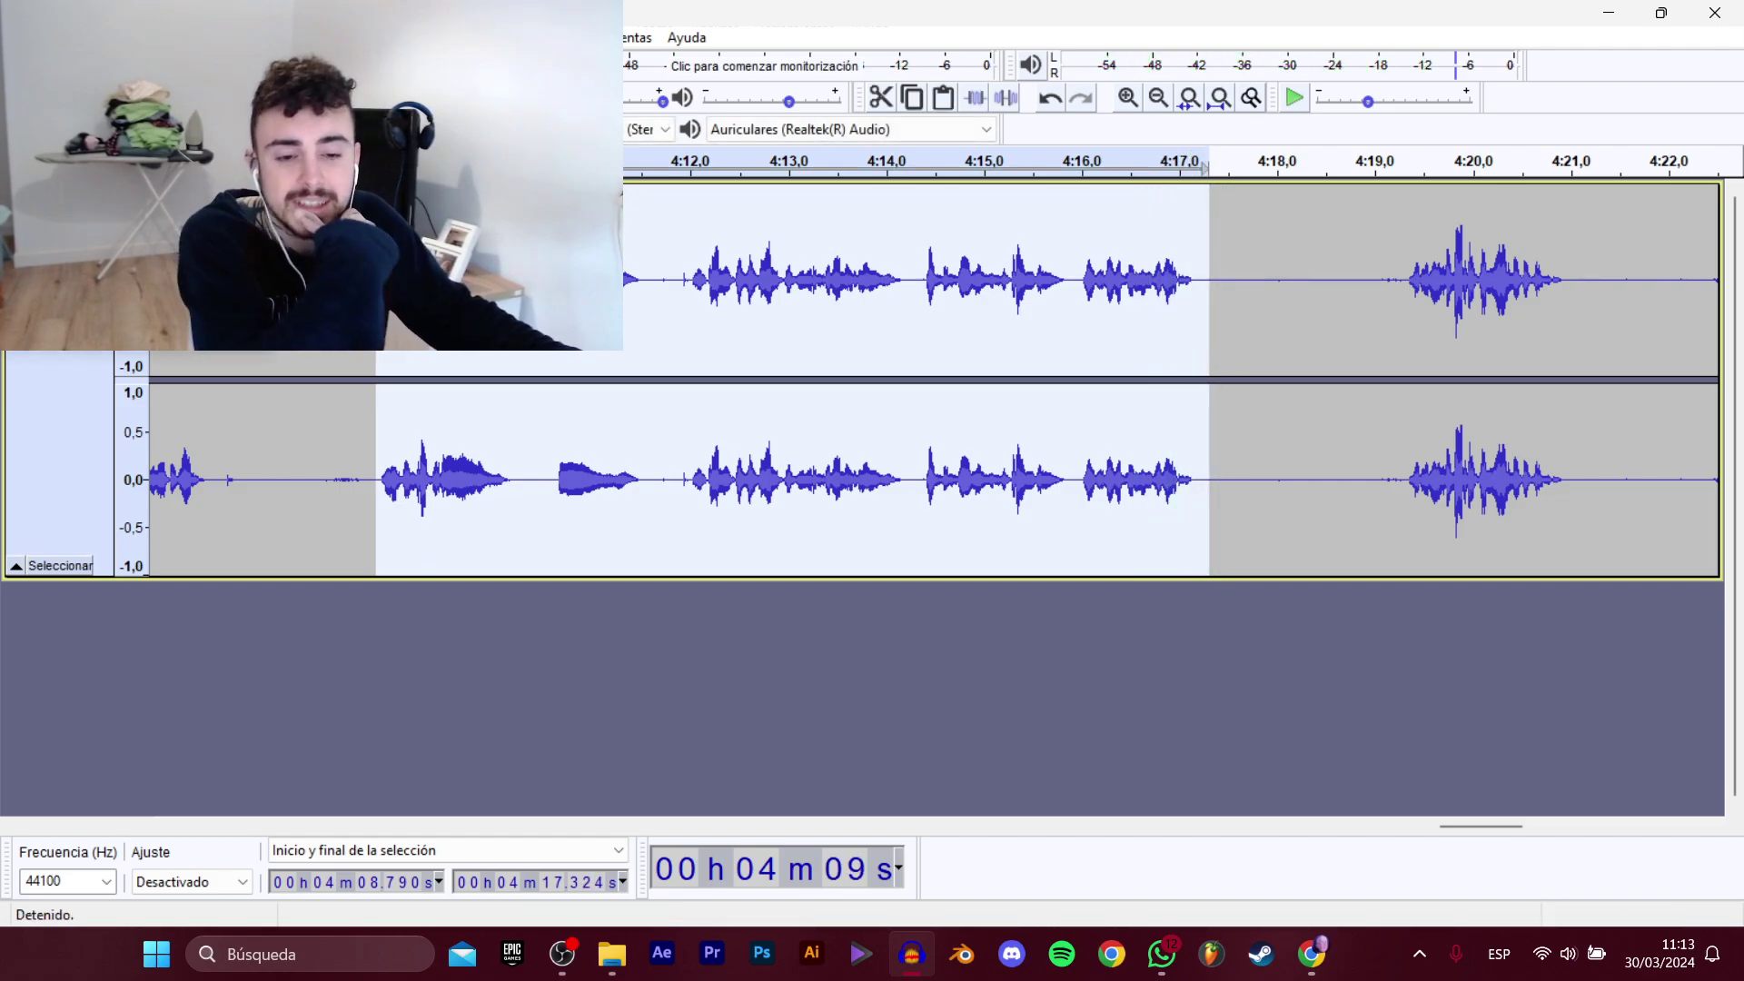
# Export the selected line as WAV into the shop-closing folder as number 14 of the D_Migueli_CerrarTienda series.
pyautogui.moveTo(136, 209)
pyautogui.click(391, 310)
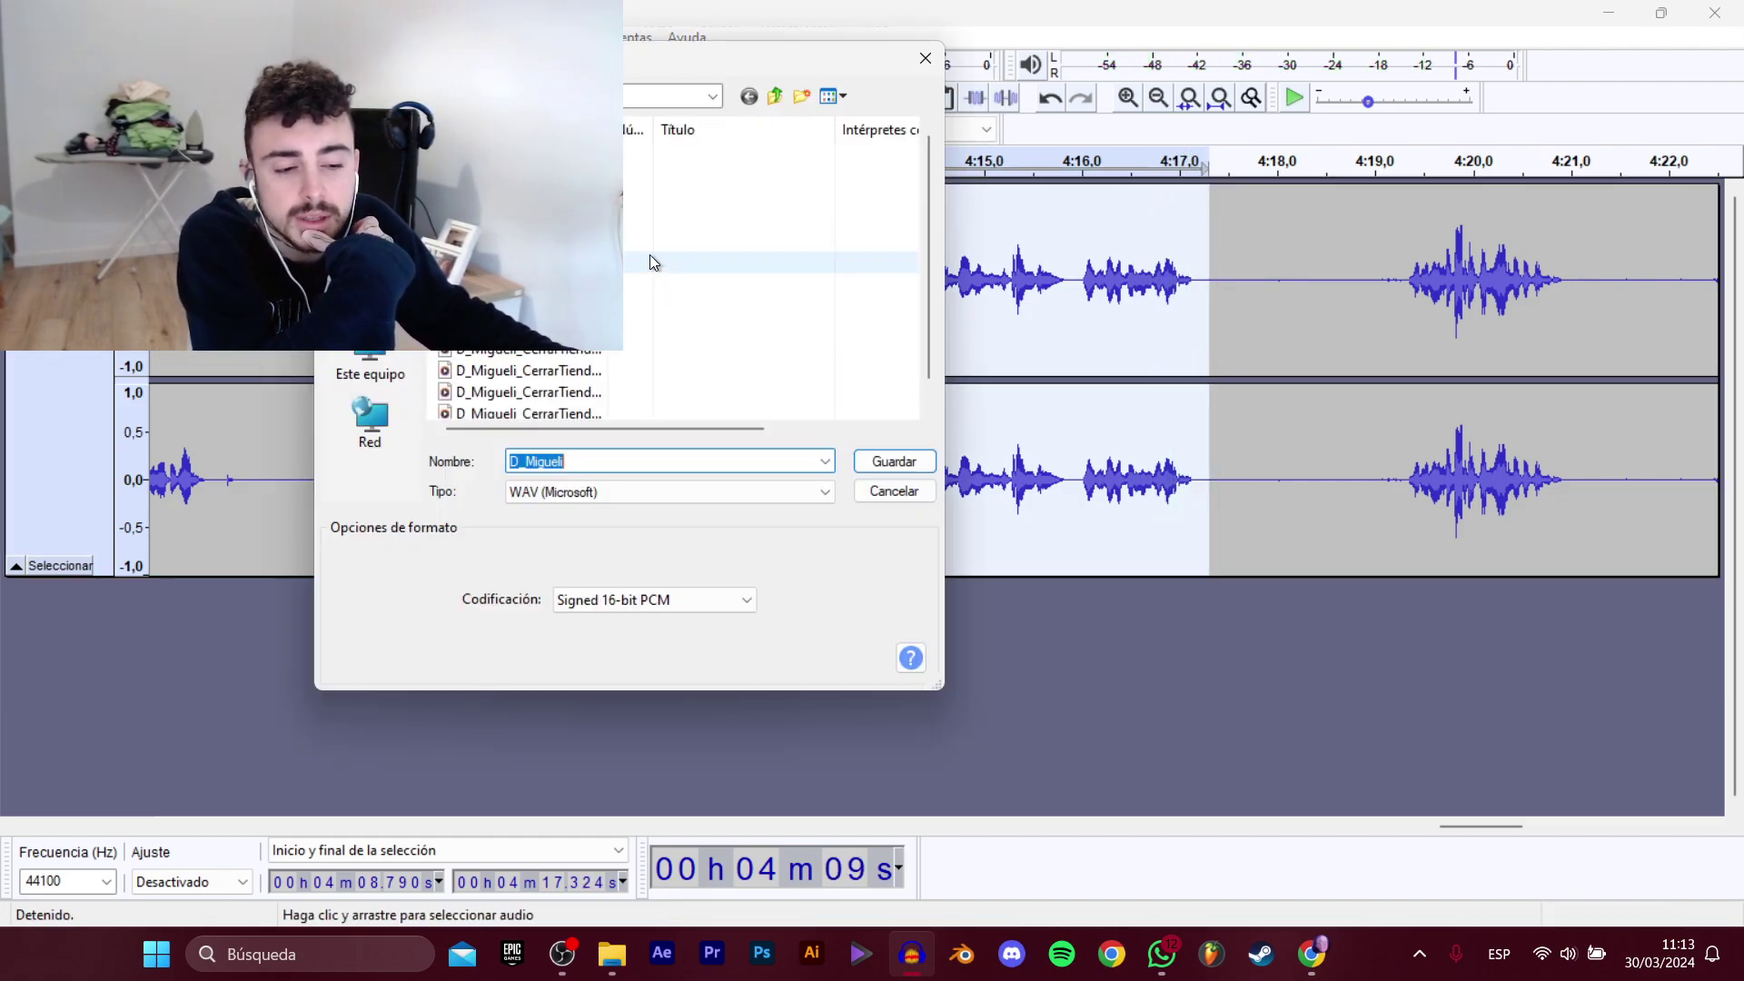
pyautogui.click(583, 400)
pyautogui.click(706, 460)
pyautogui.click(705, 459)
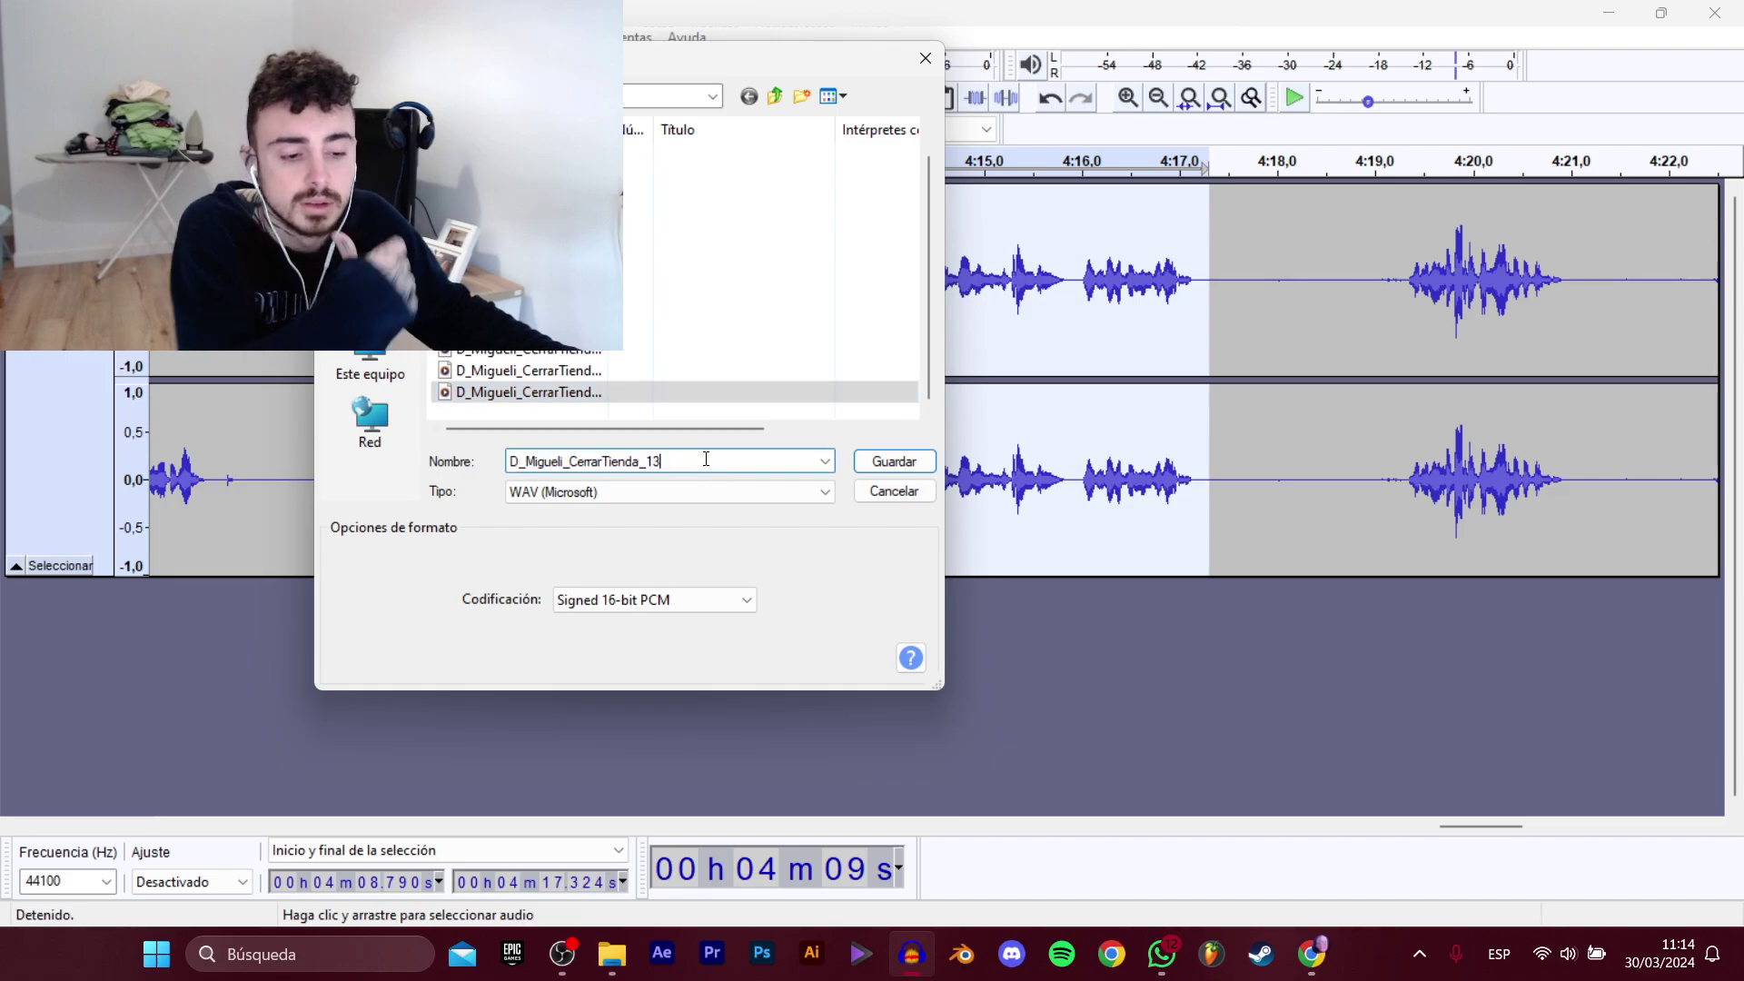
pyautogui.press('Return')
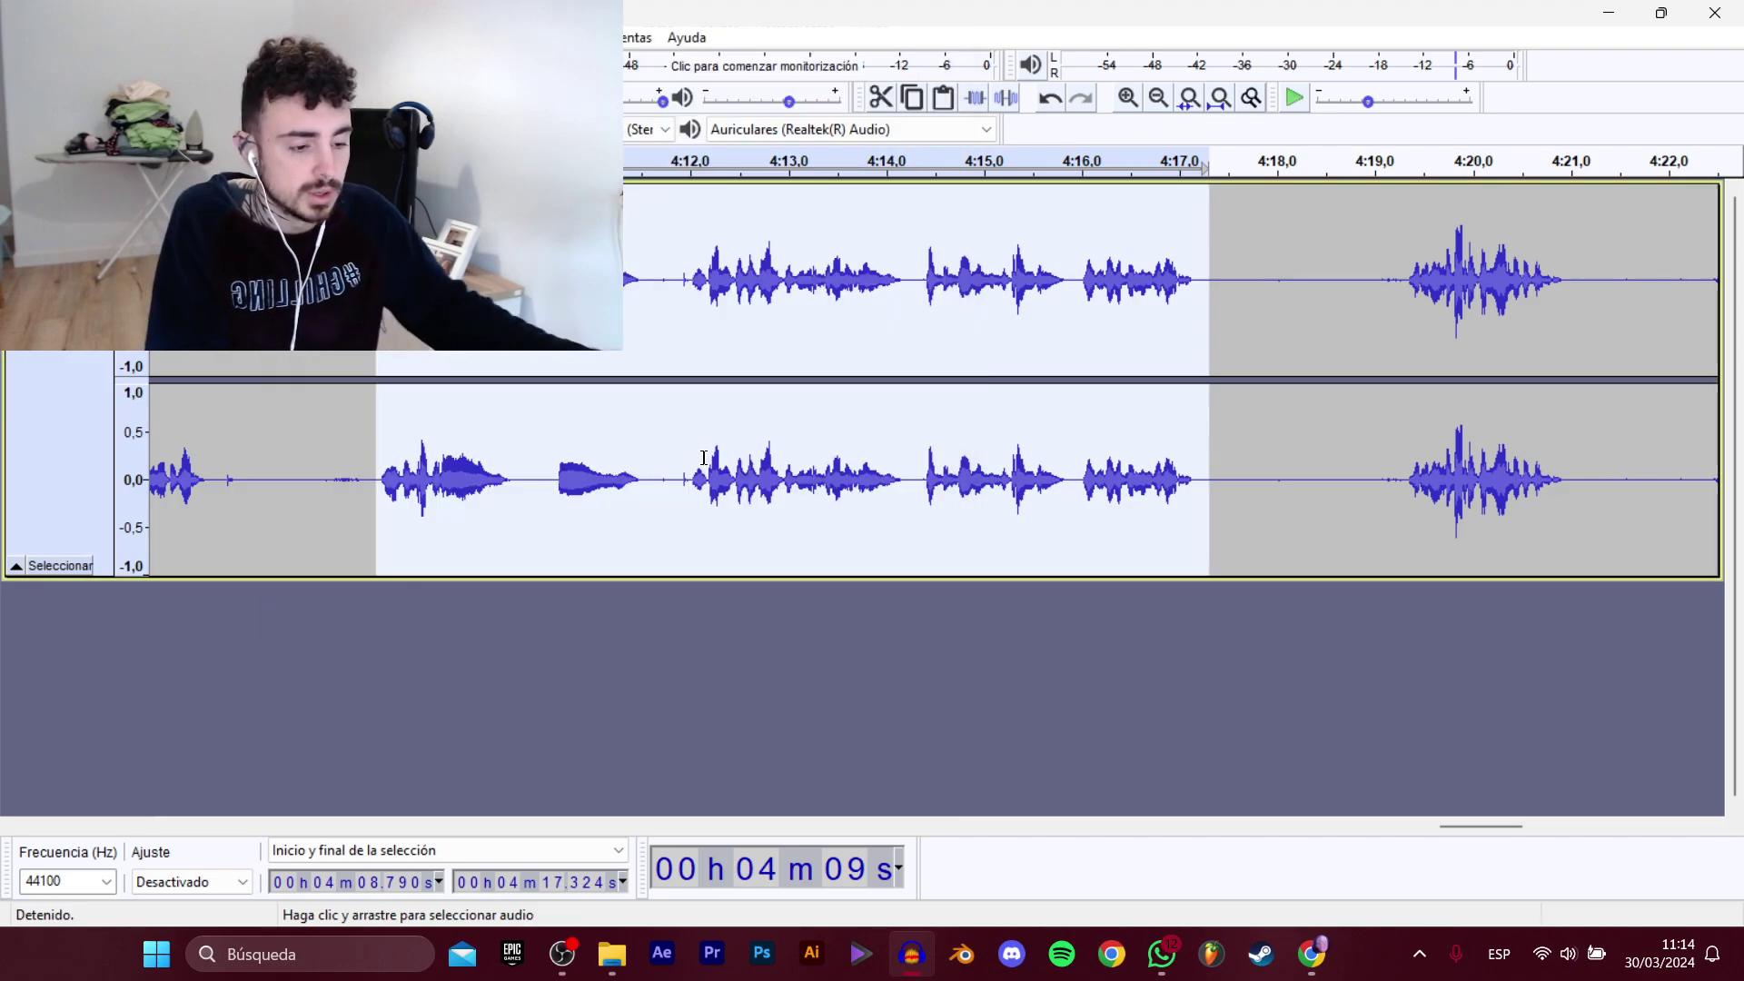
# Listen to the next short line and select it from 4 min 19.332 s to 4 min 21.166 s.
pyautogui.click(1405, 290)
pyautogui.press('space')
pyautogui.moveTo(1499, 825); pyautogui.dragTo(1540, 822)
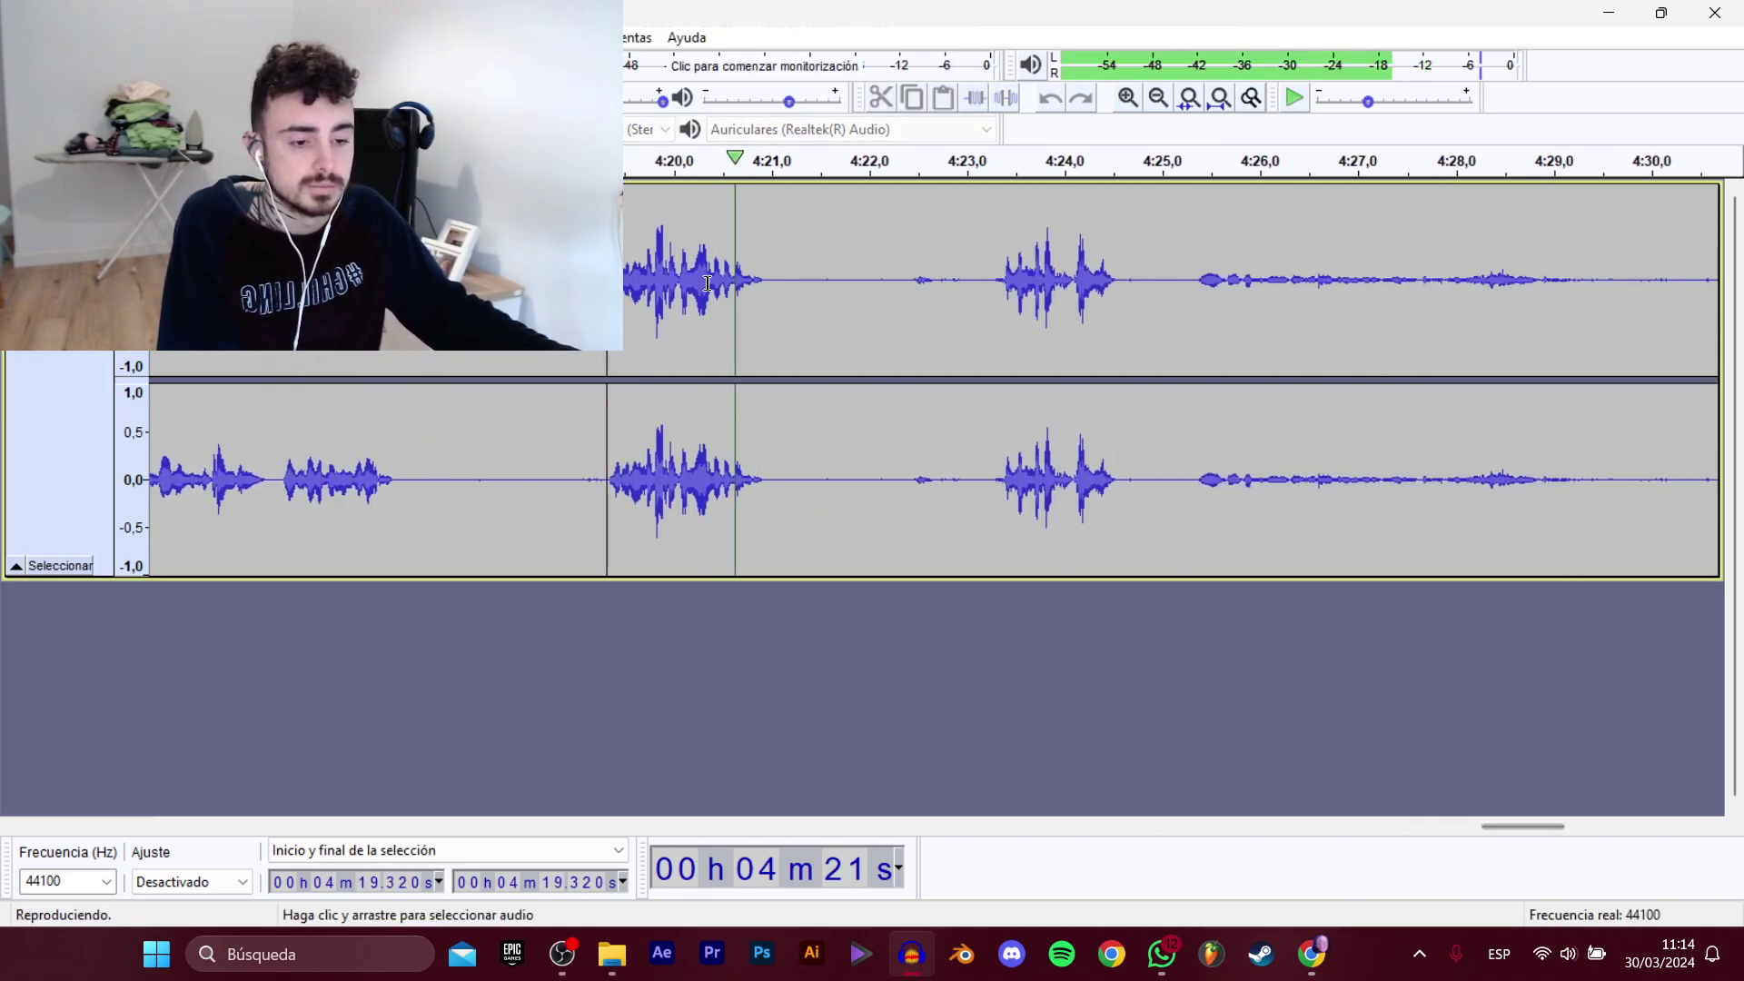
pyautogui.press('space')
pyautogui.moveTo(786, 286); pyautogui.dragTo(608, 286)
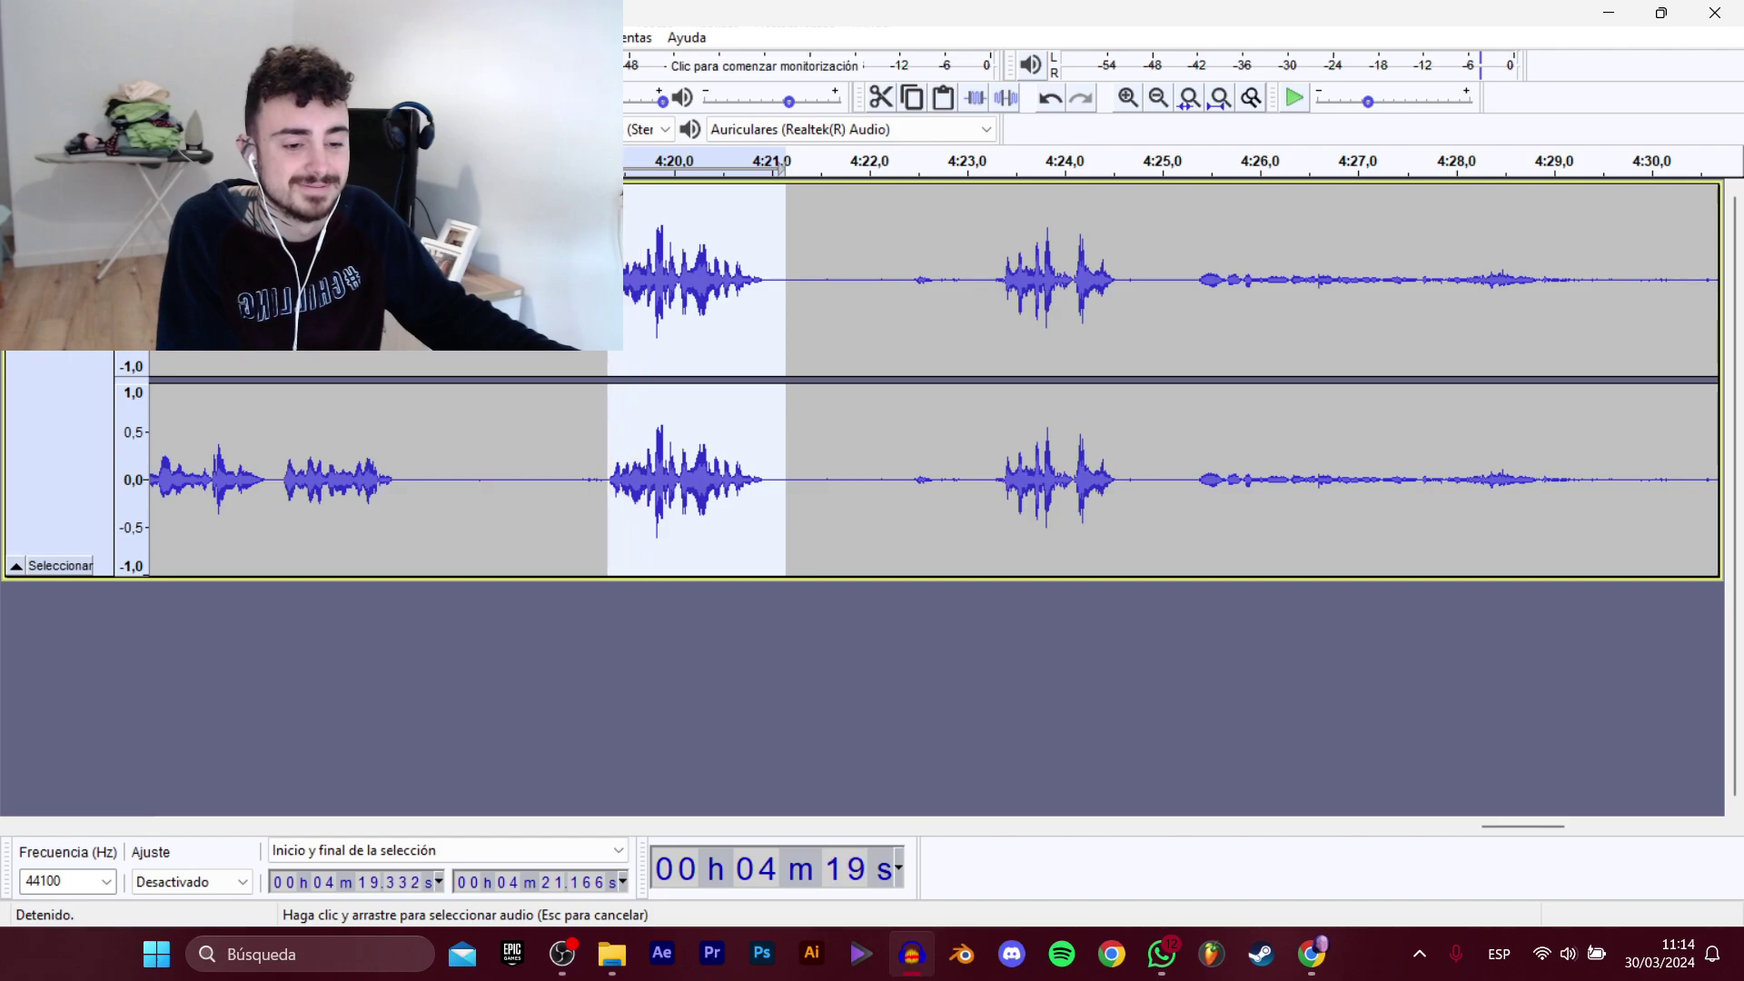
# Export the selected line as WAV into the shop-closing folder with the name D_Migueli_CerrarTienda_15.
pyautogui.moveTo(136, 210)
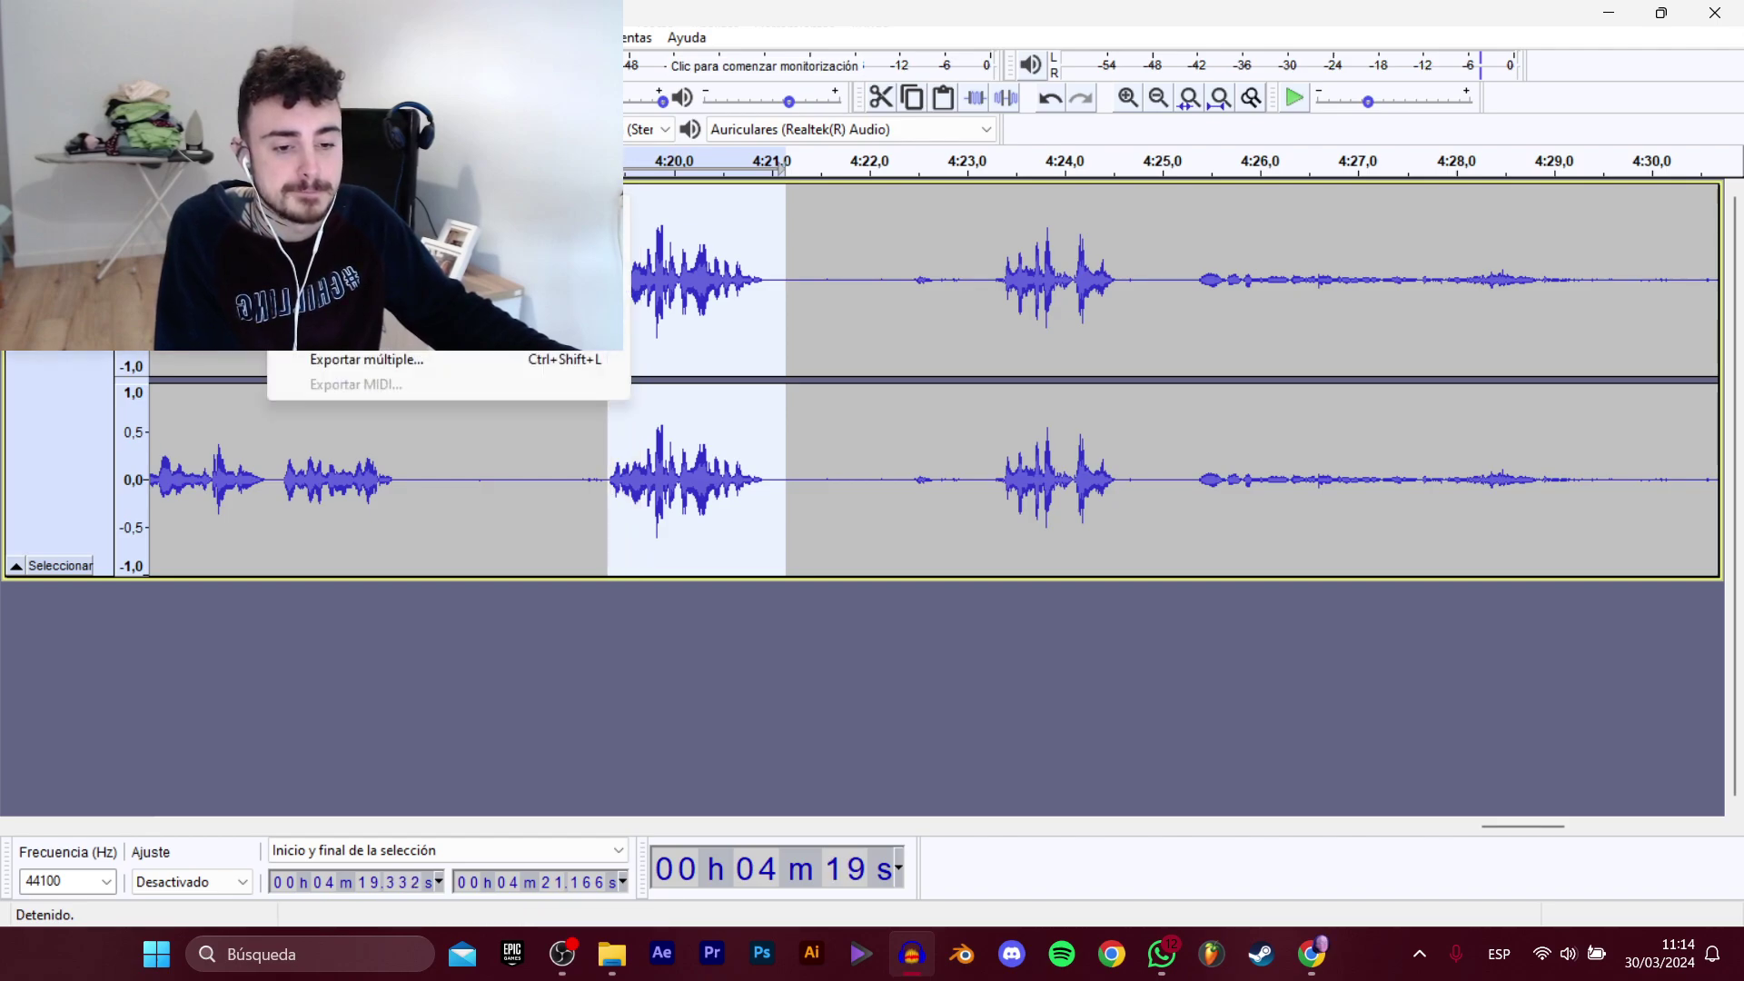
pyautogui.click(409, 310)
pyautogui.scroll(-2, 598, 383)
pyautogui.click(597, 390)
pyautogui.click(714, 460)
pyautogui.press('Return')
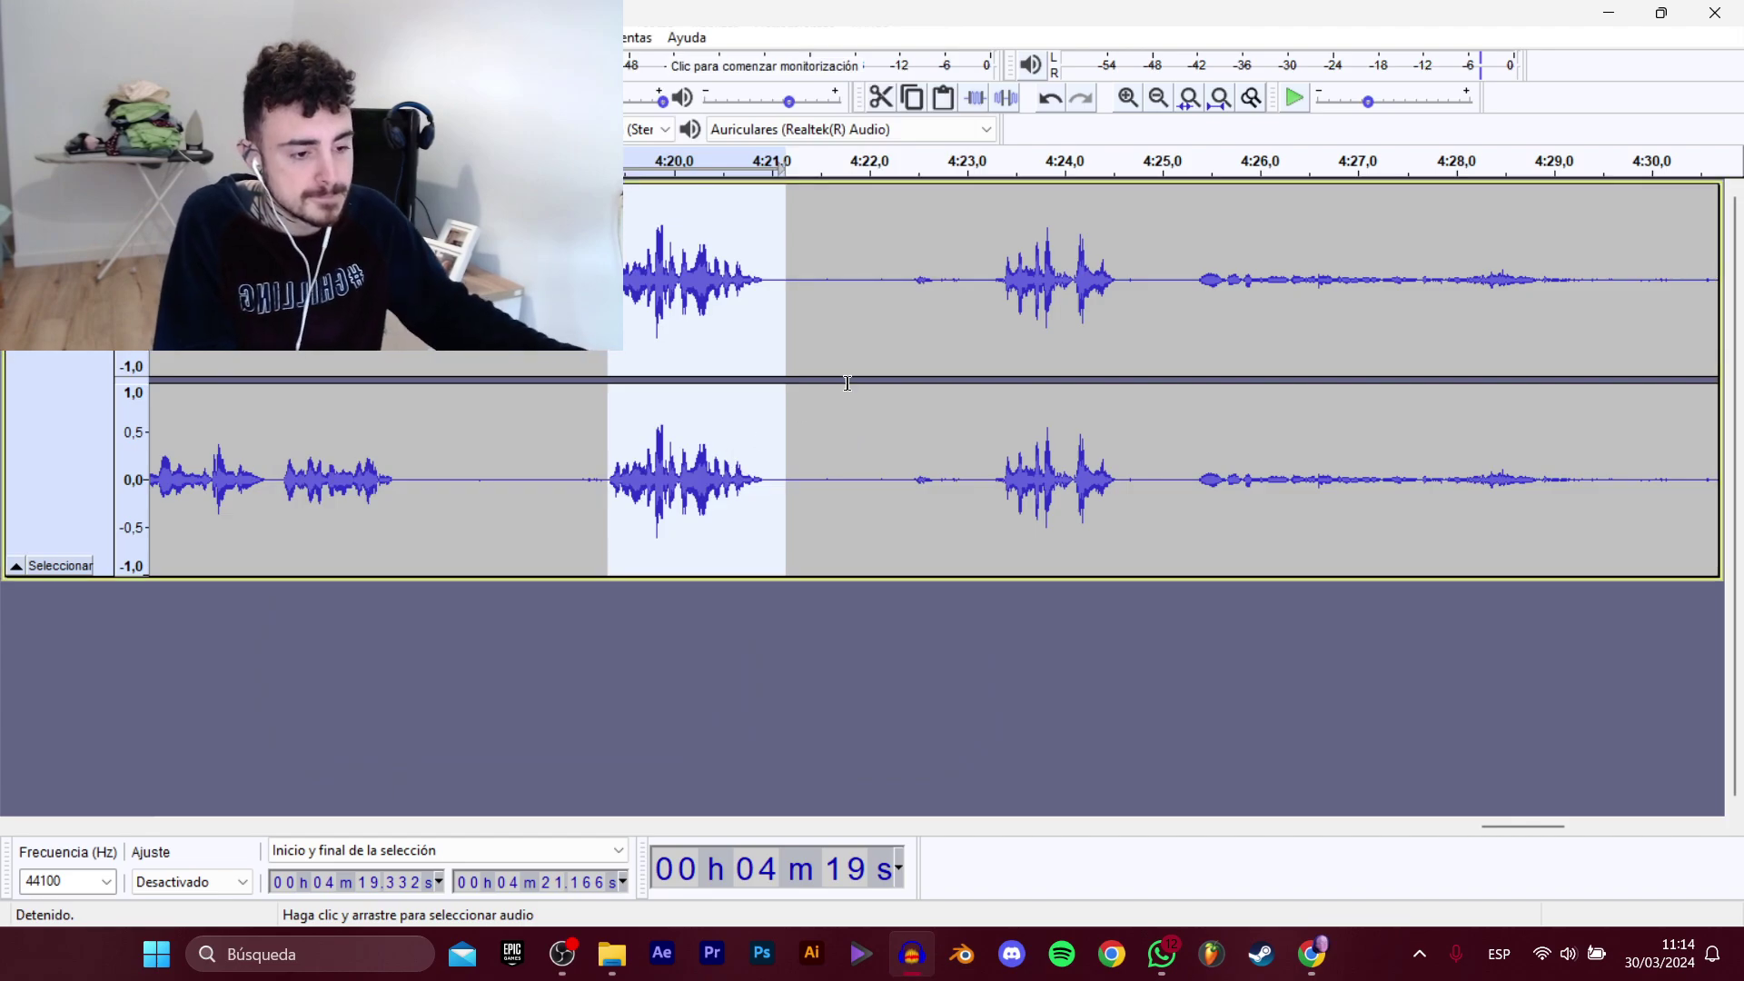
# Listen to the next short line and select it from 4 min 23.245 s to 4 min 24.707 s.
pyautogui.click(997, 283)
pyautogui.press('space')
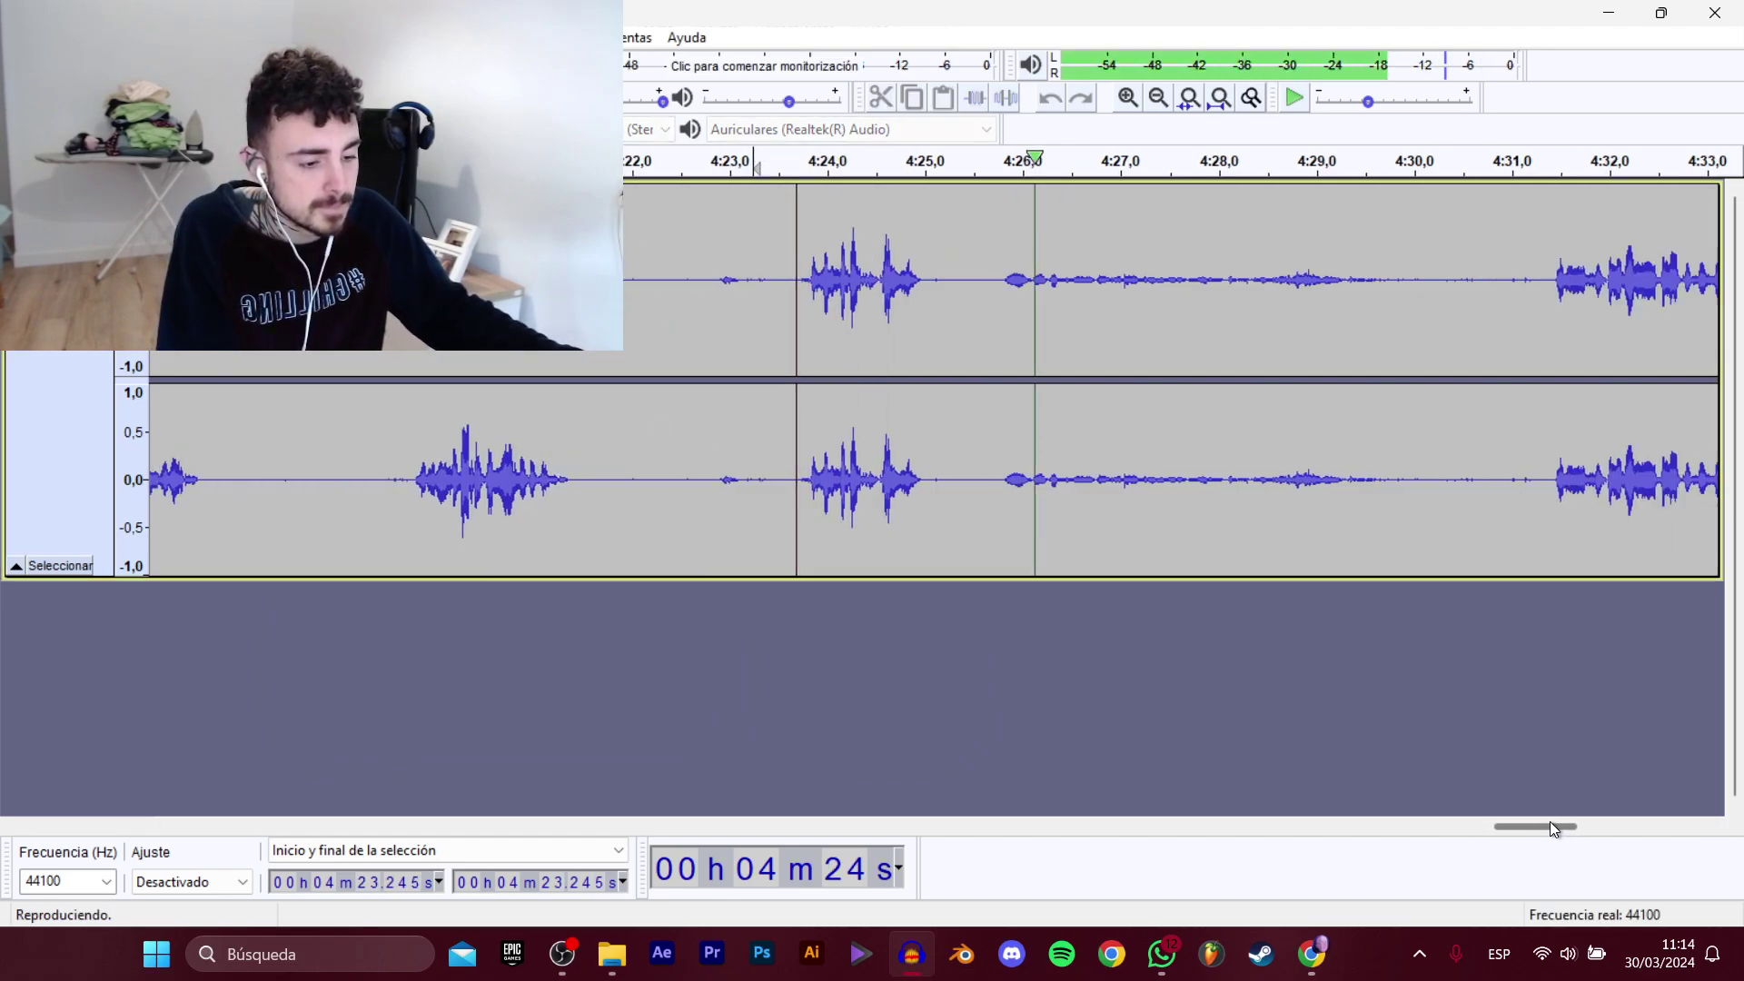
pyautogui.press('space')
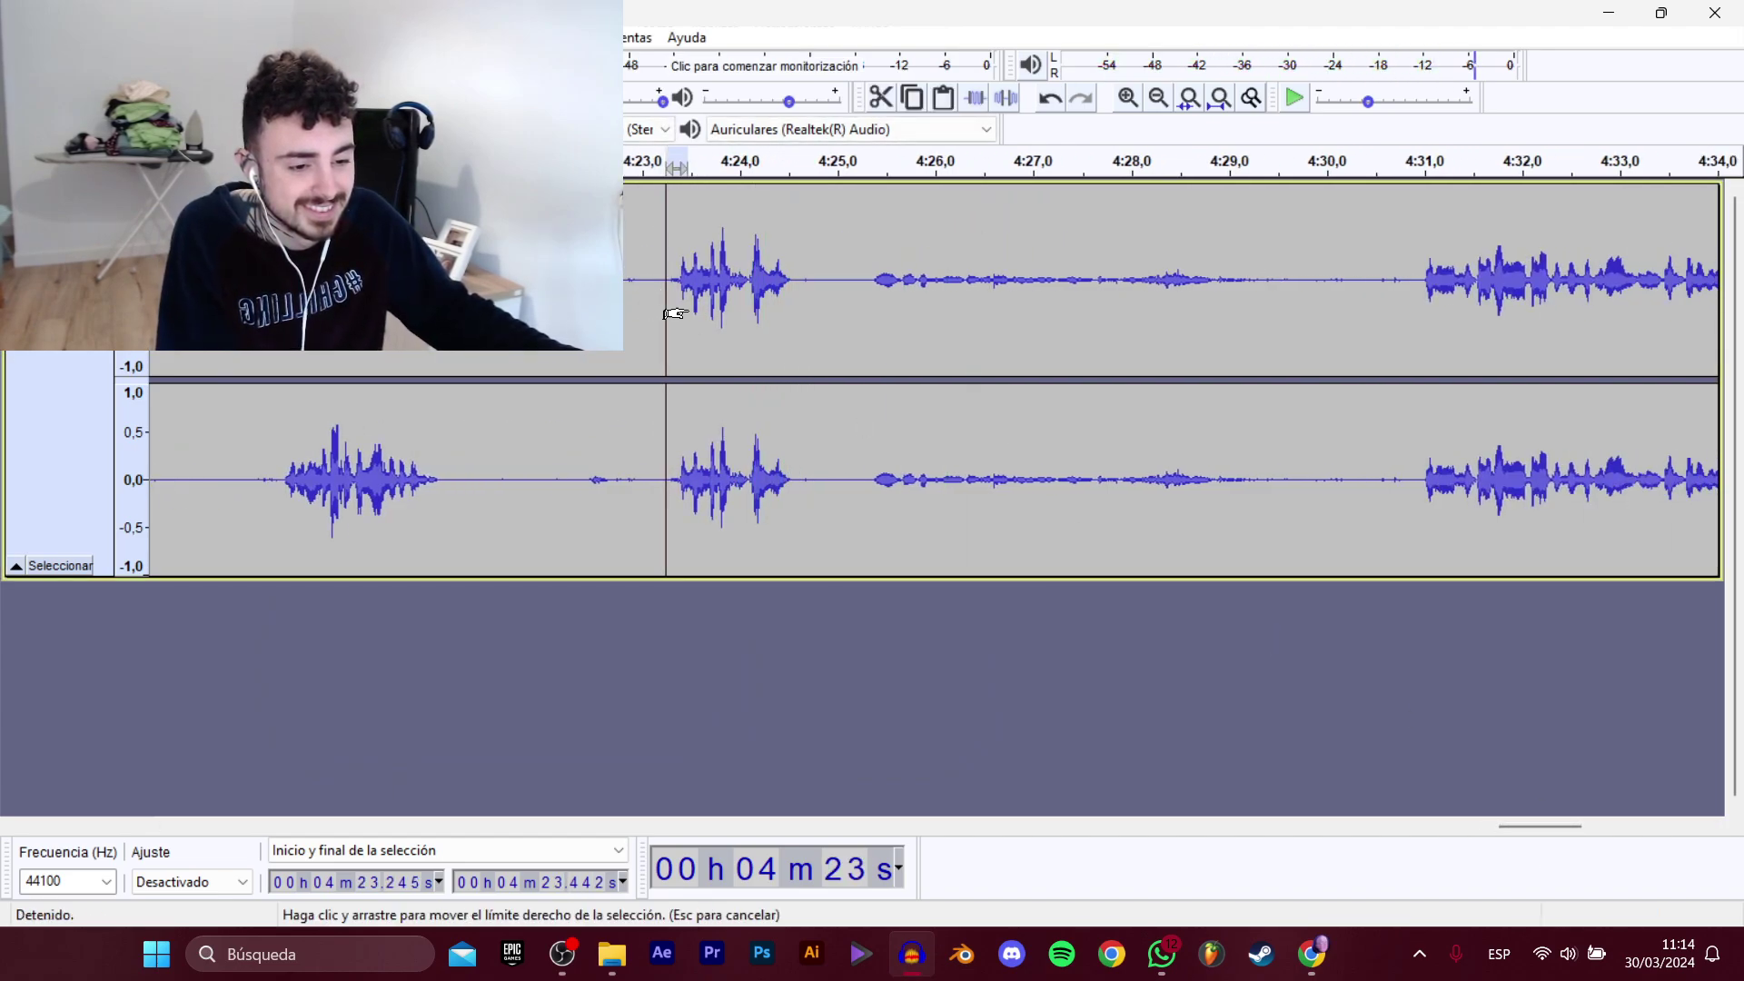
pyautogui.moveTo(661, 312); pyautogui.dragTo(794, 325)
pyautogui.click(26, 37)
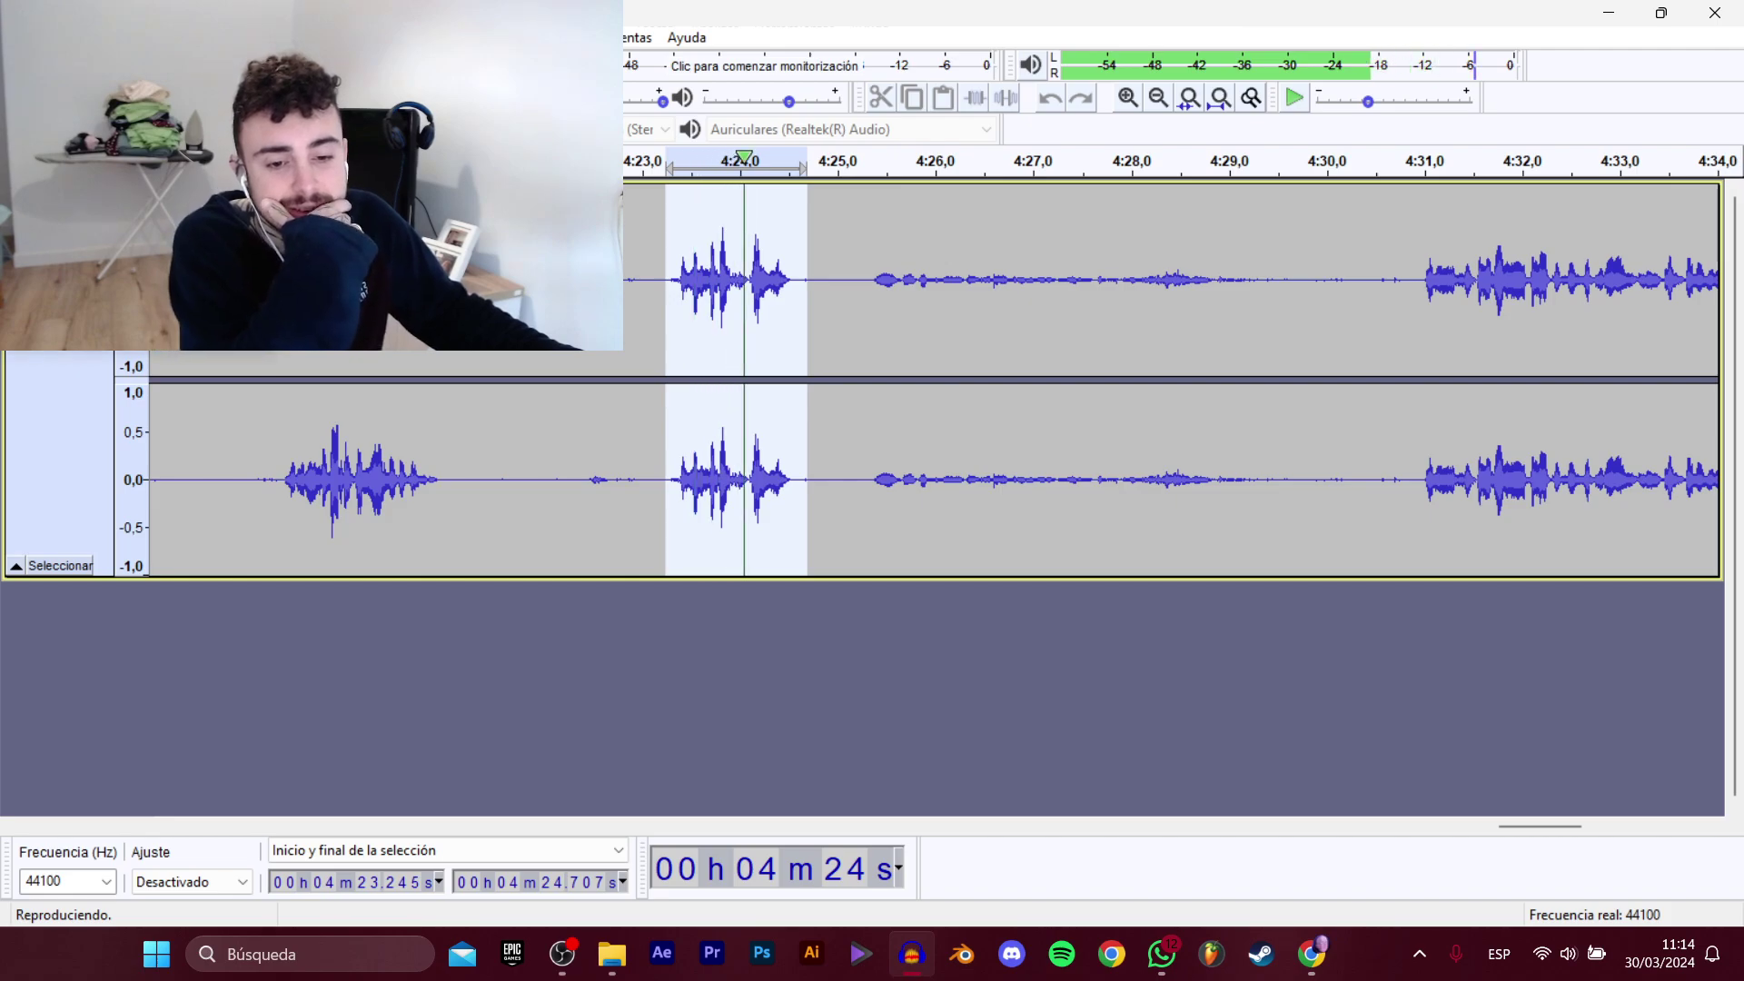
# Export the selected line as WAV into the shop-closing folder as number 16 of the D_Migueli_CerrarTienda series.
pyautogui.moveTo(64, 207)
pyautogui.click(381, 310)
pyautogui.scroll(-3, 621, 382)
pyautogui.click(621, 398)
pyautogui.click(706, 464)
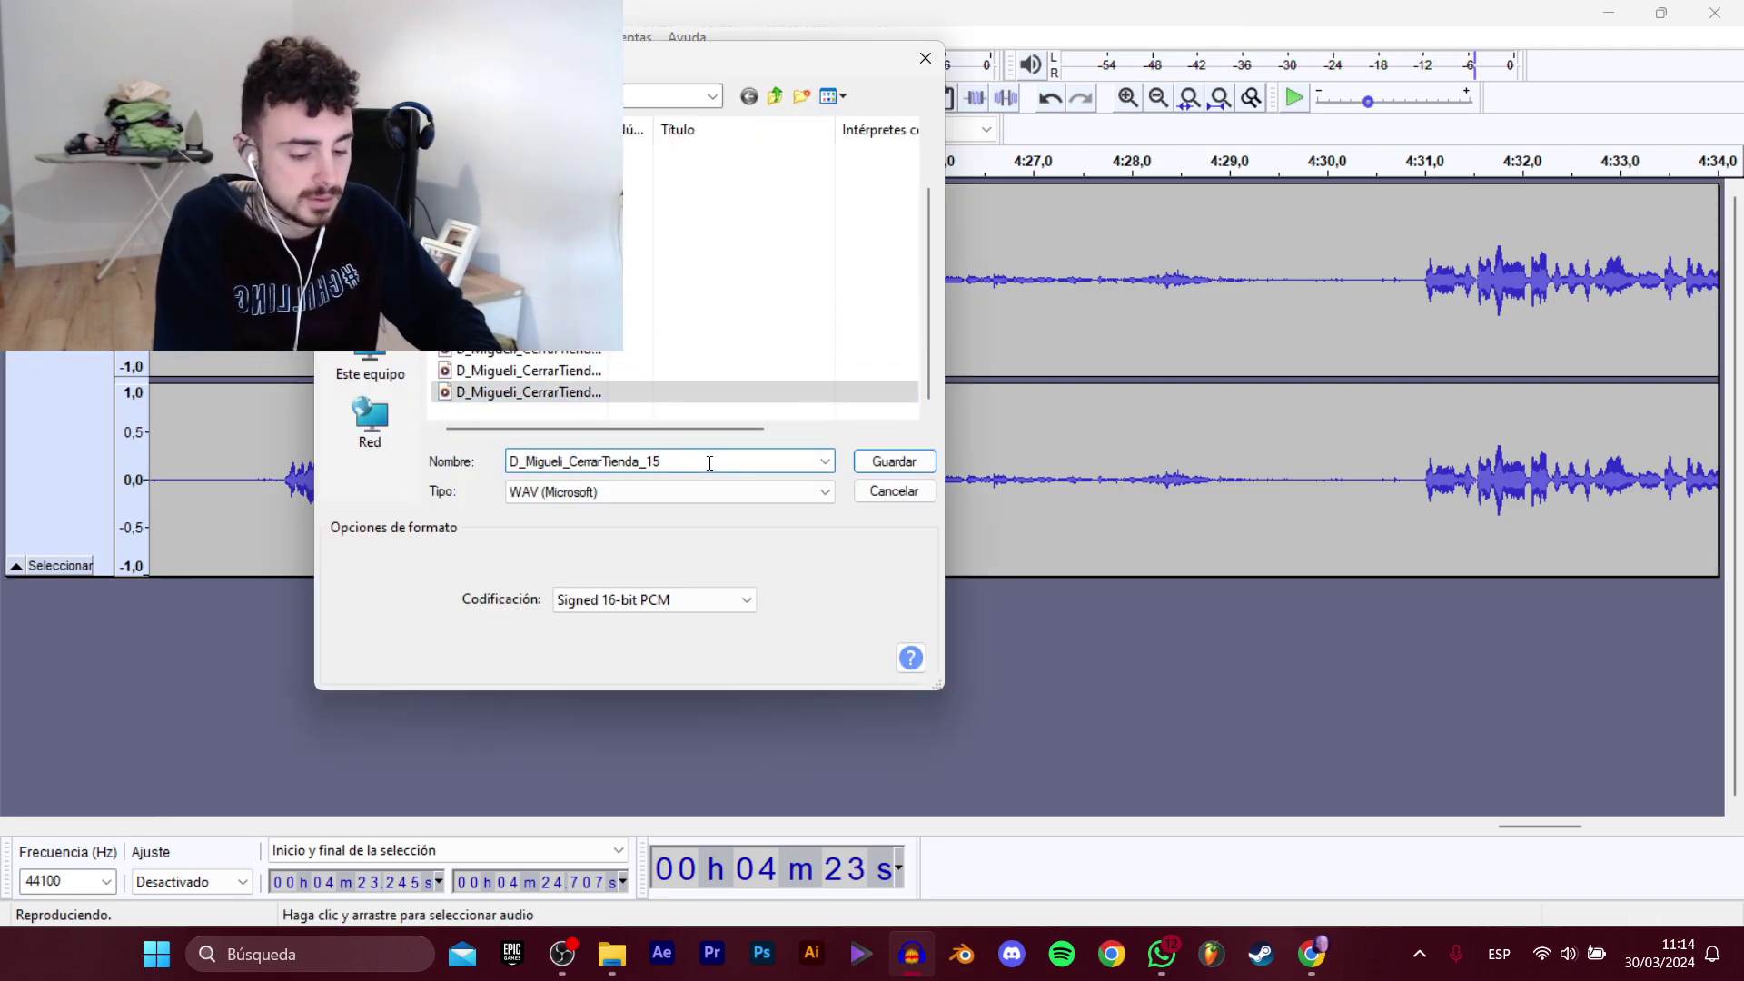
pyautogui.press('Return')
# Listen to the next long line and select it from 4 min 30.954 s to 4 min 41.426 s.
pyautogui.click(1413, 315)
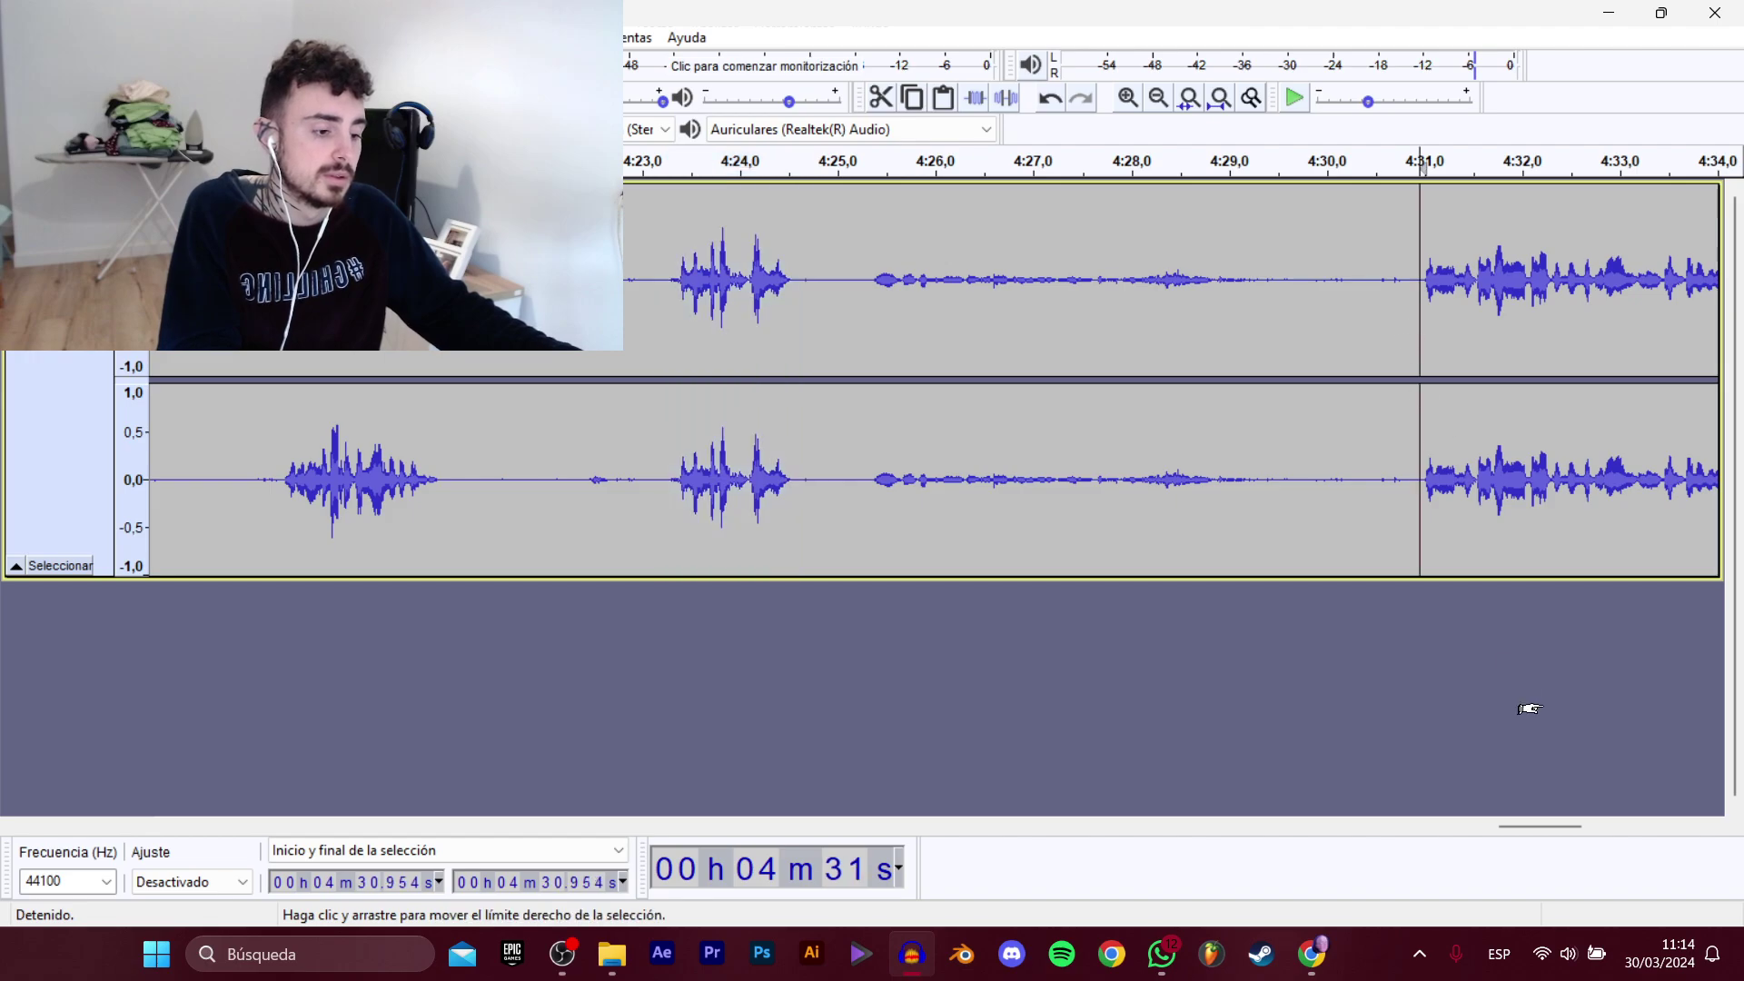
pyautogui.press('space')
pyautogui.moveTo(1564, 822)
pyautogui.mouseDown()
pyautogui.moveTo(1619, 816)
pyautogui.moveTo(1593, 803)
pyautogui.mouseUp()
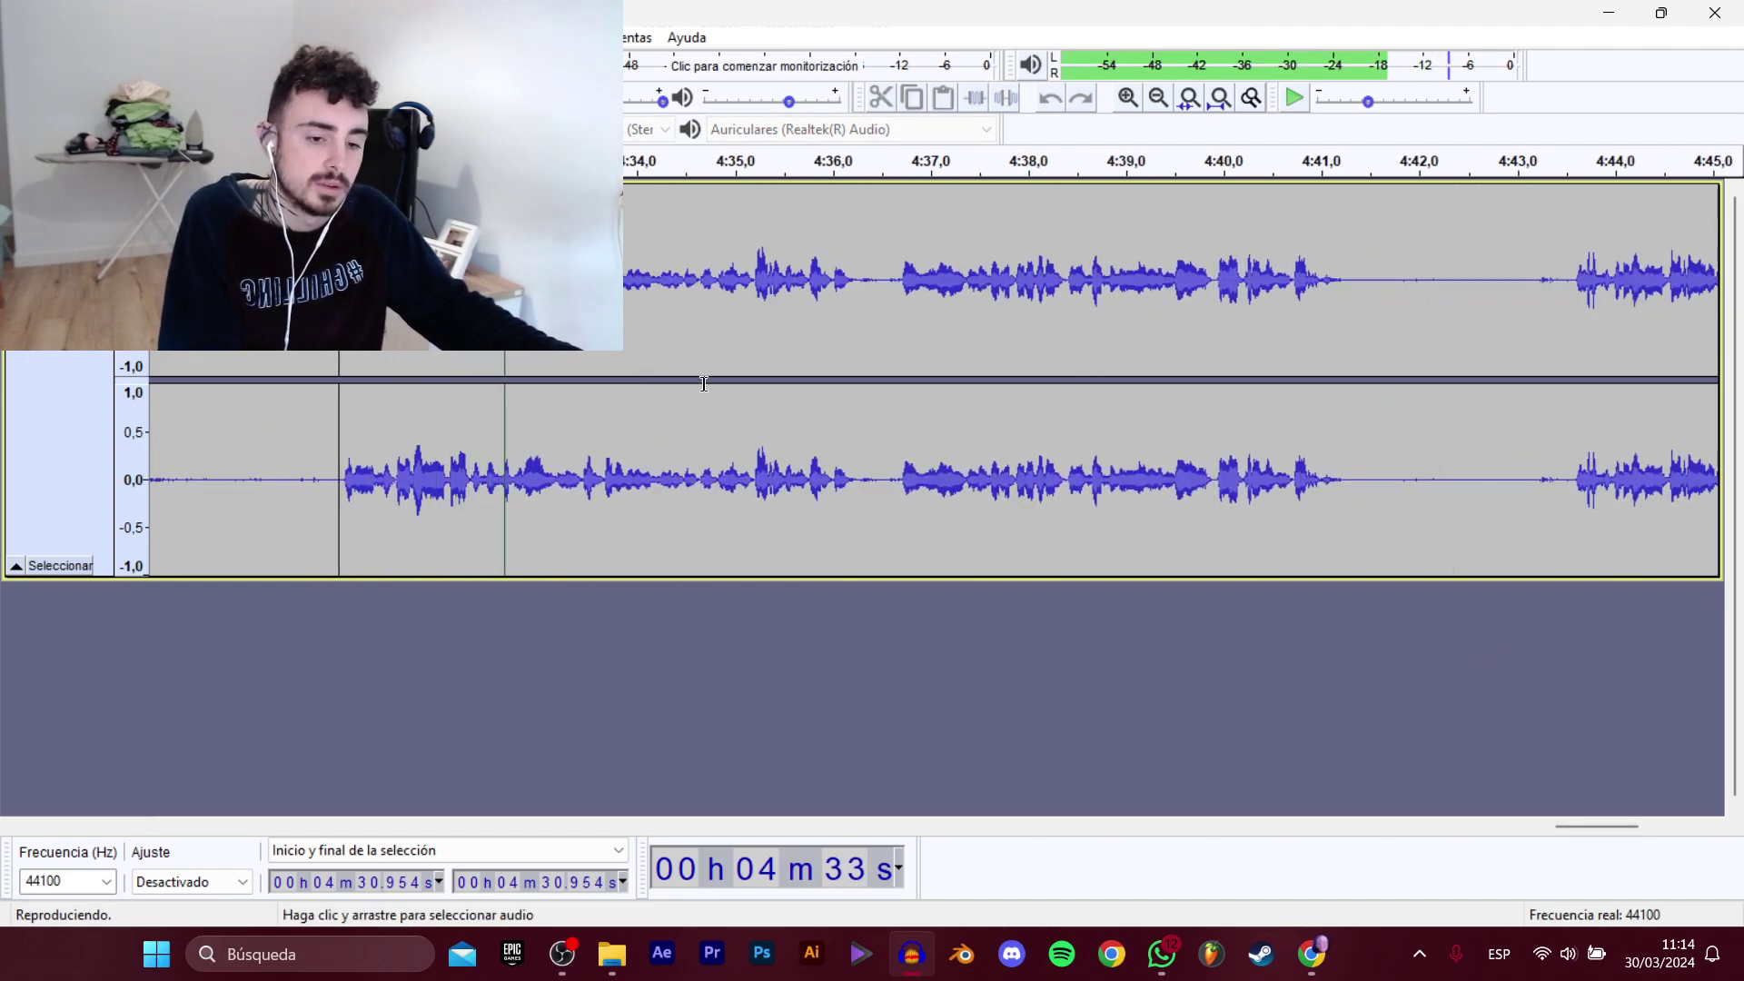
pyautogui.moveTo(340, 427); pyautogui.dragTo(1361, 436)
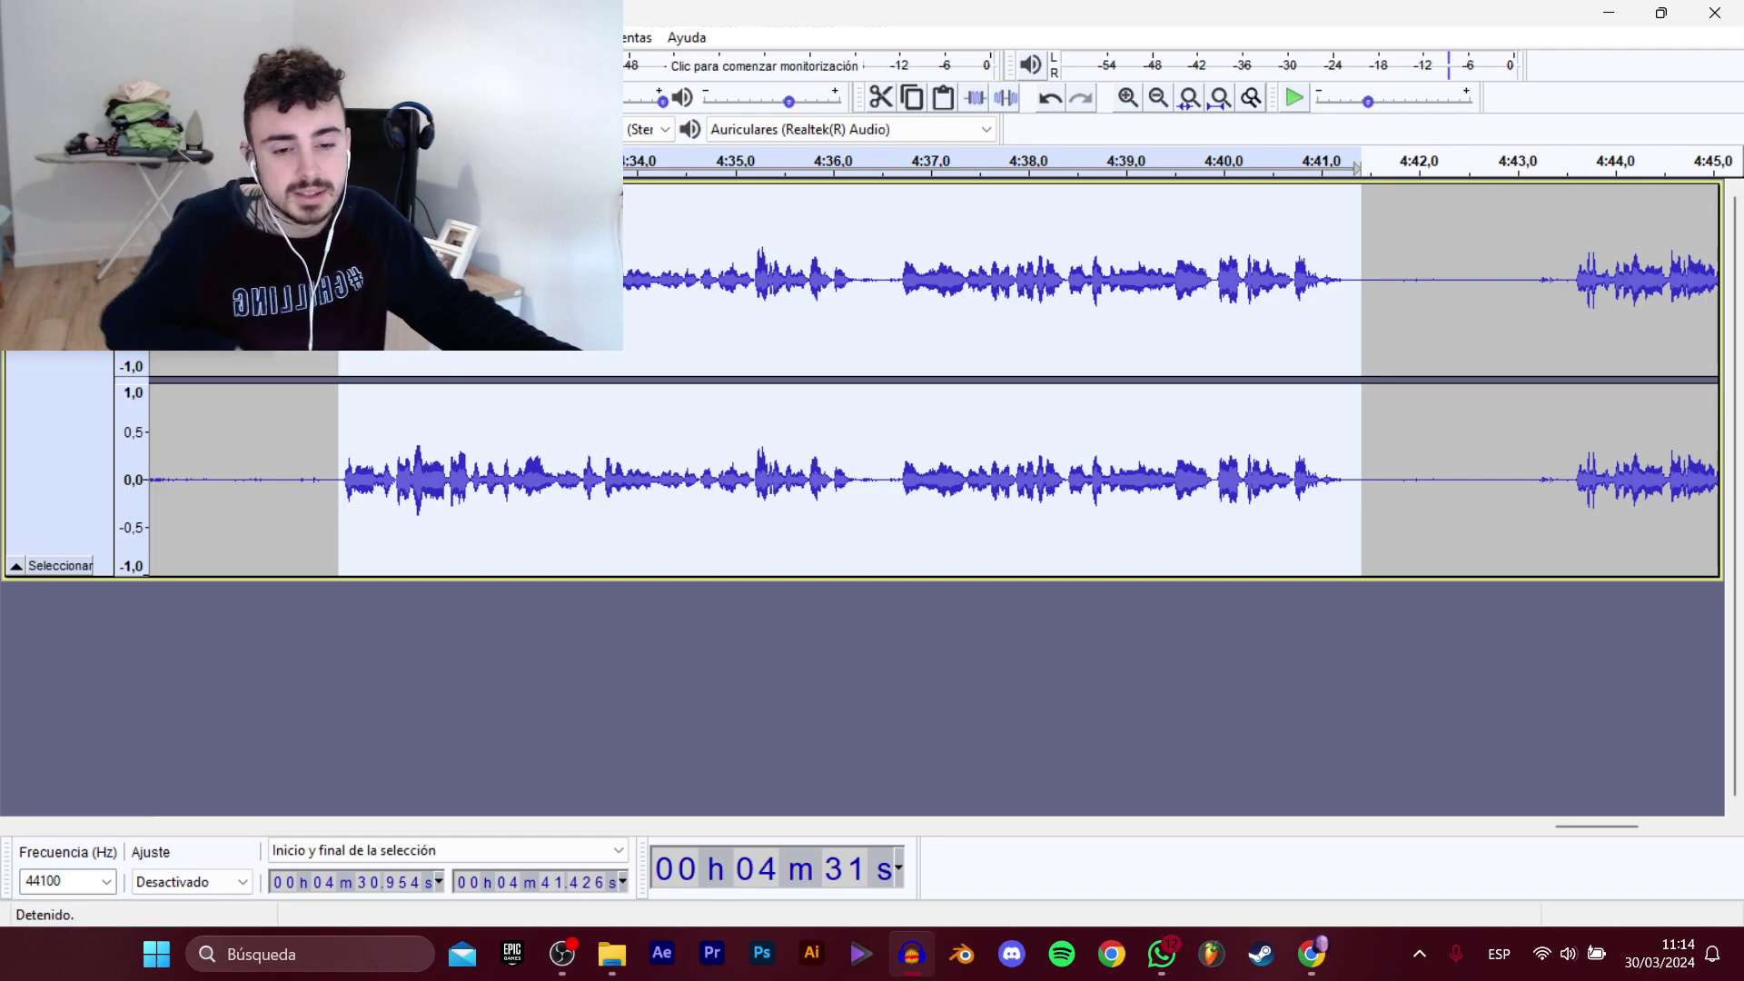
# Export the selected line as WAV into the shop-closing folder with the name D_Migueli_CerrarTienda_17_Guitarra.
pyautogui.moveTo(100, 210)
pyautogui.click(390, 309)
pyautogui.scroll(-5, 599, 336)
pyautogui.click(601, 373)
pyautogui.click(611, 392)
pyautogui.click(681, 459)
pyautogui.click(692, 459)
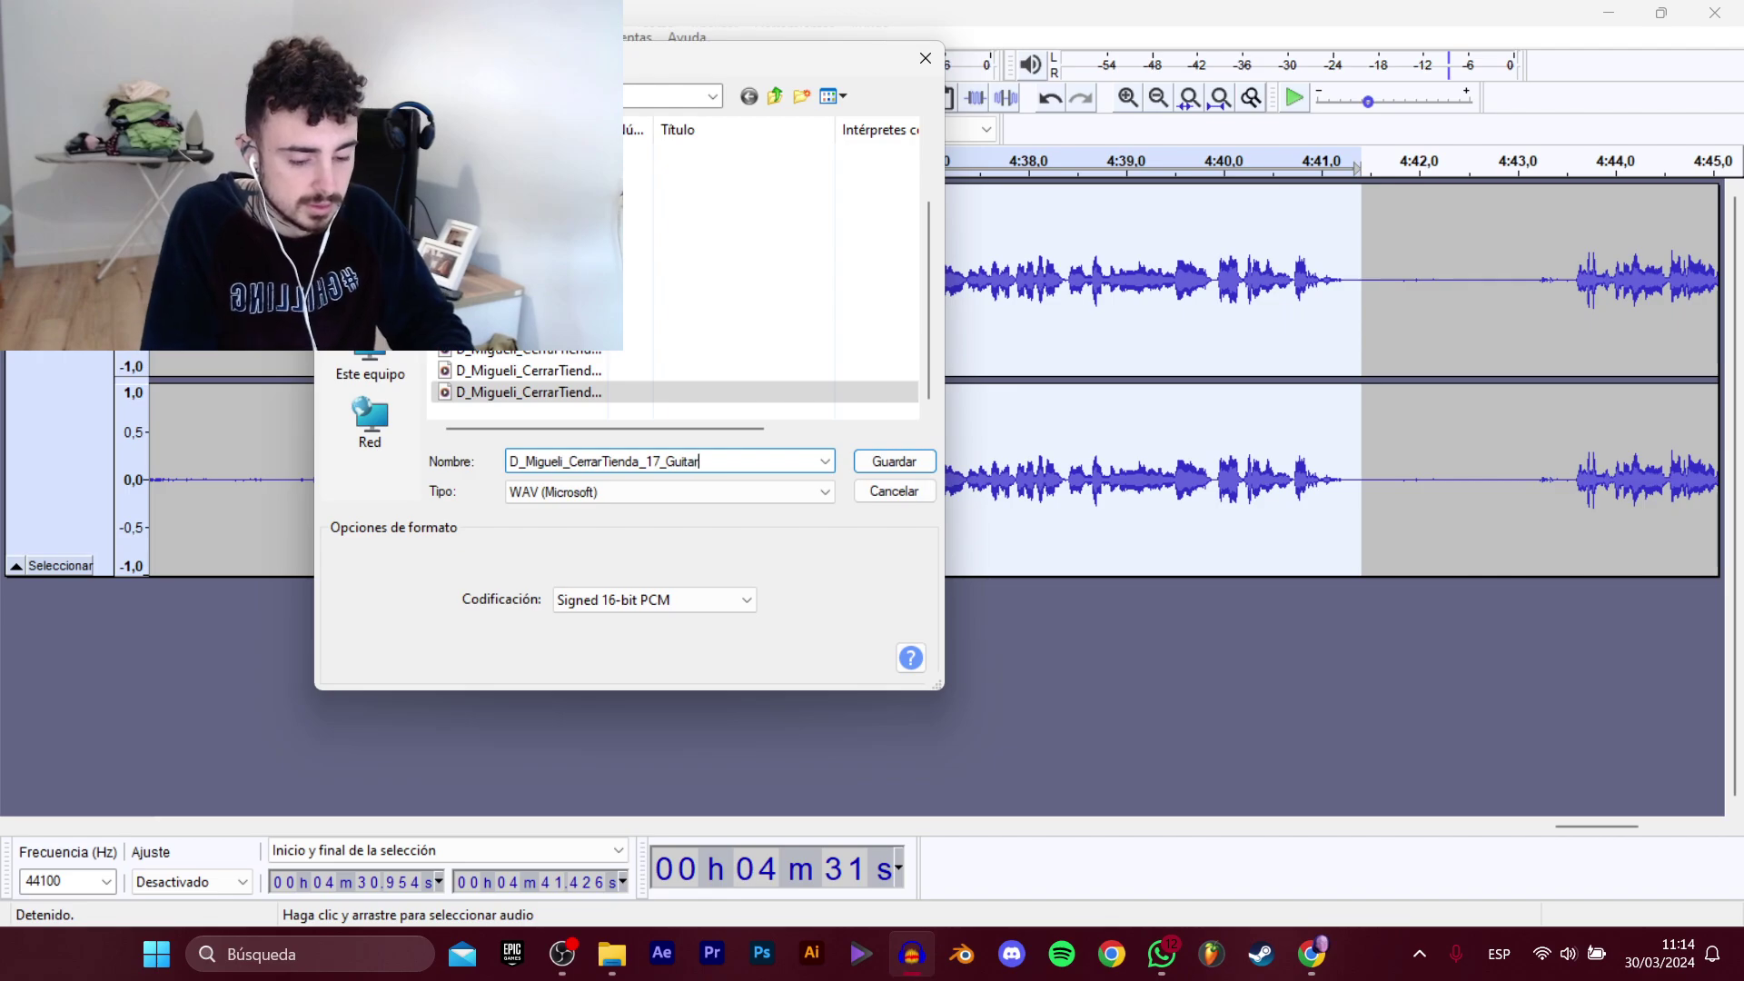
pyautogui.press('Return')
# Listen to the last line of the recording and select it from 4 min 43.550 s to 4 min 53.245 s.
pyautogui.moveTo(1566, 823); pyautogui.dragTo(1635, 822)
pyautogui.click(686, 301)
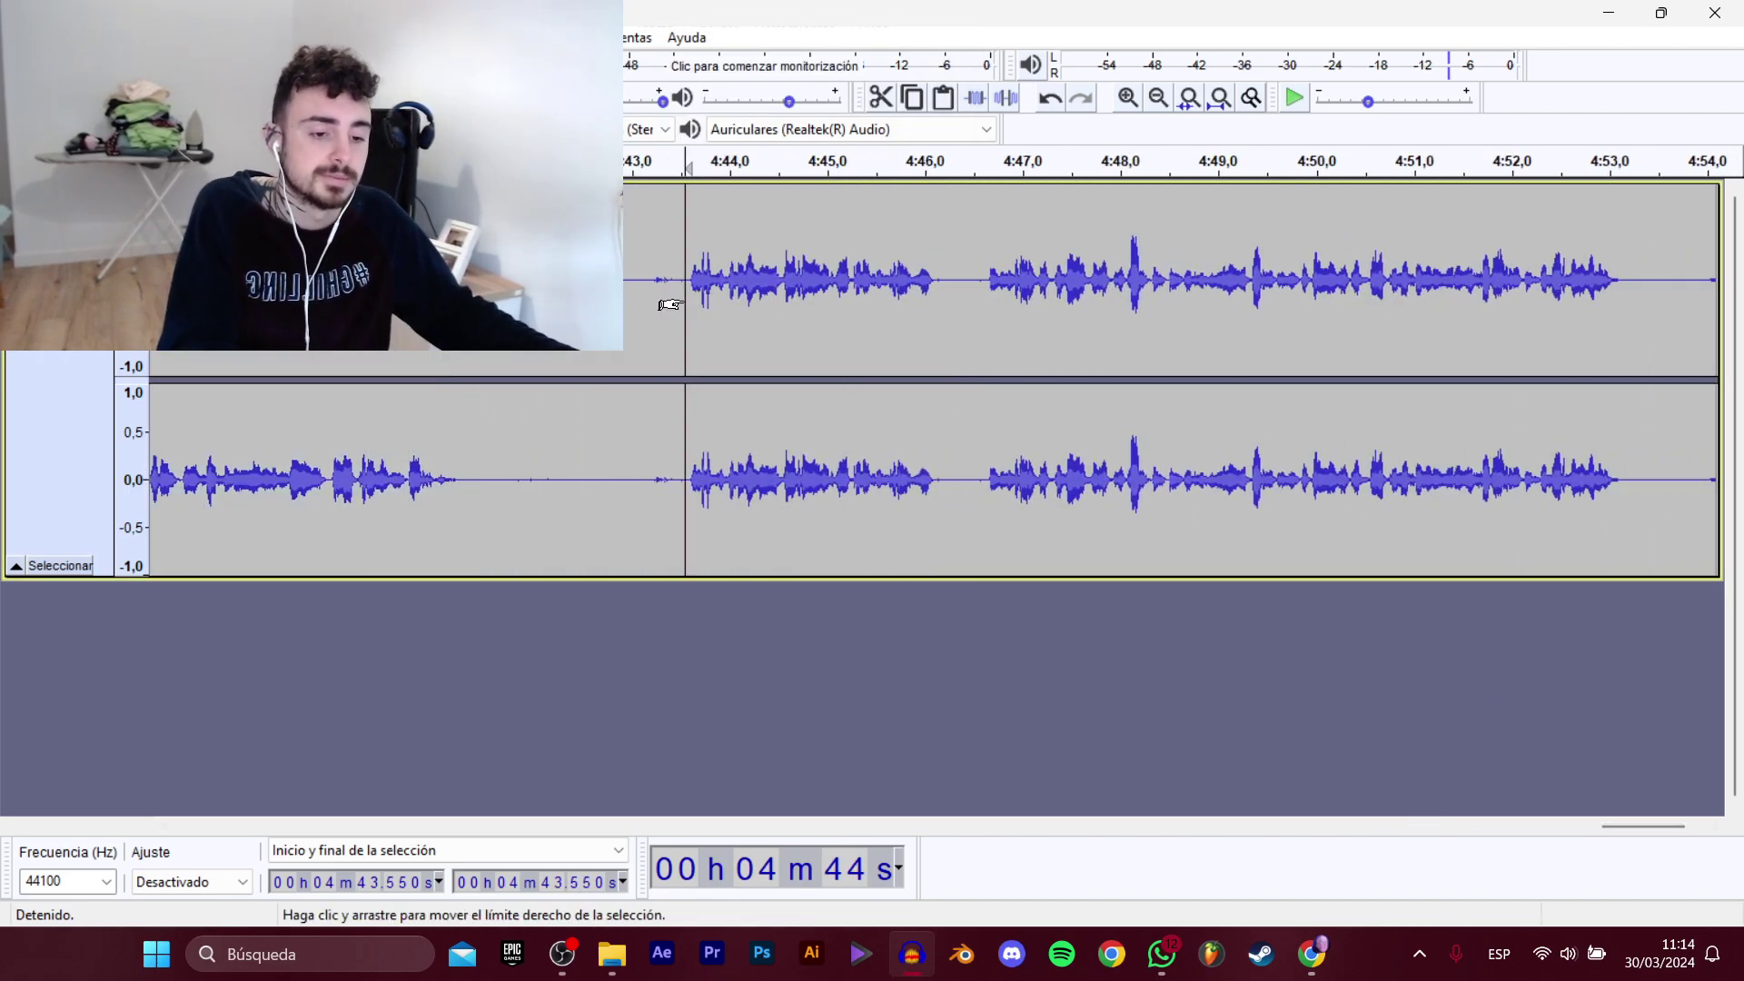
pyautogui.press('space')
pyautogui.moveTo(689, 302); pyautogui.dragTo(1635, 398)
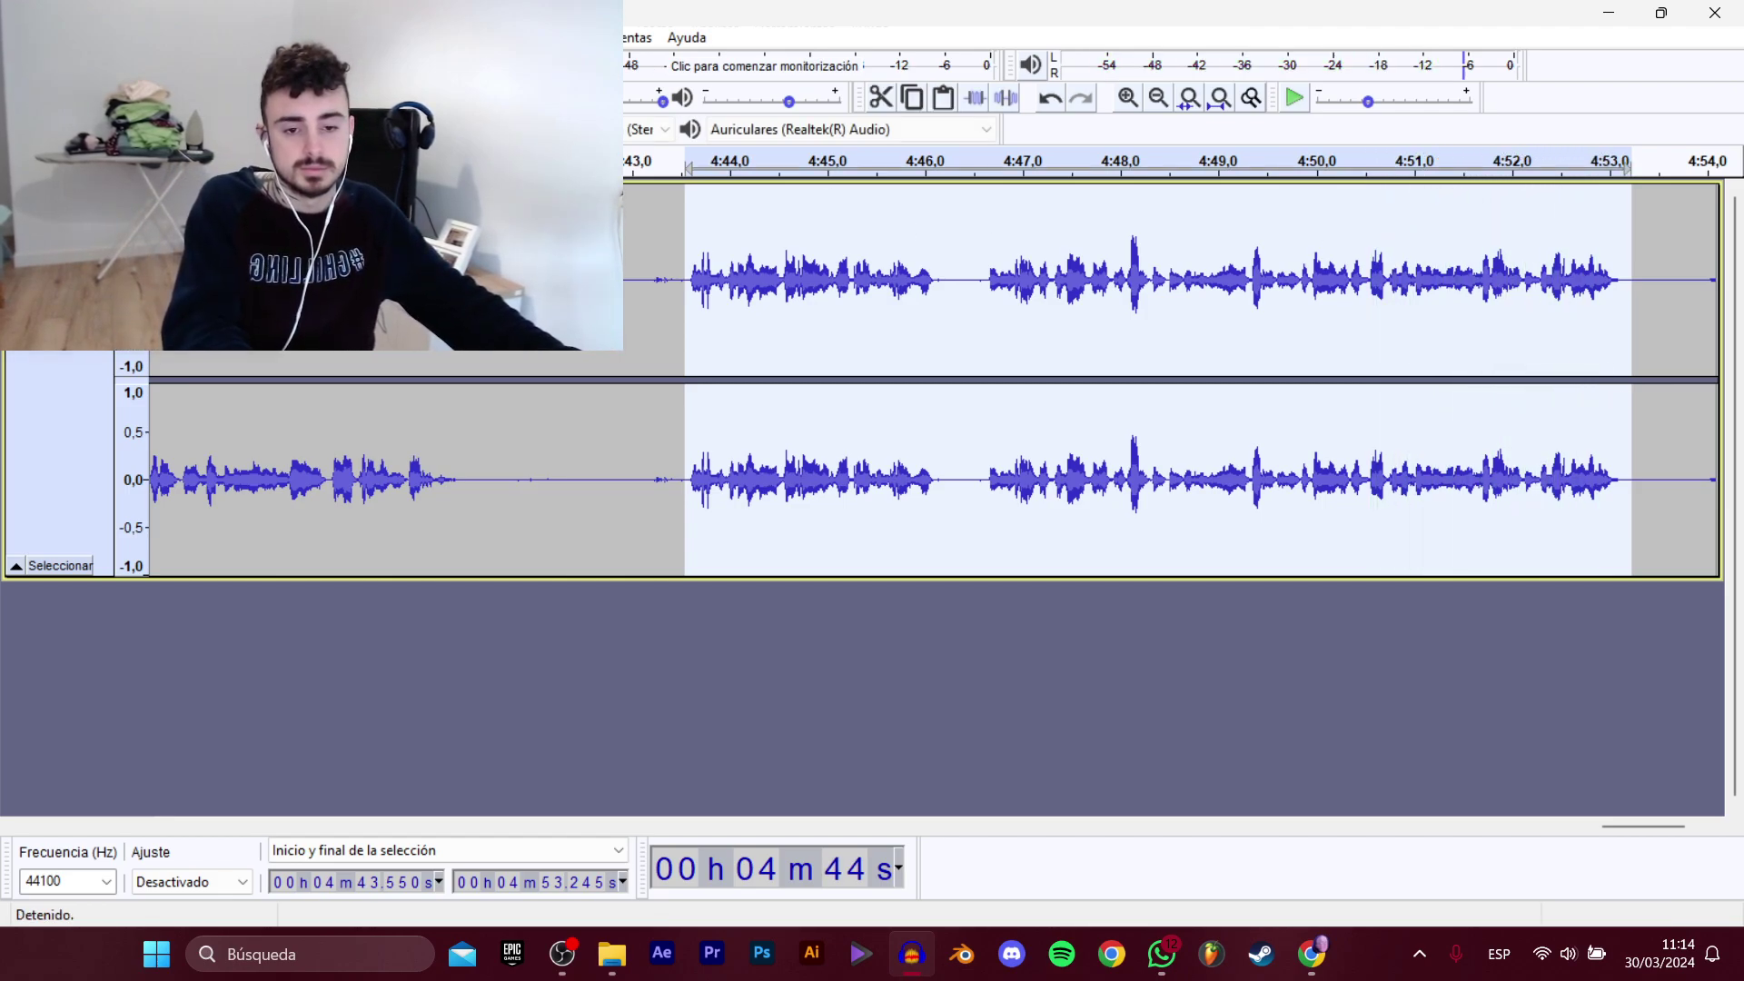
# Export the selected last line as WAV into the shop-closing folder with the name D_Migueli_CerrarTienda_18_Guitarra.
pyautogui.moveTo(136, 207)
pyautogui.click(390, 309)
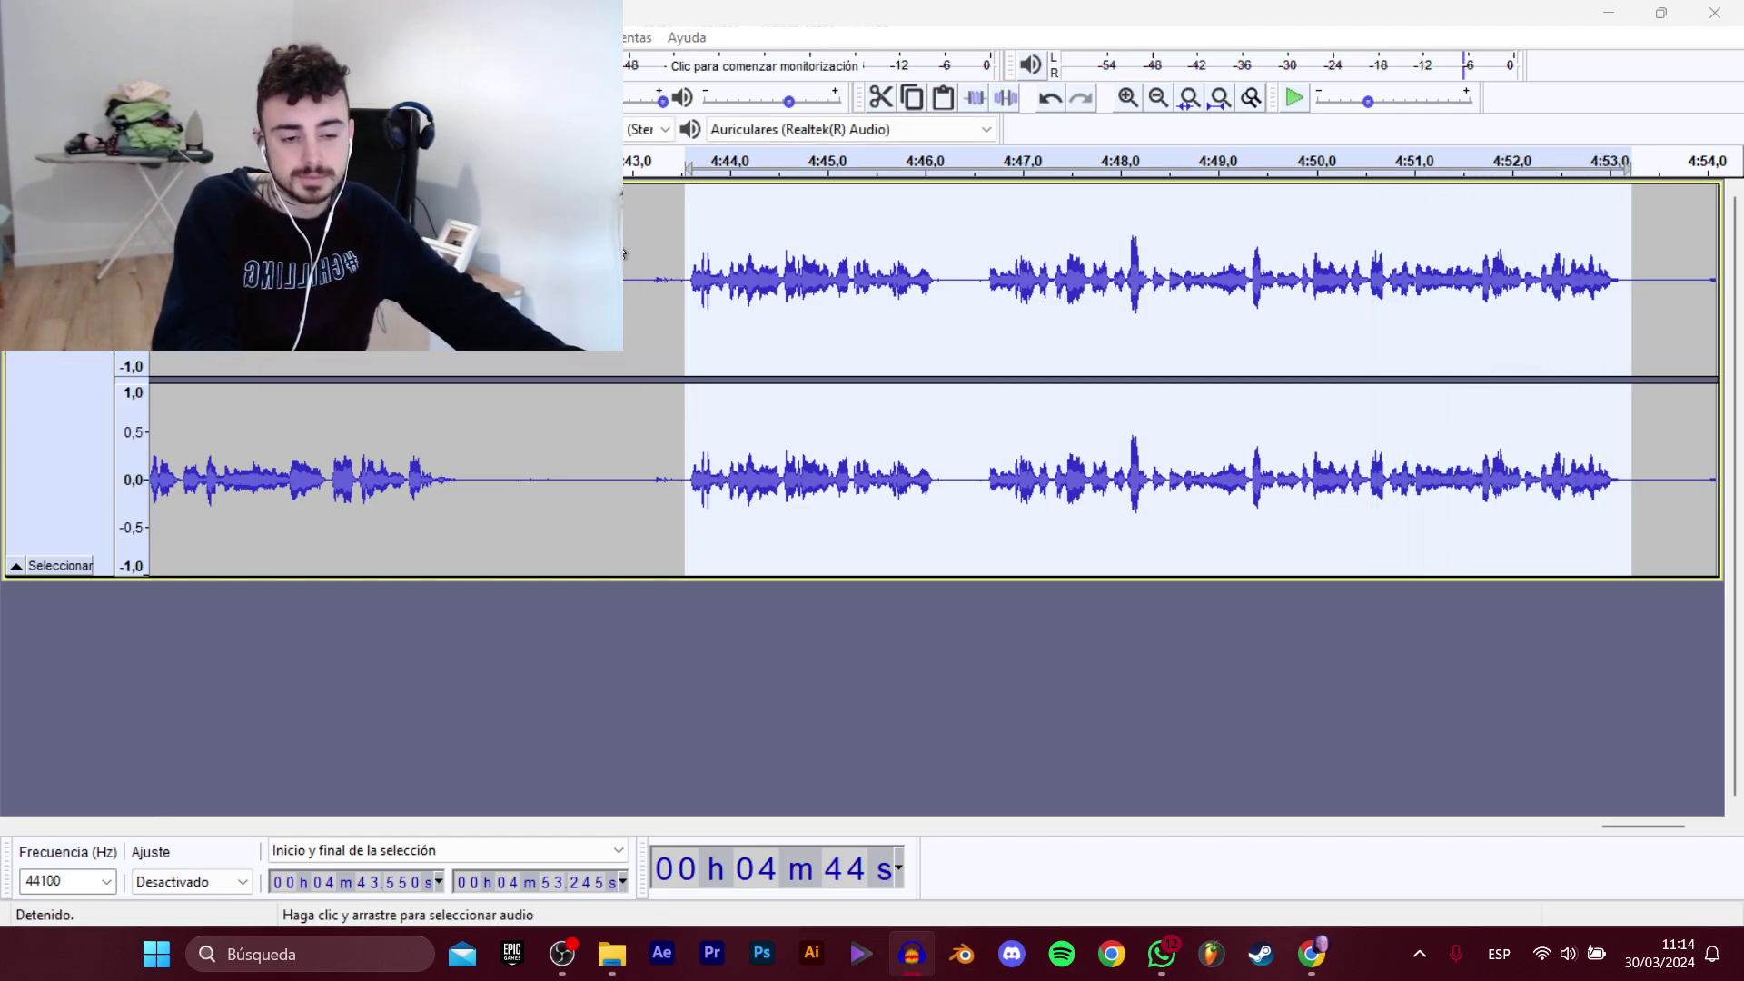
pyautogui.scroll(-3, 584, 358)
pyautogui.click(623, 392)
pyautogui.click(675, 464)
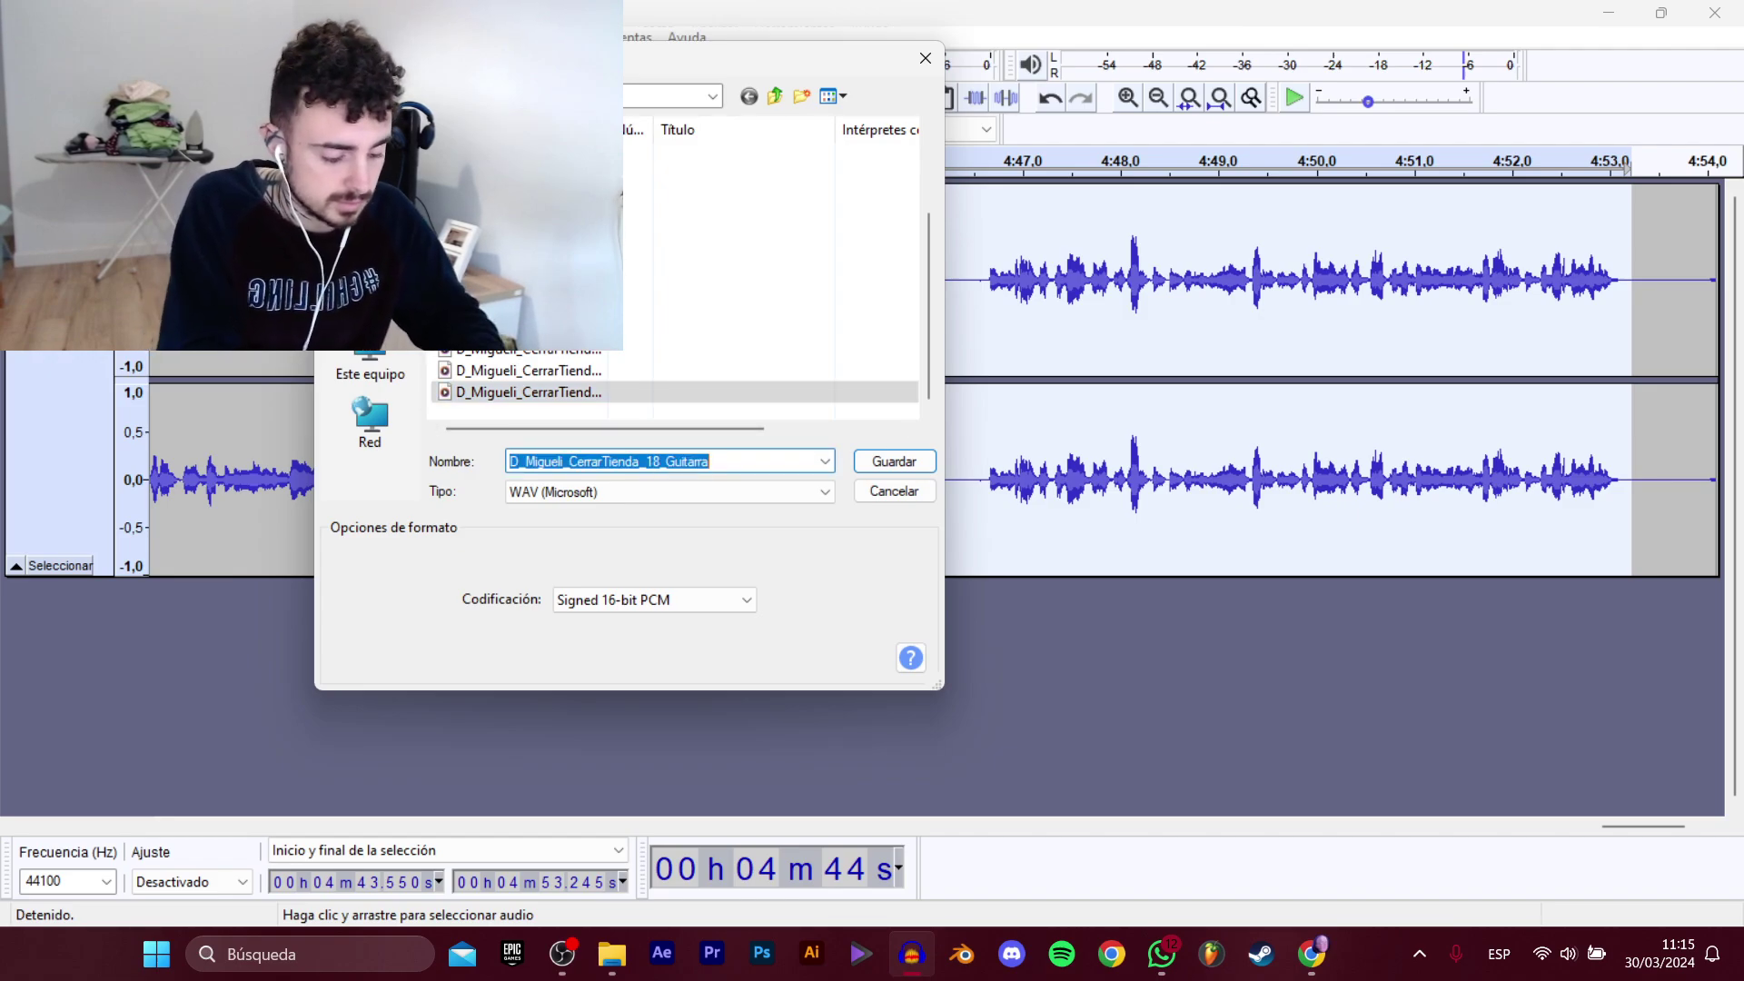
pyautogui.press('Escape')
# Close the finished audio project and move its D_Migueli project file from Dialogos into the D_Migueli folder.
pyautogui.moveTo(1666, 828); pyautogui.dragTo(1686, 831)
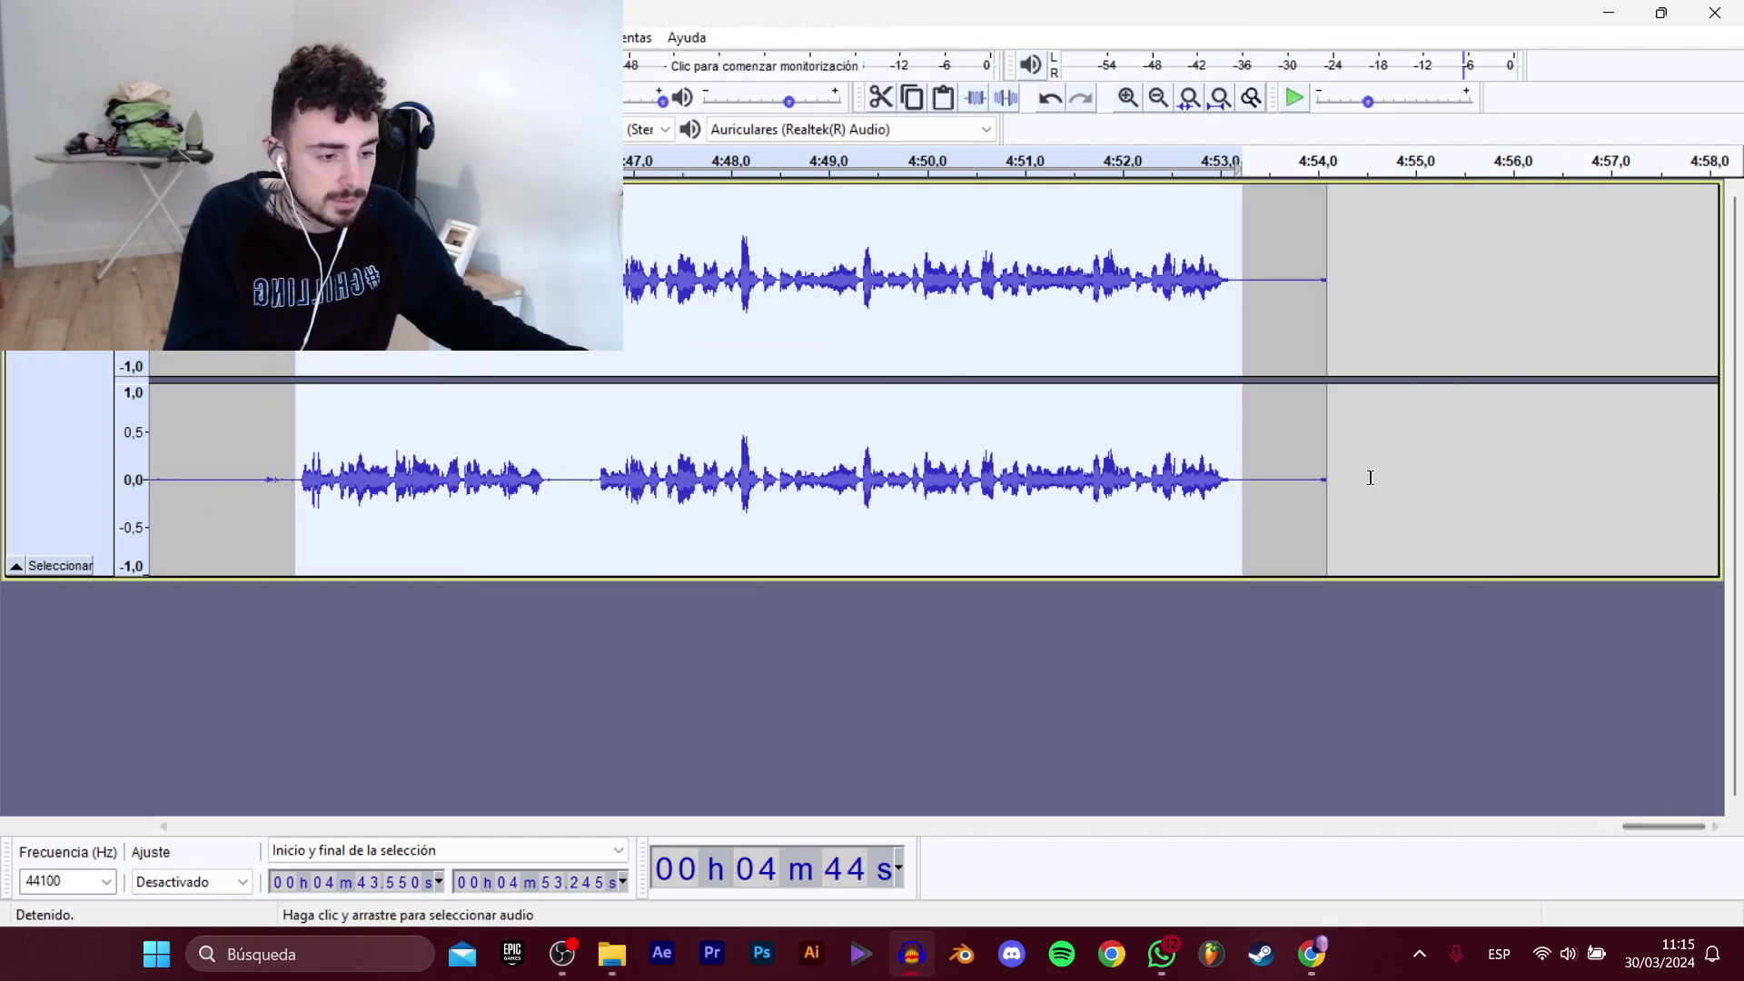
pyautogui.click(1338, 454)
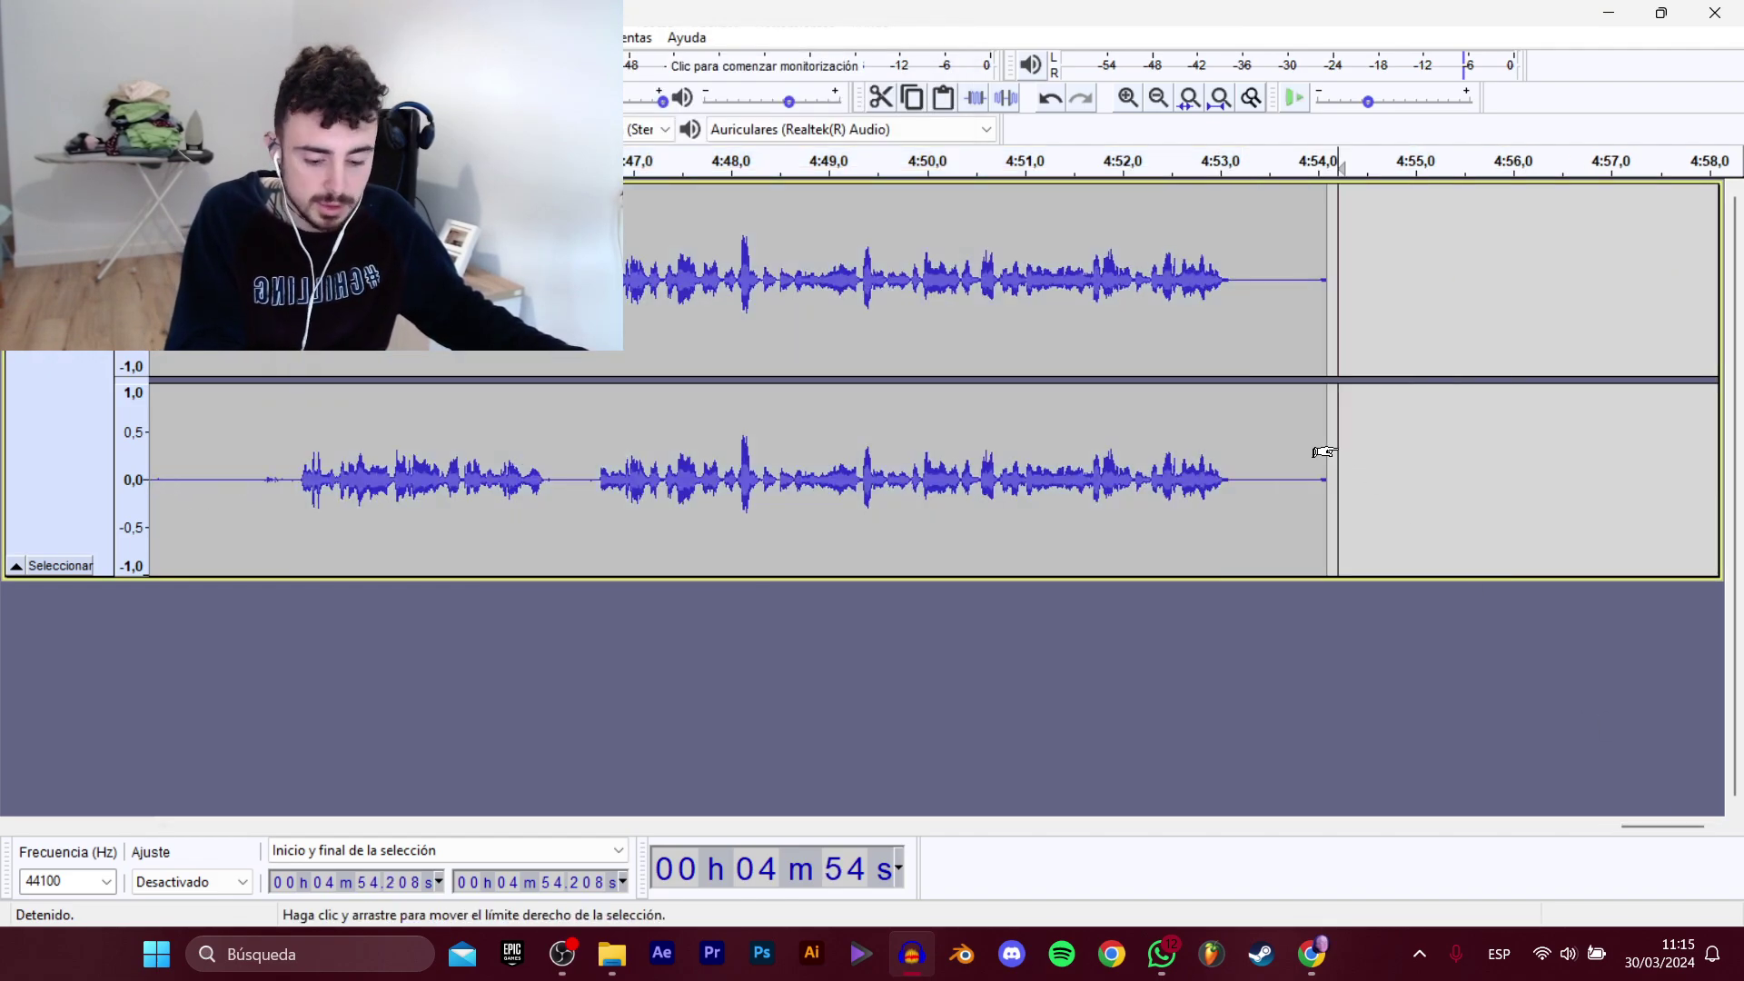
pyautogui.click(1735, 11)
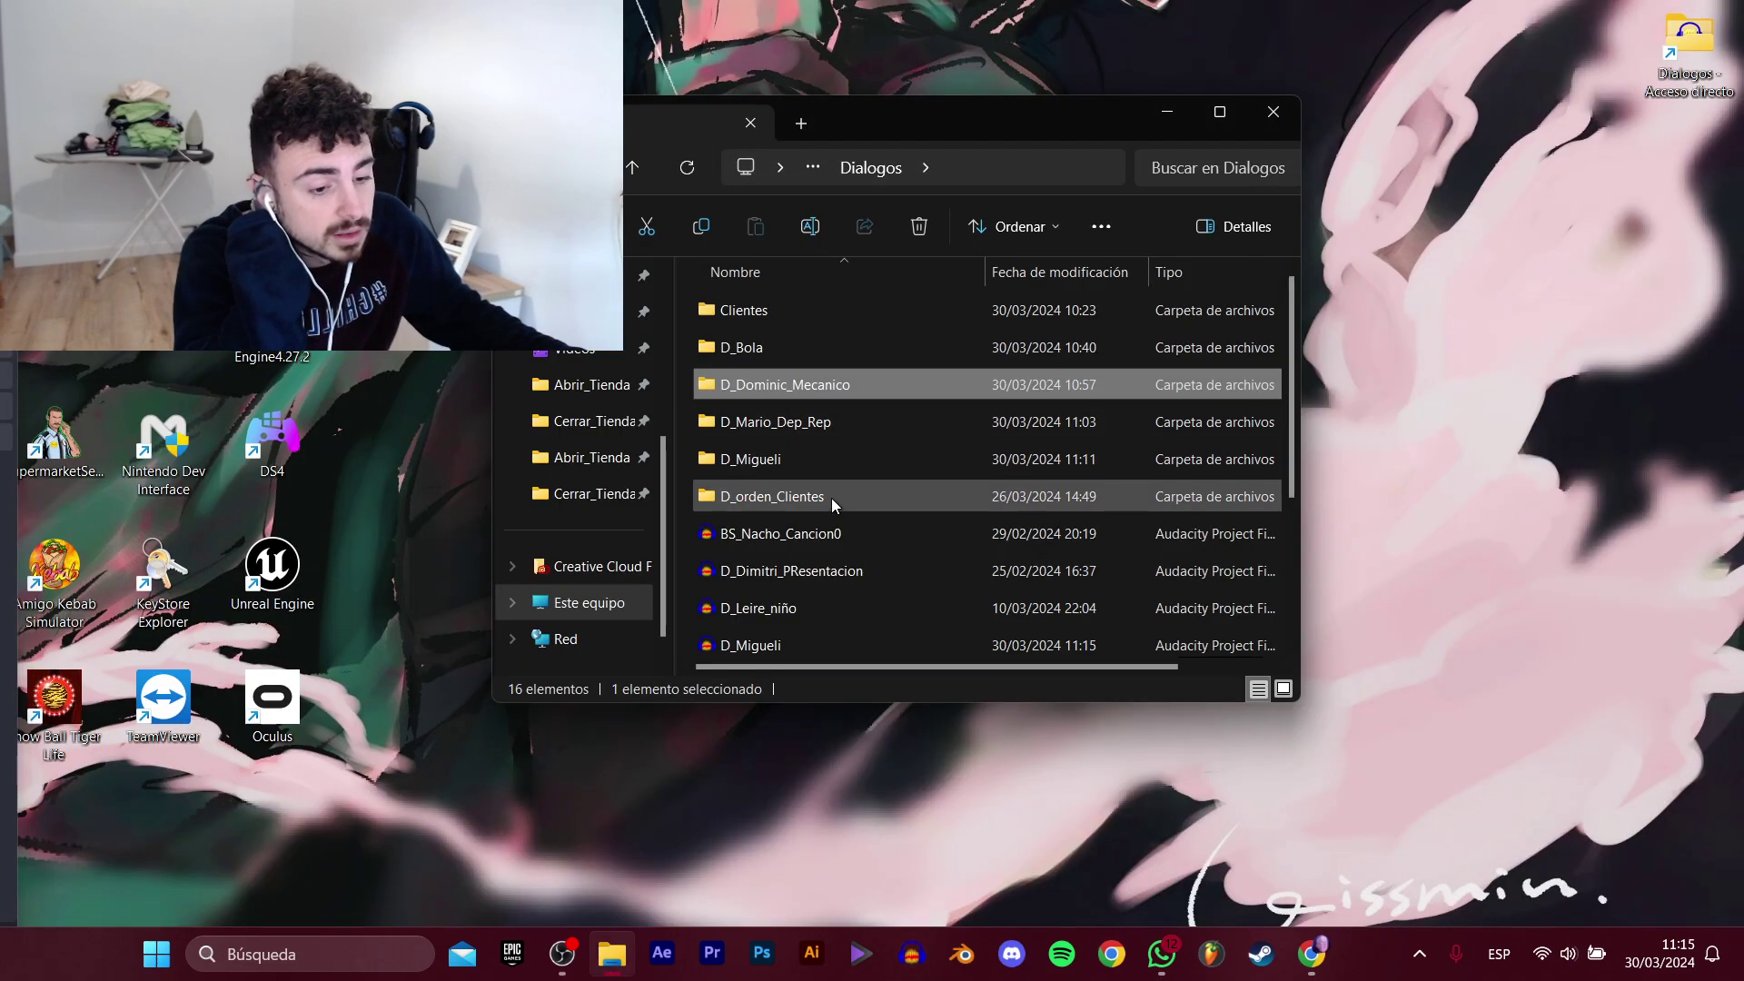
pyautogui.scroll(-1, 817, 571)
pyautogui.click(777, 565)
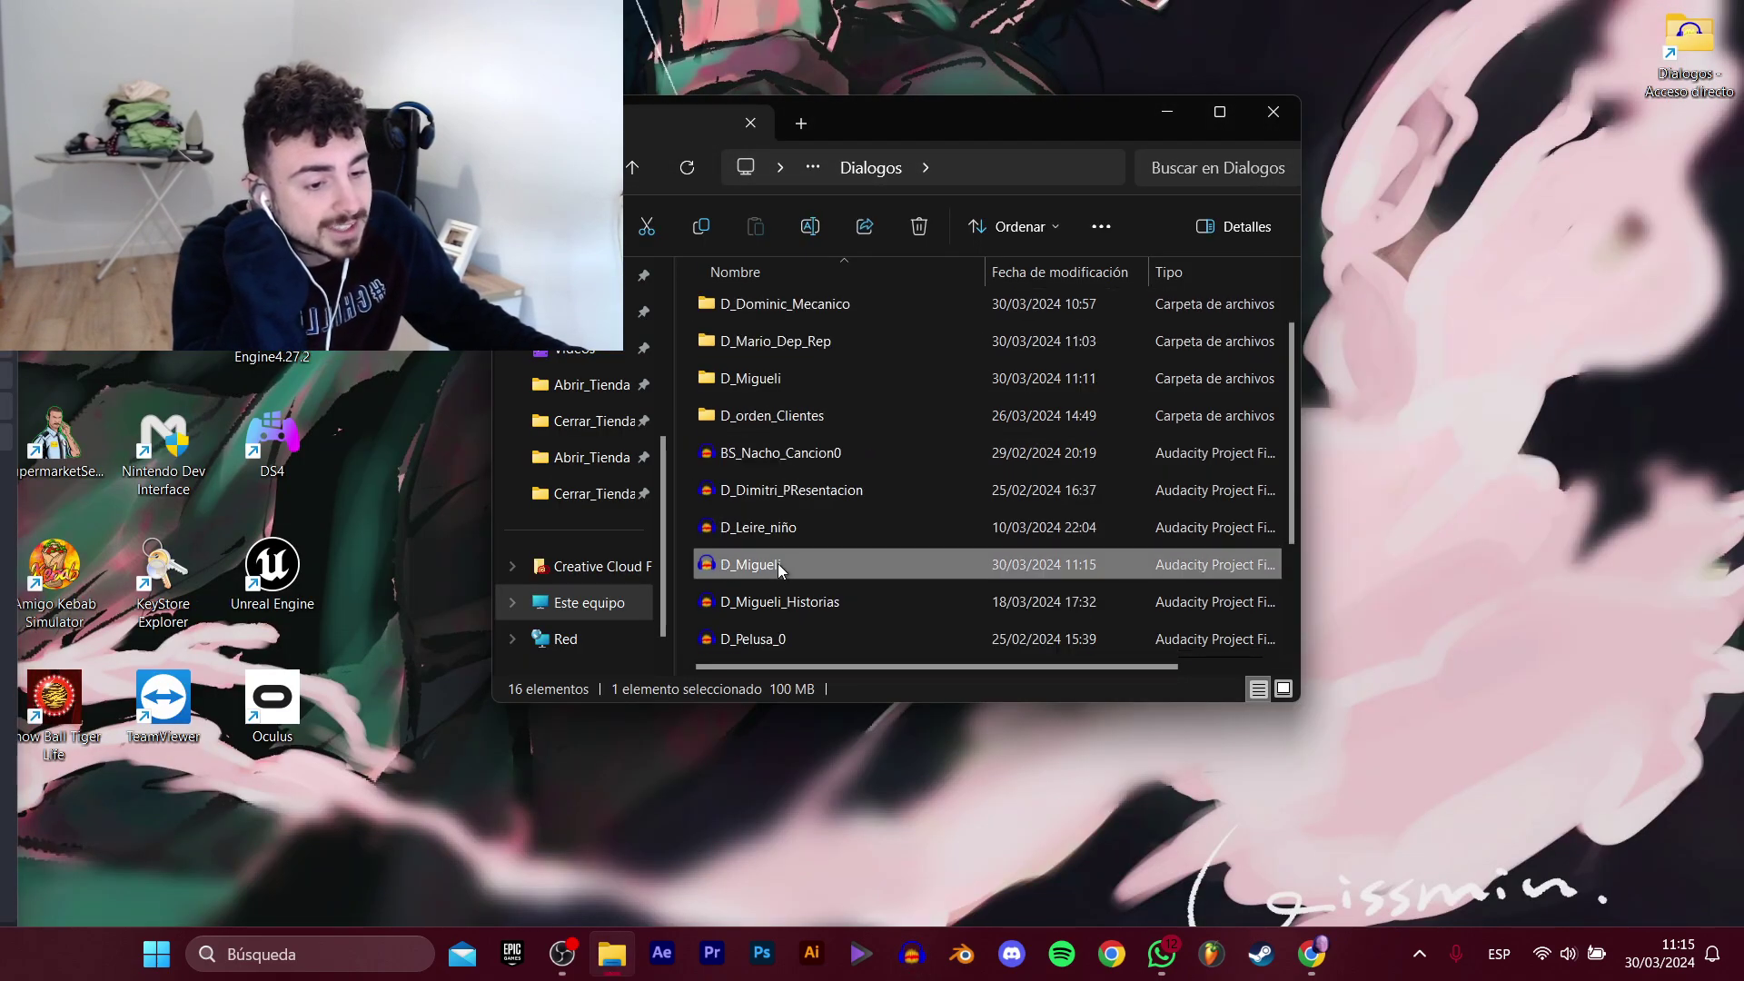
pyautogui.moveTo(778, 563); pyautogui.dragTo(782, 379)
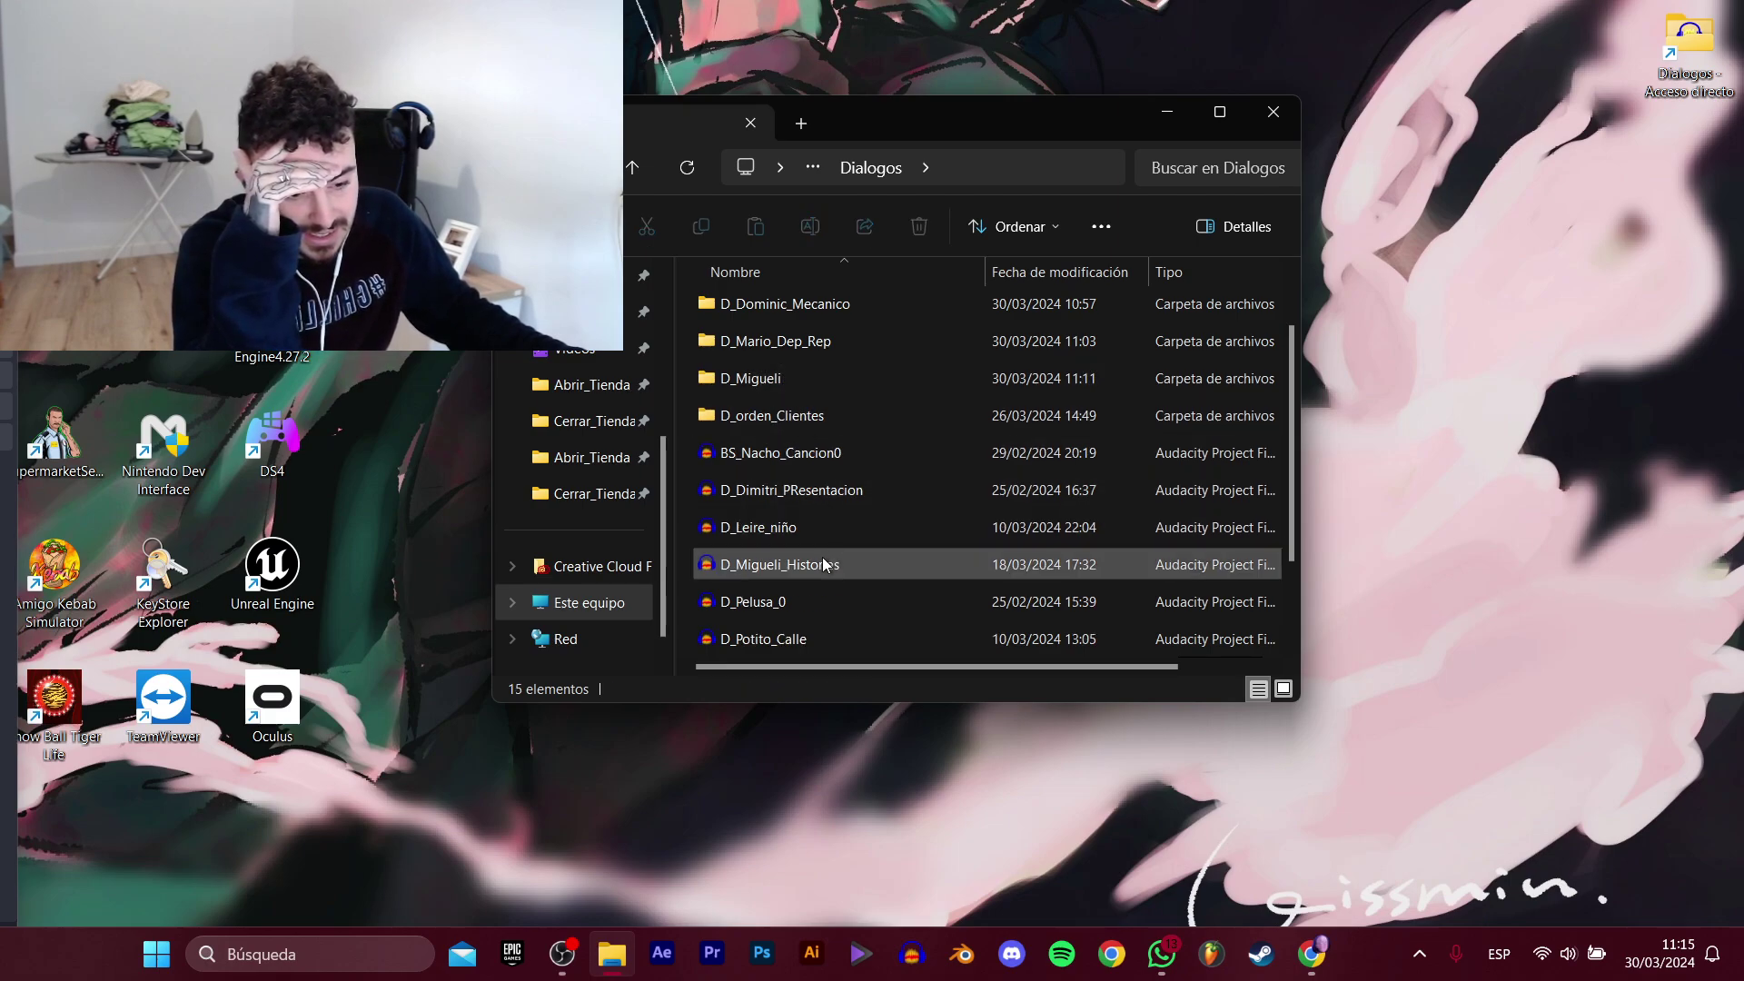
# Create a new folder named Historias inside the D_Migueli folder.
pyautogui.doubleClick(792, 377)
pyautogui.rightClick(869, 559)
pyautogui.moveTo(1163, 411)
pyautogui.click(1269, 418)
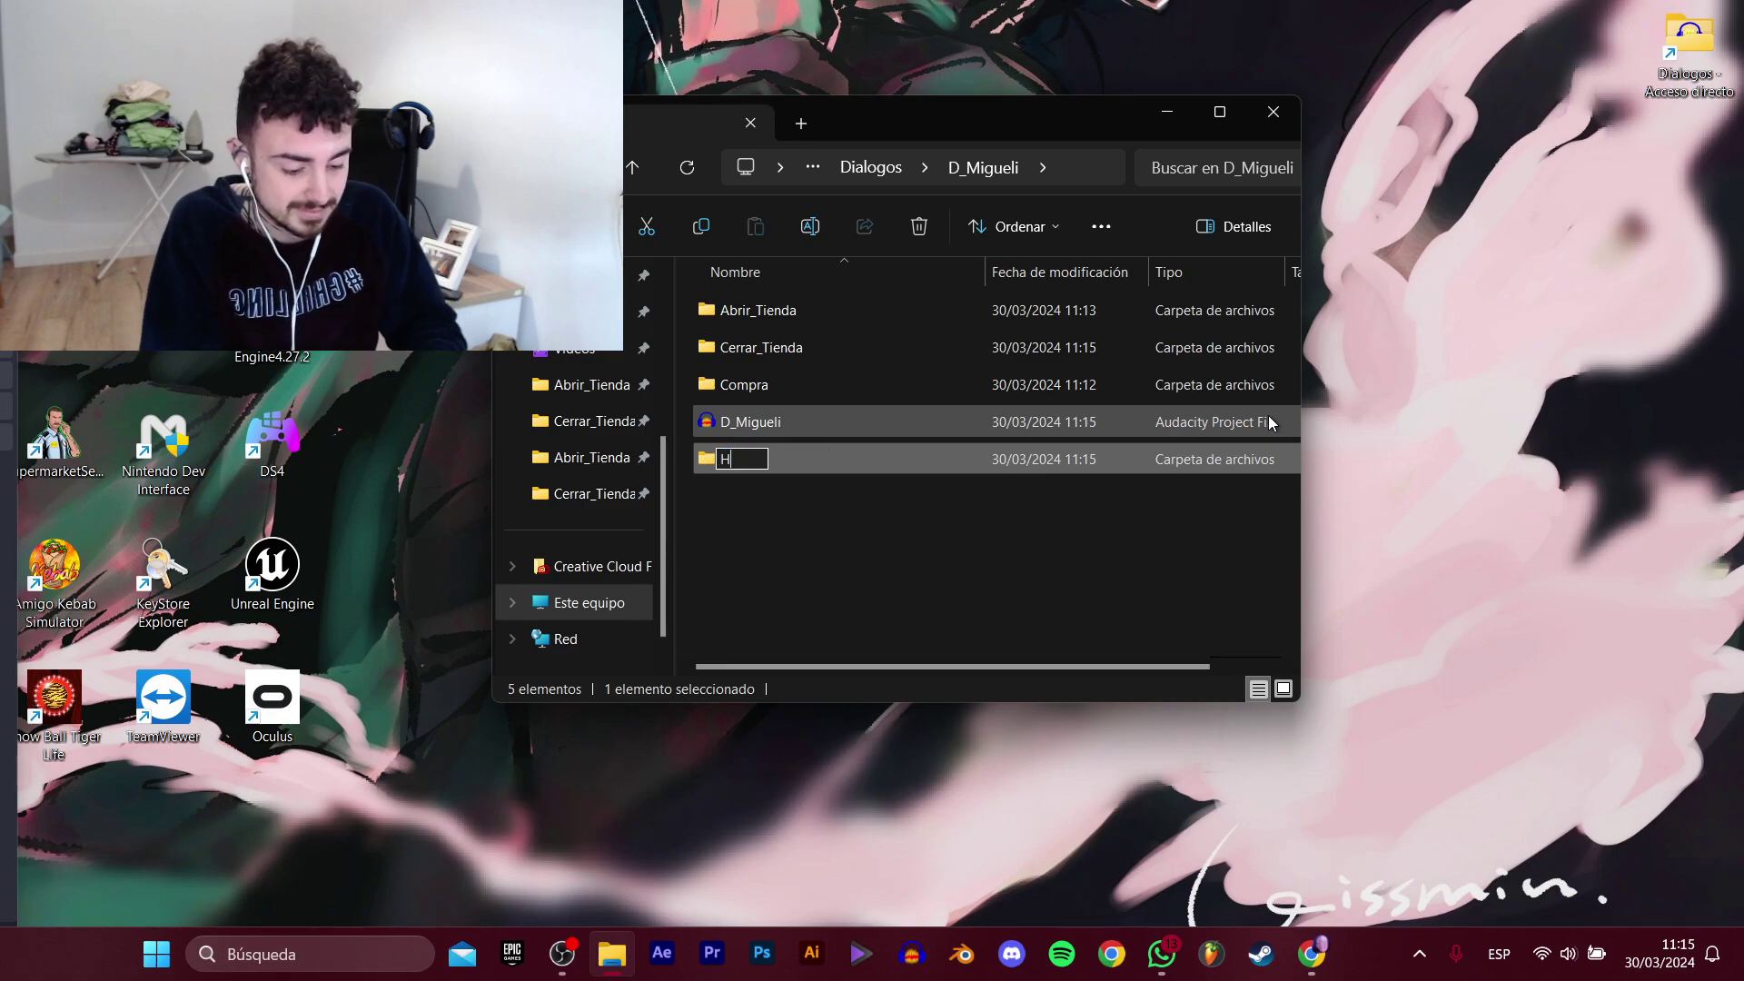
pyautogui.write('Historias')
pyautogui.press('Return')
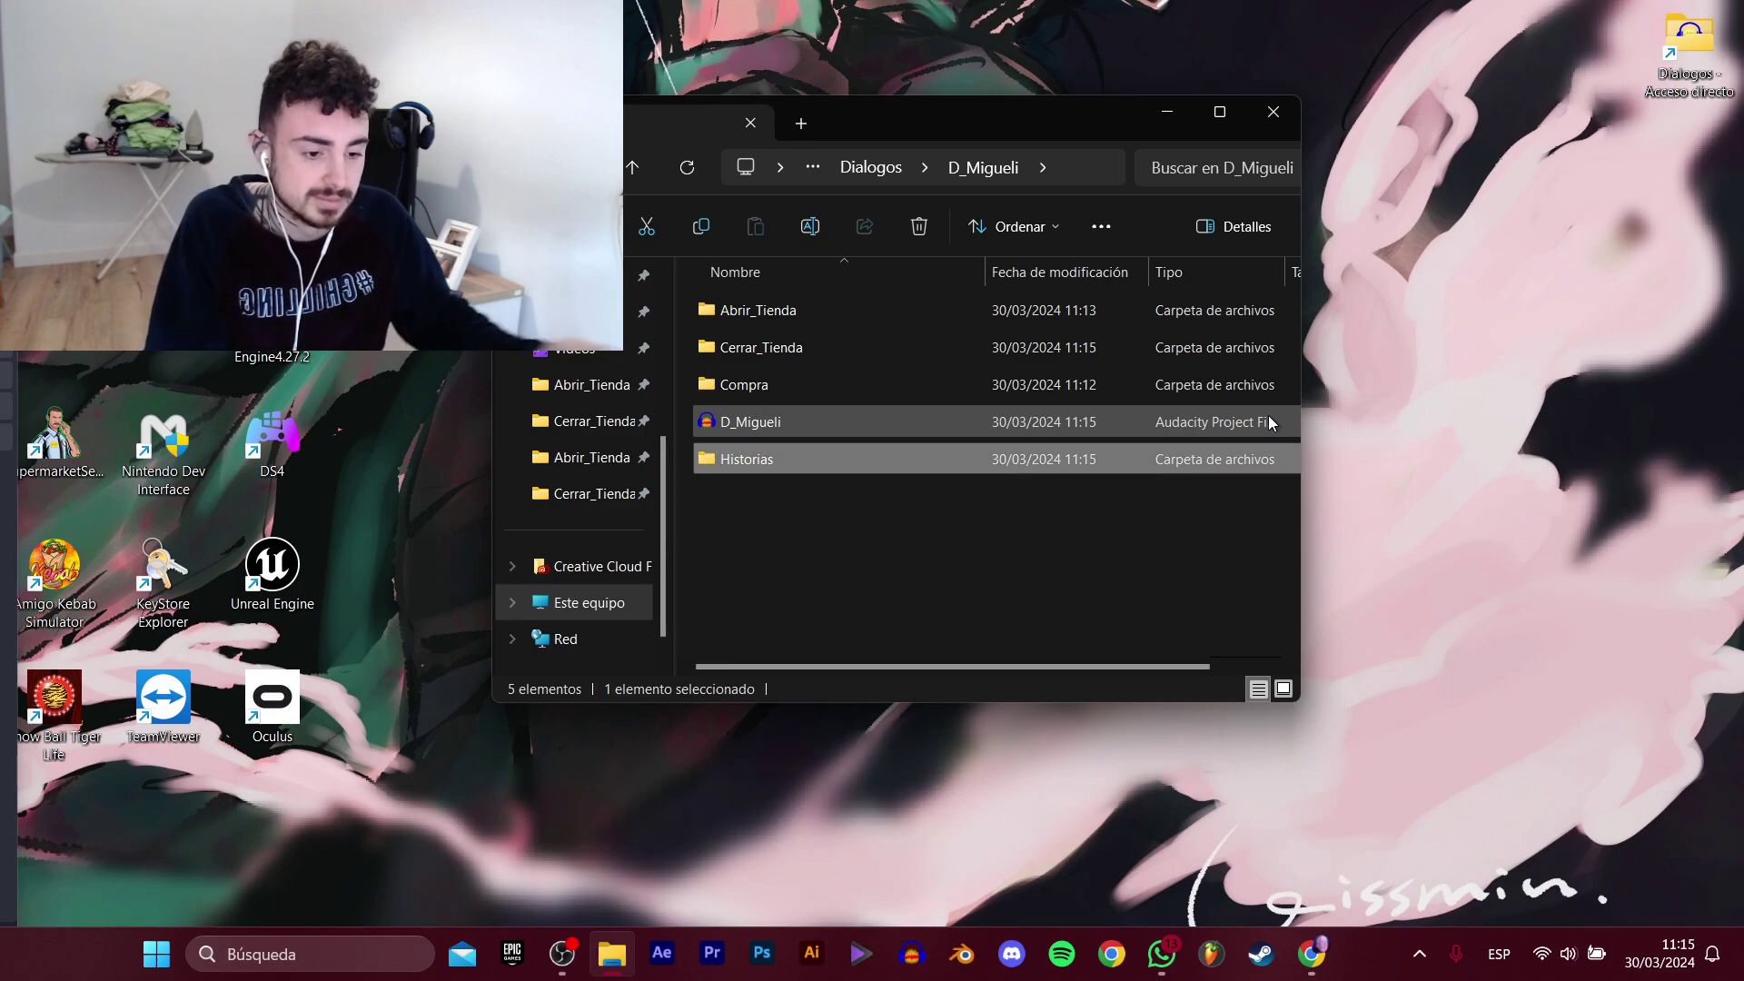
# Open the D_Migueli_Historias project from the Dialogos folder and apply loudness normalization to the whole recording.
pyautogui.click(890, 169)
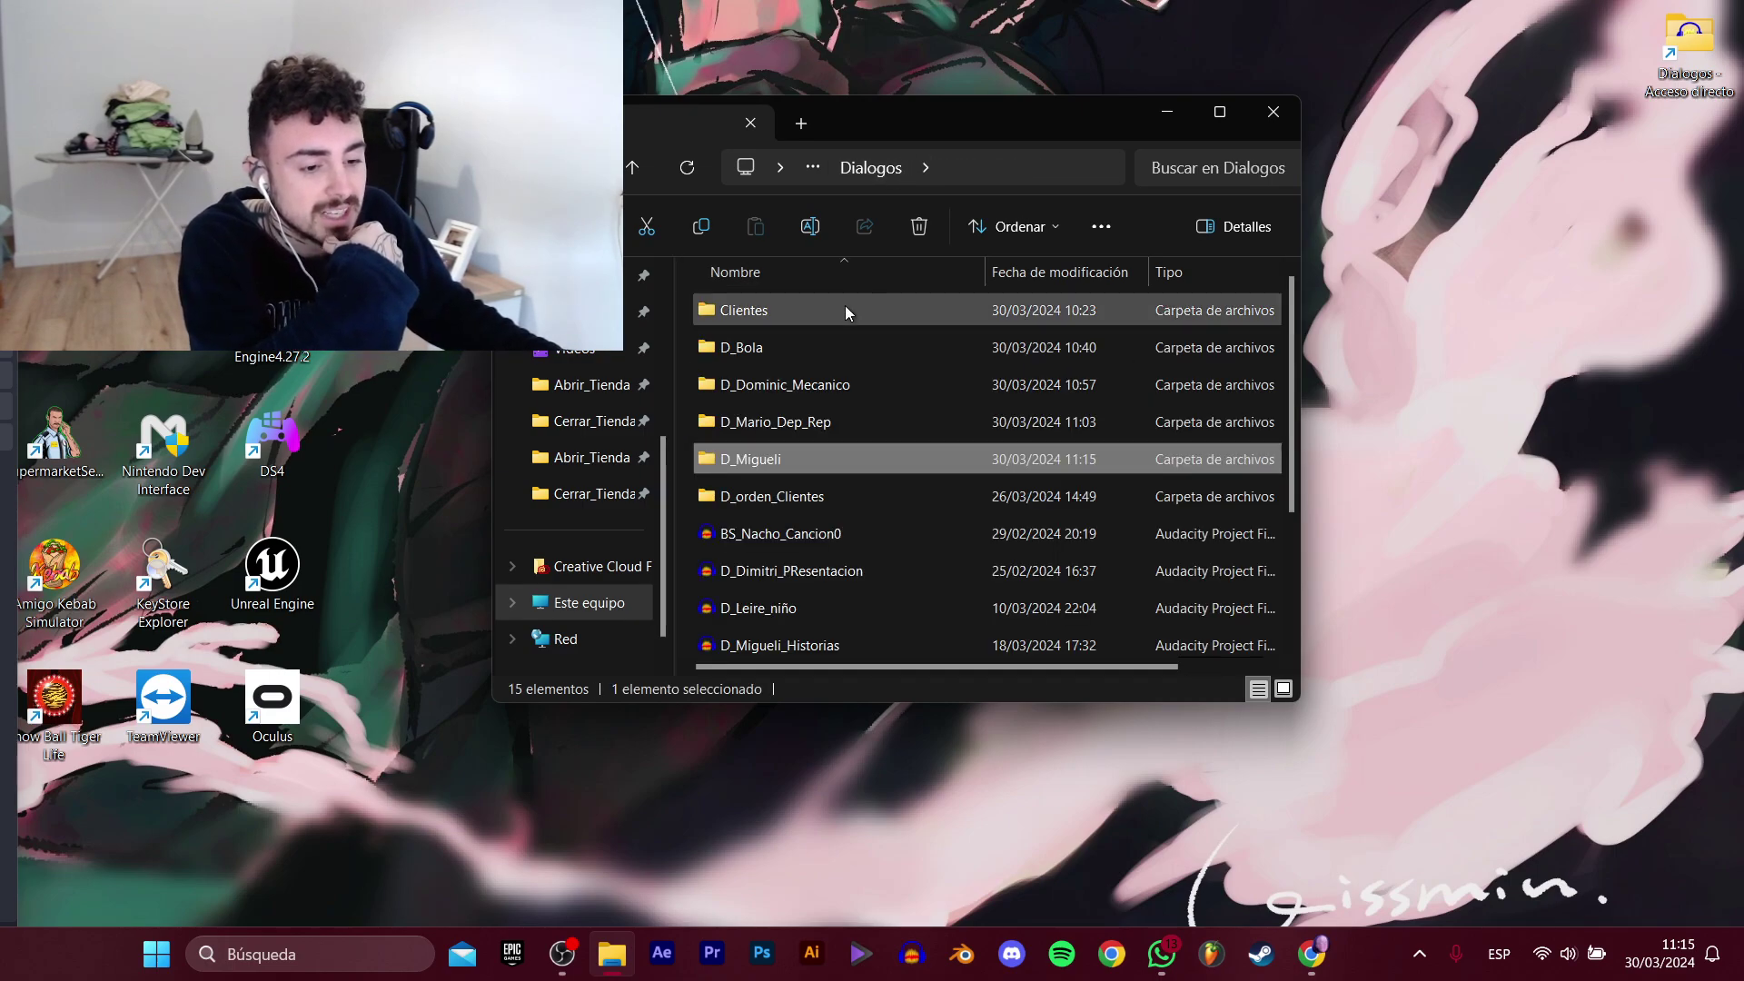
pyautogui.doubleClick(828, 638)
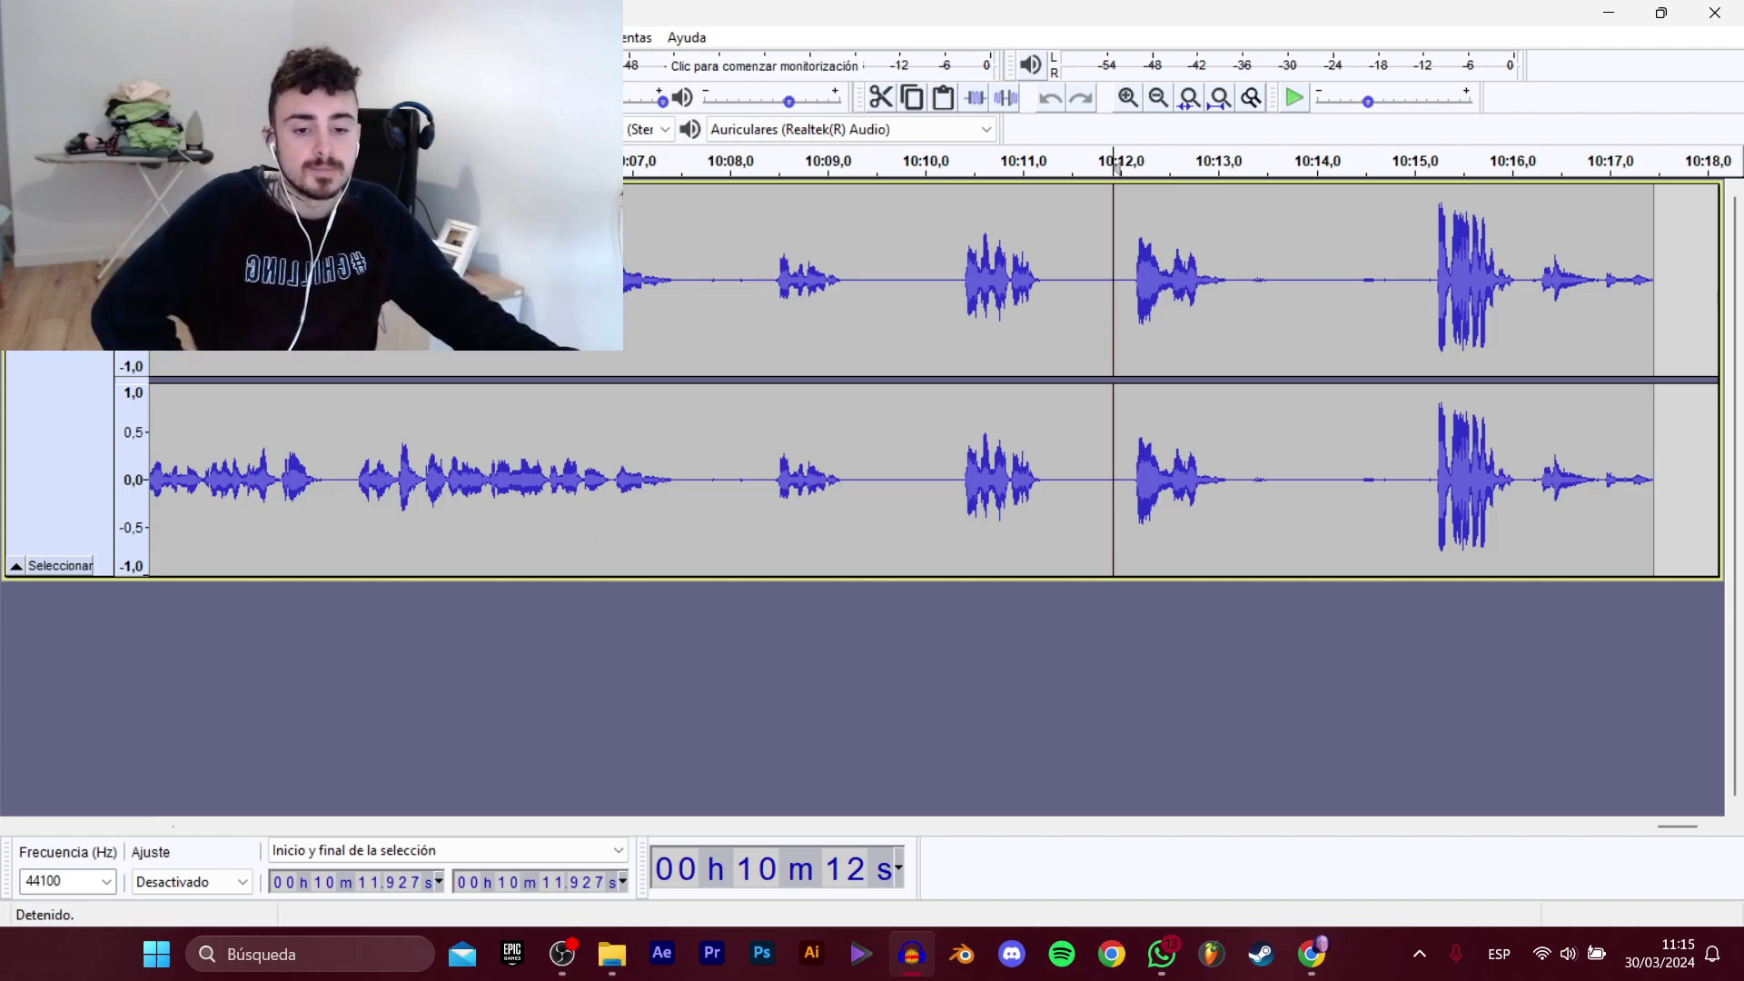
pyautogui.click(72, 415)
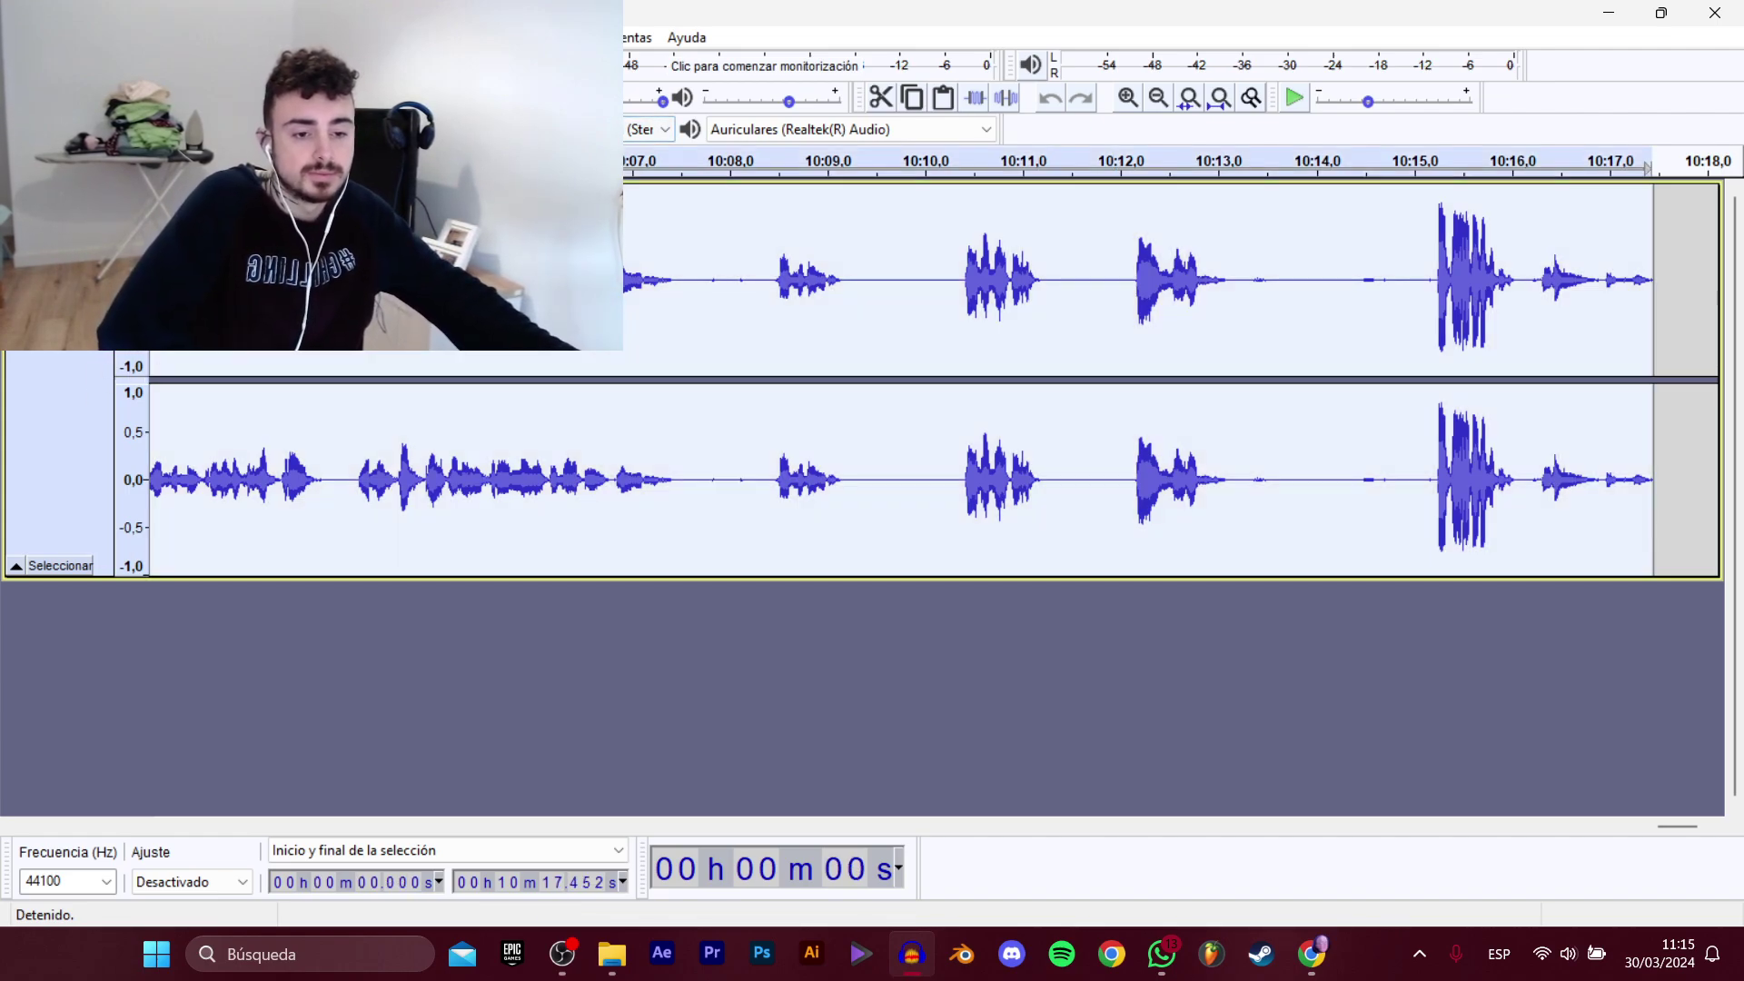
pyautogui.click(532, 38)
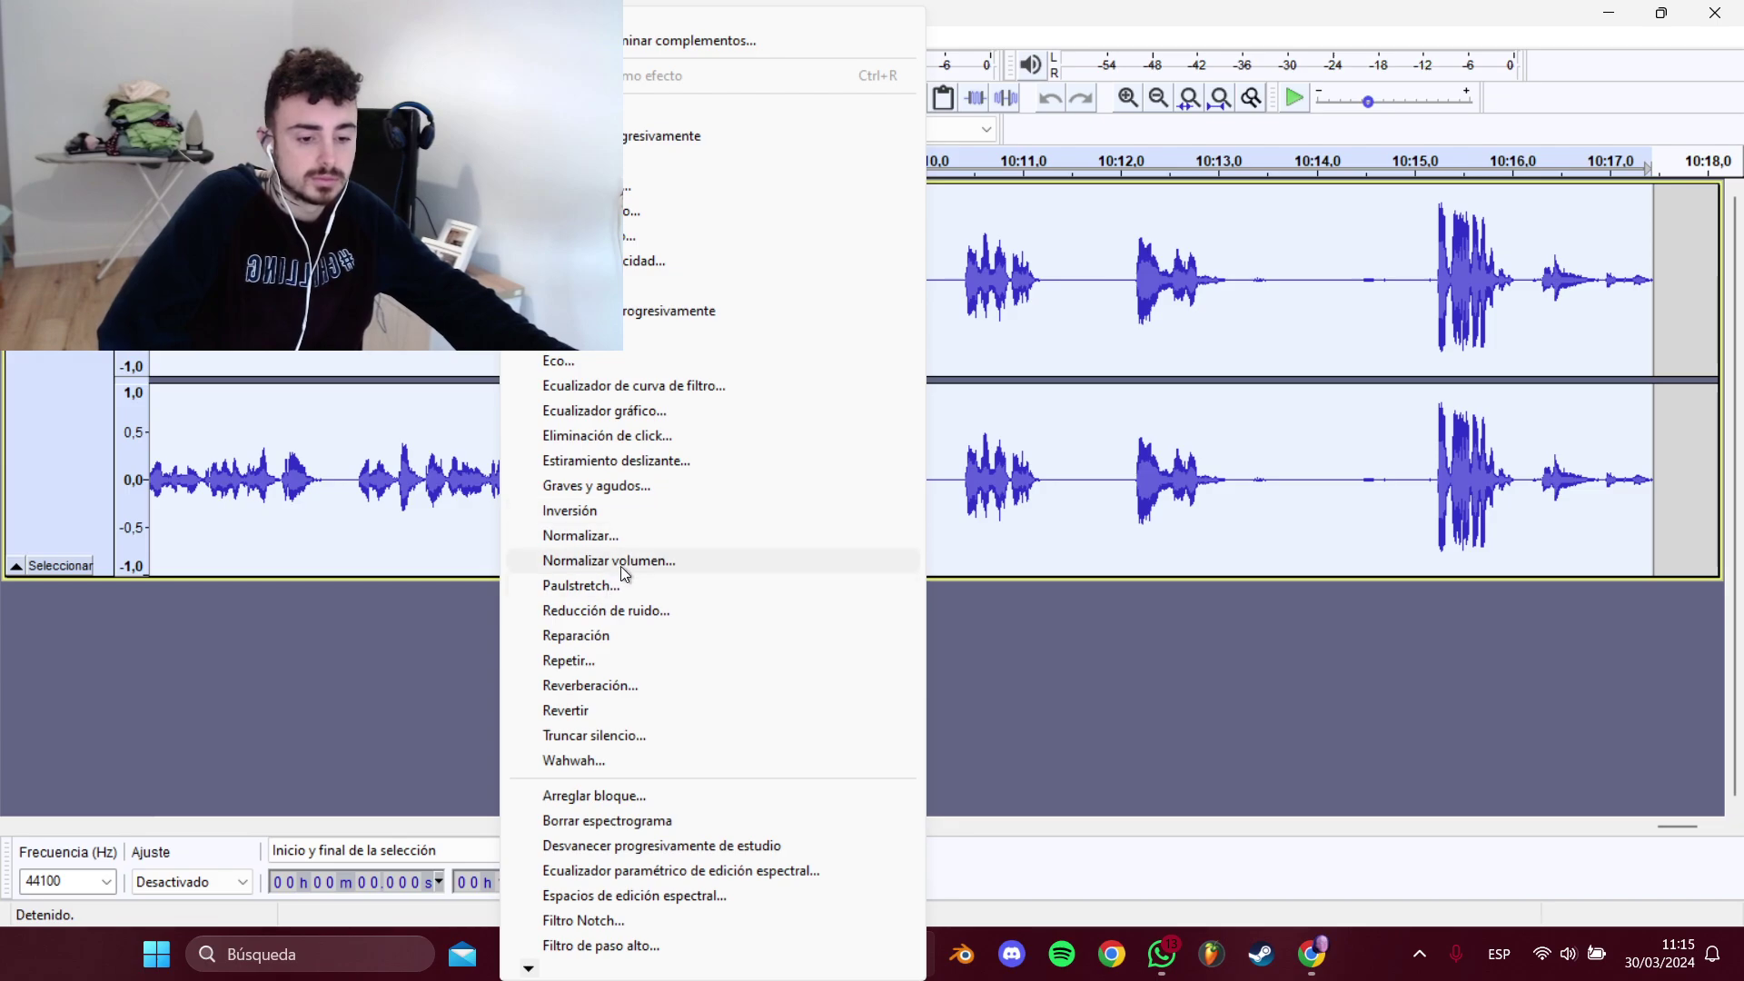
pyautogui.click(673, 568)
pyautogui.click(923, 532)
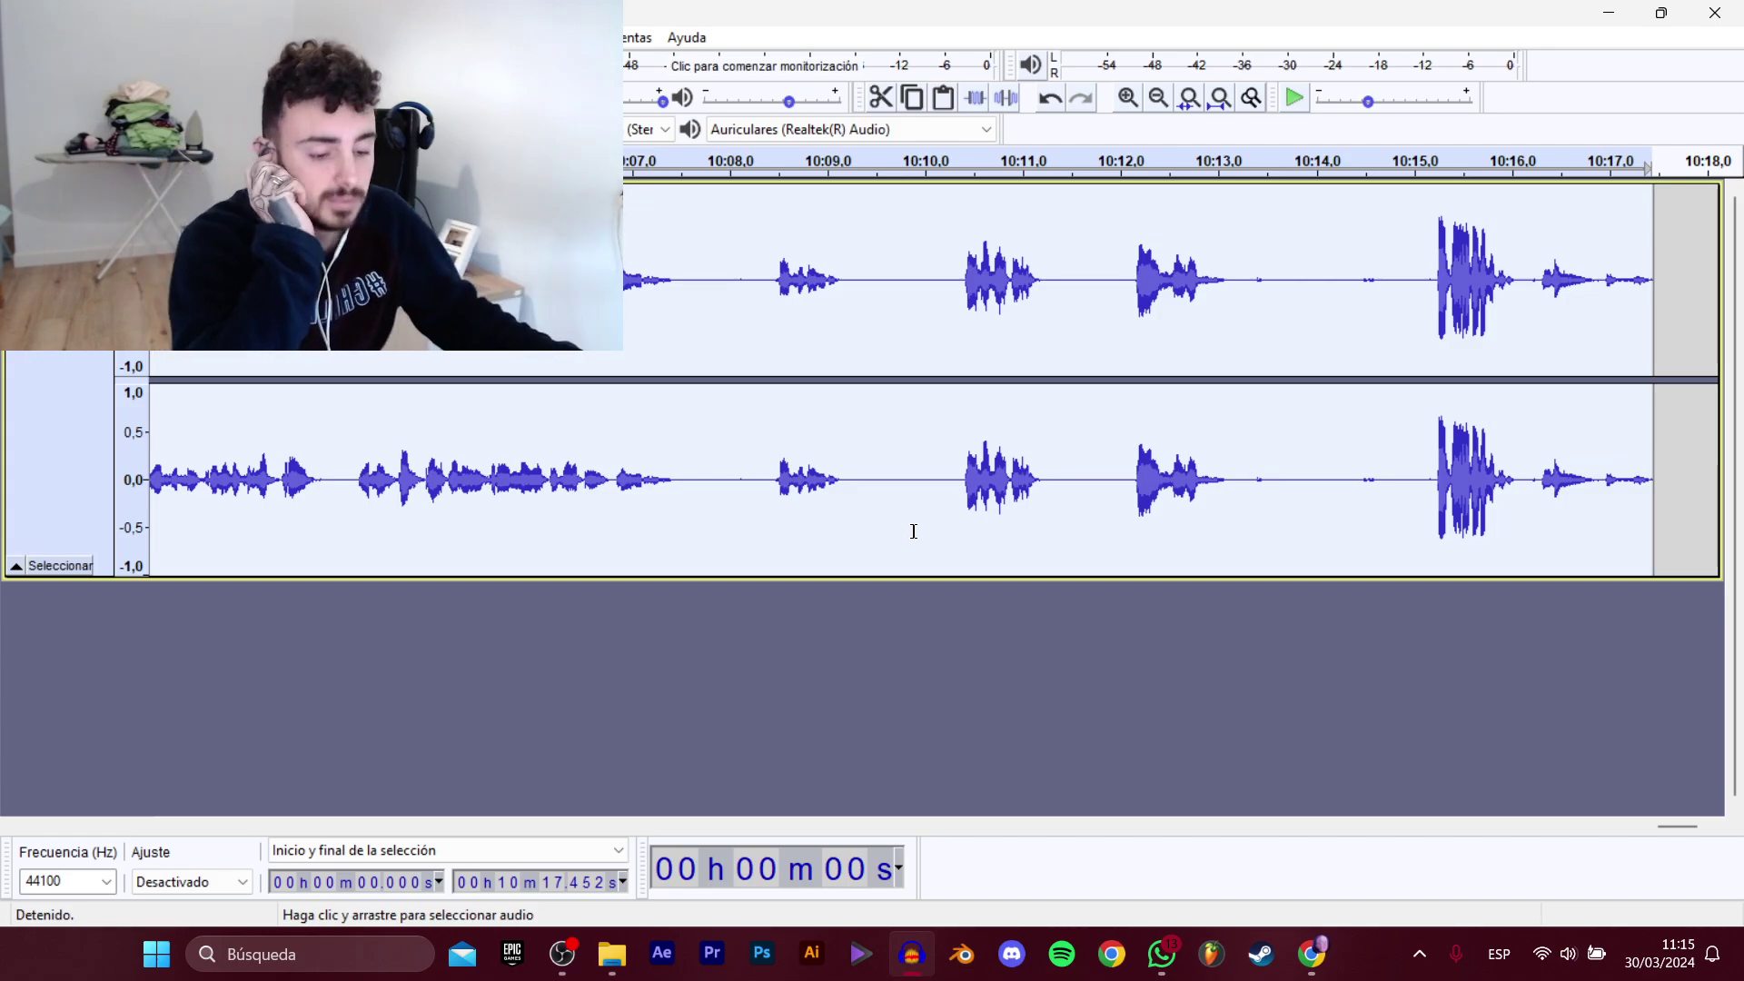
# Listen to the first story from its beginning and delete the unwanted noises from 14.988 s to about 20.9 s.
pyautogui.moveTo(1671, 829); pyautogui.dragTo(147, 768)
pyautogui.click(205, 479)
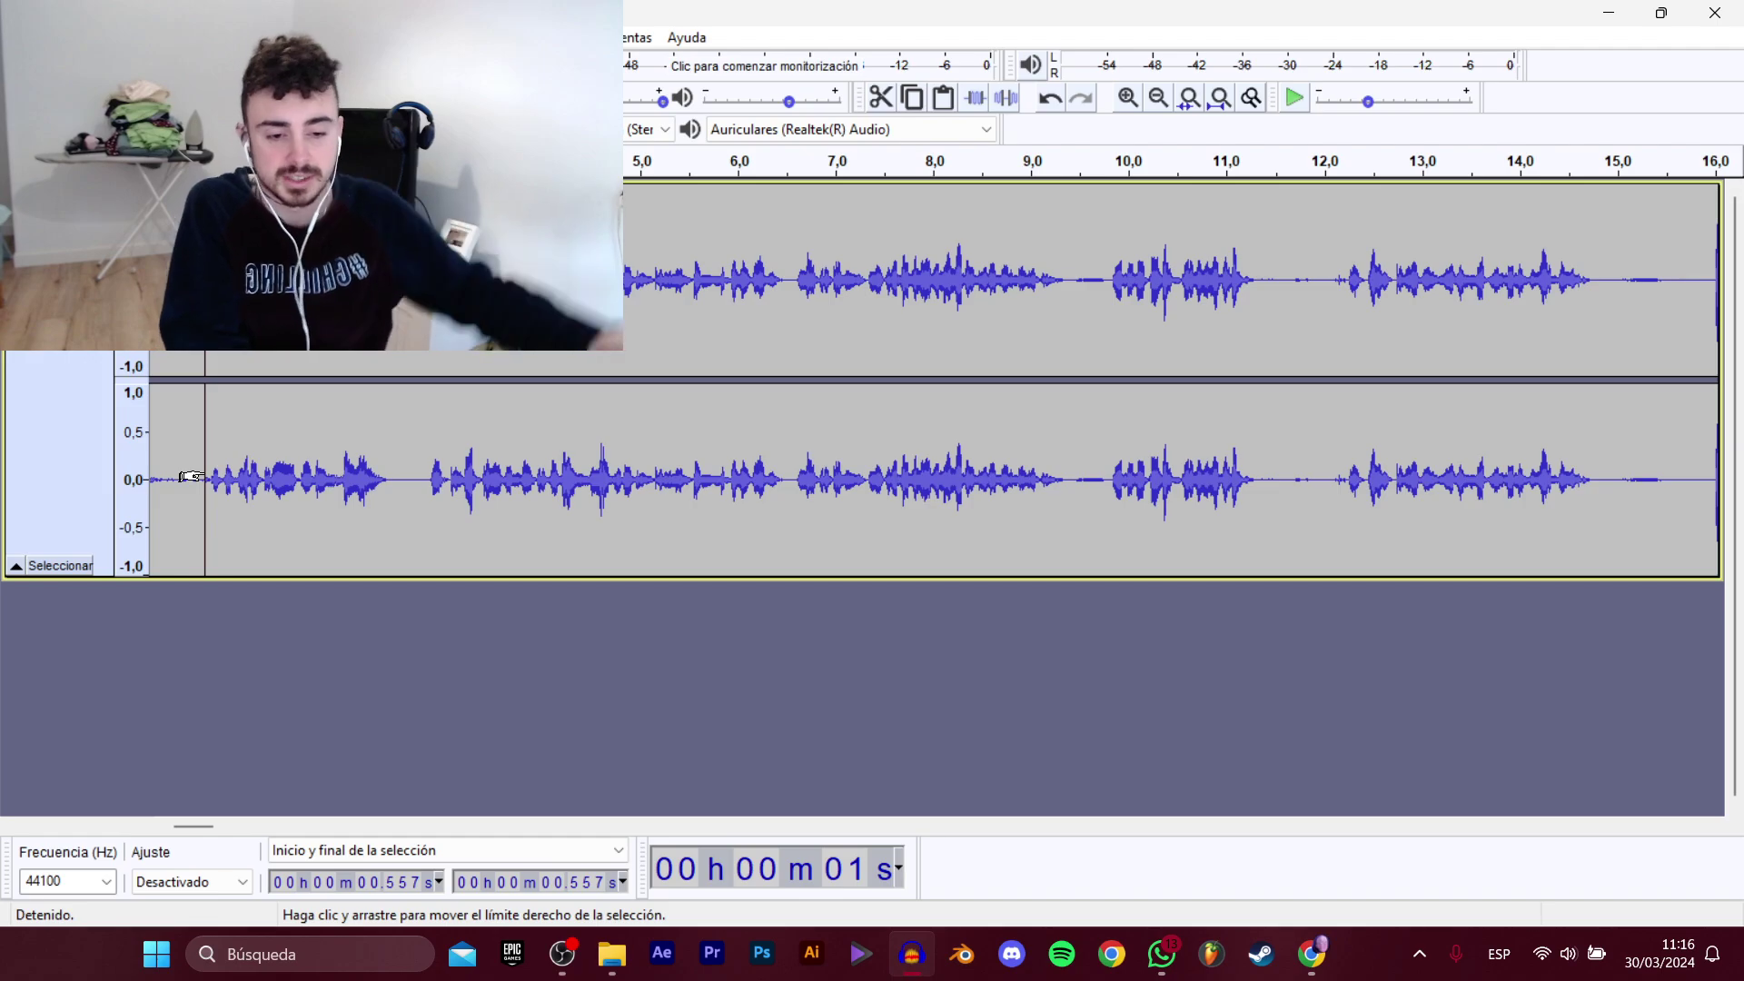
pyautogui.press('space')
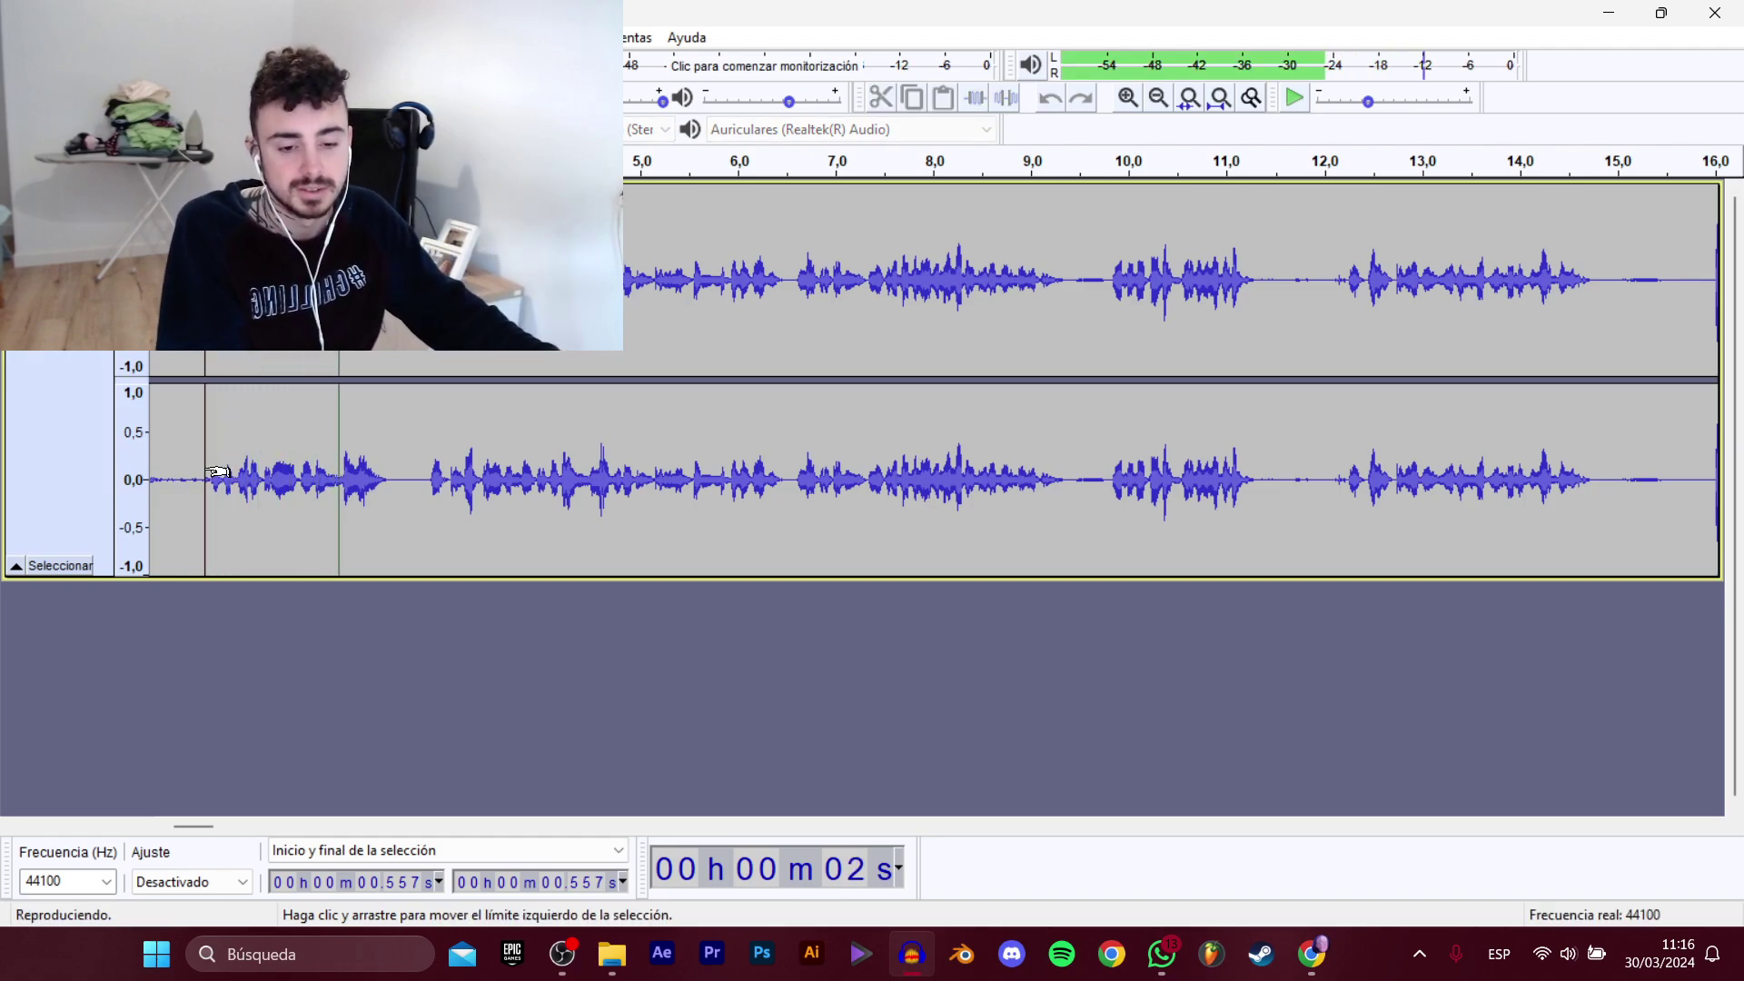
pyautogui.moveTo(216, 472); pyautogui.dragTo(1409, 414)
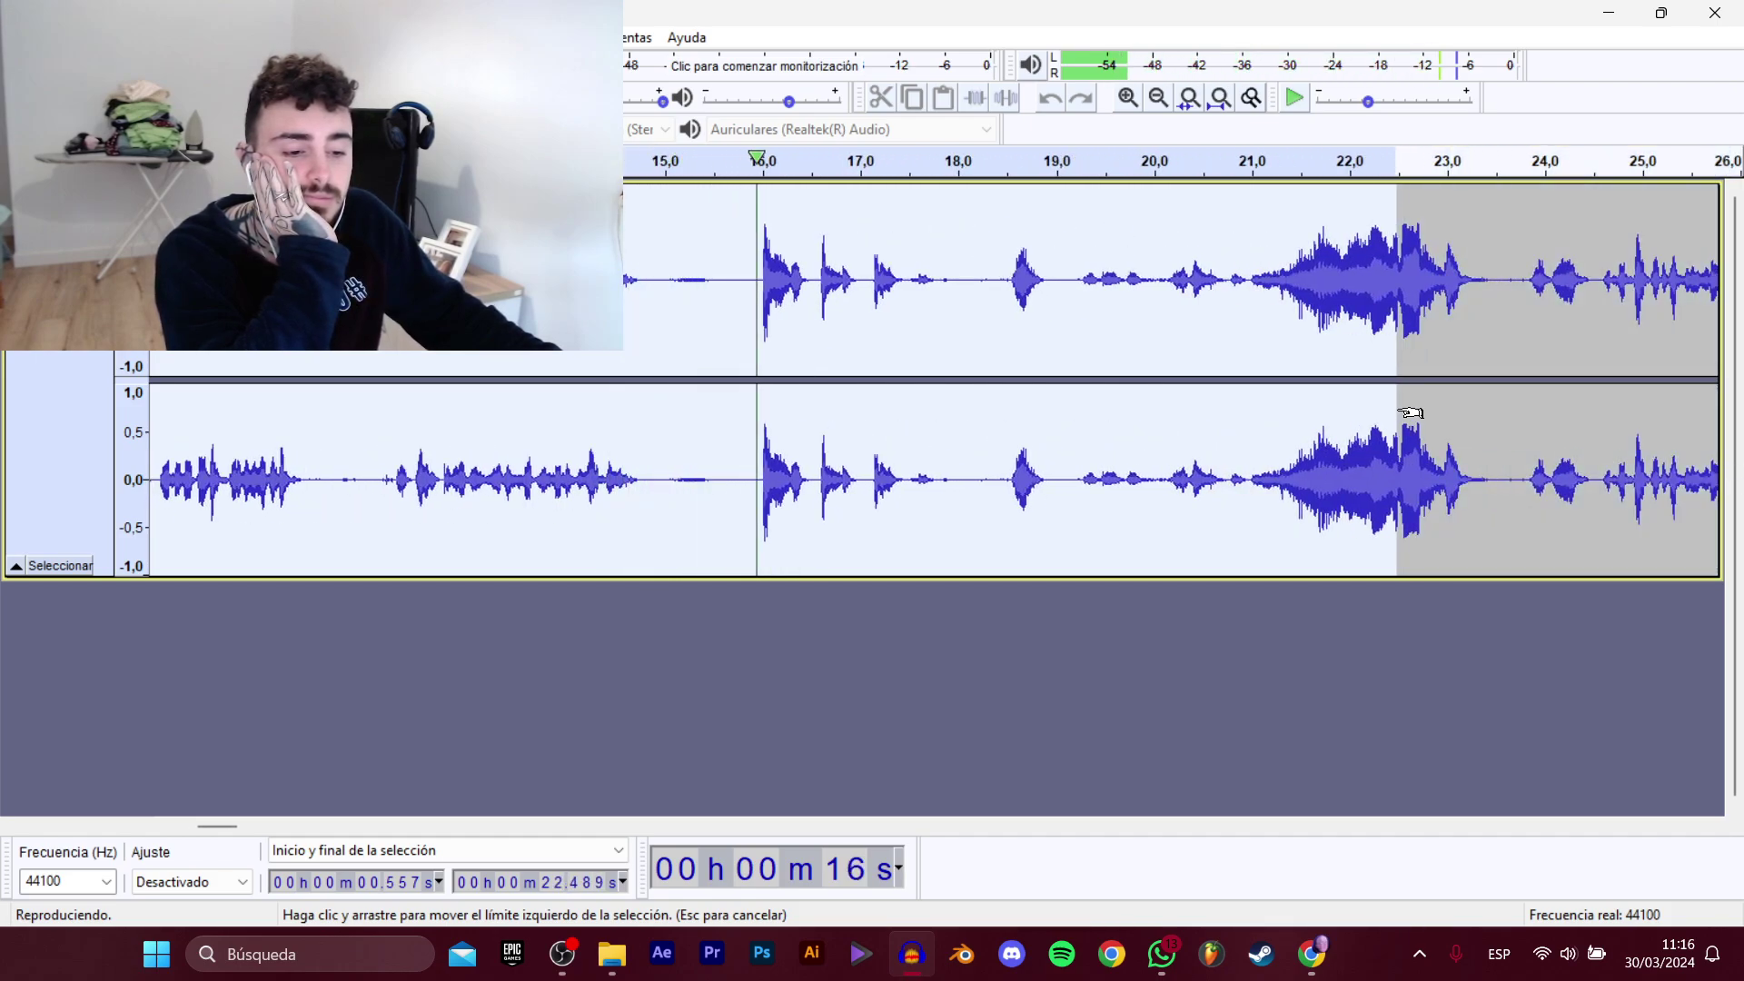
pyautogui.moveTo(1411, 414); pyautogui.dragTo(671, 361)
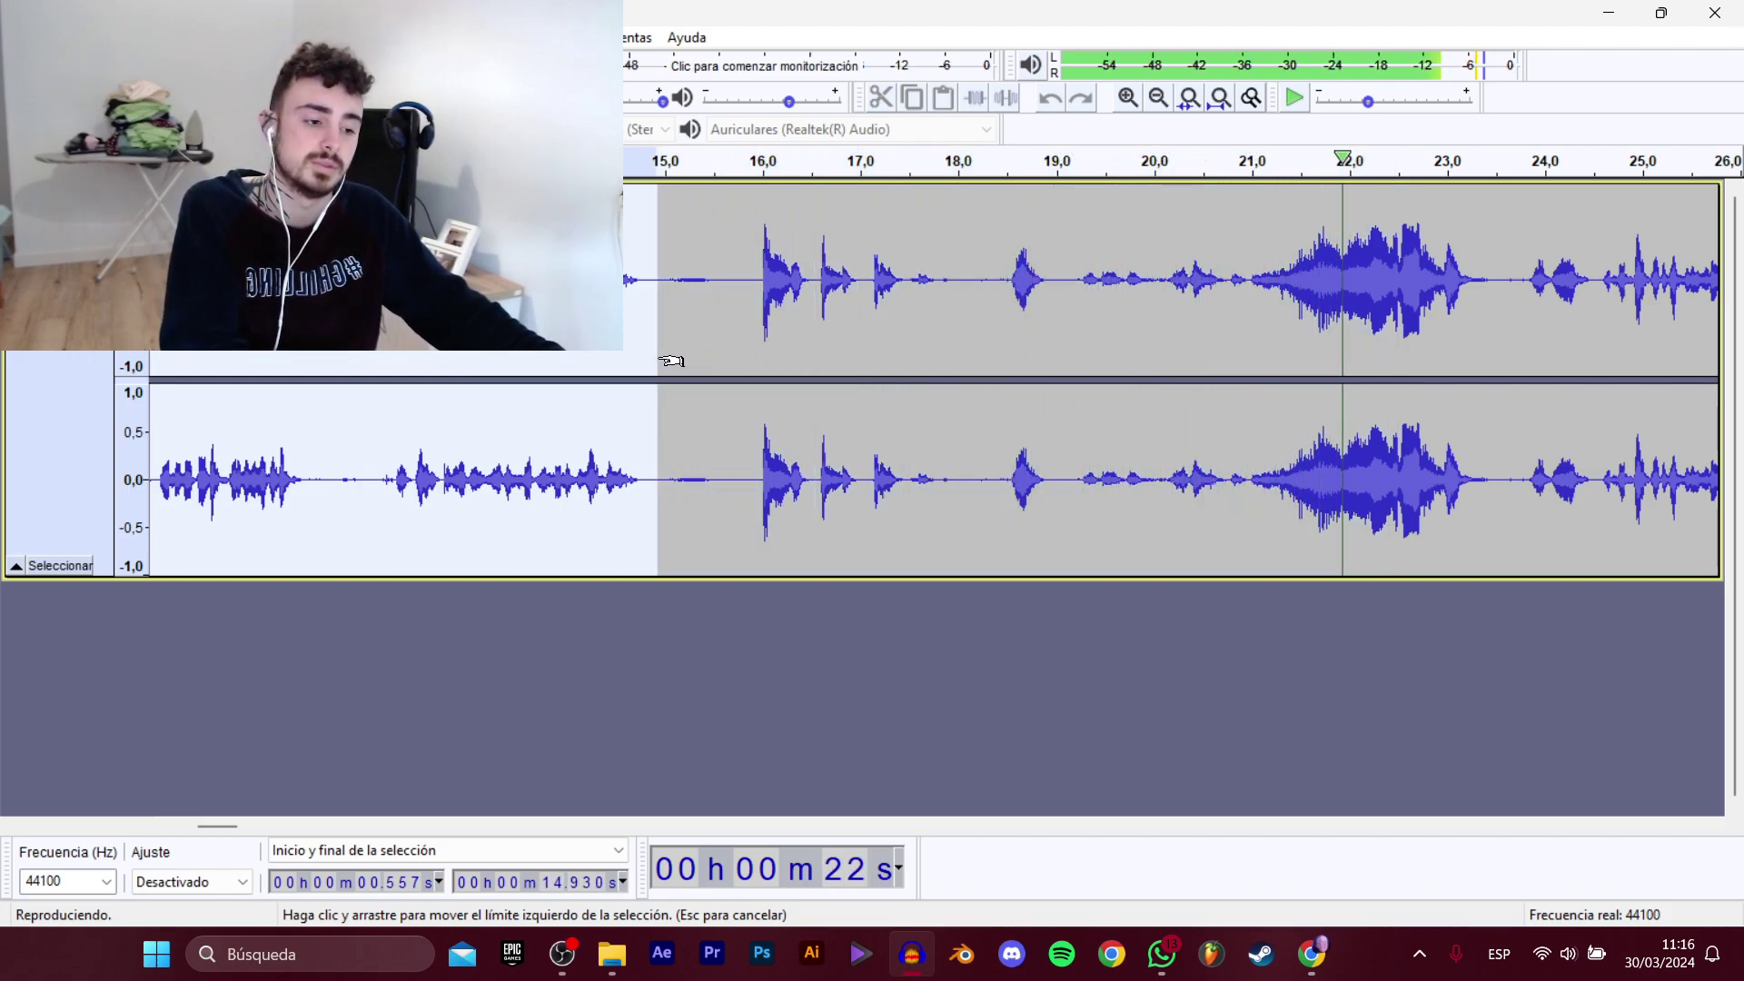
pyautogui.press('space')
pyautogui.moveTo(1244, 285); pyautogui.dragTo(664, 280)
pyautogui.press('Delete')
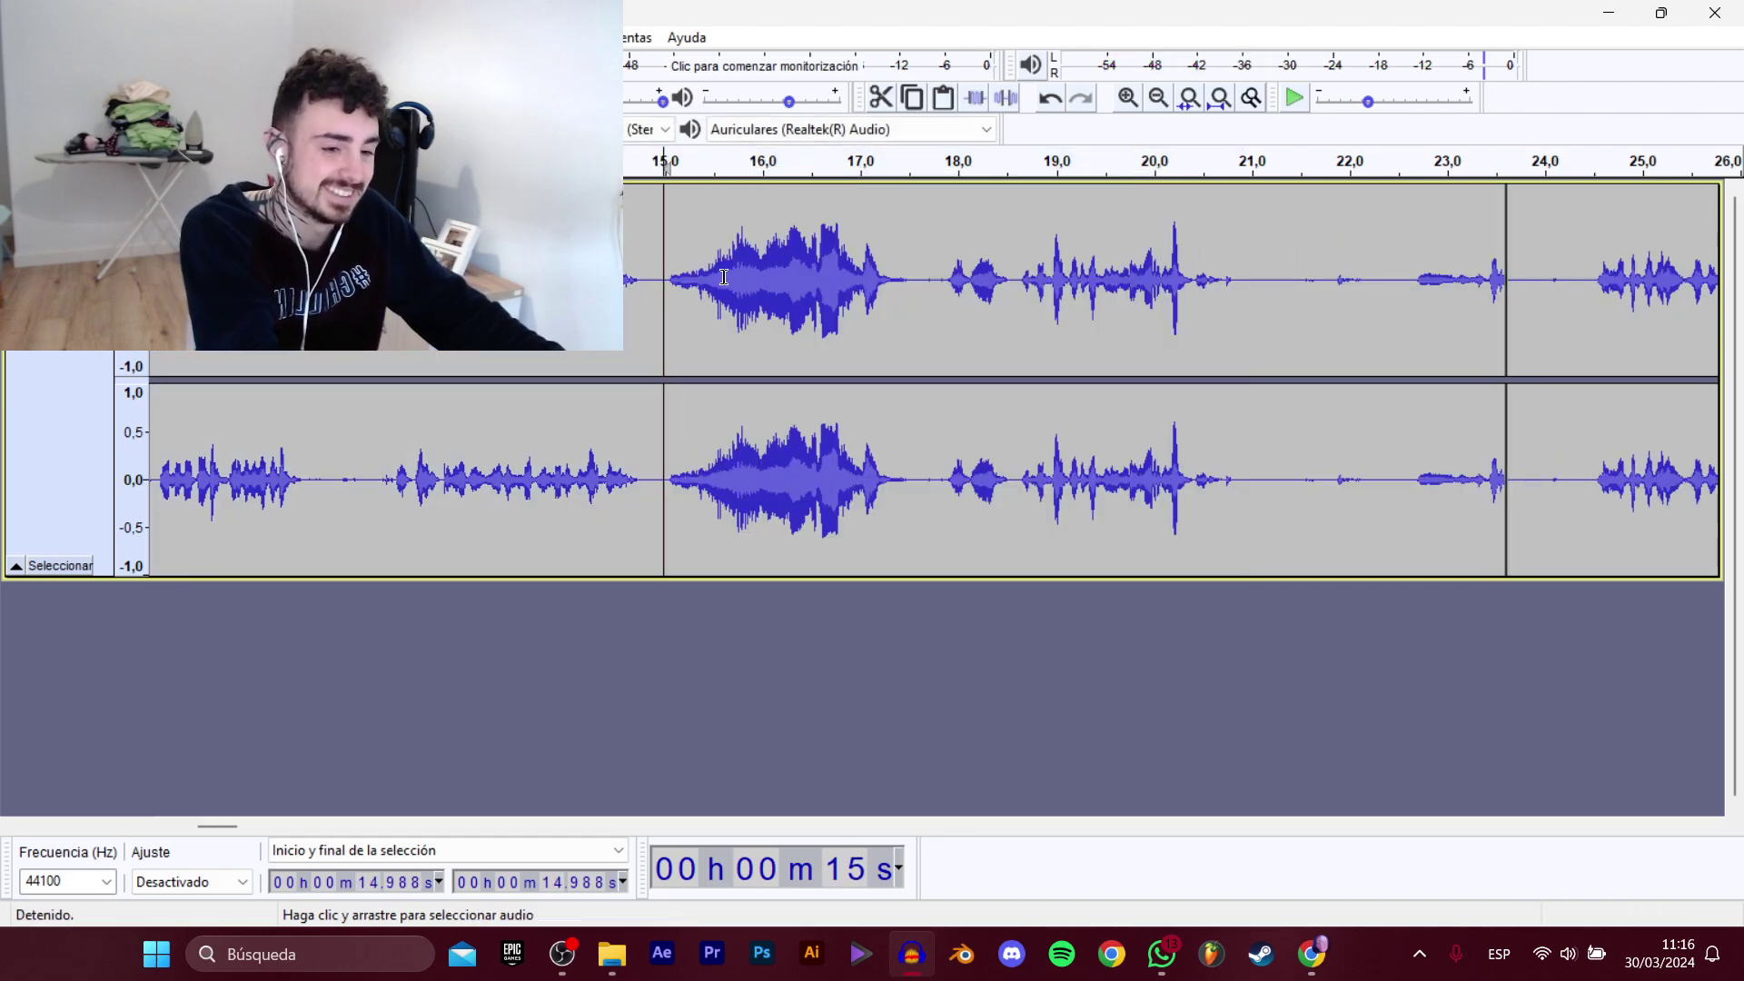
# Select the first story from 0.511 s to 21.037 s and export it as WAV D_Migueli_Historias_Lavadora into the Historias folder.
pyautogui.click(890, 252)
pyautogui.press('space')
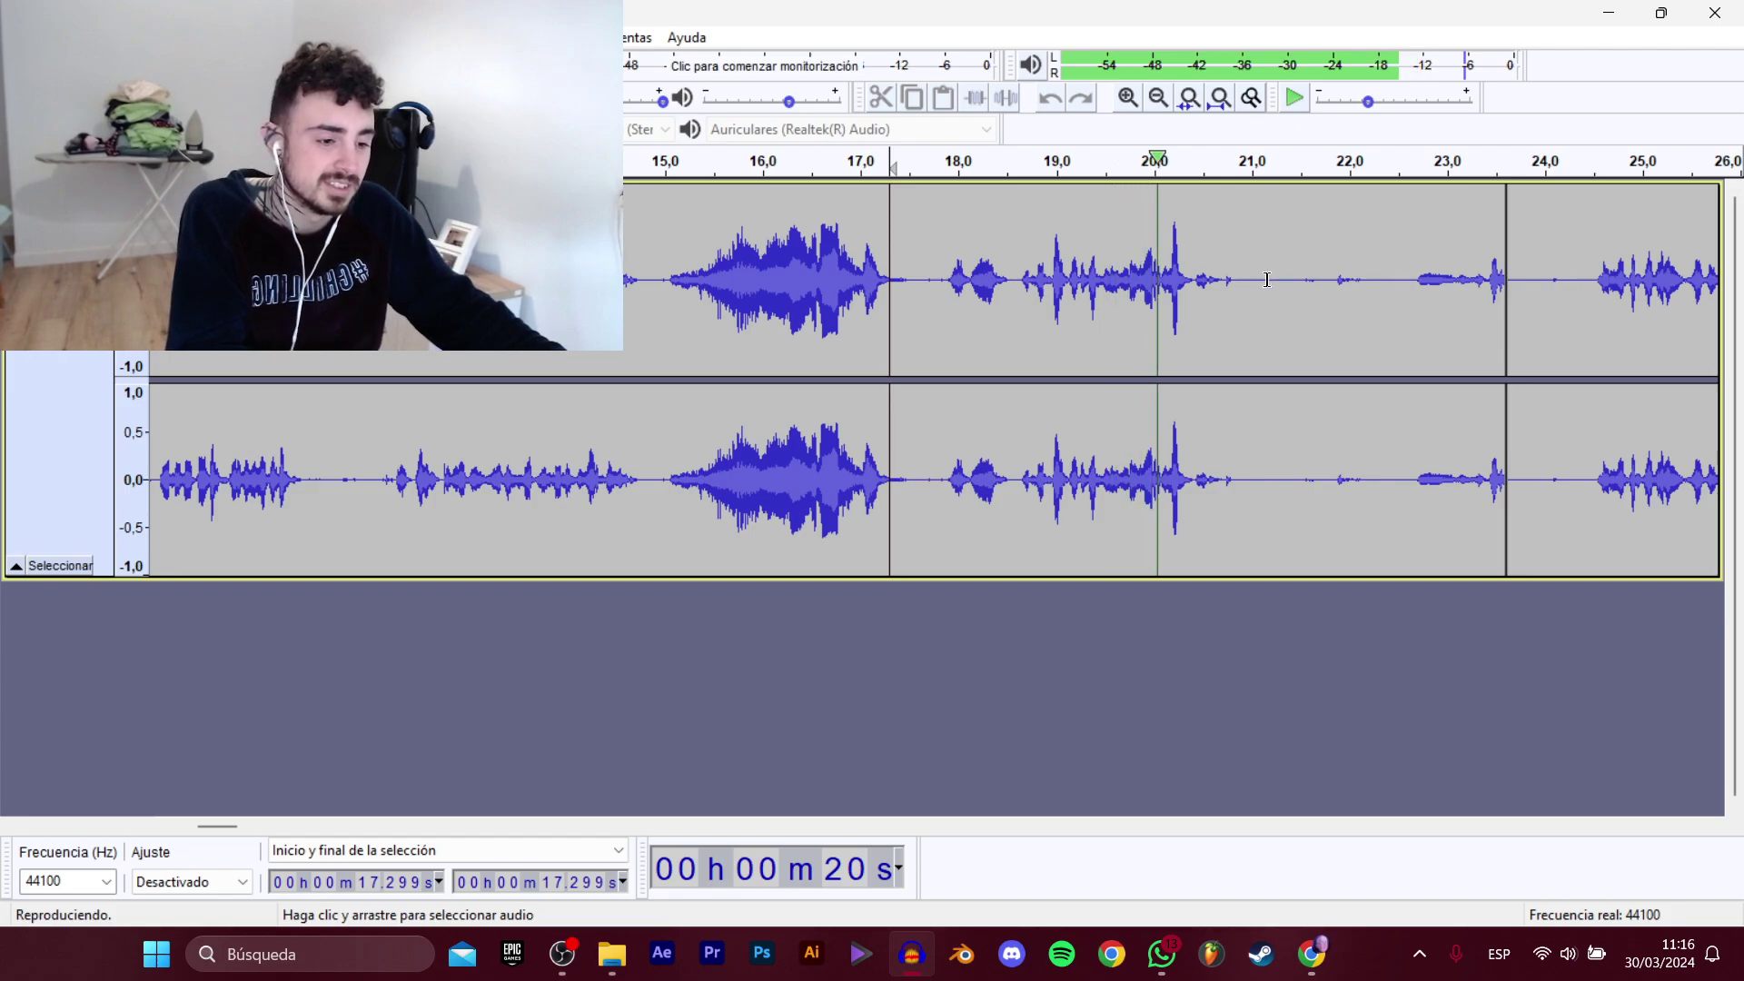
pyautogui.moveTo(1257, 279); pyautogui.dragTo(109, 280)
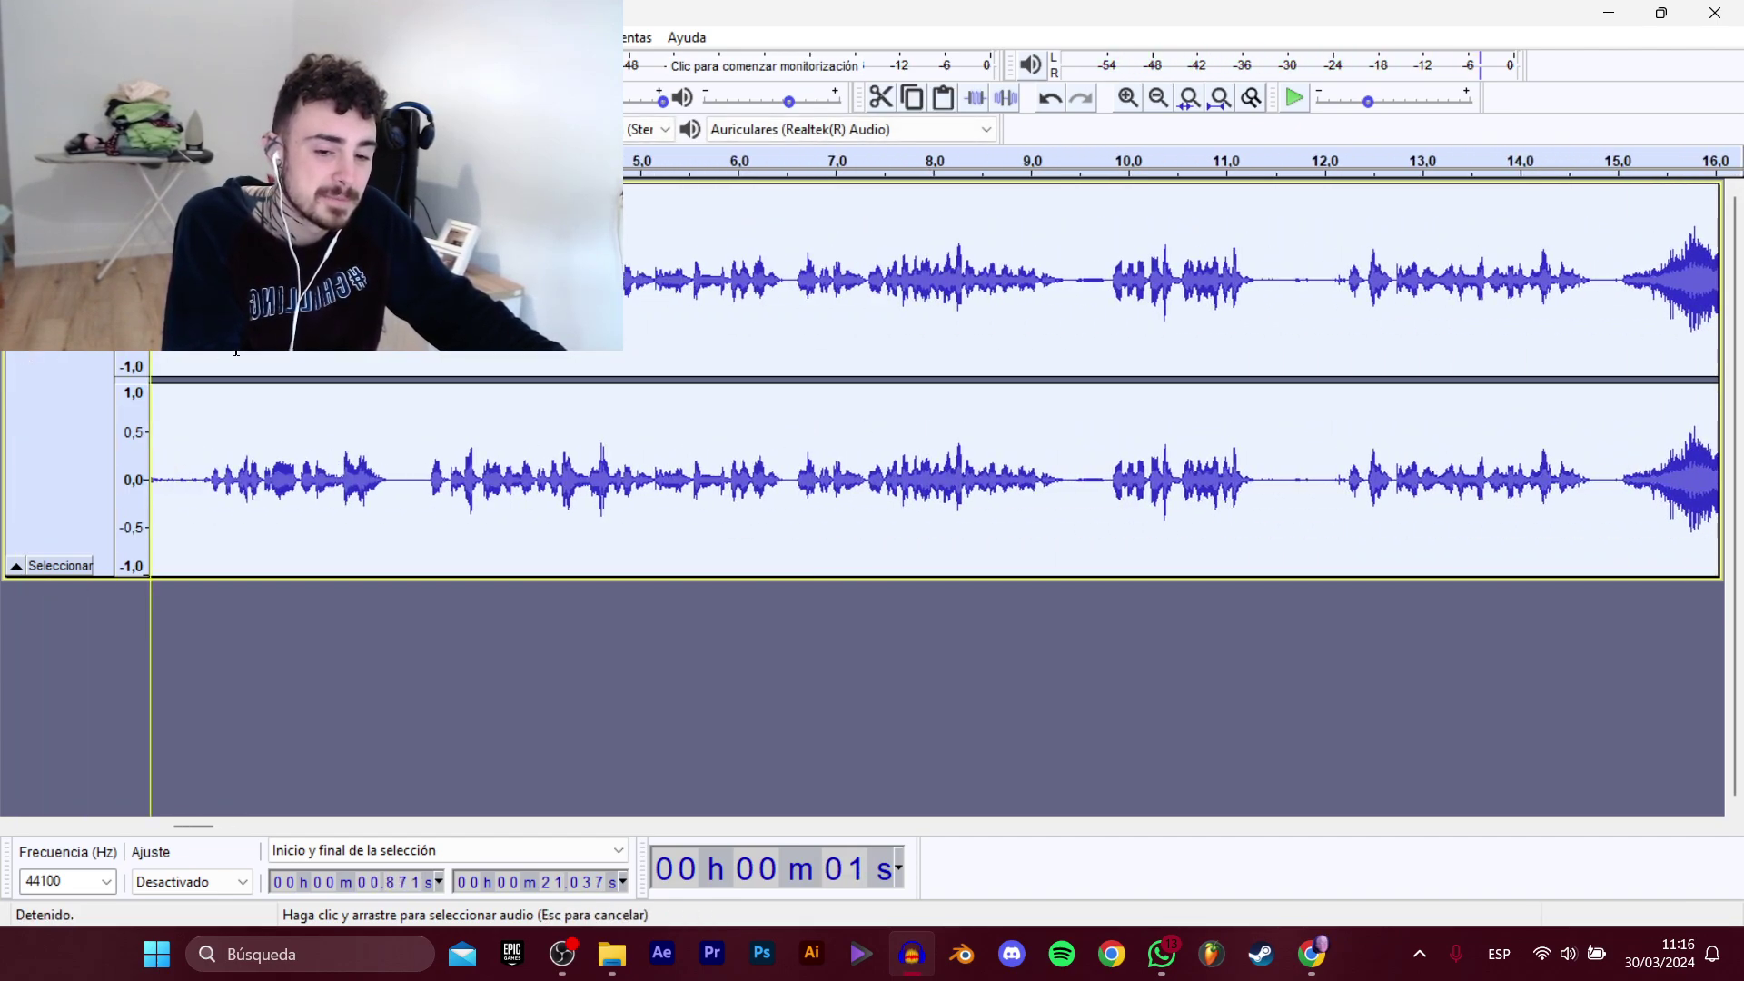
pyautogui.moveTo(221, 352); pyautogui.dragTo(199, 350)
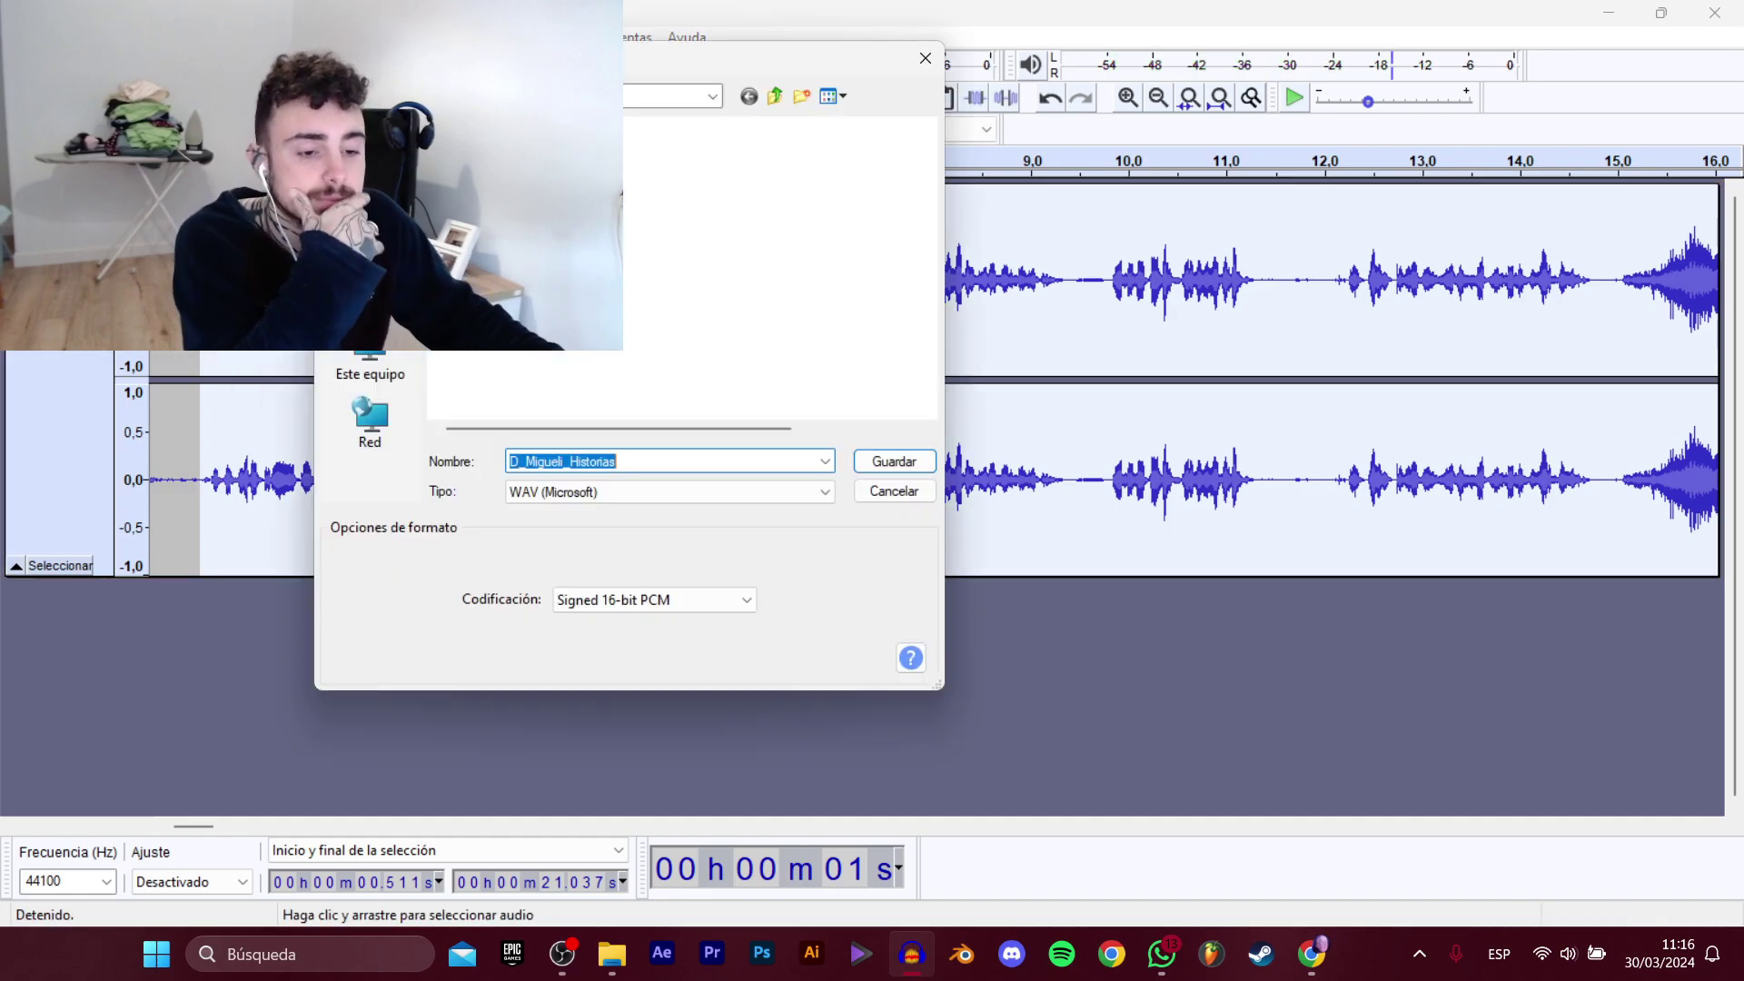
pyautogui.click(774, 97)
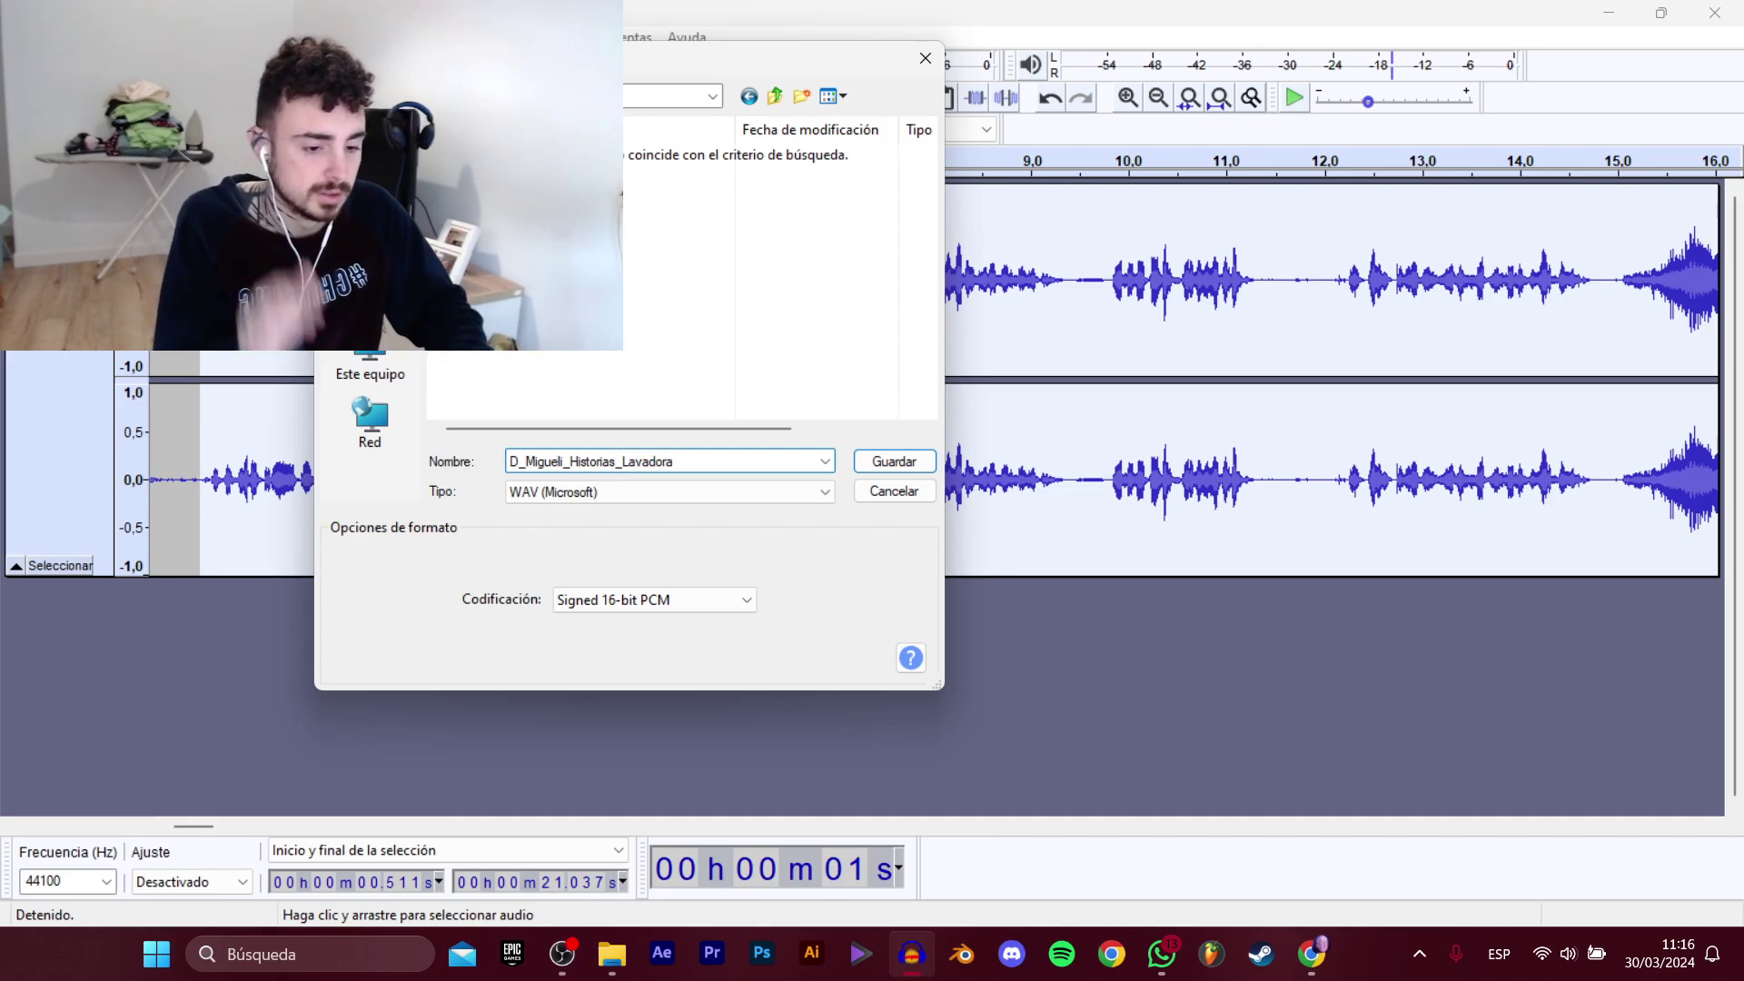
pyautogui.press('Return')
# Listen to the second story and select it from 24.462 s to 50.364 s.
pyautogui.moveTo(201, 827); pyautogui.dragTo(255, 845)
pyautogui.click(624, 473)
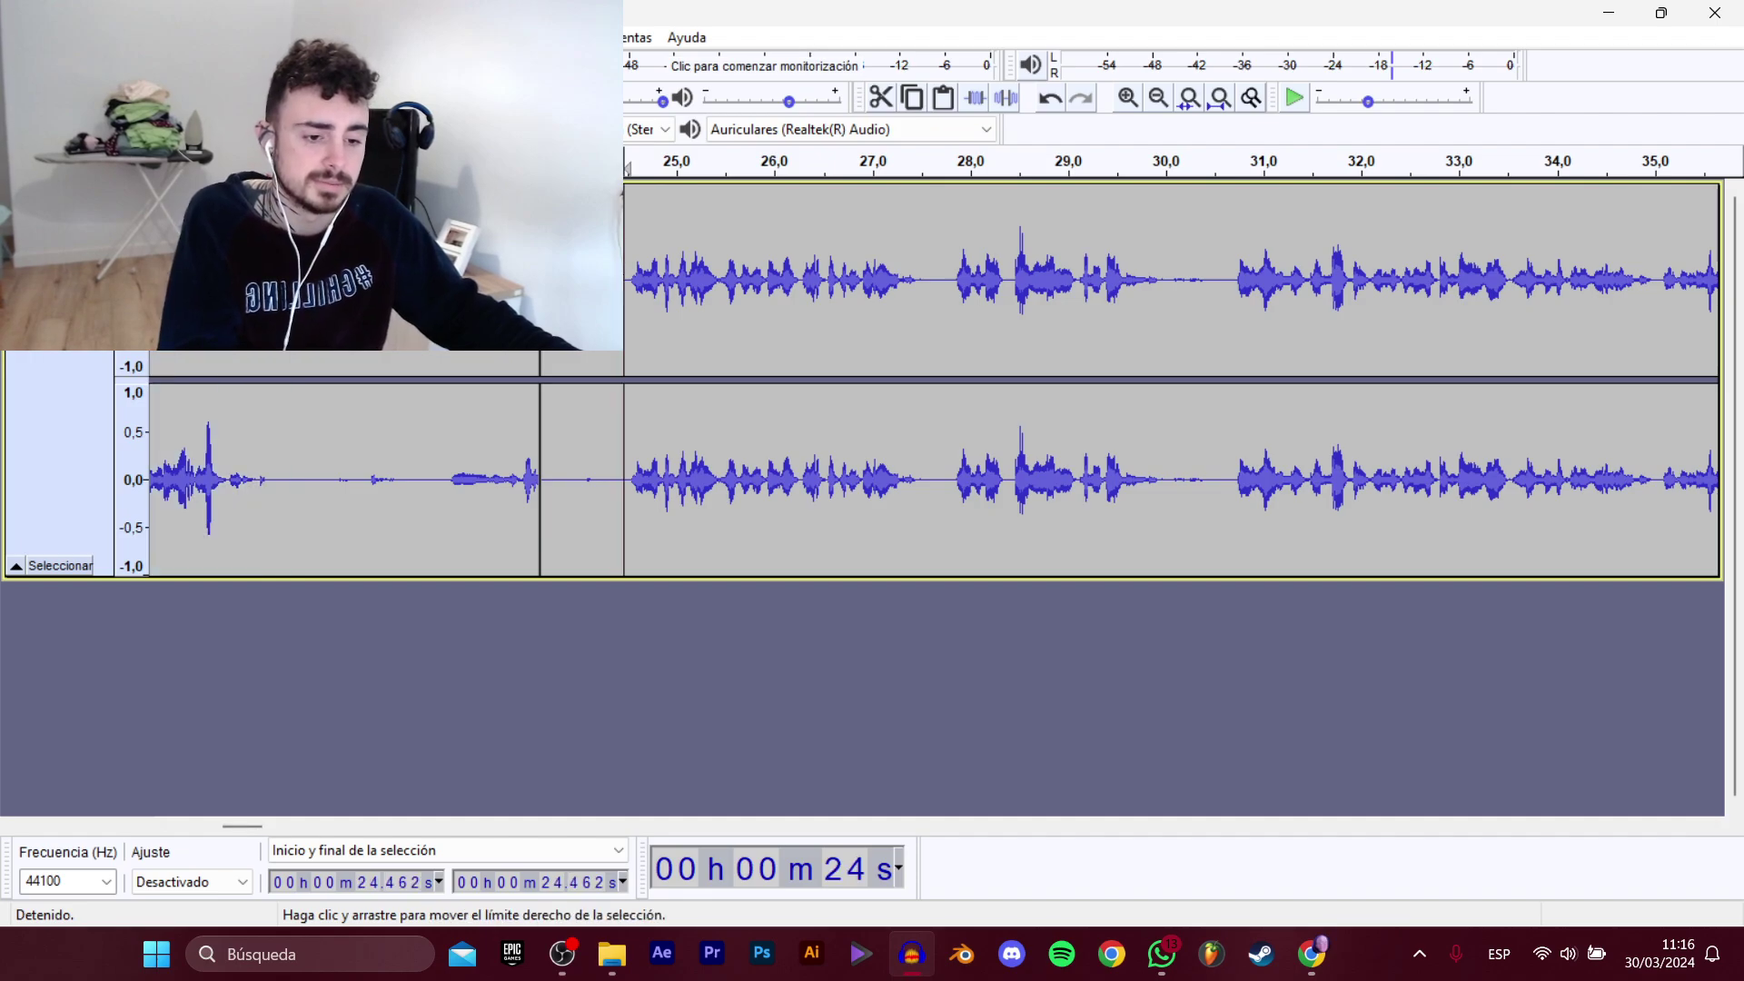
pyautogui.press('space')
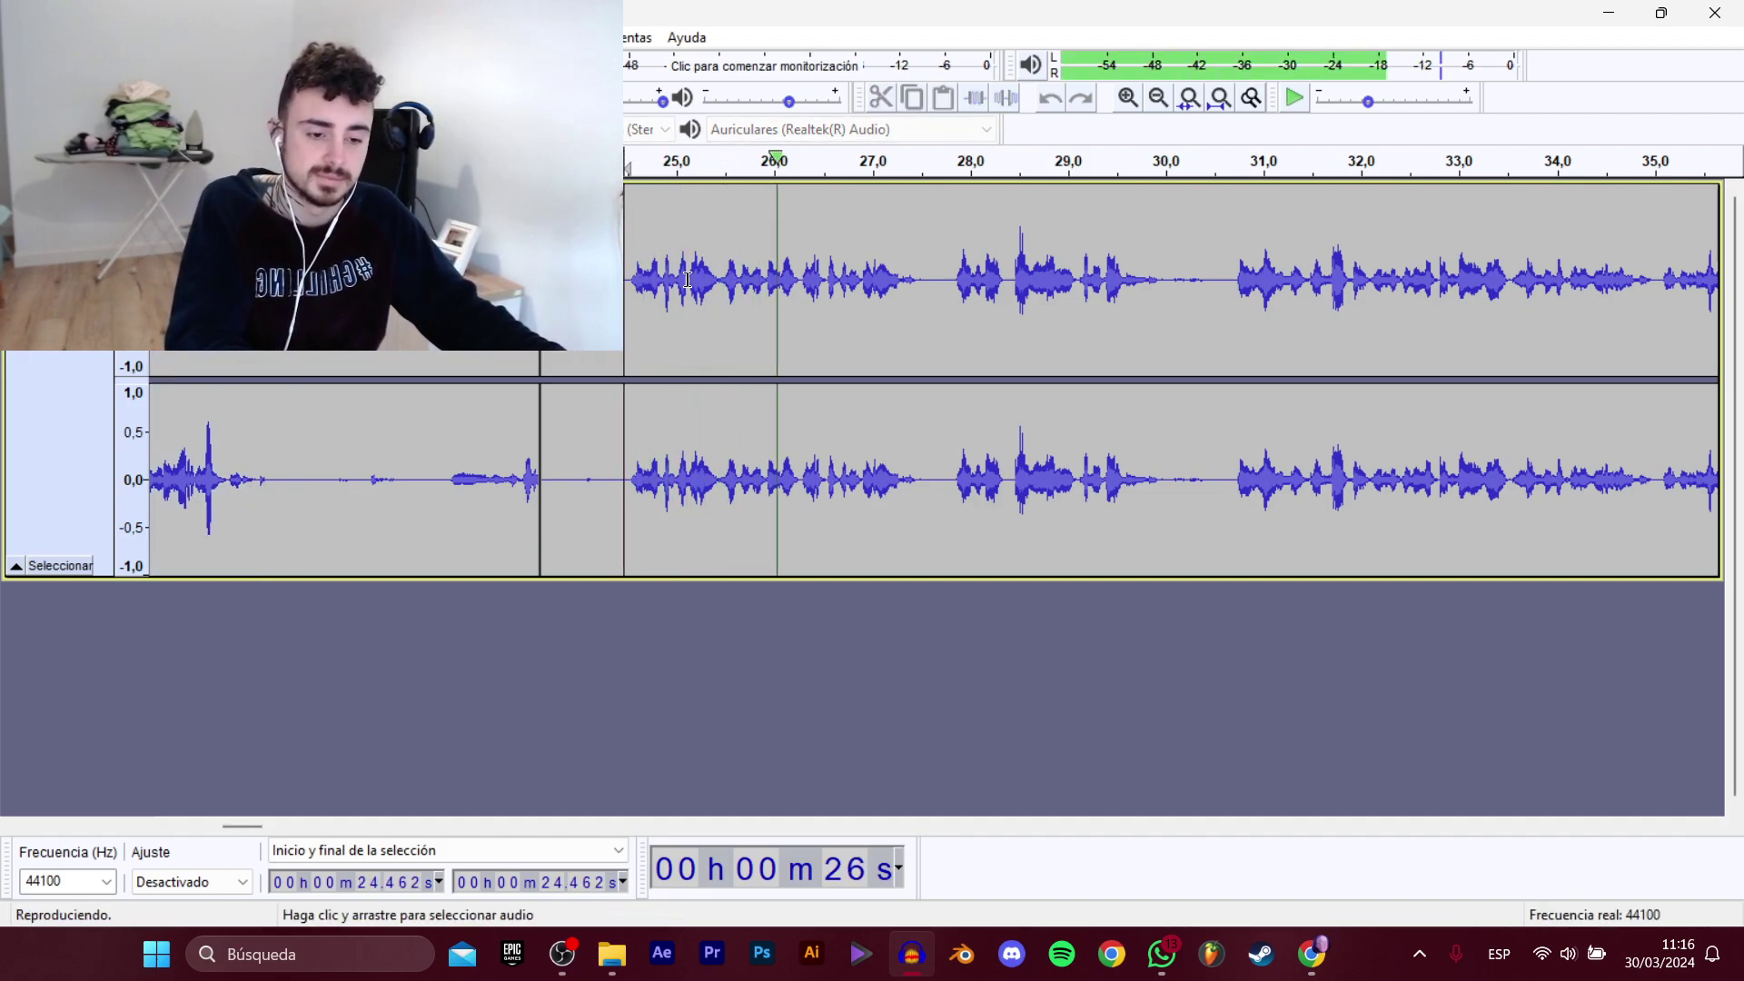
pyautogui.moveTo(634, 266); pyautogui.dragTo(1422, 415)
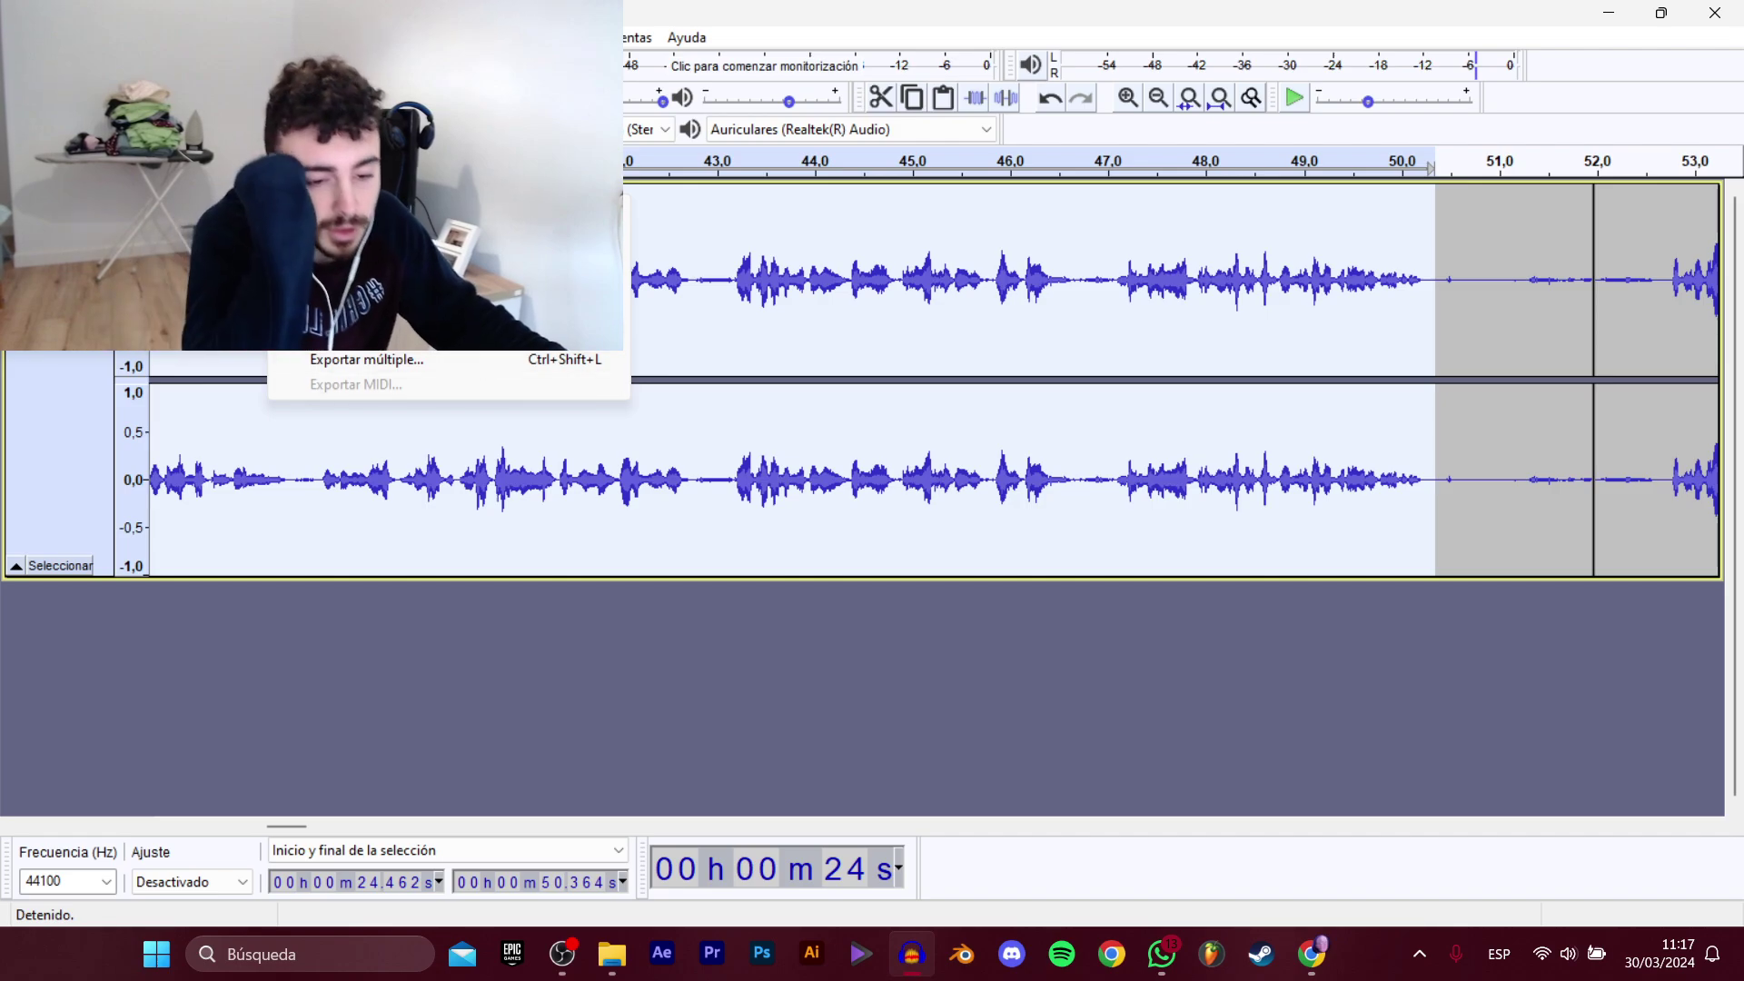
# Export the selected second story as WAV into the Historias folder with a name beginning D_Migueli_Historias_ElAm.
pyautogui.click(581, 309)
pyautogui.click(563, 154)
pyautogui.click(716, 463)
pyautogui.moveTo(716, 463); pyautogui.dragTo(646, 461)
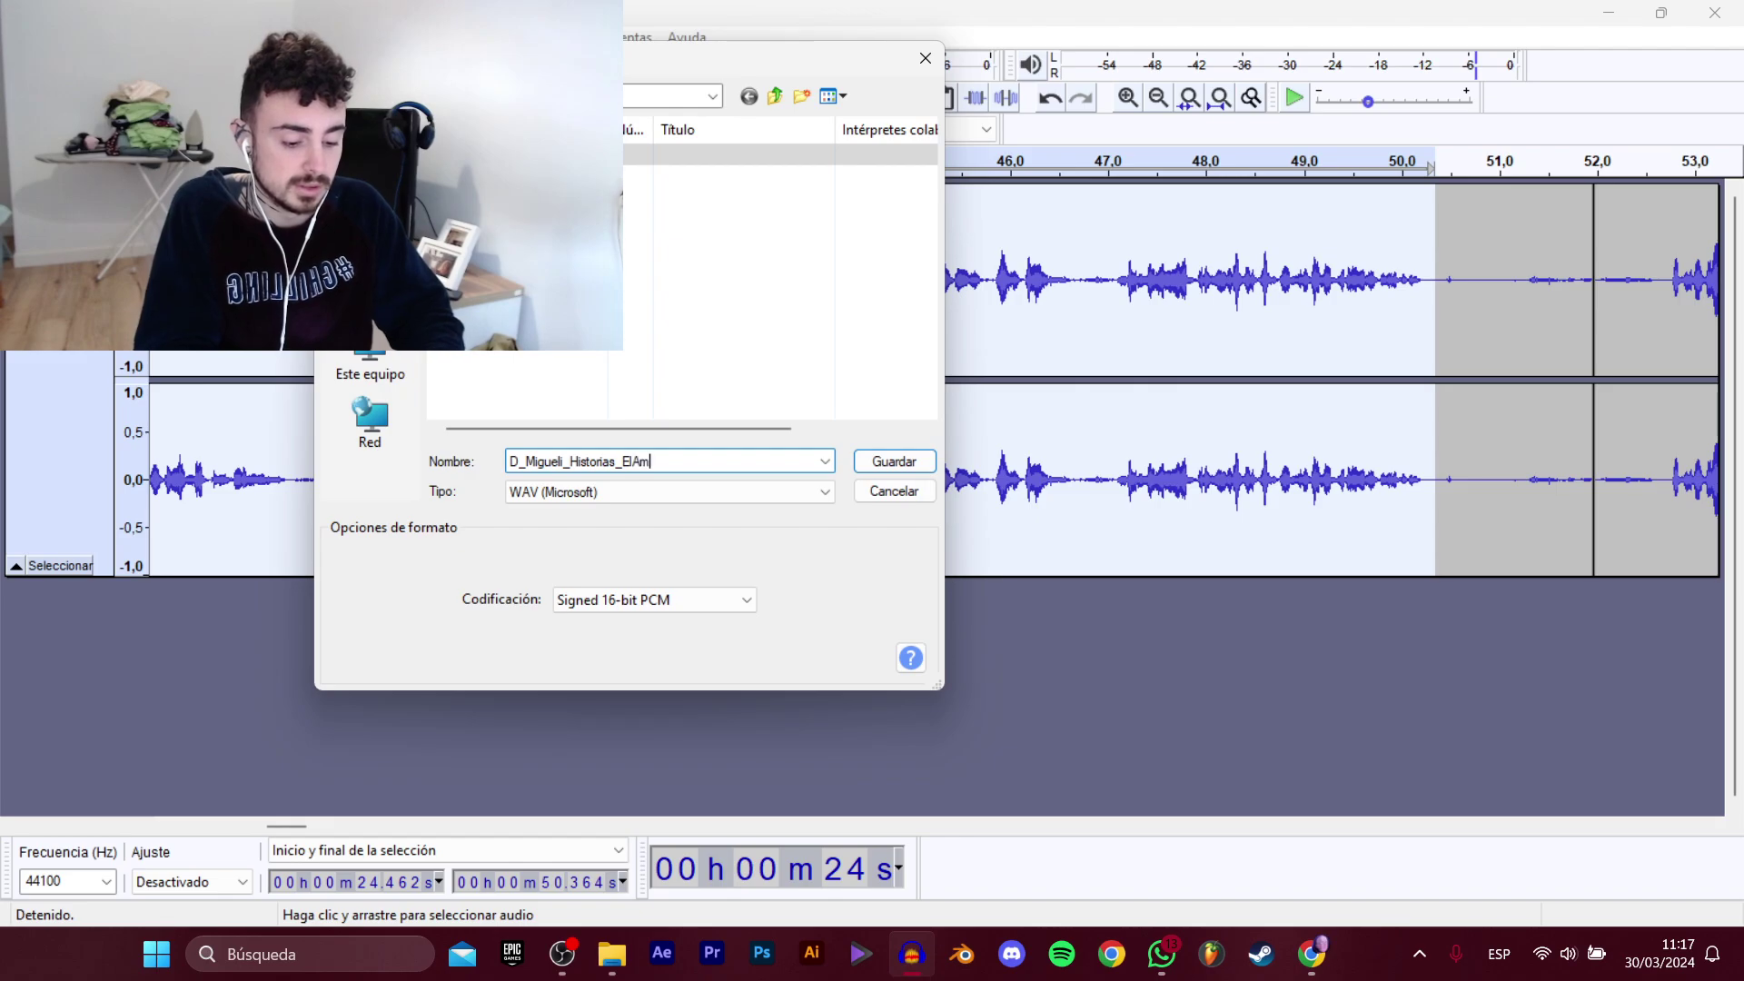
pyautogui.write('ElAm')
pyautogui.press('Return')
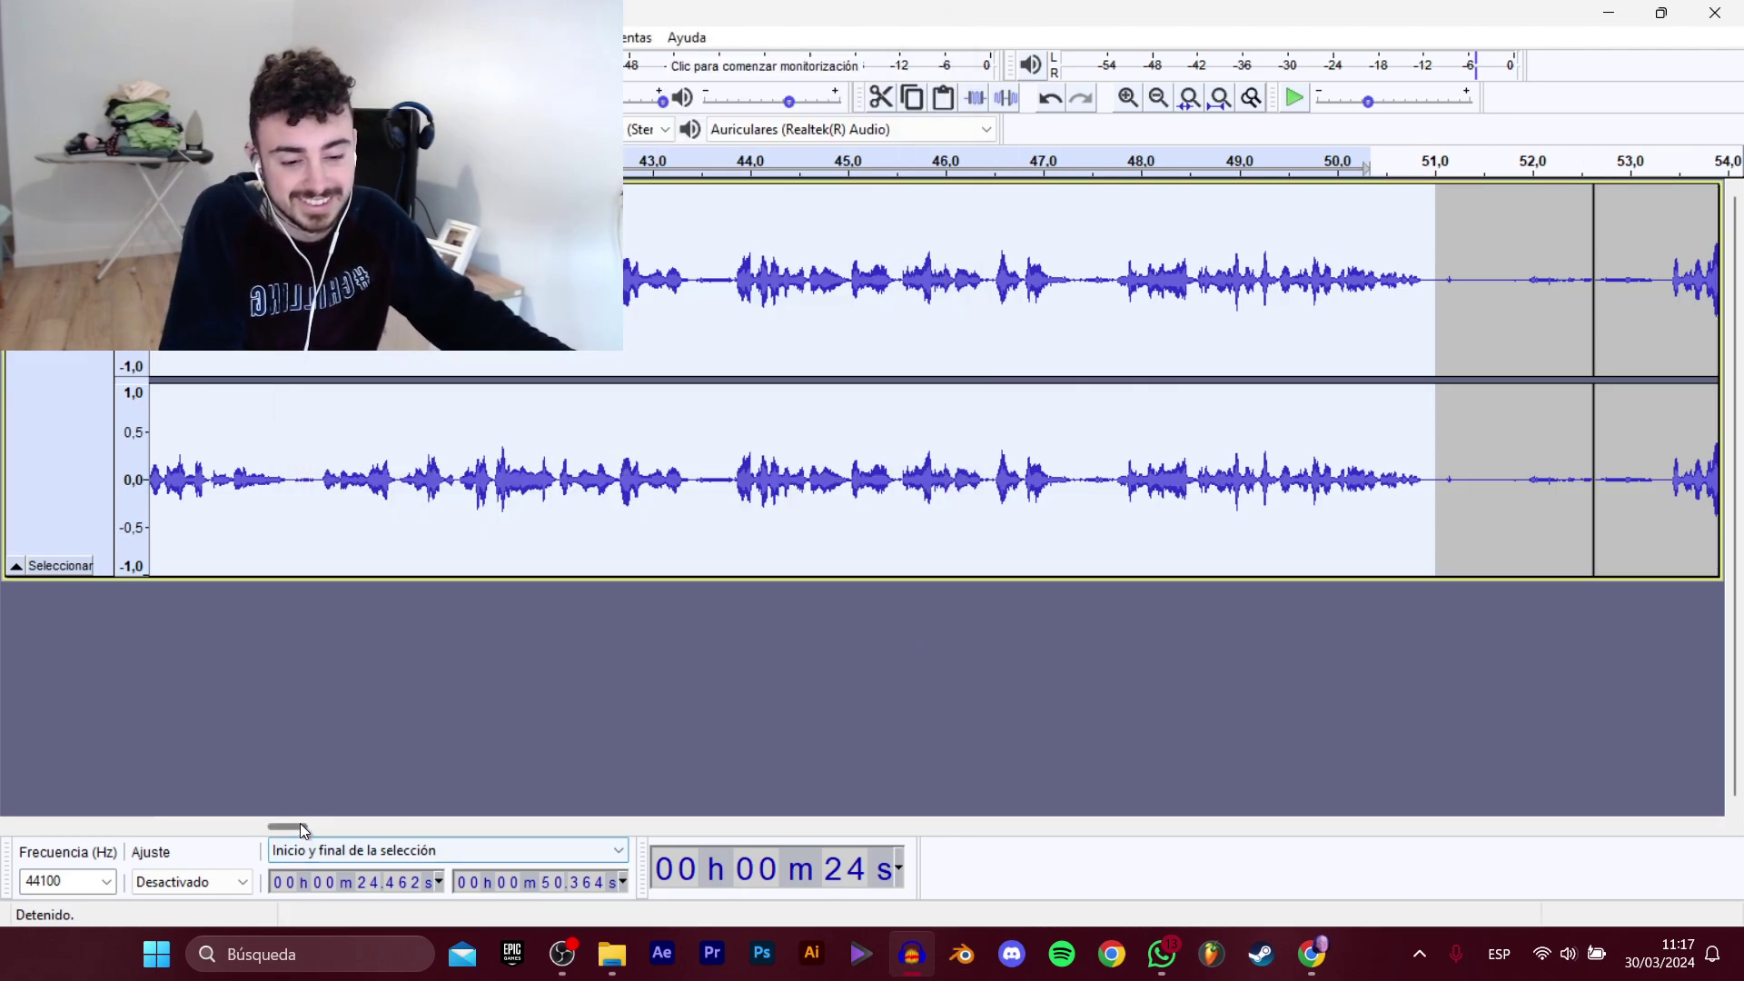
# Listen to the third story and select it from 52.744 s to 1 min 2.926 s.
pyautogui.moveTo(302, 831); pyautogui.dragTo(331, 825)
pyautogui.moveTo(399, 455); pyautogui.dragTo(1395, 445)
pyautogui.press('space')
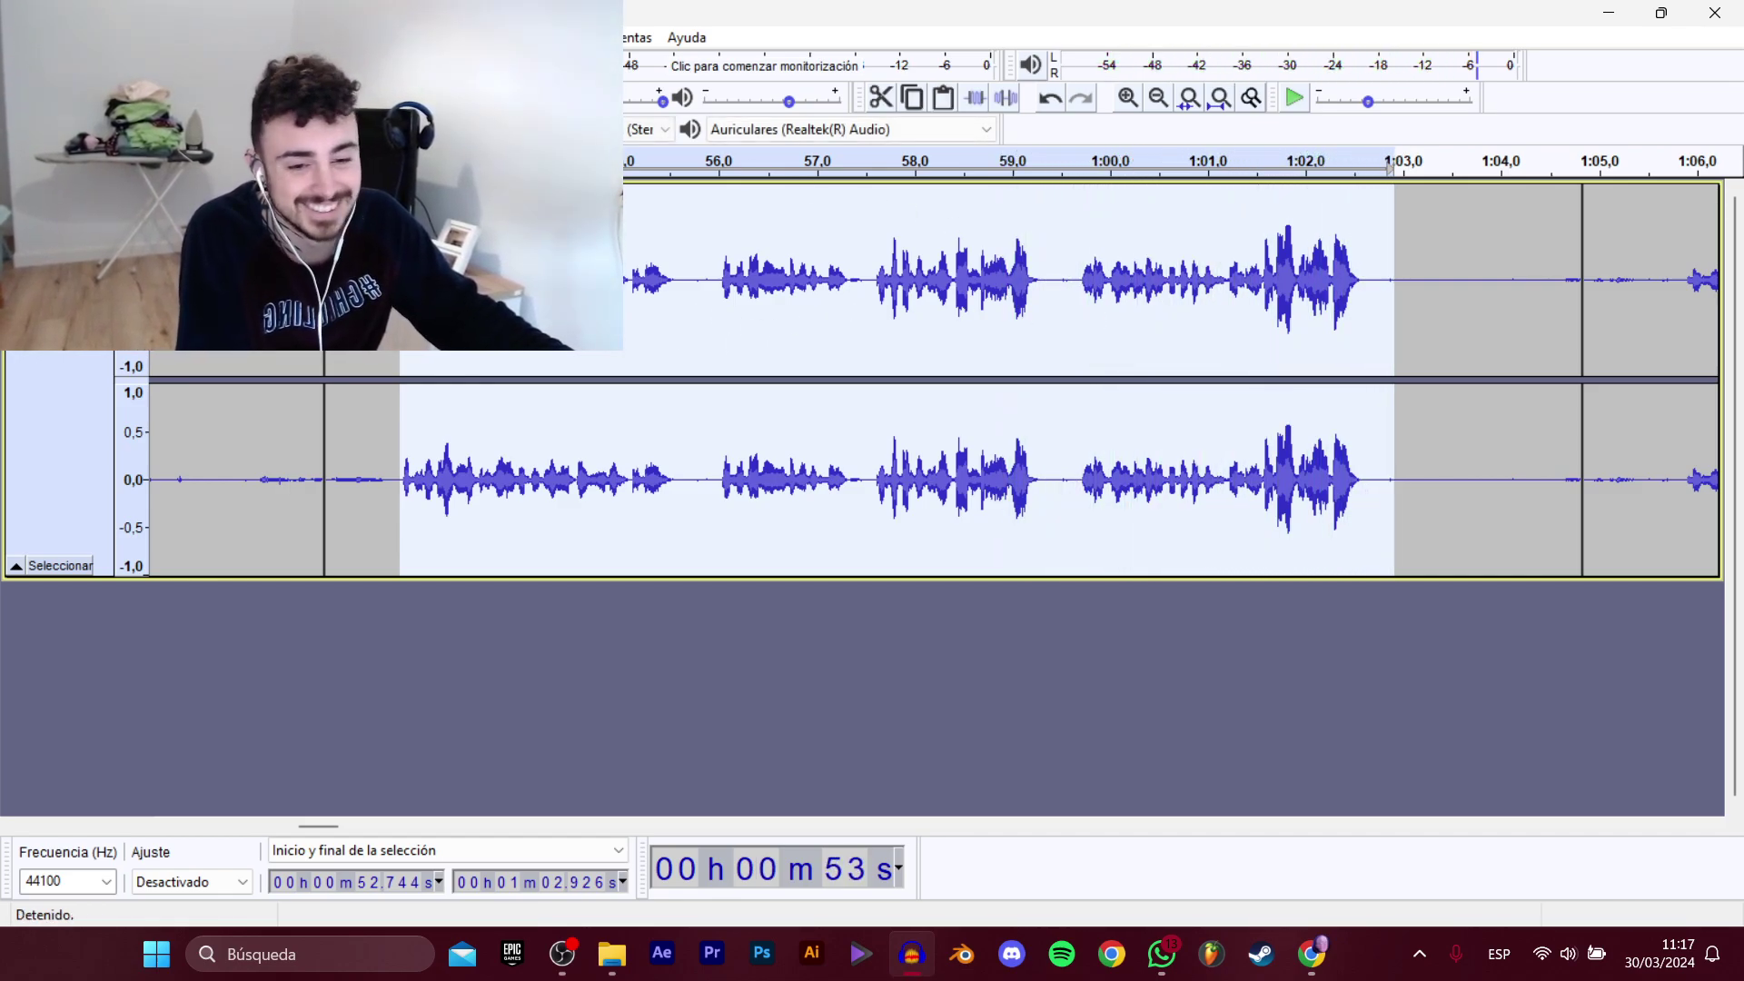
# Export the selected third story as WAV into the Historias folder with a name beginning D_Migueli_Historias_AB.
pyautogui.moveTo(100, 214)
pyautogui.click(390, 312)
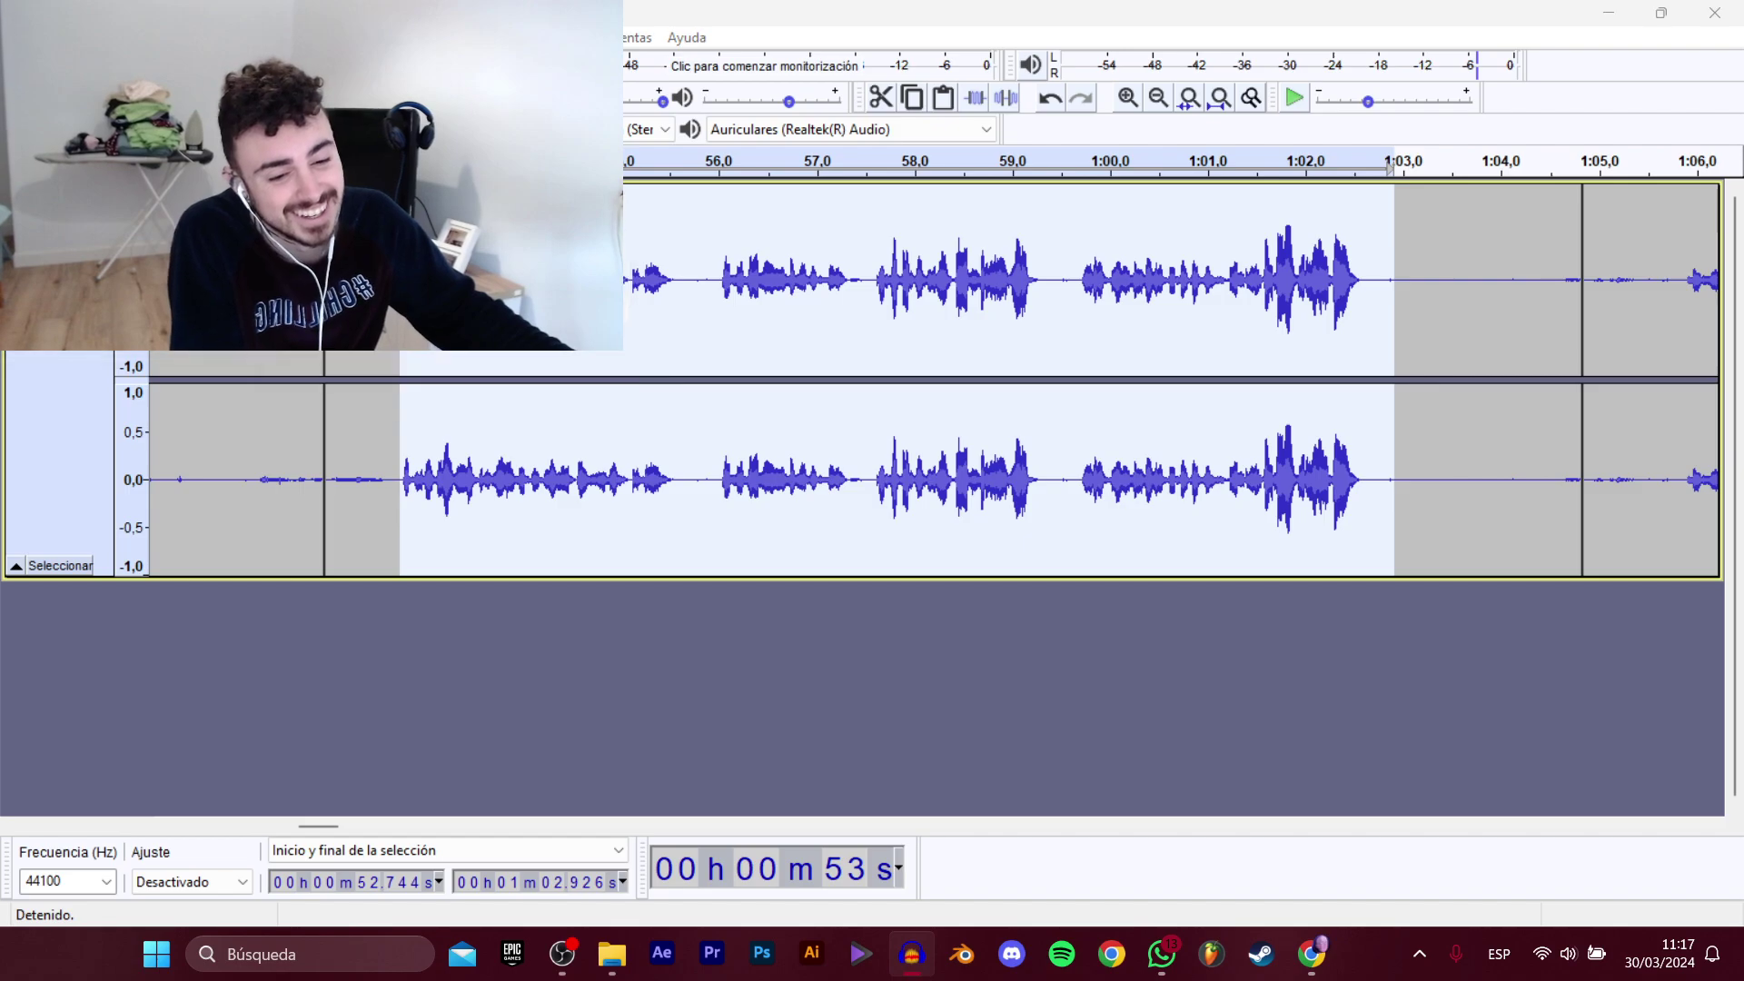
pyautogui.click(527, 176)
pyautogui.click(701, 461)
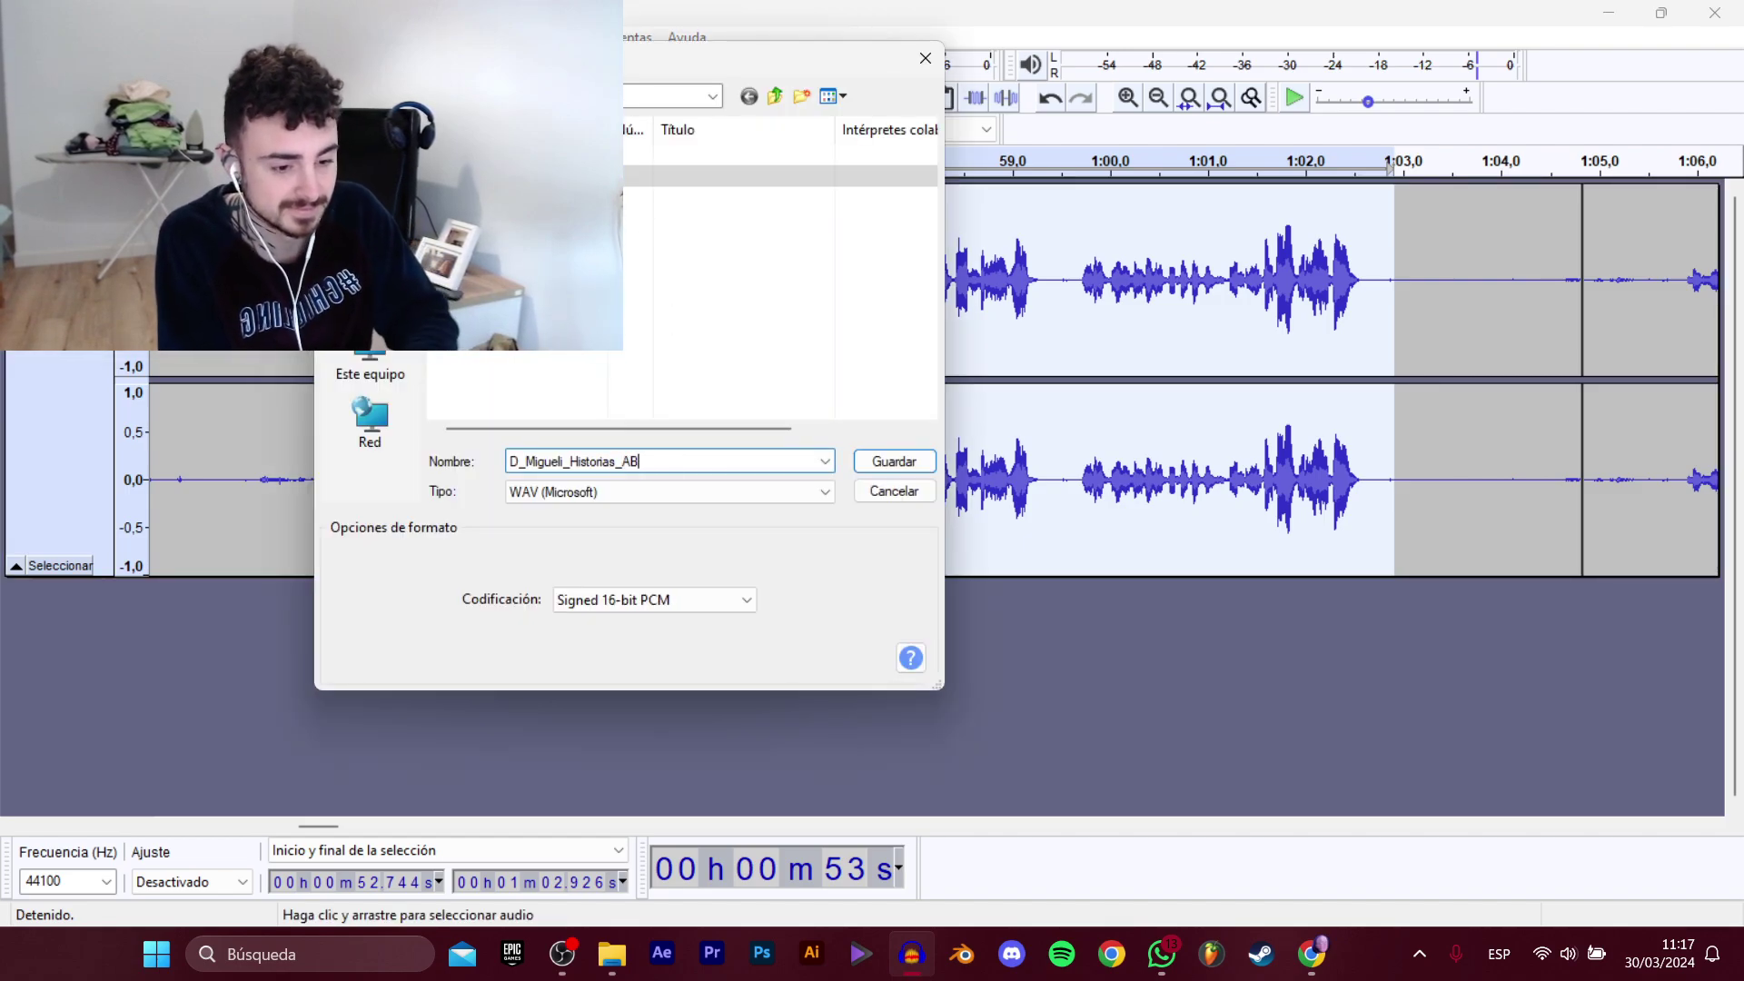
pyautogui.press('Return')
# Listen to the fourth story and select it from 1 min 5.852 s to 1 min 45.210 s.
pyautogui.moveTo(340, 827); pyautogui.dragTo(376, 824)
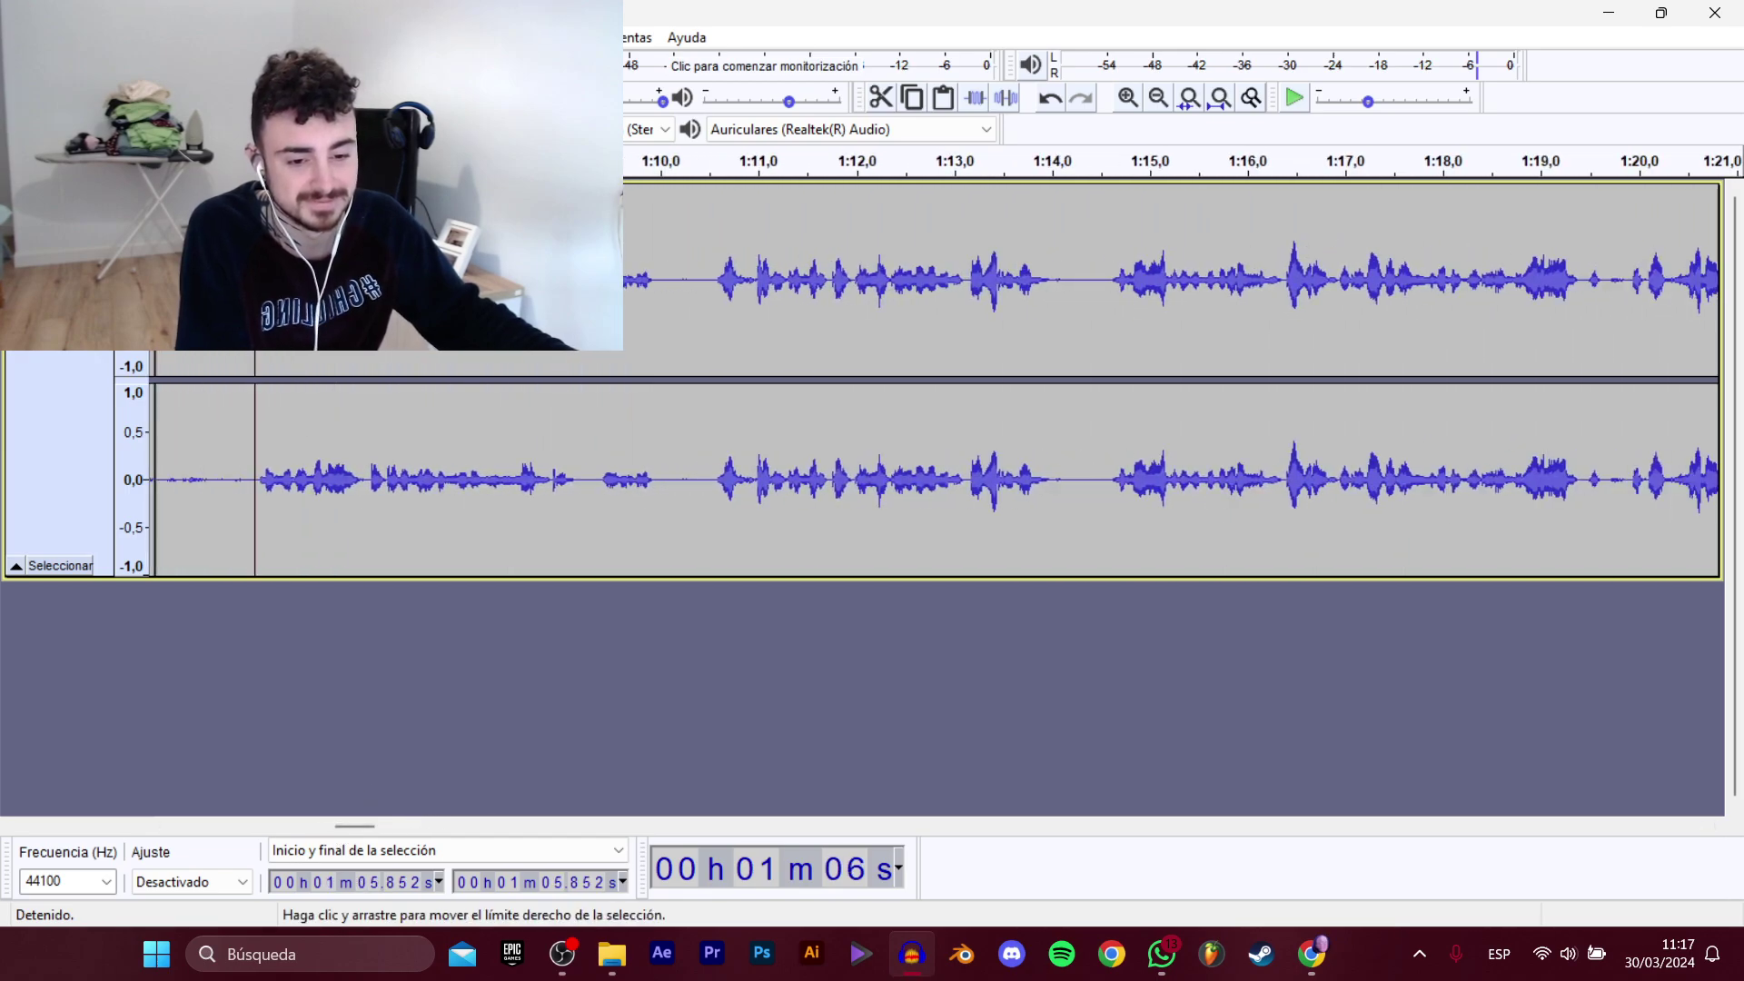
pyautogui.press('space')
pyautogui.moveTo(256, 427); pyautogui.dragTo(1529, 314)
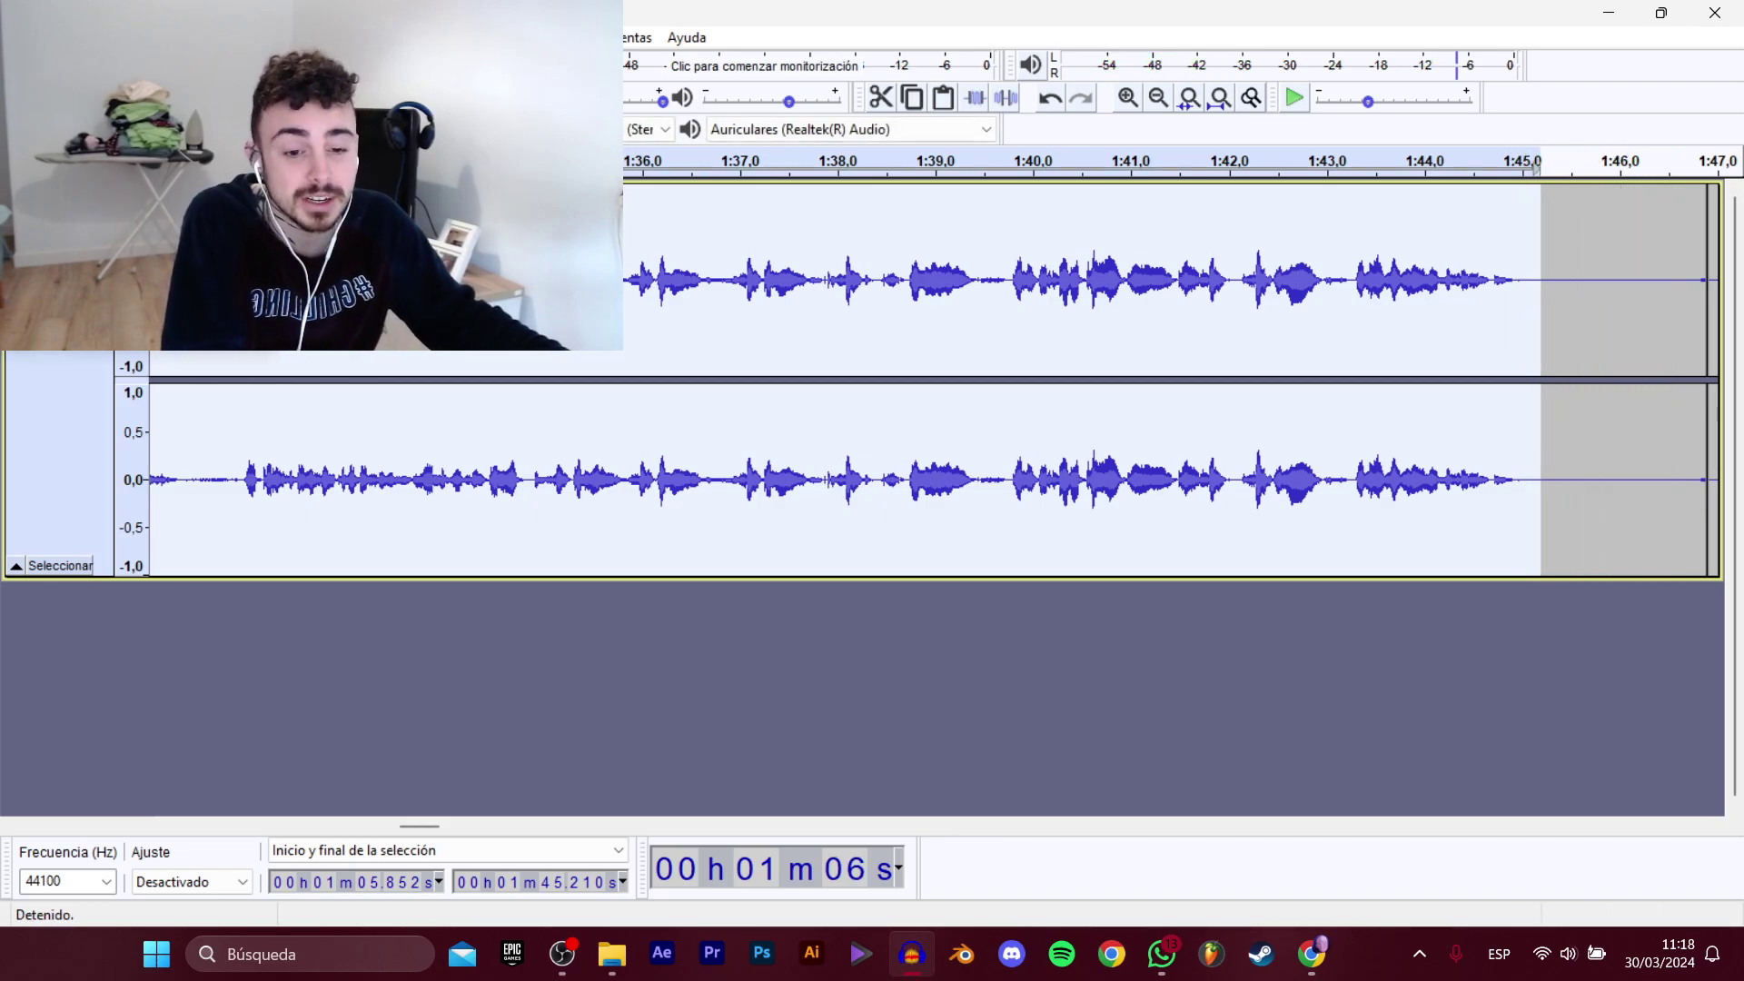
# Export the selected fourth story as WAV into the Historias folder, named D_Migueli_Historias_Rumanos.
pyautogui.click(395, 310)
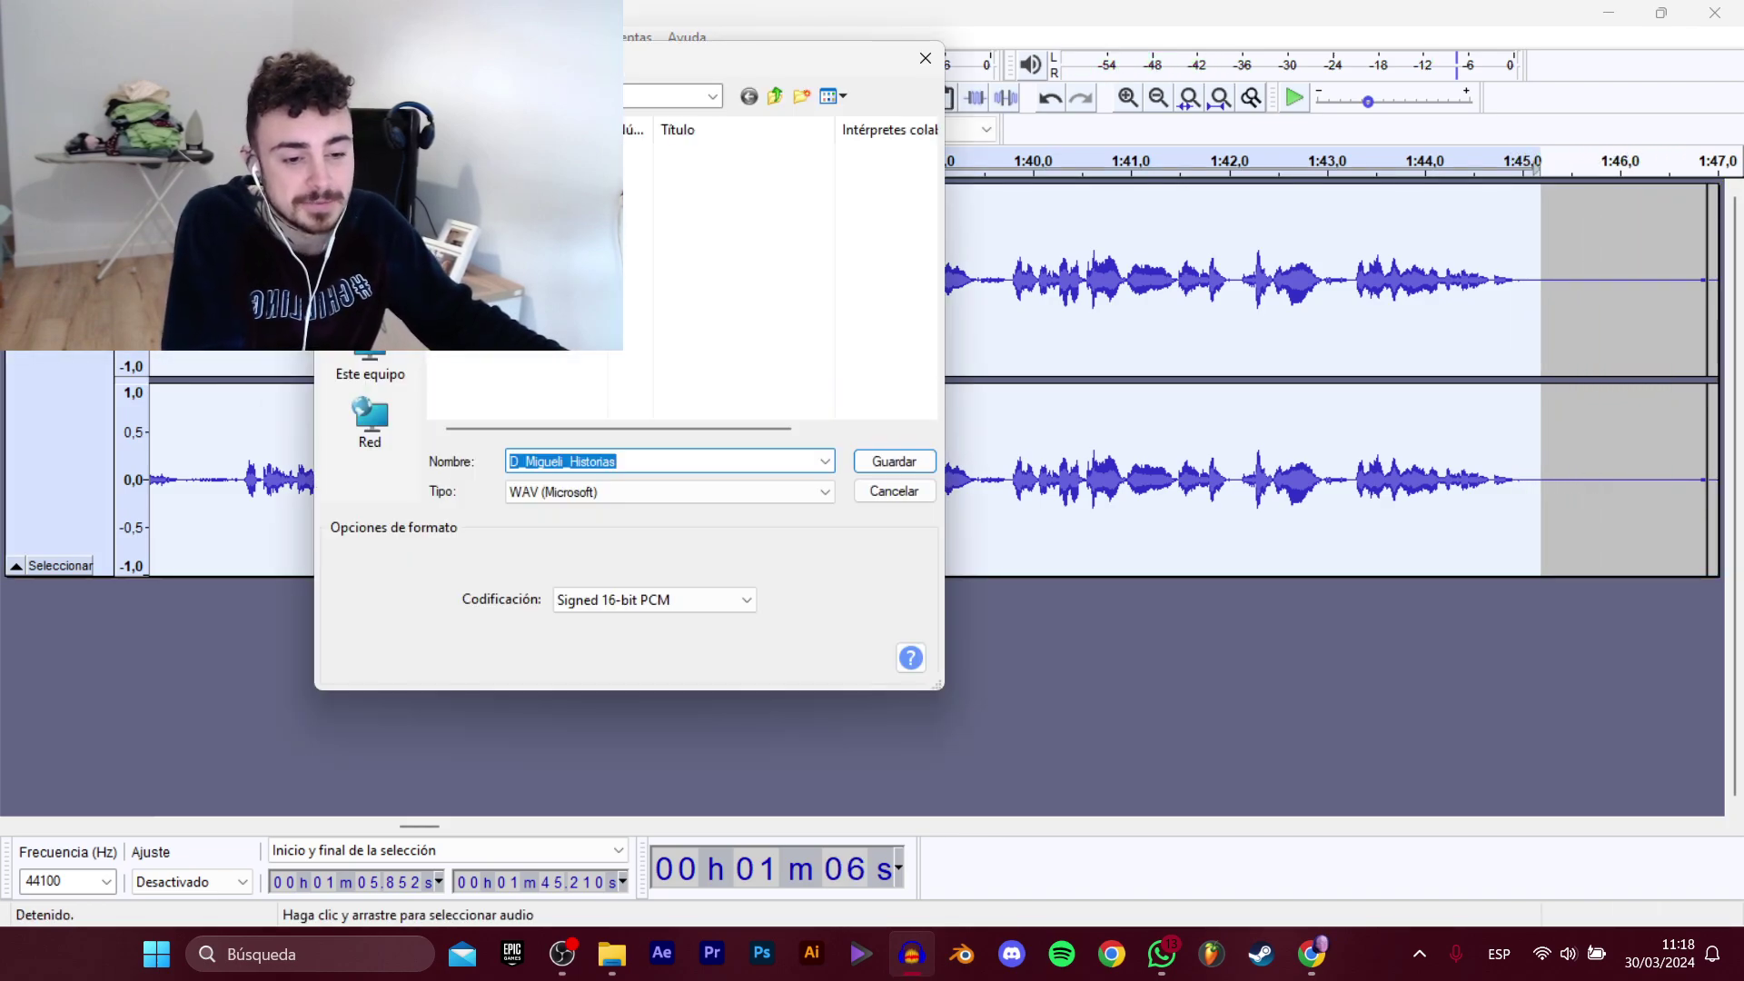
pyautogui.click(527, 197)
pyautogui.click(723, 465)
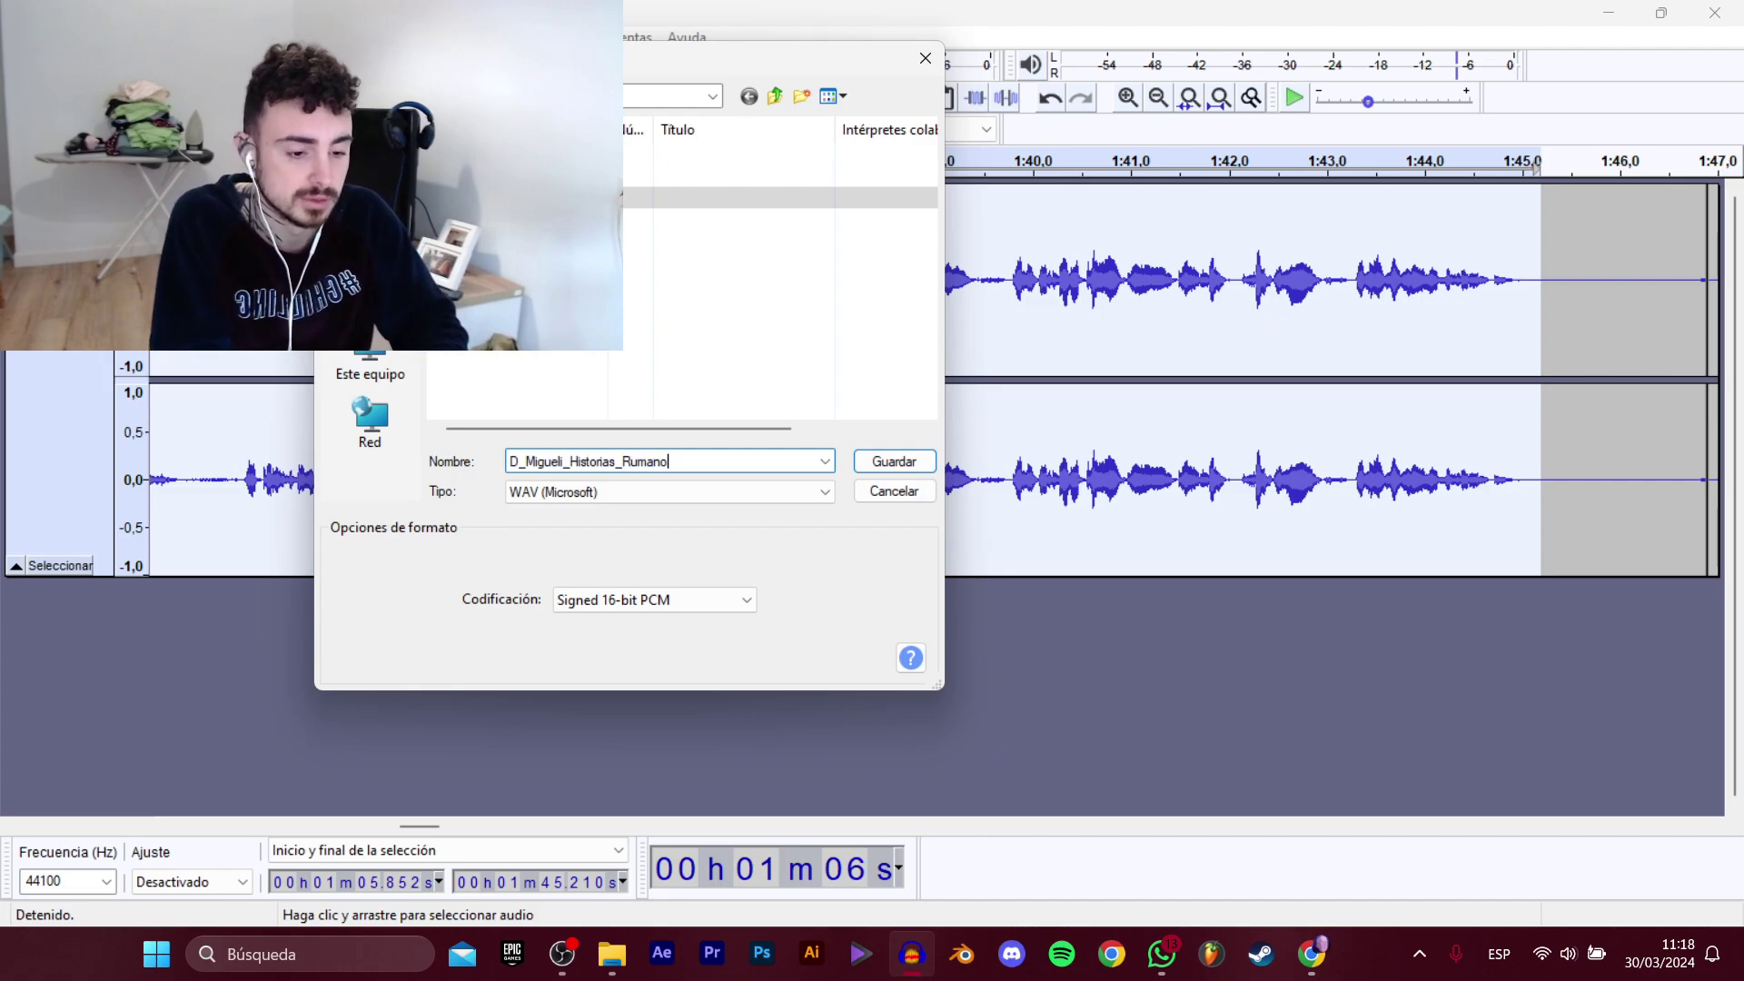
pyautogui.press('Return')
# Listen to the fifth story and select it from 1 min 47.578 s to 3 min 7.954 s.
pyautogui.moveTo(413, 822); pyautogui.dragTo(449, 818)
pyautogui.click(417, 508)
pyautogui.press('space')
pyautogui.press('space')
pyautogui.click(348, 509)
pyautogui.press('space')
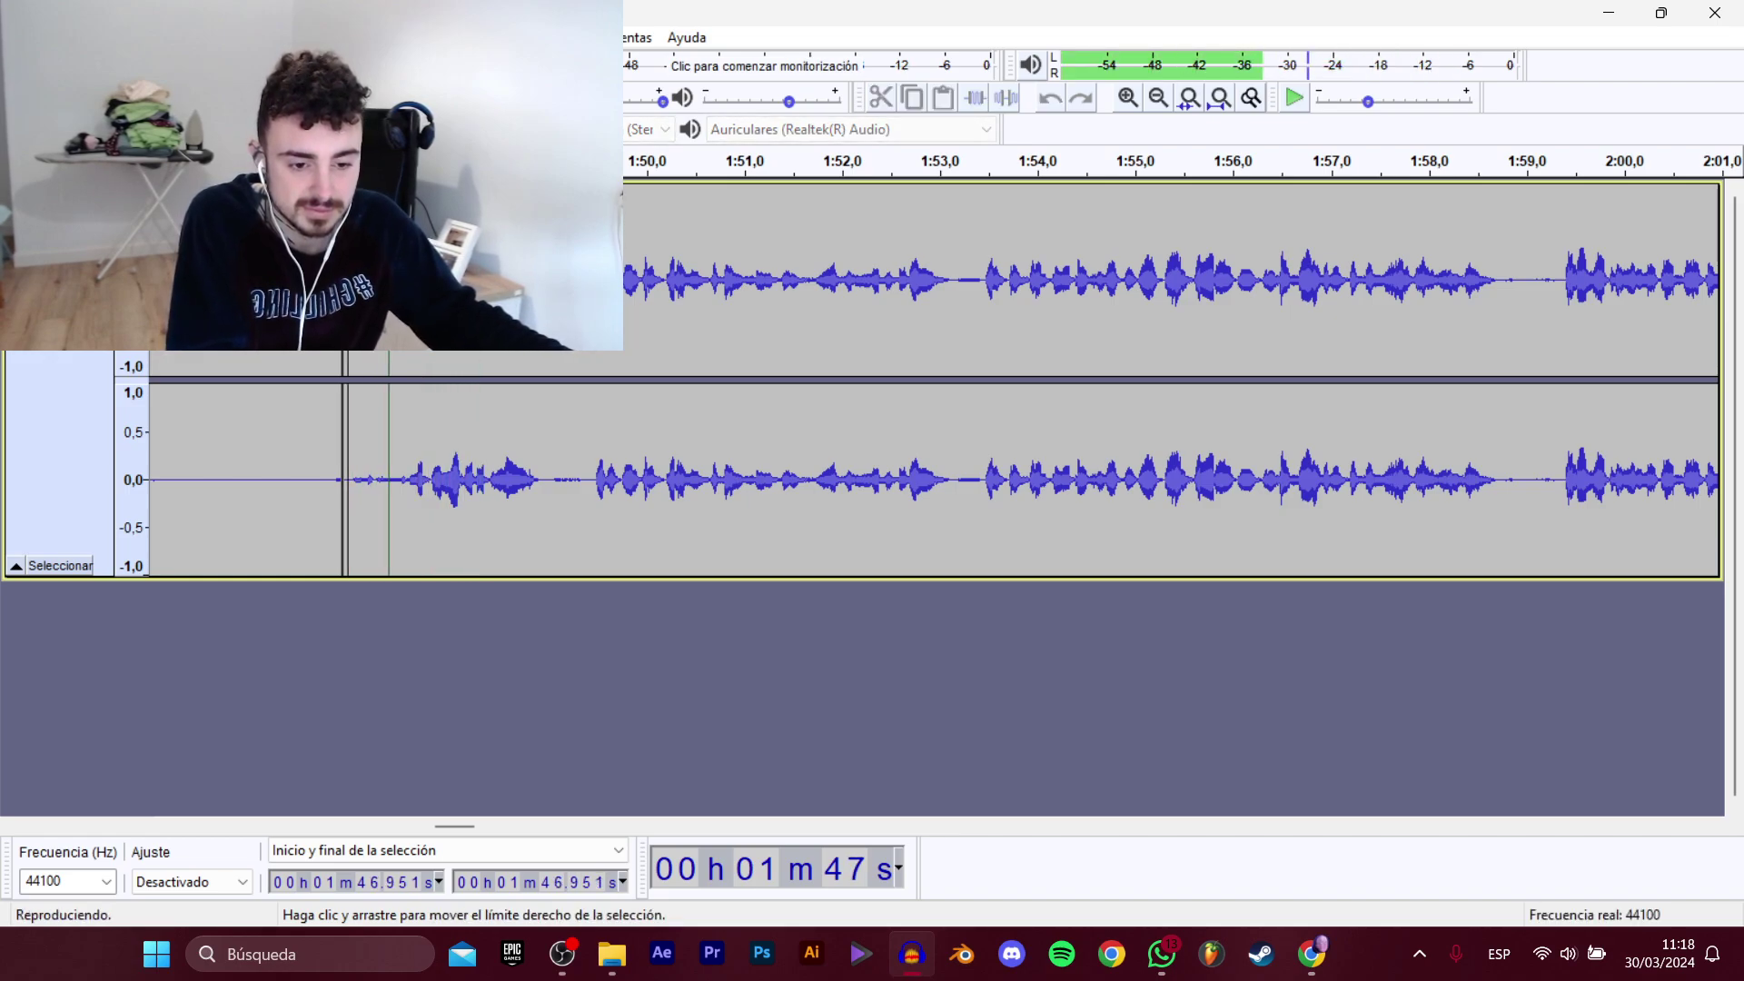
pyautogui.moveTo(411, 472); pyautogui.dragTo(1592, 418)
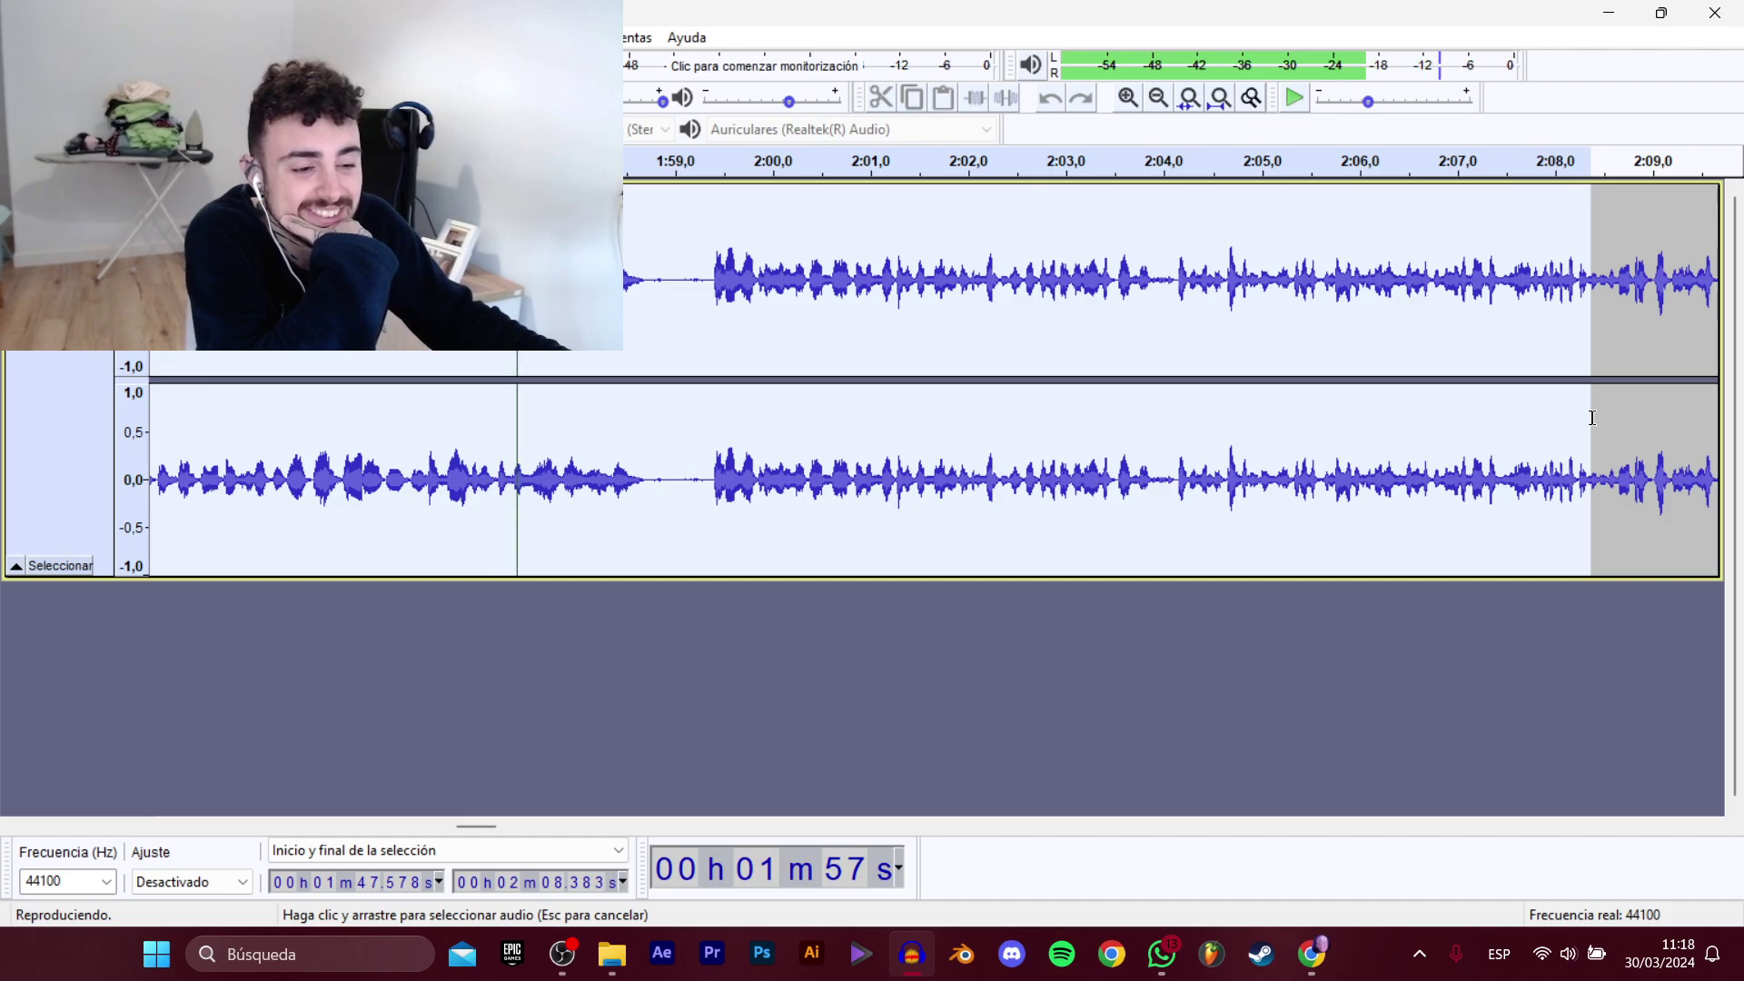
pyautogui.moveTo(1591, 418); pyautogui.dragTo(1431, 449)
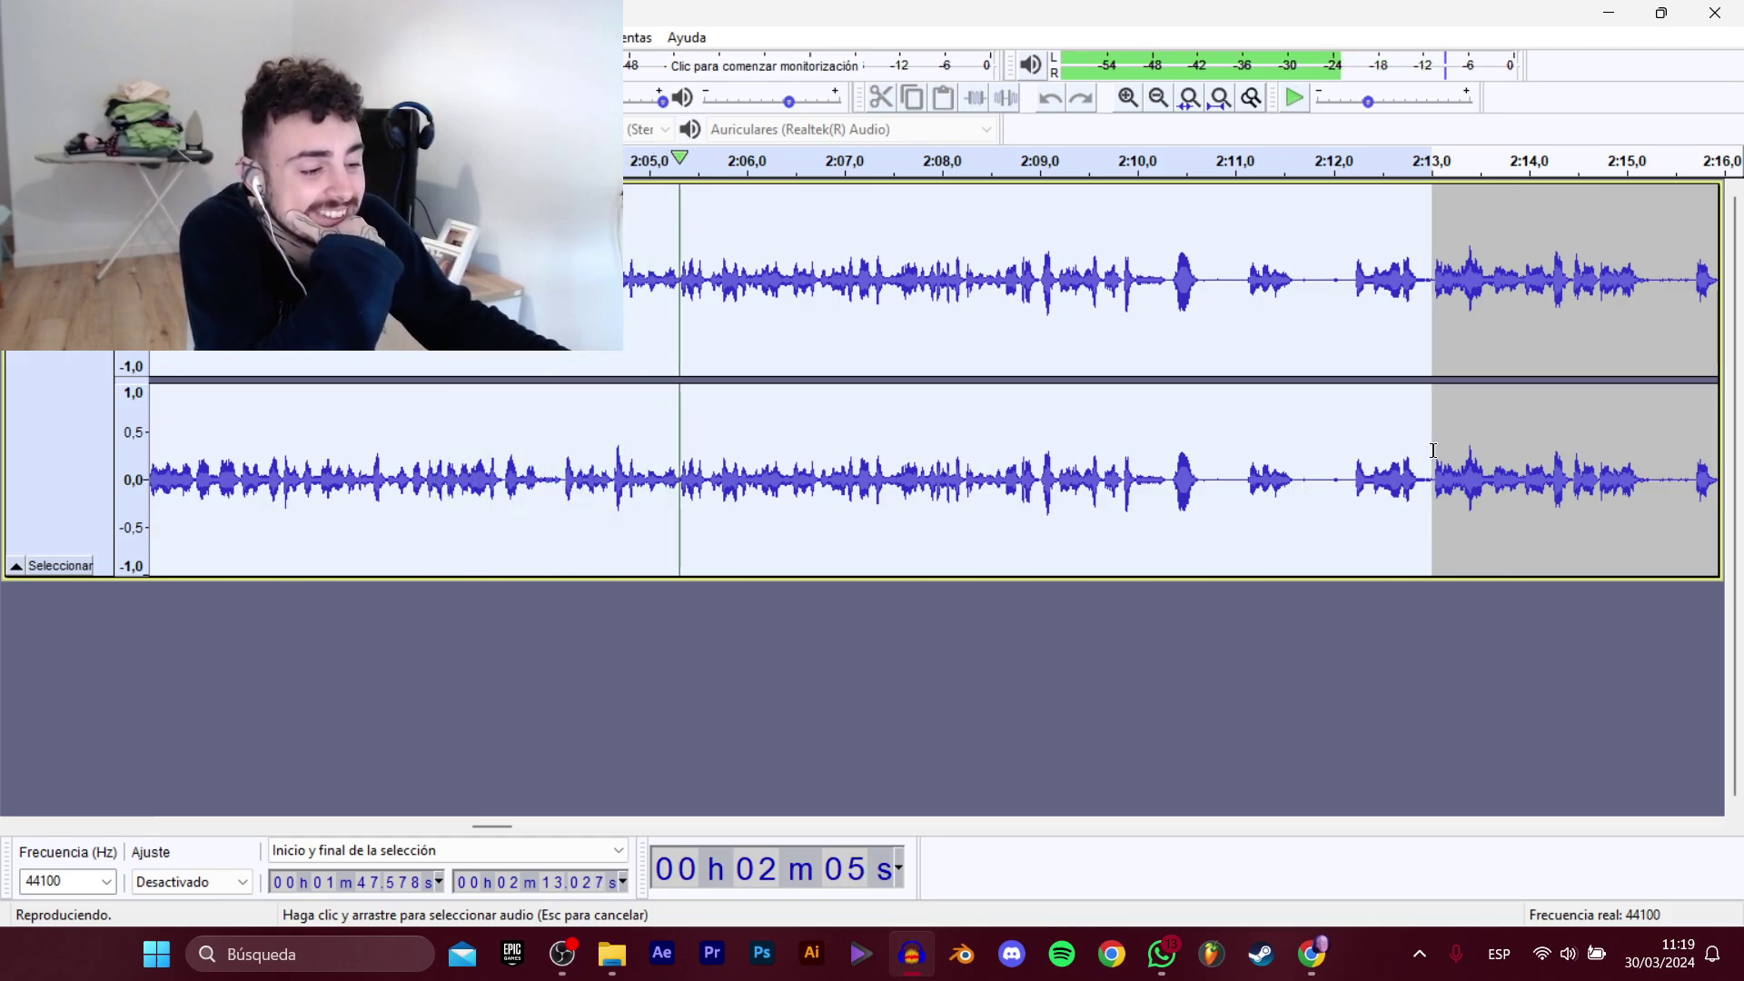
pyautogui.moveTo(1435, 451); pyautogui.dragTo(1438, 351)
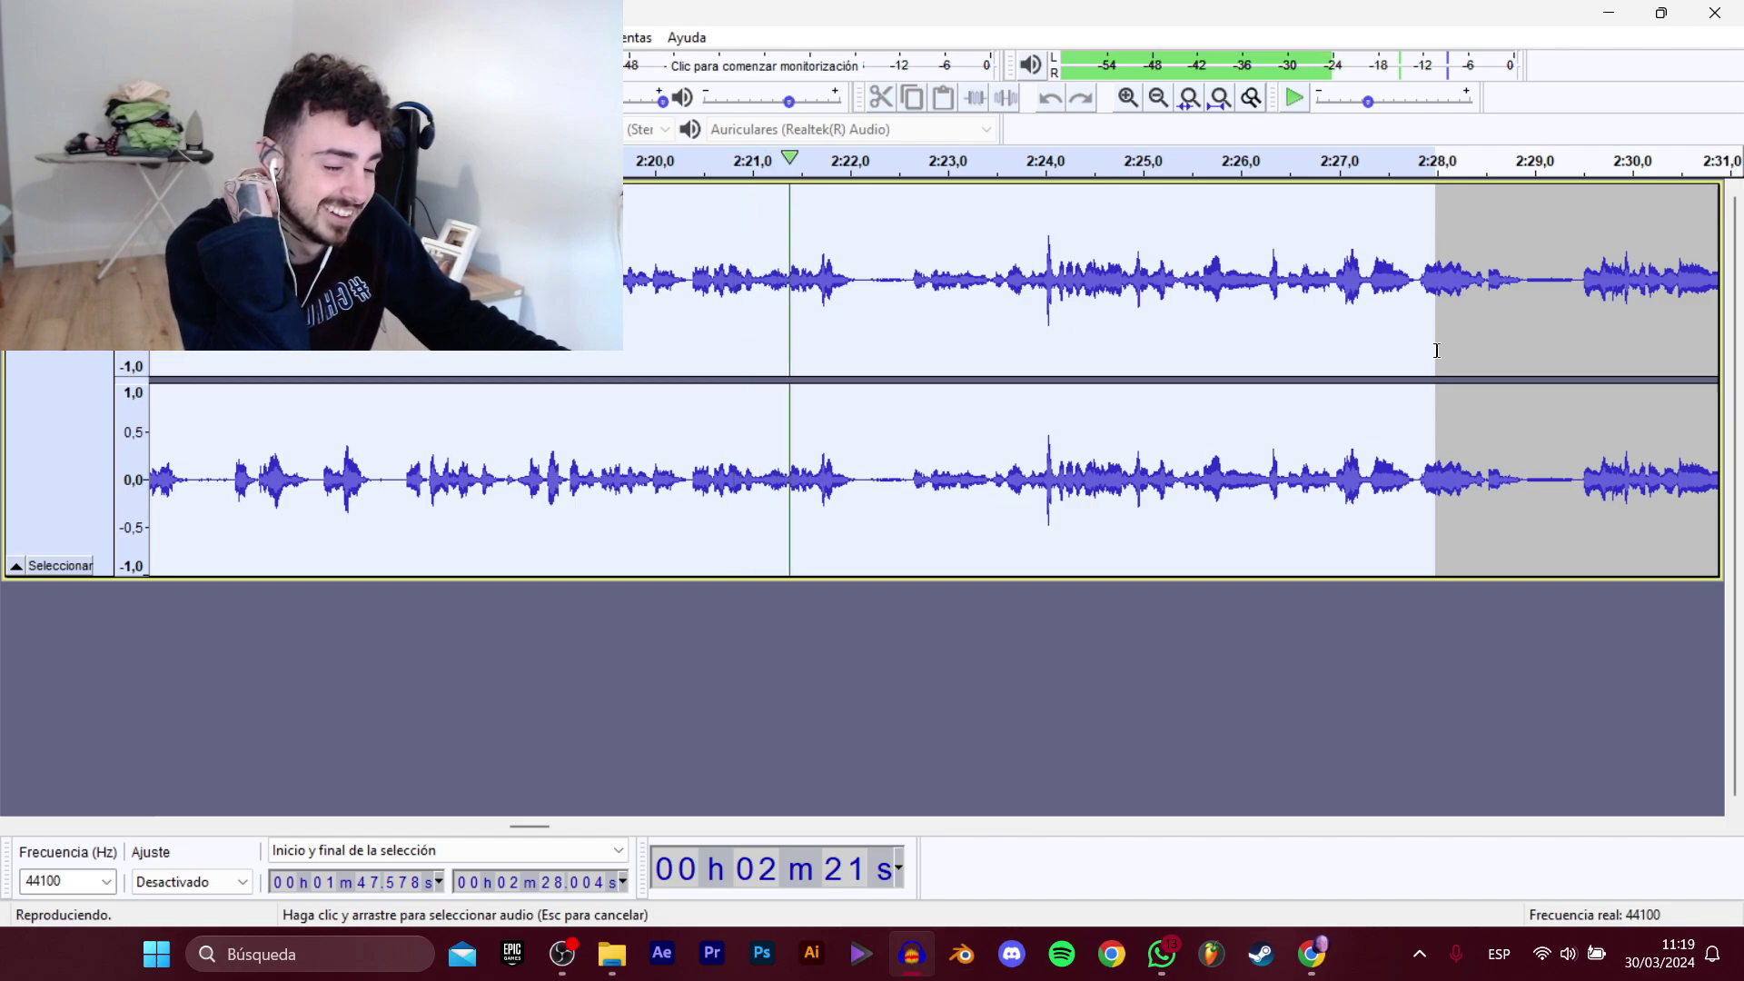
pyautogui.moveTo(1437, 350); pyautogui.dragTo(1605, 398)
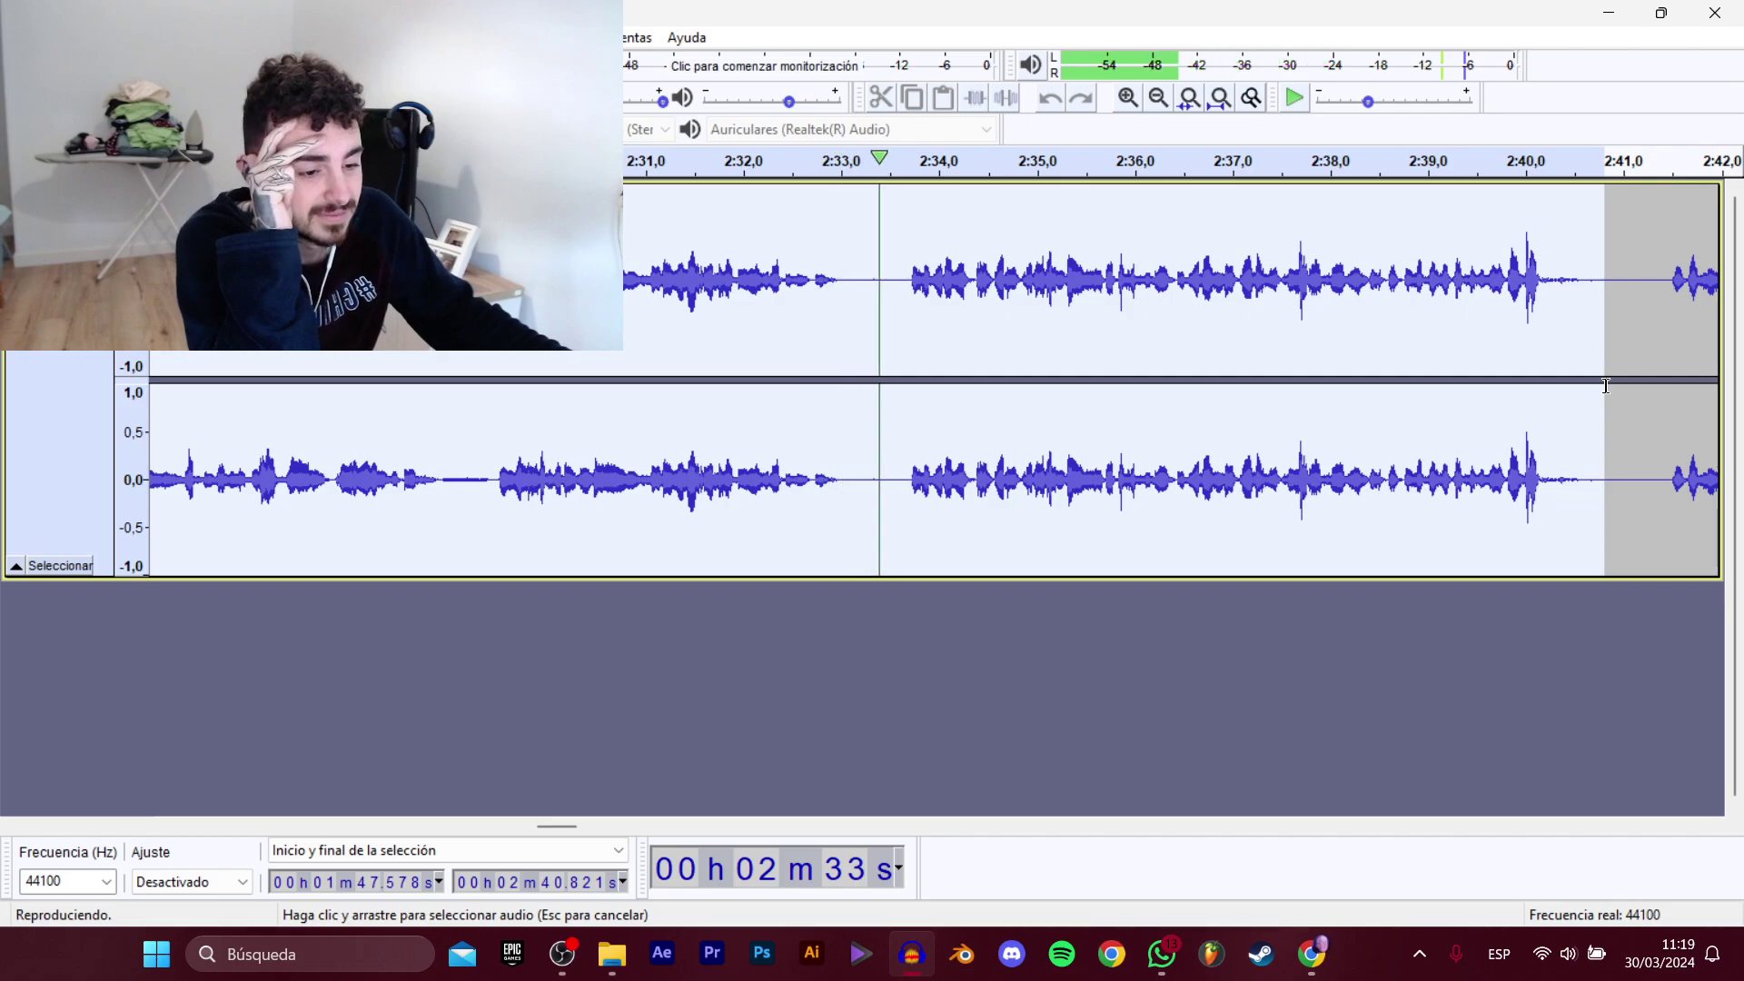
pyautogui.moveTo(1605, 386); pyautogui.dragTo(1508, 316)
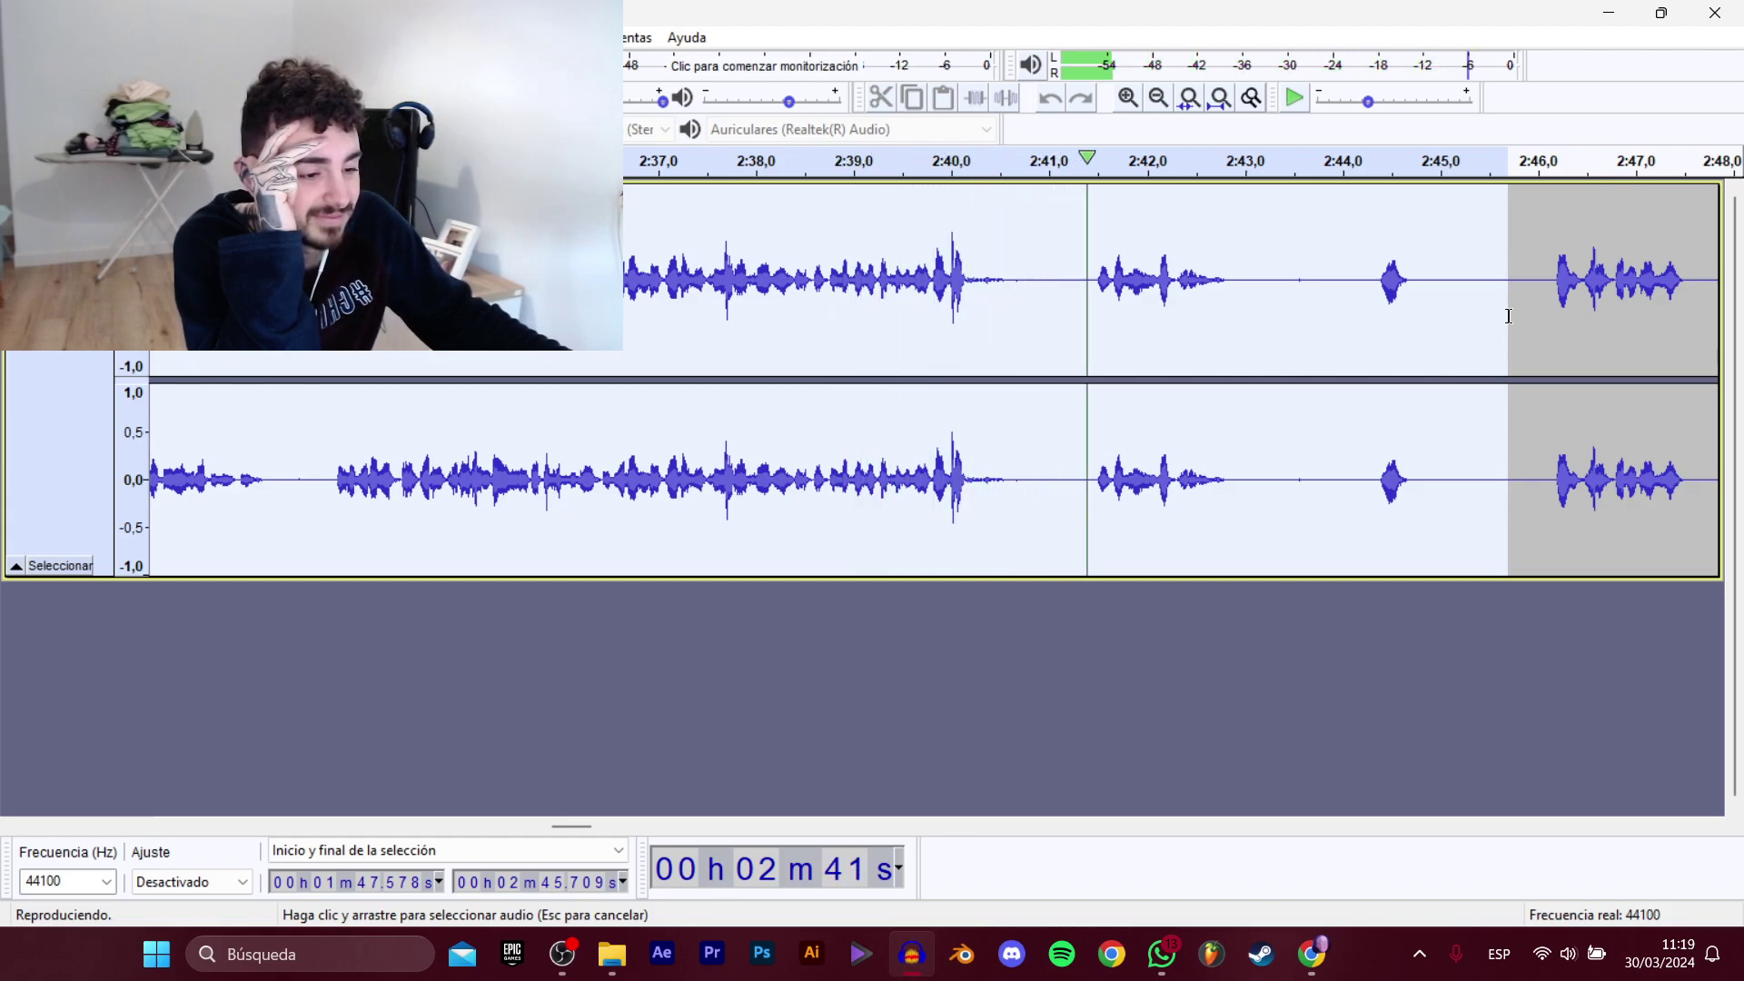
pyautogui.moveTo(1524, 319); pyautogui.dragTo(1410, 275)
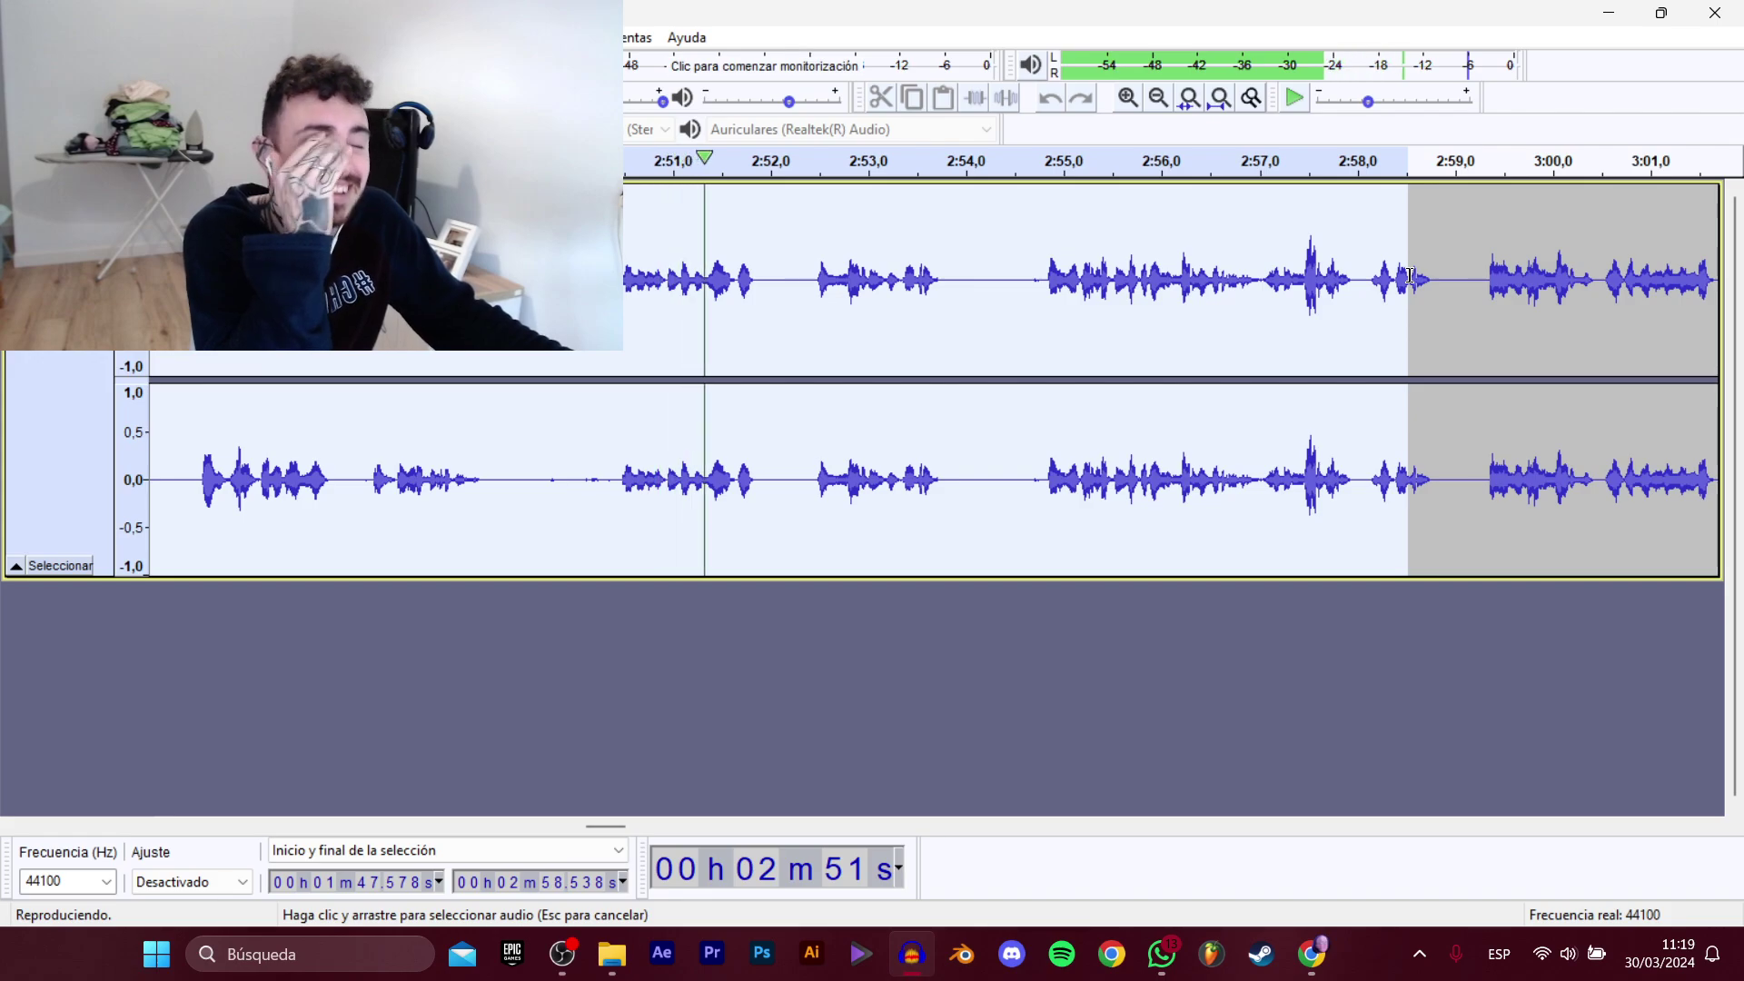
pyautogui.moveTo(1410, 276)
pyautogui.mouseDown()
pyautogui.moveTo(1608, 330)
pyautogui.moveTo(1499, 312)
pyautogui.moveTo(1585, 270)
pyautogui.moveTo(1681, 273)
pyautogui.moveTo(1415, 286)
pyautogui.mouseUp()
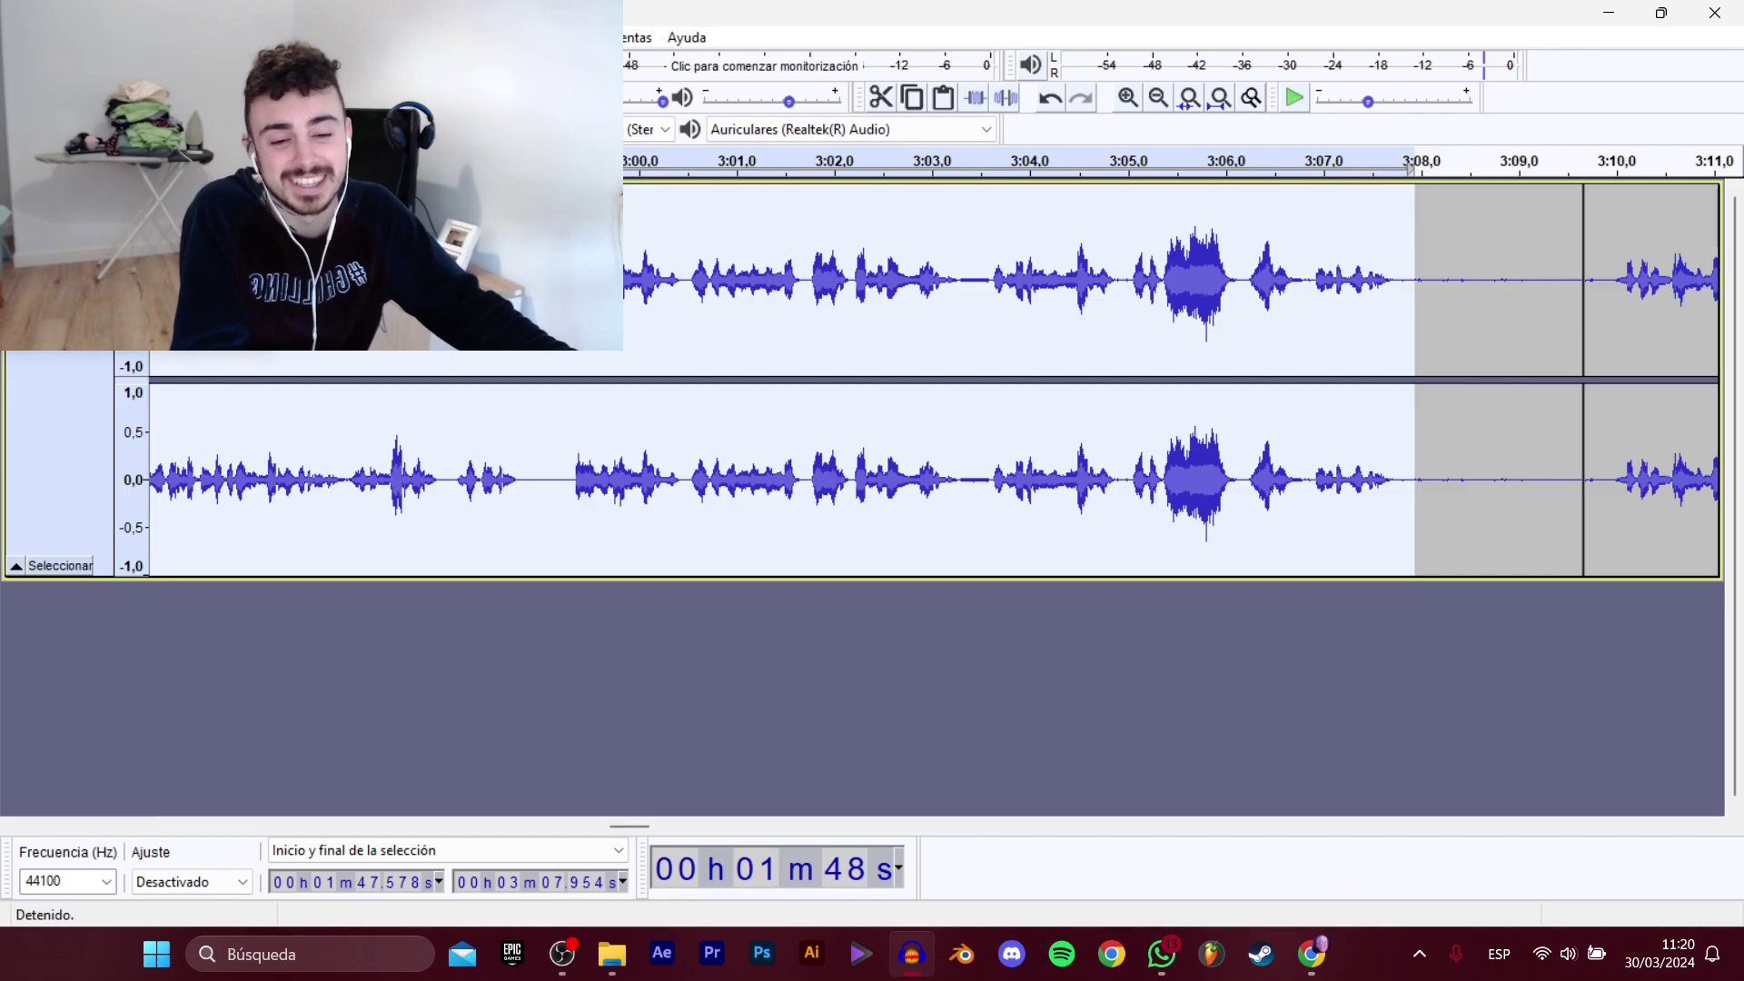
# Export the selected fifth story as WAV into the Historias folder, named D_Migueli_Historias_CasaLocales.
pyautogui.moveTo(82, 208)
pyautogui.click(399, 310)
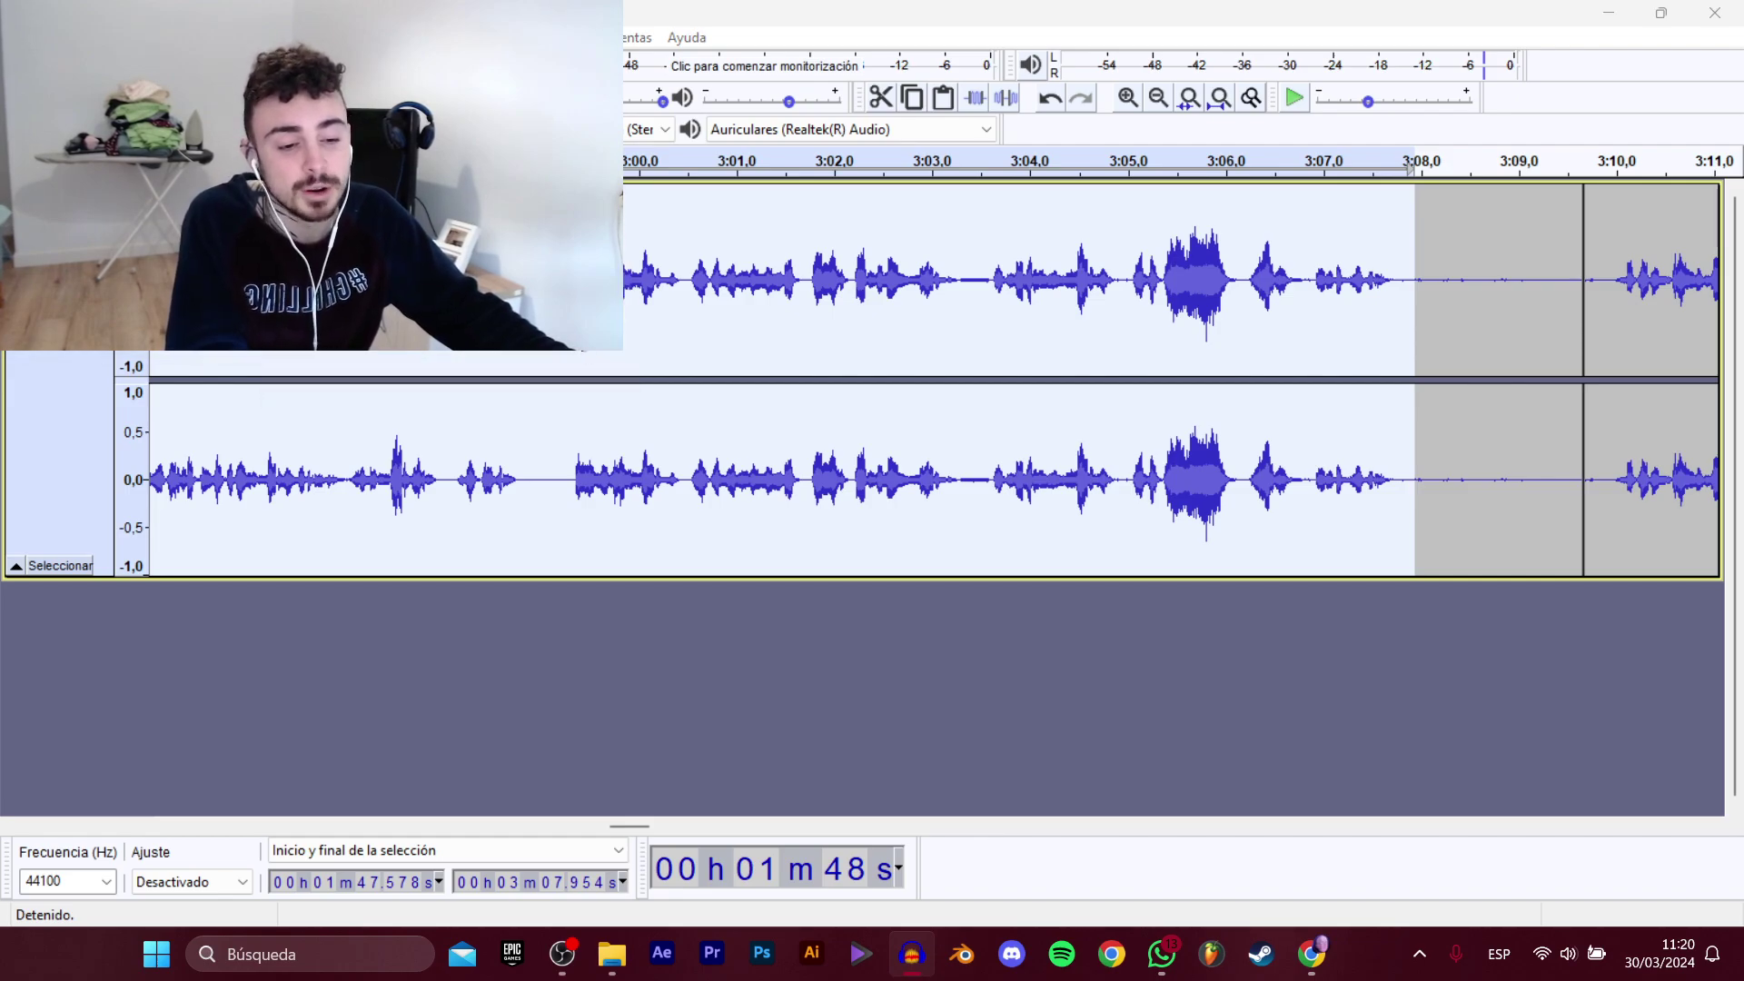
pyautogui.click(527, 219)
pyautogui.doubleClick(696, 458)
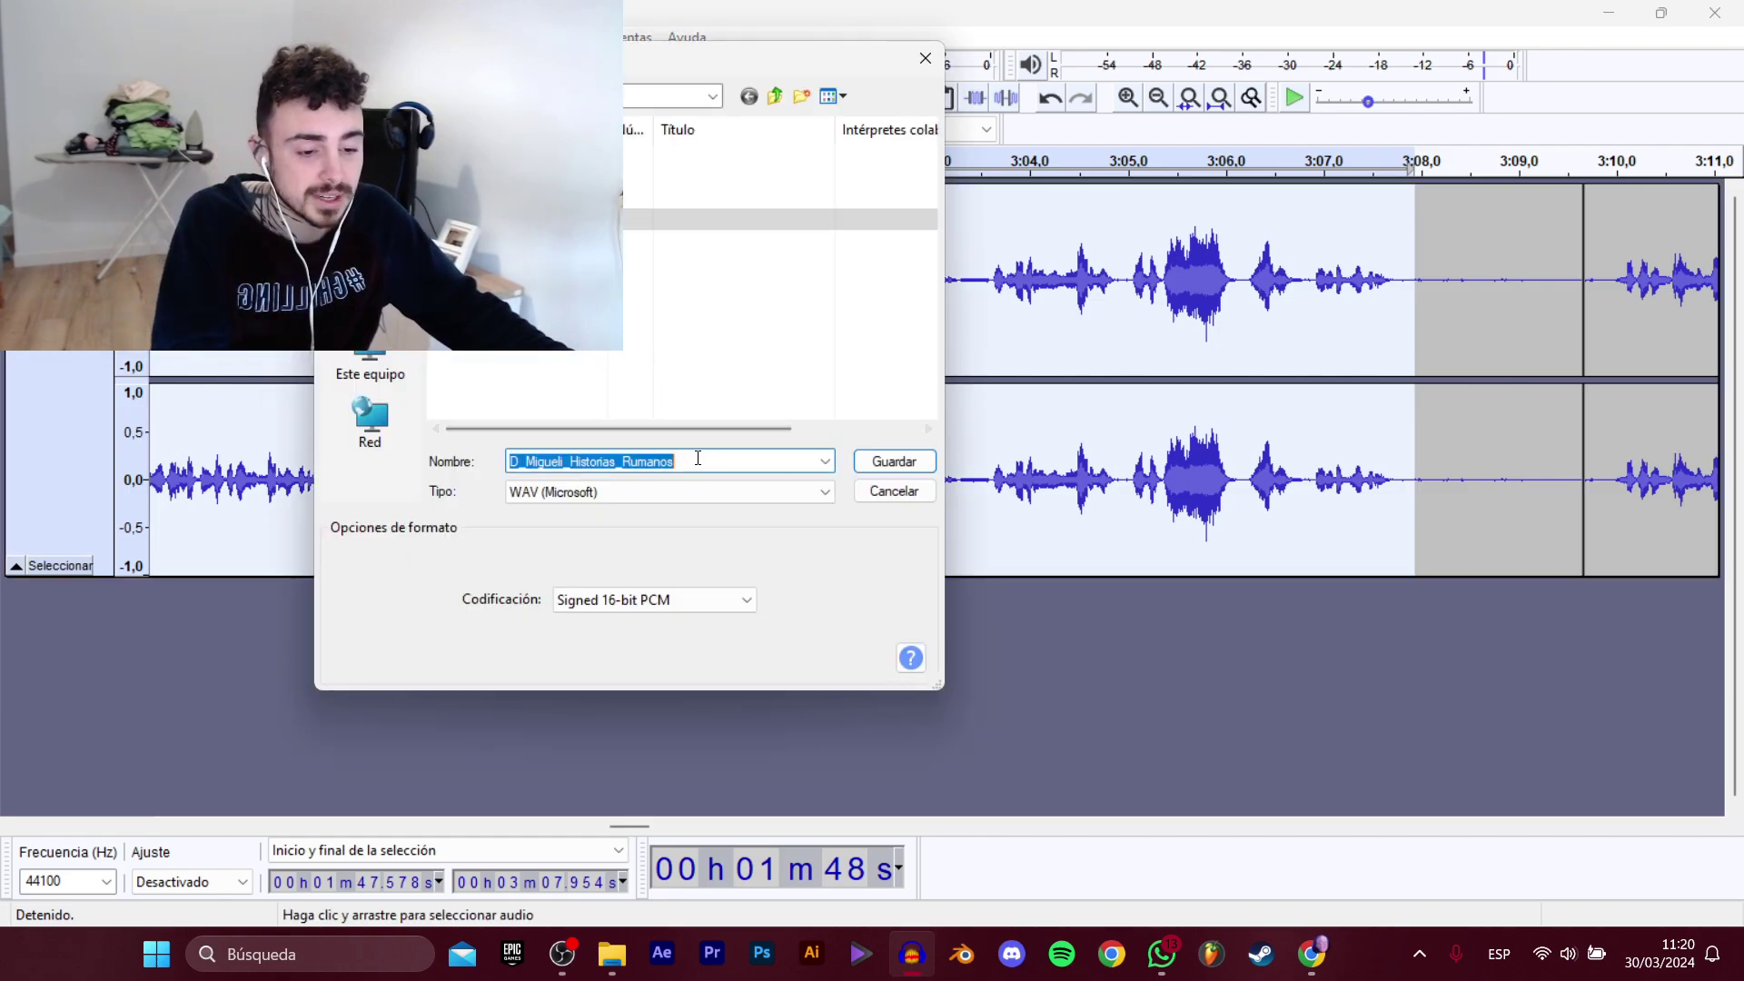
pyautogui.write('CasaLocale')
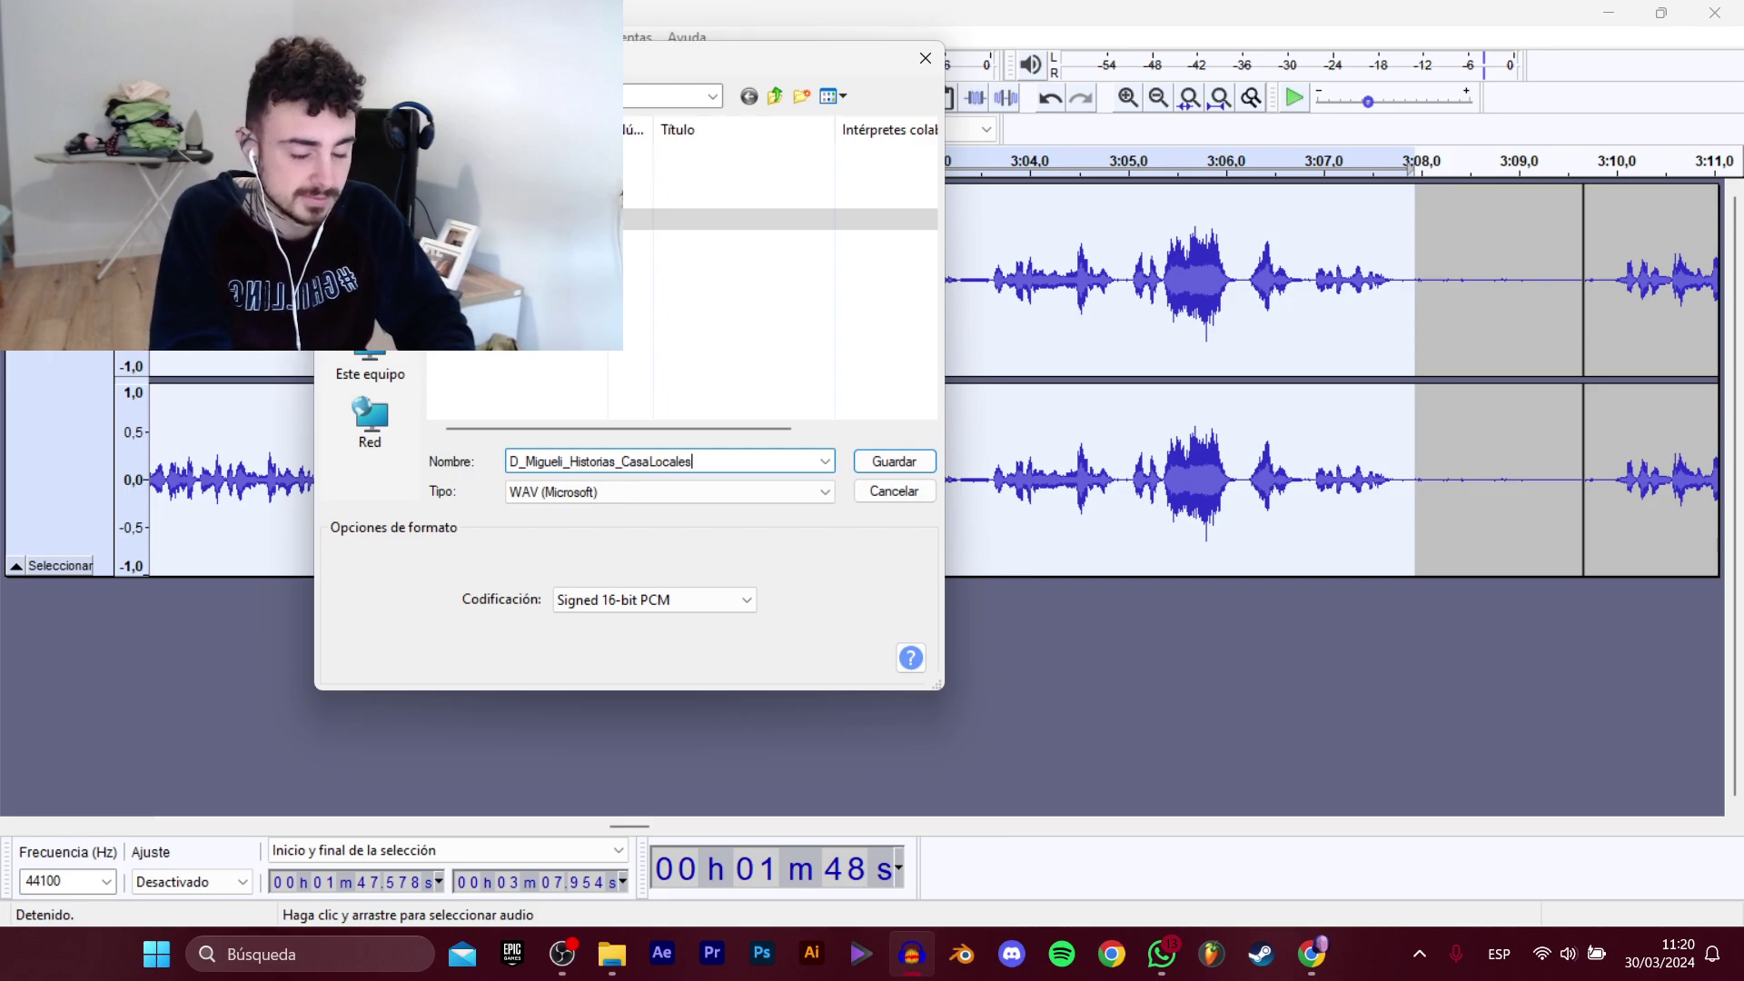
pyautogui.press('Return')
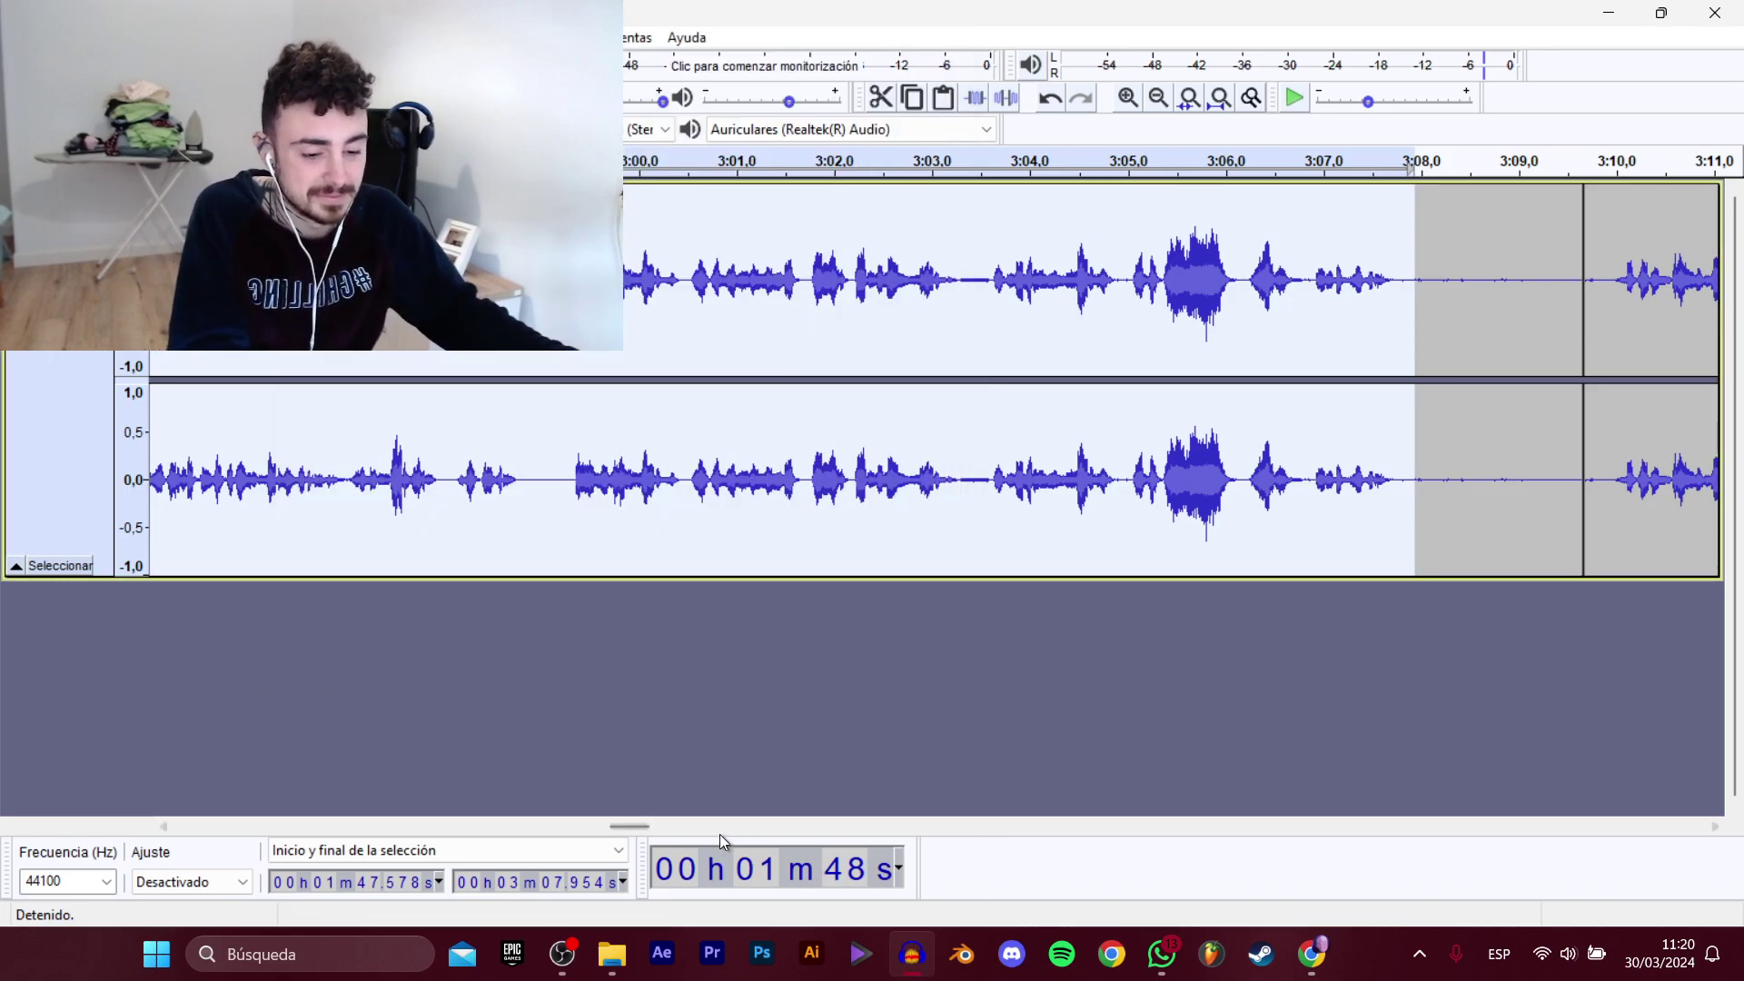
# Listen to the sixth story and select it from 3 min 9.939 s to 4 min 33.334 s.
pyautogui.moveTo(638, 828); pyautogui.dragTo(668, 828)
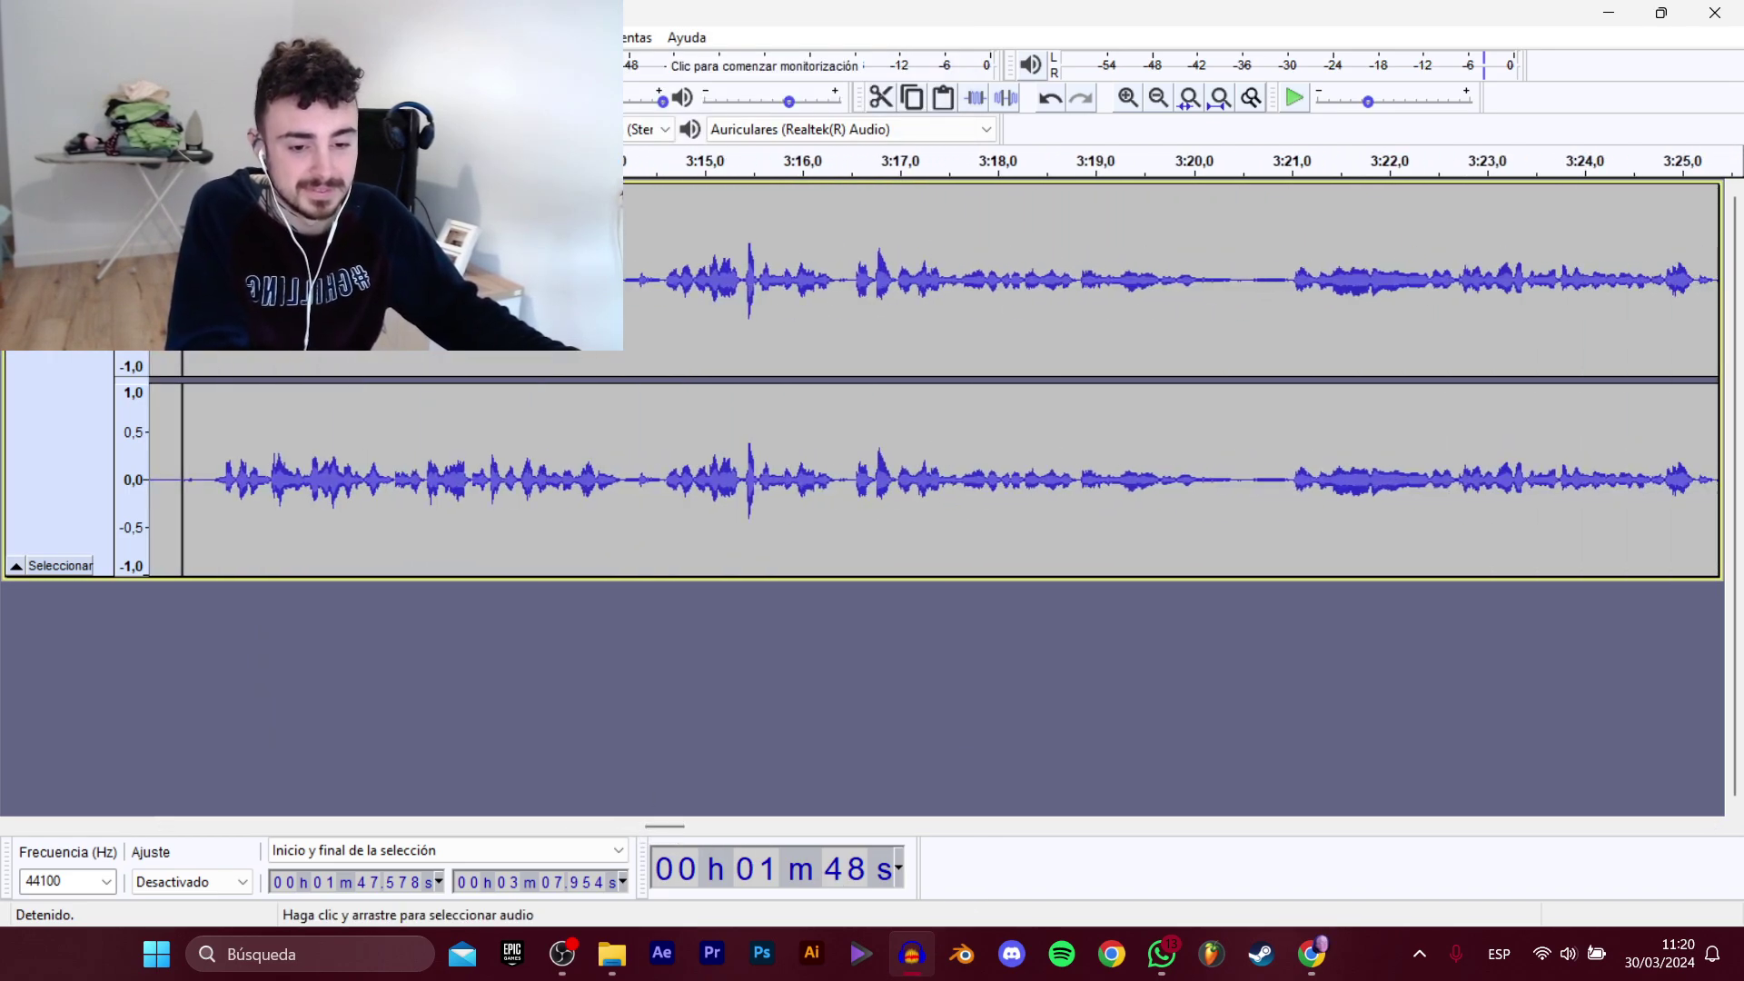
pyautogui.press('space')
pyautogui.moveTo(209, 272); pyautogui.dragTo(1442, 372)
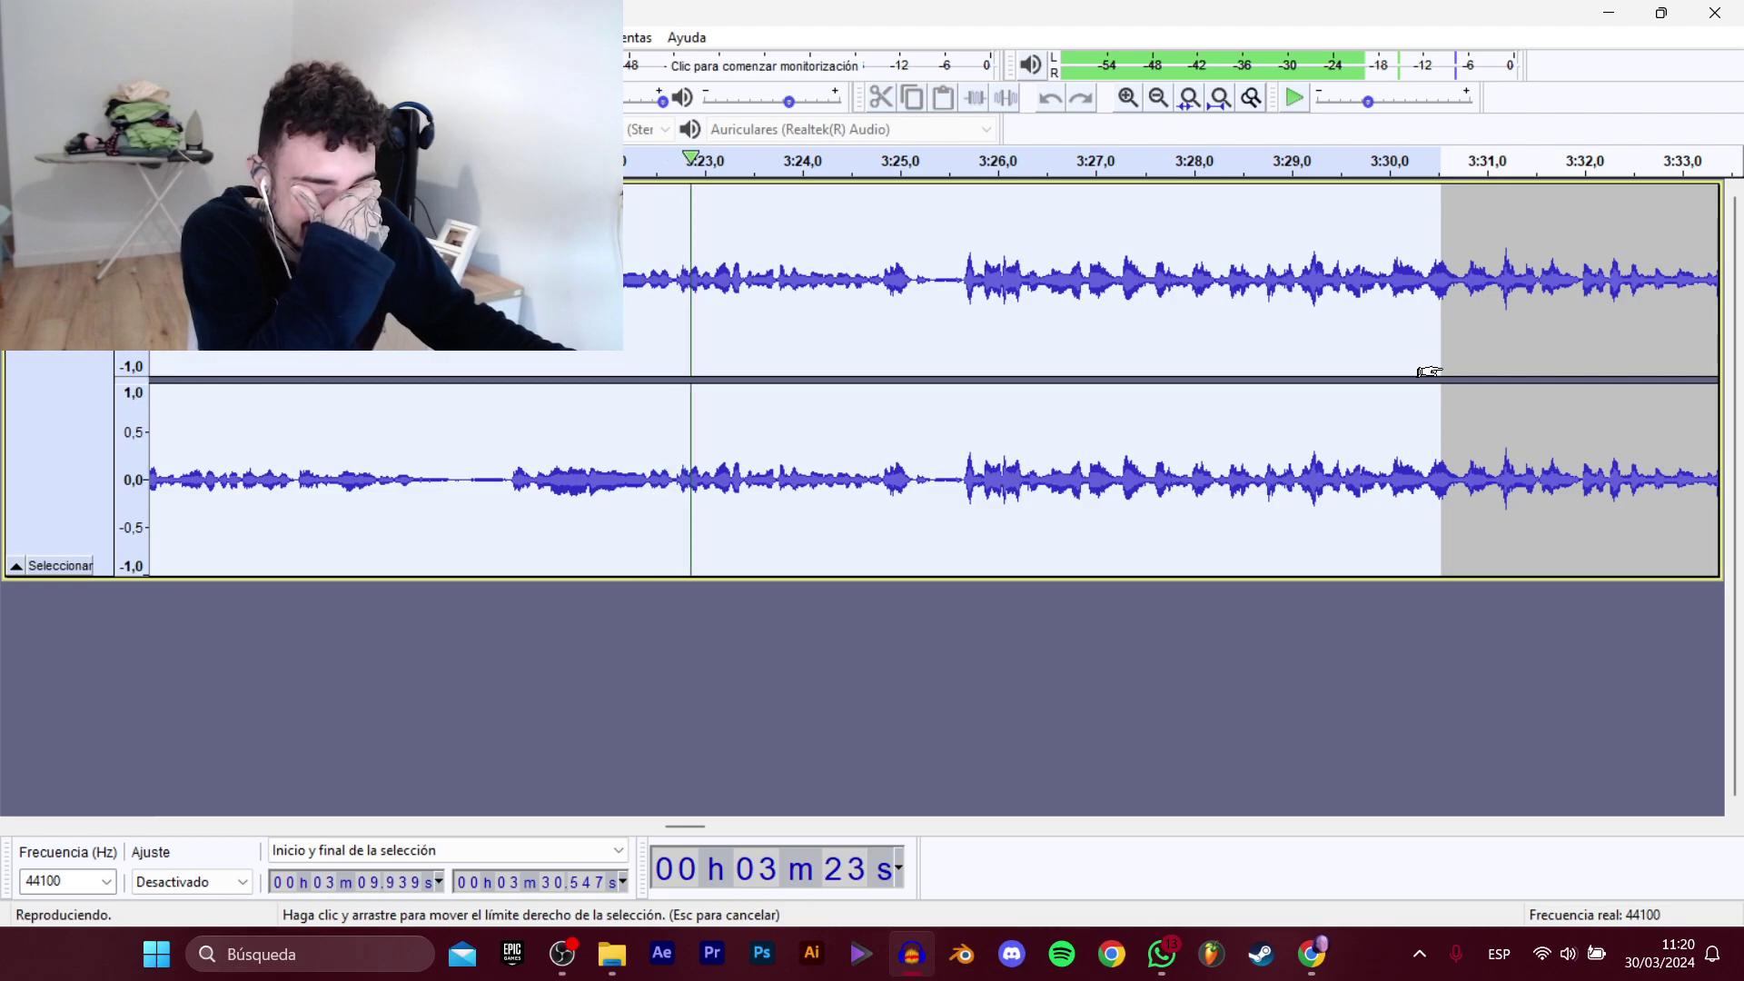
pyautogui.moveTo(1429, 372); pyautogui.dragTo(1444, 287)
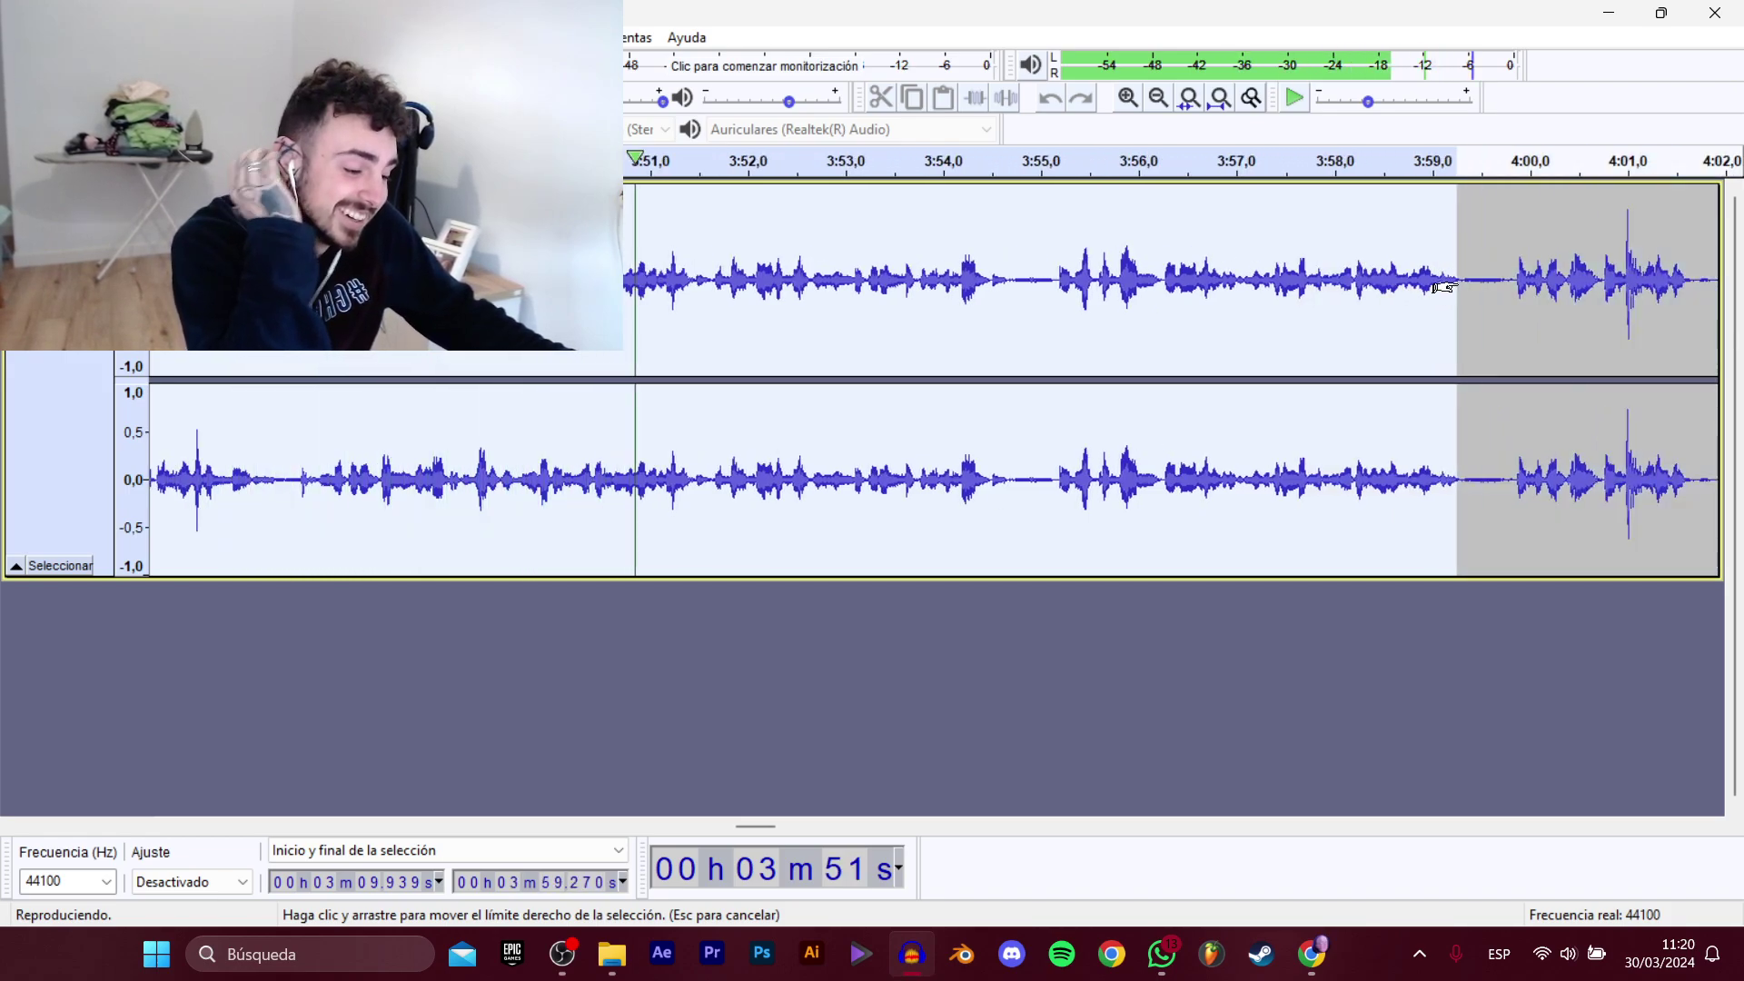
pyautogui.moveTo(1444, 287); pyautogui.dragTo(1368, 275)
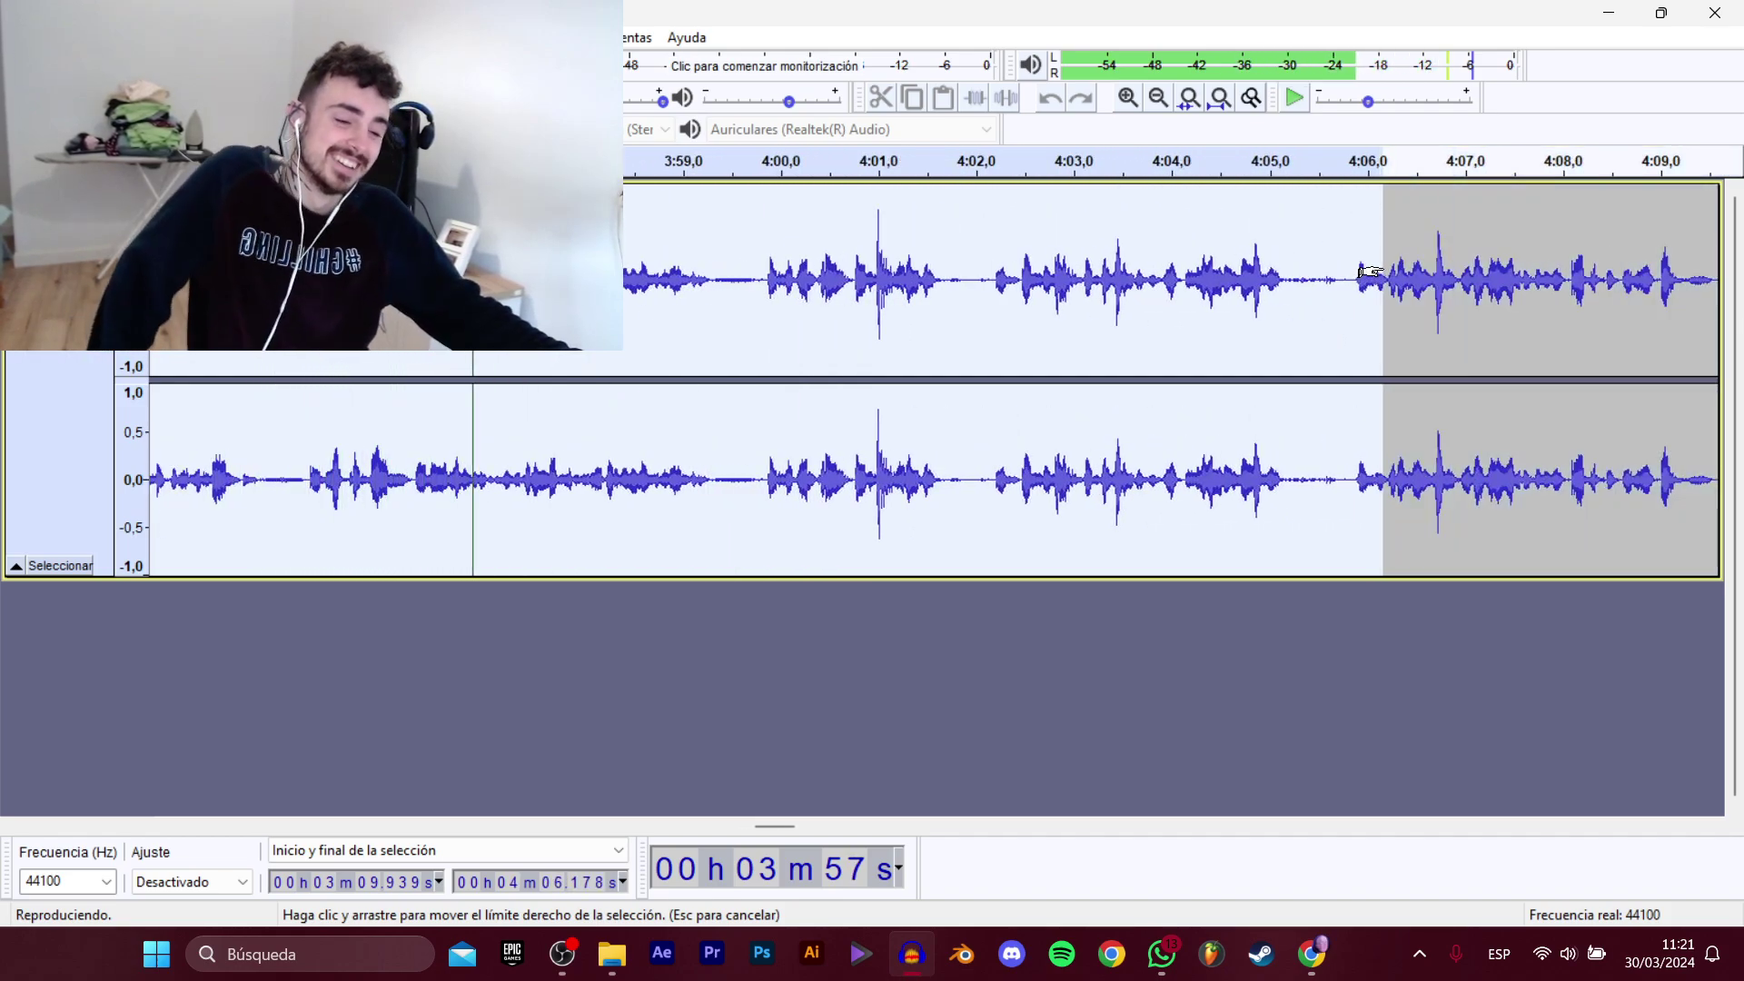
pyautogui.moveTo(1370, 276); pyautogui.dragTo(1565, 337)
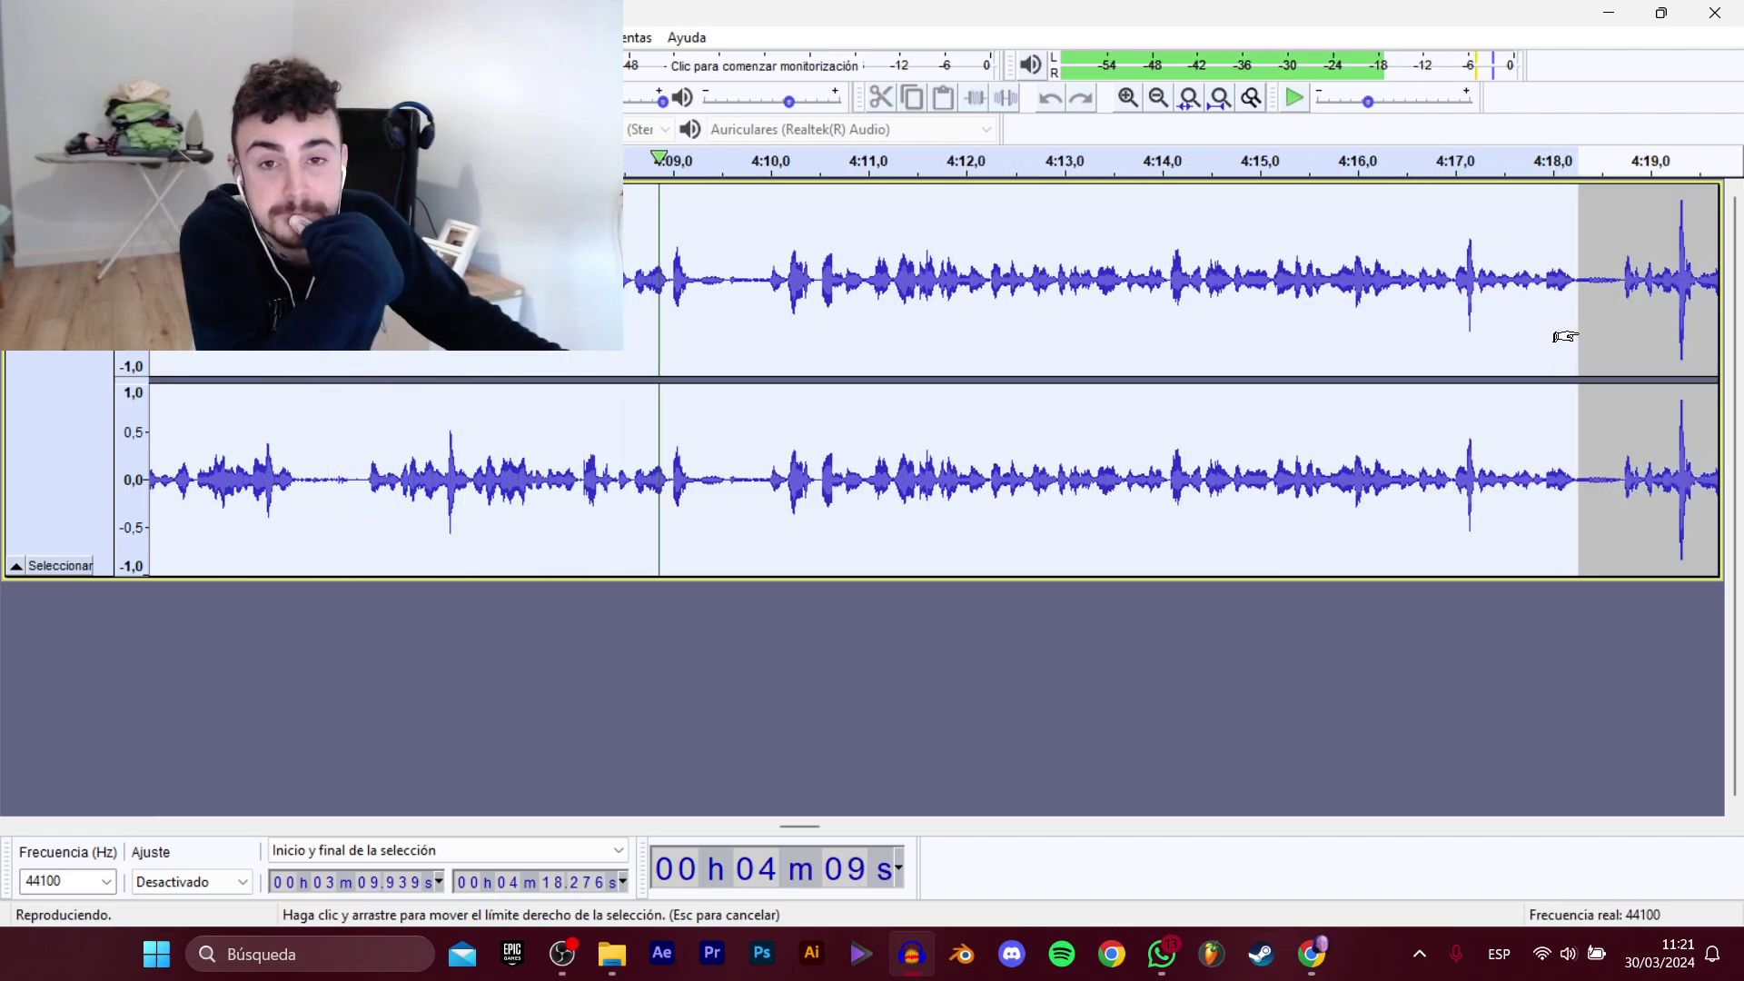
pyautogui.moveTo(1565, 337)
pyautogui.mouseDown()
pyautogui.moveTo(1713, 338)
pyautogui.moveTo(1613, 343)
pyautogui.moveTo(1698, 363)
pyautogui.moveTo(1529, 331)
pyautogui.moveTo(1585, 333)
pyautogui.mouseUp()
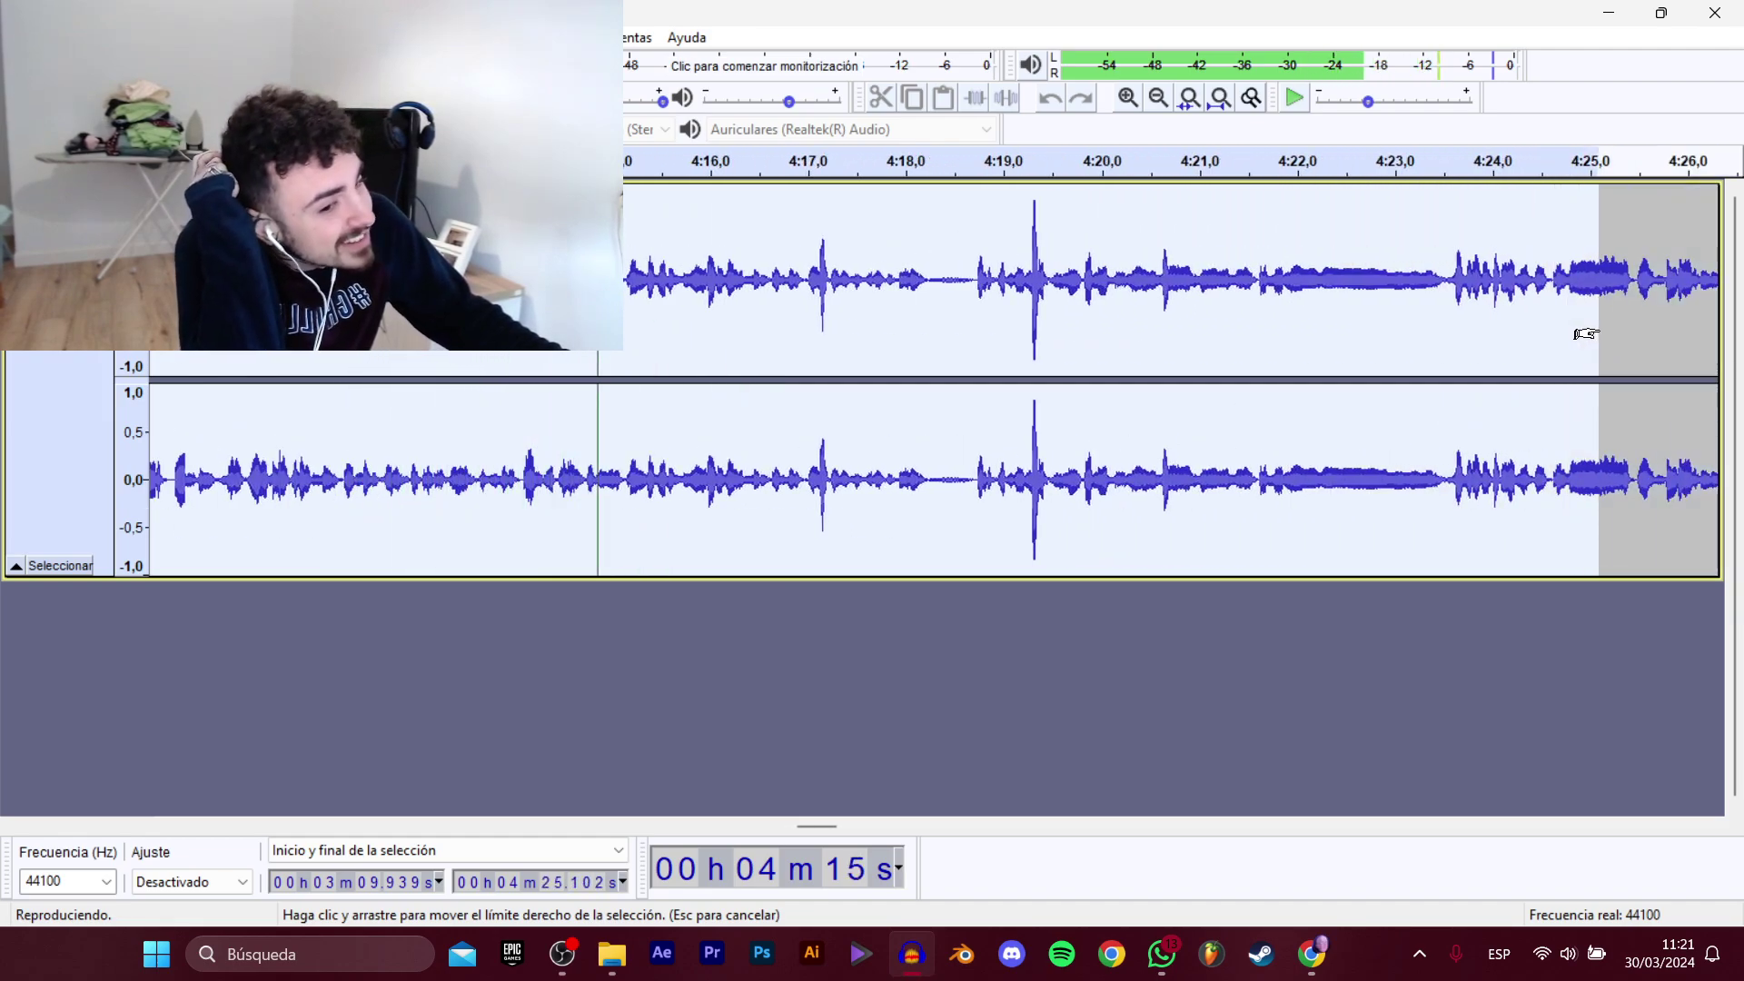
pyautogui.moveTo(1585, 334); pyautogui.dragTo(1404, 281)
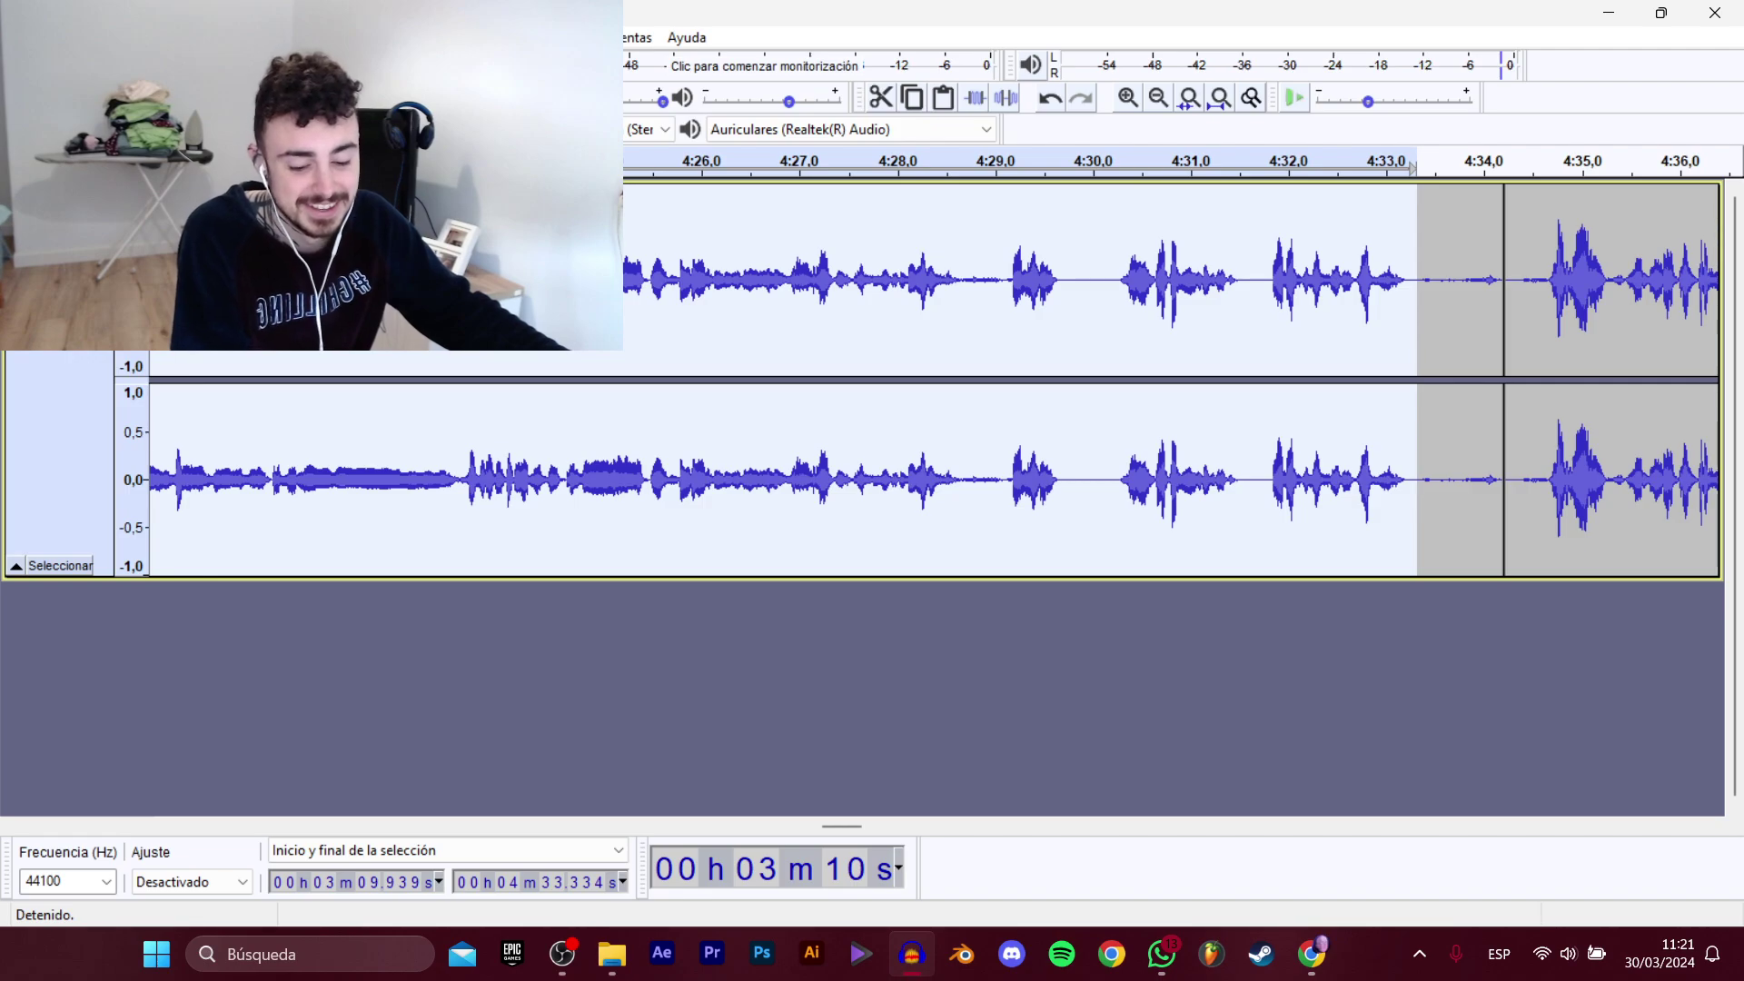
# Export the selected sixth story as WAV into the Historias folder with a name beginning D_Migueli_Historias_ElCentroGuiri.
pyautogui.hotkey('ctrl', 's')
pyautogui.moveTo(91, 209)
pyautogui.click(390, 309)
pyautogui.click(545, 241)
pyautogui.doubleClick(709, 462)
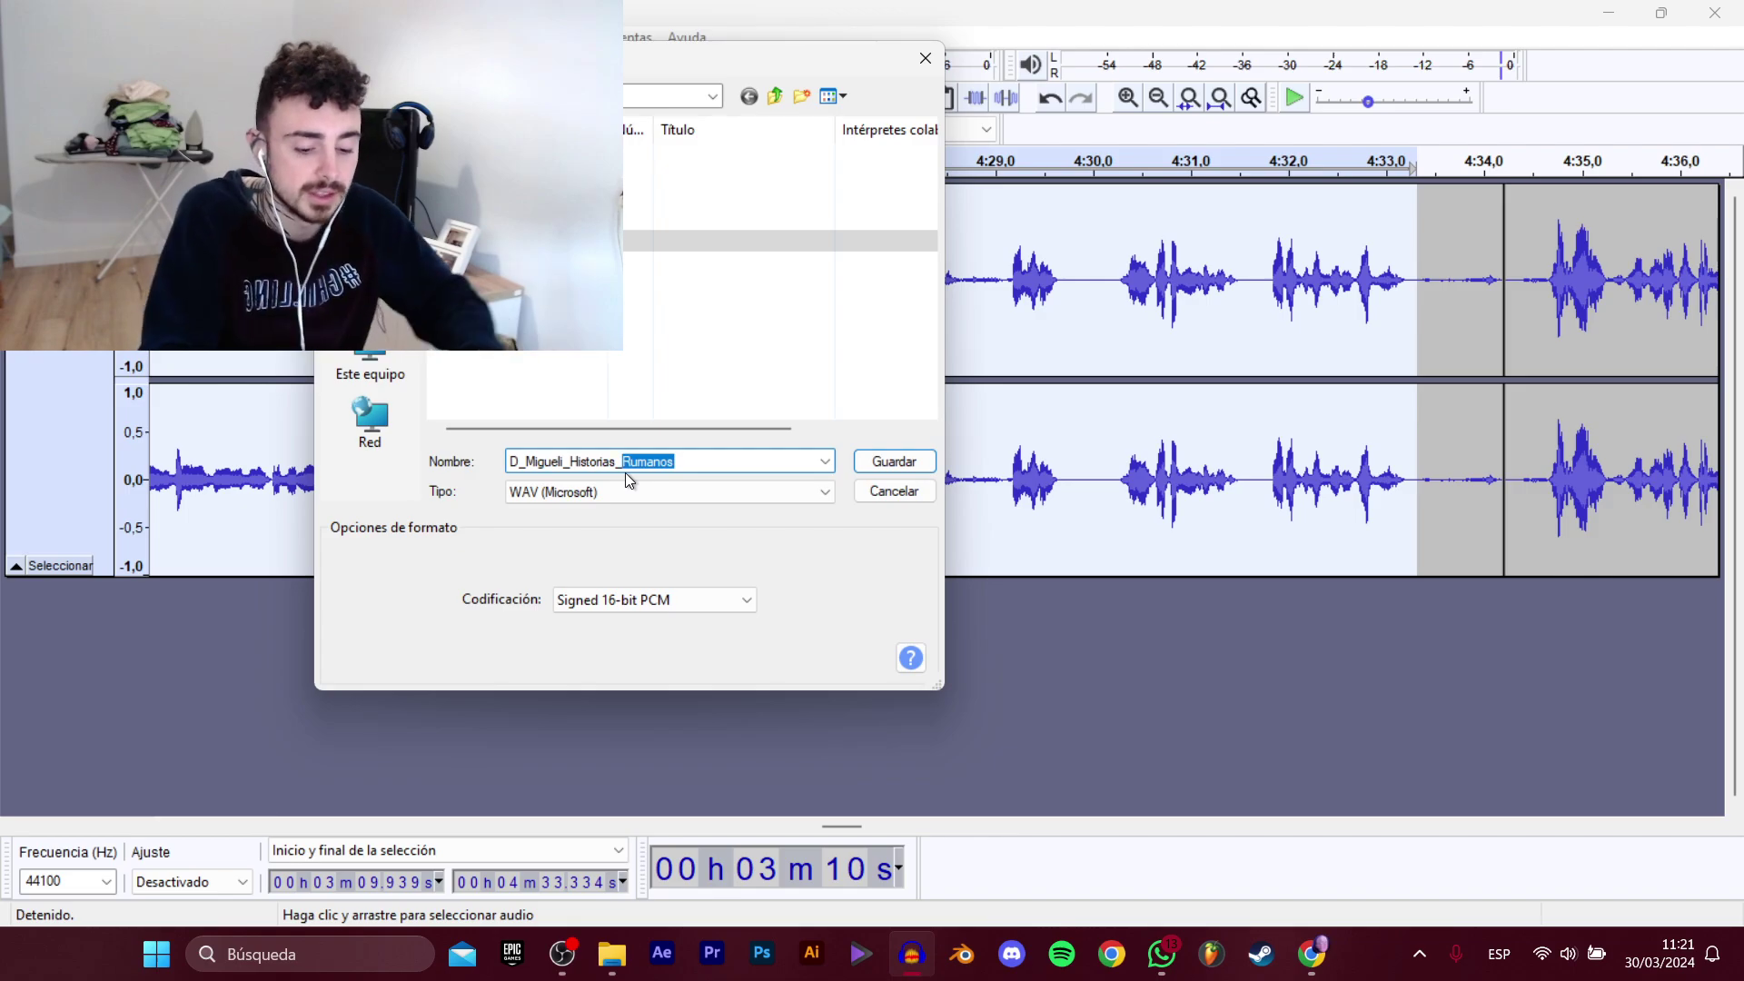
pyautogui.write('ElCentroGui')
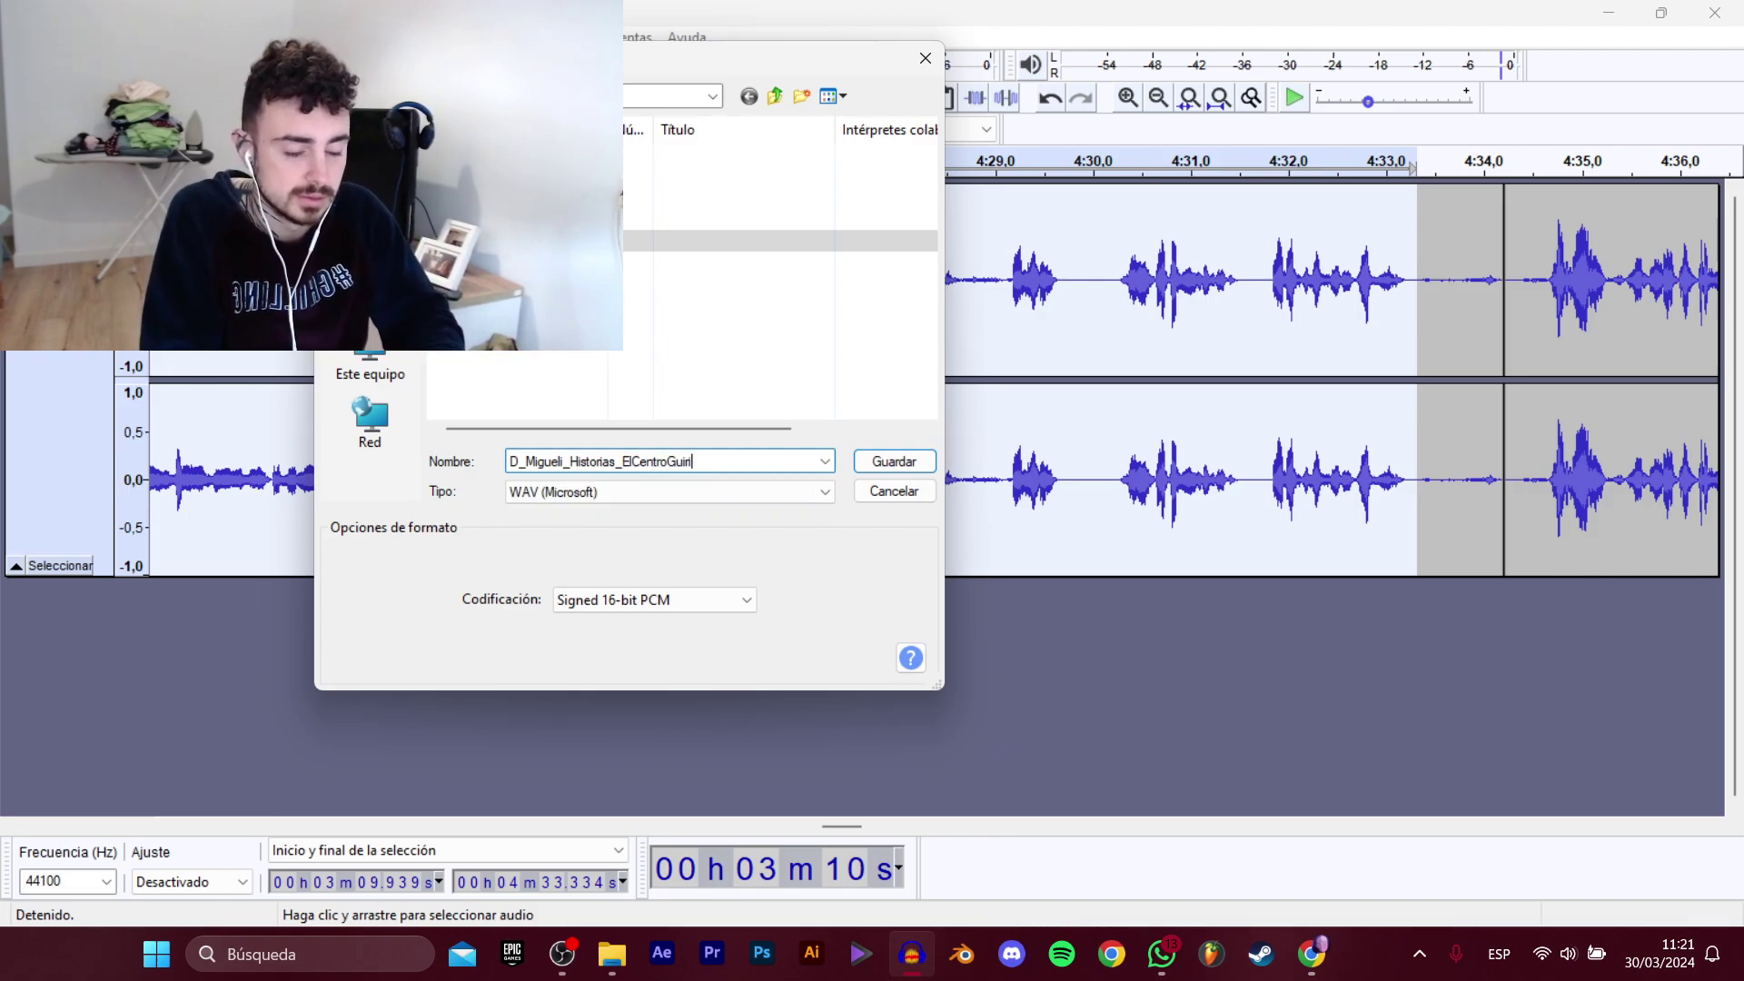
pyautogui.press('Return')
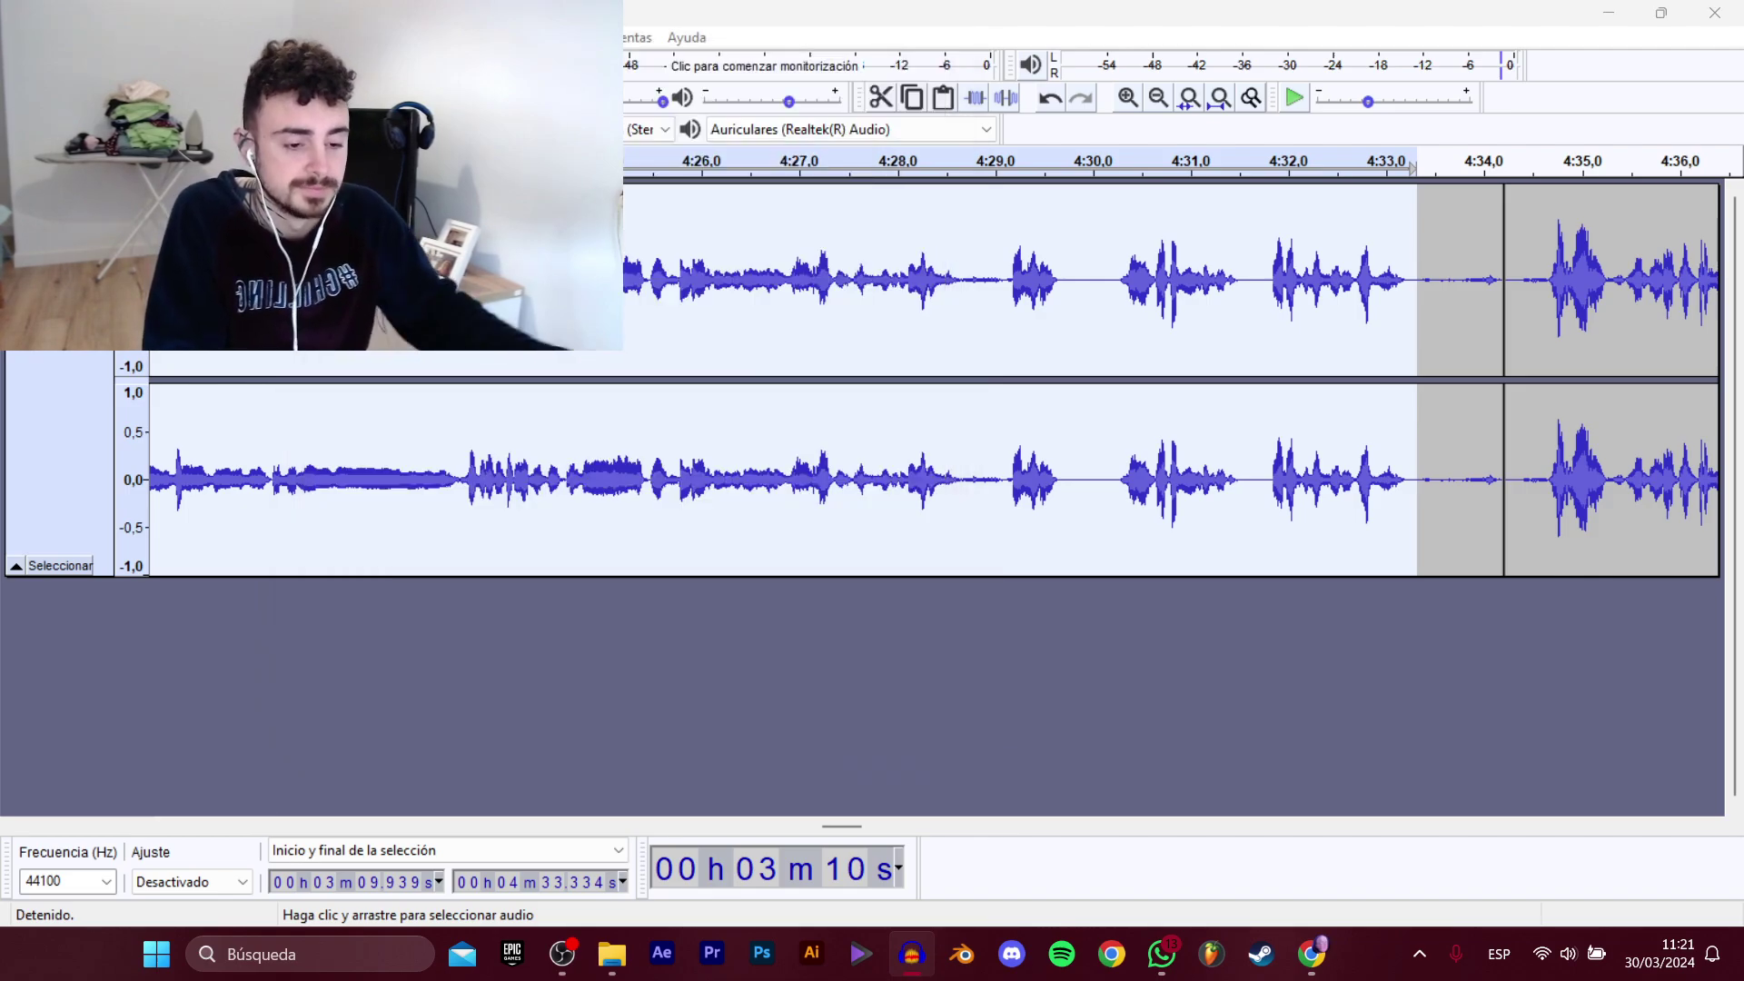
# Listen to the seventh story and select it from 4 min 34.367 s to 4 min 43.539 s.
pyautogui.moveTo(821, 823); pyautogui.dragTo(868, 825)
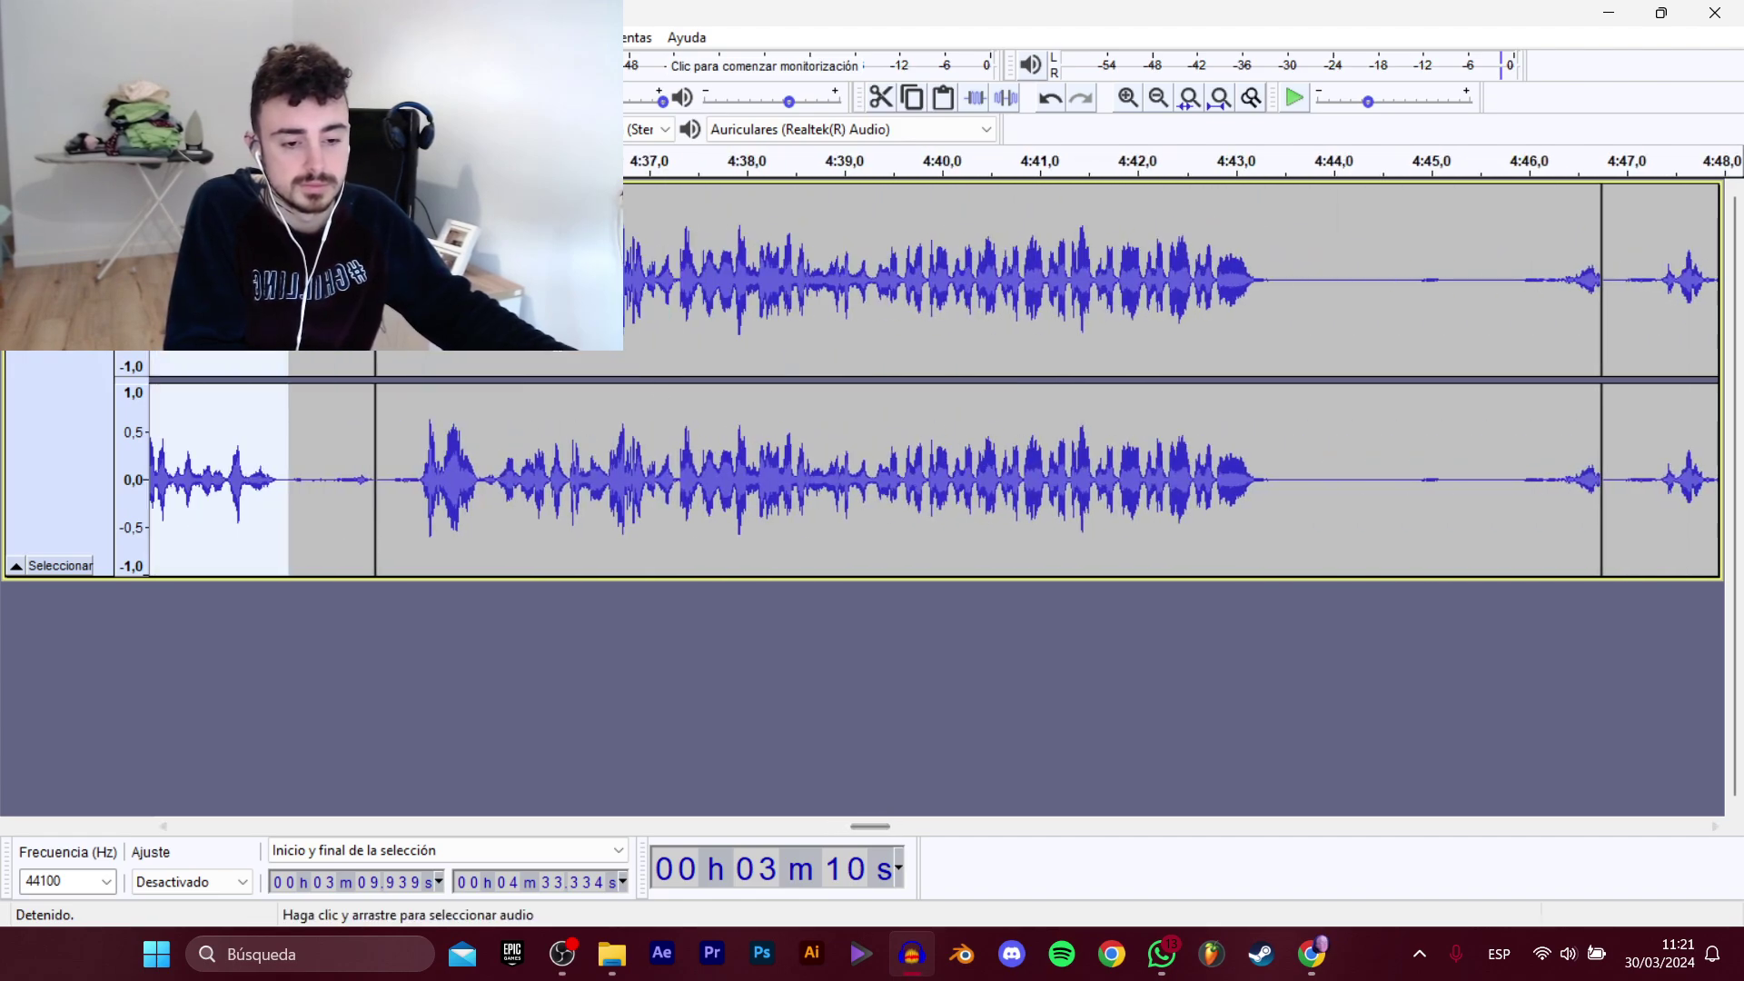
pyautogui.click(396, 299)
pyautogui.press('space')
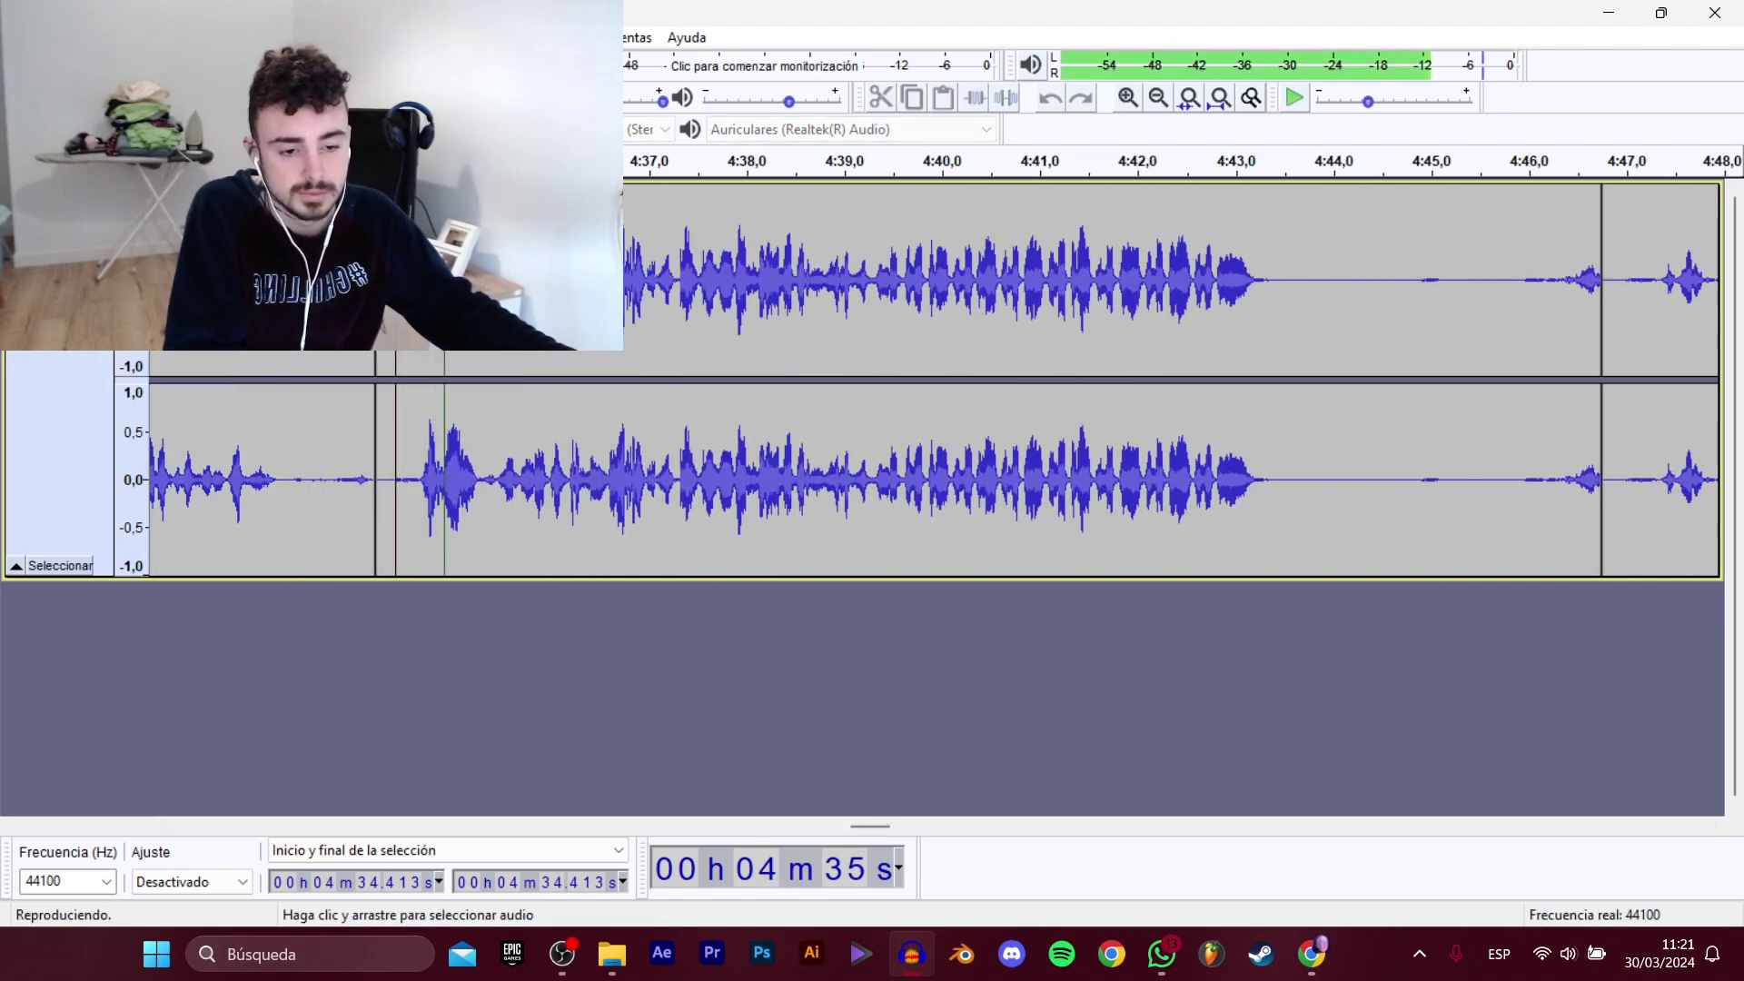
pyautogui.moveTo(392, 273); pyautogui.dragTo(1287, 391)
pyautogui.press('space')
# Export the selected seventh story as WAV into the Historias folder, named D_Migueli_Historias_FUmiganAviones.
pyautogui.click(26, 38)
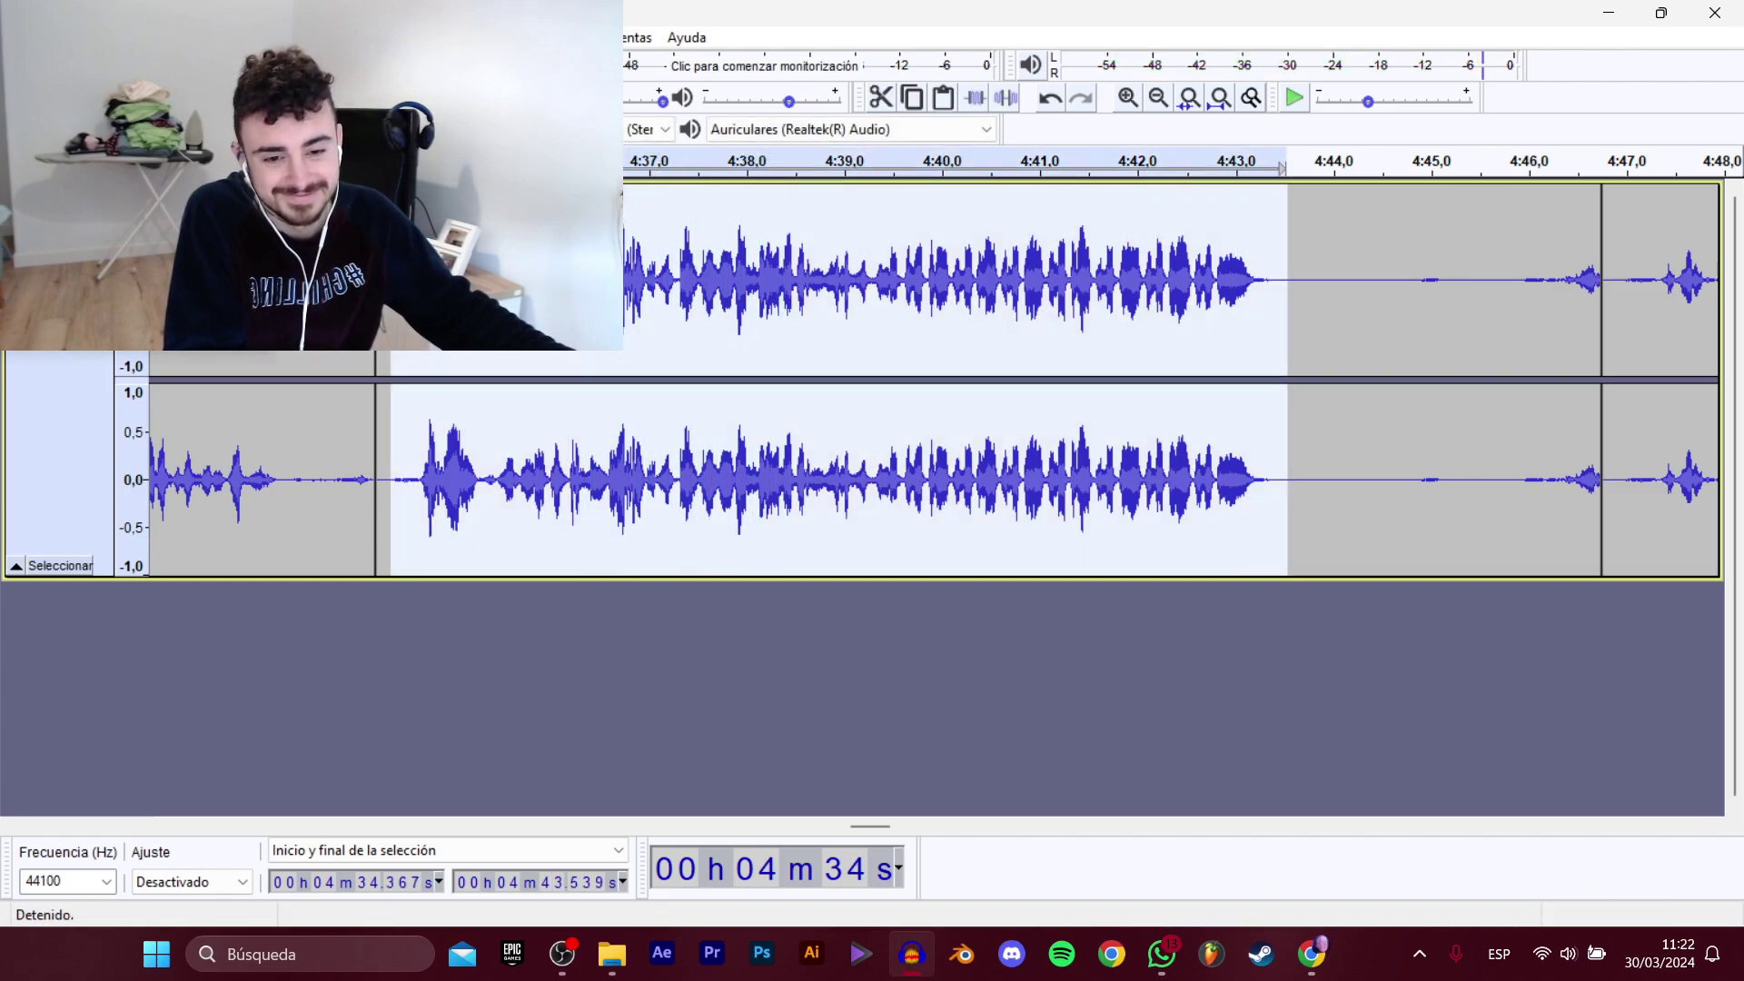
pyautogui.moveTo(109, 207)
pyautogui.click(390, 309)
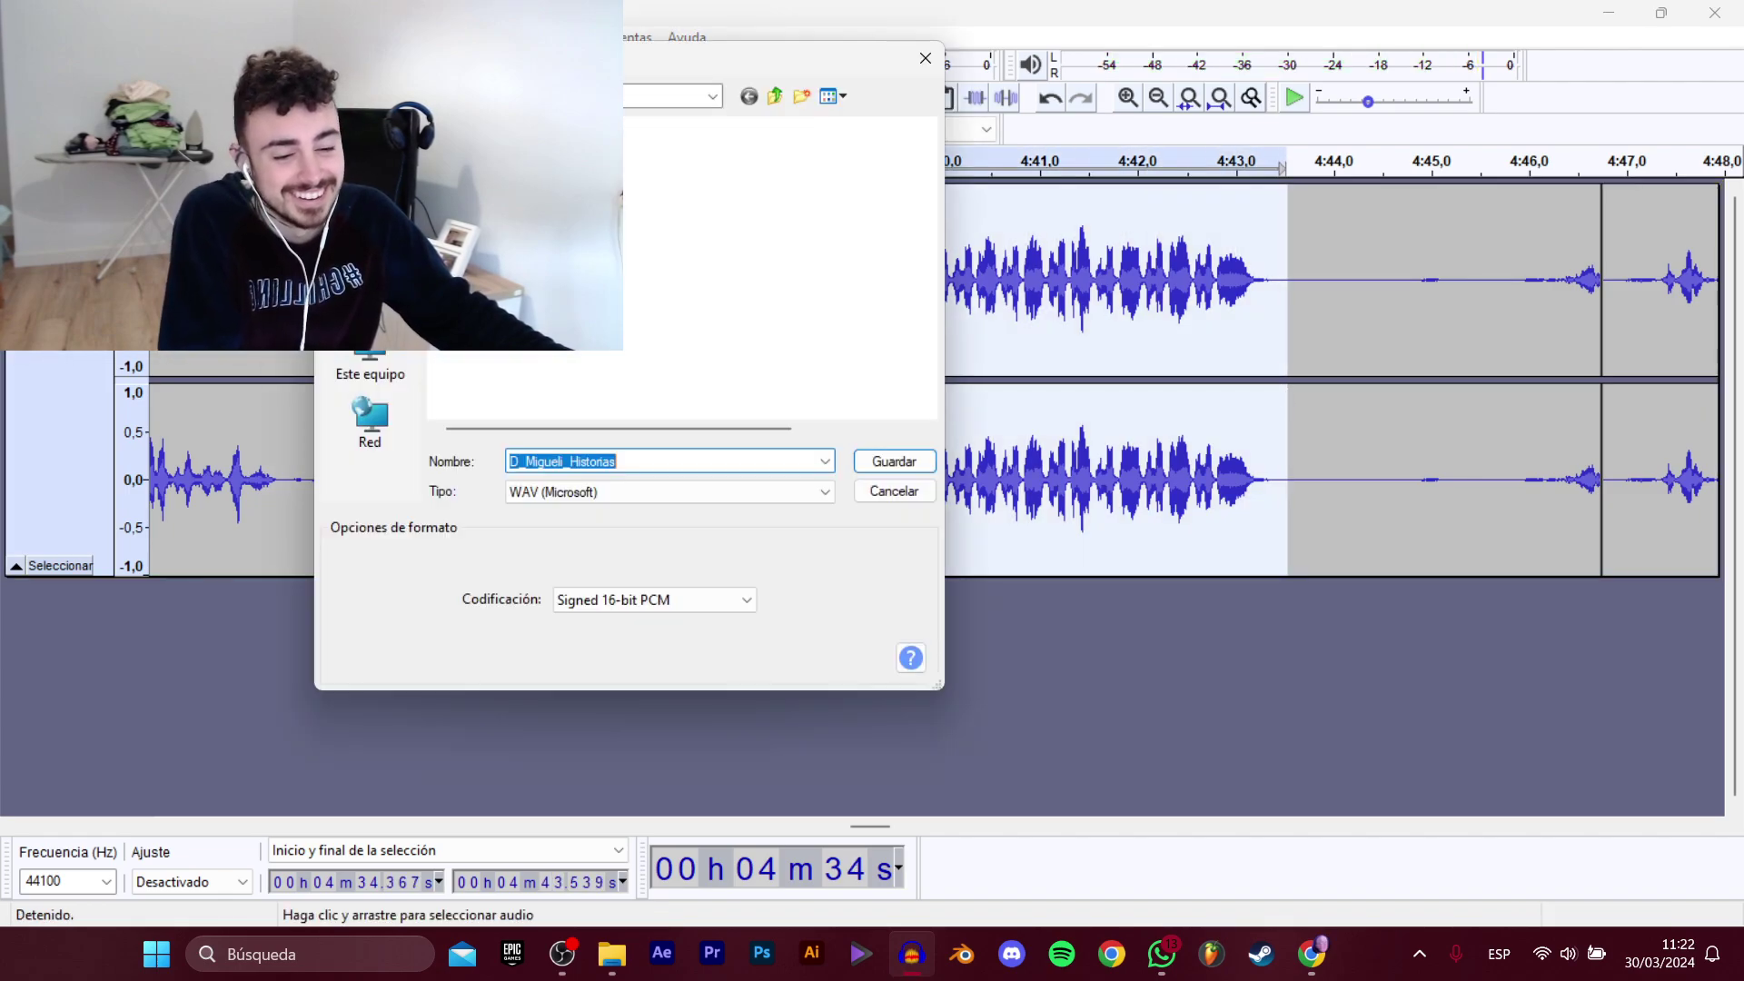
pyautogui.click(545, 263)
pyautogui.doubleClick(700, 462)
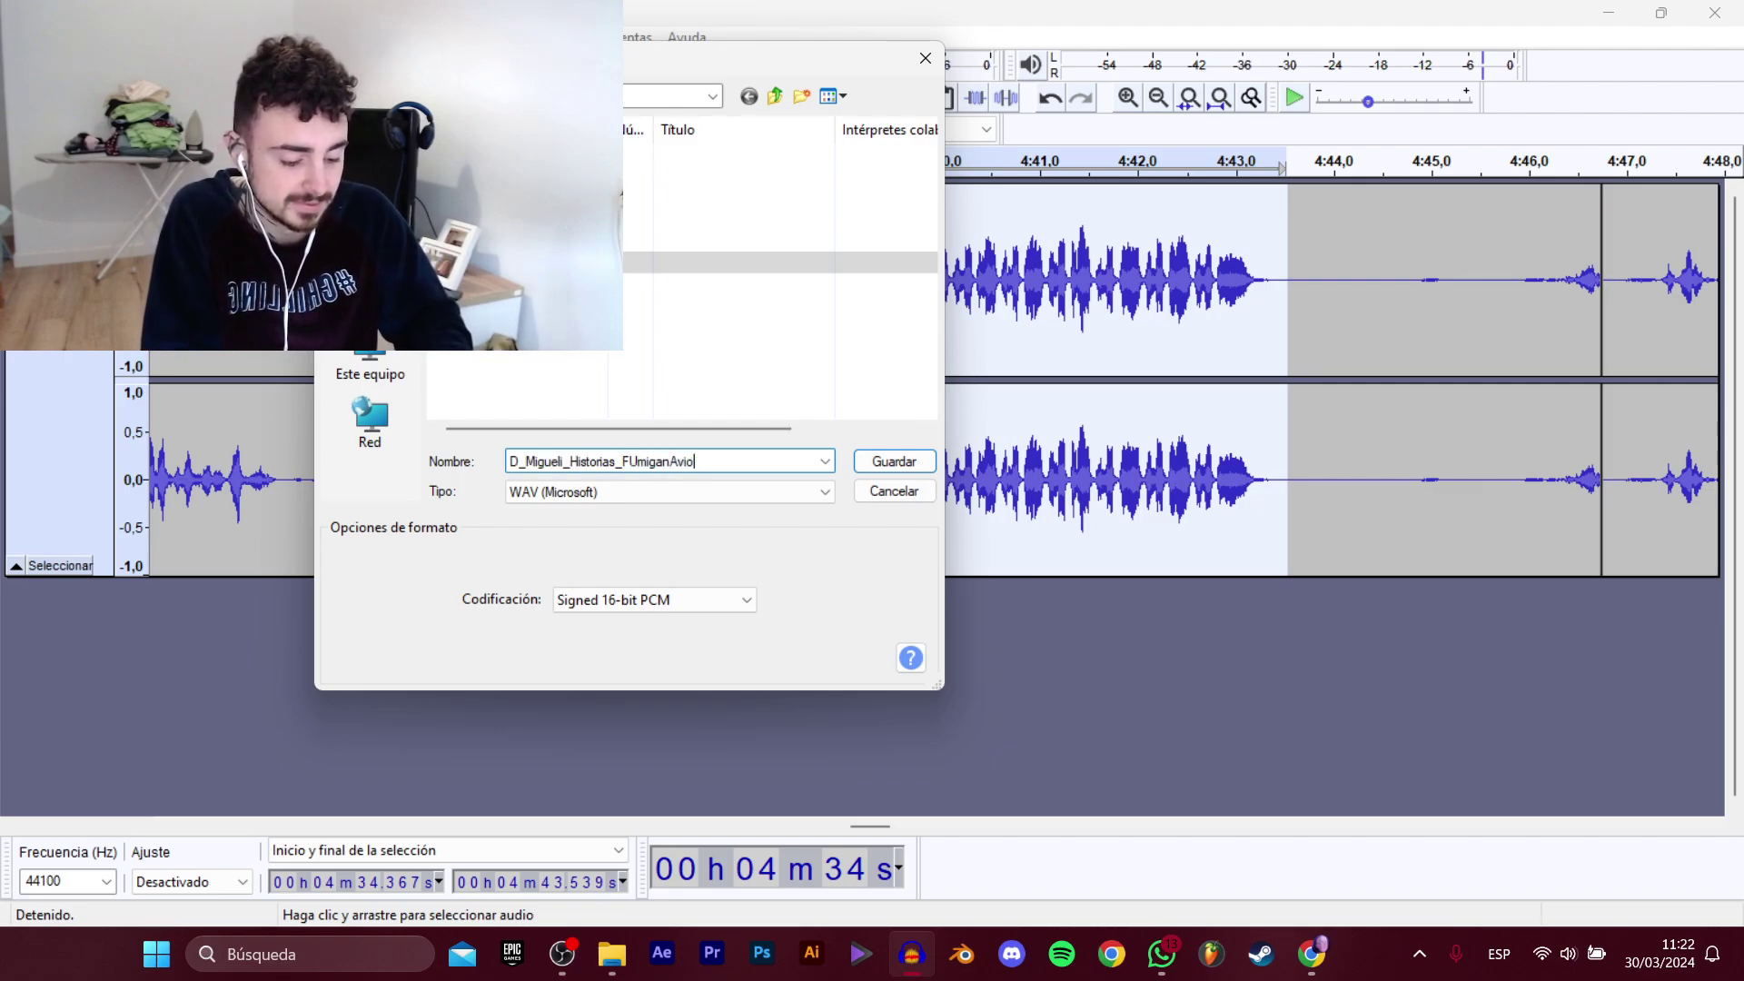
pyautogui.press('Return')
# Listen to the eighth story and select it from 4 min 47.335 s to 5 min 5.482 s.
pyautogui.moveTo(863, 819); pyautogui.dragTo(916, 819)
pyautogui.click(469, 273)
pyautogui.press('space')
pyautogui.moveTo(276, 400); pyautogui.dragTo(1473, 331)
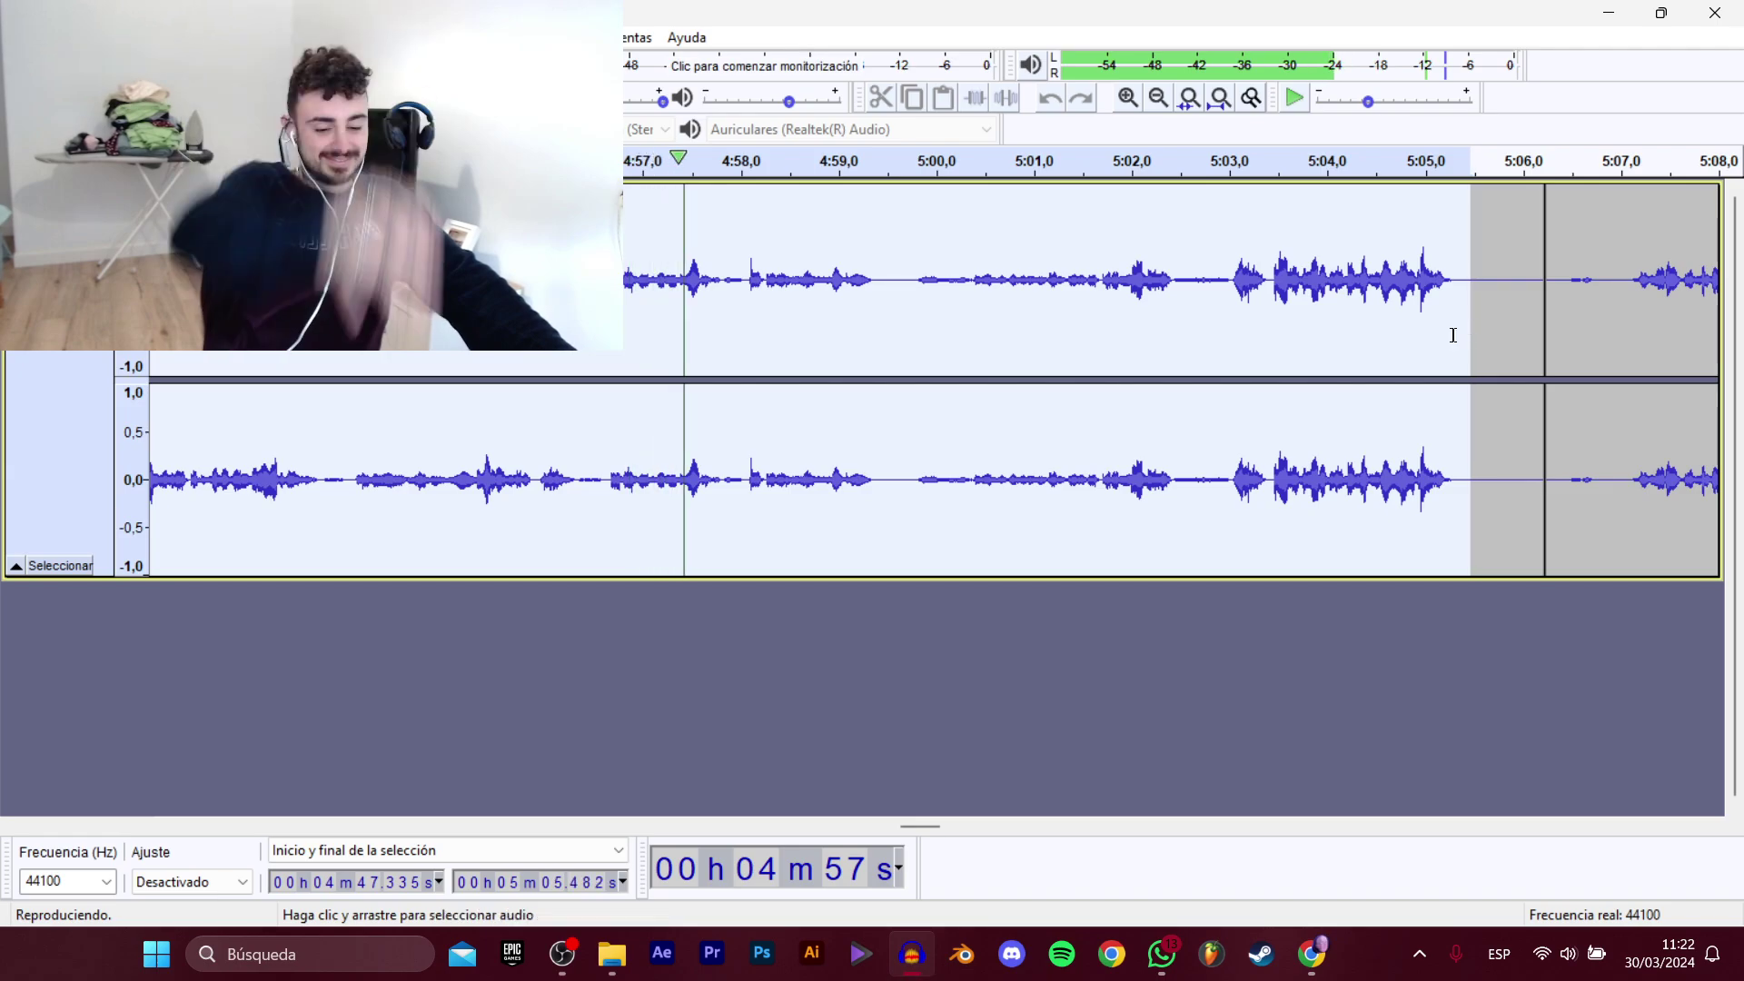
# Export the selected eighth story as WAV into the Historias folder, named D_Migueli_Historias_FUmiganAviones2.
pyautogui.moveTo(72, 203)
pyautogui.click(363, 309)
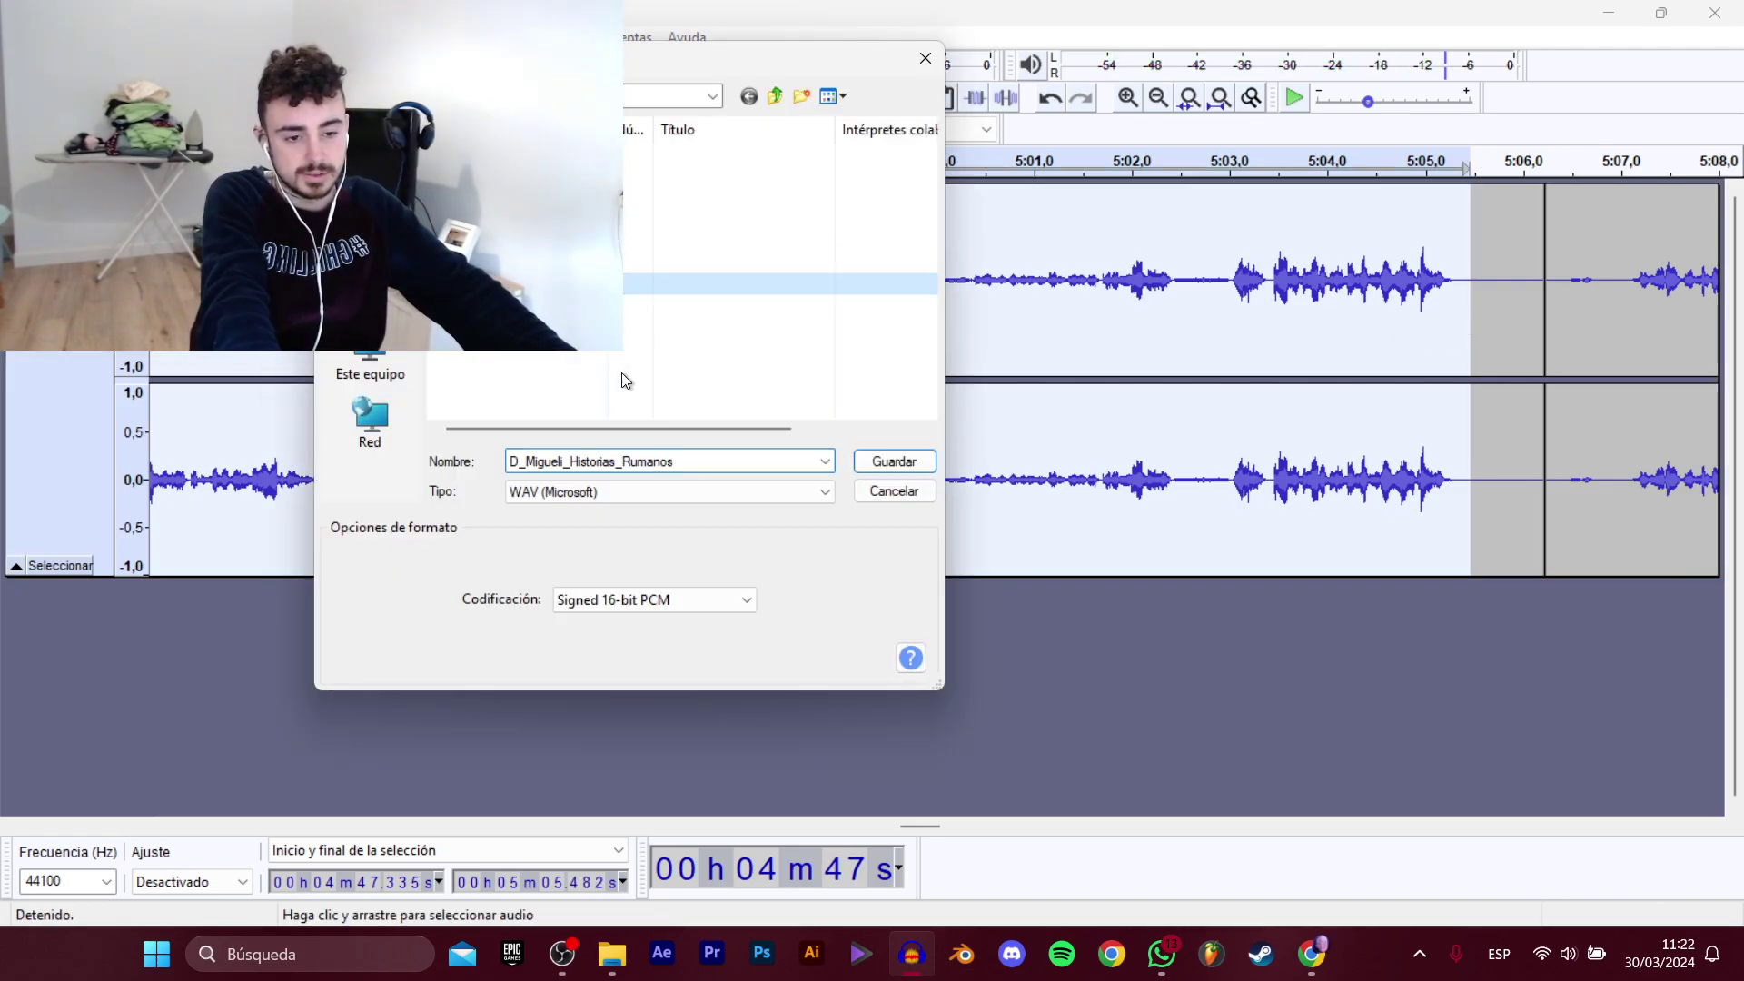
pyautogui.click(743, 459)
pyautogui.click(554, 263)
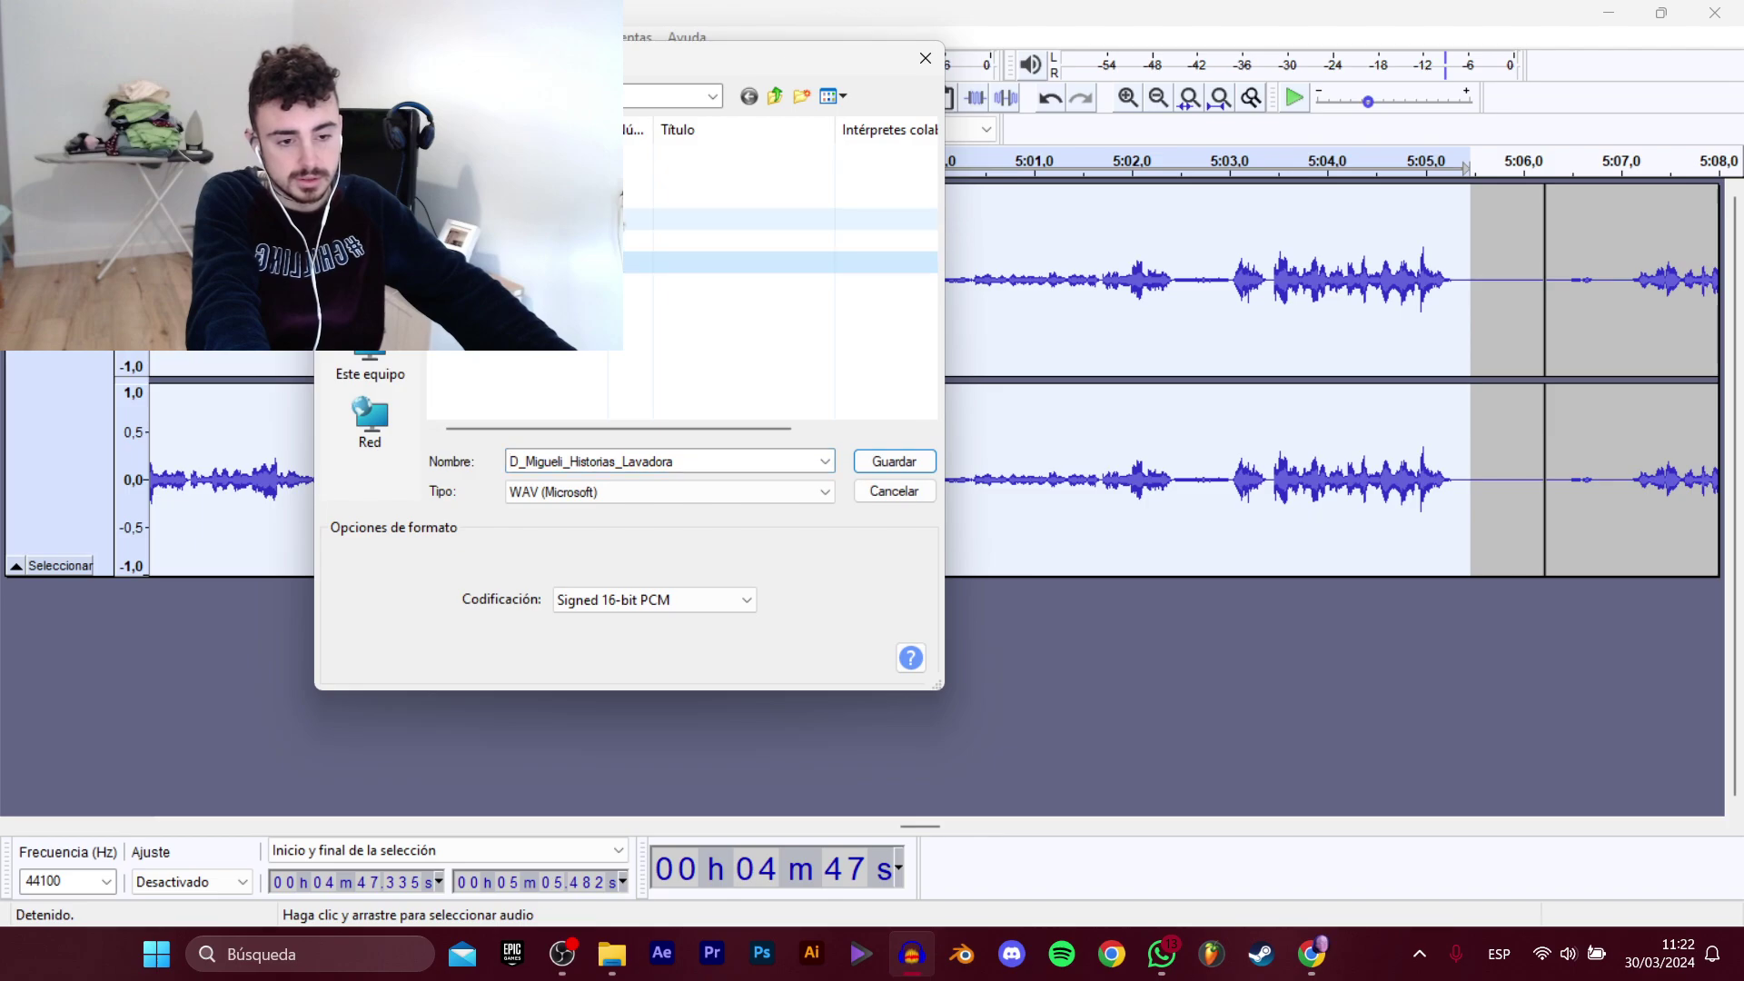
pyautogui.click(563, 242)
pyautogui.click(751, 462)
pyautogui.click(752, 462)
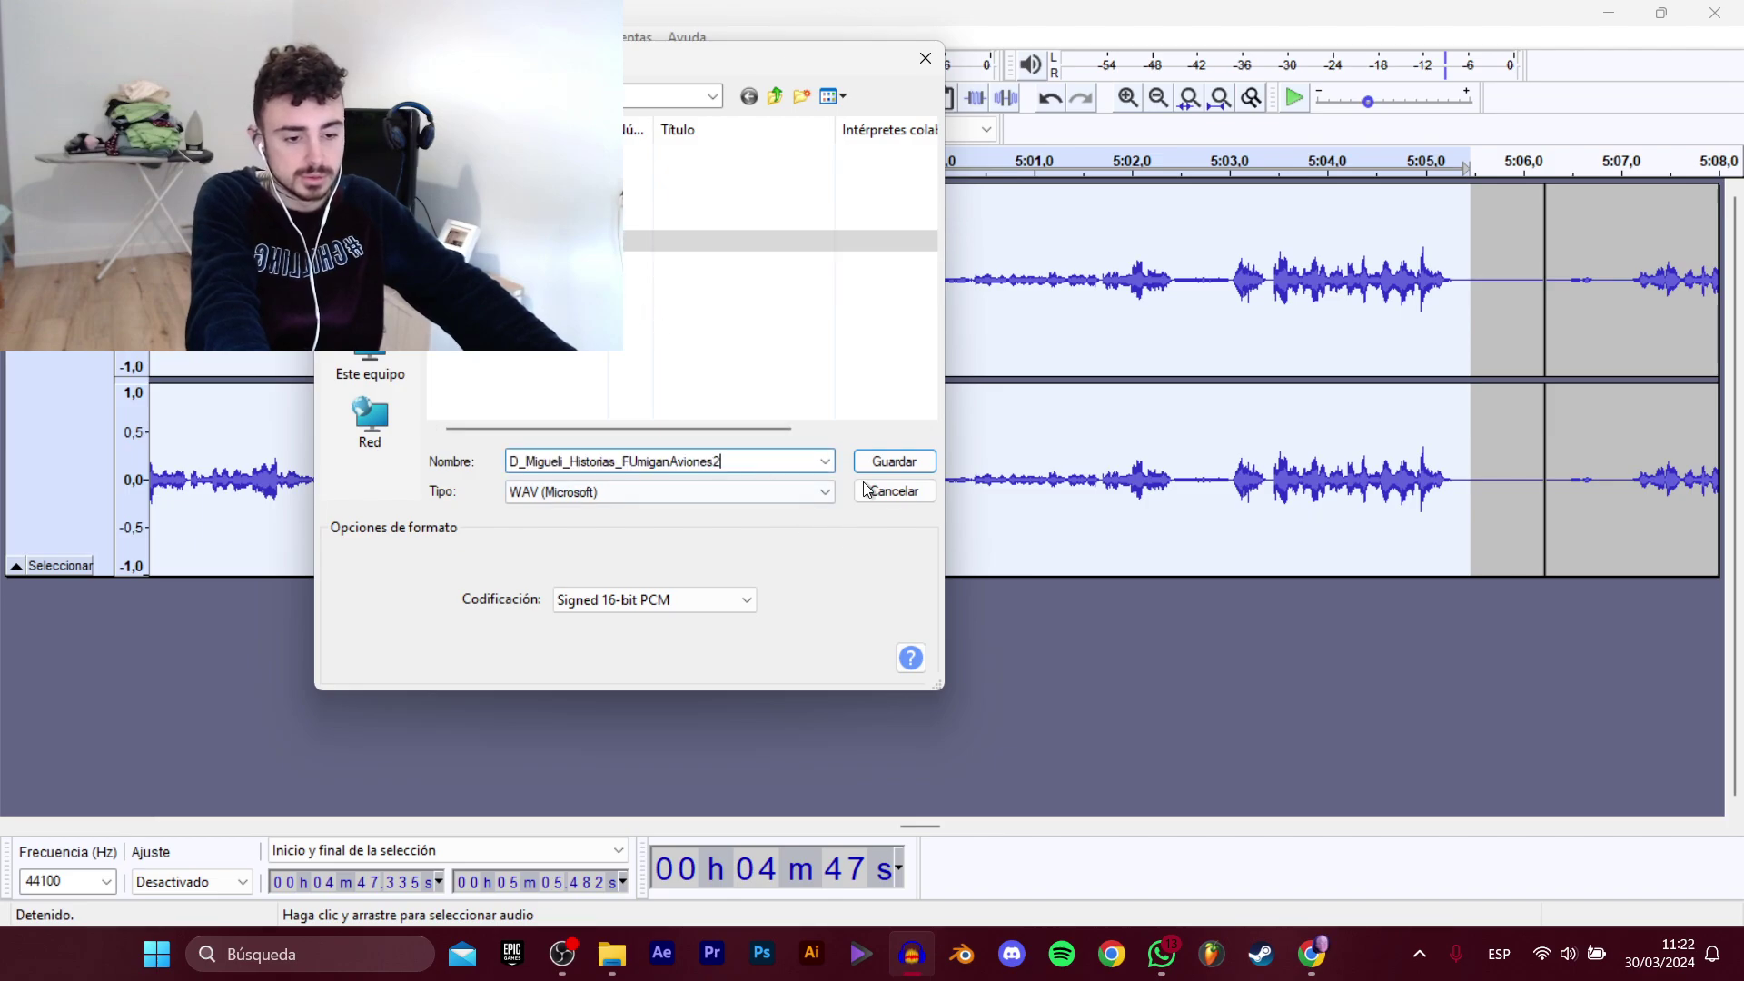
pyautogui.write('2')
pyautogui.press('Return')
# Listen to the ninth story and select it from 5 min 7.049 s to 5 min 28.528 s.
pyautogui.moveTo(920, 826); pyautogui.dragTo(952, 826)
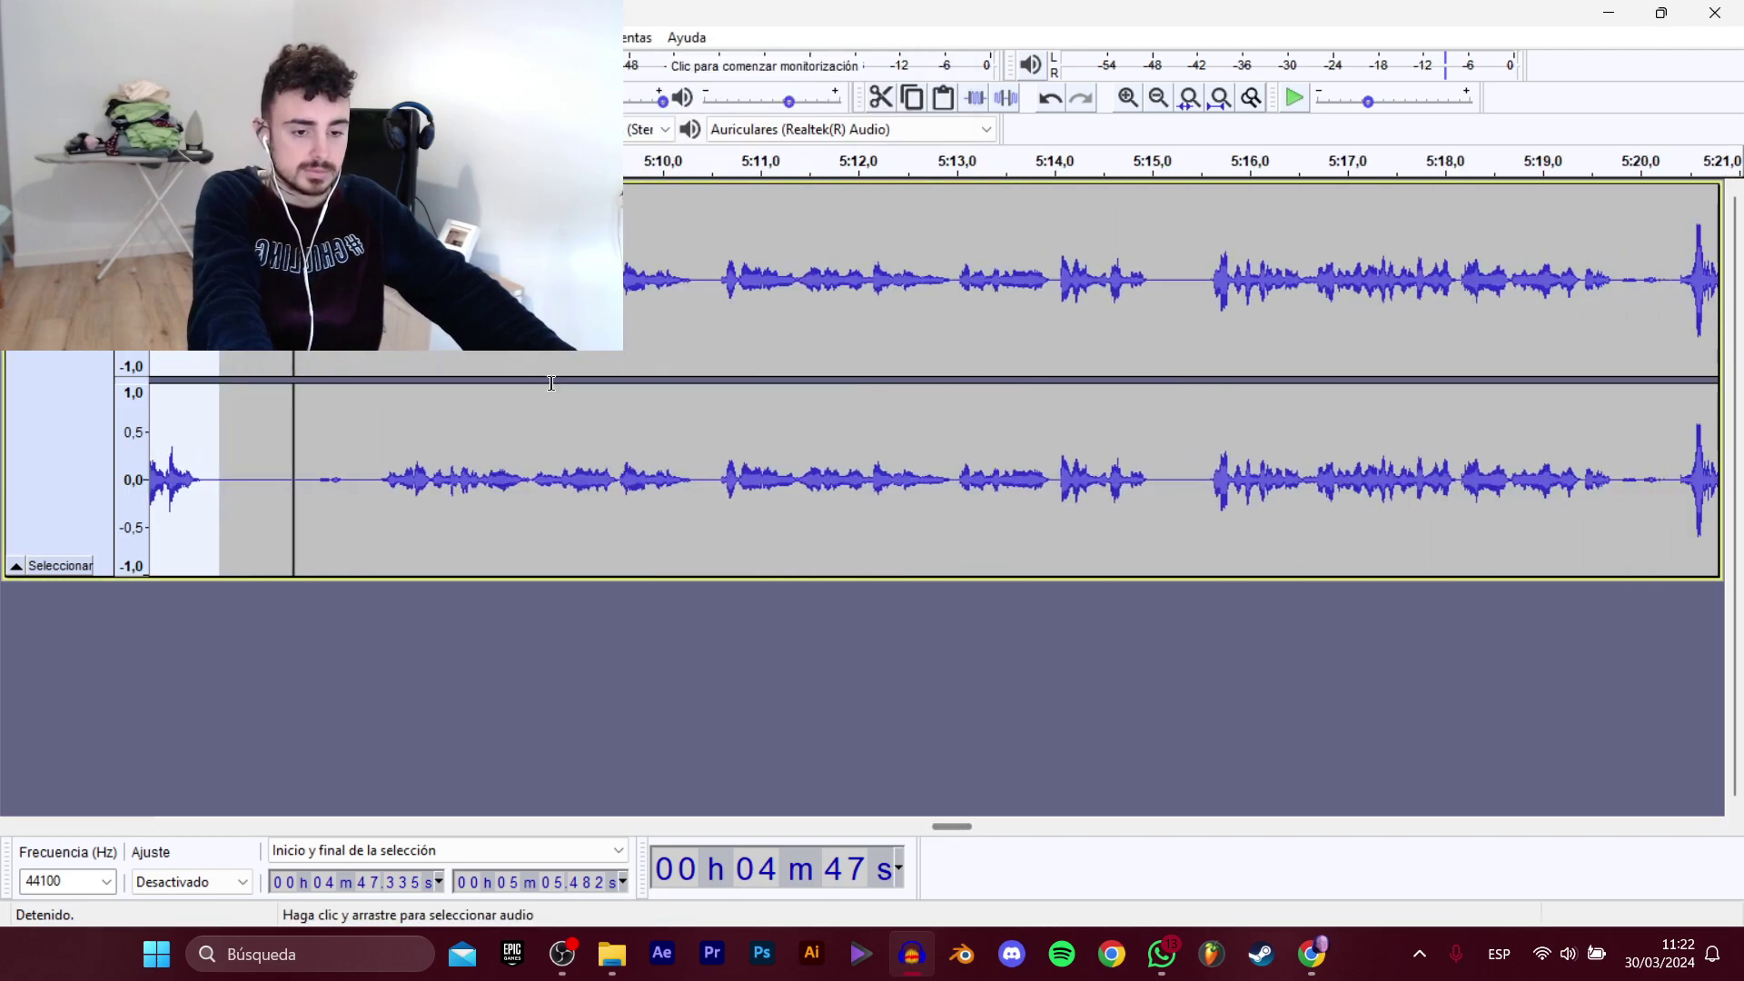
pyautogui.click(357, 463)
pyautogui.press('space')
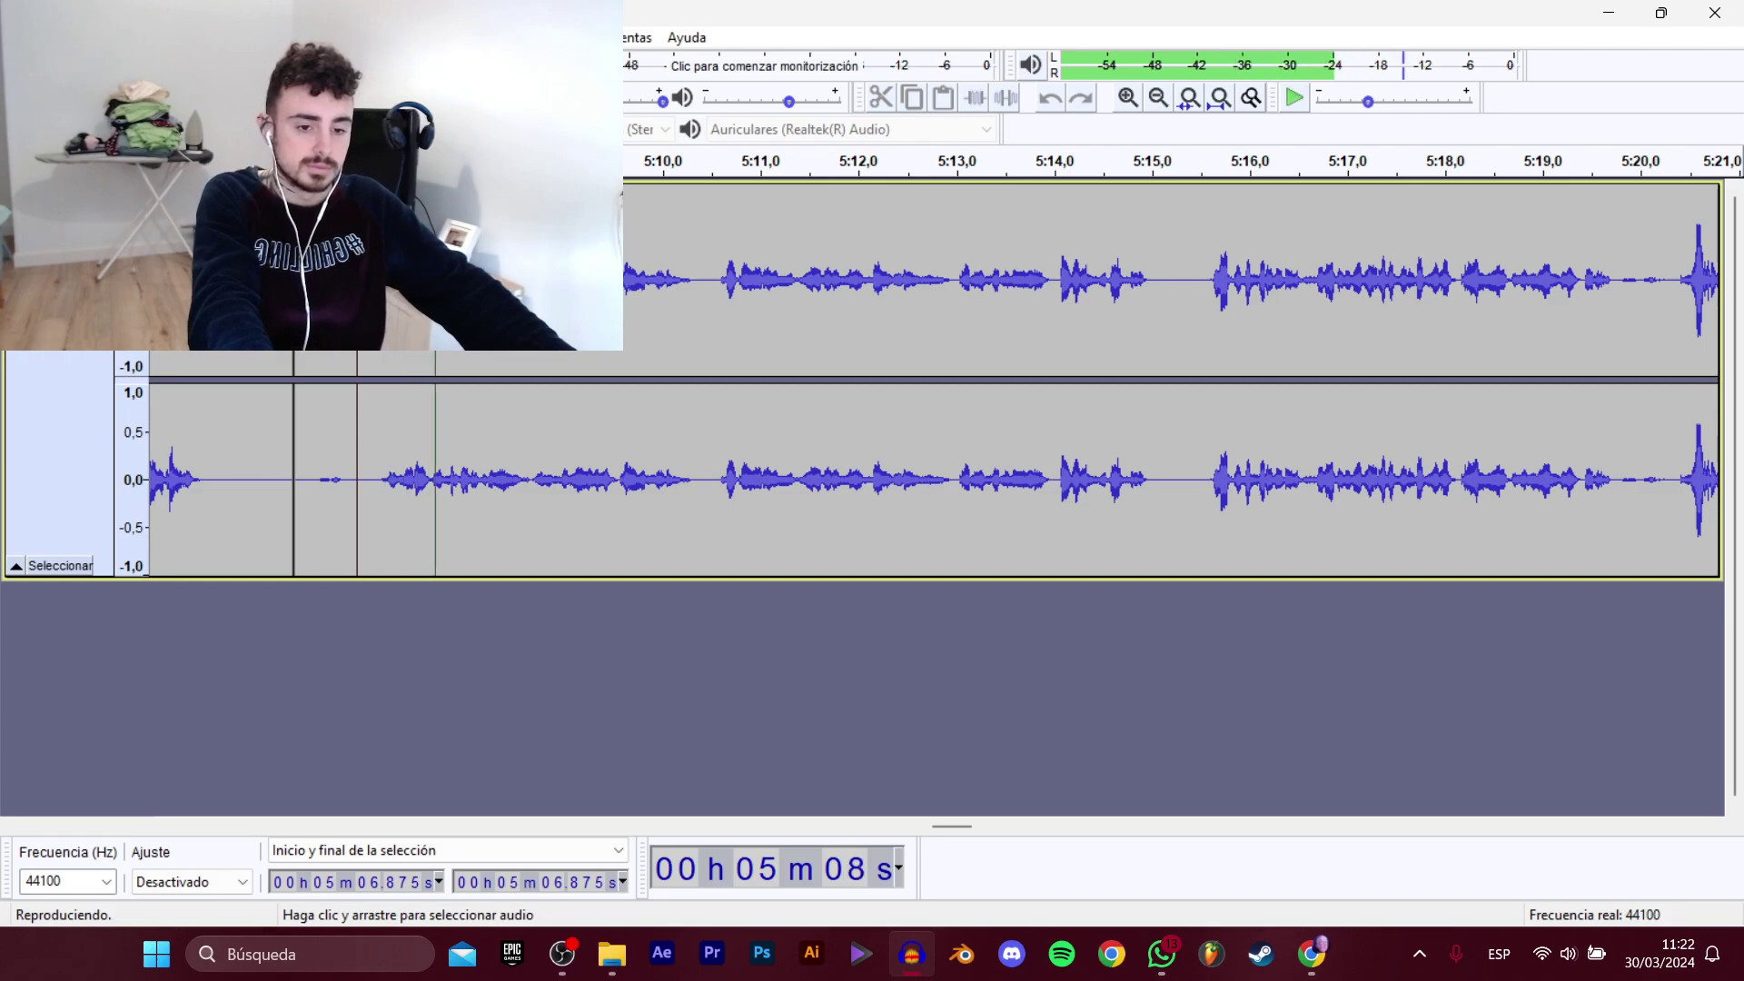
pyautogui.moveTo(374, 463); pyautogui.dragTo(1411, 434)
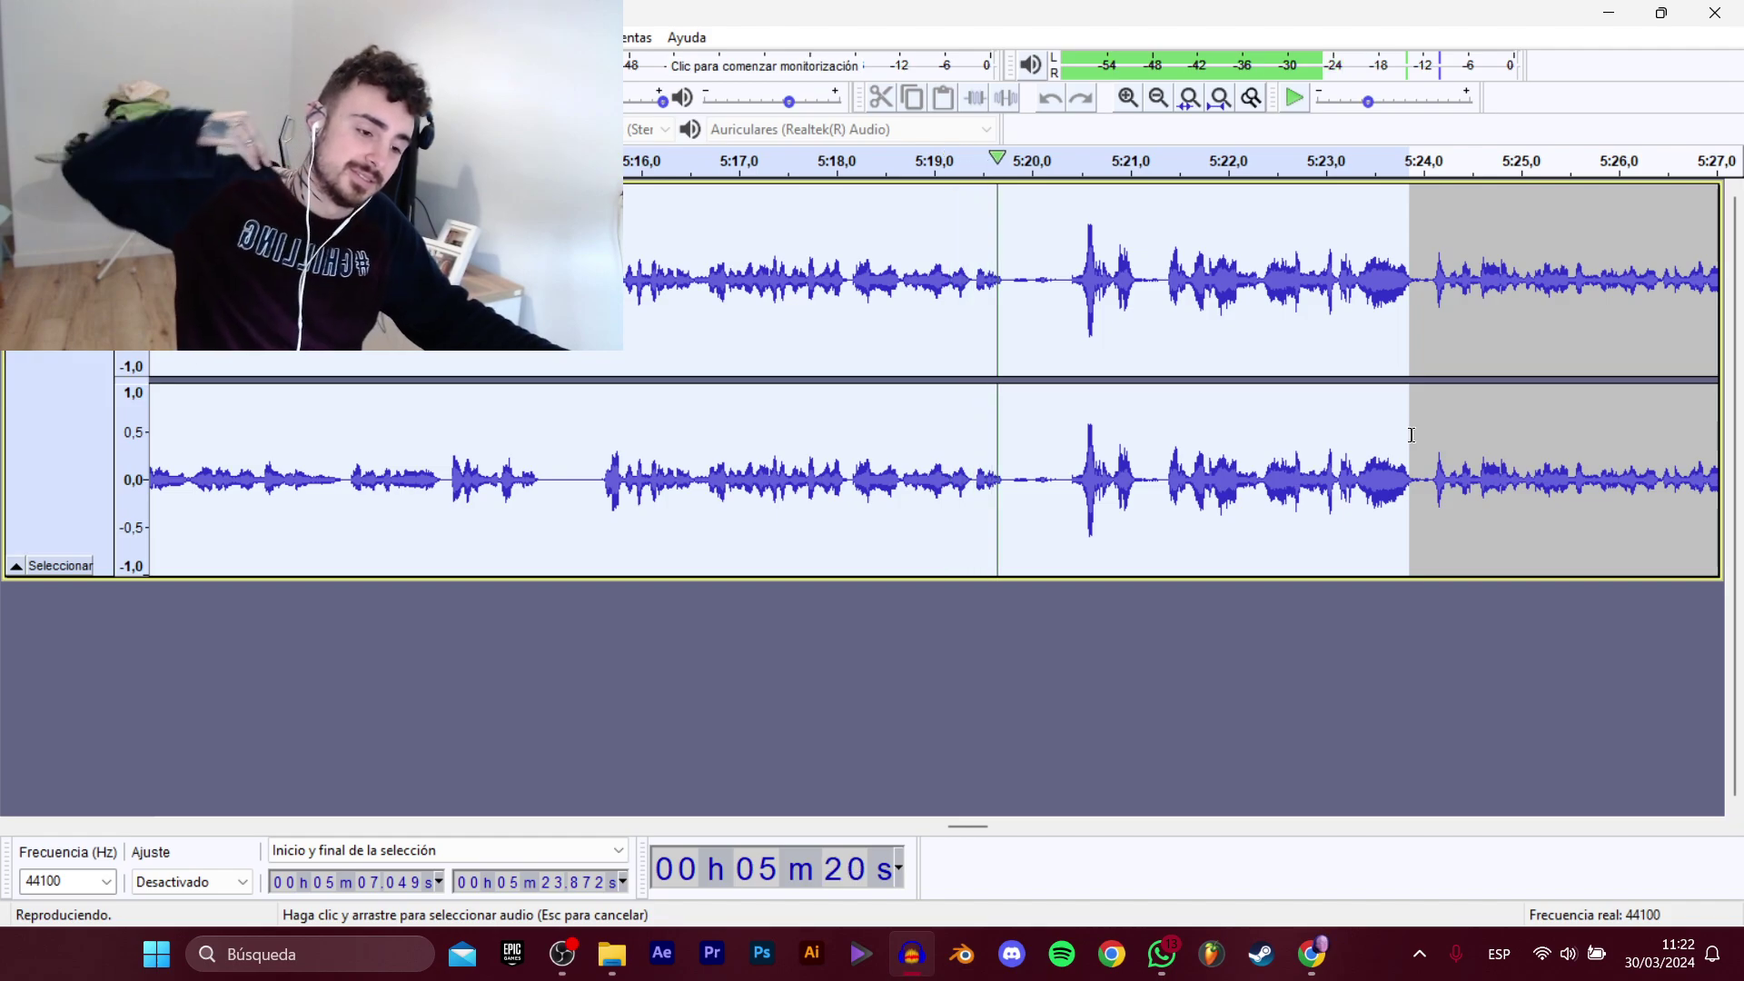
pyautogui.moveTo(1412, 434); pyautogui.dragTo(1388, 366)
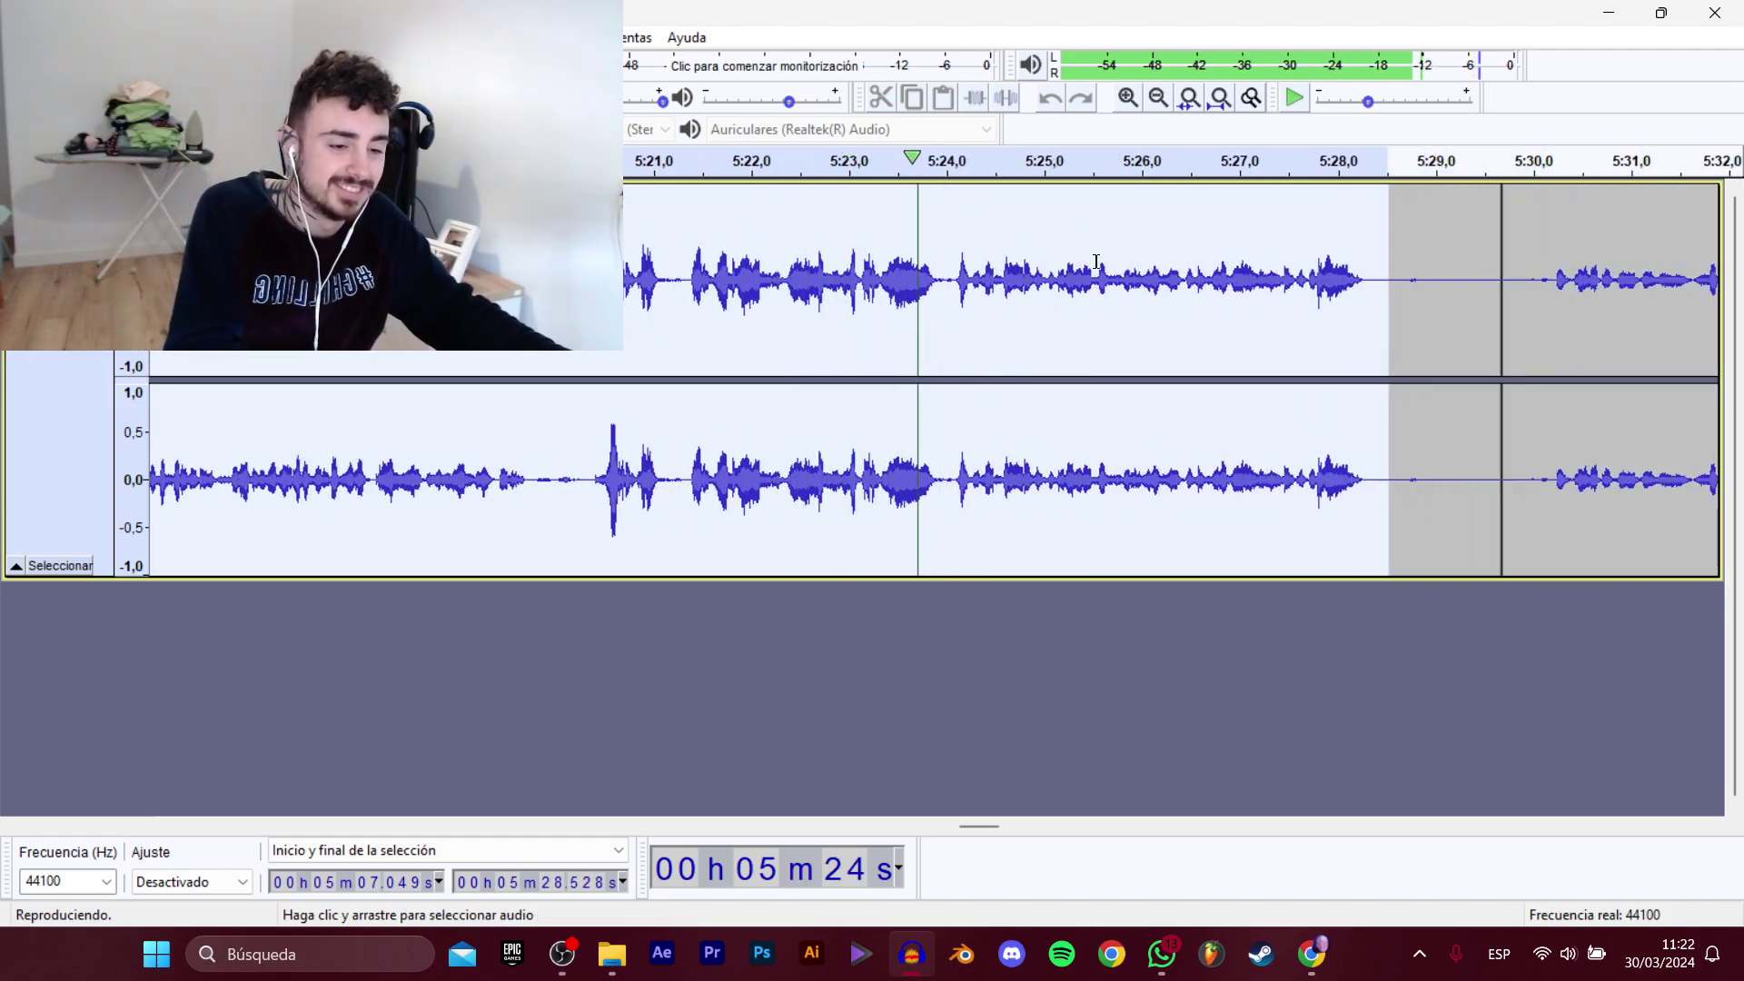
pyautogui.press('space')
# Export the selected ninth story as WAV into the Historias folder, named D_Migueli_Historias_CerrarPagina.
pyautogui.moveTo(90, 208)
pyautogui.click(391, 307)
pyautogui.click(545, 305)
pyautogui.click(700, 462)
pyautogui.write('CerrarPagina')
pyautogui.press('Return')
# Listen to the tenth story and select it from 5 min 30.211 s to 6 min 0.269 s.
pyautogui.moveTo(995, 829)
pyautogui.mouseDown()
pyautogui.moveTo(1032, 825)
pyautogui.moveTo(996, 831)
pyautogui.mouseUp()
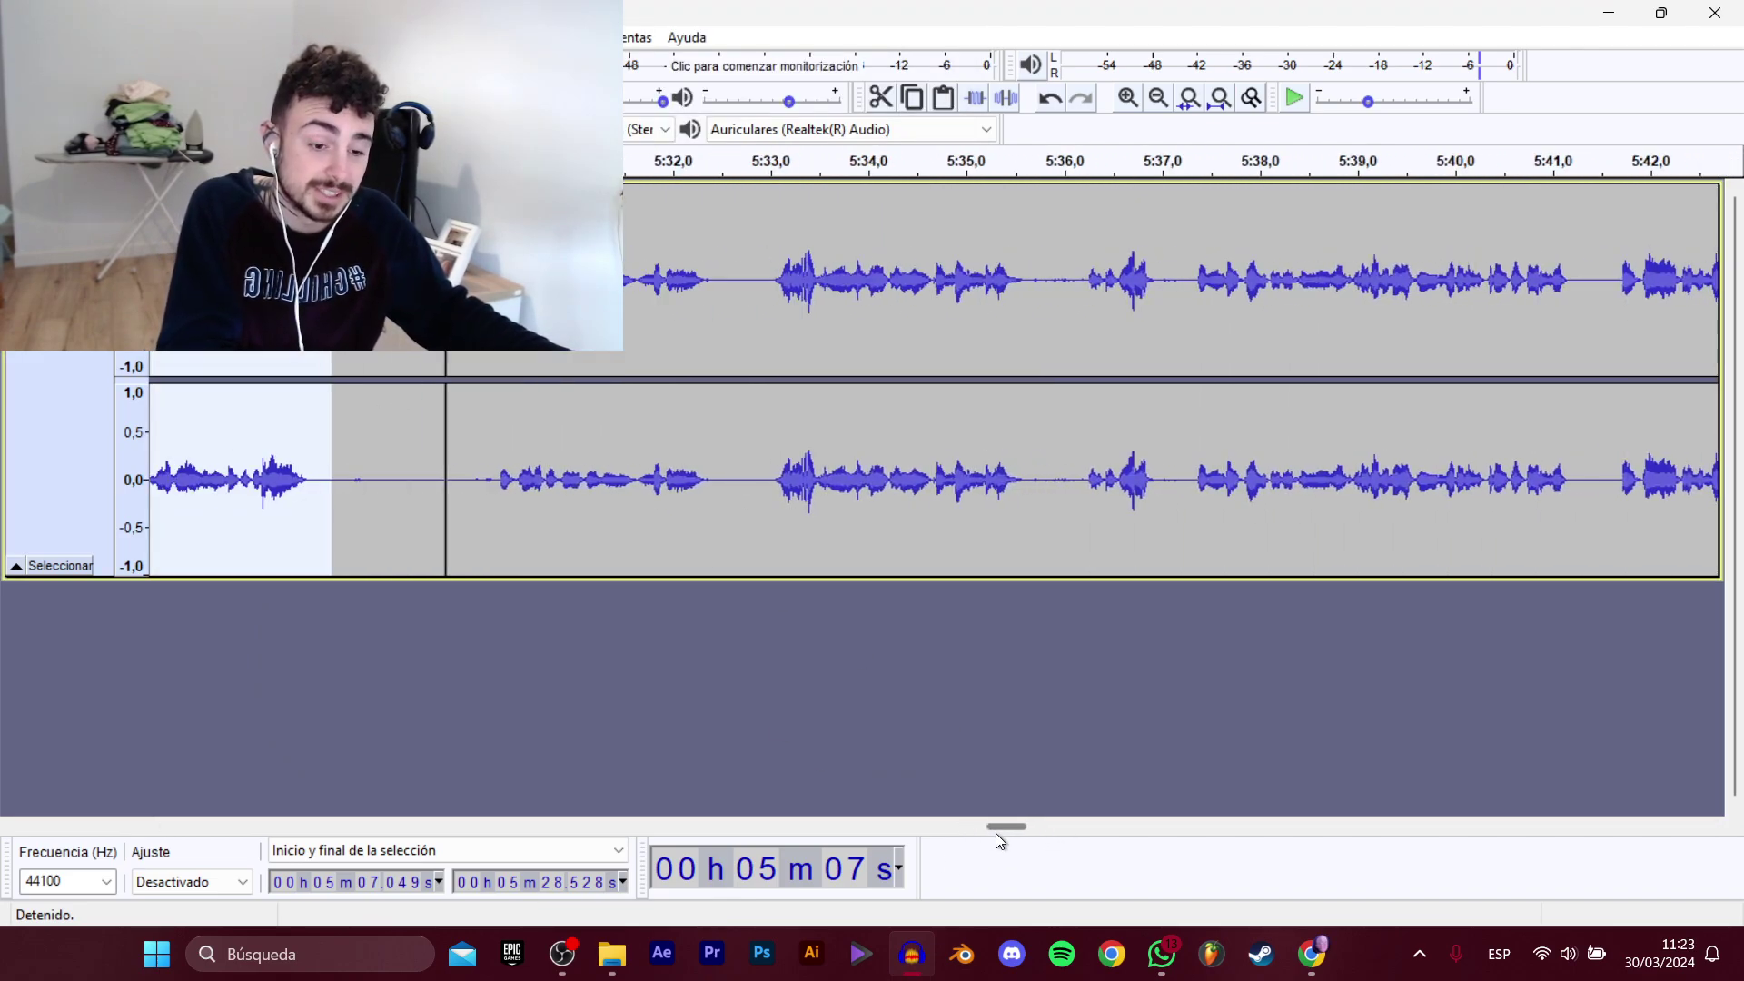
pyautogui.click(498, 491)
pyautogui.press('space')
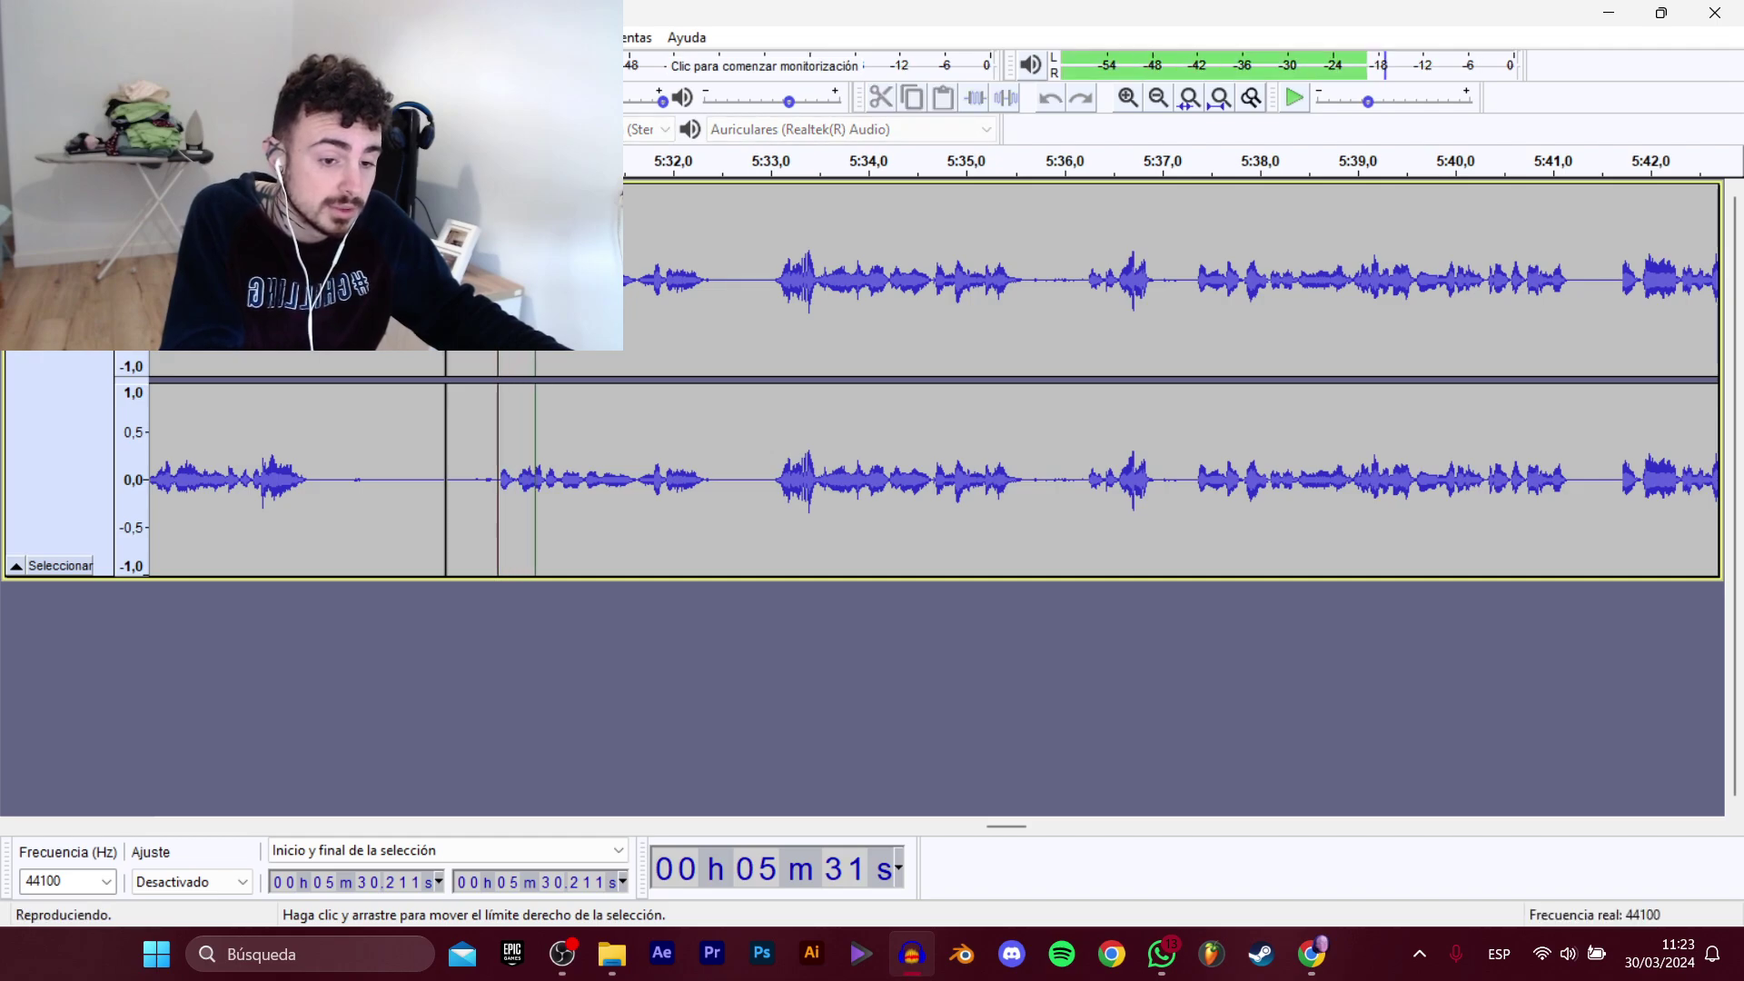
pyautogui.moveTo(498, 490); pyautogui.dragTo(1497, 402)
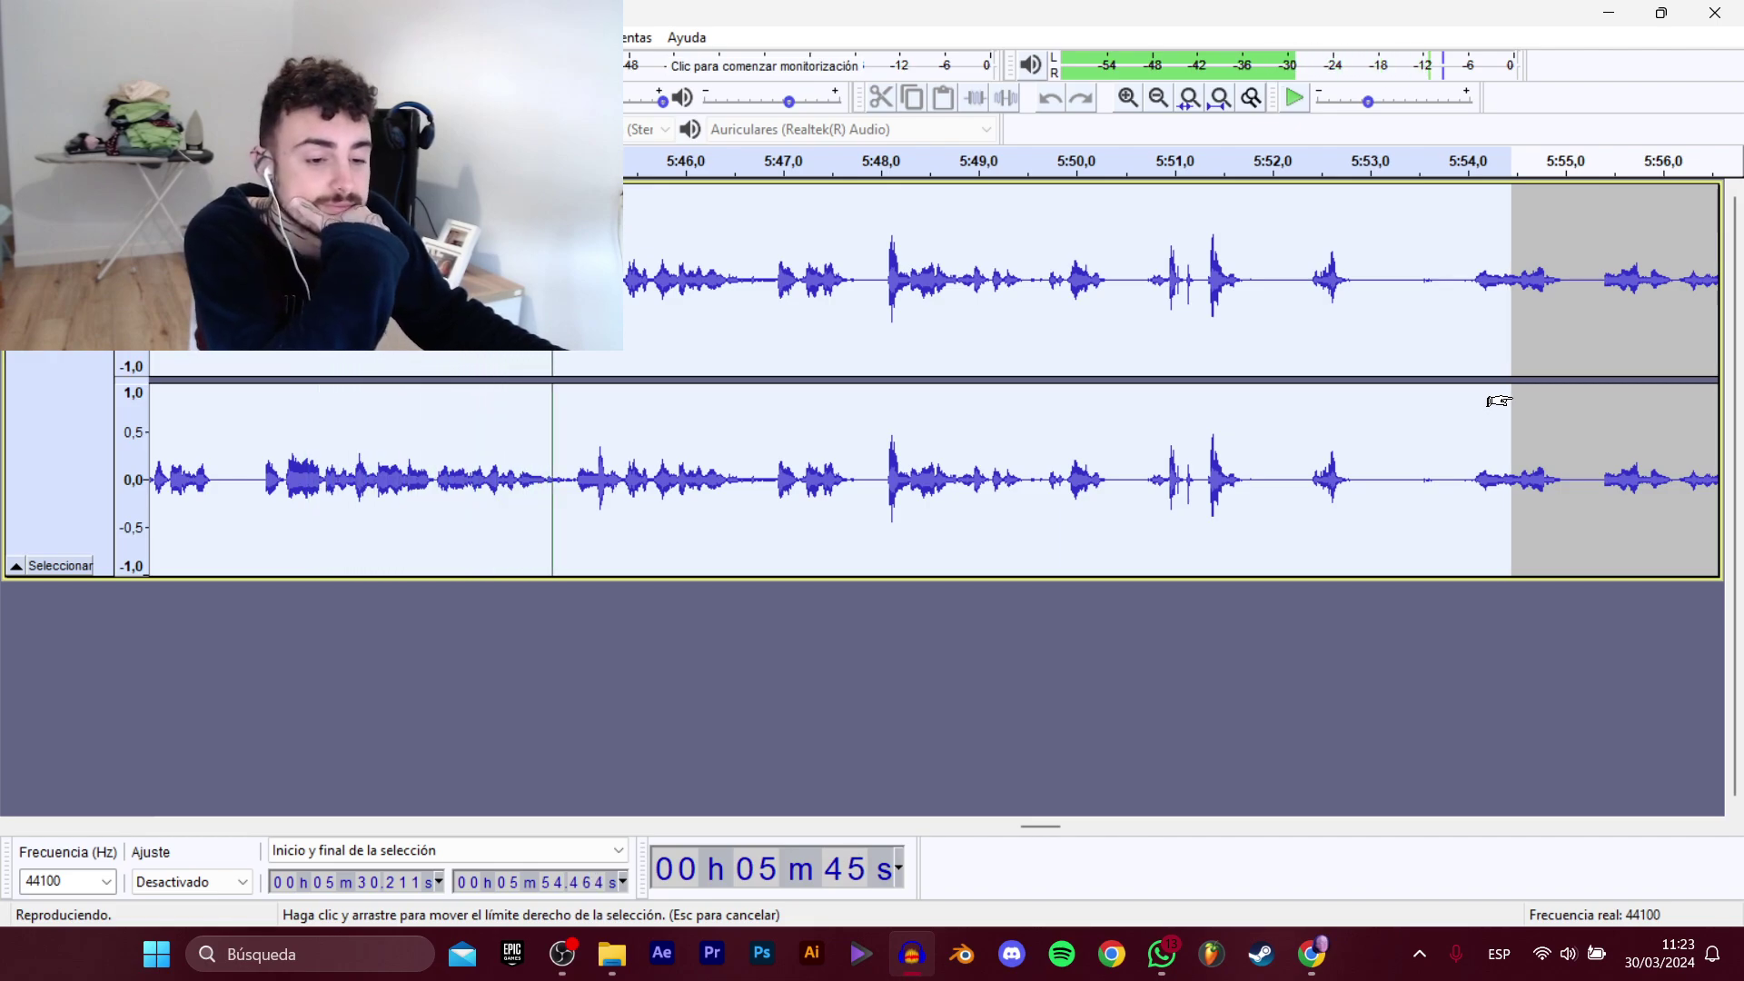
pyautogui.moveTo(1510, 401); pyautogui.dragTo(1421, 439)
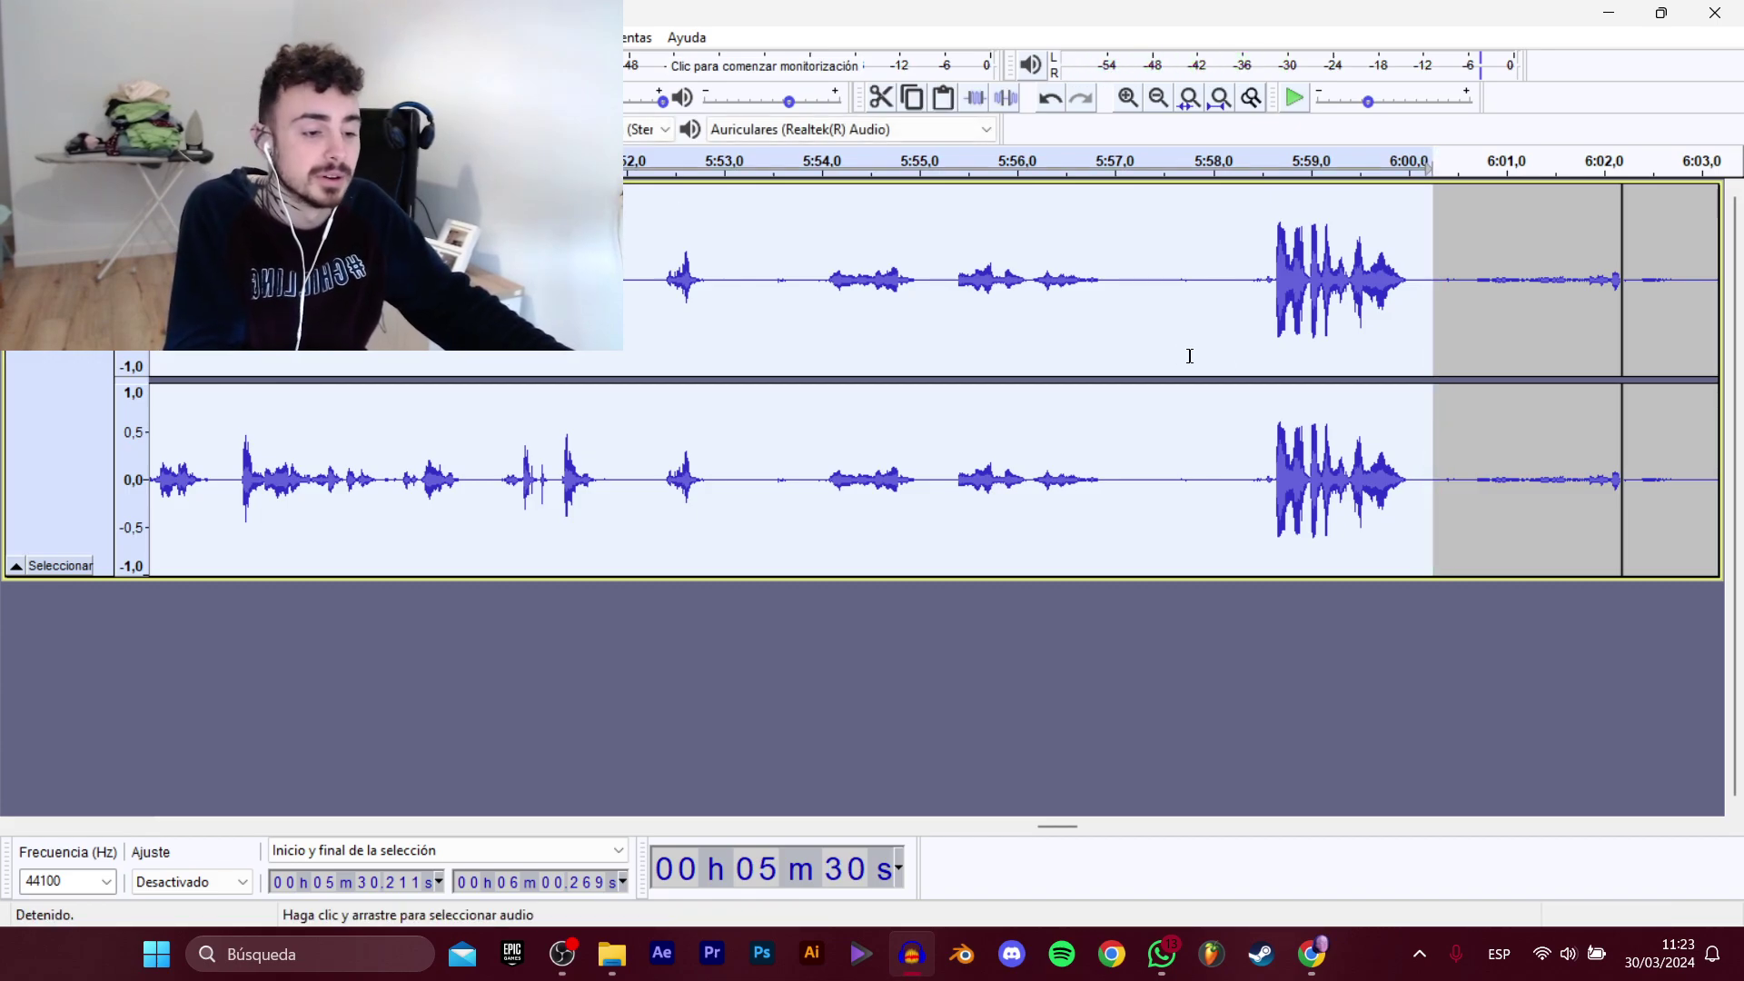
# Export the selected tenth story as WAV into the Historias folder, named D_Migueli_Historias_TechosAzules.
pyautogui.moveTo(72, 205)
pyautogui.click(364, 309)
pyautogui.click(508, 327)
pyautogui.doubleClick(683, 461)
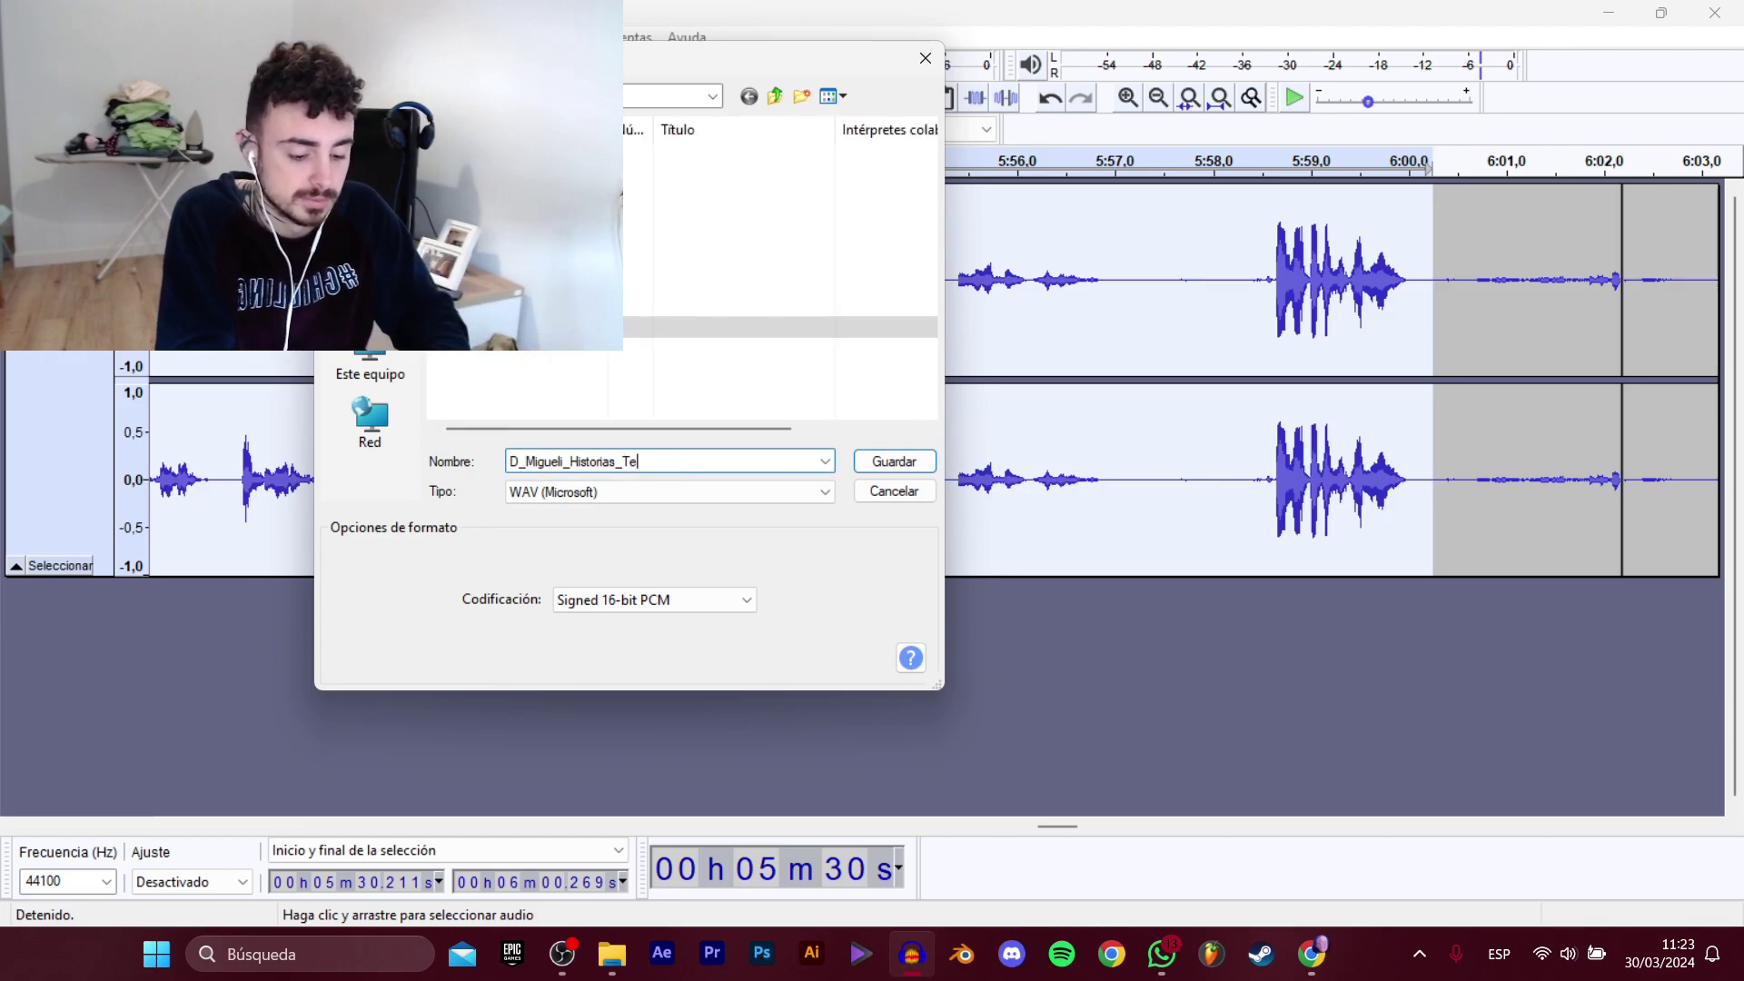
pyautogui.press('Return')
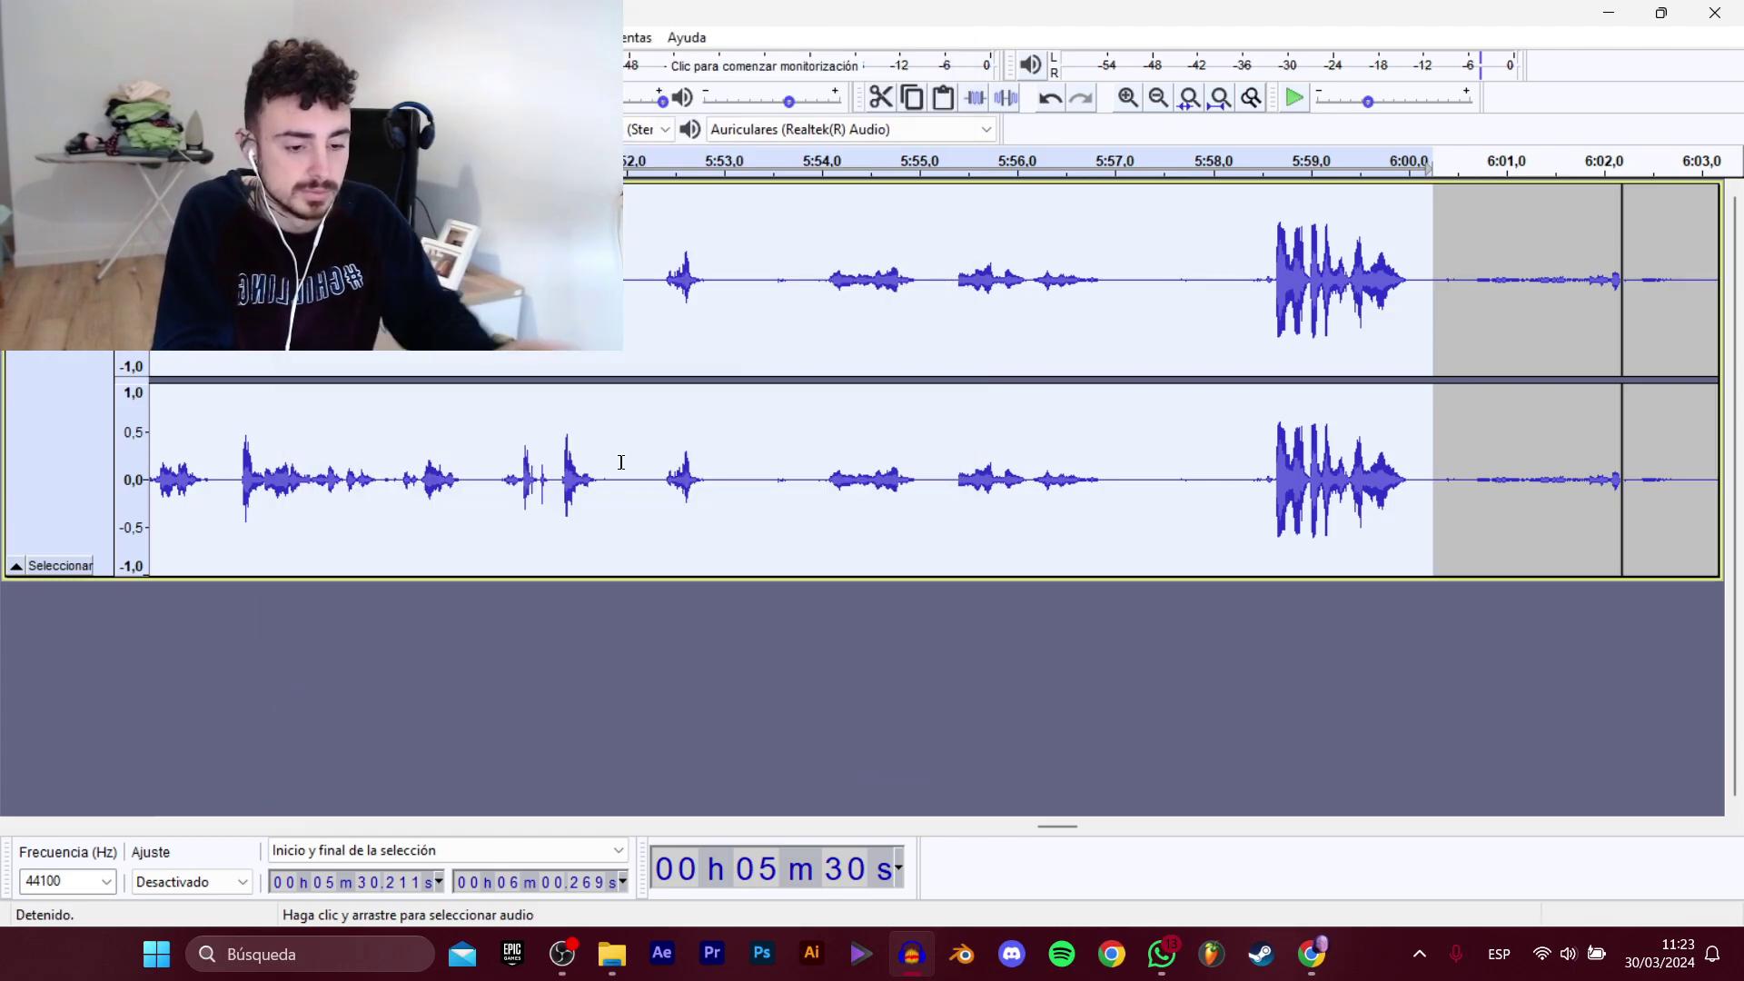
# Listen to the eleventh story and select it from 6 min 3.148 s to 6 min 56.740 s.
pyautogui.moveTo(1076, 826); pyautogui.dragTo(1094, 822)
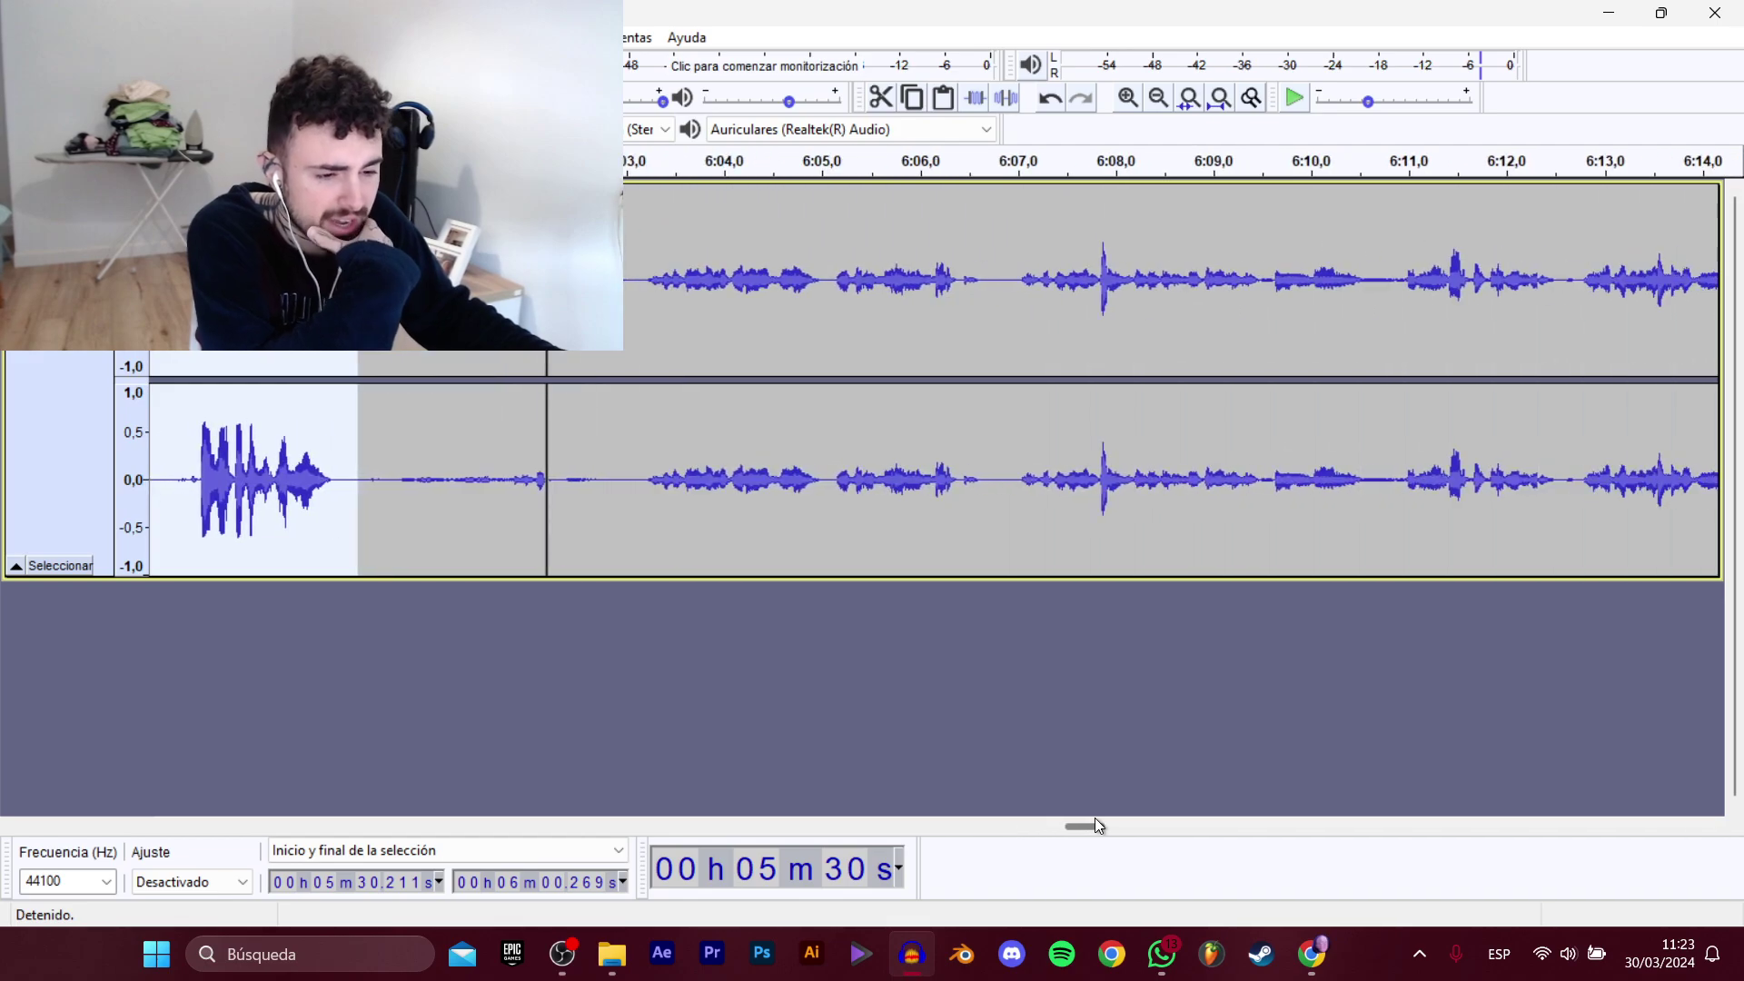
pyautogui.click(642, 300)
pyautogui.press('space')
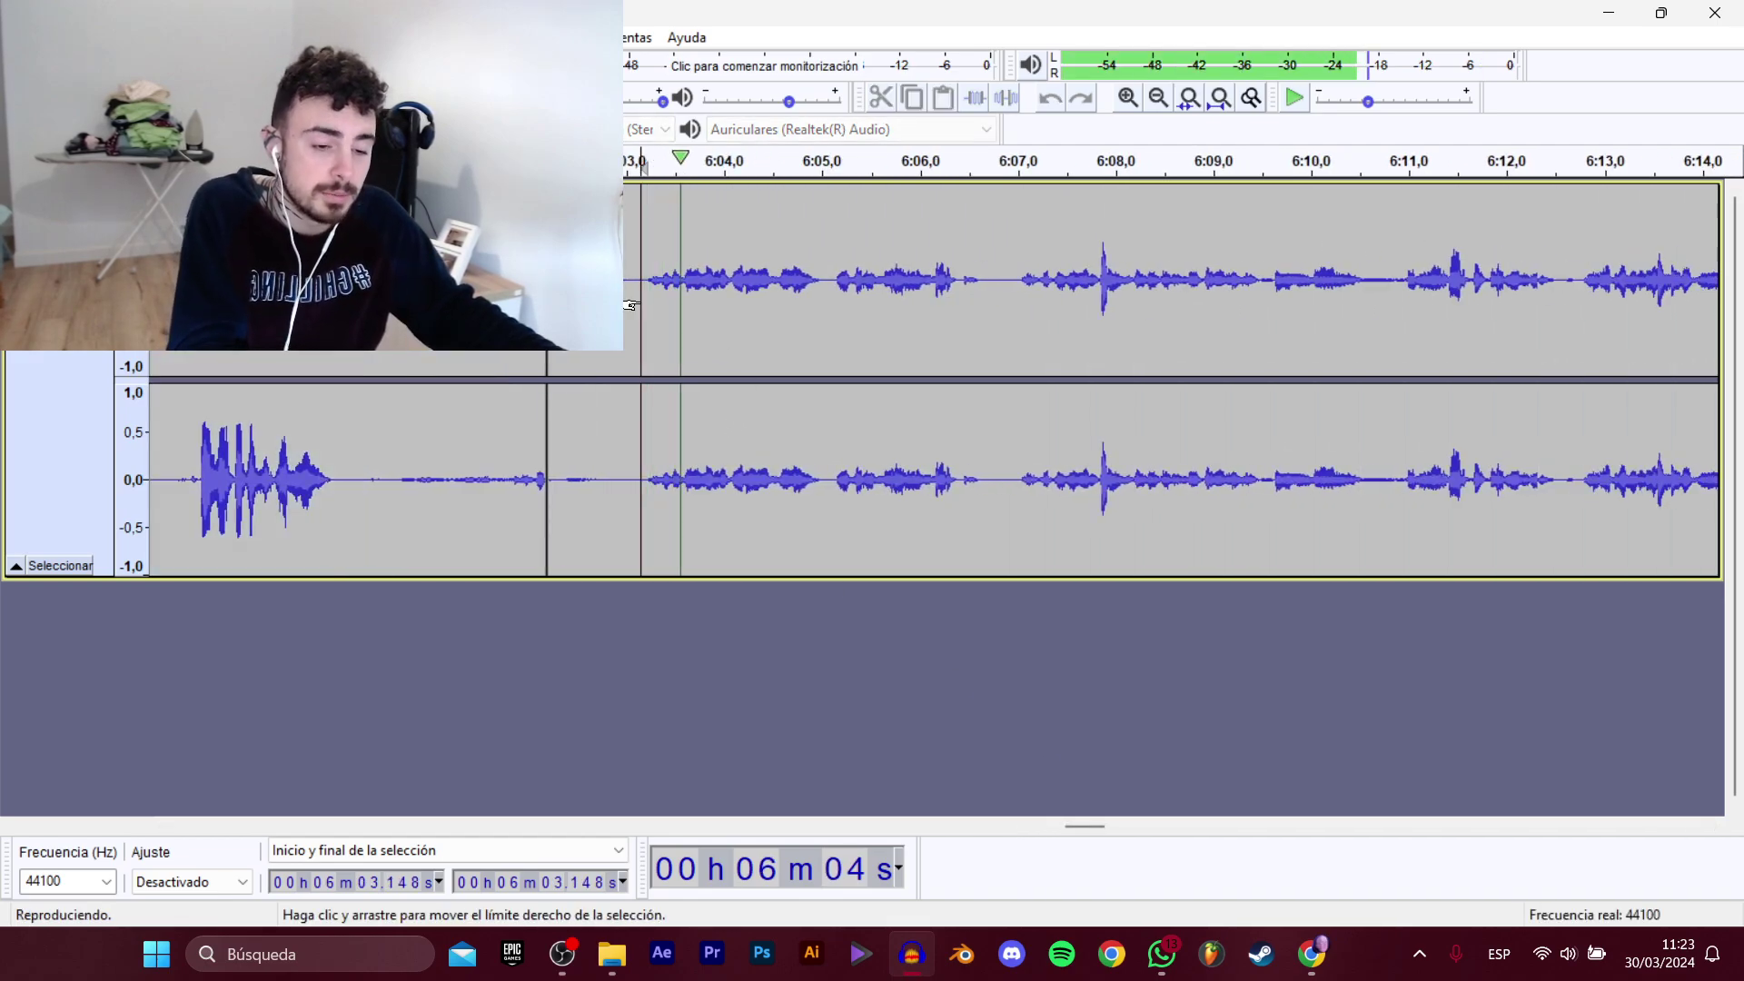
pyautogui.moveTo(632, 305); pyautogui.dragTo(1433, 469)
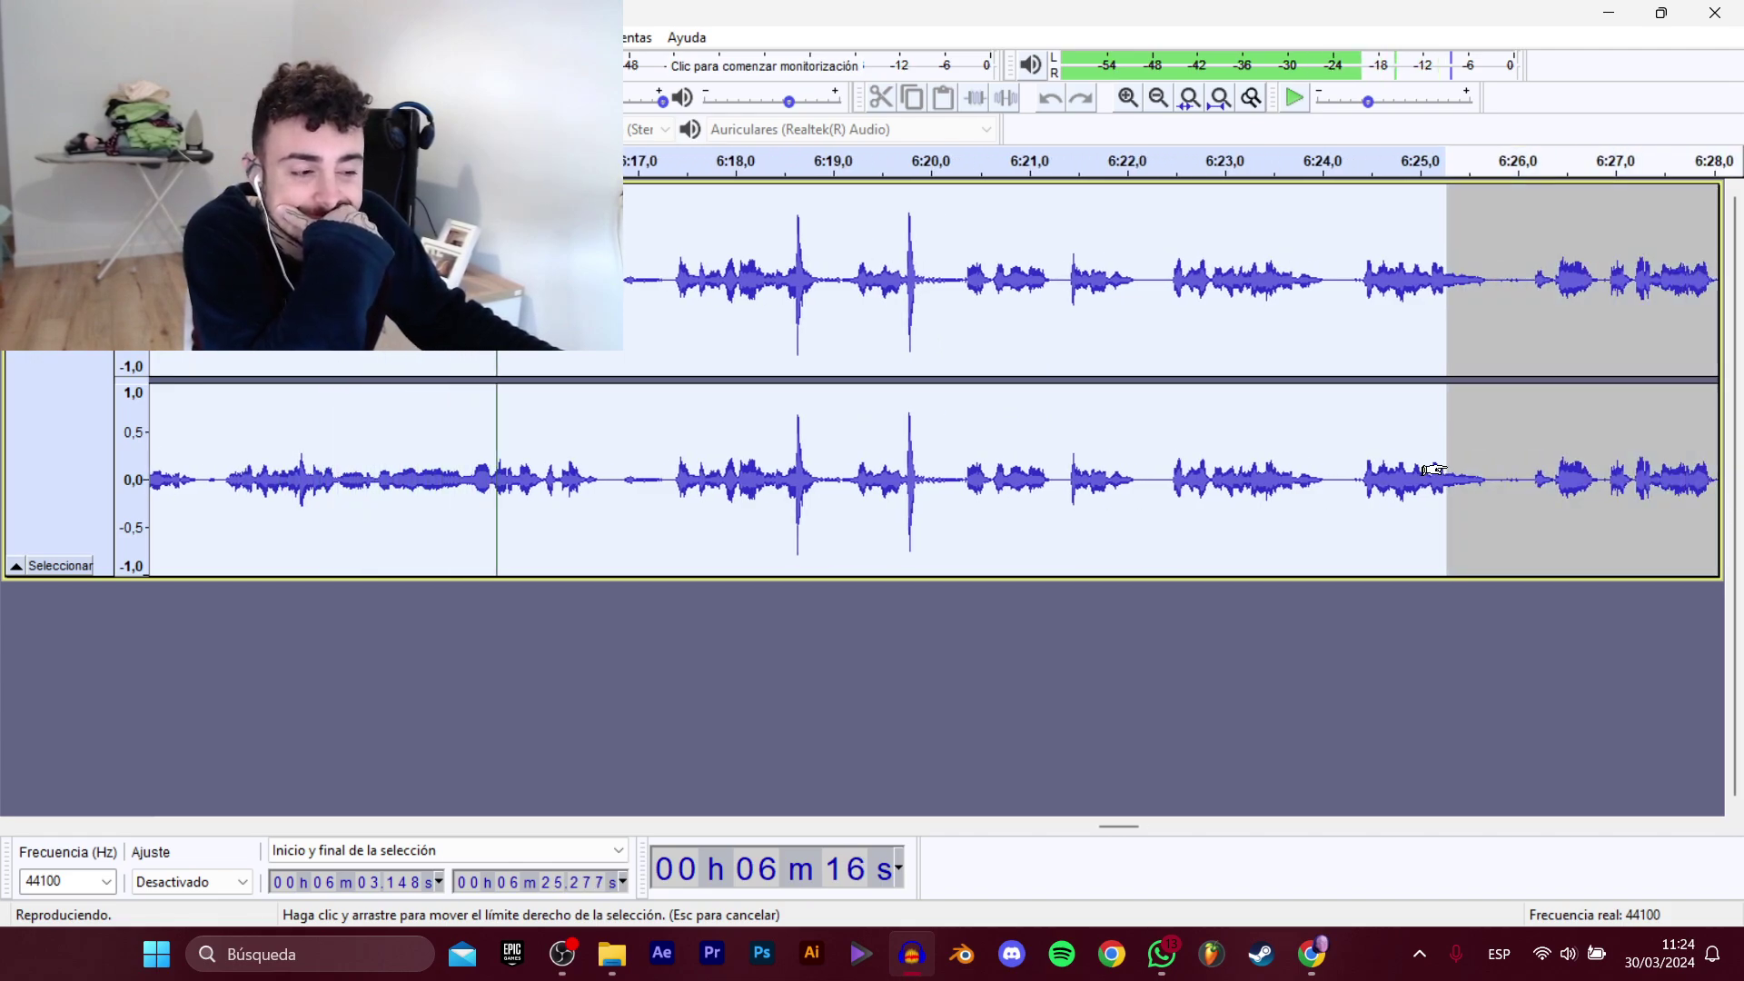
pyautogui.moveTo(1434, 469); pyautogui.dragTo(1508, 454)
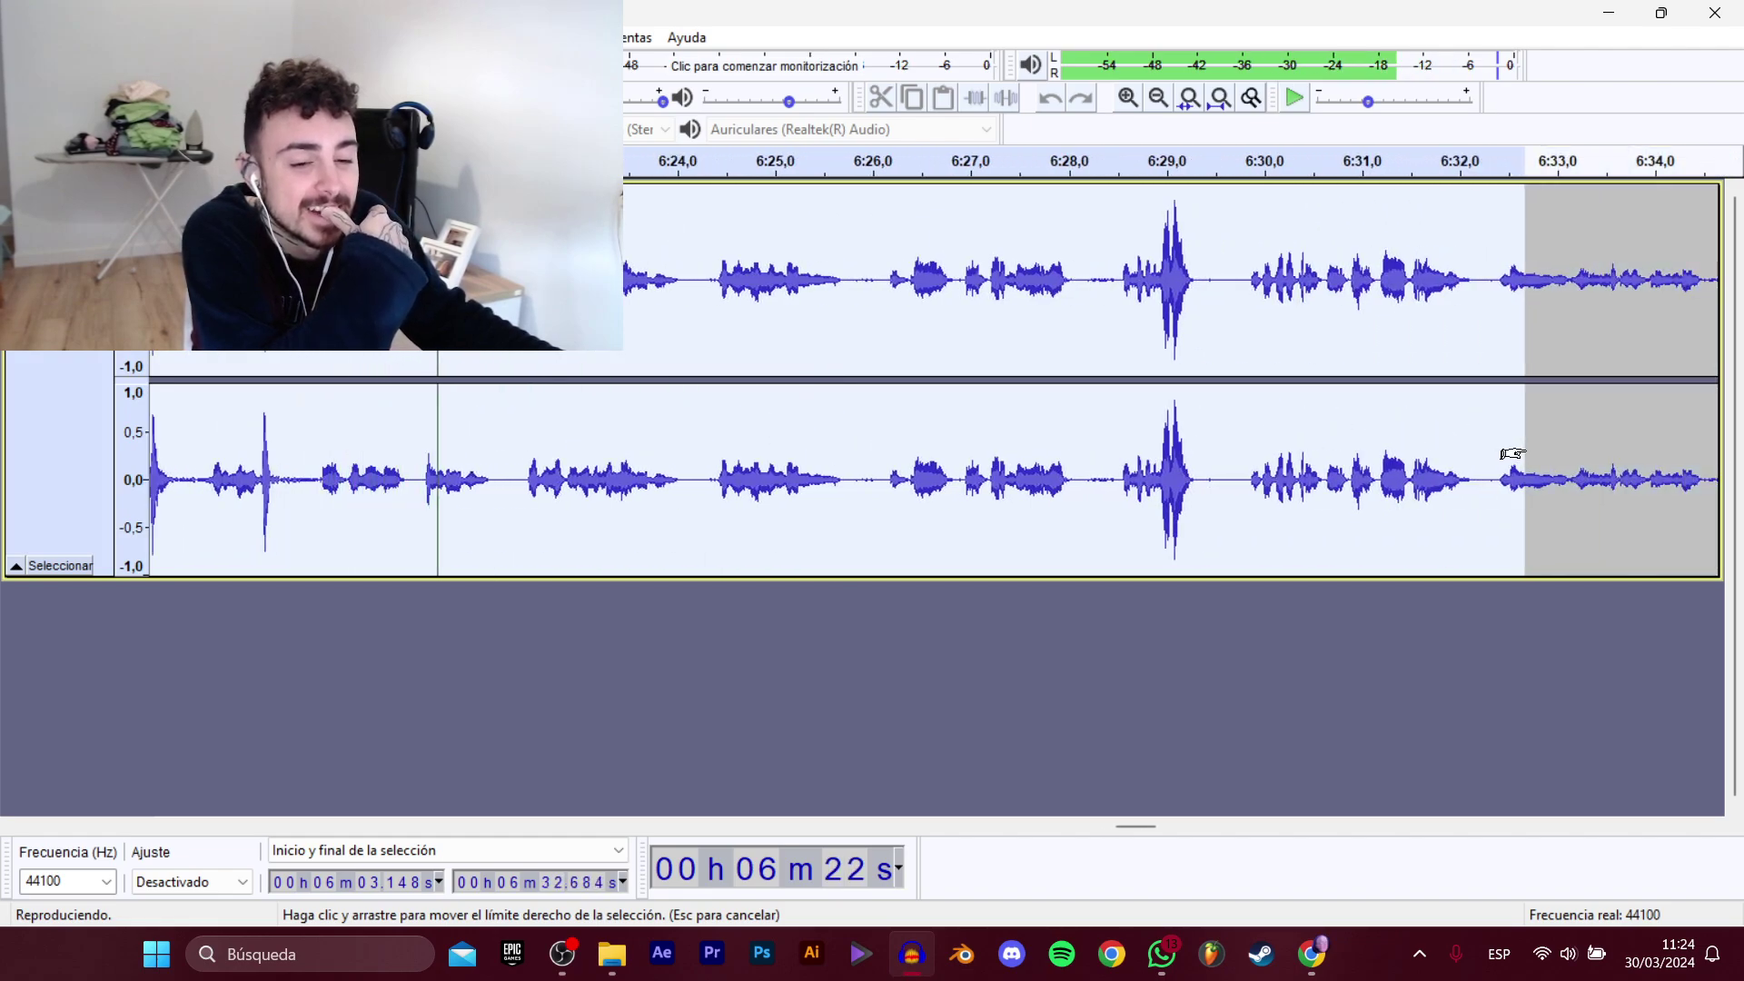
pyautogui.moveTo(1512, 452); pyautogui.dragTo(1708, 416)
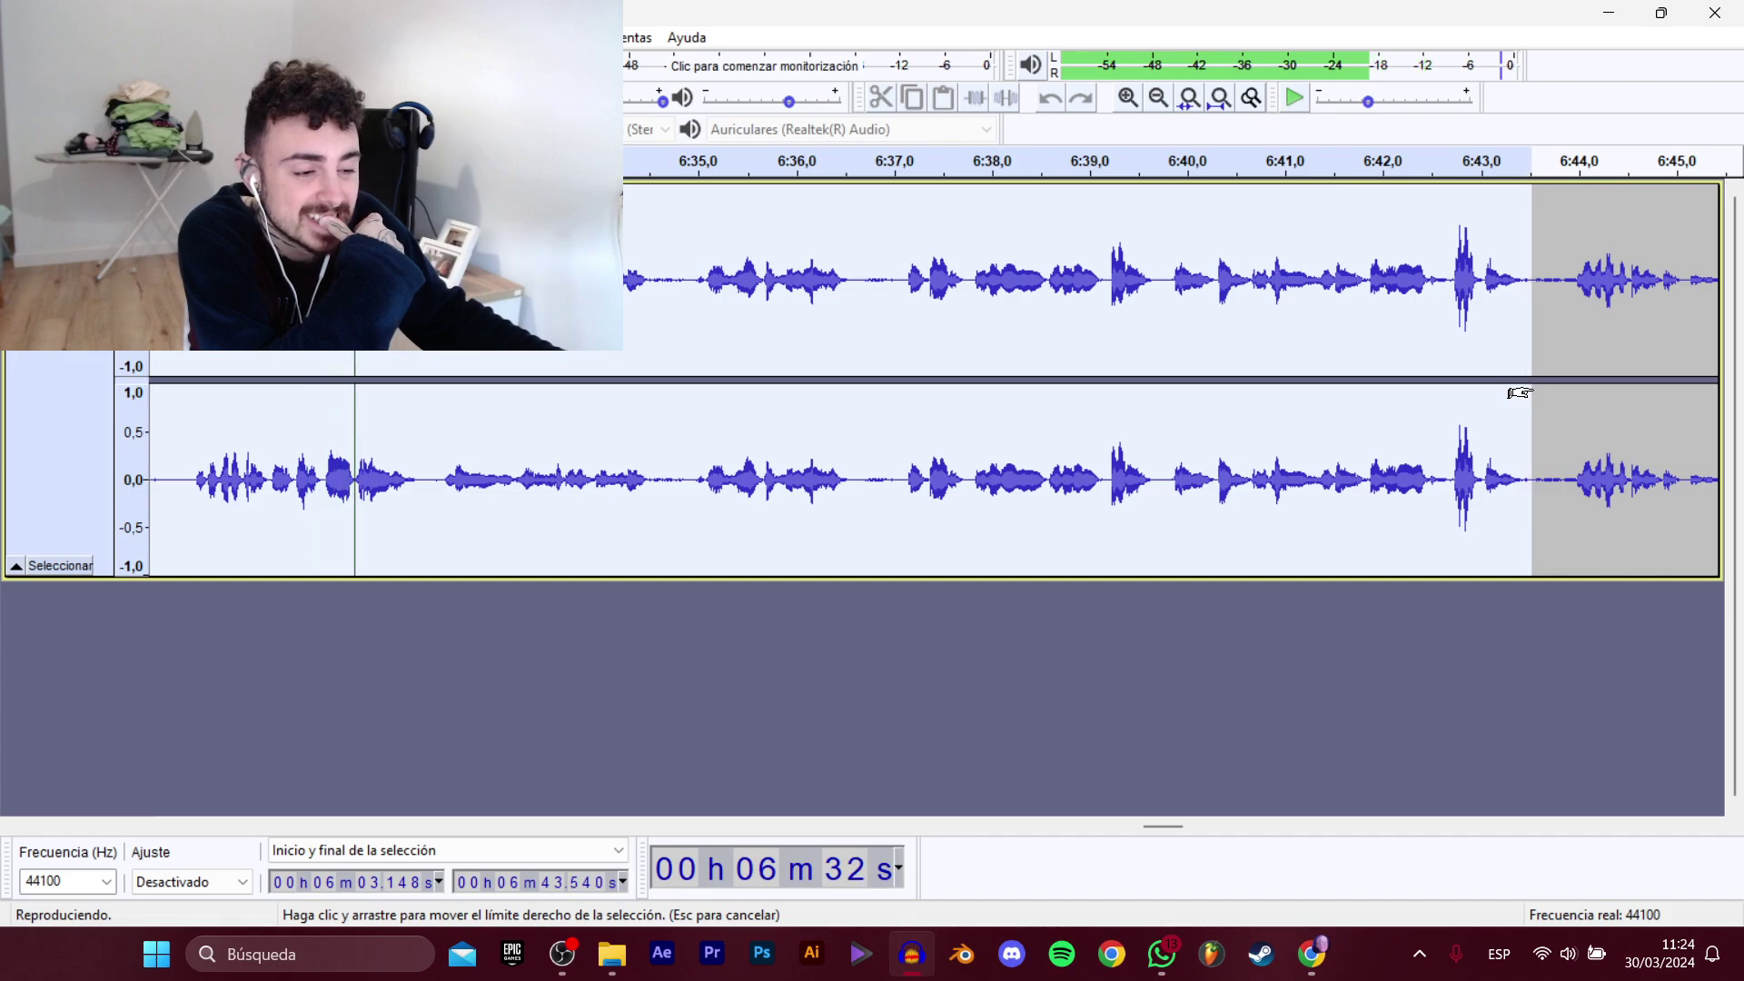
pyautogui.moveTo(1523, 392)
pyautogui.mouseDown()
pyautogui.moveTo(1729, 418)
pyautogui.moveTo(1510, 392)
pyautogui.mouseUp()
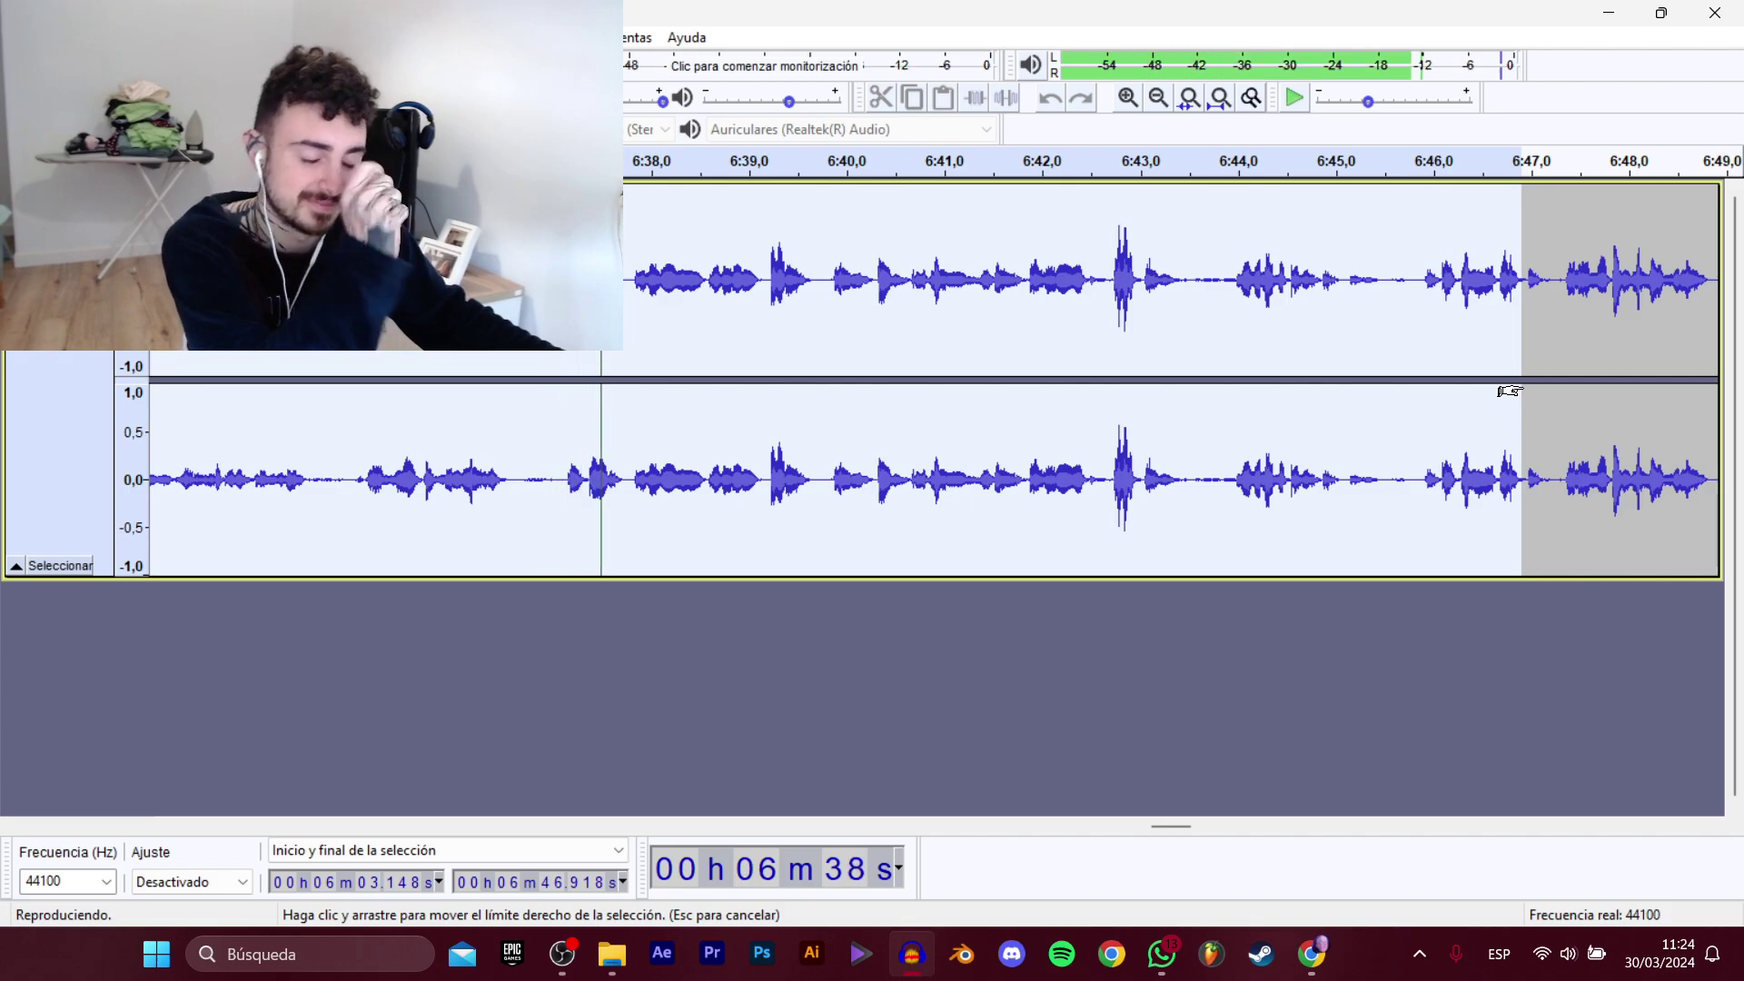
pyautogui.moveTo(1510, 390); pyautogui.dragTo(1311, 283)
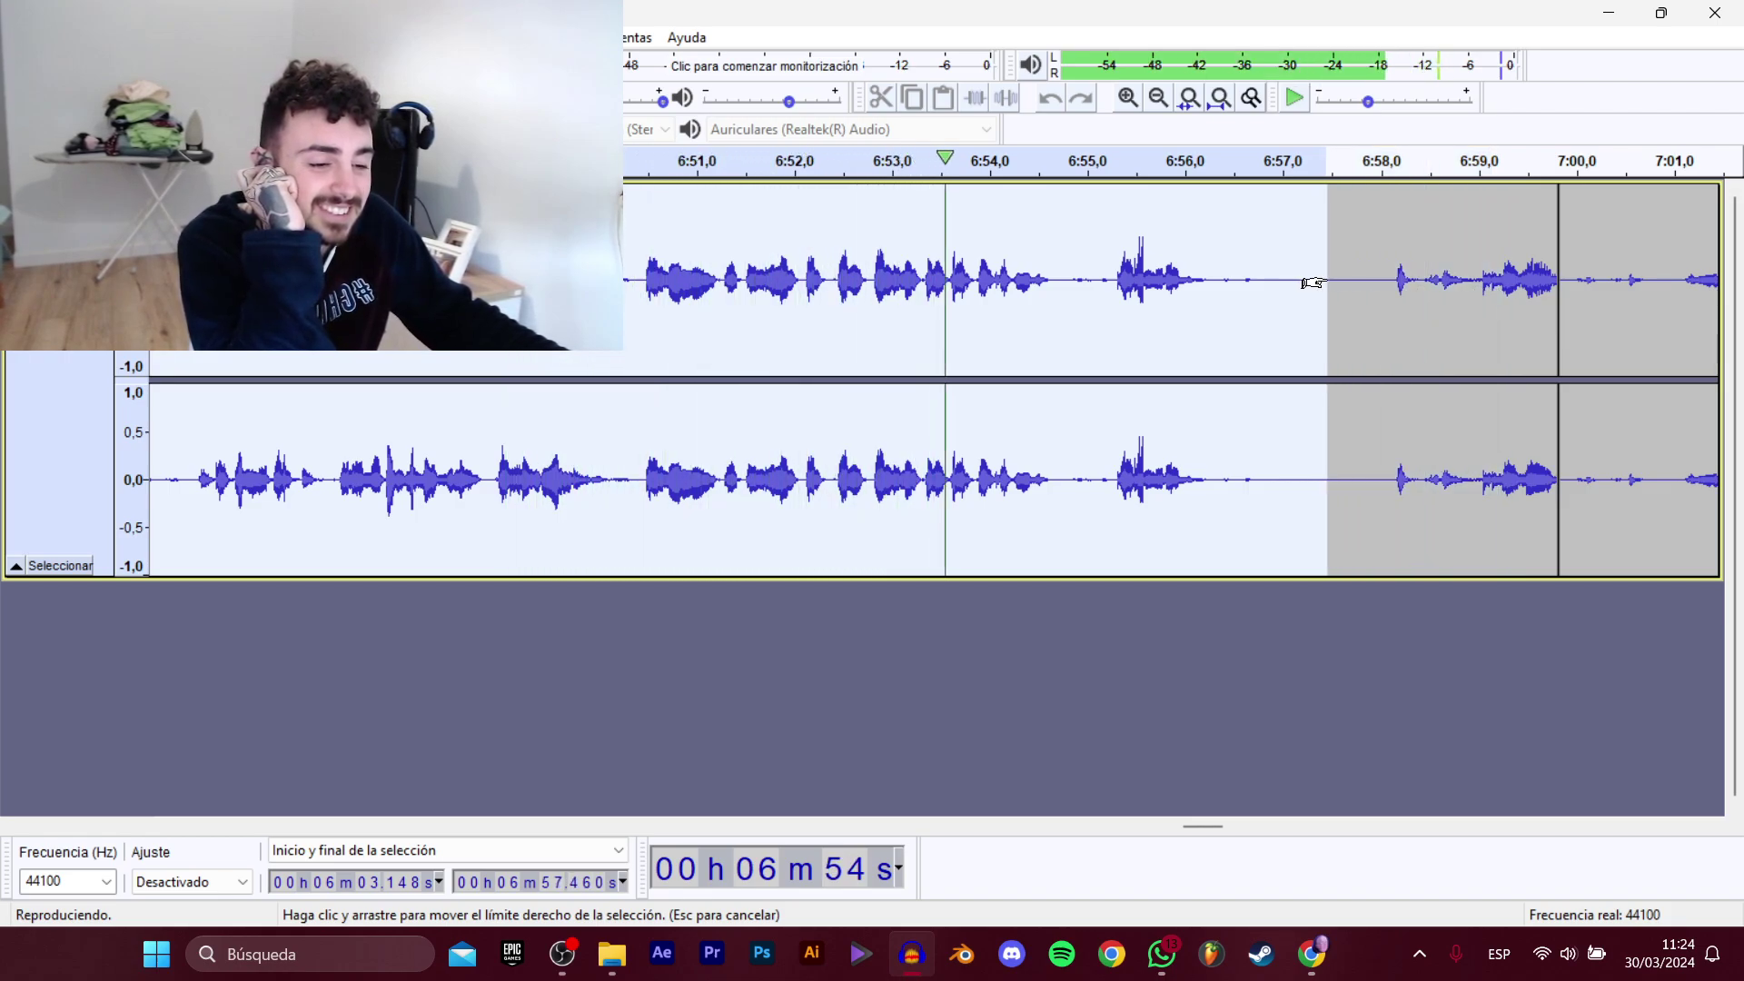
pyautogui.moveTo(1312, 282); pyautogui.dragTo(1231, 291)
pyautogui.press('space')
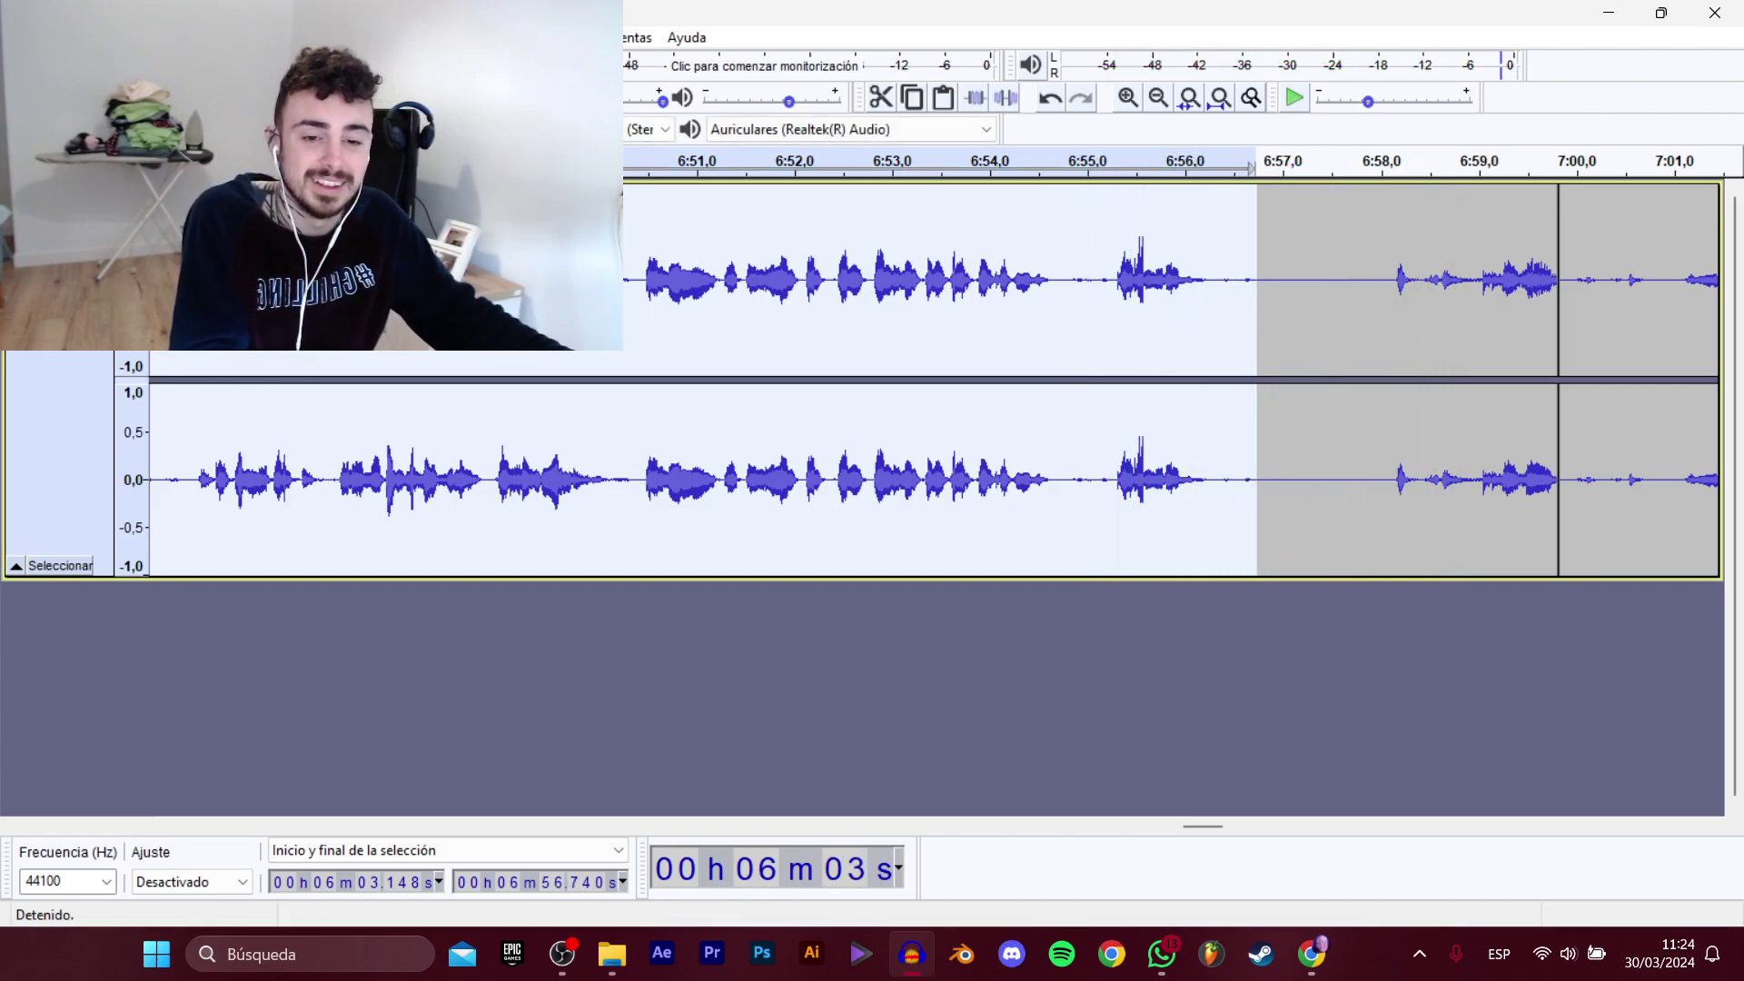
# Export the selected eleventh story as WAV into the Historias folder, named D_Migueli_Historias_CasoTartas.
pyautogui.click(408, 309)
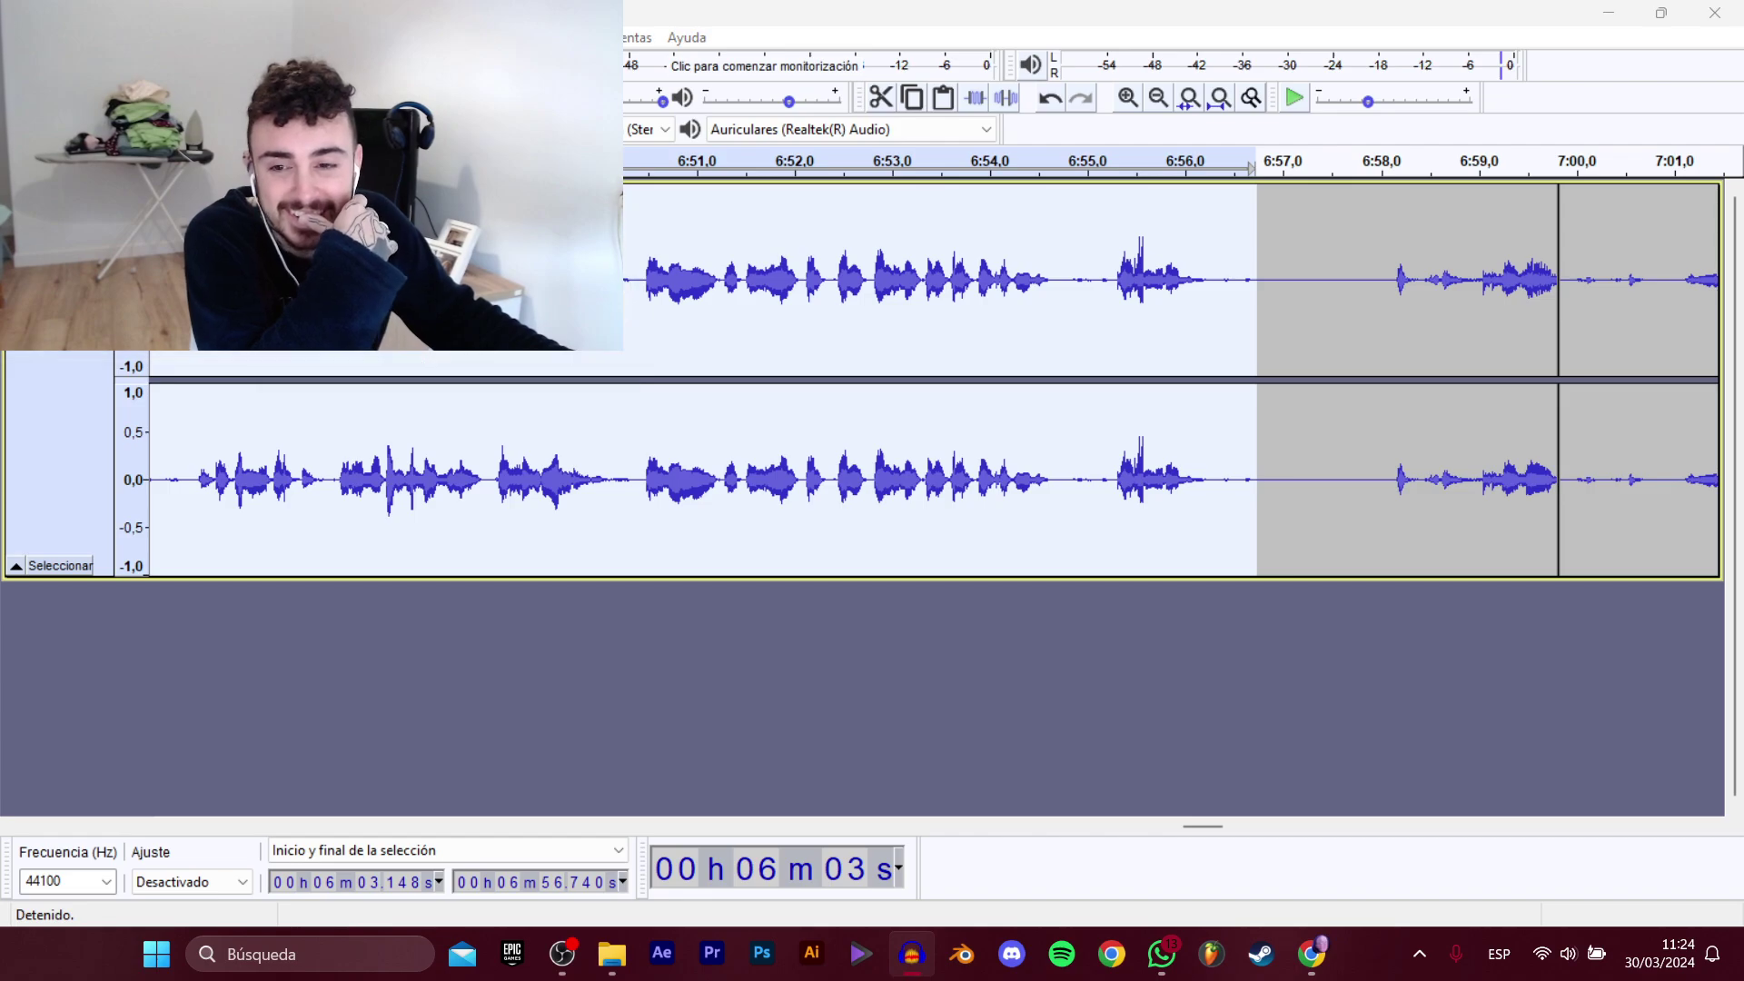
pyautogui.click(590, 348)
pyautogui.doubleClick(708, 458)
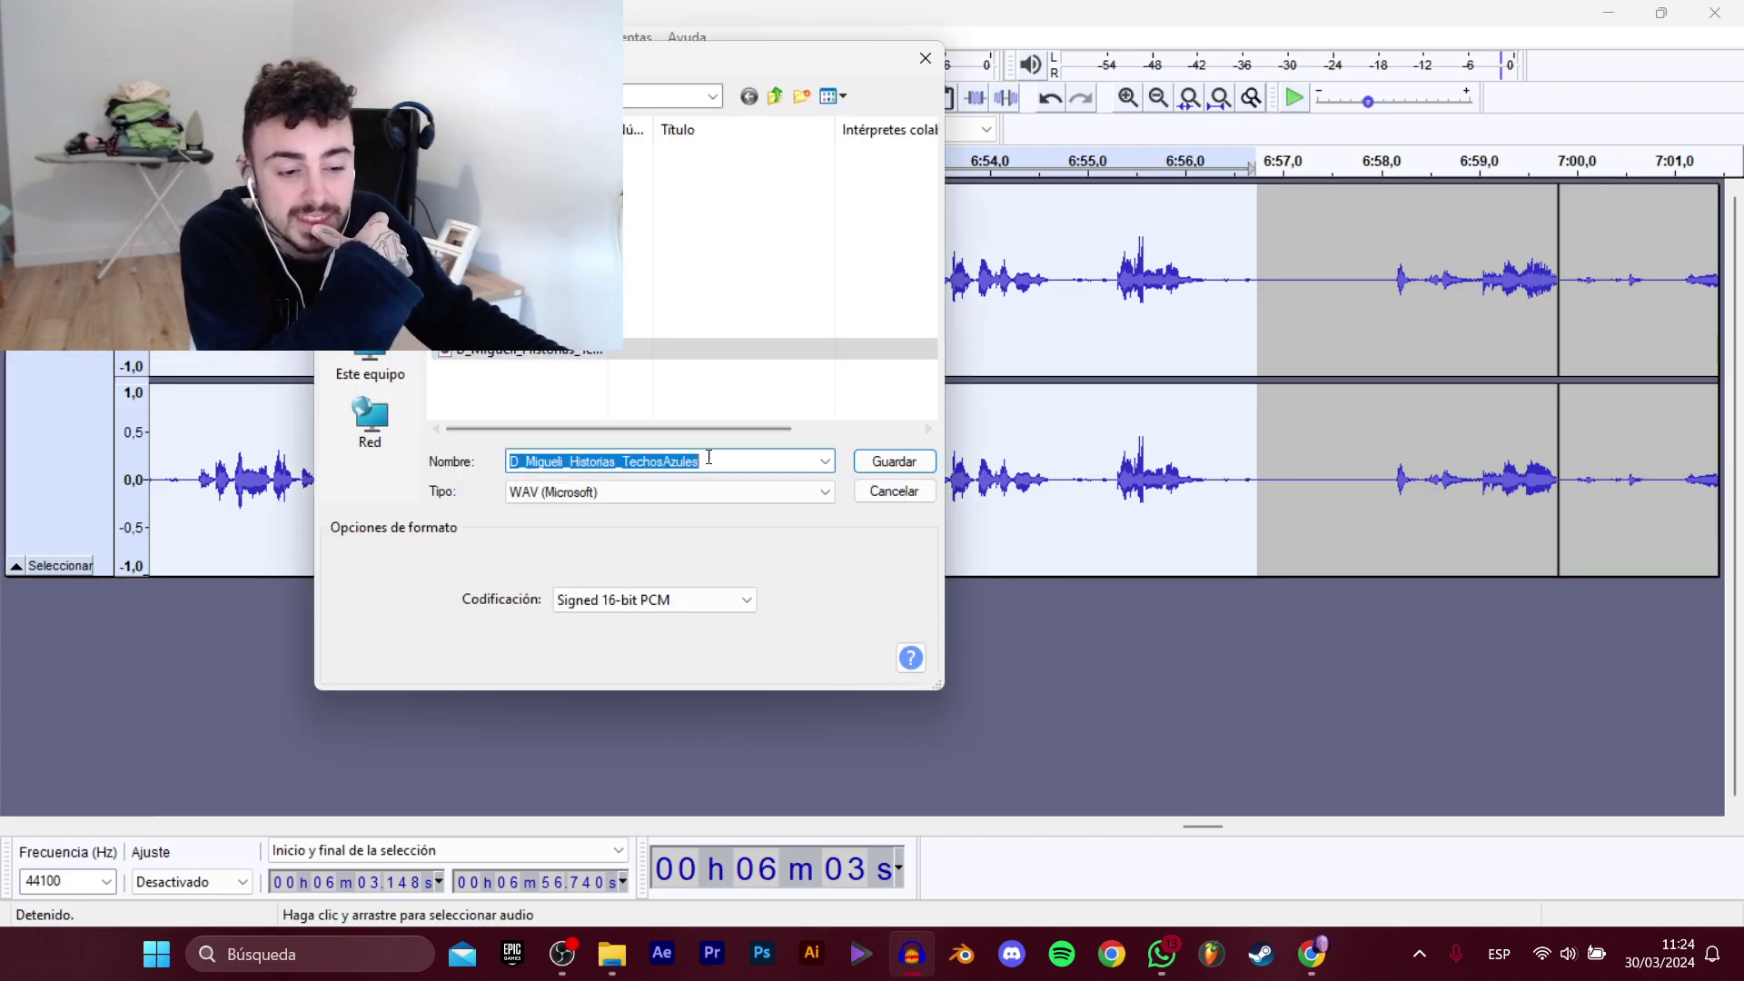
pyautogui.write('CasoTarta')
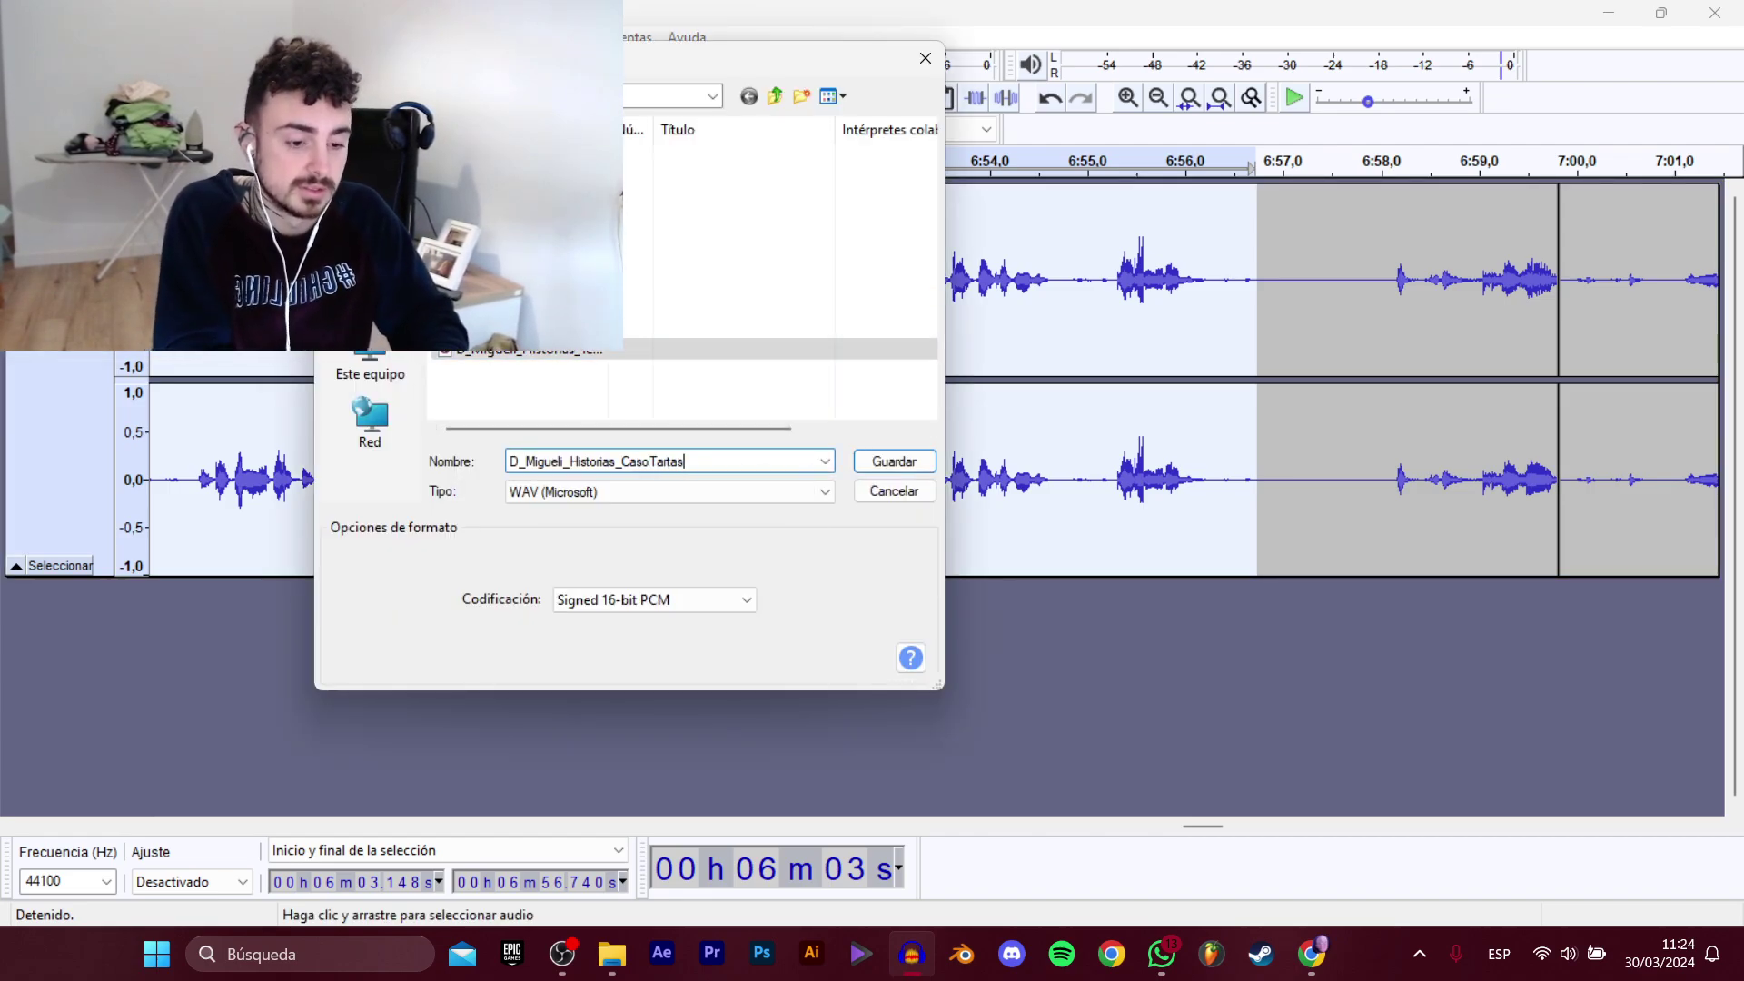
pyautogui.press('Return')
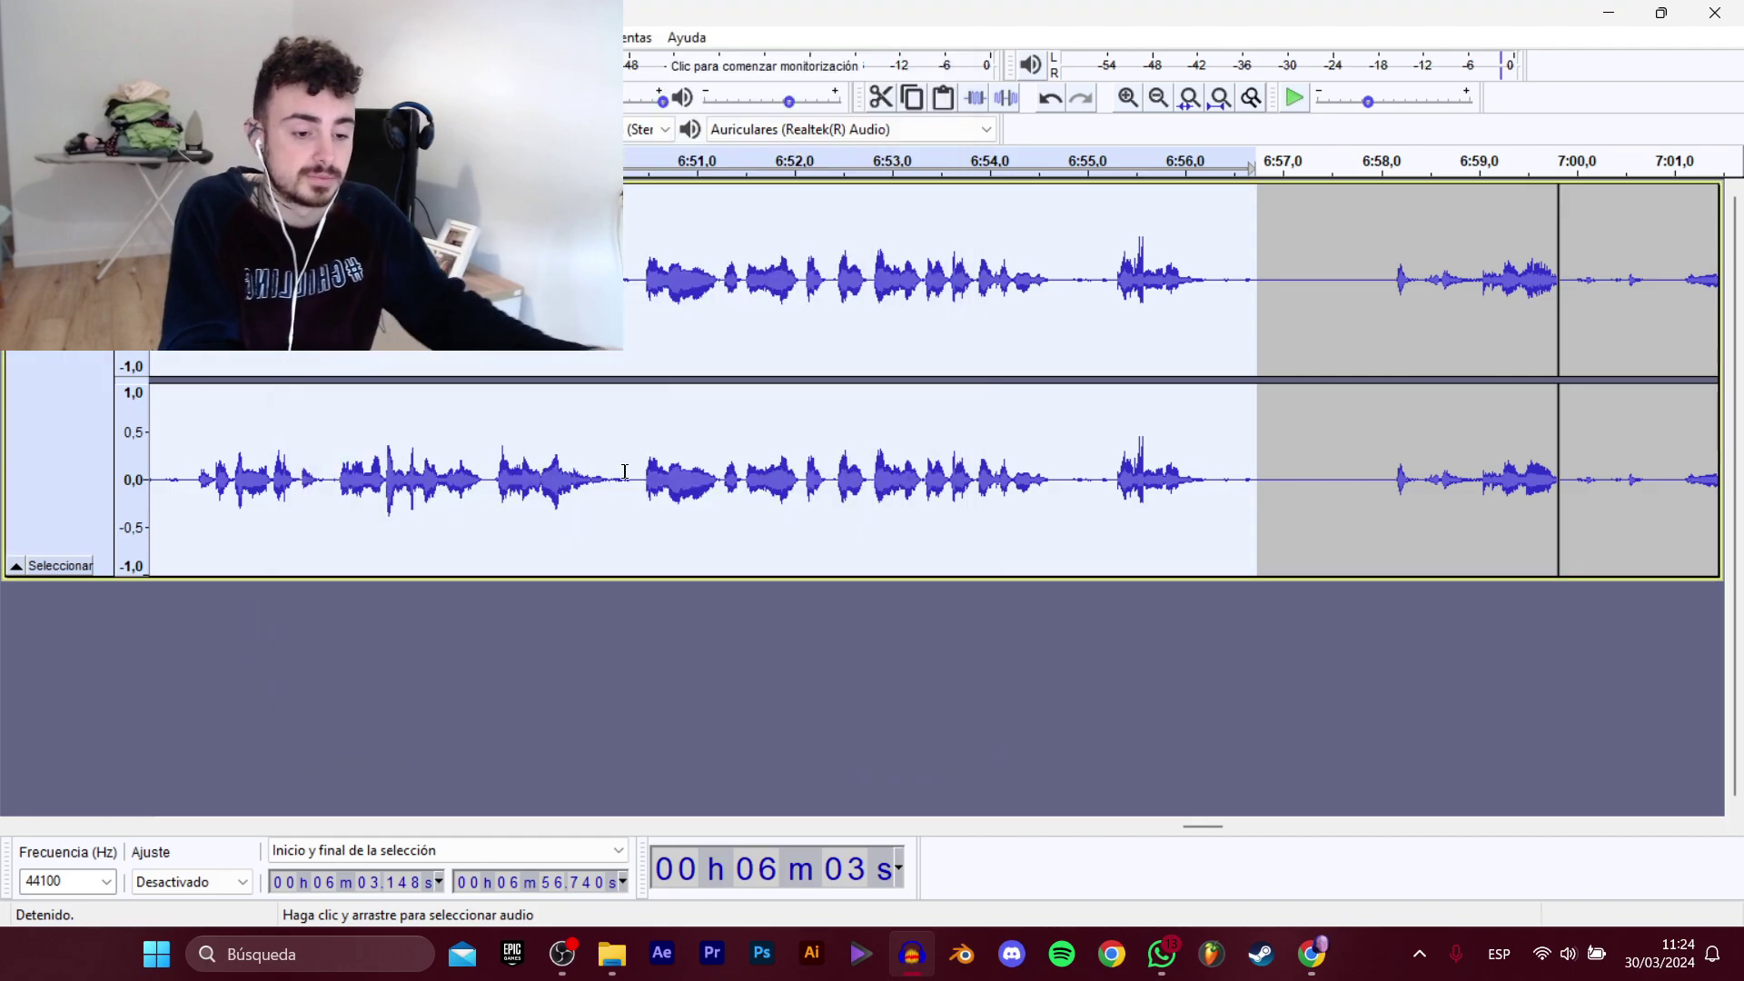
# Listen to the twelfth story and select it from 7 min 1.071 s to 7 min 36.980 s.
pyautogui.moveTo(1200, 826); pyautogui.dragTo(1232, 815)
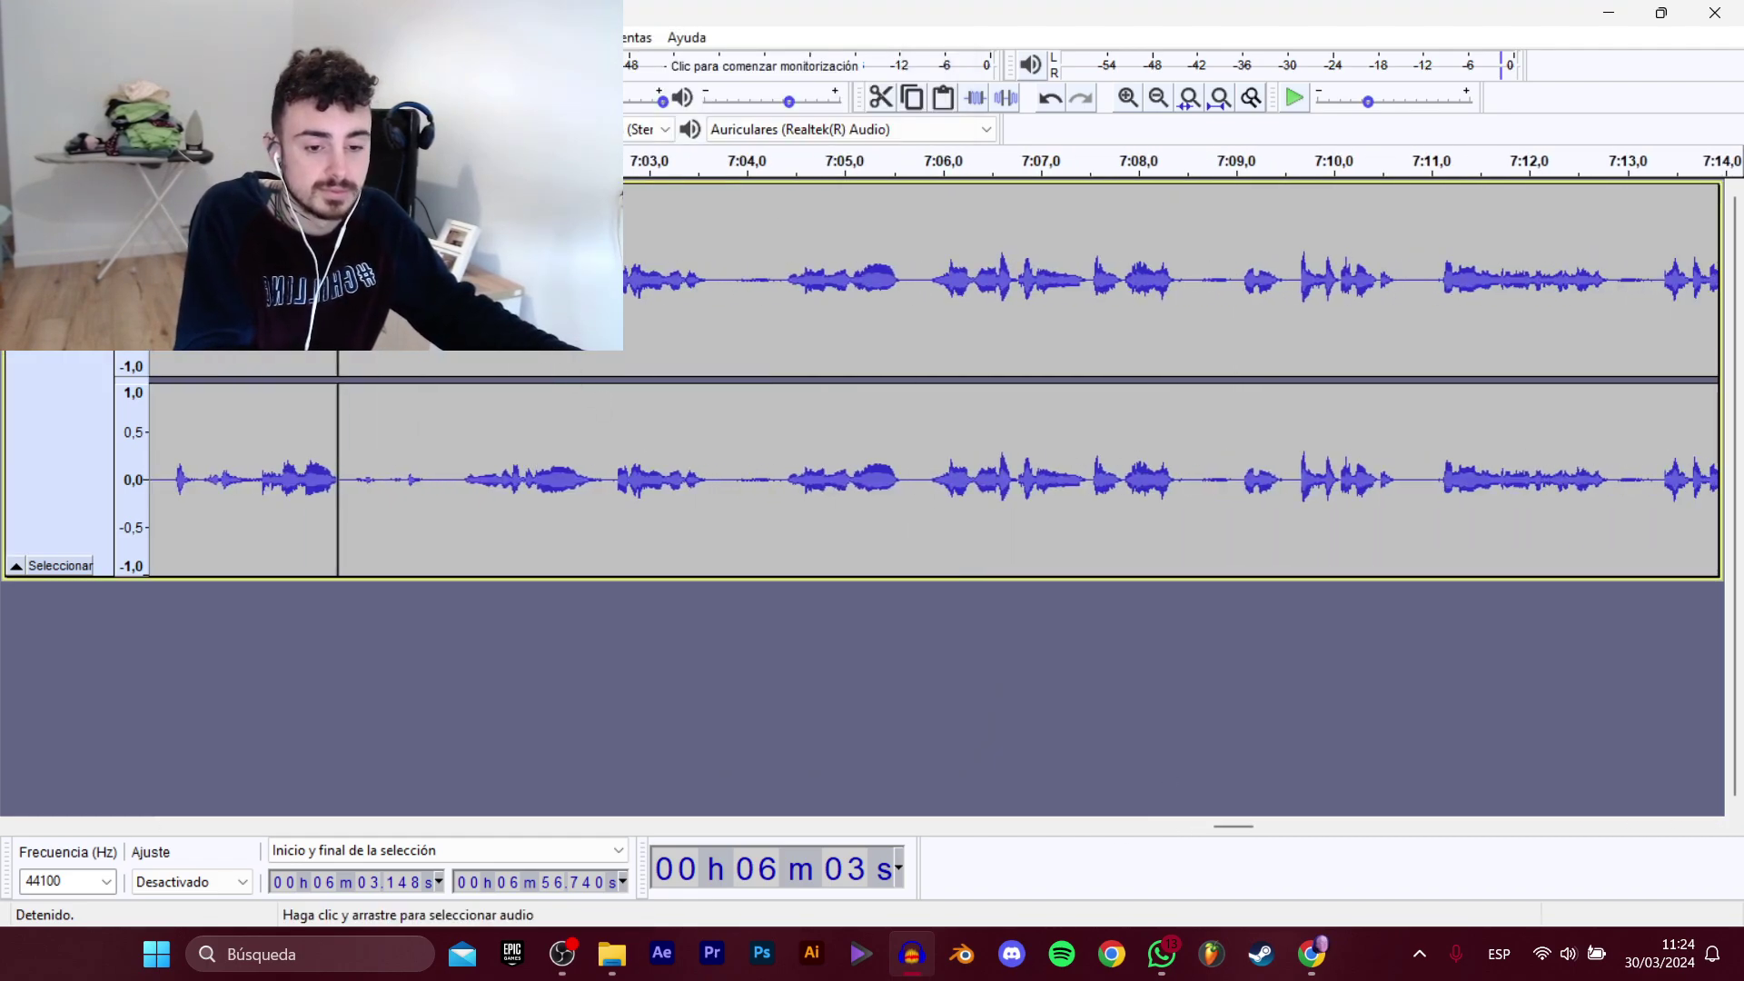
pyautogui.press('space')
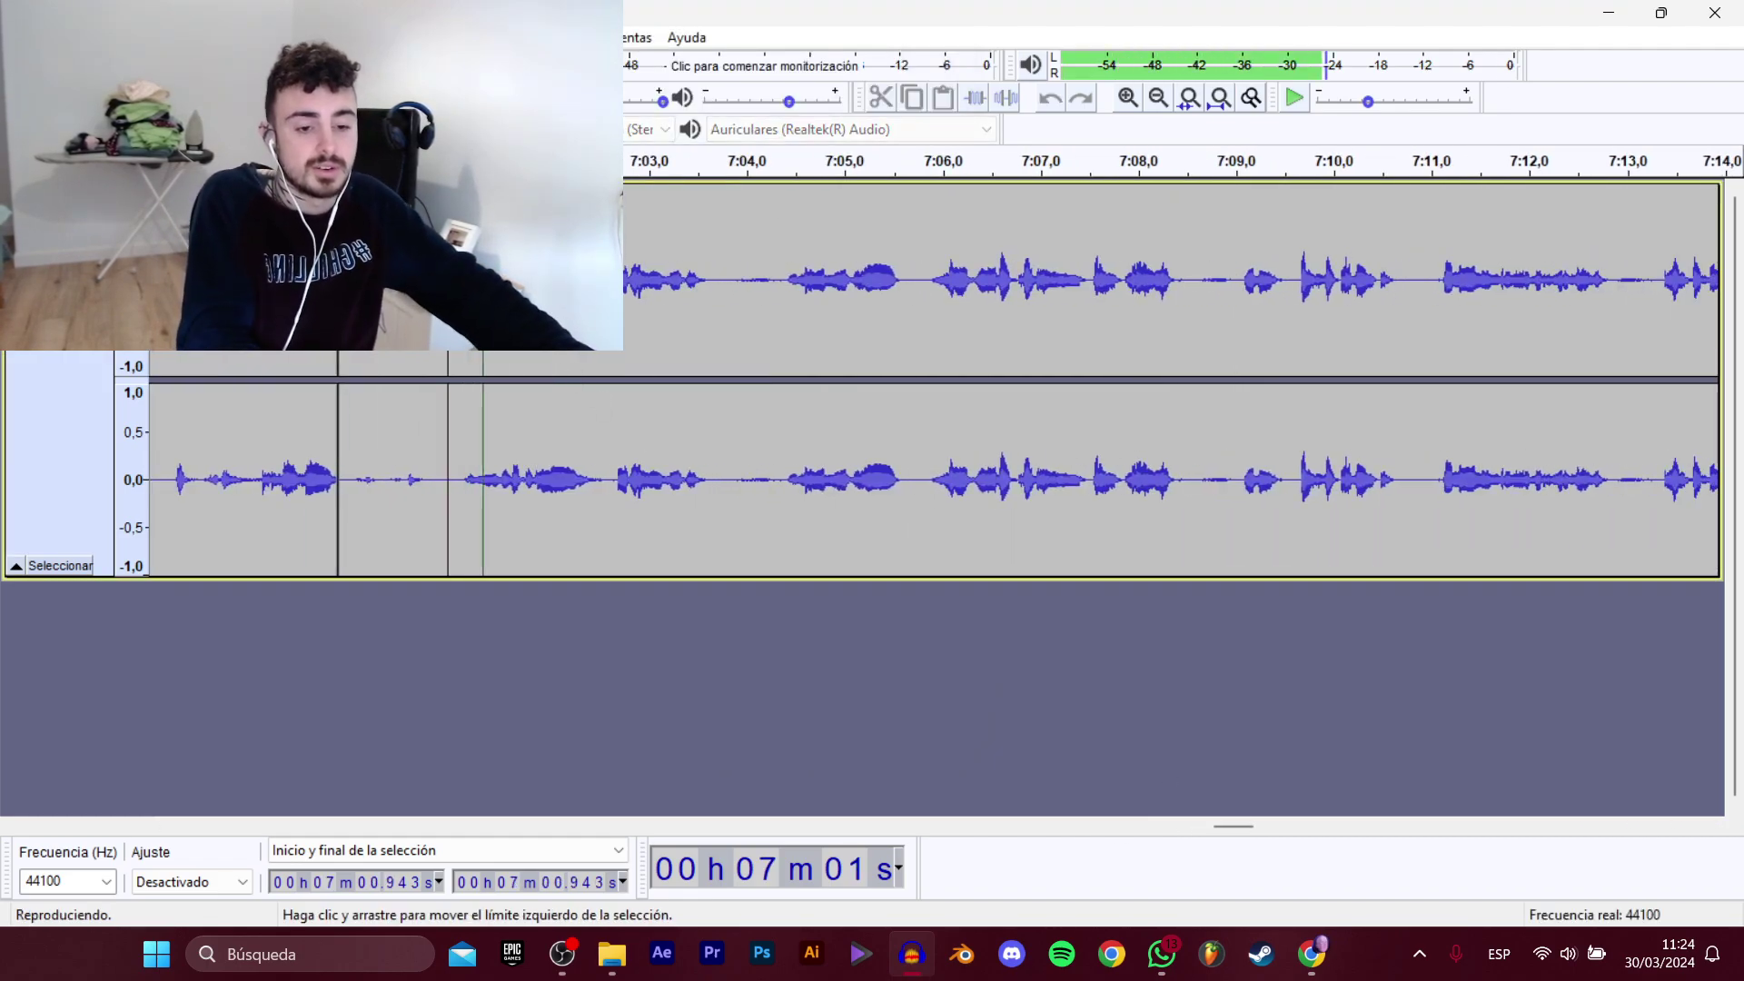
pyautogui.moveTo(459, 427); pyautogui.dragTo(1592, 410)
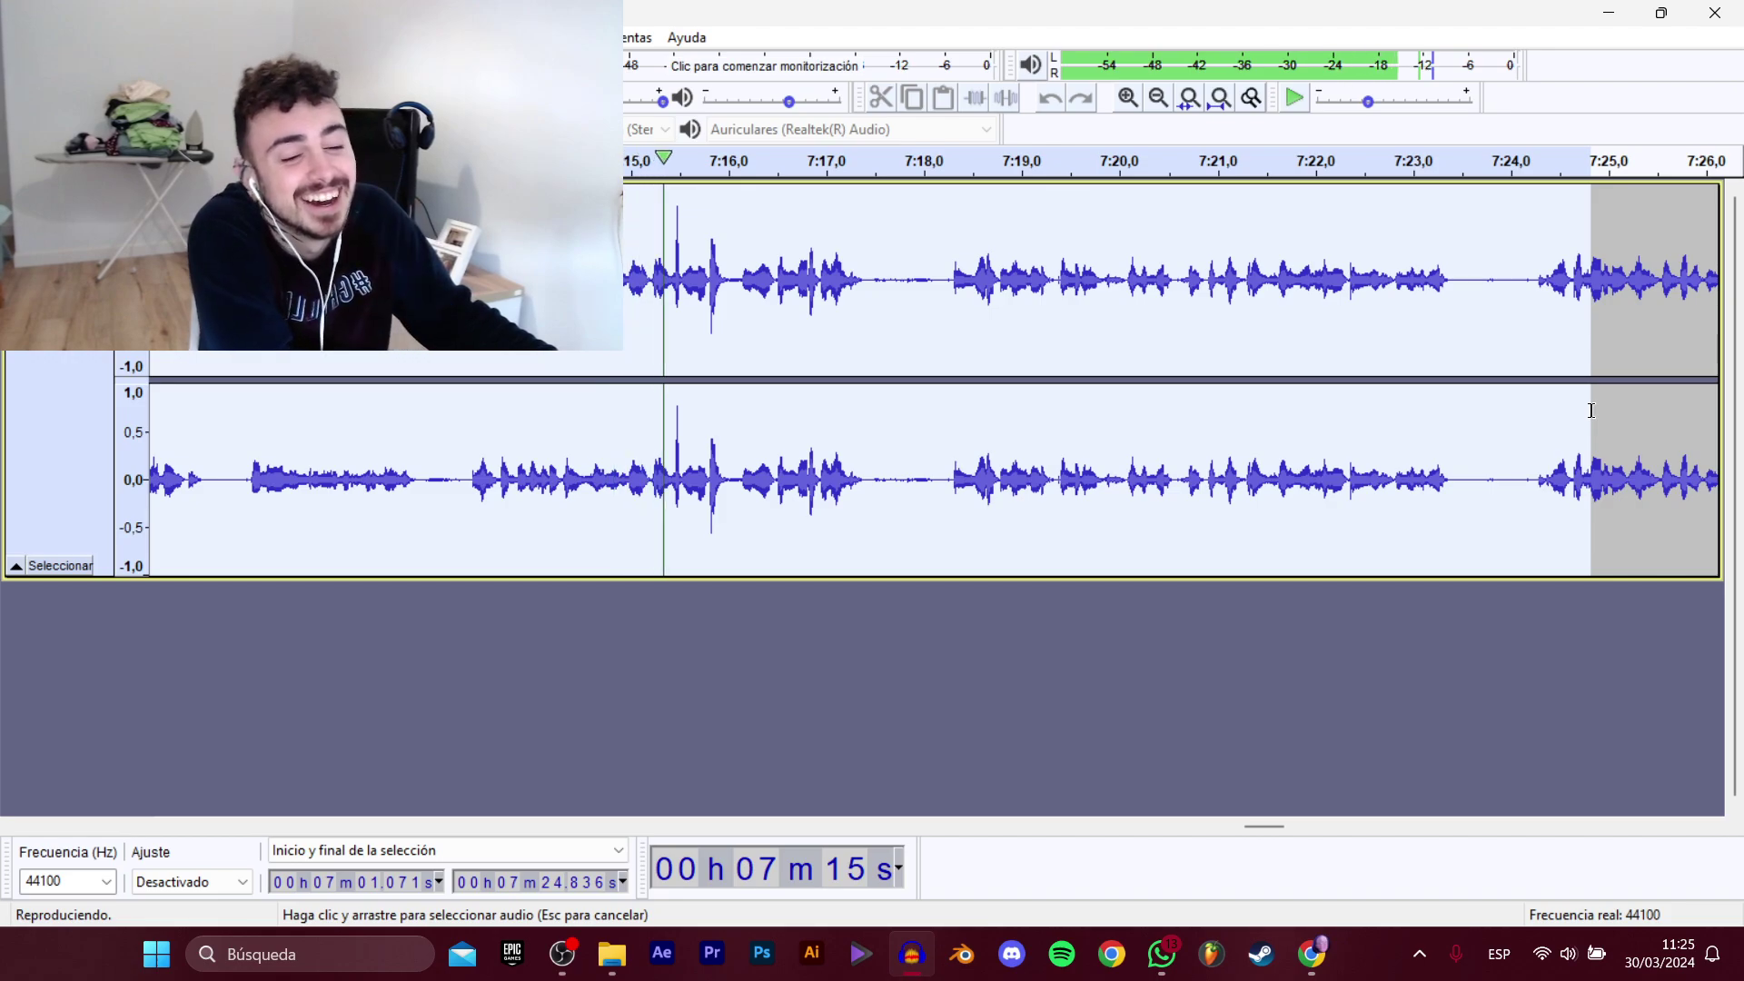
pyautogui.moveTo(1592, 410); pyautogui.dragTo(1592, 355)
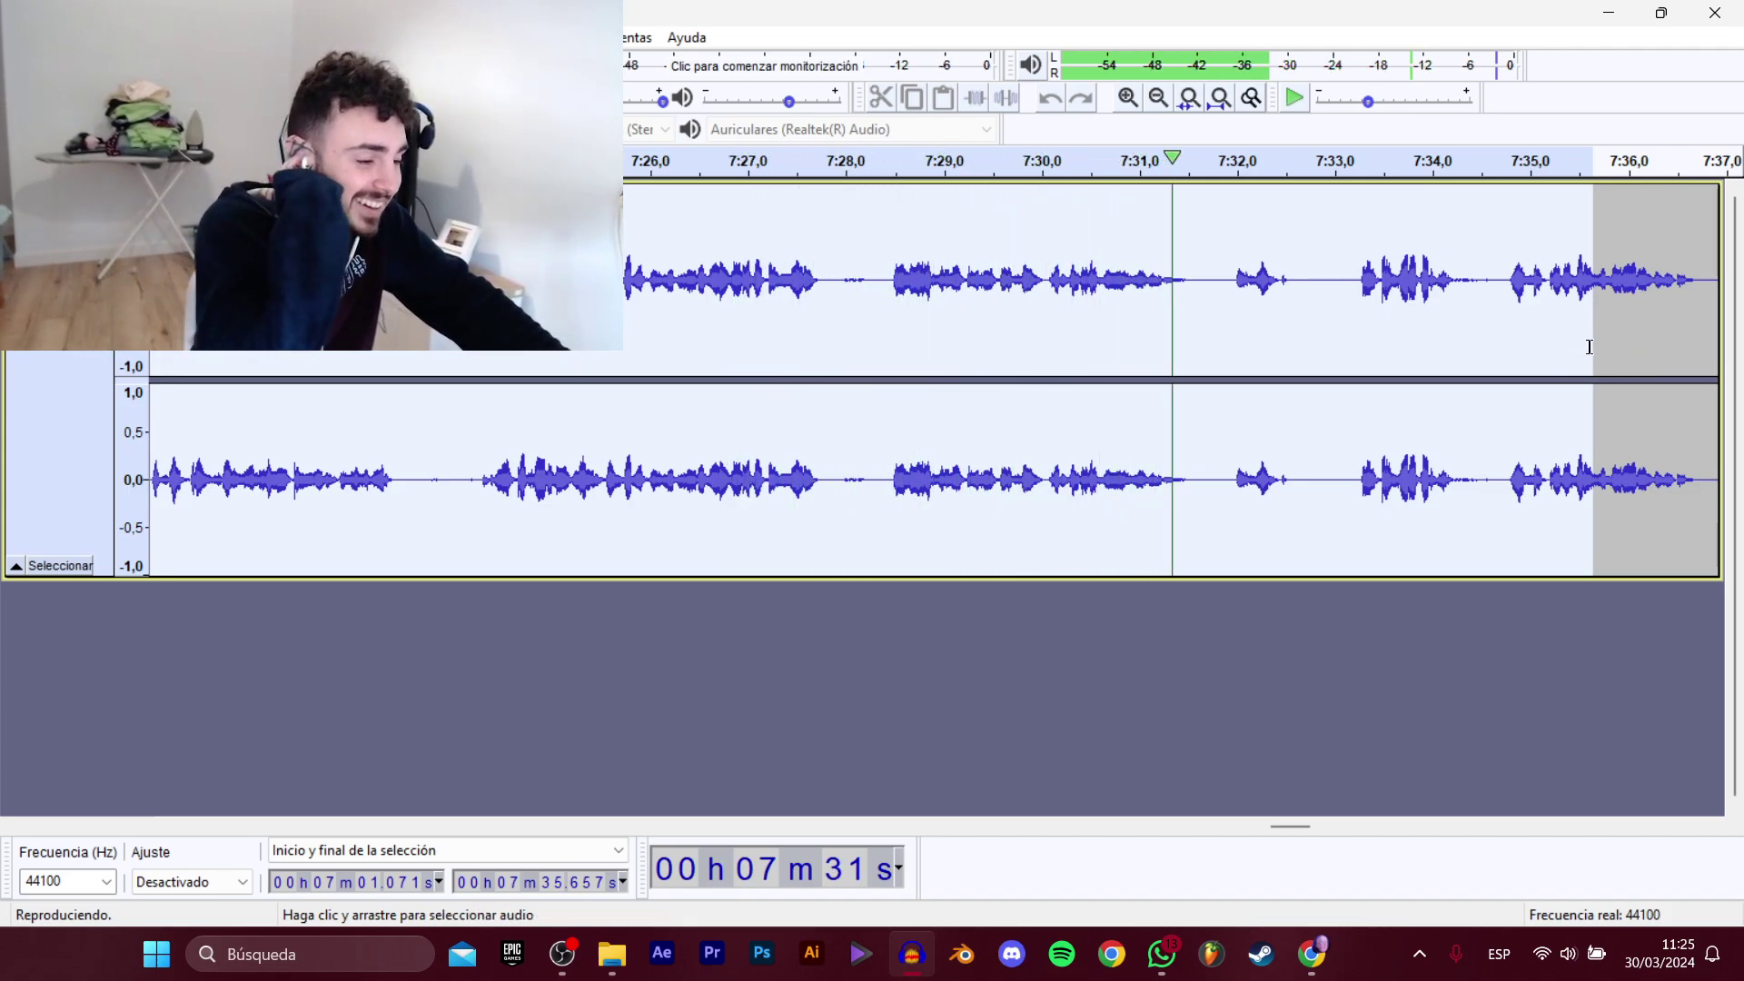
pyautogui.moveTo(1592, 349); pyautogui.dragTo(1335, 345)
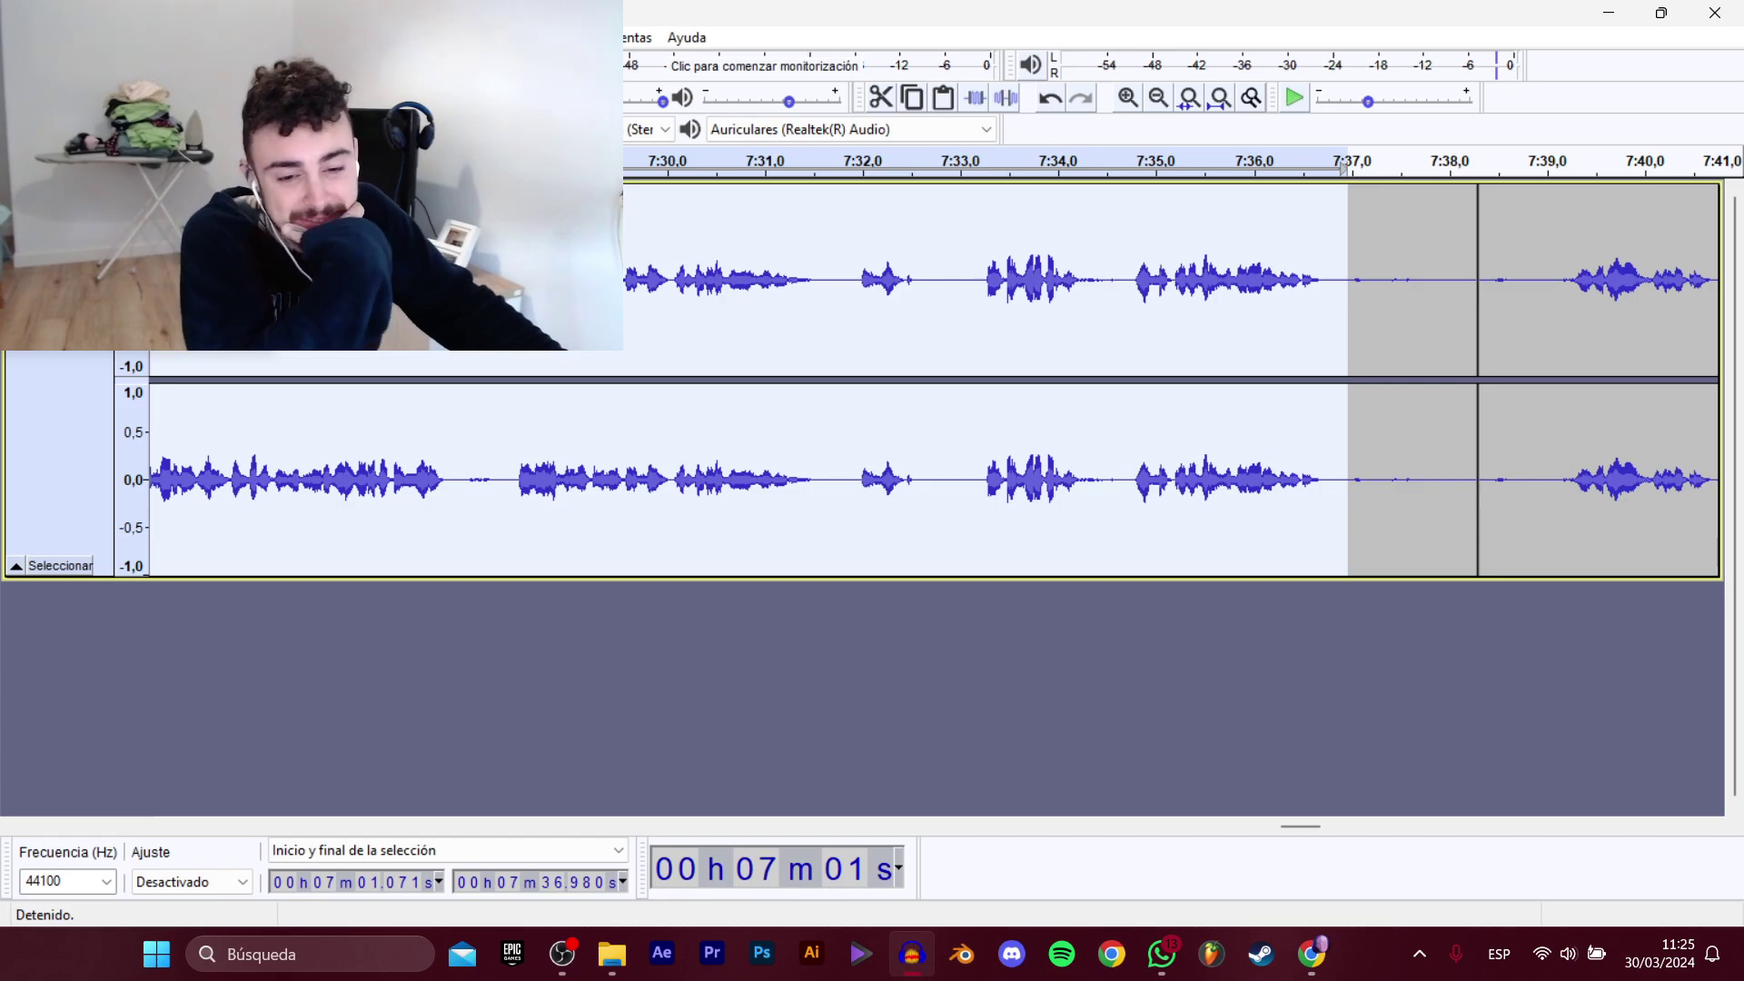
# Export the selected twelfth story as WAV into the Historias folder with a name beginning D_Migueli_Historias_CanguroPel.
pyautogui.click(509, 309)
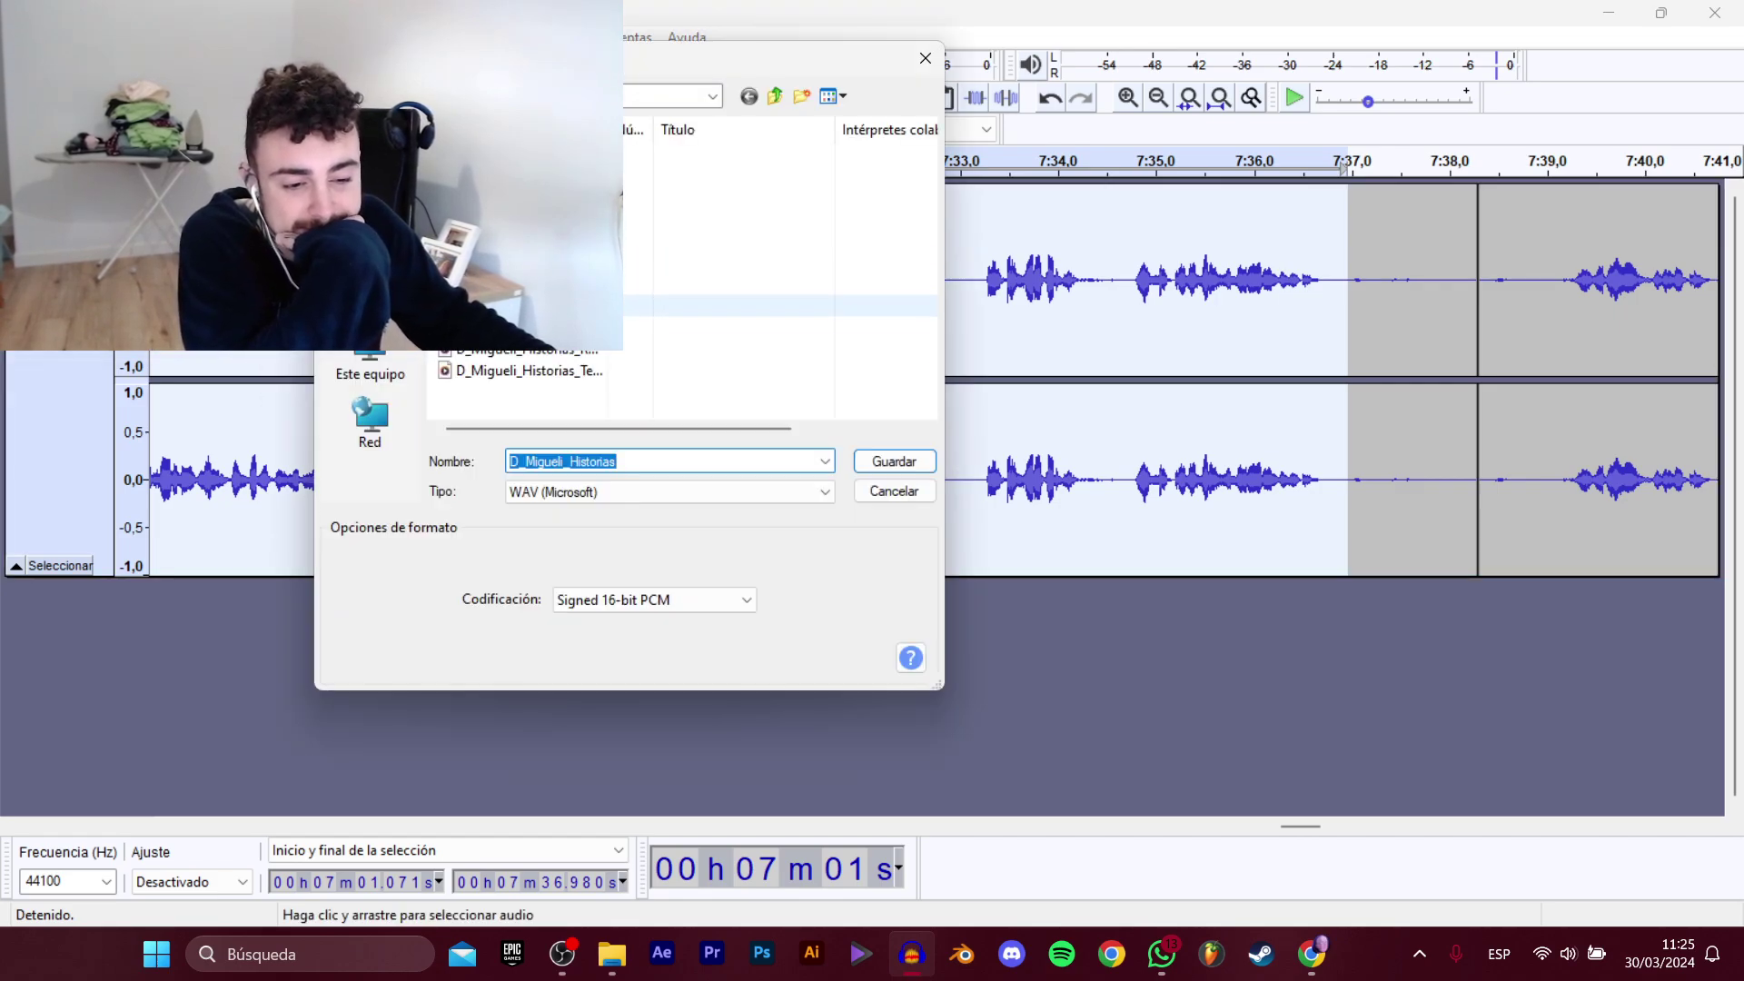
pyautogui.click(553, 373)
pyautogui.doubleClick(690, 462)
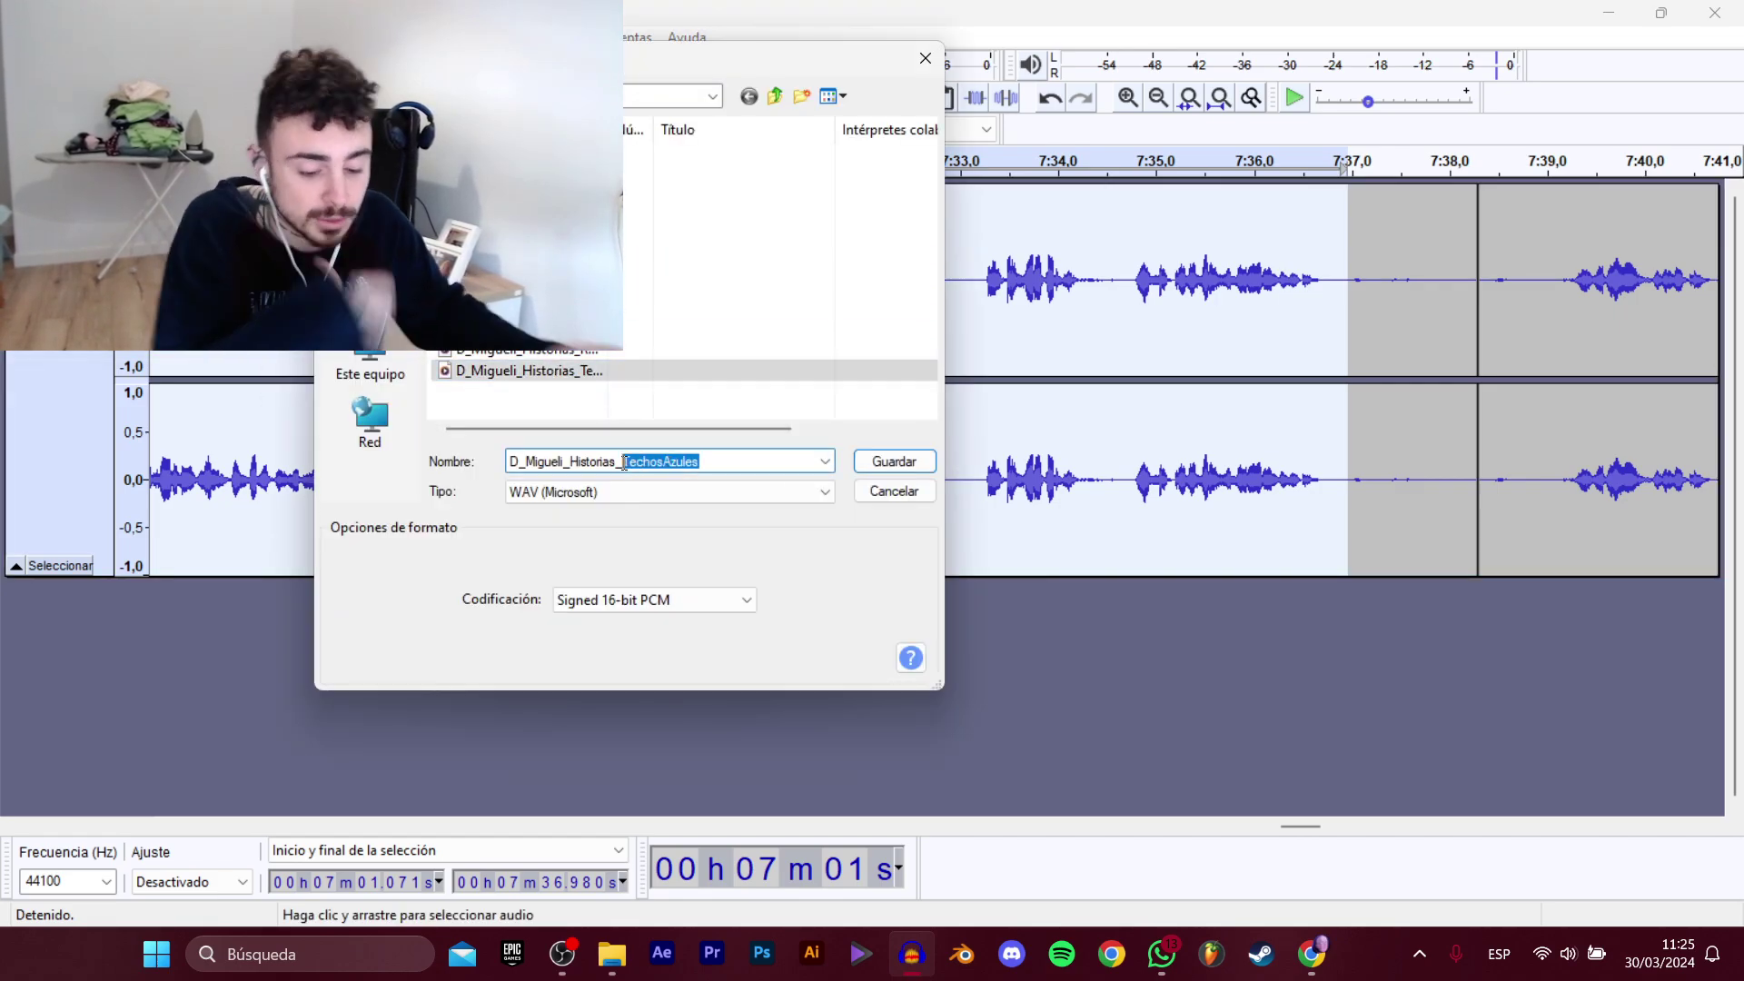
pyautogui.write('CanguroP')
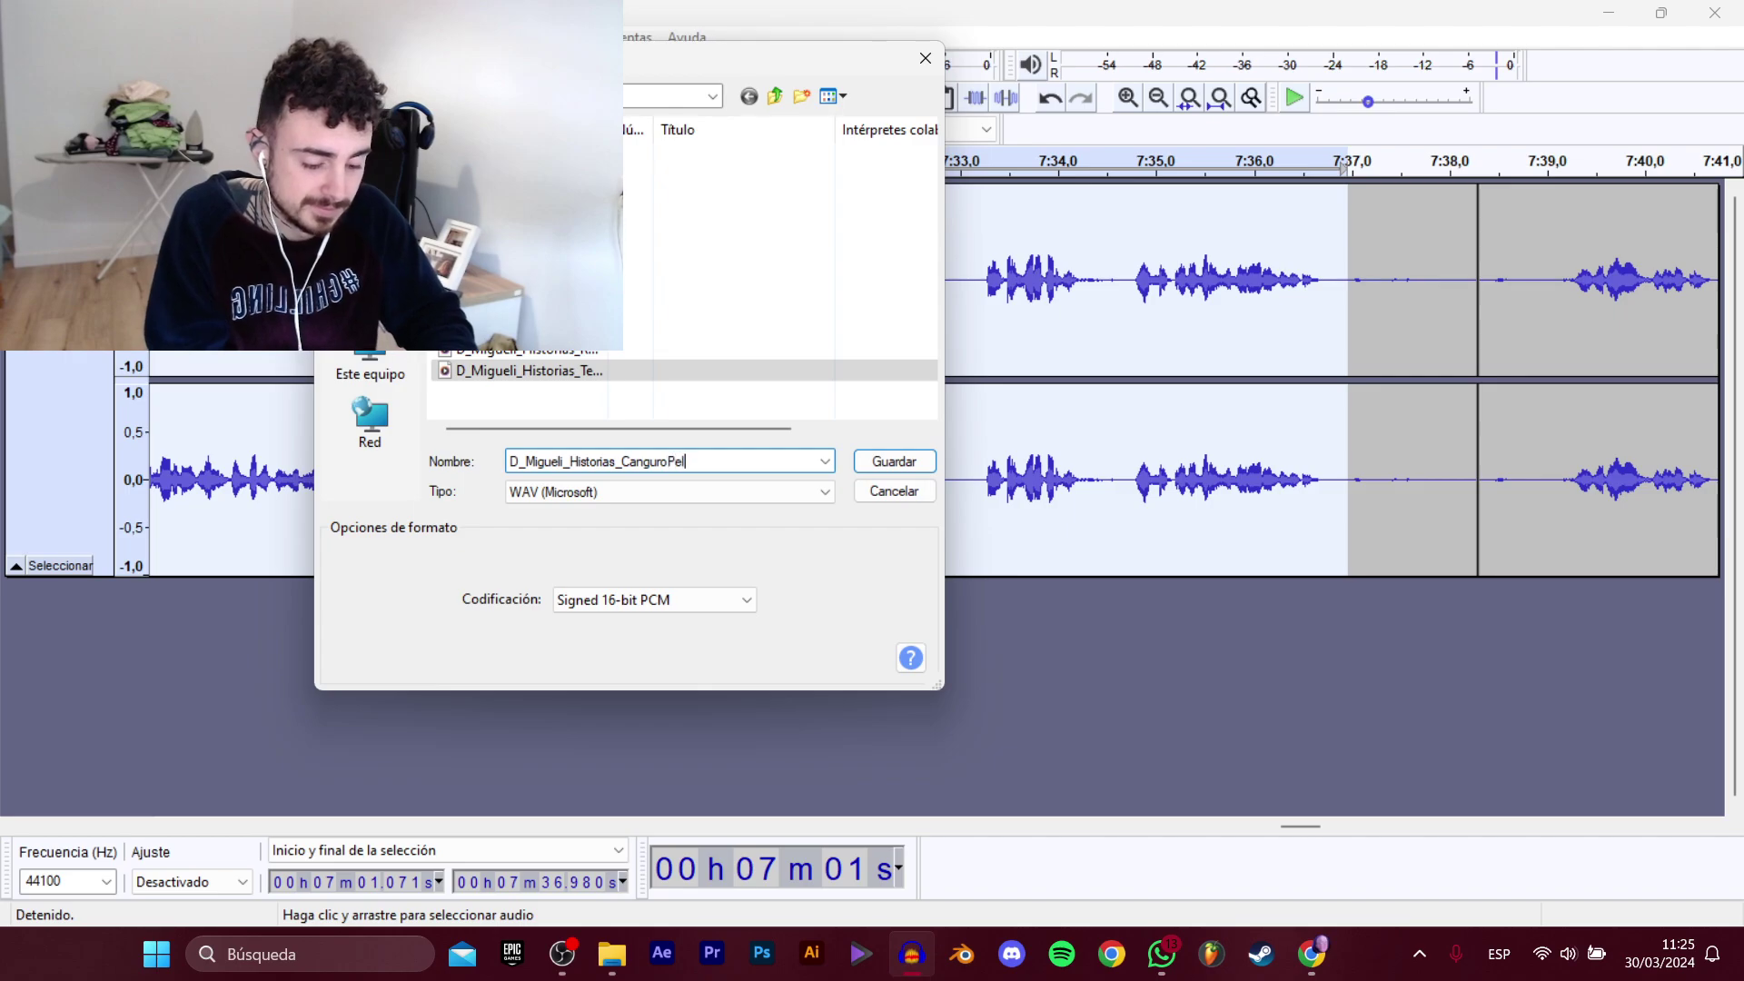
pyautogui.press('Return')
# Listen to the thirteenth story and select it from 7 min 39.117 s to 8 min 48.417 s.
pyautogui.moveTo(1296, 824); pyautogui.dragTo(1323, 822)
pyautogui.click(468, 282)
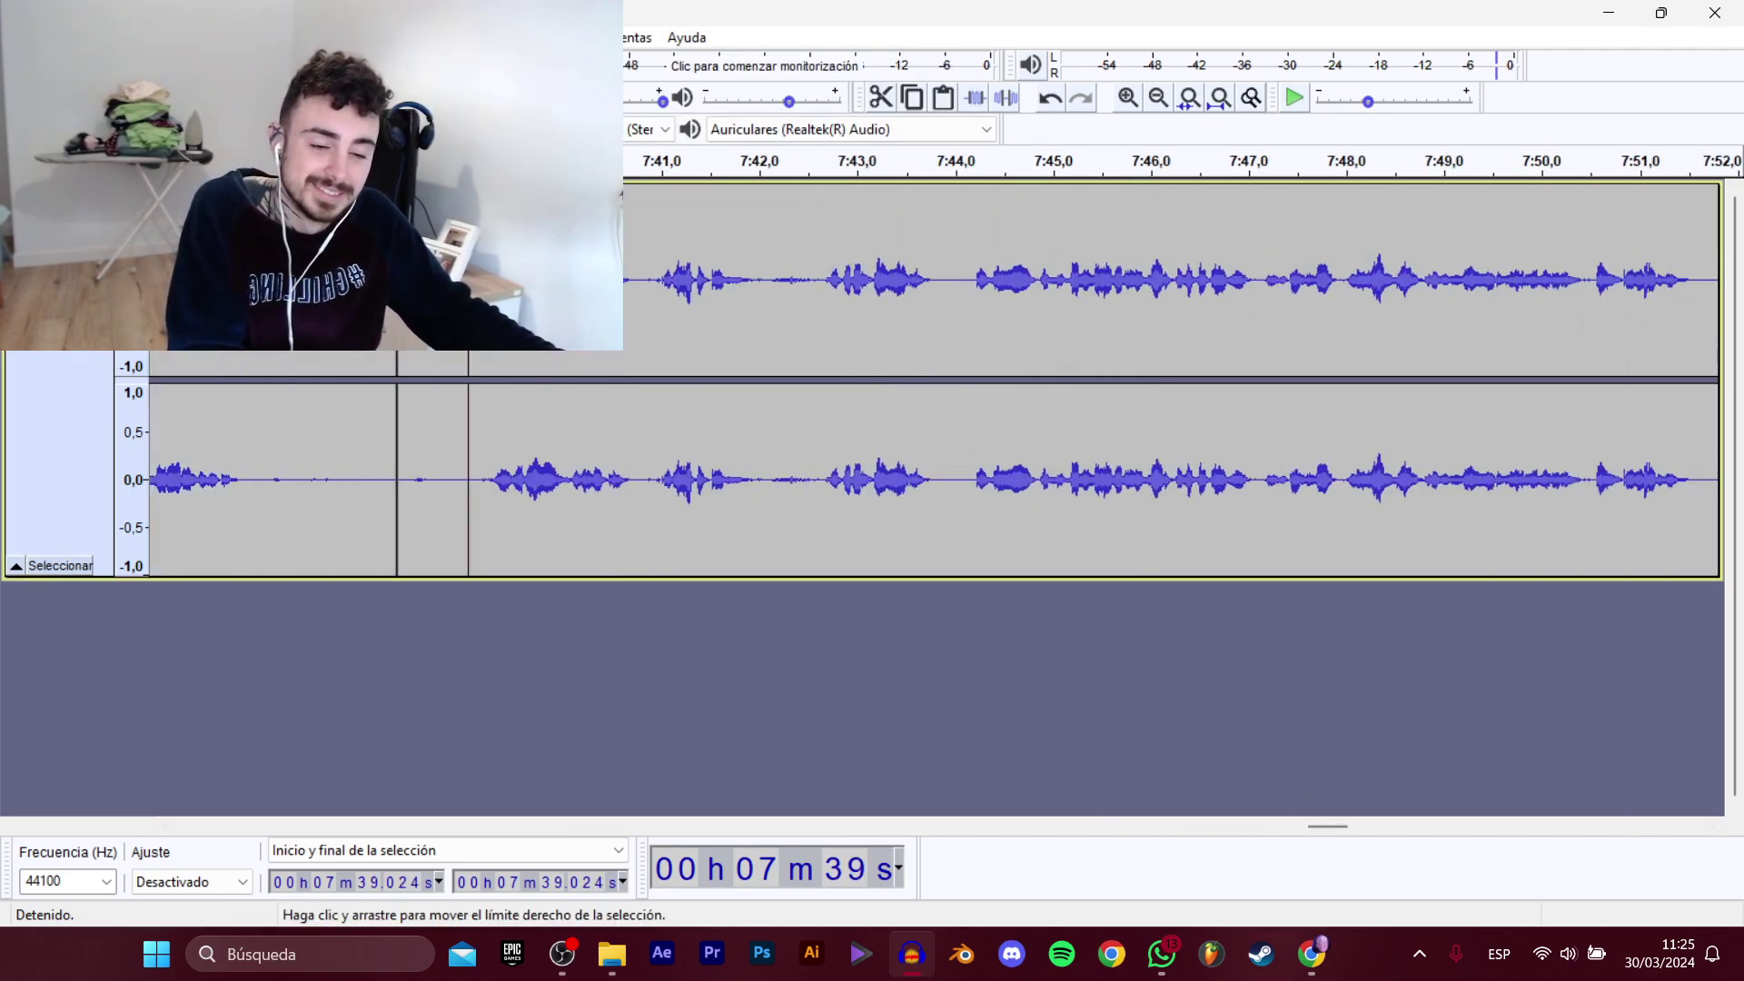
pyautogui.press('space')
pyautogui.moveTo(477, 363); pyautogui.dragTo(1591, 438)
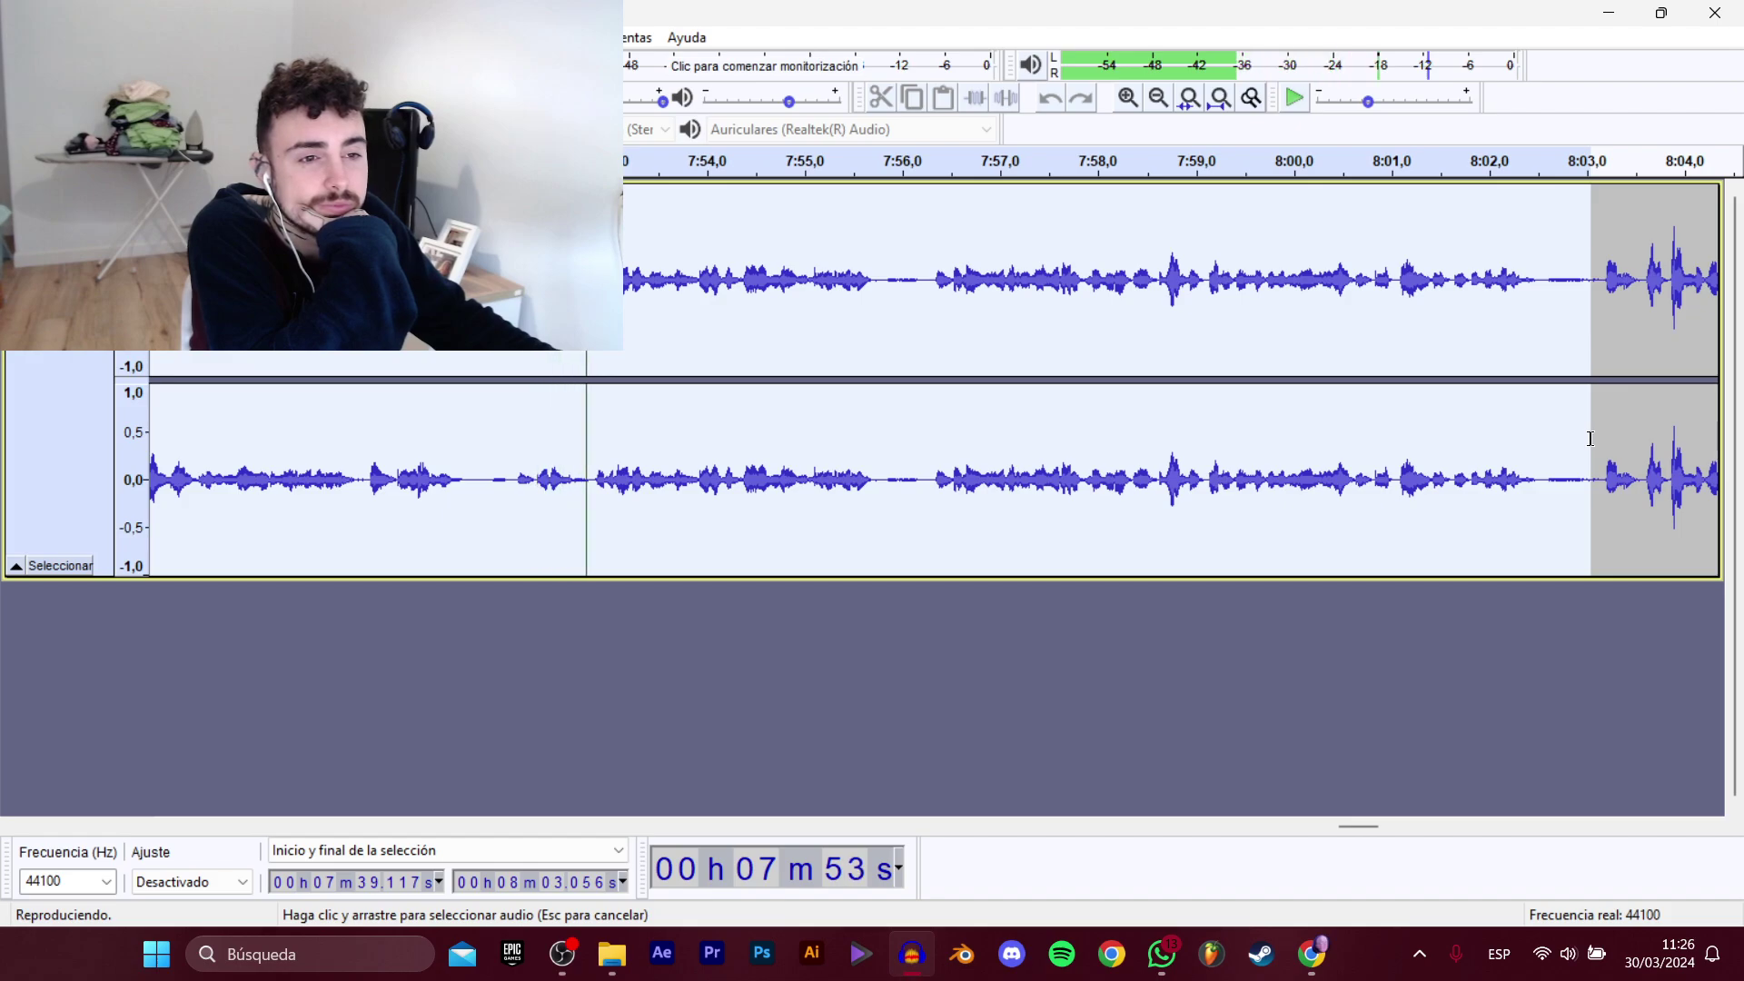
pyautogui.moveTo(1591, 439); pyautogui.dragTo(1539, 449)
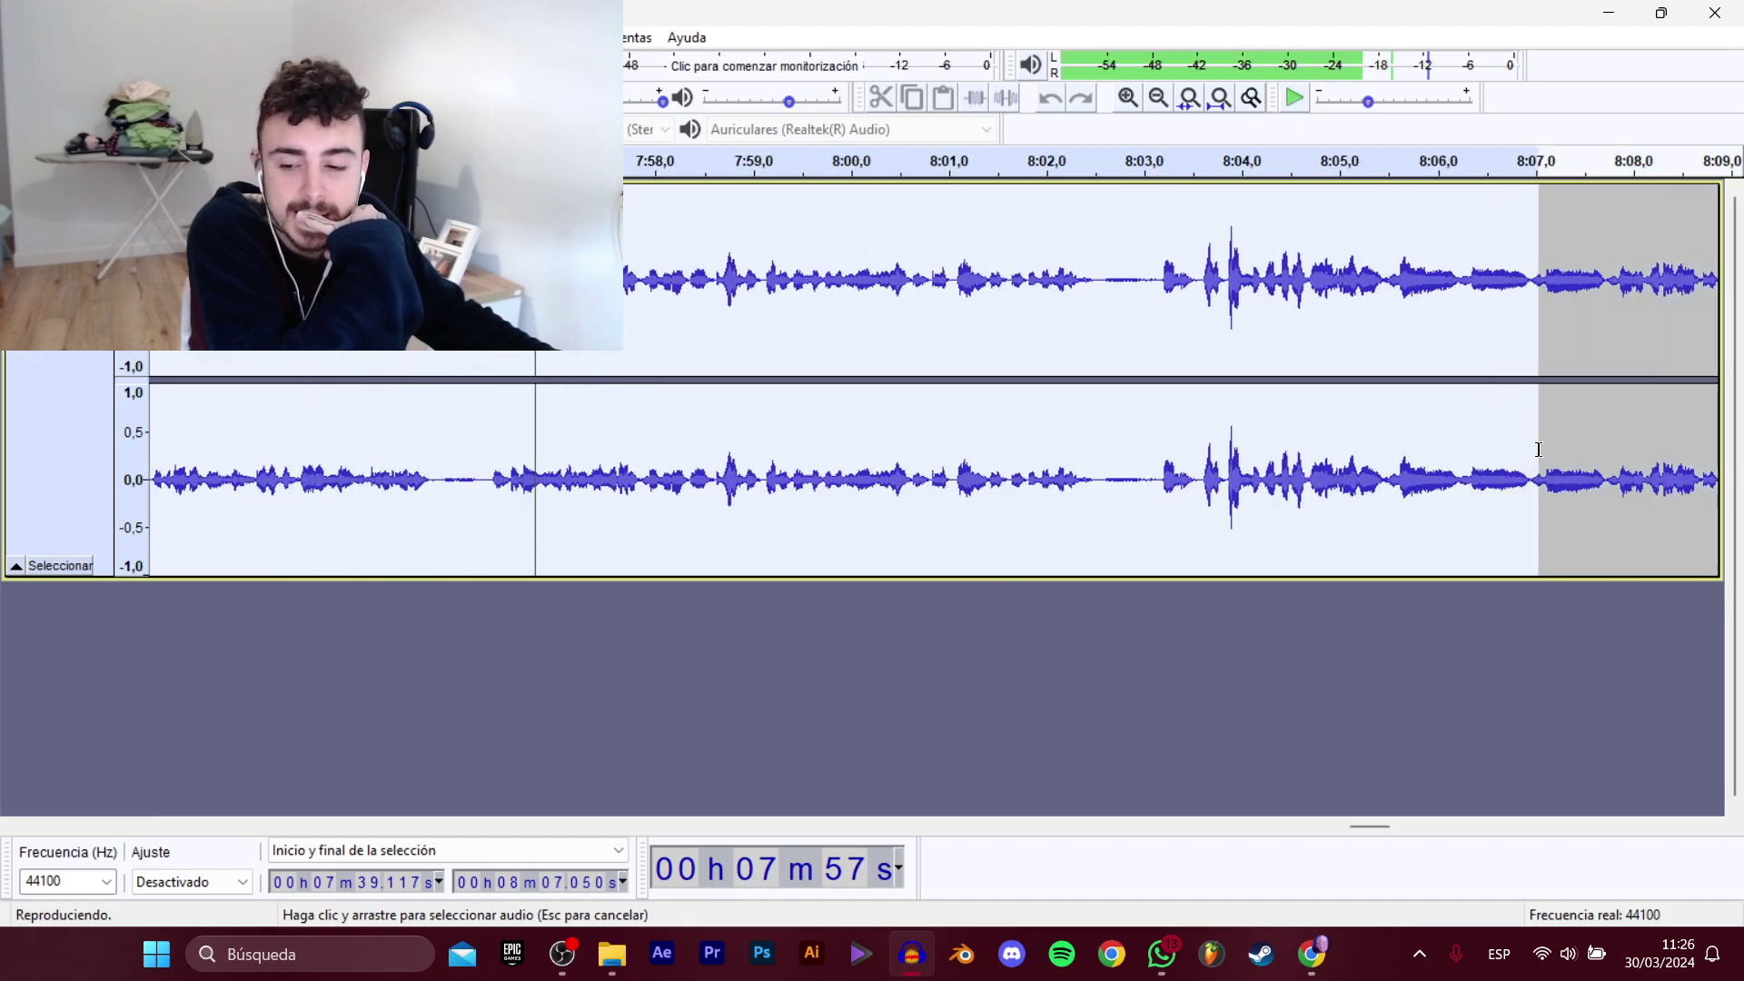
pyautogui.moveTo(1539, 450); pyautogui.dragTo(1546, 499)
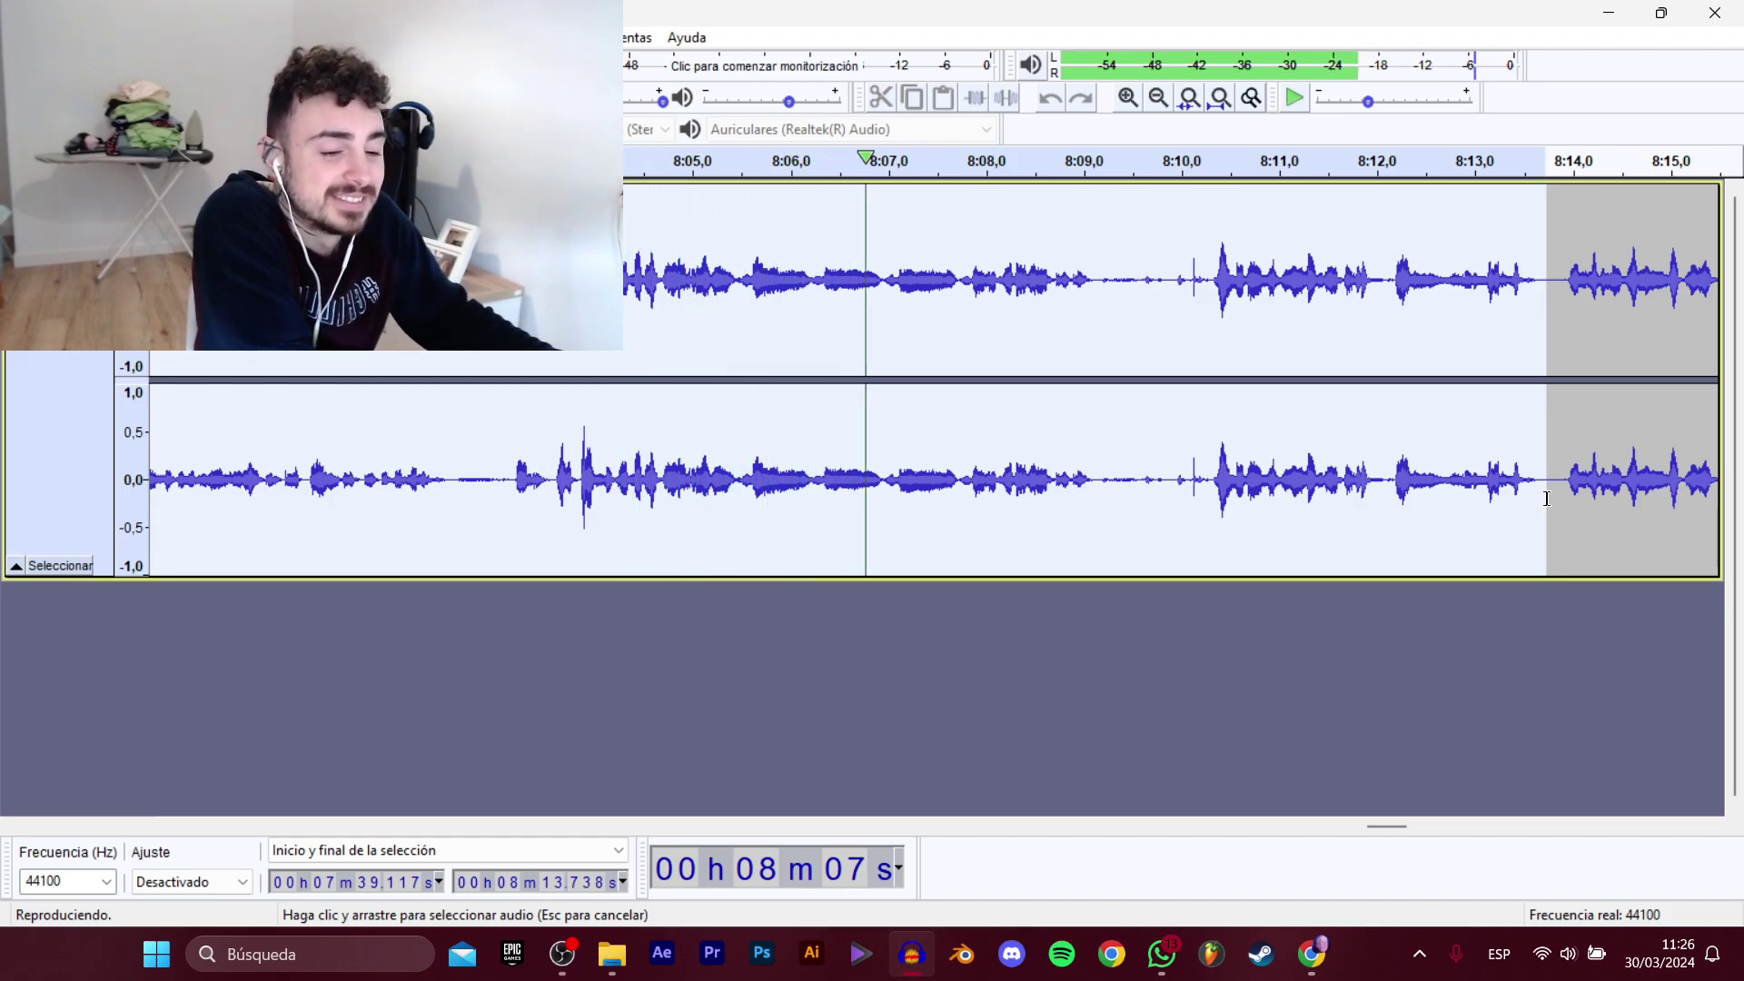
pyautogui.moveTo(1551, 498); pyautogui.dragTo(1472, 506)
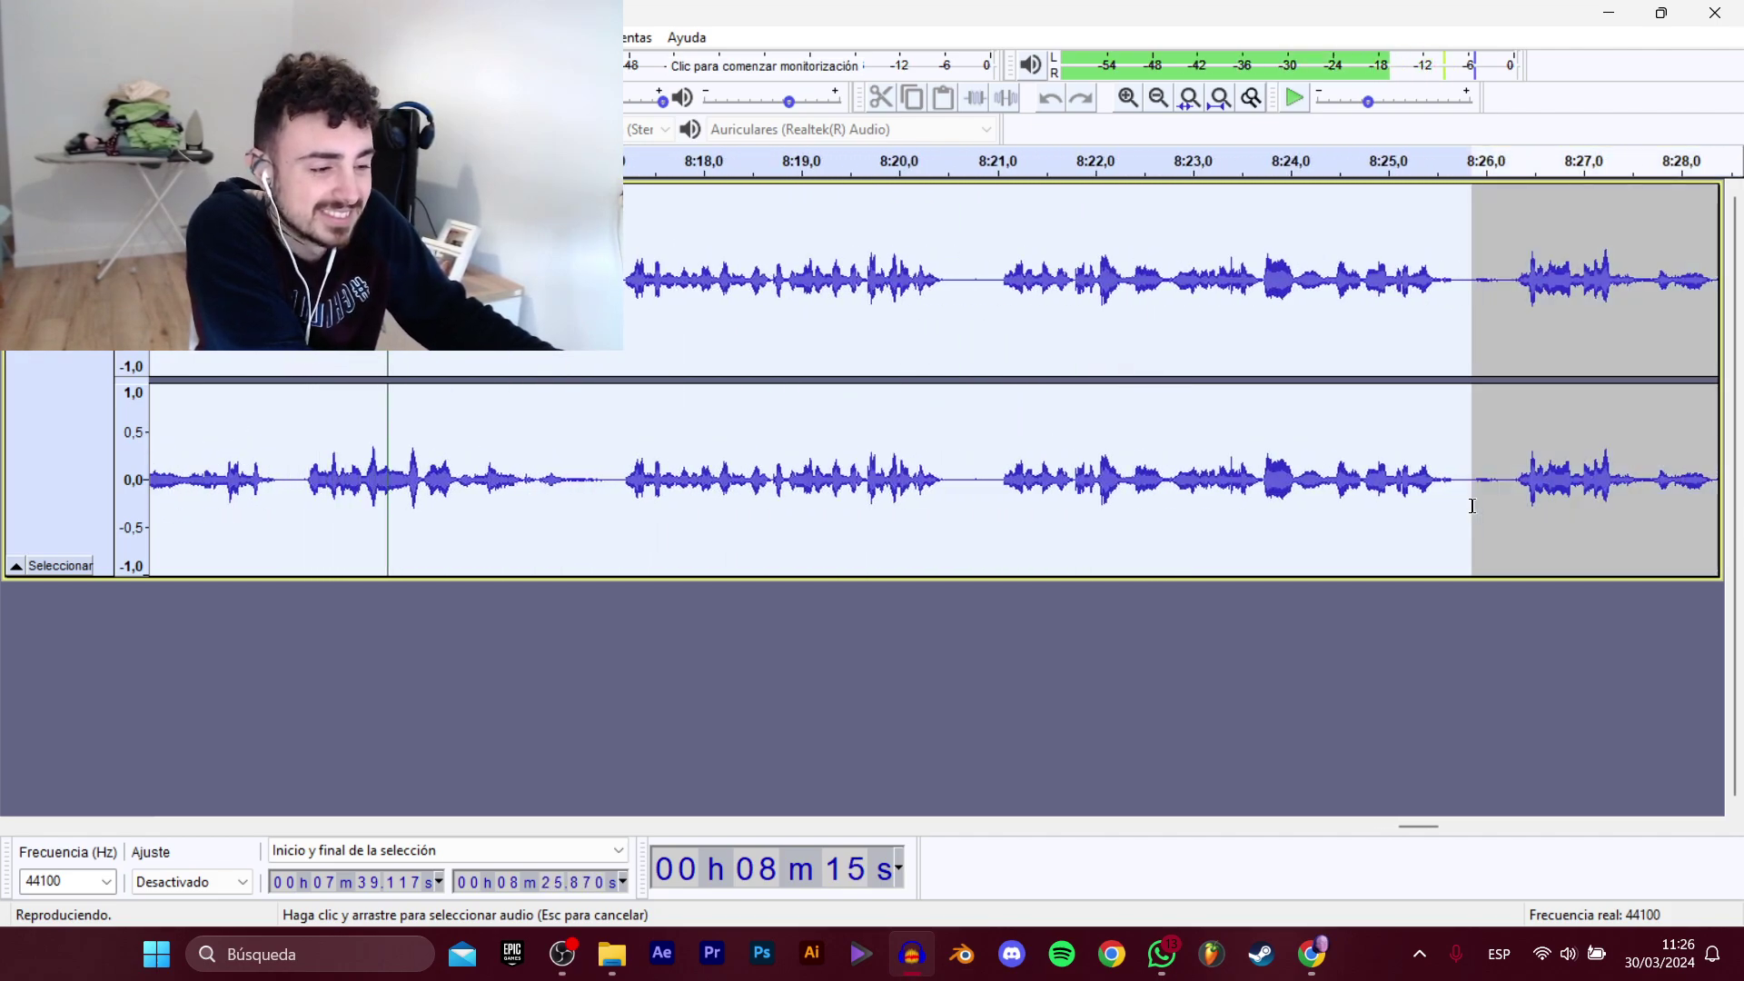
pyautogui.moveTo(1473, 501); pyautogui.dragTo(1620, 429)
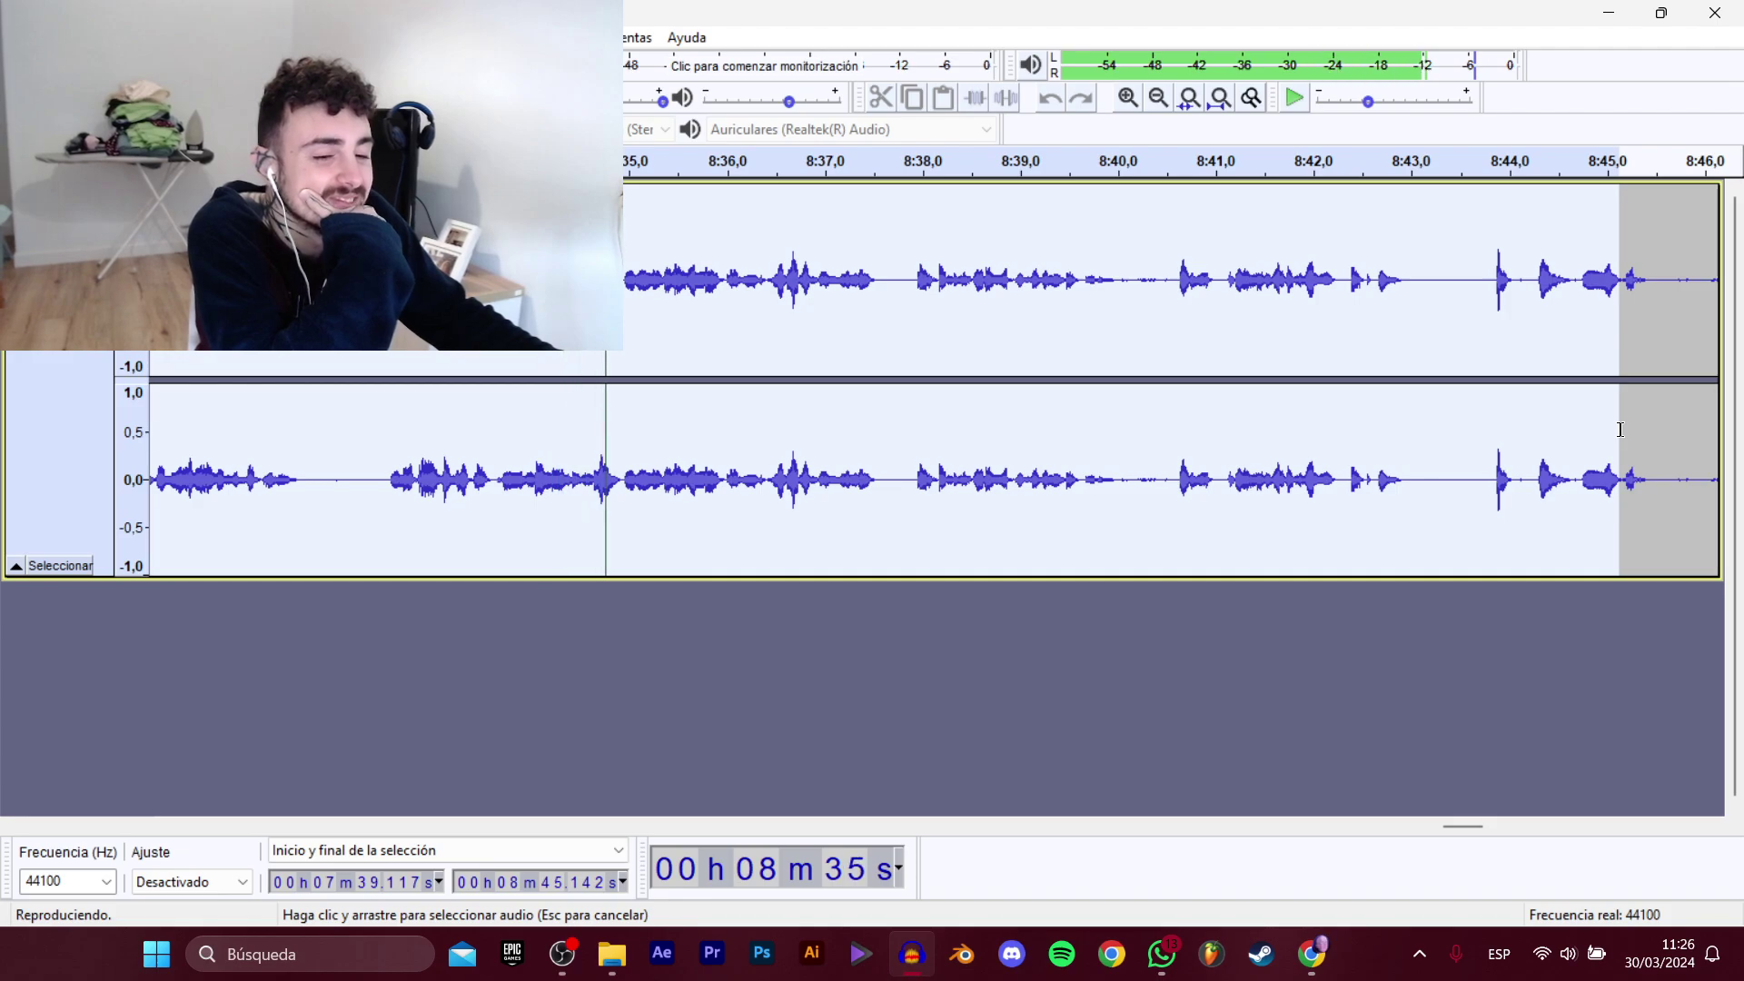
pyautogui.moveTo(1621, 430); pyautogui.dragTo(1294, 370)
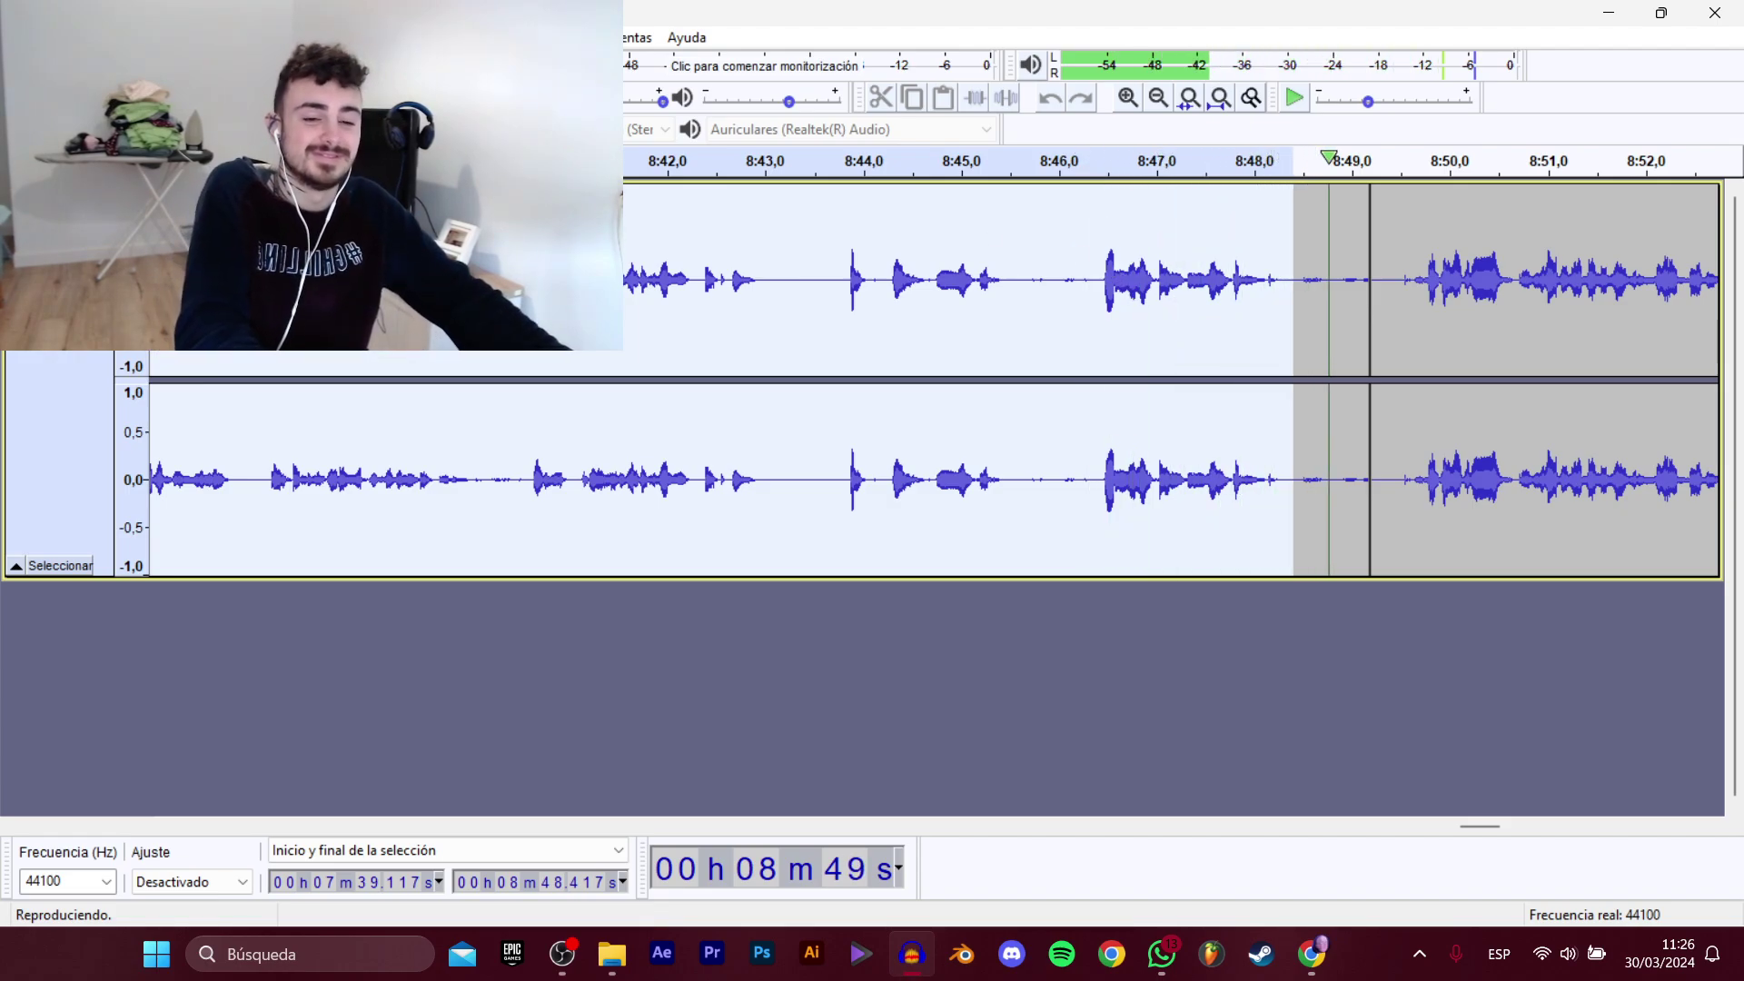
pyautogui.press('space')
# Export the selected thirteenth story as WAV into the Historias folder, named D_Migueli_Historias_LenguaFuego.
pyautogui.click(408, 310)
pyautogui.click(611, 392)
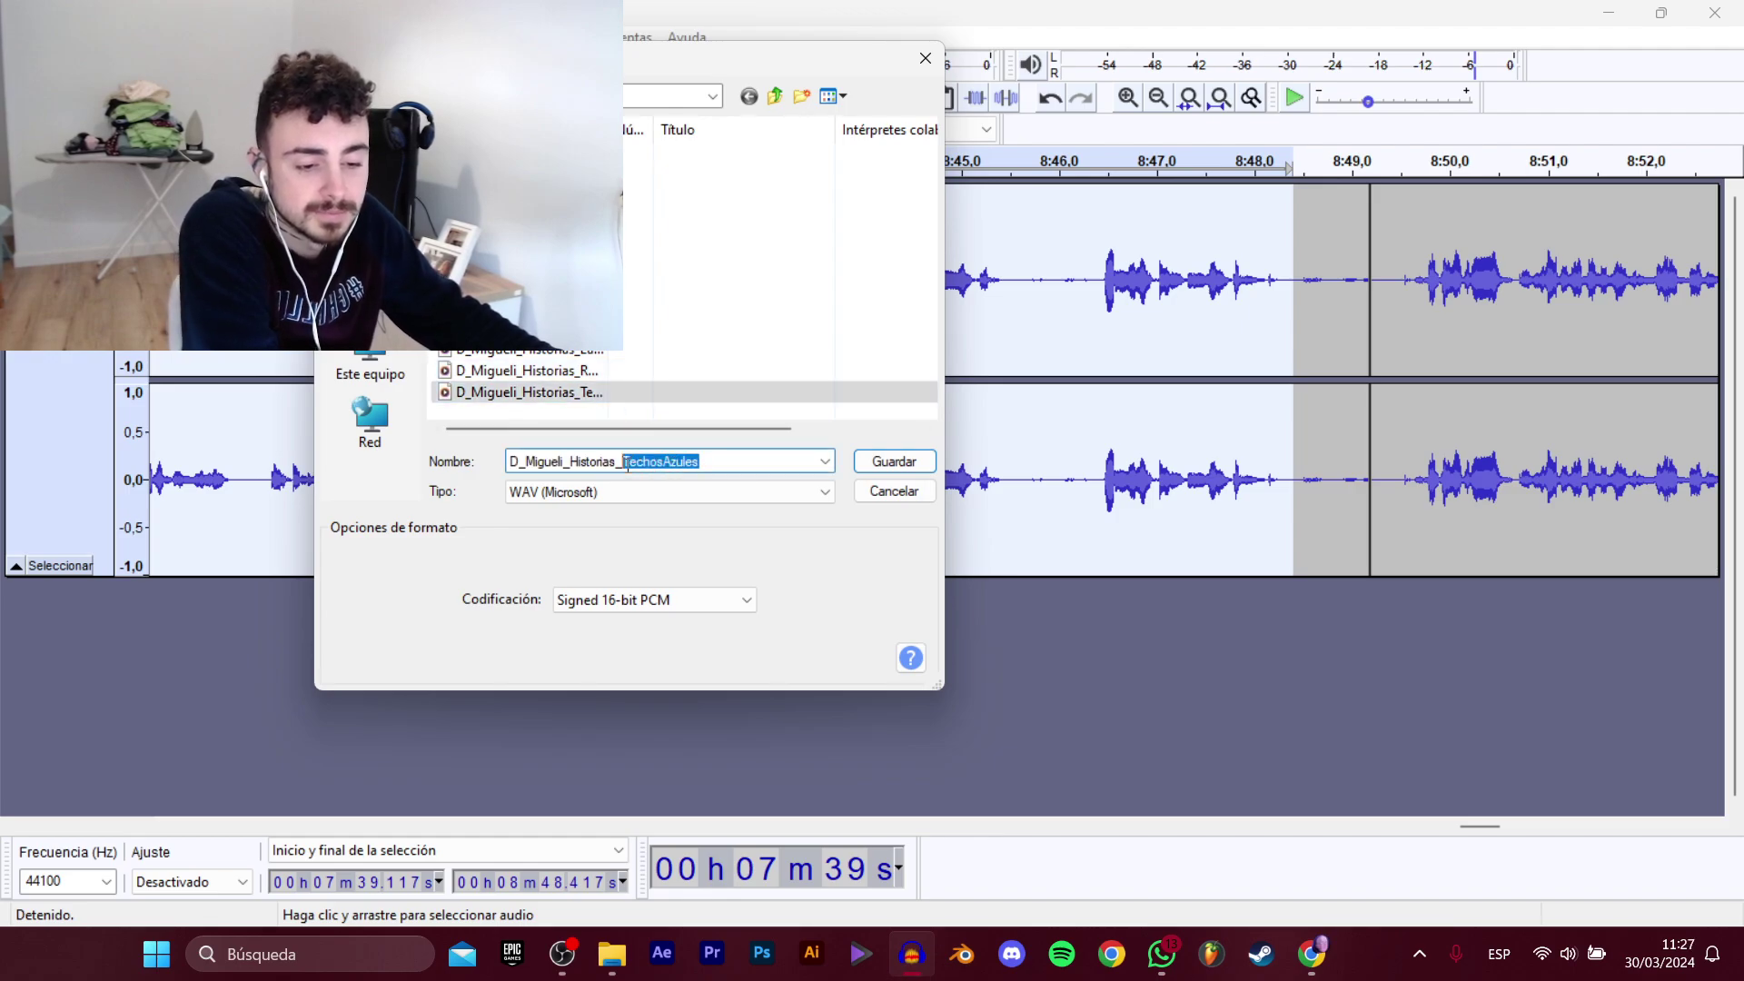
pyautogui.write('LenguaFueg')
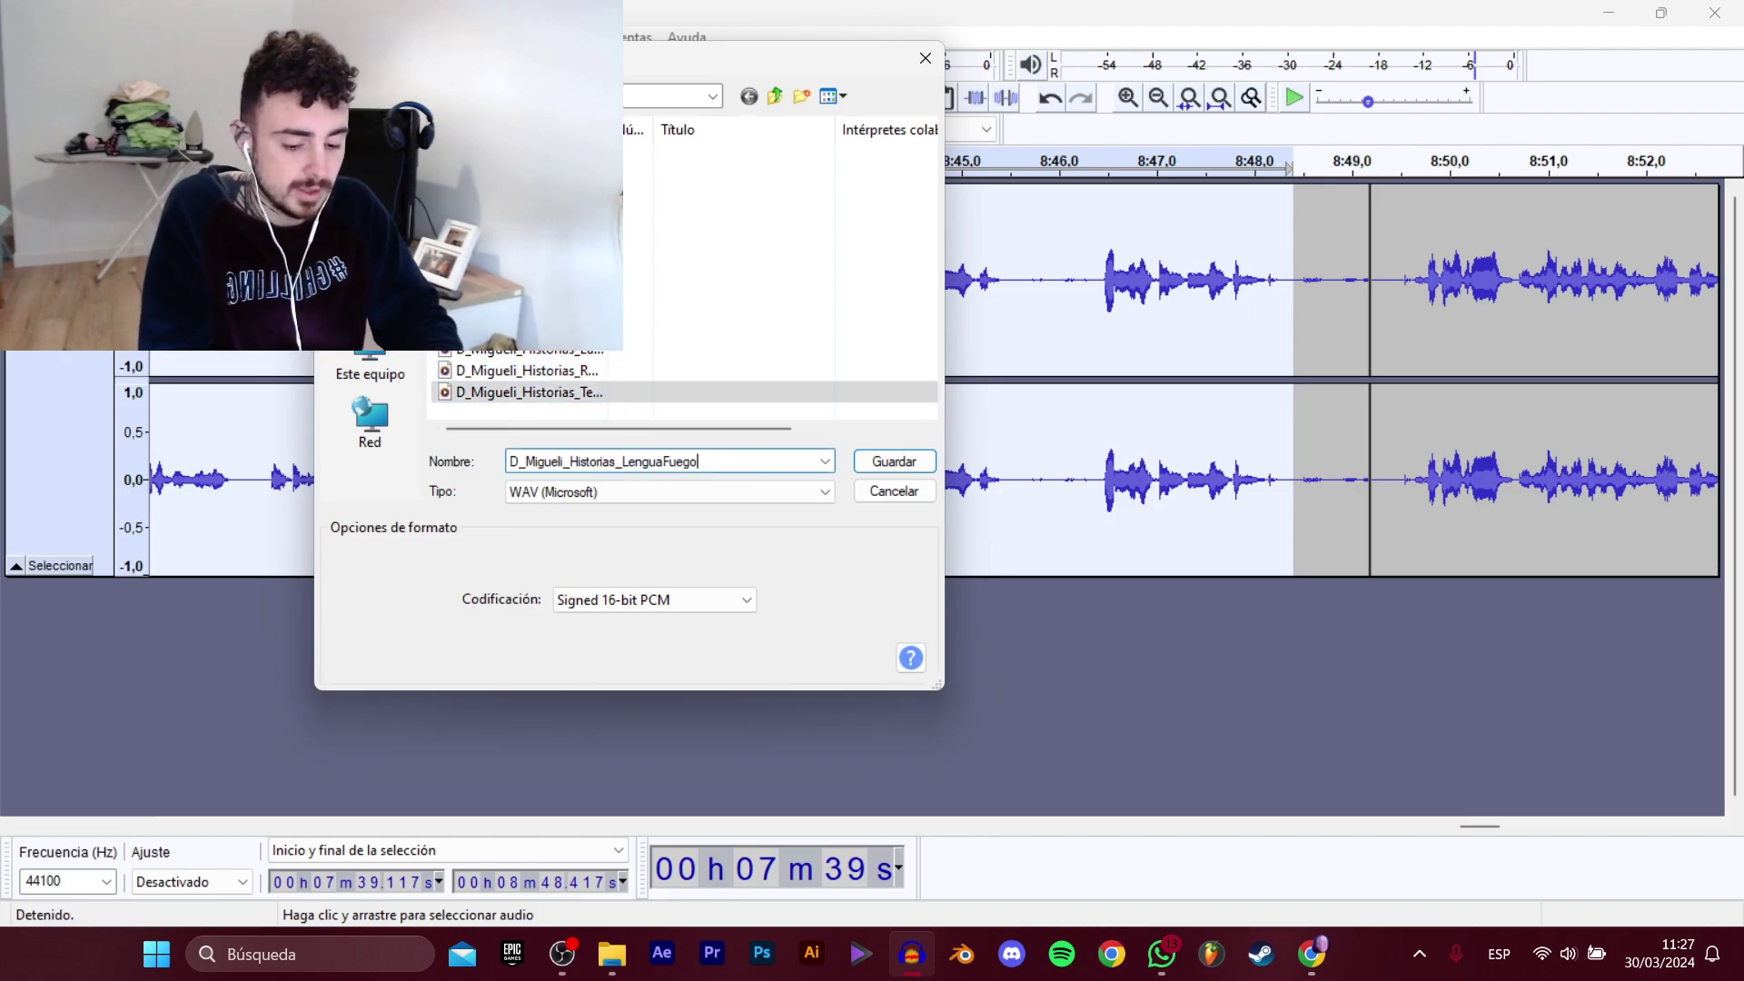
pyautogui.press('Return')
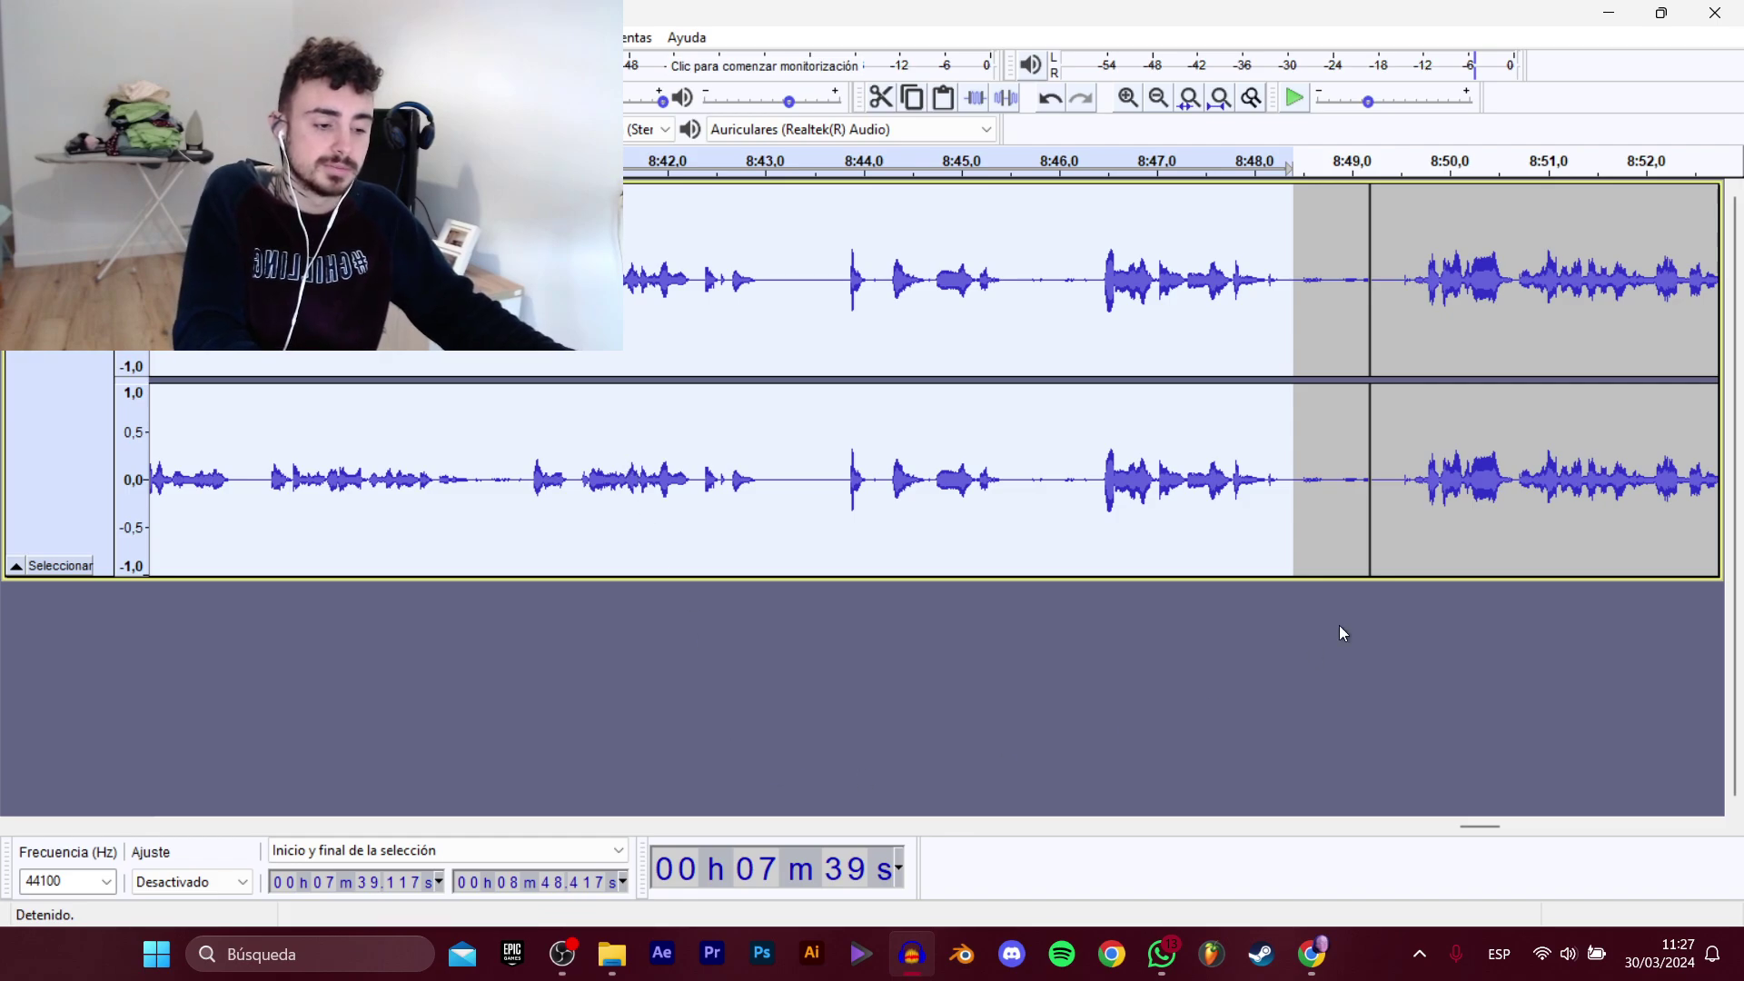
# Listen to the fourteenth story and select it from 8 min 49.473 s to 9 min 5.158 s.
pyautogui.click(1378, 515)
pyautogui.press('space')
pyautogui.moveTo(1485, 830); pyautogui.dragTo(1514, 829)
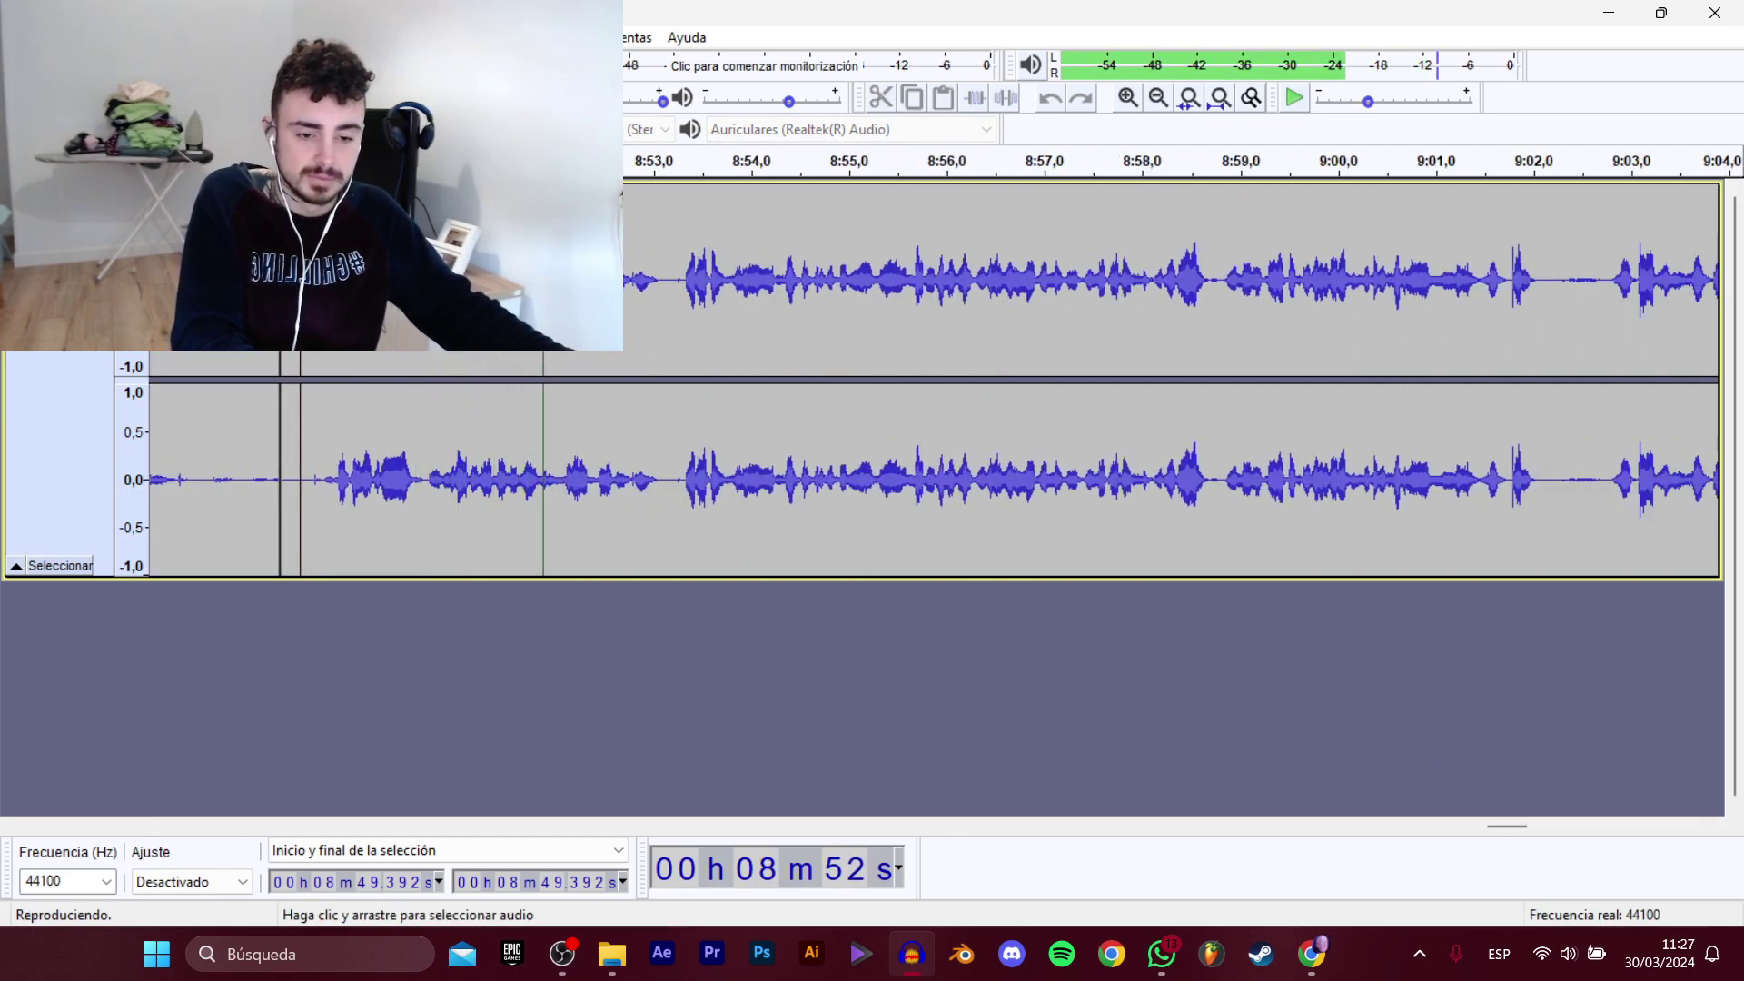
pyautogui.moveTo(308, 478); pyautogui.dragTo(1459, 482)
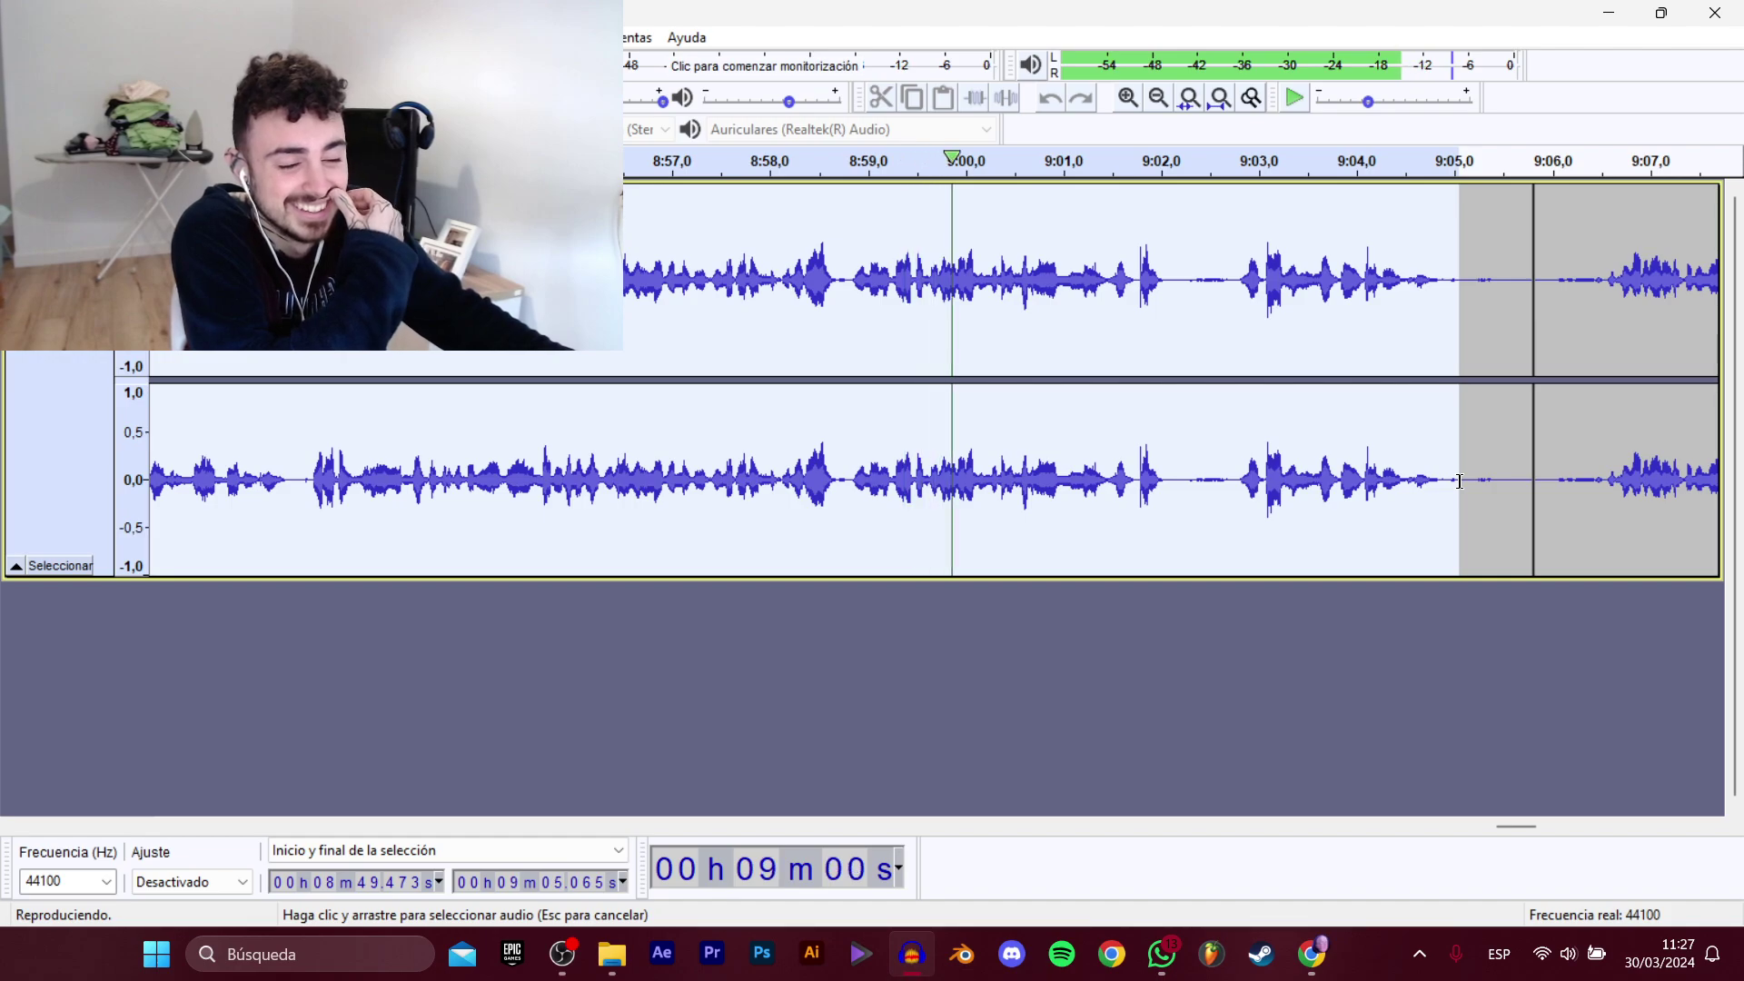
pyautogui.moveTo(1458, 482); pyautogui.dragTo(1468, 489)
pyautogui.press('space')
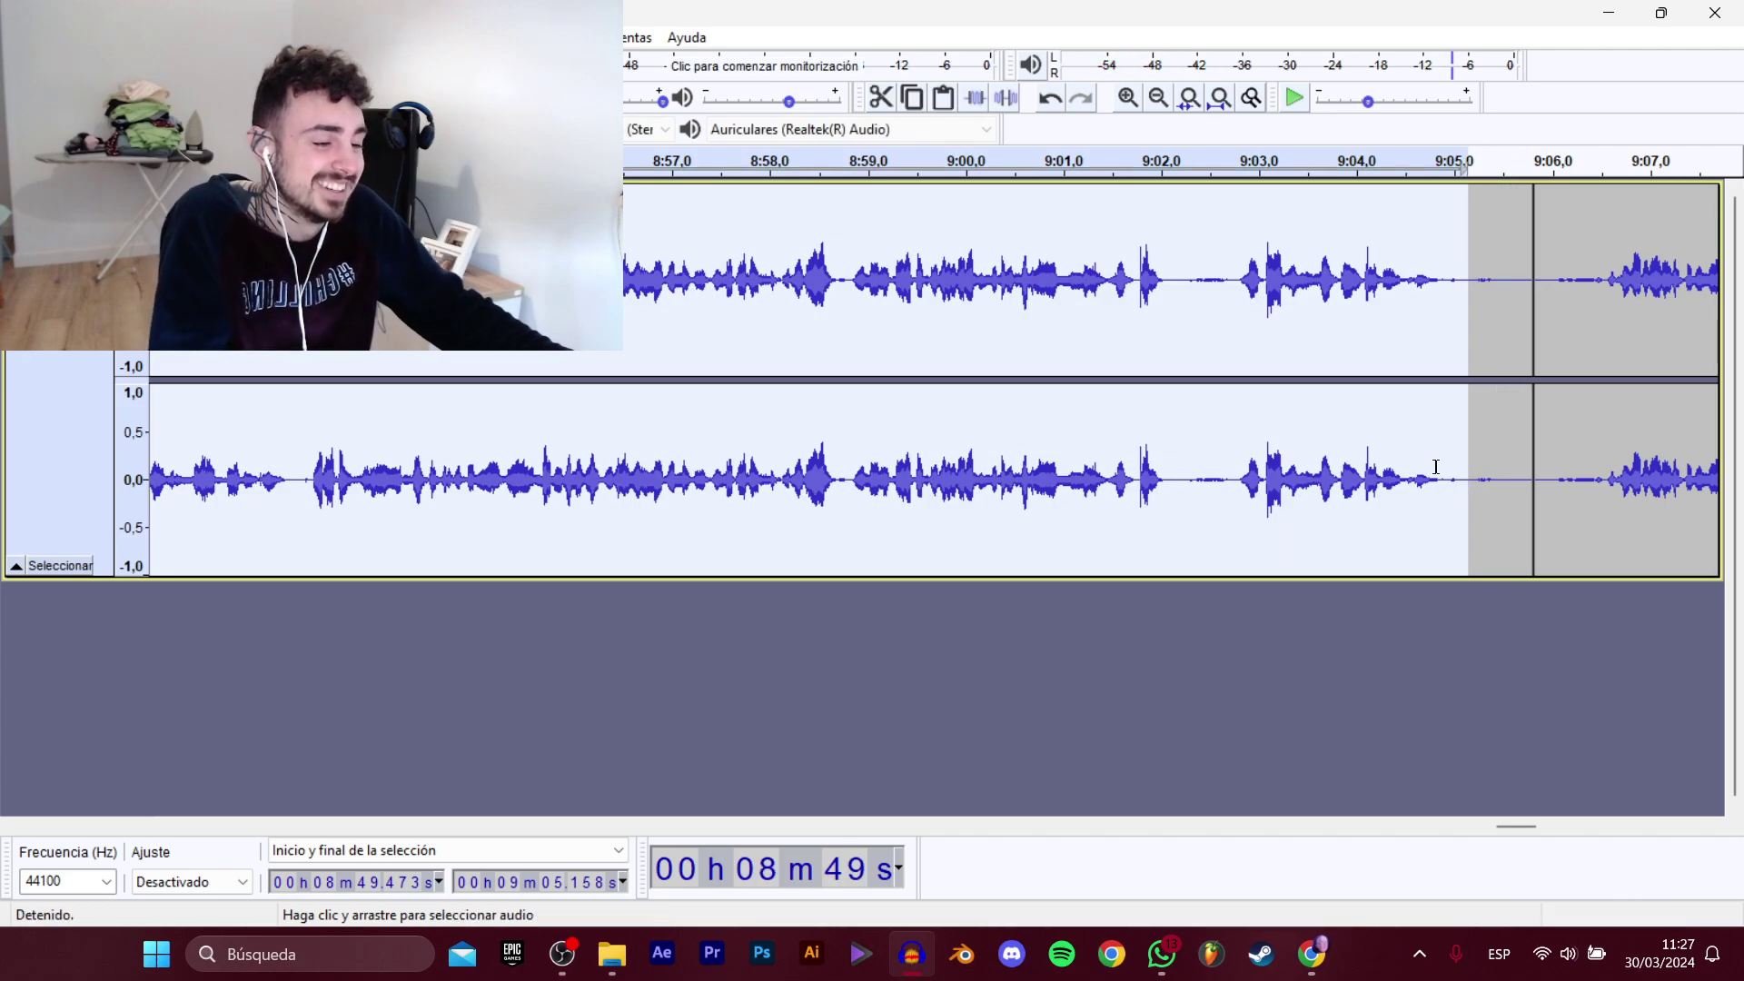
# Export the selected fourteenth story as WAV into the Historias folder, named D_Migueli_Historias_MEdico1.
pyautogui.moveTo(109, 204)
pyautogui.click(381, 307)
pyautogui.scroll(-1, 612, 382)
pyautogui.click(614, 391)
pyautogui.moveTo(727, 468); pyautogui.dragTo(633, 473)
pyautogui.write('MEdico1')
pyautogui.press('Return')
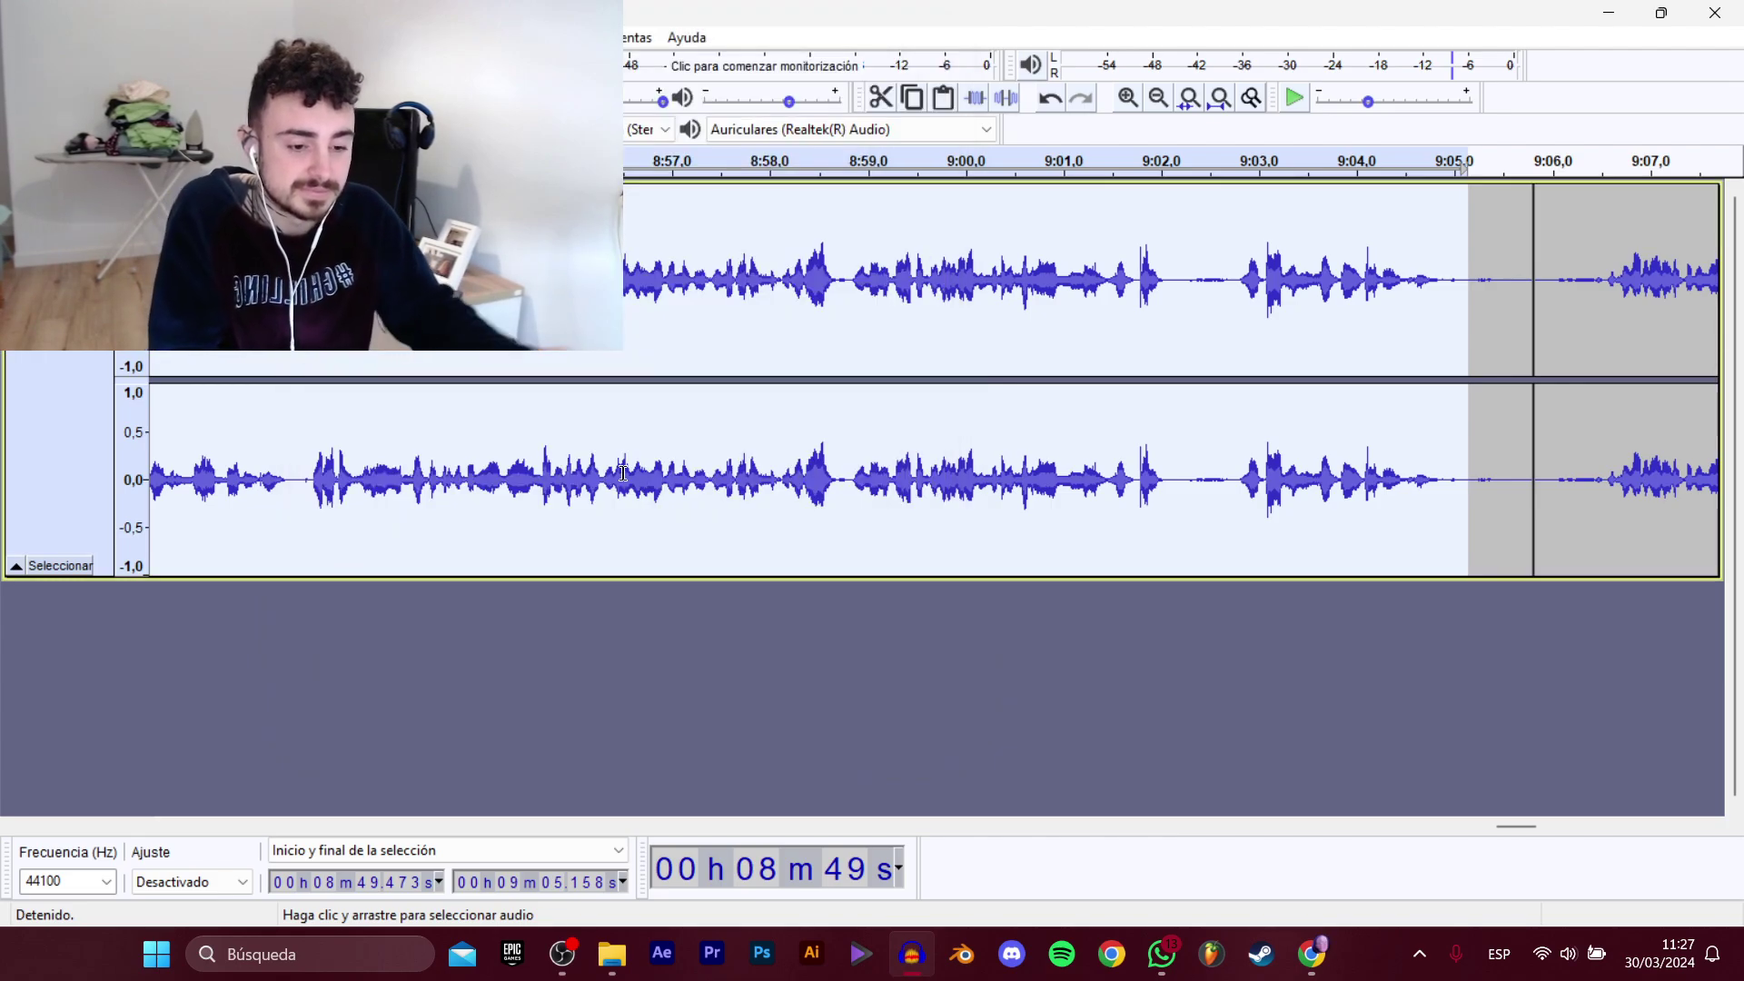
# Listen to the fifteenth story and select it from 9 min 6.540 s to 9 min 25.313 s.
pyautogui.moveTo(1524, 830); pyautogui.dragTo(1547, 828)
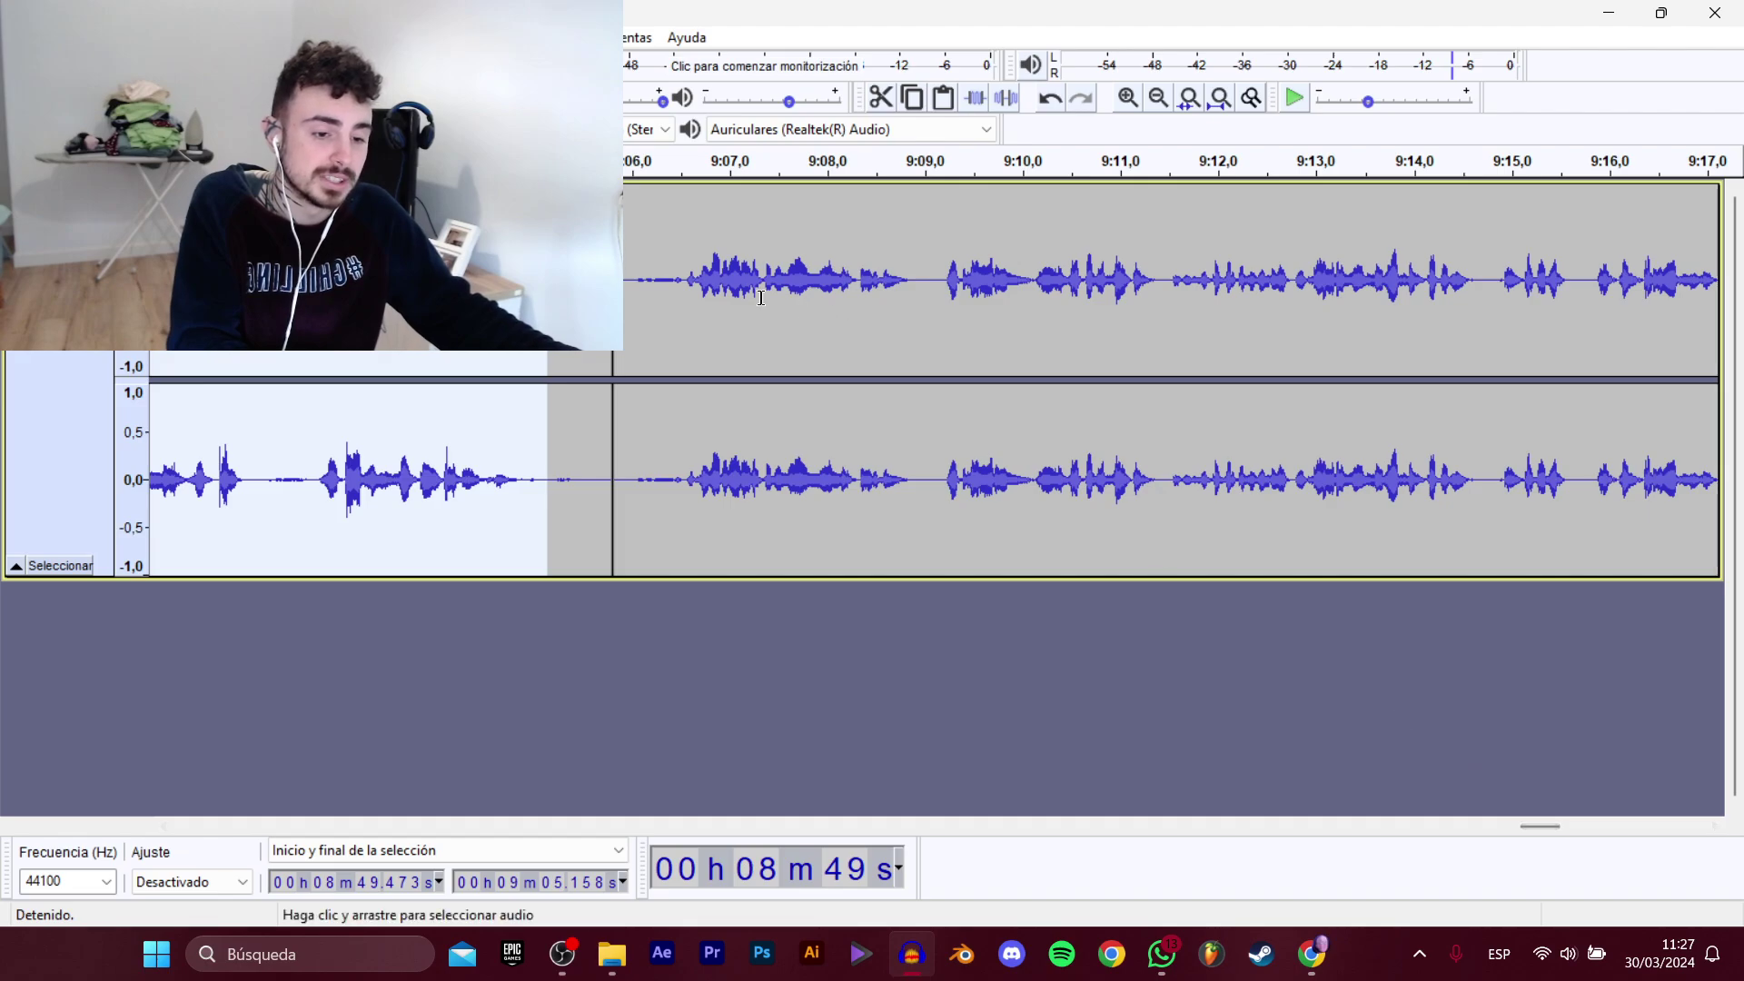
pyautogui.click(633, 280)
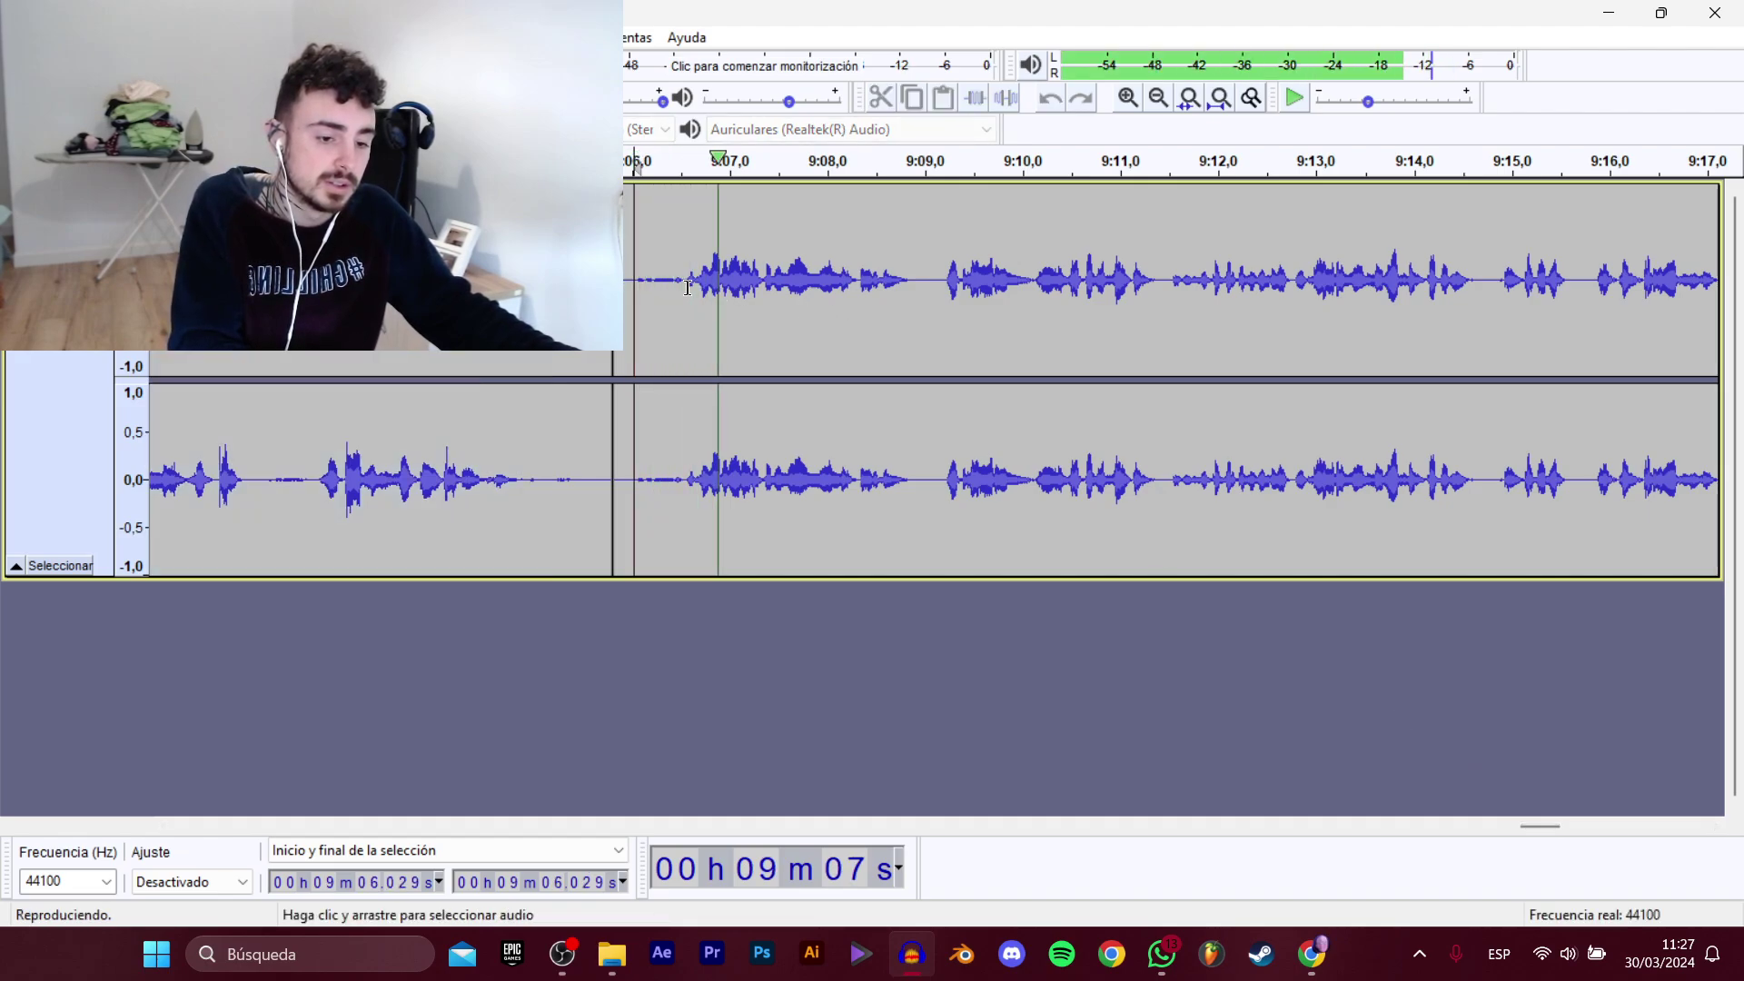
pyautogui.moveTo(685, 287); pyautogui.dragTo(1127, 287)
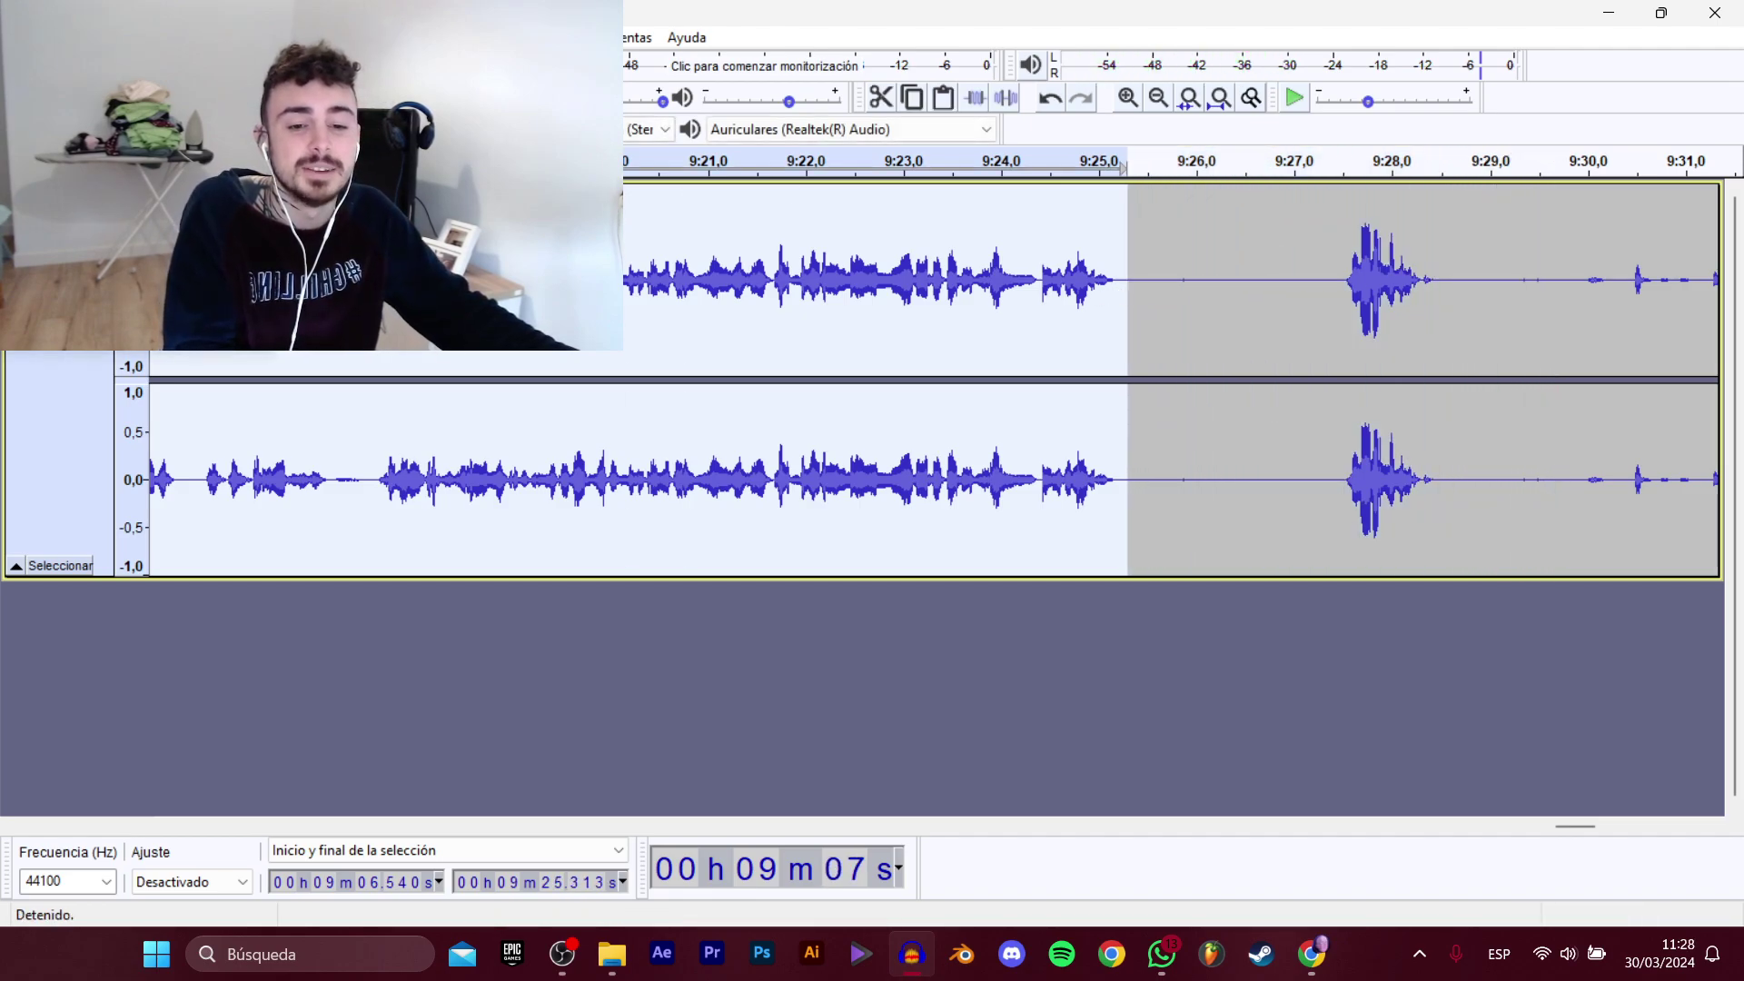
# Export the selected fifteenth story as WAV into the Historias folder, named D_Migueli_Historias_MEdico2.
pyautogui.moveTo(136, 210)
pyautogui.click(445, 235)
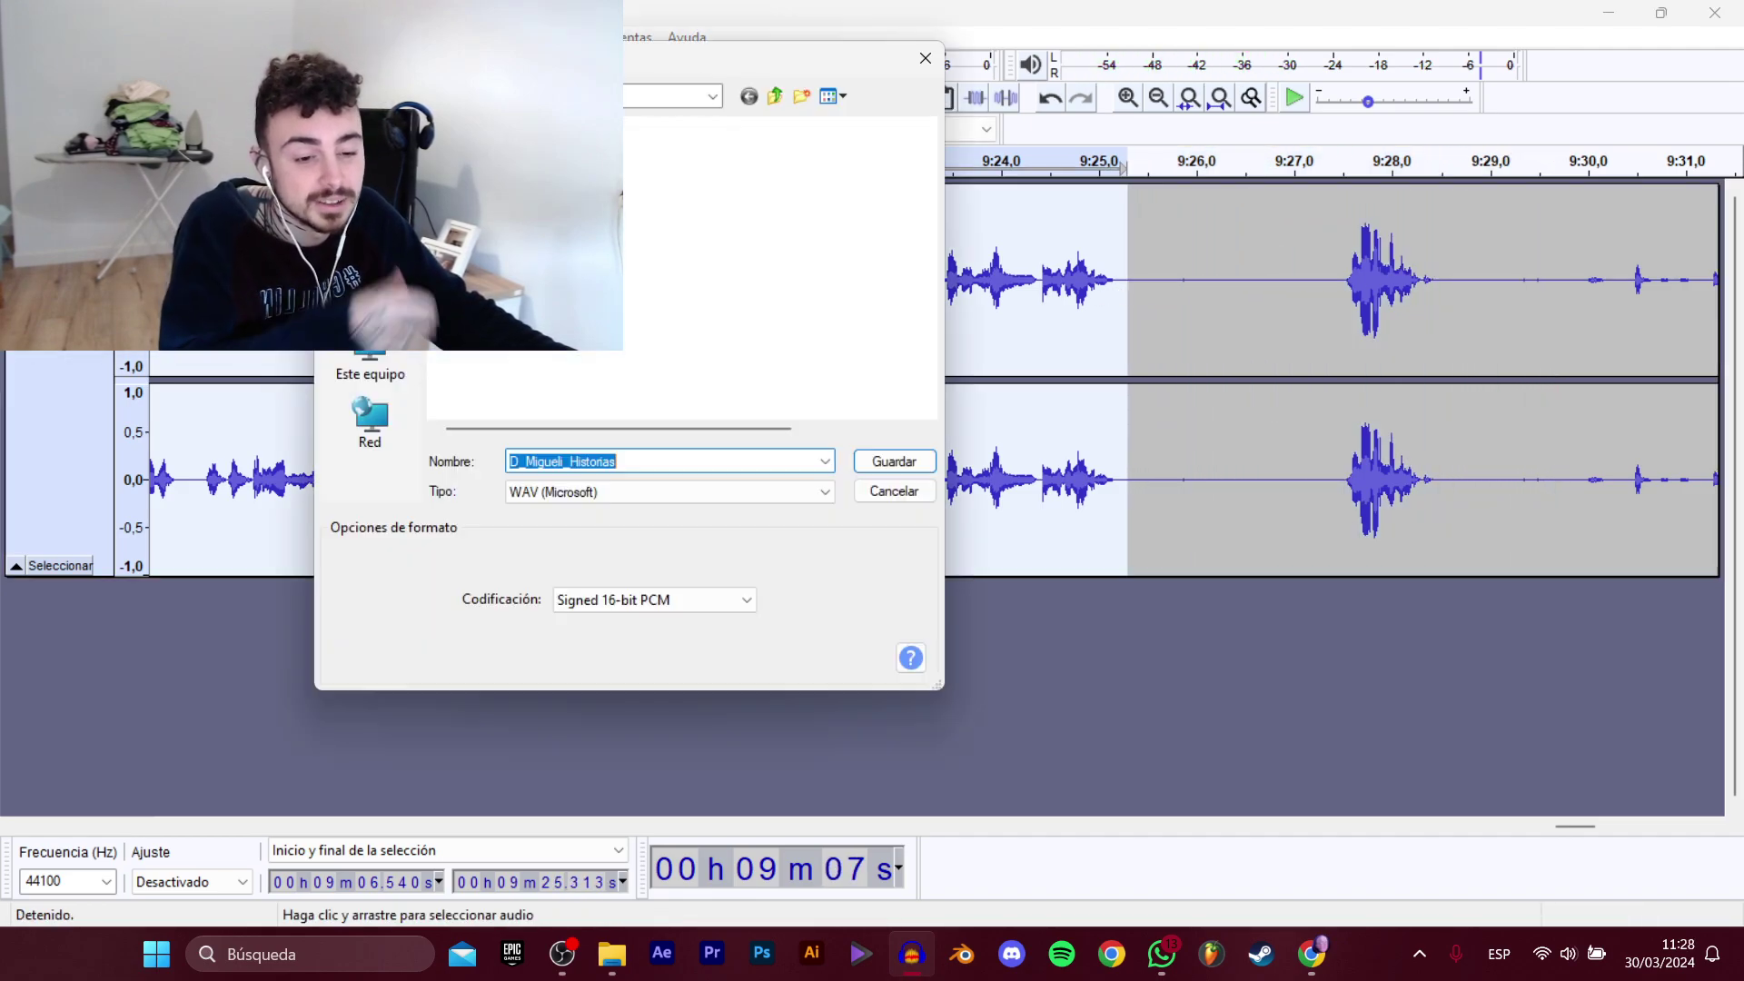
pyautogui.scroll(-1, 613, 380)
pyautogui.click(613, 385)
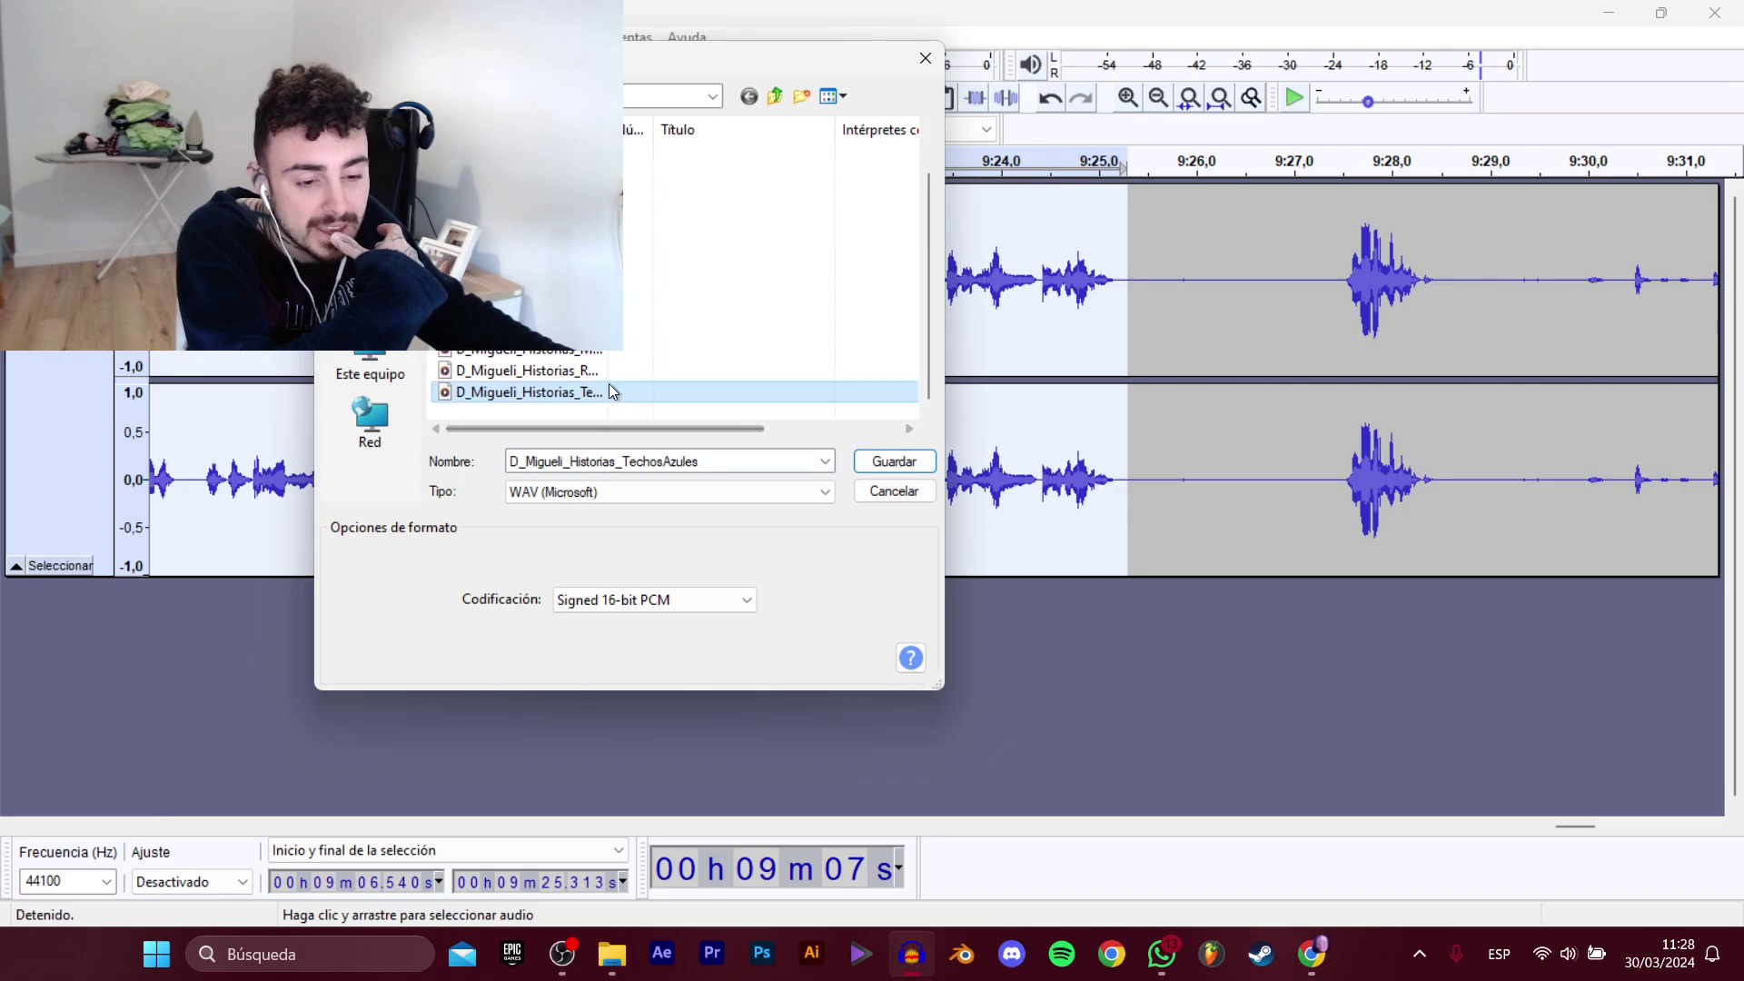
pyautogui.click(607, 368)
pyautogui.click(608, 352)
pyautogui.click(690, 460)
pyautogui.press('BackSpace')
pyautogui.press('Return')
# Listen to the sixteenth story and select it from 9 min 31.826 s to 10 min 10.162 s.
pyautogui.moveTo(1576, 825); pyautogui.dragTo(1605, 828)
pyautogui.click(877, 329)
pyautogui.press('space')
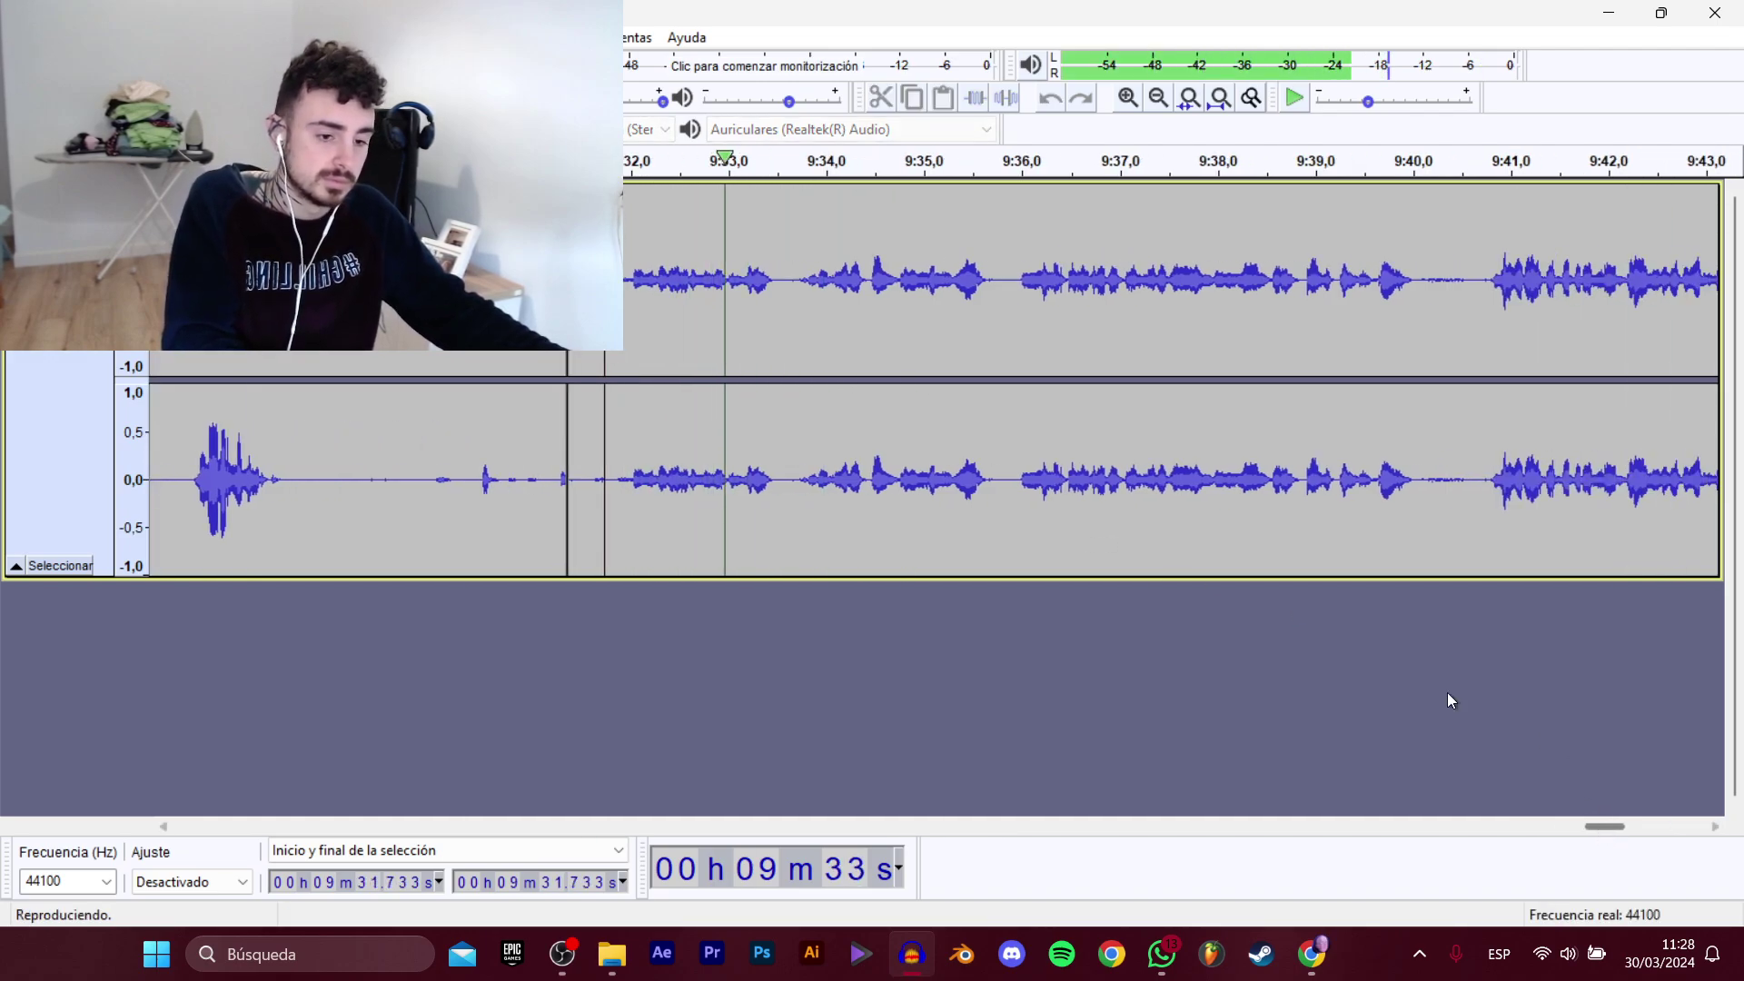
pyautogui.moveTo(617, 473); pyautogui.dragTo(1196, 391)
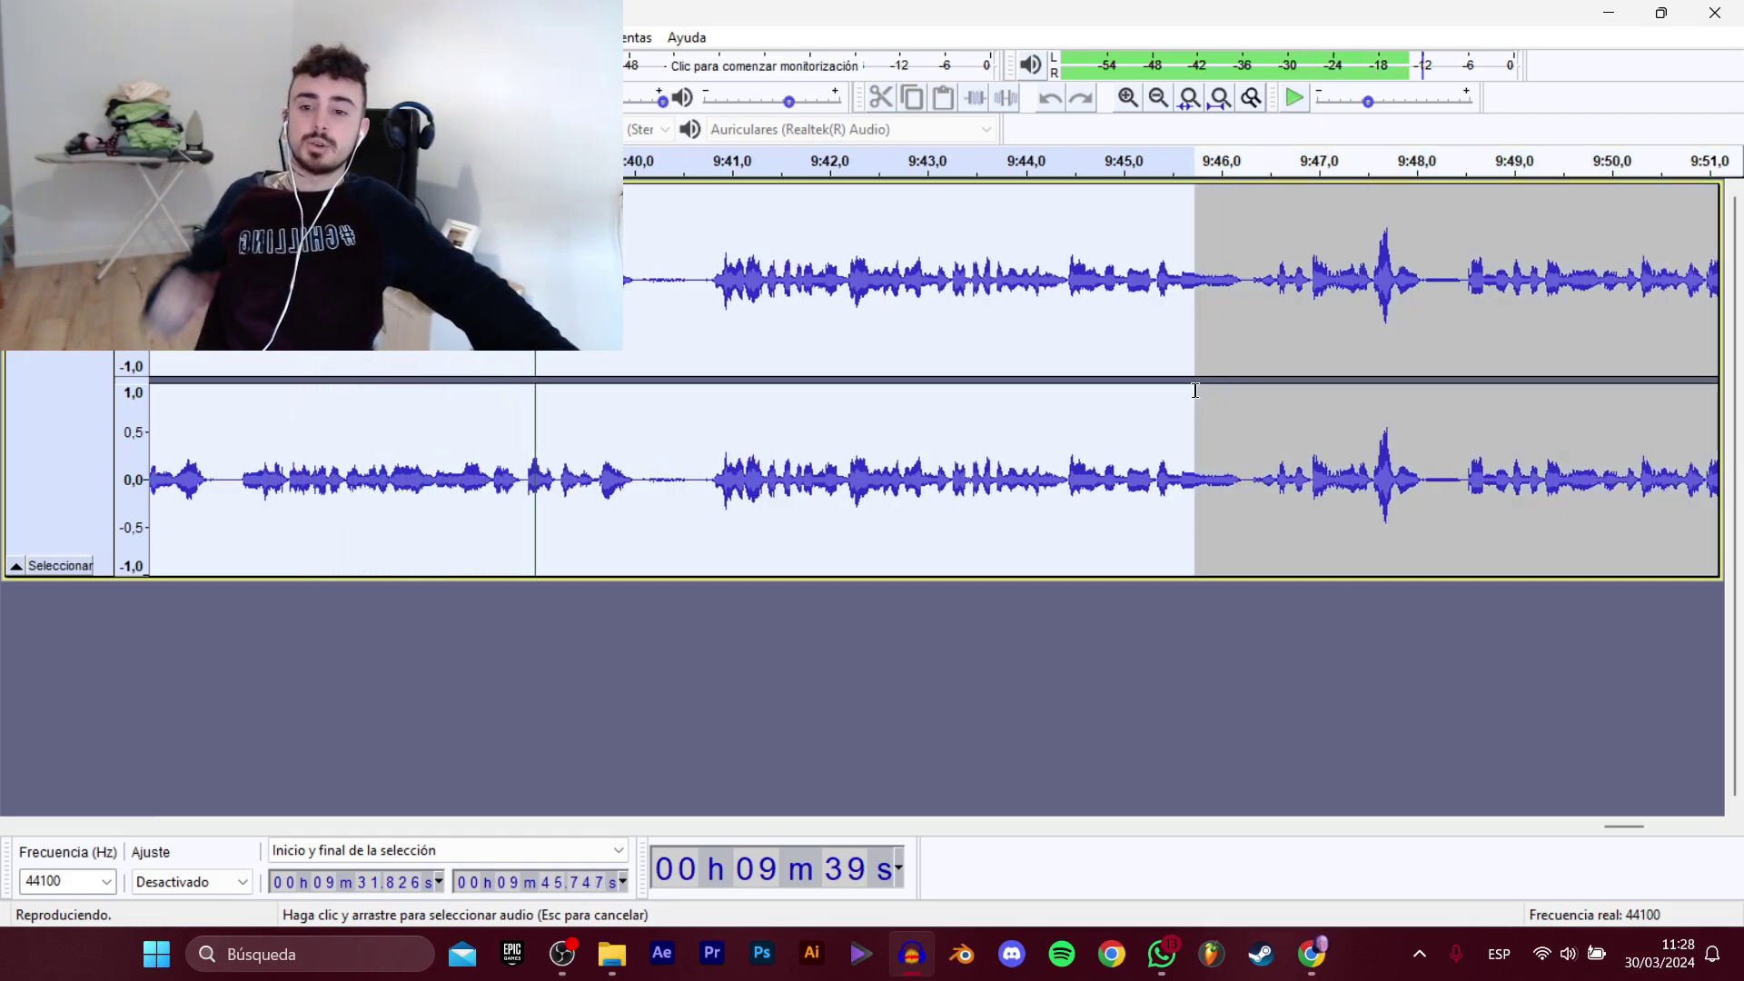
pyautogui.moveTo(1195, 390); pyautogui.dragTo(1230, 404)
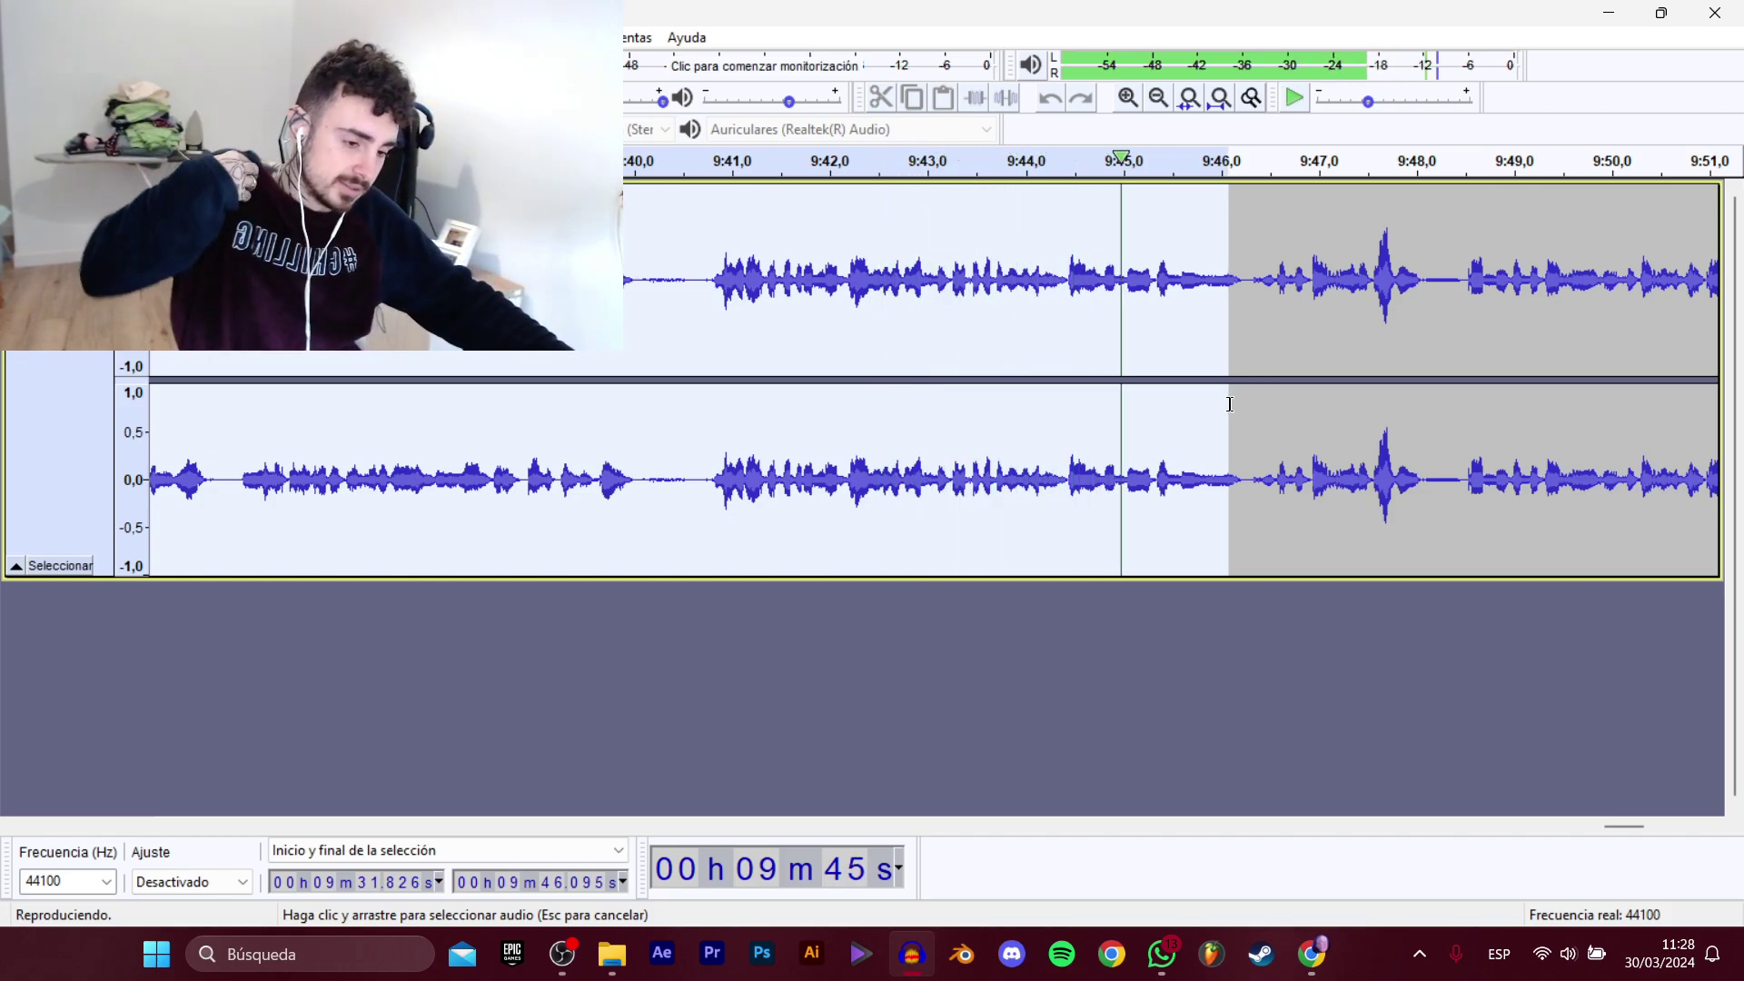
pyautogui.moveTo(1230, 404); pyautogui.dragTo(1459, 367)
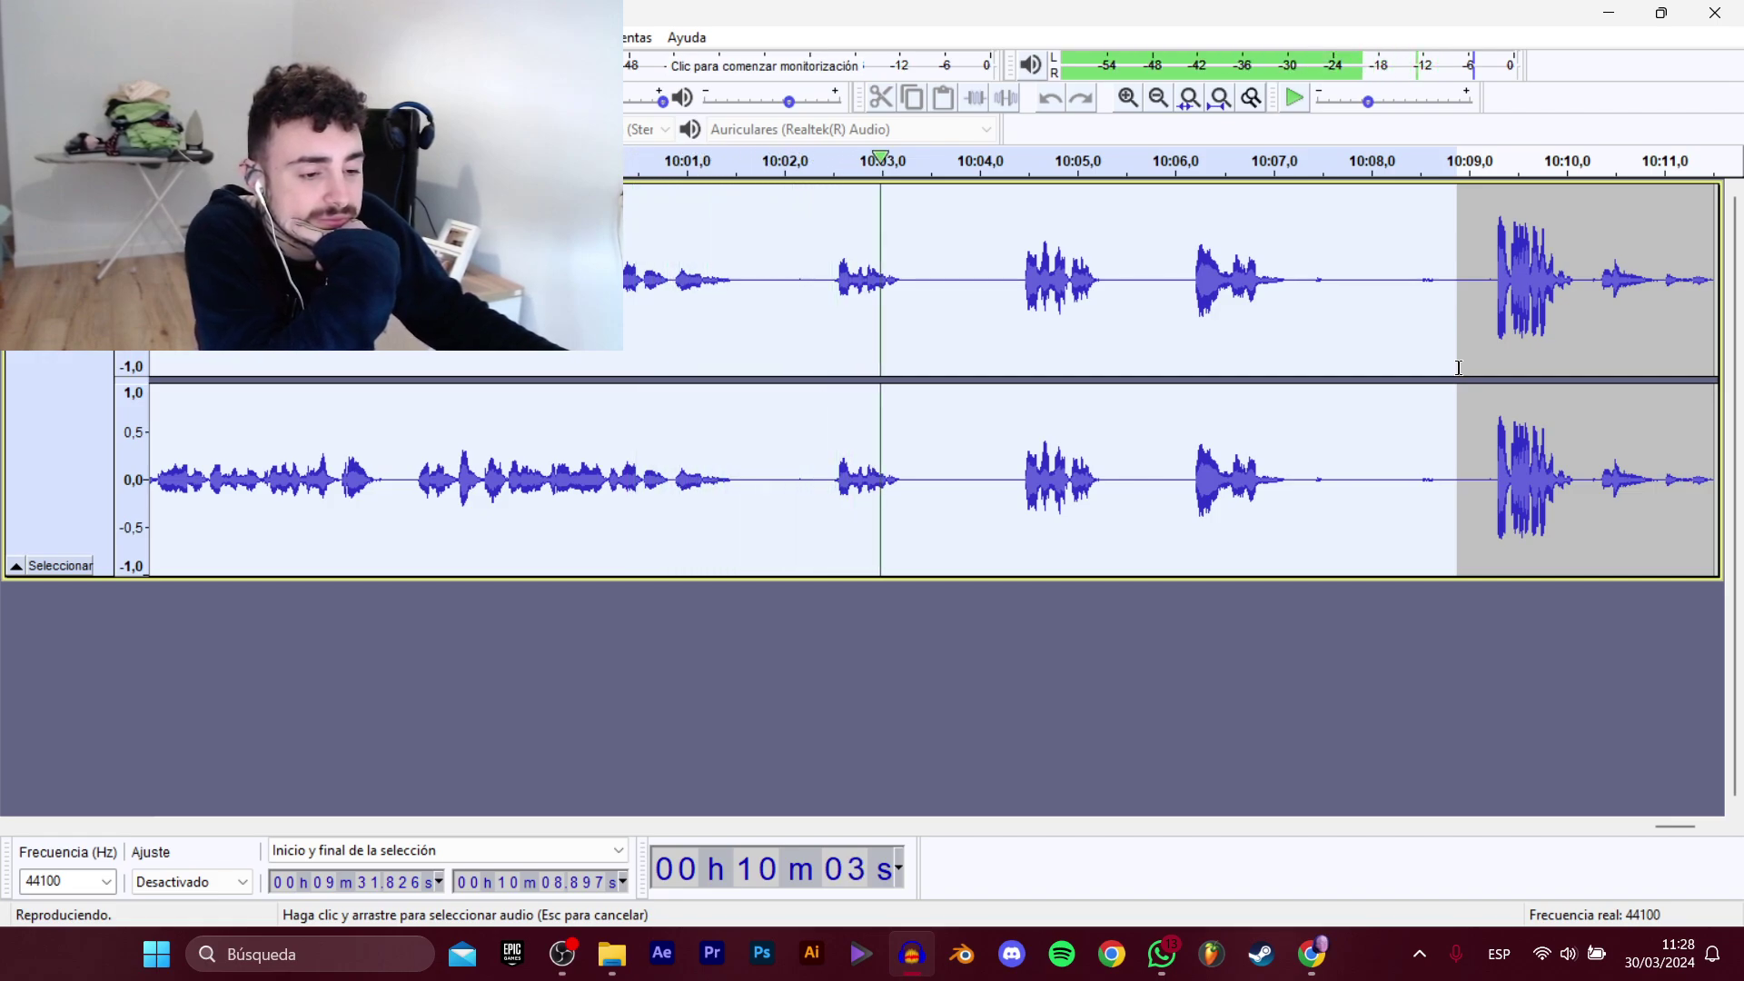
pyautogui.moveTo(1459, 367)
pyautogui.mouseDown()
pyautogui.moveTo(1356, 361)
pyautogui.moveTo(1052, 289)
pyautogui.moveTo(1499, 420)
pyautogui.moveTo(1258, 399)
pyautogui.moveTo(1116, 338)
pyautogui.moveTo(1508, 354)
pyautogui.moveTo(1459, 371)
pyautogui.mouseUp()
pyautogui.press('space')
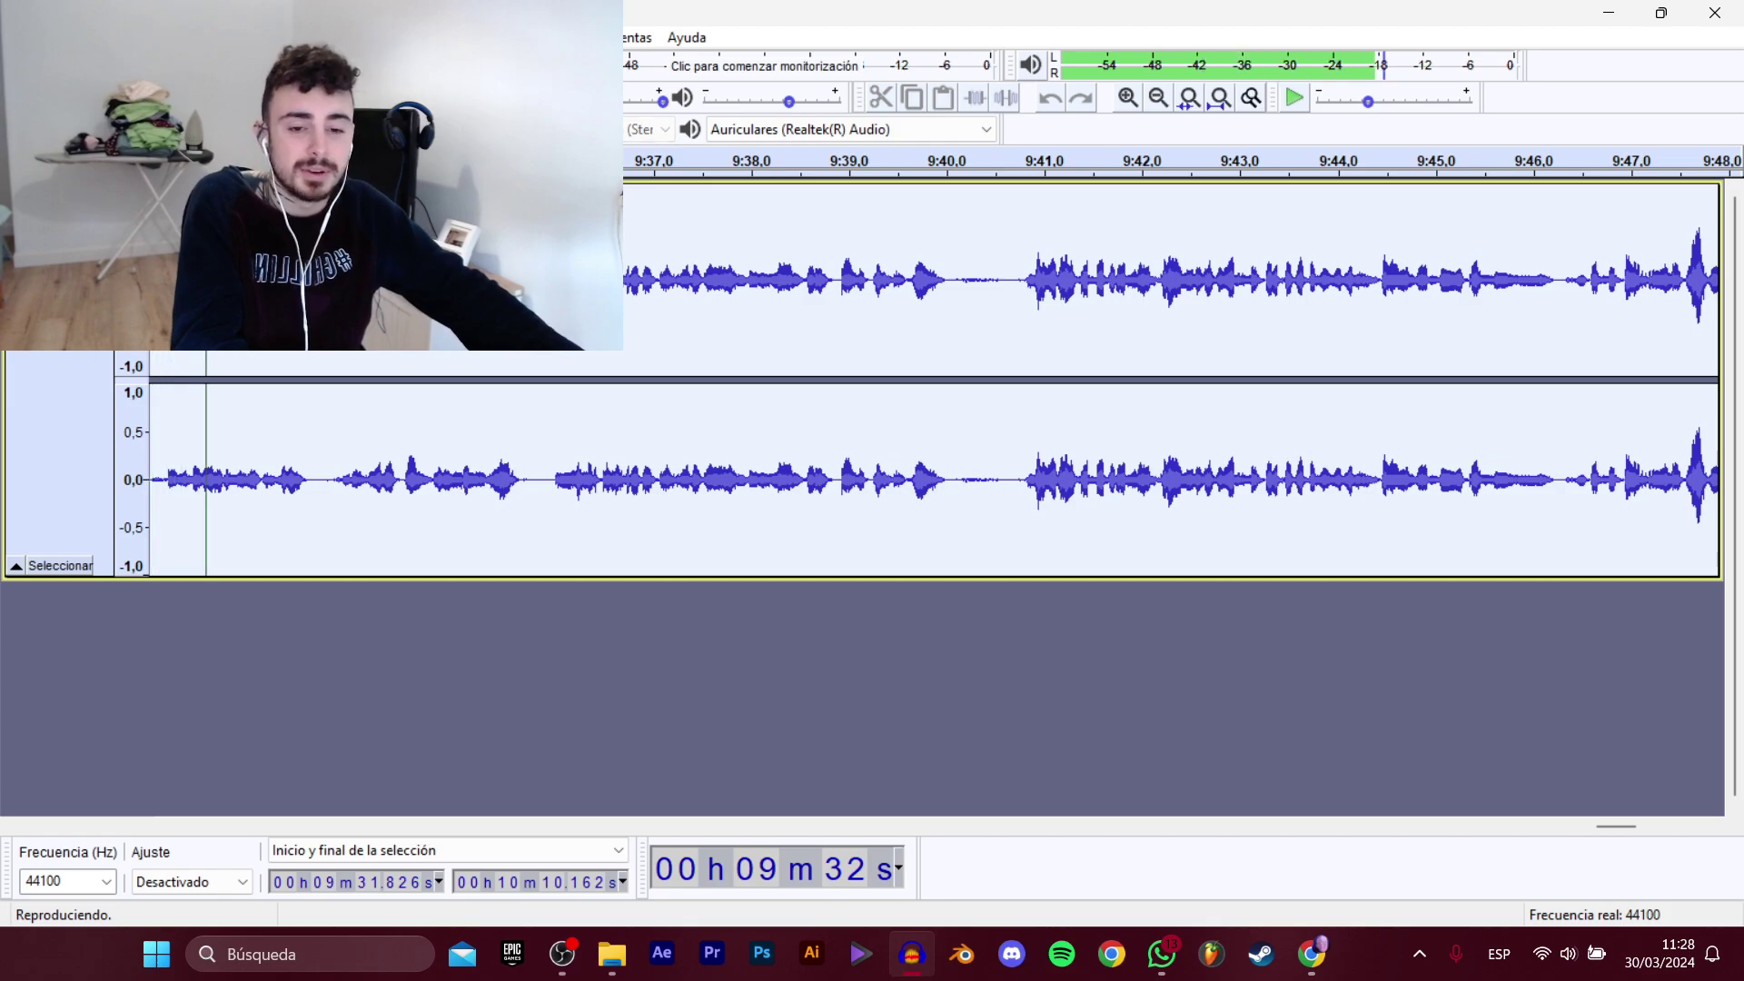
pyautogui.press('space')
# Export the selected sixteenth story as WAV into the Historias folder with a name beginning D_Migueli_Historias_Manifestacoi.
pyautogui.moveTo(109, 202)
pyautogui.click(409, 307)
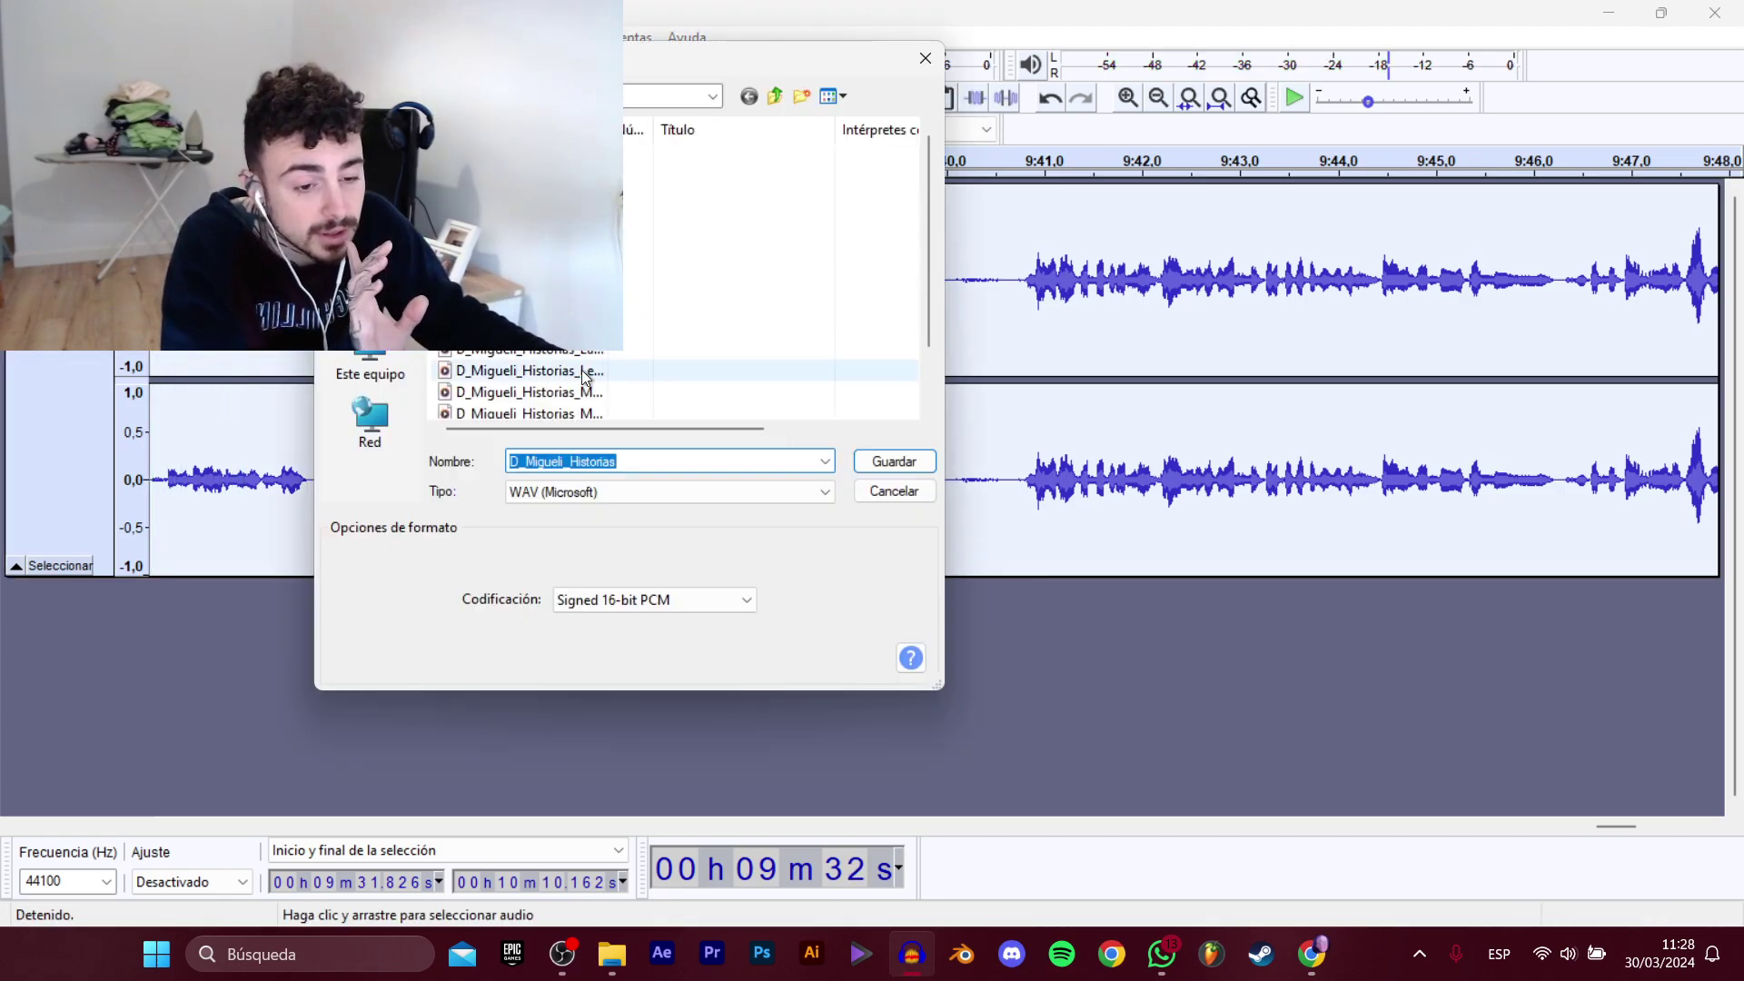
pyautogui.scroll(-1, 623, 381)
pyautogui.click(623, 375)
pyautogui.moveTo(707, 469); pyautogui.dragTo(627, 464)
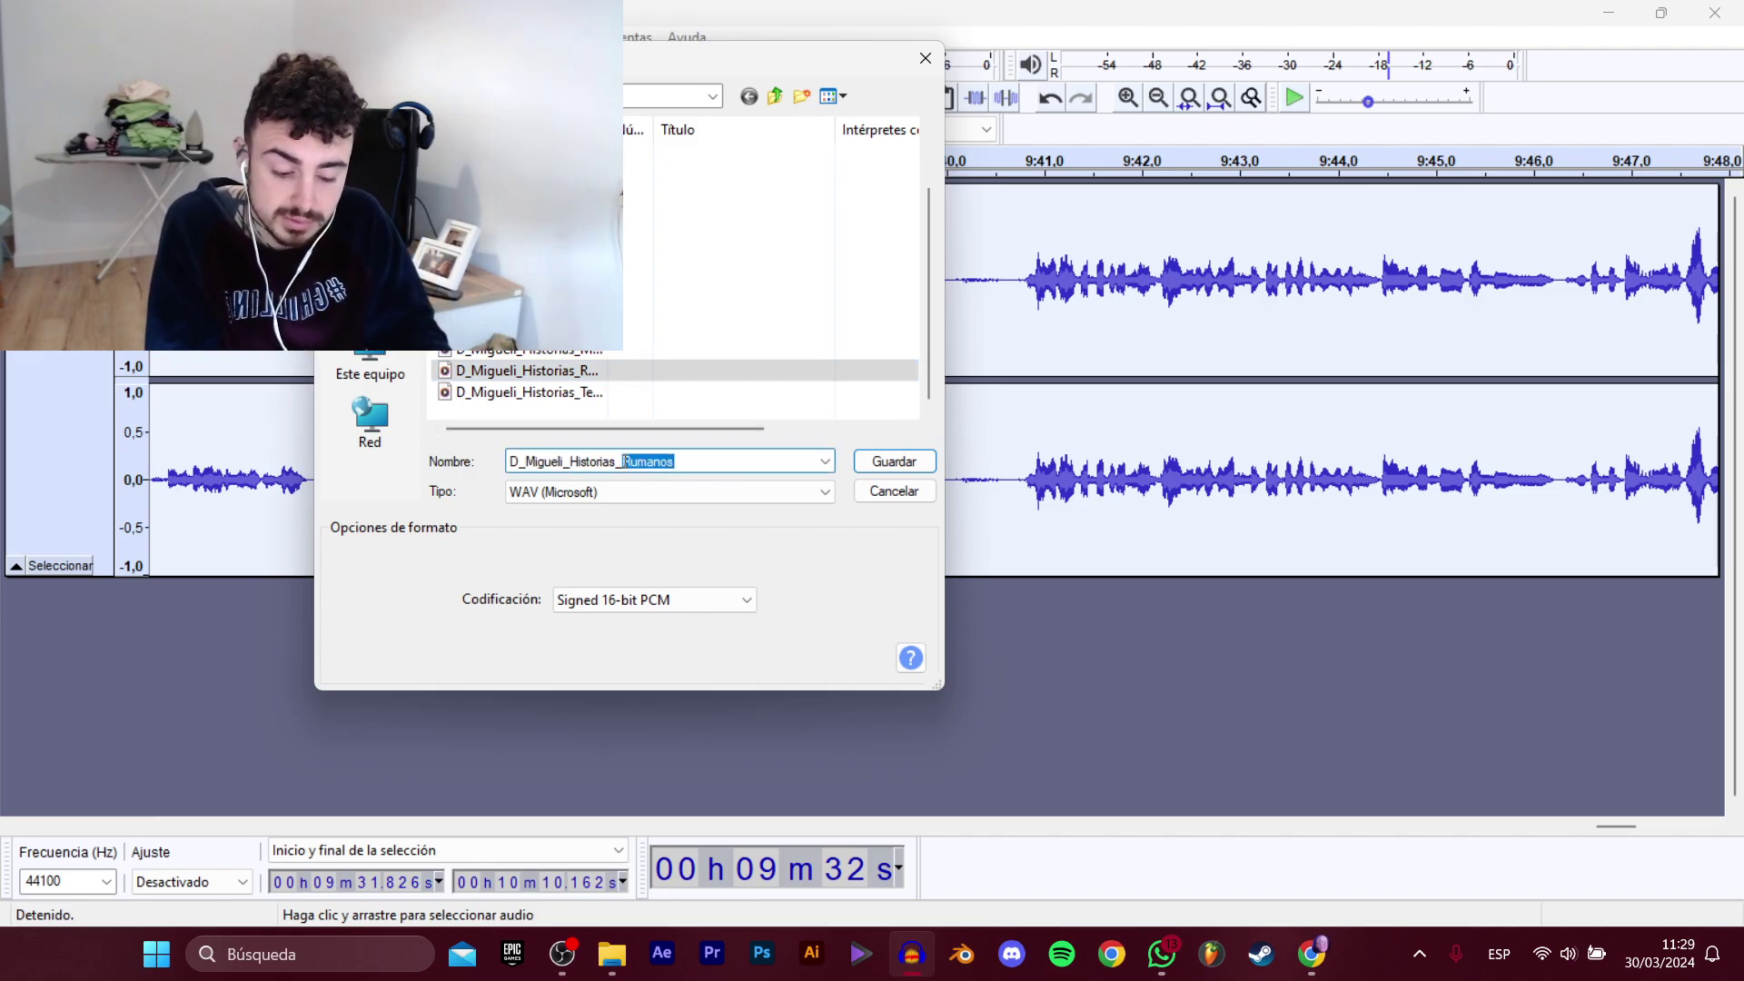
pyautogui.write('M')
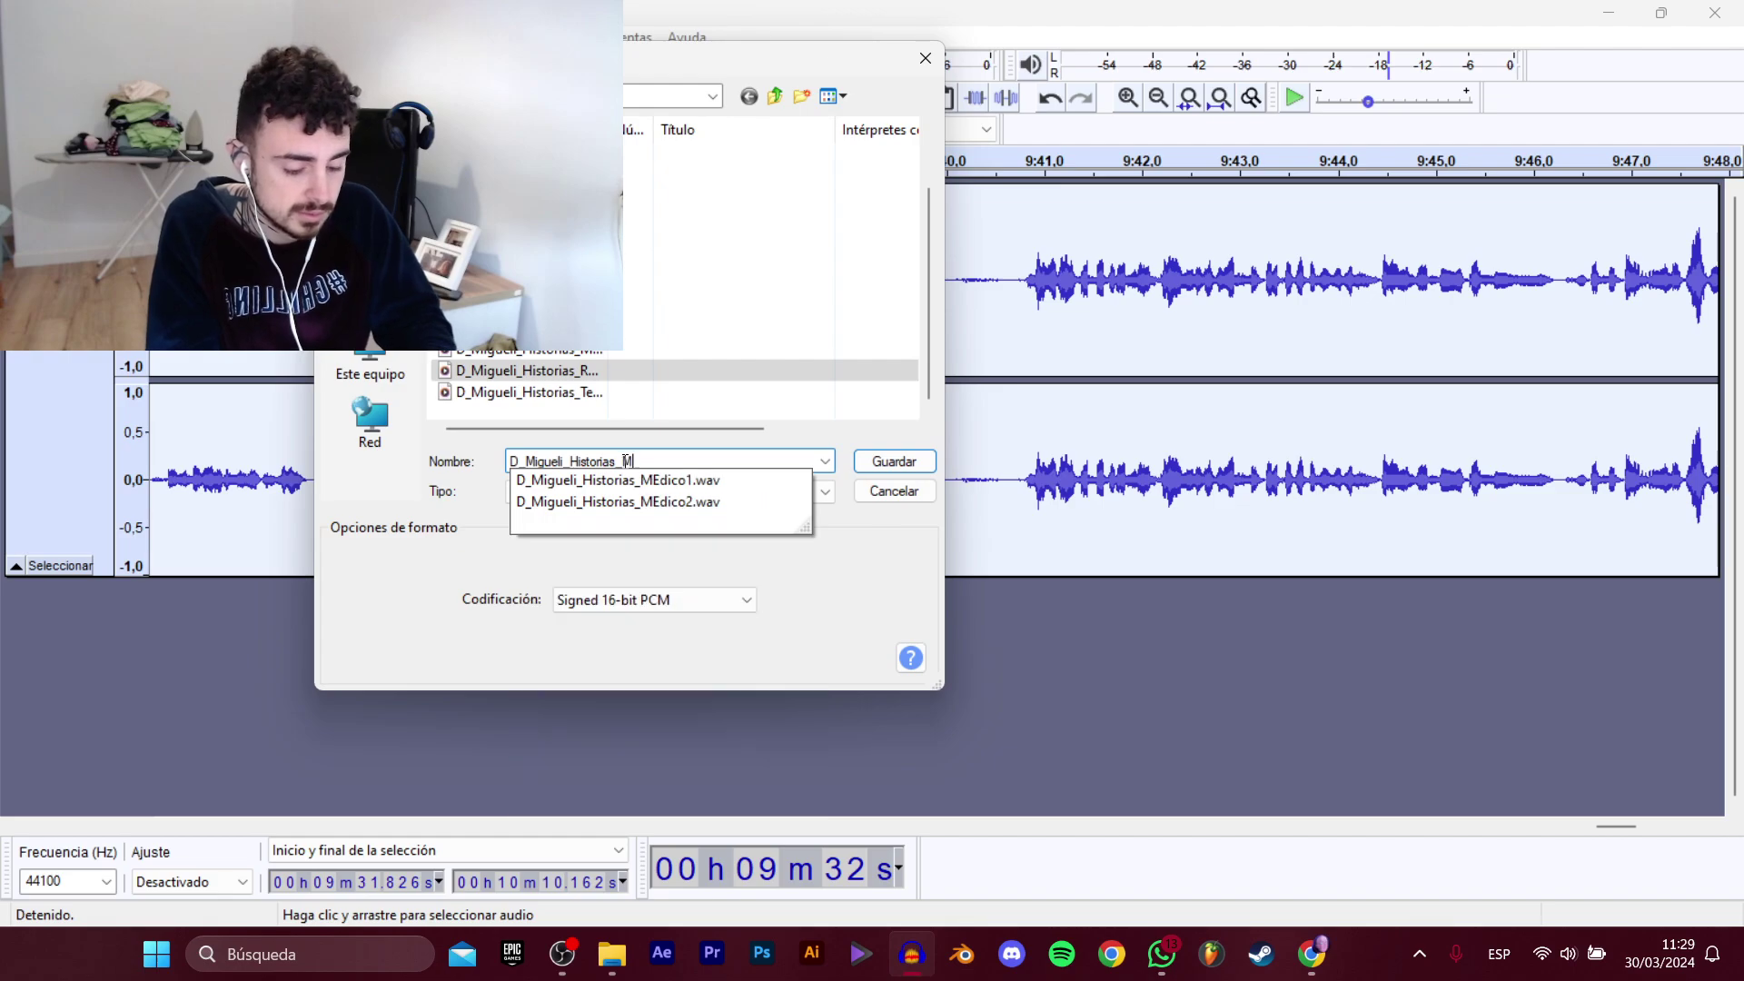
pyautogui.write('anifestacoi')
pyautogui.press('Return')
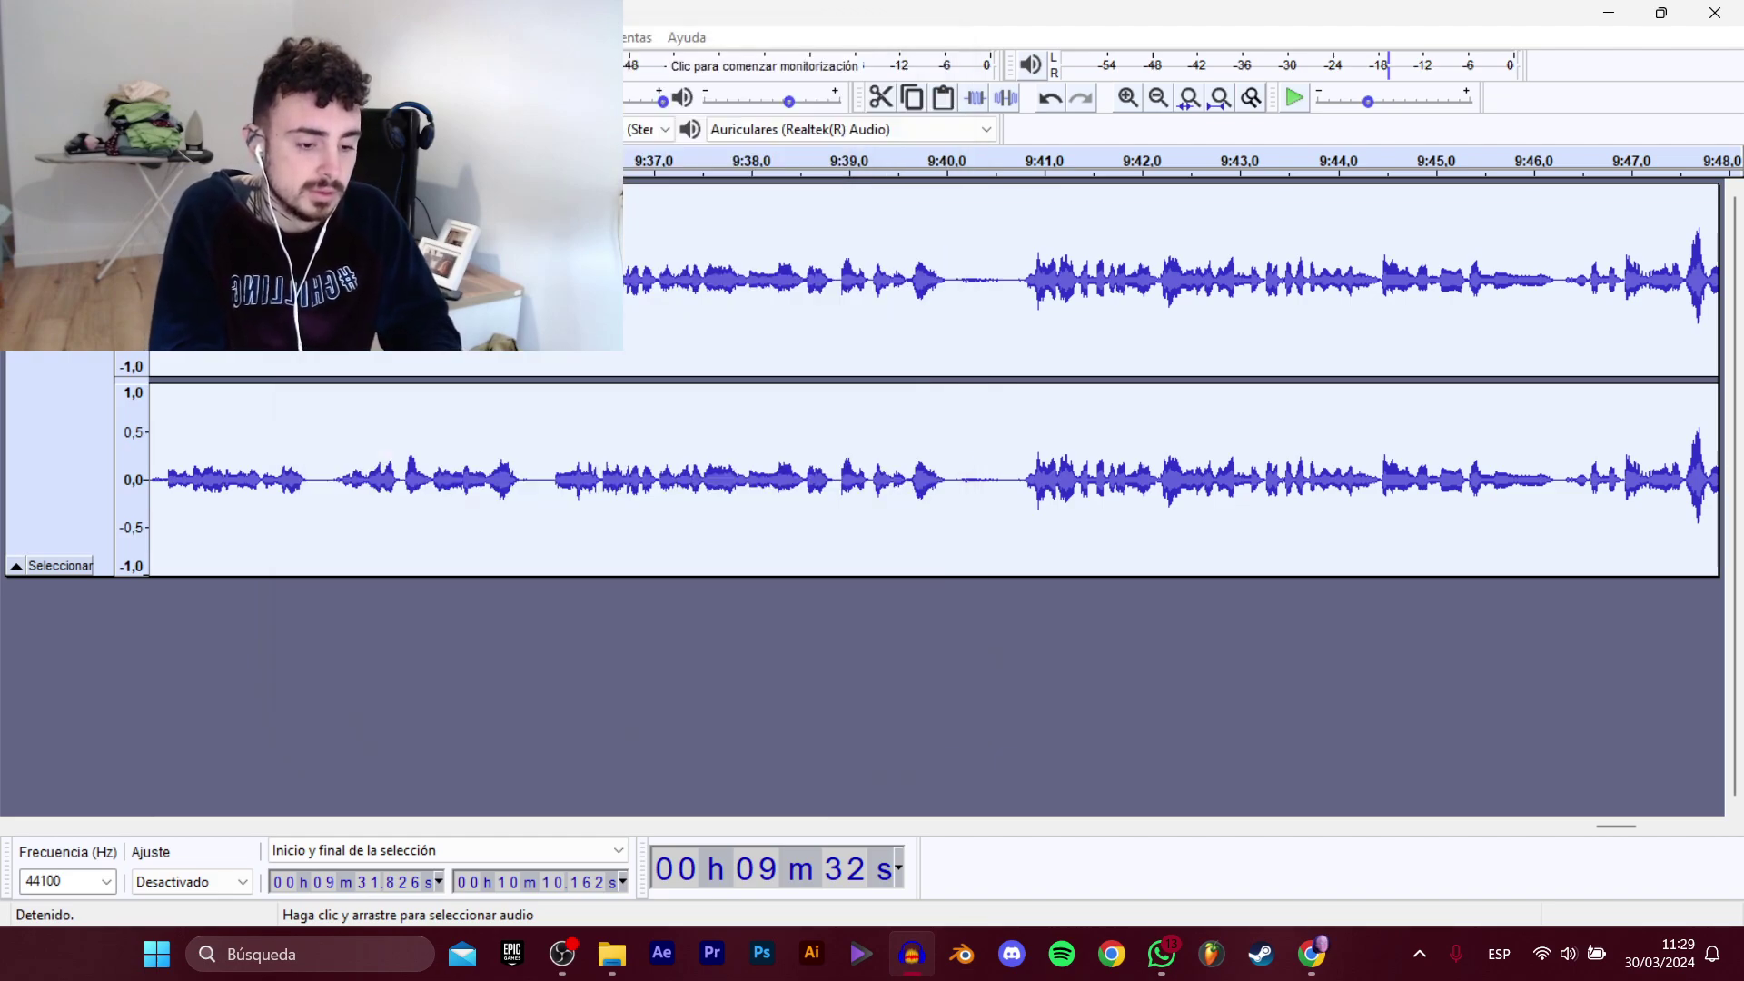
# Close the audio project and move the D_Migueli_Historias project file into the D_Migueli folder.
pyautogui.moveTo(1617, 828); pyautogui.dragTo(1706, 826)
pyautogui.click(1220, 423)
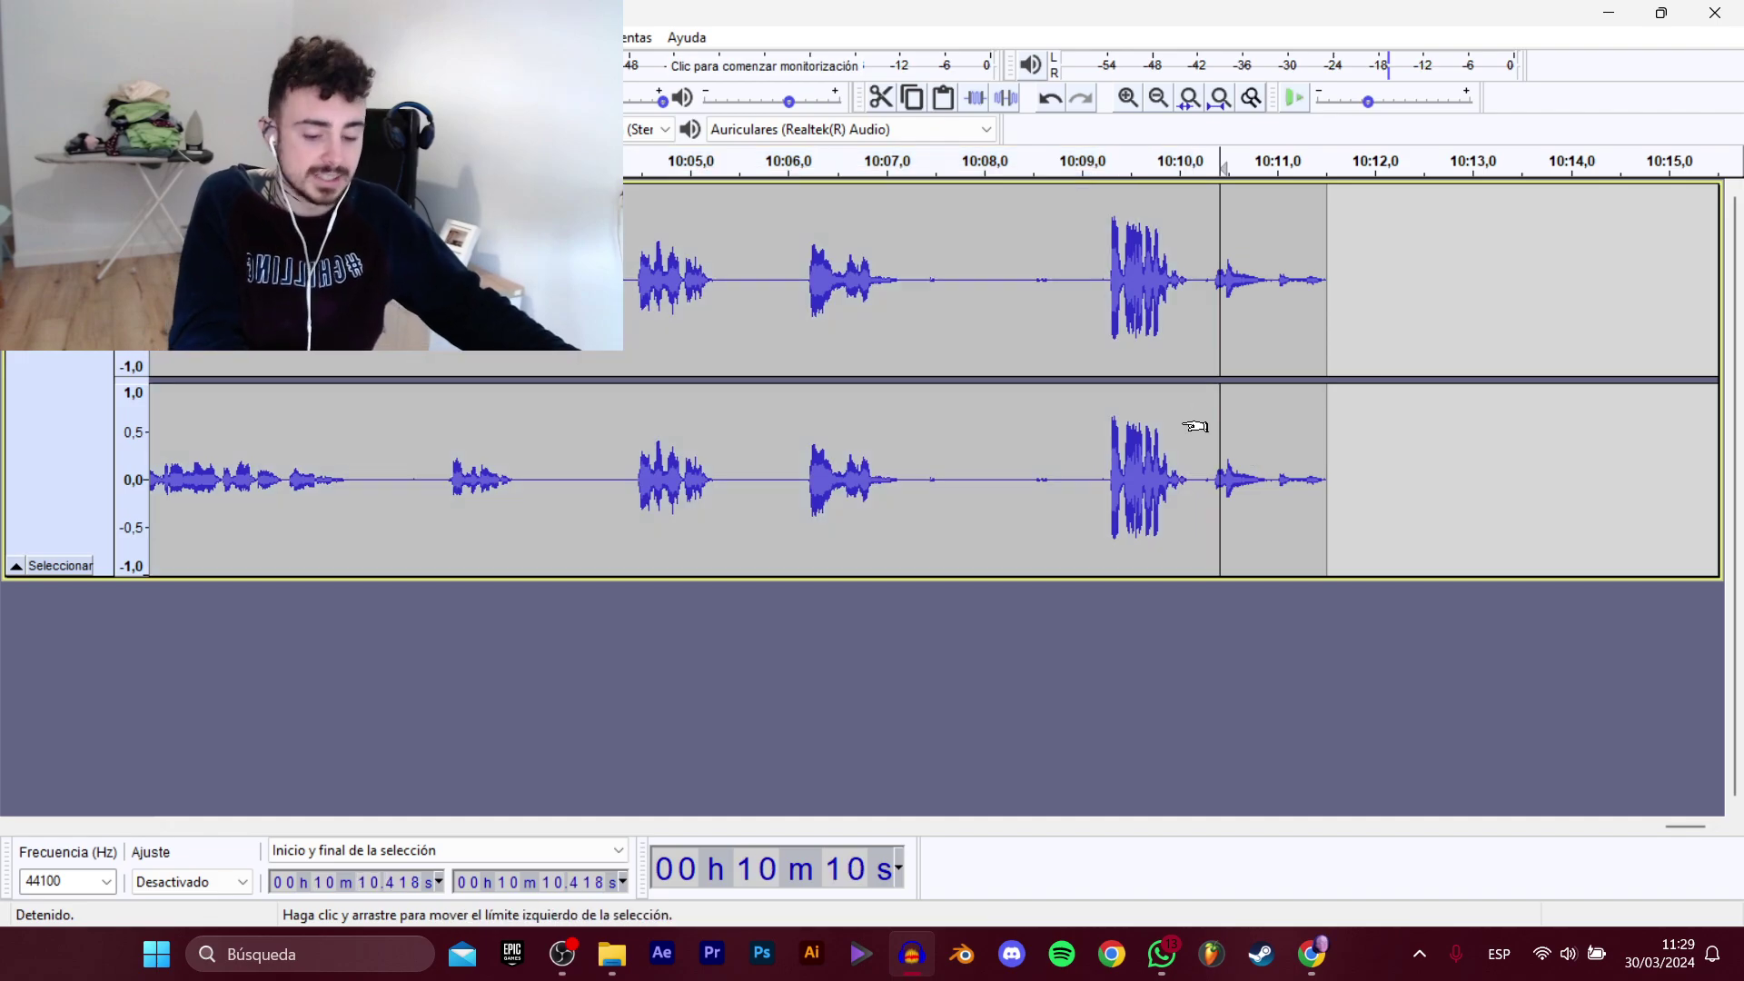
pyautogui.click(1738, 11)
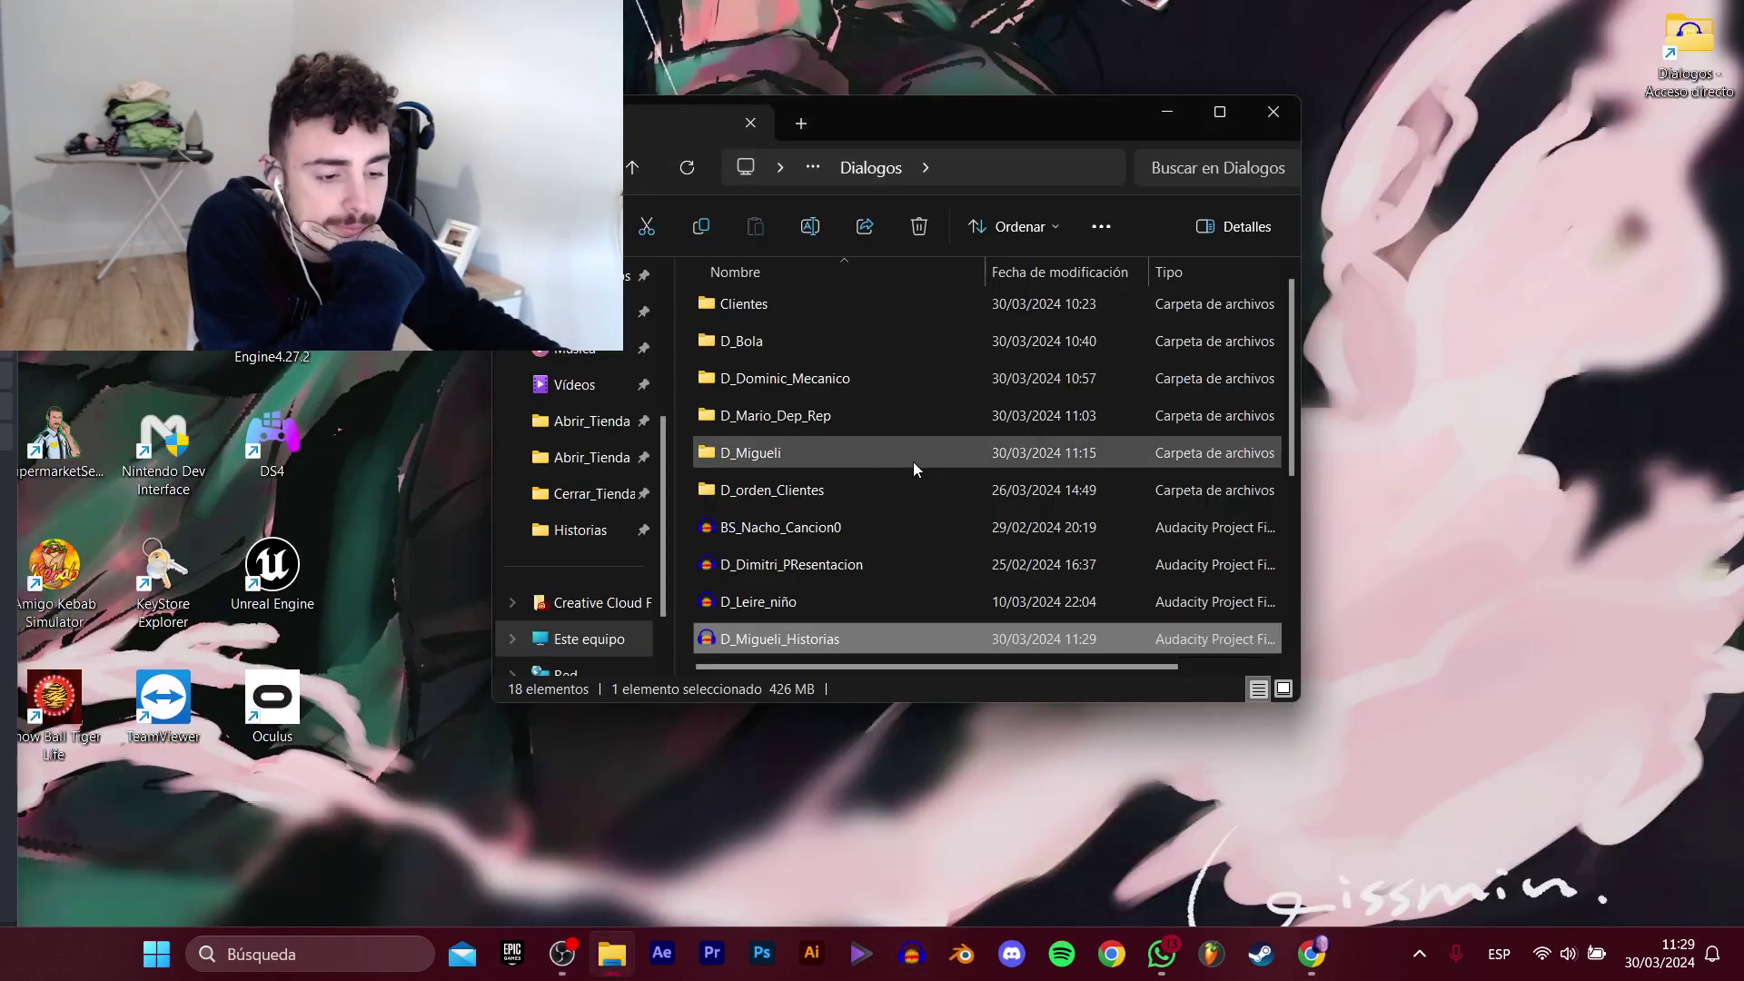
pyautogui.moveTo(770, 636); pyautogui.dragTo(793, 445)
# Browse the project files in the Dialogos folder and create a new folder there named D_TokaTumbo.
pyautogui.scroll(-2, 952, 498)
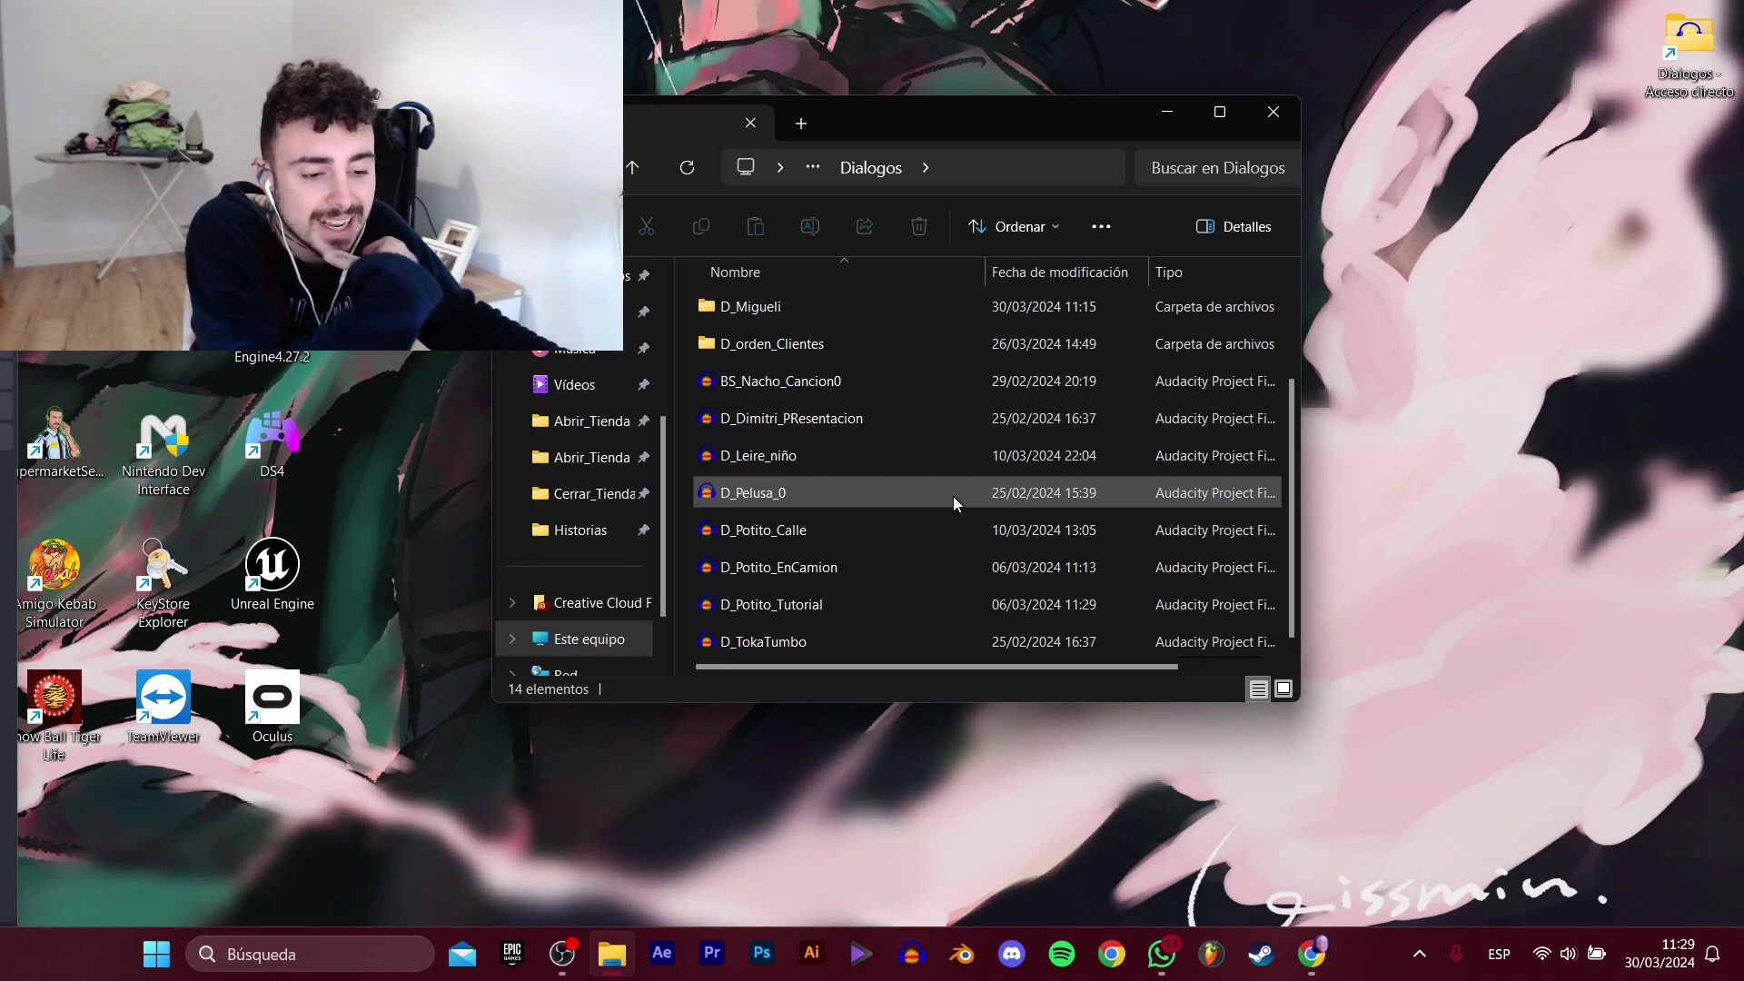
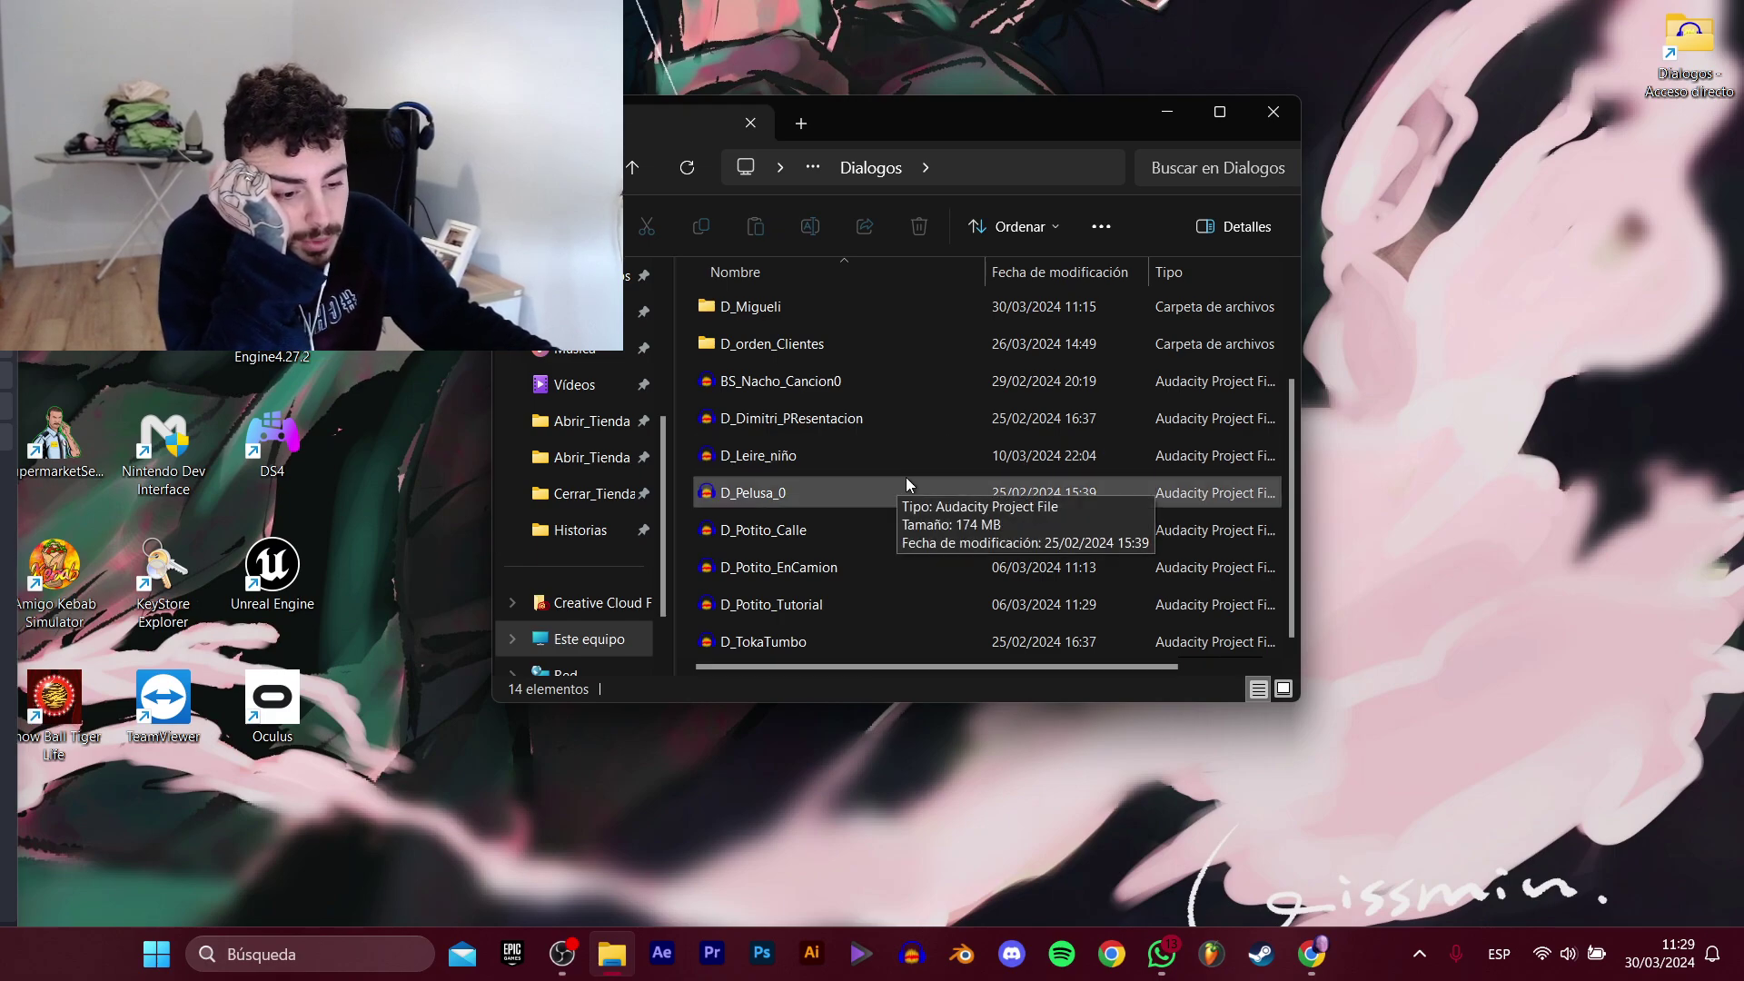
pyautogui.click(841, 532)
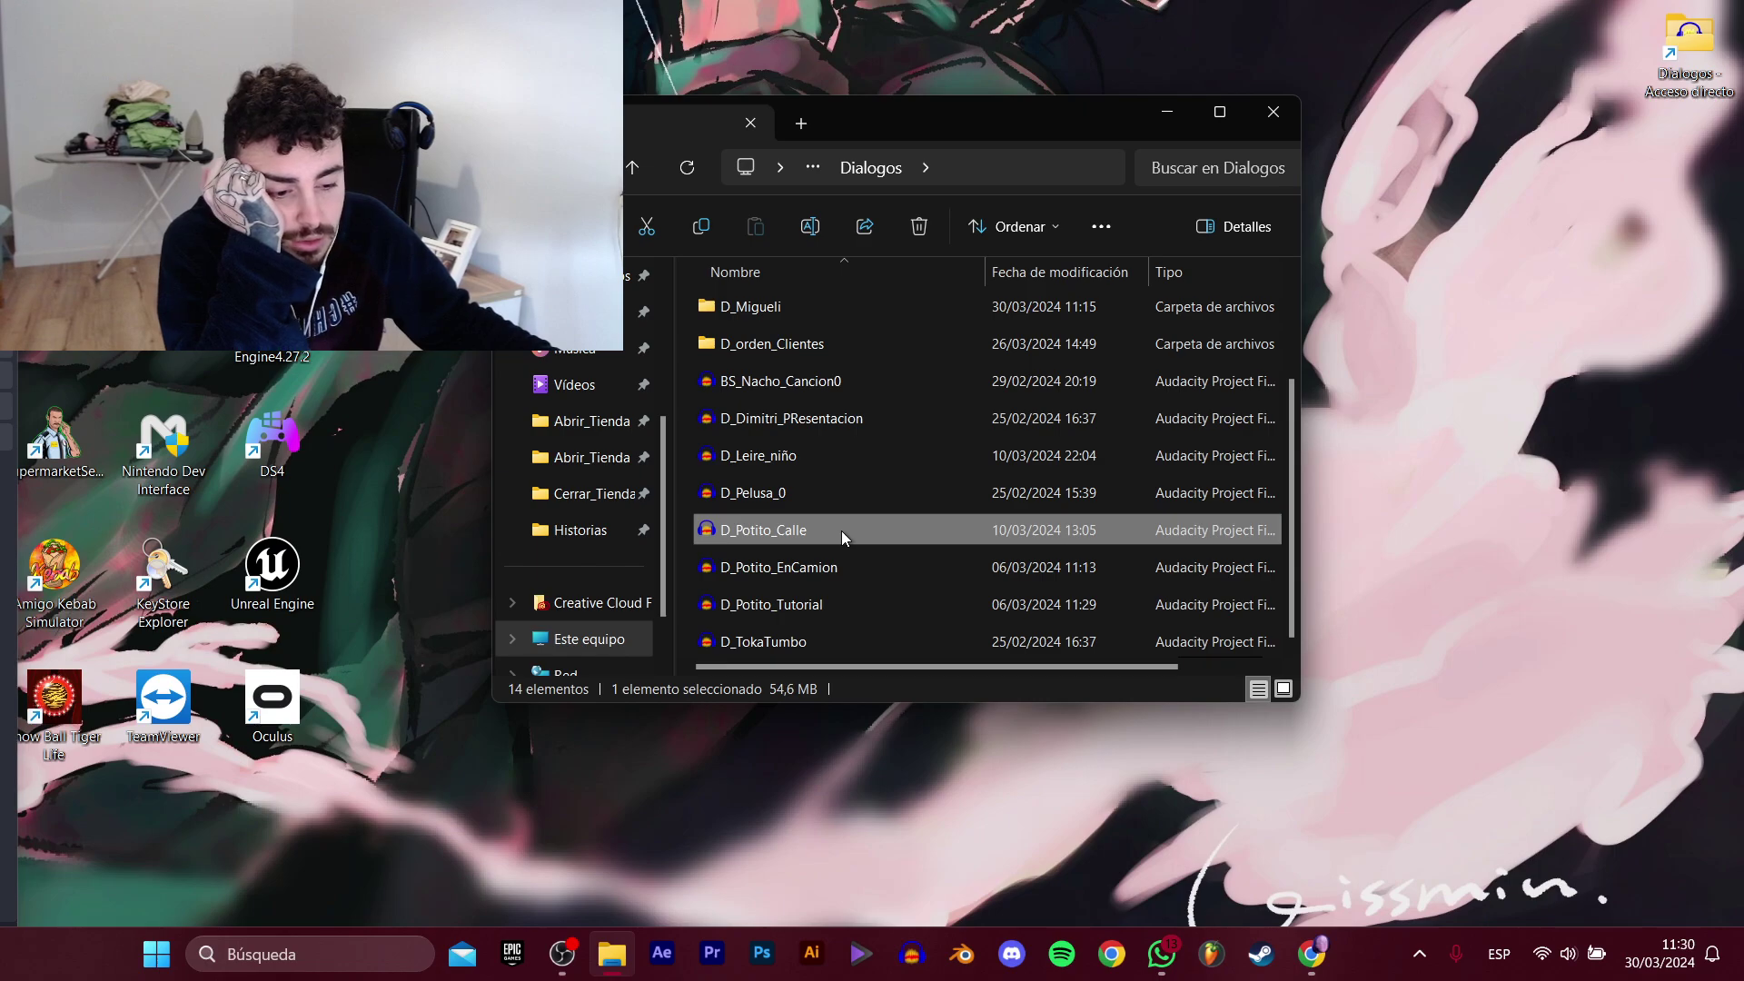
pyautogui.click(836, 565)
pyautogui.click(823, 604)
pyautogui.click(857, 643)
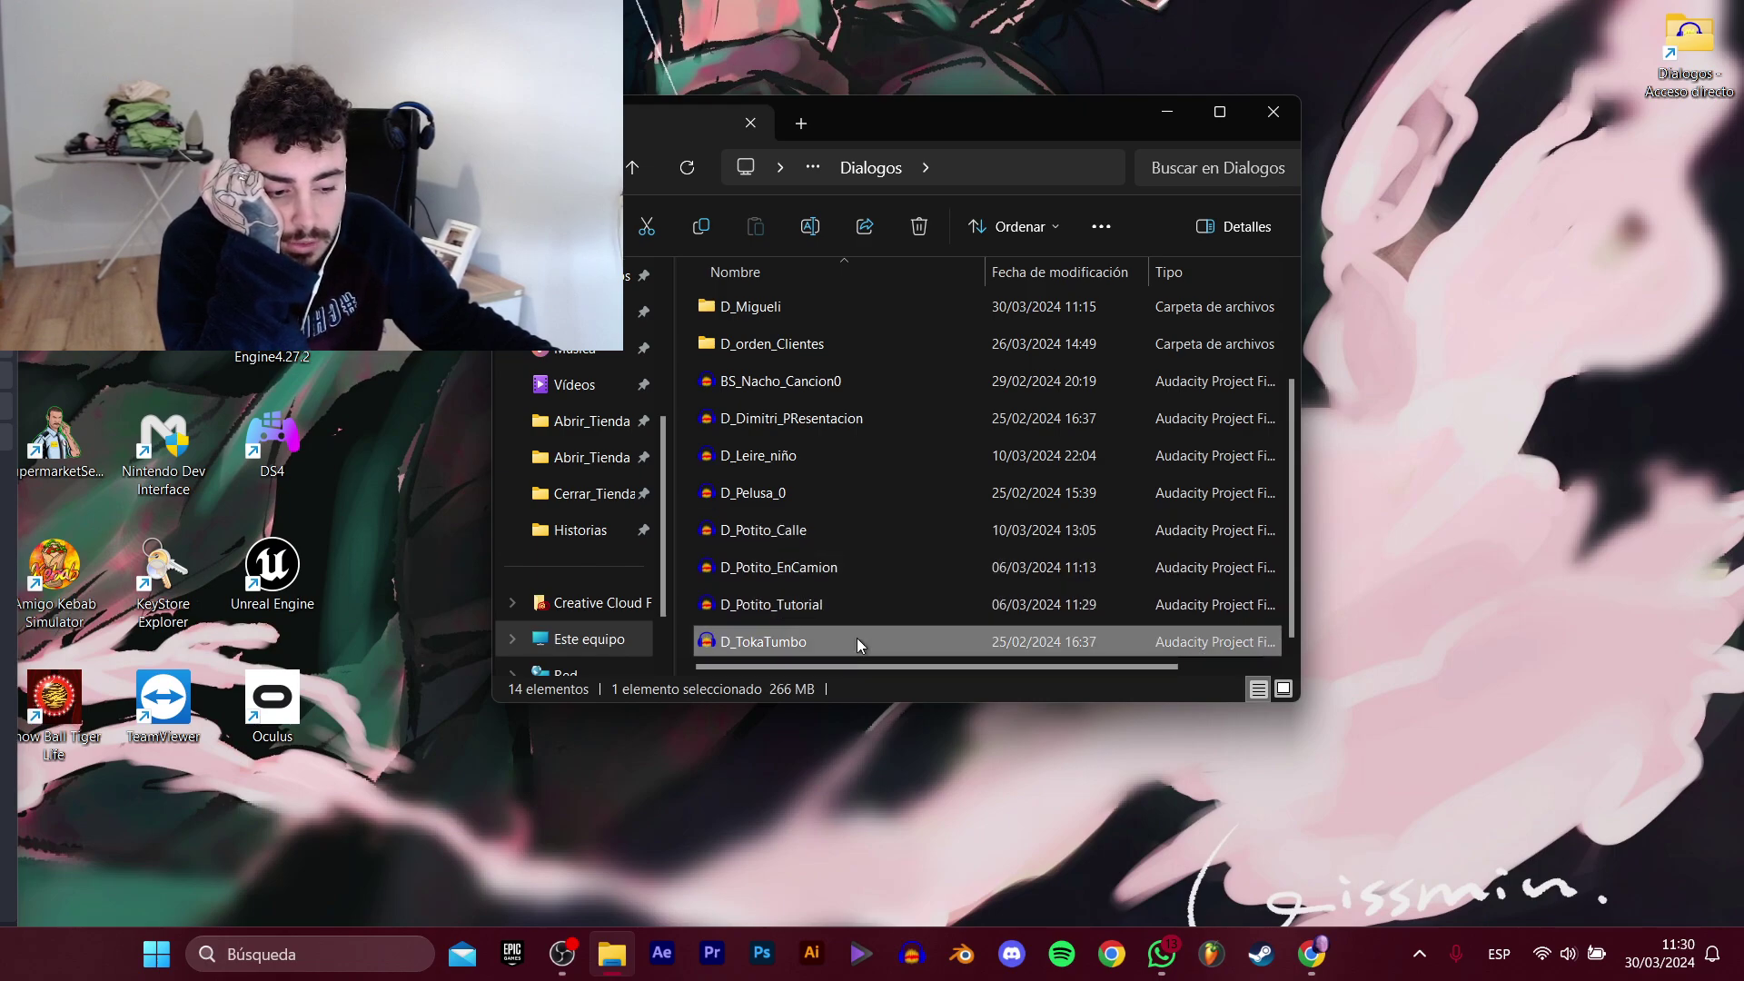
pyautogui.rightClick(684, 601)
pyautogui.moveTo(783, 504)
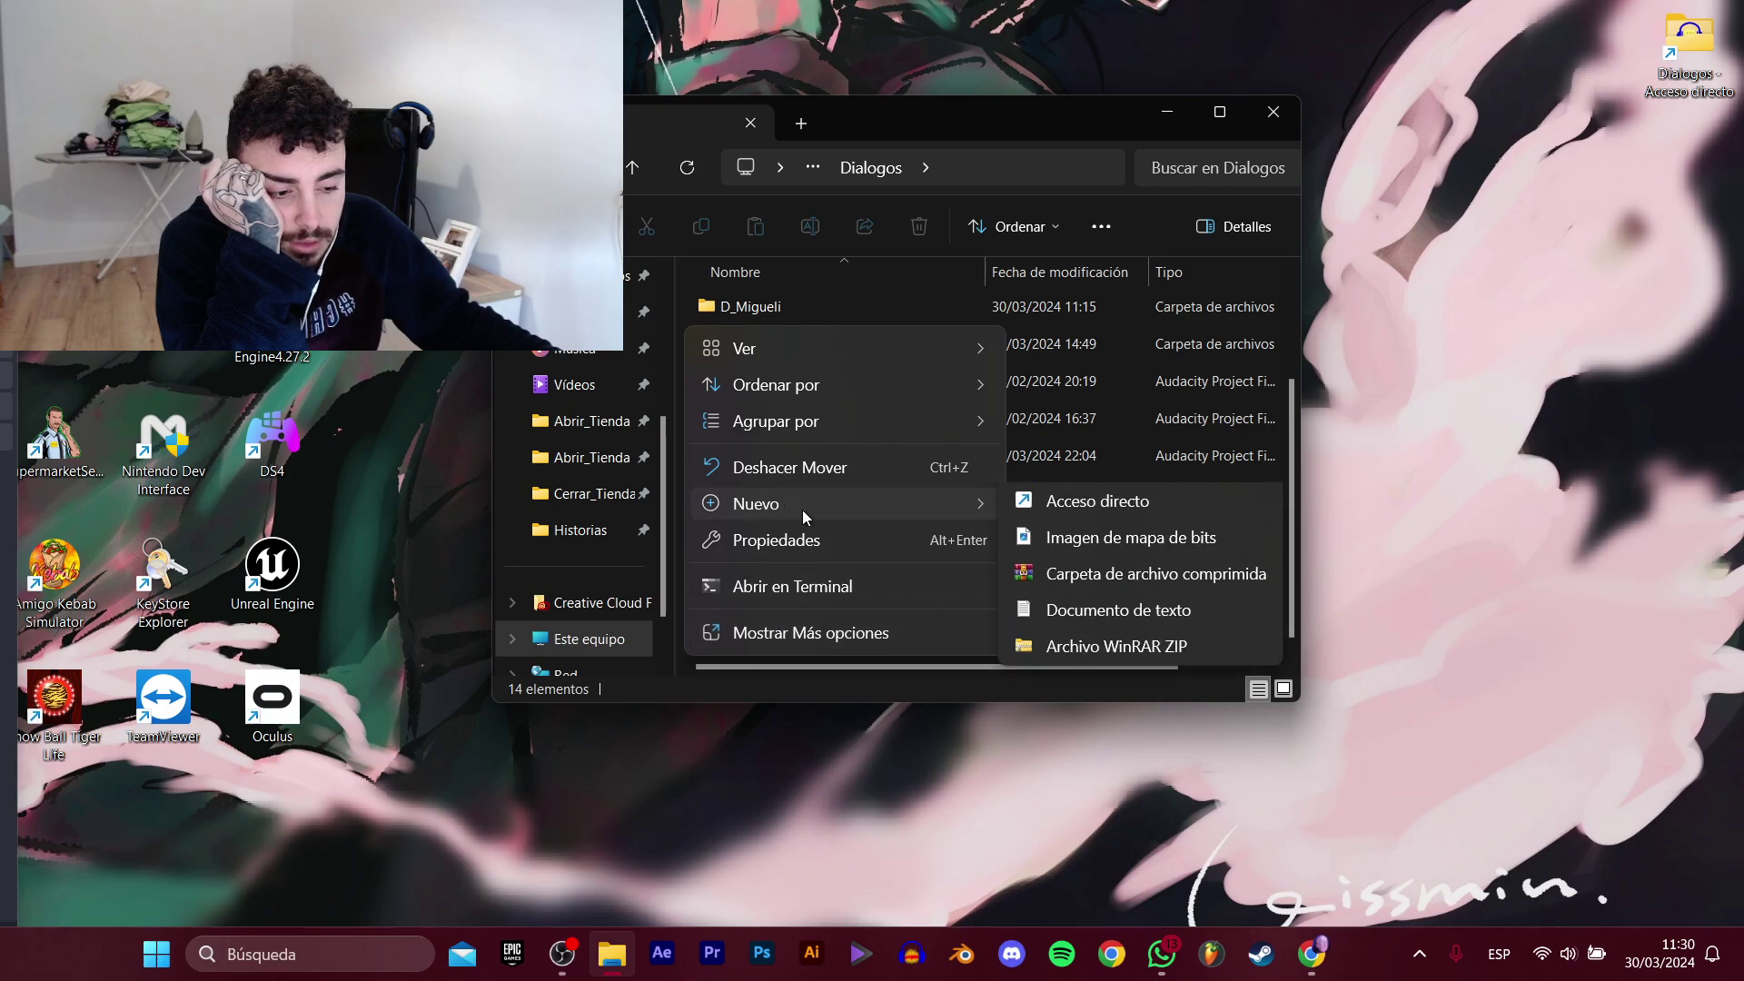
pyautogui.click(1105, 515)
pyautogui.write('D_')
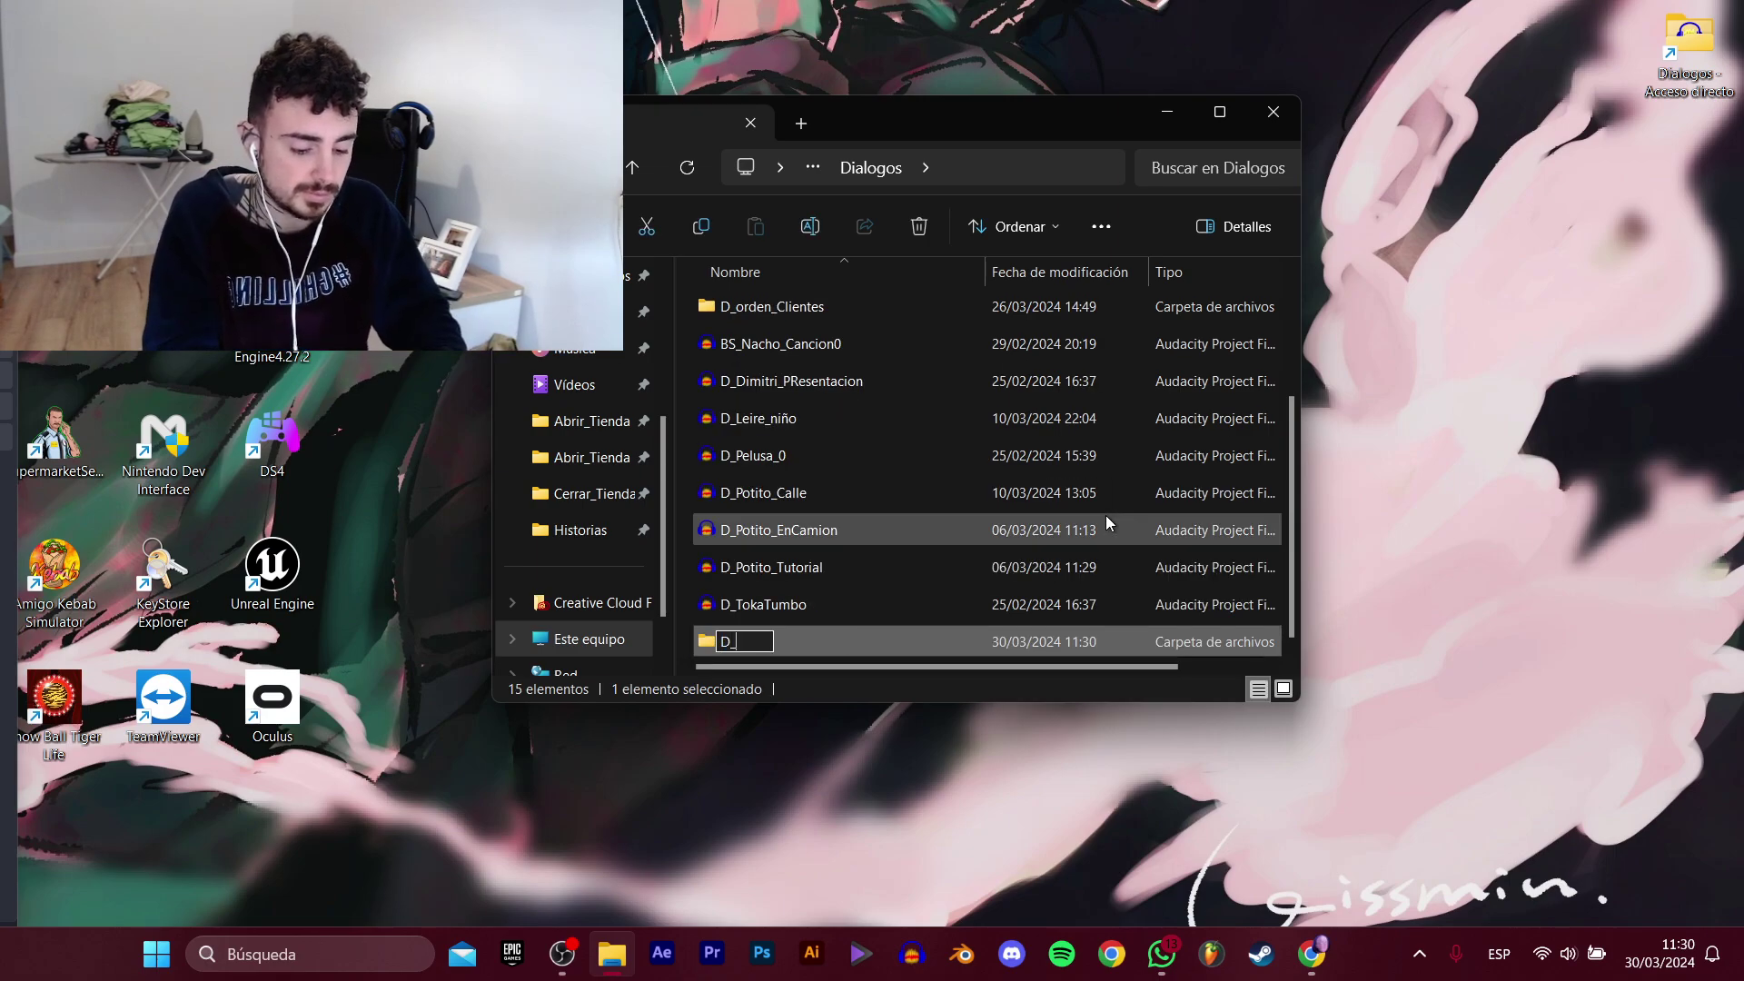
pyautogui.write('TokaTumbo')
pyautogui.press('Return')
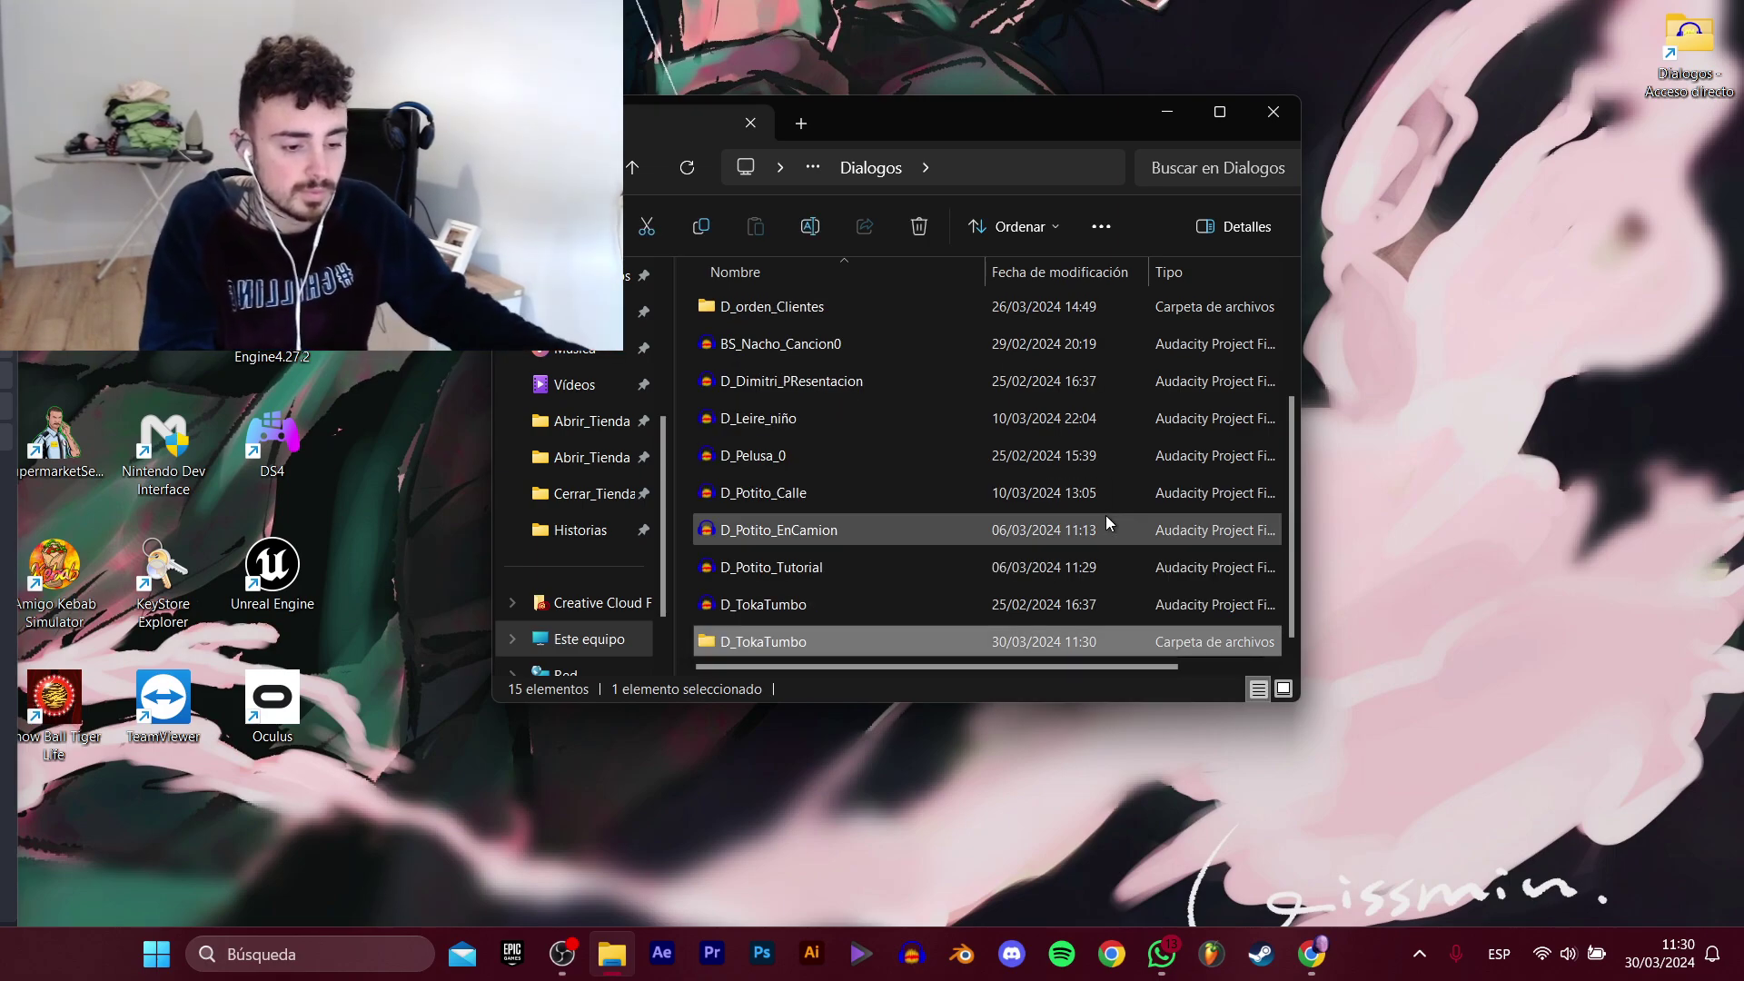
# Open the D_TokaTumbo audio project and create a folder named Comienza_Trabajo inside the D_TokaTumbo folder.
pyautogui.doubleClick(967, 609)
pyautogui.doubleClick(969, 634)
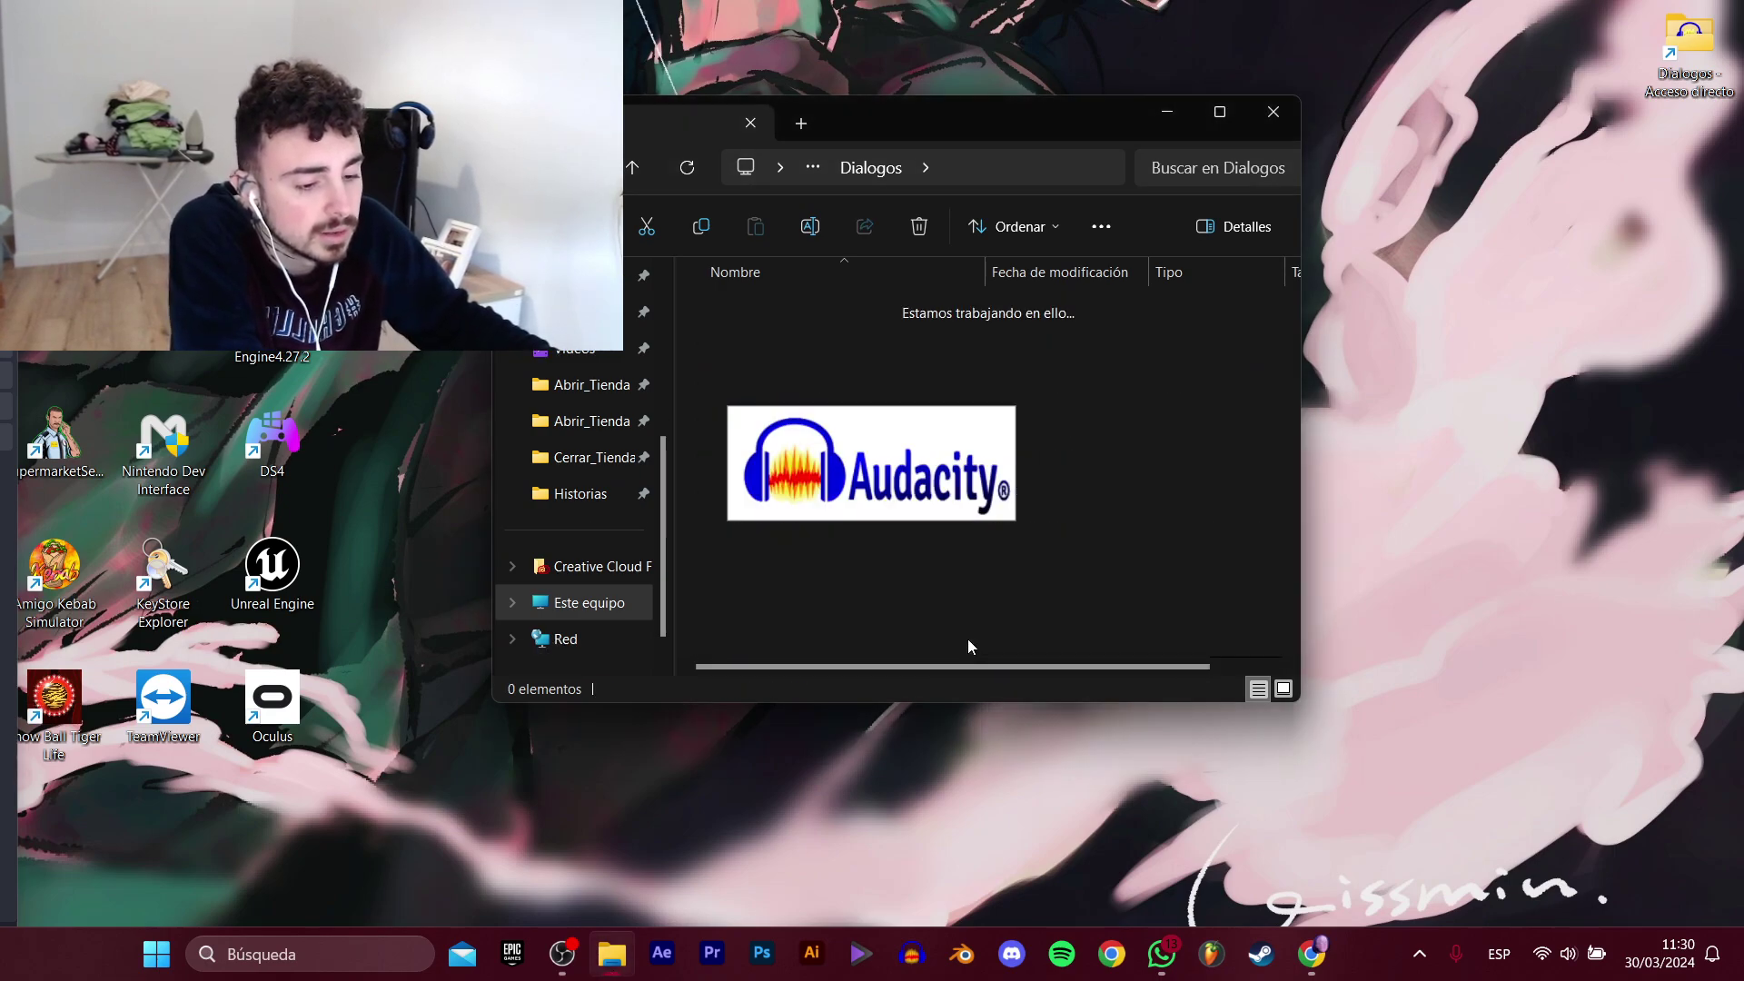
pyautogui.rightClick(1154, 452)
pyautogui.moveTo(1474, 636)
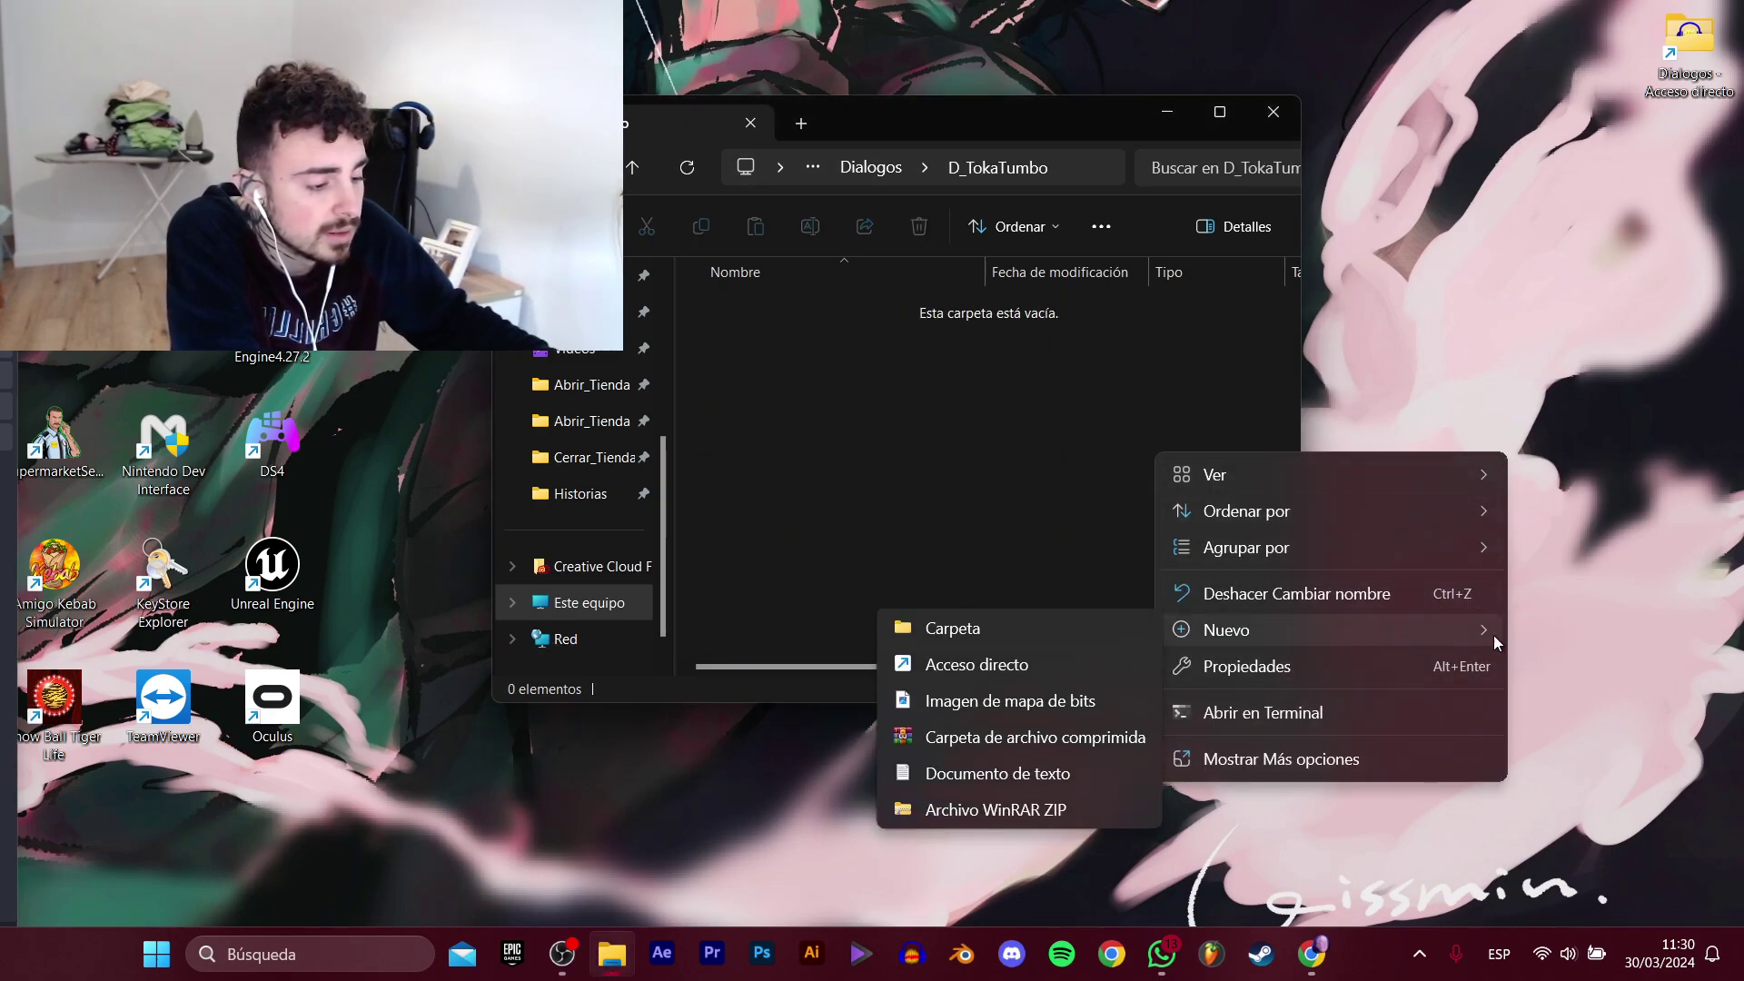
pyautogui.click(1053, 627)
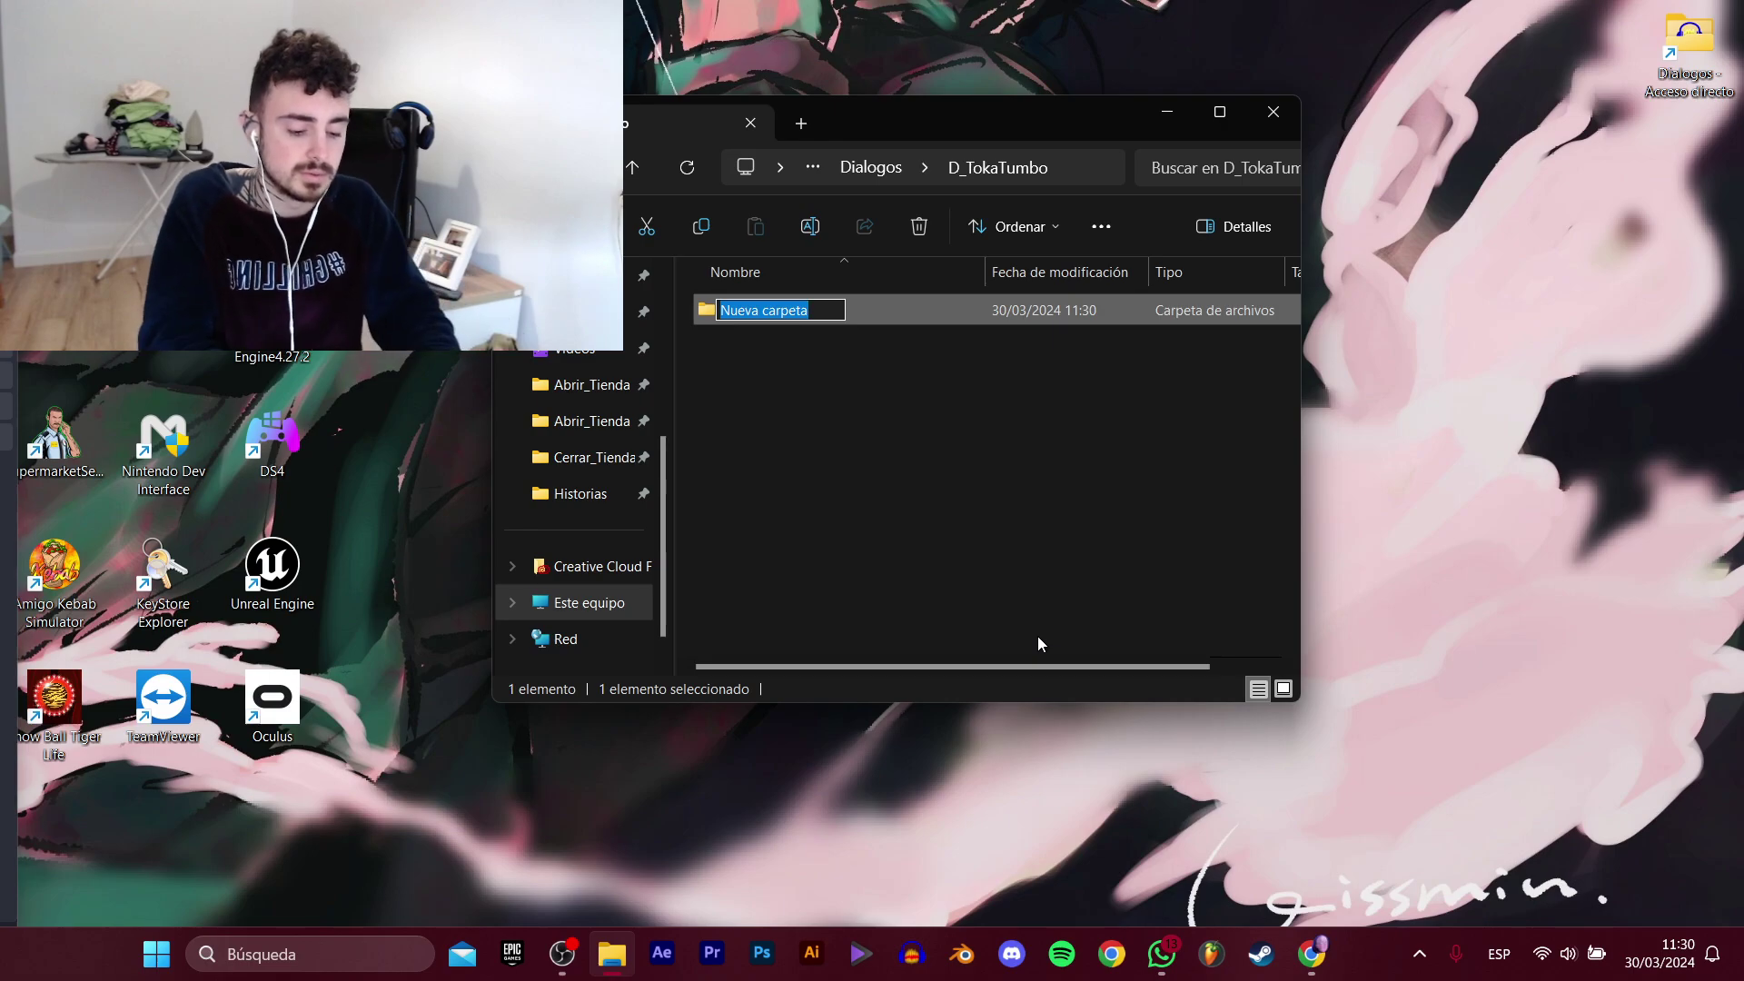
pyautogui.write('Com')
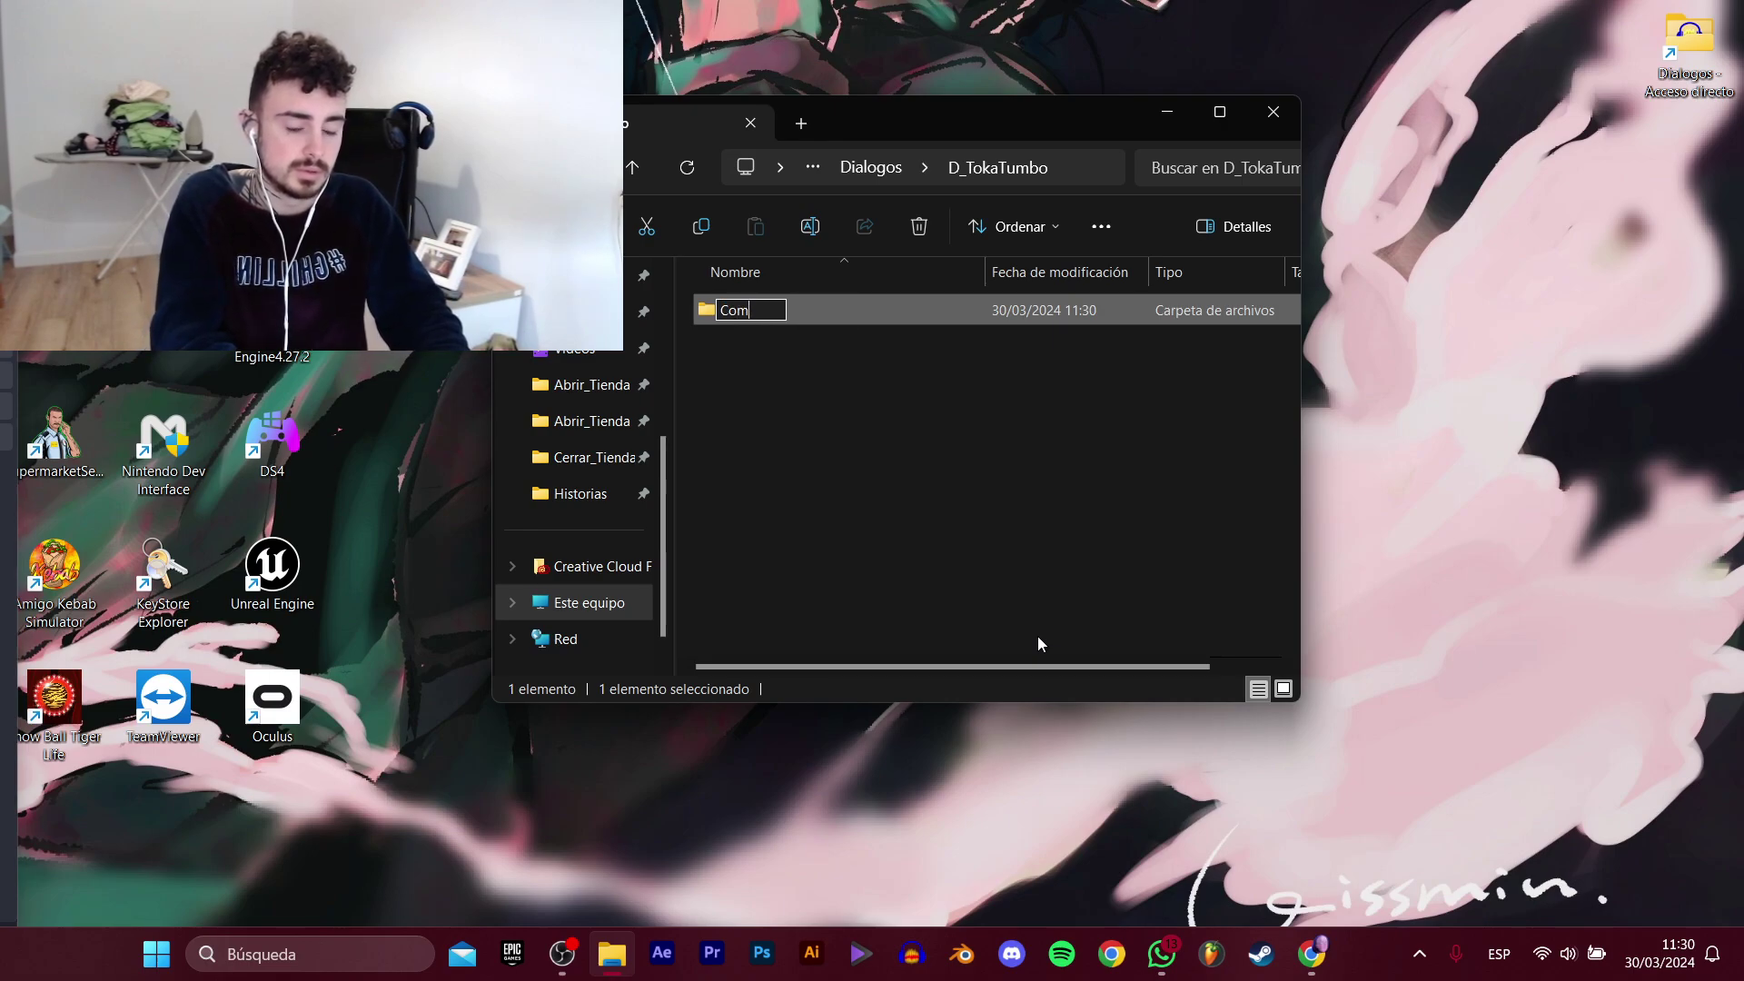
pyautogui.write('ienza_Trabajo')
pyautogui.press('Return')
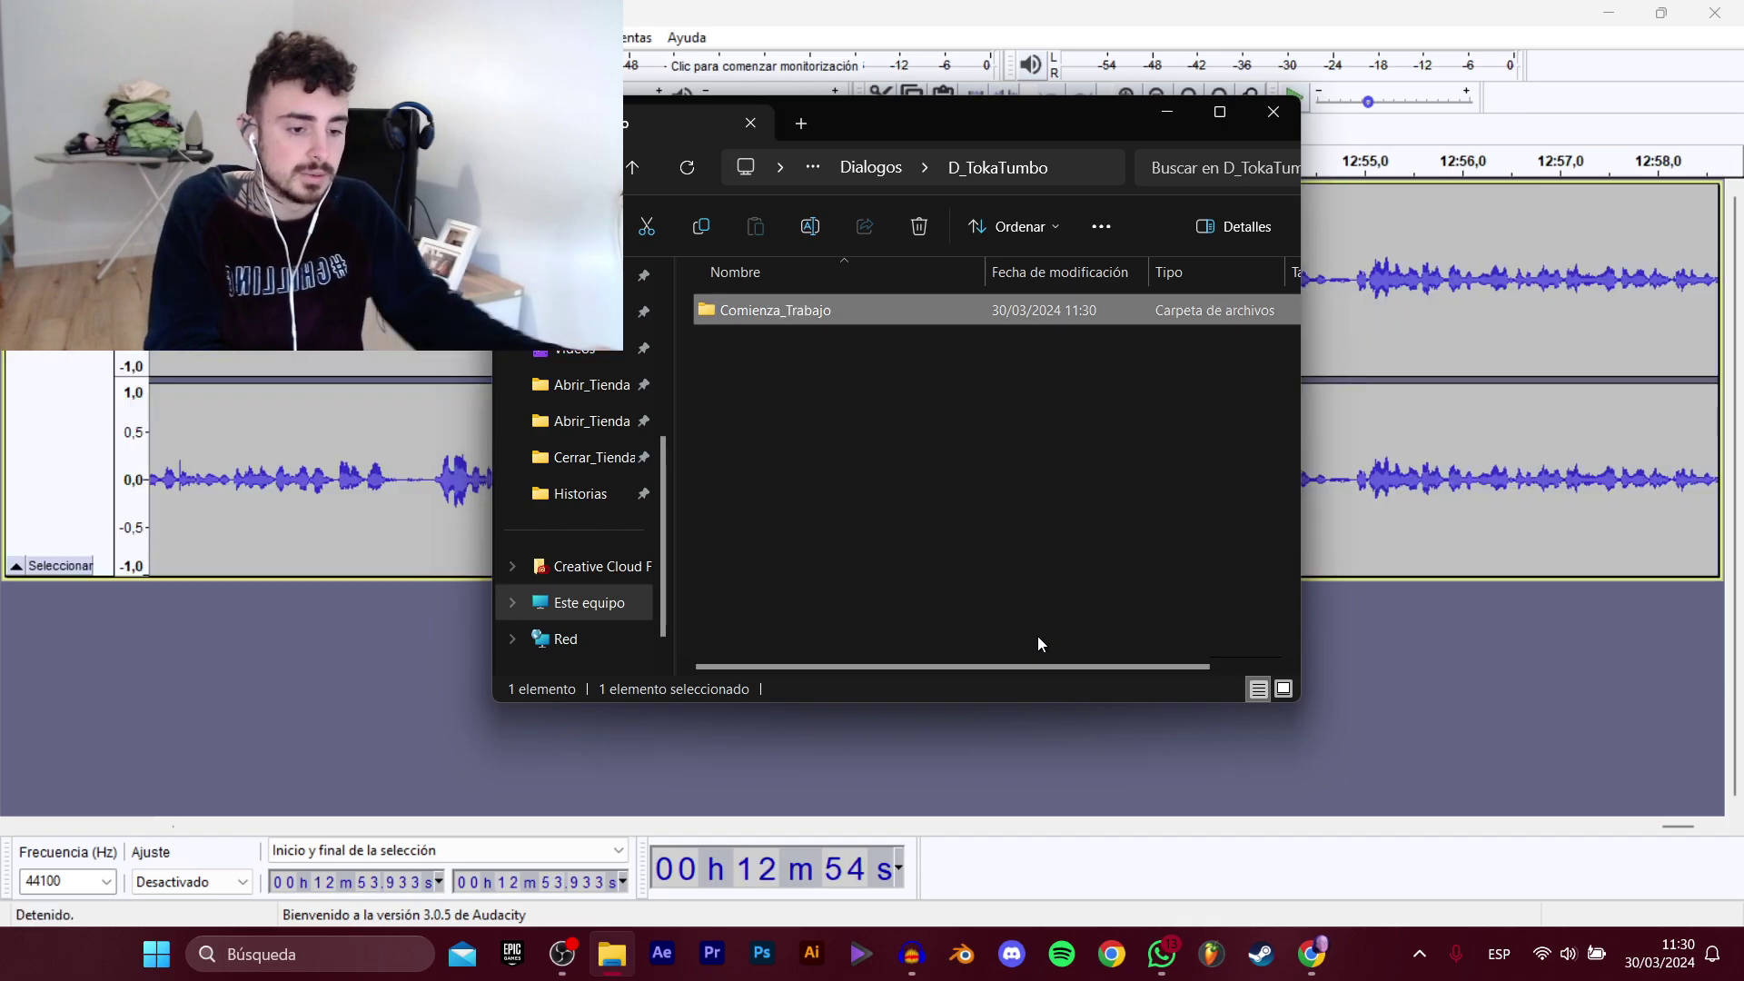
# Create a second folder named Termina_Trabajo inside D_TokaTumbo and return to the open audio project.
pyautogui.rightClick(947, 559)
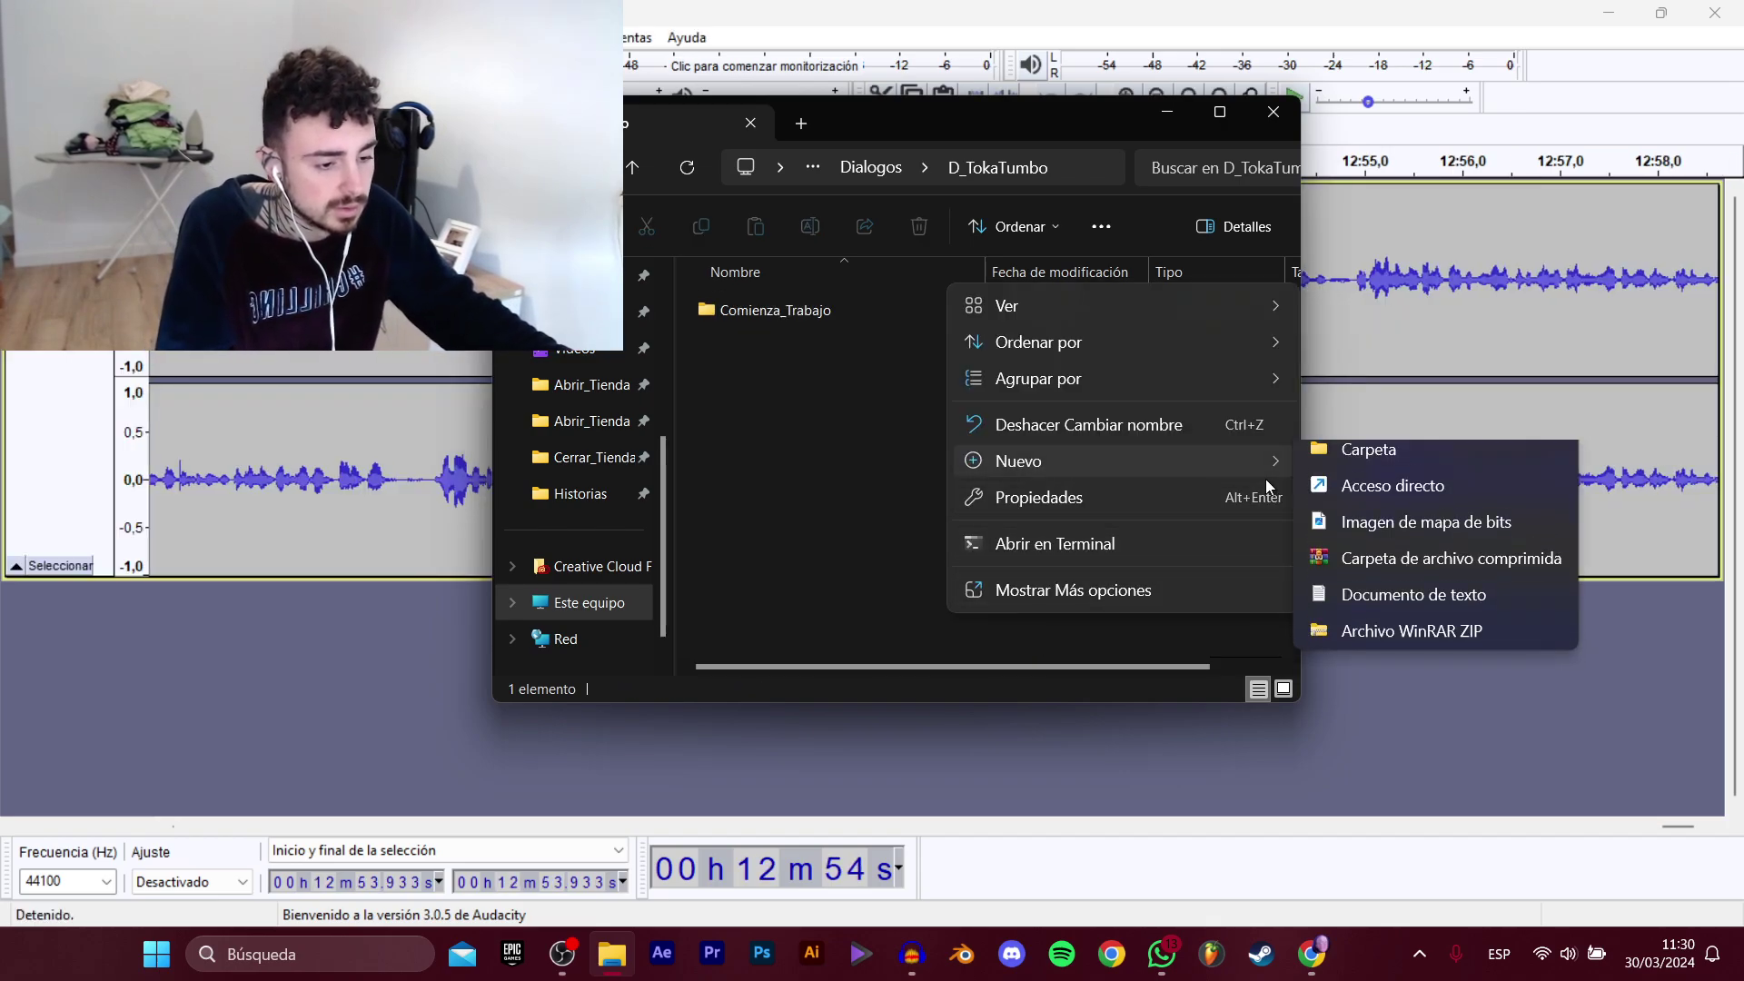
pyautogui.hotkey('ctrl', 'shift', 'n')
pyautogui.write('Termina_Trabajo')
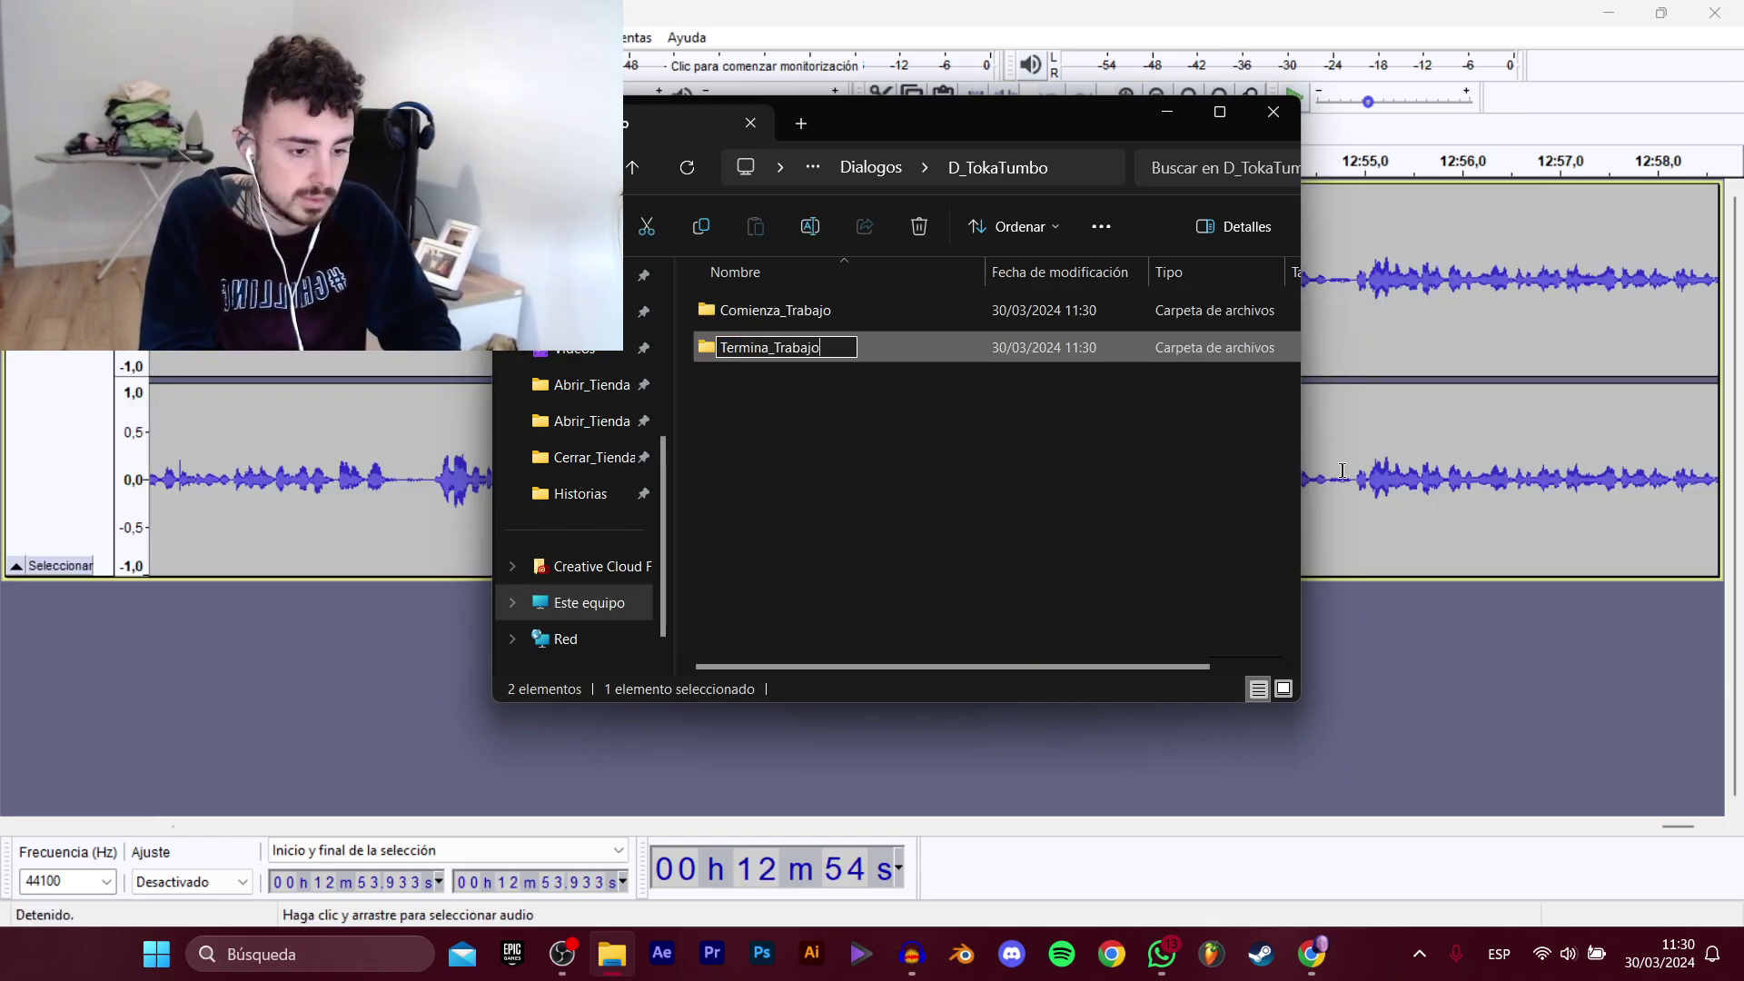
pyautogui.press('Return')
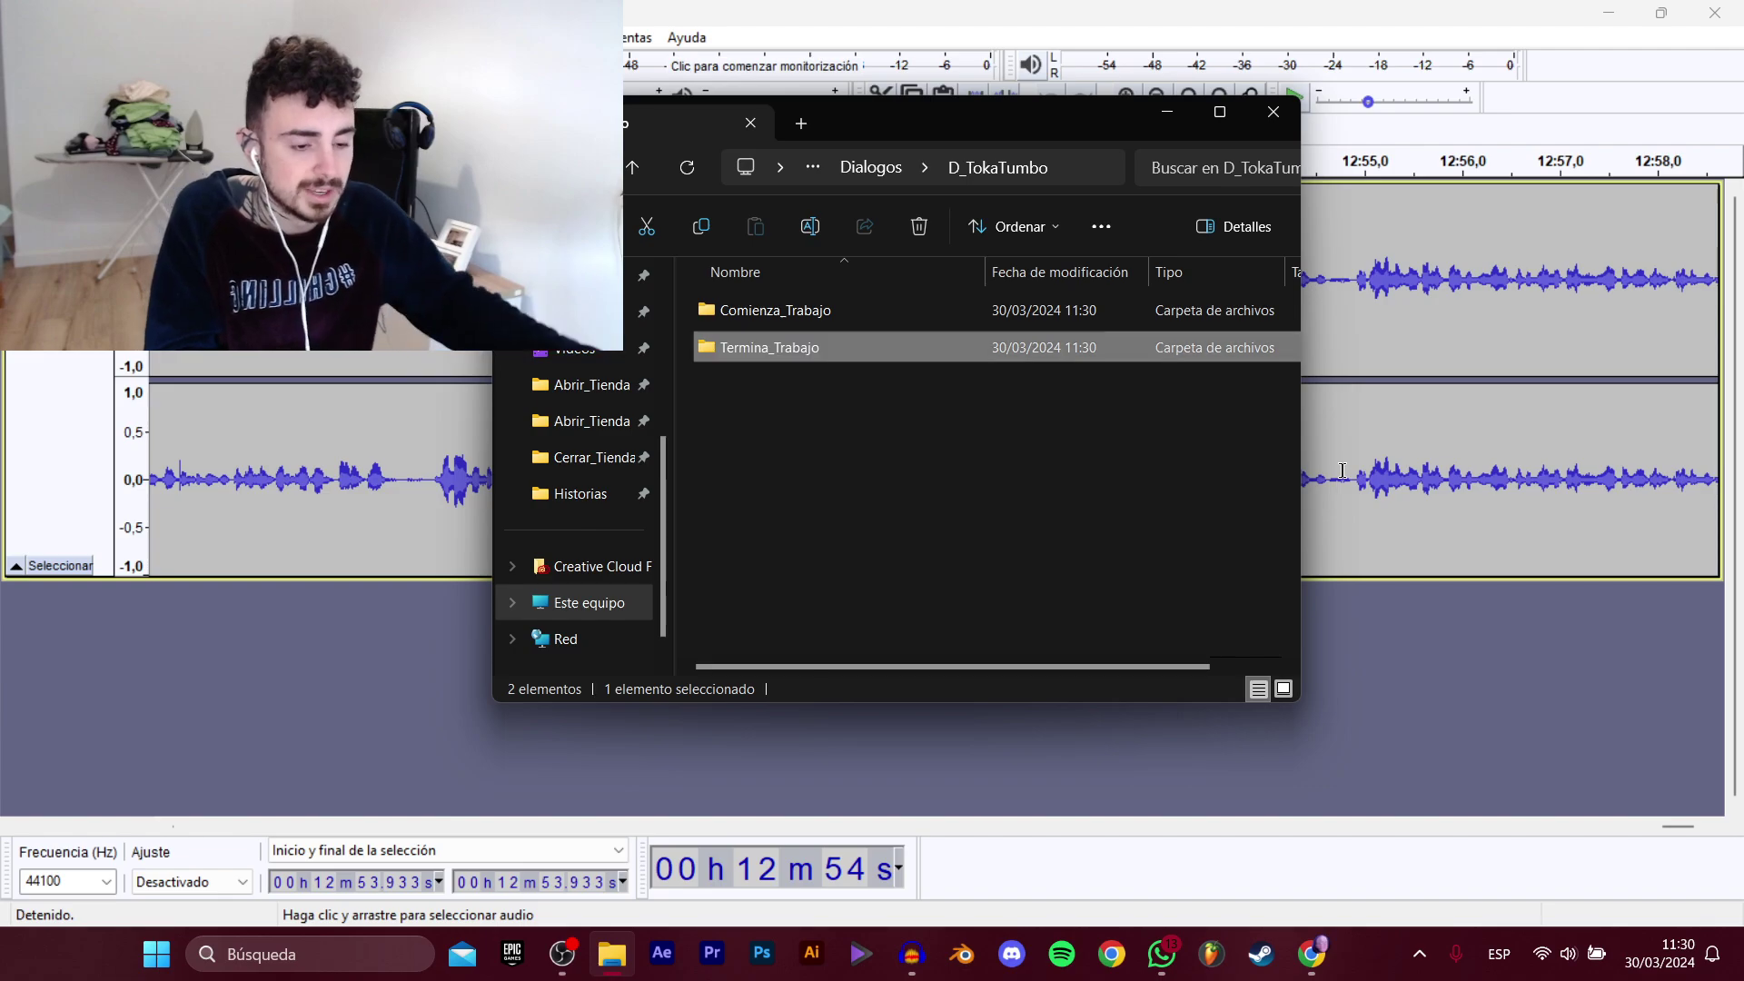
pyautogui.click(1156, 112)
# Try to apply the Normalizar volumen effect to the entire recording and decline sending the error report.
pyautogui.hotkey('ctrl', 'a')
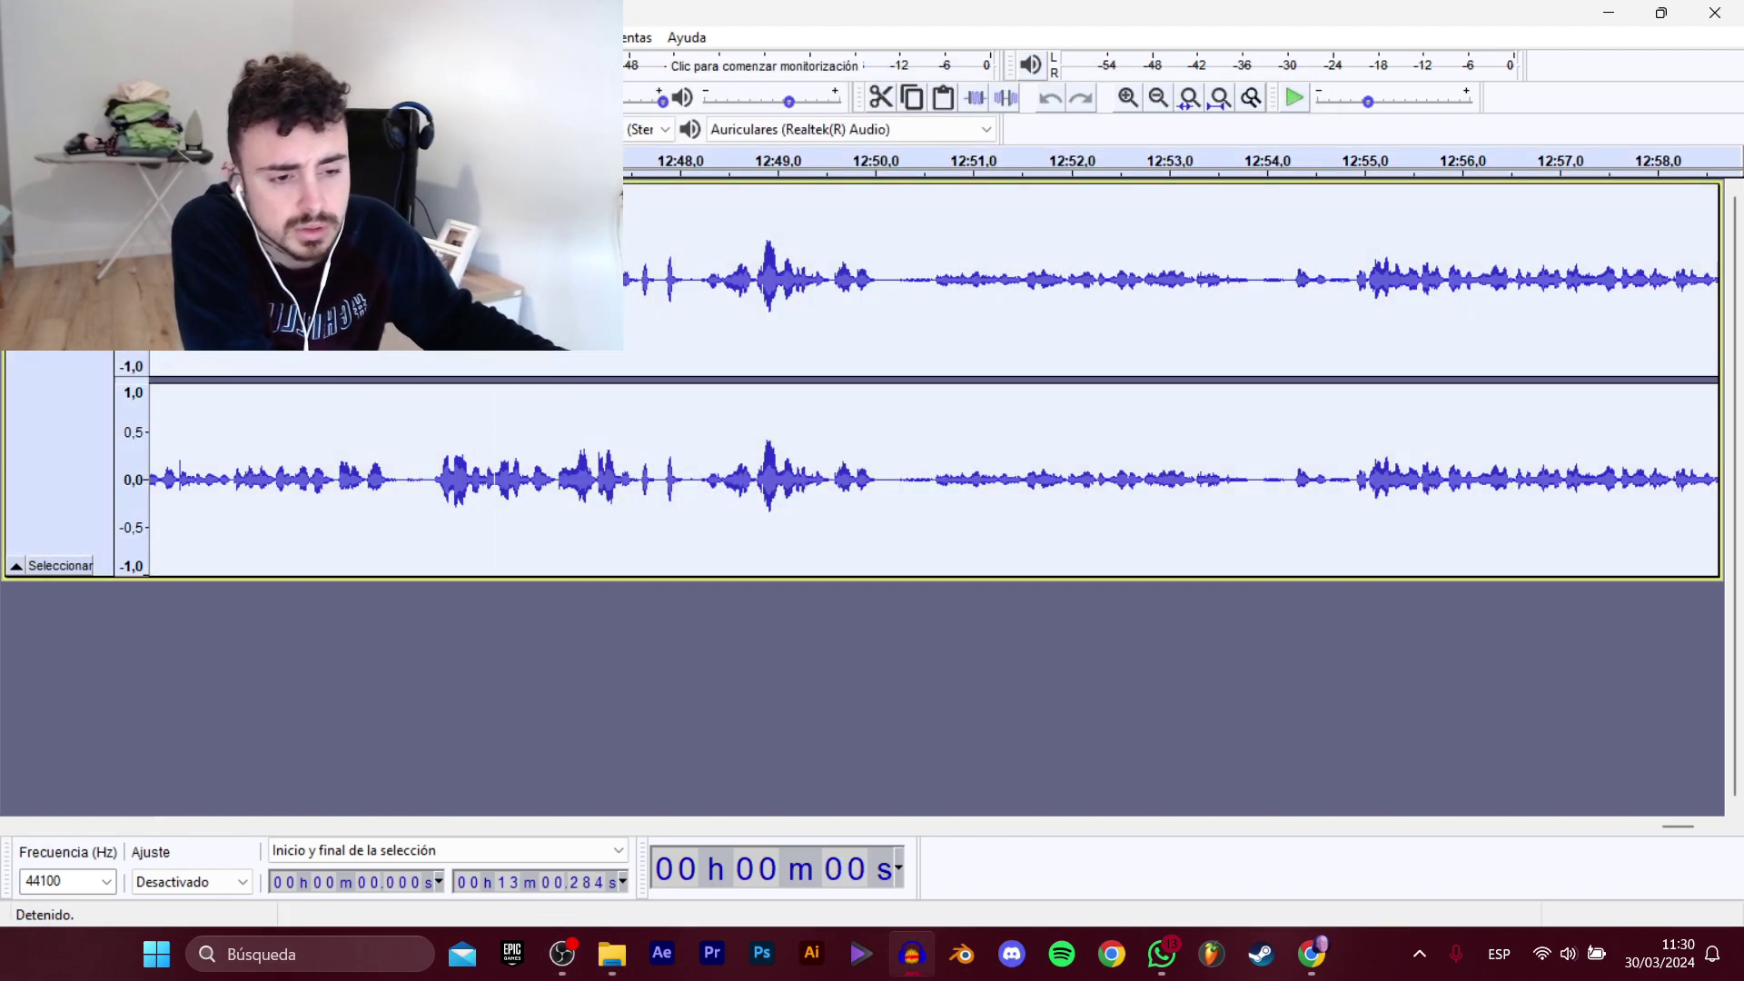
pyautogui.click(546, 38)
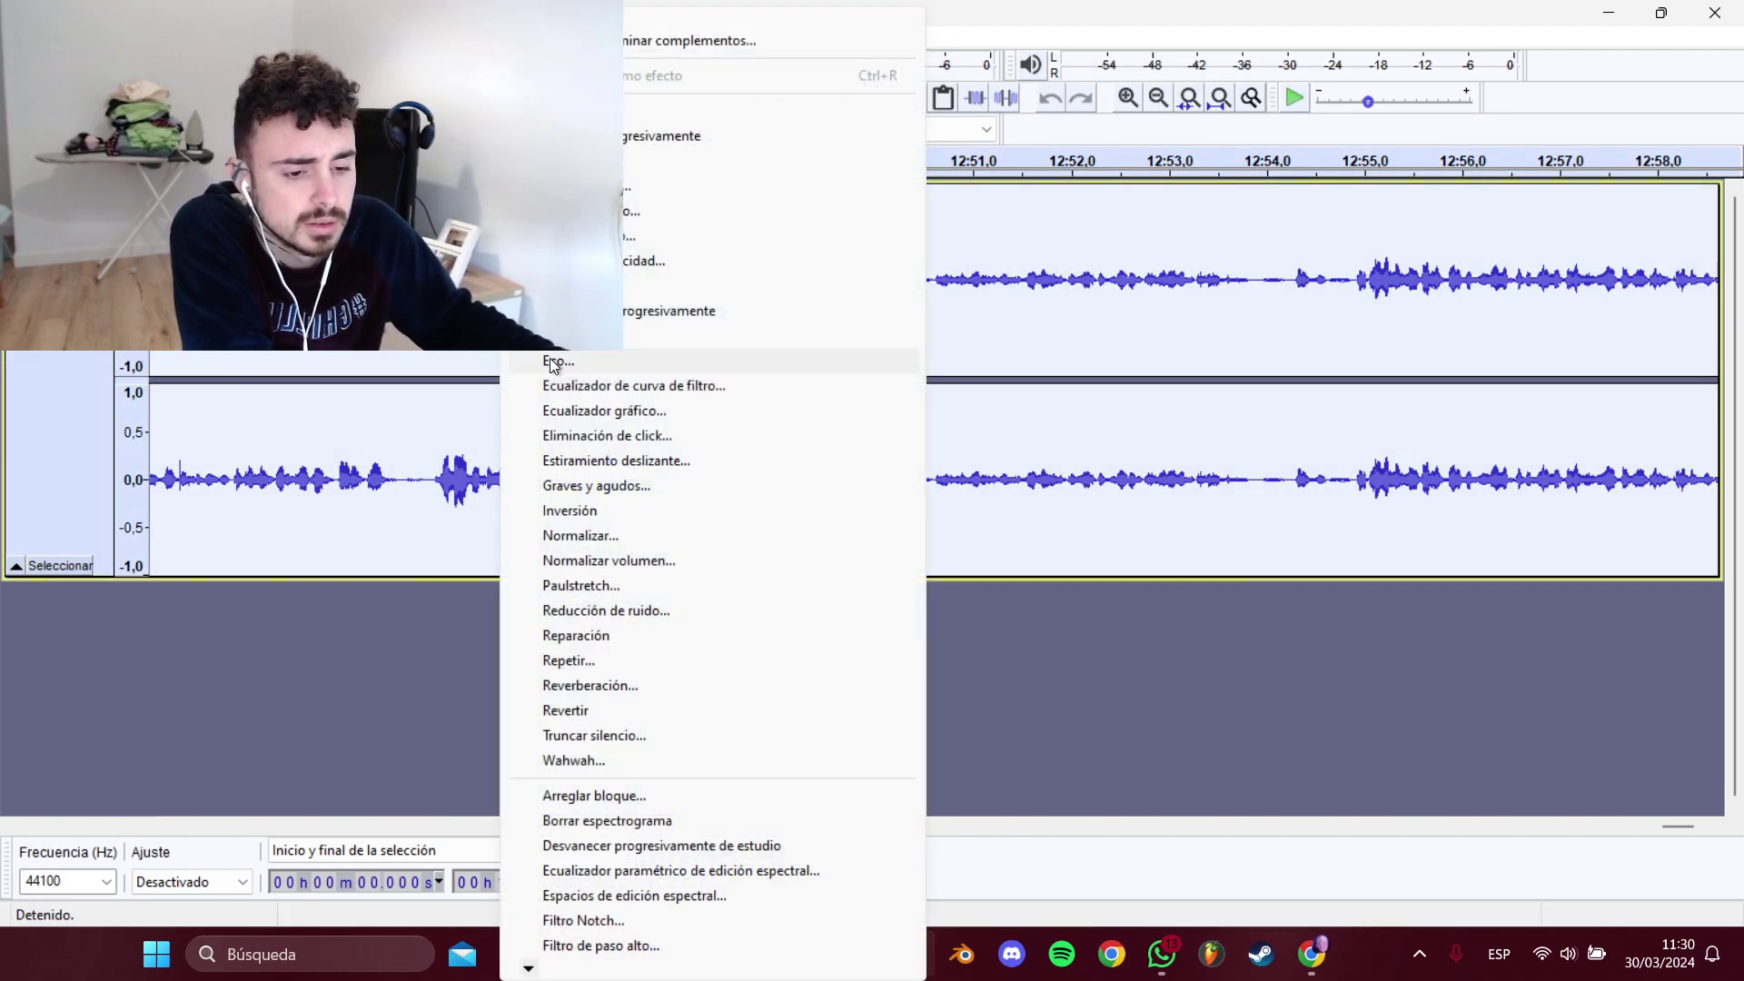
pyautogui.click(598, 562)
pyautogui.click(946, 527)
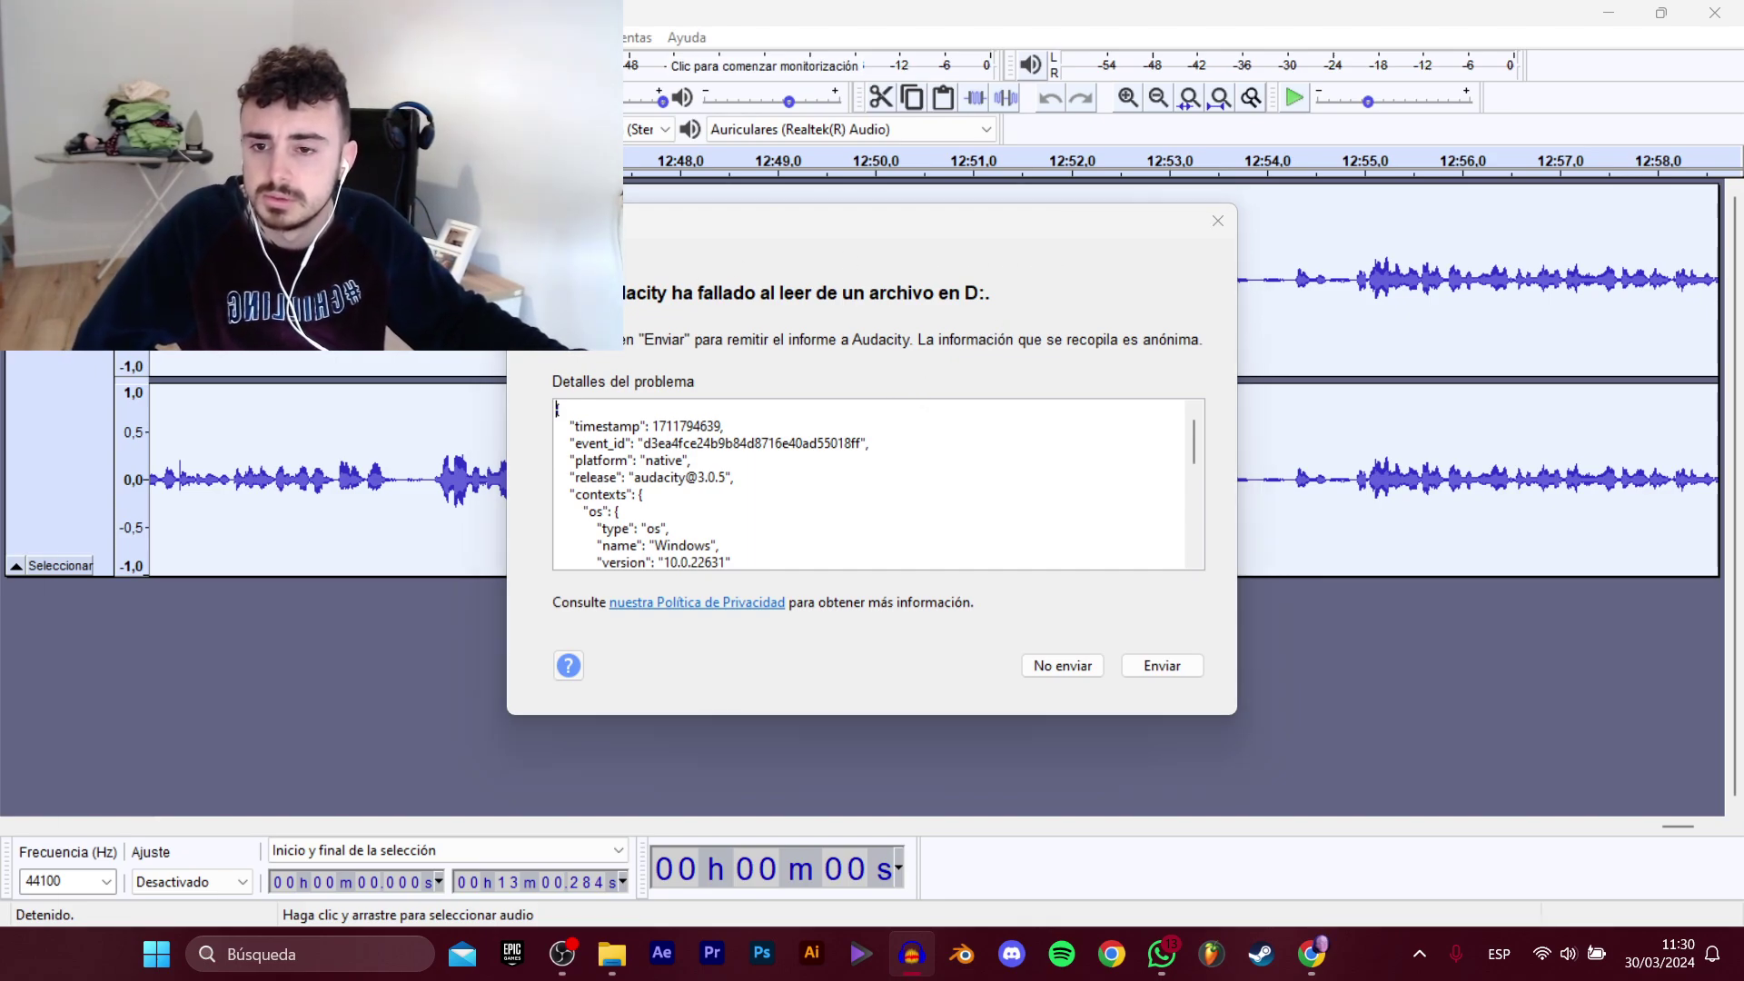
pyautogui.hotkey('alt', 'Tab')
pyautogui.click(1068, 669)
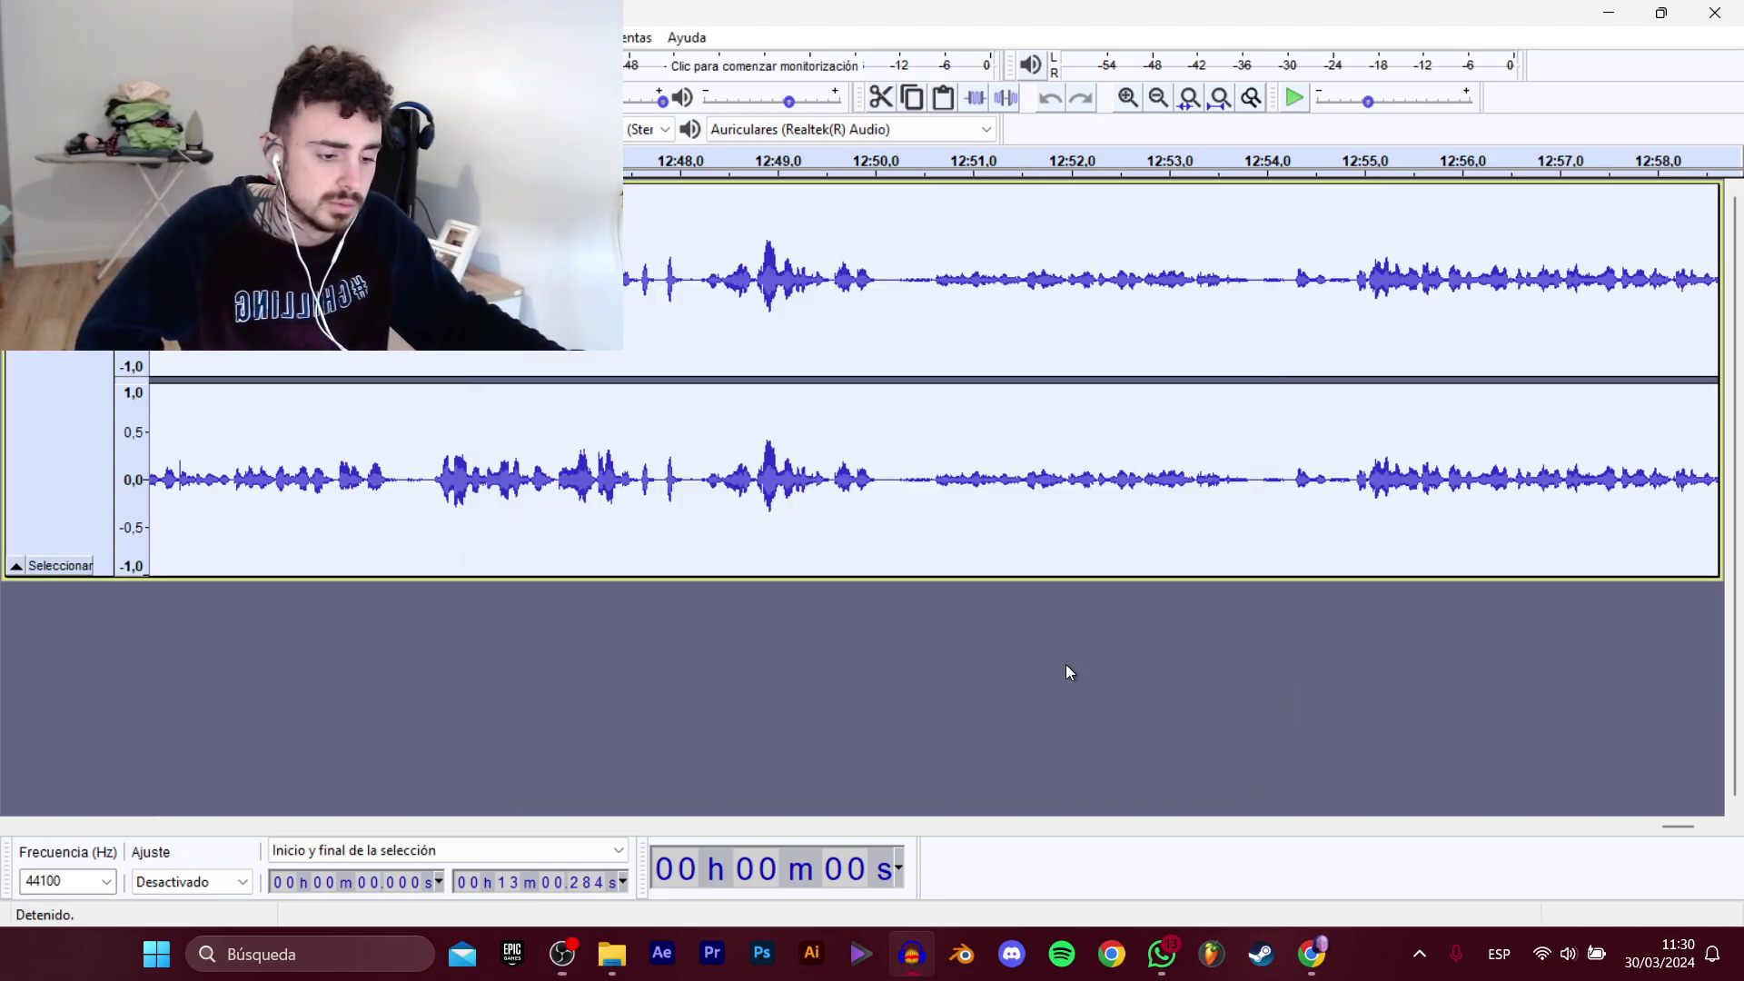
# Listen to the beginning of the recording and select the presentation phrase from 12.817 s to 14.396 s.
pyautogui.click(508, 373)
pyautogui.press('space')
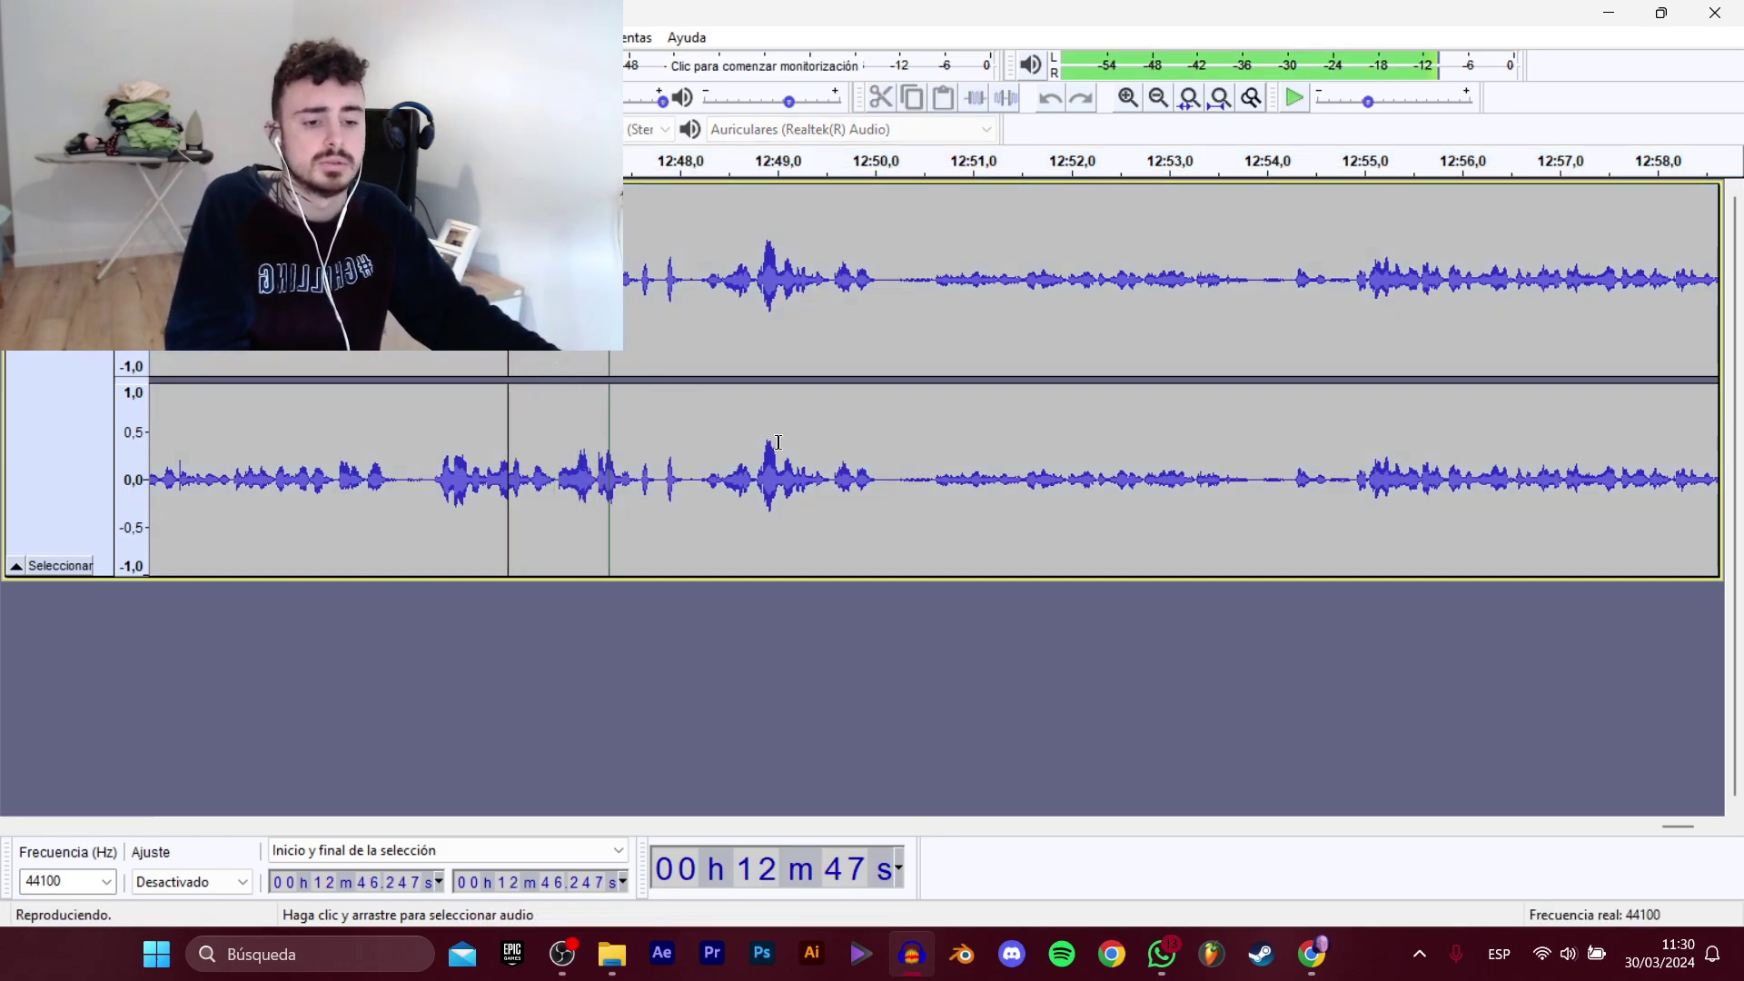
pyautogui.moveTo(1677, 826); pyautogui.dragTo(150, 793)
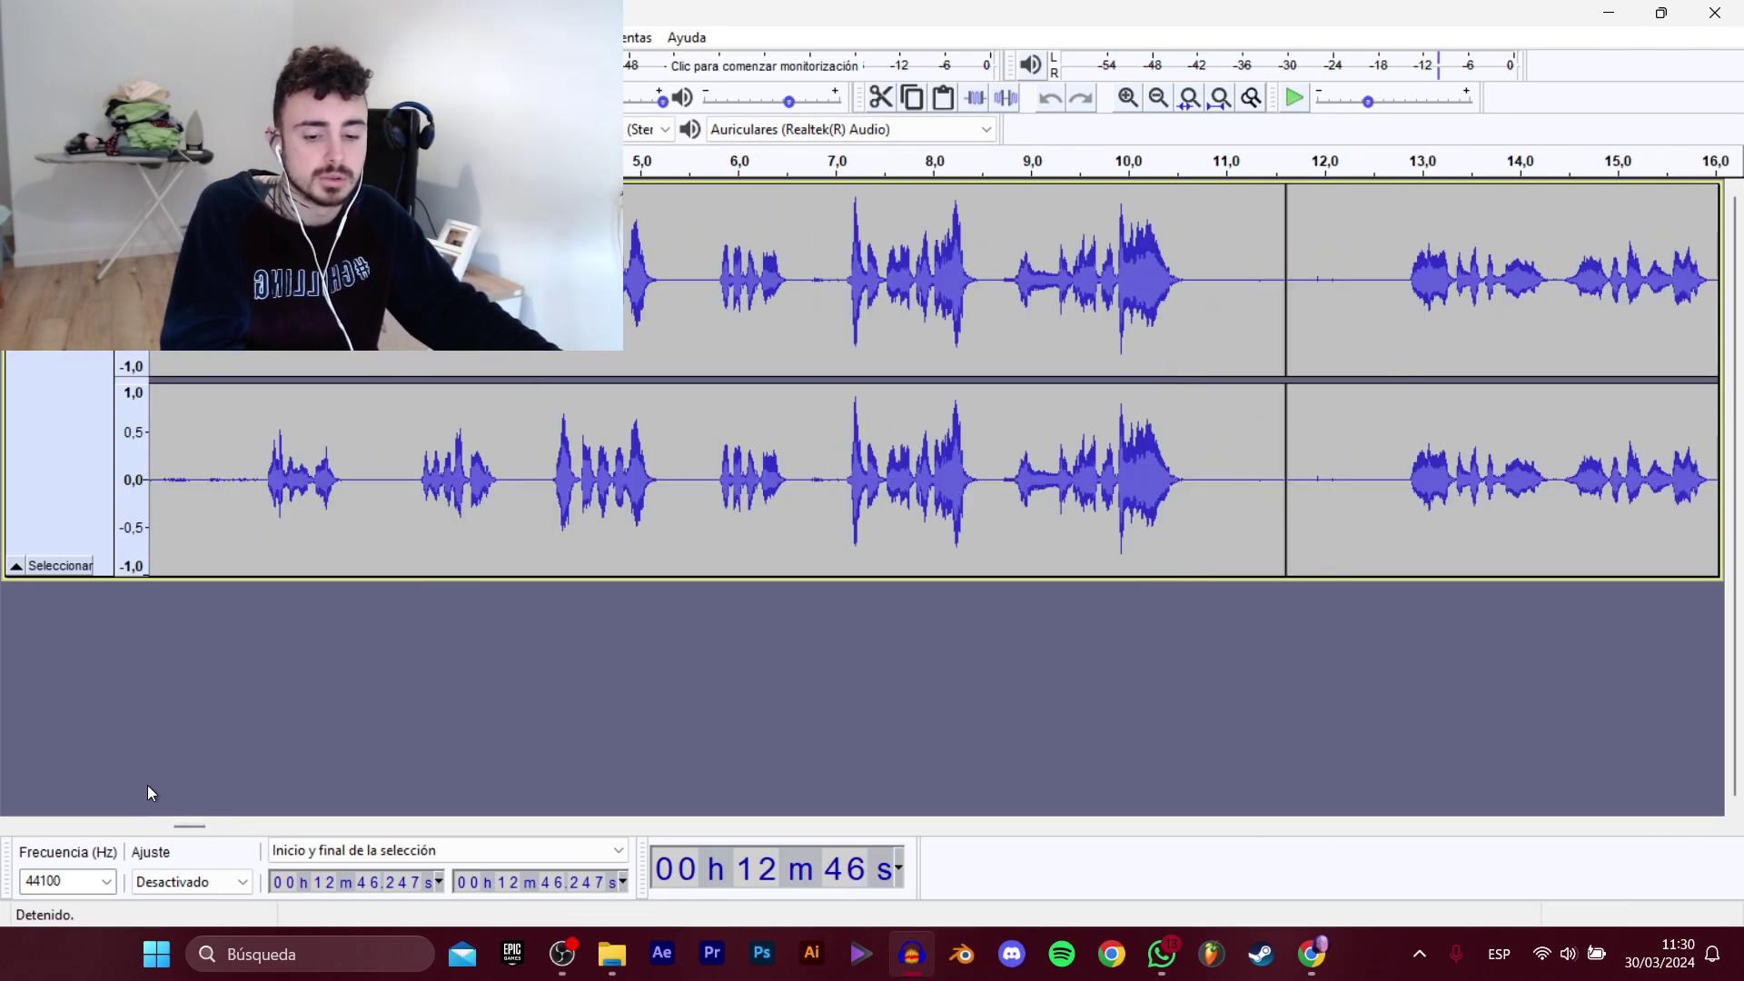
pyautogui.click(266, 450)
pyautogui.press('space')
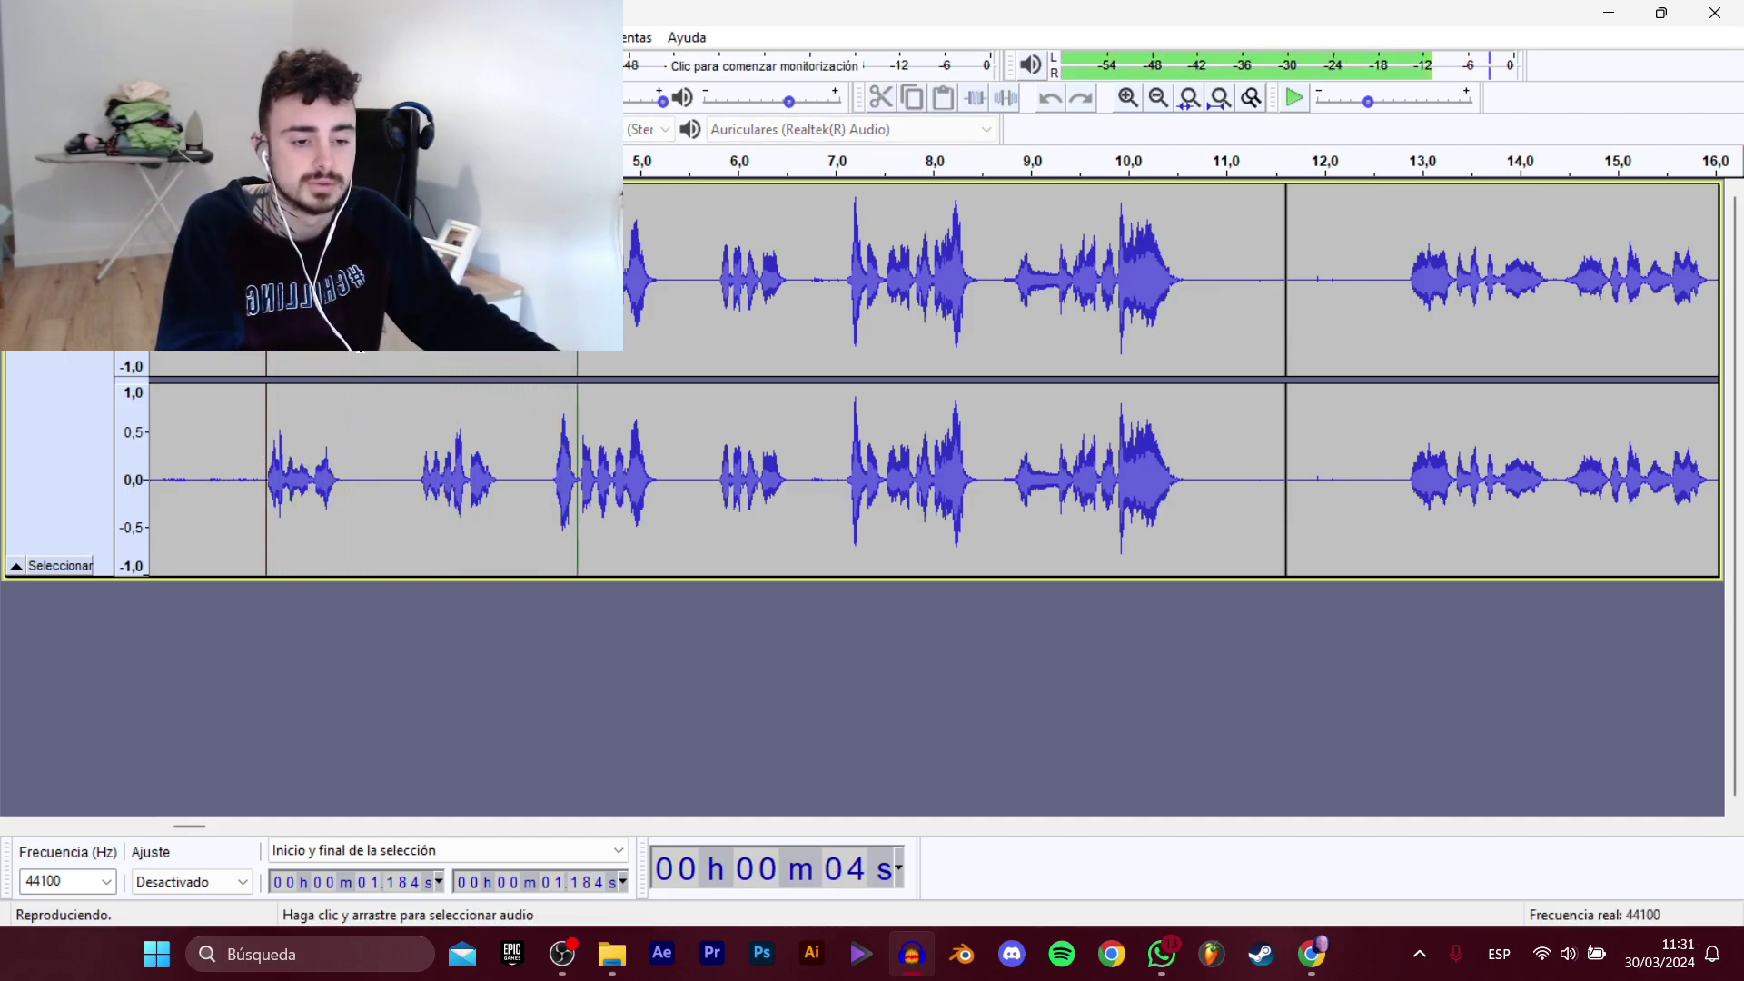
pyautogui.press('space')
pyautogui.click(1399, 288)
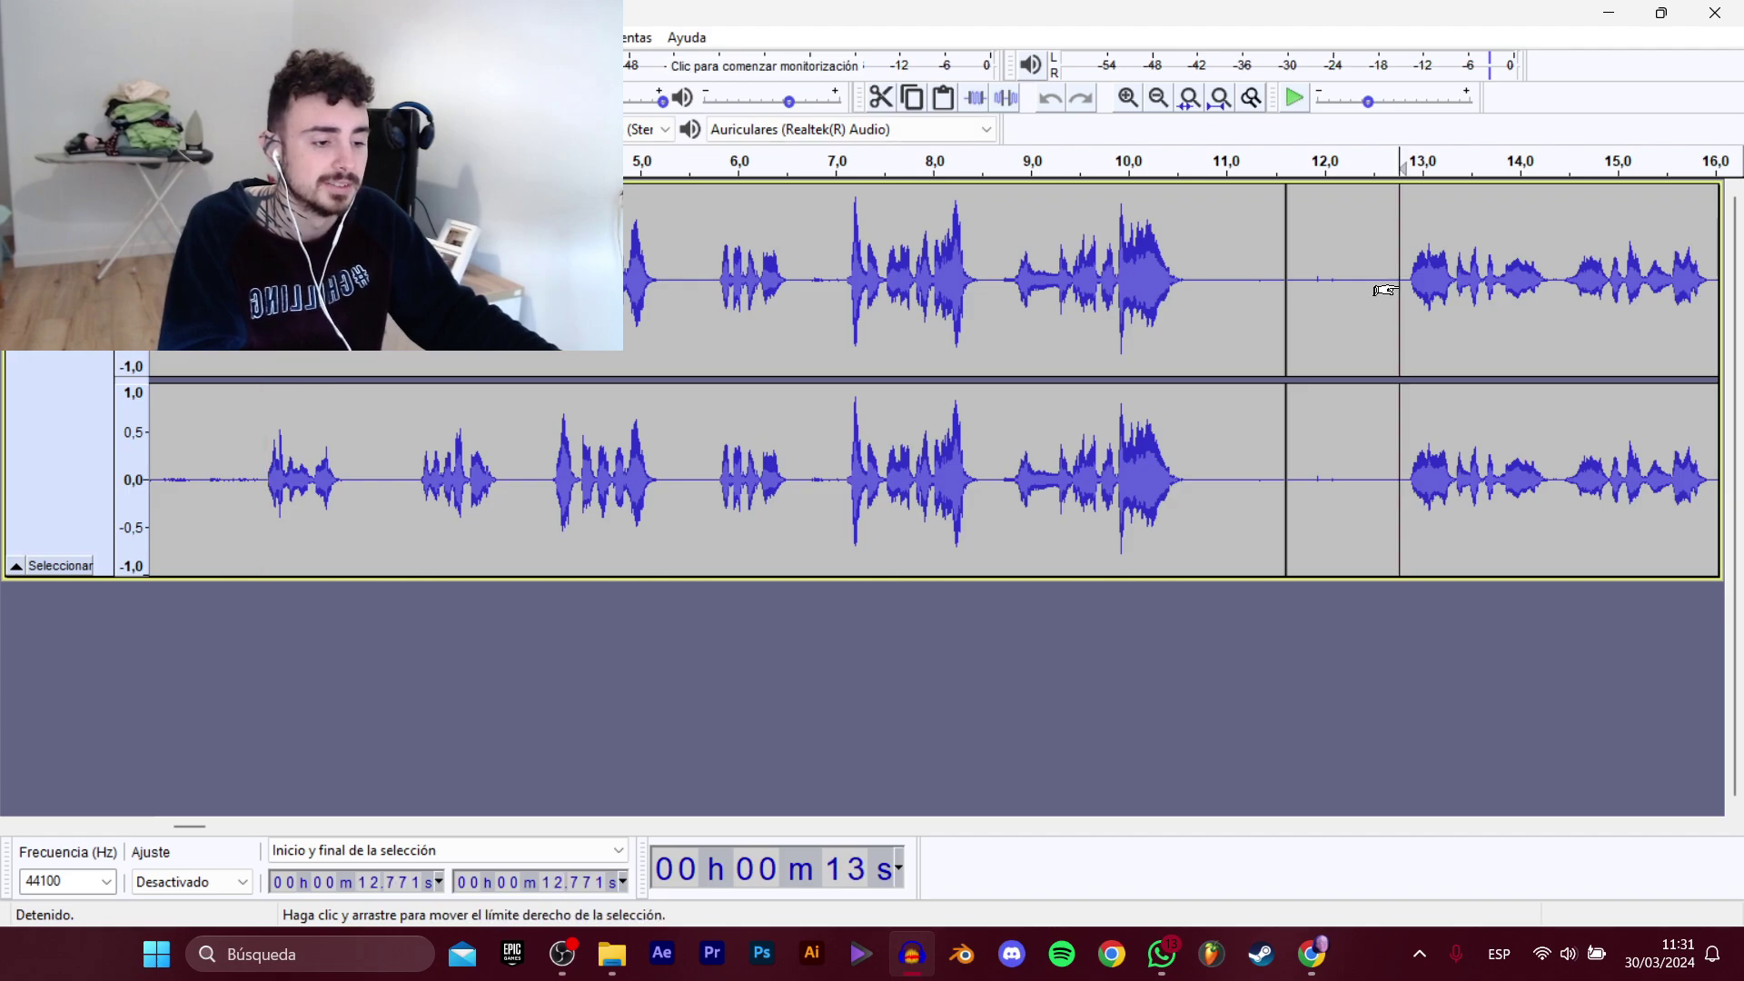
pyautogui.press('space')
pyautogui.moveTo(205, 833); pyautogui.dragTo(226, 818)
pyautogui.press('space')
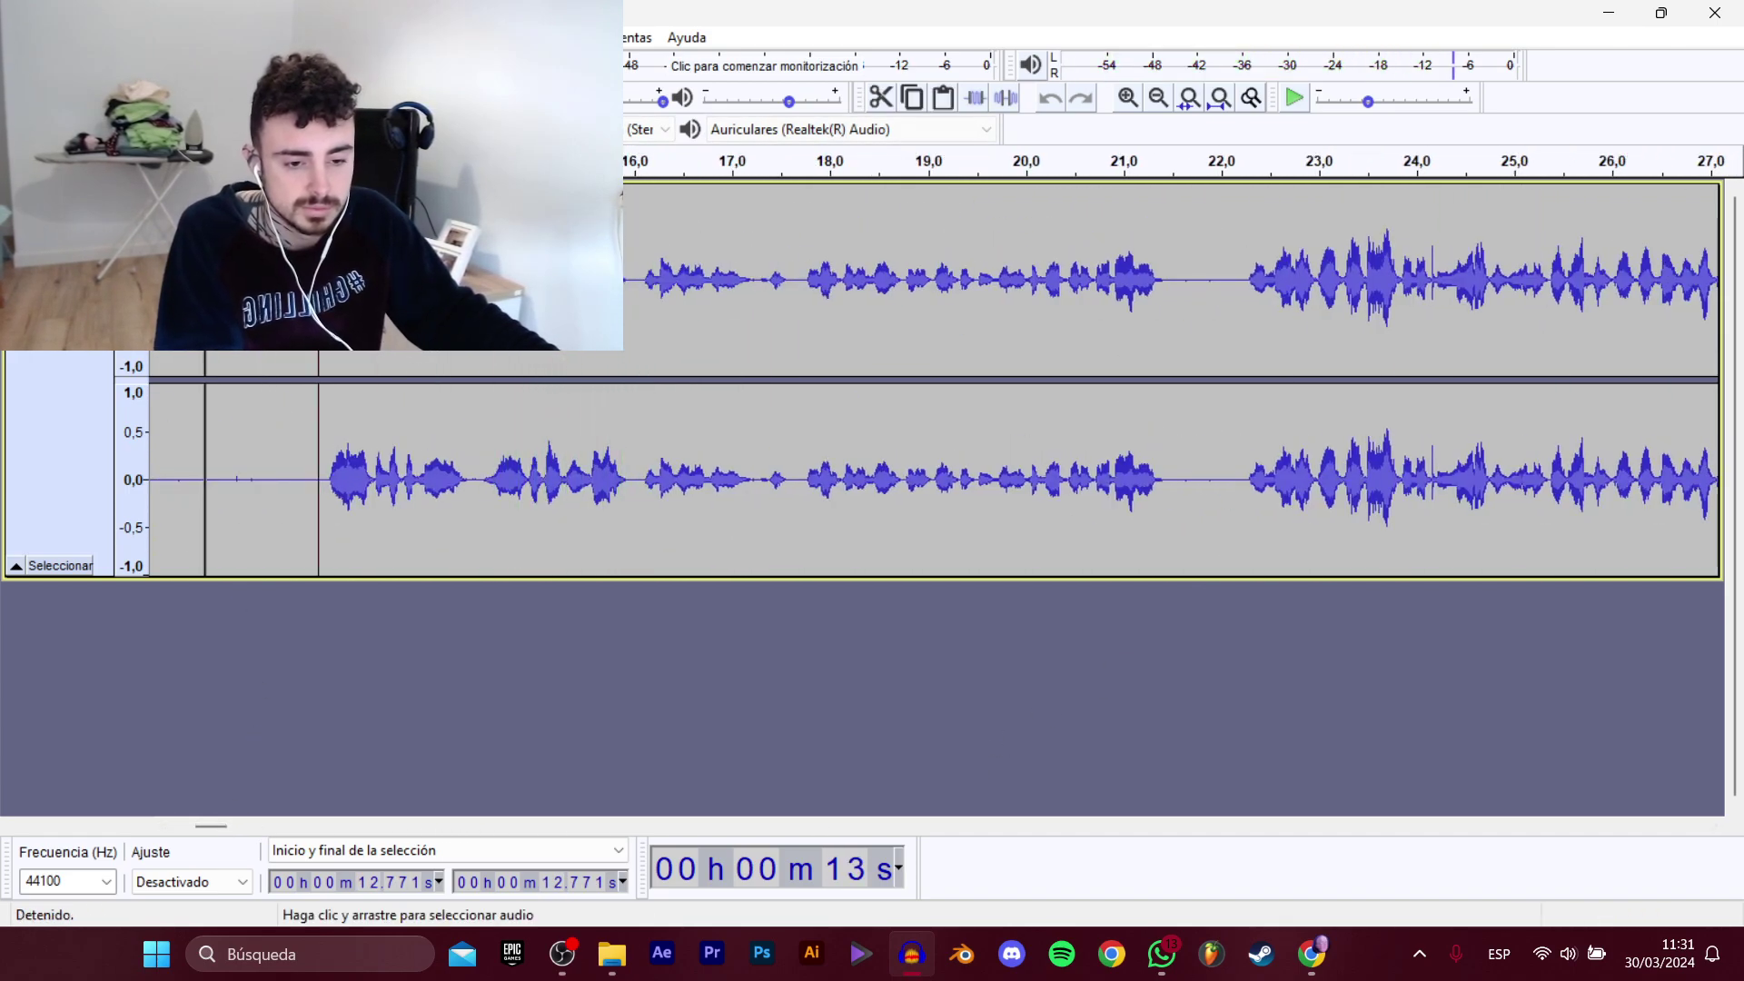
pyautogui.moveTo(323, 472); pyautogui.dragTo(476, 472)
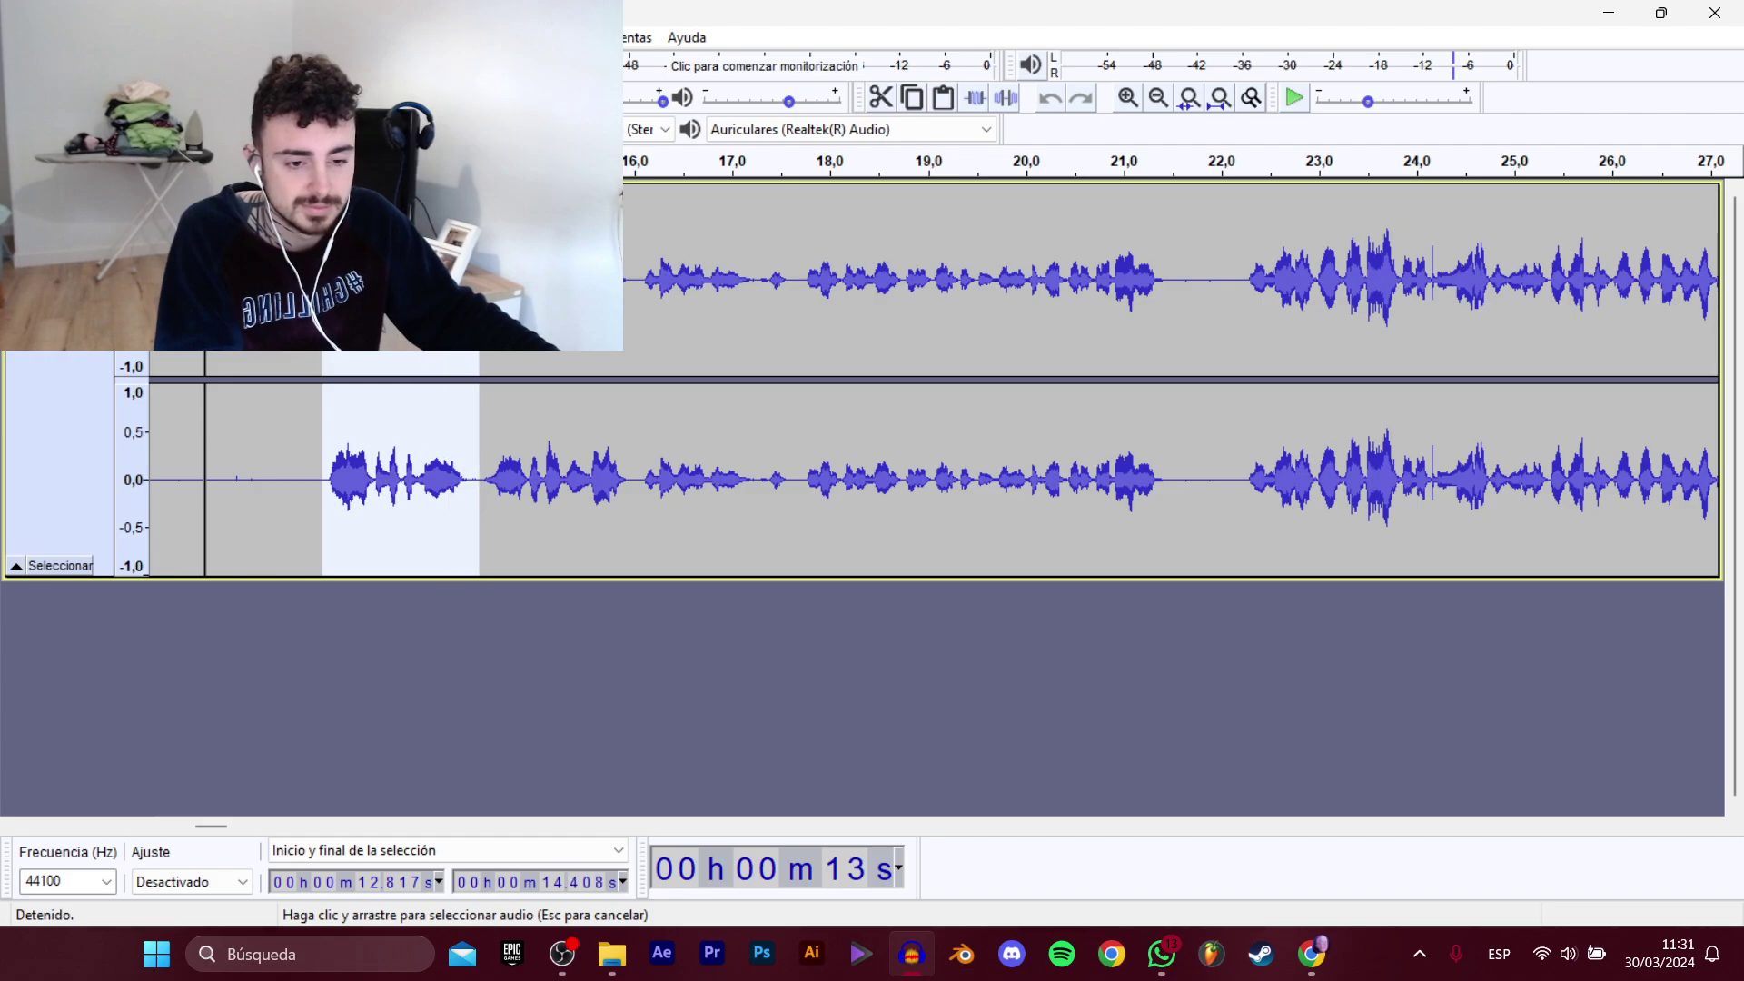
pyautogui.press('space')
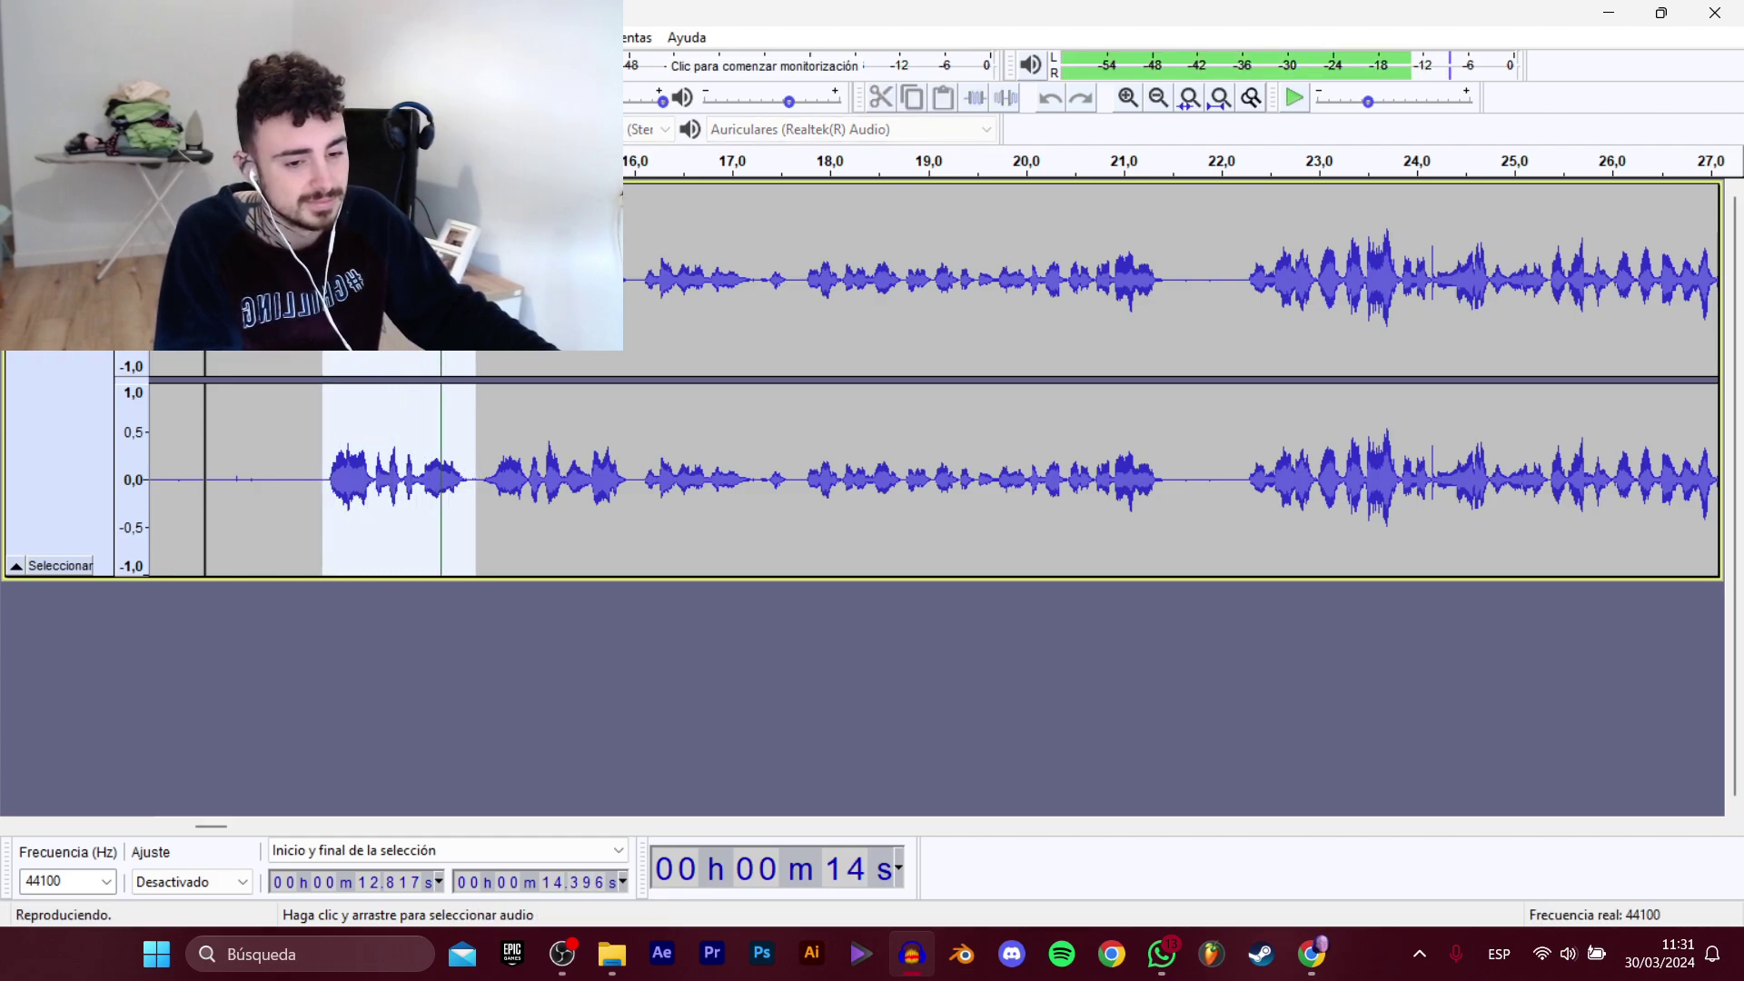
# Export the selected phrase as the WAV file D_TokaTumbo_Presentacion_1 into a new folder created inside the D_TokaTumbo folder.
pyautogui.moveTo(82, 209)
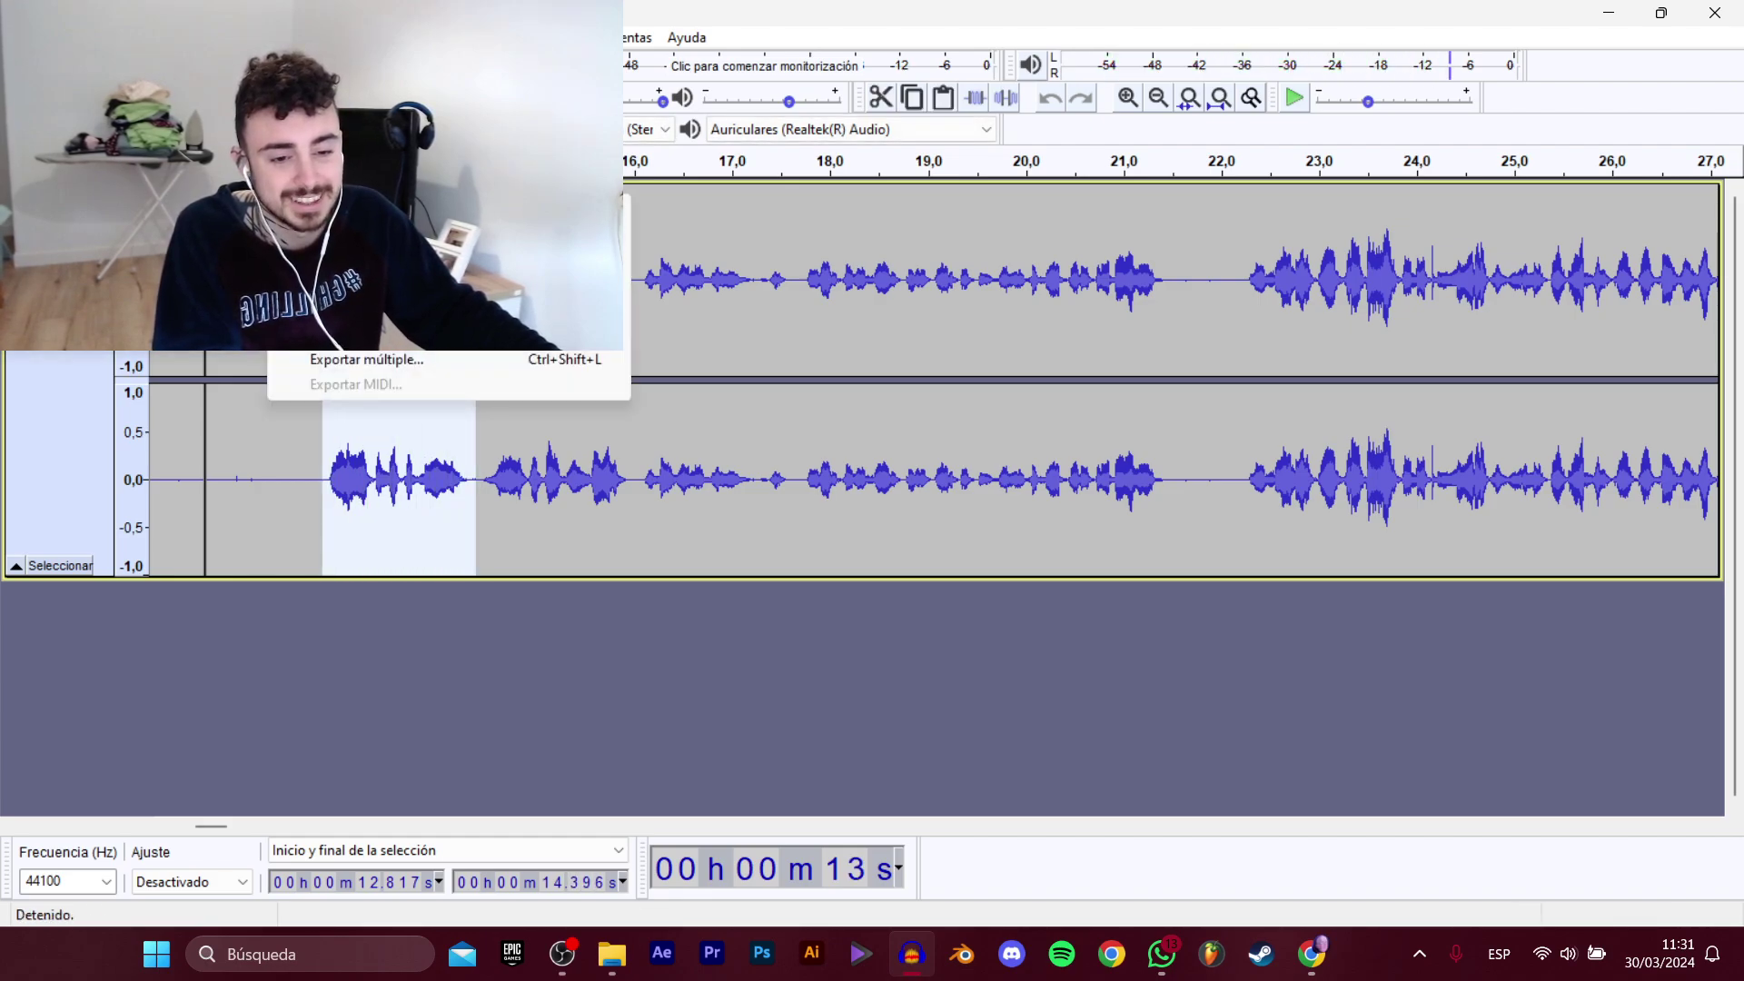
pyautogui.click(409, 310)
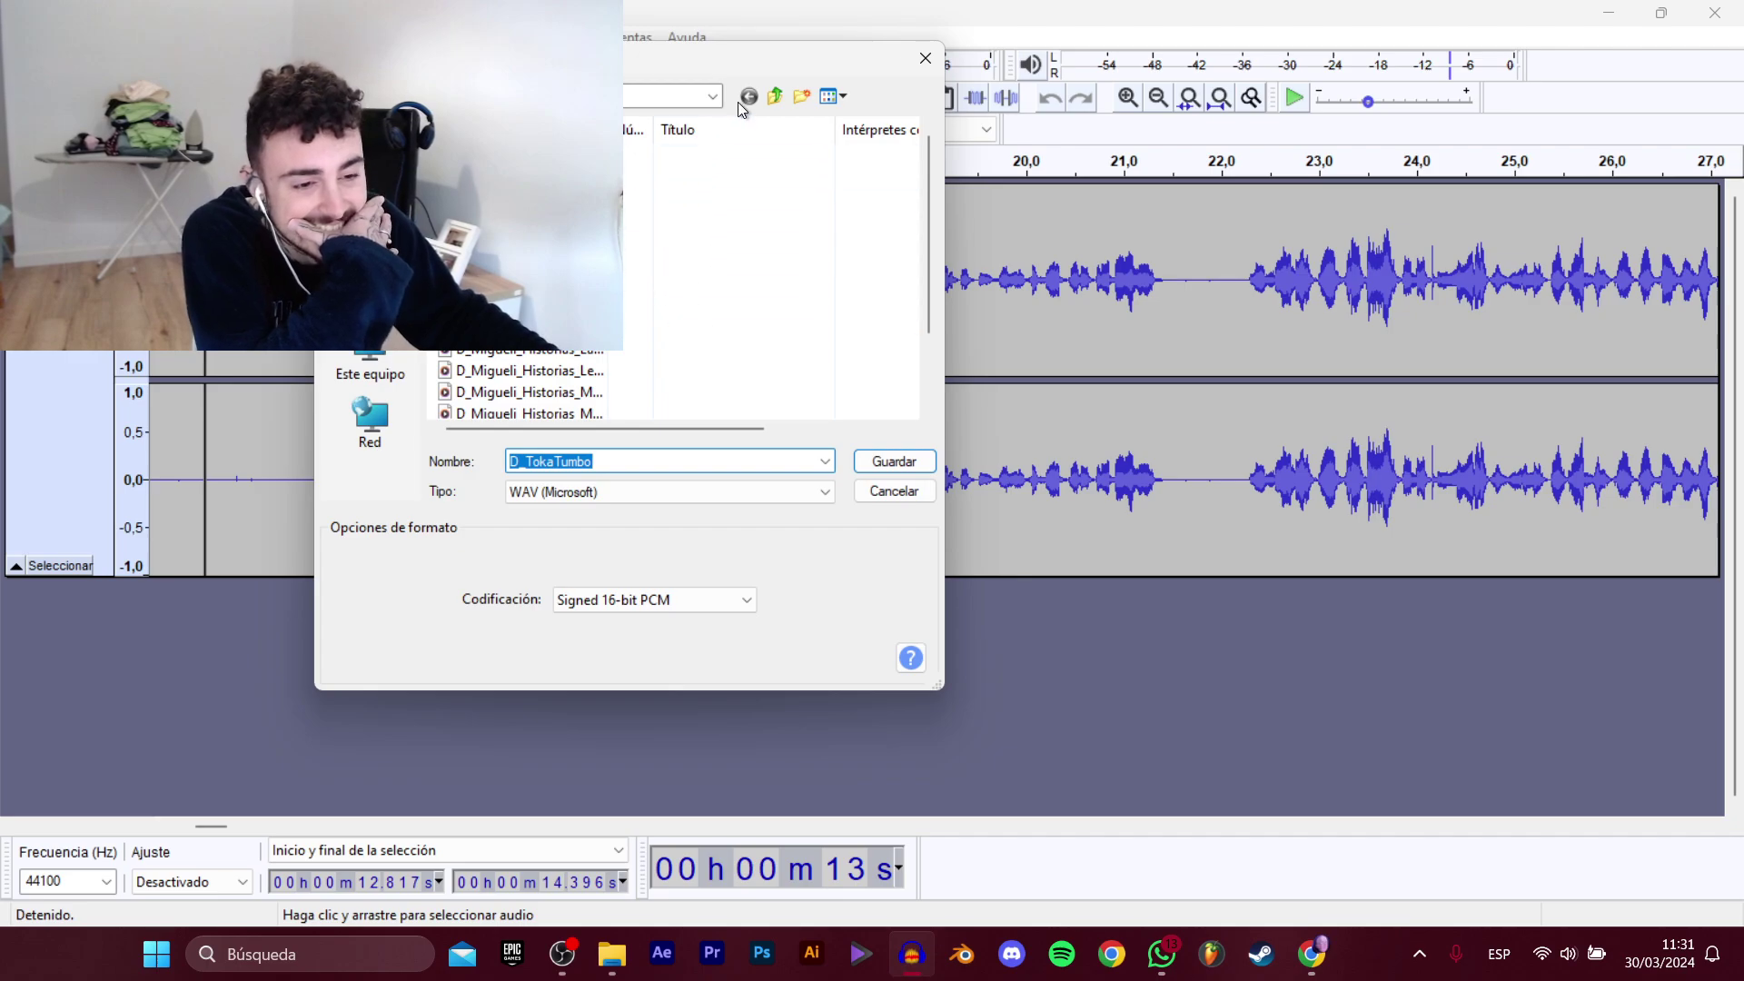
pyautogui.click(782, 97)
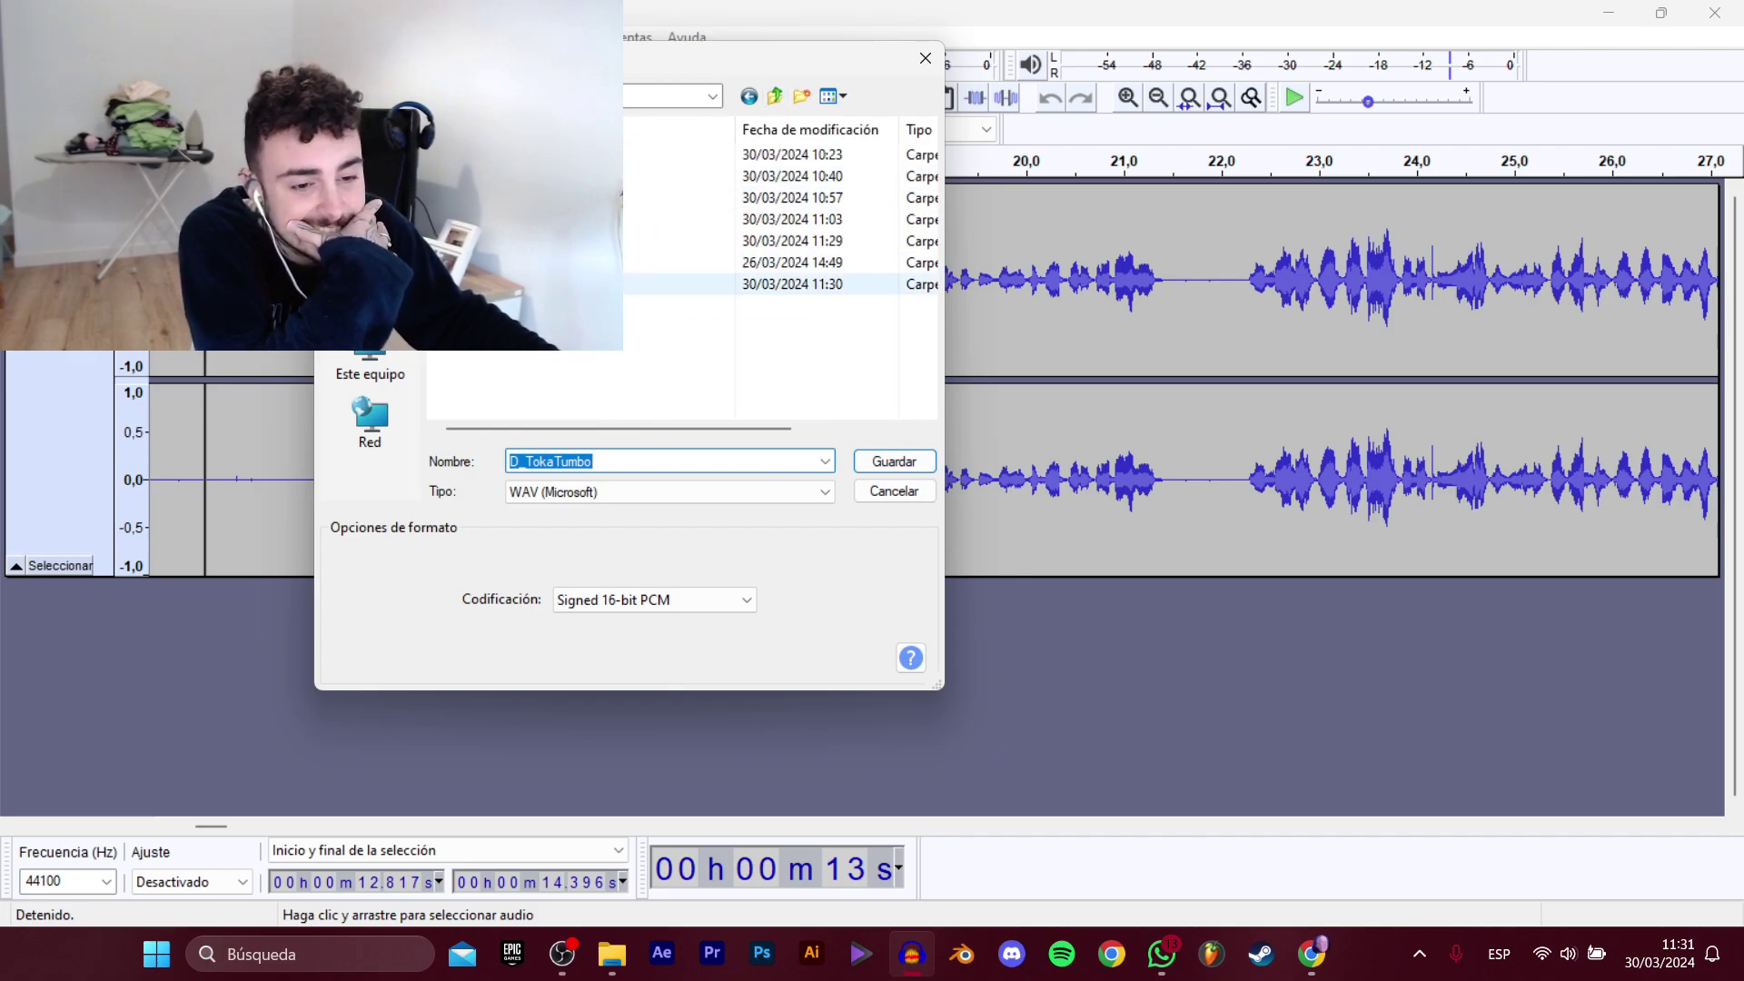
pyautogui.rightClick(547, 275)
pyautogui.moveTo(798, 498)
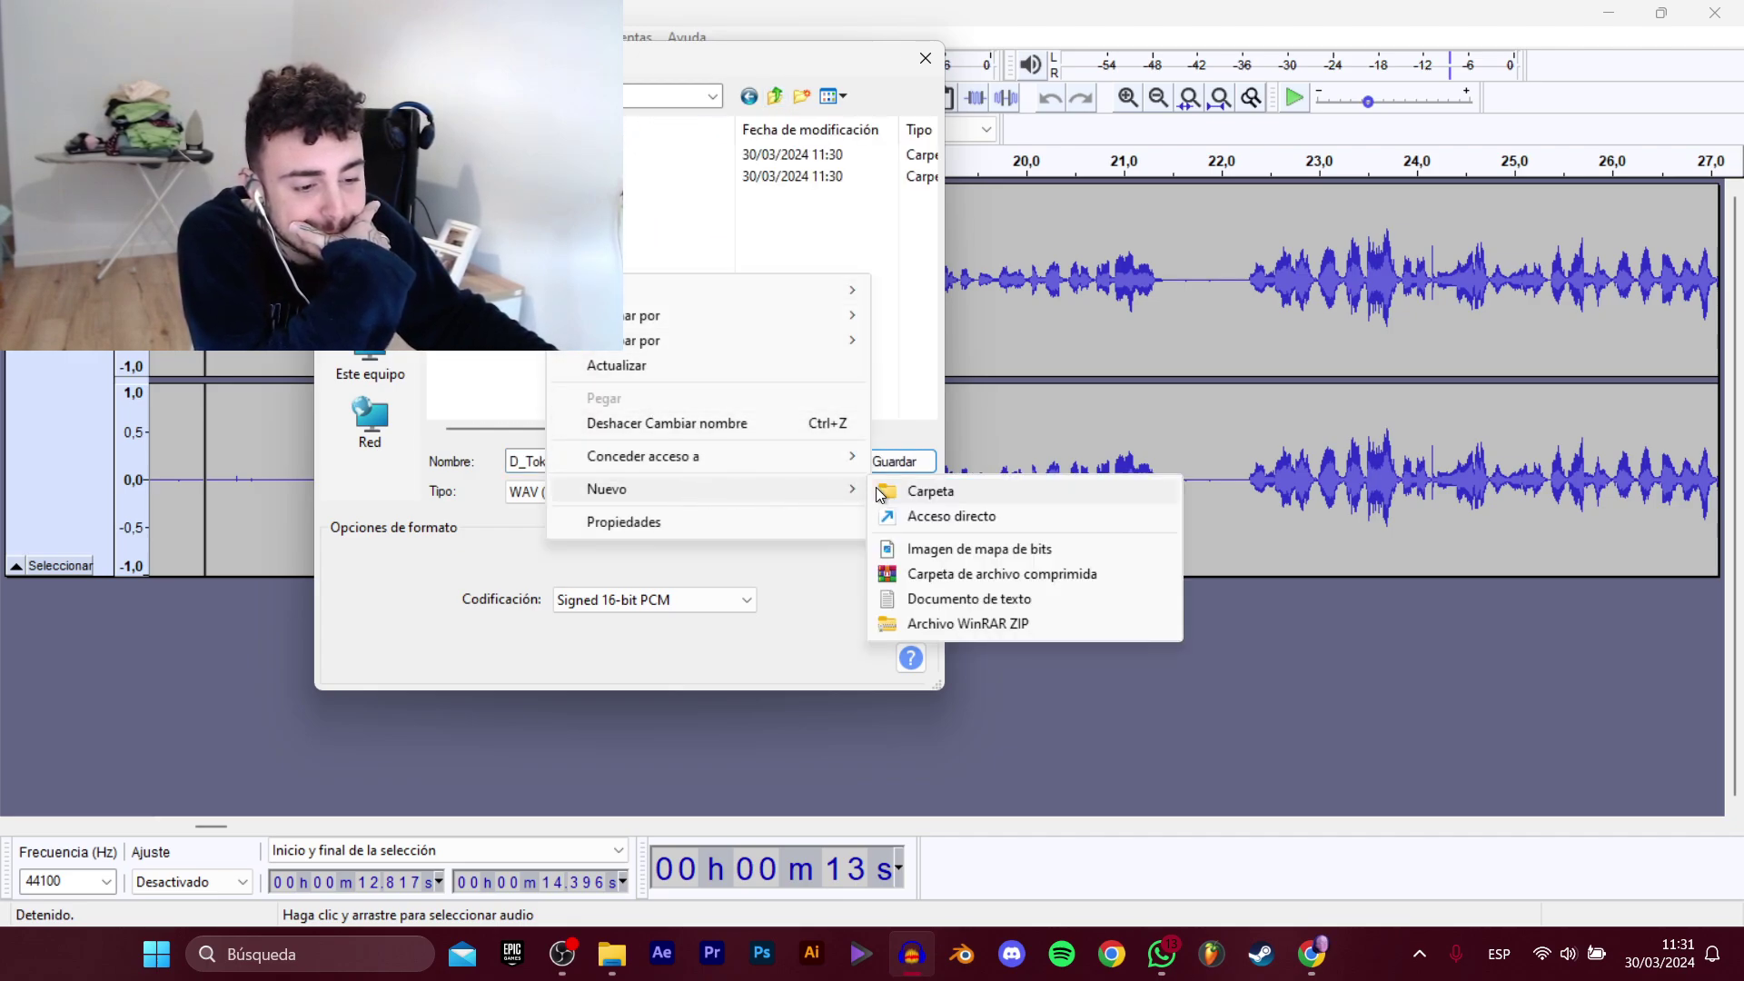
pyautogui.click(897, 493)
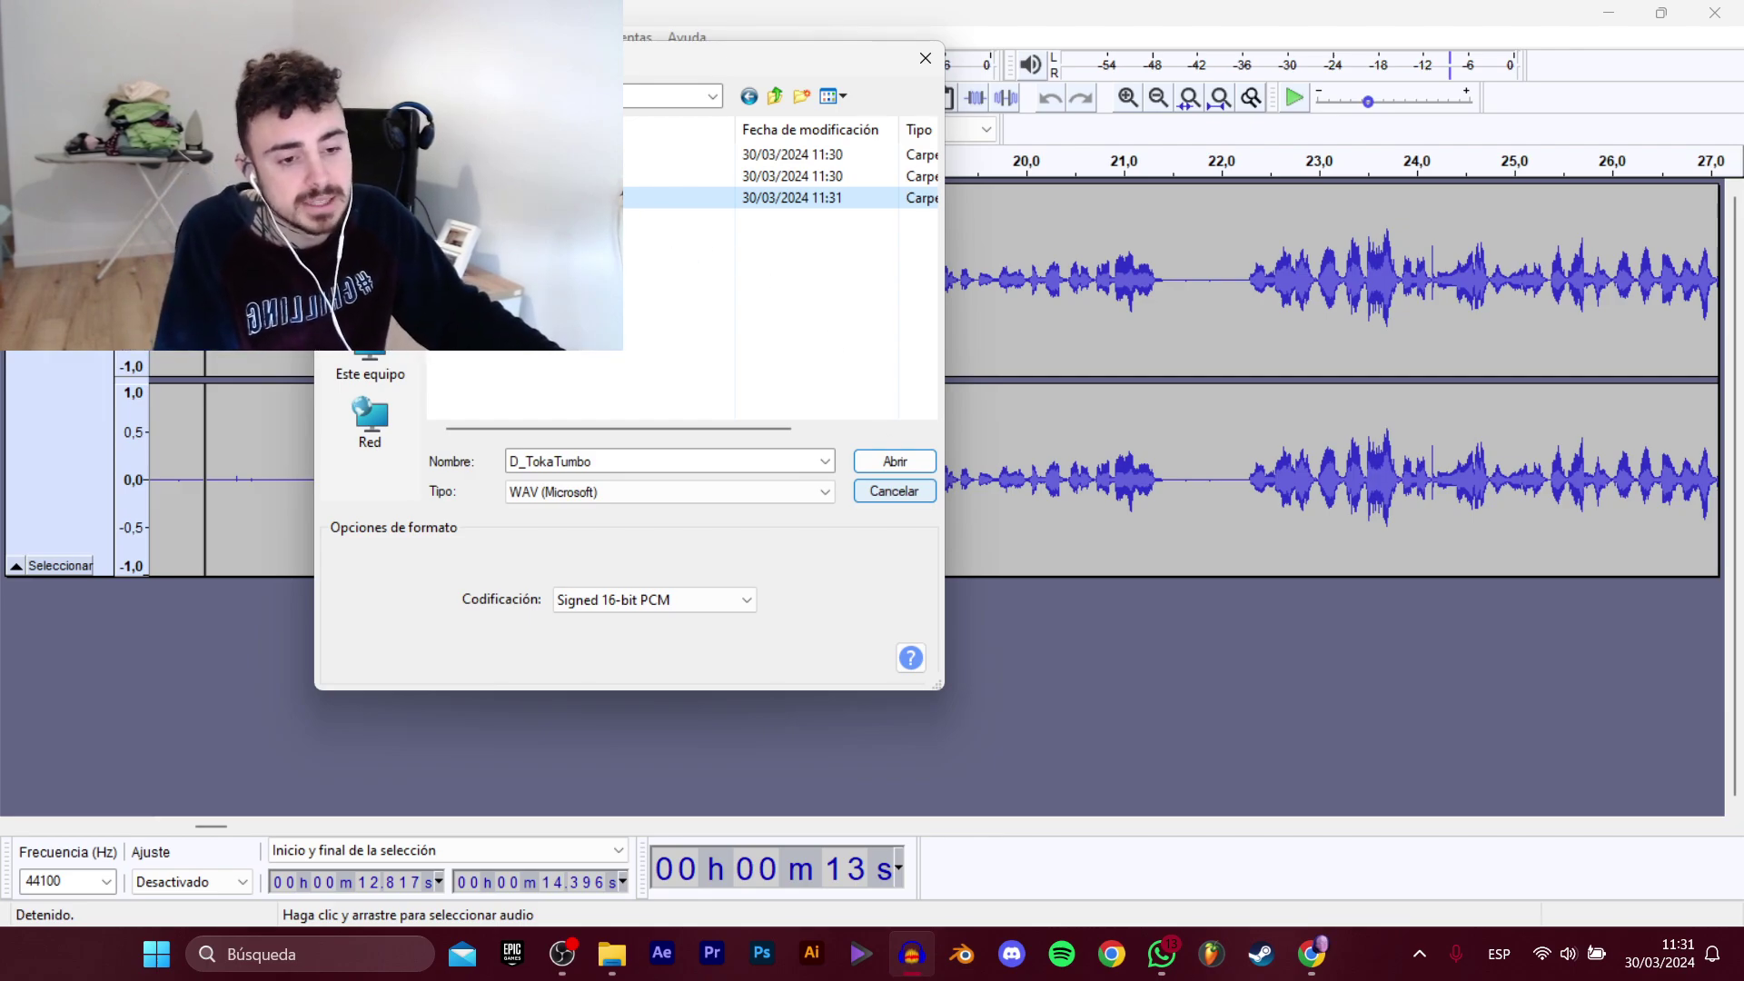
pyautogui.press('Return')
pyautogui.click(644, 457)
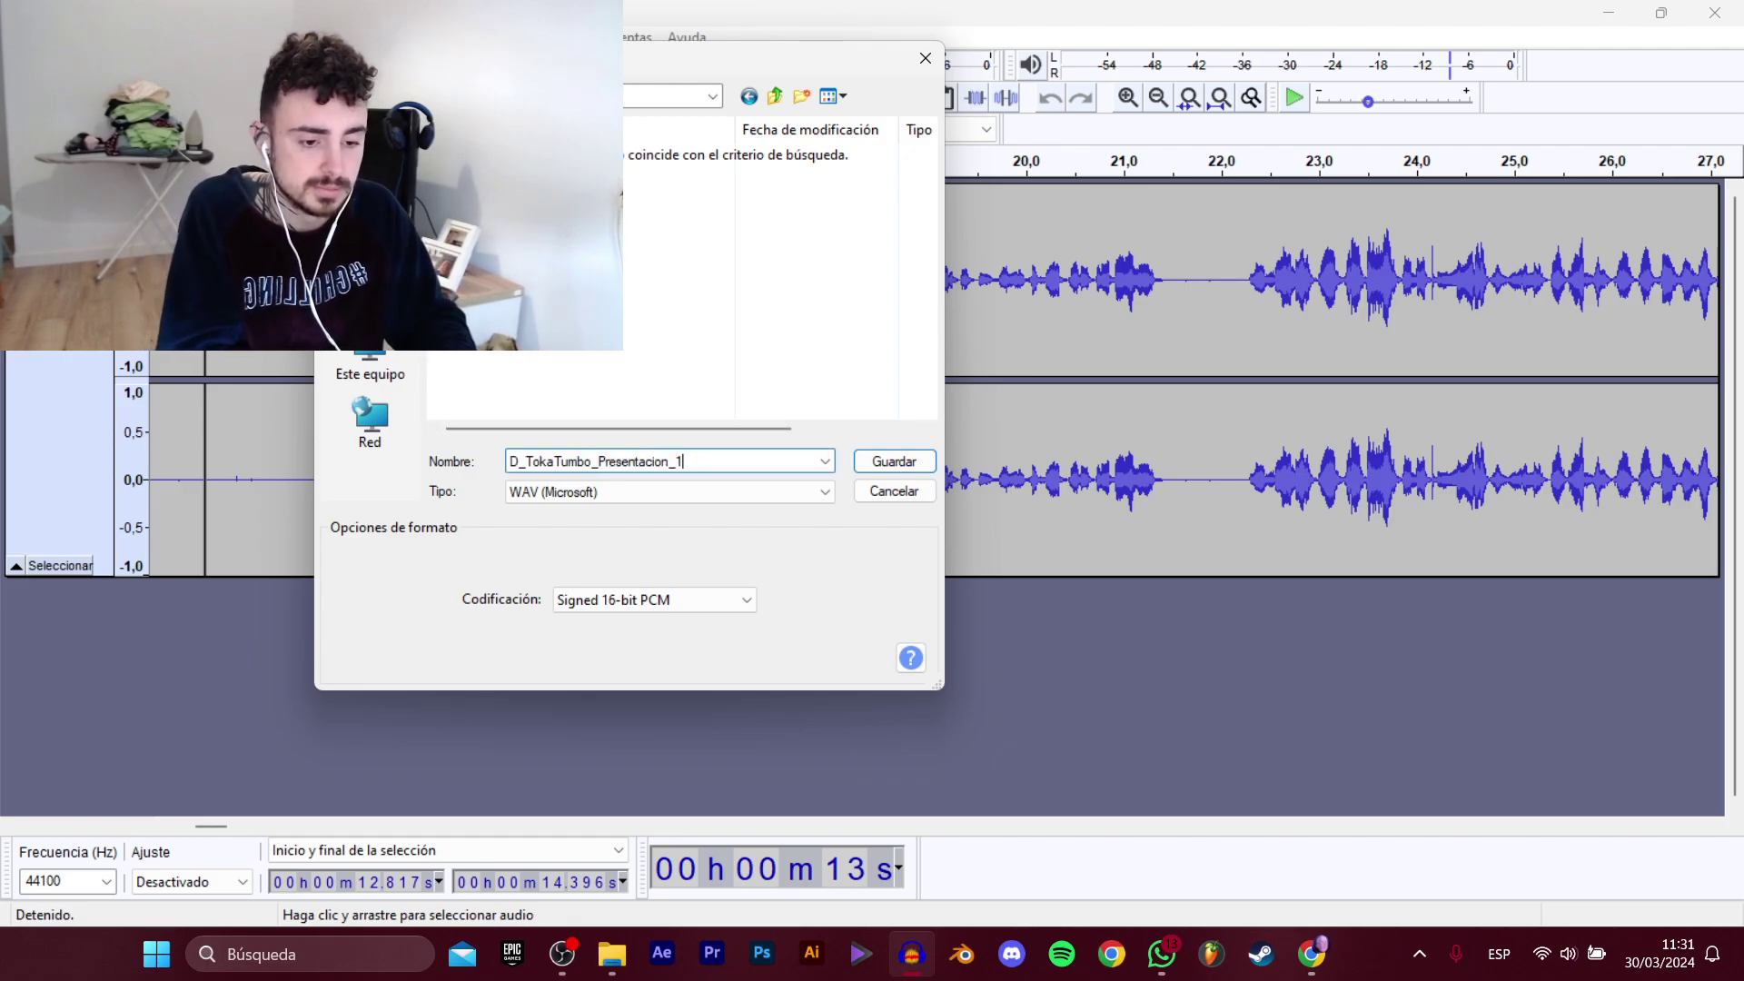
pyautogui.press('Return')
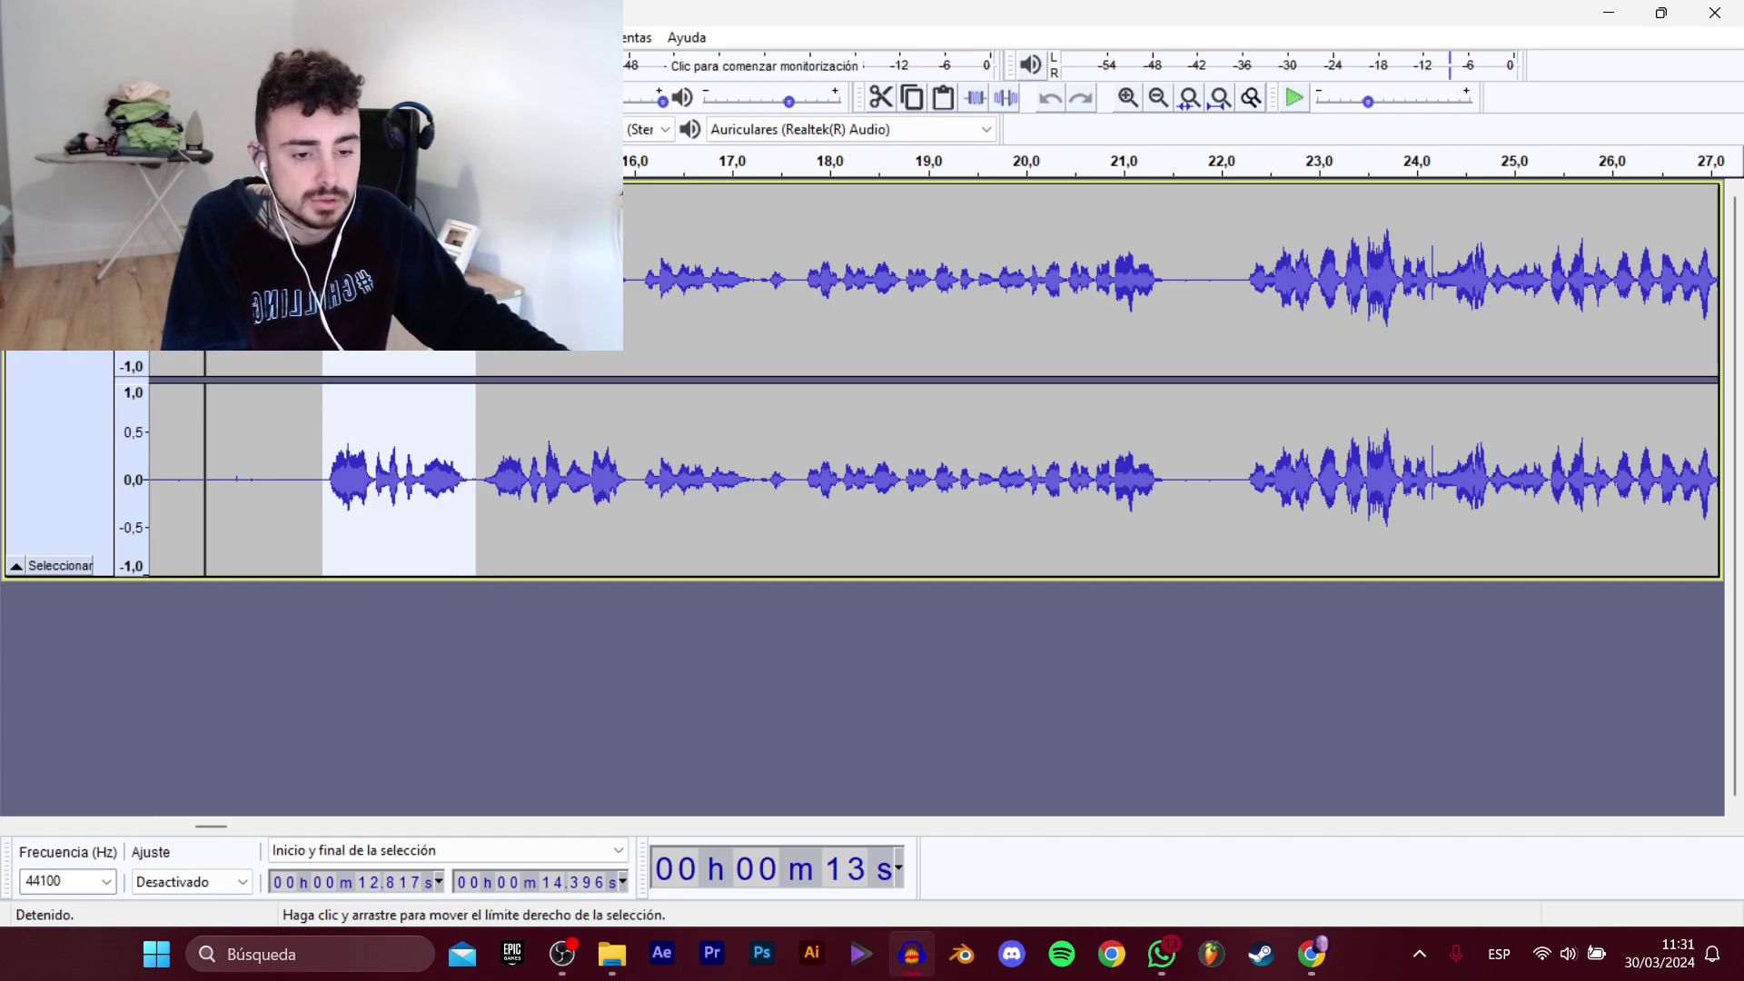
# Listen to the recording from 14.454 s and select the second presentation phrase from 14.443 s to 16.010 s.
pyautogui.press('space')
pyautogui.click(483, 480)
pyautogui.press('space')
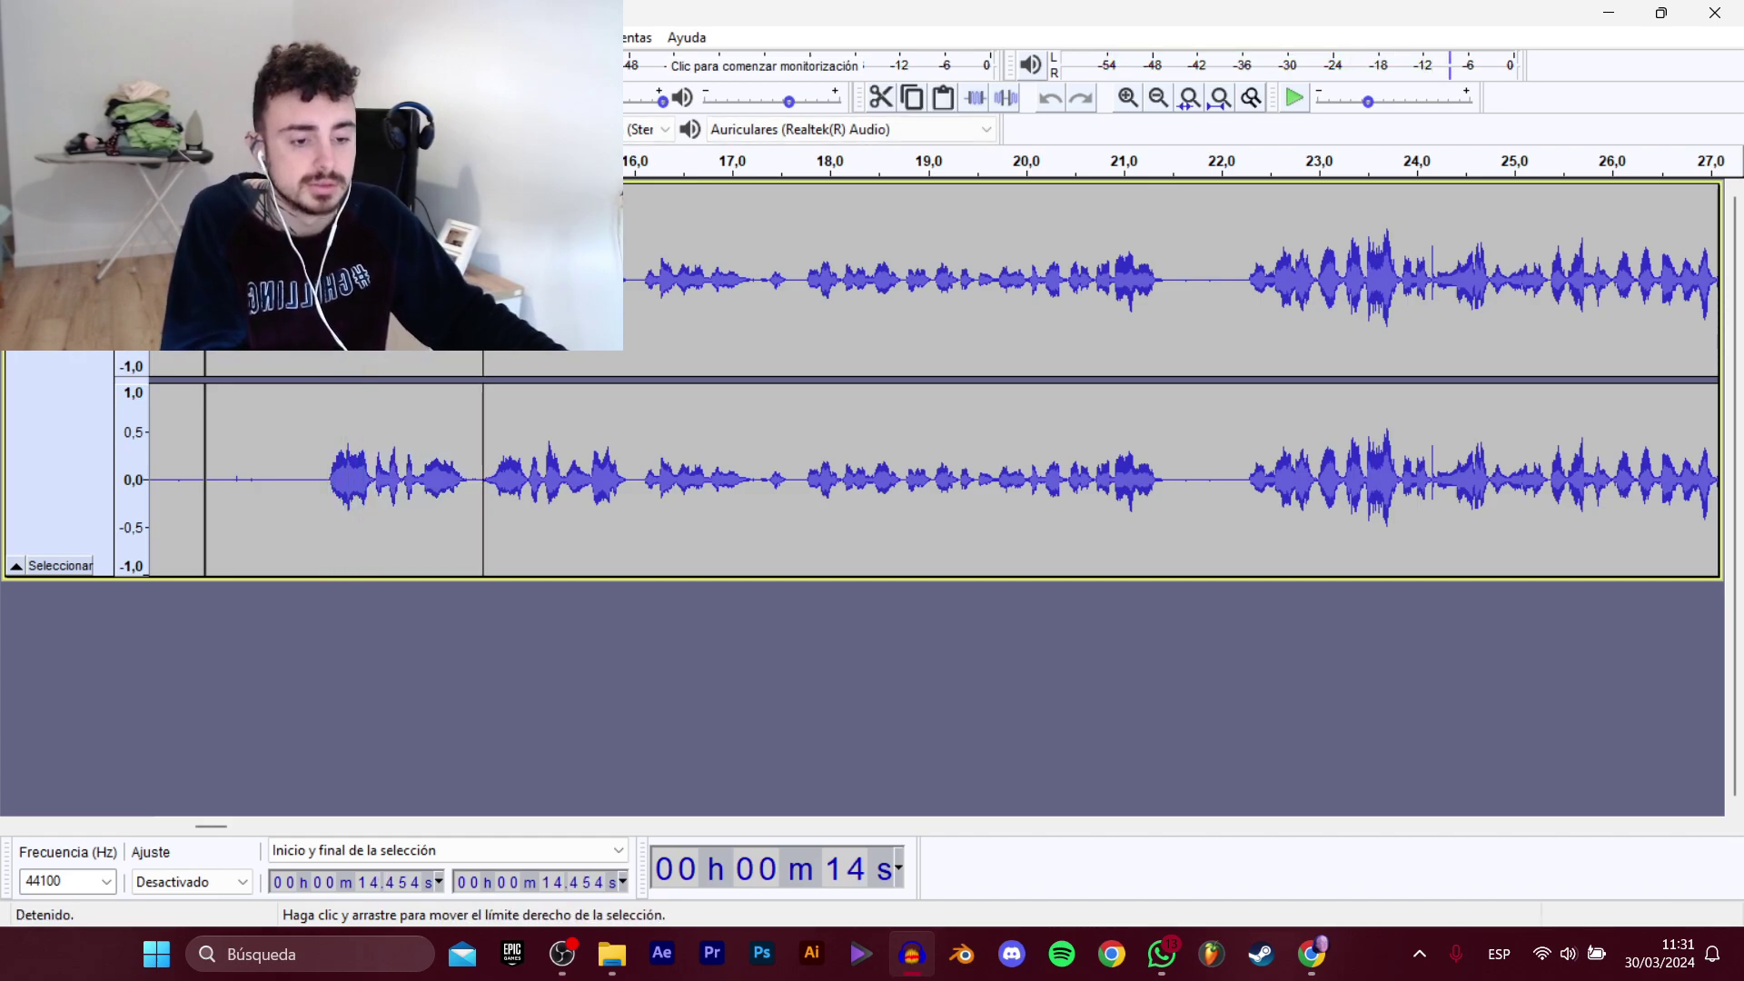
pyautogui.press('space')
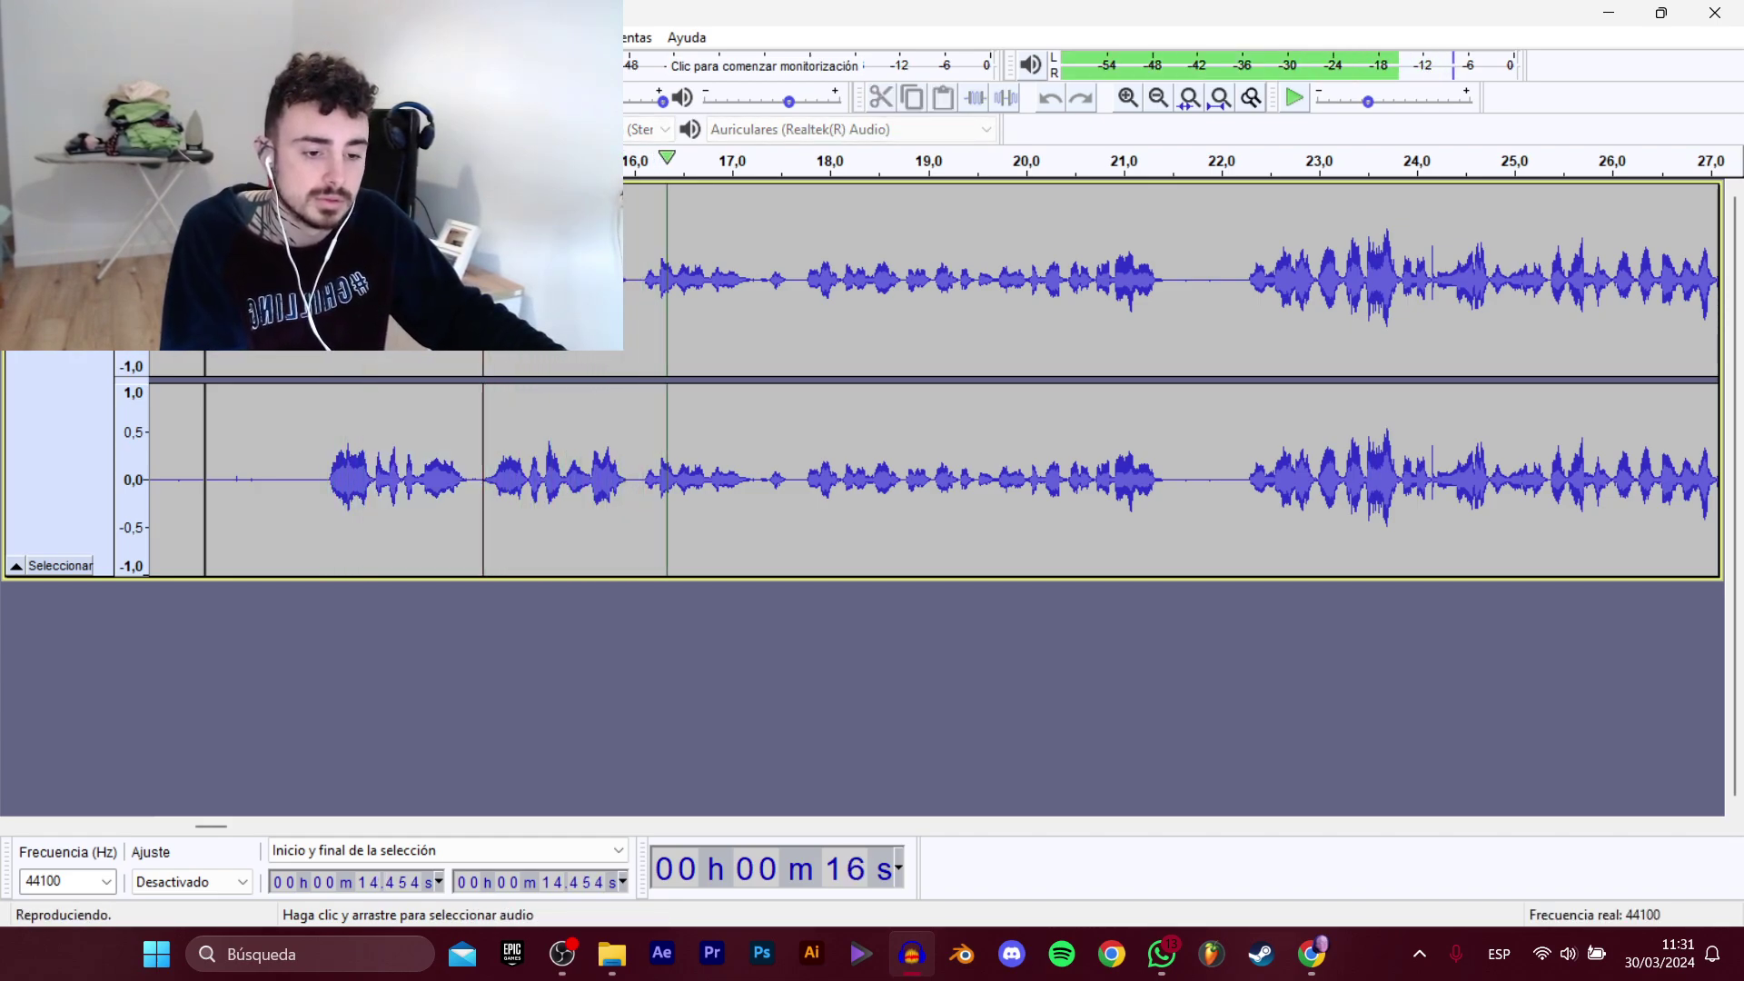
pyautogui.press('space')
pyautogui.moveTo(634, 480); pyautogui.dragTo(485, 479)
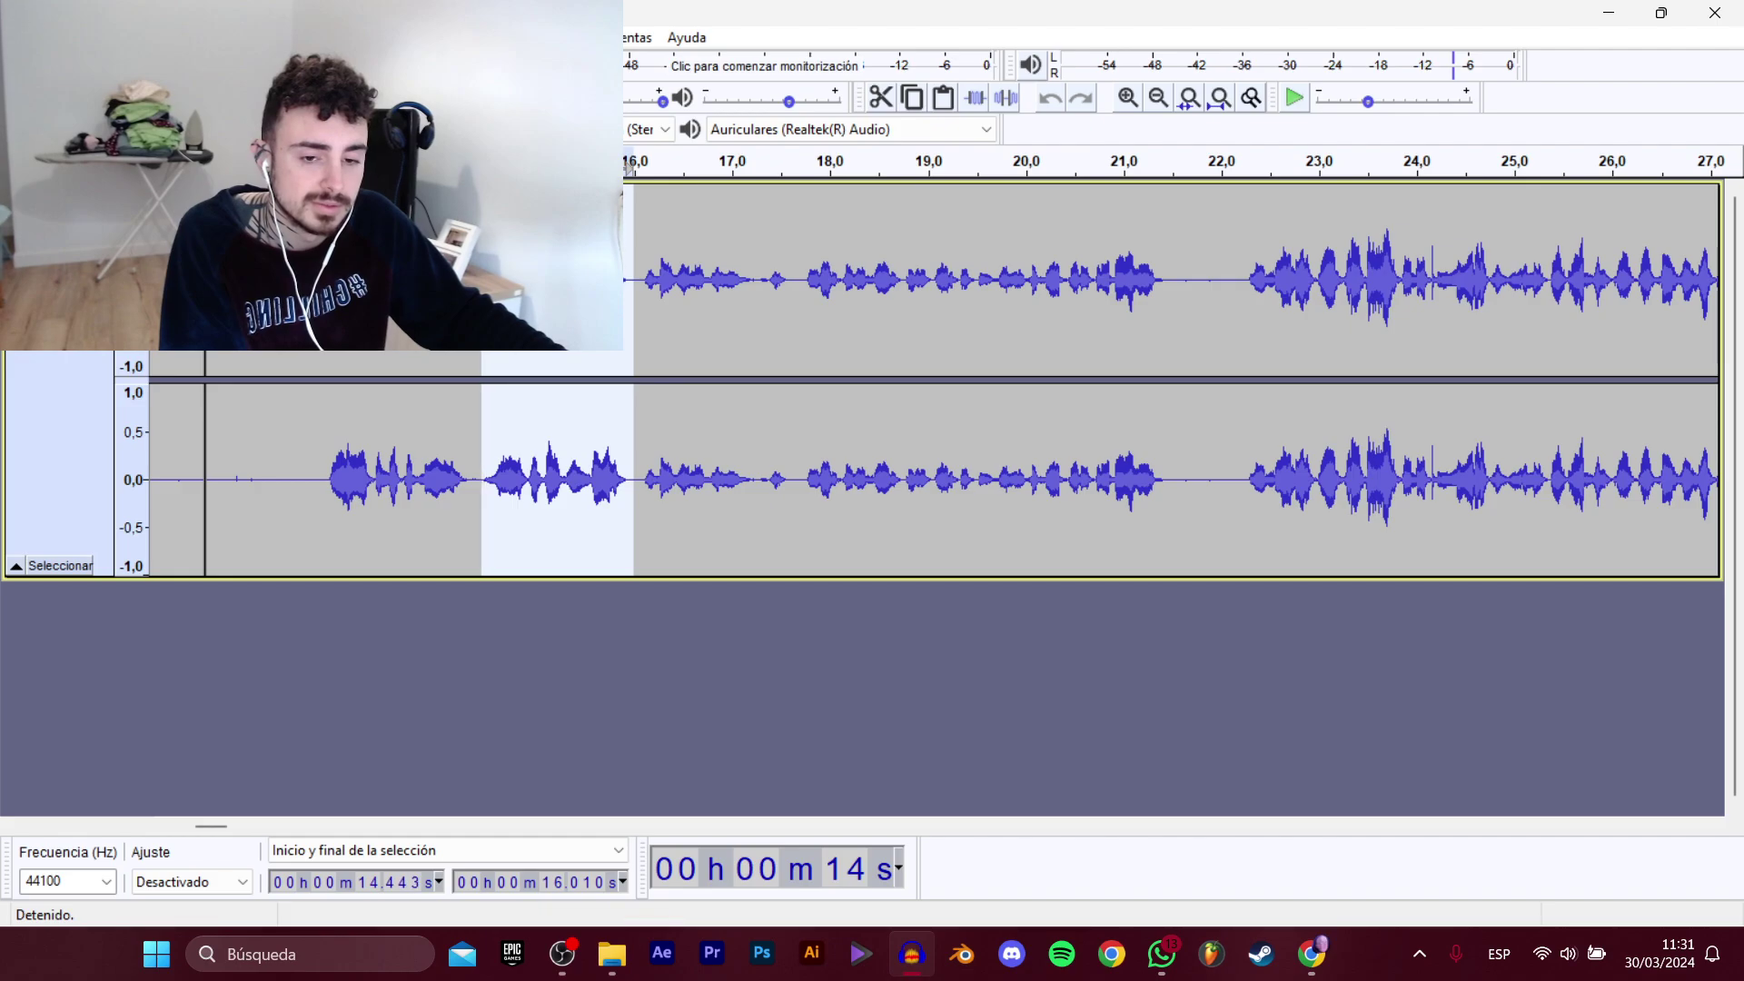
# Export the selected phrase as the WAV file D_TokaTumbo_Presentacion_2 beside the first presentation file.
pyautogui.moveTo(109, 206)
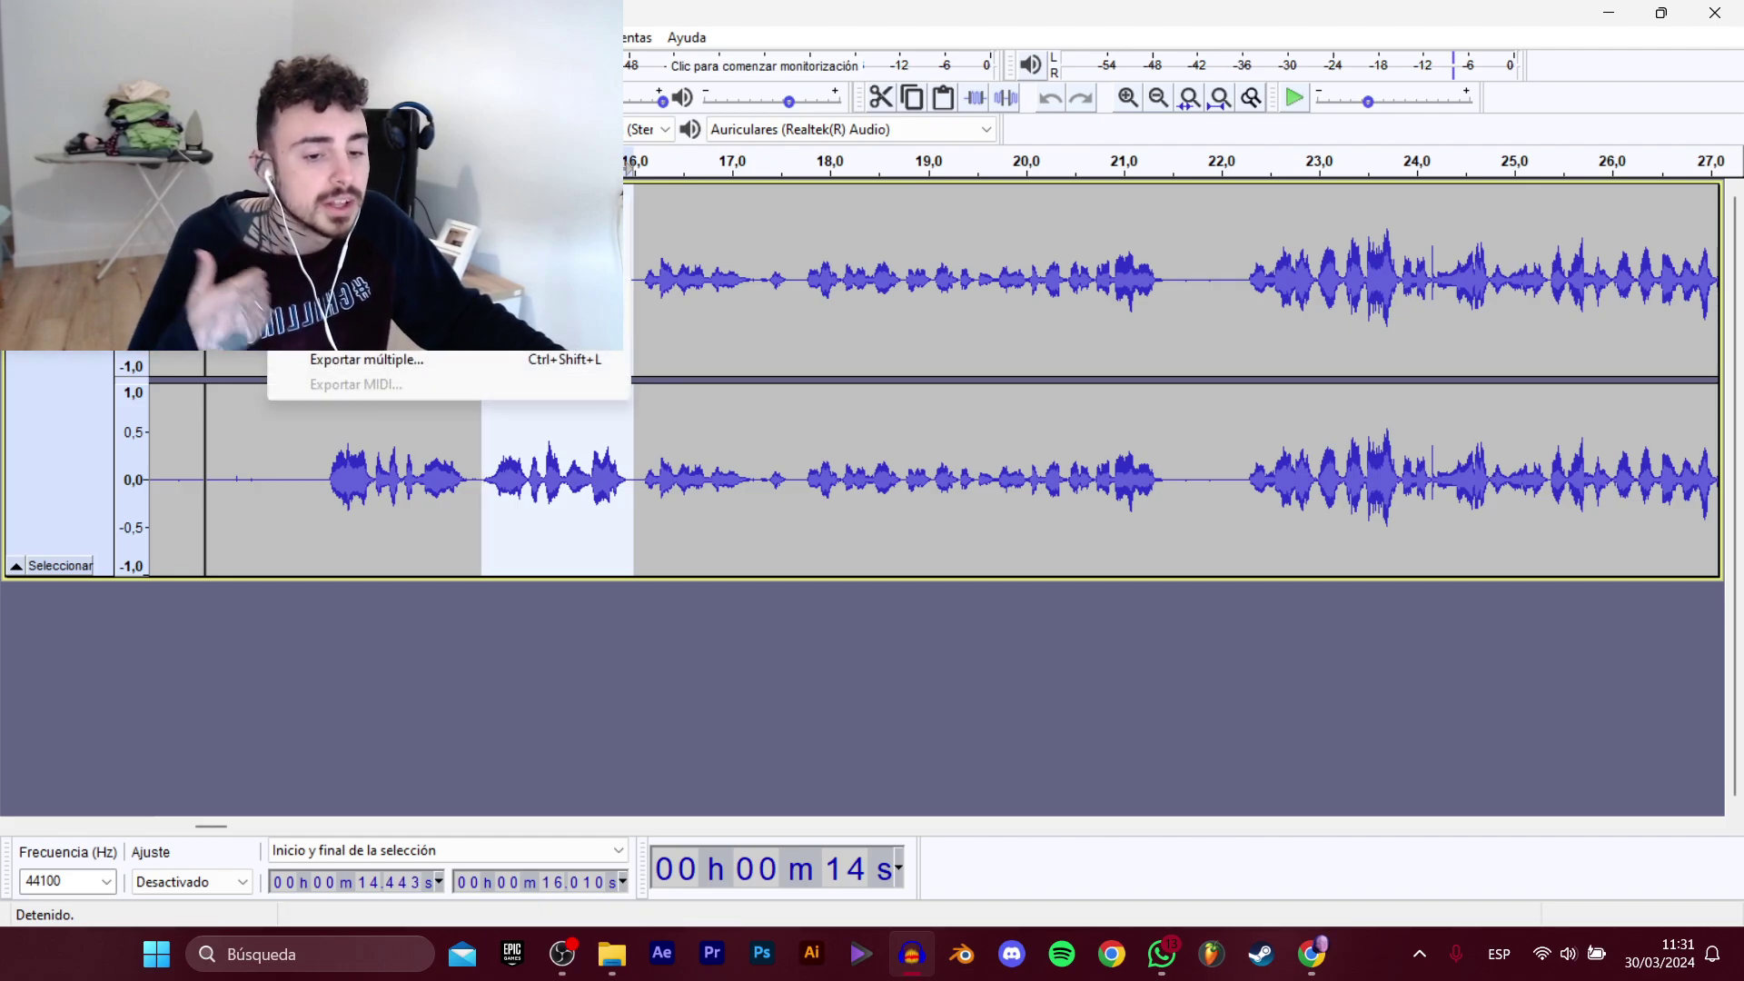
pyautogui.click(385, 310)
pyautogui.click(547, 155)
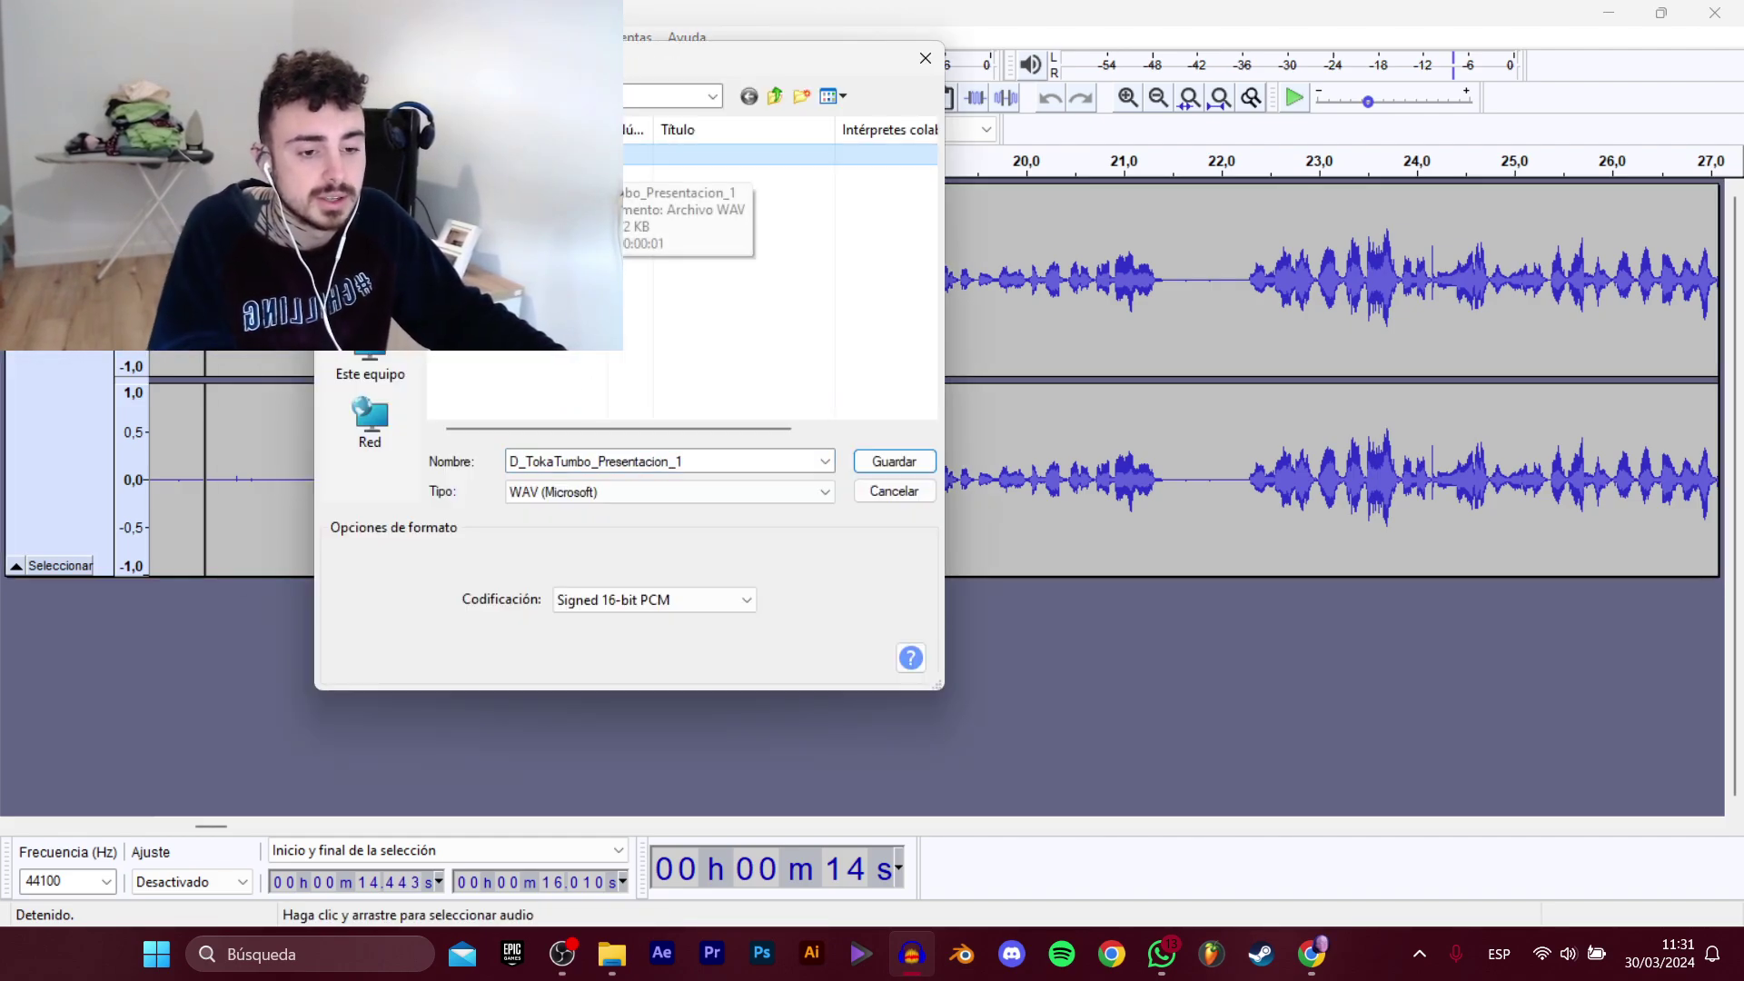
pyautogui.click(704, 462)
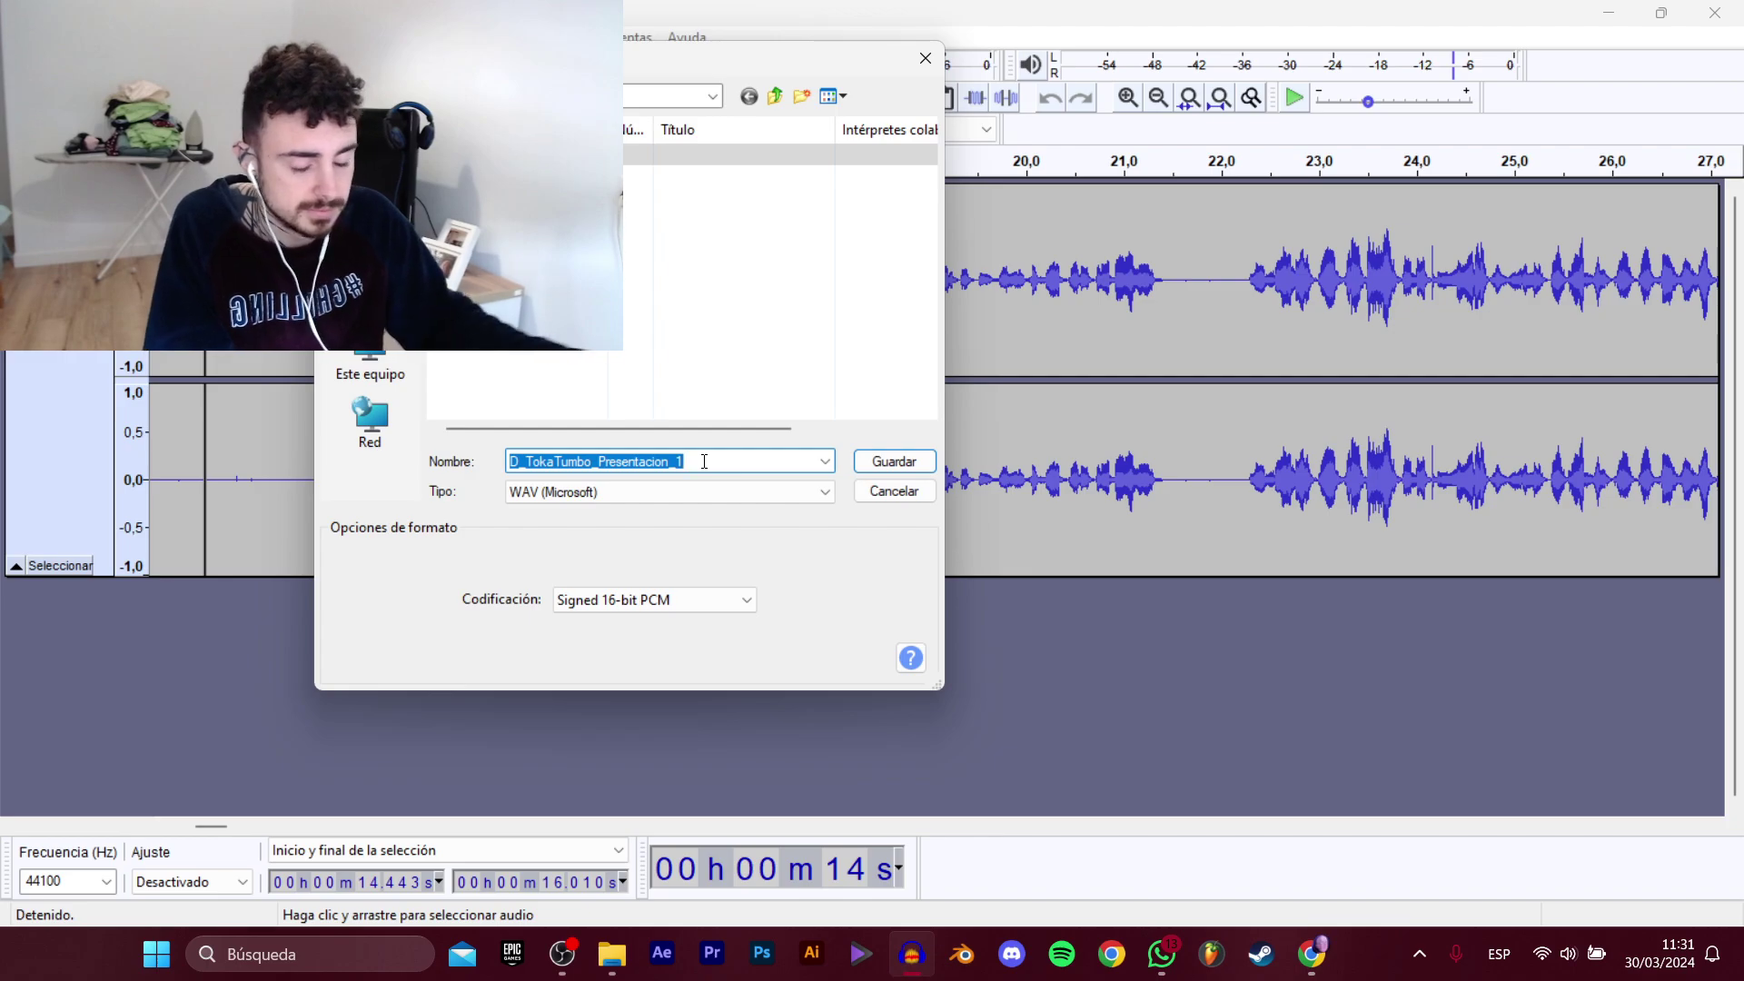
pyautogui.click(704, 462)
pyautogui.press('Return')
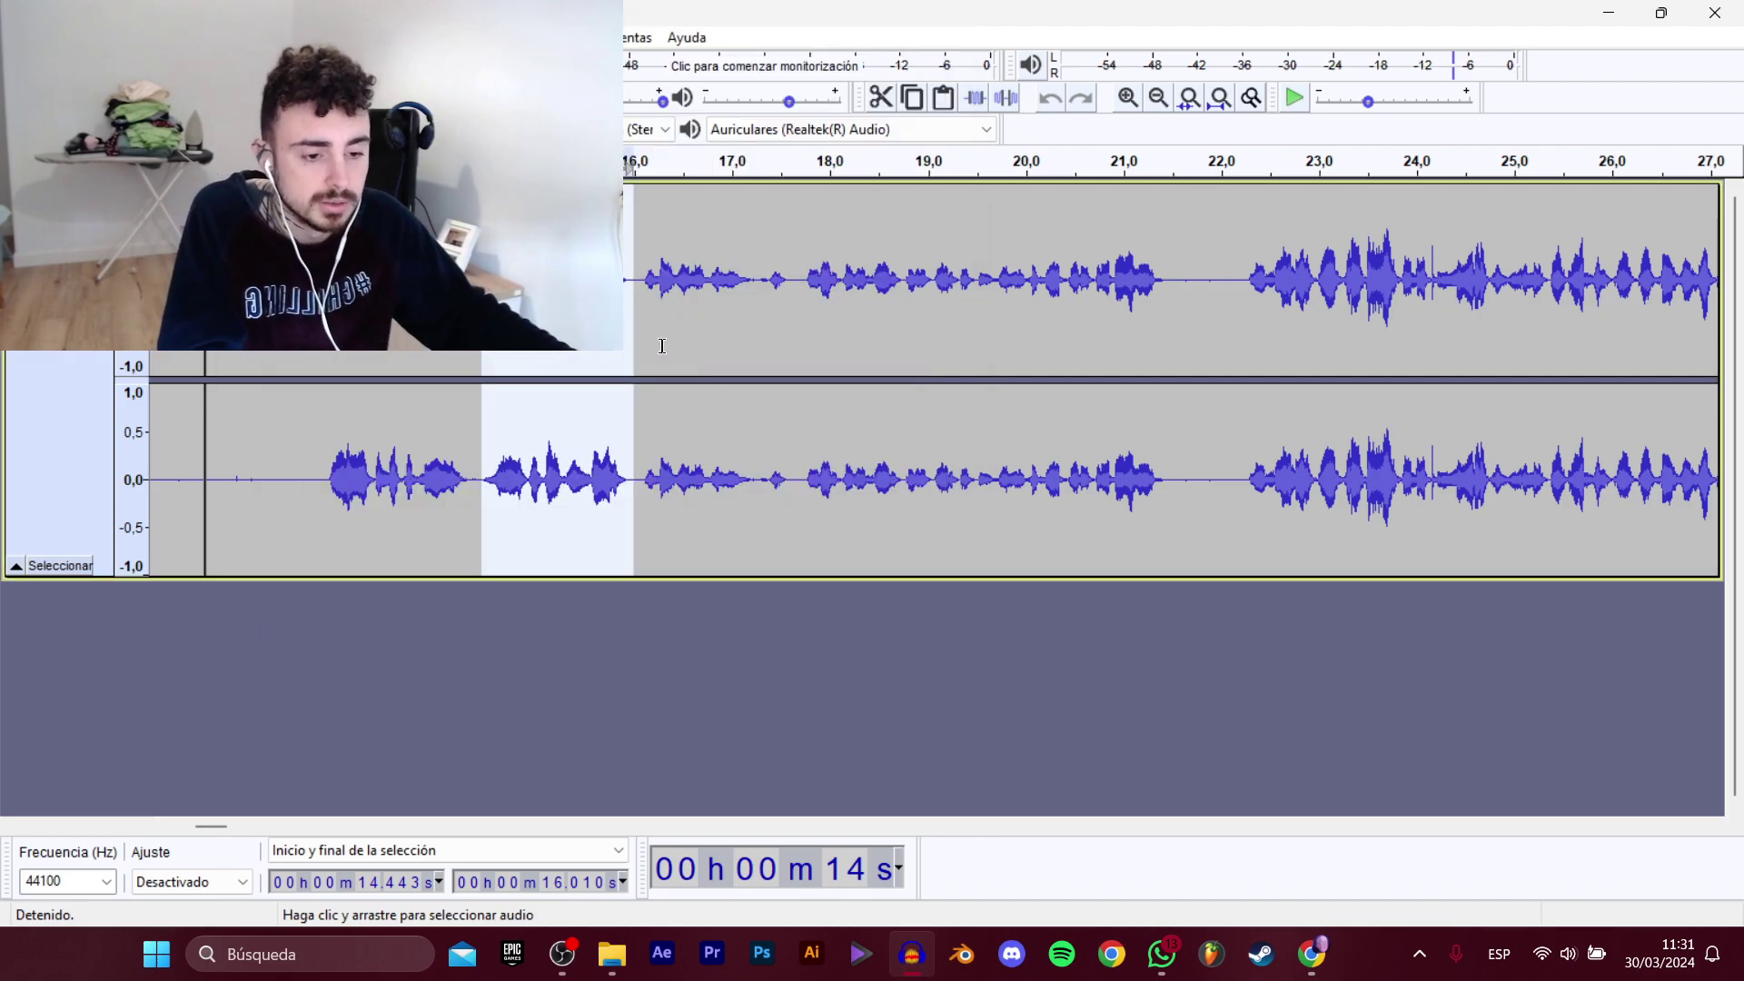
# Listen to the recording from 16.091 s and select the short phrase from 16.091 s to 17.241 s.
pyautogui.click(643, 284)
pyautogui.press('space')
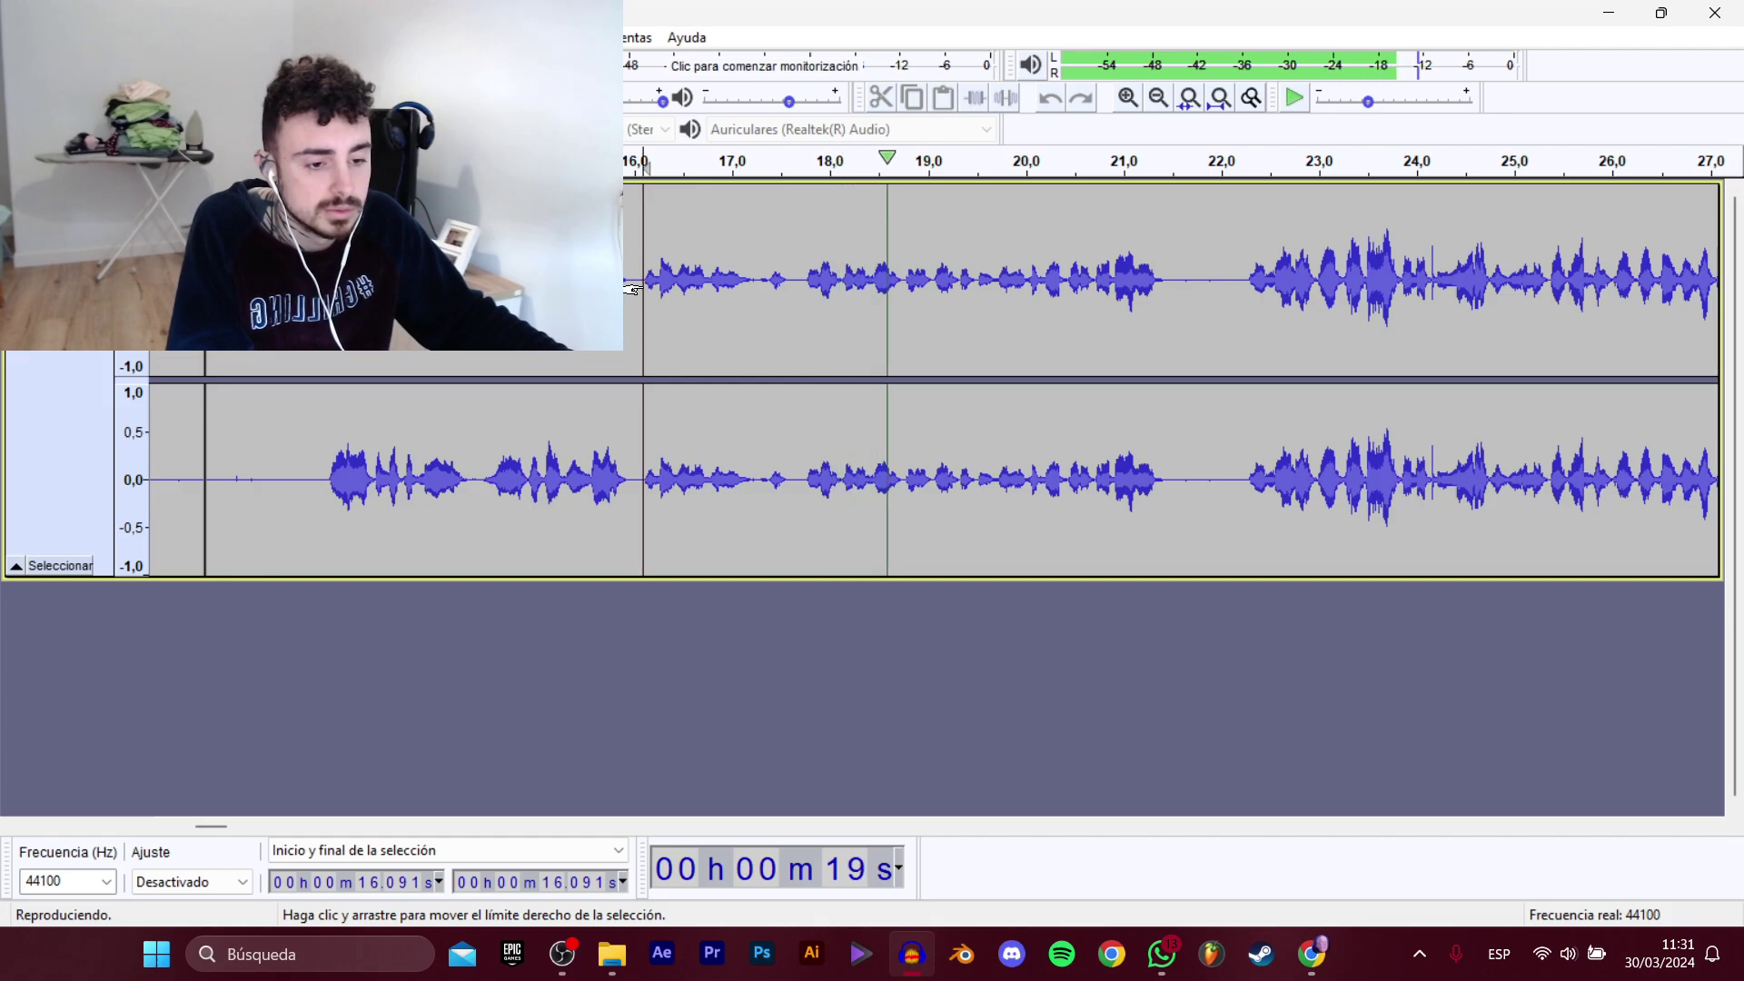
pyautogui.press('space')
pyautogui.press('space')
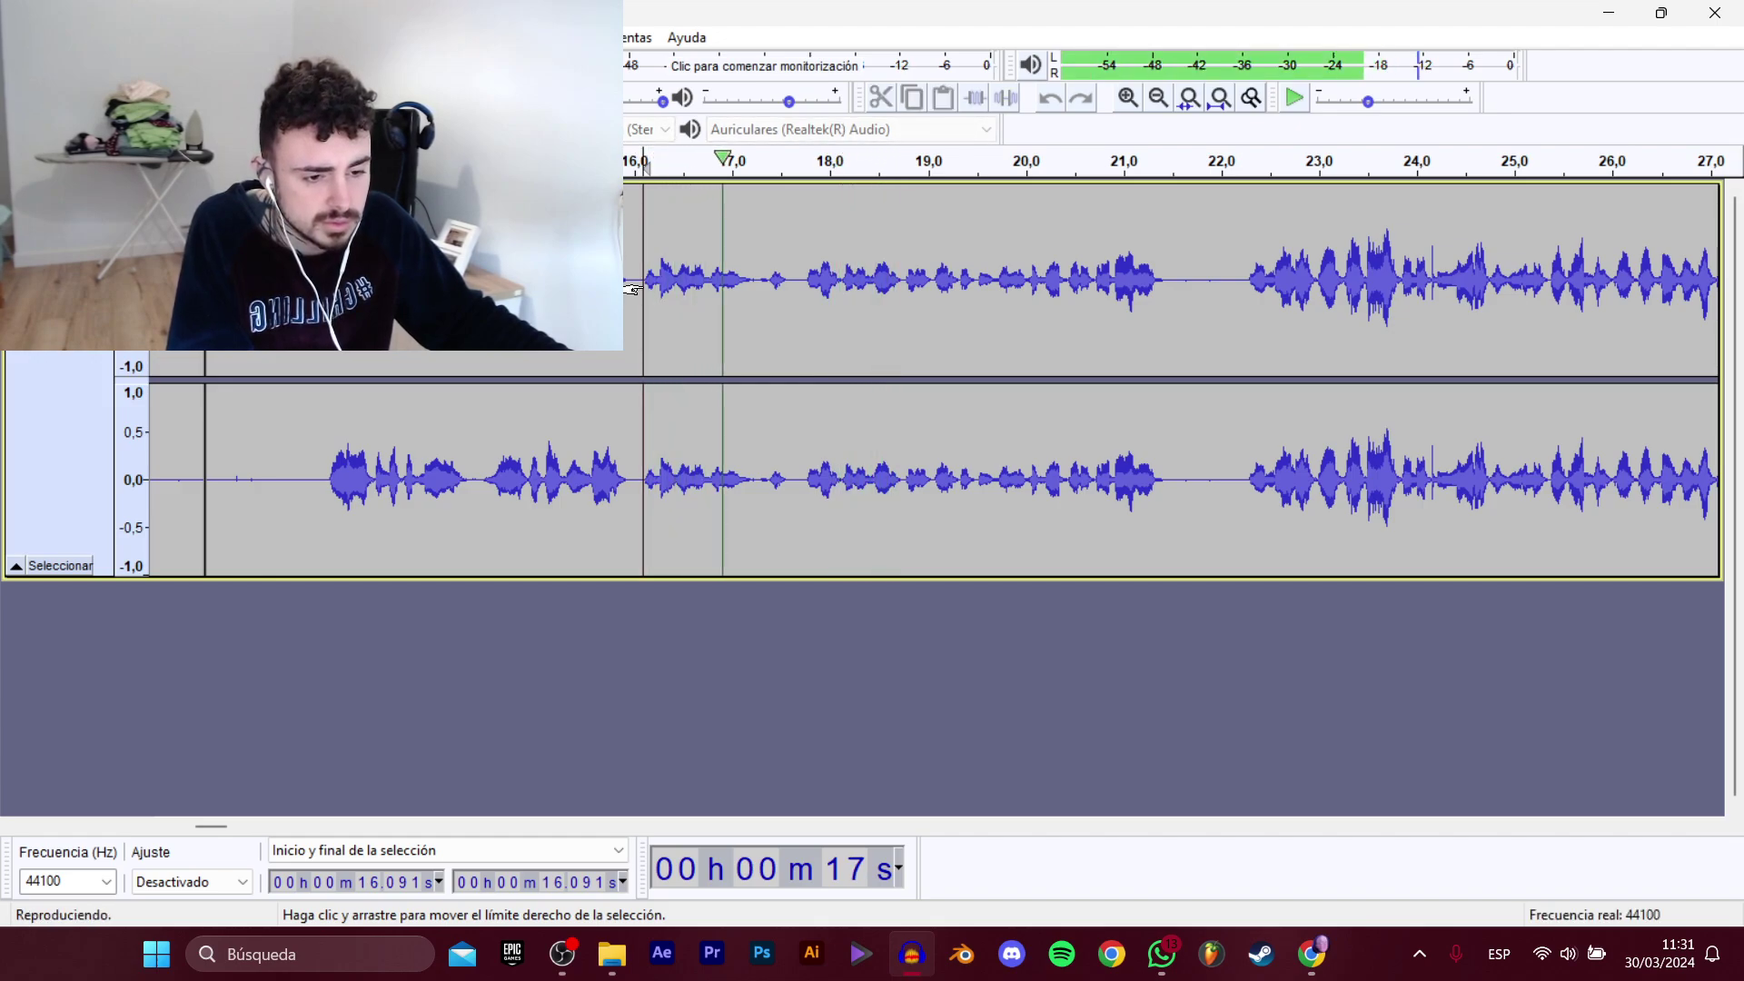
pyautogui.moveTo(634, 289); pyautogui.dragTo(740, 292)
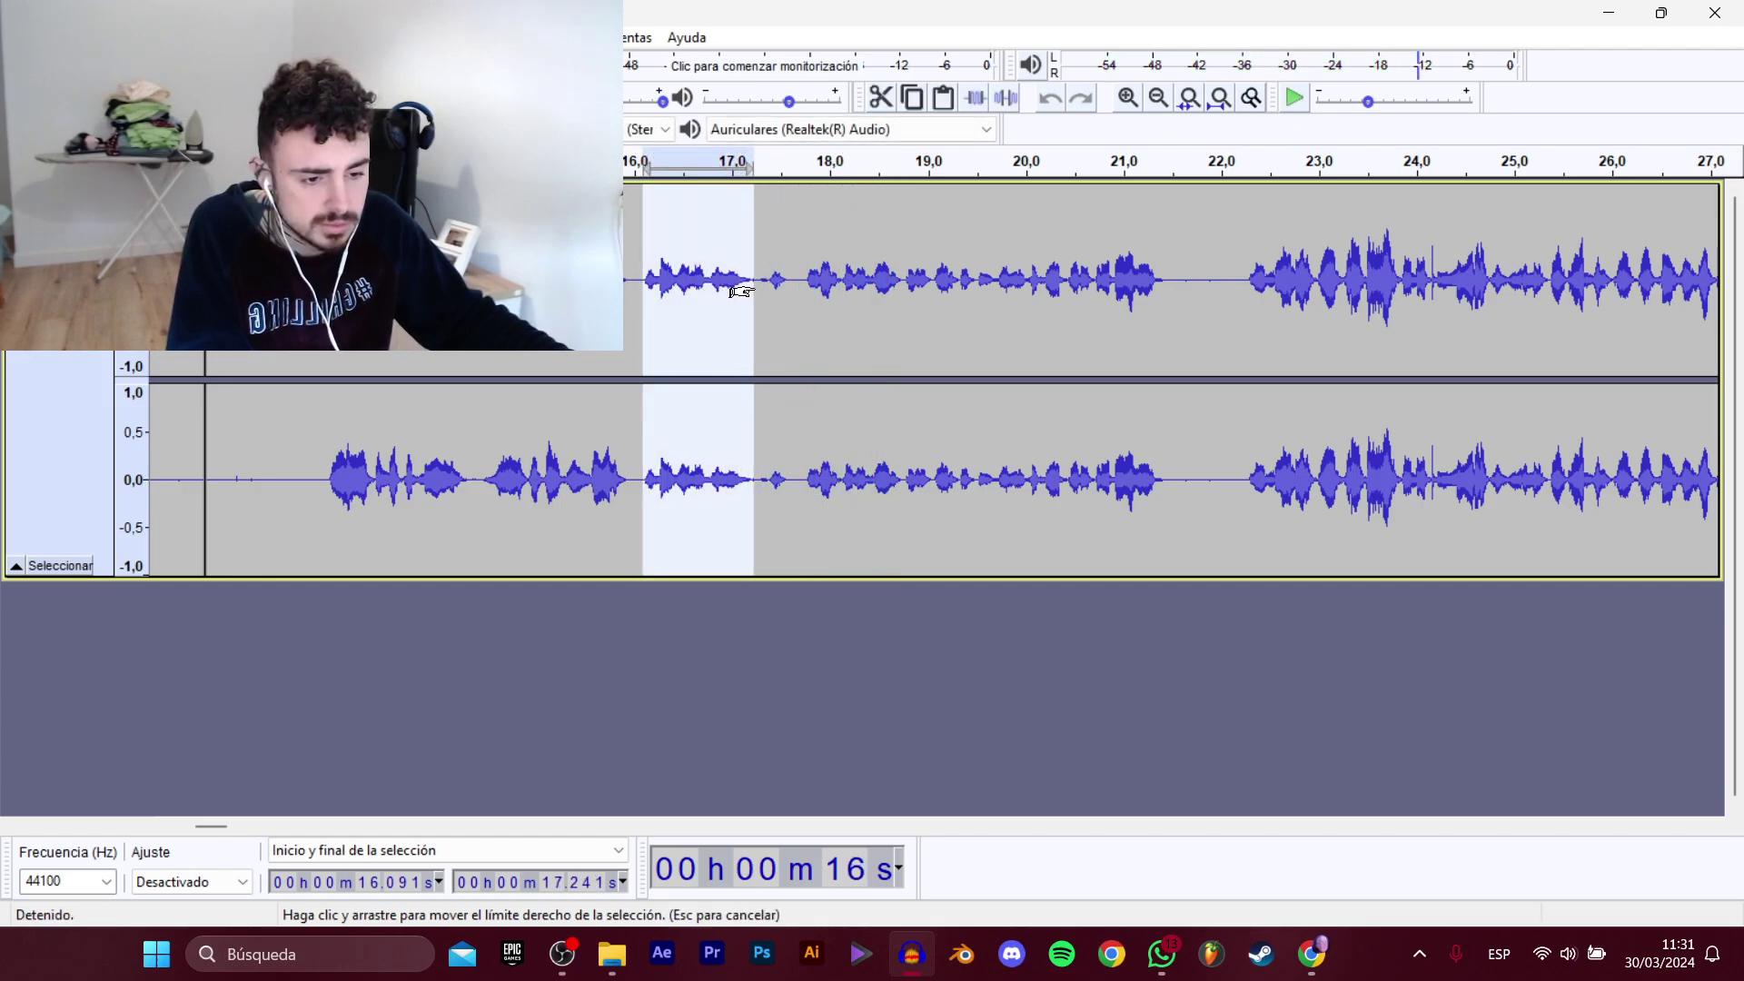
# Export the selected short phrase as the WAV file D_TokaTumbo_Presentacion_3 in the same folder.
pyautogui.moveTo(100, 209)
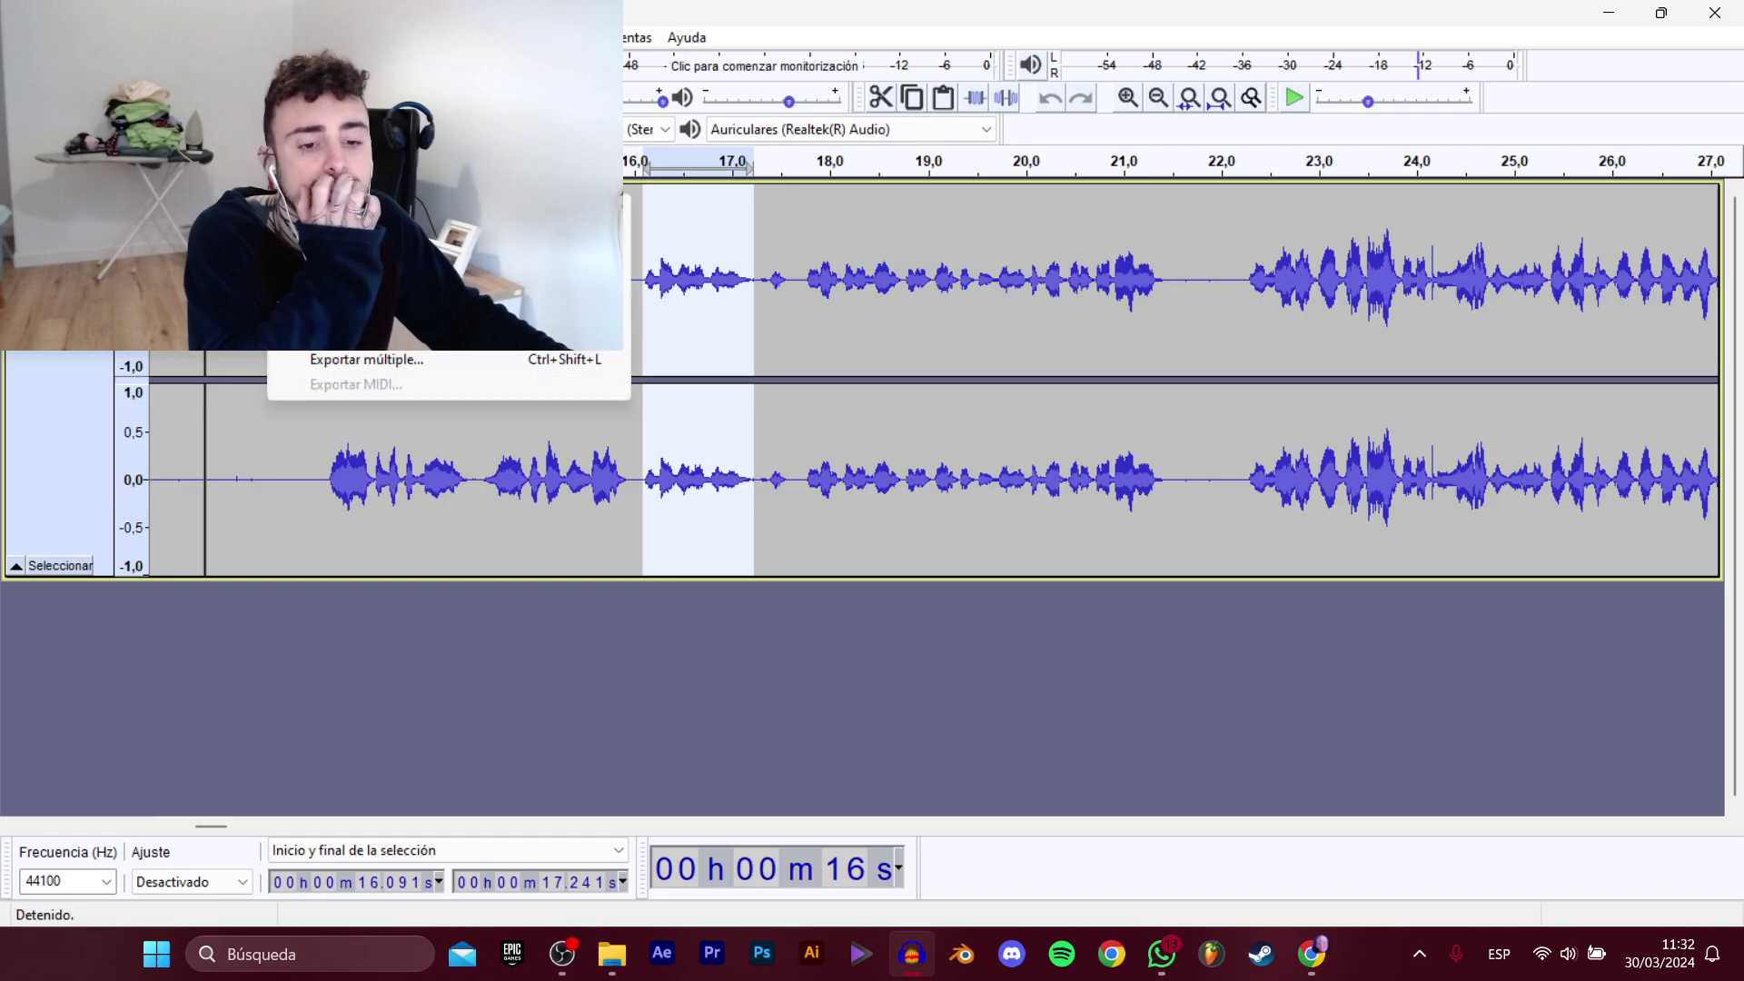
pyautogui.click(400, 309)
pyautogui.click(518, 177)
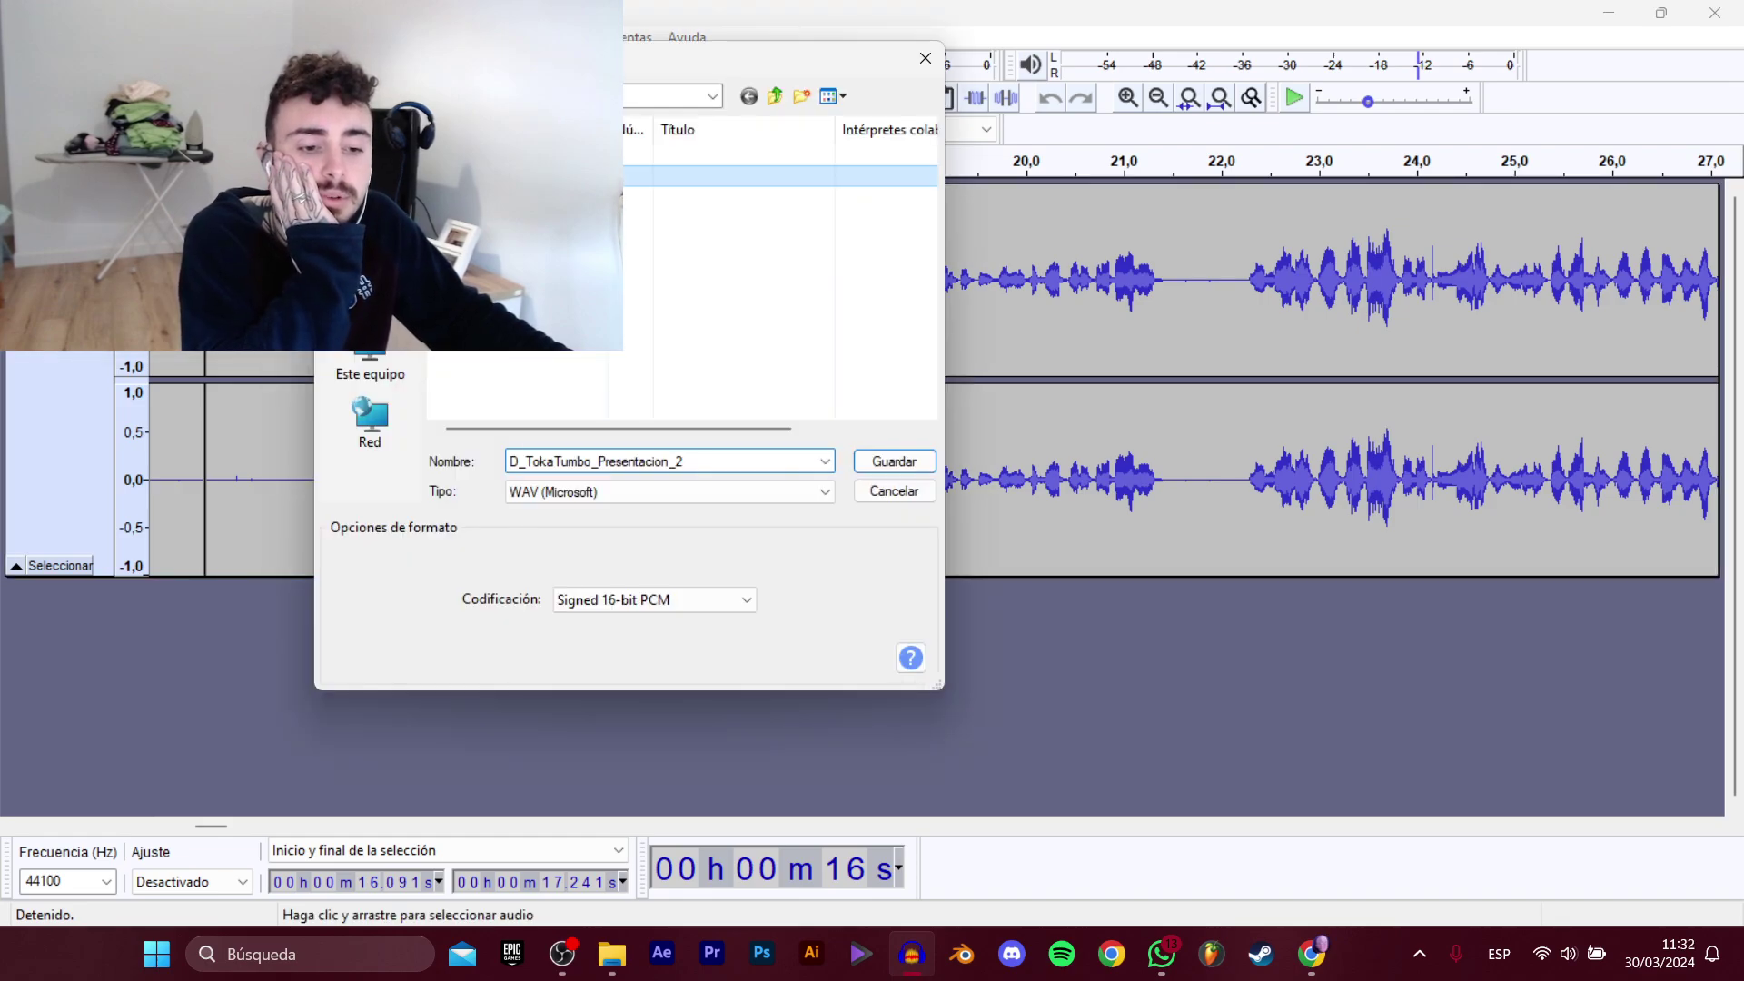
pyautogui.click(753, 461)
pyautogui.press('Return')
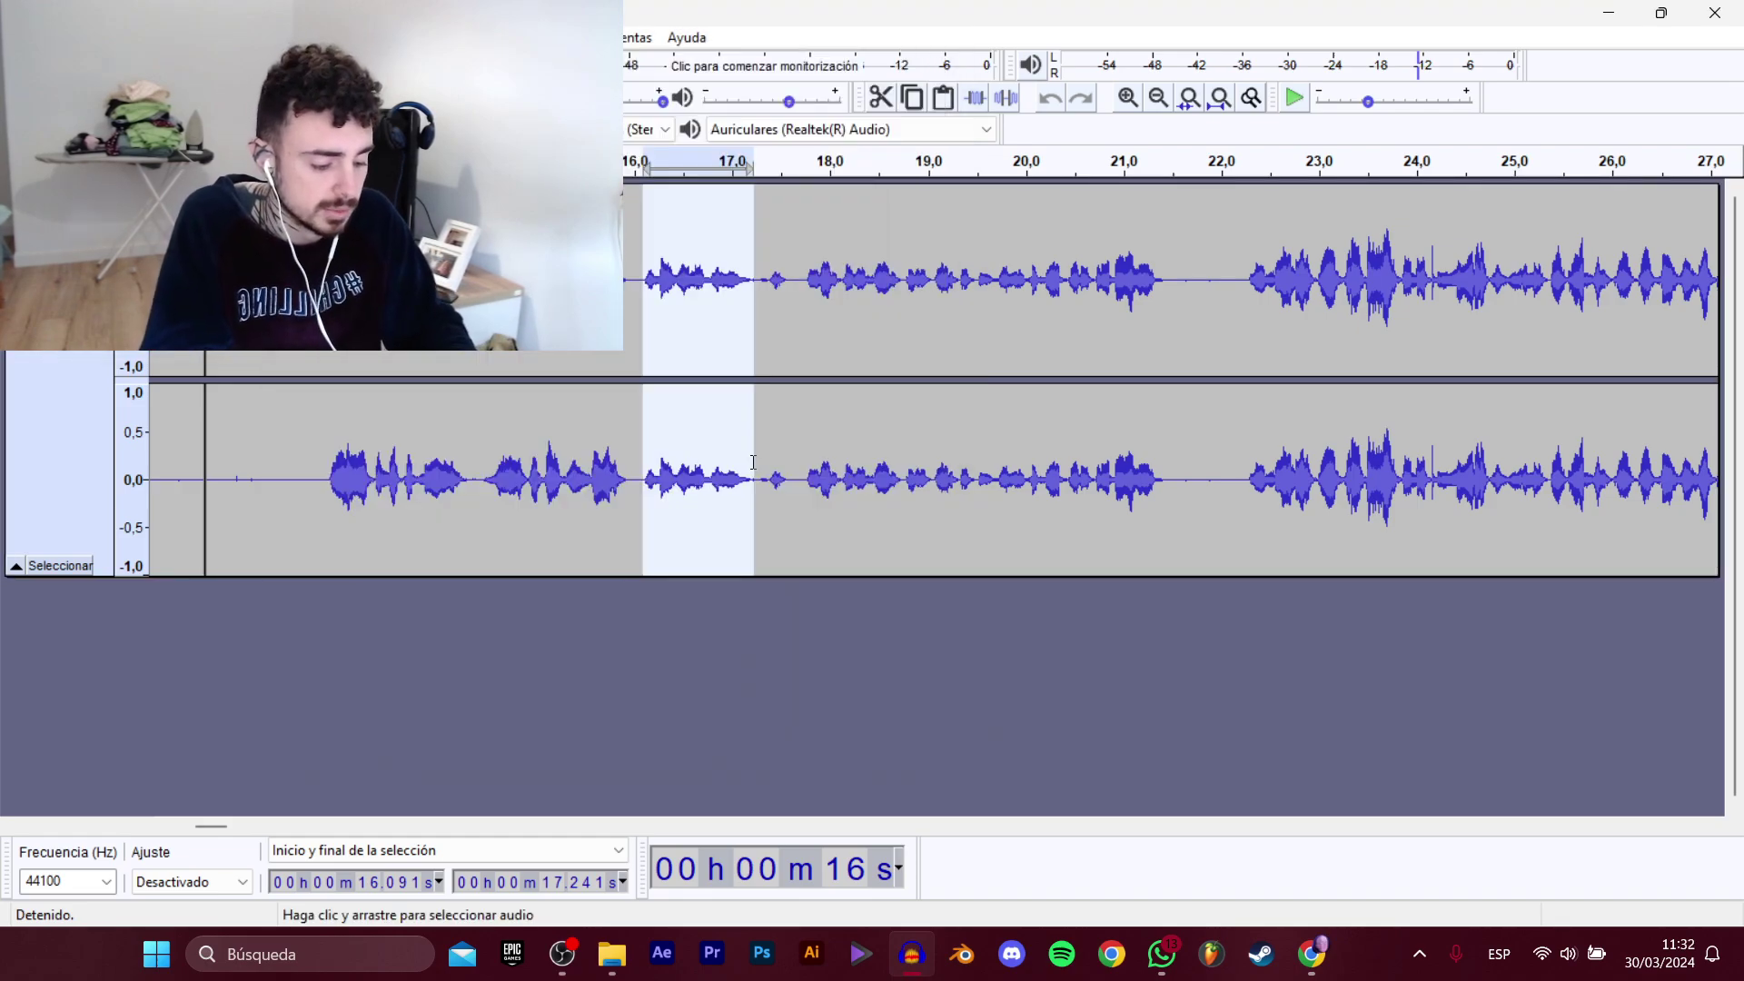
# Listen to the recording from 17.299 s and select the phrase from 17.299 s to 21.525 s.
pyautogui.click(760, 291)
pyautogui.press('space')
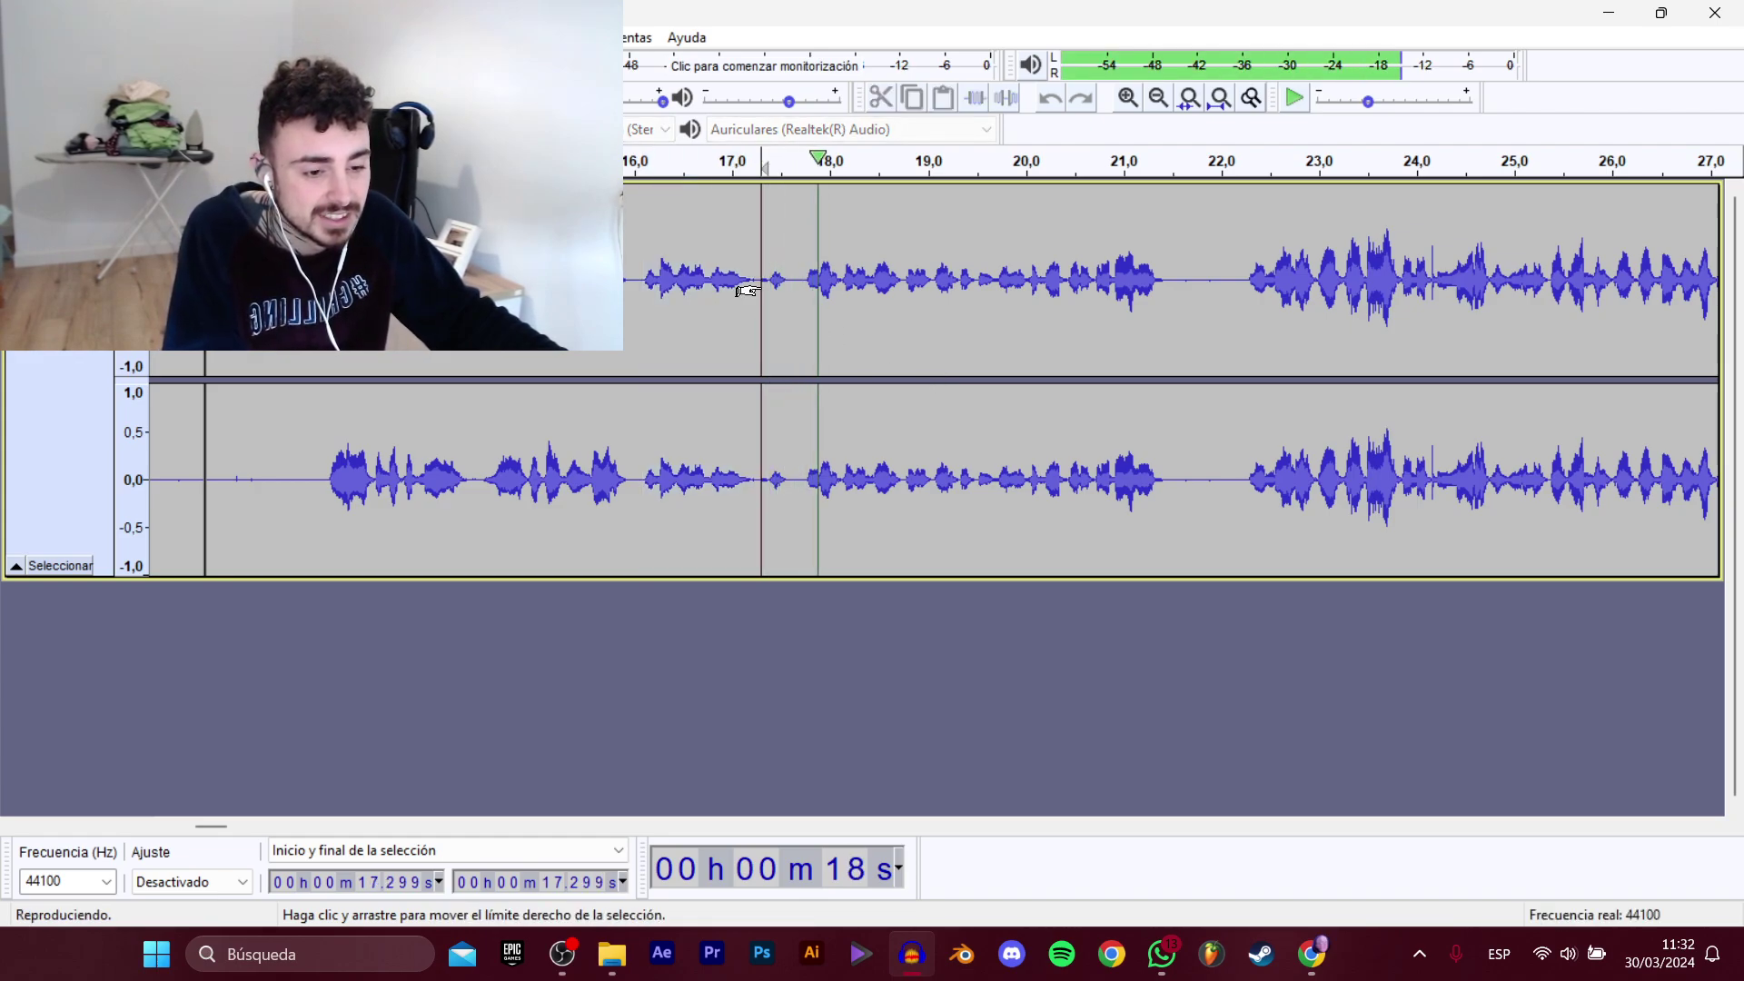
pyautogui.moveTo(747, 291); pyautogui.dragTo(1160, 351)
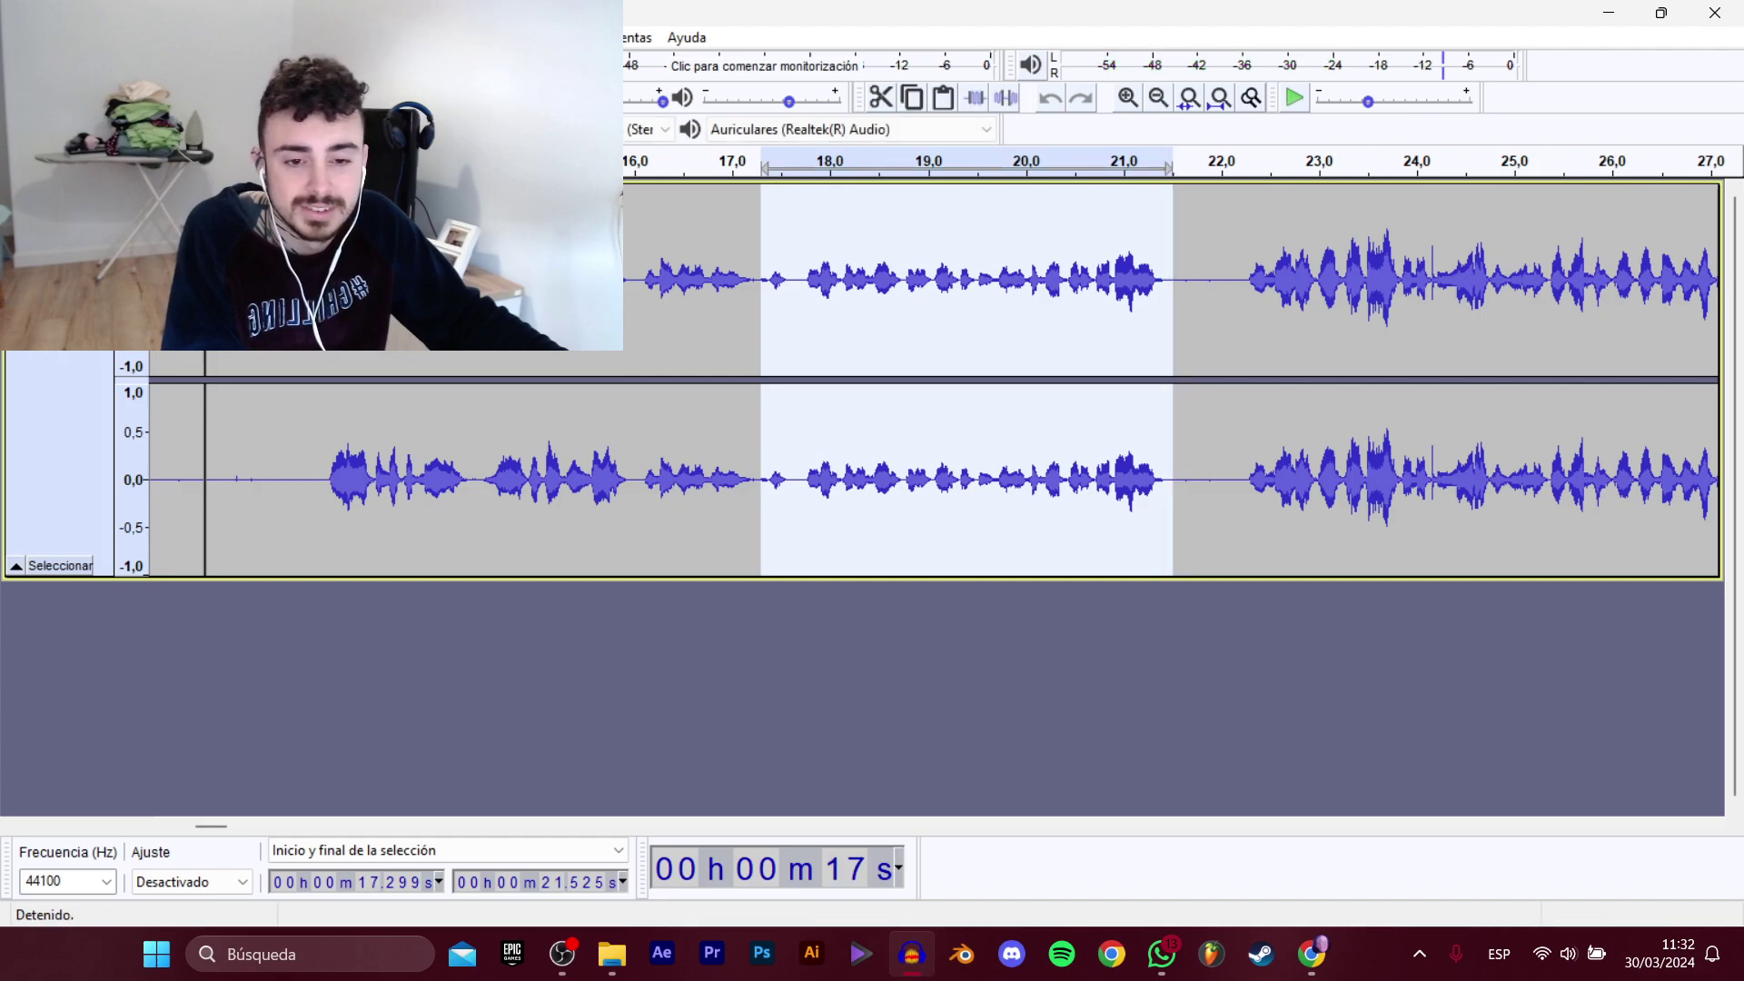
# Export the selected phrase as a WAV file under the next number in the D_TokaTumbo_Presentacion series.
pyautogui.click(23, 37)
pyautogui.moveTo(91, 207)
pyautogui.click(363, 308)
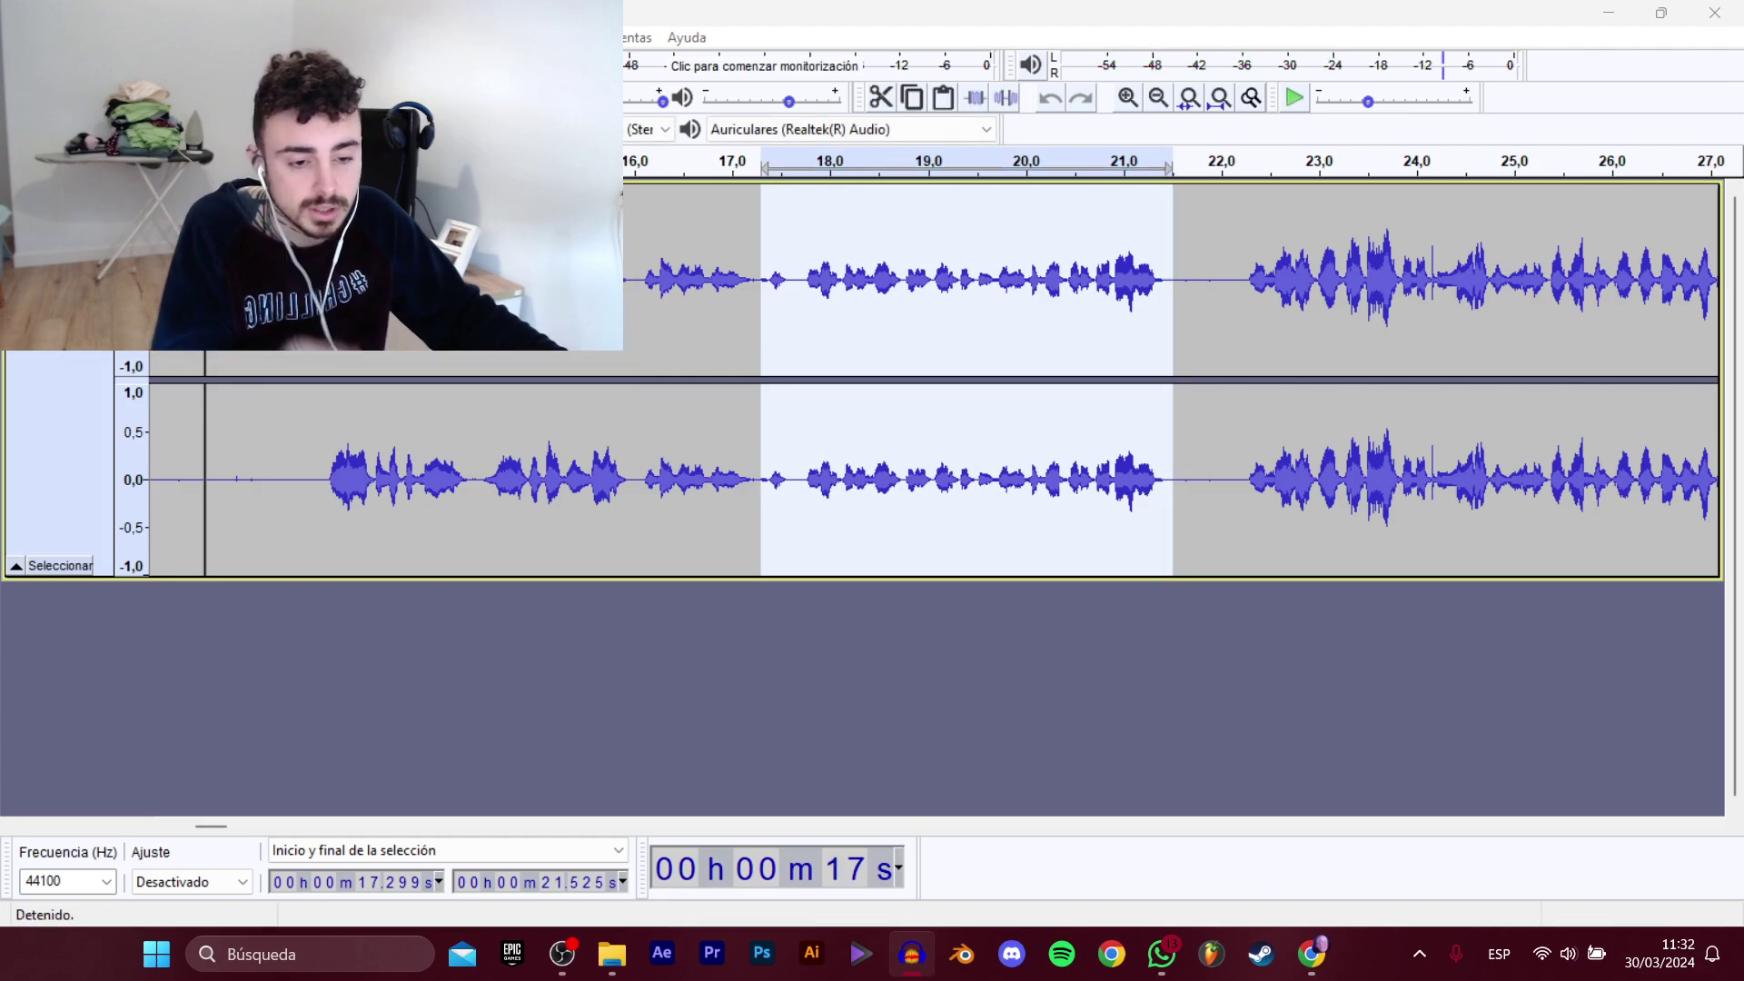
pyautogui.click(545, 197)
pyautogui.click(760, 459)
pyautogui.click(762, 460)
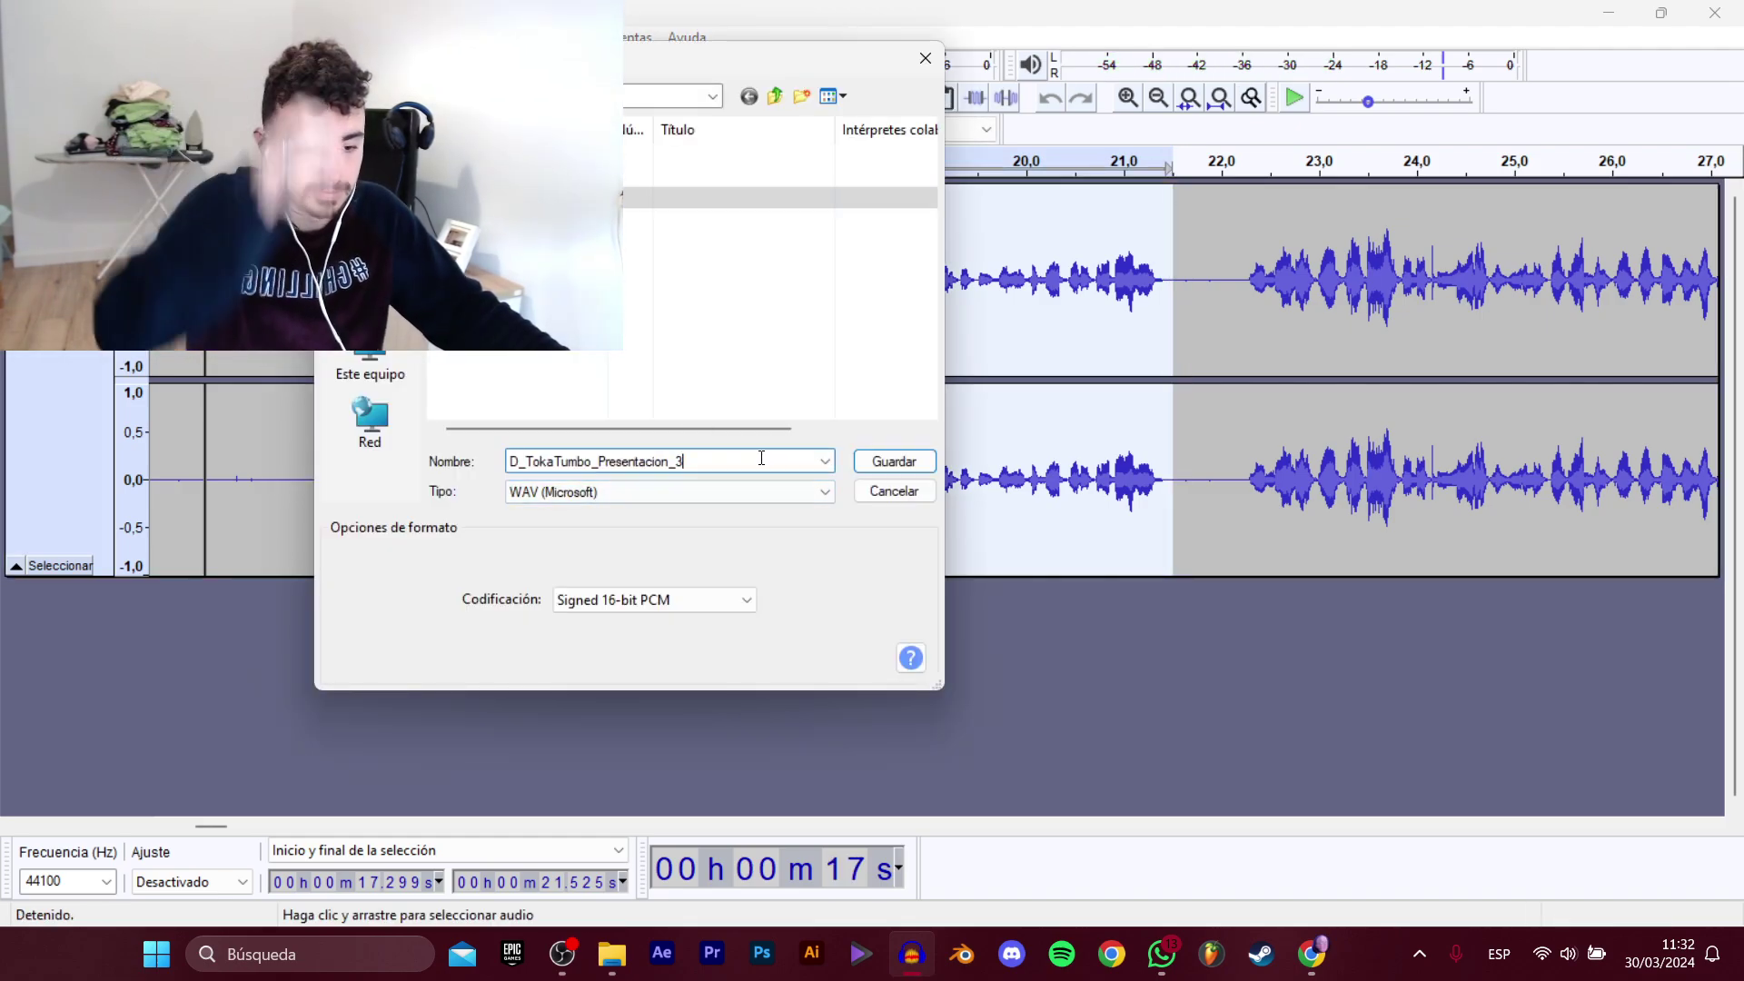
pyautogui.press('BackSpace')
pyautogui.write('3')
pyautogui.press('Return')
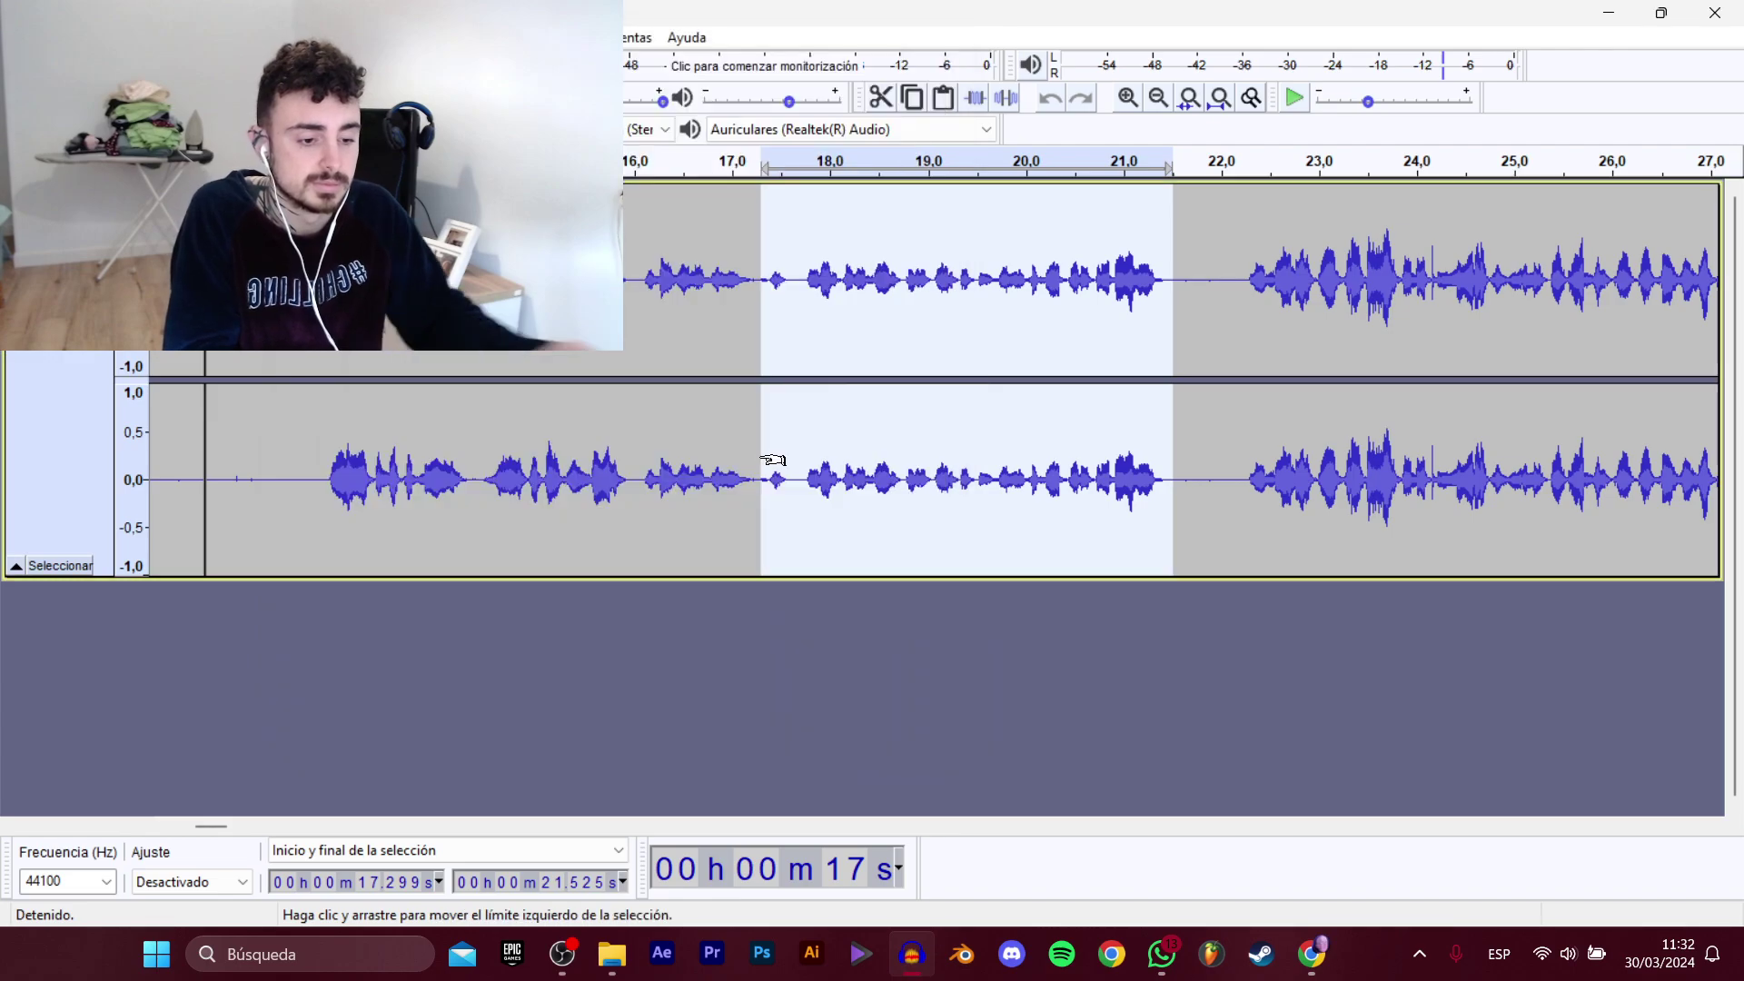
# Select the phrase from 22.210 s to 28.526 s and play it.
pyautogui.moveTo(218, 828); pyautogui.dragTo(239, 827)
pyautogui.moveTo(391, 343); pyautogui.dragTo(1005, 342)
pyautogui.press('space')
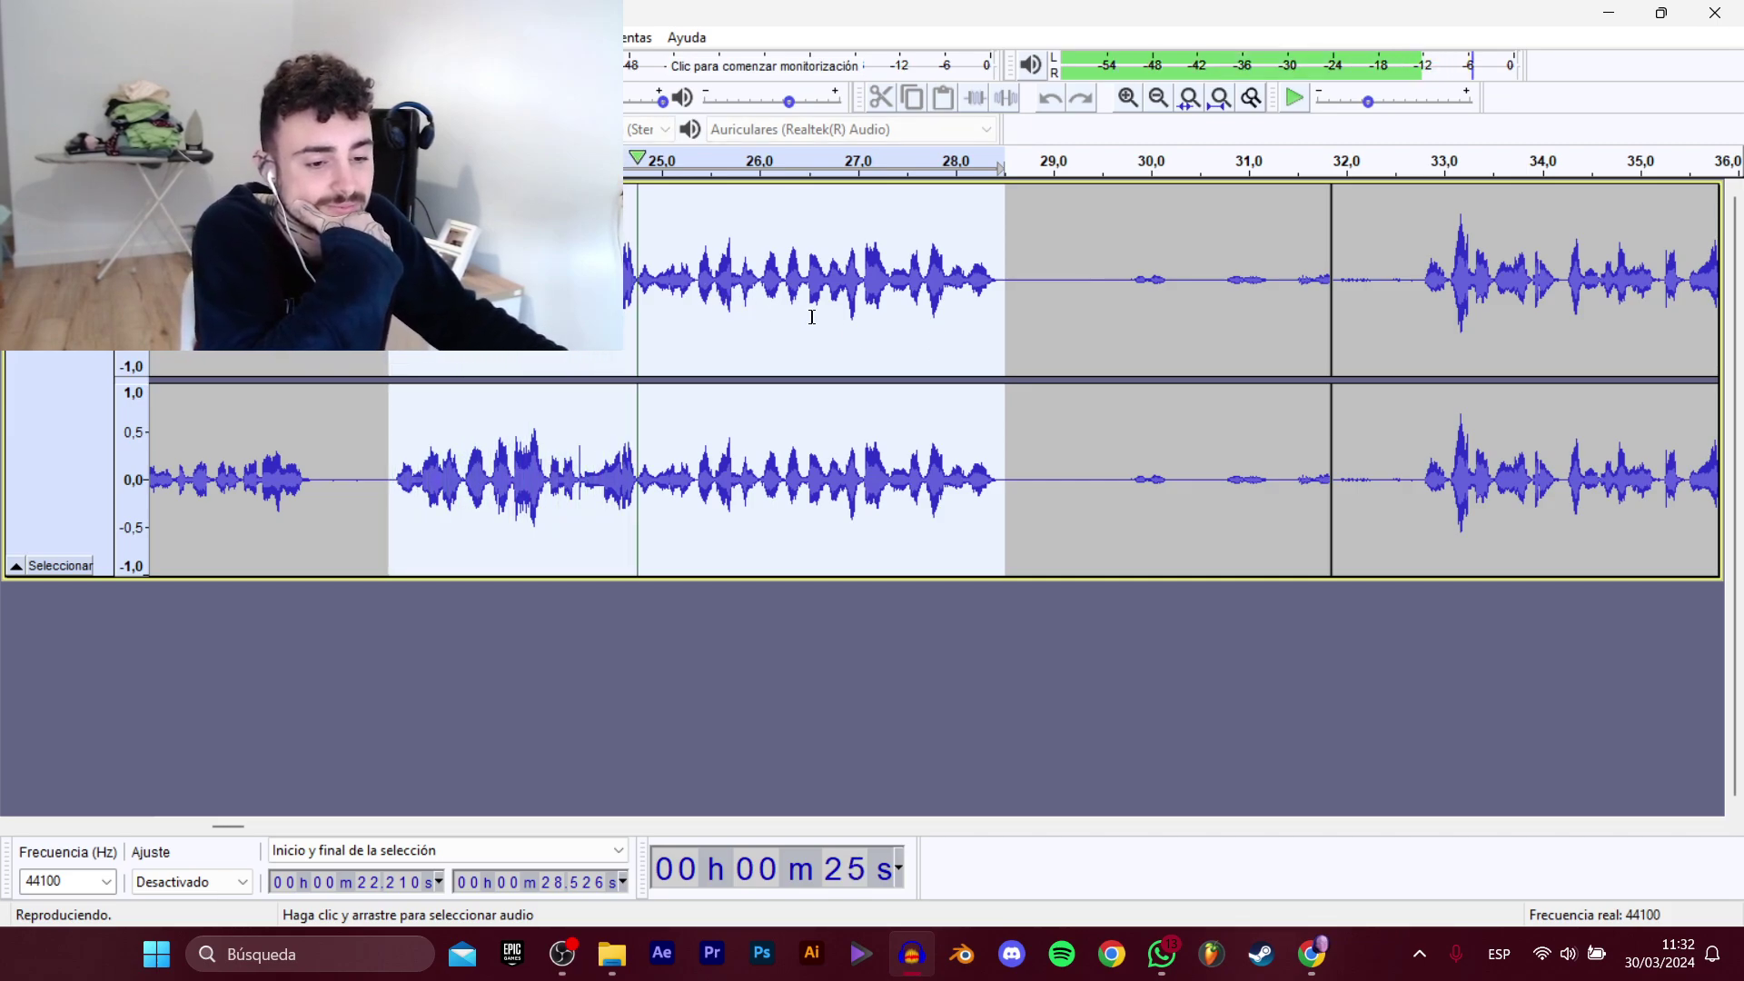
# Export the selected 22.210 s to 28.526 s phrase as a WAV file.
pyautogui.click(31, 37)
pyautogui.moveTo(137, 207)
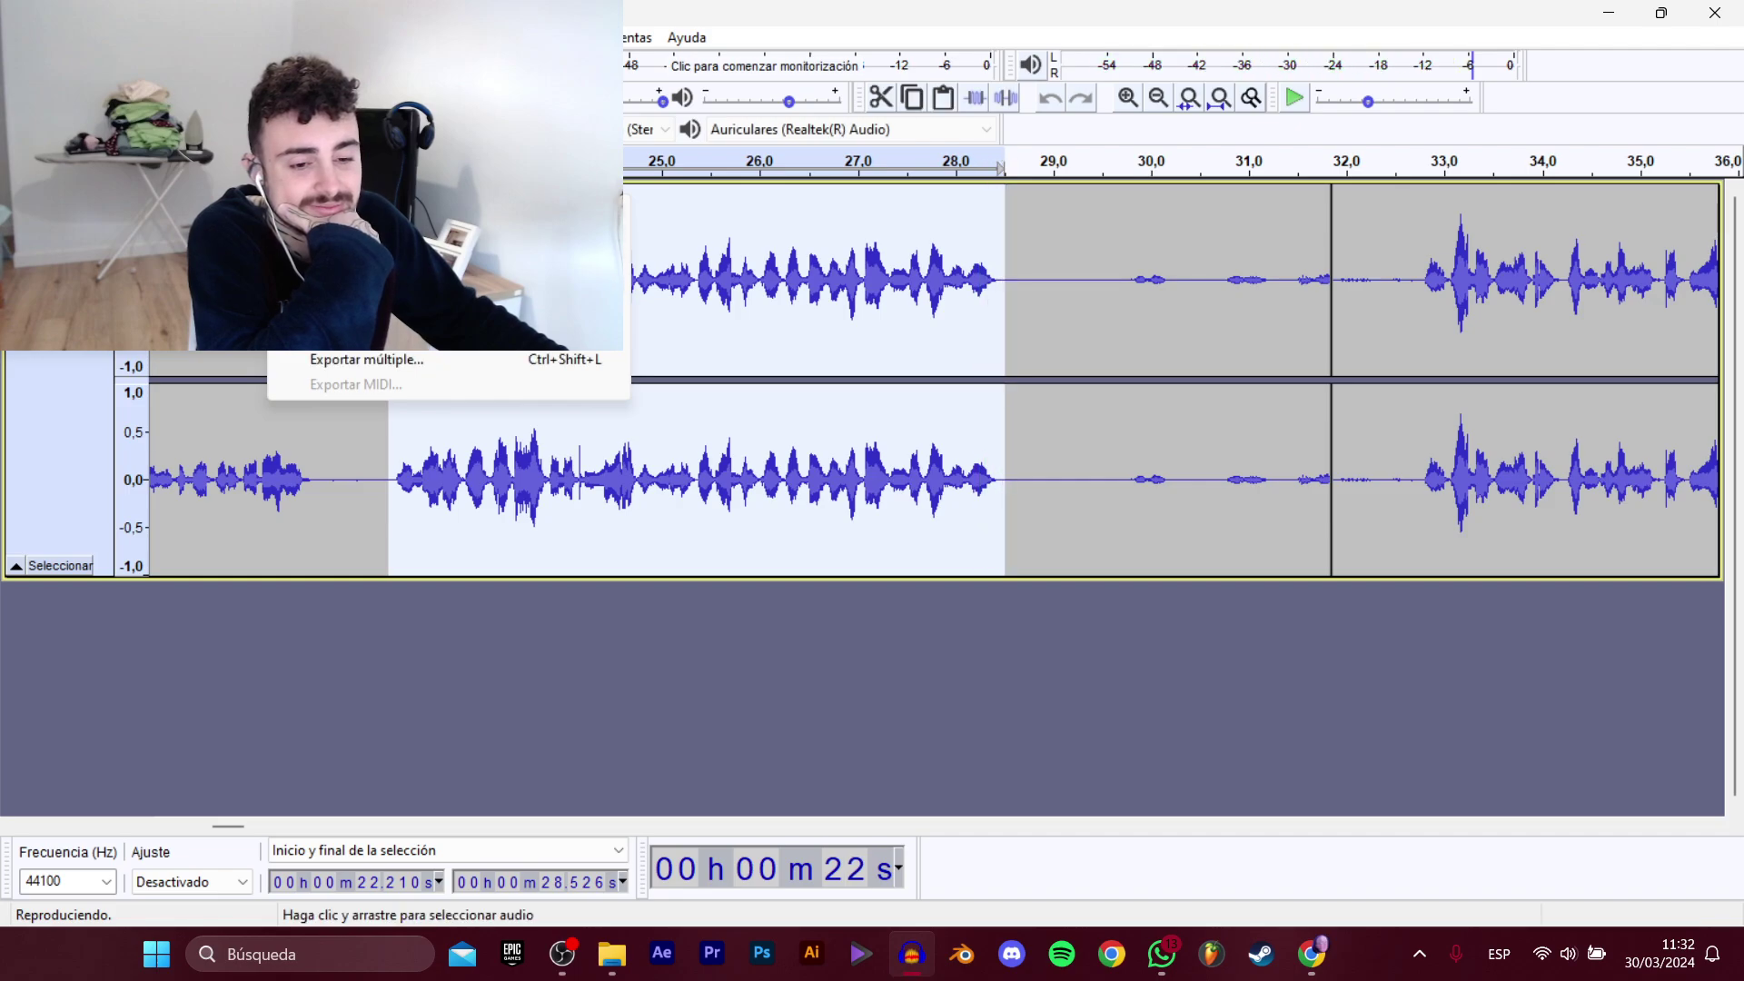
# Export the selected audio as a WAV file named D_TokaTumbo_Presentacion_5.
pyautogui.click(391, 310)
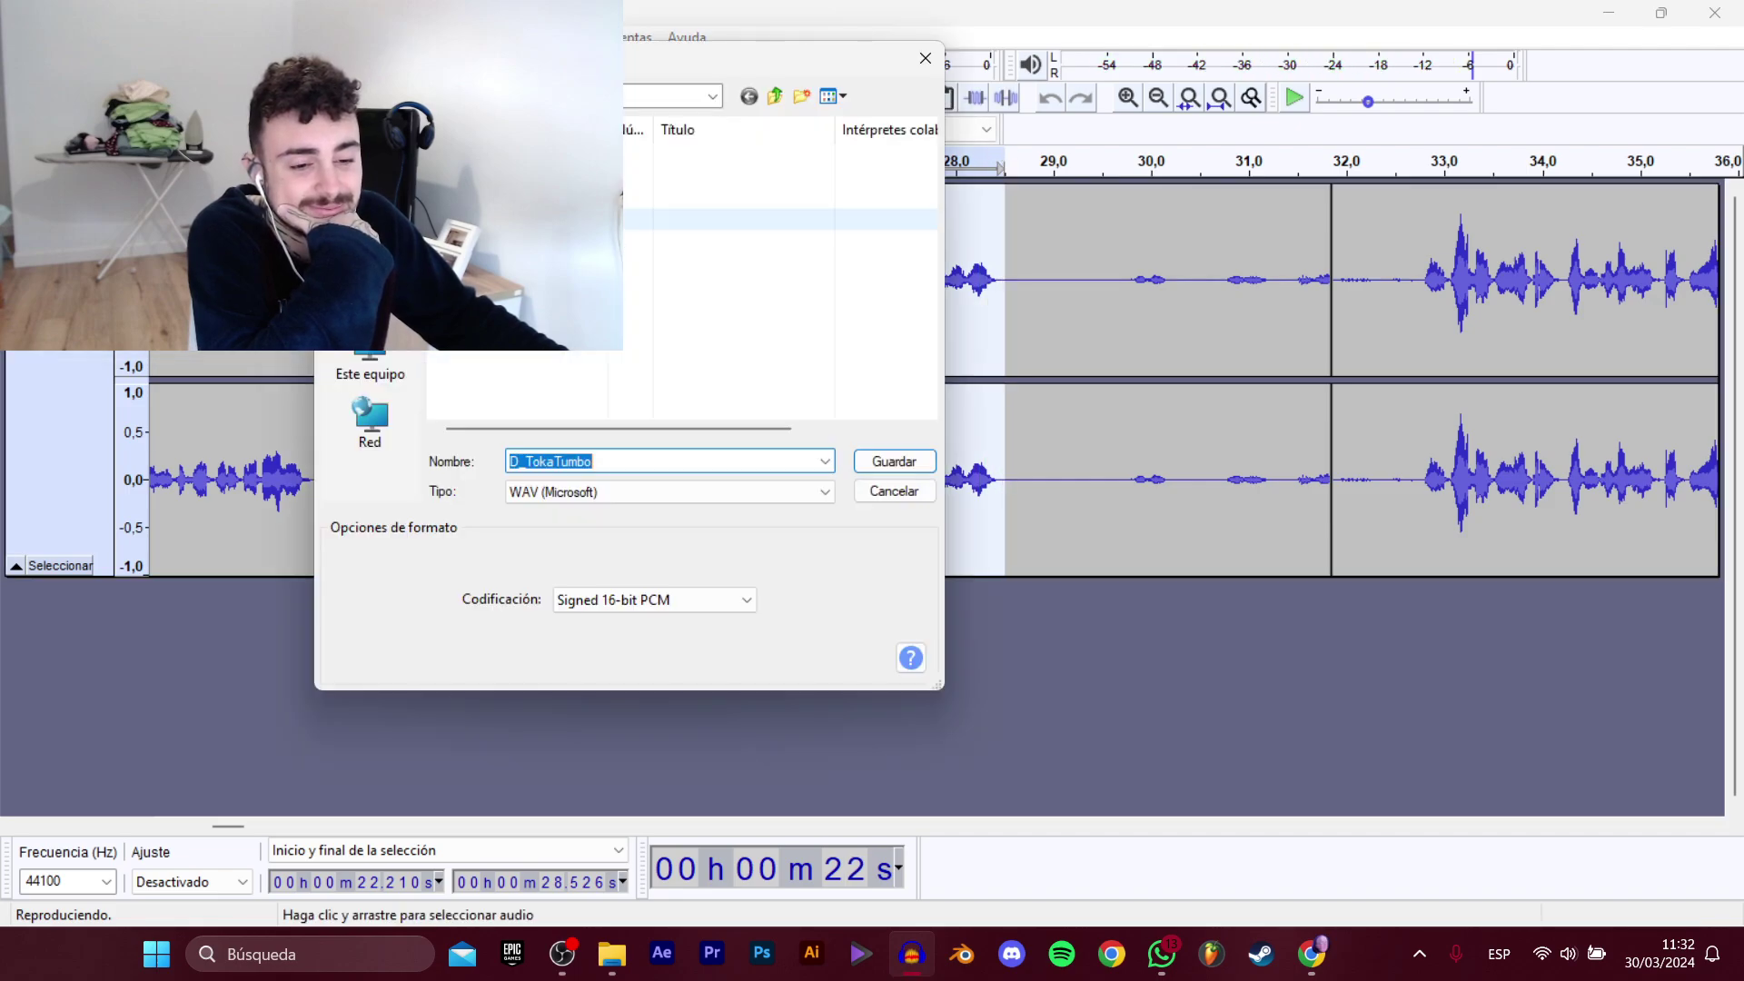
pyautogui.click(527, 218)
pyautogui.click(728, 458)
pyautogui.click(755, 461)
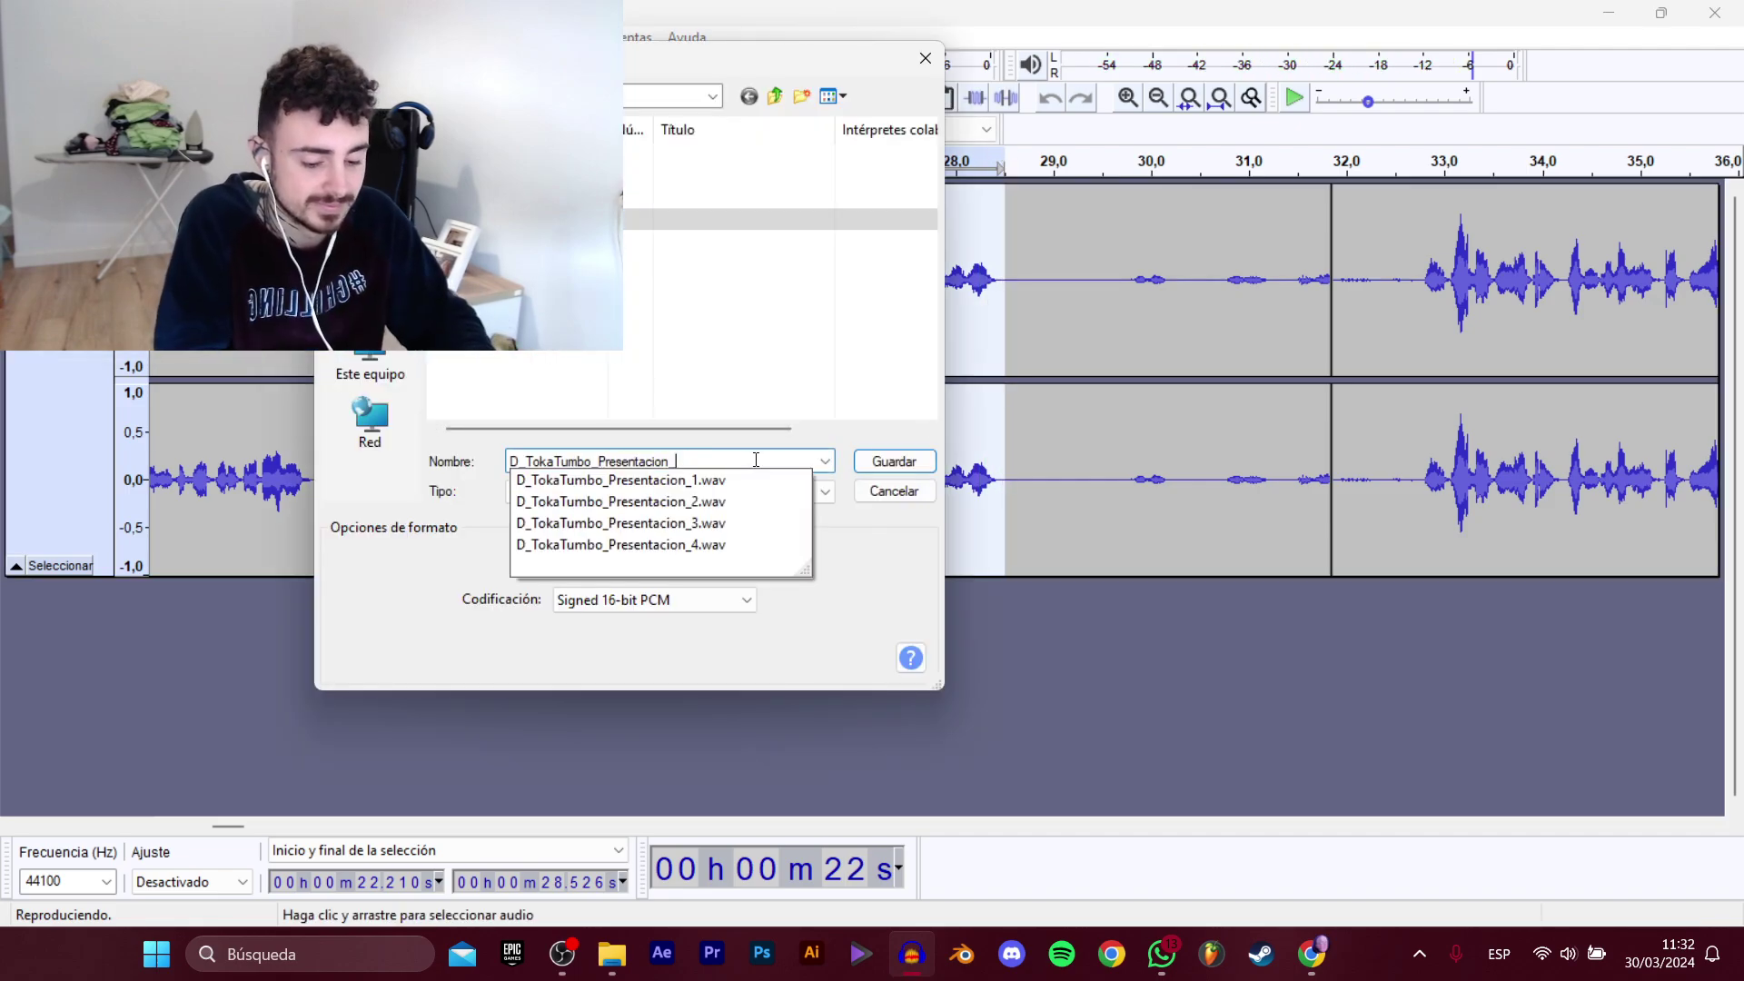
pyautogui.press('Return')
# Play the next phrase after the clip boundary and select it from about 32.7 to 36.2 s.
pyautogui.moveTo(244, 825); pyautogui.dragTo(265, 818)
pyautogui.click(286, 491)
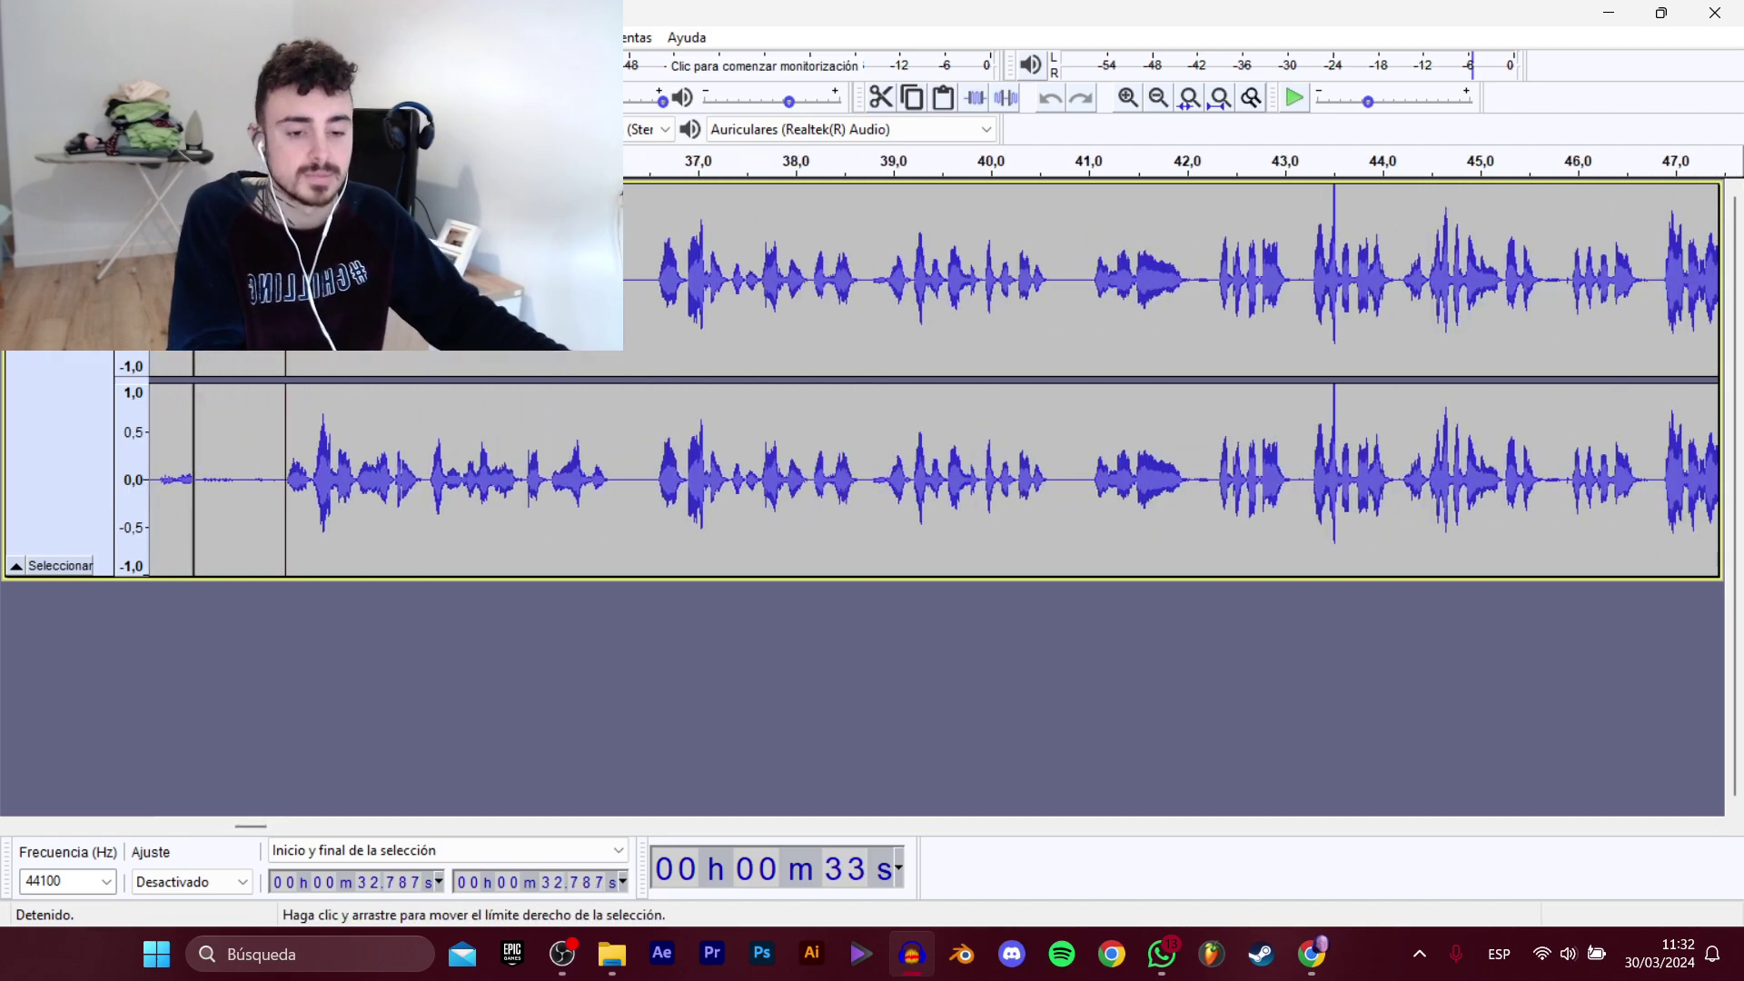
pyautogui.press('space')
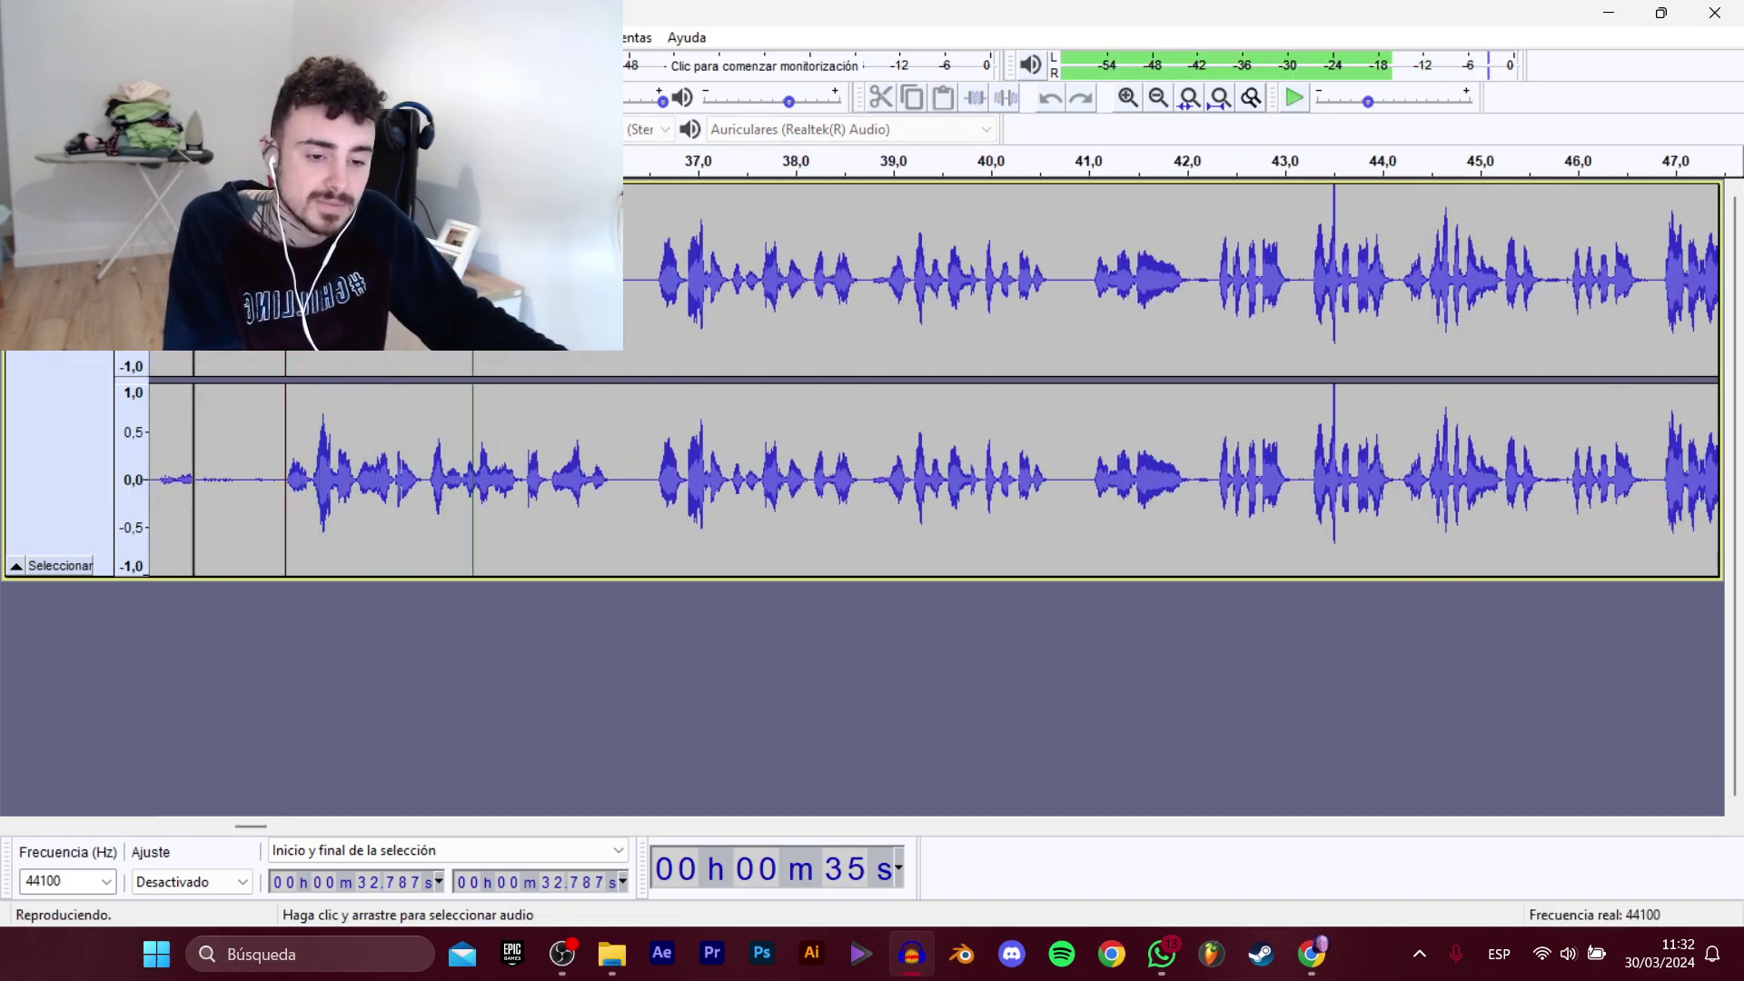
pyautogui.moveTo(277, 481); pyautogui.dragTo(614, 482)
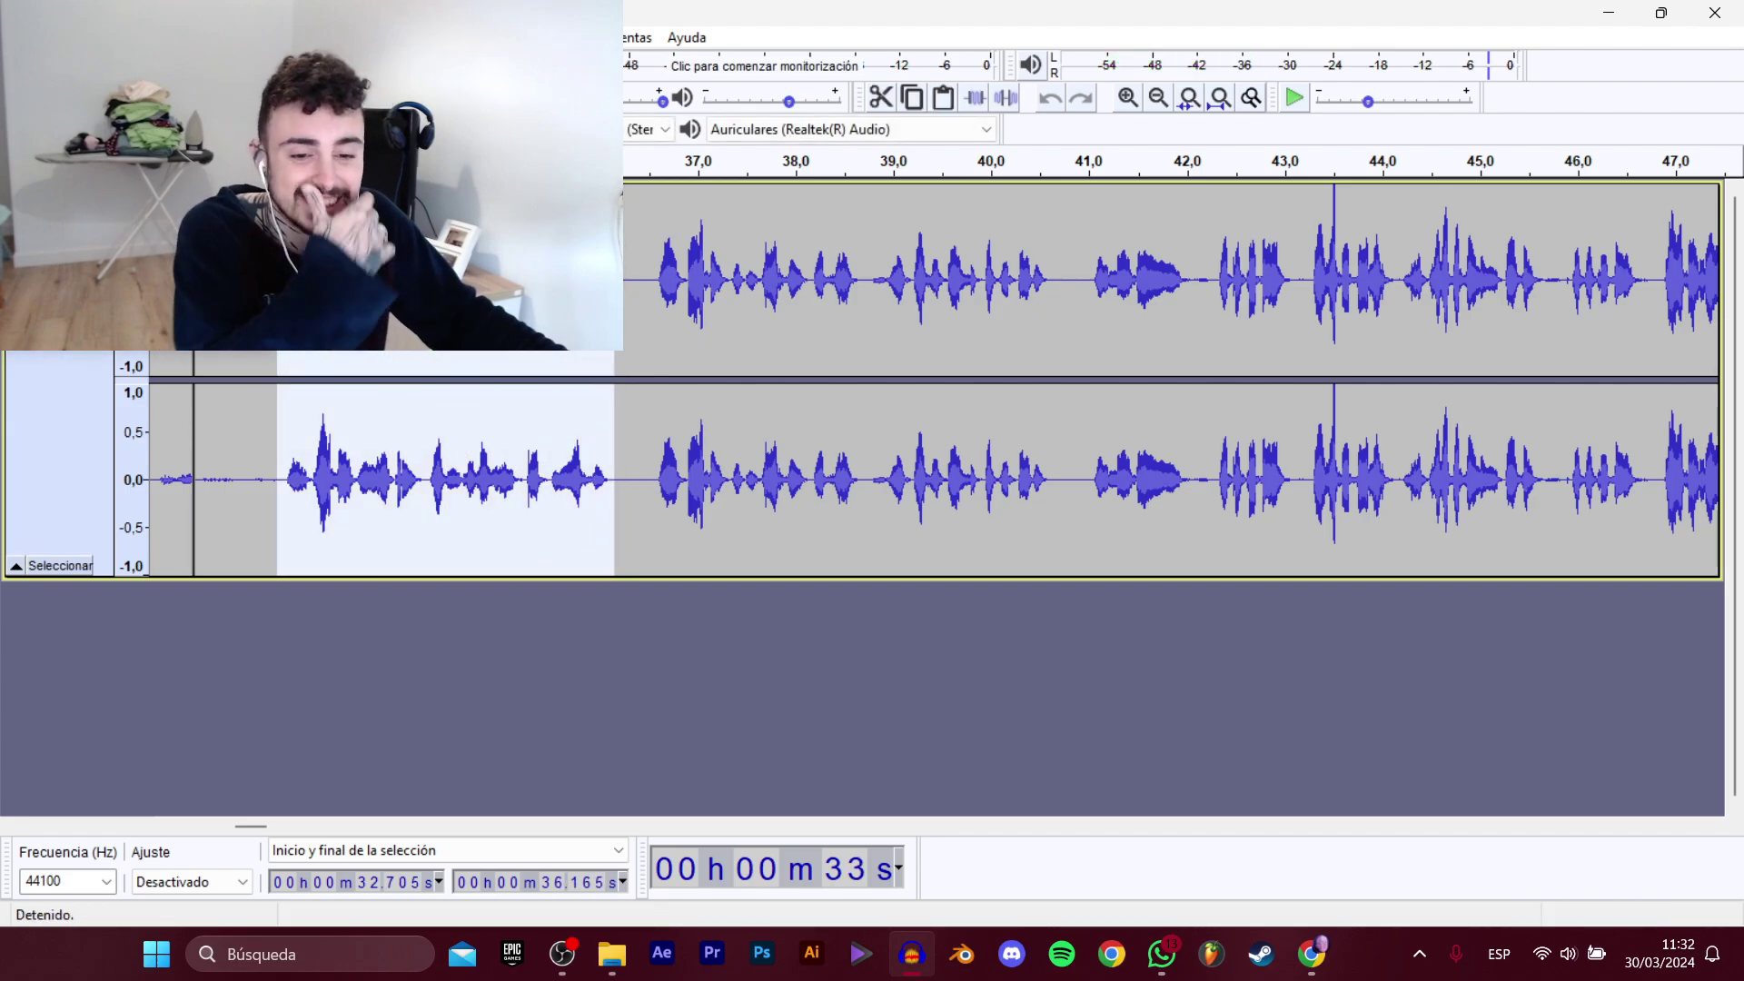
# Export the selected audio as a WAV file named D_TokaTumbo_Presentacion_6.
pyautogui.moveTo(109, 207)
pyautogui.click(409, 310)
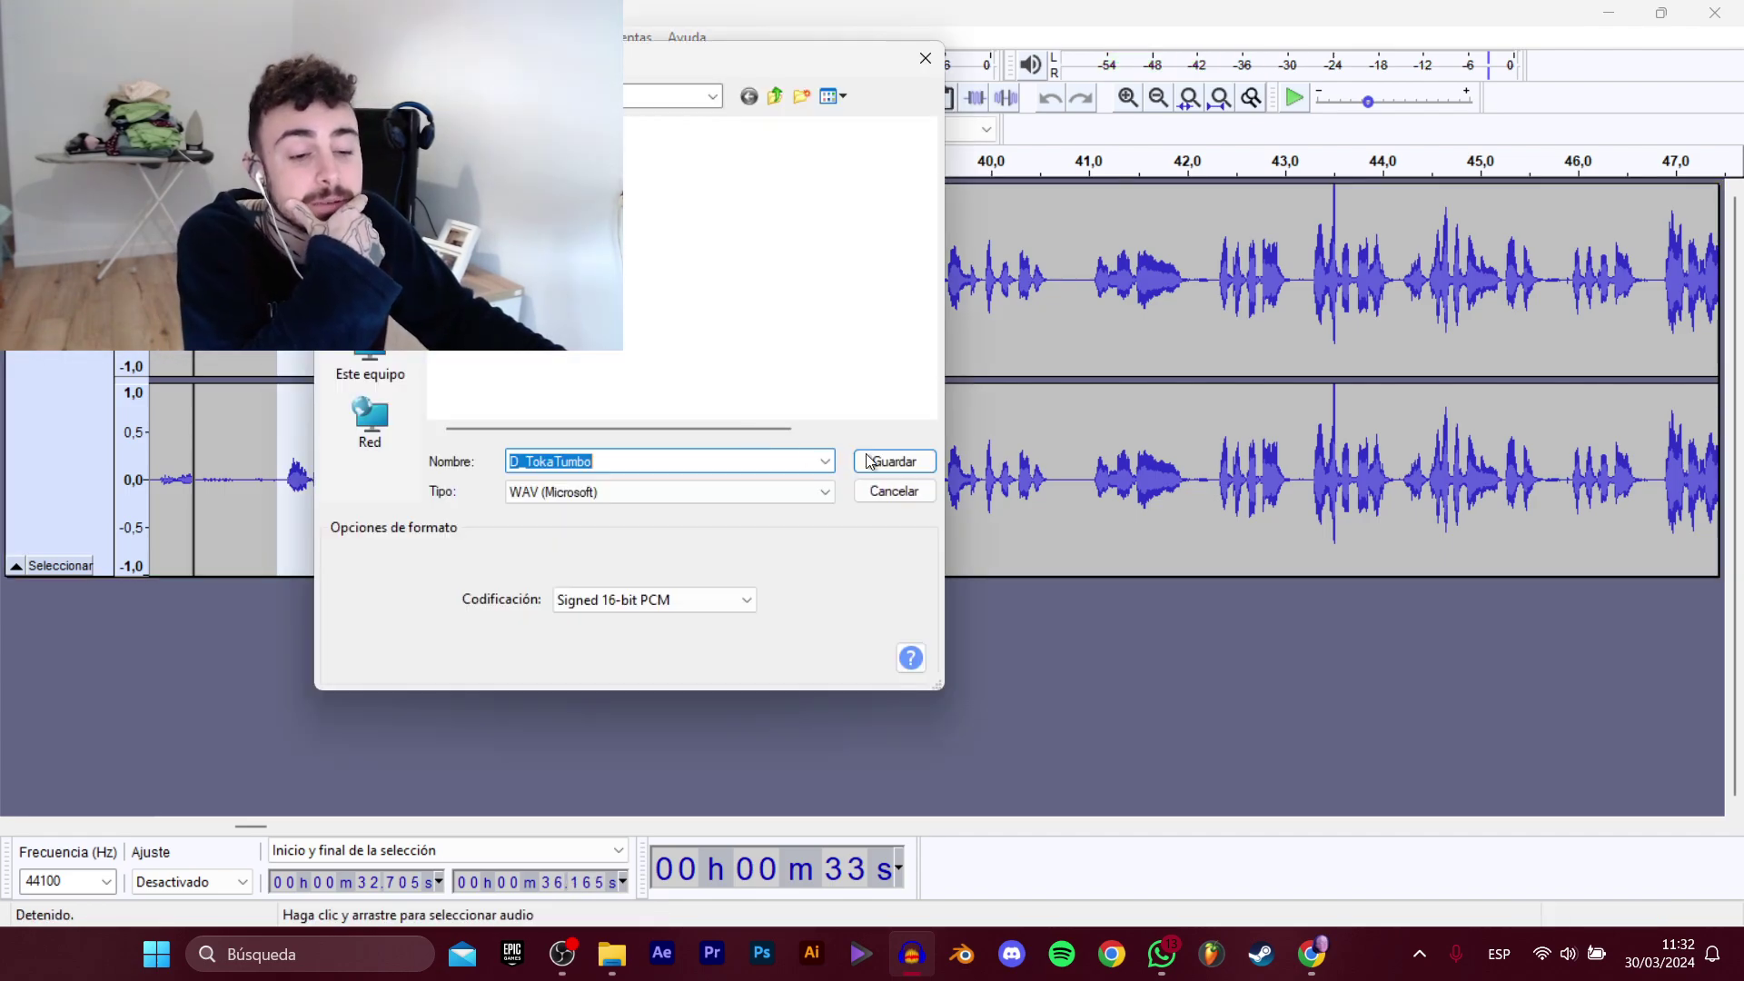
pyautogui.click(545, 241)
pyautogui.click(732, 464)
pyautogui.click(734, 464)
pyautogui.press('BackSpace')
pyautogui.write('6')
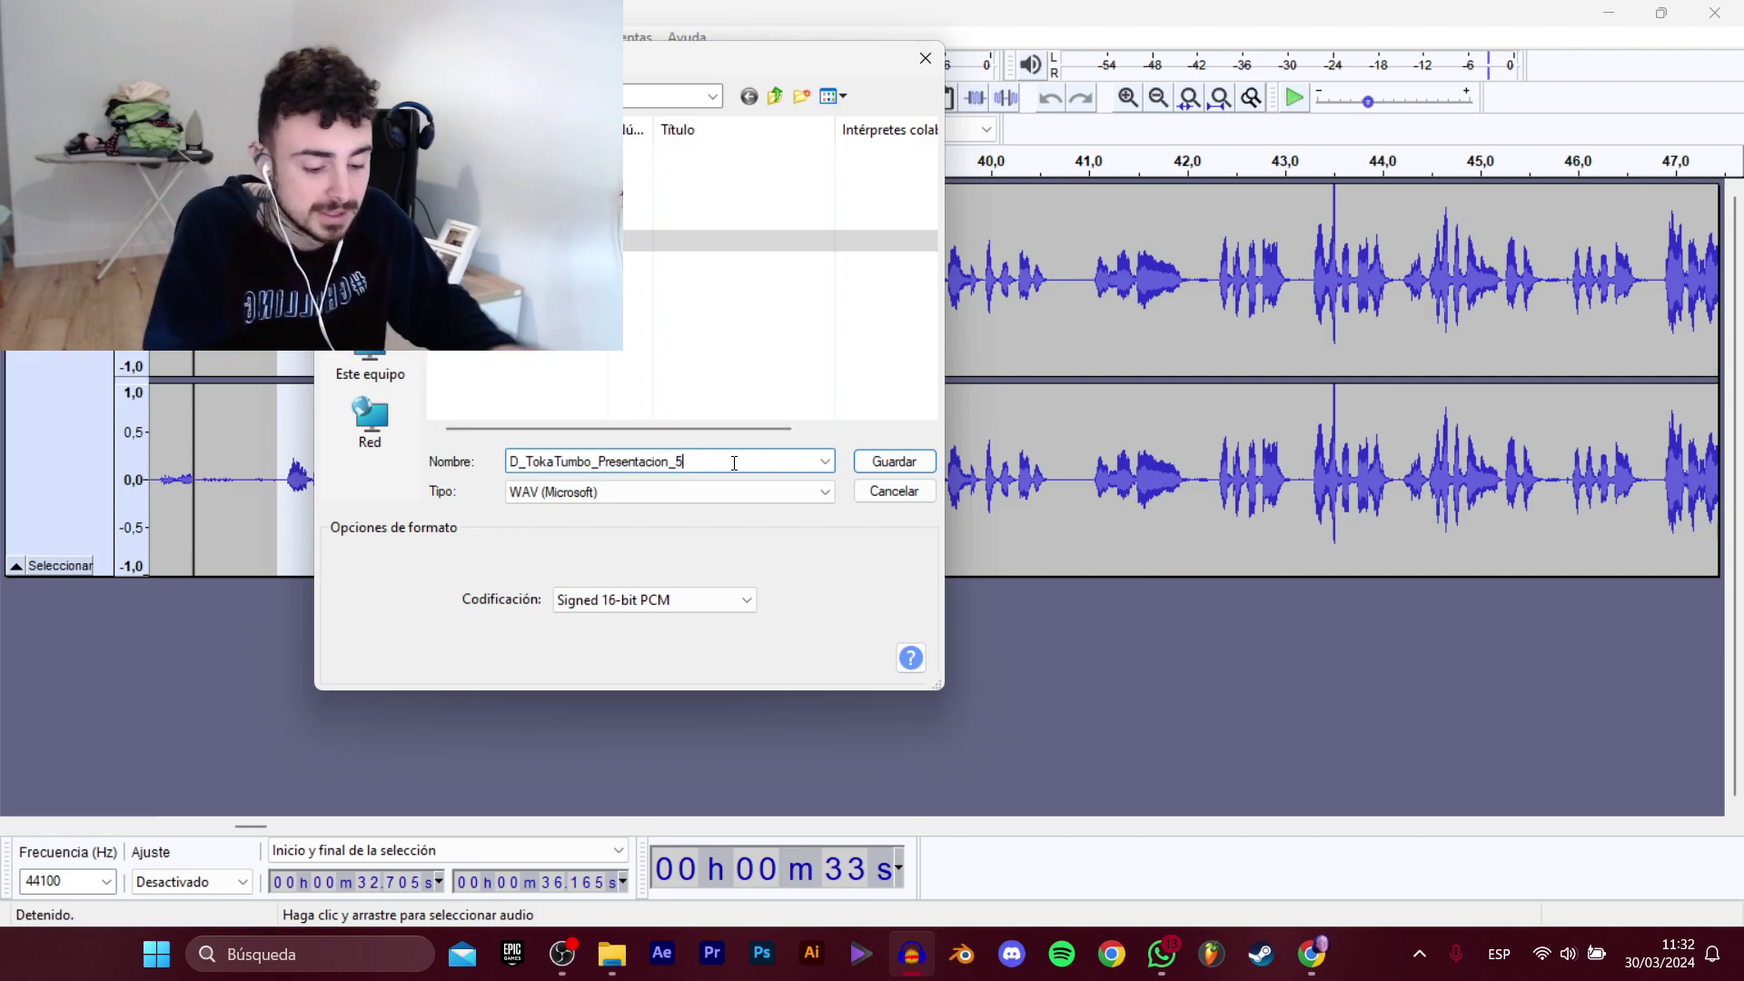
pyautogui.press('Return')
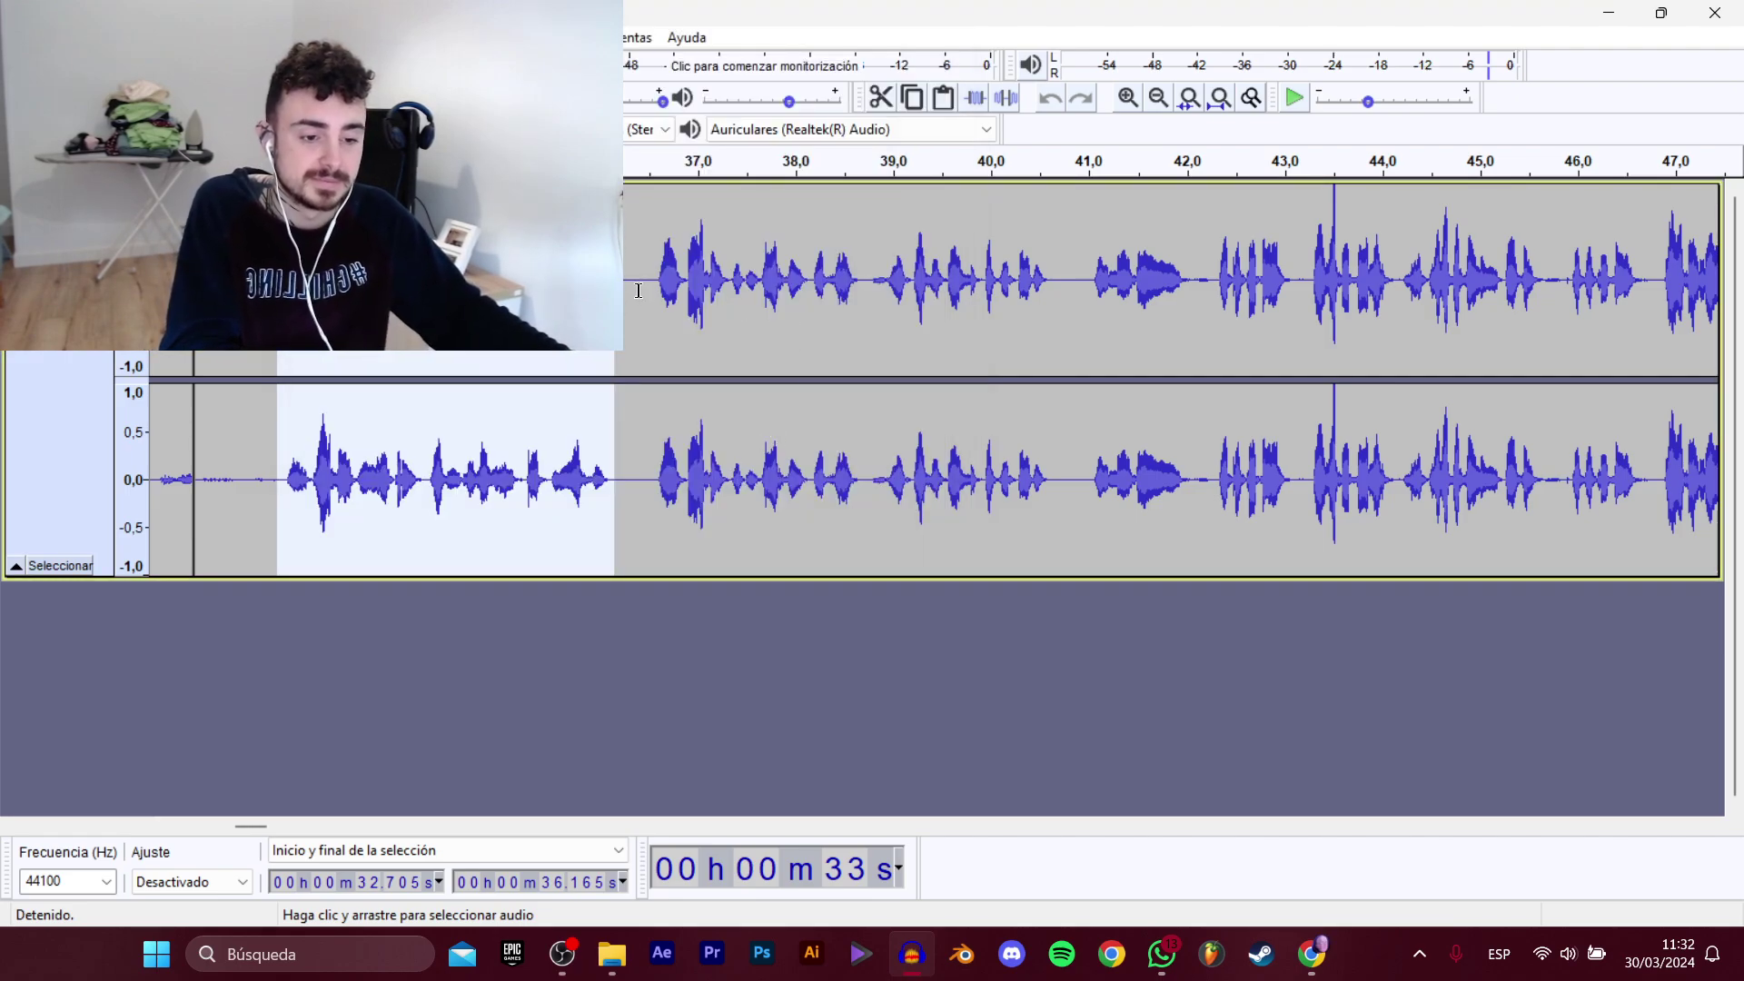
# Play the following phrase from about 36.5 s and select it from about 36.5 to 40.7 s.
pyautogui.click(645, 289)
pyautogui.press('space')
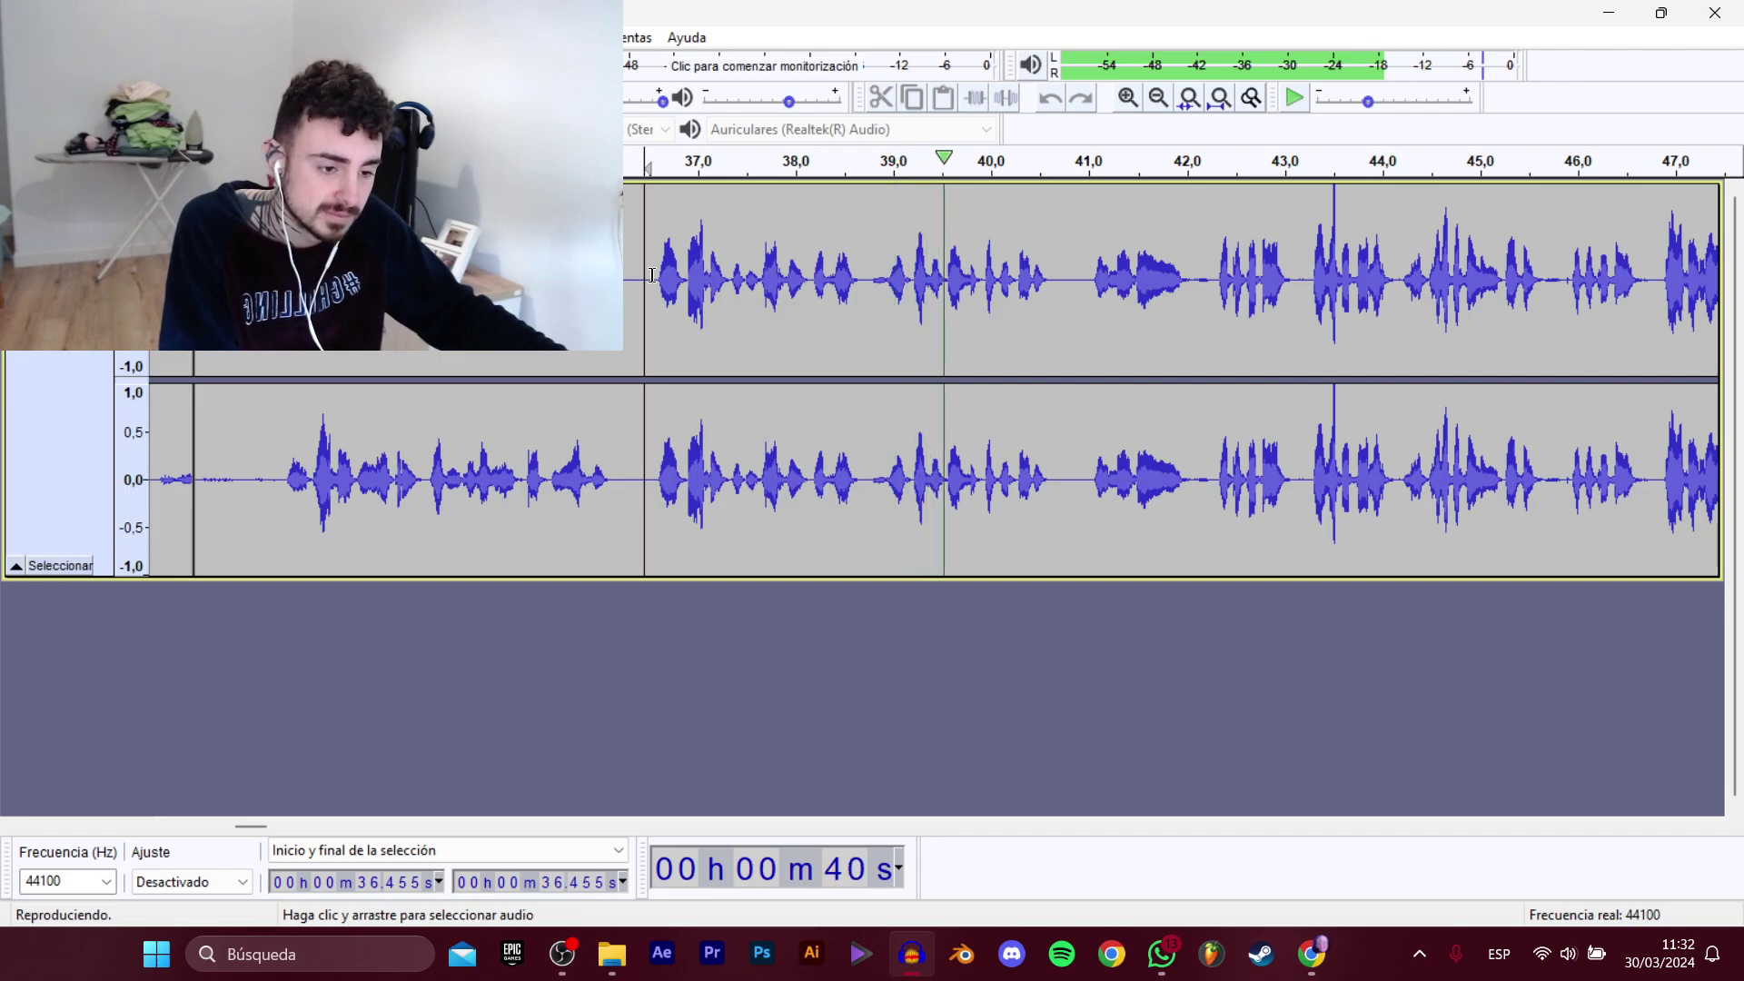
pyautogui.press('space')
pyautogui.moveTo(653, 275); pyautogui.dragTo(1058, 259)
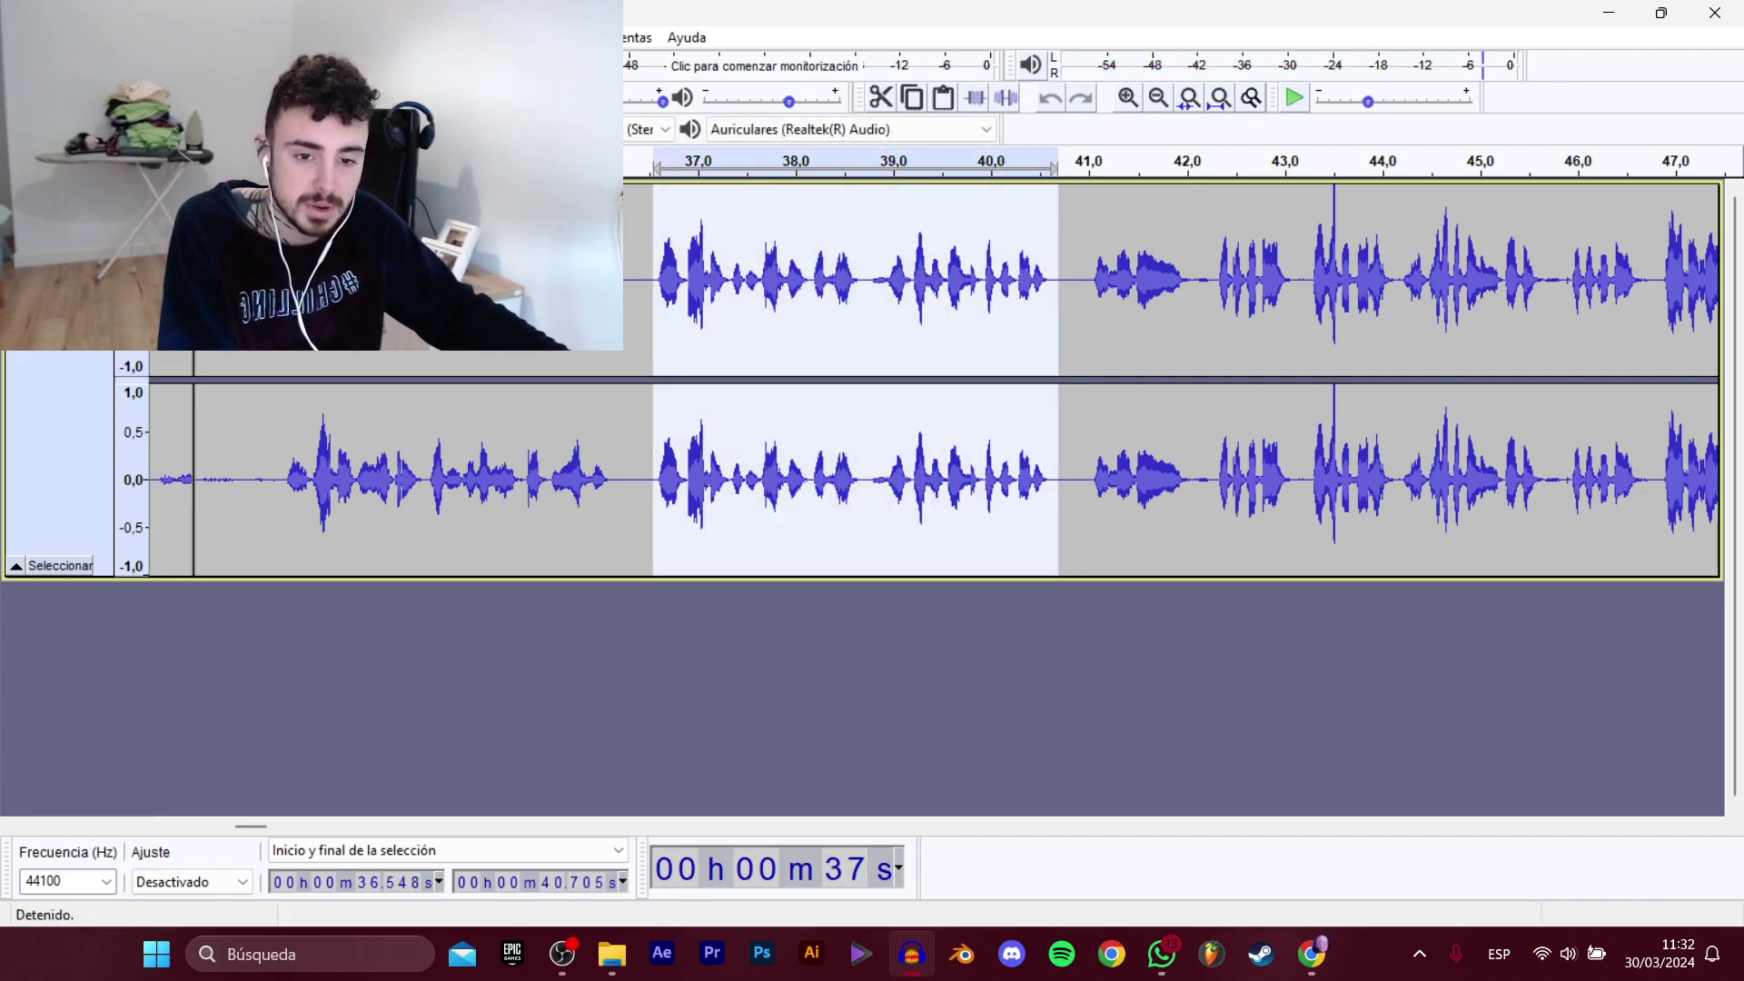
# Export the selected audio as a WAV file named D_TokaTumbo_Presentacion_7.
pyautogui.moveTo(91, 208)
pyautogui.click(400, 309)
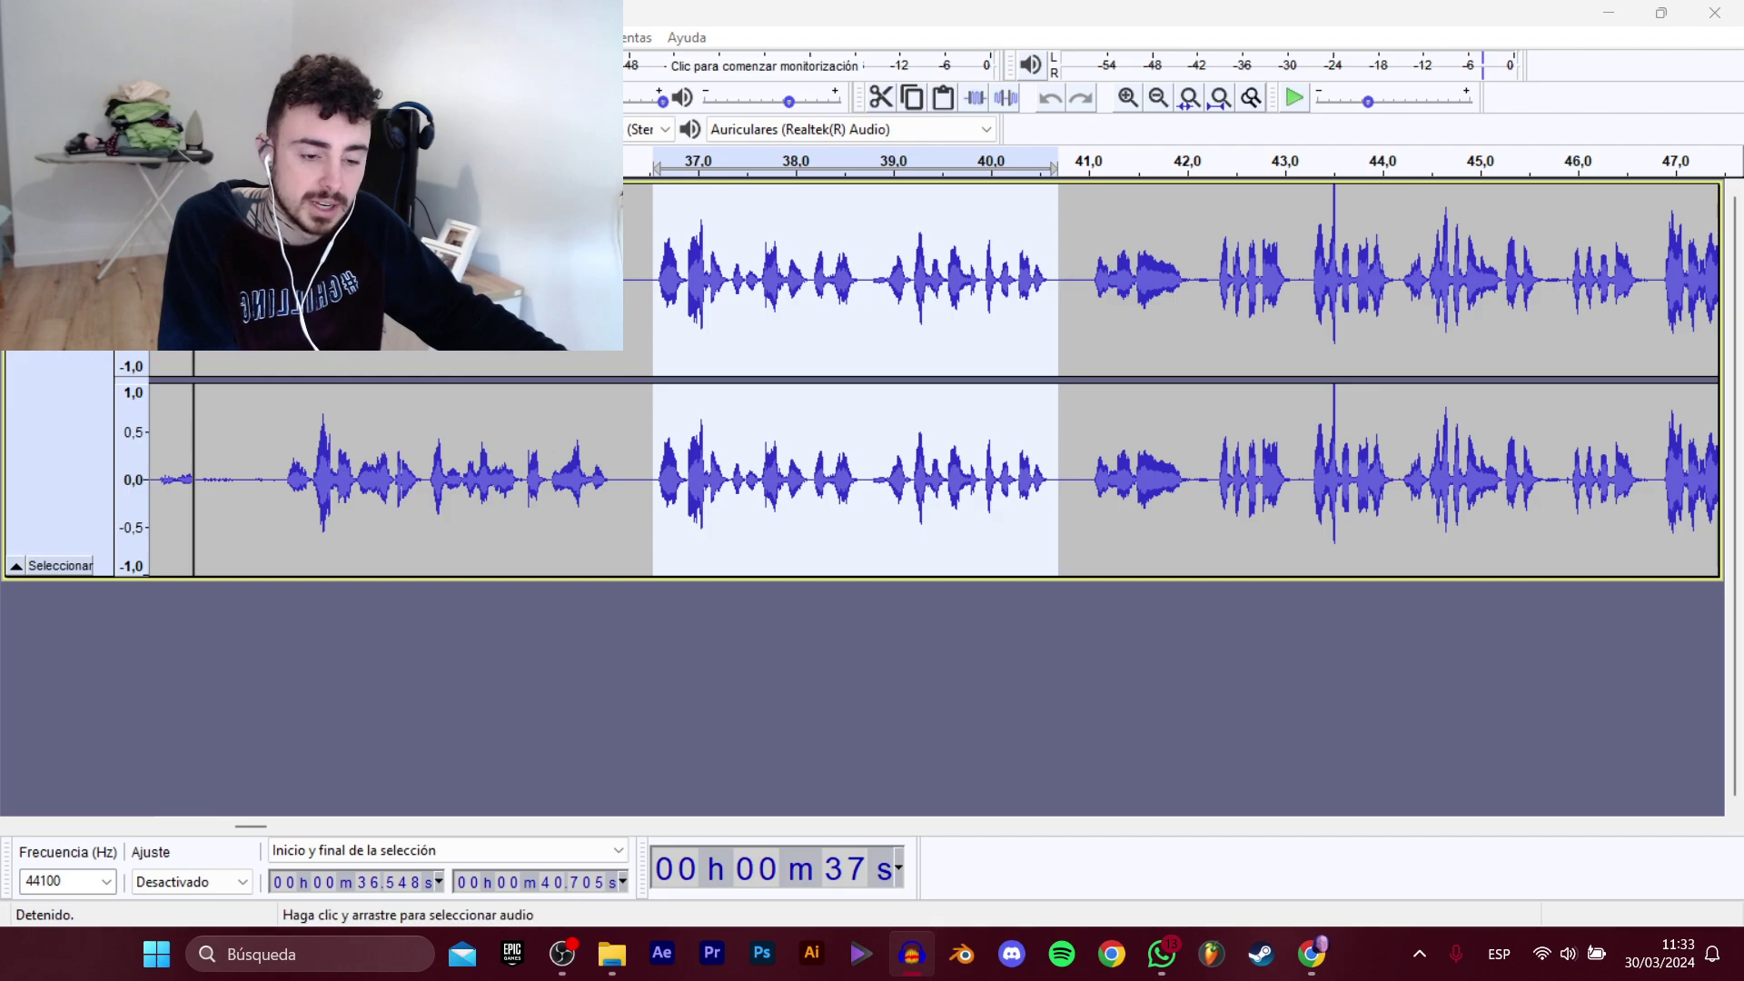
pyautogui.click(536, 262)
pyautogui.click(724, 461)
pyautogui.click(750, 465)
pyautogui.press('BackSpace')
pyautogui.write('7')
pyautogui.press('Return')
# Play the short phrase from about 40.9 s and select it from about 41.0 to 42.3 s.
pyautogui.click(1077, 272)
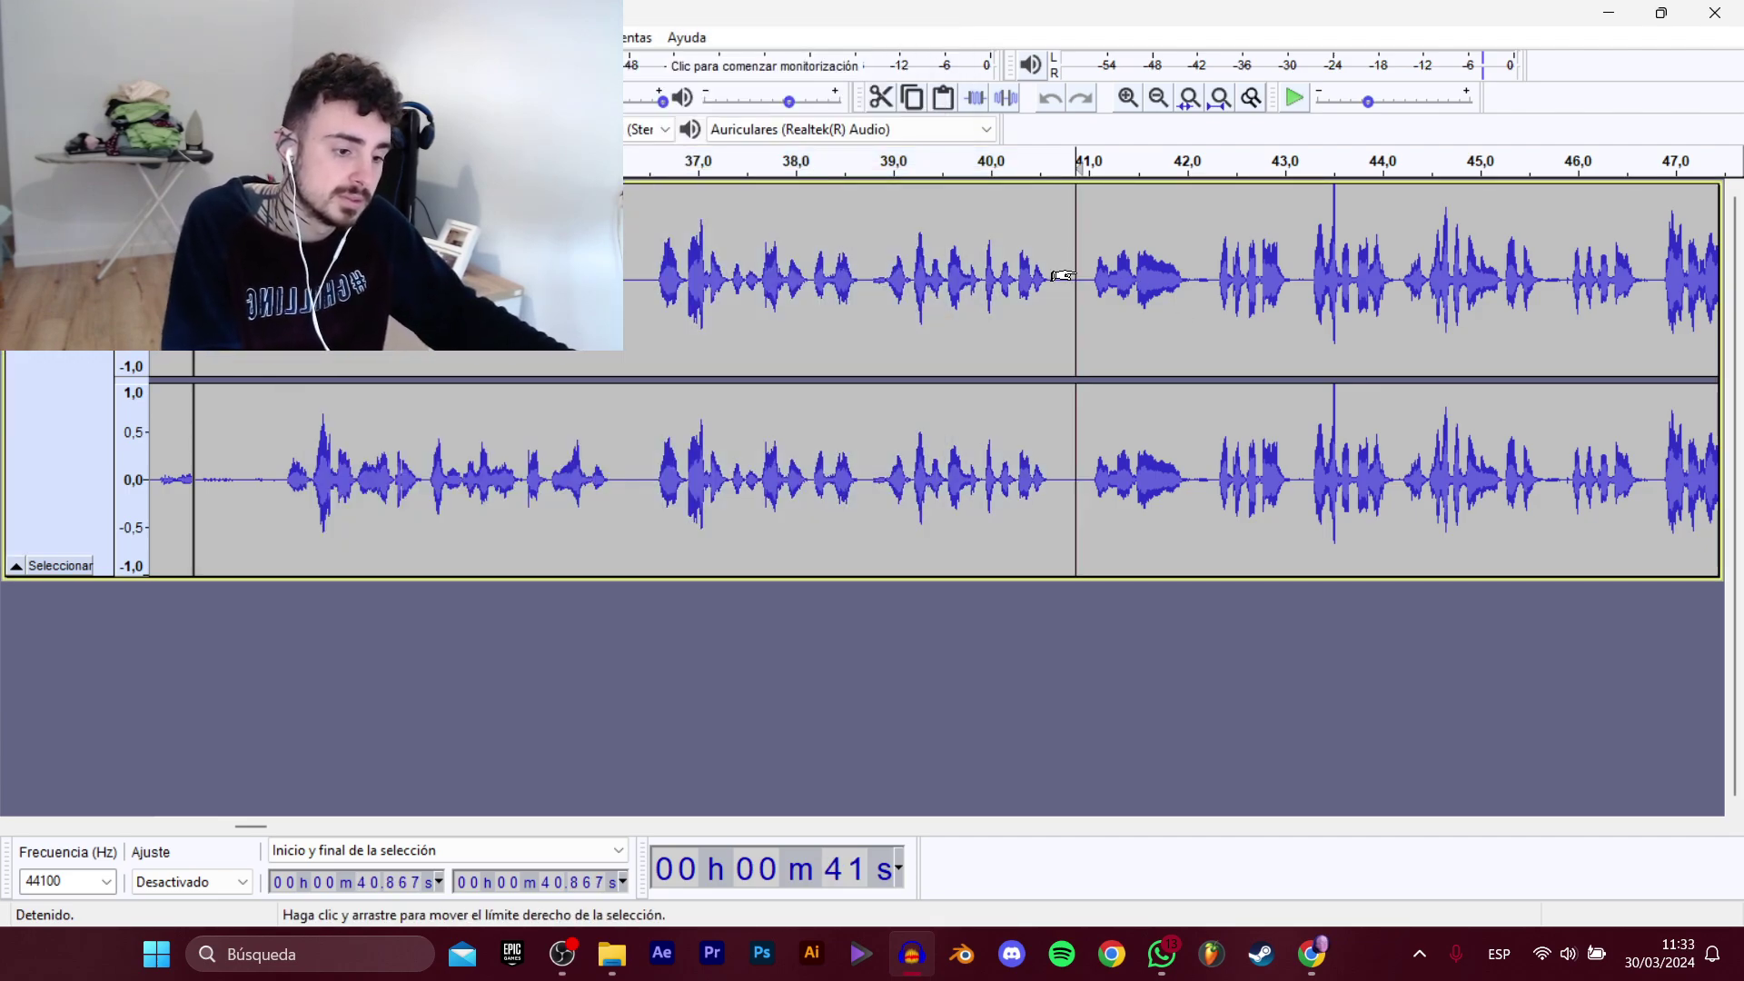
pyautogui.press('space')
pyautogui.moveTo(243, 826); pyautogui.dragTo(260, 821)
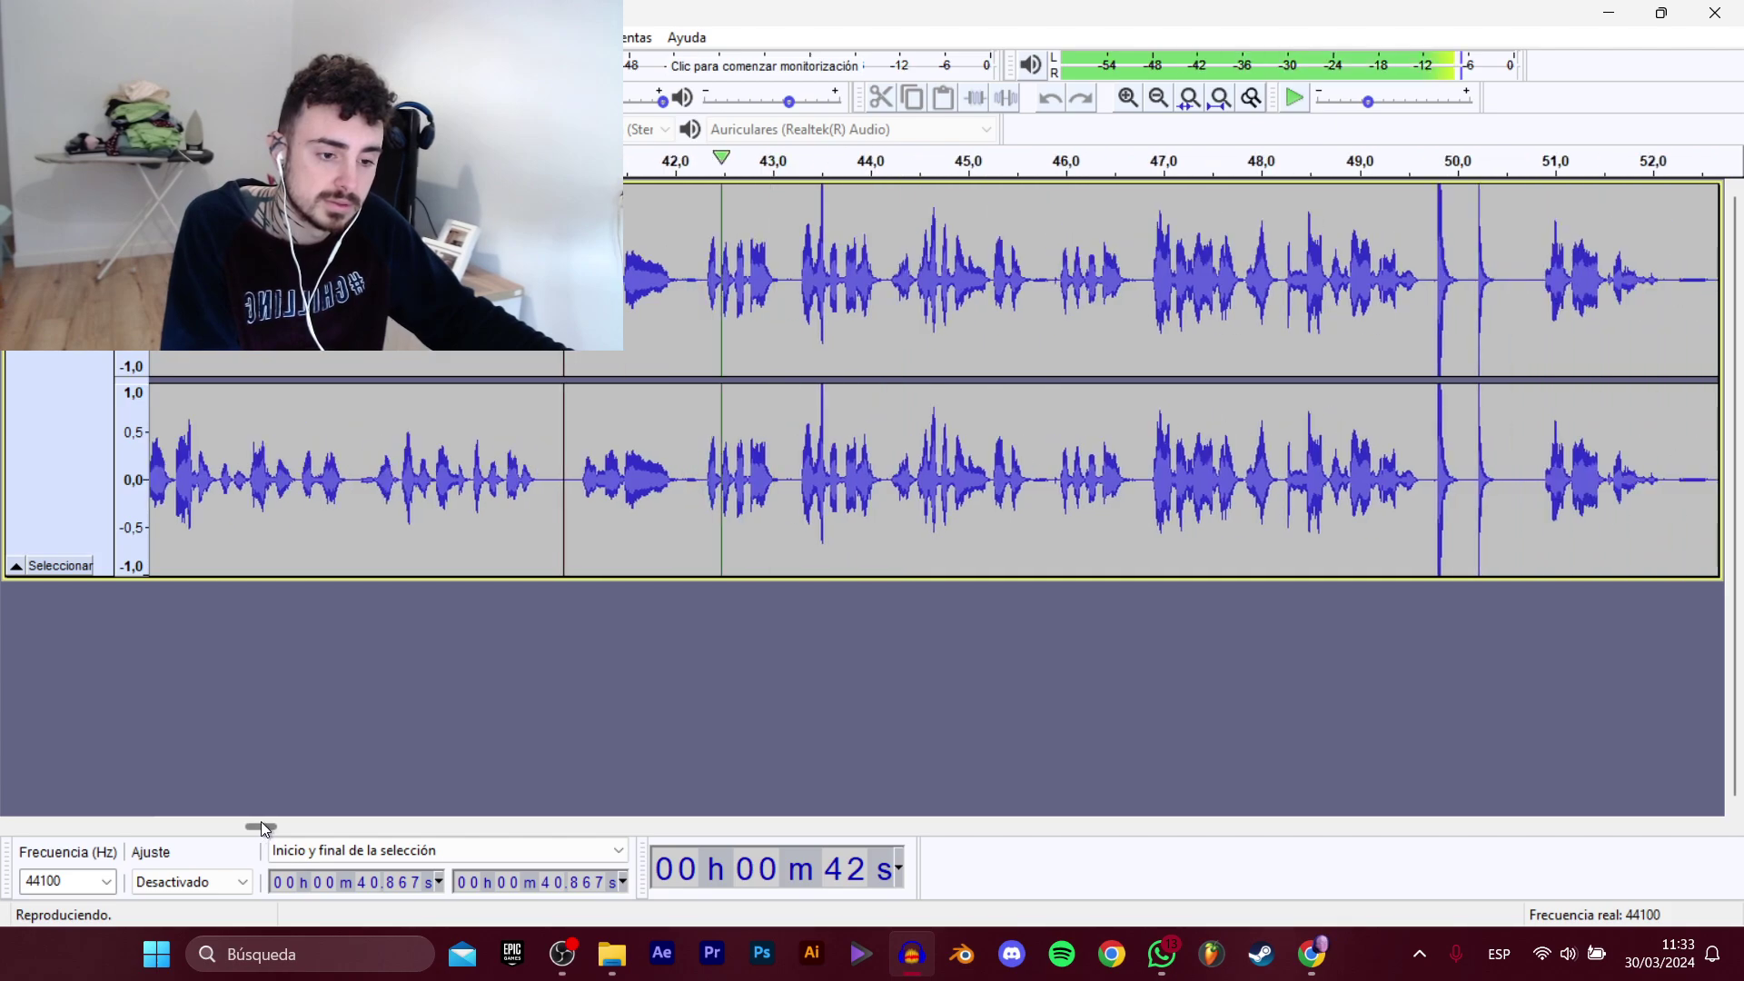
pyautogui.press('space')
pyautogui.moveTo(573, 455); pyautogui.dragTo(700, 454)
# Export the selected audio as a WAV file named D_TokaTumbo_Presentacion_8.
pyautogui.click(27, 37)
pyautogui.moveTo(91, 207)
pyautogui.click(373, 309)
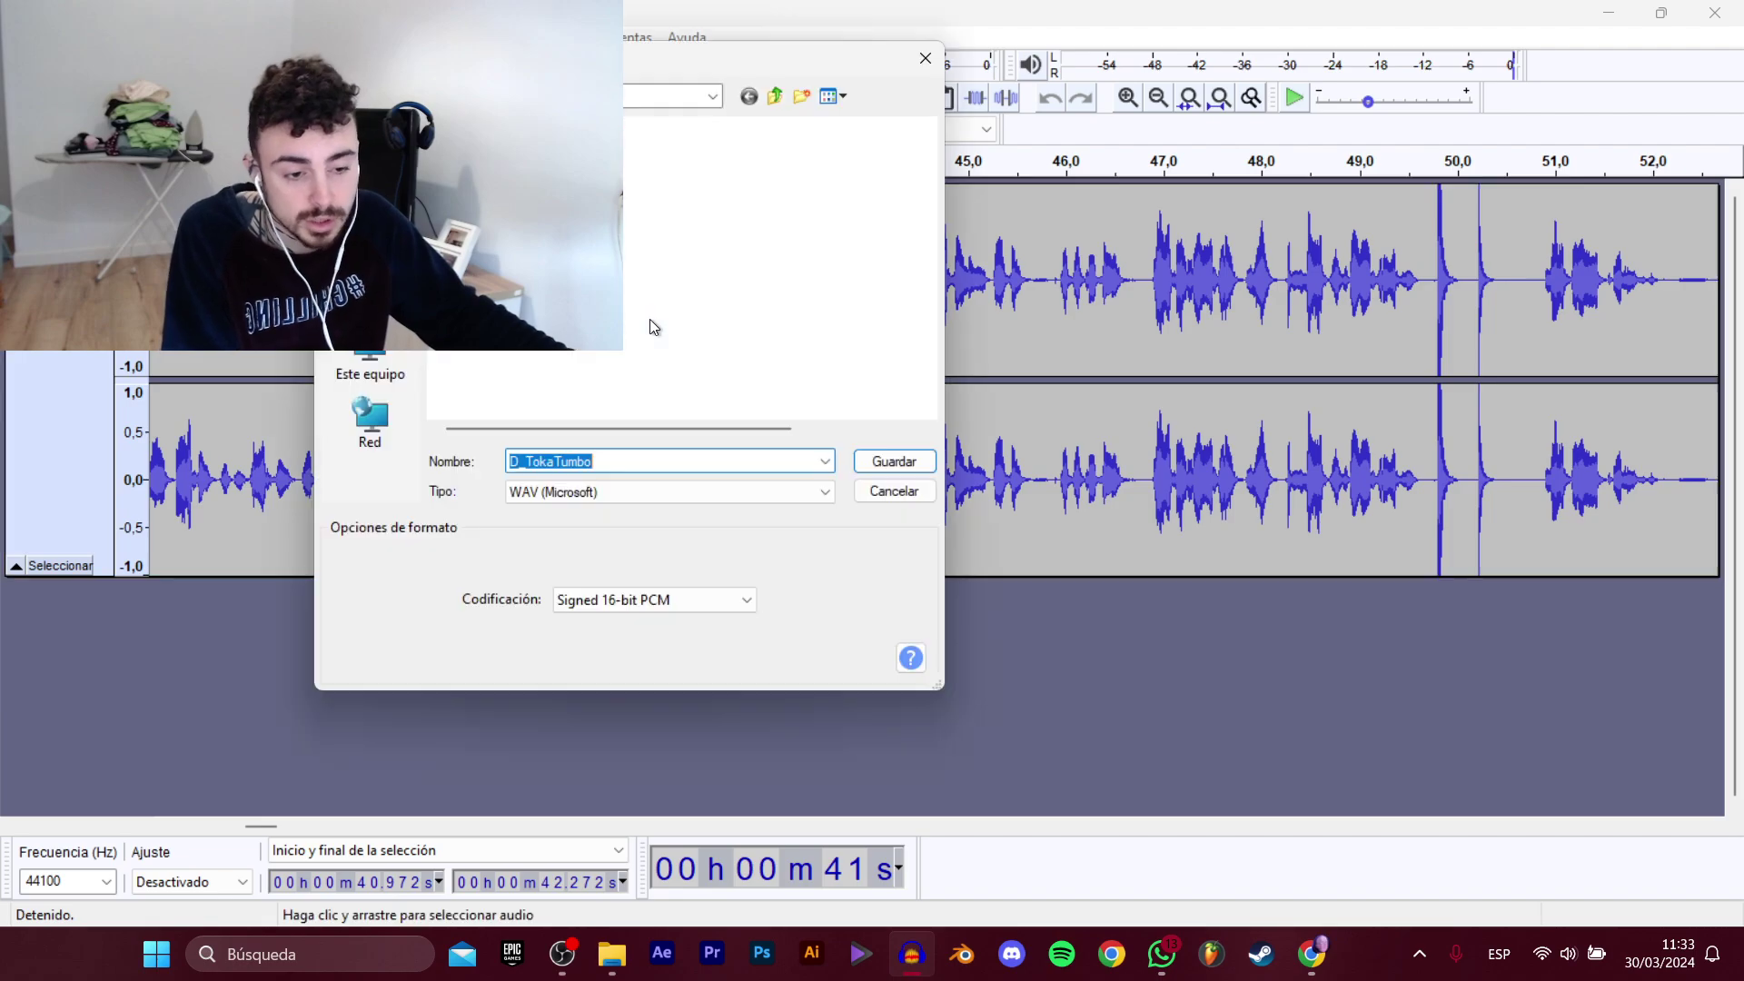
pyautogui.click(554, 283)
pyautogui.click(720, 460)
pyautogui.click(720, 460)
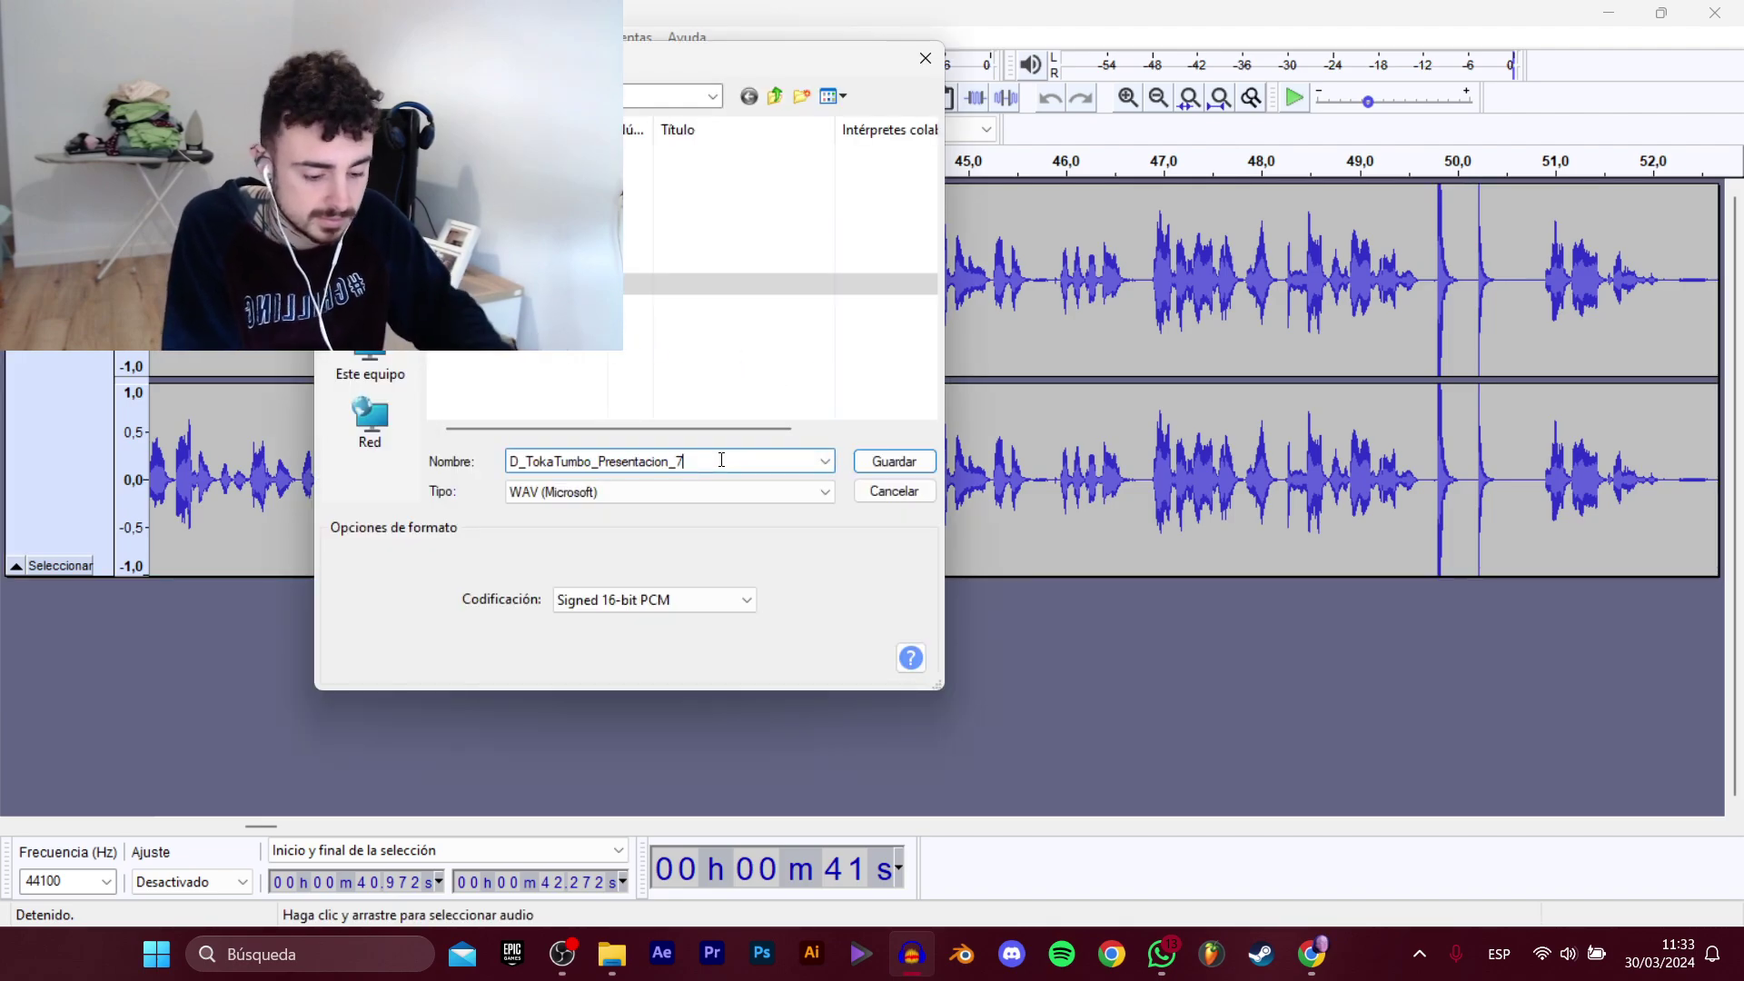
pyautogui.press('Return')
# Listen to the audio from about 42.3 s, select the phrase from about 42.3 to 45.8 s and play the selection.
pyautogui.click(753, 344)
pyautogui.click(706, 306)
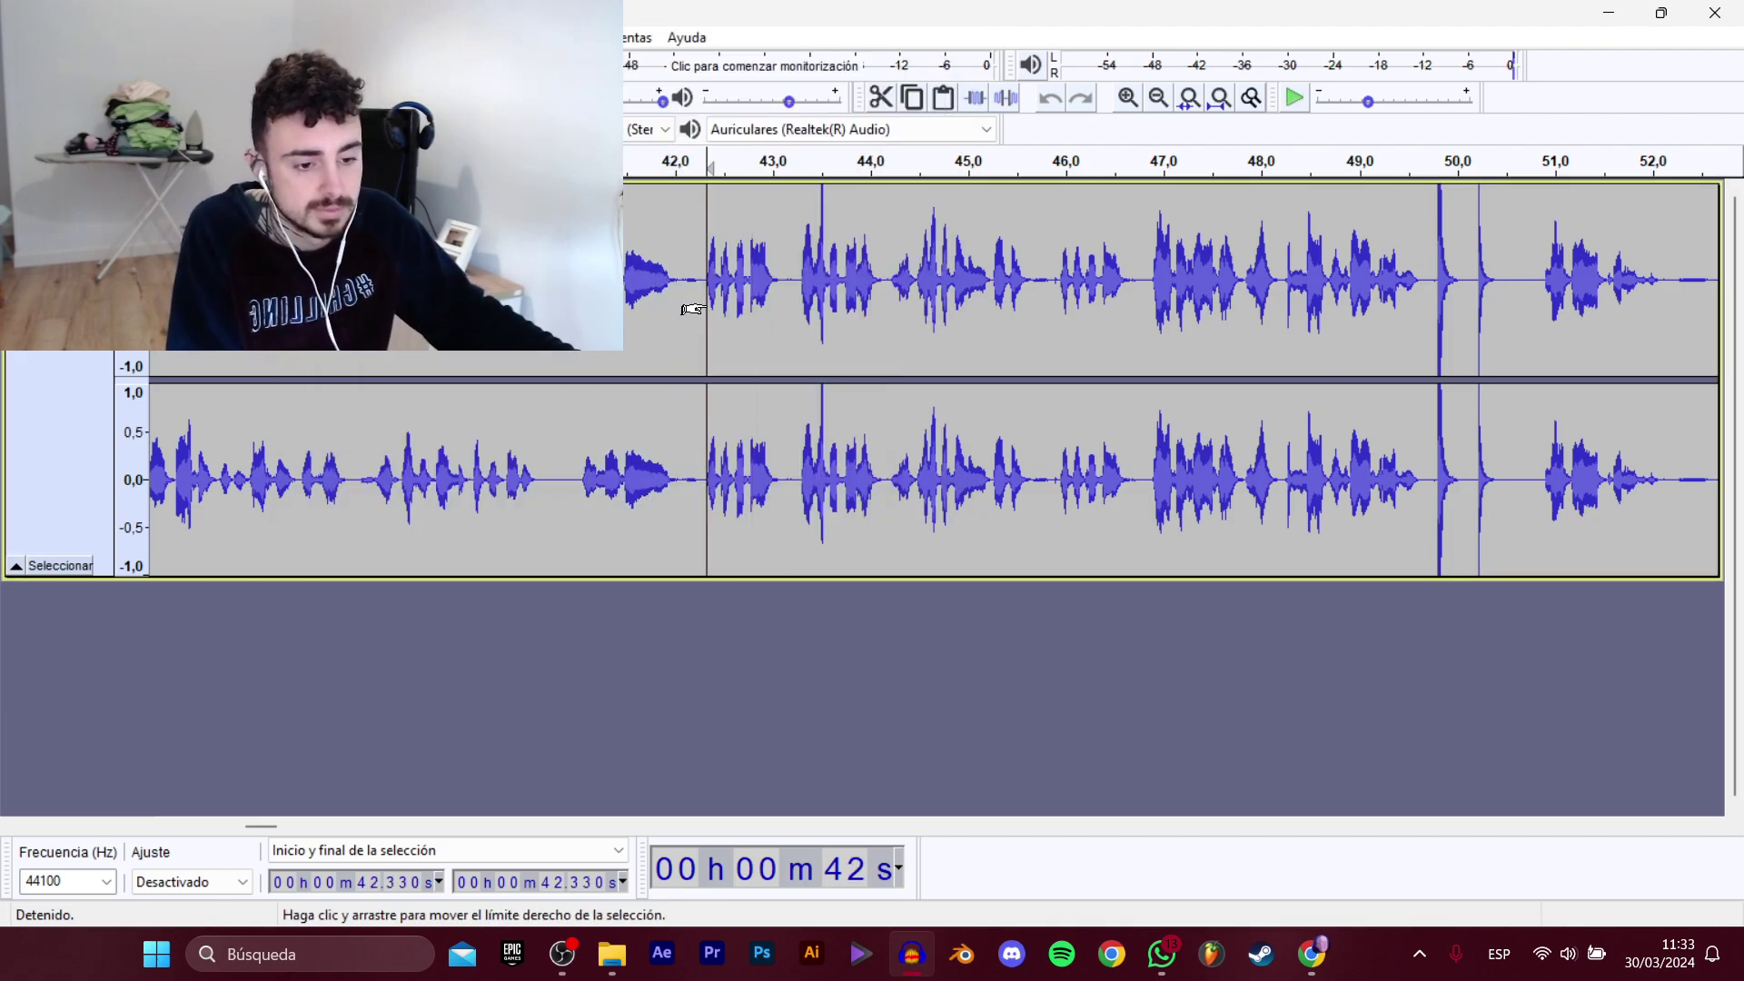
pyautogui.press('space')
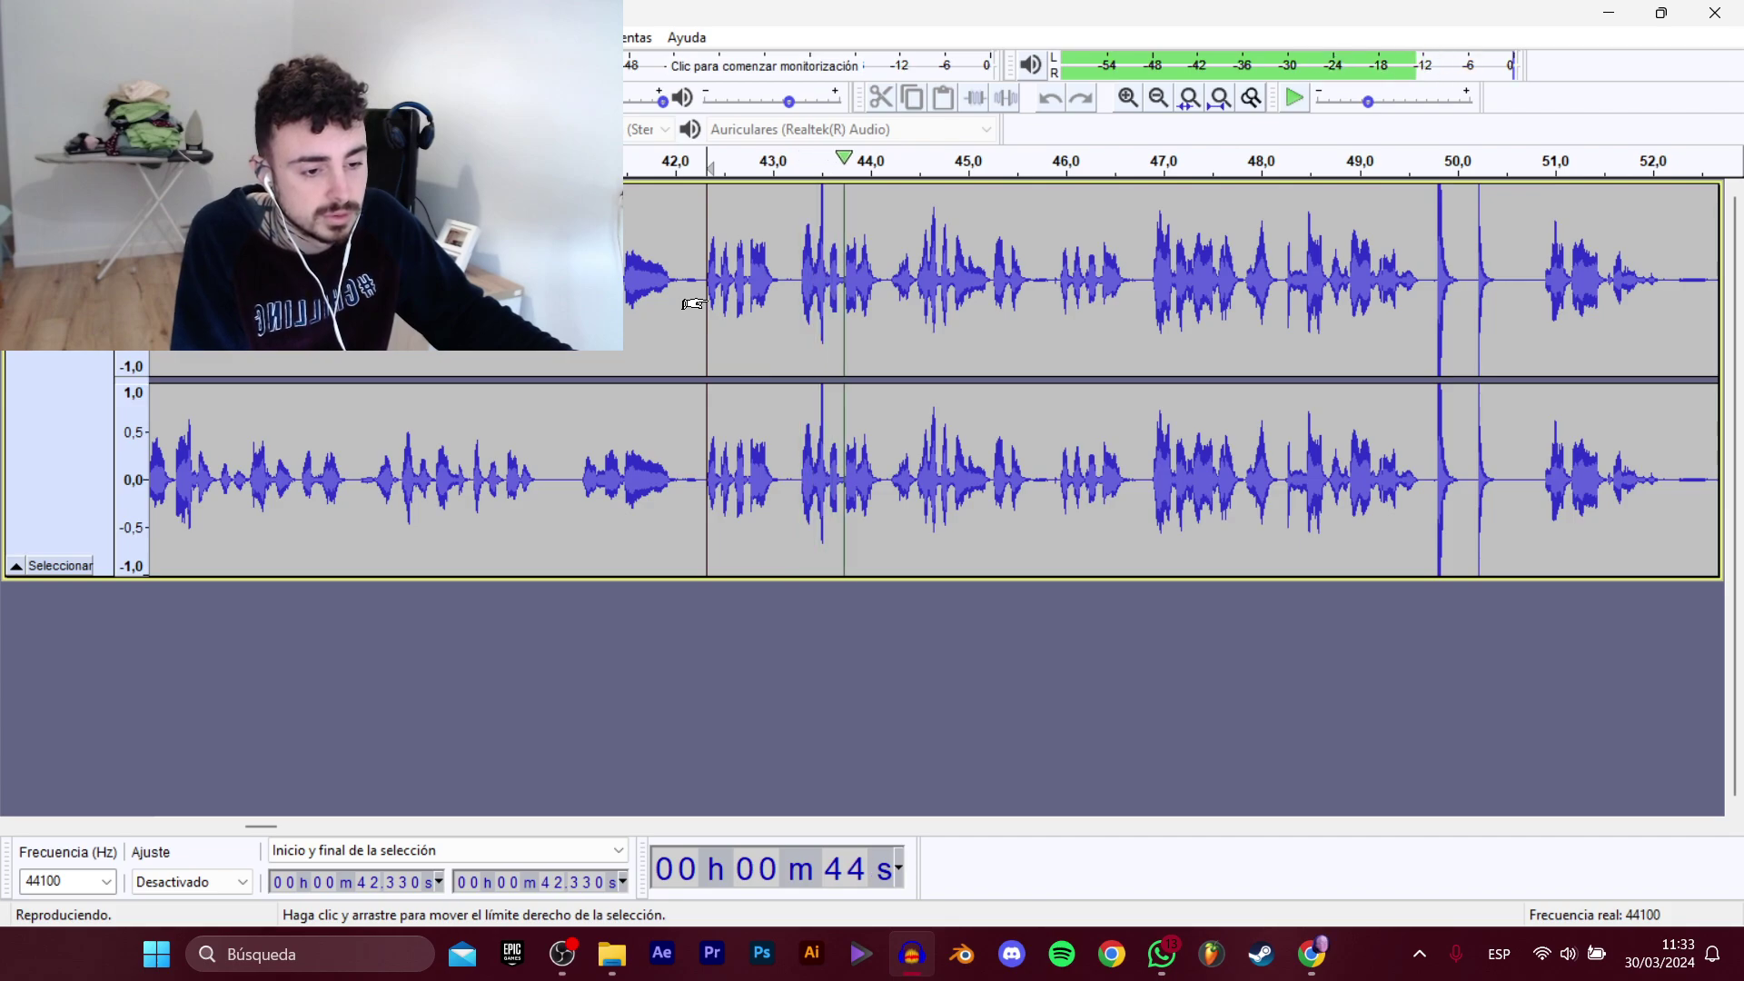
pyautogui.press('space')
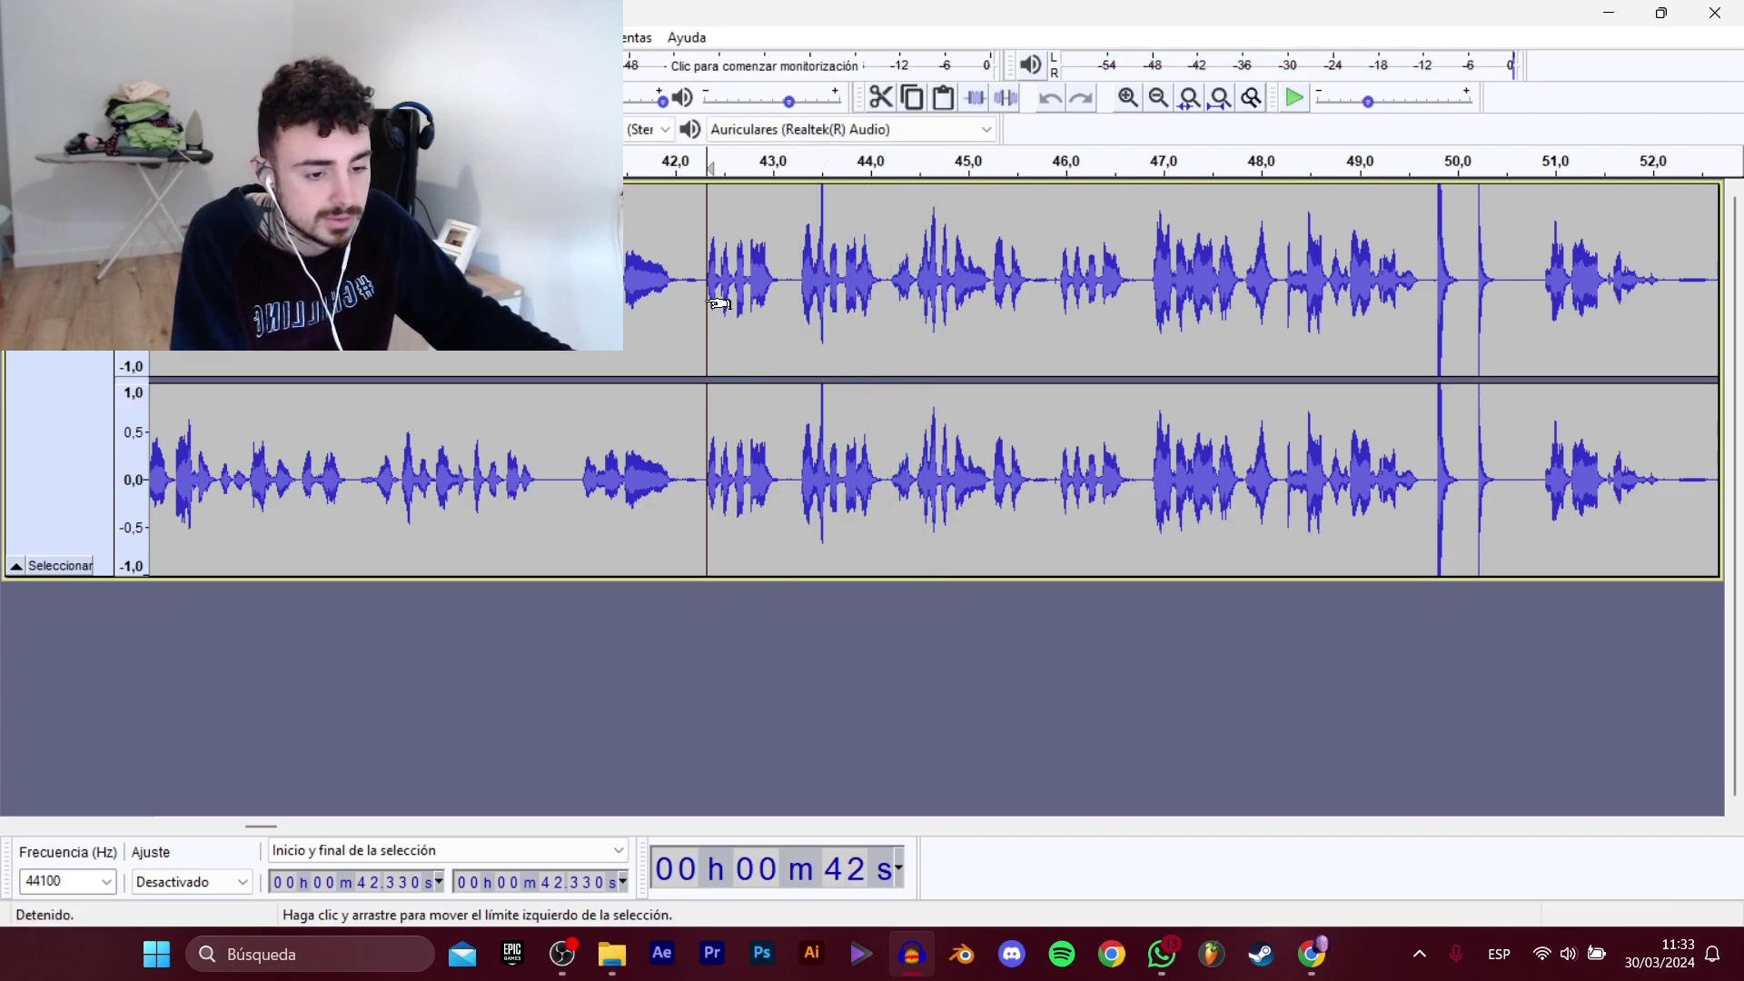
pyautogui.moveTo(704, 304); pyautogui.dragTo(867, 301)
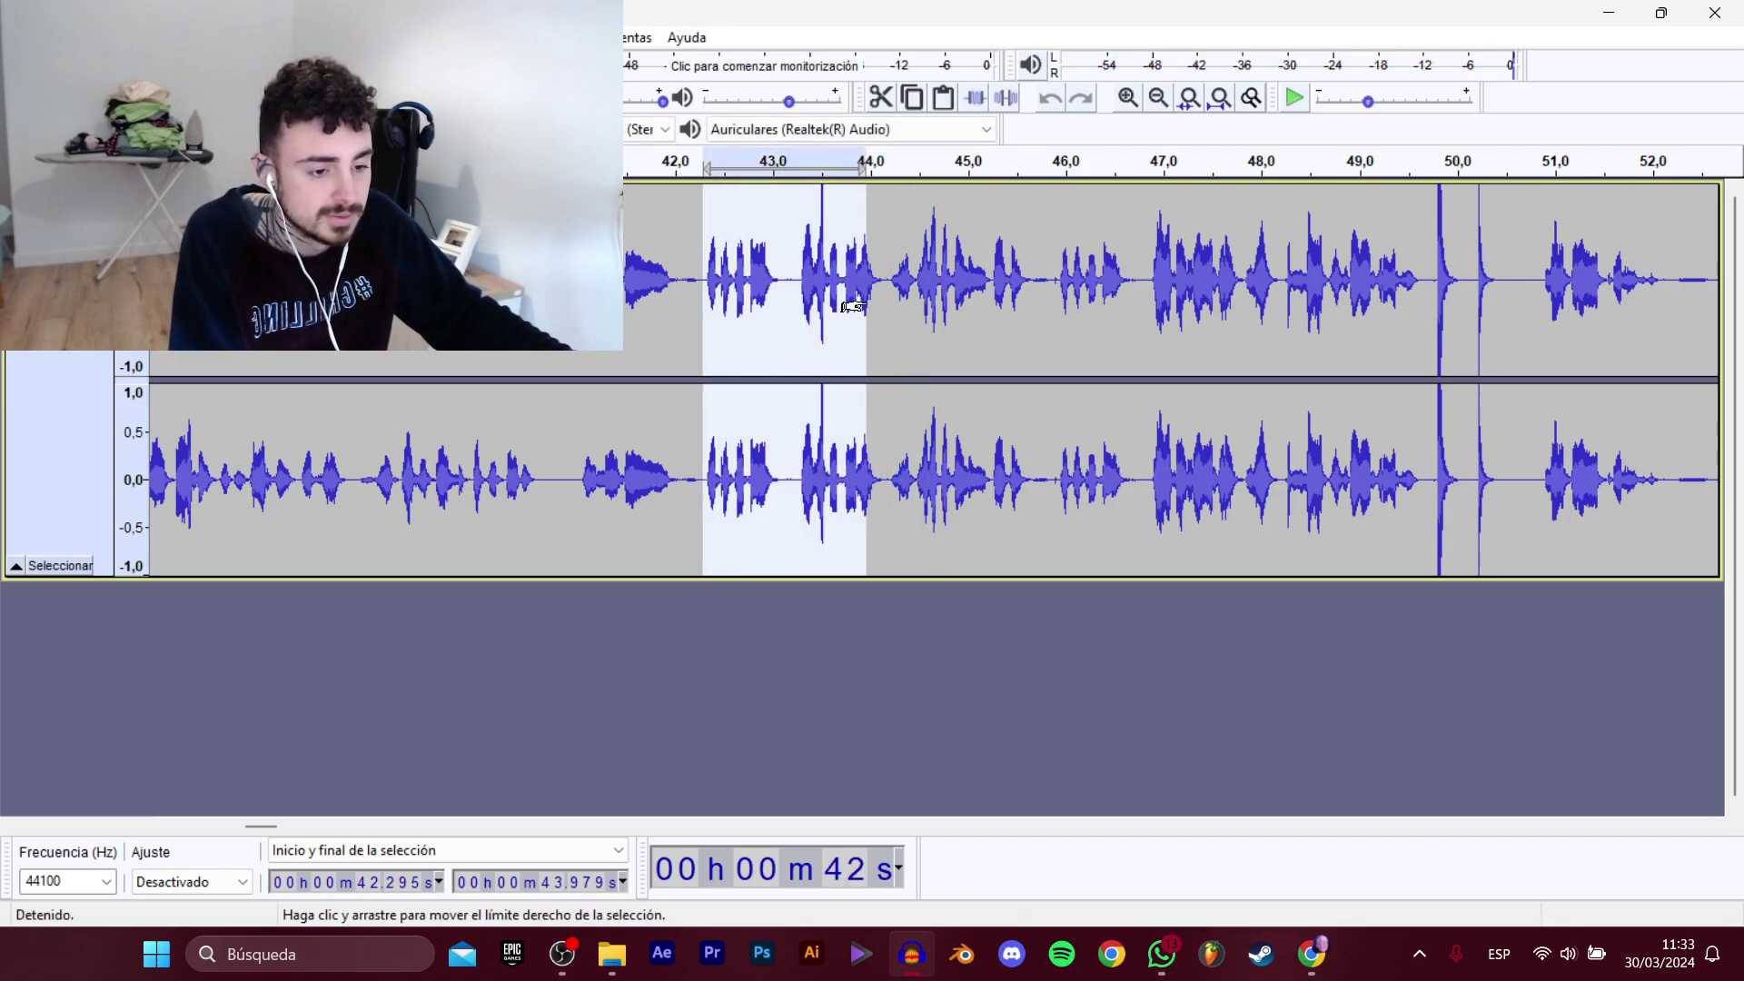
pyautogui.click(872, 305)
pyautogui.press('space')
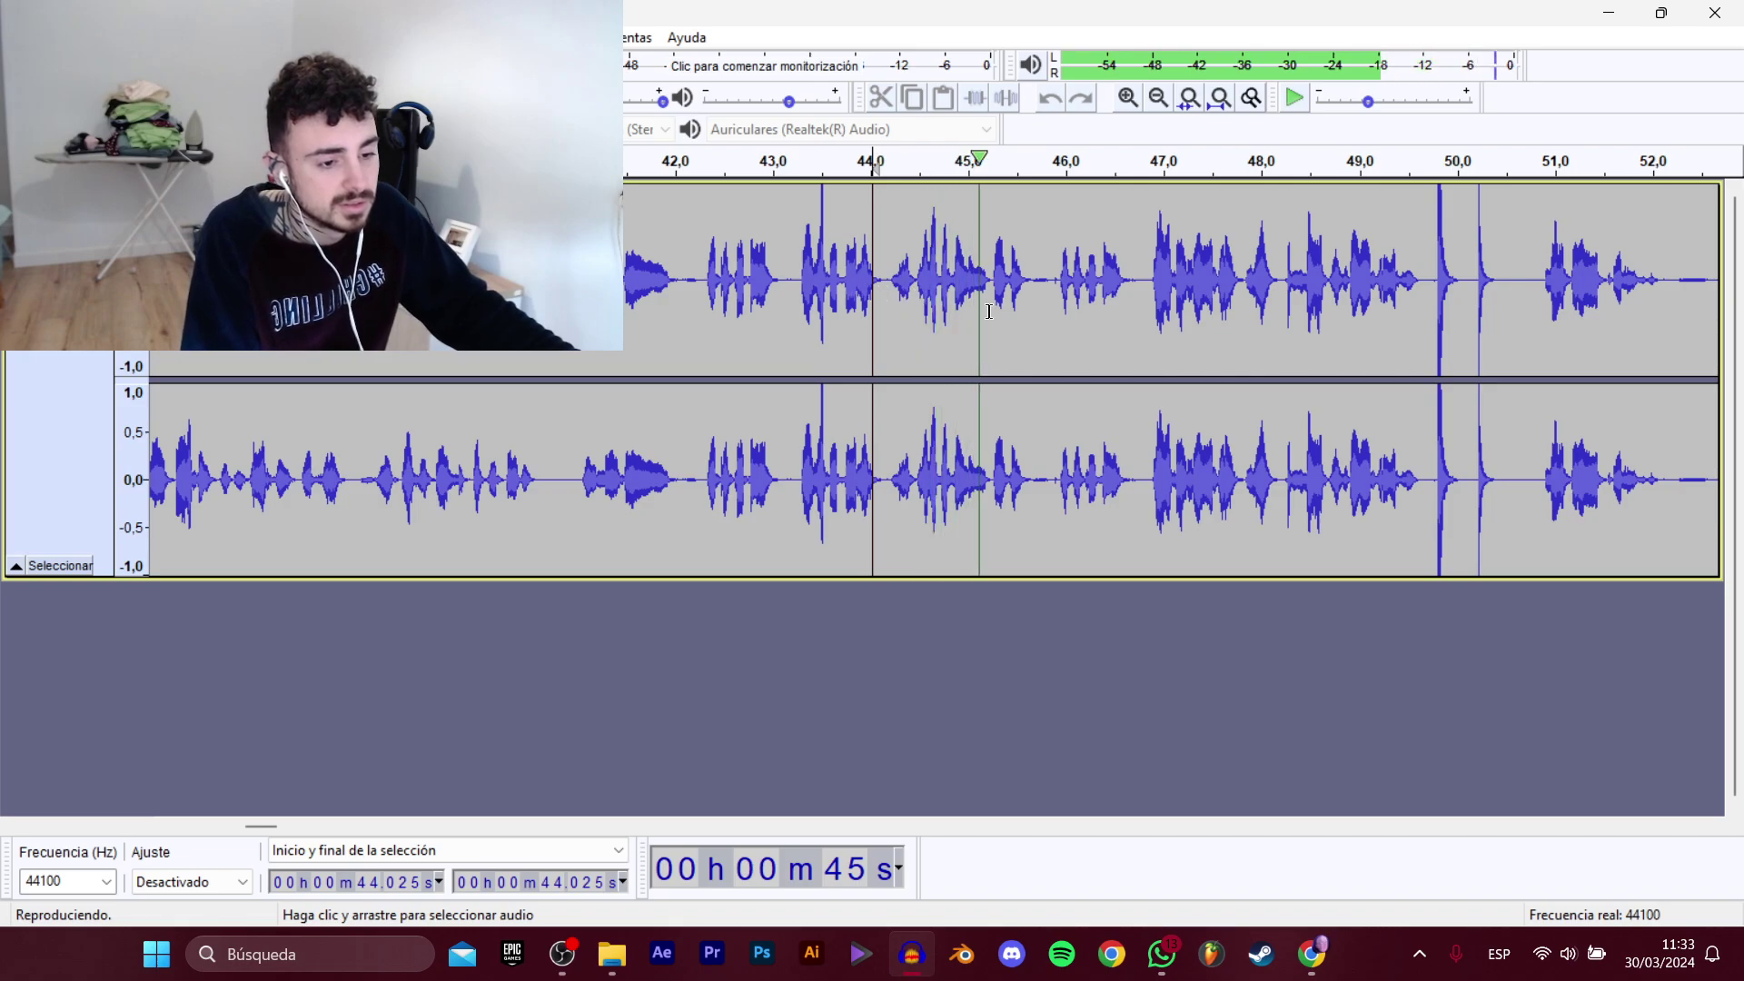
pyautogui.press('space')
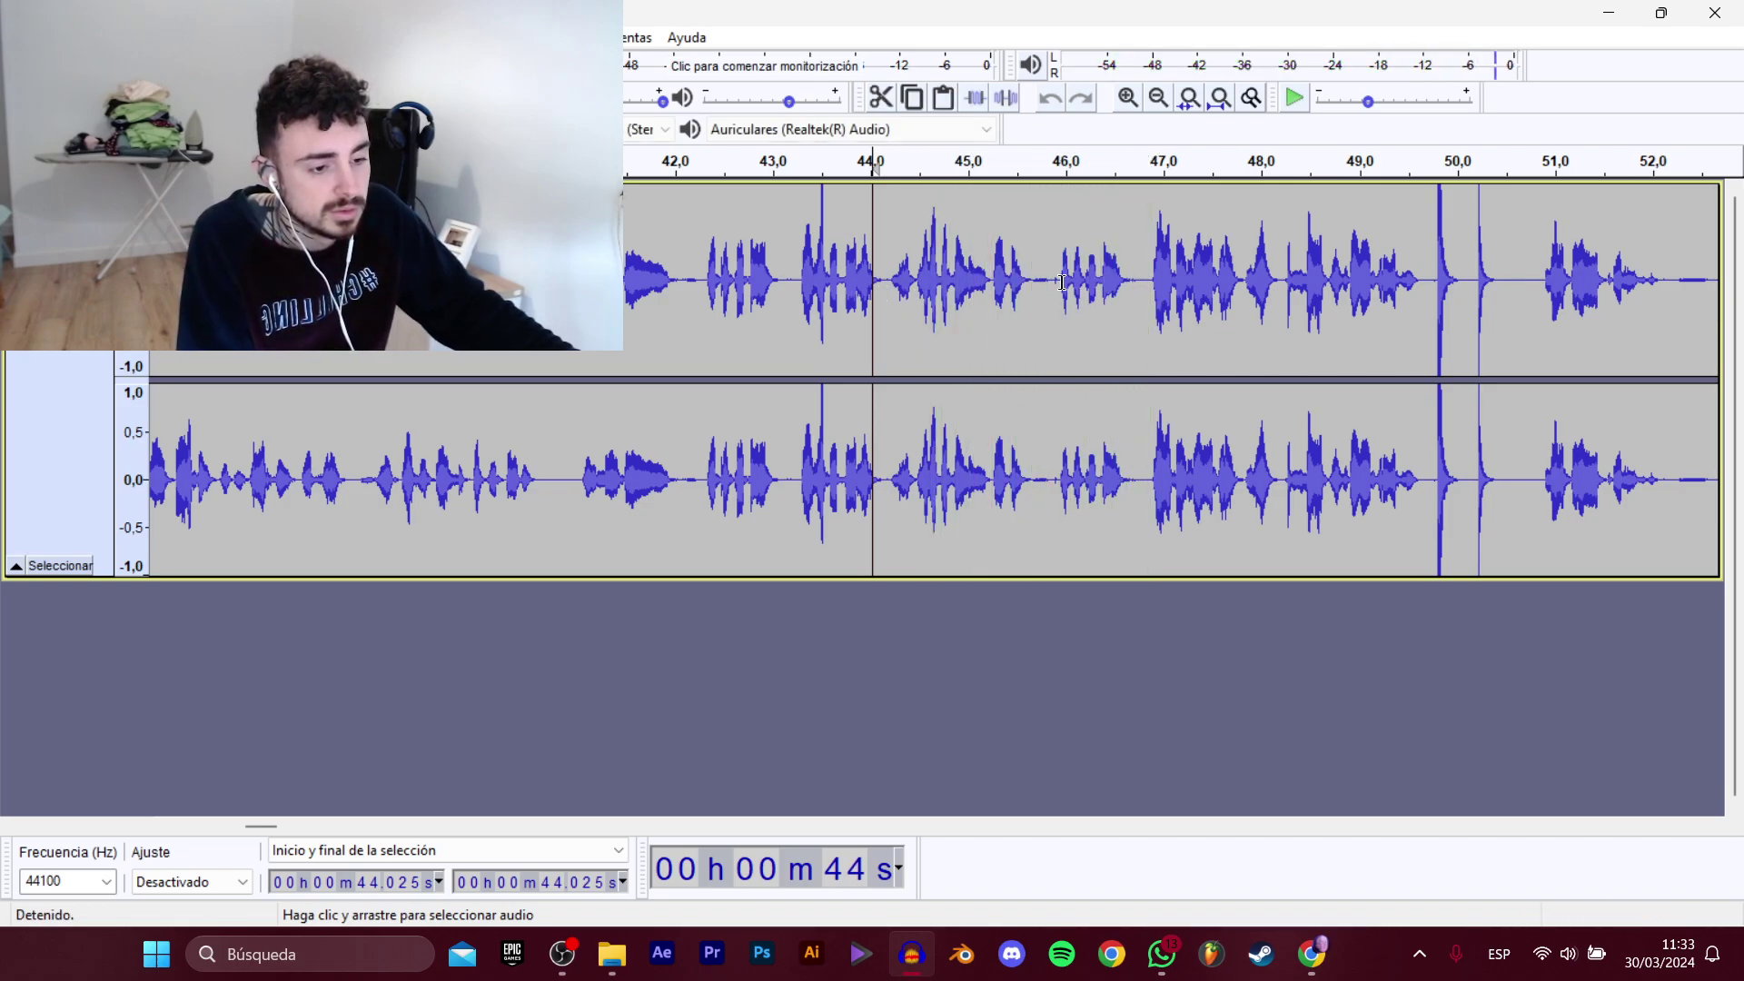
pyautogui.moveTo(1047, 287); pyautogui.dragTo(704, 291)
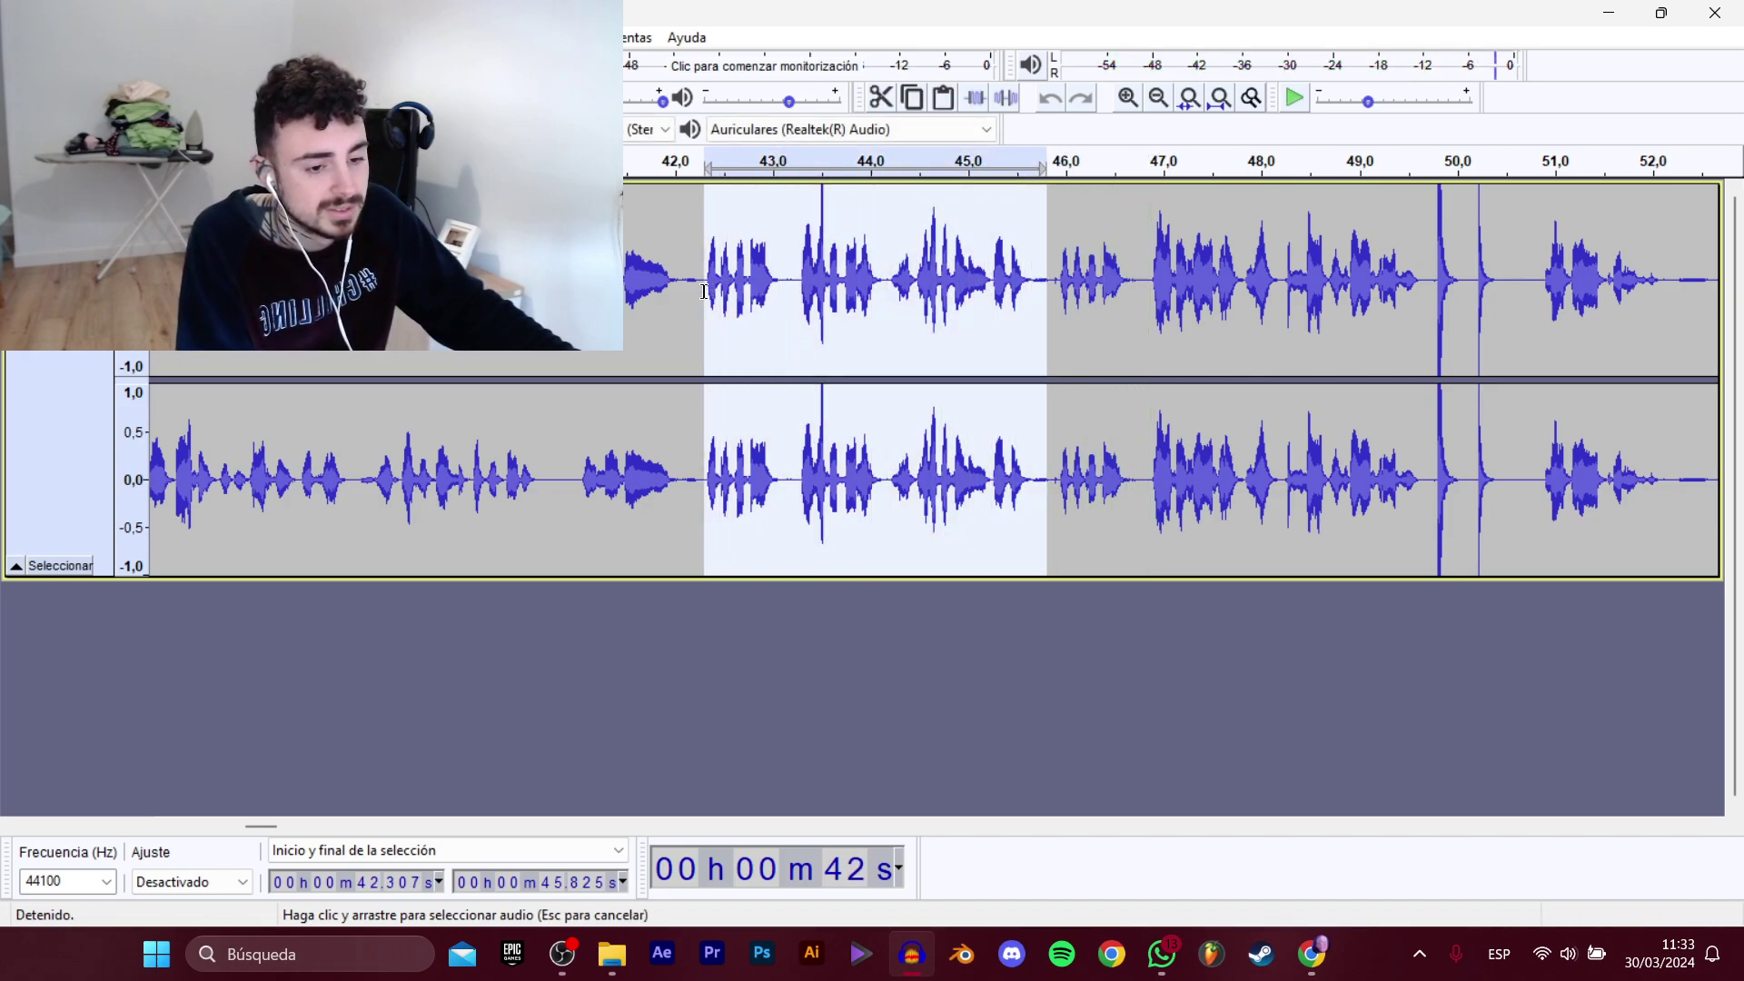
pyautogui.press('space')
pyautogui.press('space')
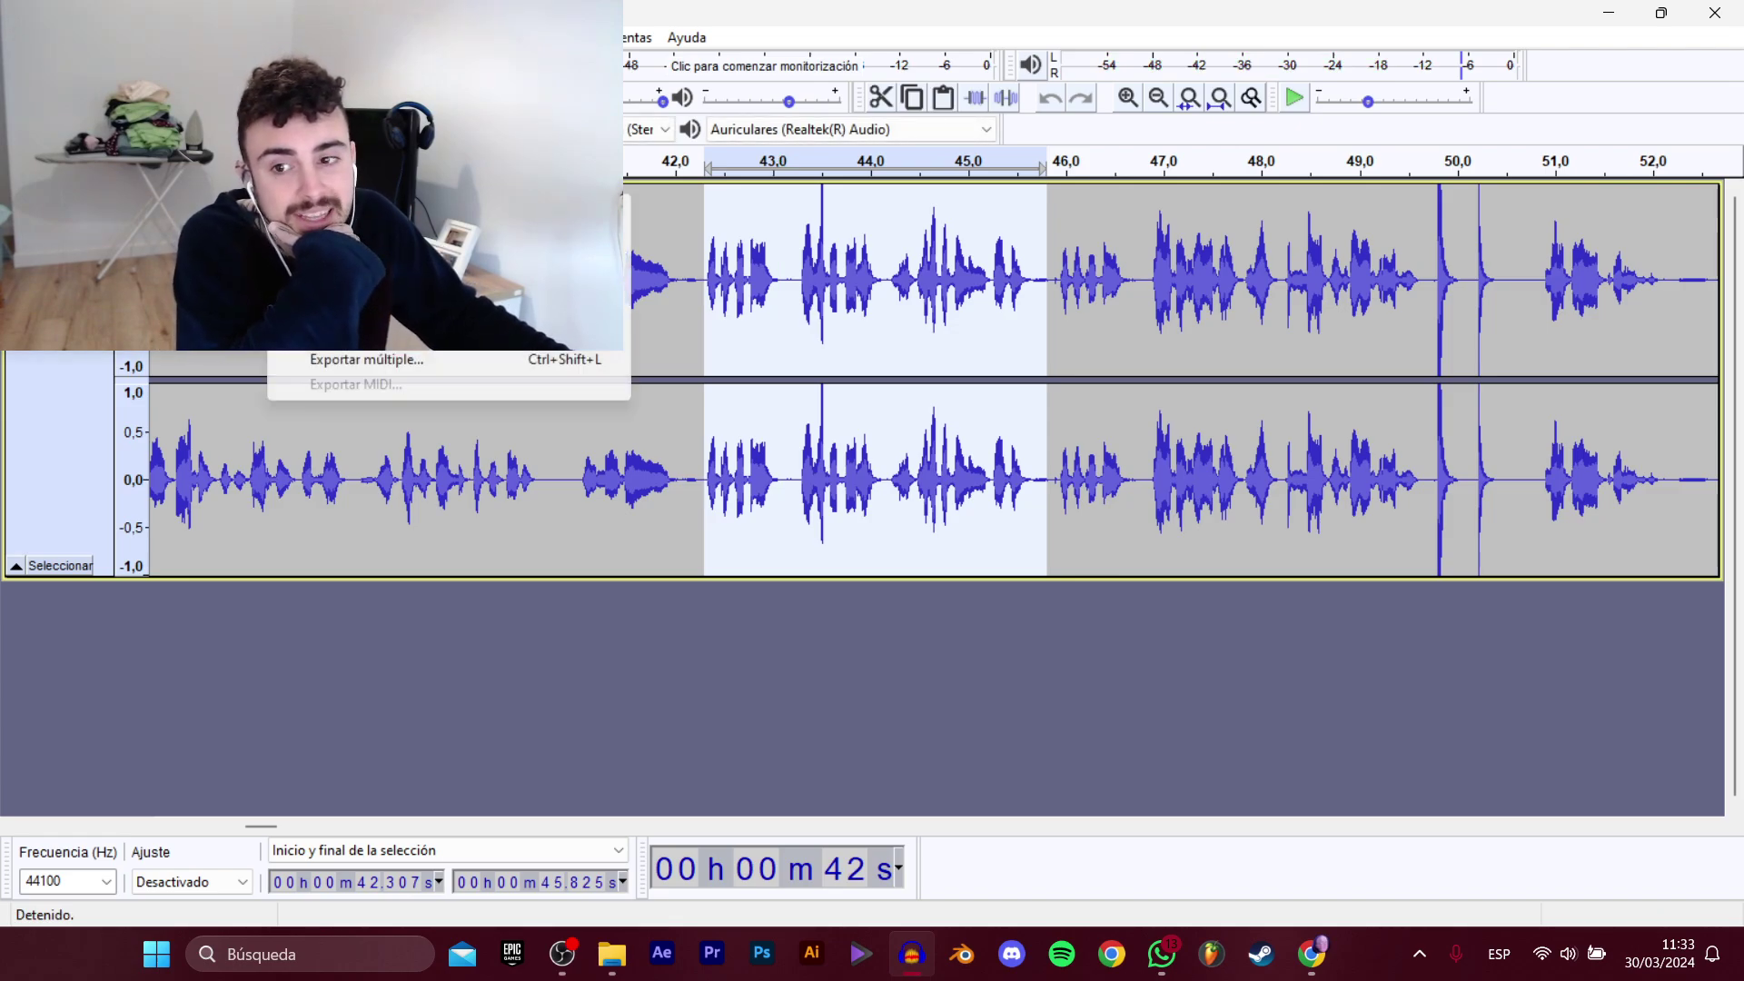
# Export the selected audio as a WAV file named D_TokaTumbo_Presentacion_9.
pyautogui.moveTo(136, 208)
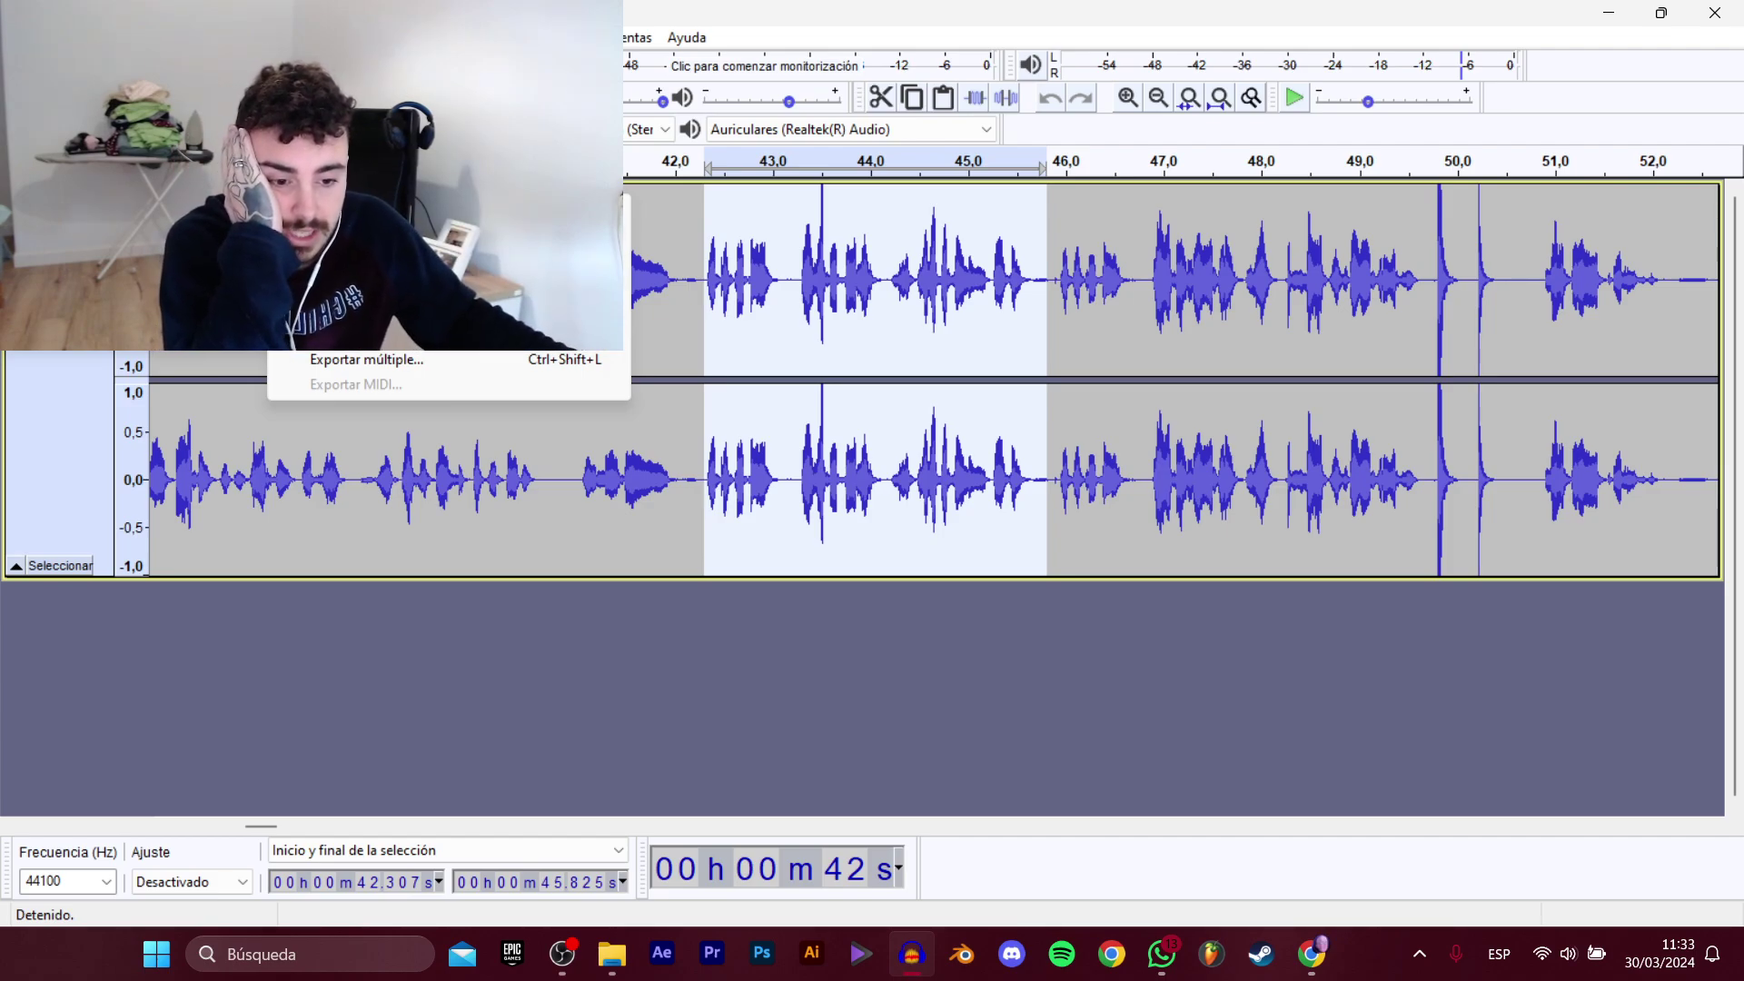
pyautogui.click(399, 310)
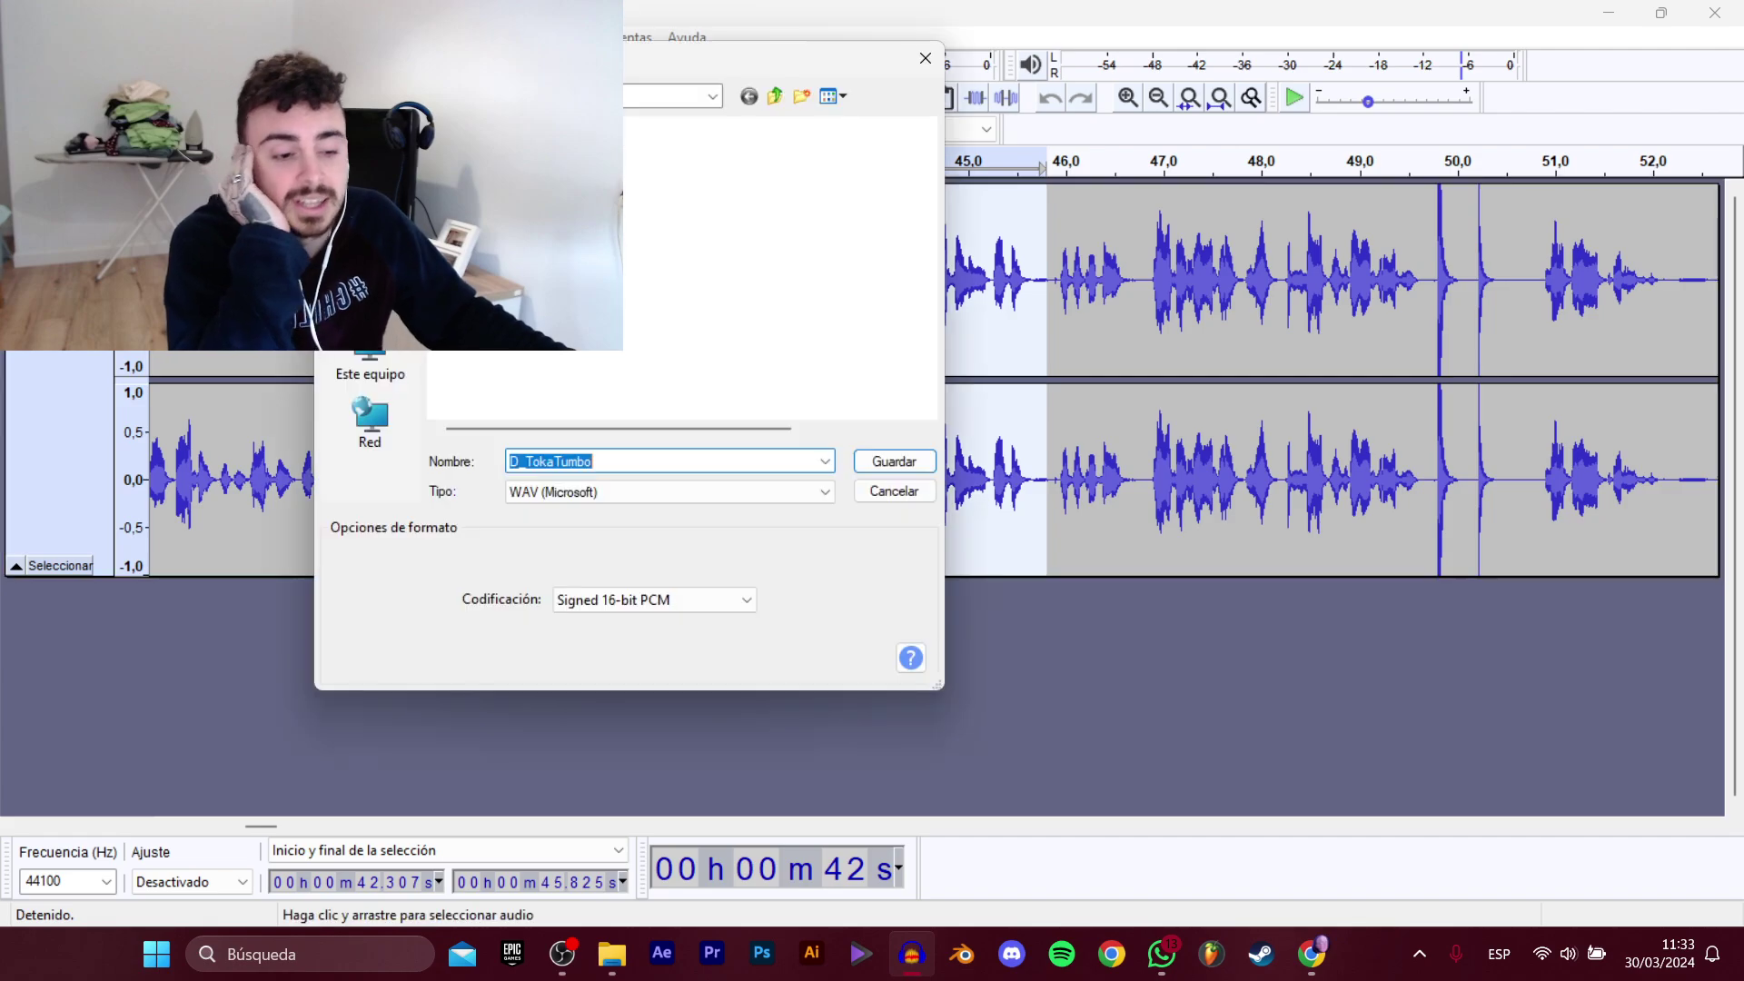
pyautogui.click(545, 305)
pyautogui.click(700, 459)
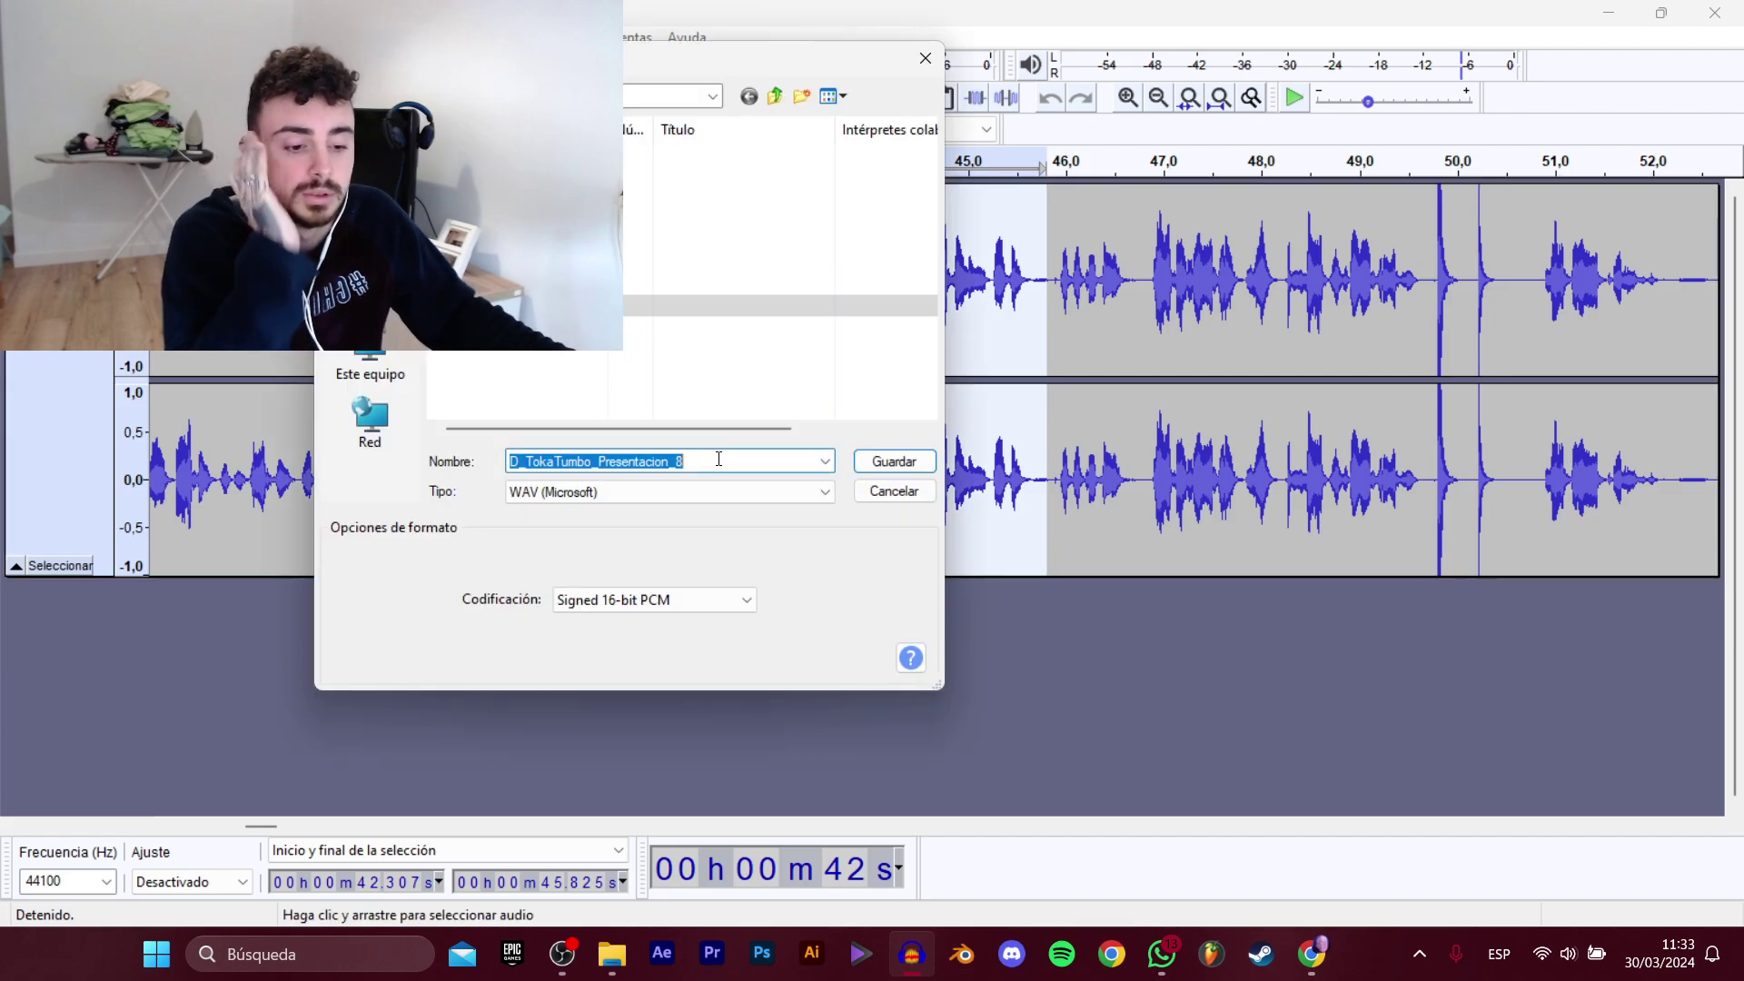
pyautogui.click(717, 458)
pyautogui.write('9')
pyautogui.press('Return')
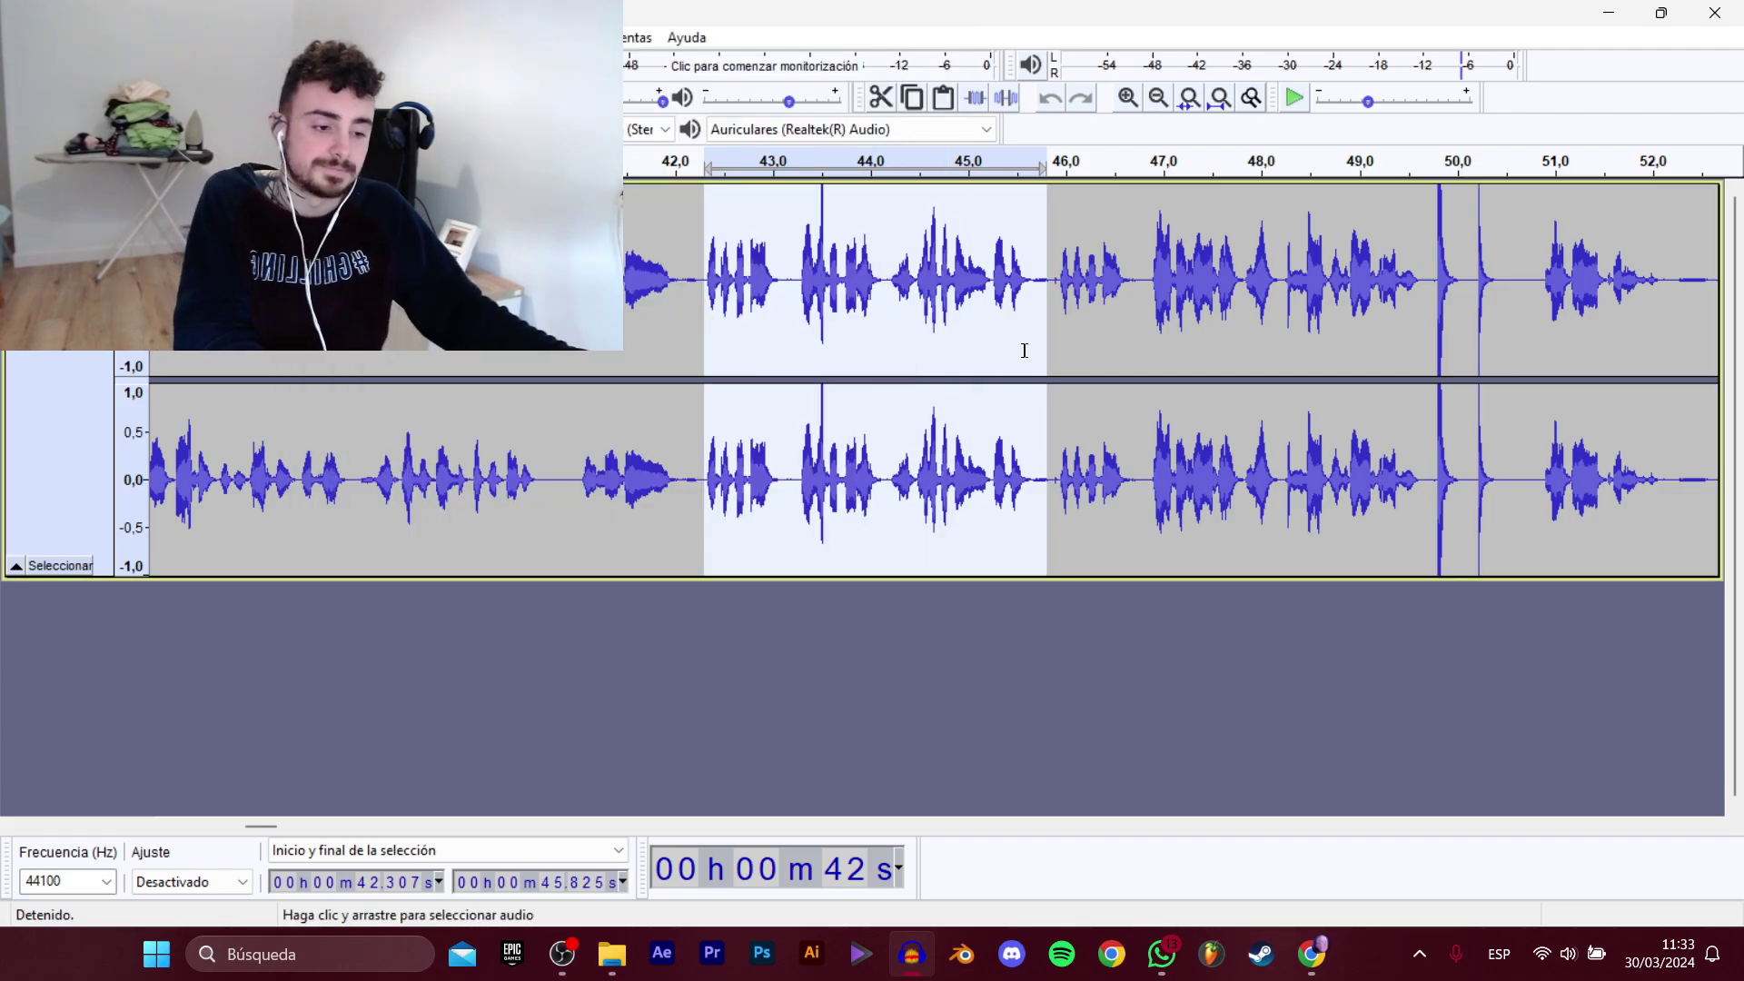
# Play the next phrase from about 45.9 s and select it from about 45.9 to 50.4 s.
pyautogui.click(1053, 263)
pyautogui.press('space')
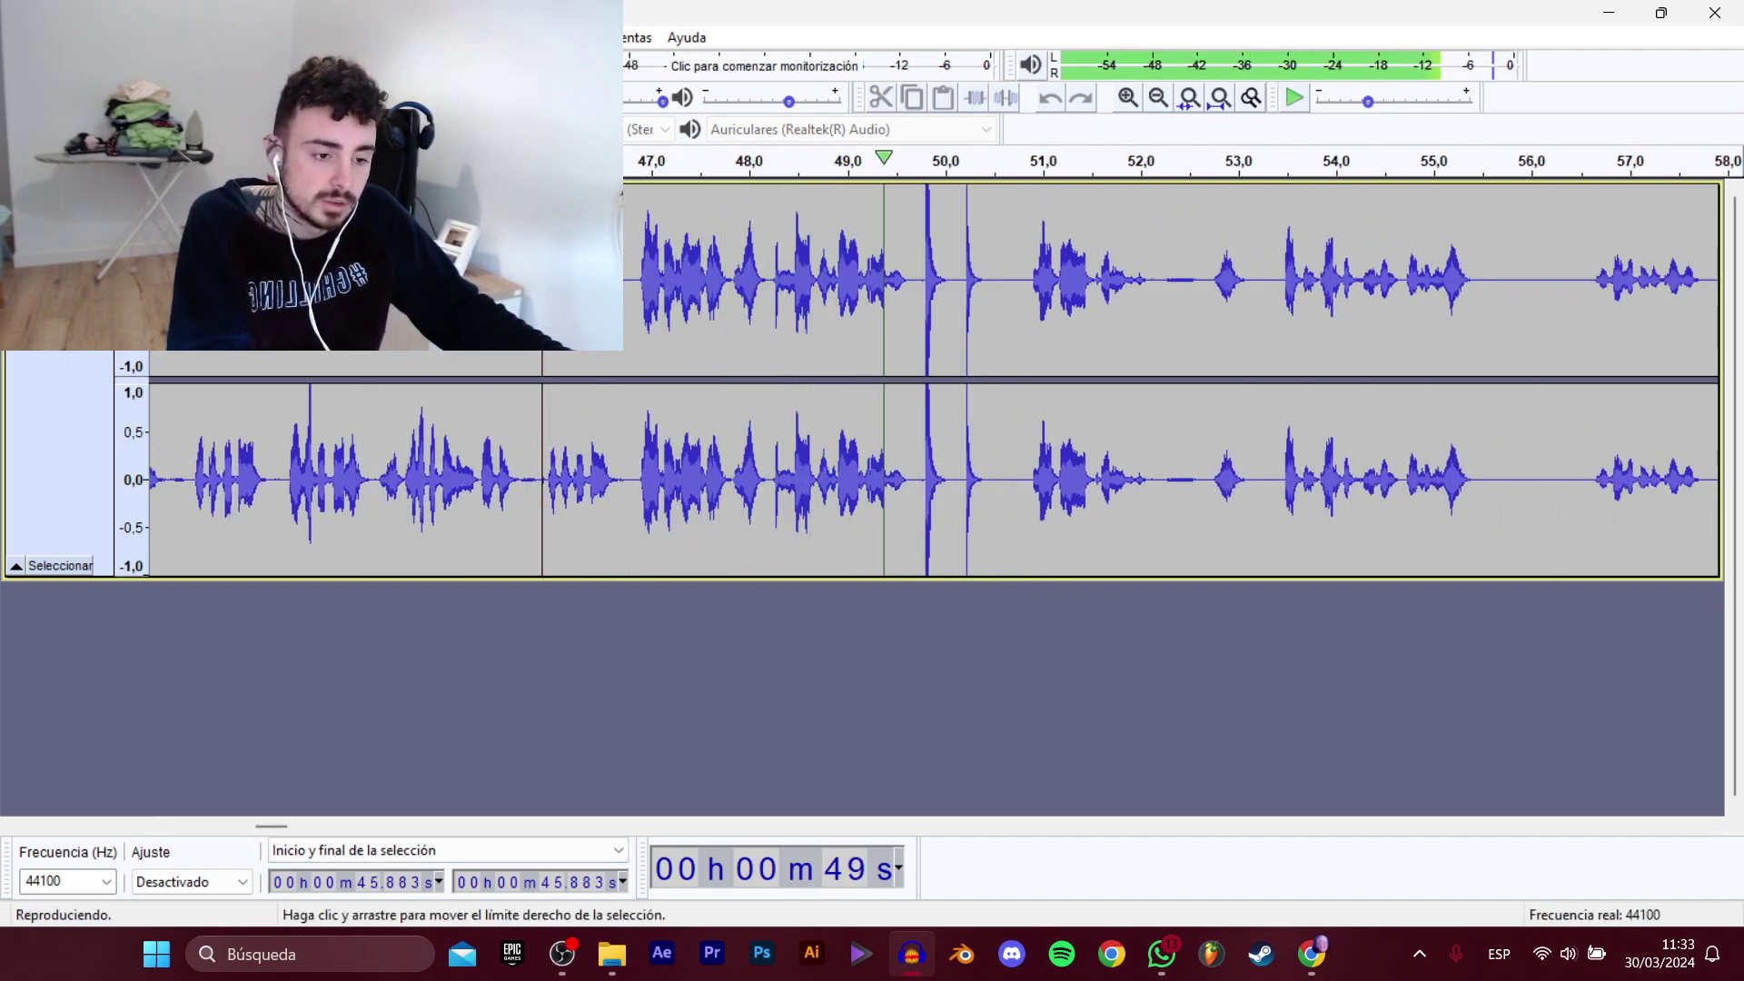
pyautogui.press('space')
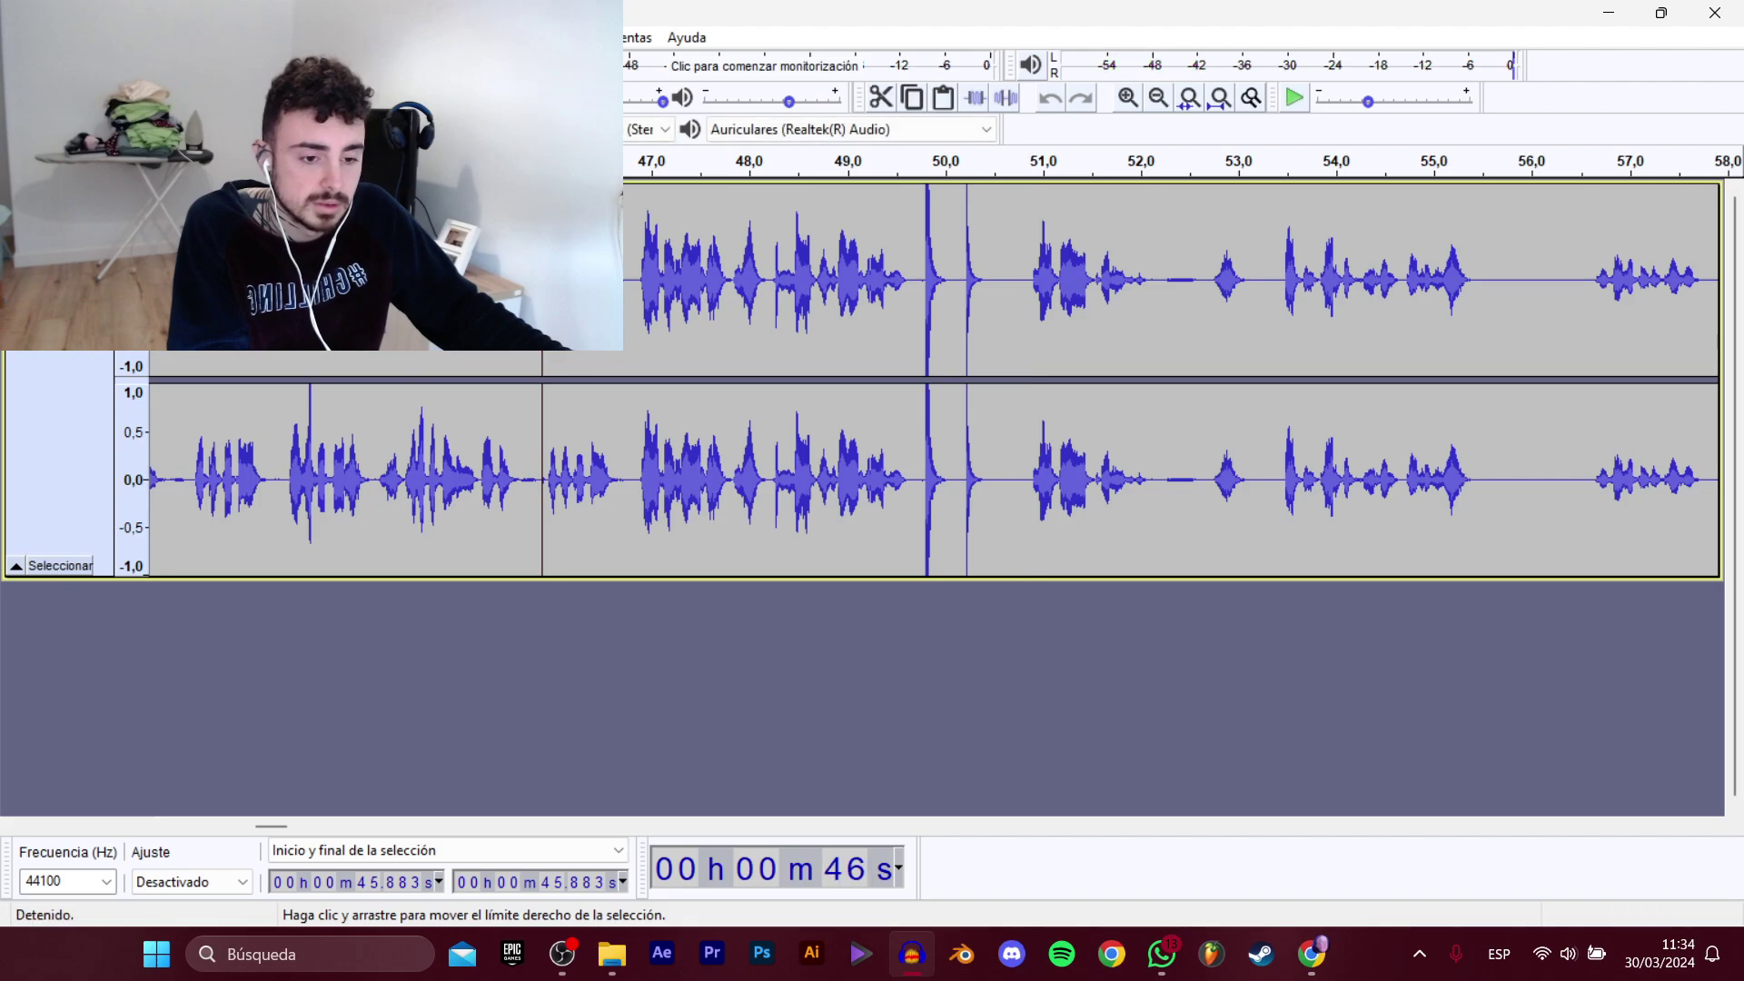
pyautogui.moveTo(542, 341); pyautogui.dragTo(985, 336)
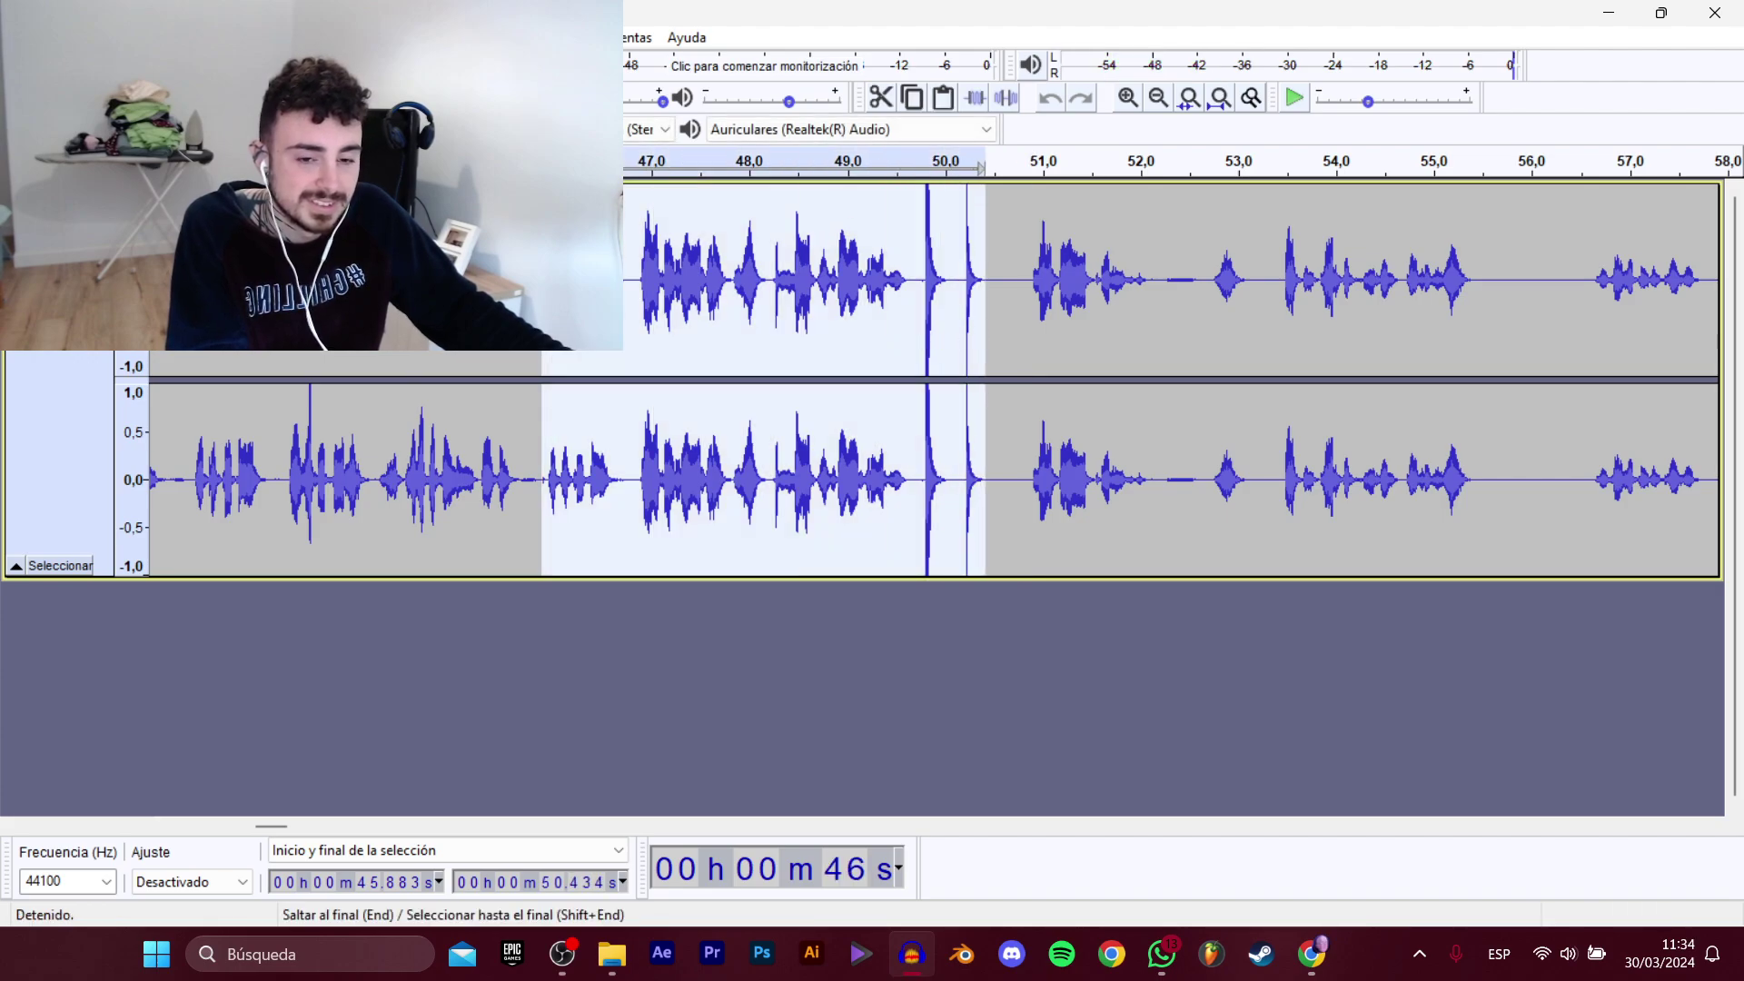
# Export the selected audio as a WAV file named D_TokaTumbo_Presentacion_10.
pyautogui.moveTo(55, 209)
pyautogui.click(381, 311)
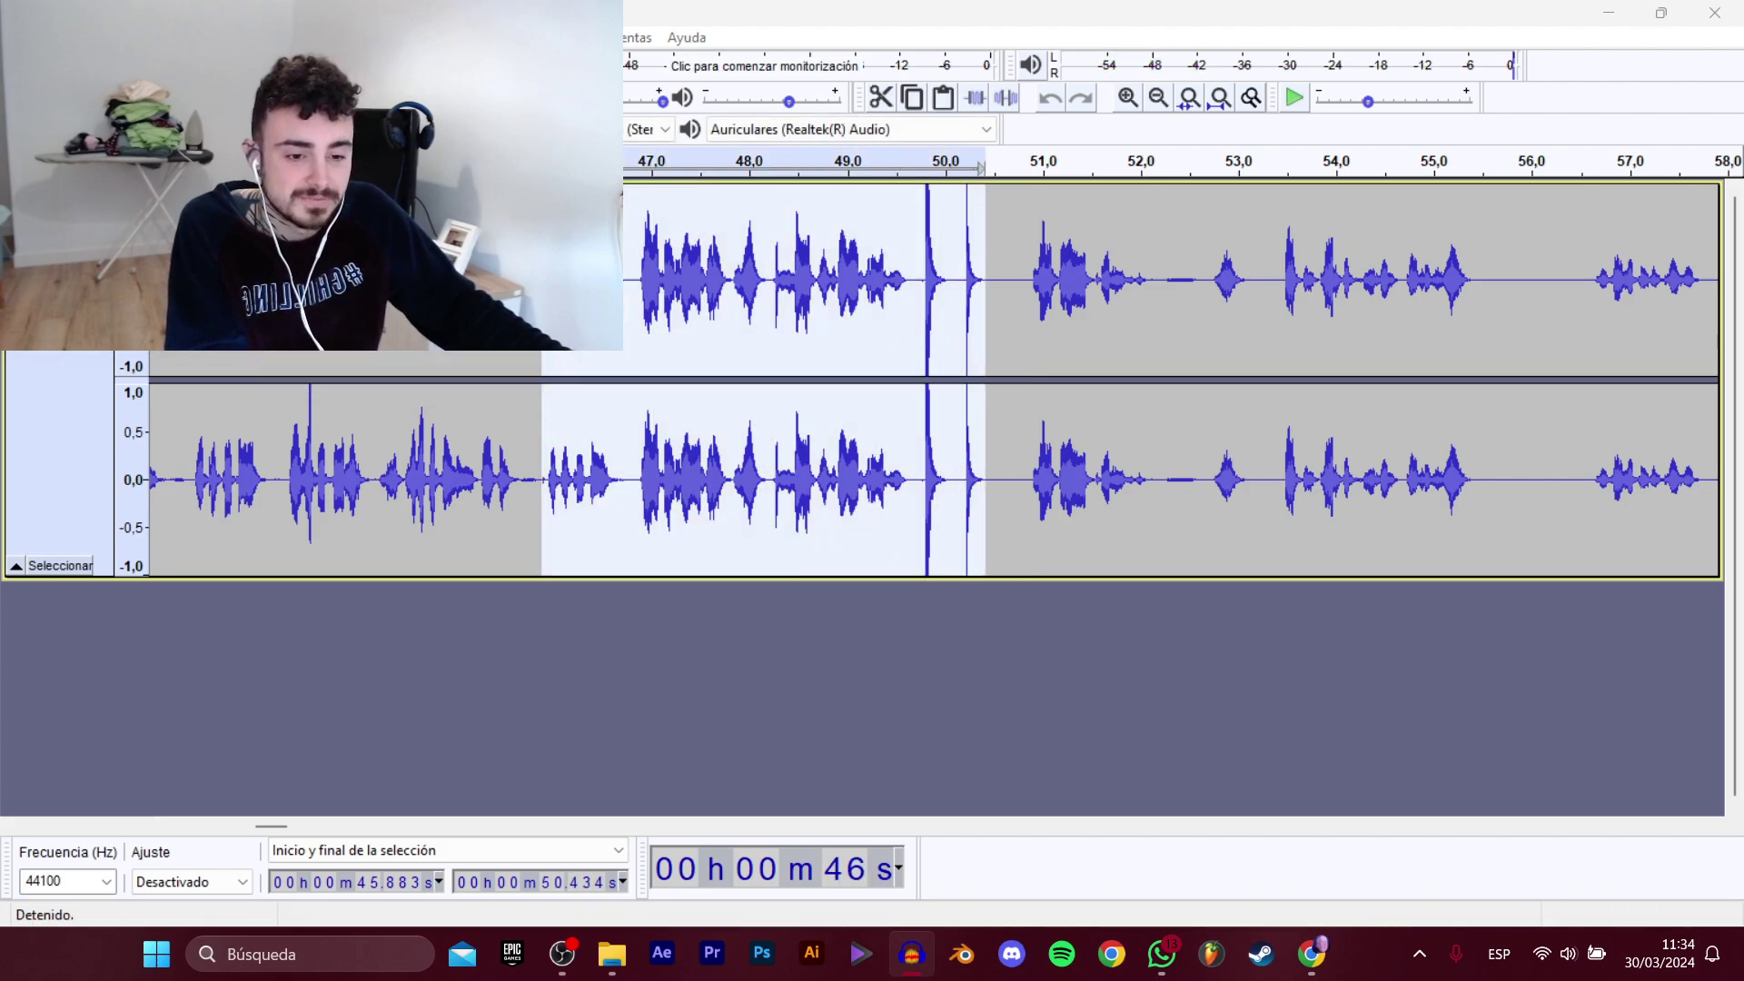
pyautogui.click(545, 306)
pyautogui.click(545, 327)
pyautogui.click(741, 462)
pyautogui.click(741, 461)
pyautogui.press('BackSpace')
pyautogui.write('10')
pyautogui.press('Return')
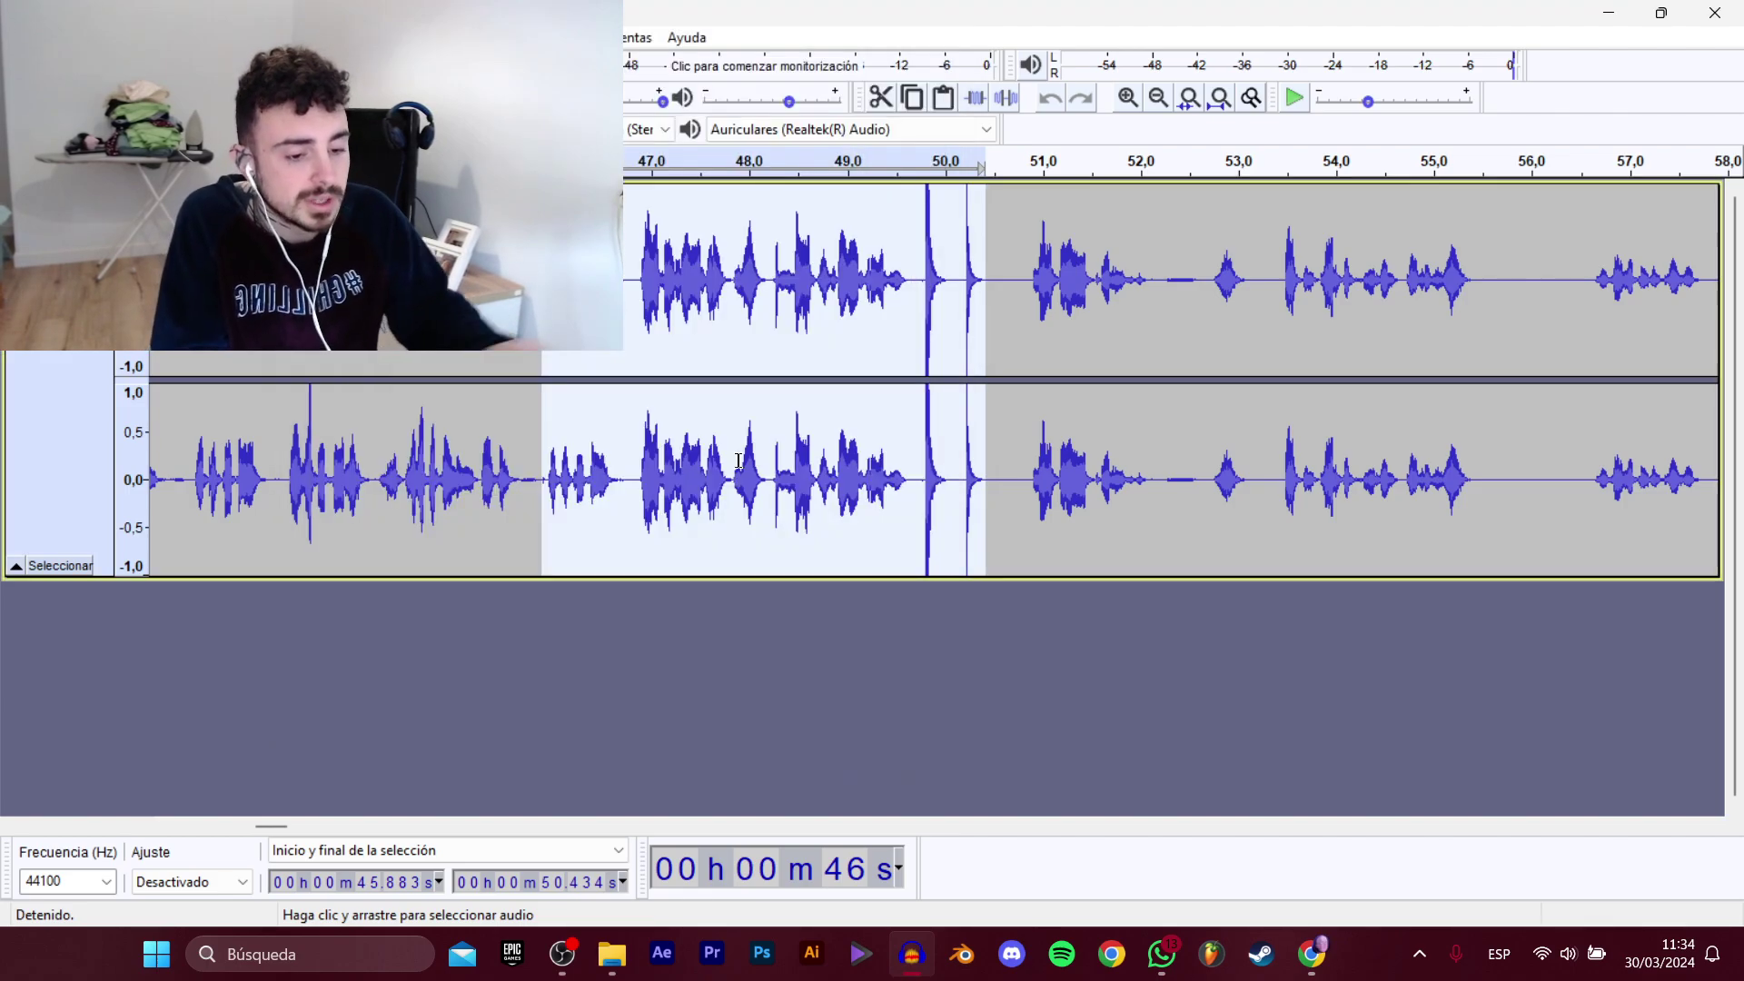
# Play the audio from about 50.9 s and select the section from about 45.9 to 52.2 s.
pyautogui.moveTo(286, 825); pyautogui.dragTo(296, 825)
pyautogui.click(519, 473)
pyautogui.press('space')
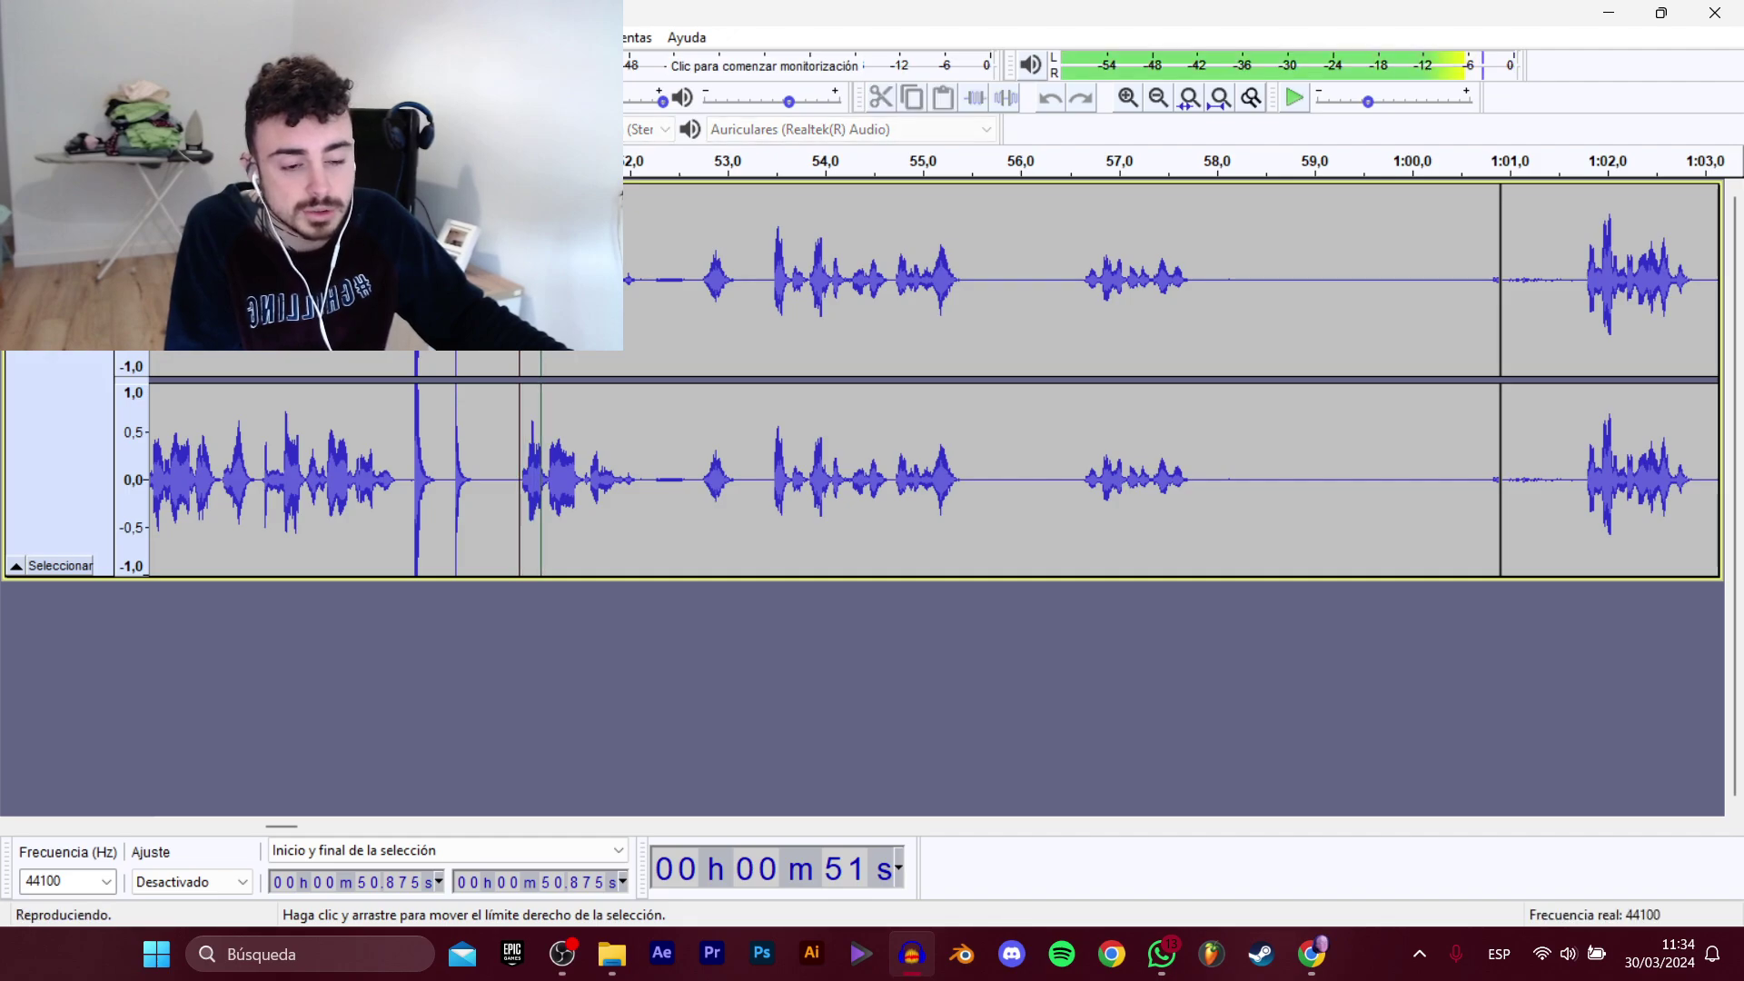
pyautogui.press('space')
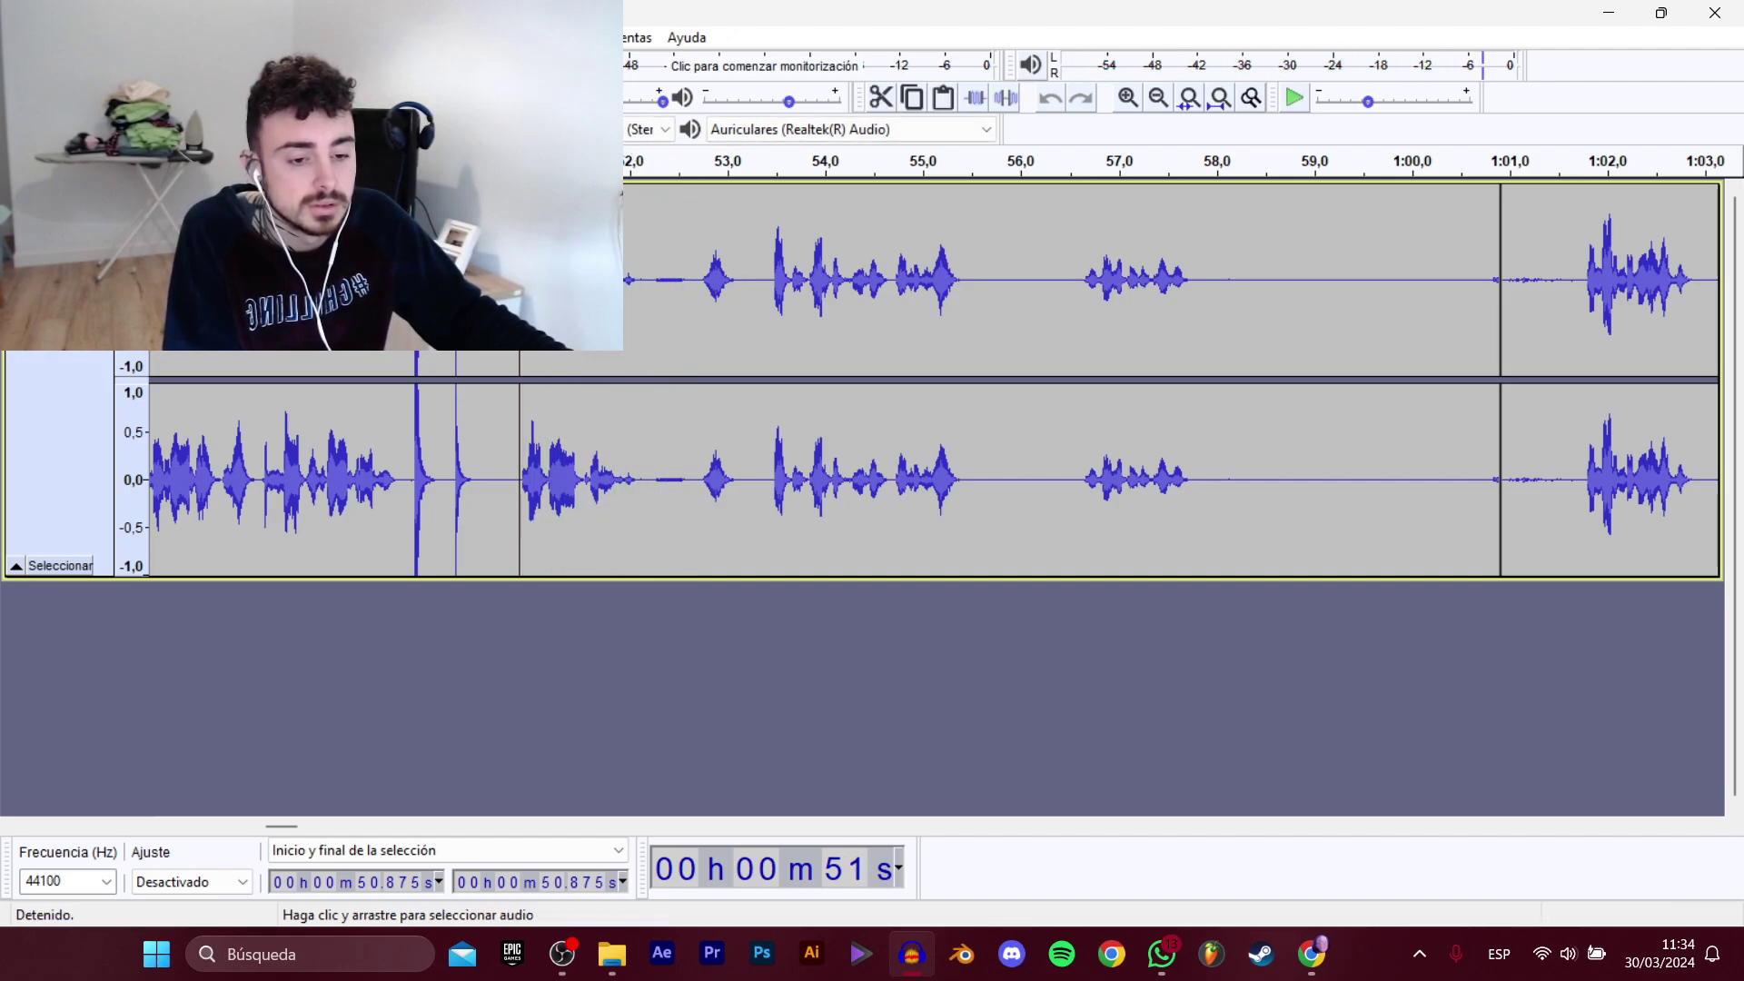
pyautogui.press('space')
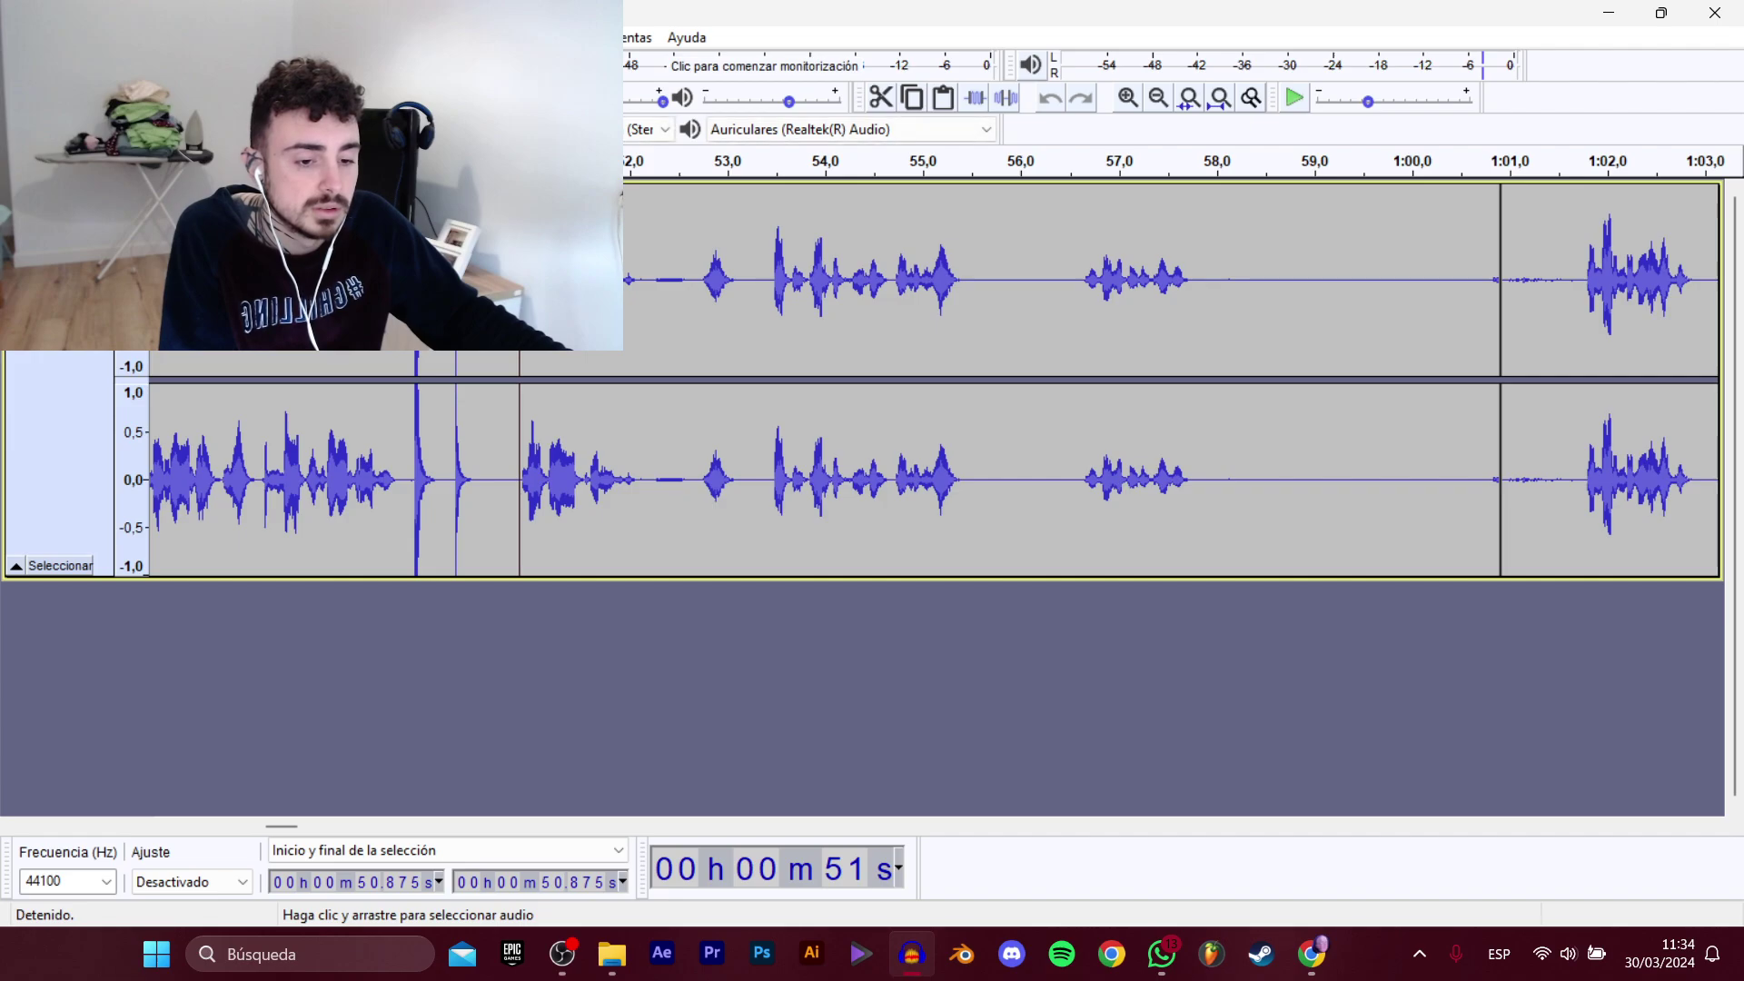
pyautogui.moveTo(656, 289); pyautogui.dragTo(268, 289)
pyautogui.press('space')
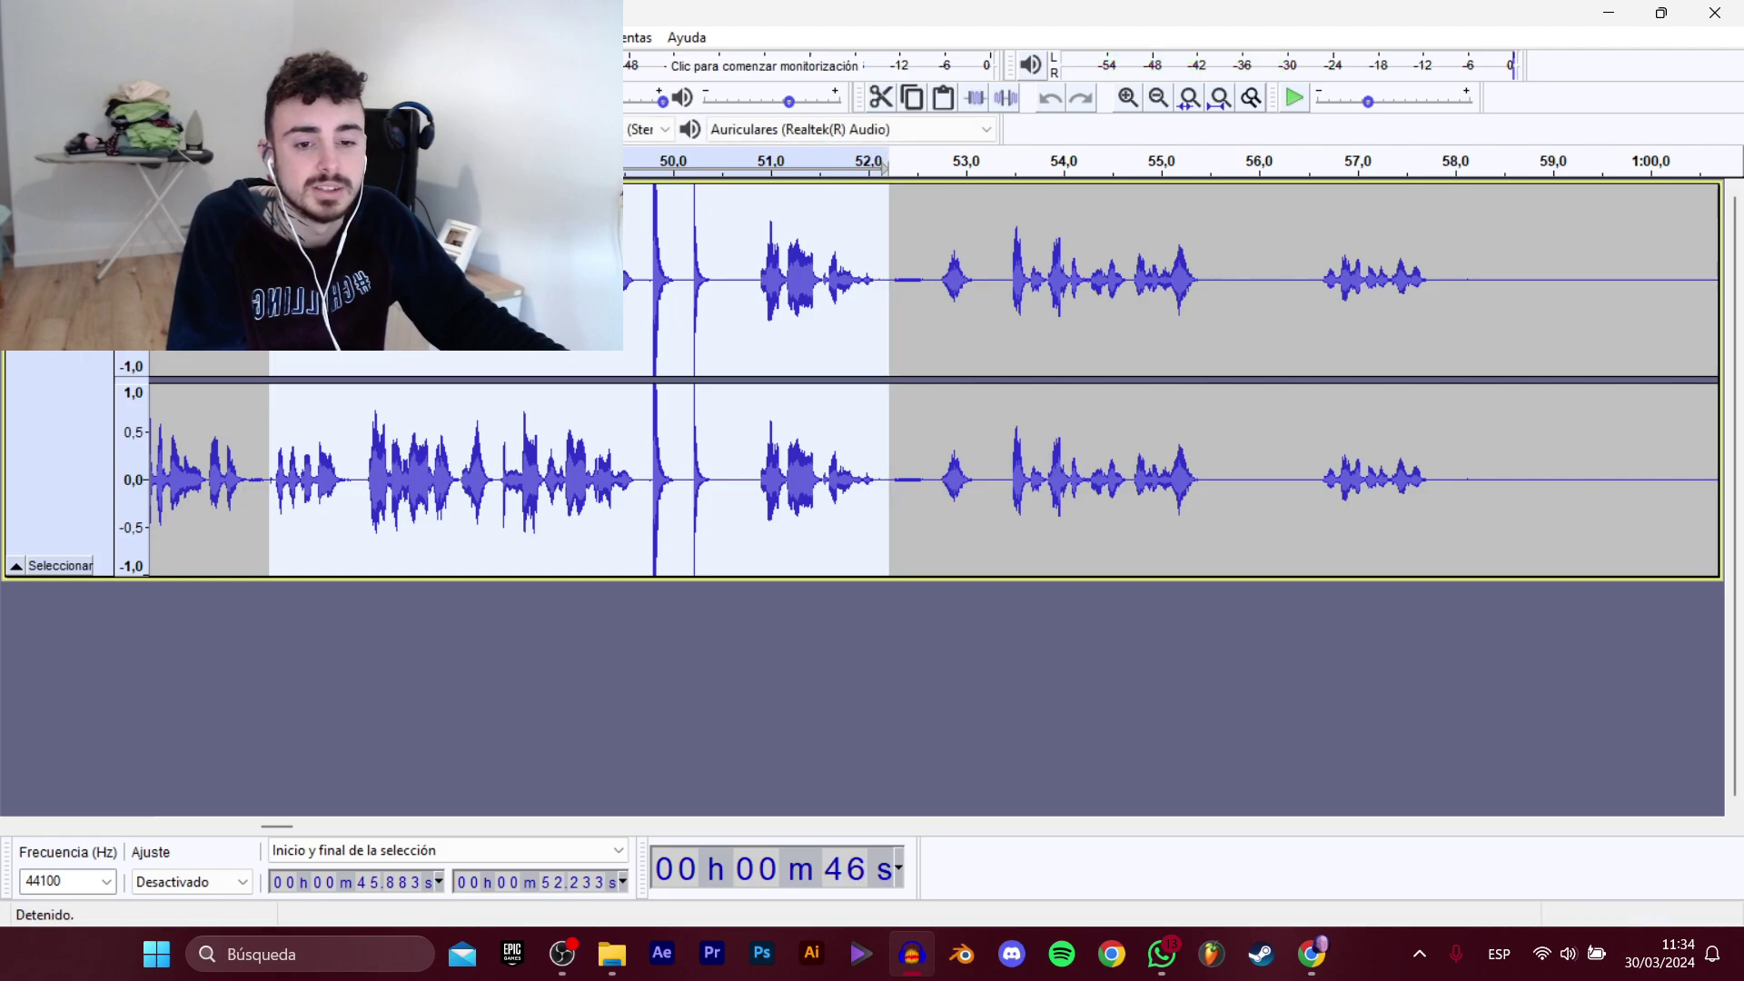
# Export the selected audio as a WAV file named D_TokaTumbo_Presentacion_11.
pyautogui.moveTo(91, 209)
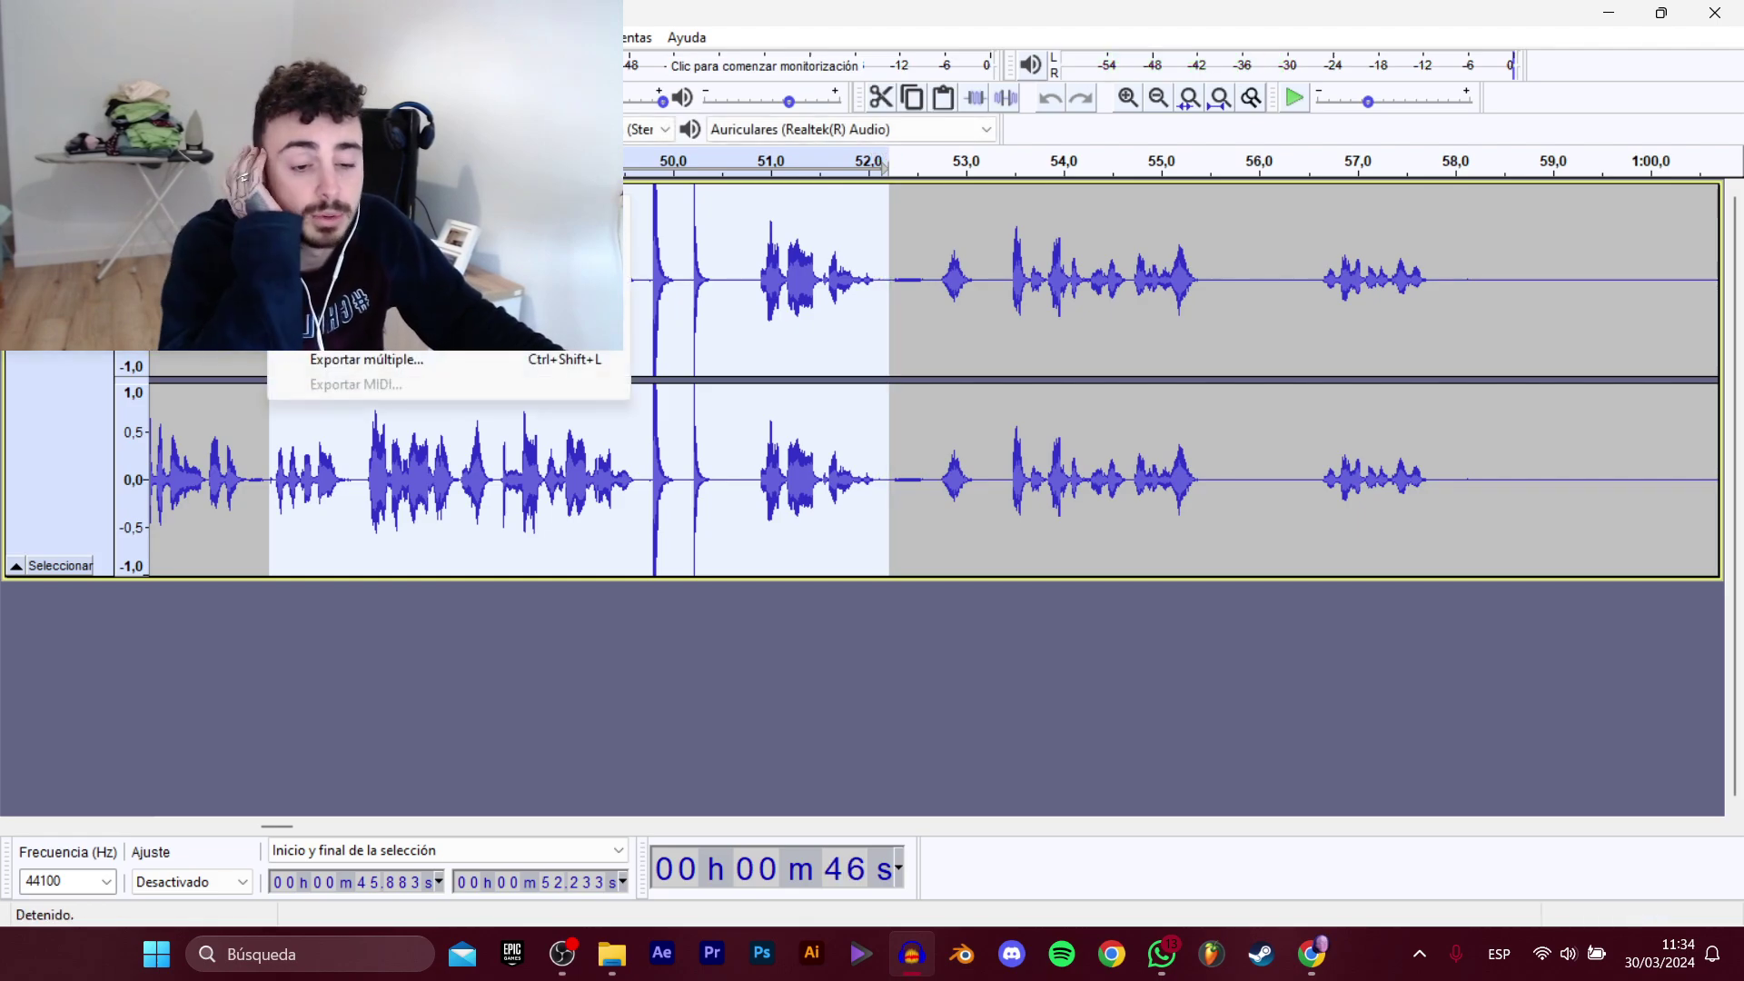
pyautogui.click(436, 309)
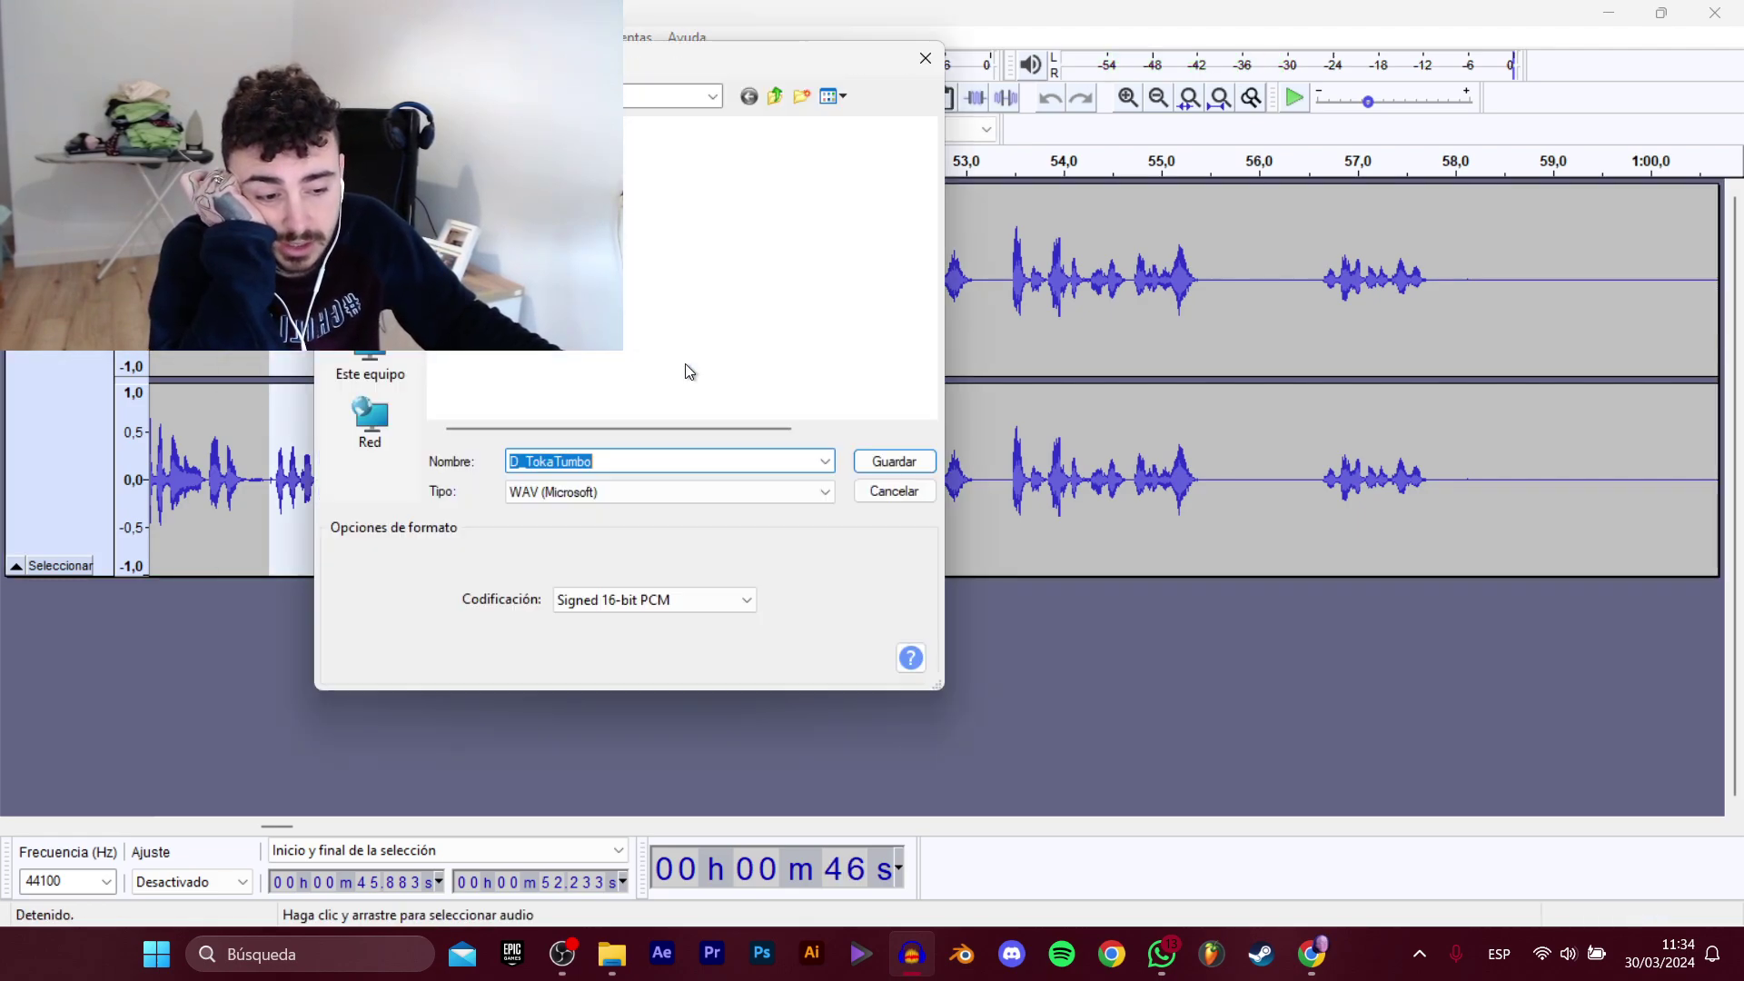
pyautogui.click(626, 349)
pyautogui.click(731, 464)
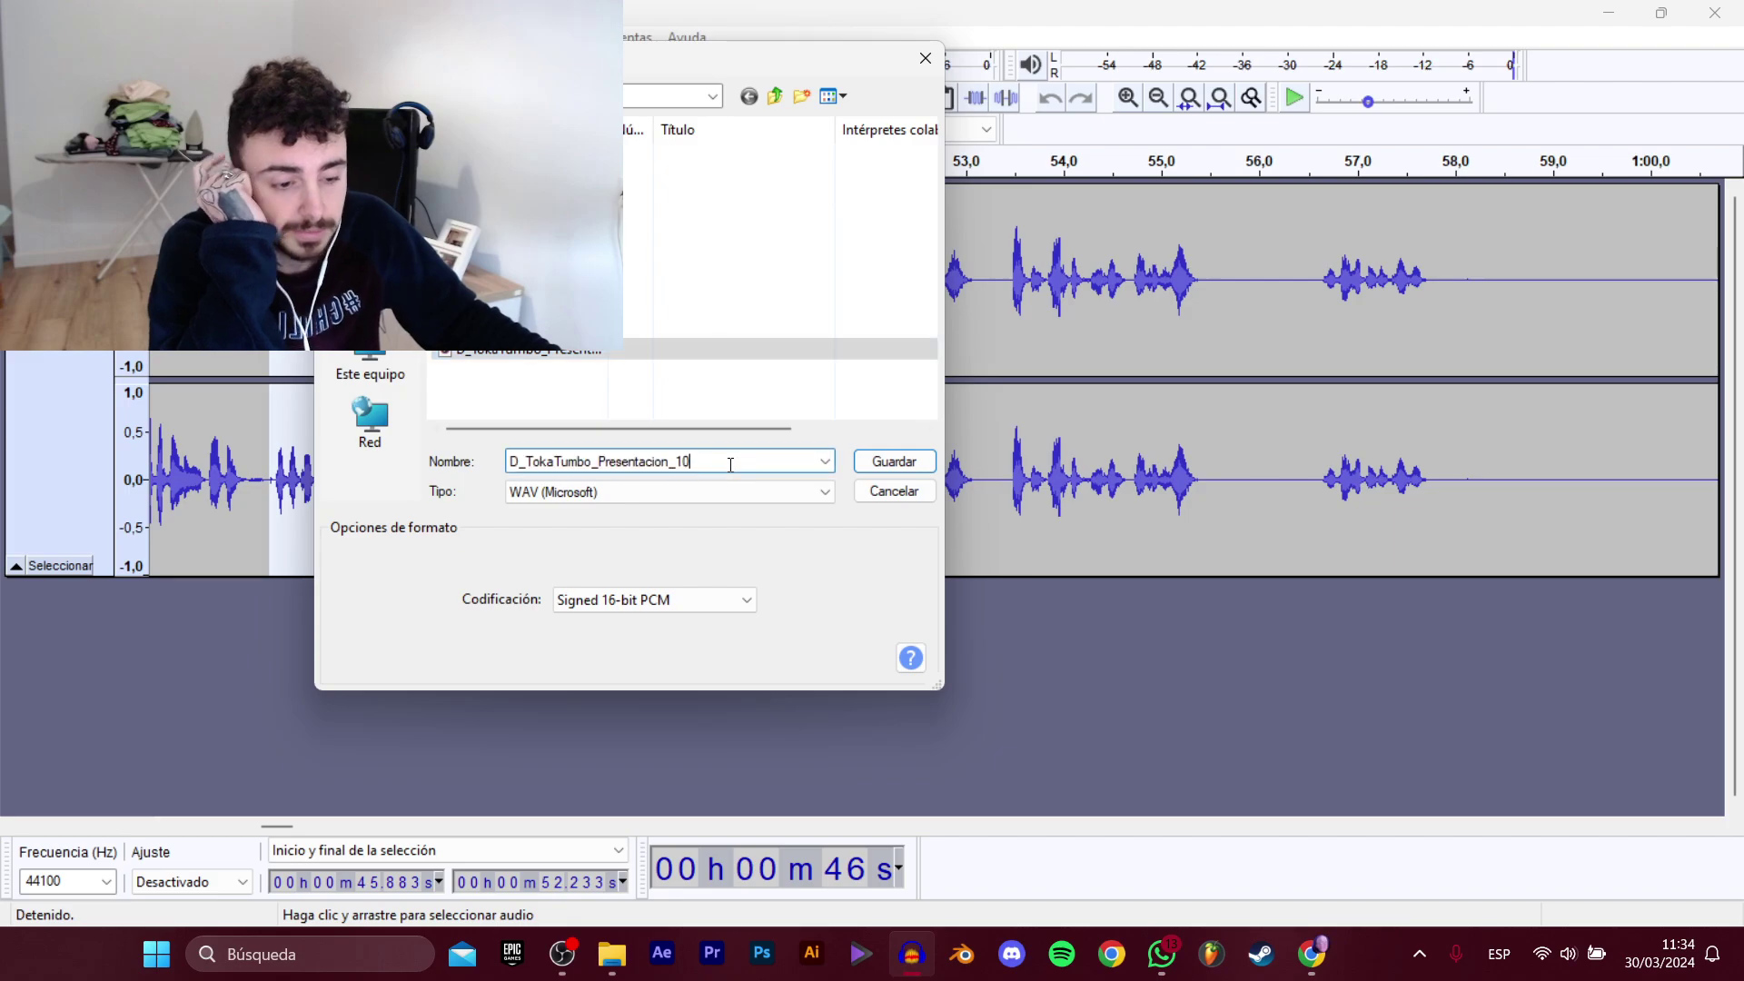
pyautogui.press('Return')
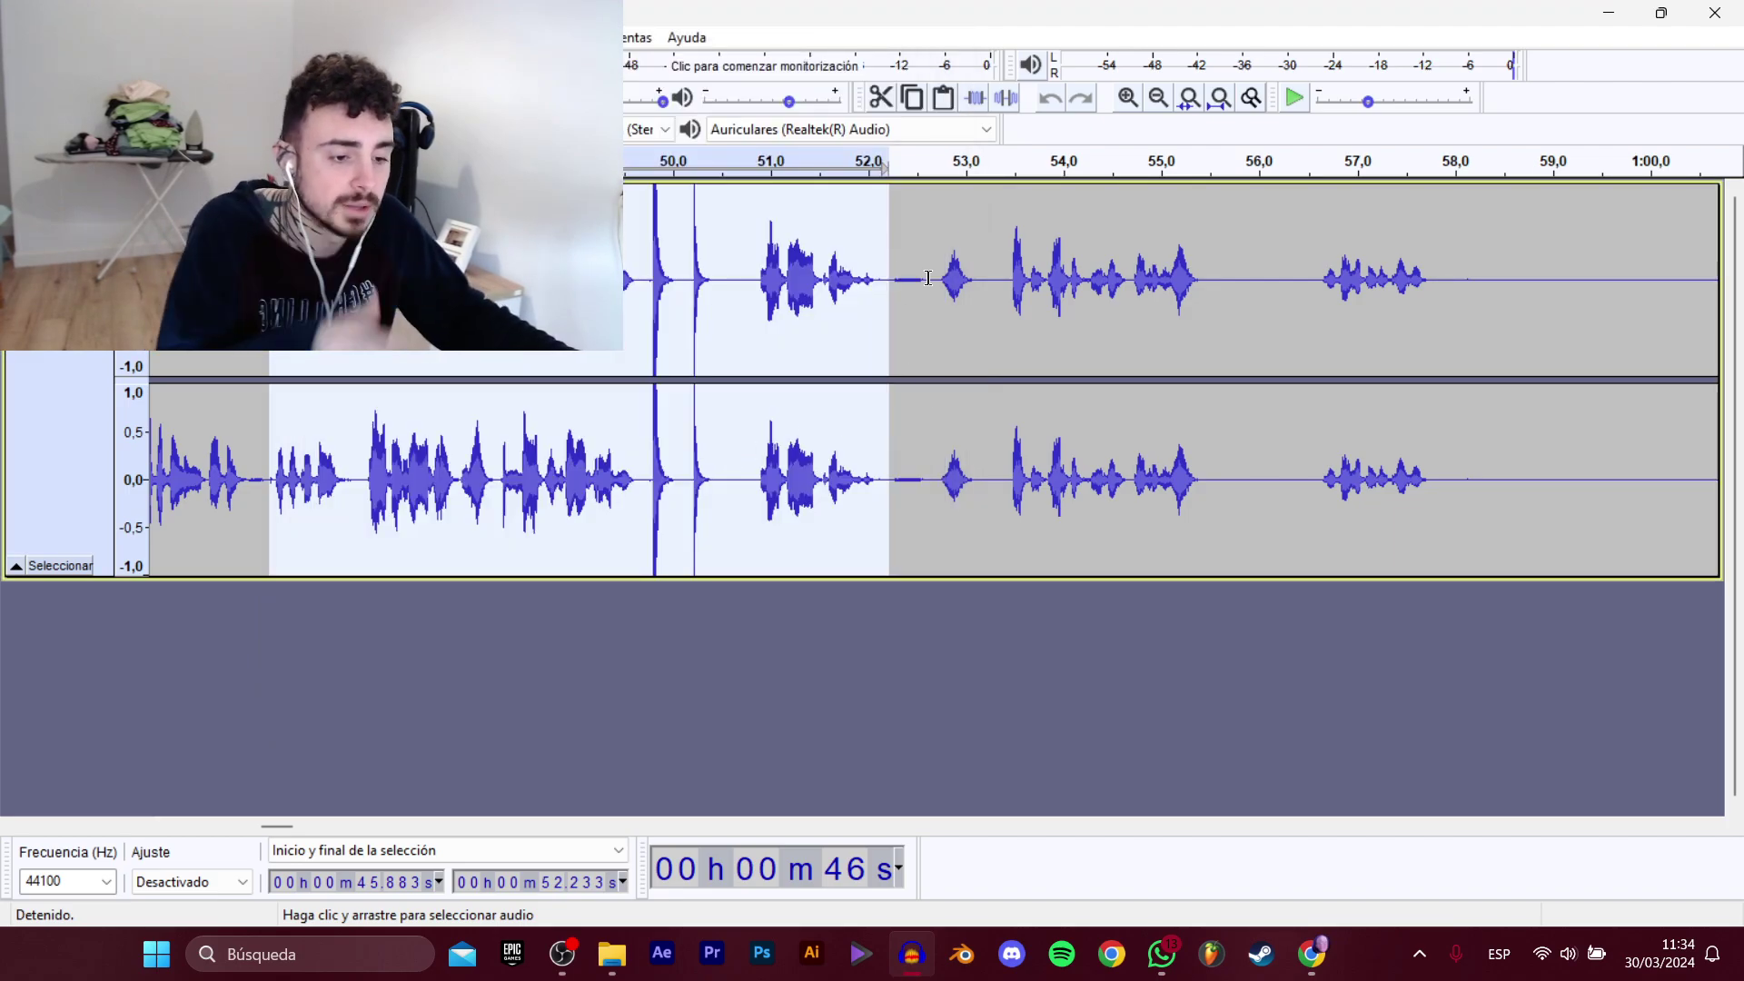
# Listen to the audio from about 52.7 s, select the phrase from about 52.8 to 55.7 s and play the selection.
pyautogui.click(936, 280)
pyautogui.press('space')
pyautogui.moveTo(289, 827); pyautogui.dragTo(298, 828)
pyautogui.press('space')
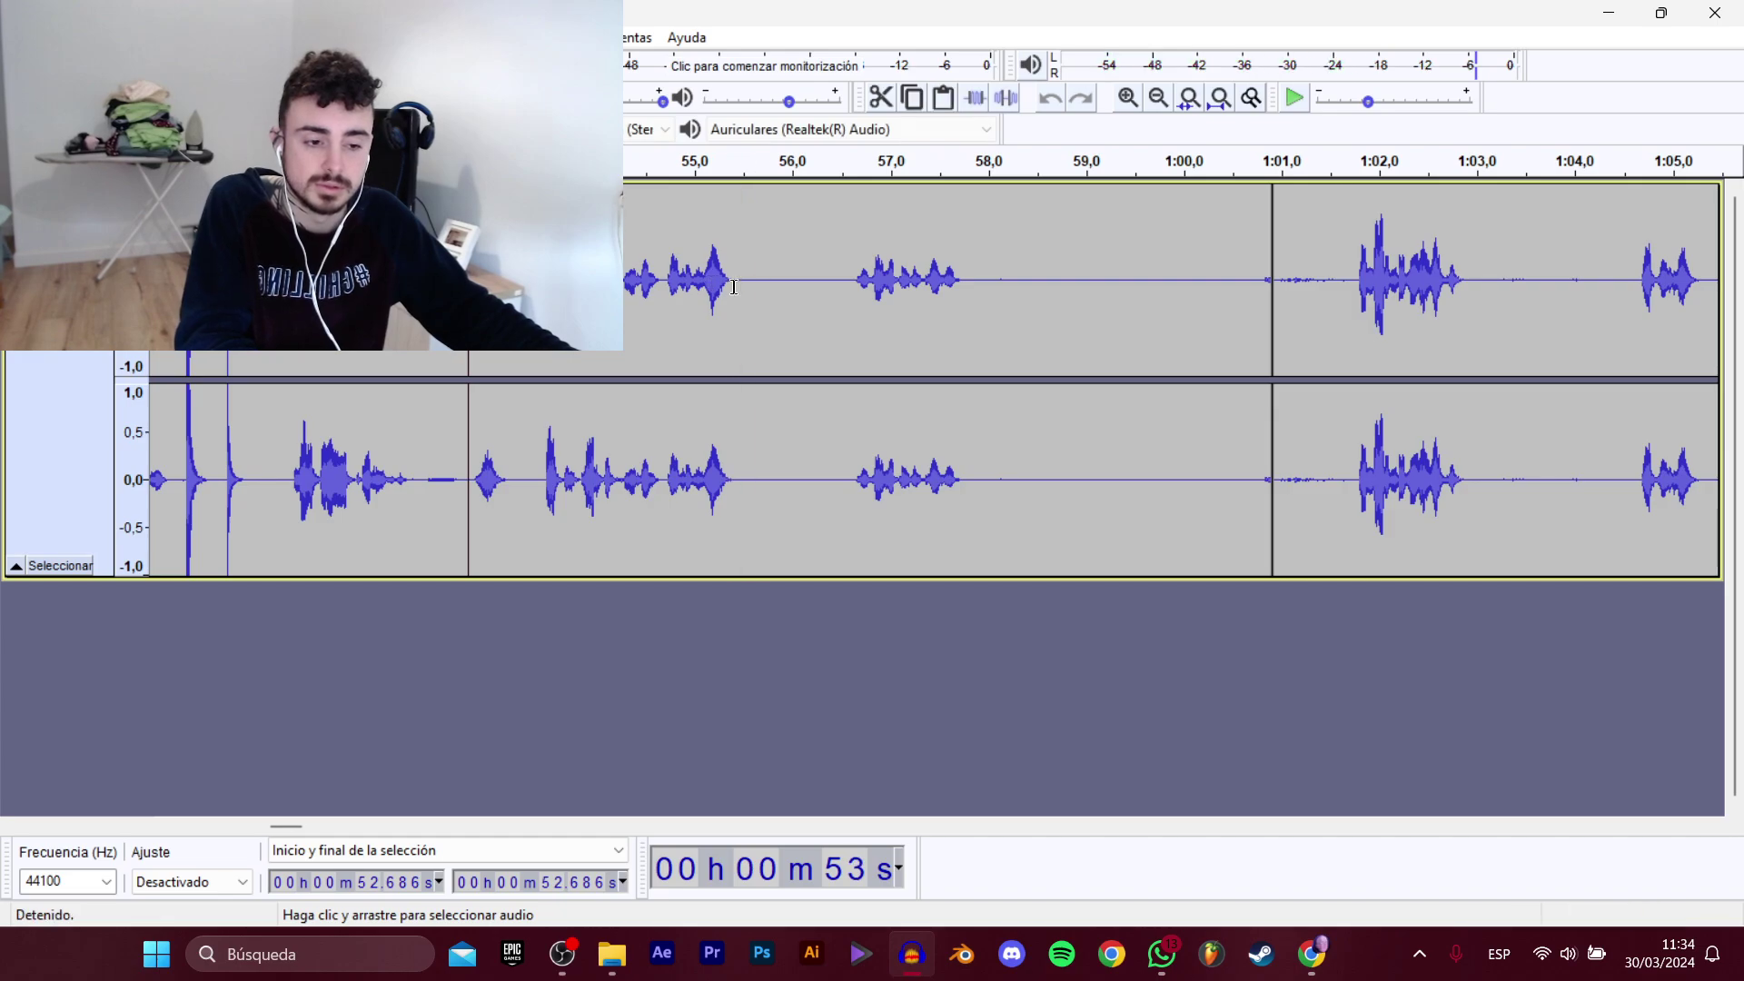
pyautogui.moveTo(759, 280); pyautogui.dragTo(474, 280)
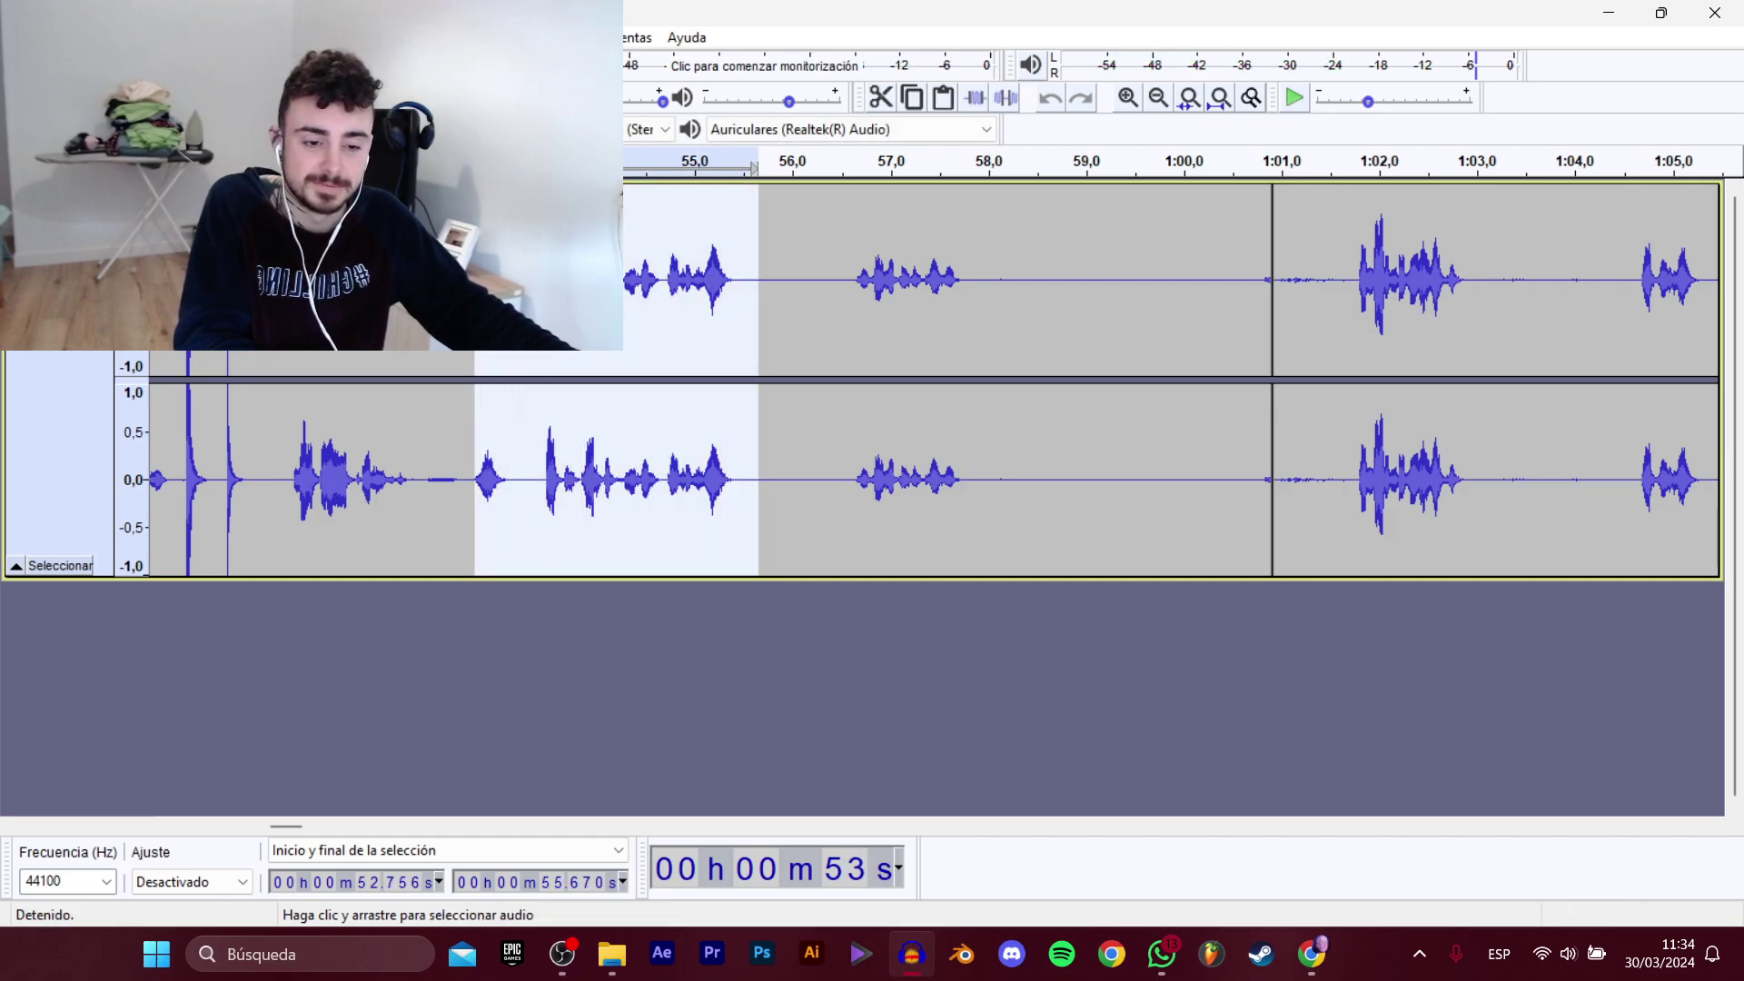
pyautogui.press('space')
pyautogui.press('space')
# Export the selected audio as a WAV file named D_TokaTumbo_Presentacion_12.
pyautogui.moveTo(91, 204)
pyautogui.click(436, 307)
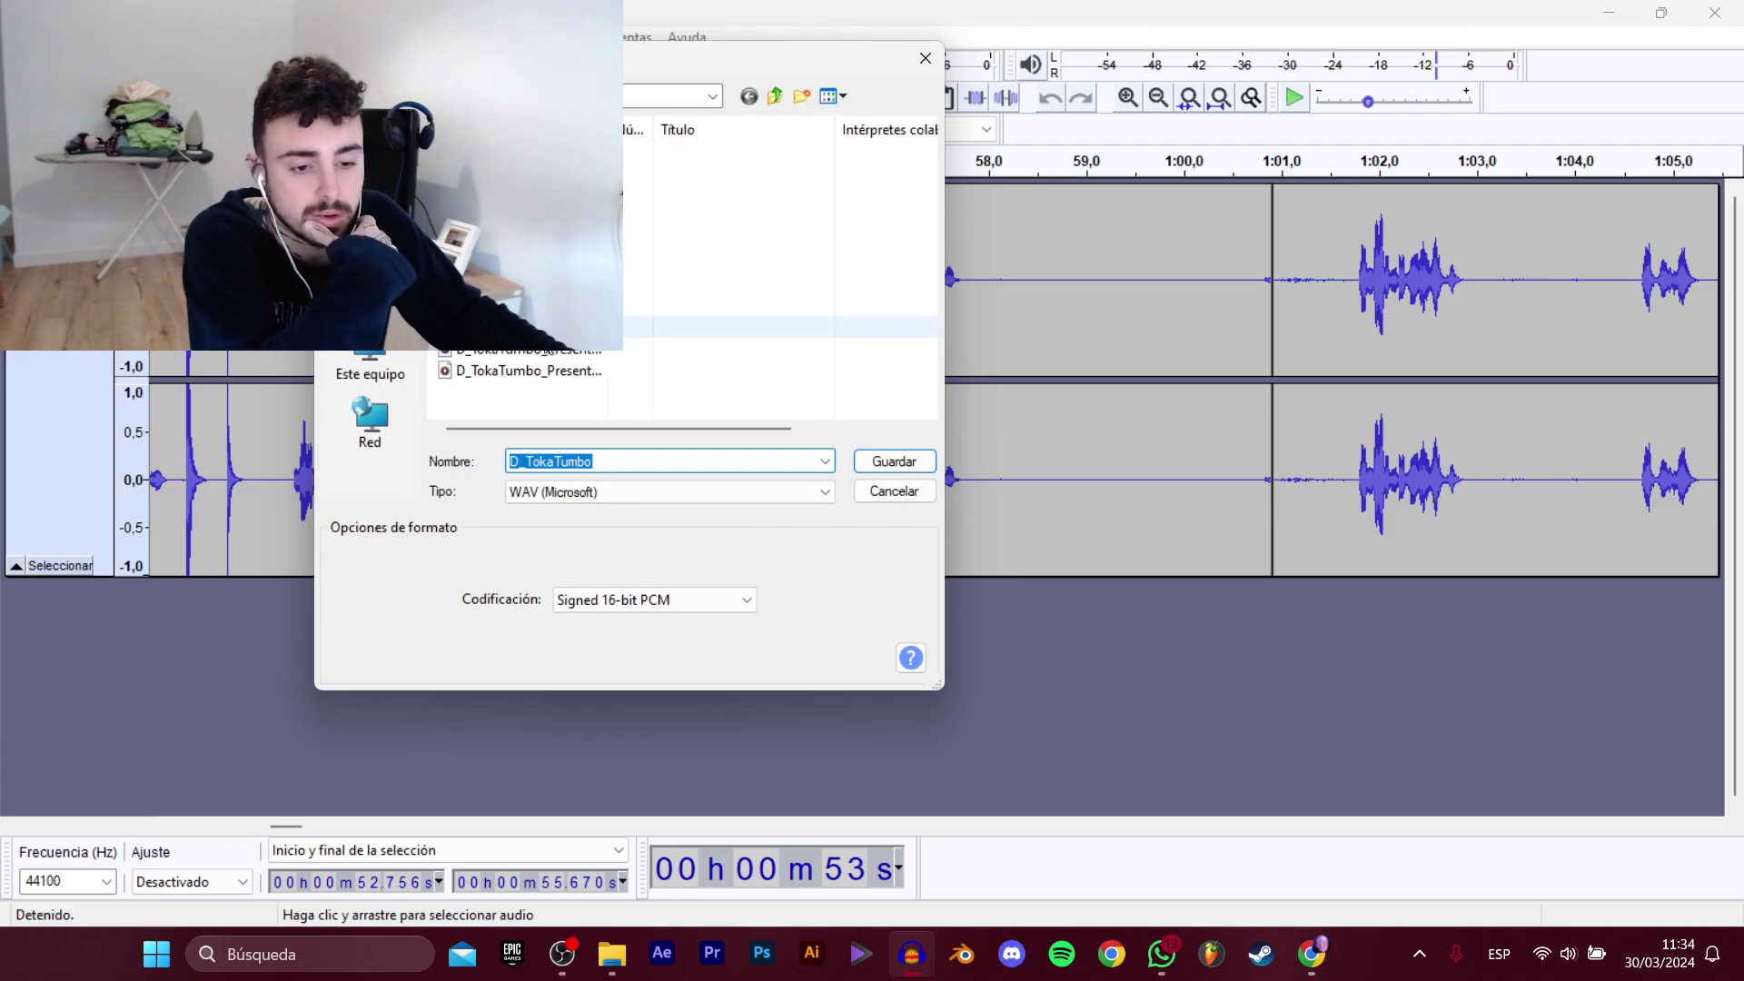
pyautogui.click(554, 371)
pyautogui.click(727, 463)
pyautogui.click(729, 464)
pyautogui.press('BackSpace')
pyautogui.write('2')
pyautogui.press('Return')
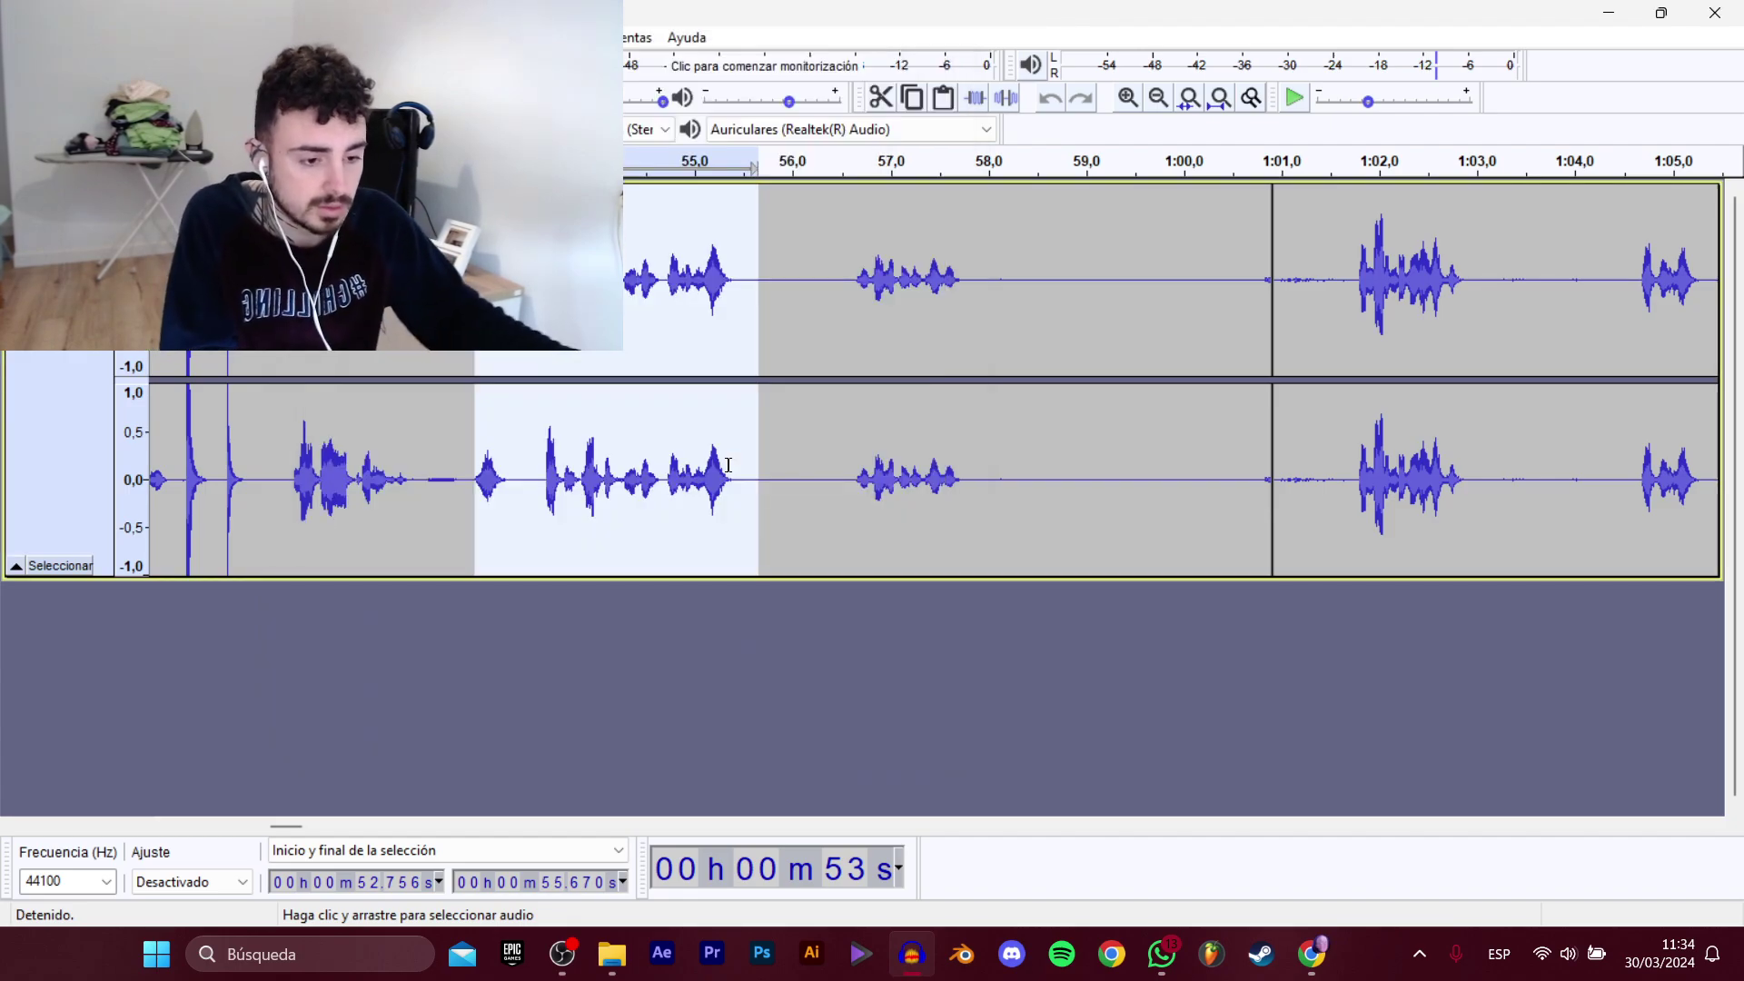
# Listen to the audio from about 56.7 s, select the phrase from about 56.6 to 58.0 s and play the selection.
pyautogui.click(858, 294)
pyautogui.press('space')
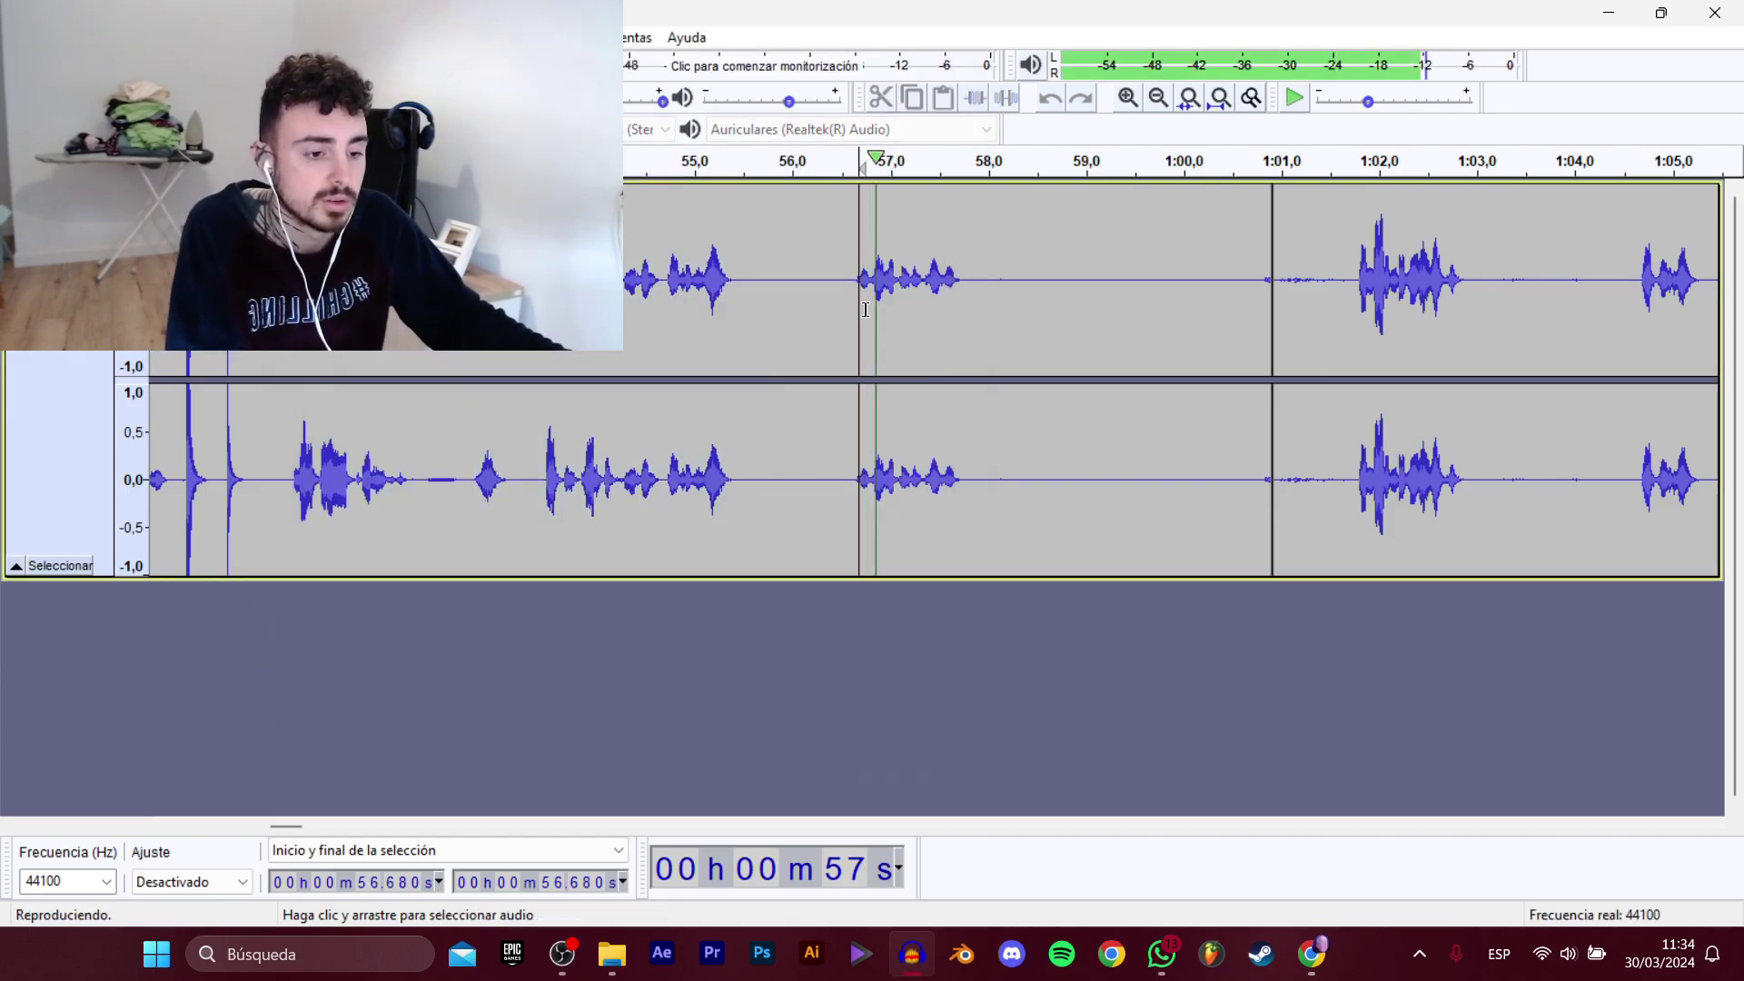
pyautogui.press('space')
pyautogui.moveTo(848, 287); pyautogui.dragTo(982, 287)
pyautogui.press('space')
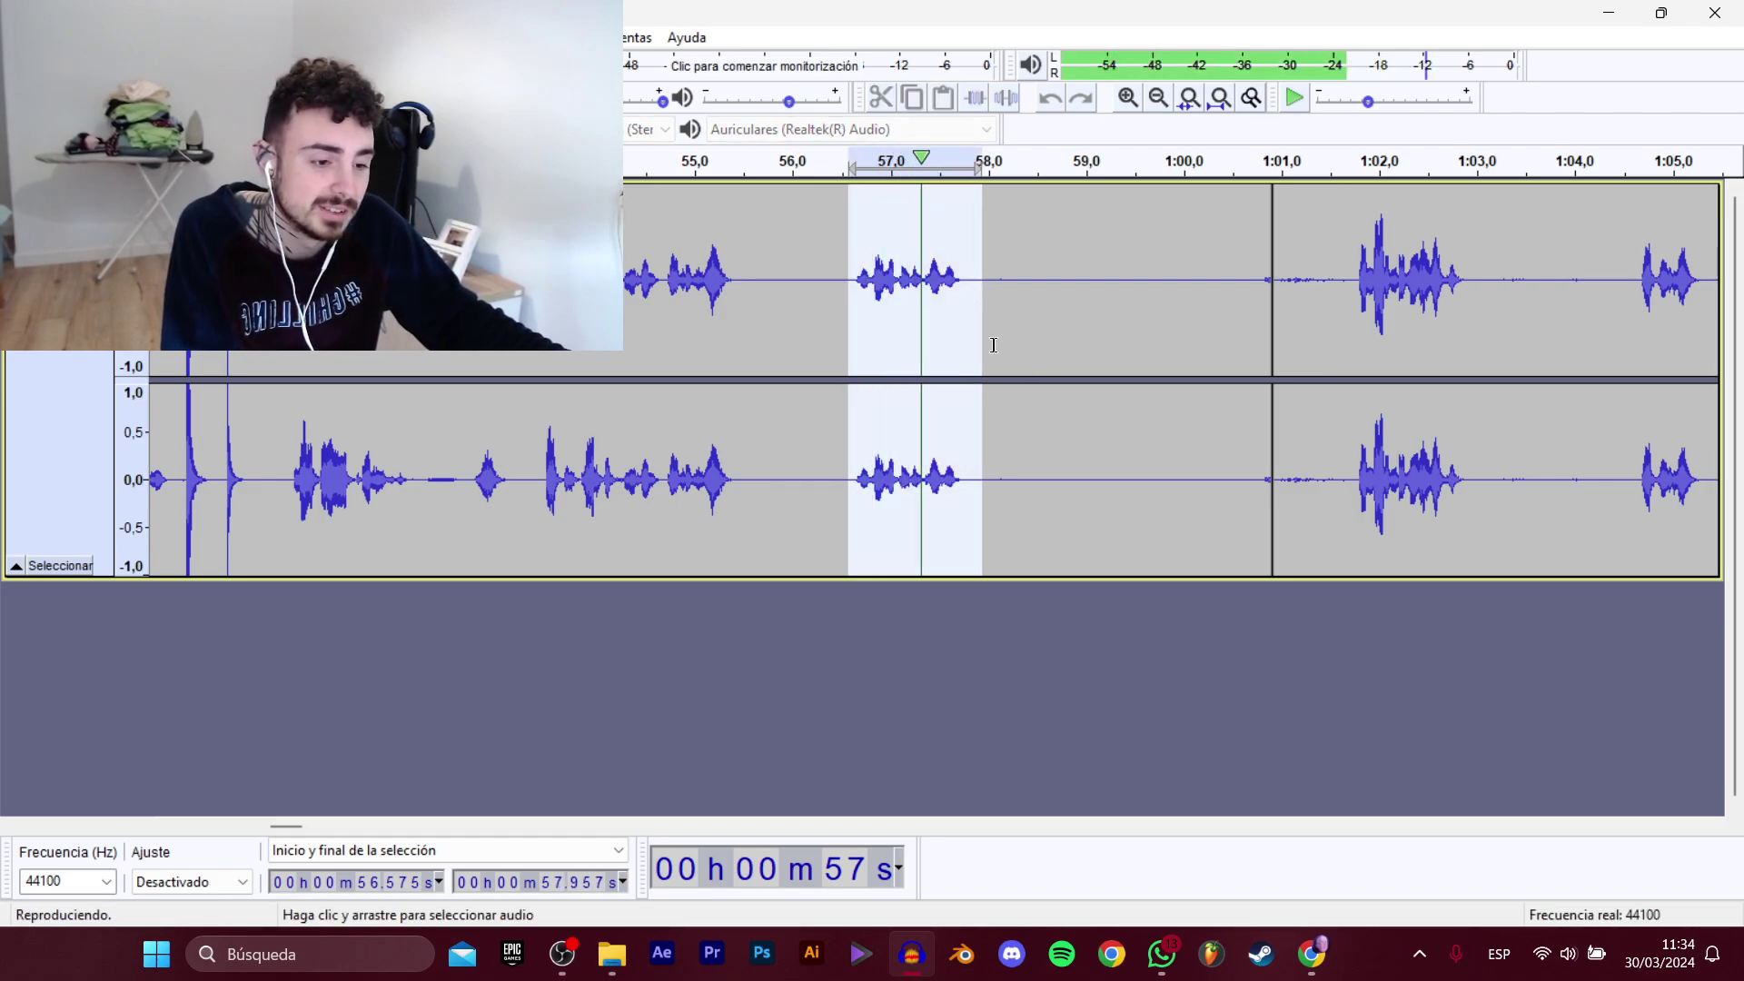
# Export the selected audio as a WAV file named D_TokaTumbo_Presentacion_13.
pyautogui.moveTo(81, 207)
pyautogui.click(381, 309)
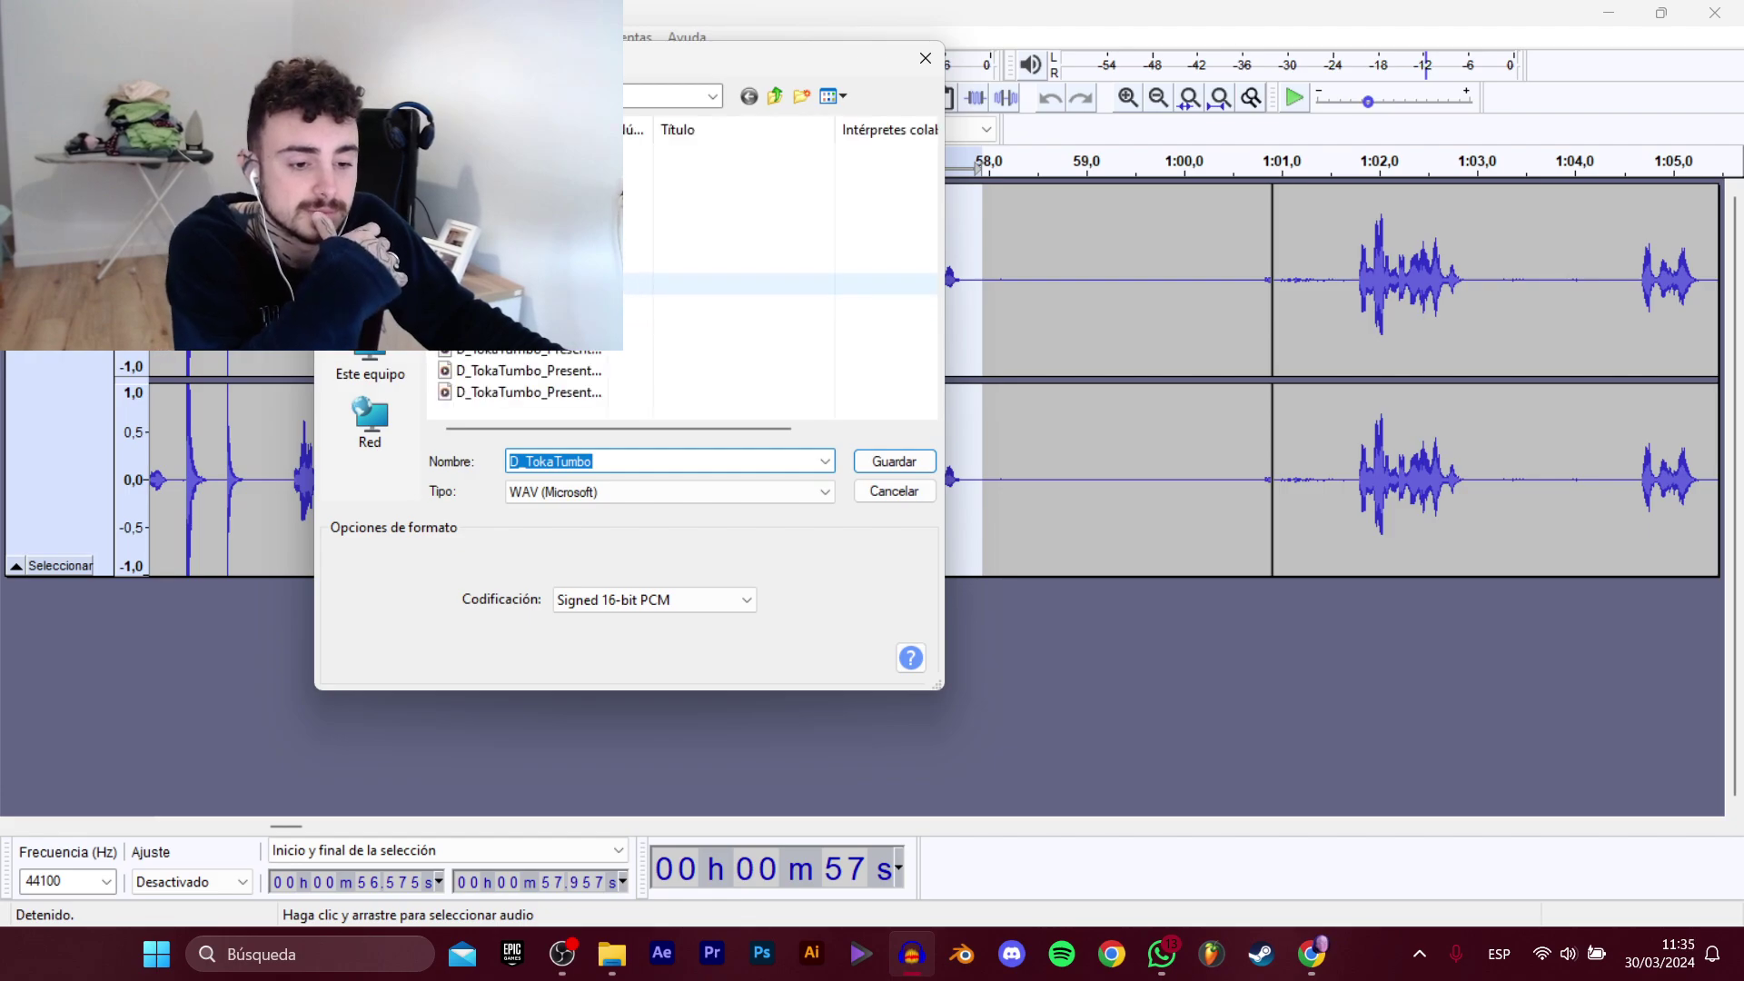
pyautogui.click(591, 370)
pyautogui.click(600, 392)
pyautogui.click(741, 458)
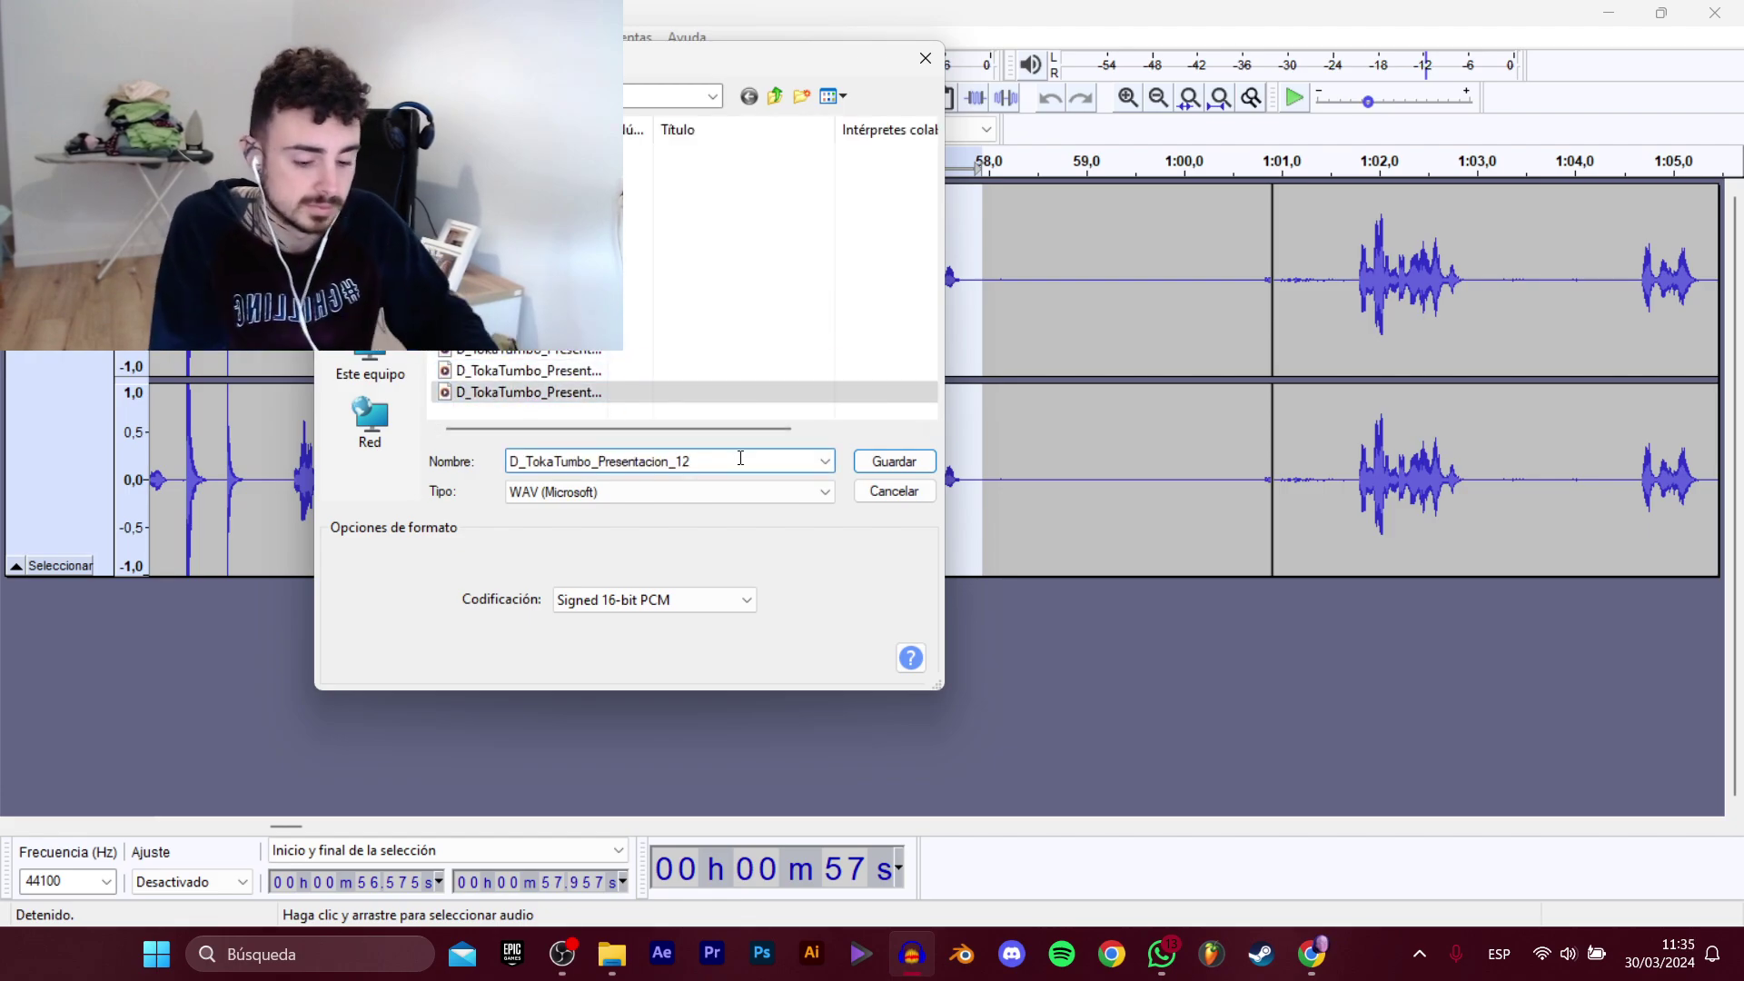
pyautogui.press('Return')
# Play the next phrase from about 1:01.5 and select it from about 1:01.7 to 1:02.9.
pyautogui.click(1334, 262)
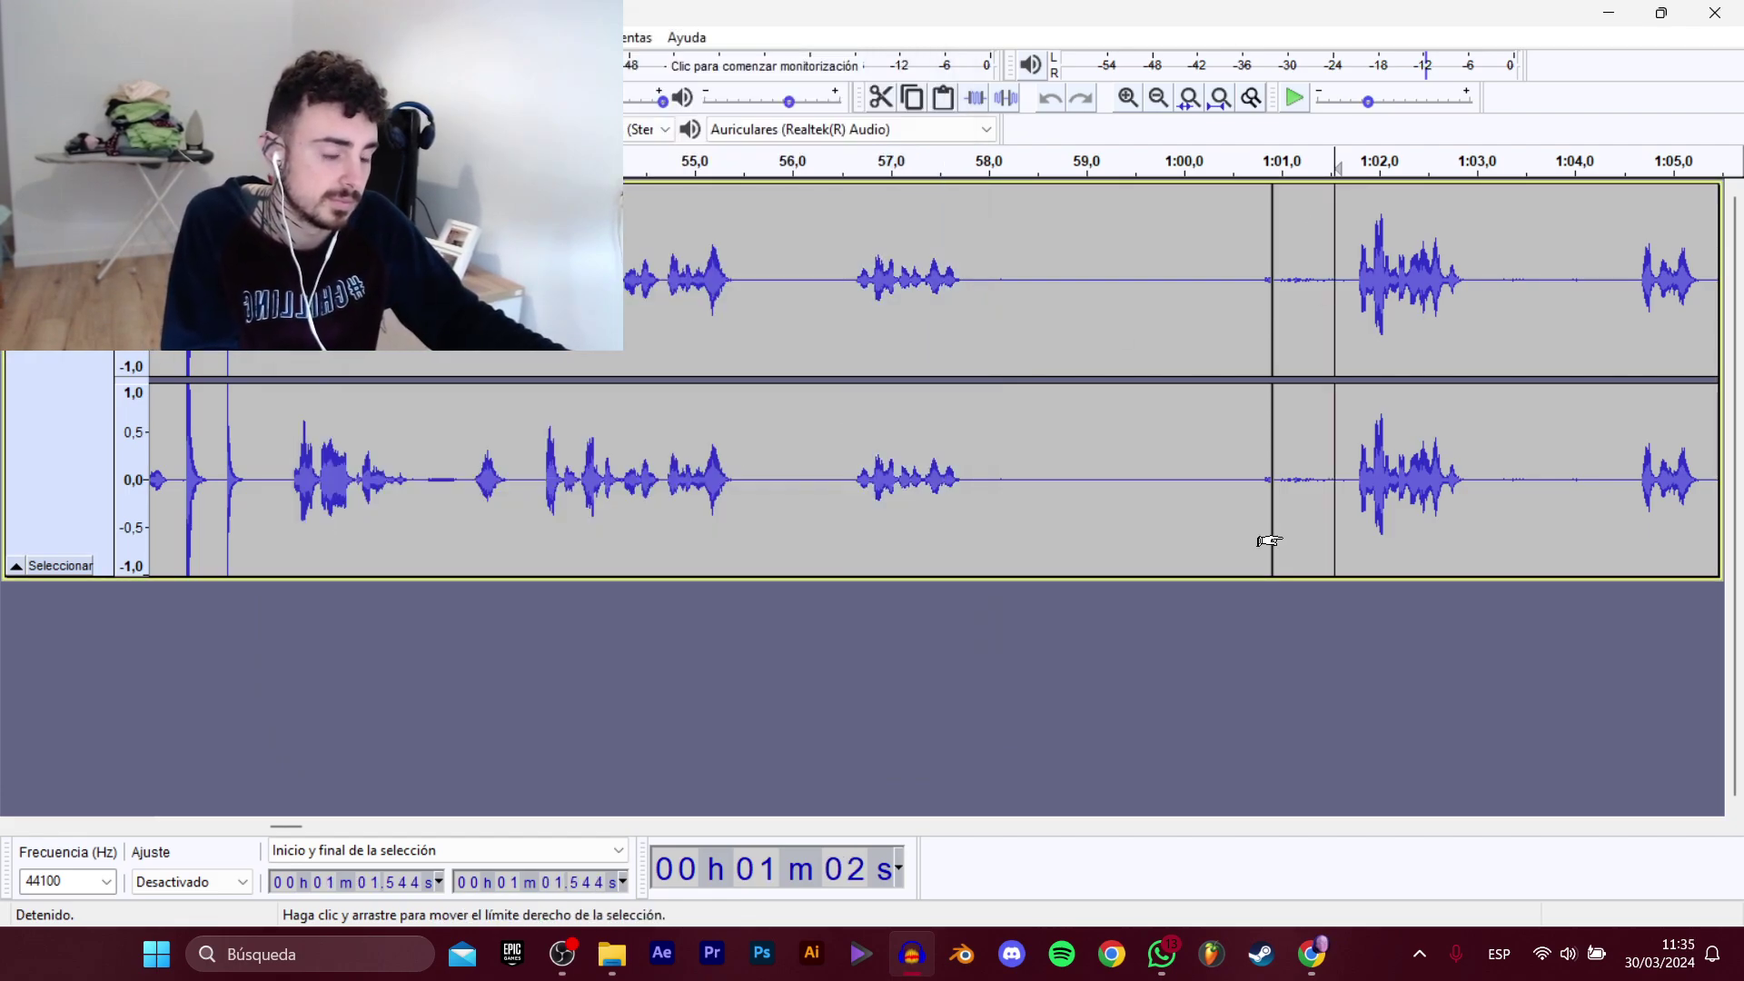
pyautogui.press('space')
pyautogui.scroll(-2, 291, 825)
pyautogui.moveTo(290, 825); pyautogui.dragTo(295, 825)
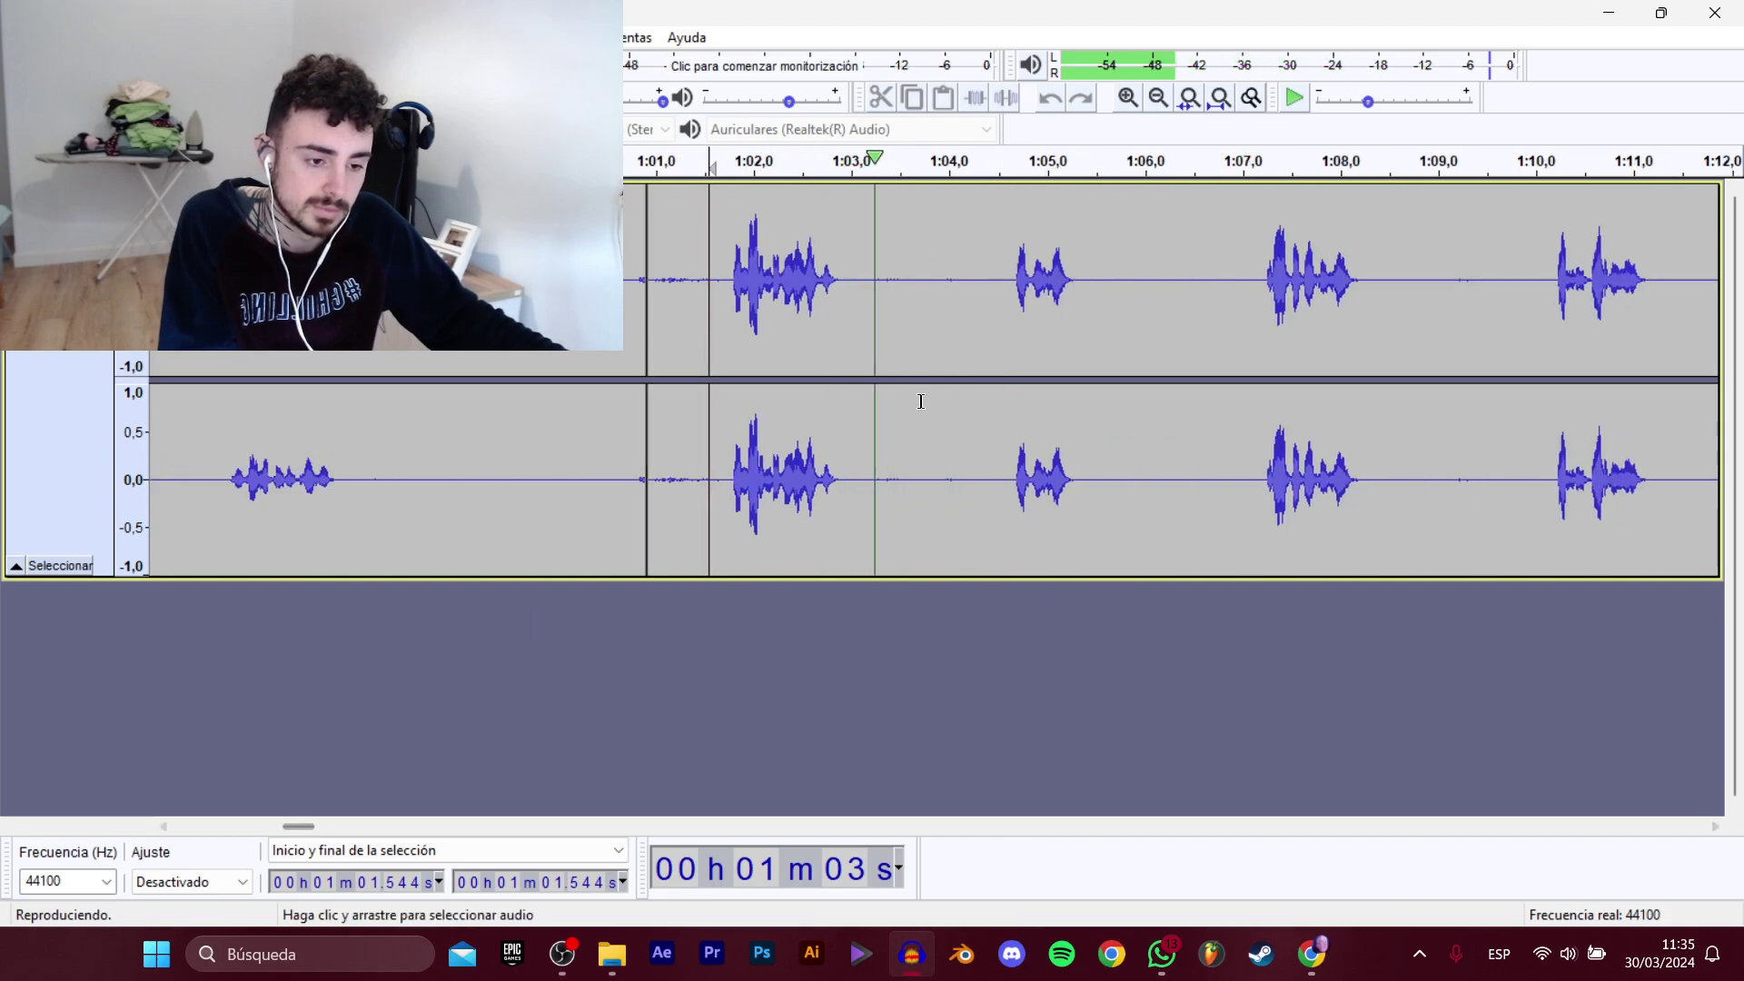
pyautogui.press('space')
pyautogui.moveTo(724, 285); pyautogui.dragTo(835, 287)
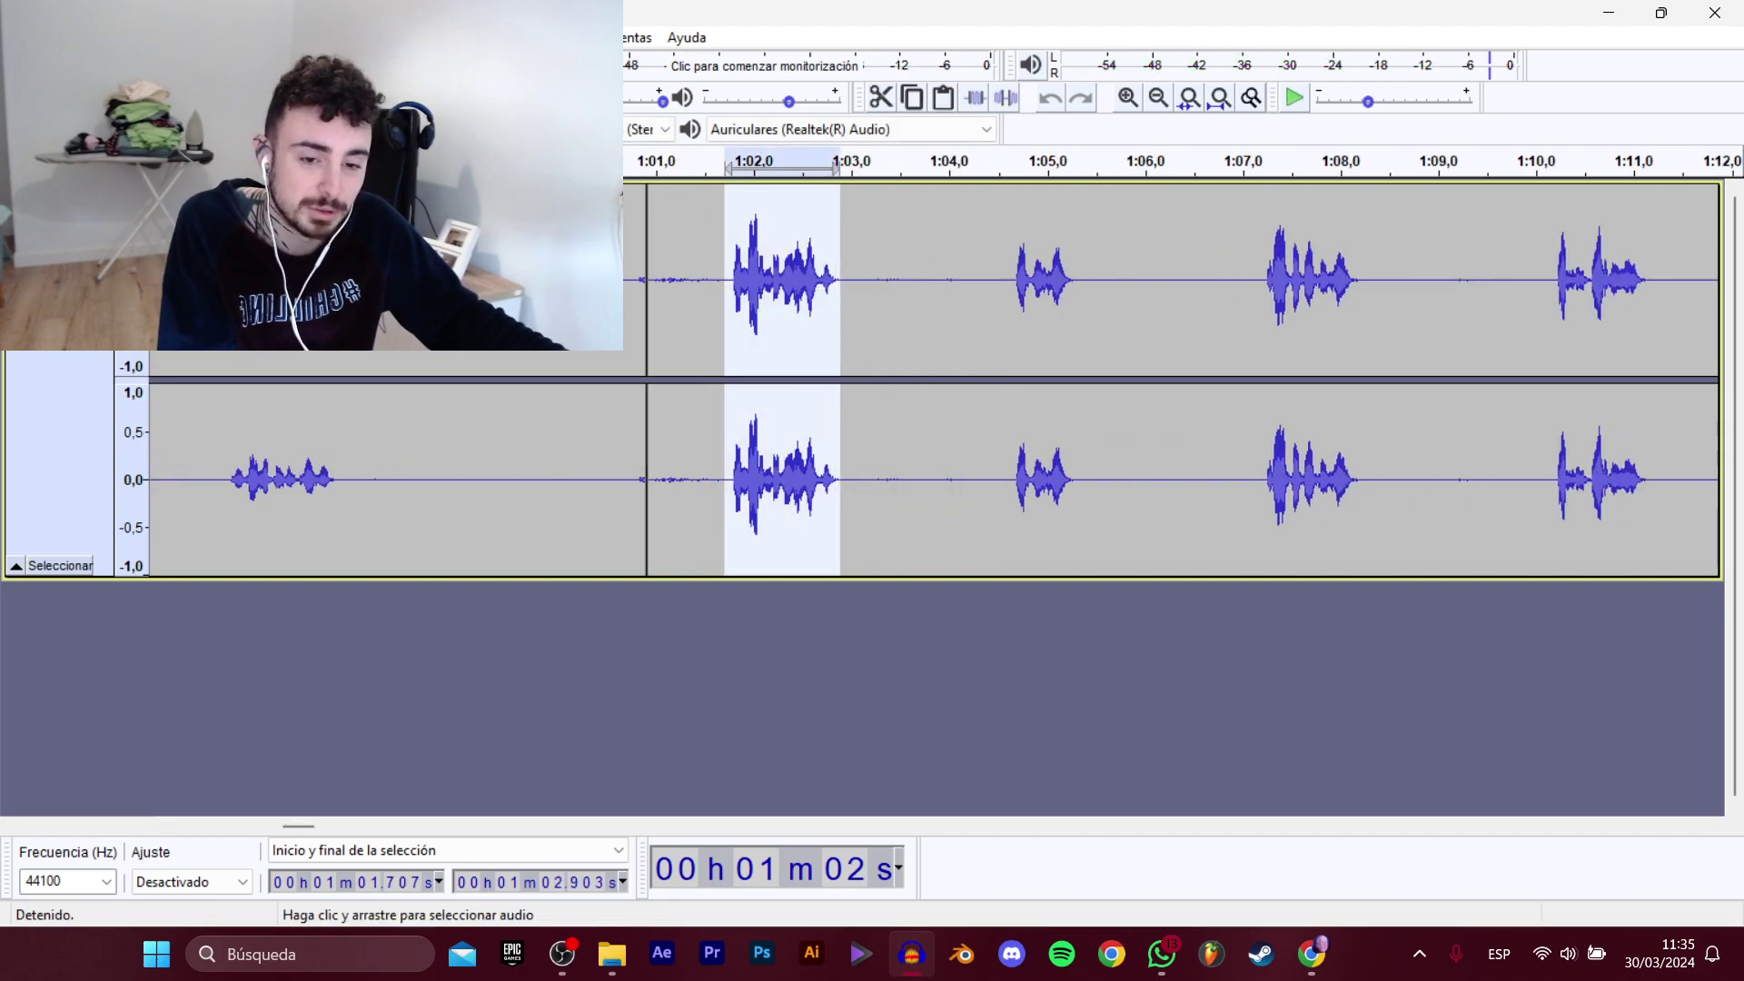
# Export the selected audio to a different, empty folder as a WAV file named D_TokaTumbo_Comienza_Trabajo_1.
pyautogui.moveTo(91, 209)
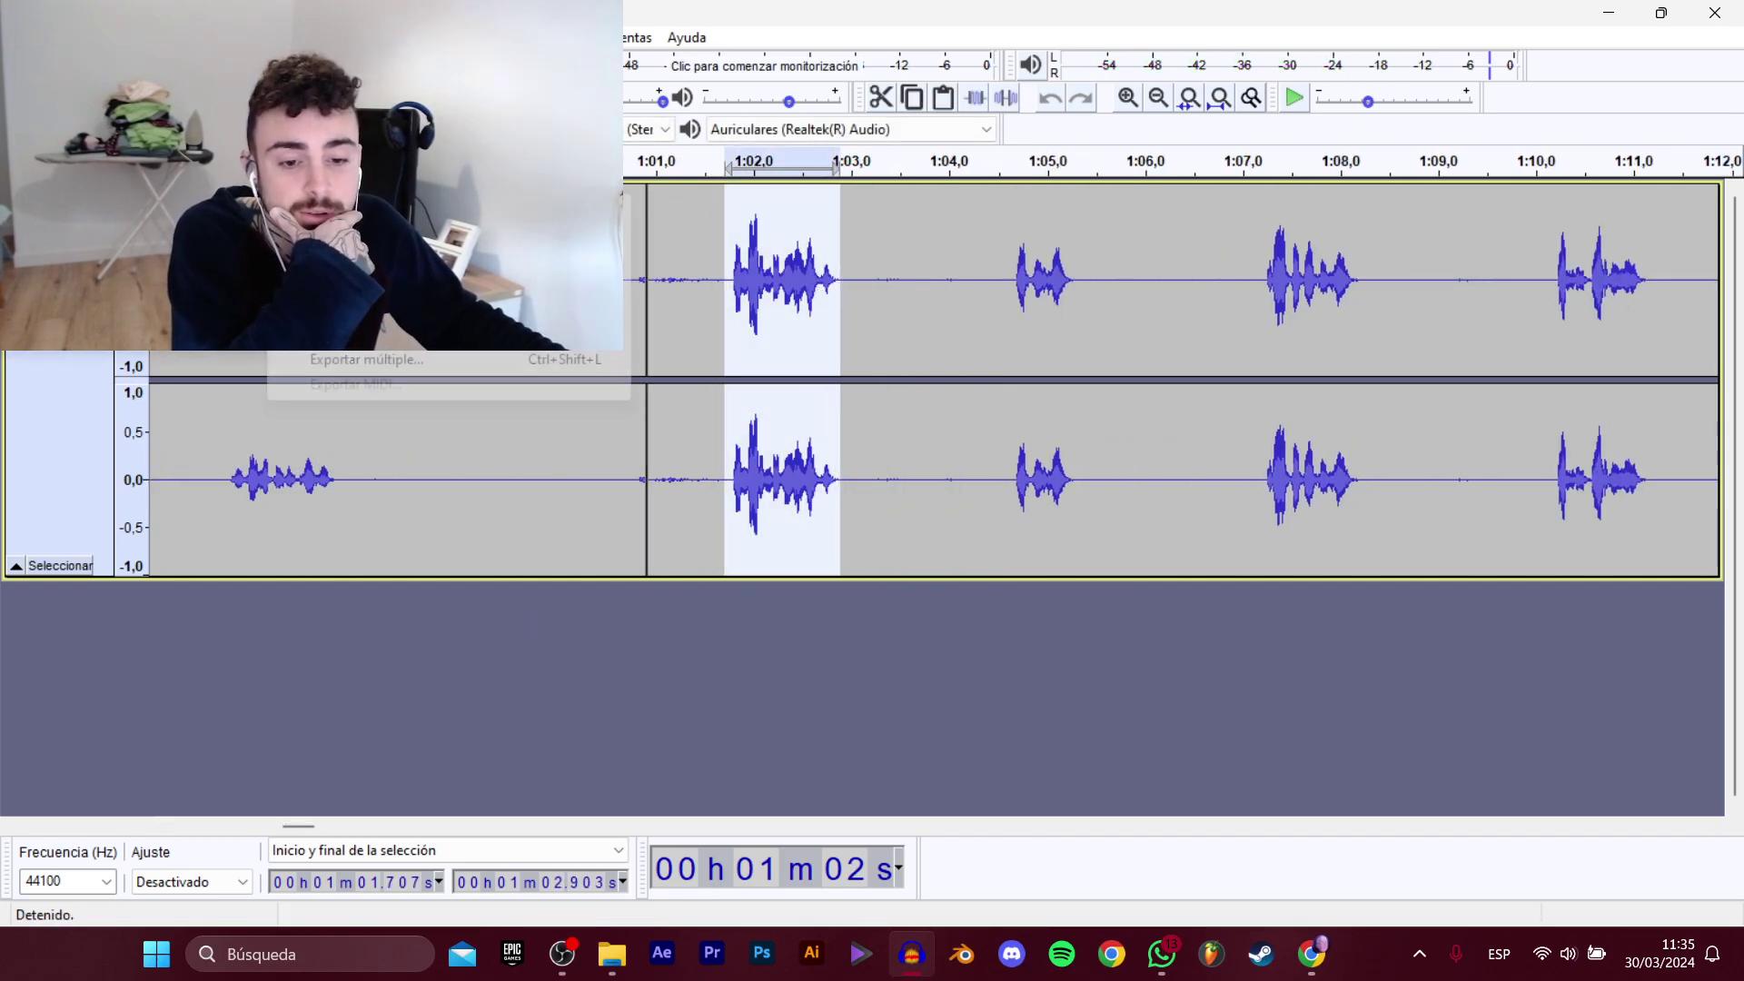
pyautogui.click(391, 309)
pyautogui.click(618, 198)
pyautogui.click(780, 102)
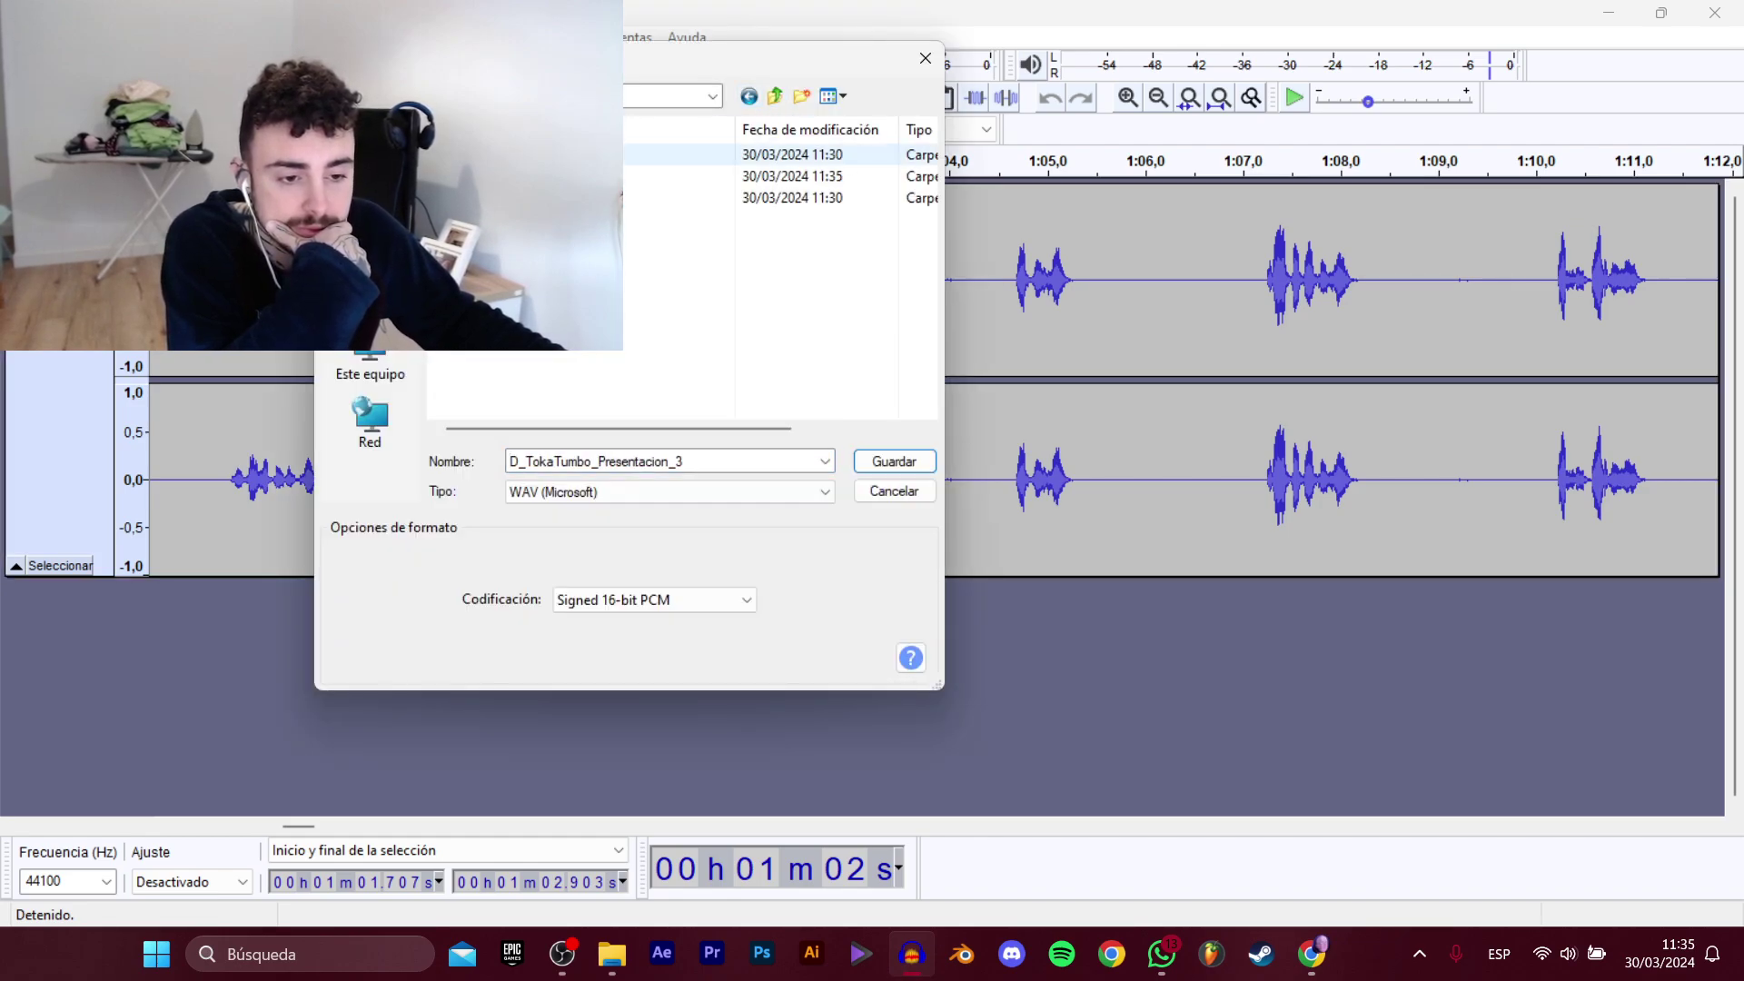
pyautogui.moveTo(685, 462); pyautogui.dragTo(636, 461)
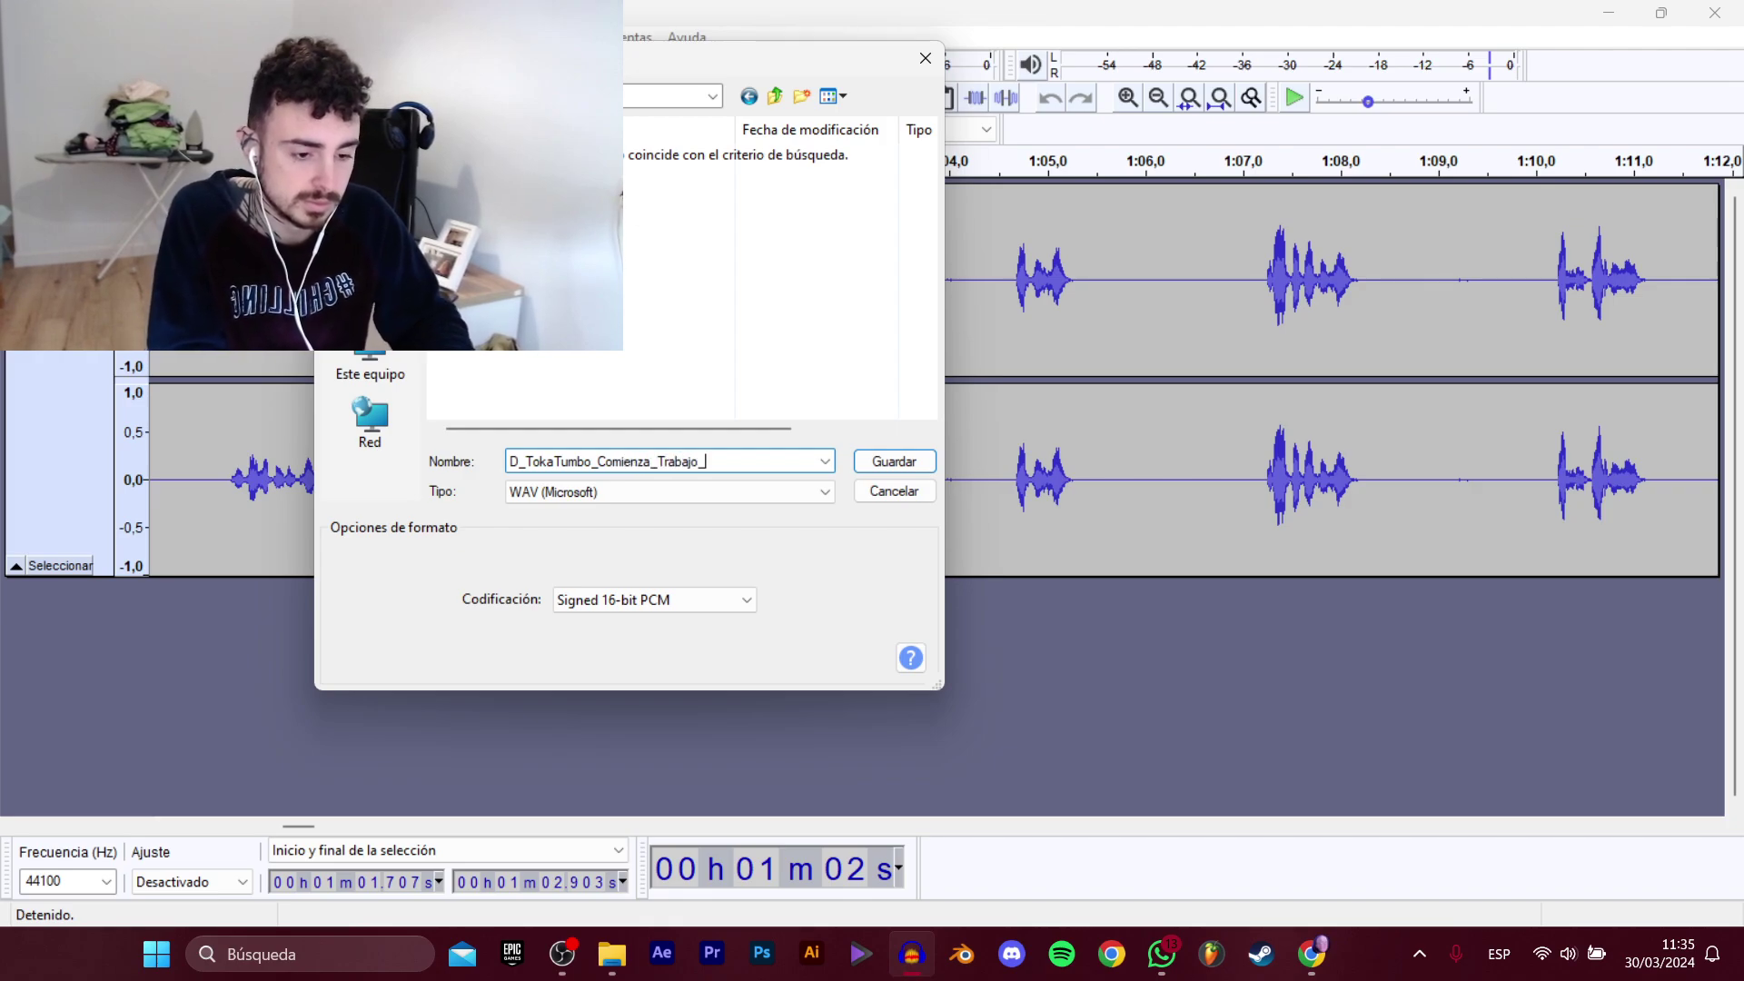
pyautogui.press('Return')
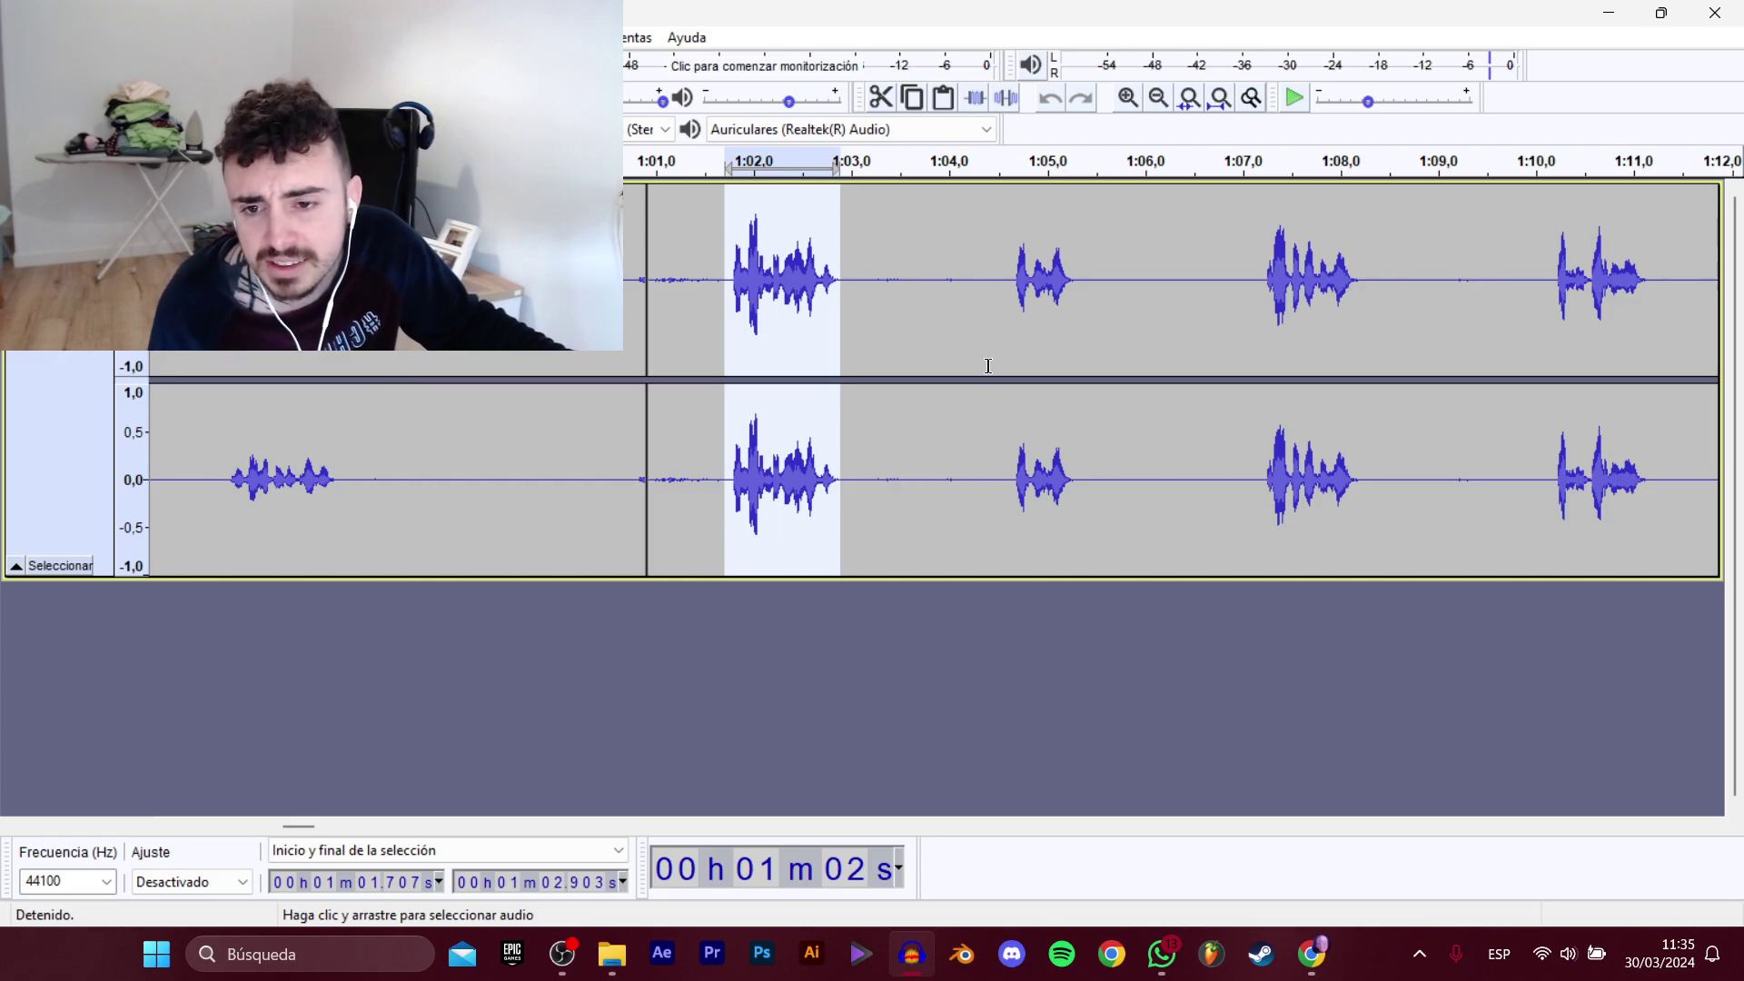
# Play the next phrase from about 1:04.6 and select it from about 1:04.6 to 1:05.3.
pyautogui.click(1002, 279)
pyautogui.press('space')
pyautogui.moveTo(1010, 288); pyautogui.dragTo(1080, 273)
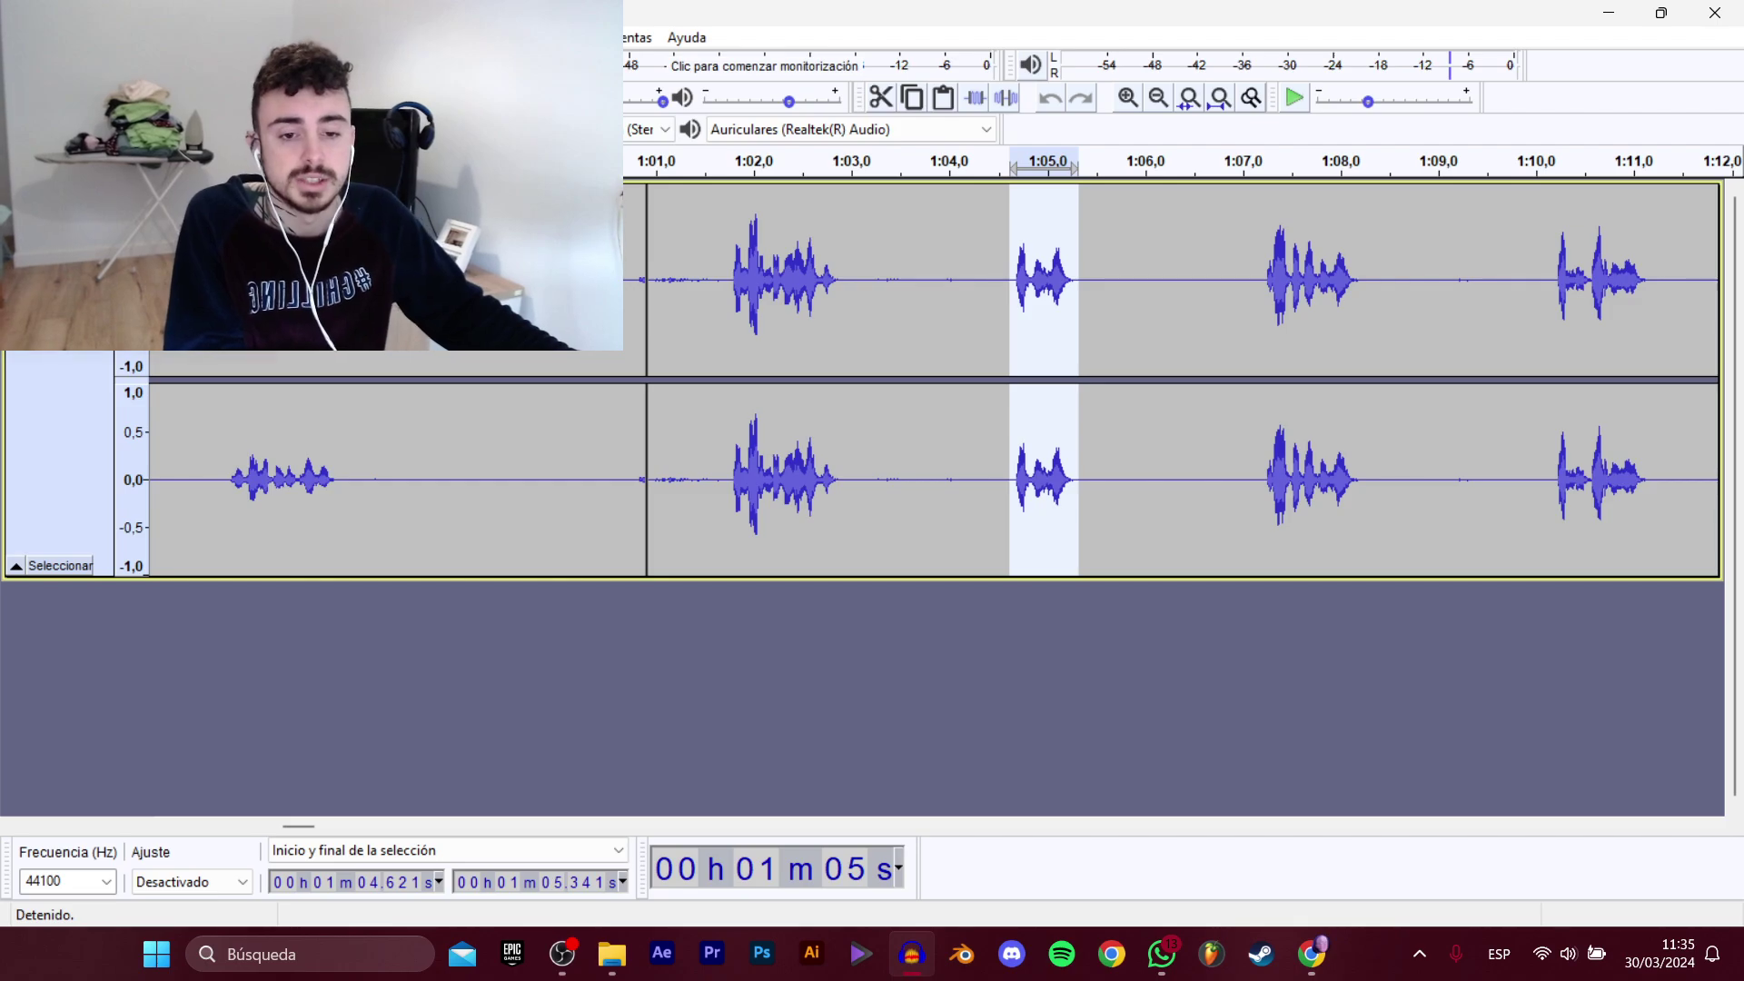
pyautogui.moveTo(136, 207)
pyautogui.click(400, 315)
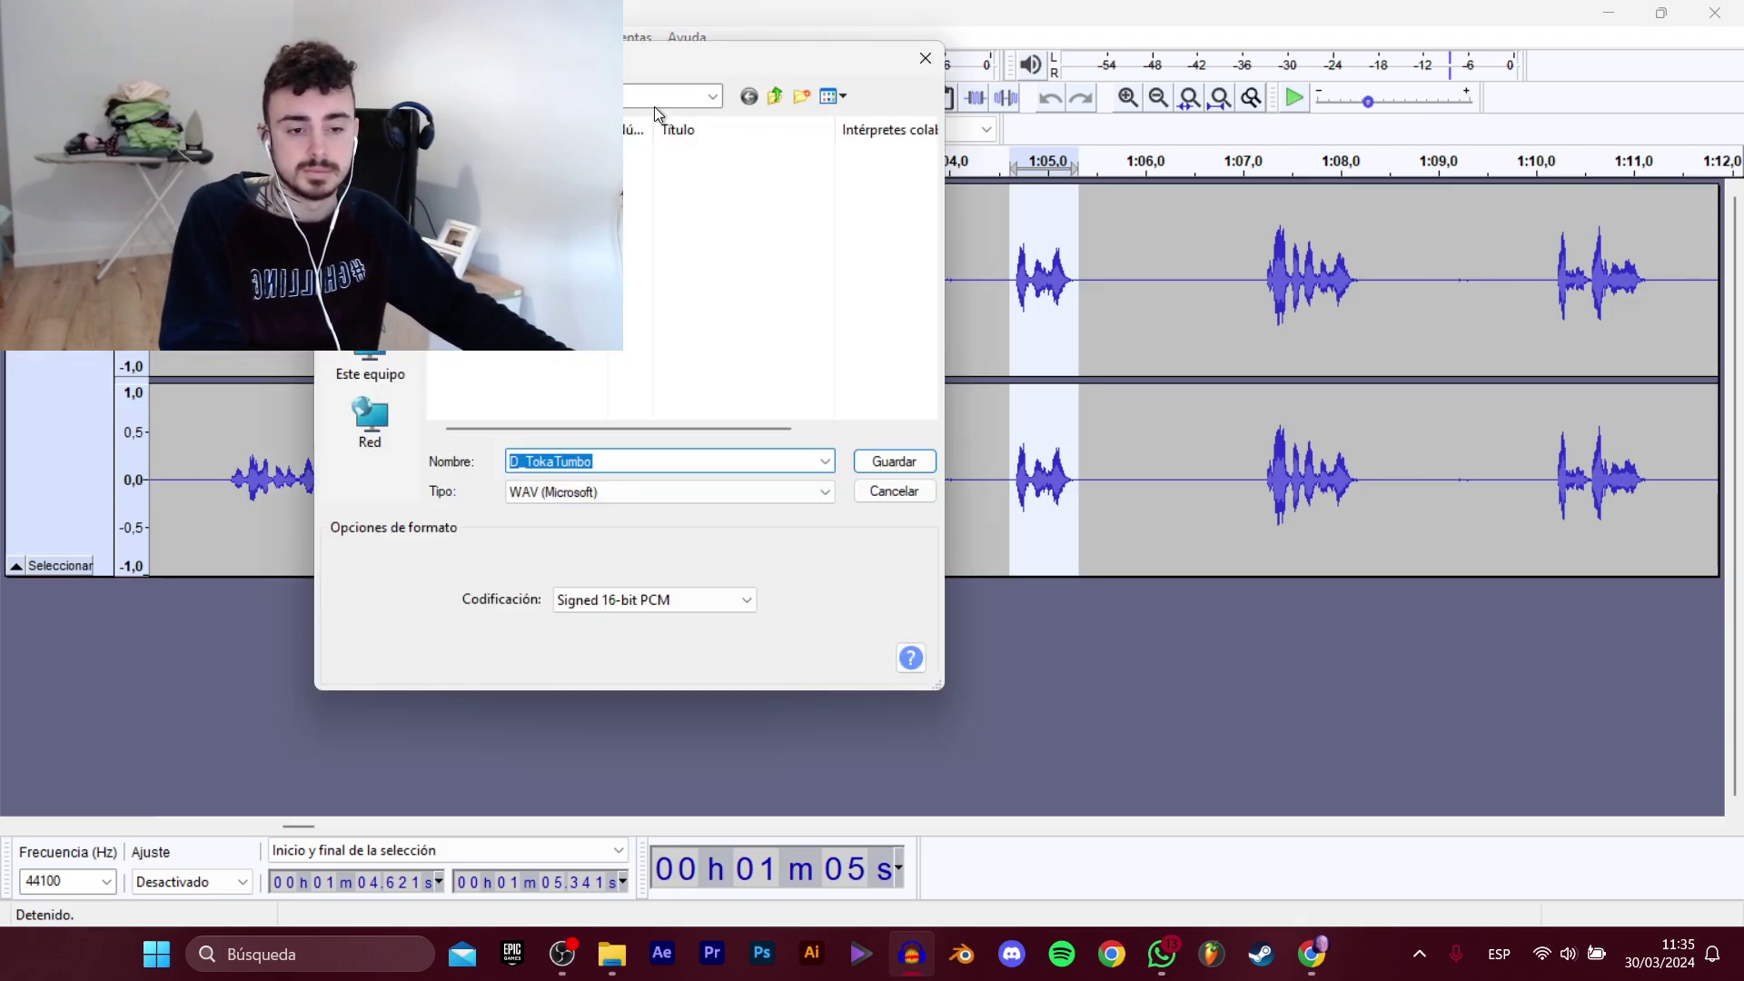
pyautogui.click(921, 71)
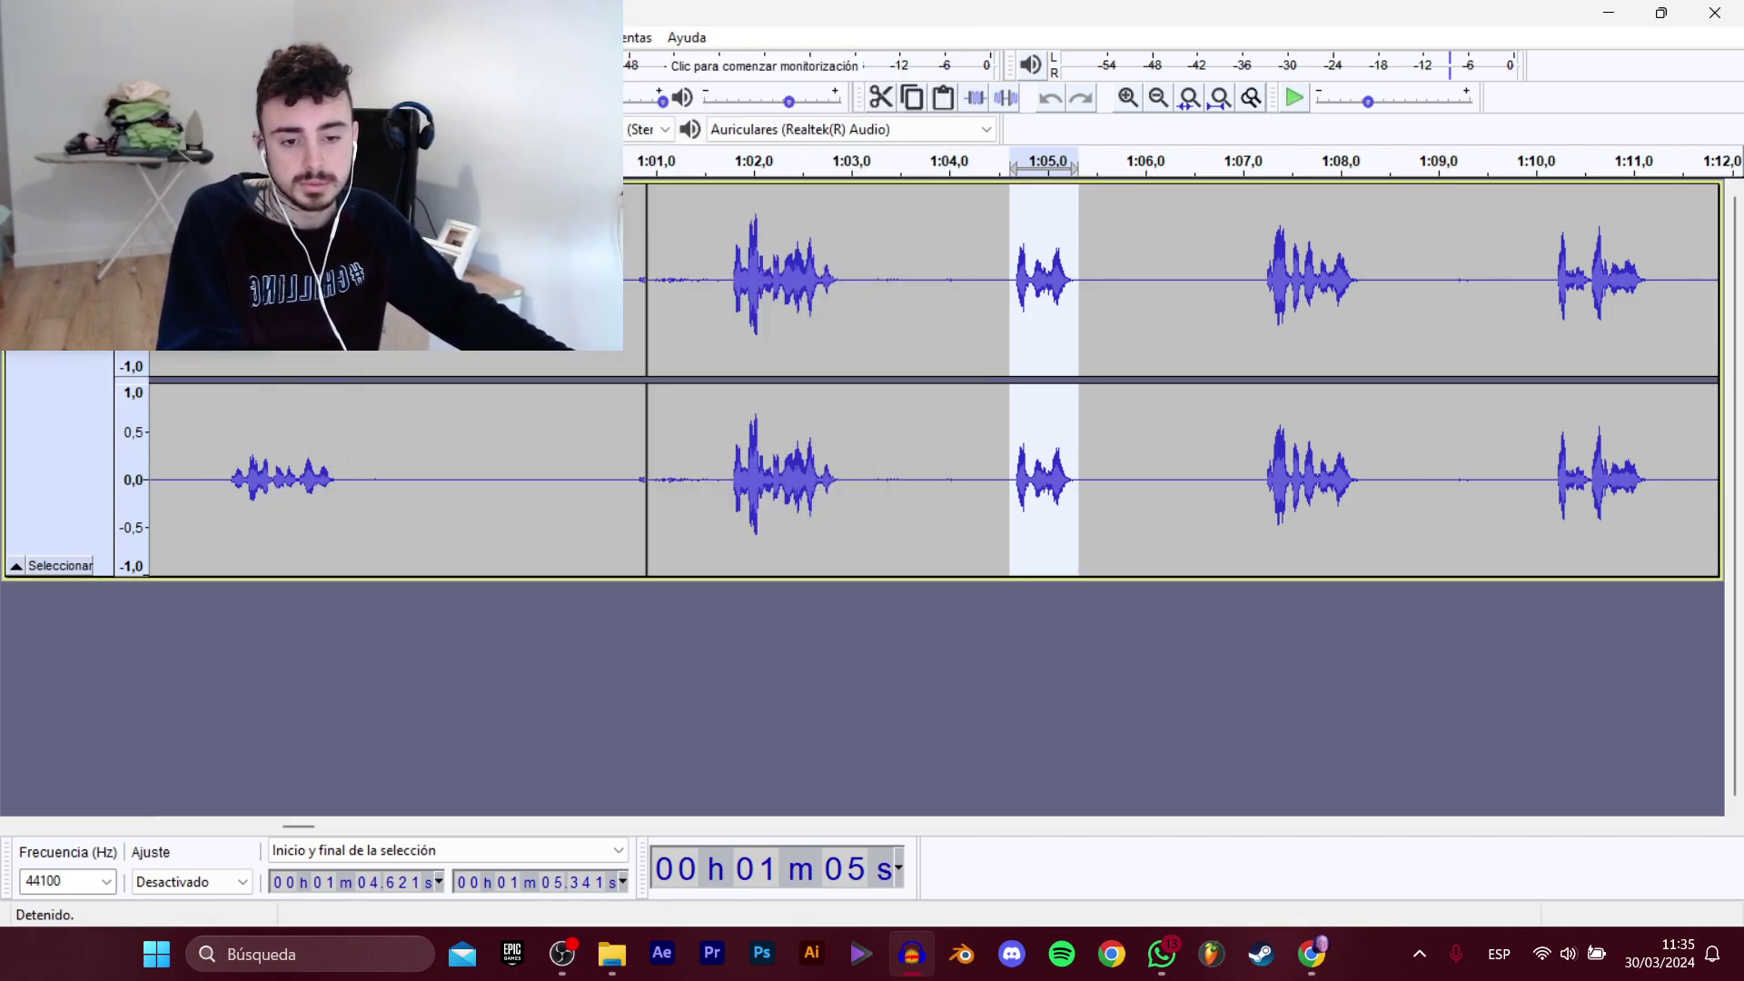
# Export the selected audio as a WAV file named D_TokaTumbo_Comienza_Trabajo_2.
pyautogui.moveTo(136, 207)
pyautogui.click(400, 310)
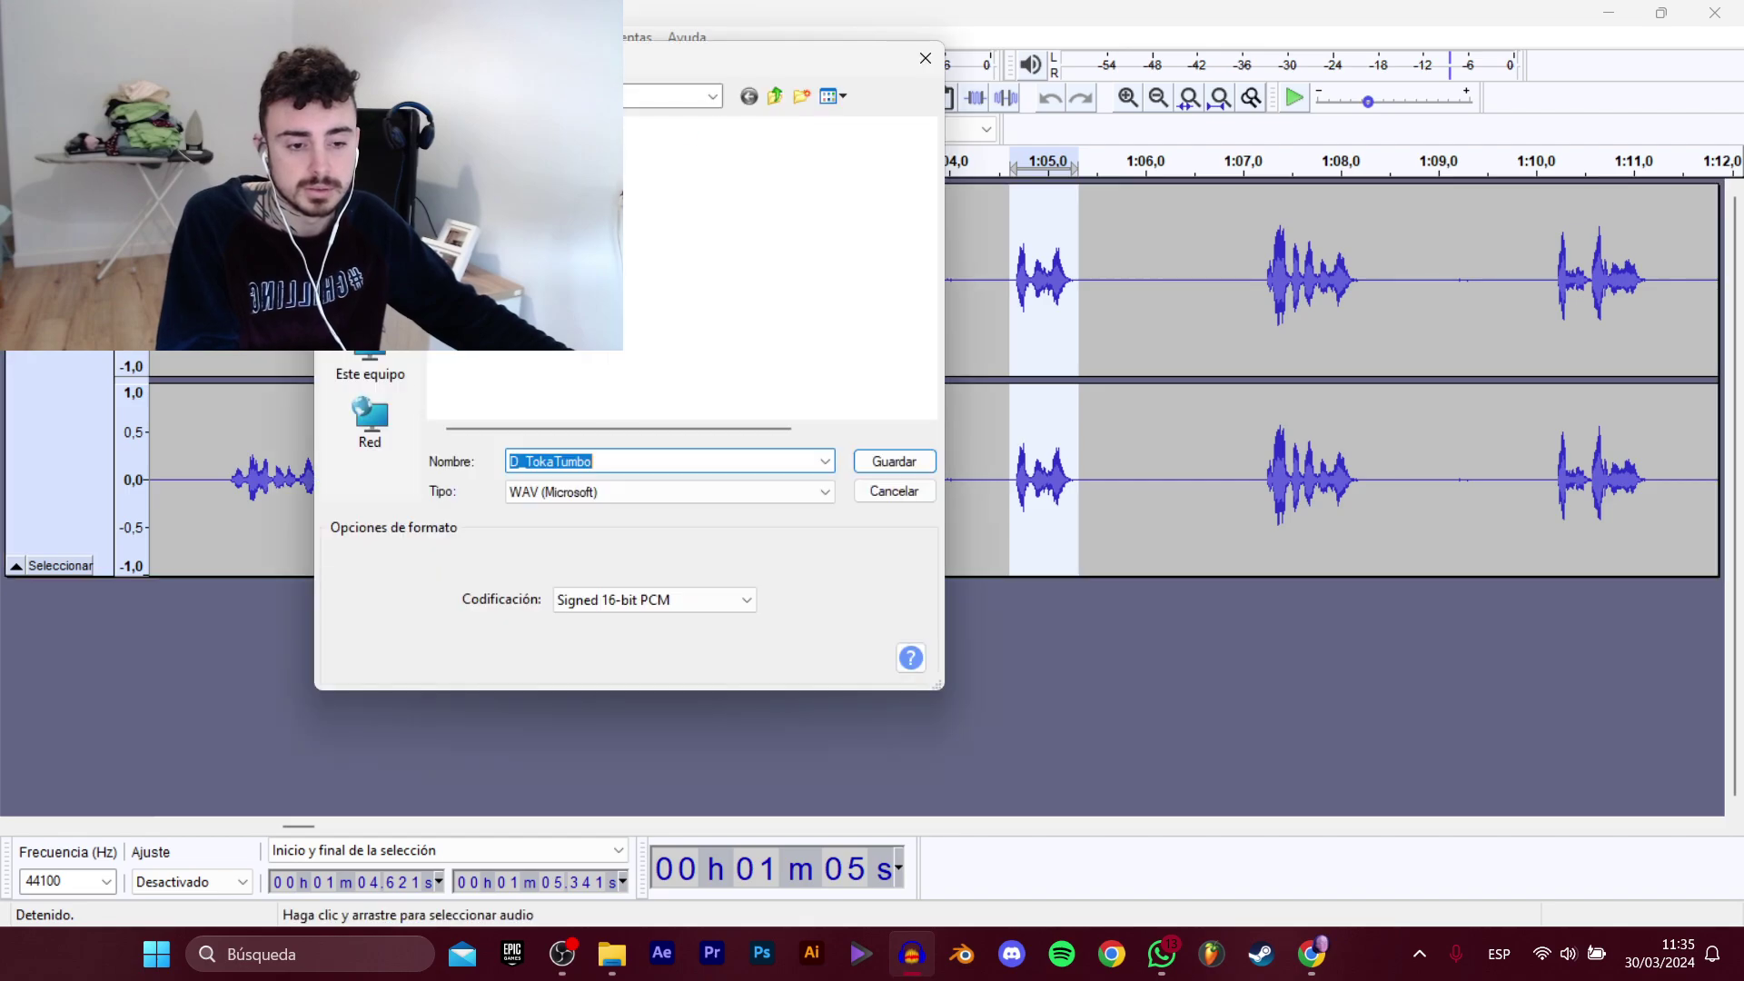
pyautogui.click(518, 154)
pyautogui.click(751, 460)
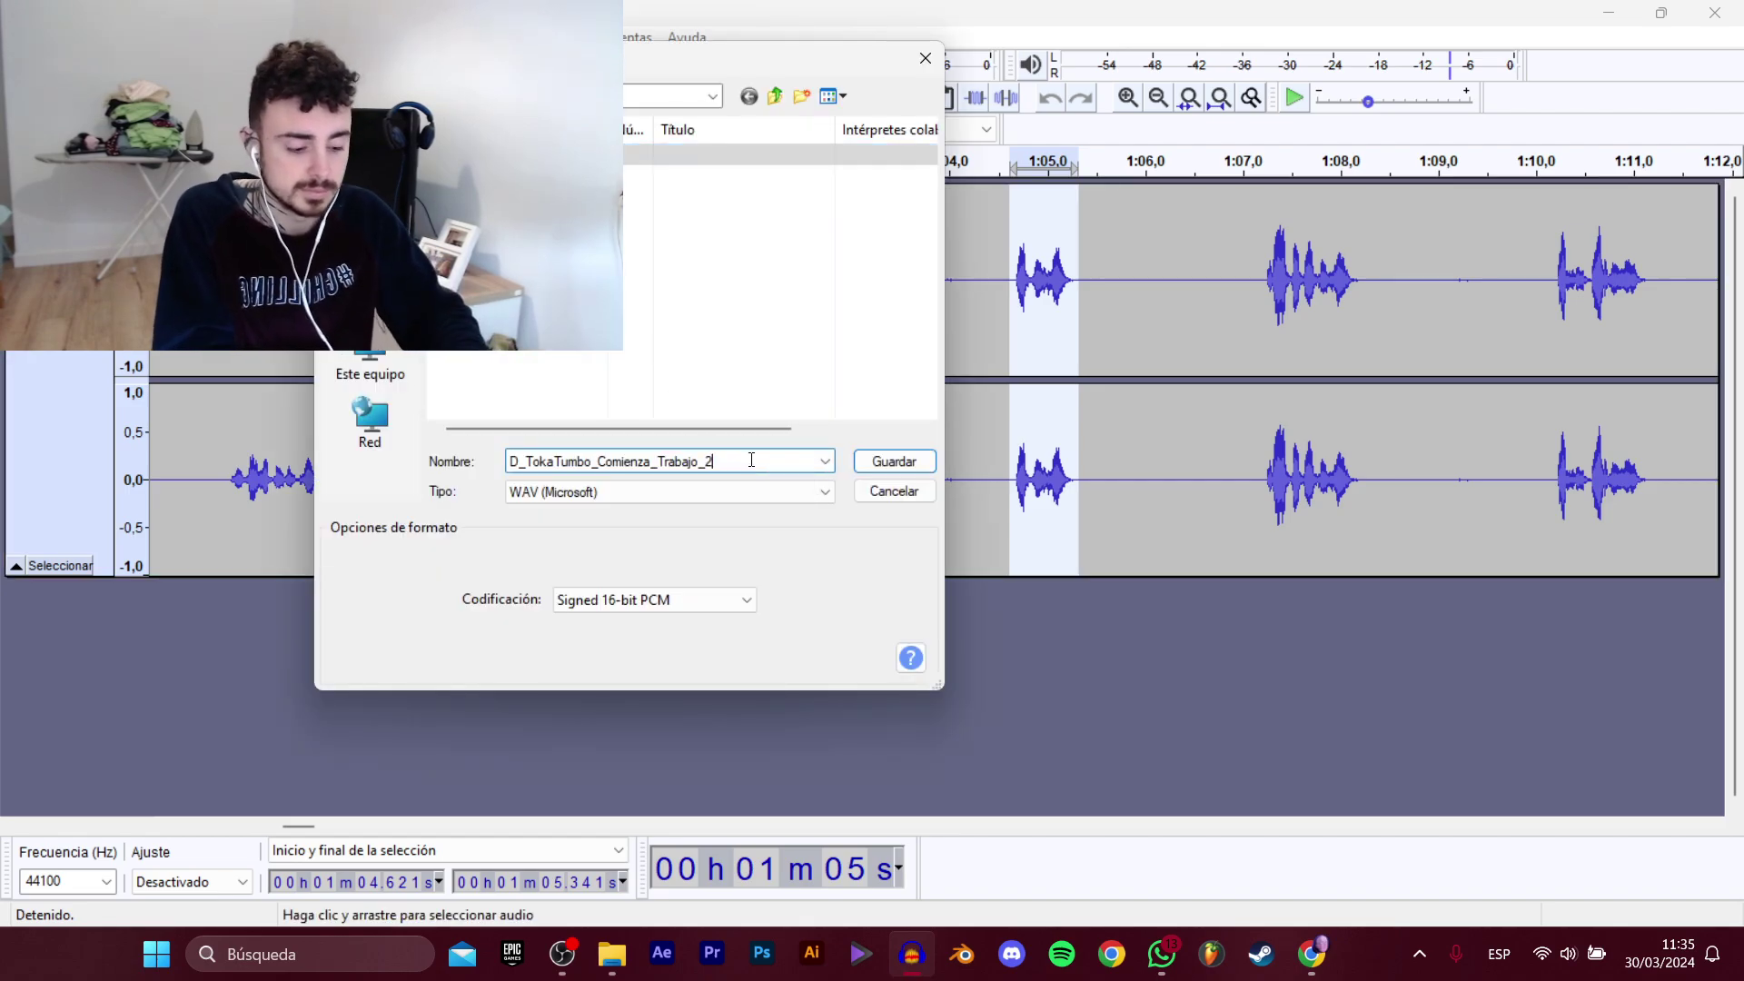
pyautogui.write('2')
pyautogui.press('Return')
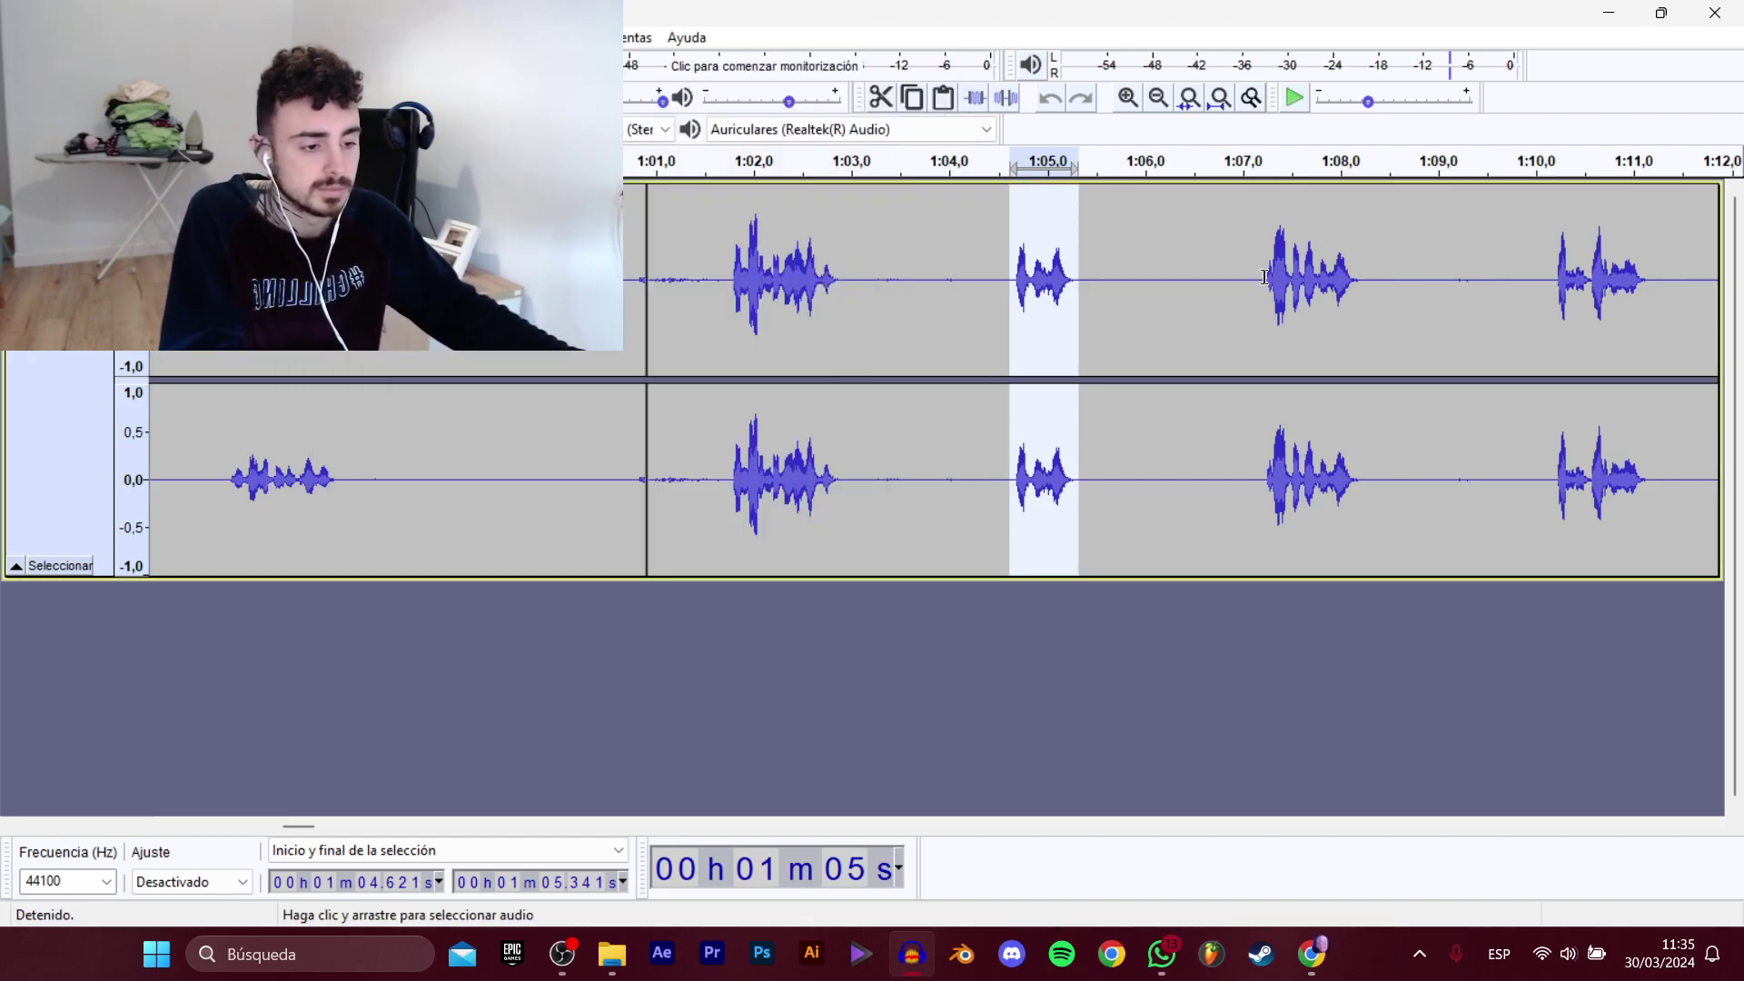
# Select and play the phrase from about 1:07.2 to 1:08.3 and export it as a WAV file named D_TokaTumbo_Comienza_Trabajo_3.
pyautogui.moveTo(1264, 277); pyautogui.dragTo(1364, 278)
pyautogui.press('space')
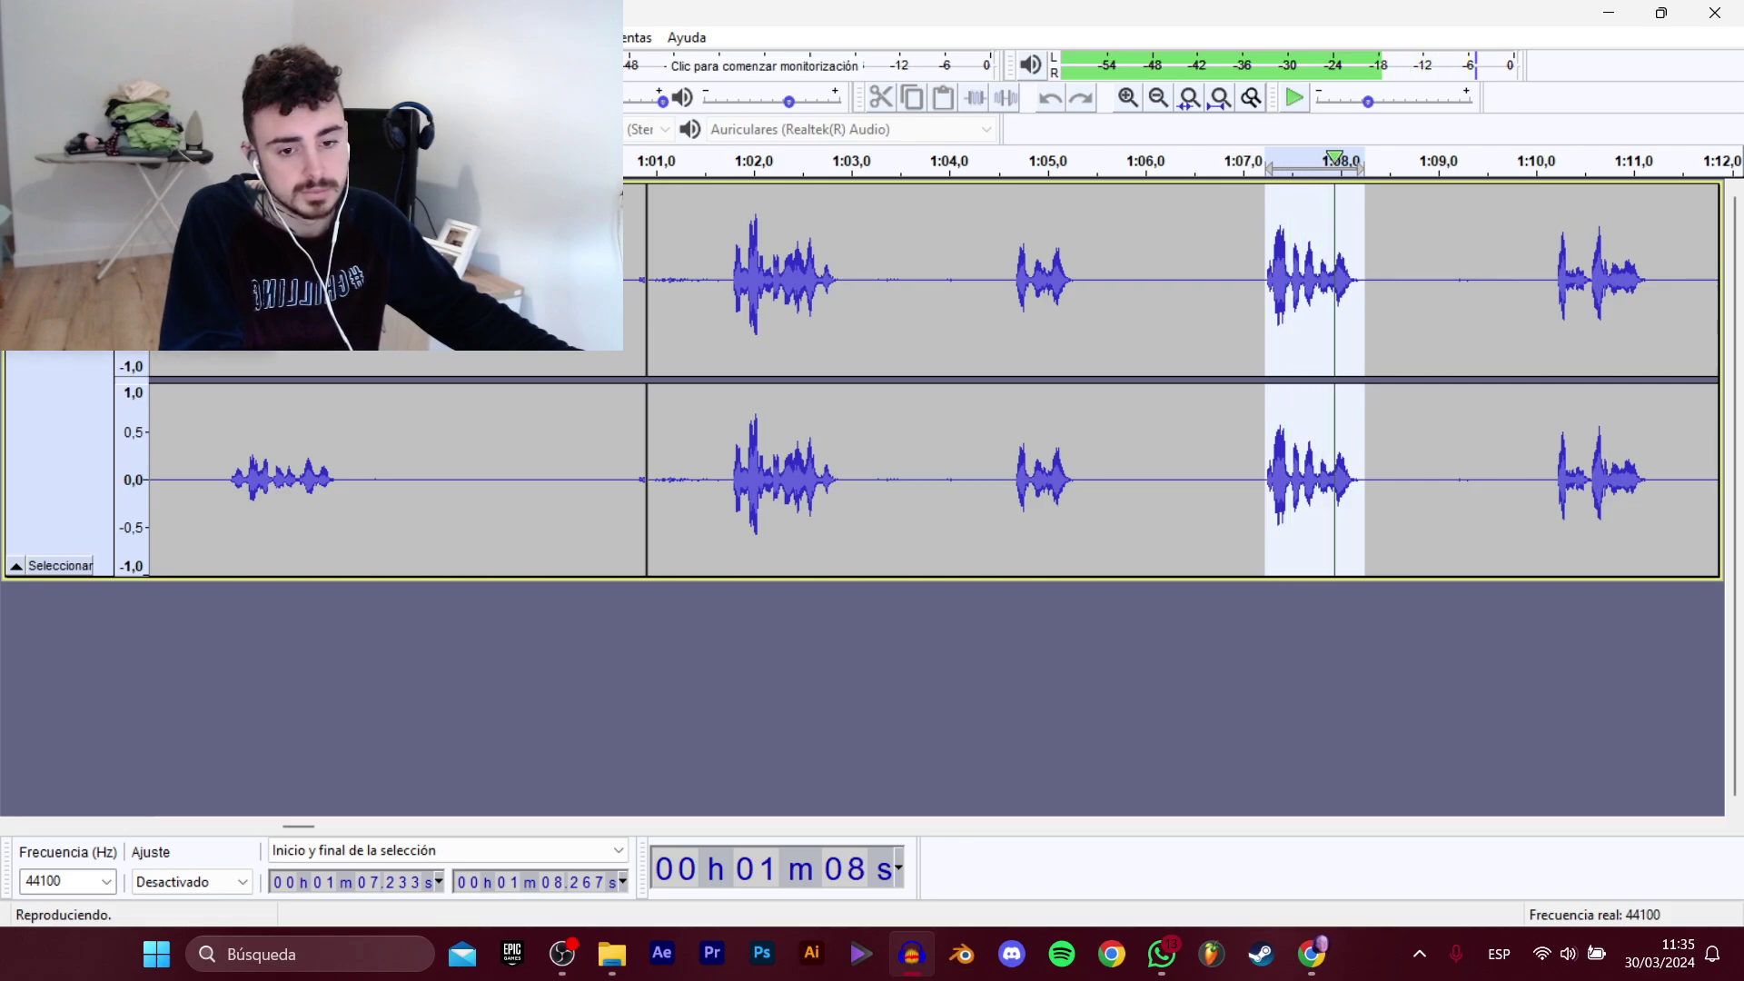
pyautogui.moveTo(109, 207)
pyautogui.click(391, 309)
pyautogui.click(625, 178)
pyautogui.click(753, 455)
pyautogui.press('BackSpace')
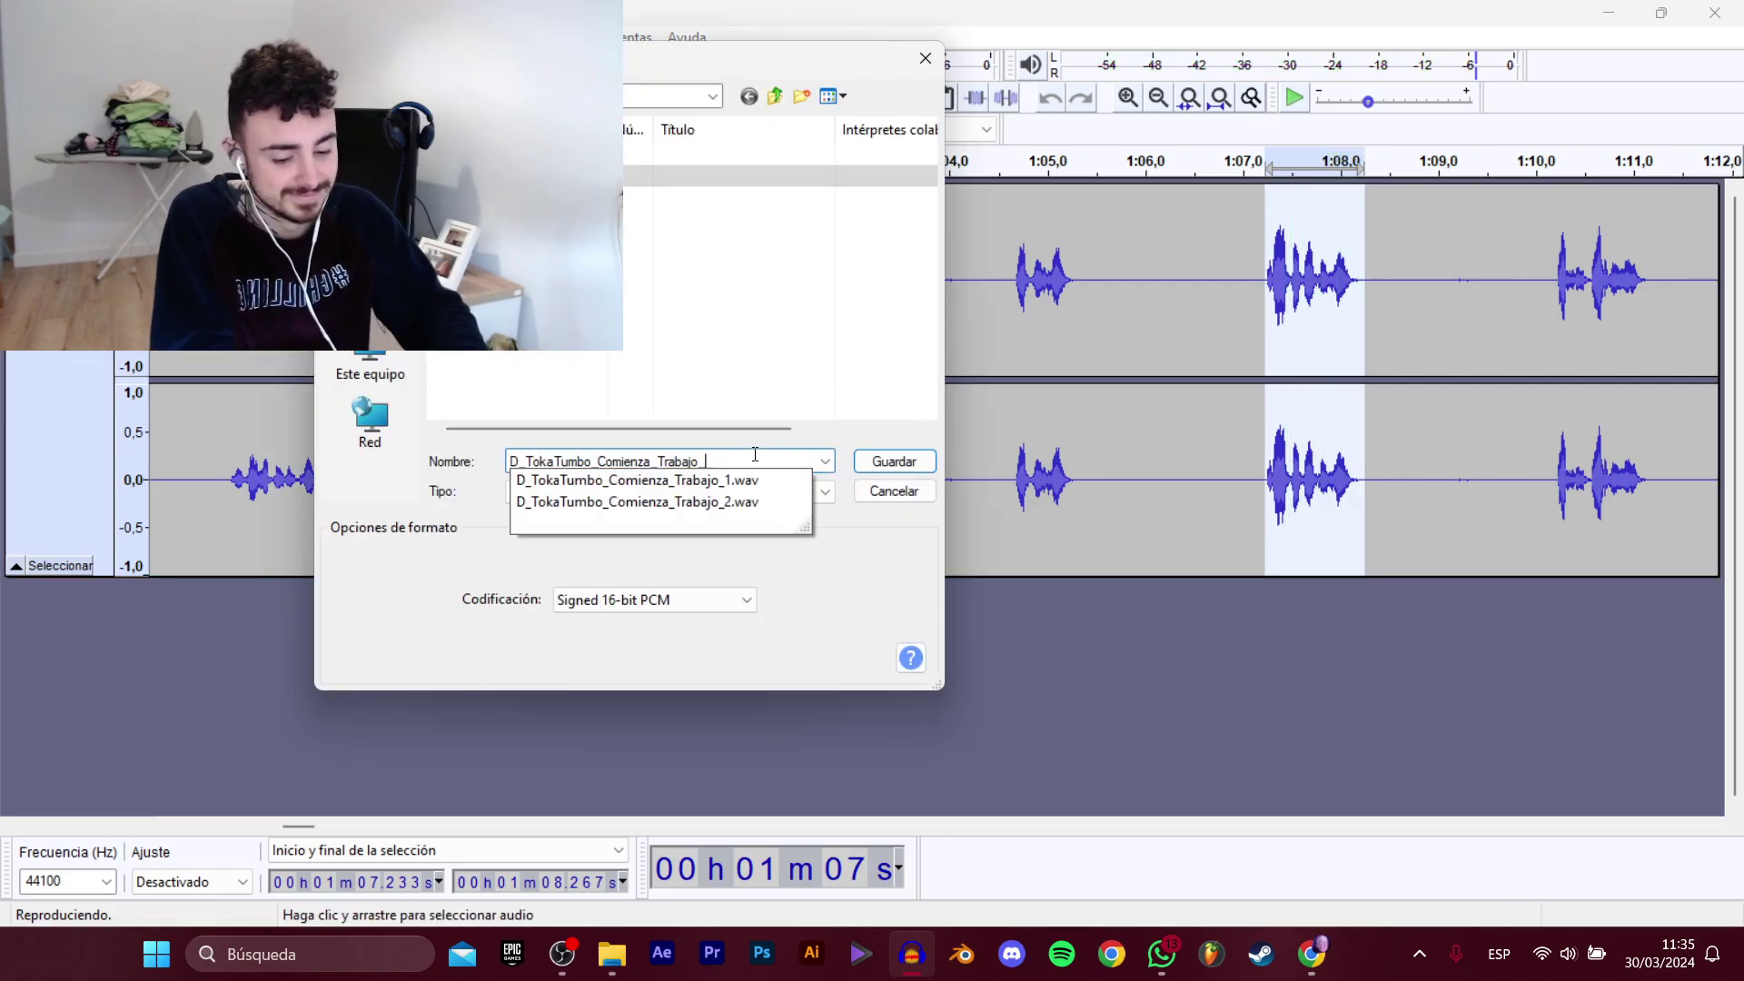
pyautogui.write('3')
pyautogui.press('Return')
# Select and play the phrase from about 1:10.2 to 1:11.2 and export it as a WAV file named D_TokaTumbo_Comienza_Trabajo_4.
pyautogui.moveTo(1555, 283); pyautogui.dragTo(1654, 284)
pyautogui.press('space')
pyautogui.click(29, 37)
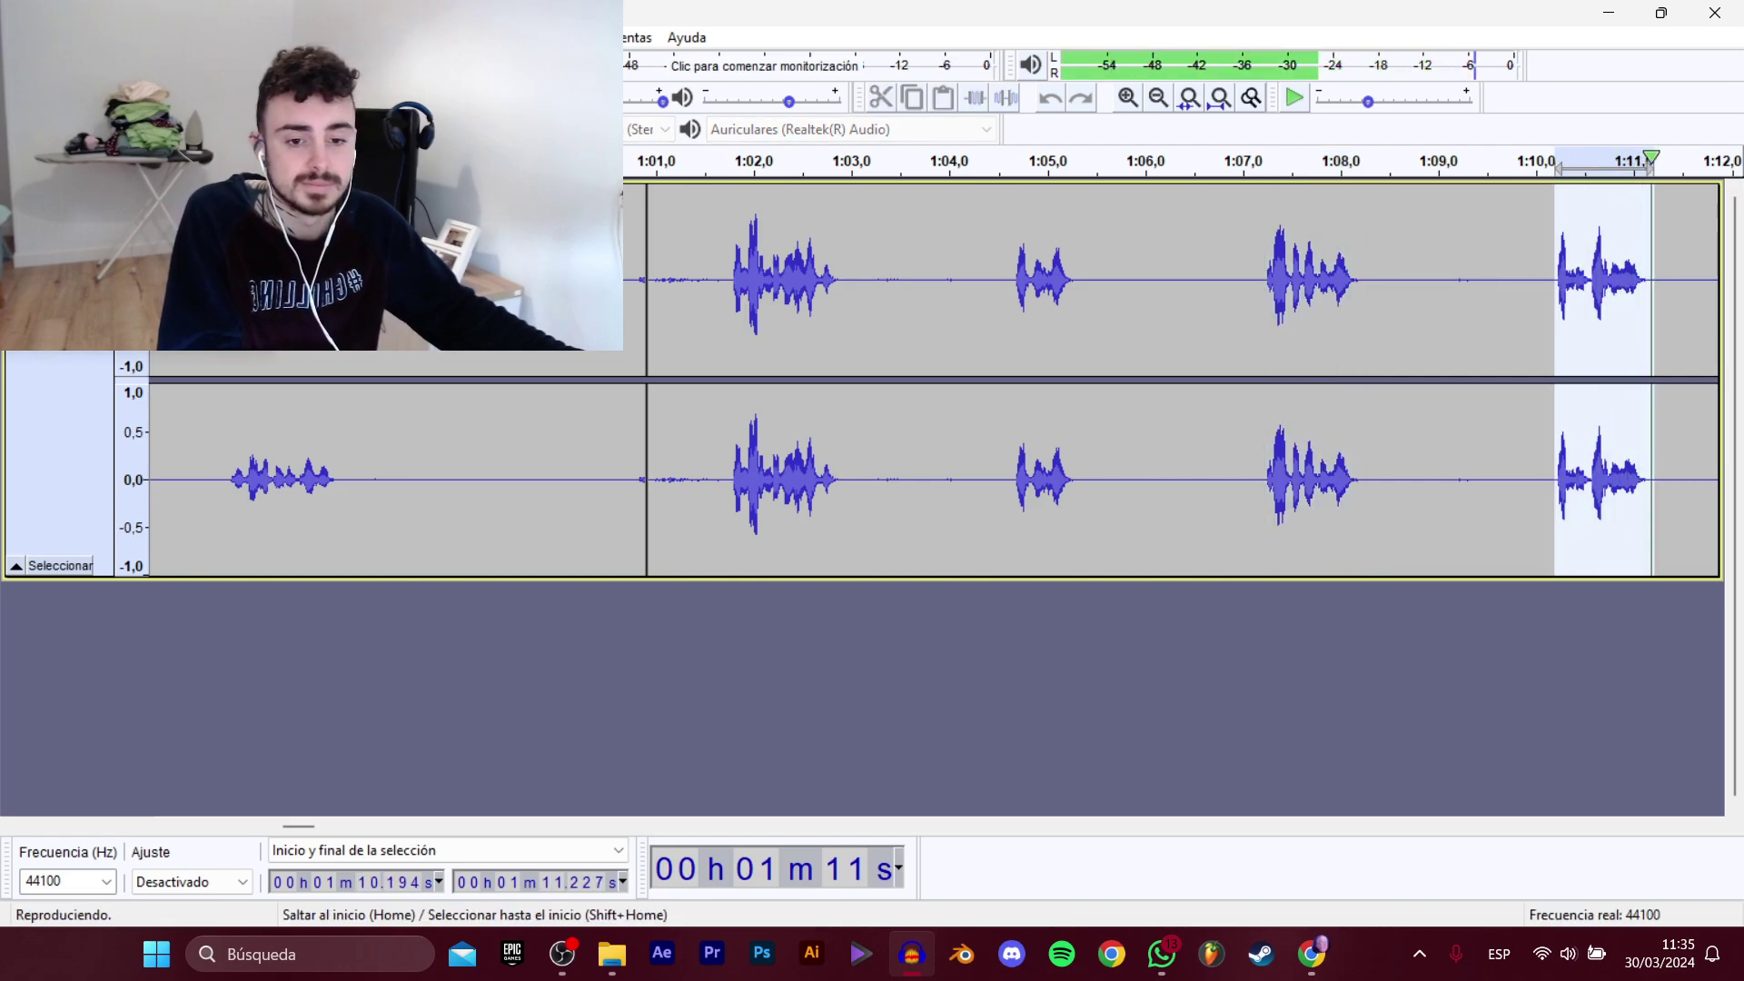
pyautogui.moveTo(60, 204)
pyautogui.click(409, 309)
pyautogui.click(554, 198)
pyautogui.click(744, 459)
pyautogui.click(756, 459)
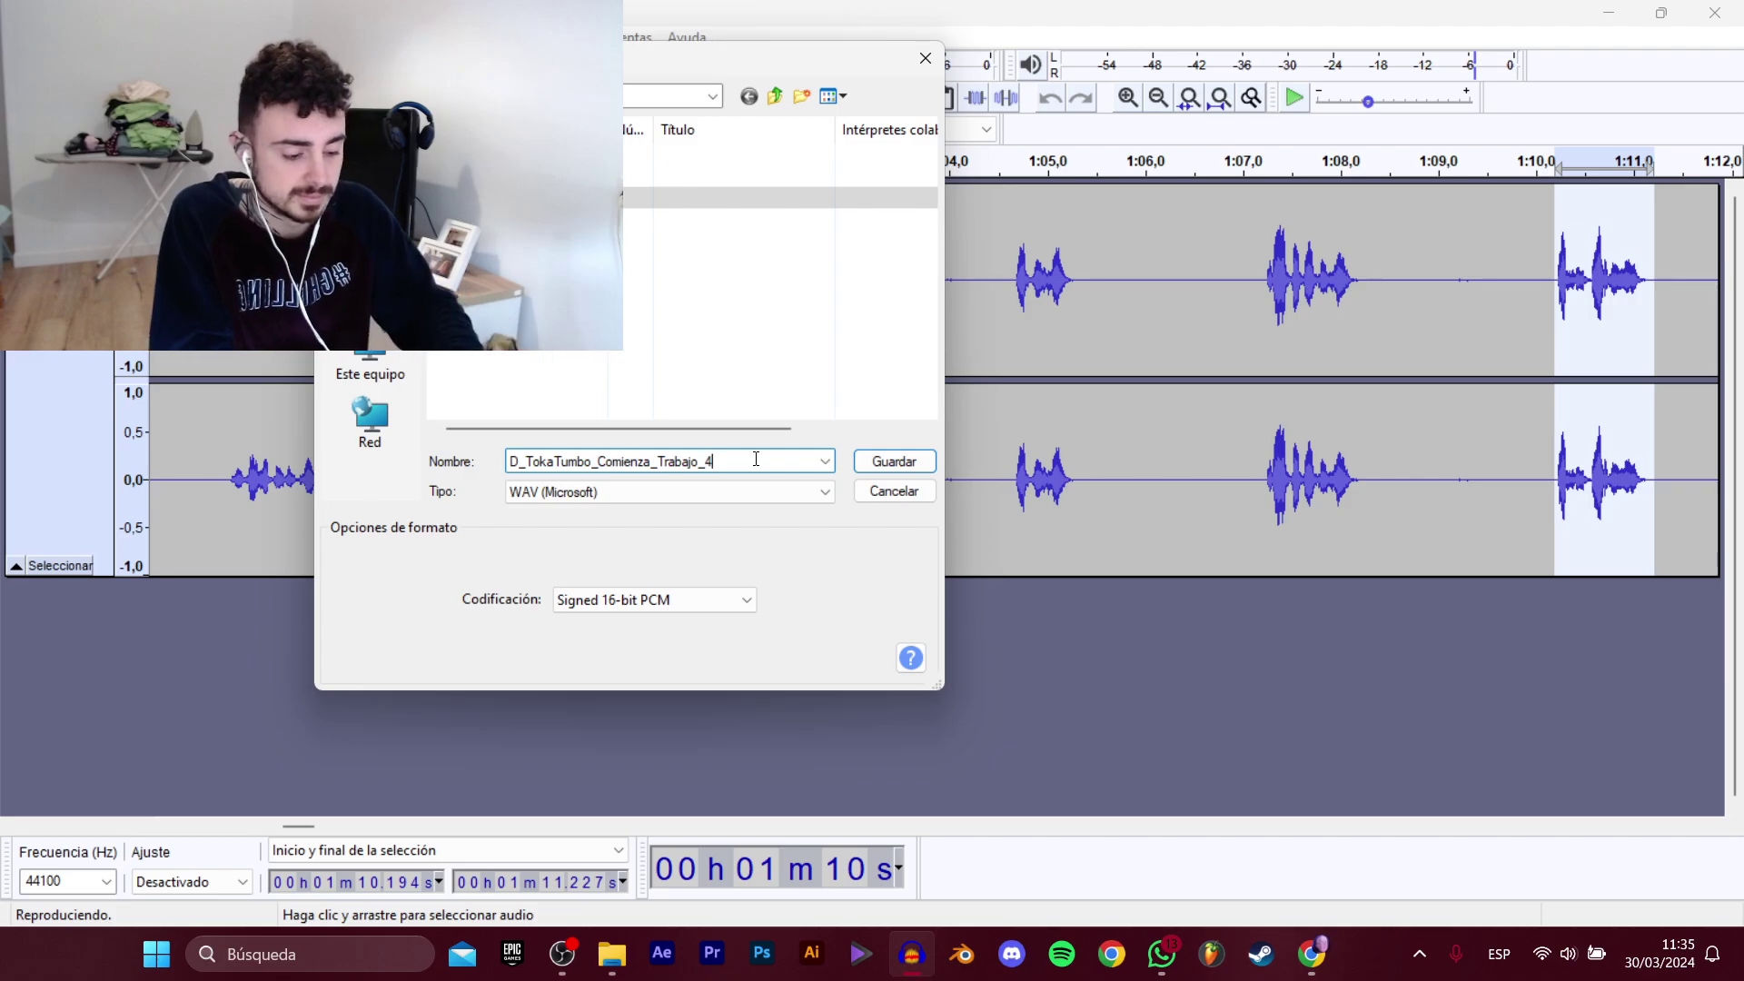
pyautogui.write('4')
pyautogui.press('Return')
# Play the next phrase from about 1:12.5 and select it from about 1:12.5 to 1:13.9.
pyautogui.moveTo(313, 824)
pyautogui.mouseDown()
pyautogui.moveTo(340, 810)
pyautogui.moveTo(327, 817)
pyautogui.mouseUp()
pyautogui.click(473, 509)
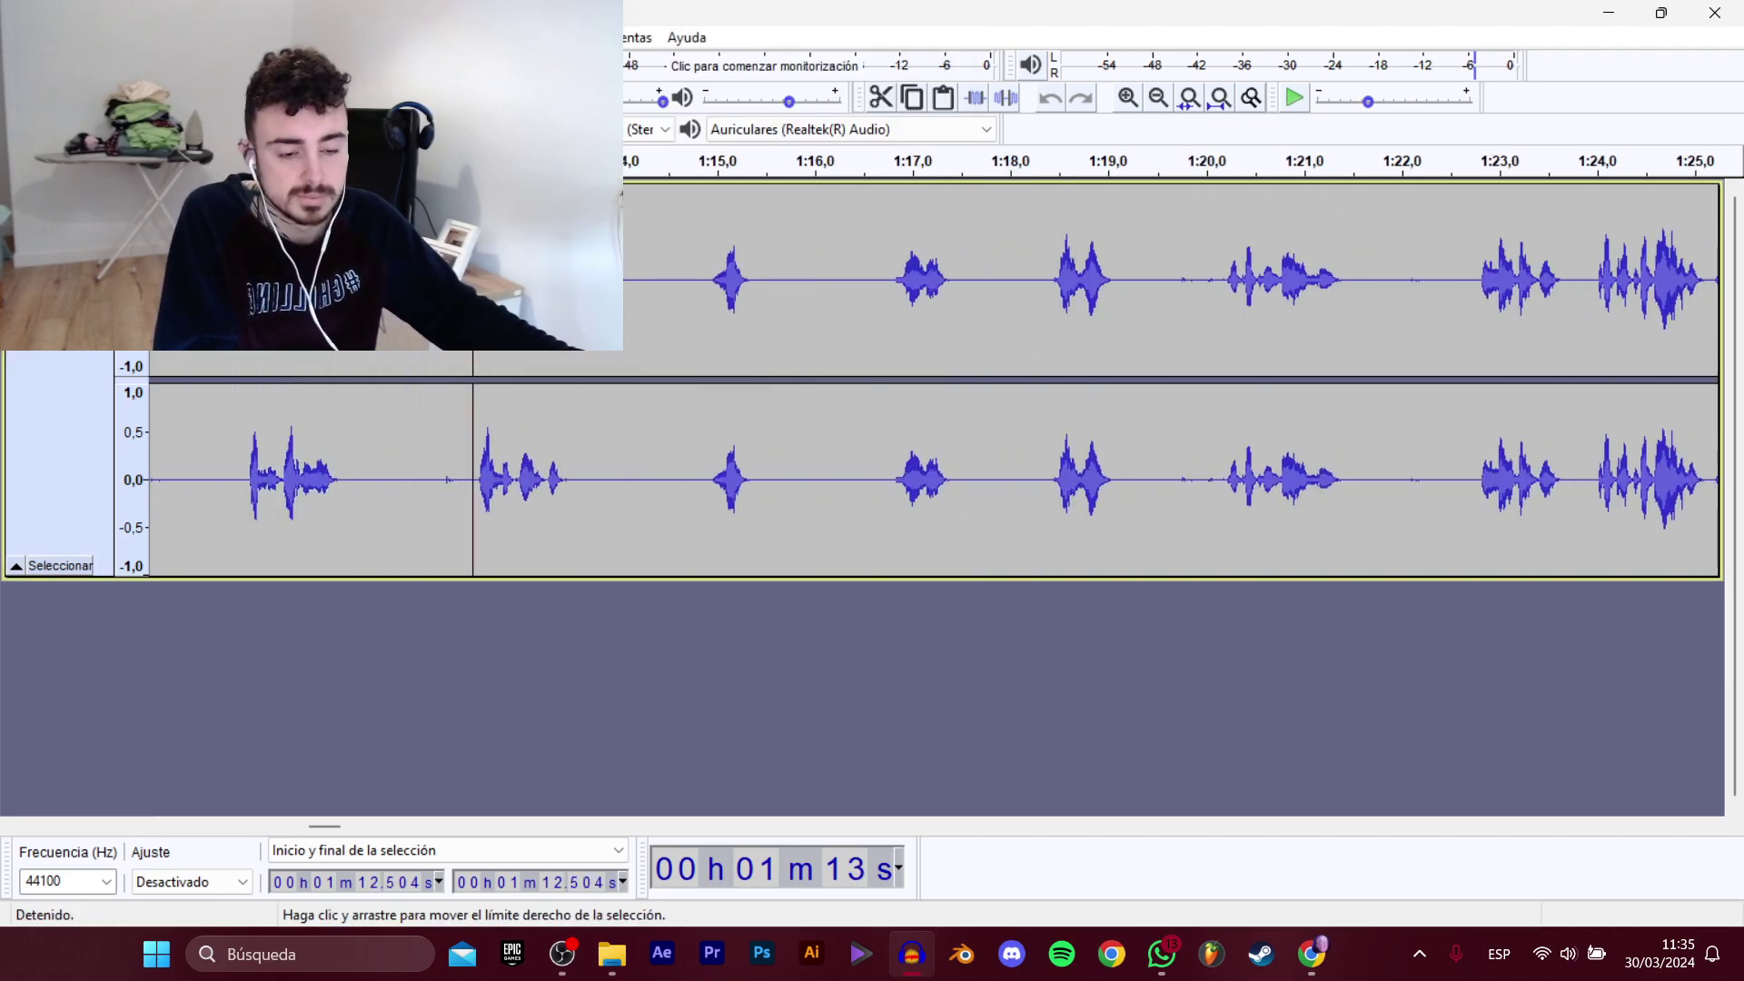
pyautogui.press('space')
pyautogui.moveTo(472, 509); pyautogui.dragTo(604, 509)
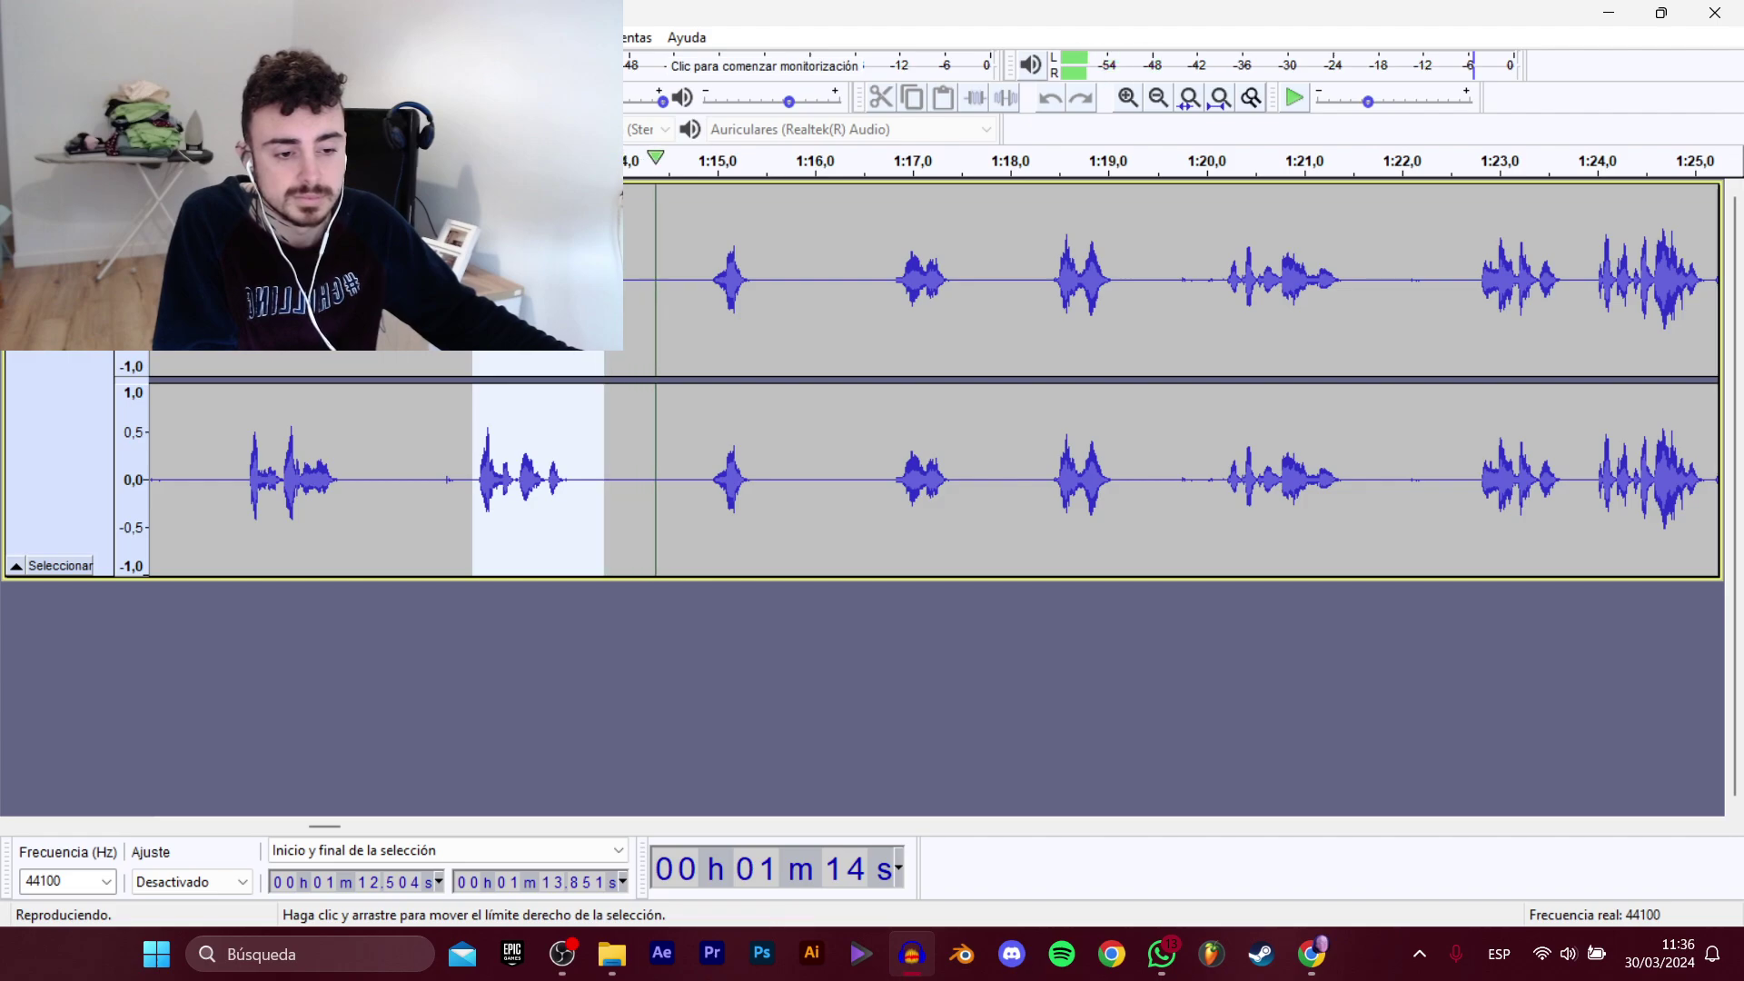
# Select the phrase from about 1:14.9 to 1:15.4 and export it as a WAV file named D_TokaTumbo_Comienza_Trabajo_5.
pyautogui.press('space')
pyautogui.moveTo(709, 288); pyautogui.dragTo(757, 288)
pyautogui.moveTo(137, 208)
pyautogui.click(490, 309)
pyautogui.click(614, 219)
pyautogui.click(765, 461)
pyautogui.click(765, 461)
pyautogui.press('BackSpace')
pyautogui.write('5')
pyautogui.press('Return')
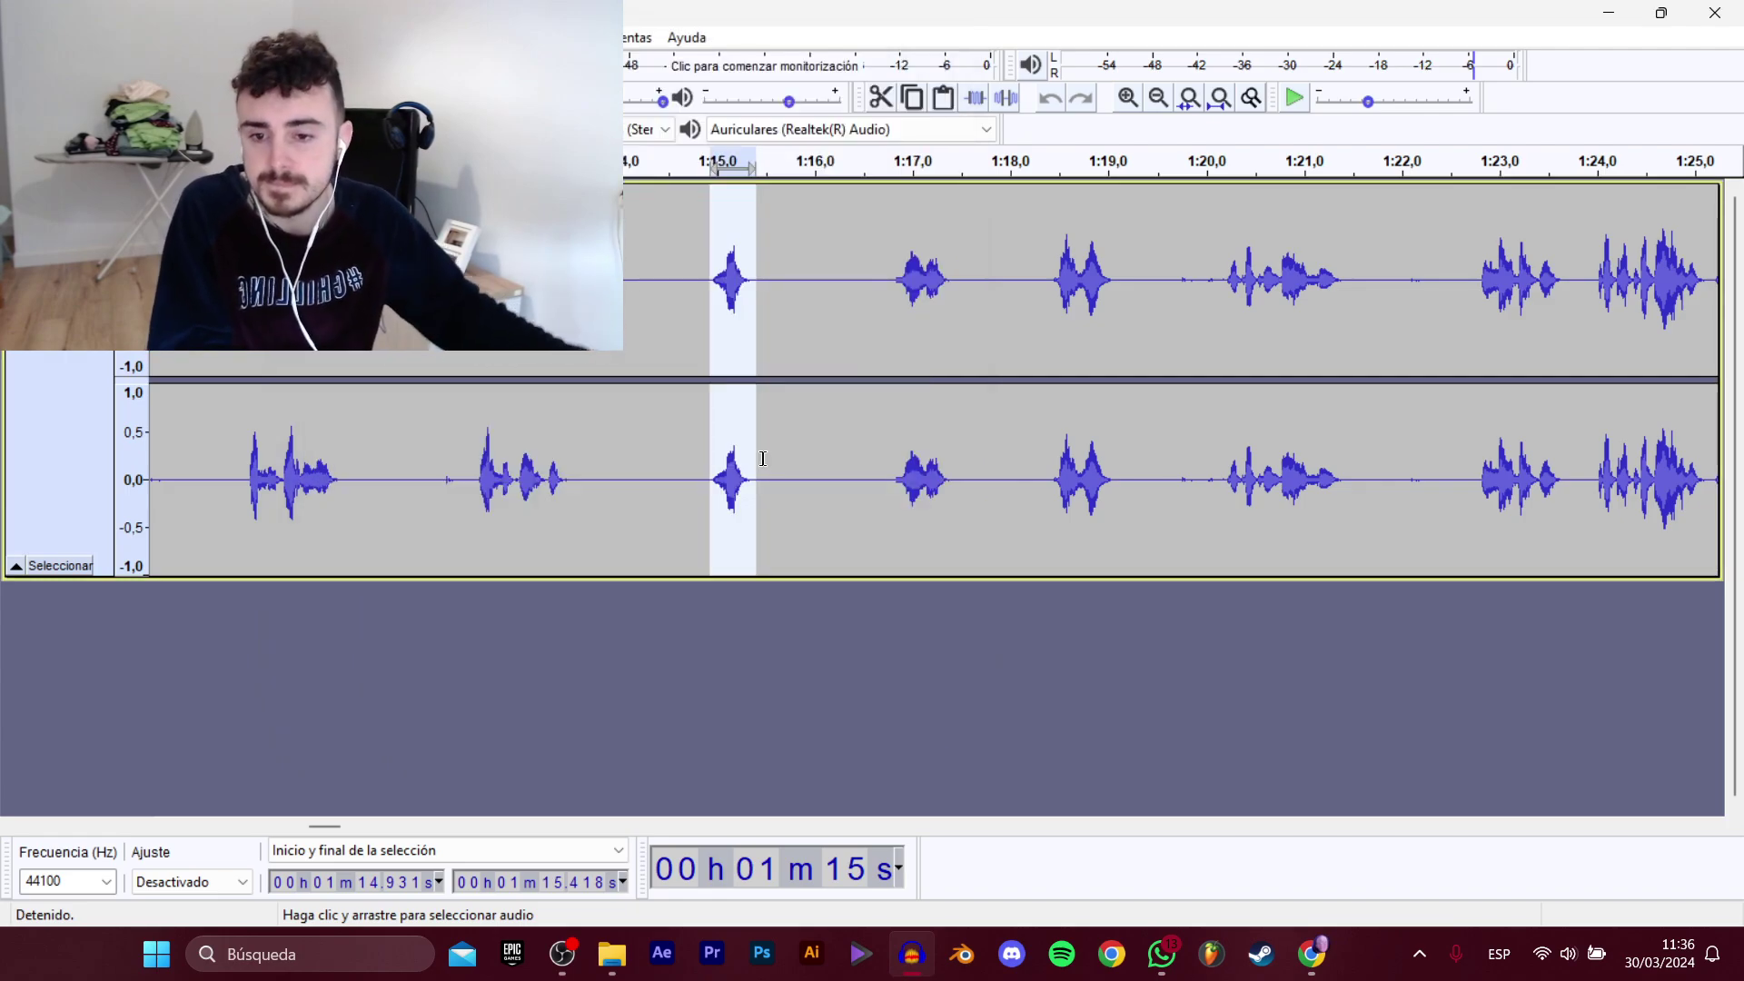
# Select and play the phrase from about 1:16.8 to 1:17.4 and export it as a WAV file named D_TokaTumbo_Comienza_Trabajo_6.
pyautogui.moveTo(891, 284); pyautogui.dragTo(952, 284)
pyautogui.press('space')
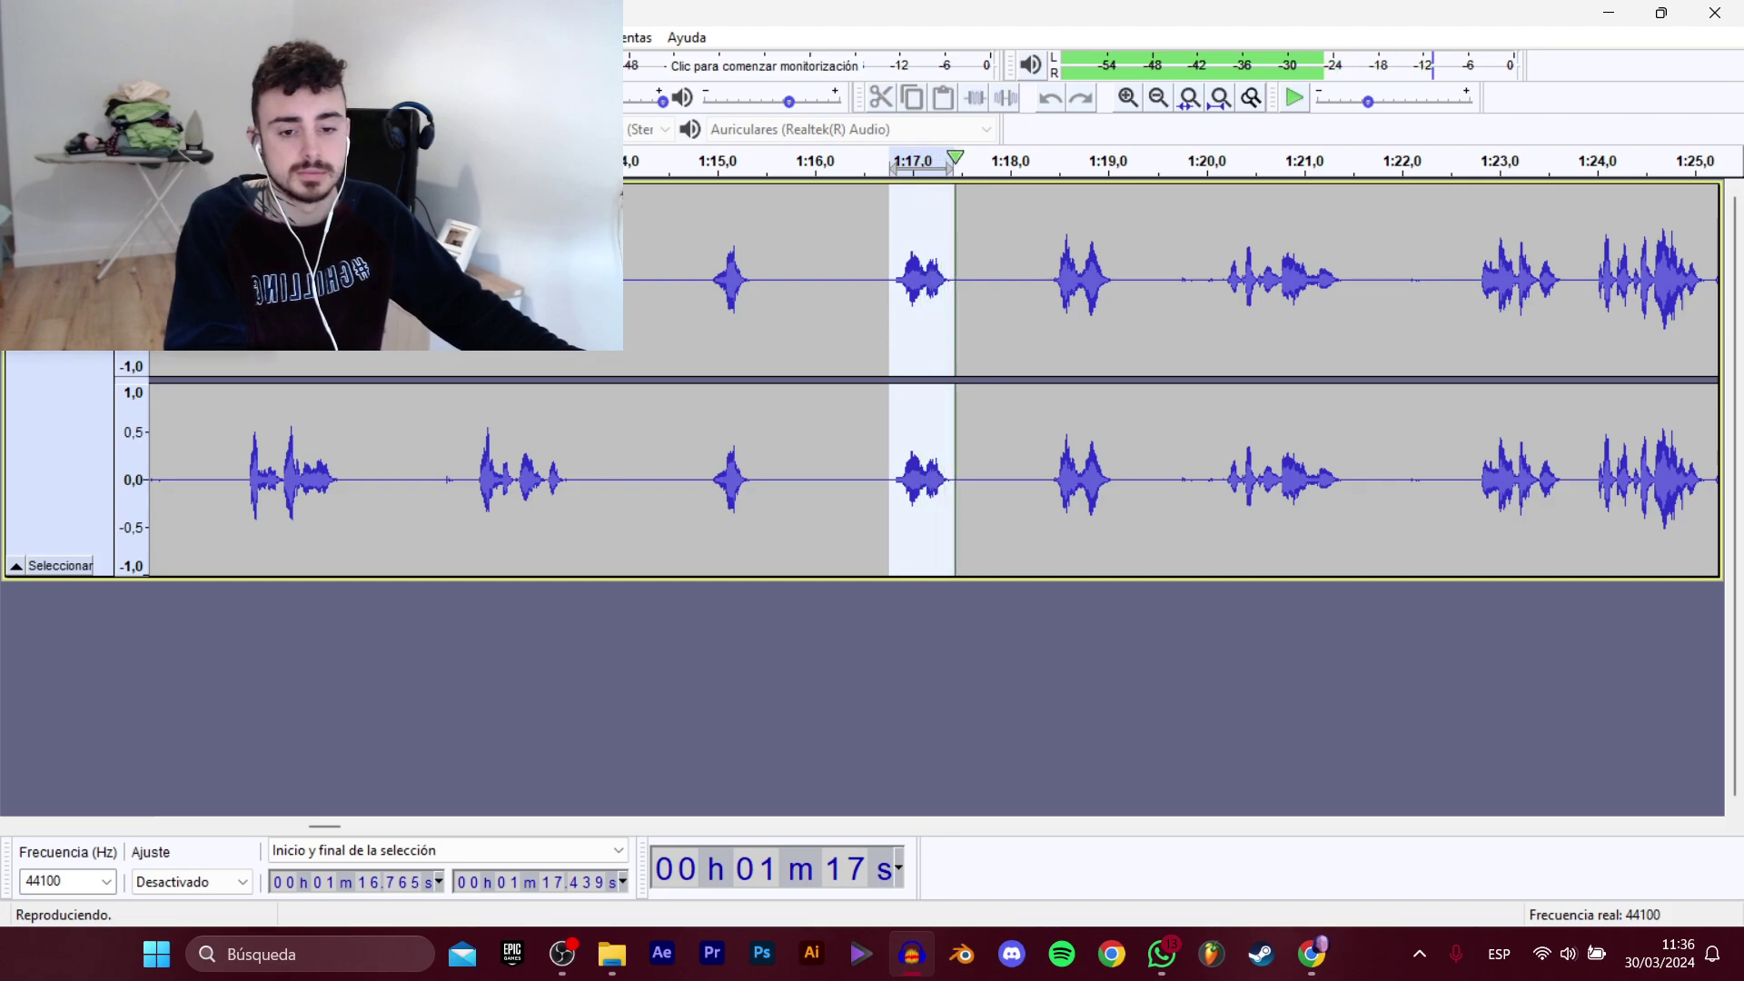
pyautogui.click(25, 37)
pyautogui.moveTo(82, 208)
pyautogui.click(436, 310)
pyautogui.click(518, 241)
pyautogui.click(759, 466)
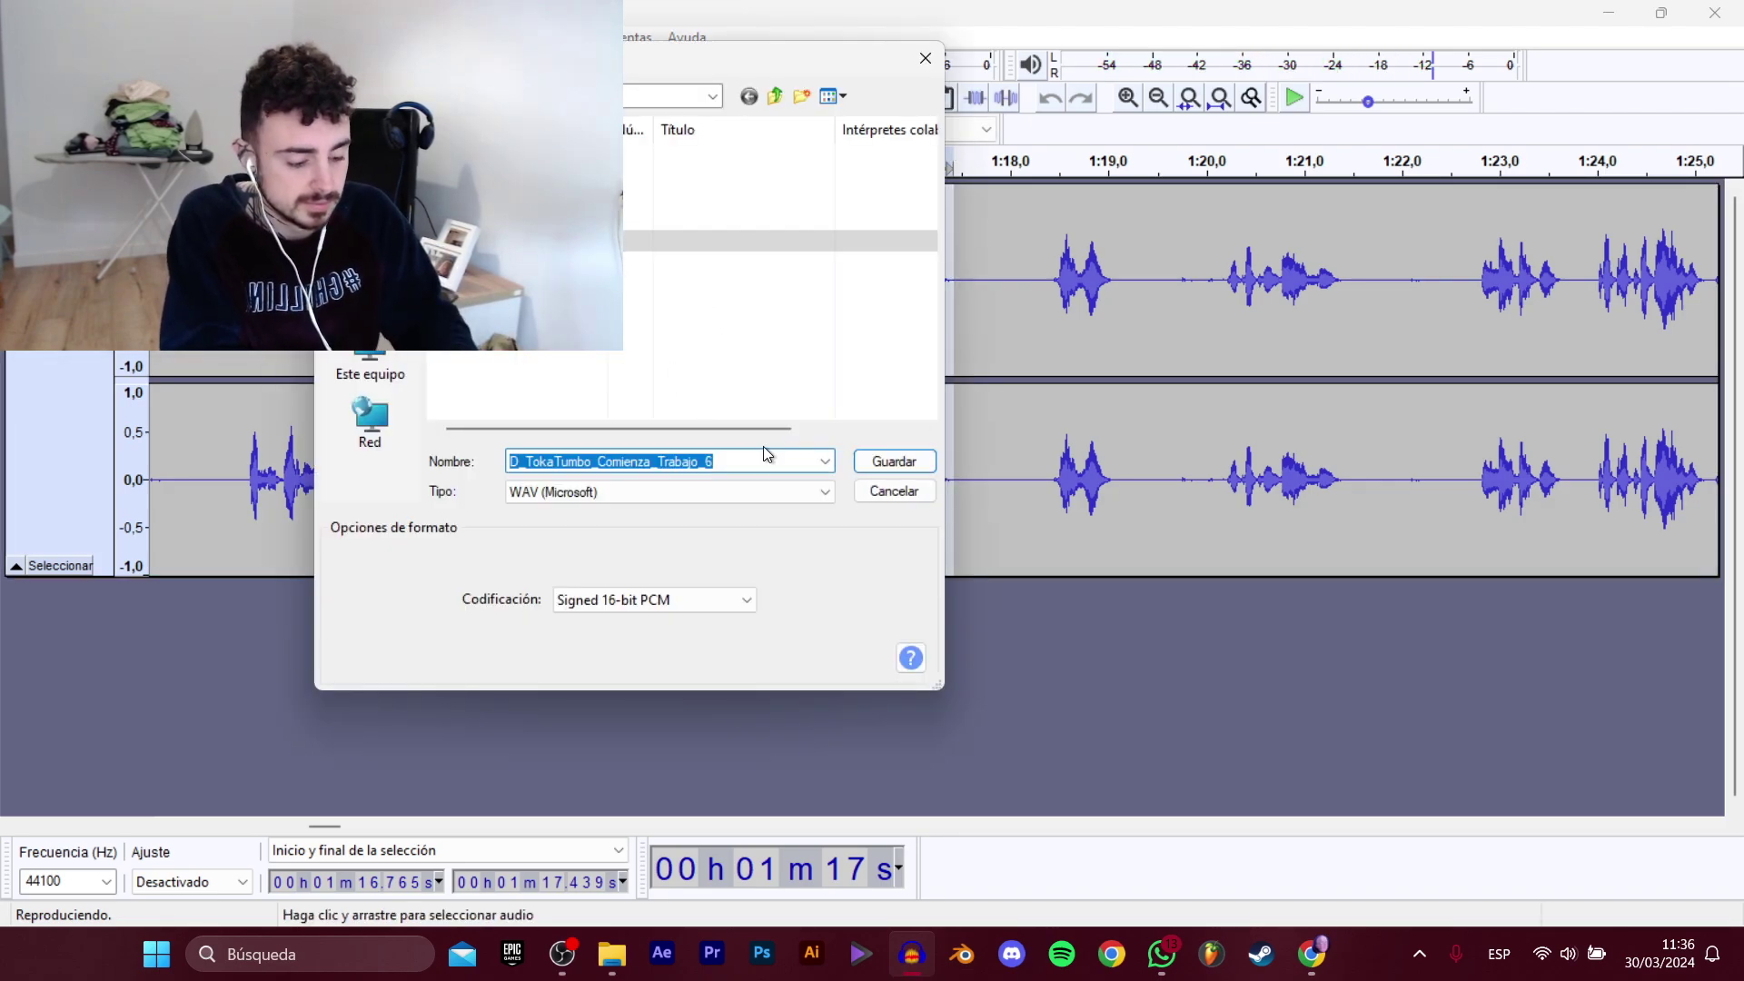
pyautogui.press('Return')
# Select and play the phrase from about 1:18.4 to 1:19.3 and export it as a WAV file named D_TokaTumbo_Comienza_Trabajo_7.
pyautogui.moveTo(1048, 279); pyautogui.dragTo(1132, 295)
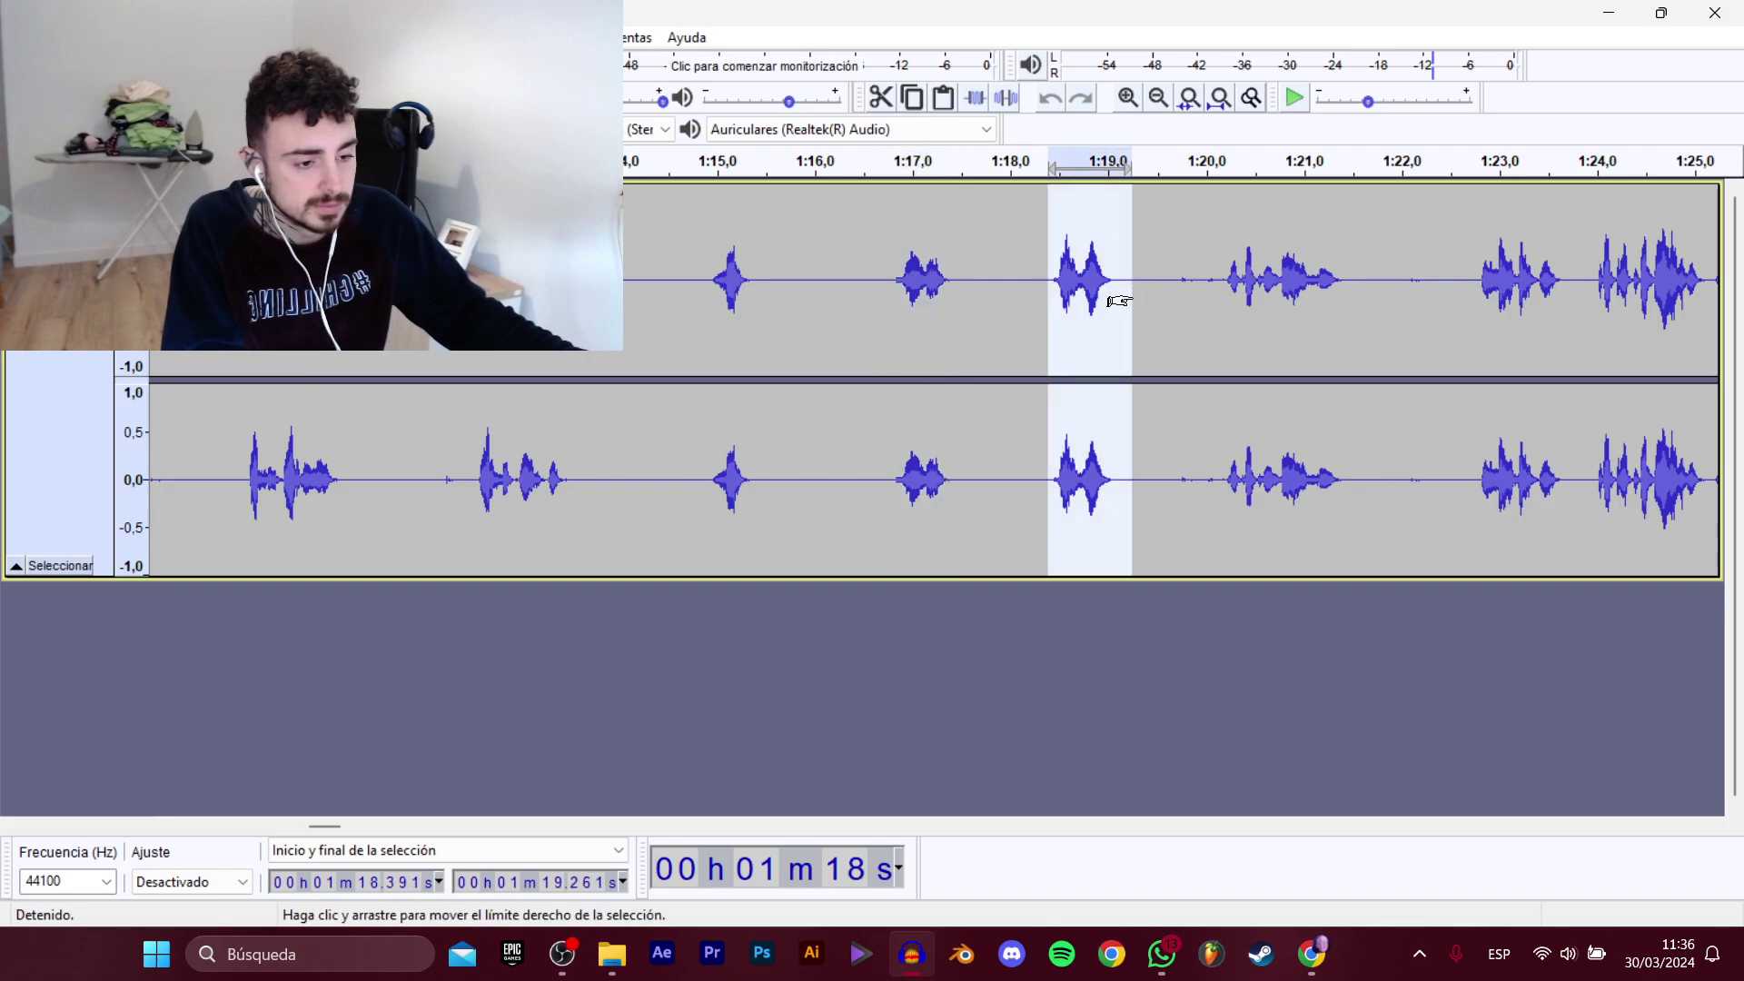
pyautogui.press('space')
pyautogui.click(20, 37)
pyautogui.moveTo(109, 208)
pyautogui.click(409, 309)
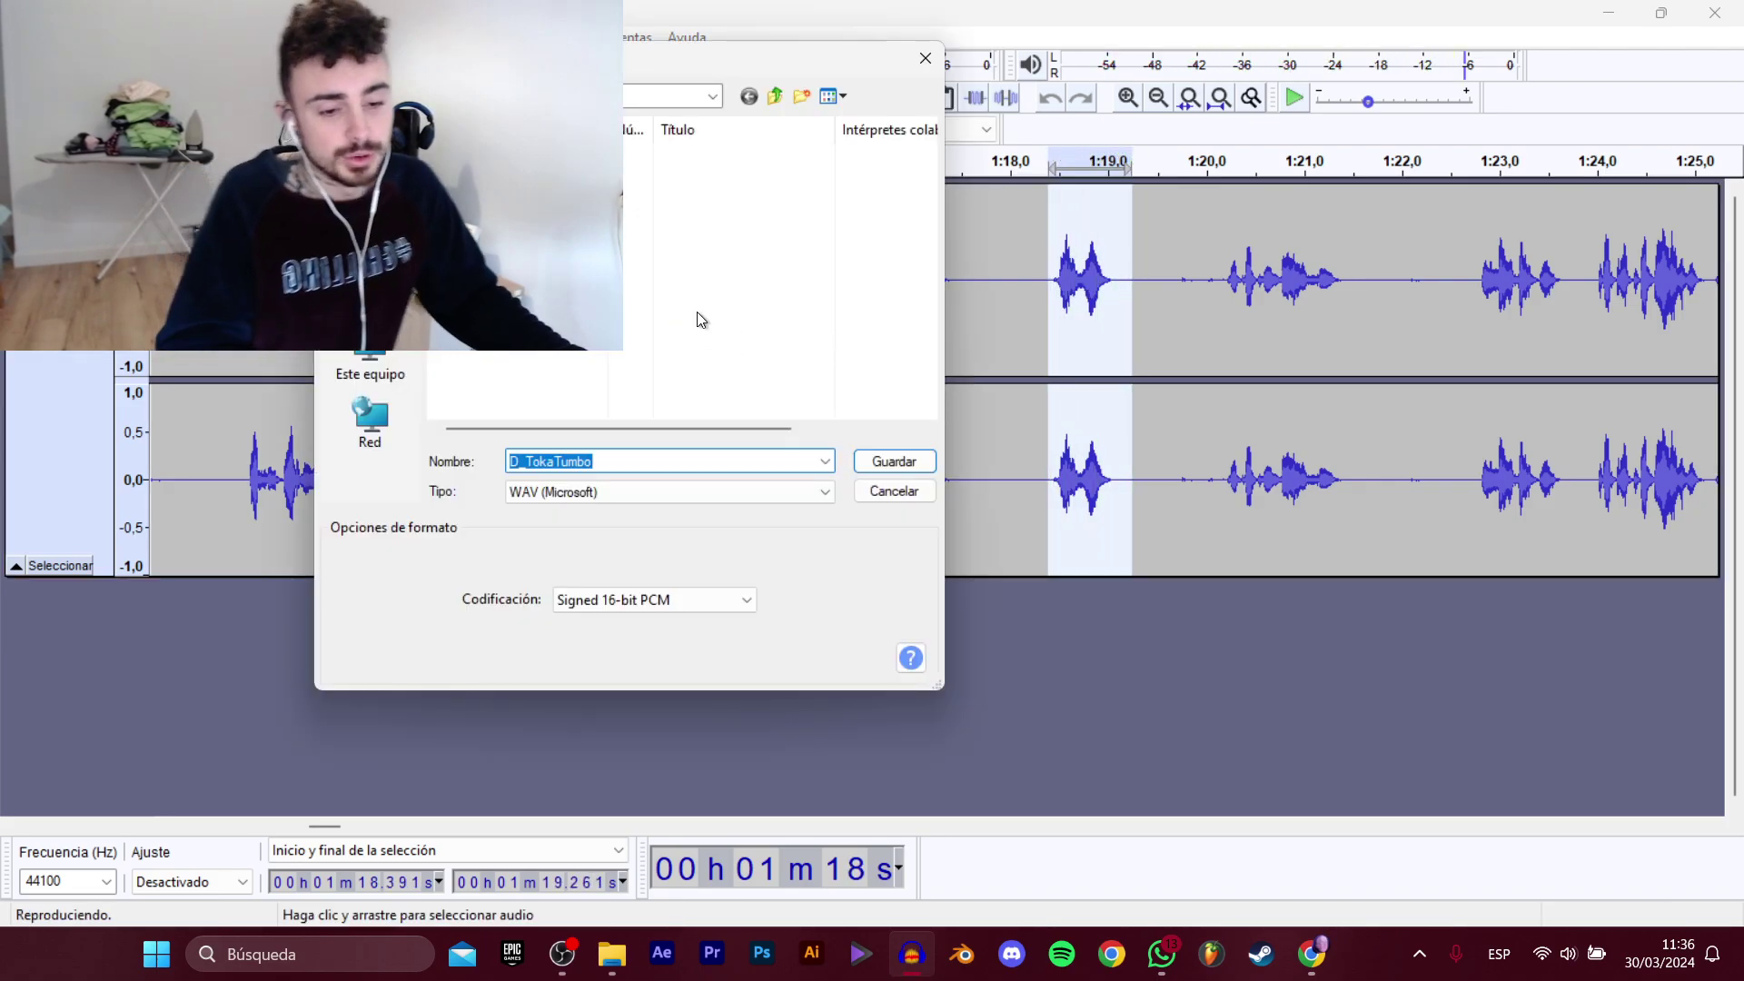
pyautogui.click(545, 263)
pyautogui.click(744, 457)
pyautogui.click(744, 457)
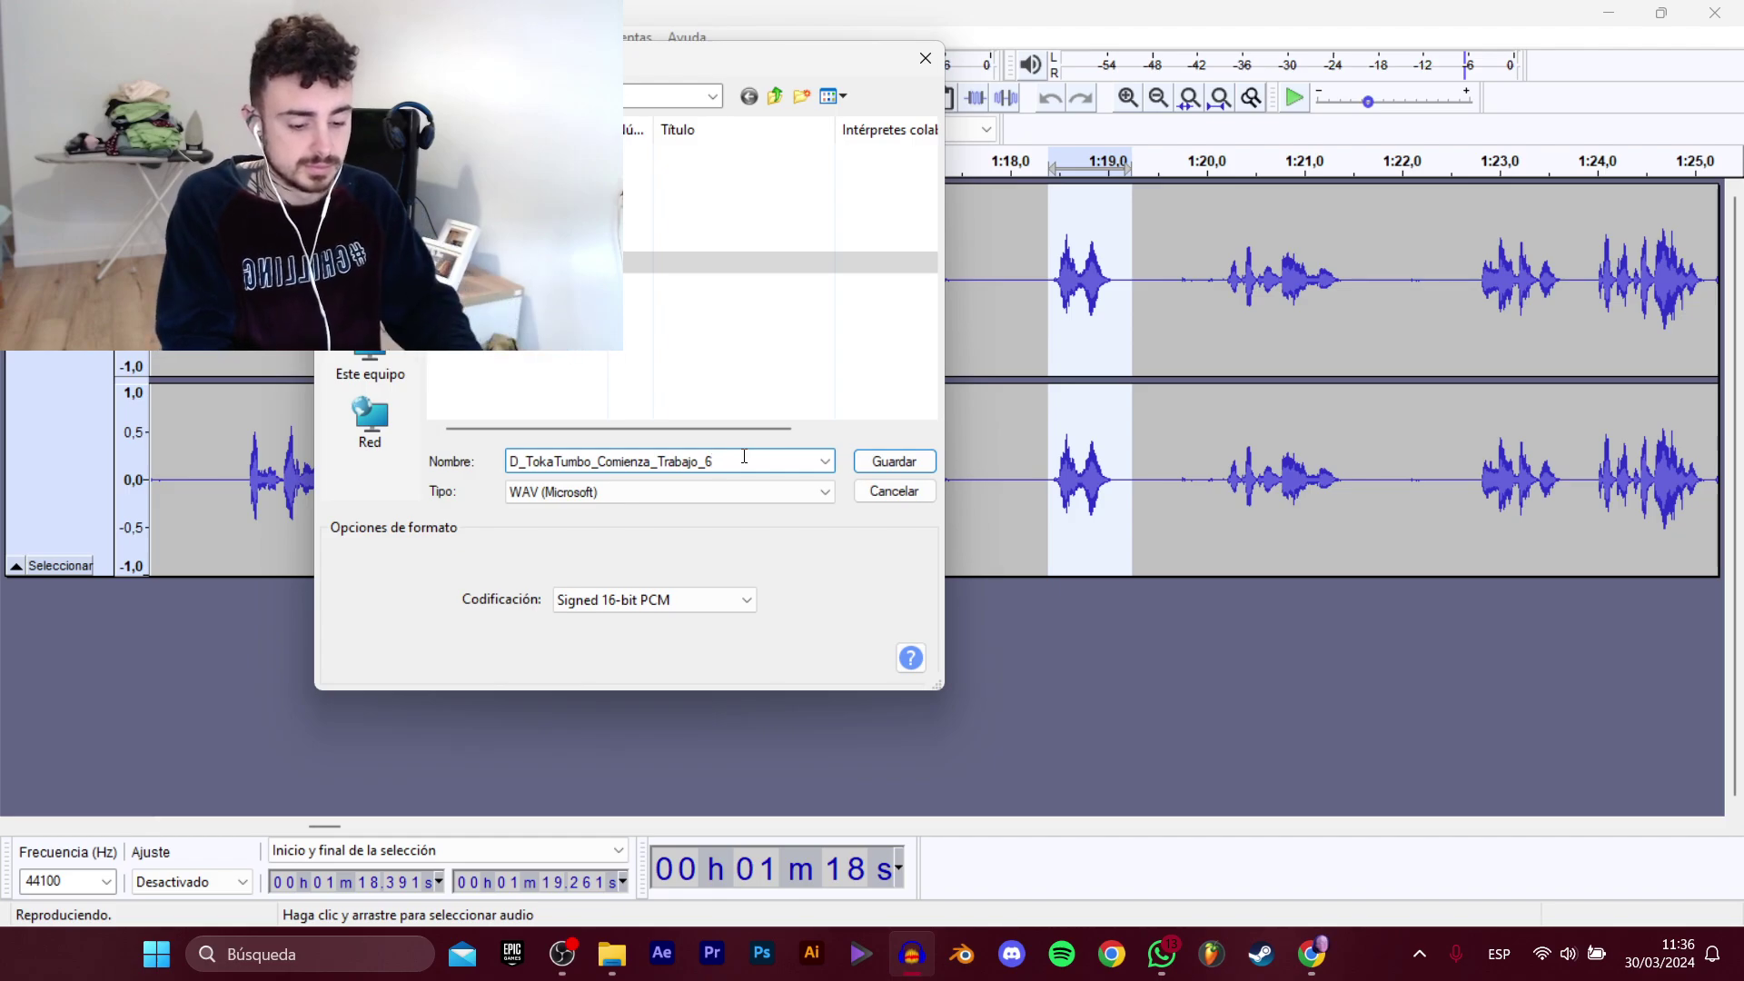
pyautogui.write('7')
pyautogui.press('Return')
# Select and play the phrase from about 1:20.2 to 1:21.5 and export it as a WAV file named D_TokaTumbo_Comienza_Trabajo_8.
pyautogui.moveTo(1226, 270); pyautogui.dragTo(1350, 264)
pyautogui.press('space')
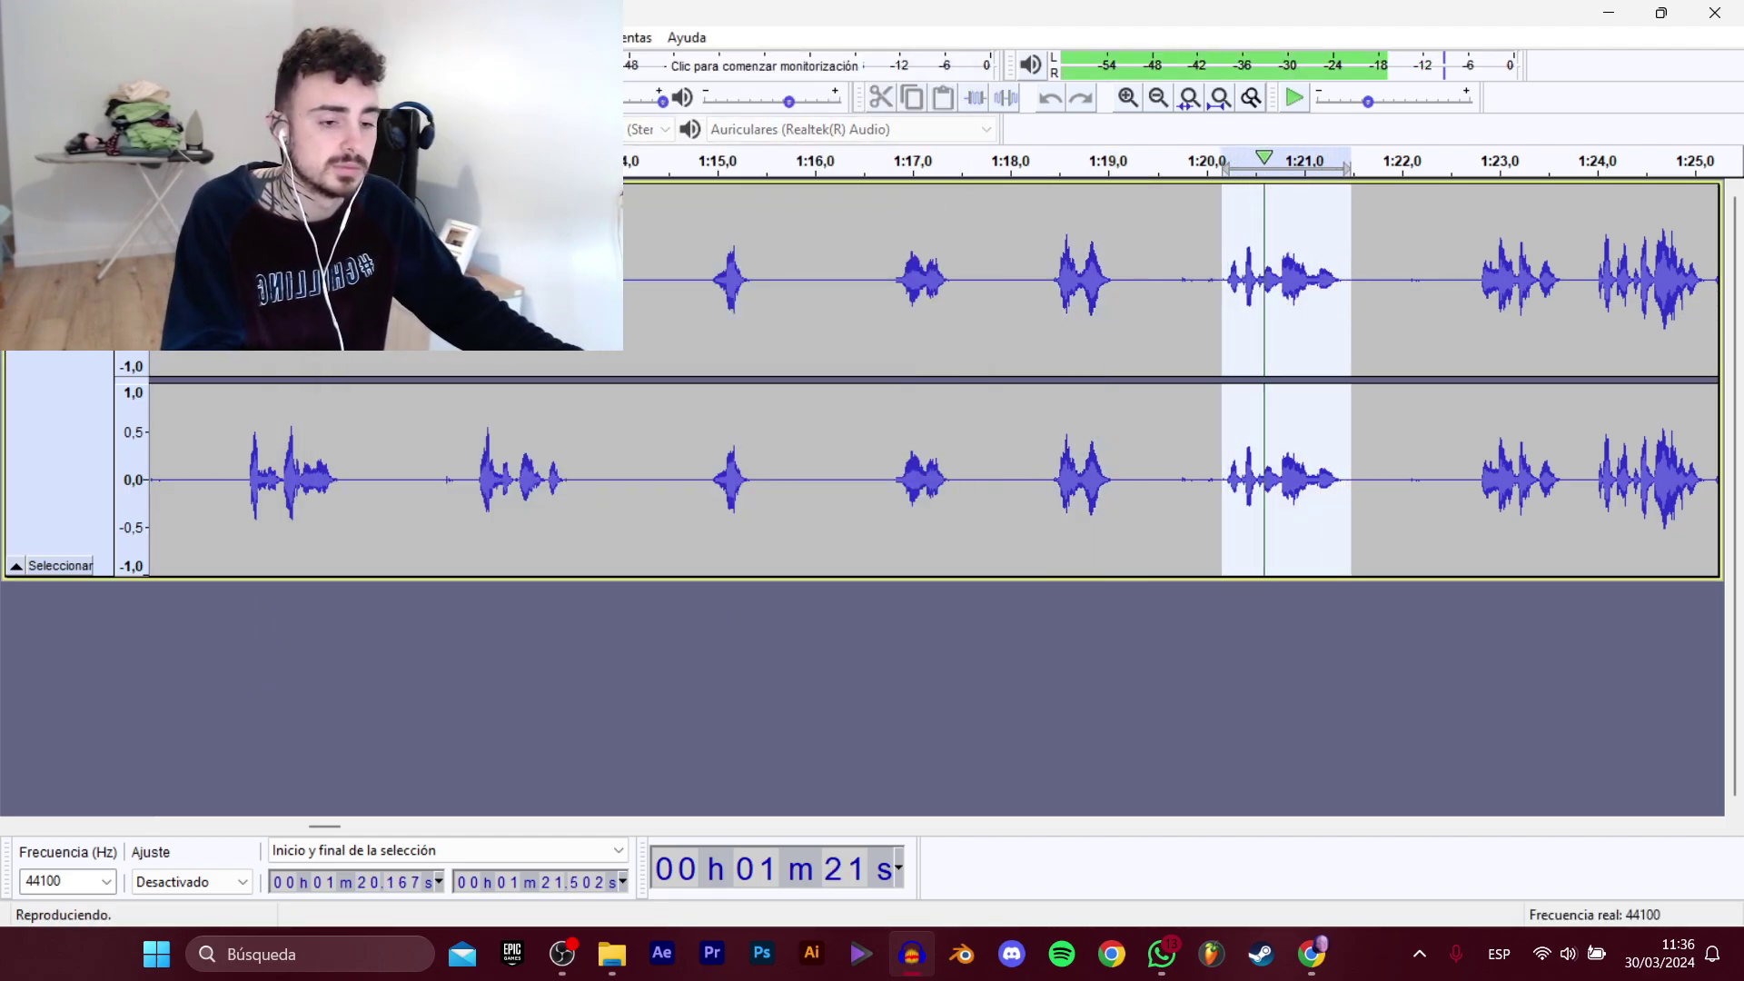
pyautogui.click(29, 37)
pyautogui.moveTo(73, 209)
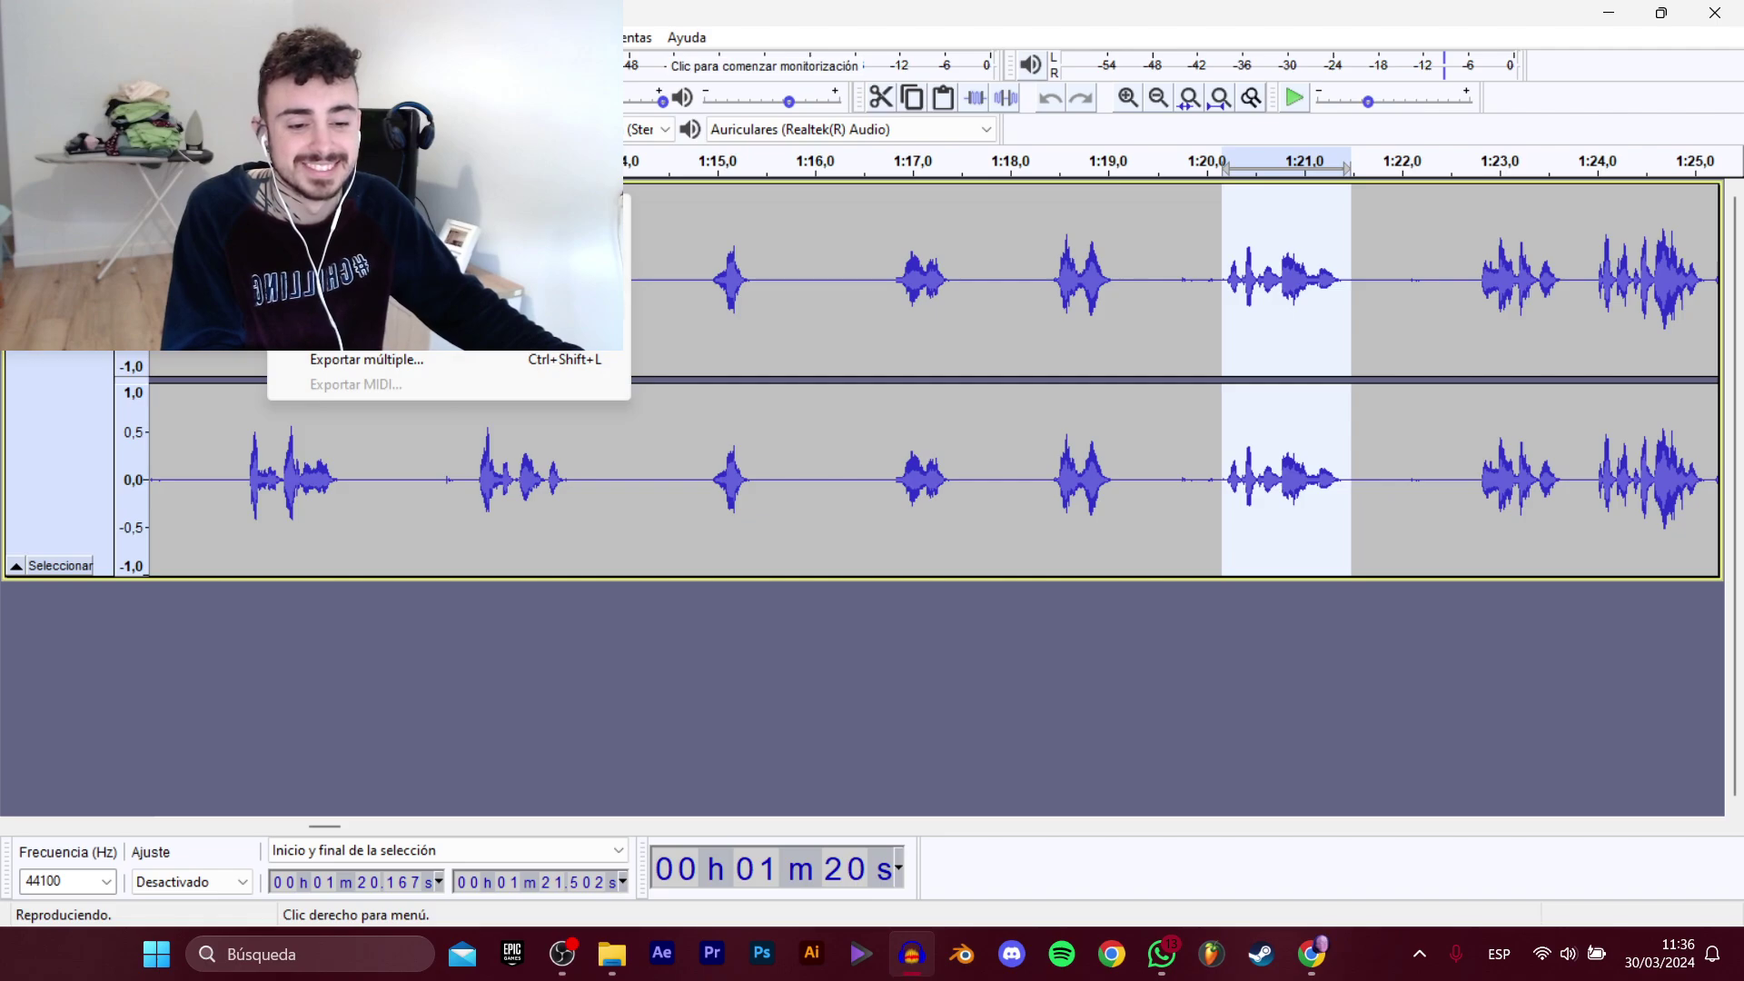
pyautogui.click(409, 309)
pyautogui.click(545, 284)
pyautogui.click(751, 458)
pyautogui.click(754, 458)
pyautogui.press('BackSpace')
pyautogui.write('8')
pyautogui.press('Return')
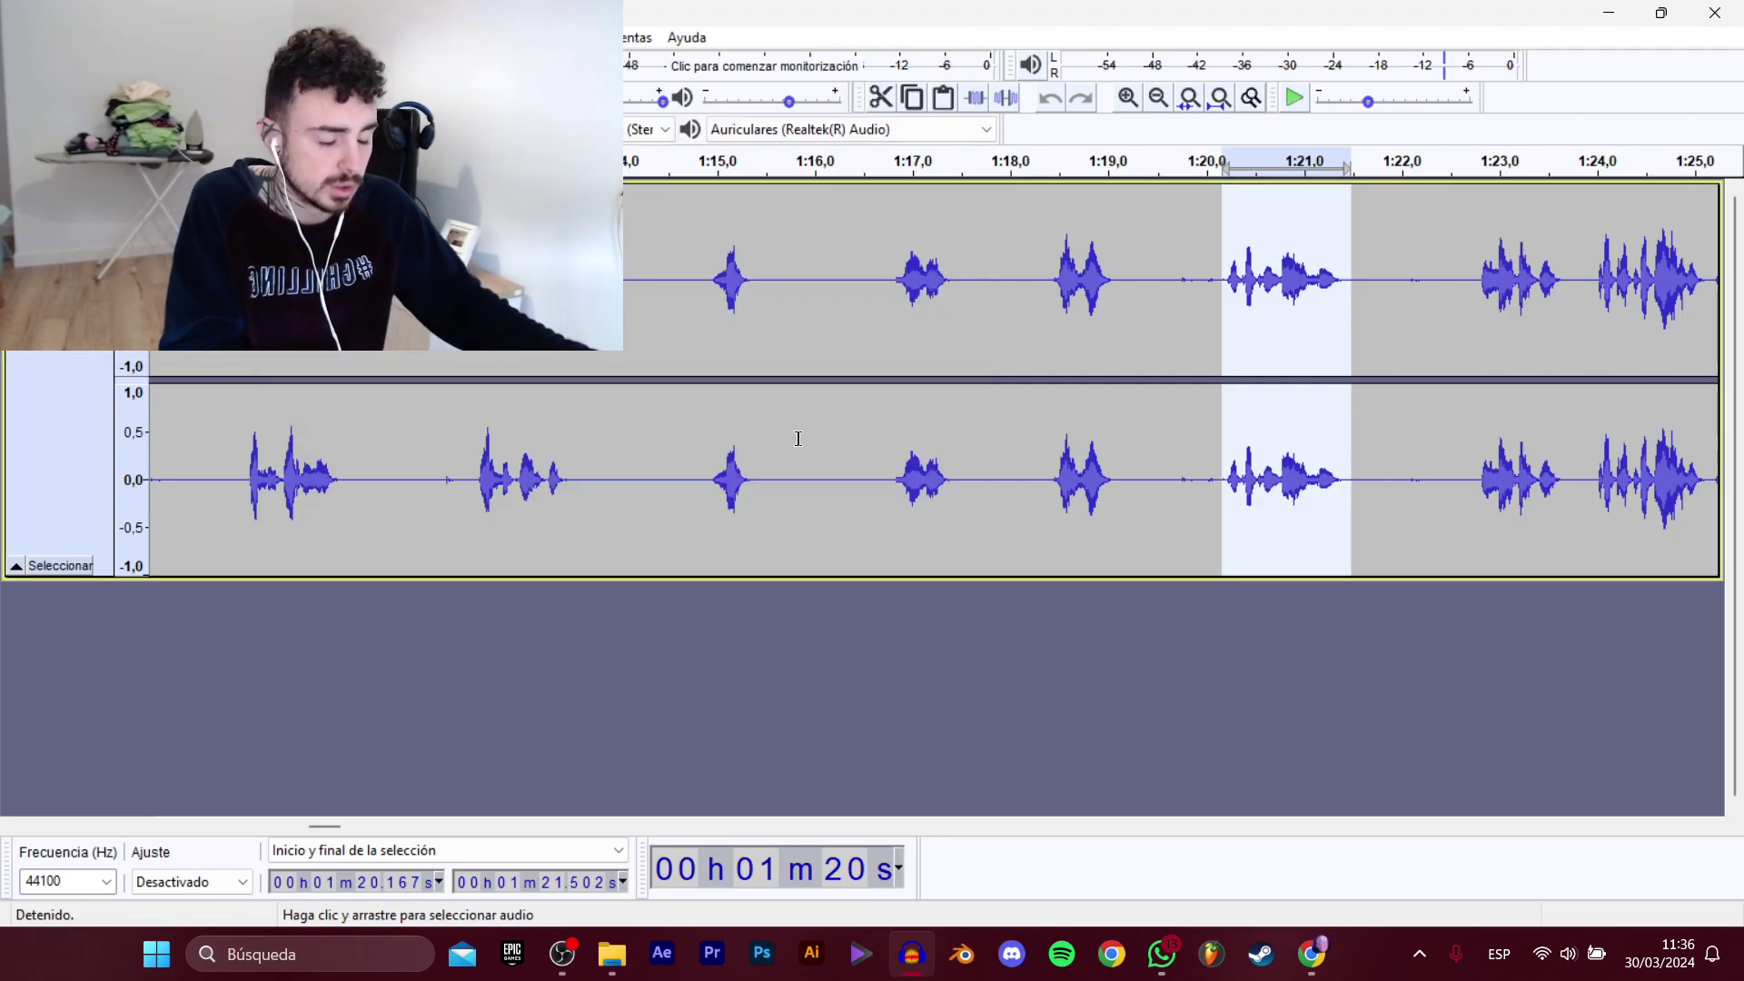
# Play the next phrase, select it from about 1:22.8 to 1:26.1 and export it as a WAV file named D_TokaTumbo_Comienza_Trabajo_9.
pyautogui.moveTo(324, 826); pyautogui.dragTo(344, 805)
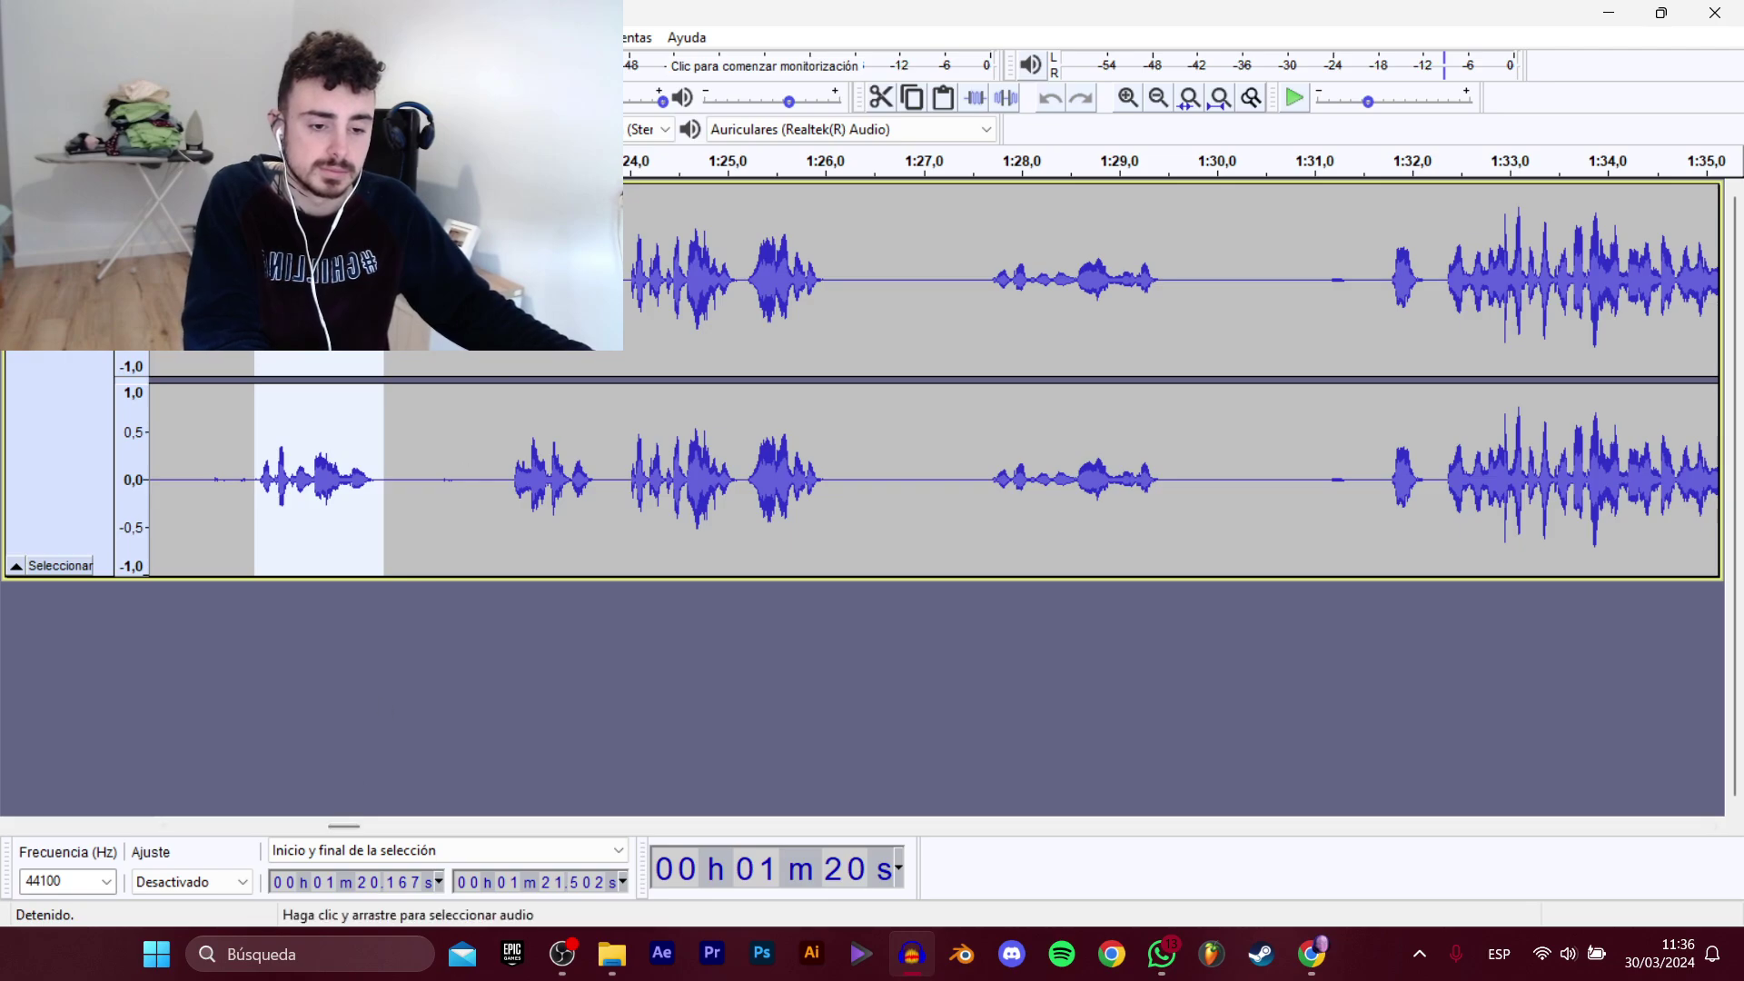
pyautogui.click(505, 482)
pyautogui.press('space')
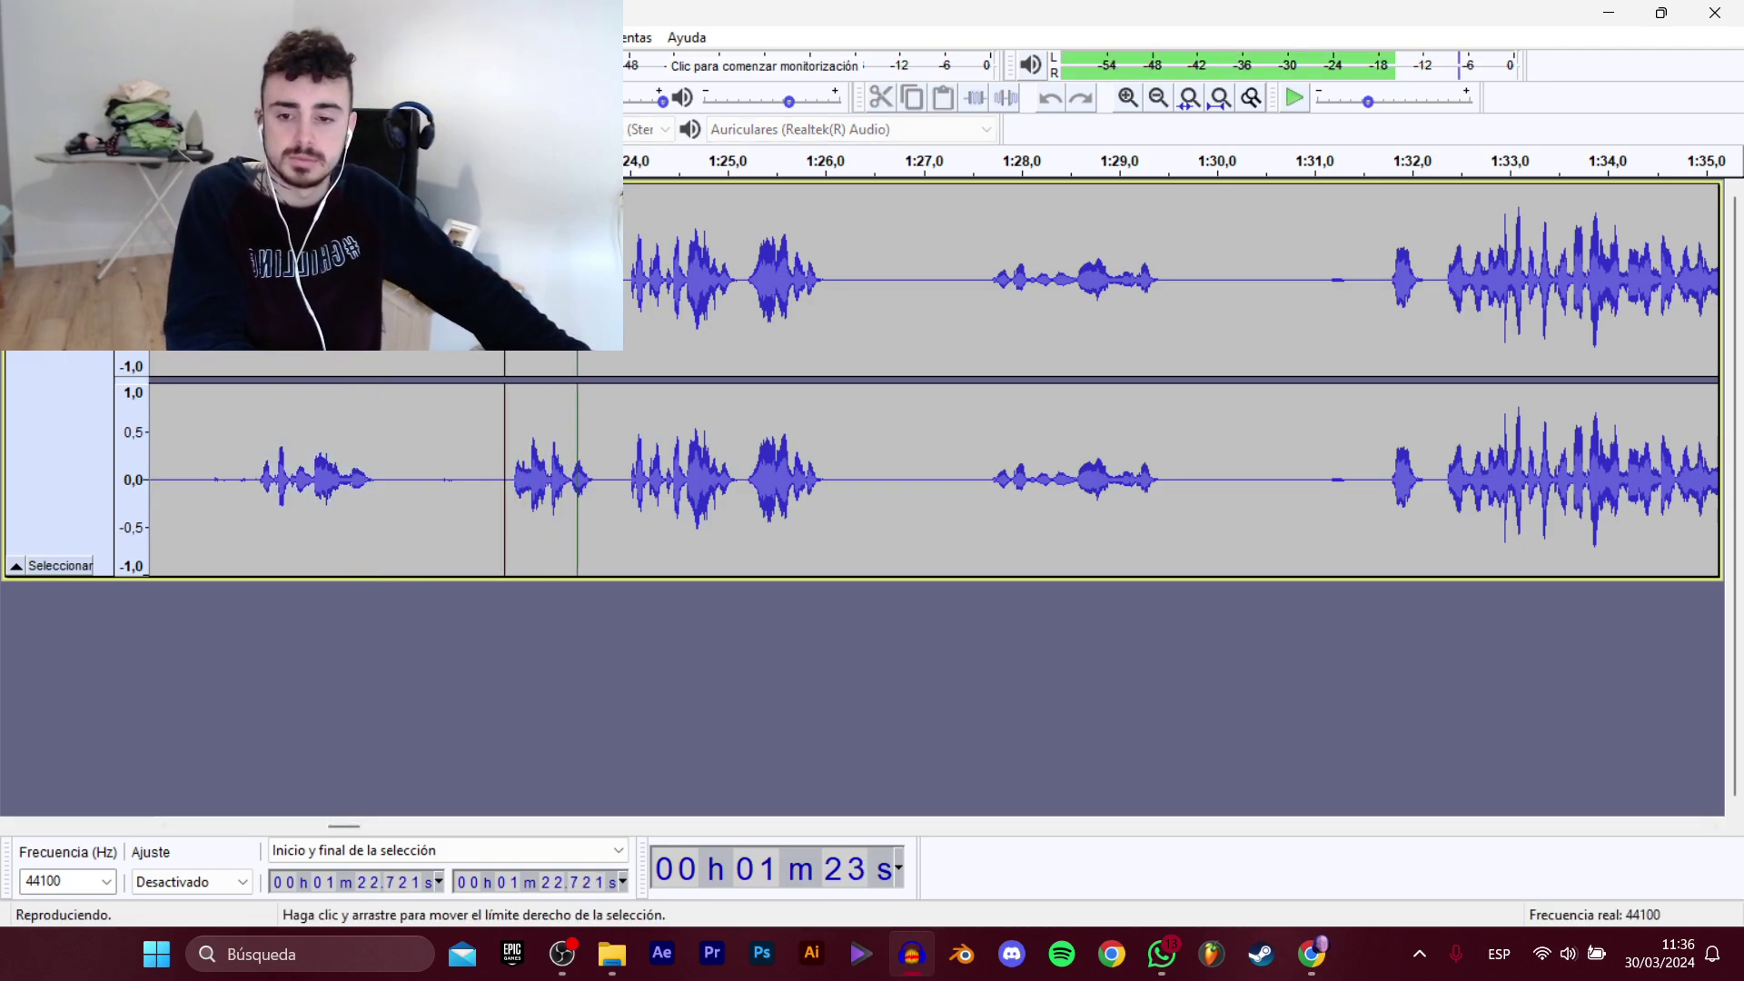
pyautogui.moveTo(510, 268); pyautogui.dragTo(837, 265)
pyautogui.press('space')
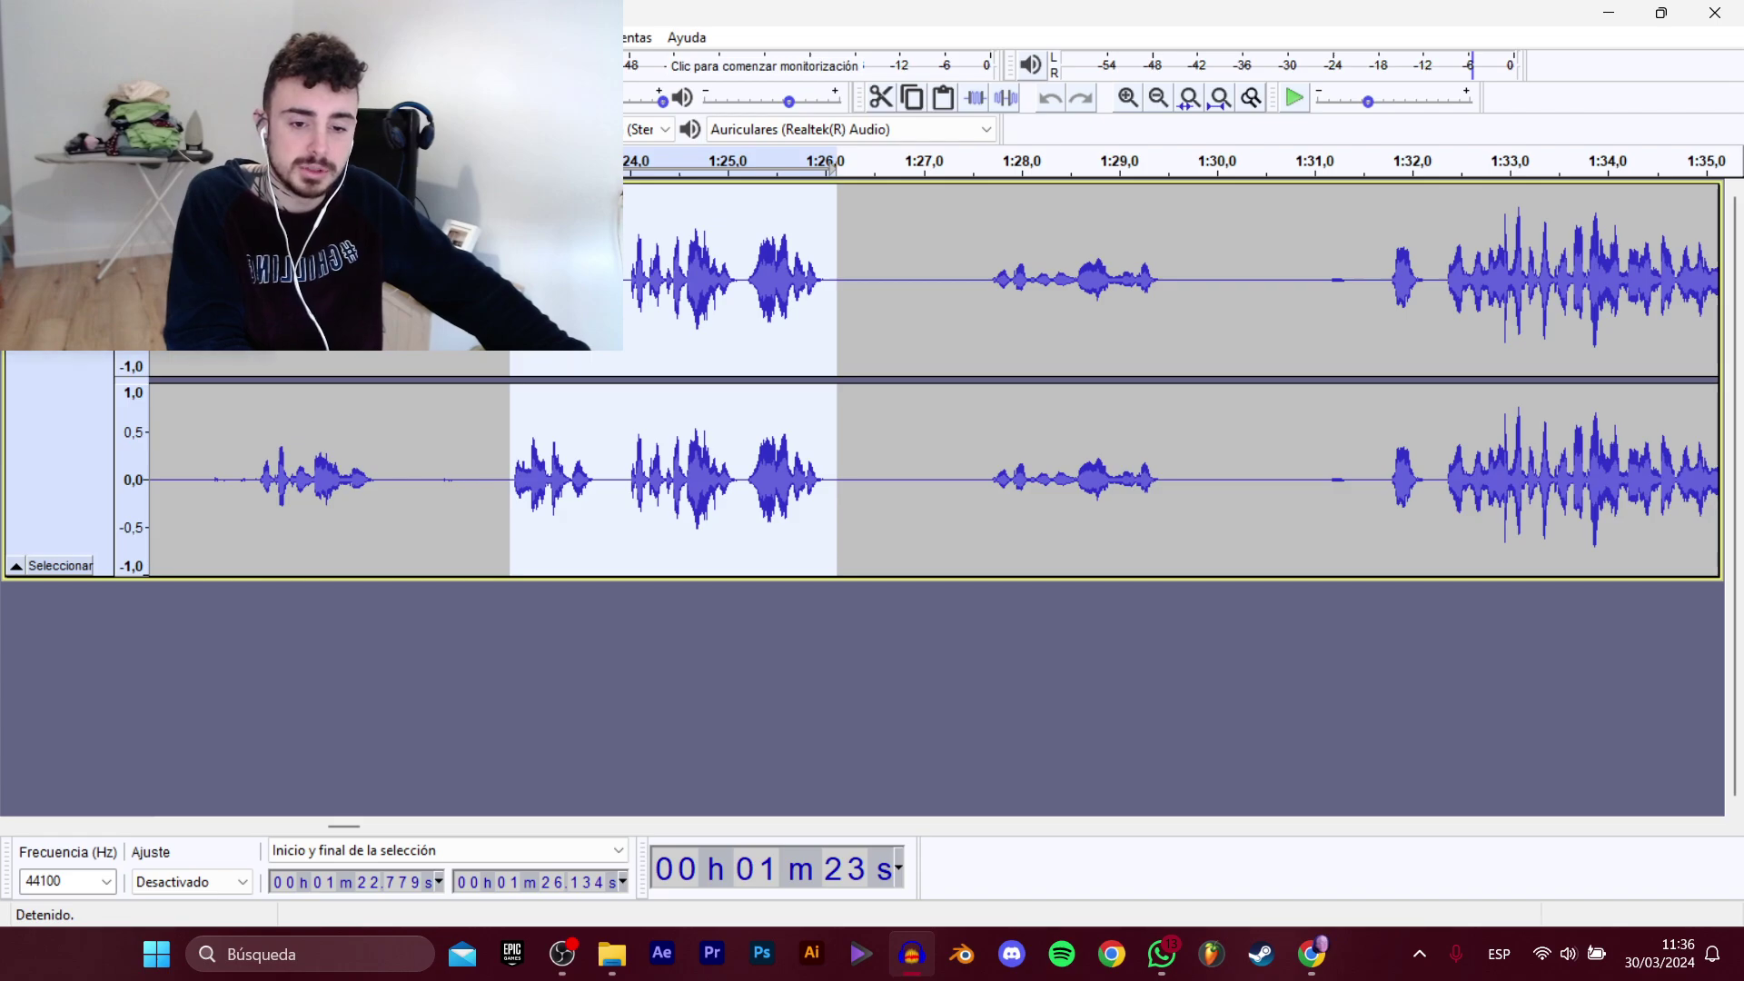
pyautogui.moveTo(91, 209)
pyautogui.click(391, 310)
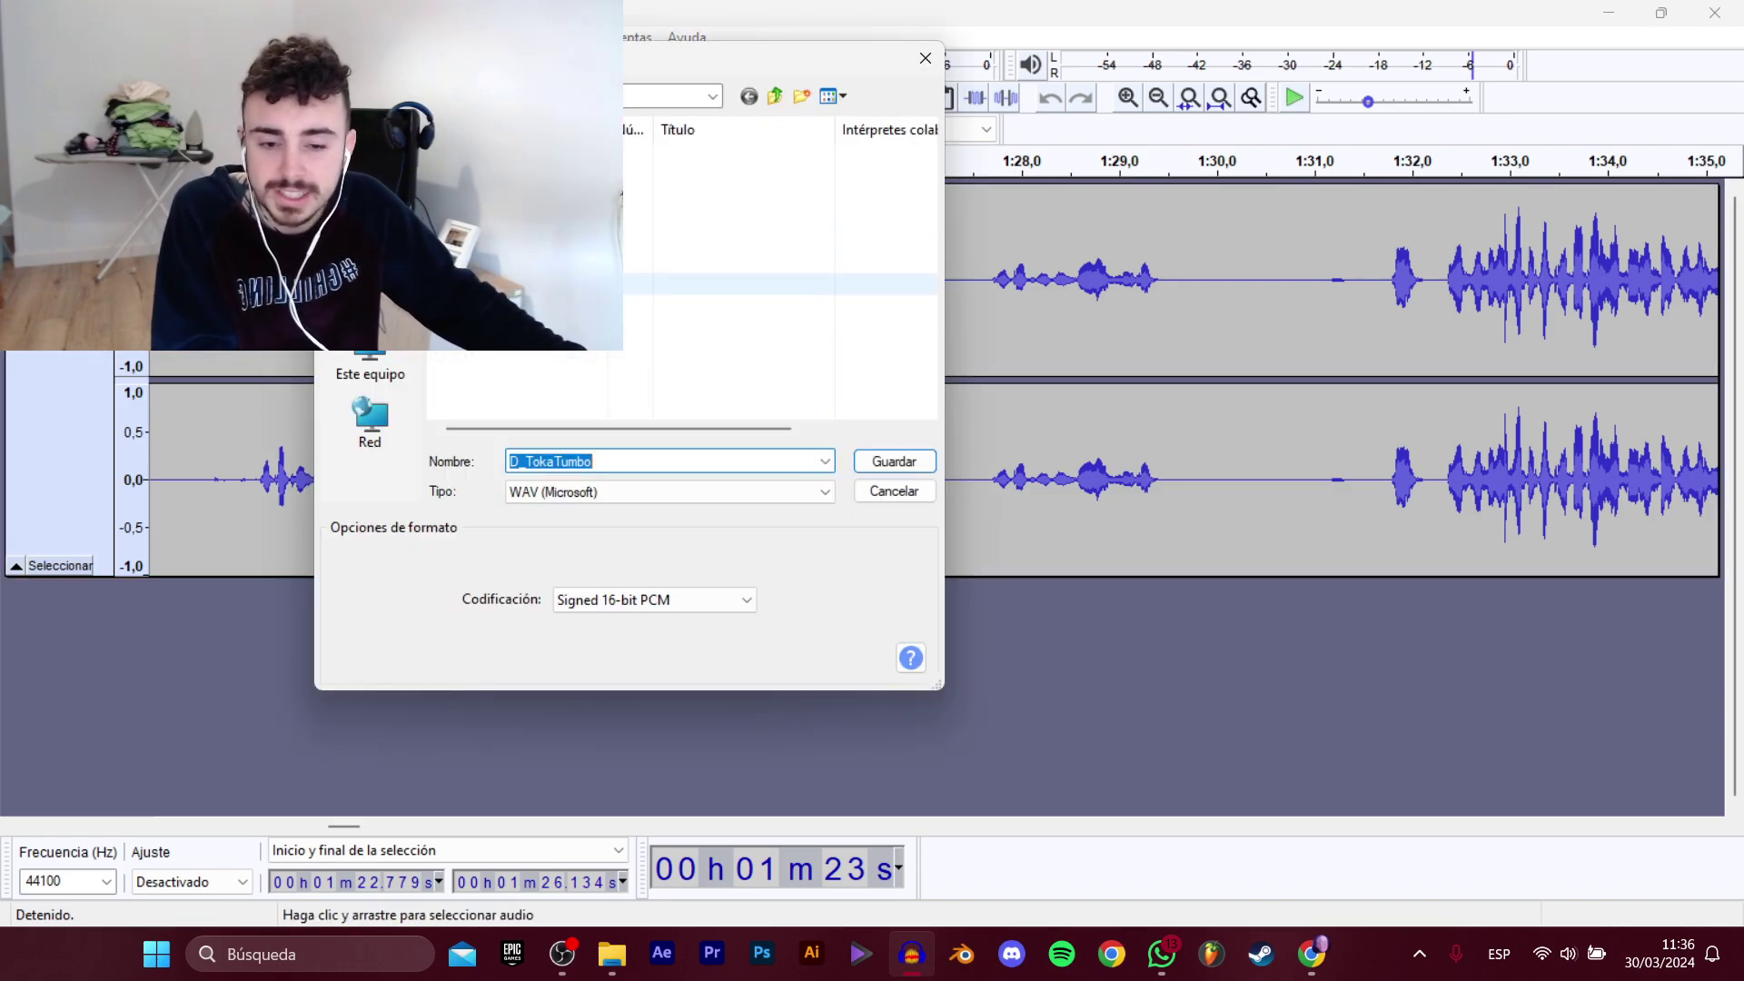
pyautogui.click(582, 306)
pyautogui.click(749, 459)
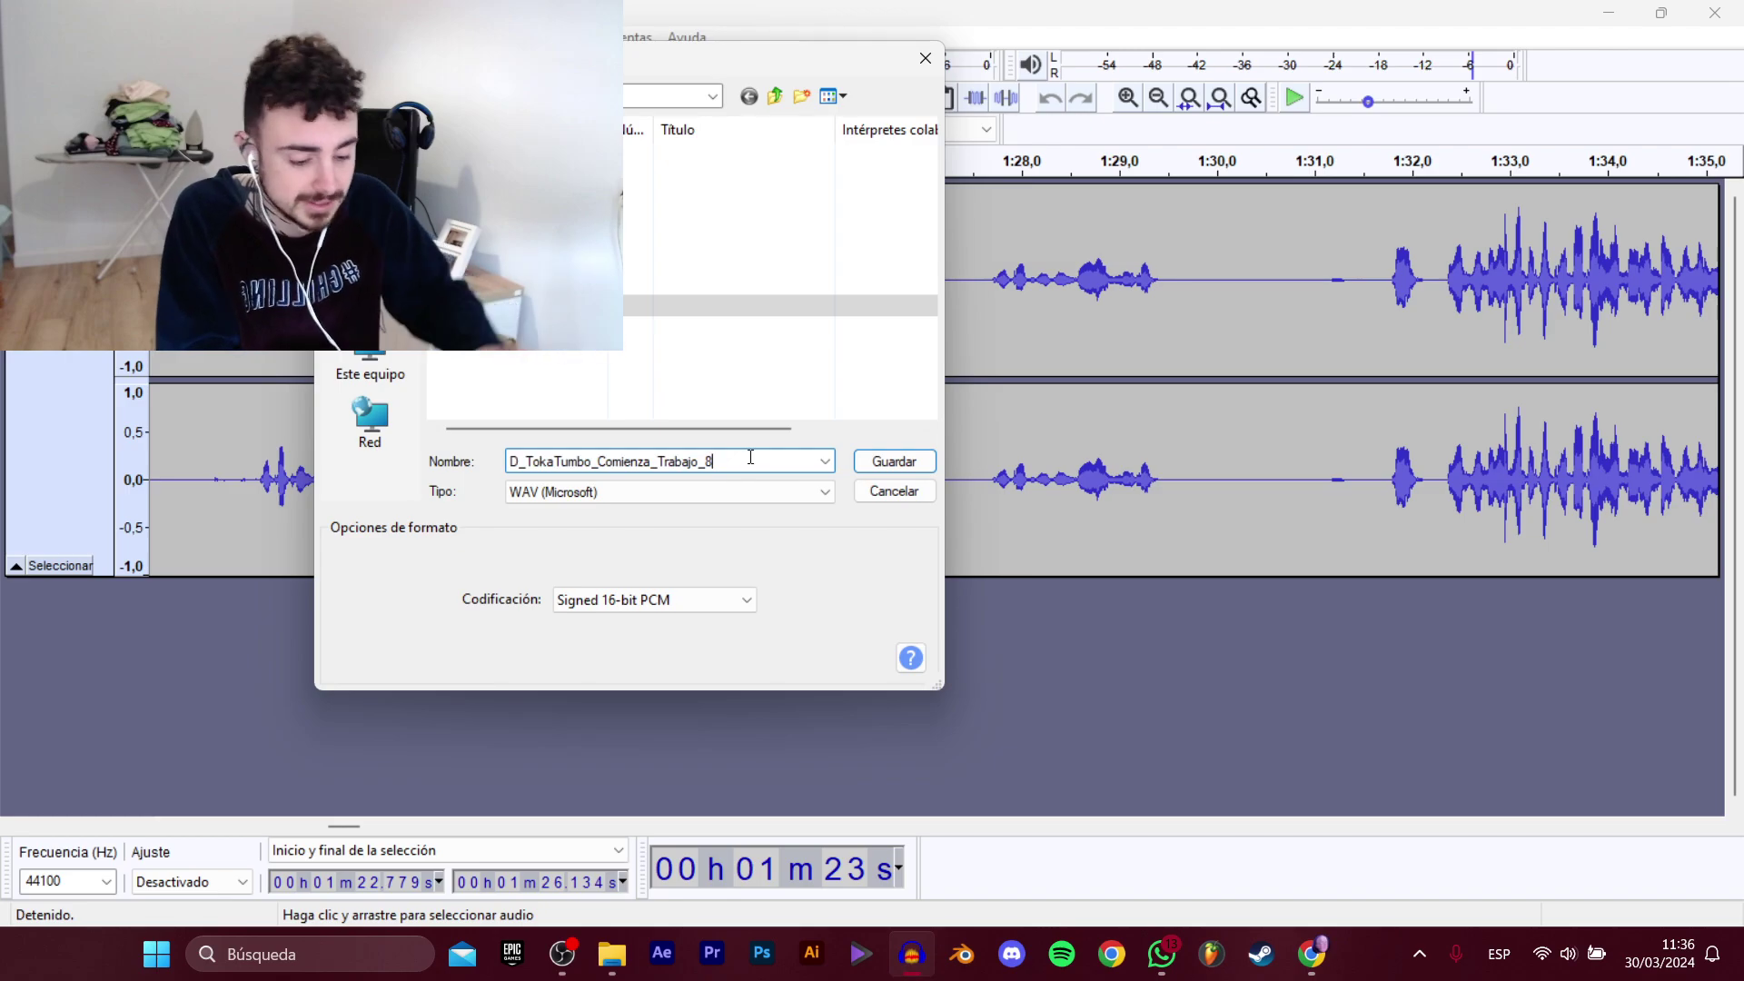
pyautogui.press('Return')
# Play the next phrase, select it from about 1:27.6 to 1:29.7 and export it as a WAV file named D_TokaTumbo_Comienza_Trabajo_10.
pyautogui.click(992, 290)
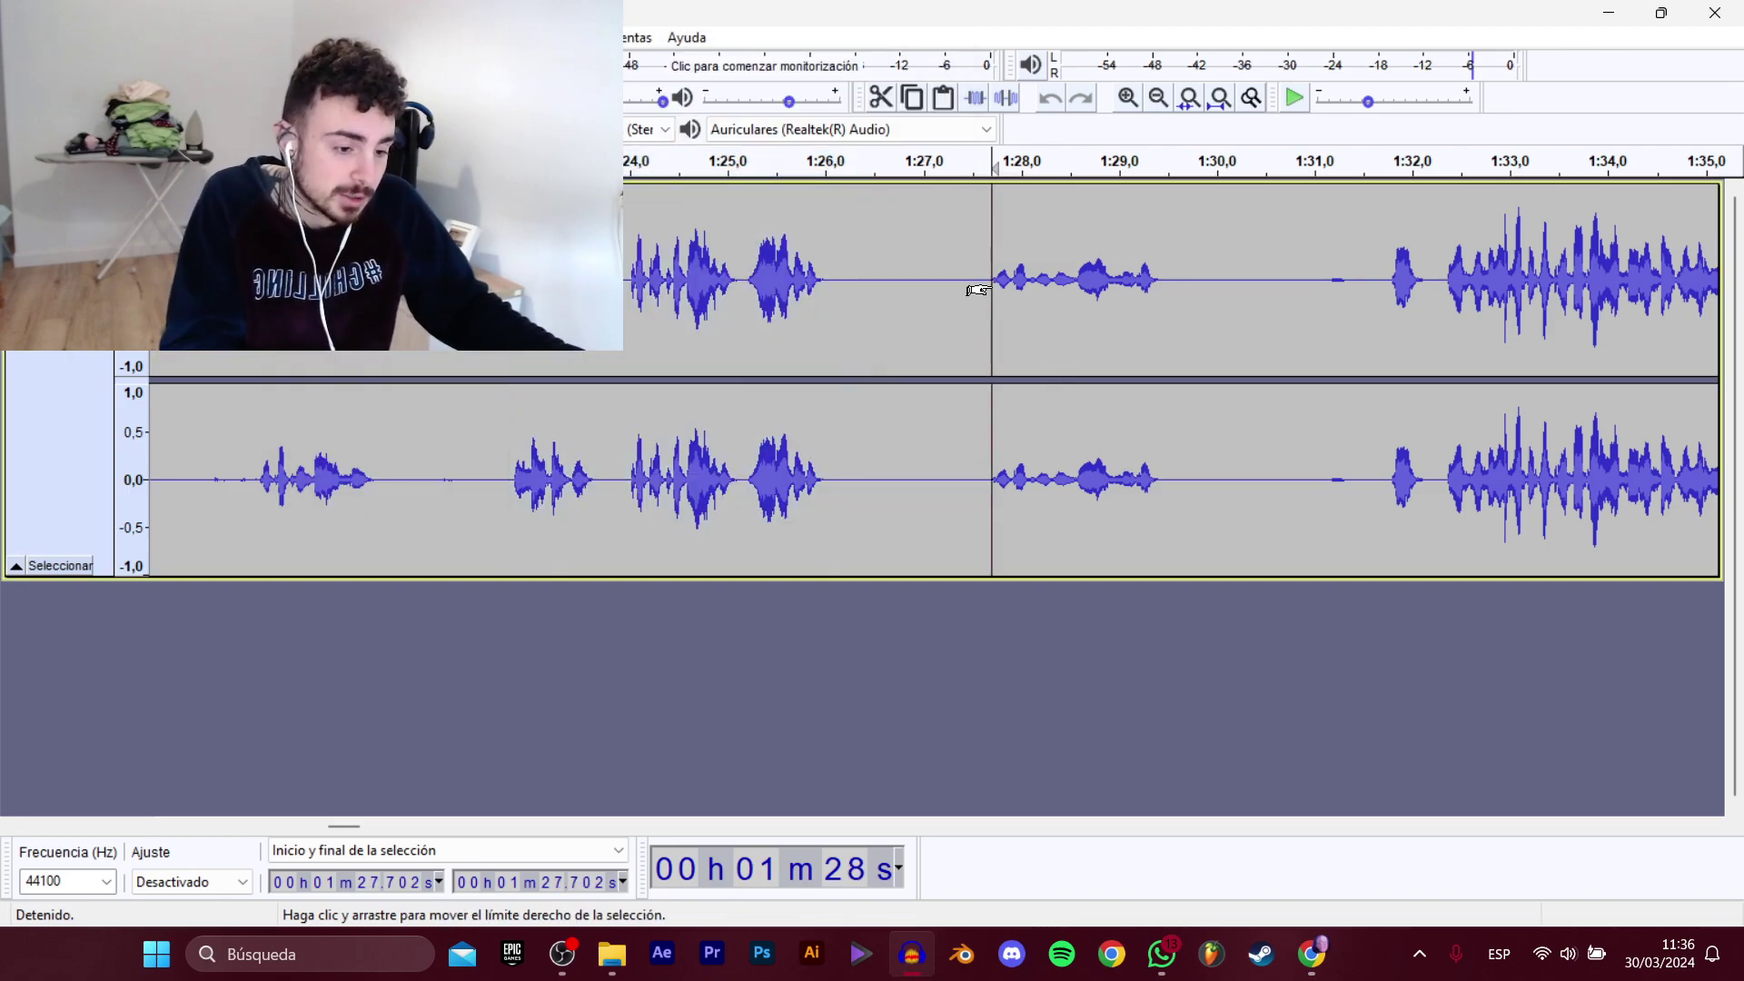
pyautogui.press('space')
pyautogui.moveTo(982, 289); pyautogui.dragTo(1186, 299)
pyautogui.moveTo(136, 205)
pyautogui.click(409, 309)
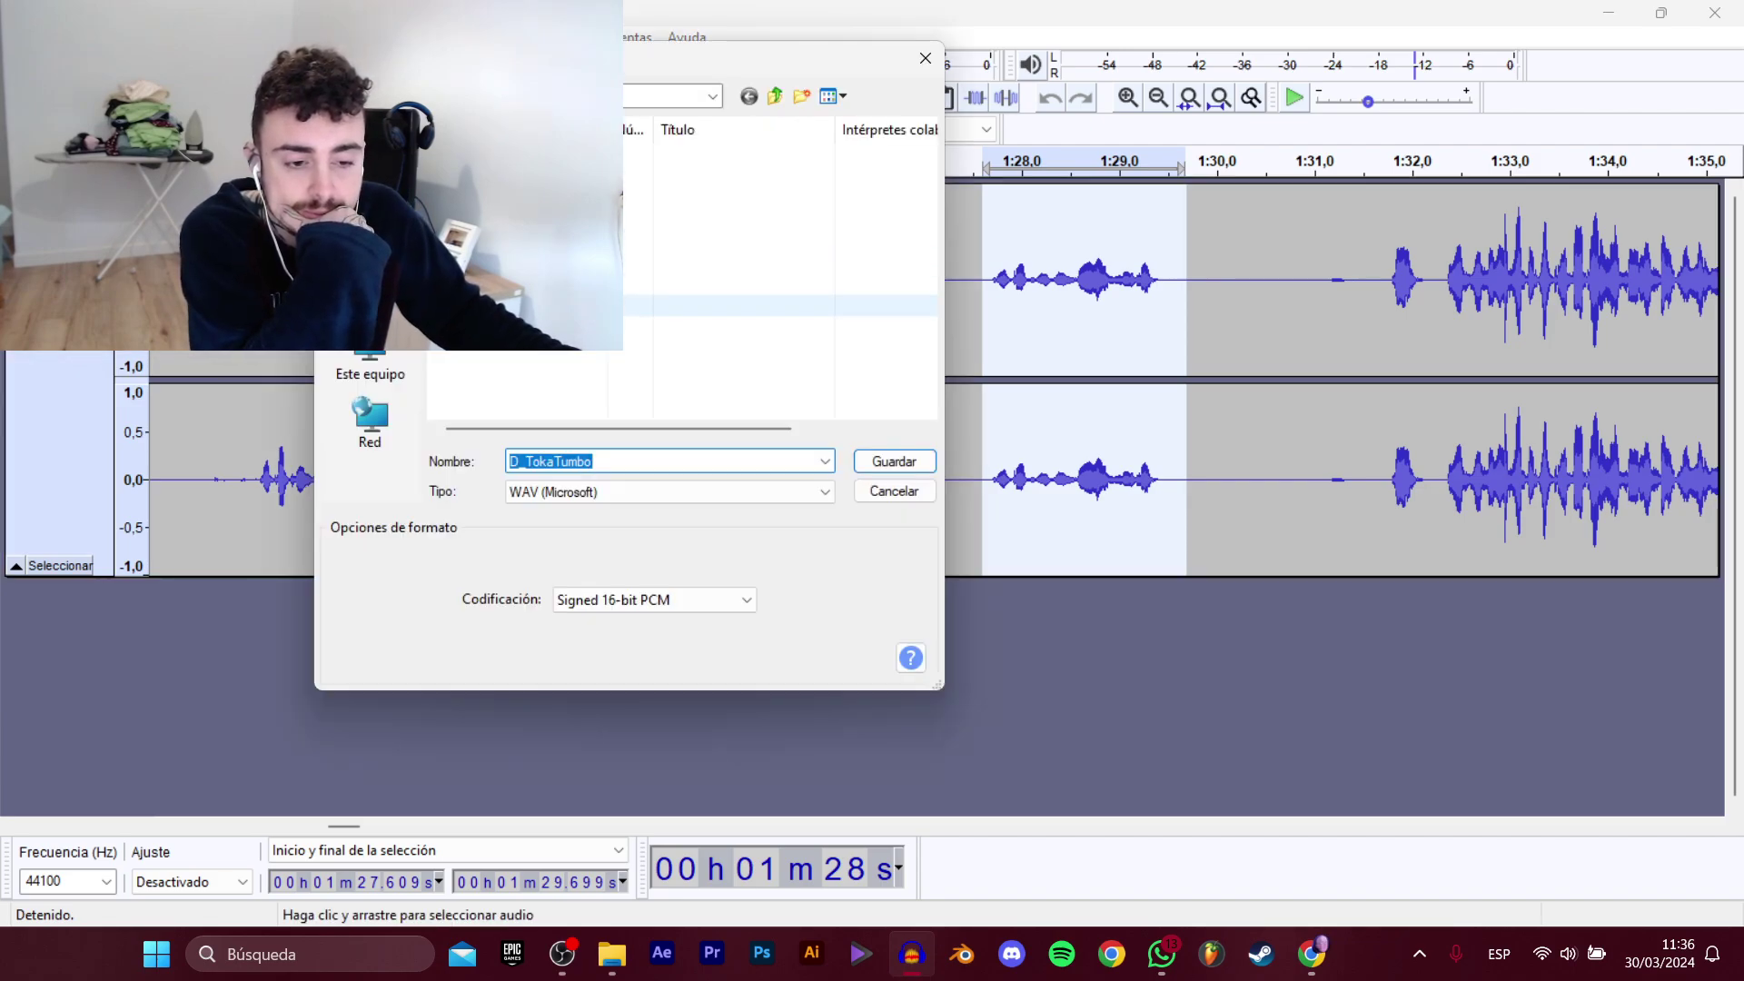
pyautogui.click(536, 327)
pyautogui.click(763, 462)
pyautogui.click(769, 462)
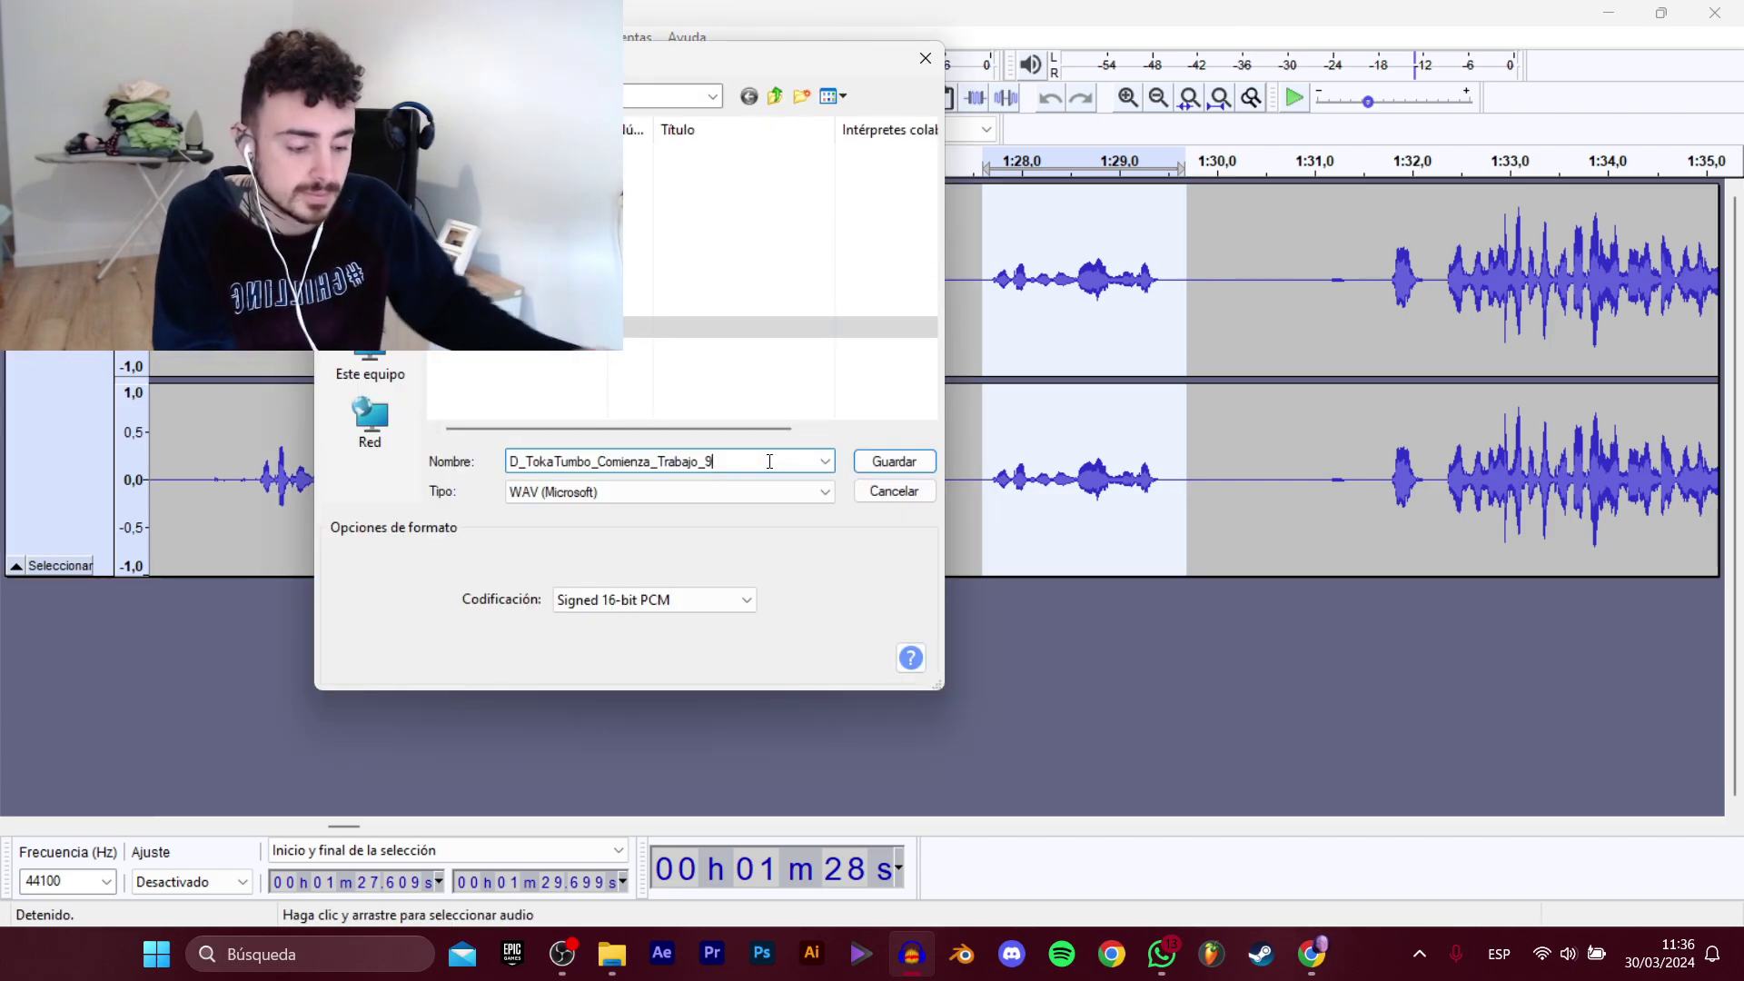
pyautogui.press('Return')
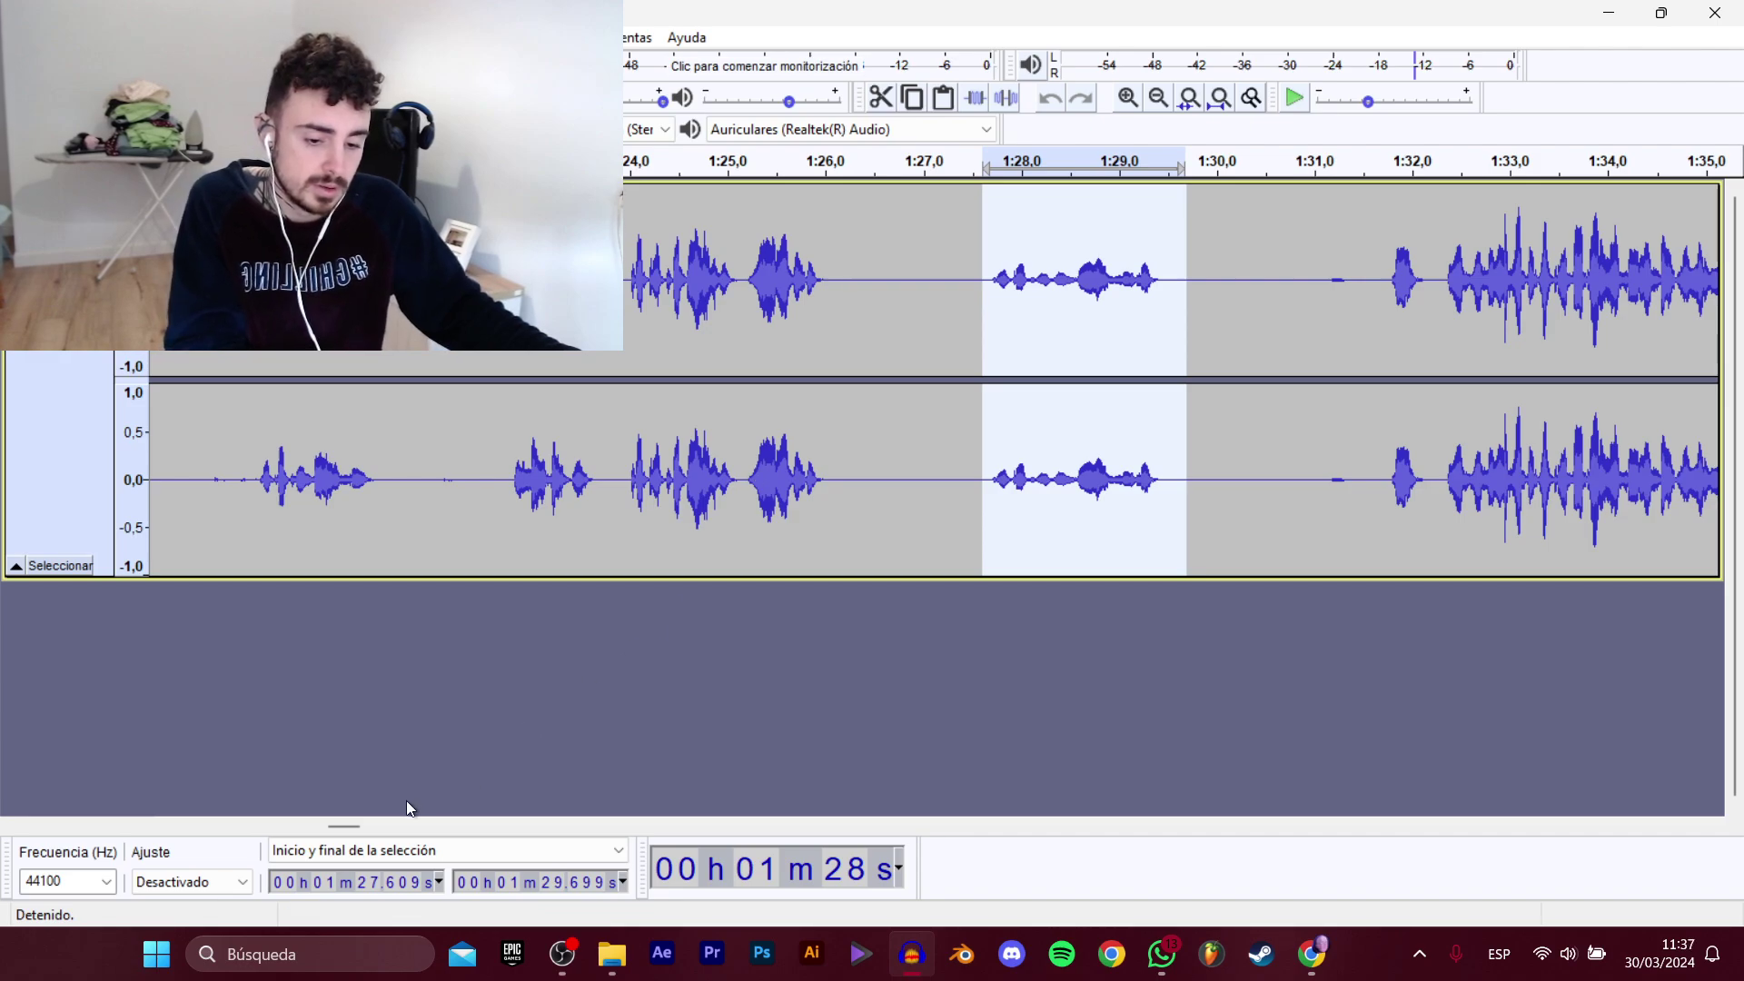
# Play the next phrase, select it from about 1:31.7 to 1:36.5 and export it as a WAV file named D_TokaTumbo_Comienza_Trabajo_11.
pyautogui.moveTo(353, 821); pyautogui.dragTo(372, 820)
pyautogui.click(471, 318)
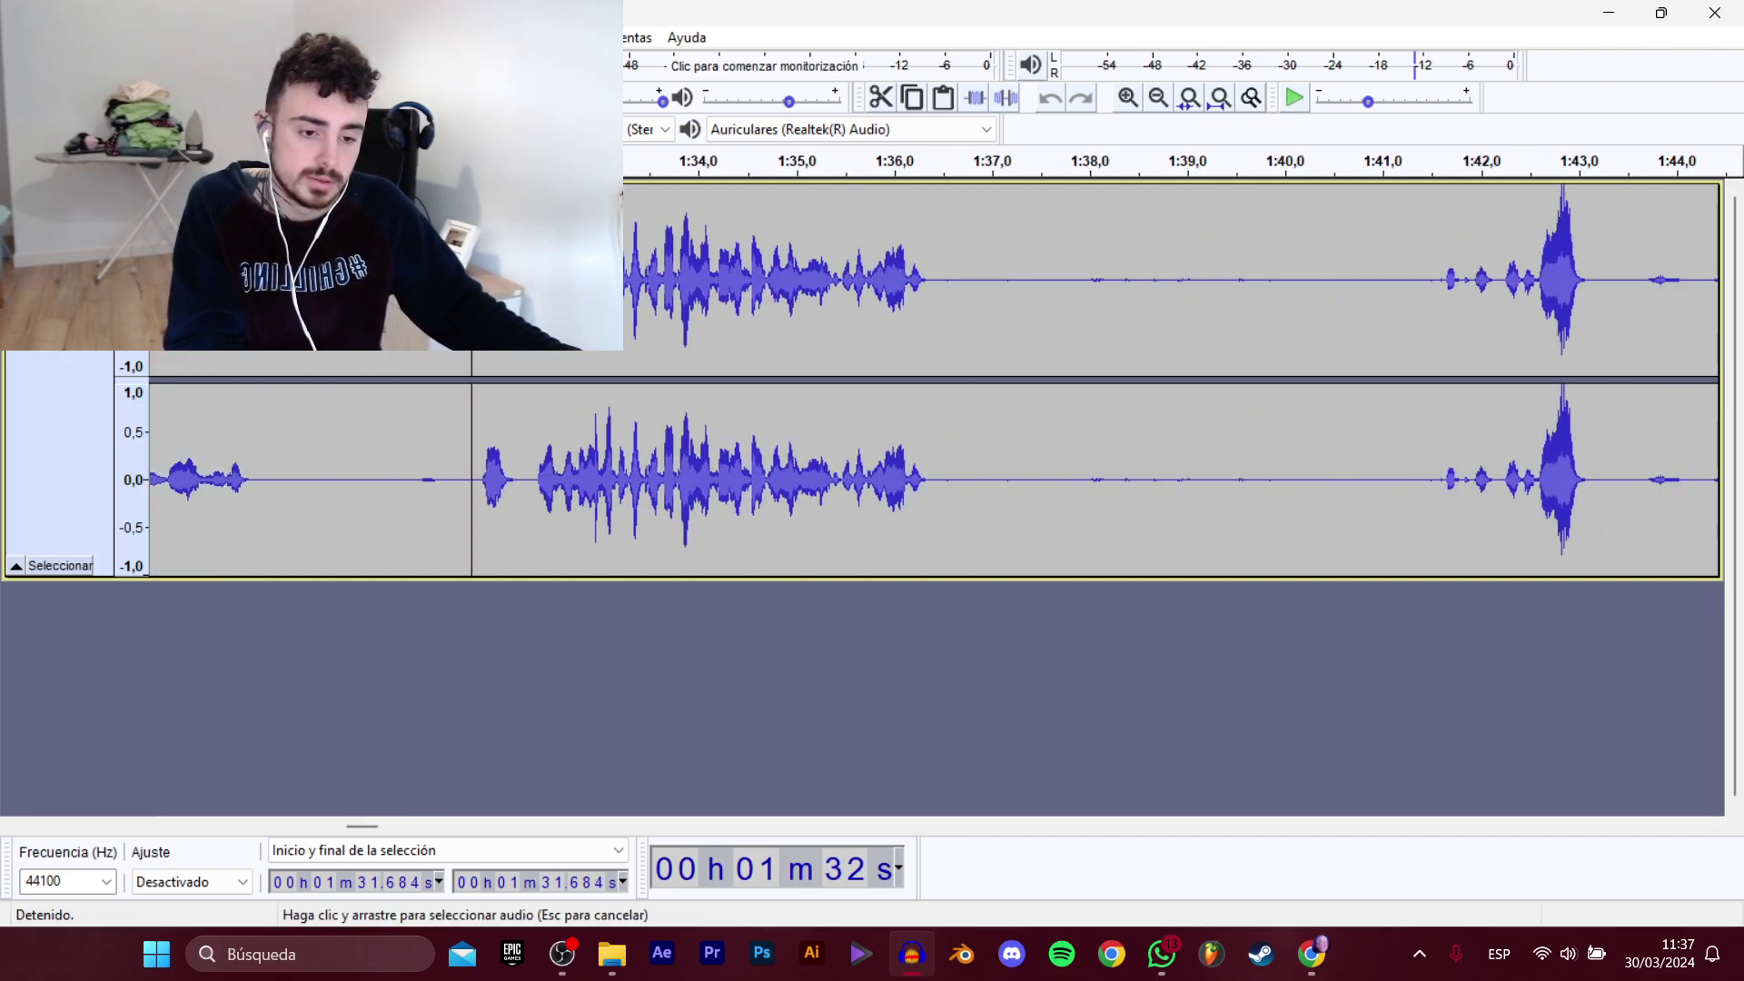
pyautogui.press('space')
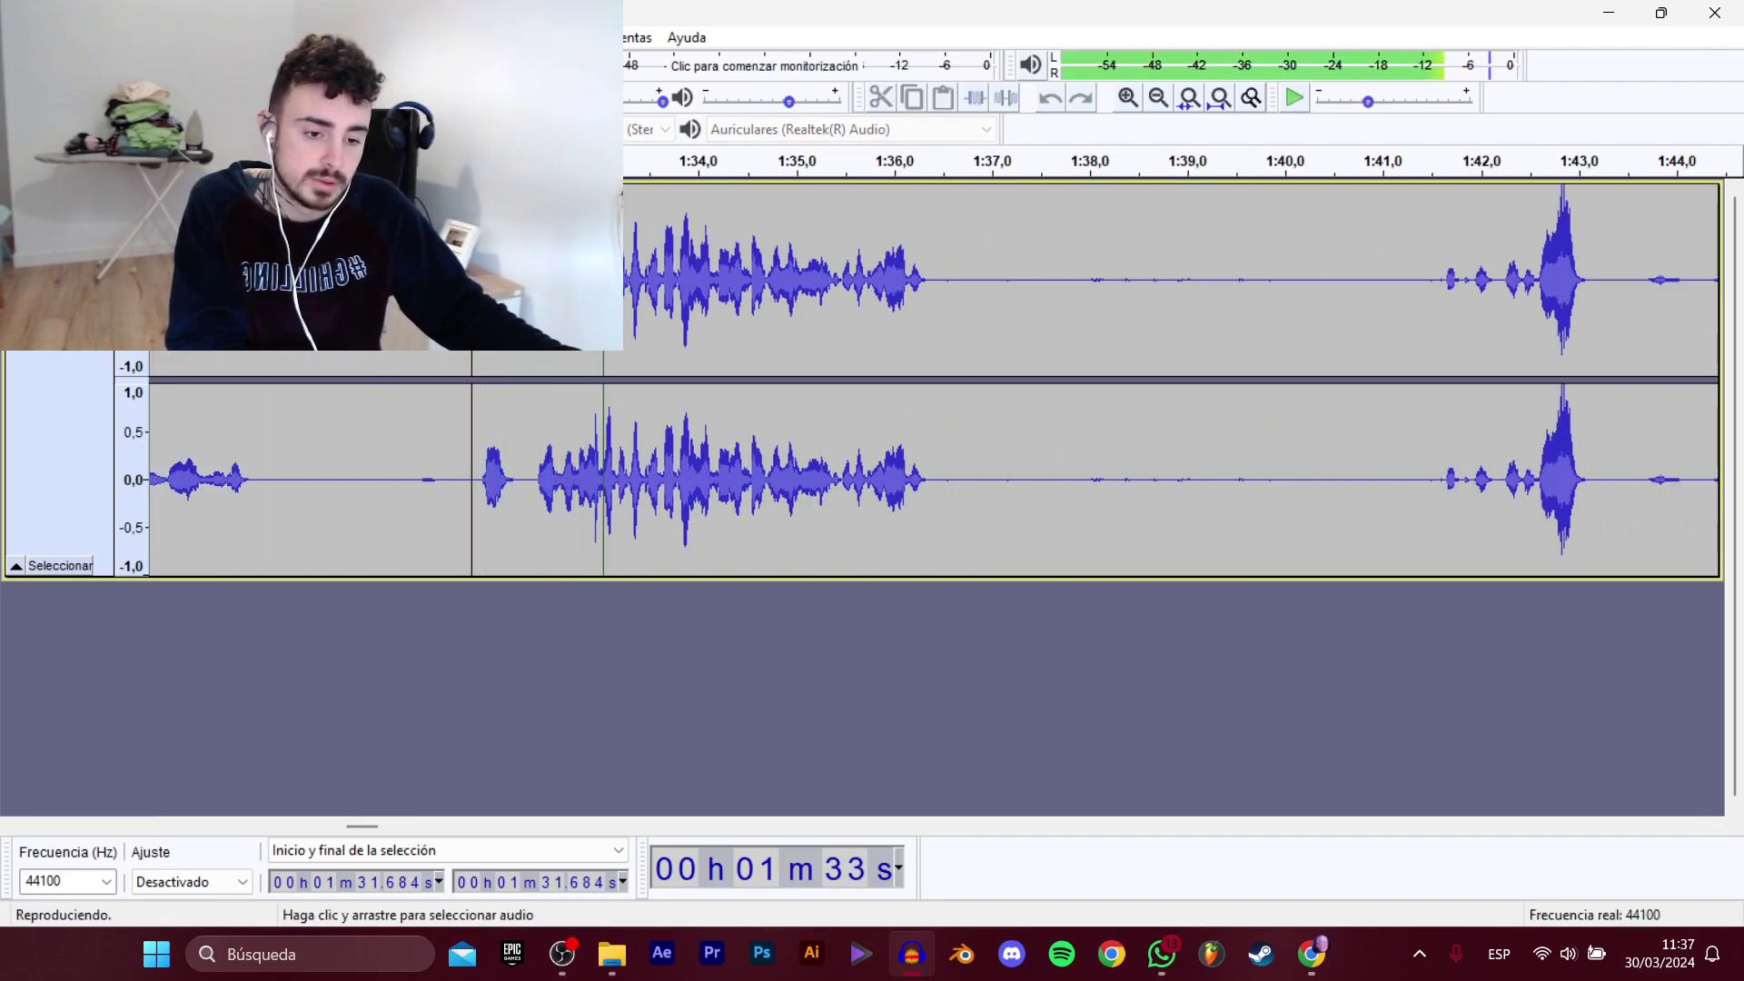
pyautogui.moveTo(477, 318); pyautogui.dragTo(943, 353)
pyautogui.moveTo(82, 205)
pyautogui.click(436, 310)
pyautogui.click(542, 357)
pyautogui.click(776, 463)
pyautogui.press('BackSpace')
pyautogui.write('11')
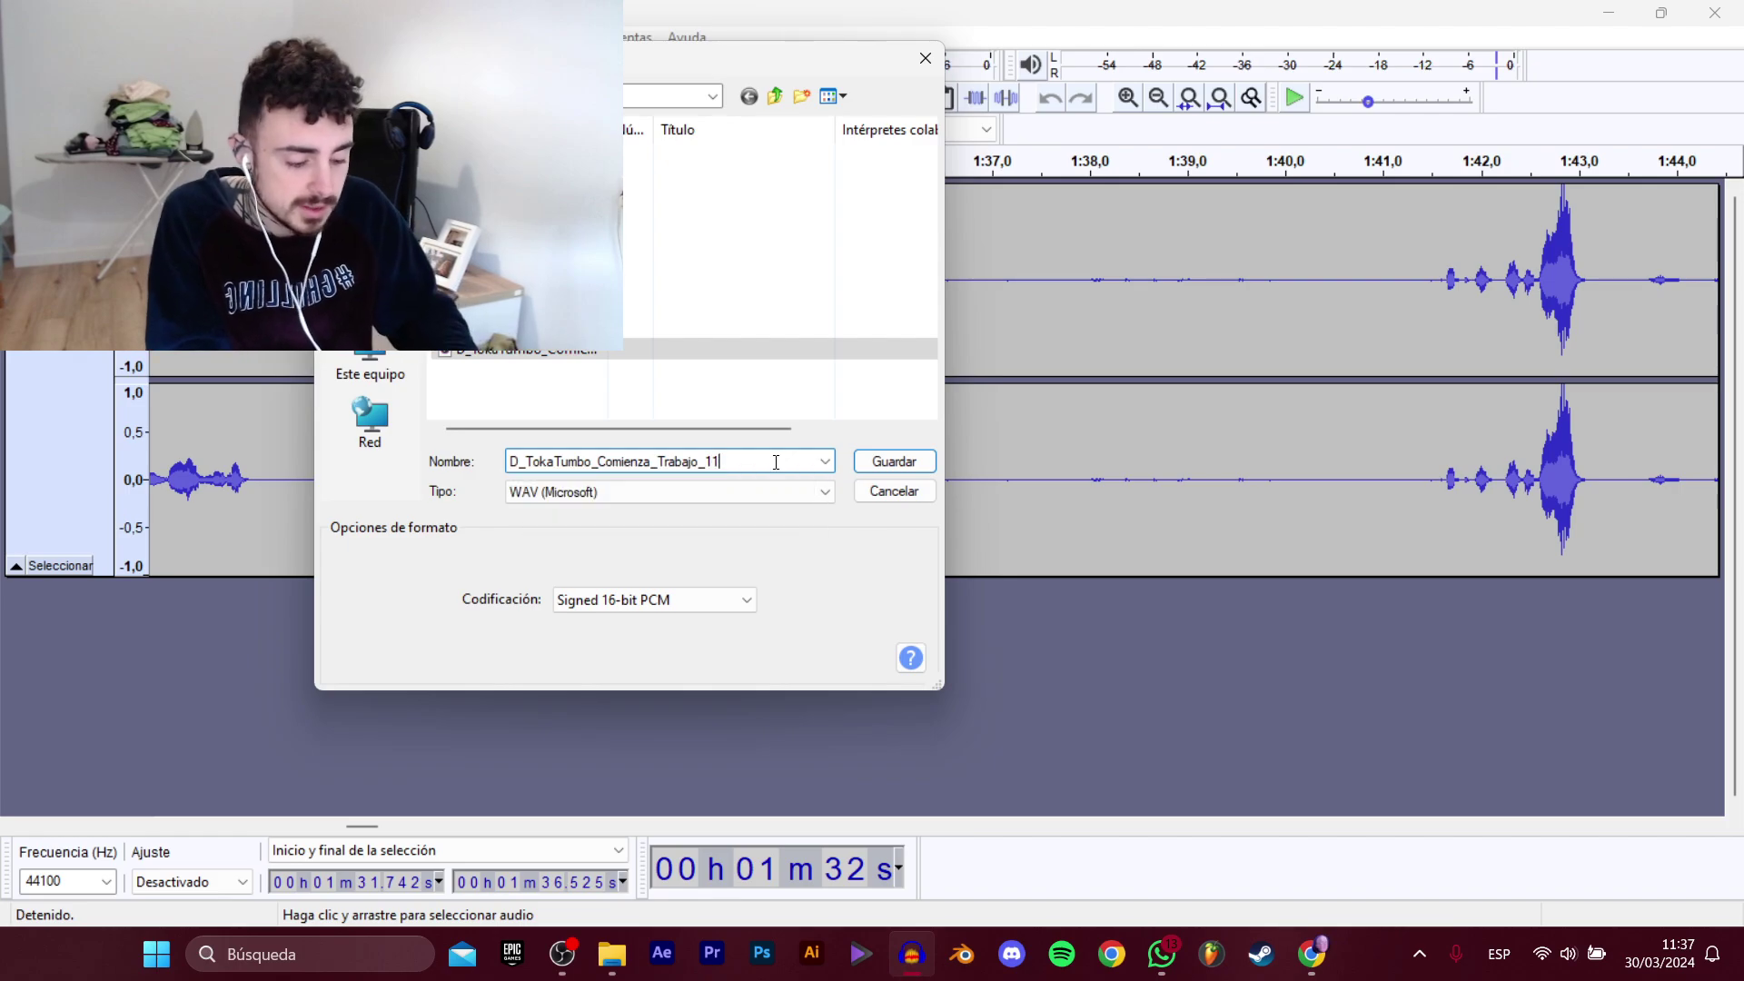
pyautogui.press('Return')
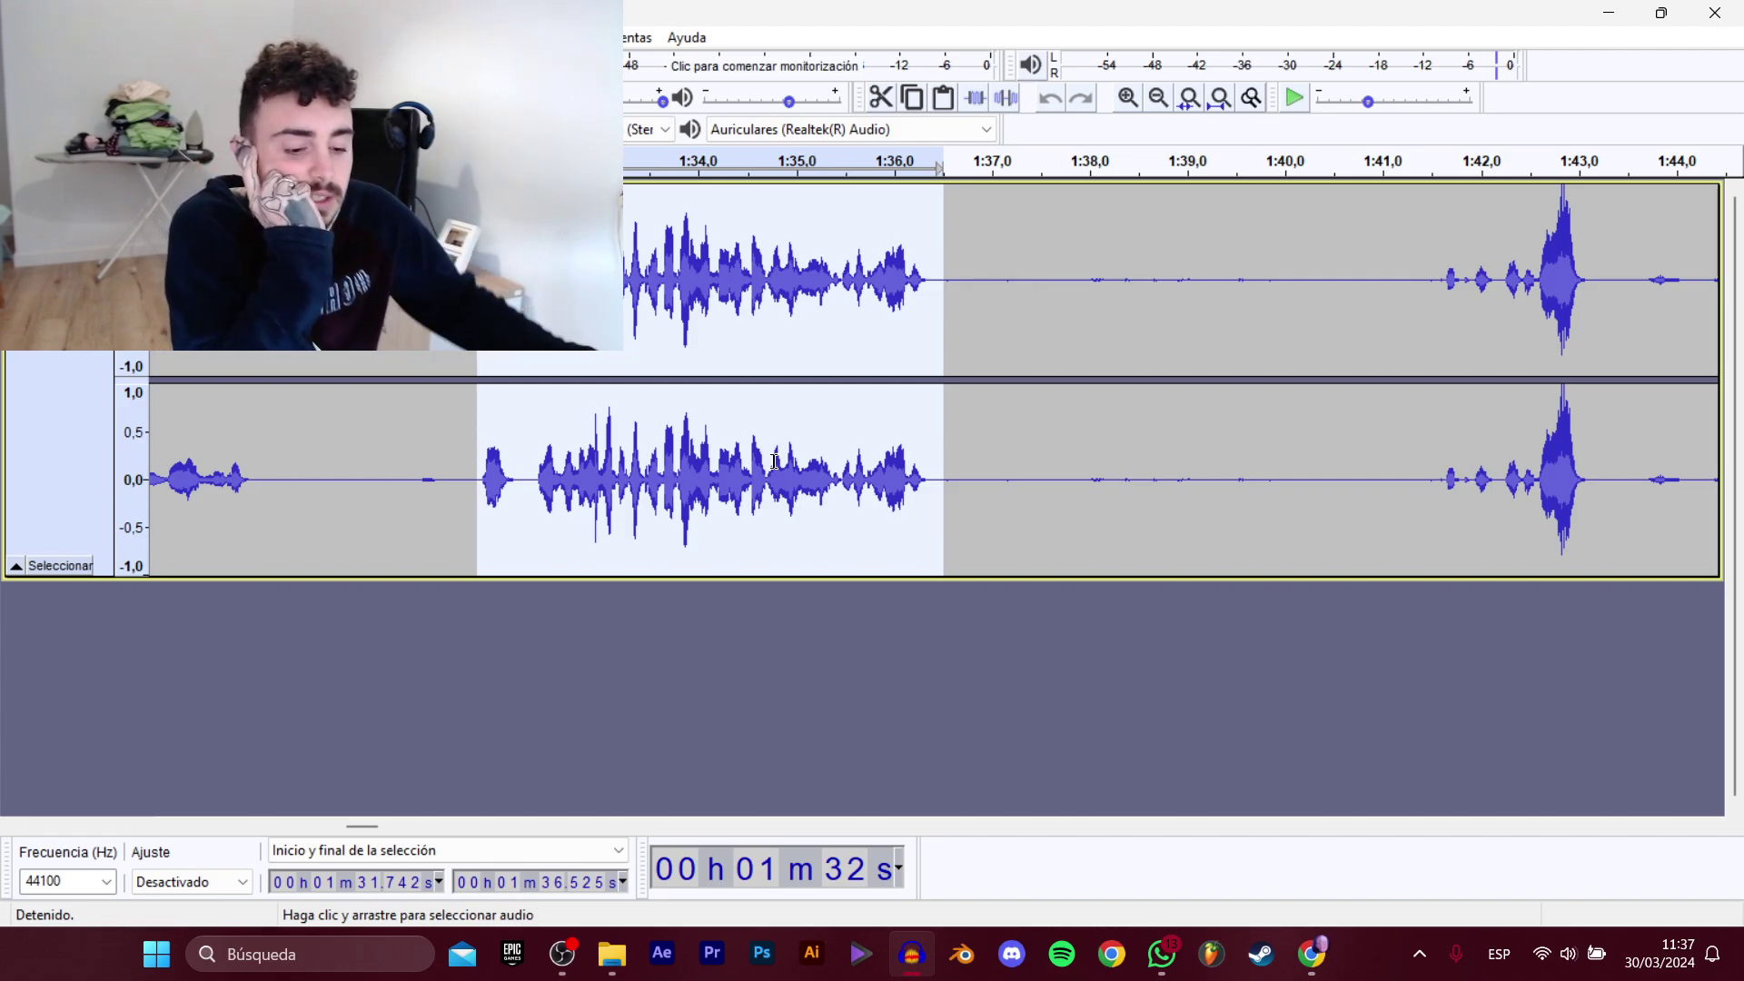
# Play the audio from about 1:41.5, 1:46.7 and 1:45.5, and select the phrase from about 1:45.7 to 1:48.2.
pyautogui.hscroll(6, 365, 824)
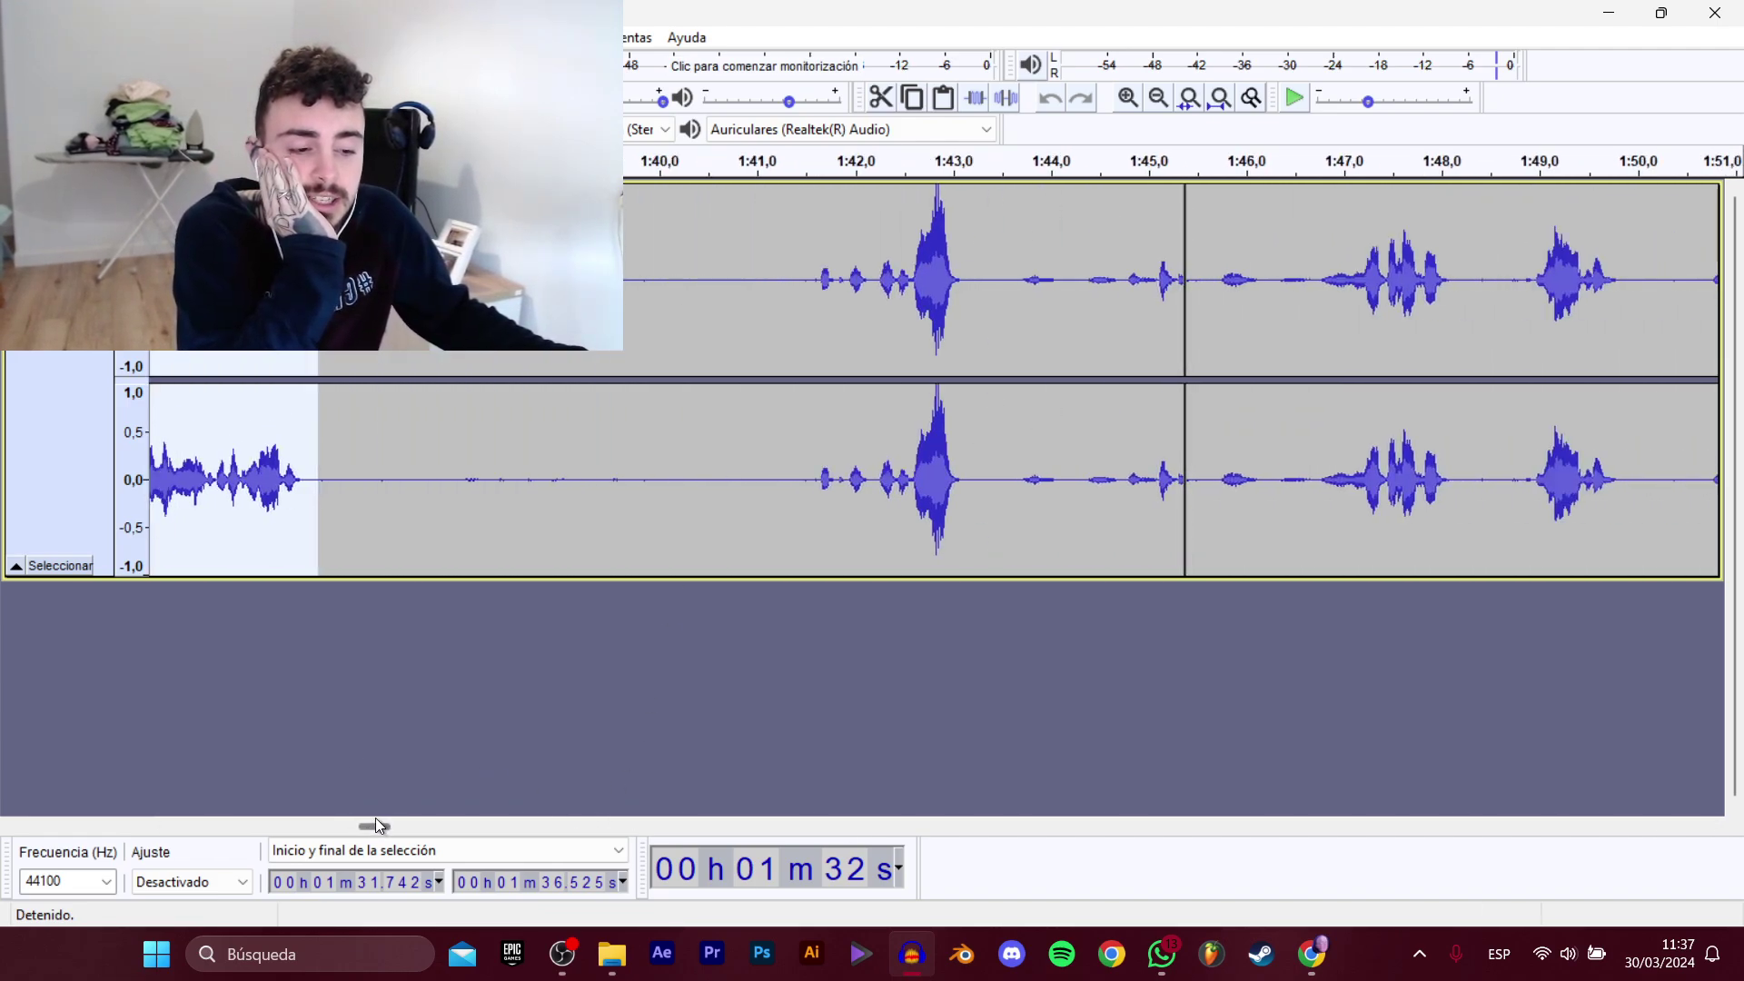
pyautogui.click(639, 312)
pyautogui.press('space')
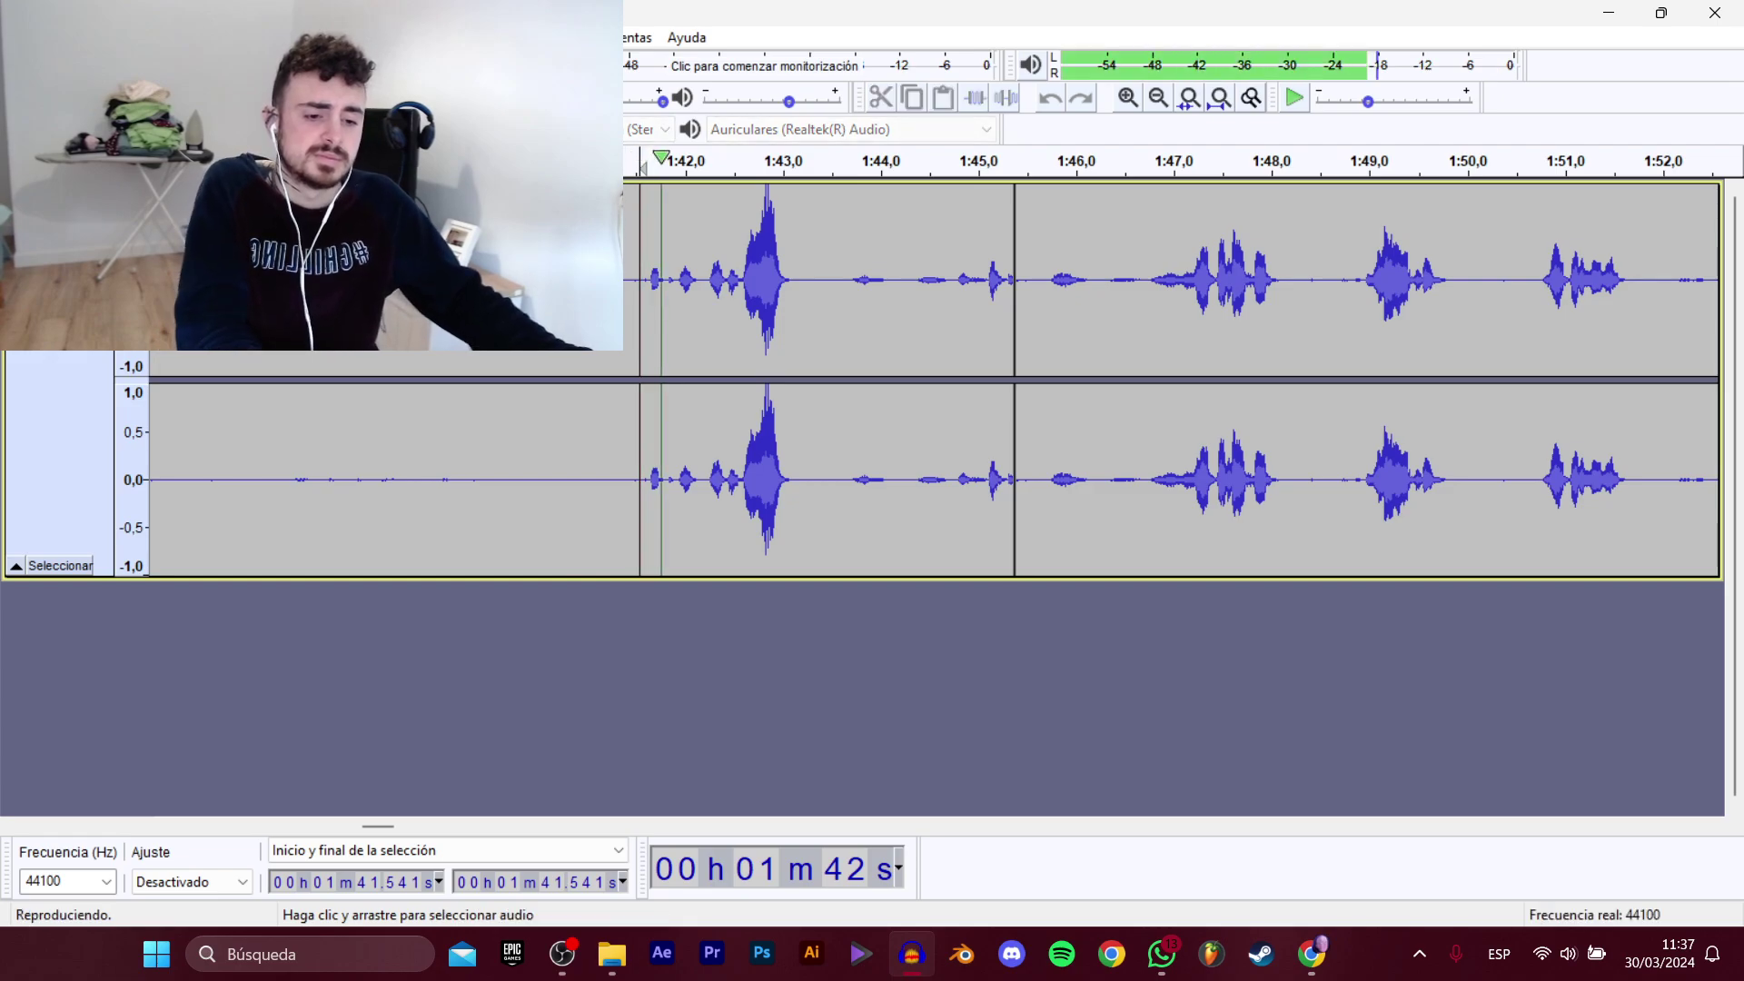
pyautogui.press('space')
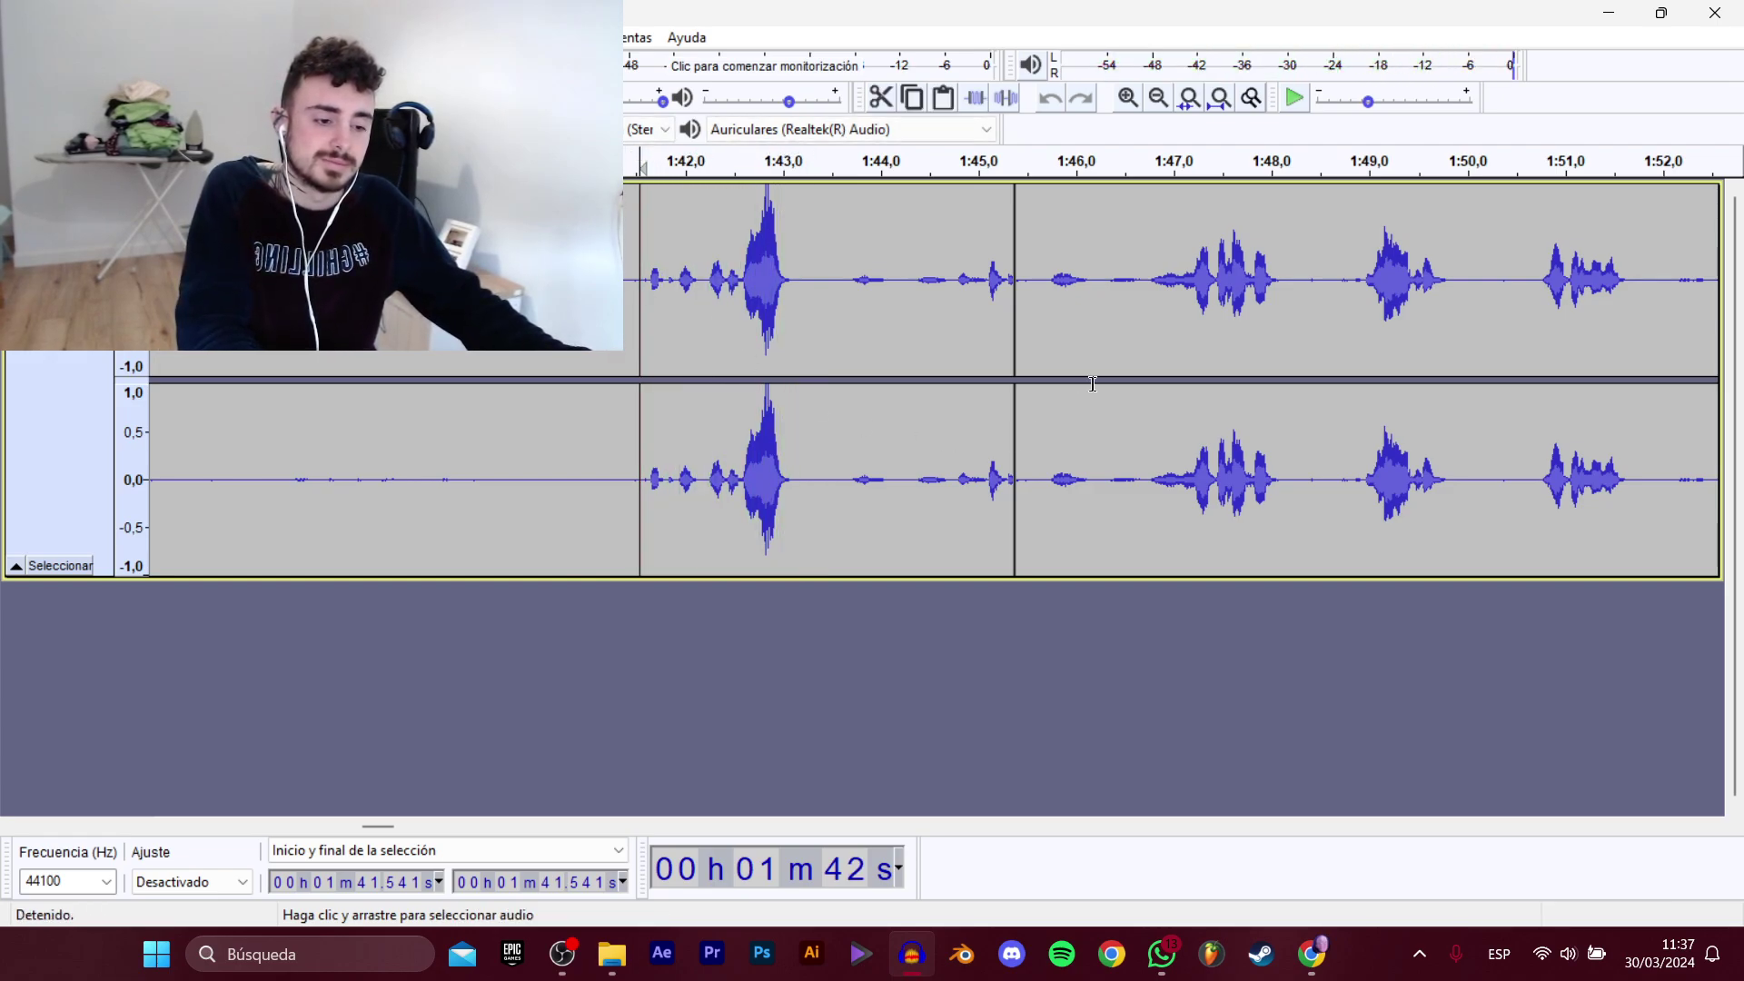
pyautogui.click(1148, 291)
pyautogui.press('space')
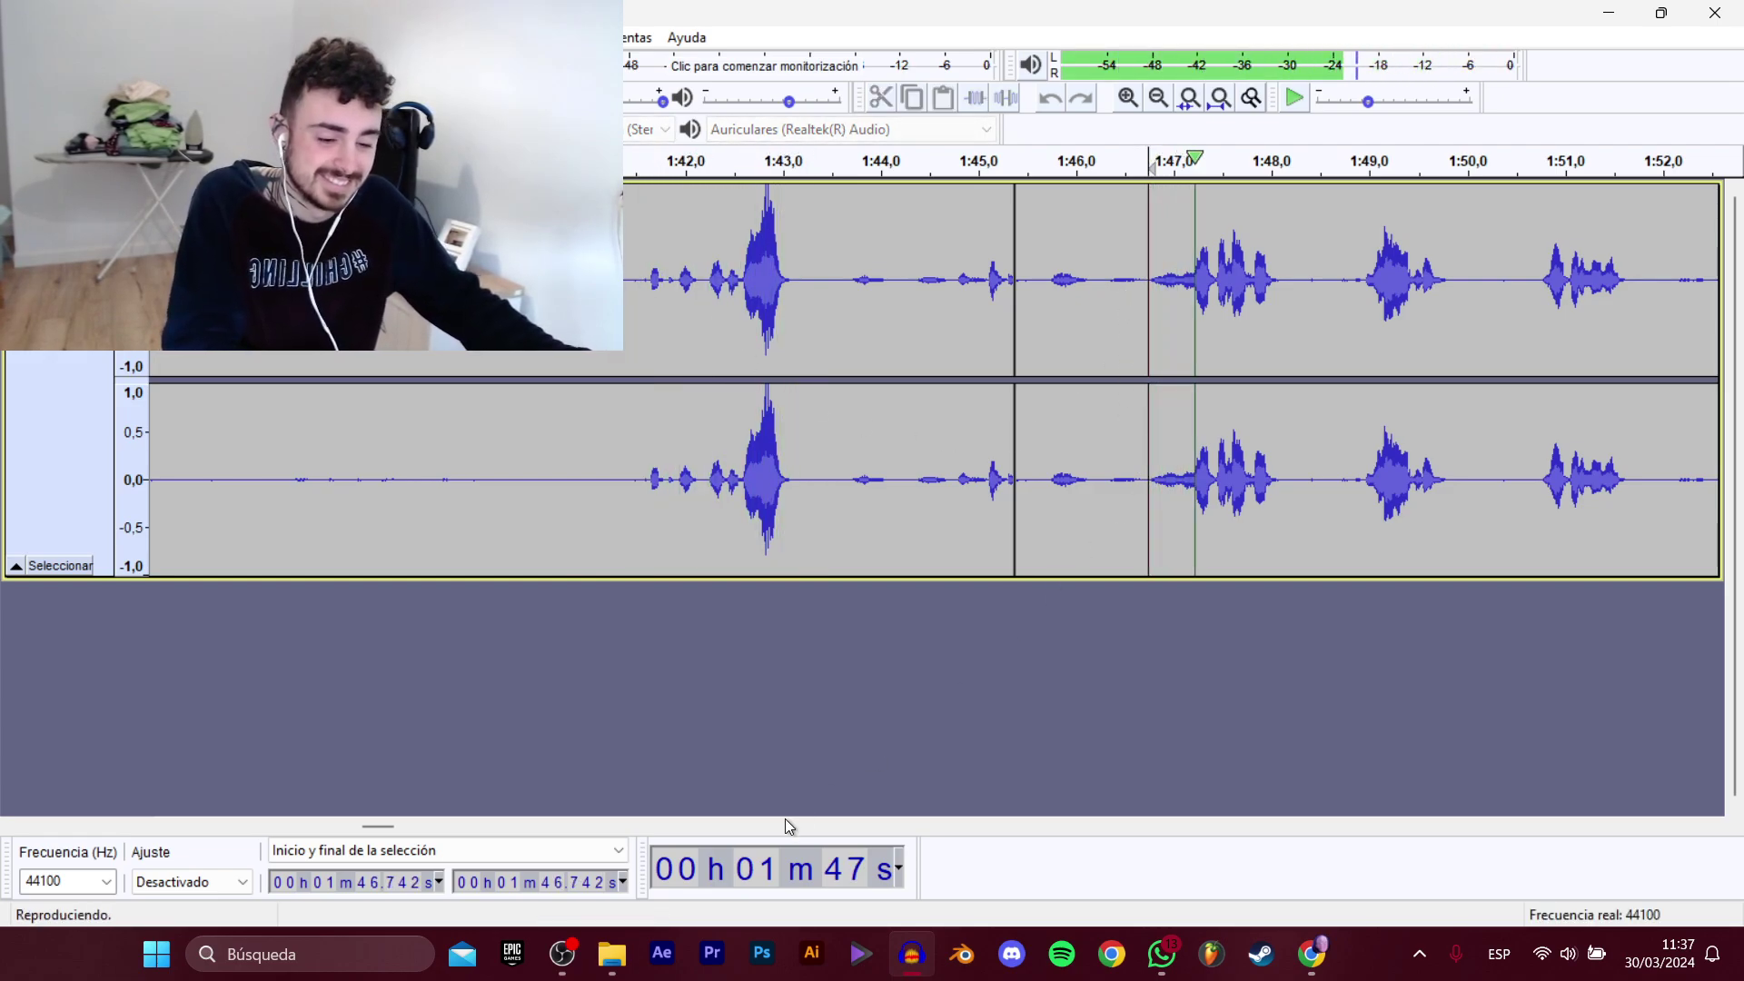
pyautogui.moveTo(379, 828); pyautogui.dragTo(393, 827)
pyautogui.press('space')
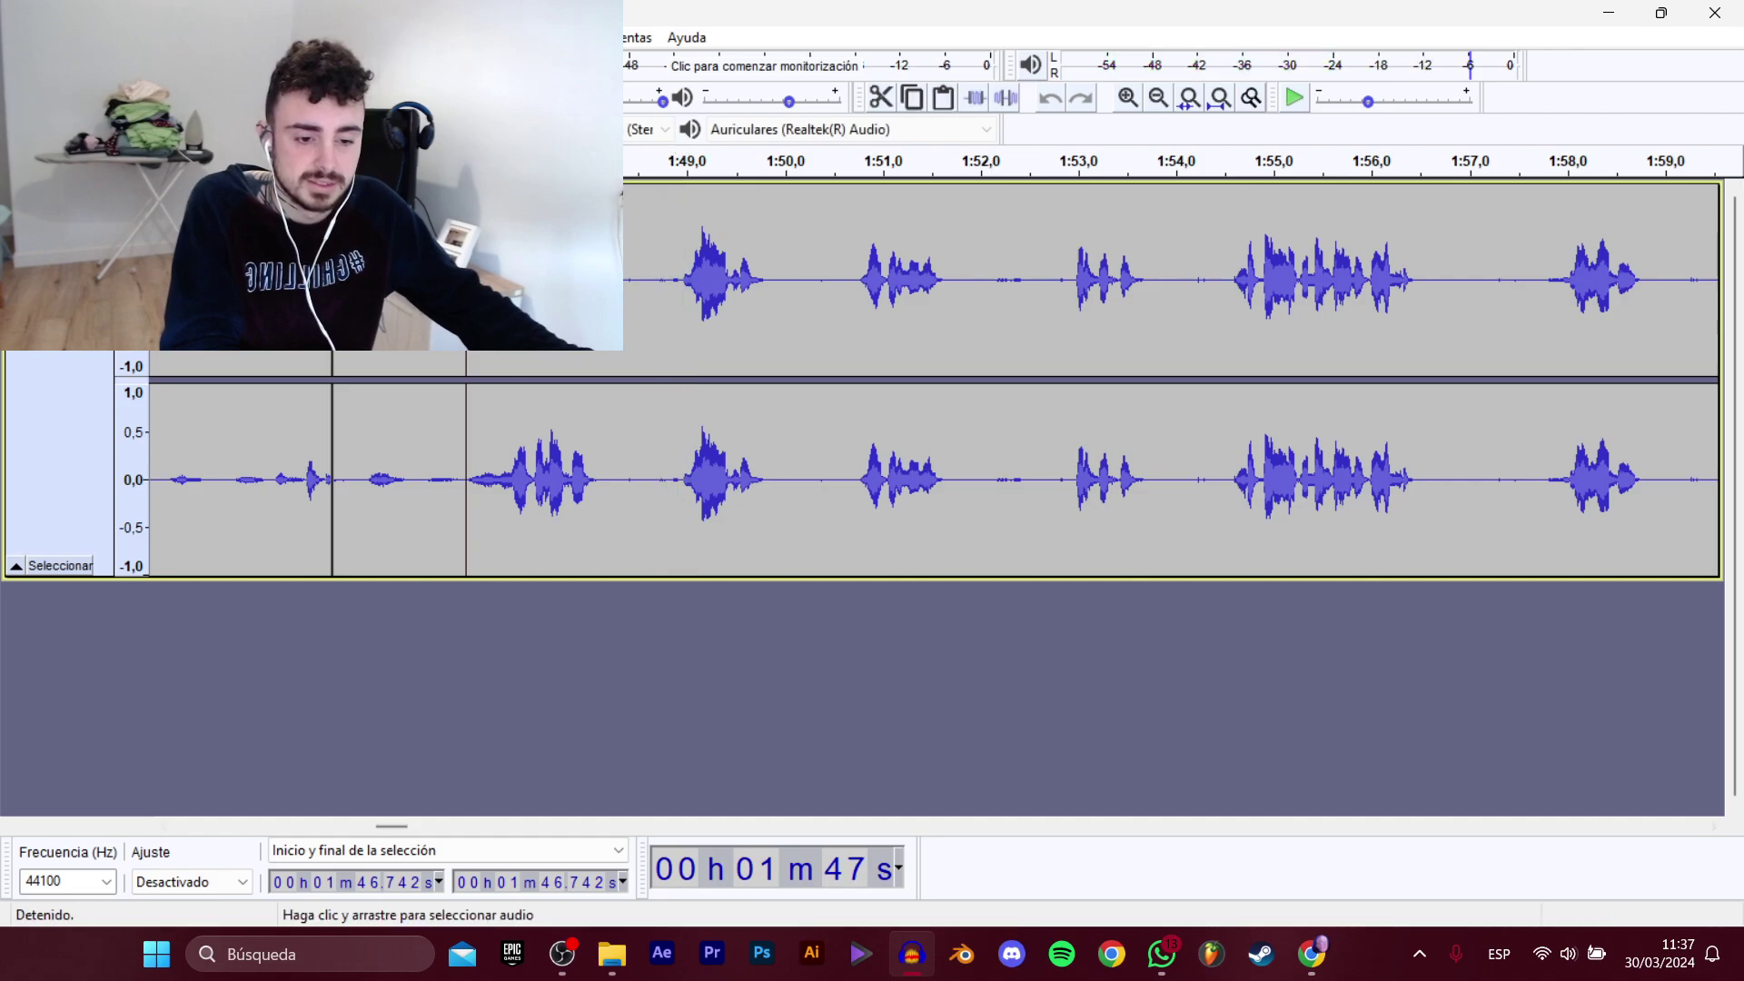
pyautogui.click(348, 455)
pyautogui.press('space')
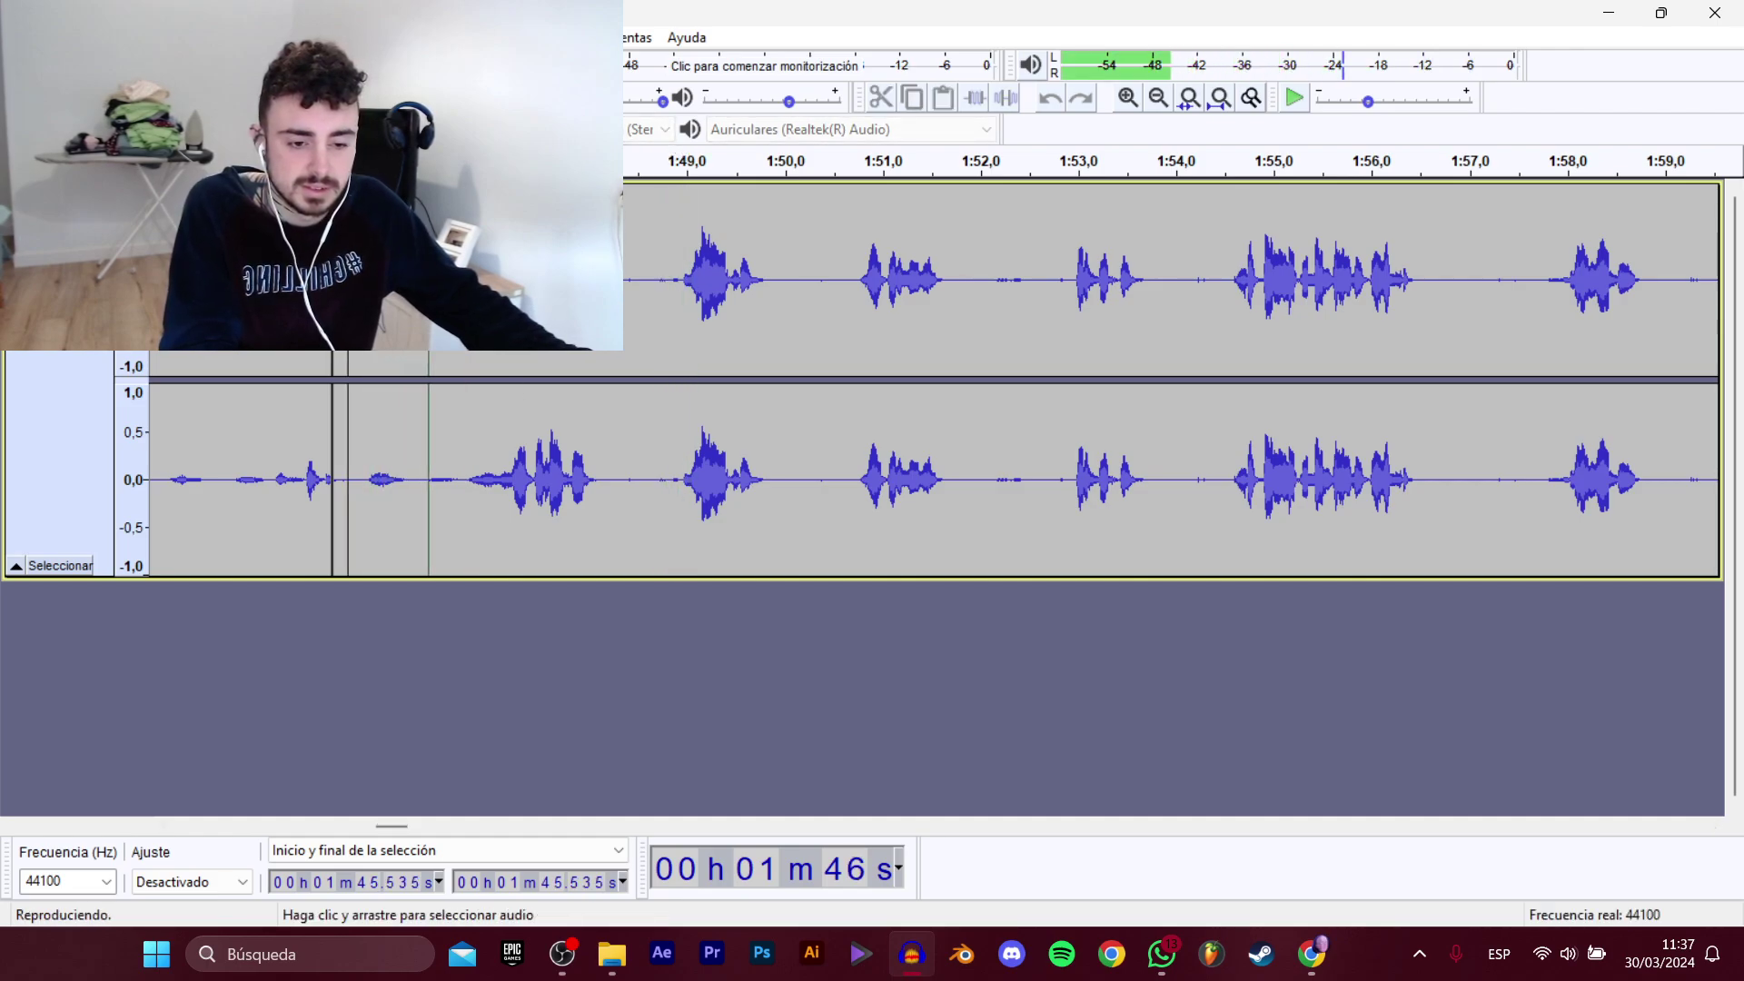
pyautogui.moveTo(364, 473); pyautogui.dragTo(608, 472)
# Export the selected audio to the empty sibling folder as a WAV file named D_TokaTumbo_Termina_Trabajo_1.
pyautogui.moveTo(91, 208)
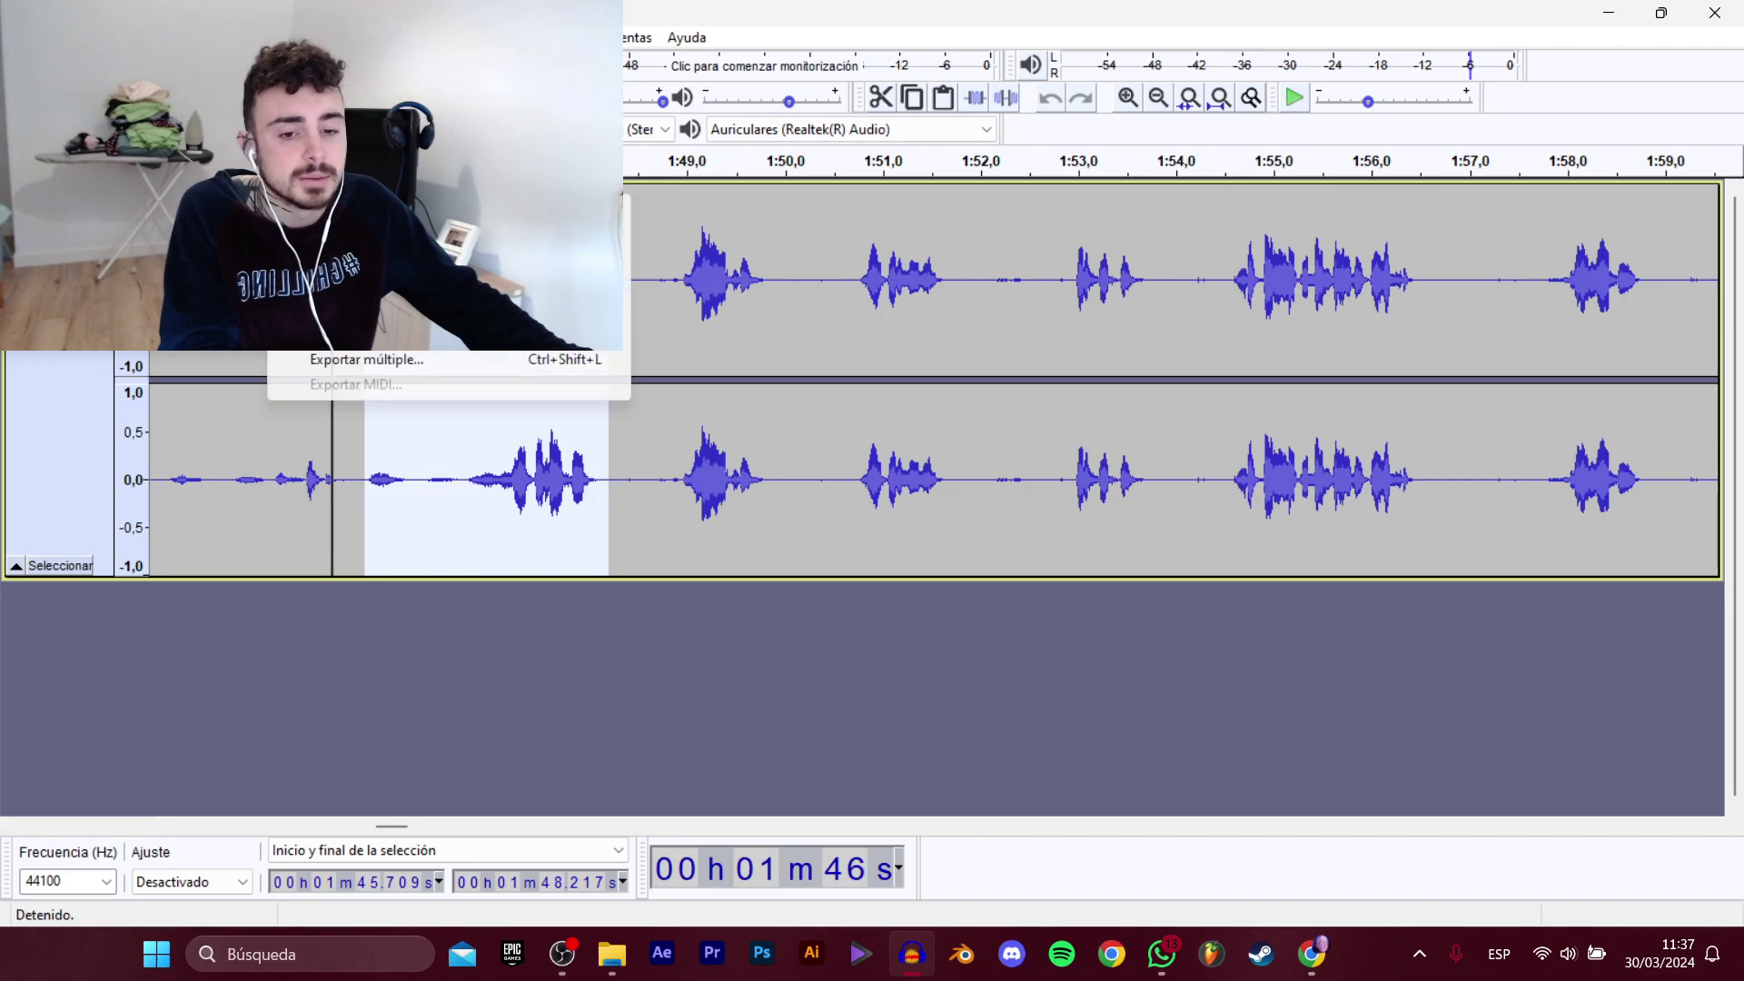
pyautogui.click(391, 310)
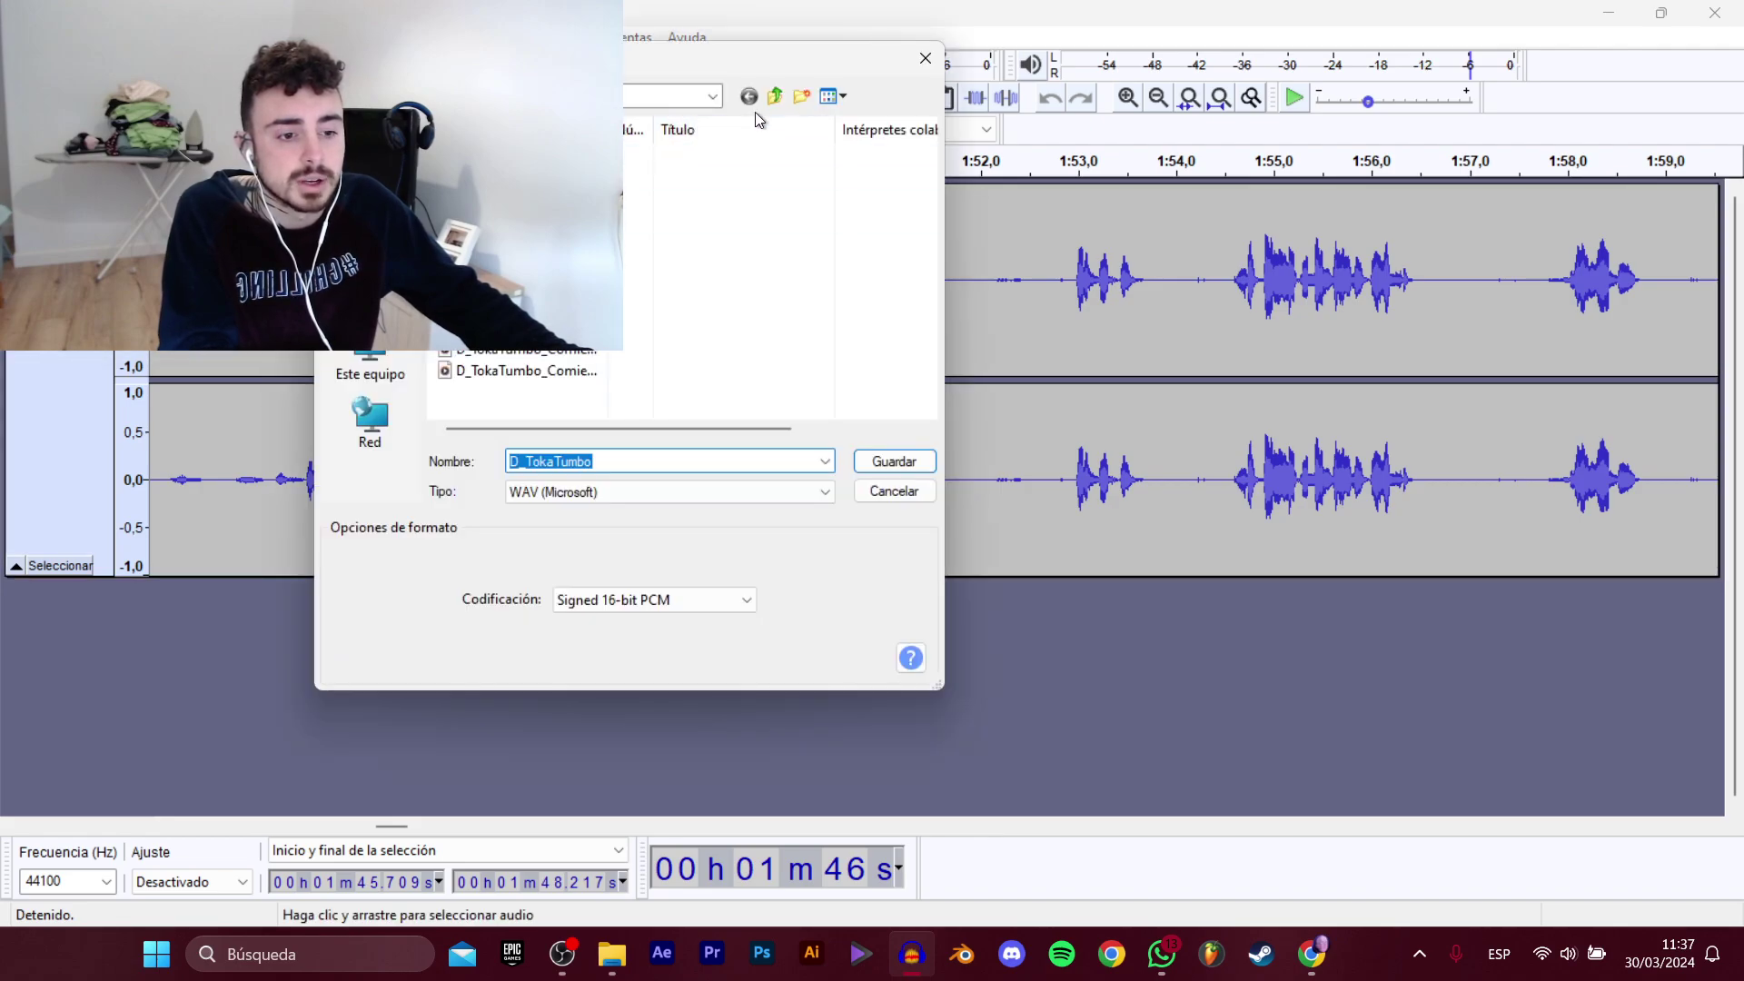
pyautogui.click(721, 176)
pyautogui.click(774, 96)
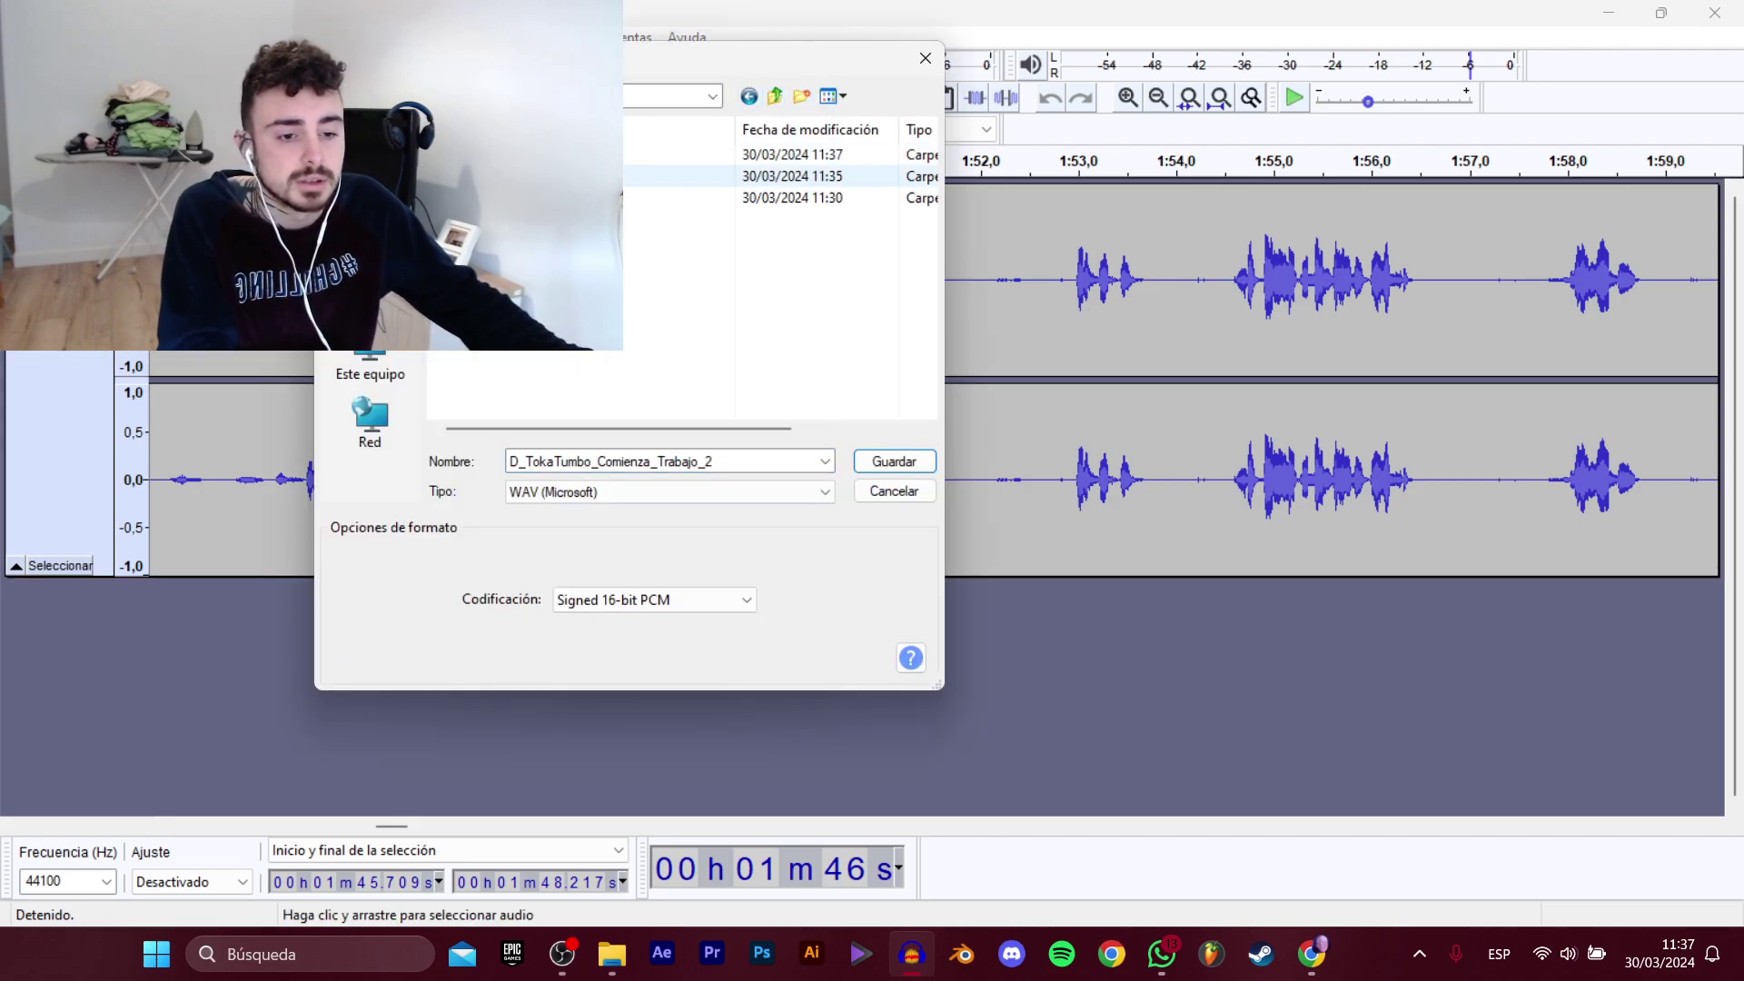
pyautogui.doubleClick(733, 461)
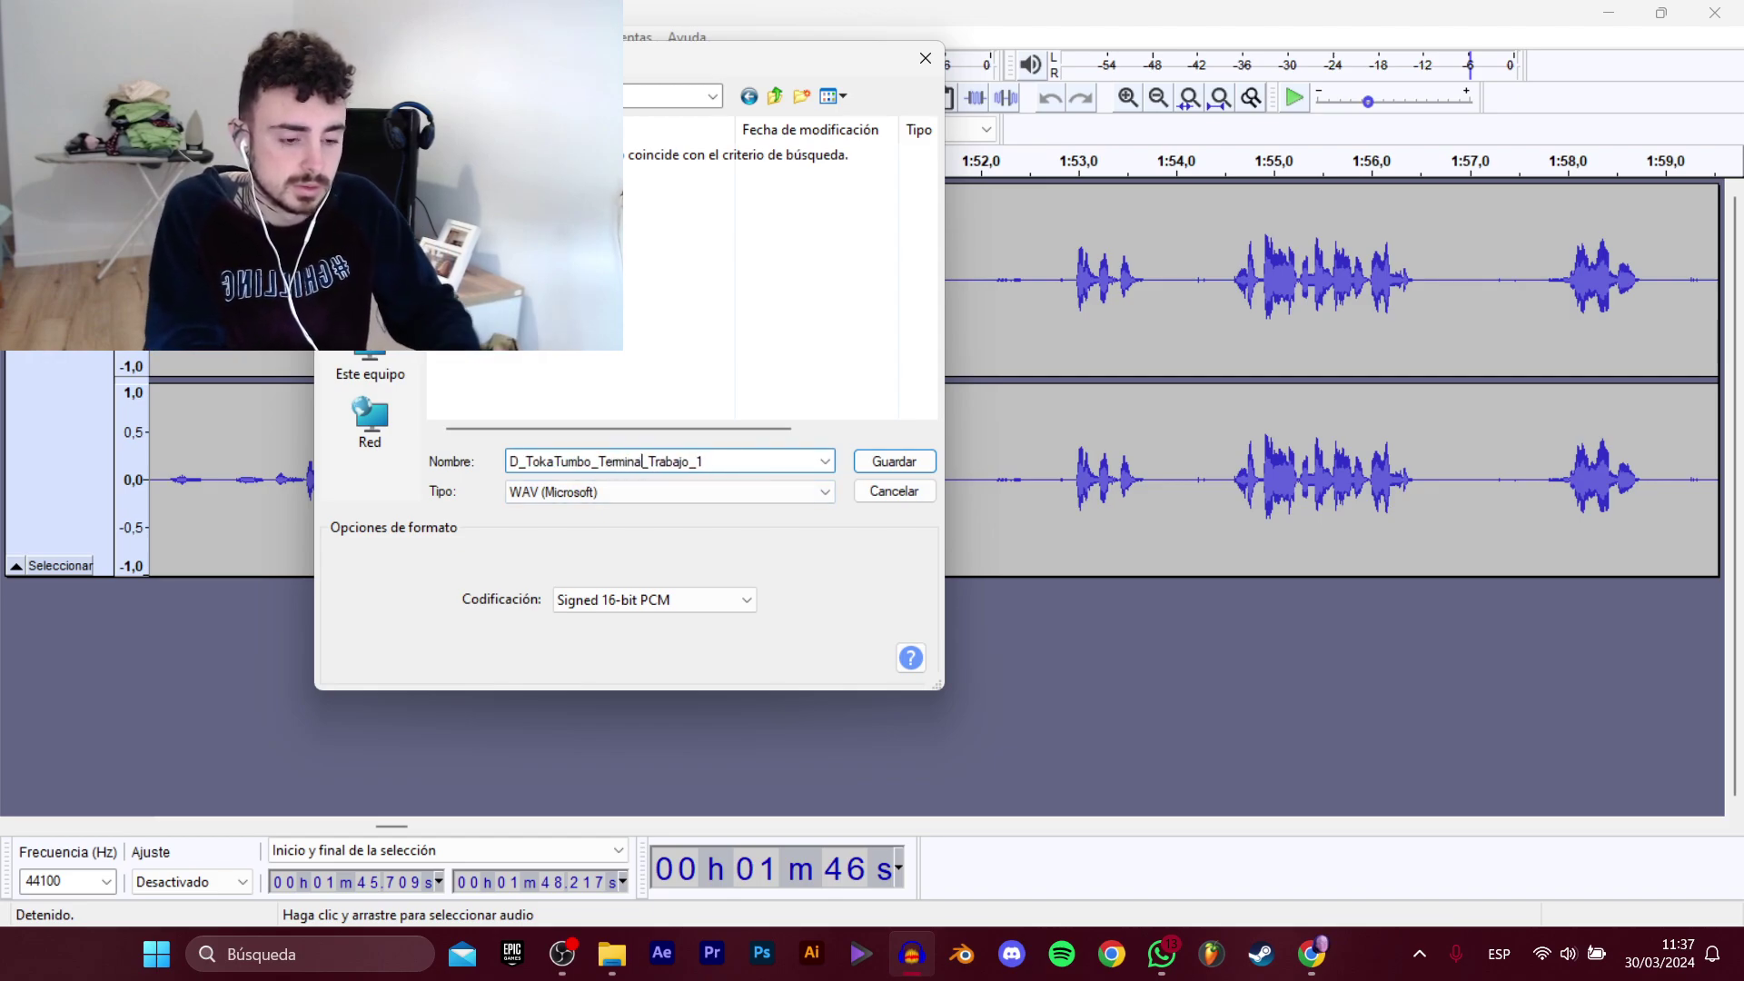
pyautogui.click(911, 463)
# Play the next phrase from just before 1:49 and select it from about 1:48.9 to 1:49.9.
pyautogui.click(685, 284)
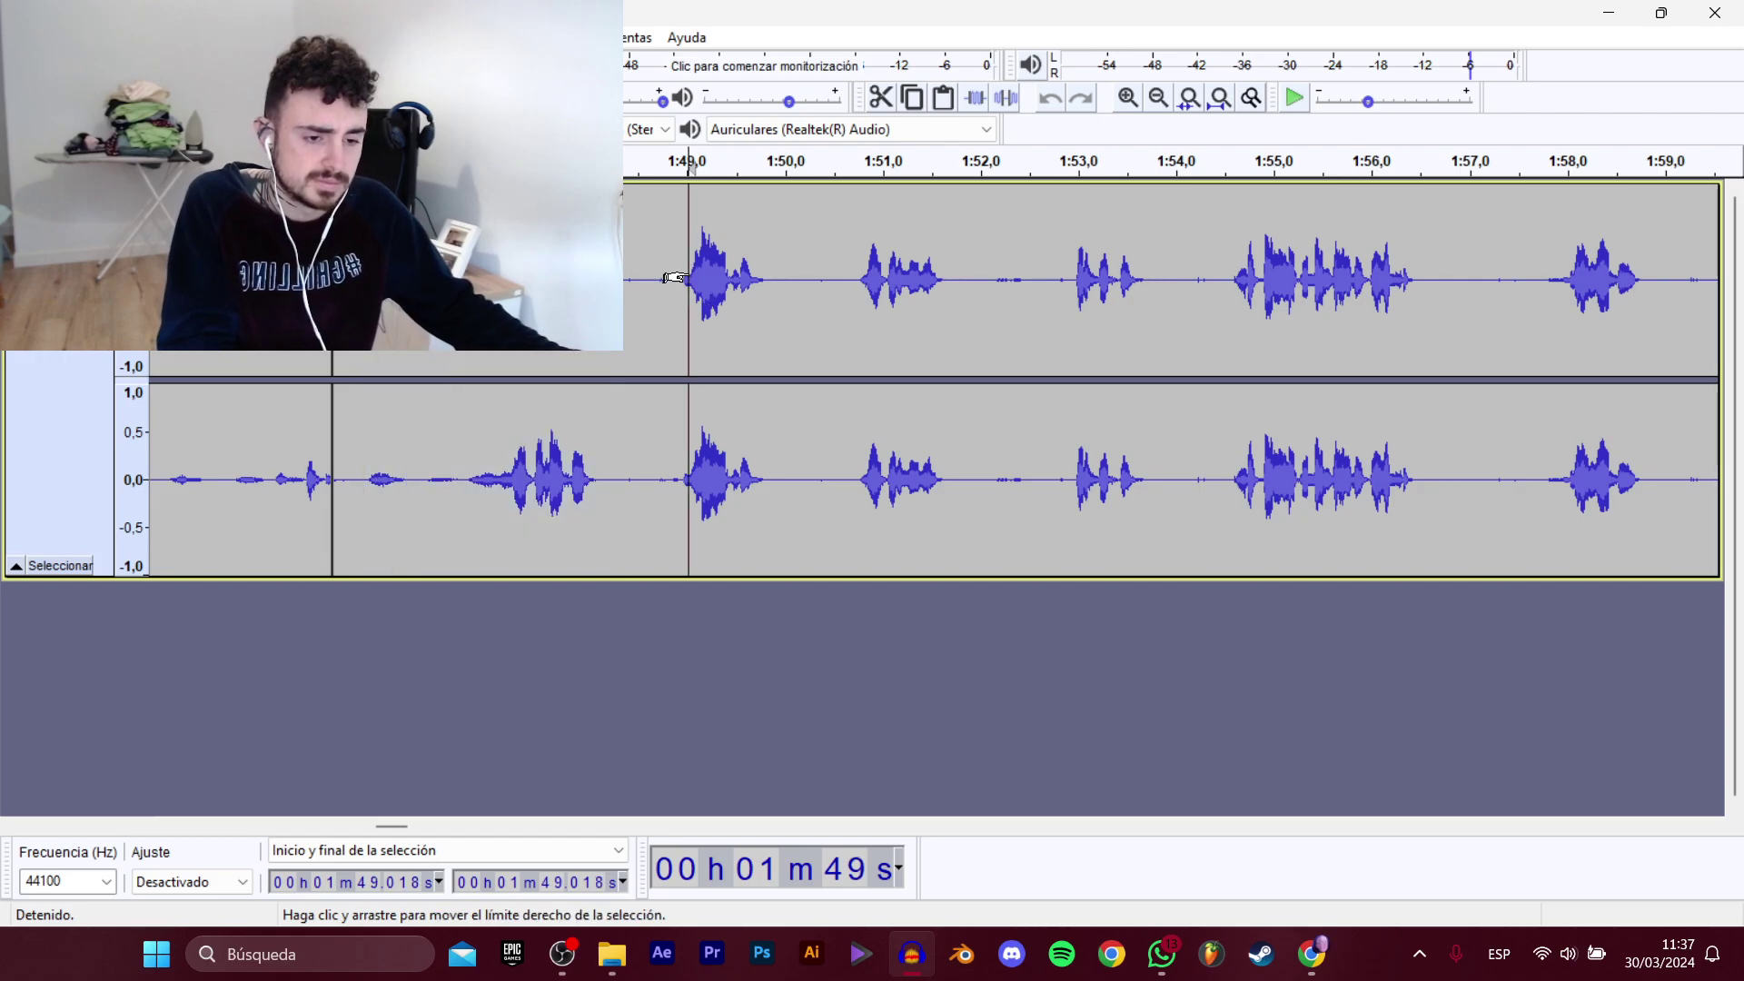
pyautogui.press('space')
pyautogui.press('space')
pyautogui.click(674, 292)
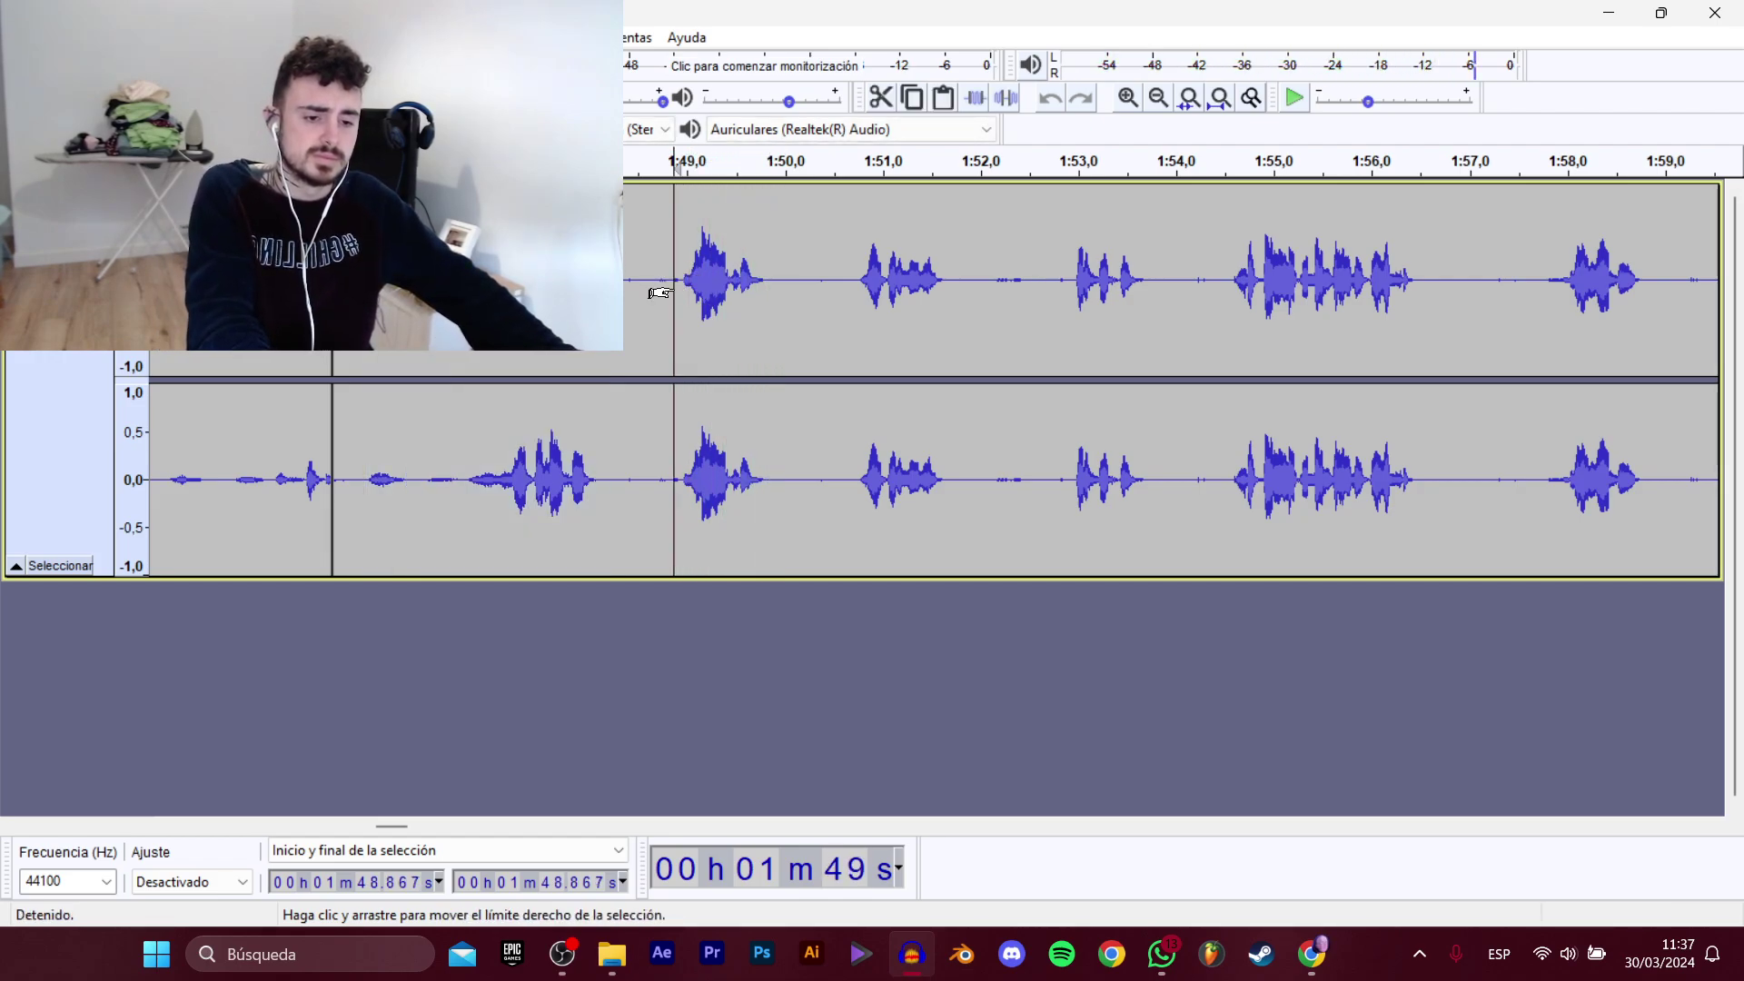
pyautogui.press('space')
pyautogui.press('space')
pyautogui.moveTo(673, 292); pyautogui.dragTo(772, 292)
# Export the selected audio as a WAV file named D_TokaTumbo_Termina_Trabajo_2.
pyautogui.click(26, 37)
pyautogui.moveTo(109, 210)
pyautogui.click(382, 313)
pyautogui.click(536, 155)
pyautogui.click(745, 458)
pyautogui.click(749, 455)
pyautogui.press('BackSpace')
pyautogui.write('2')
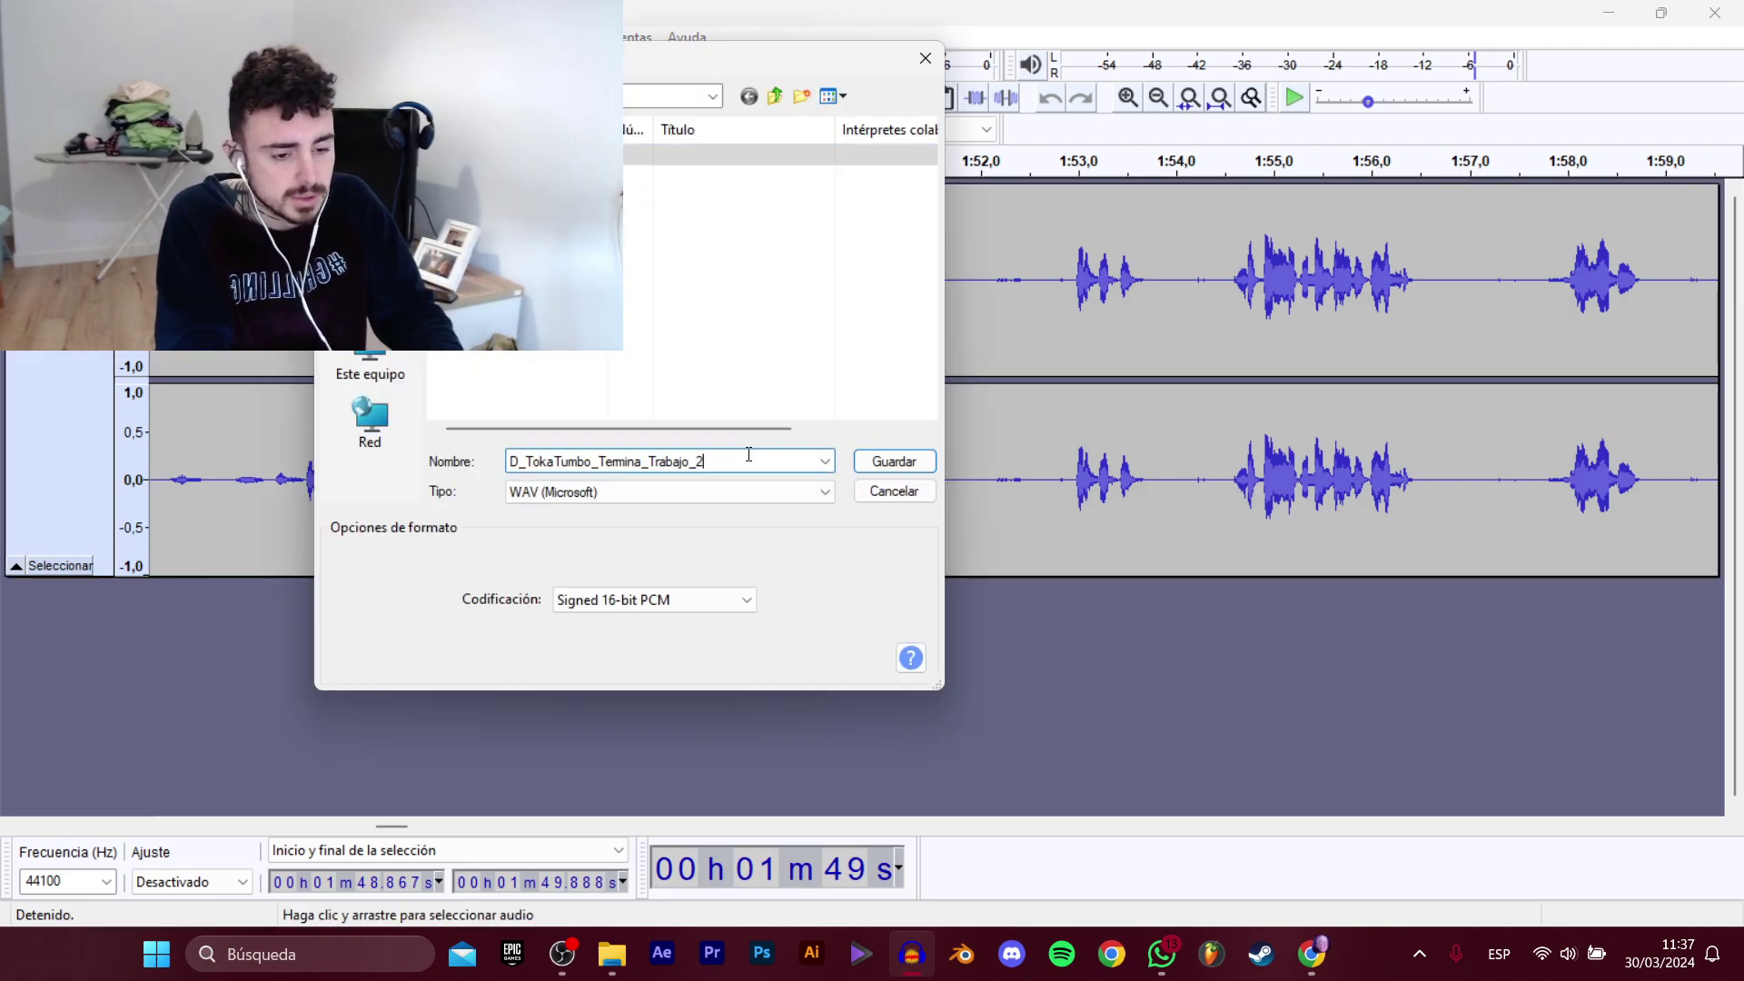
pyautogui.press('Return')
# Select and play the phrase from about 1:50.7 to 1:51.8 and export it as a WAV file named D_TokaTumbo_Termina_Trabajo_3.
pyautogui.moveTo(855, 286); pyautogui.dragTo(952, 293)
pyautogui.press('space')
pyautogui.click(27, 37)
pyautogui.moveTo(56, 202)
pyautogui.click(364, 308)
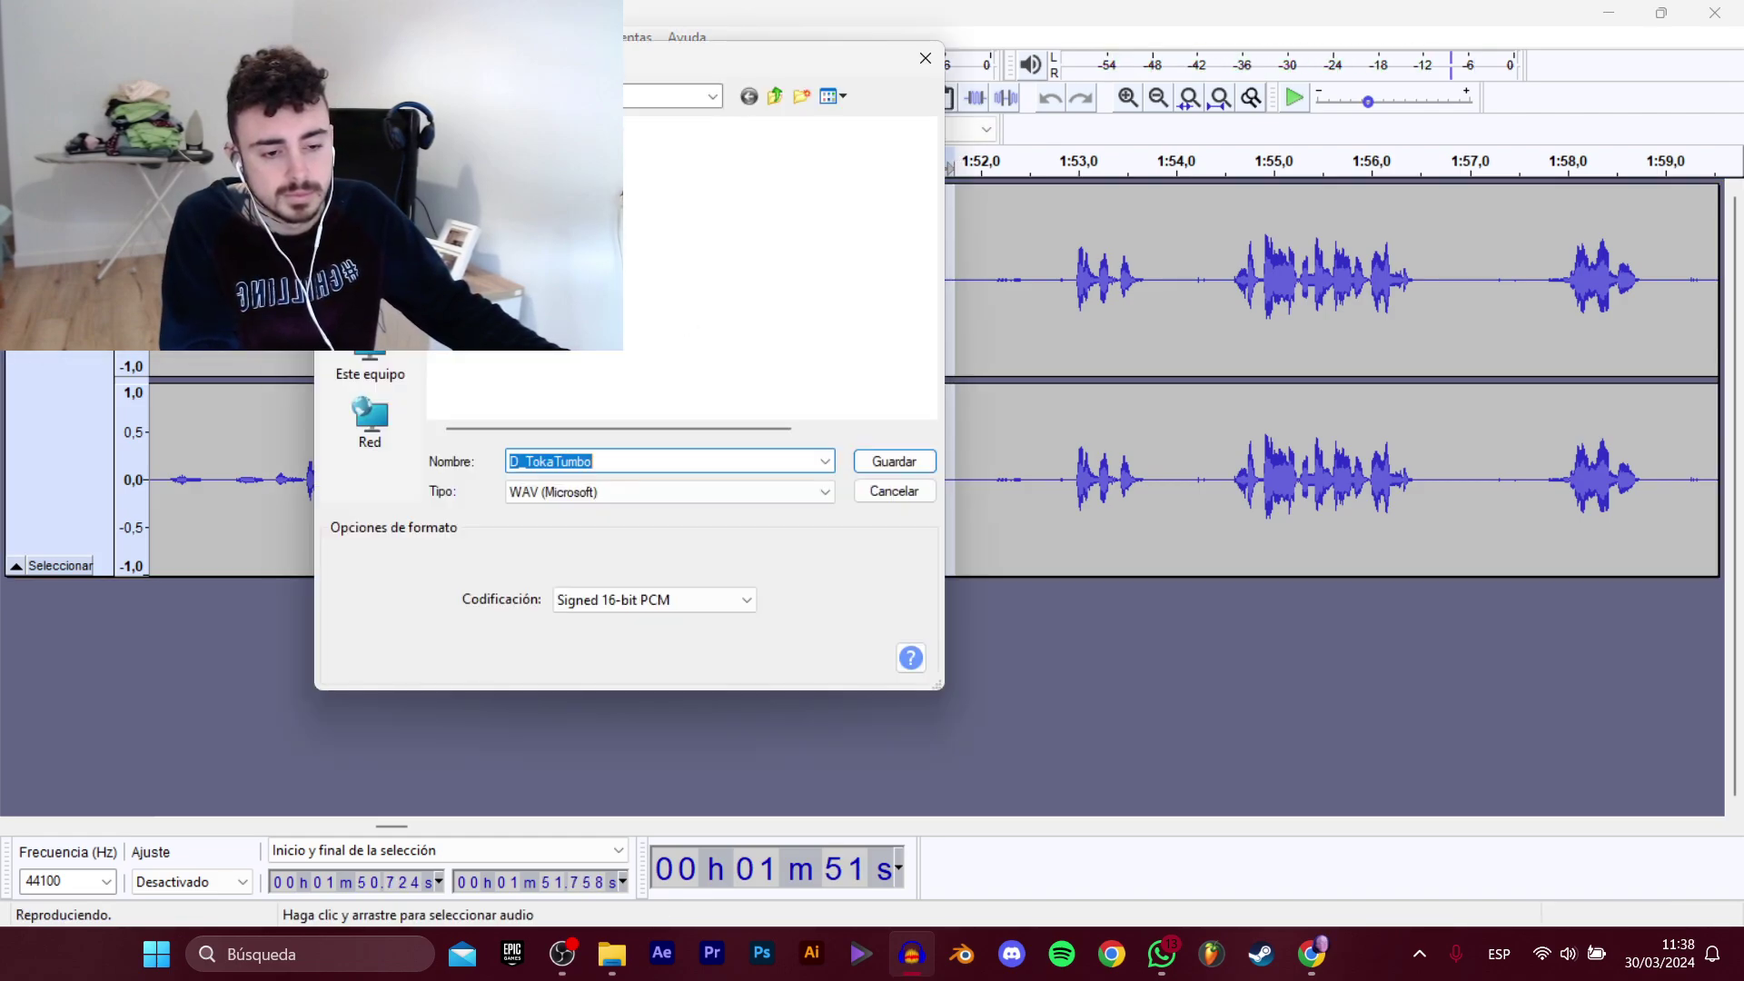
pyautogui.click(545, 177)
pyautogui.click(766, 461)
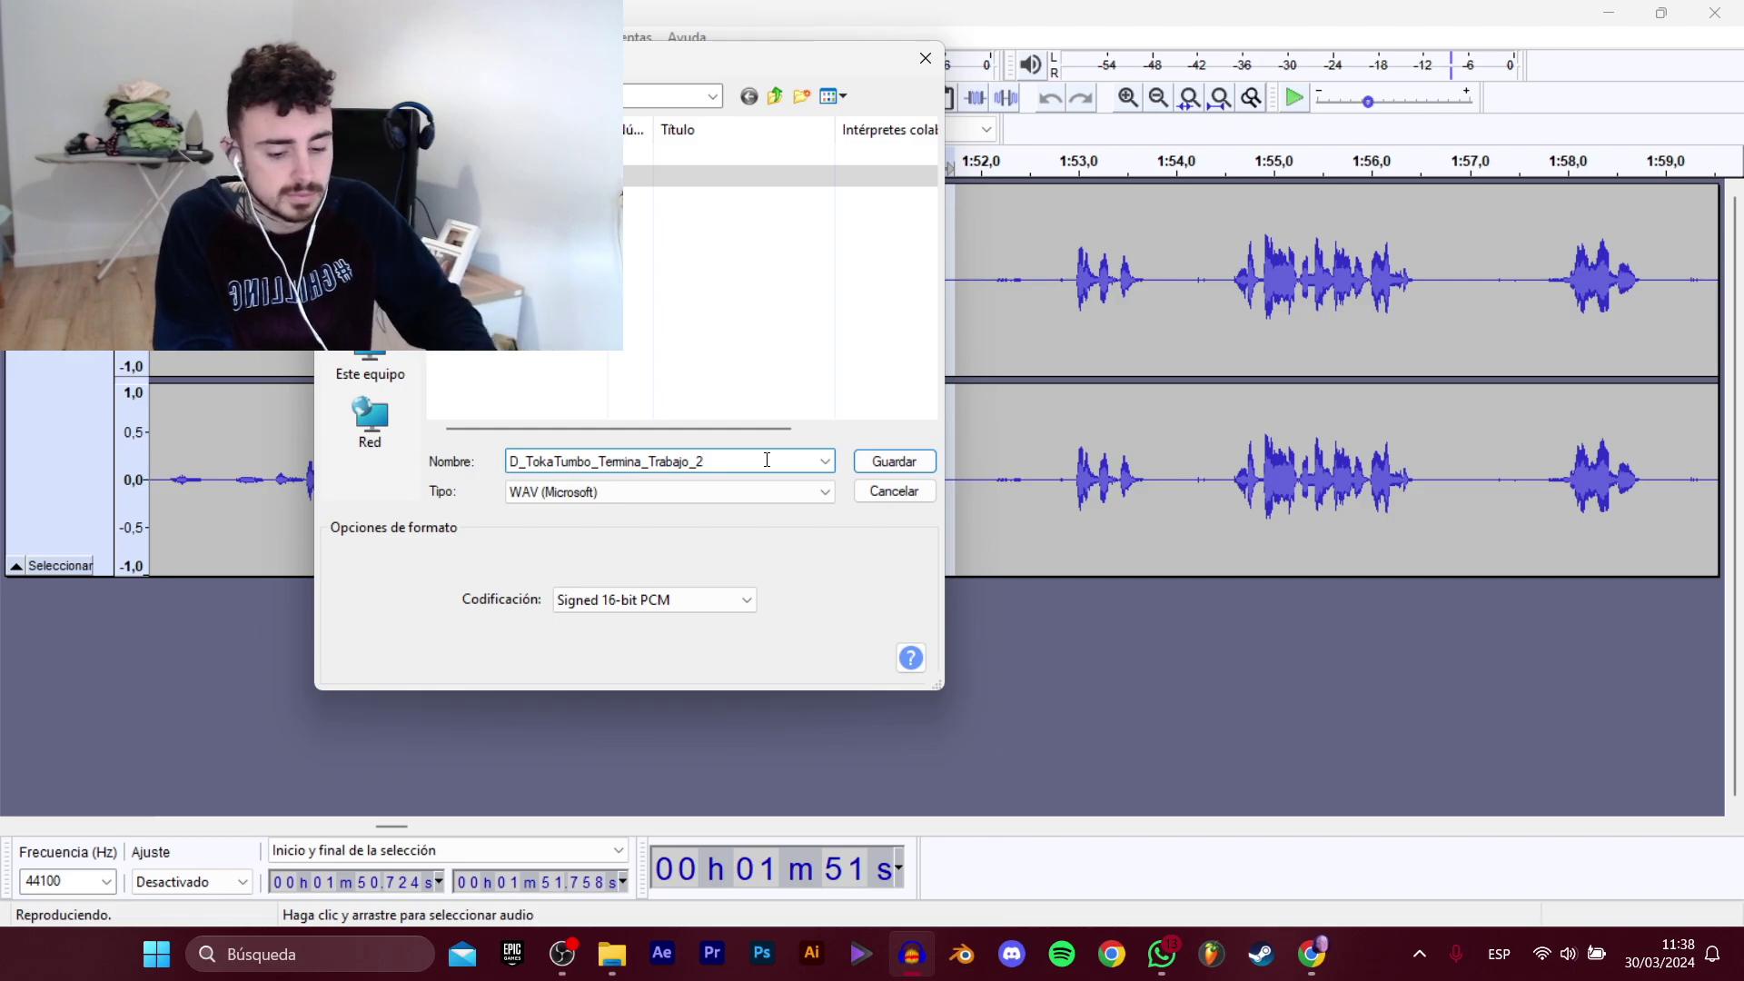
pyautogui.press('Return')
# Select and play the phrase from about 1:52.9 to 1:53.7 and export it to the Comienza_Trabajo series' folder as D_TokaTumbo_Comienza_Trabajo_12.
pyautogui.moveTo(1070, 290); pyautogui.dragTo(1146, 299)
pyautogui.press('space')
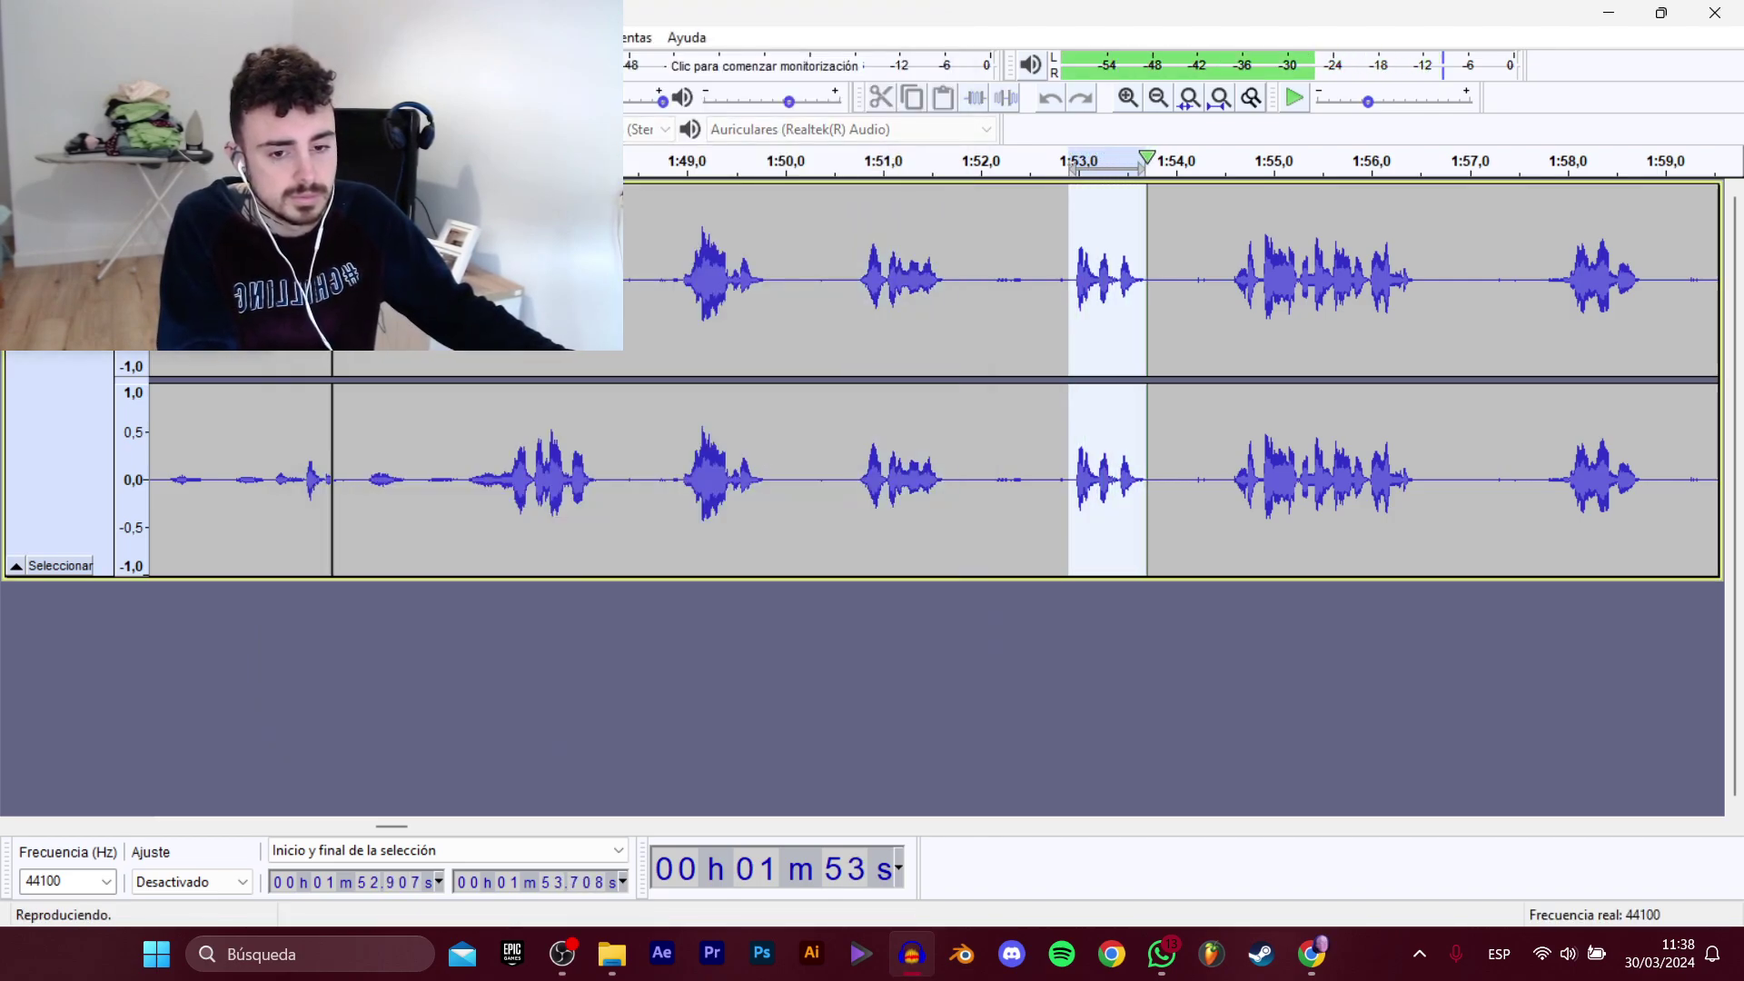
pyautogui.click(26, 37)
pyautogui.moveTo(109, 207)
pyautogui.click(391, 309)
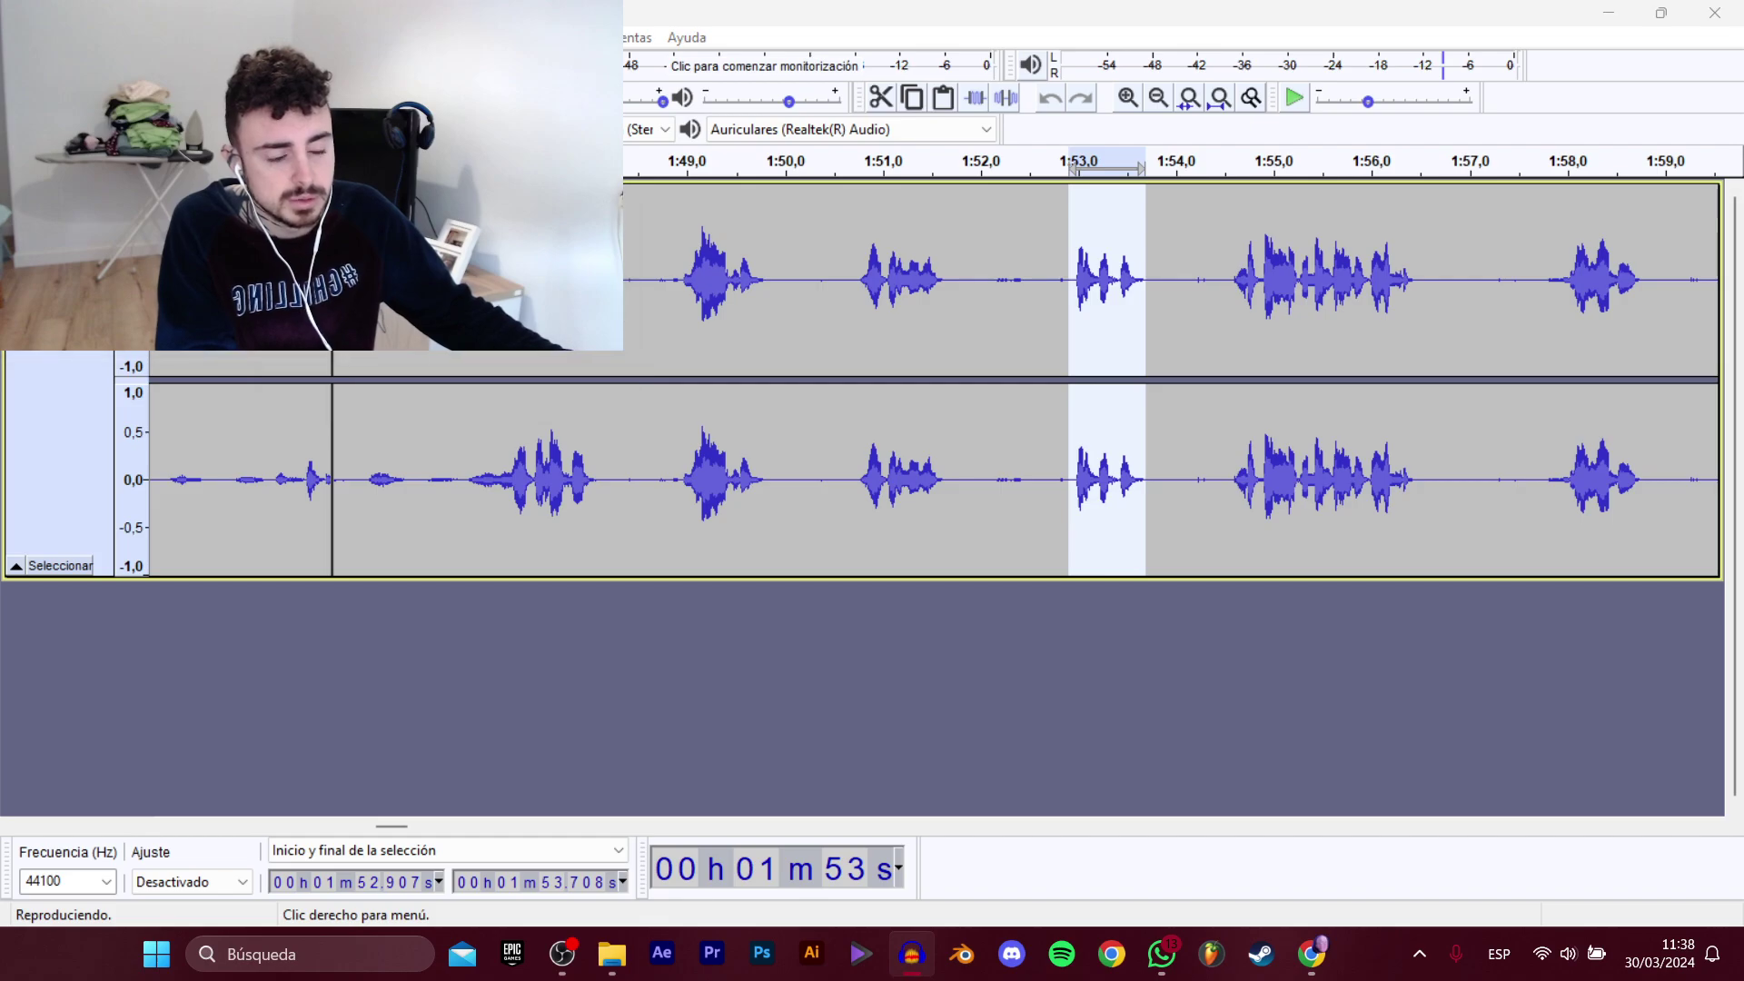
pyautogui.click(775, 99)
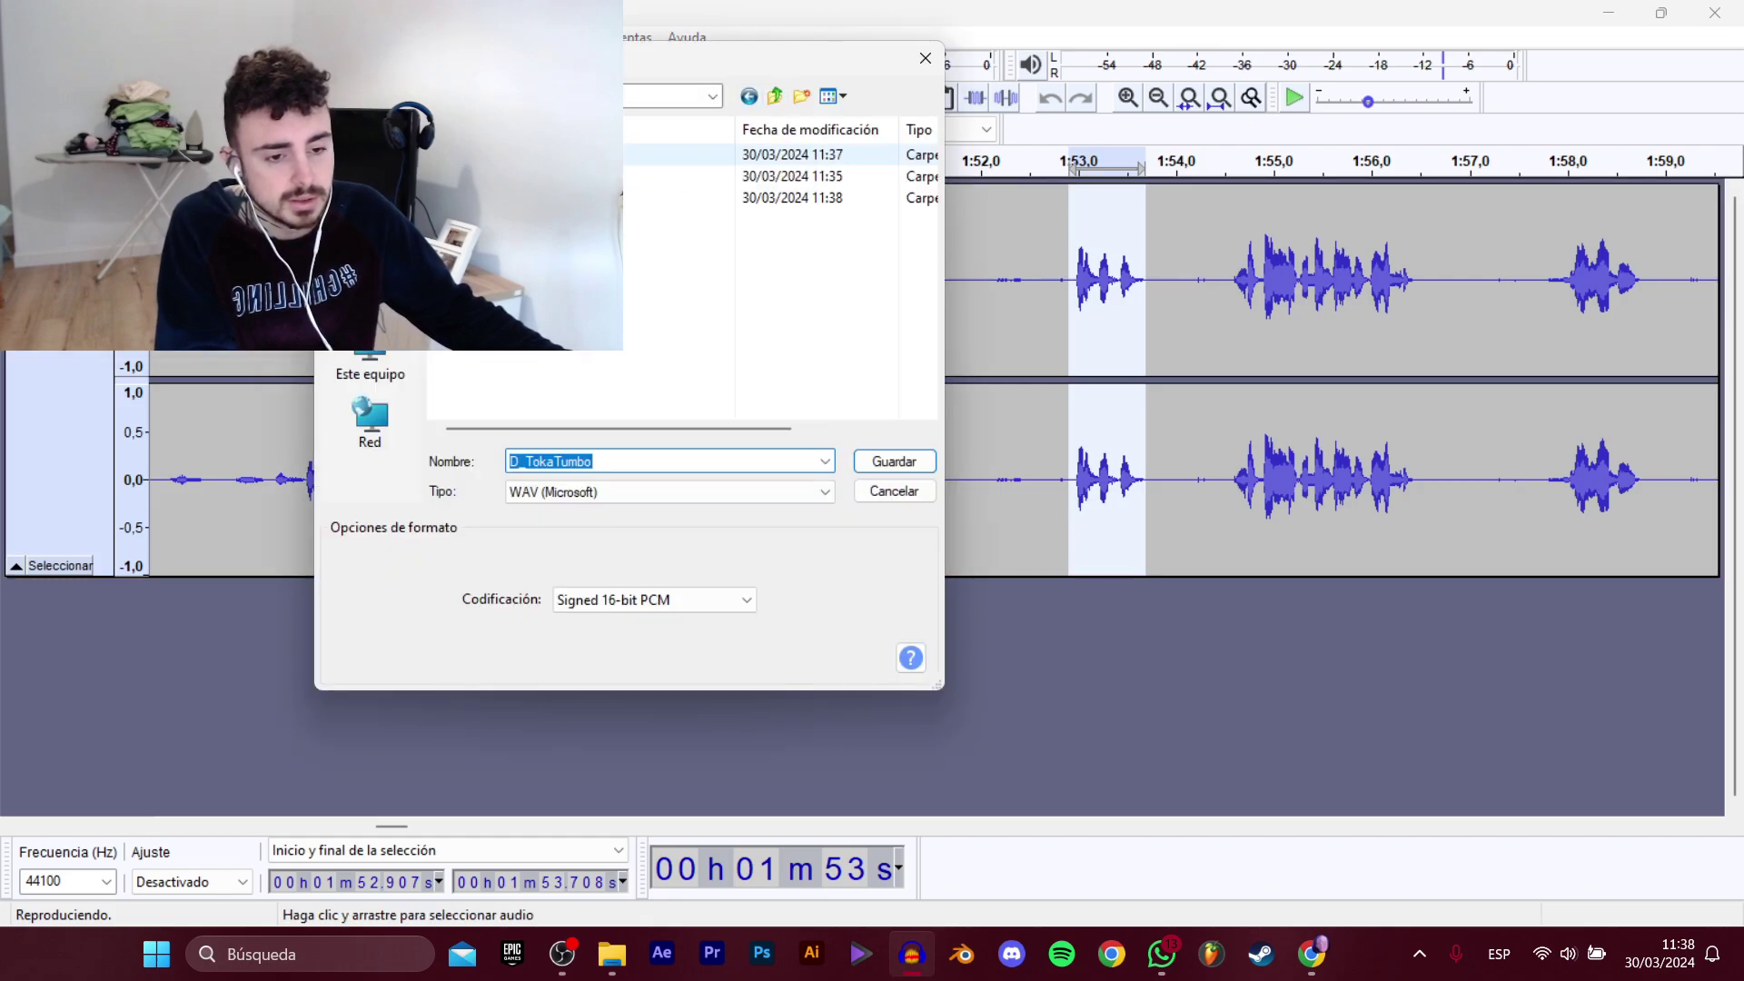
pyautogui.doubleClick(581, 155)
pyautogui.click(581, 369)
pyautogui.click(746, 463)
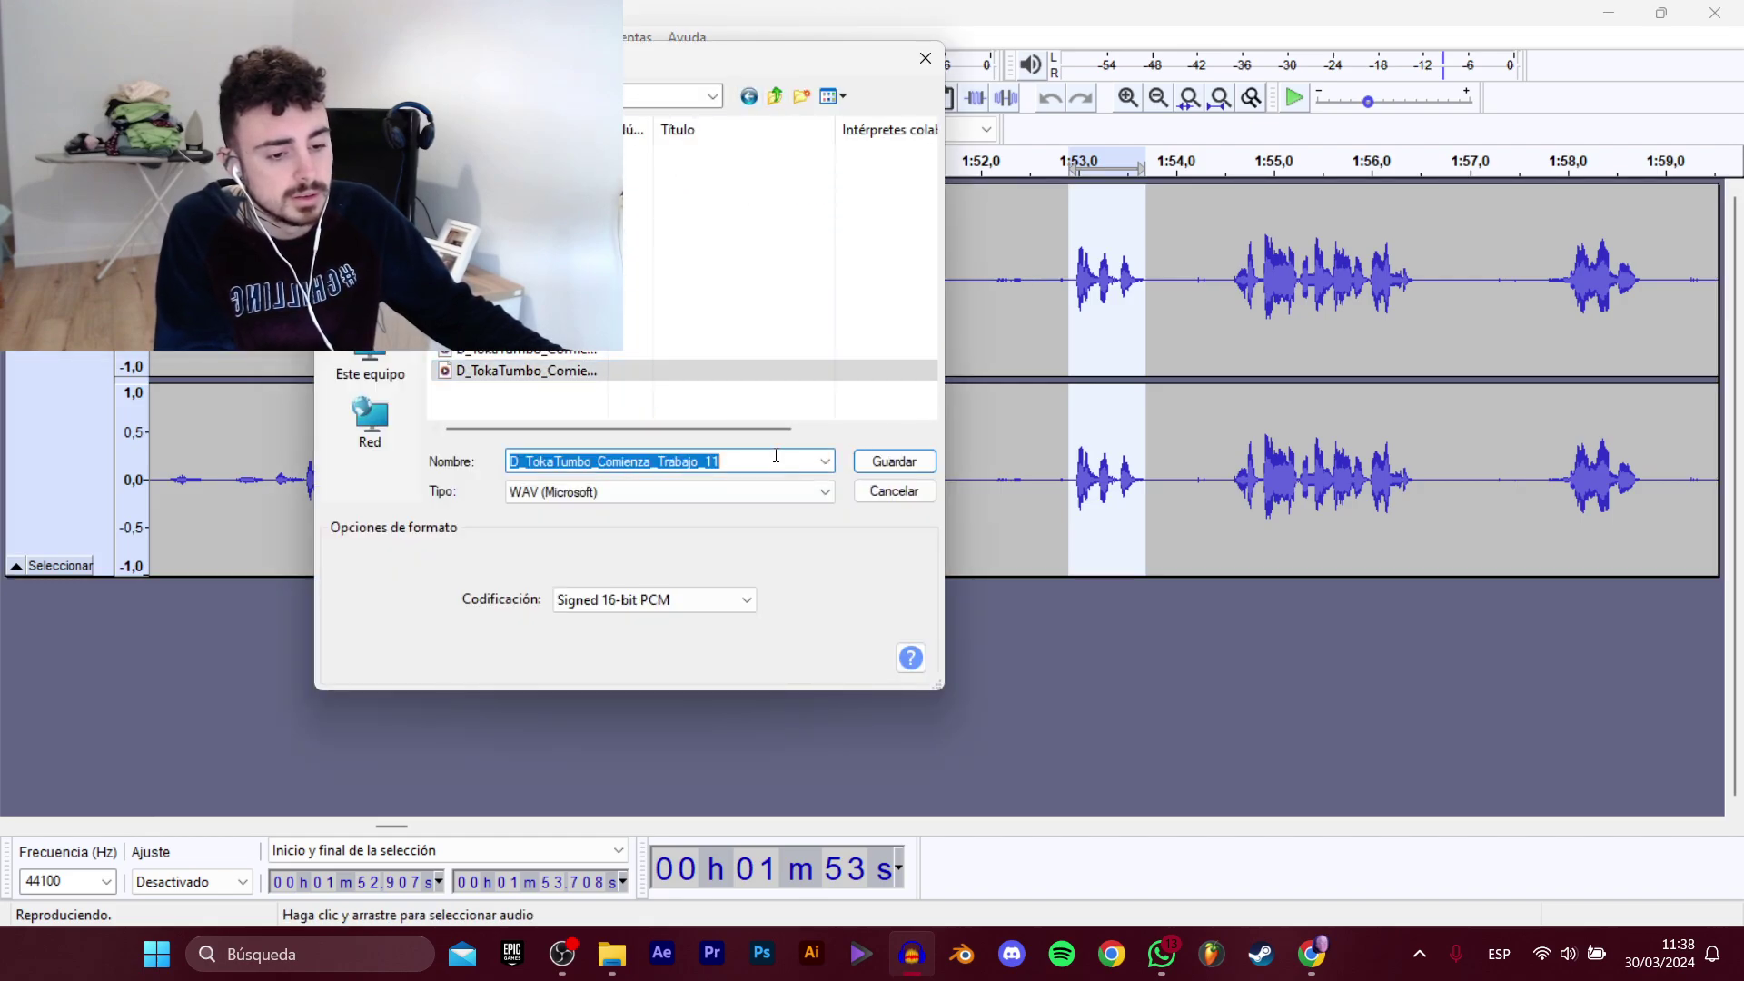
pyautogui.click(774, 457)
pyautogui.press('BackSpace')
pyautogui.write('2')
pyautogui.press('Return')
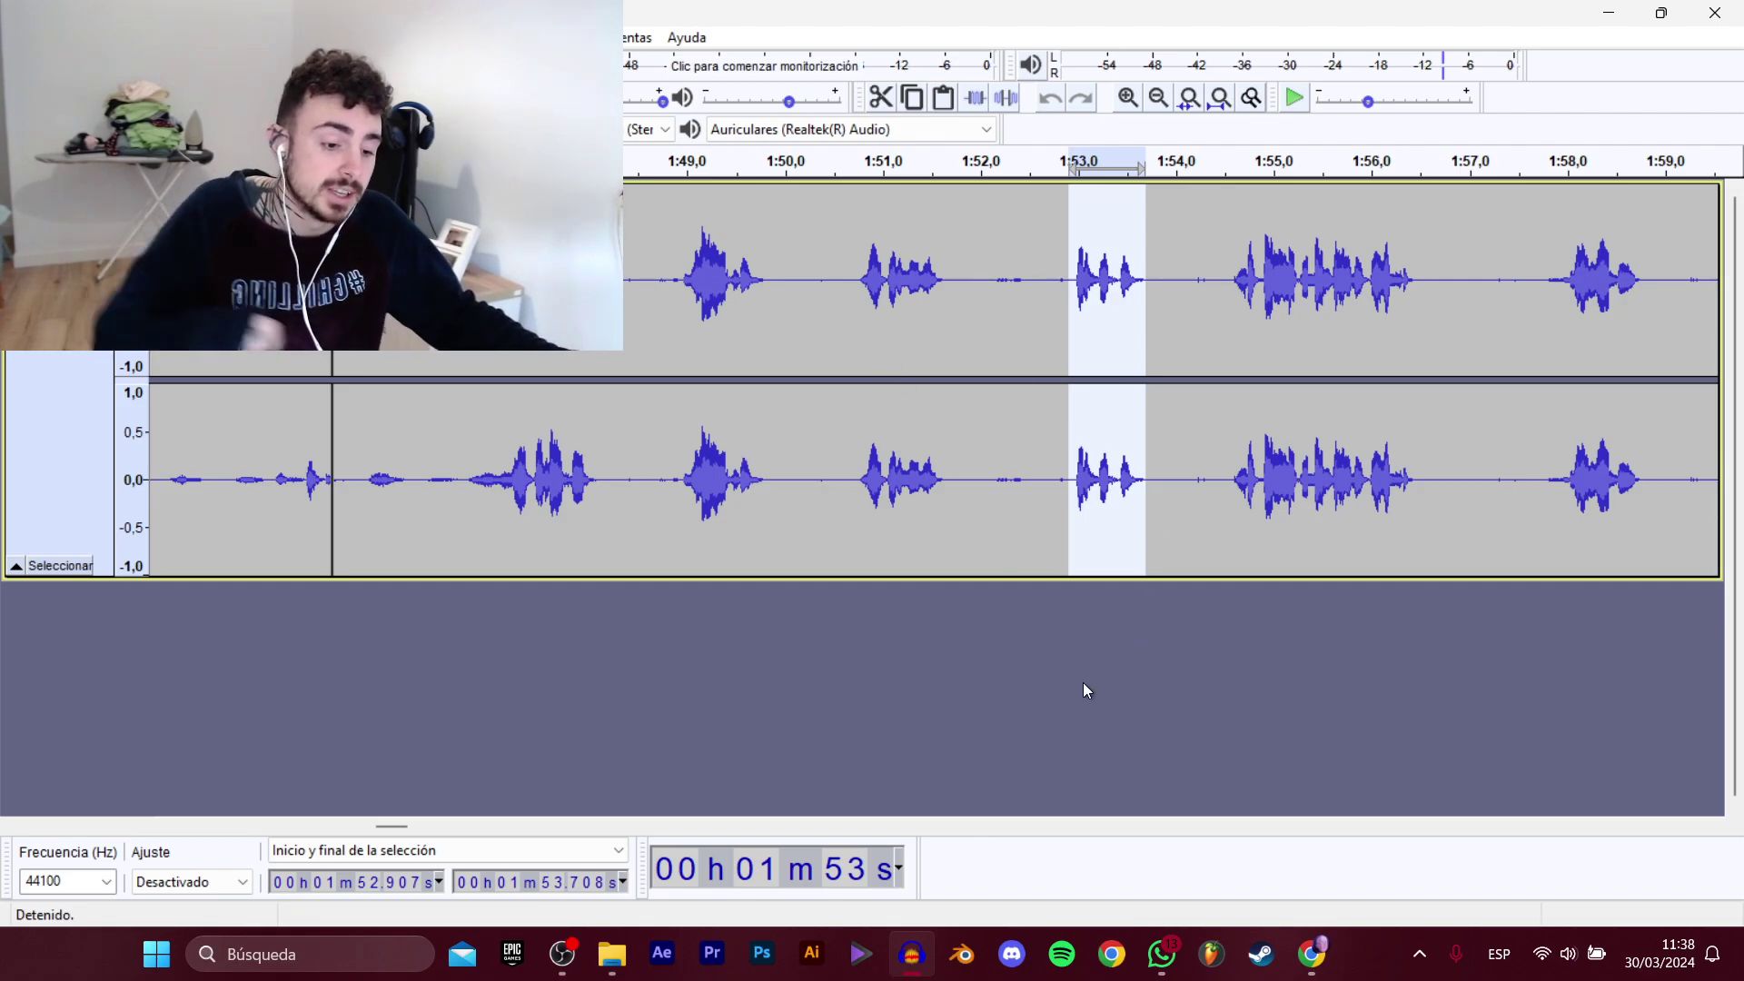
# Play the next phrase from about 1:54.5, select it from about 1:54.5 to 1:56.8 and play the selection.
pyautogui.moveTo(394, 828); pyautogui.dragTo(407, 830)
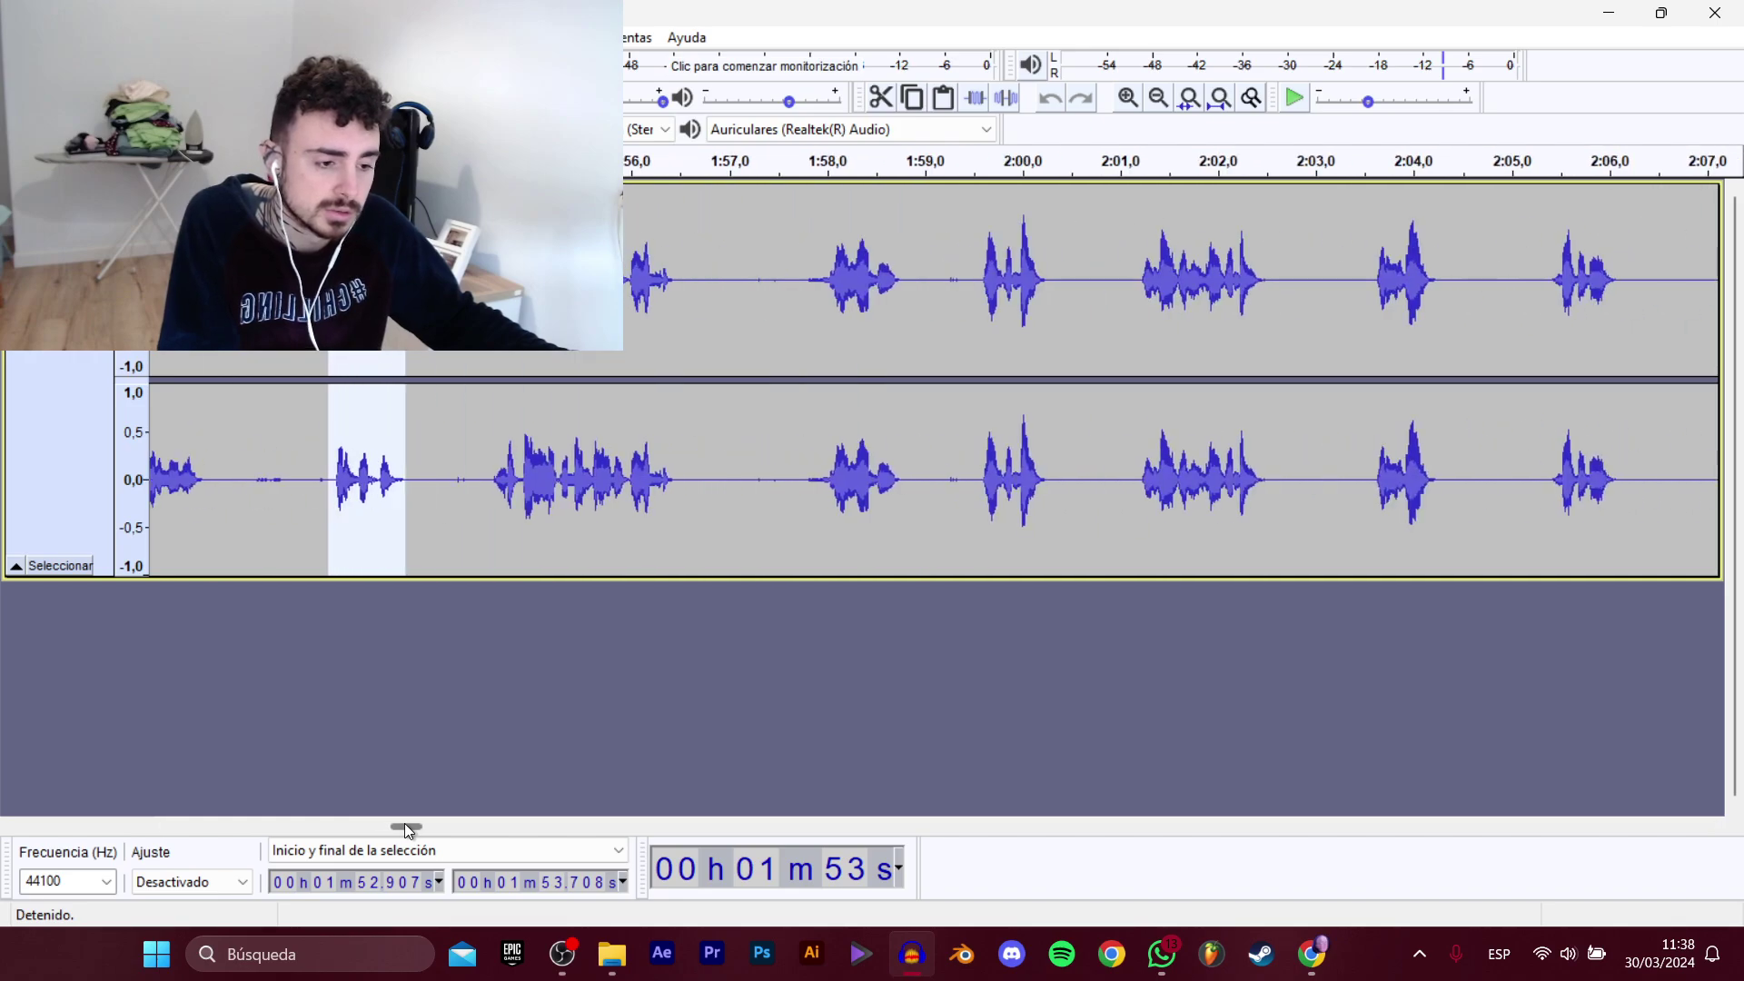
pyautogui.click(484, 480)
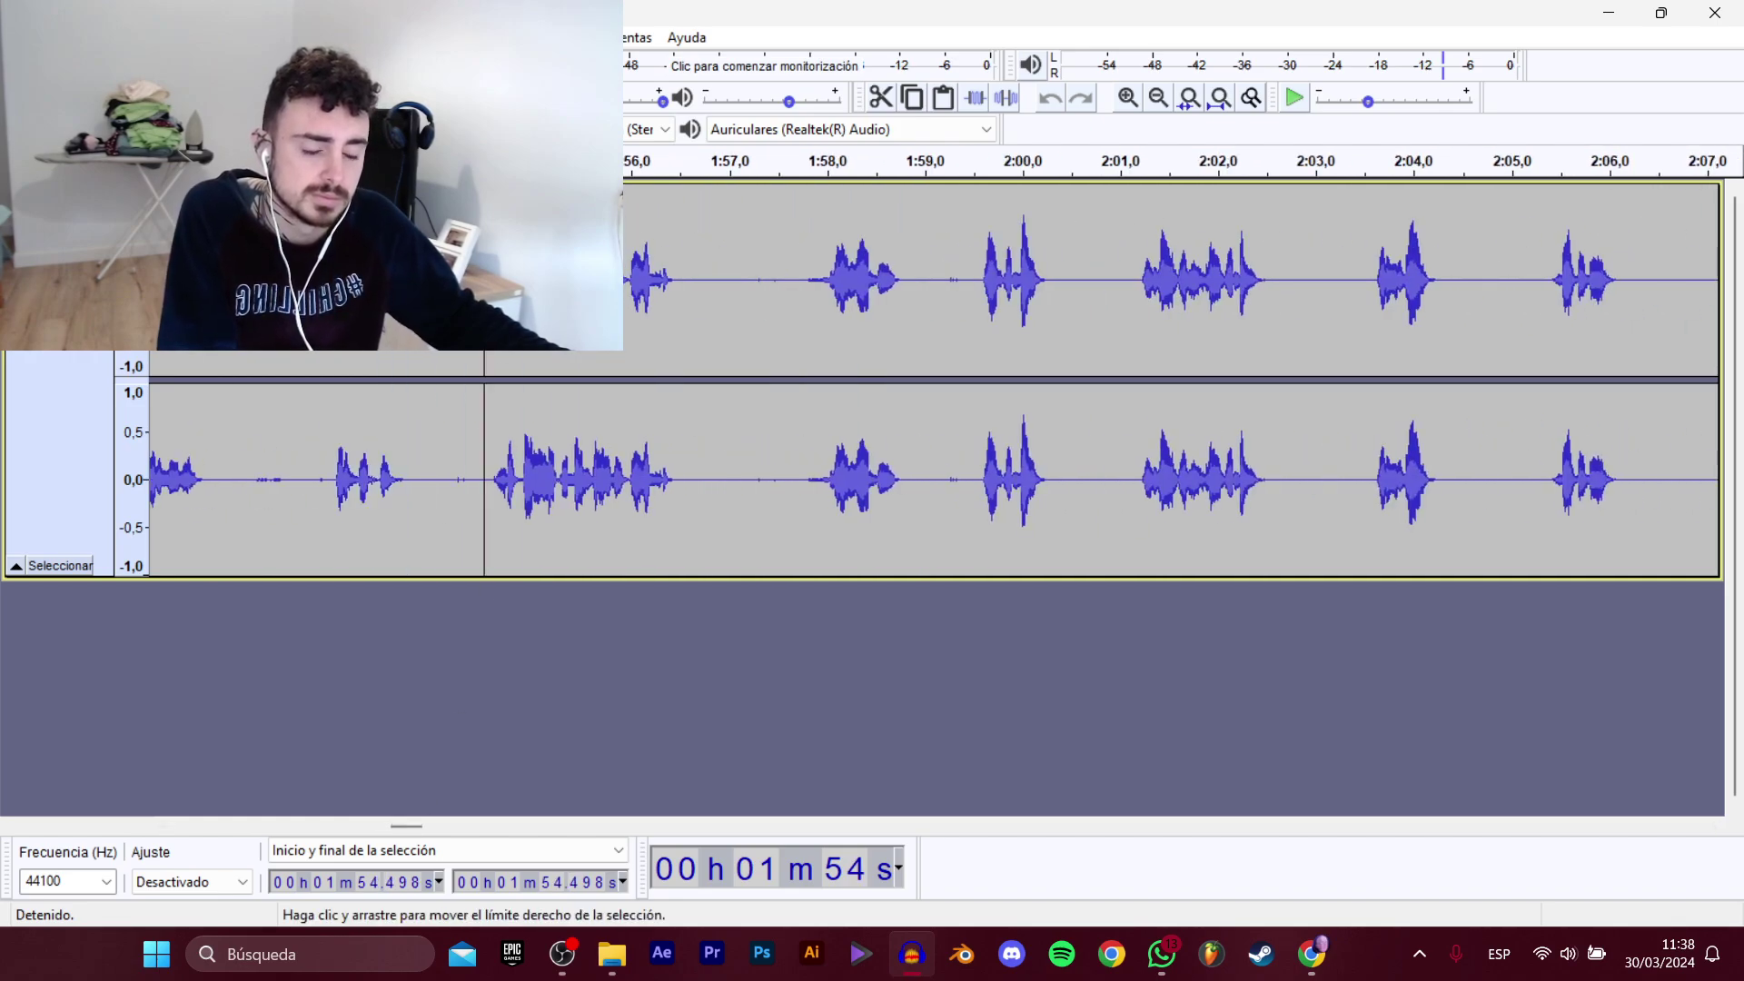
pyautogui.press('space')
pyautogui.press('space')
pyautogui.moveTo(488, 300); pyautogui.dragTo(708, 300)
pyautogui.press('space')
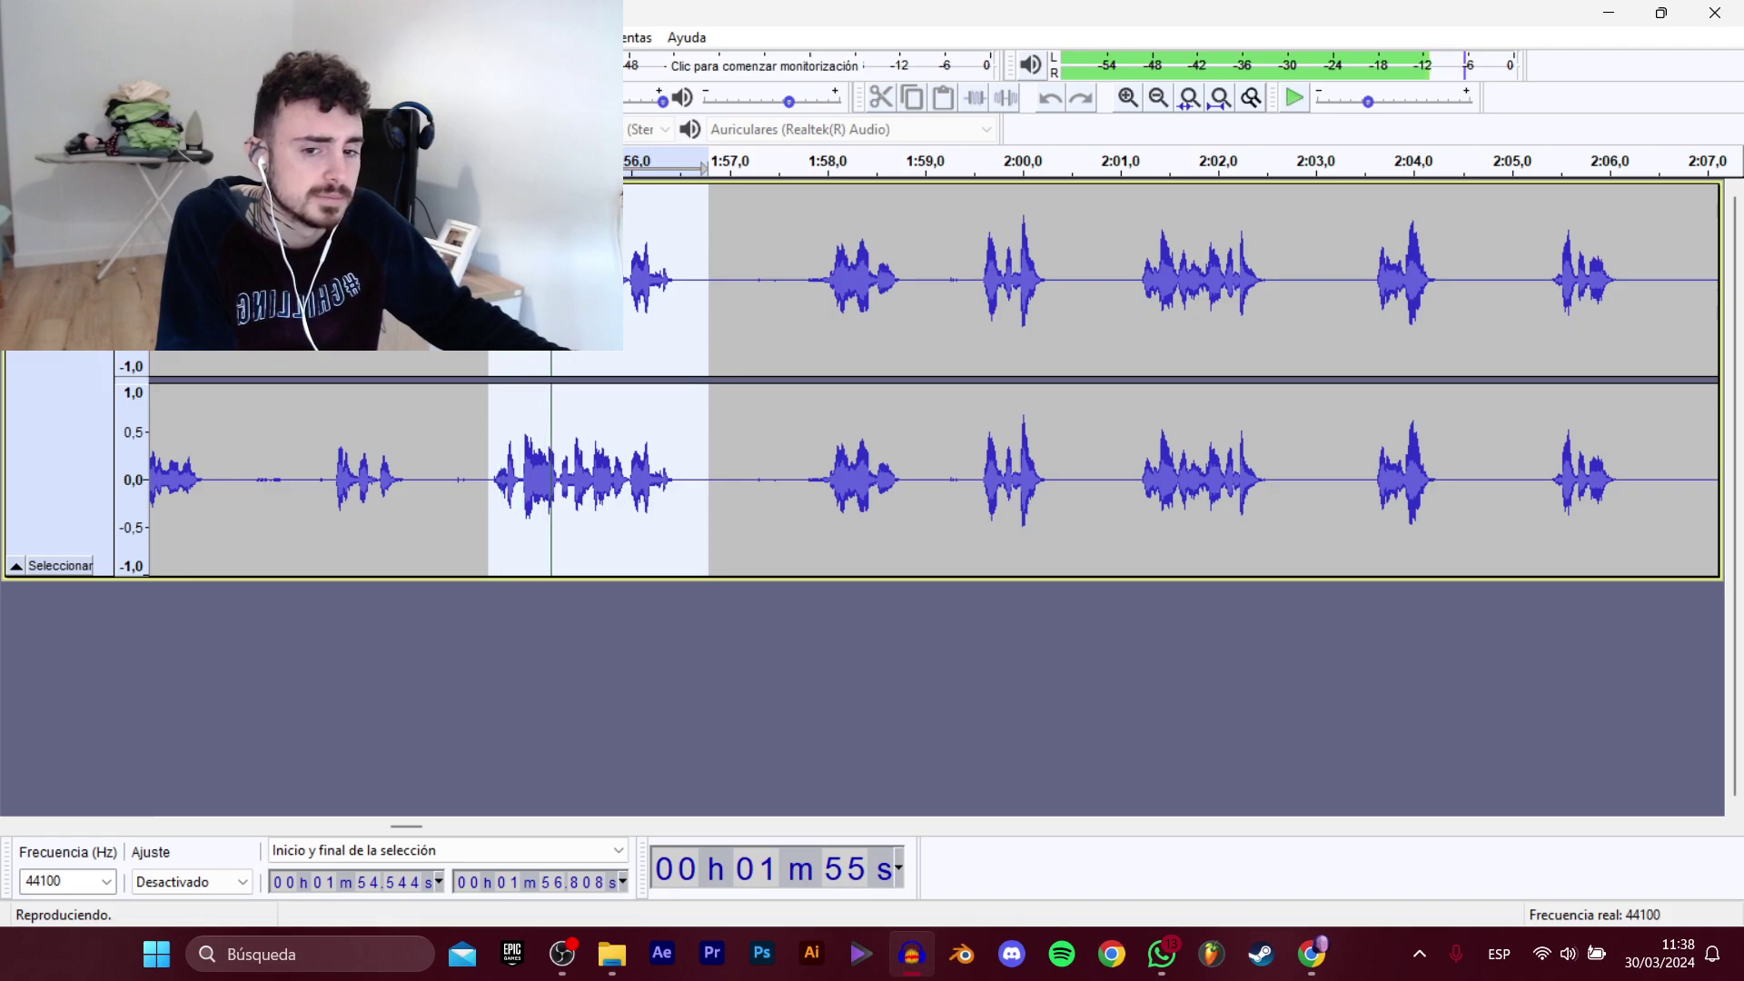
# Export the selected audio to the Termina_Trabajo series' folder as a WAV file named D_TokaTumbo_Termina_Trabajo_4.
pyautogui.click(26, 37)
pyautogui.moveTo(55, 206)
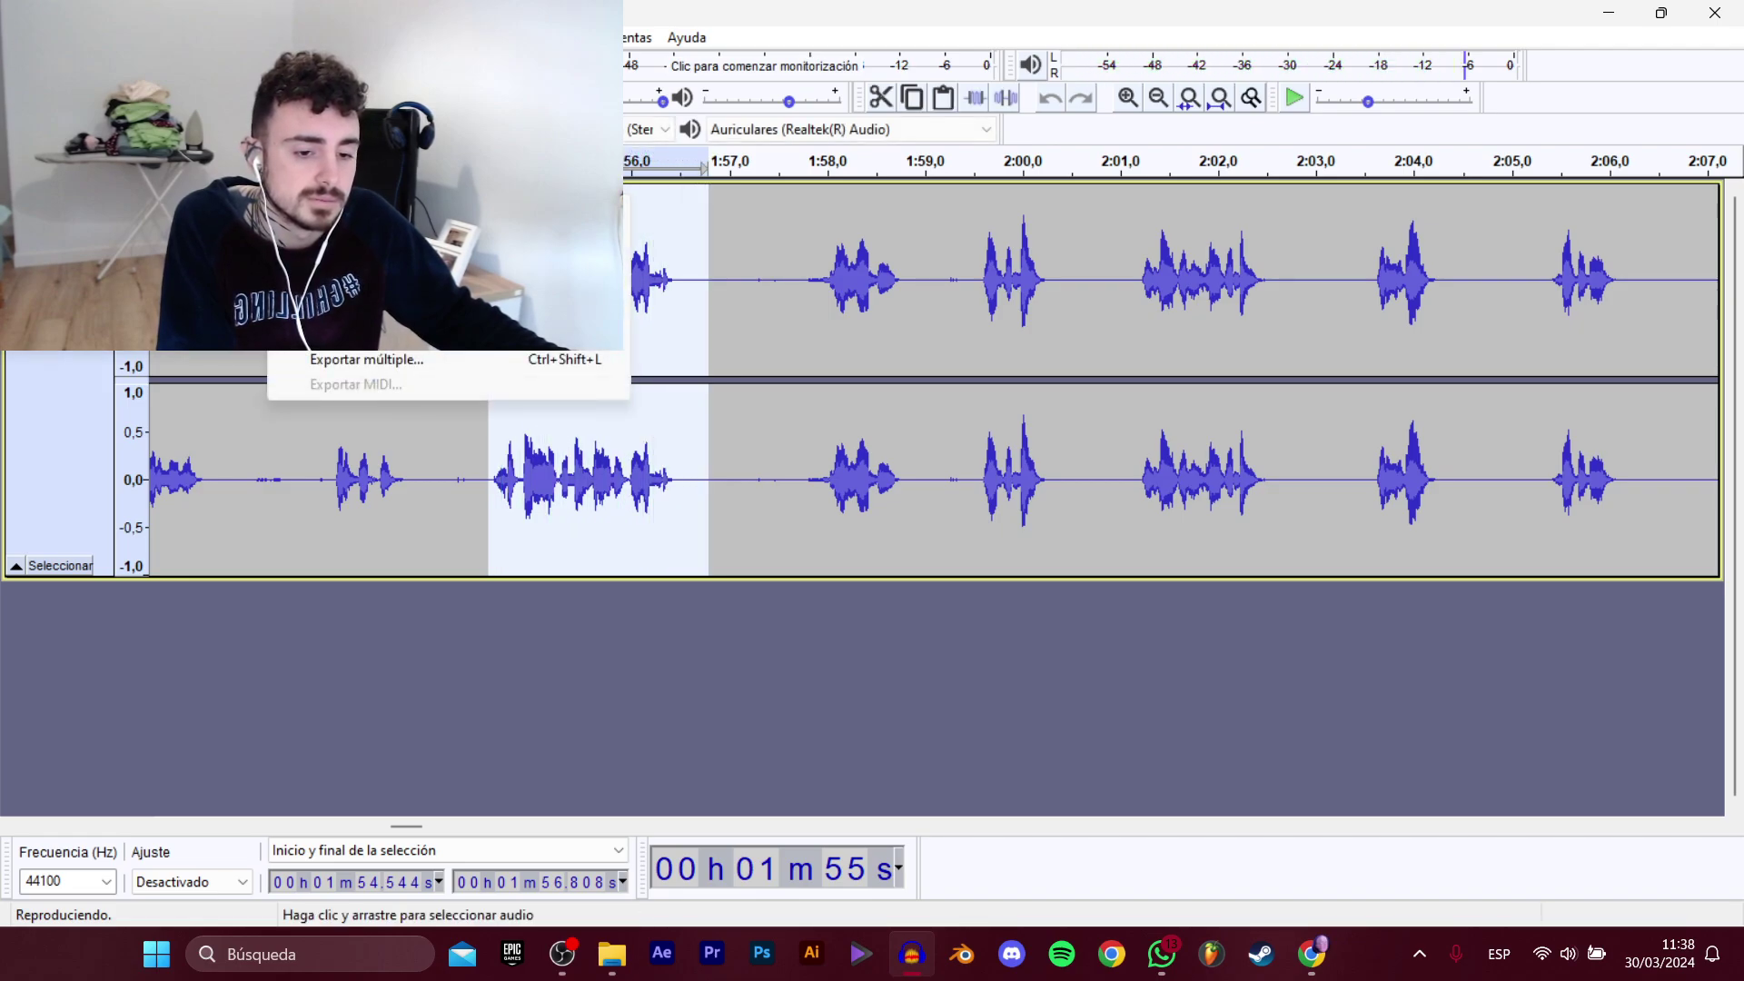
pyautogui.click(372, 307)
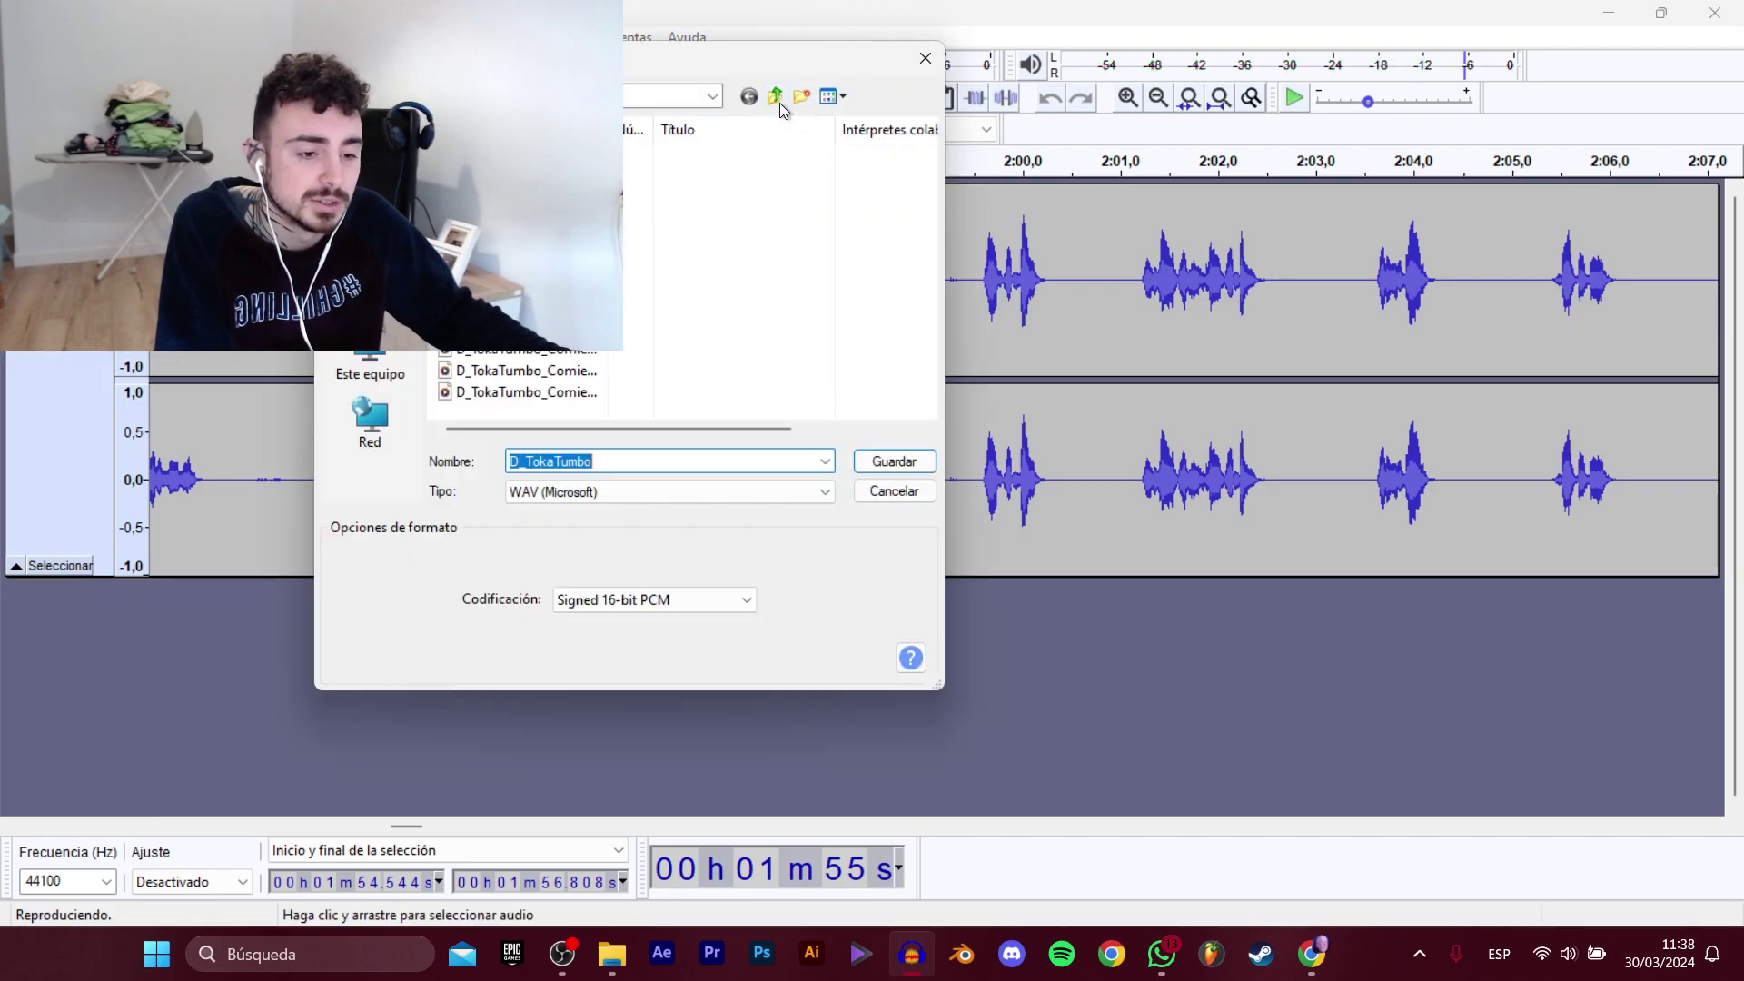
pyautogui.press('End')
pyautogui.write('_Termina_Trabajo_3')
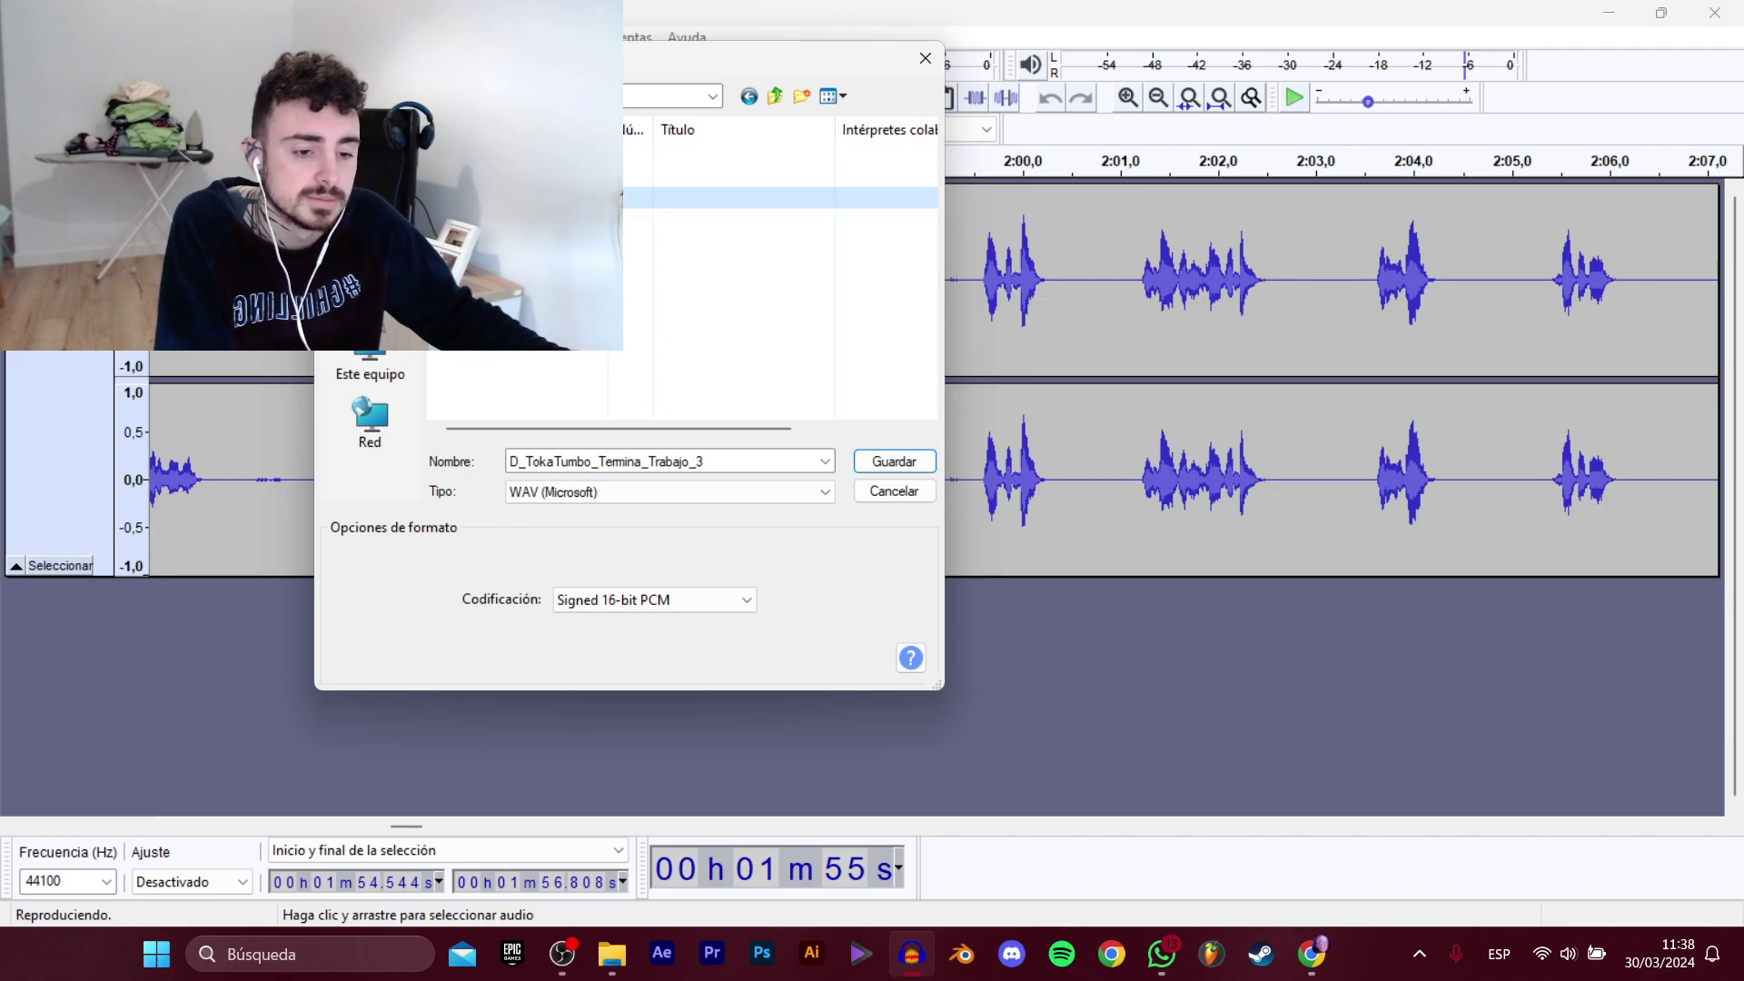
pyautogui.press('Return')
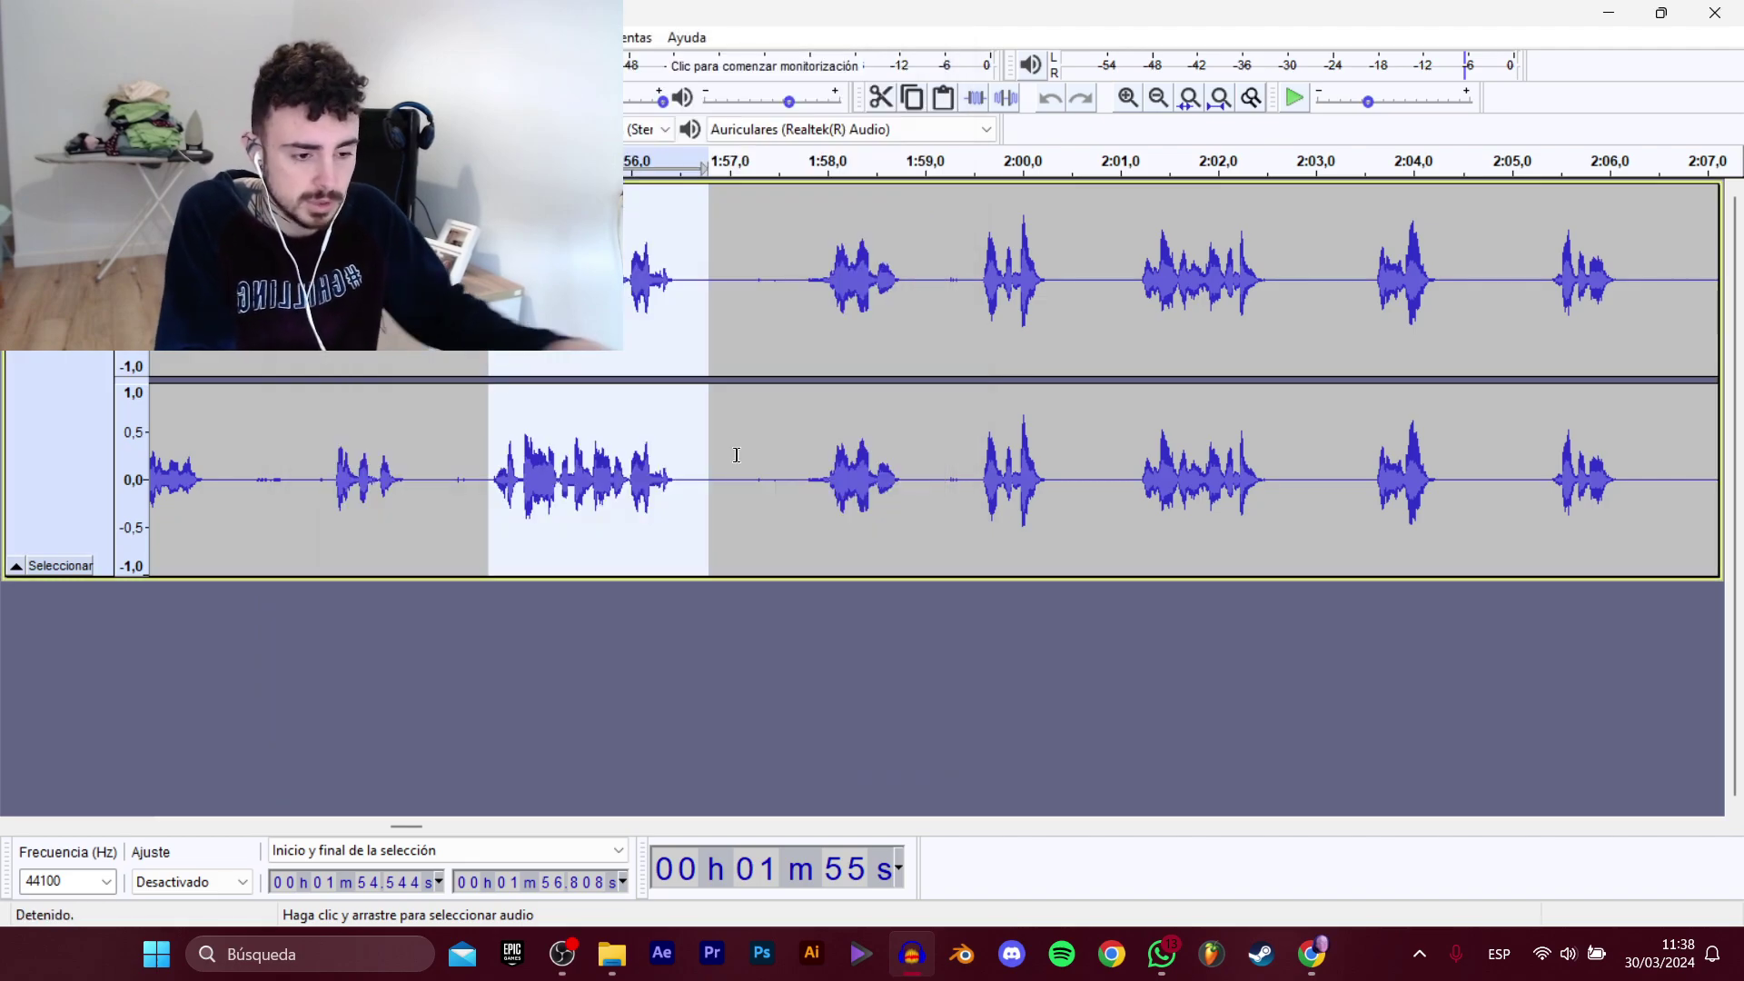
# Play the next phrase from about 1:57.7, select it up to about 1:58.9 and play the selection.
pyautogui.click(799, 277)
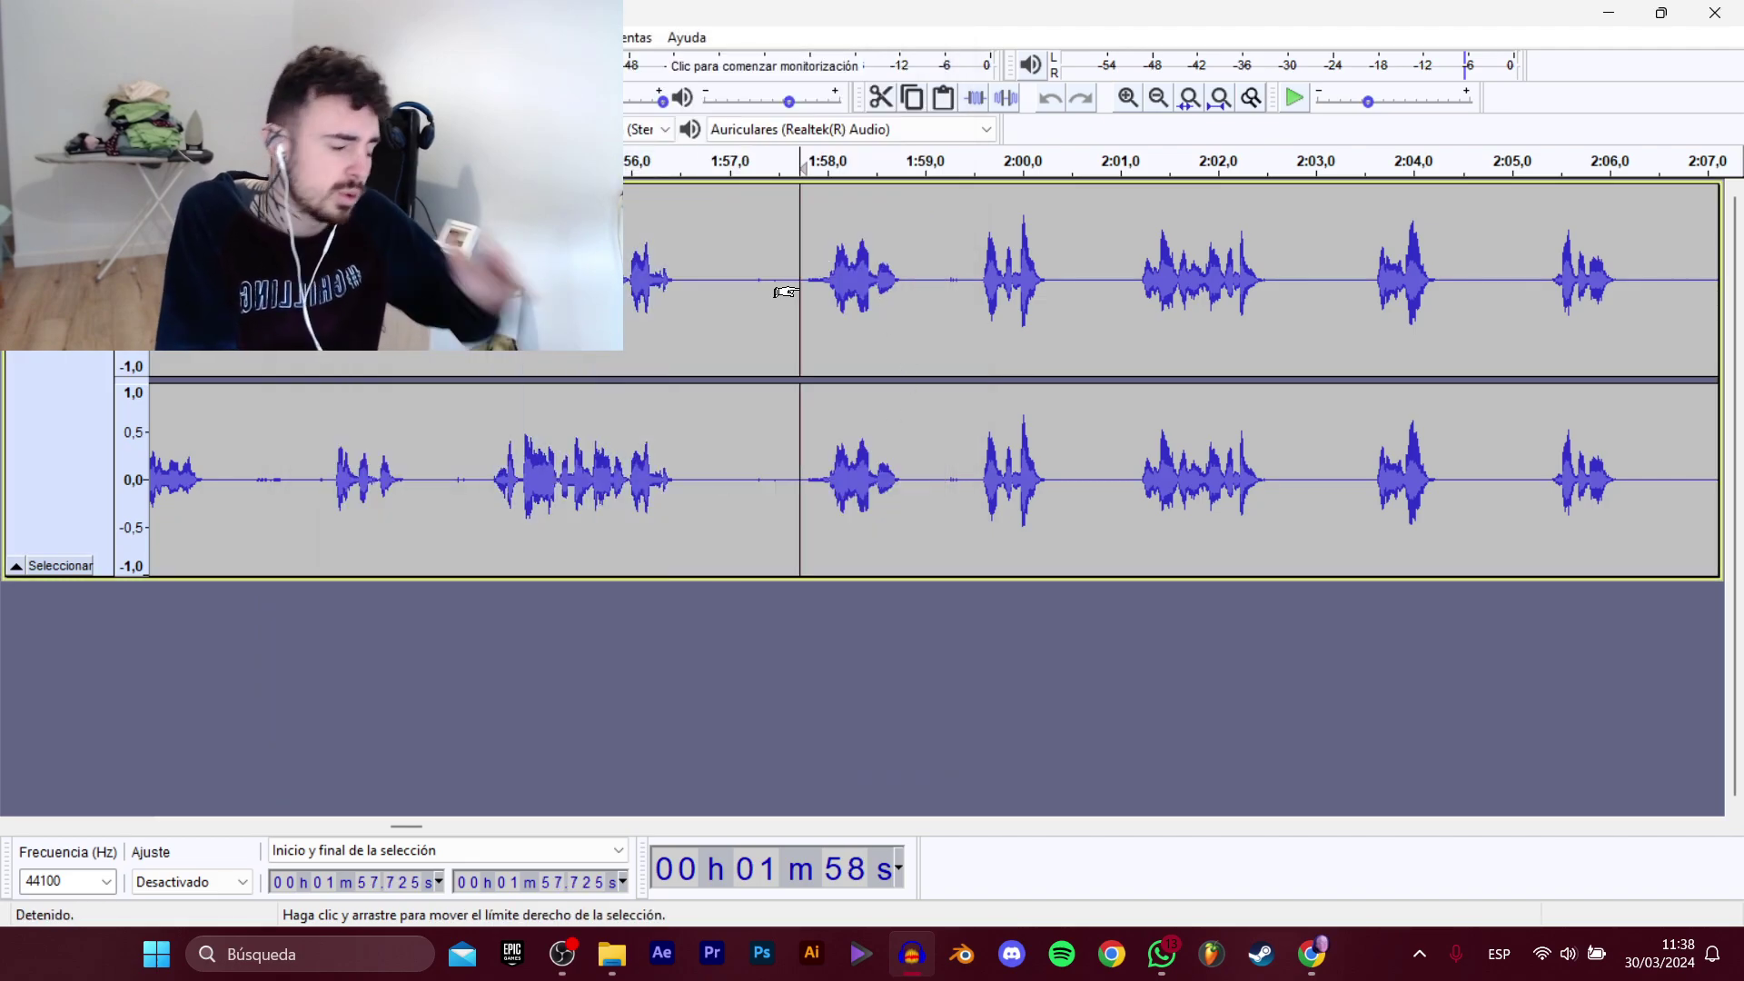
pyautogui.press('space')
pyautogui.moveTo(799, 289); pyautogui.dragTo(912, 287)
pyautogui.press('space')
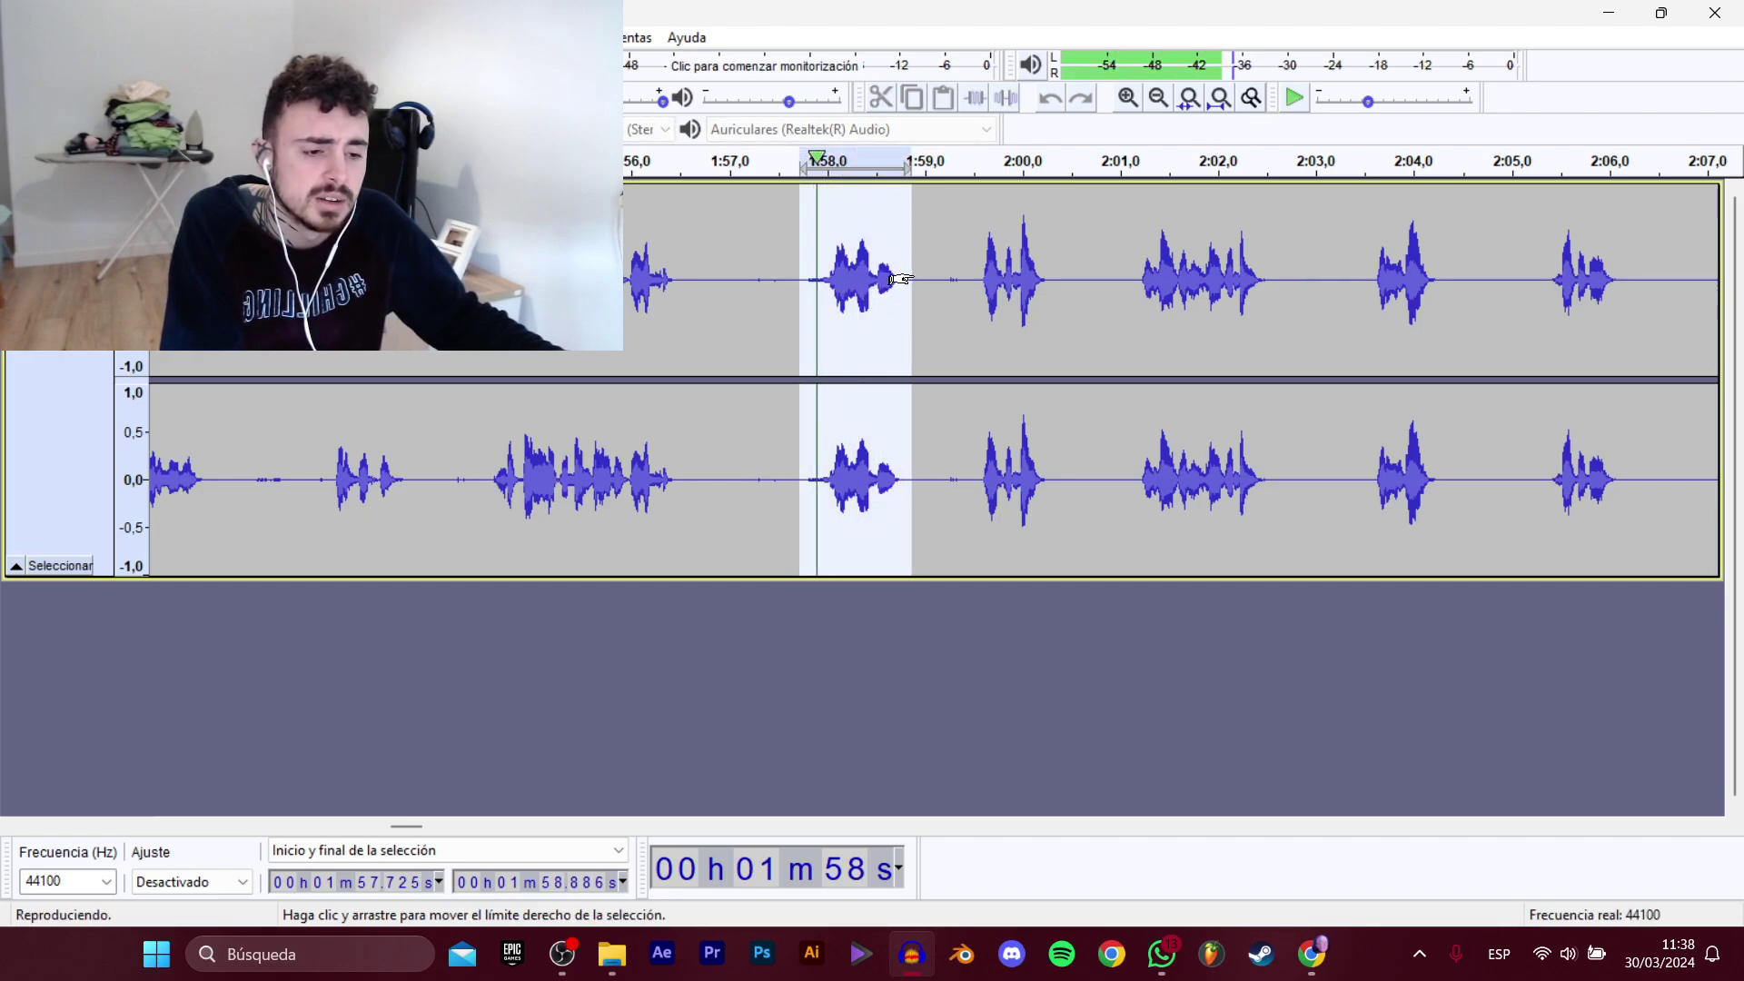
# Export the selected audio to the Comienza_Trabajo series' folder as the next numbered D_TokaTumbo_Comienza_Trabajo WAV file.
pyautogui.click(27, 38)
pyautogui.moveTo(91, 209)
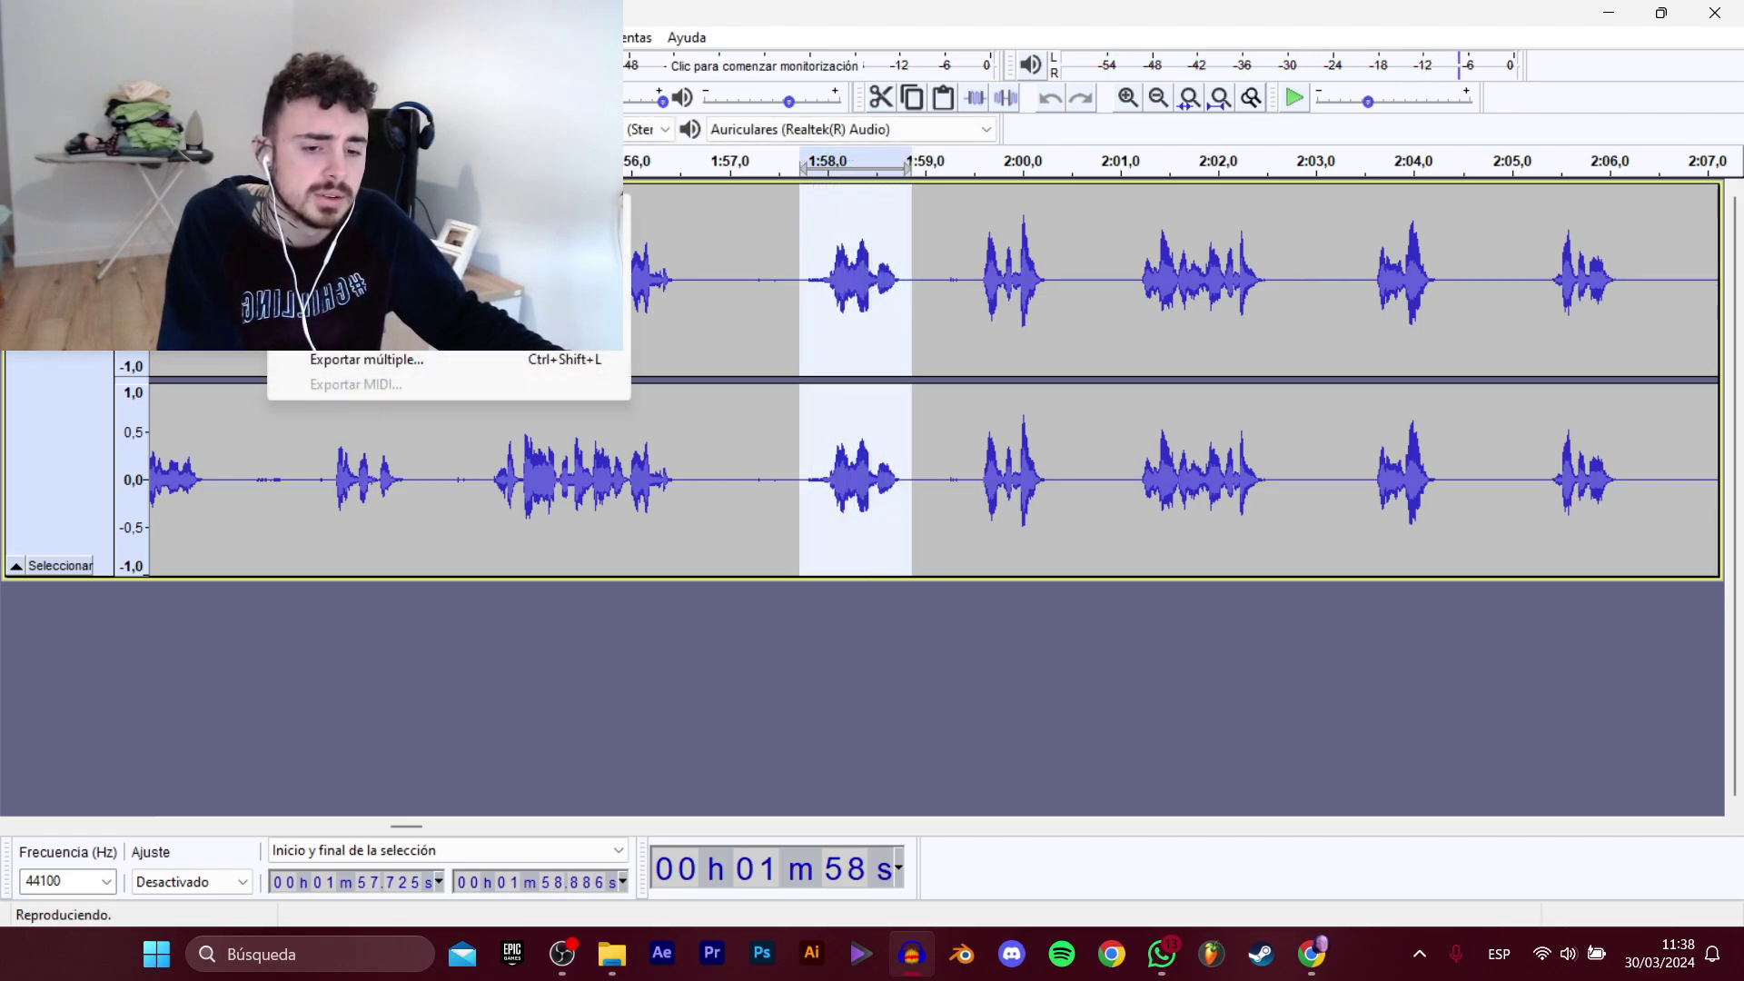
pyautogui.click(409, 309)
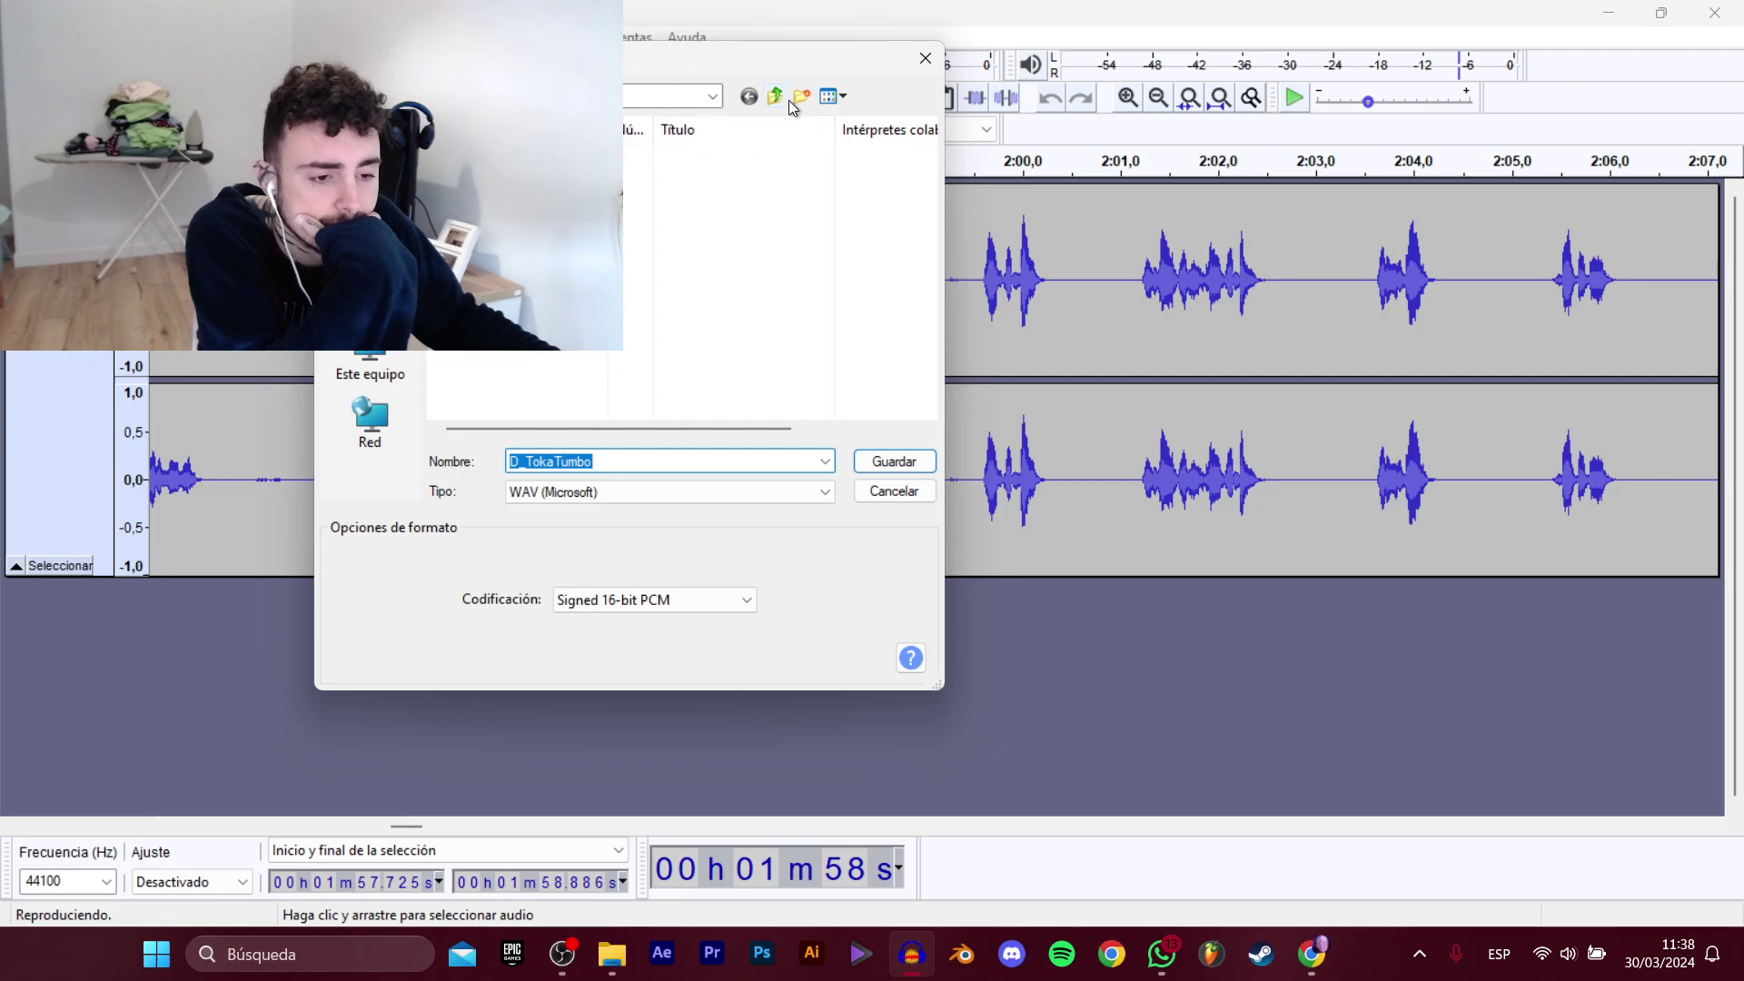
pyautogui.click(594, 394)
pyautogui.click(719, 463)
pyautogui.press('Return')
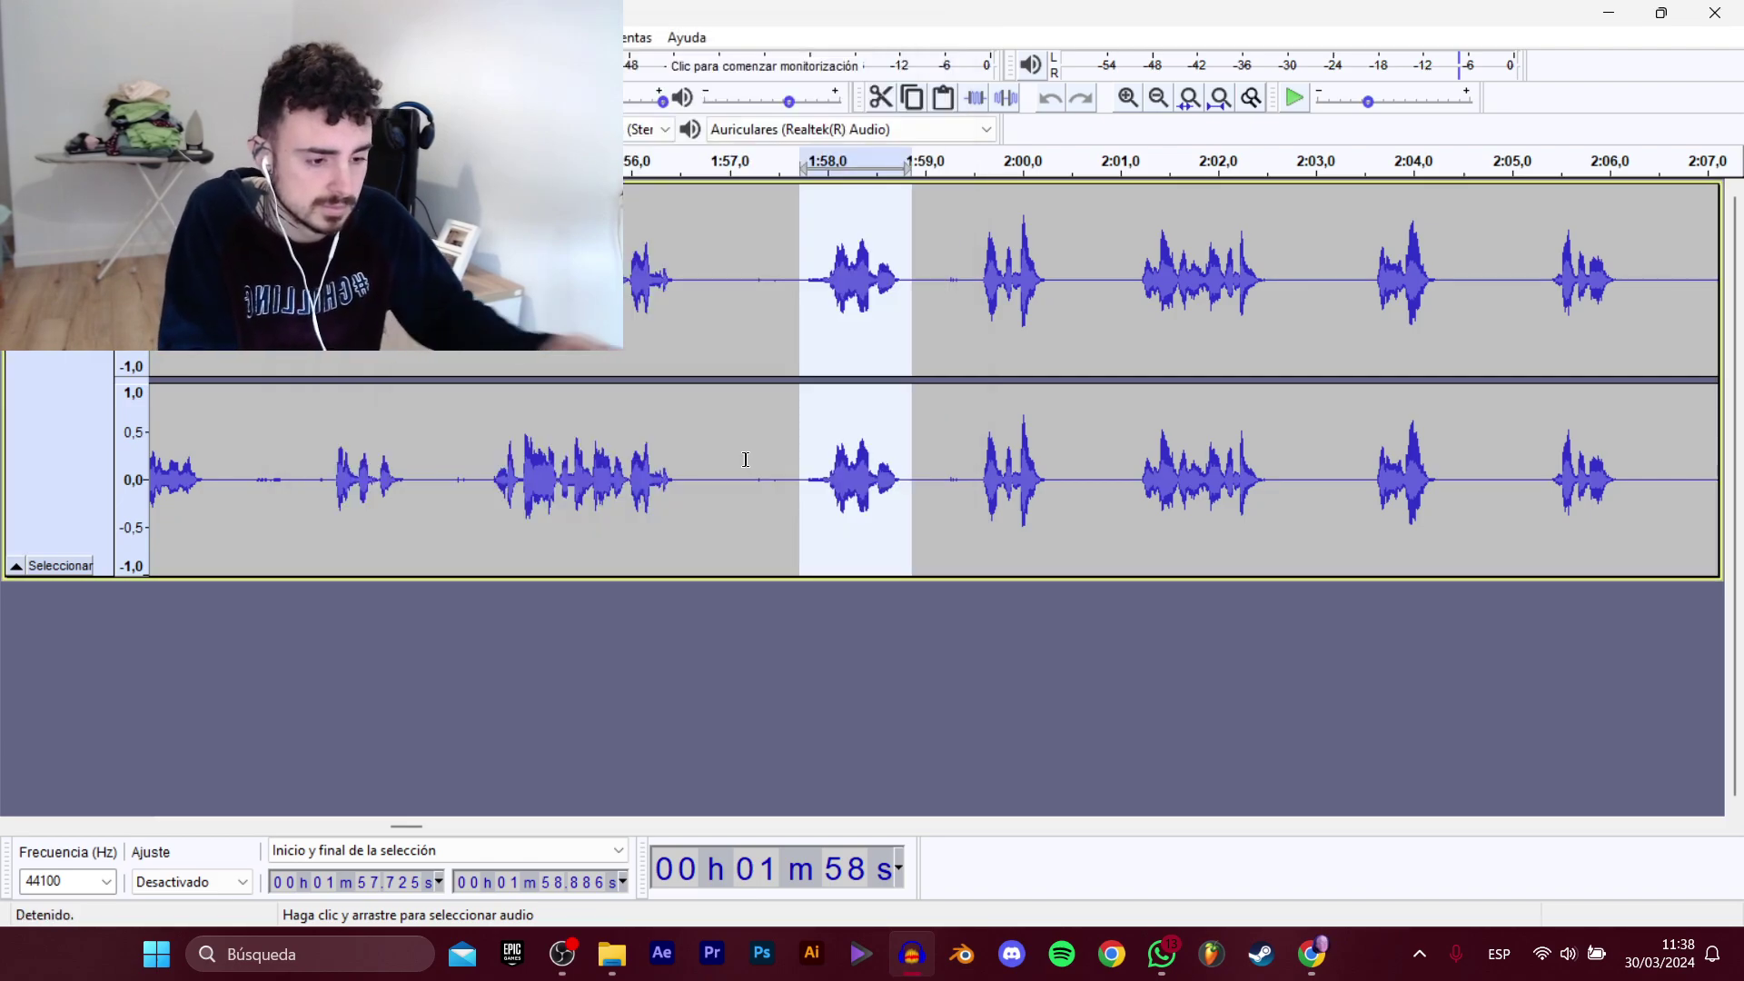
# Play the next phrase from about 1:59.6, select it from about 1:59.5 to 2:00.3 and play the selection.
pyautogui.click(976, 284)
pyautogui.press('space')
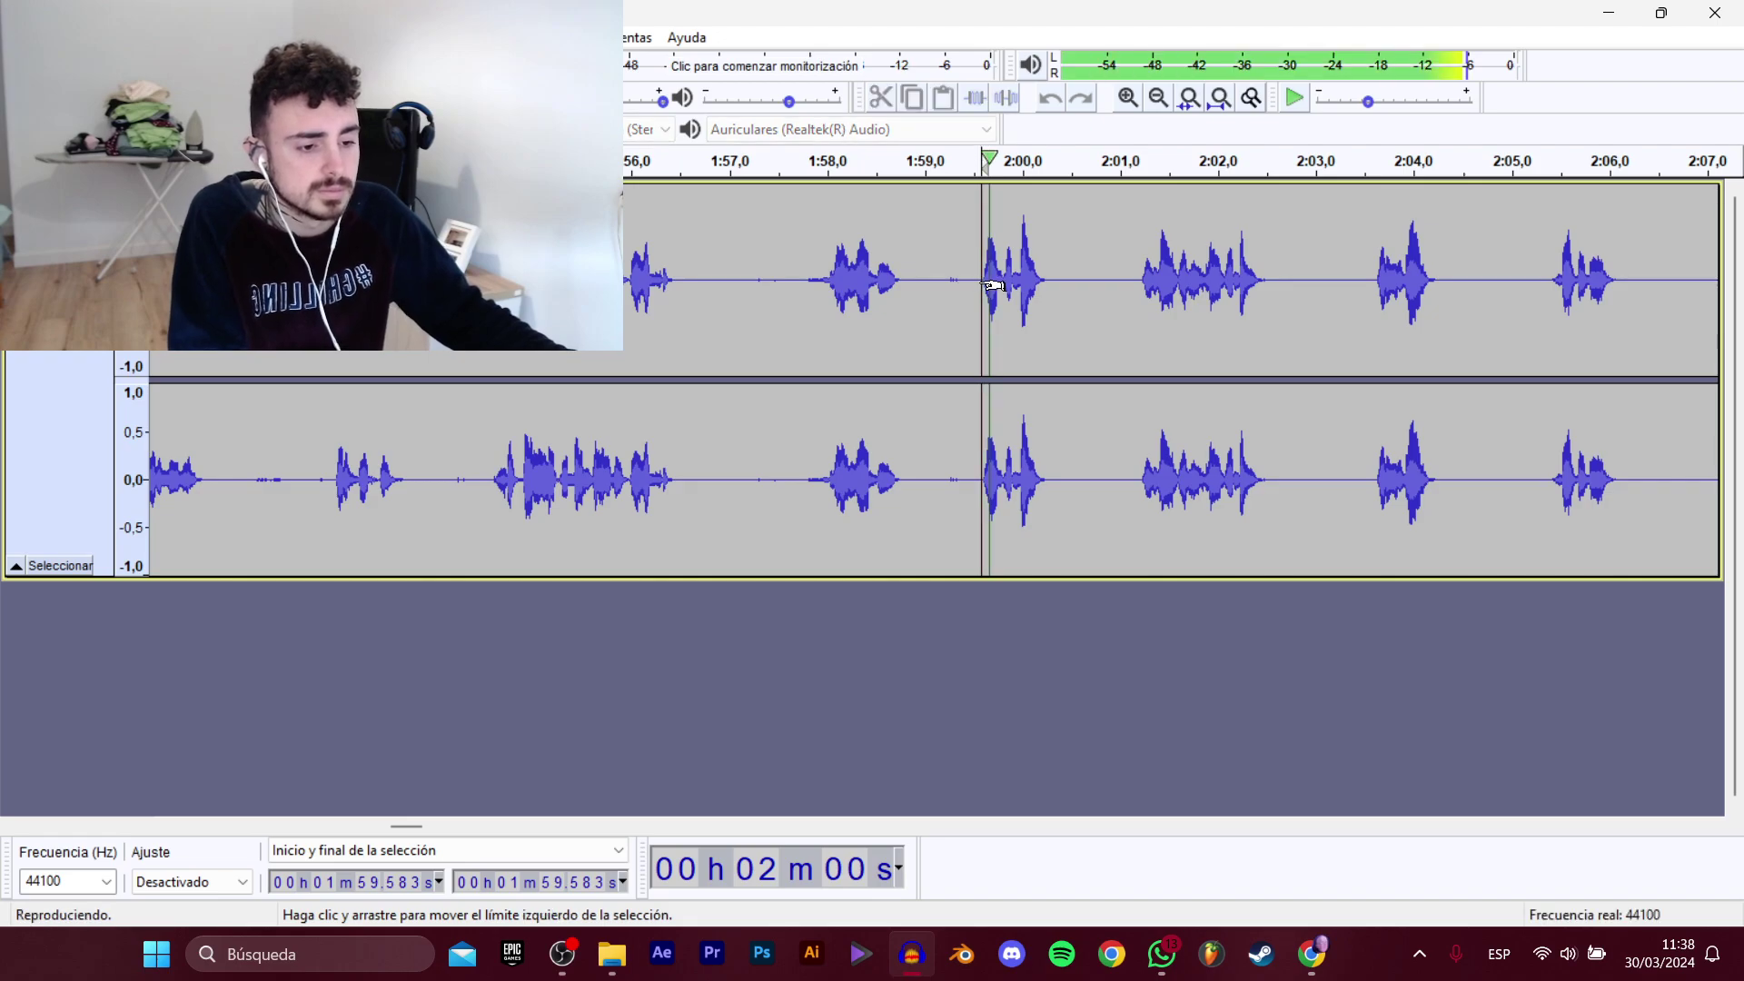
pyautogui.moveTo(975, 285); pyautogui.dragTo(1054, 281)
pyautogui.press('space')
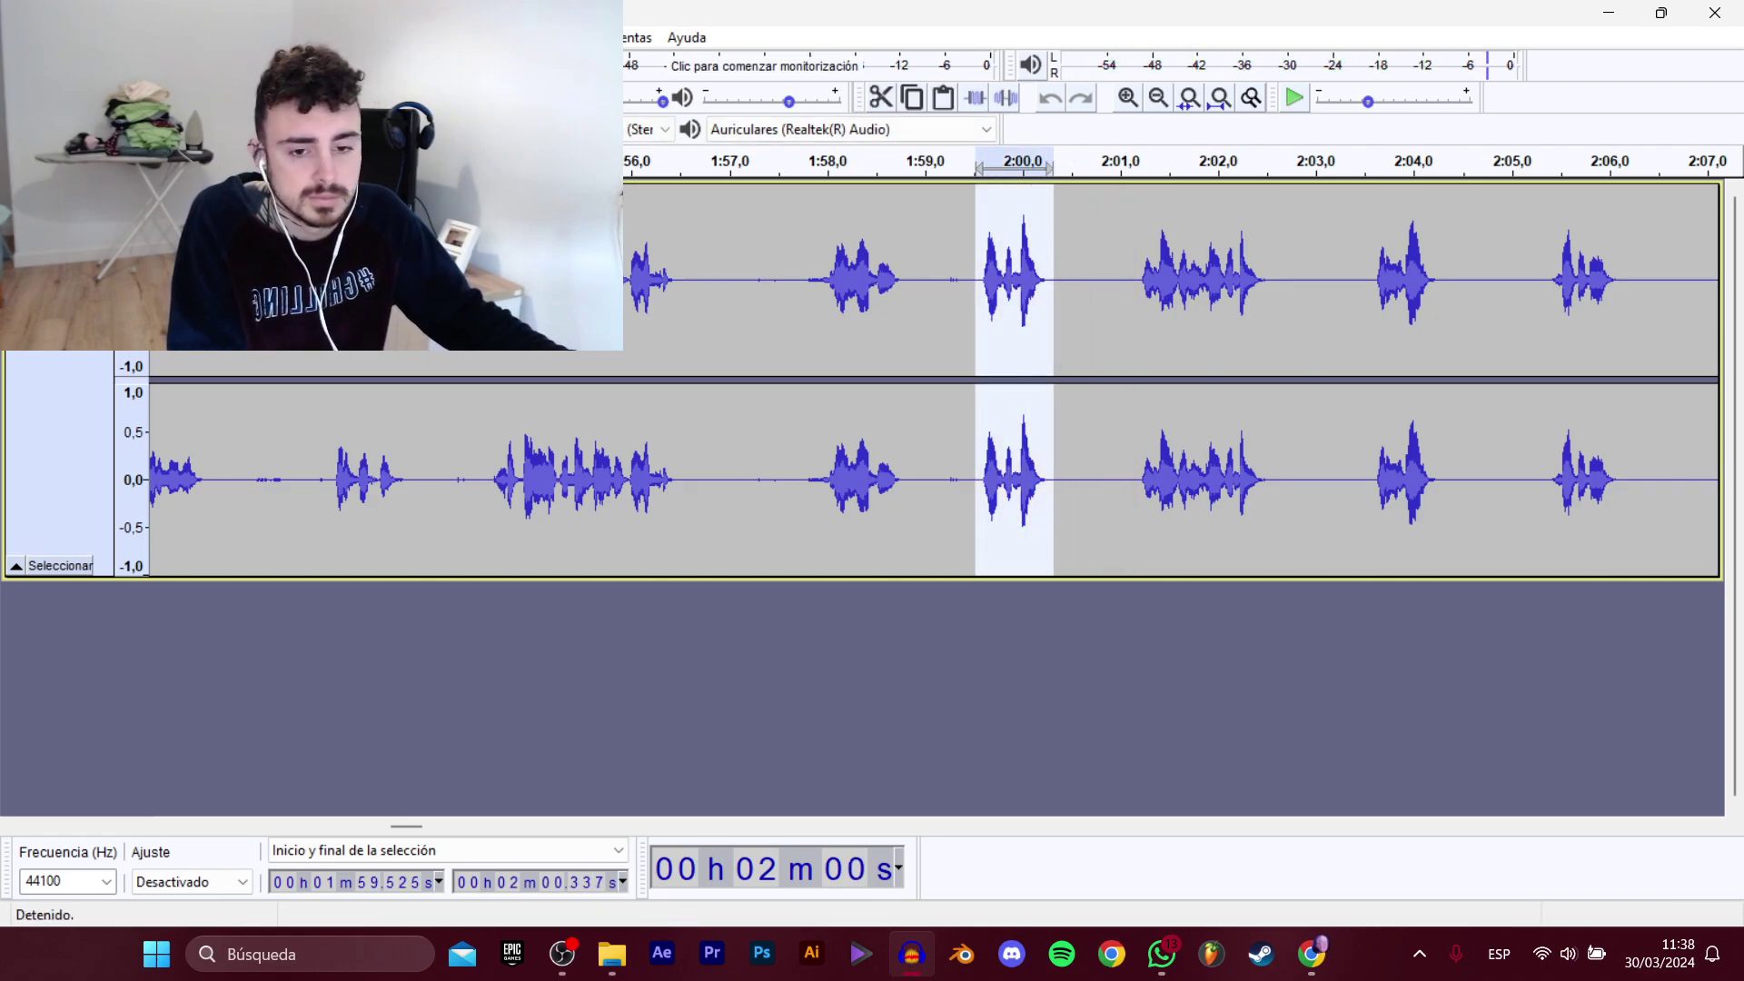
# Export the selected audio to the Termina_Trabajo series' folder as a WAV file named D_TokaTumbo_Termina_Trabajo_5.
pyautogui.moveTo(91, 207)
pyautogui.click(391, 309)
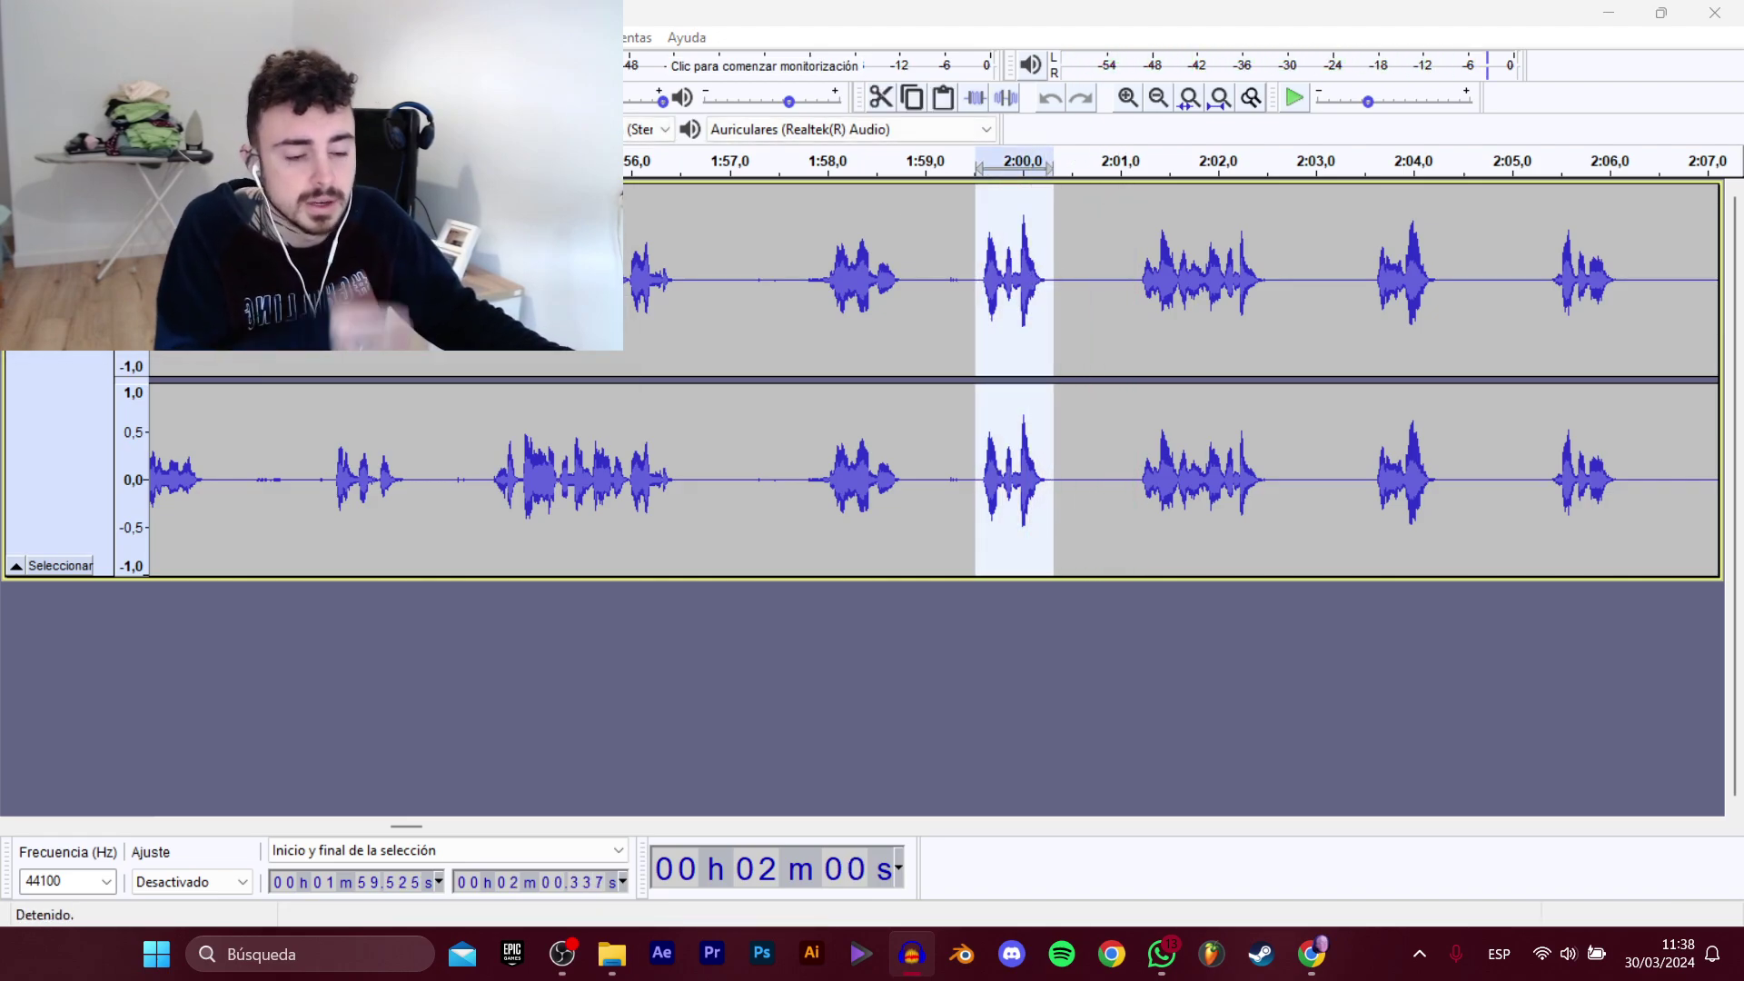
pyautogui.click(777, 97)
pyautogui.doubleClick(563, 198)
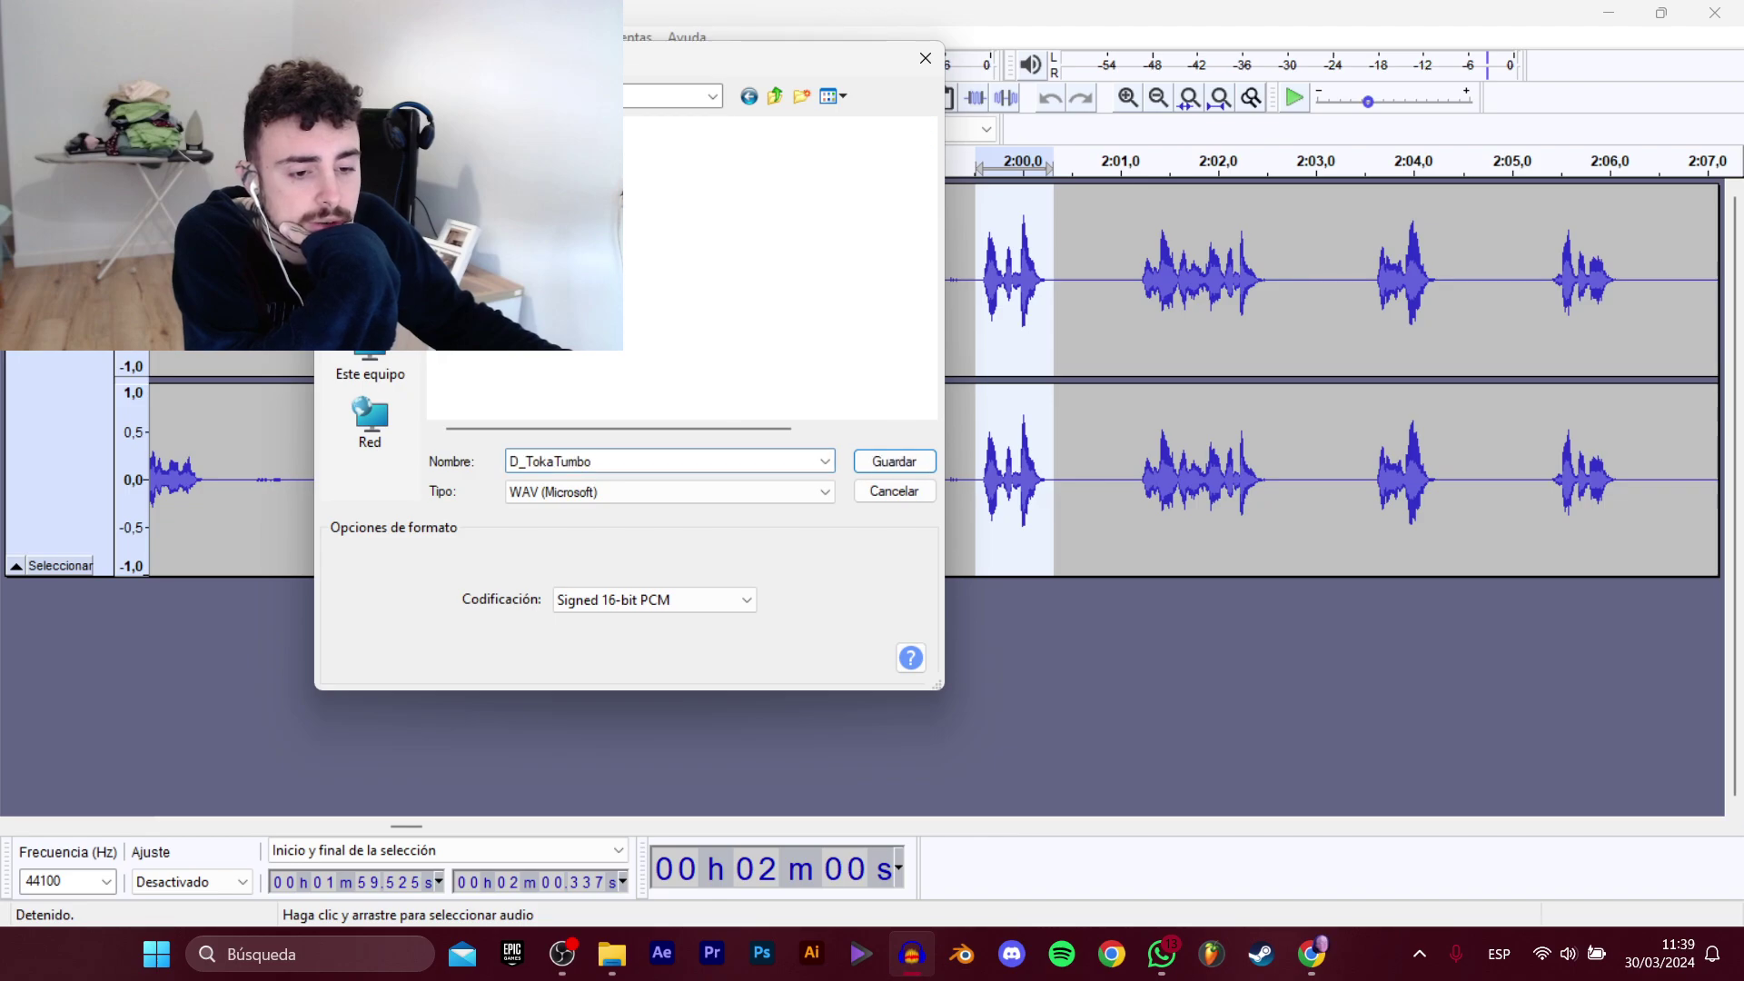
pyautogui.click(545, 220)
pyautogui.click(740, 456)
pyautogui.click(741, 456)
pyautogui.press('BackSpace')
pyautogui.write('B')
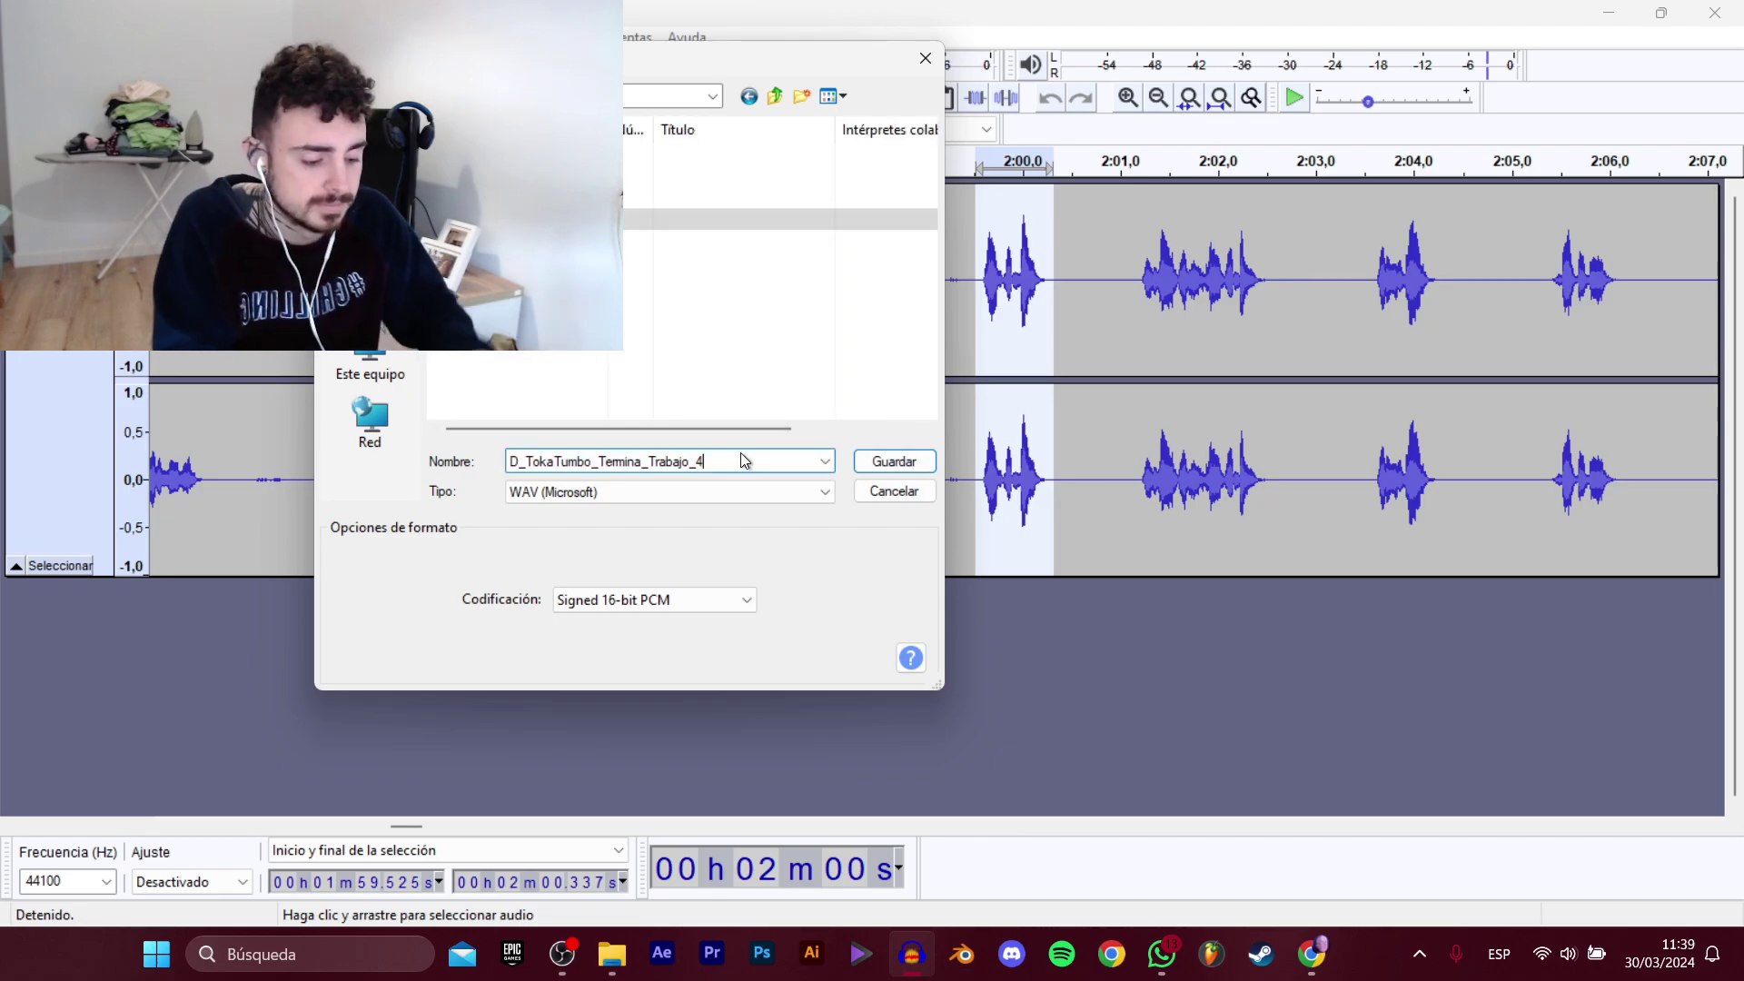
pyautogui.press('Return')
# Select and play the phrase from about 2:01.2 to 2:02.7 and export it as a WAV file named D_TokaTumbo_Termina_Trabajo_6.
pyautogui.moveTo(1138, 291); pyautogui.dragTo(1285, 300)
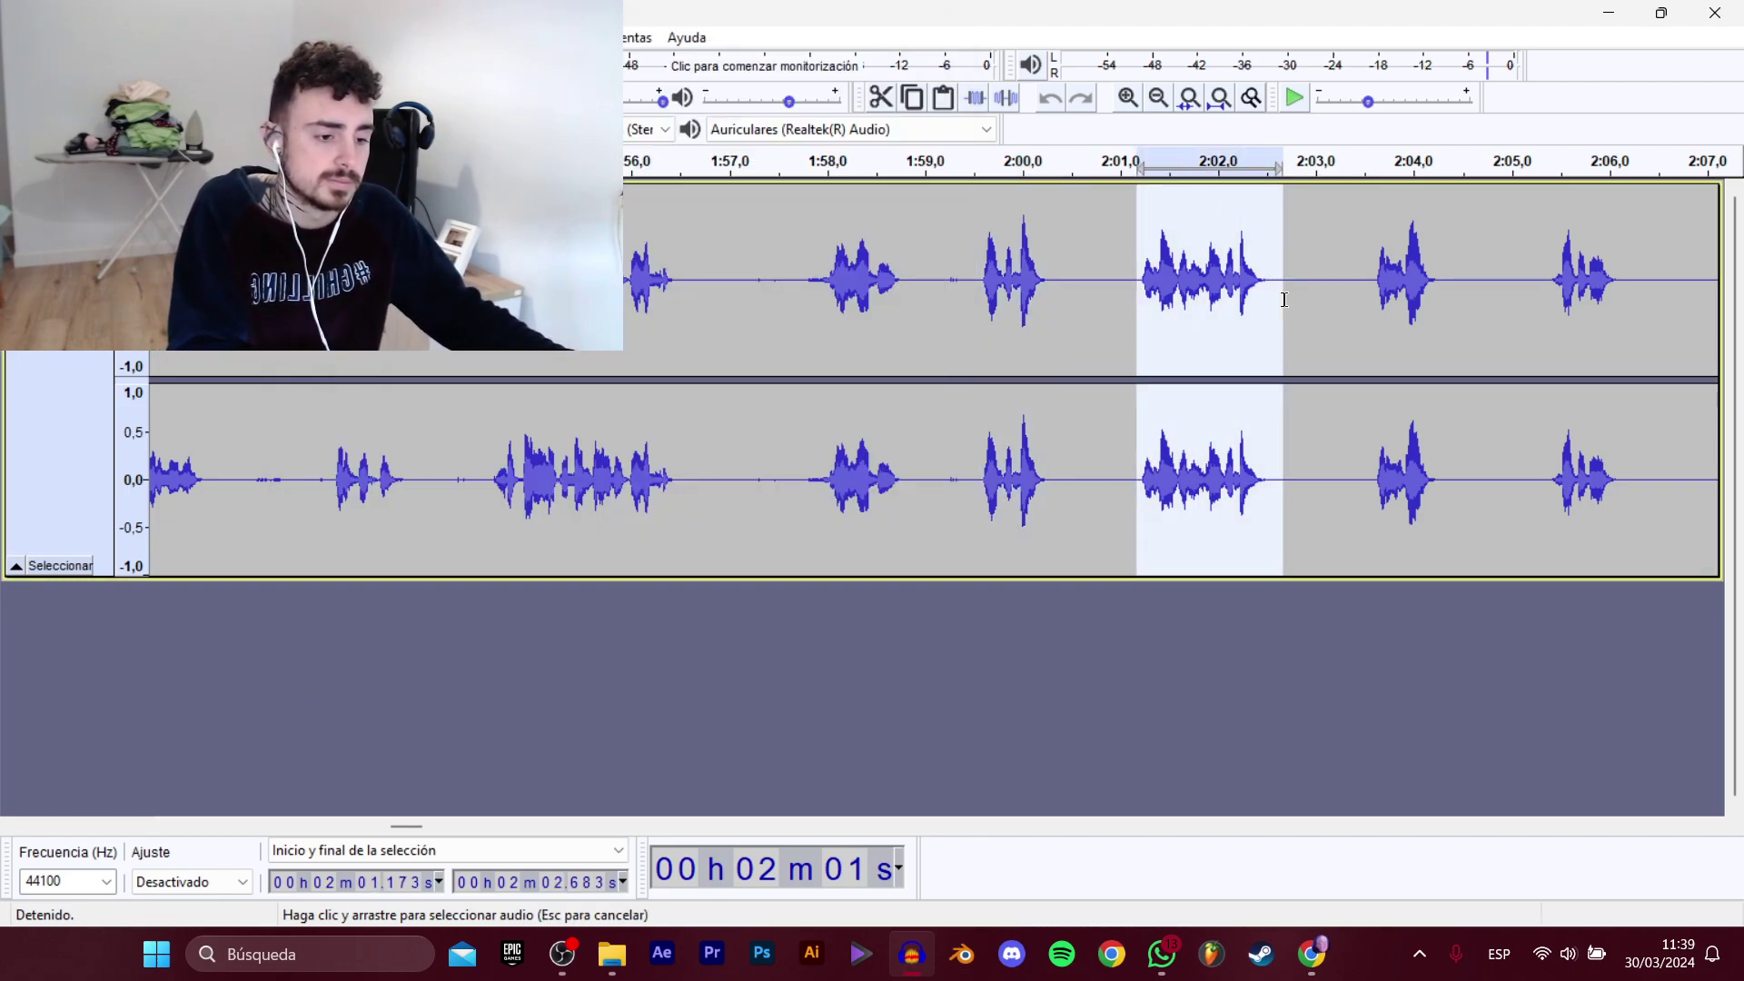
pyautogui.press('space')
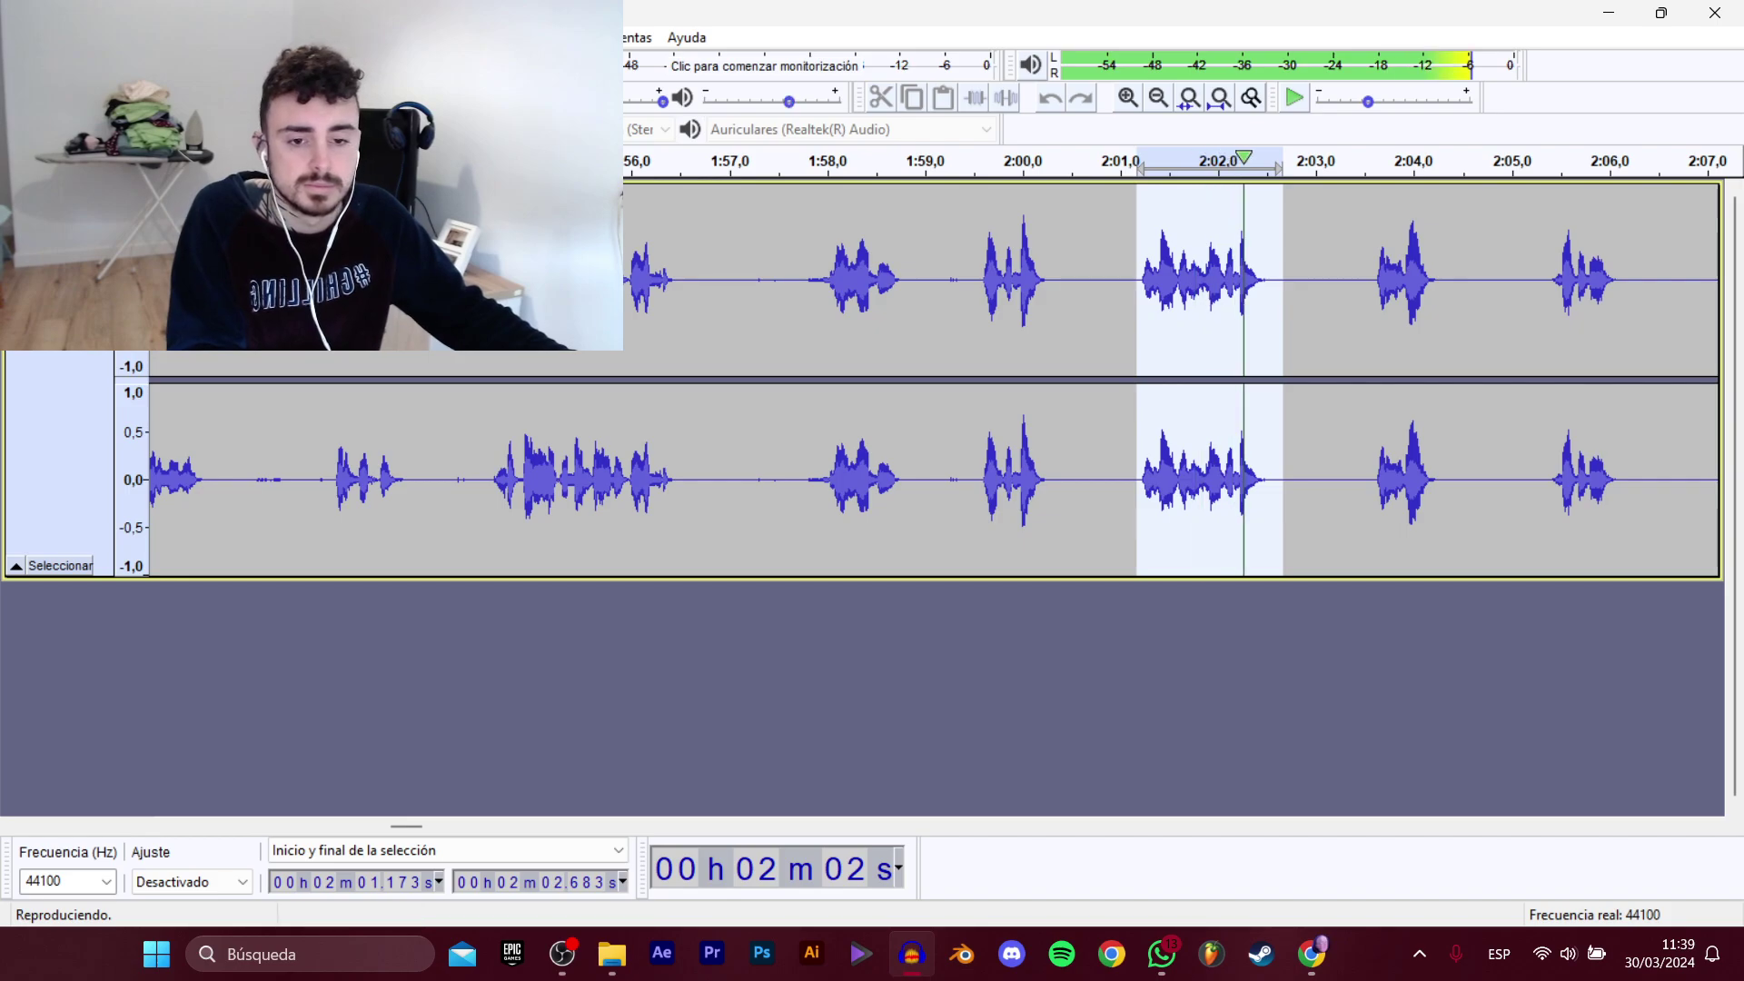
pyautogui.moveTo(91, 207)
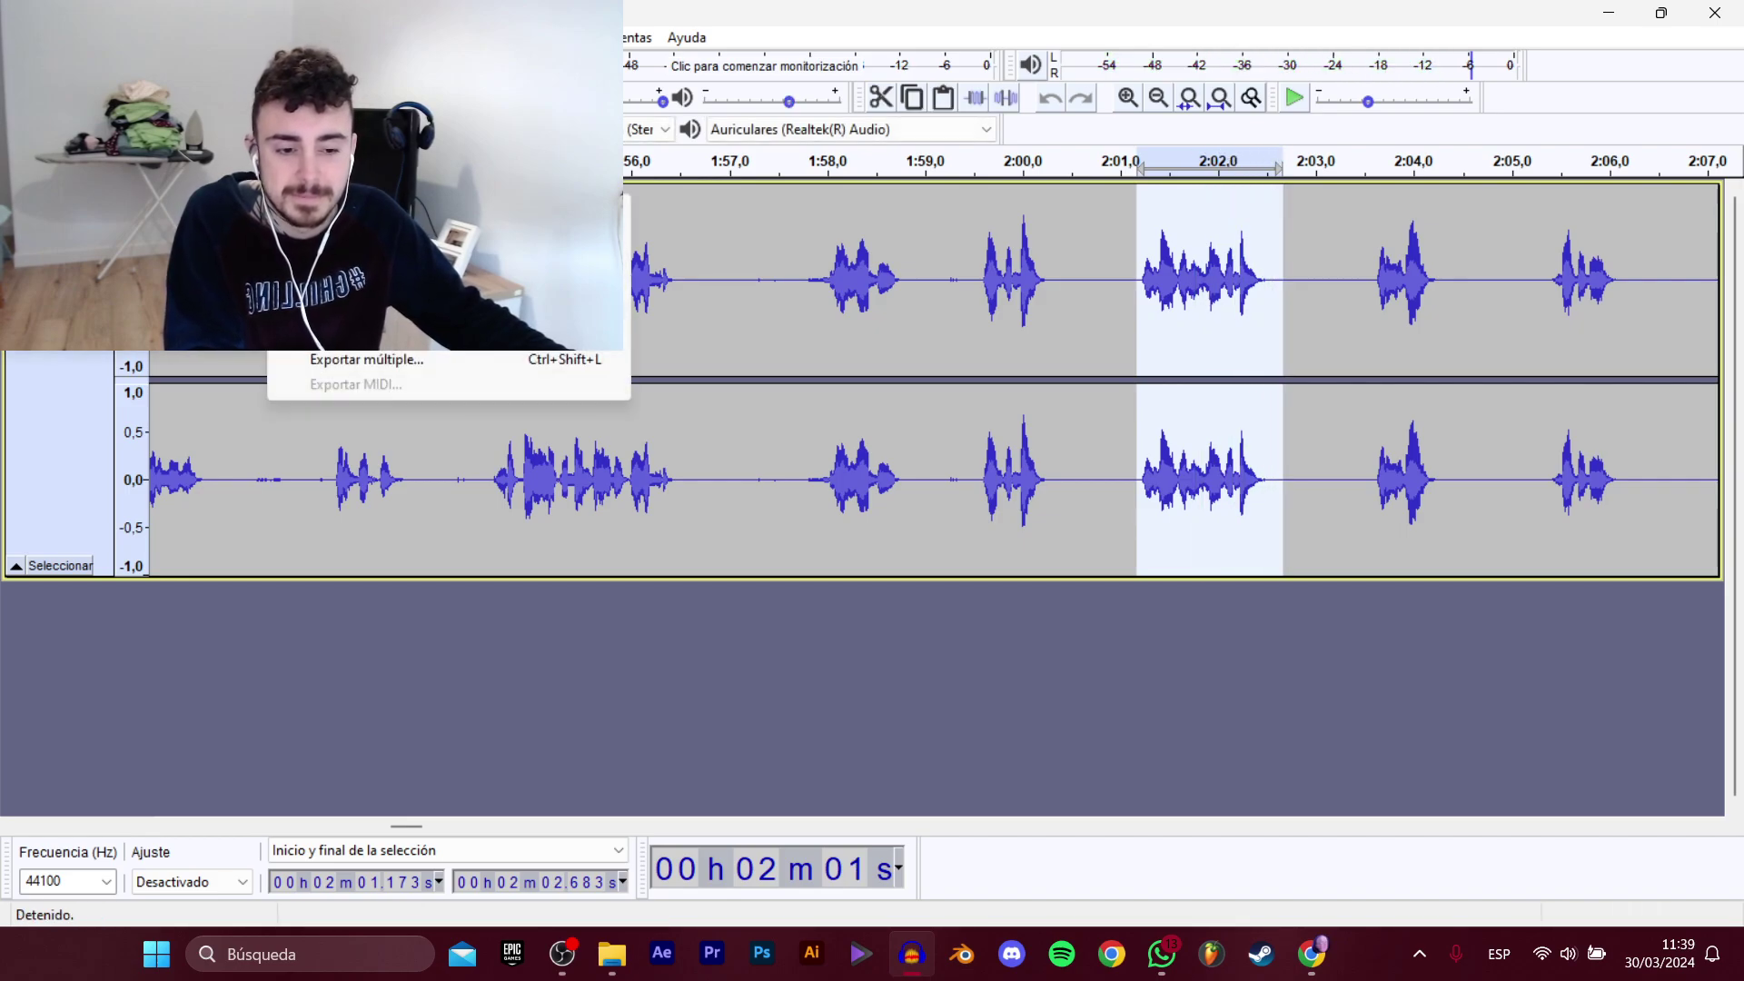
pyautogui.click(391, 309)
pyautogui.click(545, 241)
pyautogui.click(749, 465)
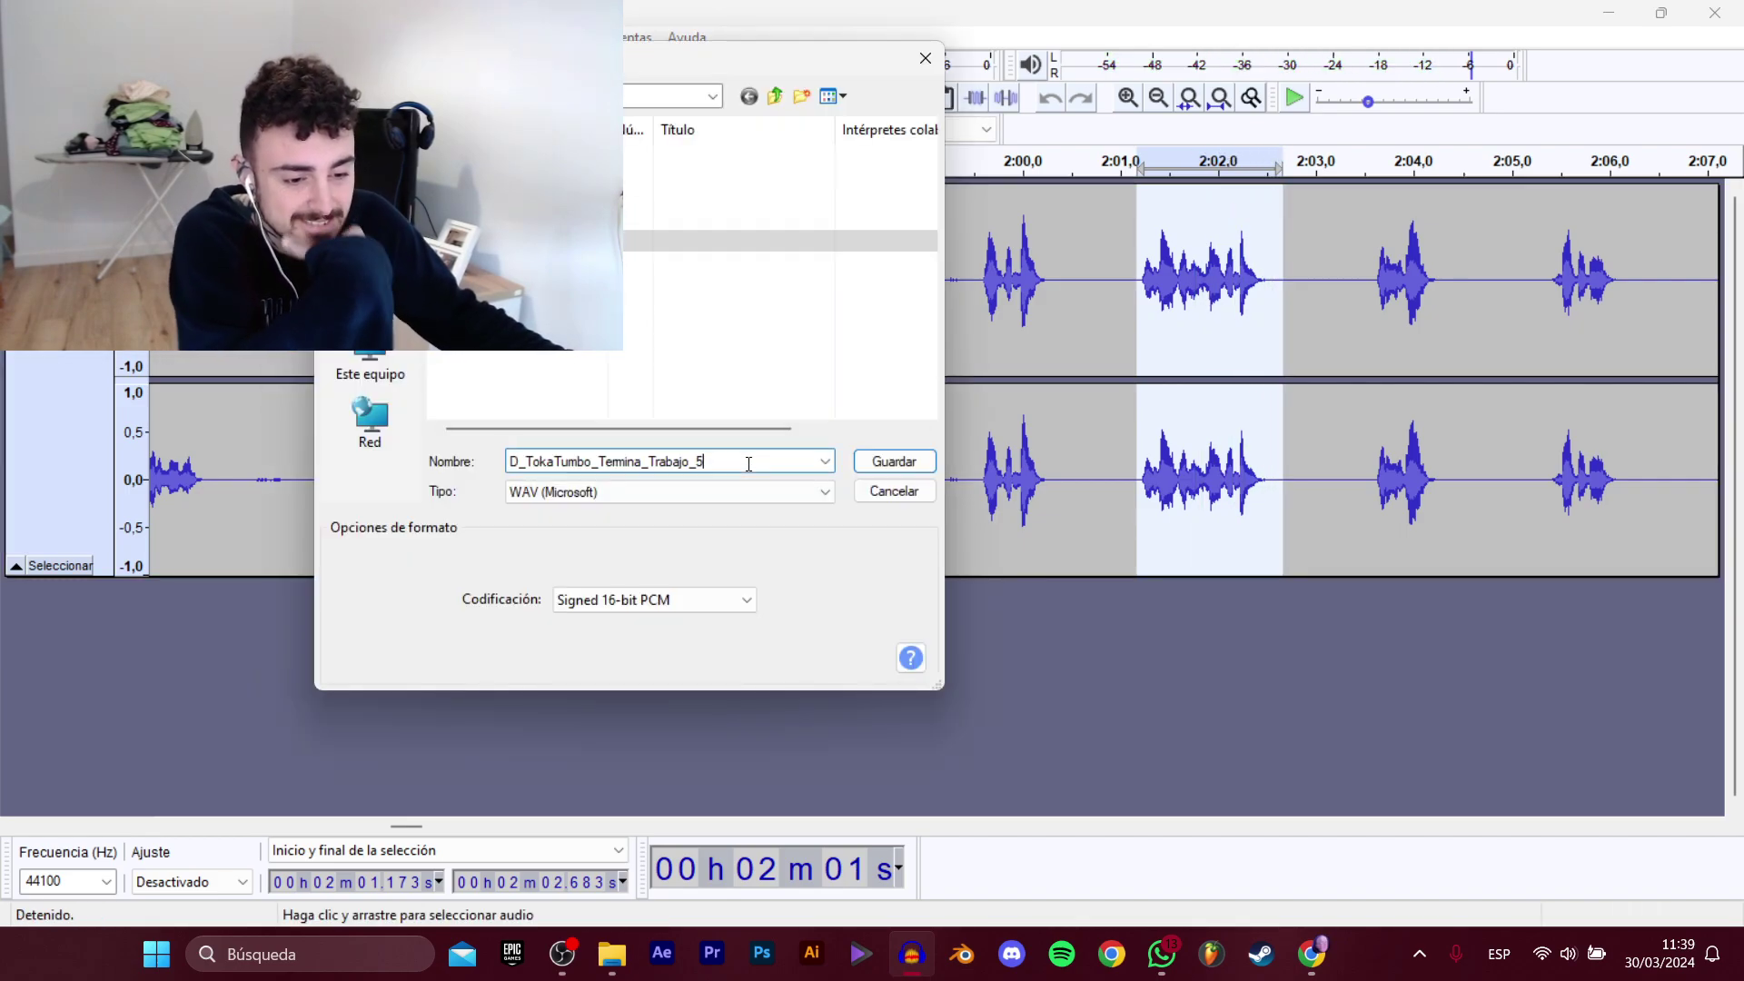
pyautogui.press('BackSpace')
pyautogui.write('6')
pyautogui.press('Return')
# Select and play the phrase from about 2:03.6 to 2:04.4 and export it as a WAV file named D_TokaTumbo_Termina_Trabajo_7.
pyautogui.moveTo(1367, 264); pyautogui.dragTo(1447, 243)
pyautogui.press('space')
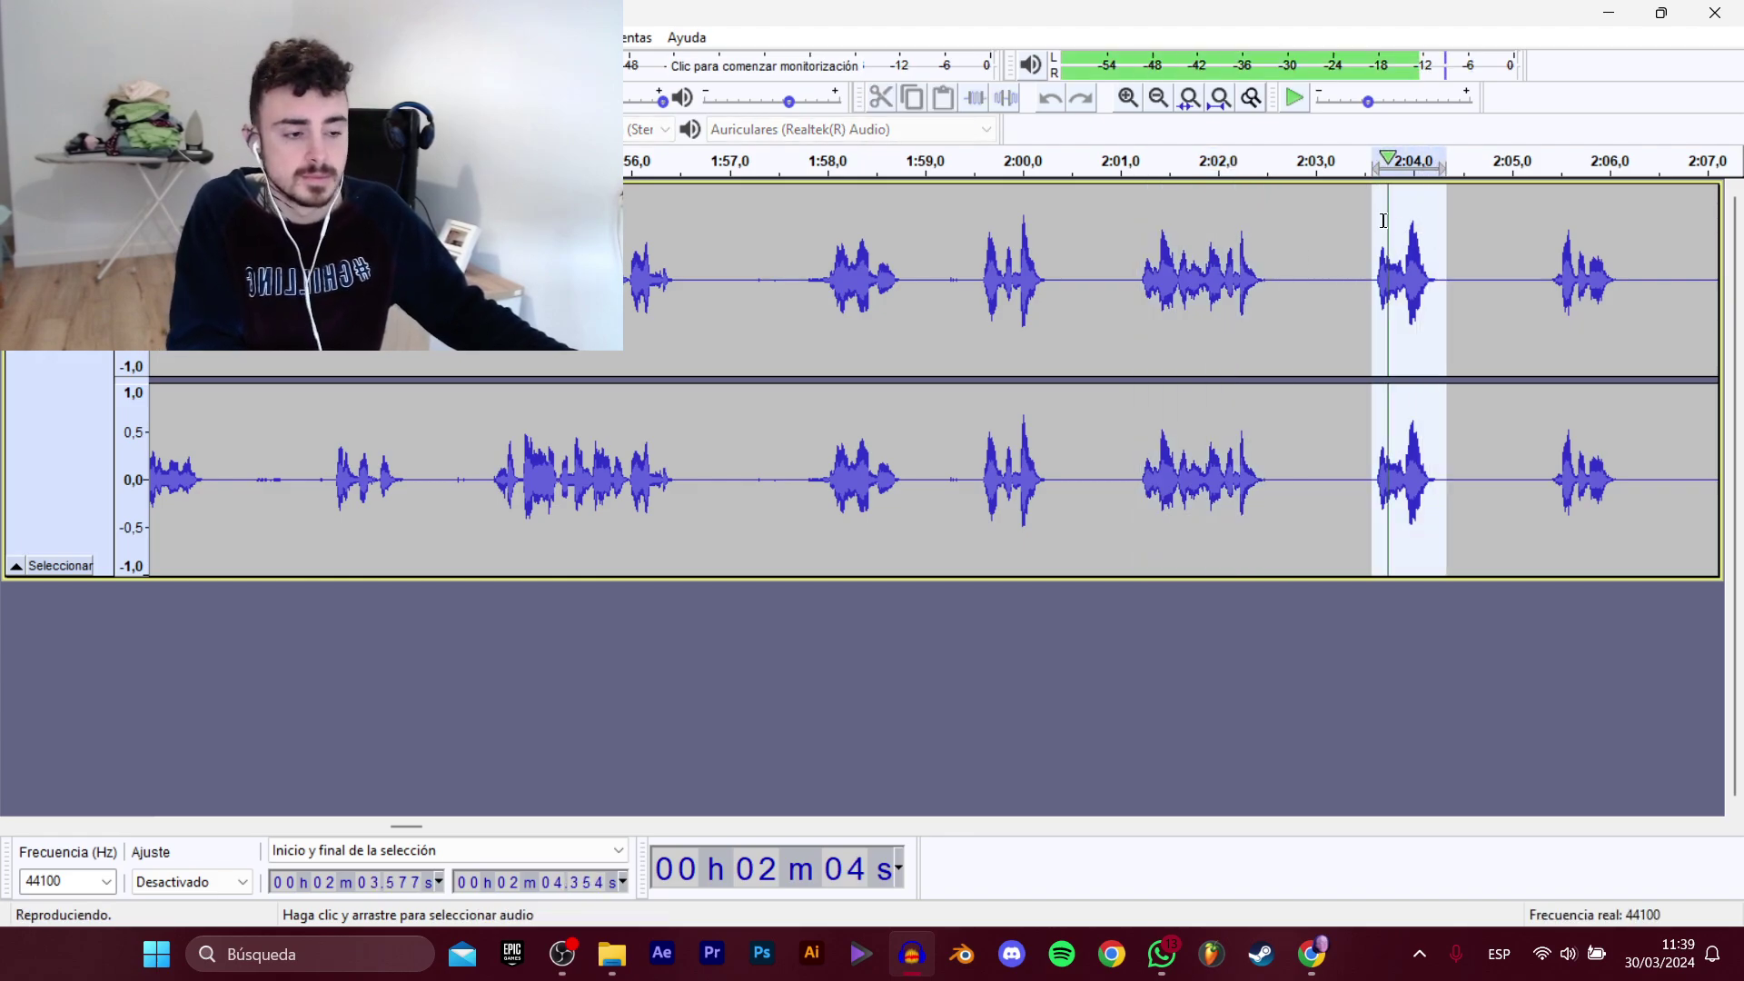
pyautogui.moveTo(100, 207)
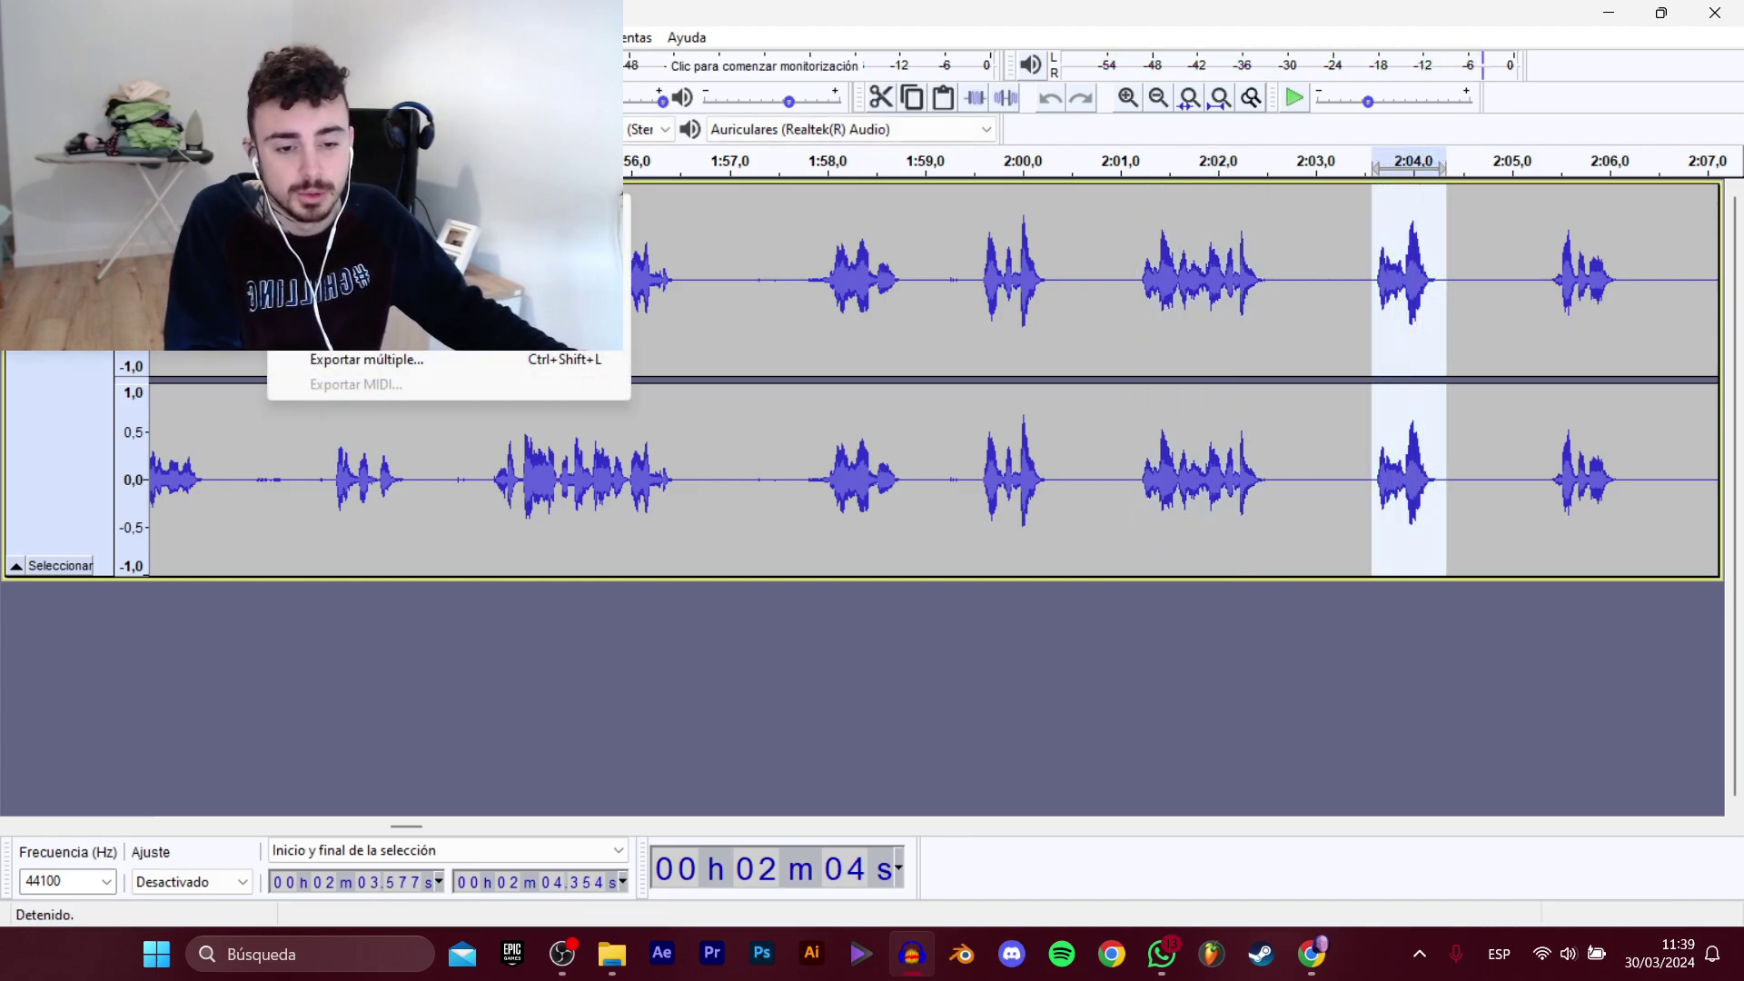
pyautogui.click(390, 308)
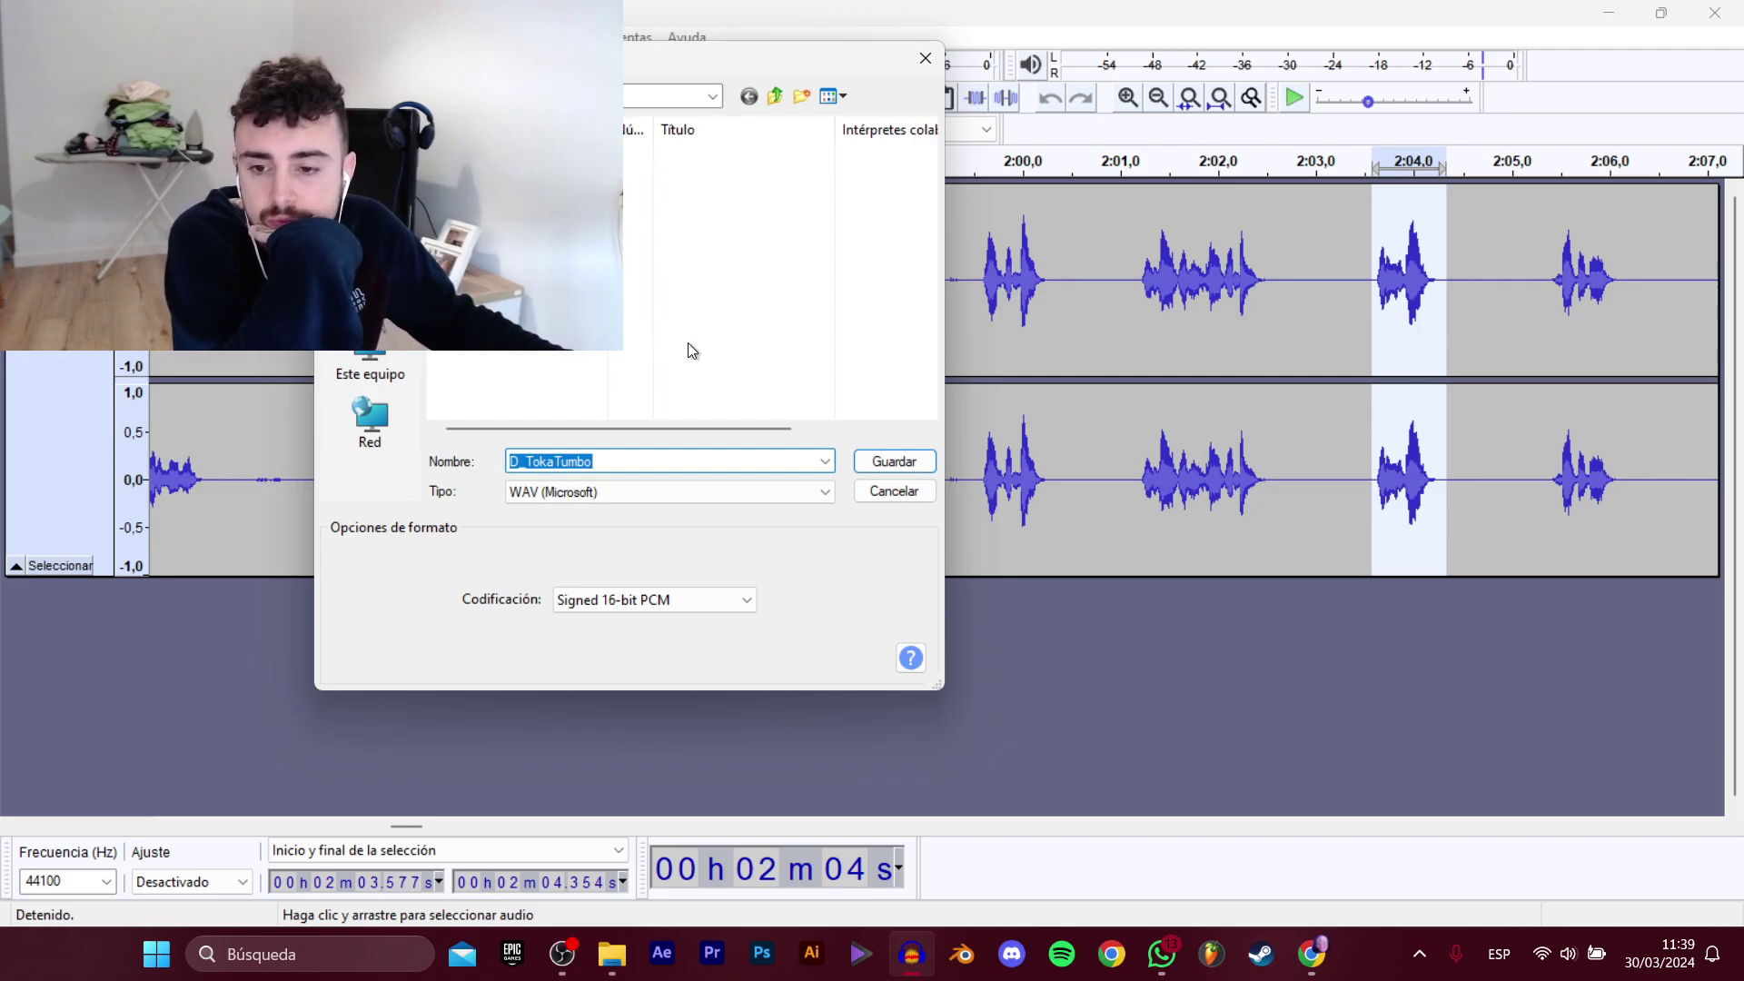
pyautogui.click(699, 262)
pyautogui.click(751, 463)
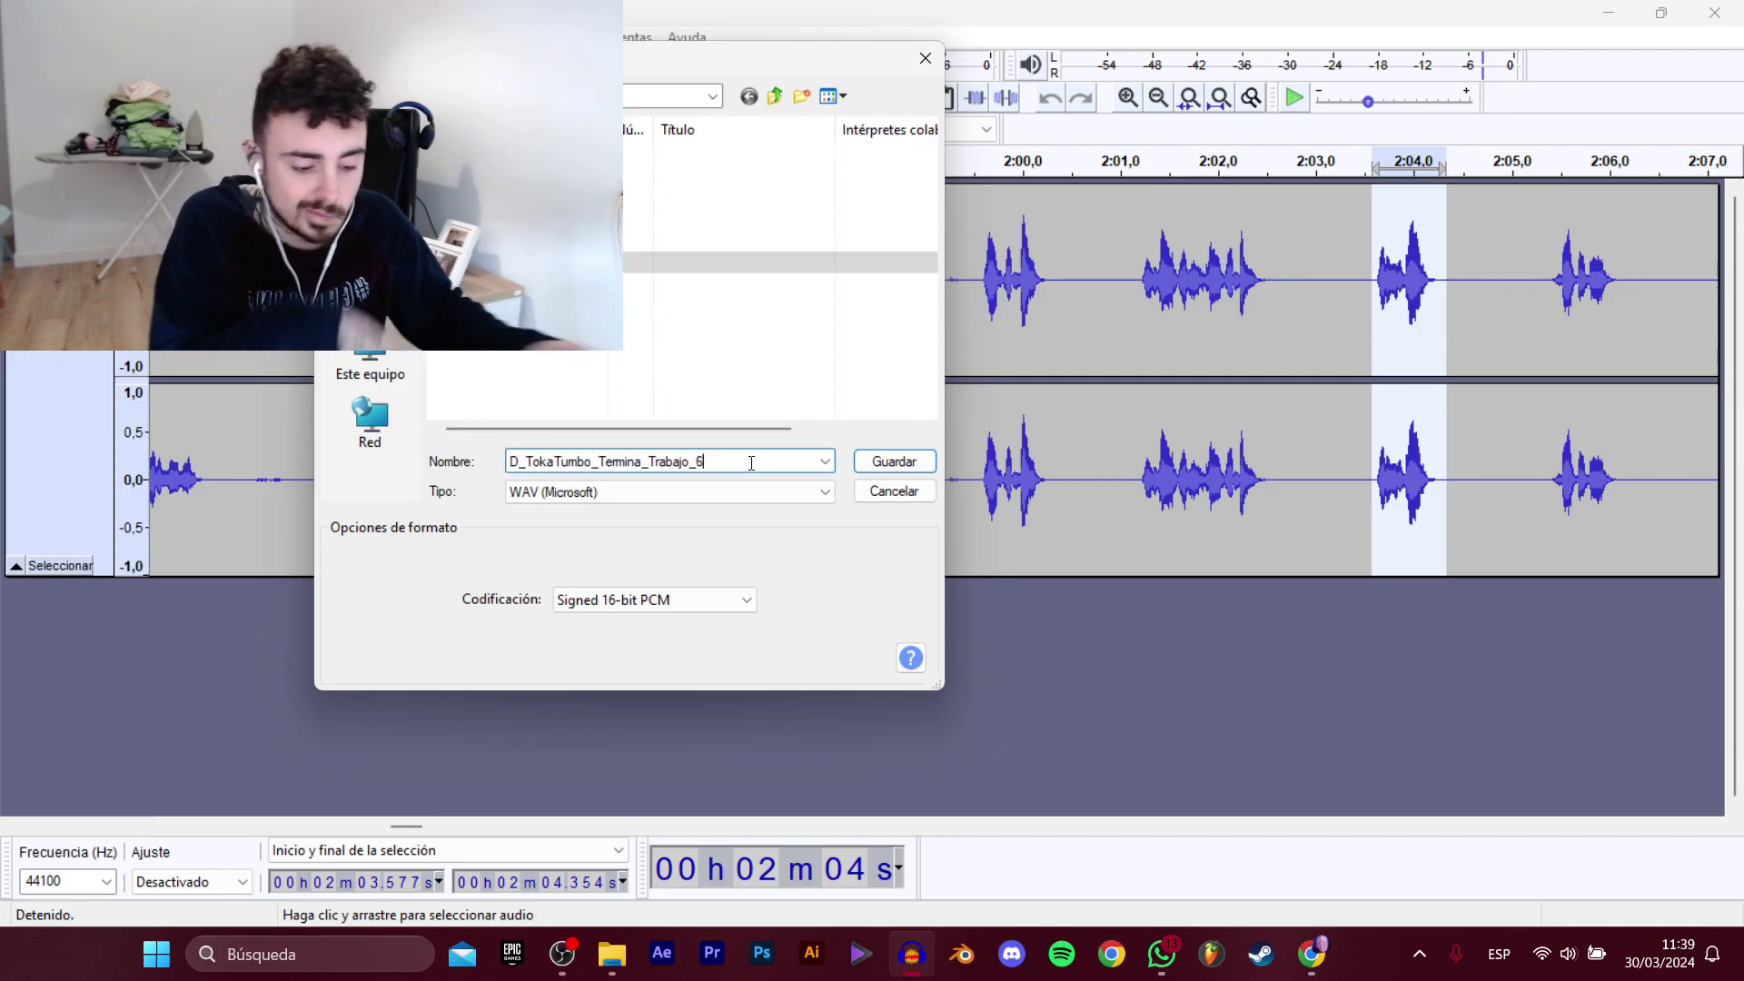
pyautogui.write('7')
pyautogui.press('Return')
# Select and play the phrase from about 2:05.4 to 2:06.2 and export it as a WAV file named D_TokaTumbo_Termina_Trabajo_8.
pyautogui.moveTo(1550, 292); pyautogui.dragTo(1626, 292)
pyautogui.press('space')
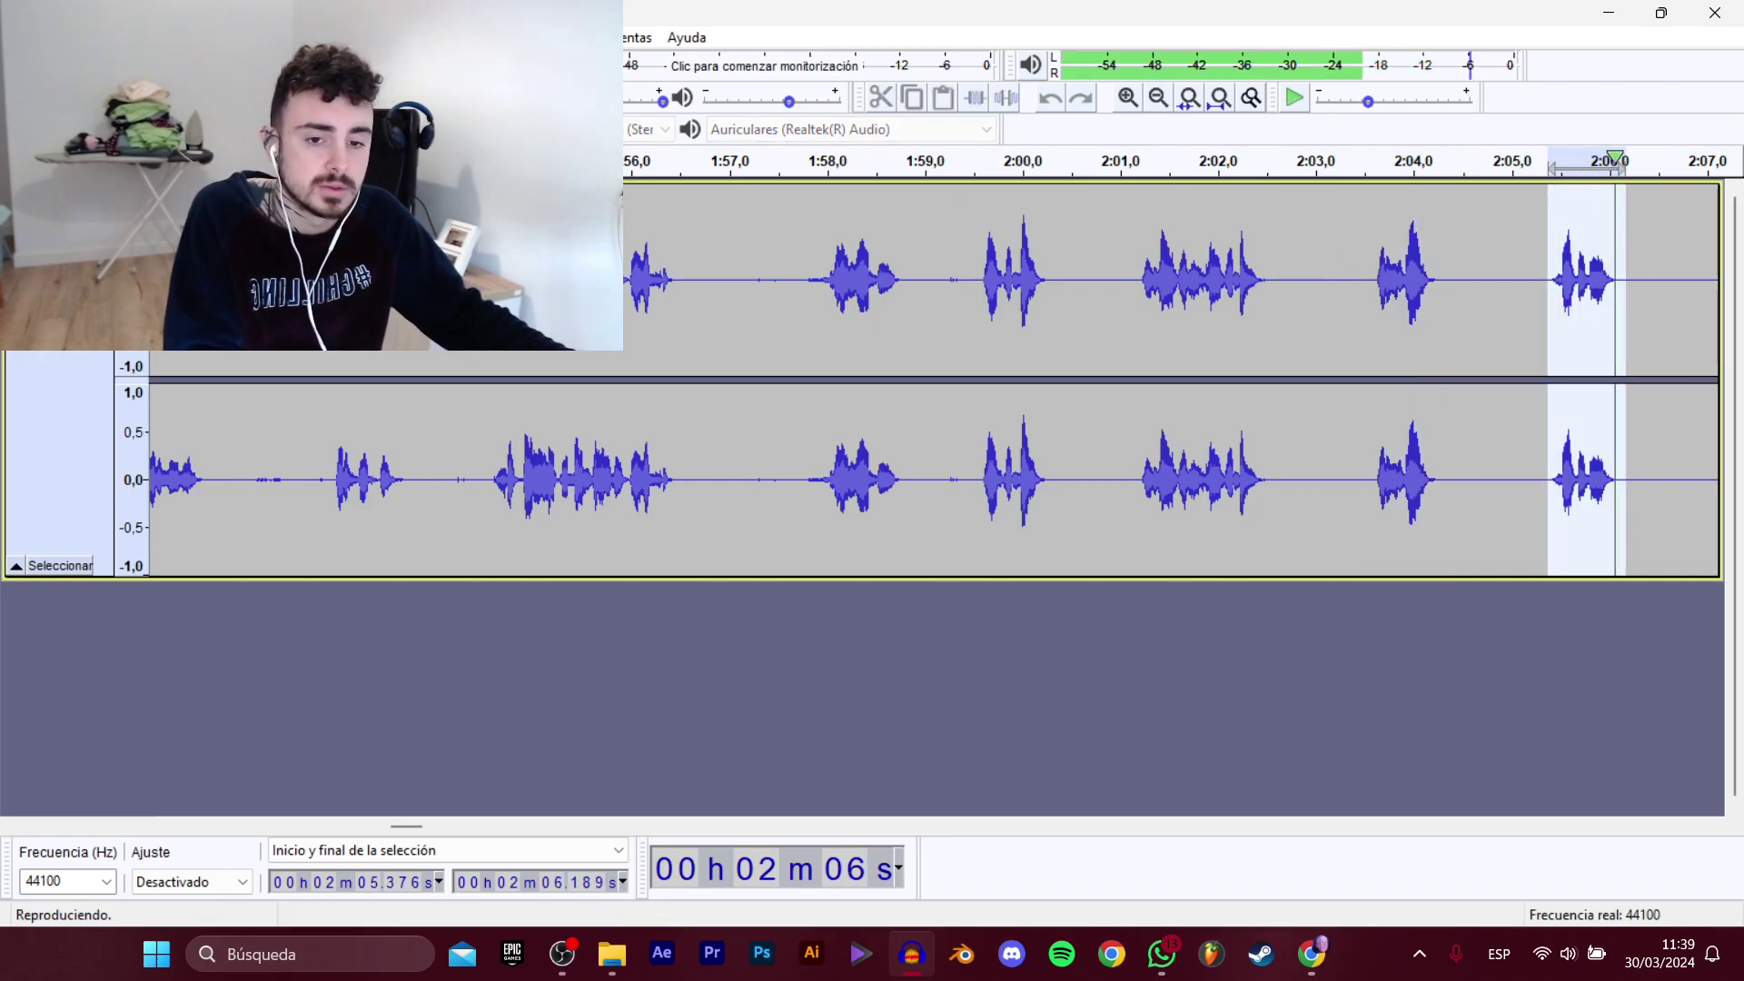
pyautogui.click(29, 37)
pyautogui.click(69, 206)
pyautogui.click(363, 309)
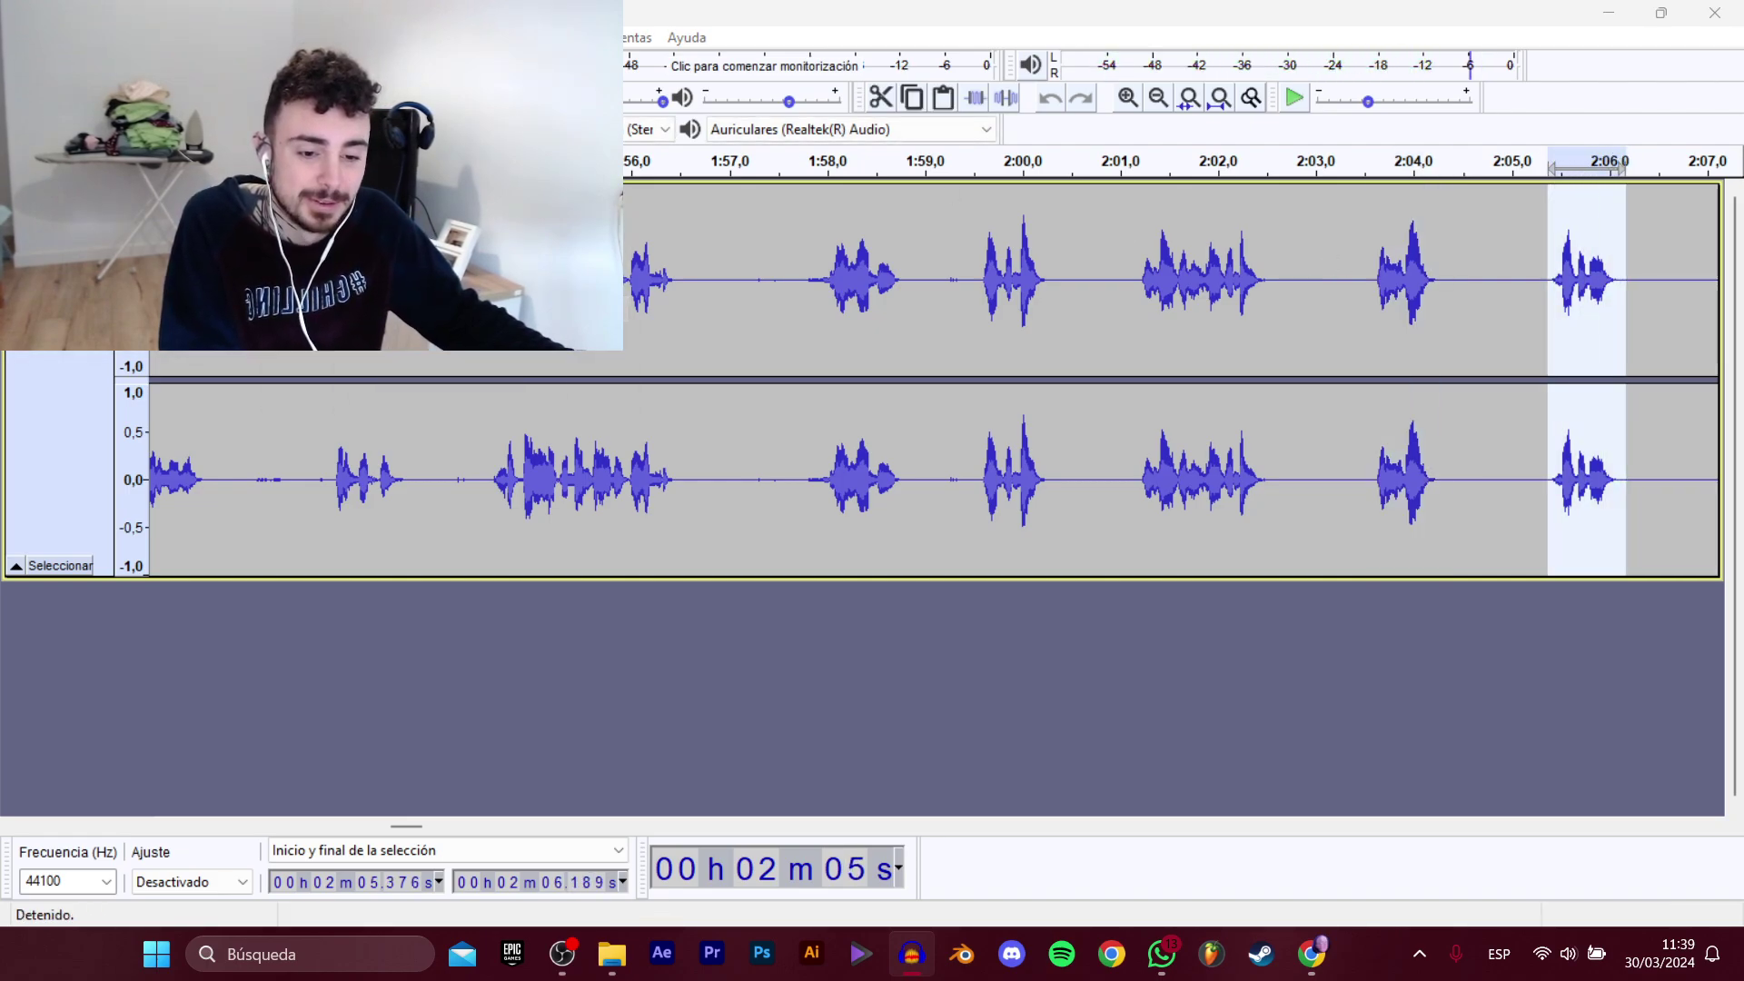
pyautogui.click(626, 283)
pyautogui.click(757, 460)
pyautogui.click(769, 459)
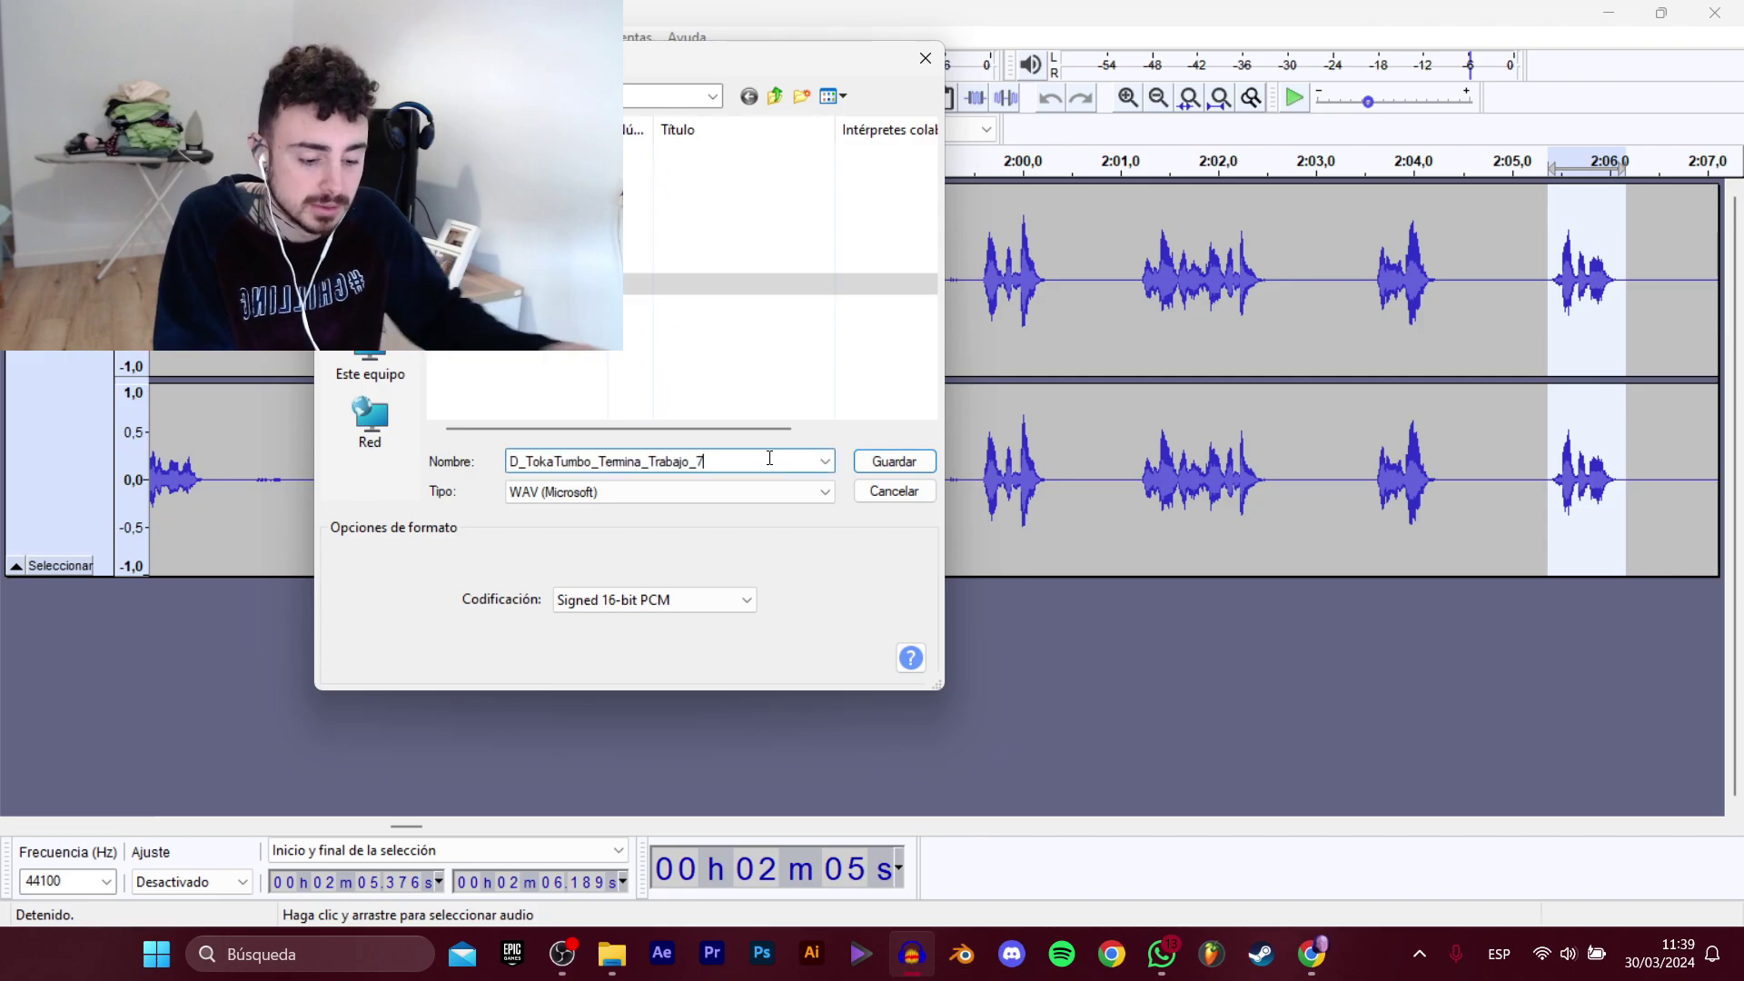
pyautogui.write('8')
pyautogui.press('Return')
# Play the next phrase from about 2:07.1 and select it from about 2:07.1 to 2:07.8.
pyautogui.moveTo(417, 826); pyautogui.dragTo(440, 825)
pyautogui.click(519, 318)
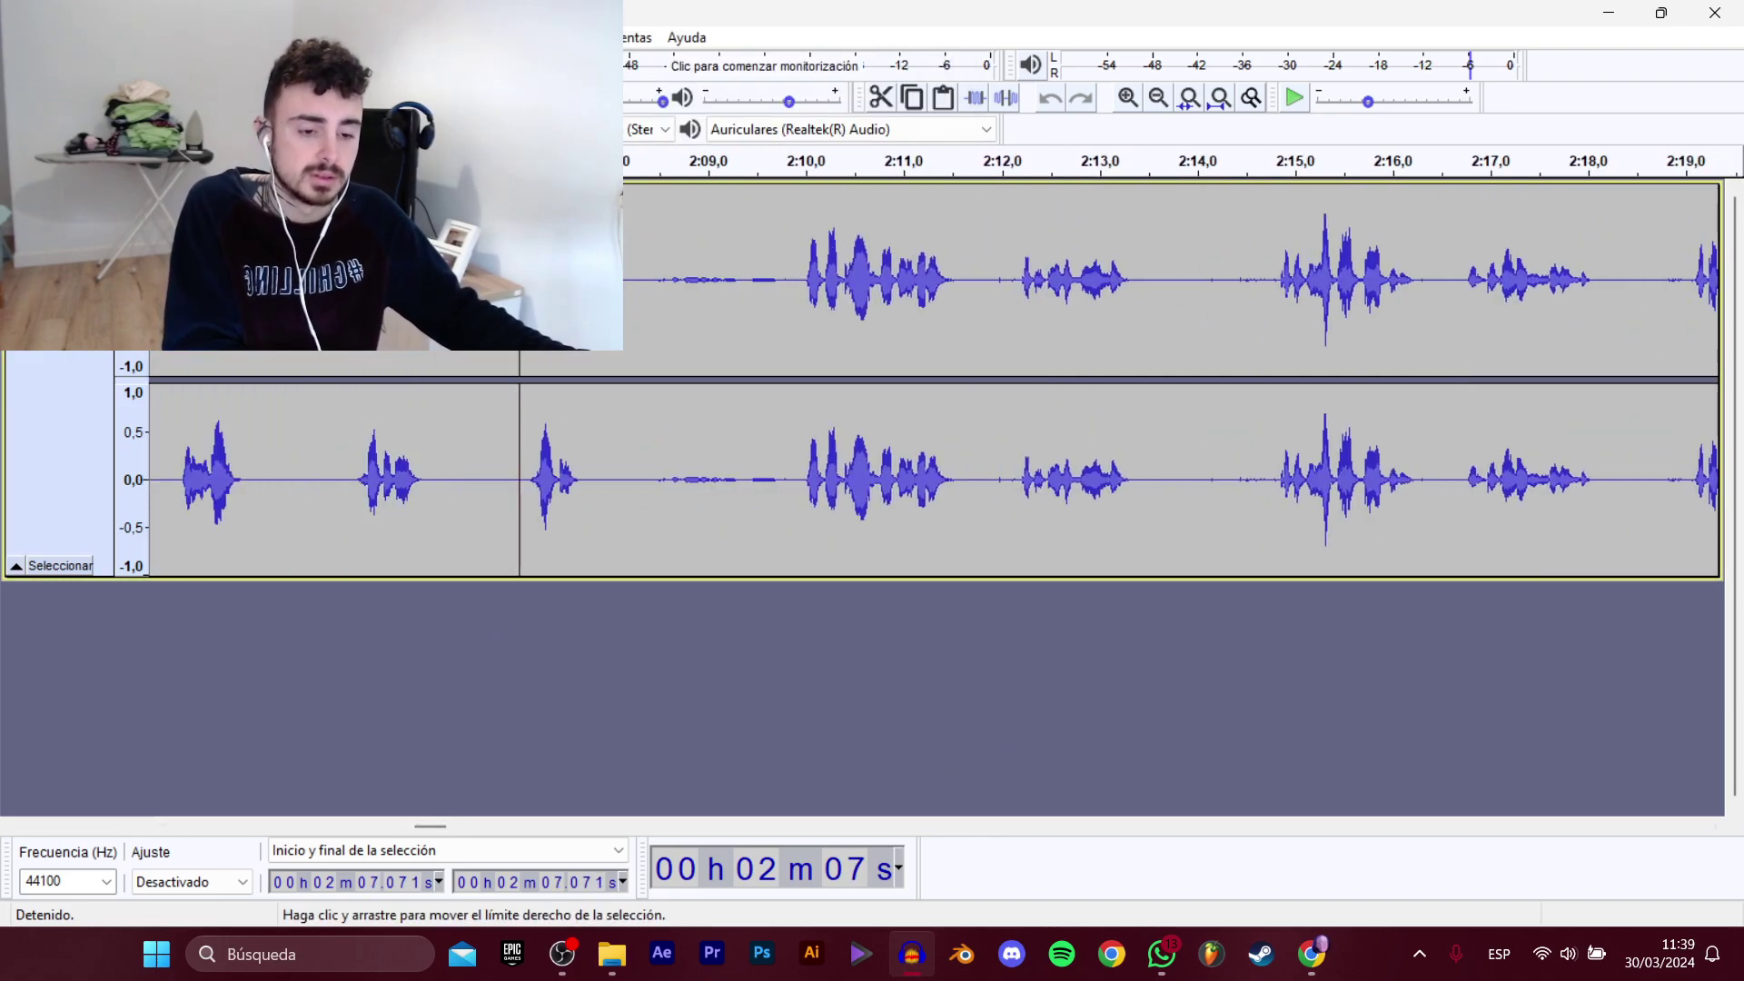
pyautogui.press('space')
pyautogui.press('space')
pyautogui.moveTo(526, 318); pyautogui.dragTo(592, 318)
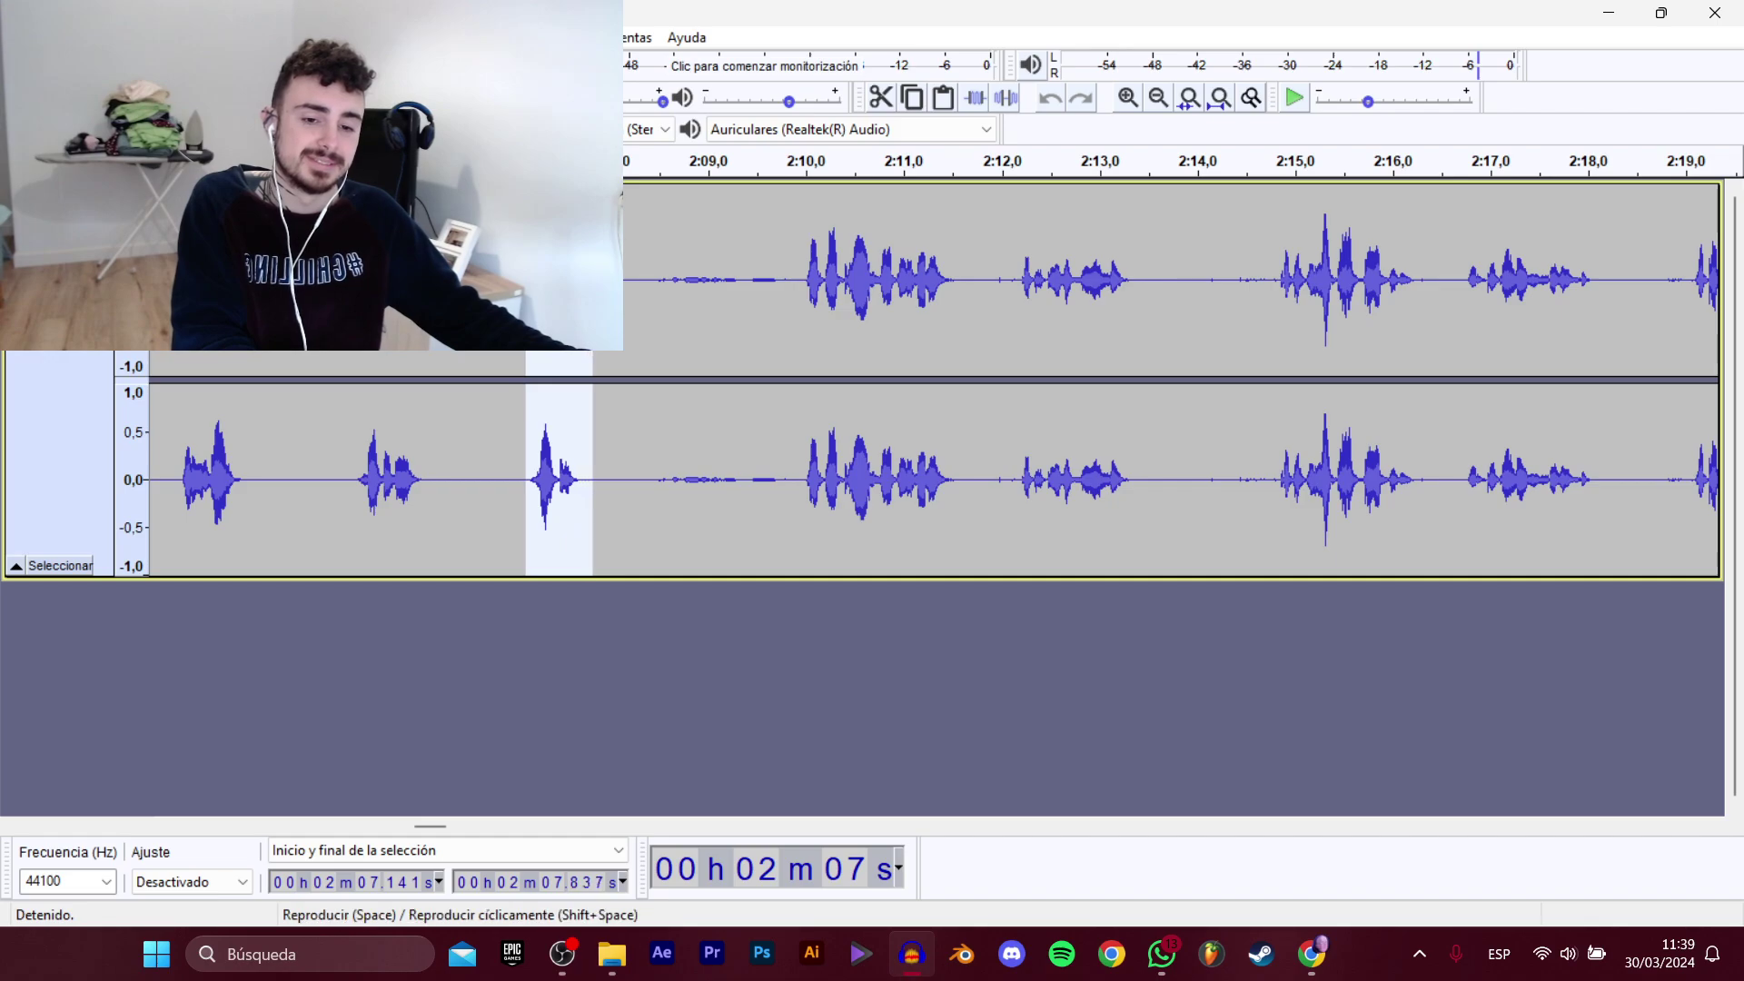
# Export the selected audio as a WAV file named D_TokaTumbo_Termina_Trabajo_9.
pyautogui.moveTo(100, 207)
pyautogui.click(372, 310)
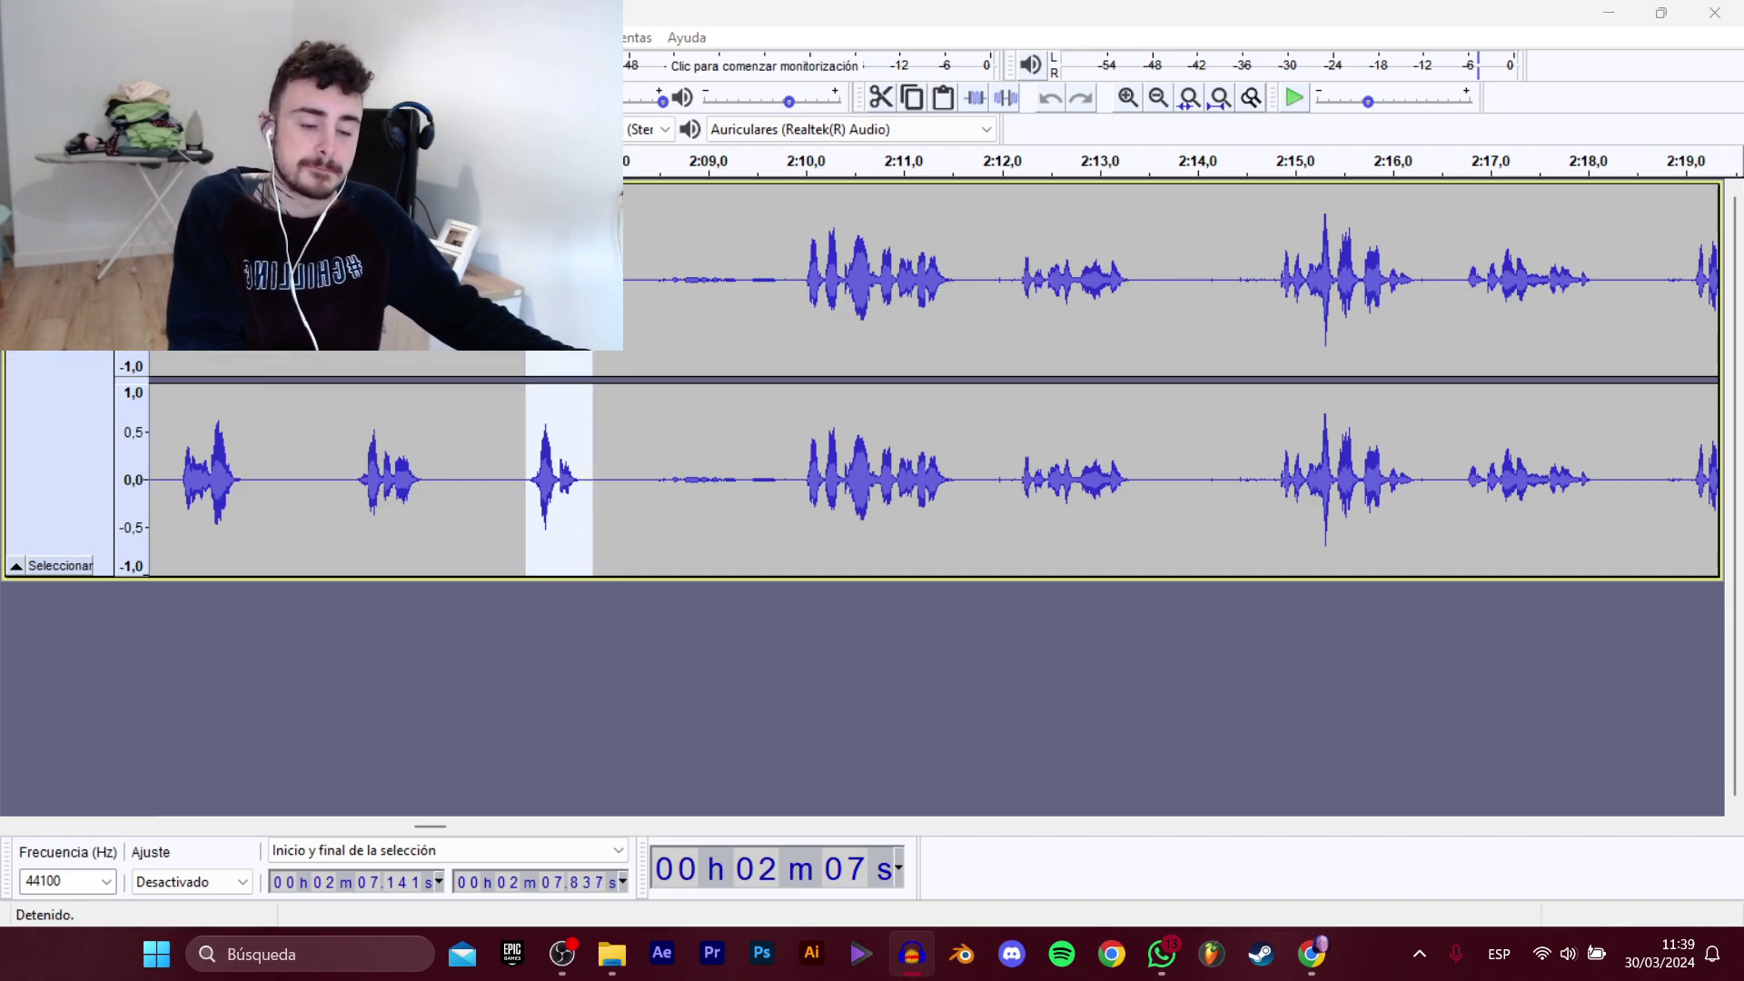
pyautogui.click(686, 305)
pyautogui.click(772, 461)
pyautogui.click(772, 461)
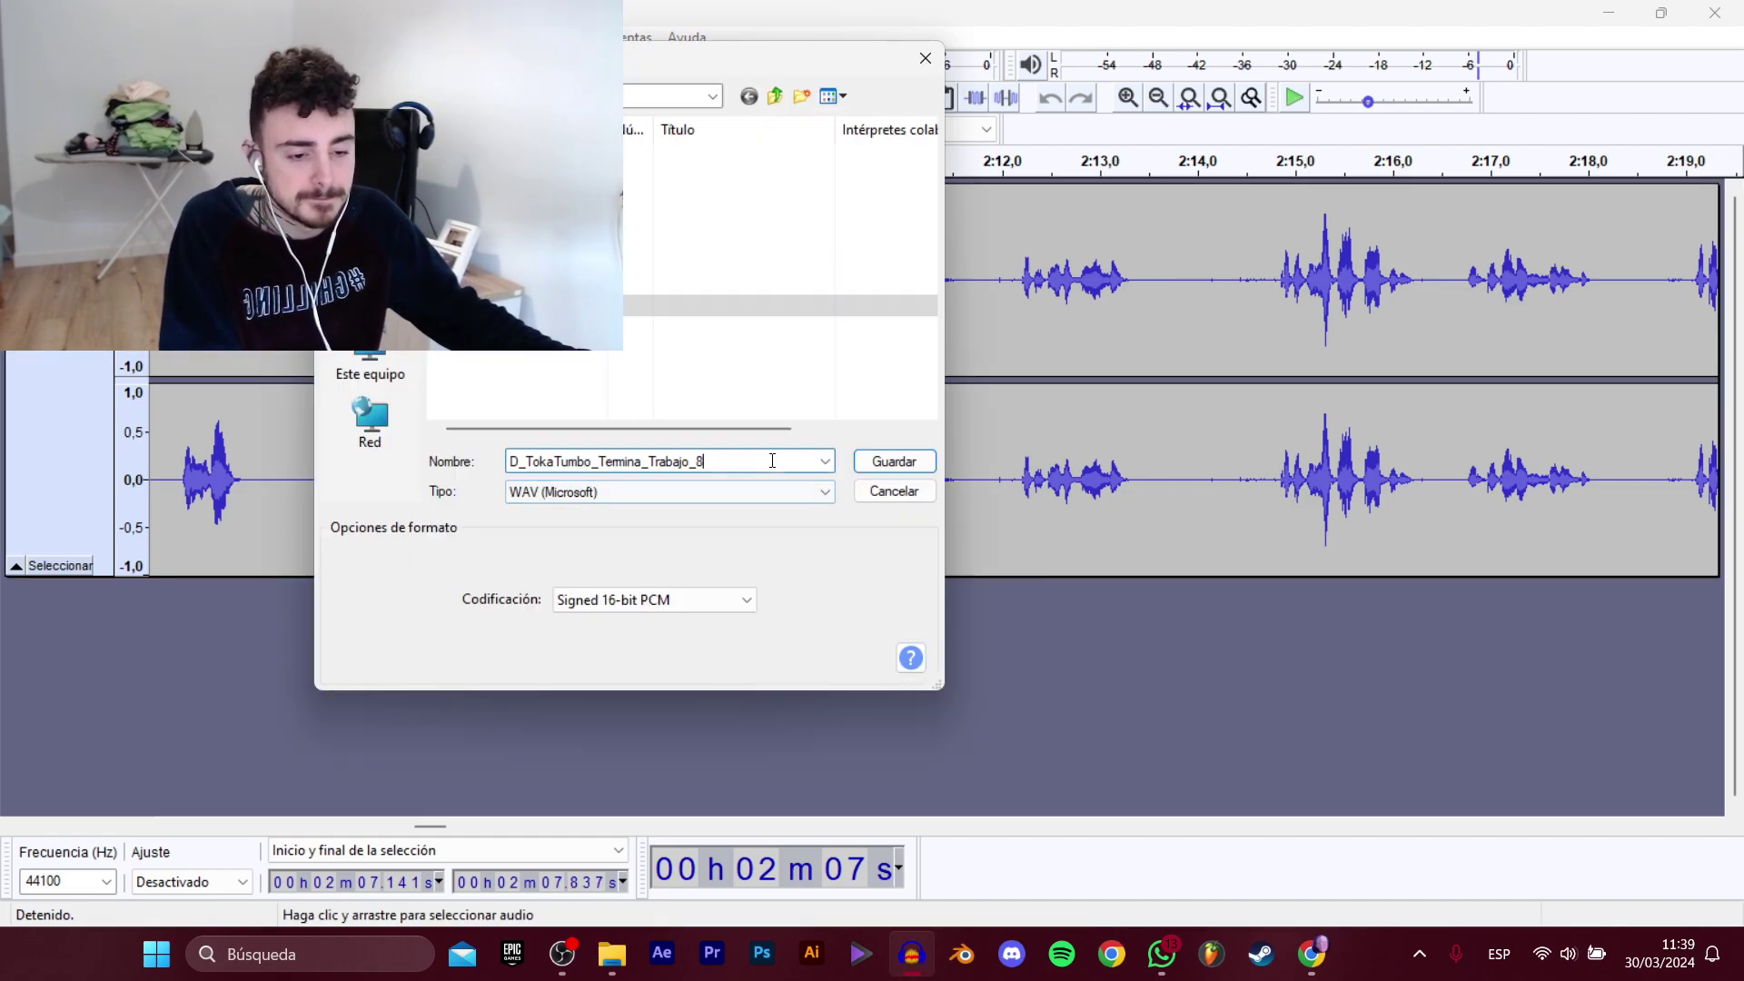
pyautogui.press('Return')
# Play the phrase from about 2:10.1 and select it from about 2:09.9 to 2:11.7.
pyautogui.click(813, 313)
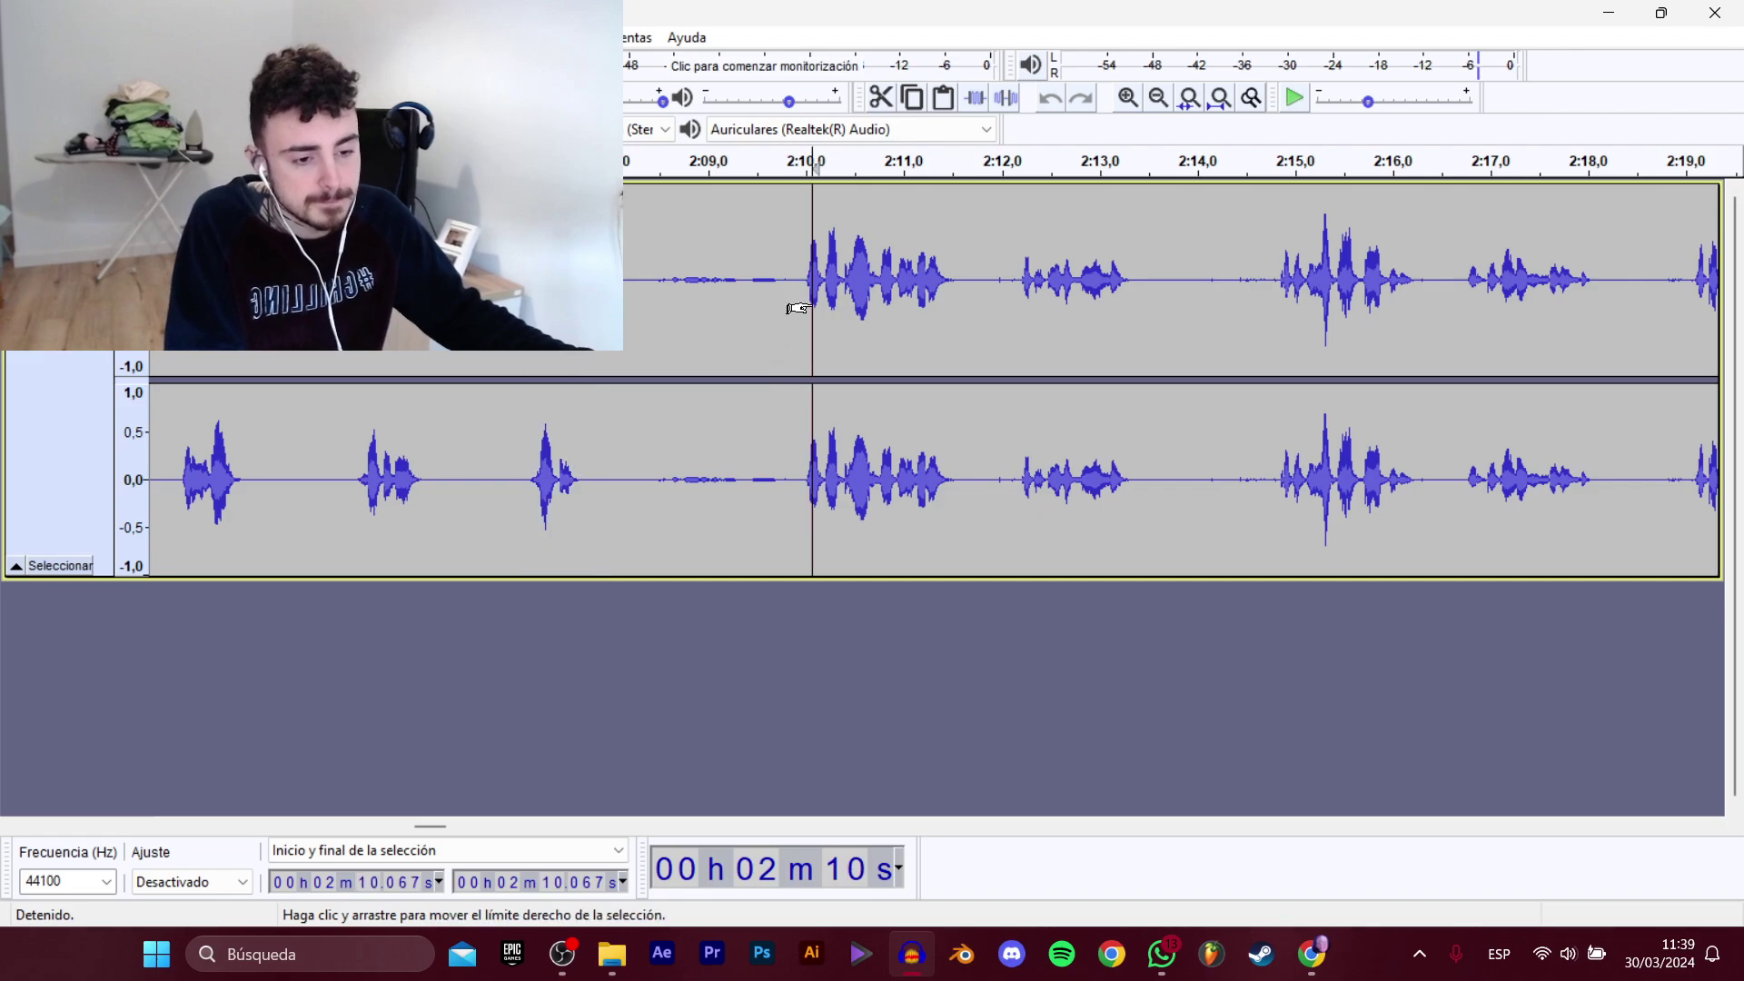
pyautogui.press('space')
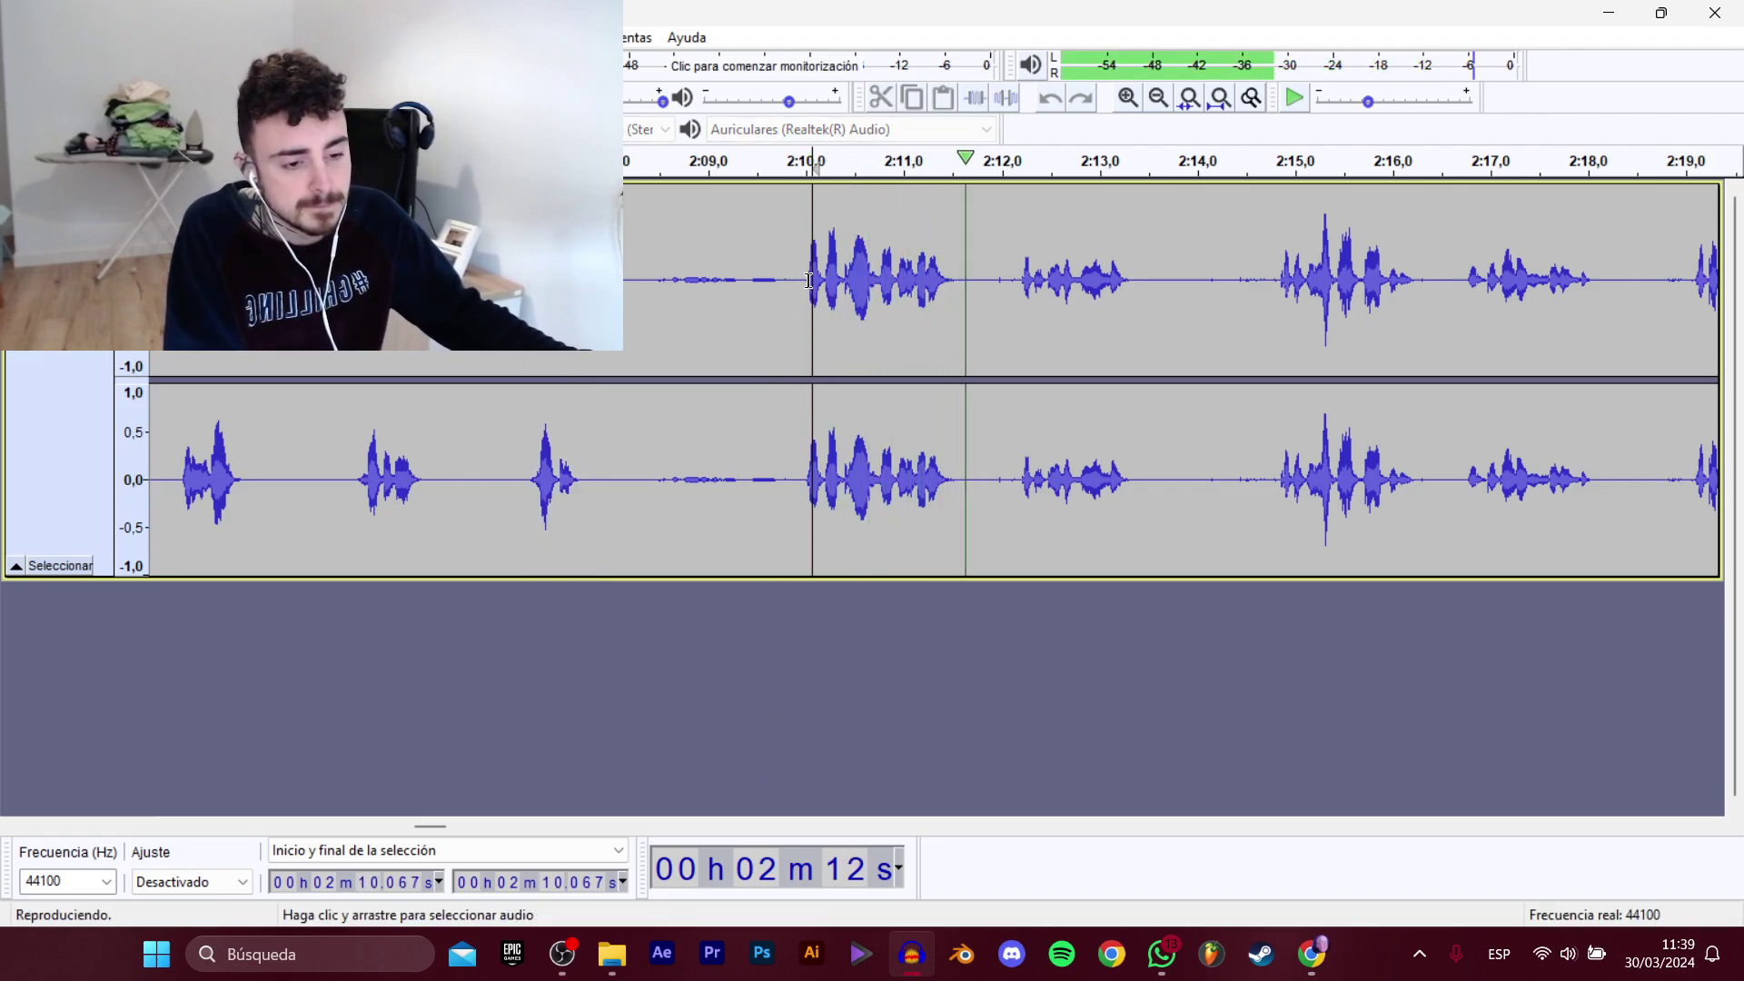
pyautogui.press('space')
pyautogui.moveTo(800, 285); pyautogui.dragTo(974, 285)
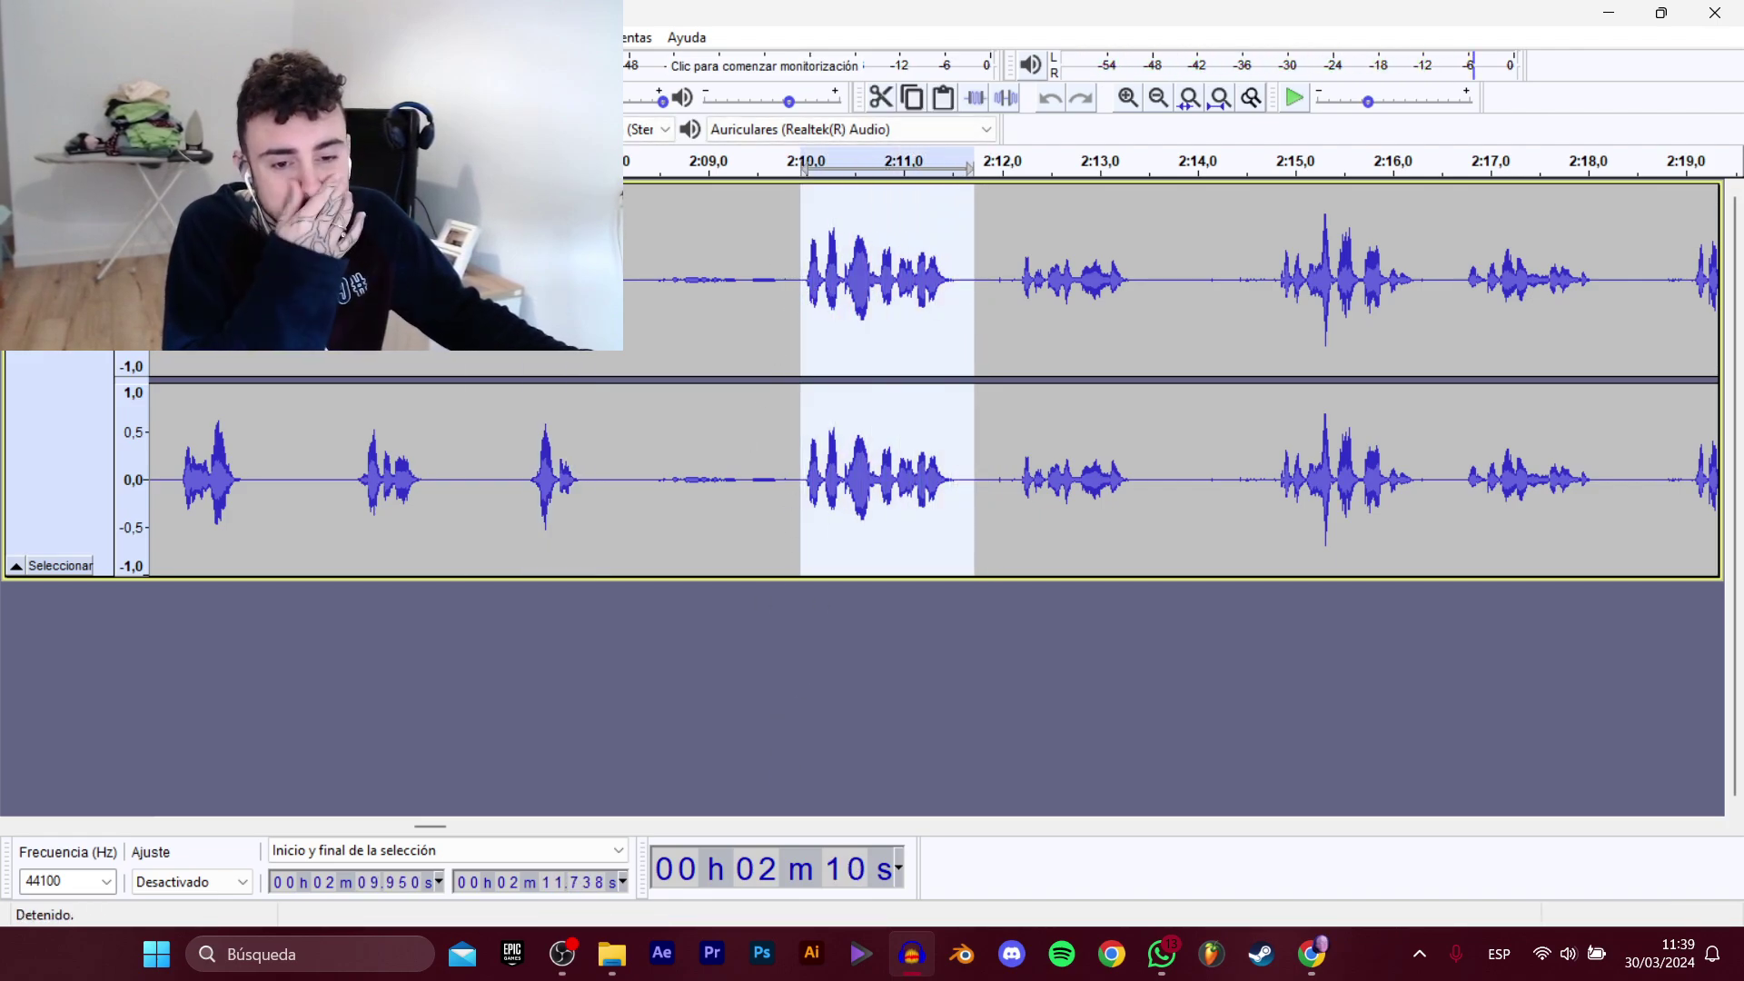
# Export the selected audio as a WAV file named D_TokaTumbo_Termina_Trabajo_10.
pyautogui.moveTo(86, 210)
pyautogui.click(391, 308)
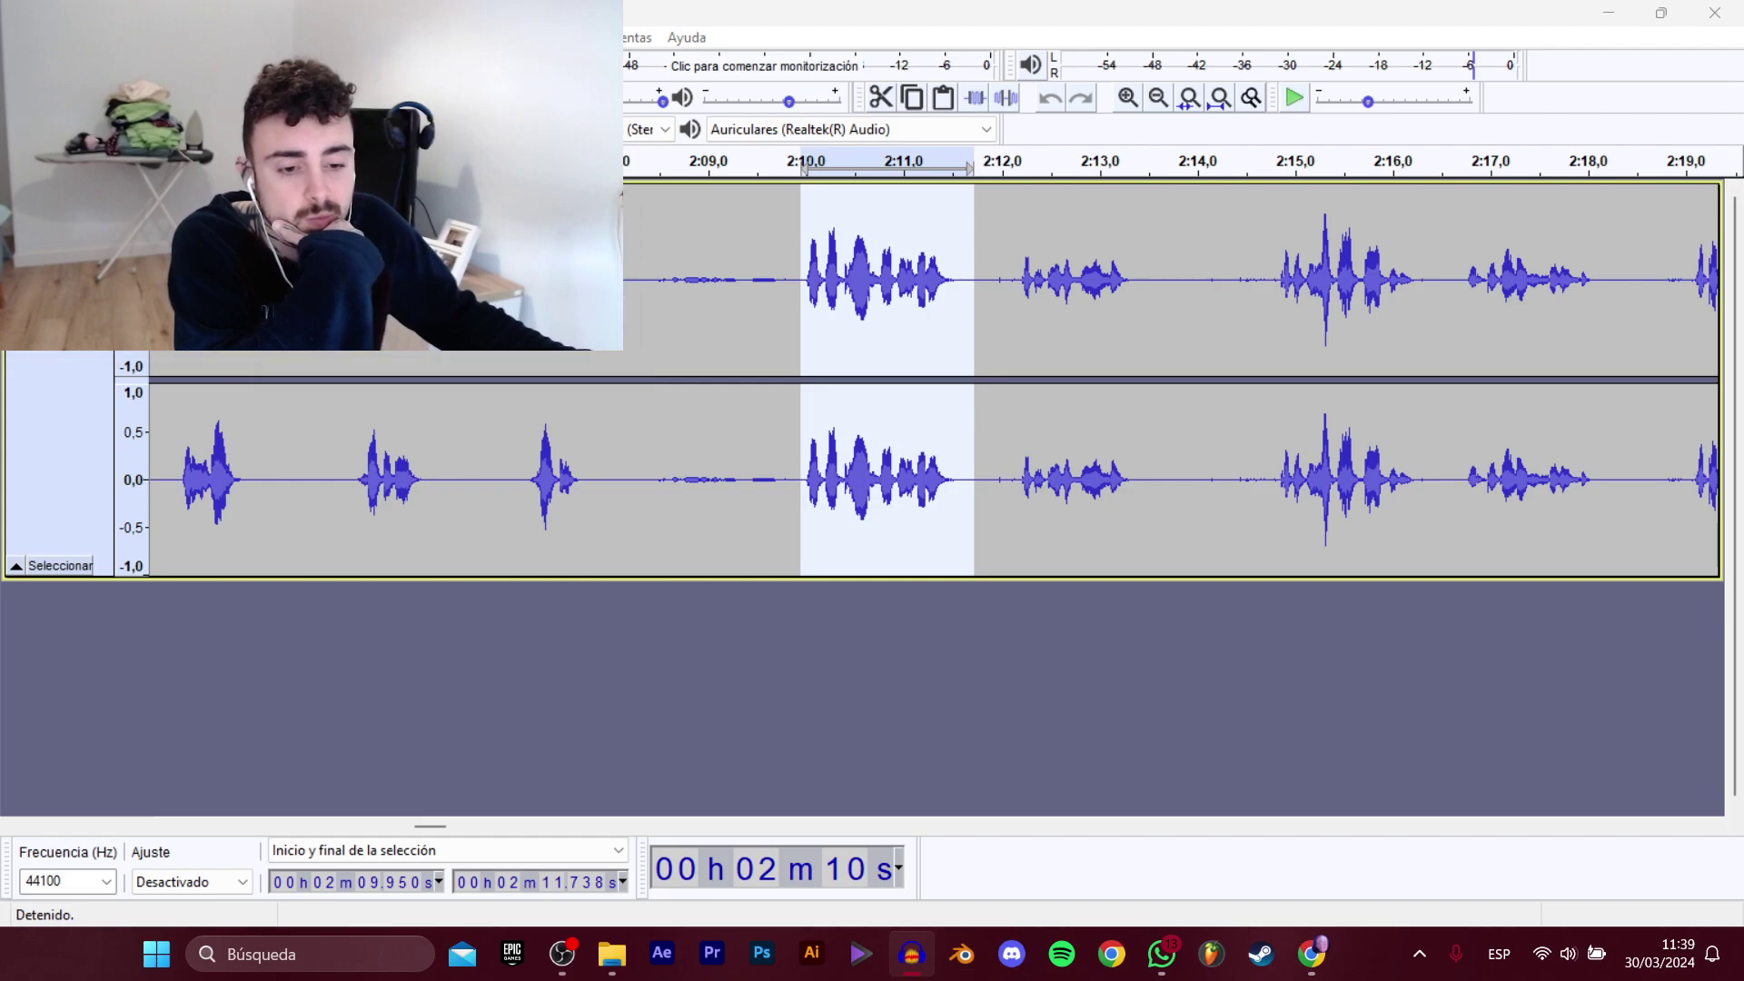
pyautogui.click(582, 327)
pyautogui.click(769, 464)
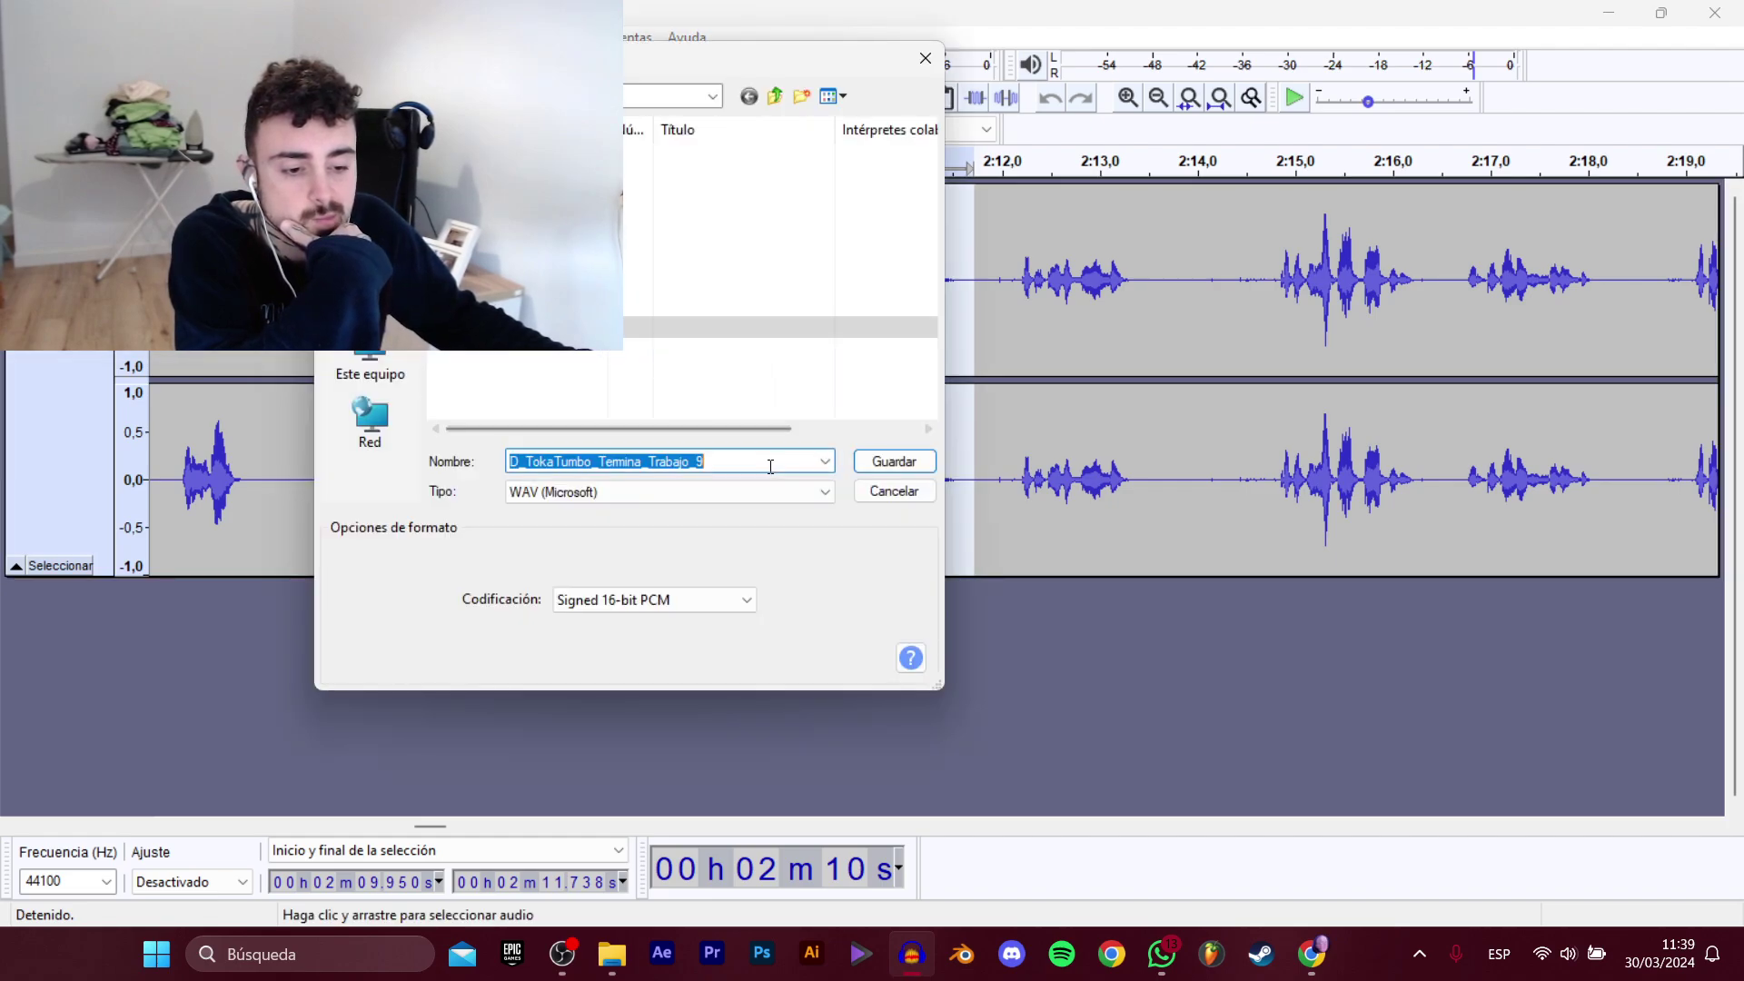
pyautogui.click(769, 465)
pyautogui.press('BackSpace')
pyautogui.write('10')
pyautogui.press('Return')
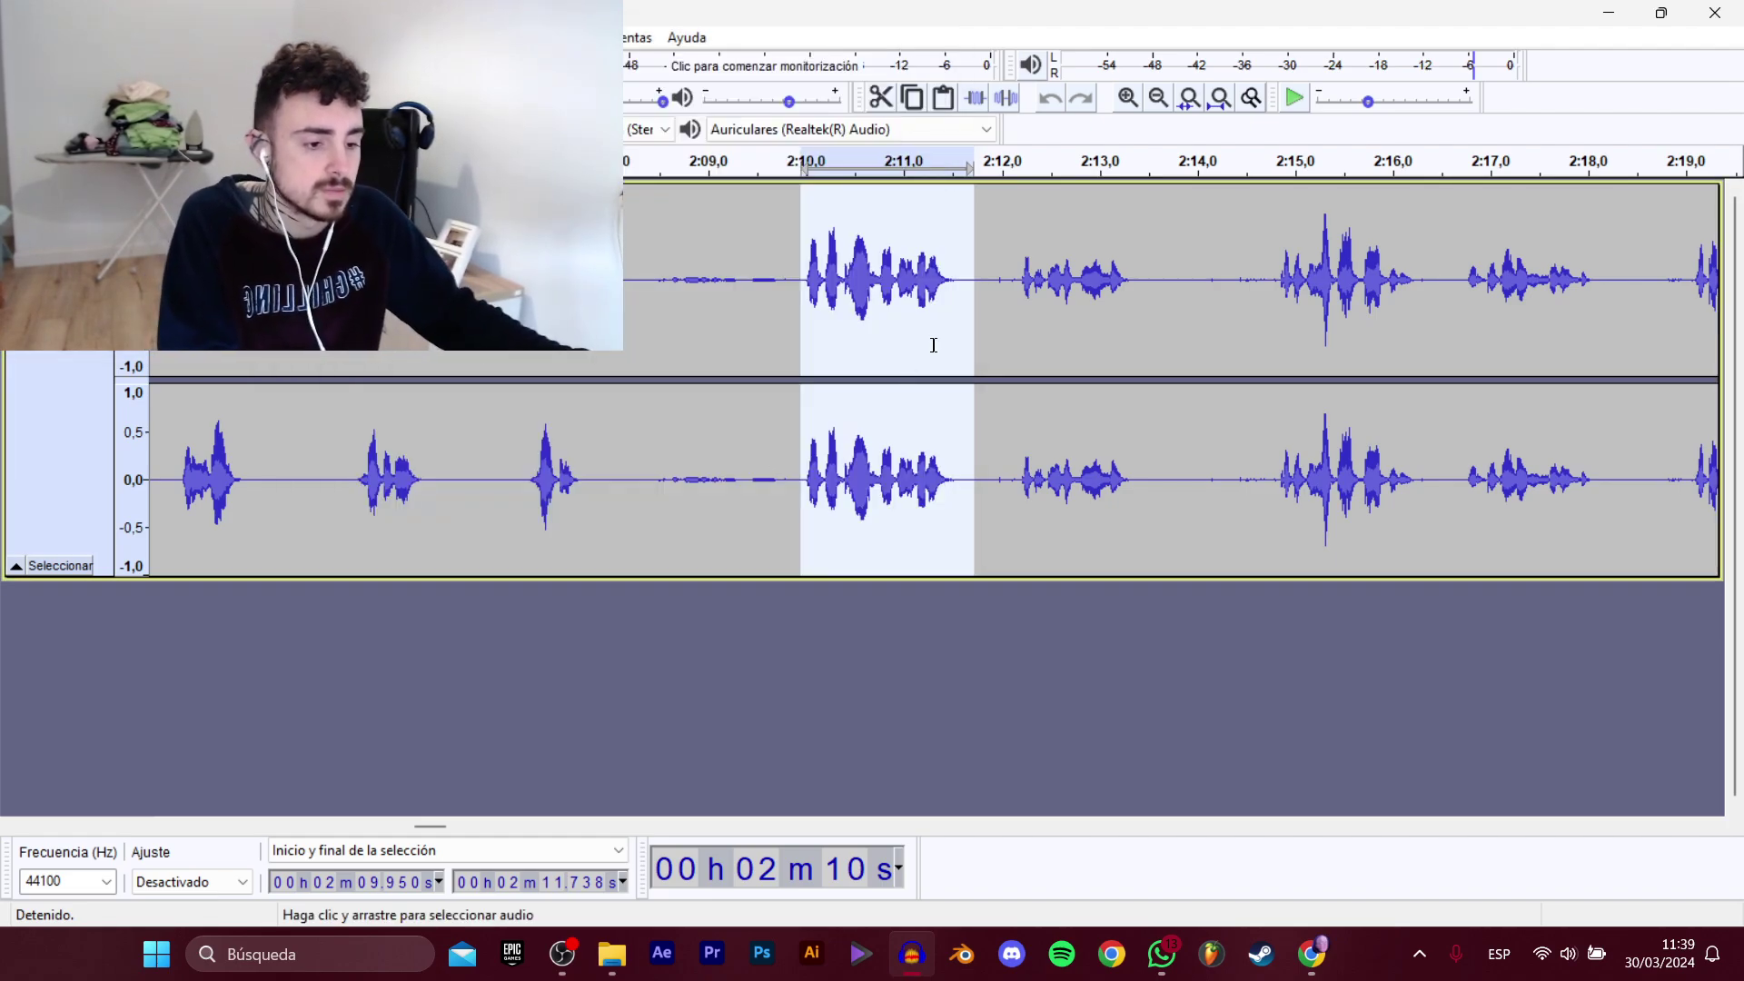
# Play the next phrase from about 2:12.2 and select it from about 2:12.2 to 2:13.5.
pyautogui.click(1019, 310)
pyautogui.press('space')
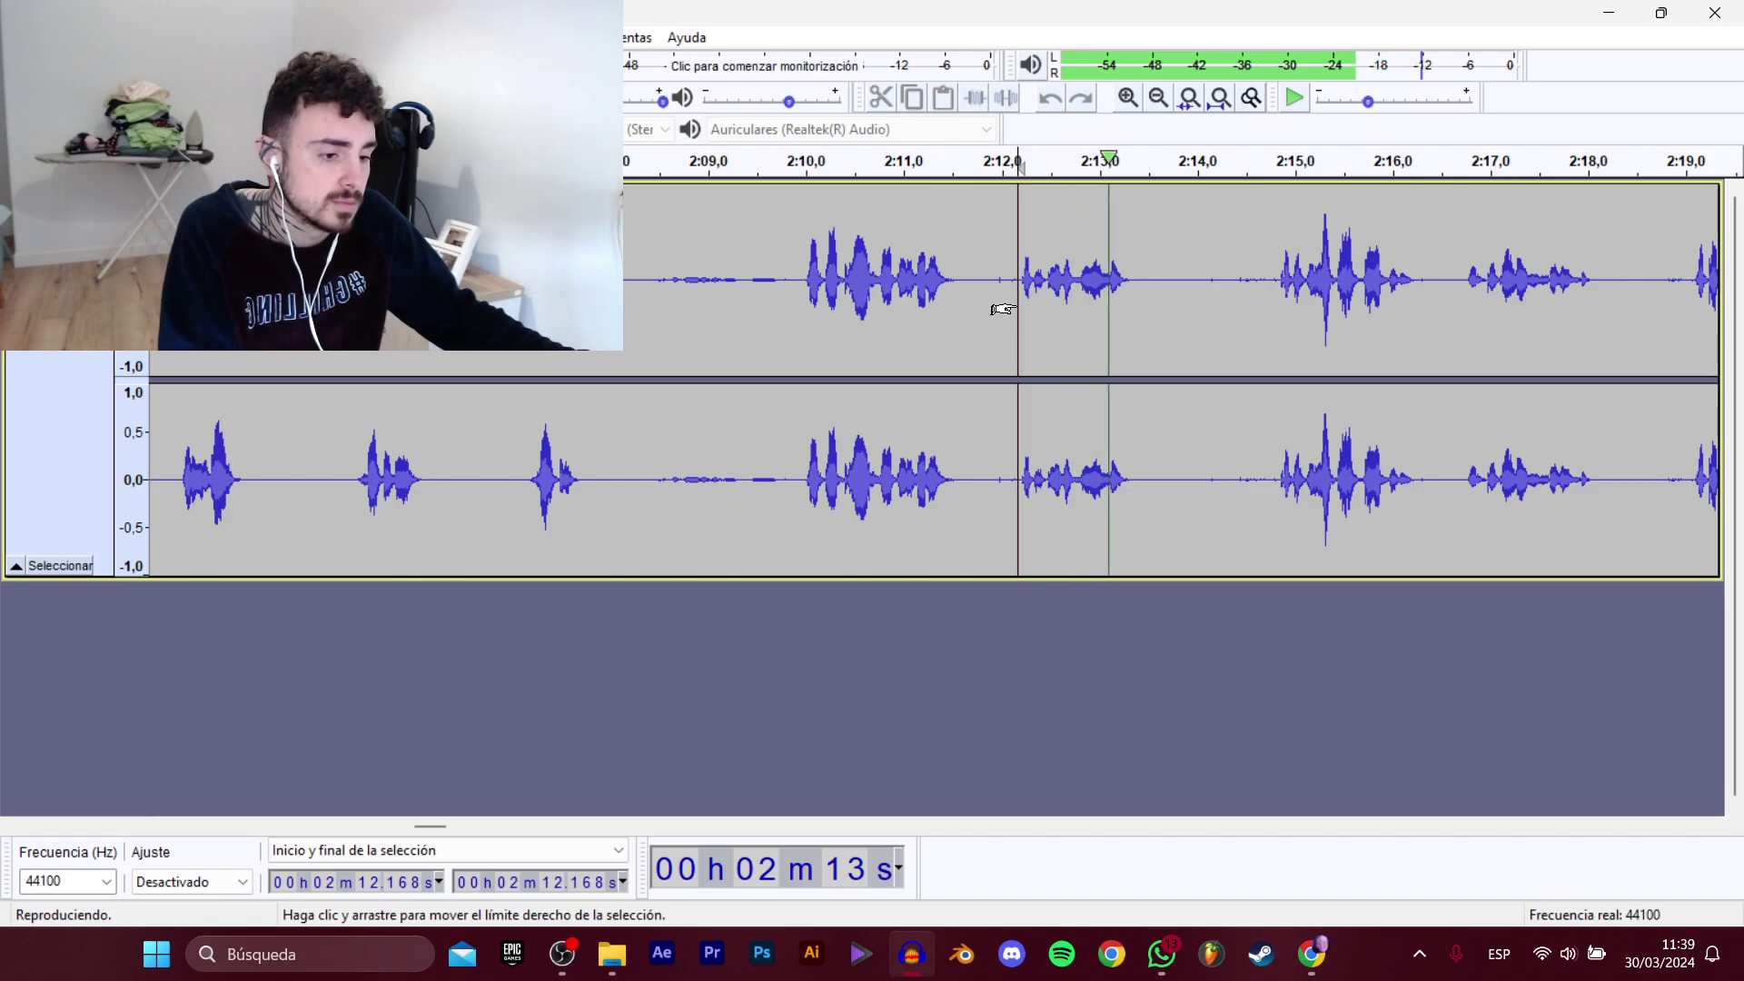
pyautogui.moveTo(1015, 309); pyautogui.dragTo(1148, 327)
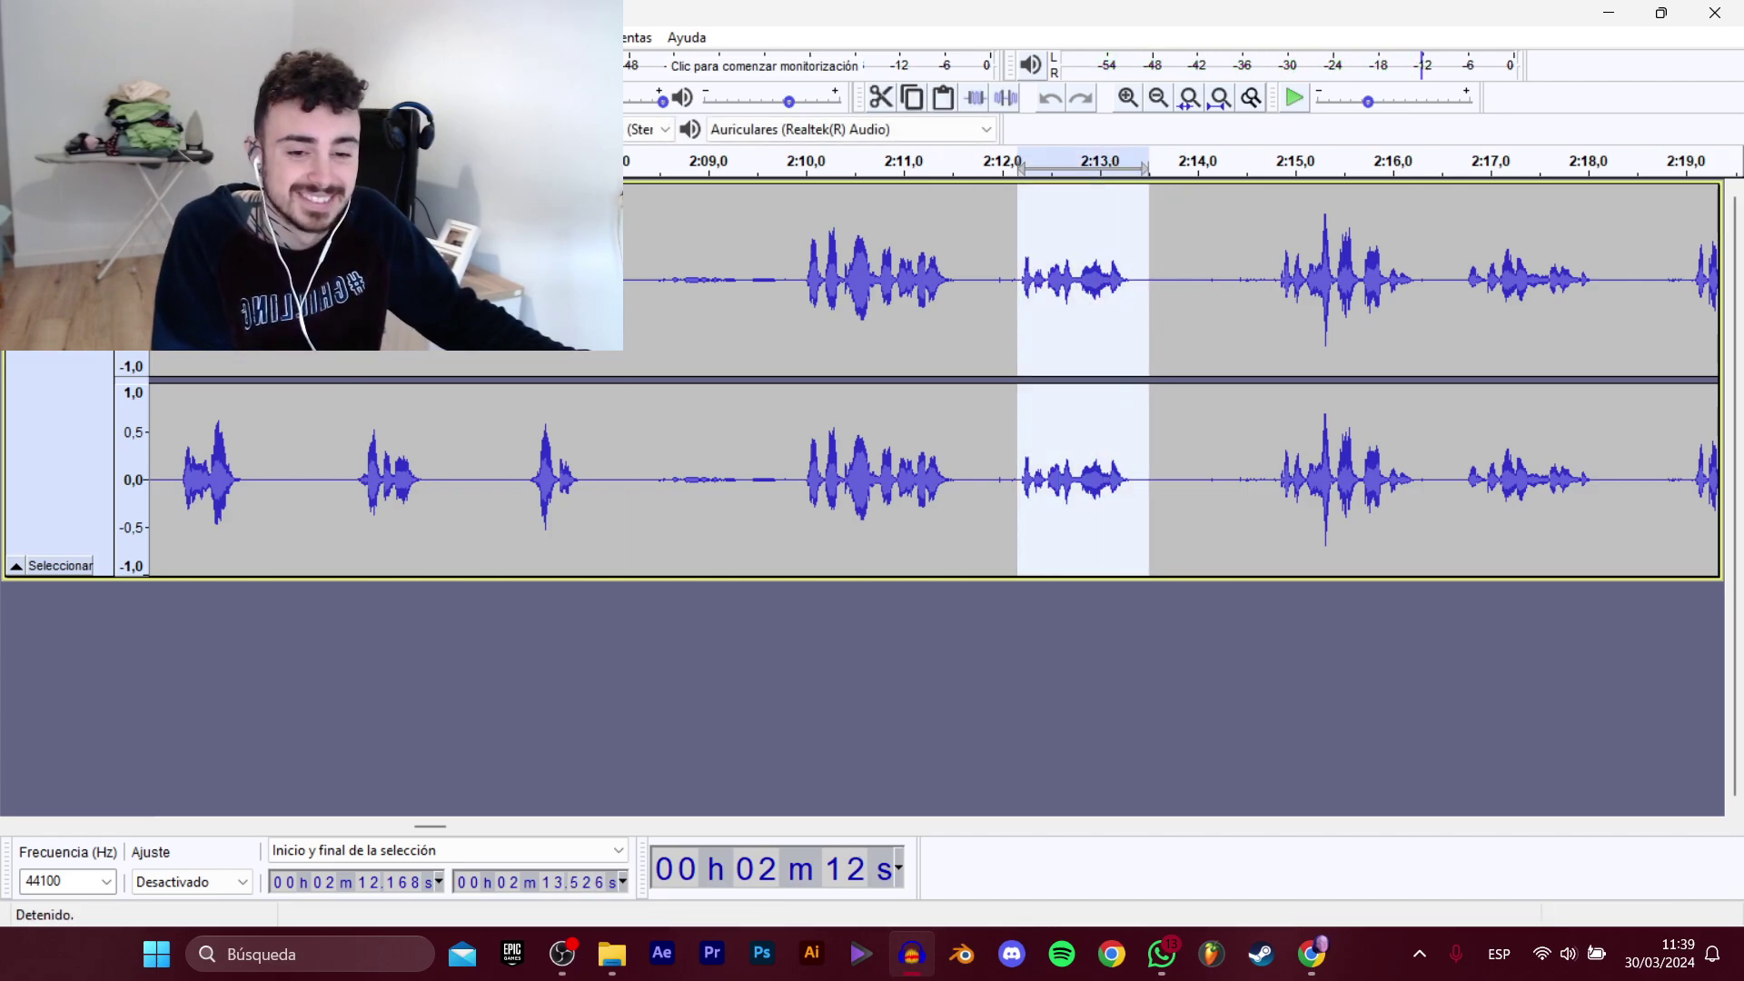
# Export the selected audio as a WAV file named D_TokaTumbo_Termina_Trabajo_11.
pyautogui.moveTo(163, 206)
pyautogui.click(491, 307)
pyautogui.click(569, 351)
pyautogui.click(757, 461)
pyautogui.click(759, 462)
pyautogui.press('BackSpace')
pyautogui.write('1')
pyautogui.press('Return')
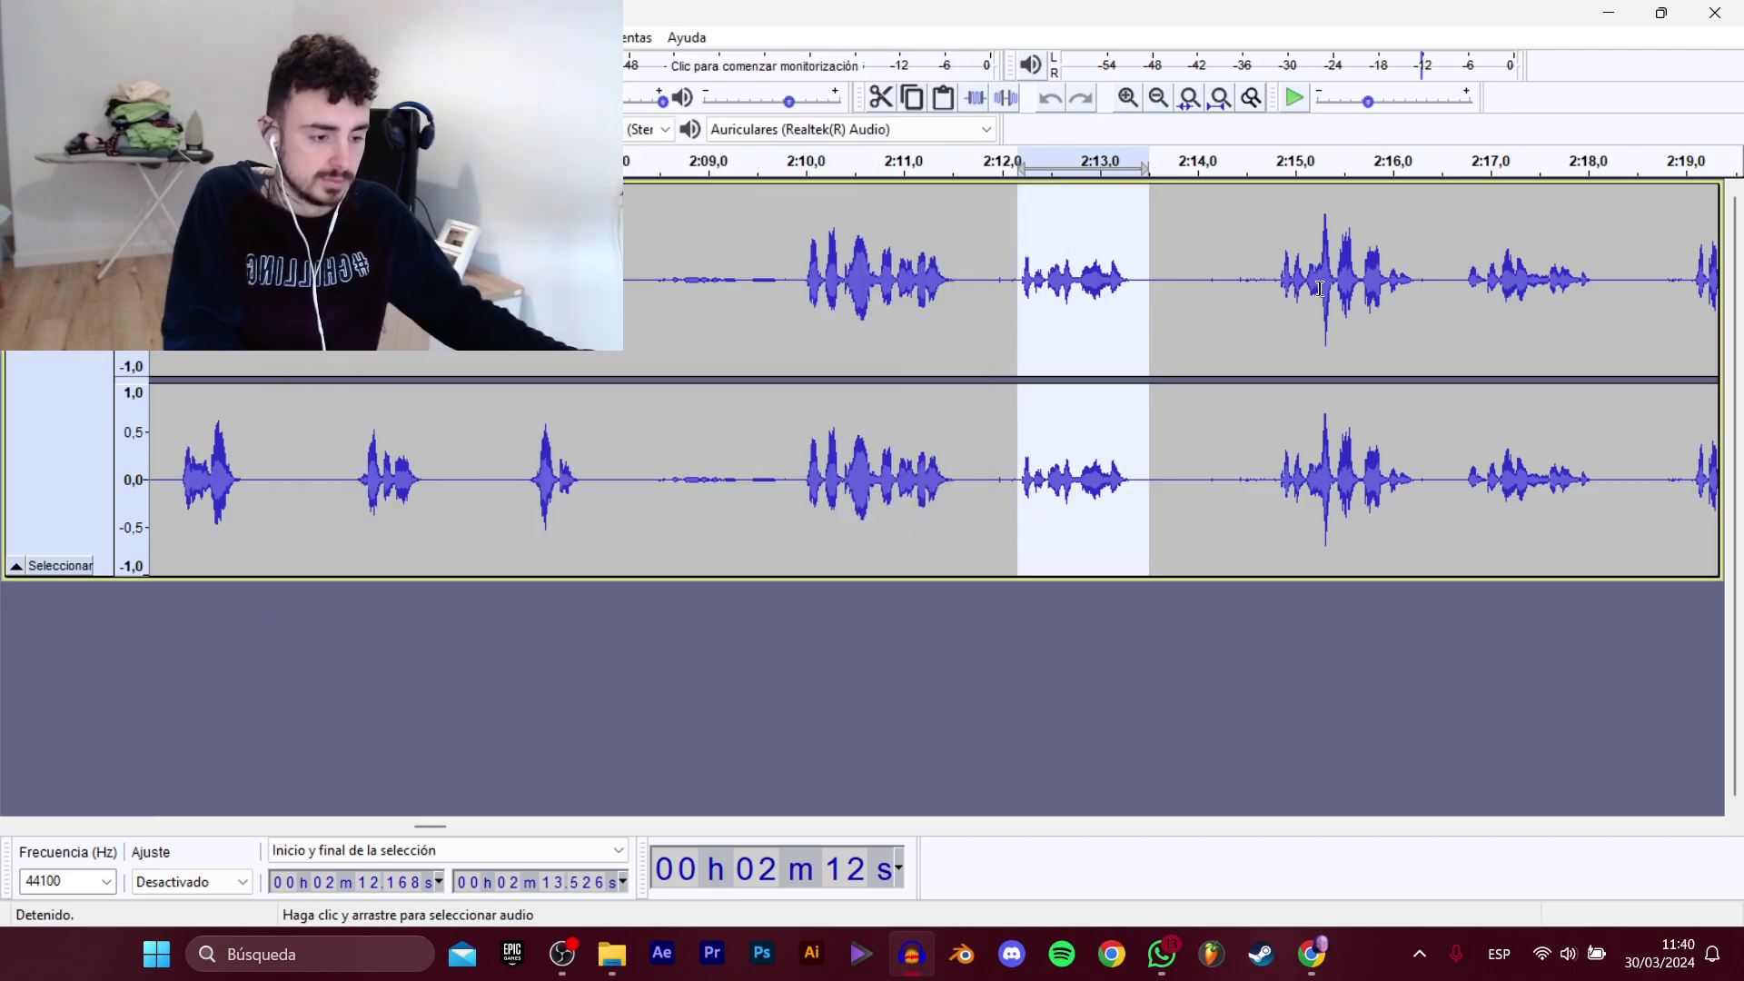
# Play the recording from about 2:14.7 and select the two-part phrase from about 2:14.8 to 2:18.4.
pyautogui.click(1263, 274)
pyautogui.press('space')
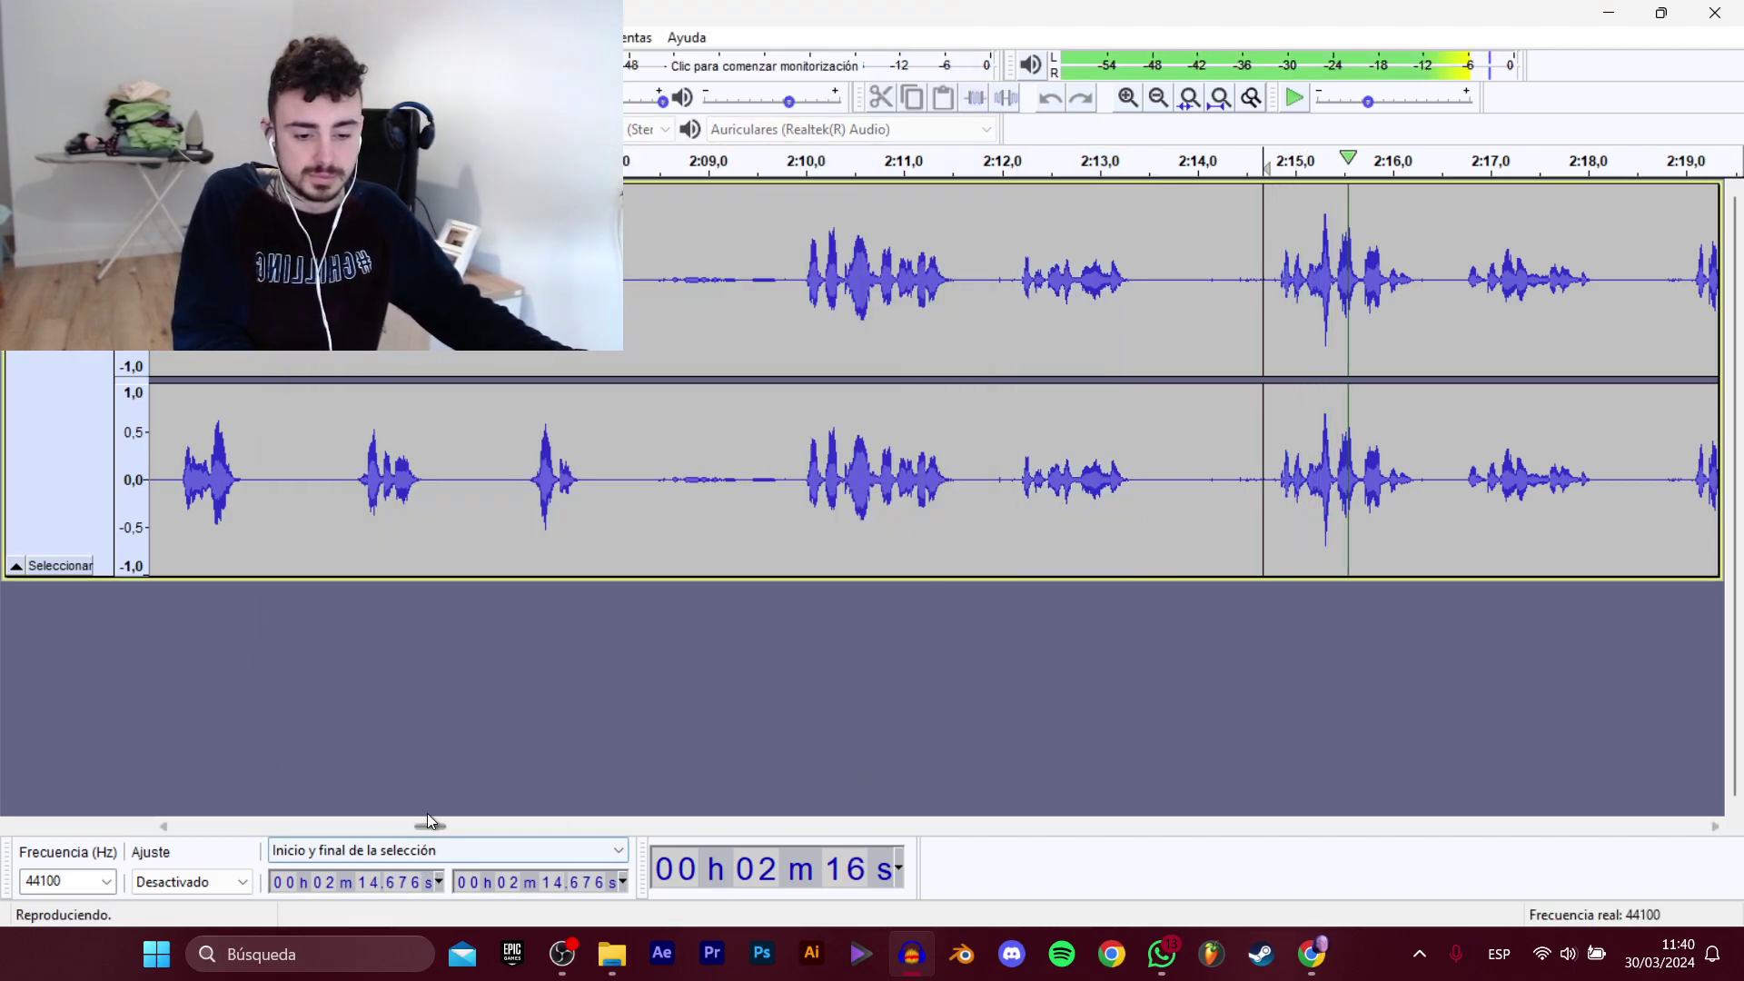
pyautogui.moveTo(427, 825); pyautogui.dragTo(440, 823)
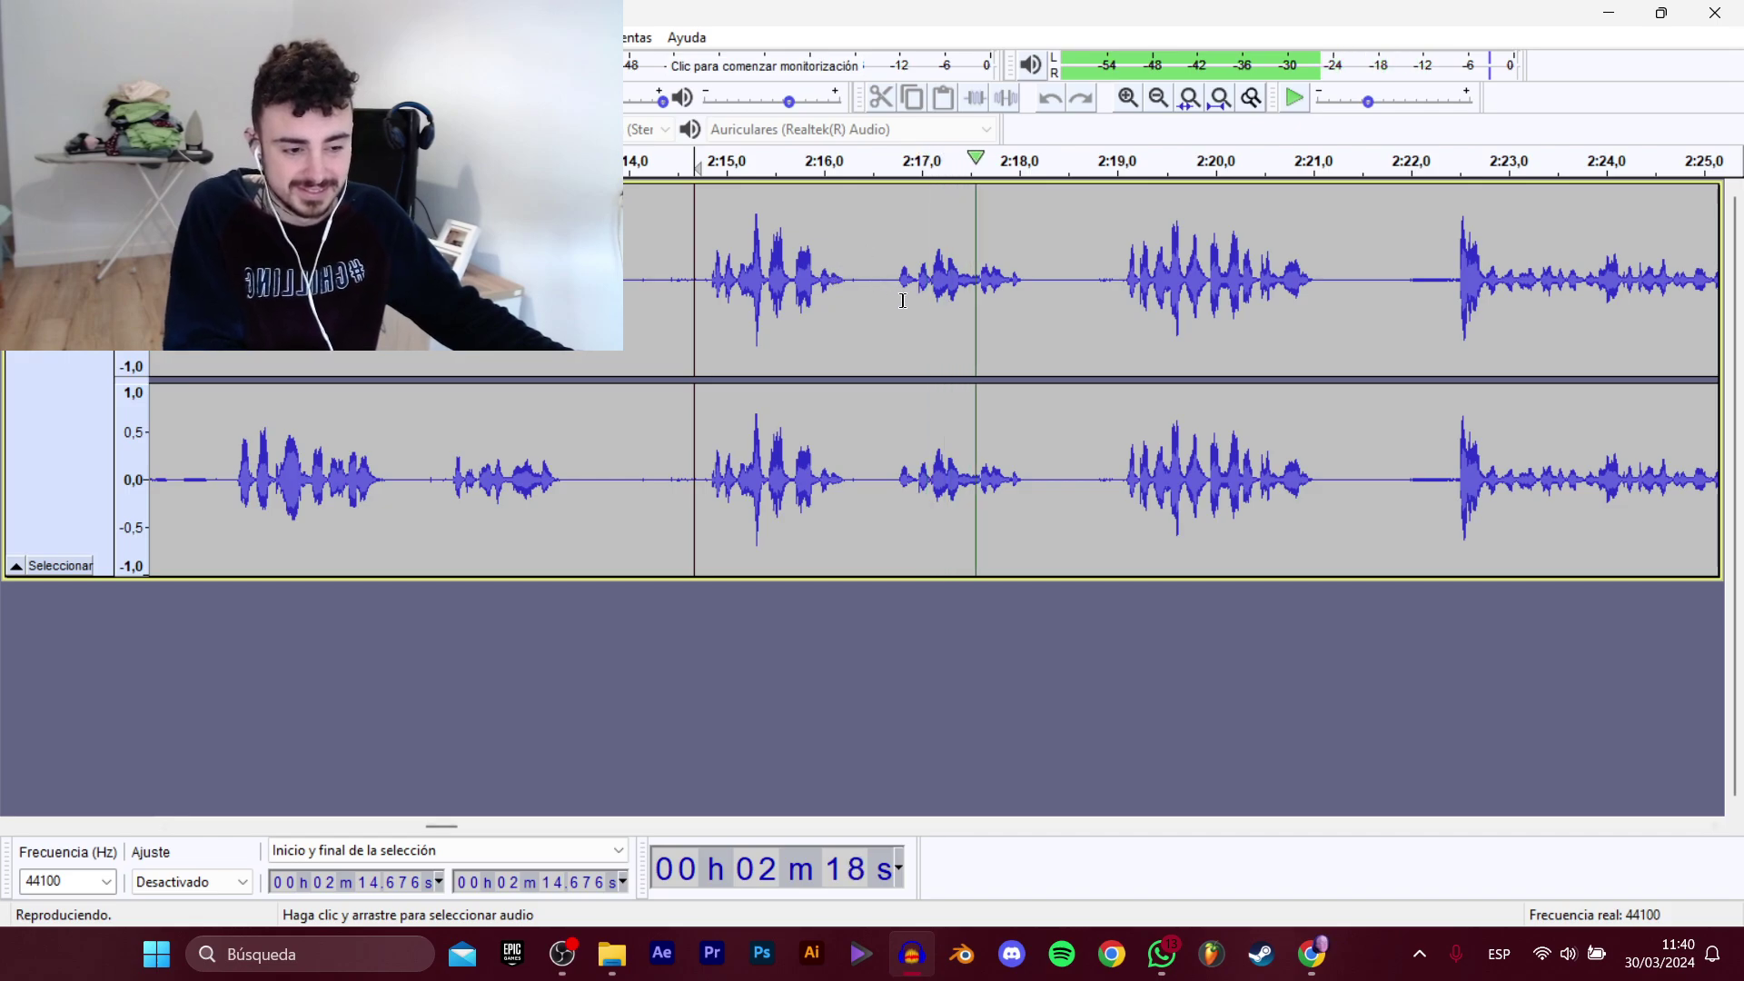
pyautogui.press('space')
pyautogui.moveTo(1060, 292); pyautogui.dragTo(708, 300)
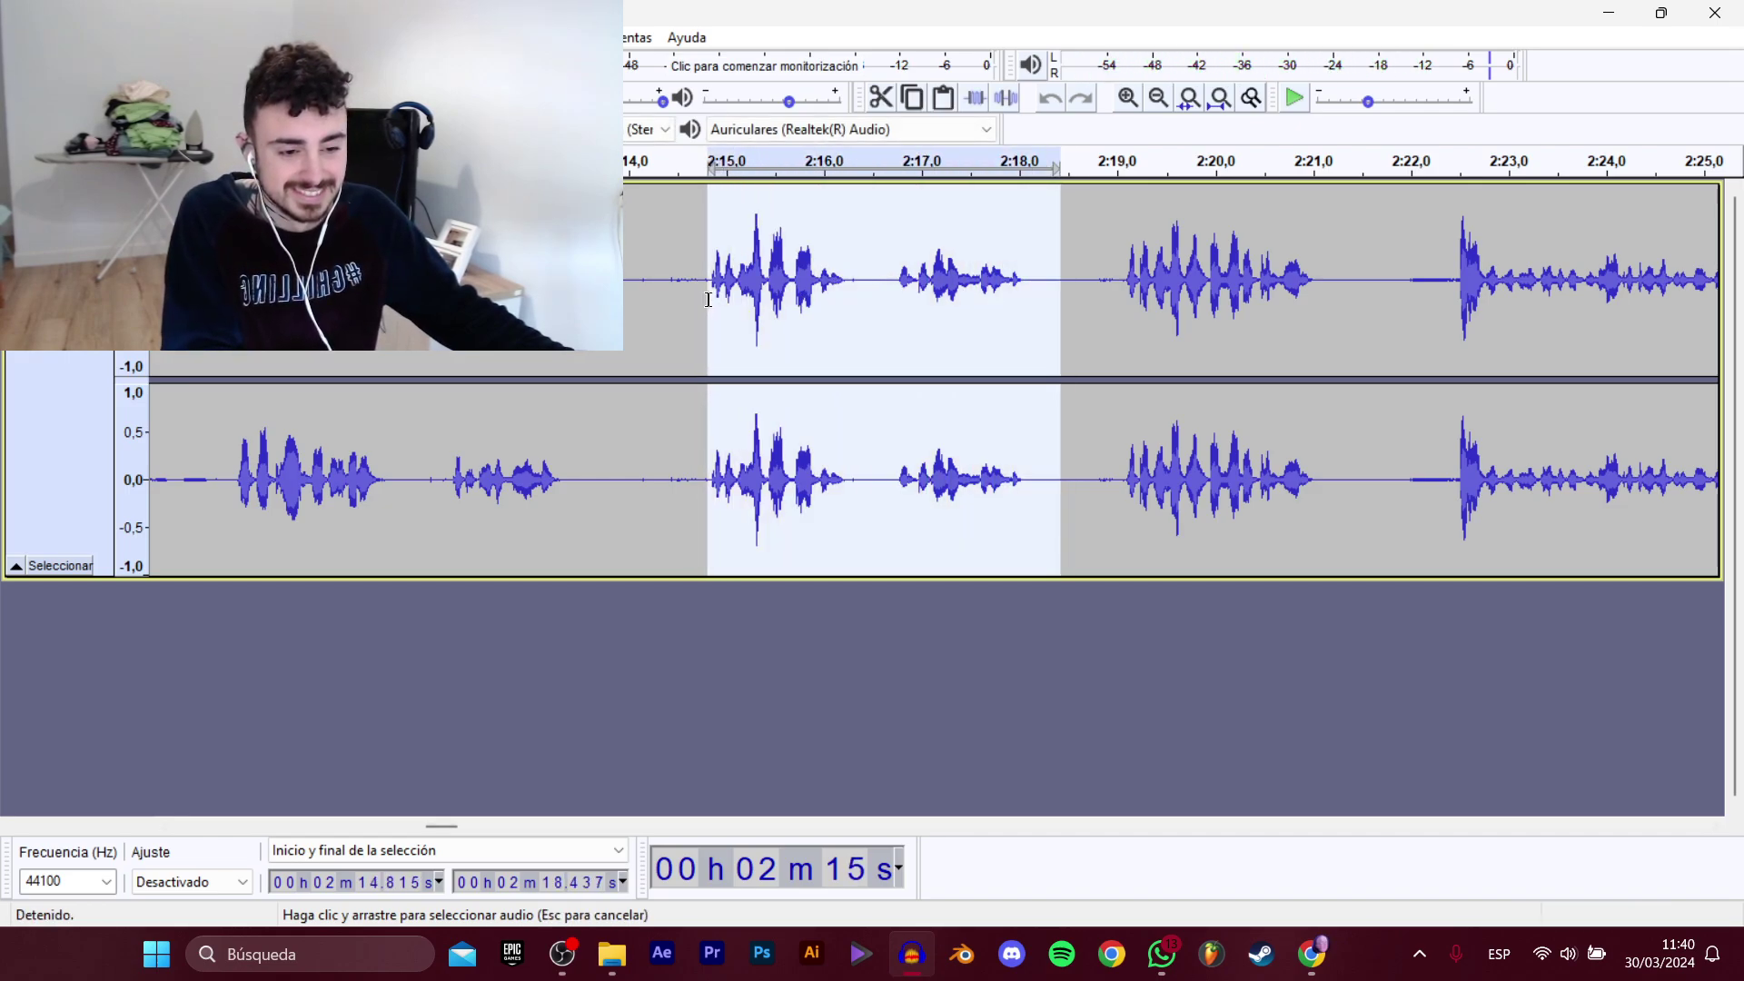
# Export the selected audio as a WAV file named D_TokaTumbo_Termina_Trabajo_12.
pyautogui.moveTo(100, 207)
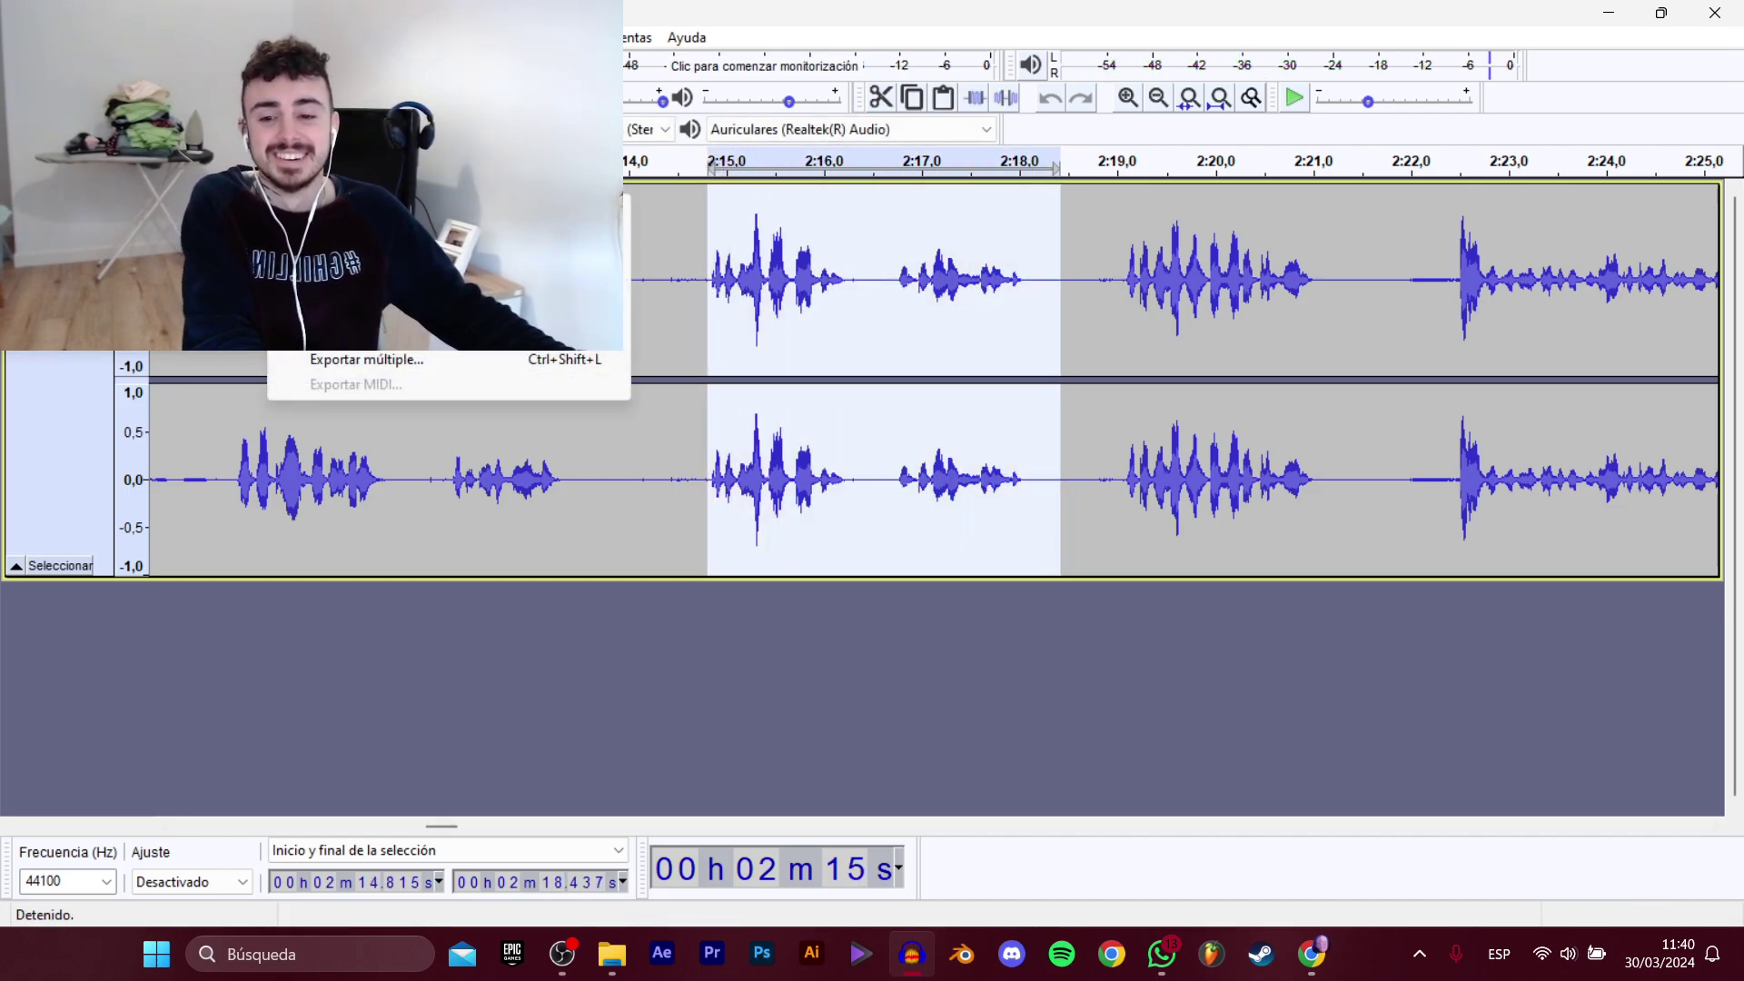
pyautogui.click(408, 310)
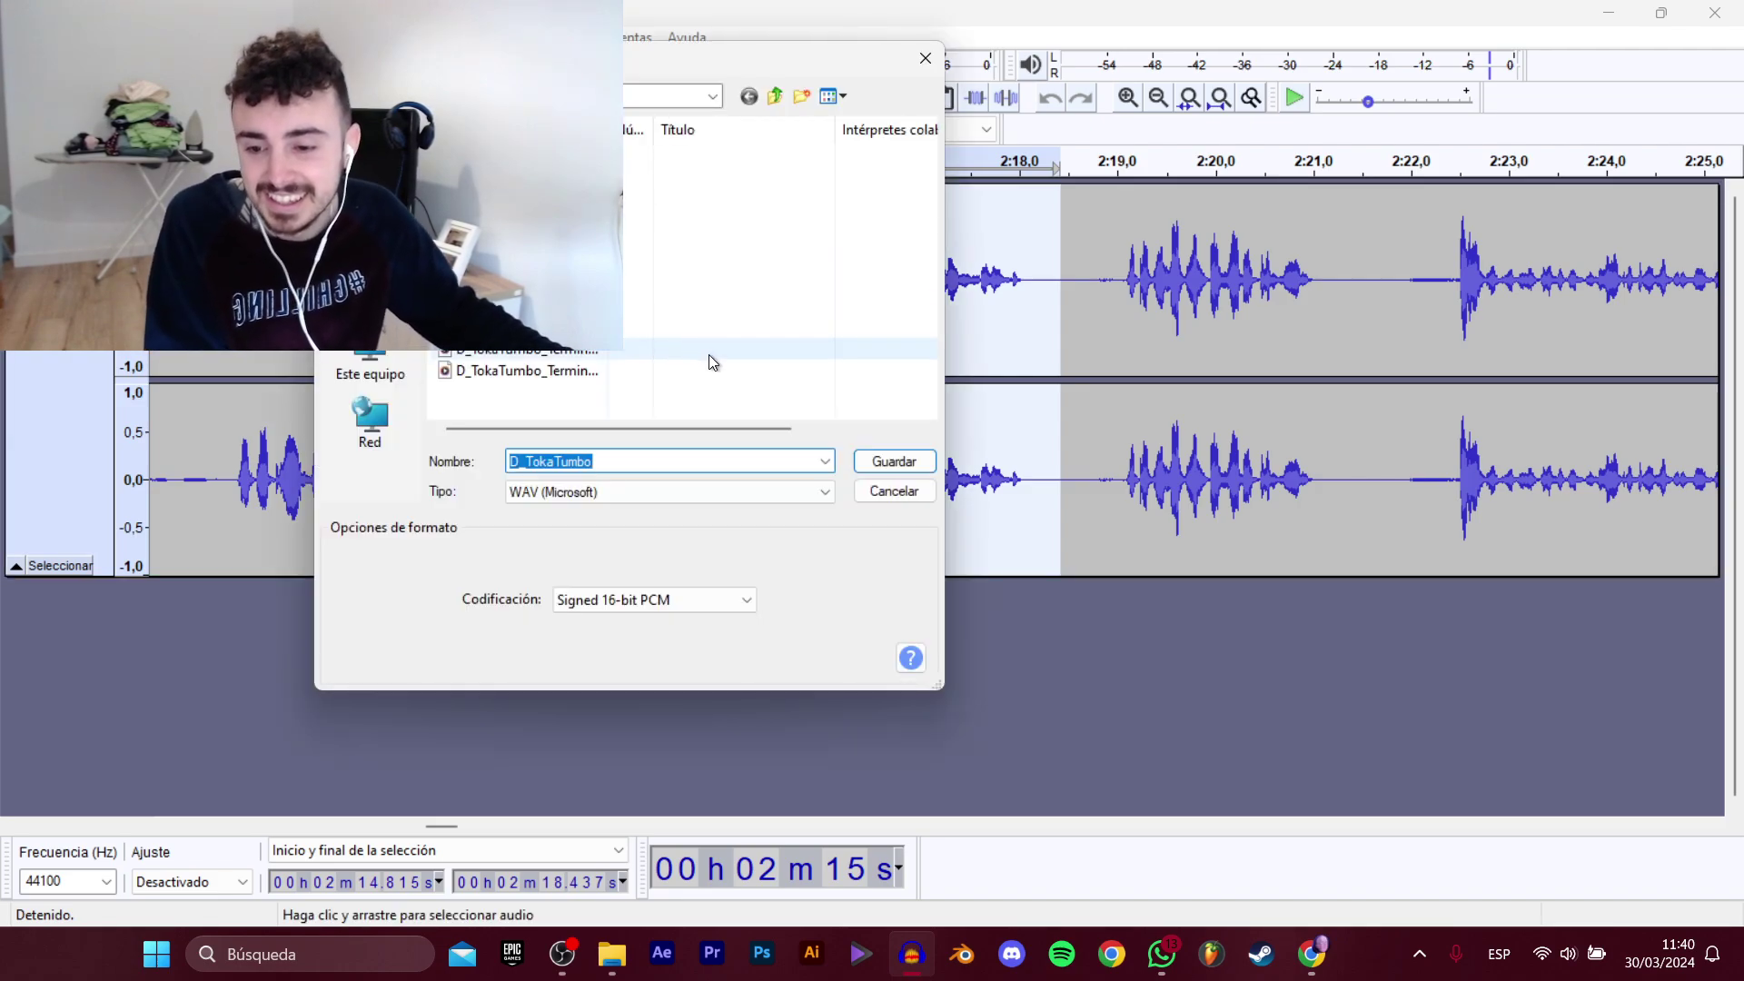
pyautogui.click(616, 369)
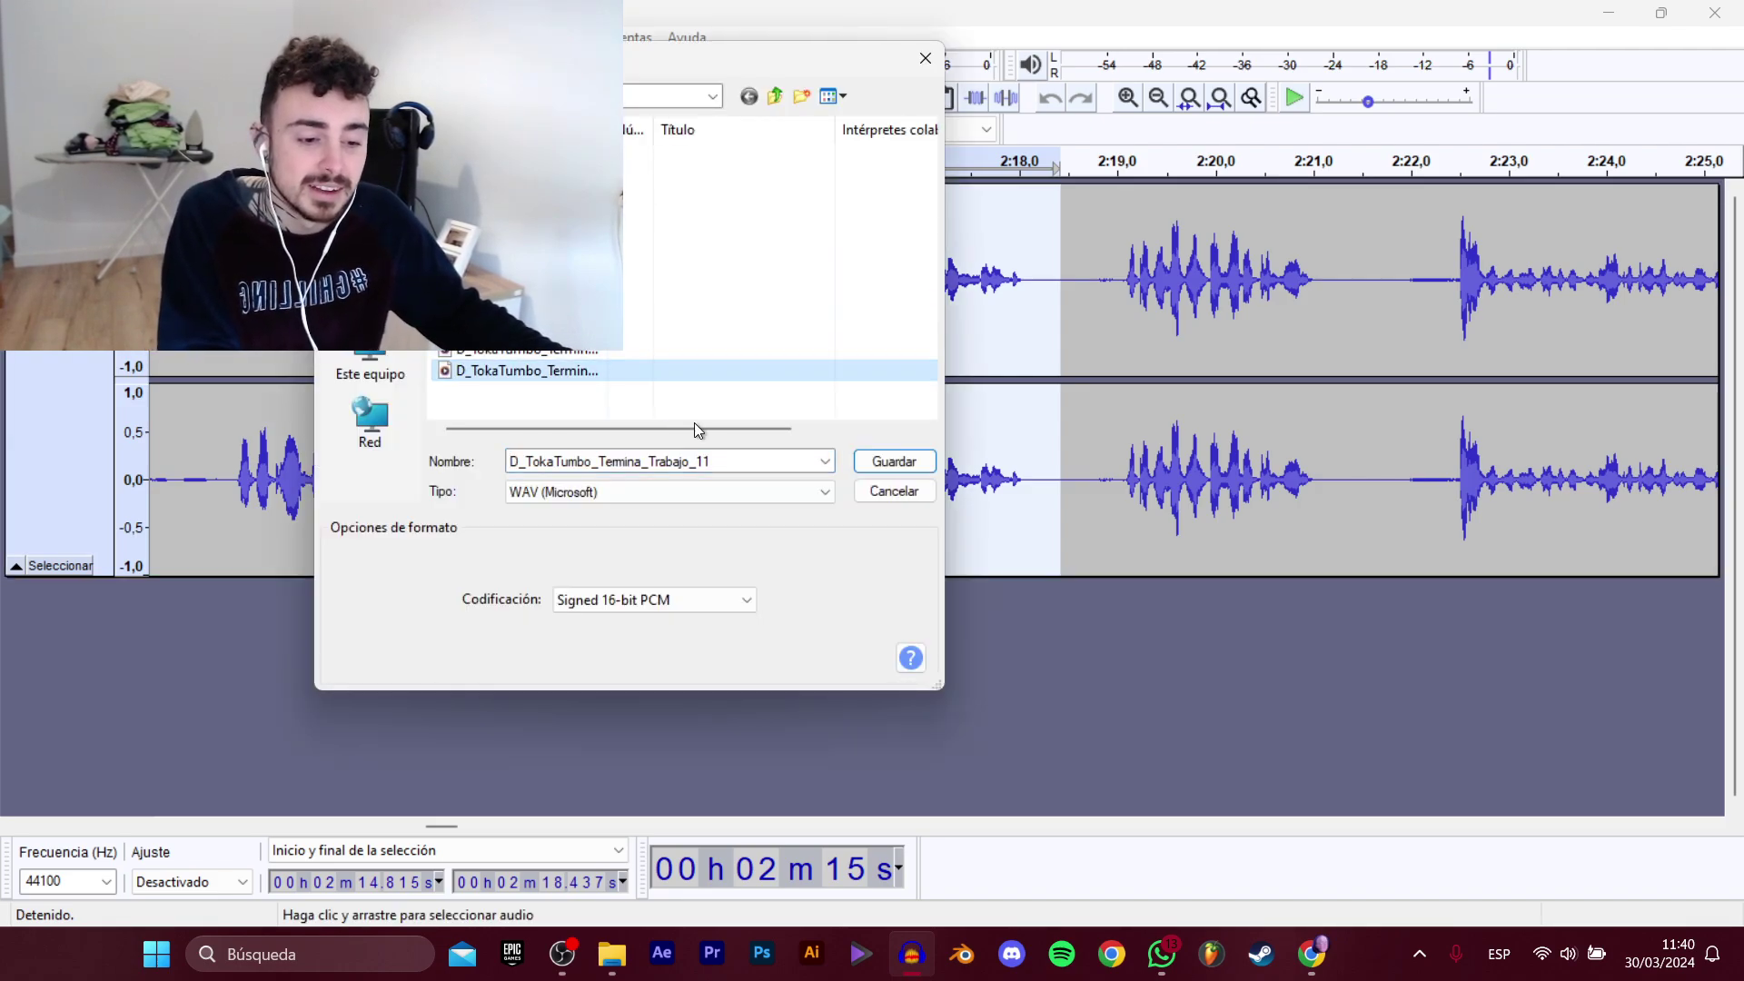
pyautogui.doubleClick(761, 460)
pyautogui.press('BackSpace')
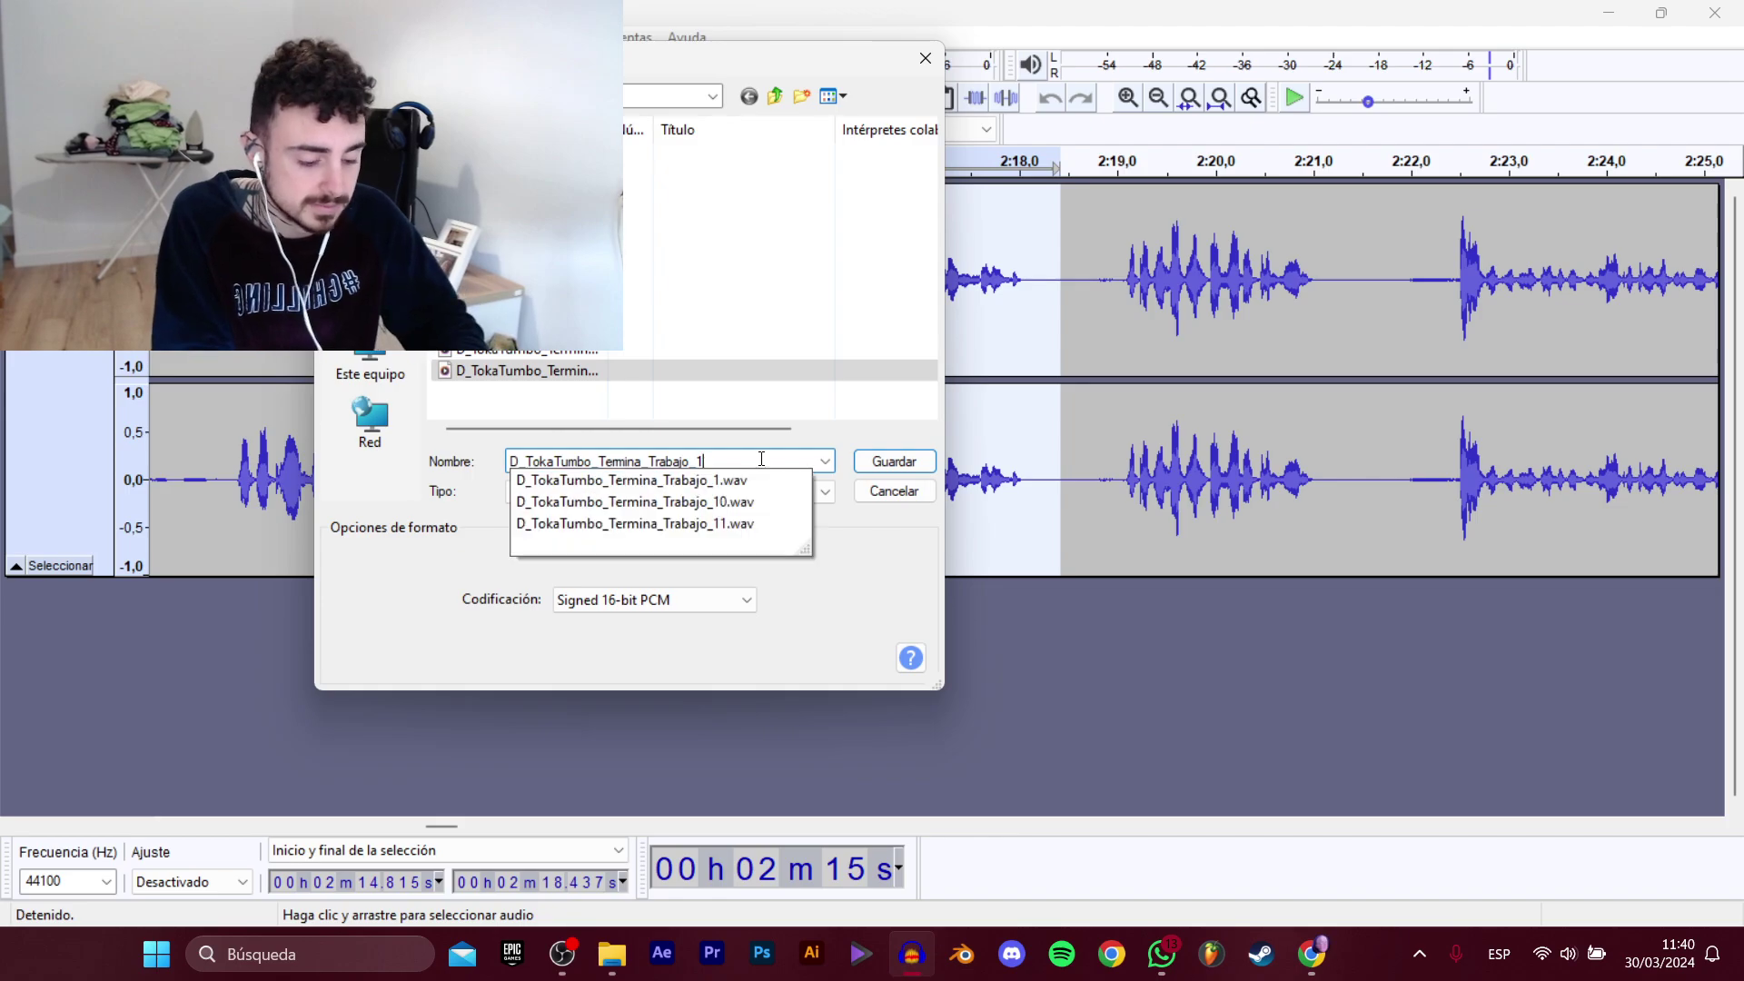
pyautogui.write('2')
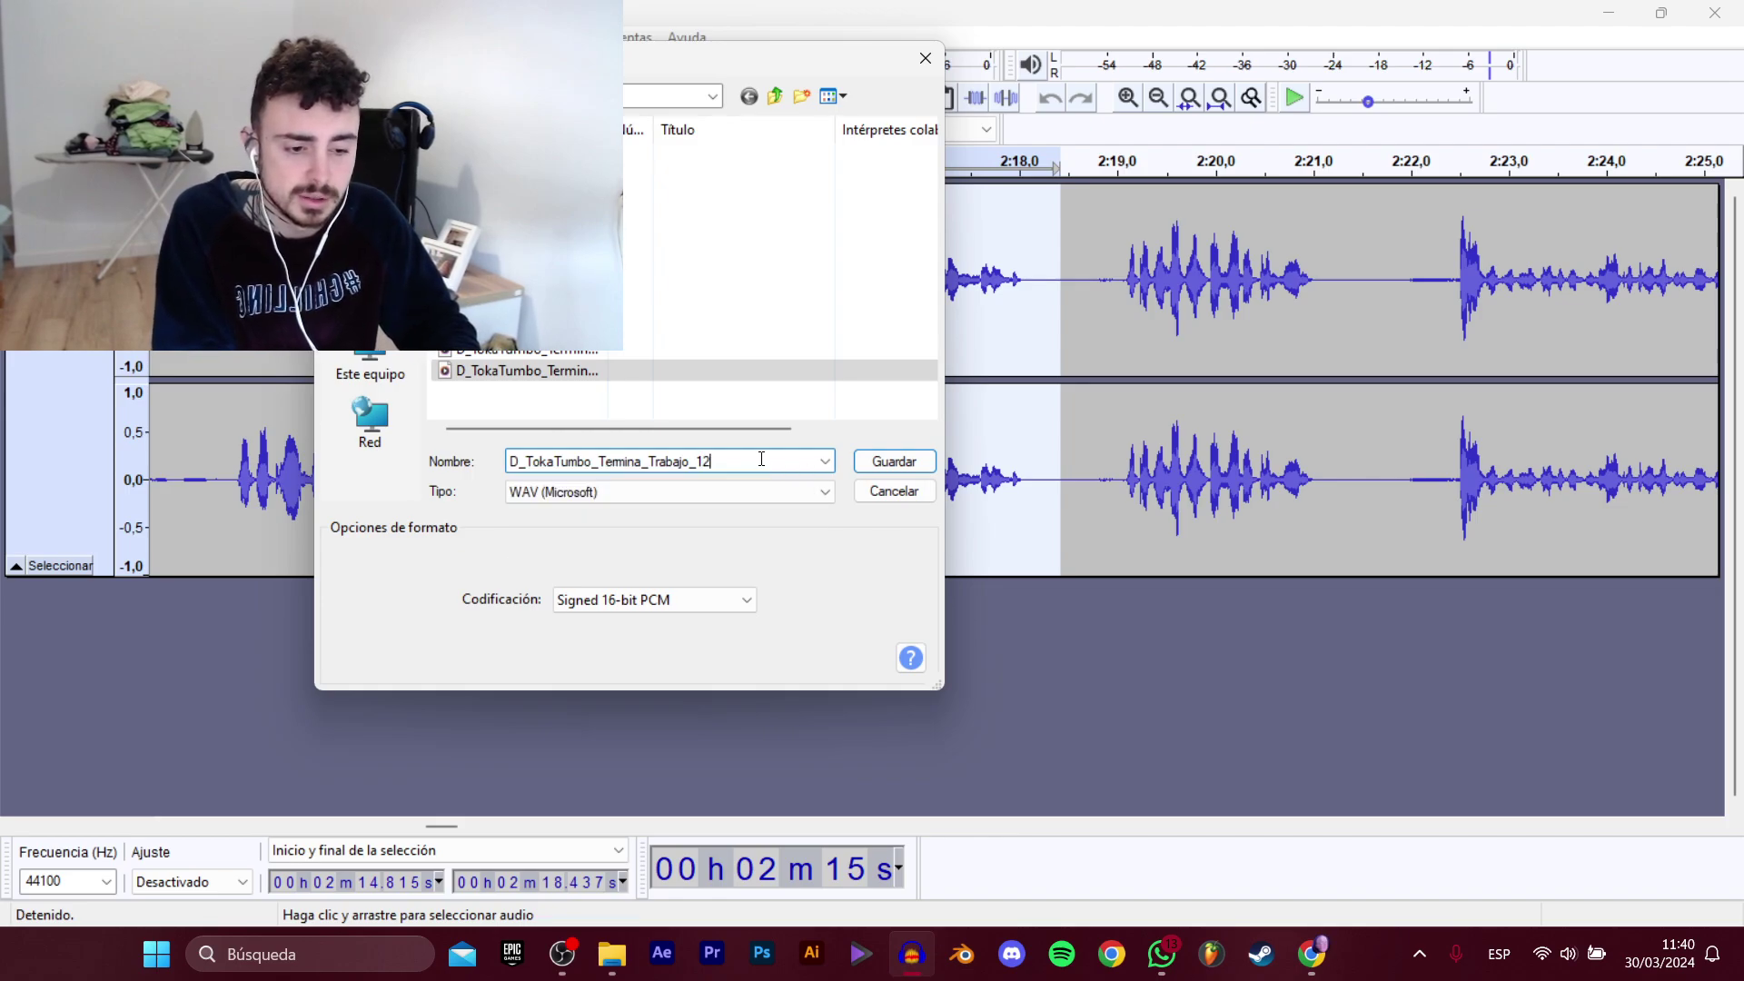
pyautogui.press('Return')
# Play the next phrase from about 2:18.8, select it from about 2:19.1 to 2:21.3 and play the selection.
pyautogui.click(1102, 284)
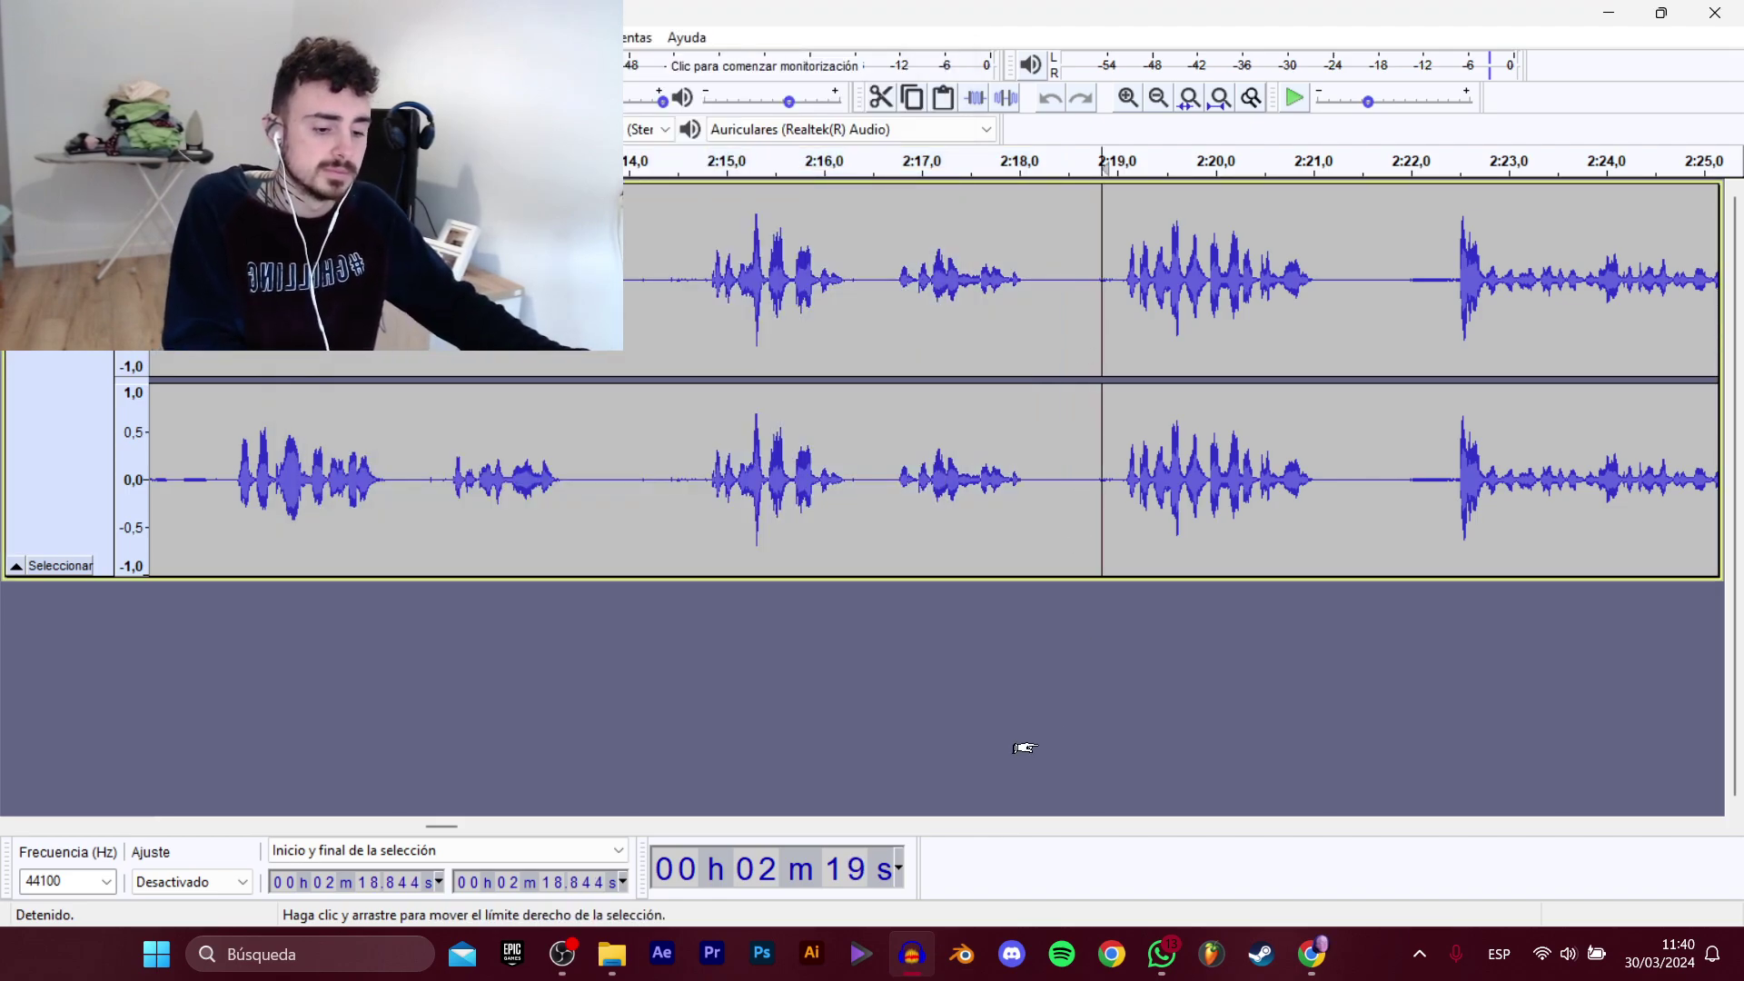
pyautogui.press('space')
pyautogui.moveTo(555, 436); pyautogui.dragTo(777, 436)
pyautogui.press('space')
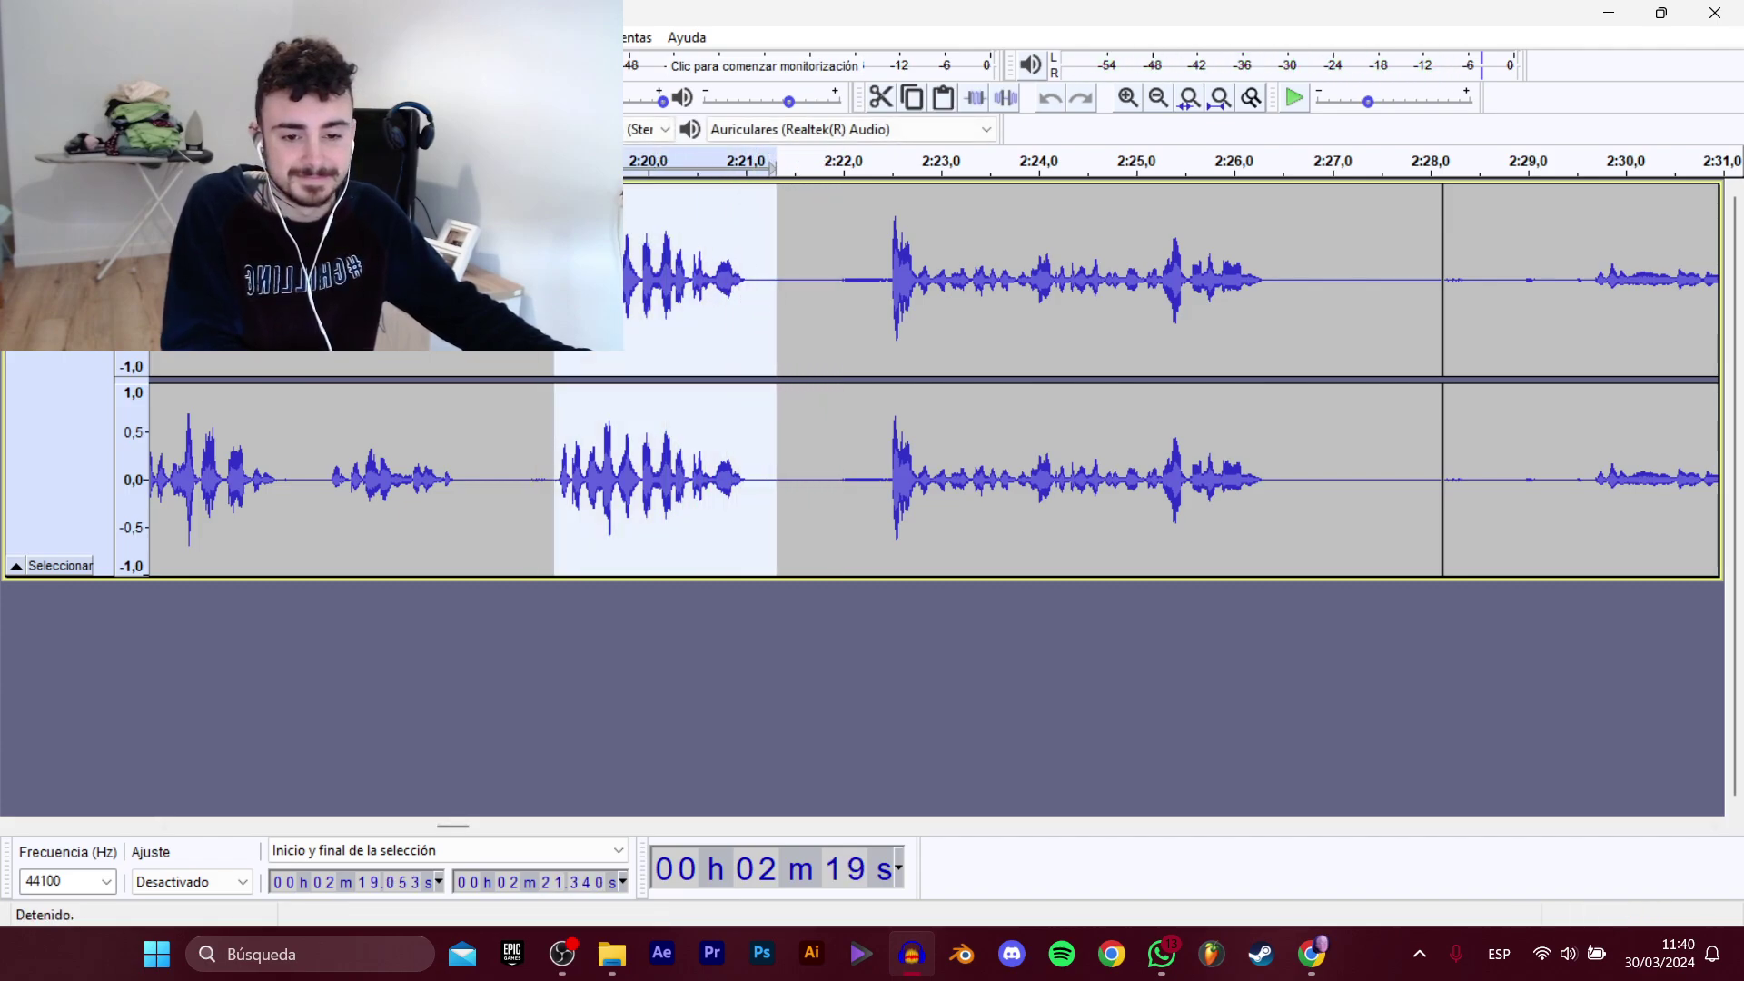
# Export the selected audio as a WAV file named D_TokaTumbo_Termina_Trabajo_13.
pyautogui.moveTo(54, 209)
pyautogui.click(390, 309)
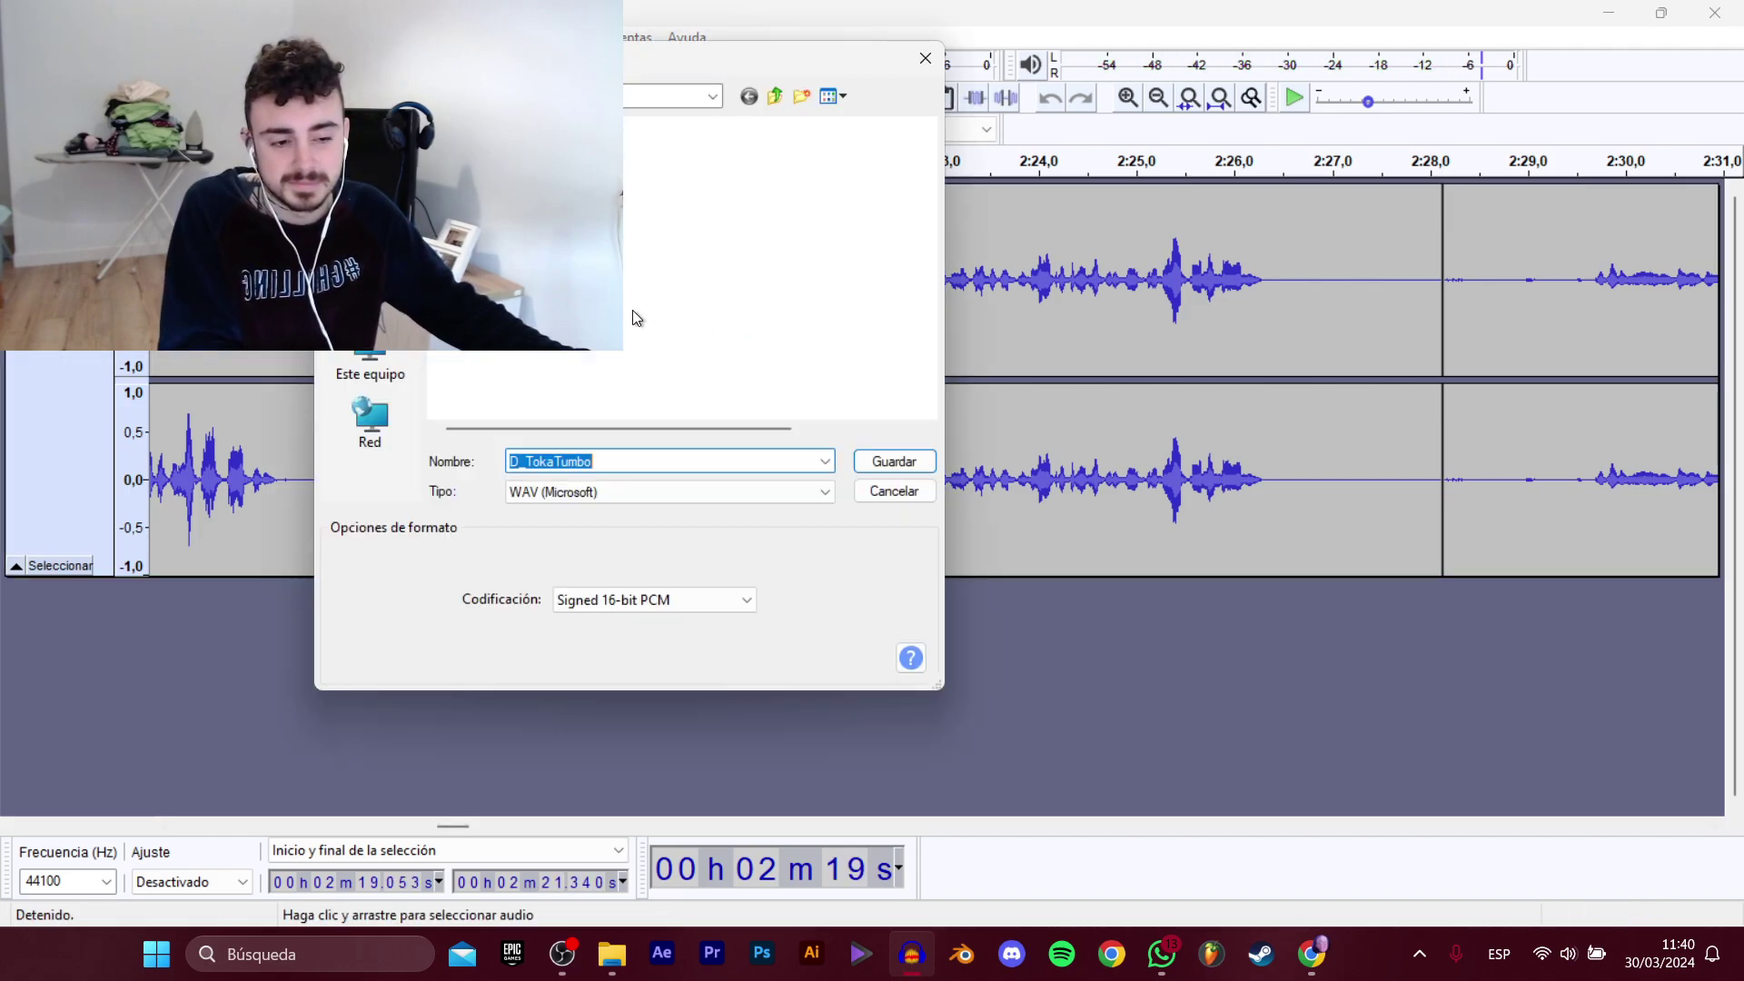
pyautogui.click(570, 393)
pyautogui.click(737, 460)
pyautogui.click(744, 461)
pyautogui.press('BackSpace')
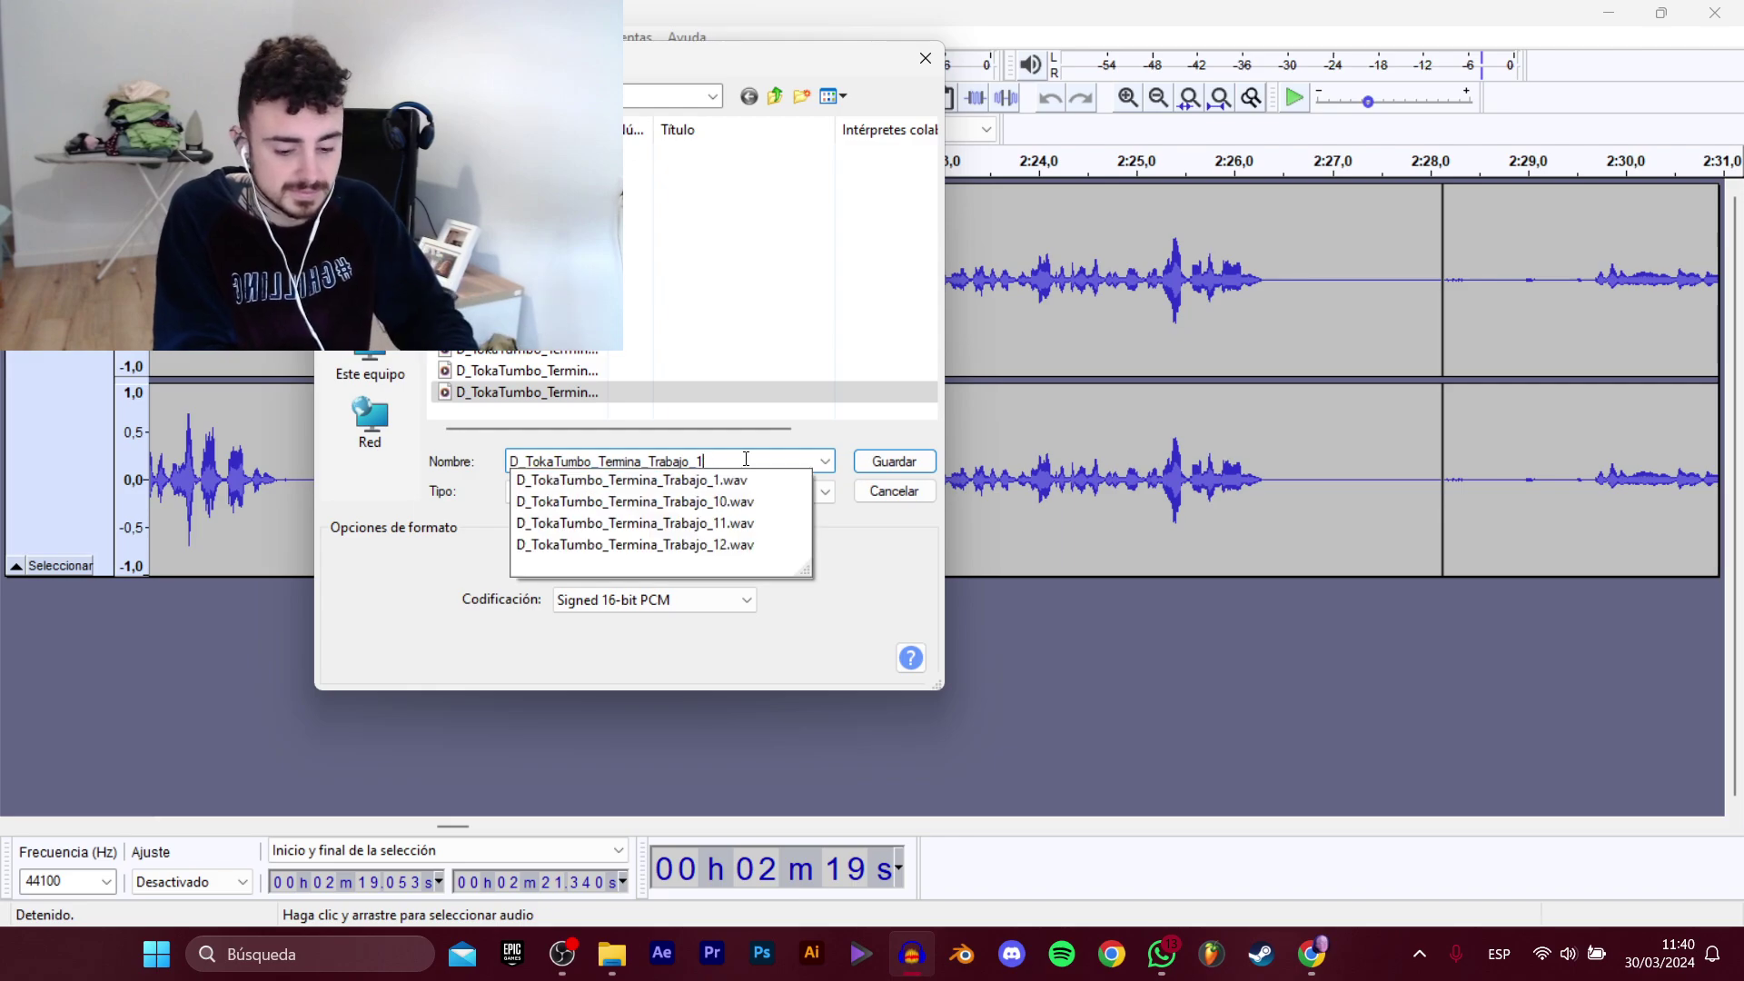
pyautogui.write('3')
pyautogui.press('Return')
# Play the long phrase from about 2:22.0 and select it from about 2:22.0 to 2:26.5.
pyautogui.click(840, 307)
pyautogui.press('space')
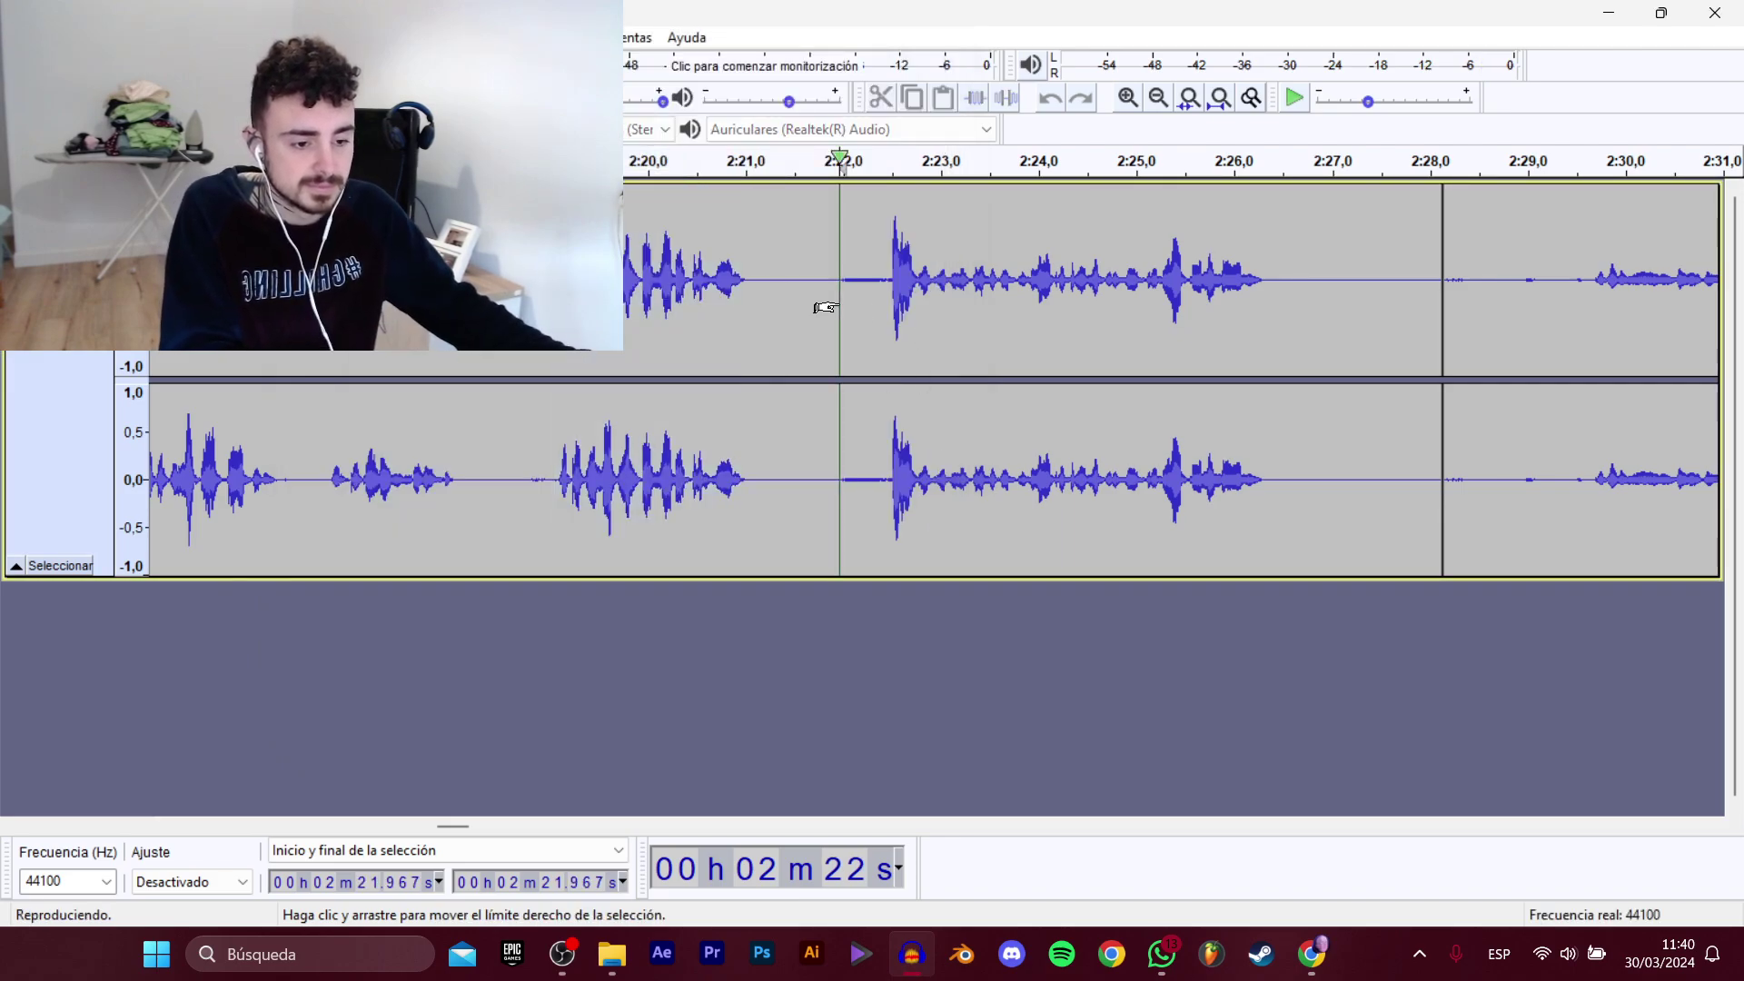
pyautogui.moveTo(836, 307); pyautogui.dragTo(1278, 313)
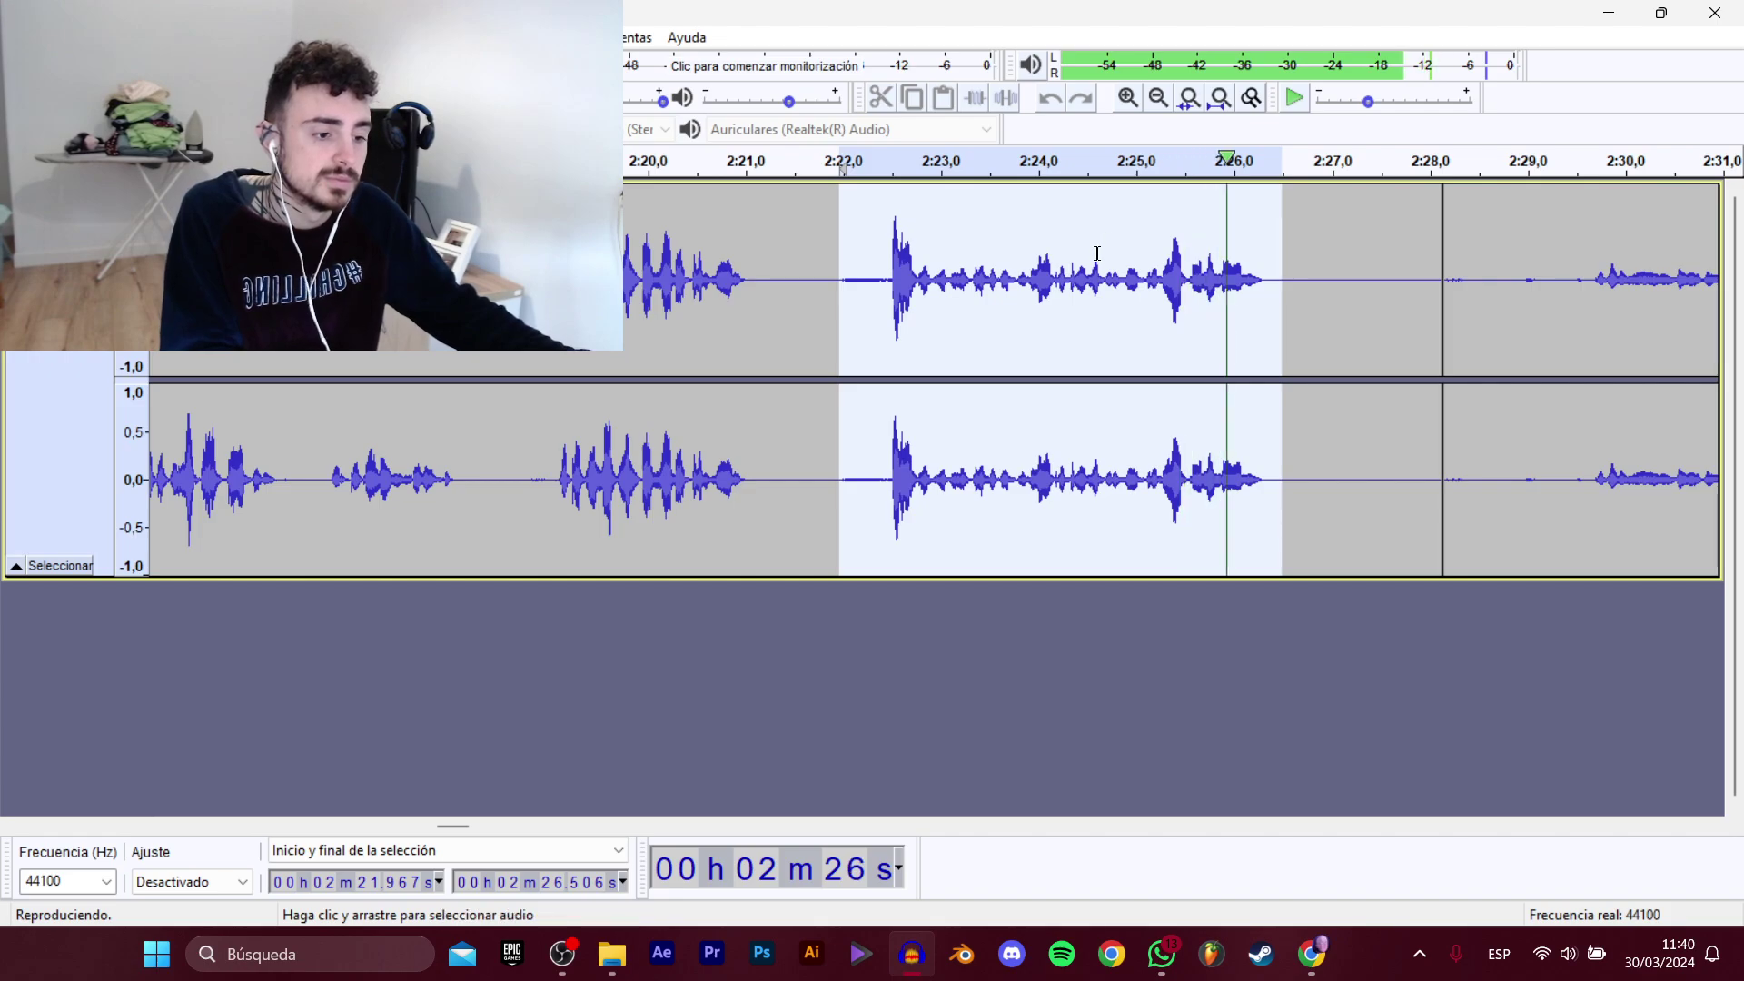
pyautogui.click(145, 81)
# Export the selected audio as a WAV file named D_TokaTumbo_Termina_Trabajo_14.
pyautogui.click(26, 37)
pyautogui.moveTo(136, 208)
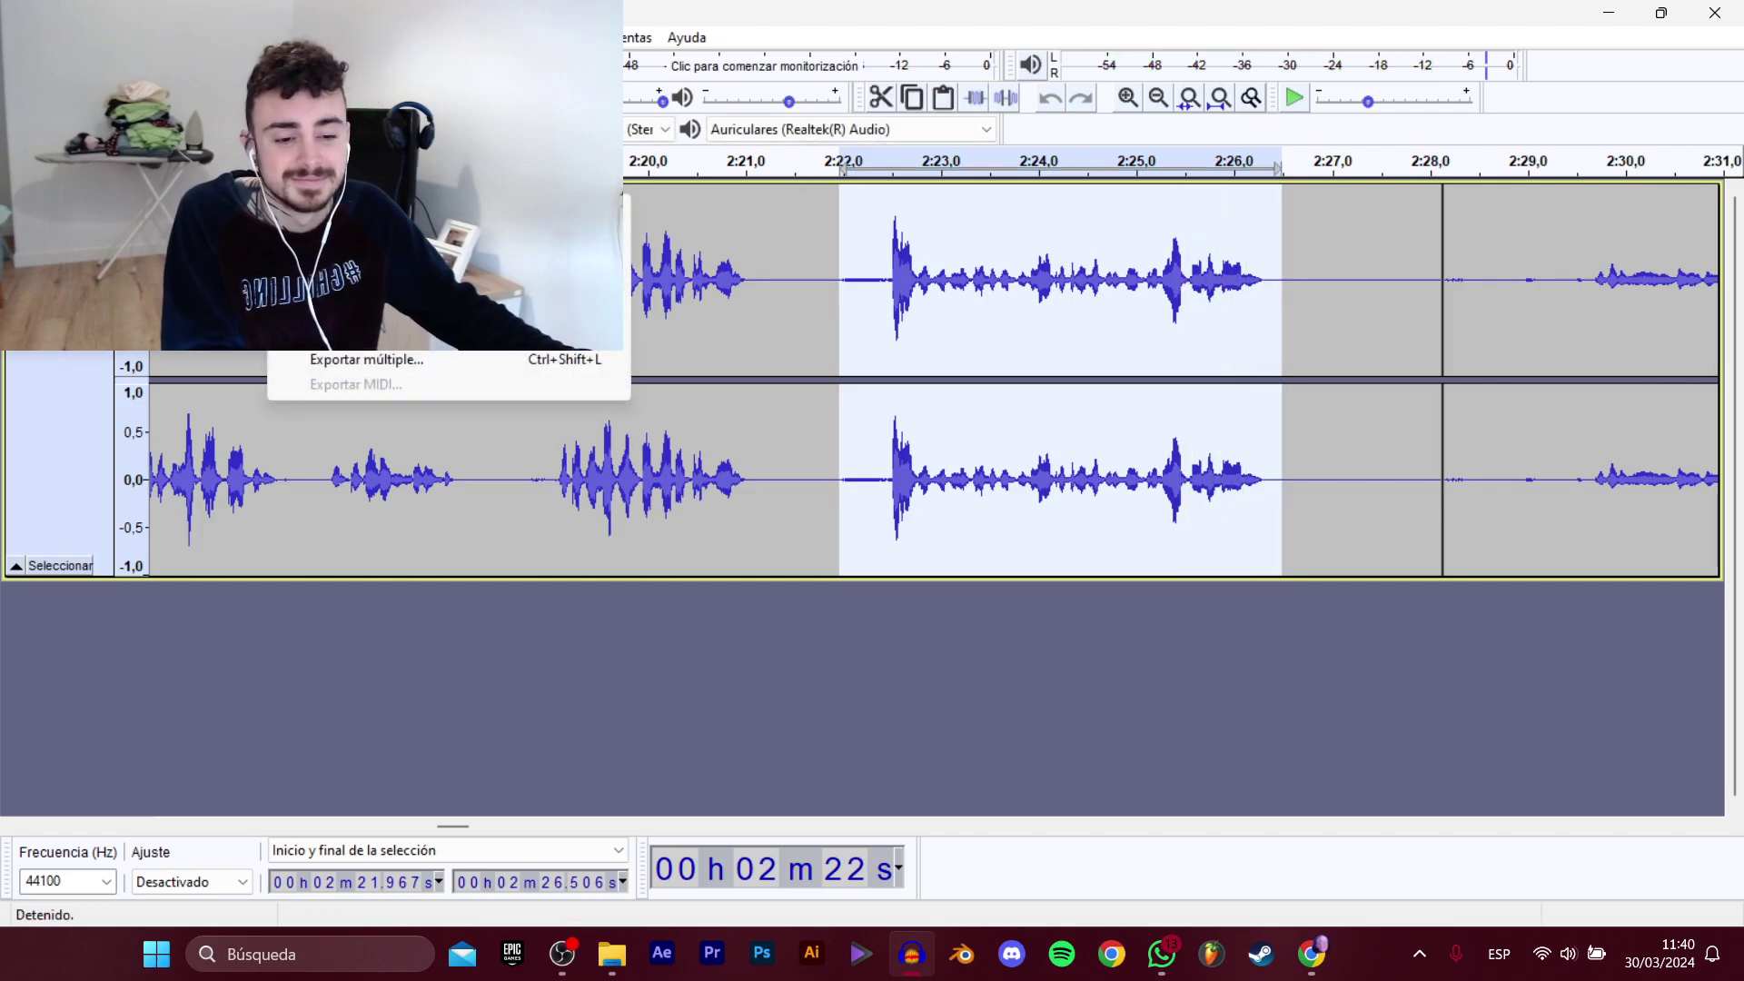
pyautogui.click(441, 314)
pyautogui.click(721, 391)
pyautogui.click(760, 463)
pyautogui.click(760, 463)
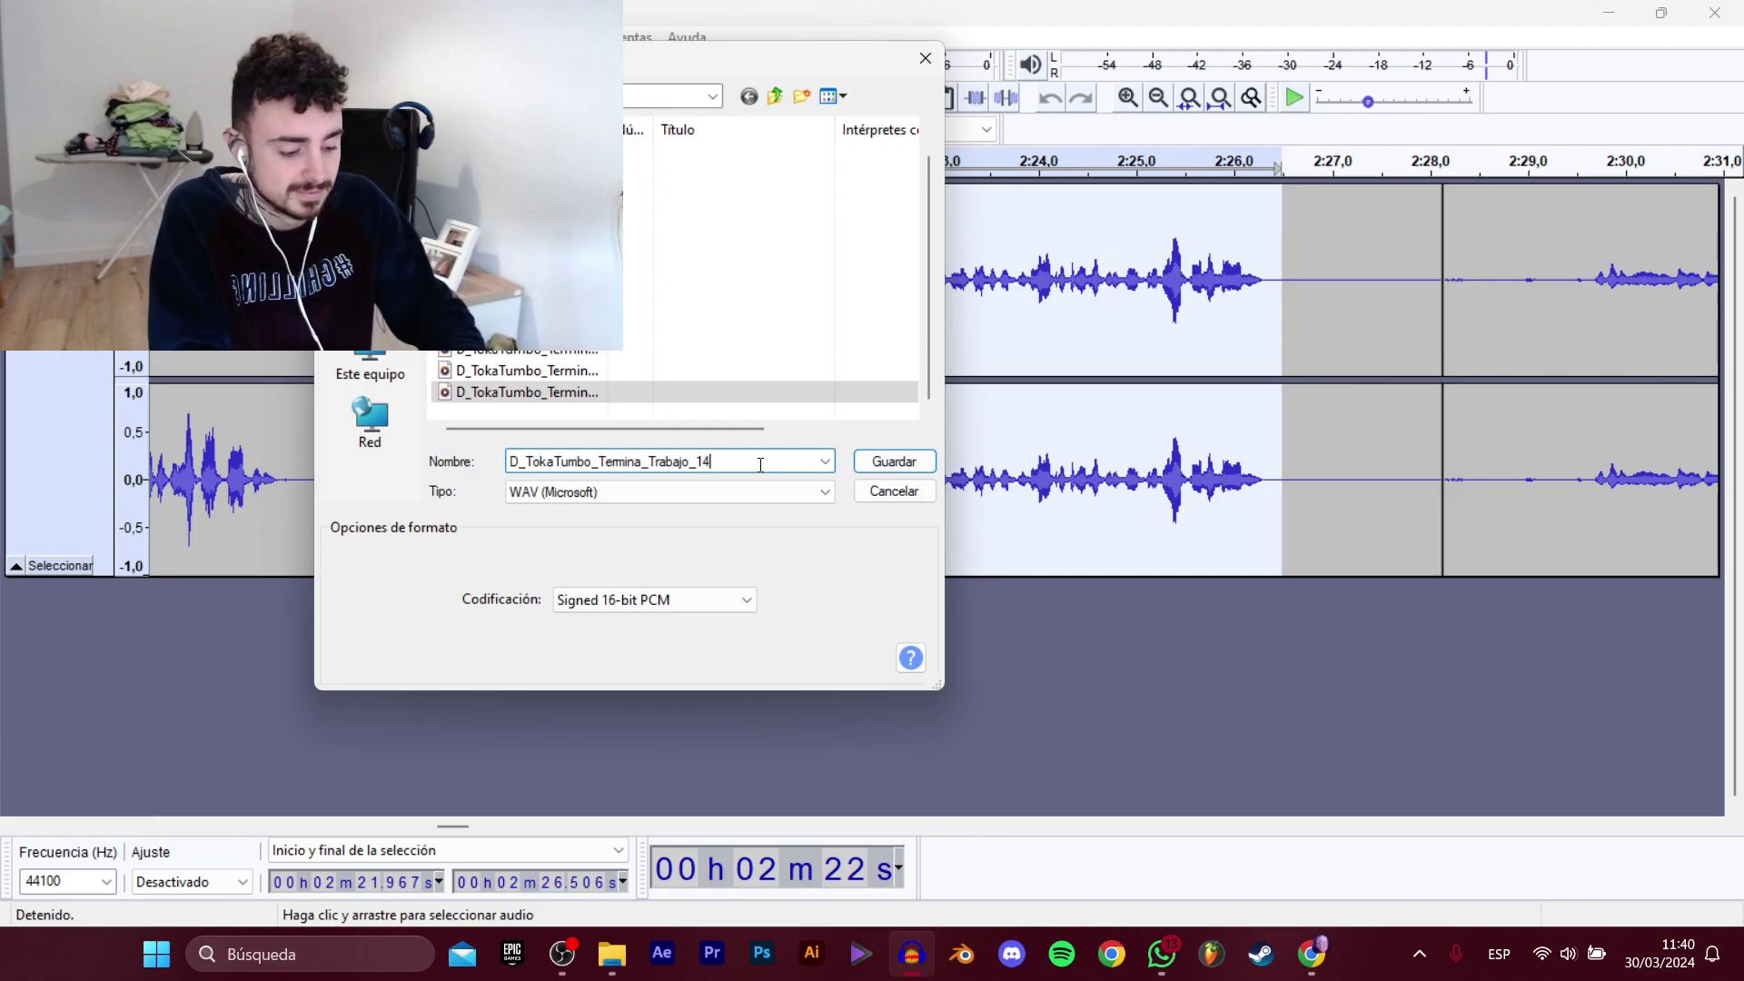
pyautogui.press('Return')
# Play the recording from about 2:29.6 and again from 2:31.9, and select the phrase from about 2:31.9 to 2:34.7.
pyautogui.moveTo(465, 827); pyautogui.dragTo(489, 826)
pyautogui.click(392, 300)
pyautogui.press('space')
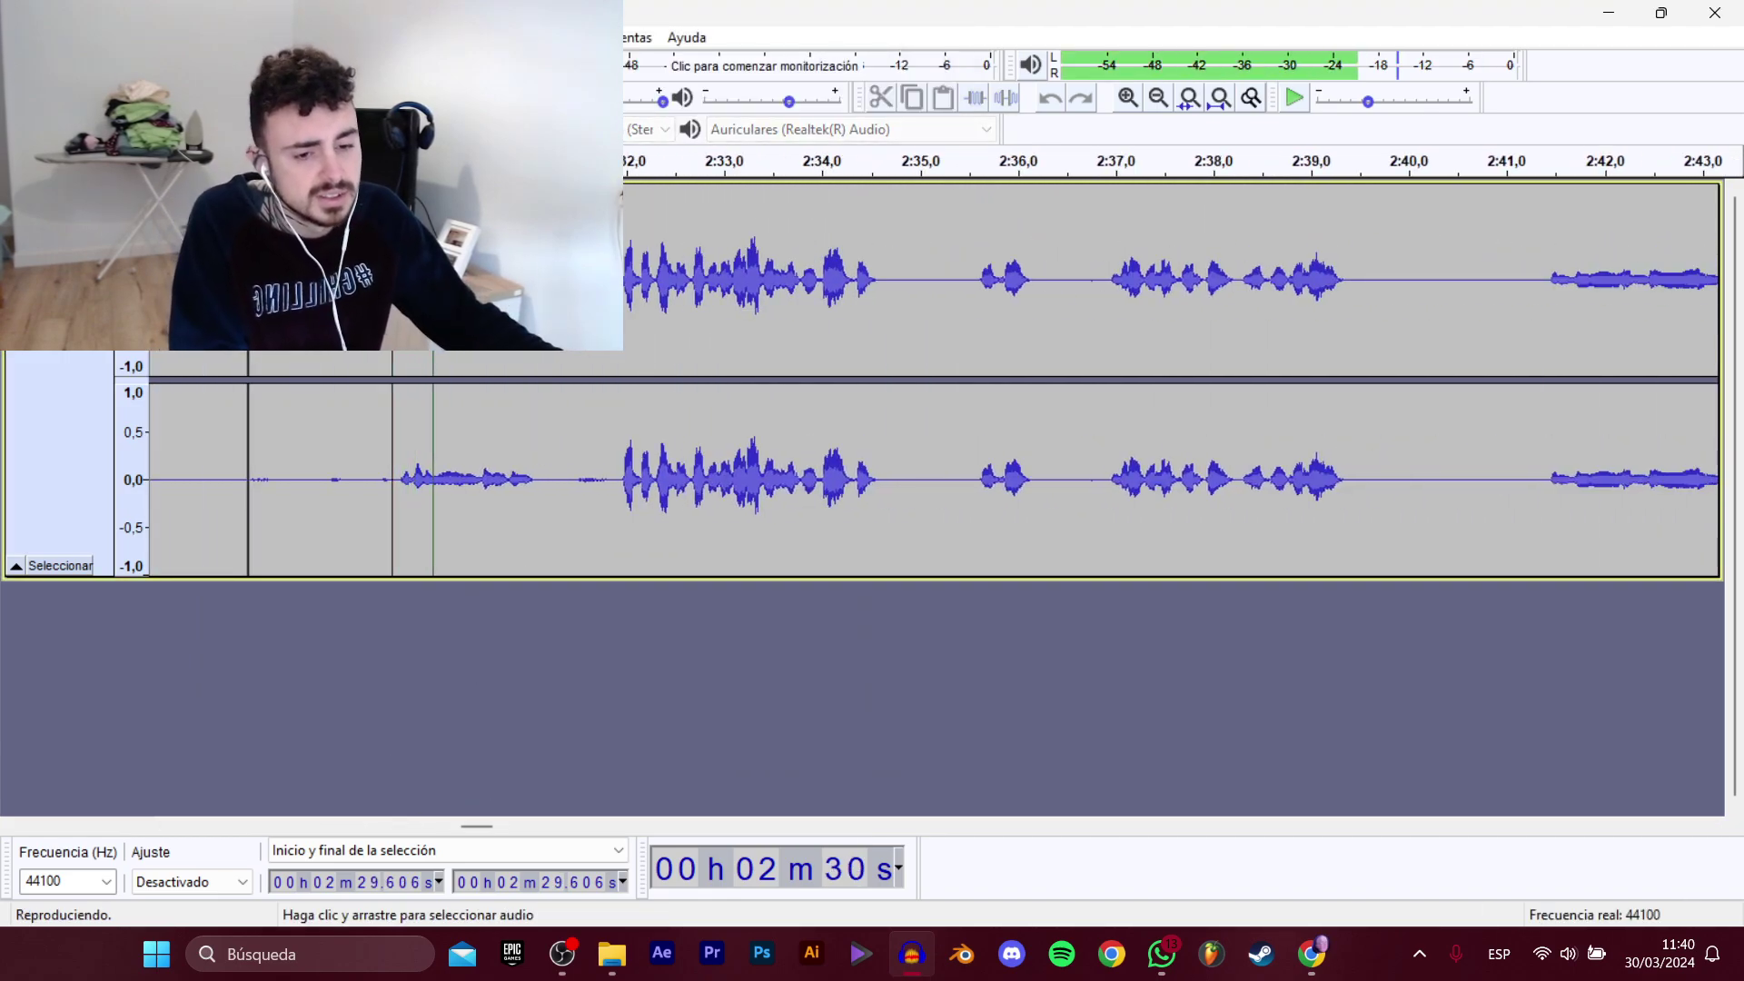
pyautogui.click(617, 272)
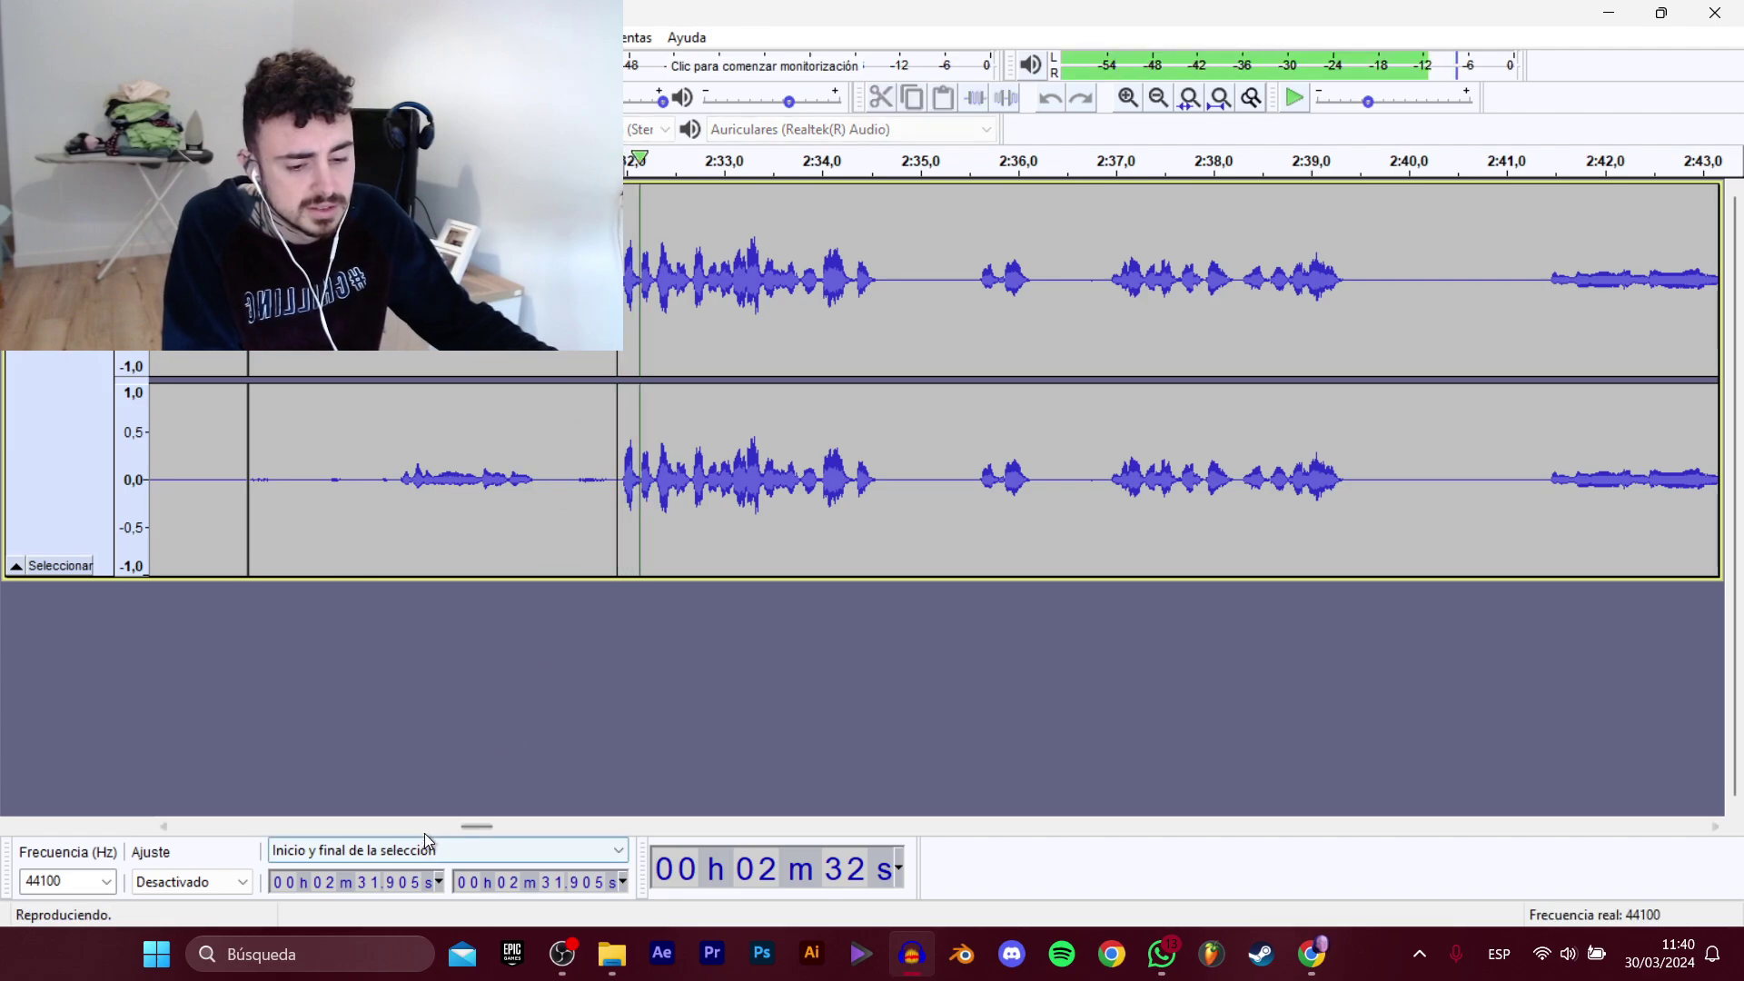
pyautogui.moveTo(477, 831); pyautogui.dragTo(482, 829)
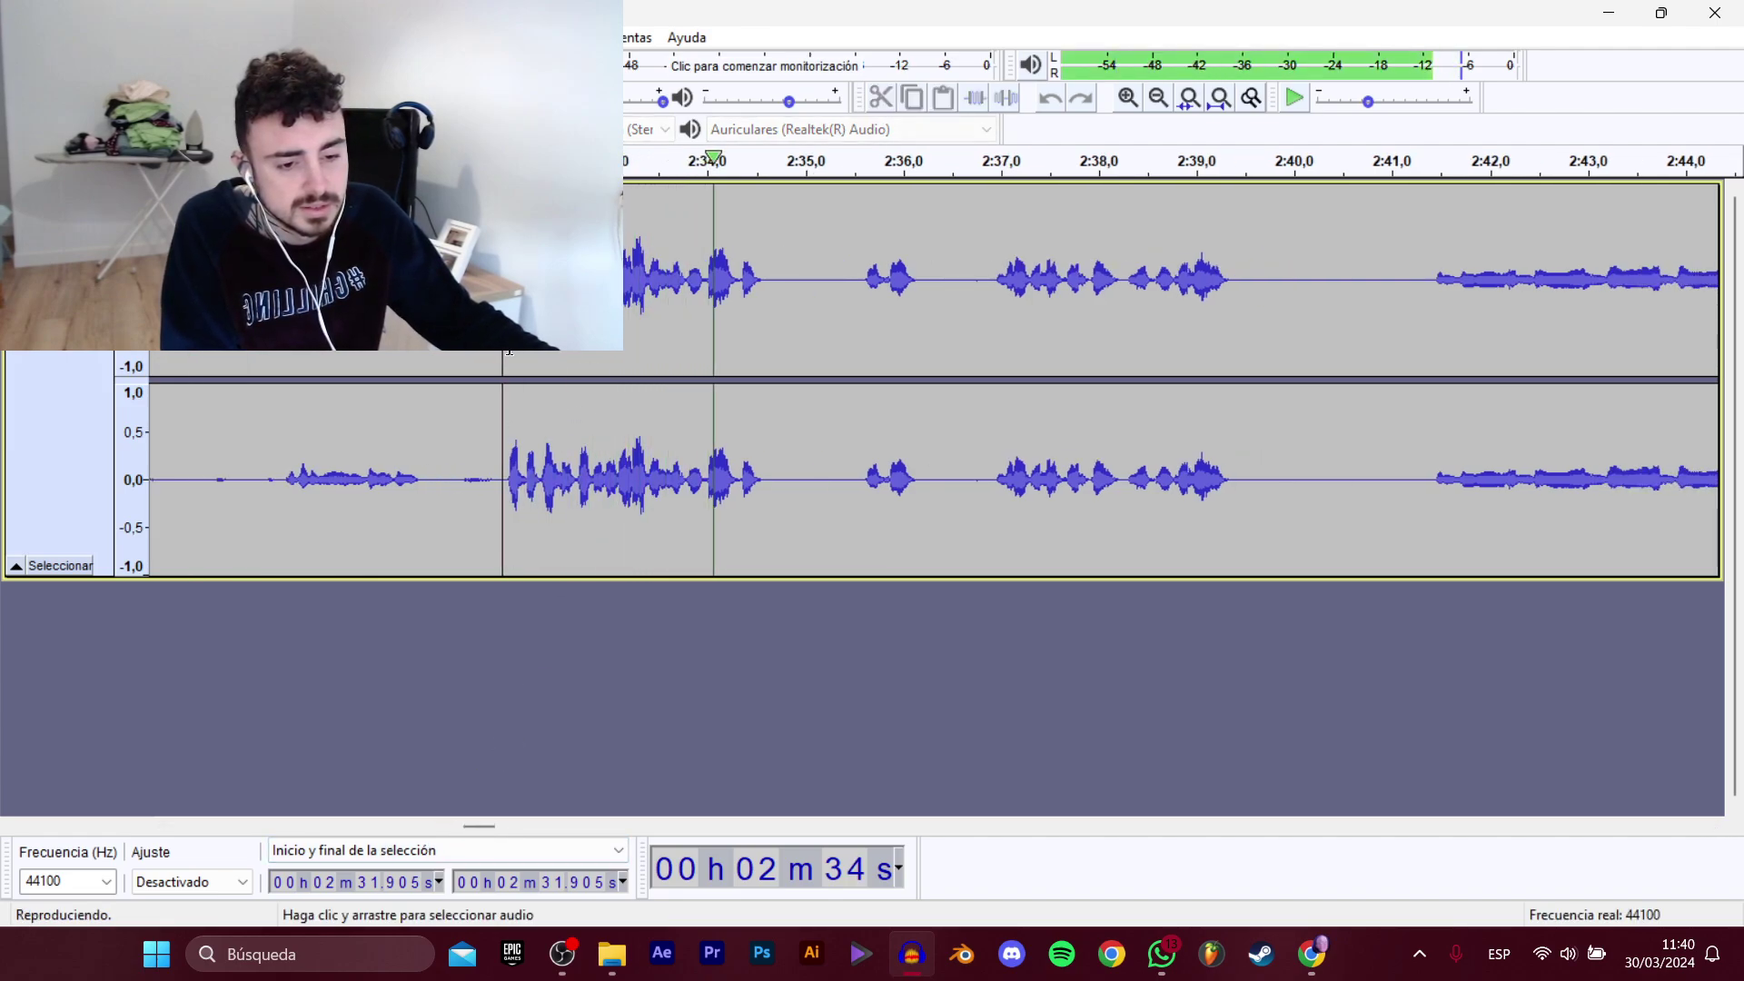
pyautogui.press('space')
pyautogui.moveTo(490, 356); pyautogui.dragTo(777, 368)
# Start a WAV export of the selection, and create and open a new folder beside the existing phrase folders.
pyautogui.moveTo(91, 209)
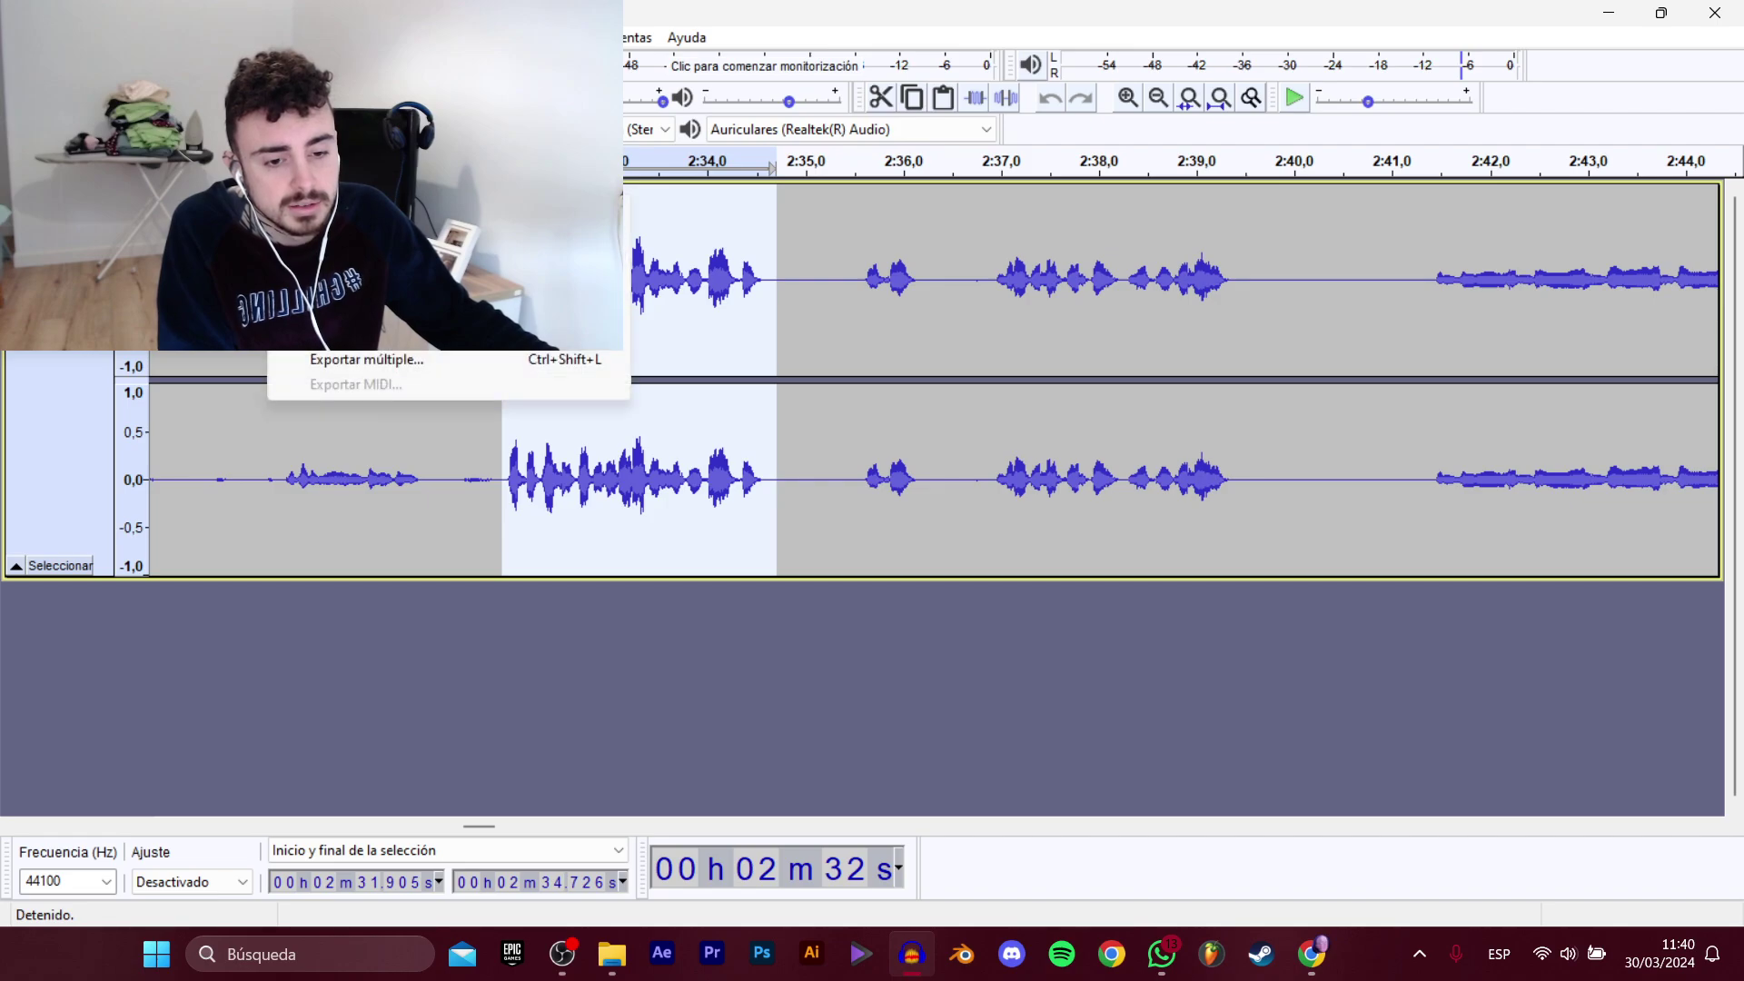
pyautogui.click(436, 309)
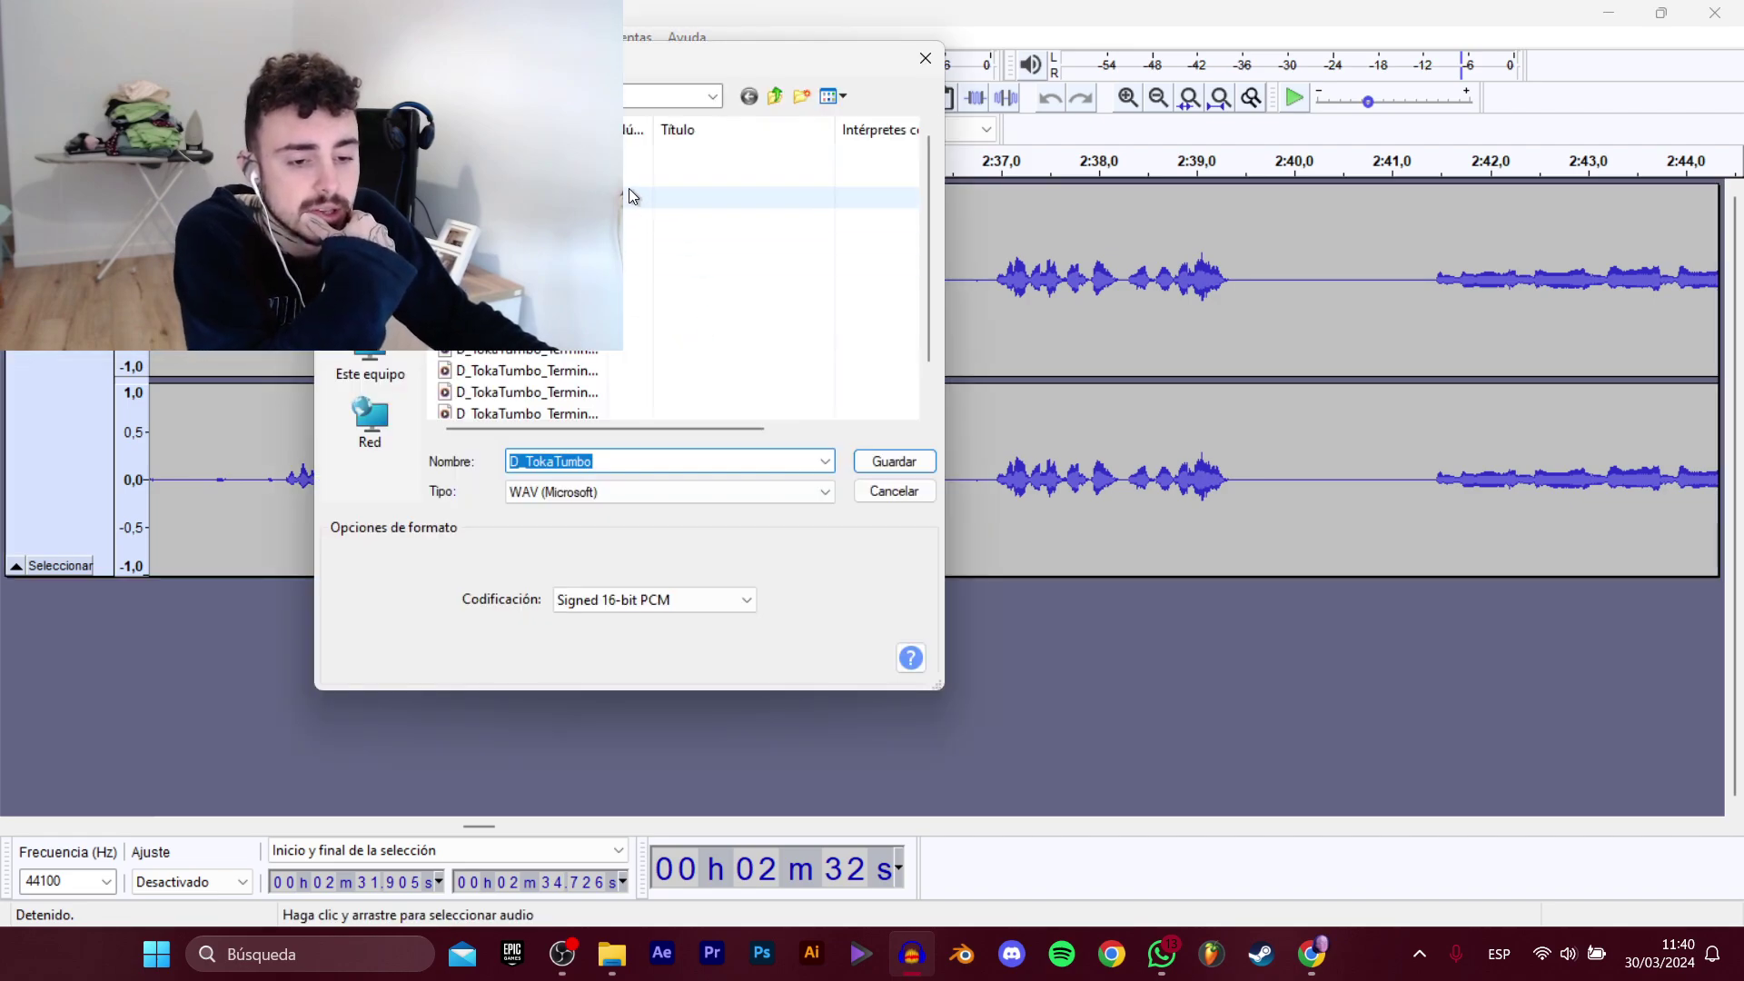
pyautogui.click(629, 194)
pyautogui.click(774, 96)
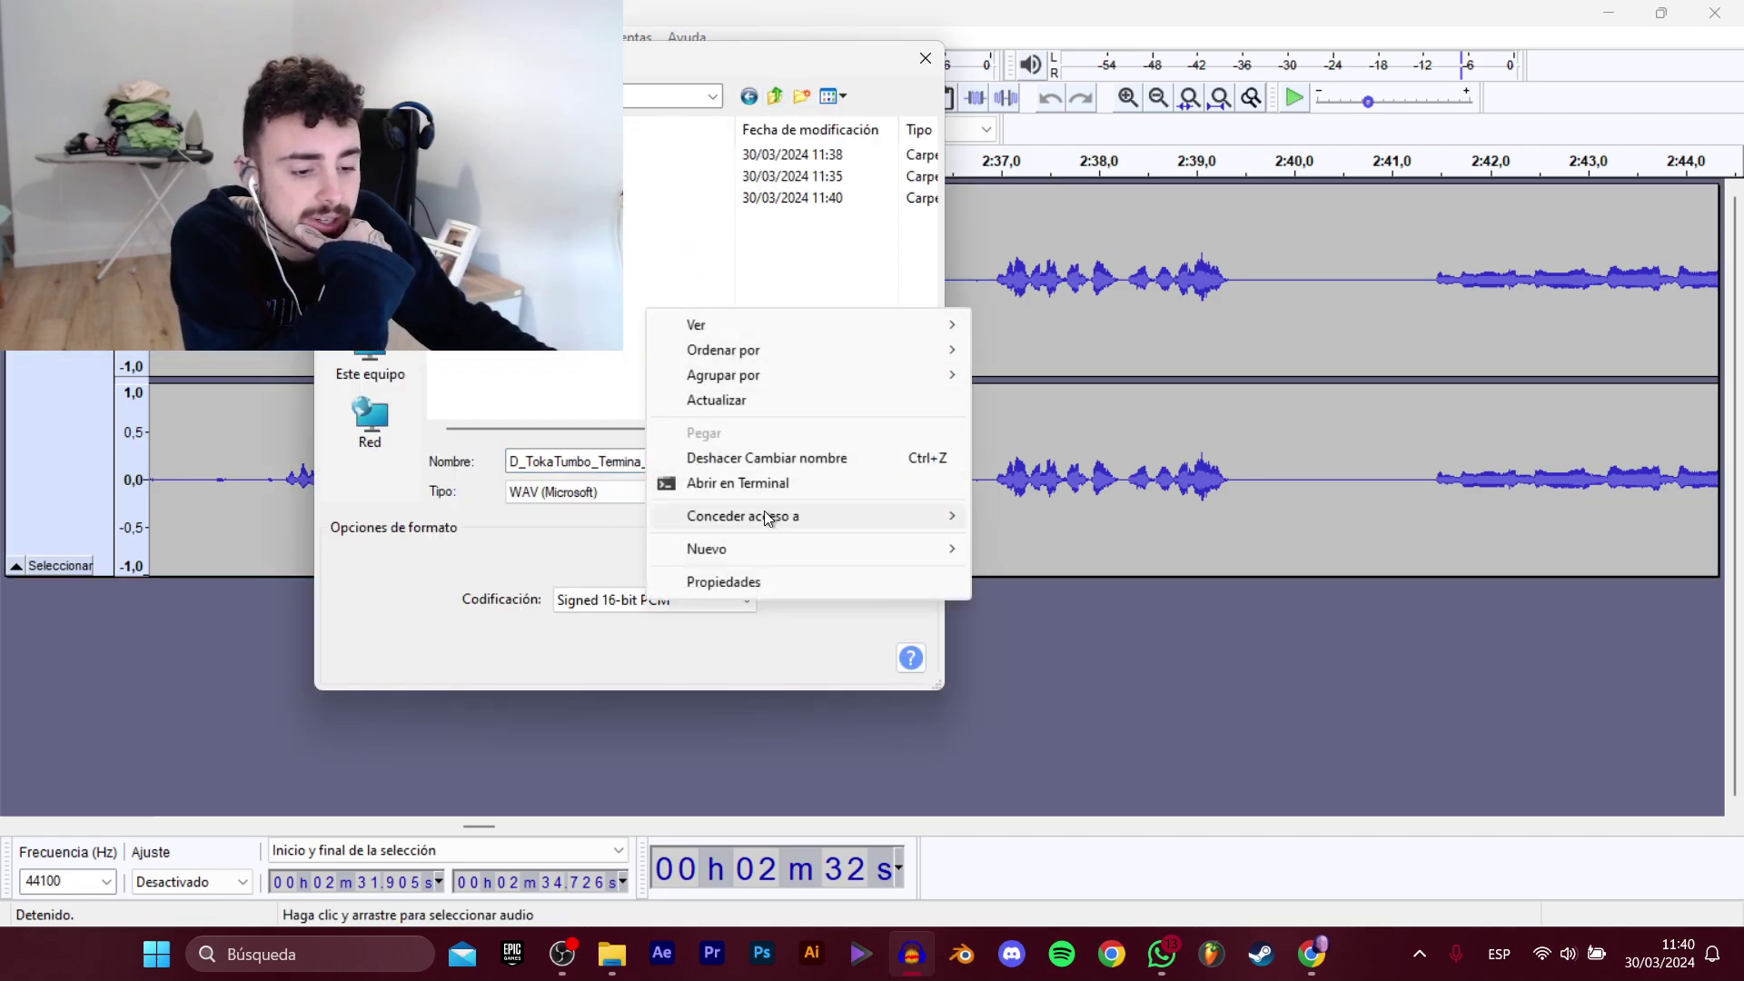
pyautogui.click(999, 548)
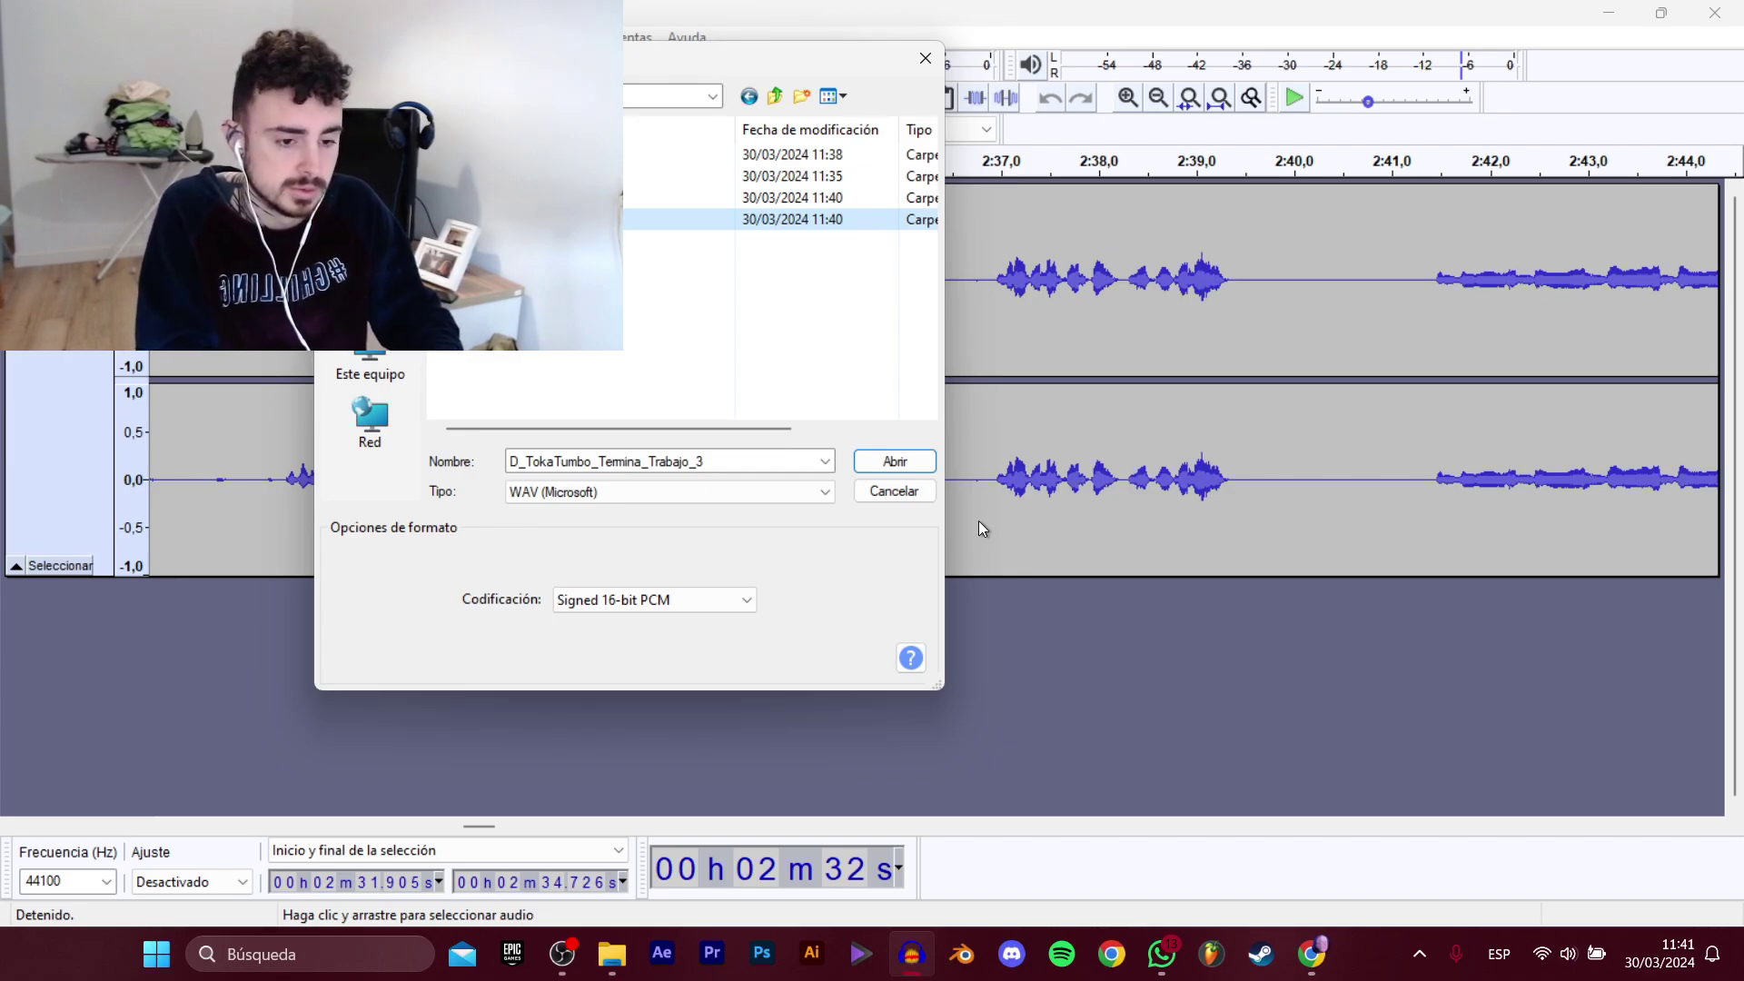
pyautogui.doubleClick(745, 220)
# Save the selected audio in the new folder as a WAV file named D_TokaTumbo_EnFurgoneta_1.
pyautogui.click(752, 462)
pyautogui.click(764, 462)
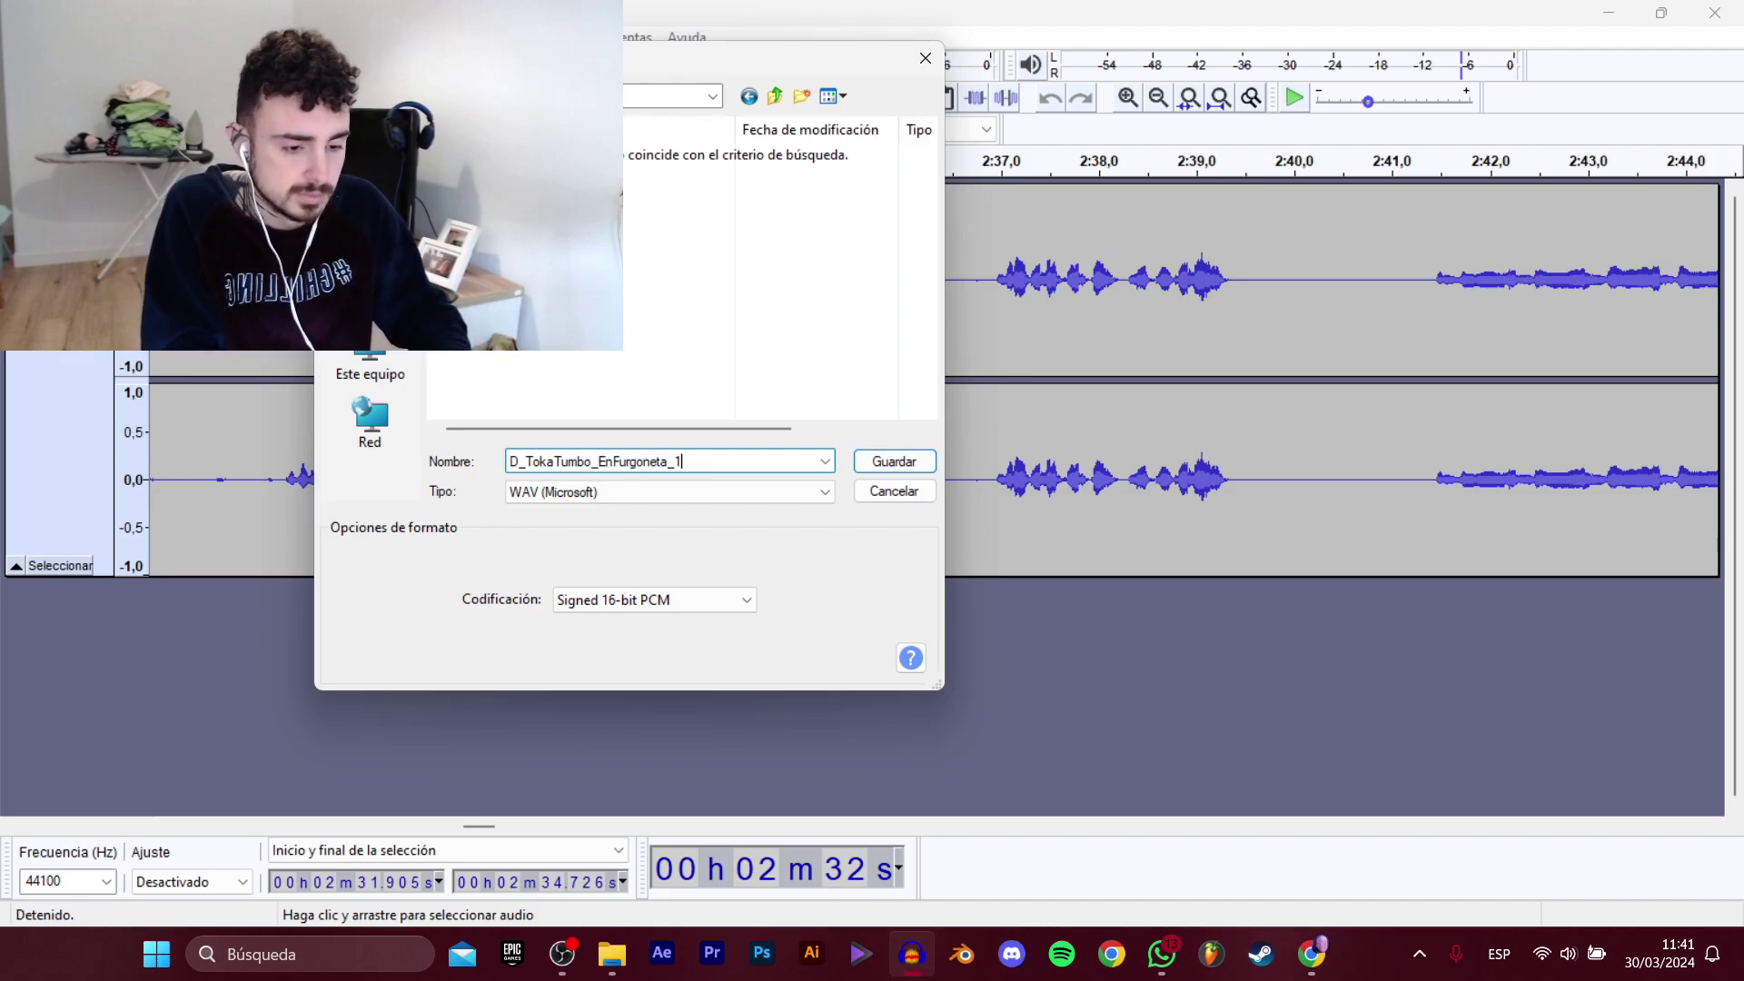
pyautogui.press('Return')
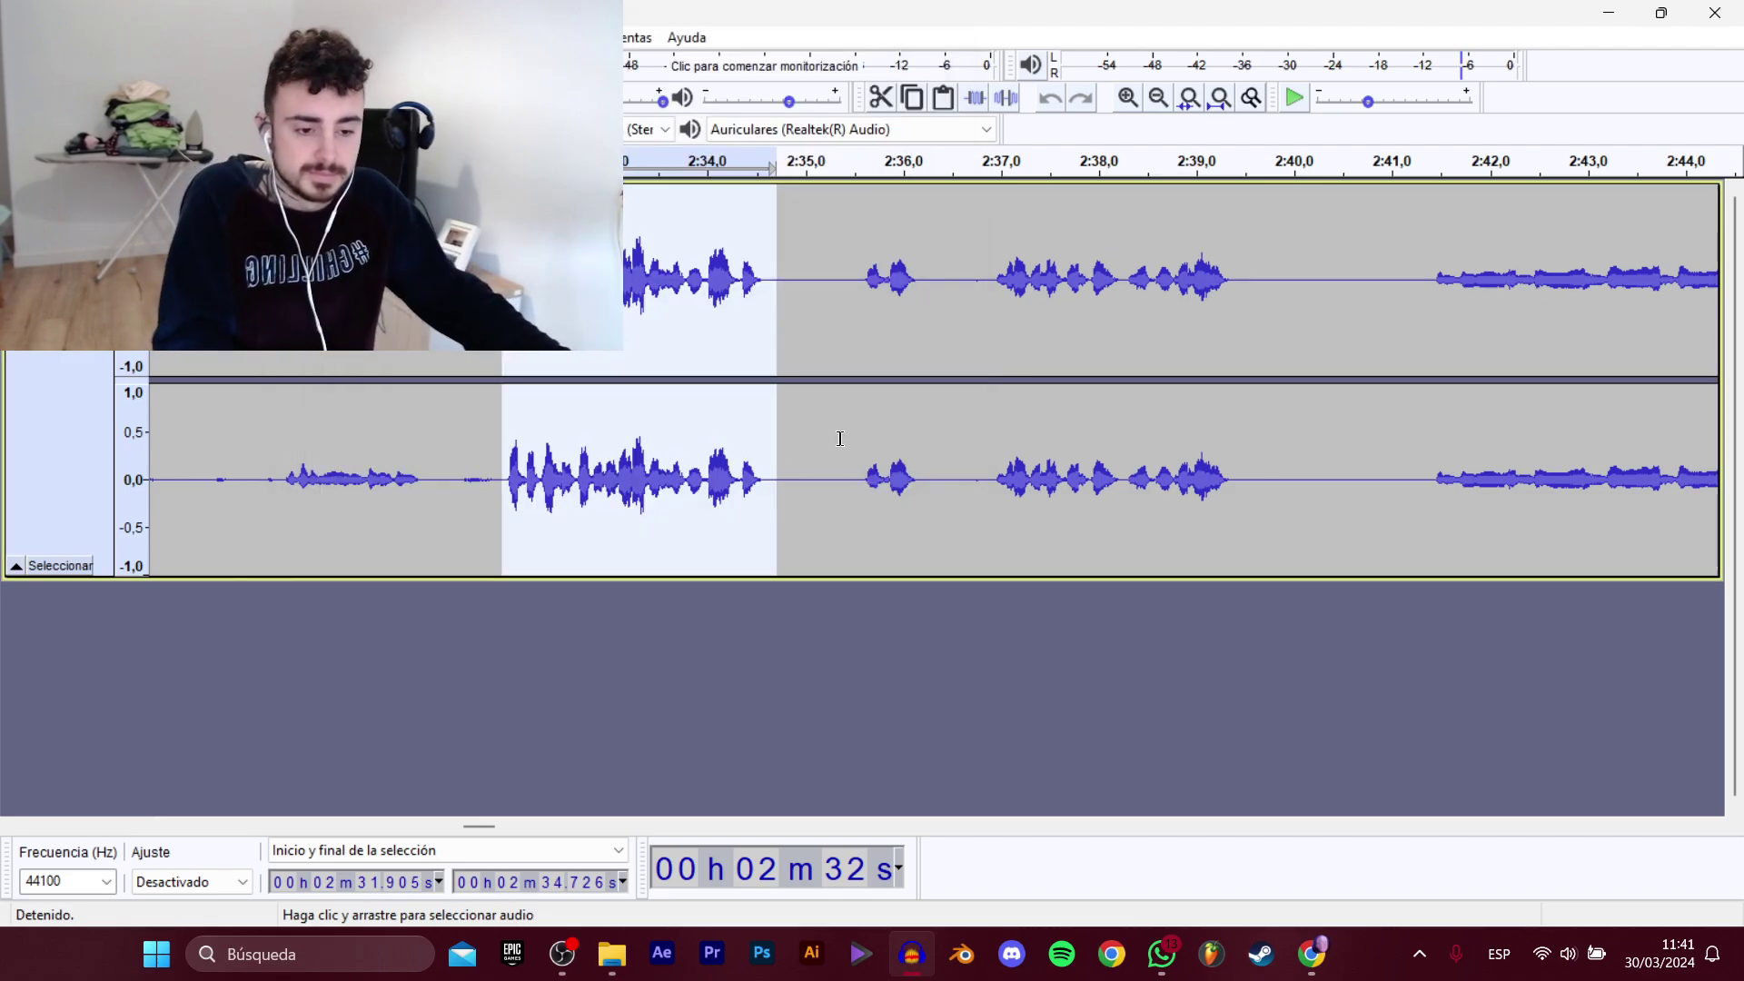
# Play the next phrase from about 2:35.6 and select it from about 2:35.6 to 2:39.7.
pyautogui.press('space')
pyautogui.press('space')
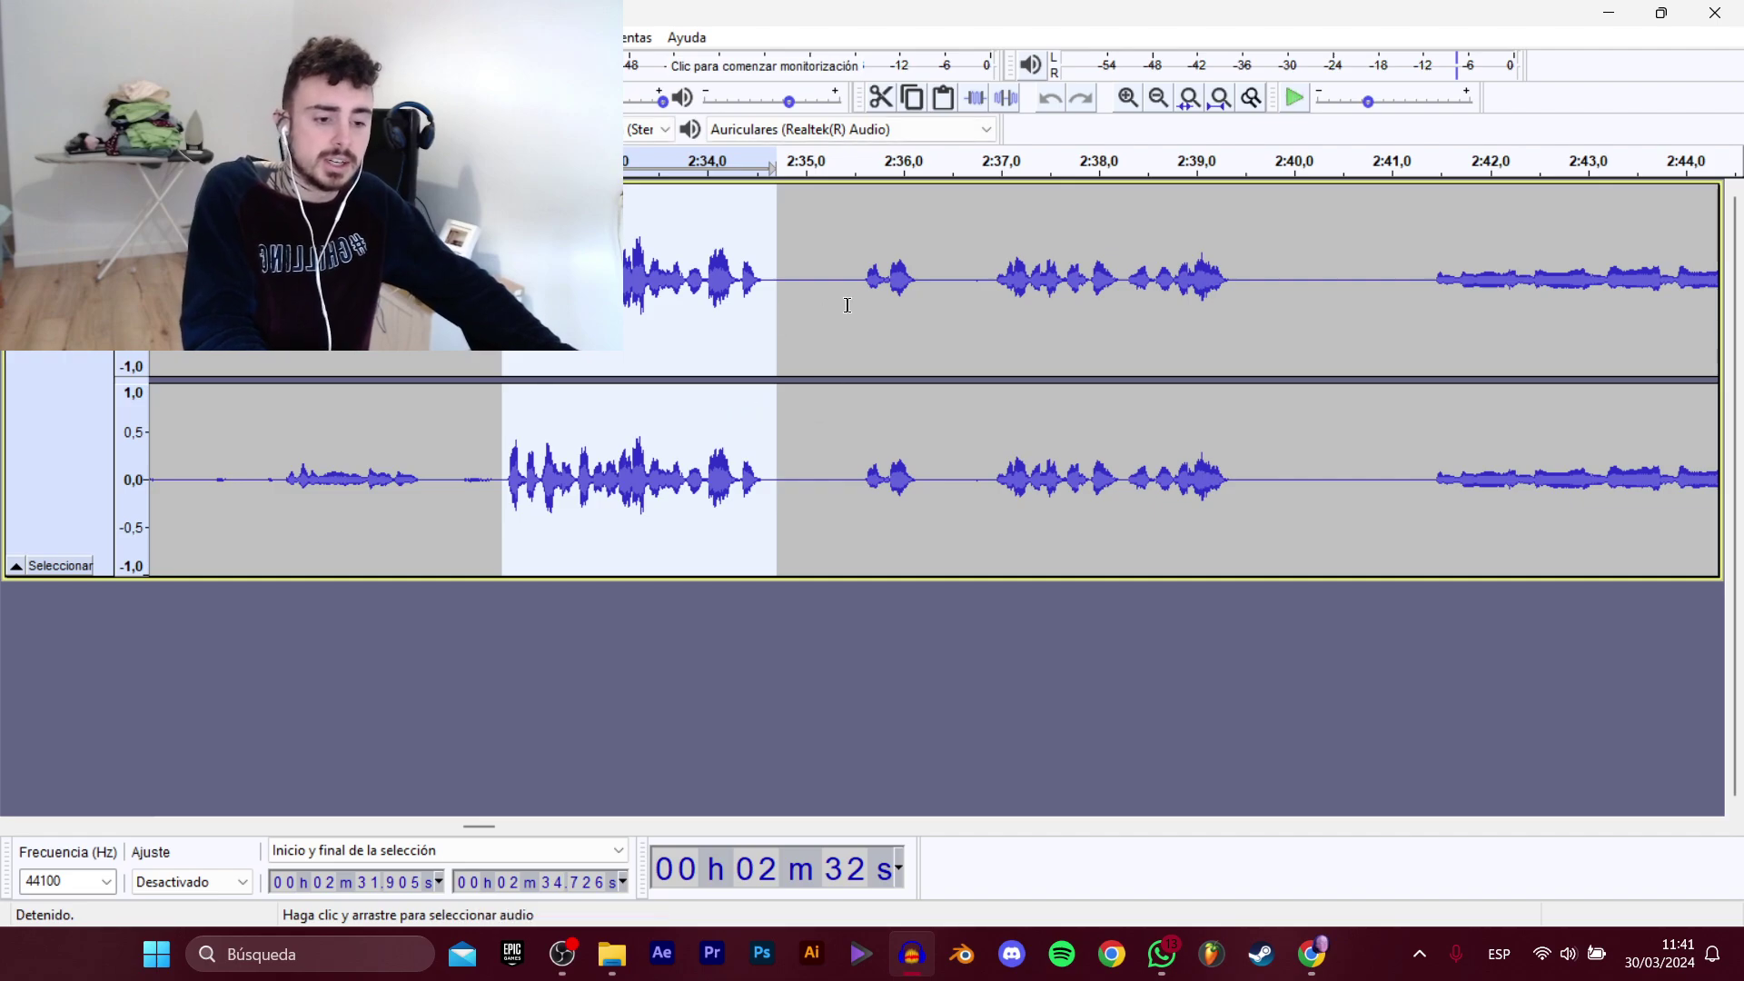
pyautogui.click(867, 293)
pyautogui.press('space')
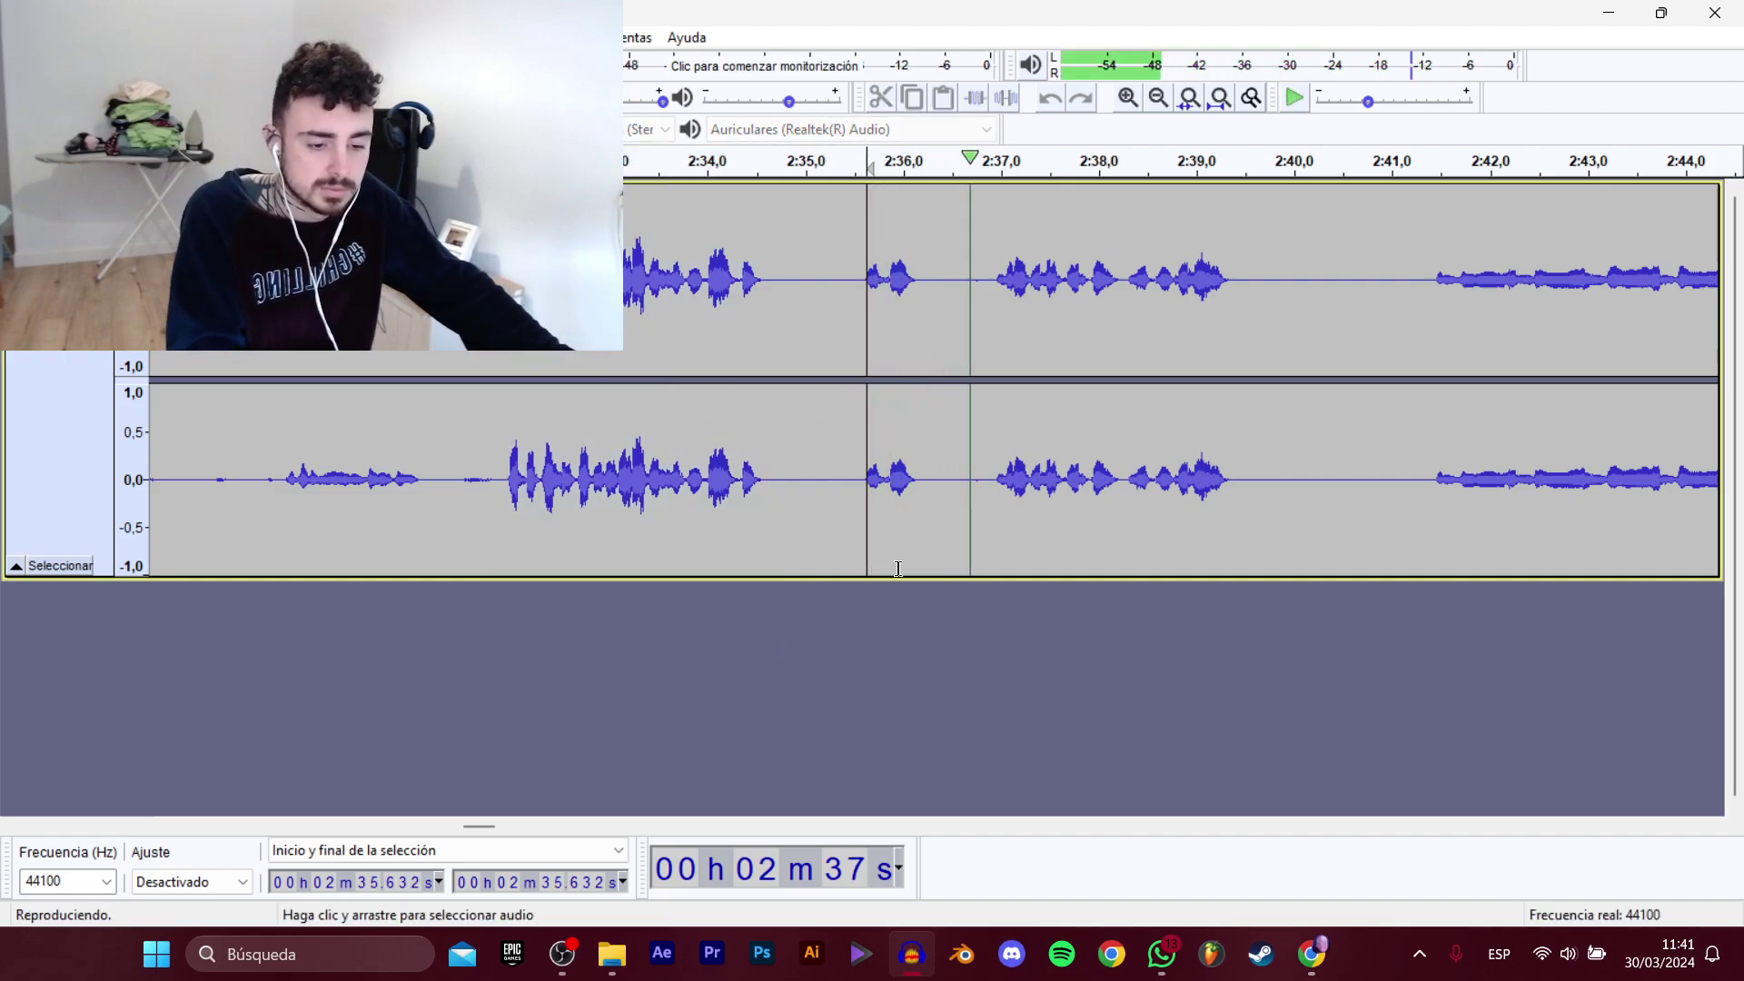
pyautogui.moveTo(863, 338); pyautogui.dragTo(1259, 360)
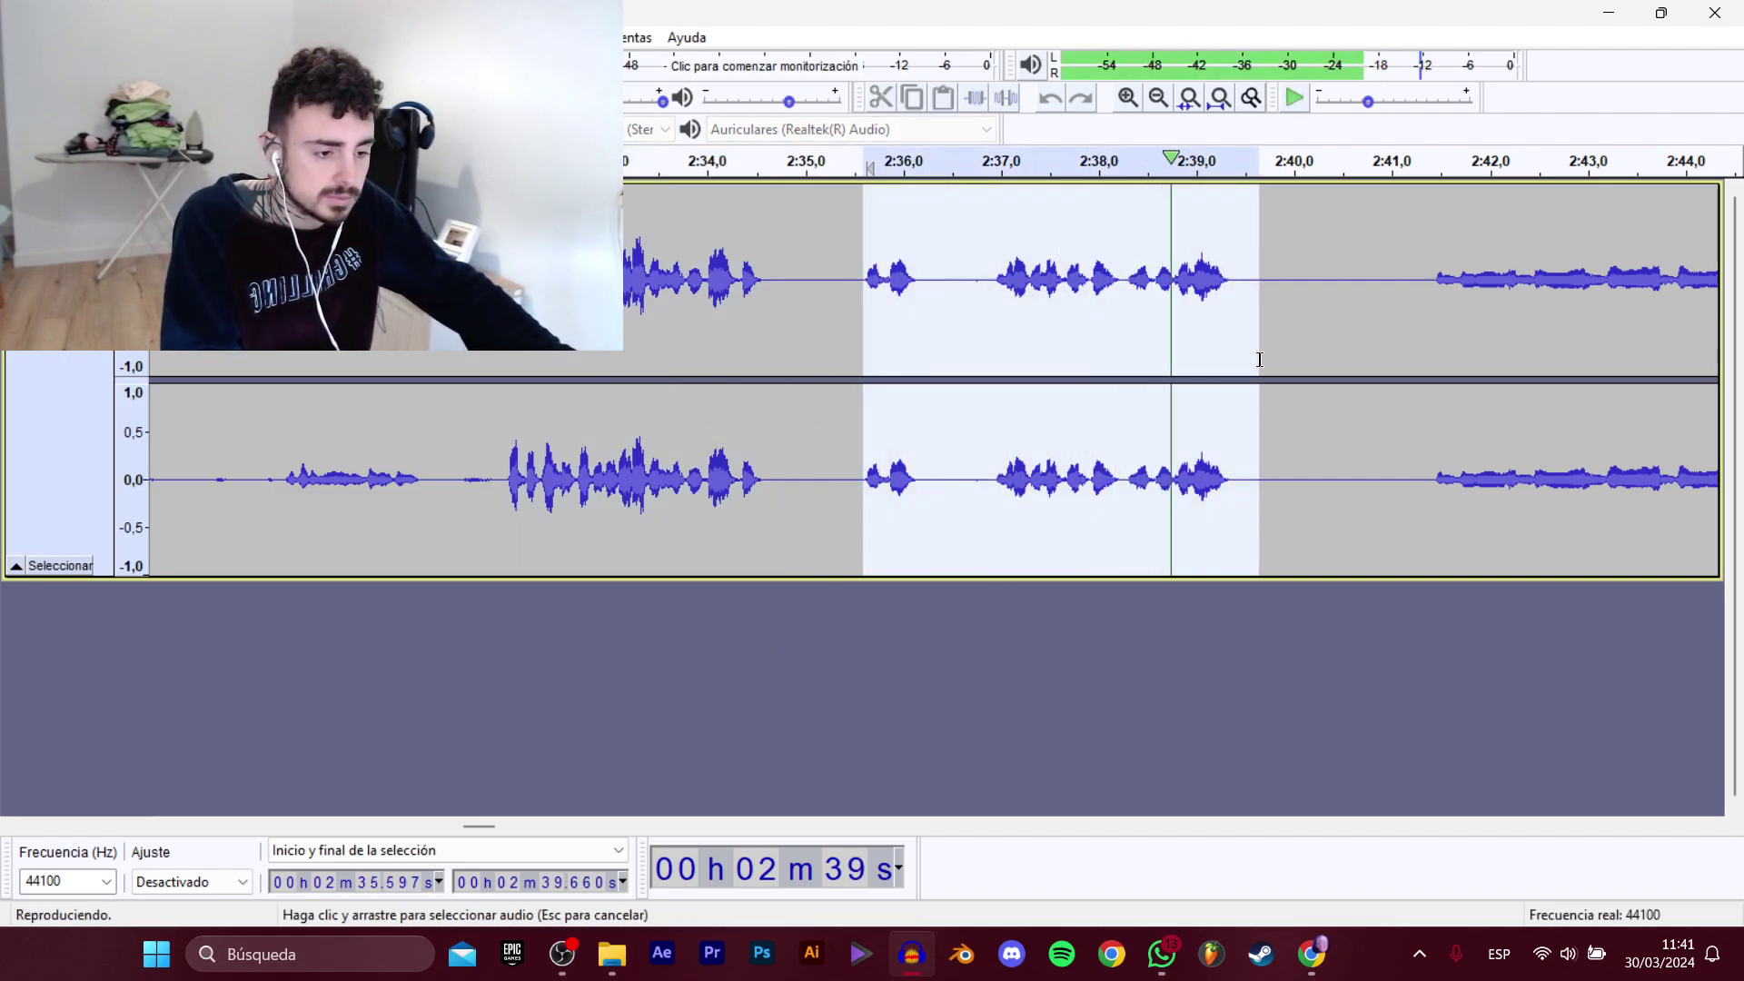
pyautogui.press('space')
# Export the selected audio as a WAV file named D_TokaTumbo_EnFurgoneta_2.
pyautogui.moveTo(136, 213)
pyautogui.click(436, 311)
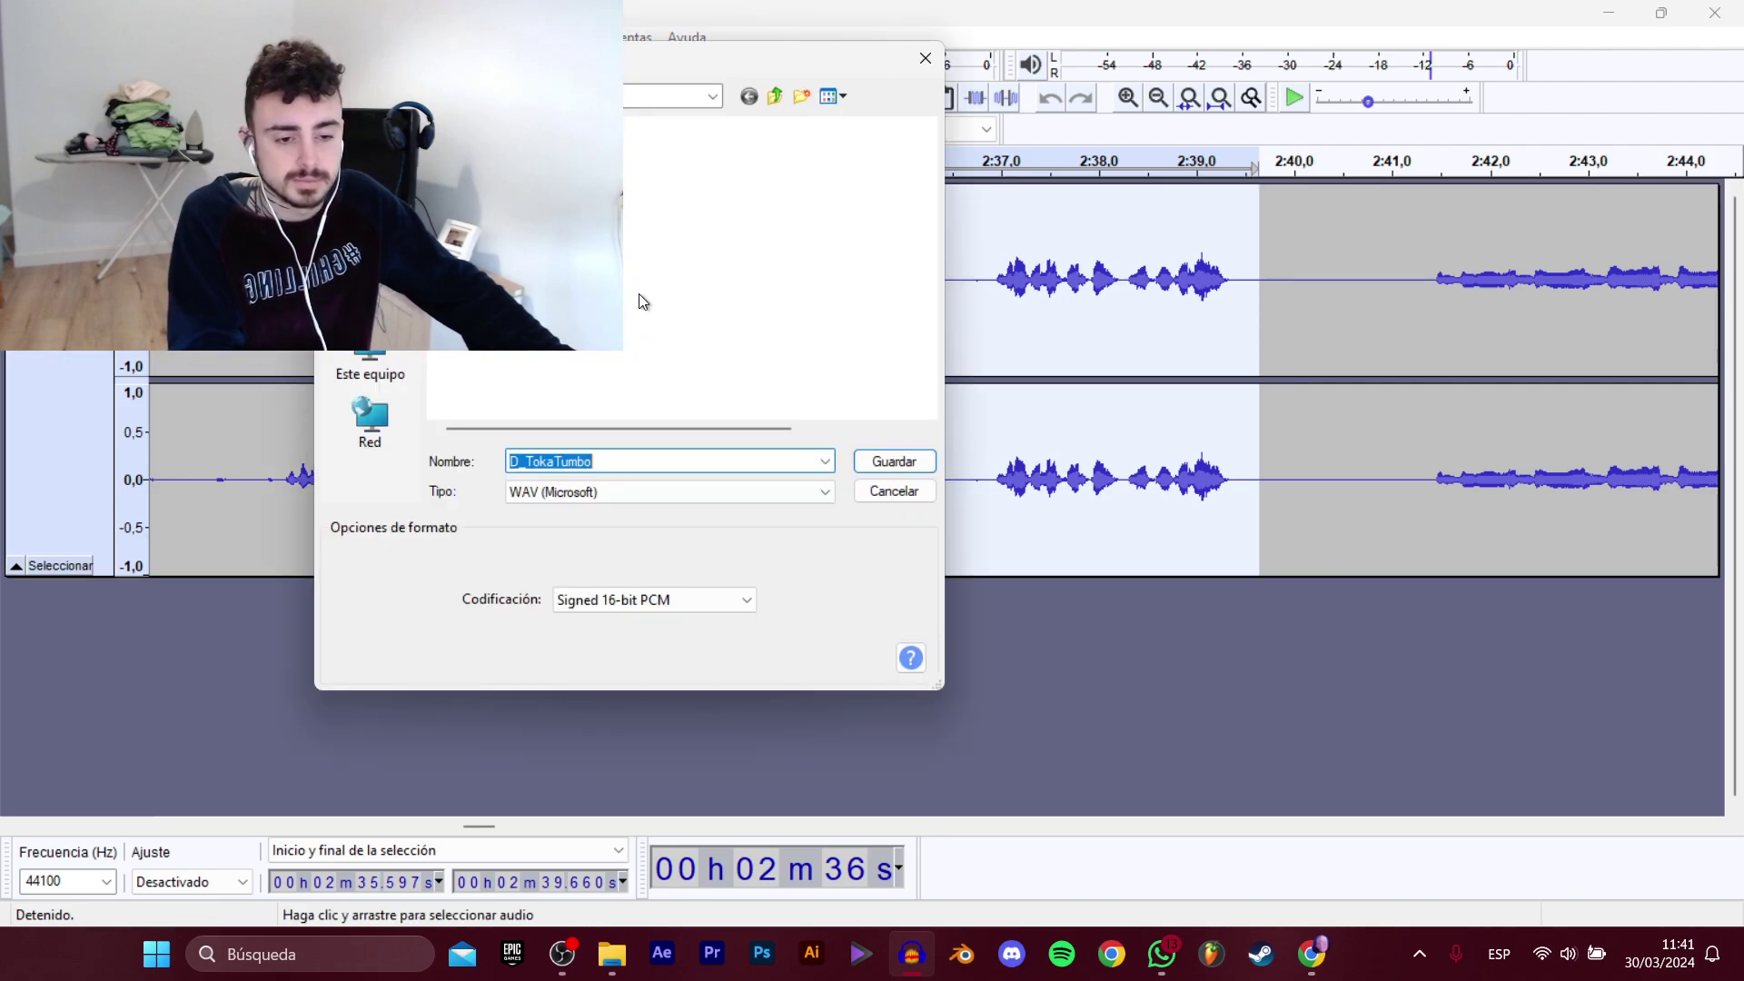
pyautogui.click(527, 154)
pyautogui.click(748, 460)
pyautogui.press('BackSpace')
pyautogui.write('2')
pyautogui.press('Return')
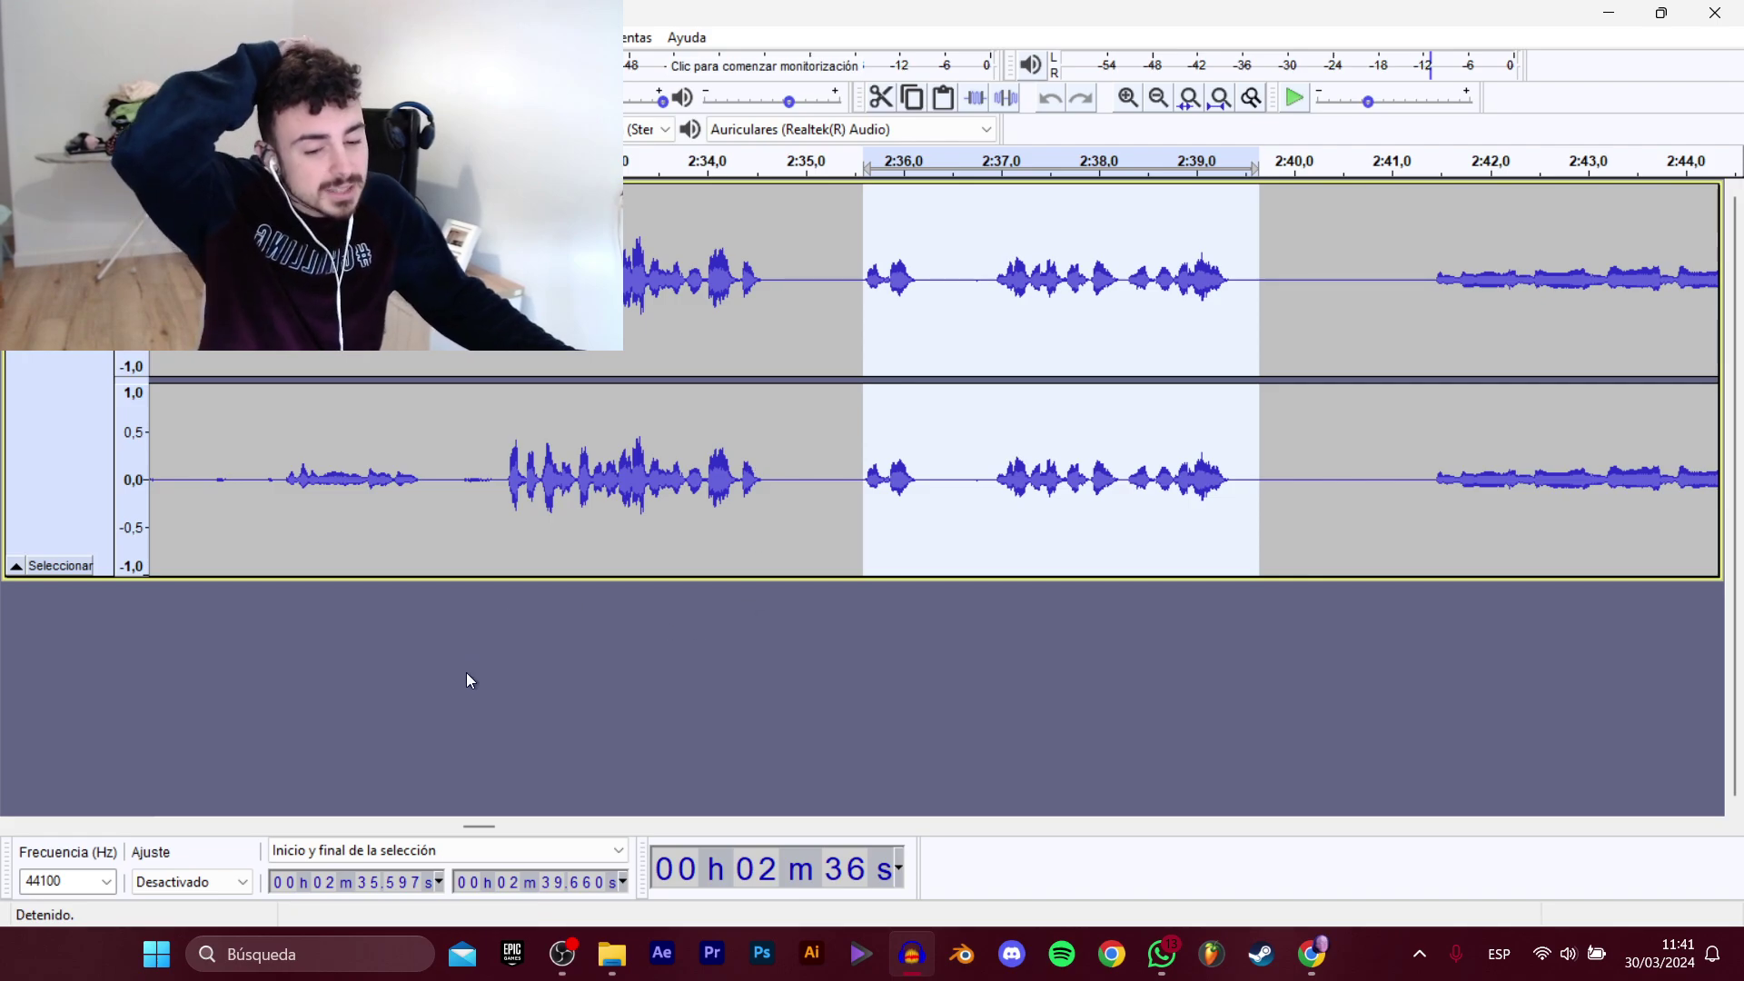
# Play the next phrase from about 2:41.4 and select it from about 2:41.4 to 2:47.5.
pyautogui.moveTo(482, 827); pyautogui.dragTo(509, 828)
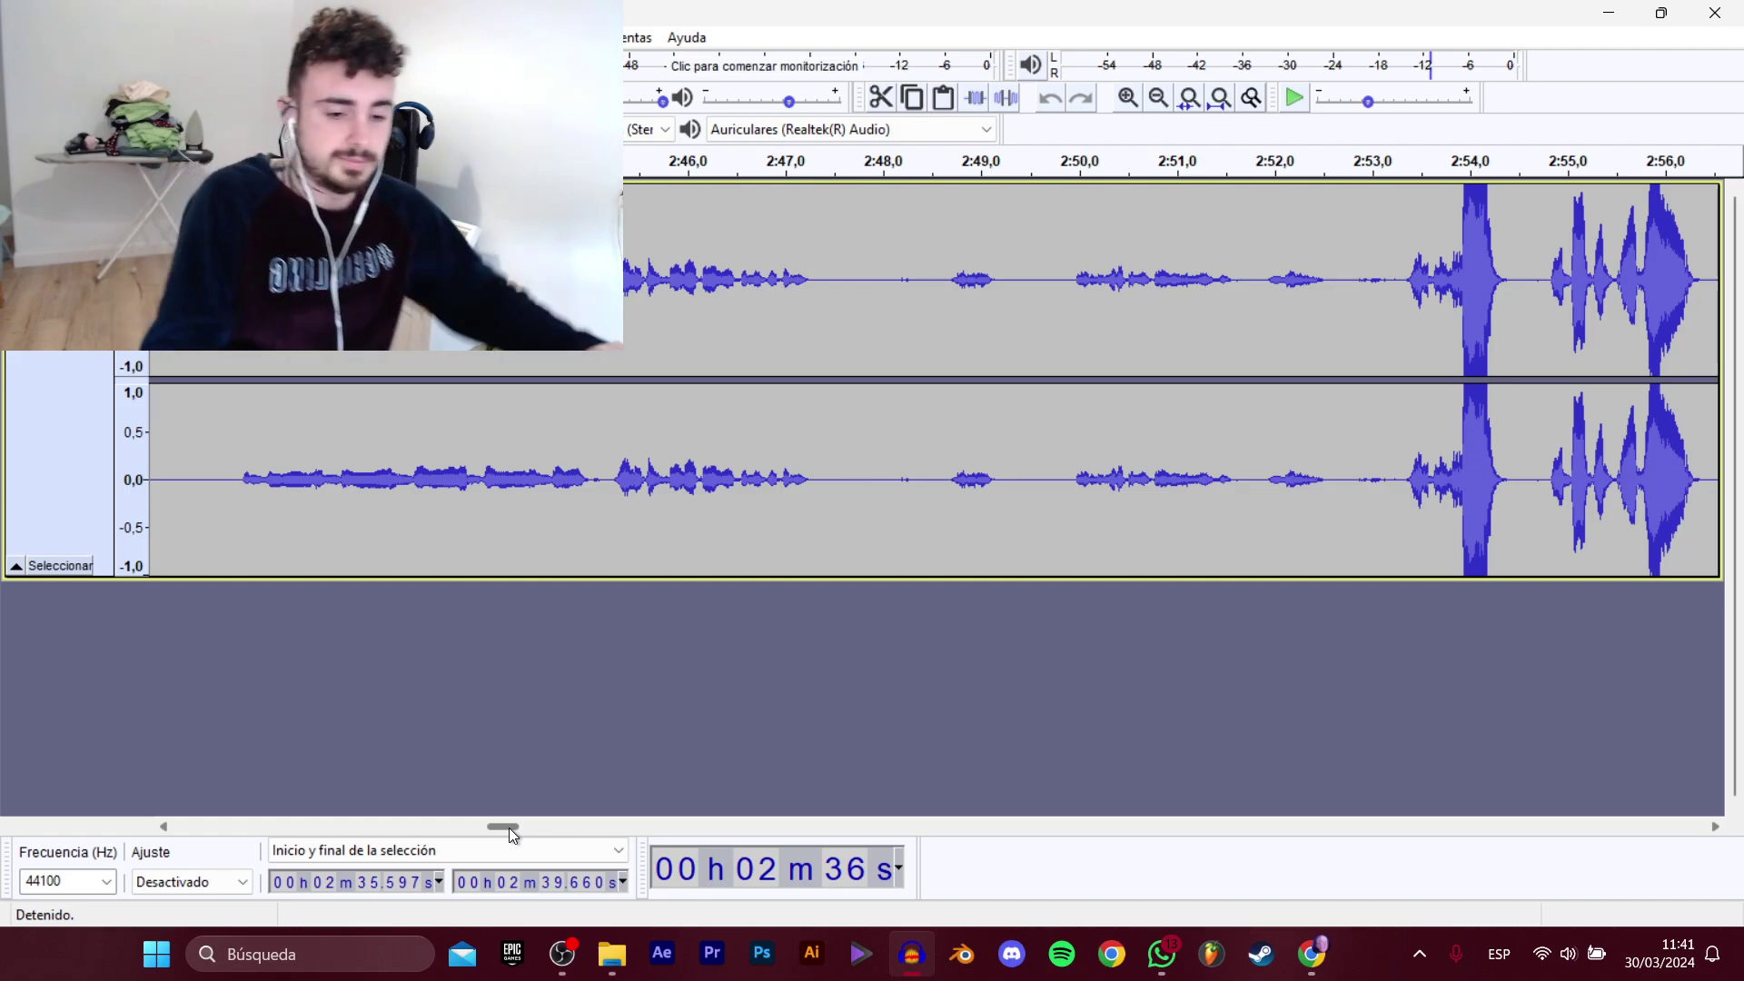
pyautogui.press('space')
pyautogui.click(715, 359)
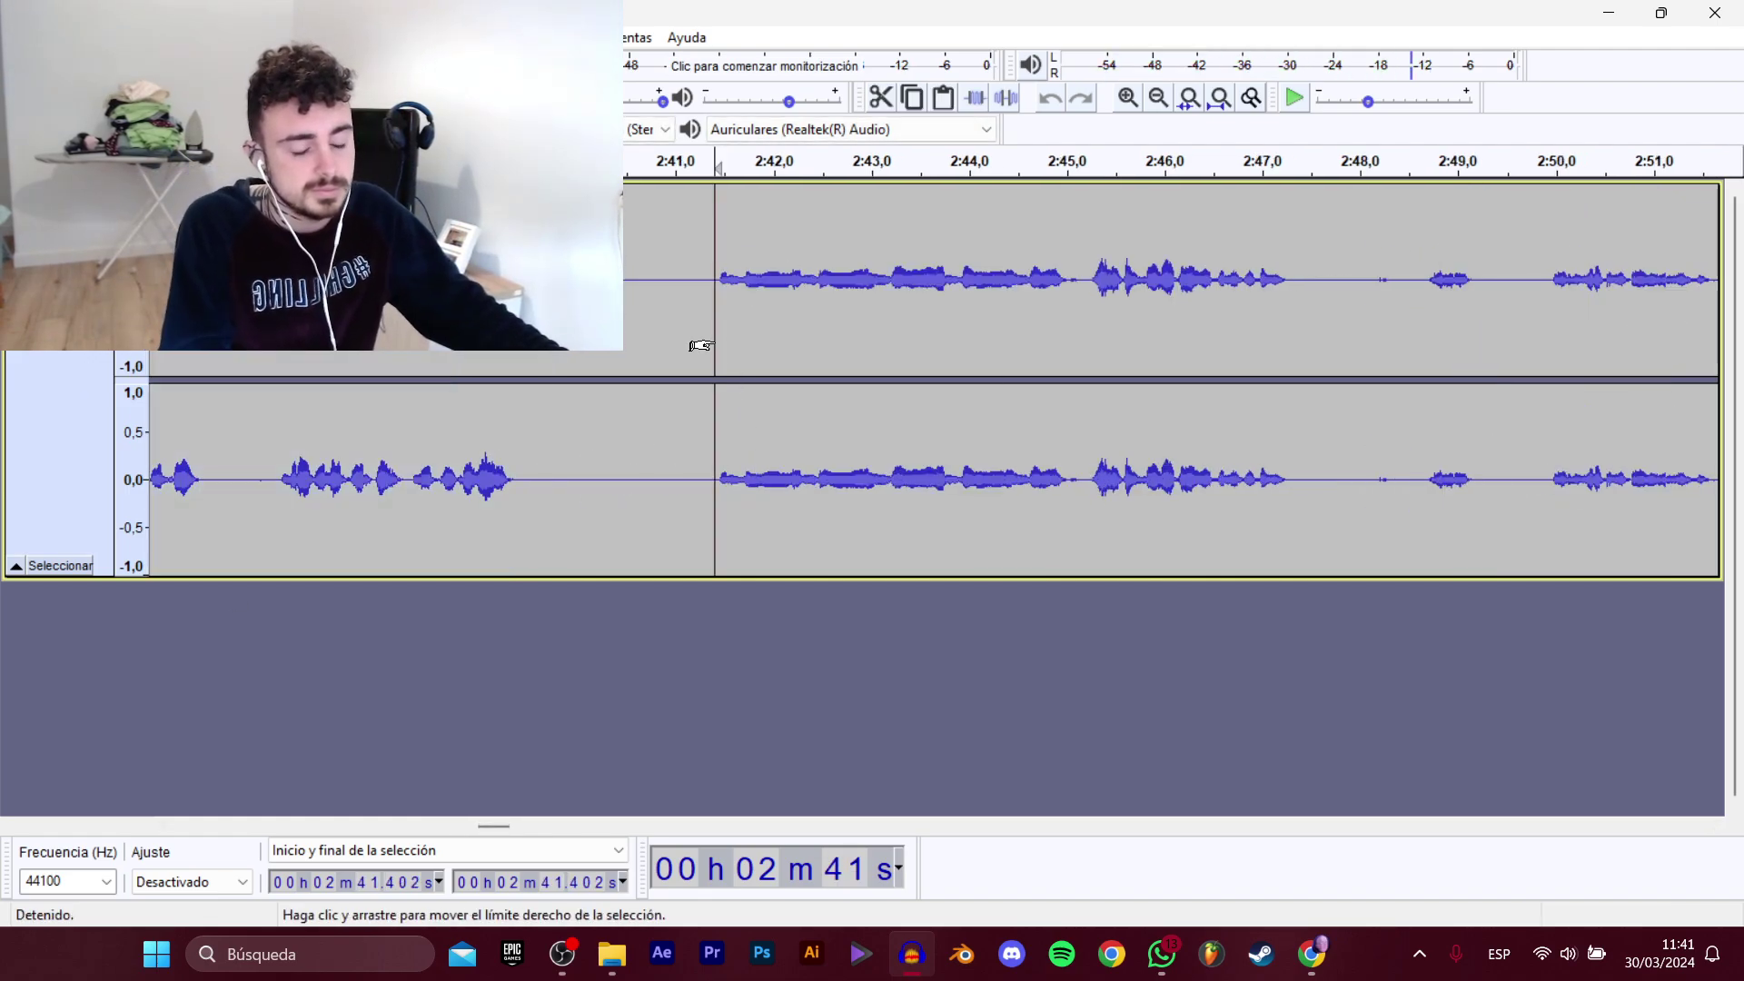
pyautogui.moveTo(496, 829); pyautogui.dragTo(502, 831)
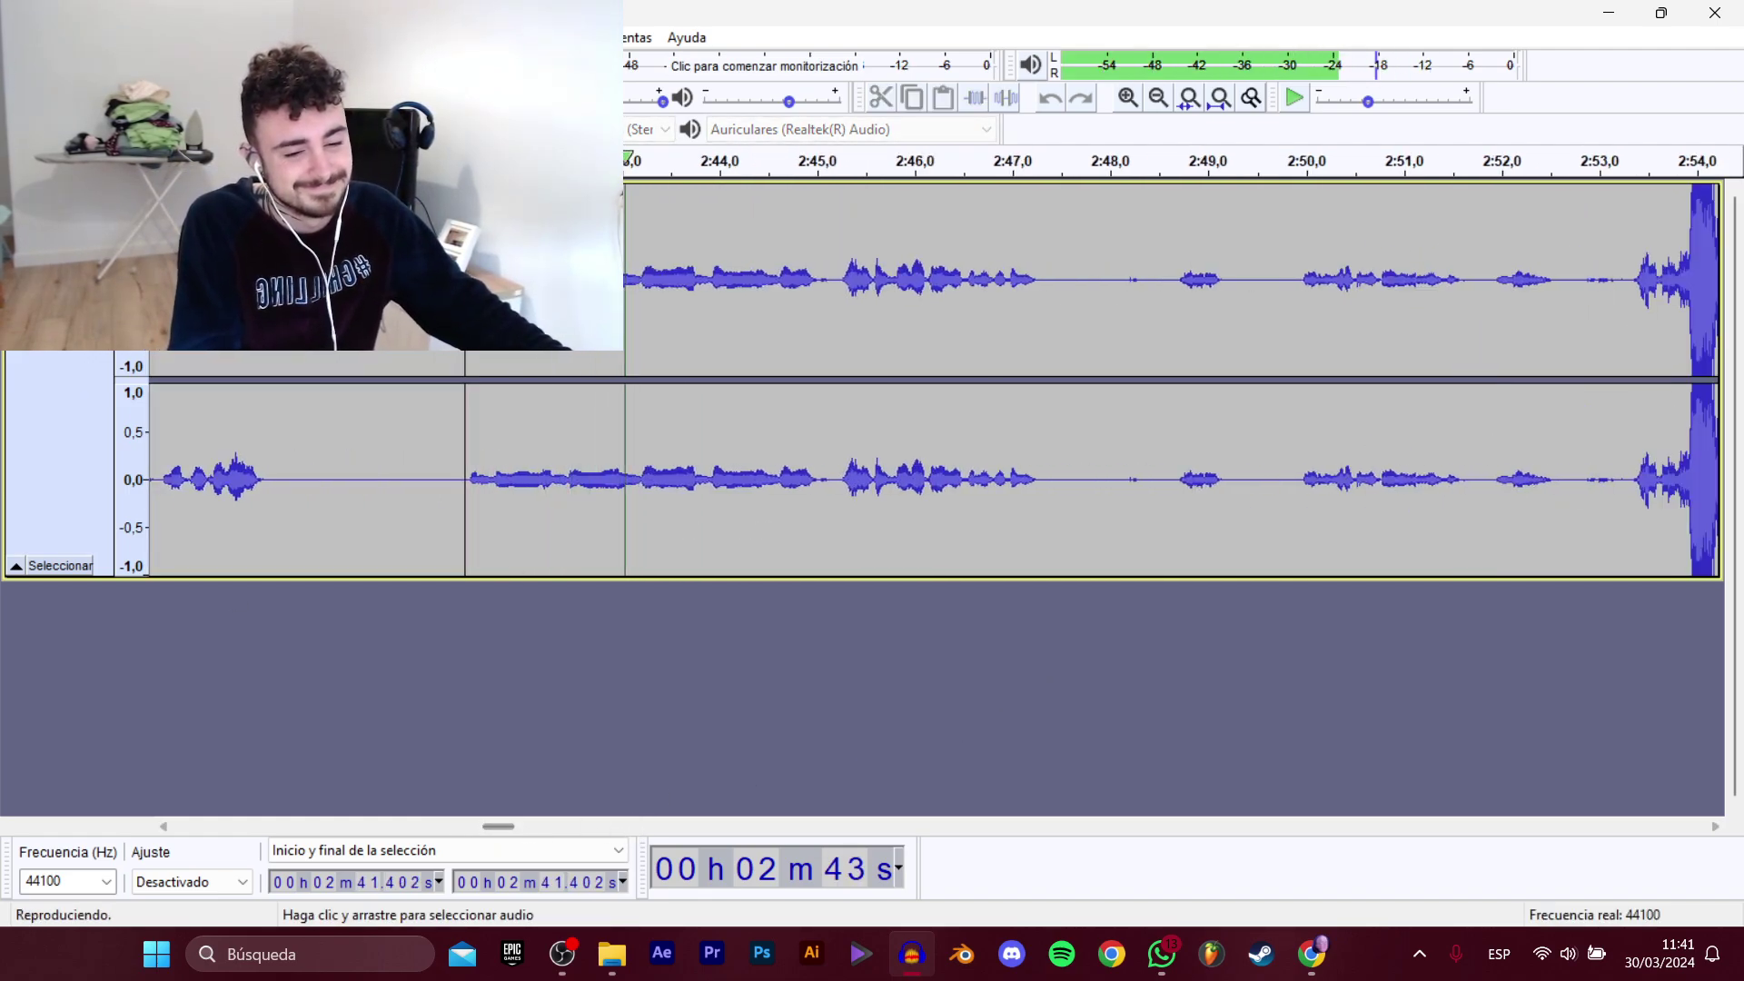
pyautogui.moveTo(465, 400); pyautogui.dragTo(1044, 400)
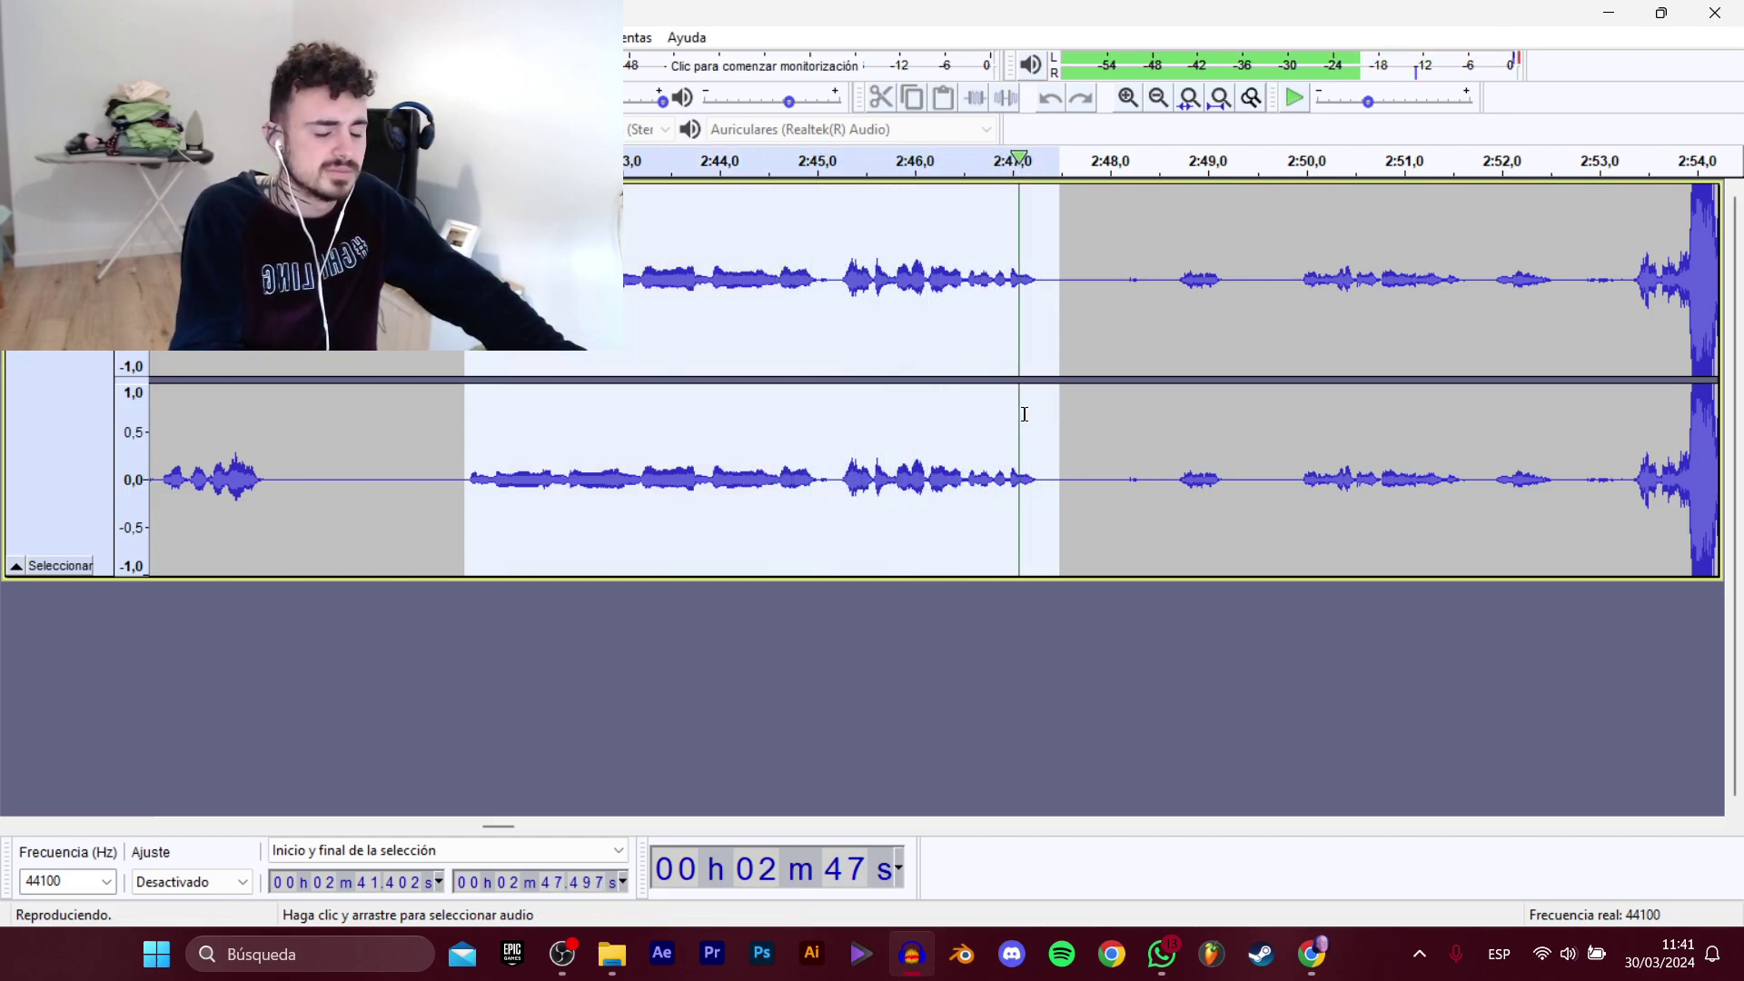
pyautogui.press('space')
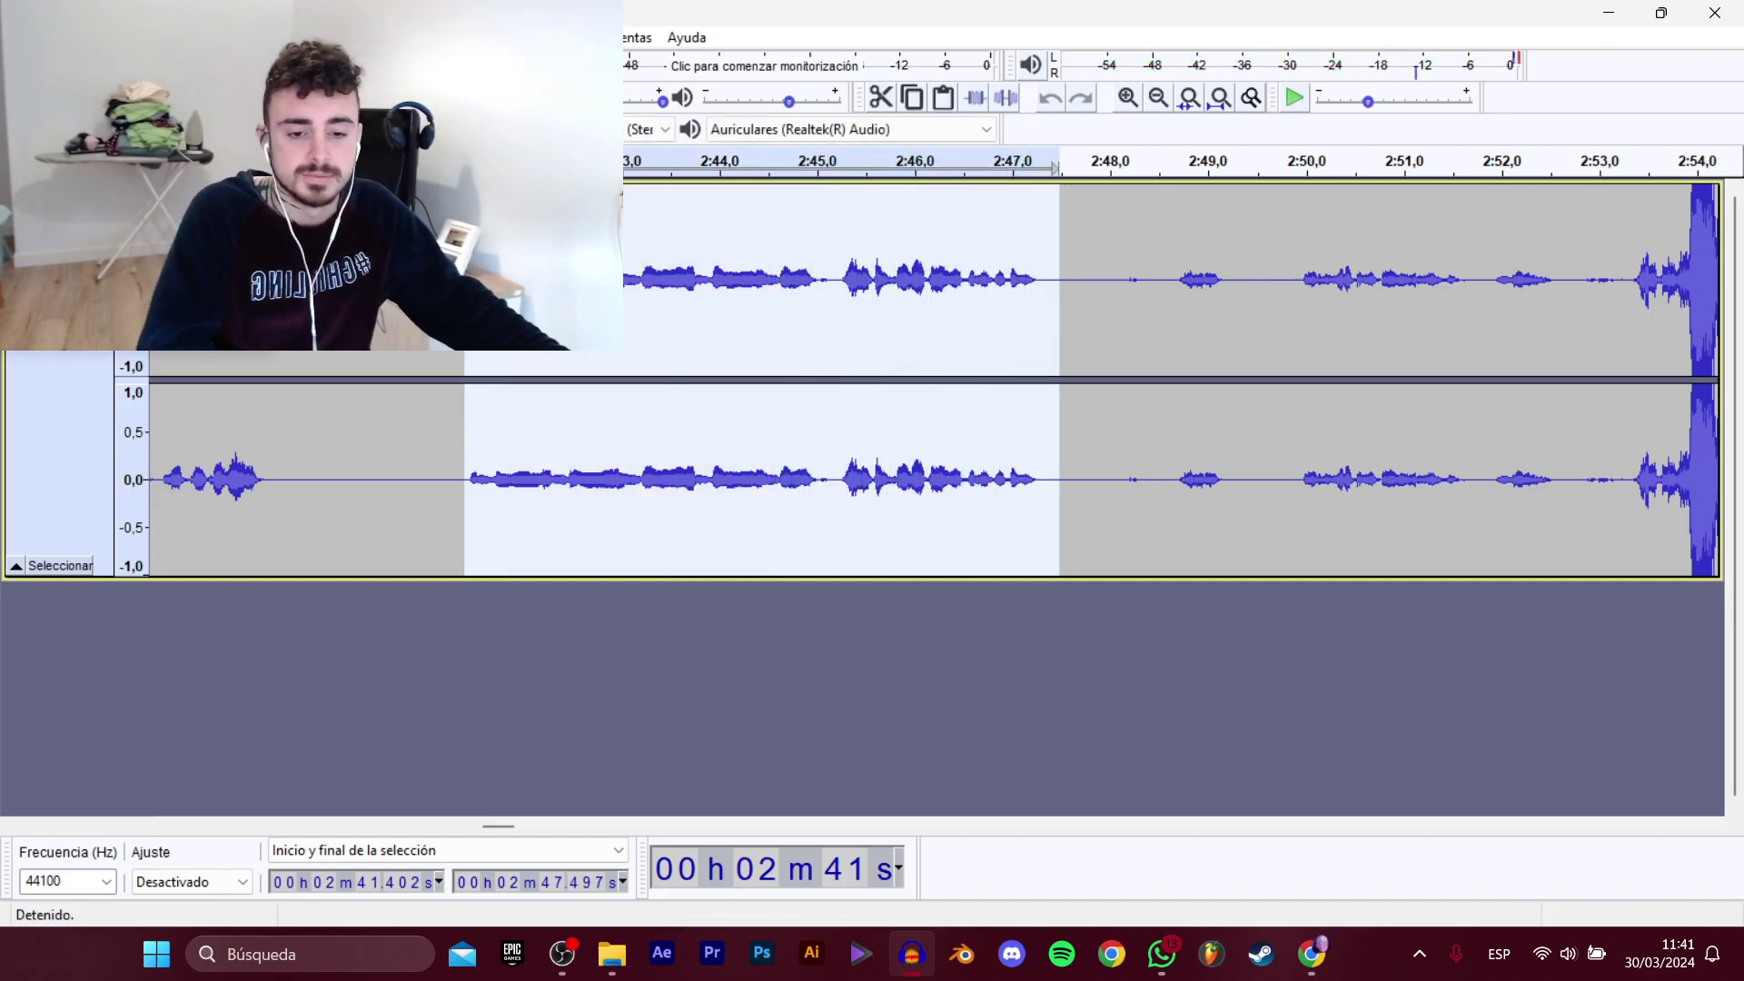
# Export the selected audio as a WAV file named D_TokaTumbo_EnFurgoneta_3.
pyautogui.moveTo(100, 209)
pyautogui.click(382, 309)
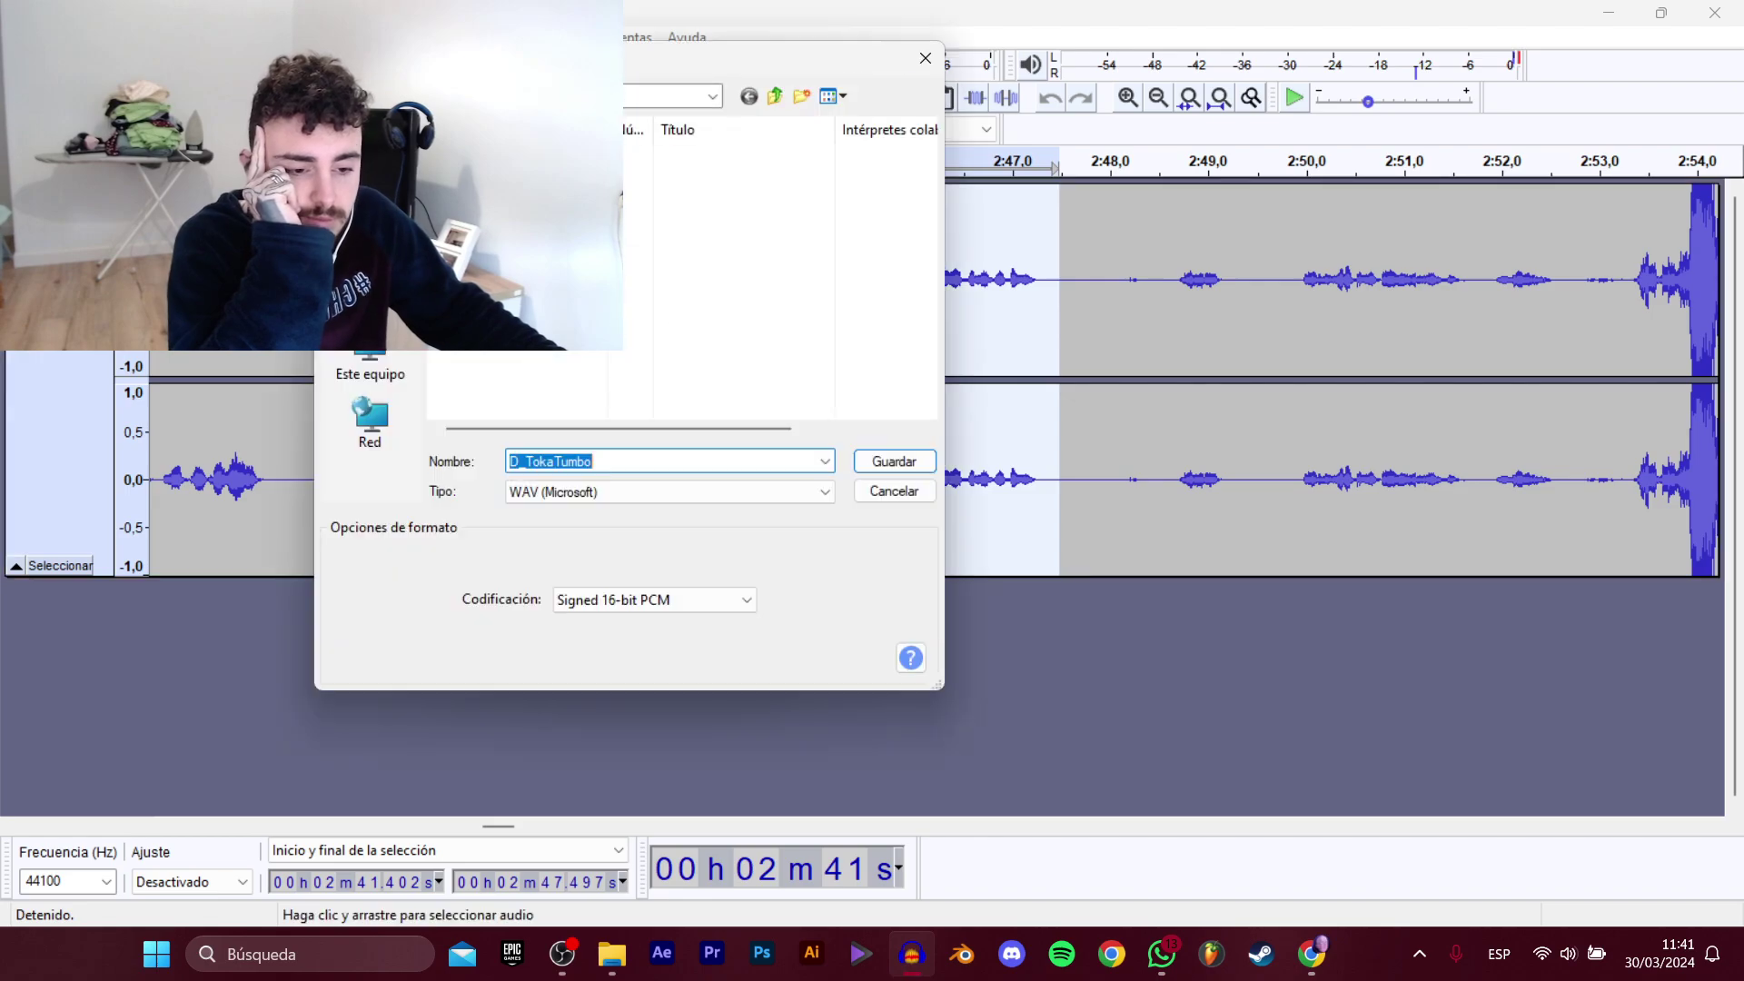
pyautogui.click(654, 311)
pyautogui.click(545, 176)
pyautogui.click(743, 458)
pyautogui.press('BackSpace')
pyautogui.write('3')
pyautogui.press('Return')
# Play the next phrase from about 2:48.6 and select it through the loud peaks, from about 2:48.6 to 2:56.7.
pyautogui.click(1175, 300)
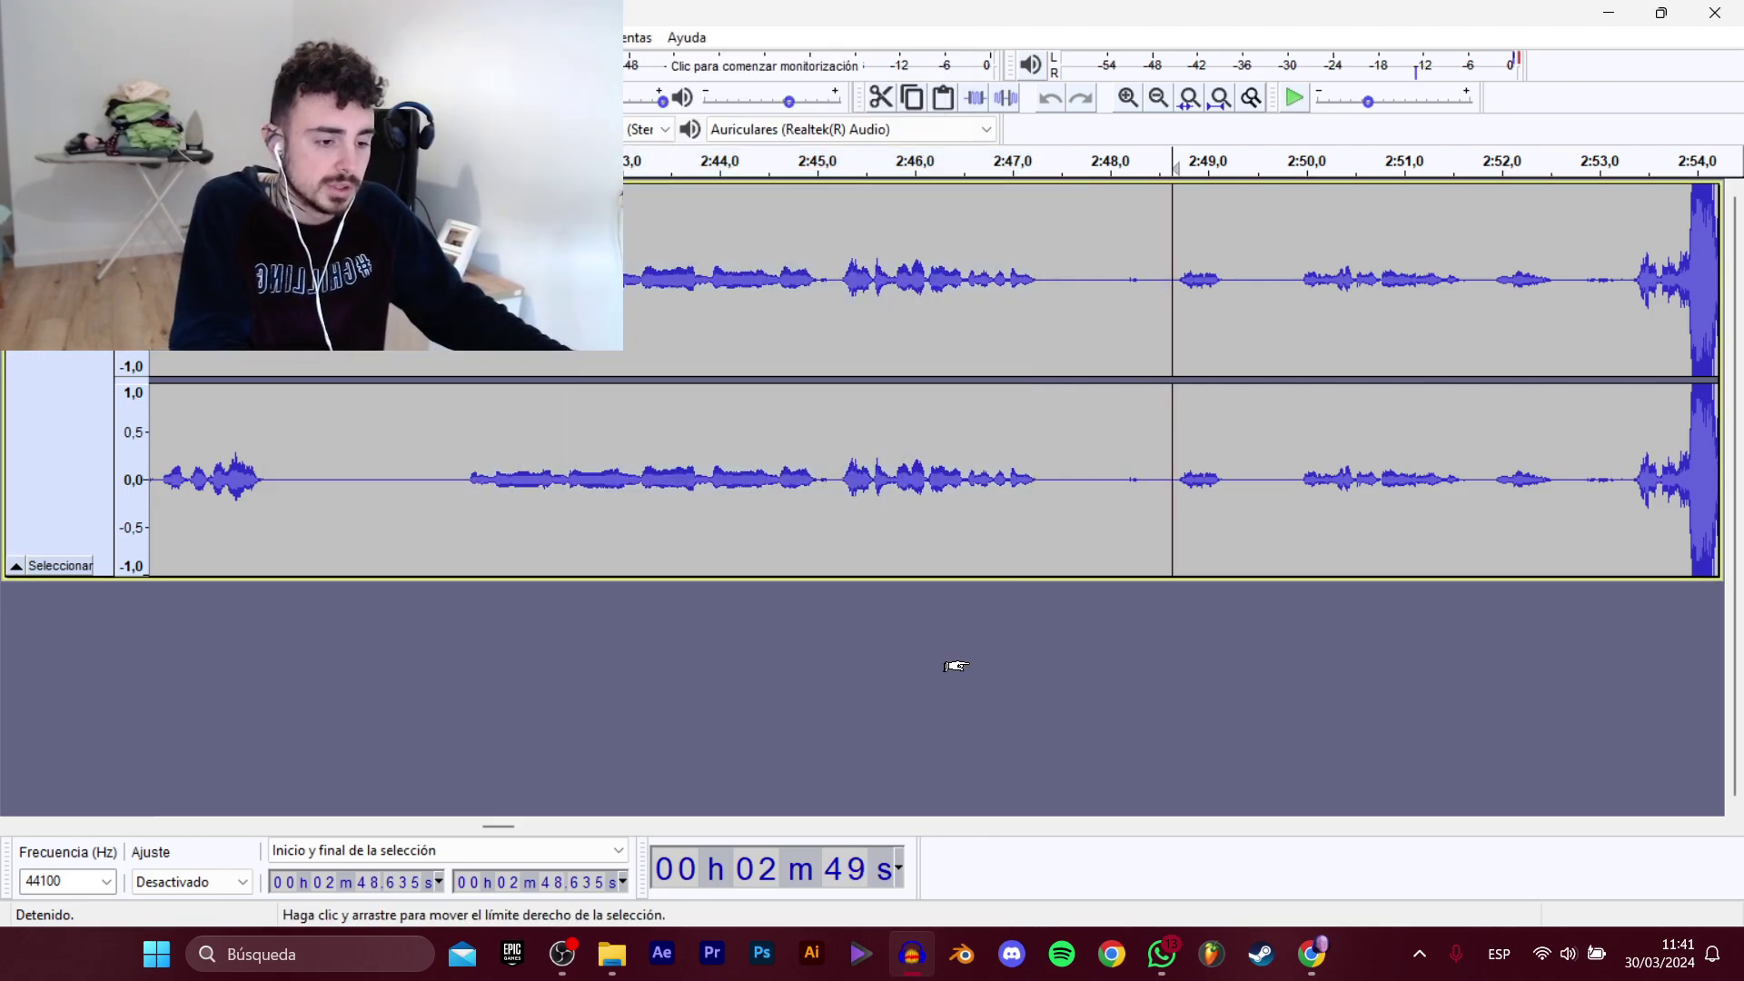
pyautogui.press('space')
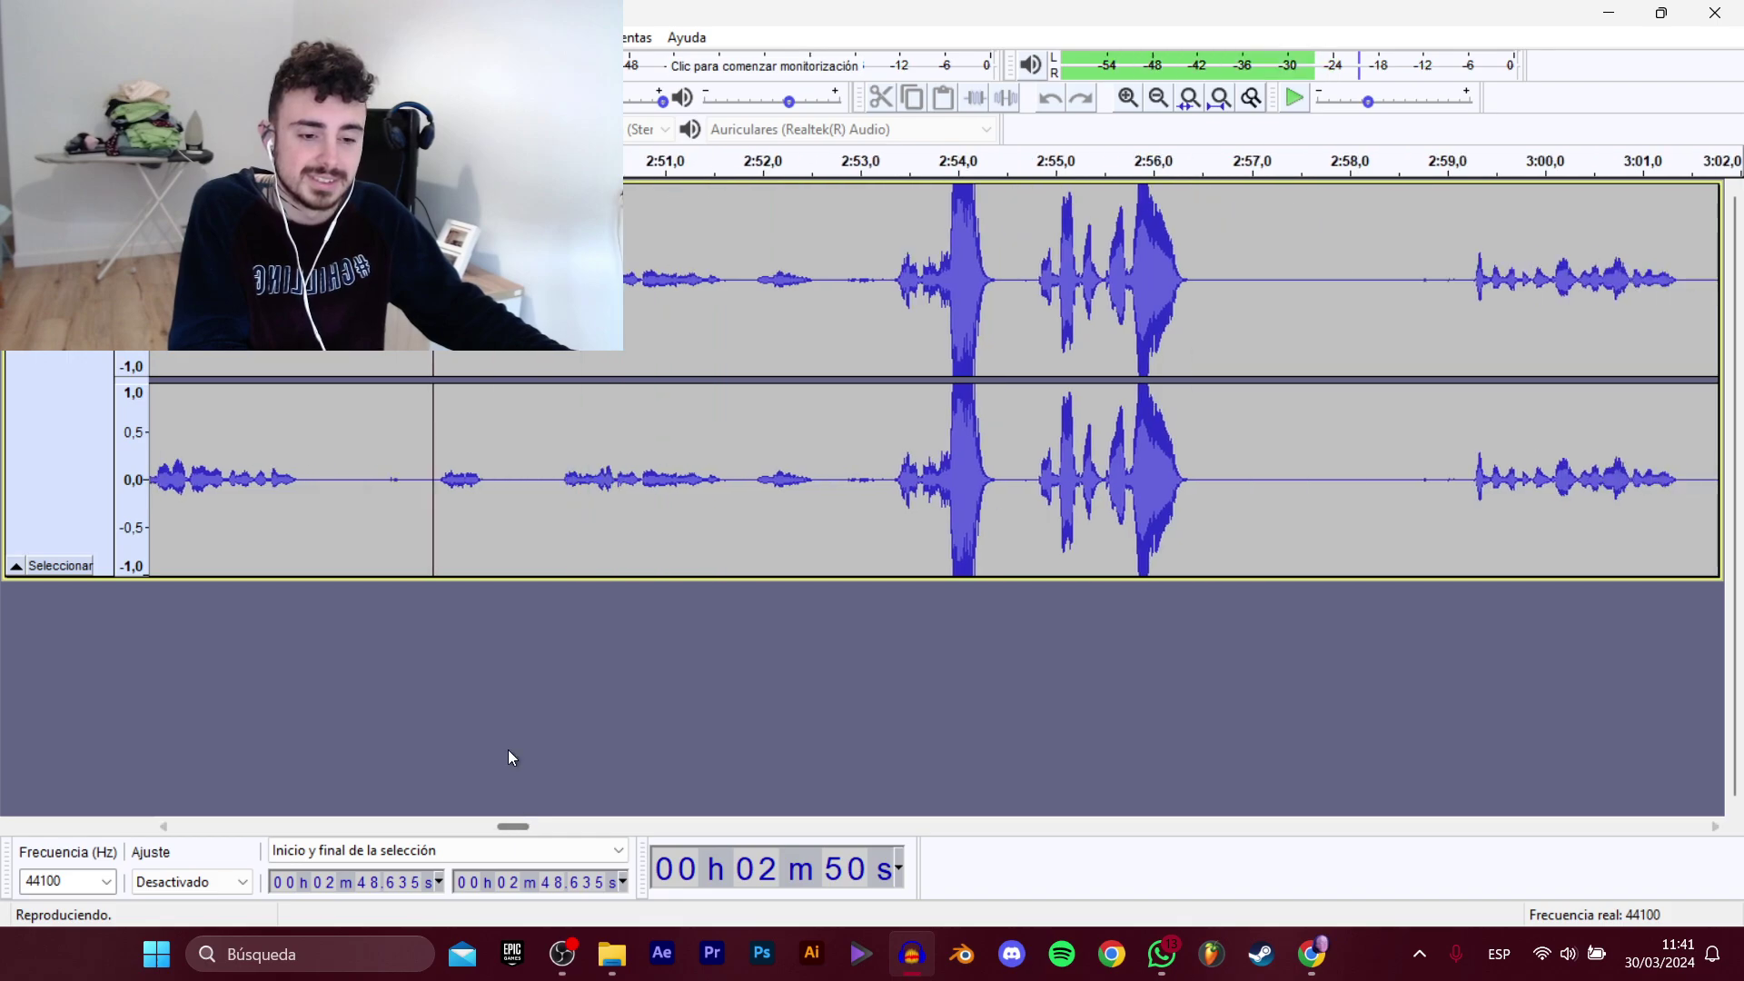
pyautogui.keyDown('shift'); pyautogui.click(958, 348); pyautogui.keyUp('shift')
pyautogui.moveTo(958, 349); pyautogui.dragTo(1211, 363)
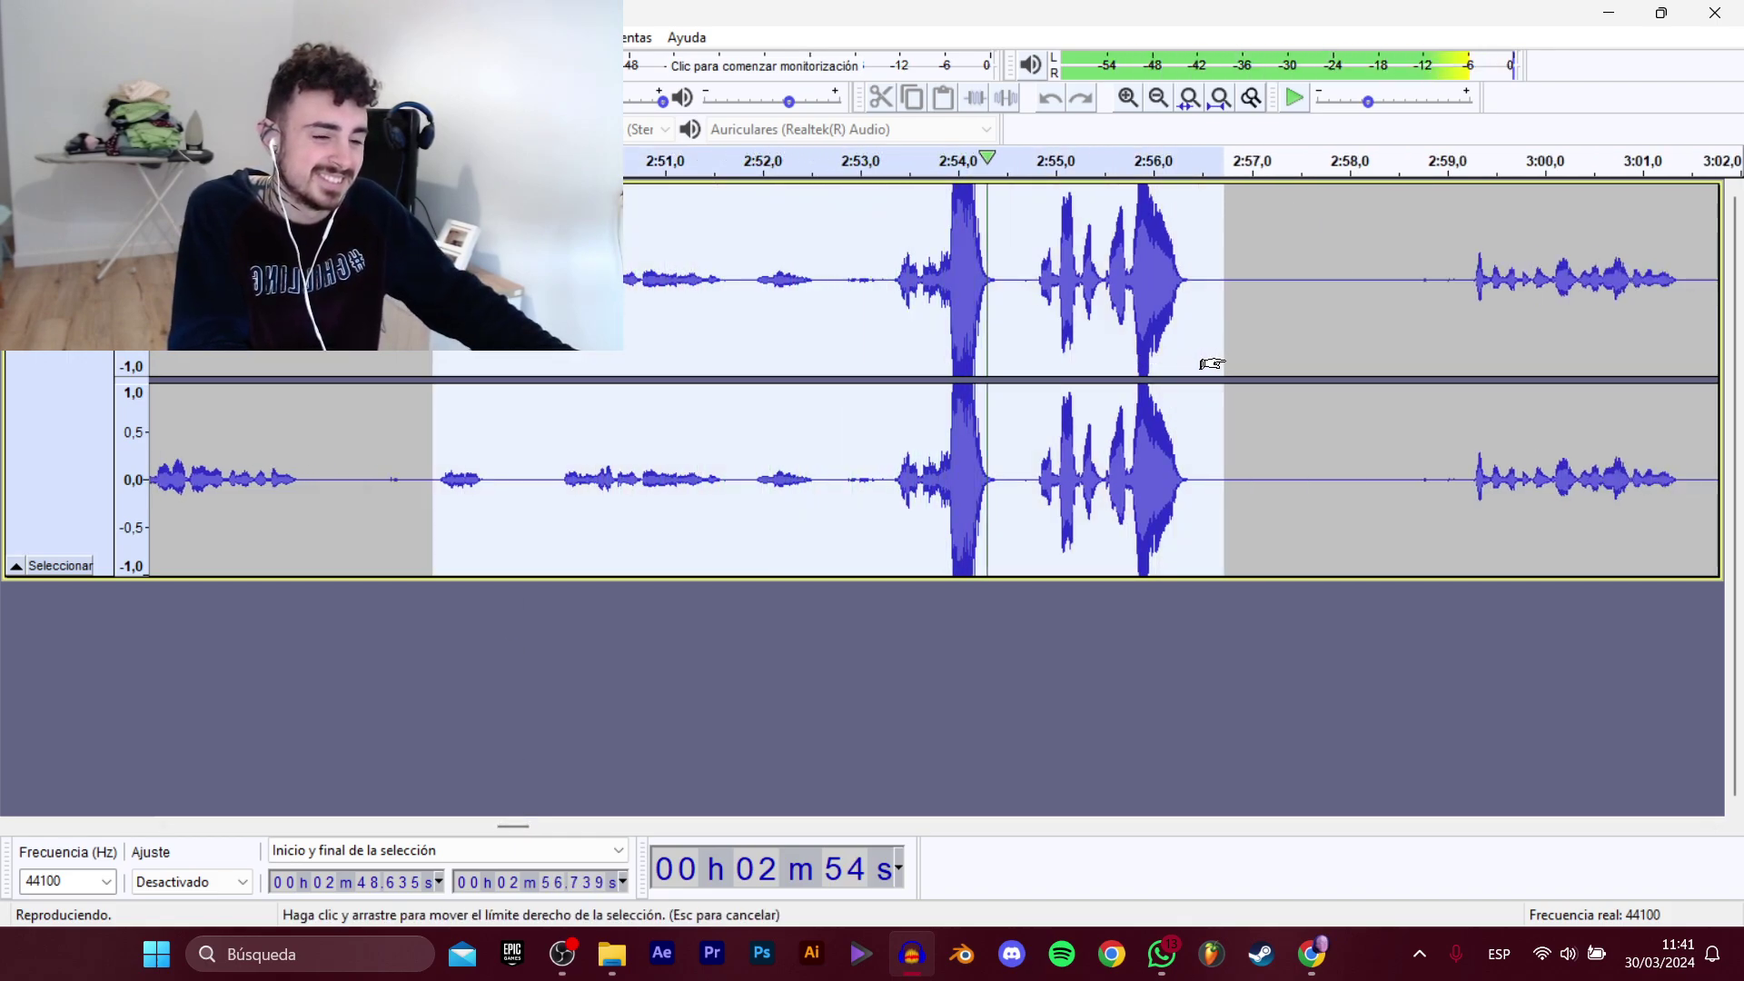
pyautogui.moveTo(1224, 365); pyautogui.dragTo(1217, 368)
pyautogui.press('space')
# Export the selected audio as a WAV file named D_TokaTumbo_EnFurgoneta_4.
pyautogui.moveTo(91, 203)
pyautogui.click(364, 310)
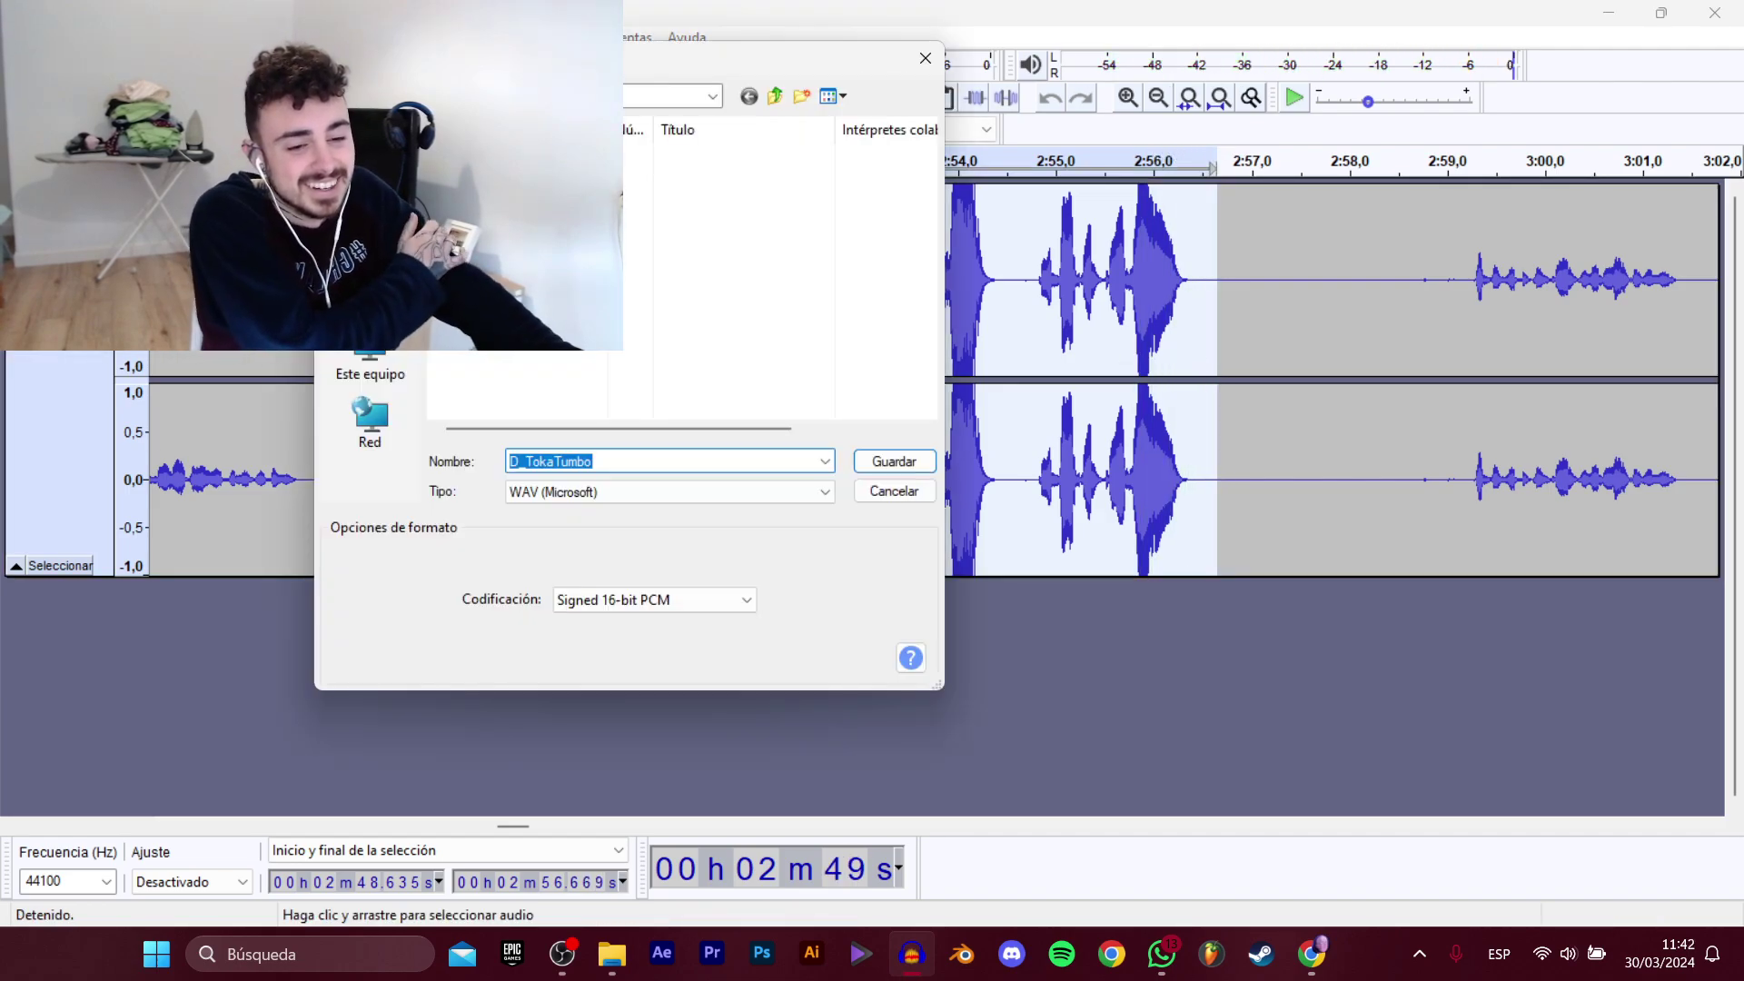
pyautogui.click(536, 197)
pyautogui.click(758, 459)
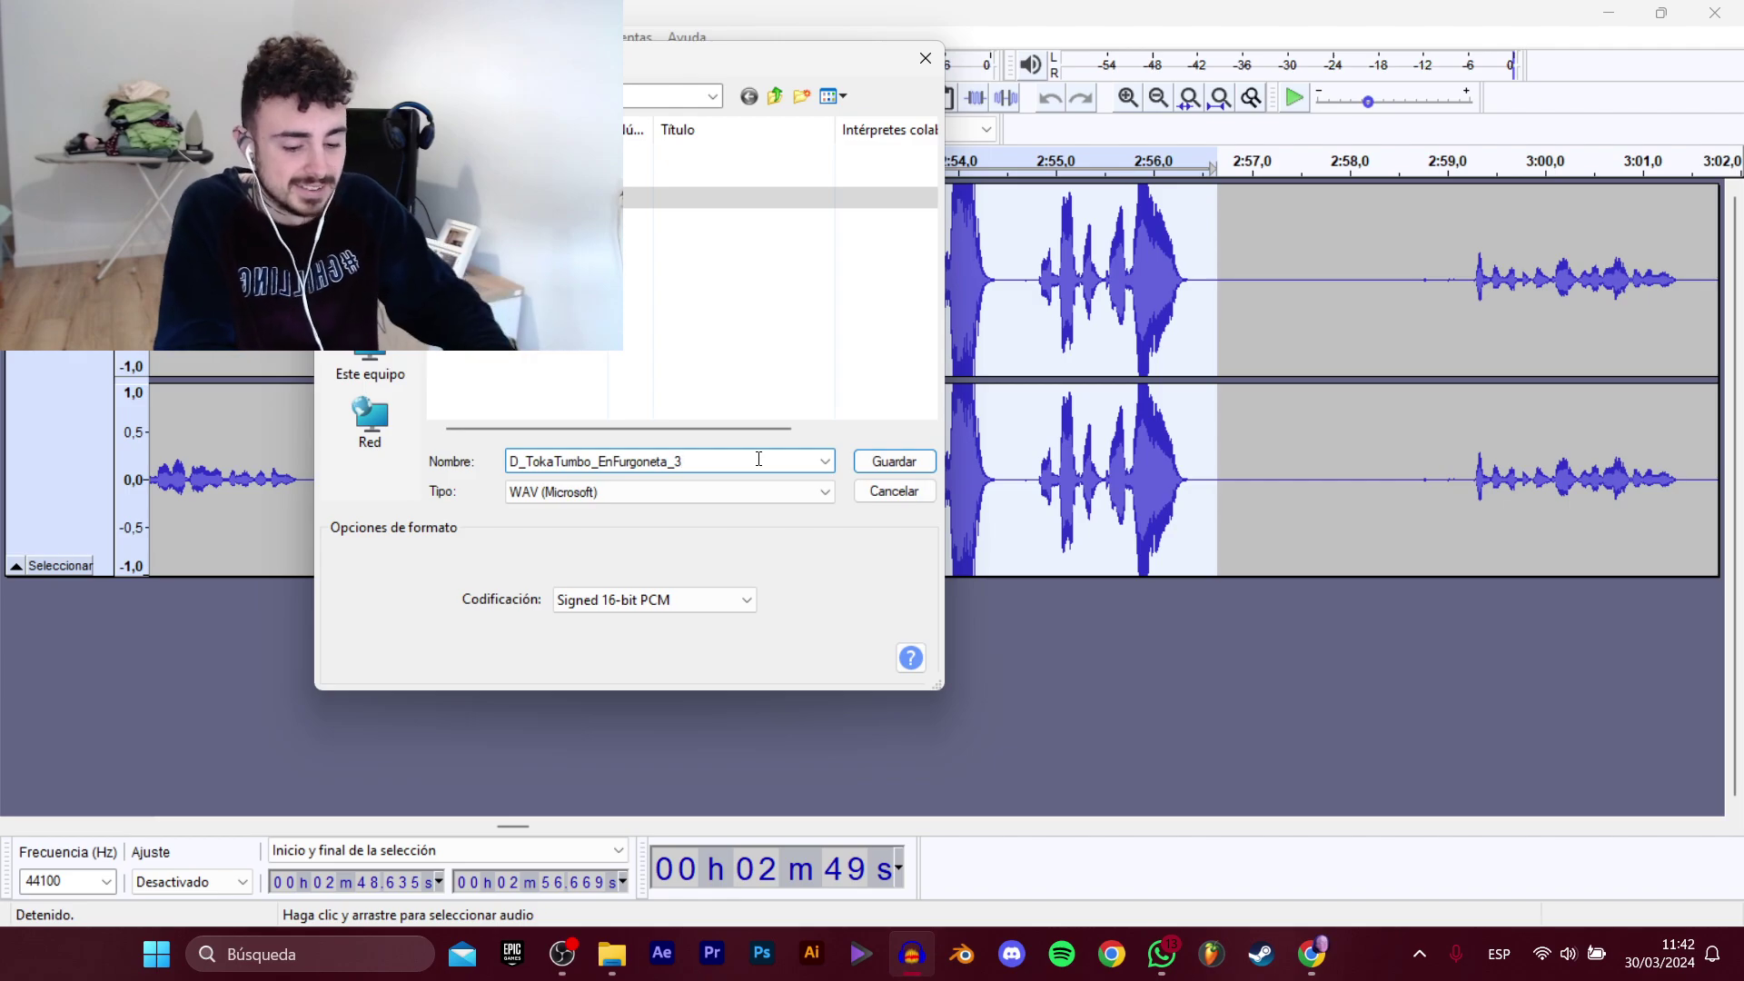
pyautogui.press('Return')
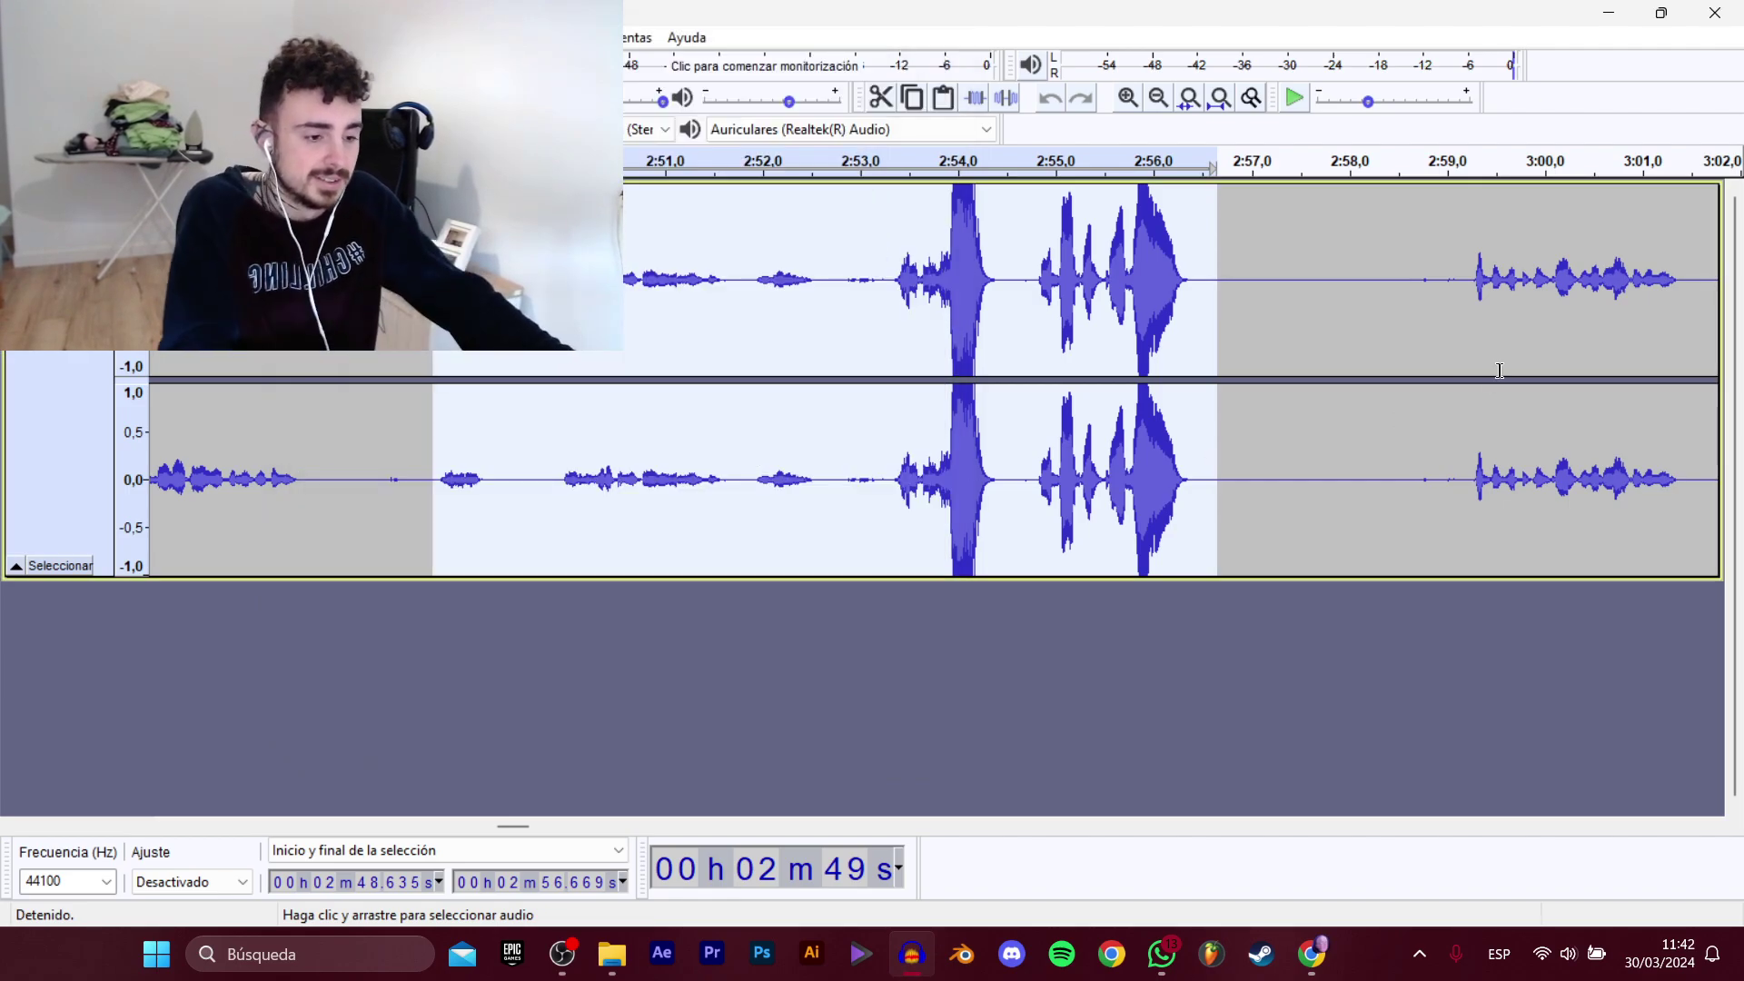
# Play the next phrase from about 2:59.3 and select it from about 2:59.3 to 3:07.1.
pyautogui.click(1480, 298)
pyautogui.press('space')
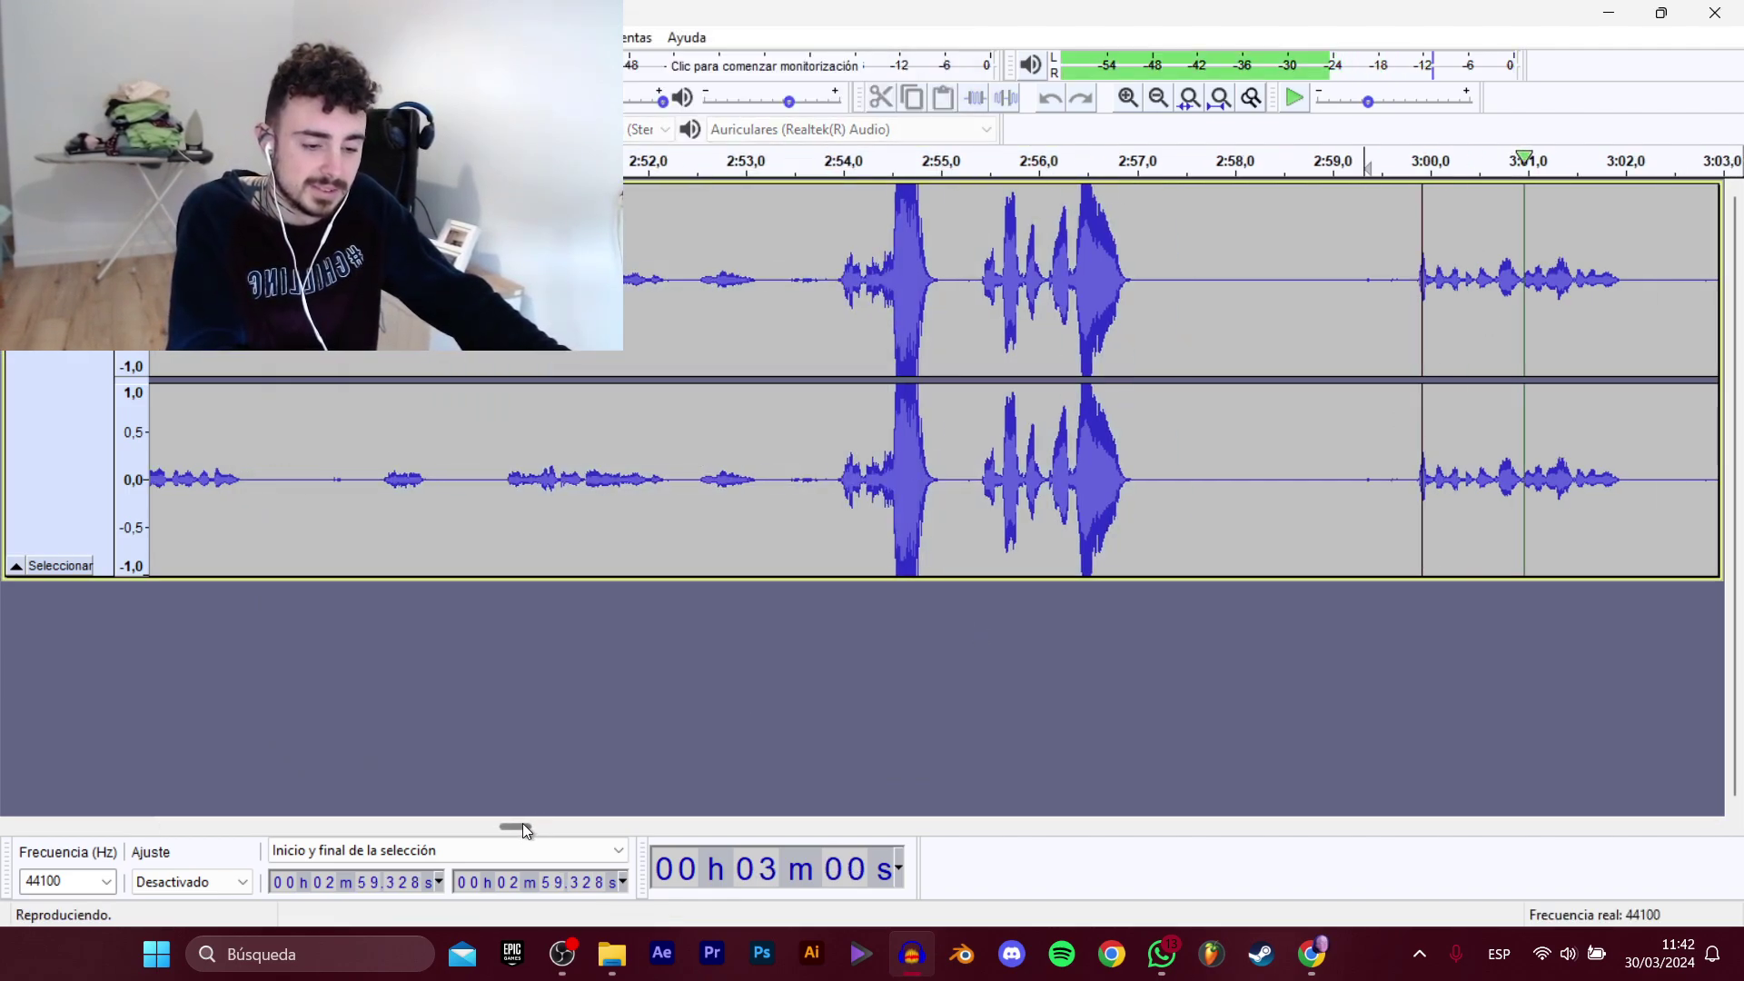
pyautogui.moveTo(390, 364); pyautogui.dragTo(1159, 334)
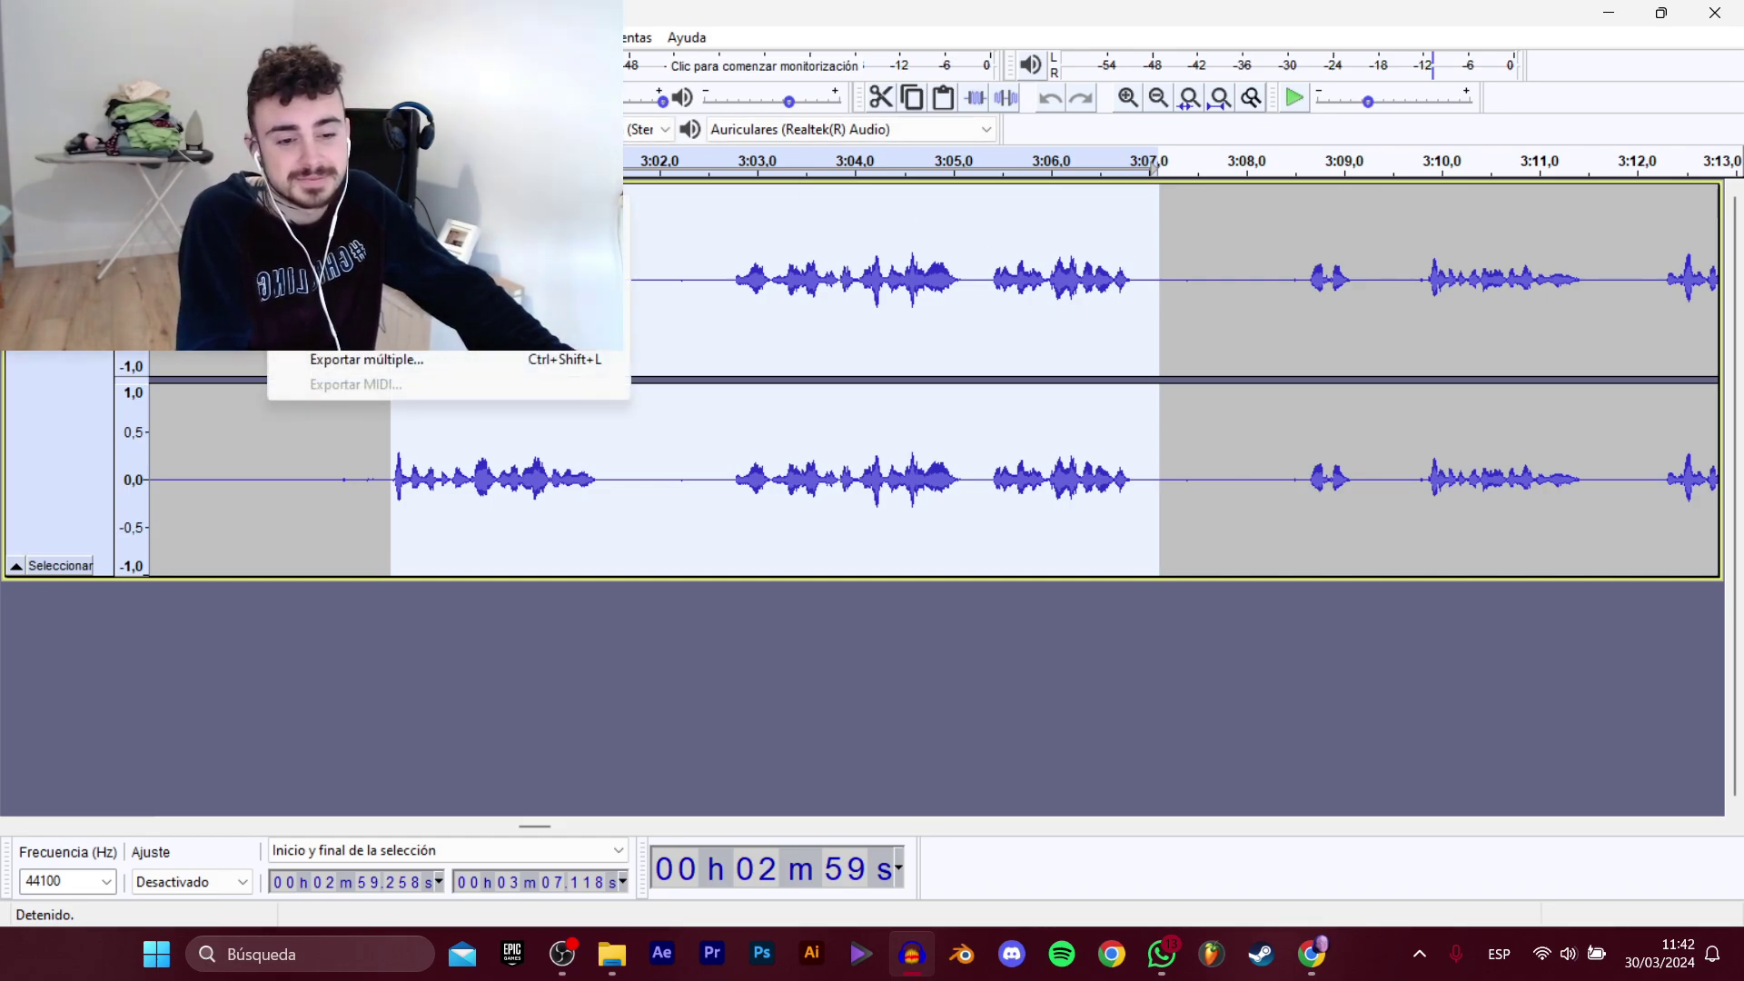
# Export the selected audio as a WAV file named D_TokaTumbo_EnFurgoneta_5.
pyautogui.click(391, 309)
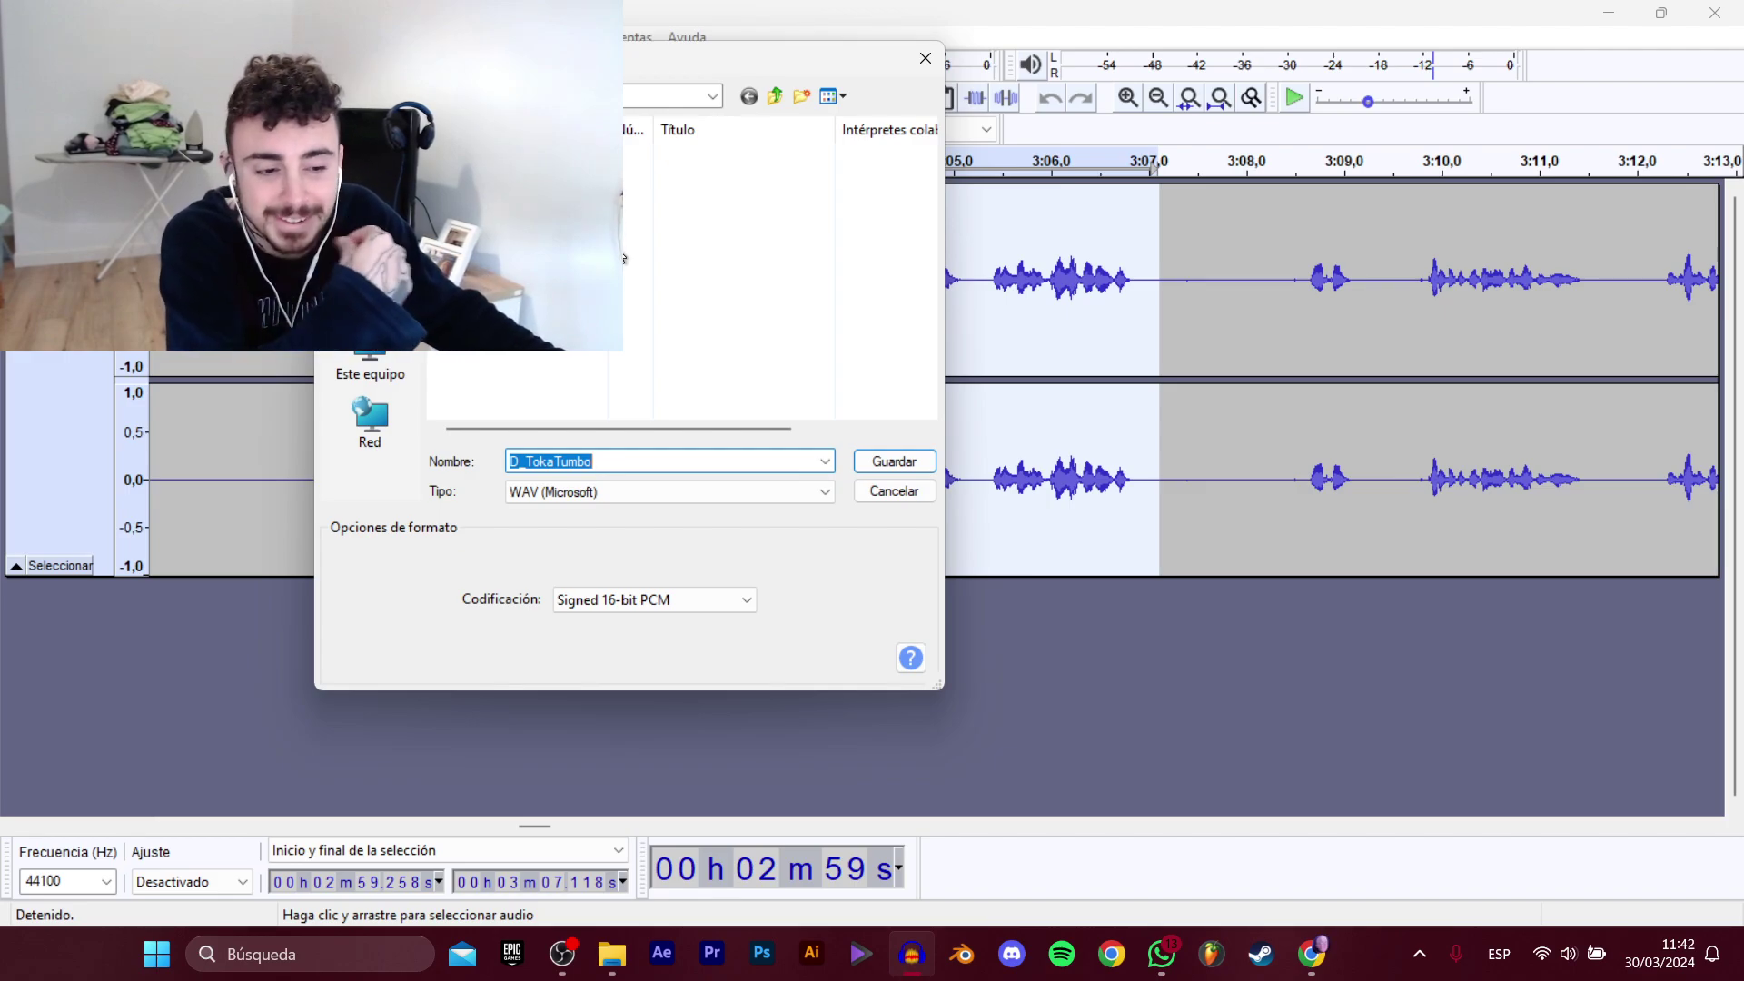
pyautogui.click(582, 219)
pyautogui.click(739, 457)
pyautogui.click(743, 459)
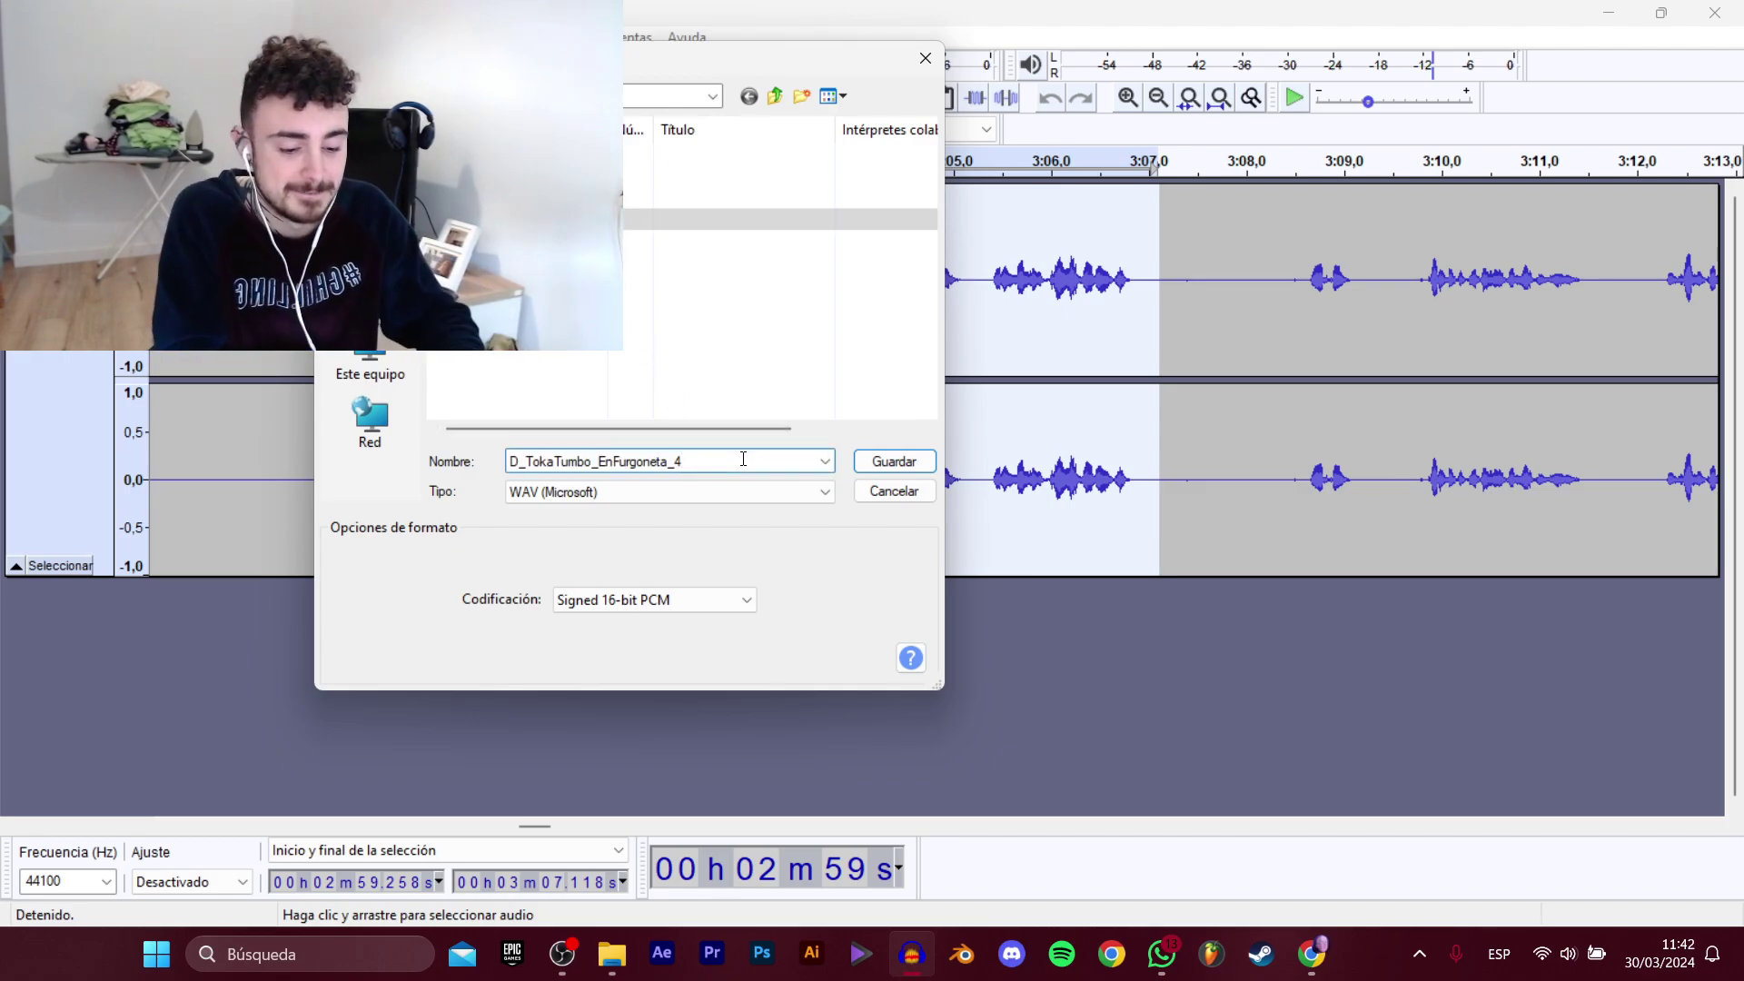
pyautogui.press('Return')
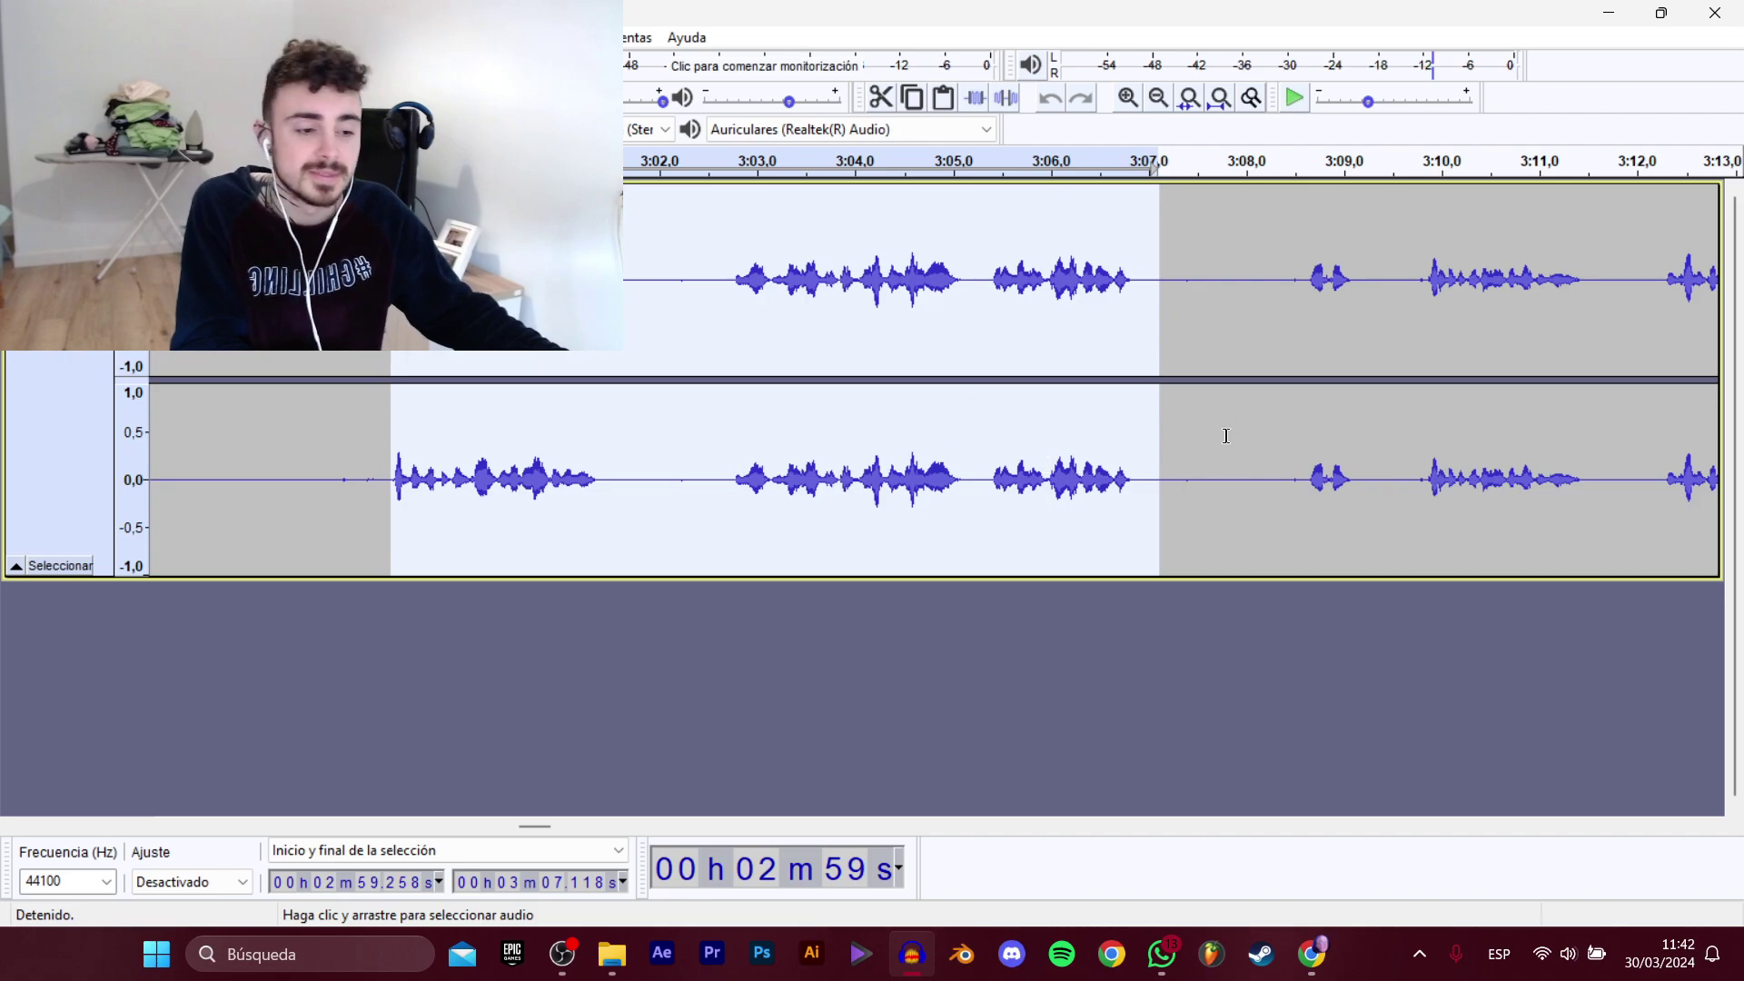
# Play the next phrase from about 3:08.6 and select it from about 3:08.6 to 3:18.9.
pyautogui.click(1301, 301)
pyautogui.press('space')
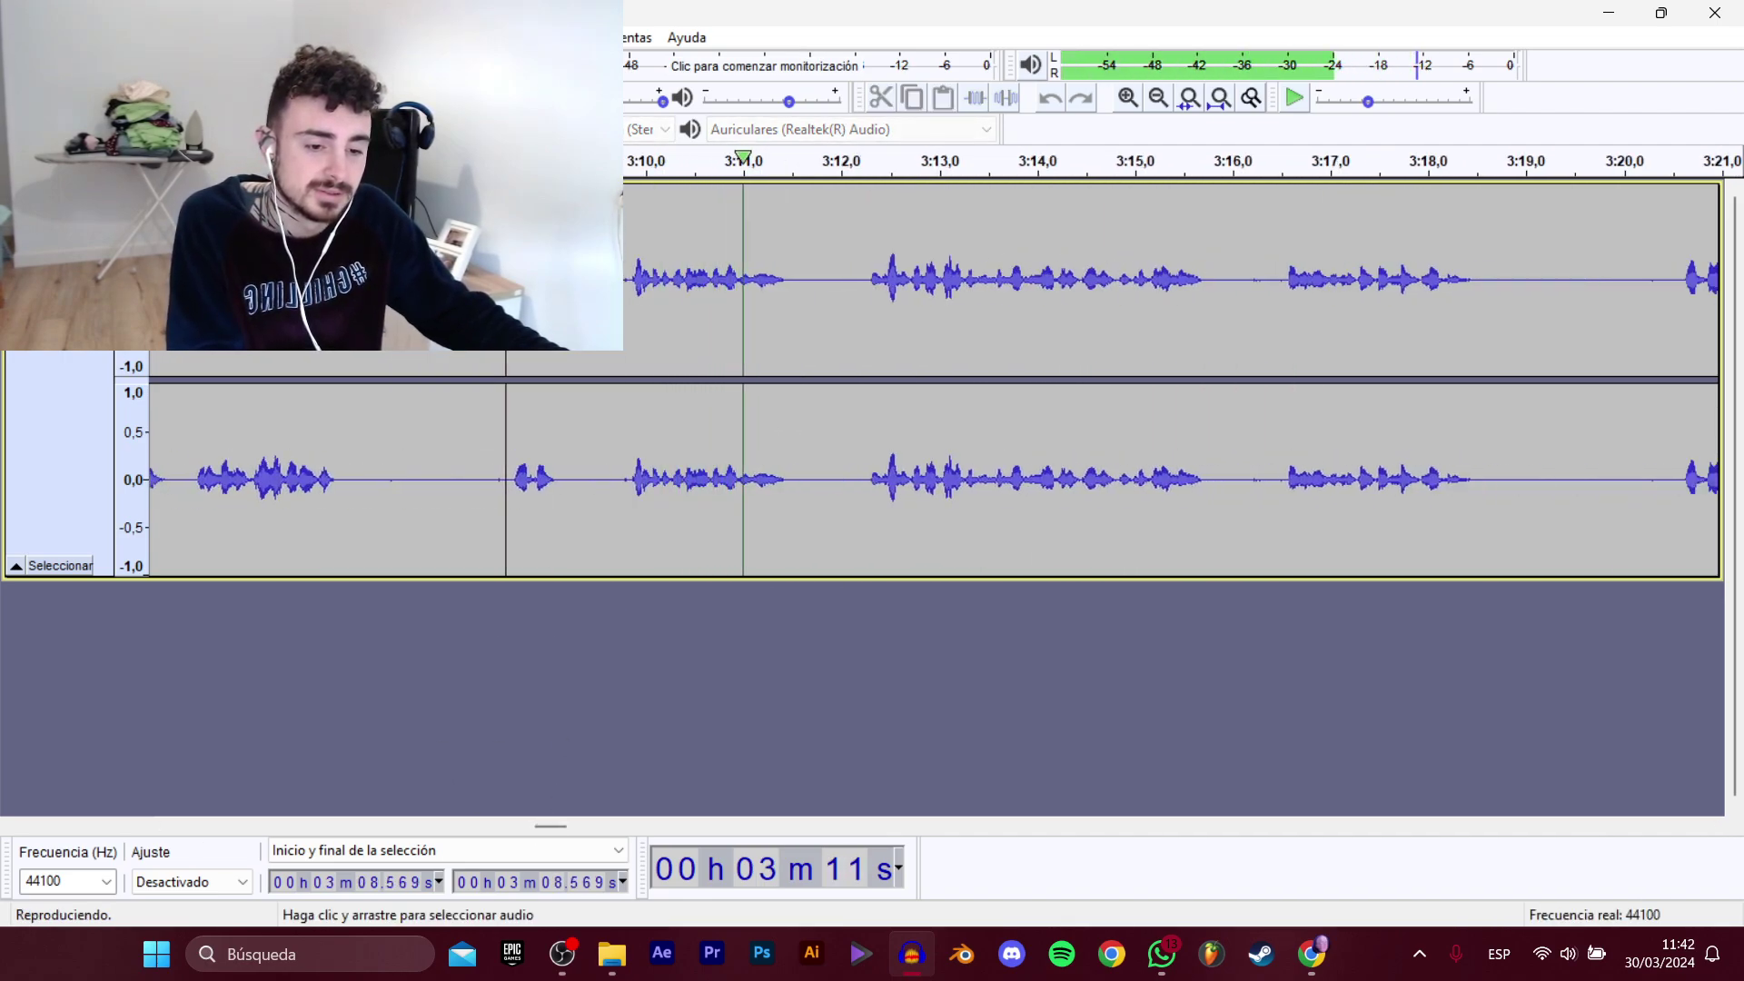
pyautogui.moveTo(511, 301); pyautogui.dragTo(1211, 336)
pyautogui.press('space')
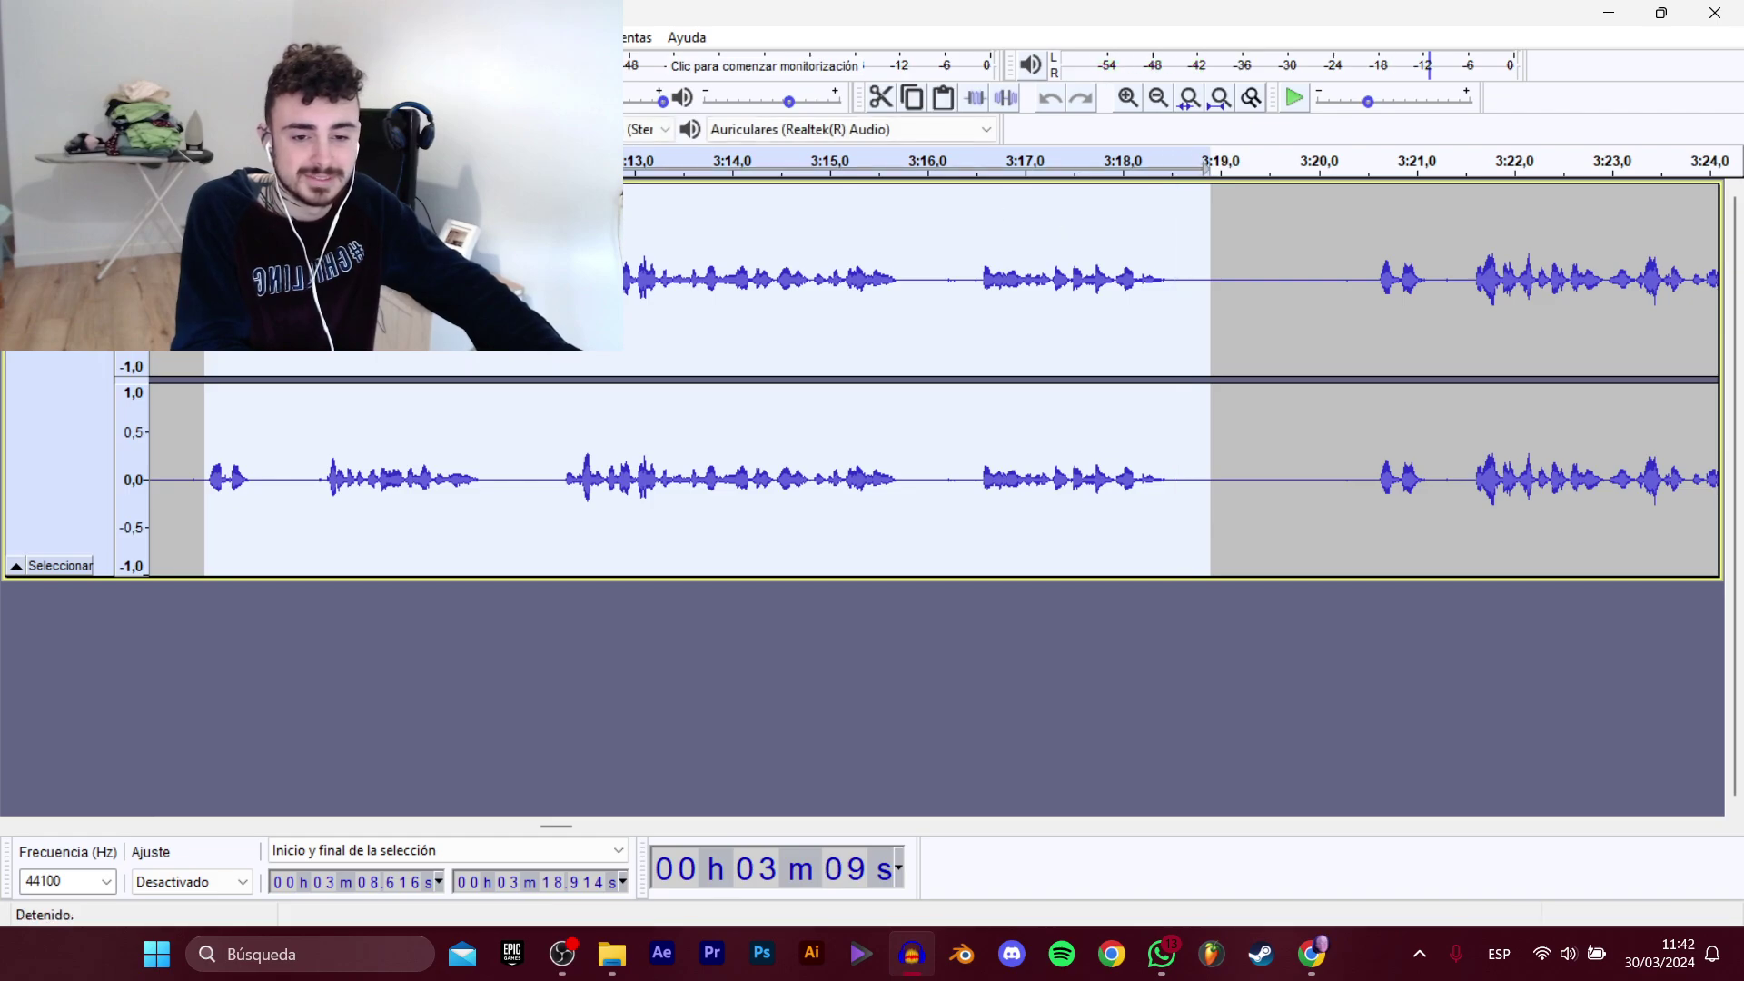
# Export the selected audio as a WAV file named D_TokaTumbo_EnFurgoneta_6.
pyautogui.moveTo(109, 209)
pyautogui.click(381, 309)
pyautogui.click(627, 240)
pyautogui.doubleClick(709, 463)
pyautogui.press('BackSpace')
pyautogui.write('3')
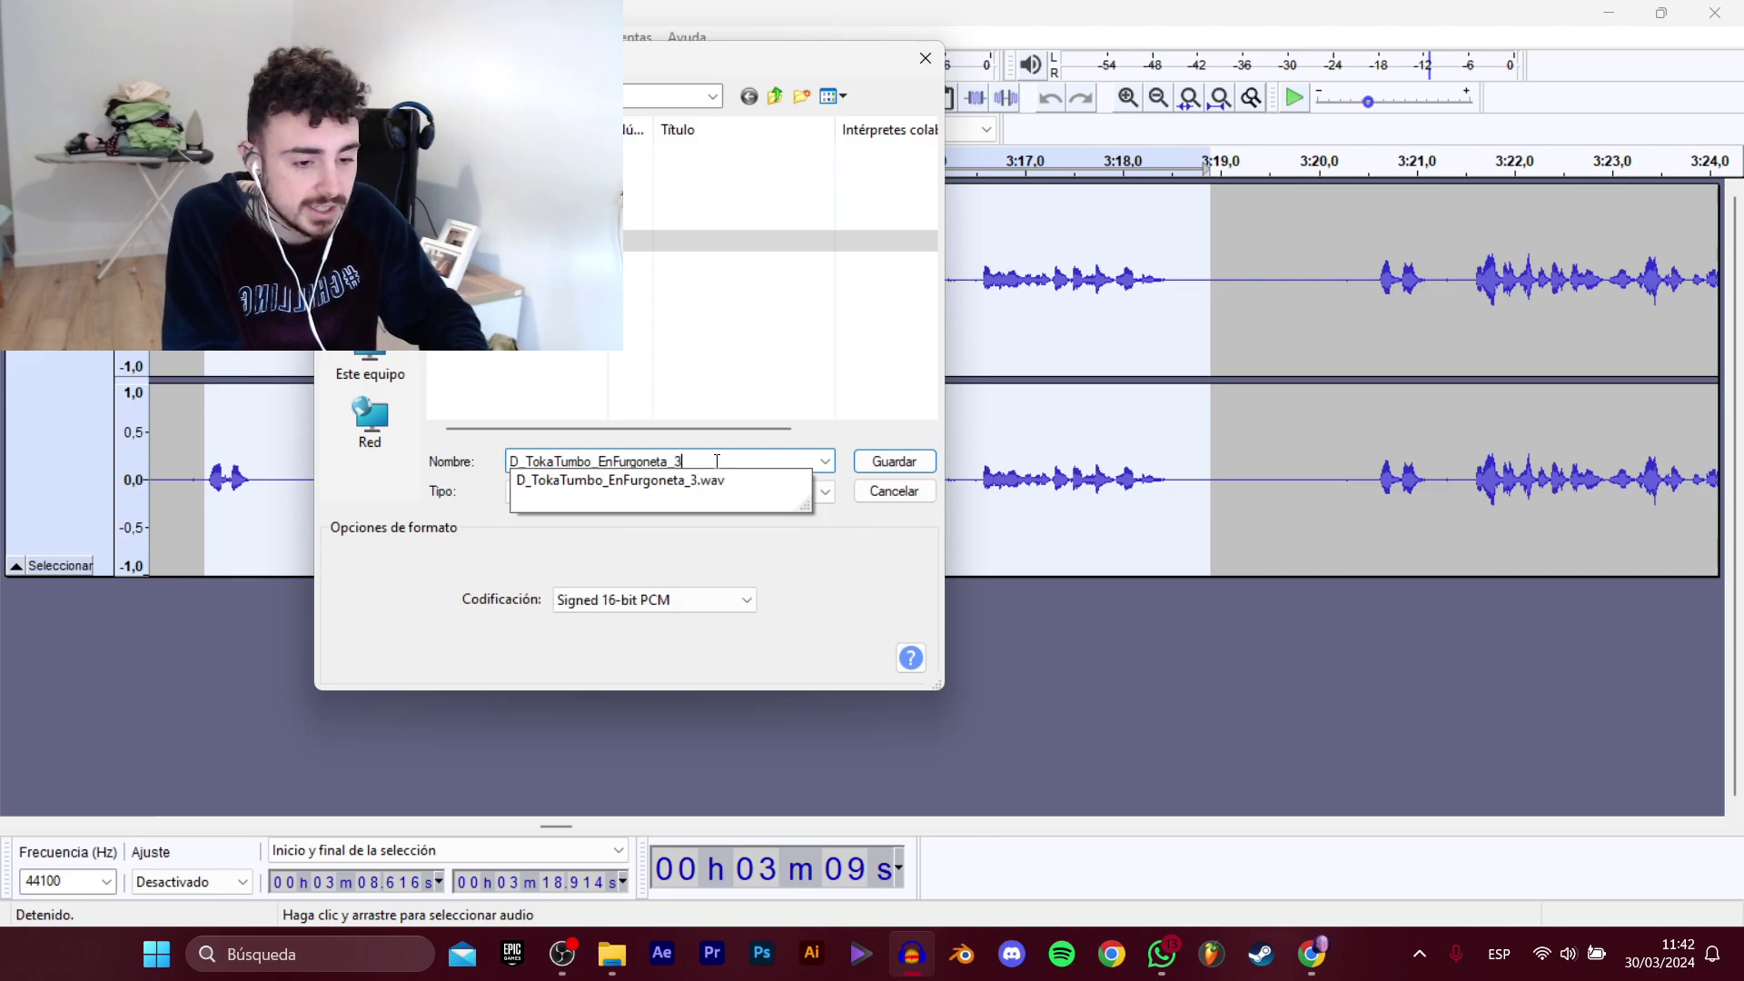
pyautogui.press('BackSpace')
pyautogui.write('6')
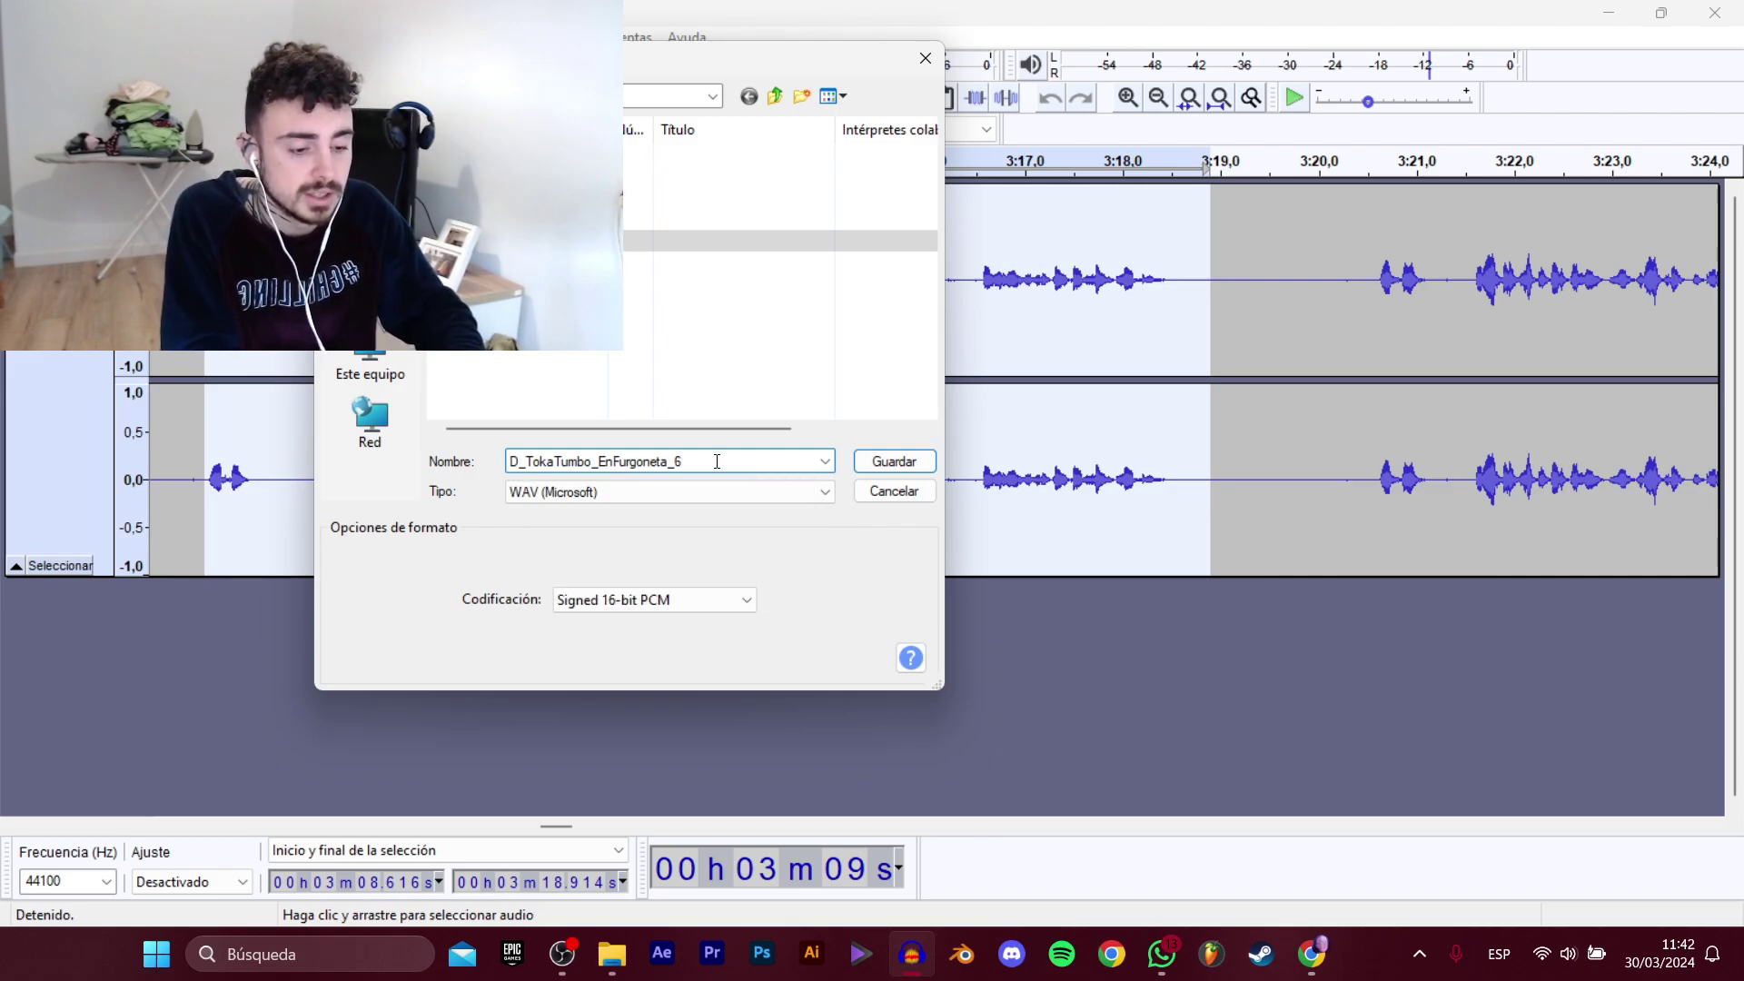
pyautogui.press('Return')
# Play the next phrase from about 3:20.5 and select it from about 3:20.6 to 3:32.6.
pyautogui.click(1364, 279)
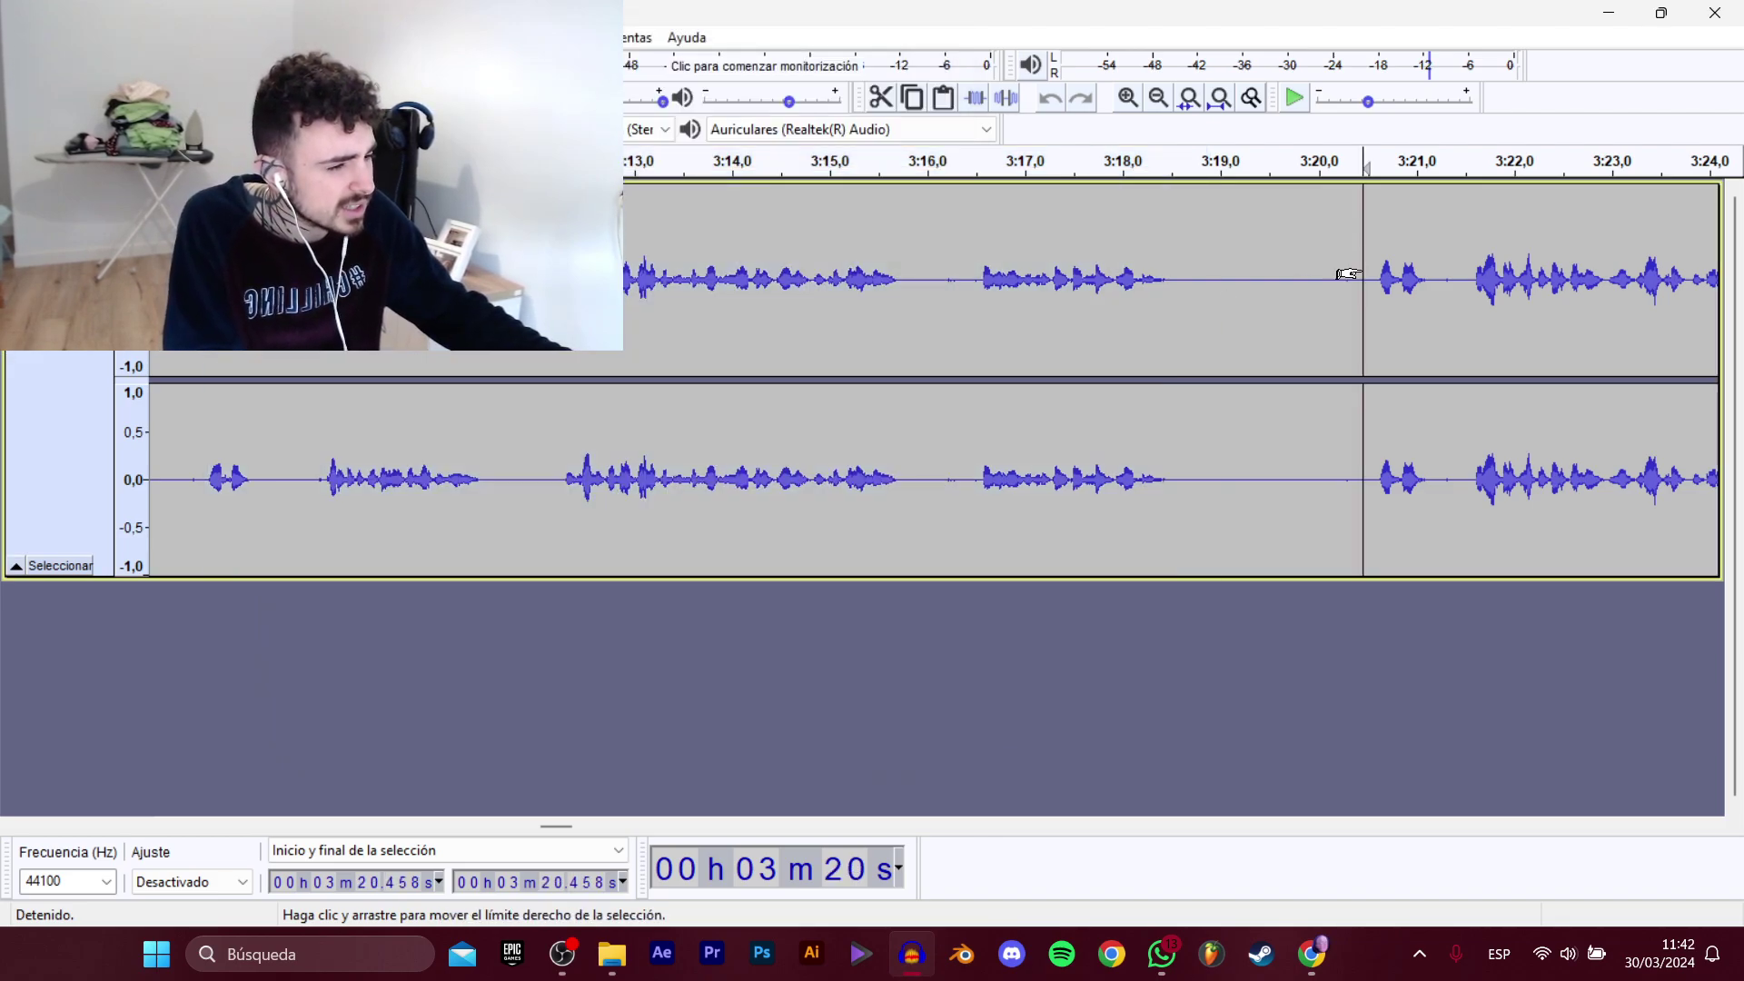
pyautogui.press('space')
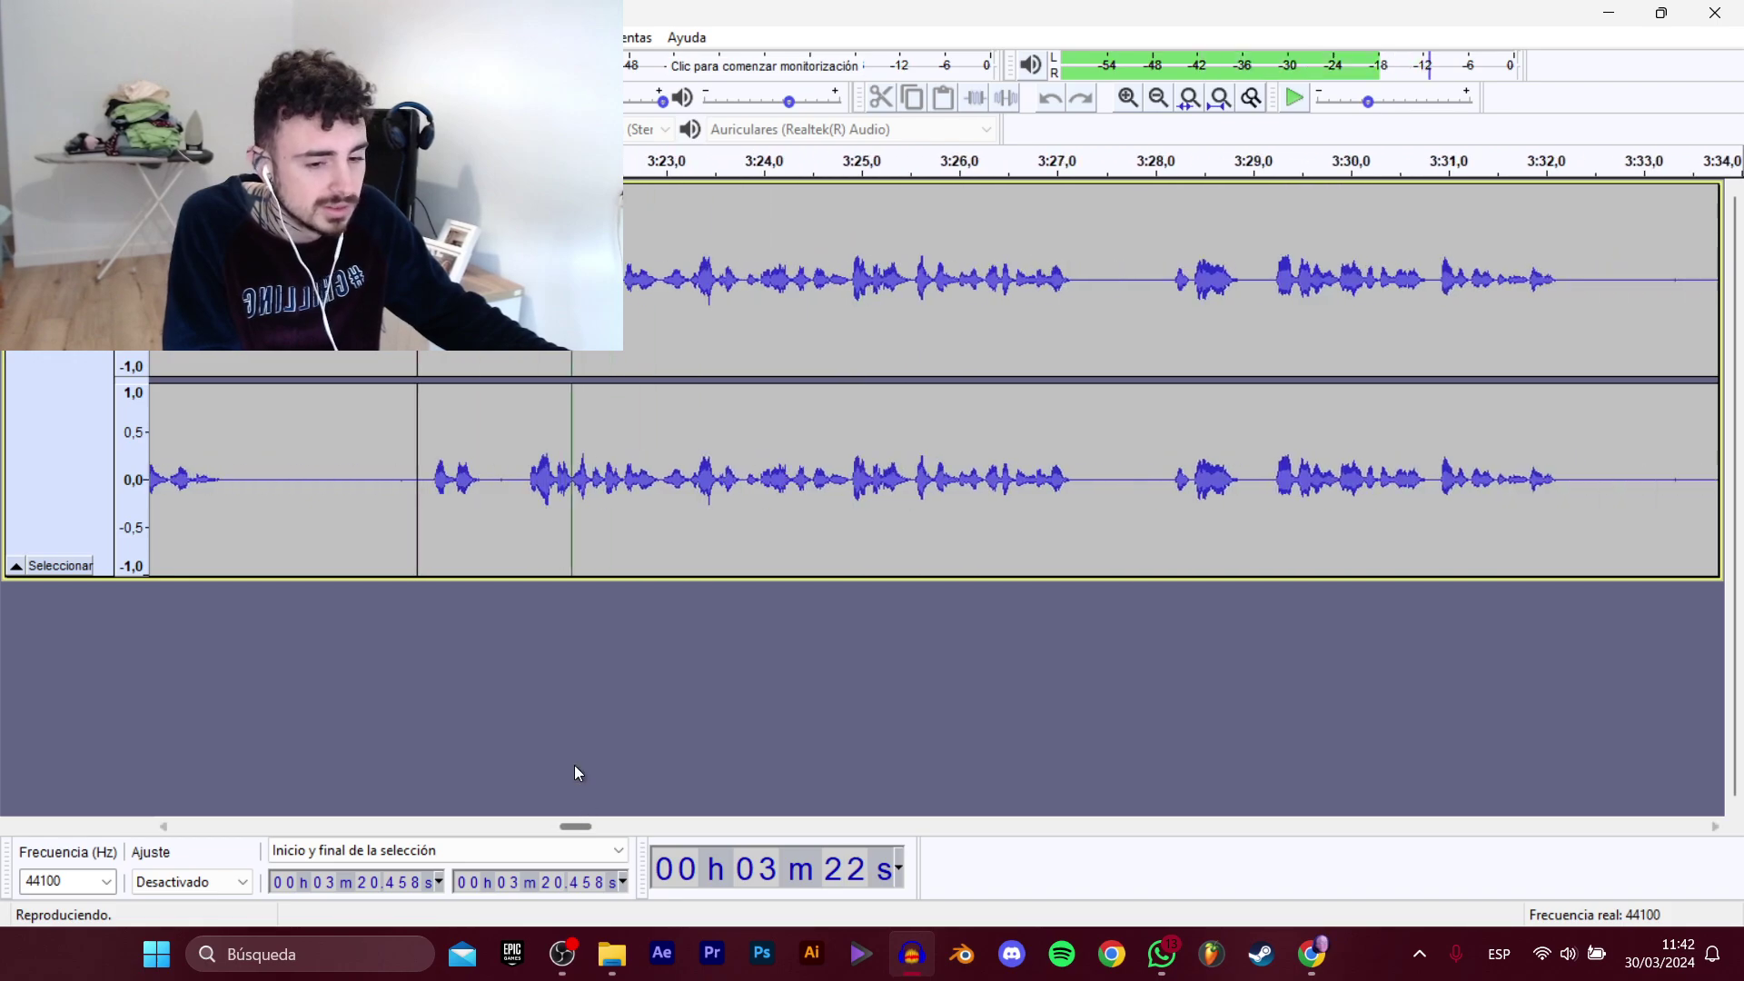
pyautogui.moveTo(427, 472); pyautogui.dragTo(1430, 338)
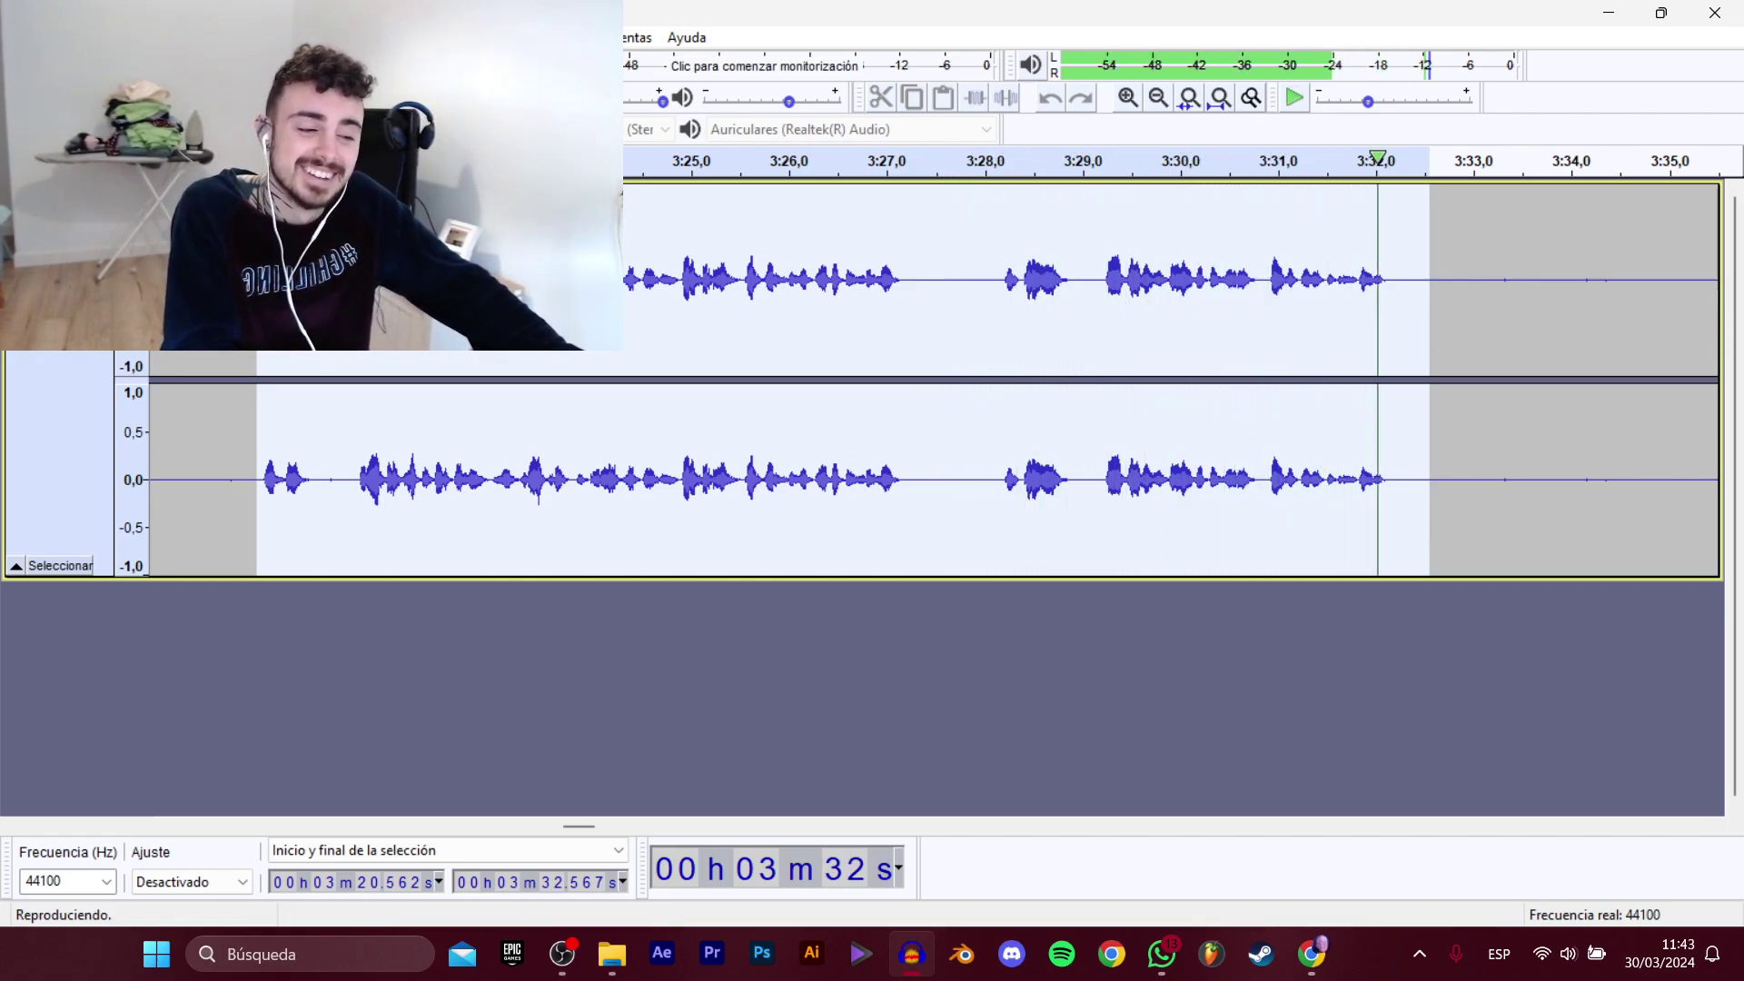
# Export the selected audio as a WAV file named D_TokaTumbo_EnFurgoneta_7.
pyautogui.moveTo(100, 209)
pyautogui.click(454, 310)
pyautogui.click(518, 262)
pyautogui.doubleClick(710, 462)
pyautogui.press('Return')
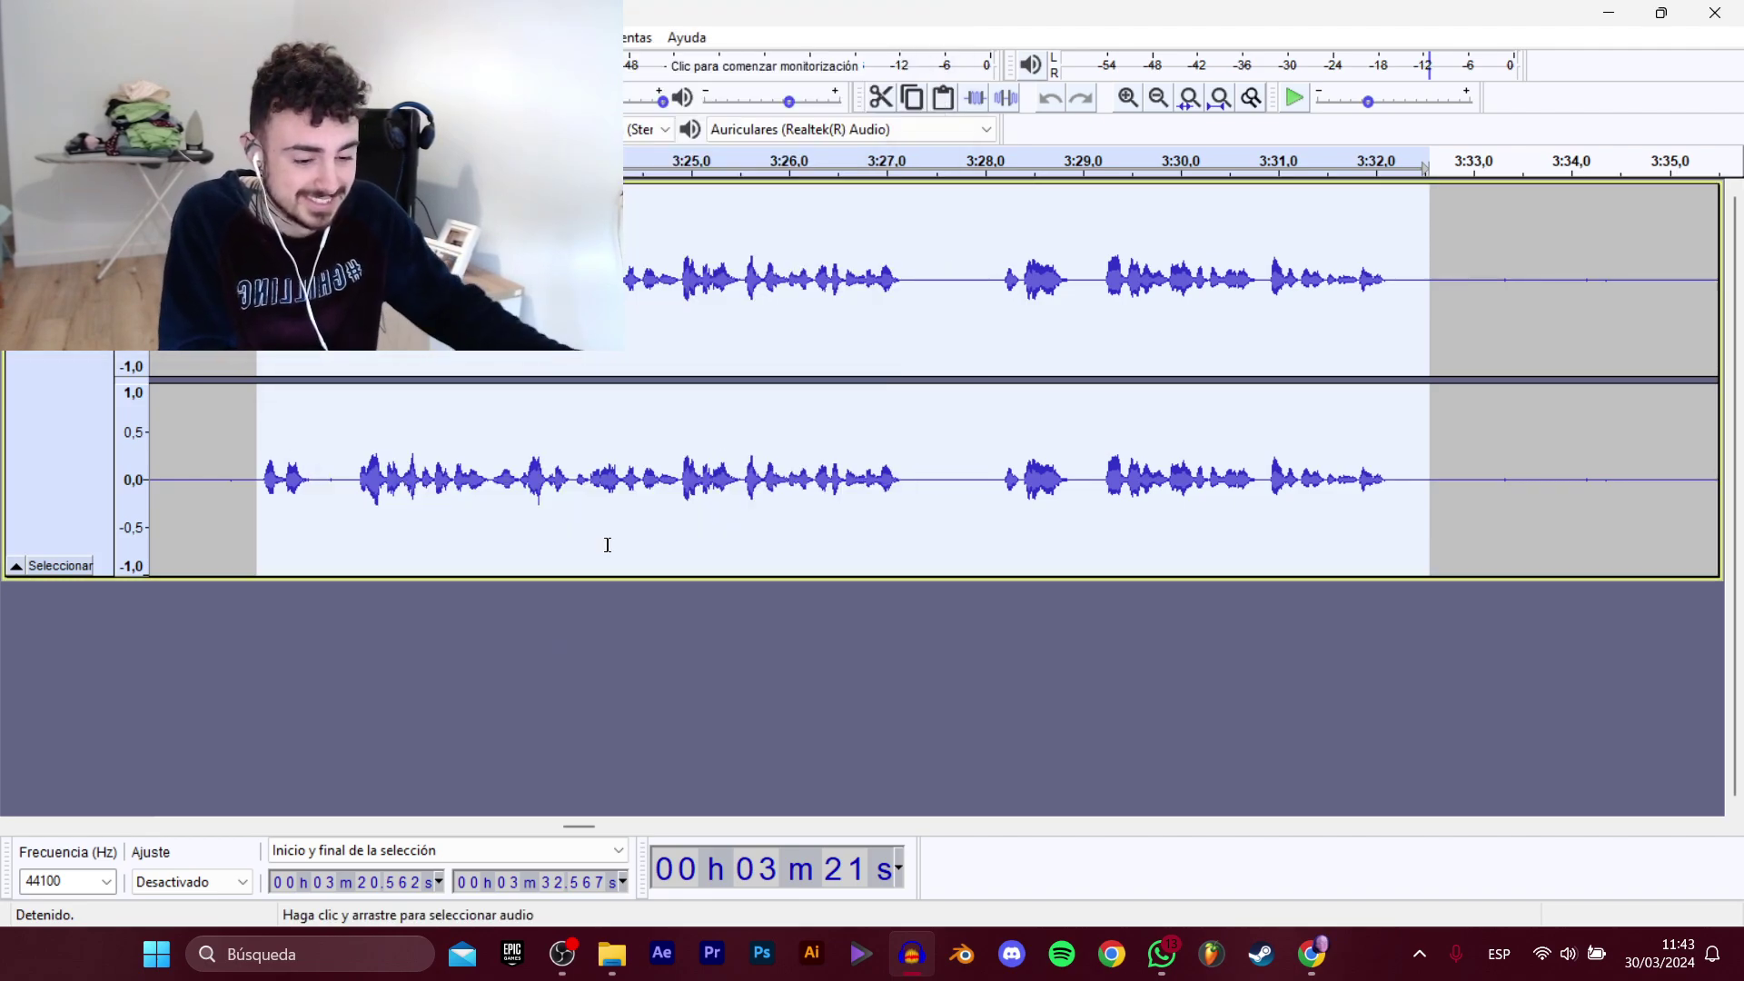
# Play the next phrase from about 3:35.5 and select it from about 3:35.5 to 4:02.5.
pyautogui.moveTo(574, 824); pyautogui.dragTo(613, 829)
pyautogui.click(632, 308)
pyautogui.press('space')
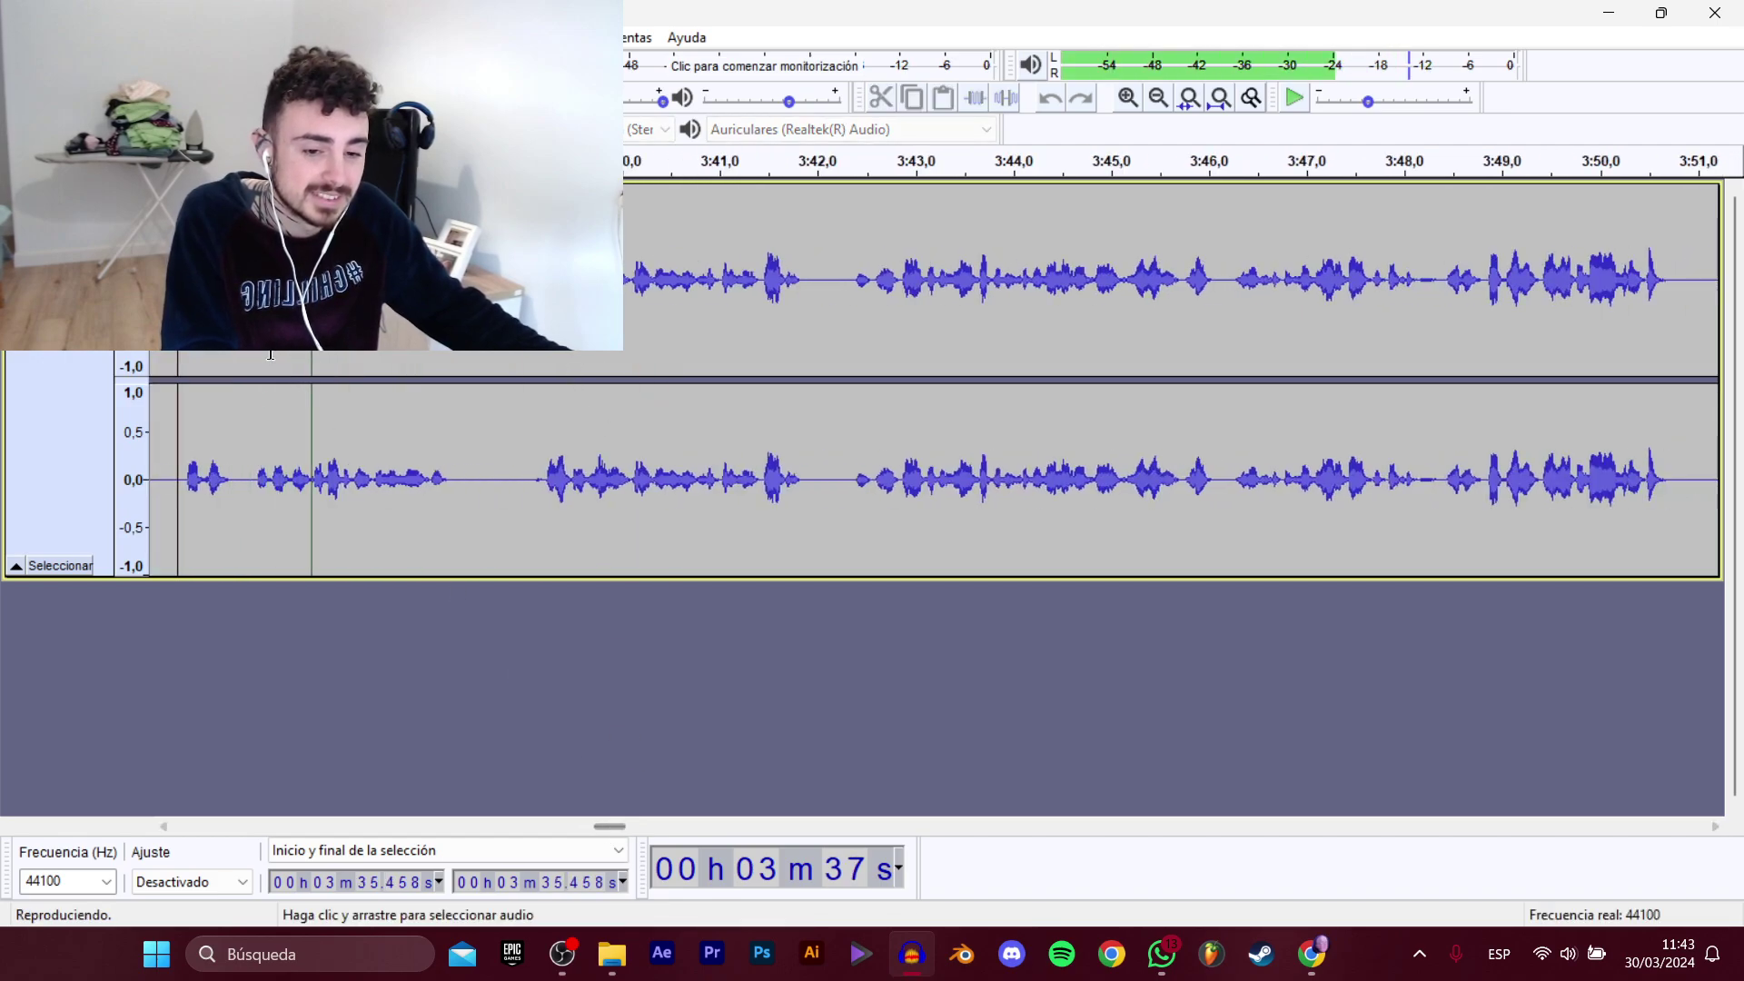
pyautogui.moveTo(177, 313); pyautogui.dragTo(1266, 311)
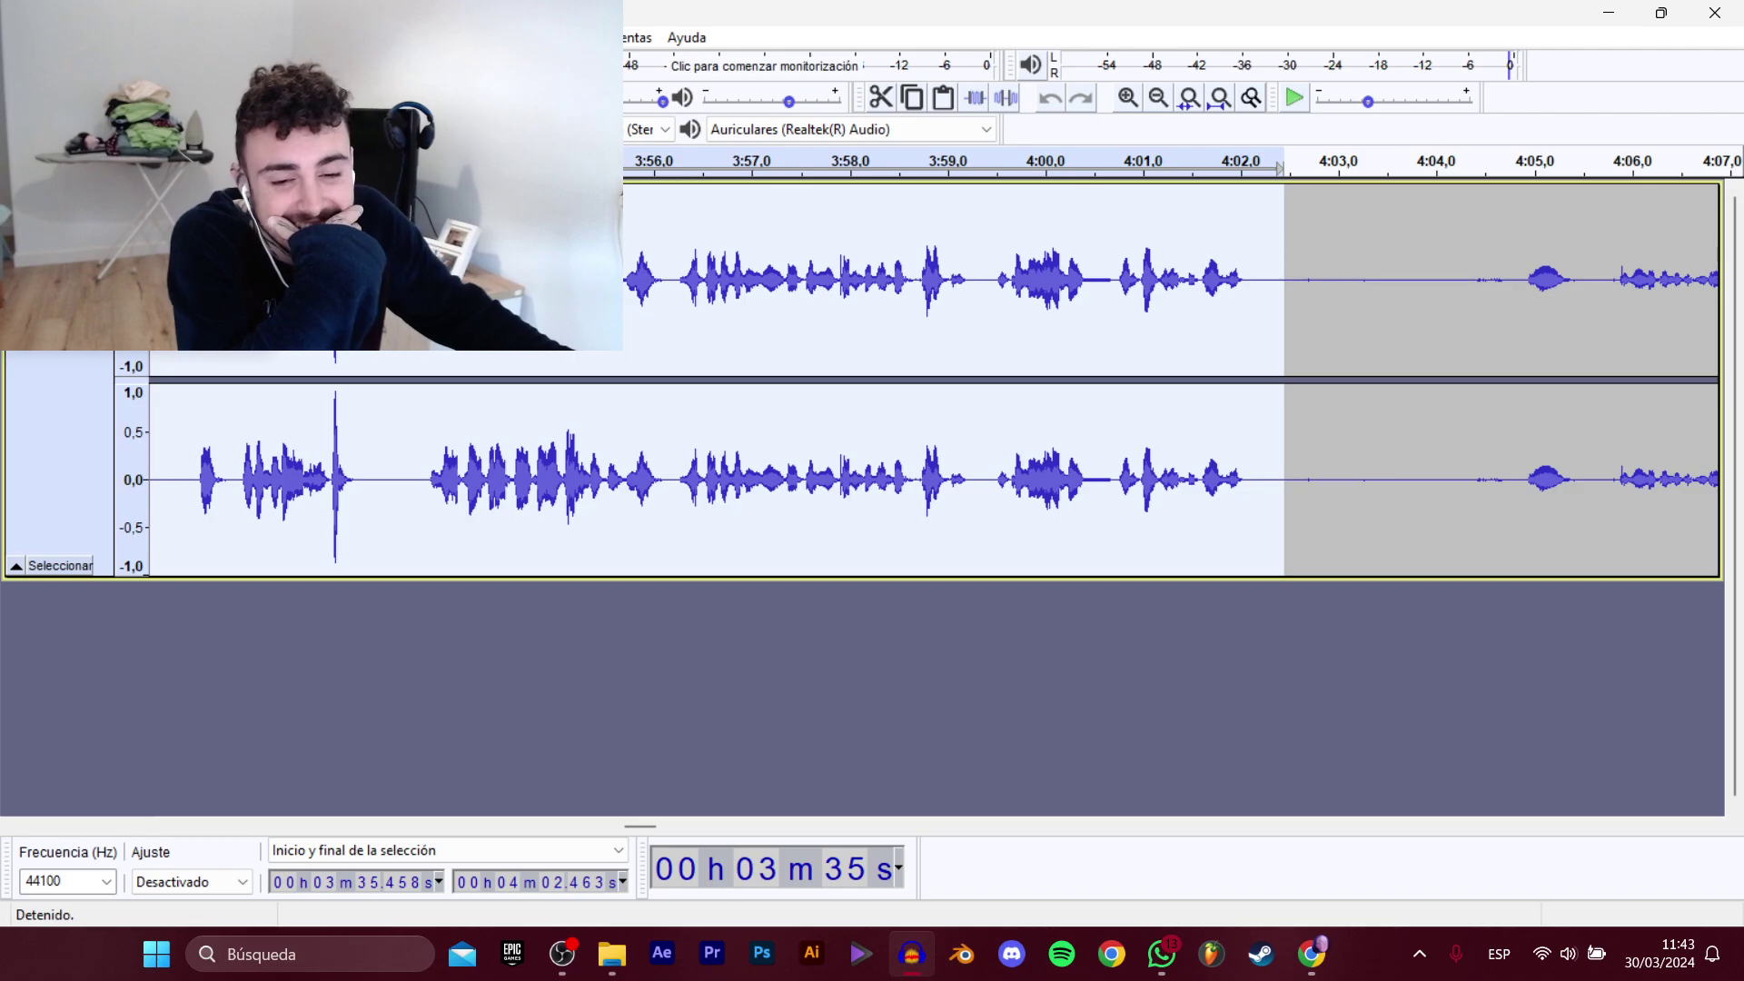
# Export the selected audio as a WAV file named D_TokaTumbo_EnFurgoneta_8.
pyautogui.click(374, 310)
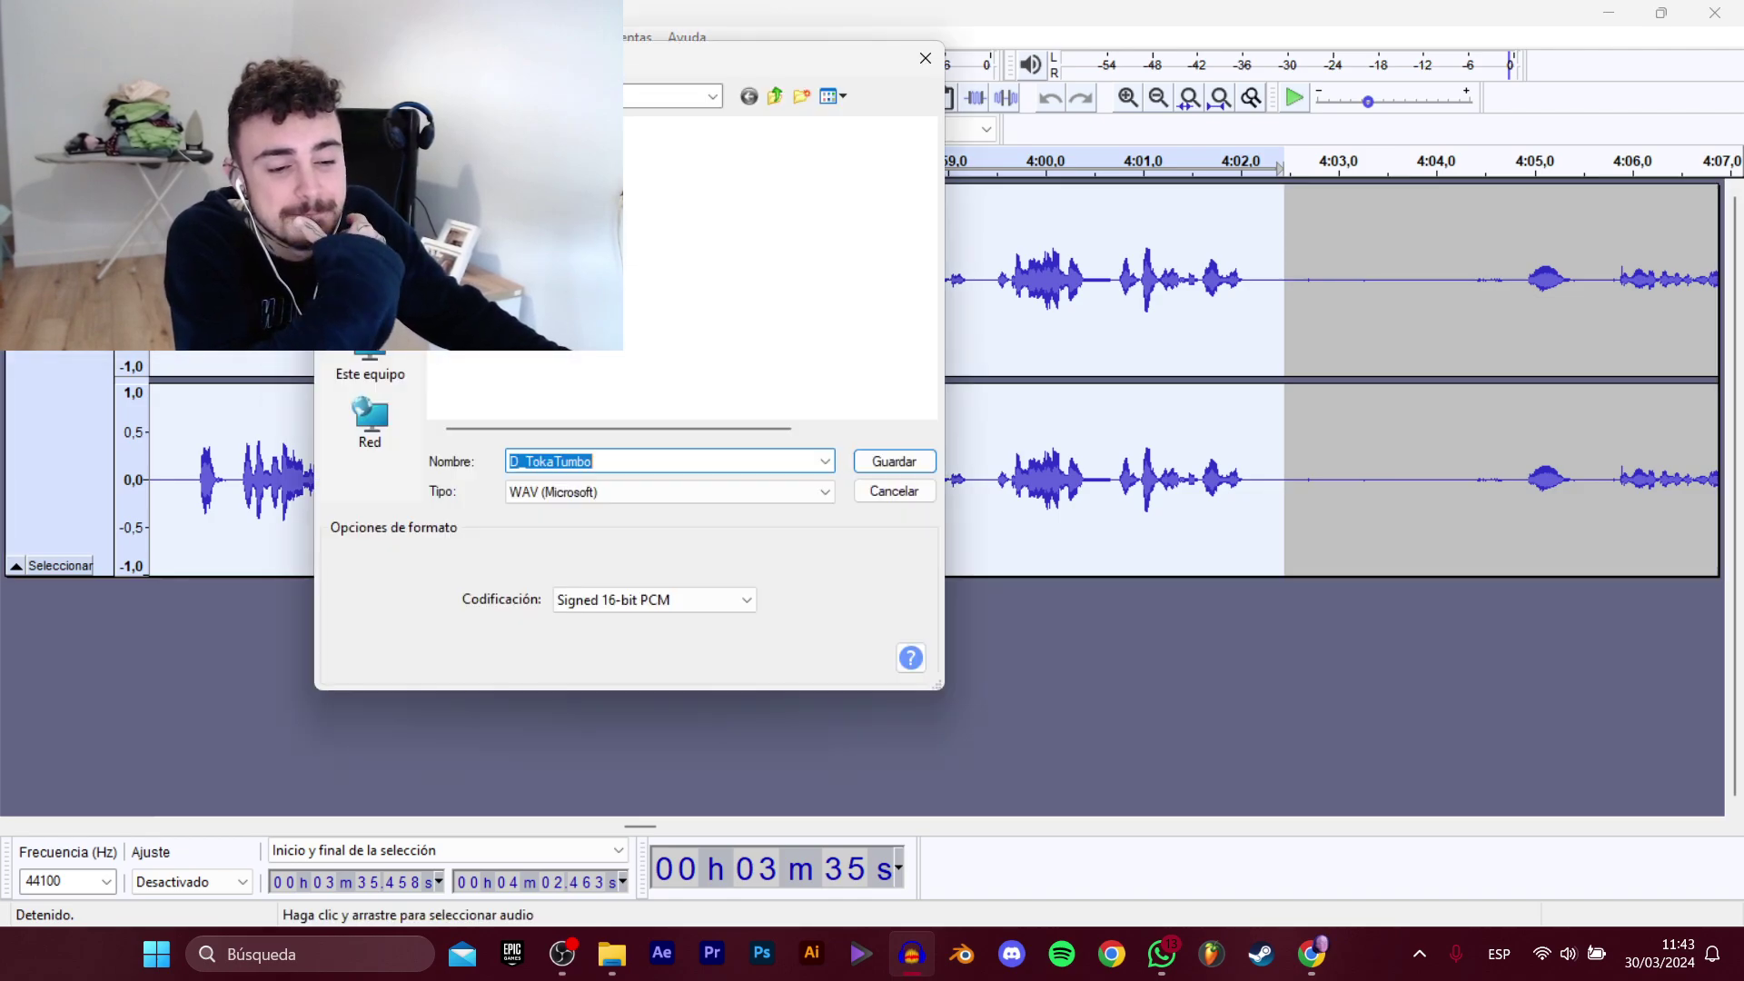
pyautogui.click(526, 284)
pyautogui.click(753, 457)
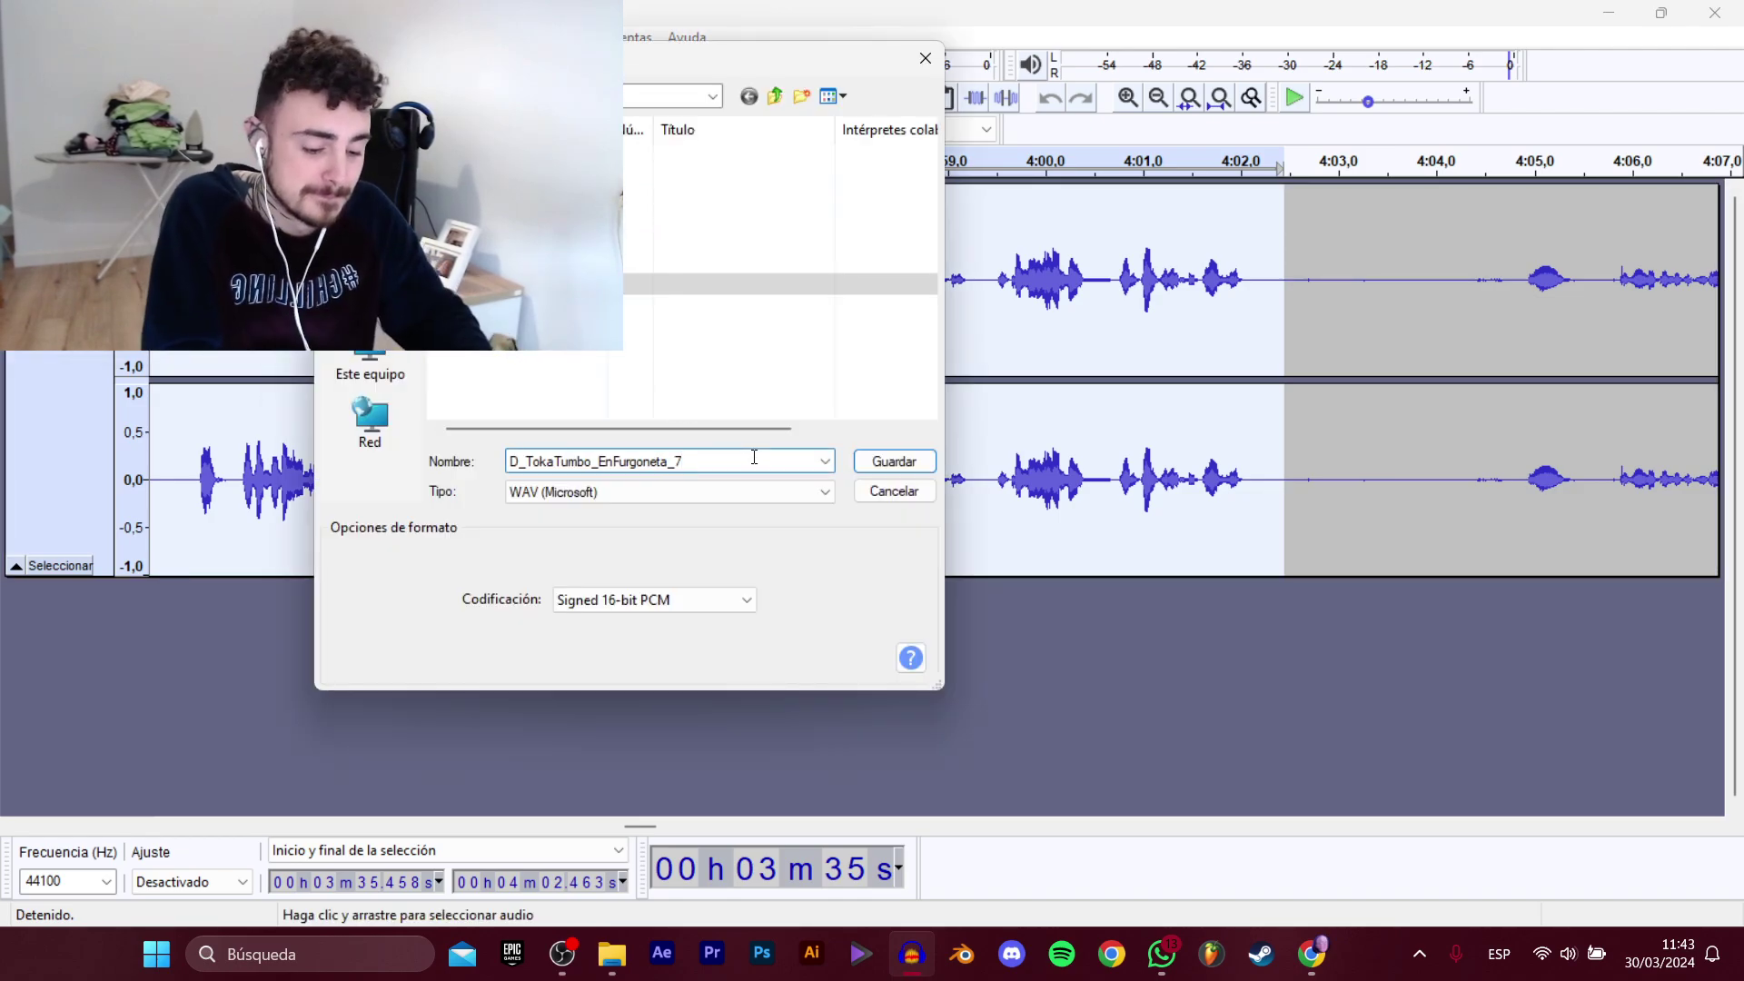
pyautogui.press('Return')
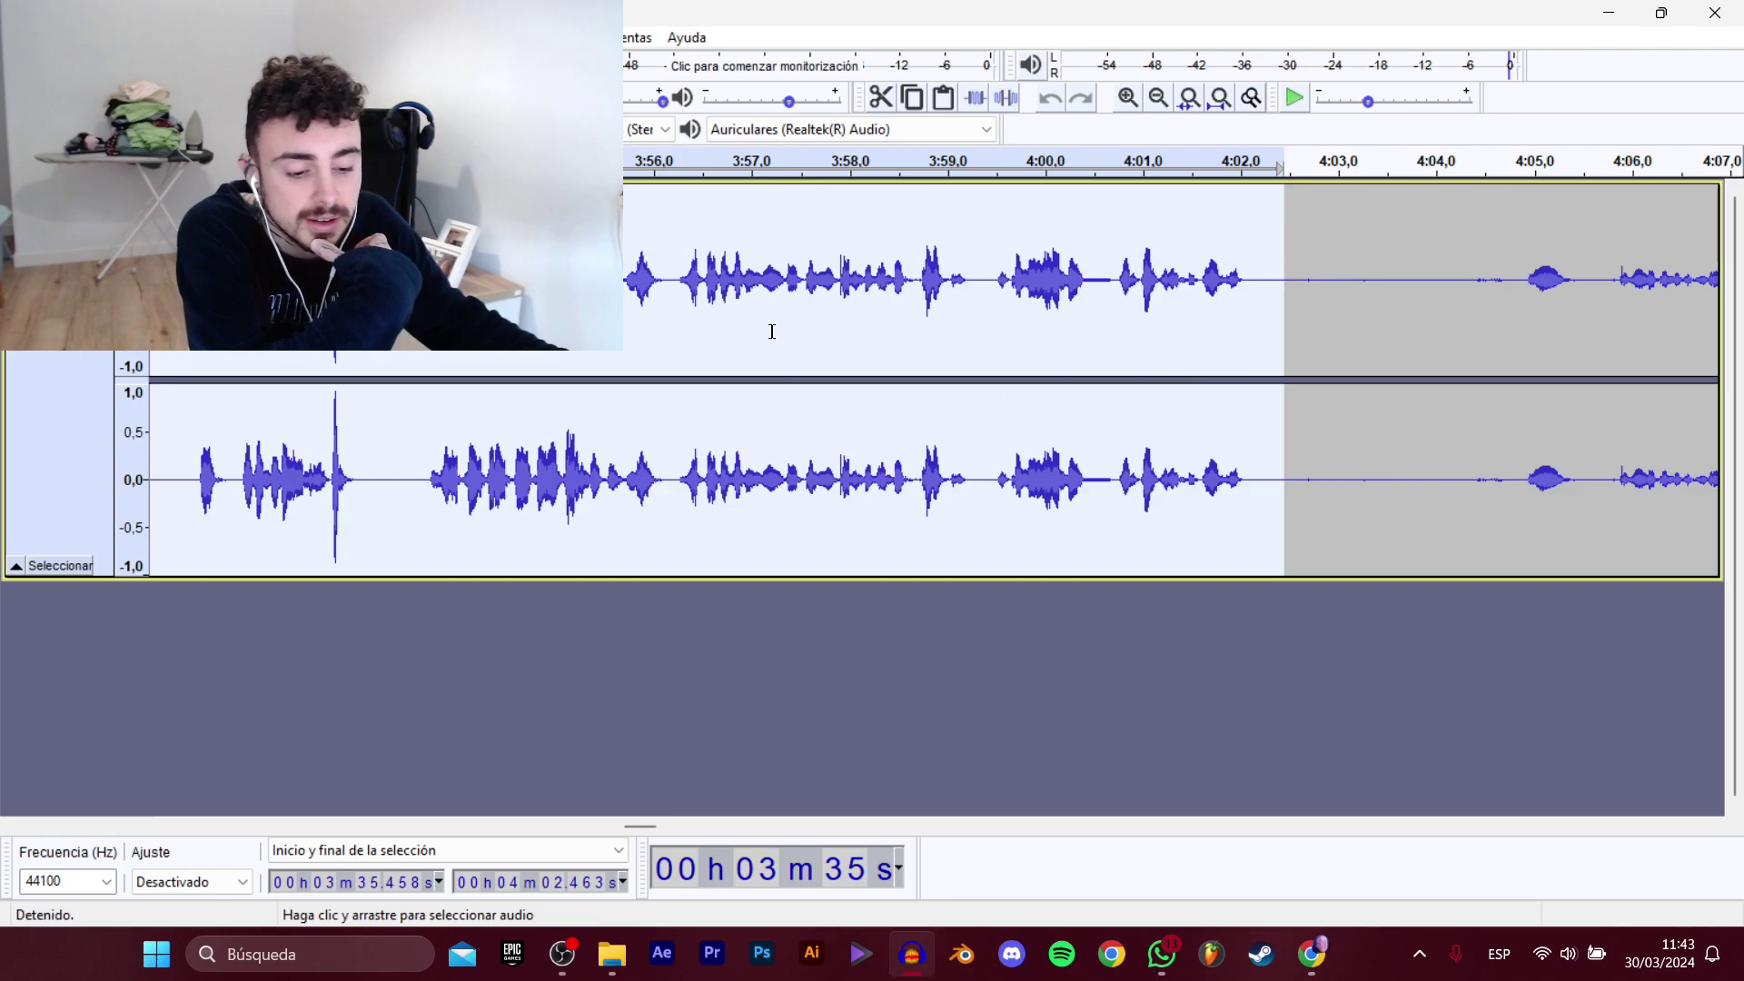
# Play the next phrase from about 4:04.9, select it from about 4:04.9 to 4:12.3 and stop playback.
pyautogui.hscroll(5, 659, 804)
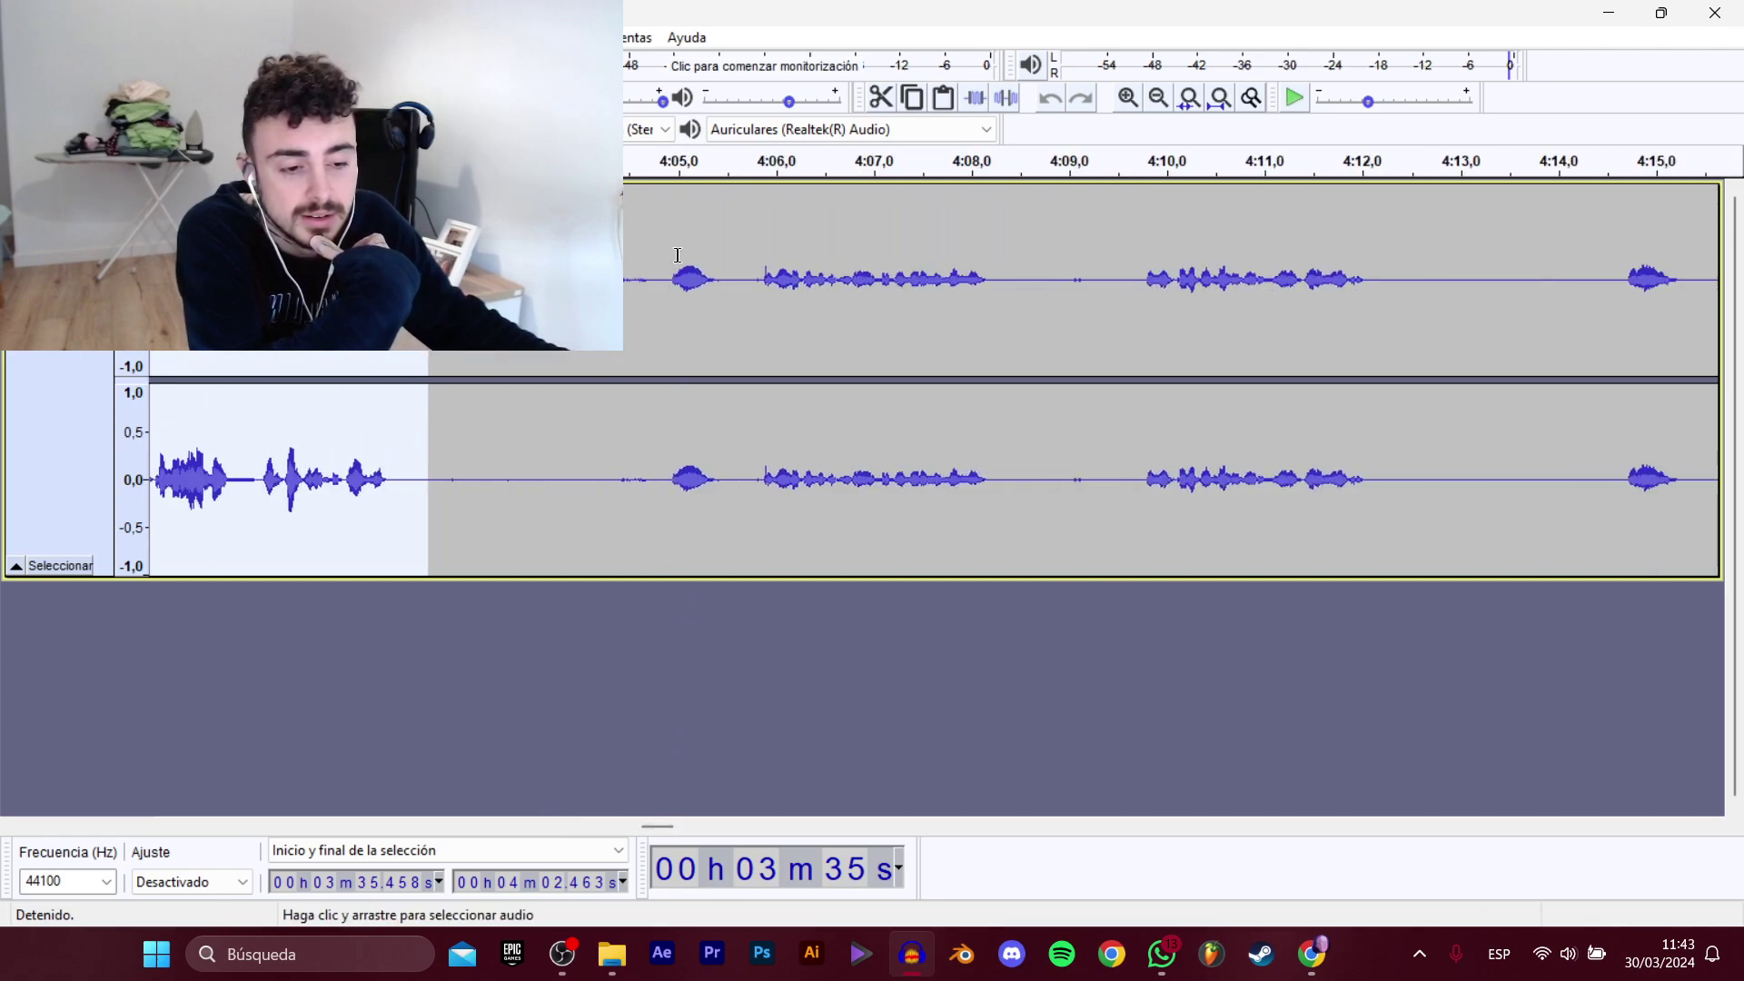
pyautogui.click(666, 272)
pyautogui.press('space')
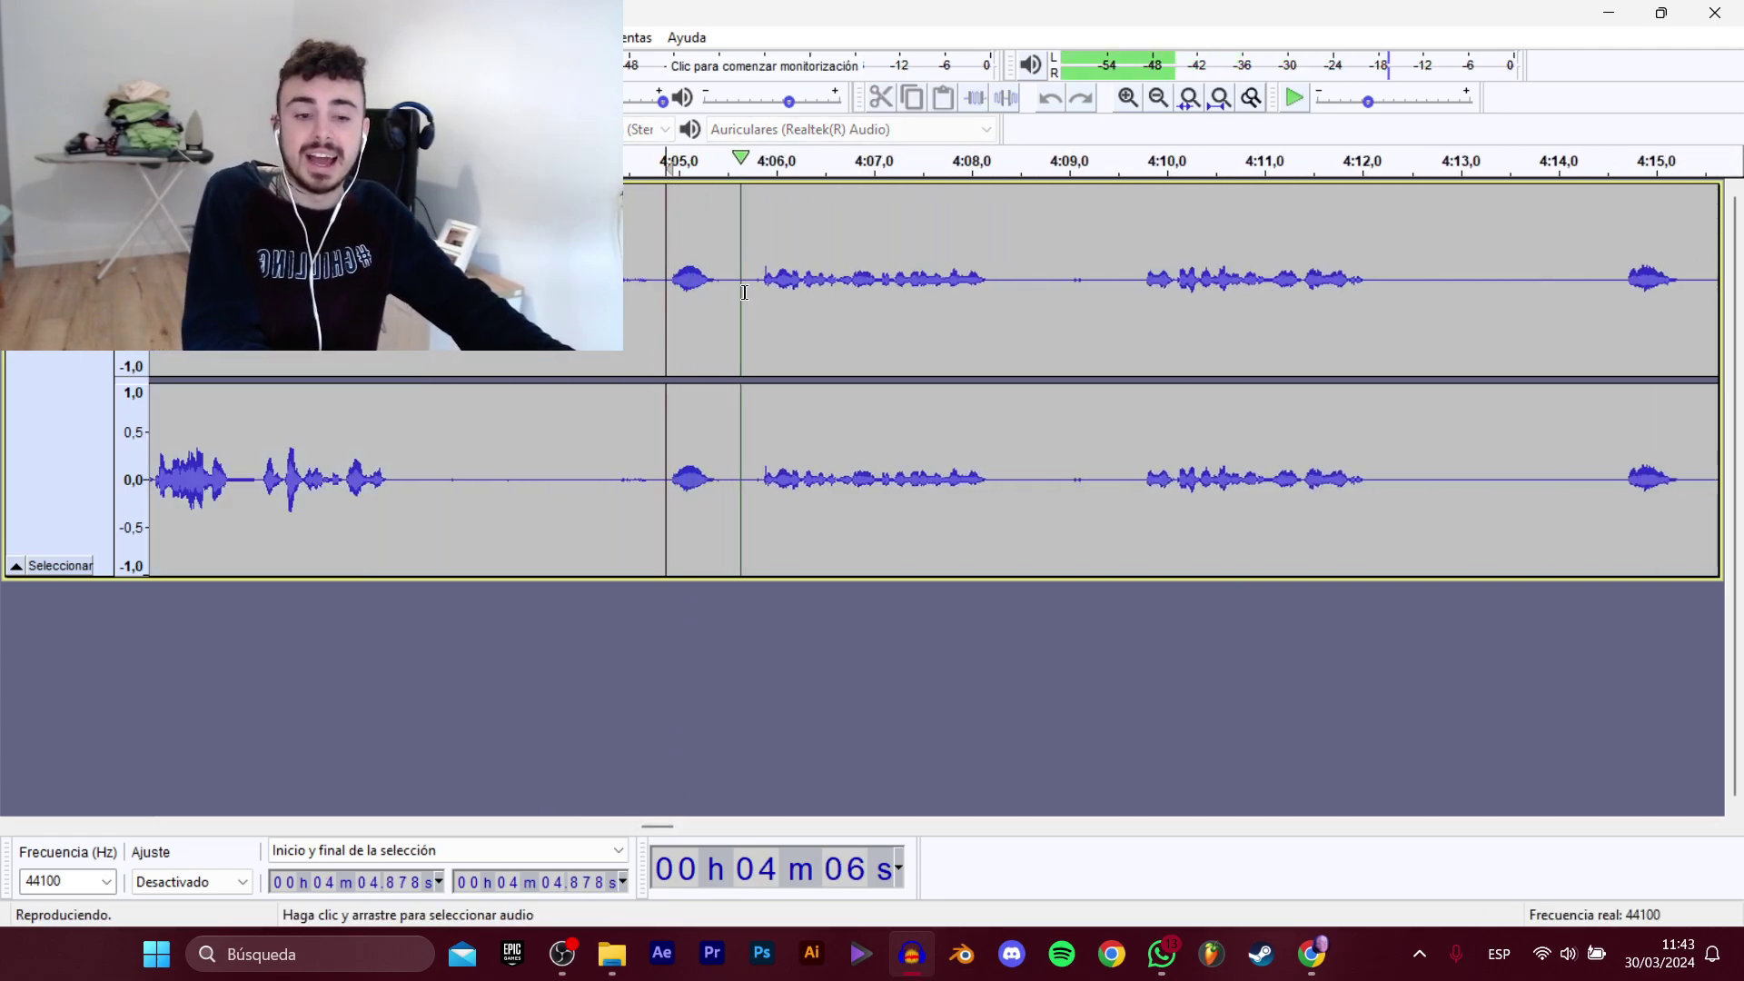
pyautogui.moveTo(672, 302); pyautogui.dragTo(1051, 354)
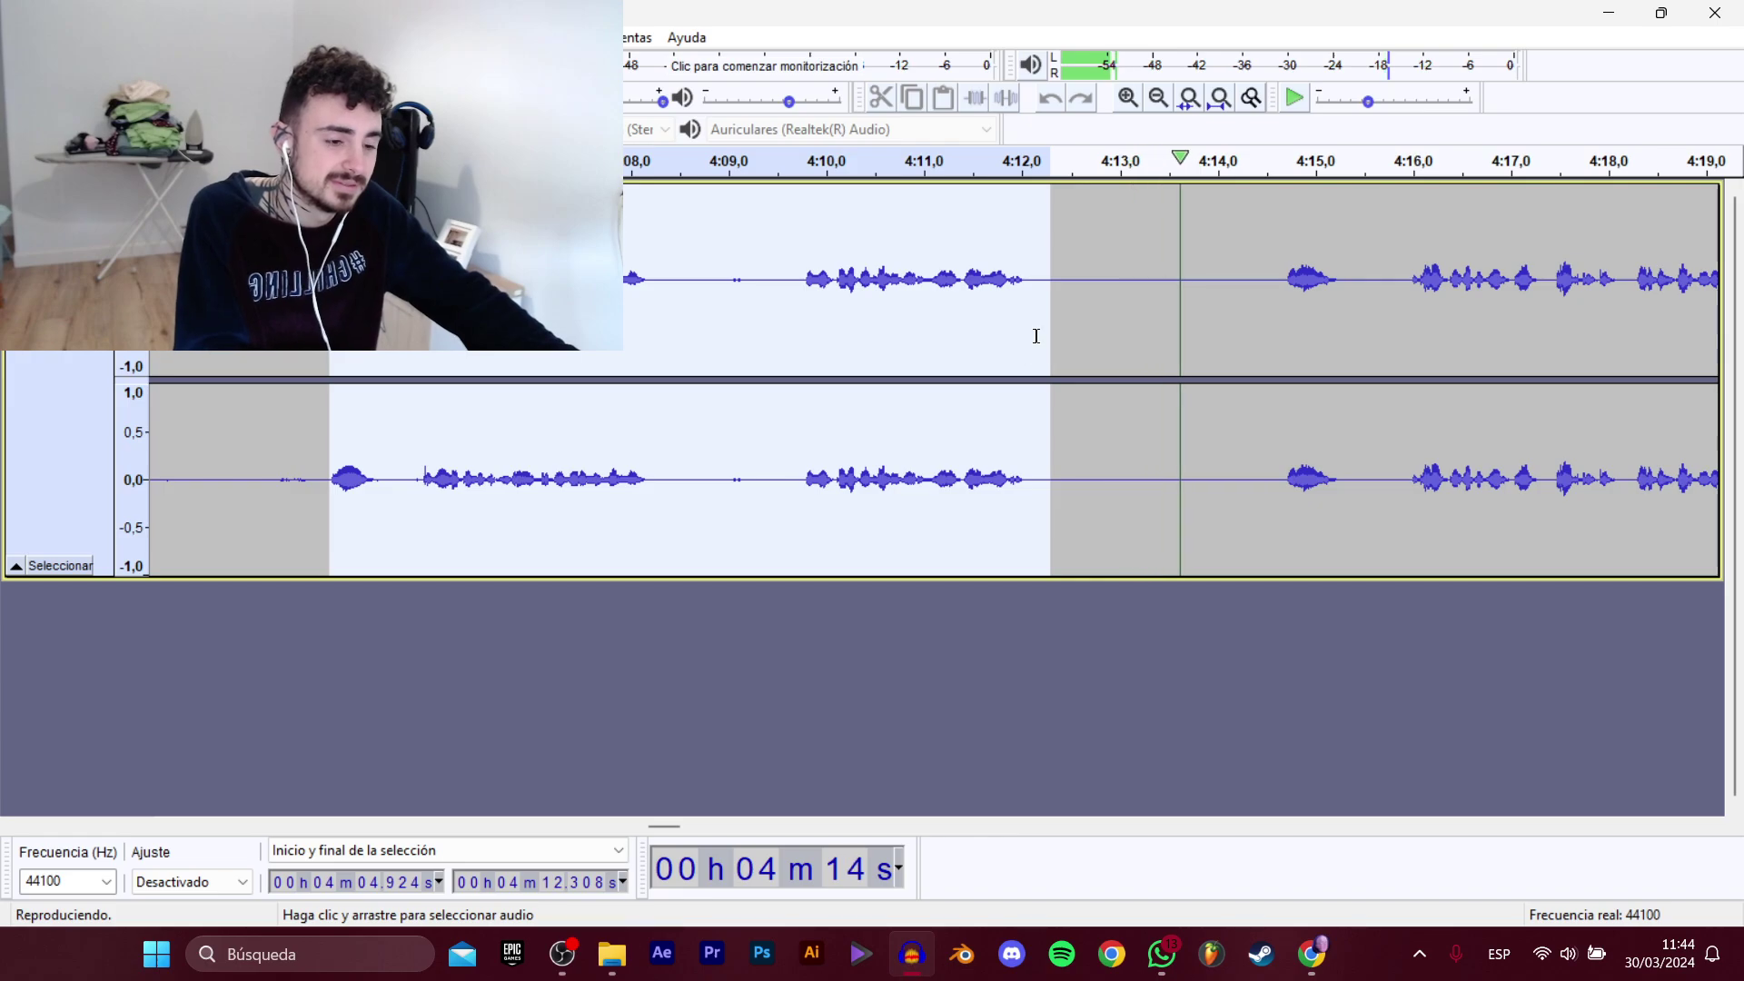
pyautogui.press('space')
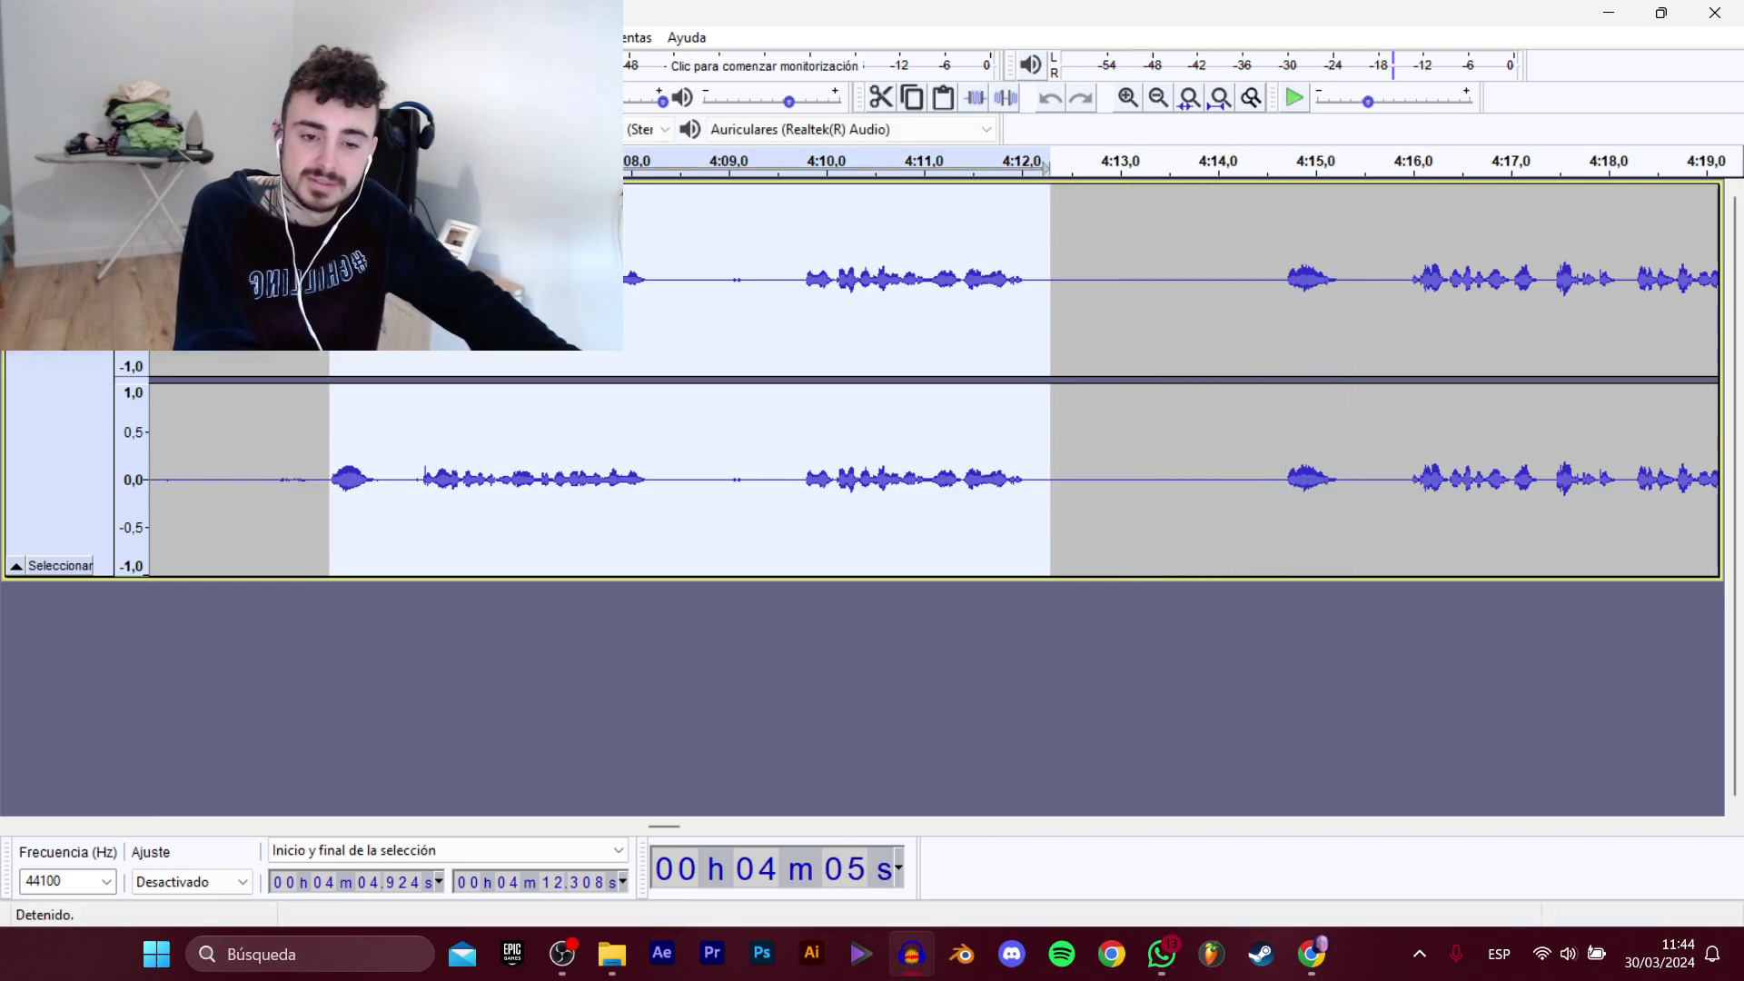
# Export the selected audio as a WAV file named D_TokaTumbo_EnFurgoneta_9.
pyautogui.click(391, 309)
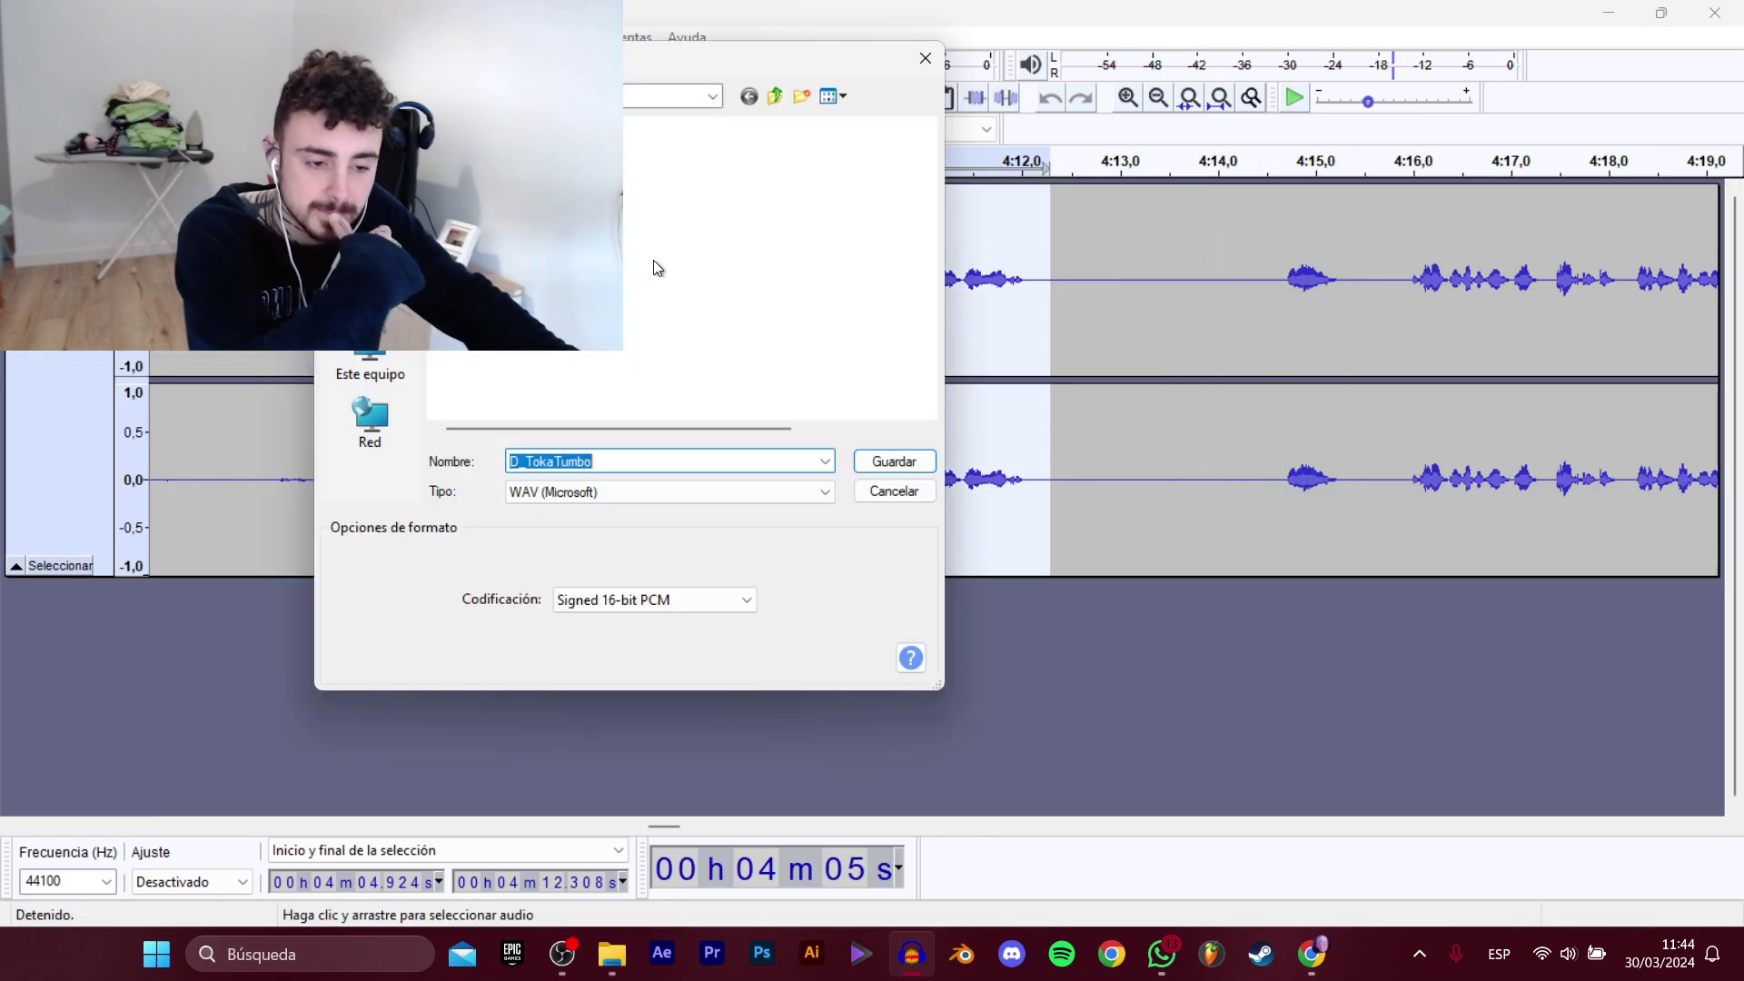
pyautogui.click(509, 305)
pyautogui.click(740, 463)
pyautogui.click(739, 463)
pyautogui.press('BackSpace')
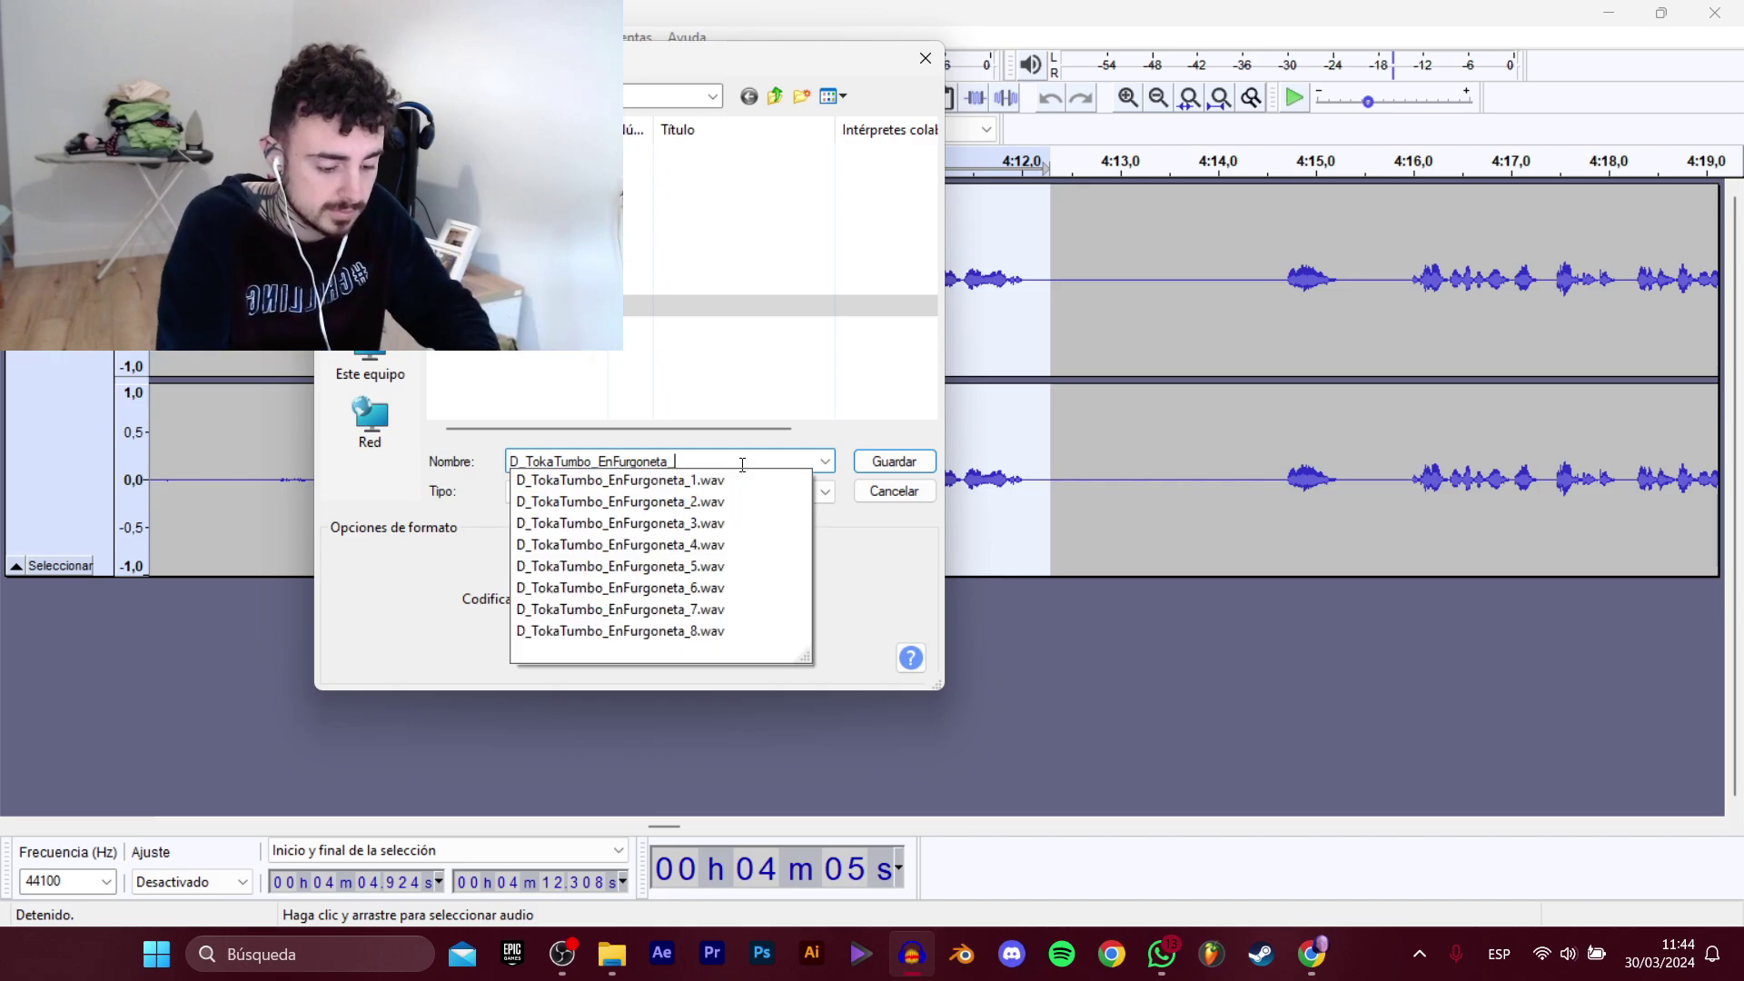
pyautogui.write('9')
pyautogui.press('Return')
# Play the next phrase from about 4:14.5 and select it from about 4:14.6 to 4:35.8.
pyautogui.click(1271, 275)
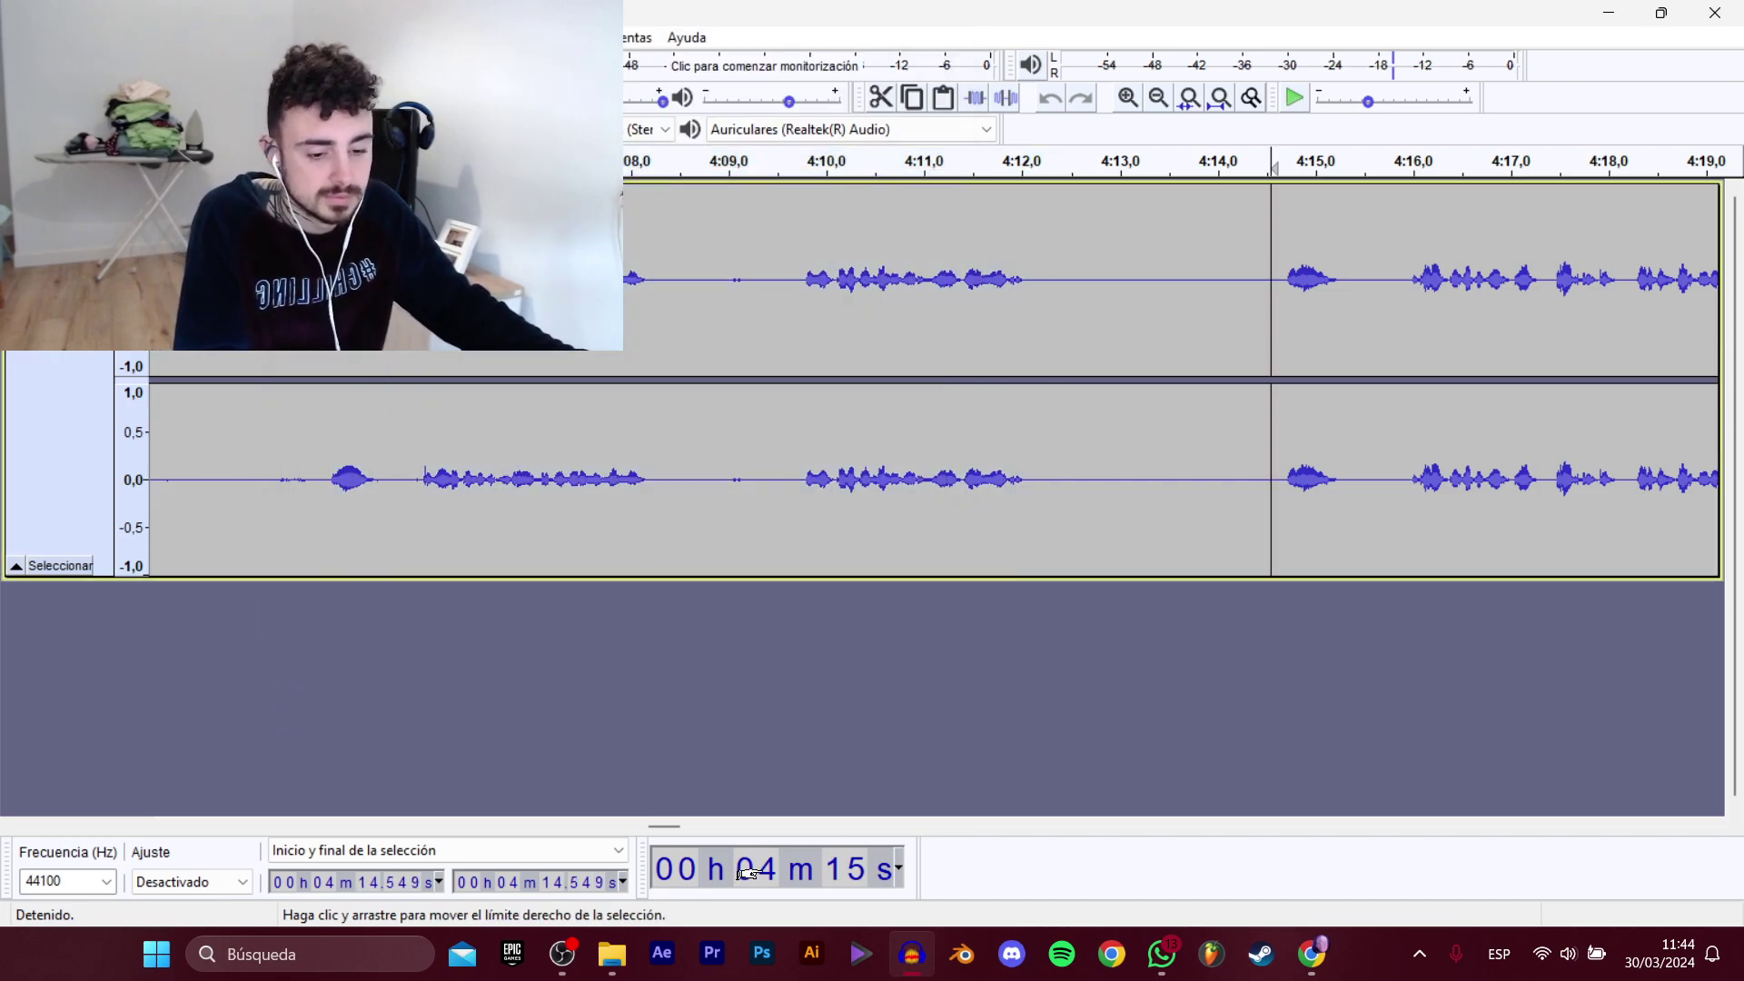
pyautogui.press('space')
pyautogui.moveTo(595, 285); pyautogui.dragTo(670, 285)
pyautogui.moveTo(675, 279); pyautogui.dragTo(1472, 349)
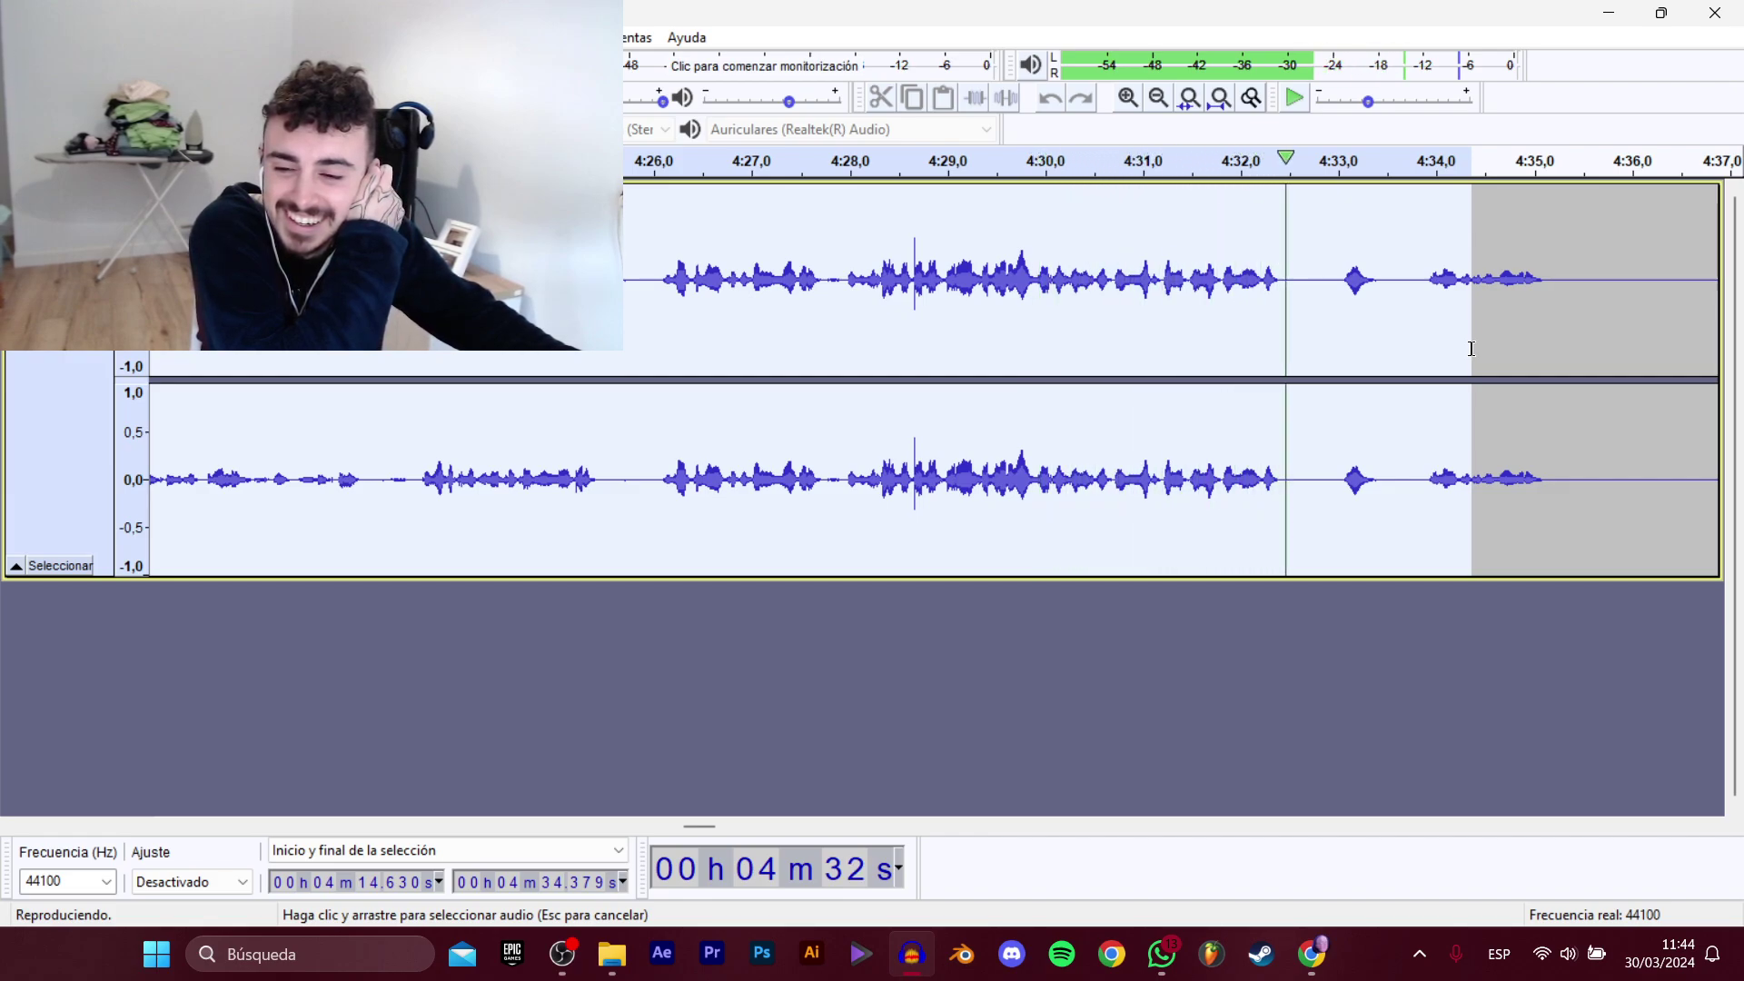
pyautogui.moveTo(1472, 349); pyautogui.dragTo(1292, 315)
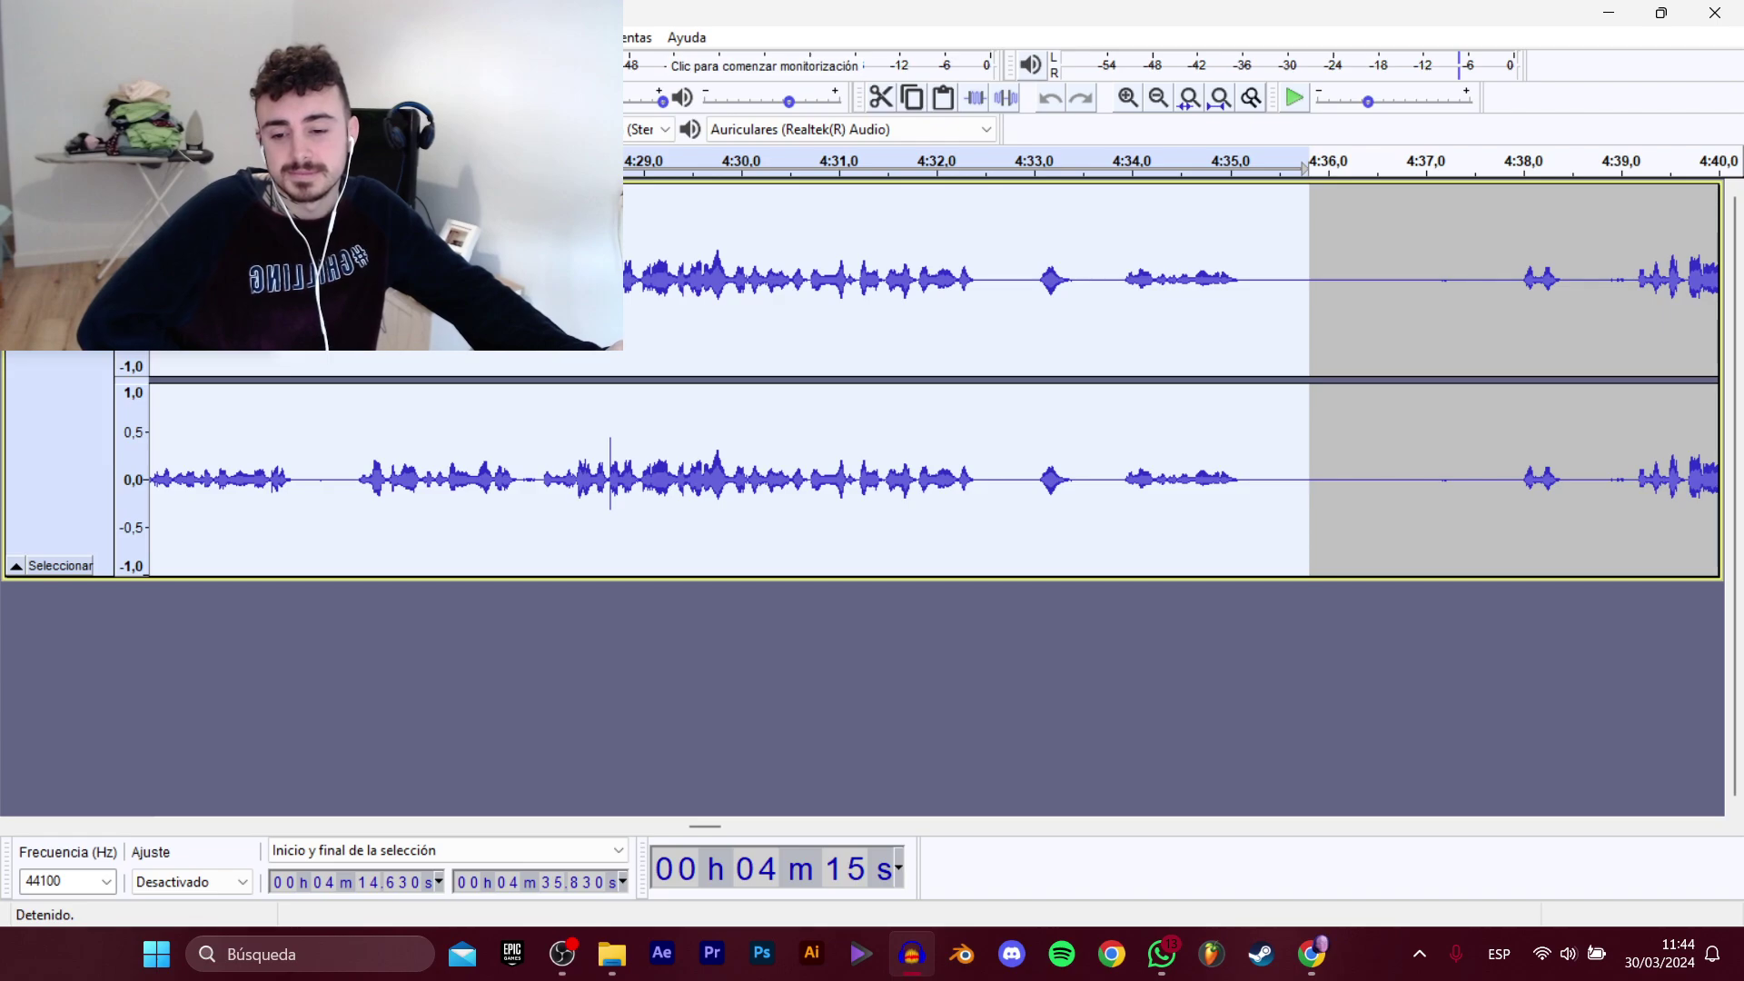
pyautogui.click(88, 37)
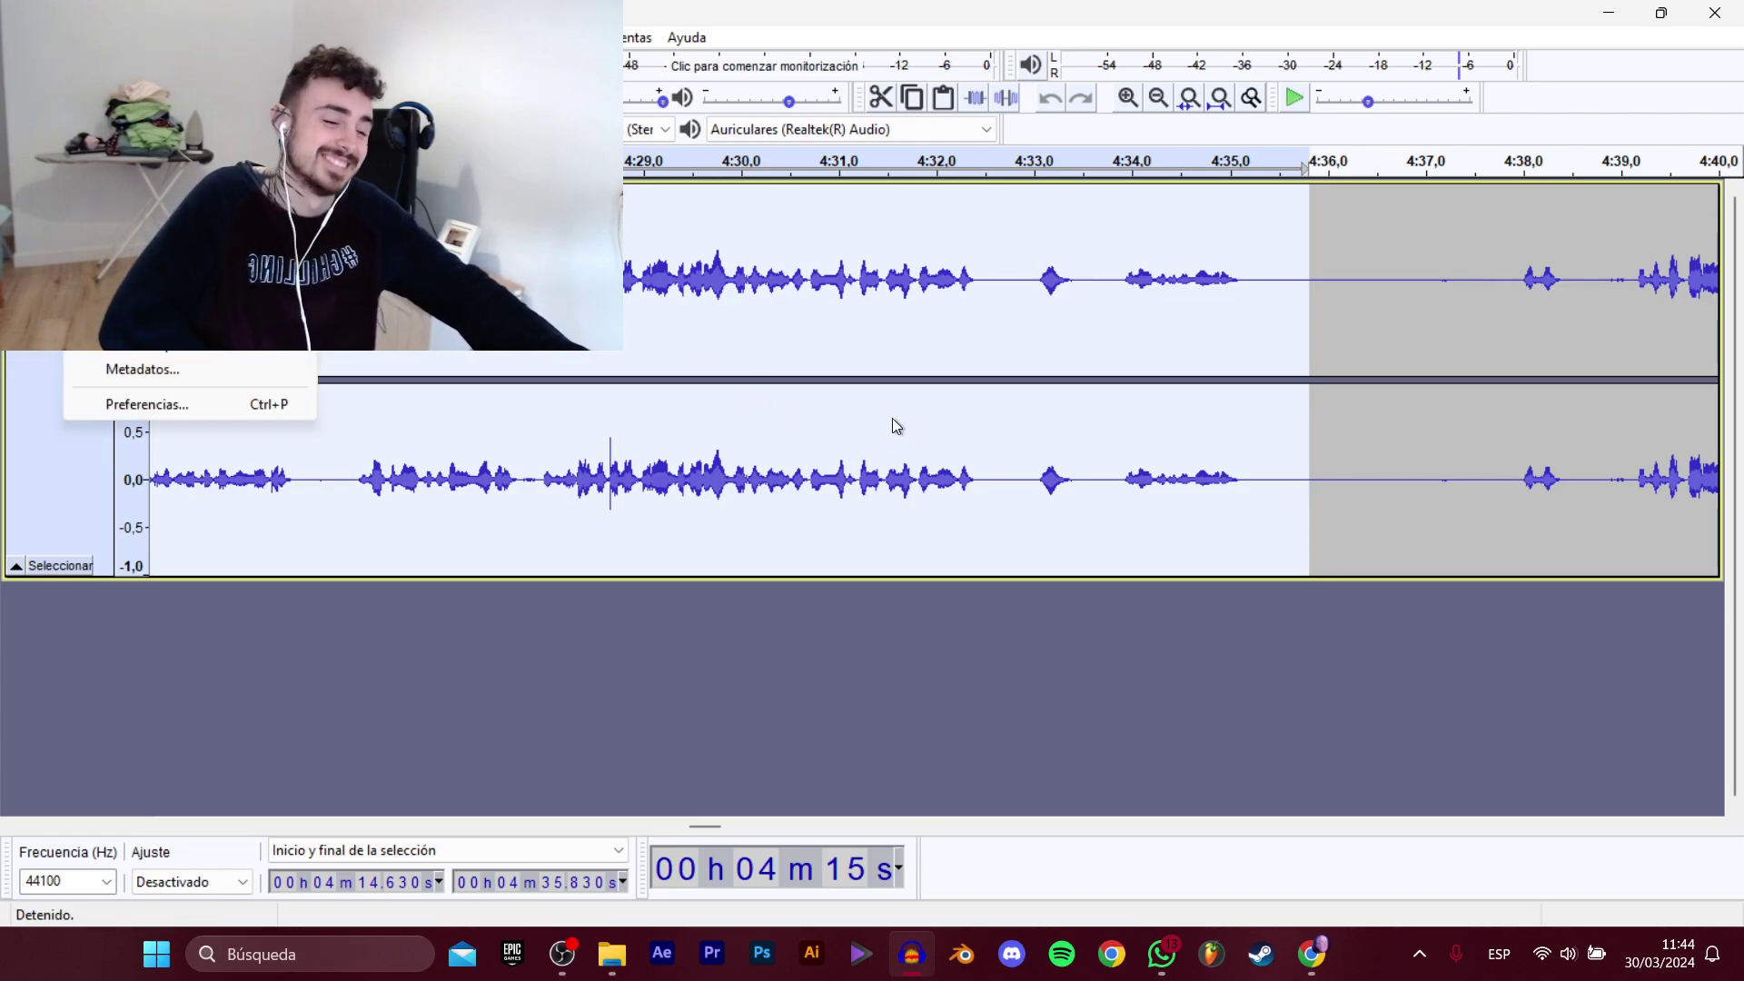
pyautogui.click(459, 38)
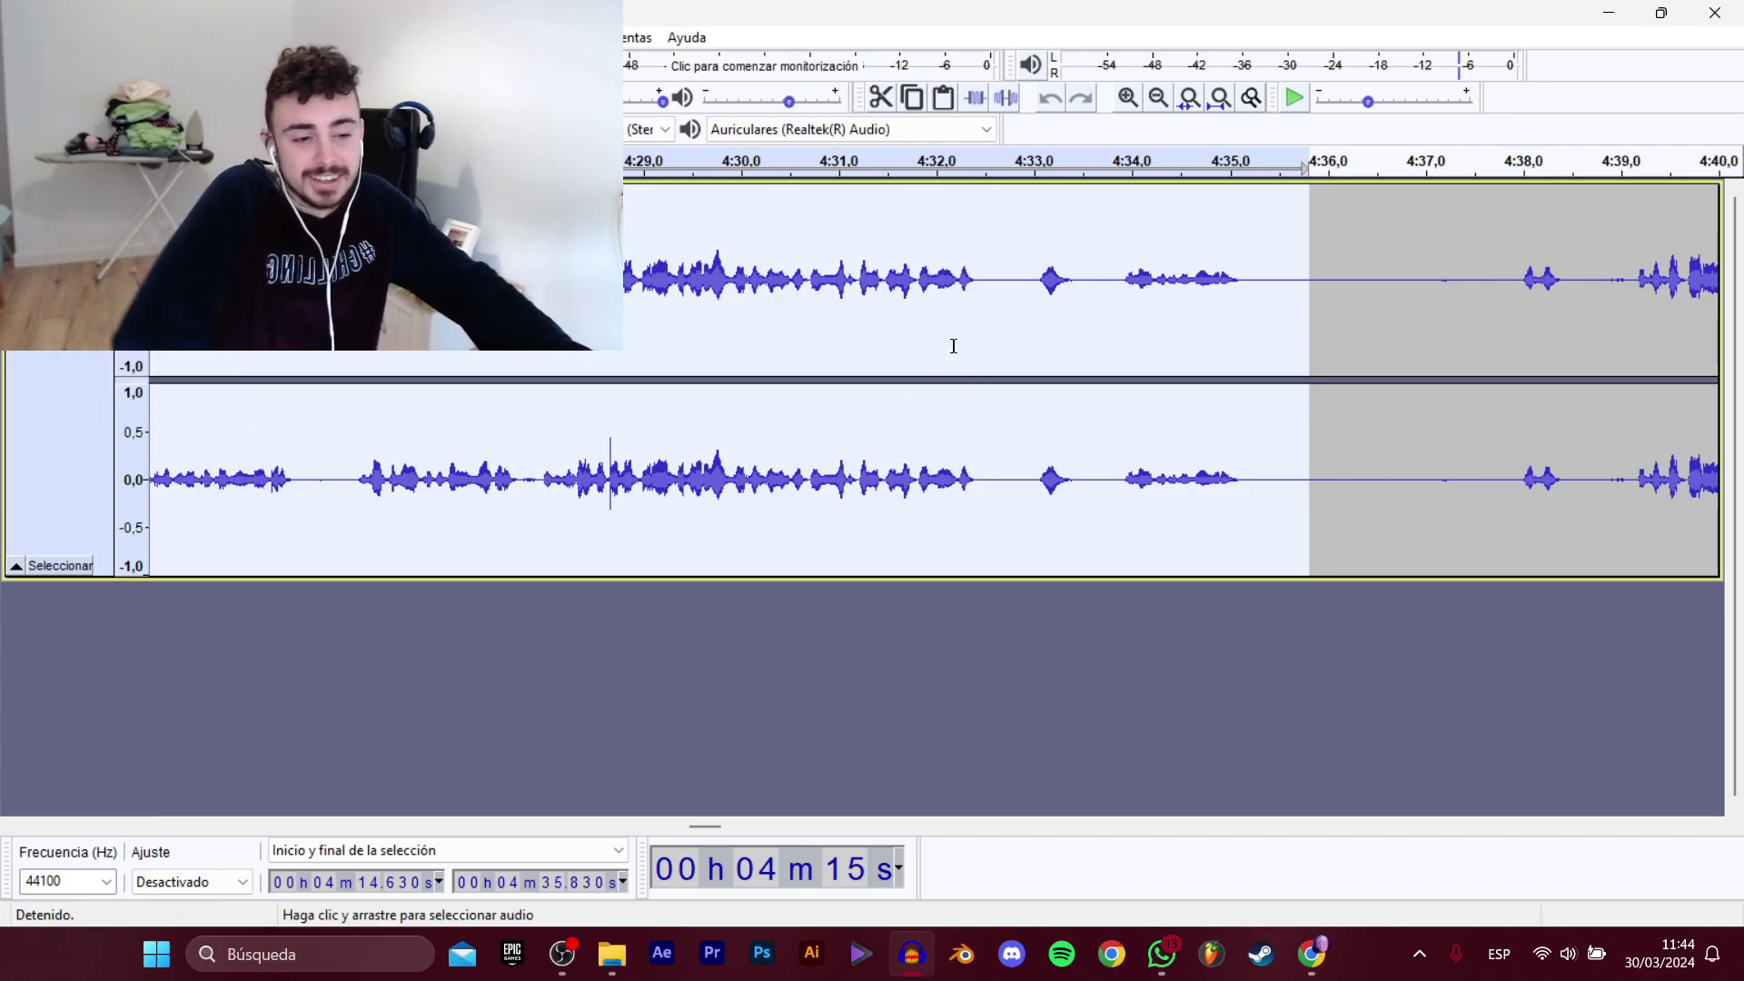
# Play the next phrase from about 4:37.2 and select it from about 4:38.0 to 4:45.5.
pyautogui.click(1444, 459)
pyautogui.press('space')
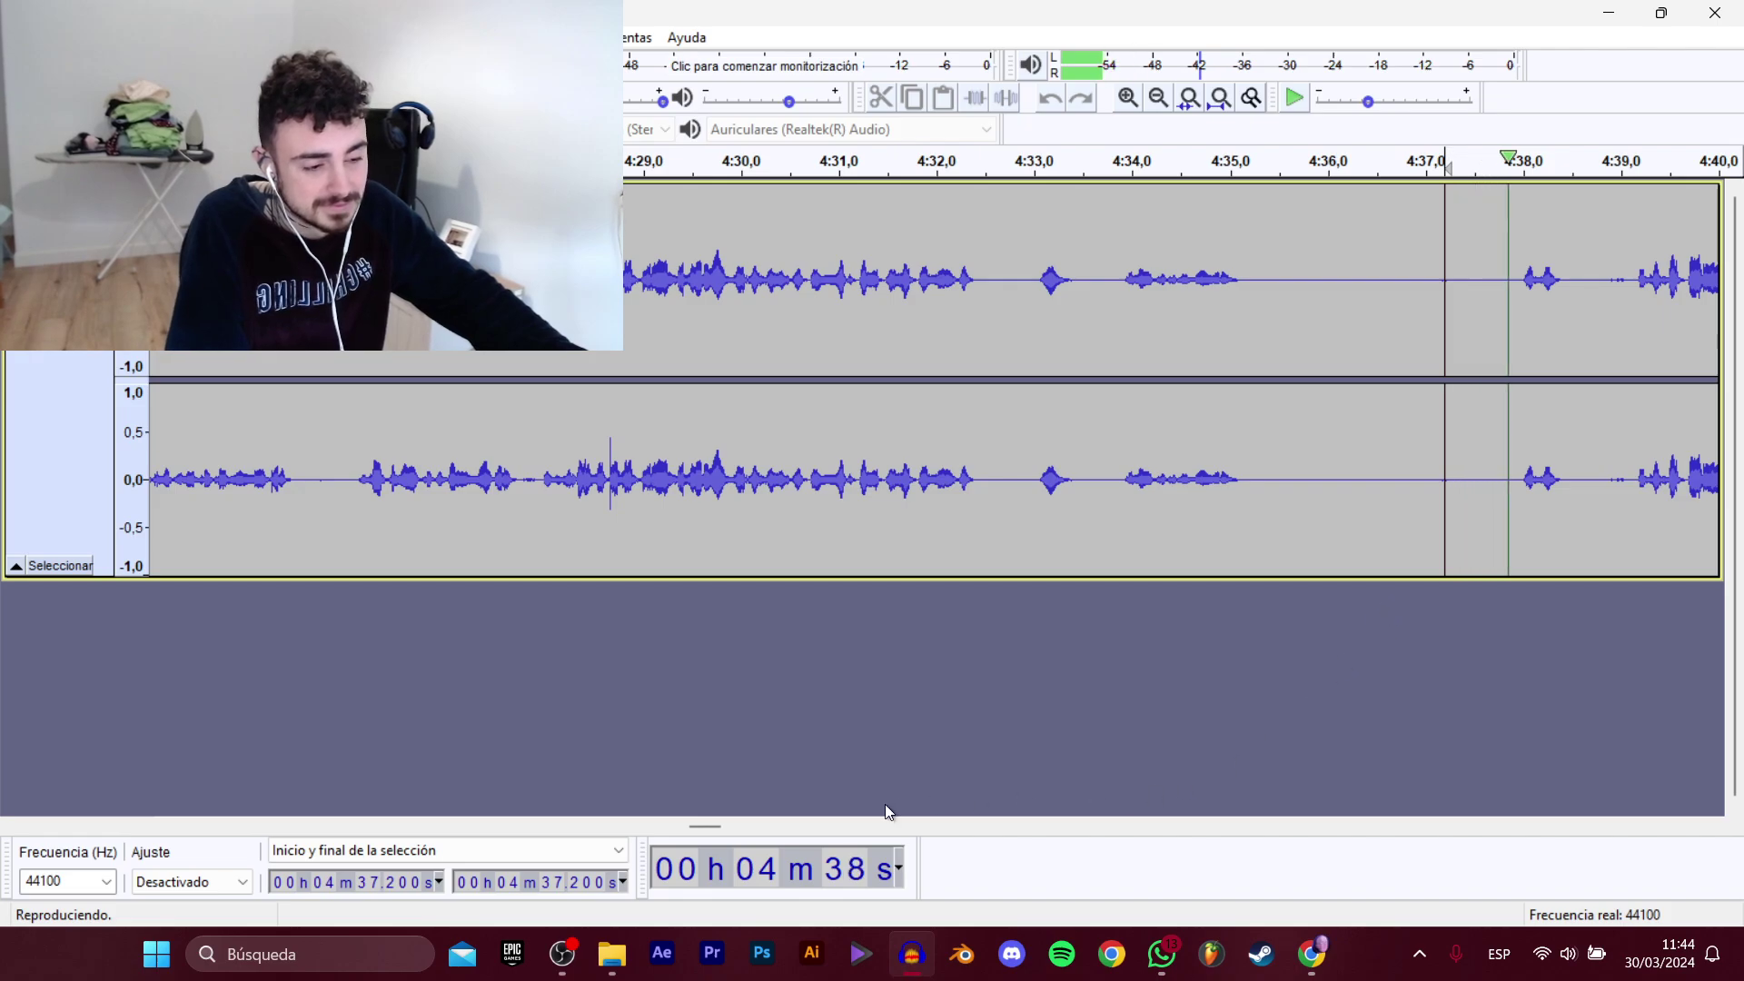
pyautogui.moveTo(710, 826); pyautogui.dragTo(723, 812)
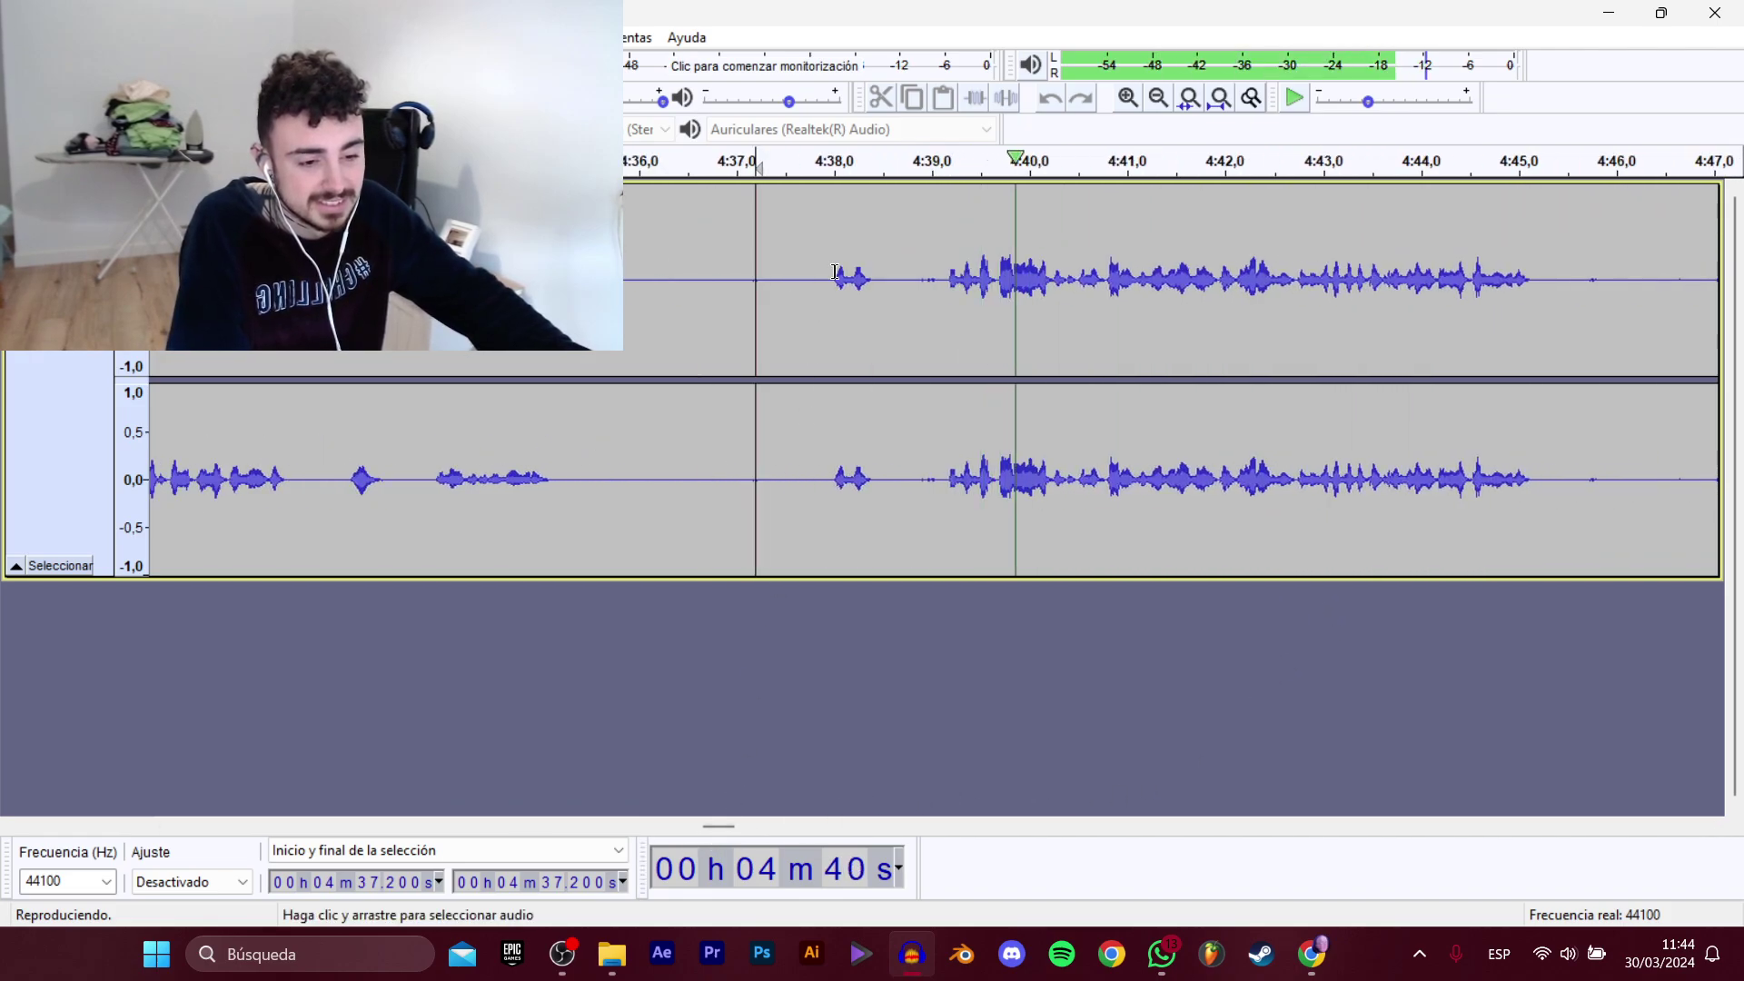
pyautogui.moveTo(830, 278); pyautogui.dragTo(1402, 381)
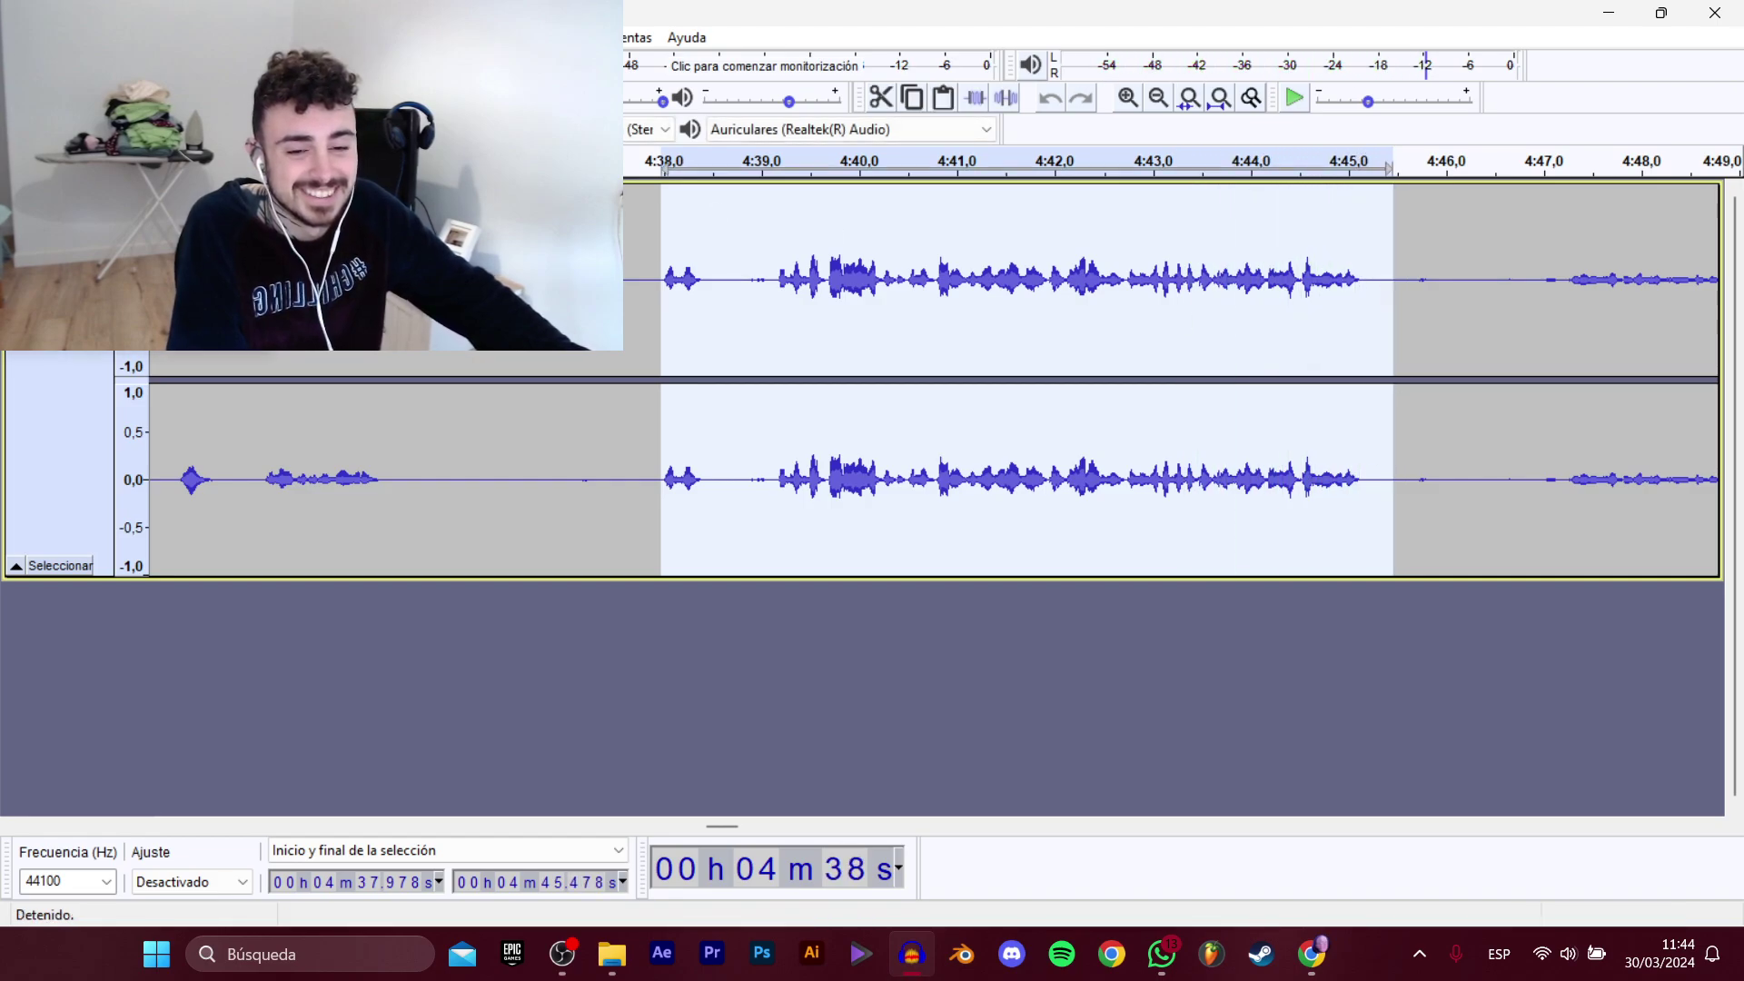
# Export the selected audio as a WAV file named D_TokaTumbo_EnFurgoneta_10.
pyautogui.moveTo(100, 206)
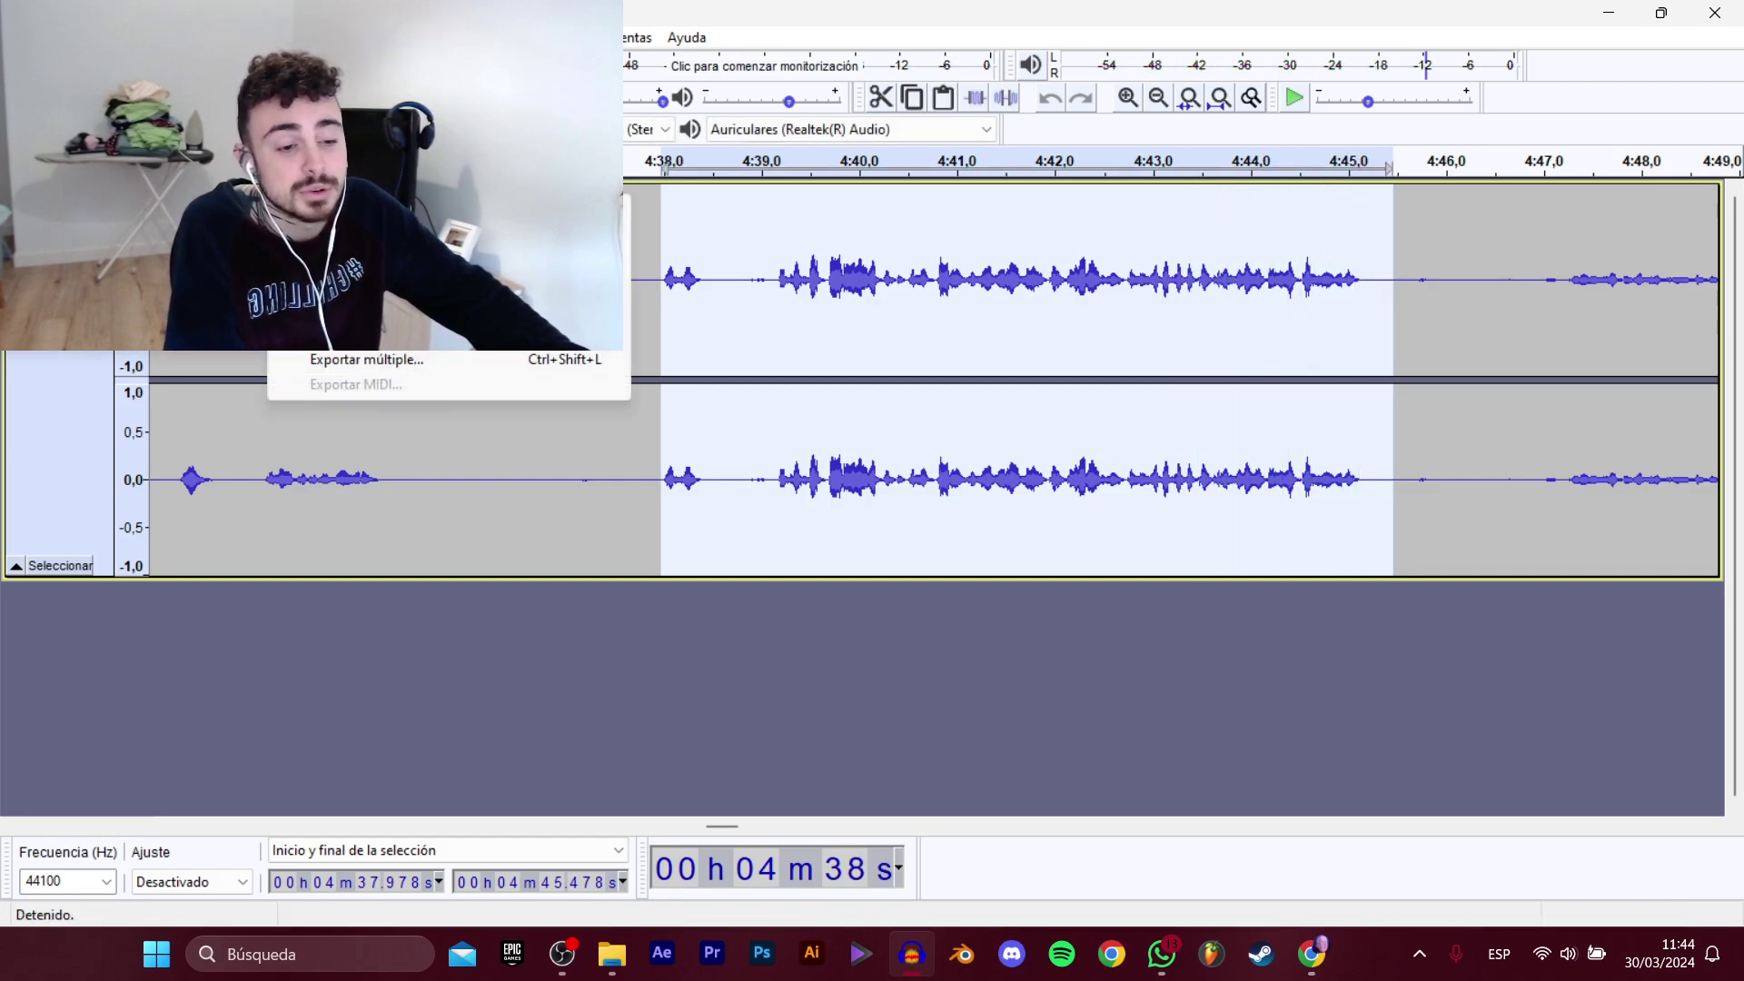
pyautogui.click(391, 309)
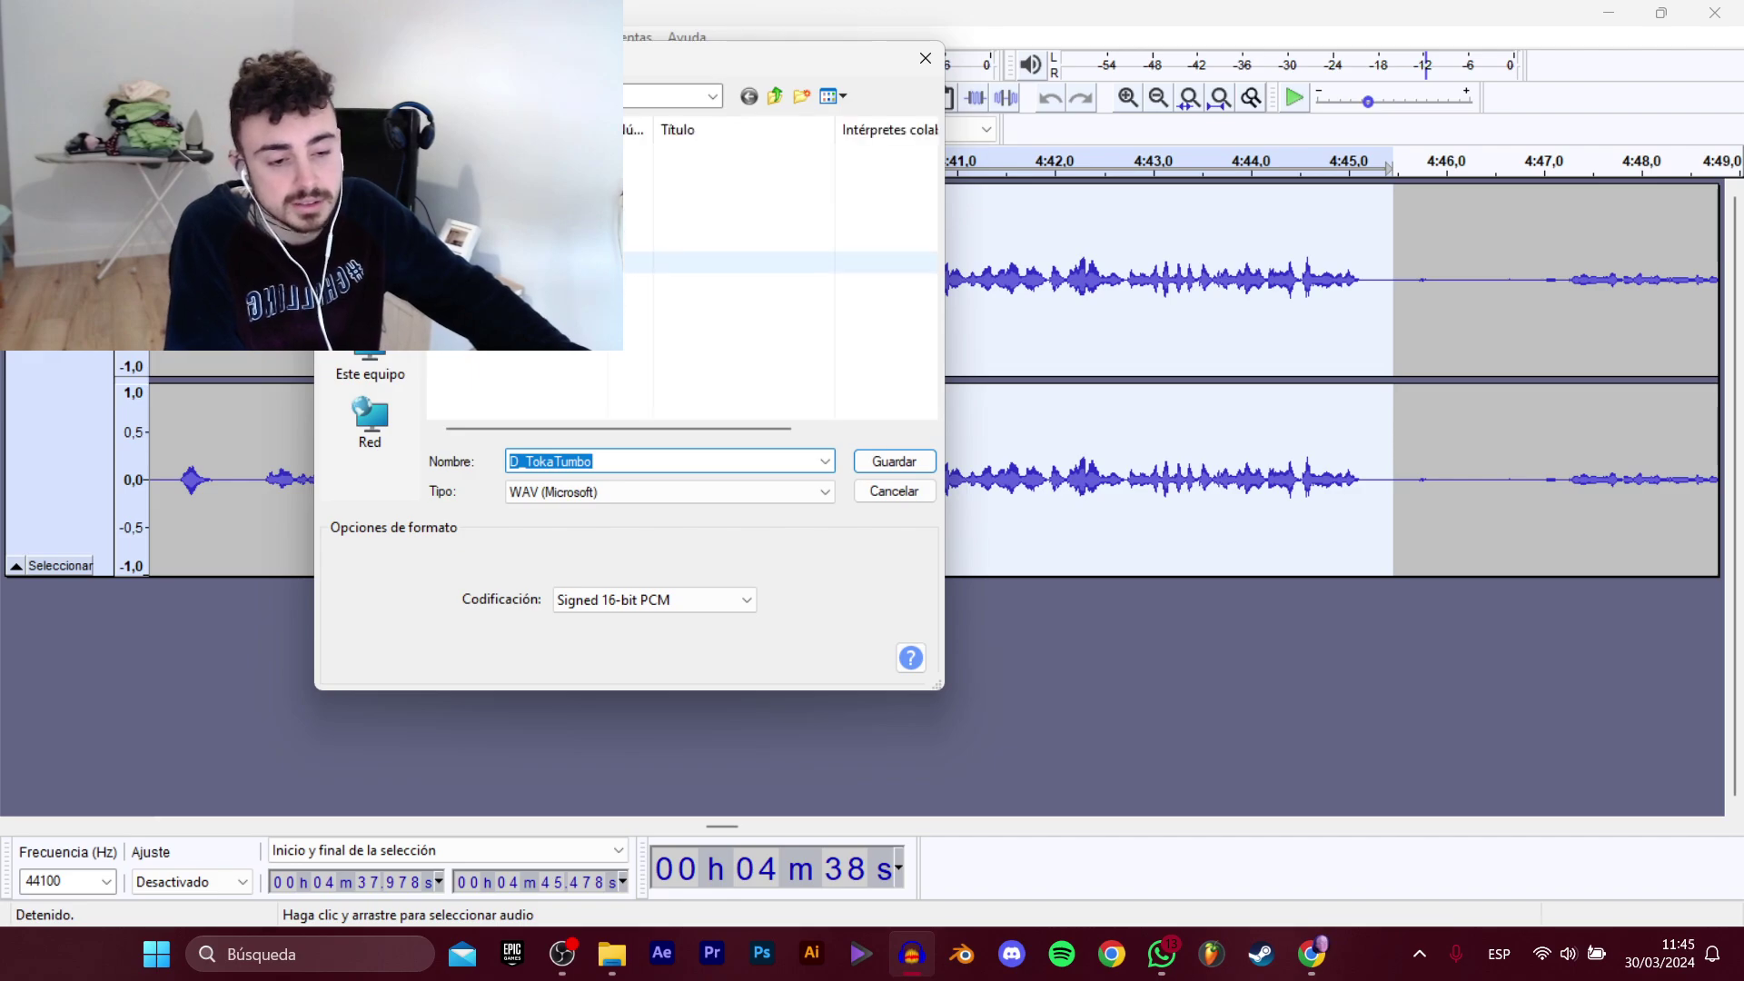
pyautogui.click(545, 327)
pyautogui.click(708, 460)
pyautogui.click(709, 460)
pyautogui.press('BackSpace')
pyautogui.write('10')
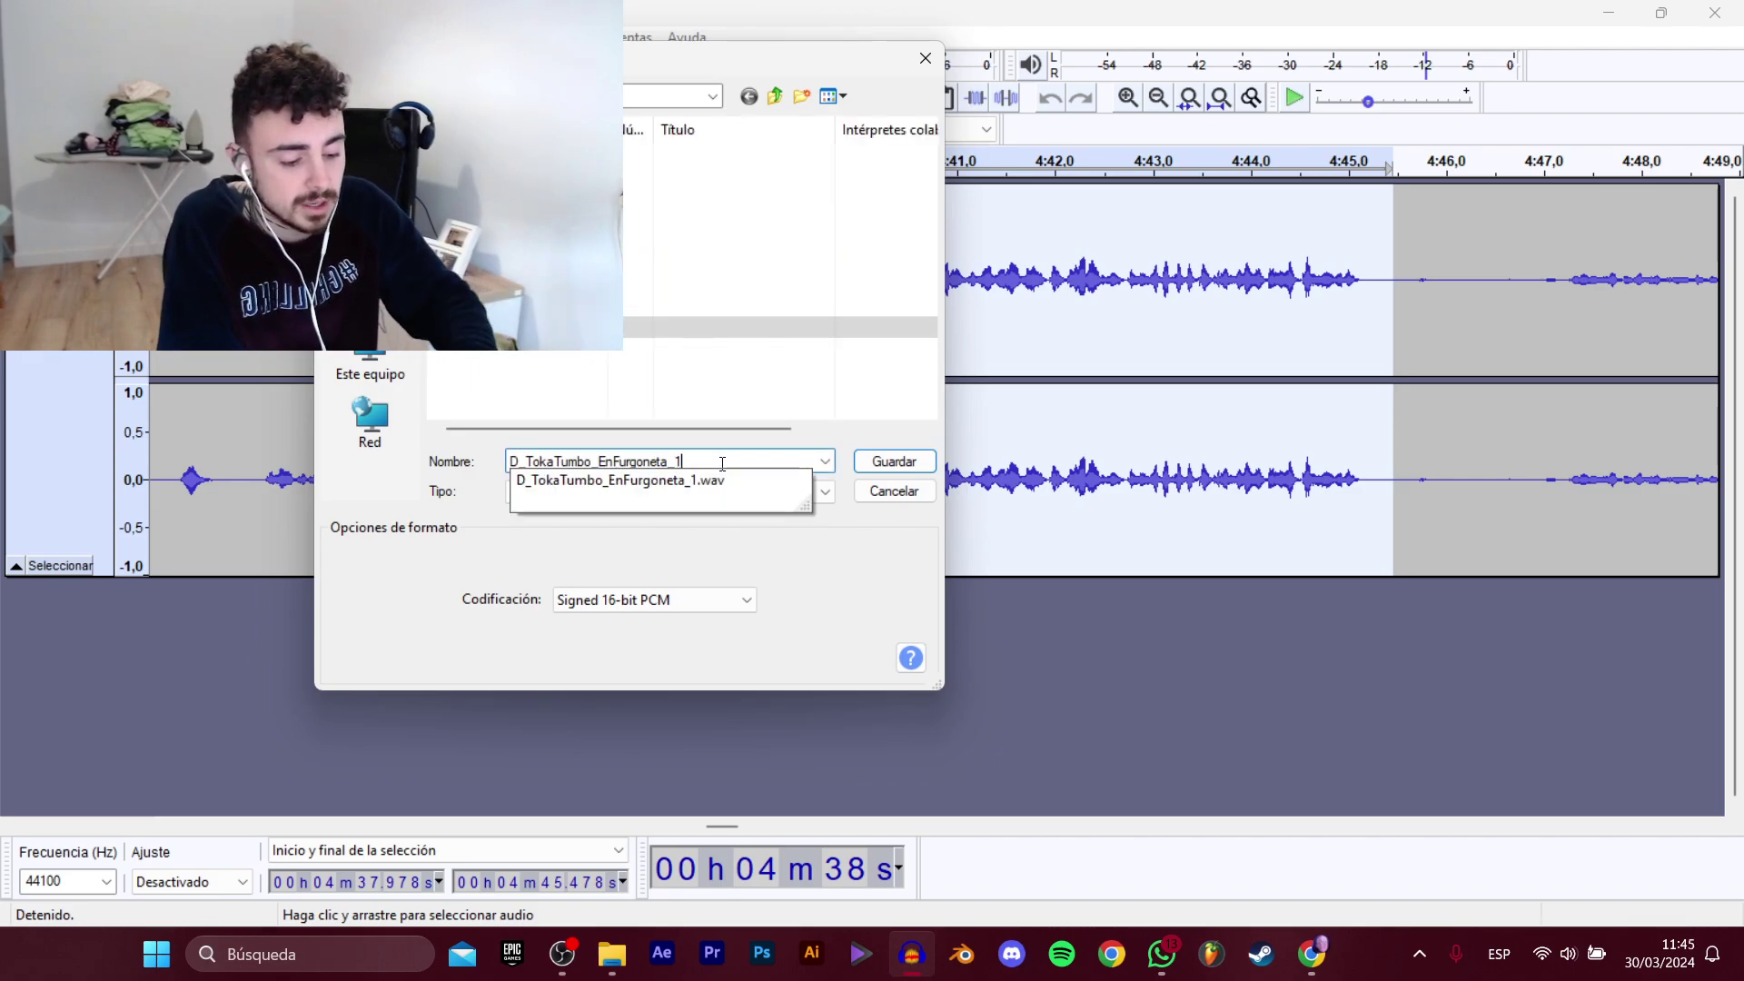
pyautogui.press('Return')
# Play the audio from about 4:46.8 and from about 4:50.8, and select the phrase from about 4:51.0 to 5:18.2.
pyautogui.click(1518, 302)
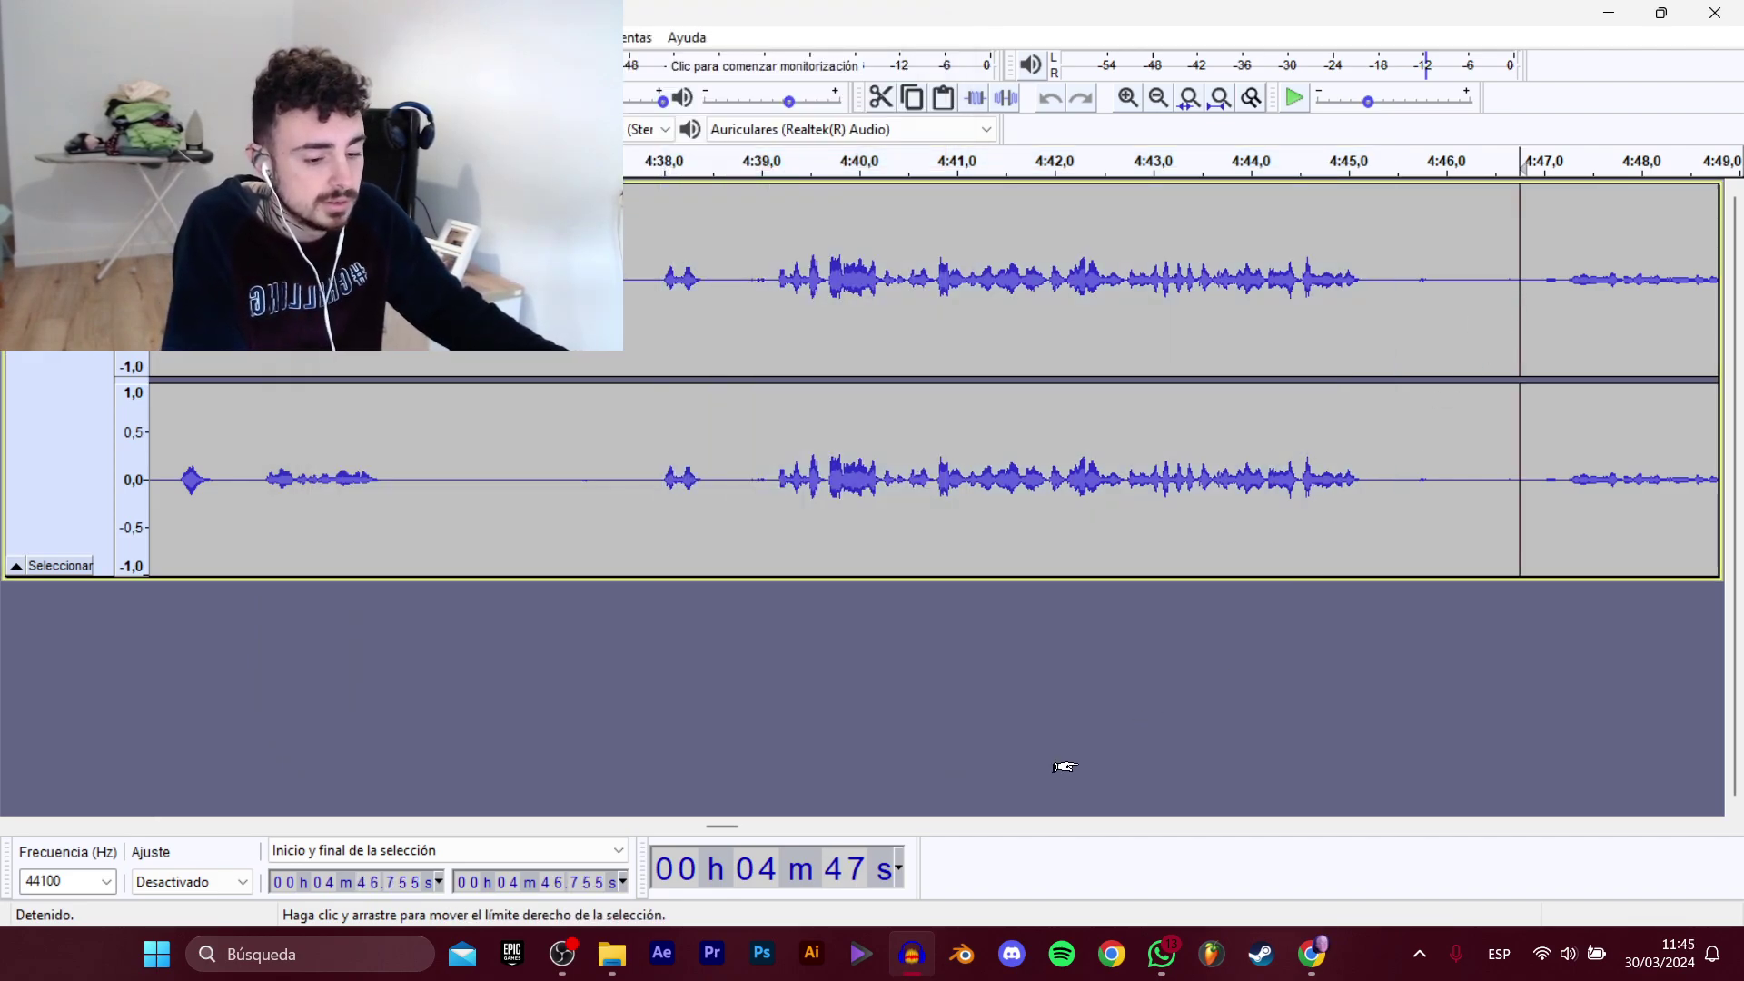
pyautogui.press('space')
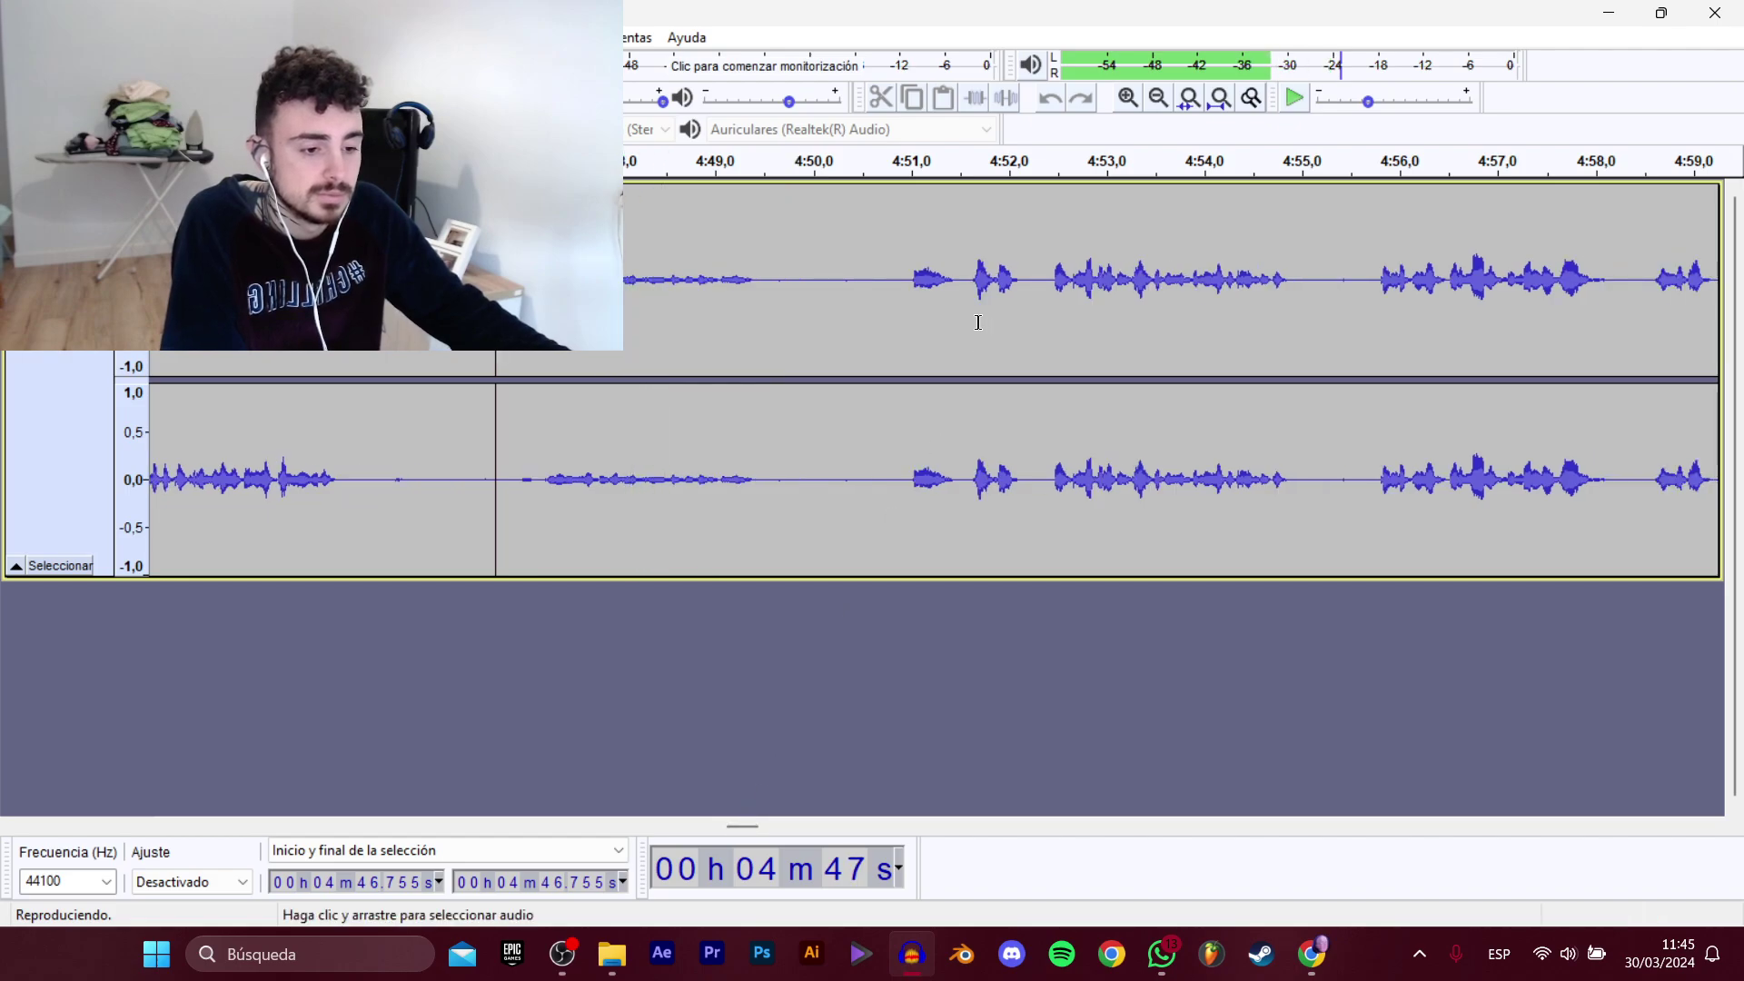
pyautogui.click(894, 297)
pyautogui.press('space')
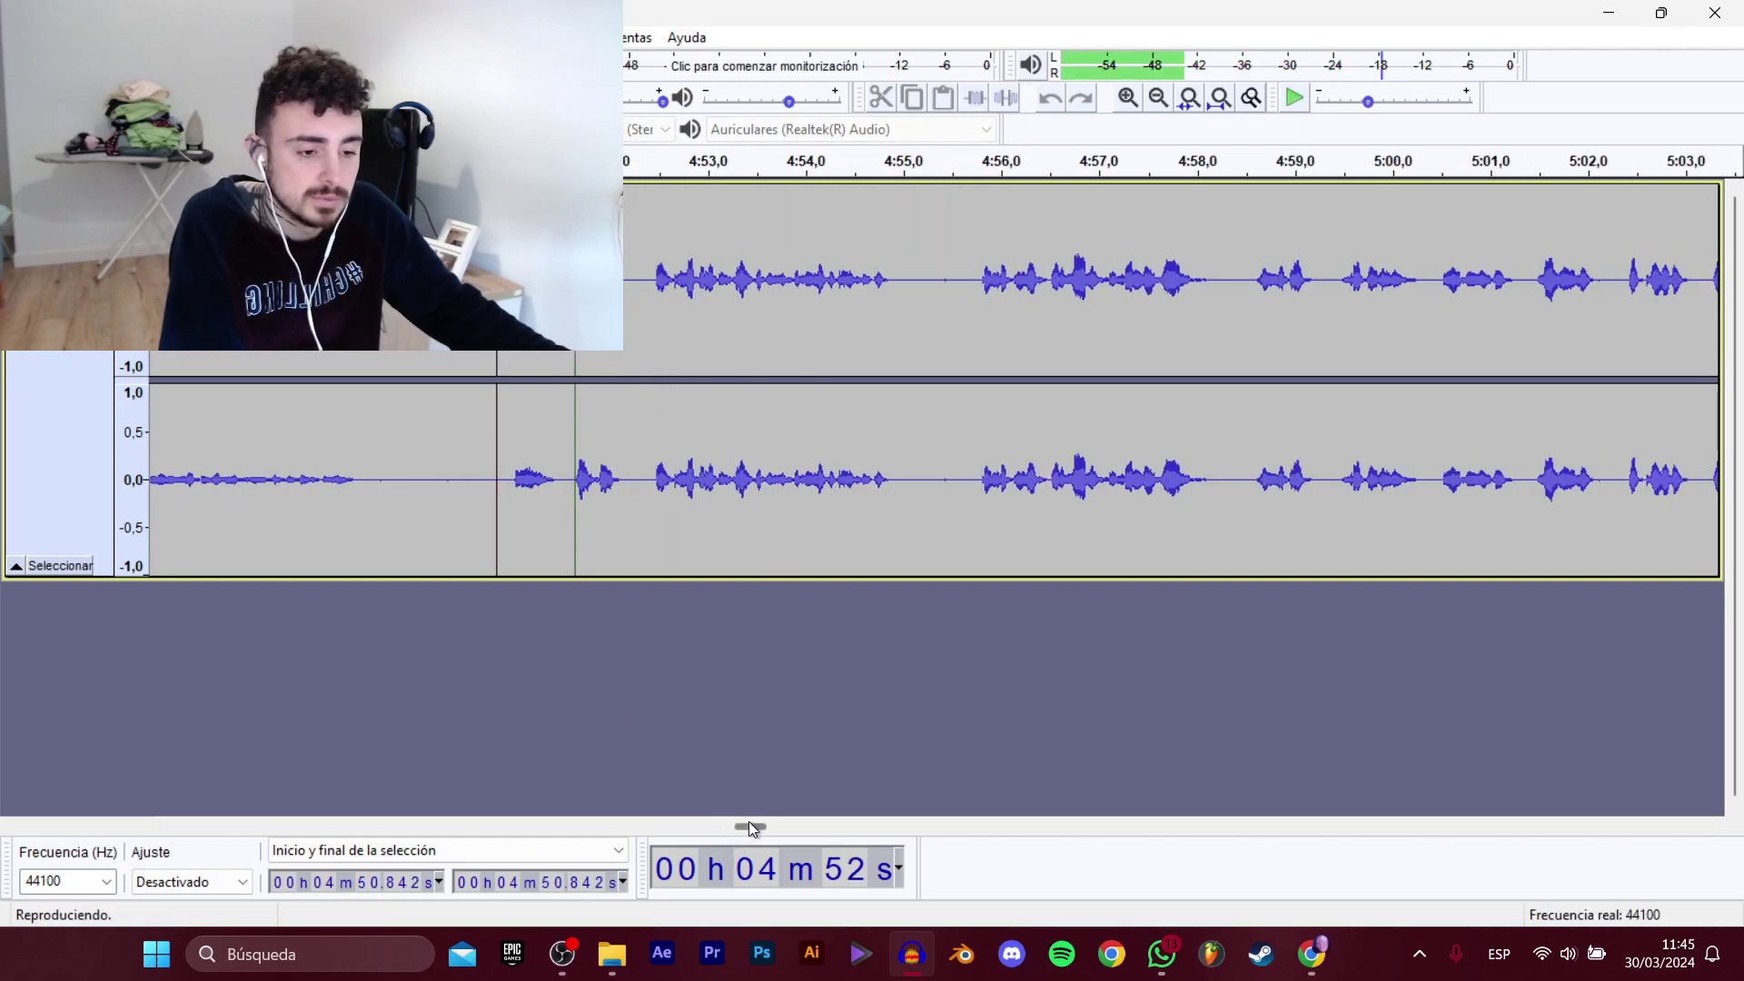
pyautogui.moveTo(509, 400); pyautogui.dragTo(1073, 354)
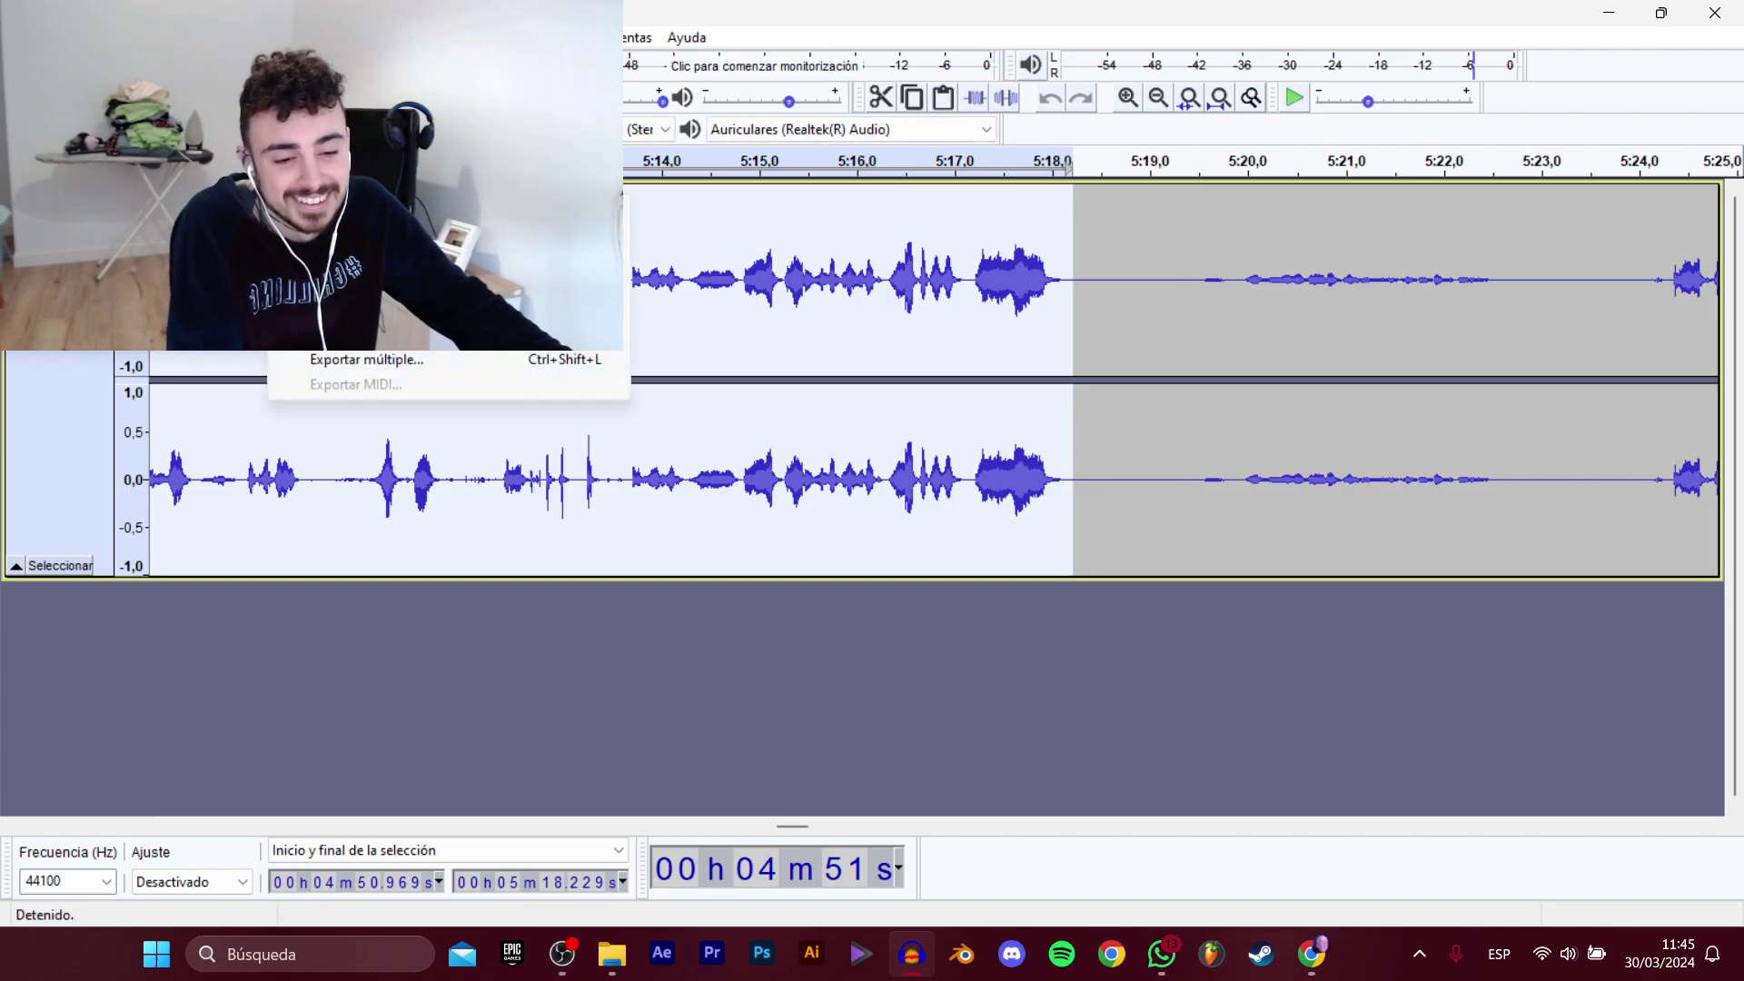
# Export the selected audio as the next numbered WAV file in the D_TokaTumbo_EnFurgoneta series.
pyautogui.click(390, 309)
pyautogui.click(795, 351)
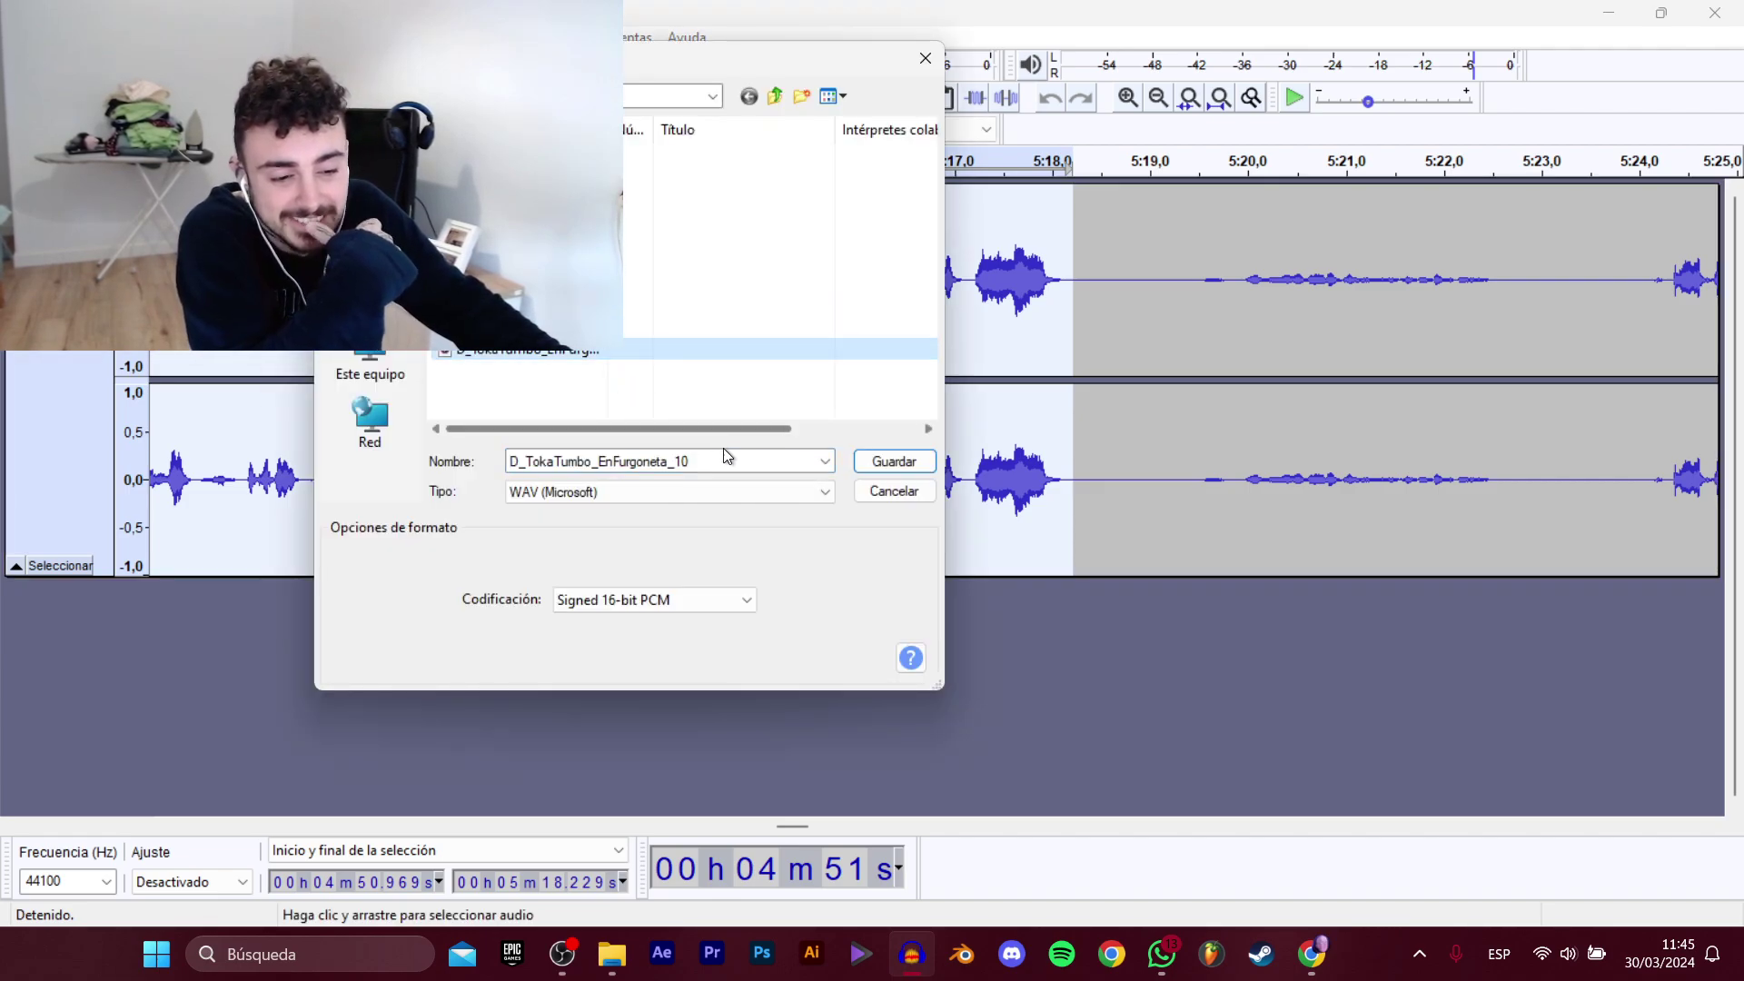
pyautogui.click(735, 461)
pyautogui.press('Return')
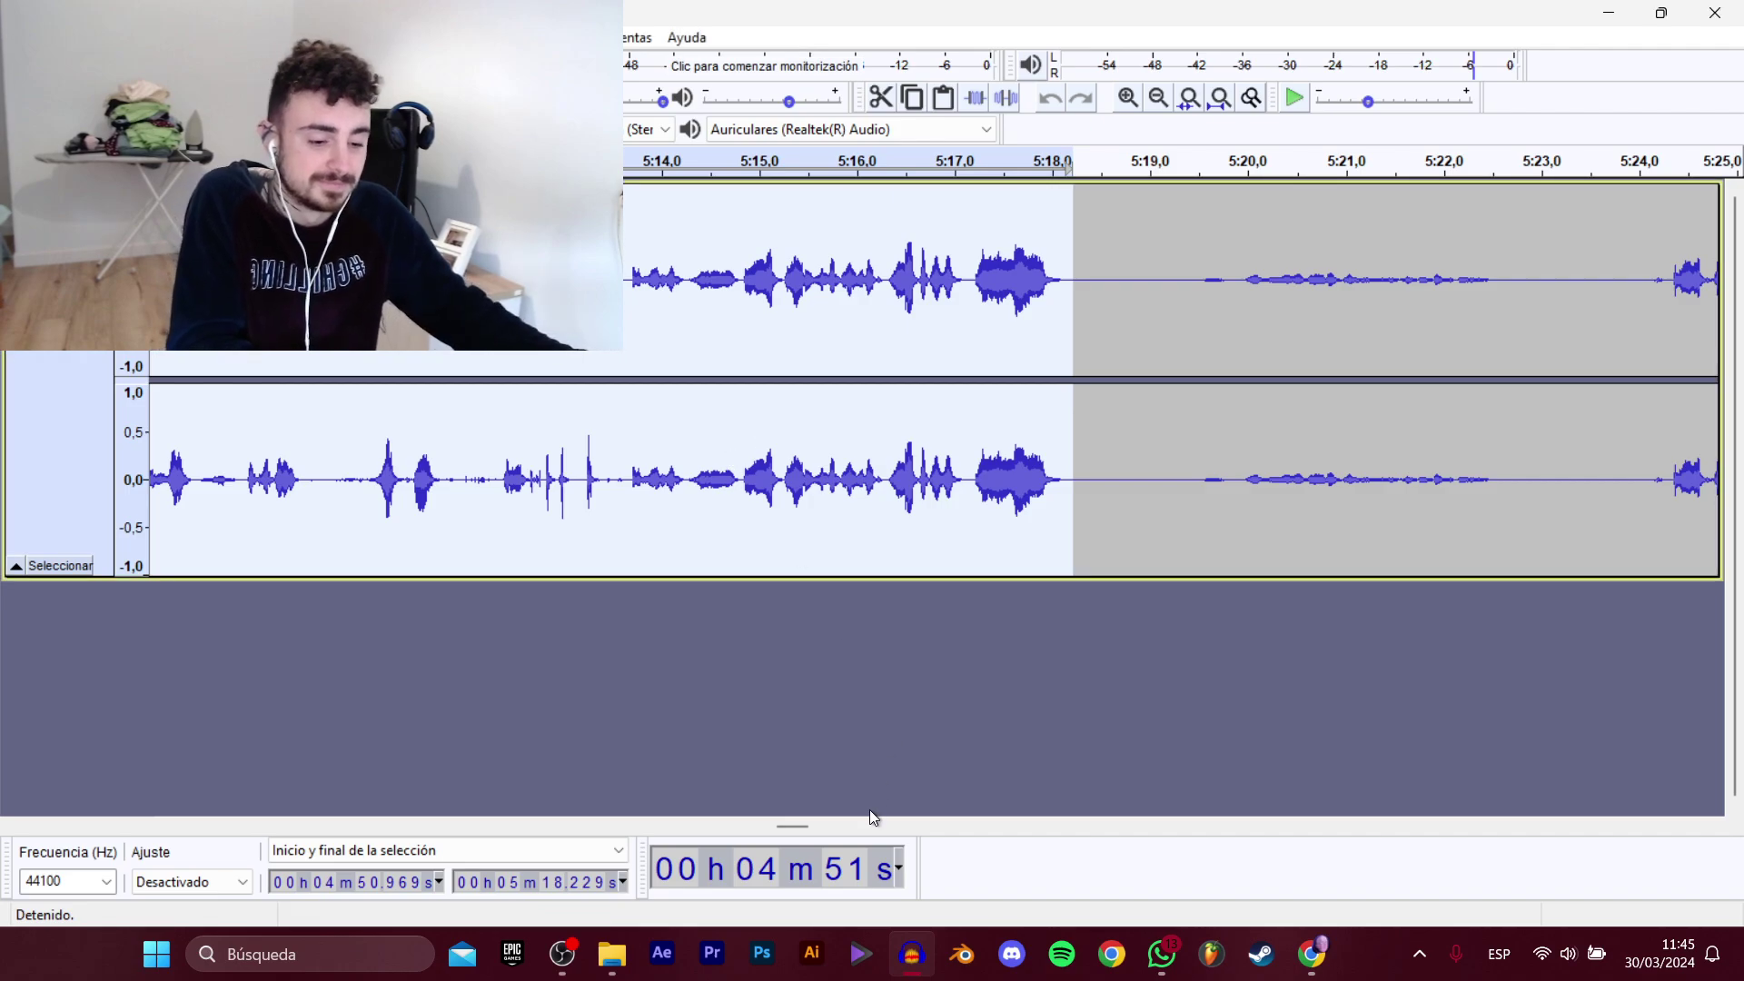
pyautogui.moveTo(800, 828); pyautogui.dragTo(811, 827)
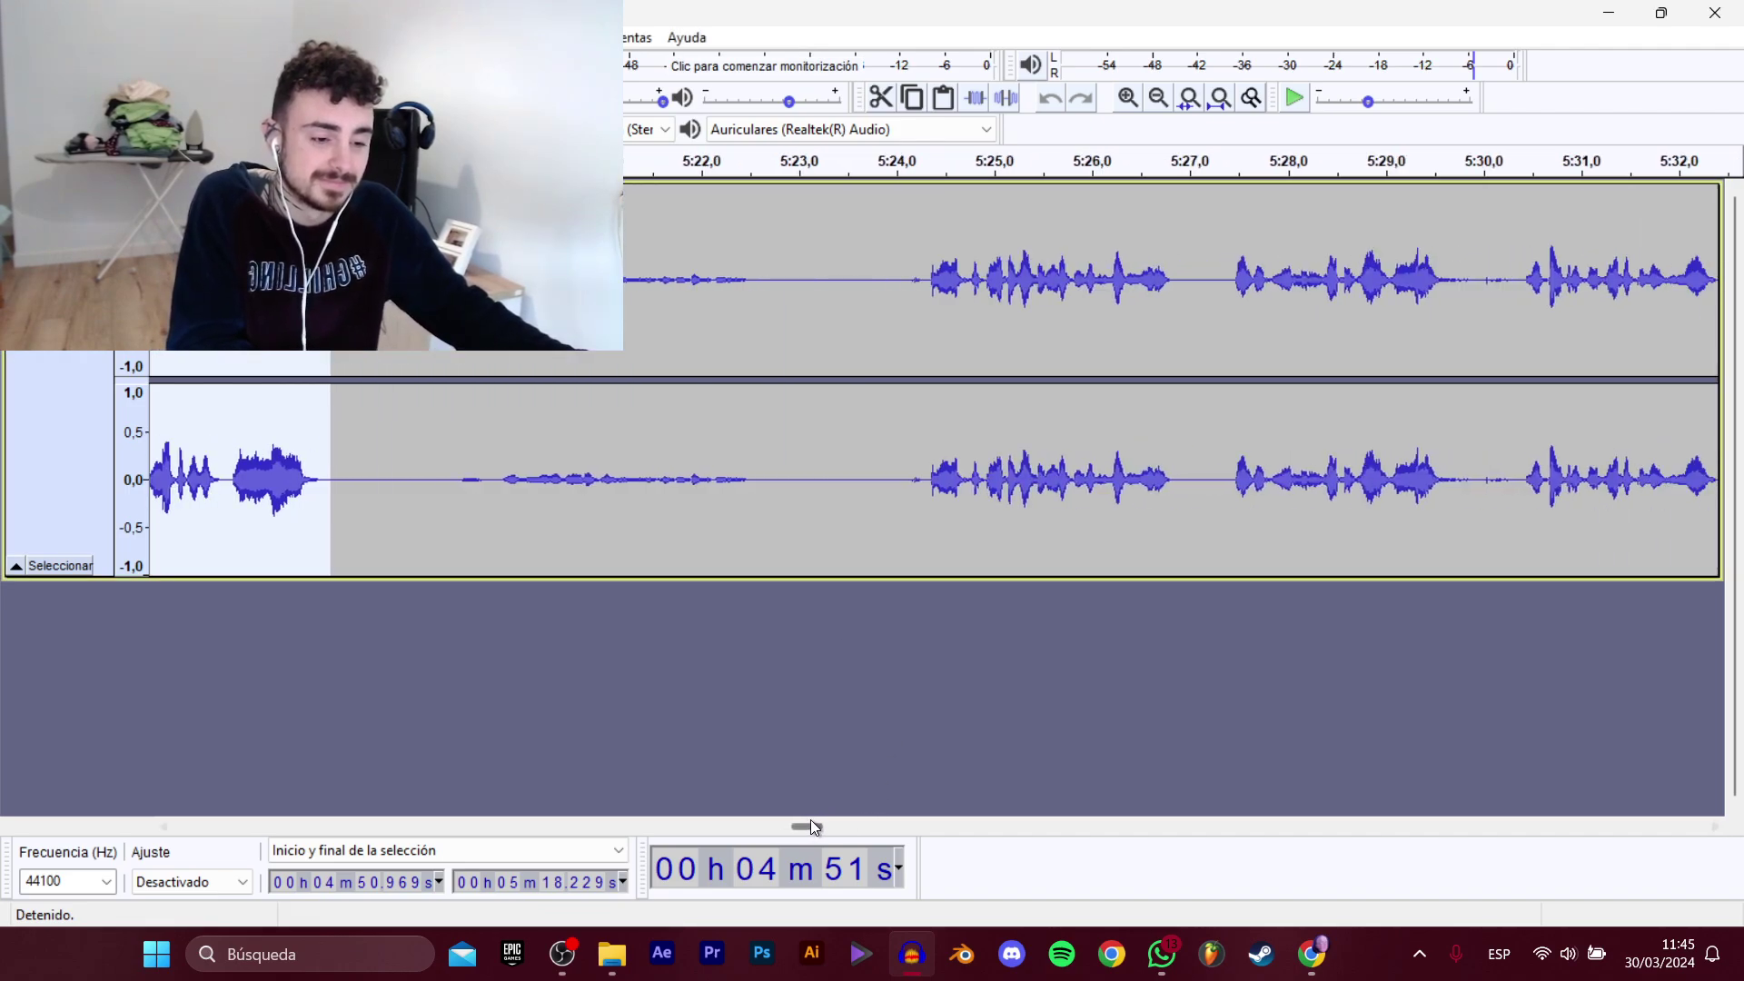
# Play the next phrase from about 5:24.2 and select it from about 5:24.3 to 5:38.2.
pyautogui.click(920, 318)
pyautogui.press('space')
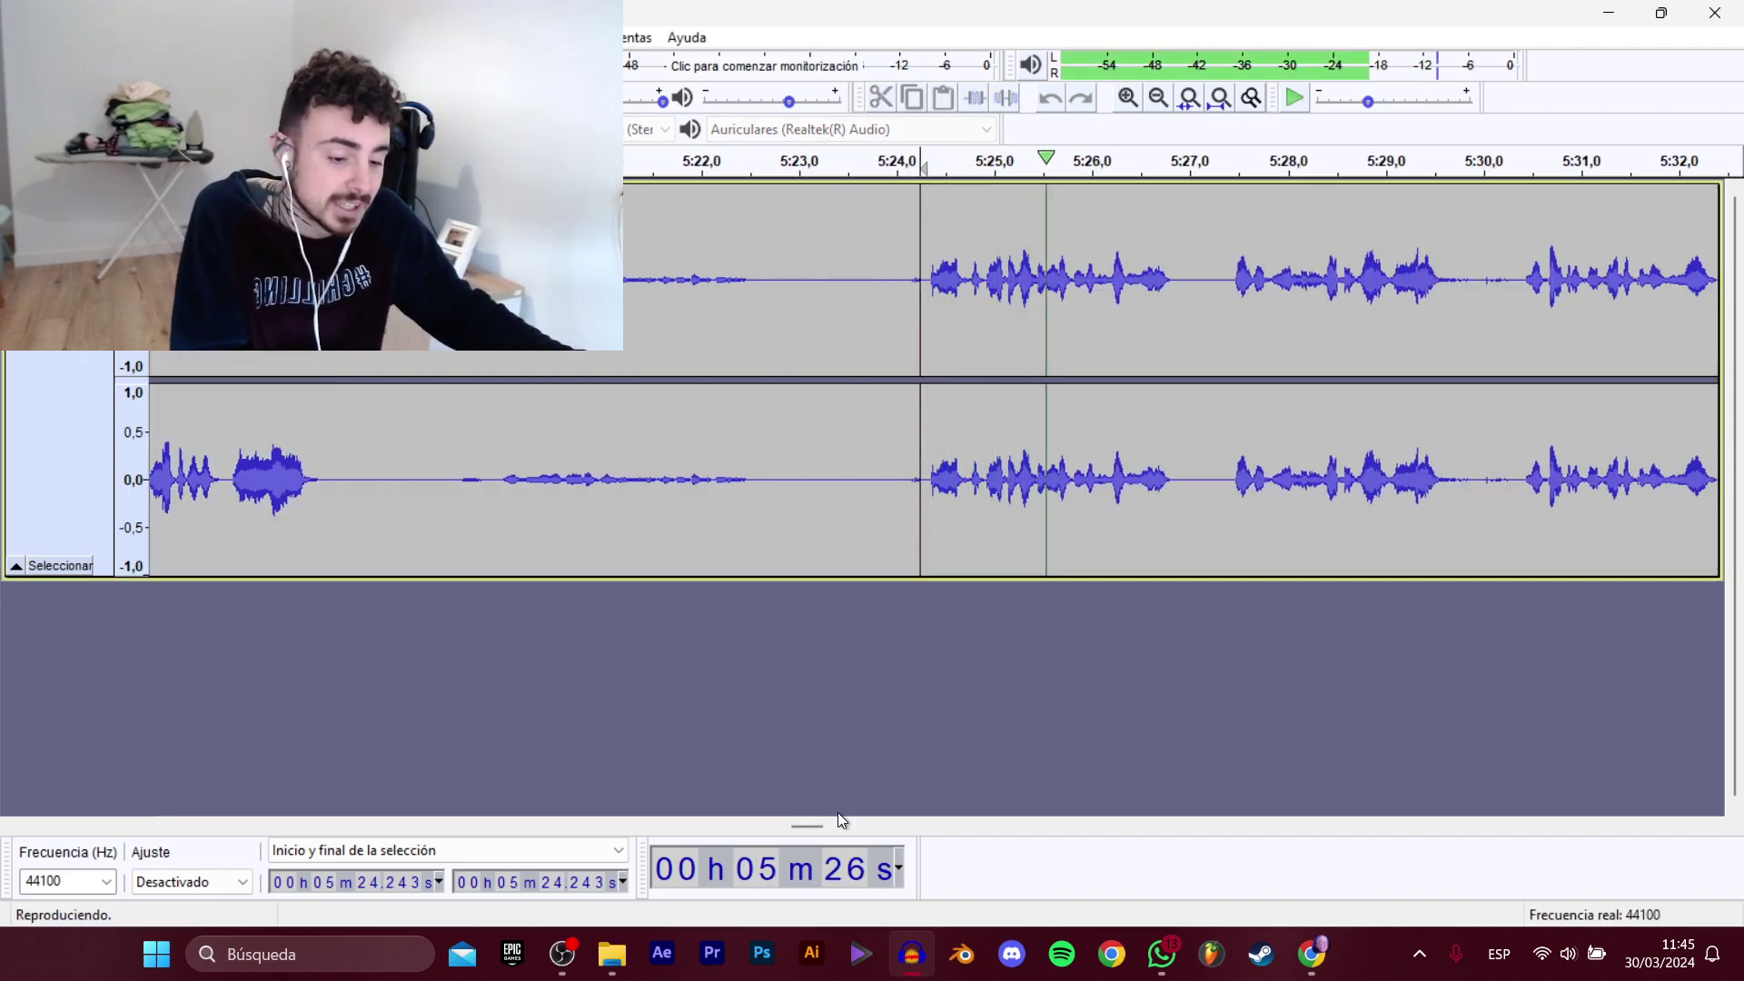
pyautogui.moveTo(815, 831); pyautogui.dragTo(820, 828)
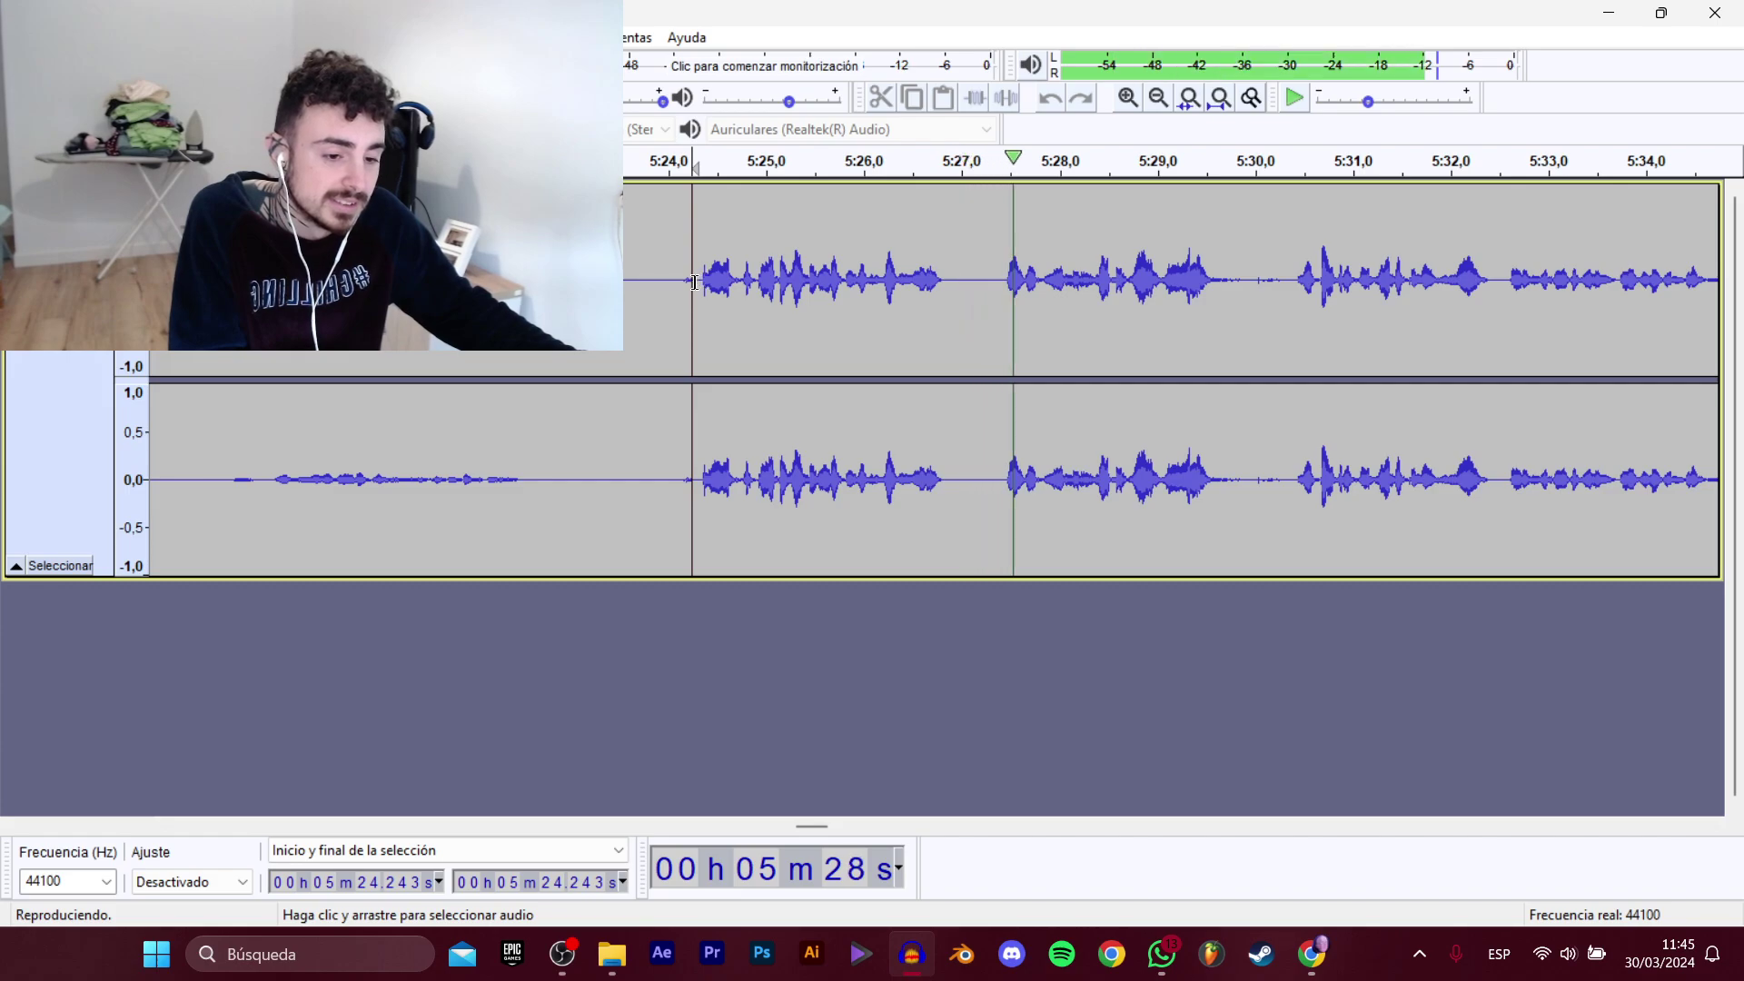
pyautogui.moveTo(696, 280); pyautogui.dragTo(1111, 304)
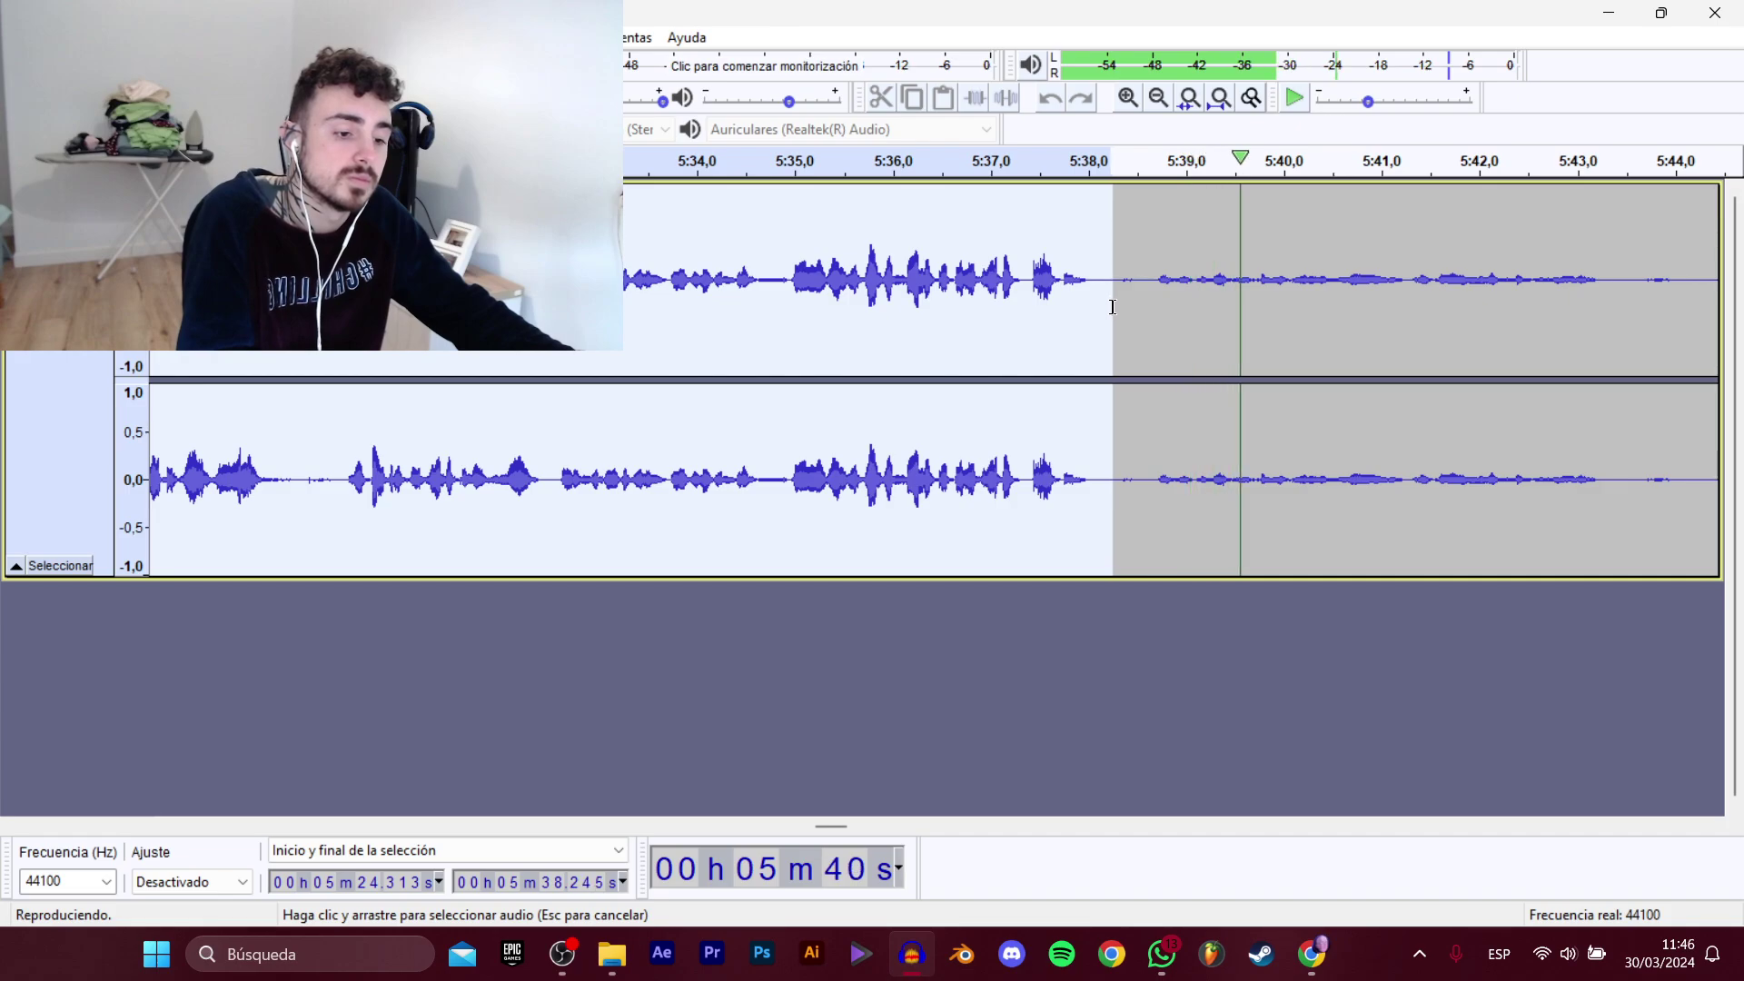
pyautogui.press('space')
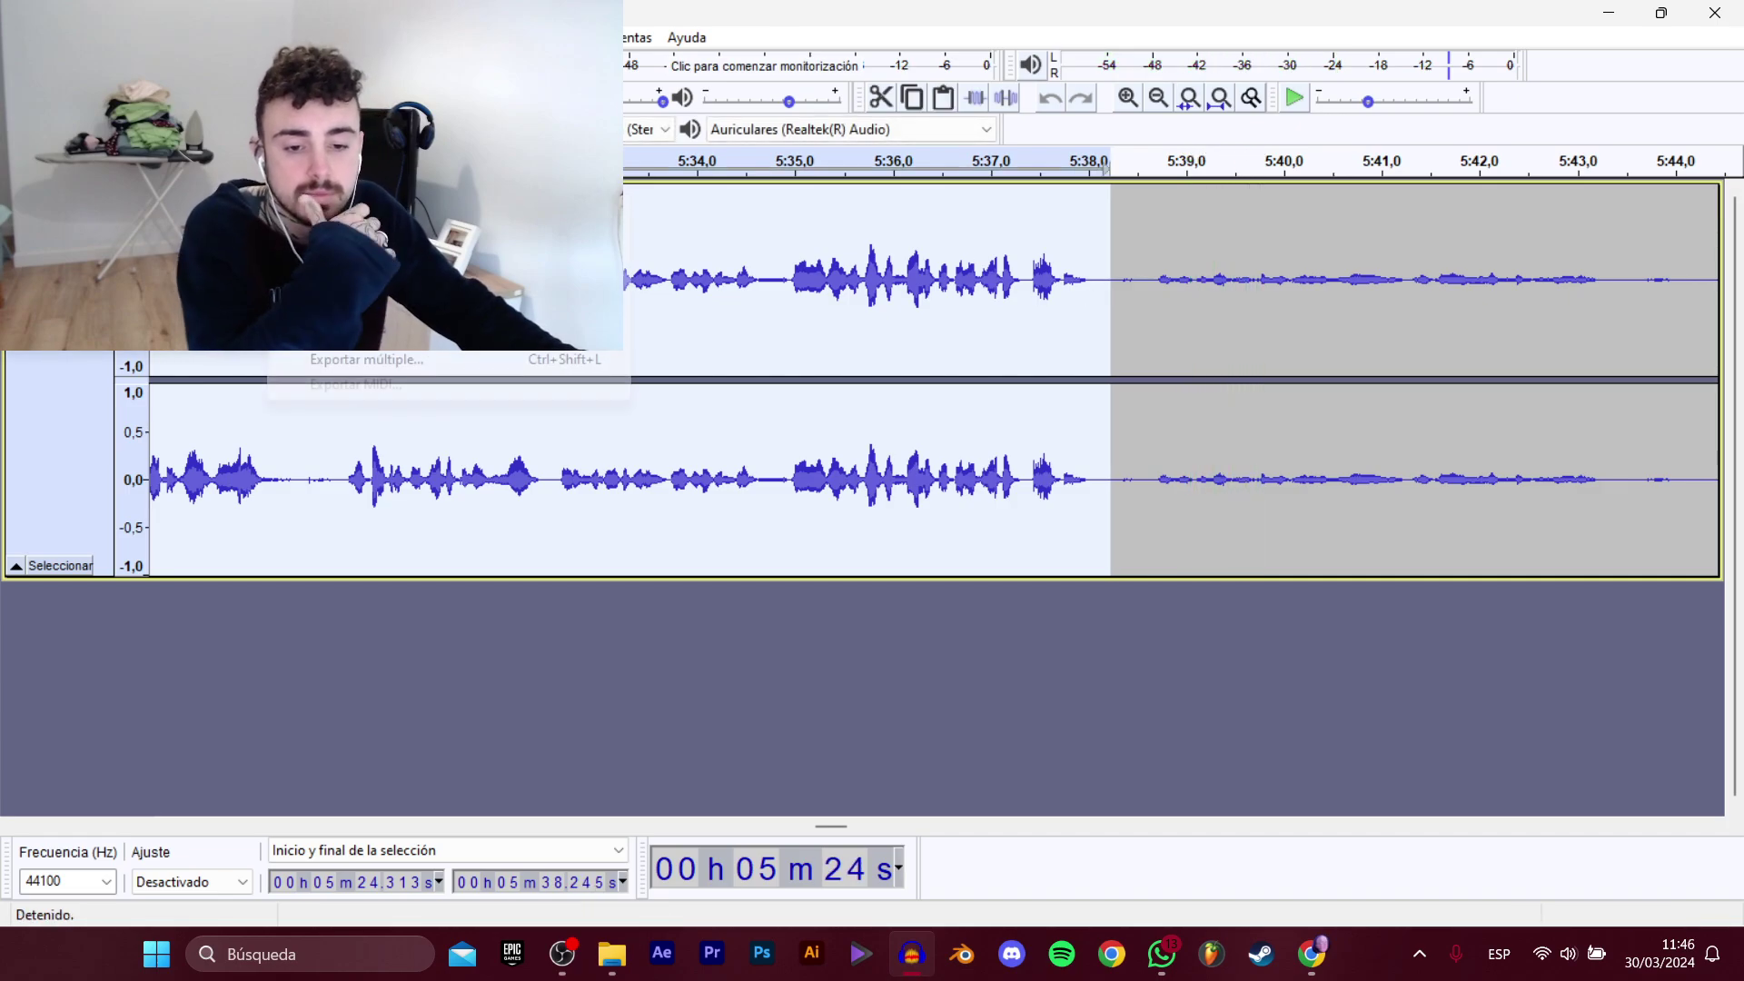
# Export the selected audio as a WAV file named D_TokaTumbo_EnFurgoneta_12.
pyautogui.click(436, 311)
pyautogui.click(545, 370)
pyautogui.doubleClick(733, 460)
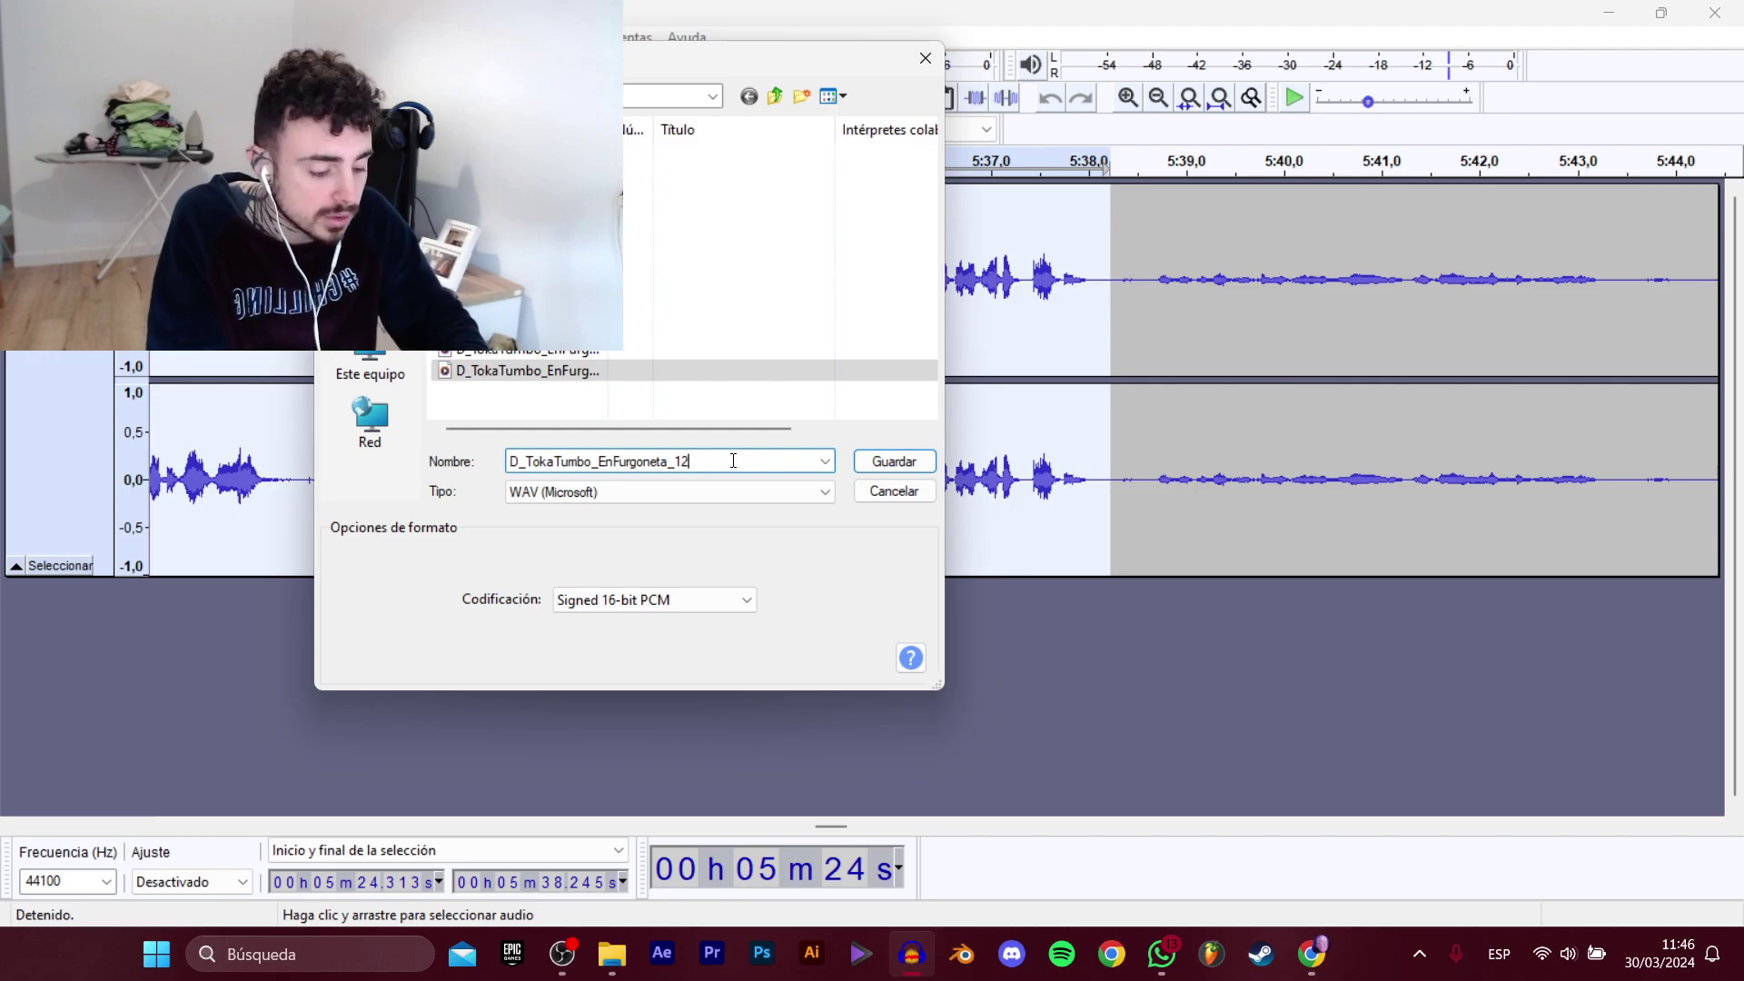
pyautogui.press('Return')
# Switch to File Explorer and create a folder named Historias inside the D_TokaTumbo folder.
pyautogui.click(613, 954)
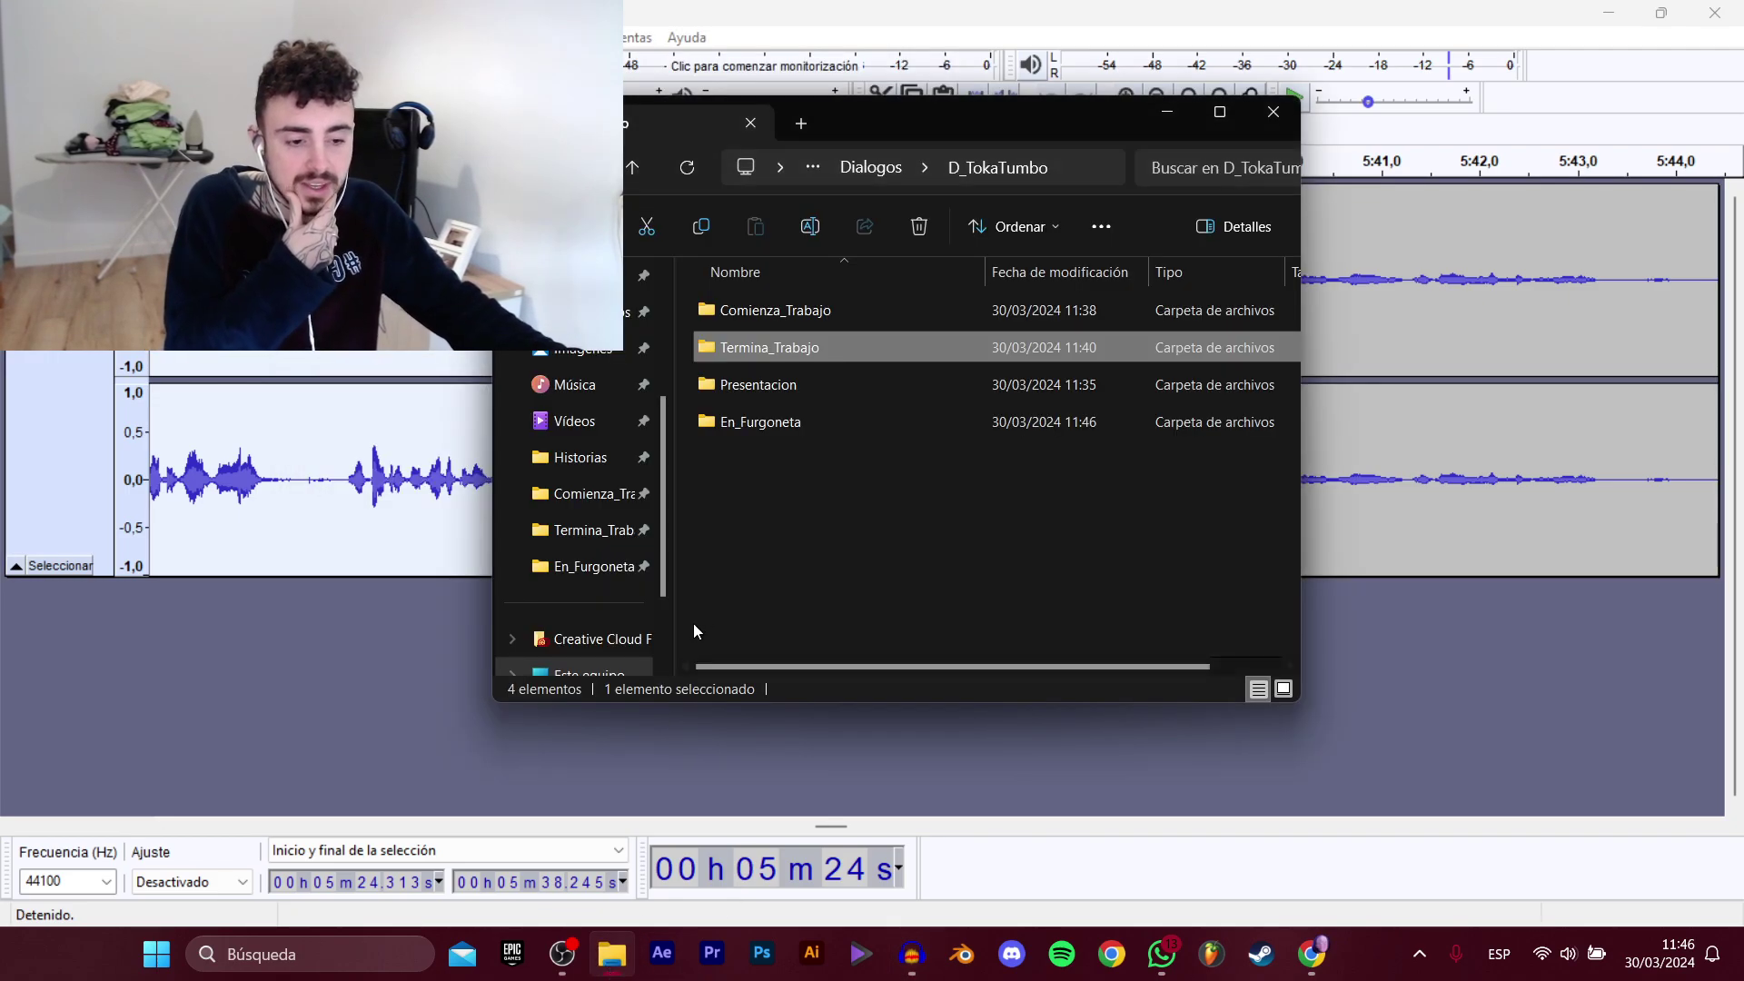
pyautogui.rightClick(787, 603)
pyautogui.moveTo(919, 500)
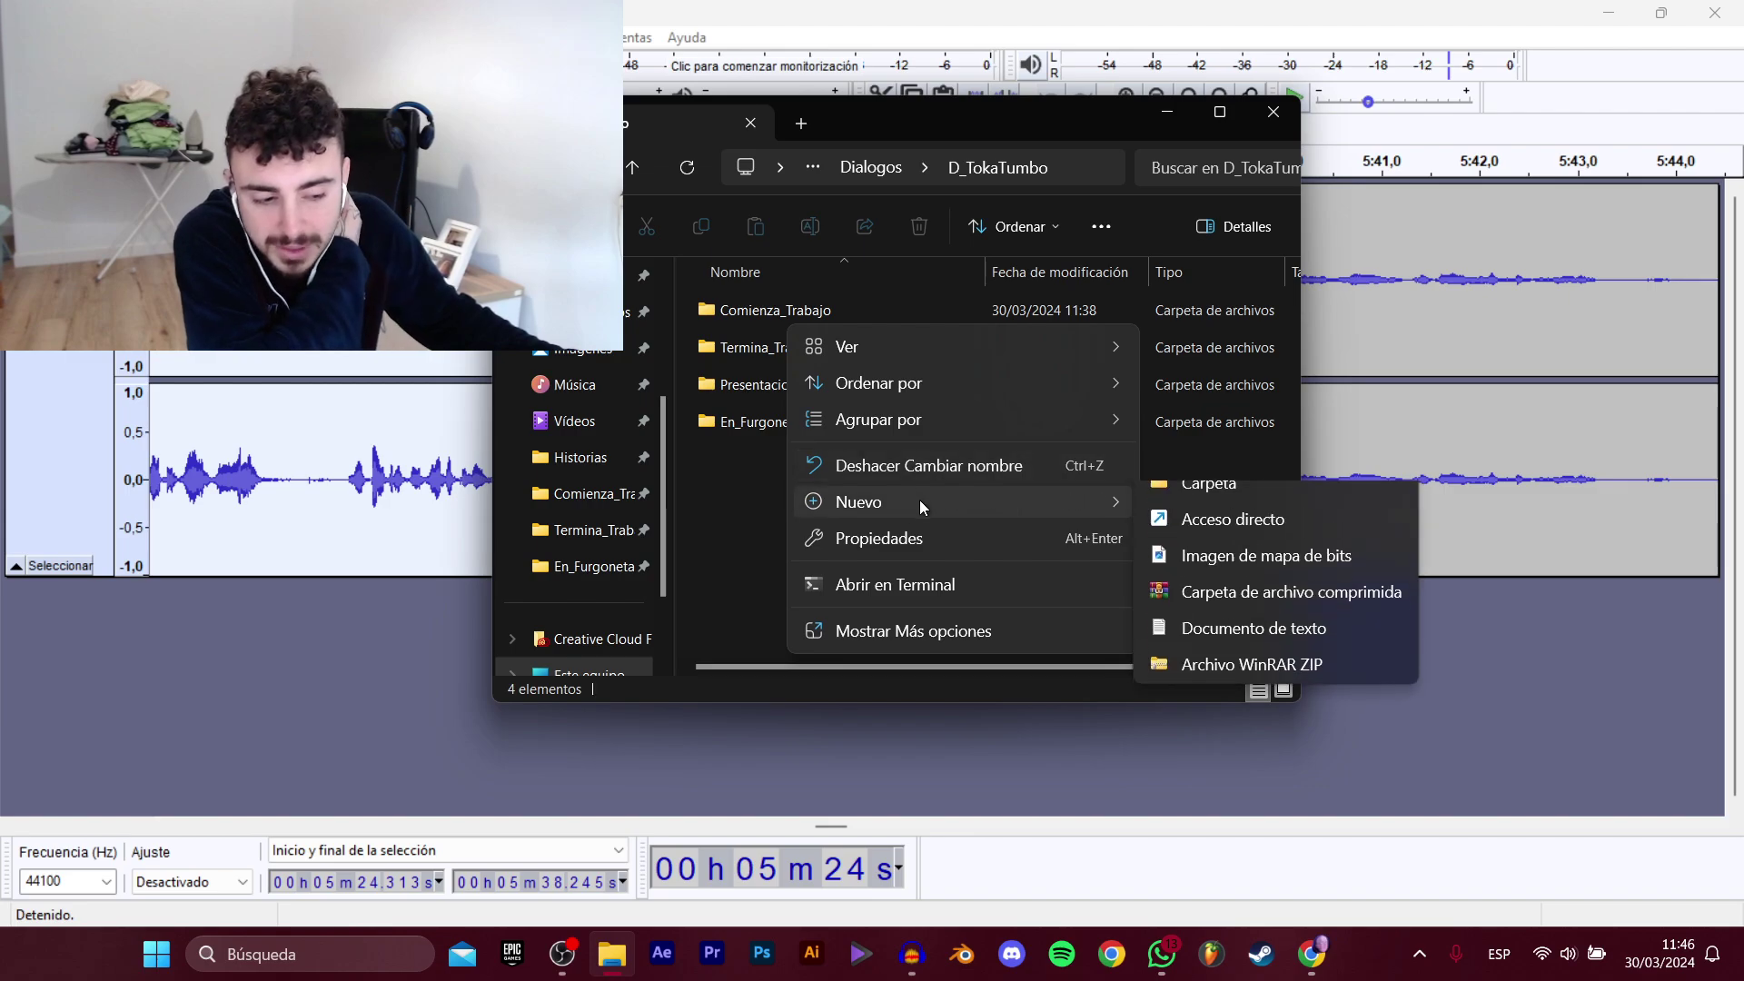
pyautogui.click(1215, 505)
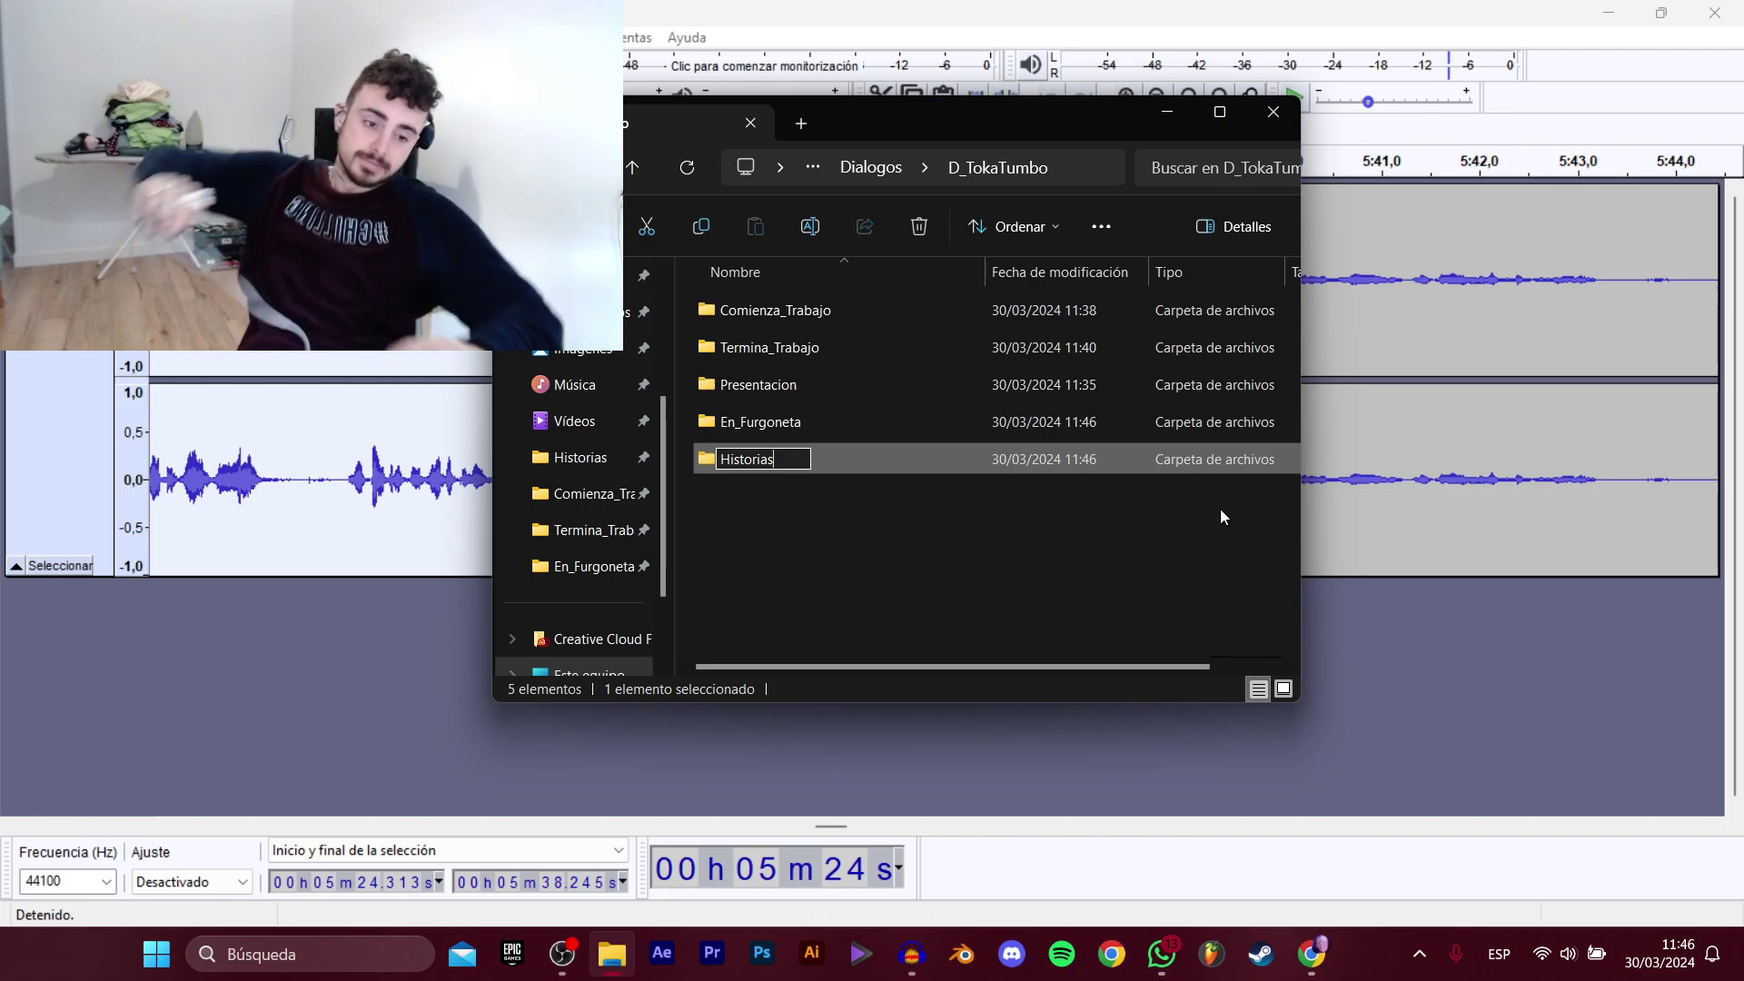
pyautogui.press('Return')
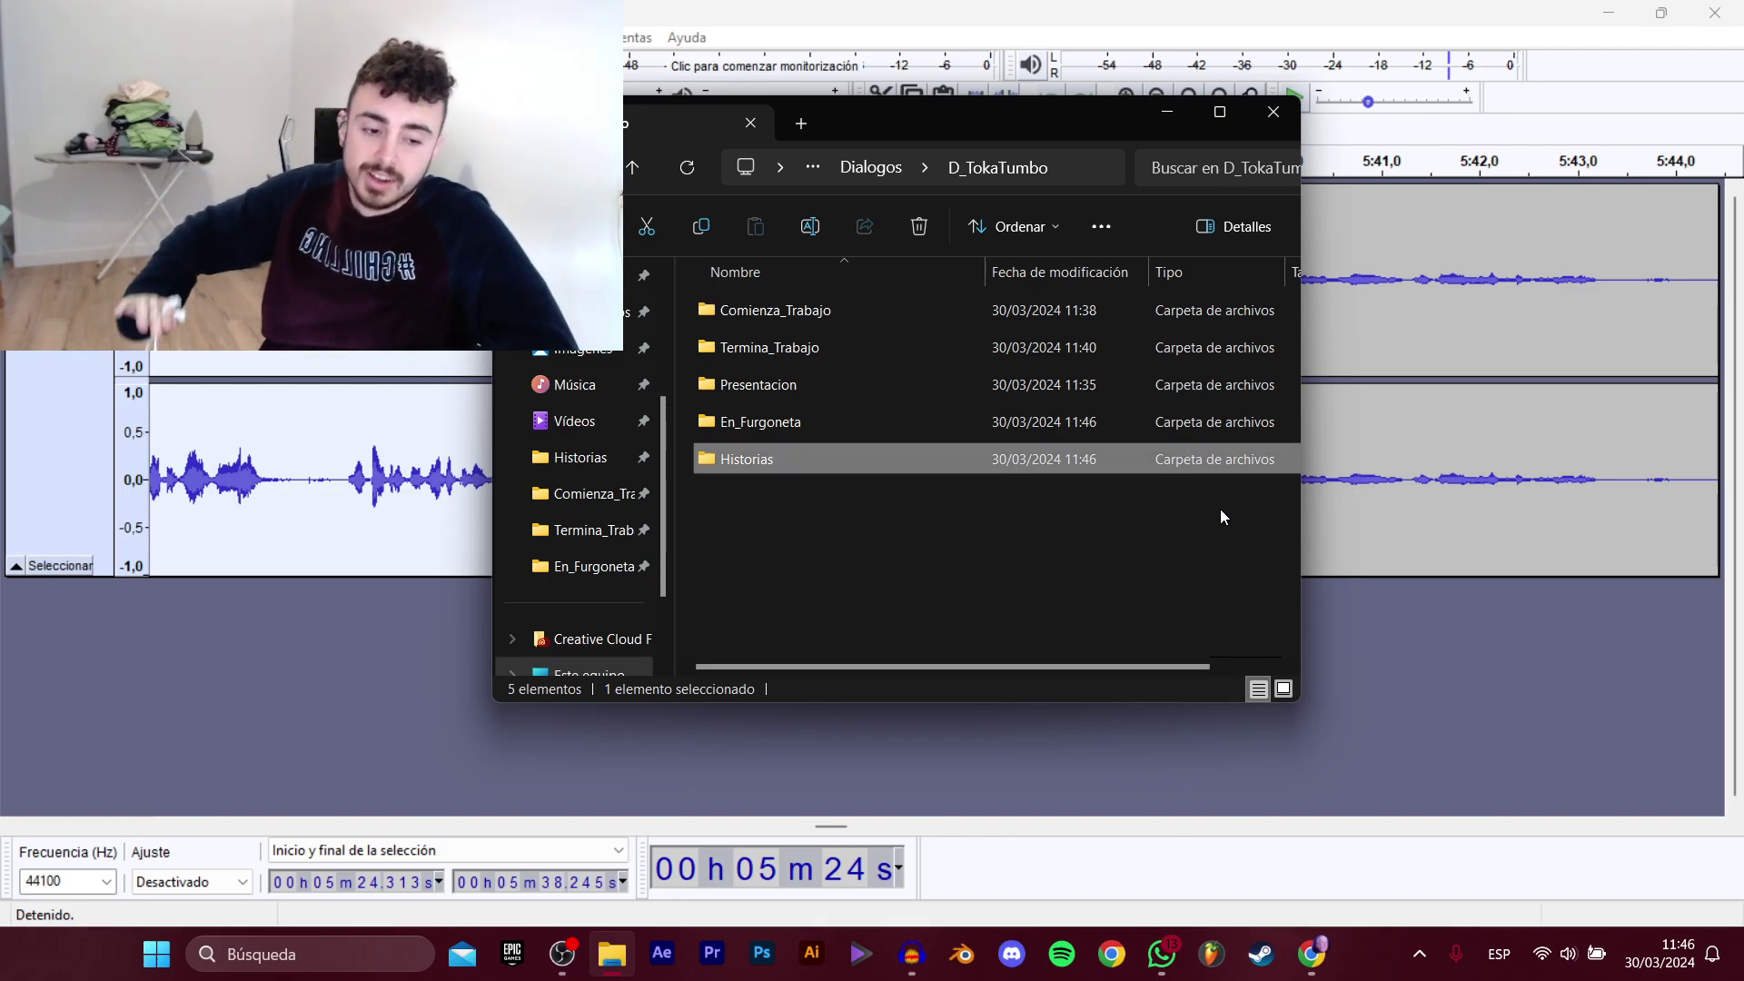
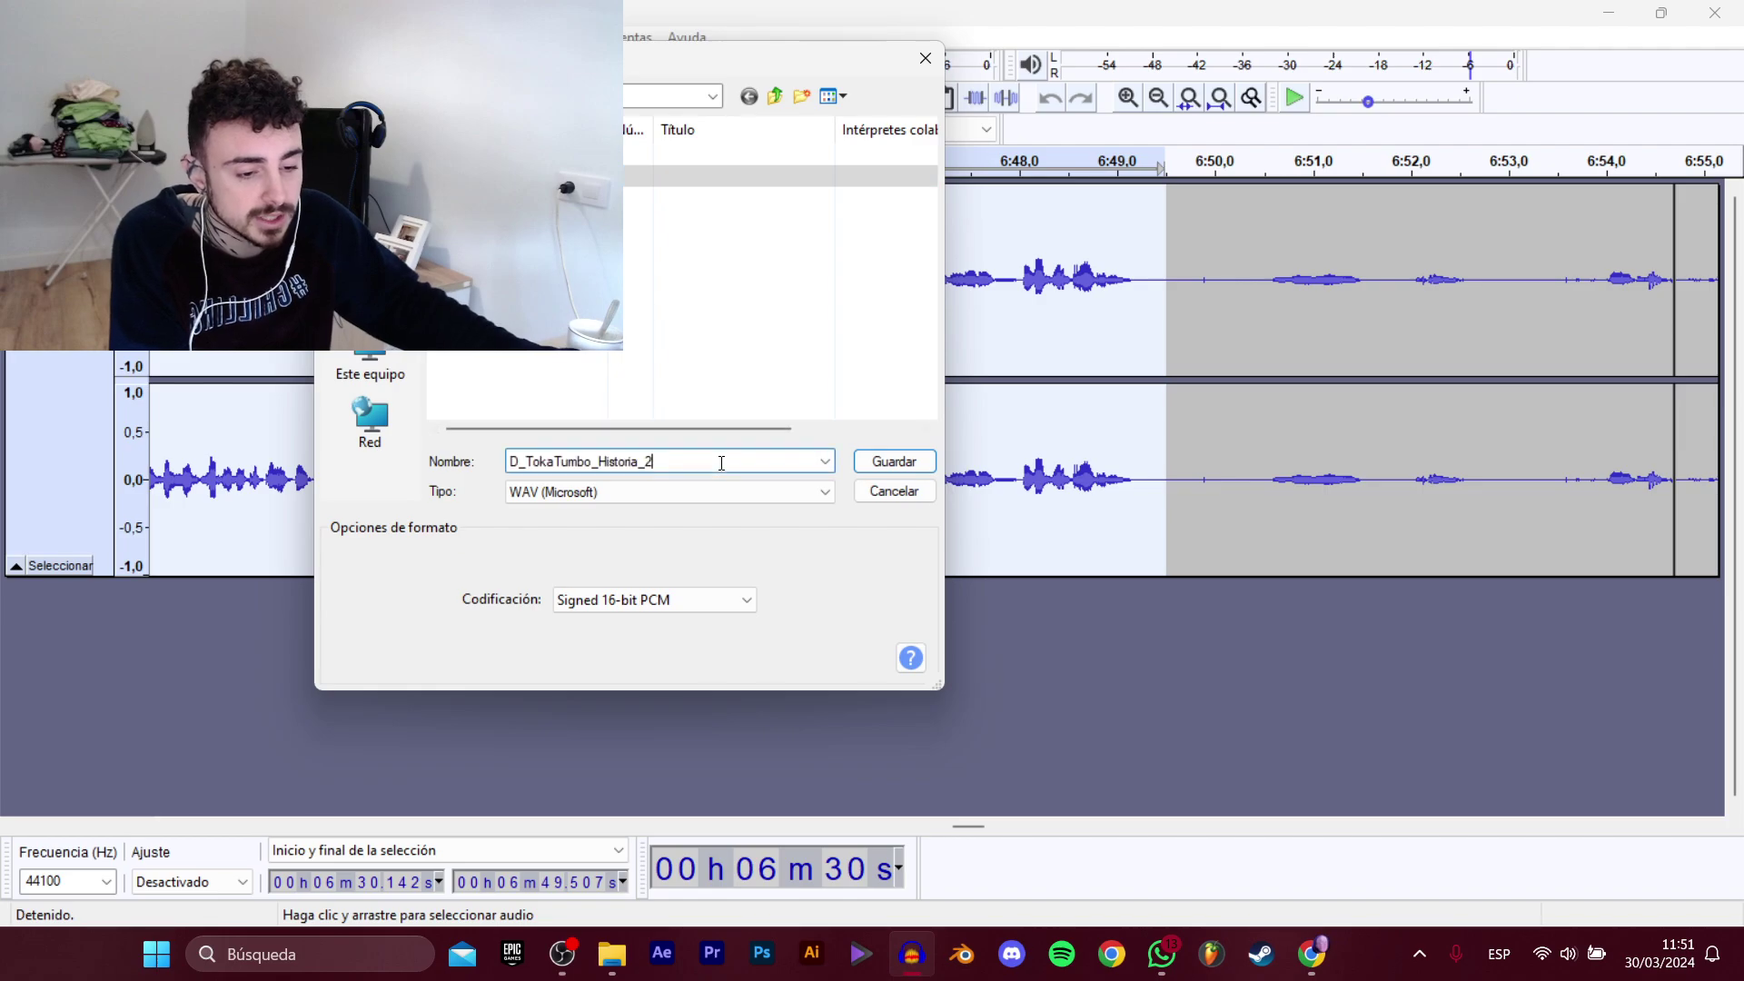
# Export the selected audio as a WAV file named D_TokaTumbo_Historia_3.
pyautogui.write('3')
pyautogui.press('Return')
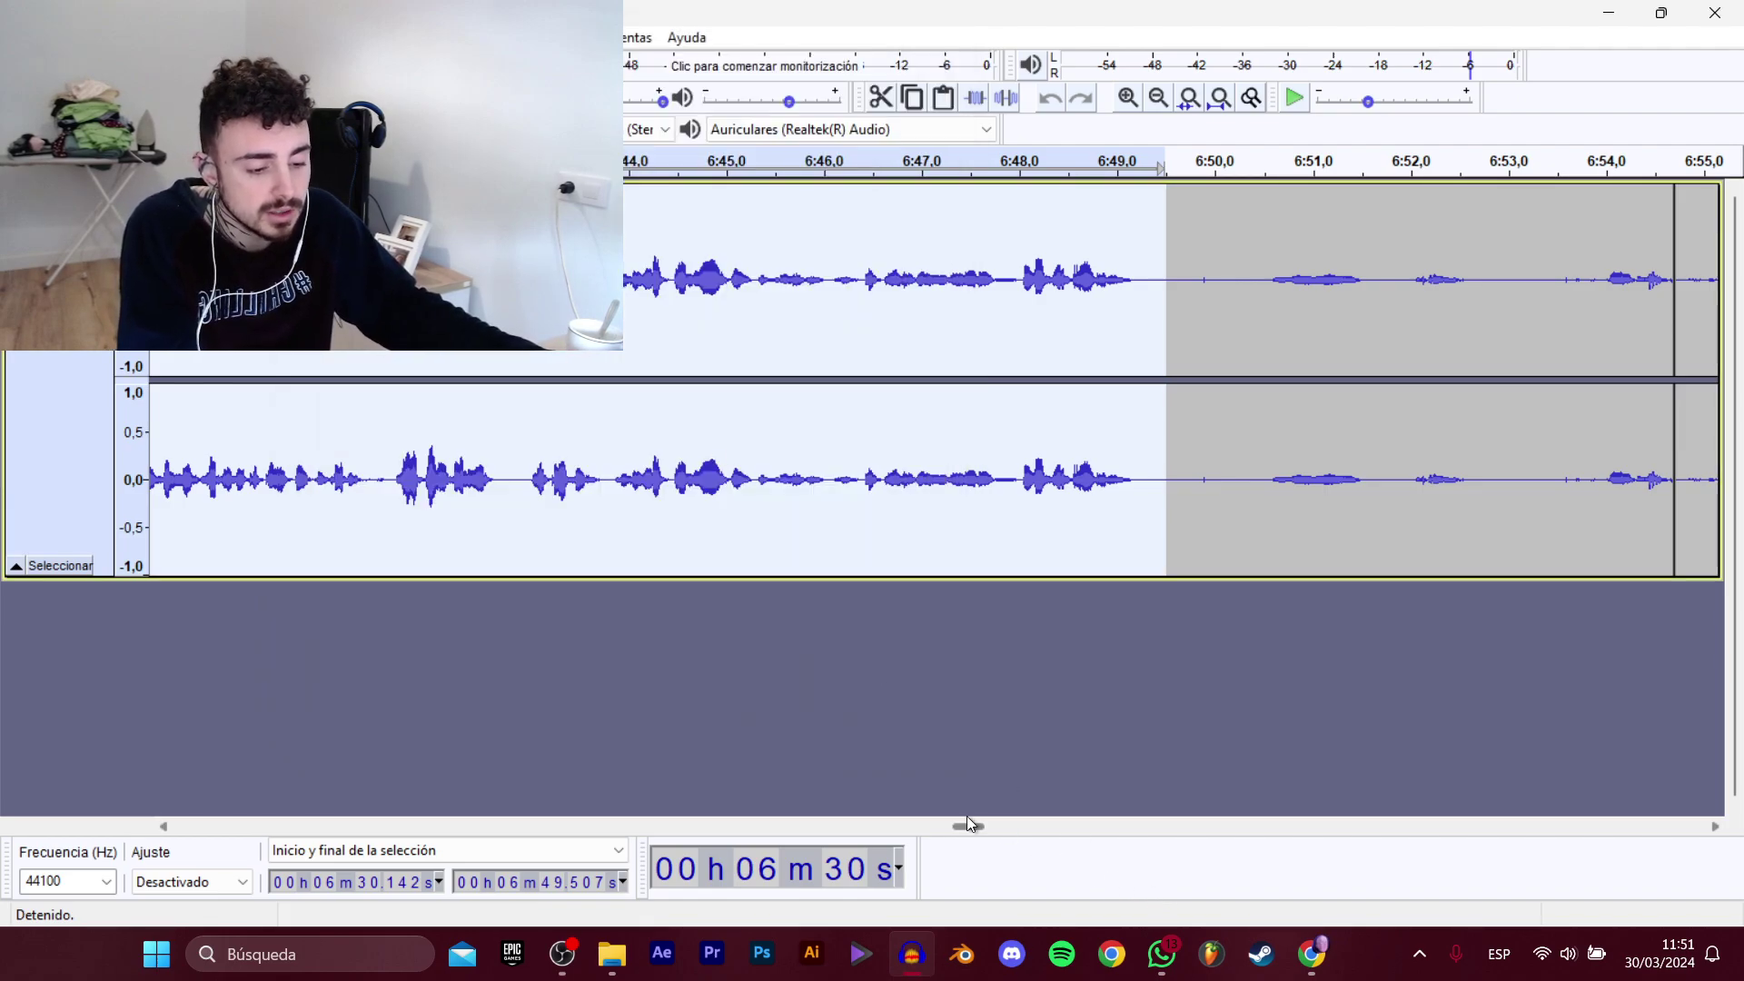
# Play the next phrase from about 6:56.7 and select it up to about 7:14.5.
pyautogui.moveTo(967, 827)
pyautogui.mouseDown()
pyautogui.moveTo(1011, 834)
pyautogui.moveTo(997, 829)
pyautogui.mouseUp()
pyautogui.click(913, 363)
pyautogui.press('space')
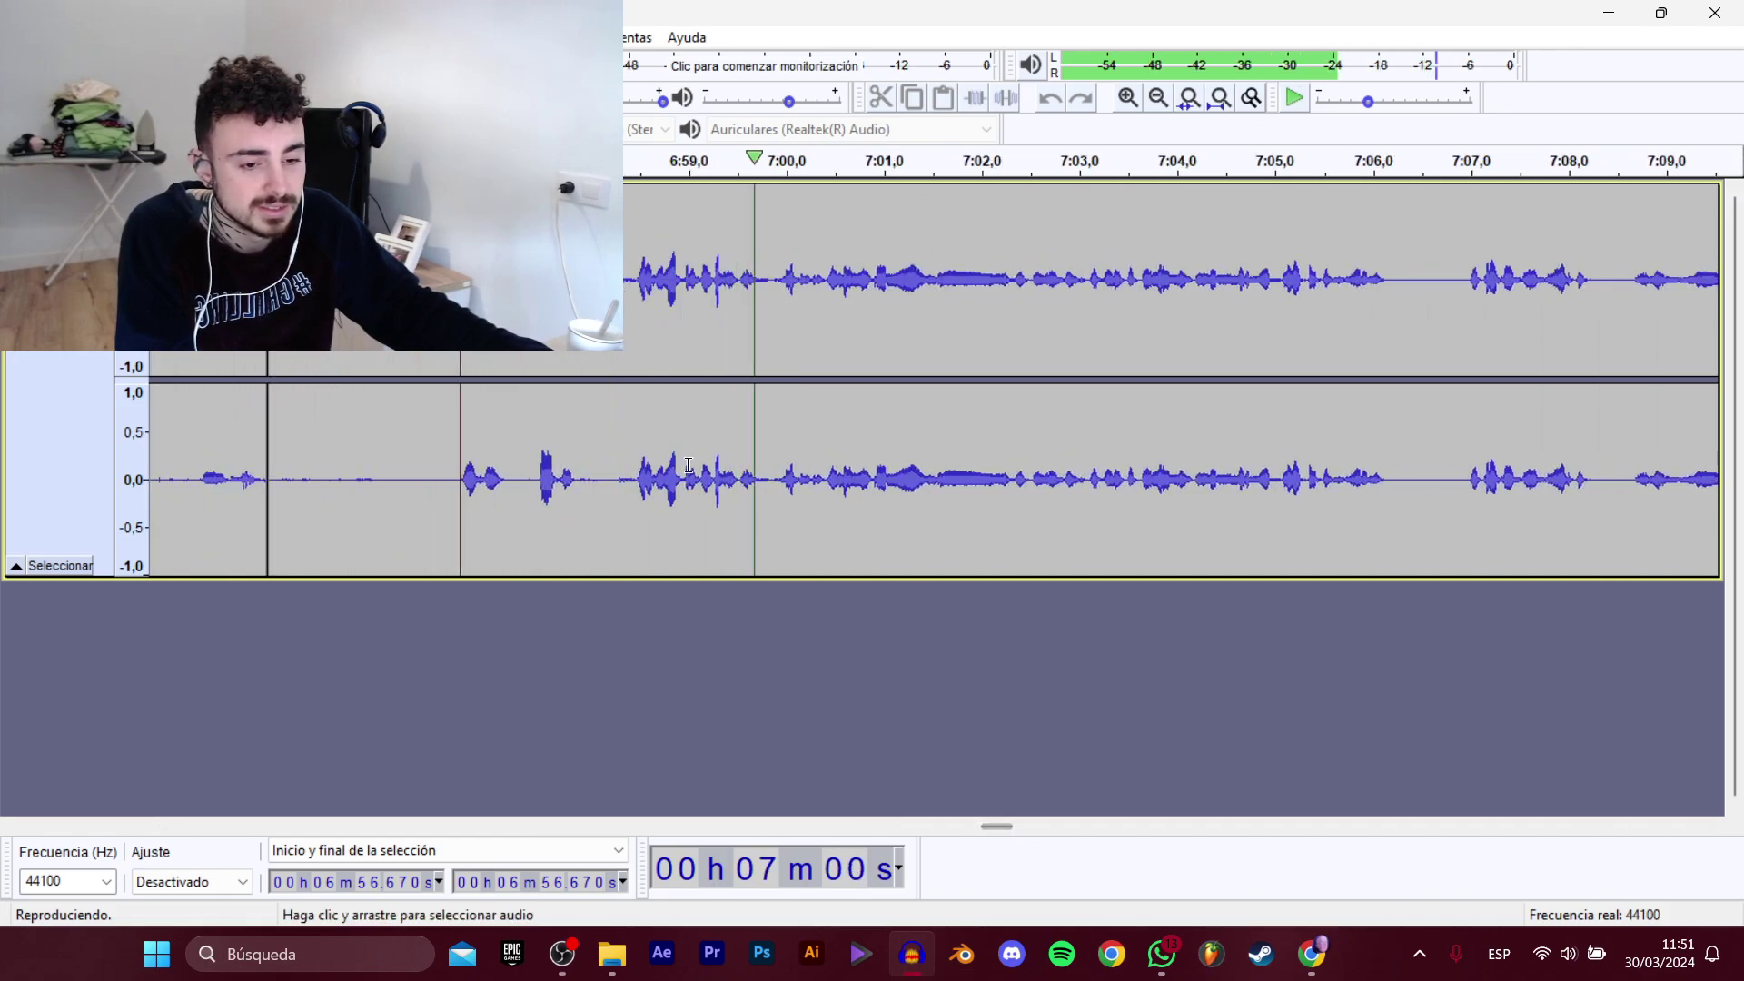
pyautogui.moveTo(460, 390); pyautogui.dragTo(1404, 381)
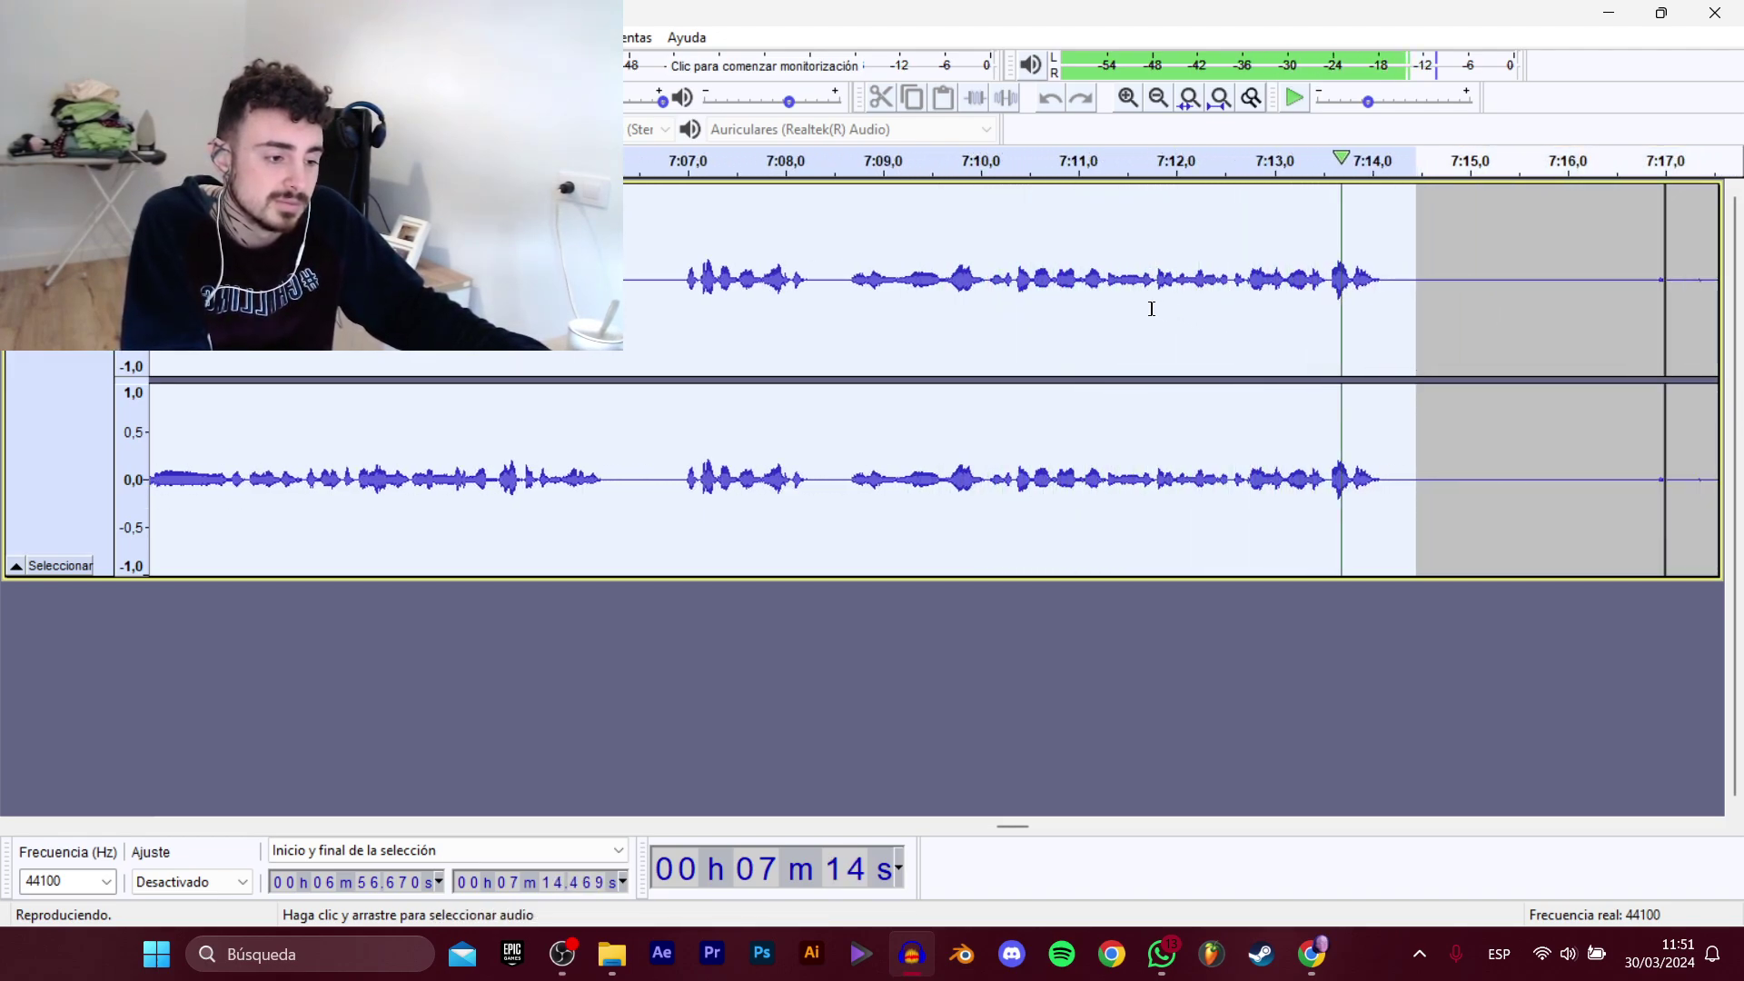
# Export the selected audio as a WAV file named D_TokaTumbo_Historia_4.
pyautogui.moveTo(91, 210)
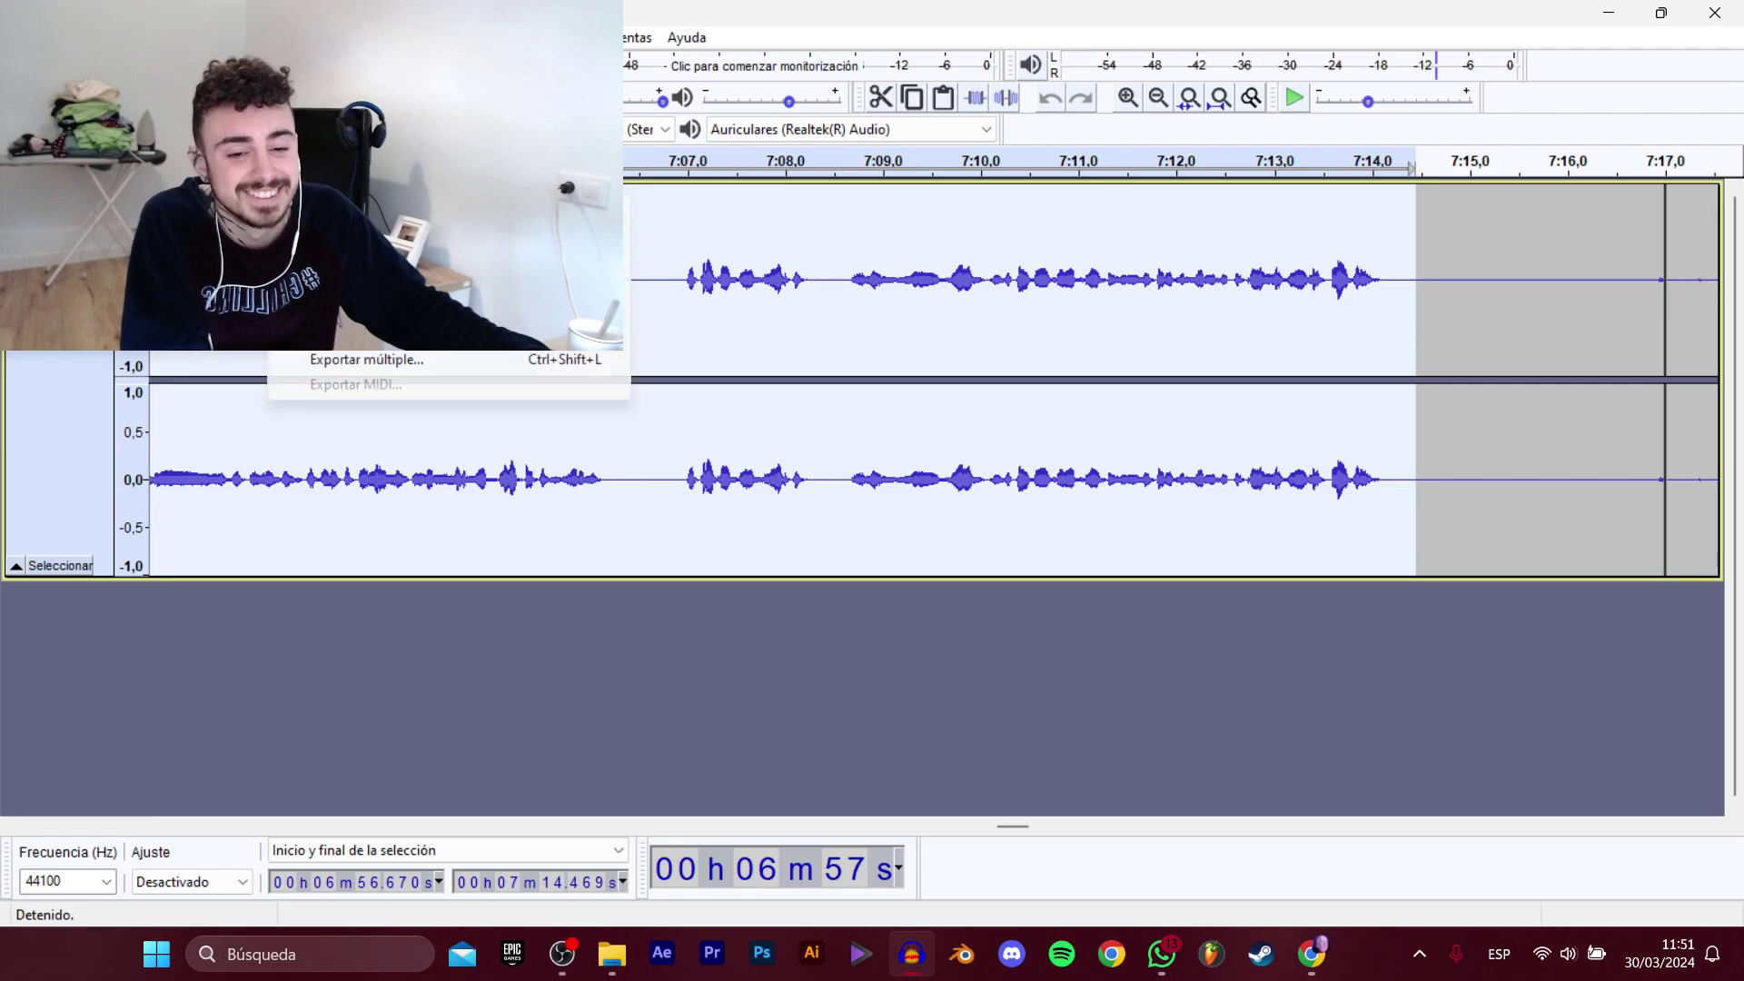
pyautogui.click(390, 310)
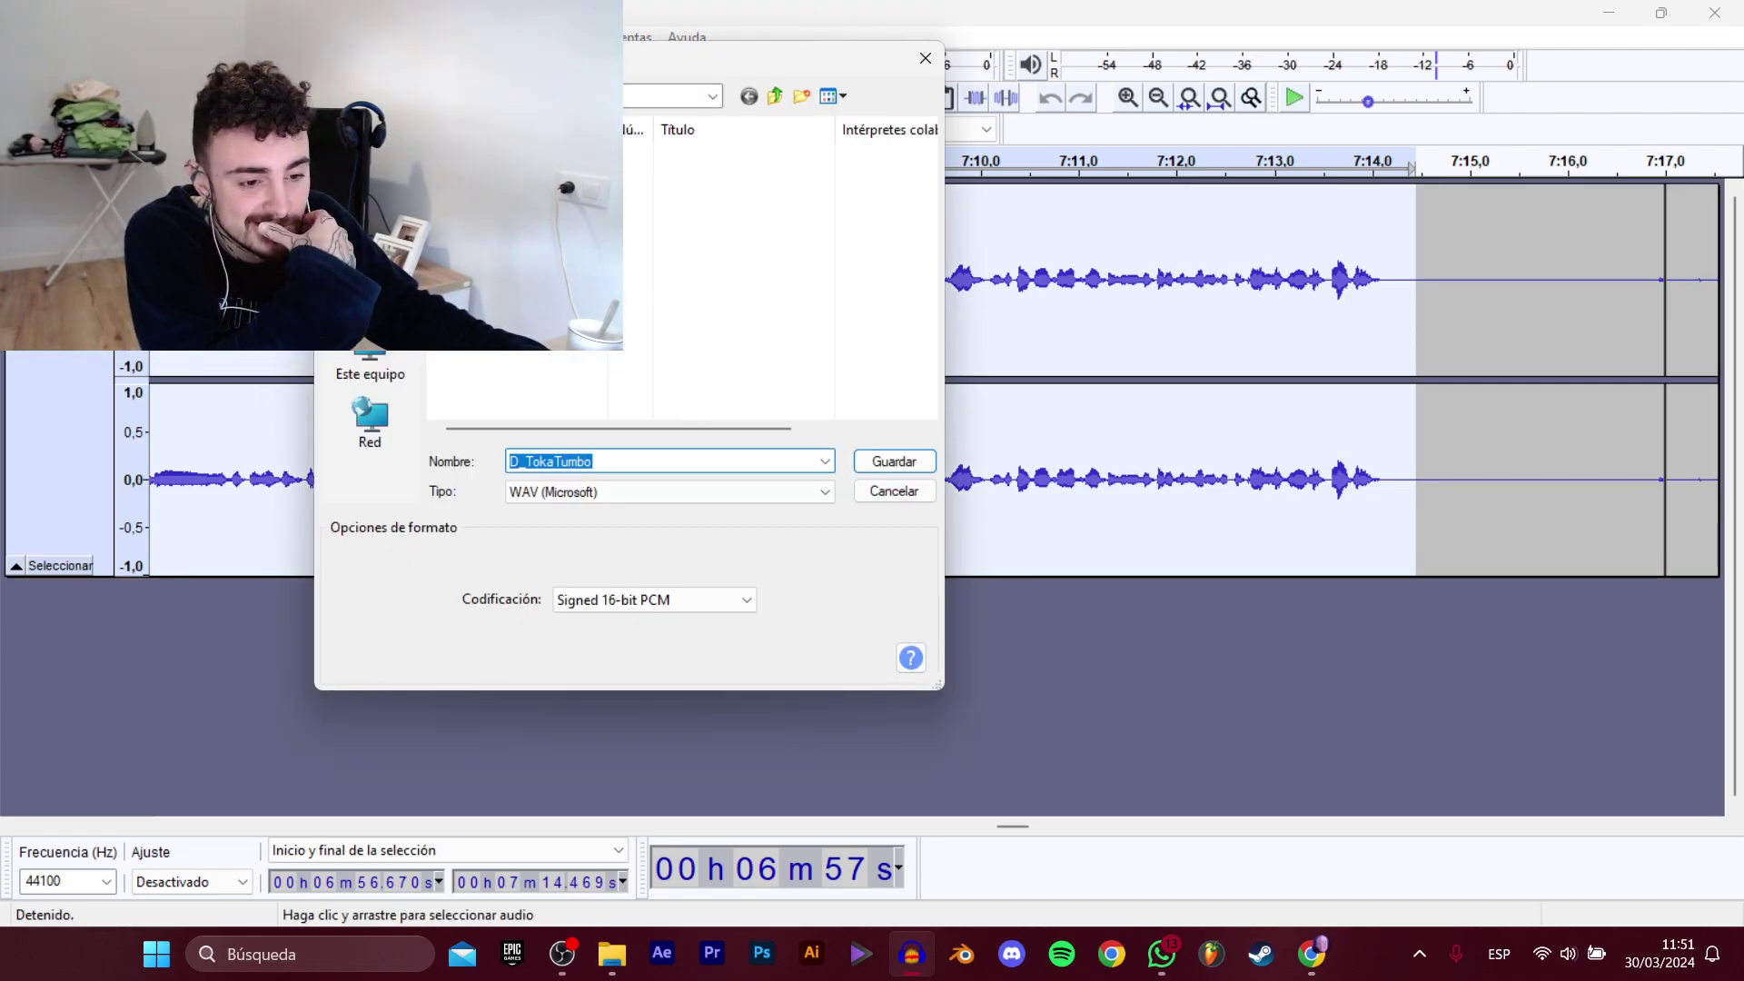
pyautogui.click(545, 197)
pyautogui.click(710, 459)
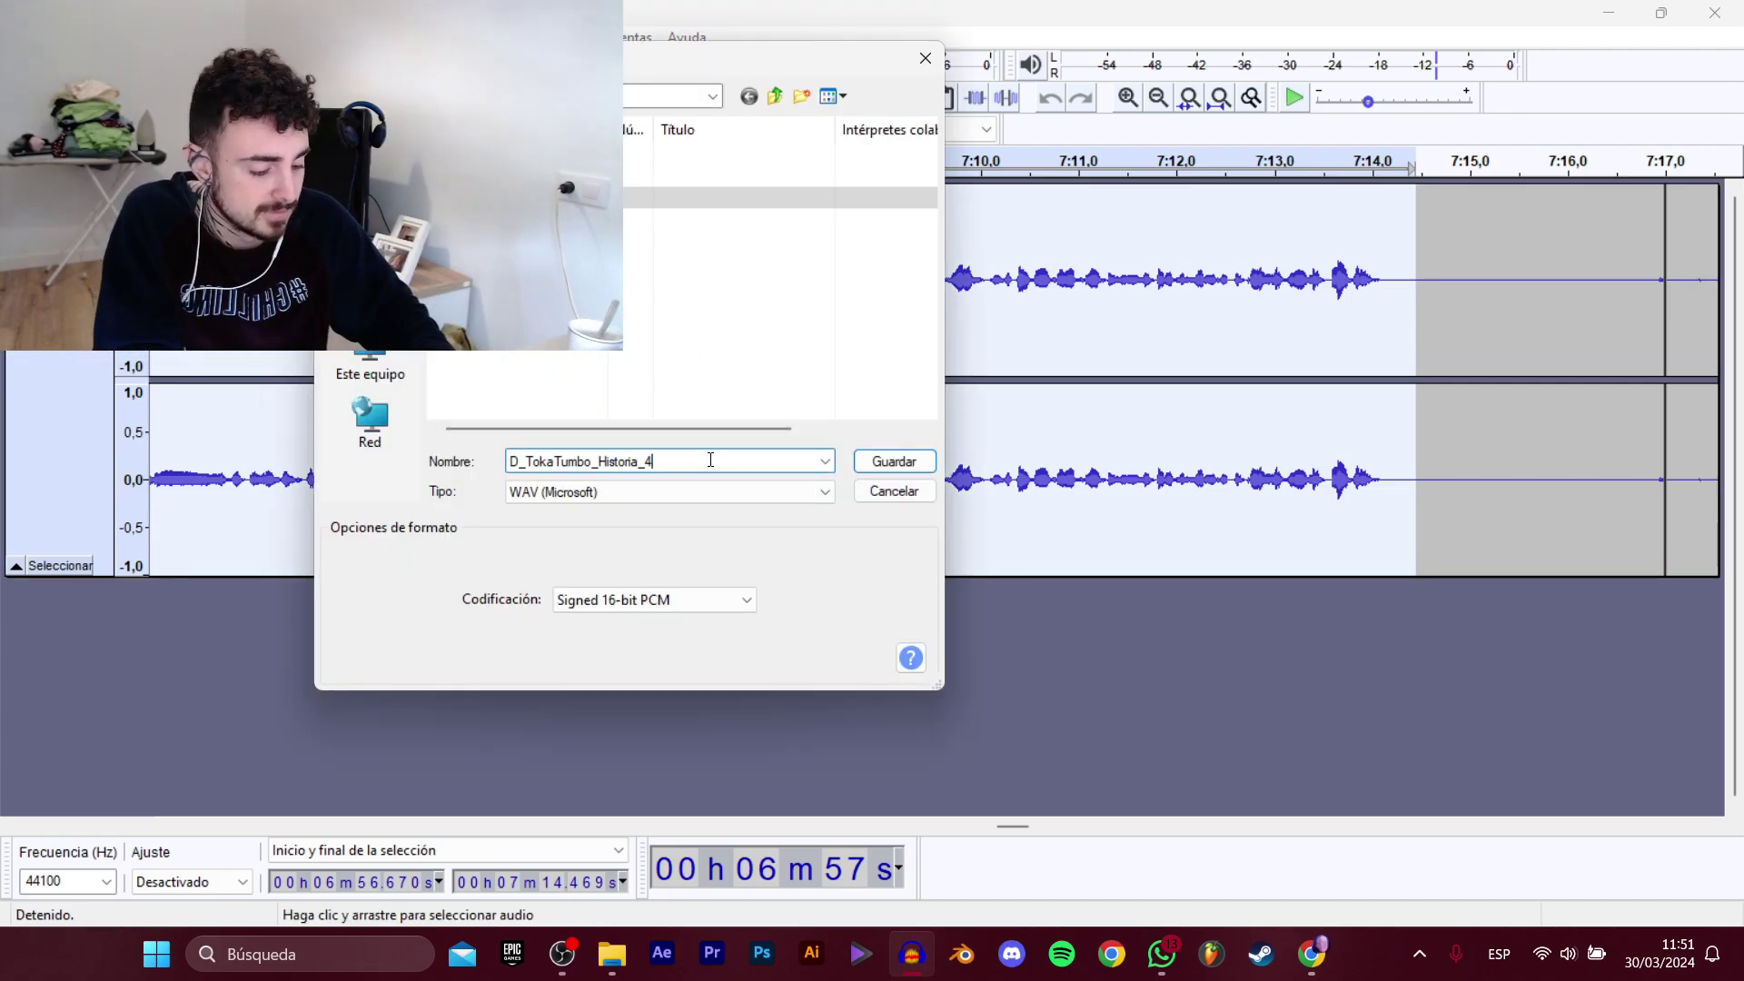
pyautogui.press('Return')
# Play the audio from about 7:18.6 and from about 7:27.0, and select the phrase from about 7:27.1 to 7:44.1.
pyautogui.moveTo(1012, 828); pyautogui.dragTo(1032, 816)
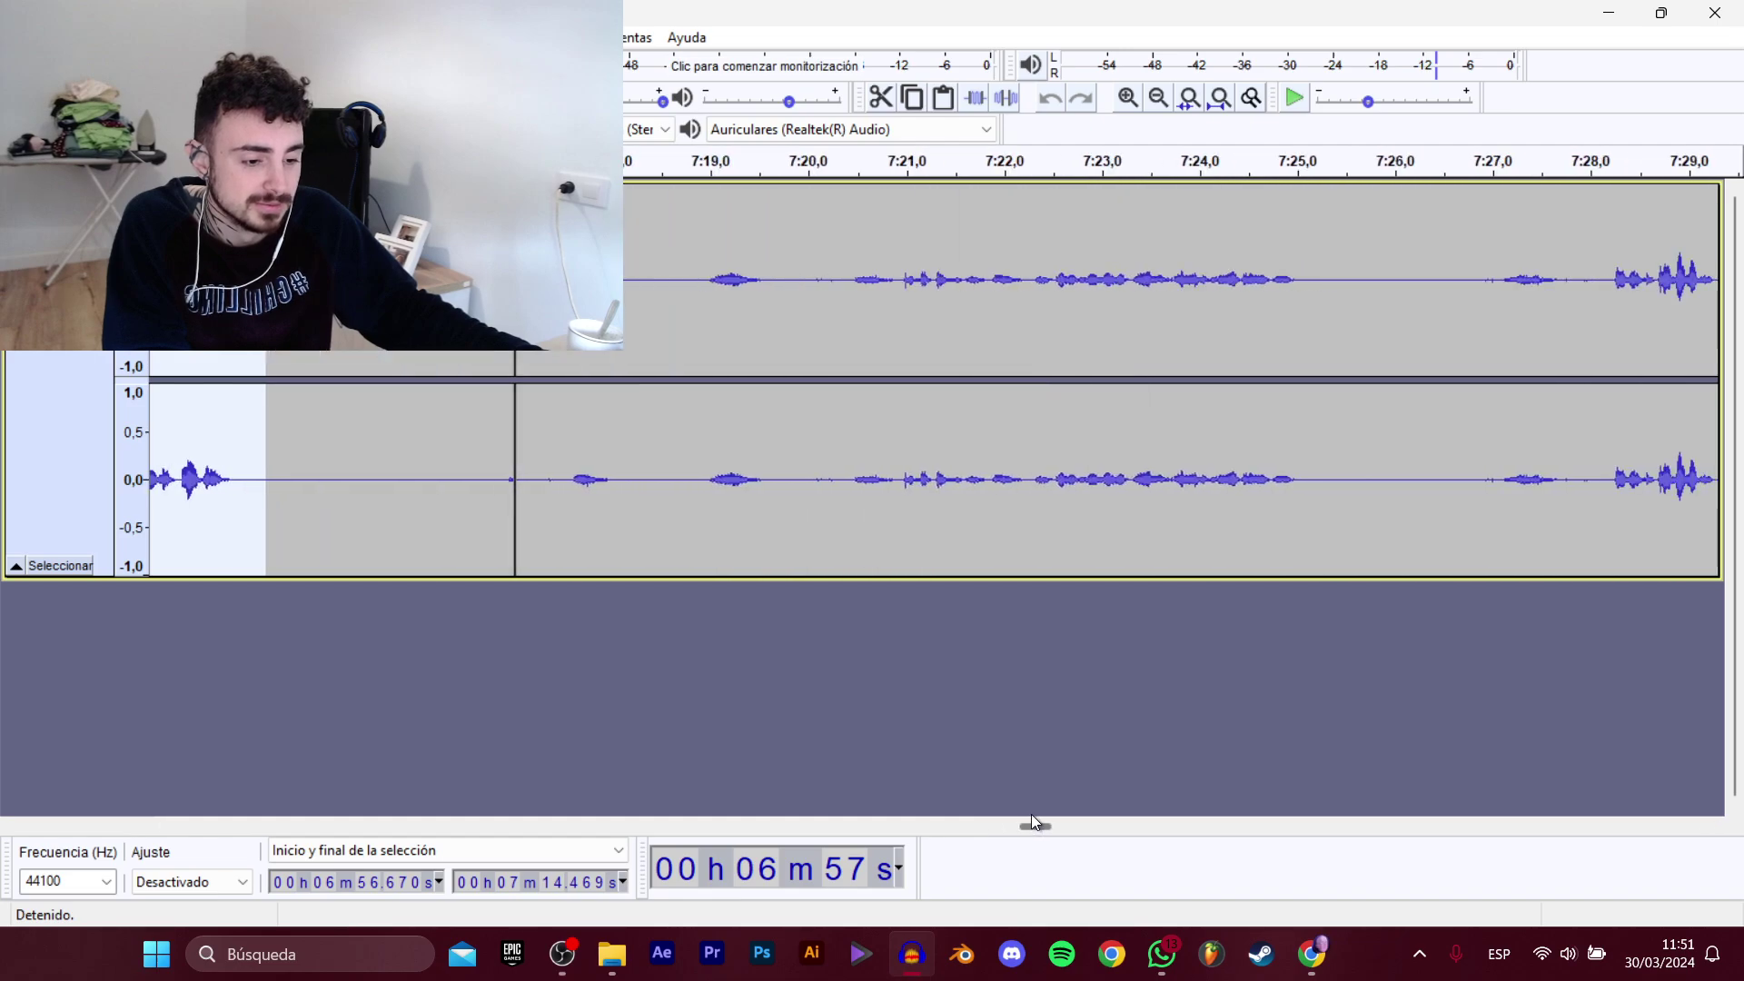
pyautogui.click(731, 395)
pyautogui.press('space')
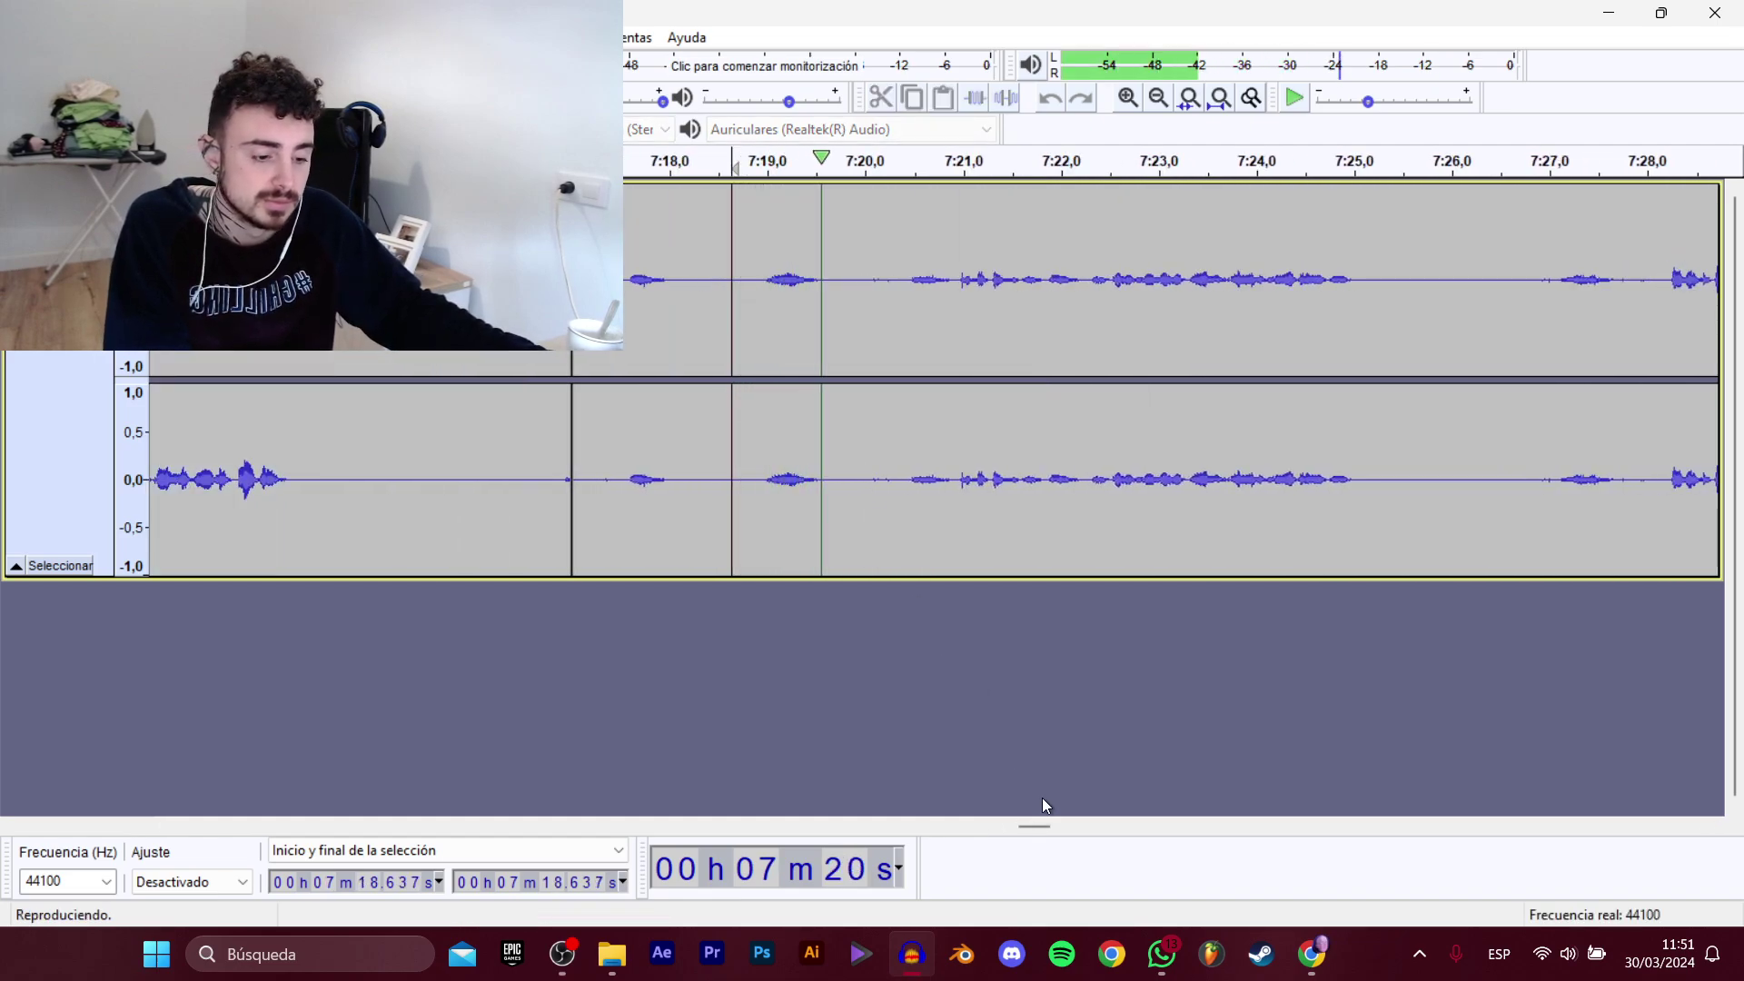
pyautogui.moveTo(1043, 826); pyautogui.dragTo(1063, 827)
pyautogui.press('space')
pyautogui.press('space')
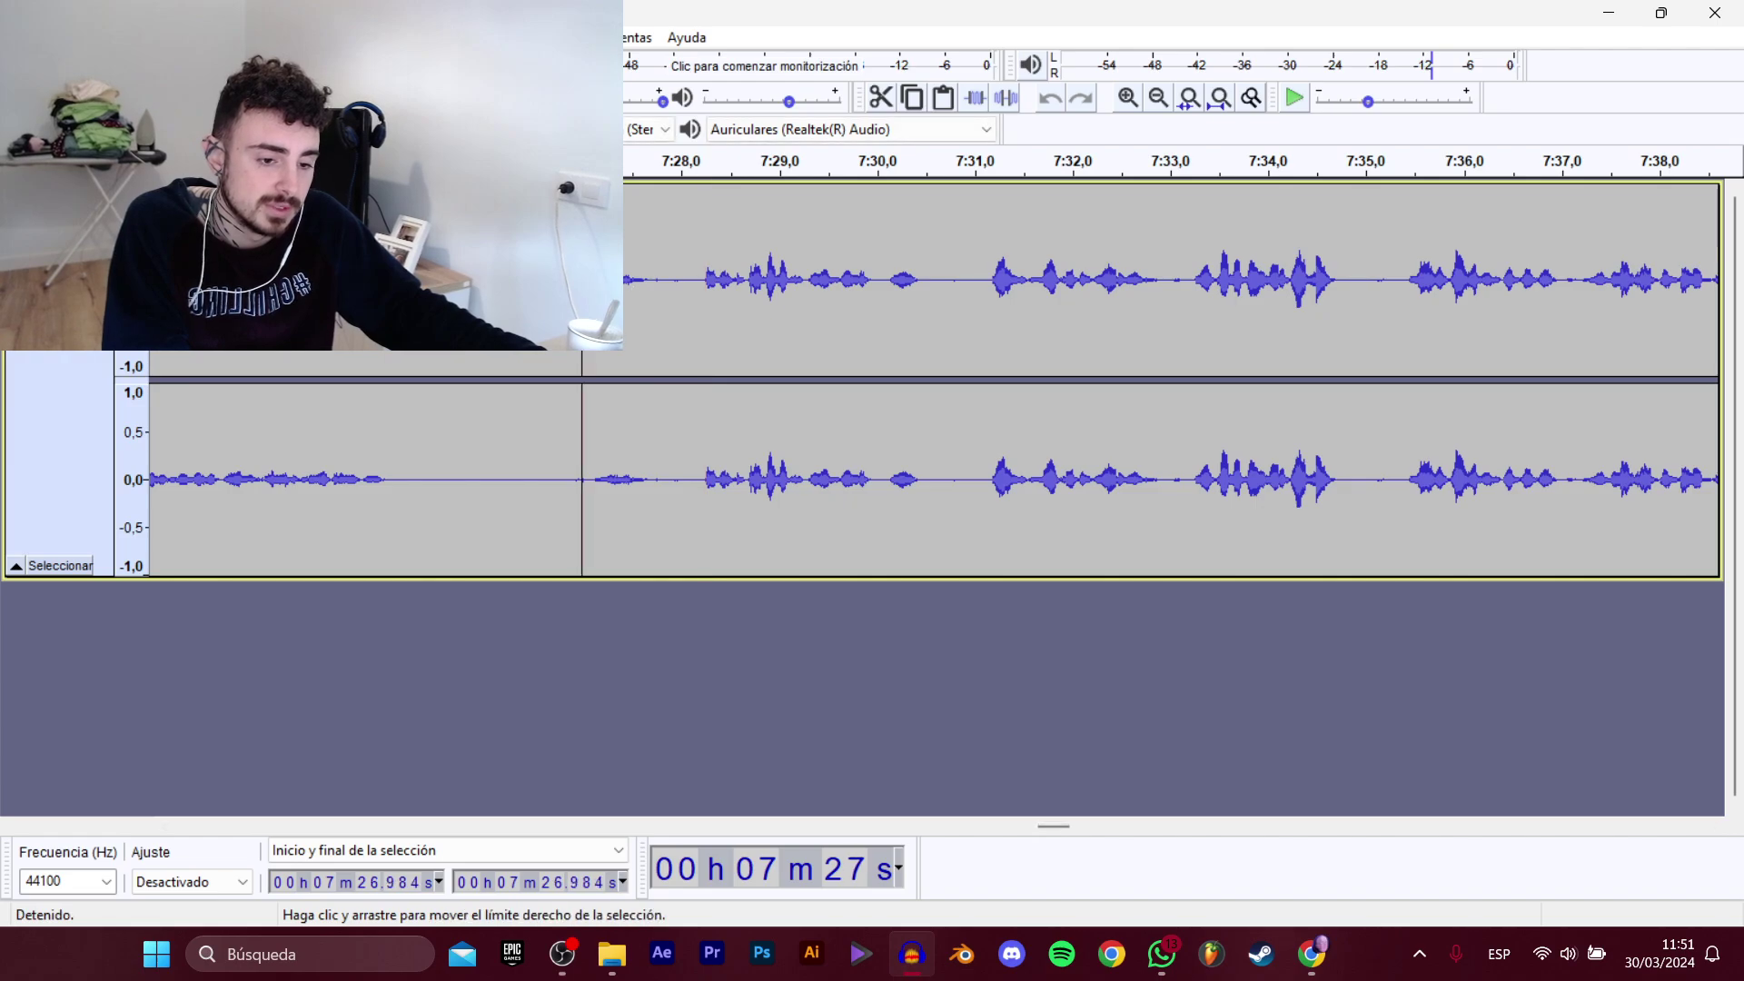
pyautogui.press('space')
pyautogui.moveTo(588, 300); pyautogui.dragTo(1335, 318)
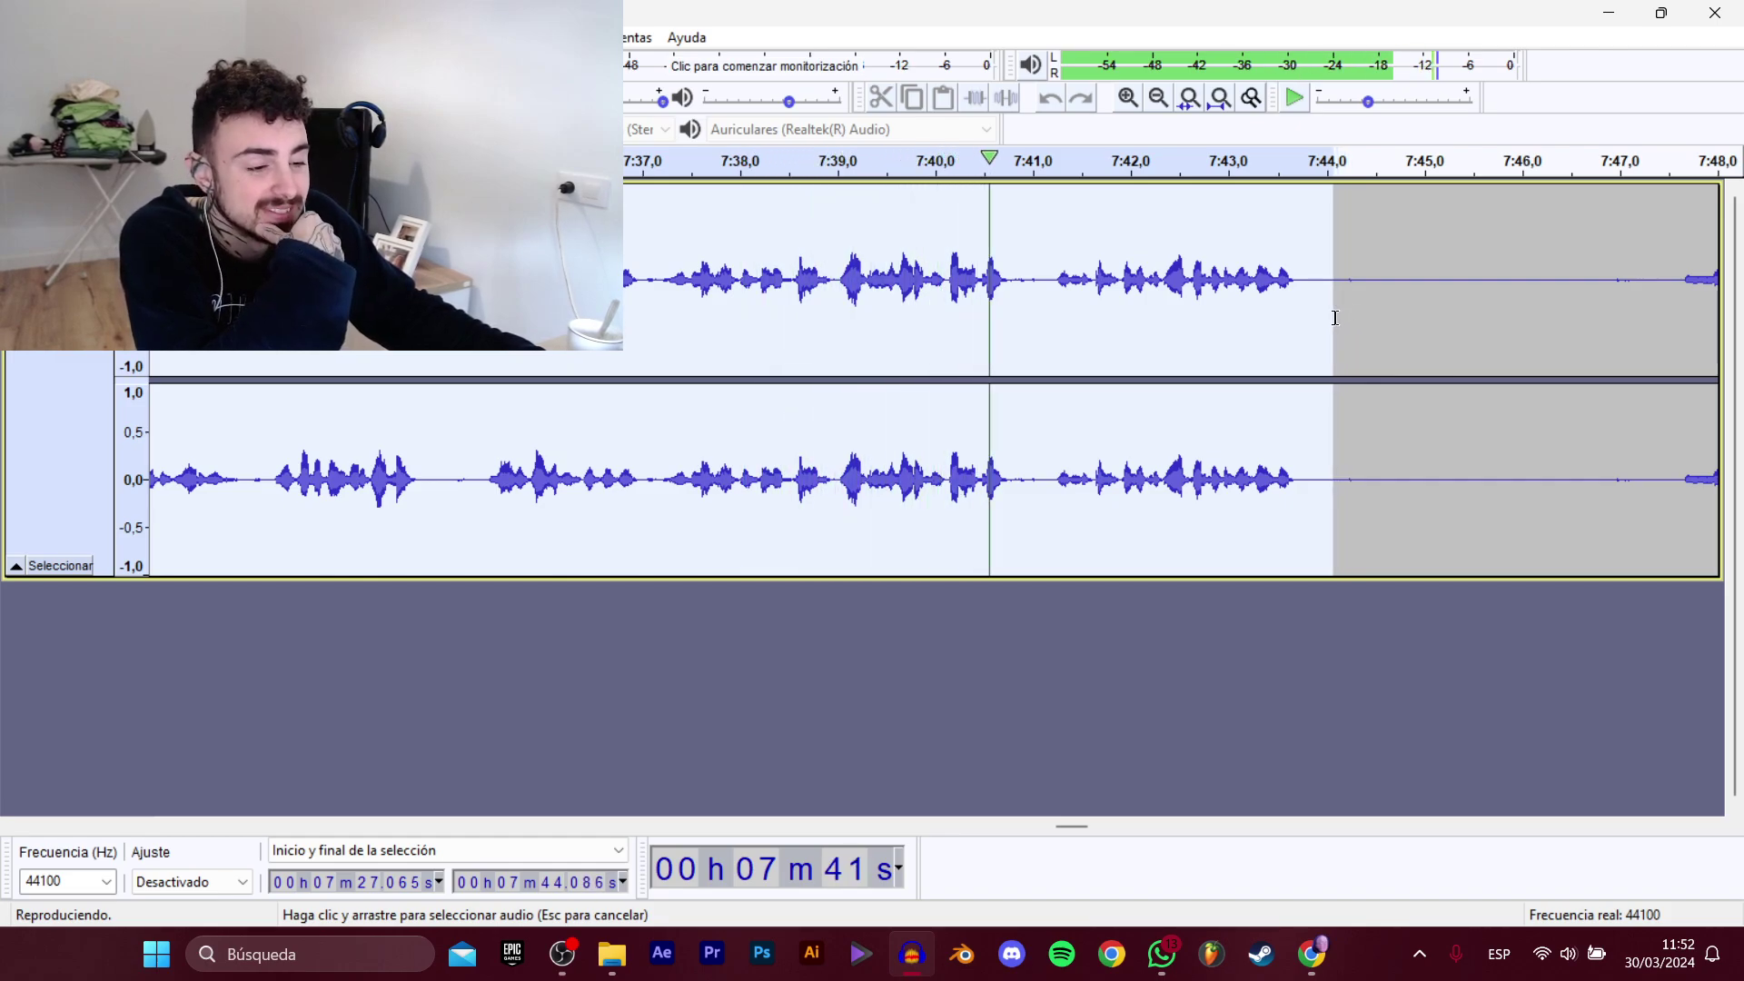
pyautogui.moveTo(1335, 318); pyautogui.dragTo(1333, 323)
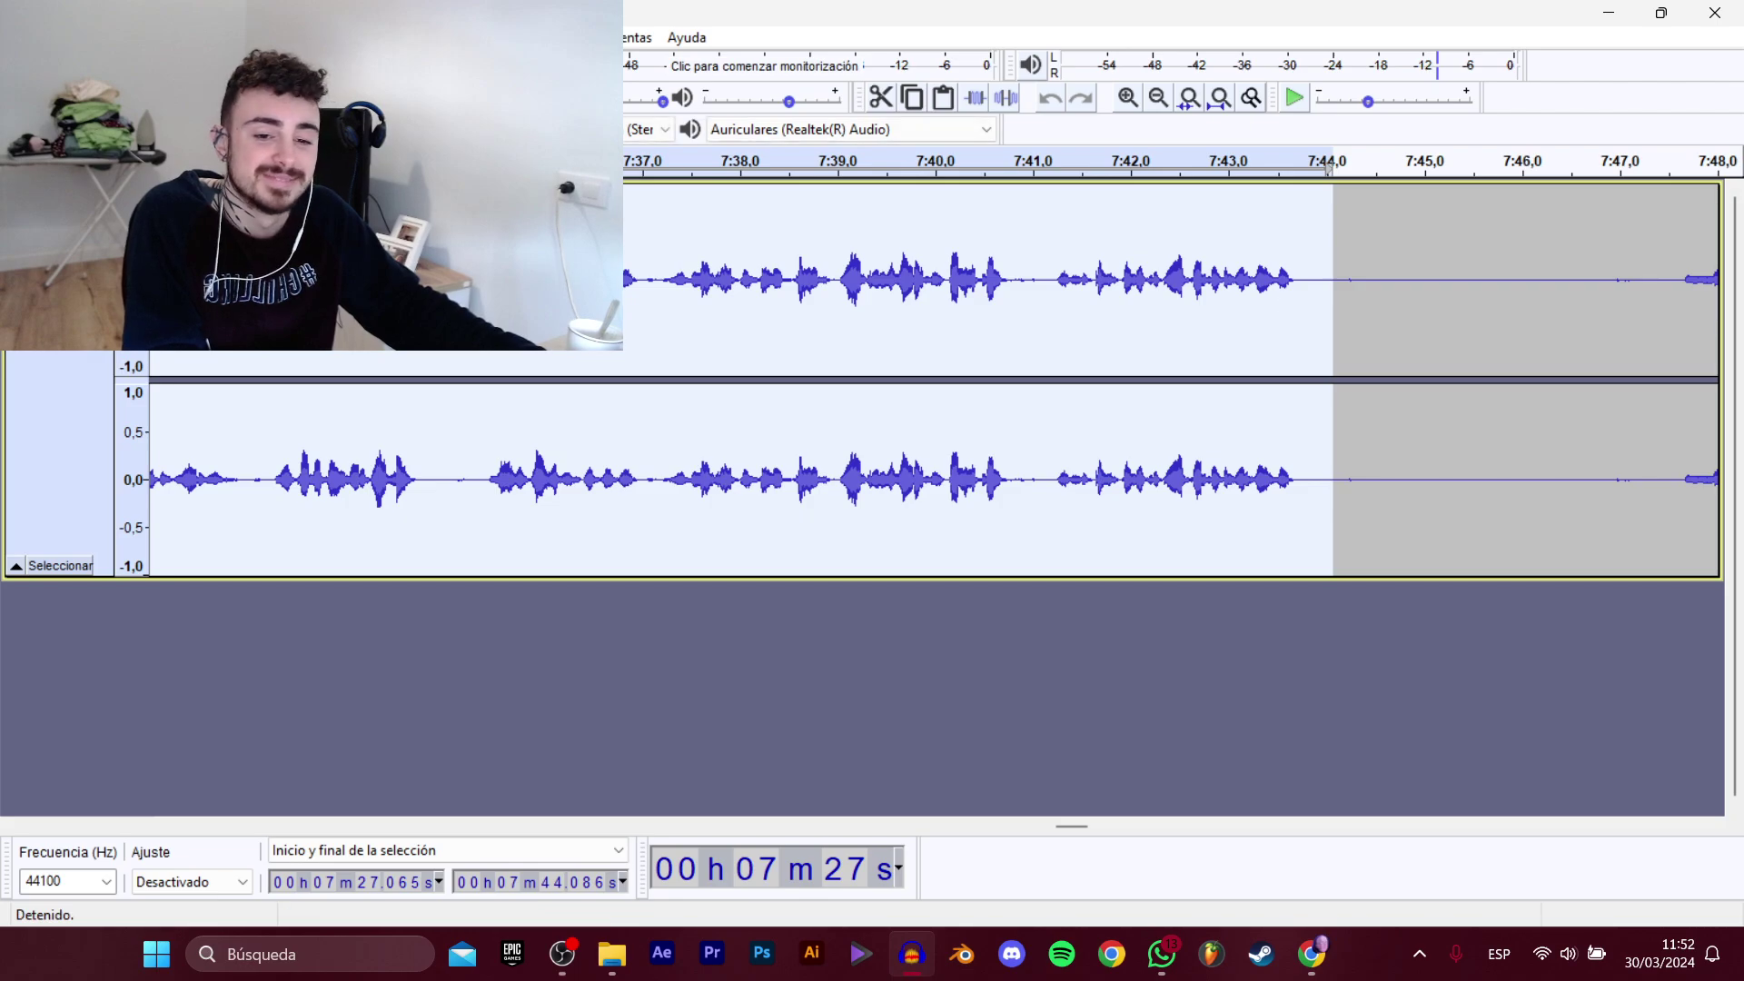
# Export the selected audio as a WAV file named D_TokaTumbo_Historia_5.
pyautogui.moveTo(91, 209)
pyautogui.click(436, 308)
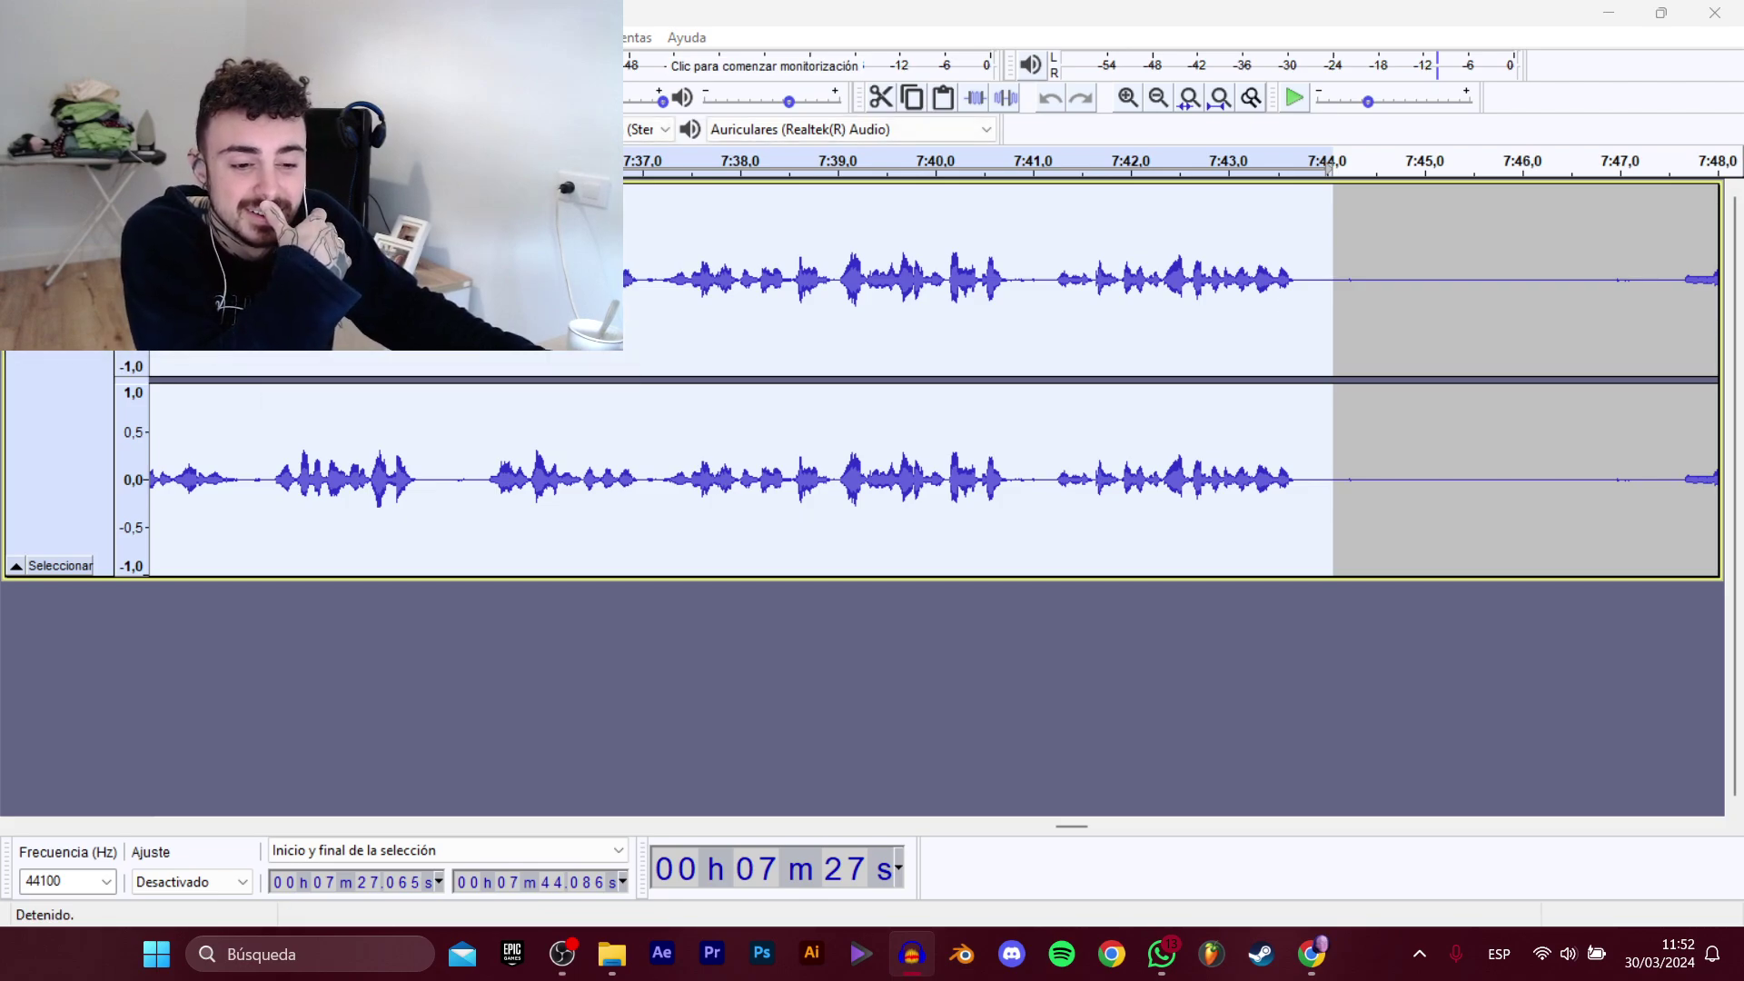
pyautogui.click(527, 219)
pyautogui.click(527, 219)
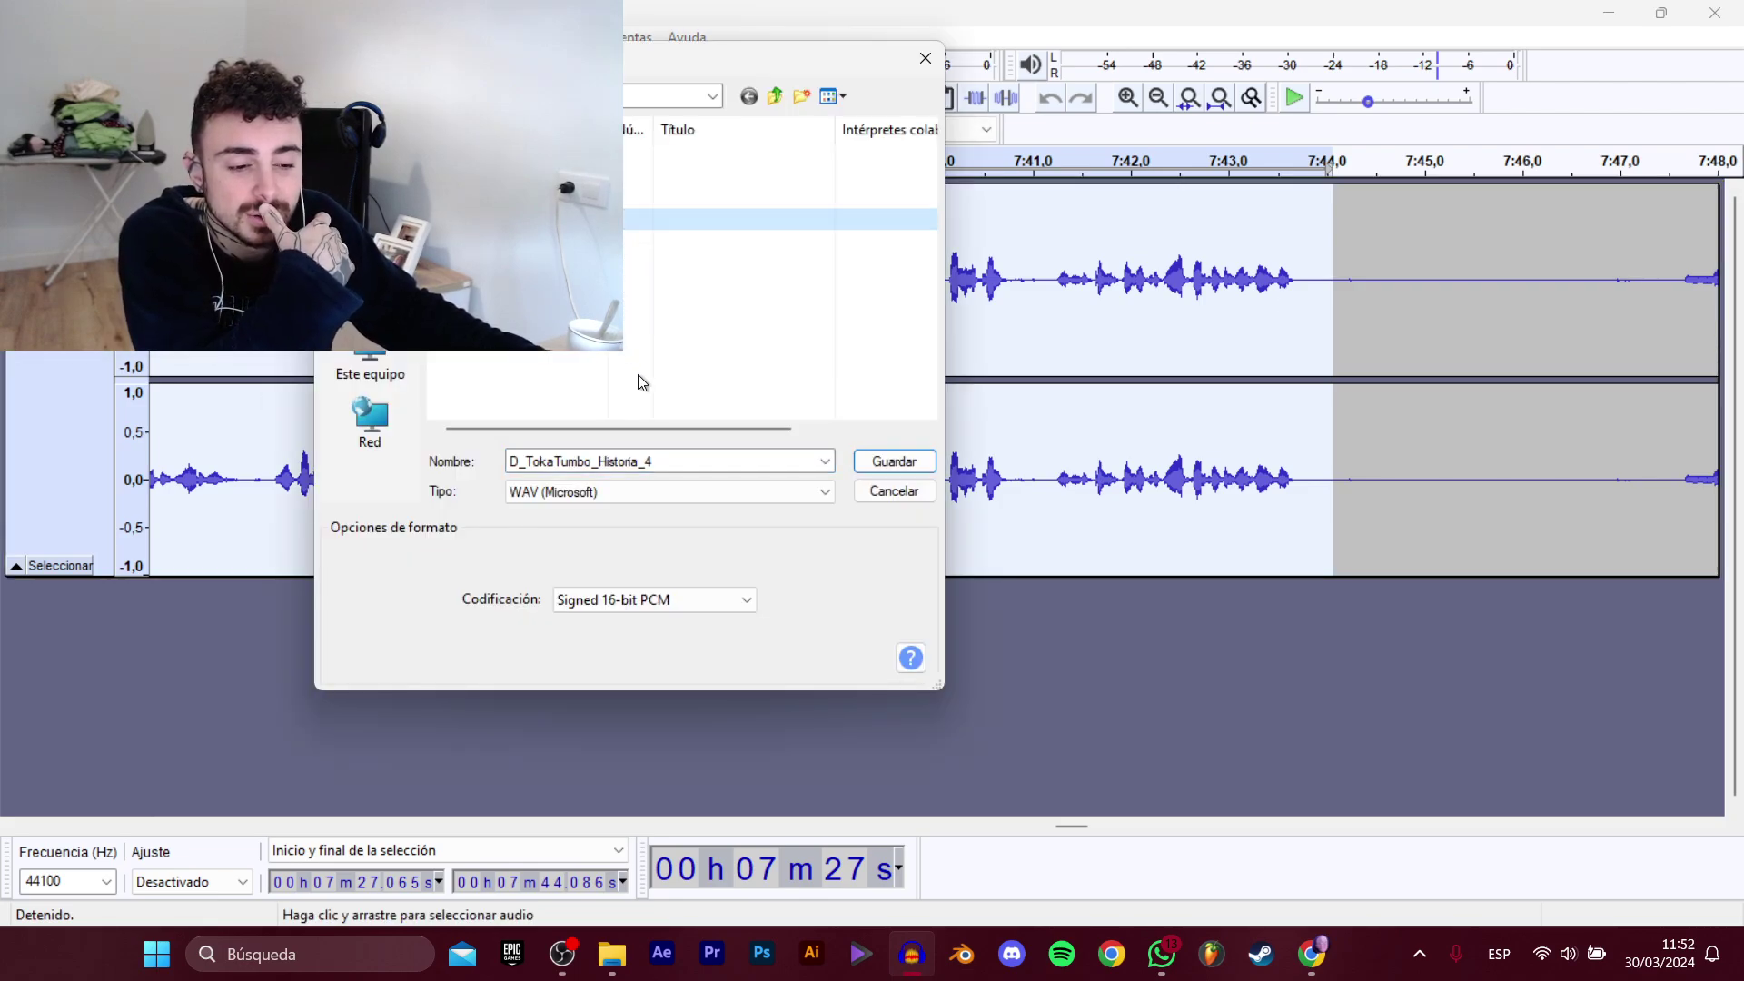
pyautogui.click(687, 462)
pyautogui.press('BackSpace')
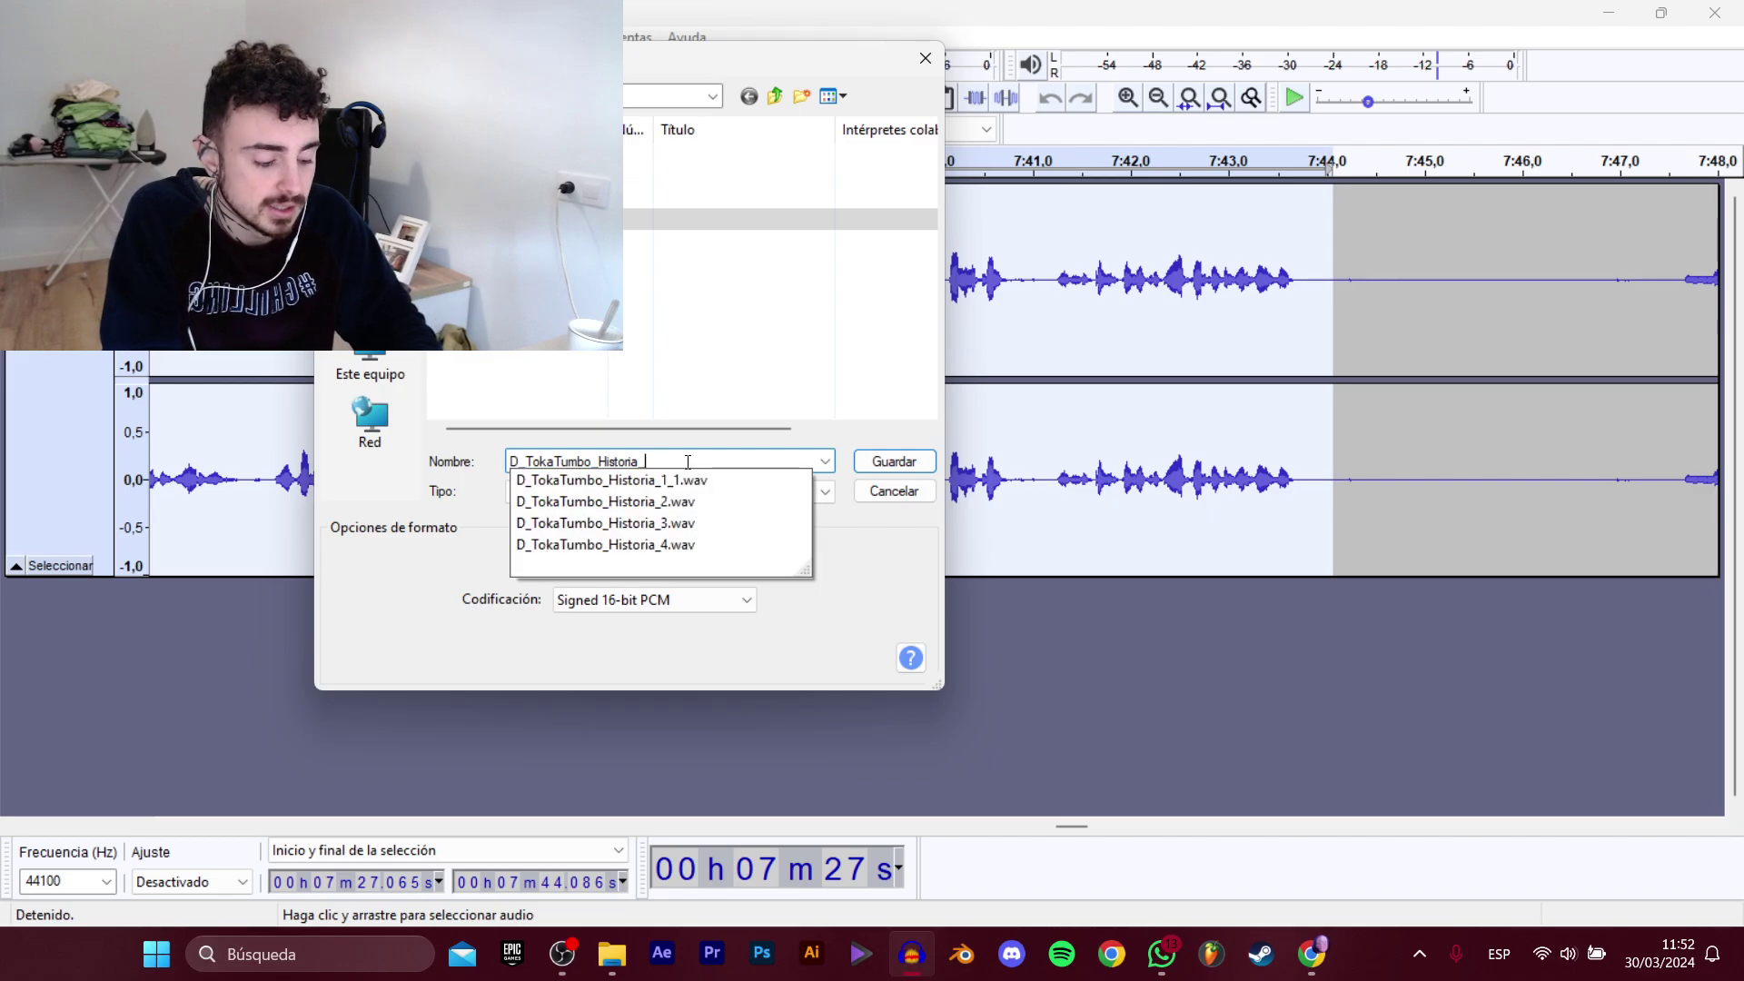
pyautogui.write('5')
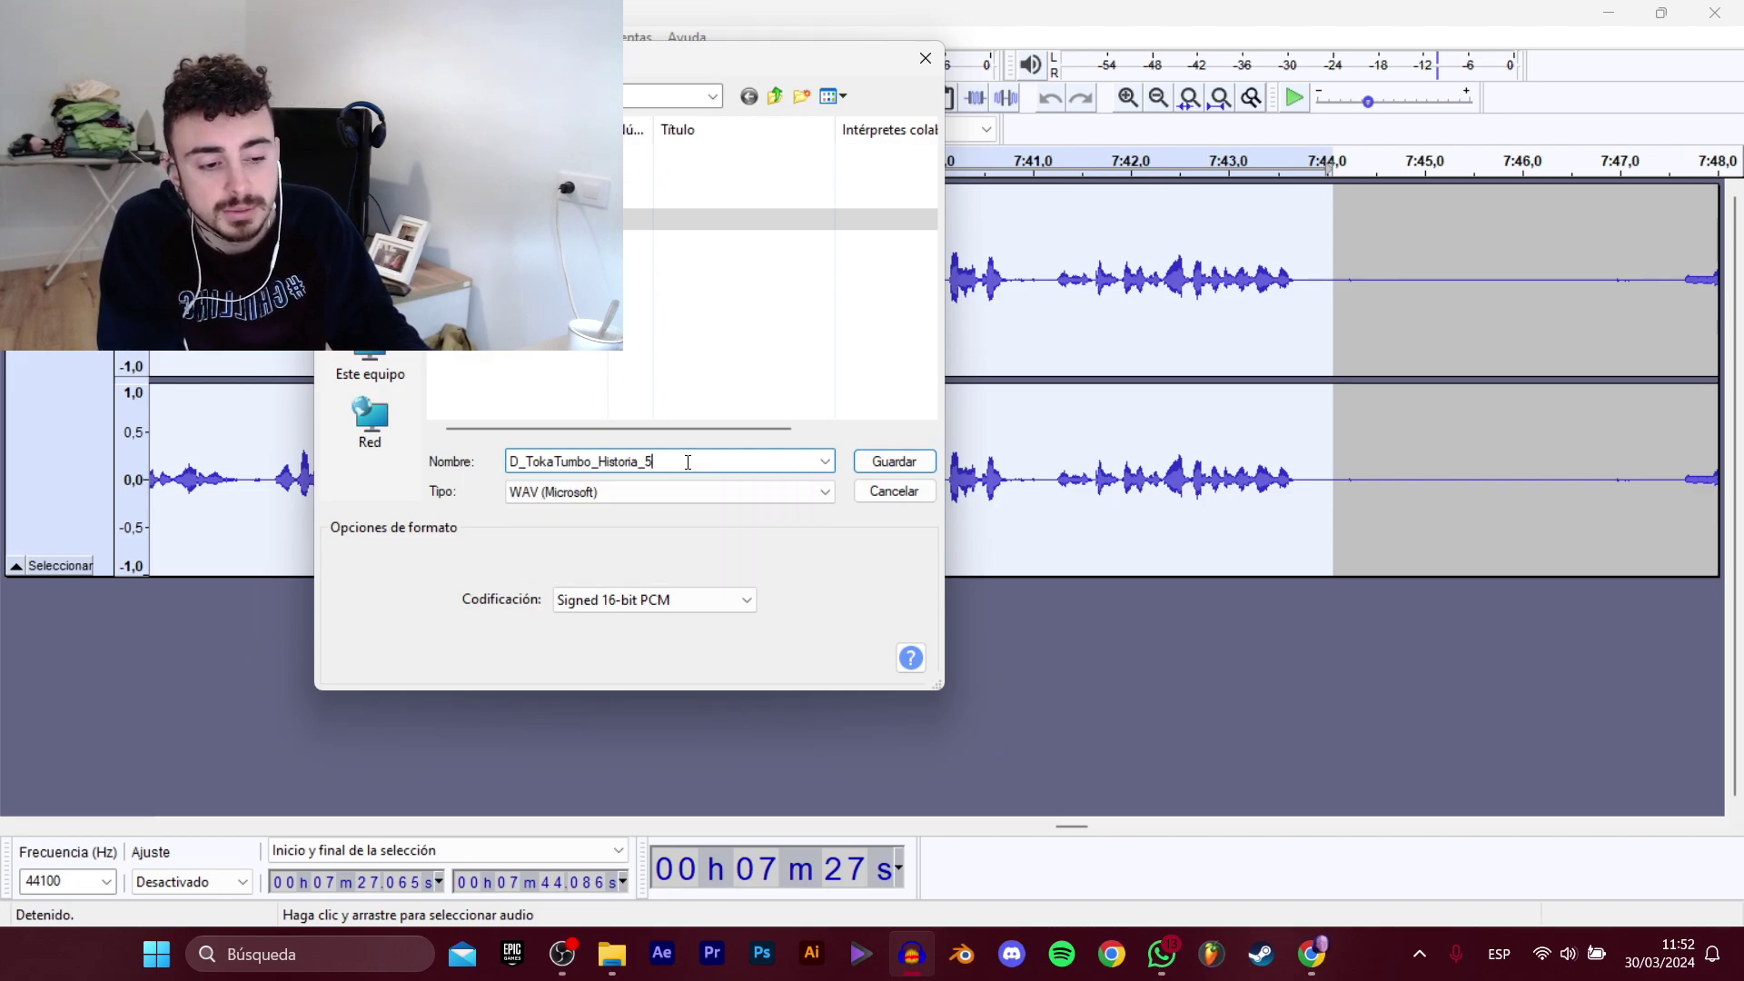
pyautogui.press('Return')
# Play the next phrase from about 7:47.5 and select it from about 7:47.6 to 8:02.7.
pyautogui.hscroll(8, 1066, 823)
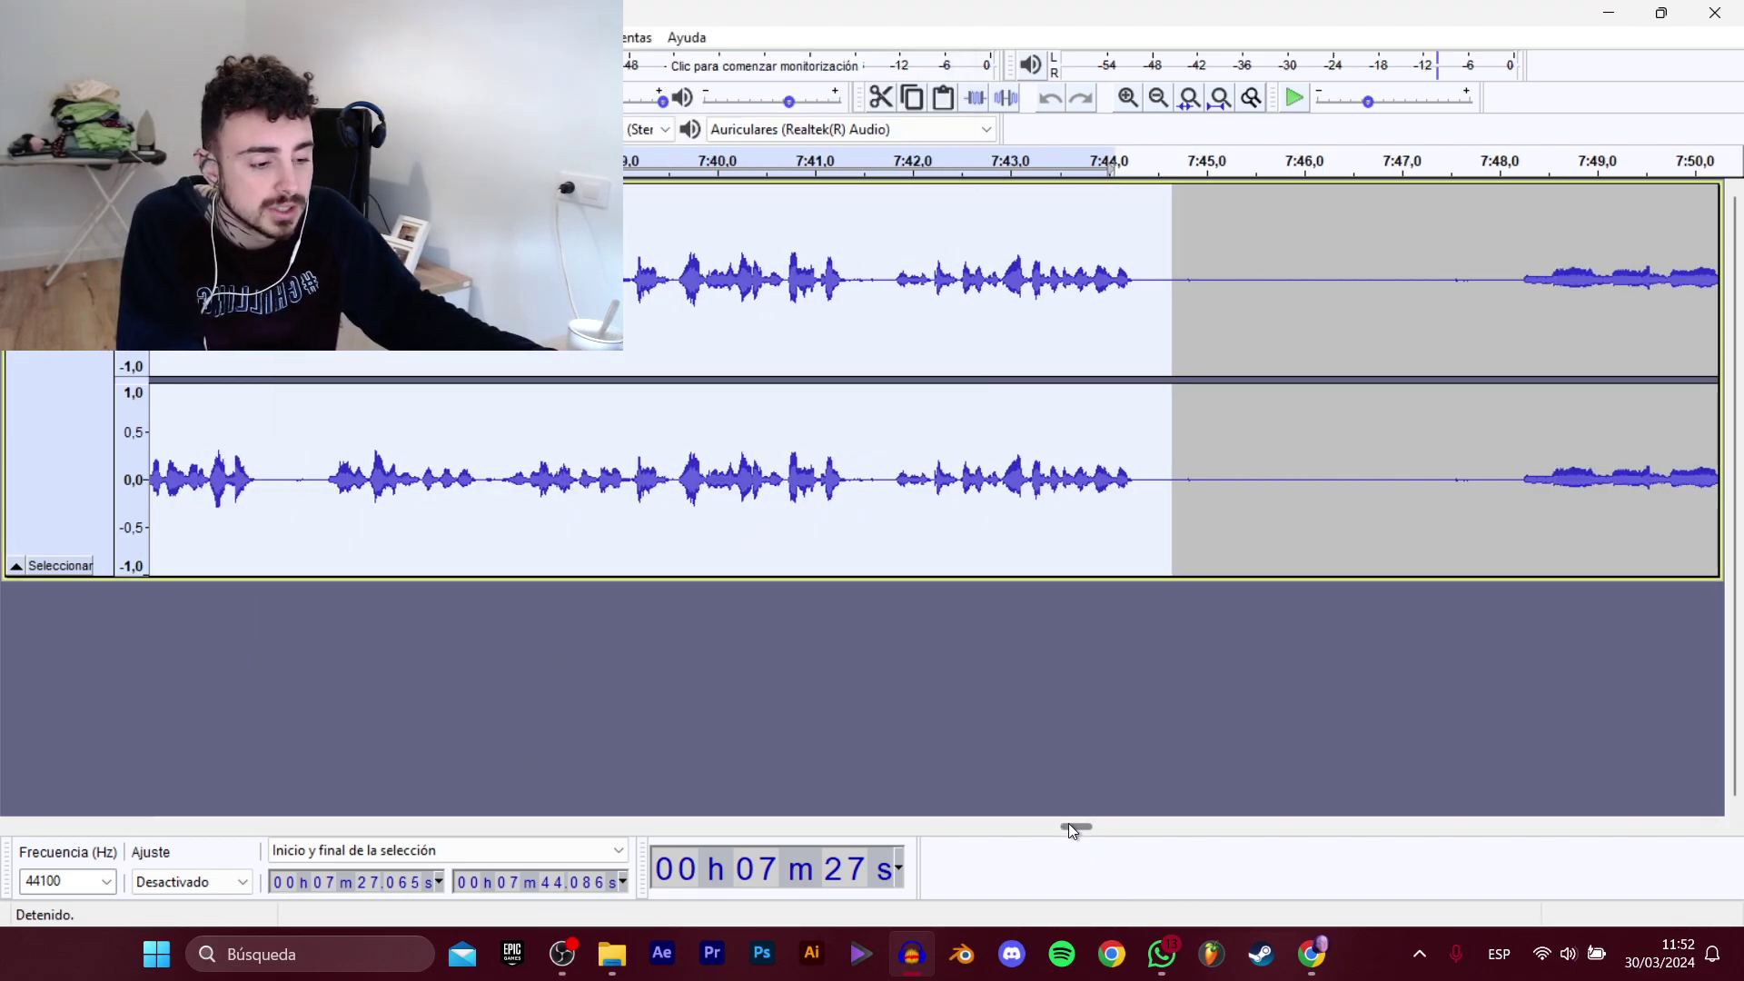
pyautogui.click(939, 293)
pyautogui.press('space')
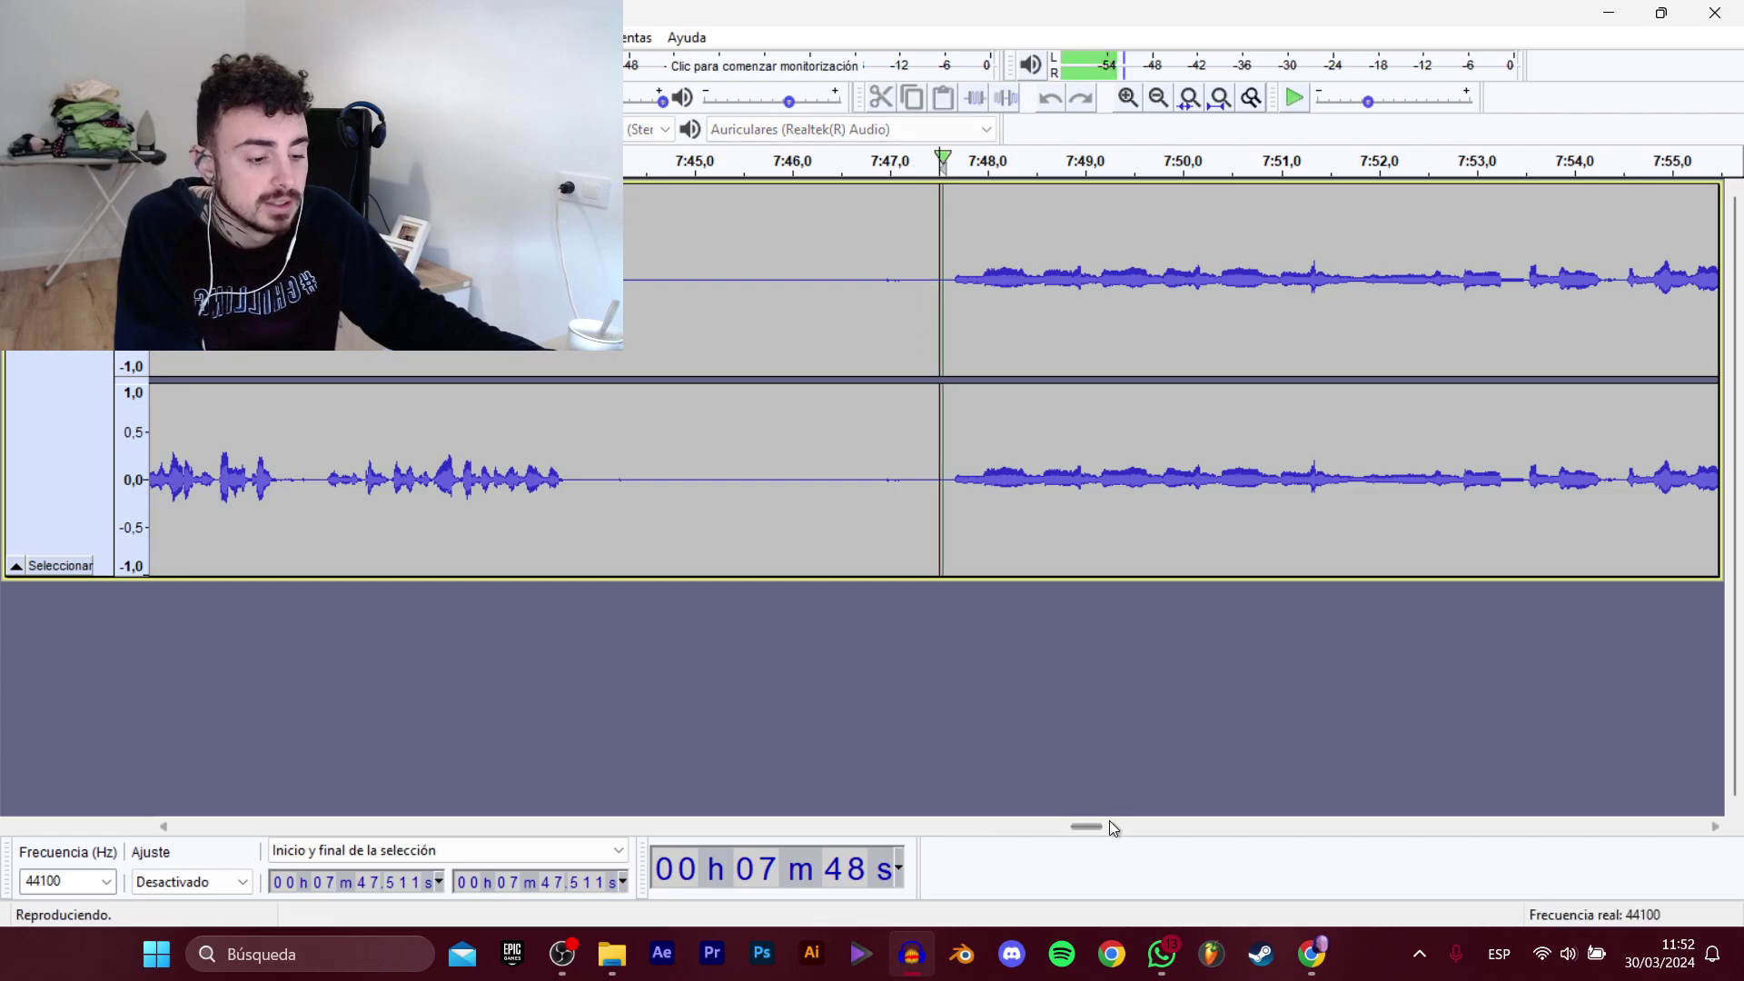
pyautogui.moveTo(1093, 827); pyautogui.dragTo(1107, 825)
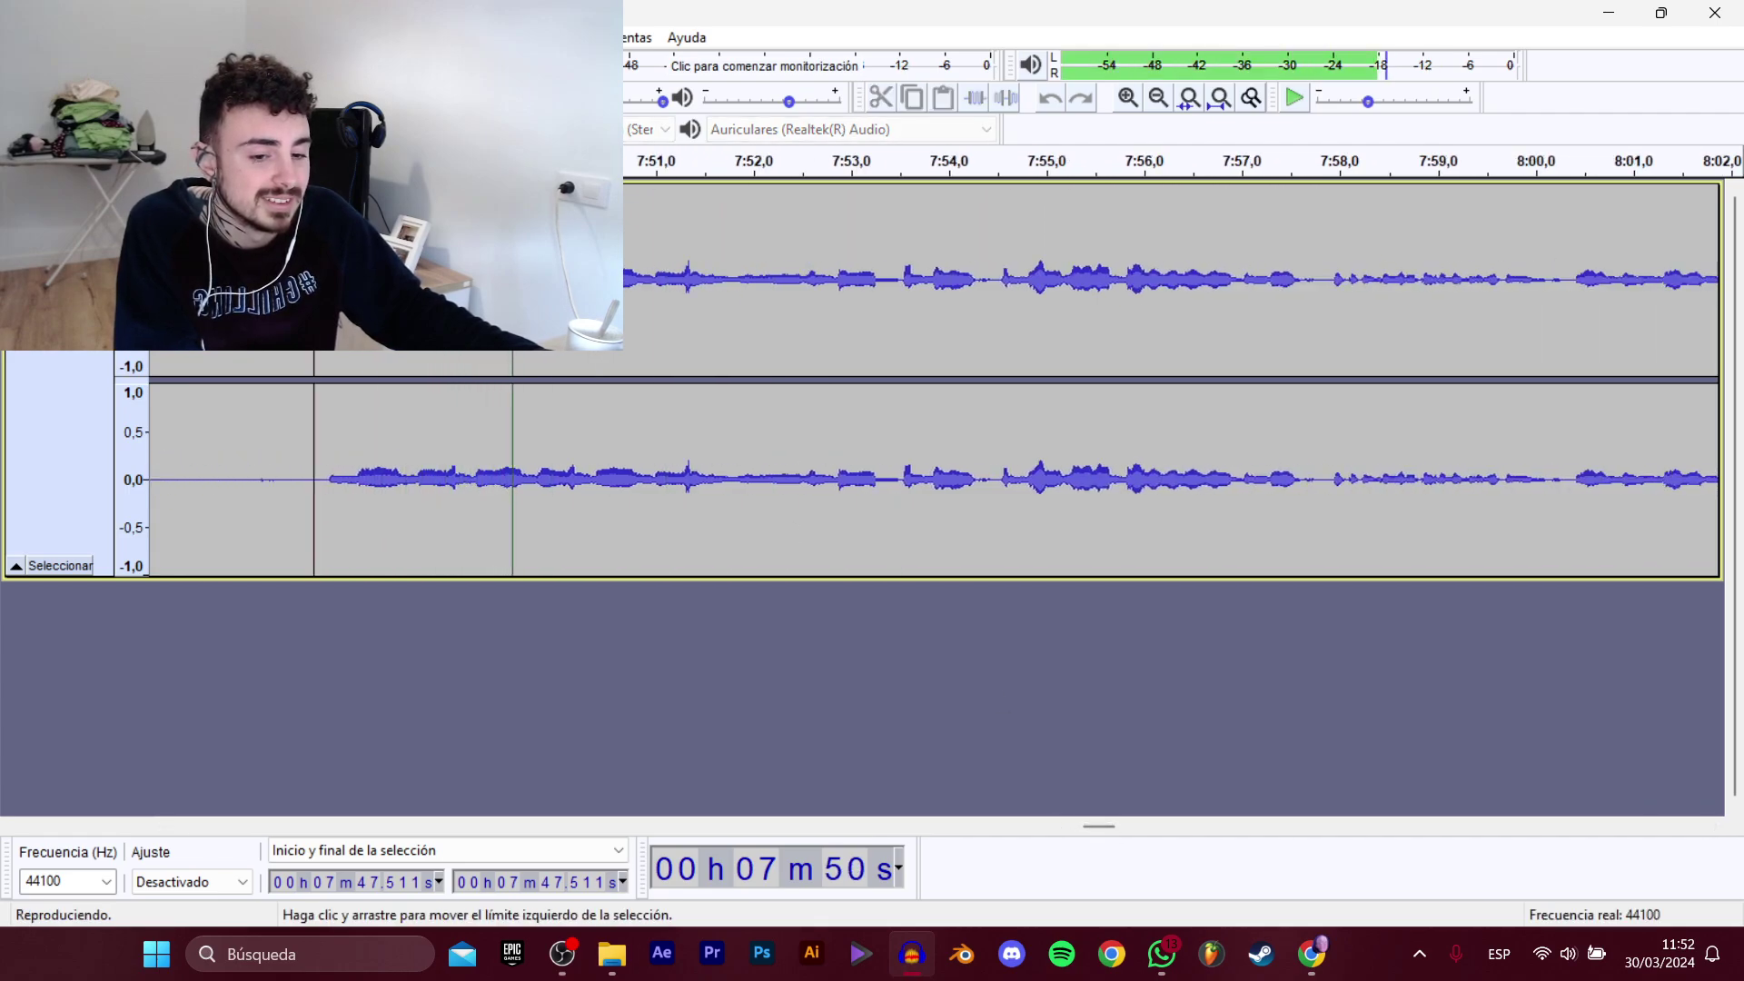
pyautogui.moveTo(319, 314); pyautogui.dragTo(1147, 305)
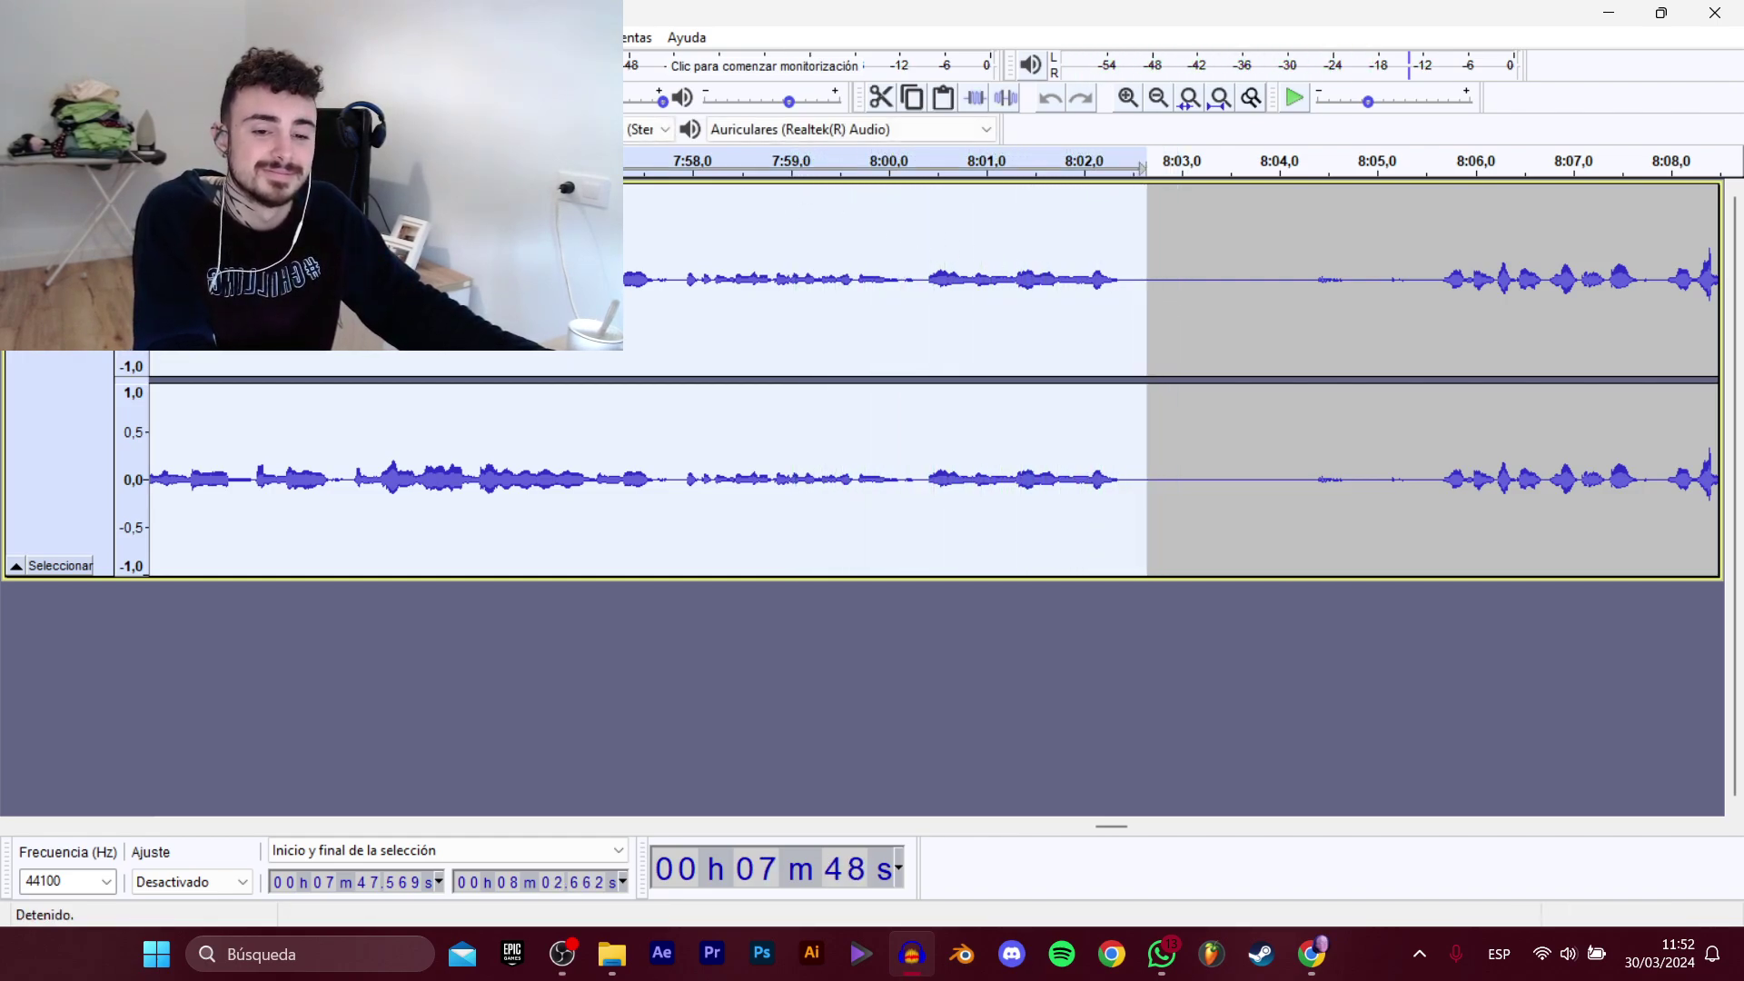
# Export the selected audio as a WAV file named D_TokaTumbo_Historia_6.
pyautogui.moveTo(91, 210)
pyautogui.click(373, 308)
pyautogui.click(618, 240)
pyautogui.click(710, 462)
pyautogui.click(710, 462)
pyautogui.press('BackSpace')
pyautogui.write('6')
pyautogui.press('Return')
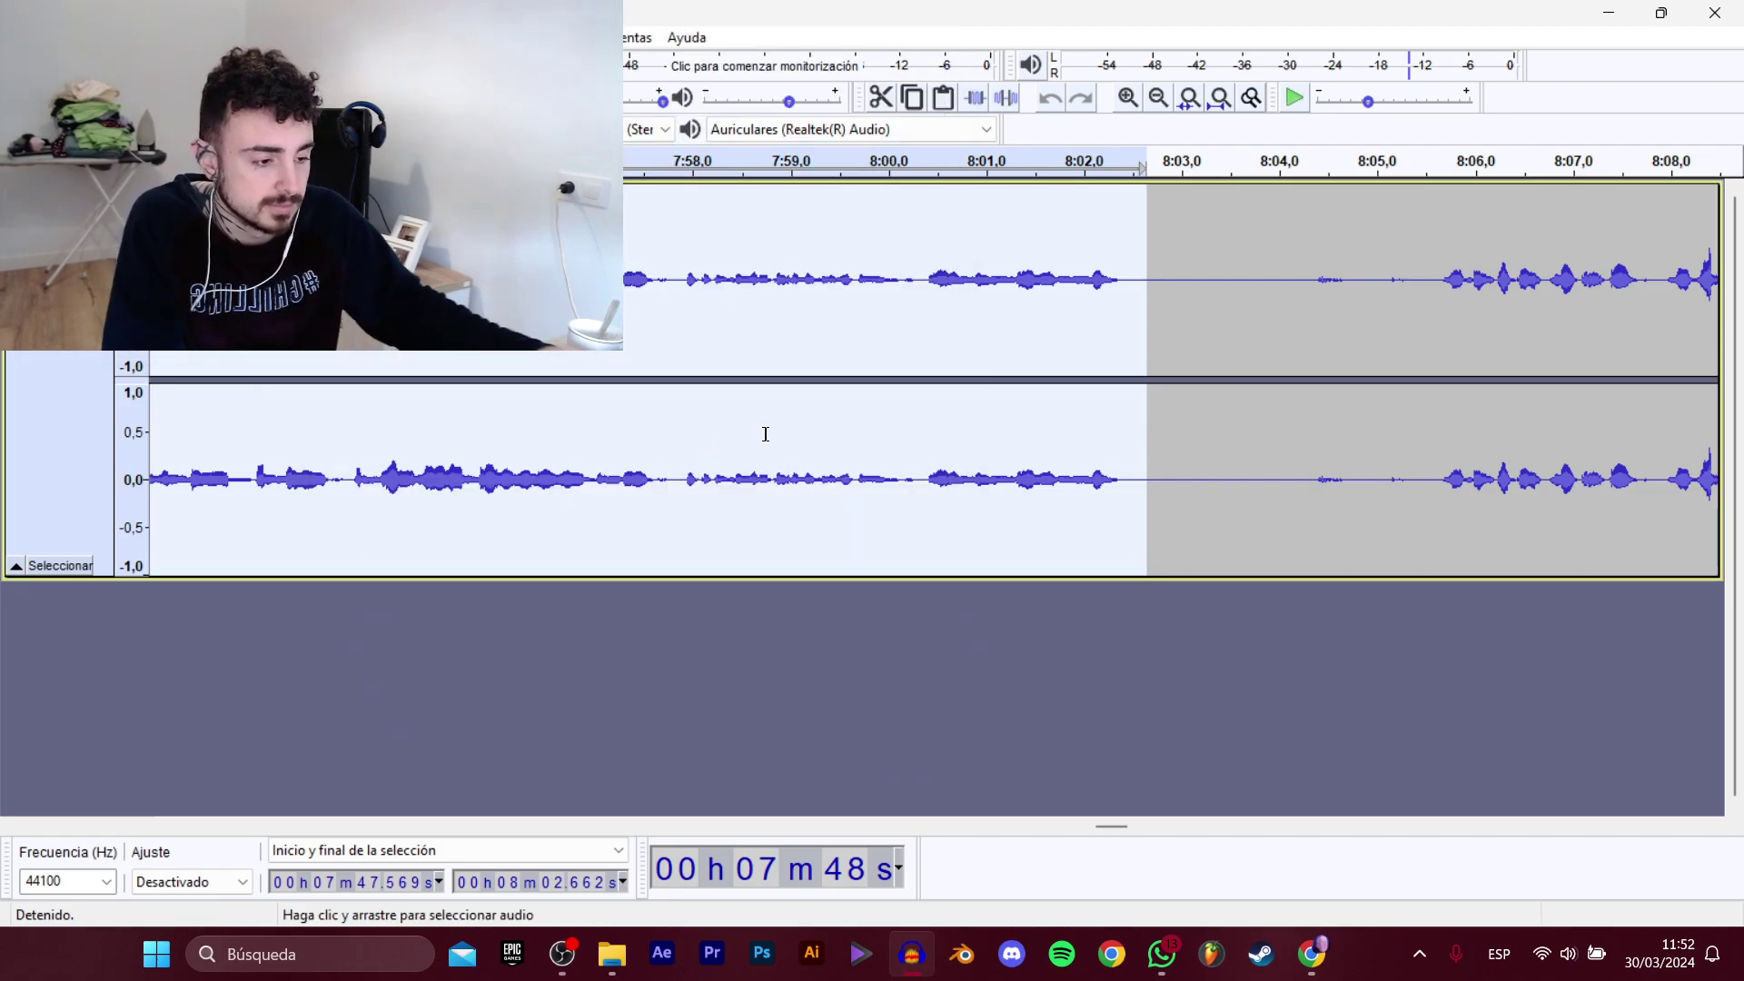
# Play the next phrase from about 8:05.6 and select it up to about 8:10.3.
pyautogui.click(1435, 265)
pyautogui.press('space')
pyautogui.moveTo(1123, 828); pyautogui.dragTo(1148, 827)
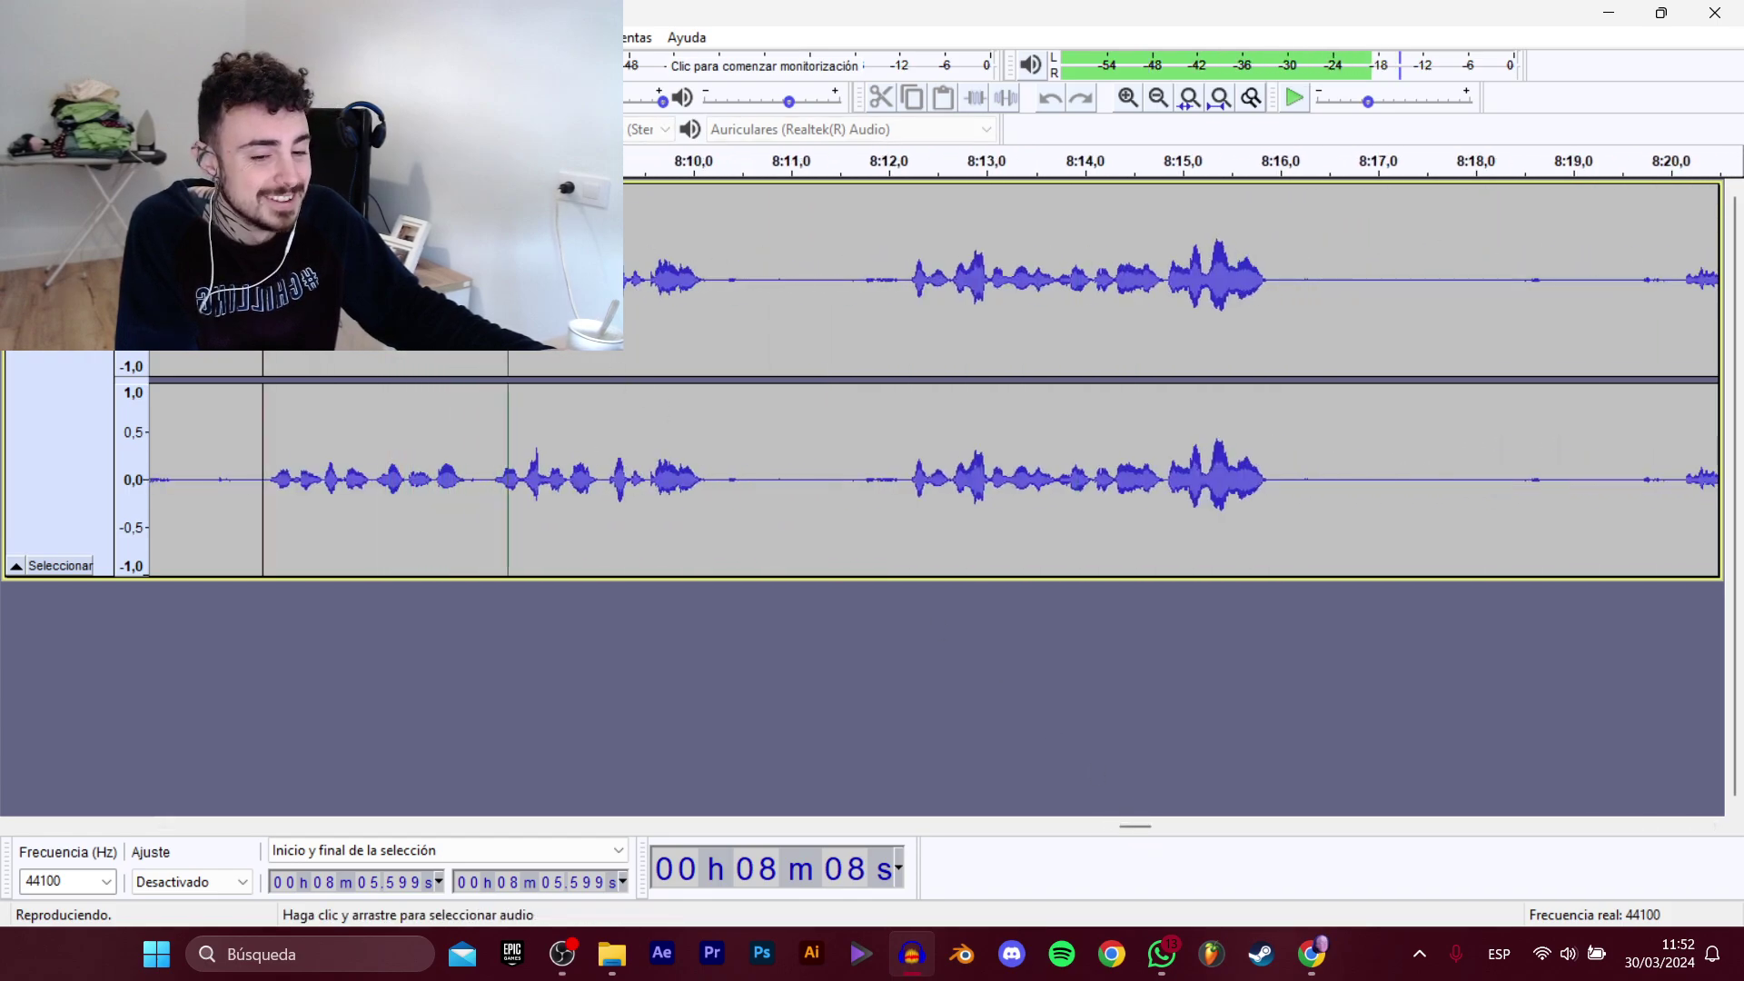
pyautogui.moveTo(262, 306); pyautogui.dragTo(726, 304)
pyautogui.press('space')
# Export the selected audio as the next numbered WAV file in the D_TokaTumbo_Historia series.
pyautogui.moveTo(54, 202)
pyautogui.click(382, 308)
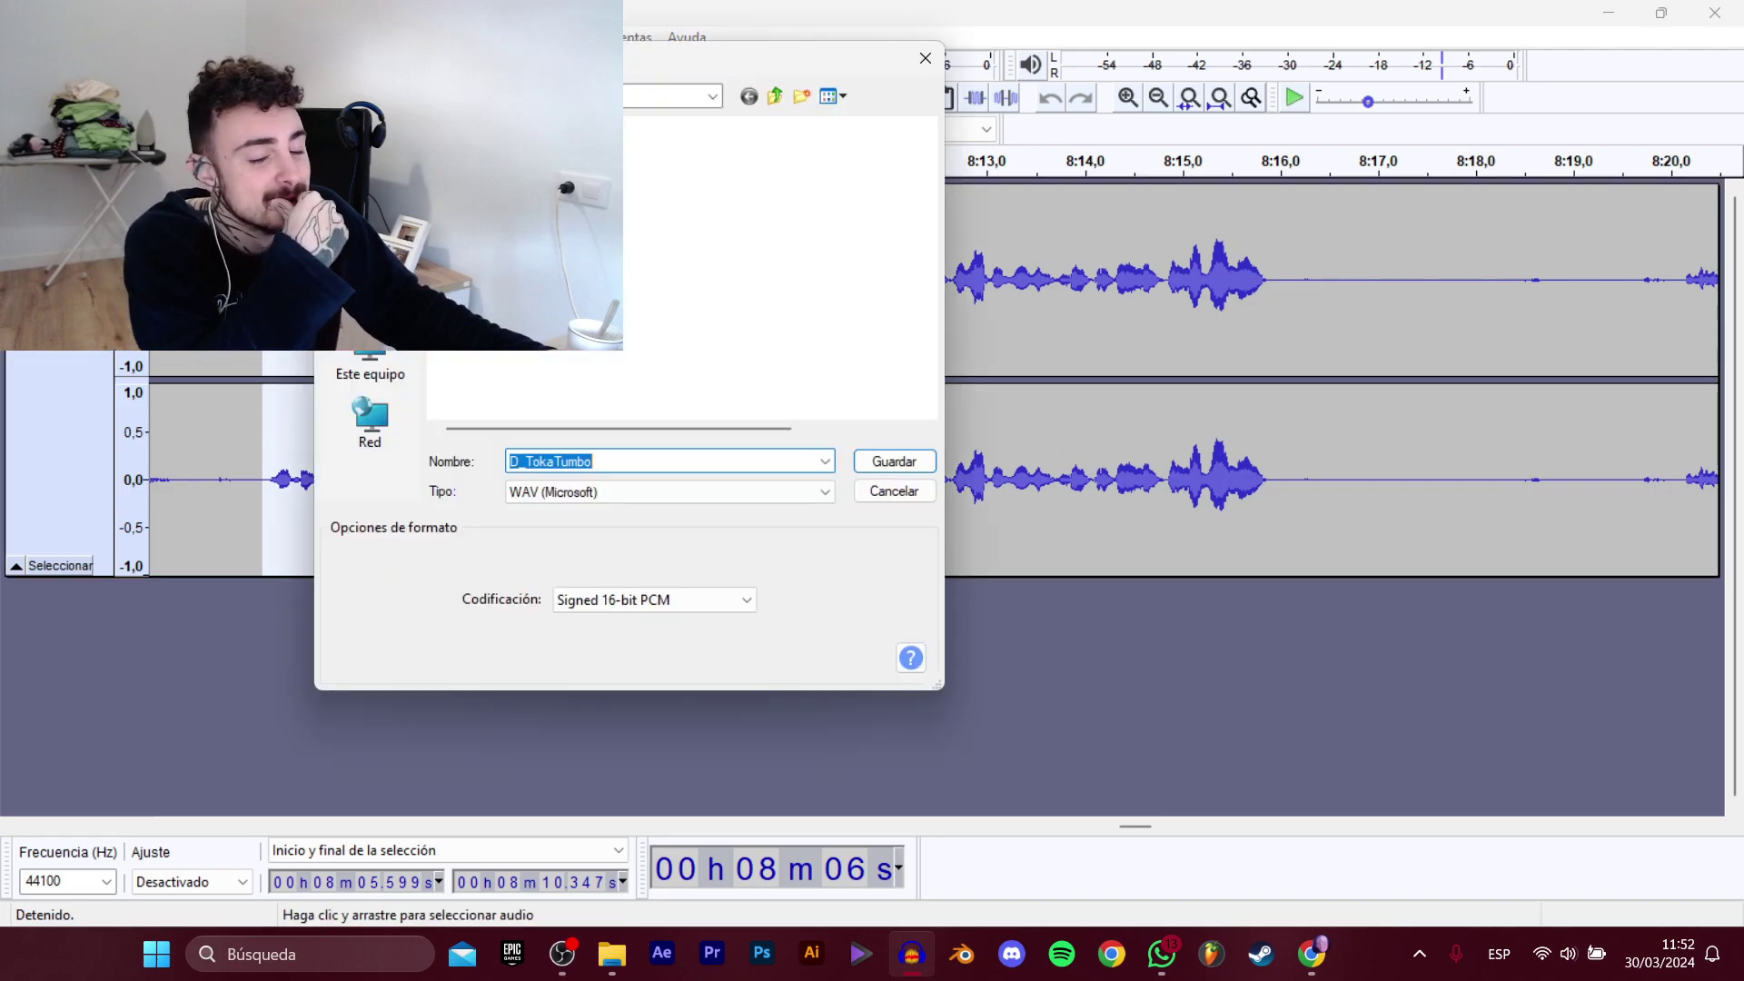
pyautogui.click(536, 263)
pyautogui.click(713, 458)
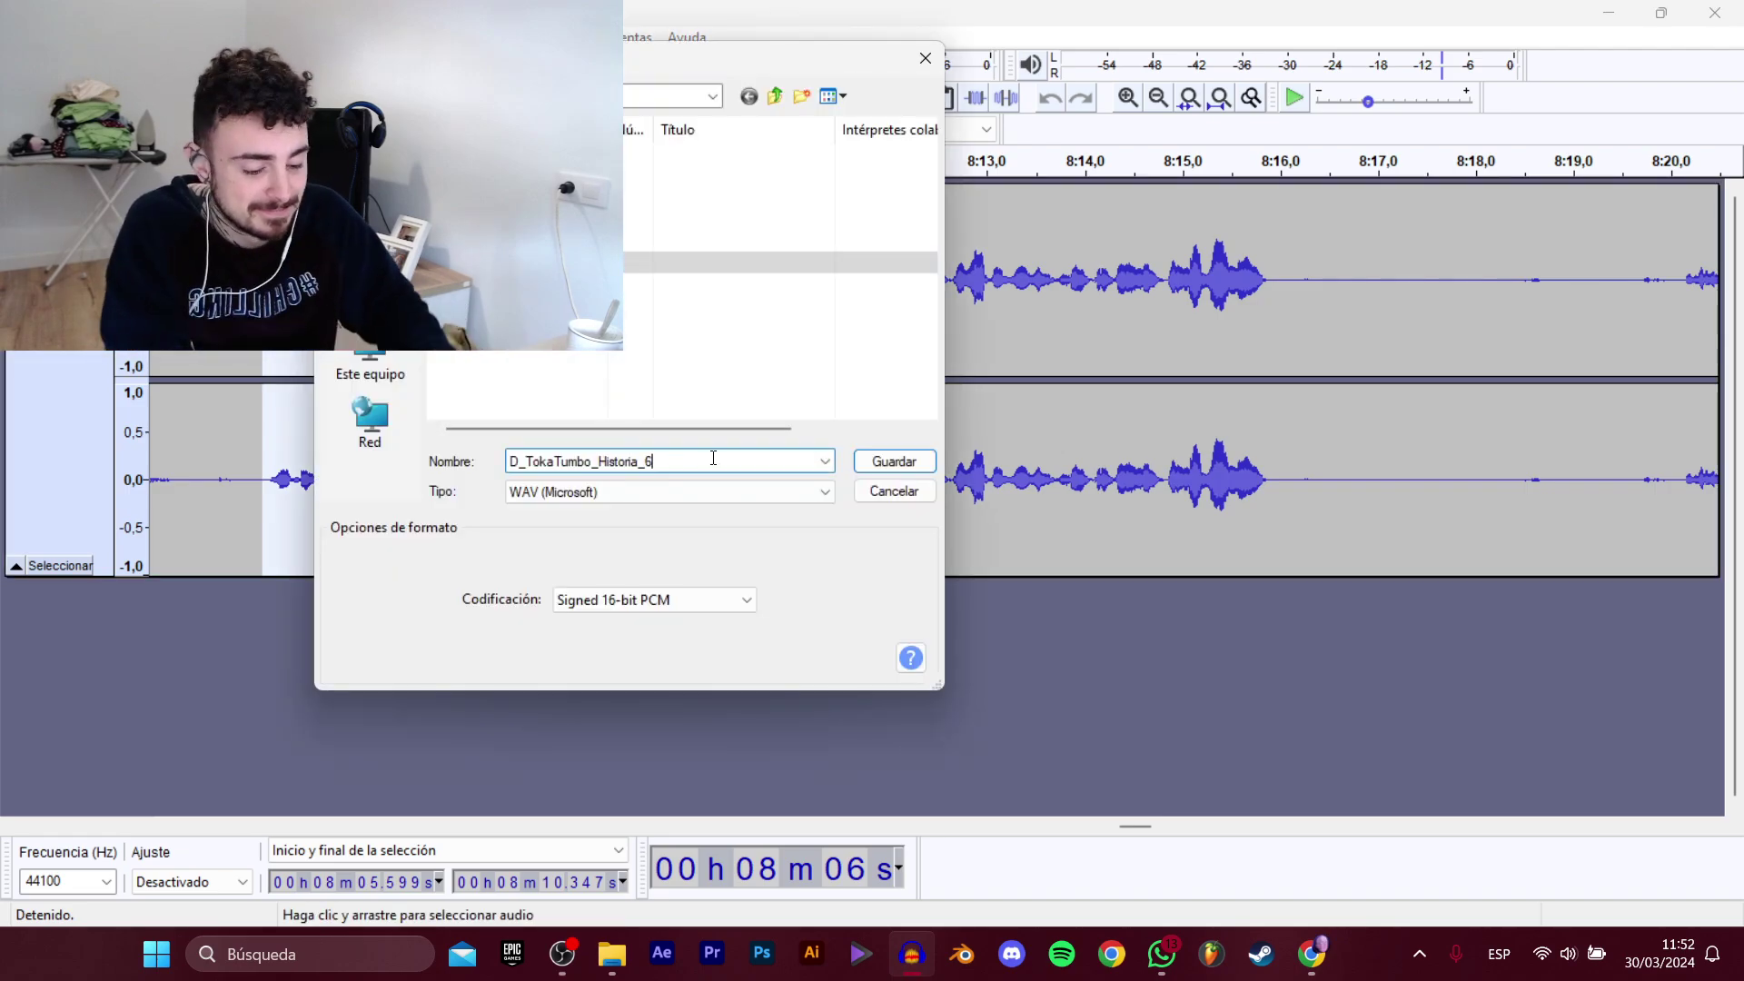
pyautogui.press('Return')
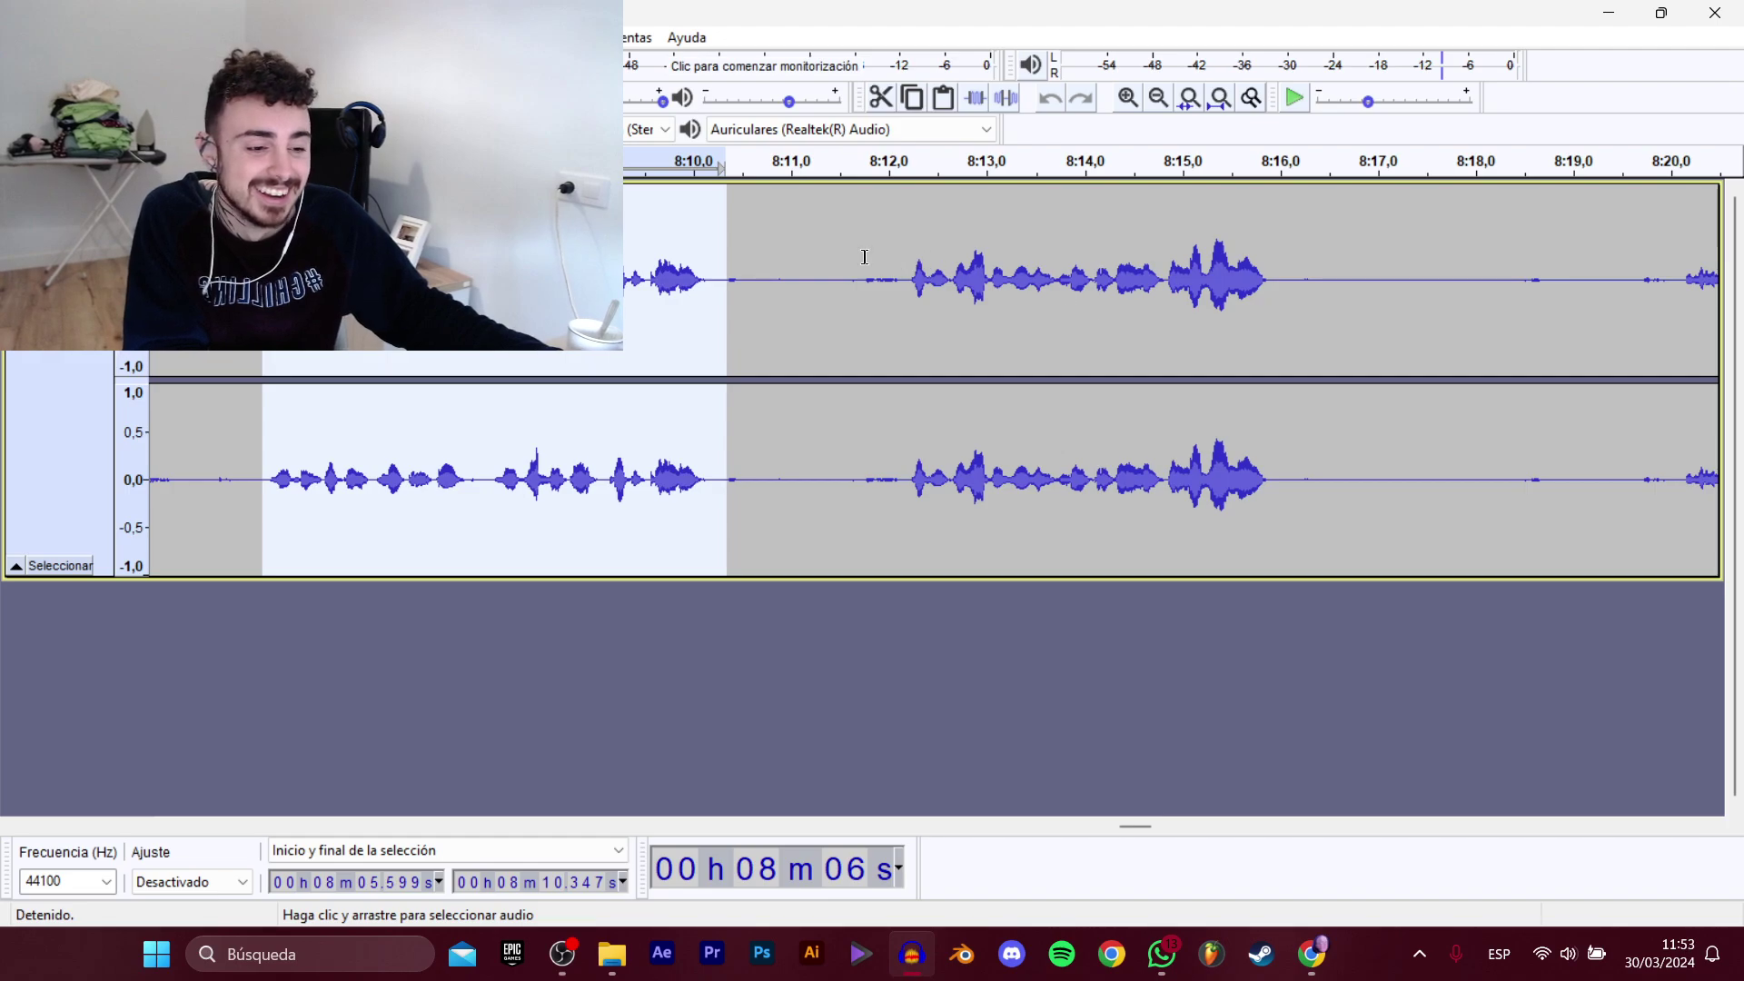
# Play the following passage from about 8:11.8 and delete the silence before it, from about 8:10.4 to 8:12.2.
pyautogui.click(864, 257)
pyautogui.press('space')
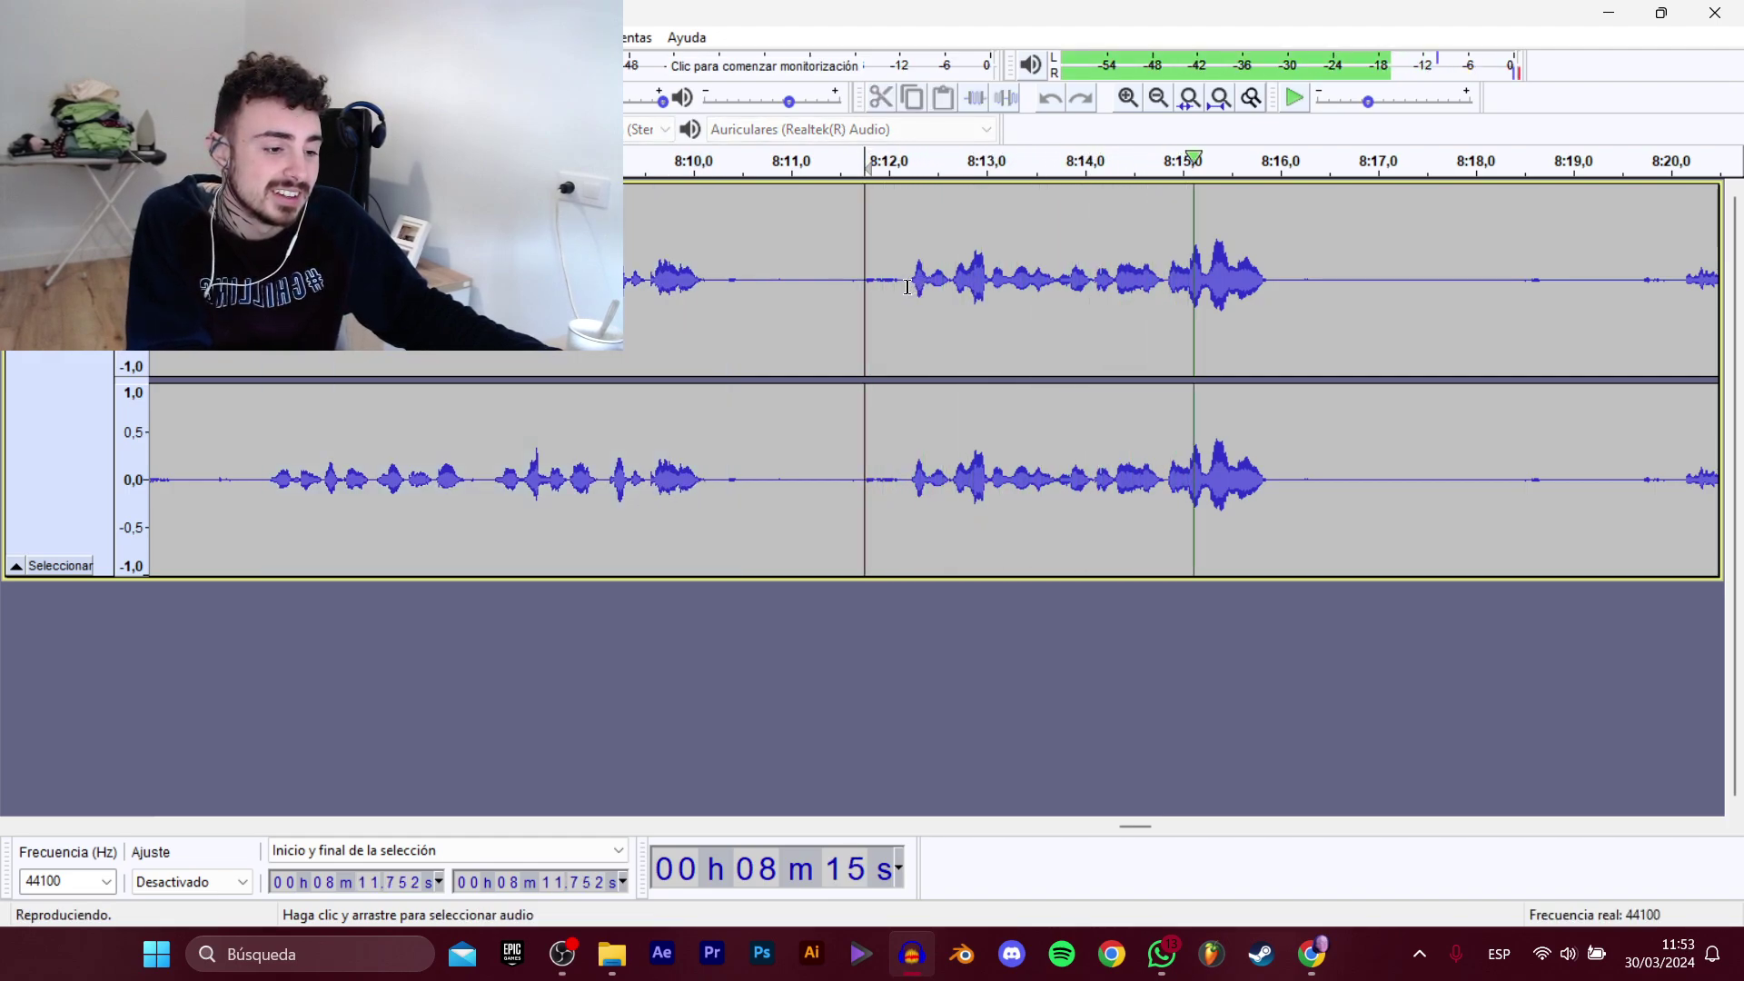
pyautogui.moveTo(908, 287); pyautogui.dragTo(730, 288)
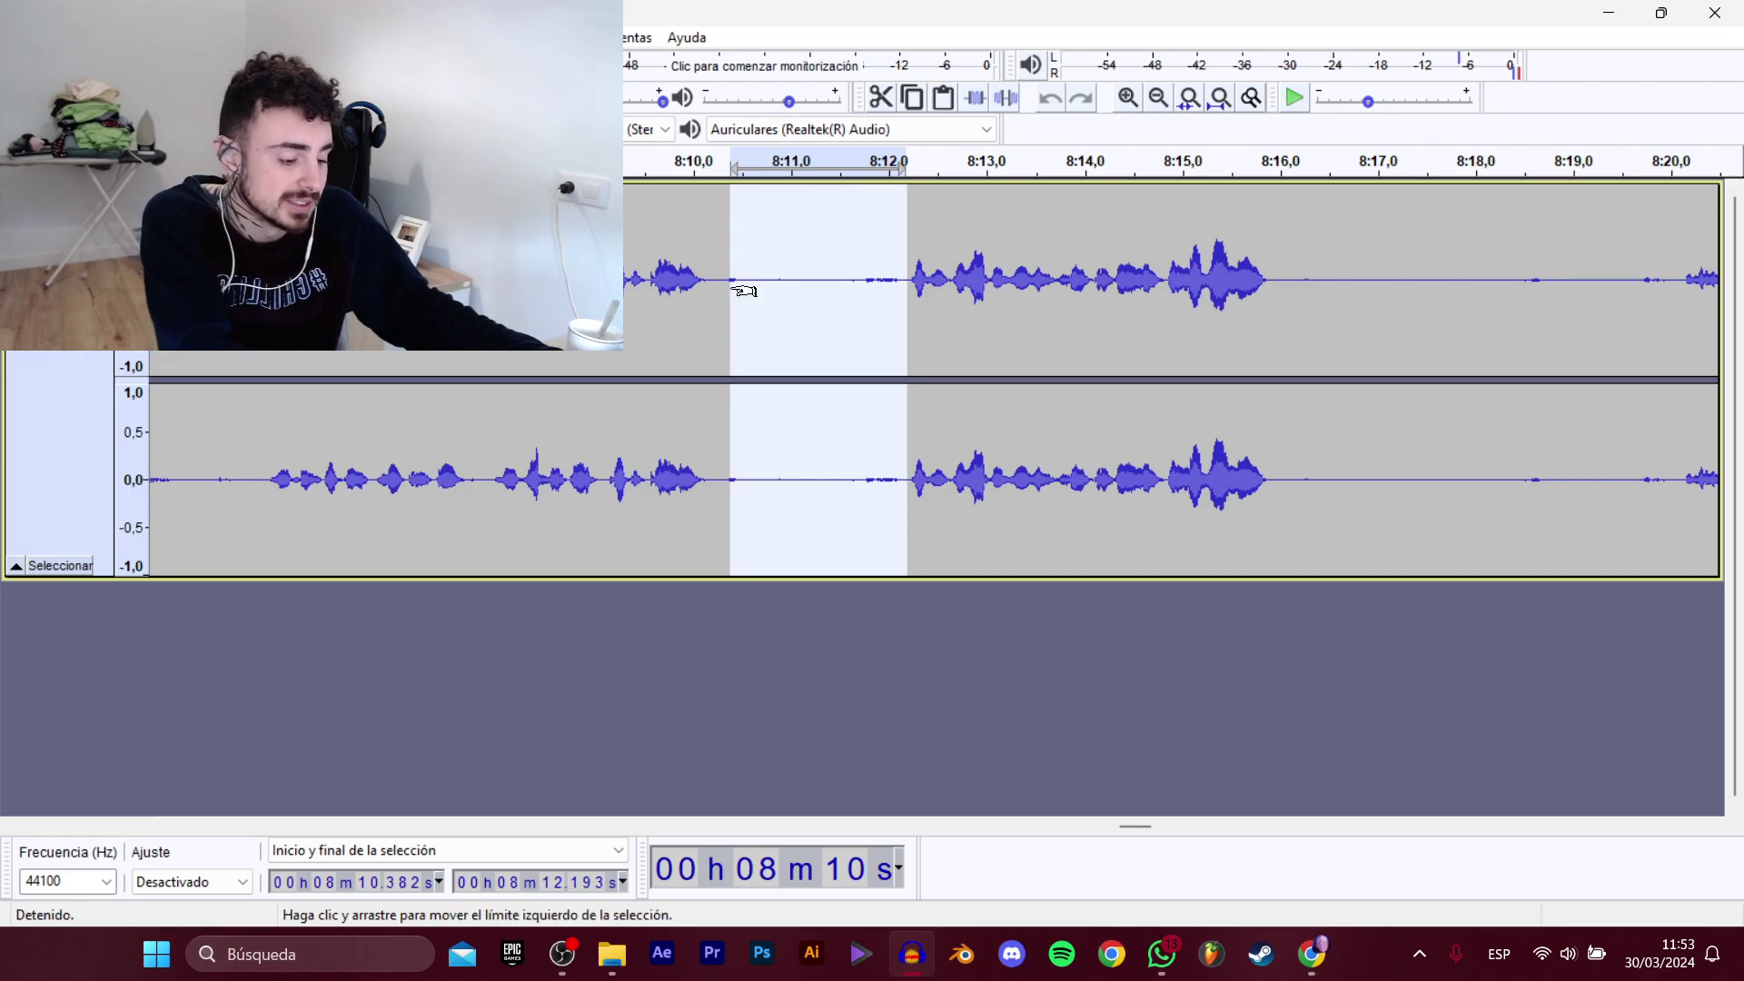
pyautogui.press('Delete')
# Select the two joined phrases from about 8:05.6 to 8:14.1 and play the selection to check it.
pyautogui.moveTo(266, 336); pyautogui.dragTo(1081, 335)
pyautogui.press('space')
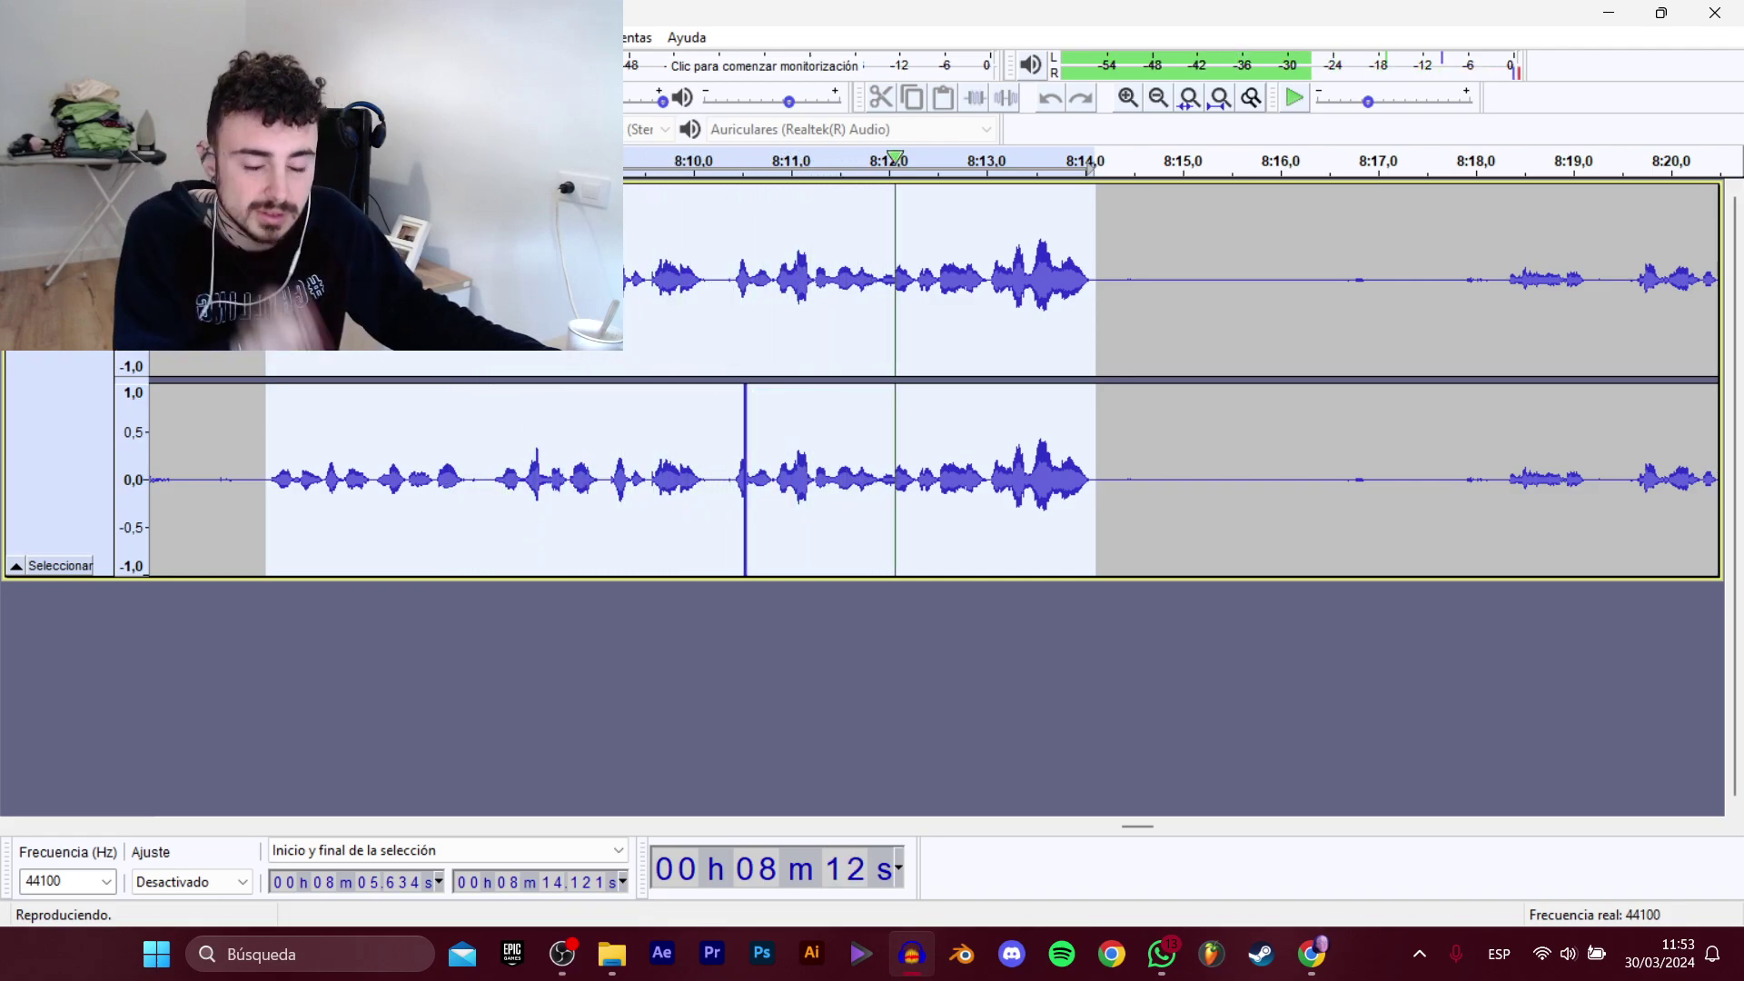
pyautogui.press('space')
# Export the selected audio as WAV, replacing the existing D_TokaTumbo_Historia_7 file.
pyautogui.moveTo(109, 202)
pyautogui.click(391, 308)
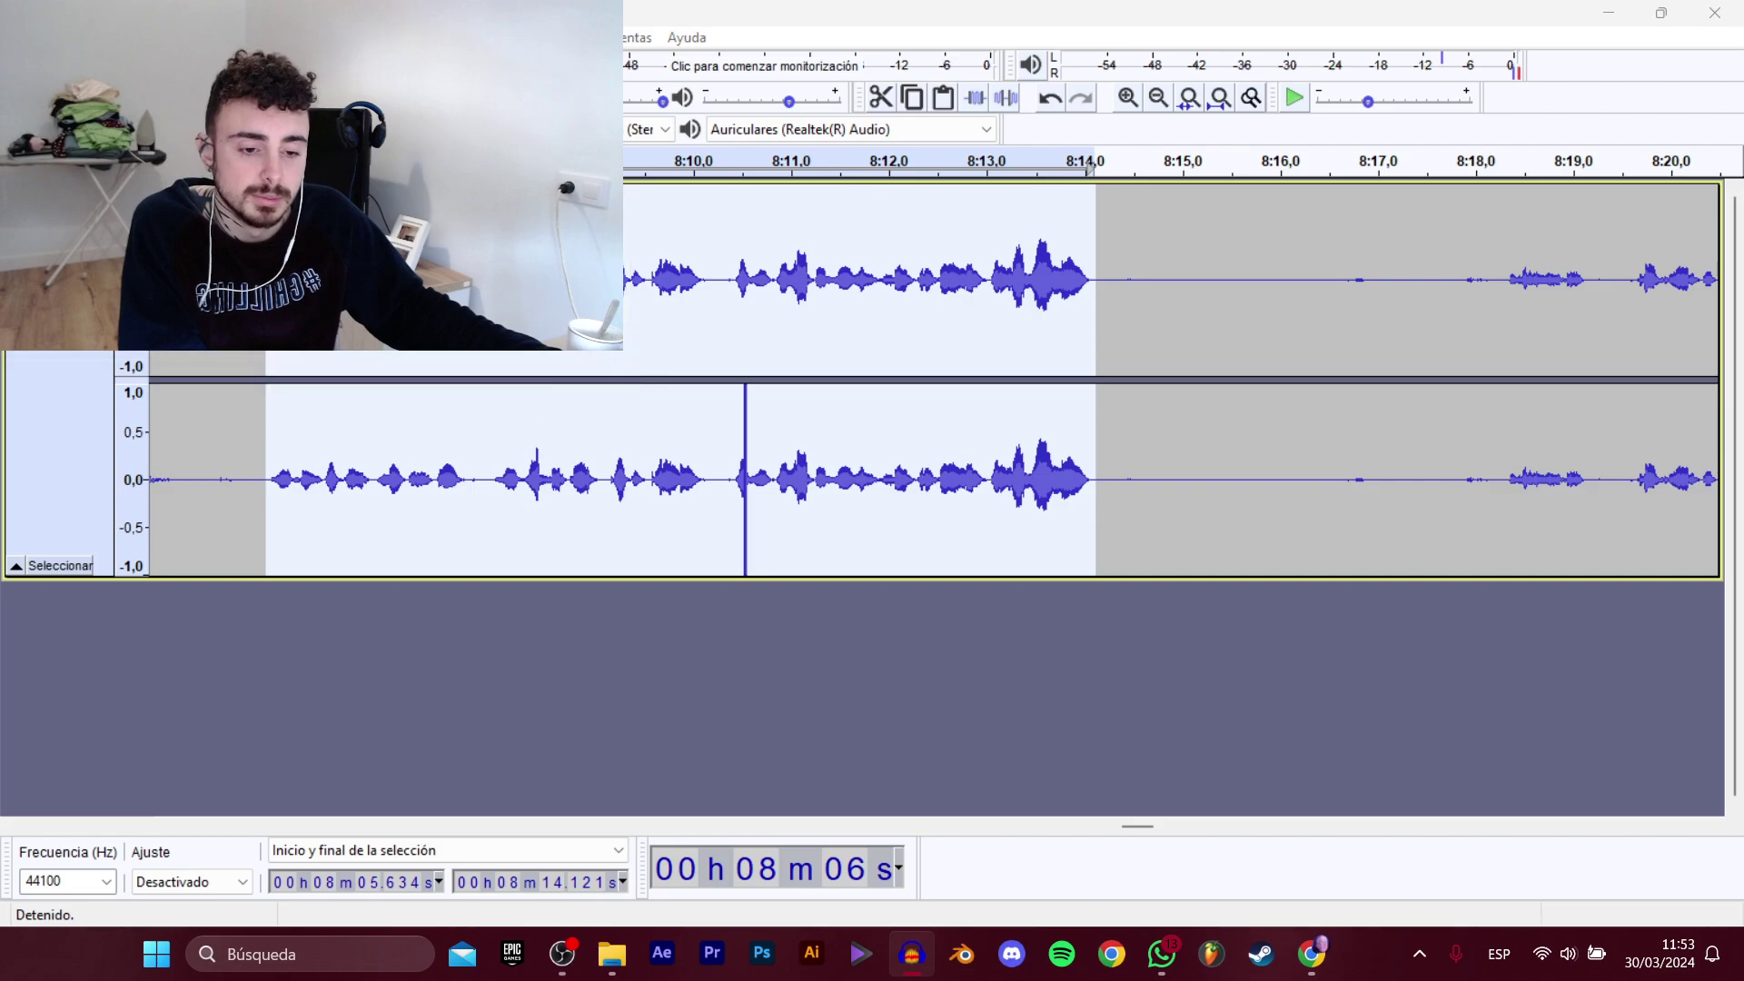
pyautogui.click(536, 284)
pyautogui.click(878, 467)
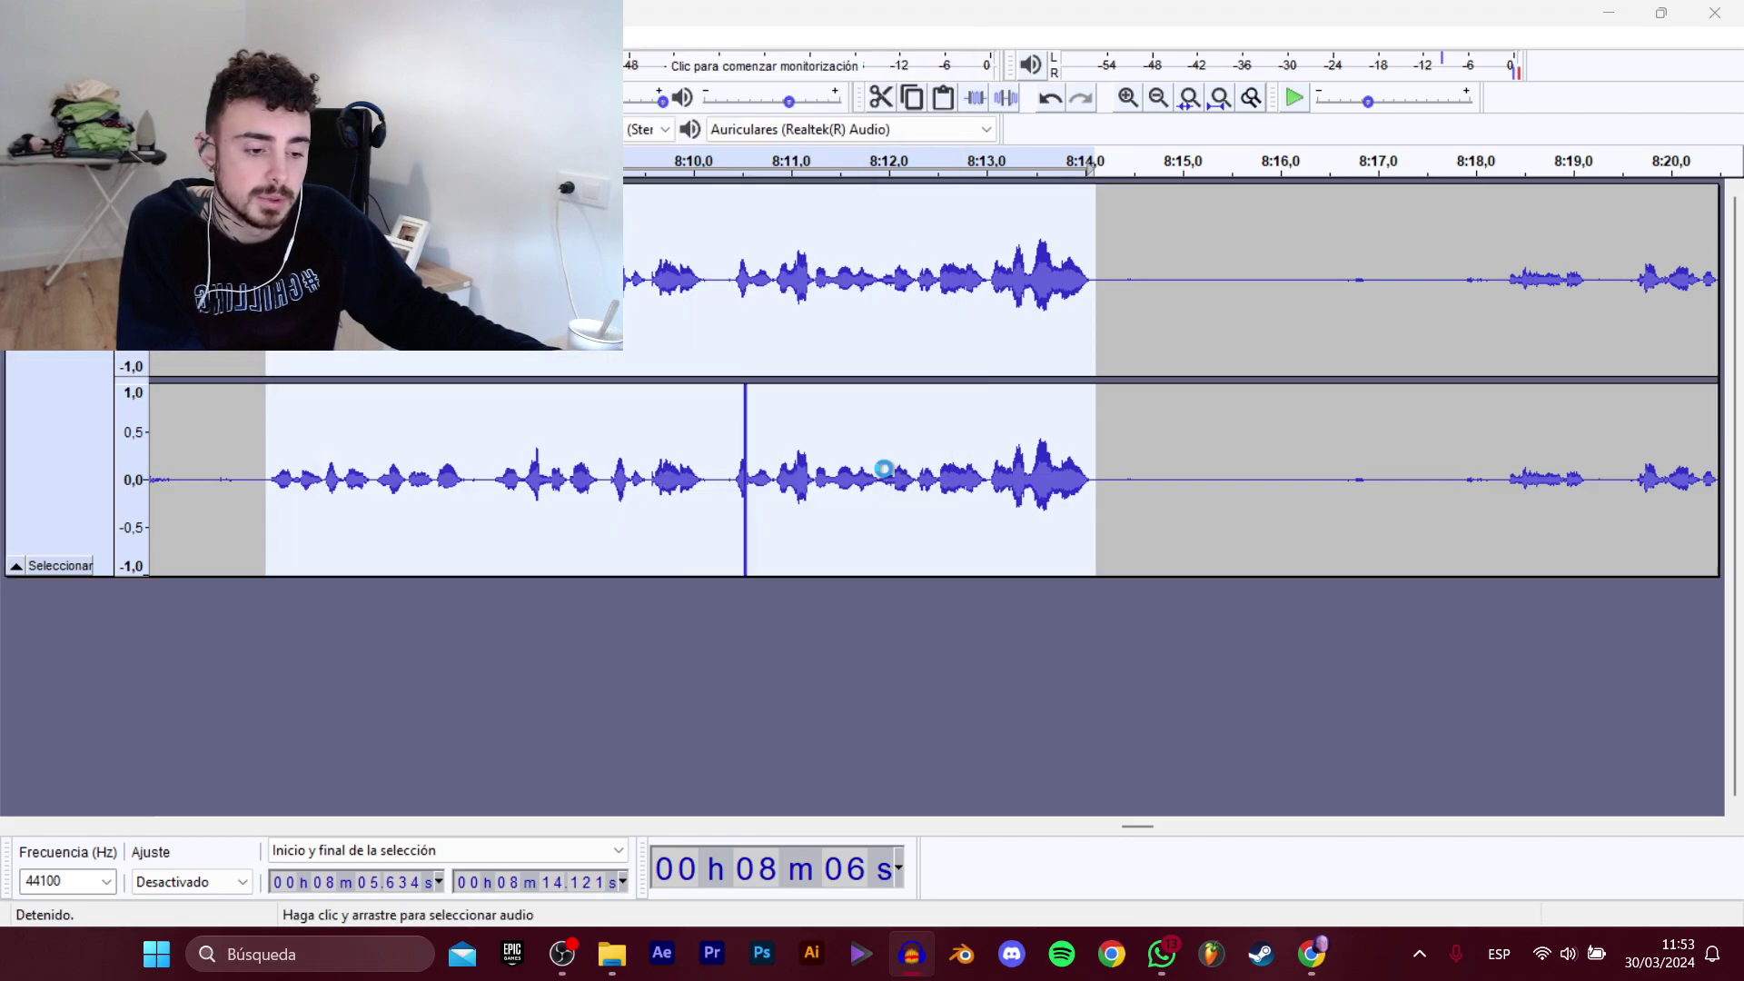
pyautogui.click(1034, 487)
# Play the next phrase and select it from about 8:18.3 to 8:24.8.
pyautogui.moveTo(1141, 819); pyautogui.dragTo(1157, 824)
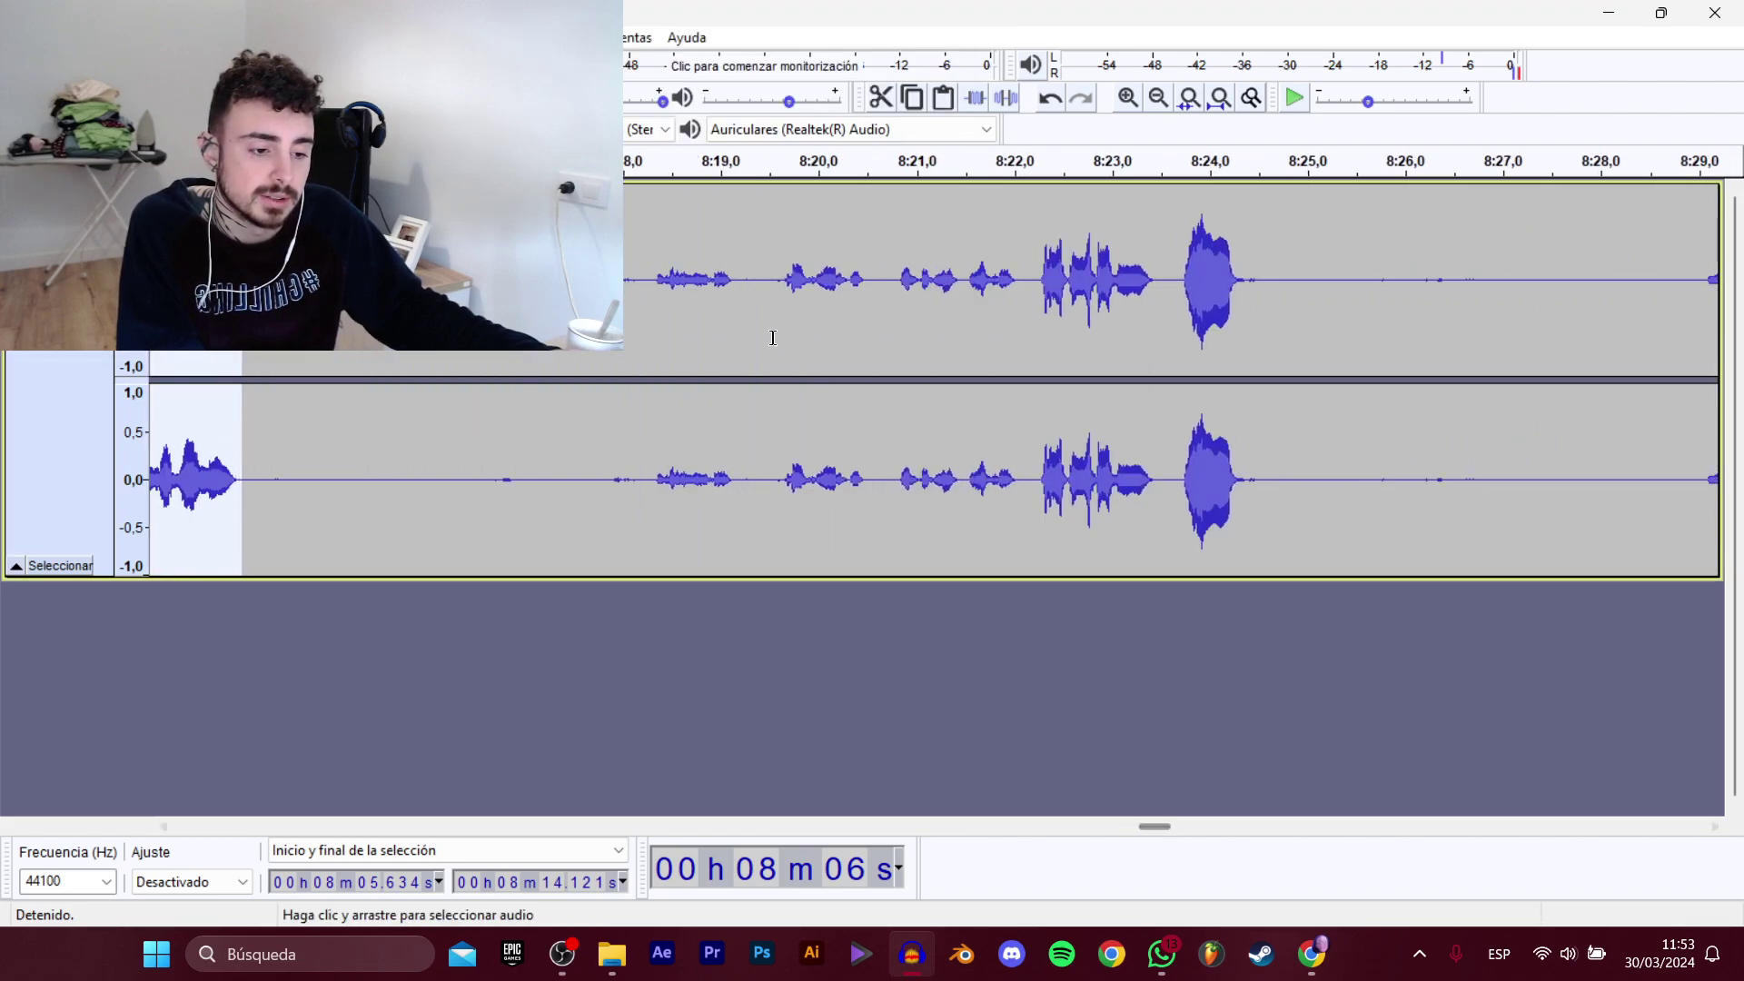
pyautogui.click(646, 282)
pyautogui.press('space')
pyautogui.moveTo(651, 288); pyautogui.dragTo(1287, 409)
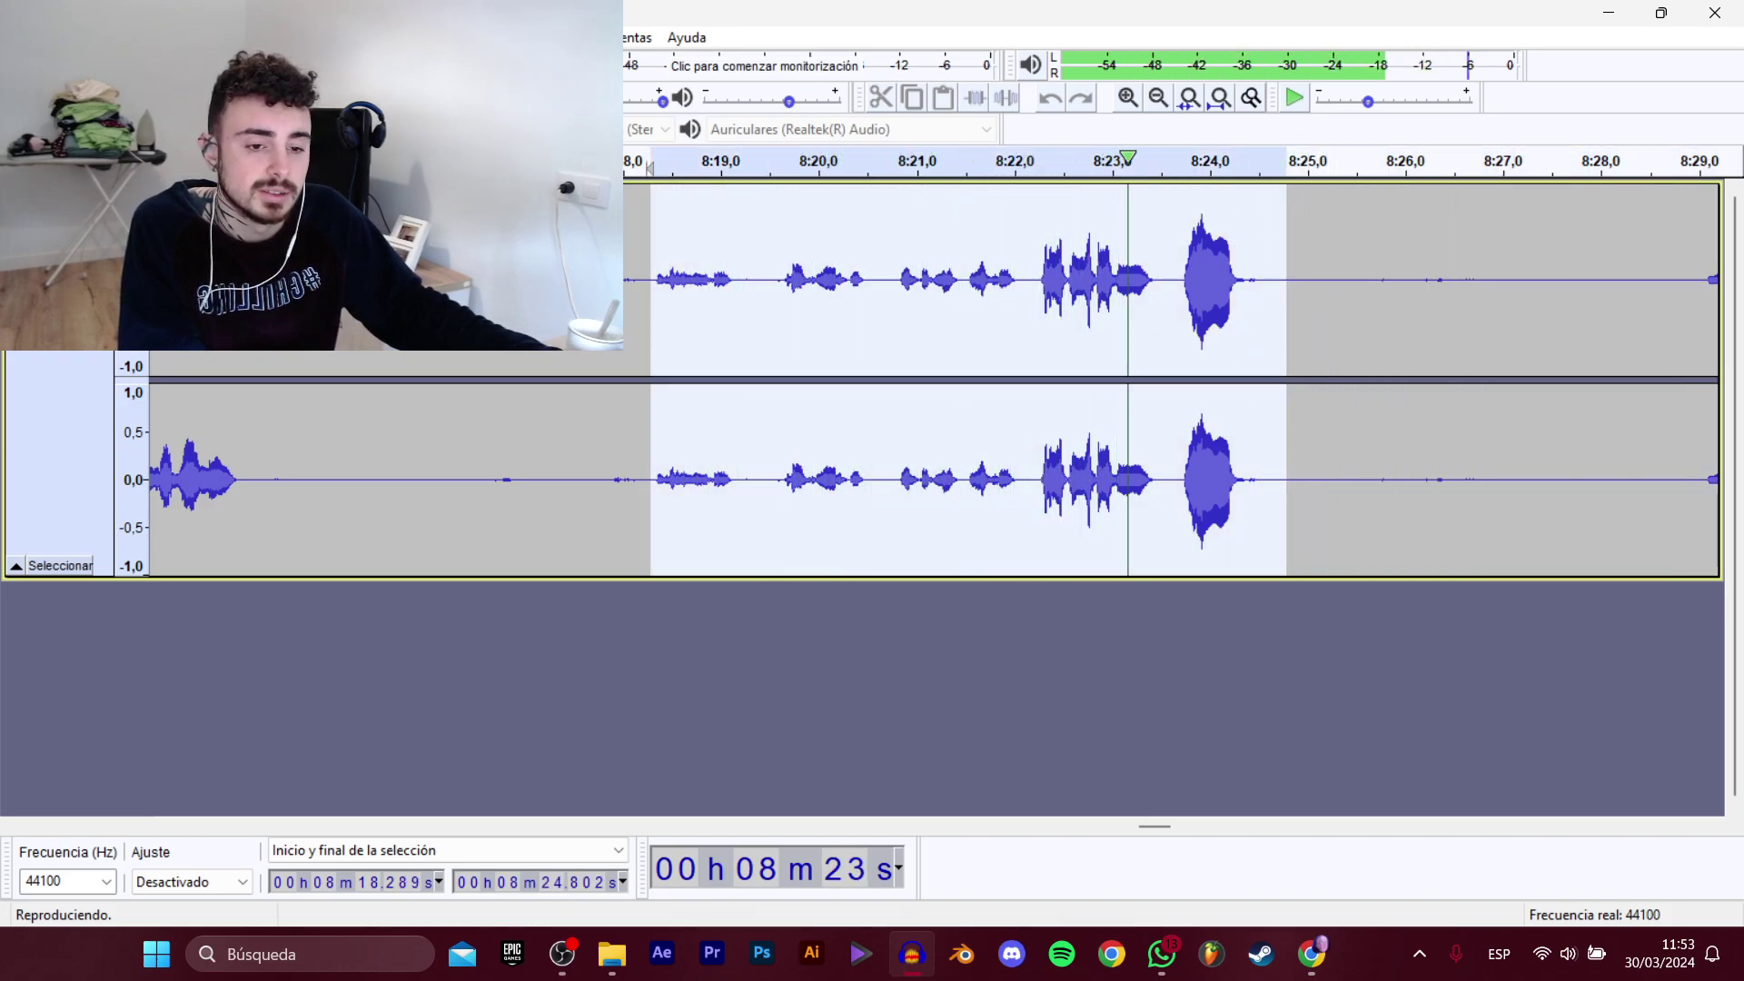
pyautogui.moveTo(91, 207)
pyautogui.click(409, 309)
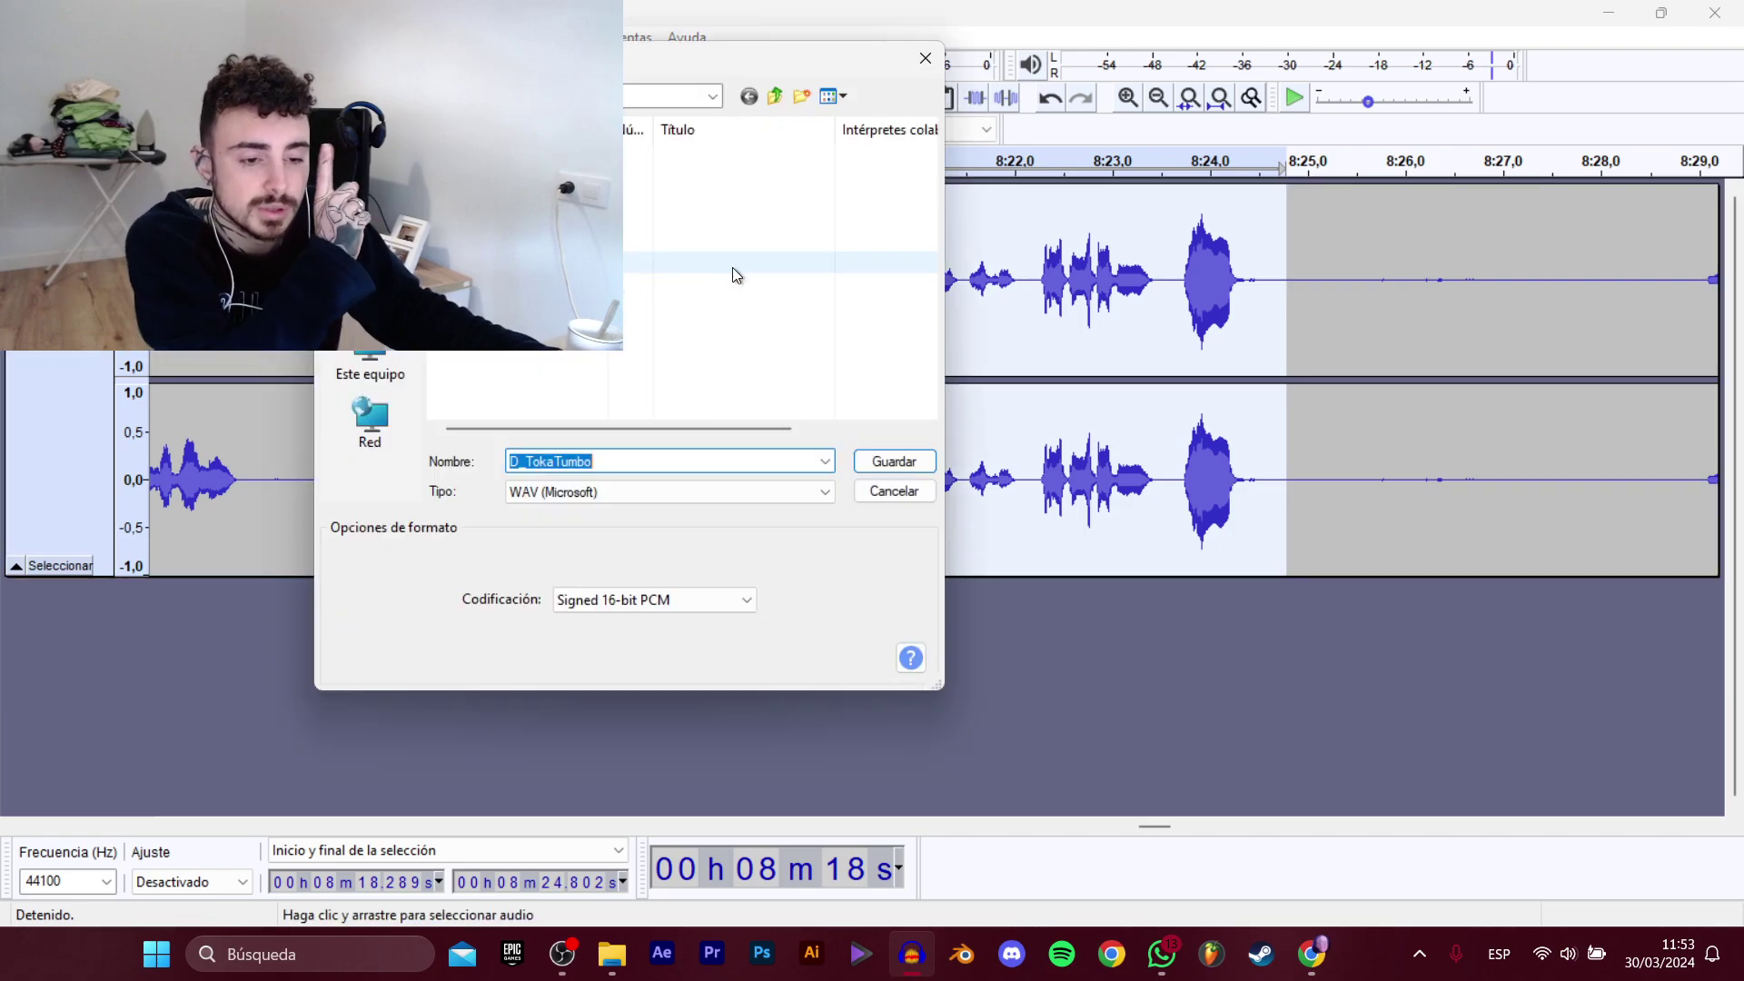
pyautogui.click(927, 53)
pyautogui.click(1419, 436)
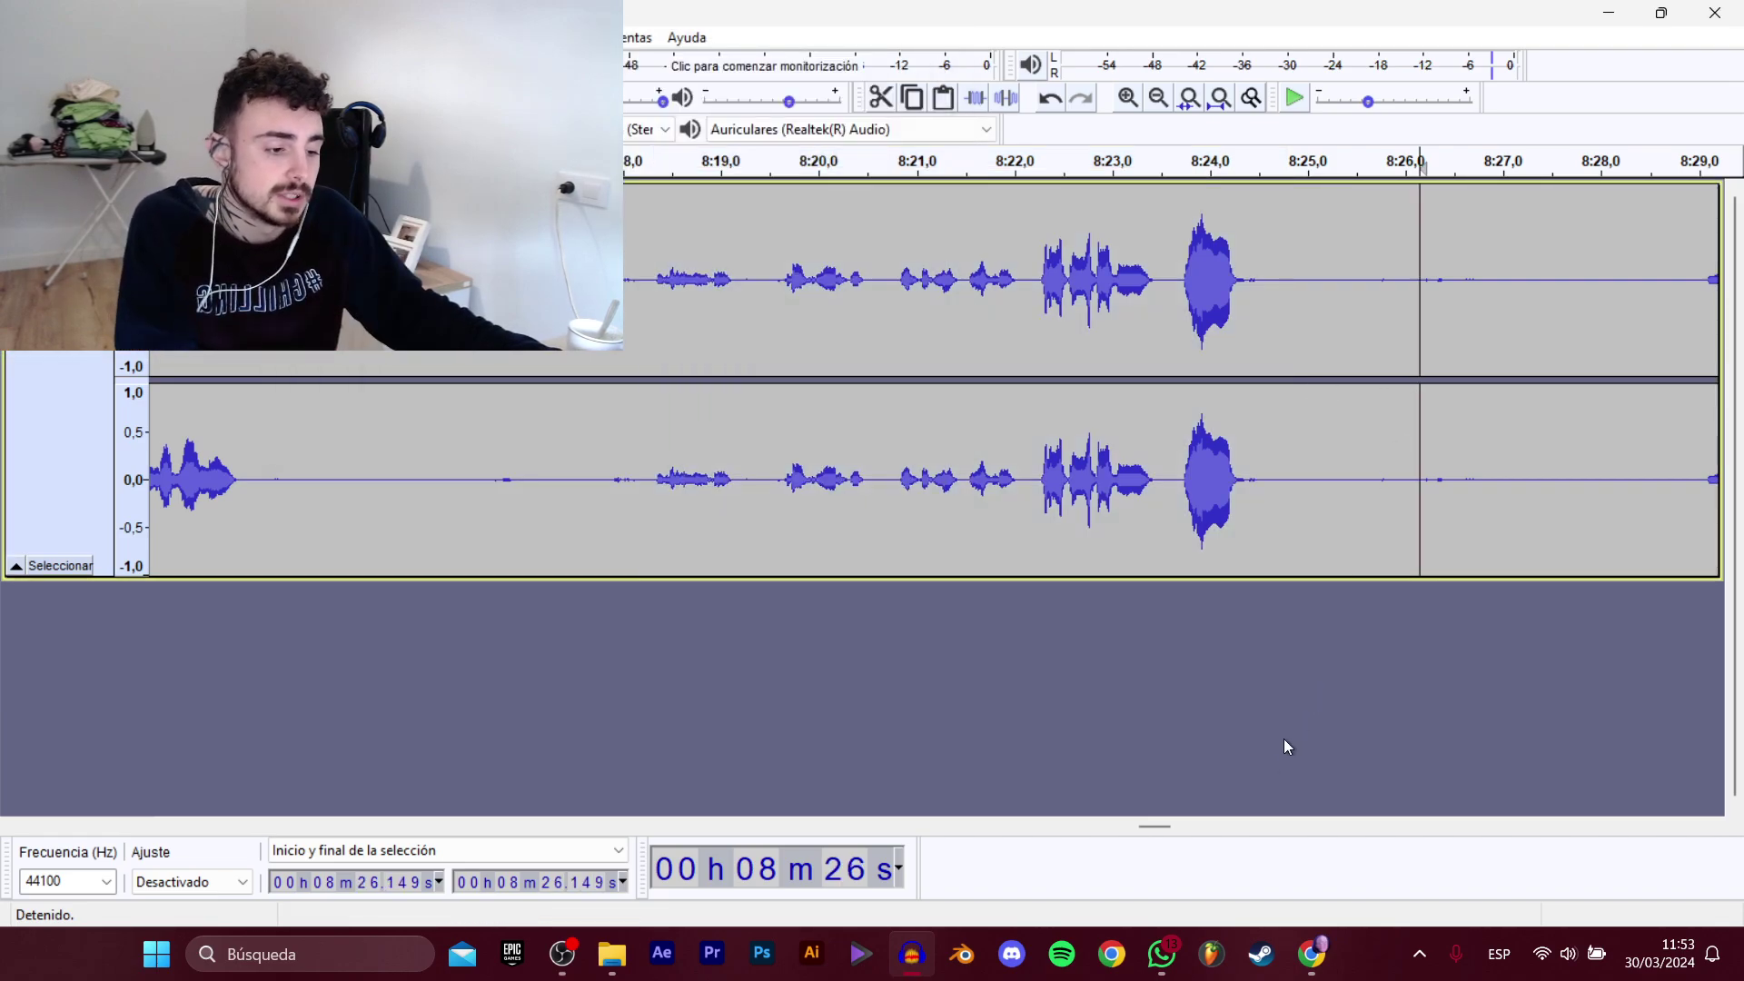
# Play the recording onward from about 8:26.1 and select the phrase from about 8:29.1 to 8:43.5.
pyautogui.moveTo(1169, 836); pyautogui.dragTo(1187, 829)
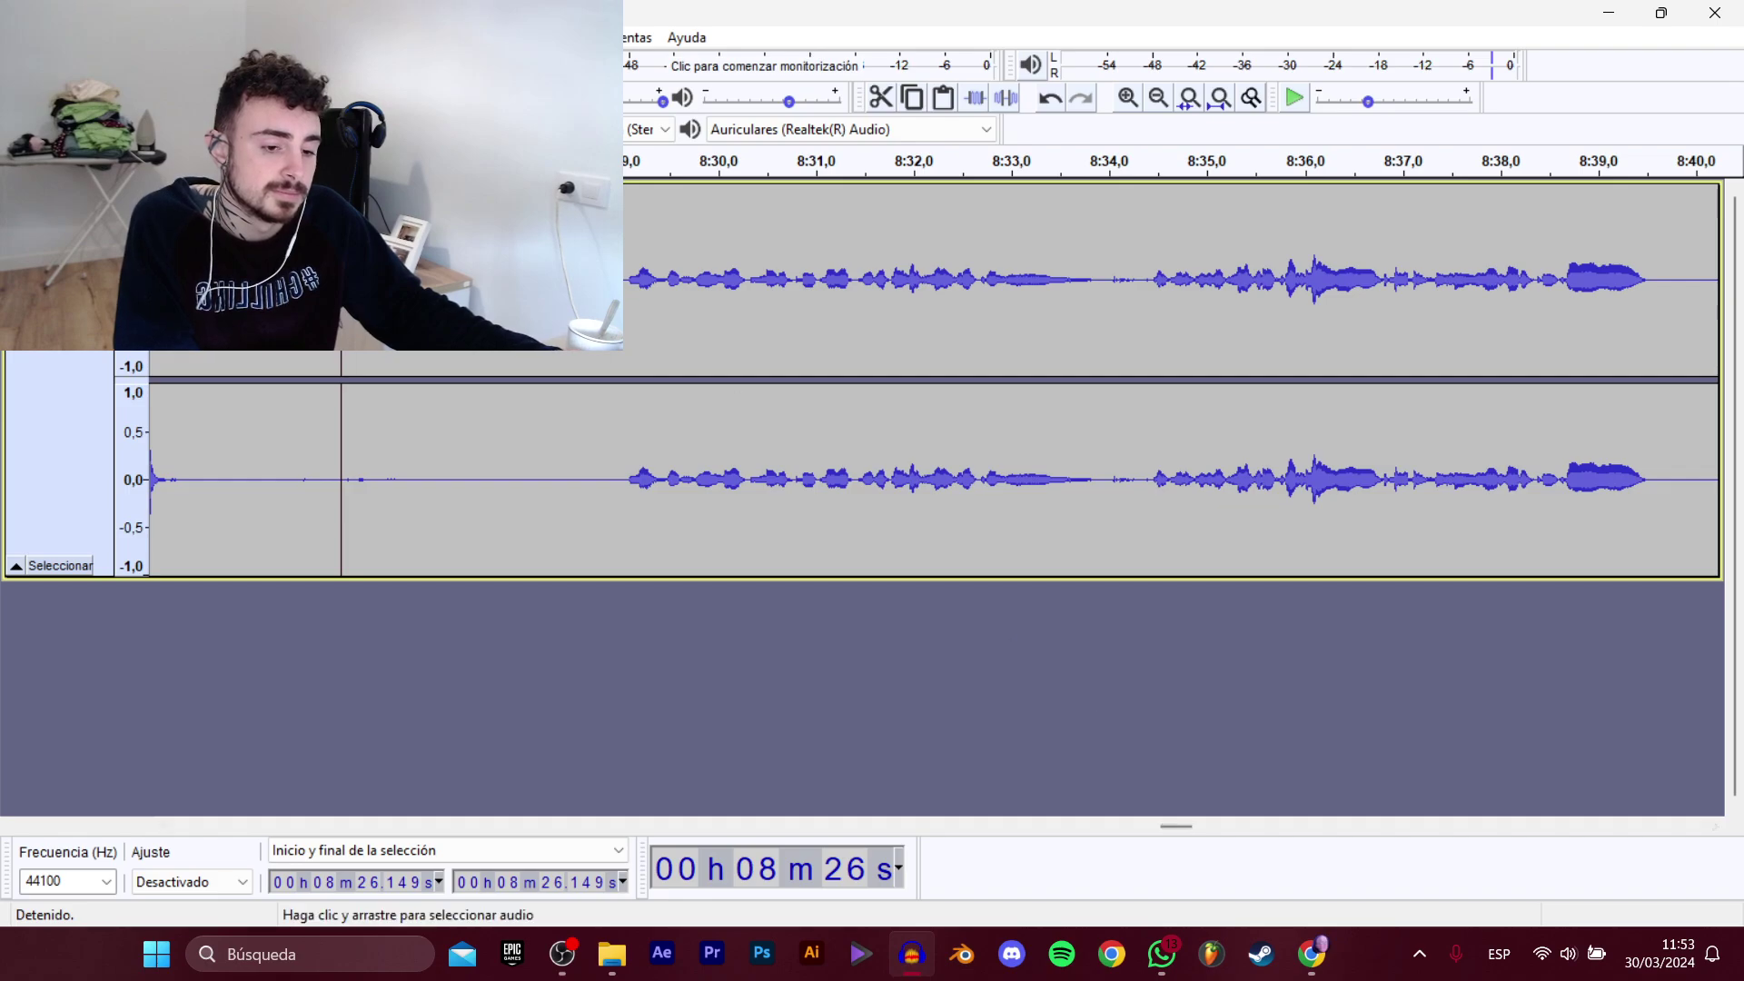
pyautogui.press('space')
pyautogui.moveTo(625, 285); pyautogui.dragTo(1436, 400)
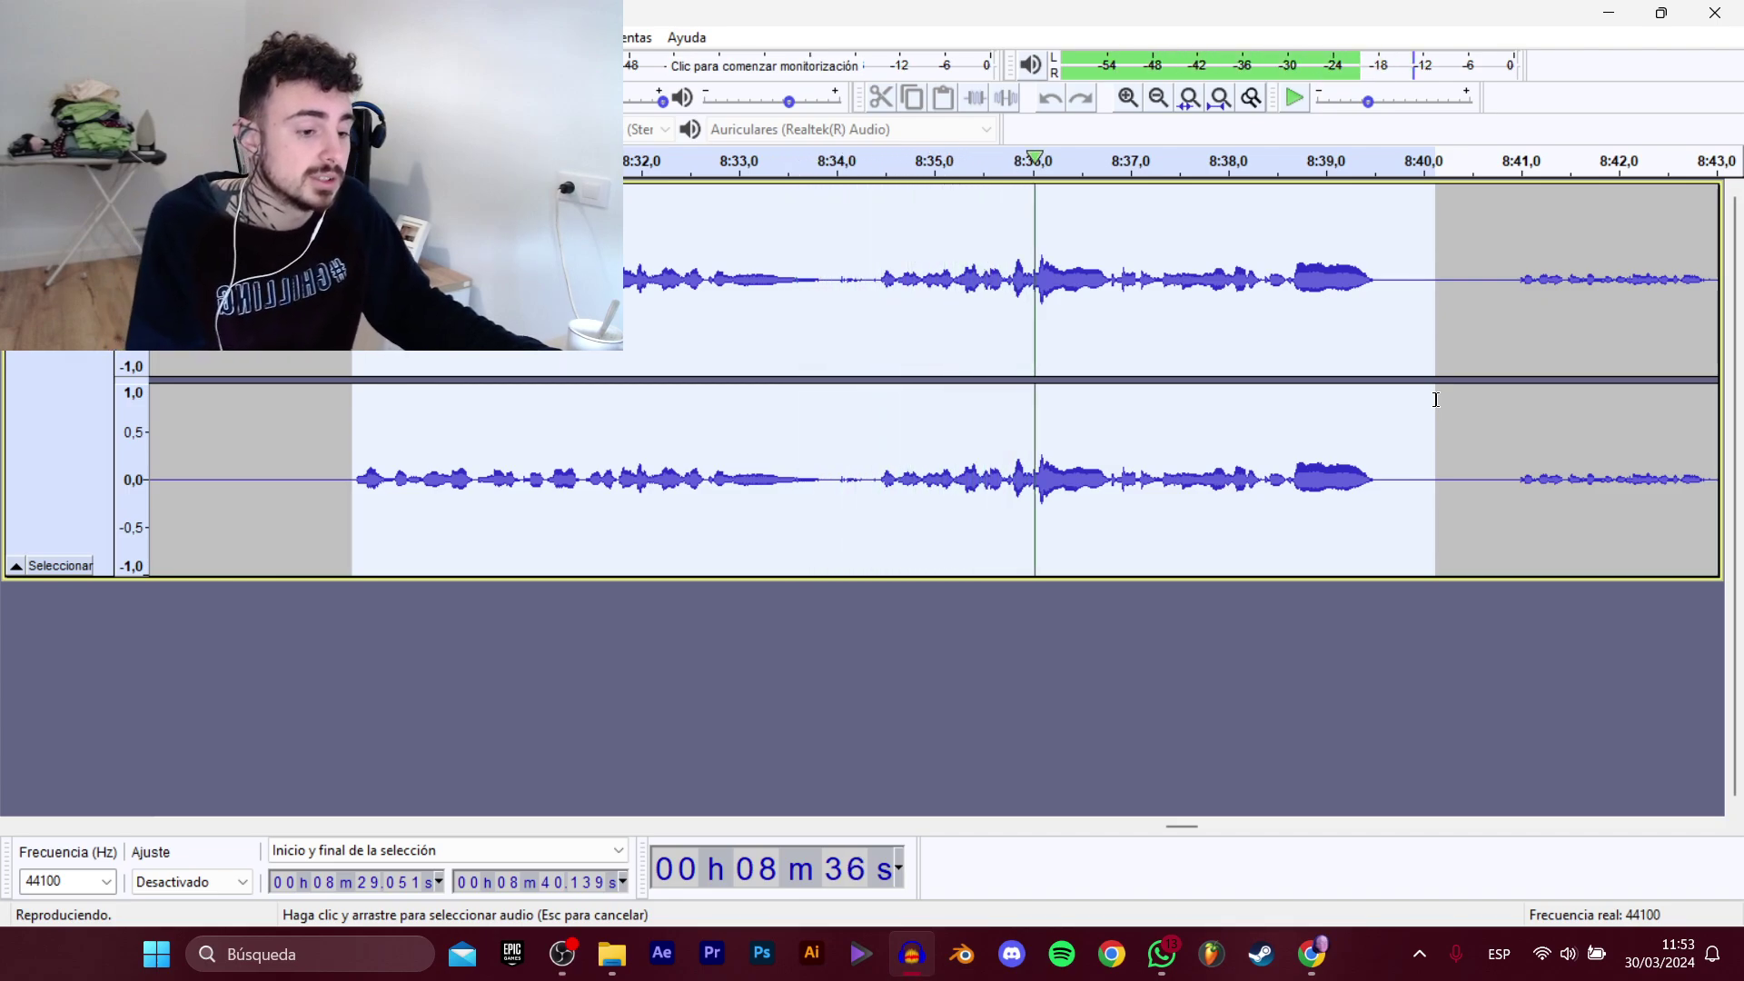
pyautogui.moveTo(1436, 400); pyautogui.dragTo(1457, 453)
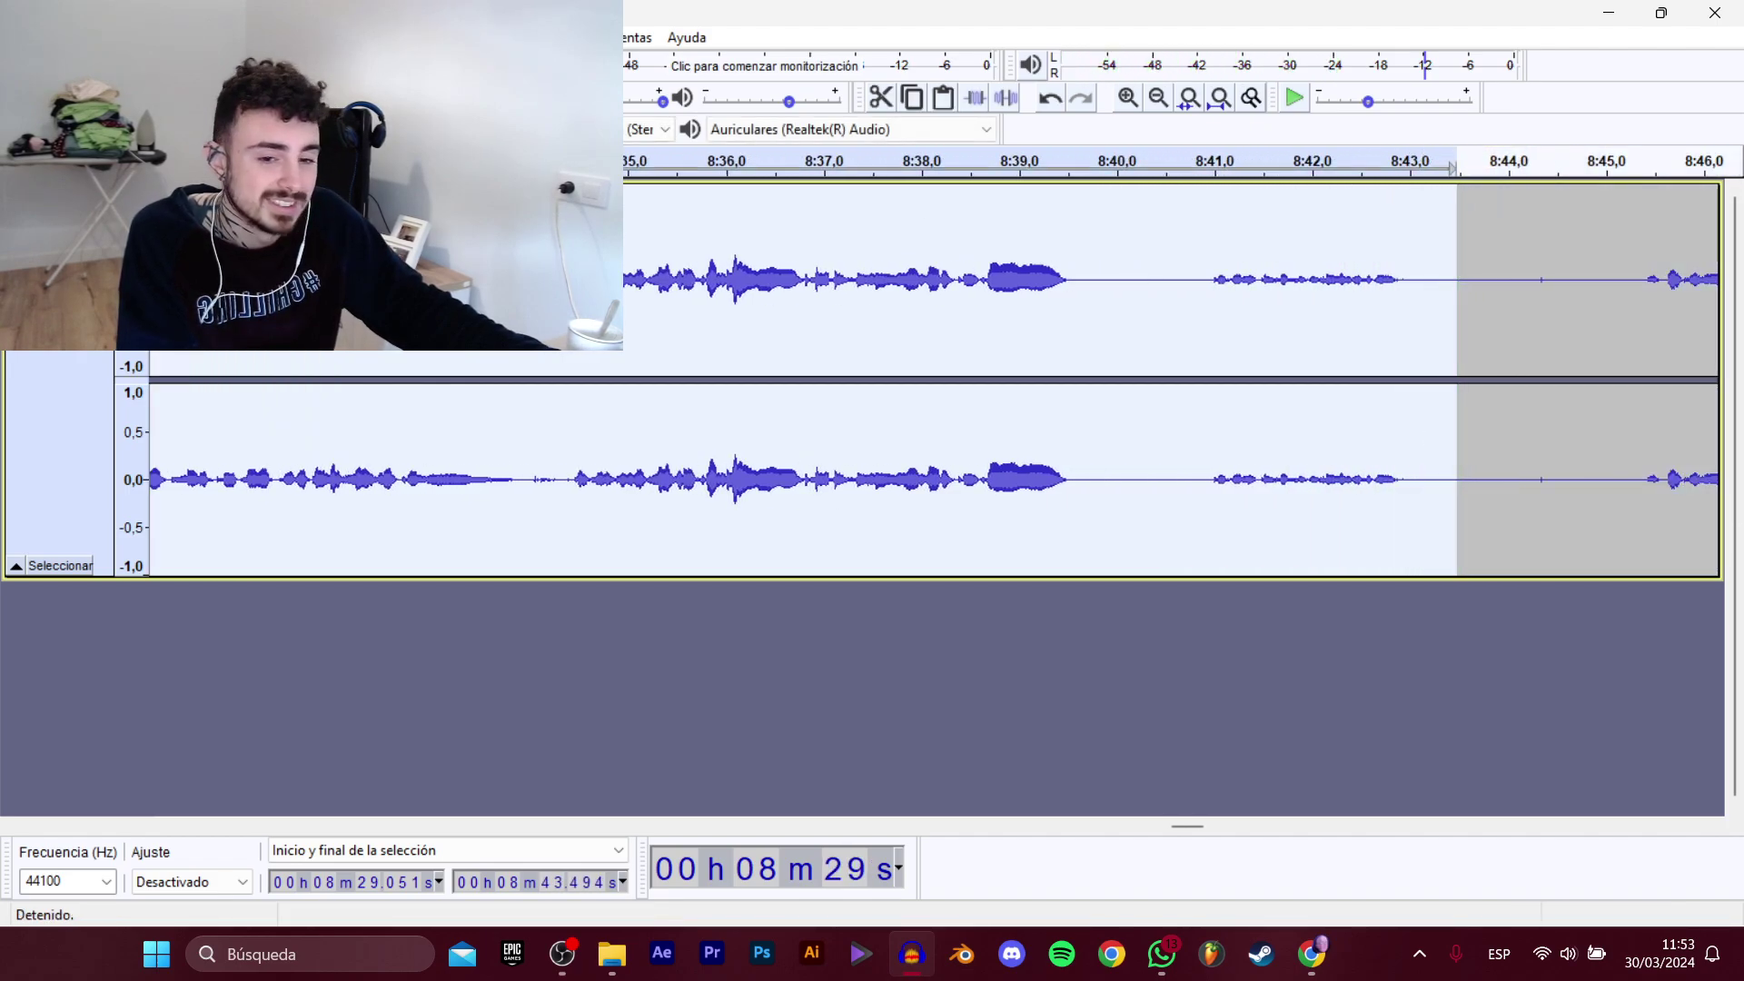
# Export the selected audio as a WAV file named D_TokaTumbo_Historia_8.
pyautogui.moveTo(109, 209)
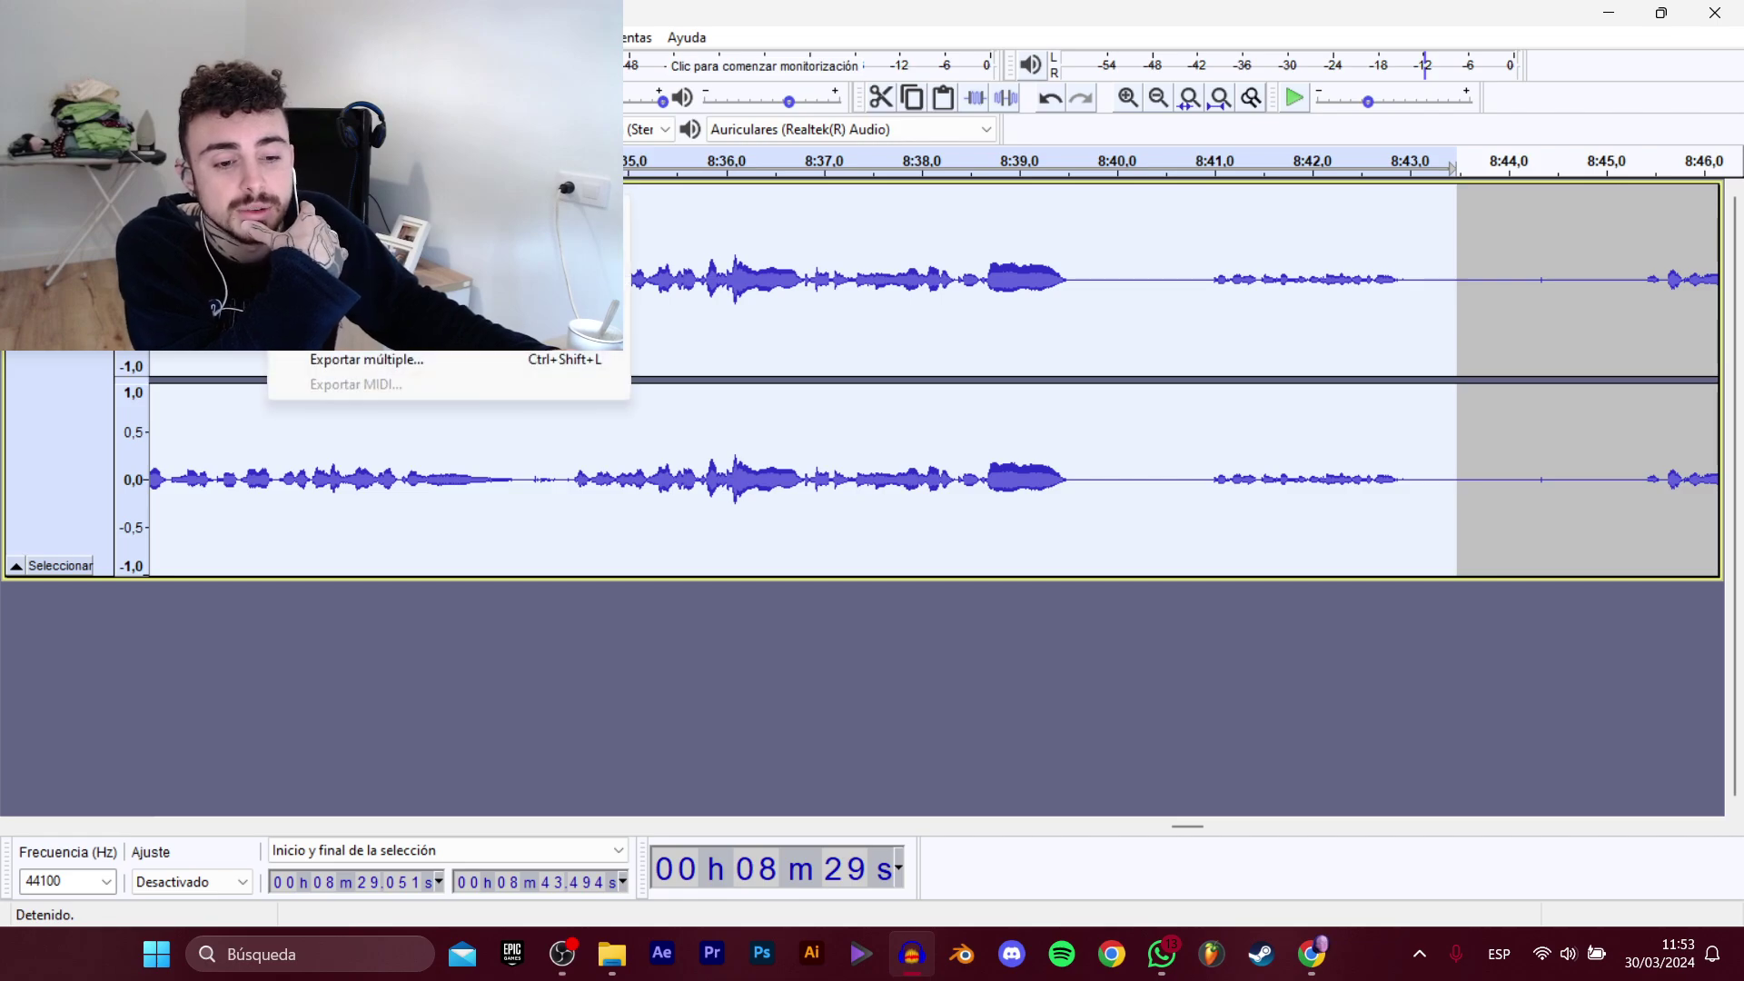
pyautogui.click(391, 310)
pyautogui.click(517, 284)
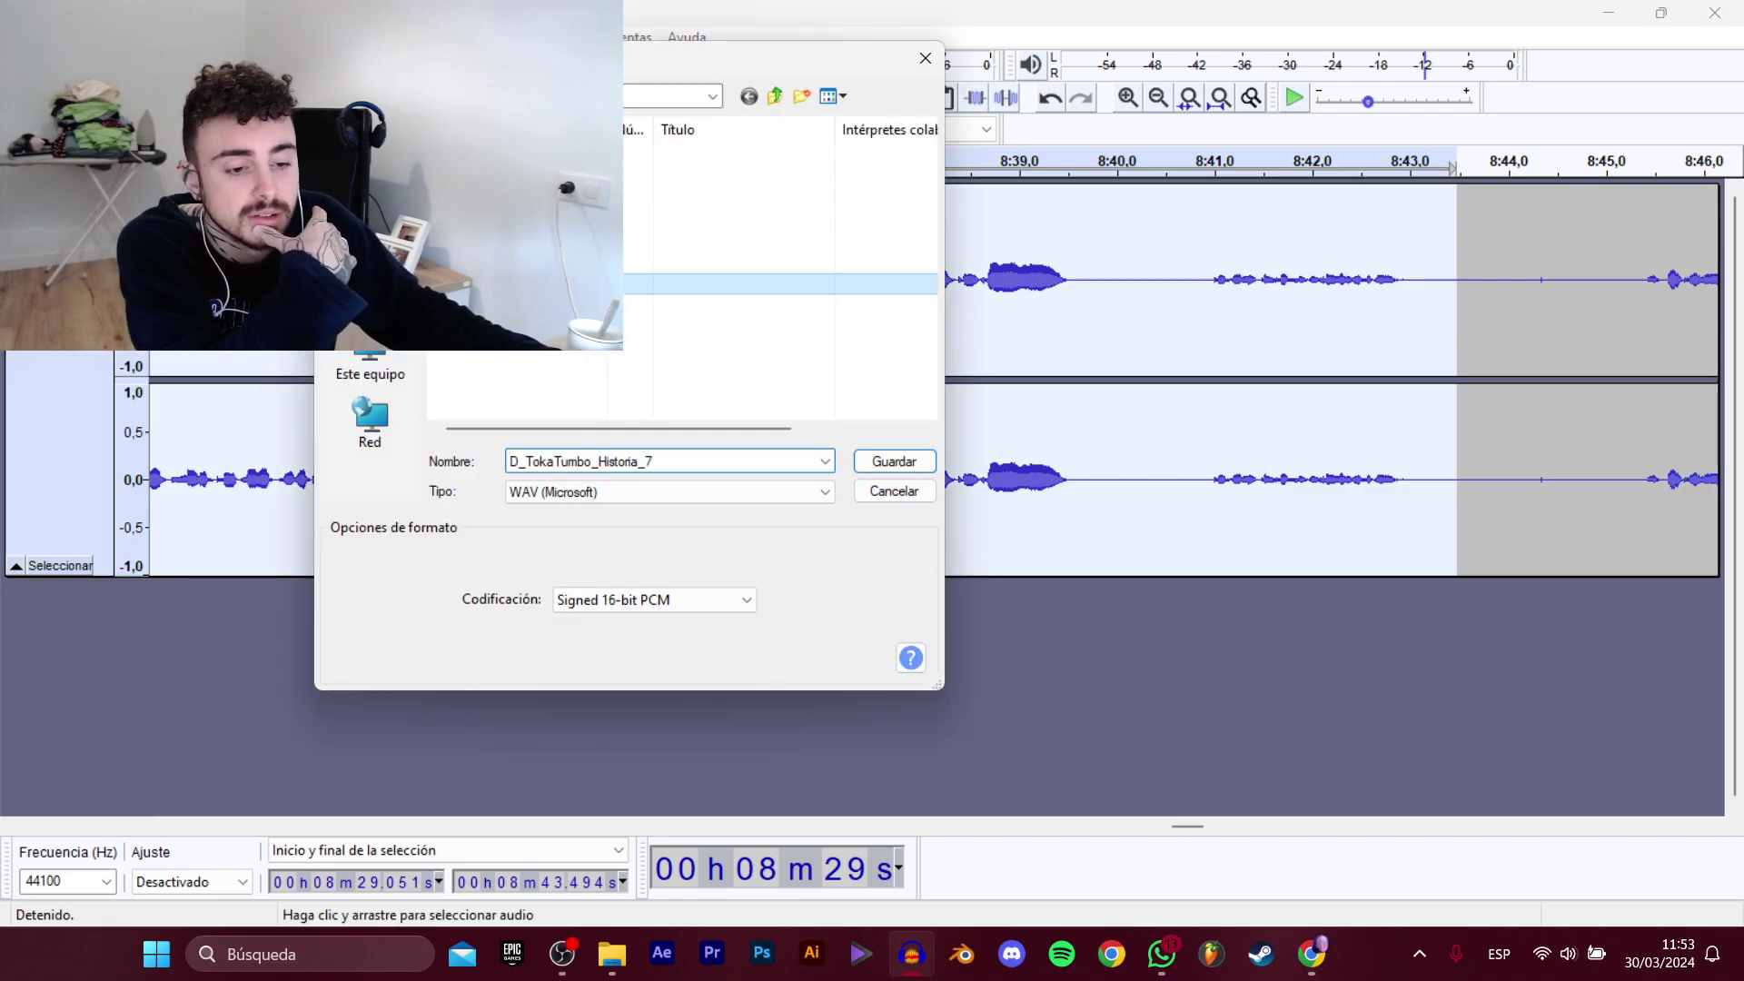
pyautogui.click(706, 458)
pyautogui.press('BackSpace')
pyautogui.write('8')
pyautogui.press('Return')
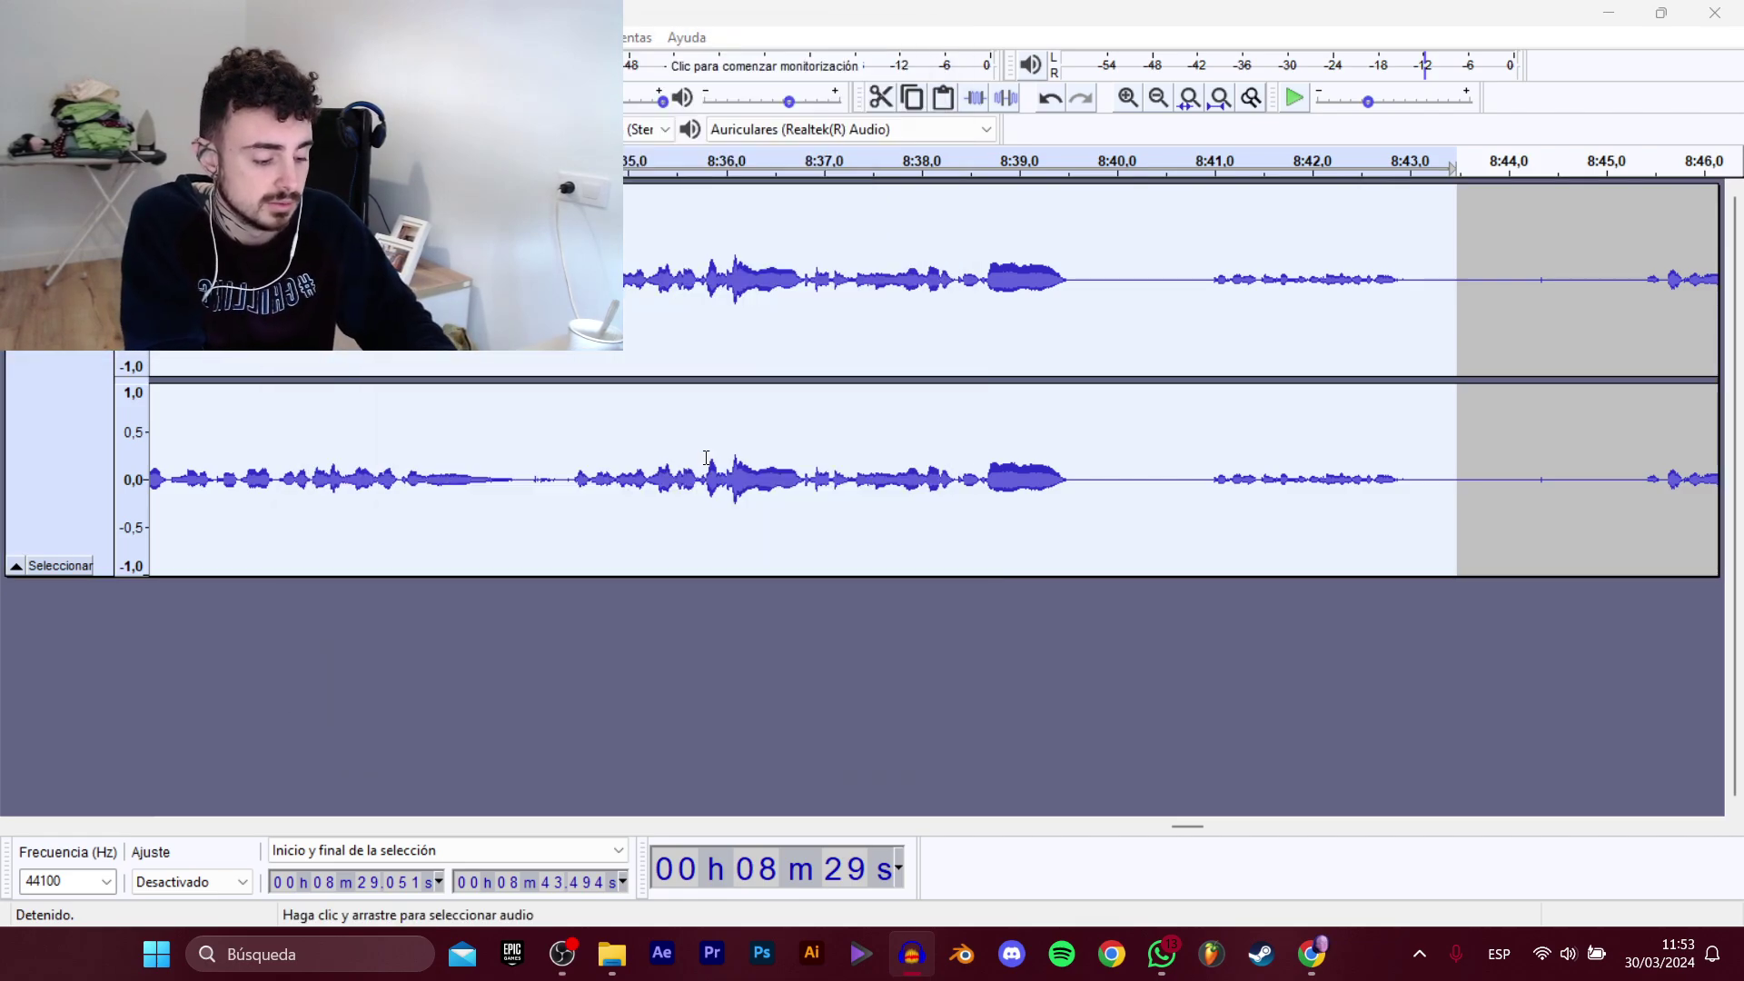
# Play the next phrase and select it from about 8:45.4 to 8:56.0.
pyautogui.moveTo(1196, 827); pyautogui.dragTo(1222, 827)
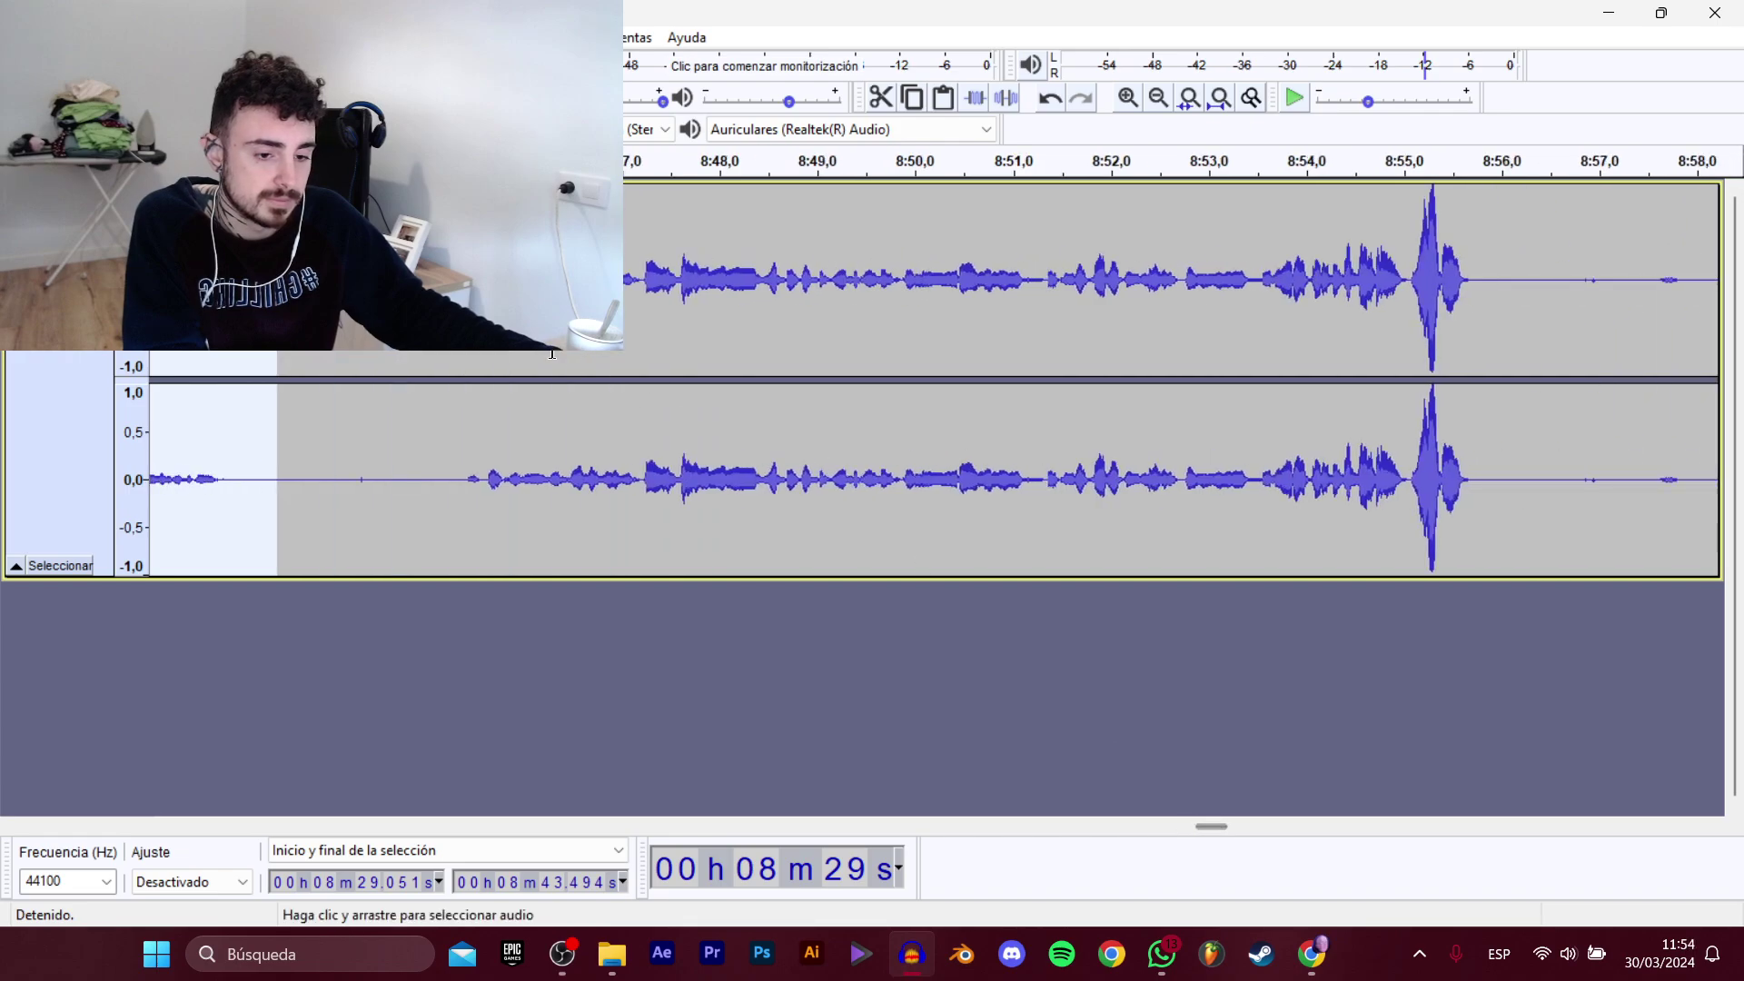
pyautogui.click(458, 473)
pyautogui.press('space')
pyautogui.moveTo(463, 472); pyautogui.dragTo(1342, 373)
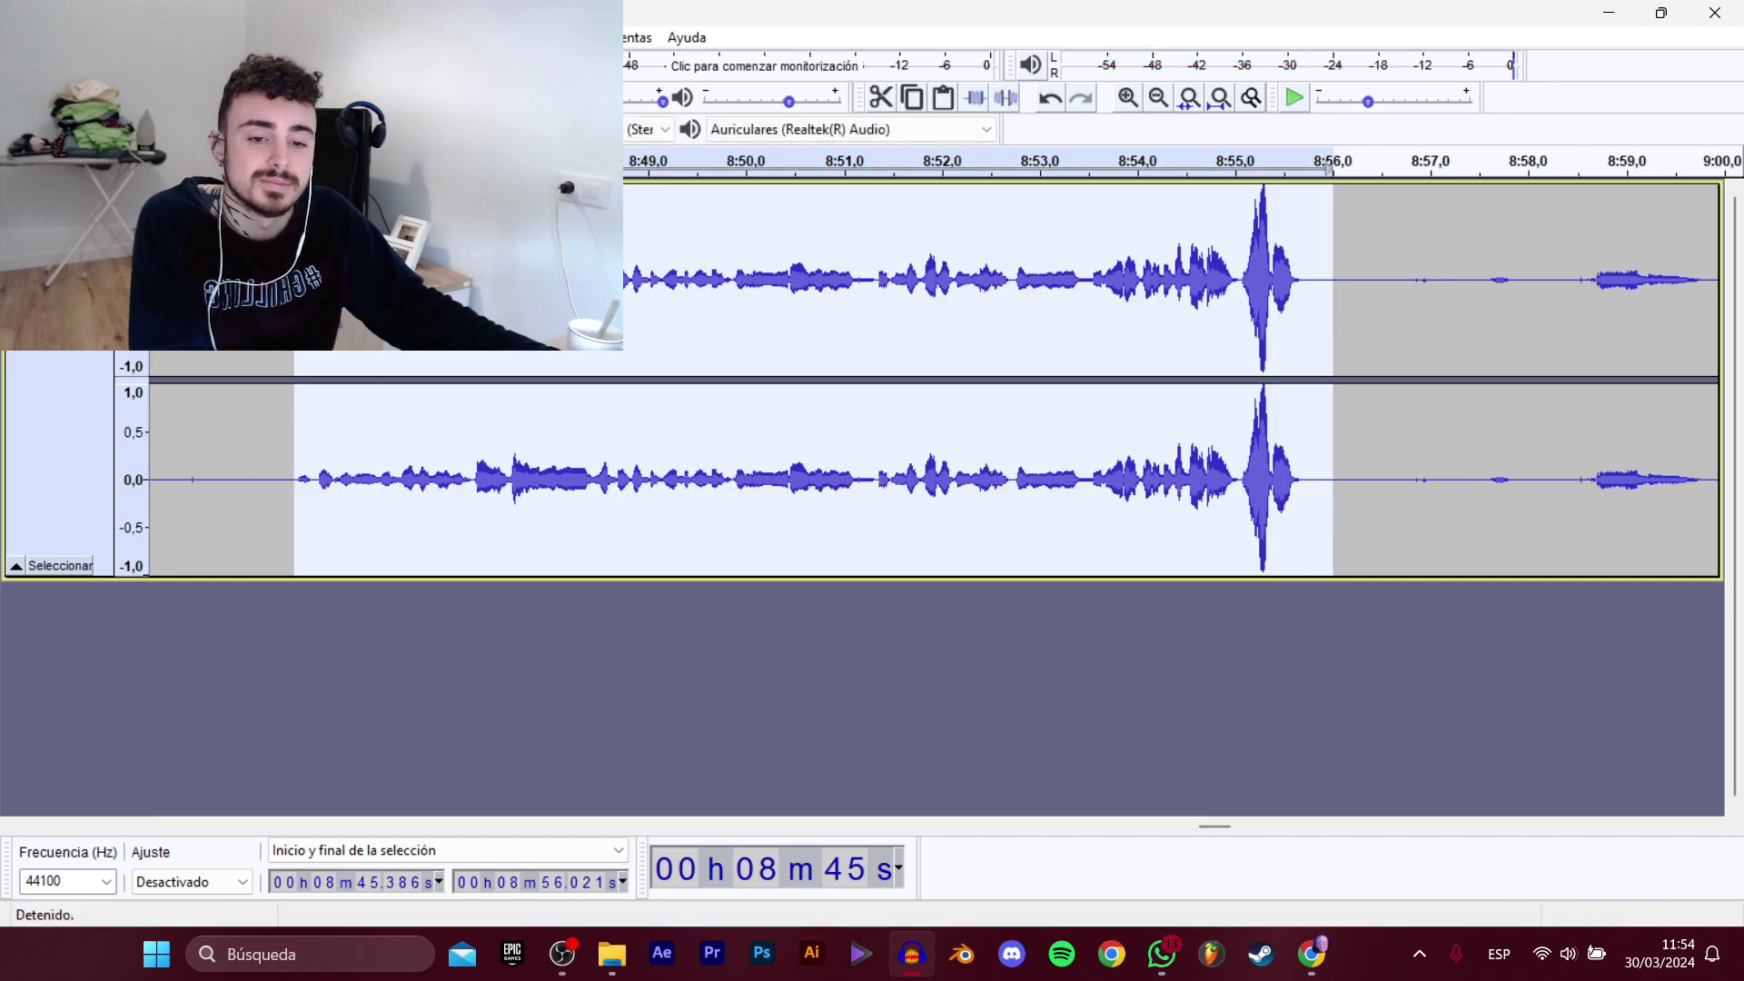
# Export the selected audio as a WAV file named D_TokaTumbo_Historia_9.
pyautogui.click(391, 310)
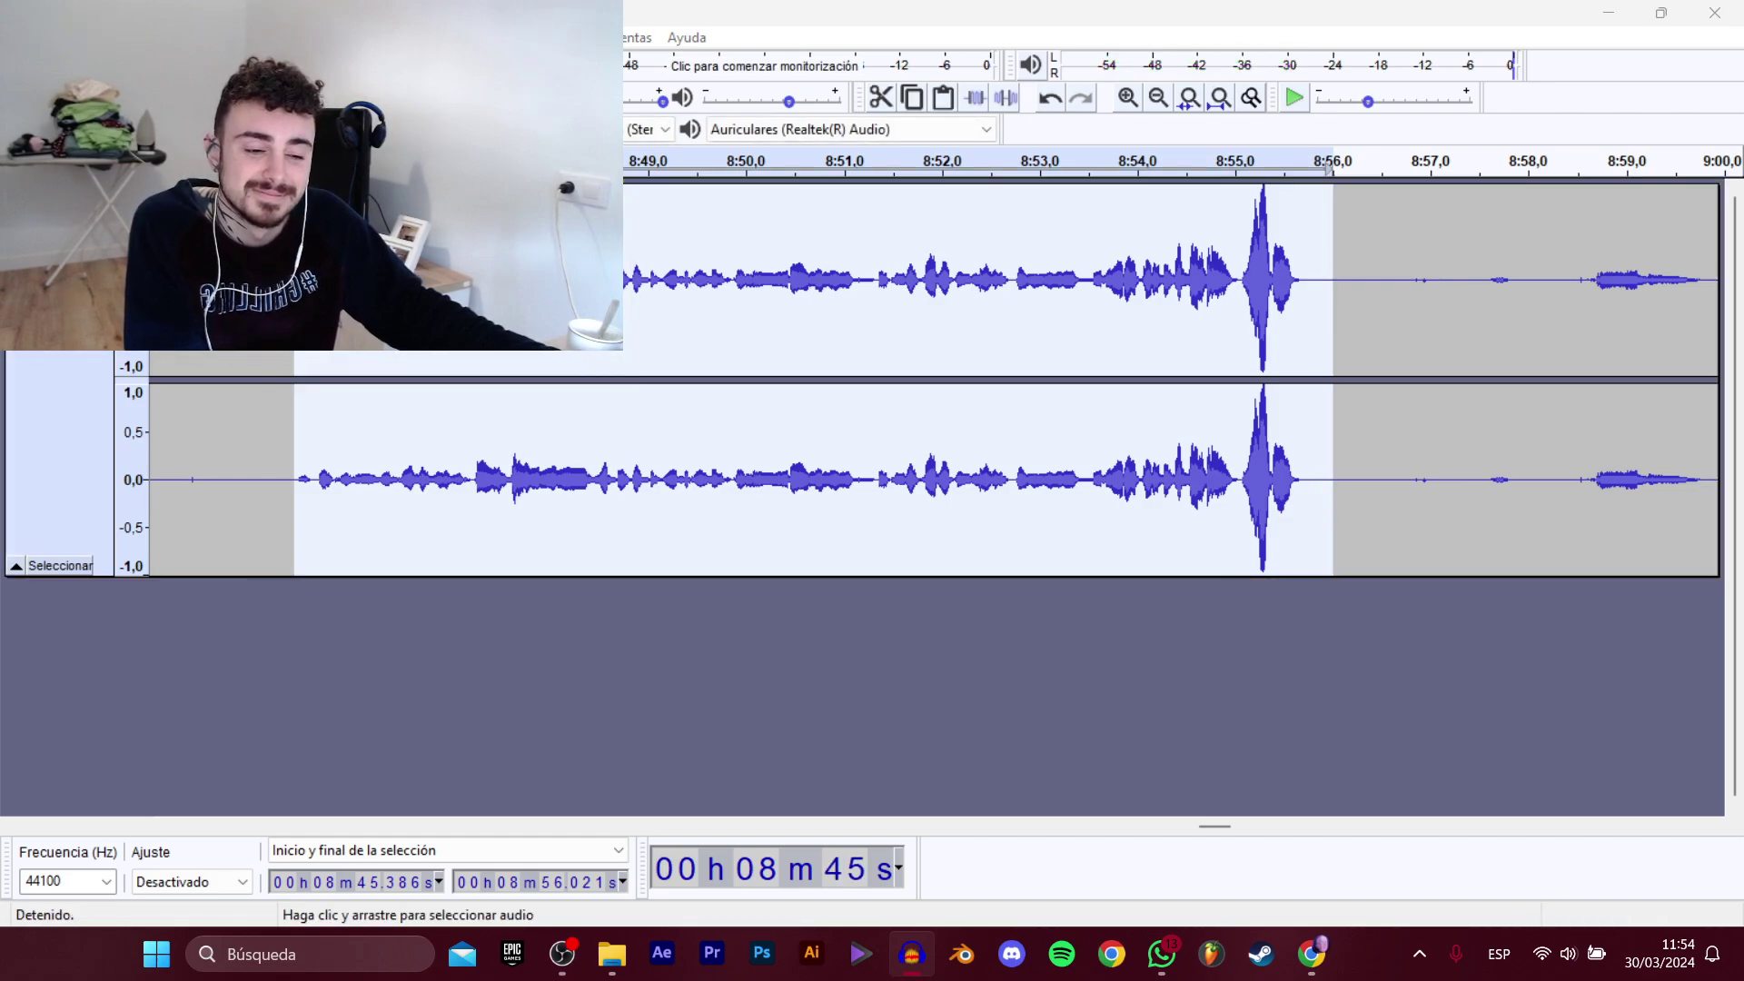
pyautogui.click(712, 461)
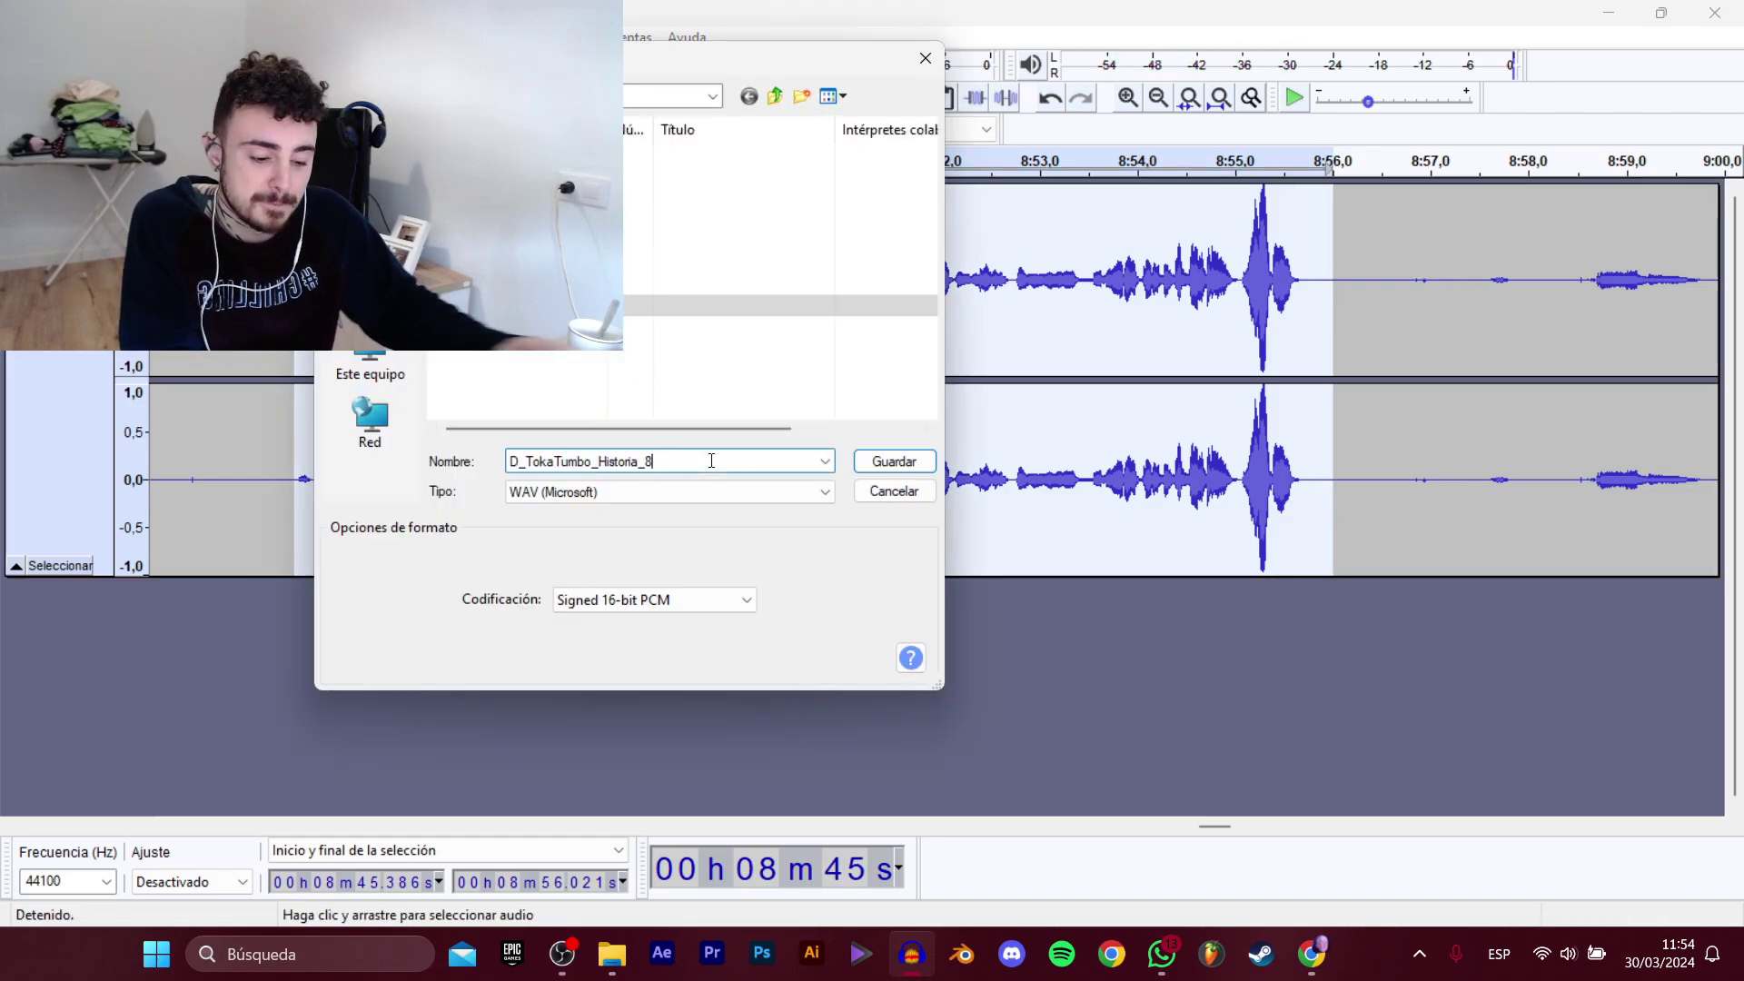
pyautogui.press('Return')
# Play the next phrase from about 8:58.2 and select it from about 8:58.5 to 9:14.9.
pyautogui.click(1550, 342)
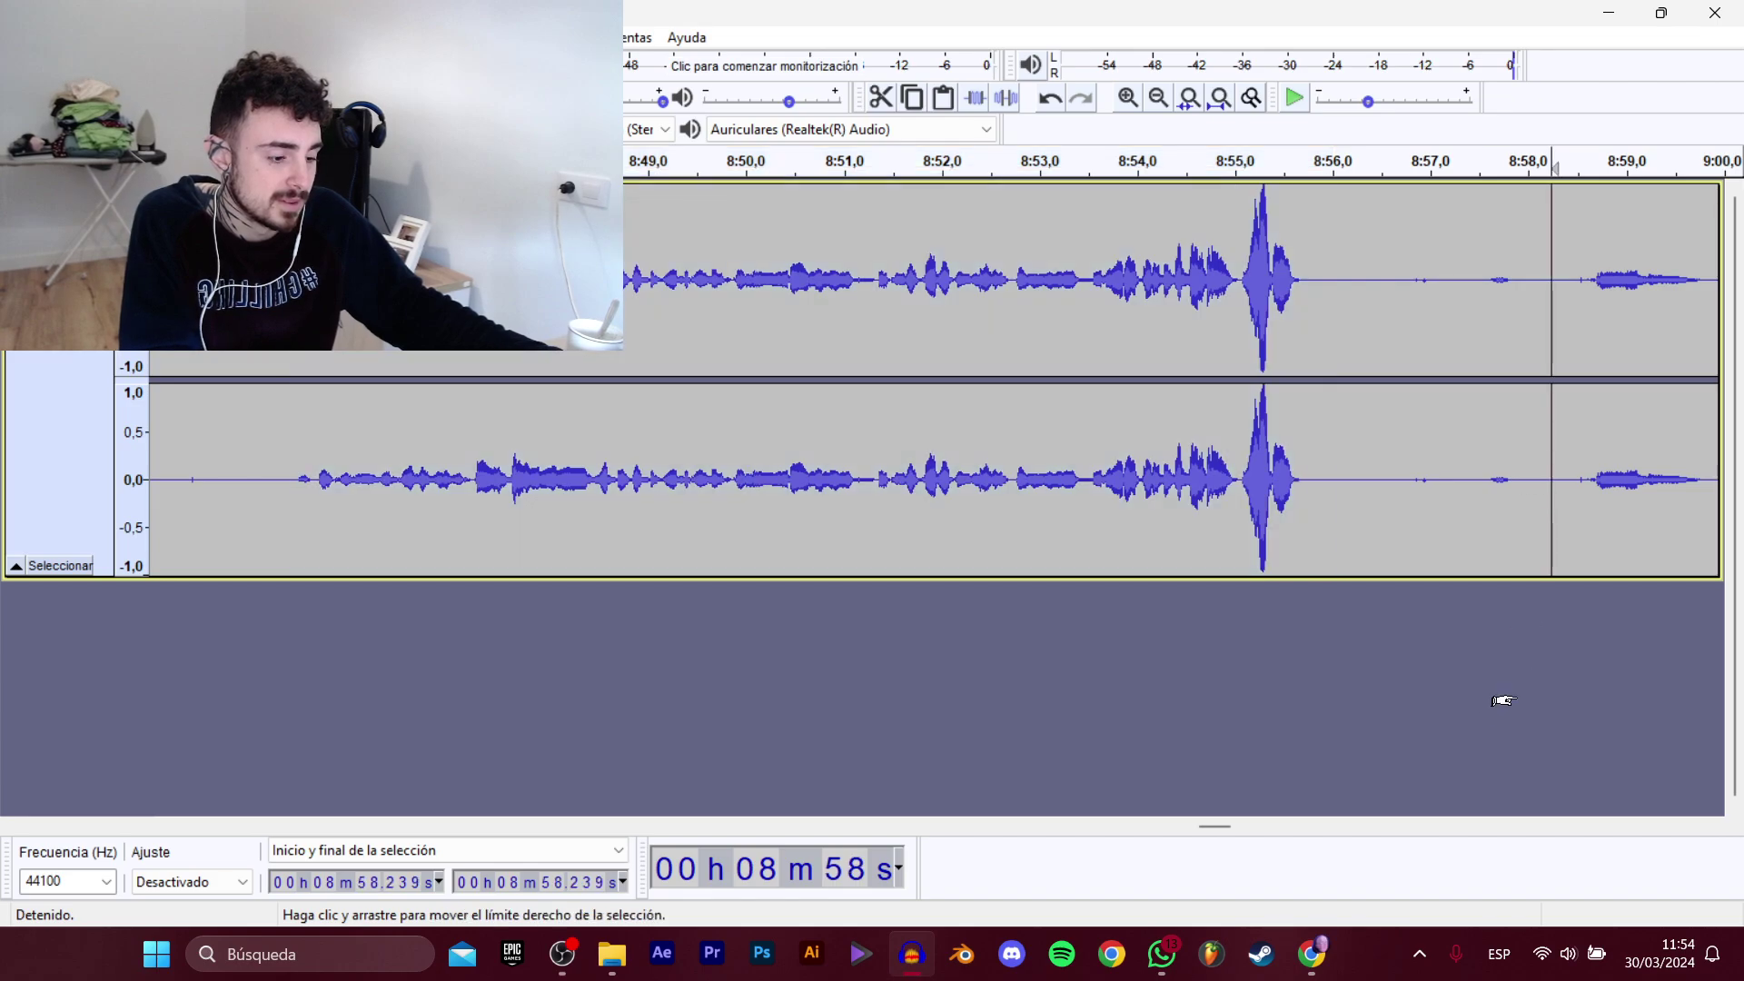
pyautogui.press('space')
pyautogui.moveTo(1218, 824); pyautogui.dragTo(1237, 827)
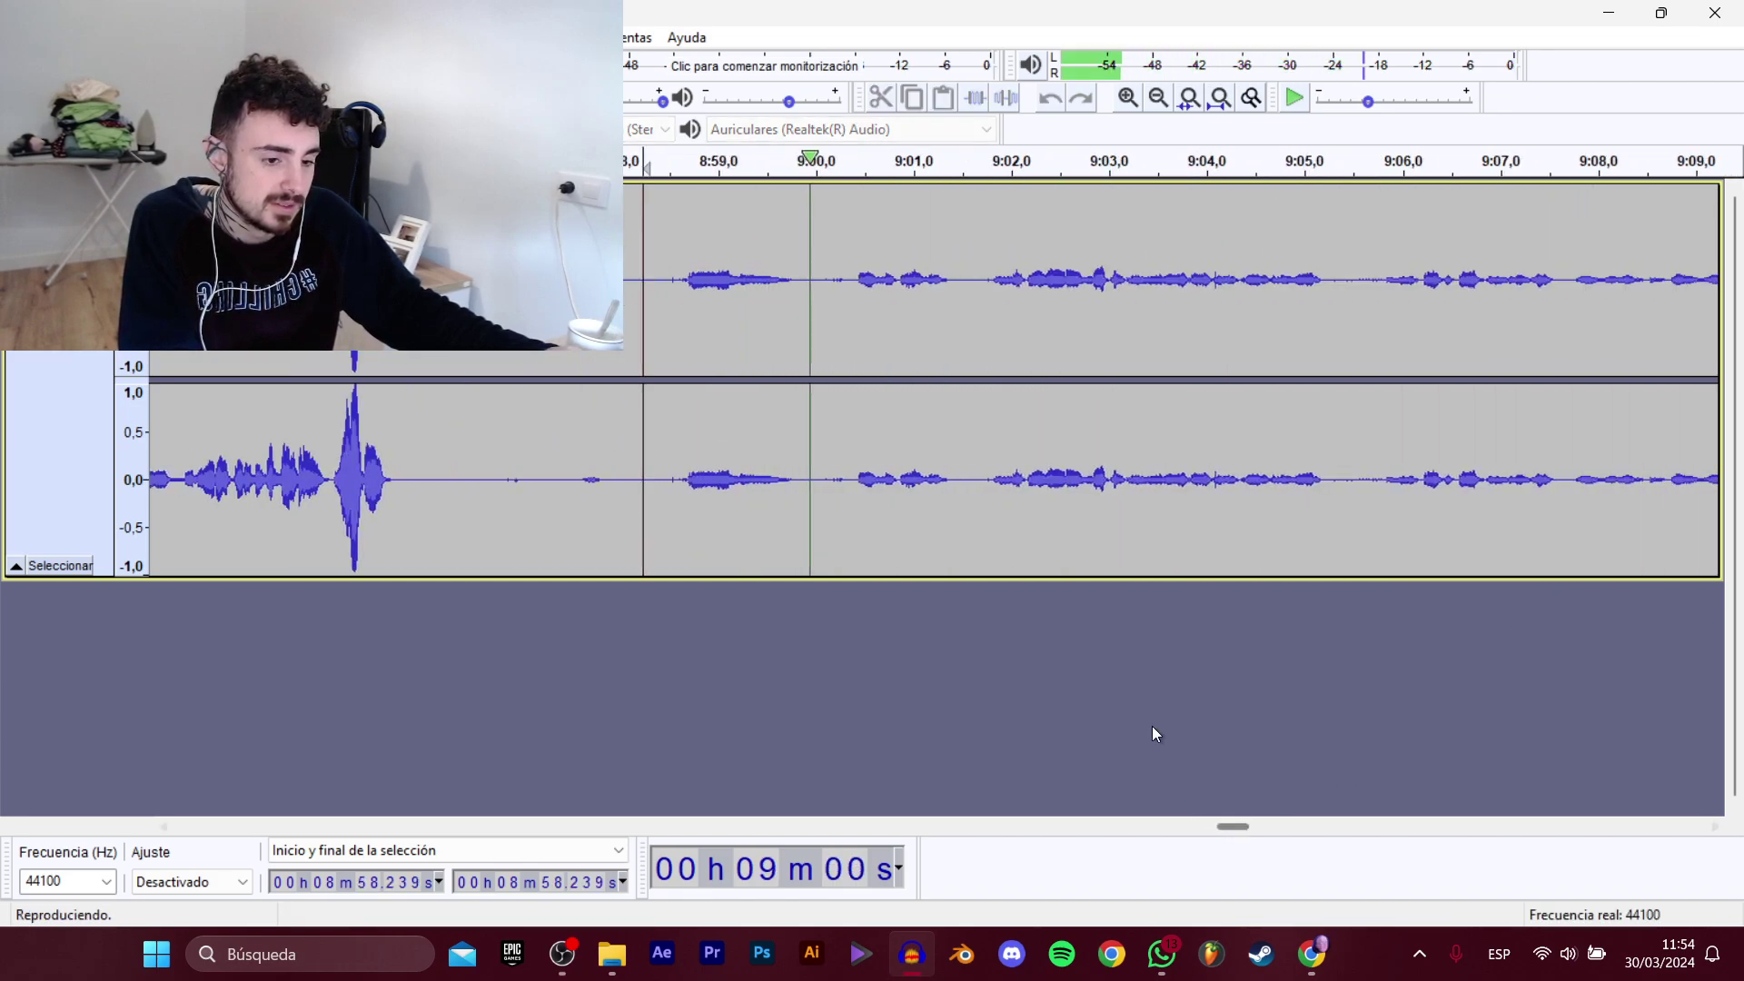
pyautogui.moveTo(668, 285); pyautogui.dragTo(1115, 323)
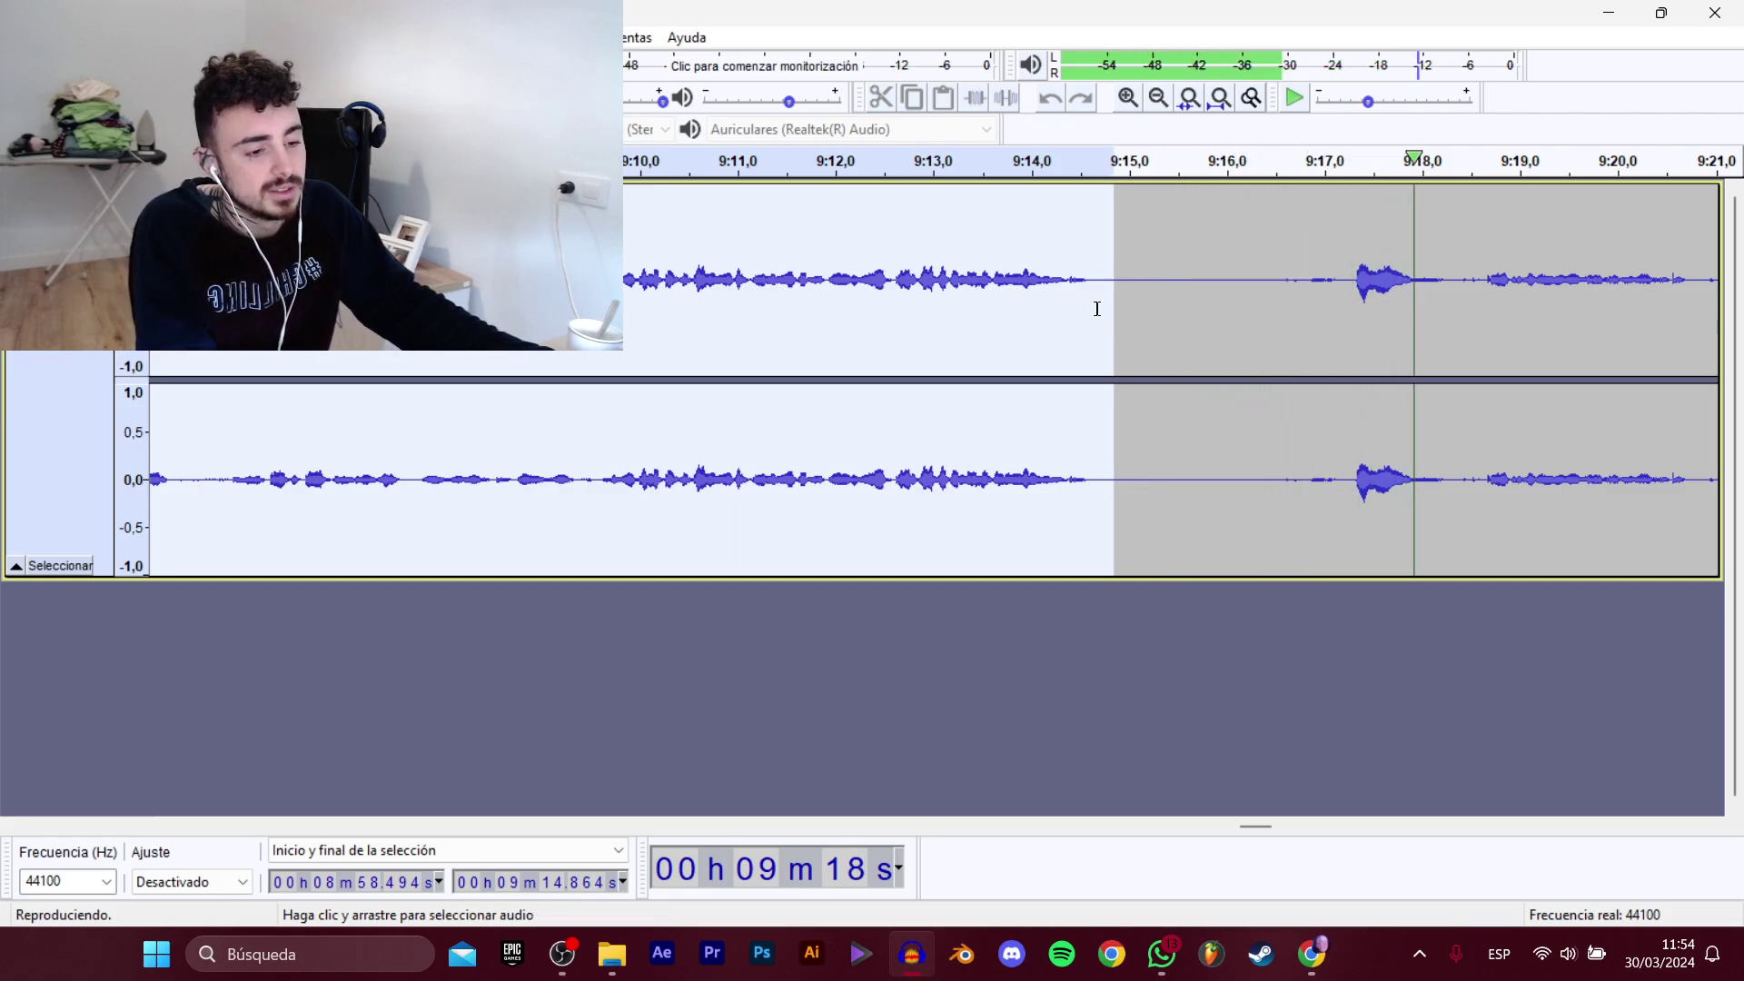
pyautogui.press('space')
# Export the selected audio as a WAV file named D_TokaTumbo_Historia_10.
pyautogui.moveTo(90, 209)
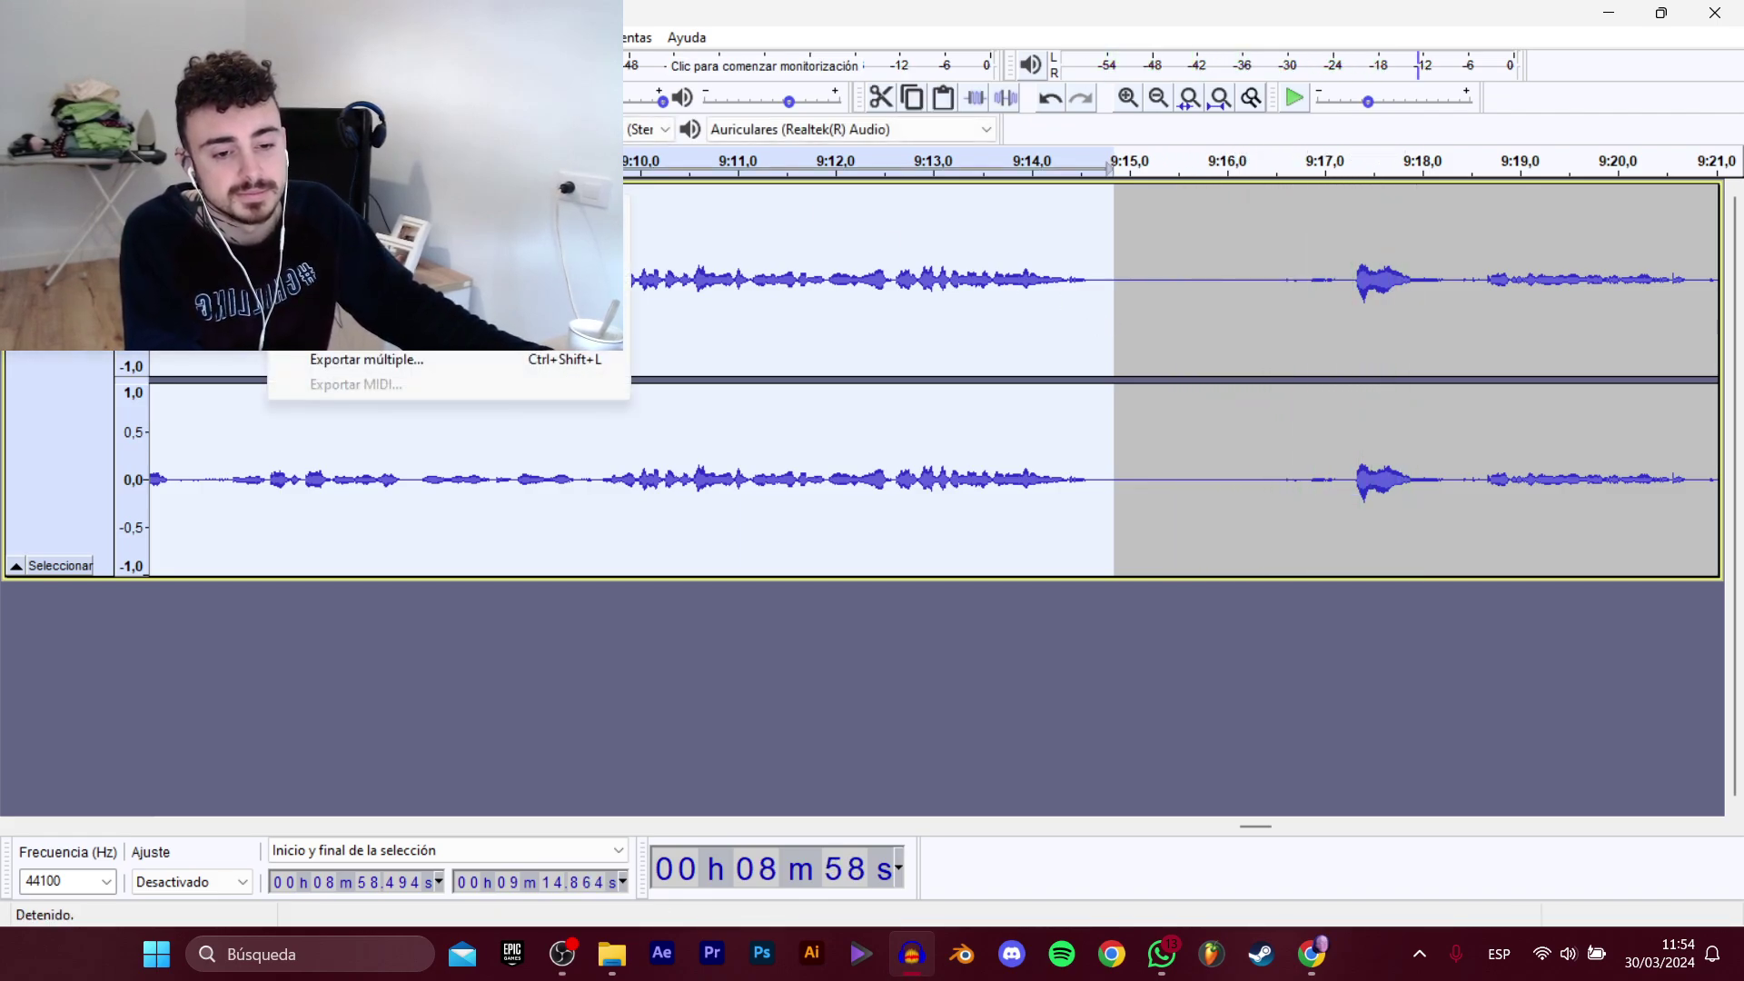
pyautogui.click(391, 309)
pyautogui.click(526, 327)
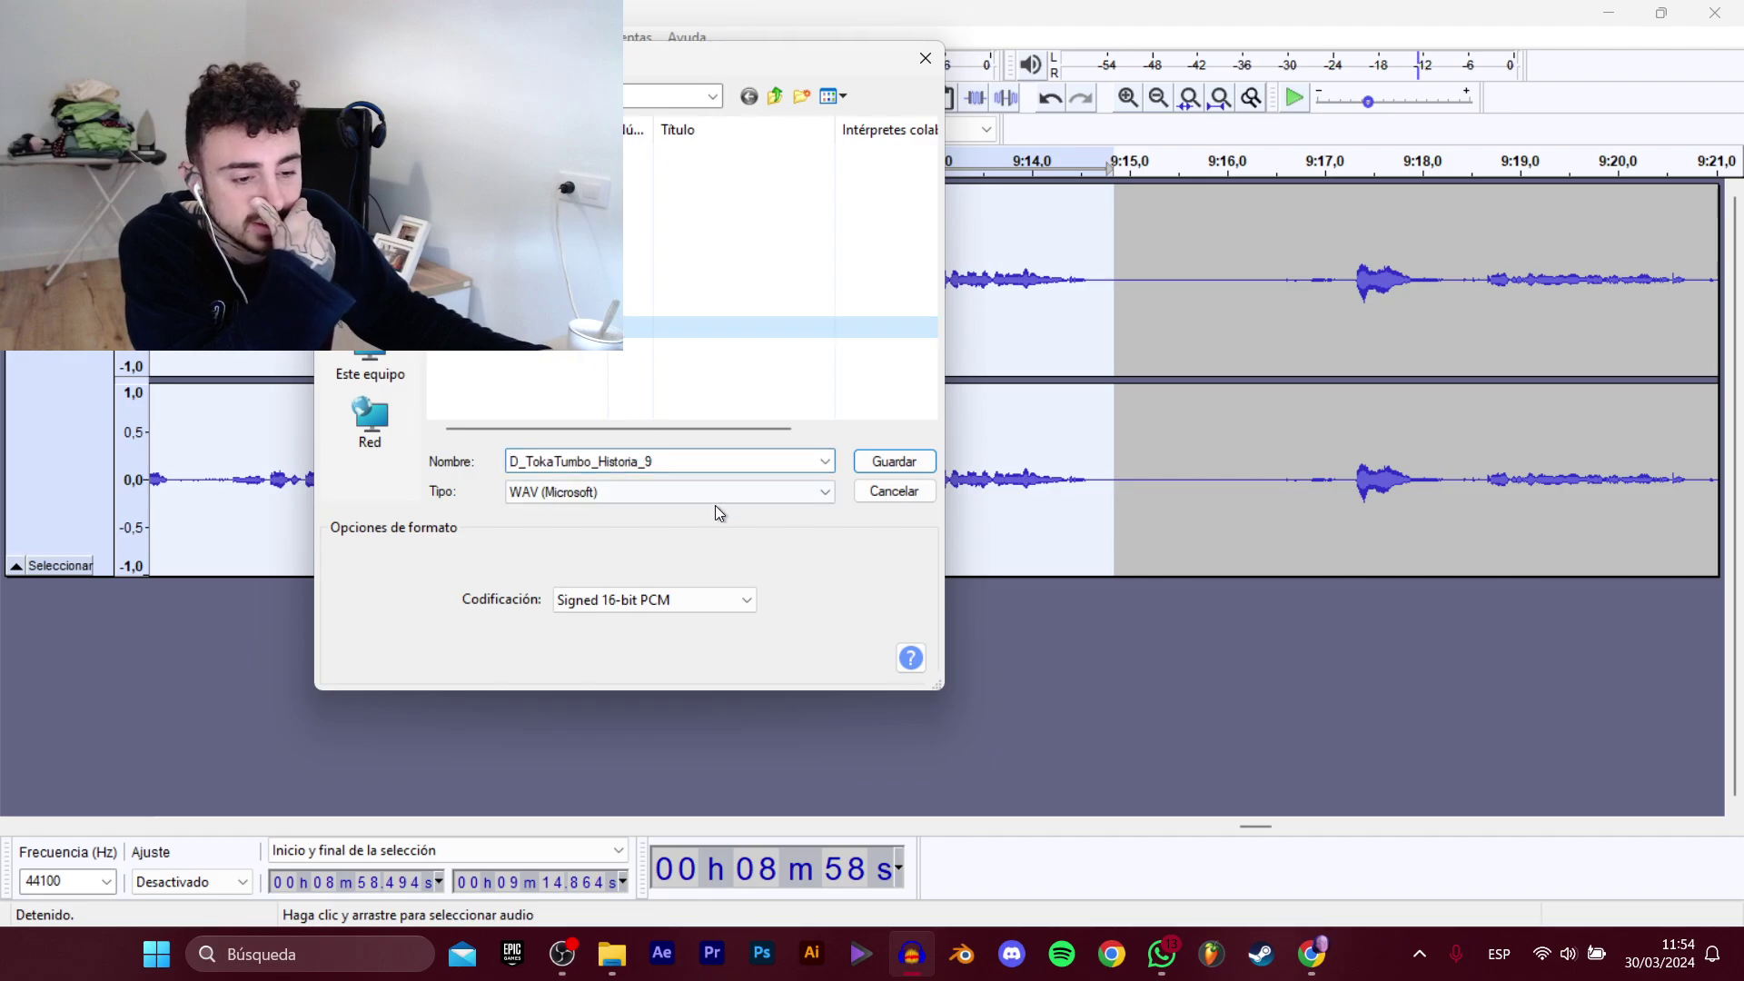
pyautogui.click(727, 460)
pyautogui.press('BackSpace')
pyautogui.write('10')
pyautogui.press('Return')
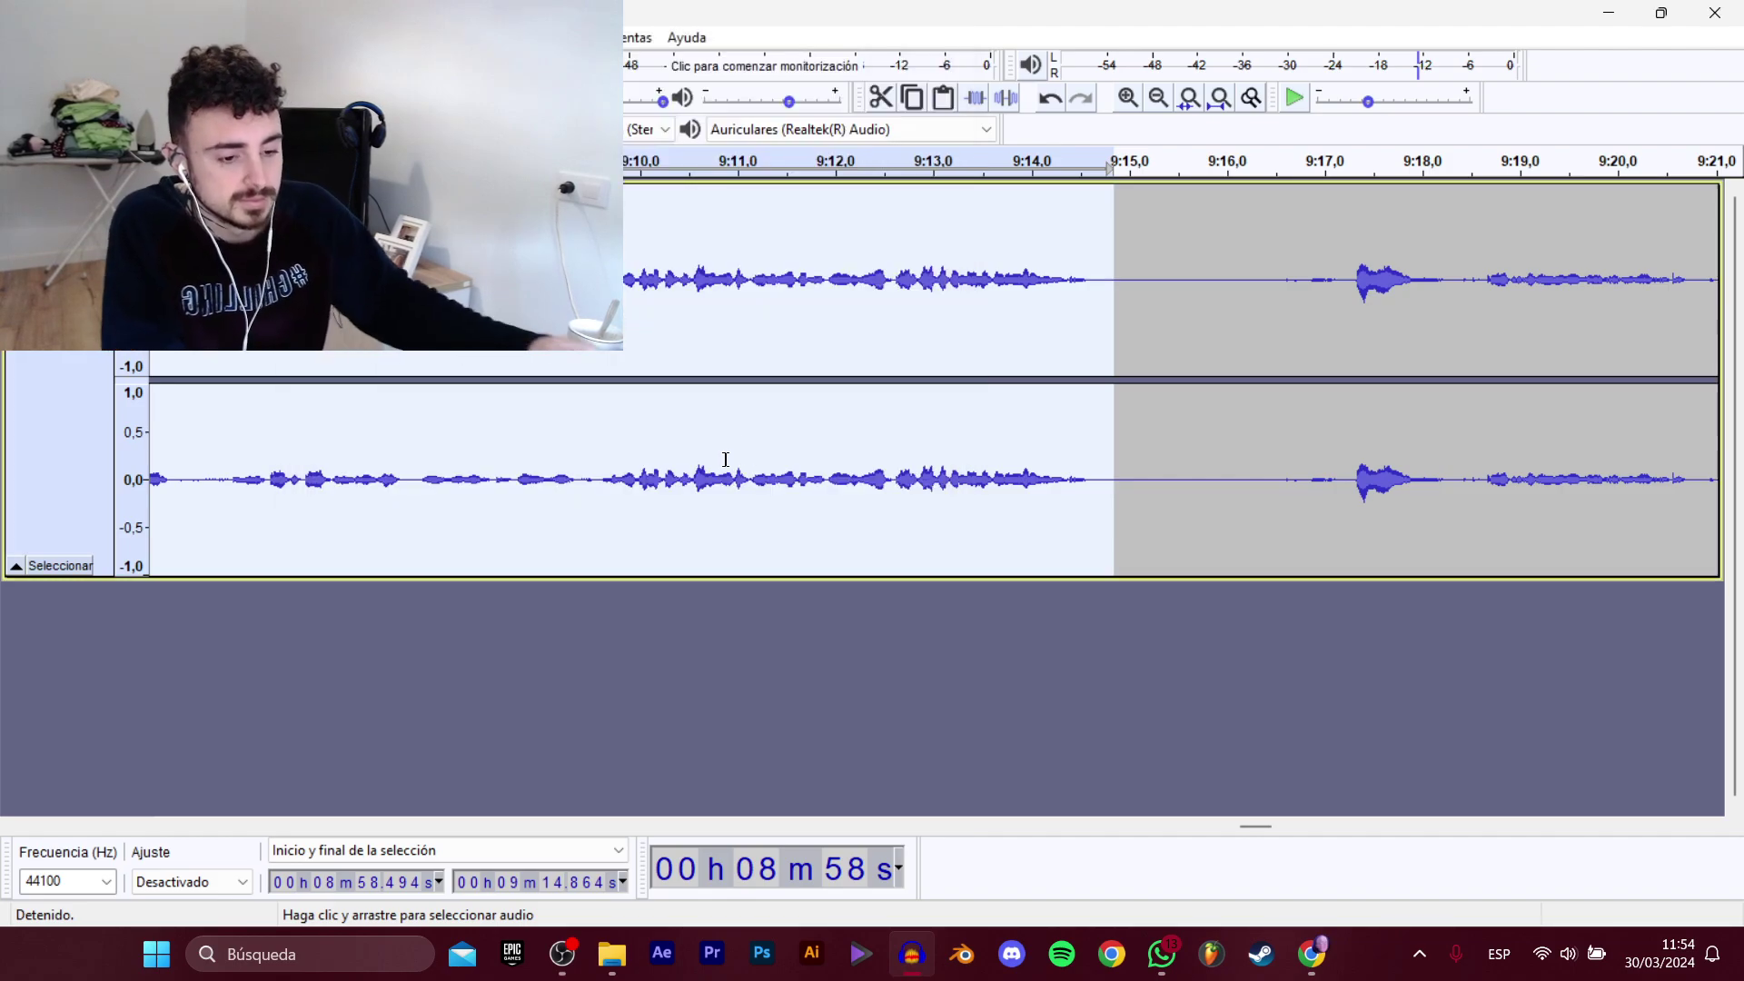
# Play the next phrase twice from about 9:17.3, including its distorted section, and select it up to about 9:29.8.
pyautogui.click(1355, 283)
pyautogui.press('space')
pyautogui.moveTo(1262, 818); pyautogui.dragTo(1275, 818)
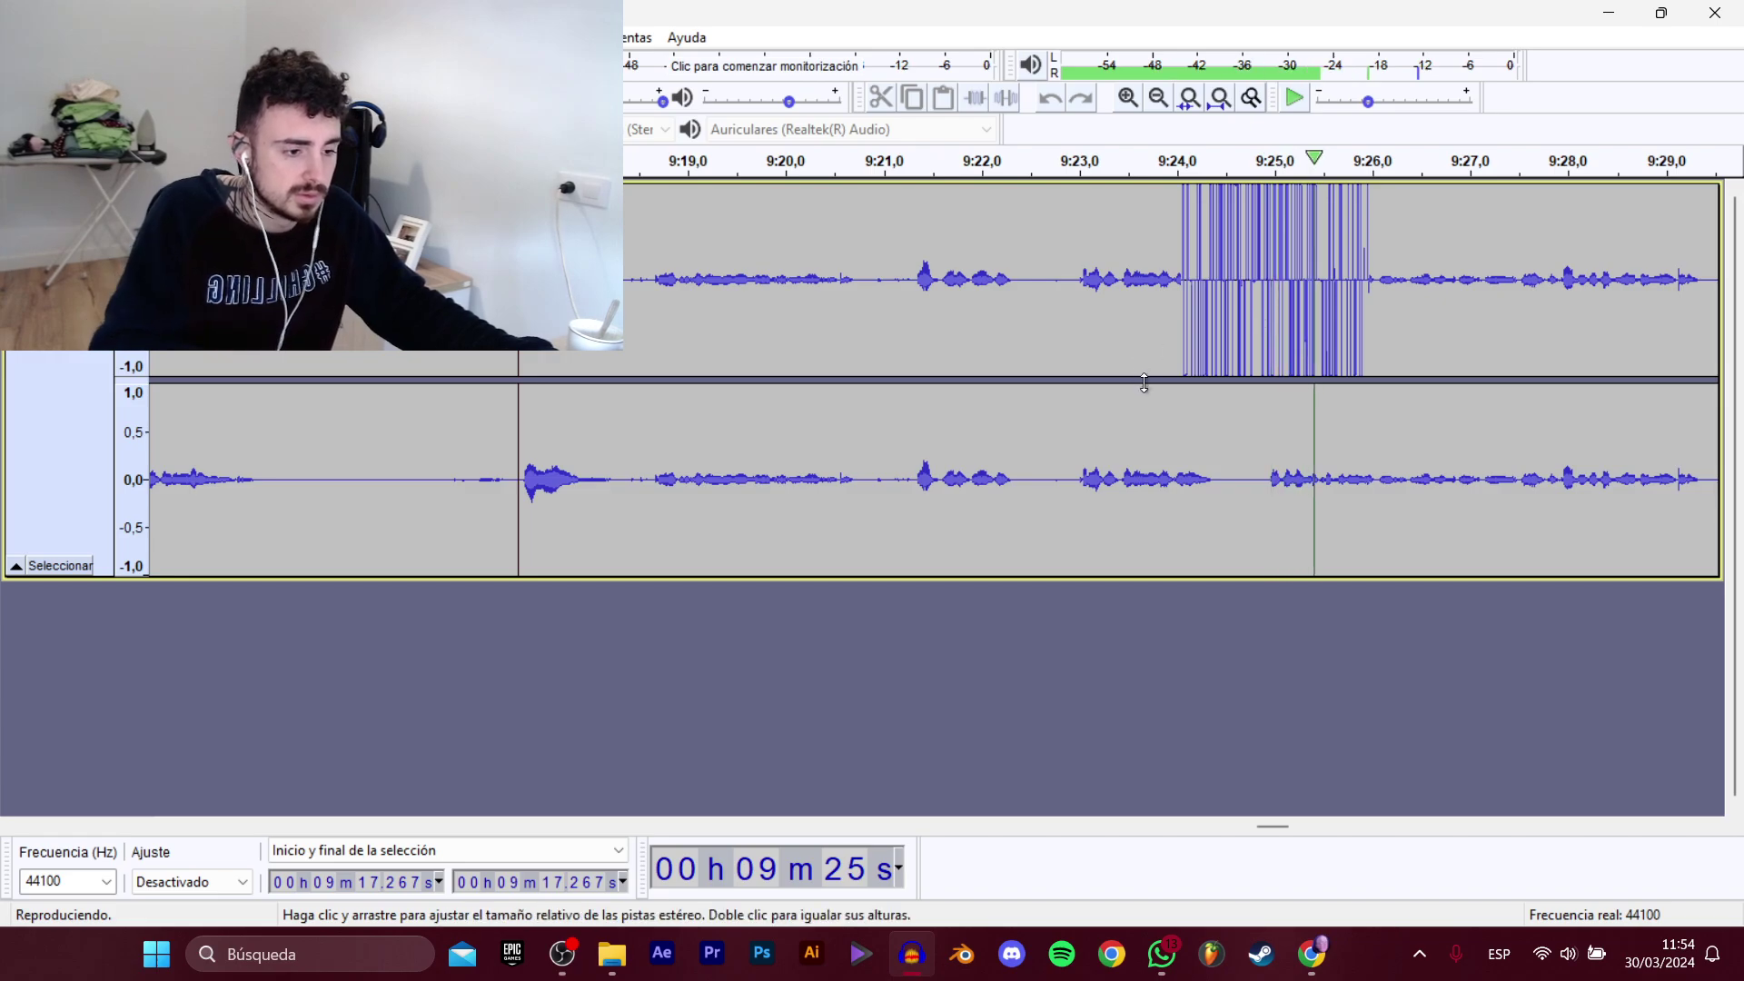
pyautogui.press('space')
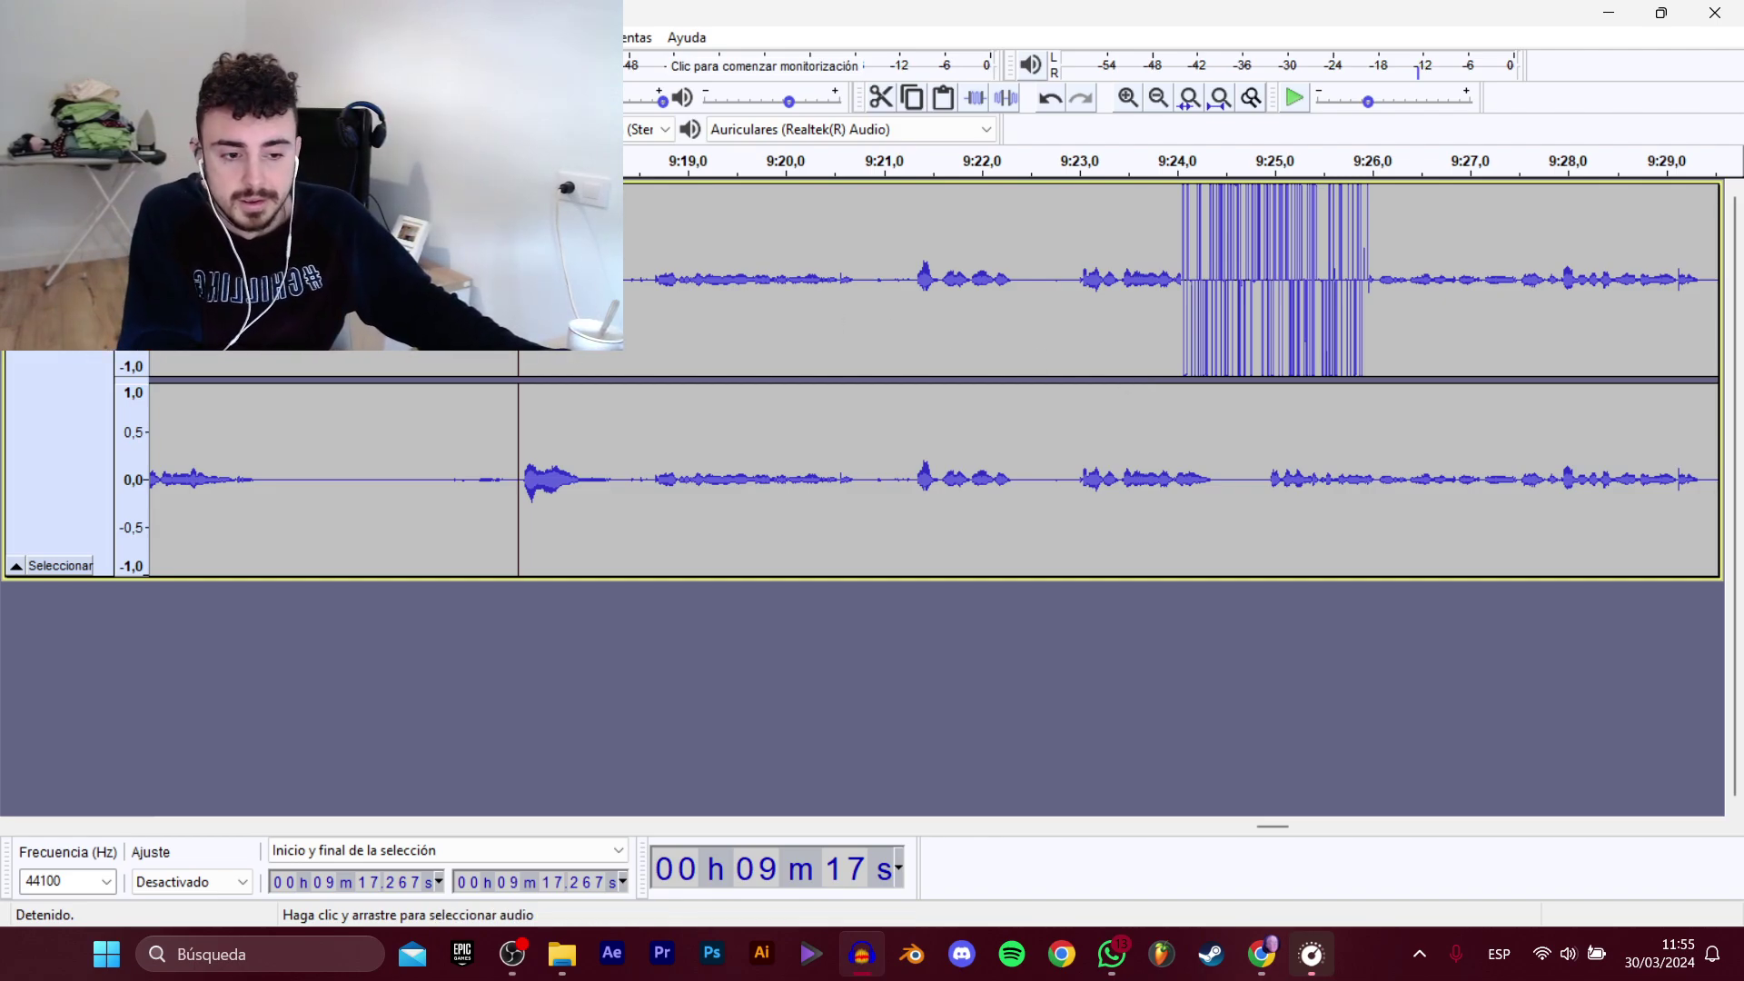
pyautogui.press('space')
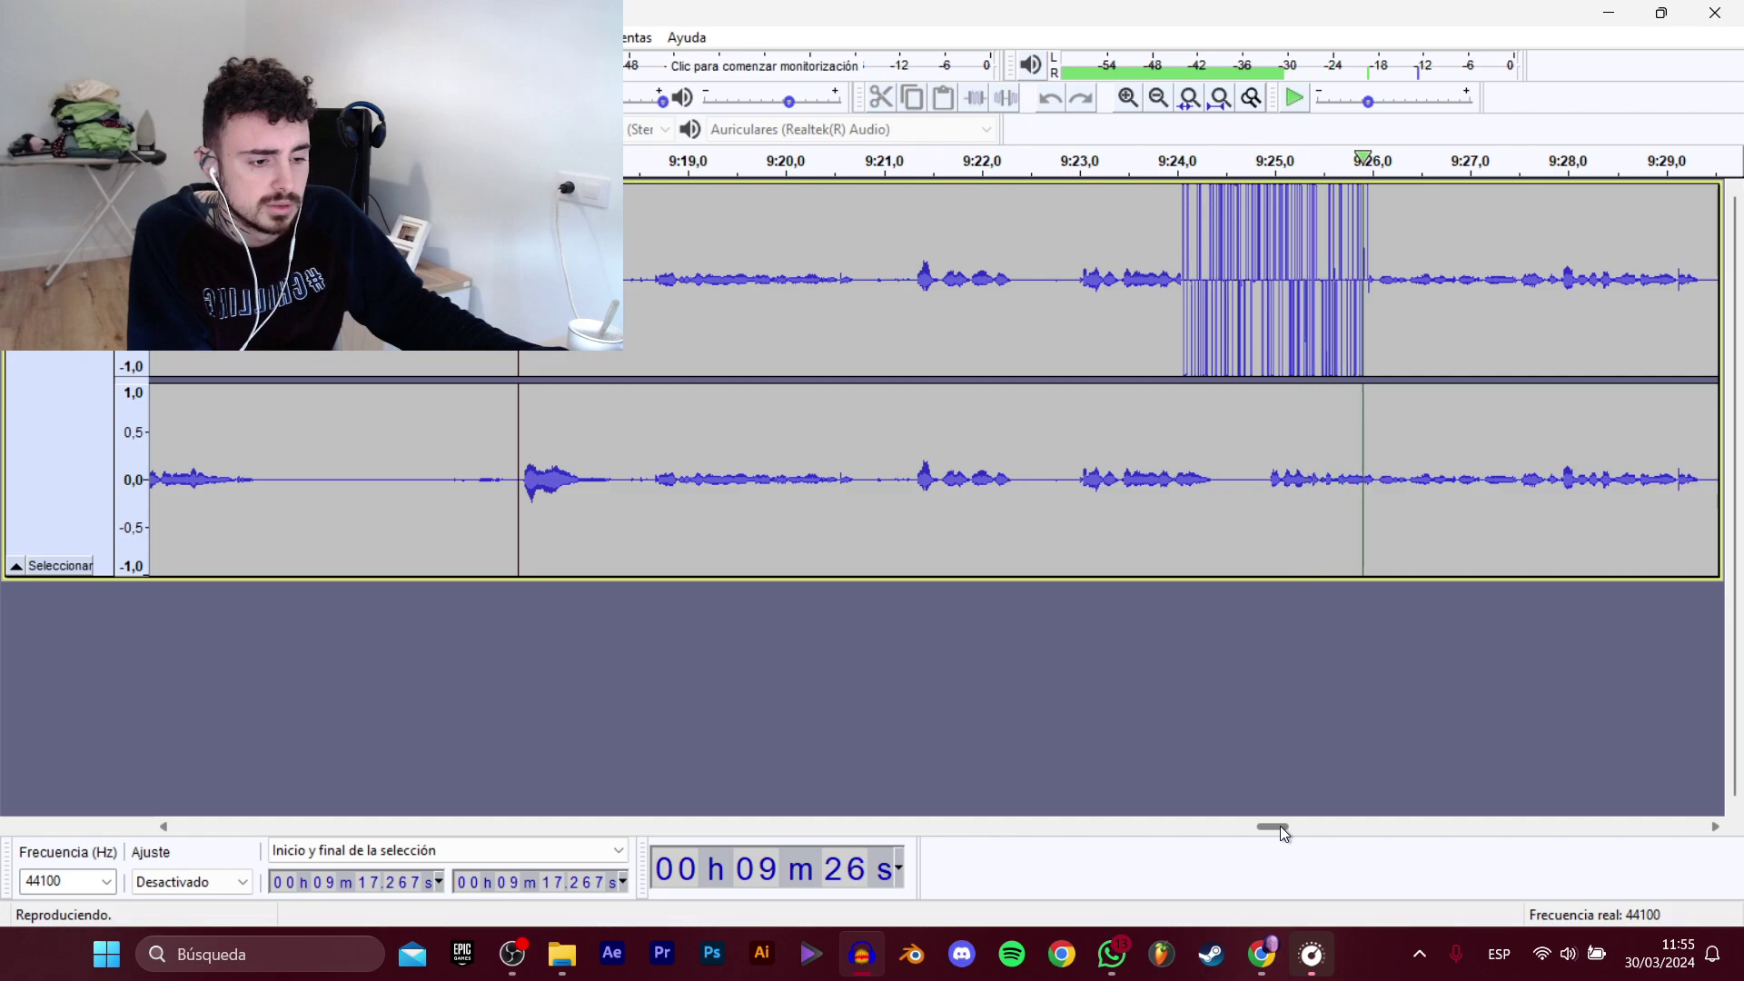
pyautogui.moveTo(1280, 828); pyautogui.dragTo(1283, 827)
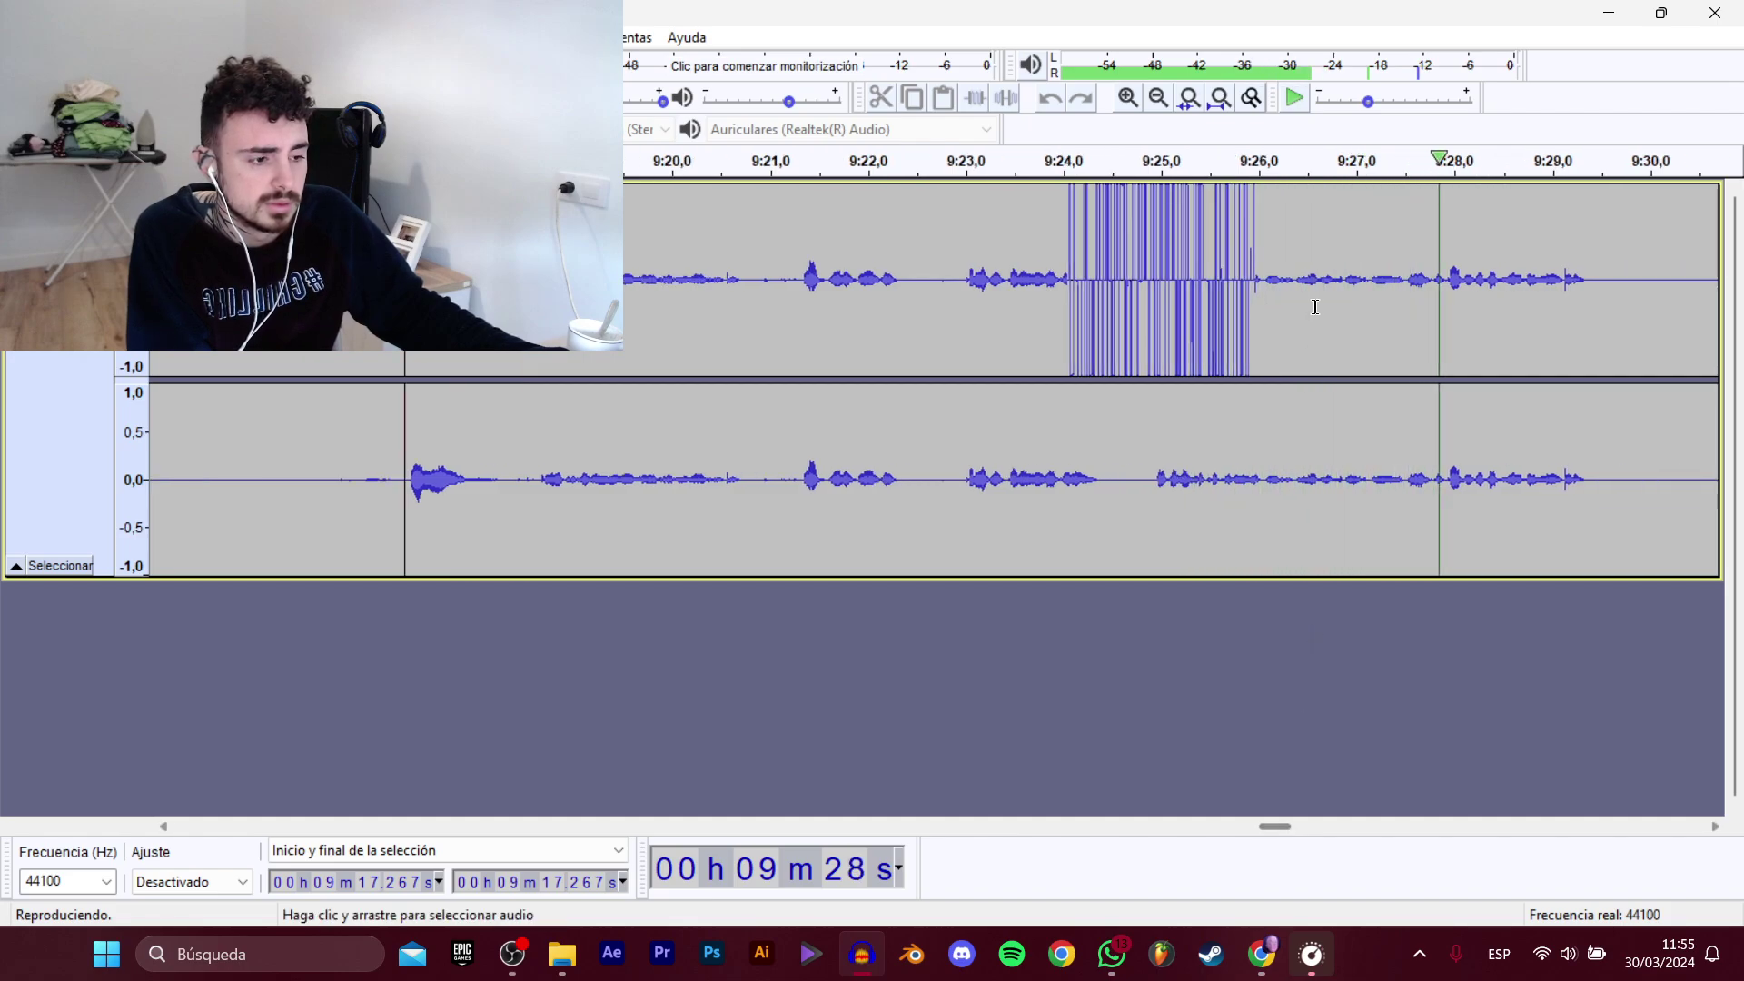
pyautogui.press('space')
pyautogui.moveTo(1624, 282); pyautogui.dragTo(418, 281)
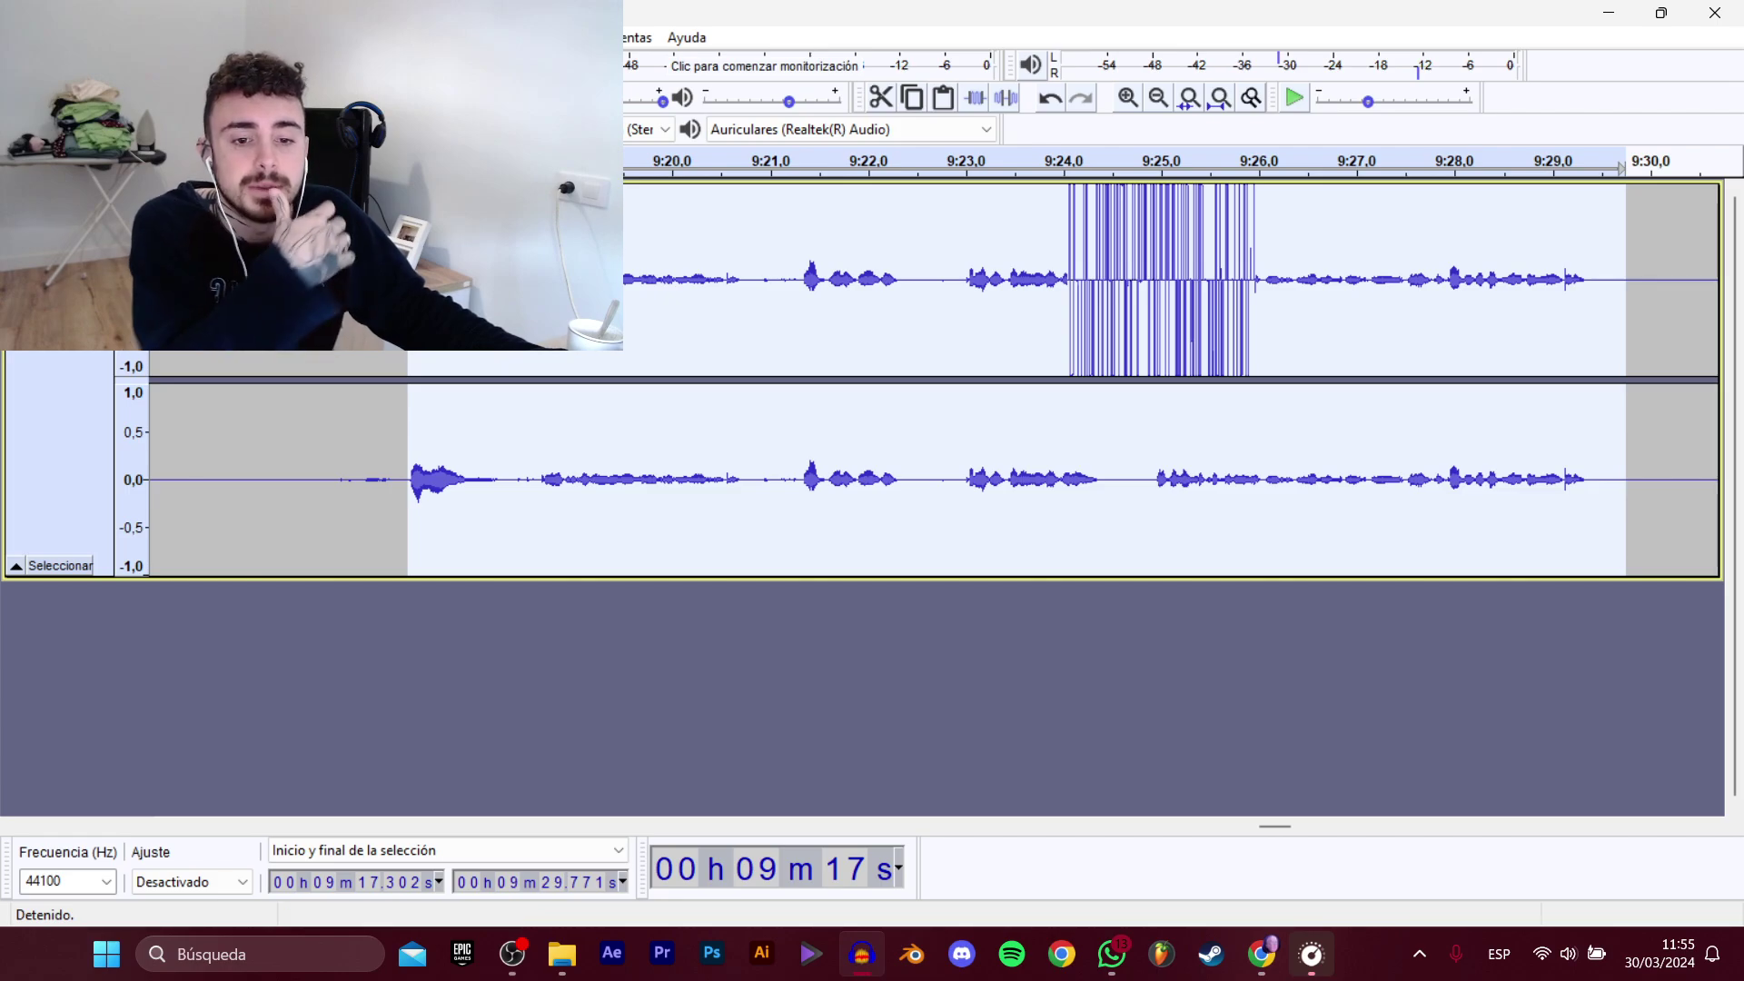
# Try to export the selected audio as a WAV file named D_TokaTumbo_Historia_11 plus a name suffix, and decline sending the error report.
pyautogui.moveTo(91, 210)
pyautogui.click(390, 310)
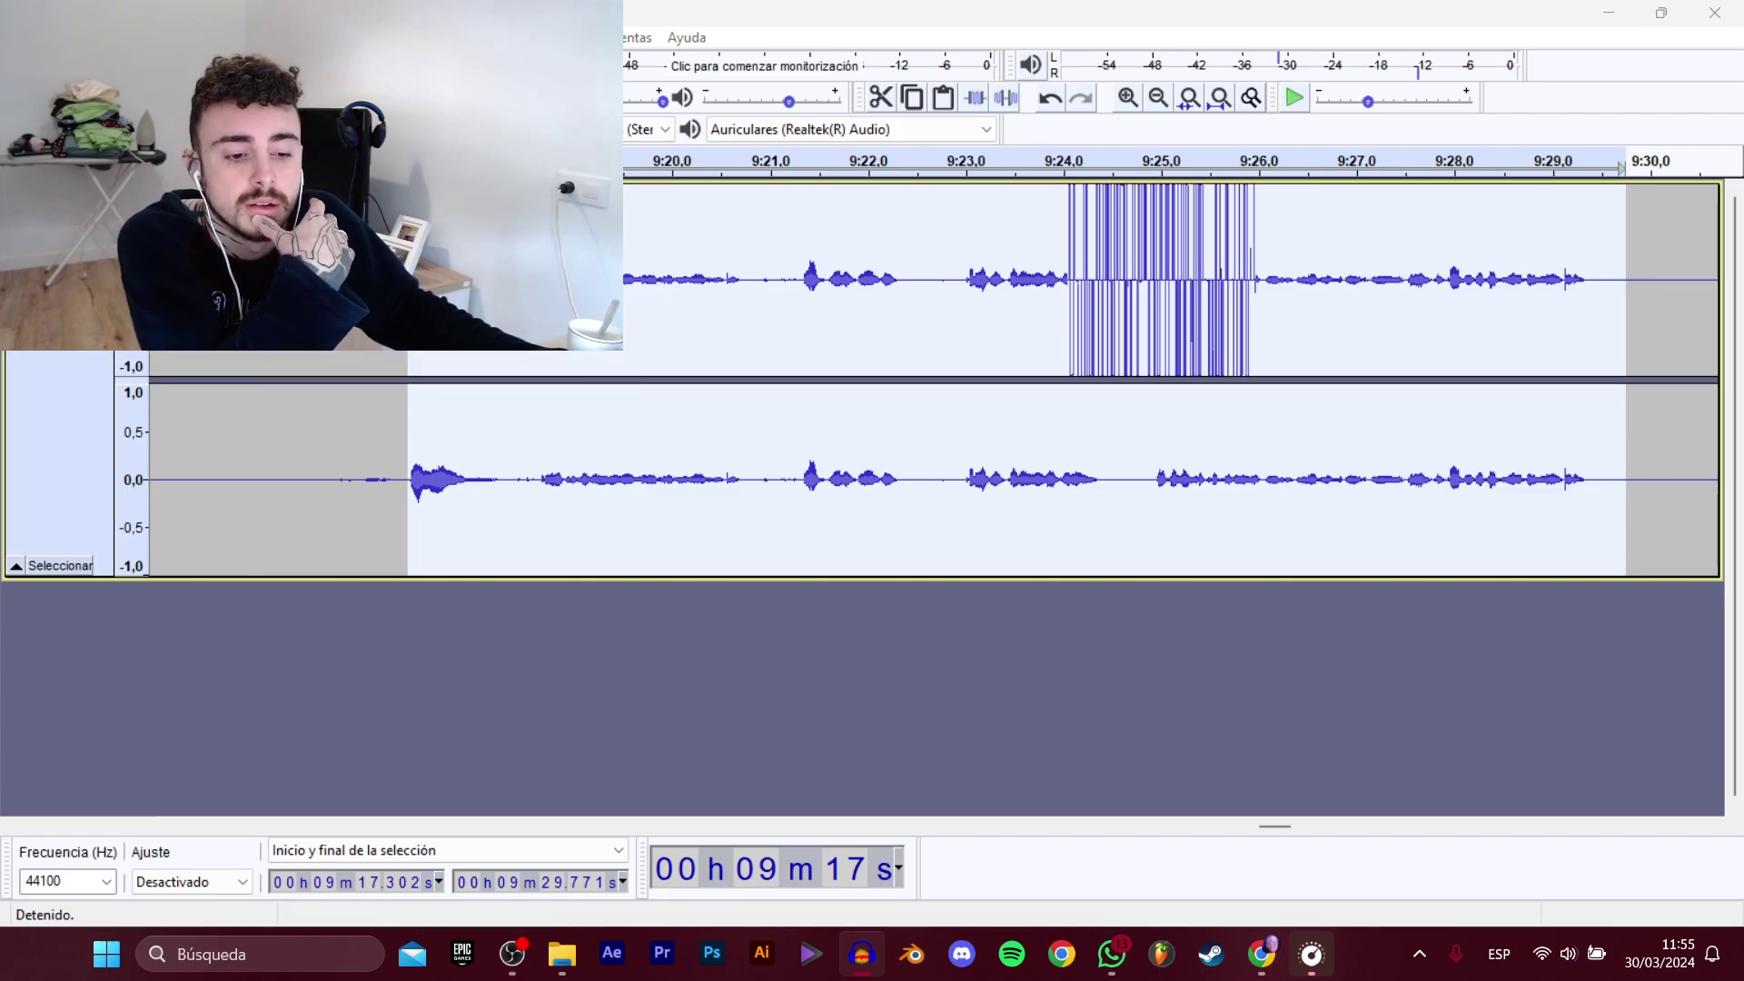
pyautogui.click(584, 354)
pyautogui.click(718, 462)
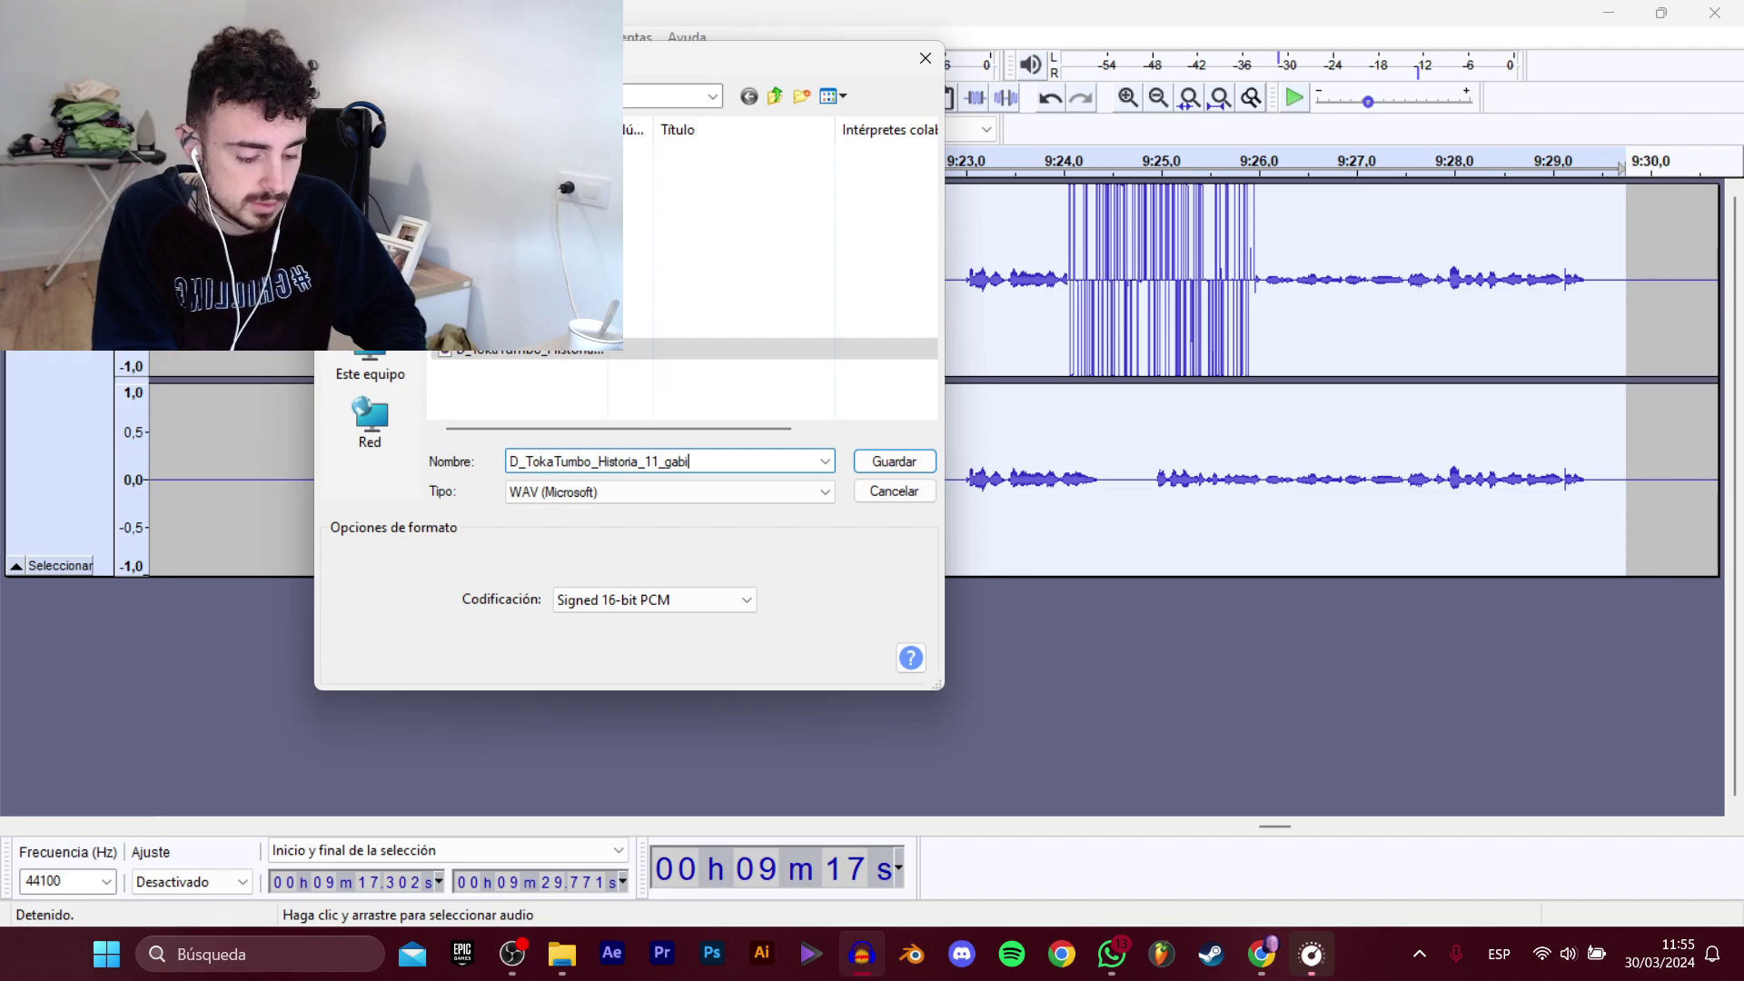
pyautogui.press('Return')
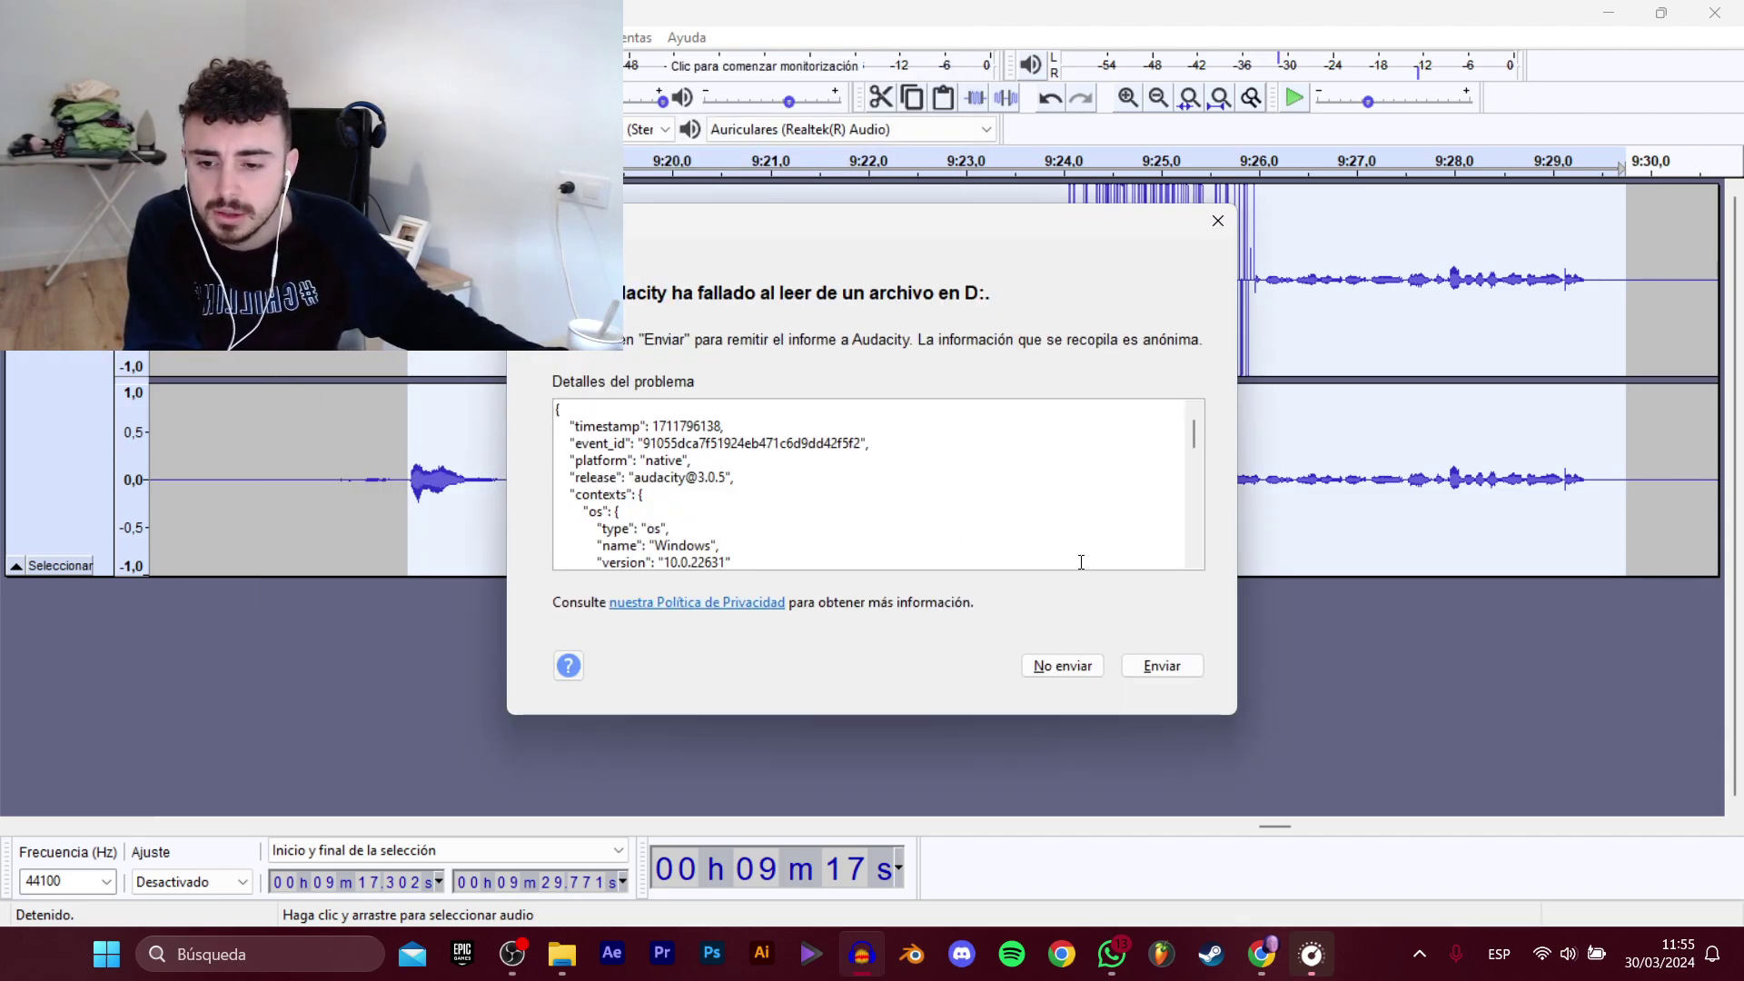
pyautogui.click(1090, 669)
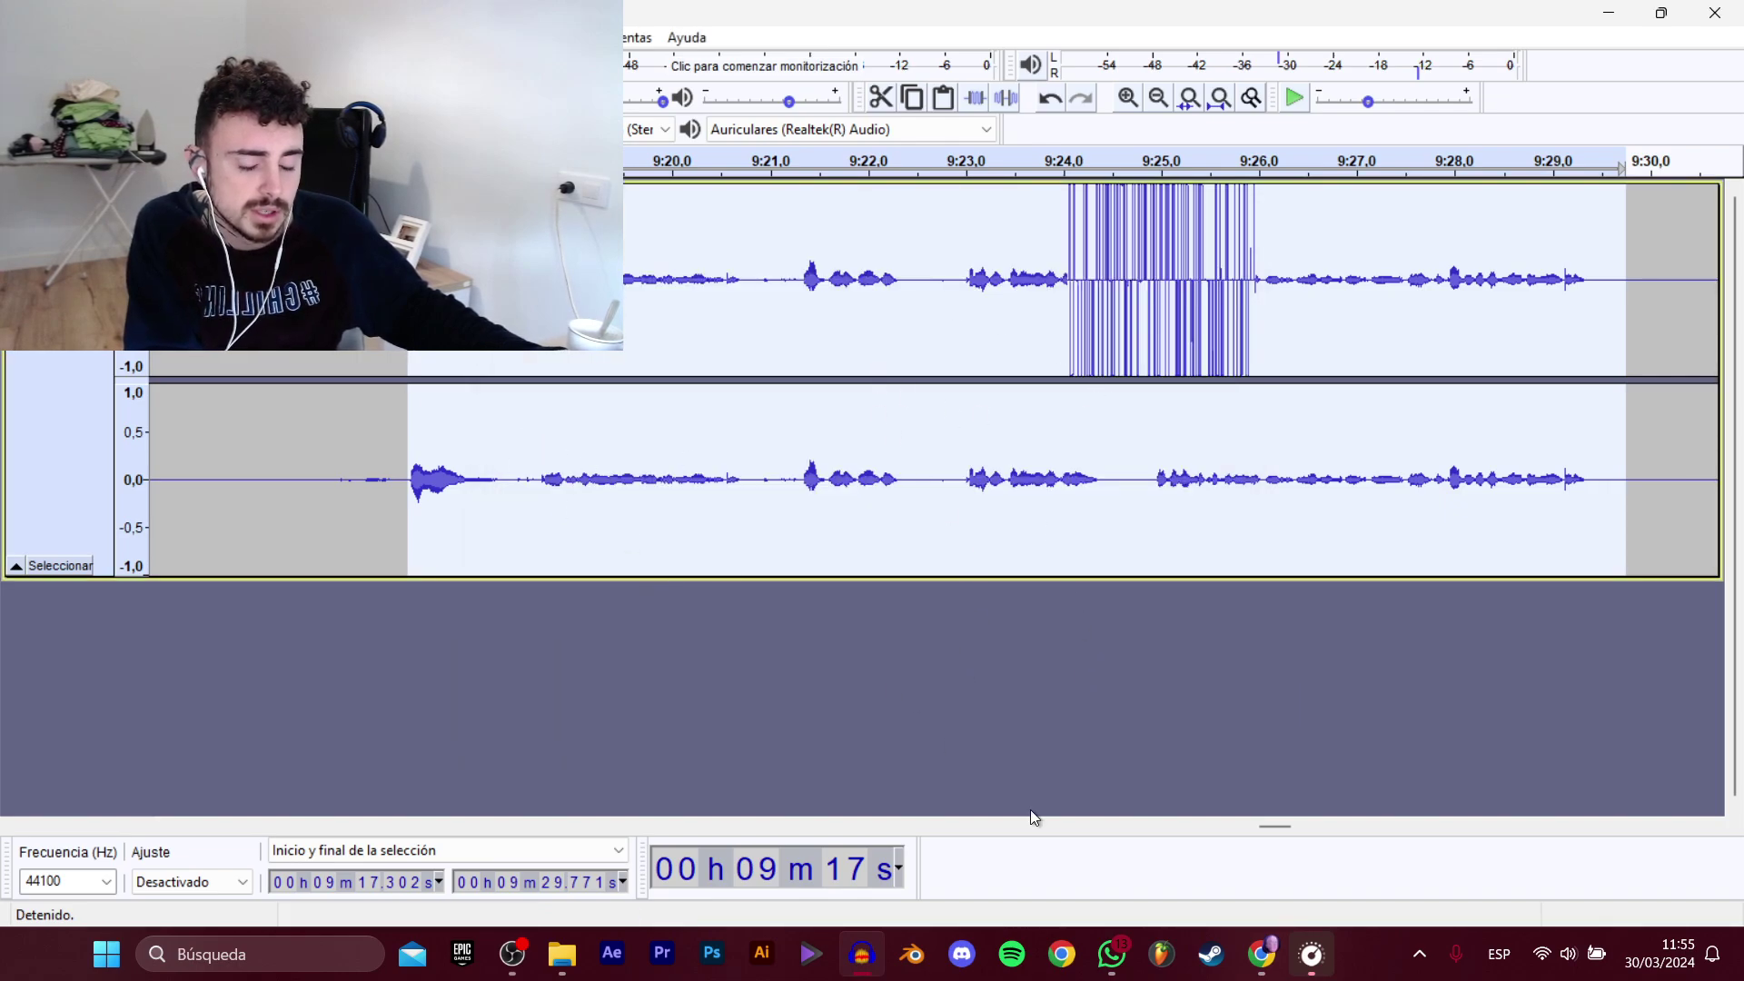
# Play the next phrase from about 9:33.1 and select it from about 9:33.1 to 9:51.8.
pyautogui.moveTo(1268, 826); pyautogui.dragTo(1293, 816)
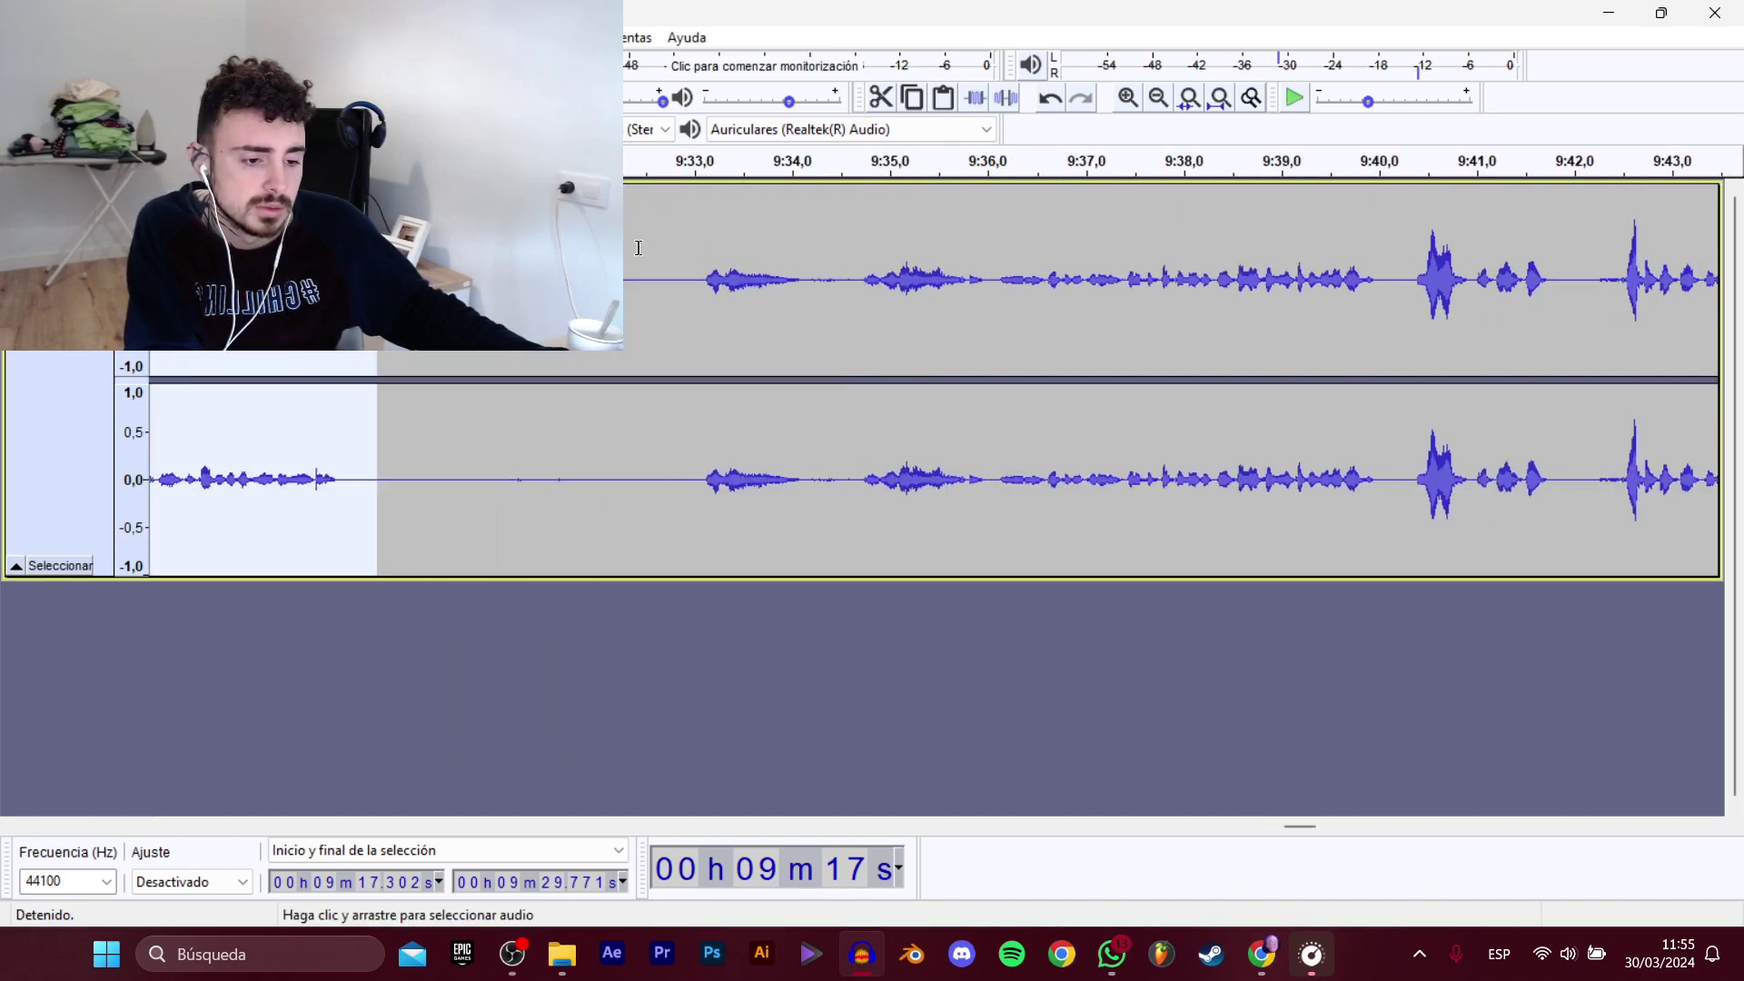
pyautogui.click(635, 250)
pyautogui.click(708, 272)
pyautogui.press('space')
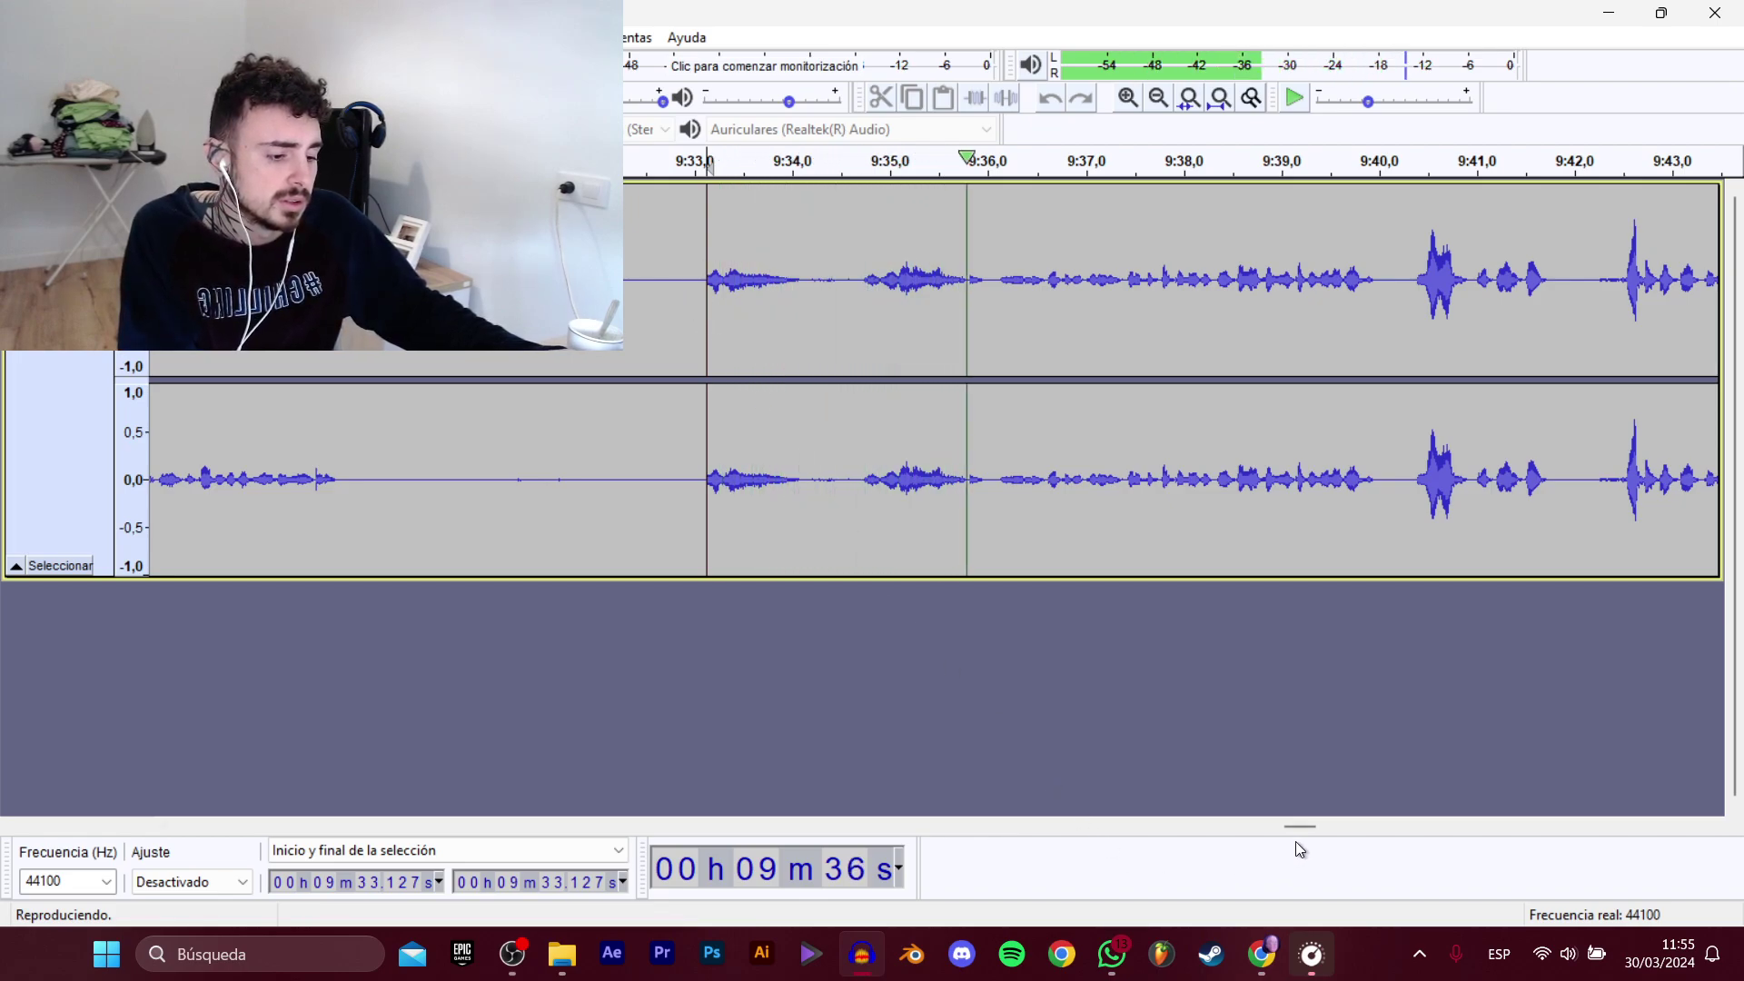
pyautogui.moveTo(1313, 826); pyautogui.dragTo(1319, 825)
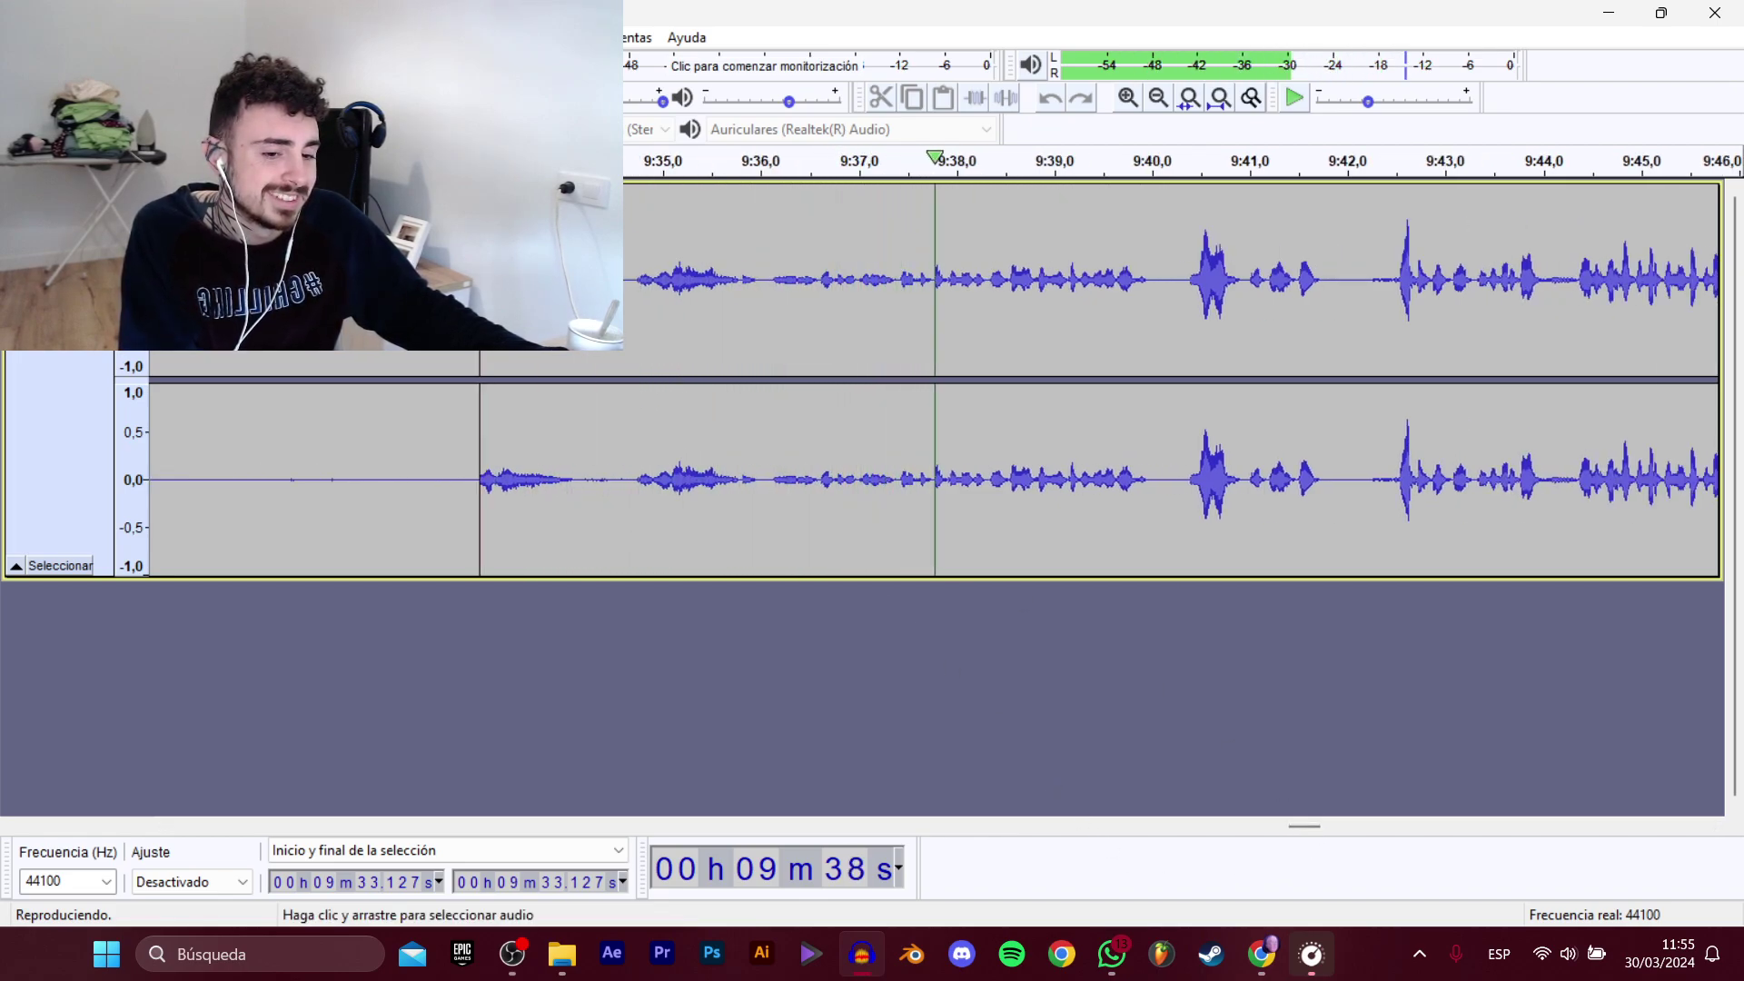
pyautogui.moveTo(476, 454); pyautogui.dragTo(1494, 448)
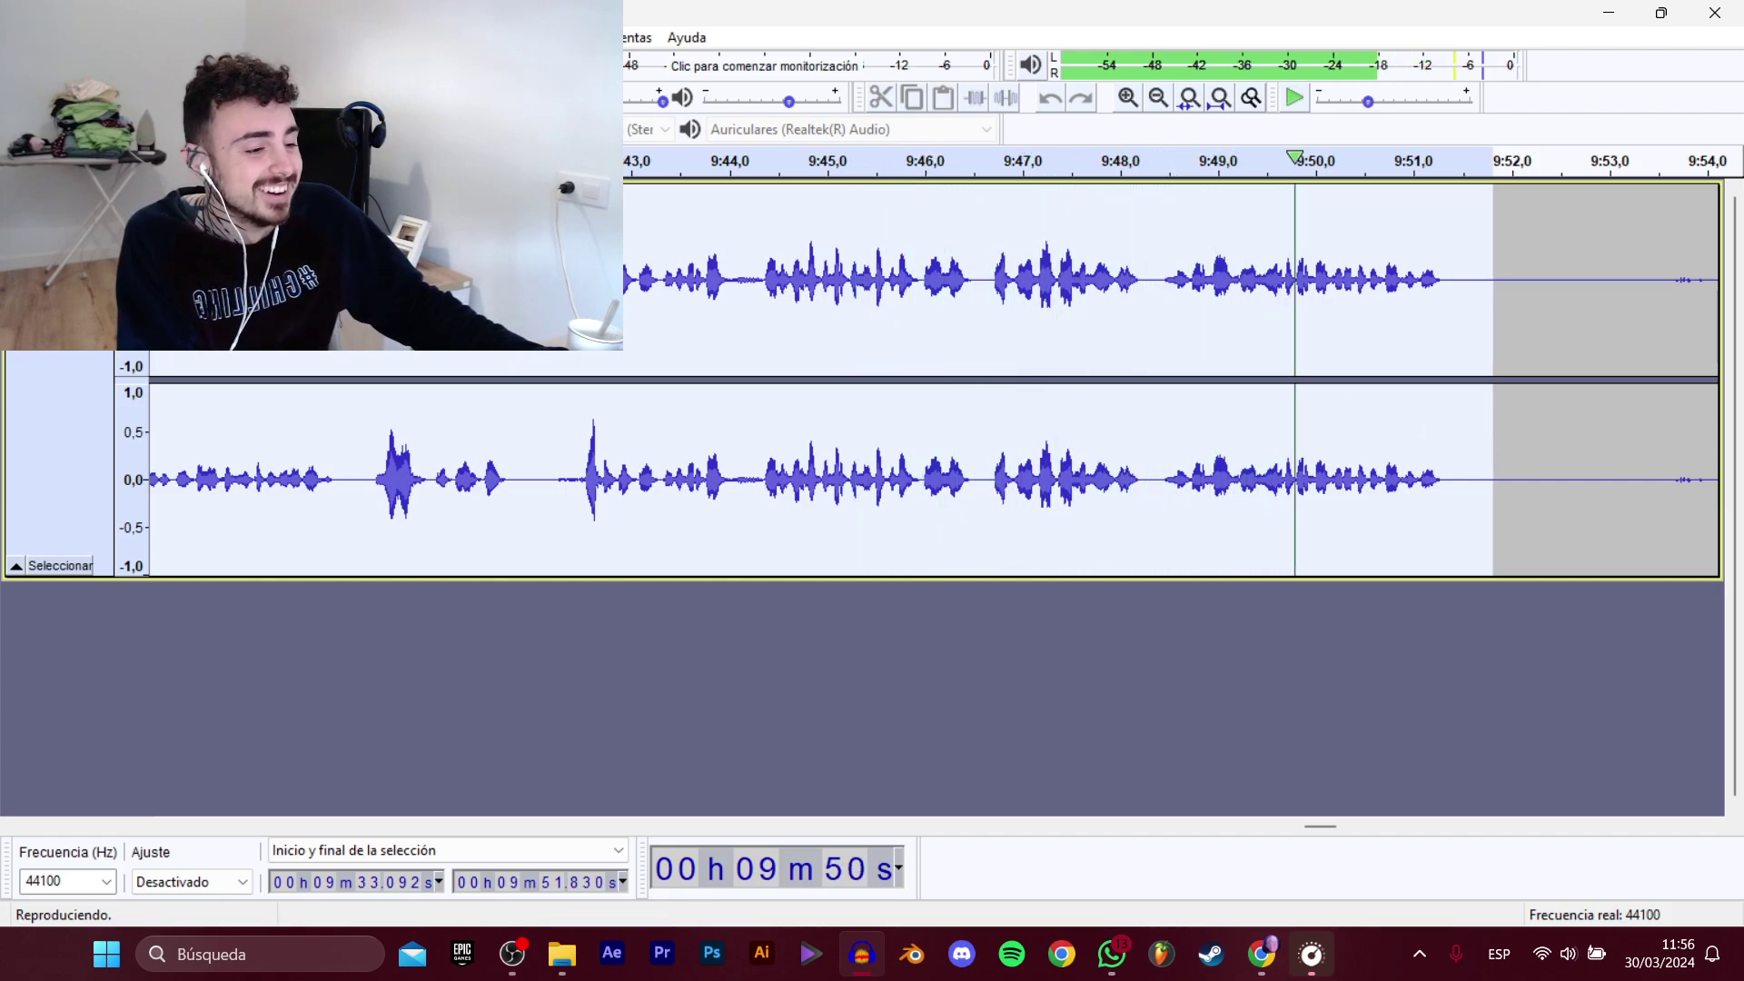
pyautogui.press('space')
# Export the selected audio as a WAV file named D_TokaTumbo_Historia_11.
pyautogui.click(25, 37)
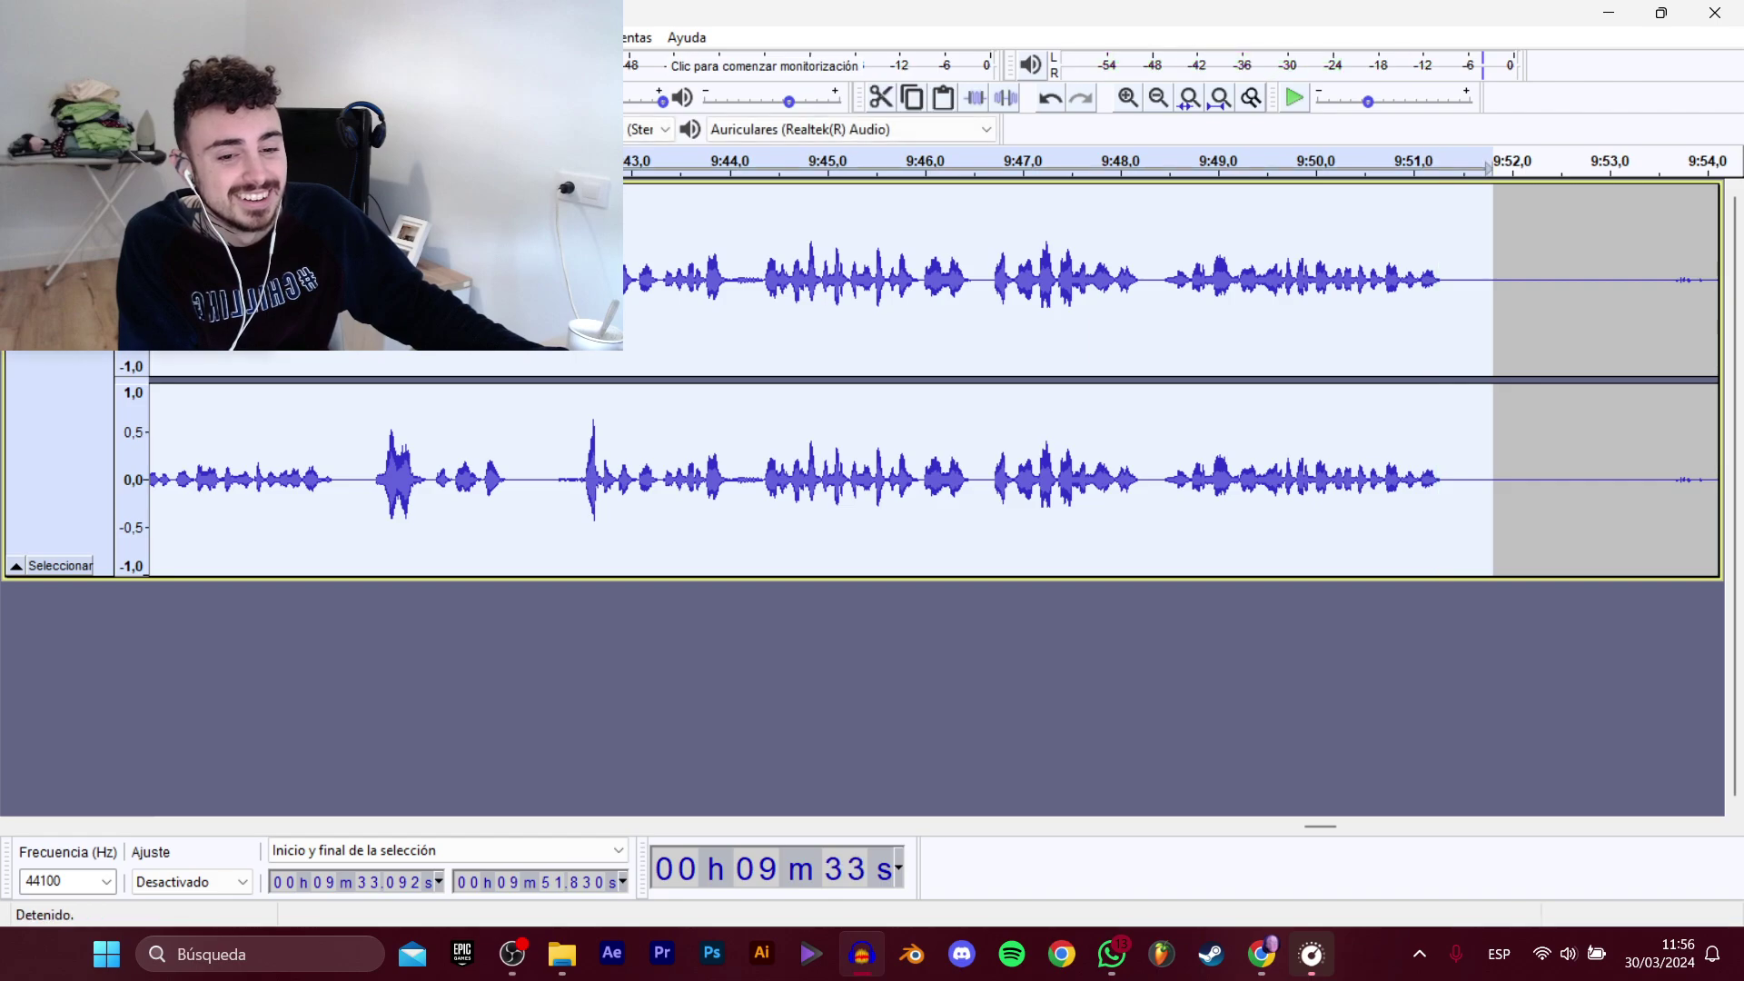
pyautogui.moveTo(73, 208)
pyautogui.click(436, 309)
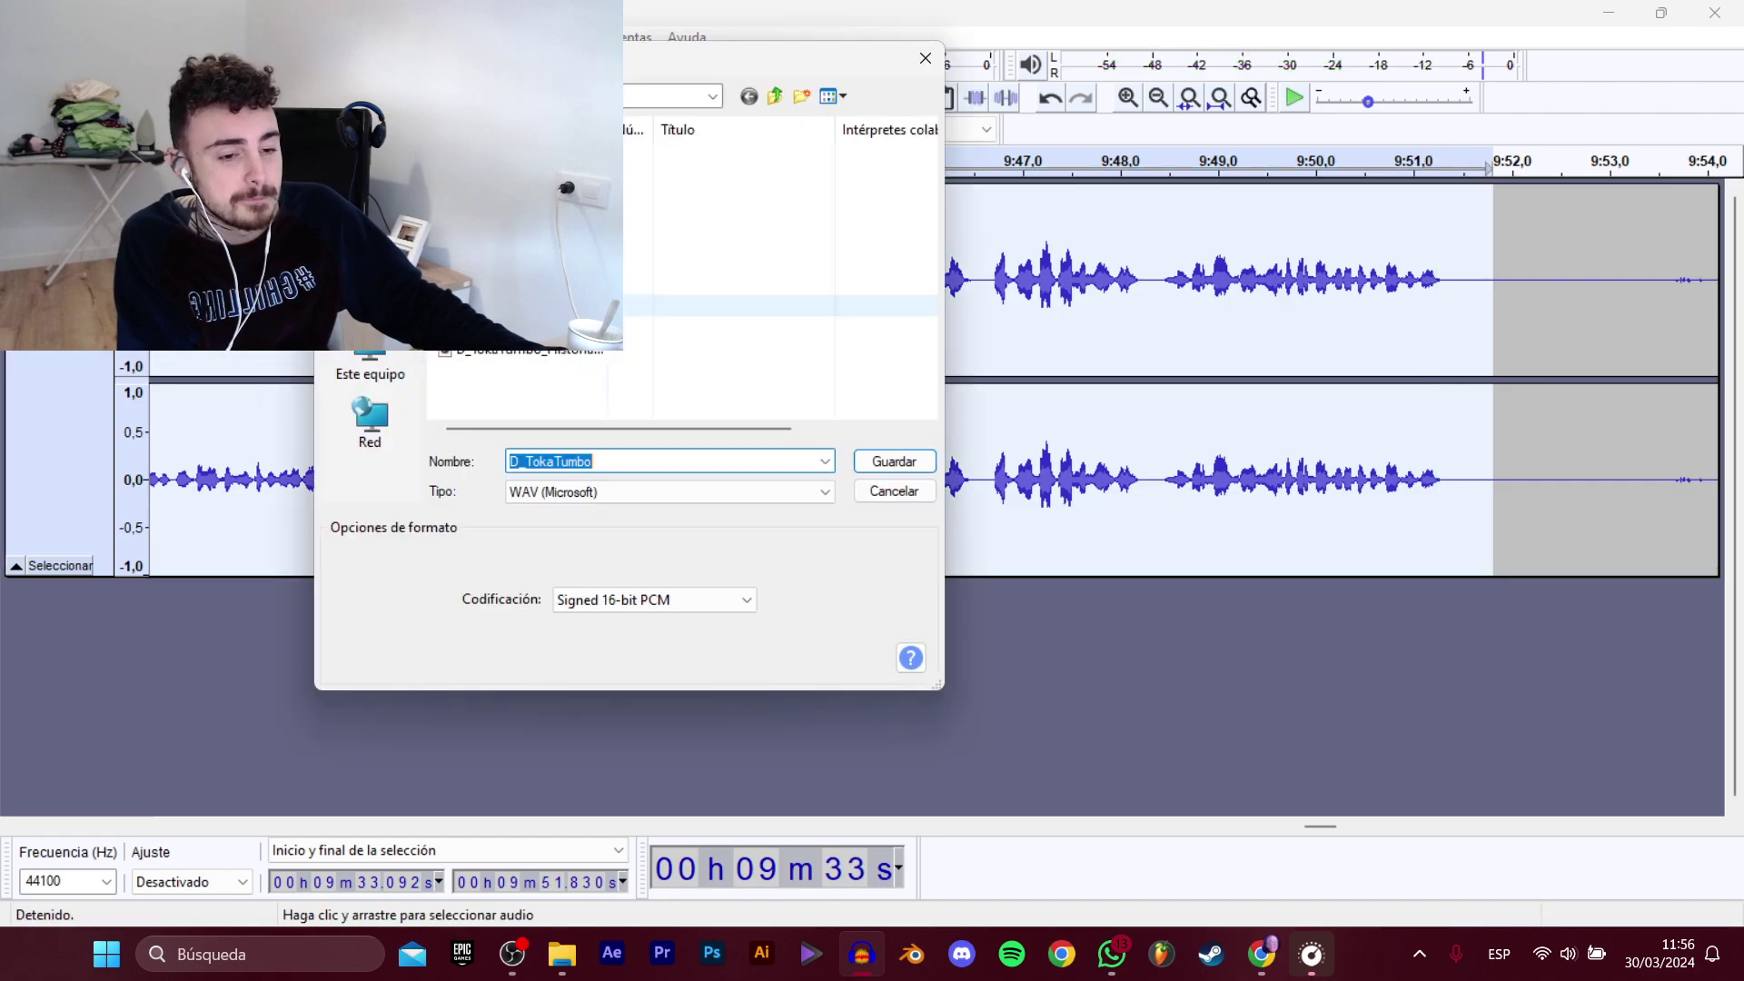
pyautogui.click(545, 349)
pyautogui.click(697, 464)
pyautogui.press('Return')
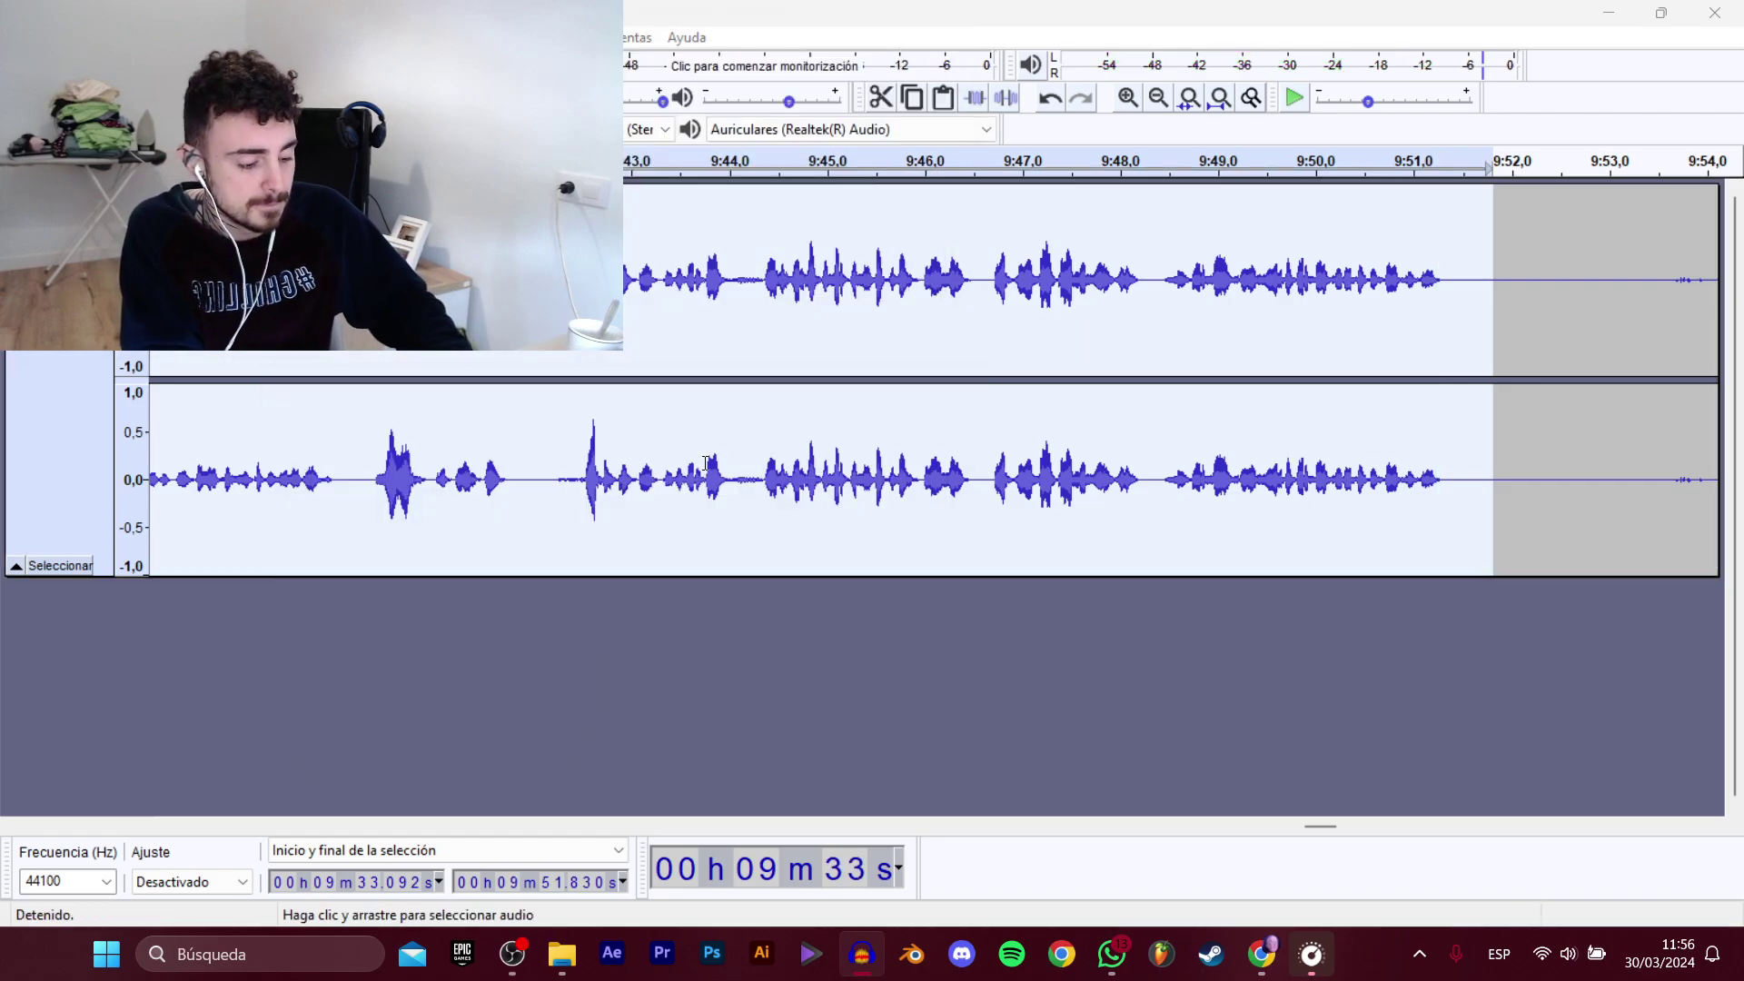
# Play the next phrase from about 9:55.6 and select it from about 9:55.7 to 10:16.0.
pyautogui.moveTo(1310, 826); pyautogui.dragTo(1333, 826)
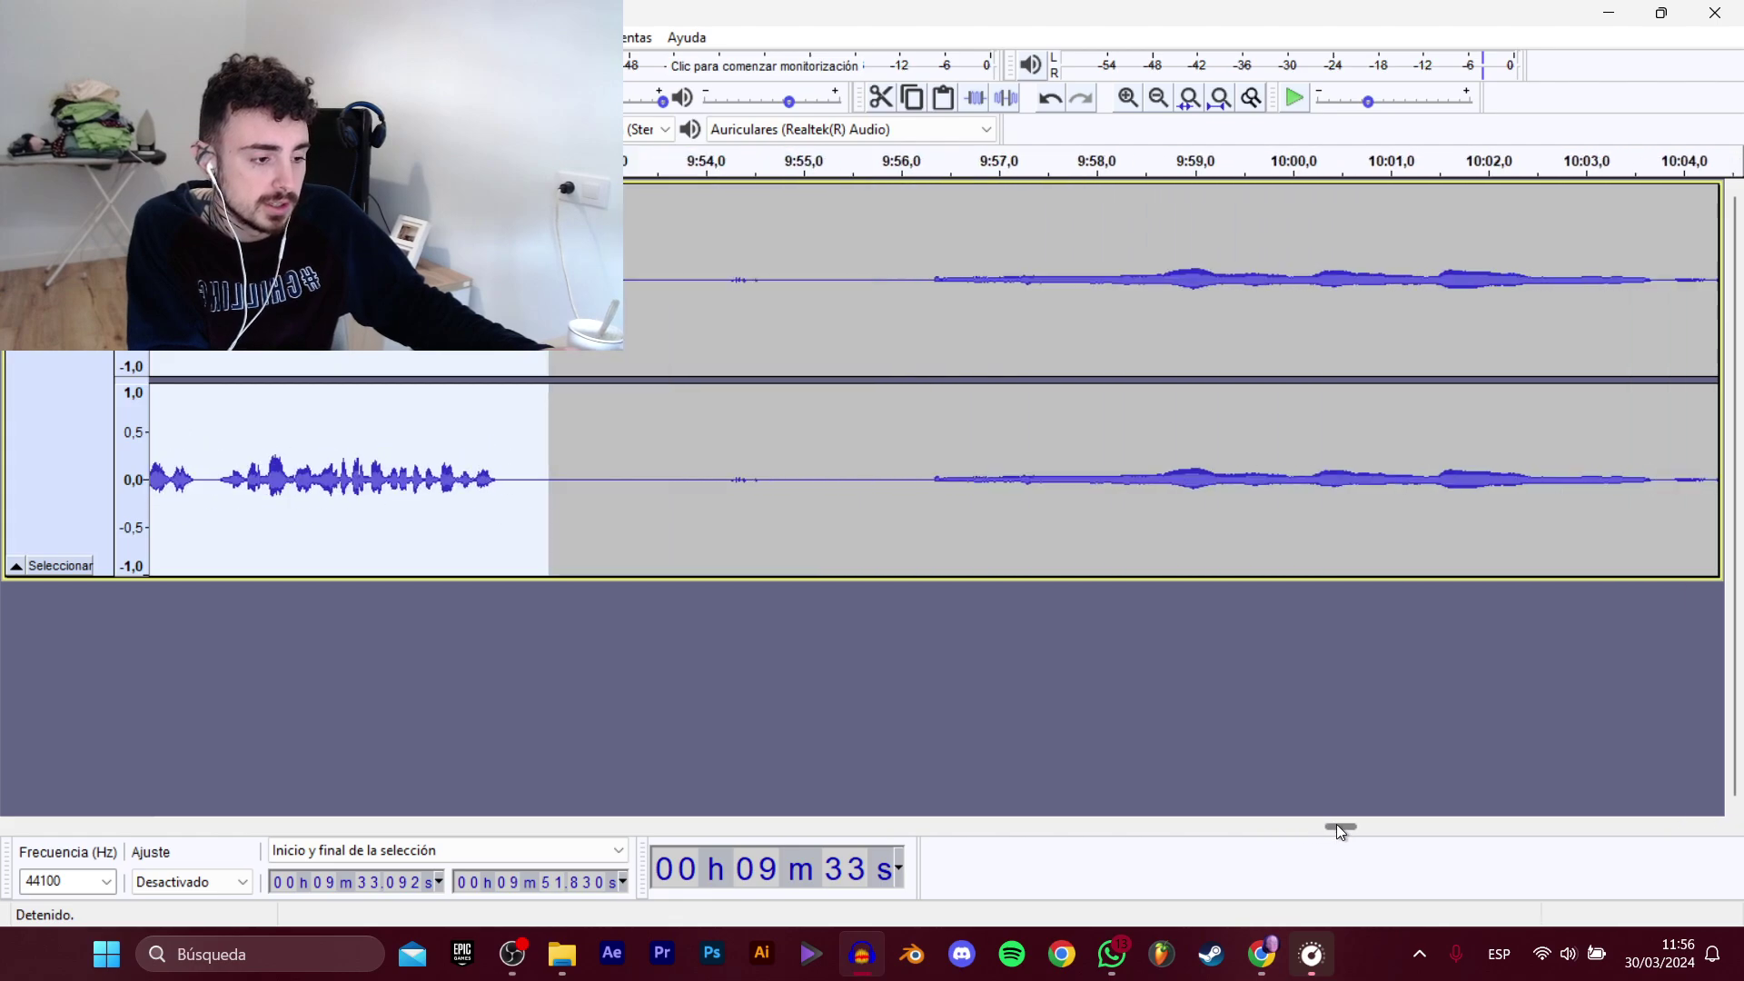
pyautogui.click(694, 273)
pyautogui.press('space')
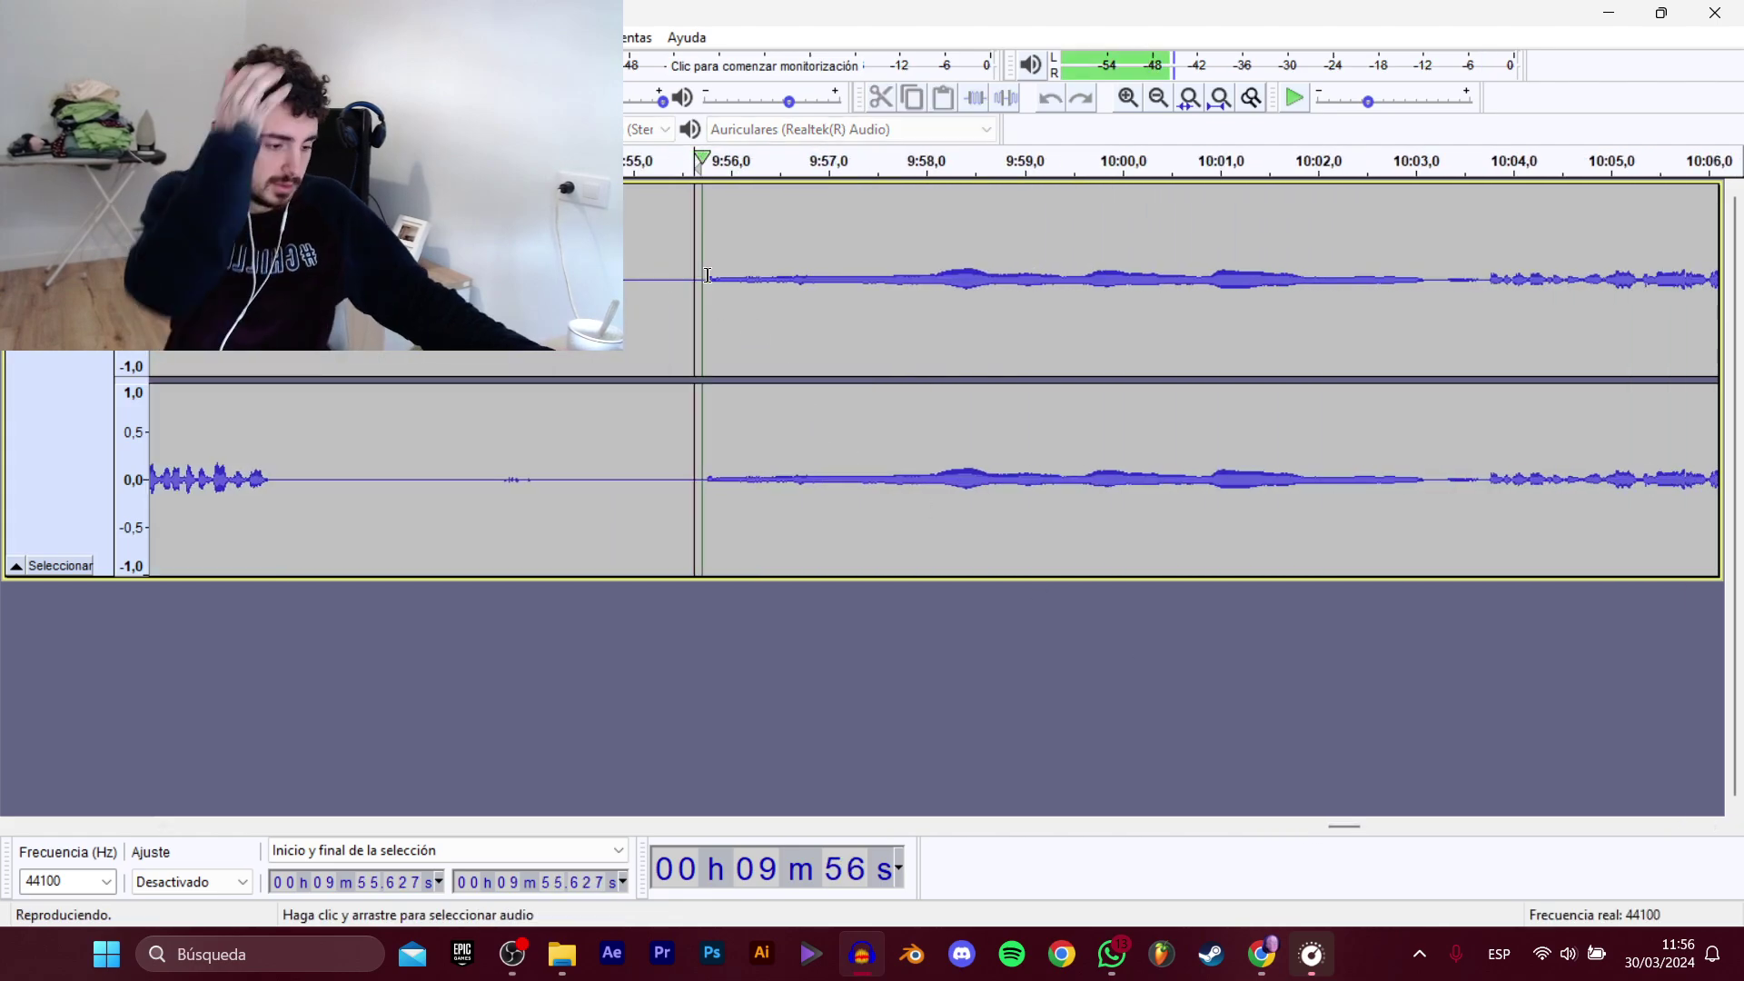
pyautogui.moveTo(696, 276); pyautogui.dragTo(815, 312)
pyautogui.press('space')
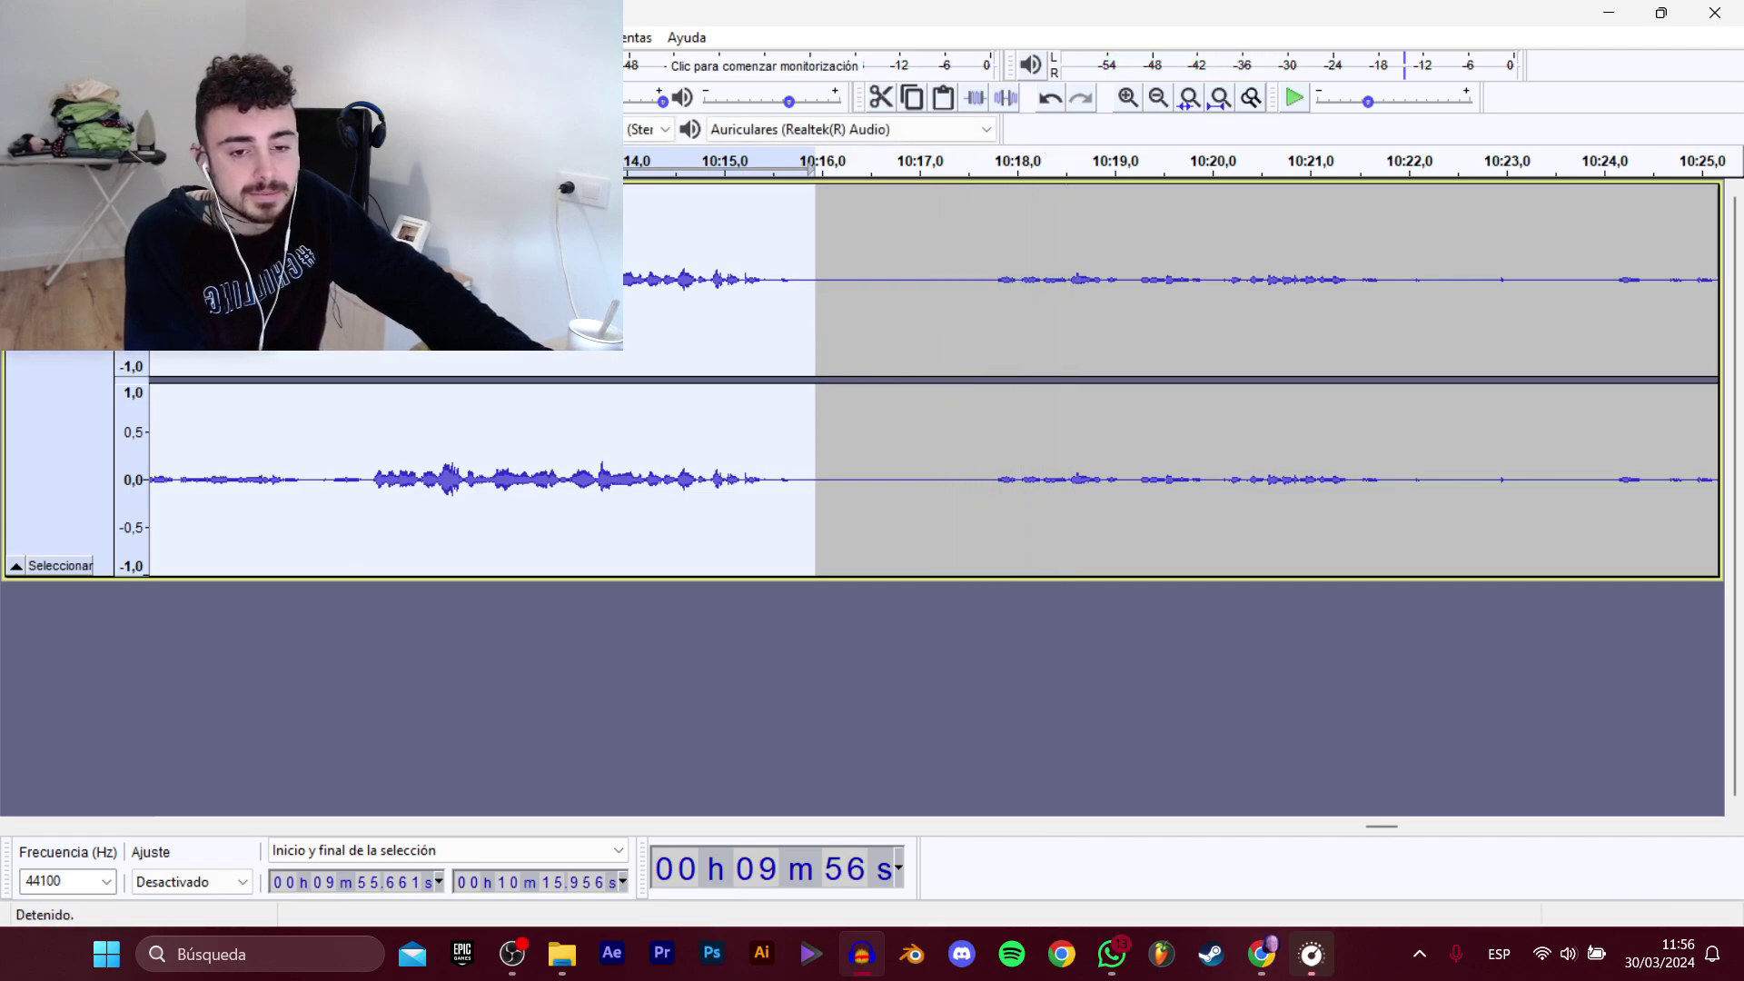
# Export the selected audio as a WAV file named D_TokaTumbo_Historia_12.
pyautogui.moveTo(137, 210)
pyautogui.click(436, 314)
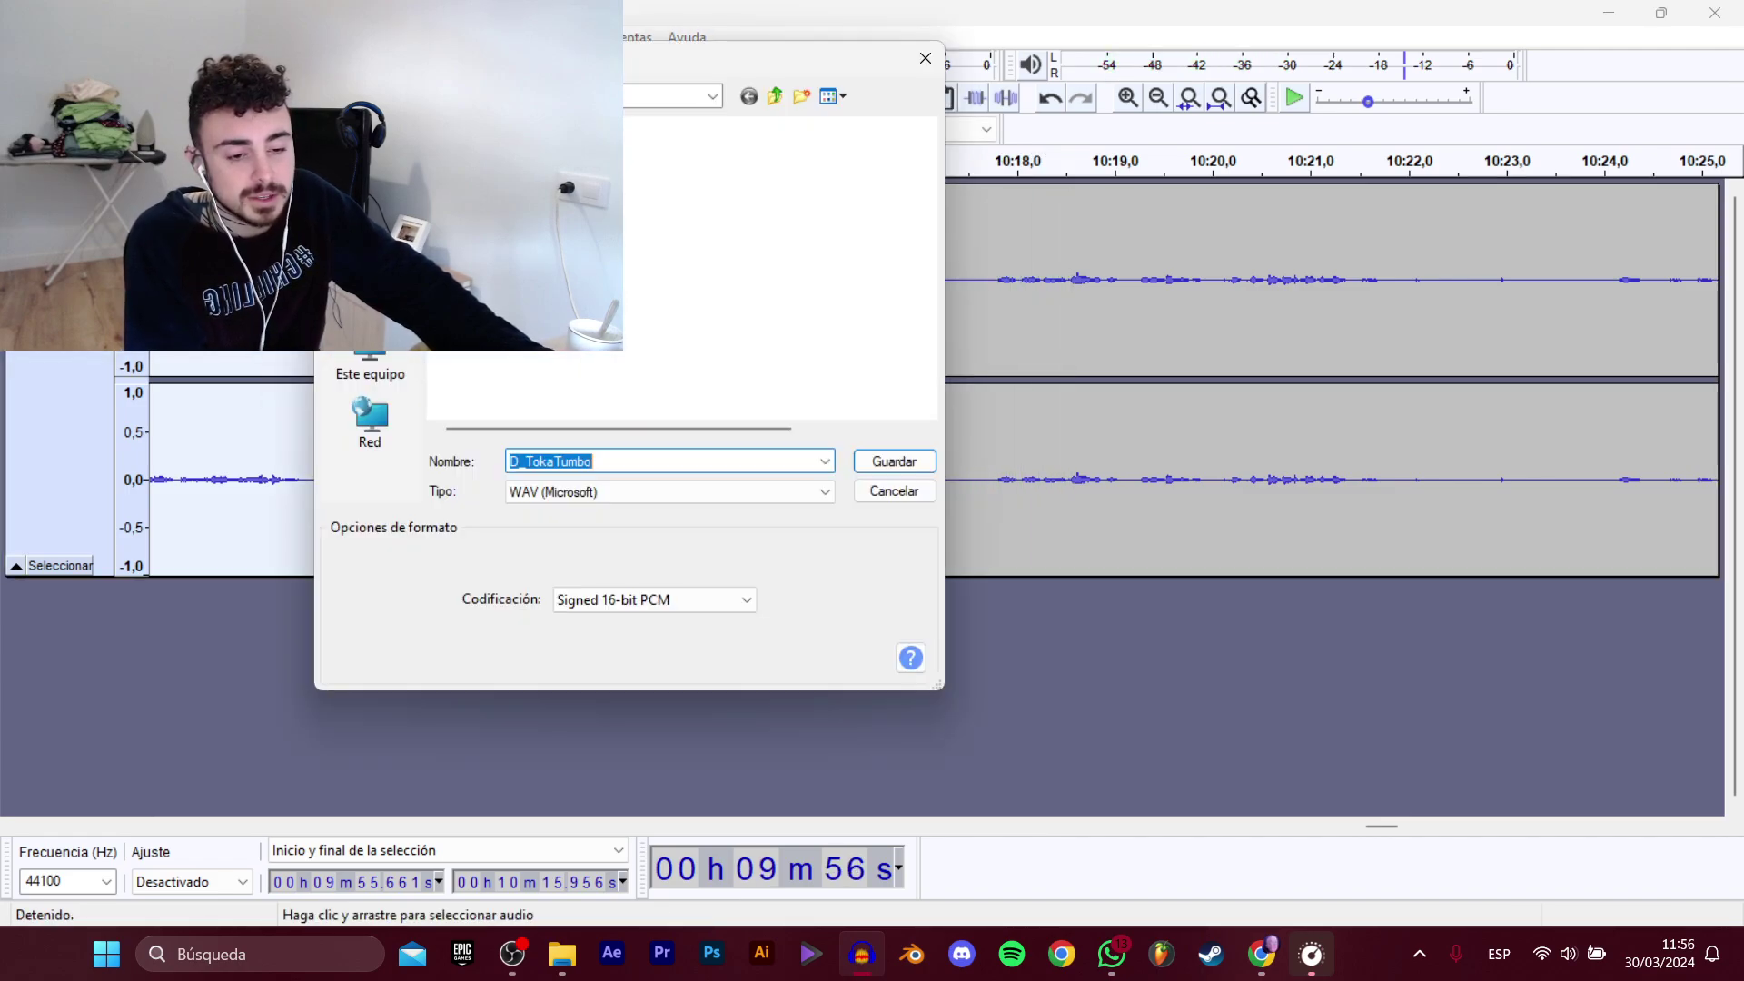
pyautogui.click(530, 370)
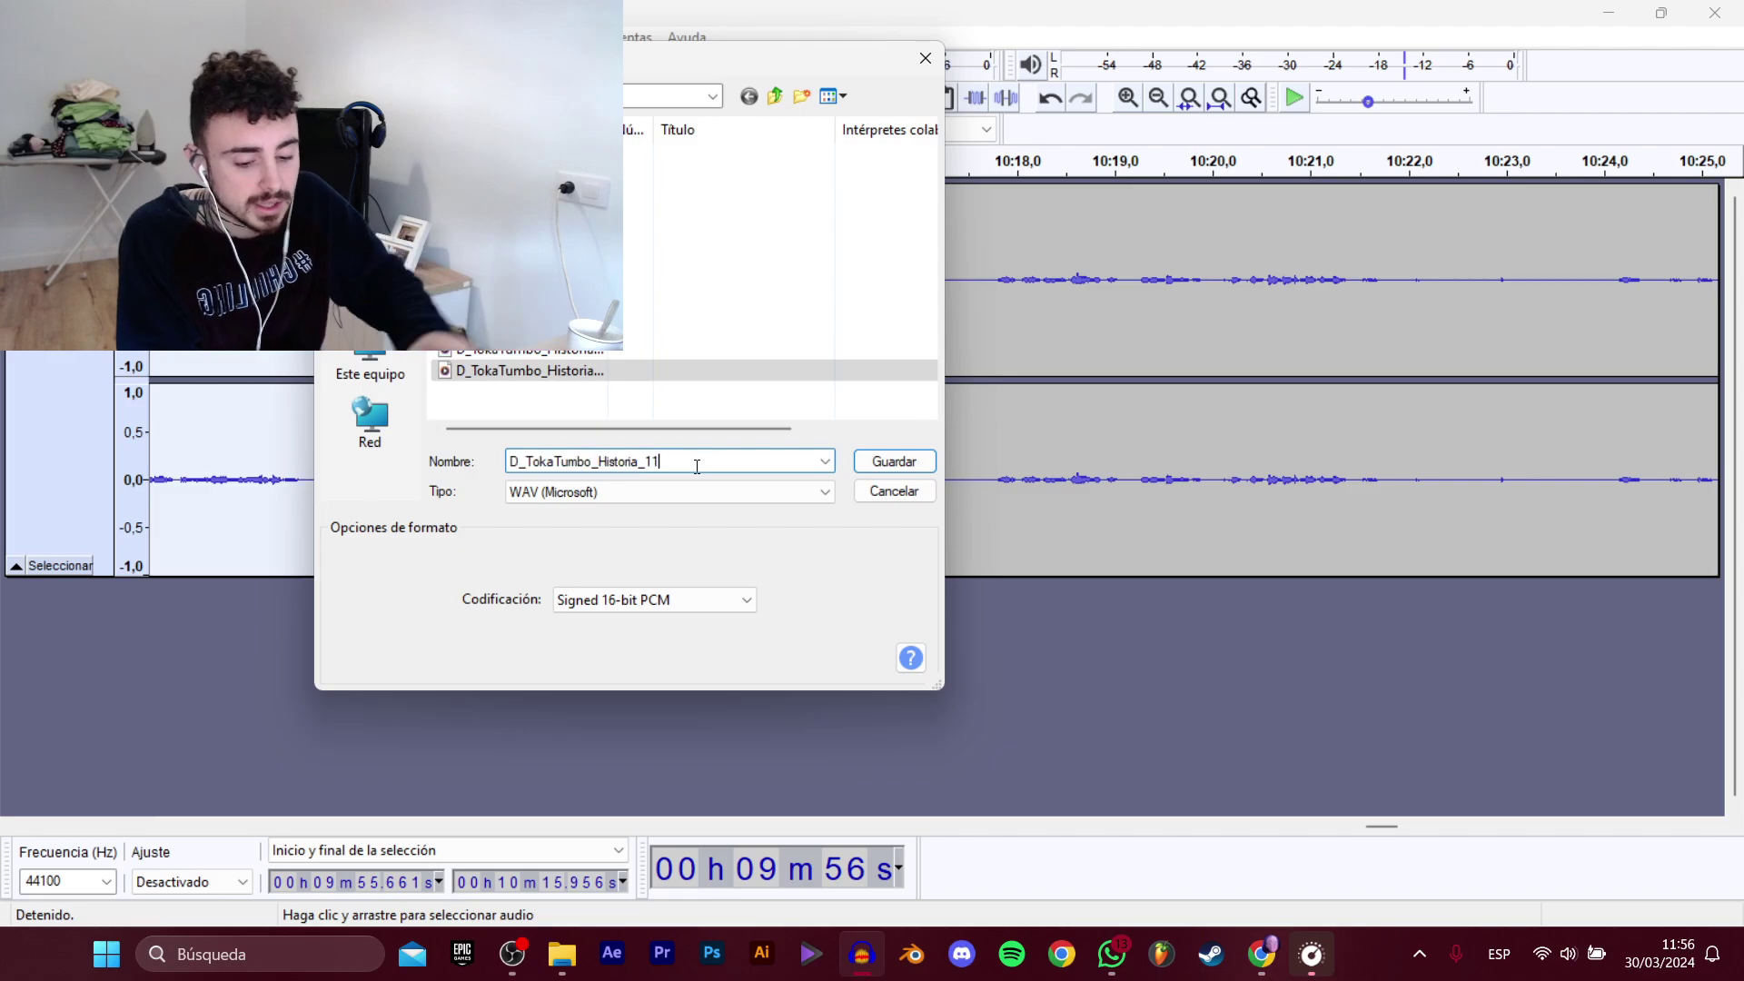
pyautogui.press('Return')
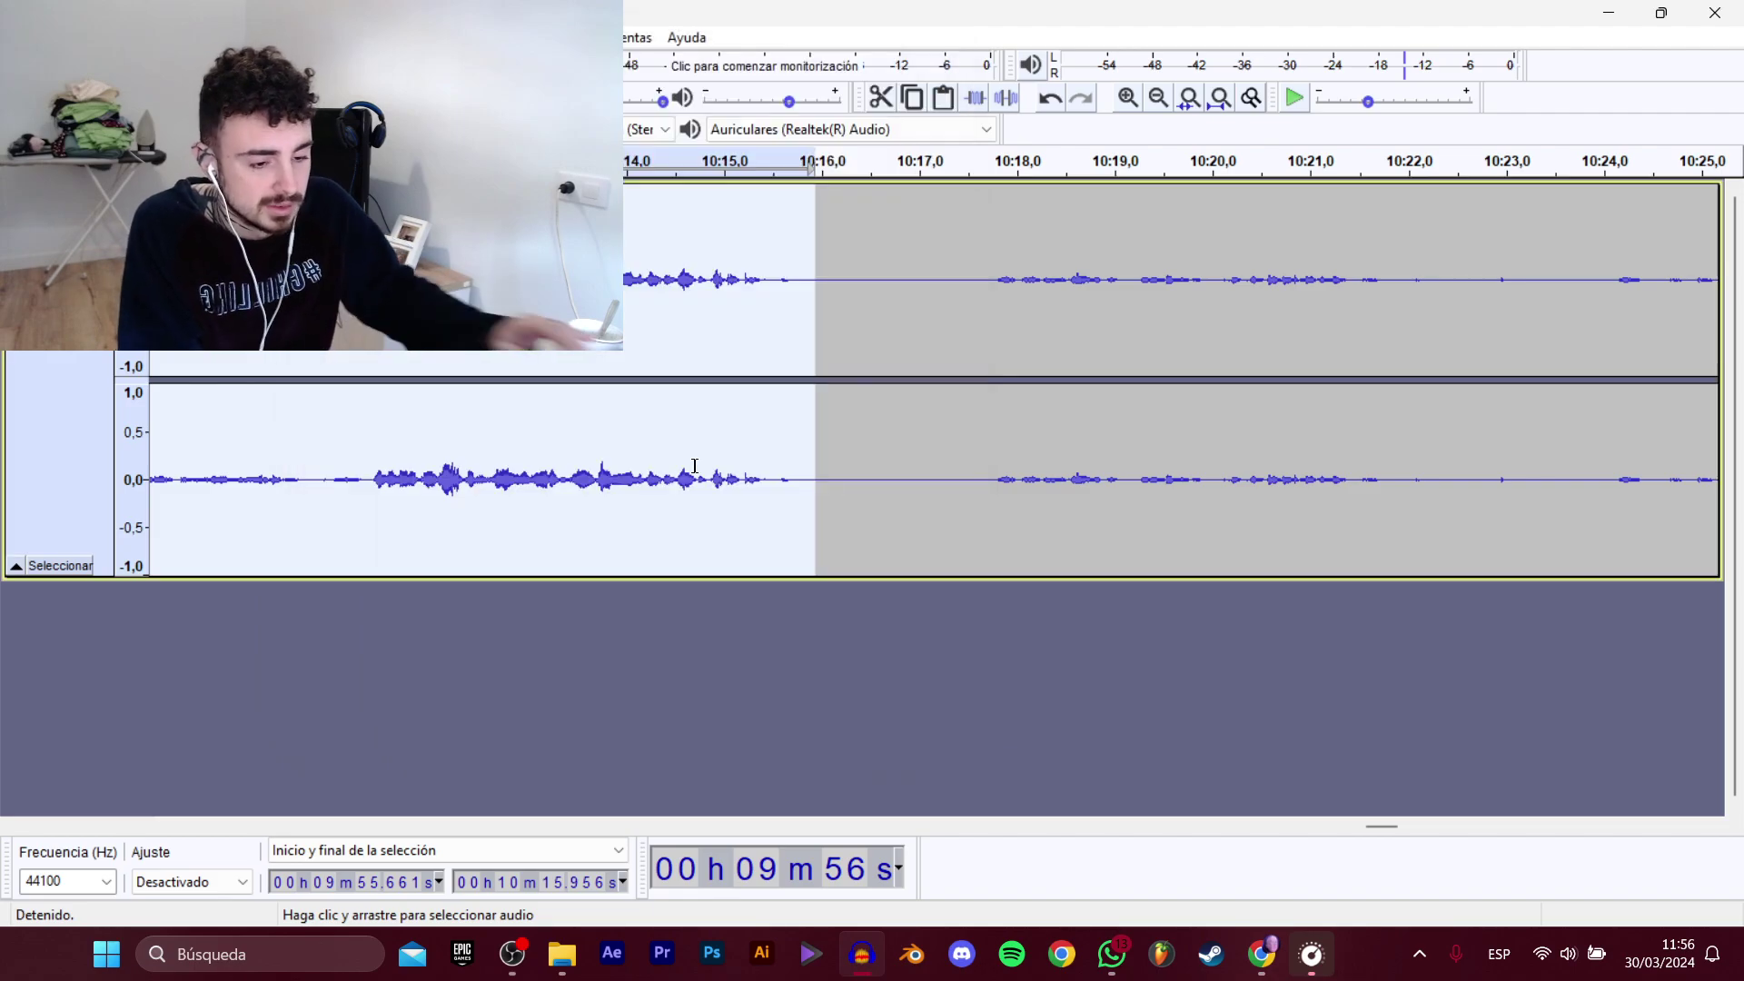
# Play the audio from about 10:17.8 and from 10:25.4, and select the phrase from about 10:25.6 to 10:50.9.
pyautogui.click(1000, 291)
pyautogui.press('space')
pyautogui.moveTo(1362, 826); pyautogui.dragTo(1395, 825)
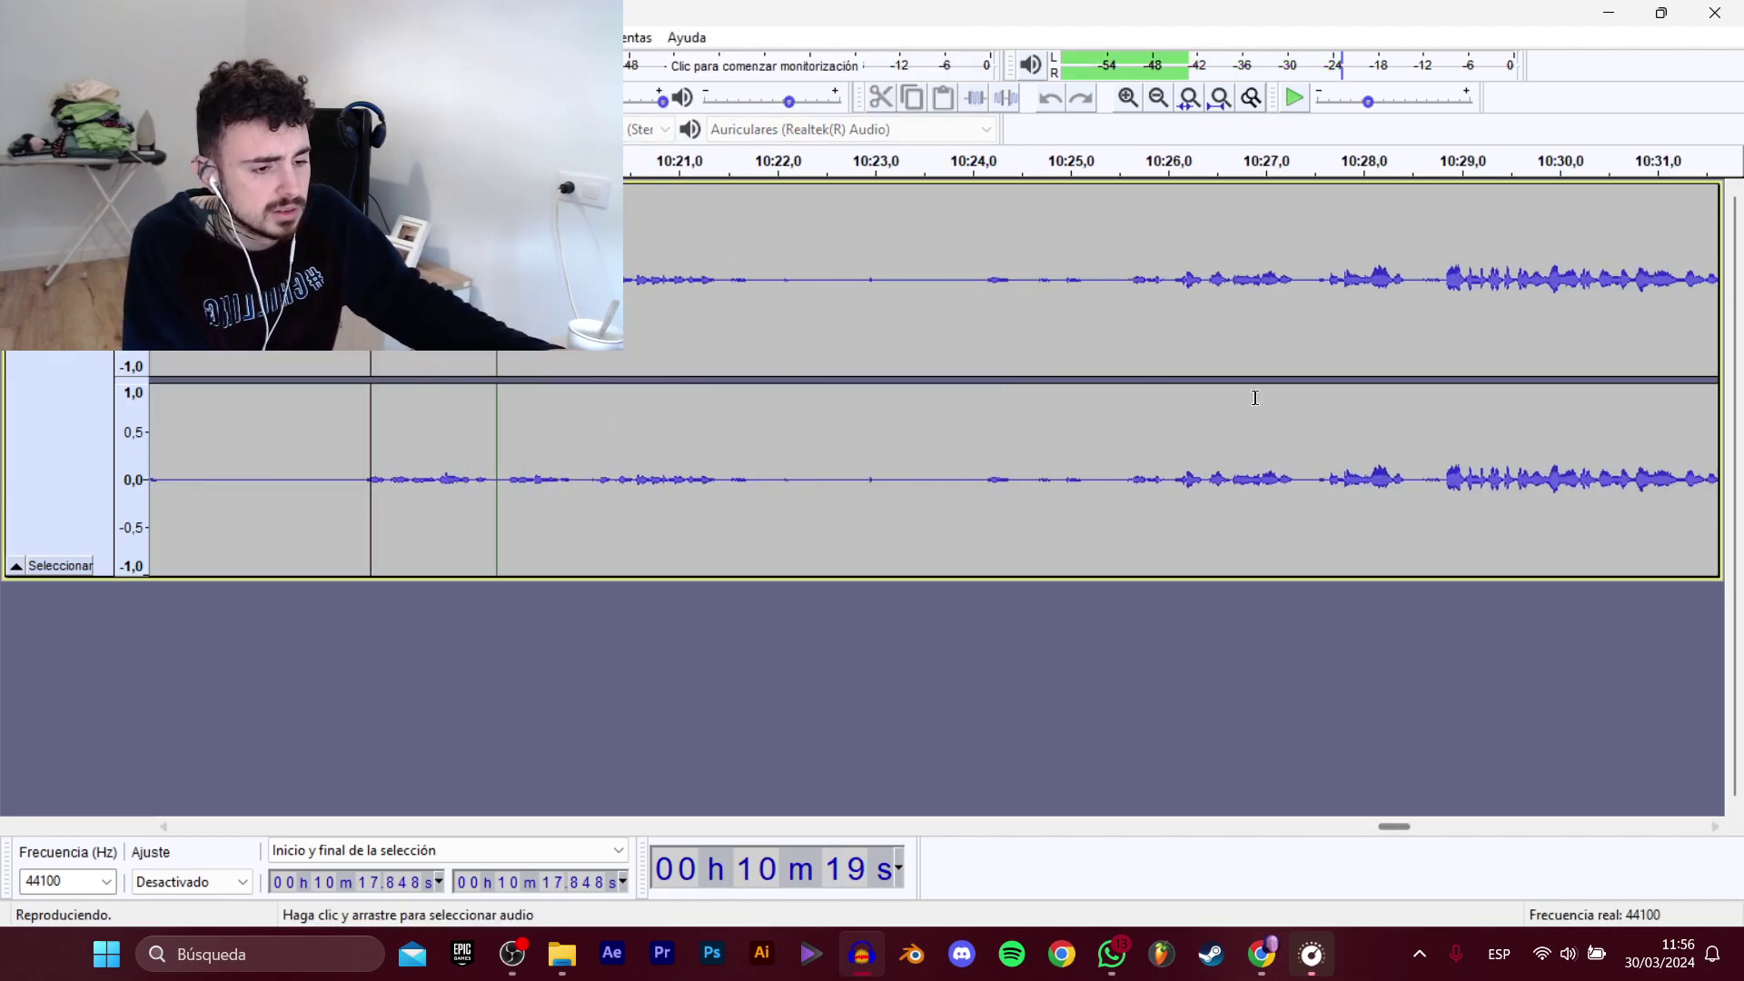
pyautogui.press('space')
pyautogui.click(1114, 273)
pyautogui.press('space')
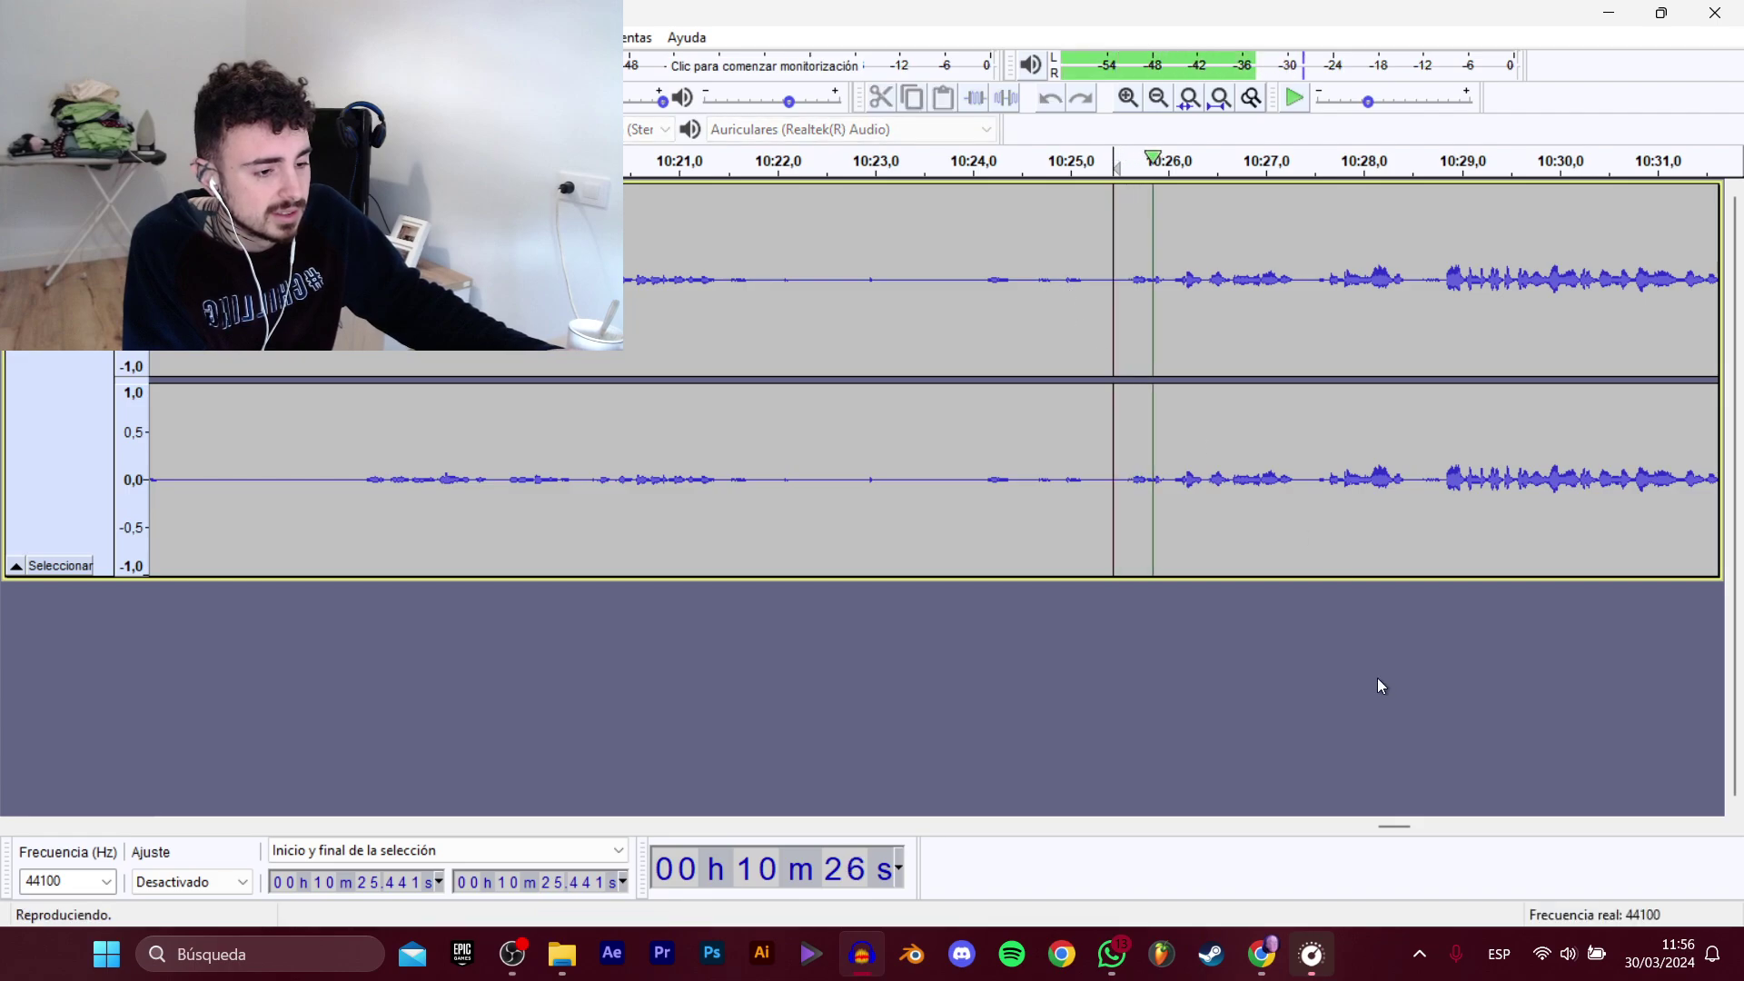
pyautogui.moveTo(1395, 826); pyautogui.dragTo(1412, 827)
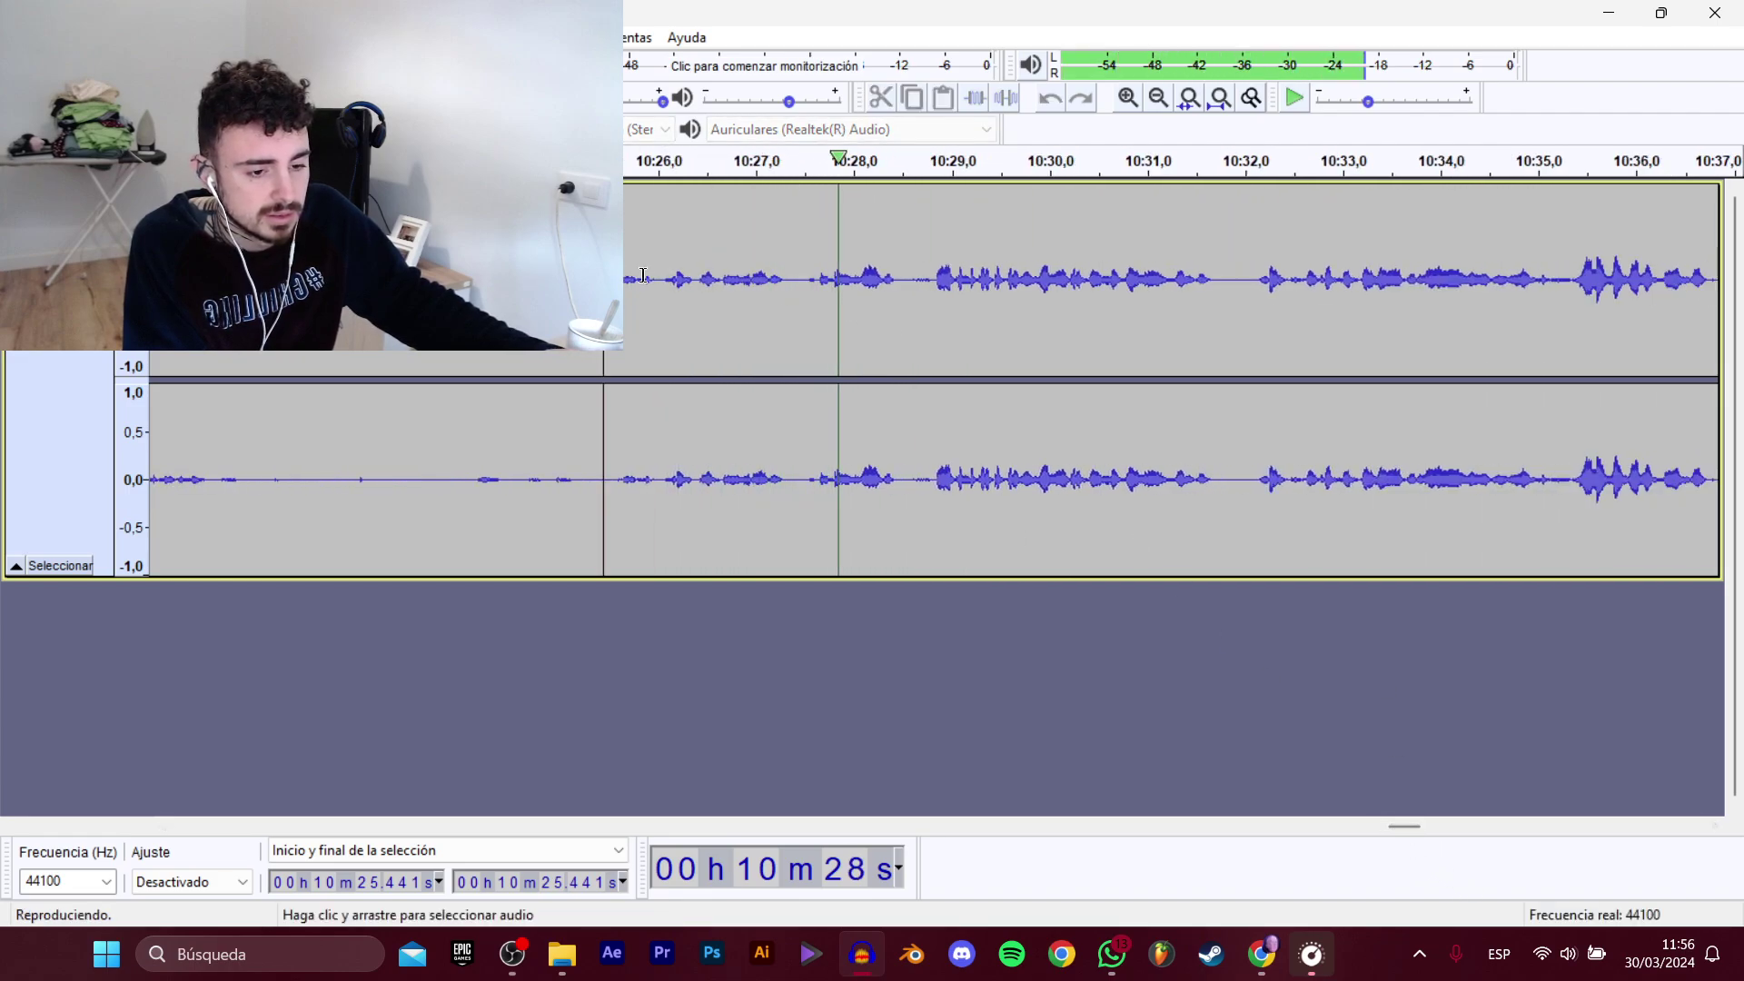
pyautogui.moveTo(615, 455)
pyautogui.mouseDown()
pyautogui.moveTo(1740, 459)
pyautogui.moveTo(1359, 409)
pyautogui.moveTo(1603, 432)
pyautogui.moveTo(1608, 413)
pyautogui.moveTo(1717, 415)
pyautogui.moveTo(1347, 387)
pyautogui.moveTo(1717, 377)
pyautogui.moveTo(1468, 350)
pyautogui.moveTo(1464, 332)
pyautogui.moveTo(1260, 336)
pyautogui.moveTo(1333, 323)
pyautogui.mouseUp()
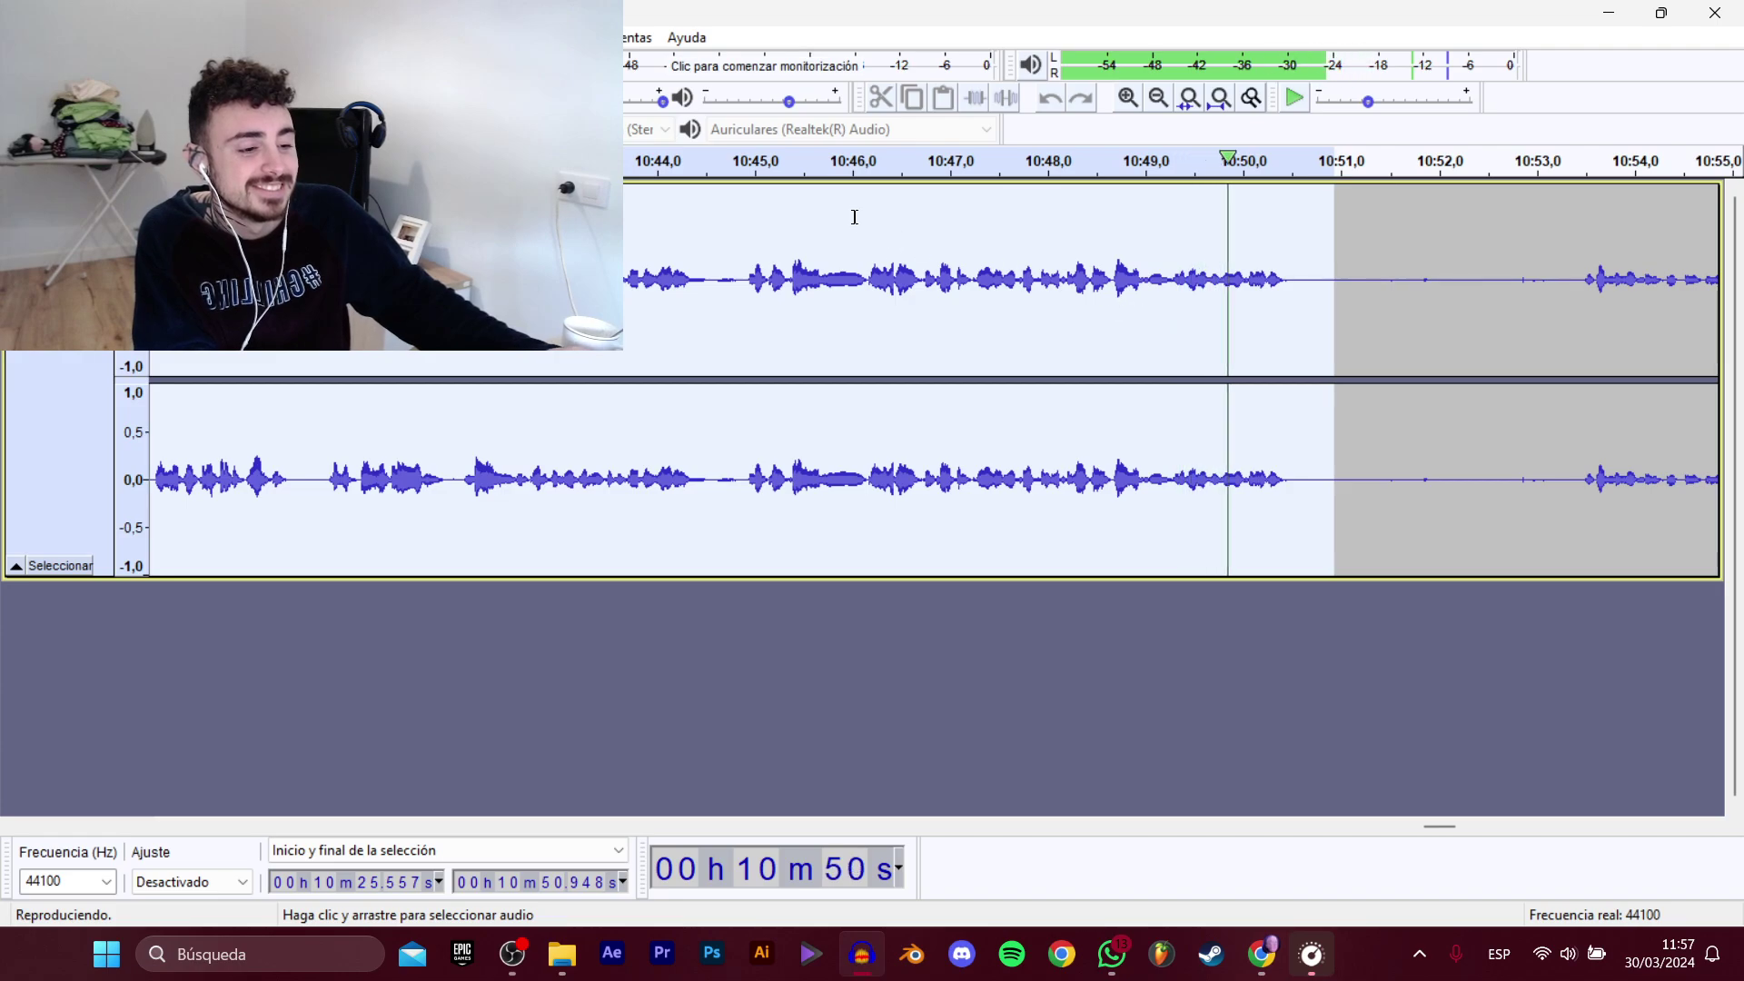
pyautogui.press('space')
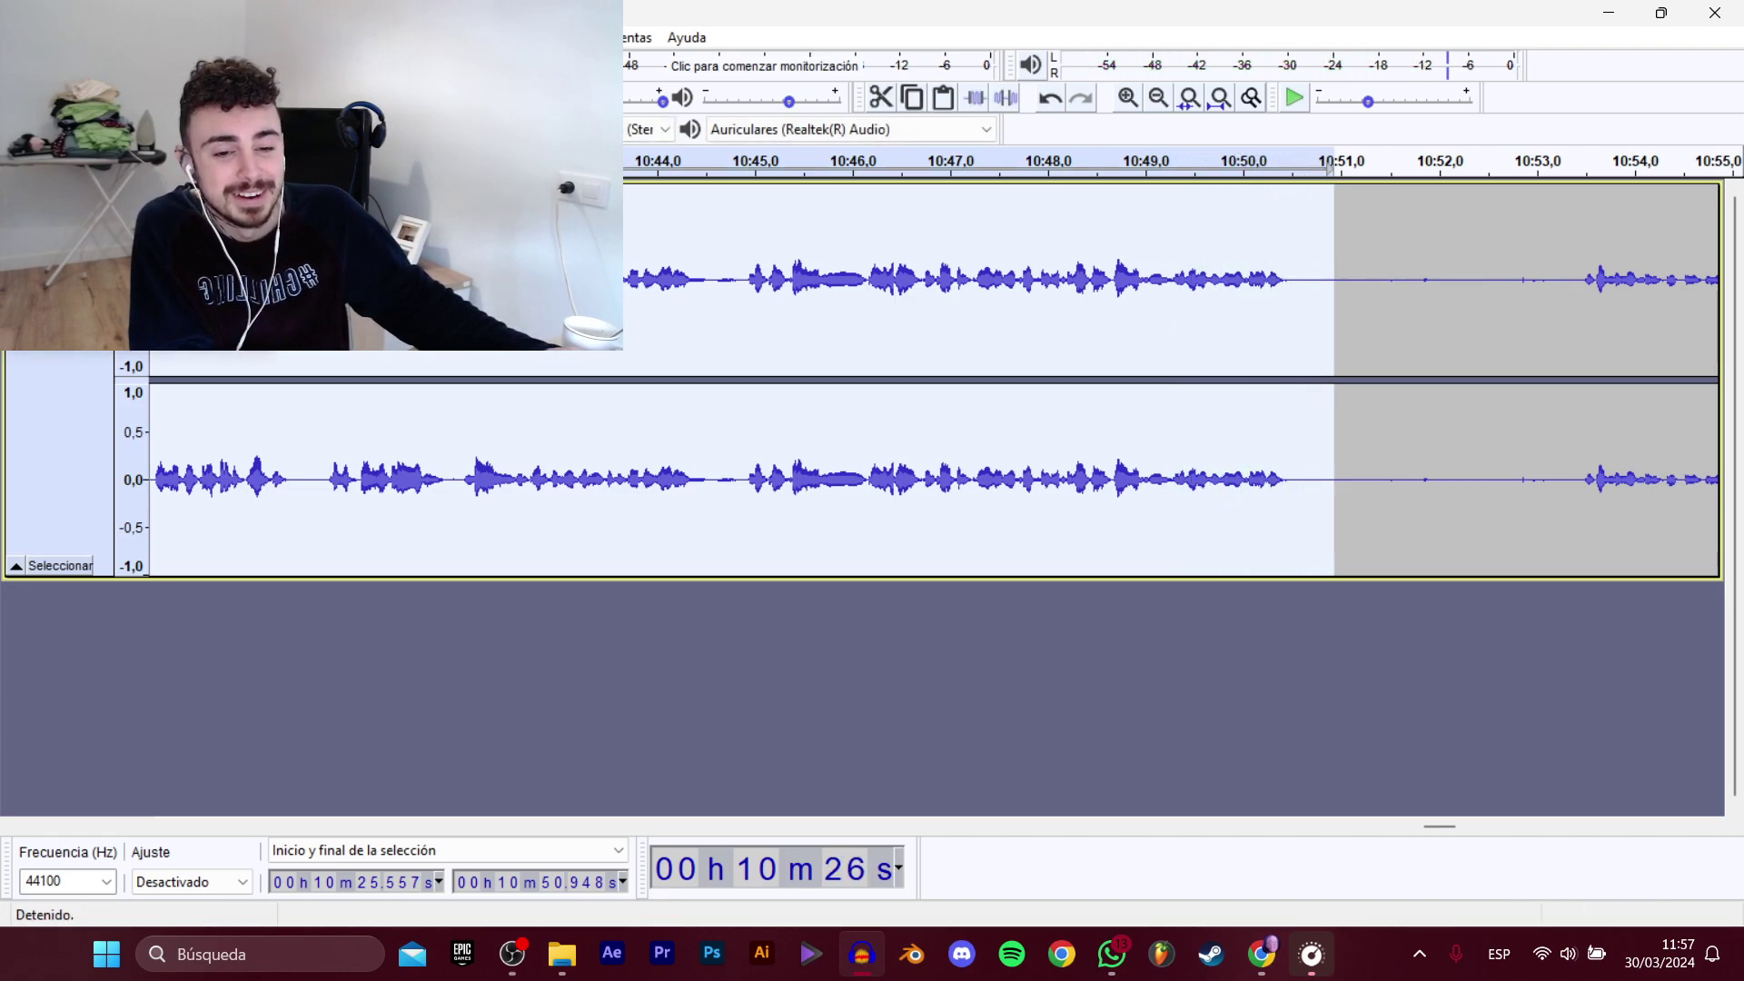
# Export the selected audio as a WAV file named D_TokaTumbo_Historia_13.
pyautogui.moveTo(137, 207)
pyautogui.click(391, 309)
pyautogui.click(543, 396)
pyautogui.click(685, 461)
pyautogui.press('BackSpace')
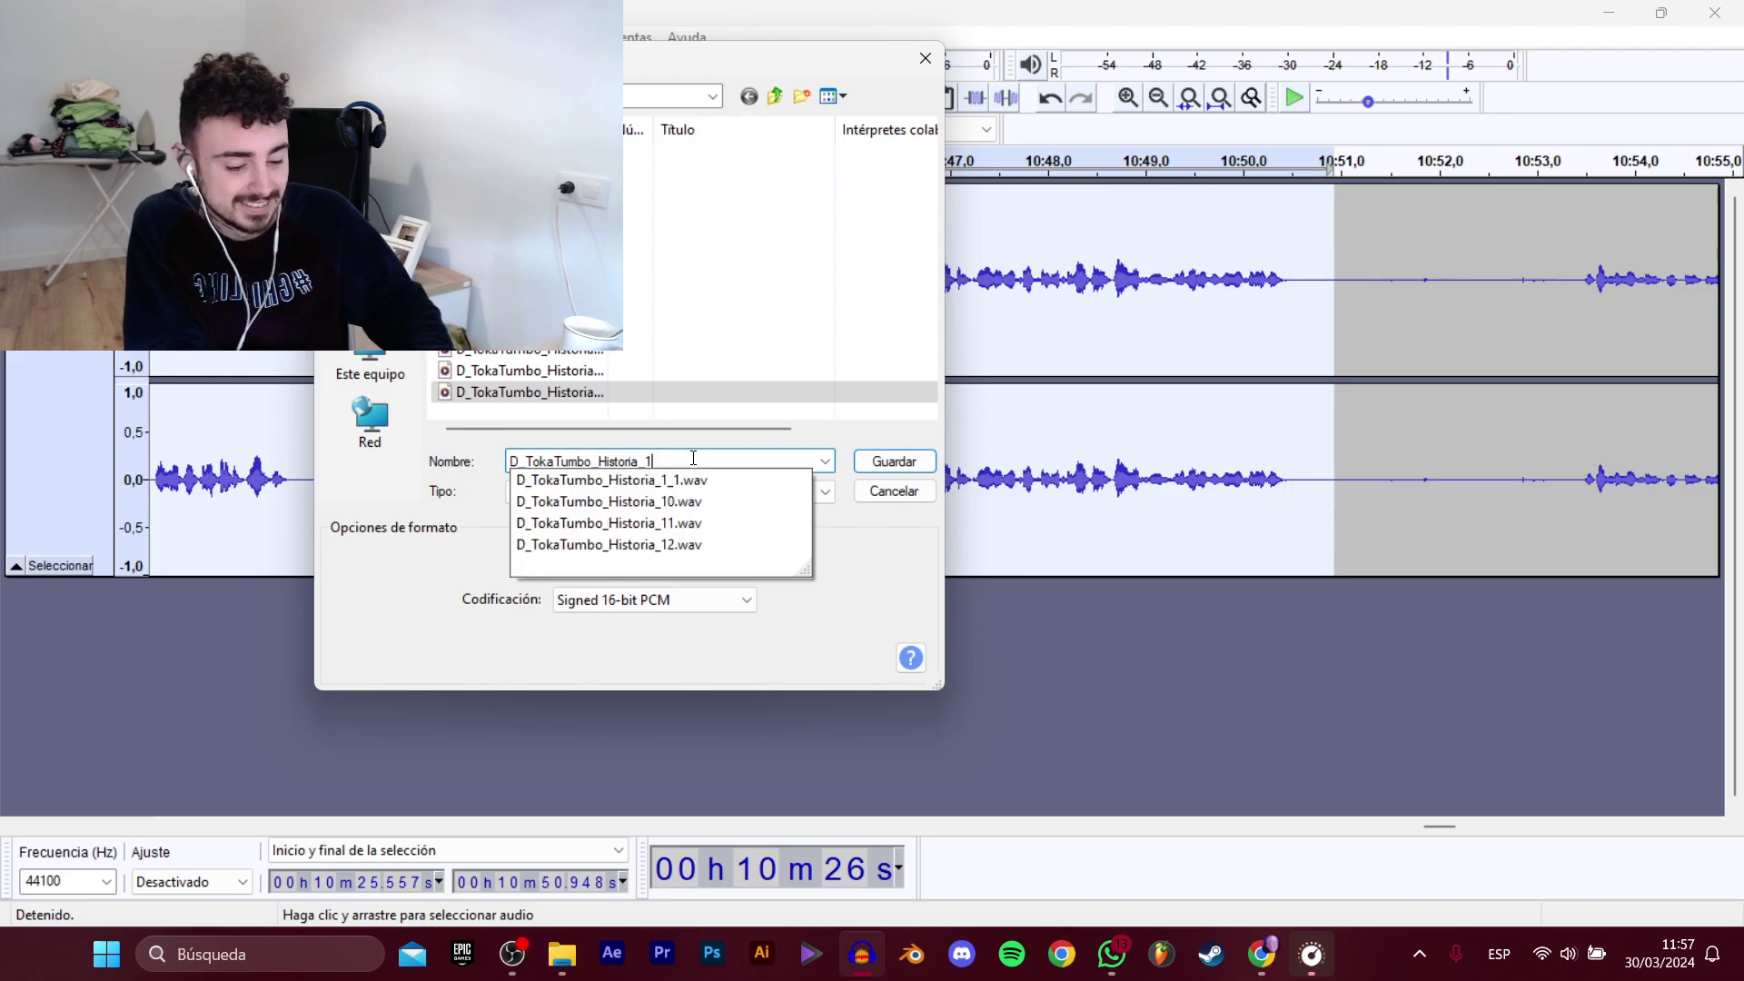
pyautogui.write('3')
pyautogui.press('Return')
# Play the next phrase from about 10:53.6 and select it from about 10:53.4 to 11:02.8.
pyautogui.moveTo(1436, 831); pyautogui.dragTo(1459, 821)
pyautogui.click(1109, 374)
pyautogui.click(577, 318)
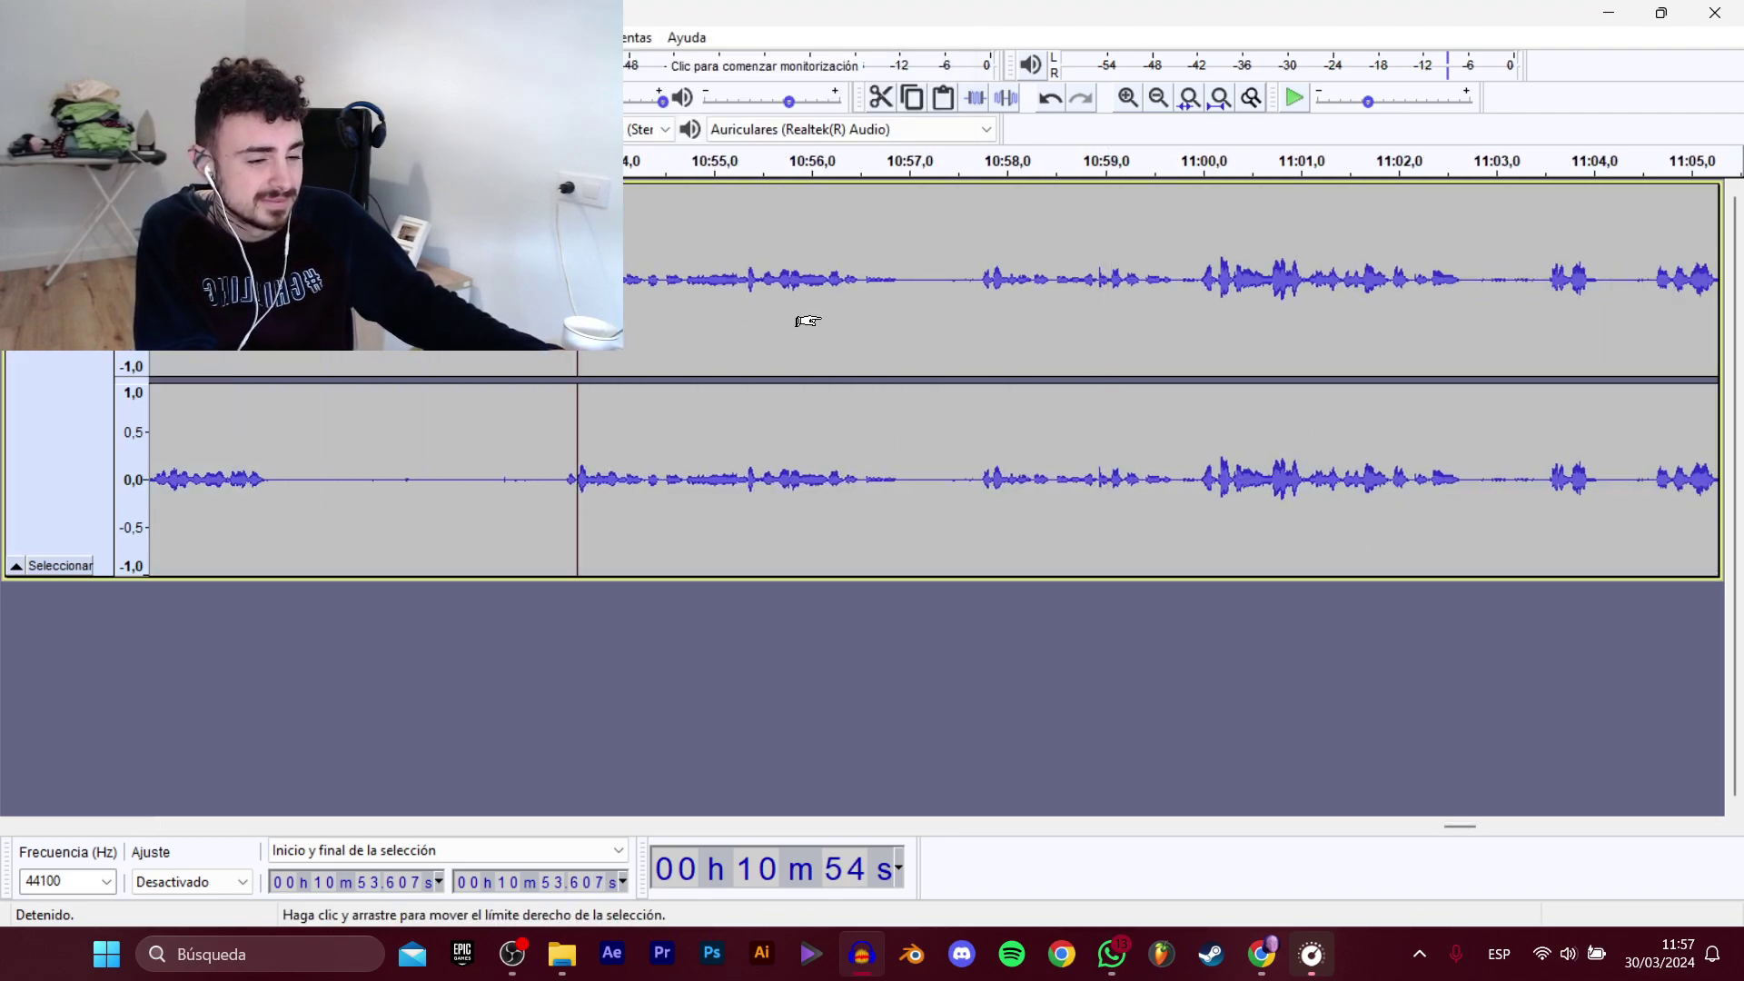
pyautogui.press('space')
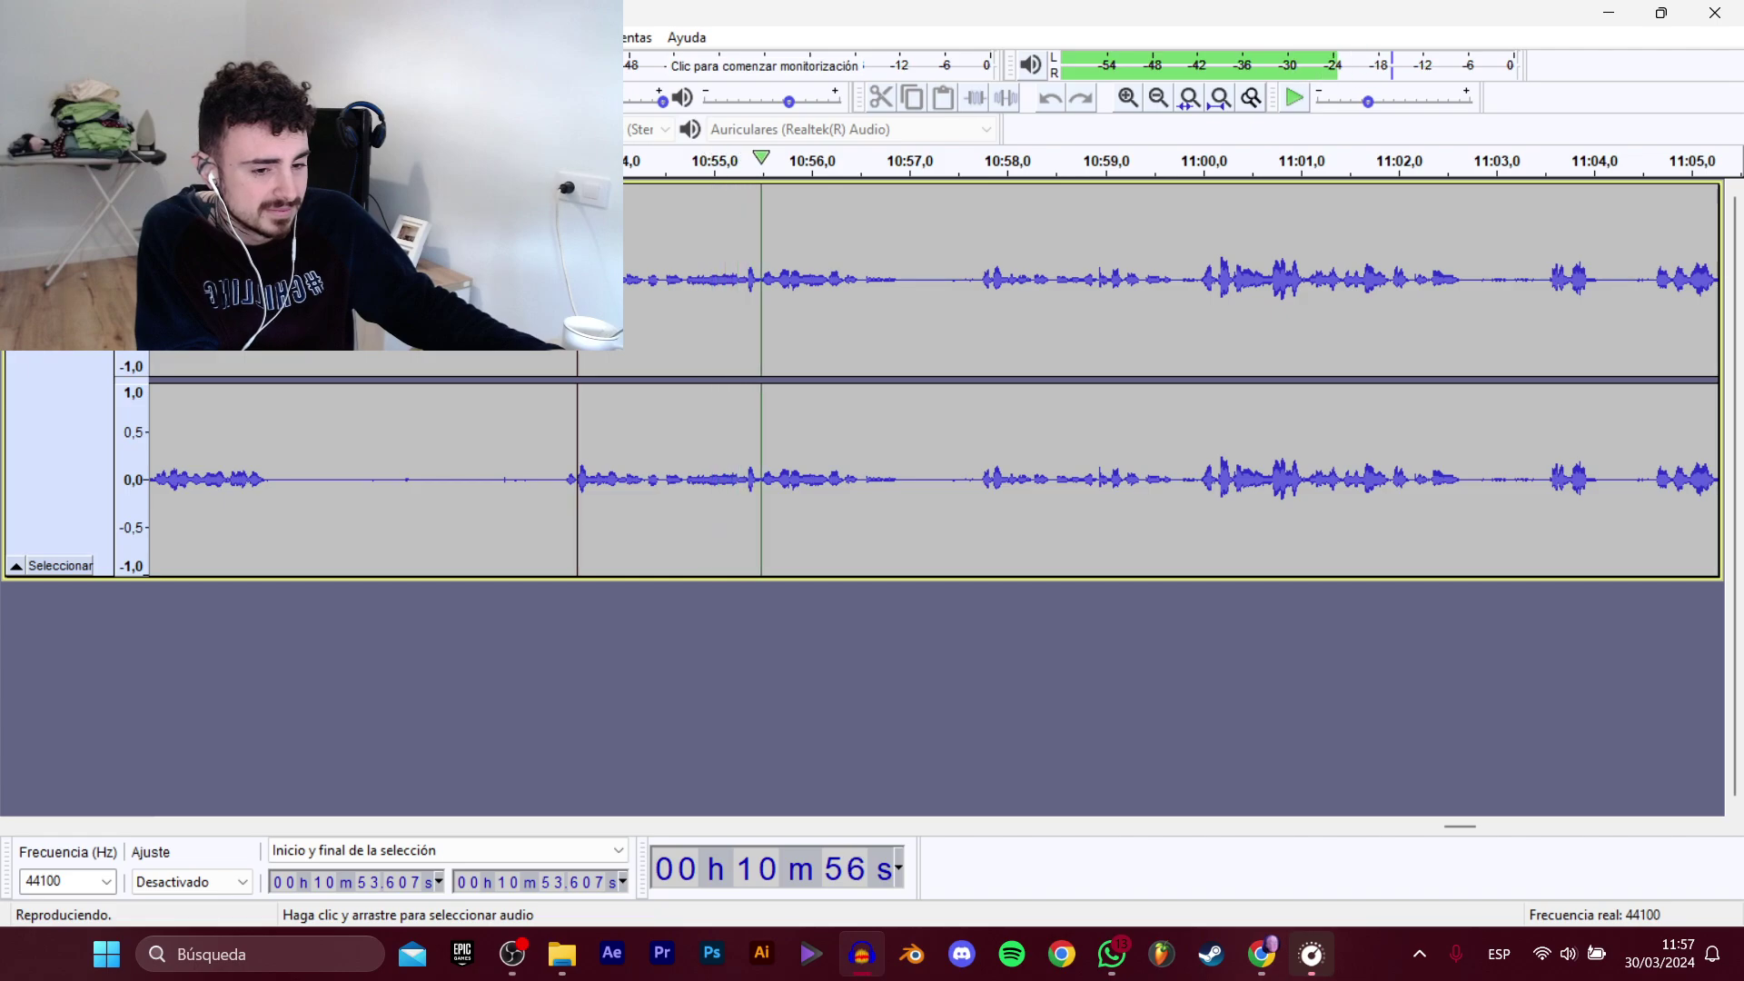
pyautogui.click(562, 318)
pyautogui.press('space')
pyautogui.press('space')
pyautogui.moveTo(561, 318); pyautogui.dragTo(627, 263)
pyautogui.press('space')
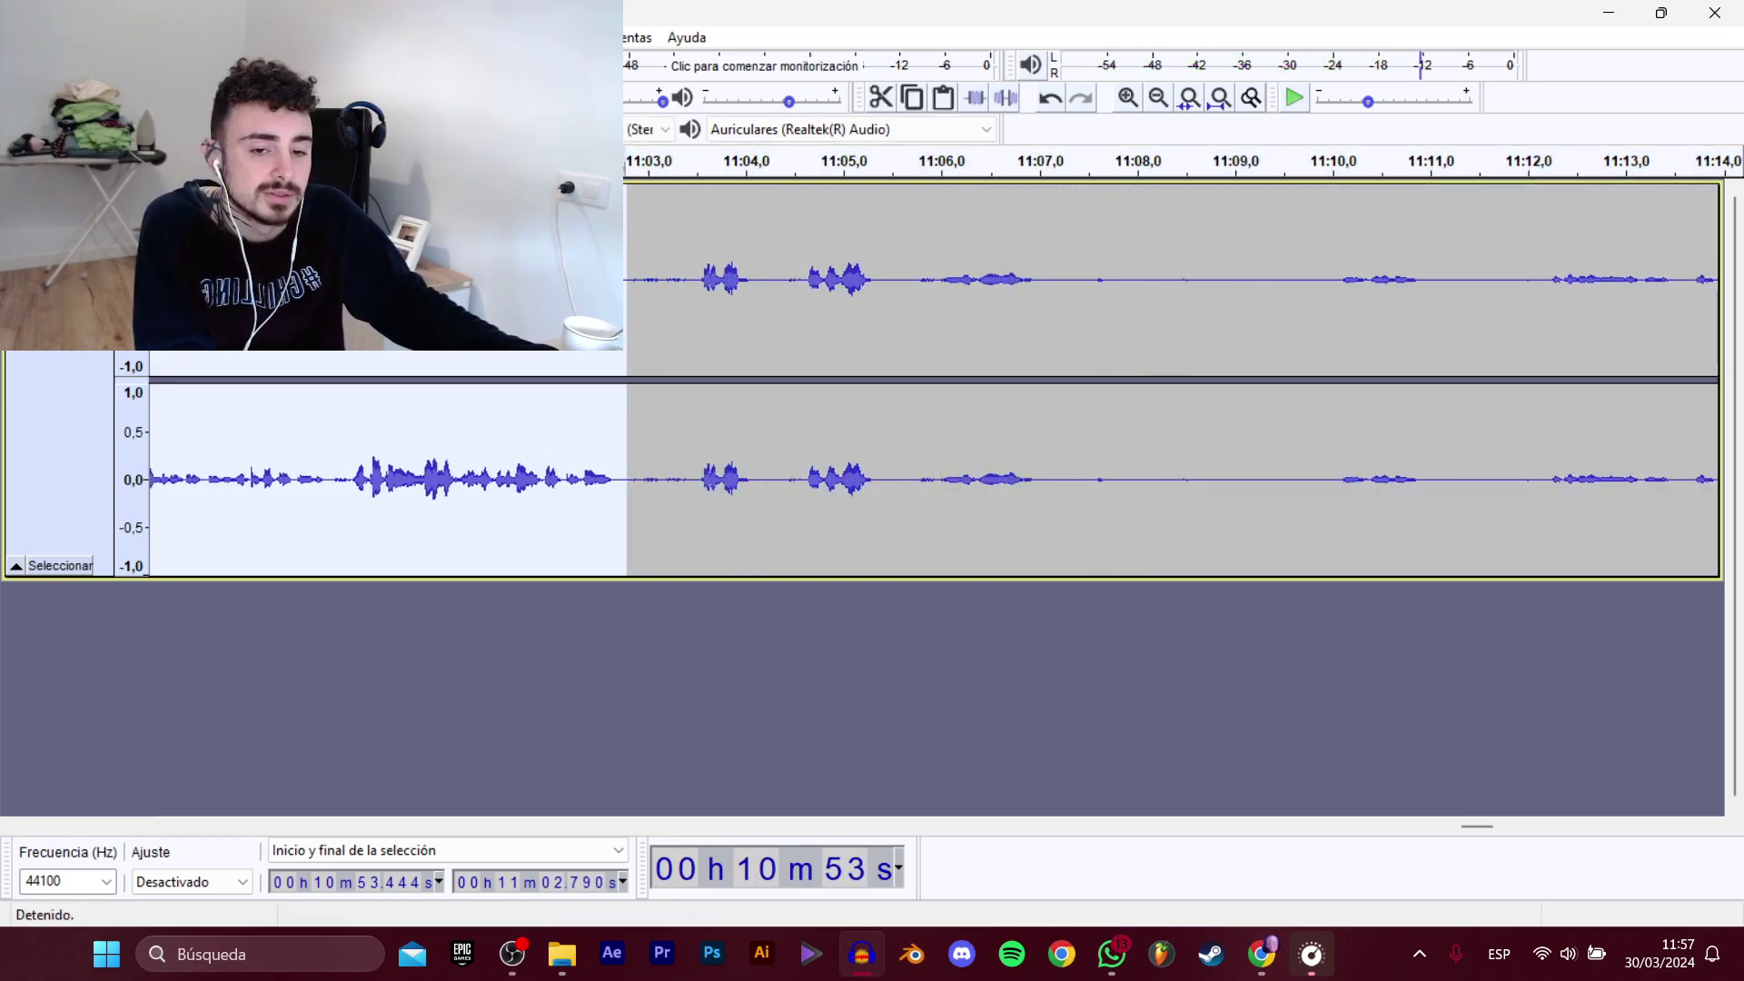
# Export the selected audio as a WAV file named D_TokaTumbo_Historia_14.
pyautogui.moveTo(136, 207)
pyautogui.click(382, 309)
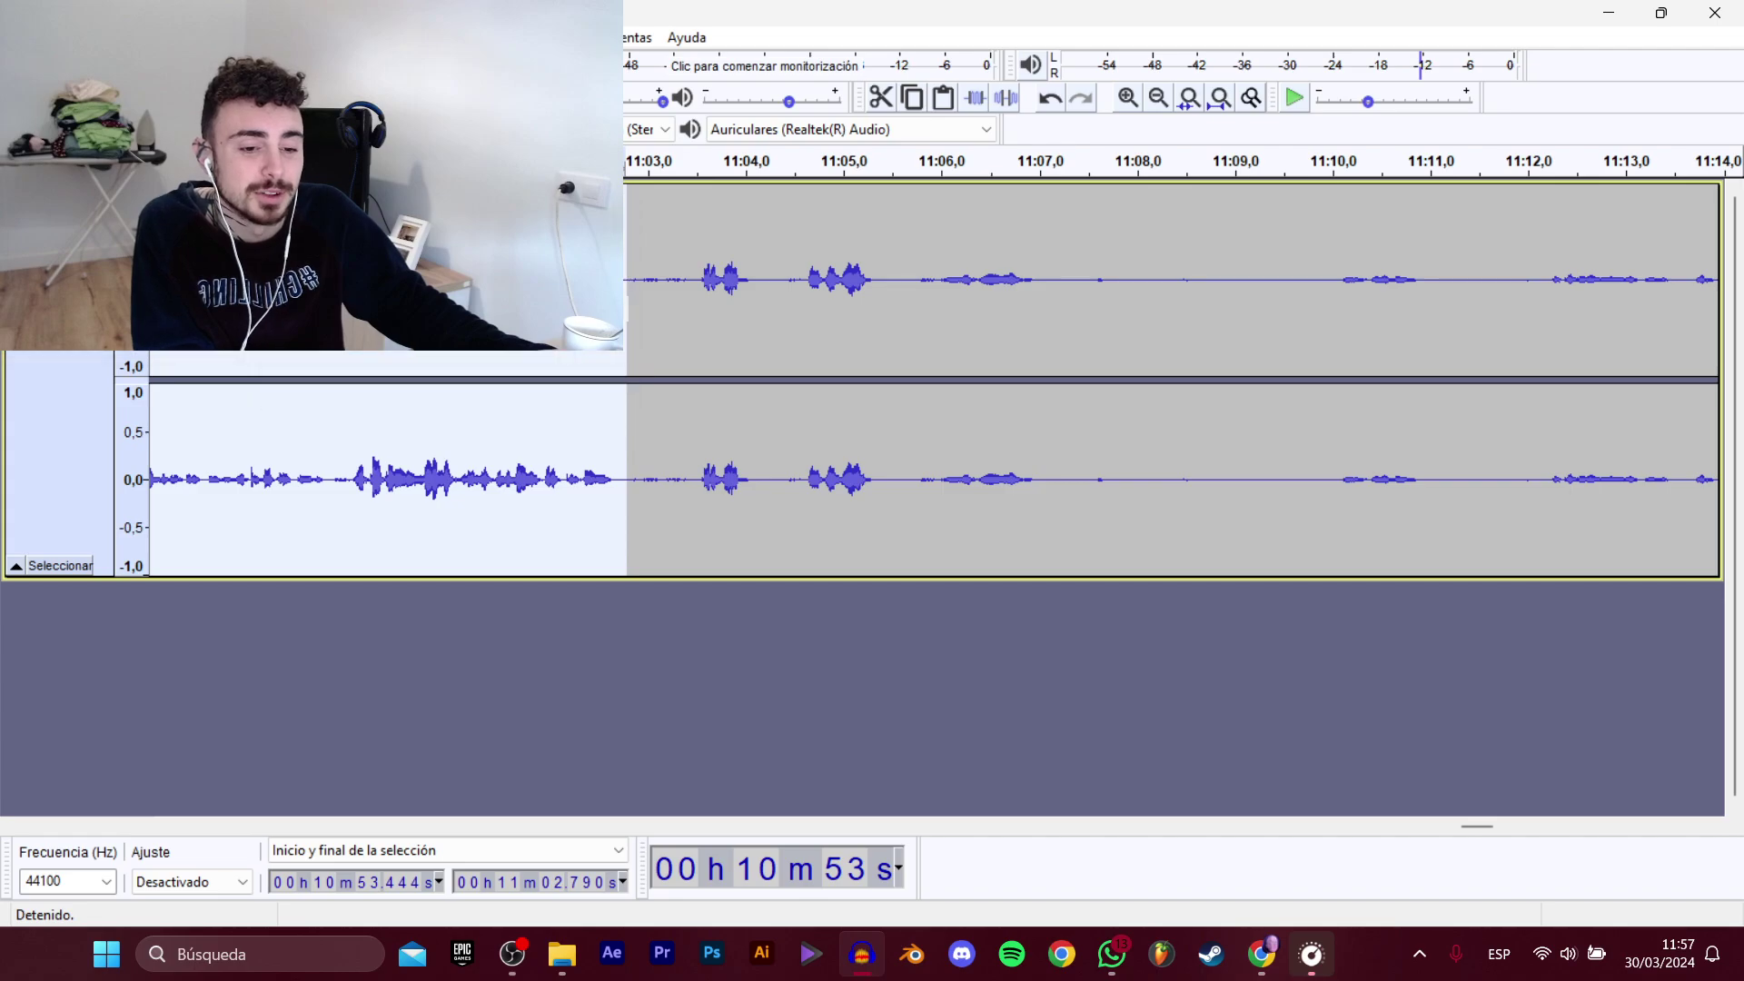
pyautogui.scroll(-2, 591, 400)
pyautogui.click(591, 395)
pyautogui.click(697, 464)
pyautogui.click(701, 464)
pyautogui.press('BackSpace')
pyautogui.write('4')
pyautogui.press('Return')
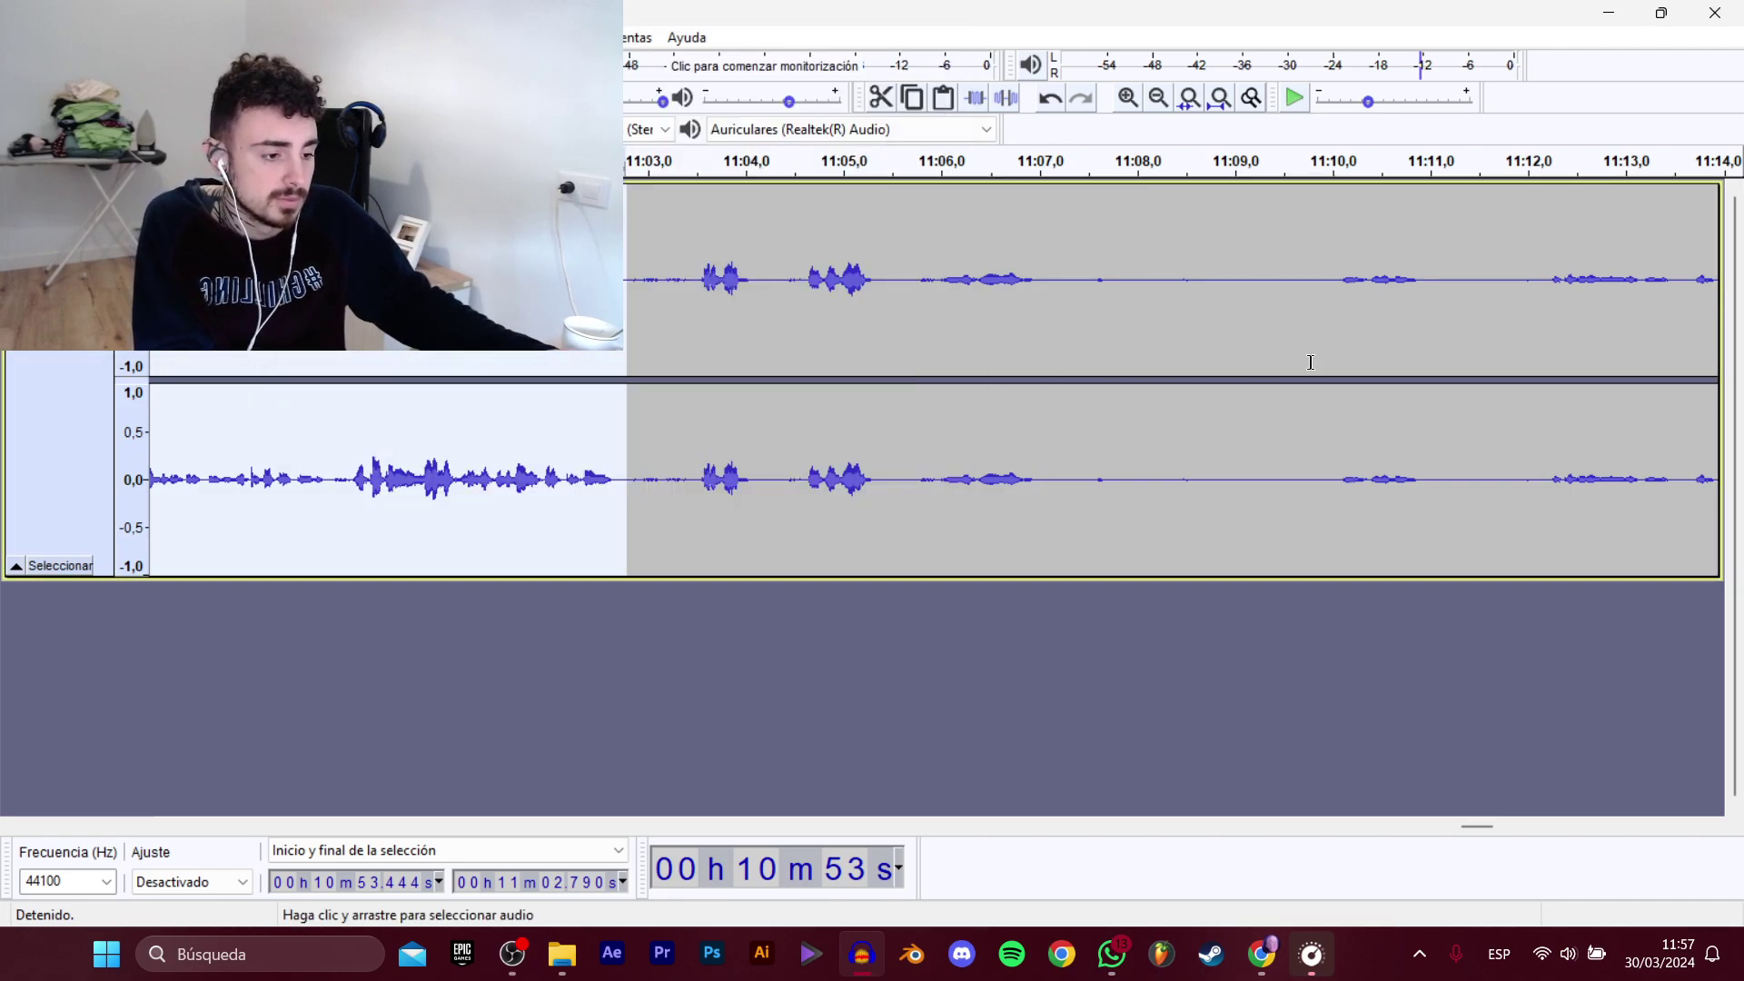
# Play the quiet passages from about 11:10.2 and 11:15.7 to find where the next phrase starts.
pyautogui.click(1358, 420)
pyautogui.press('space')
pyautogui.hscroll(3, 1479, 828)
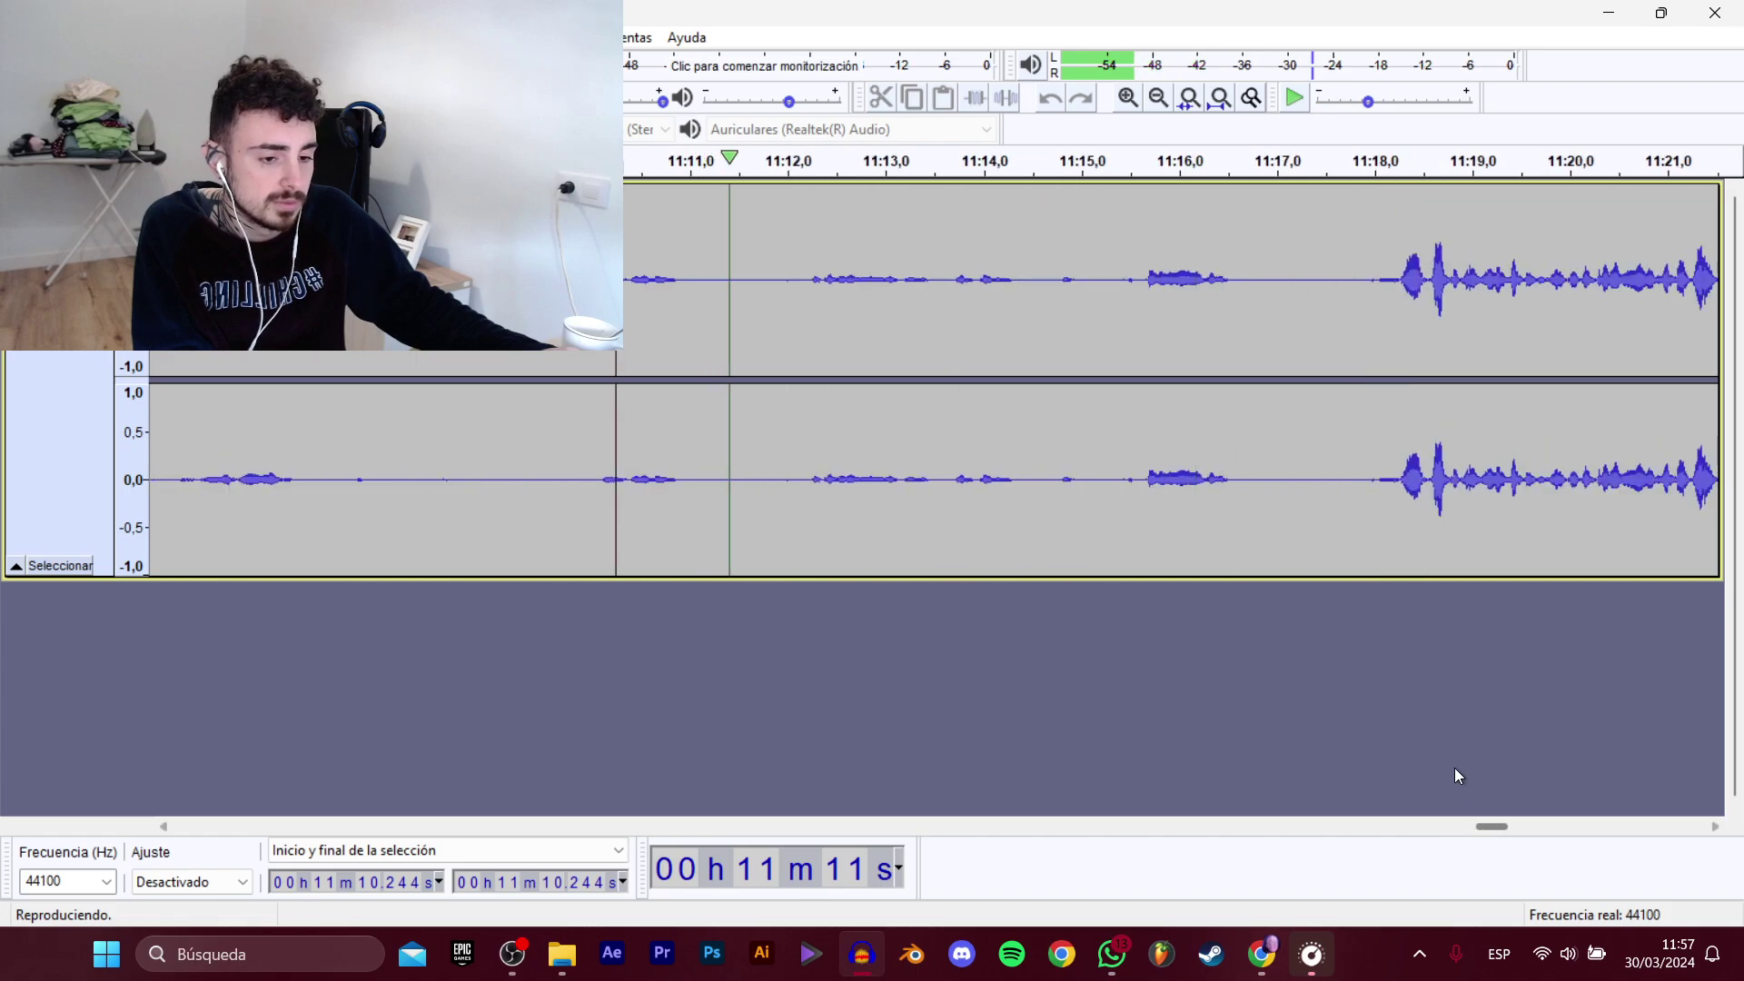
pyautogui.press('space')
pyautogui.click(1146, 298)
pyautogui.press('space')
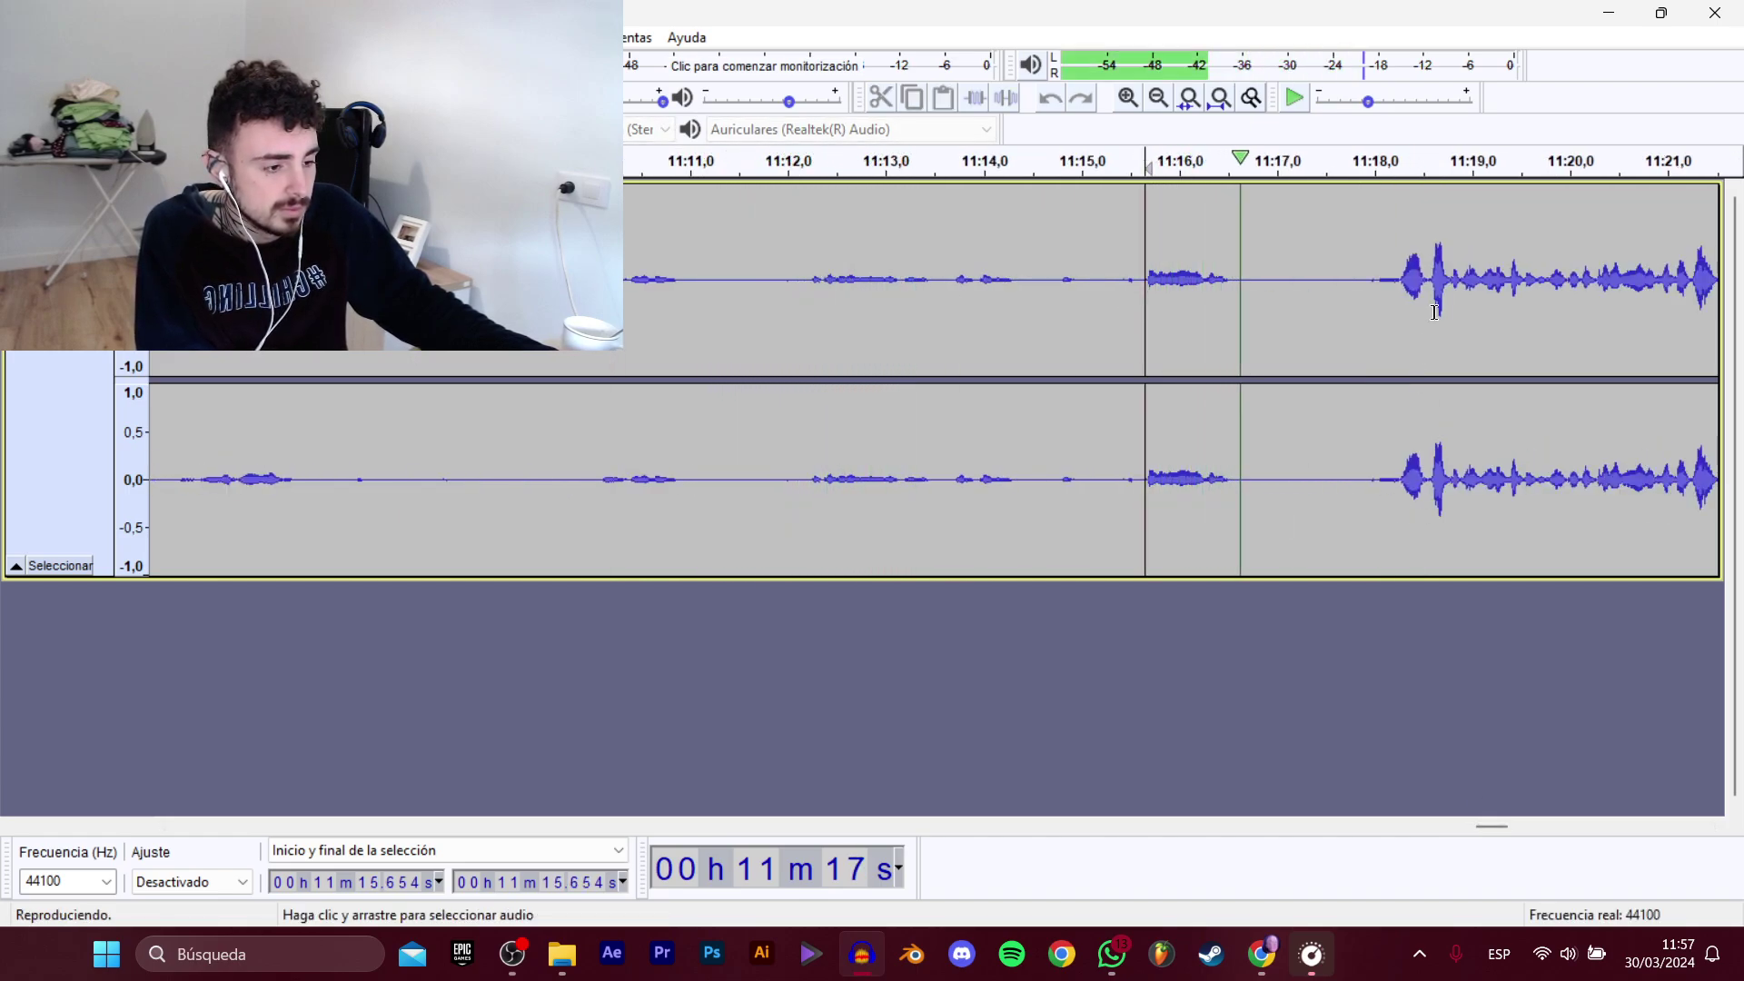
pyautogui.press('space')
# Play the next phrase and select it from about 11:17.9 to 11:38.1.
pyautogui.click(1364, 274)
pyautogui.press('space')
pyautogui.moveTo(1491, 830); pyautogui.dragTo(1506, 826)
pyautogui.moveTo(625, 289); pyautogui.dragTo(1729, 424)
pyautogui.moveTo(1208, 385); pyautogui.dragTo(891, 305)
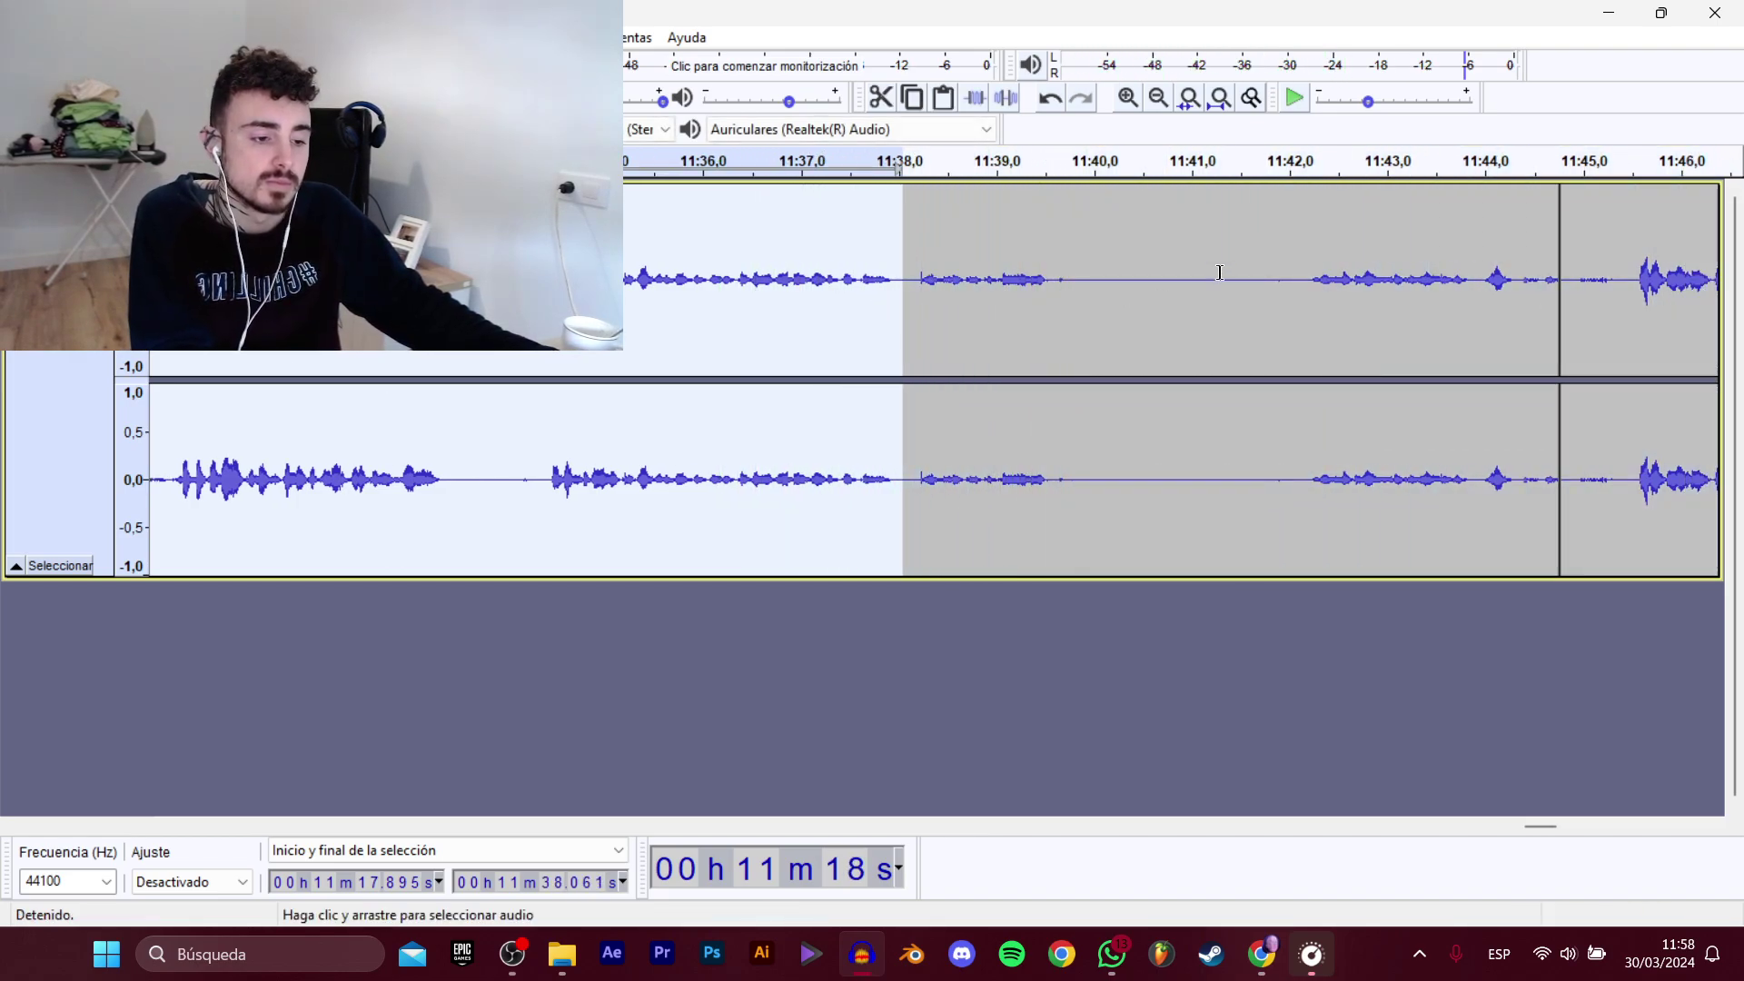
# Play the audio from about 11:42.1 and undo the last edit to the track.
pyautogui.click(1284, 292)
pyautogui.press('space')
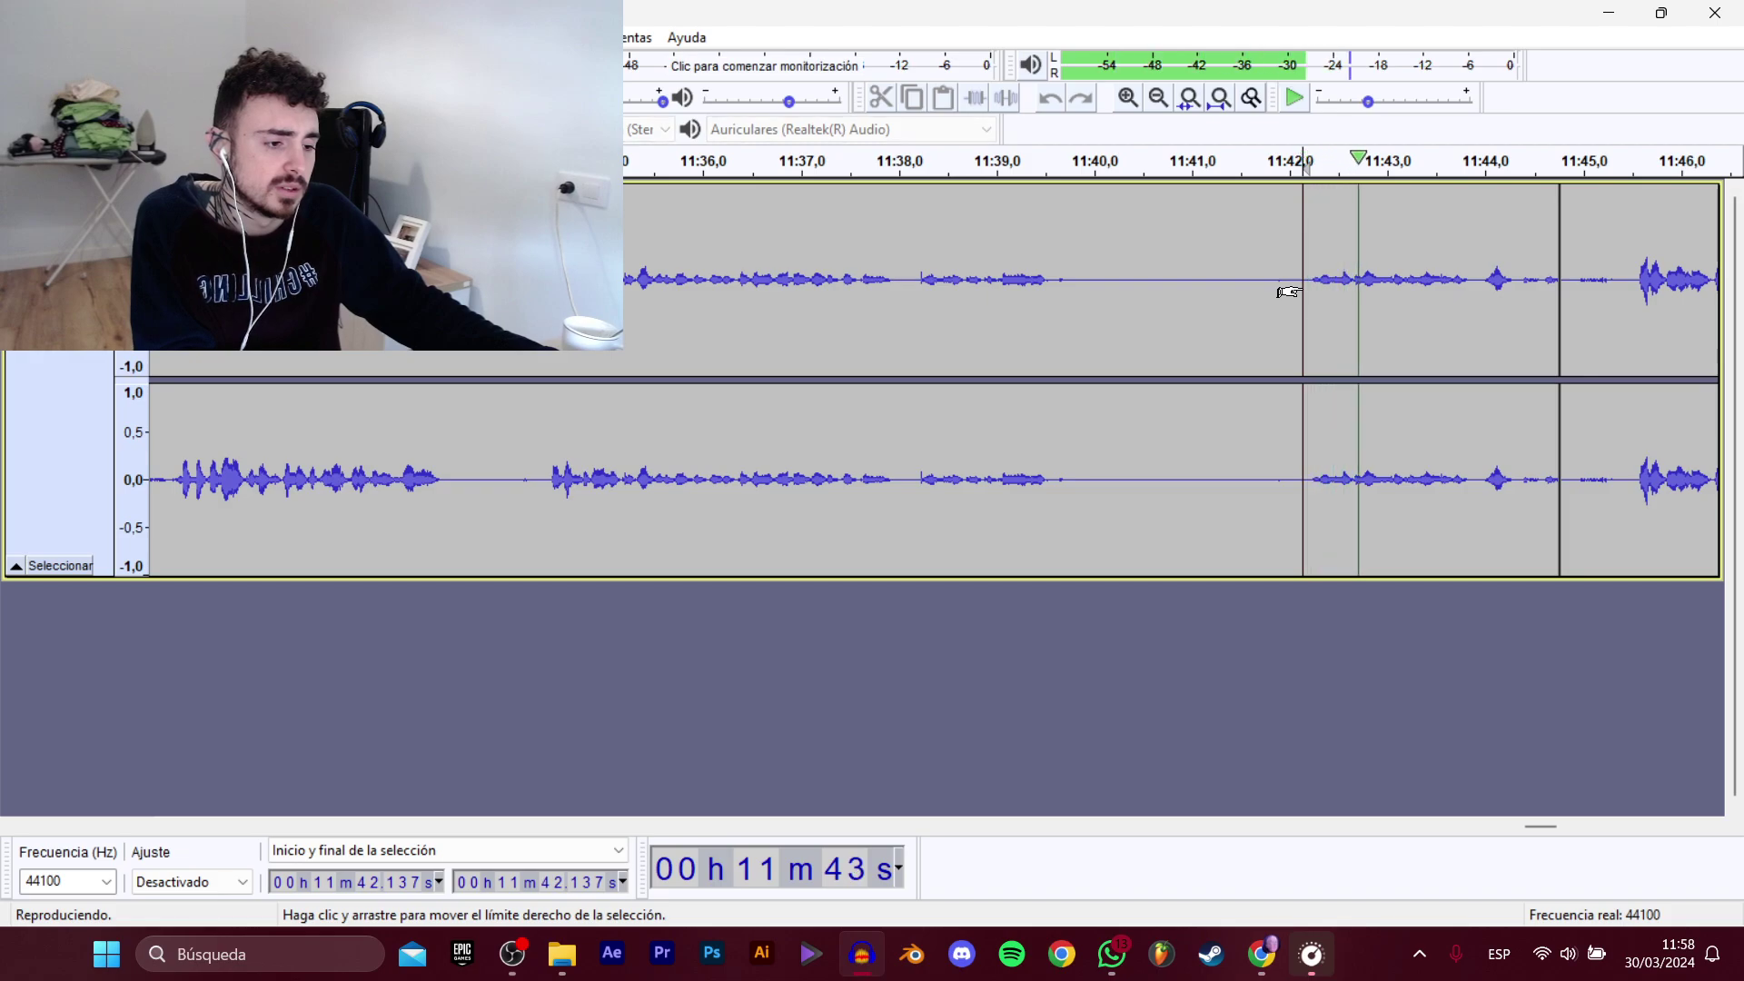
pyautogui.hotkey('ctrl', 'z')
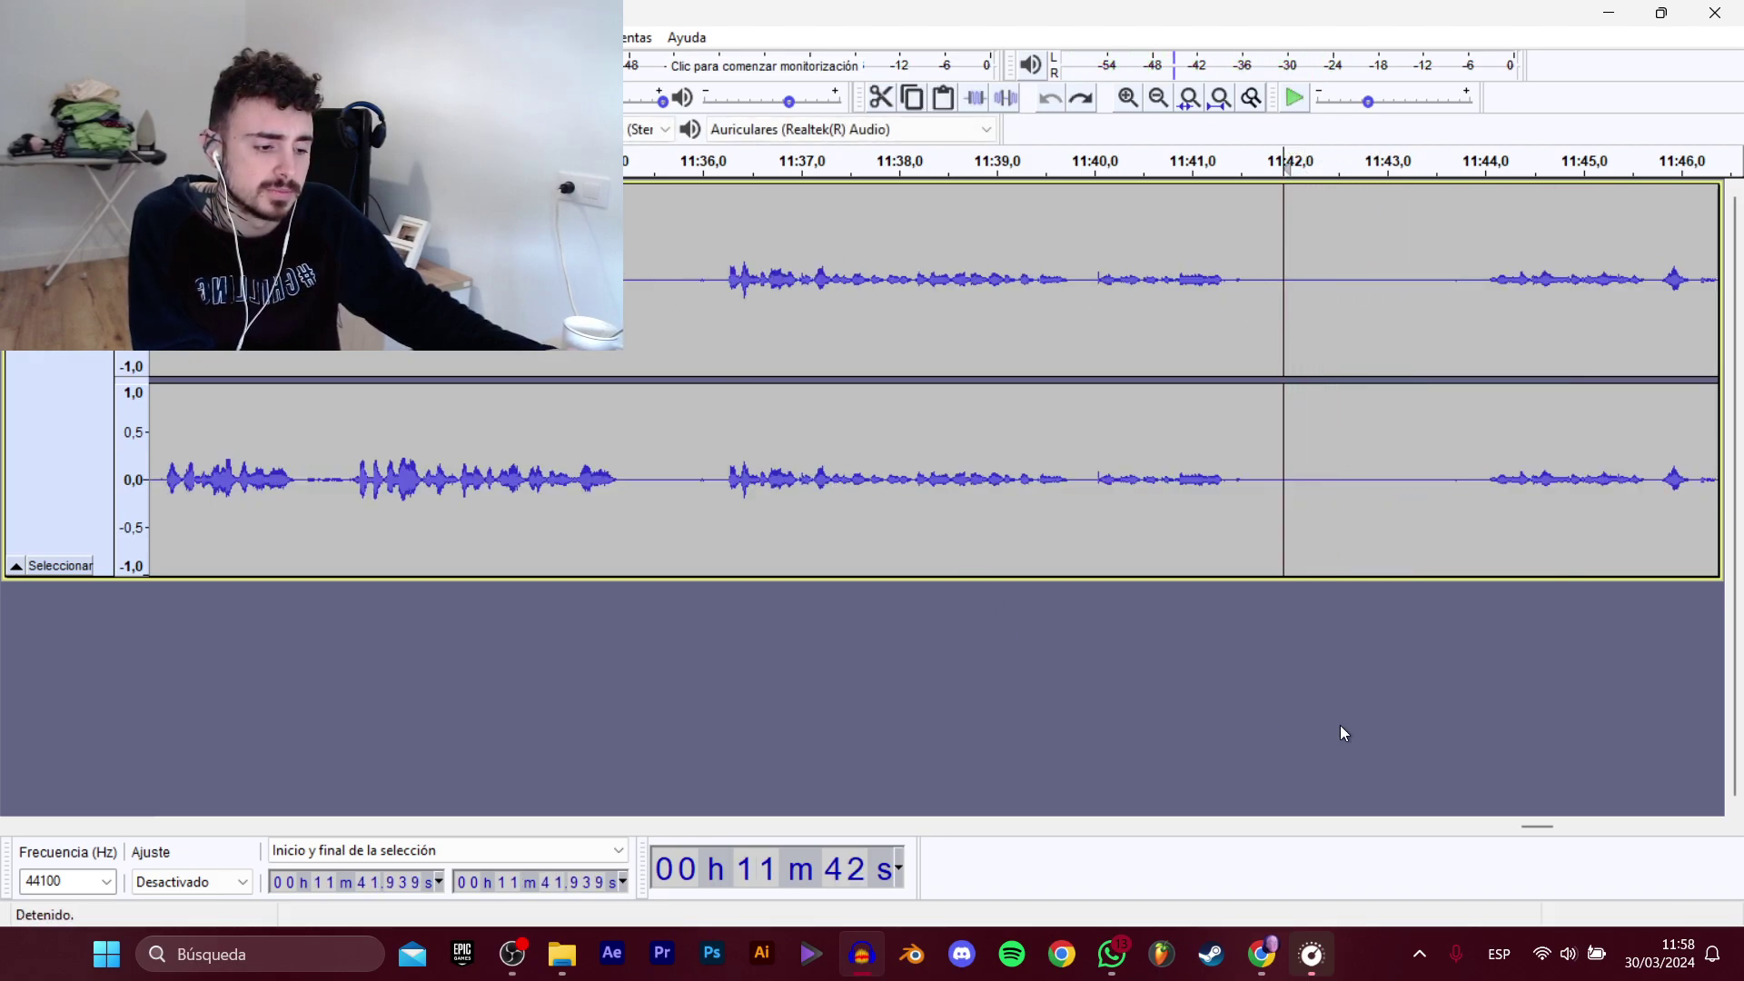
# Select the phrase from about 11:19.8 to 11:41.6 and check its beginning by playing it.
pyautogui.moveTo(1537, 827); pyautogui.dragTo(1544, 827)
pyautogui.moveTo(905, 311); pyautogui.dragTo(796, 364)
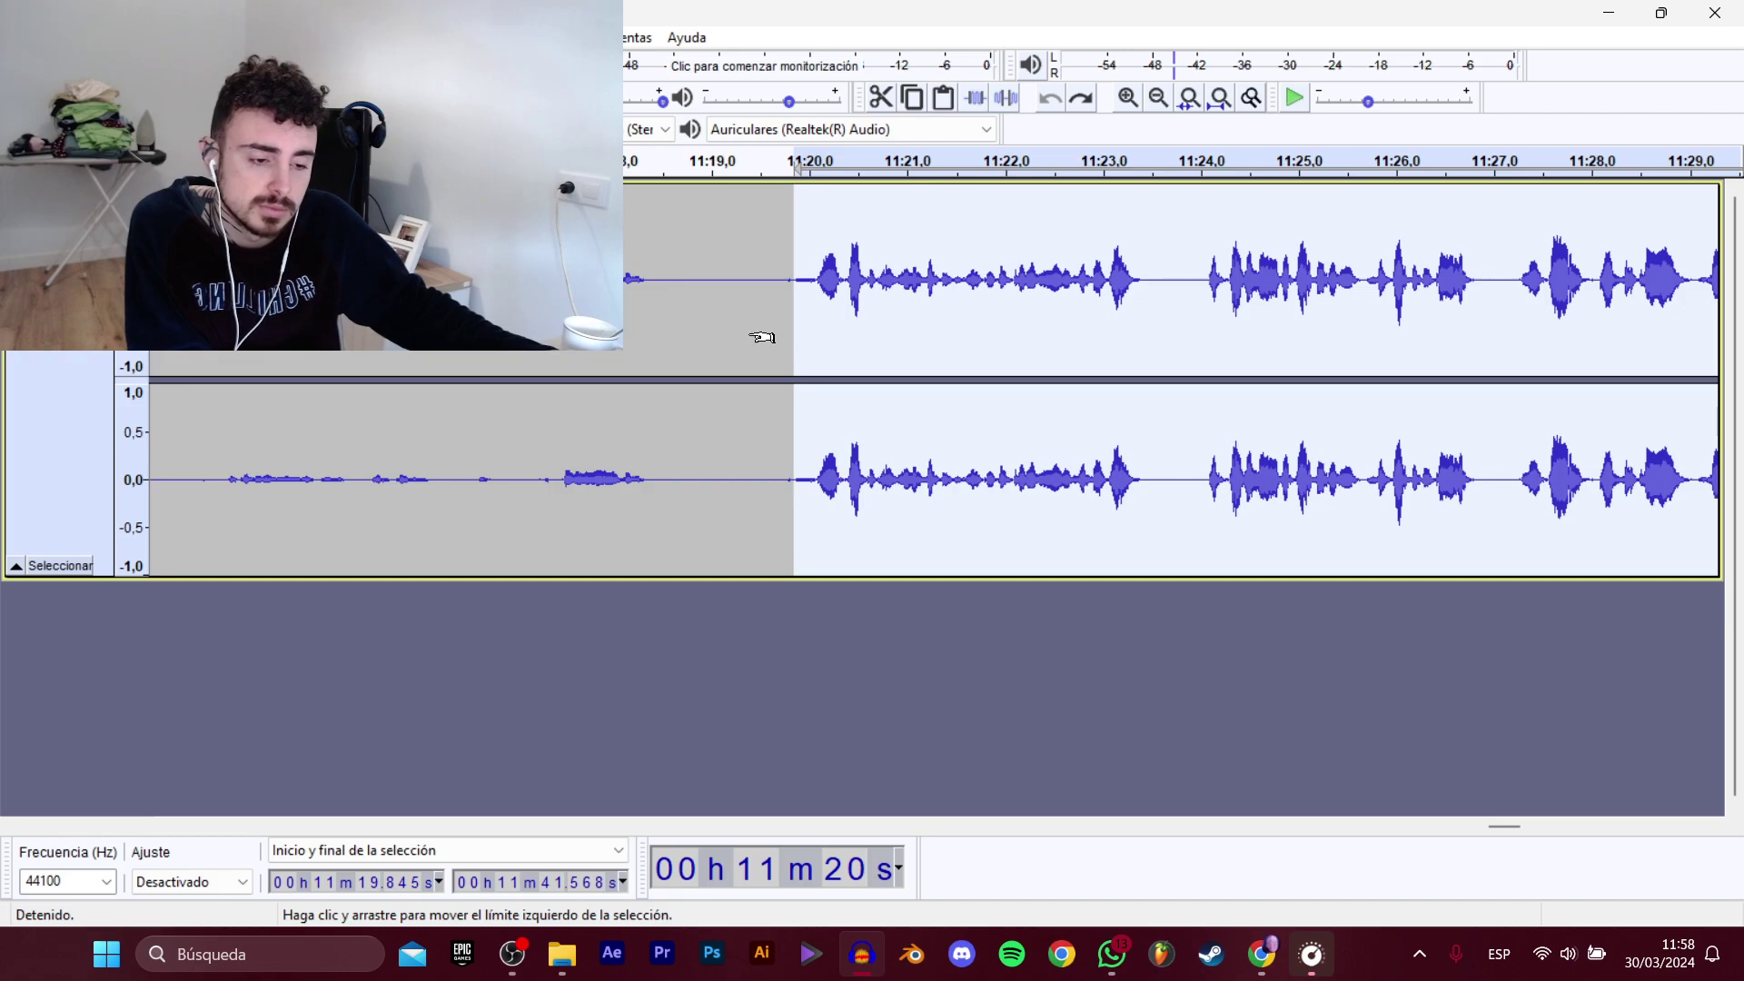
pyautogui.press('space')
pyautogui.press('space')
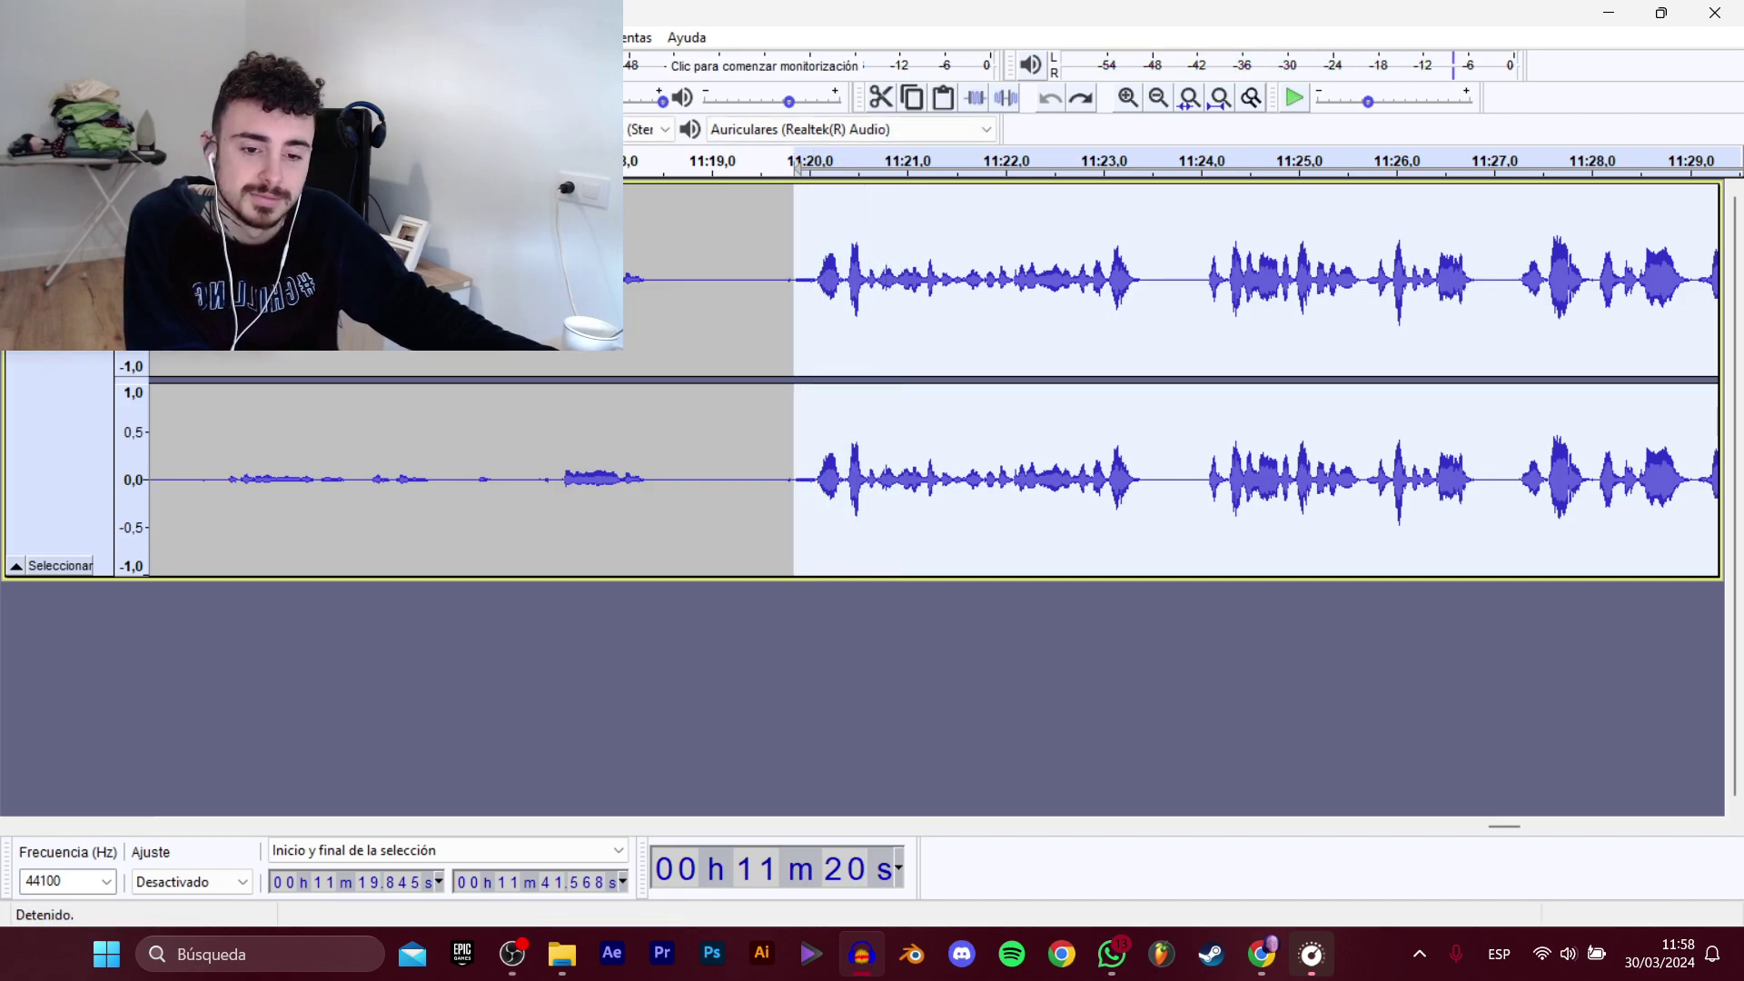
# Export the selected audio as a WAV file named D_TokaTumbo_Historia_15.
pyautogui.moveTo(91, 209)
pyautogui.click(409, 309)
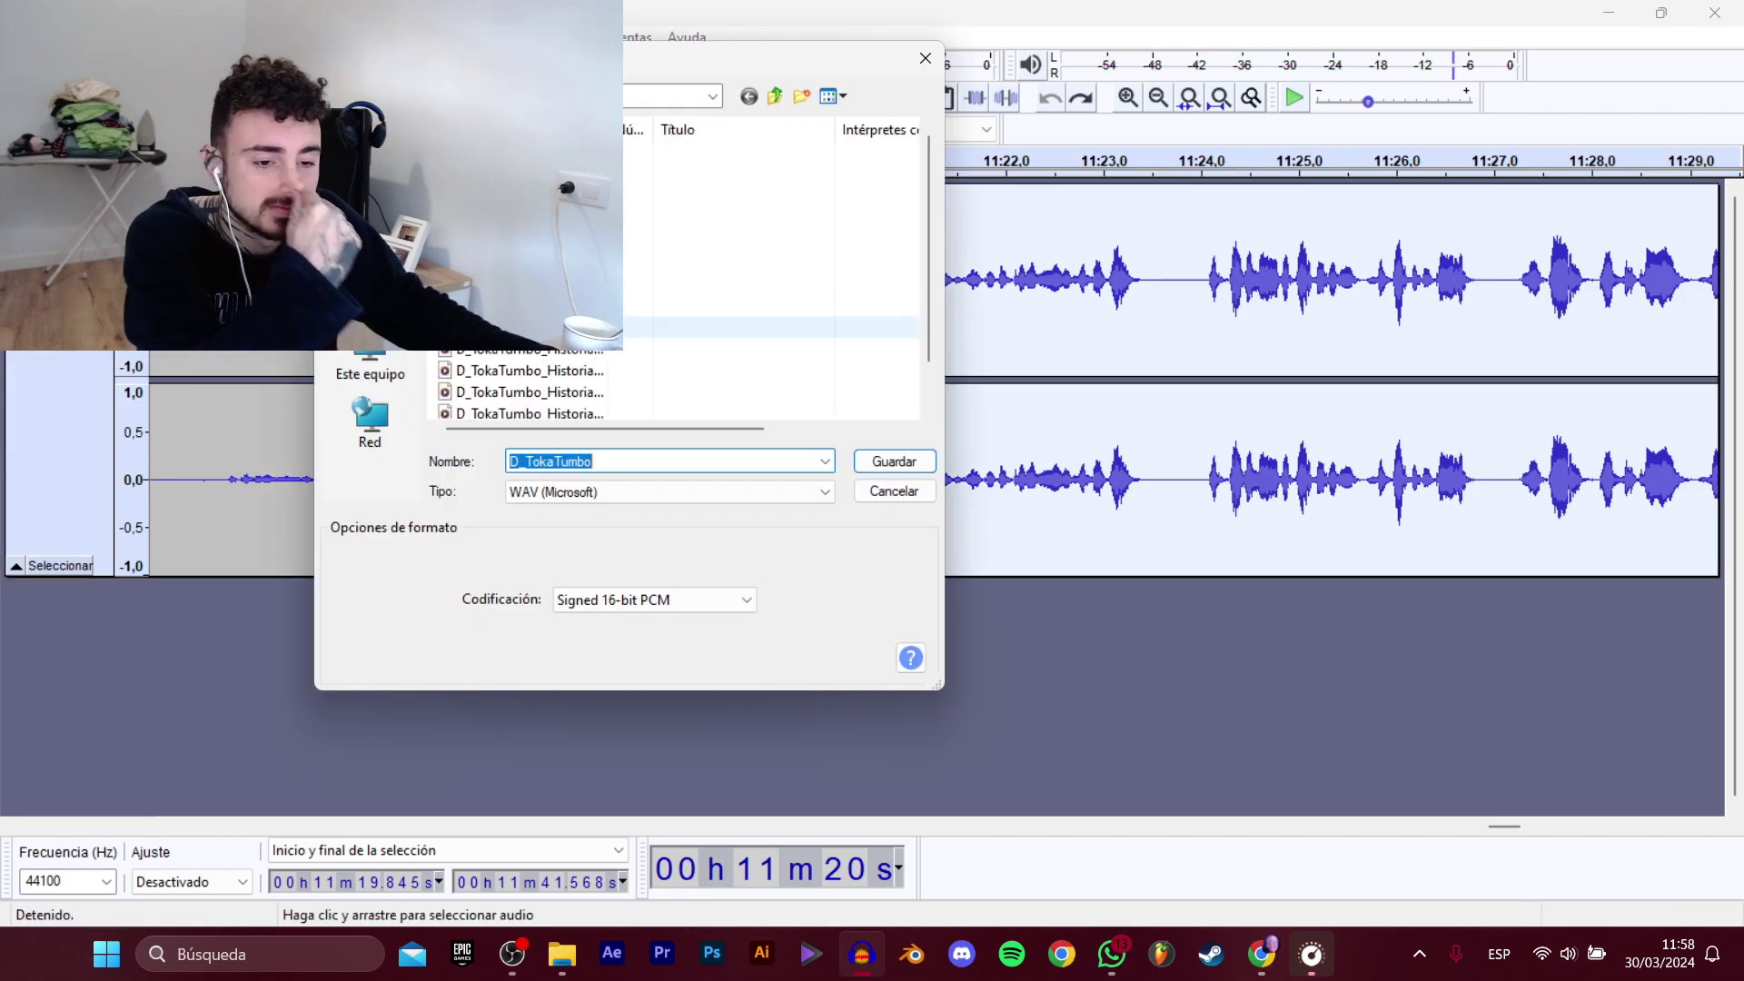
pyautogui.click(553, 393)
pyautogui.click(683, 464)
pyautogui.click(694, 460)
pyautogui.press('BackSpace')
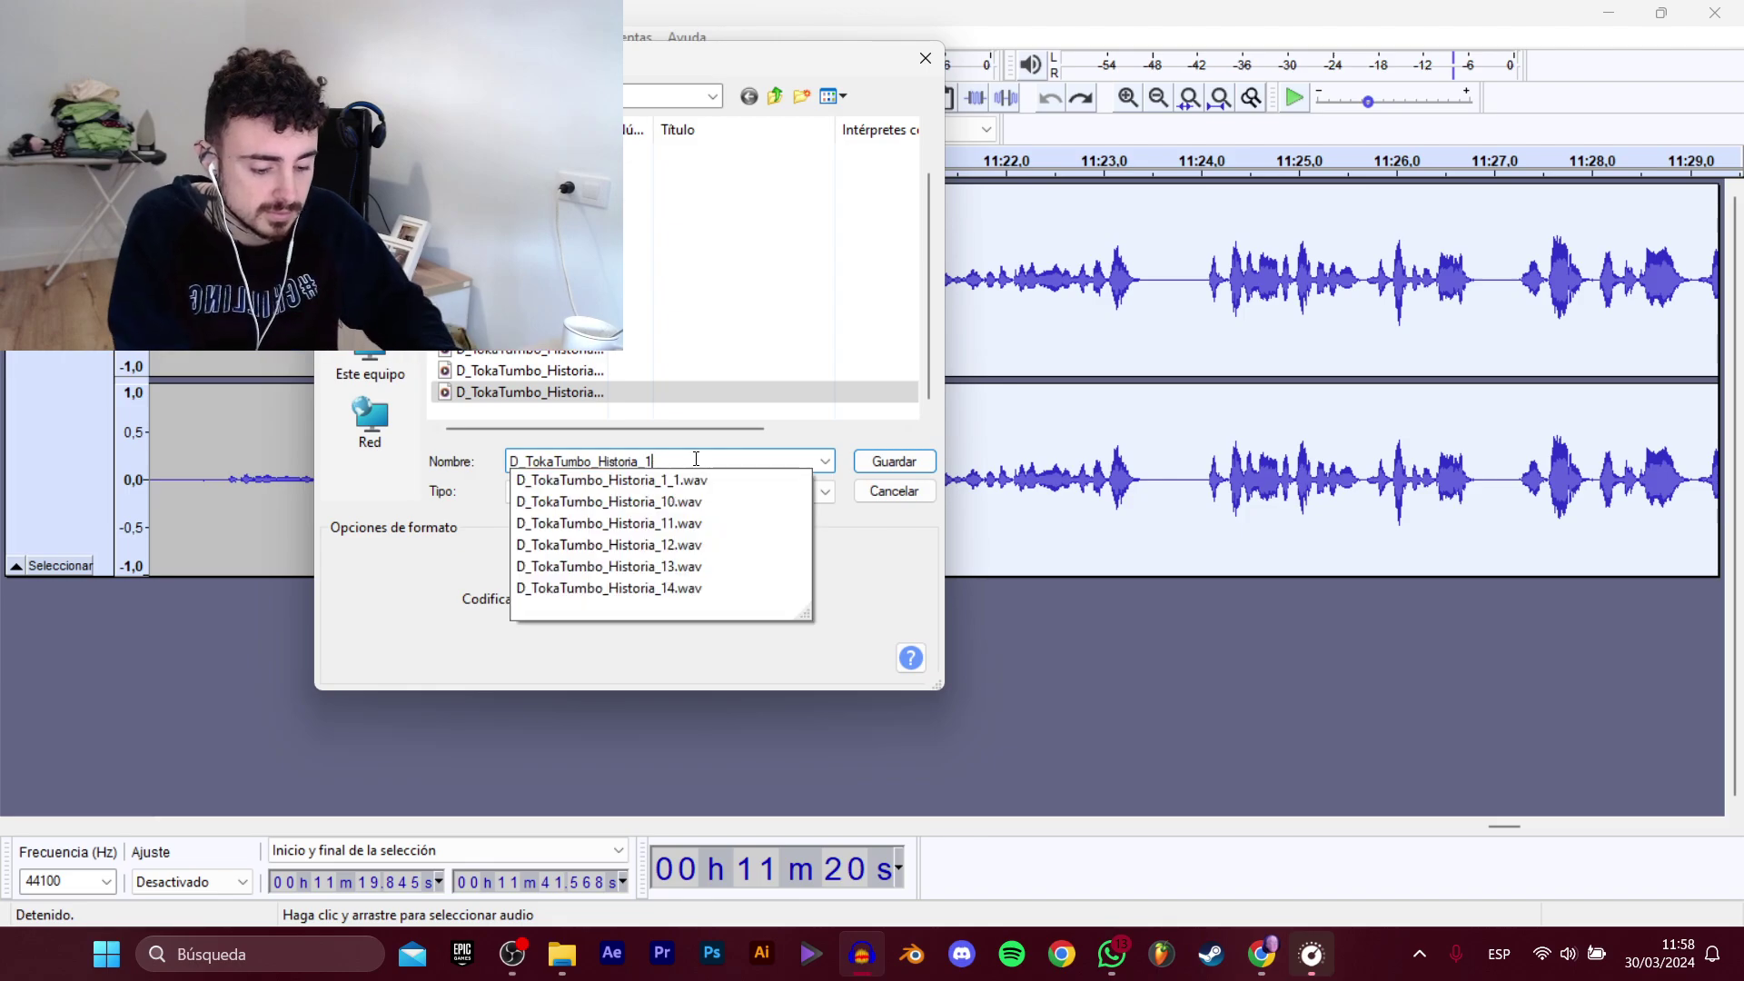
pyautogui.write('5')
pyautogui.press('Return')
# Play the phrase starting at about 11:47.4 and delete the stretch of audio before it, from about 11:42.1.
pyautogui.moveTo(1504, 829); pyautogui.dragTo(1555, 826)
pyautogui.click(909, 287)
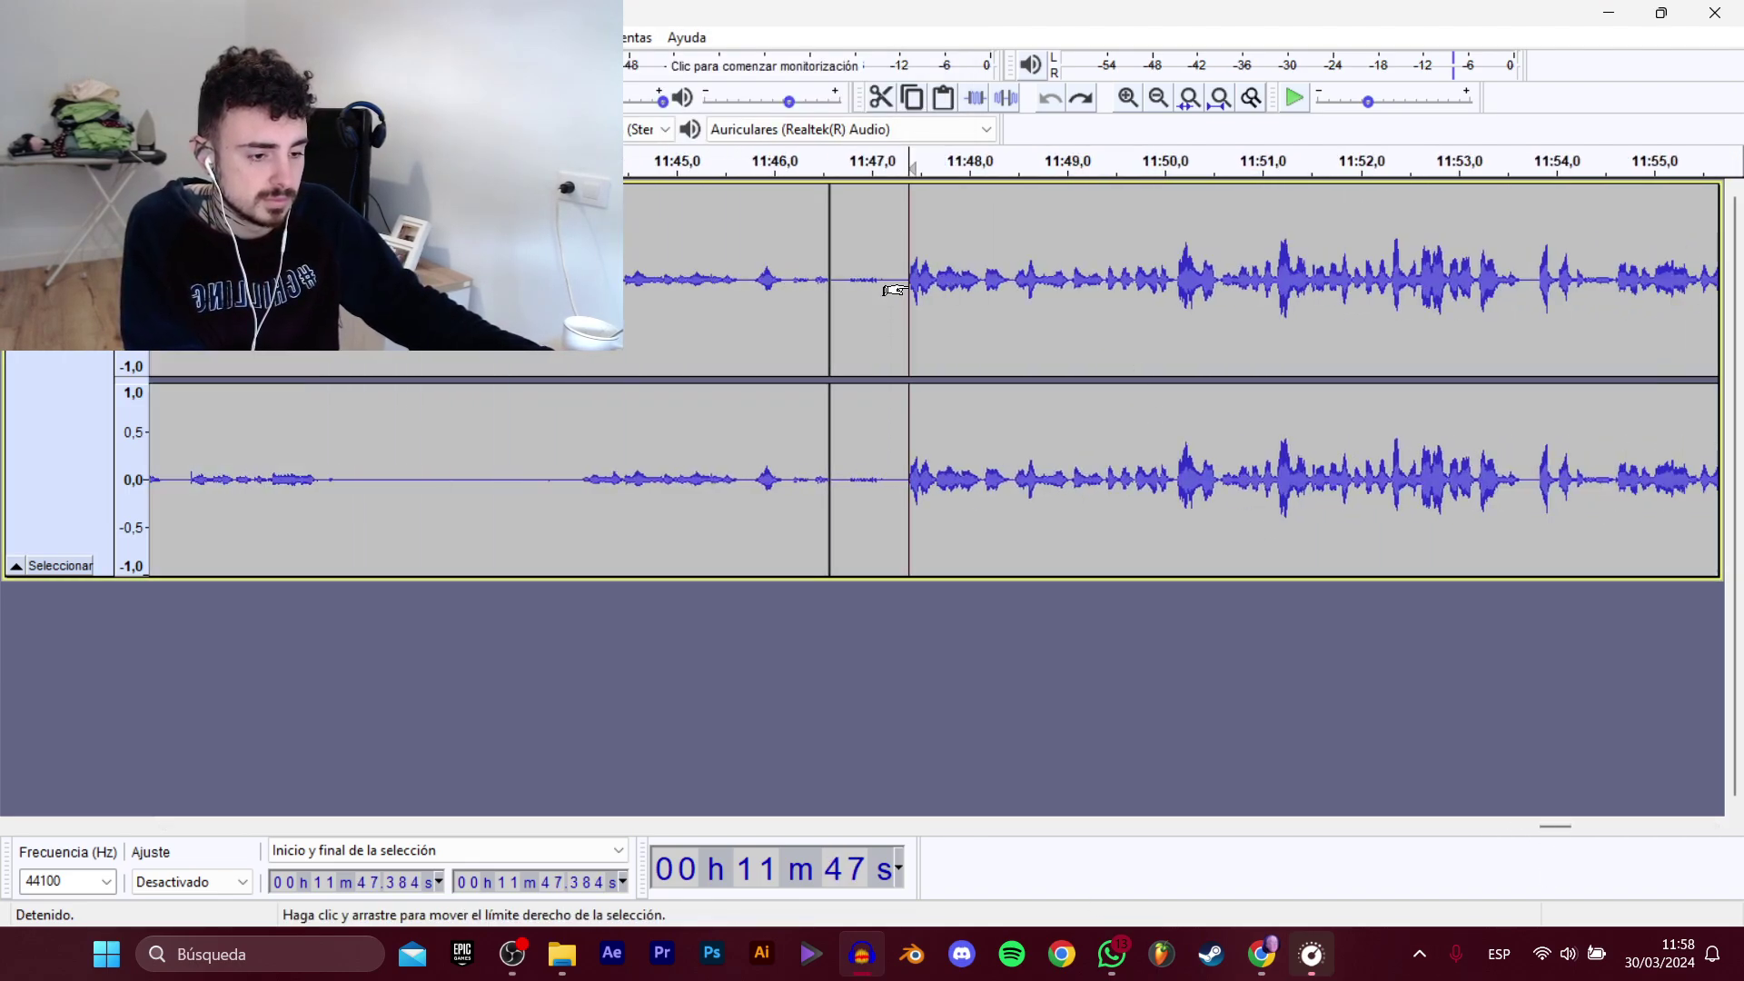
pyautogui.press('space')
pyautogui.moveTo(1564, 826)
pyautogui.mouseDown()
pyautogui.moveTo(1577, 818)
pyautogui.moveTo(1557, 822)
pyautogui.mouseUp()
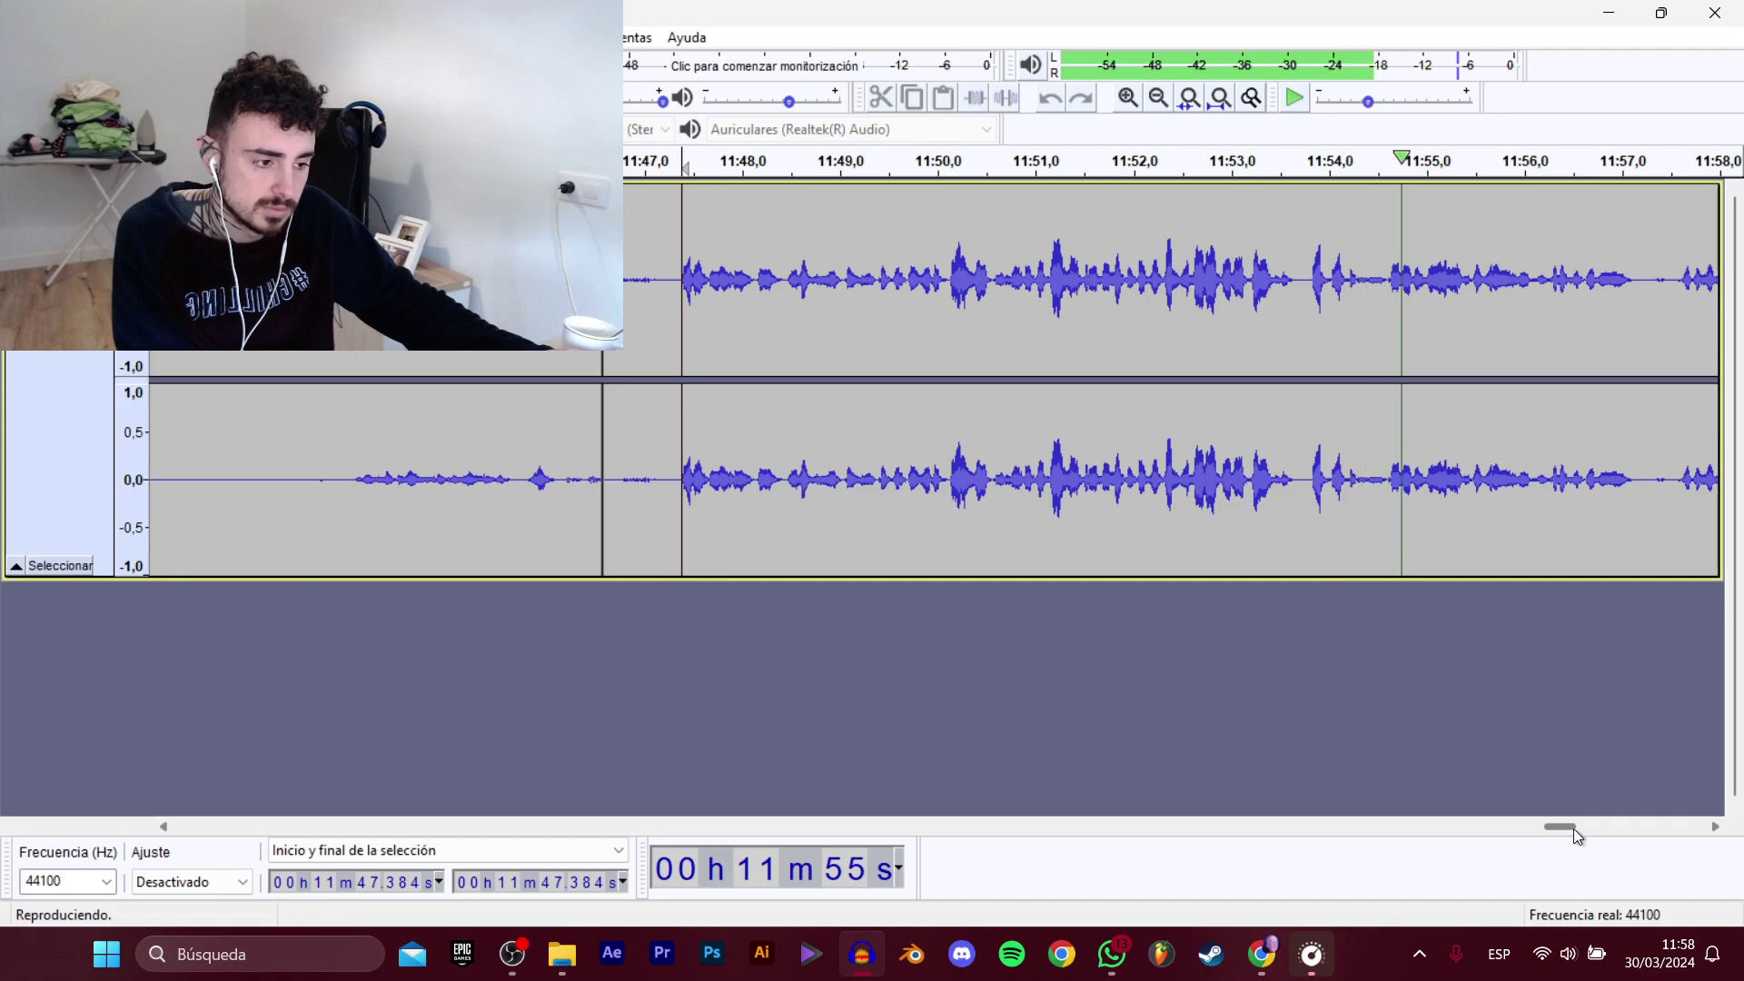
pyautogui.moveTo(1572, 832)
pyautogui.mouseDown()
pyautogui.moveTo(1557, 821)
pyautogui.moveTo(1545, 830)
pyautogui.moveTo(1585, 829)
pyautogui.moveTo(1544, 841)
pyautogui.mouseUp()
pyautogui.press('space')
pyautogui.moveTo(1434, 315); pyautogui.dragTo(916, 309)
pyautogui.press('Delete')
# Play the shortened track from about 11:47.5 and again from about 11:55.4 to check where the phrase ends.
pyautogui.click(1432, 291)
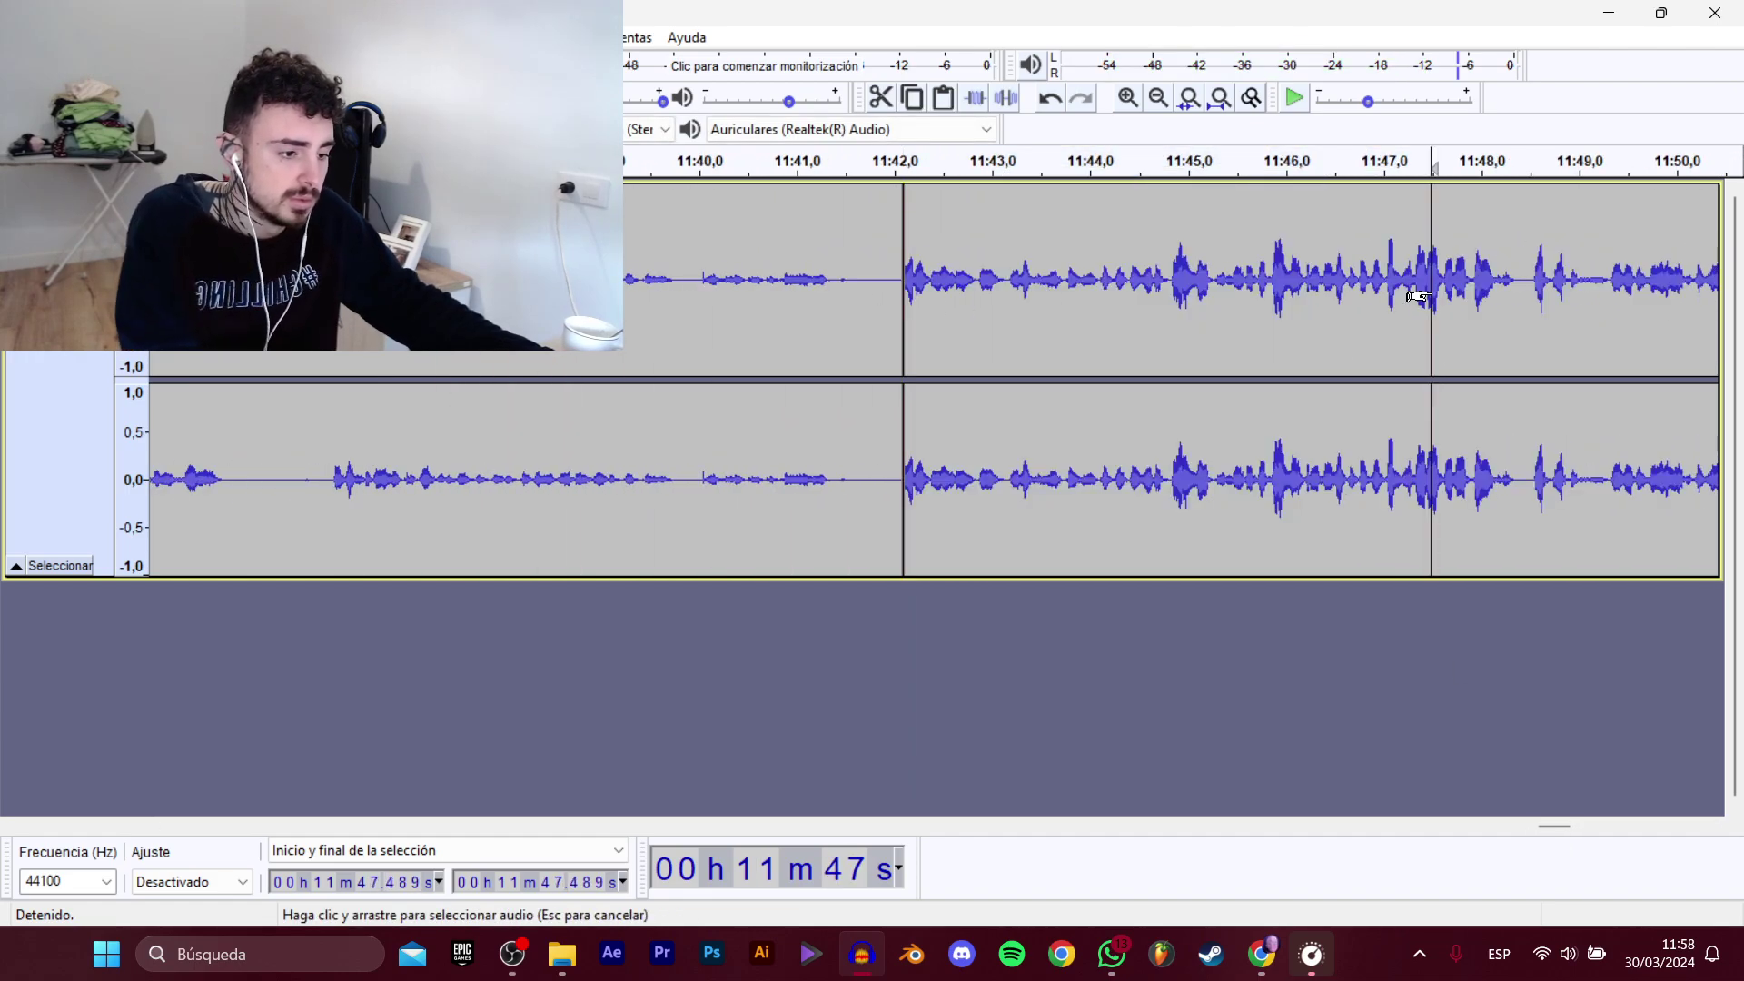
pyautogui.press('space')
pyautogui.moveTo(1559, 825); pyautogui.dragTo(1570, 826)
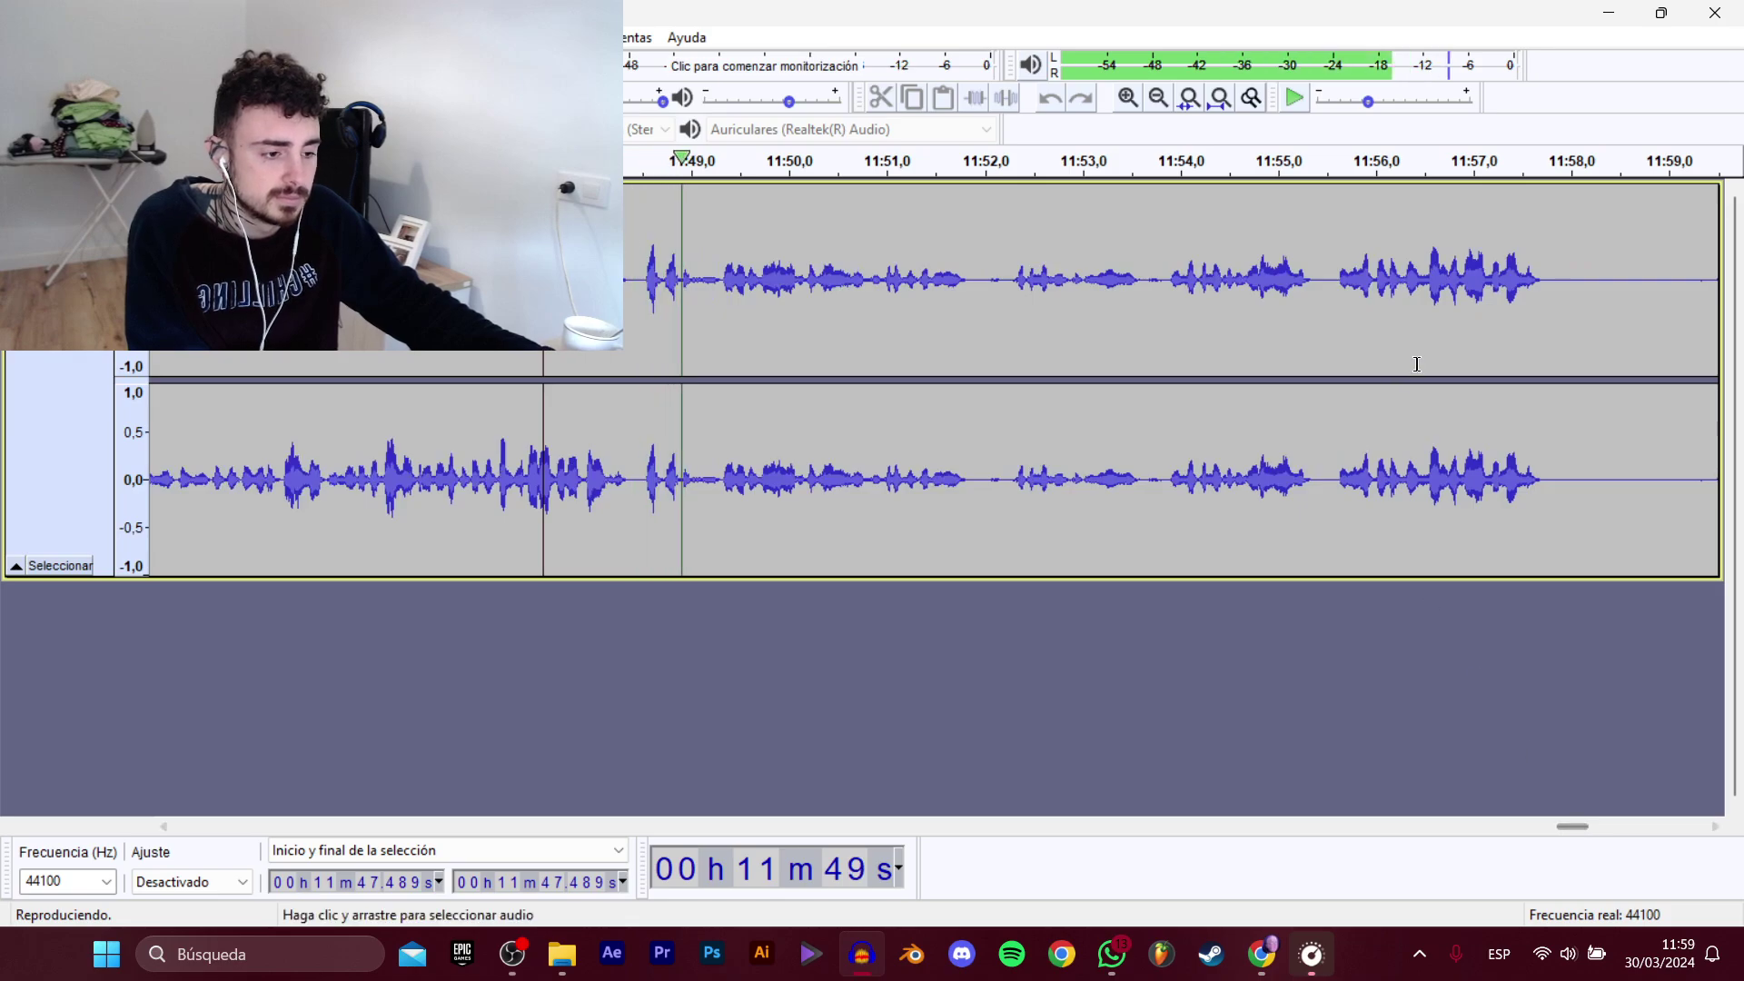
pyautogui.click(1315, 267)
pyautogui.press('space')
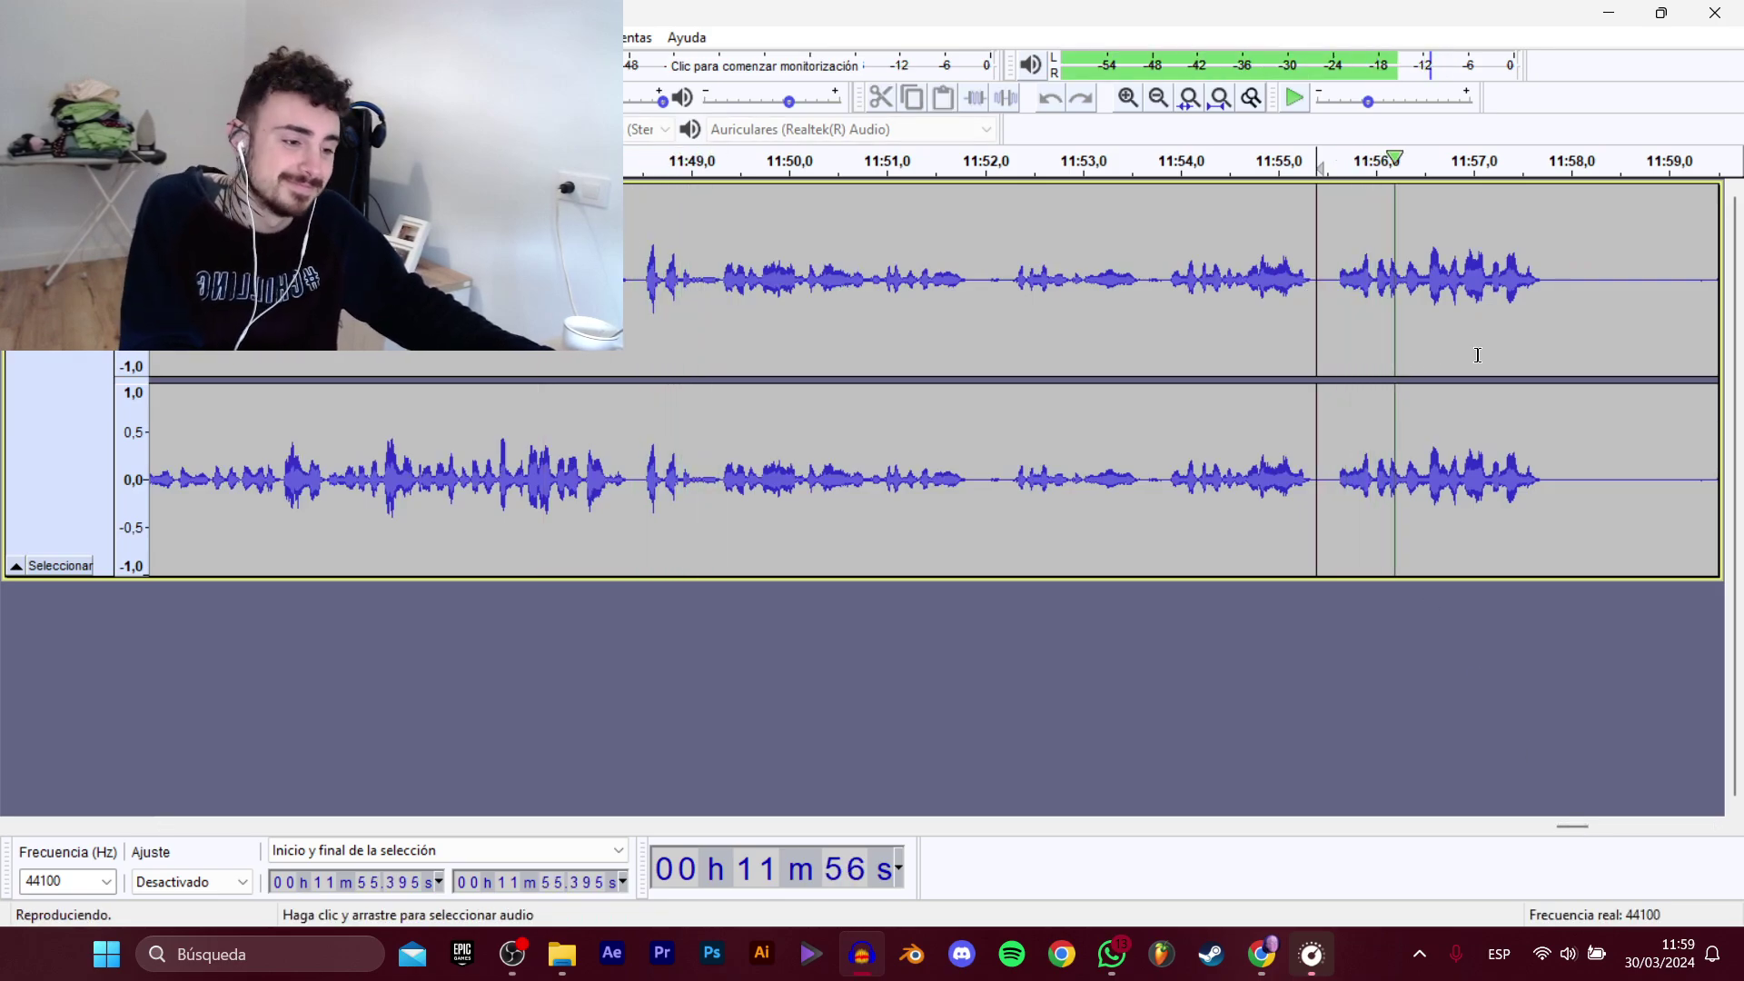
pyautogui.press('space')
# Select the full phrase from about 11:19.9 to 11:58.3 and check its beginning by playing it.
pyautogui.moveTo(1600, 304); pyautogui.dragTo(555, 304)
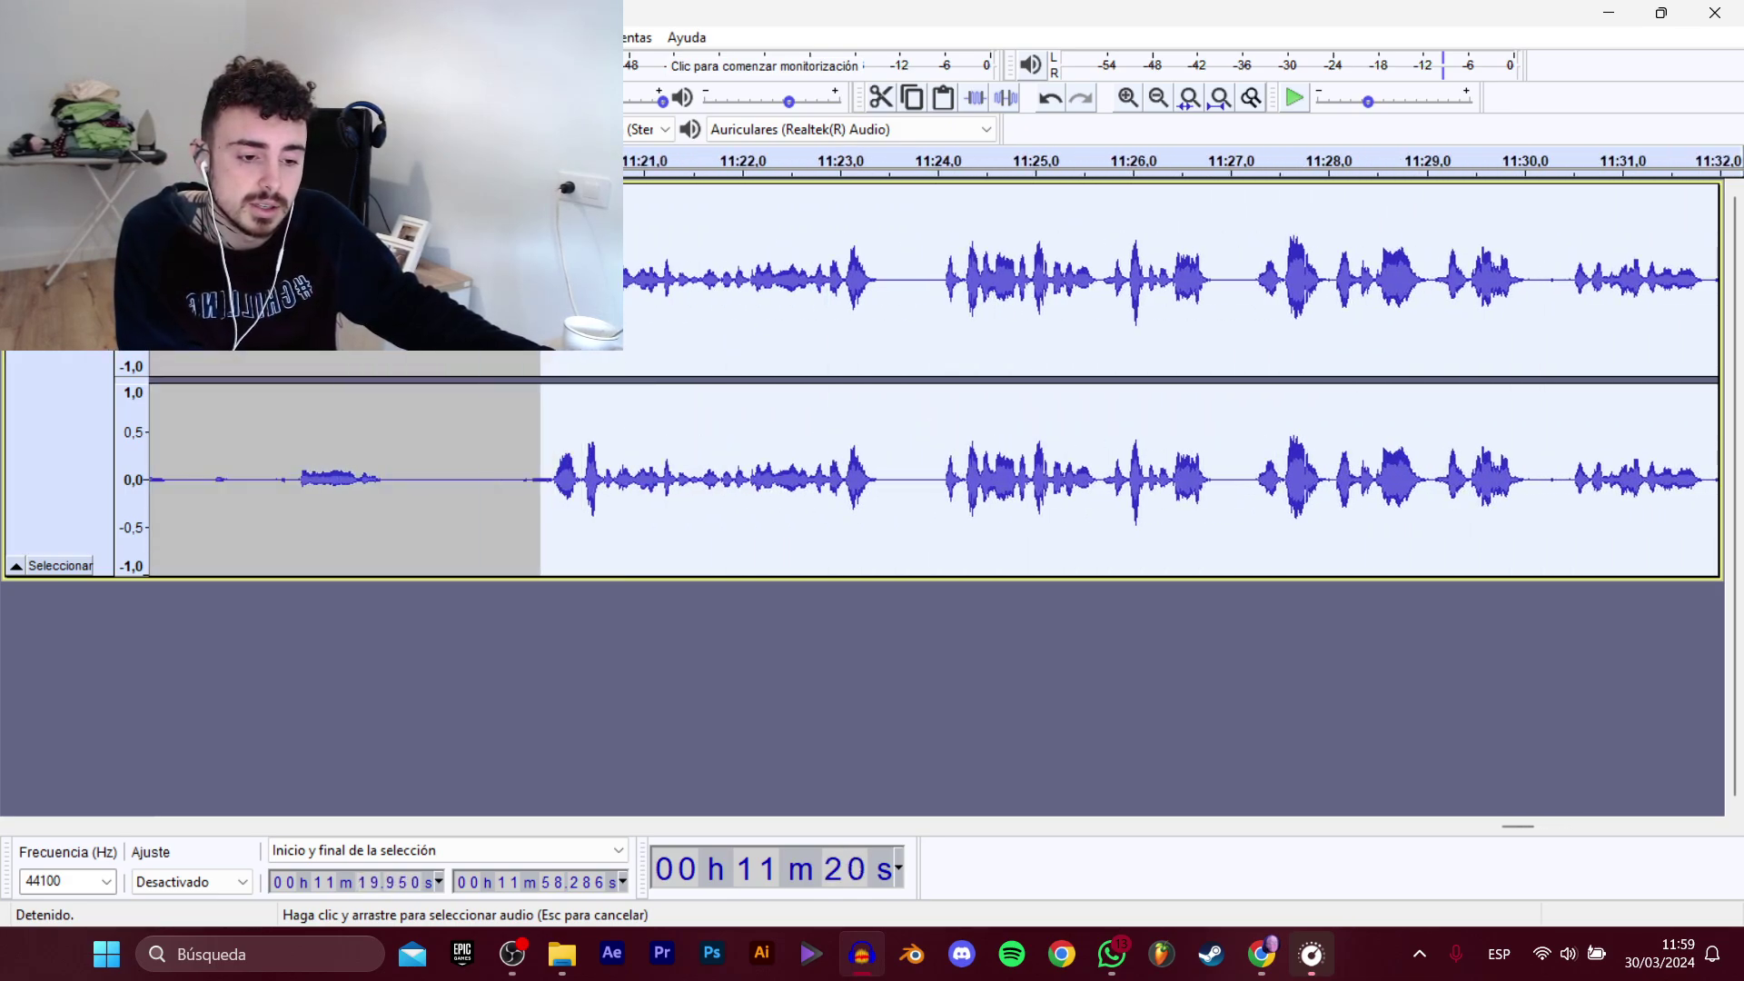
pyautogui.press('space')
pyautogui.press('space')
# Export the extended phrase selection as a WAV file named D_TokaTumbo_Historia_15.
pyautogui.moveTo(91, 206)
pyautogui.click(390, 309)
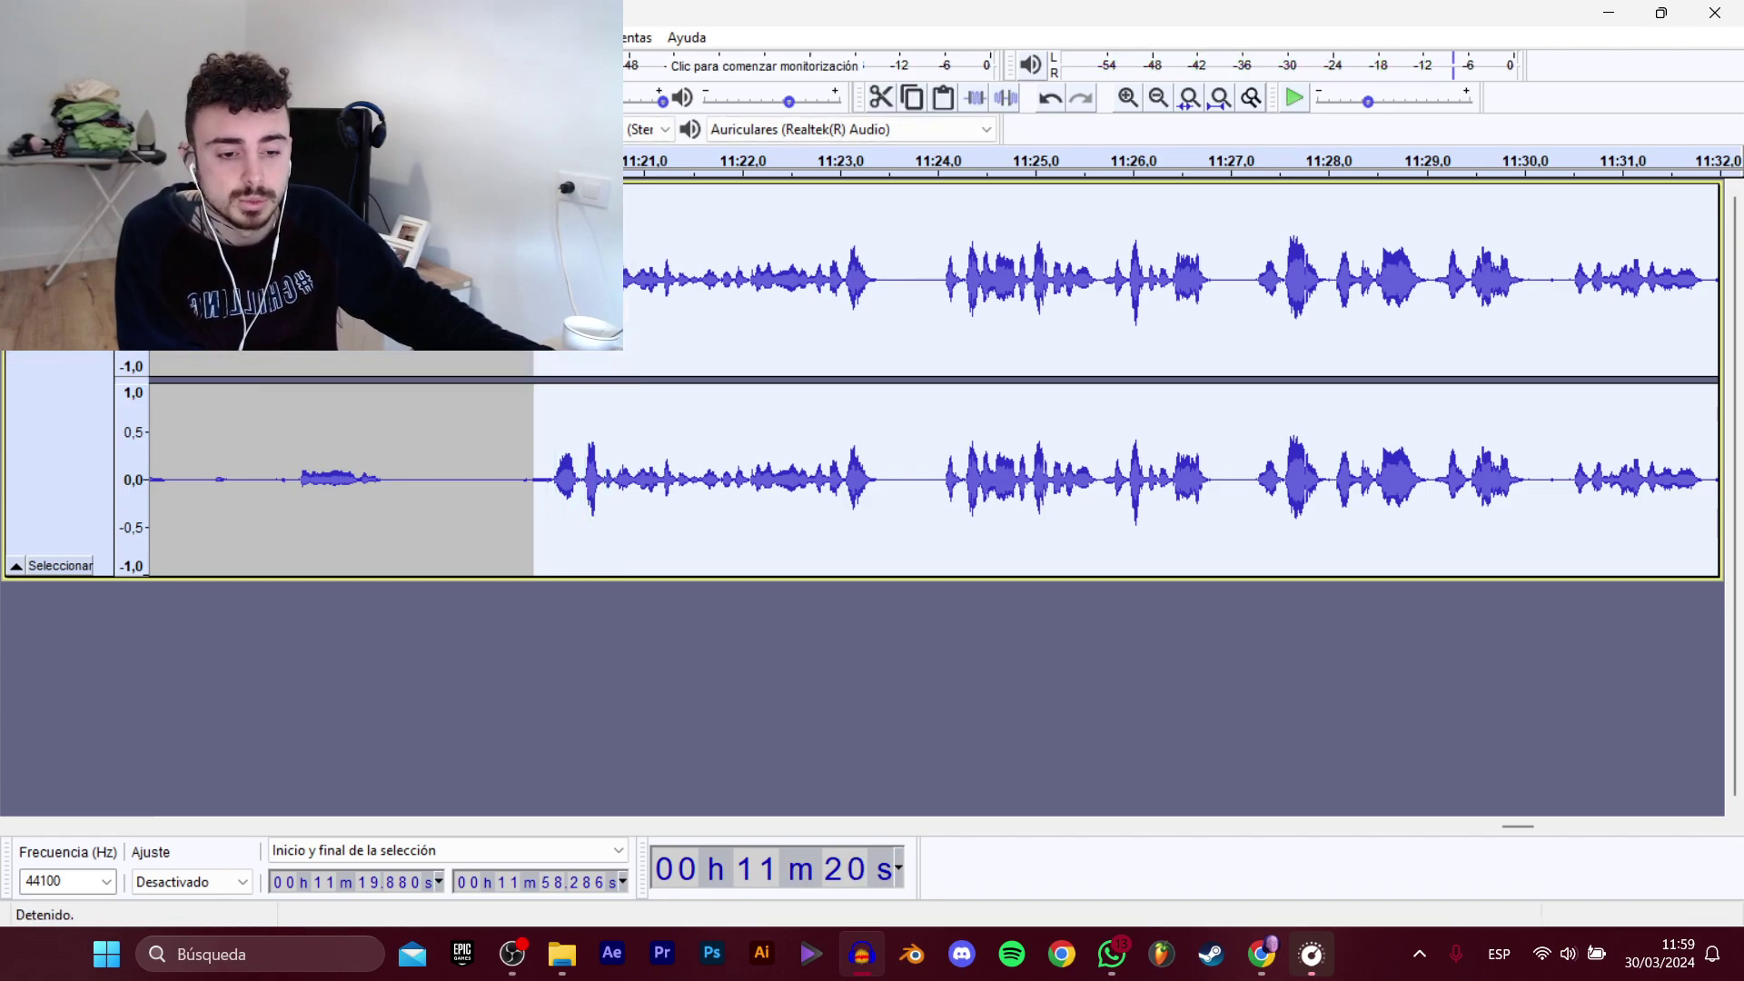
pyautogui.click(575, 392)
pyautogui.click(724, 460)
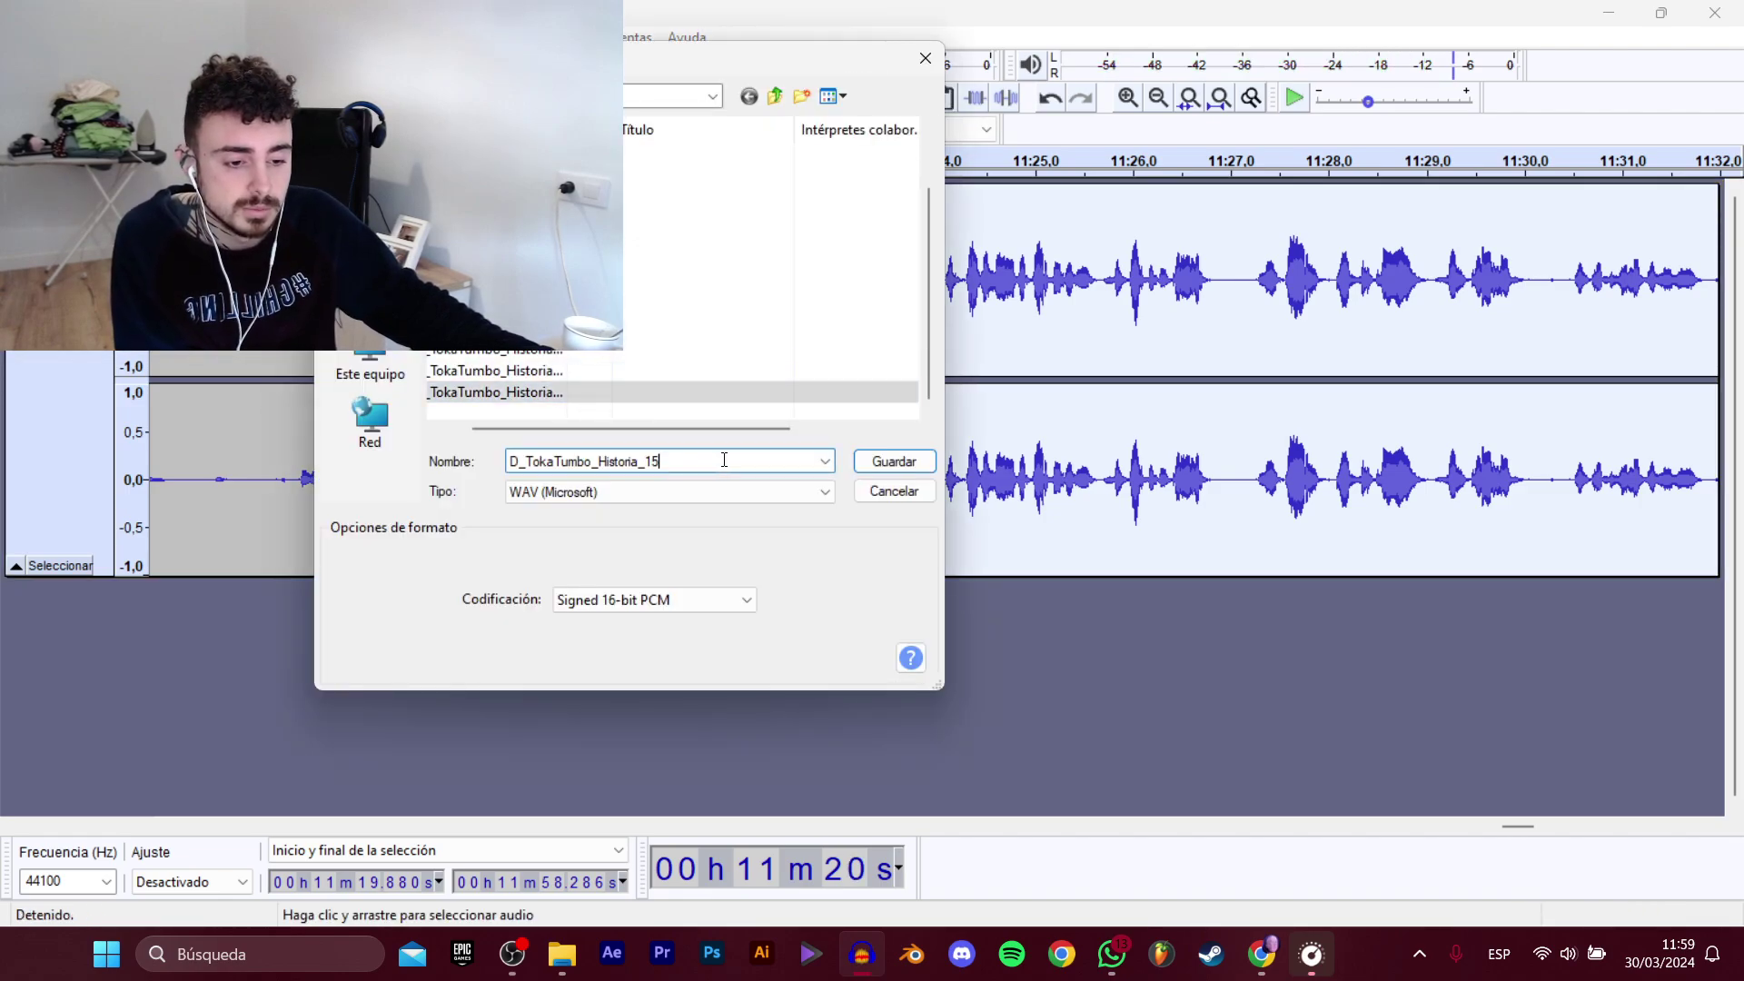
pyautogui.press('Return')
pyautogui.click(1057, 490)
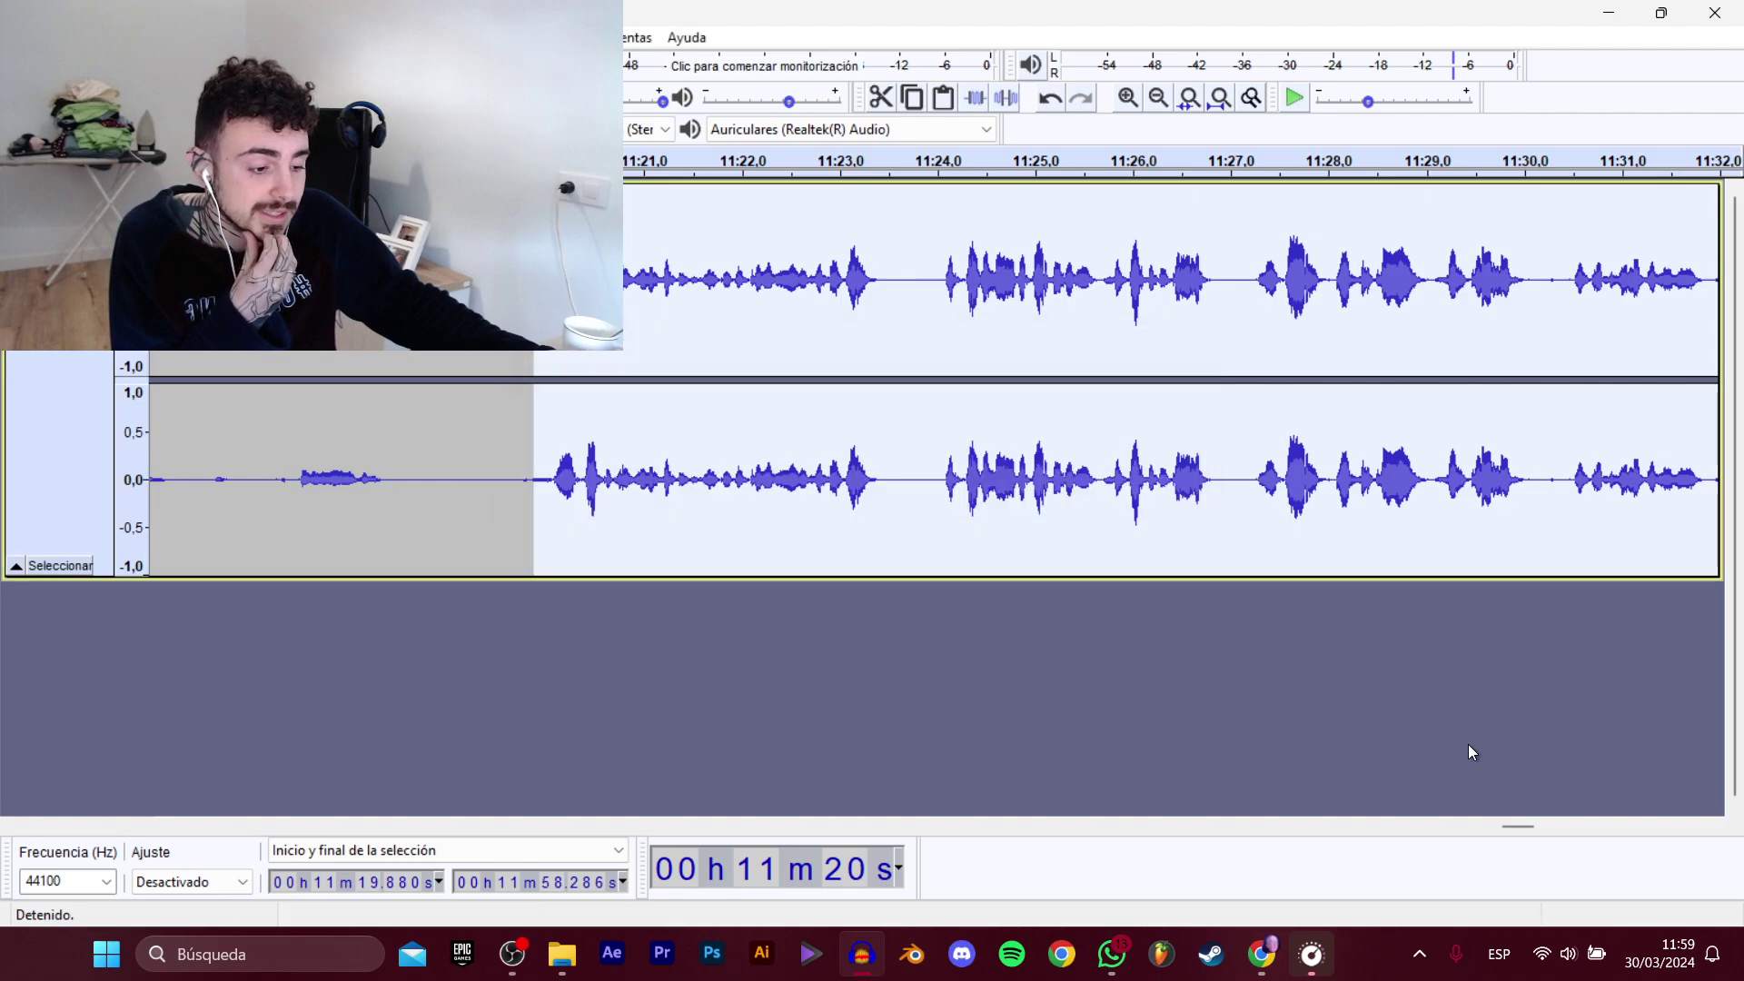
# Listen to the audio from about 12:03.3, marking it up to about 12:17.1 and the gap before it from 12:01.5 to 12:03.0.
pyautogui.moveTo(1525, 832); pyautogui.dragTo(1600, 818)
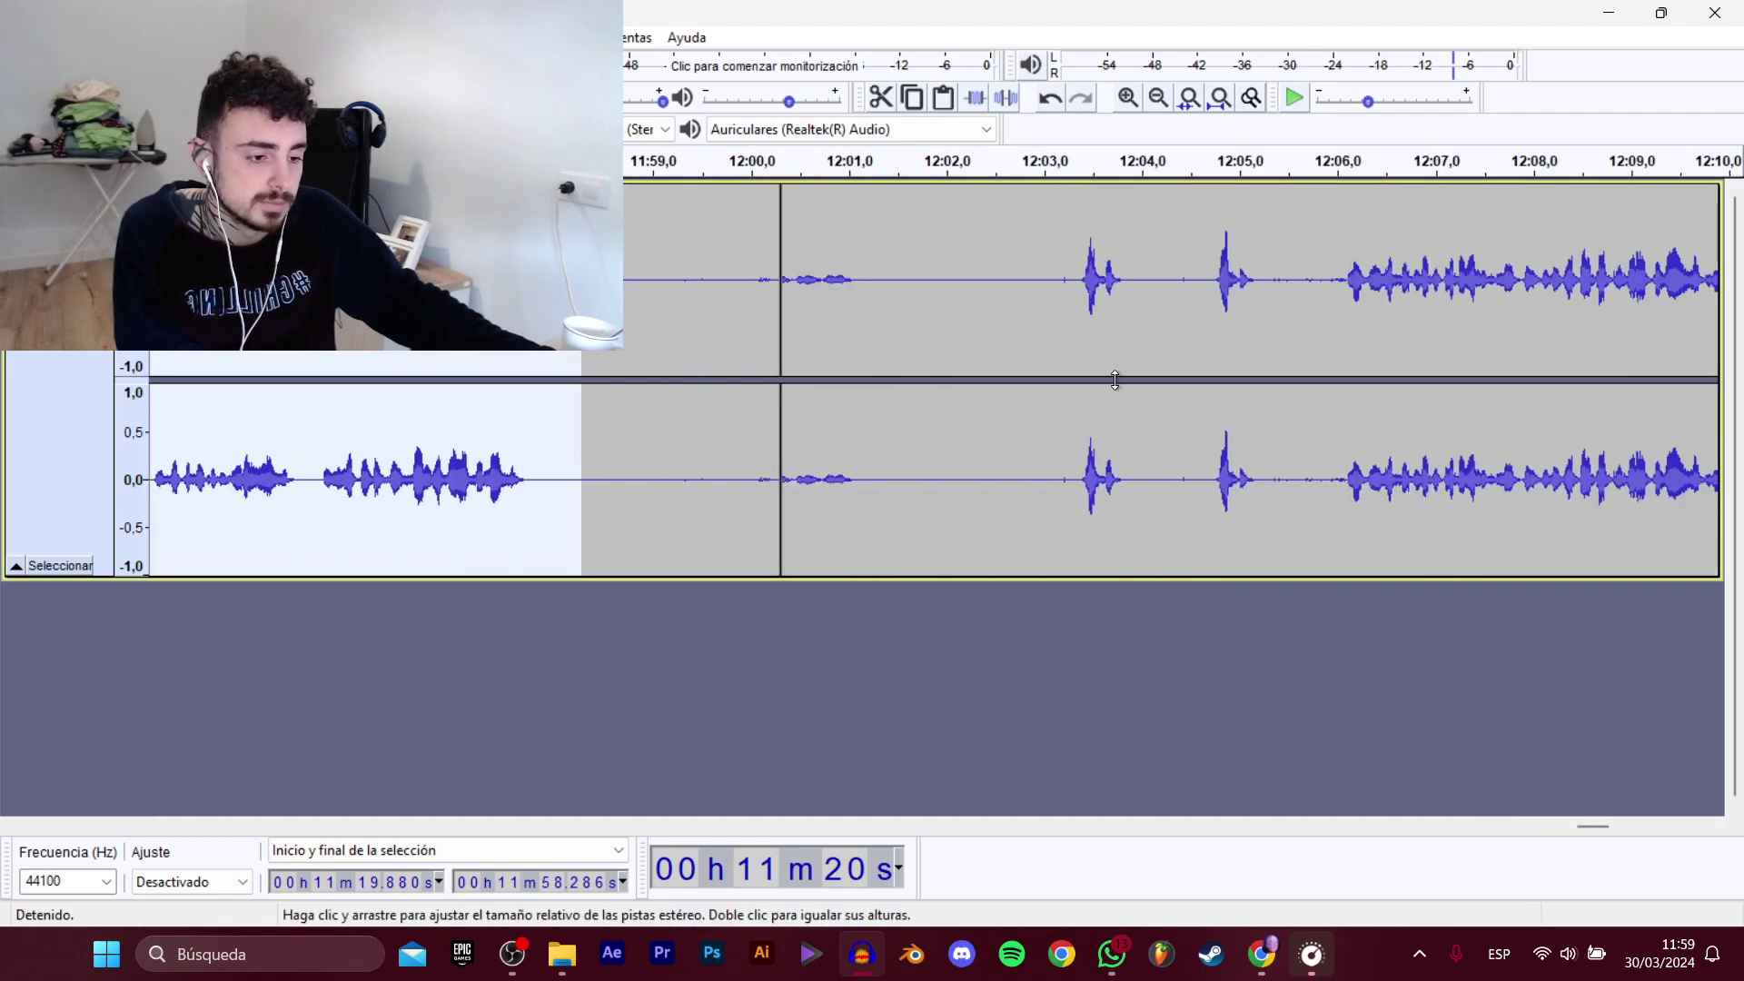
pyautogui.click(1075, 318)
pyautogui.press('space')
pyautogui.moveTo(1593, 826); pyautogui.dragTo(1604, 821)
pyautogui.moveTo(509, 472); pyautogui.dragTo(1356, 407)
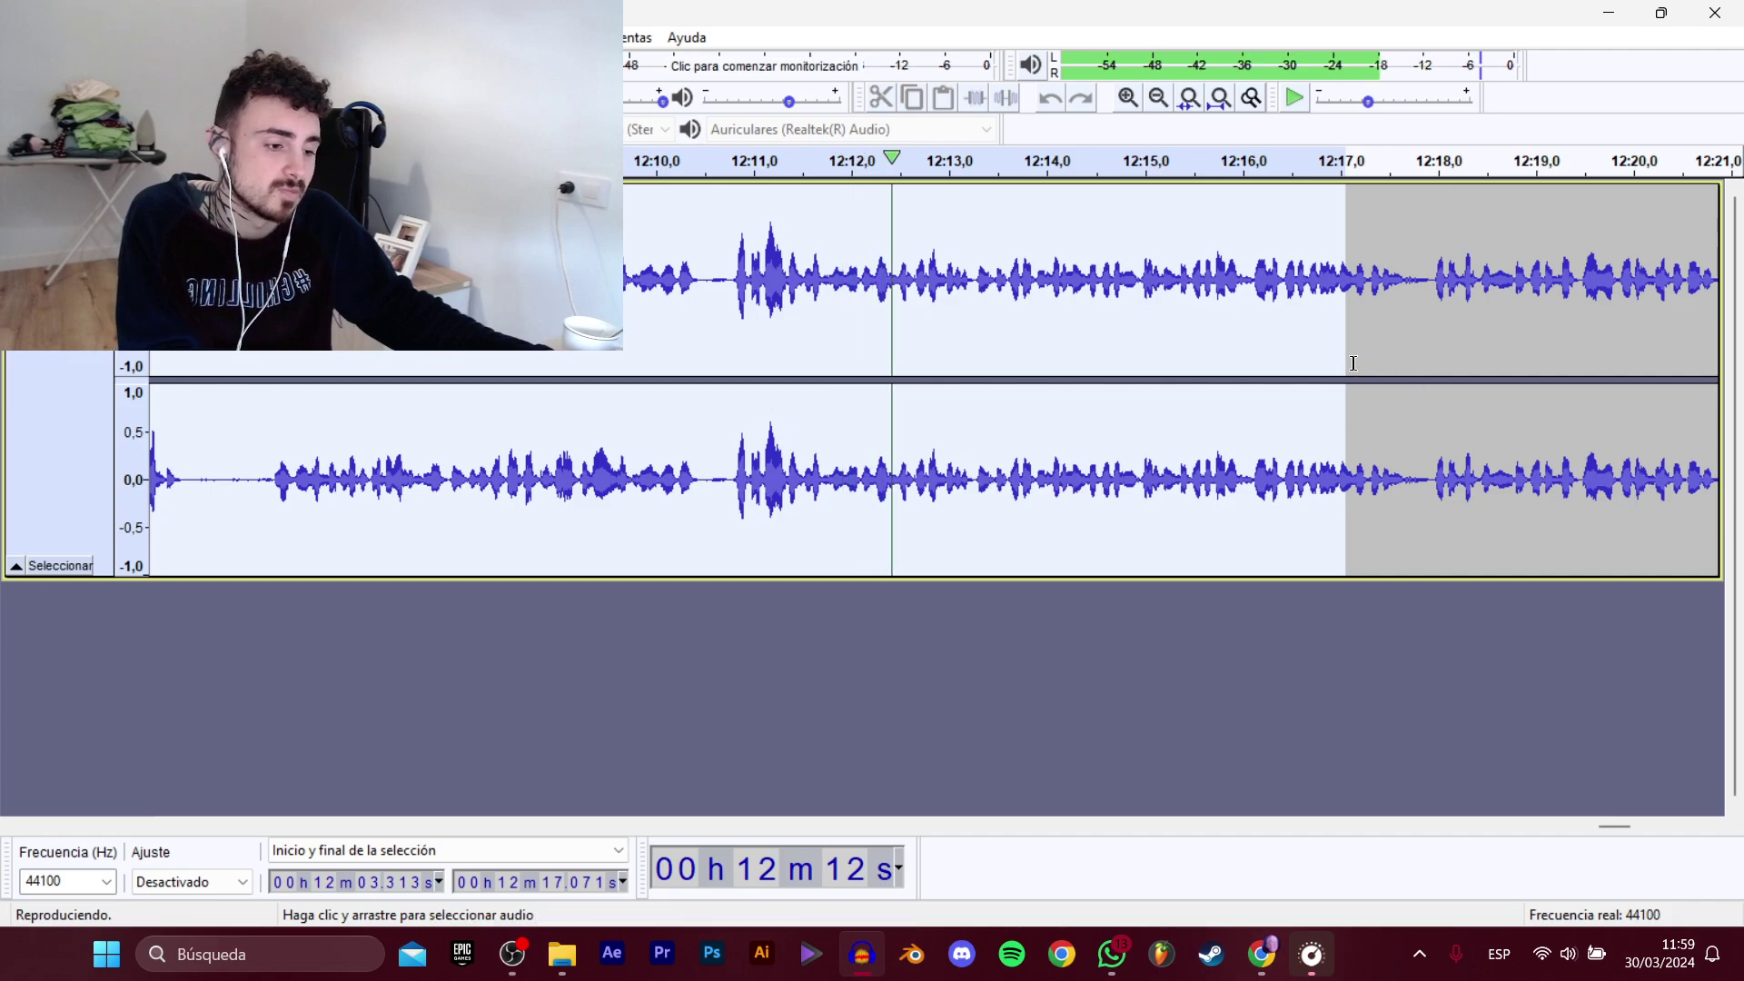
pyautogui.press('space')
pyautogui.moveTo(1621, 823); pyautogui.dragTo(1597, 829)
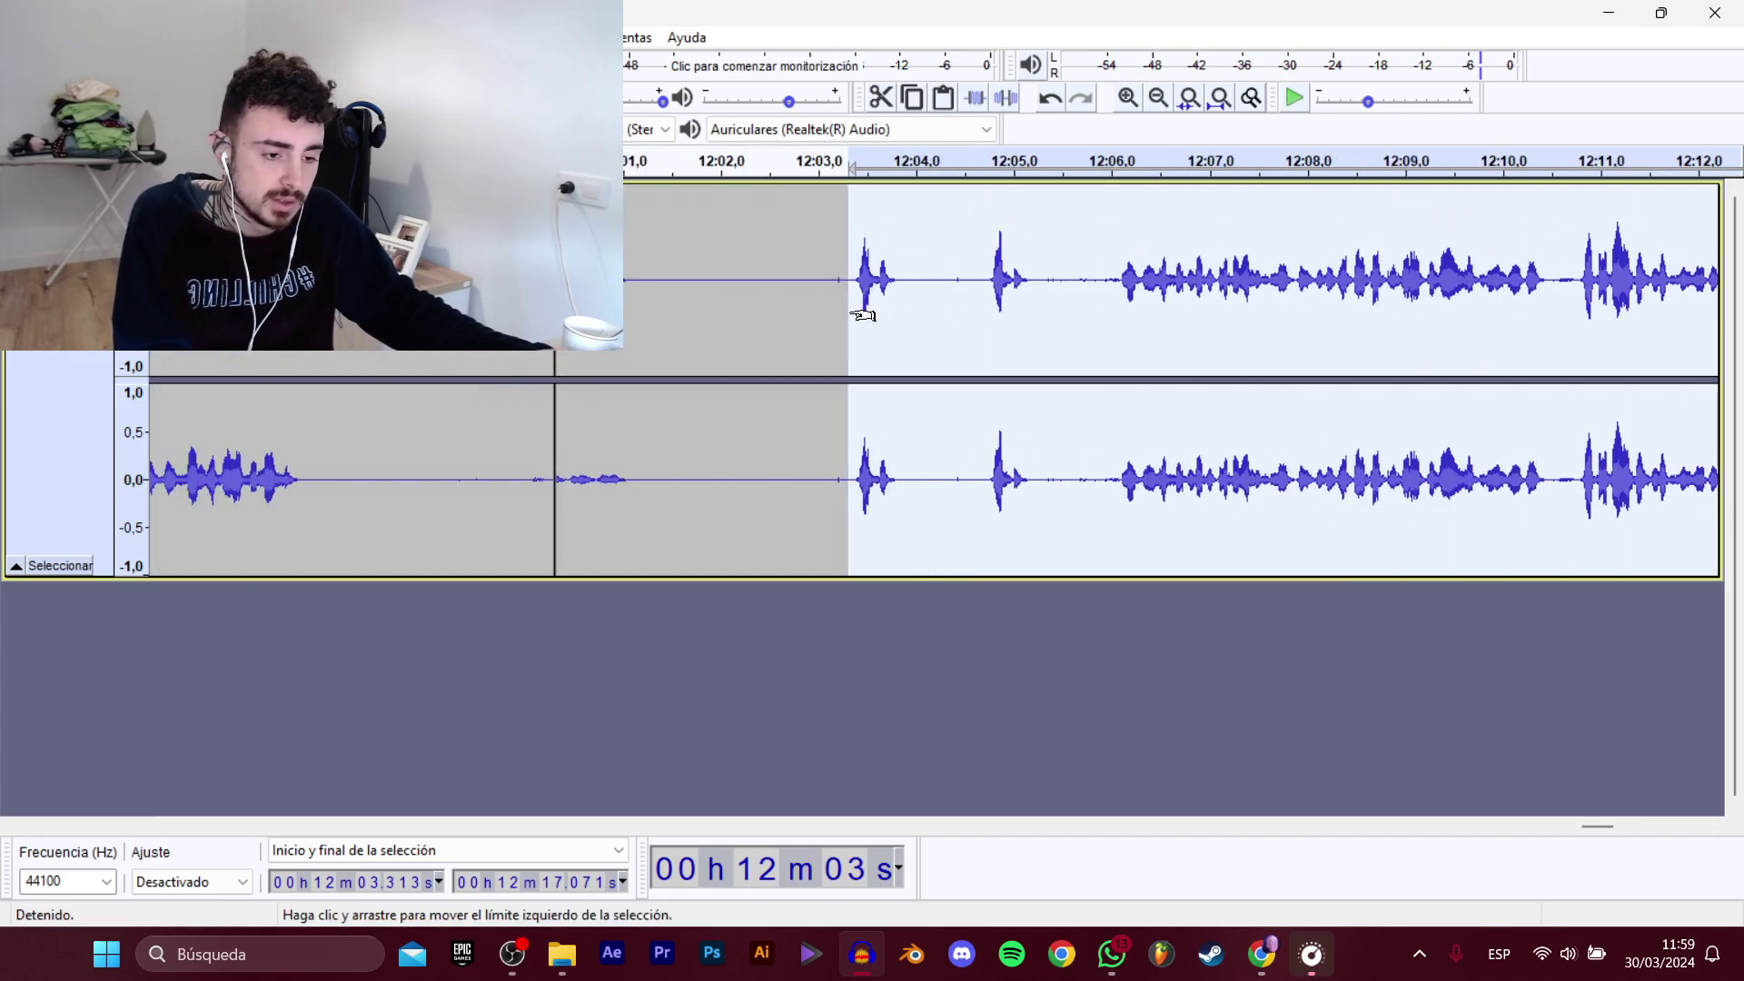
pyautogui.moveTo(672, 282); pyautogui.dragTo(817, 304)
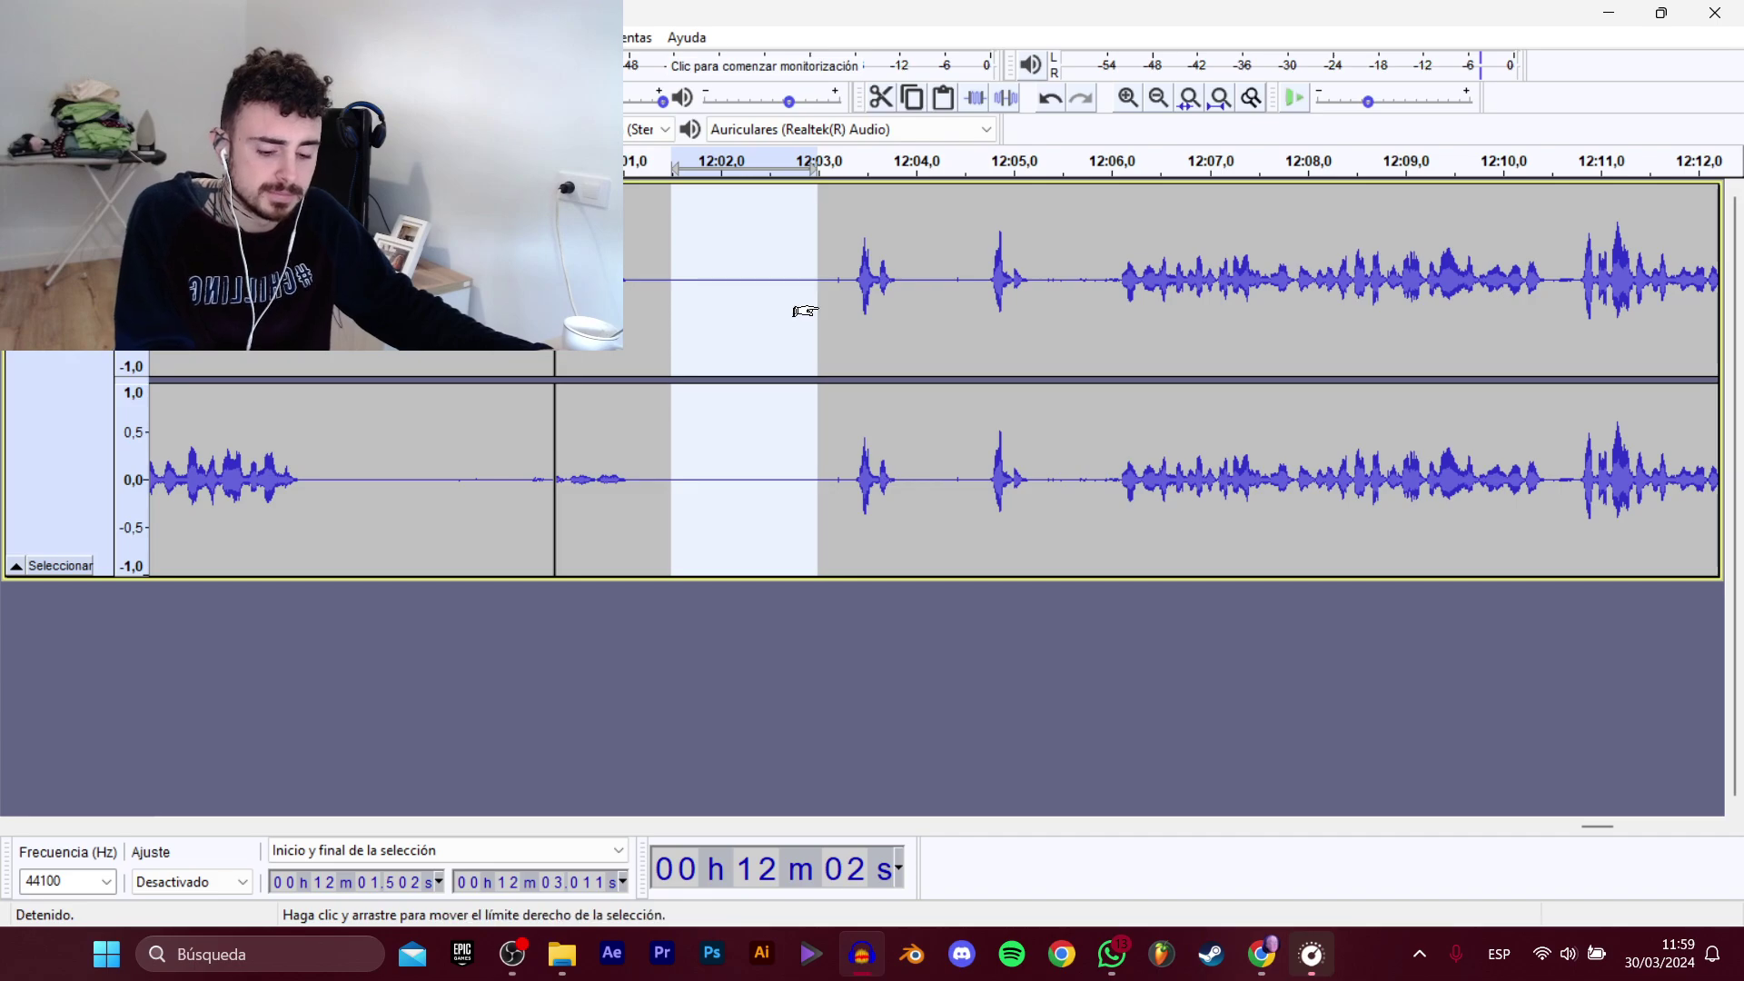
# Close the audio editor and the D_TokaTumbo folder window.
pyautogui.click(1719, 10)
pyautogui.click(1092, 30)
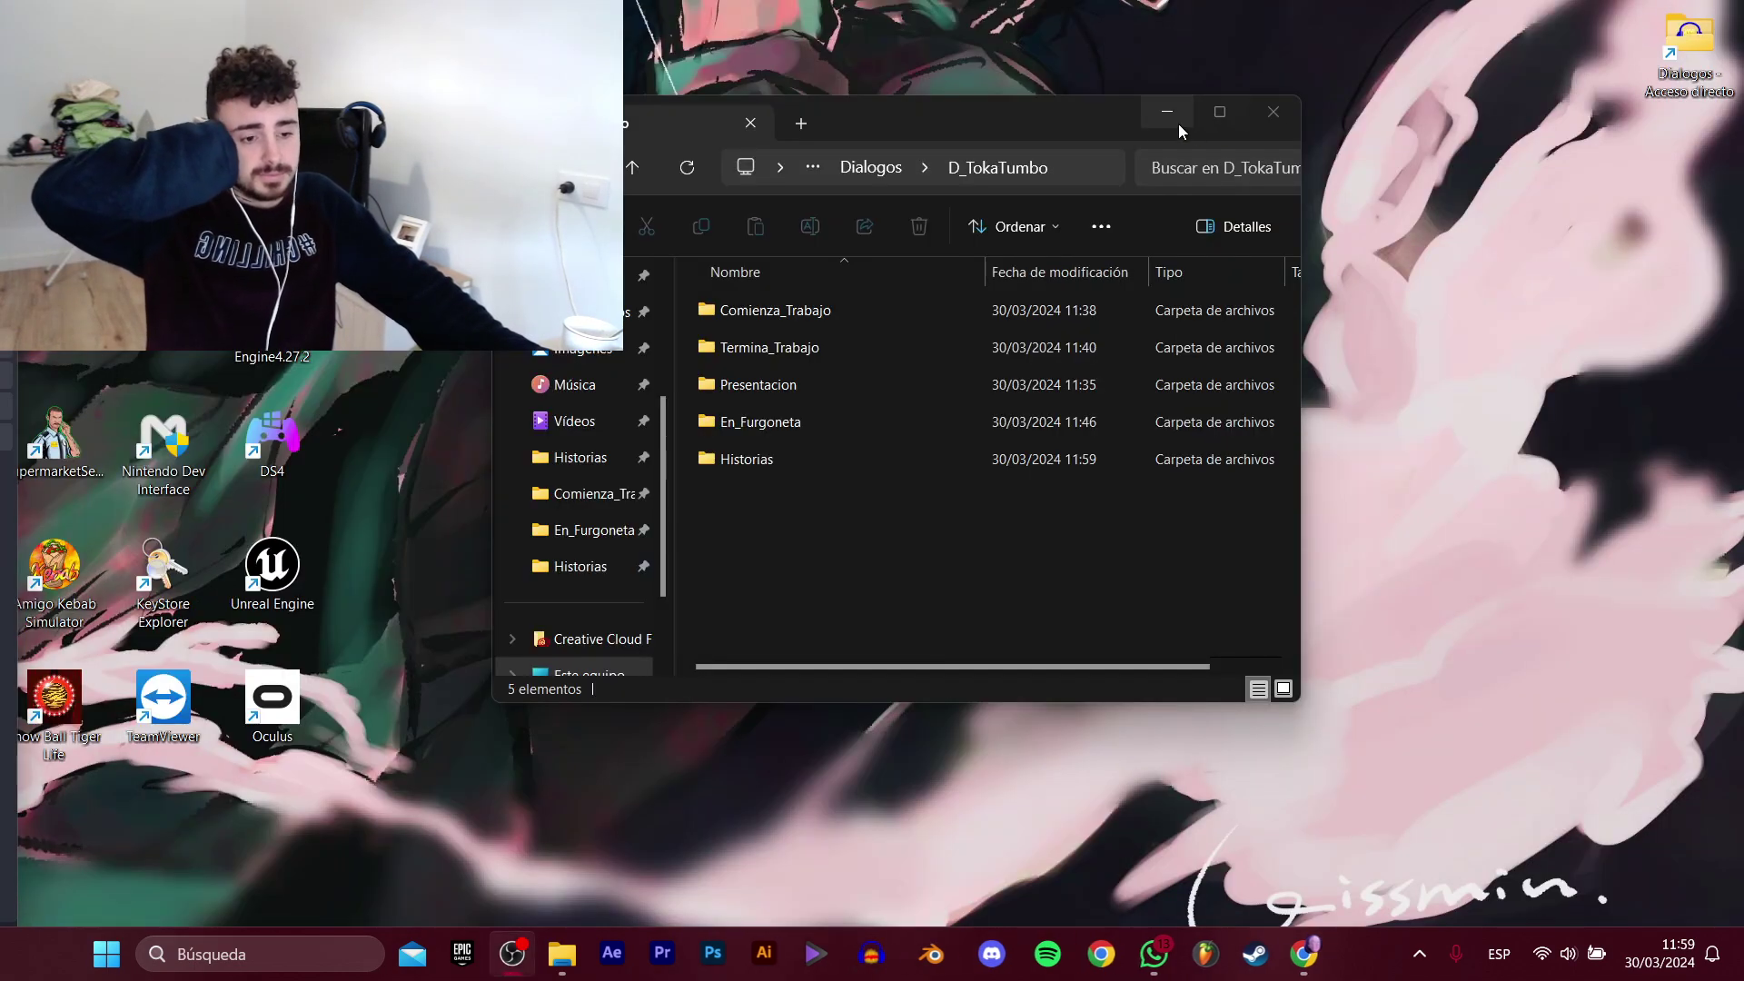
pyautogui.click(1273, 111)
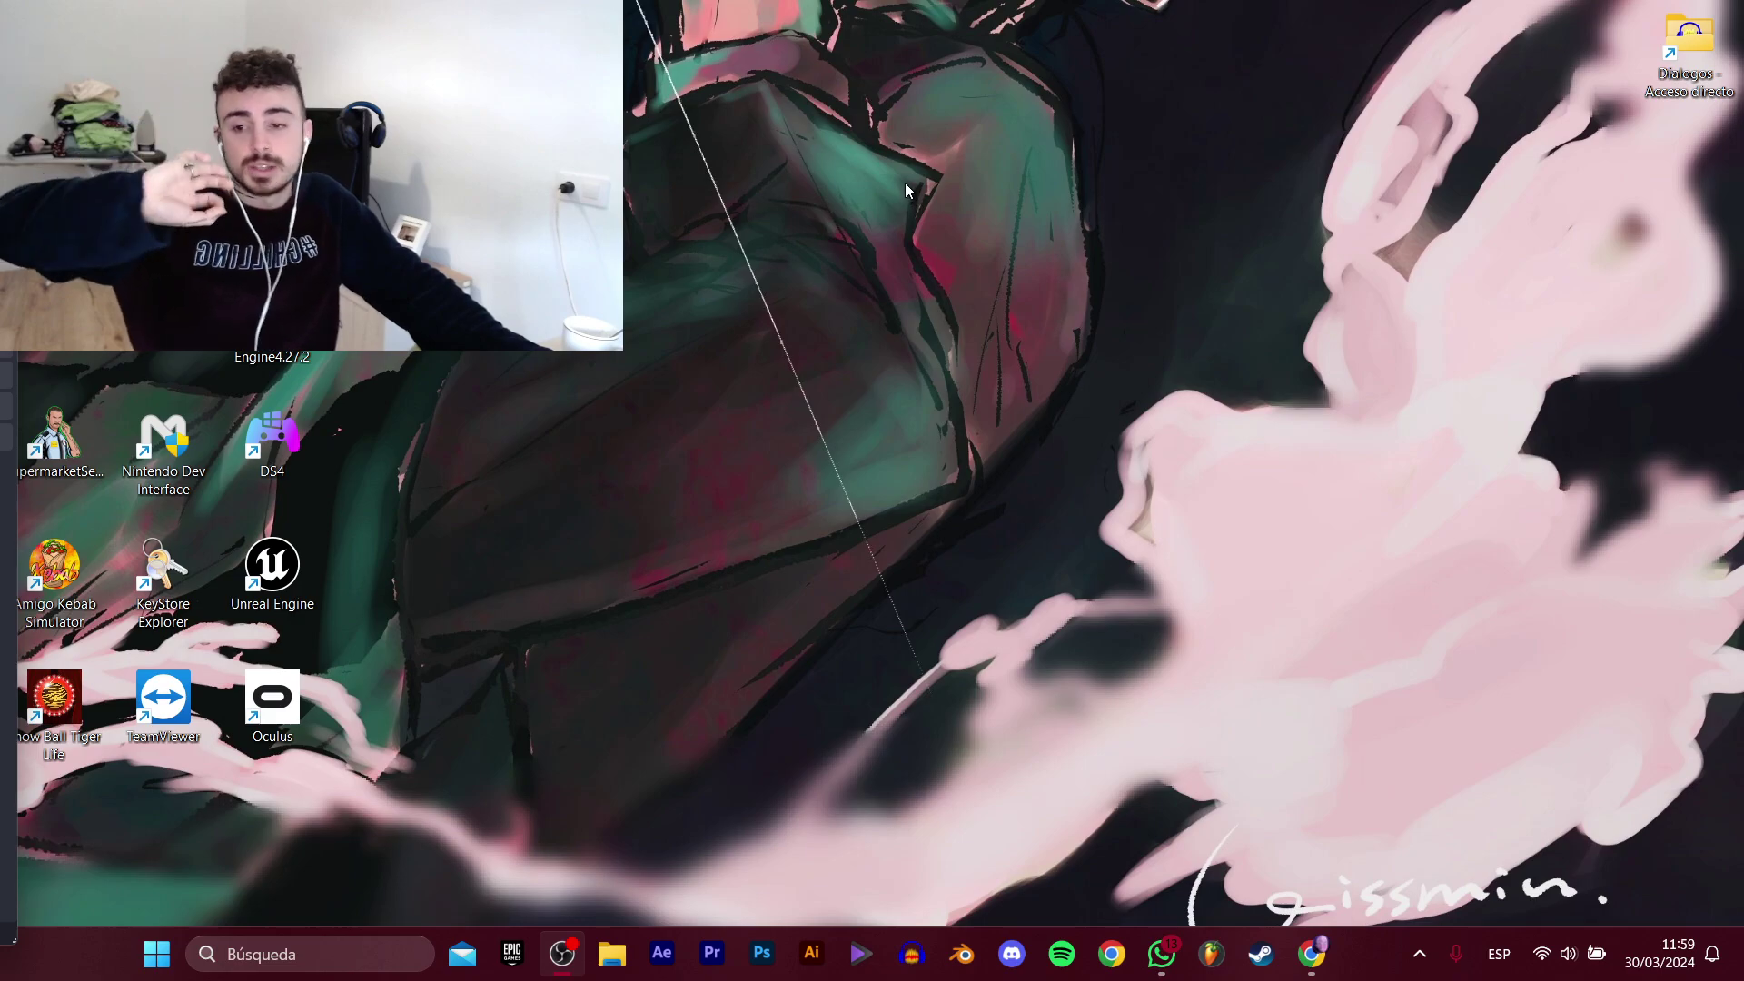